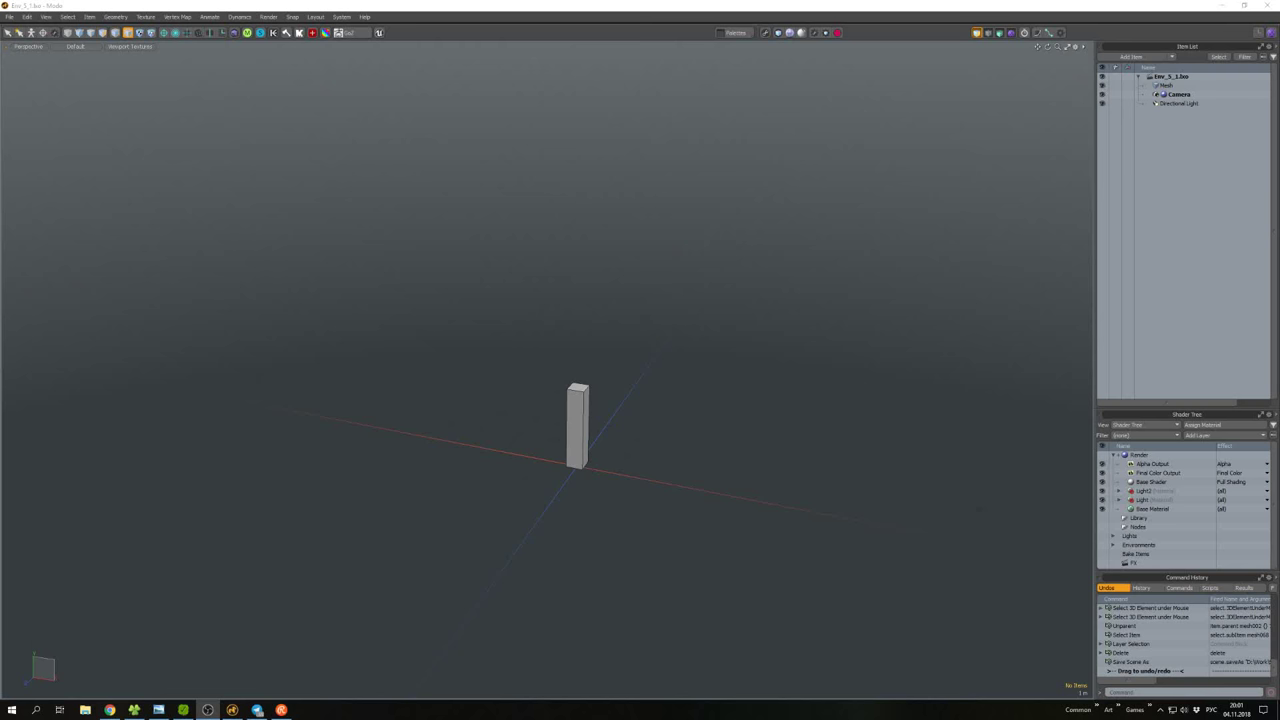
Set the Restream embedded chat to hide messages after 123 seconds and close the settings.
left_click(281, 709)
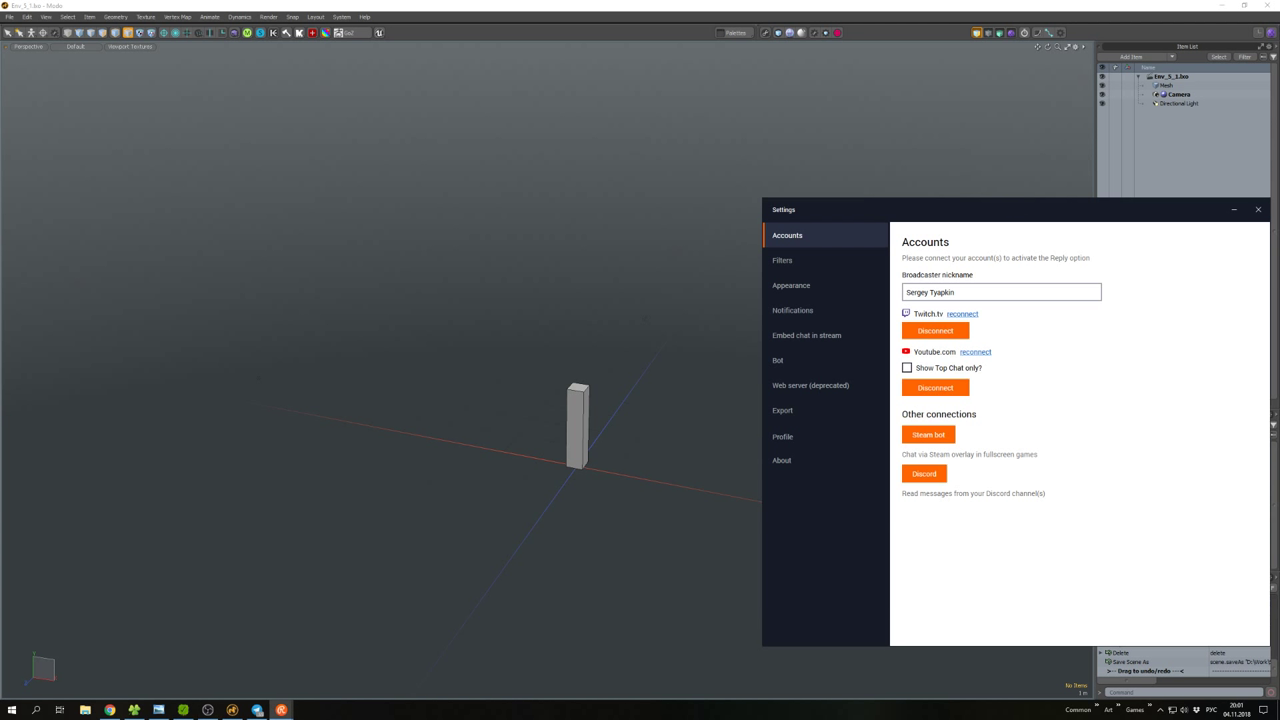
left_click(803, 286)
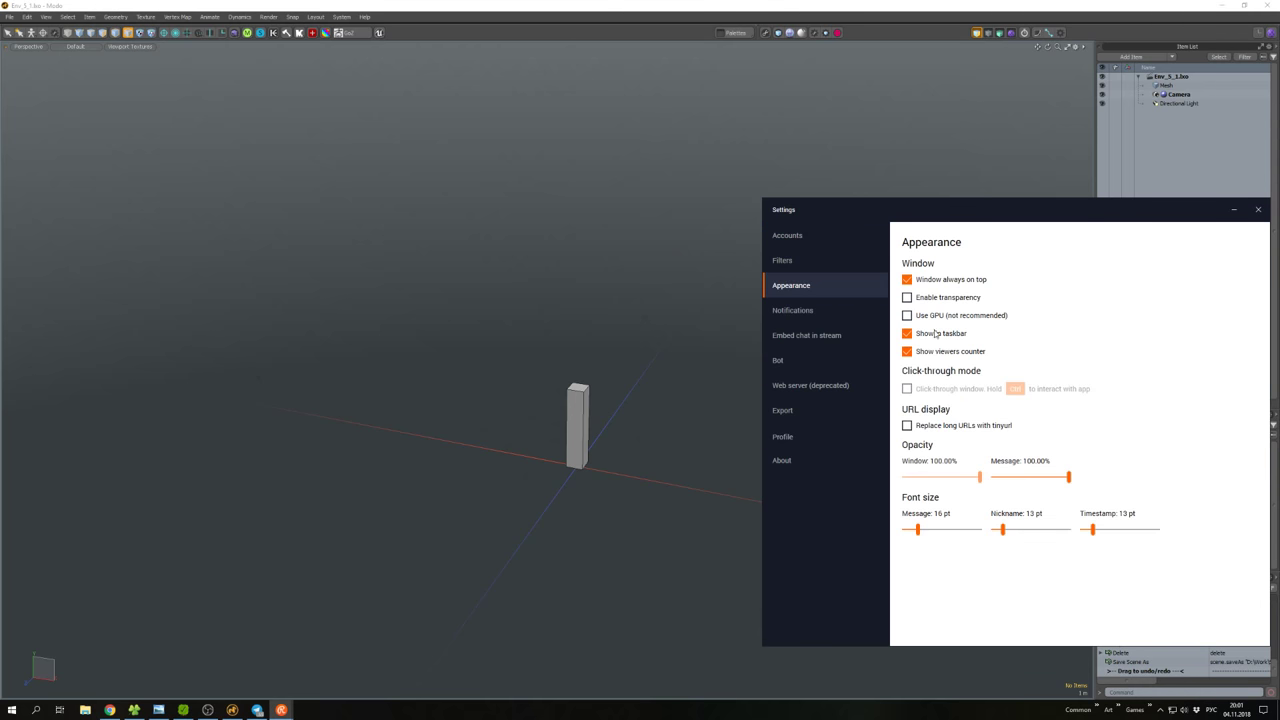
left_click(808, 335)
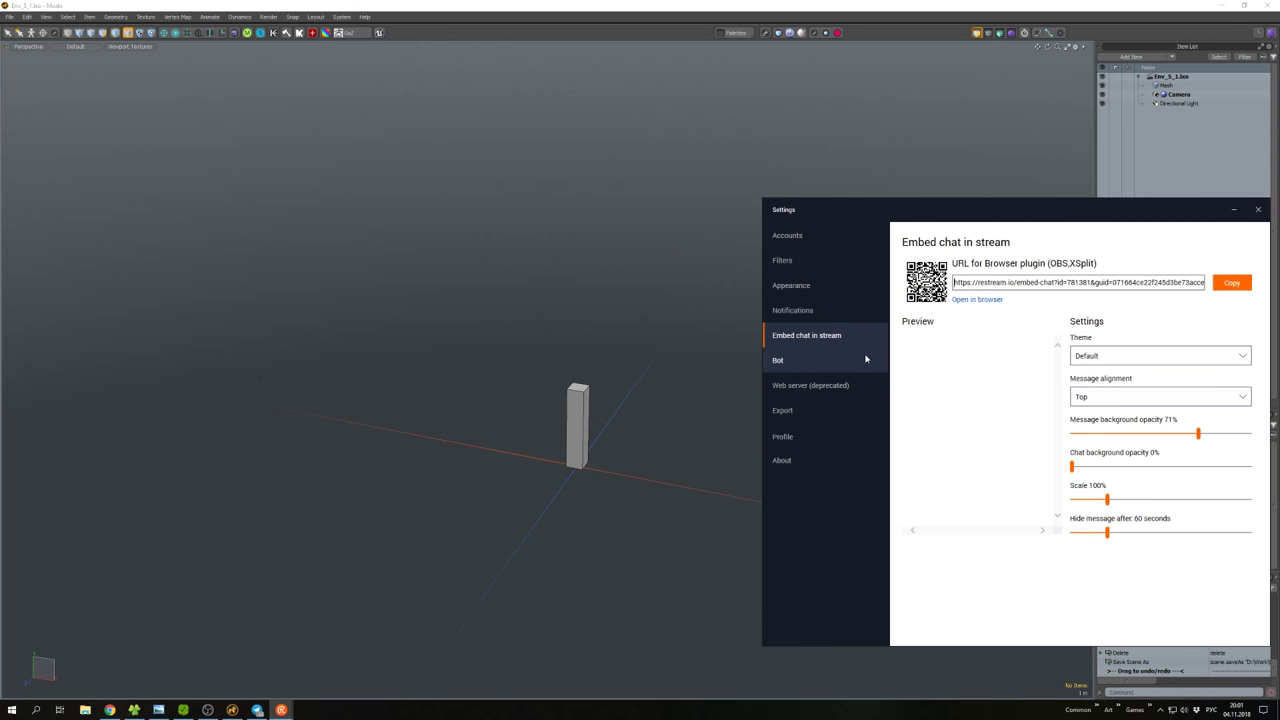
left_click_drag(1141, 535, 1146, 535)
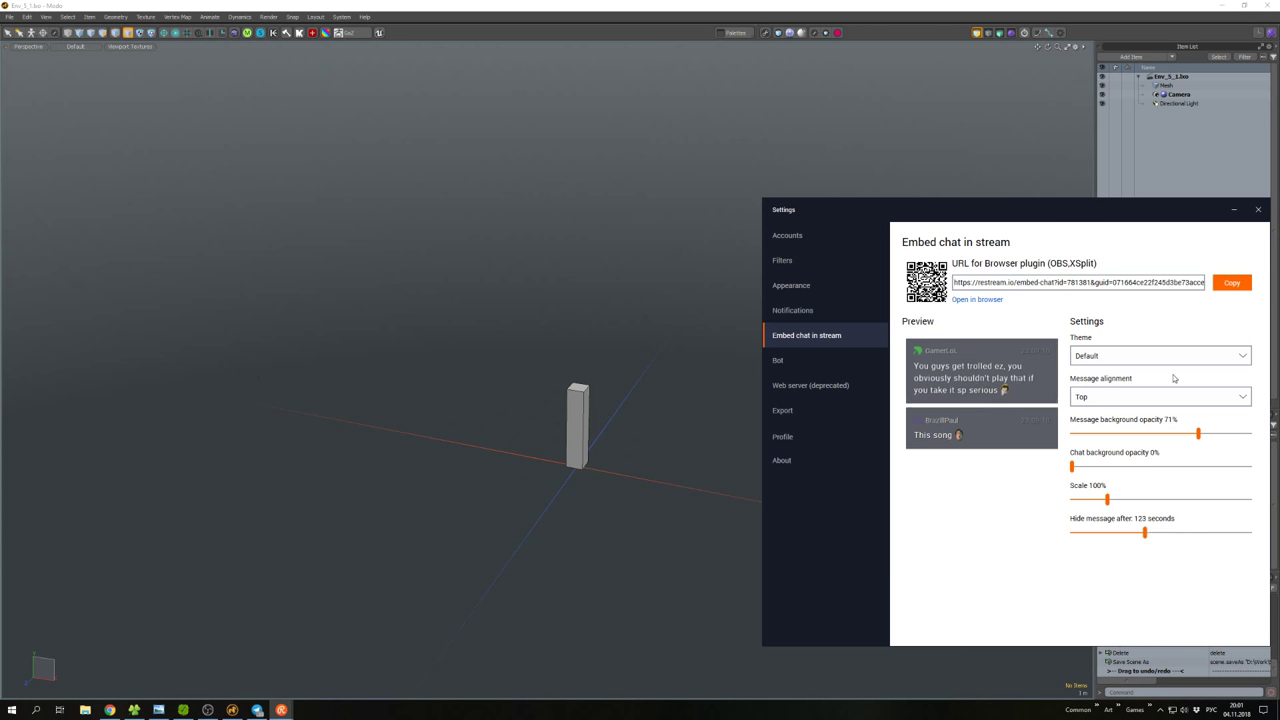
left_click(1260, 211)
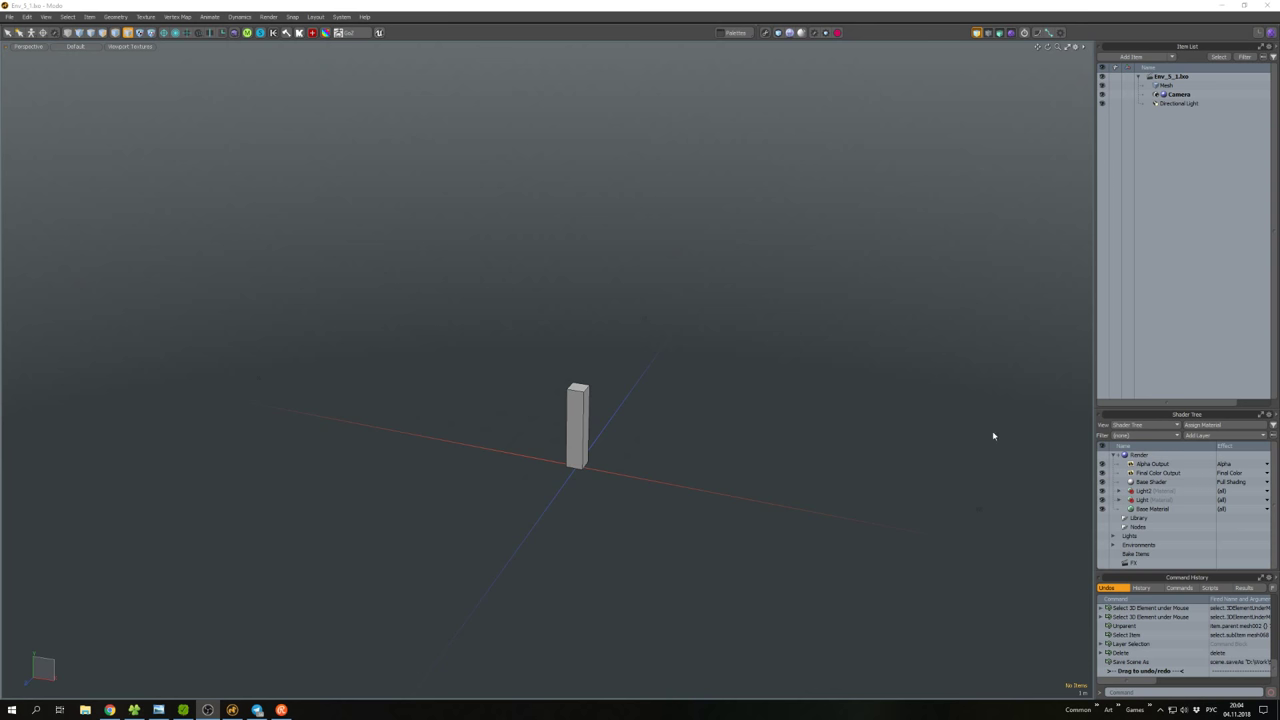
Save the scene and add a large cube in a new mesh next to the small pillar.
left_click_drag(609, 396, 629, 405, "alt")
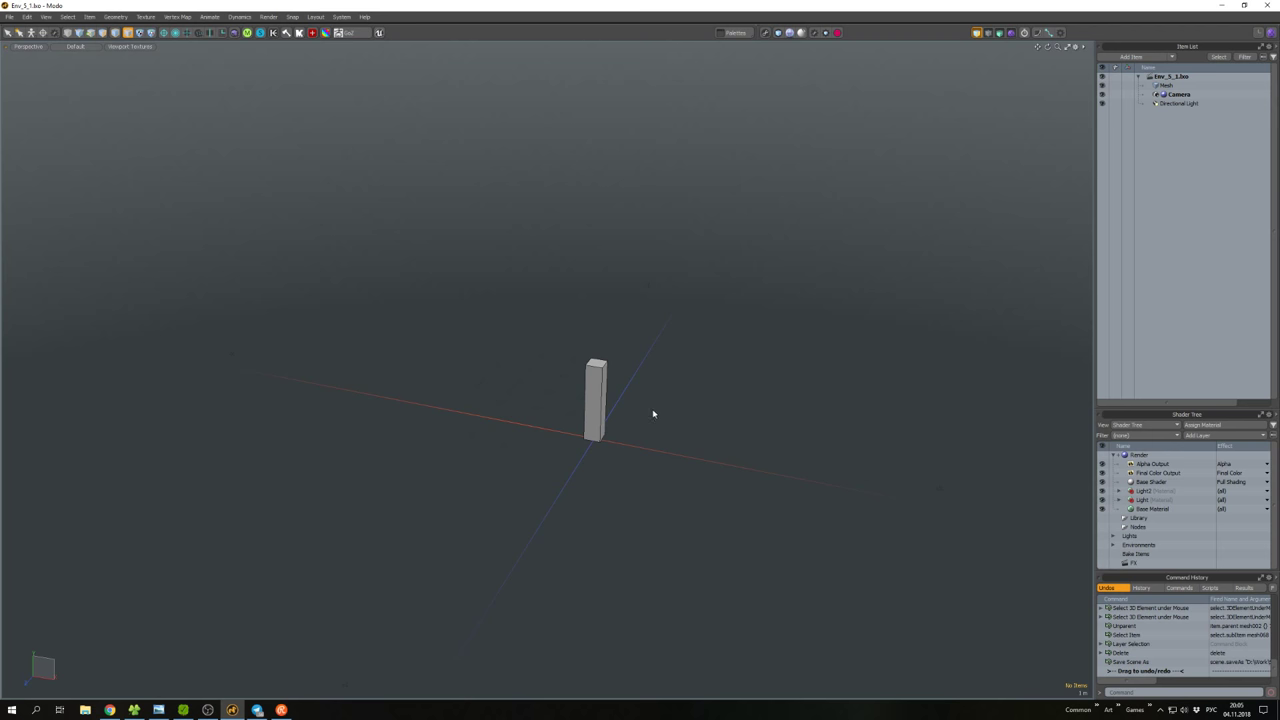
key("ctrl+s")
left_click_drag(619, 352, 664, 469, "alt")
key("space")
key("3")
double_click(609, 443)
key("w")
key("space")
key("w")
key("space")
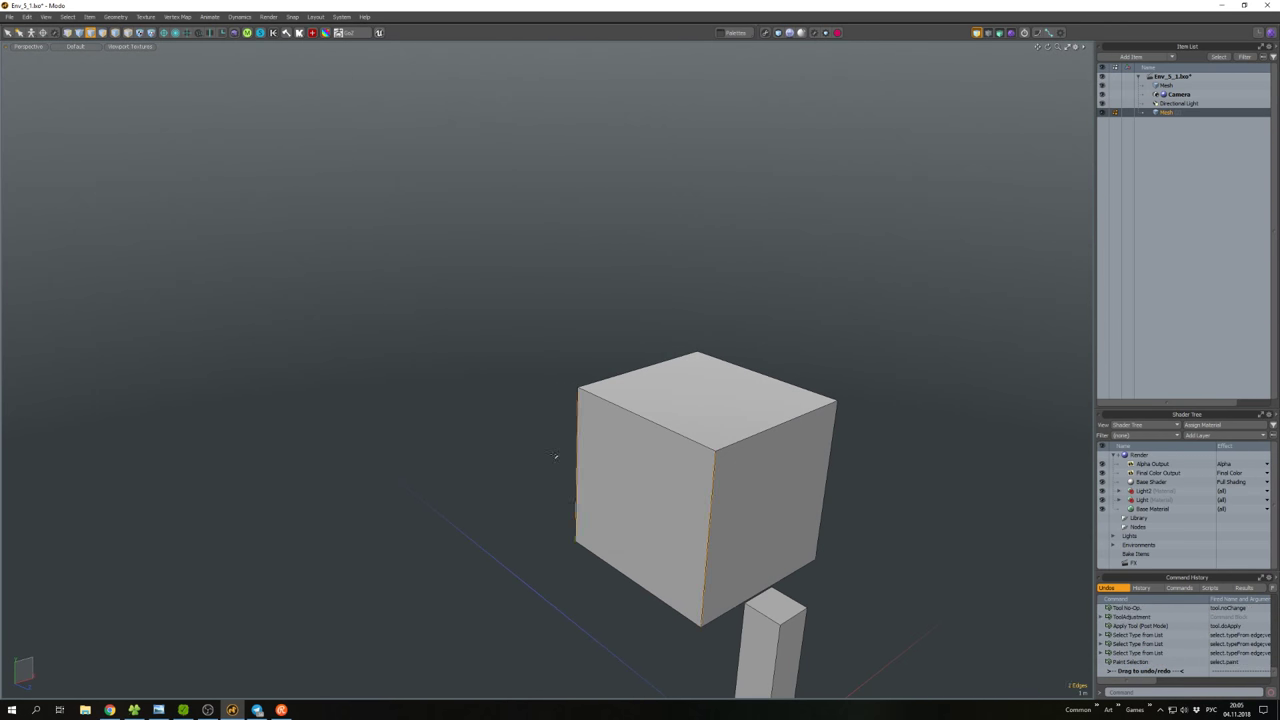
Raise the cube's top face to stretch it into a tall block several times the small pillar's height.
scroll(556, 456, "down", 6)
key("3")
left_click(733, 455)
key("w")
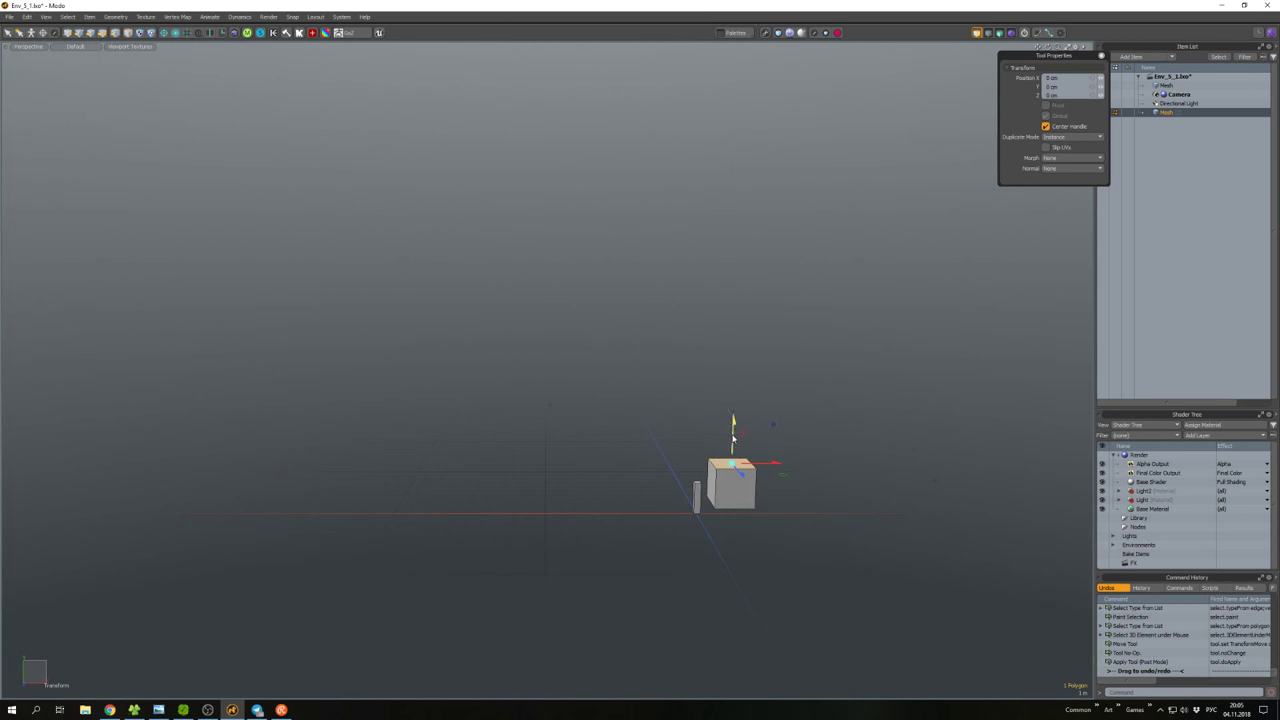
left_click_drag(733, 455, 736, 360)
key("space")
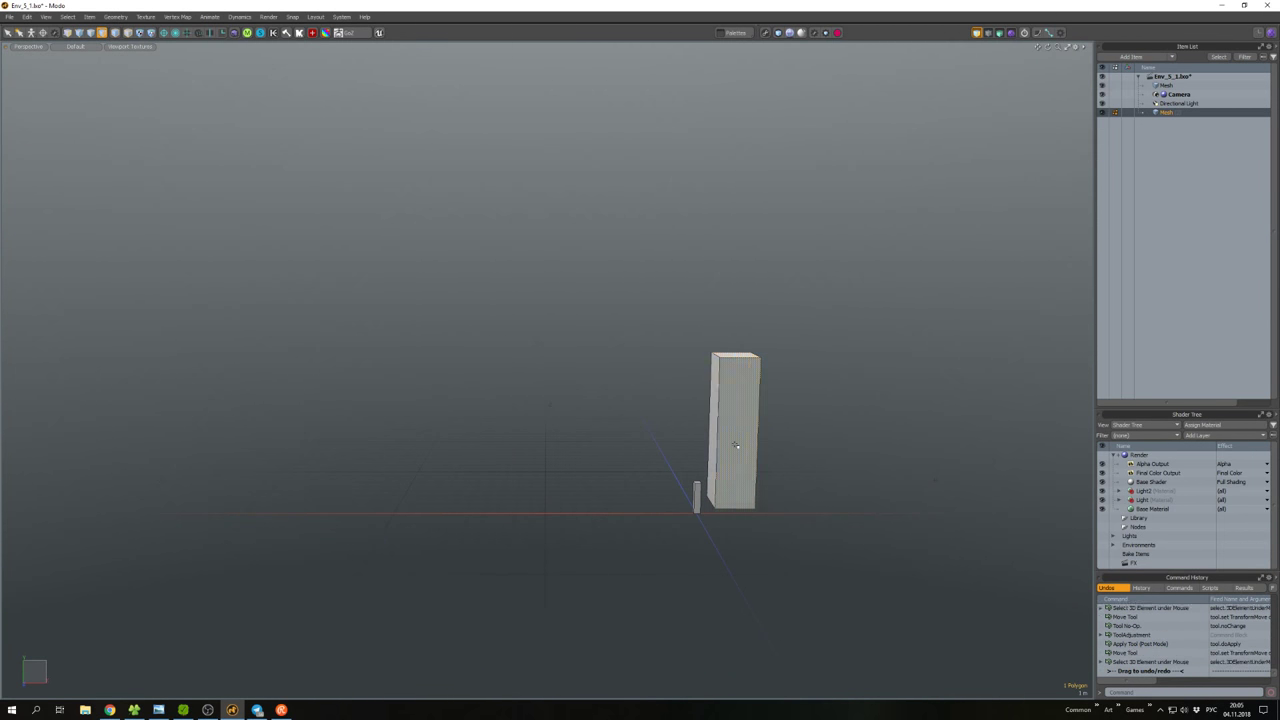
Shift the whole tall block along X and scale it narrower along Z.
double_click(736, 445)
key("w")
left_click_drag(769, 430, 716, 427)
key("space")
left_click(820, 428)
scroll(760, 430, "up", 5)
double_click(716, 427)
key("r")
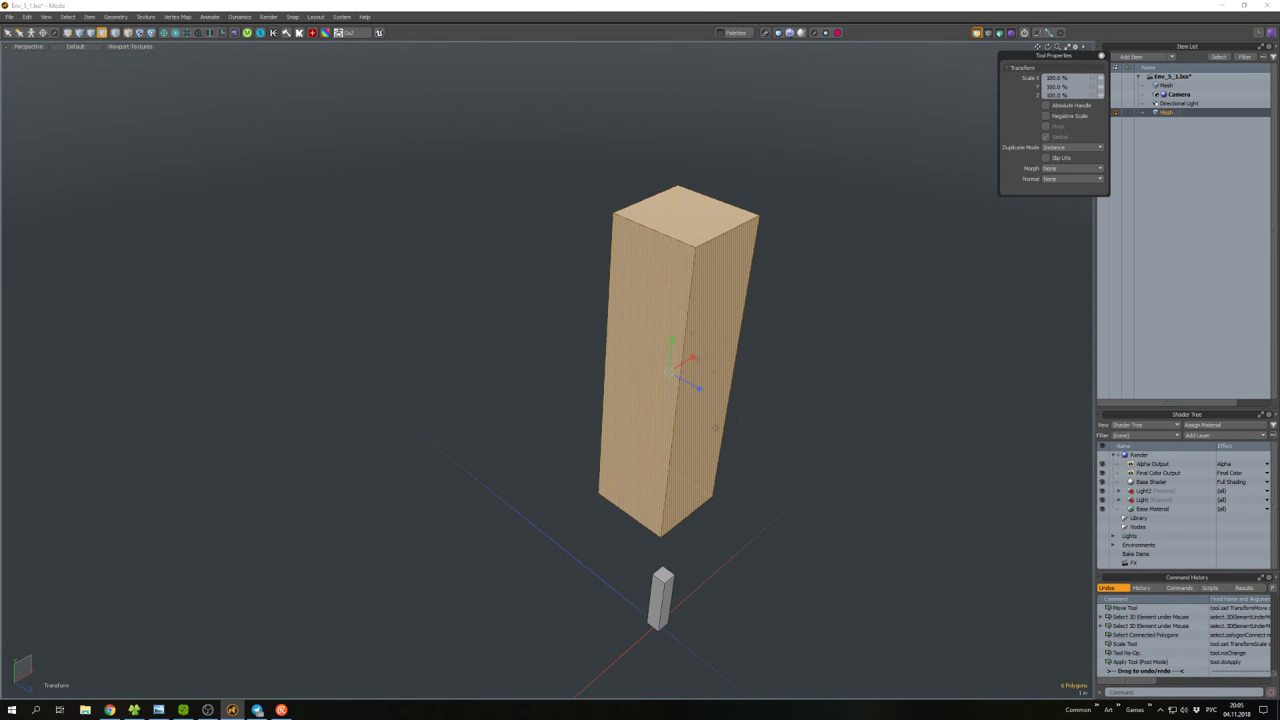
key("space")
Split the tall block's vertical edges into 25-50-25 sections and scale the bottom section wider along Z.
key("2")
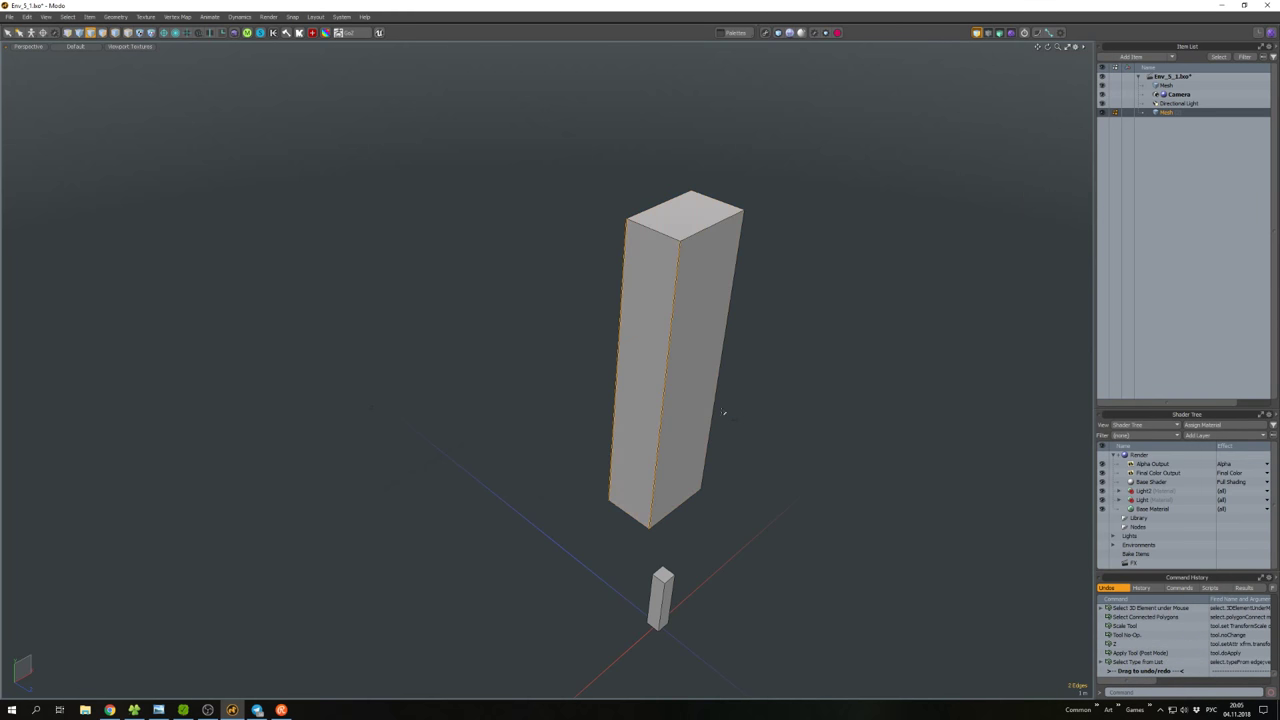
left_click_drag(690, 400, 675, 413, "alt")
key("F5")
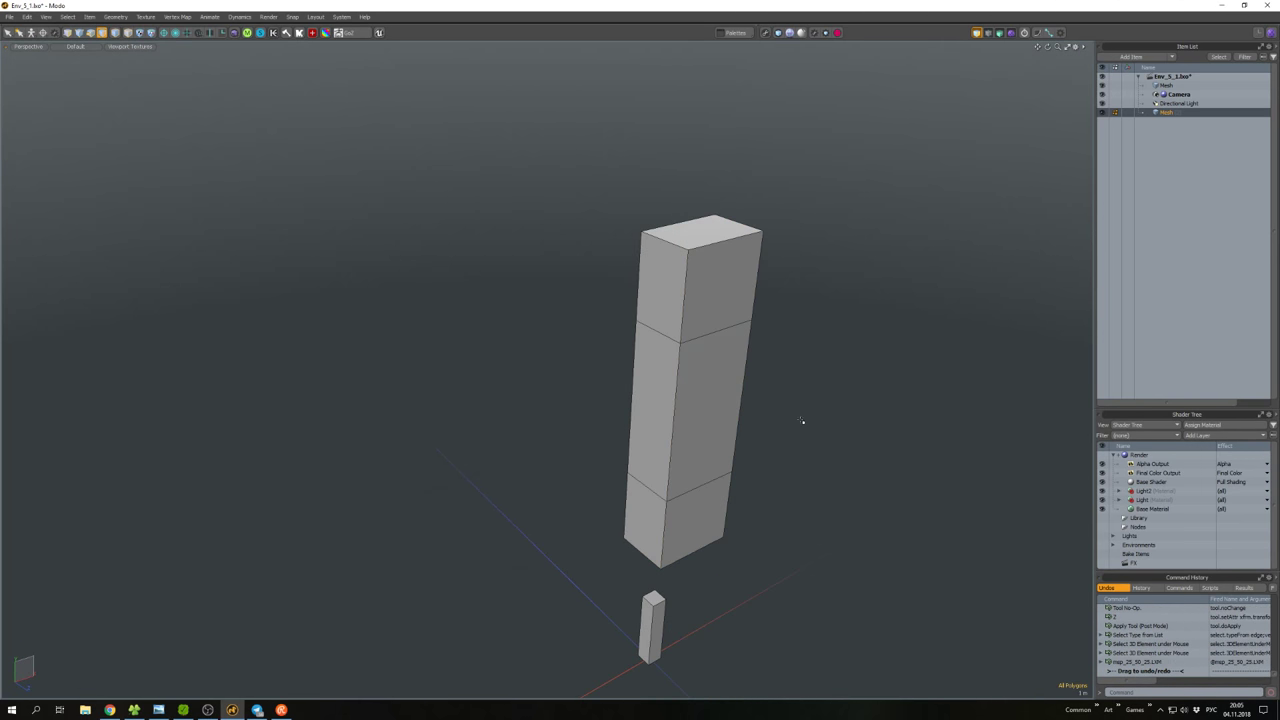
left_click_drag(657, 530, 735, 505, "alt")
key("e")
key("r")
key("space")
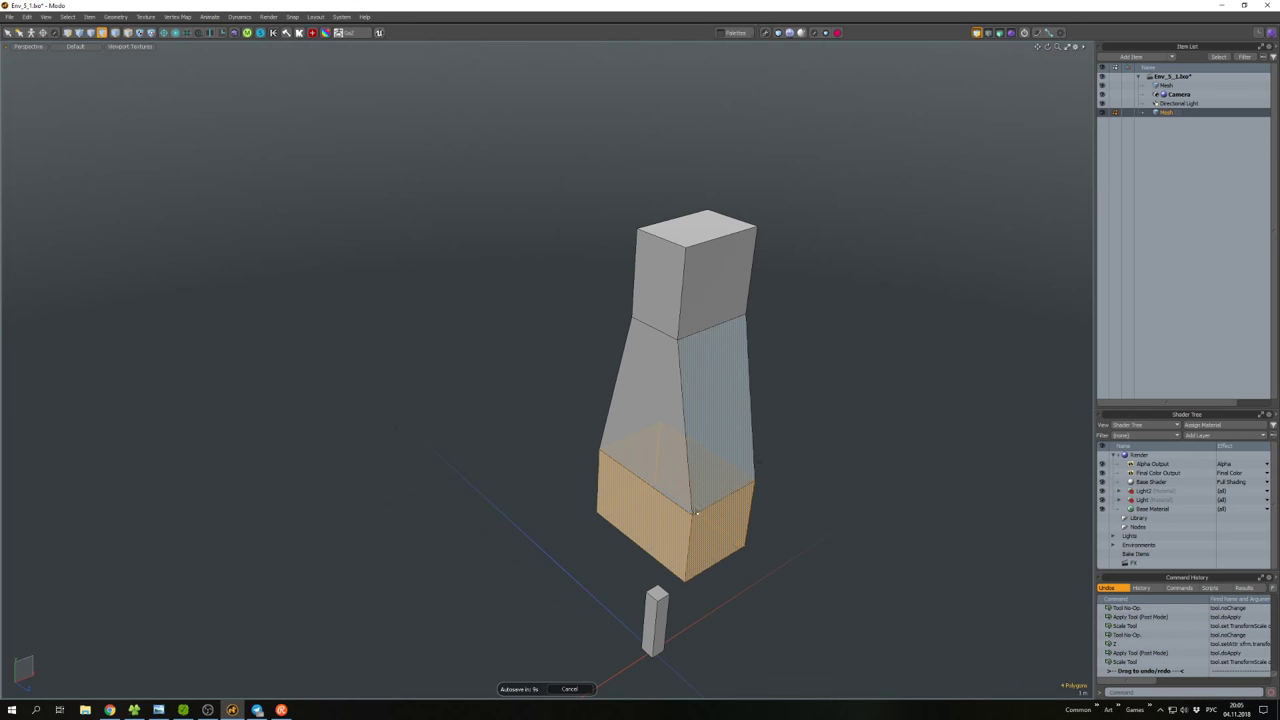
Lower the tower's upper edge loop toward the wide base to shorten the sloped section.
key("2")
key("w")
left_click_drag(692, 305, 688, 395)
key("space")
left_click(808, 414)
Copy and paste the narrow side face of the upper section and scale the copy to 25% along Z.
left_click_drag(705, 335, 605, 355, "alt")
key("5")
key("3")
double_click(548, 328)
left_click(618, 374)
scroll(618, 374, "up", 3)
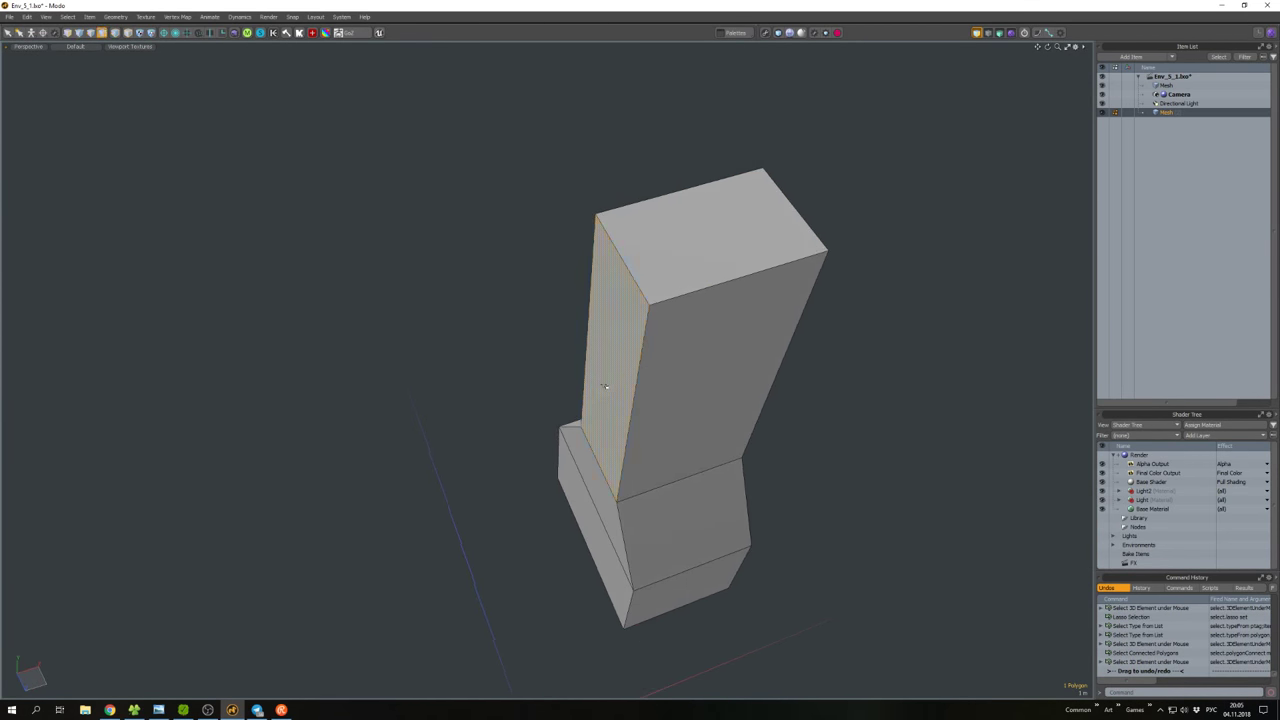
key("r")
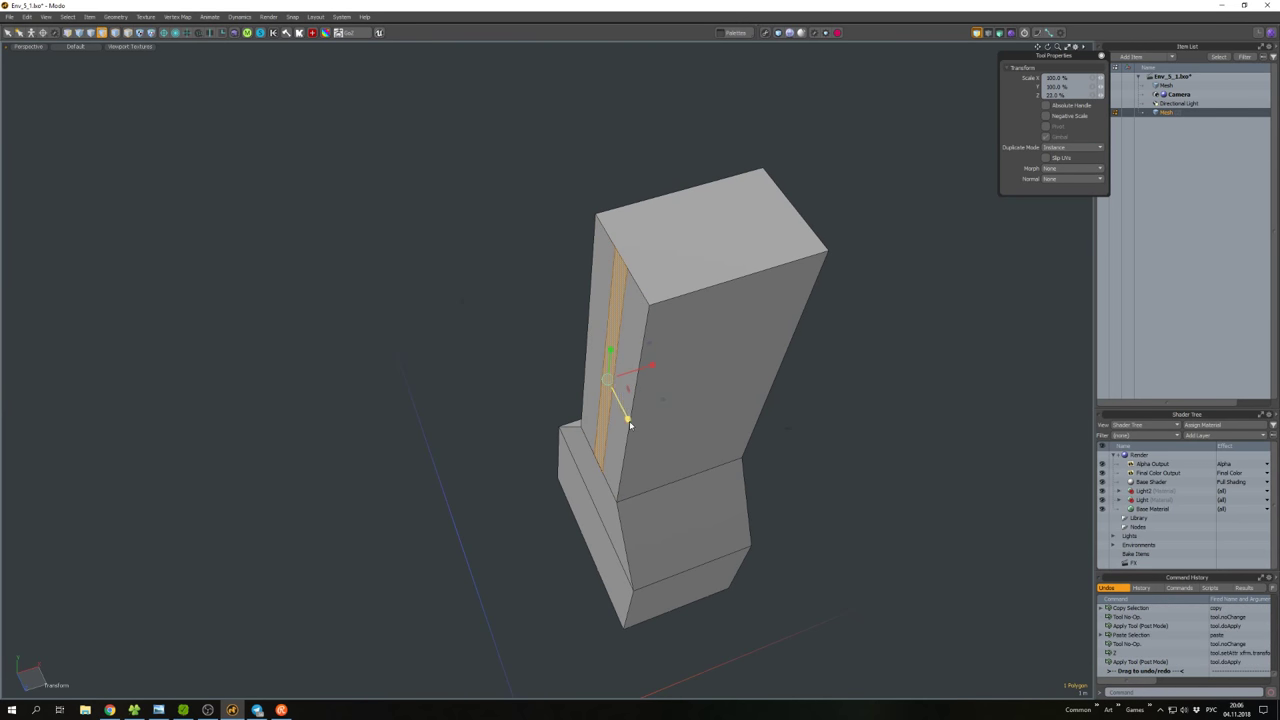
Move the narrow strip to the corner of the upper section and thicken it outward into a vertical panel.
key("w")
key("shift+d")
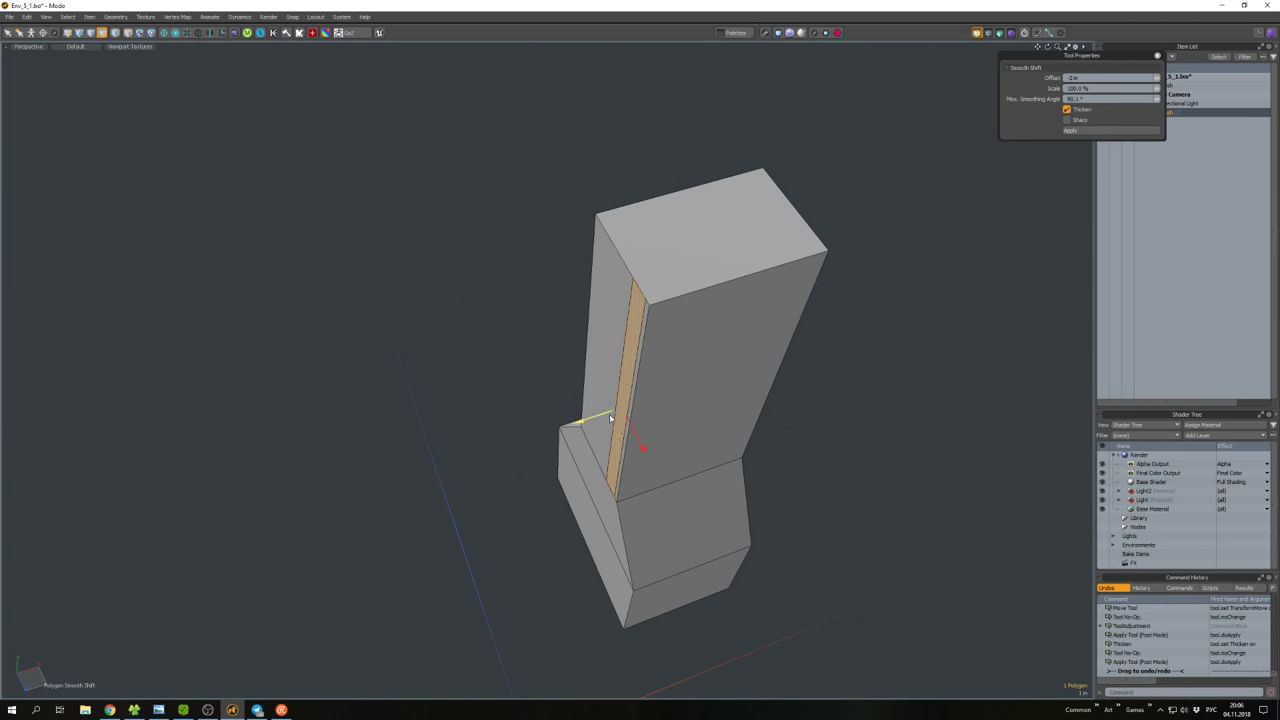
key("space")
Move the four inner vertices of the vertical panel 90 cm along X into the tower.
middle_click_drag(635, 434, 595, 361)
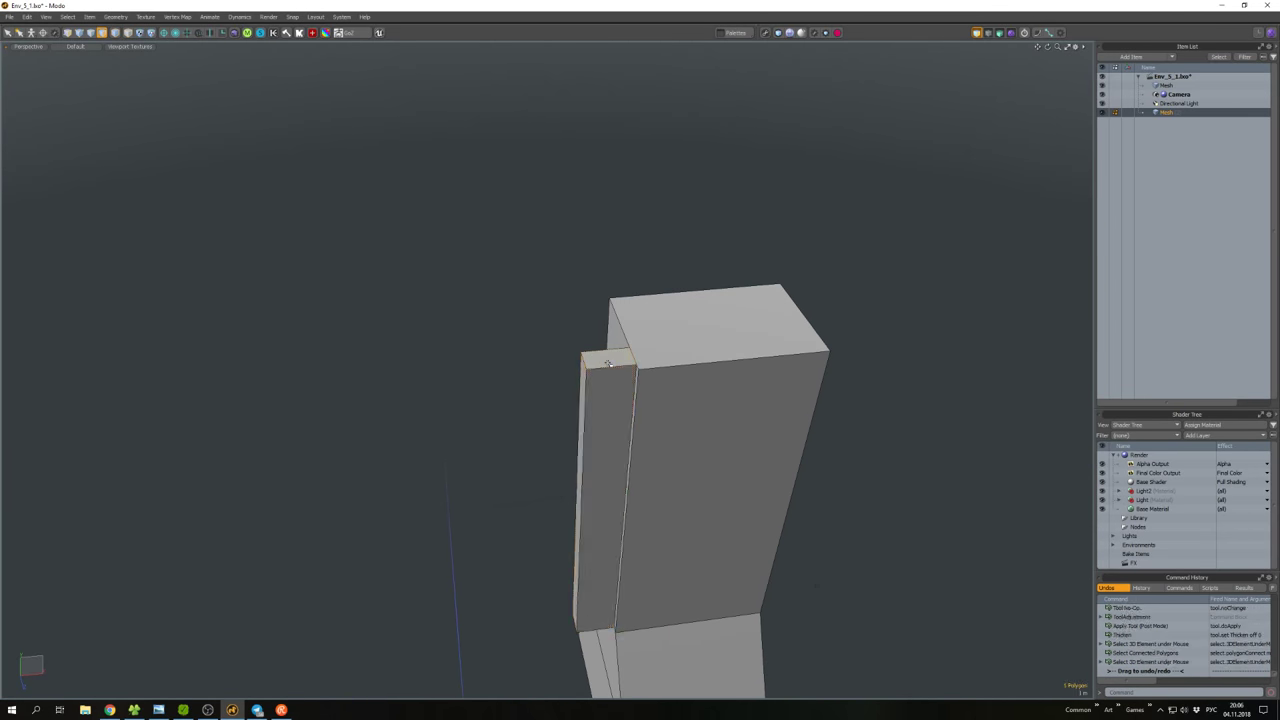
double_click(600, 500)
key("shift+1")
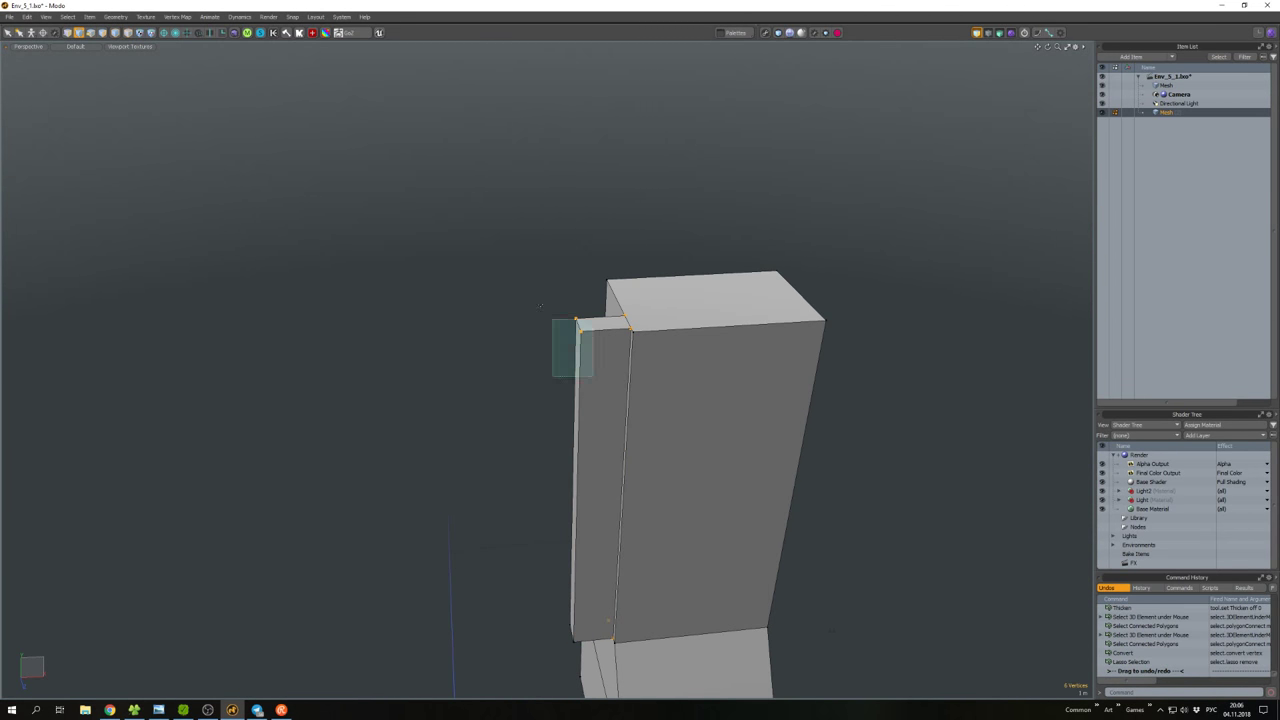
right_click_drag(540, 306, 552, 318, "ctrl")
key("w")
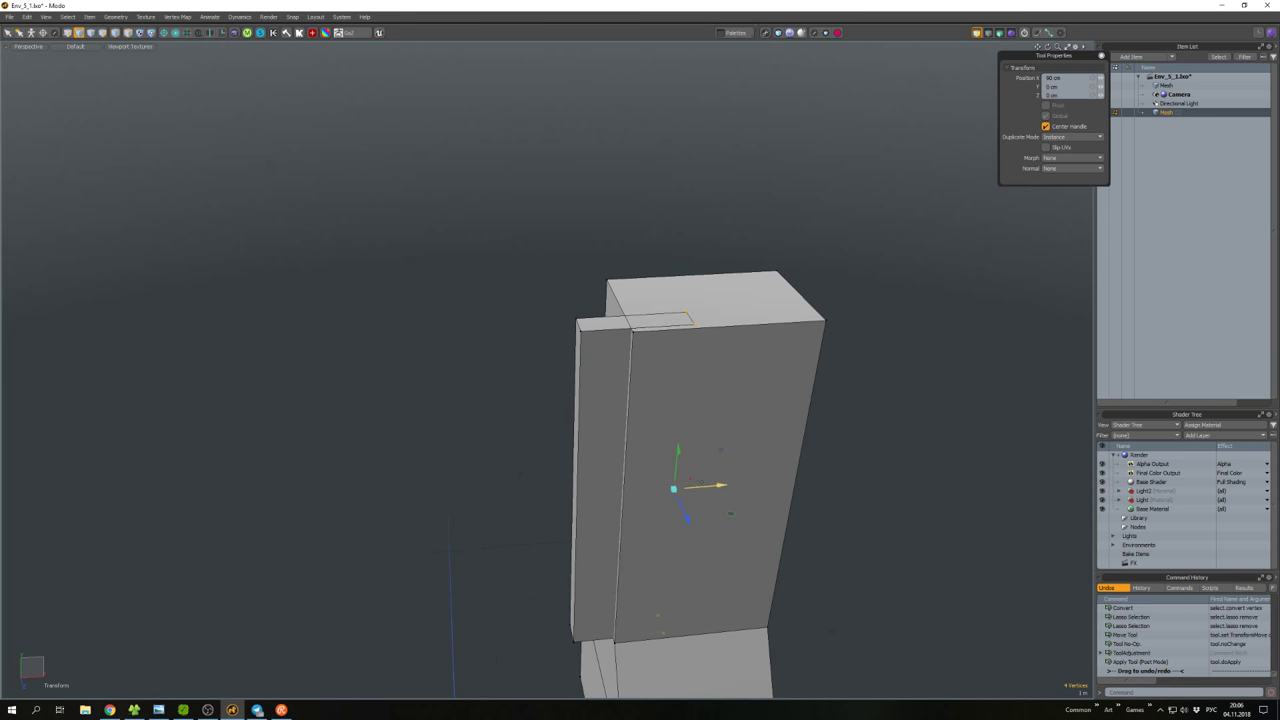
Raise the panel's top face well above the tower and its bottom face clear of the sloped section.
key("3")
left_click(640, 322)
scroll(660, 420, "down", 3)
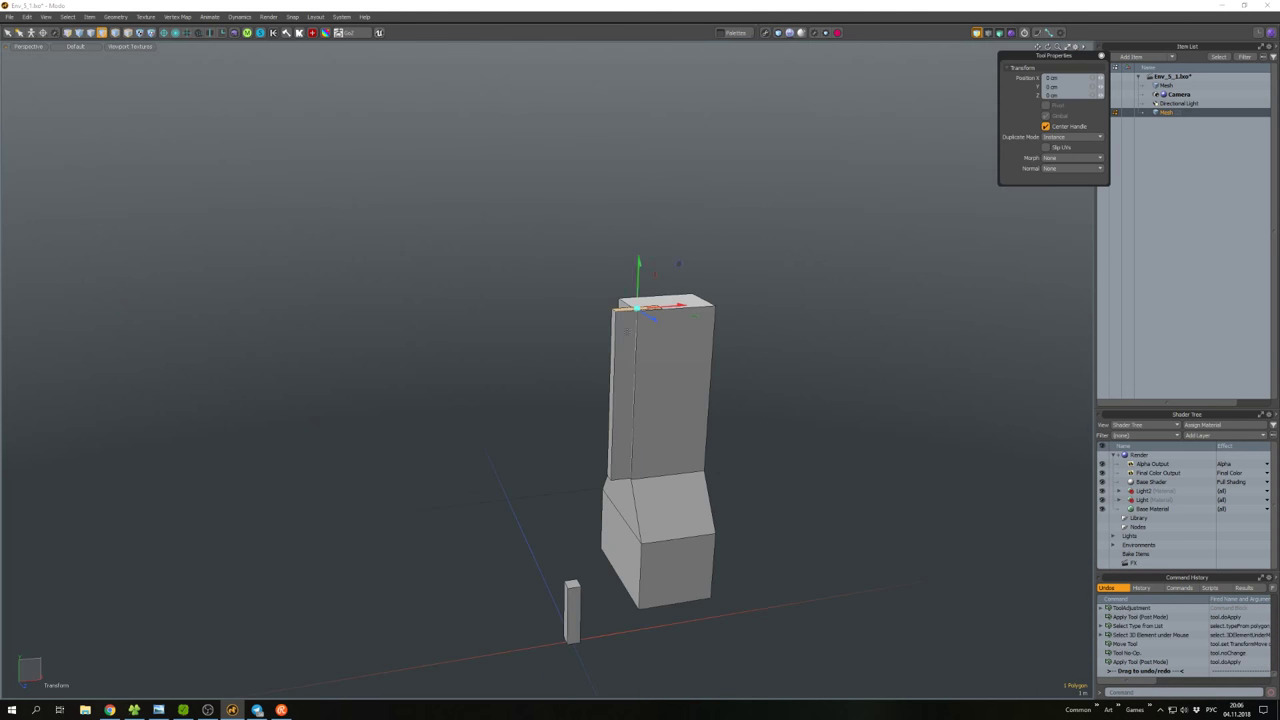
left_click_drag(637, 258, 632, 522, "alt")
key("space")
left_click(632, 522)
key("w")
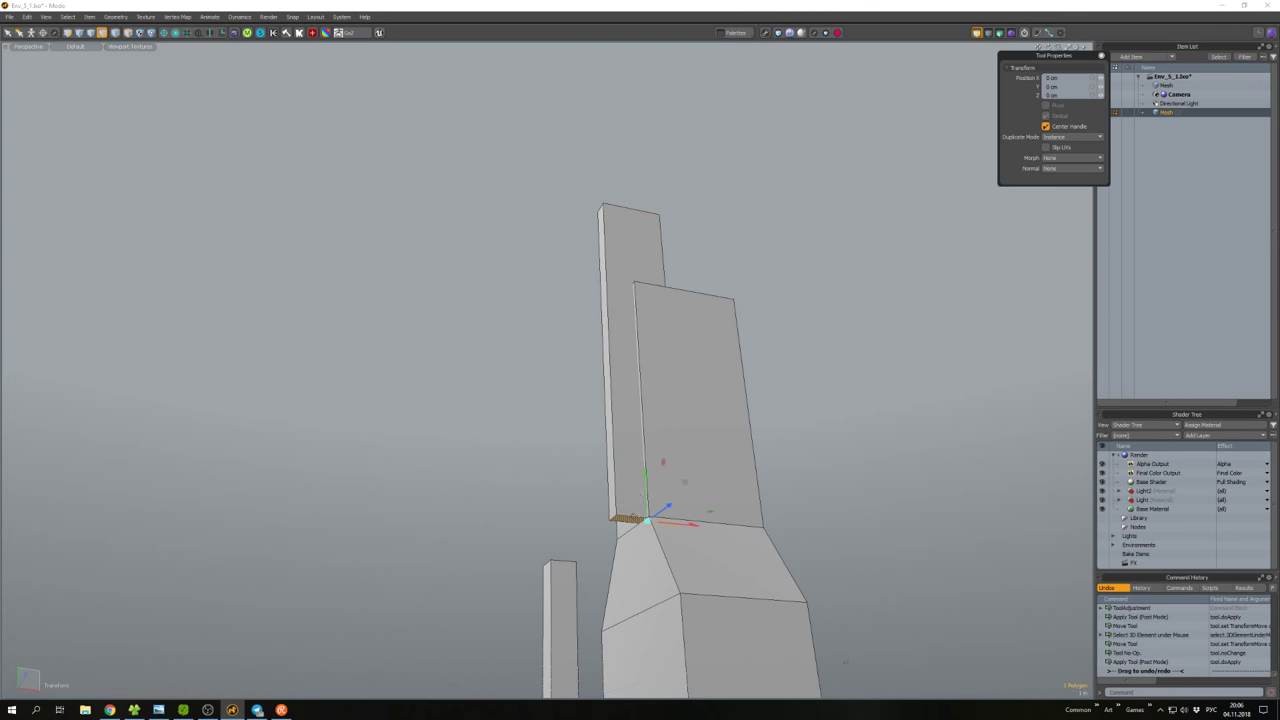
key("space")
left_click(751, 440)
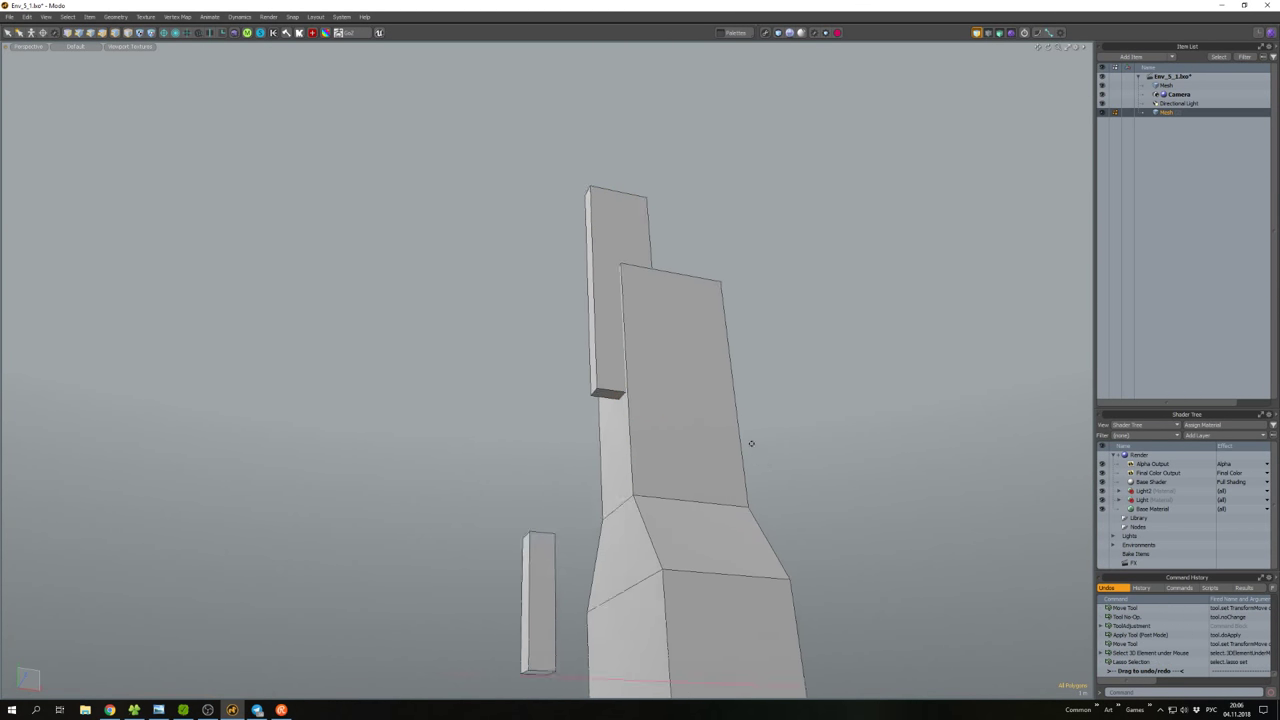
Select the tower's upper section and scale it narrower along Z, leaving the panel protruding from its side.
left_click_drag(751, 440, 616, 414, "alt")
key("shift+Up")
key("shift+a")
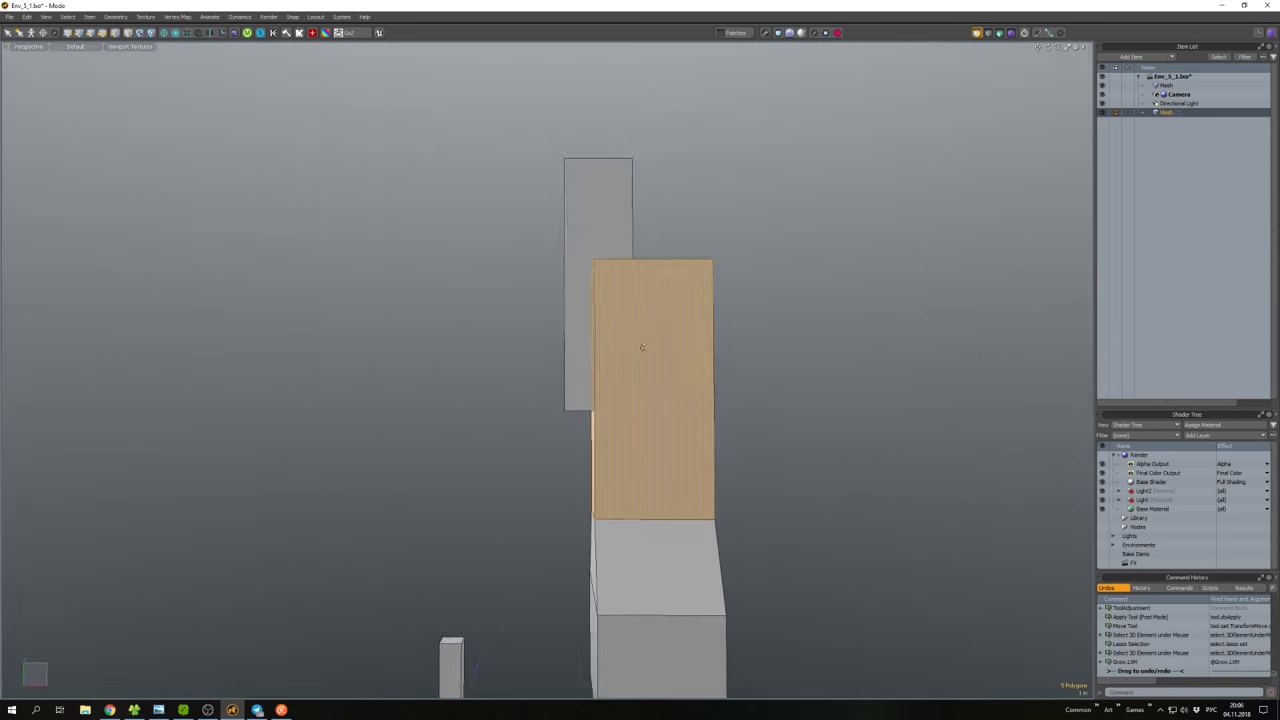
left_click_drag(640, 346, 705, 384, "alt")
key("r")
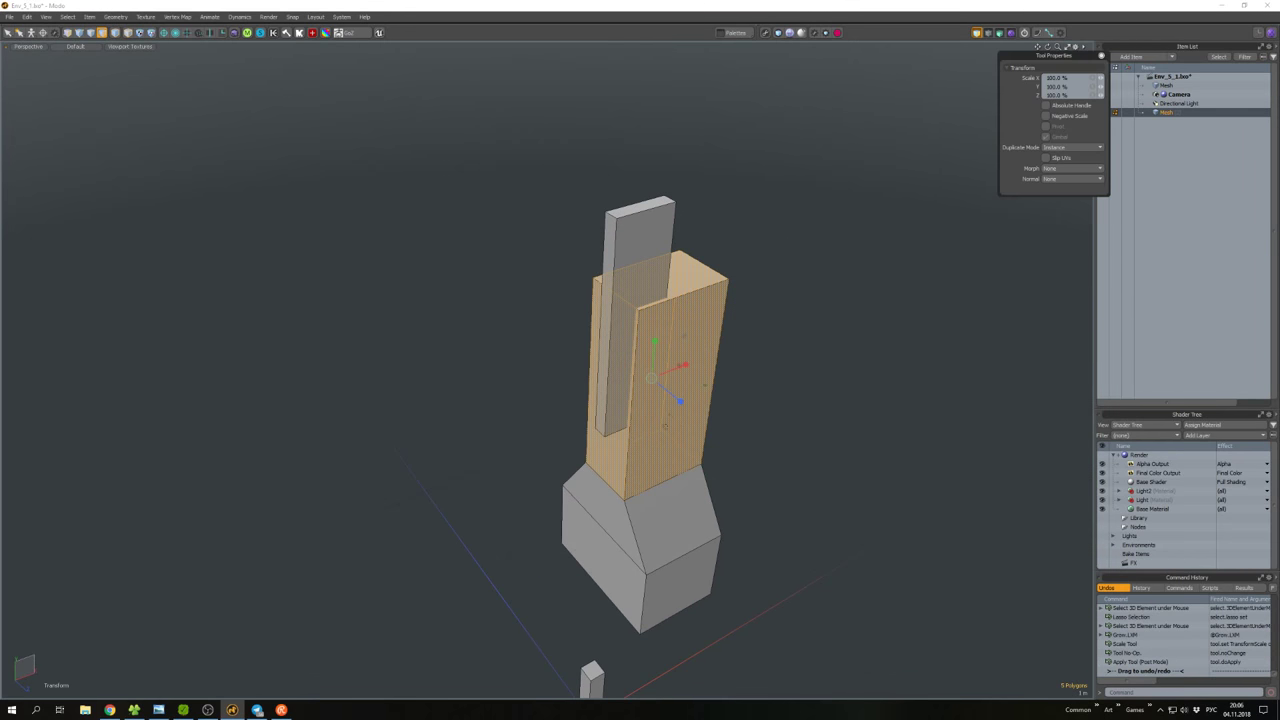
key("r")
left_click(769, 406)
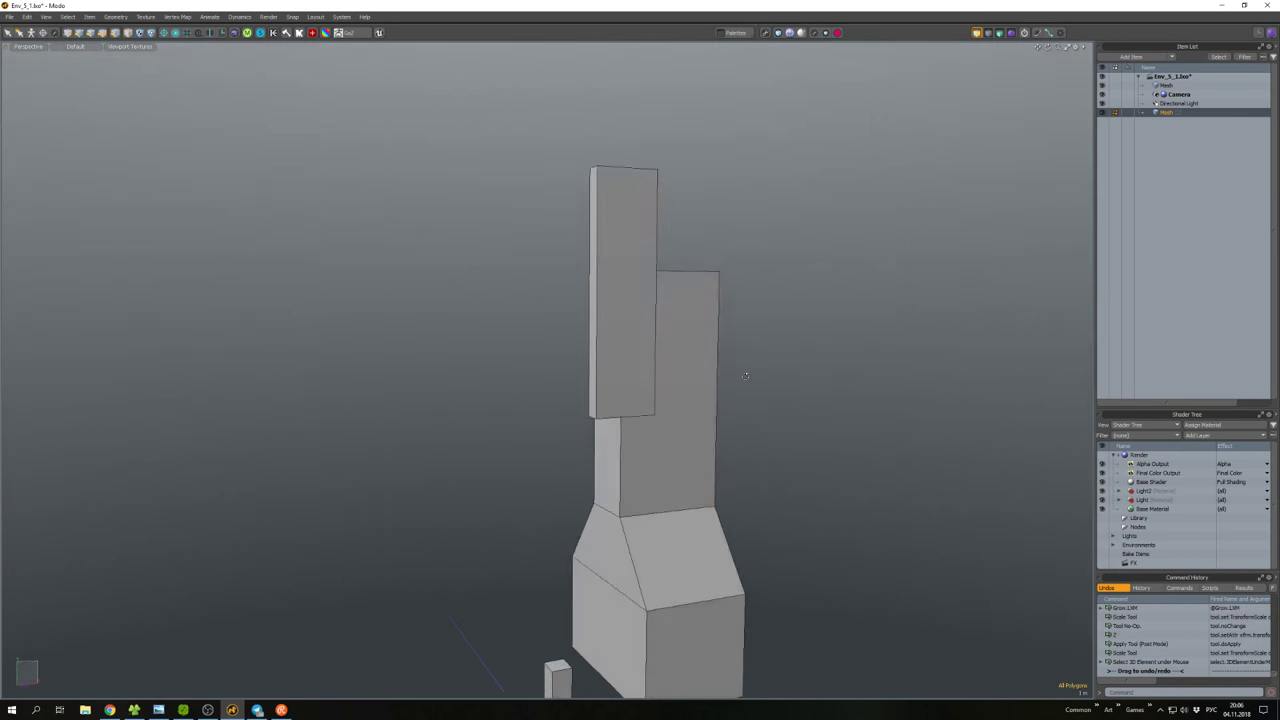
Select all of the tower's polygons and move the tower along Z onto the X axis line.
left_click_drag(669, 374, 598, 379, "alt")
right_click_drag(674, 349, 674, 350)
mouse_move(674, 350)
left_mouse_down("alt")
mouse_move(720, 360)
mouse_move(765, 396)
left_mouse_up("alt")
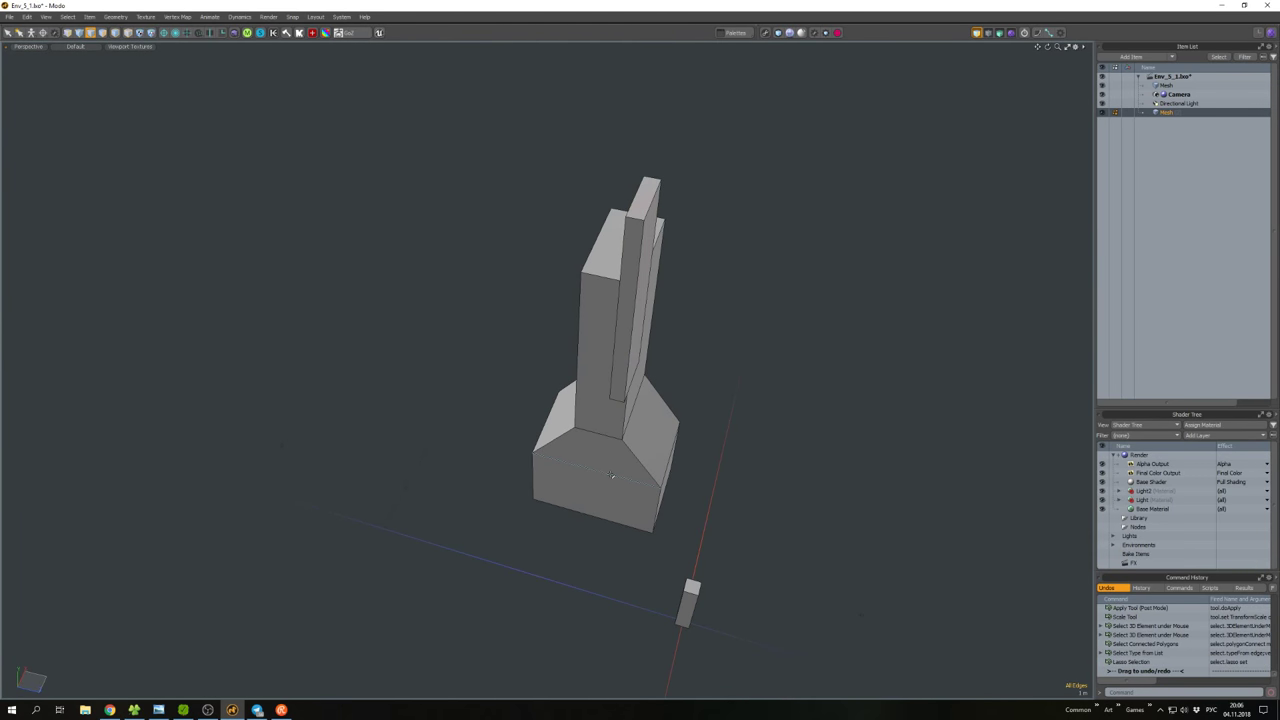
key("w")
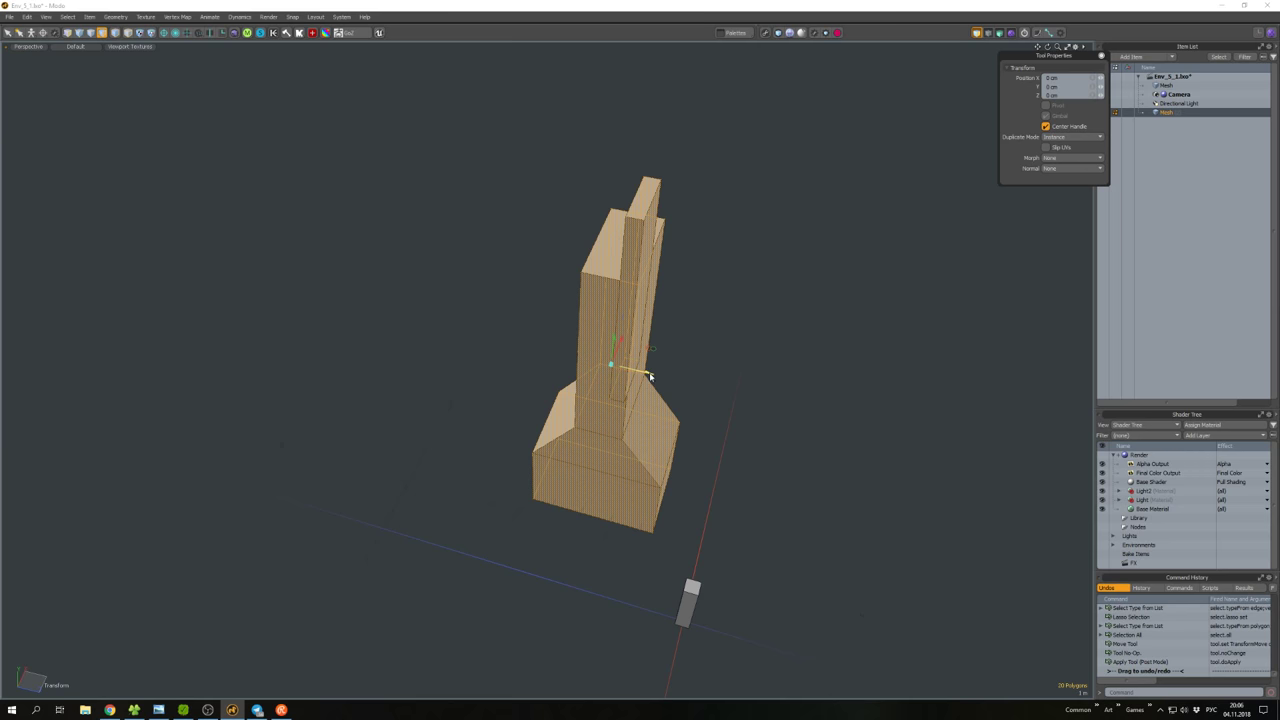
left_click_drag(762, 400, 785, 405)
left_click(851, 477)
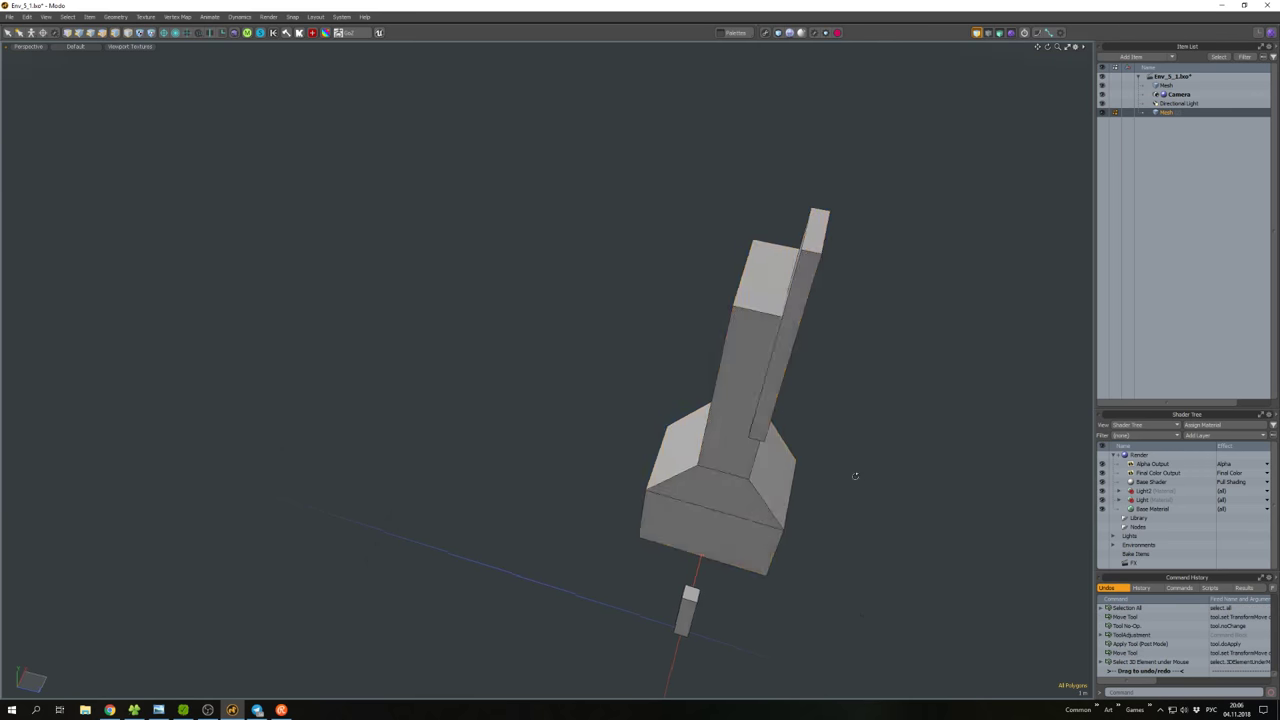
left_click_drag(851, 477, 640, 430, "alt")
key("bracketleft")
key("ctrl+m")
scroll(610, 410, "up", 5)
key("3")
key("shift+h")
double_click(710, 357)
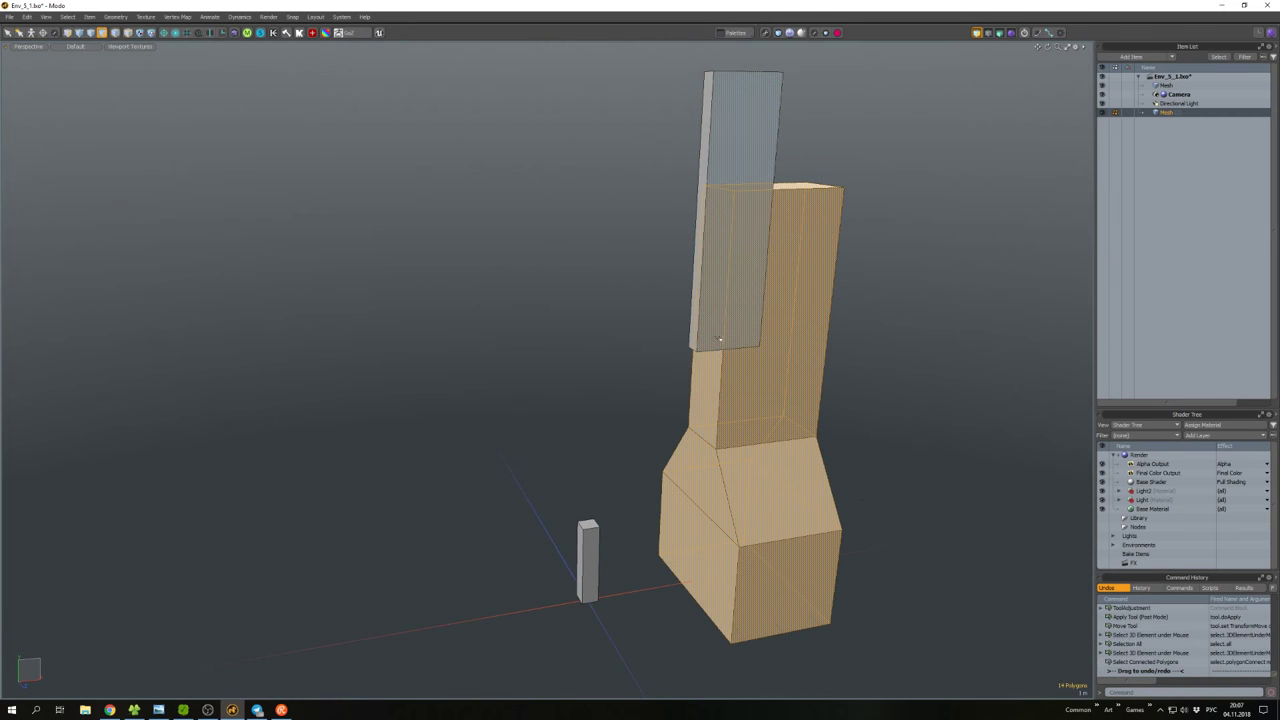
Paste a copy of the vertical panel and scale it down into a small block low on the tower's narrow side.
double_click(740, 245)
key("w")
key("ctrl+c")
key("ctrl+v")
left_click_drag(769, 158, 706, 355)
scroll(690, 340, "up", 5)
key("r")
key("w")
key("r")
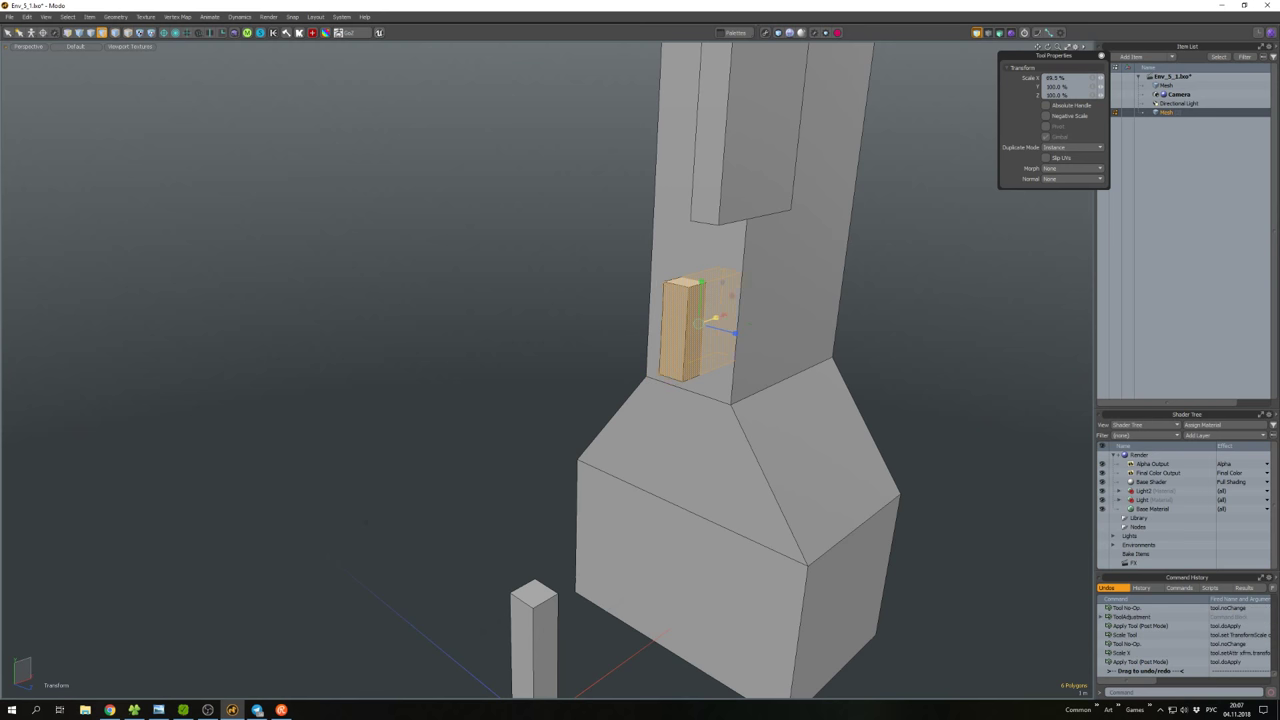
Move the small block down so it overlaps the upper edge of the sloped section.
key("w")
left_click_drag(725, 346, 743, 283, "alt")
key("q")
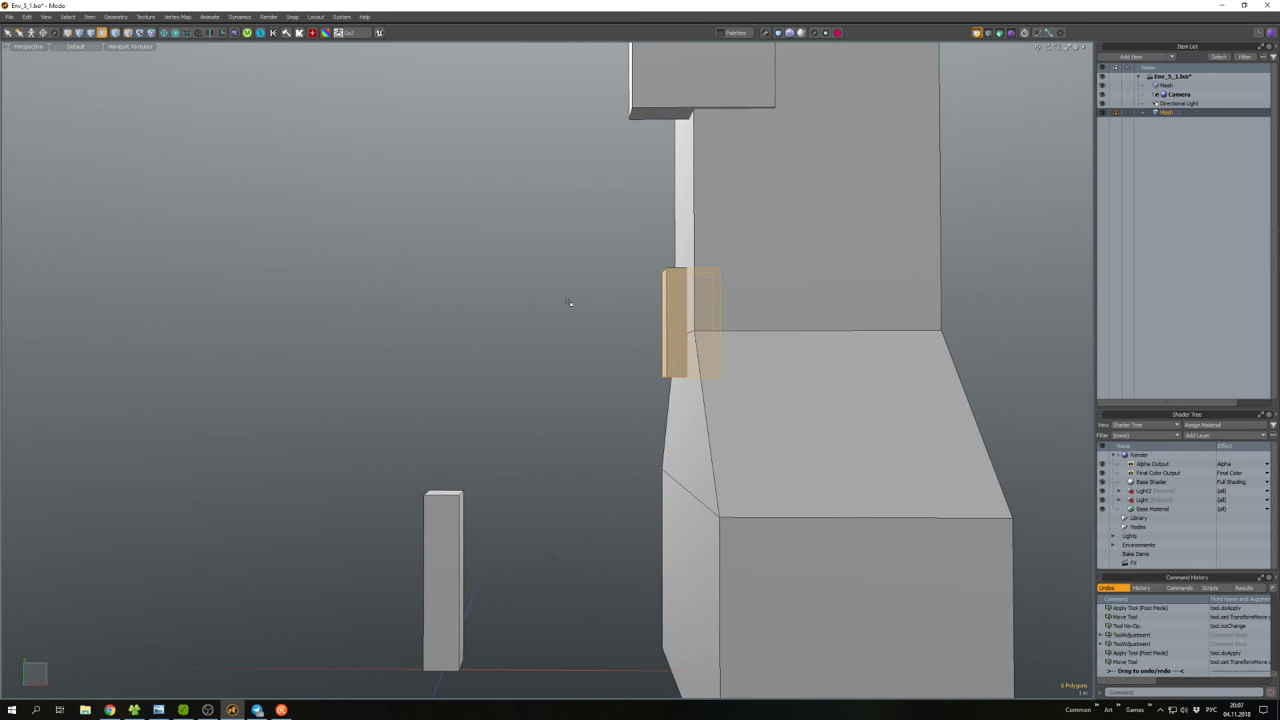
left_click(574, 294)
Paste a copy of the tower's top face and move it 20 cm along X and about 20 cm up.
left_click_drag(574, 294, 622, 390, "alt")
key("1")
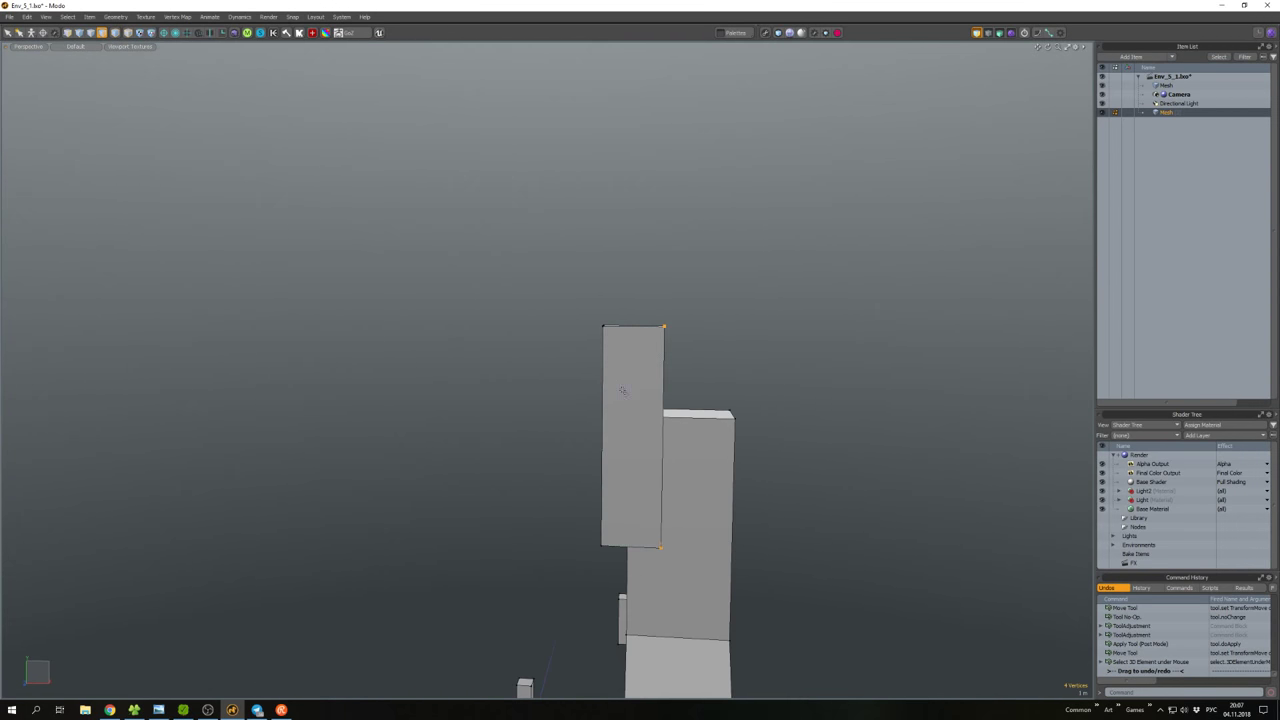
left_click_drag(638, 314, 625, 405, "alt")
left_click(633, 316)
key("w")
left_click_drag(710, 501, 700, 440, "alt")
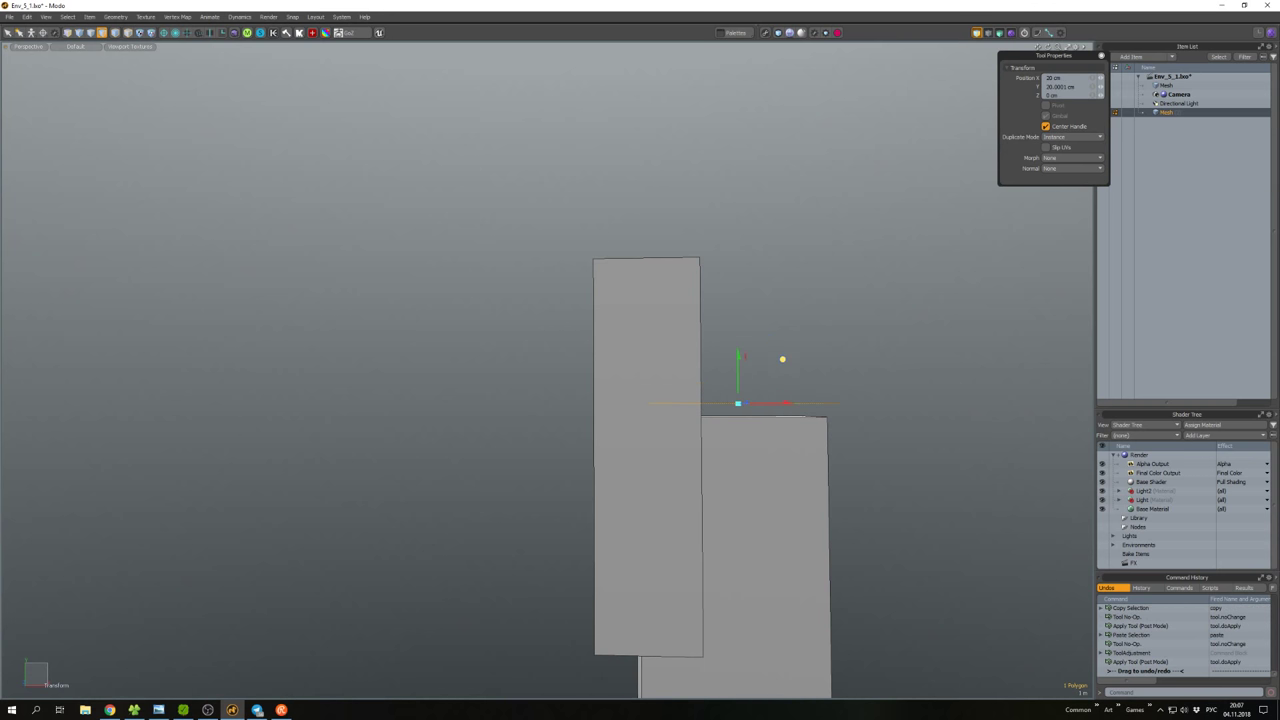
Thicken the copied top face upward into a large head block above the tower.
key("shift+d")
left_click_drag(740, 372, 790, 272)
key("space")
left_click(740, 163)
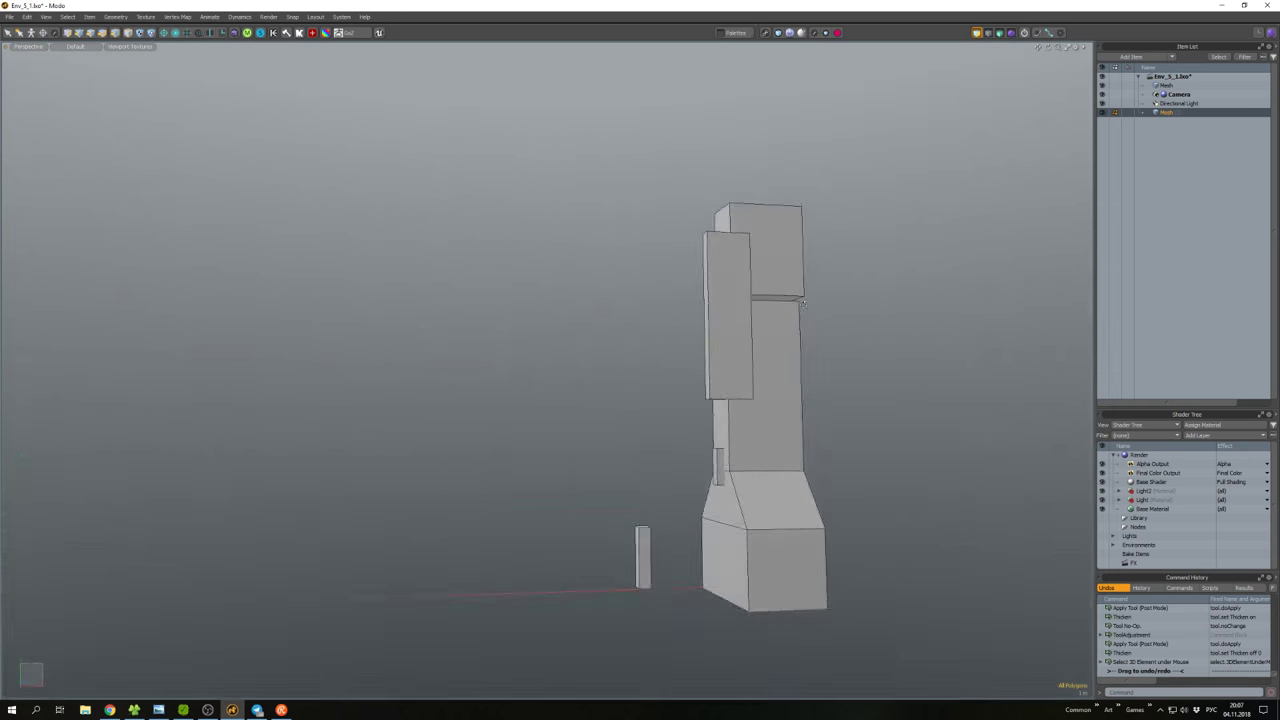
Select the whole head block and lower it 20 cm onto the tower.
scroll(790, 272, "up", 5)
double_click(791, 272)
key("w")
left_click_drag(771, 207, 771, 219)
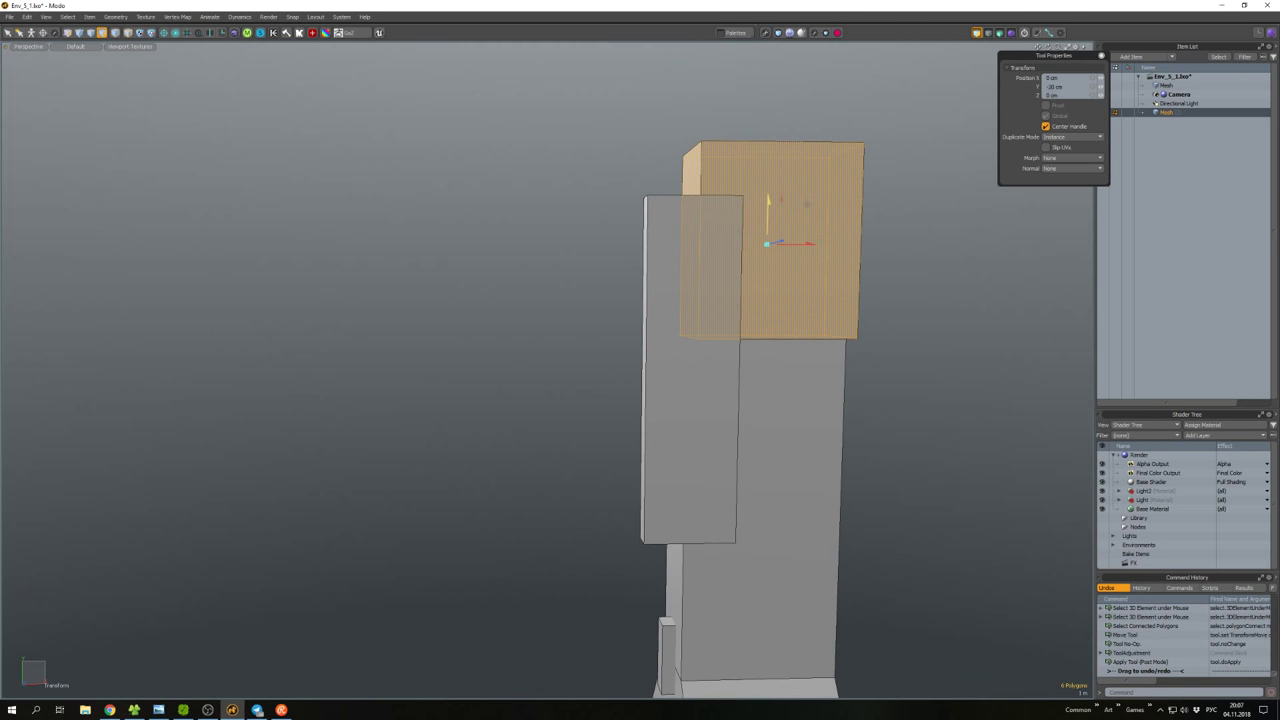
Split the large head block horizontally through its middle with a 50/50 edge loop.
key("space")
left_click(900, 251)
left_click_drag(900, 251, 797, 313, "alt")
key("2")
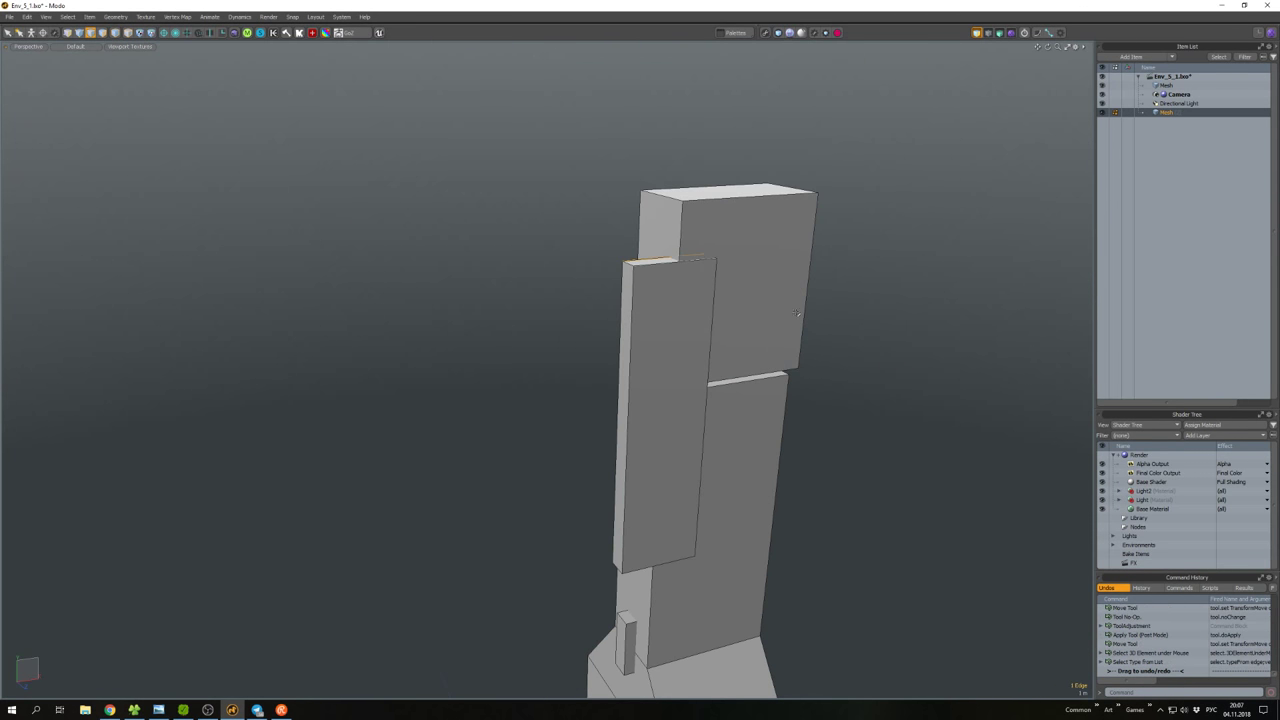
key("3")
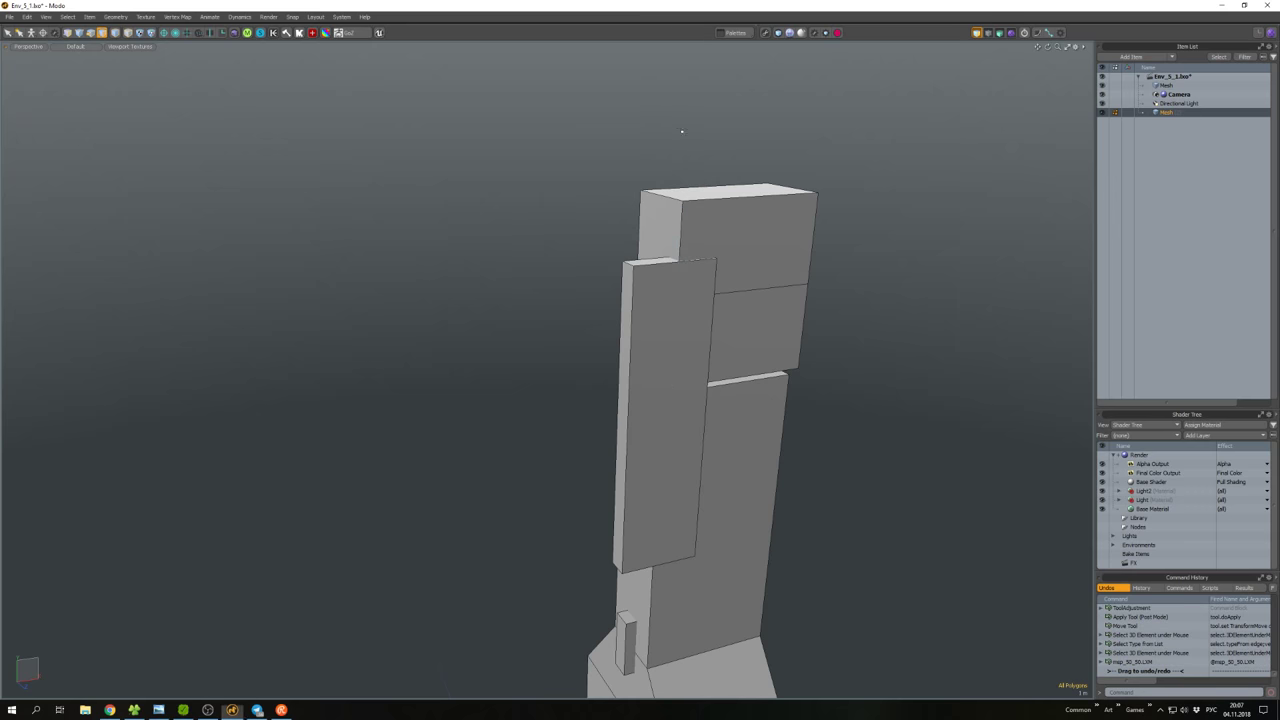
Move the end face of the head block's upper half outward along X, forming a slope on the lower half.
mouse_move(676, 240)
left_mouse_down("alt")
mouse_move(690, 250)
mouse_move(565, 230)
mouse_move(660, 259)
left_mouse_up("alt")
left_click(565, 230)
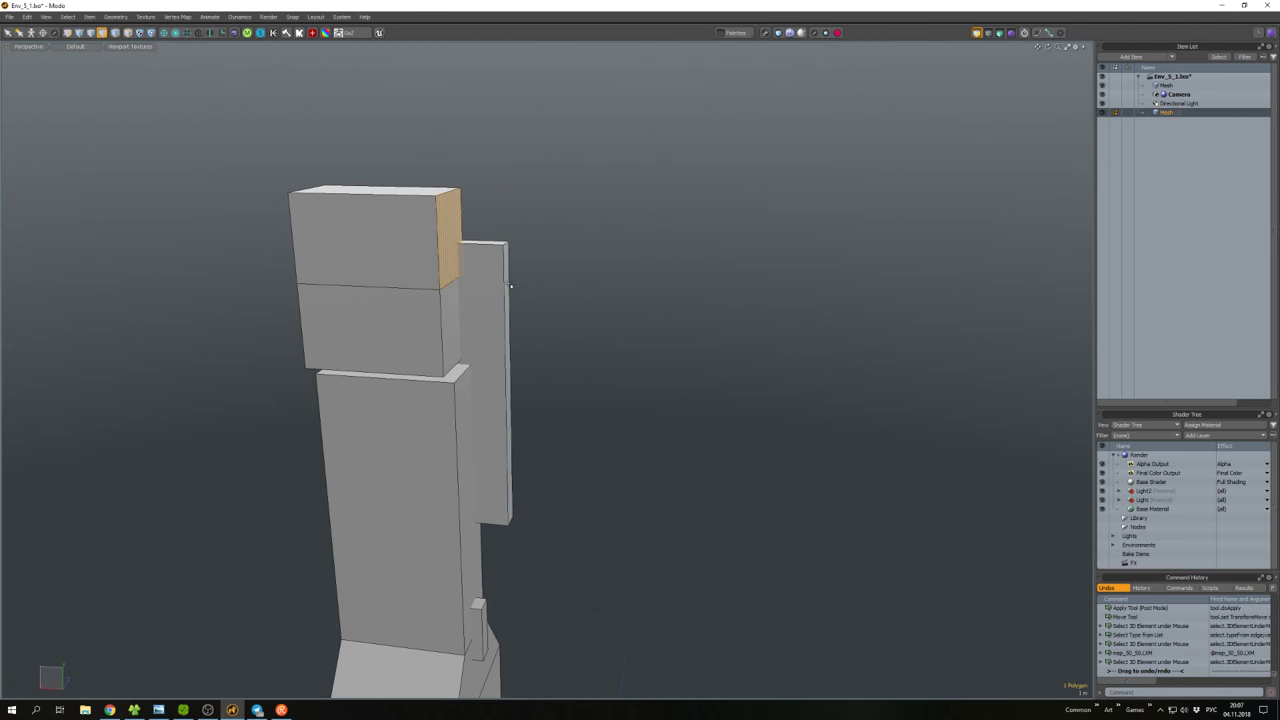
left_click_drag(510, 286, 529, 254, "alt")
key("w")
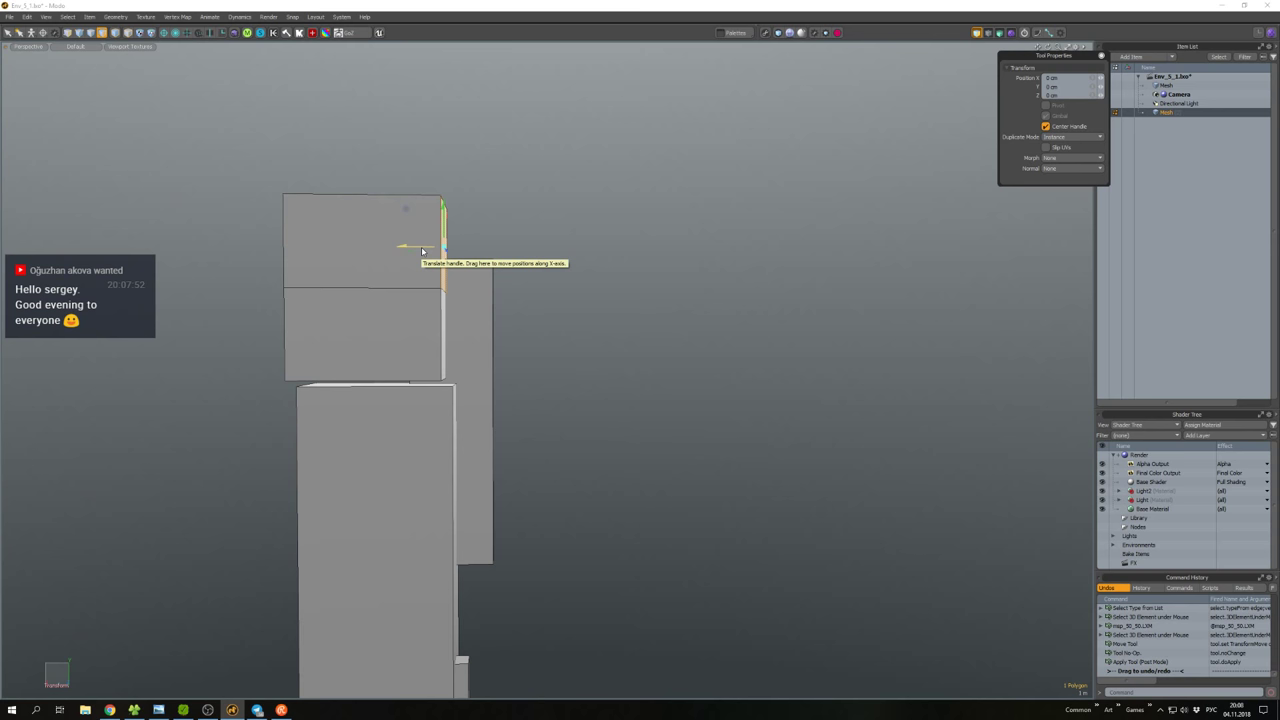
left_click_drag(423, 253, 610, 318, "alt")
key("space")
Select the whole tall side slab and shift it along Z relative to the tower.
left_click(551, 283)
left_click(560, 318)
double_click(560, 318)
left_click_drag(522, 267, 481, 255, "alt")
double_click(500, 252)
left_click_drag(616, 296, 575, 300, "alt")
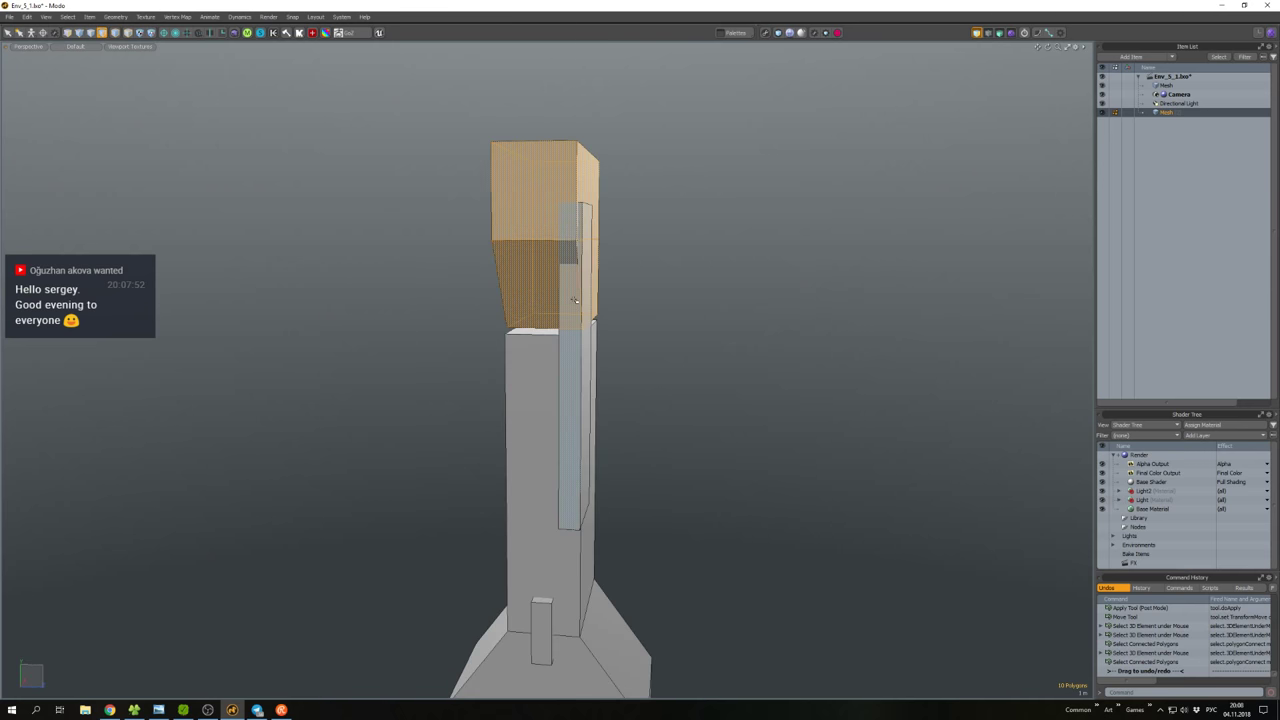
double_click(575, 300)
key("w")
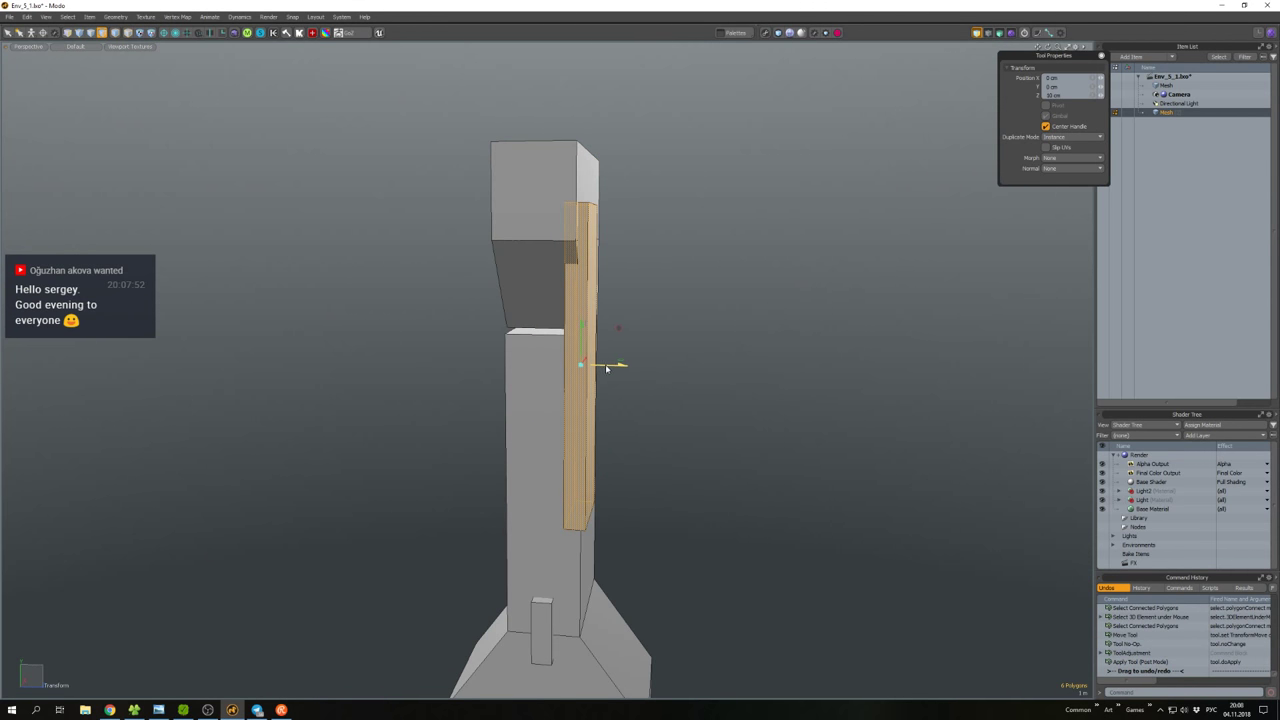
key("w")
left_click(663, 354)
left_click_drag(663, 354, 667, 409, "alt")
key("ctrl+a")
key("w")
key("w")
left_click(784, 396)
Paste a copy of the head block's top face, move it -1.2 m in X and -1.4 m in Y, and narrow it along Z.
left_click_drag(784, 396, 632, 330, "alt")
scroll(599, 354, "up", 5)
left_click(630, 295)
key("w")
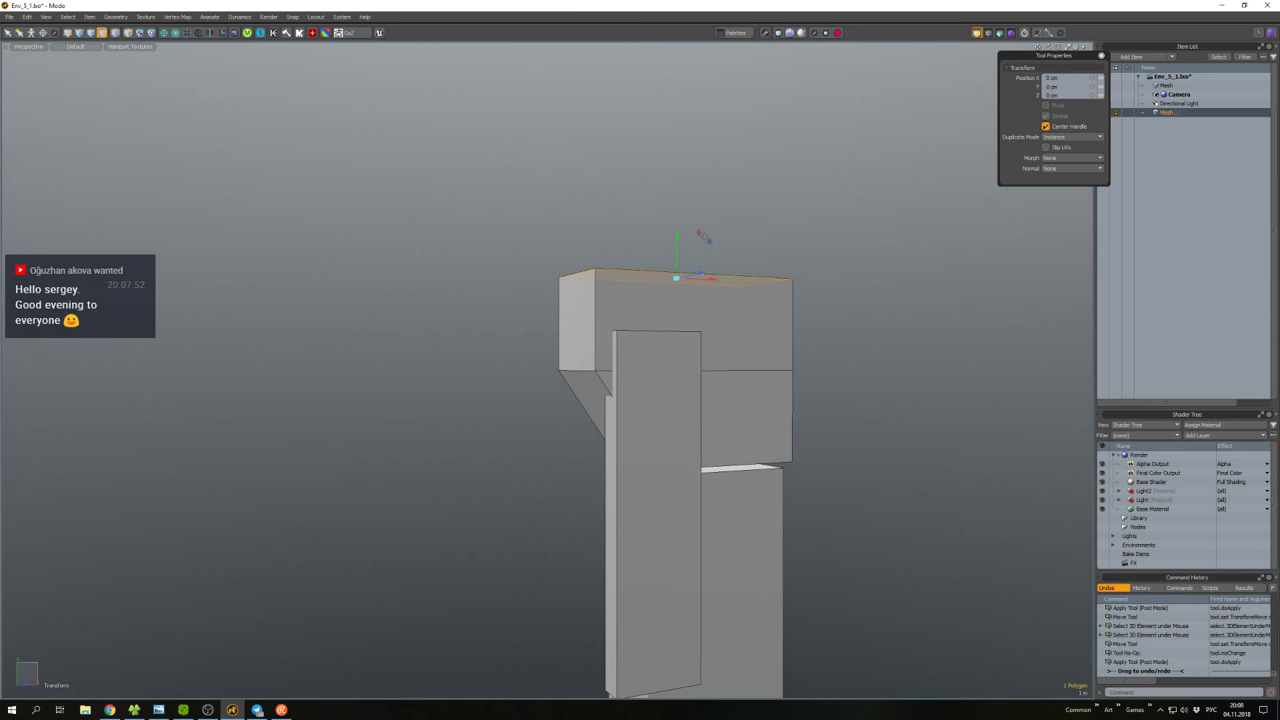
left_click_drag(708, 243, 695, 310, "alt")
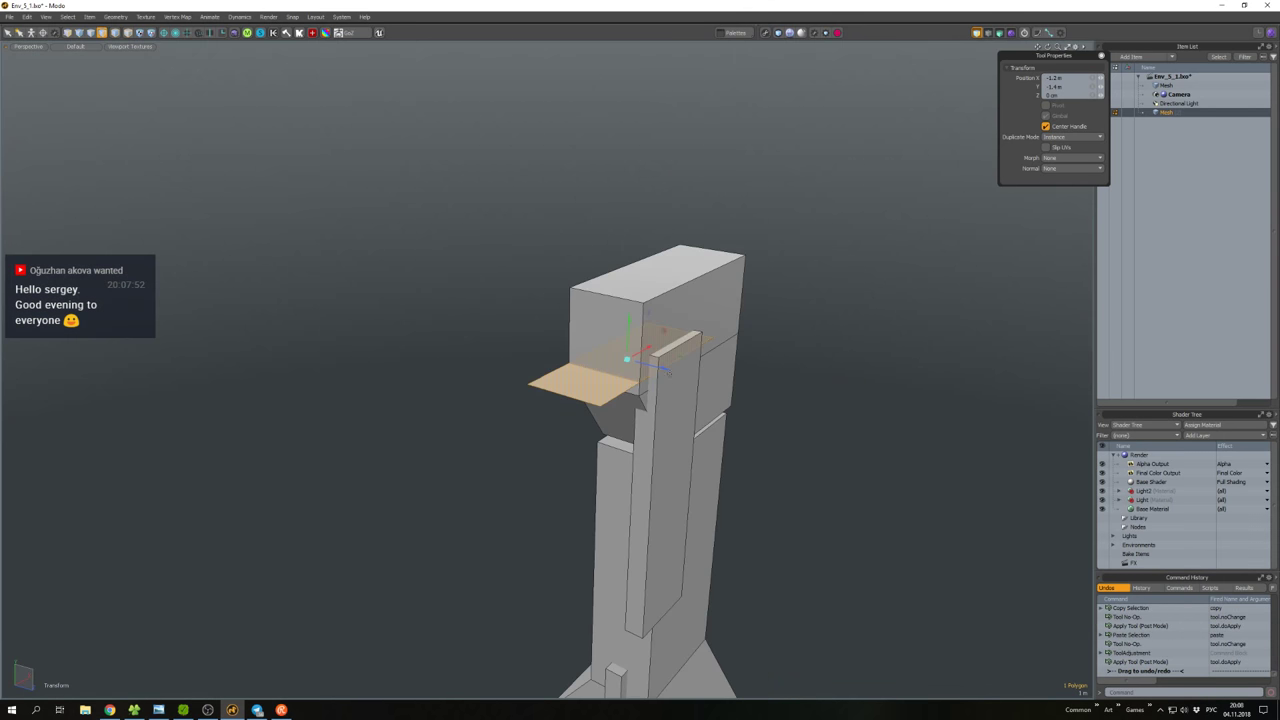
key("Tab")
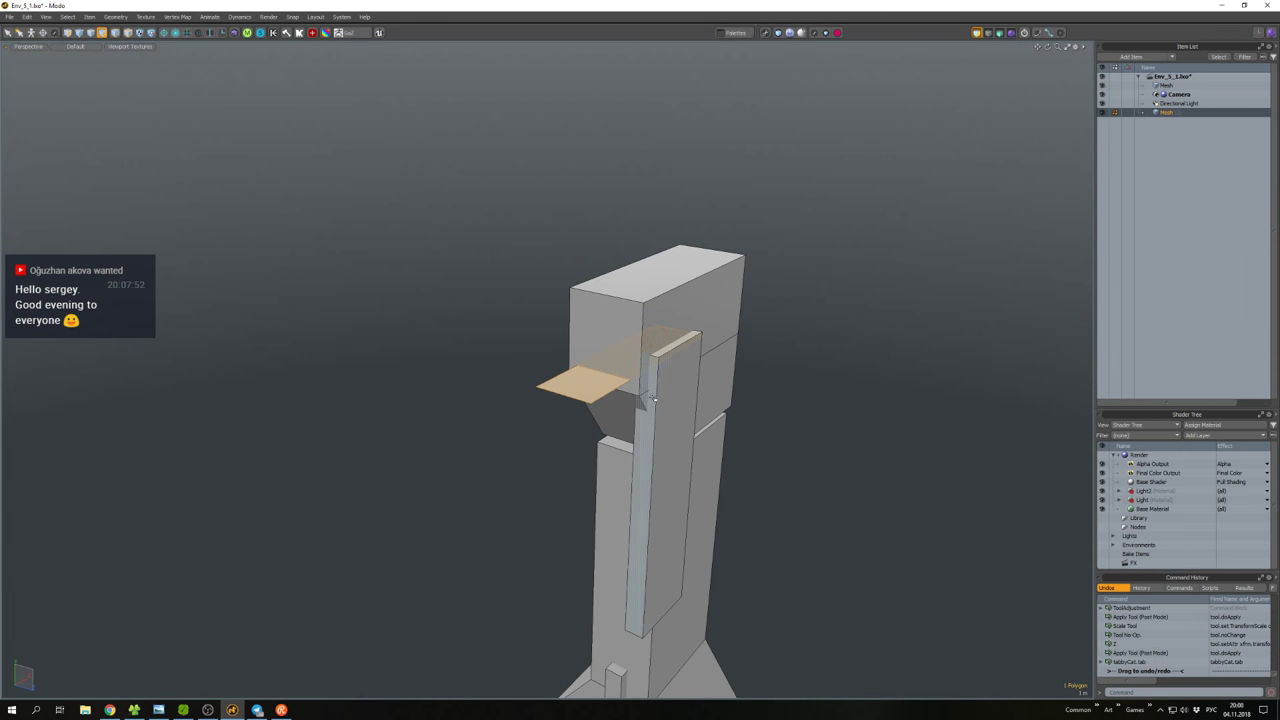
Thicken the copied face and raise its upper side 1 m to form a beam projecting from the head block.
left_click_drag(668, 374, 620, 355, "alt")
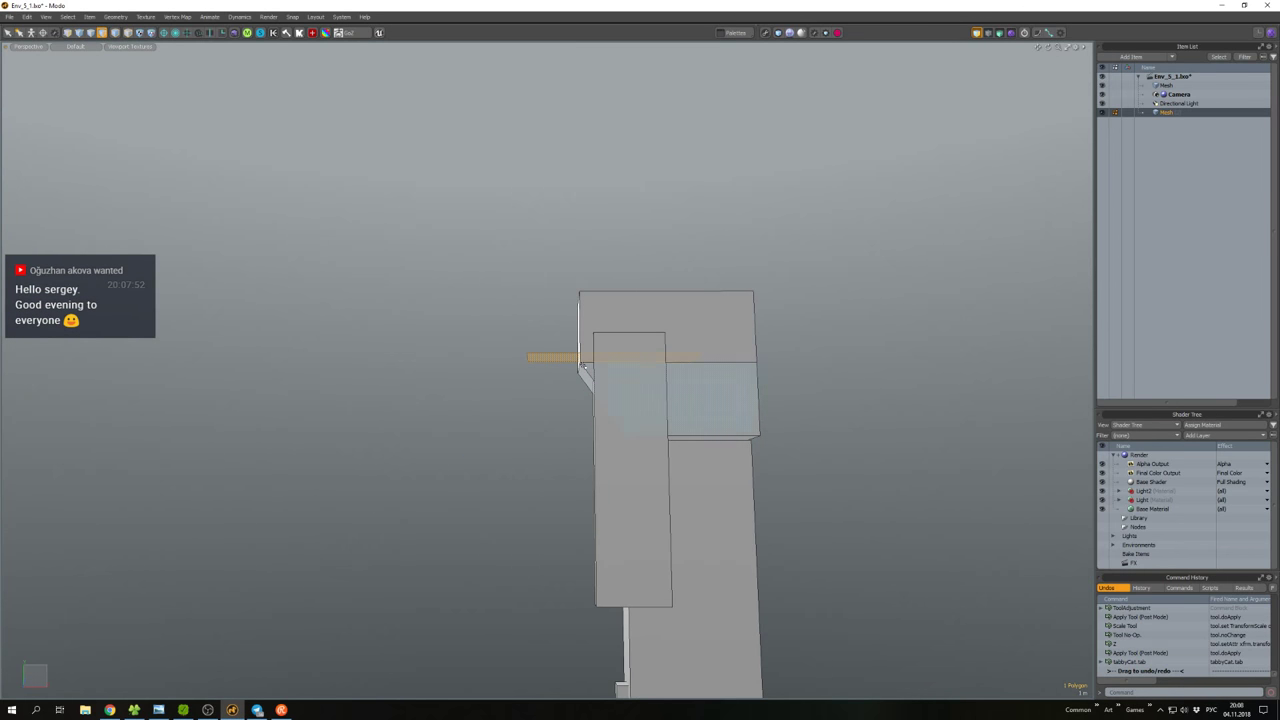
key("w")
key("shift+d")
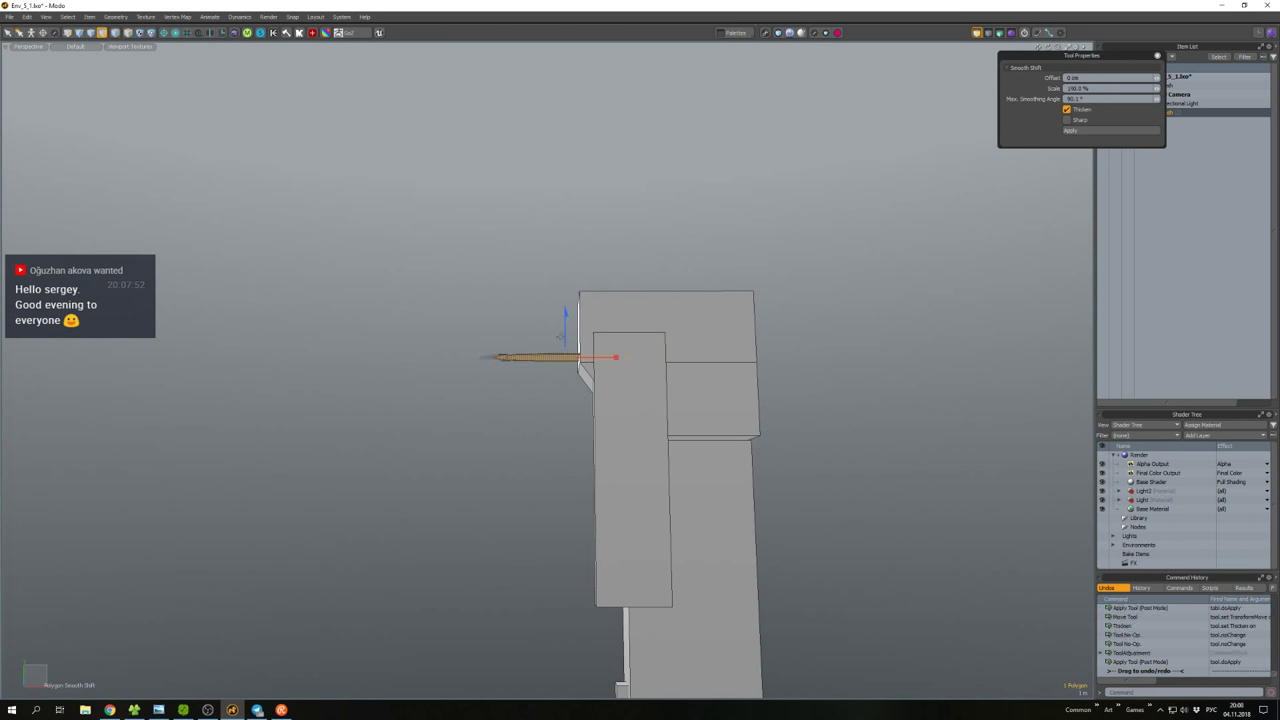
key("Tab")
key("w")
left_click_drag(561, 335, 547, 366, "alt")
key("space")
key("shift+d")
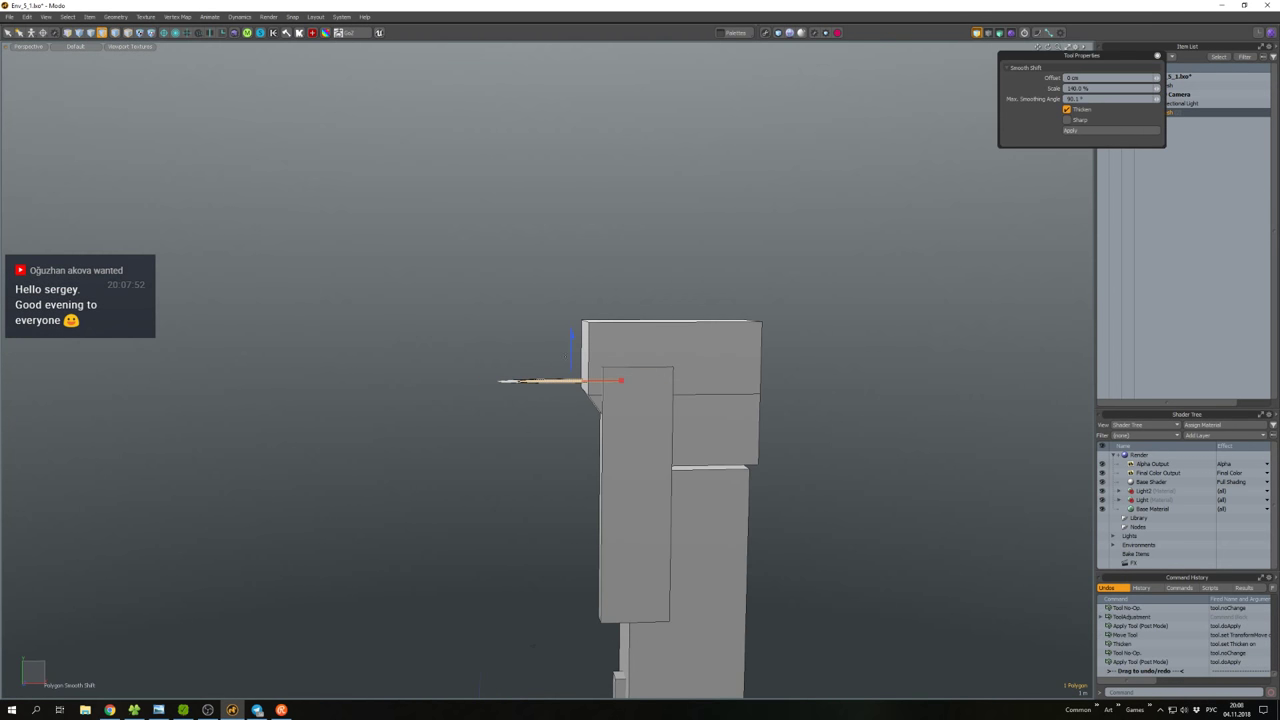
key("Tab")
key("w")
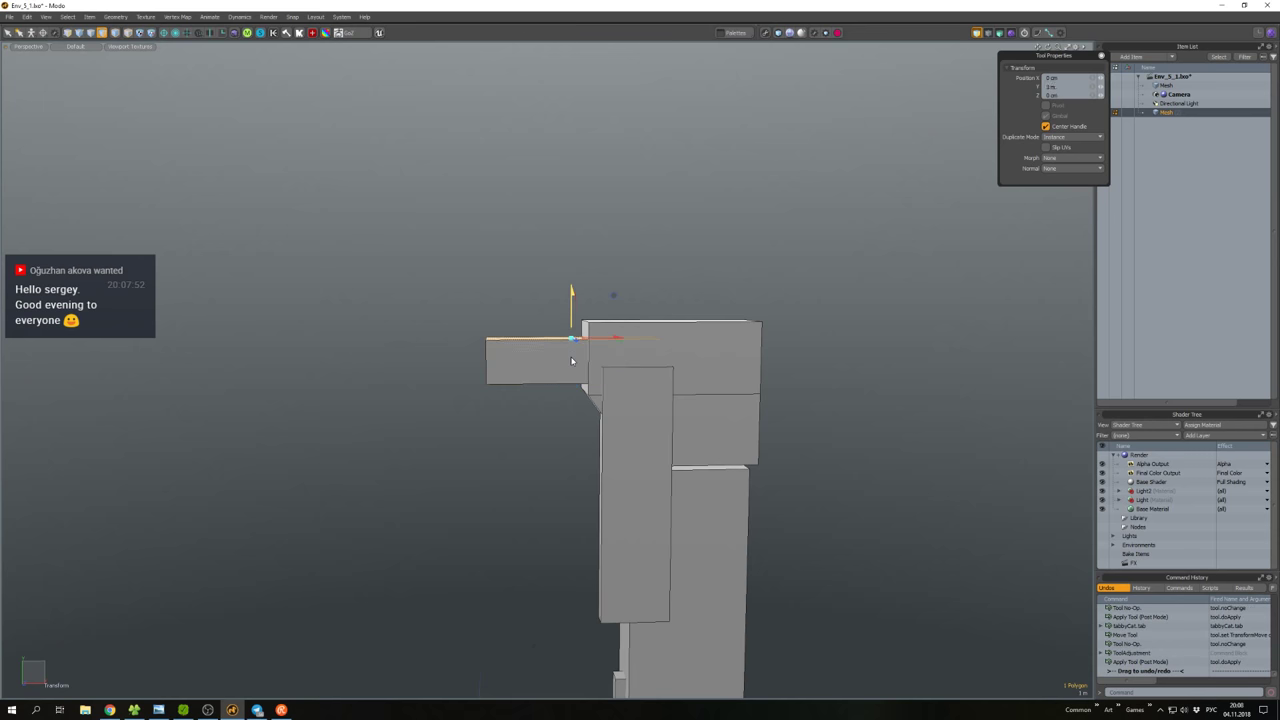
left_click(572, 361)
Split the side slab along its height into 25, 50 and 25 percent sections.
left_click_drag(572, 361, 790, 527, "alt")
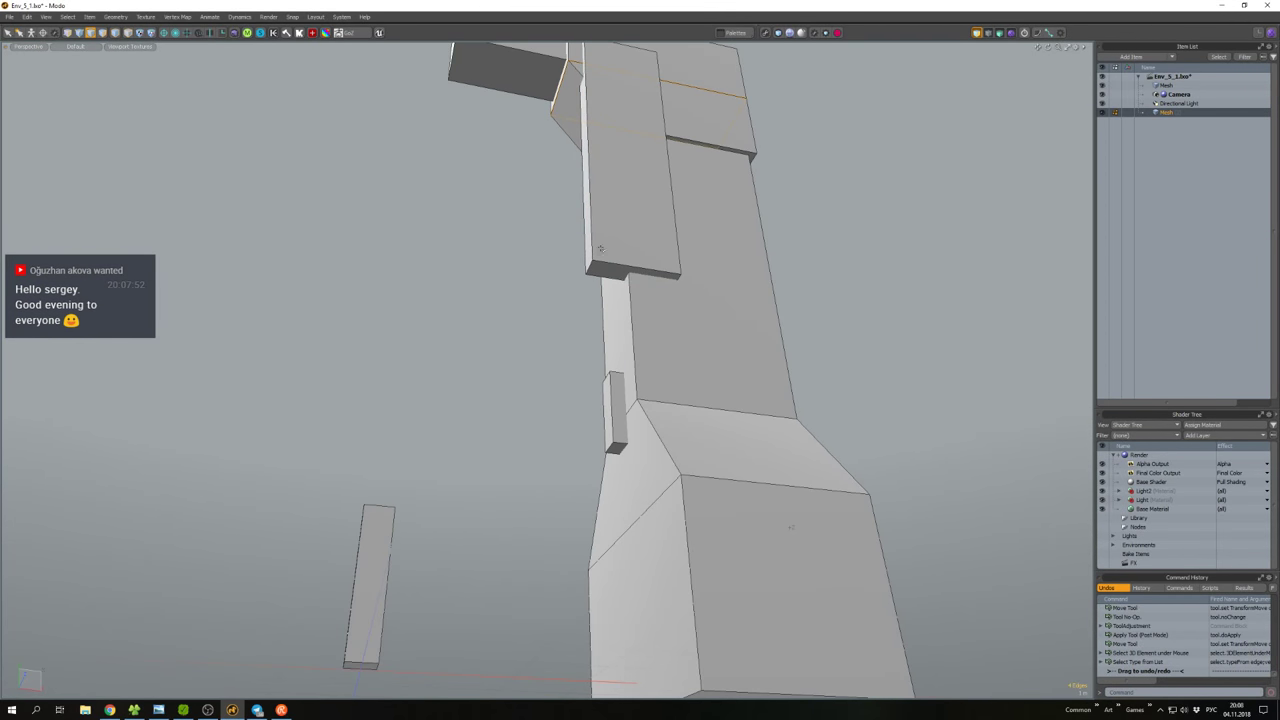
left_click_drag(600, 248, 597, 297, "alt")
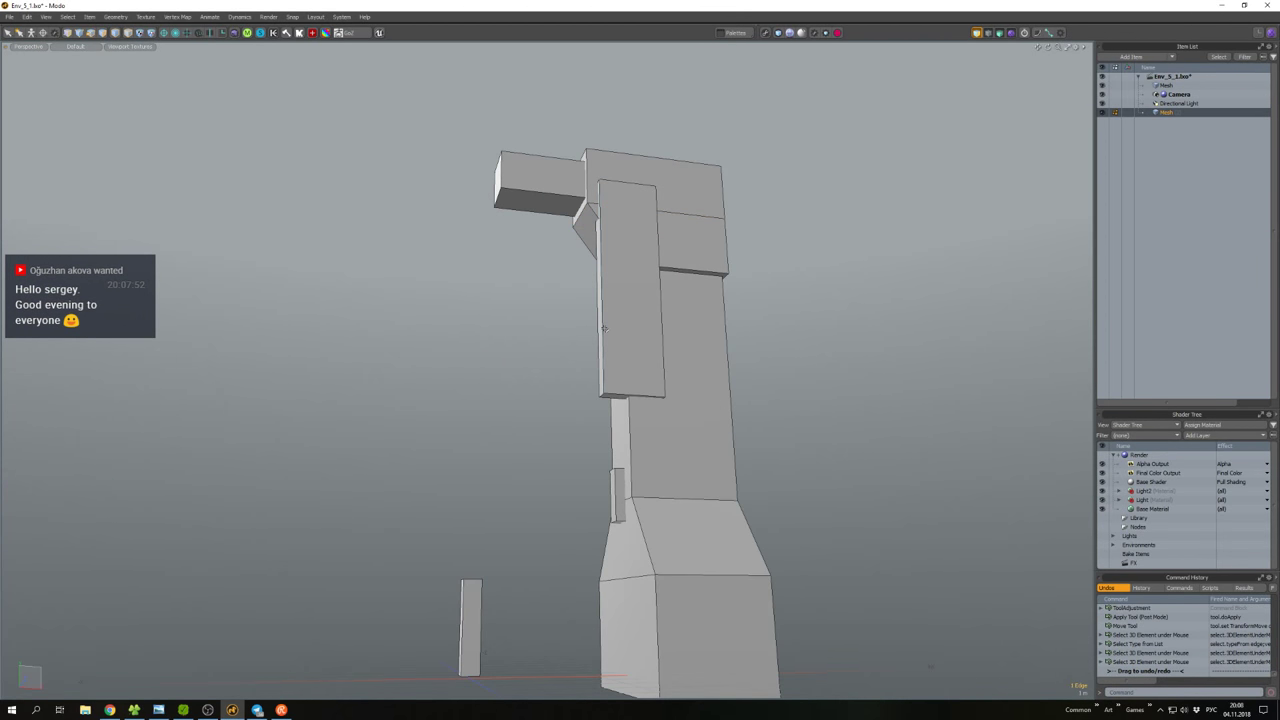
right_click(603, 328)
left_click(618, 332)
scroll(605, 378, "up", 3)
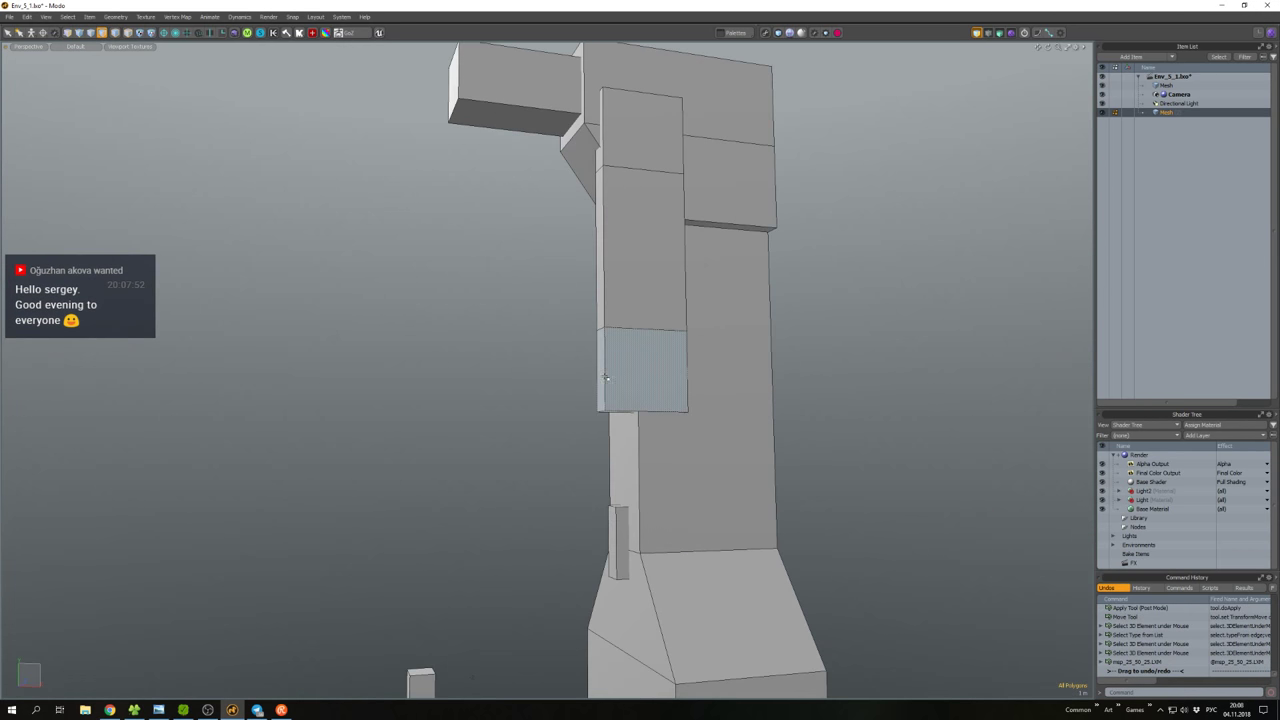
Move the side slab's lower edge loop up toward its upper loop.
double_click(626, 328)
key("w")
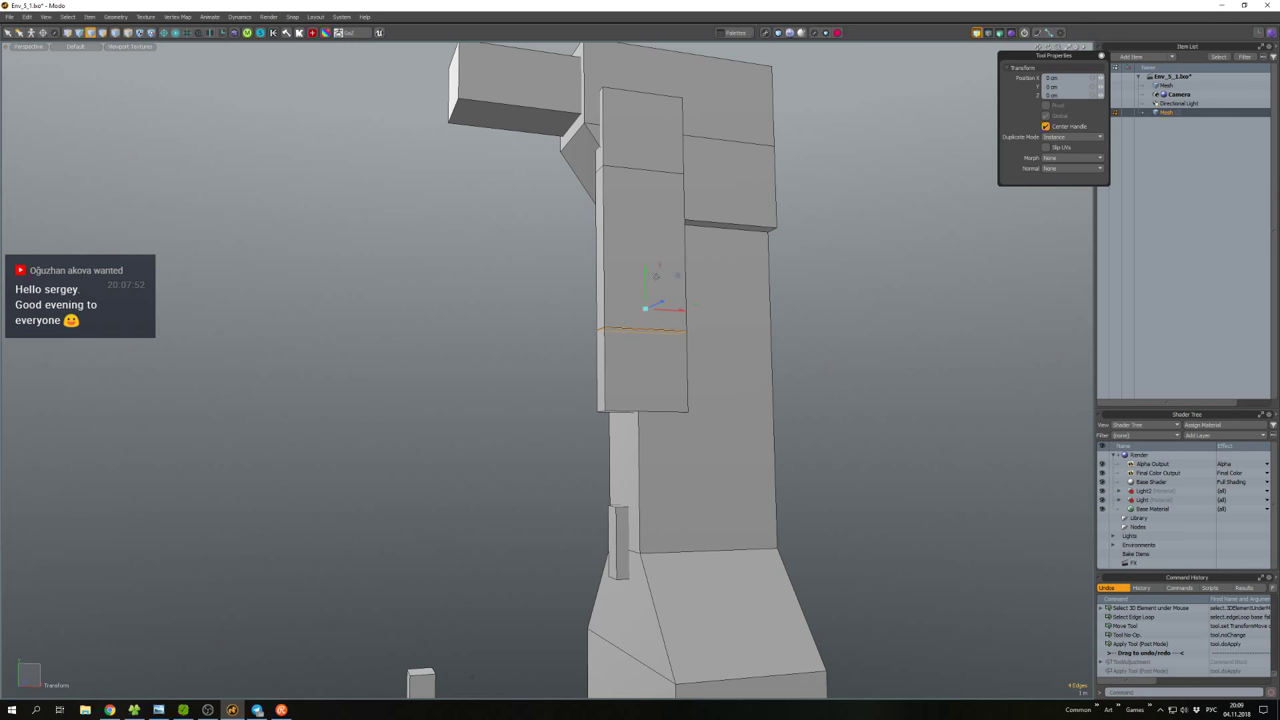
key("3")
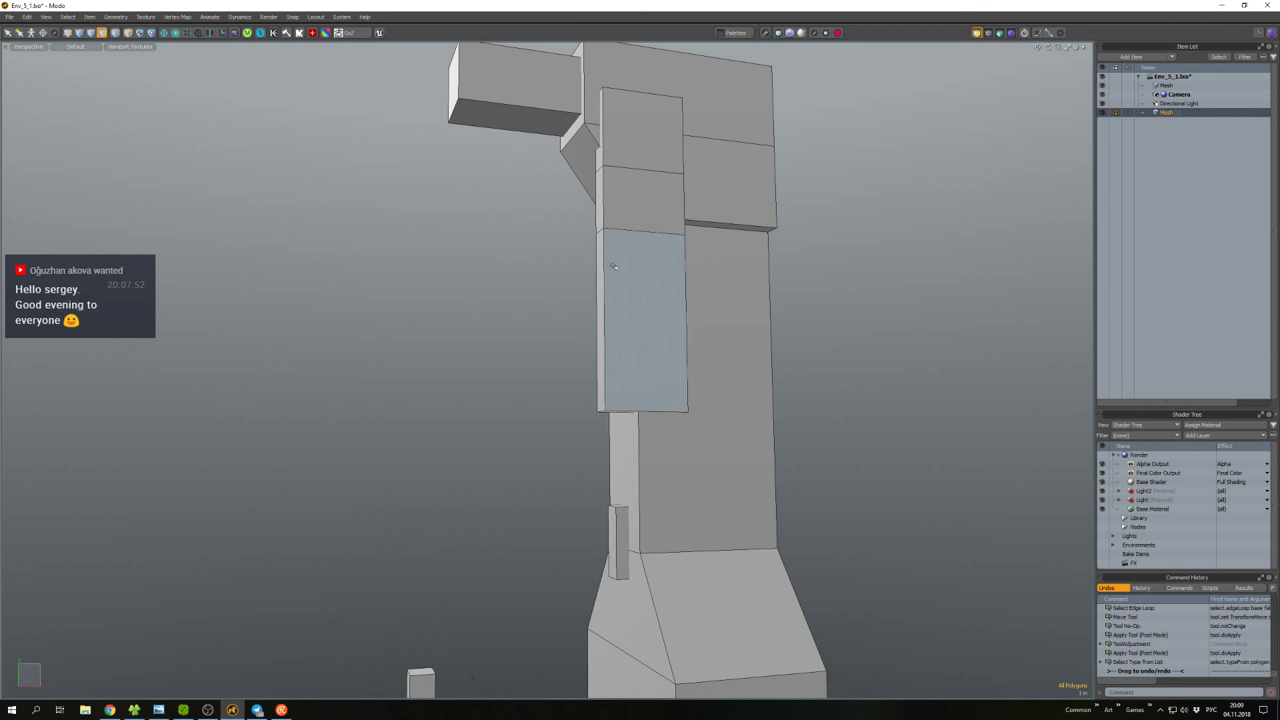
Select the side slab's lower section and shift it 50 cm along X and slightly upward.
left_click(613, 266)
left_click_drag(610, 300, 730, 312, "alt")
key("w")
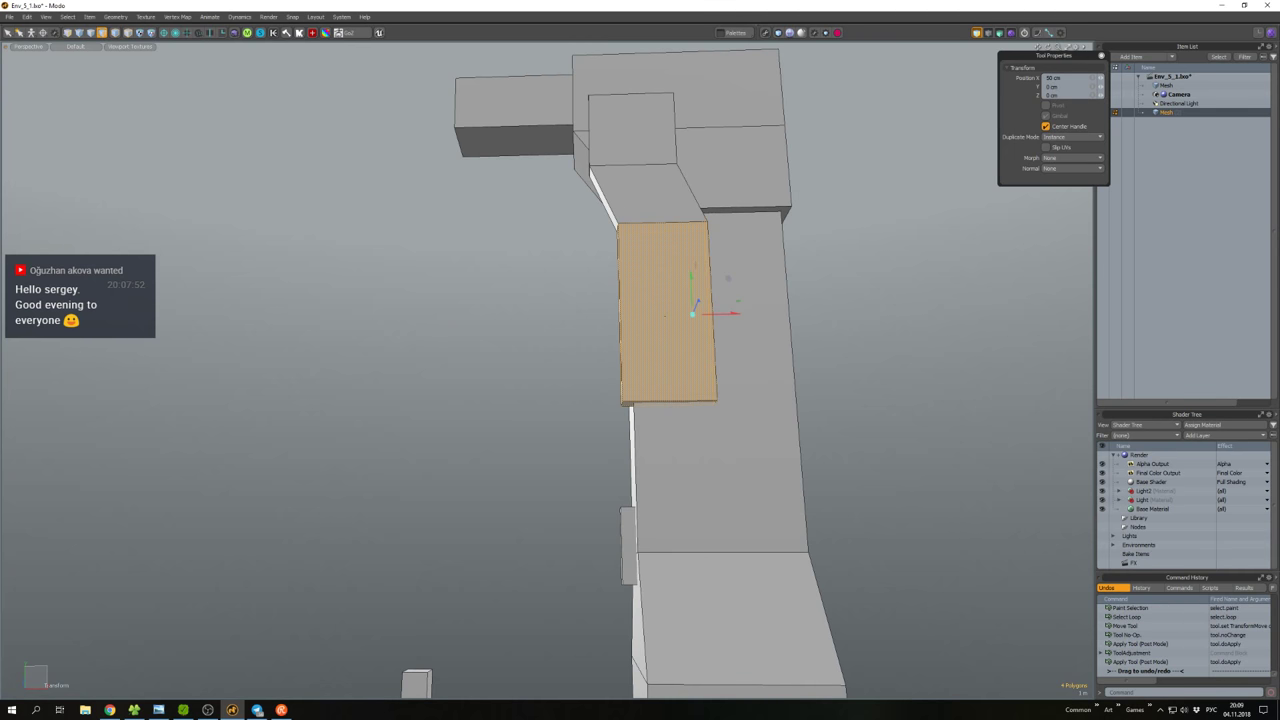
key("ctrl+z")
key("space")
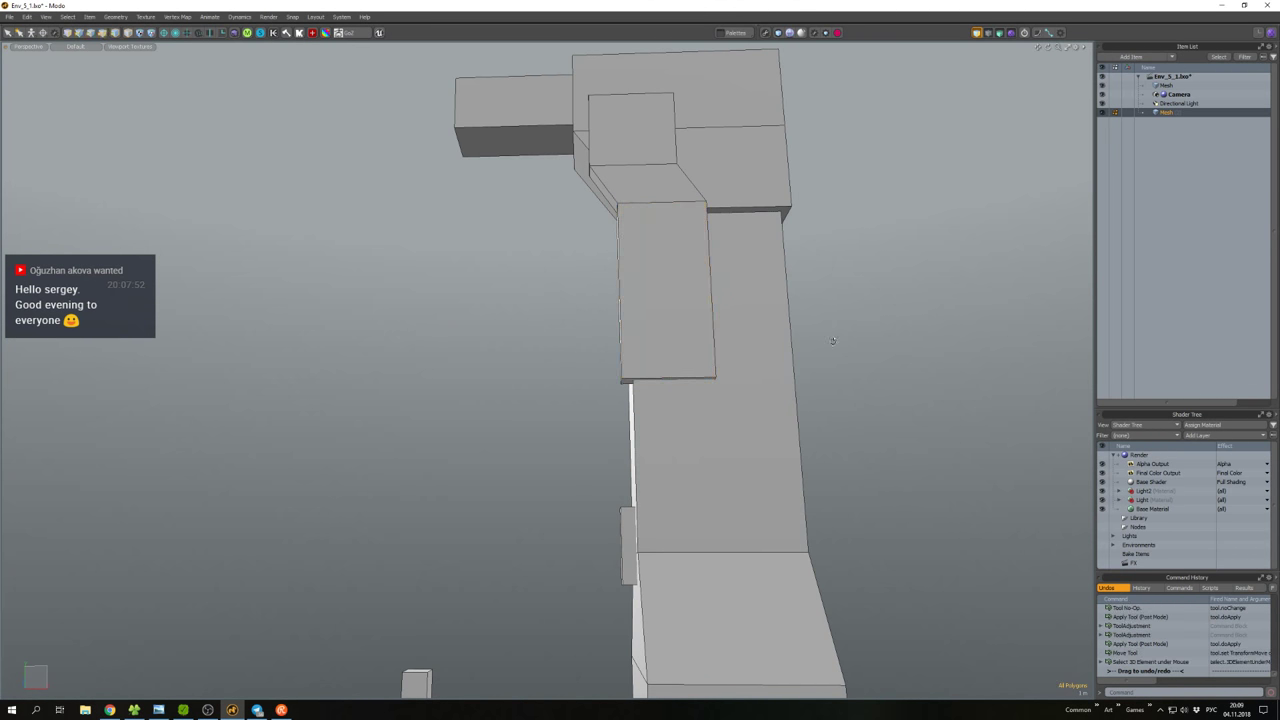
Add an edge loop around the side slab's lower section at about 57 percent of its height.
left_click_drag(690, 274, 656, 312, "alt")
key("2")
scroll(585, 346, "up", 5)
left_click(624, 318)
key("alt+l")
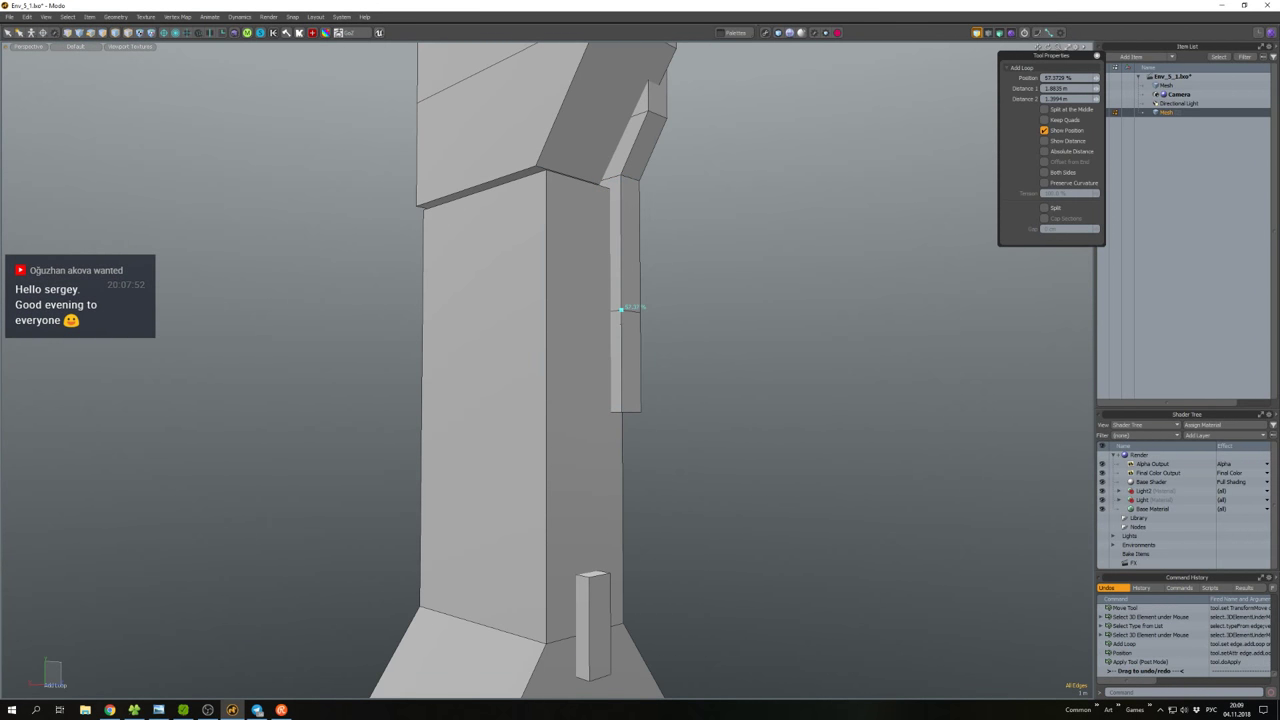
Extrude the inner face below the new loop toward the tower's middle with Polygon Bevel.
key("3")
left_click(580, 365)
left_click_drag(610, 355, 548, 349, "alt")
key("b")
key("space")
Select all tower polygons and mirror them across the middle with PolyHatchet +Z.
left_click(743, 380)
scroll(743, 380, "down", 3)
left_click_drag(743, 380, 600, 400, "alt")
scroll(640, 420, "down", 2)
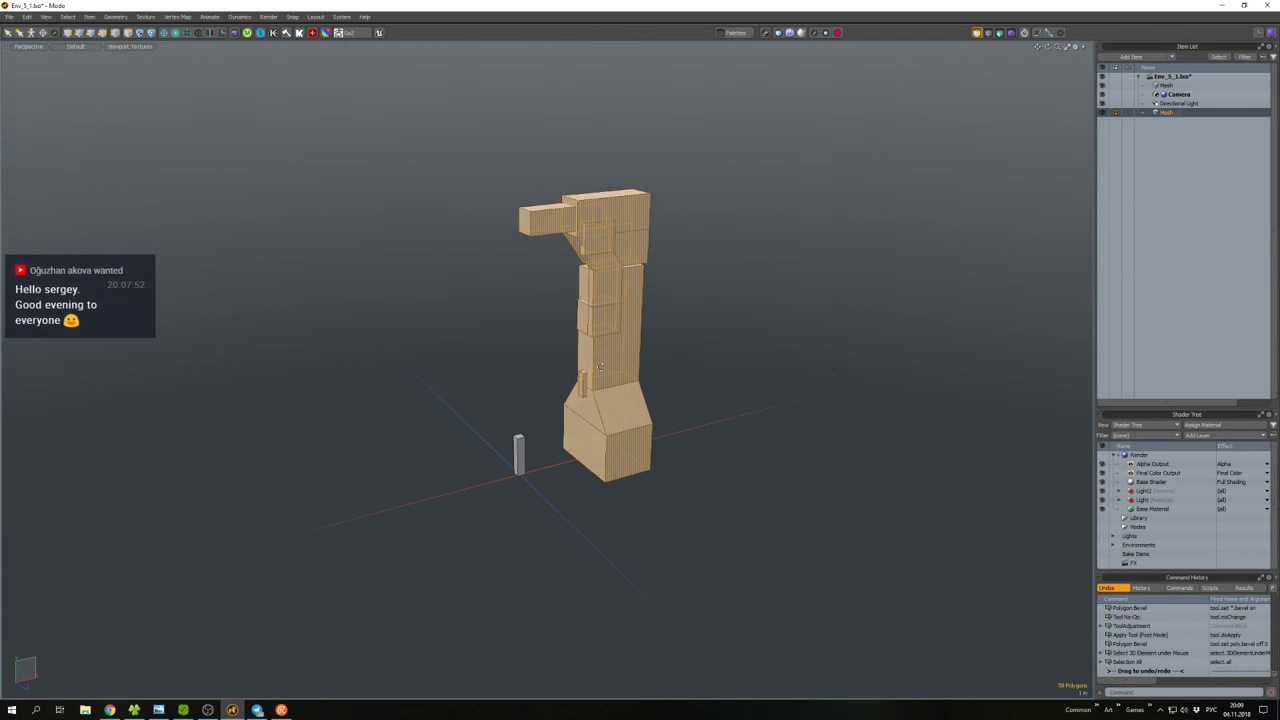
scroll(597, 387, "up", 3)
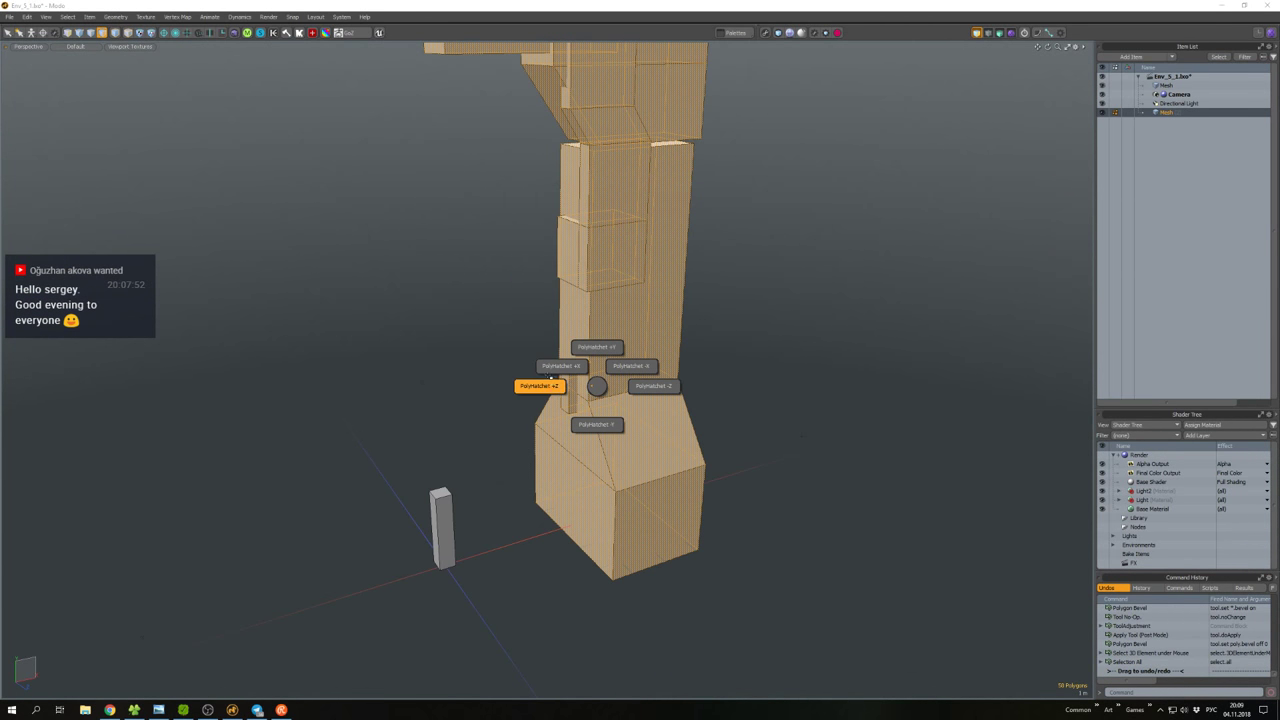
left_click(541, 386)
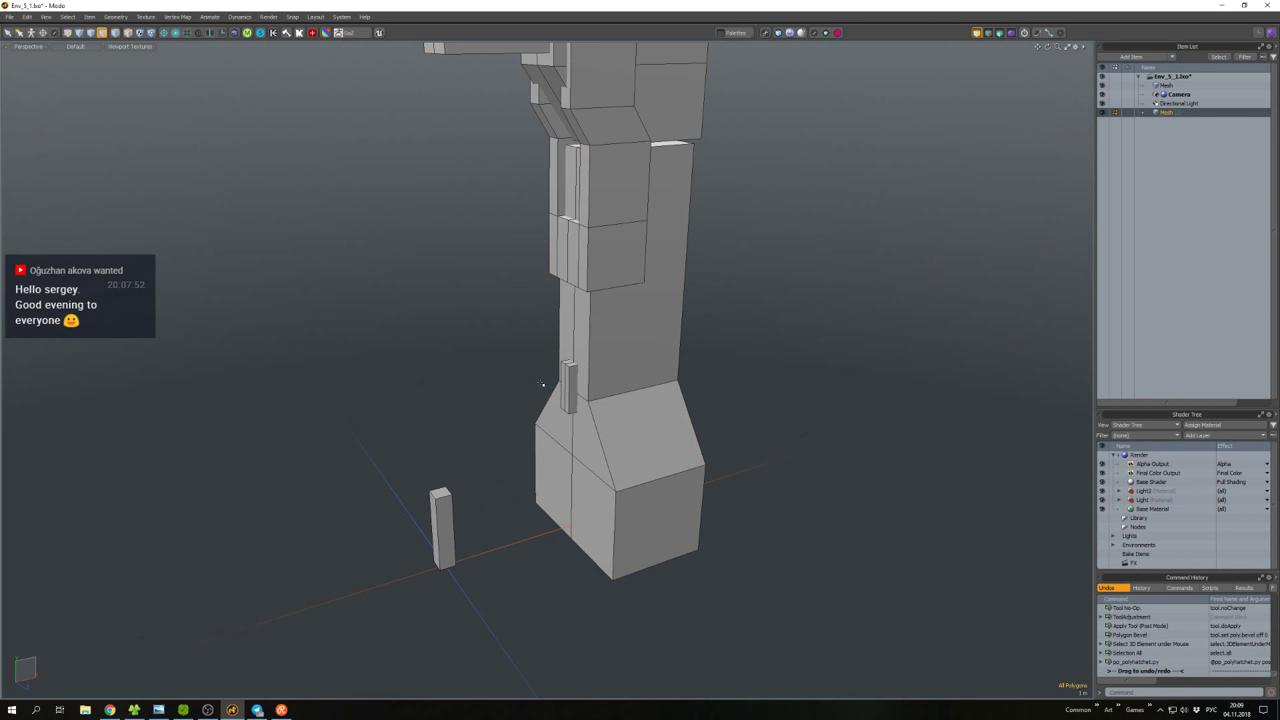
left_click_drag(541, 386, 579, 384, "alt")
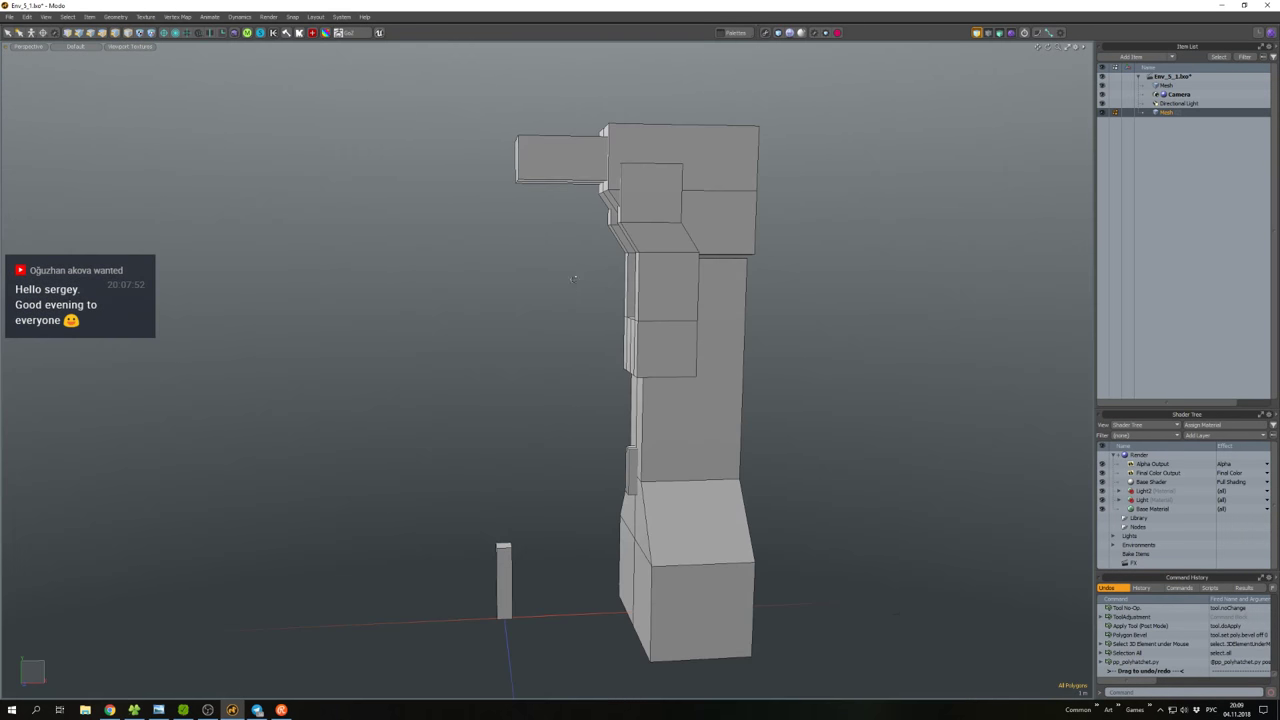
left_click_drag(573, 279, 644, 410, "ctrl+alt")
right_click_drag(540, 270, 560, 420)
key("bracketright")
key("w")
mouse_move(640, 400)
left_mouse_down("ctrl+alt")
mouse_move(584, 313)
mouse_move(565, 333)
mouse_move(610, 395)
mouse_move(547, 319)
left_mouse_up("ctrl+alt")
key("q")
Add shaft loops below the side slabs at about 44% and above the base at about 75%, and split the band between them 25/50/25.
left_click(585, 310)
key("2")
key("alt+l")
left_click(558, 320)
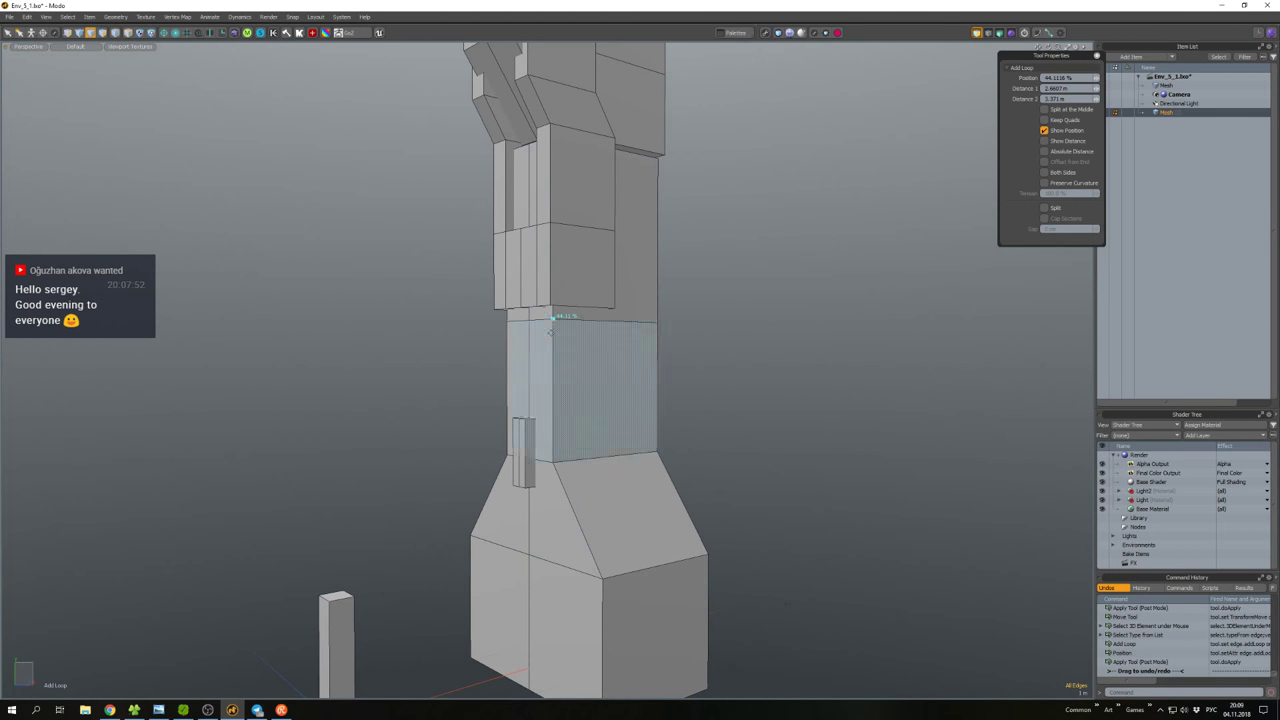
key("q")
key("alt+l")
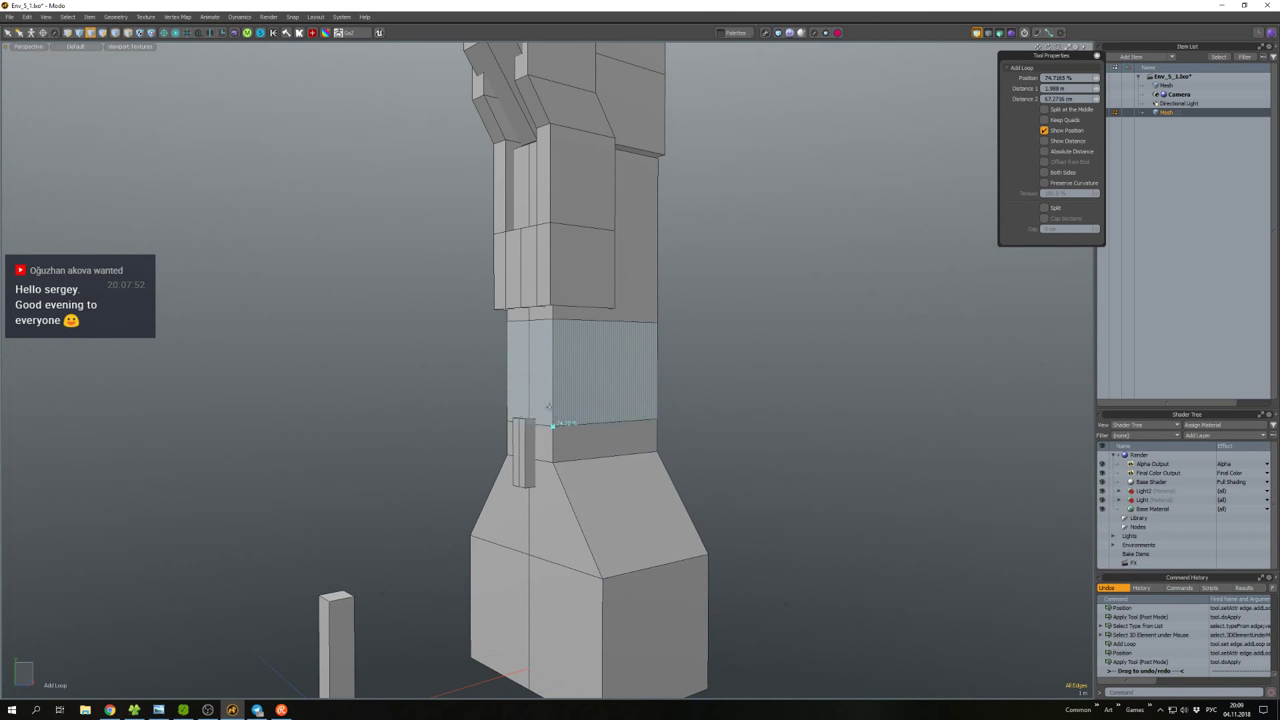
left_click(552, 425)
key("q")
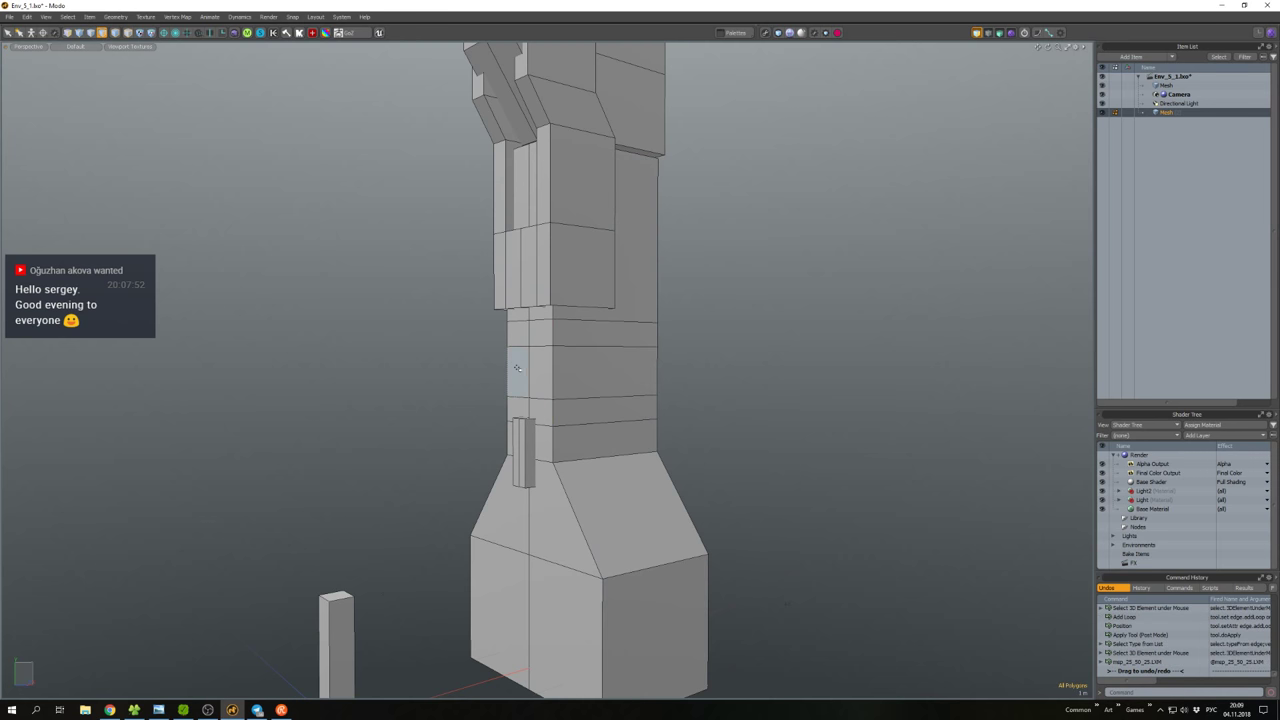
Move the middle front faces of the split shaft band inward along X to form a sloped recess.
right_click(535, 372)
key("Escape")
left_click_drag(535, 372, 568, 365, "alt")
key("w")
key("Escape")
scroll(577, 320, "down", 5)
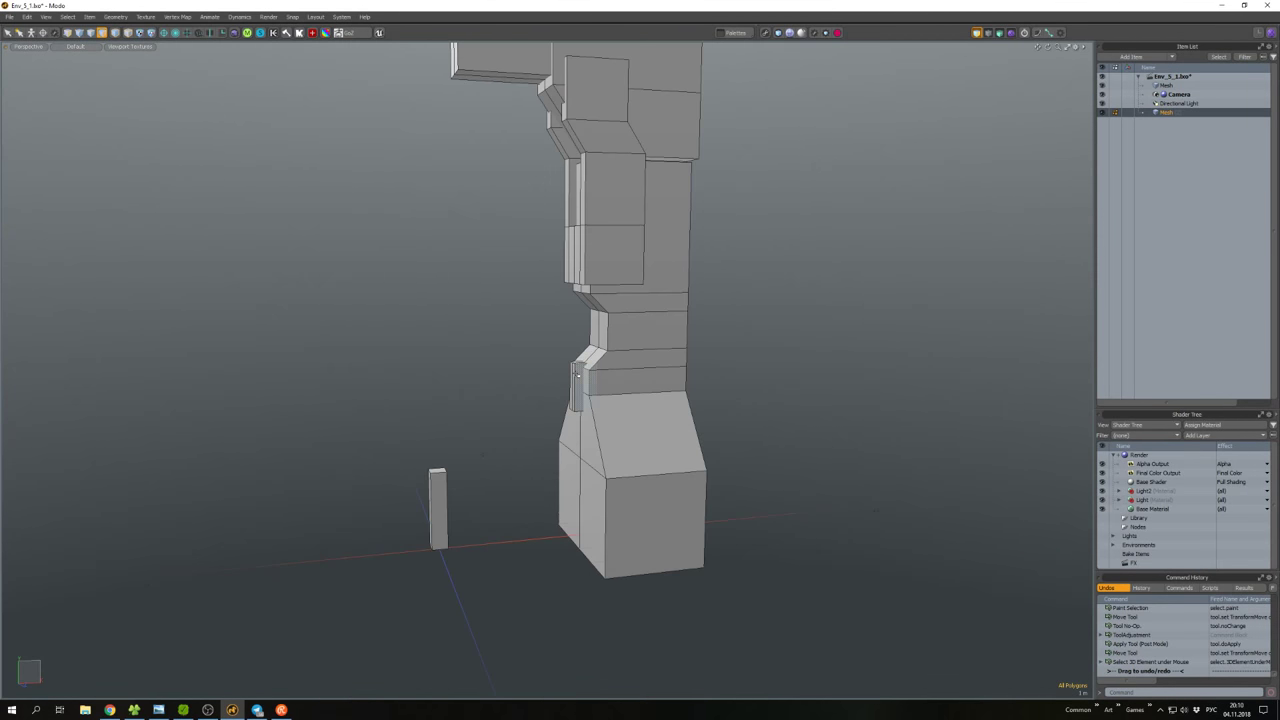
Select the small front block, raise it about 4.9 m to between the side slabs, and widen it along Z.
double_click(578, 375)
key("w")
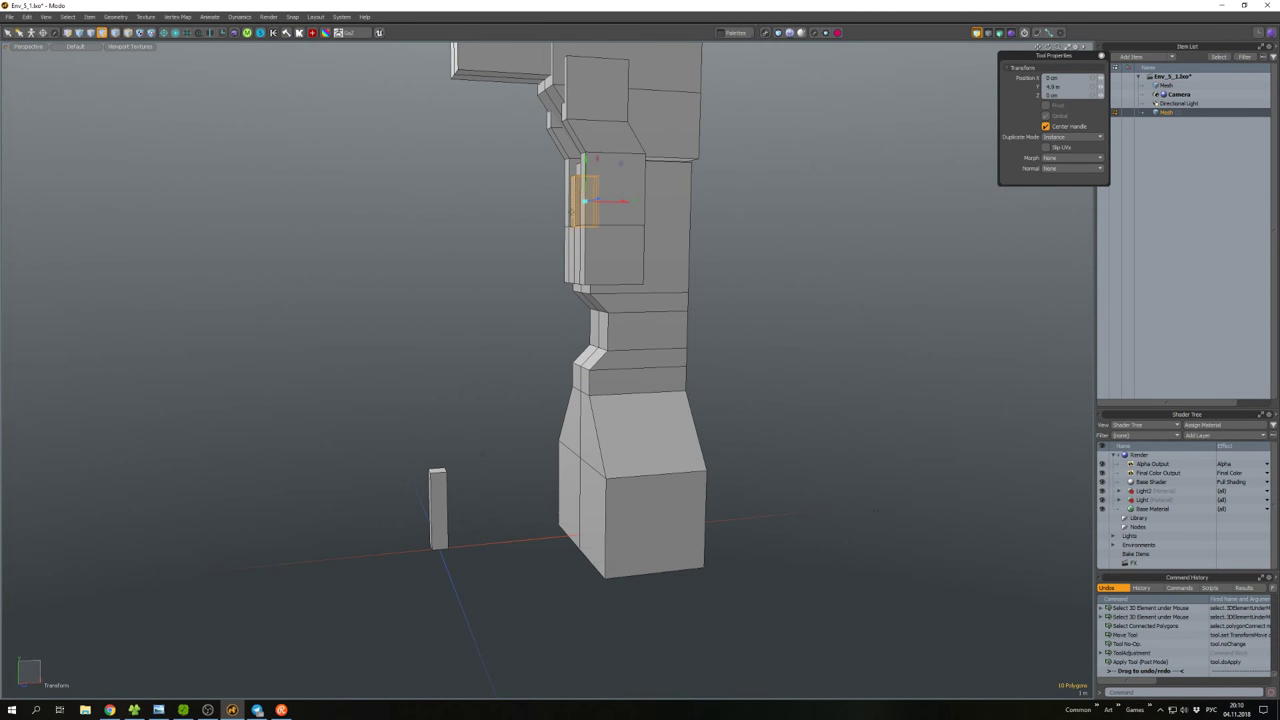
key("shift+a")
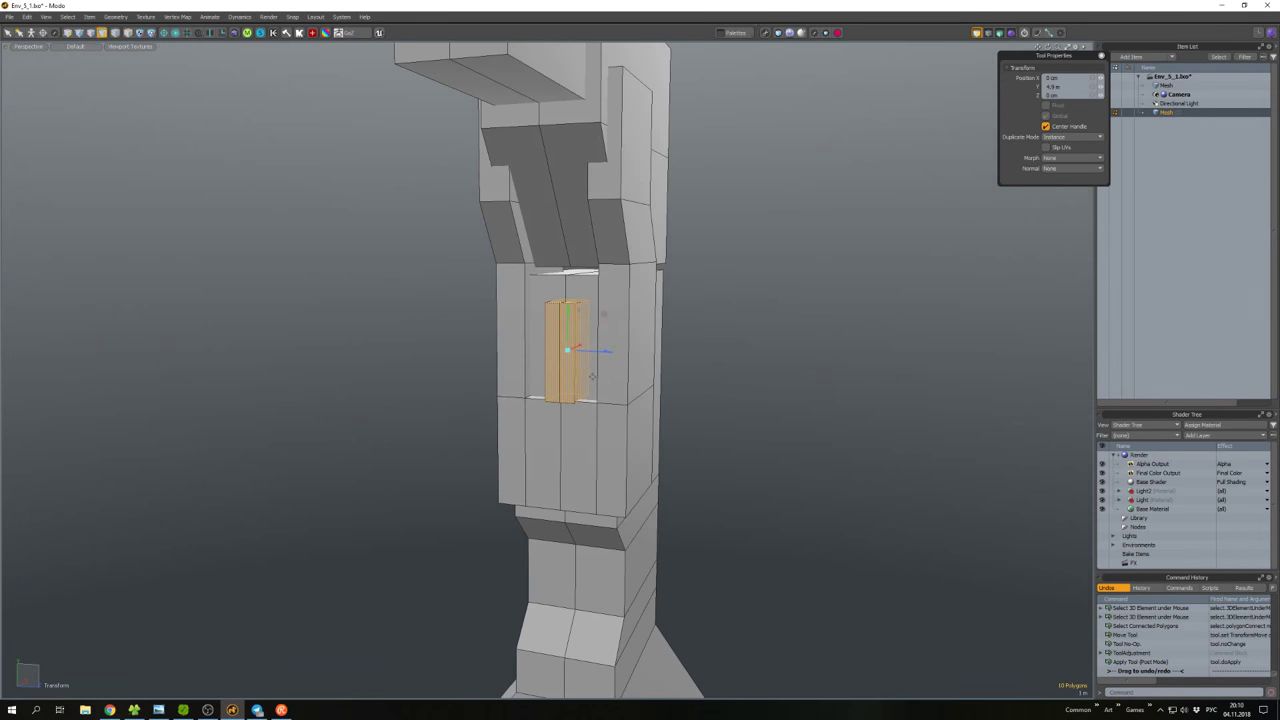
left_click_drag(716, 356, 607, 372, "alt")
key("w")
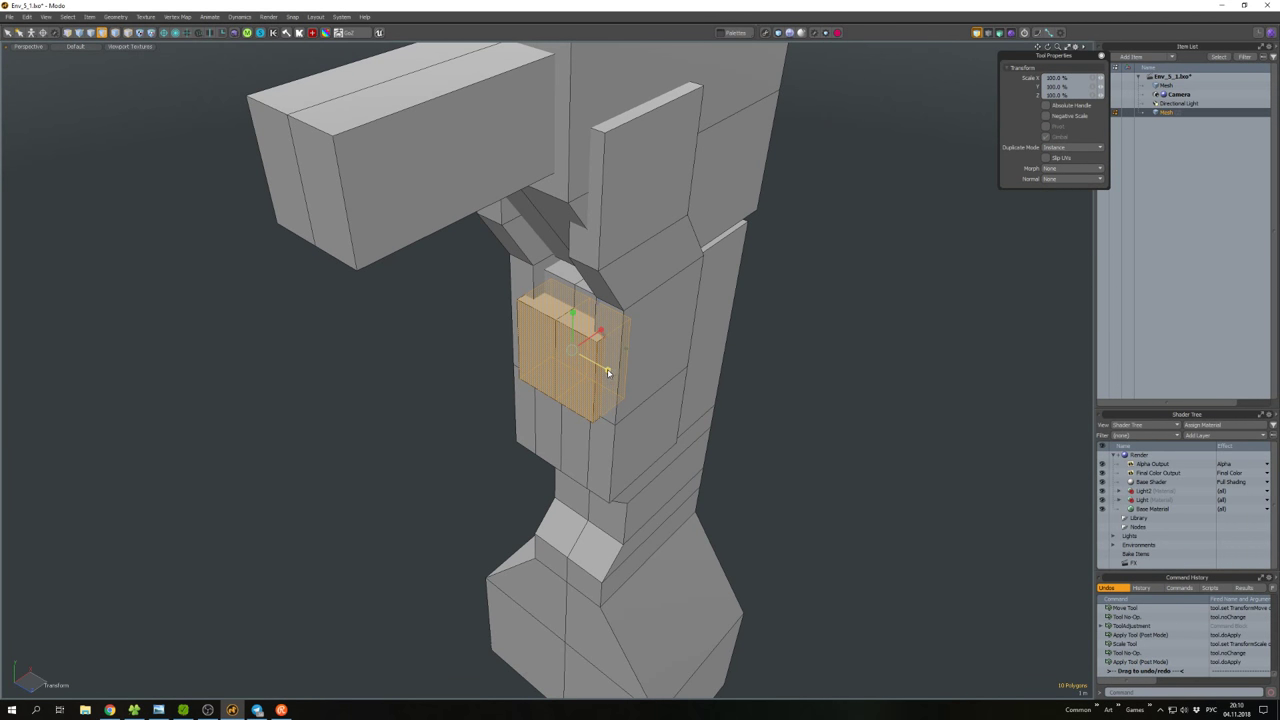
Bevel the front vertical edge of the side slab's lower section.
key("2")
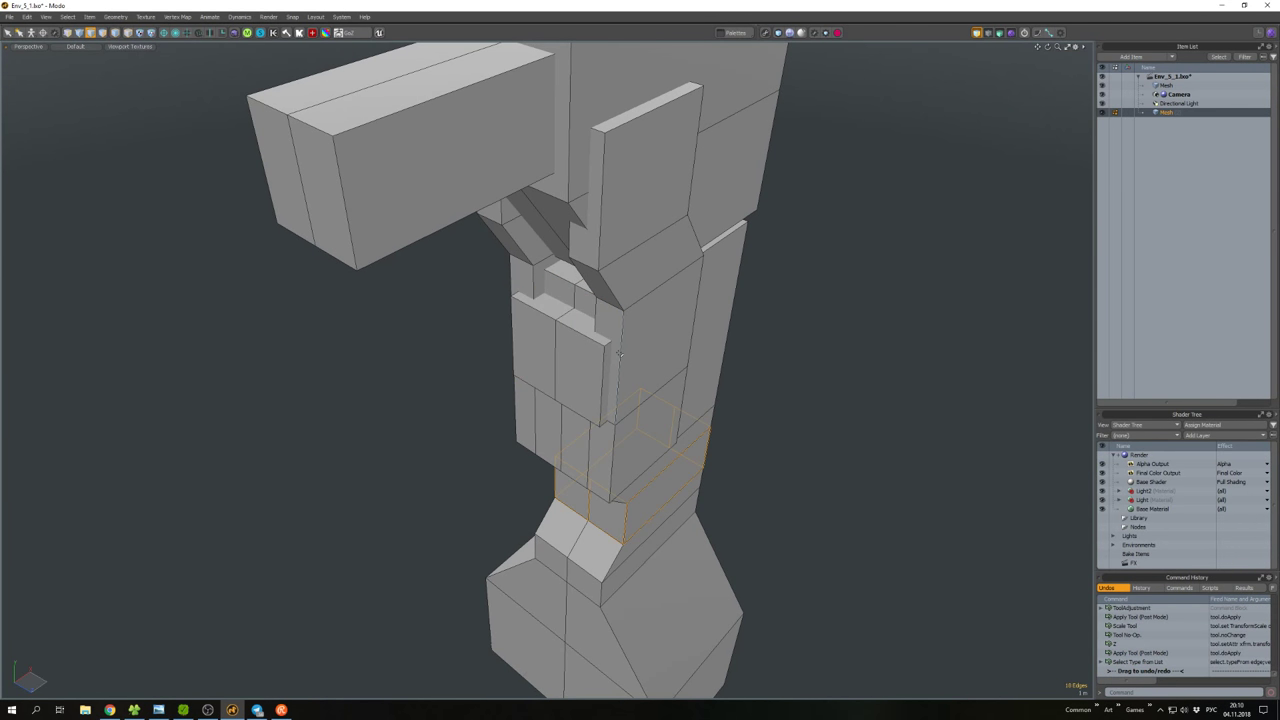
left_click_drag(619, 384, 642, 333, "alt")
key("b")
key("space")
left_click(507, 326)
Isolate the side-slab piece and loop-slice its underside across the width at about 50%.
left_click_drag(715, 376, 771, 314, "alt")
scroll(640, 360, "up", 5)
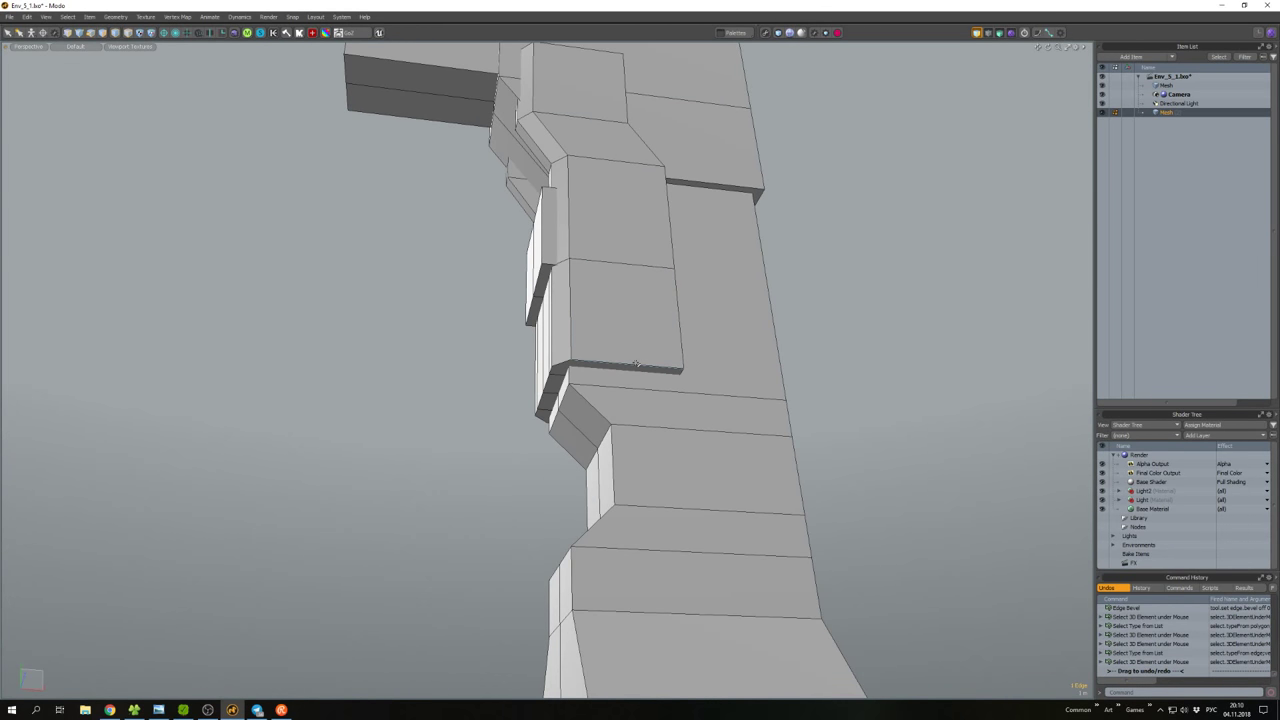
left_click(641, 370)
left_click_drag(641, 370, 664, 410, "alt")
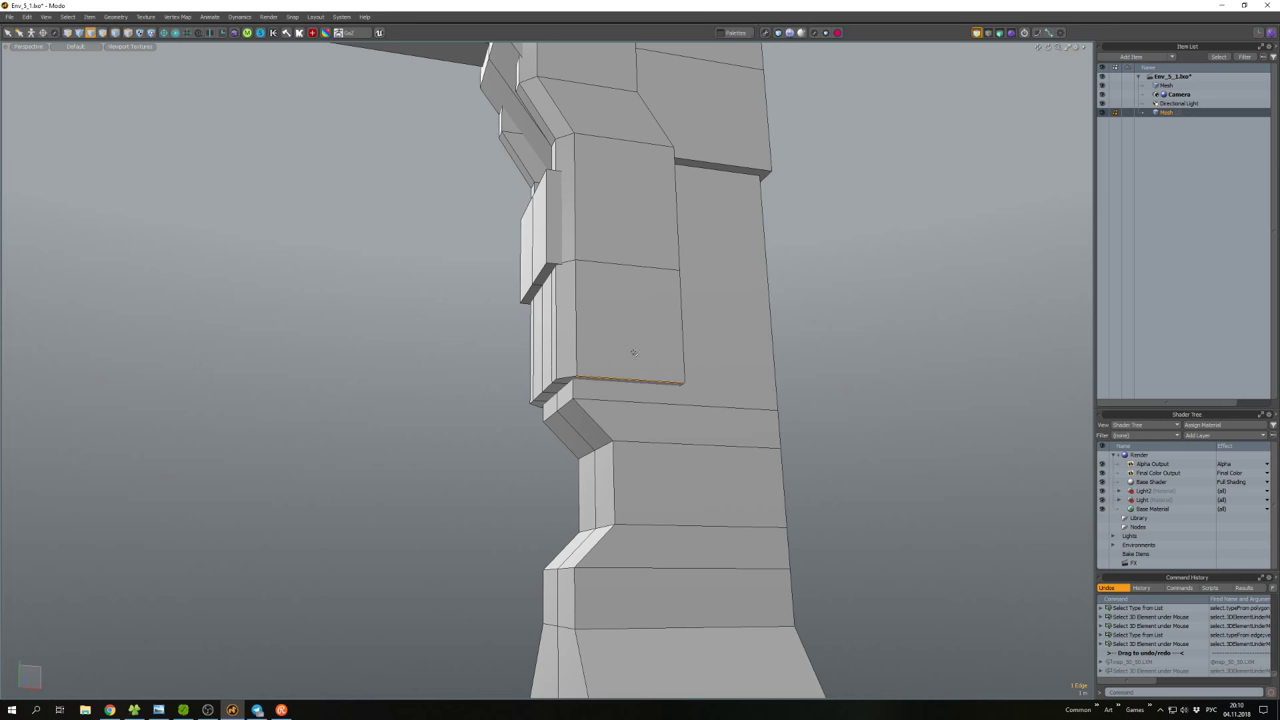
left_click(630, 302)
key("2")
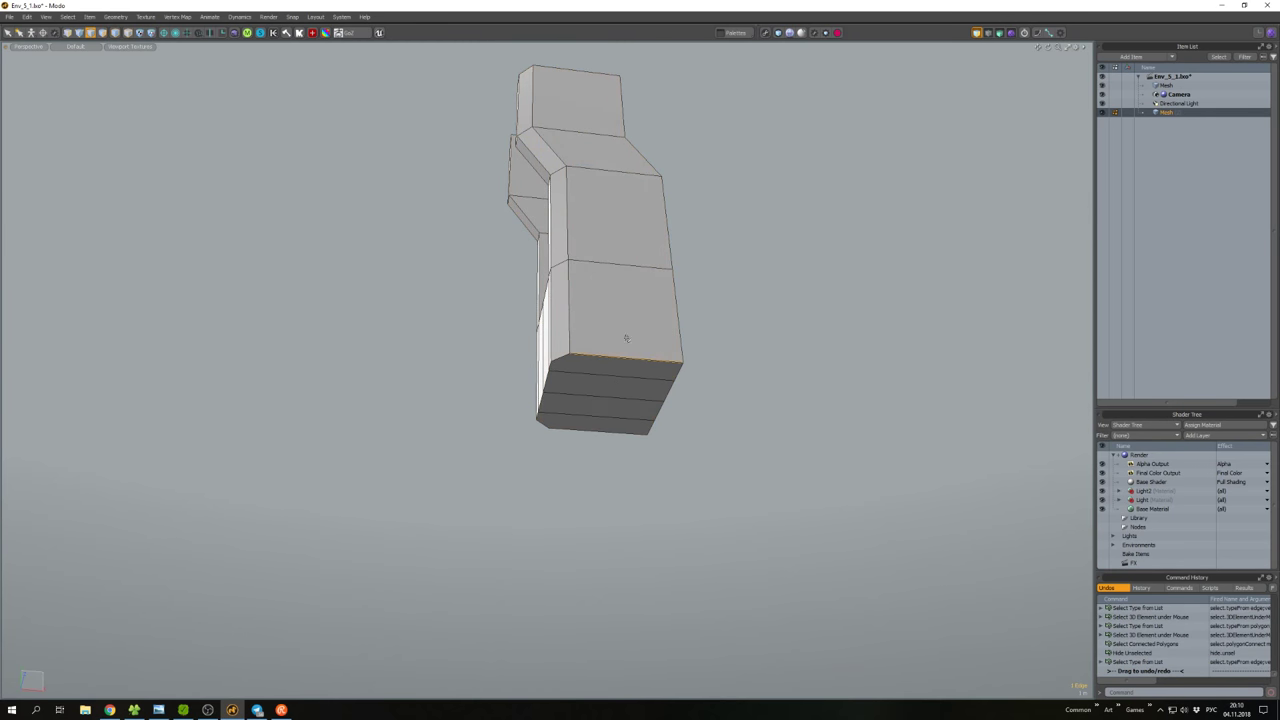
key("alt+c")
key("space")
key("alt+c")
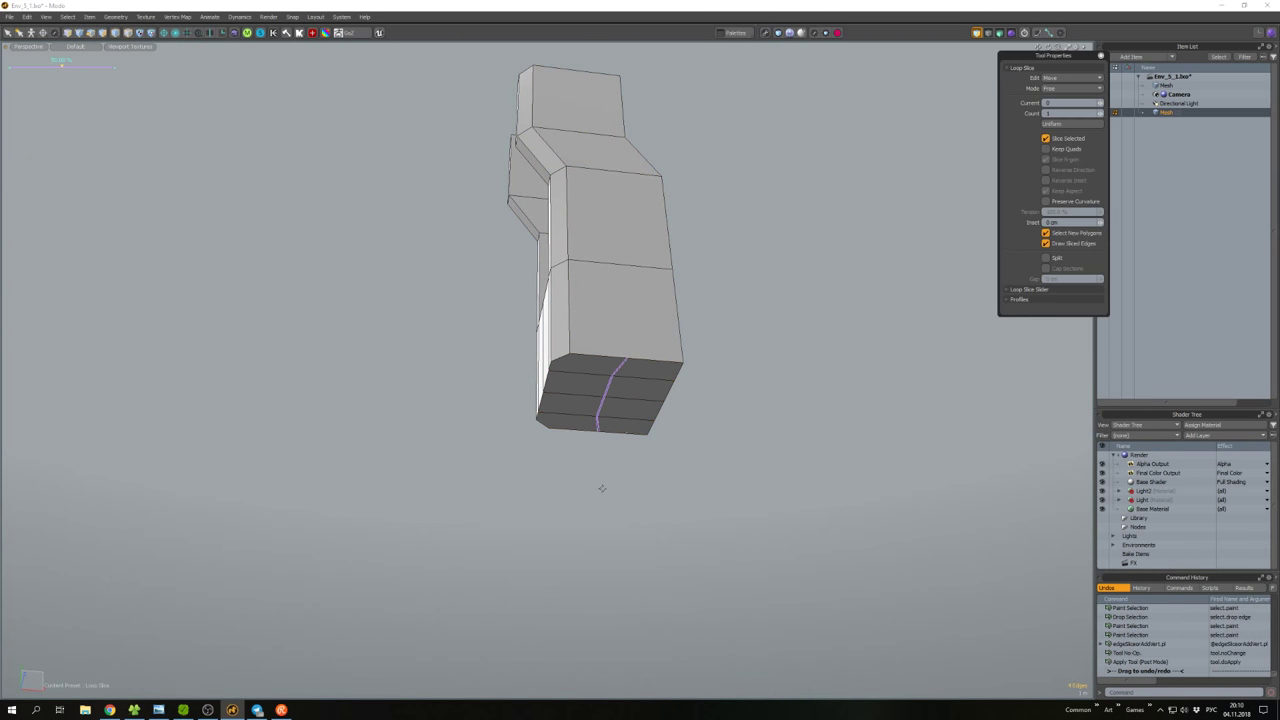
left_click_drag(640, 383, 647, 374, "alt")
key("space")
Extrude the two outer rear faces of the slab piece's underside down about 48 cm to form tabs.
key("3")
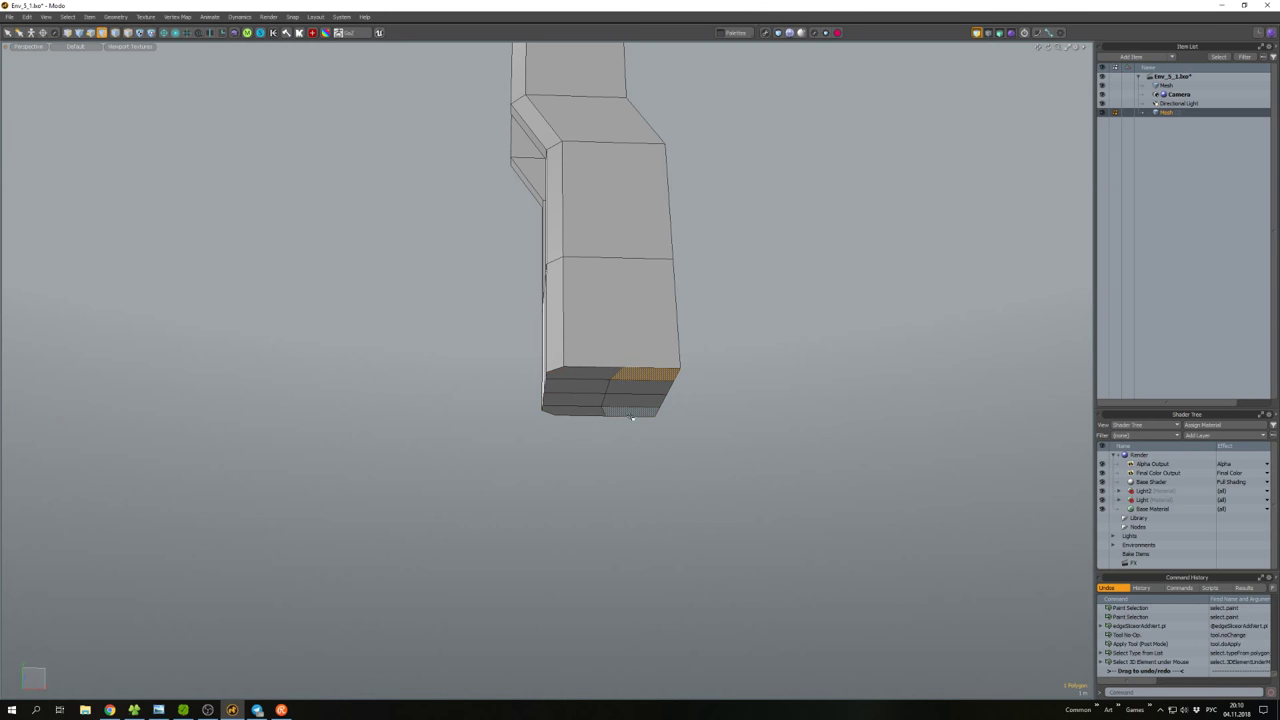
left_click_drag(632, 418, 632, 411, "alt")
key("b")
key("w")
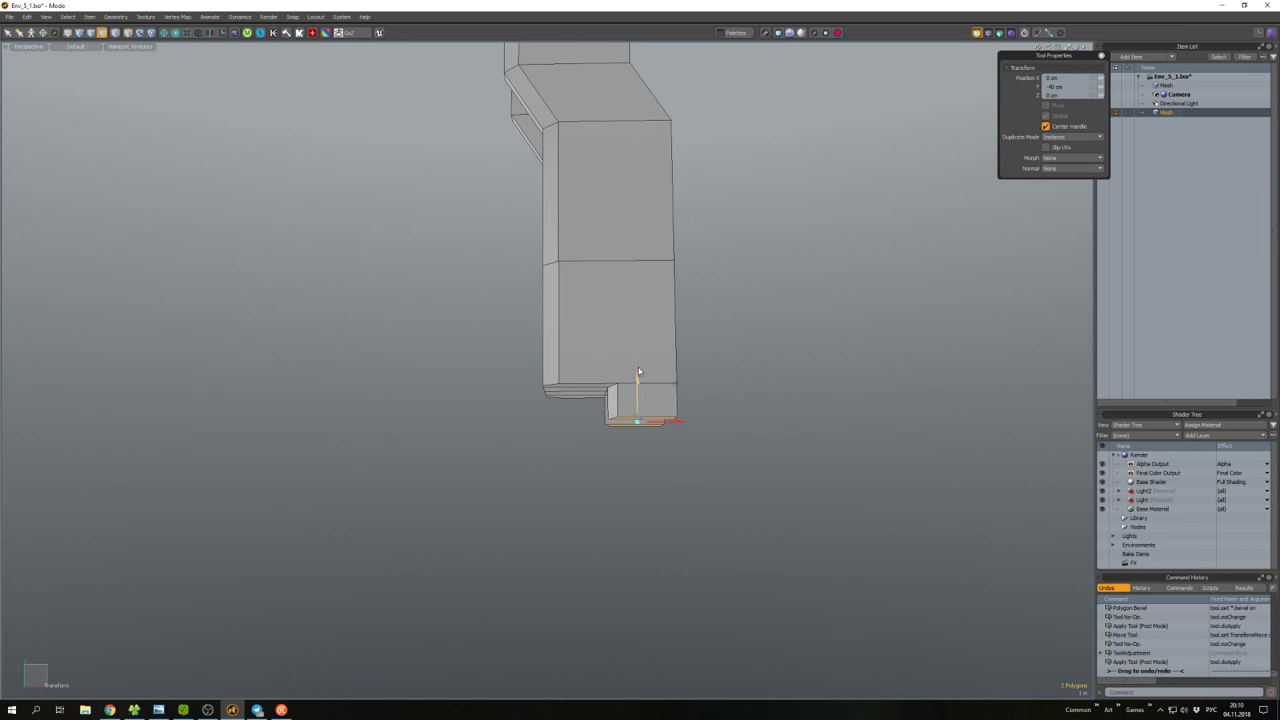
key("space")
Move the front faces of both tabs back along X to narrow them, and unhide the rest of the model.
scroll(639, 372, "up", 5)
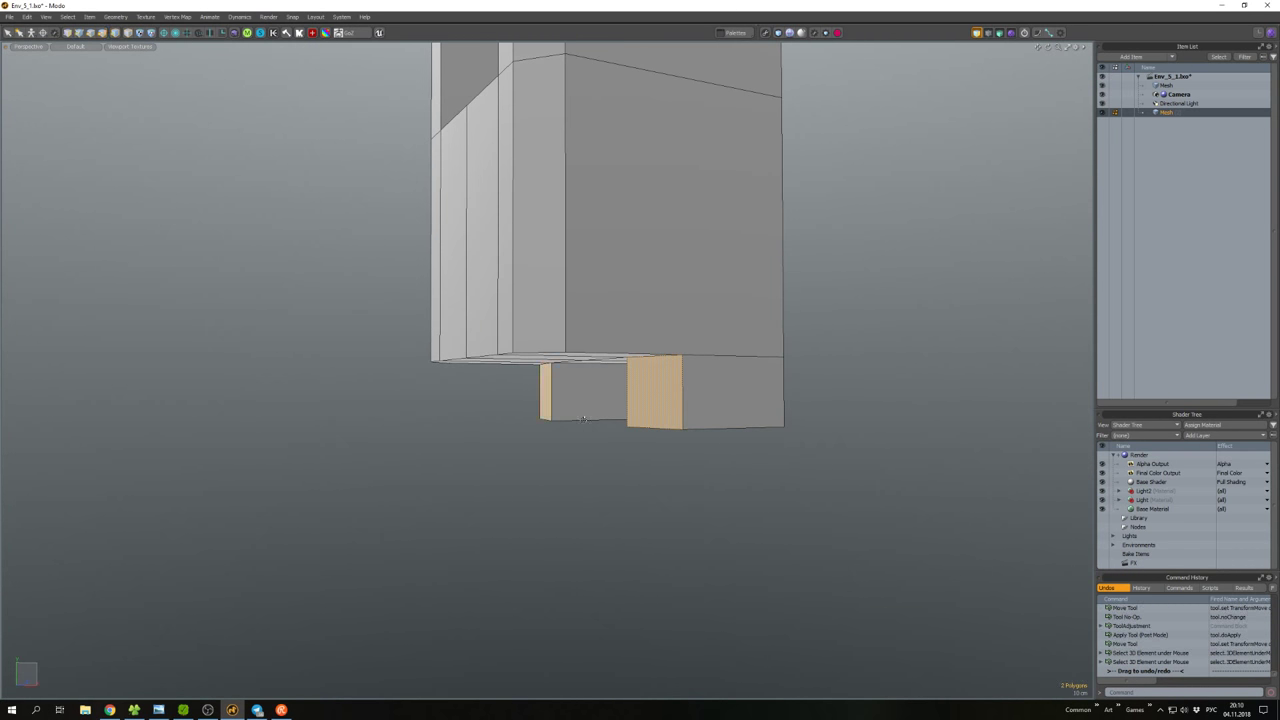
left_click_drag(583, 418, 620, 404, "alt")
key("r")
key("w")
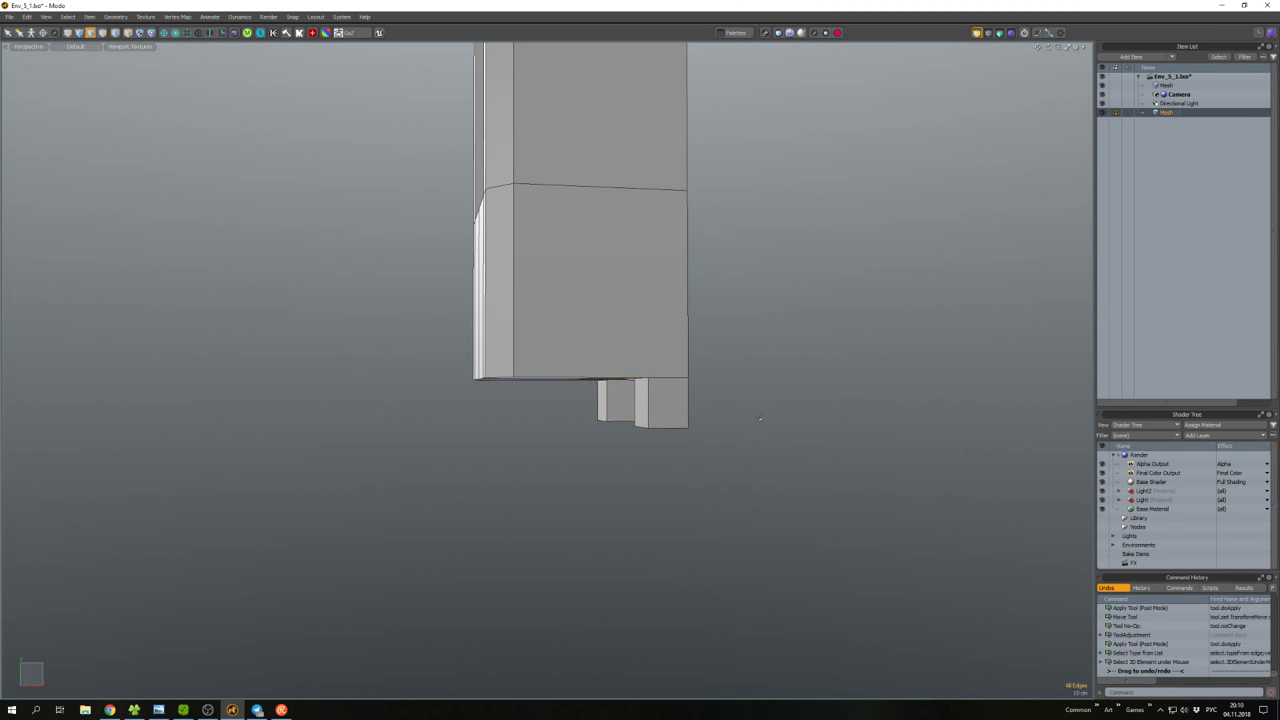
key("u")
left_click_drag(759, 418, 674, 410, "alt")
Lower the bottom faces of both tabs about 2.3 m to form long strips down the sides of the shaft.
key("3")
left_click(667, 331)
left_click(446, 432)
key("w")
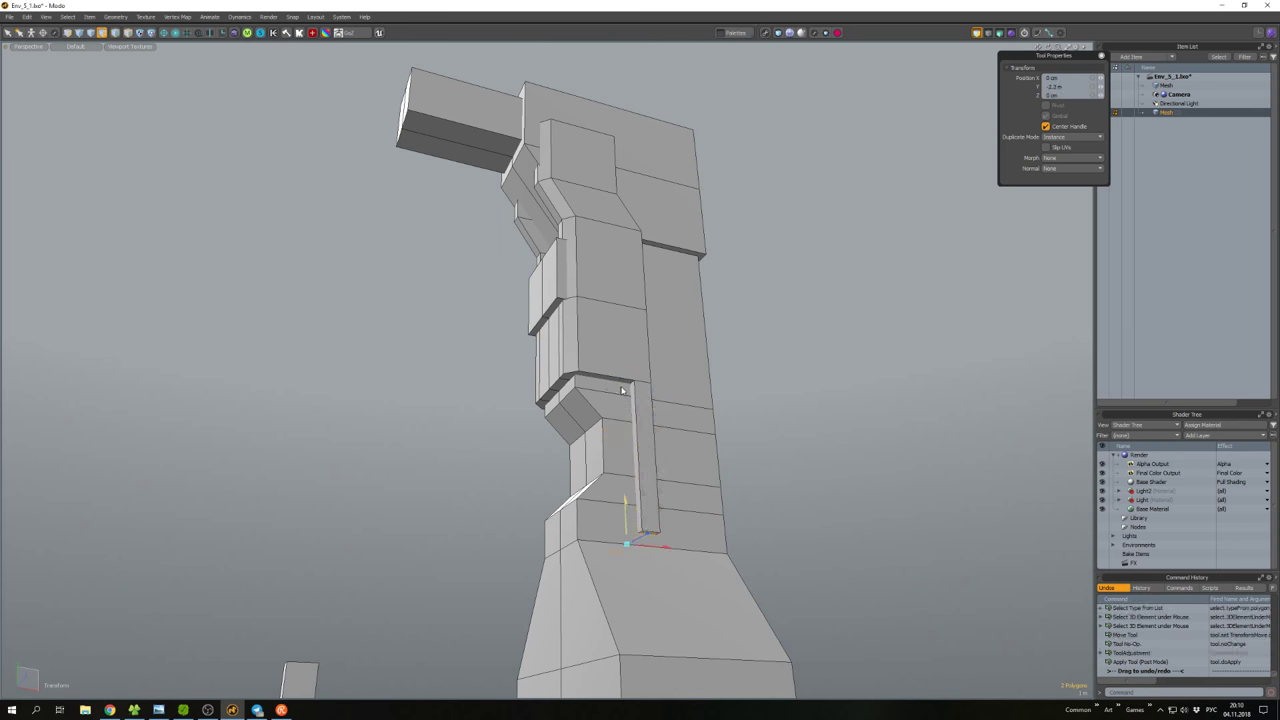
key("space")
Bevel the inner corner edges where the side strips meet the underside of the slabs.
left_click(637, 385)
key("2")
scroll(637, 385, "up", 3)
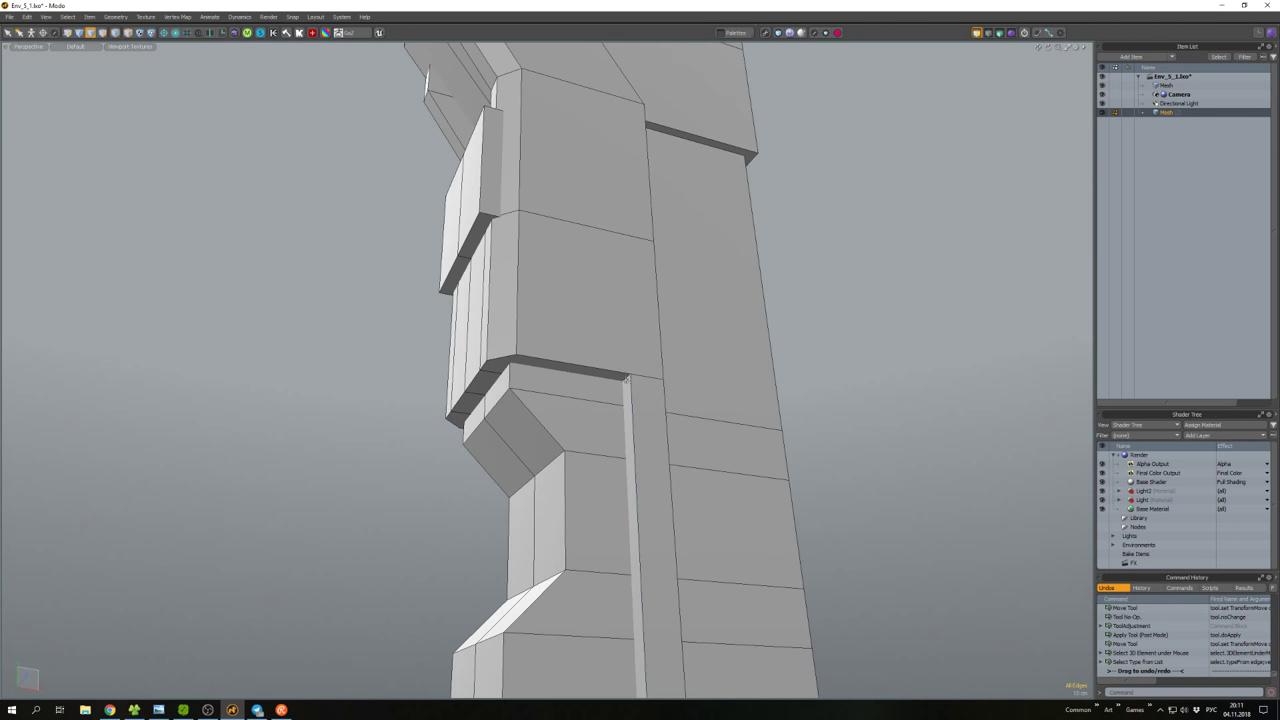
left_click_drag(594, 408, 630, 406, "alt")
left_click(634, 404)
key("b")
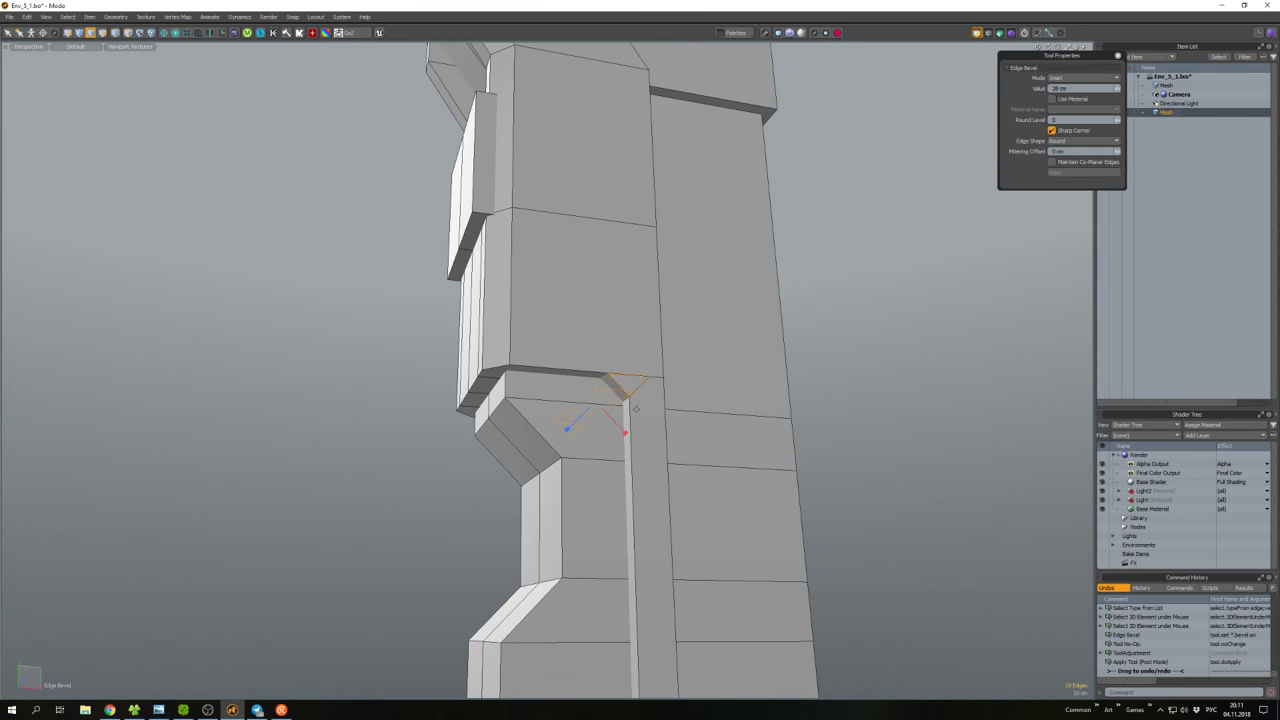
key("space")
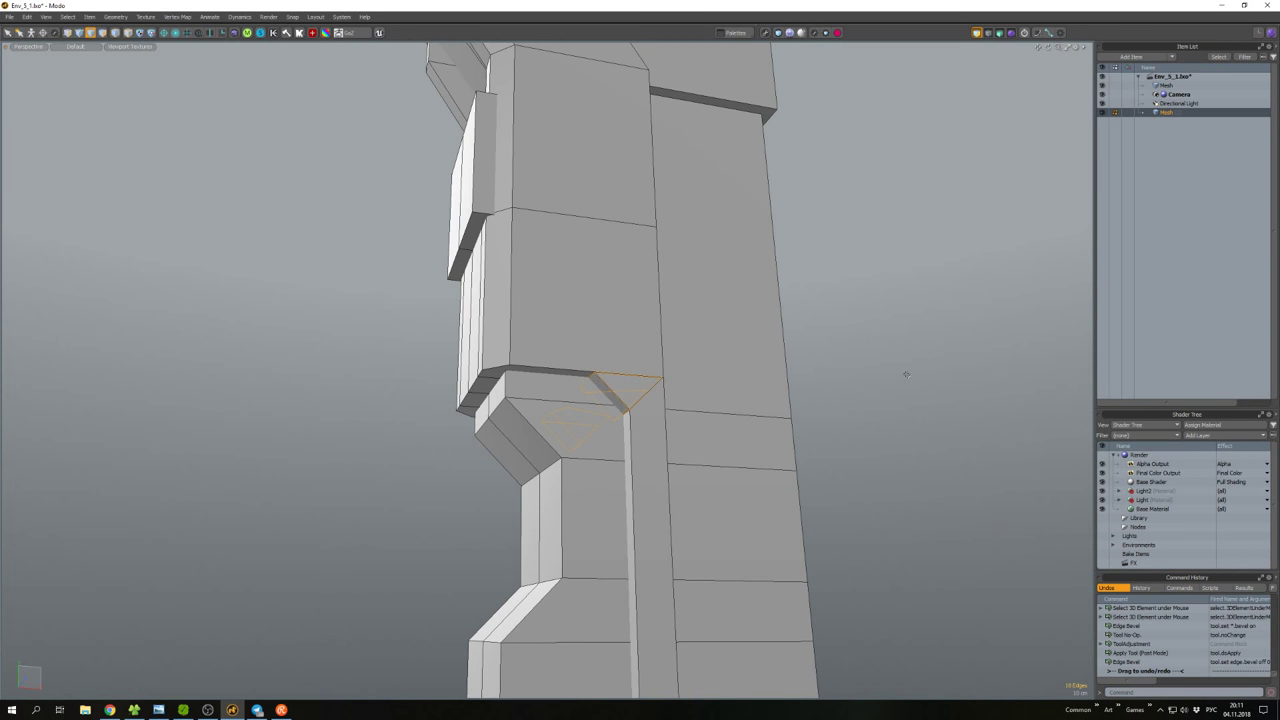
left_click(906, 374)
Select the whole small front block between the side slabs and narrow it along Z.
left_click_drag(906, 374, 631, 375, "alt")
scroll(615, 332, "down", 5)
left_click(627, 358)
key("bracketright")
key("r")
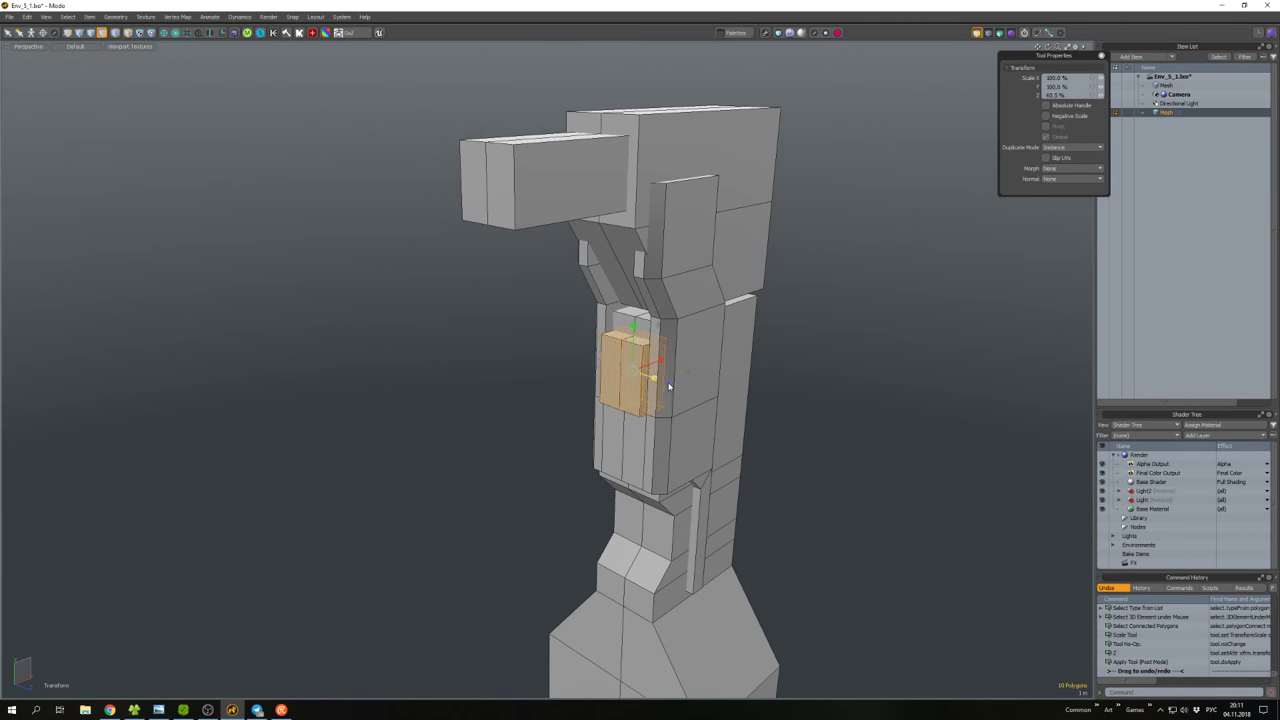
key("r")
left_click(780, 390)
Select only the lower vertices of the side-slab piece, including the strip ends, and move them slightly down.
left_click_drag(780, 390, 573, 291, "alt")
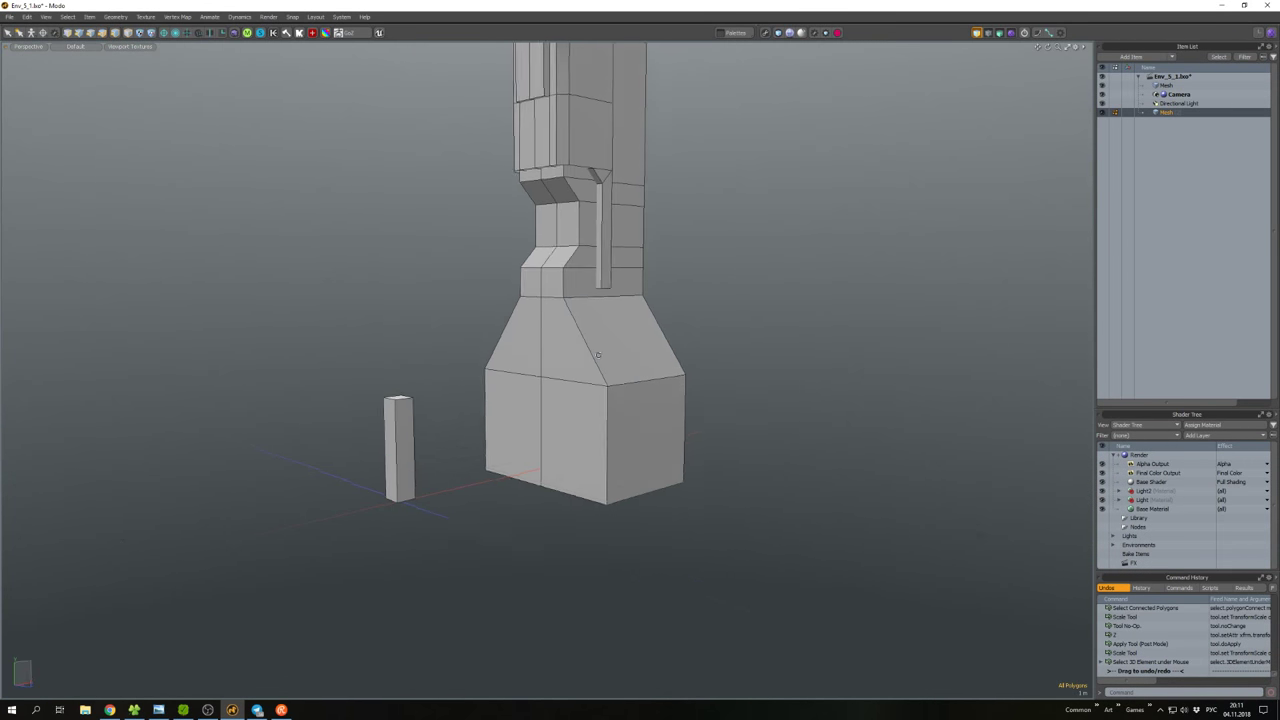
mouse_move(598, 354)
left_mouse_down("alt")
mouse_move(555, 287)
mouse_move(576, 364)
left_mouse_up("alt")
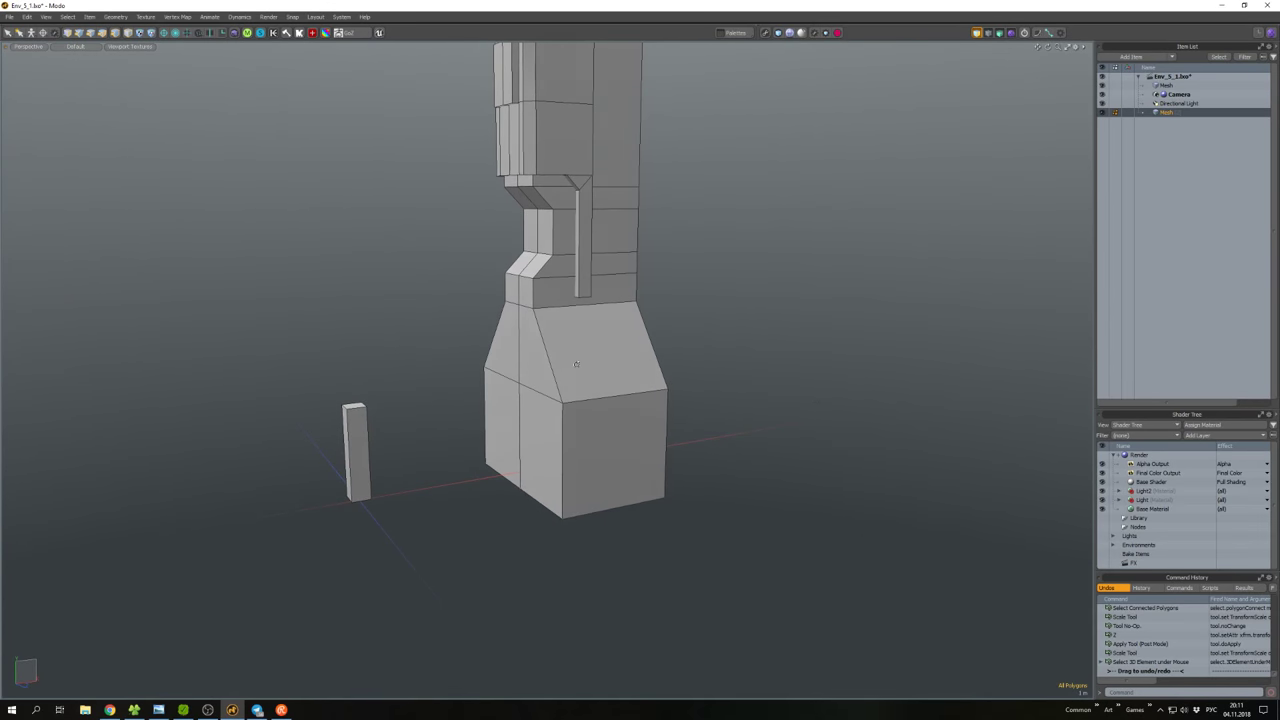
key("a")
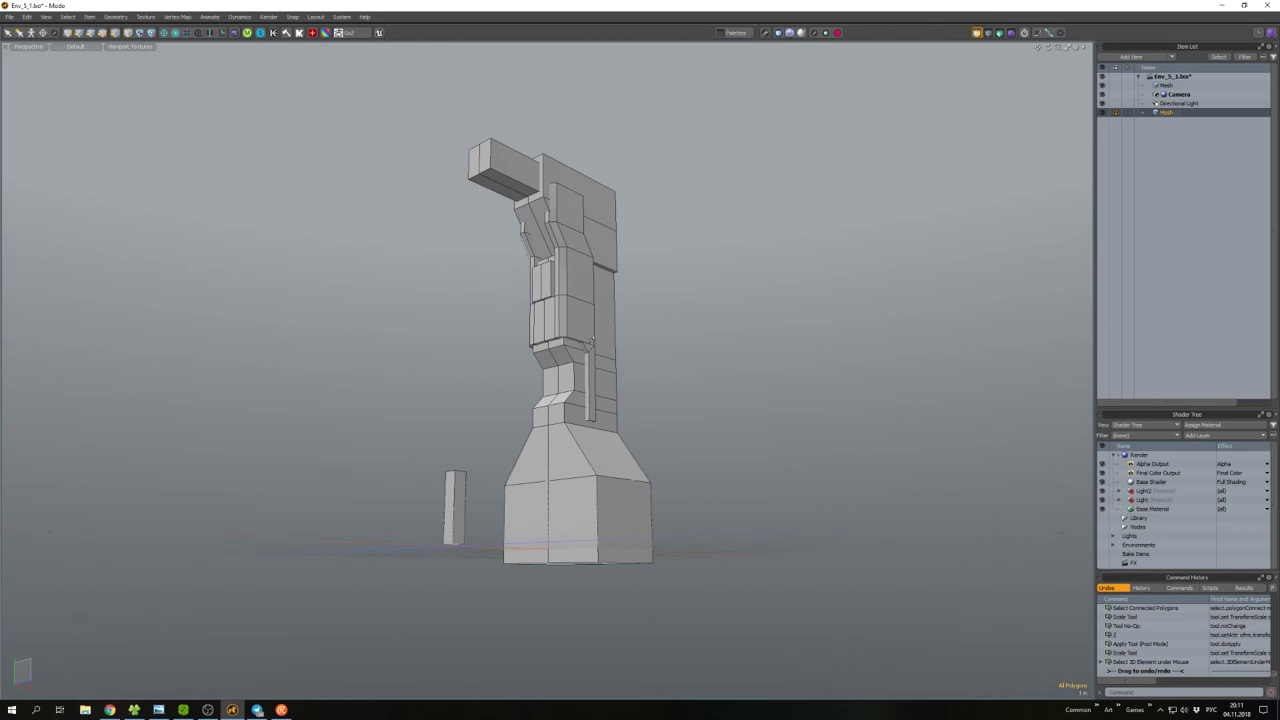
mouse_move(591, 340)
left_mouse_down("alt")
mouse_move(565, 404)
mouse_move(598, 330)
left_mouse_up("alt")
scroll(598, 330, "up", 5)
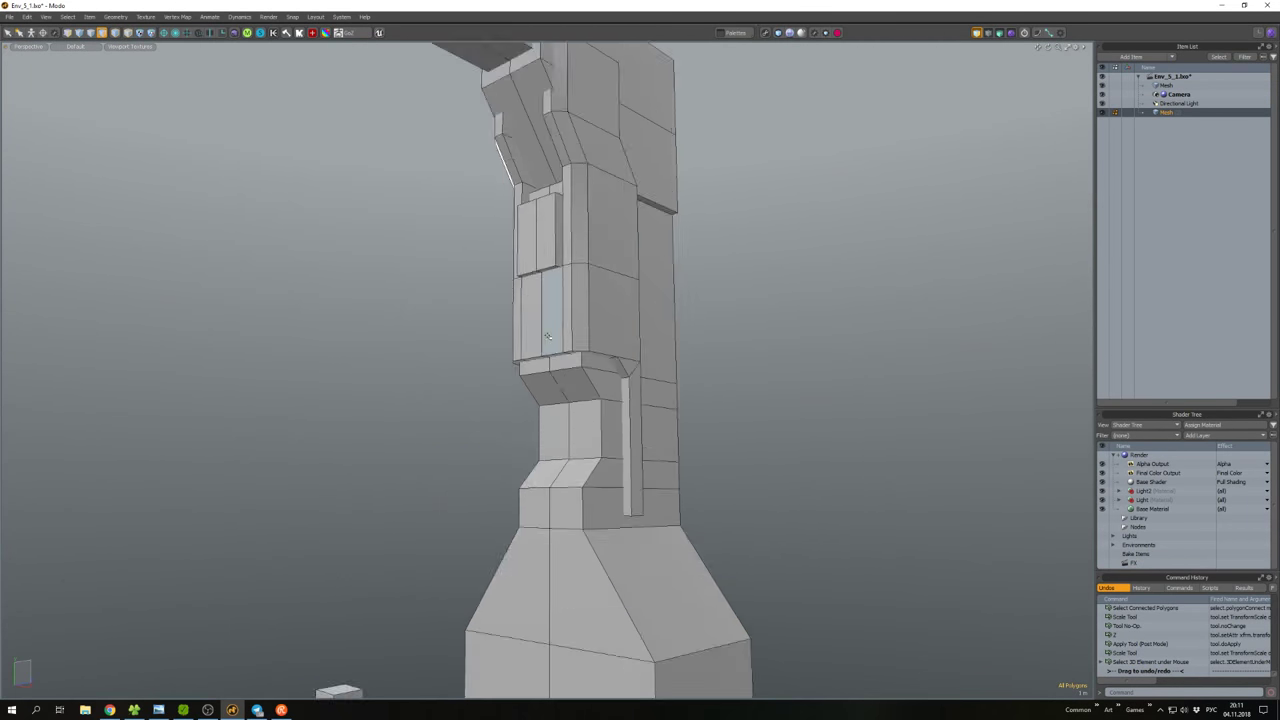
double_click(605, 329)
scroll(615, 320, "down", 5)
key("ctrl+1")
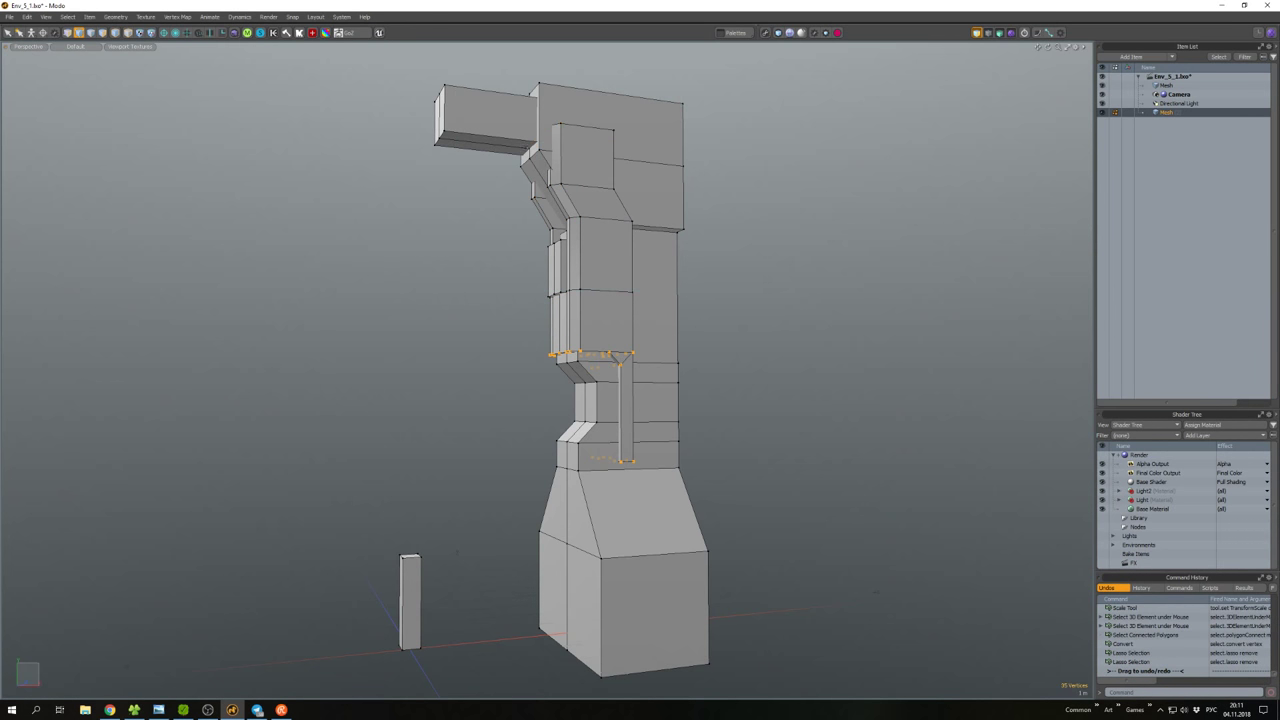
key("w")
key("space")
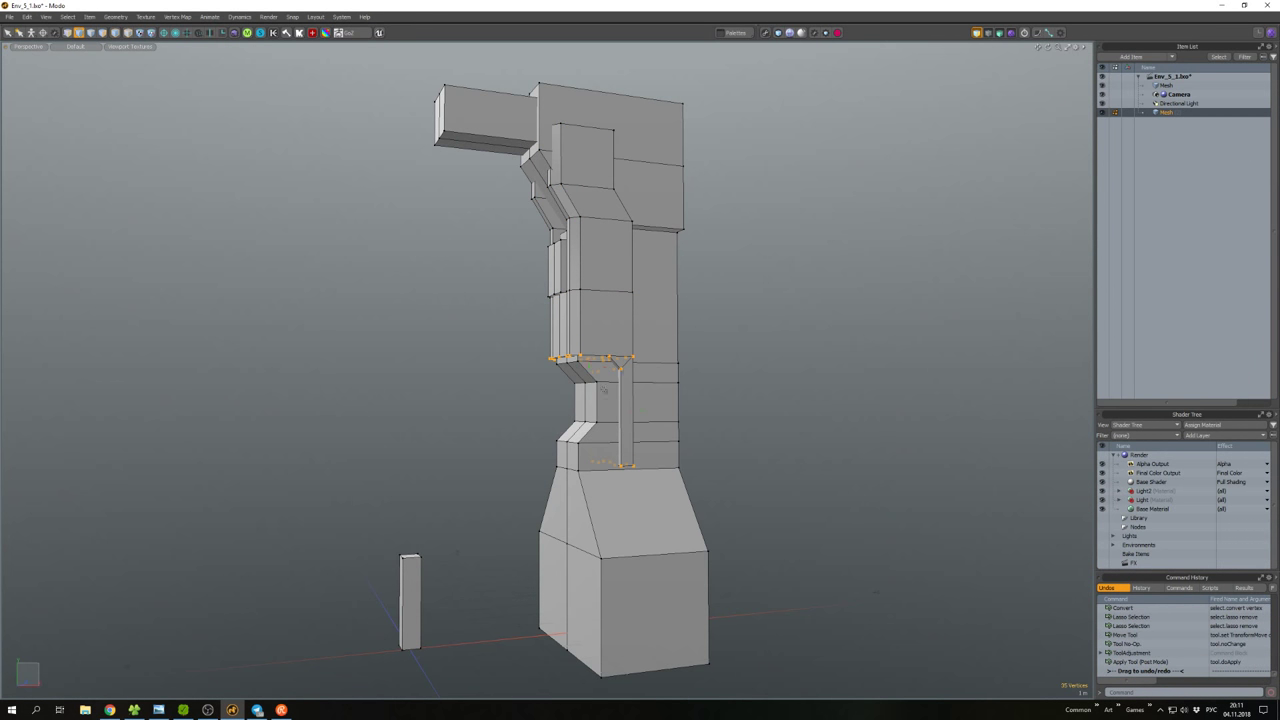
Duplicate the six front faces of the shaft recess in place and thicken the copy into an angled panel.
key("3")
left_click(590, 400)
scroll(590, 400, "up", 4)
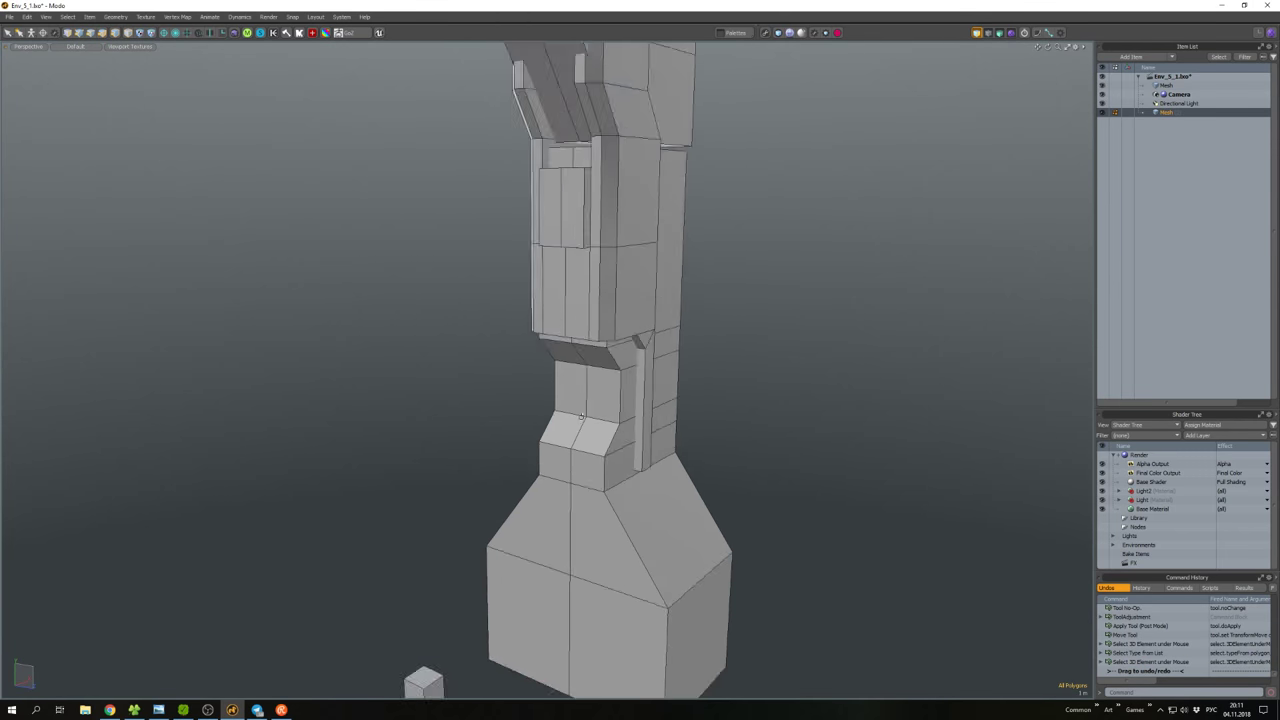
left_click_drag(562, 340, 596, 408, "alt")
key("w")
scroll(578, 361, "up", 3)
key("ctrl+c")
key("ctrl+v")
key("shift+d")
key("space")
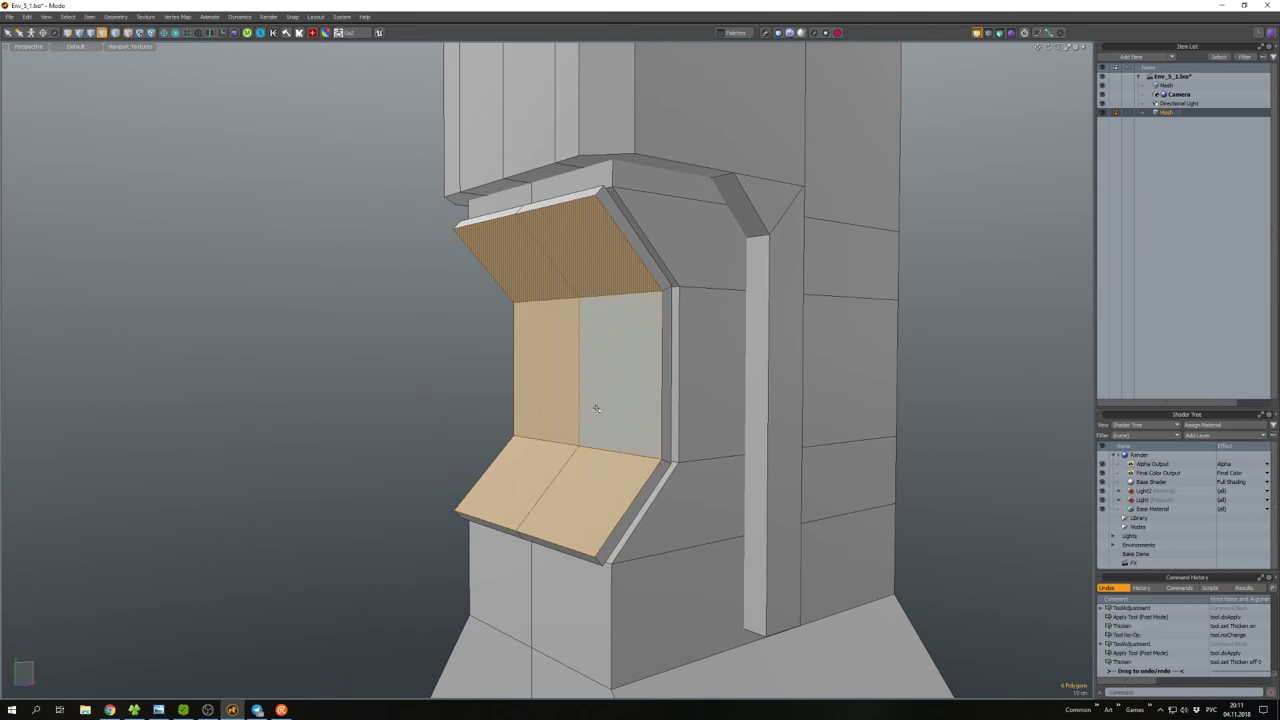
Isolate the angled panel and remove its central edge loop.
double_click(596, 408)
key("shift+h")
key("2")
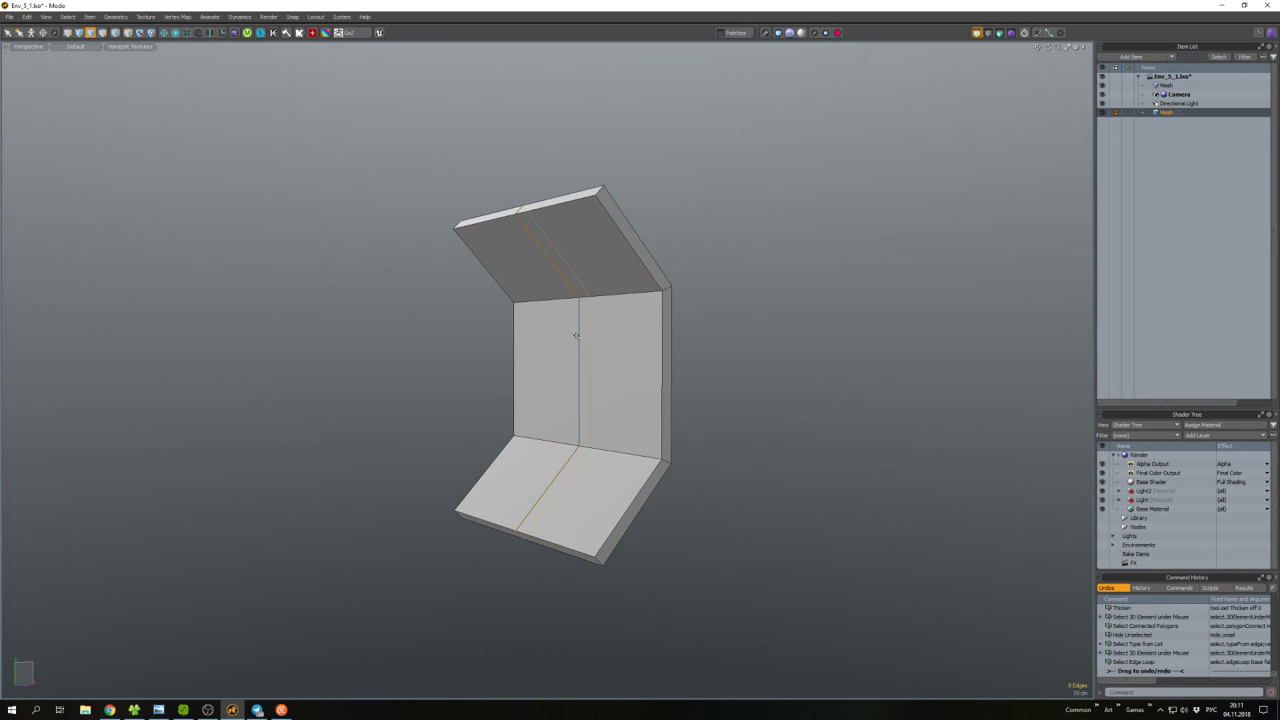
Inset the panel's front and back faces with Polygon Bevel and bridge them to open it into a frame.
key("3")
mouse_move(586, 386)
left_mouse_down()
mouse_move(646, 331)
mouse_move(543, 277)
mouse_move(513, 490)
mouse_move(582, 363)
mouse_move(537, 386)
mouse_move(548, 408)
left_mouse_up()
key("b")
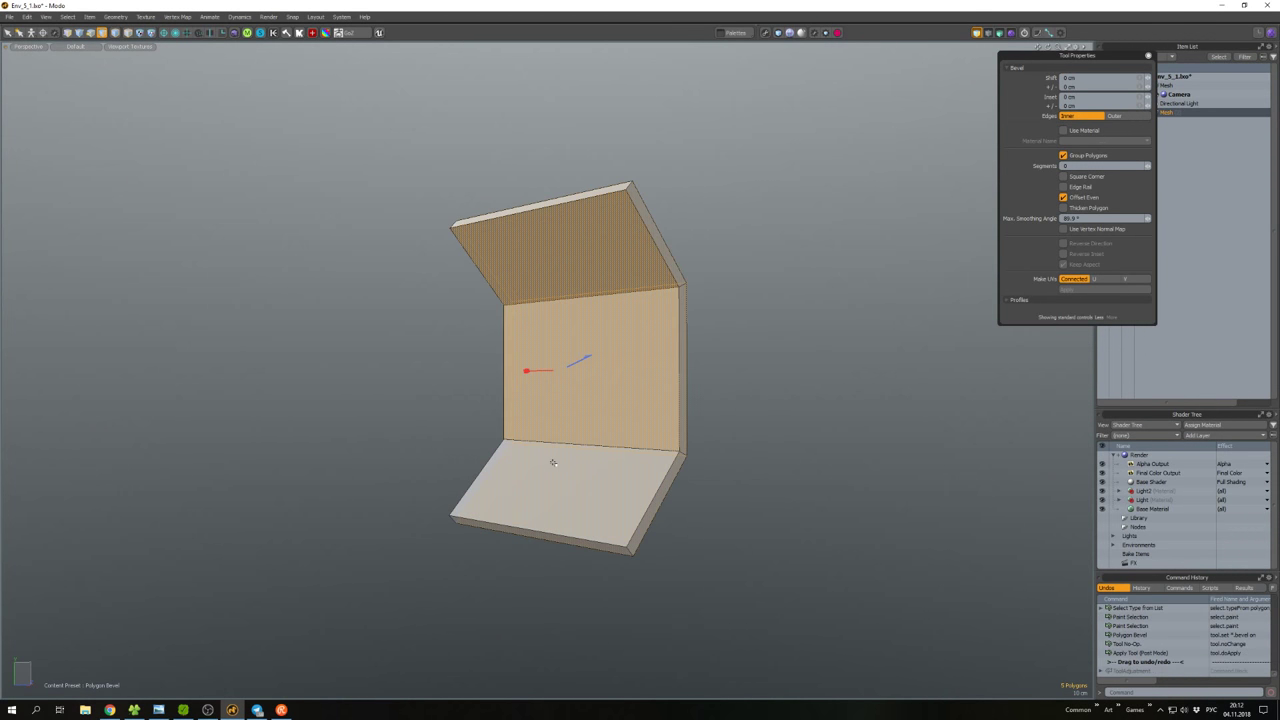
key("ctrl+z")
key("b")
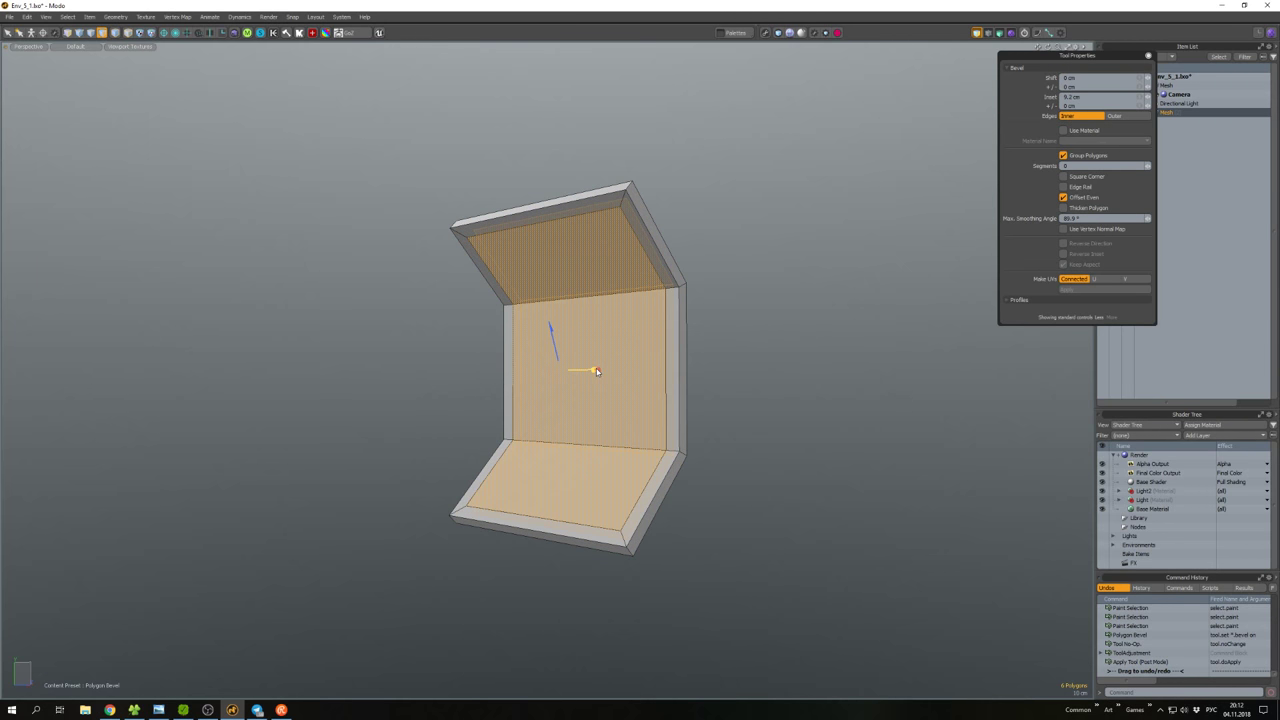
key("space")
key("ctrl+b")
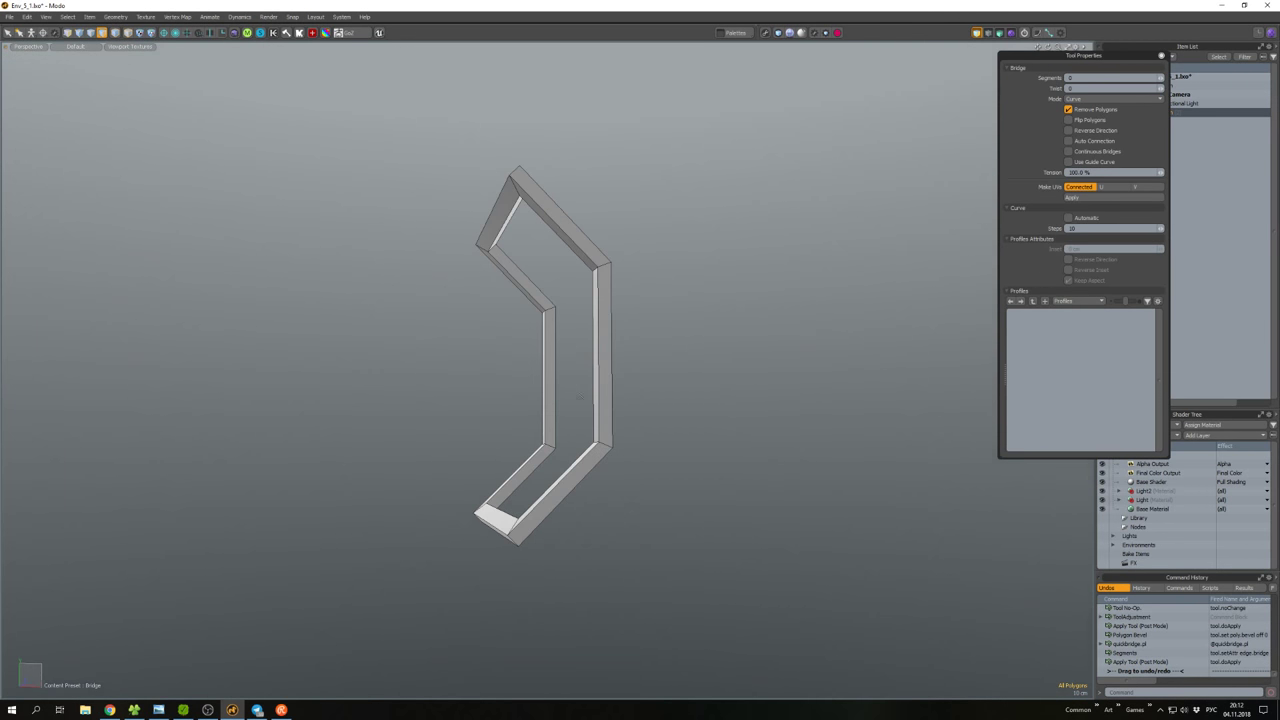
Unhide the model and extrude the two small bottom corner faces of the frame down into legs over the base.
key("space")
key("u")
left_click_drag(797, 424, 586, 376, "alt")
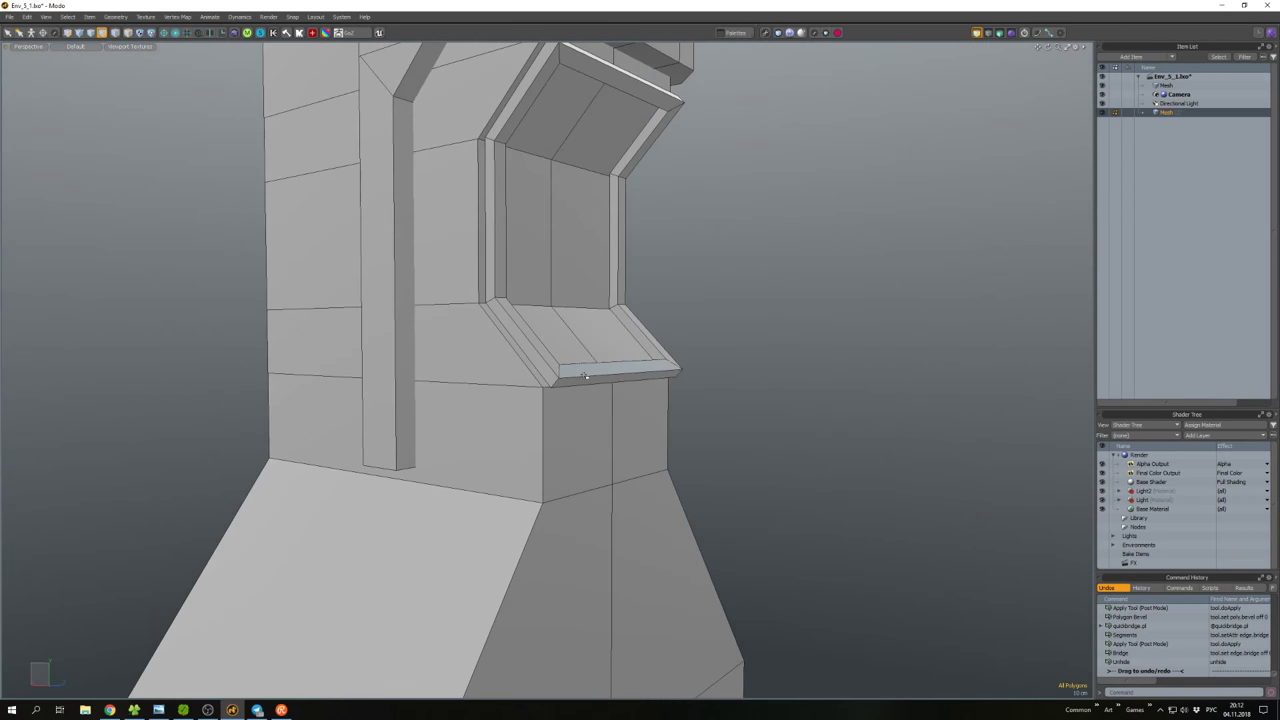
left_click_drag(571, 428, 522, 350, "alt")
left_click(565, 380)
key("b")
key("w")
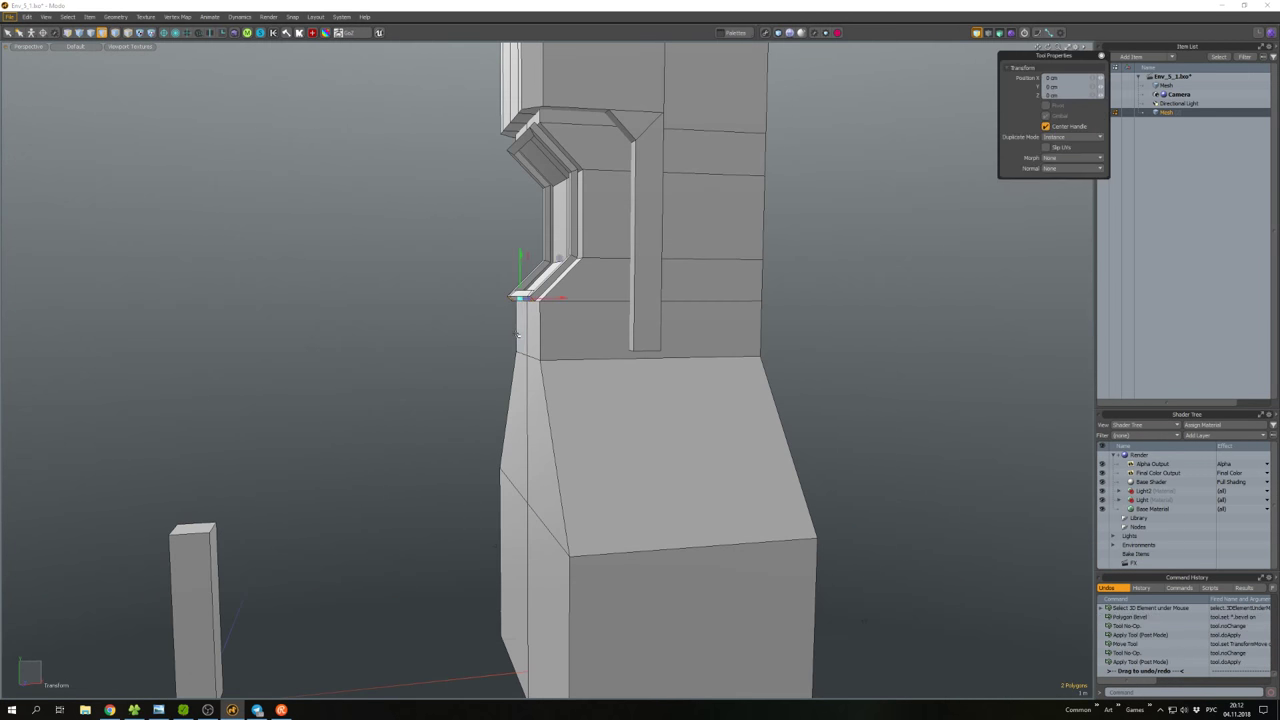
left_click(811, 331)
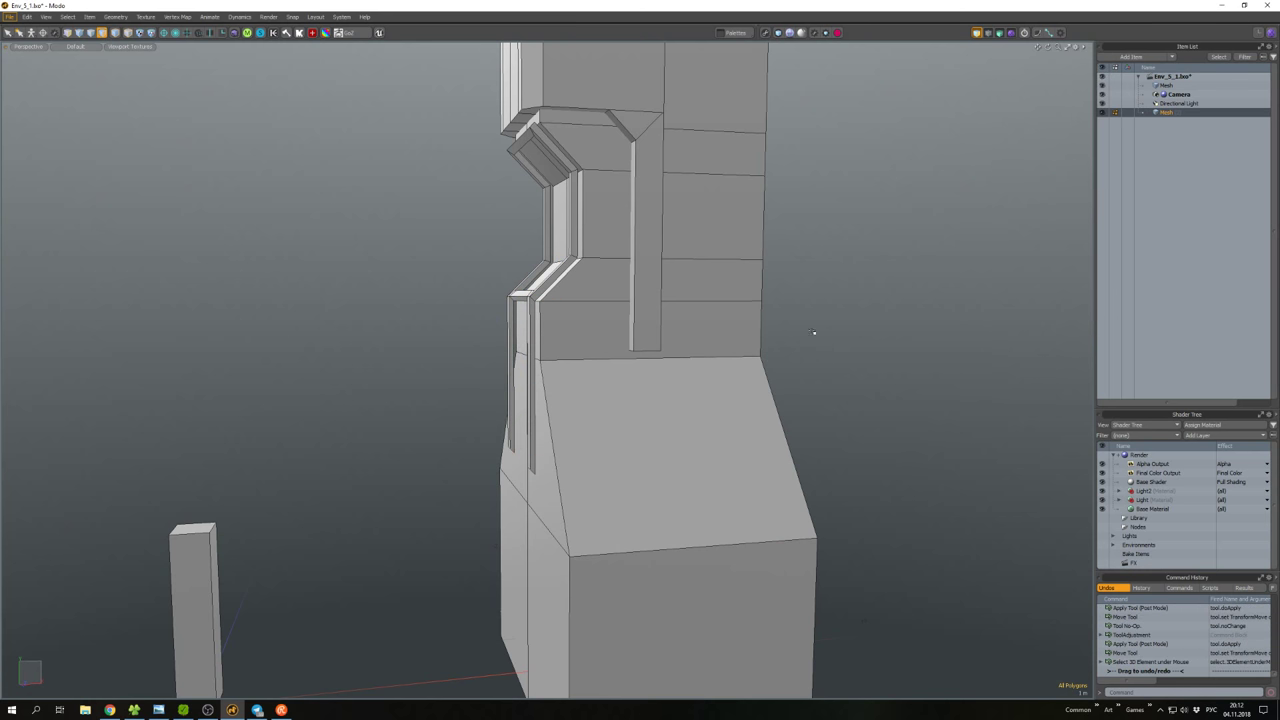
Extend the middle section of the frame's top edge upward into a tab reaching the slab underside.
left_click_drag(811, 331, 597, 300, "alt")
scroll(600, 330, "up", 6)
scroll(565, 336, "up", 3)
key("2")
left_click(601, 330)
key("w")
key("q")
scroll(537, 304, "down", 4)
Select the whole recess frame with its legs and narrow it slightly along Z.
double_click(597, 300)
key("r")
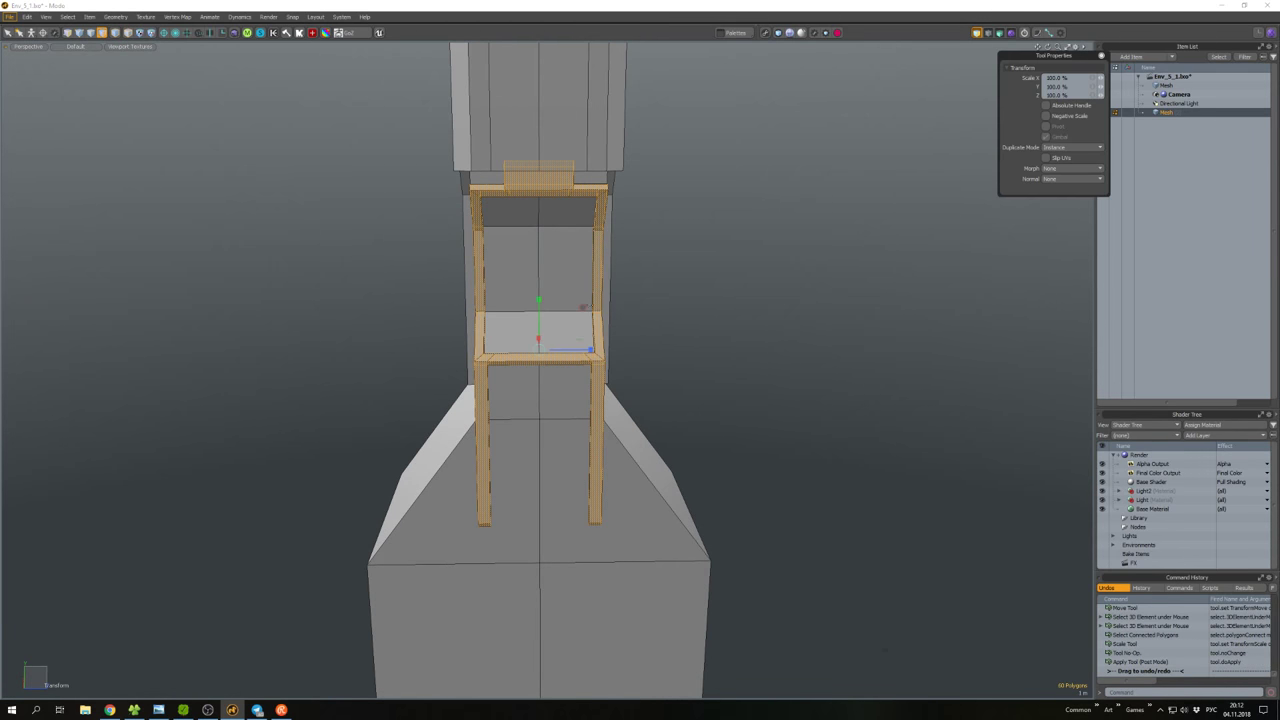
key("space")
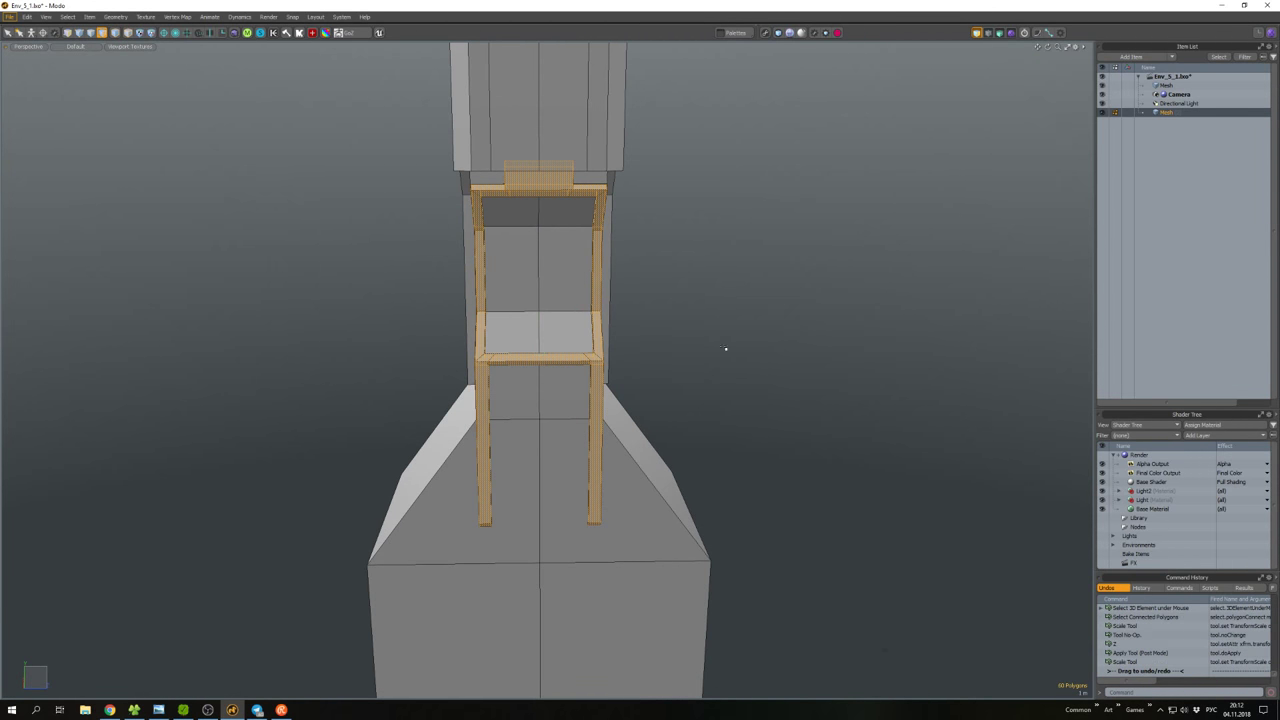
left_click(723, 349)
Duplicate the two middle faces of the recess, move the copy outward along X, and thicken it about 35 cm.
left_click_drag(723, 349, 590, 370, "alt")
scroll(614, 372, "up", 6)
key("w")
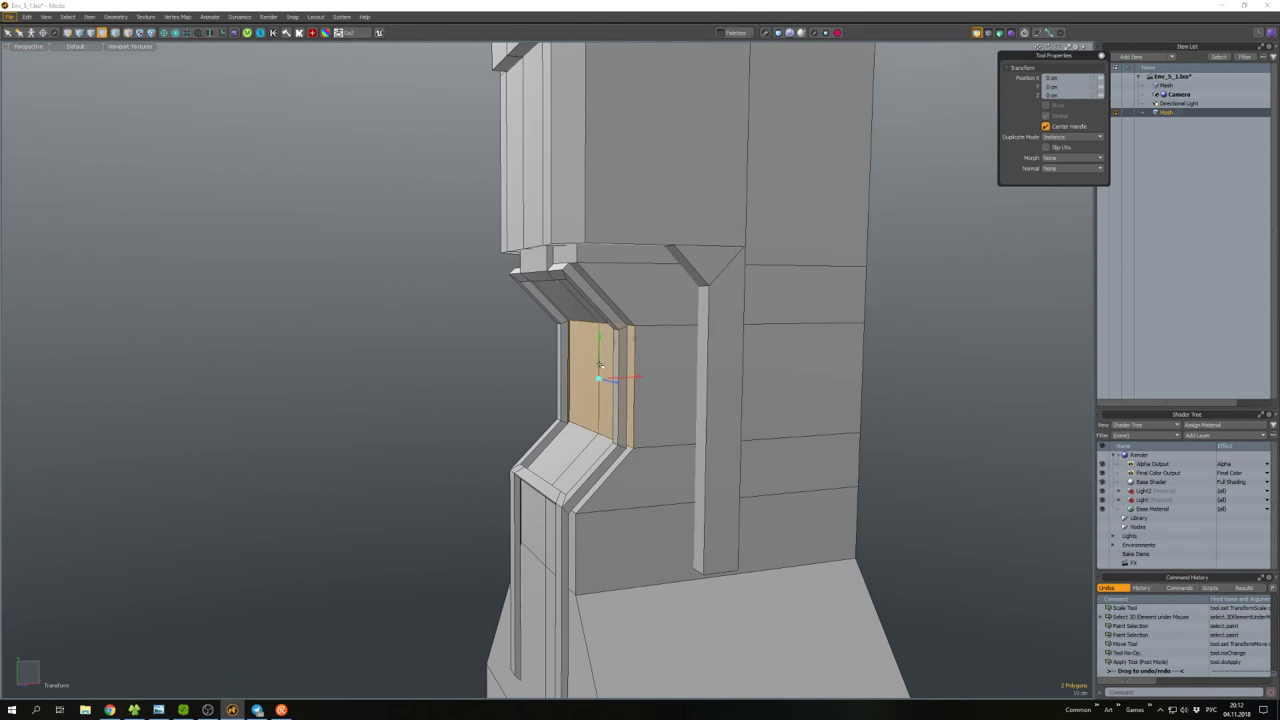
scroll(600, 360, "up", 2)
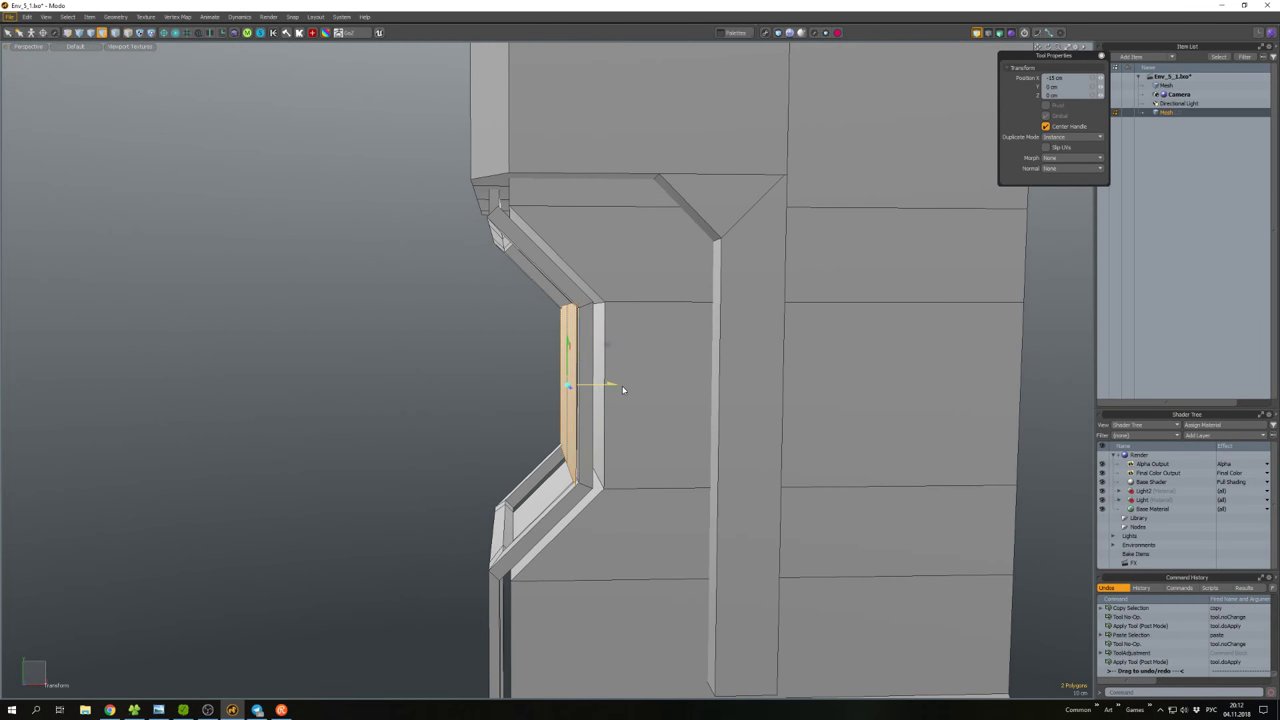
key("shift+d")
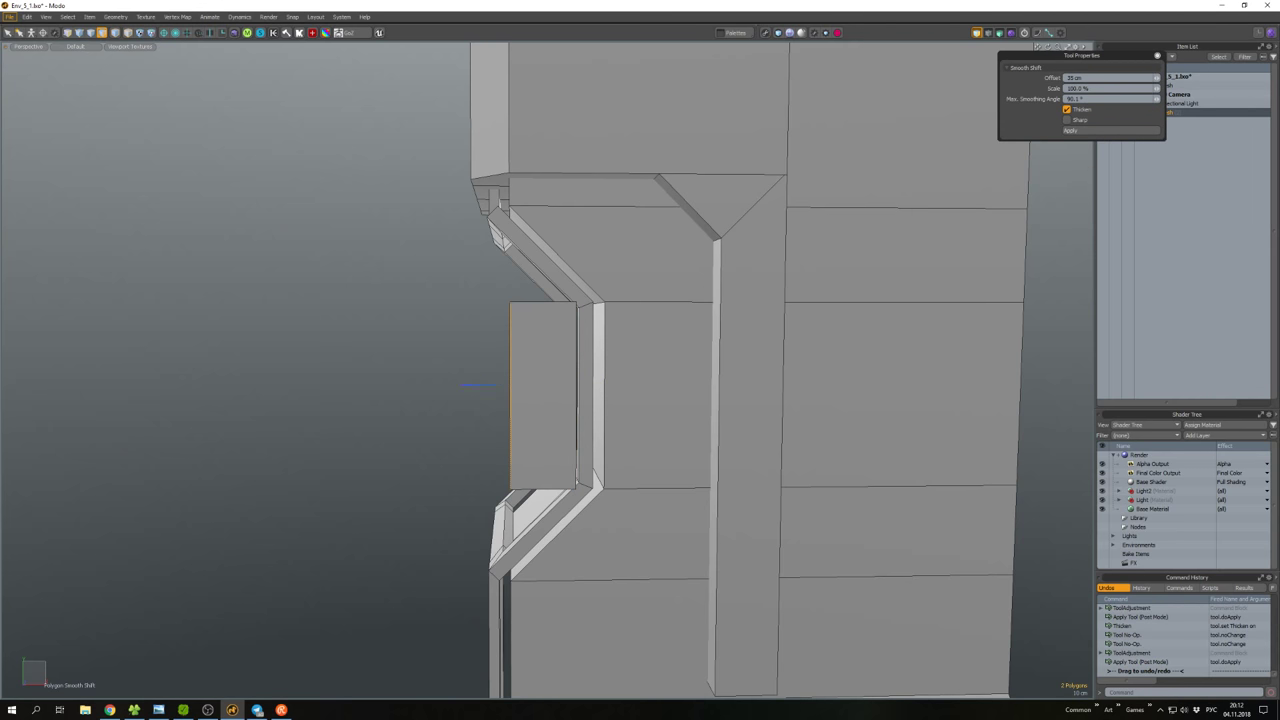
key("space")
Scale the new recess block narrower along Z and adjust its height along Y, then move it back about 21 cm along X.
left_click_drag(560, 400, 600, 380, "alt")
scroll(600, 380, "down", 4)
double_click(577, 411)
scroll(577, 411, "up", 4)
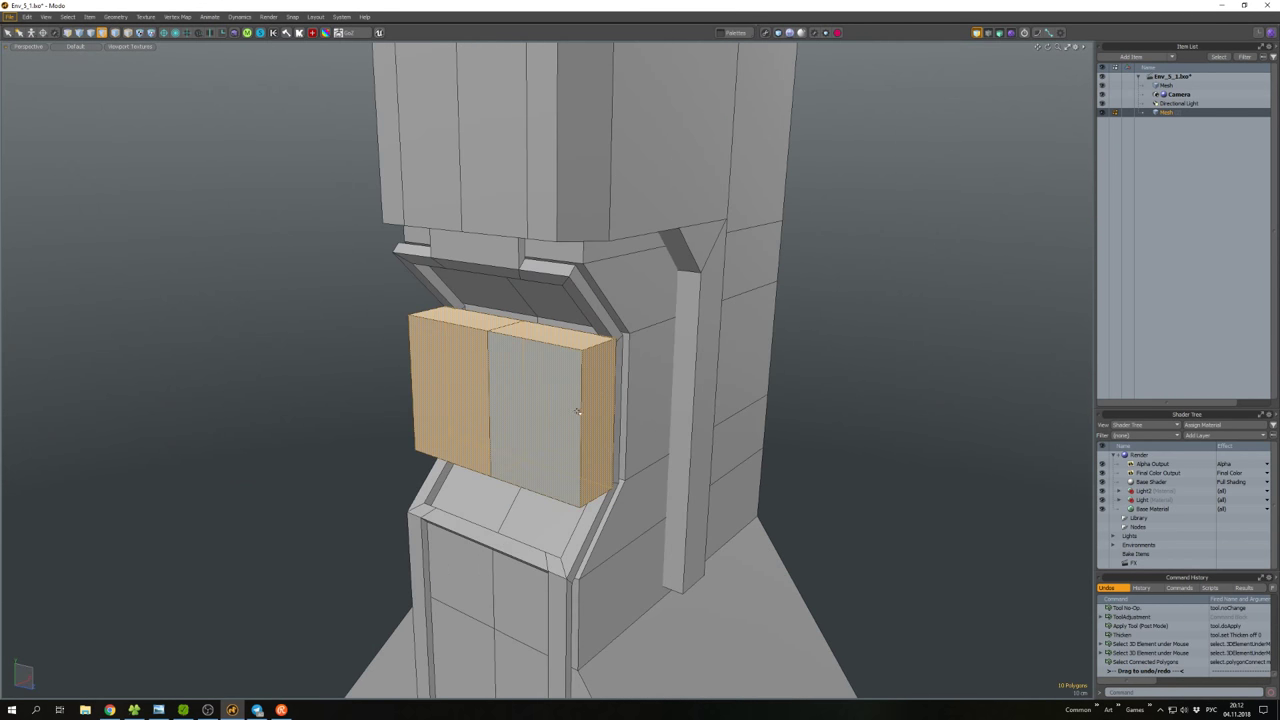
key("r")
left_click_drag(537, 411, 615, 400, "alt")
key("w")
scroll(510, 373, "up", 2)
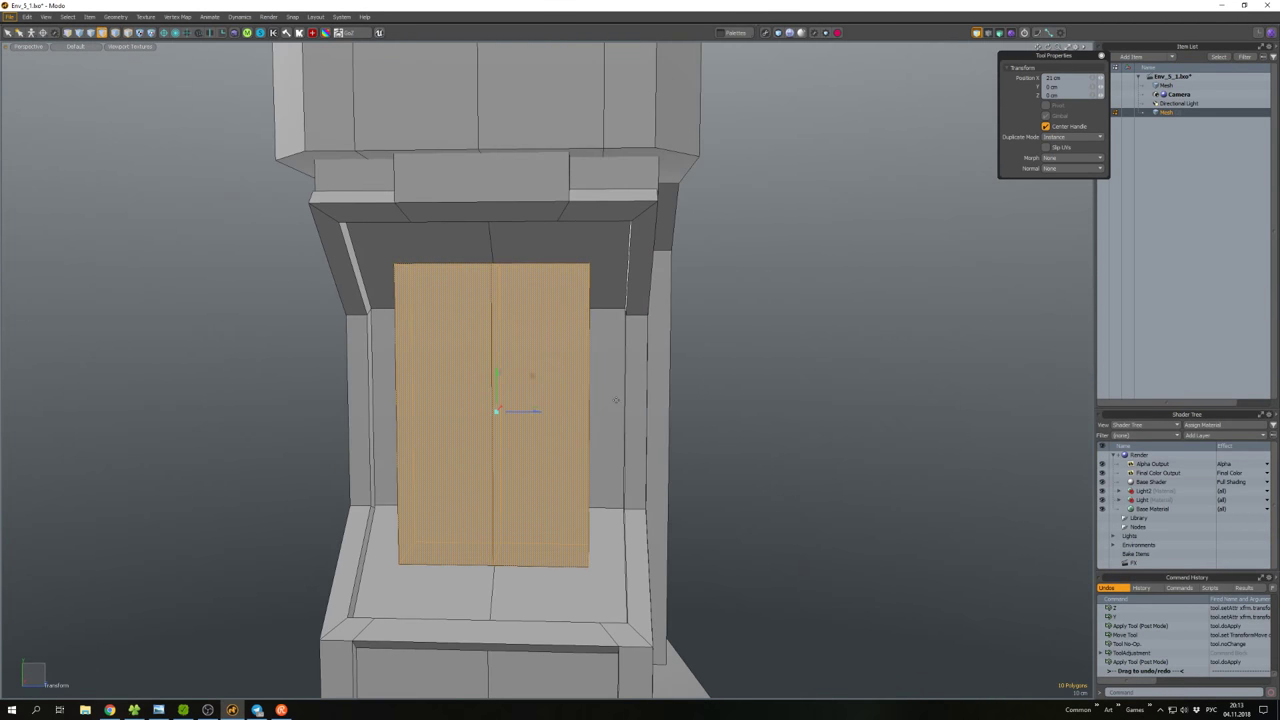
Select the whole recess block and adjust its position inside the recess frame.
left_click_drag(539, 411, 548, 373)
key("space")
double_click(574, 443)
key("w")
key("space")
Bevel the recess block's two outer vertical edges by about 20 cm.
left_click(570, 444)
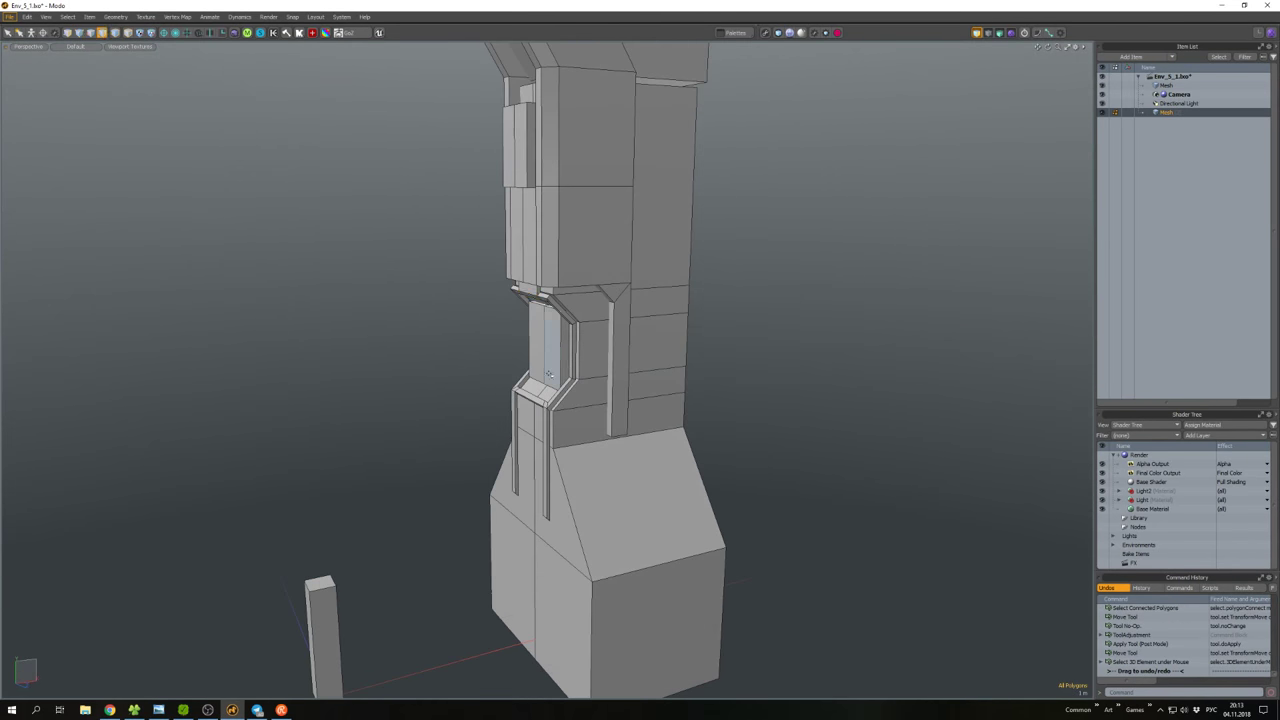
left_click(531, 350, "shift")
key("b")
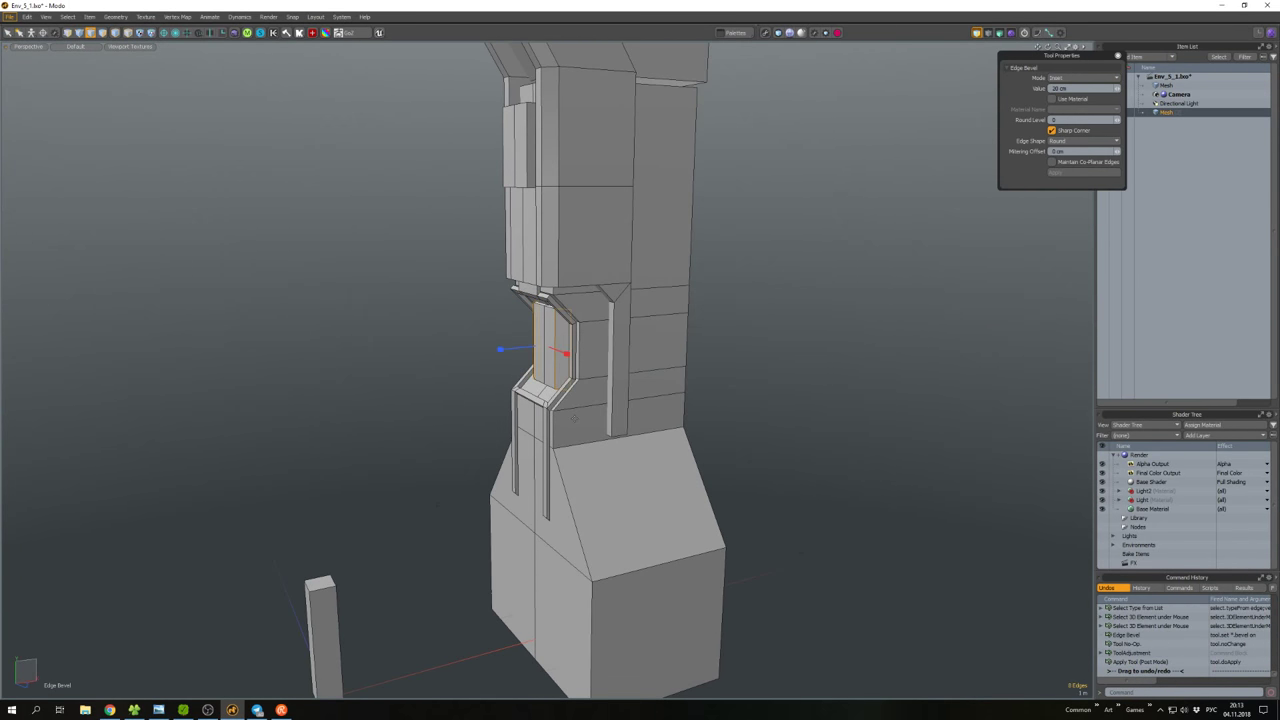
key("space")
Select the edge loops above and below the base's sloped section and move both downward to make the base lower.
left_click_drag(576, 414, 596, 440, "alt")
key("3")
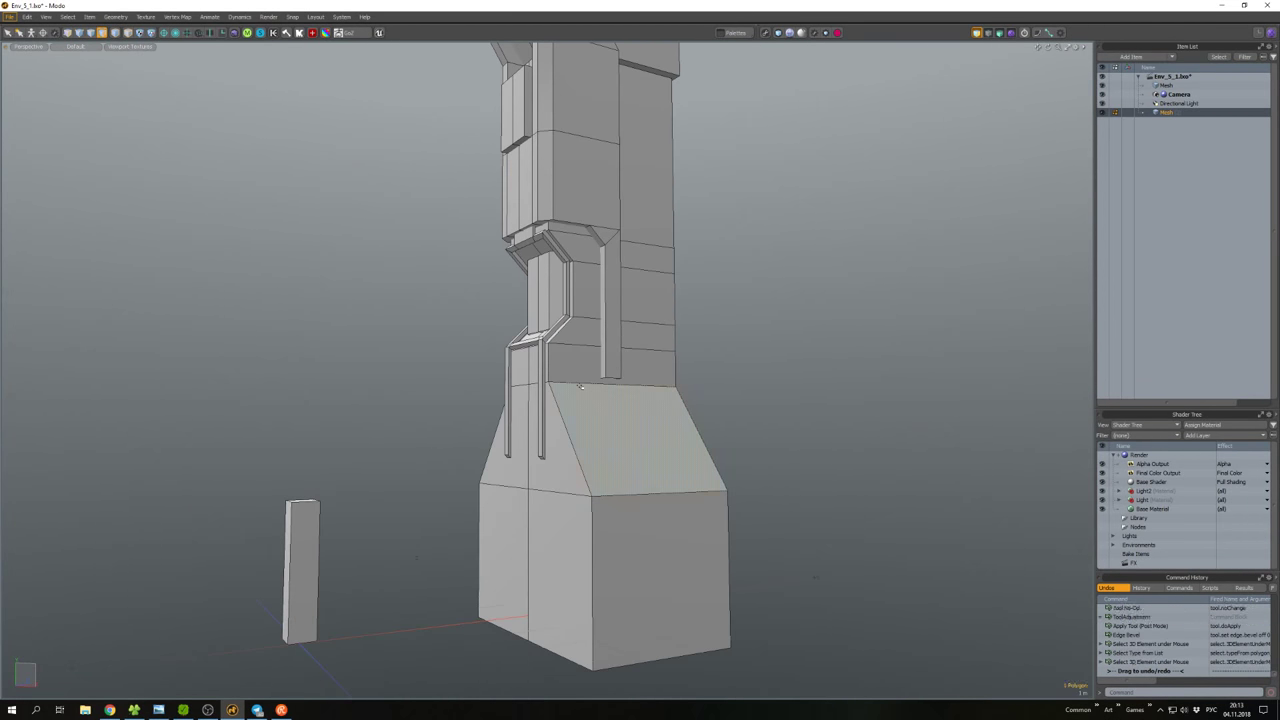
key("w")
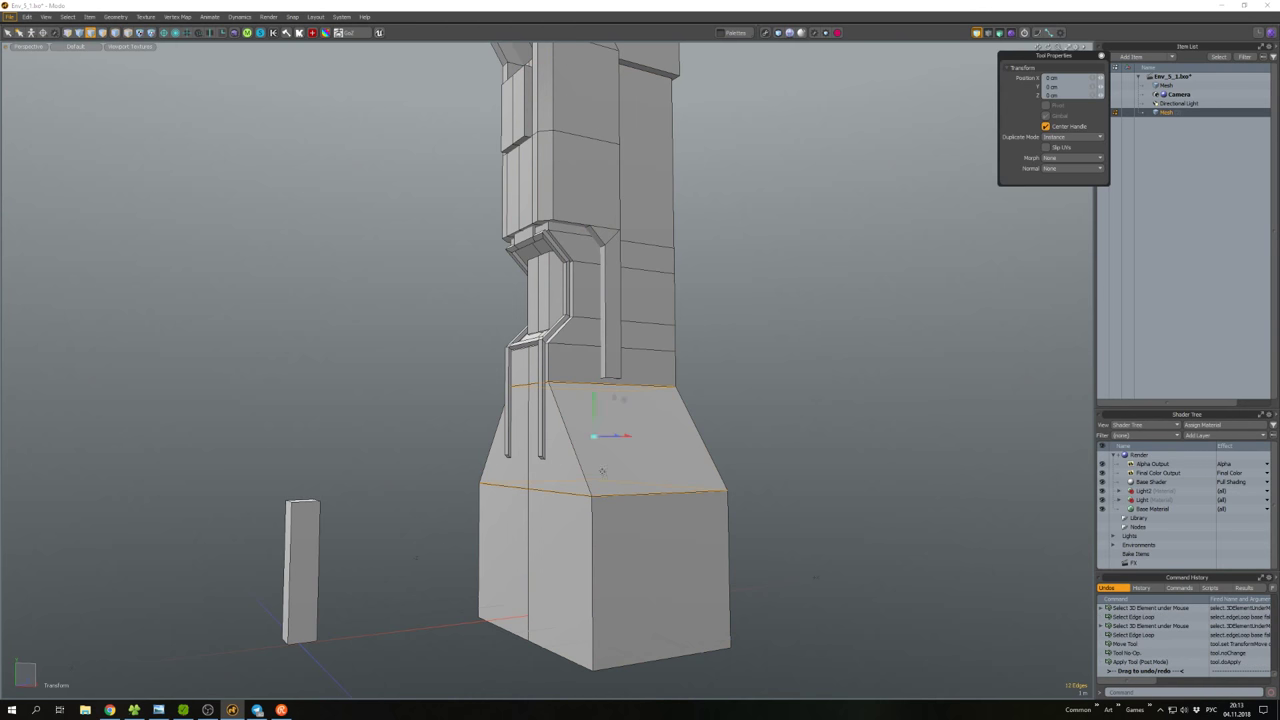
left_click_drag(595, 418, 580, 358)
key("space")
Select the whole upper cladding with its side strips and scale it along Z.
key("r")
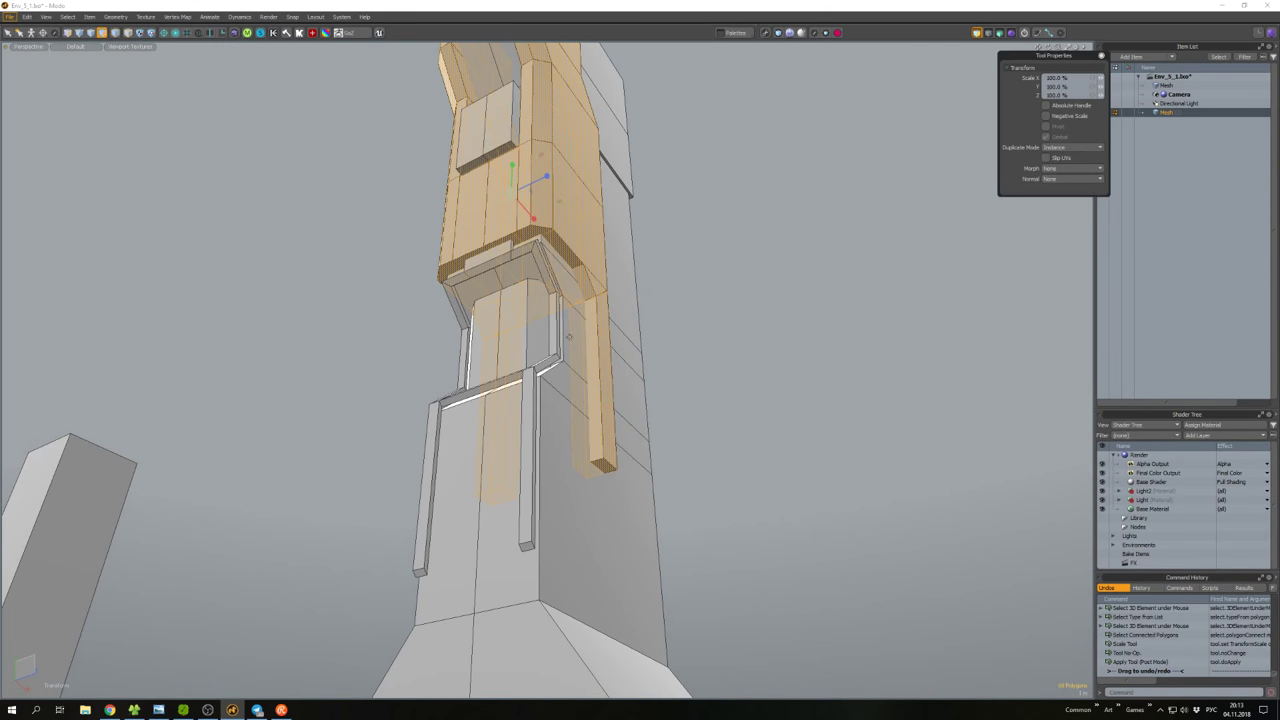
left_click_drag(545, 181, 563, 200)
key("q")
left_click(734, 286)
Duplicate the two shaft side faces beside the cladding as a separate panel and thicken it about 1.38 m.
left_click_drag(734, 286, 577, 306, "alt")
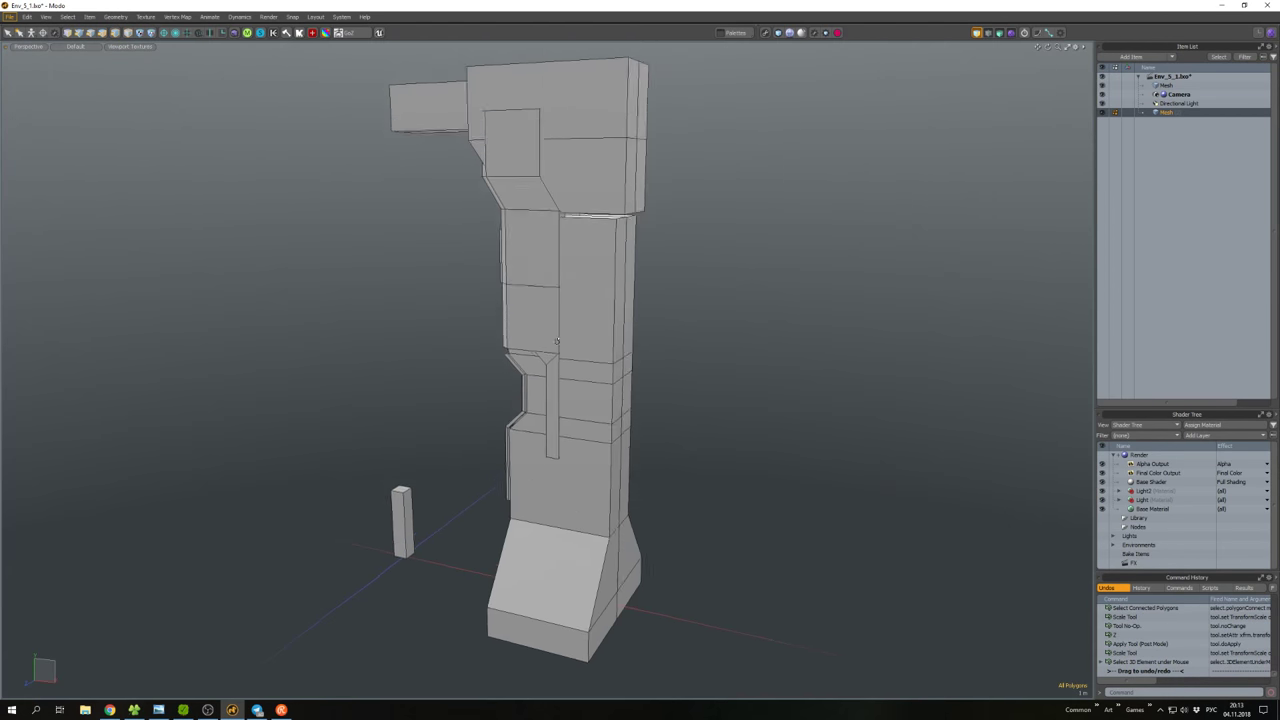
scroll(497, 309, "up", 6)
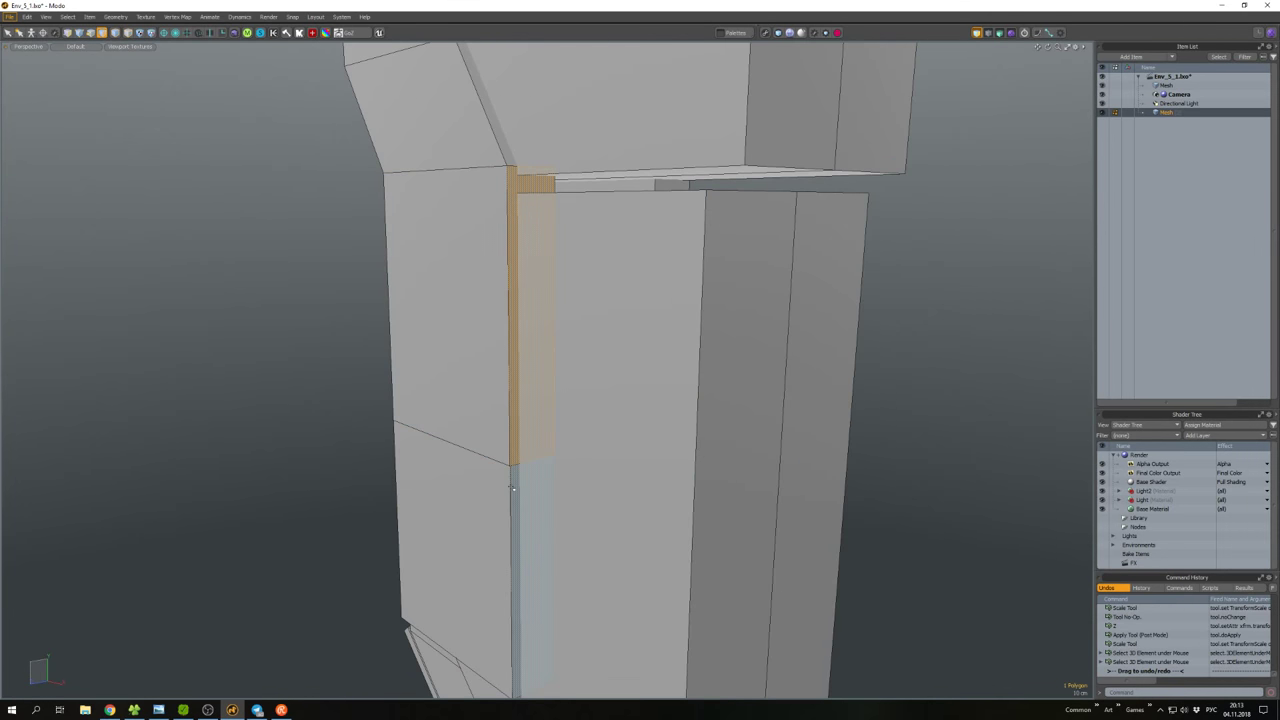
left_click(512, 488, "shift")
left_click_drag(512, 488, 585, 421, "alt")
key("w")
key("shift+d")
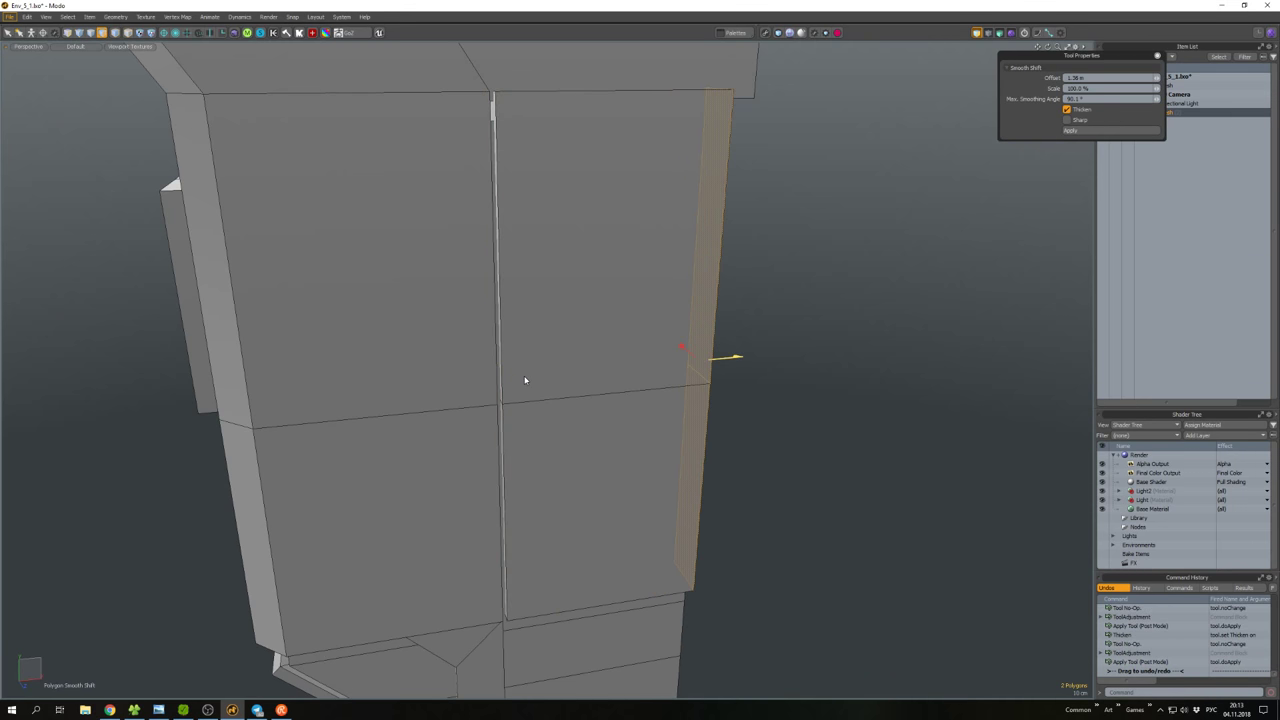
Bevel the new side panel's vertical edge next to the cladding.
key("2")
double_click(502, 355)
left_click_drag(502, 355, 550, 378, "alt")
key("b")
key("space")
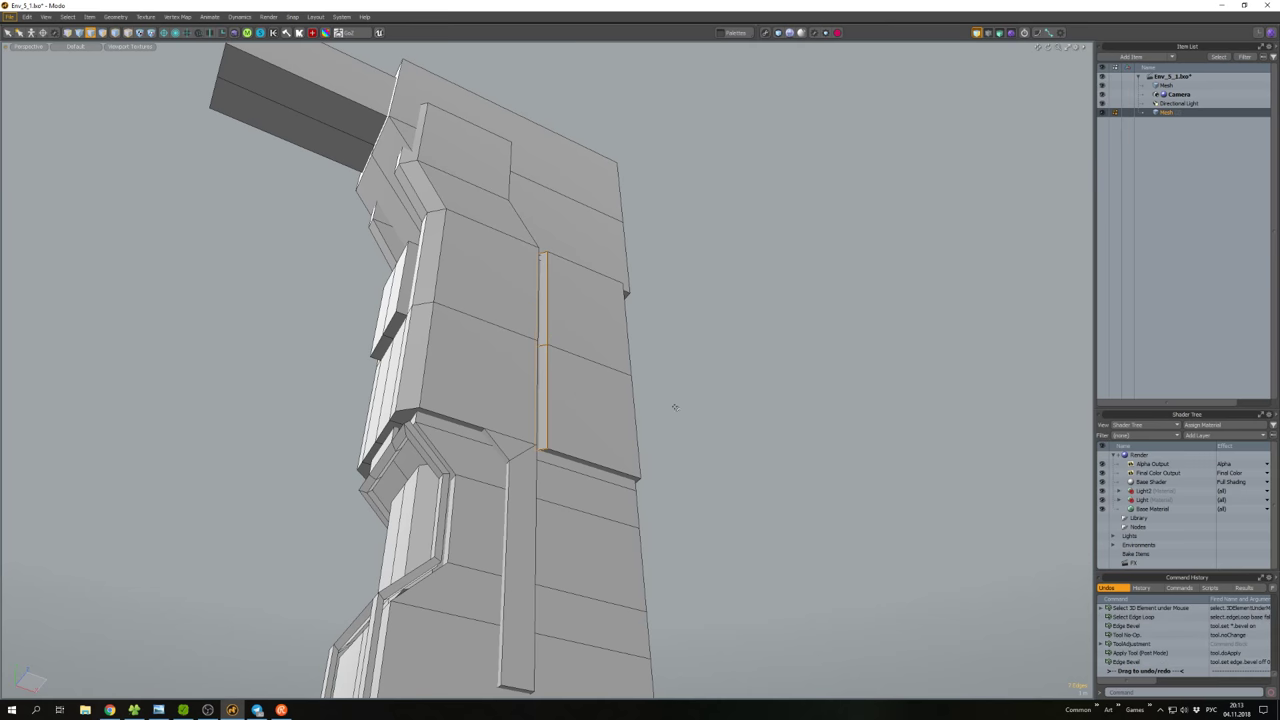
Select the side panel's bottom vertices and move them down to extend the panel past the recess.
scroll(674, 403, "down", 5)
left_click_drag(554, 347, 547, 373, "alt")
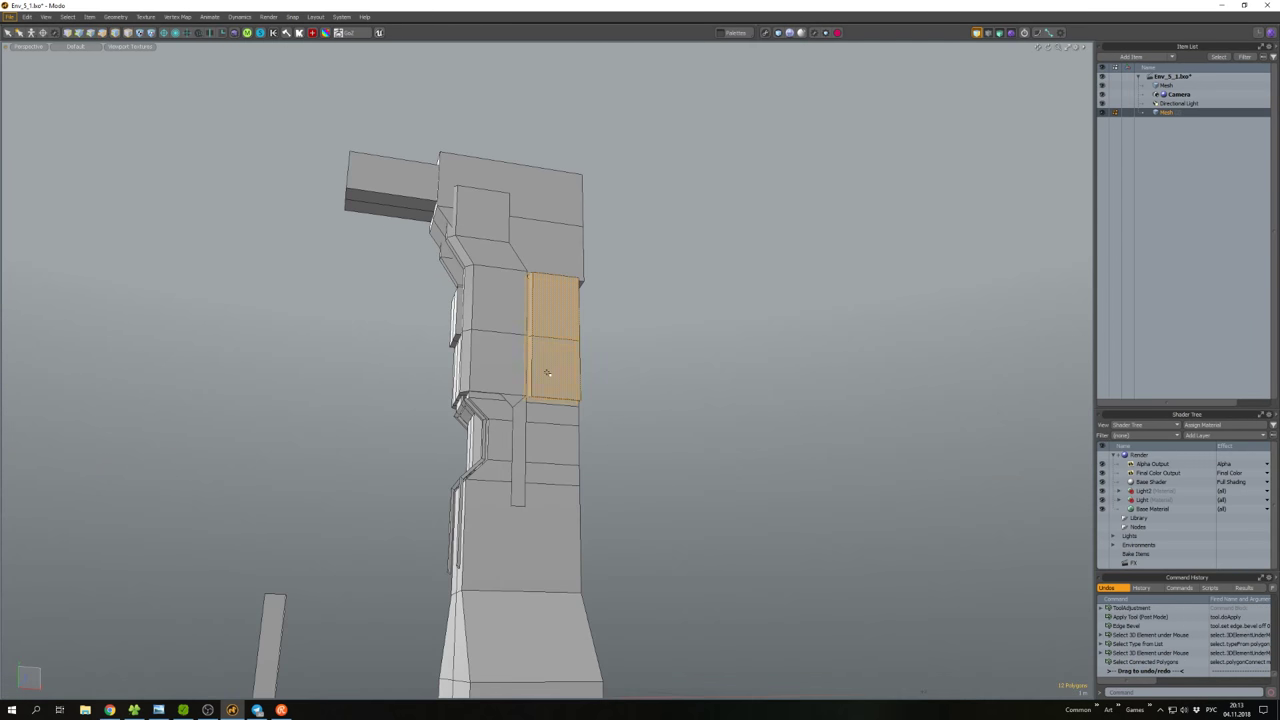
scroll(530, 330, "up", 3)
key("w")
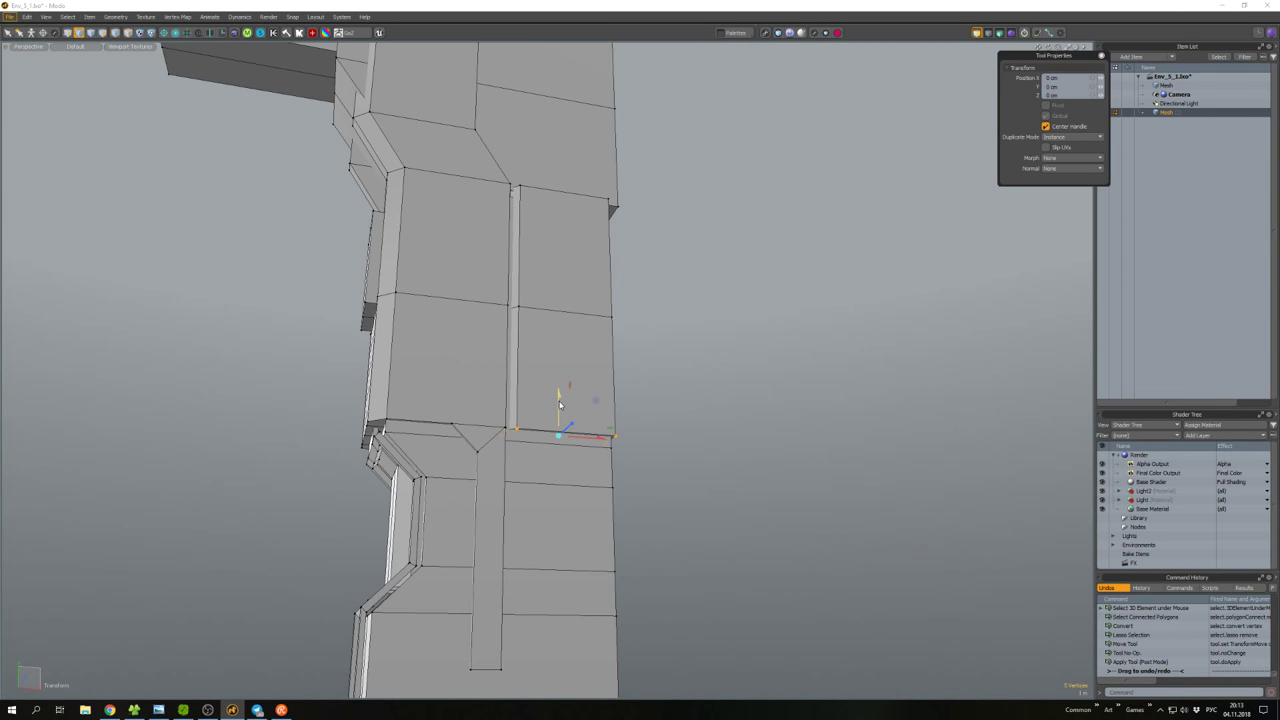
key("space")
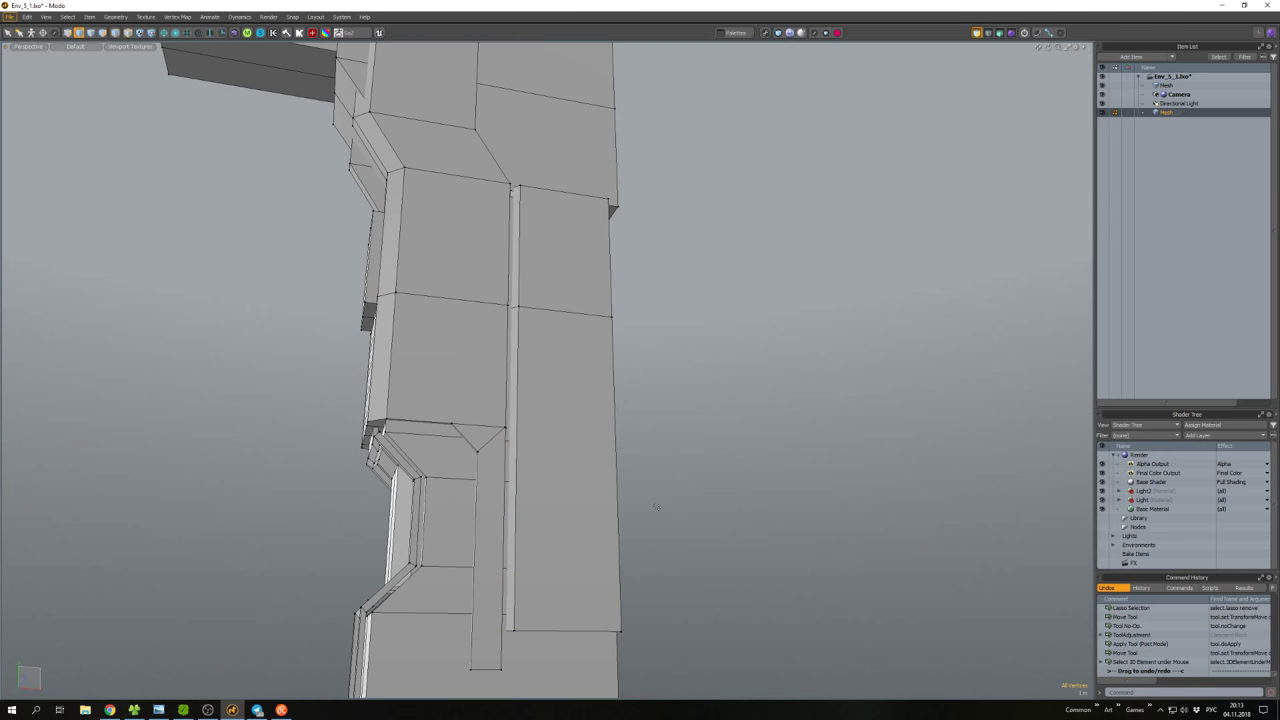
In the front view, select the vertices along the seam between cladding and side panel and move them about 20 cm along X.
scroll(646, 352, "down", 4)
left_click_drag(646, 352, 590, 295, "alt")
key("3")
double_click(578, 283)
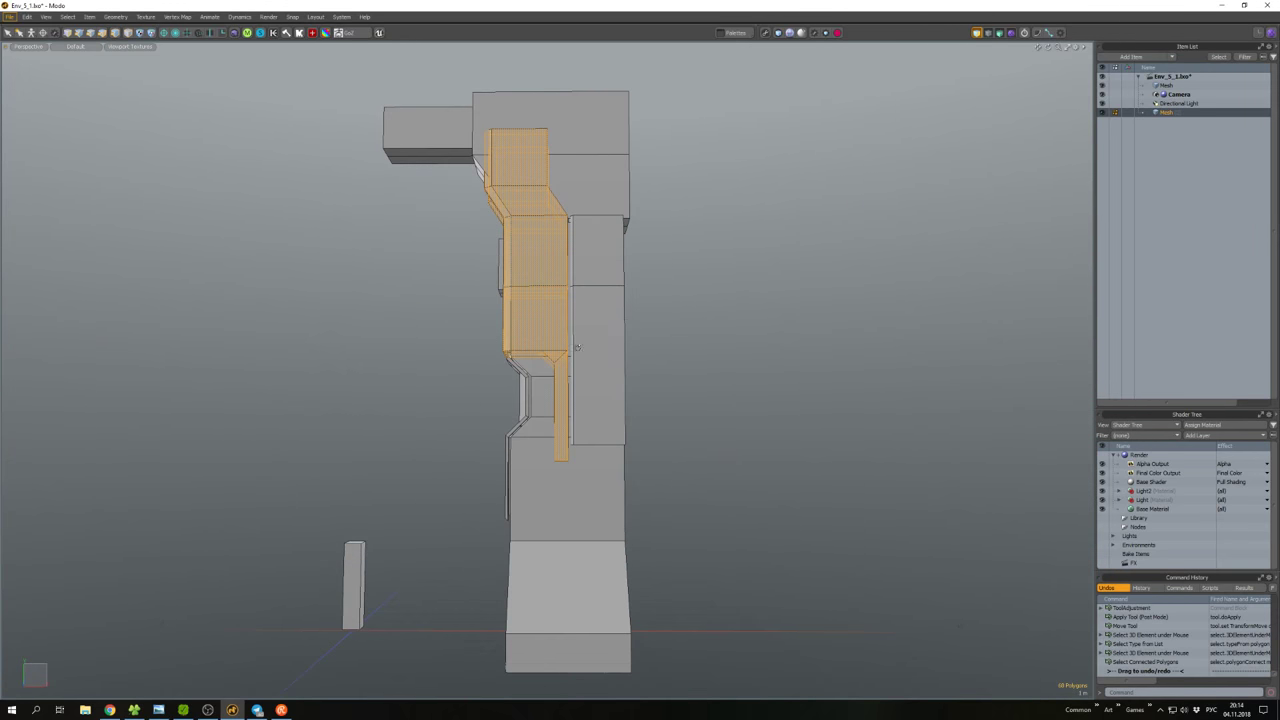
key("ctrl+space")
left_click(607, 396)
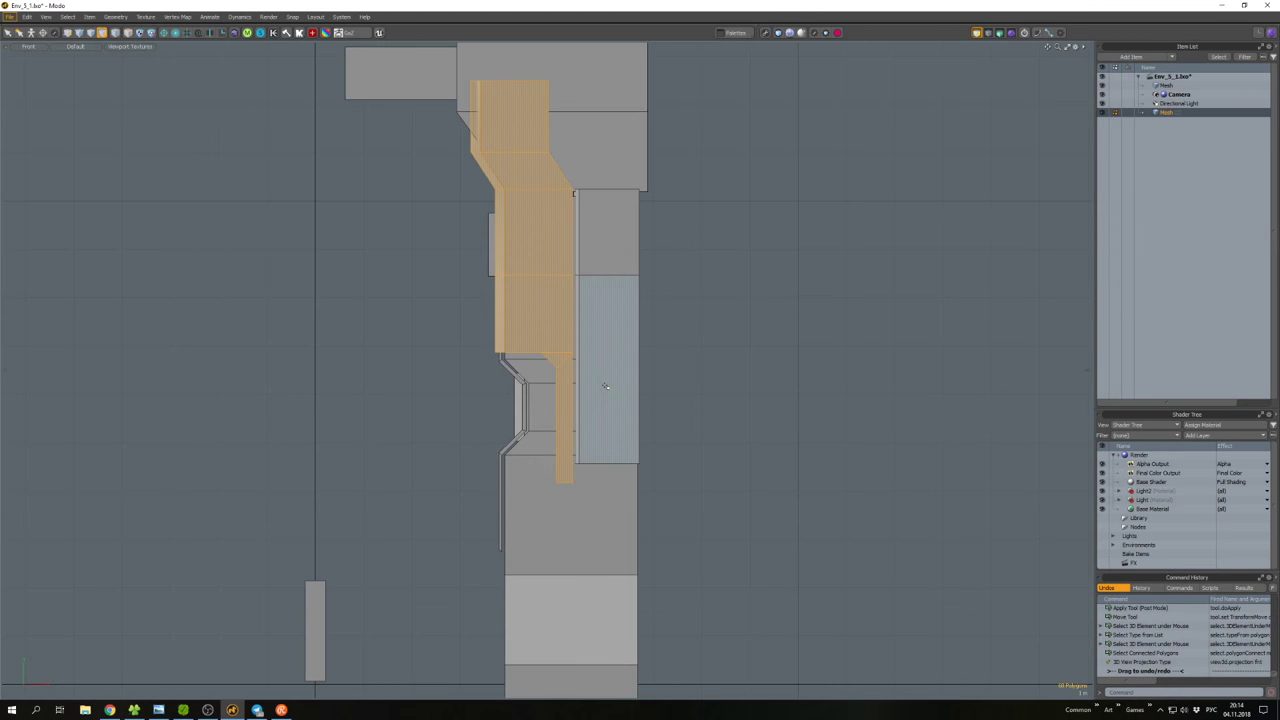
key("1")
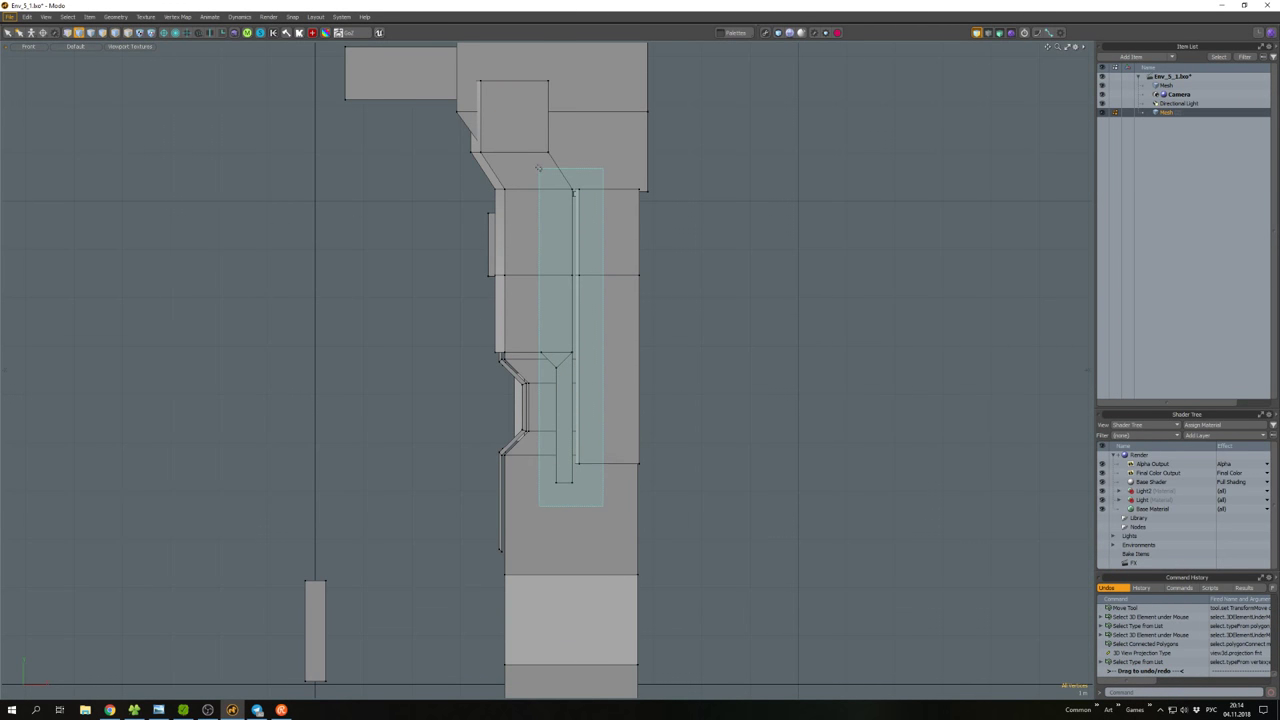
key("w")
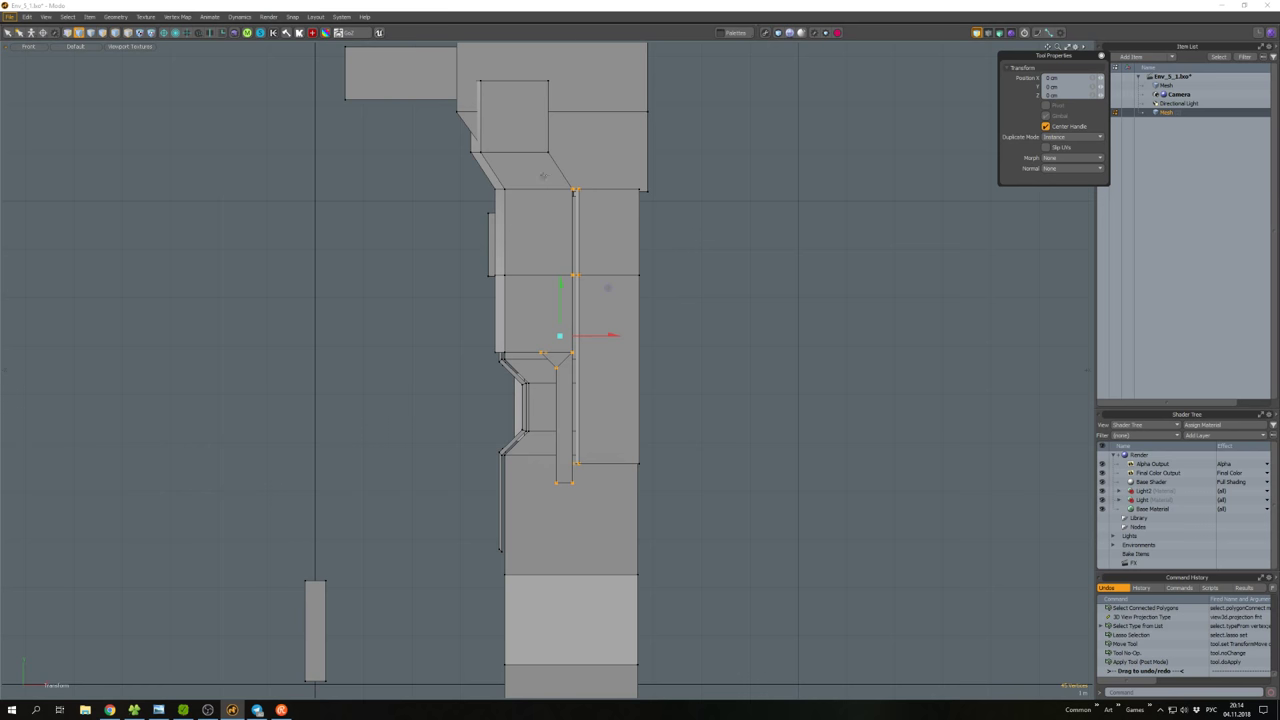
key("space")
key("w")
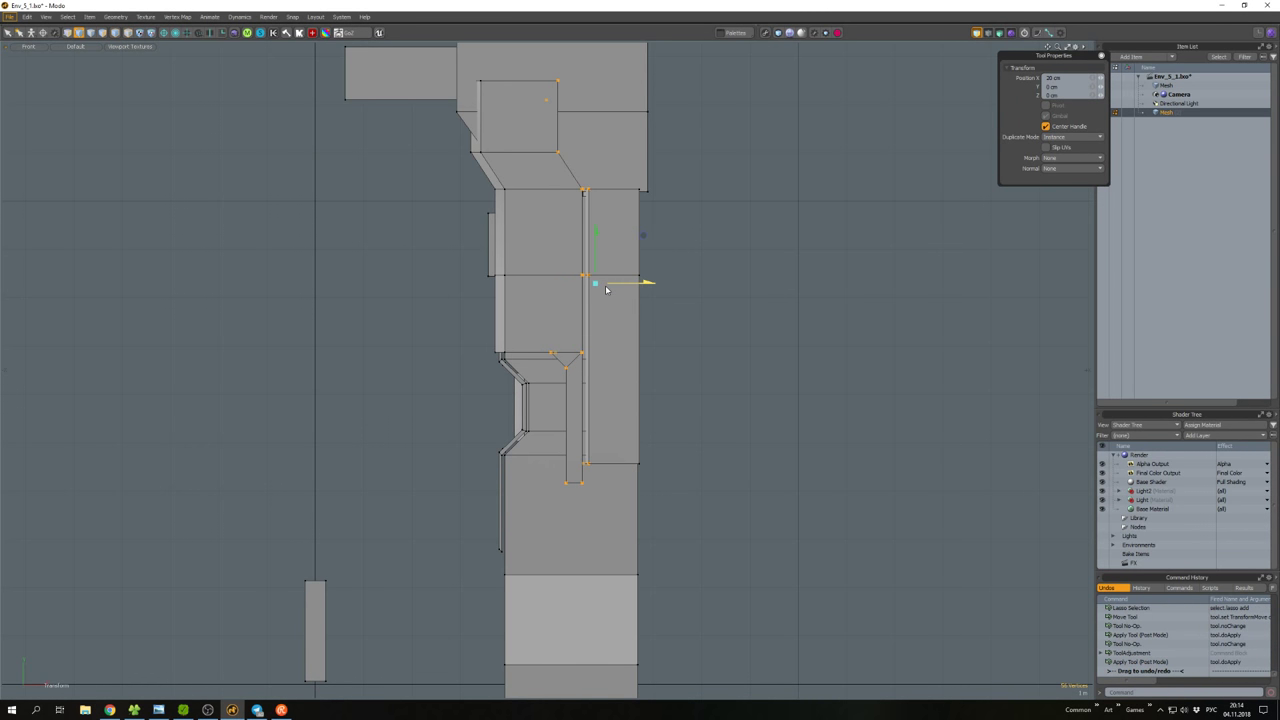
key("space")
key("KP_0")
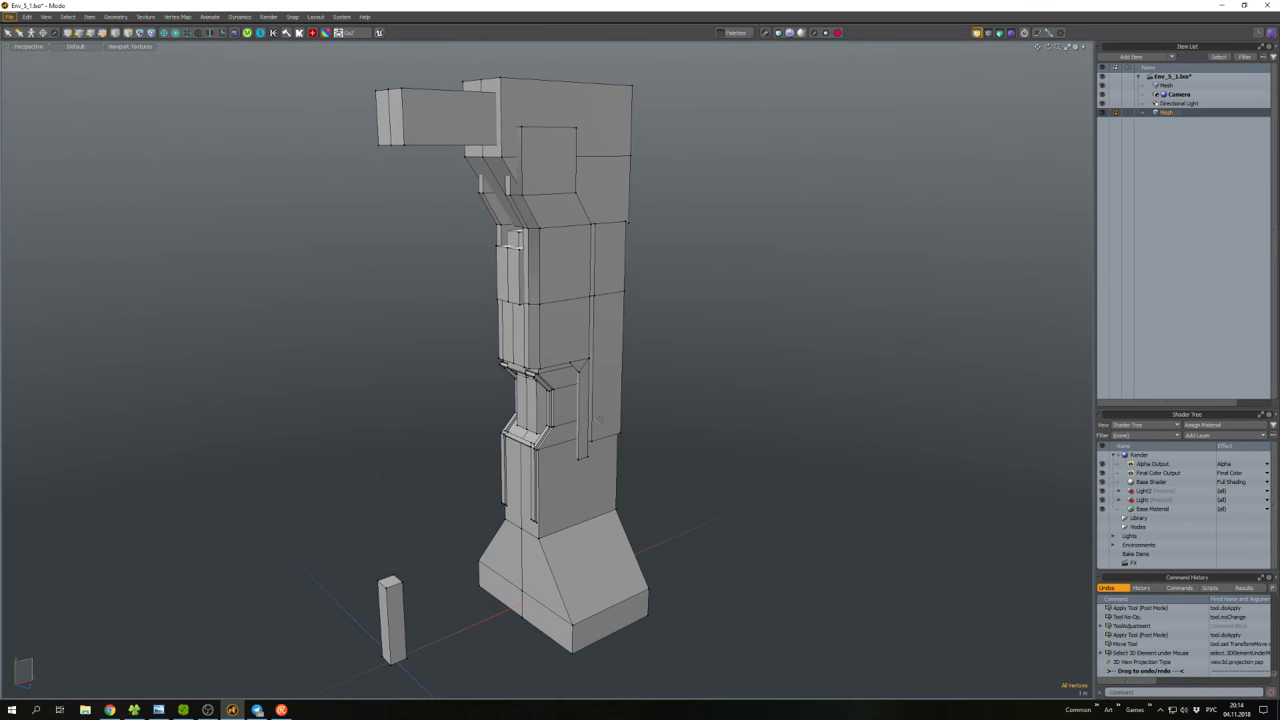
left_click(651, 352)
Duplicate the two front faces of the base's bottom band, offset the copy outward, and thicken it into a block.
left_click_drag(651, 352, 549, 461, "alt")
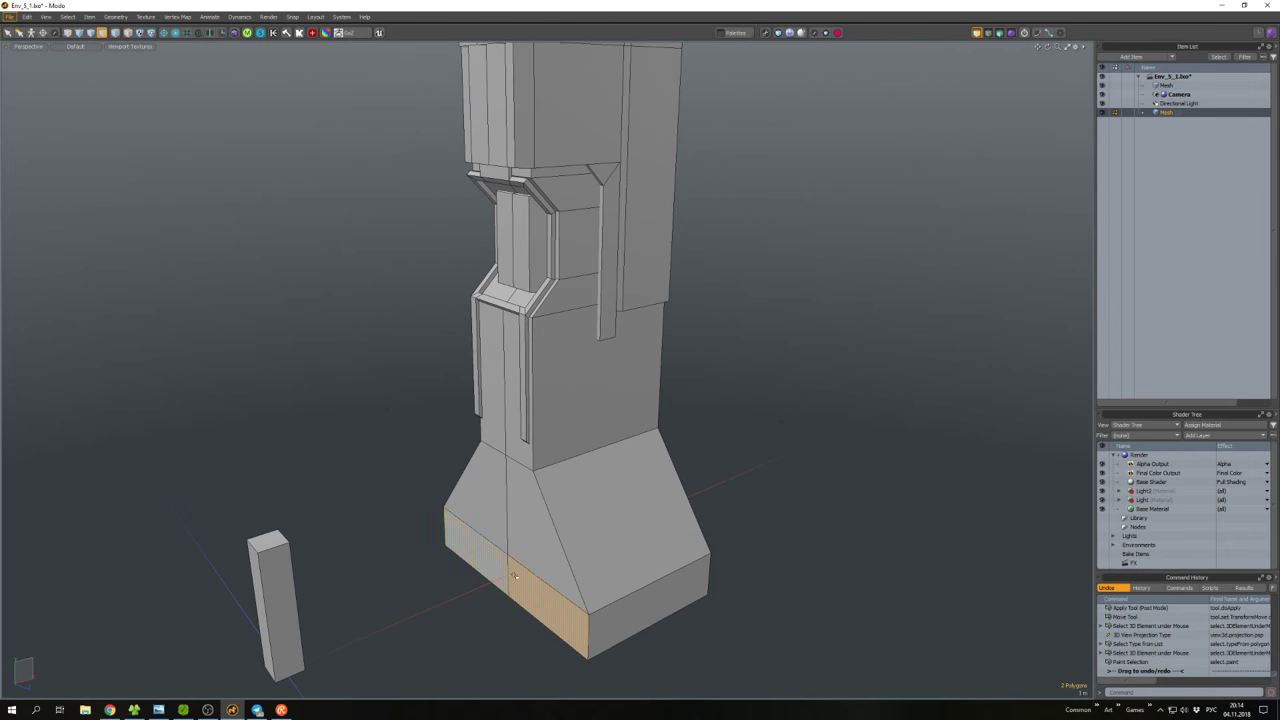
left_click_drag(514, 577, 510, 563, "alt")
key("w")
key("shift+d")
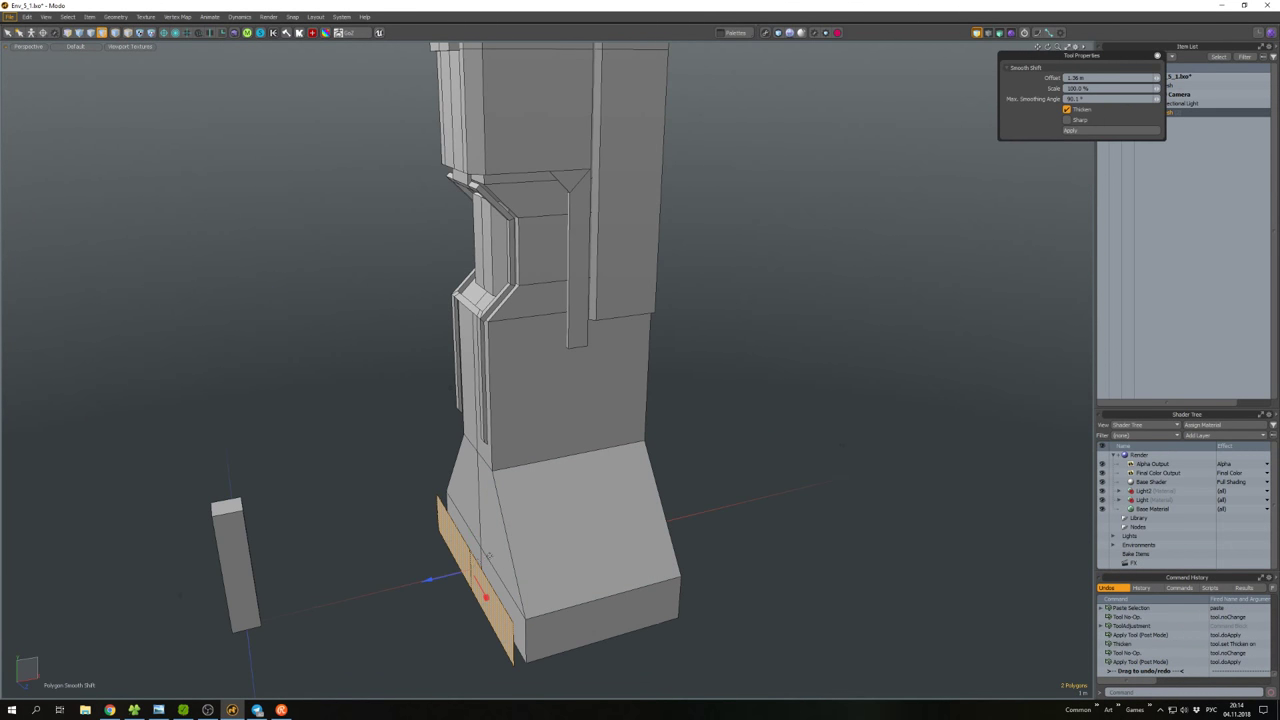
Select the whole new base block and scale it narrower along Z.
double_click(575, 635)
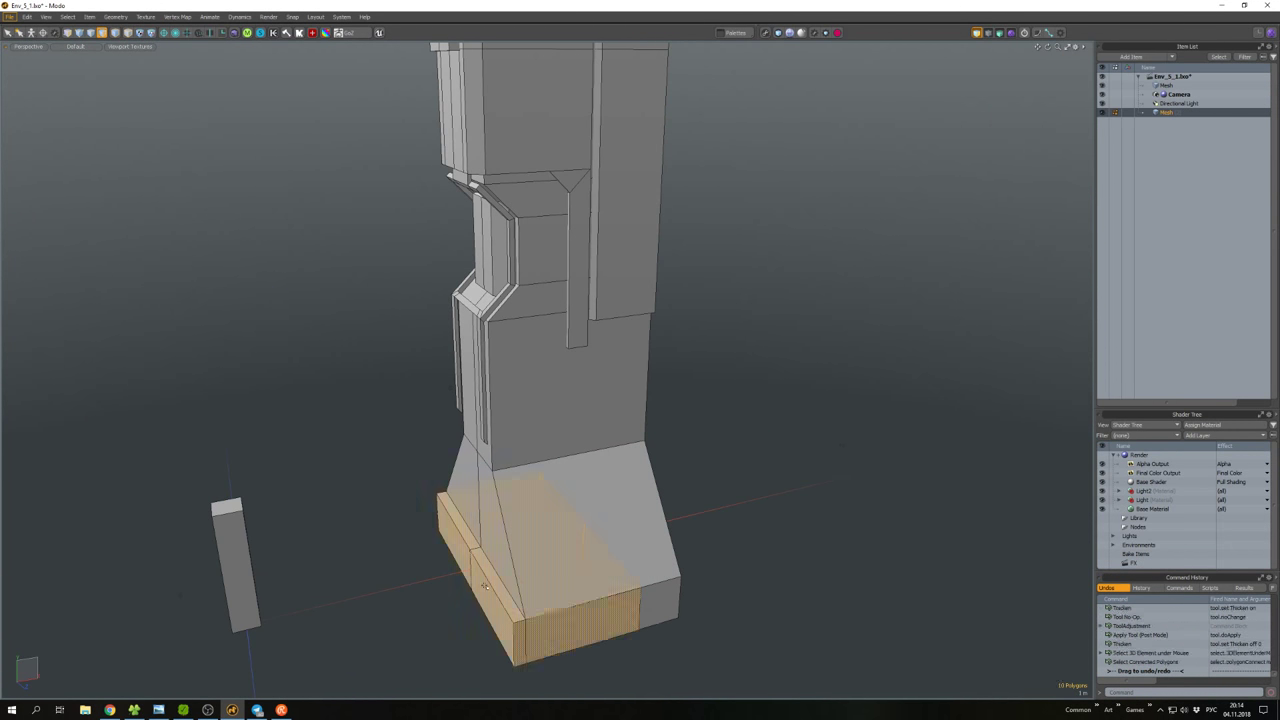
mouse_move(575, 635)
left_mouse_down("alt")
mouse_move(576, 568)
mouse_move(560, 540)
left_mouse_up("alt")
key("r")
key("r")
scroll(580, 540, "up", 5)
left_click_drag(400, 530, 610, 556)
Raise the base block's top faces above the slope until they reach the lower end of the recess legs.
scroll(580, 540, "down", 5)
key("w")
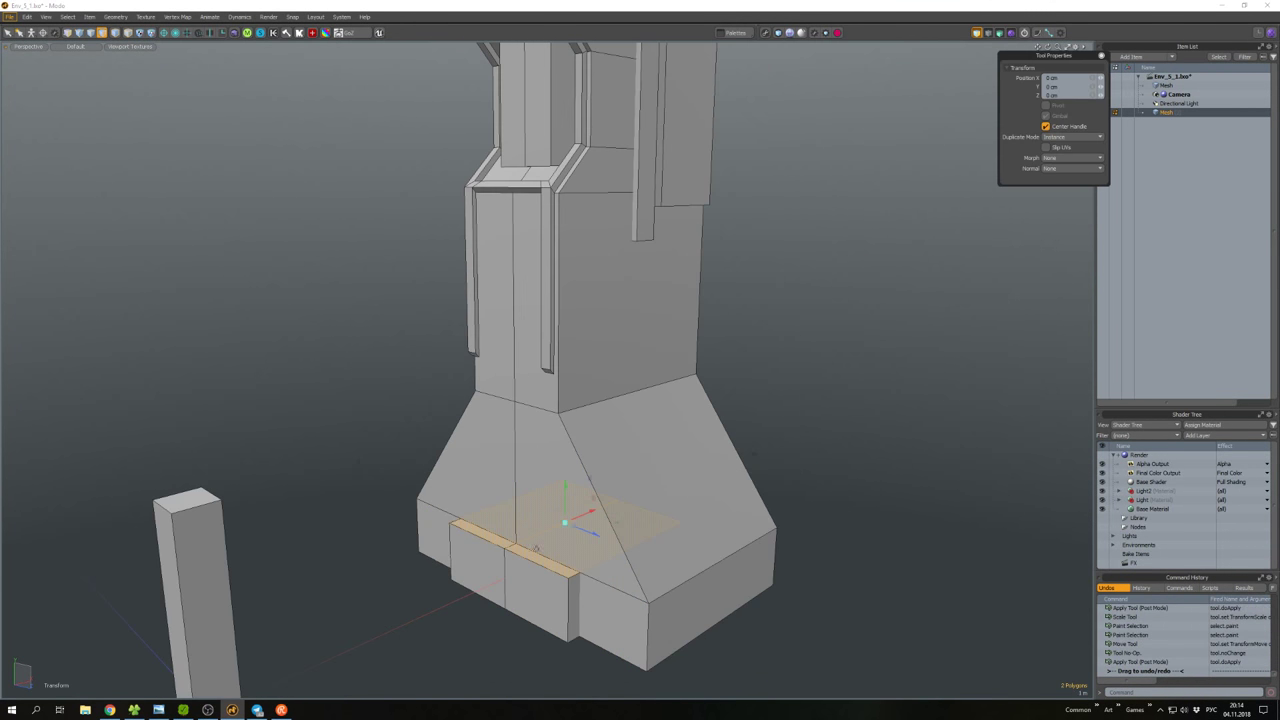
mouse_move(560, 500)
left_mouse_down("alt")
mouse_move(586, 499)
mouse_move(573, 466)
mouse_move(592, 440)
mouse_move(600, 530)
mouse_move(618, 375)
mouse_move(610, 467)
left_mouse_up("alt")
key("w")
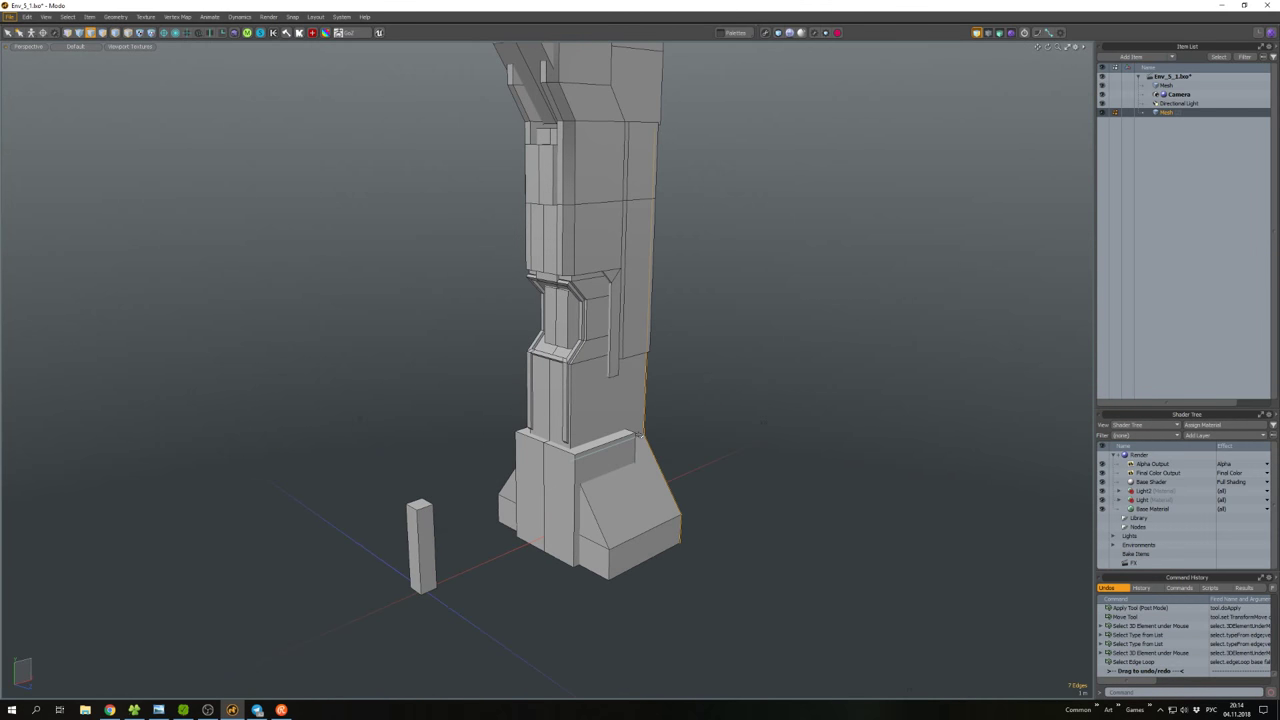
Lower the edge loop at the top of the base slope and scale the base's bottom band of faces along Z.
key("w")
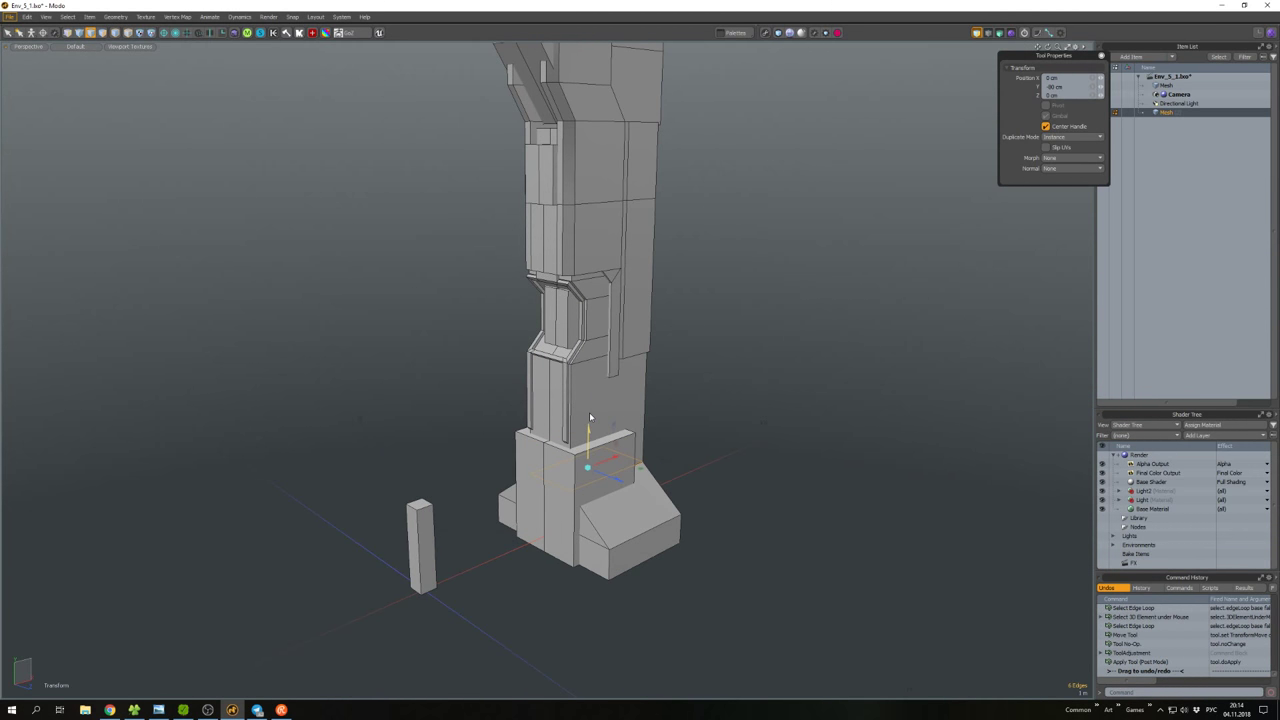
key("space")
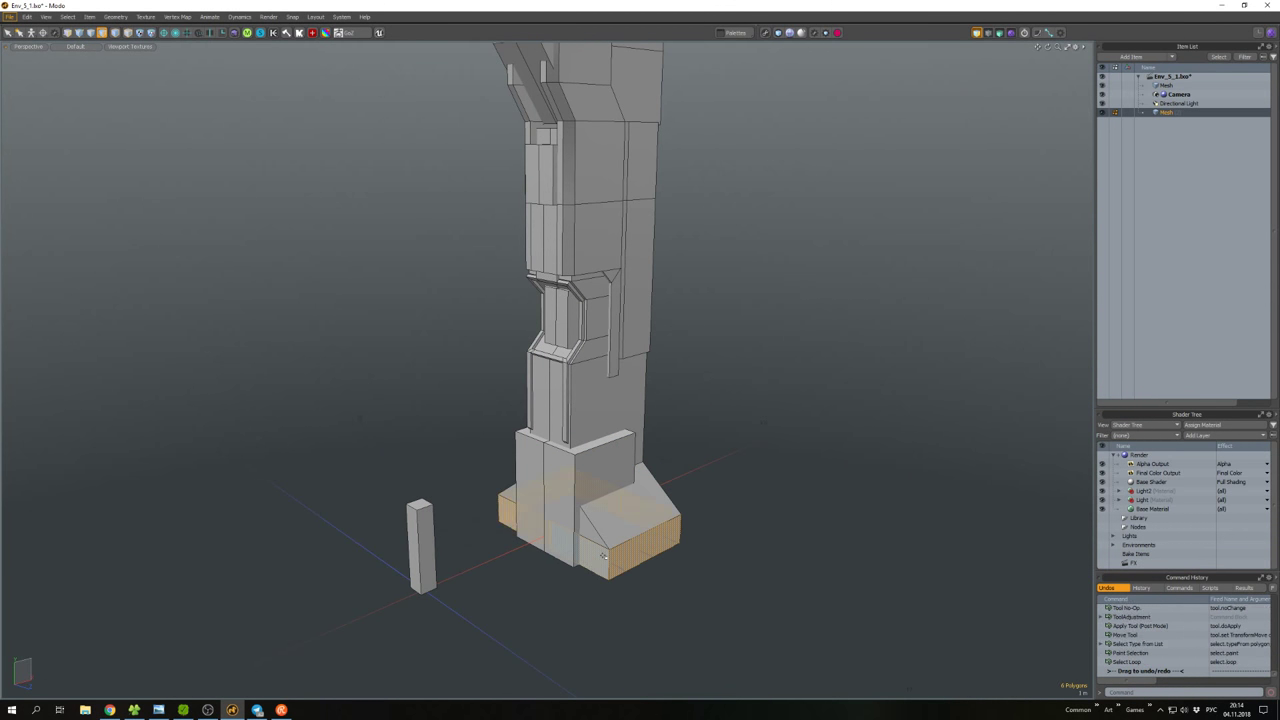
left_click_drag(603, 553, 731, 461, "alt")
key("r")
key("space")
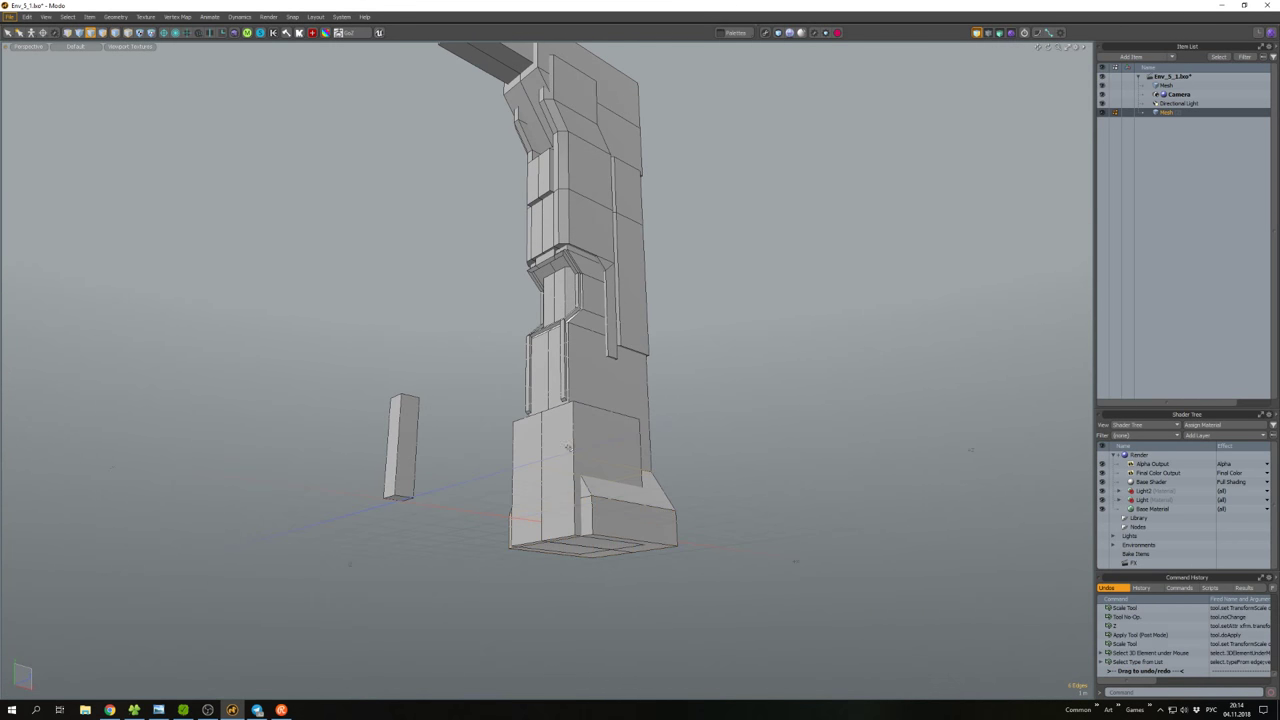
Bevel the two vertical front corner edges of the raised base block.
left_click_drag(570, 436, 540, 490, "alt")
left_click(540, 490)
left_click_drag(517, 455, 611, 521, "alt")
left_click(514, 480, "shift")
key("b")
key("space")
Bevel the base block's upper rear corner edge into a diagonal chamfer.
left_click(598, 473)
key("b")
key("space")
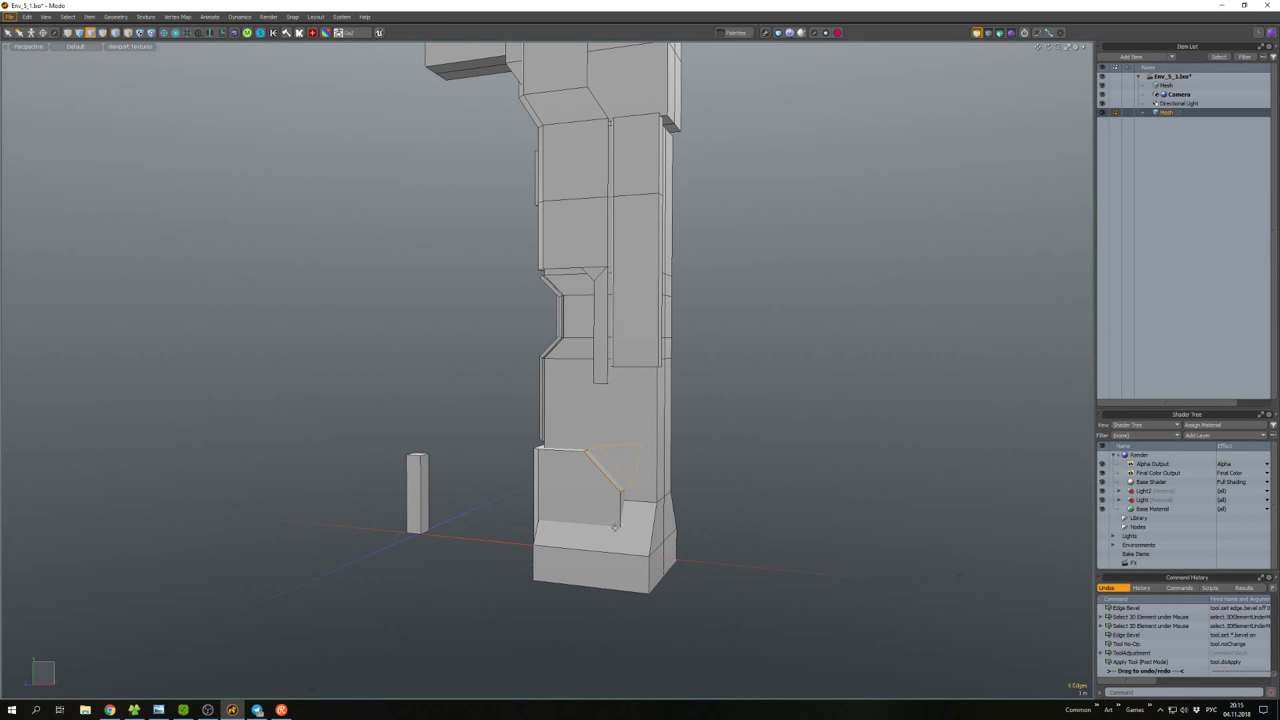
scroll(621, 454, "up", 3)
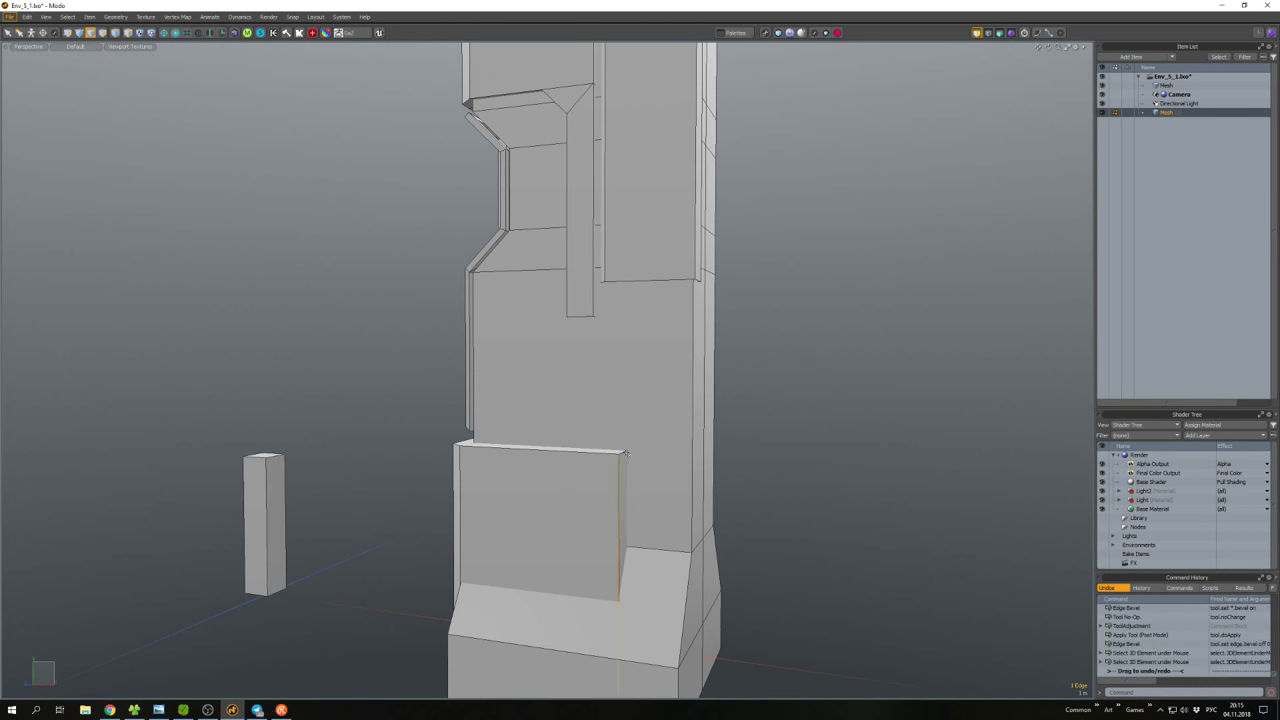
key("b")
left_click_drag(597, 481, 640, 330, "alt")
key("space")
Move the bottom vertices of the cladding's side strips down about 1.5 m to meet the top of the base block.
key("3")
double_click(640, 330)
key("ctrl+1")
scroll(640, 330, "down", 3)
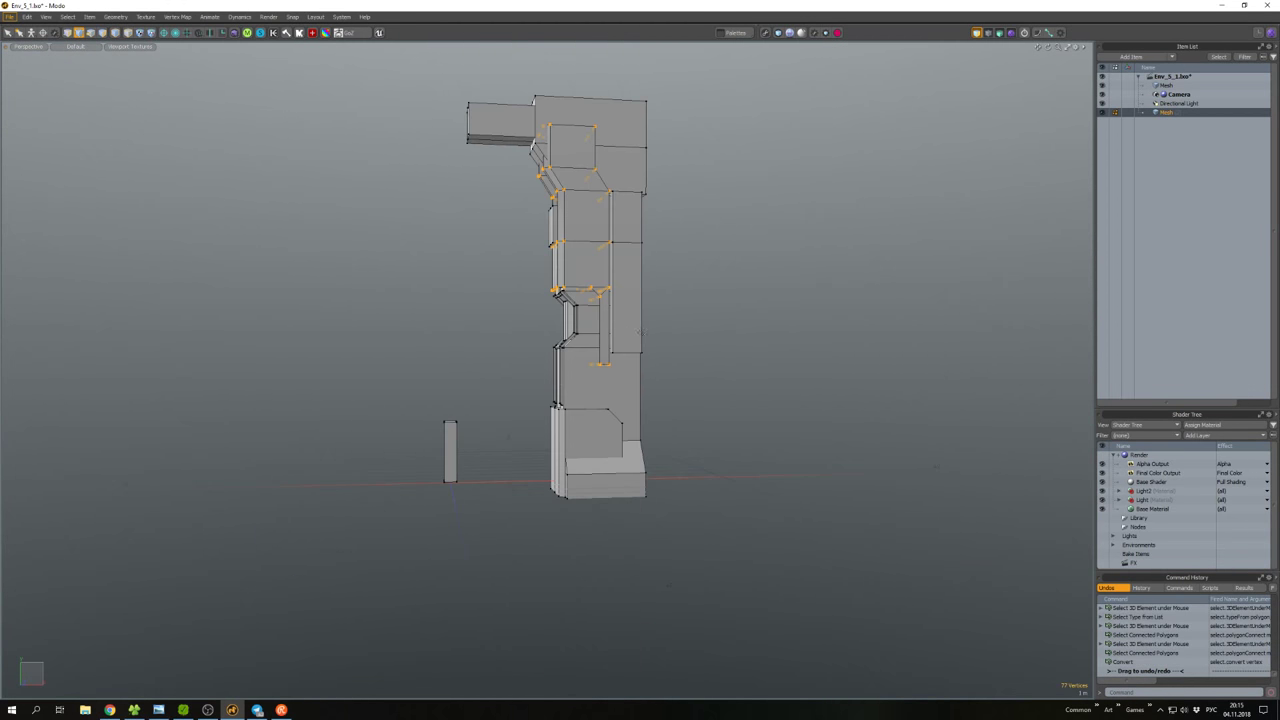
key("w")
scroll(588, 348, "up", 3)
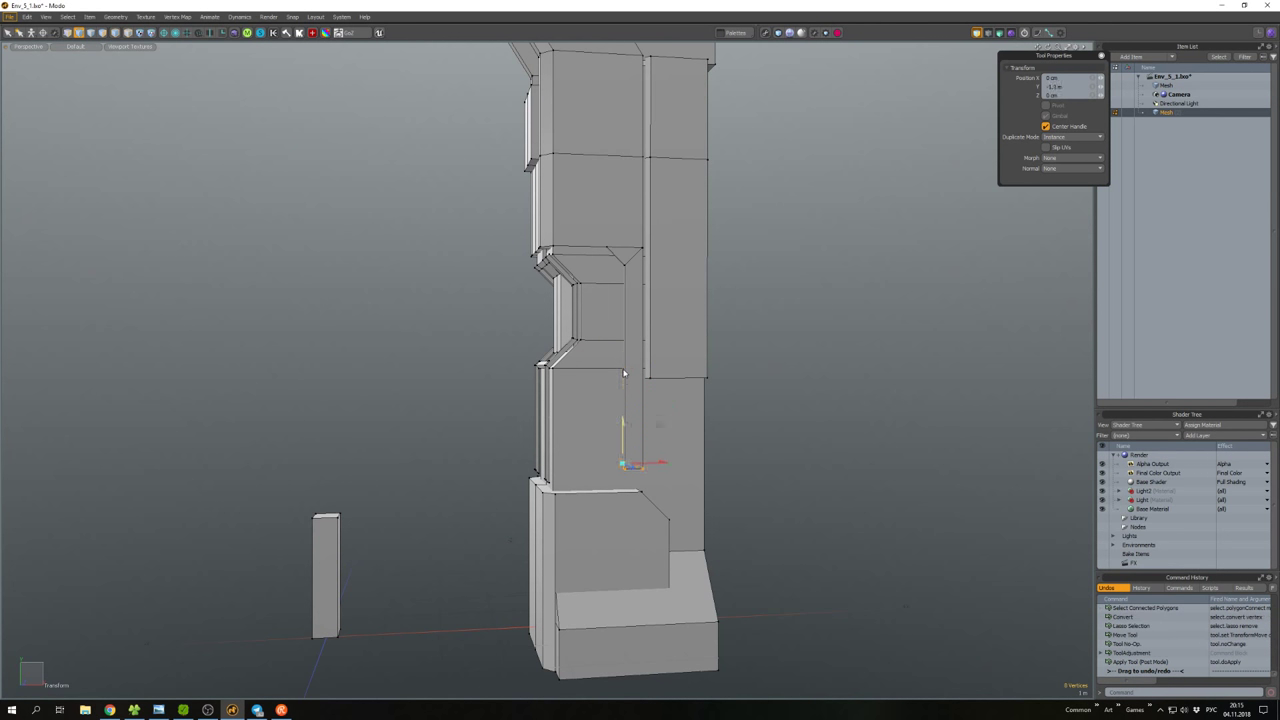
scroll(618, 462, "up", 3)
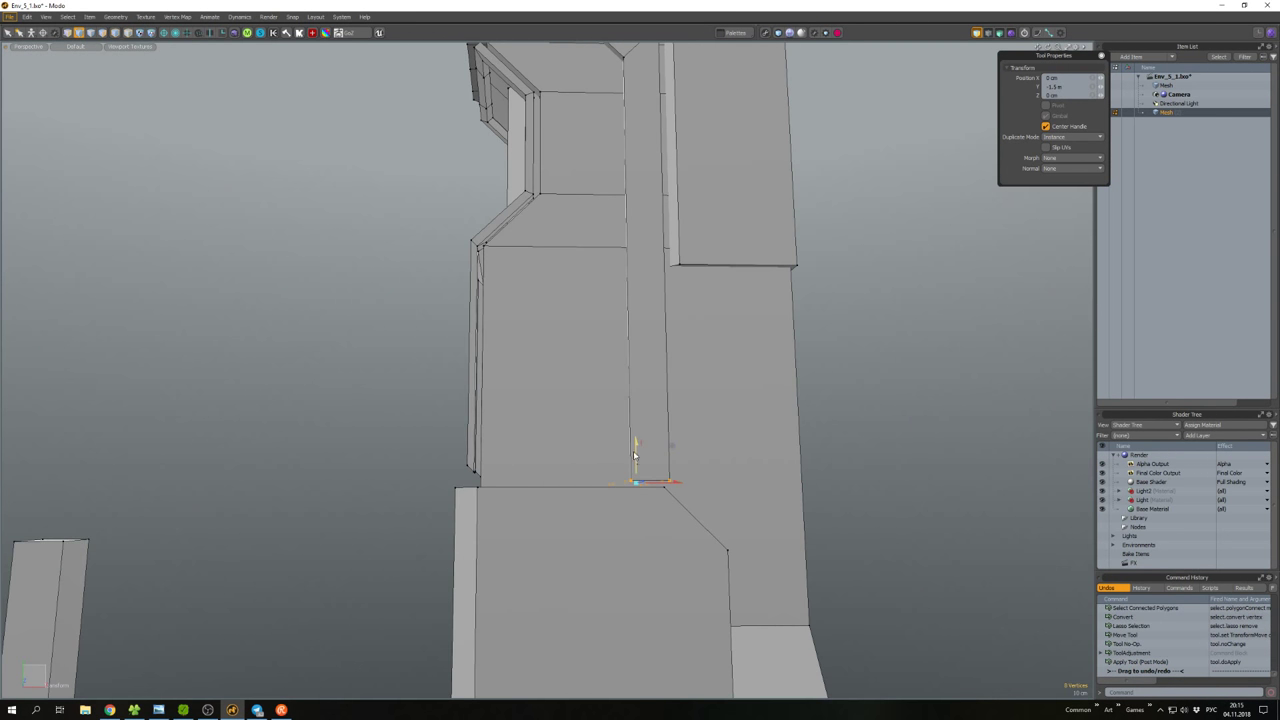
scroll(634, 455, "down", 3)
left_click(700, 380)
Move the side panel's bottom vertices down so the panel extends to the base slope.
left_click_drag(700, 380, 699, 321, "alt")
key("3")
double_click(691, 297)
scroll(771, 289, "down", 2)
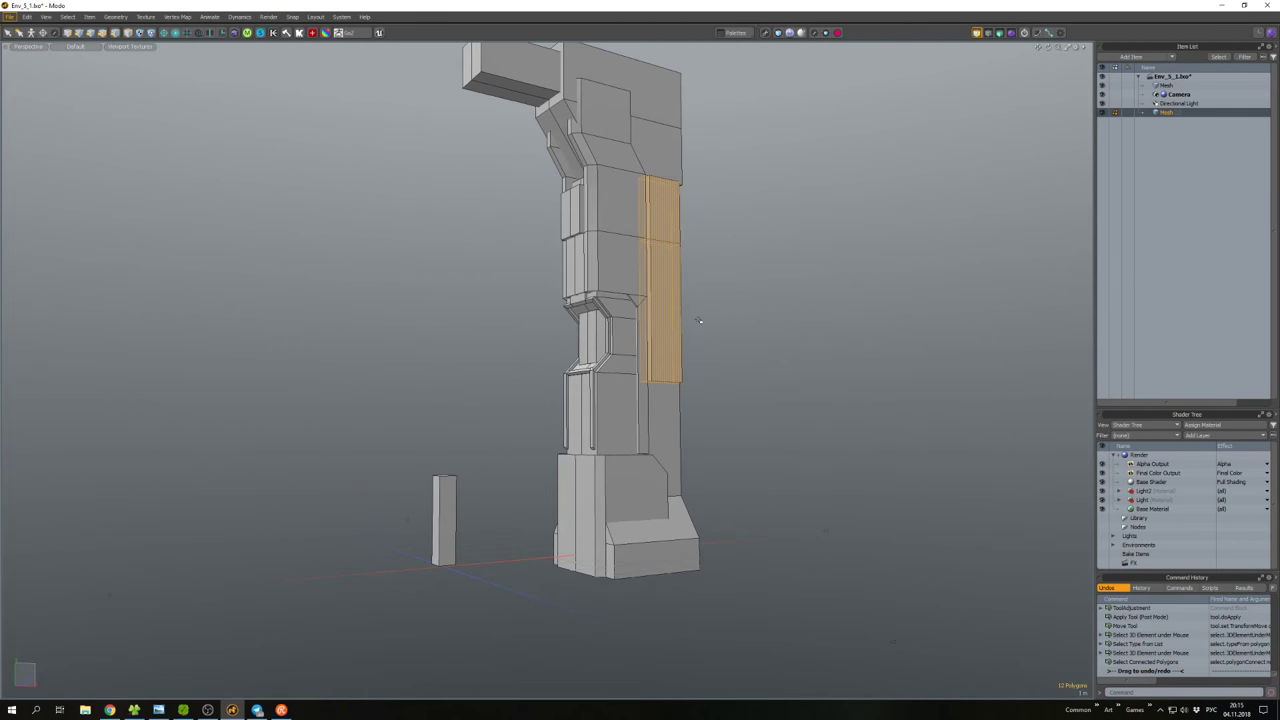
key("w")
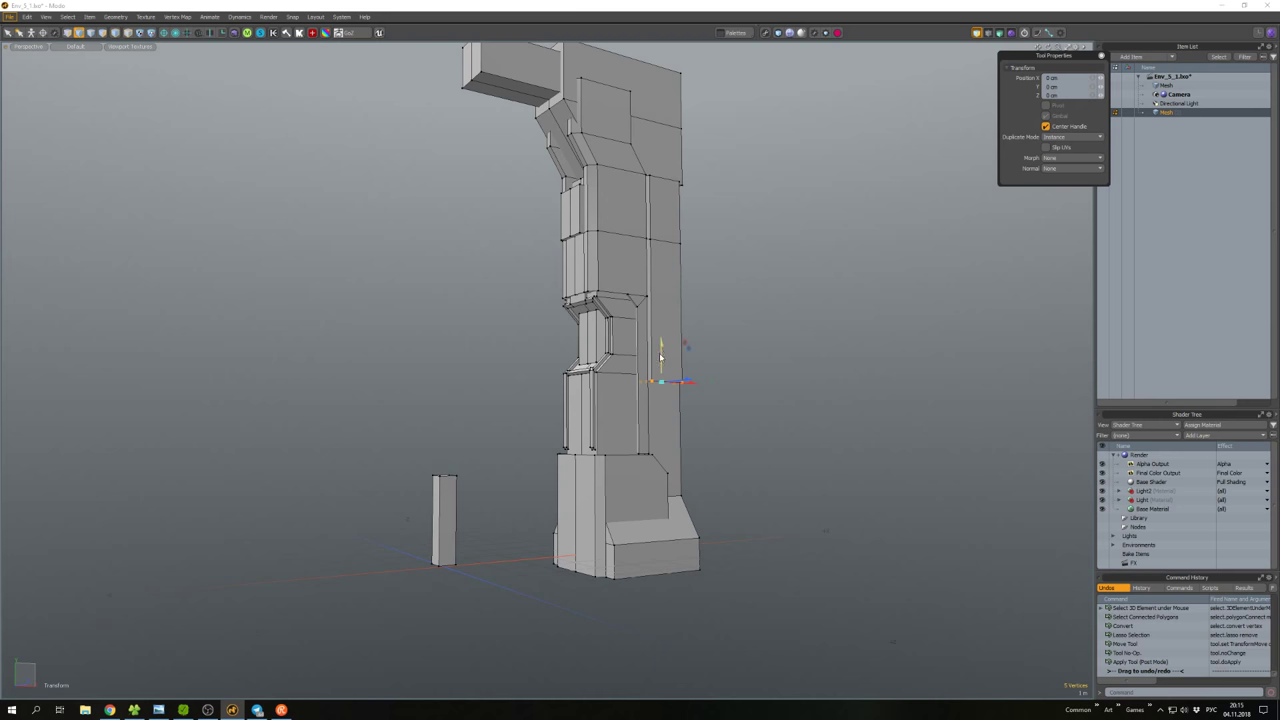
left_click_drag(663, 354, 640, 470)
key("space")
key("3")
scroll(631, 521, "up", 3)
double_click(631, 521)
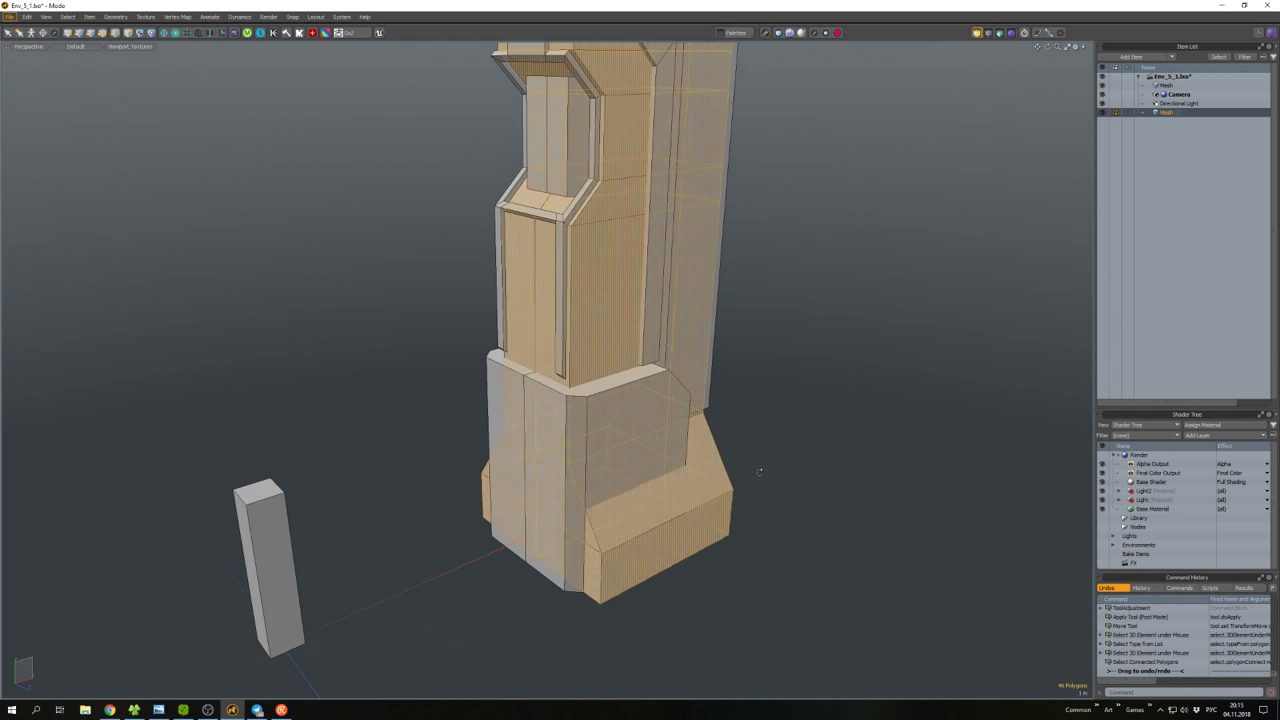
left_click_drag(631, 521, 694, 451, "alt")
left_click(694, 451)
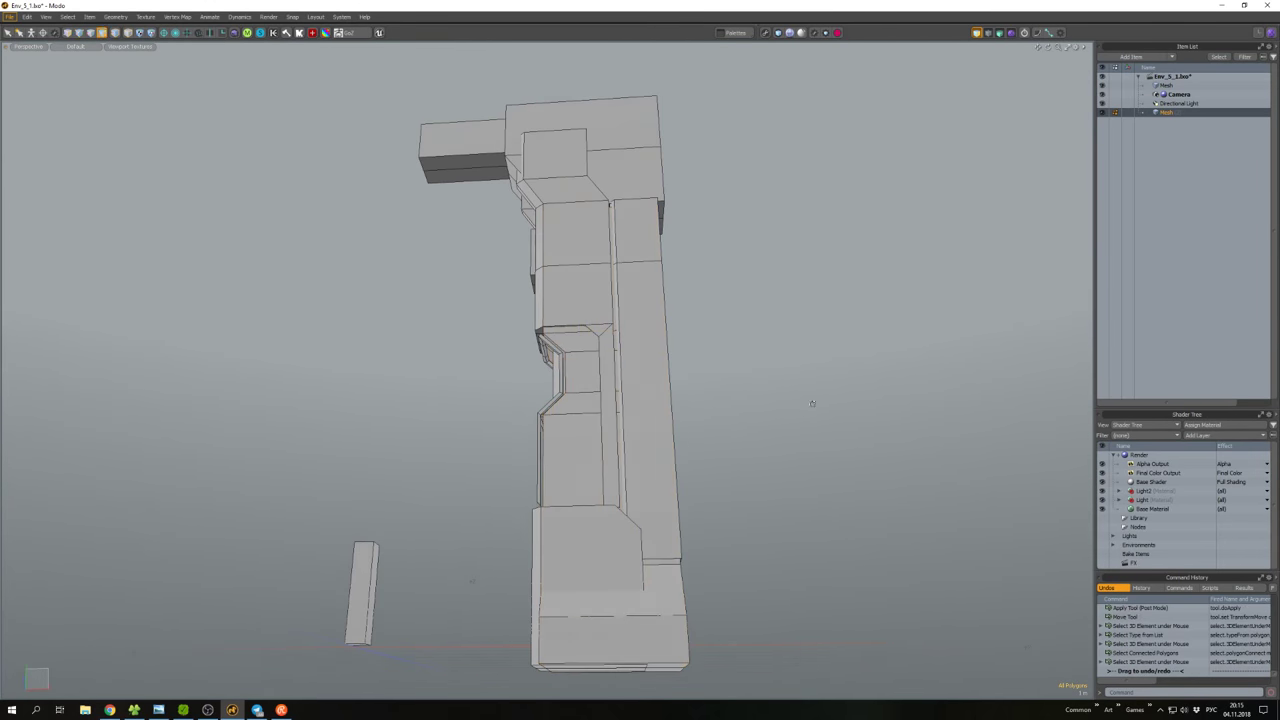
Raise the outer top vertices of the rear side panel to give its upper end a diagonal slope.
left_click_drag(811, 394, 718, 497, "alt")
left_click(664, 412)
double_click(664, 412)
key("ctrl+1")
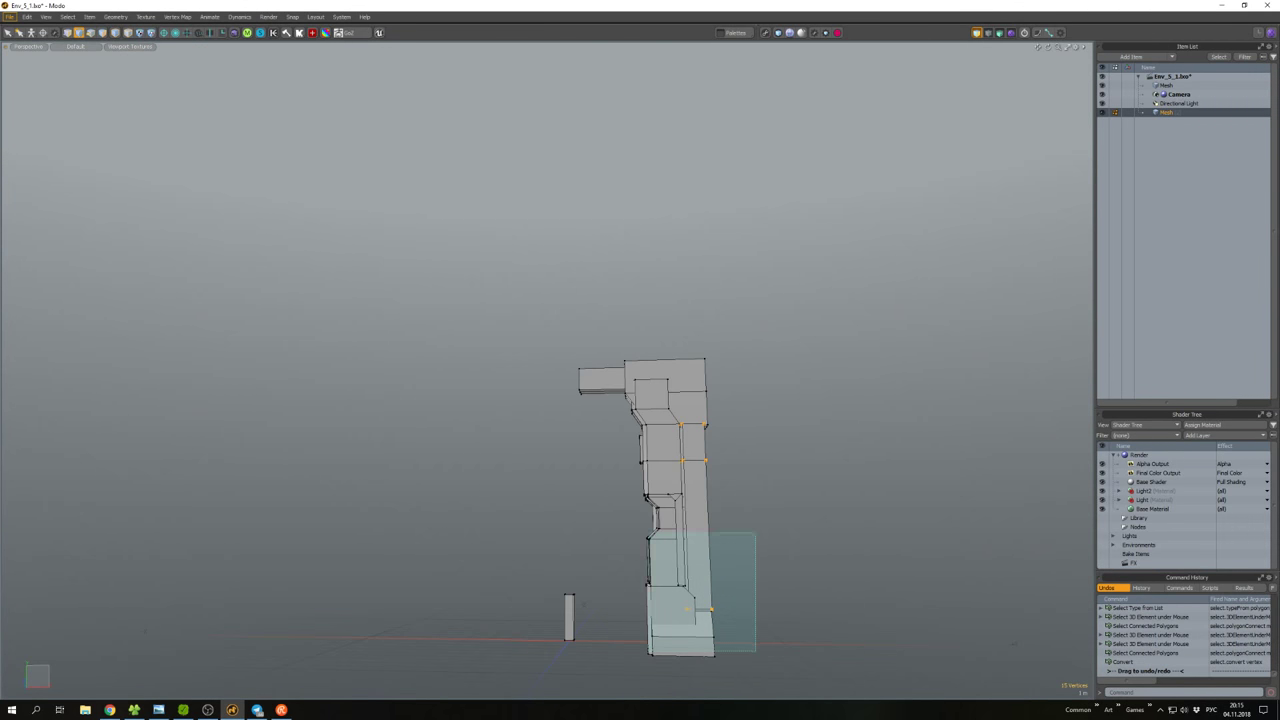
scroll(673, 439, "up", 5)
right_click_drag(690, 380, 700, 420, "ctrl")
key("w")
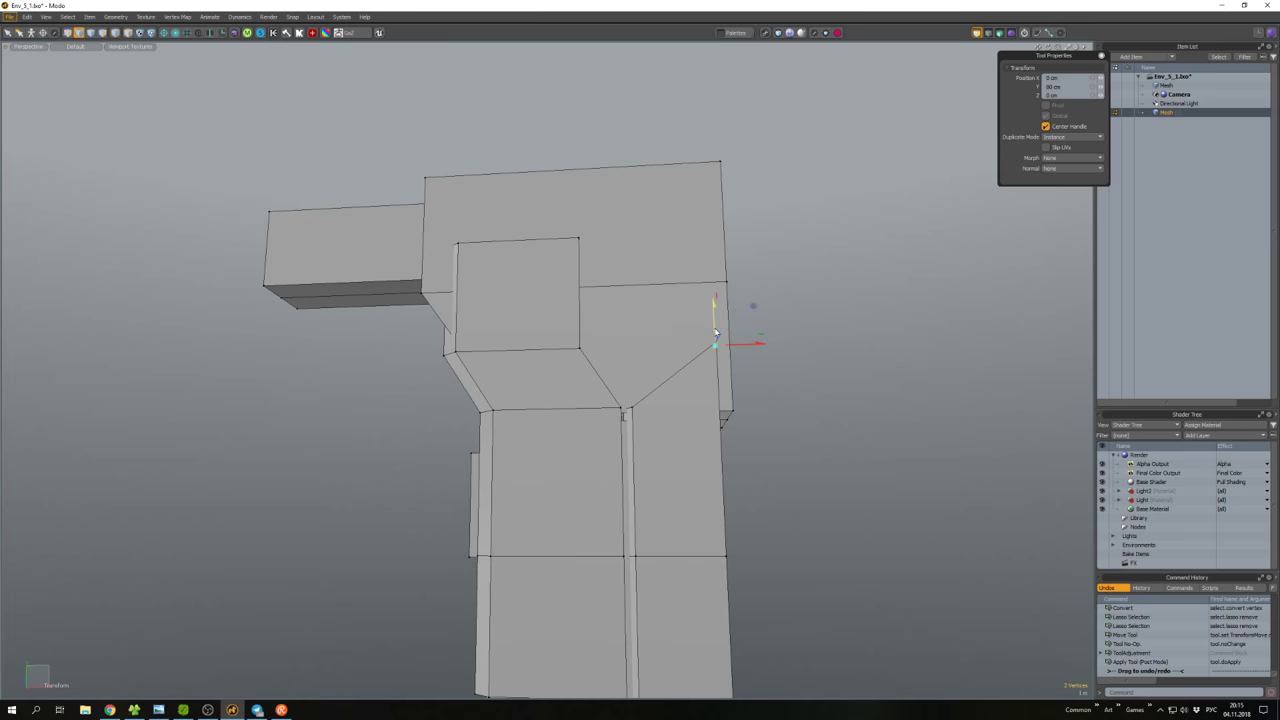
left_click_drag(715, 332, 709, 386, "alt")
scroll(746, 296, "up", 3)
scroll(653, 420, "up", 3)
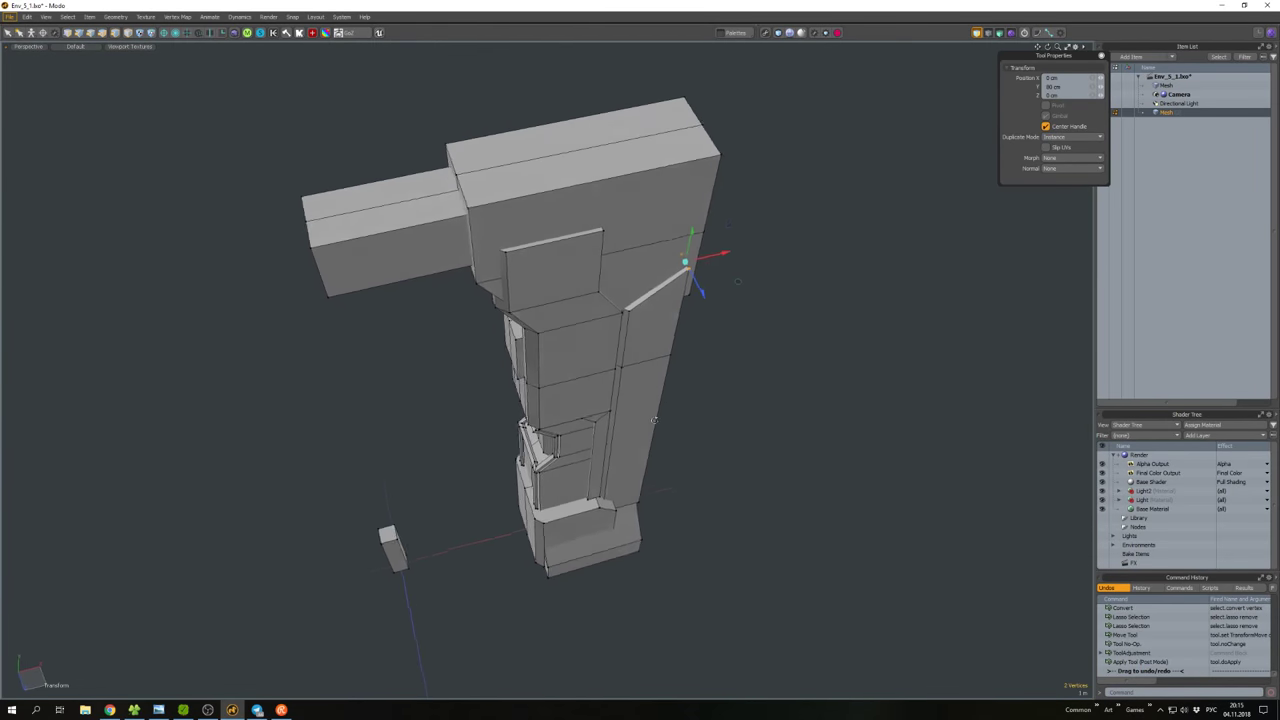
Copy the two narrow rear edge faces of the upper cladding and paste them offset about 13 cm toward the tower's rear.
left_click_drag(653, 420, 640, 337, "alt")
key("3")
scroll(688, 299, "up", 3)
scroll(688, 299, "down", 3)
scroll(596, 290, "up", 3)
left_click(592, 288)
left_click(598, 352, "shift")
key("w")
scroll(640, 337, "up", 3)
scroll(636, 313, "down", 2)
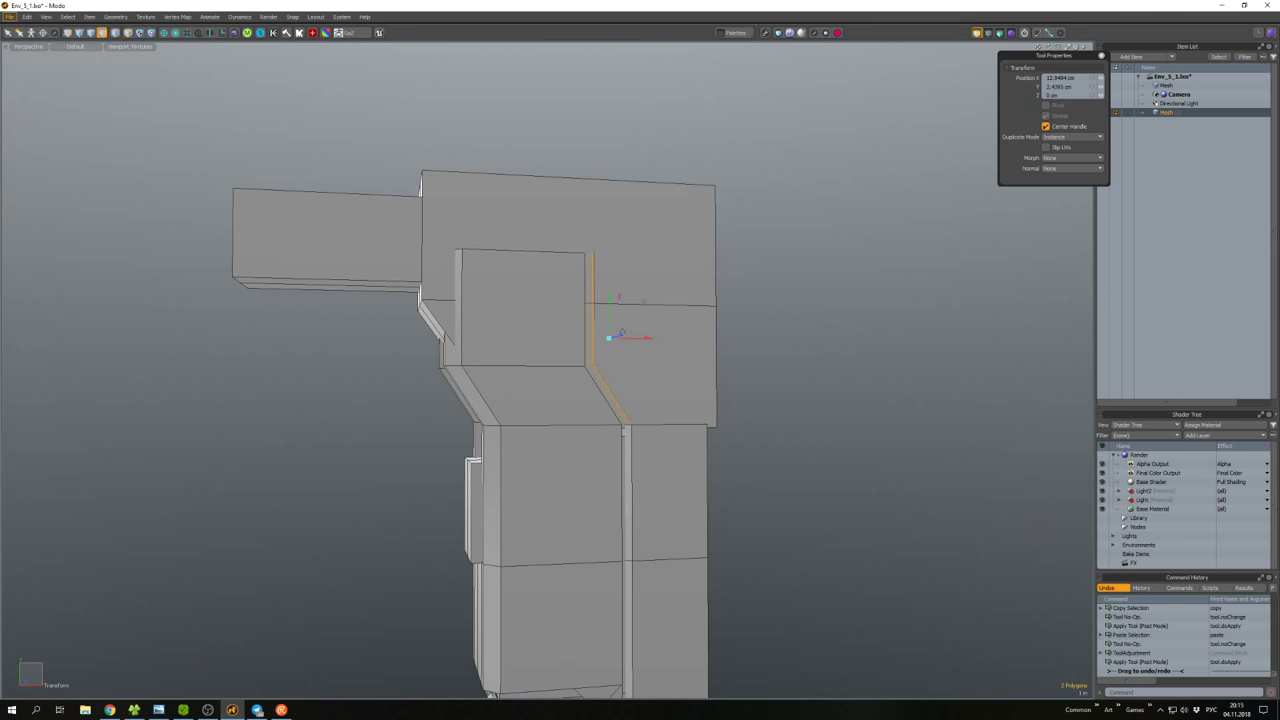
Thicken the pasted strip by 20 cm, then extend its rear faces almost to the rear edge of the head block.
key("shift+d")
left_click_drag(635, 300, 628, 337)
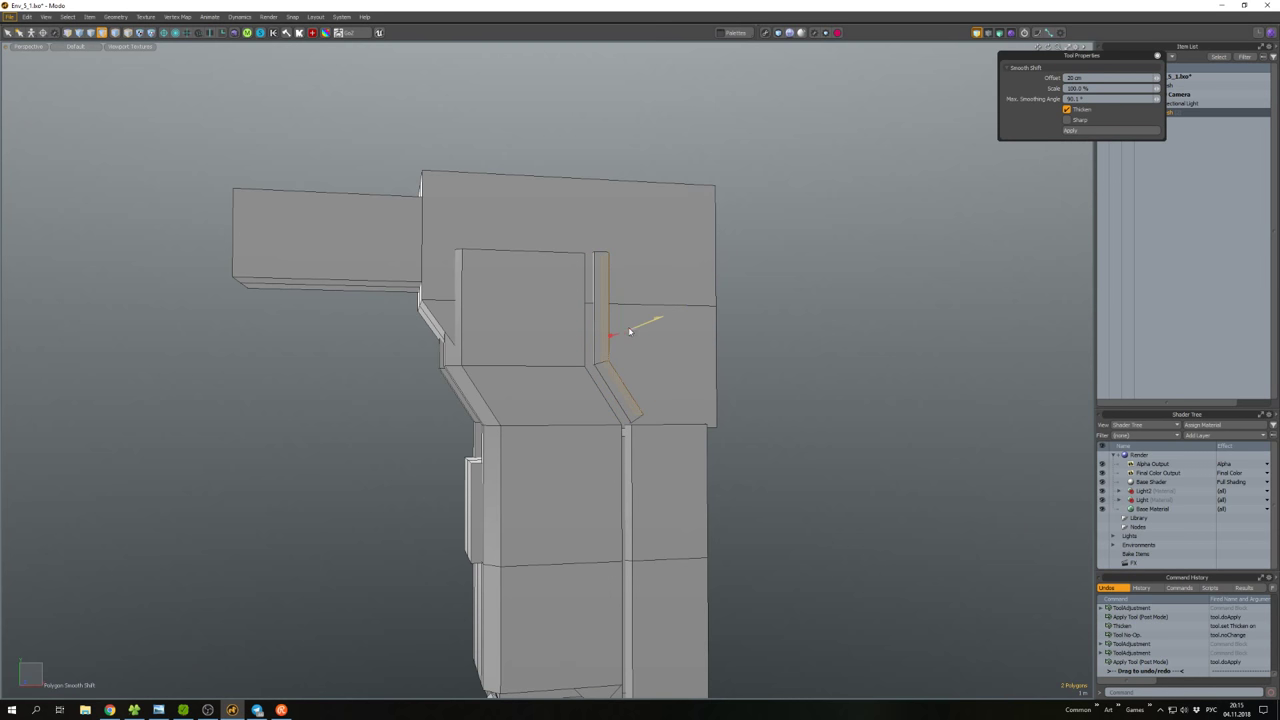
key("w")
left_click_drag(641, 340, 697, 340)
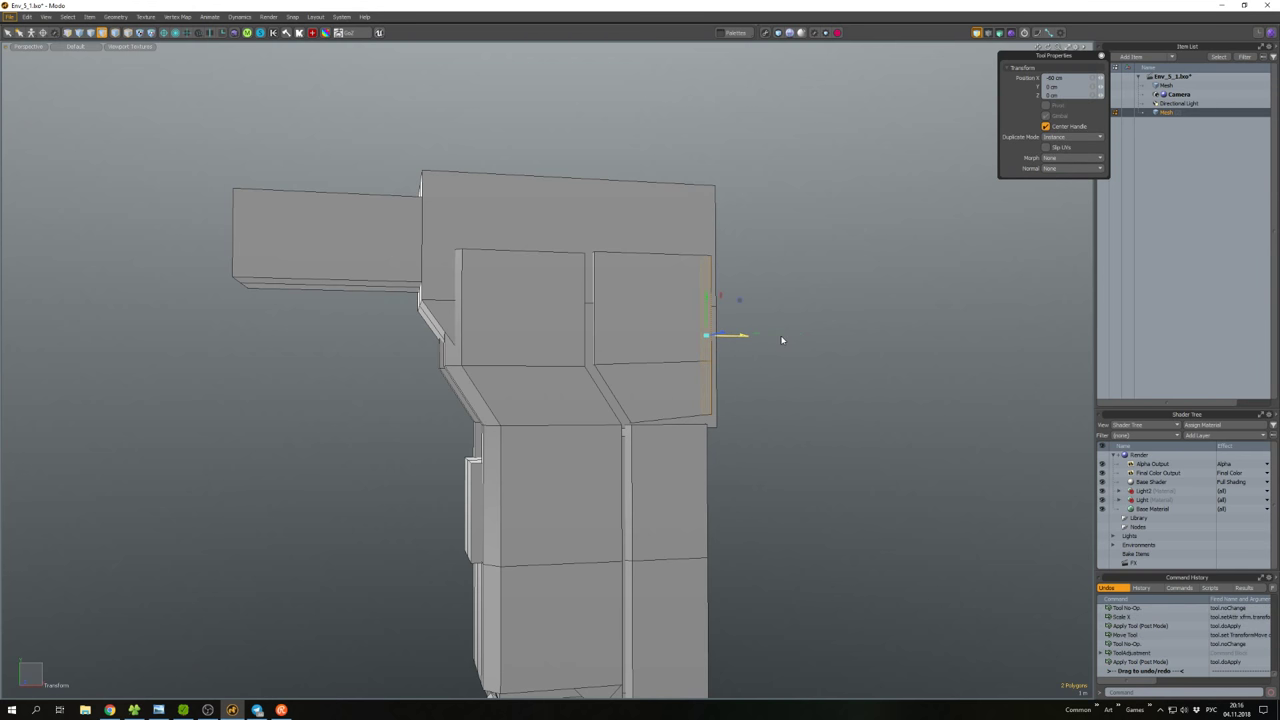
Flatten the slanted bottom face of the new upper side panel by scaling it to 0% in Y.
key("q")
scroll(782, 340, "up", 5)
left_click_drag(782, 340, 705, 340, "alt")
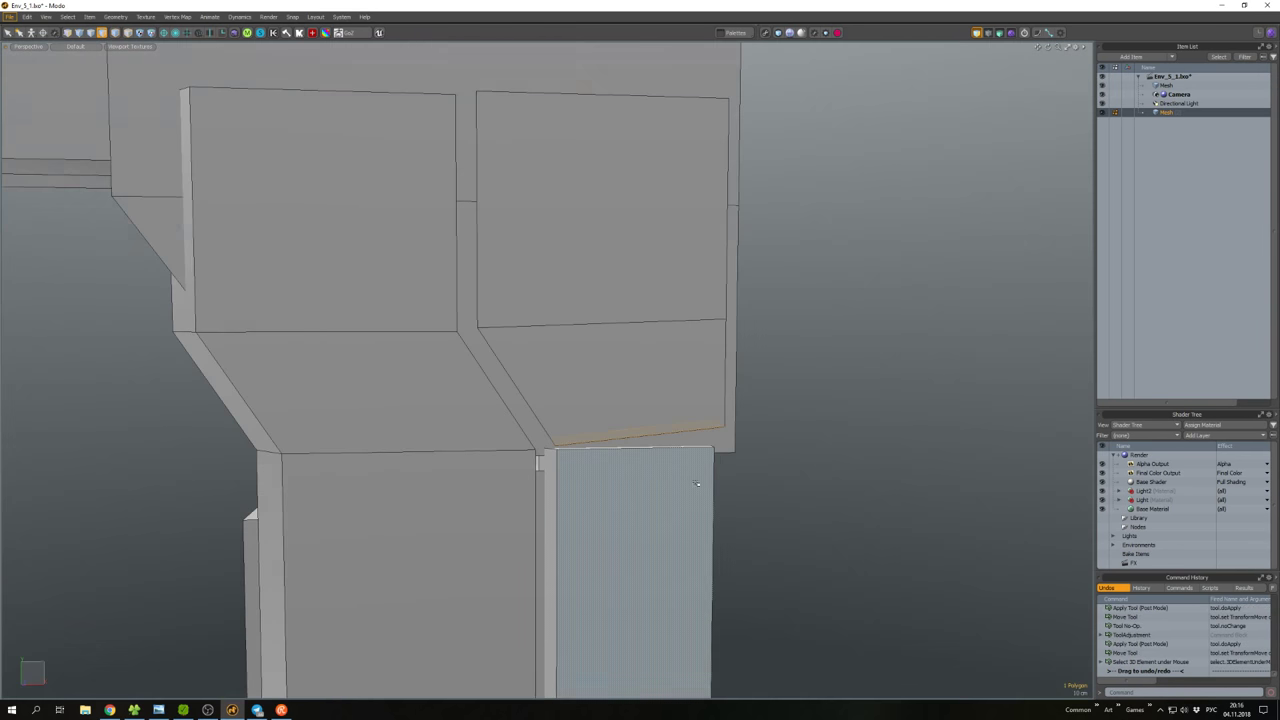
key("e")
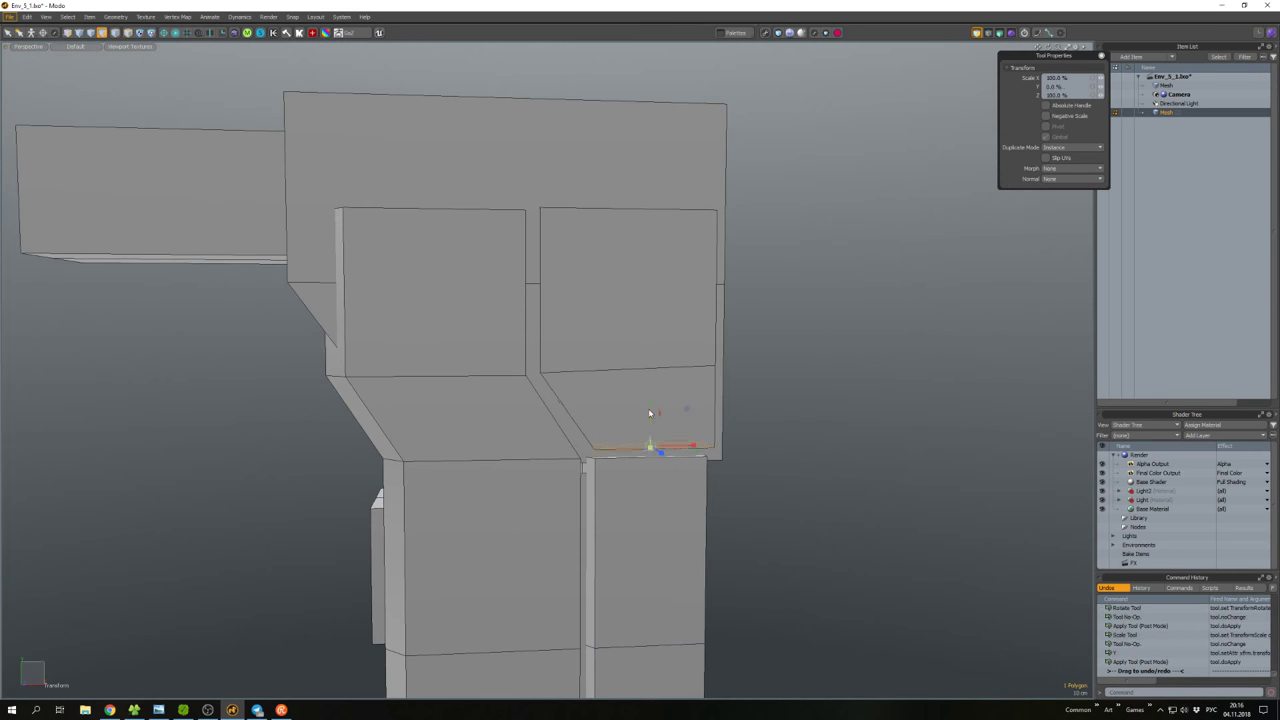
Select the whole new upper side panel and move it so it protrudes from the head block's side.
double_click(638, 375)
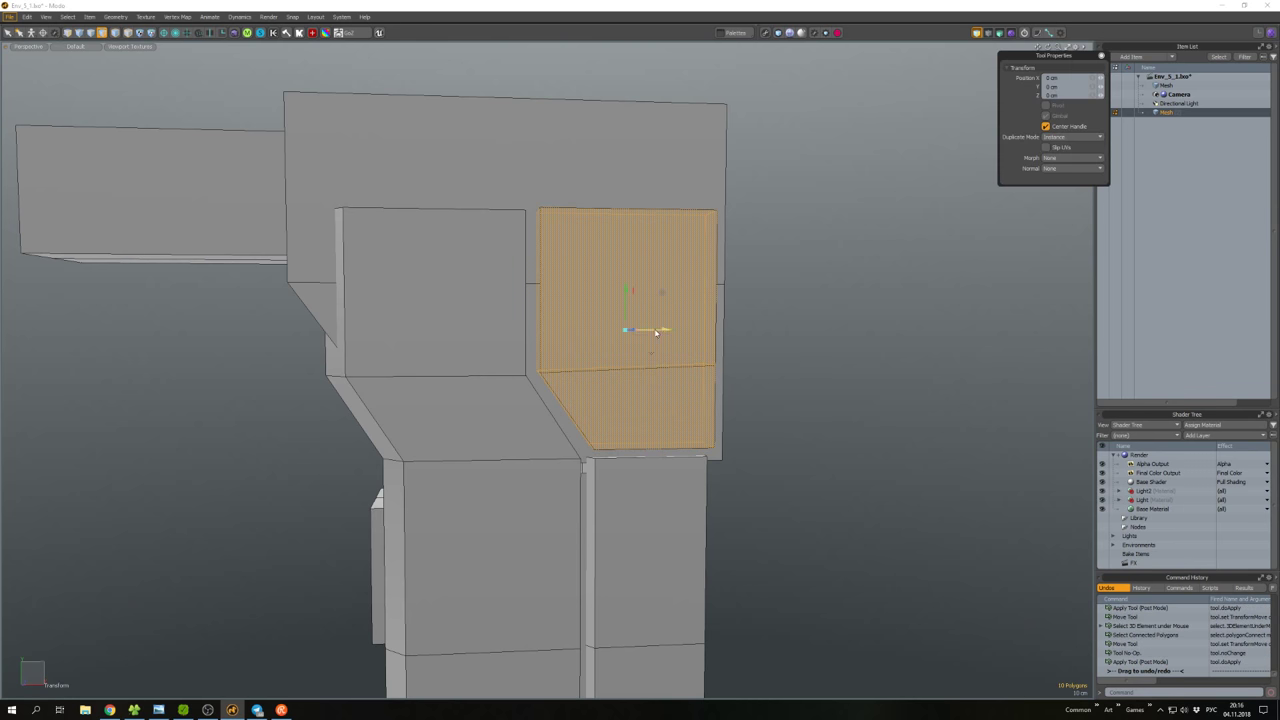
left_click_drag(657, 331, 622, 339)
scroll(617, 308, "down", 5)
scroll(680, 300, "up", 4)
Bevel the front outer edges of the new upper side panel, along both its vertical and slanted parts.
key("2")
scroll(694, 383, "down", 4)
scroll(622, 339, "up", 4)
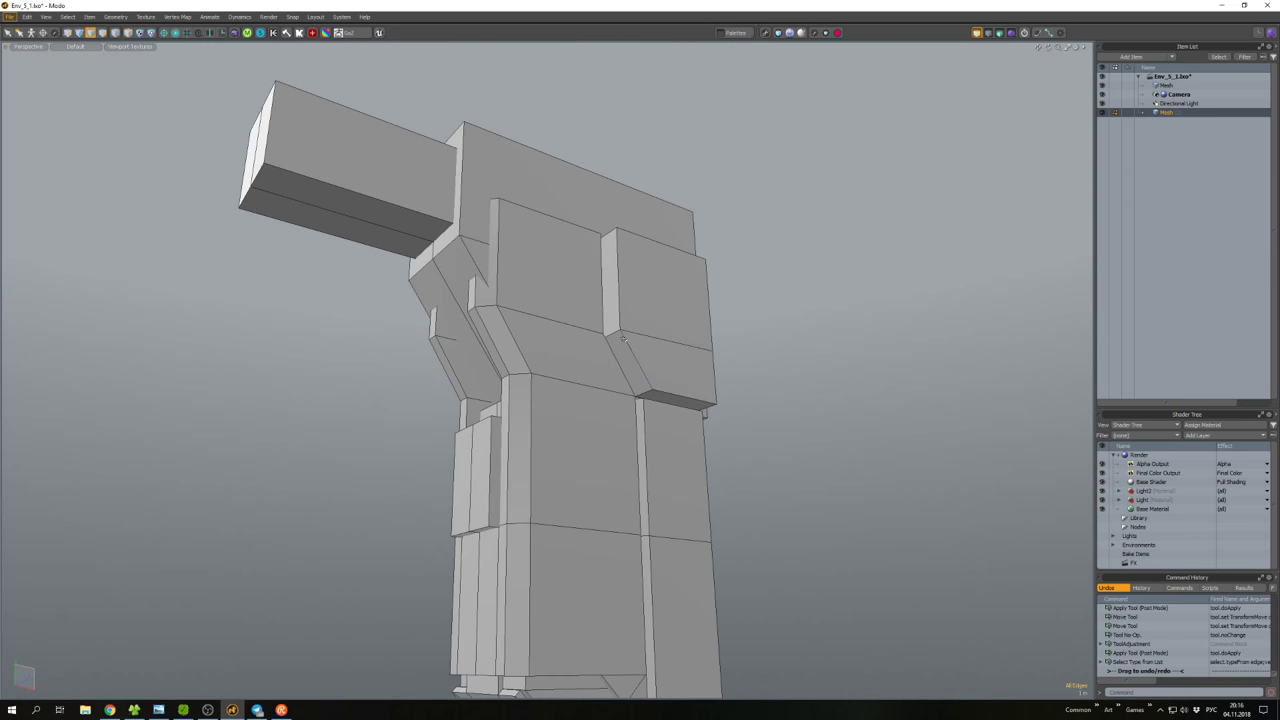
left_click(617, 289, "shift")
left_click_drag(617, 289, 658, 362, "alt")
key("b")
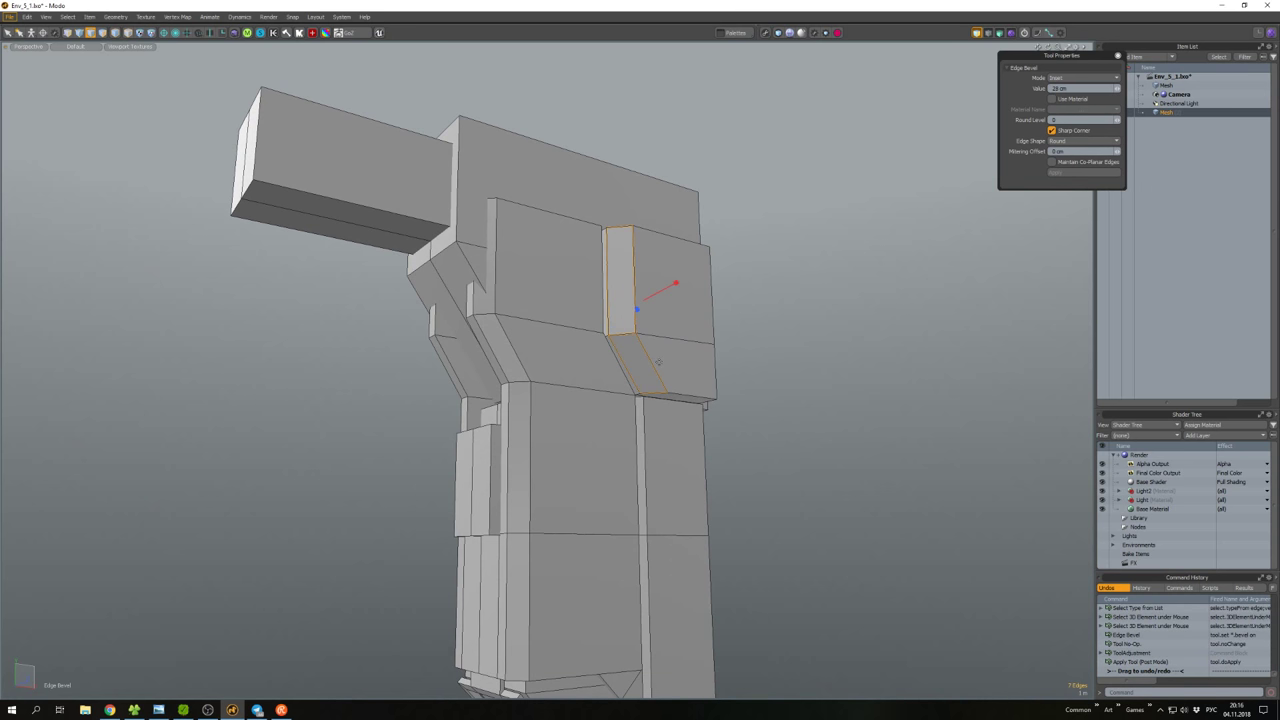
key("space")
Raise the top face of the new upper side panel to nearly the top of the head block.
scroll(658, 362, "down", 5)
mouse_move(658, 362)
left_mouse_down("alt")
mouse_move(640, 294)
mouse_move(711, 349)
mouse_move(723, 414)
mouse_move(697, 414)
mouse_move(602, 266)
mouse_move(689, 264)
mouse_move(659, 344)
left_mouse_up("alt")
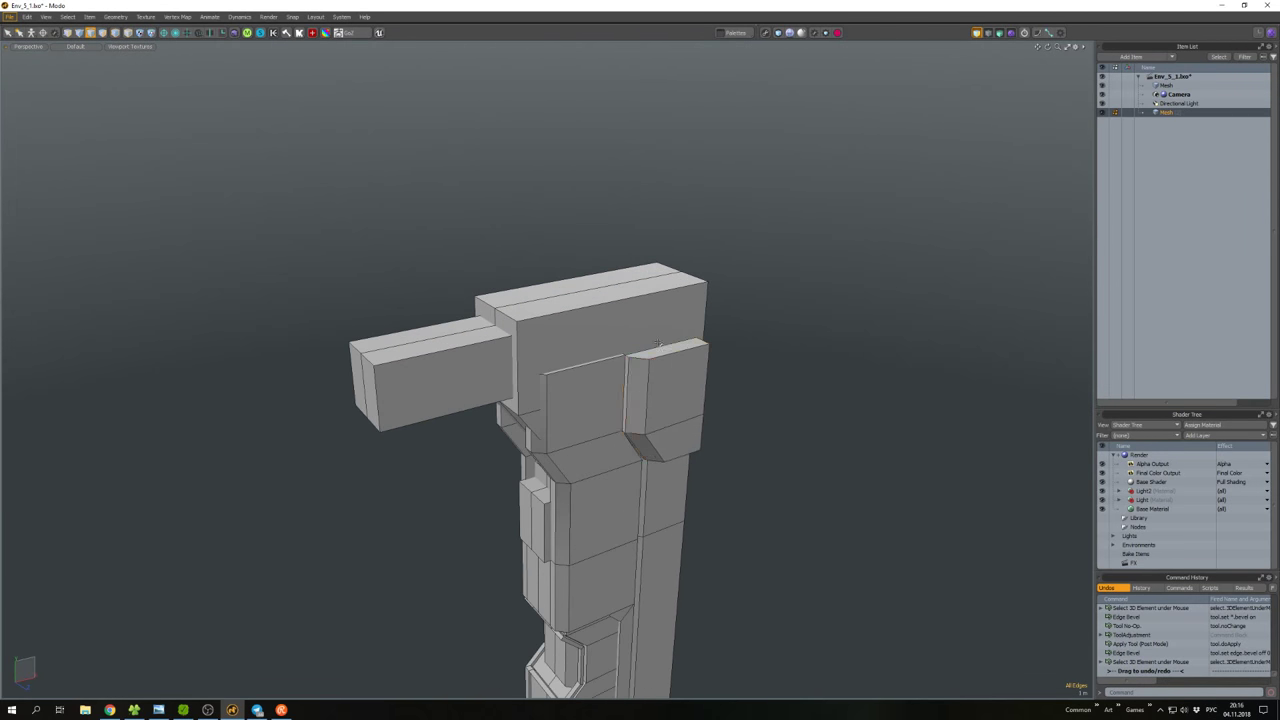
left_click(666, 348)
key("w")
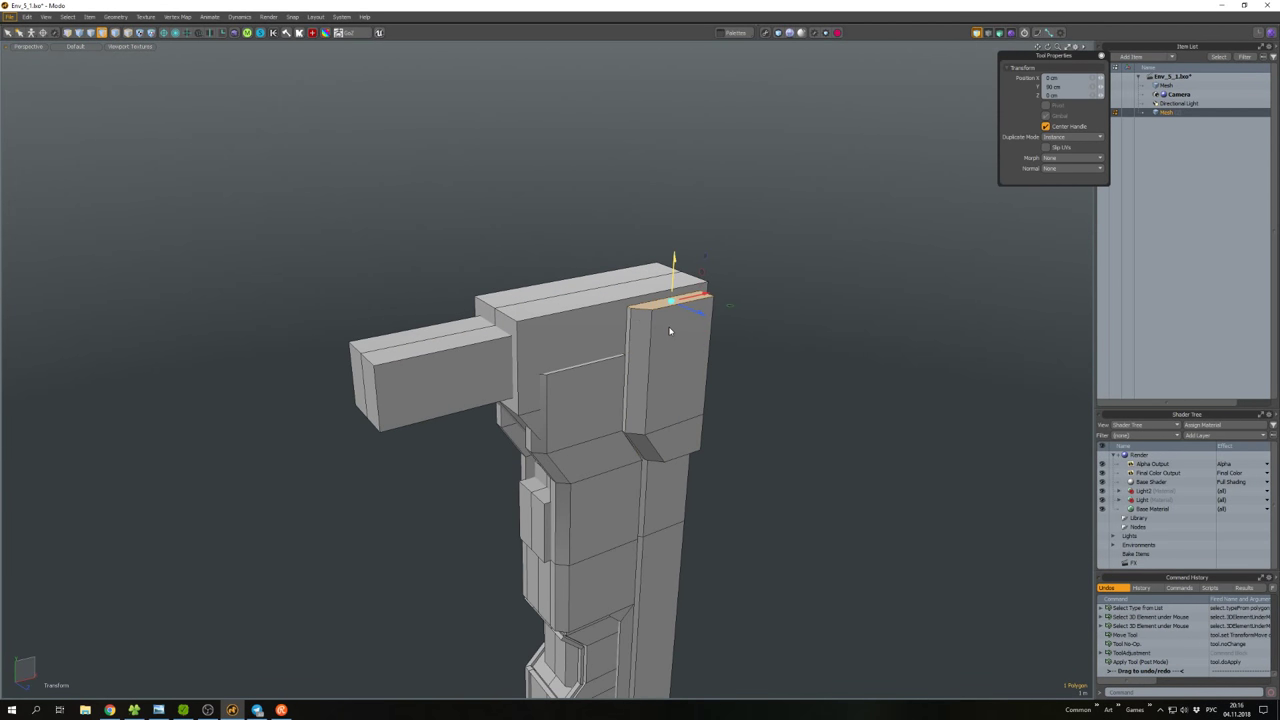
key("w")
Raise the top vertices of the front cladding close to the top of the head block.
scroll(600, 380, "up", 3)
double_click(552, 425)
scroll(565, 340, "down", 6)
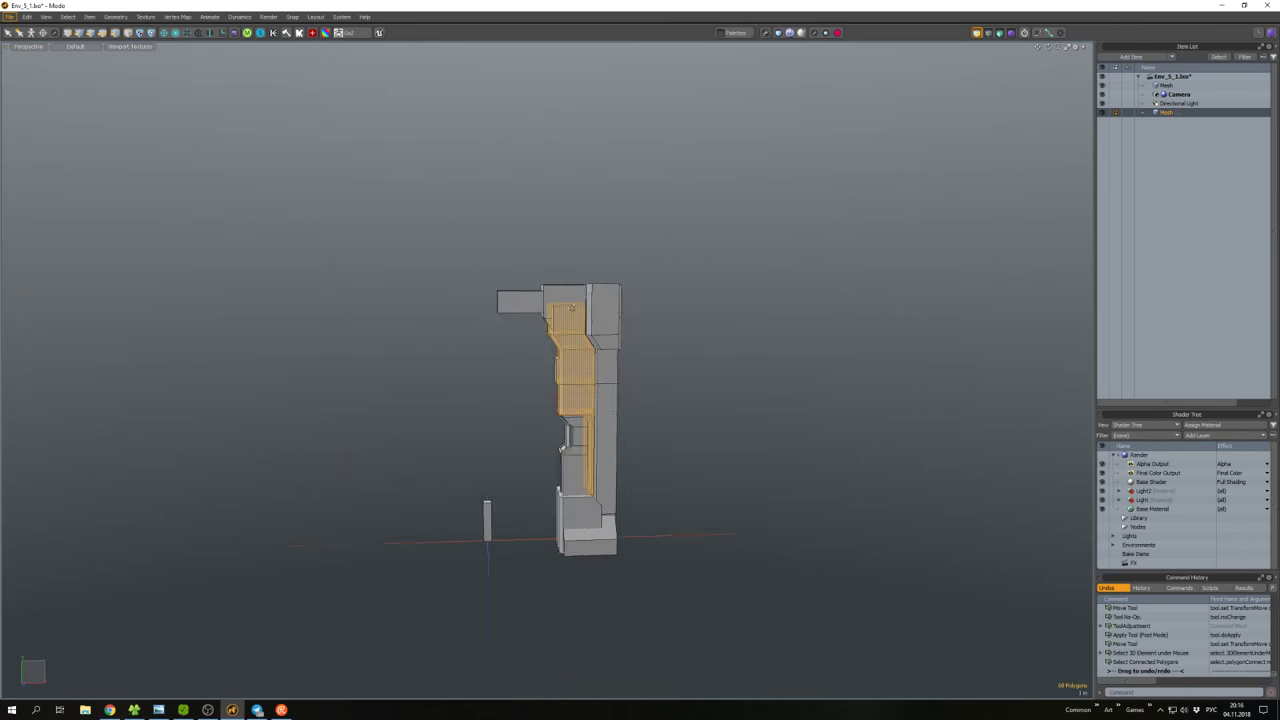
left_click_drag(572, 308, 616, 488, "alt")
right_click_drag(492, 330, 494, 332)
scroll(565, 300, "up", 5)
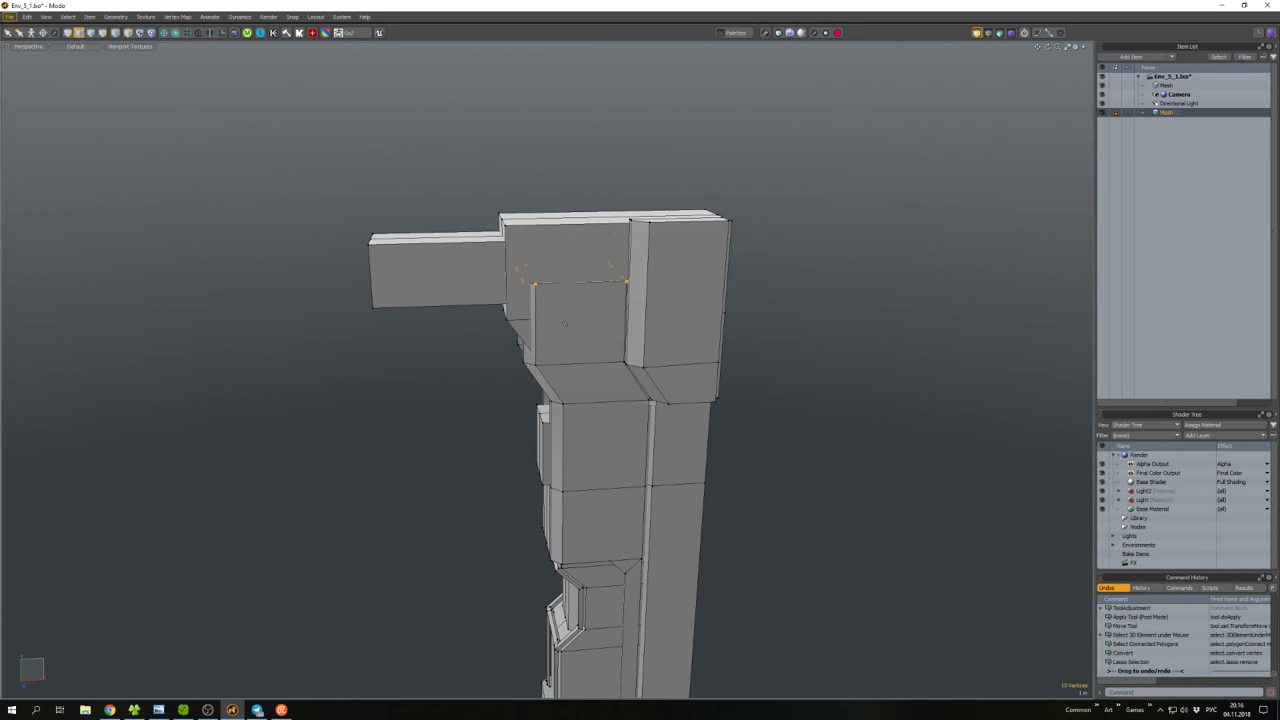
key("w")
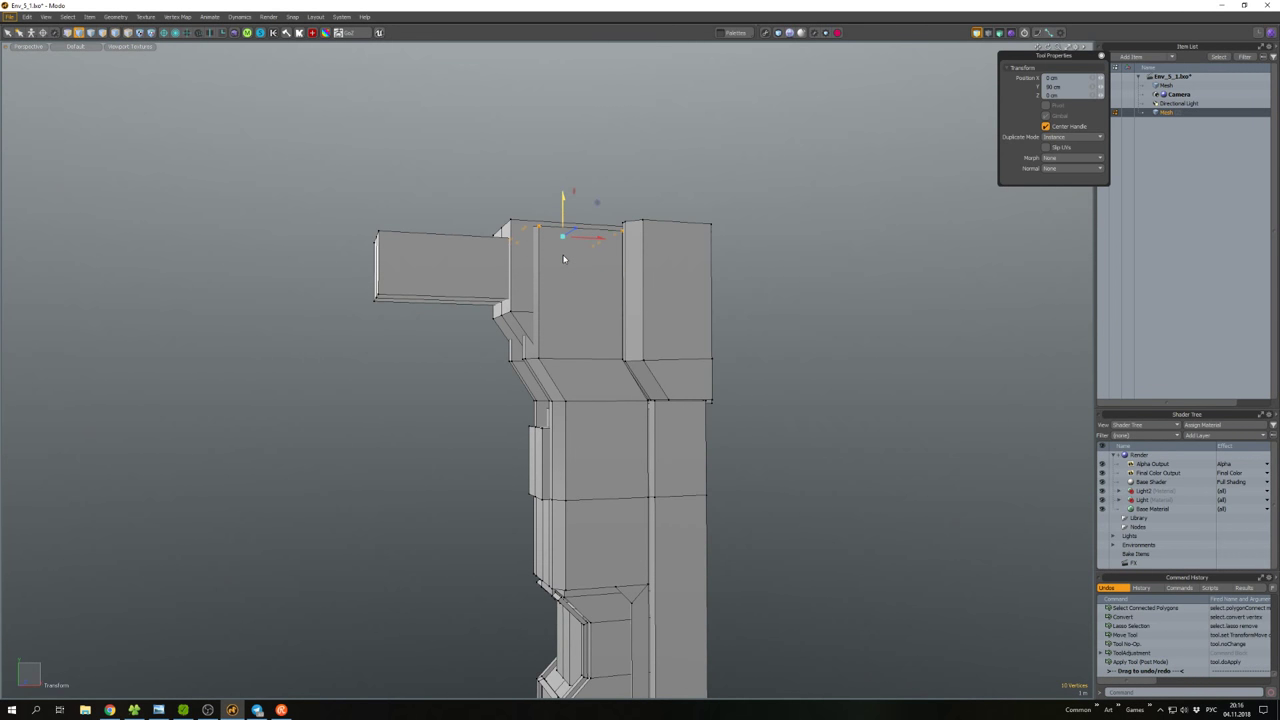
key("w")
Select the entire head block and narrow it by scaling along Z.
left_click_drag(563, 259, 580, 290, "alt")
key("3")
double_click(578, 288)
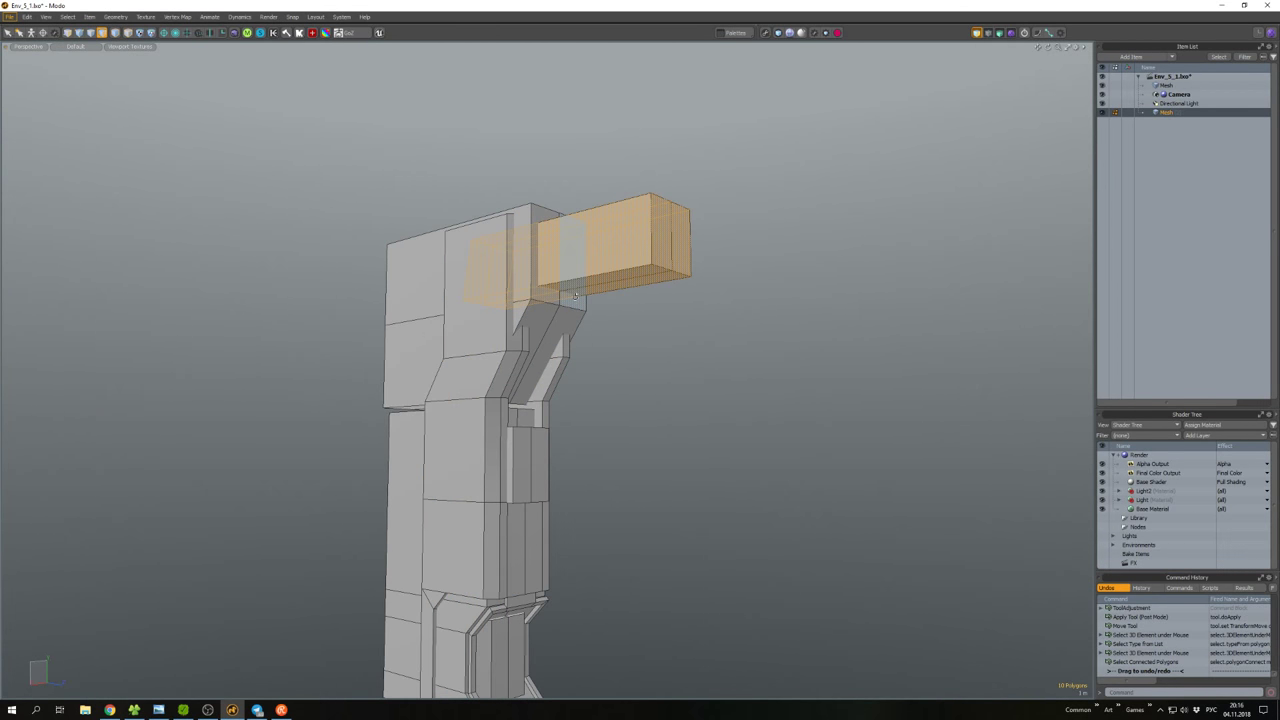
left_click_drag(641, 341, 575, 317, "alt")
double_click(573, 308)
key("r")
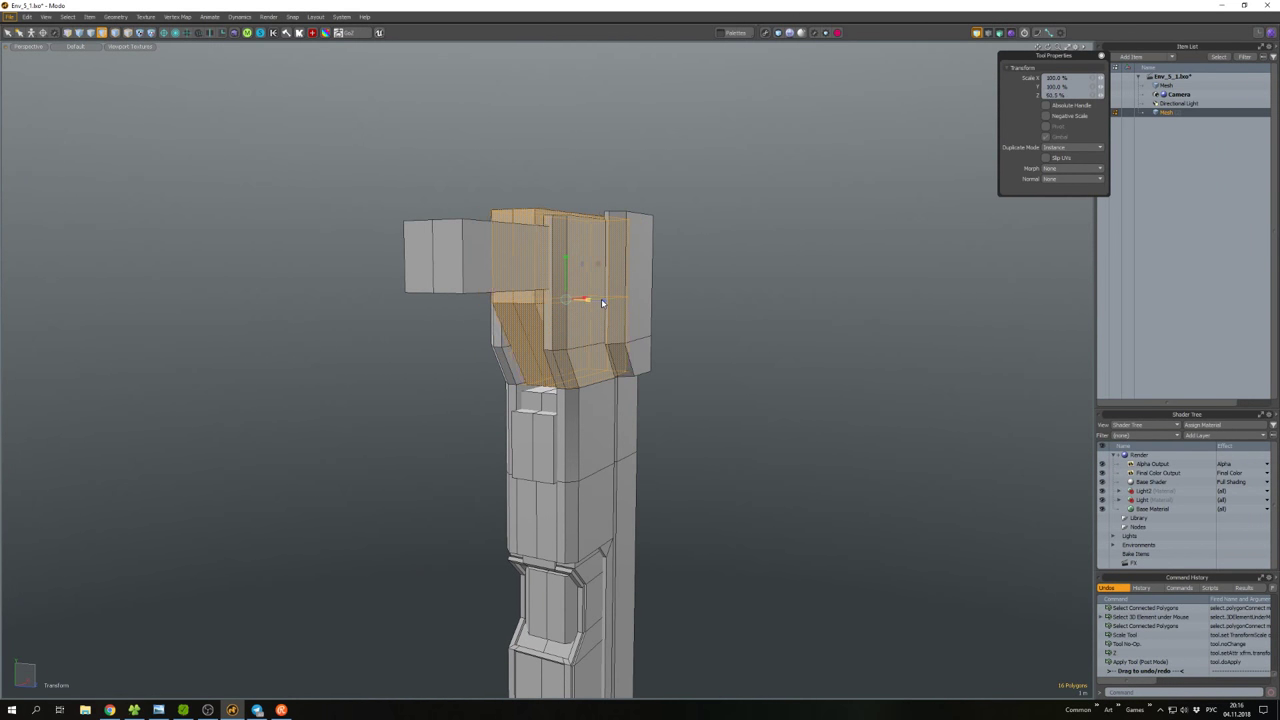
key("q")
Copy a single rectangular face and place the pasted copy over the groove between the cladding and rear side panel.
left_click(700, 366)
left_click_drag(700, 366, 651, 277, "alt")
key("y")
left_click(613, 294)
key("ctrl+c")
key("ctrl+v")
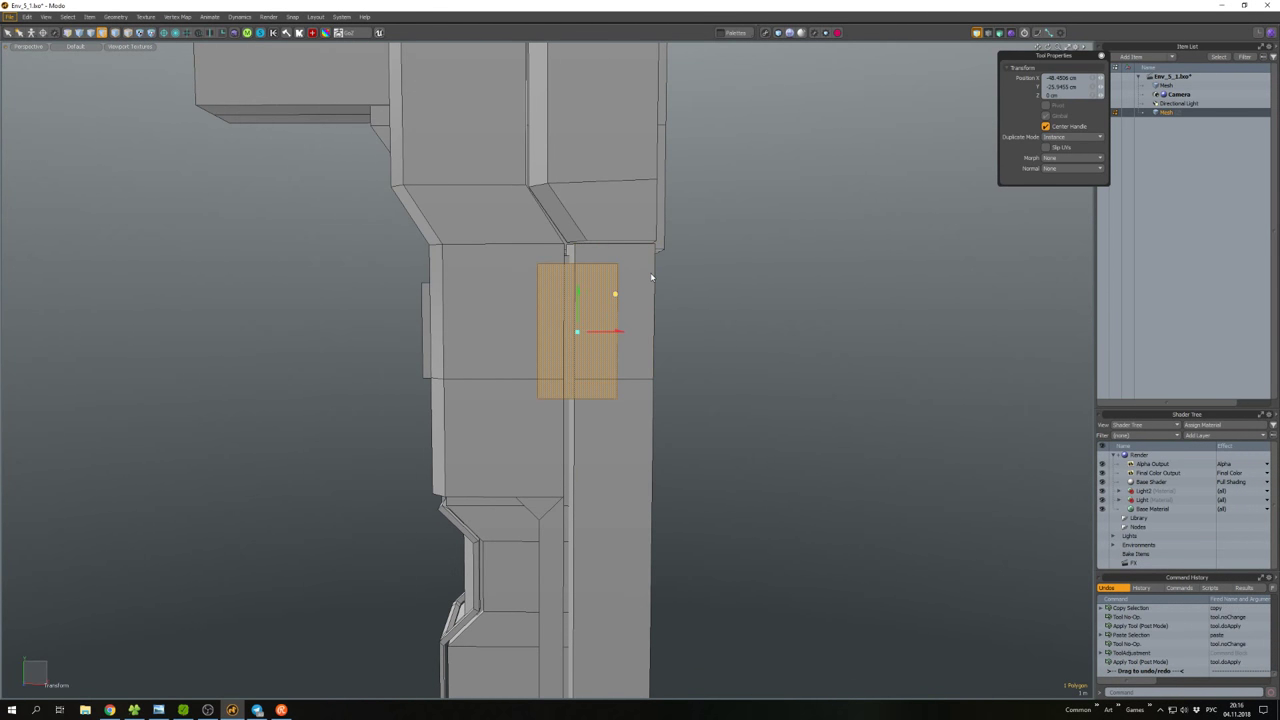
Thicken the pasted face into a small box and move it into the cladding's edge beside the groove.
left_click_drag(583, 323, 632, 344, "alt")
key("shift+d")
left_click_drag(572, 316, 551, 332)
double_click(566, 310)
key("w")
scroll(566, 310, "up", 5)
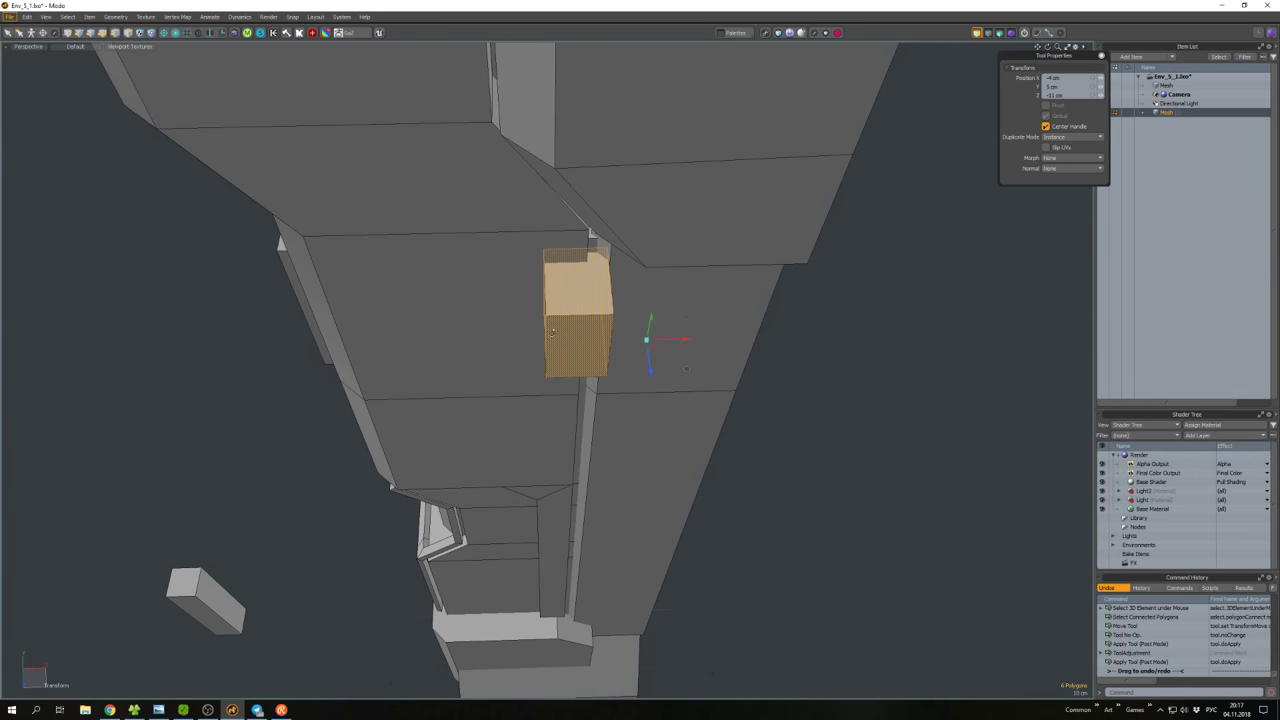
left_click_drag(678, 365, 560, 370)
Subtract the small box from the cladding with the boolean subtract script to cut a notch.
key("q")
left_click(686, 374)
scroll(620, 205, "down", 5)
scroll(557, 361, "up", 5)
scroll(557, 361, "down", 5)
Duplicate the base block's top faces, lift the copy slightly, and thicken it by 11 cm into a slab.
scroll(500, 268, "up", 2)
scroll(572, 390, "up", 2)
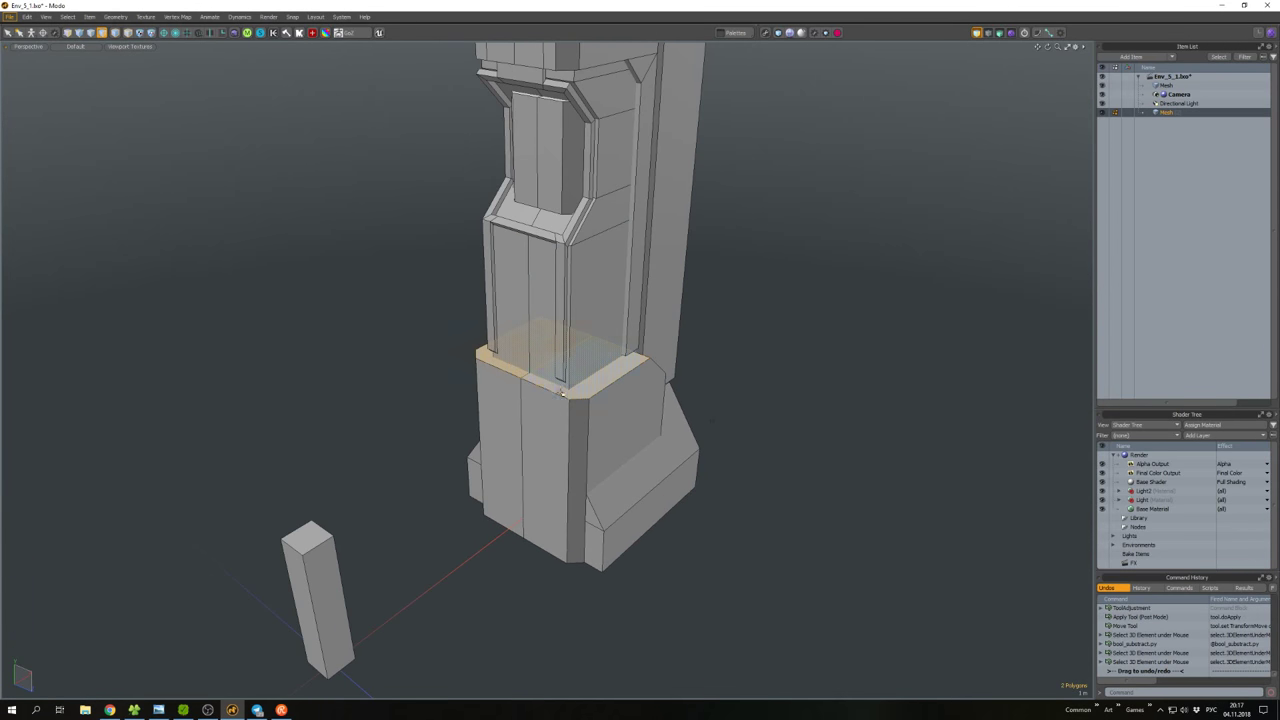
scroll(563, 393, "up", 2)
key("w")
scroll(564, 385, "up", 2)
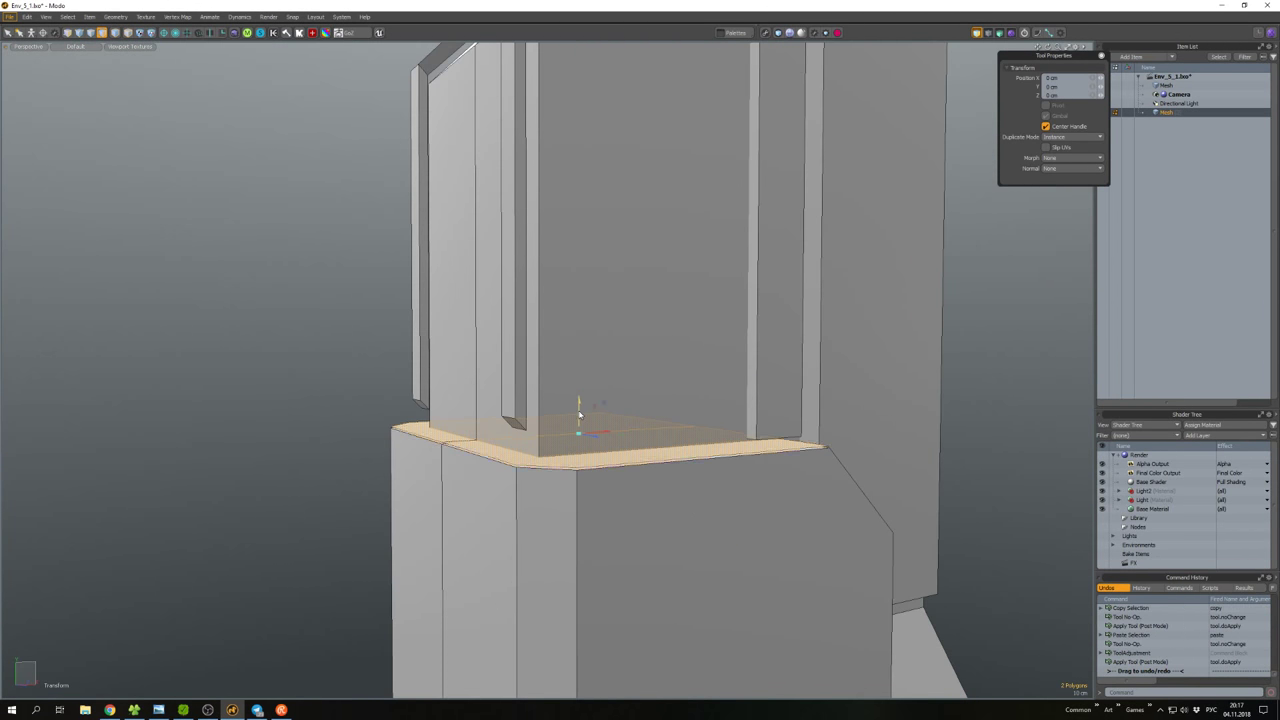
key("d")
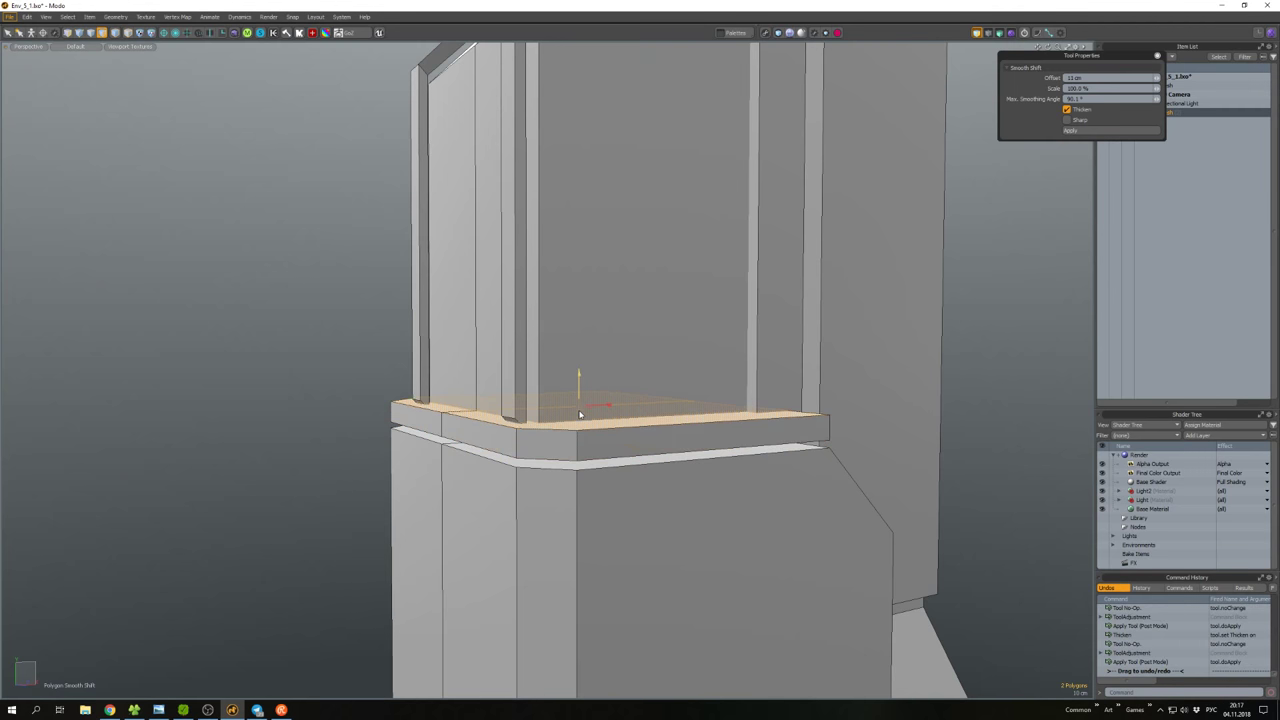
key("space")
Lower the whole new slab by about 2 cm toward the base block's top.
double_click(581, 417)
key("w")
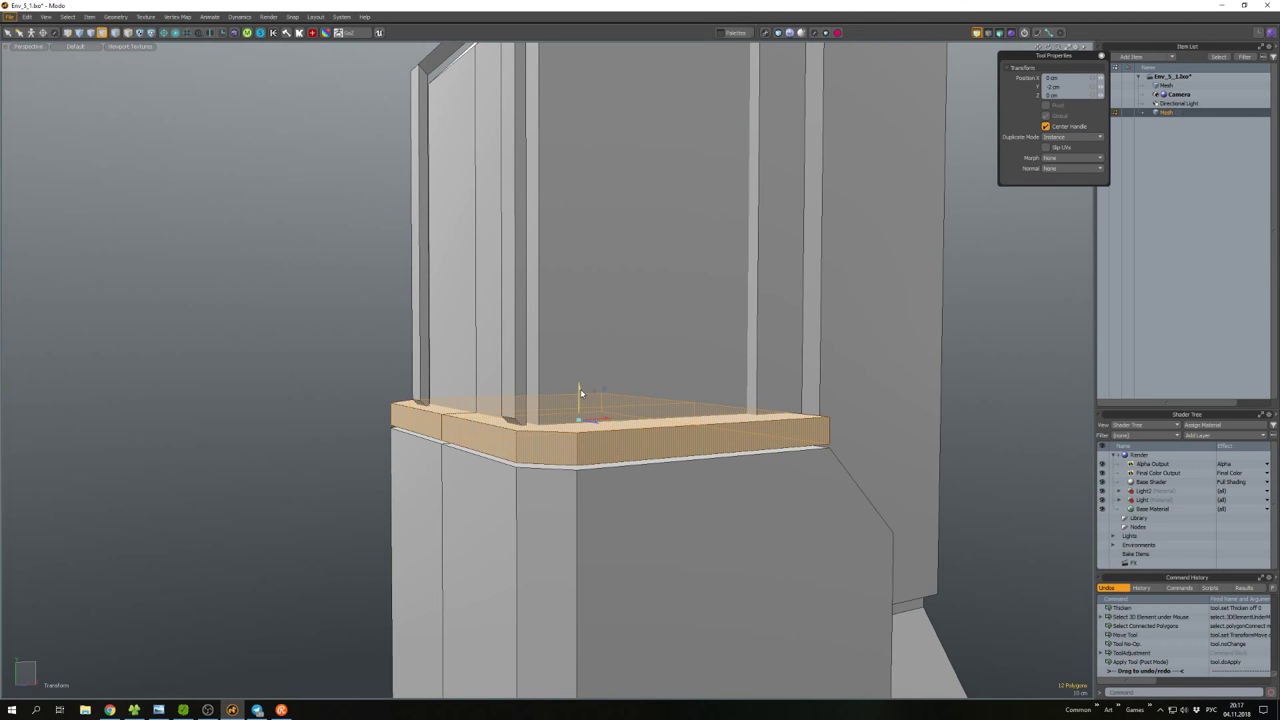
scroll(581, 393, "down", 3)
key("space")
left_click(920, 371)
Move the slab, upper base and lower panel-end vertices down 40 cm together in the front view.
left_click_drag(920, 371, 537, 337, "alt")
left_click(600, 390)
right_click(565, 420)
left_click(560, 370, "shift")
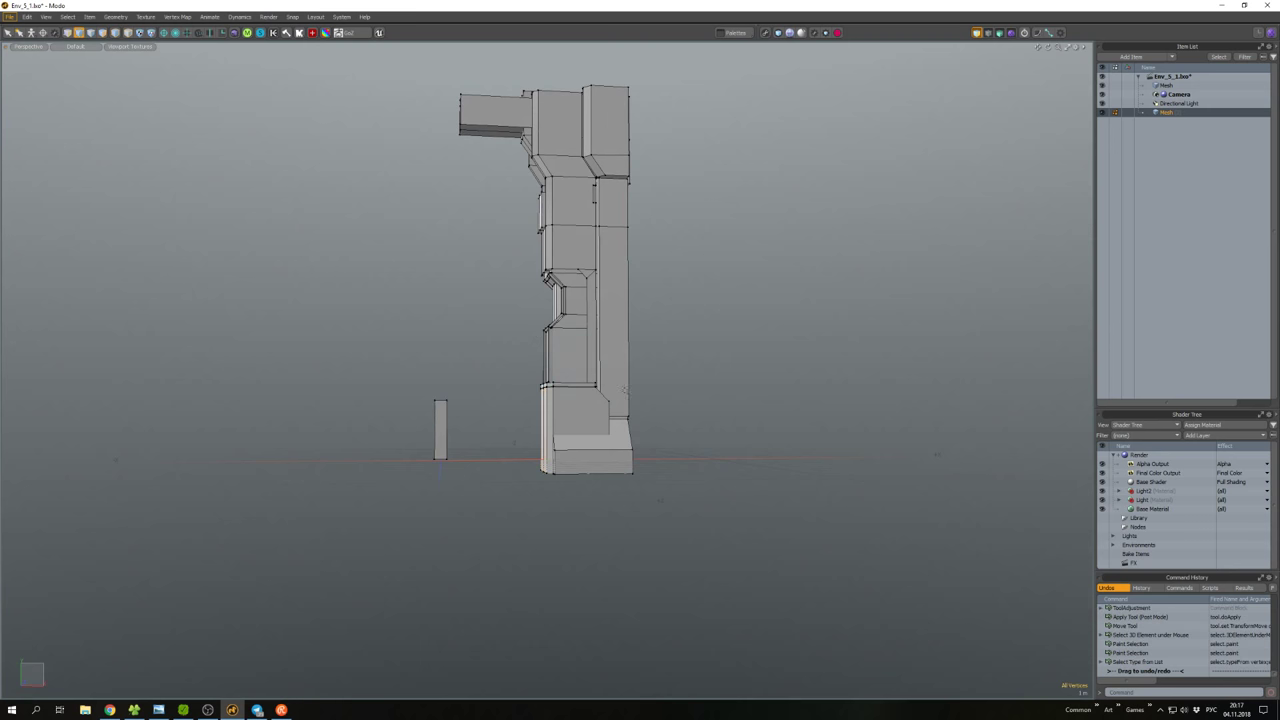
left_click(673, 457)
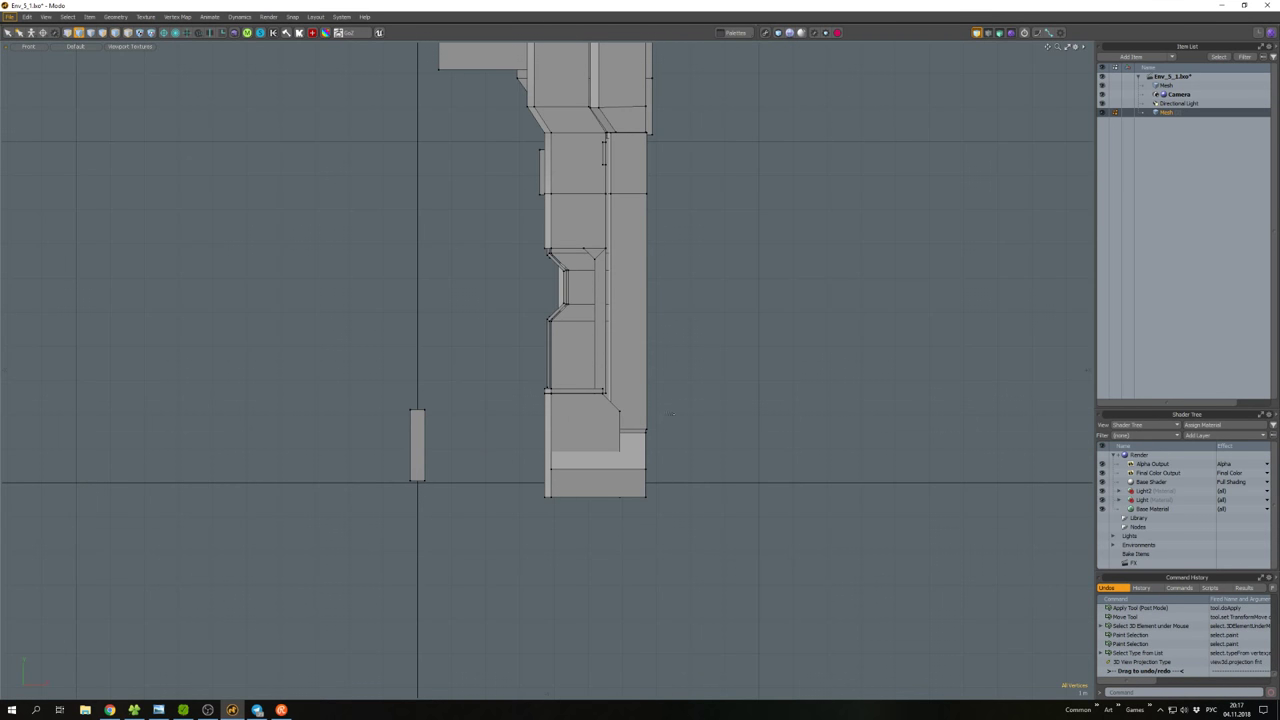
right_click_drag(504, 364, 576, 400)
scroll(576, 400, "up", 3)
key("w")
key("space")
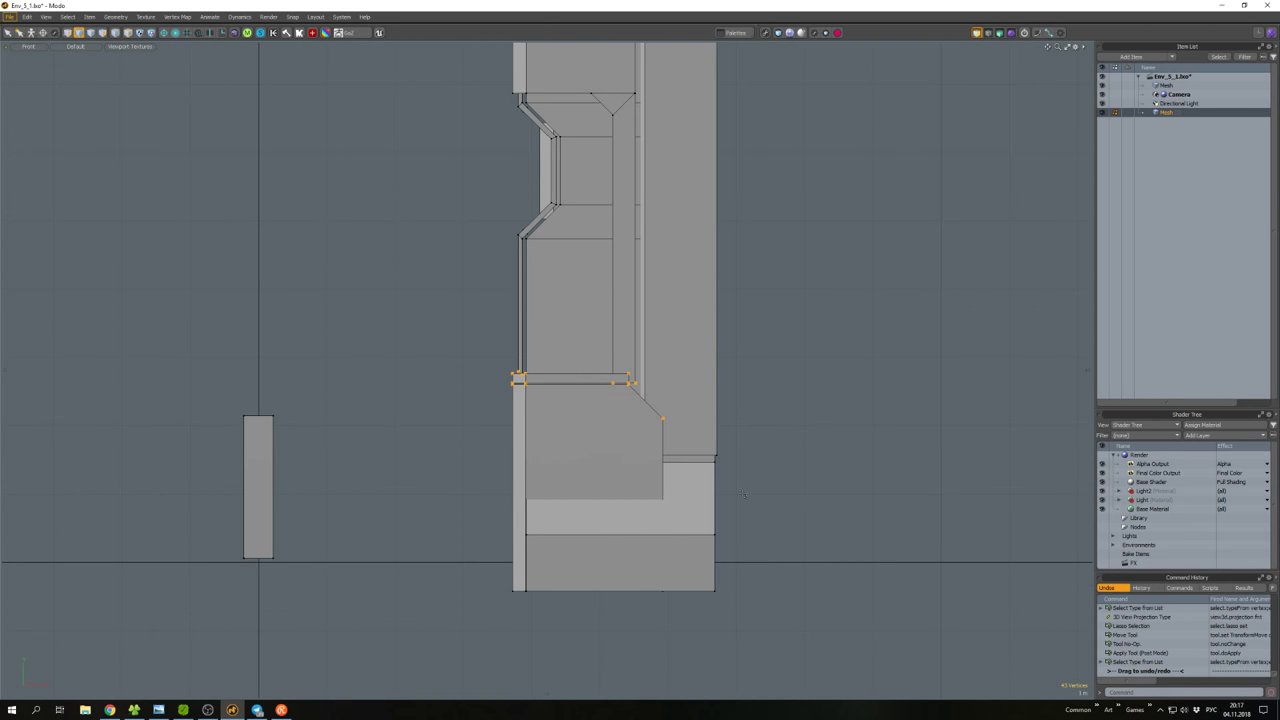
right_click_drag(748, 482, 418, 326)
key("w")
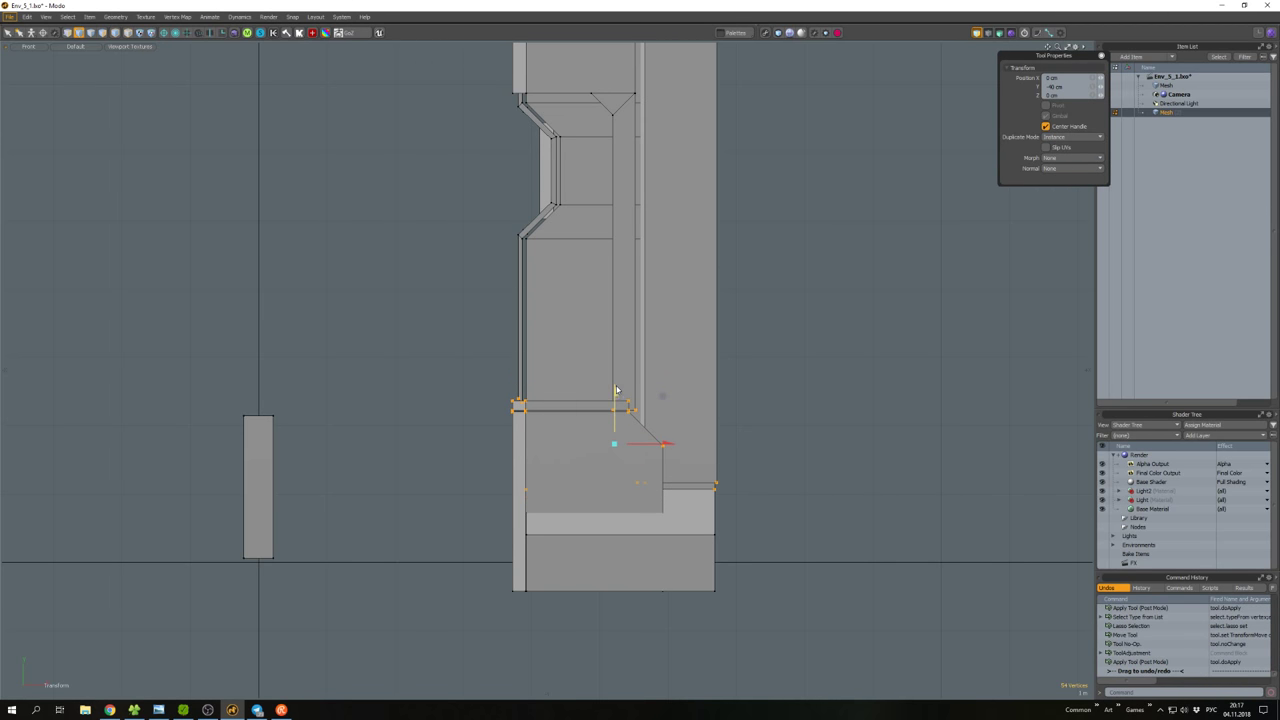
scroll(616, 390, "down", 3)
key("space")
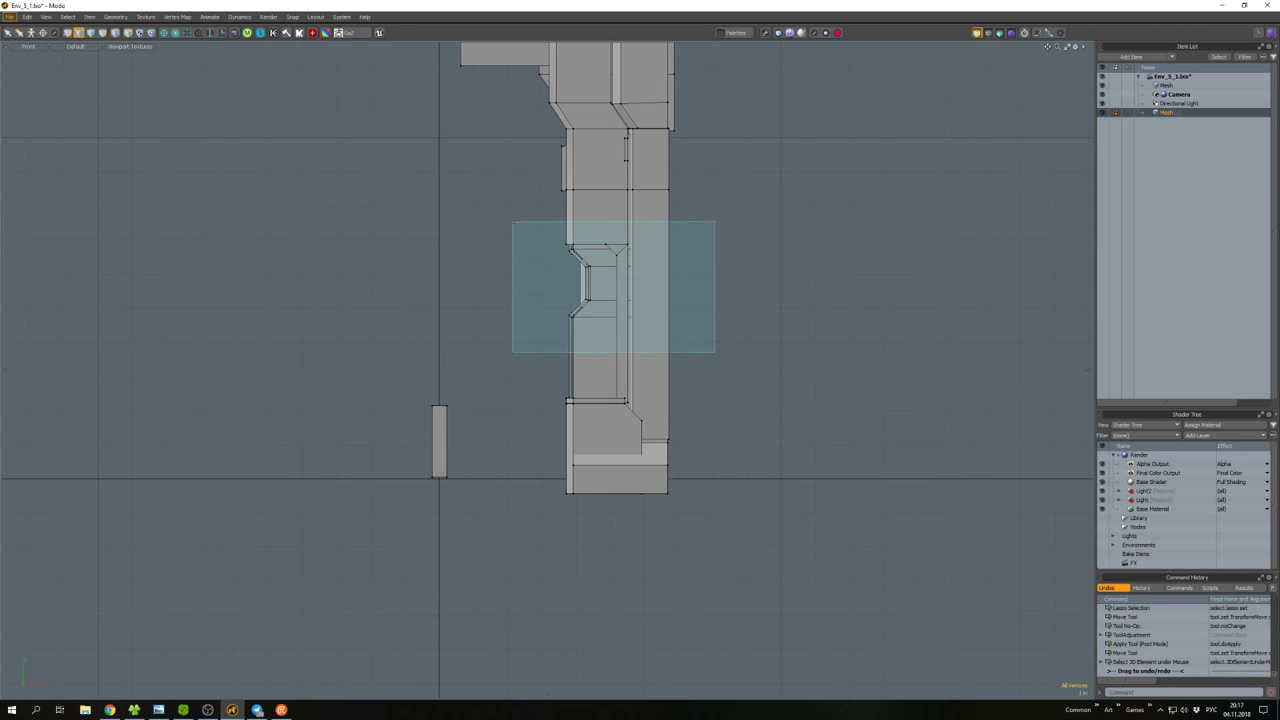
Select all vertices of the recess and its frame and move them higher up the tower.
right_click_drag(714, 351, 714, 352)
key("w")
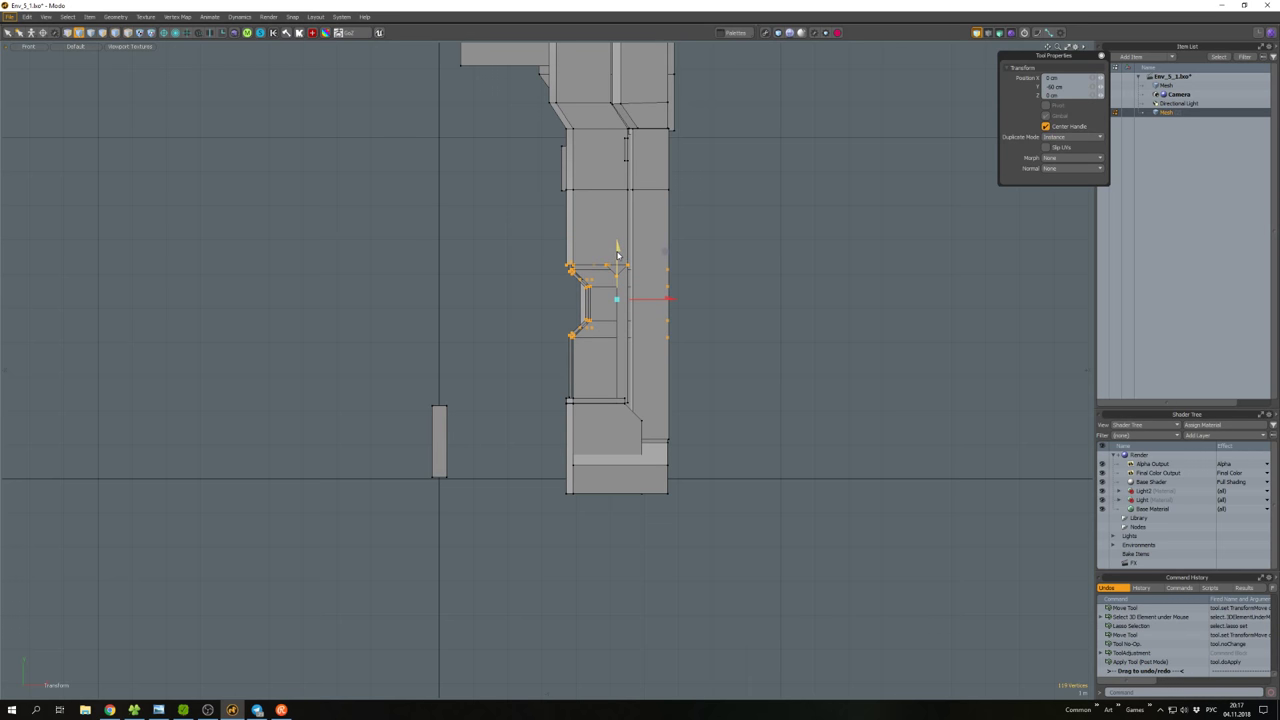
key("space")
left_click(684, 282)
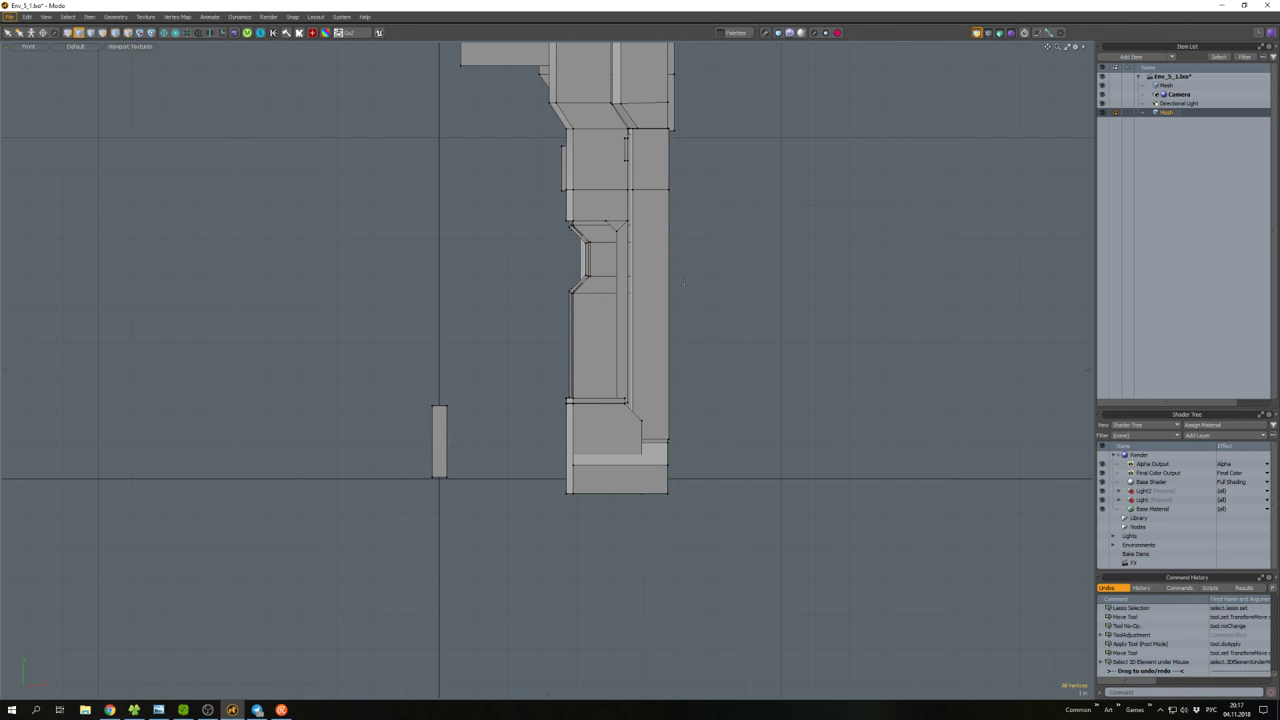
Duplicate the two front faces of the base's upper block and scale the copy narrower across its width.
key("KP_0")
key("grave")
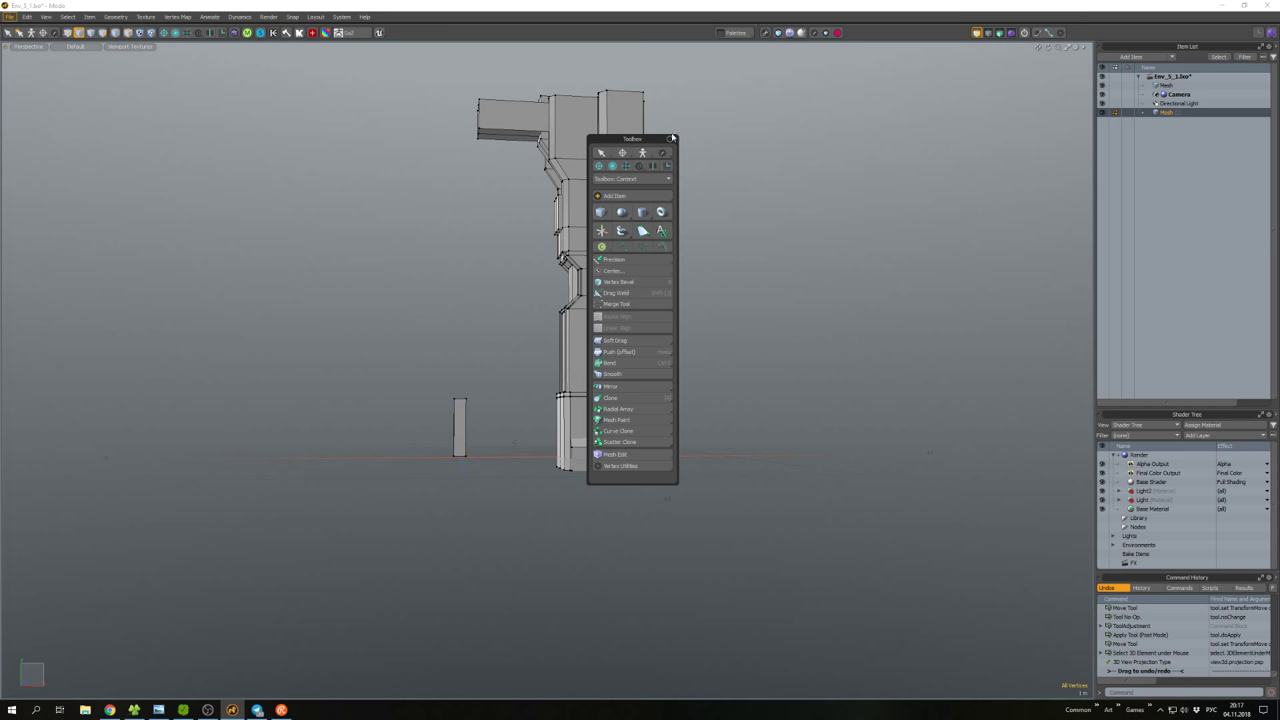
left_click(672, 139)
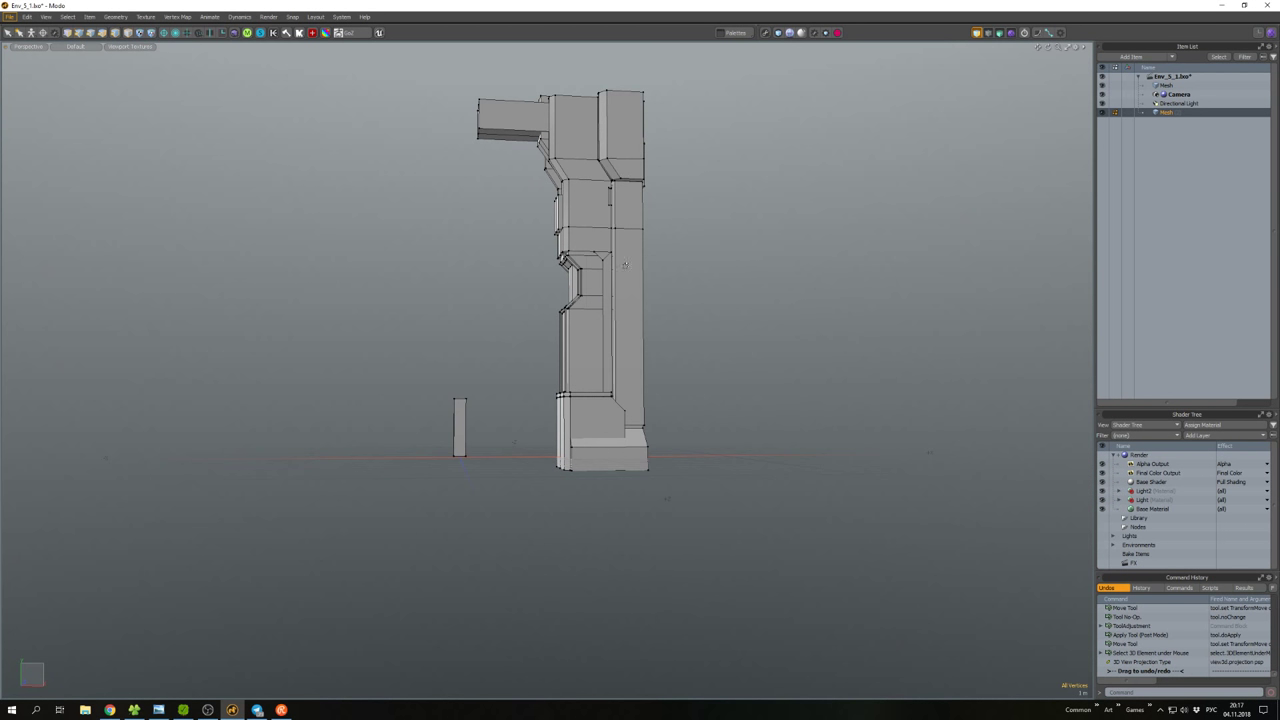
left_click_drag(672, 139, 640, 300, "alt")
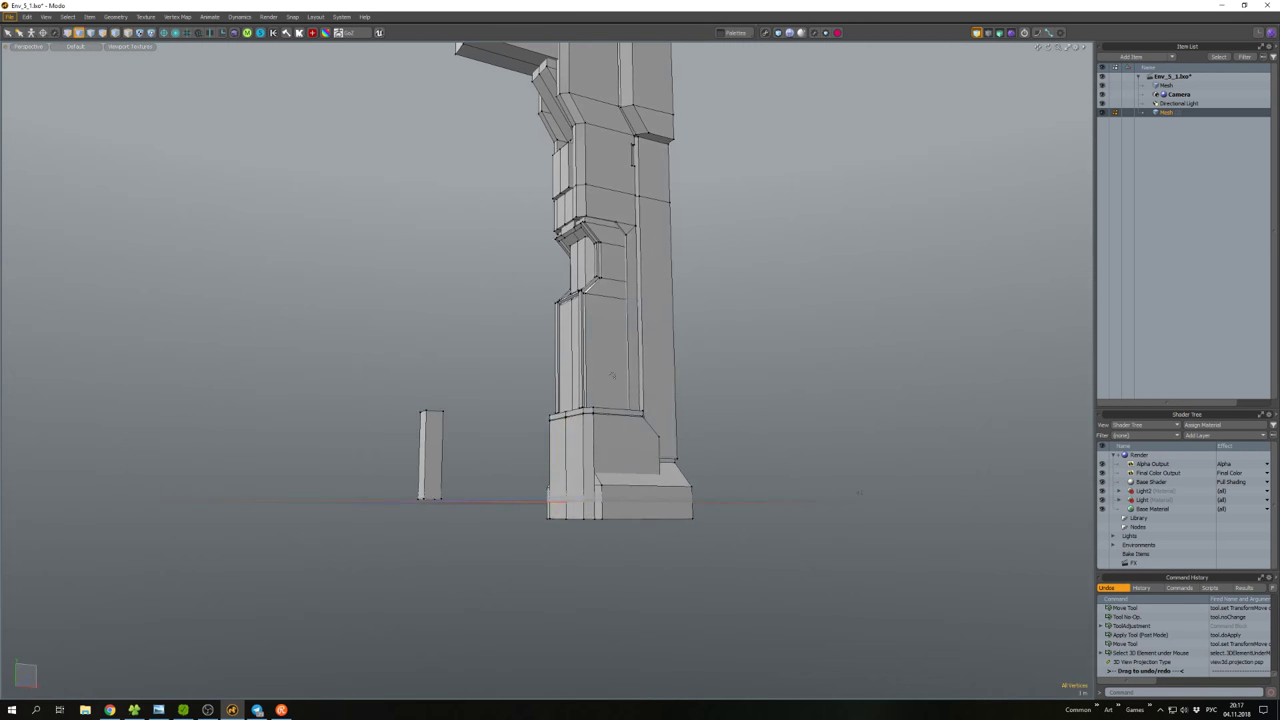
key("3")
left_click(540, 520)
mouse_move(540, 520)
left_mouse_down("alt")
mouse_move(586, 378)
mouse_move(520, 405)
mouse_move(575, 349)
mouse_move(520, 390)
left_mouse_up("alt")
left_click(575, 380)
right_click(514, 408)
key("Escape")
mouse_move(520, 390)
left_mouse_down("alt")
mouse_move(508, 286)
mouse_move(561, 290)
mouse_move(566, 371)
left_mouse_up("alt")
scroll(566, 371, "up", 4)
key("r")
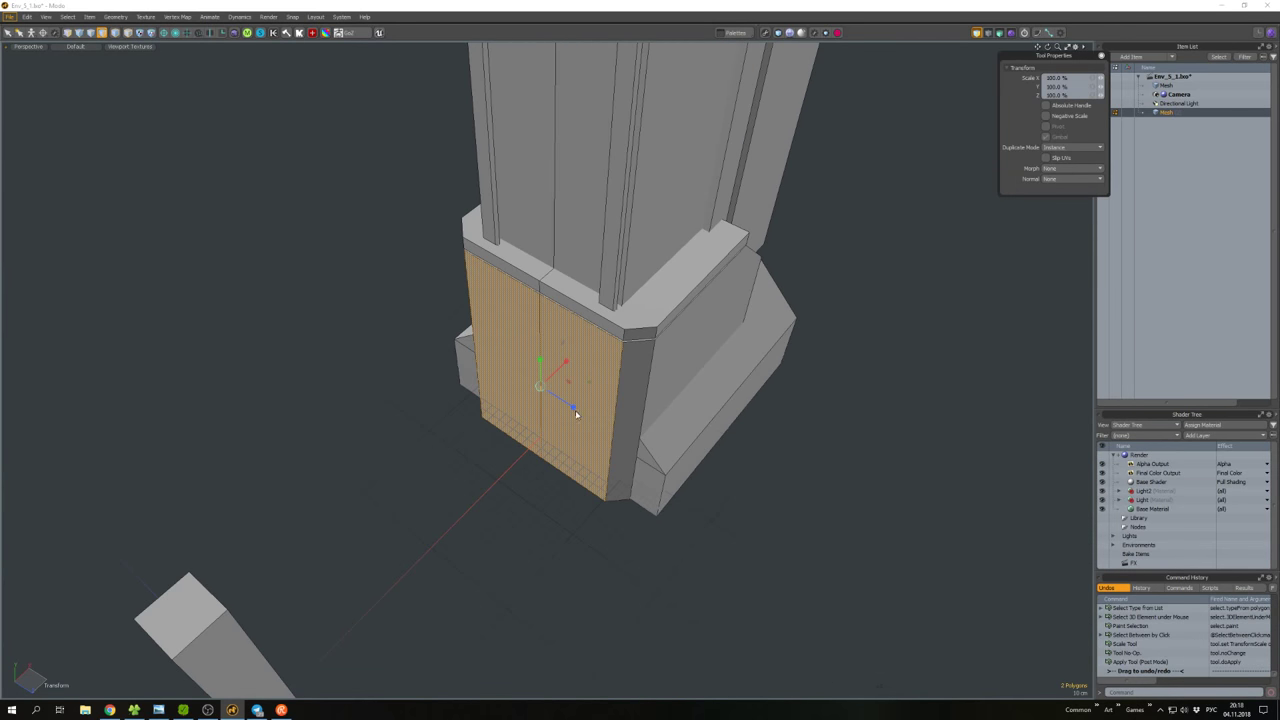
key("ctrl+c")
key("ctrl+v")
left_click_drag(576, 414, 605, 399)
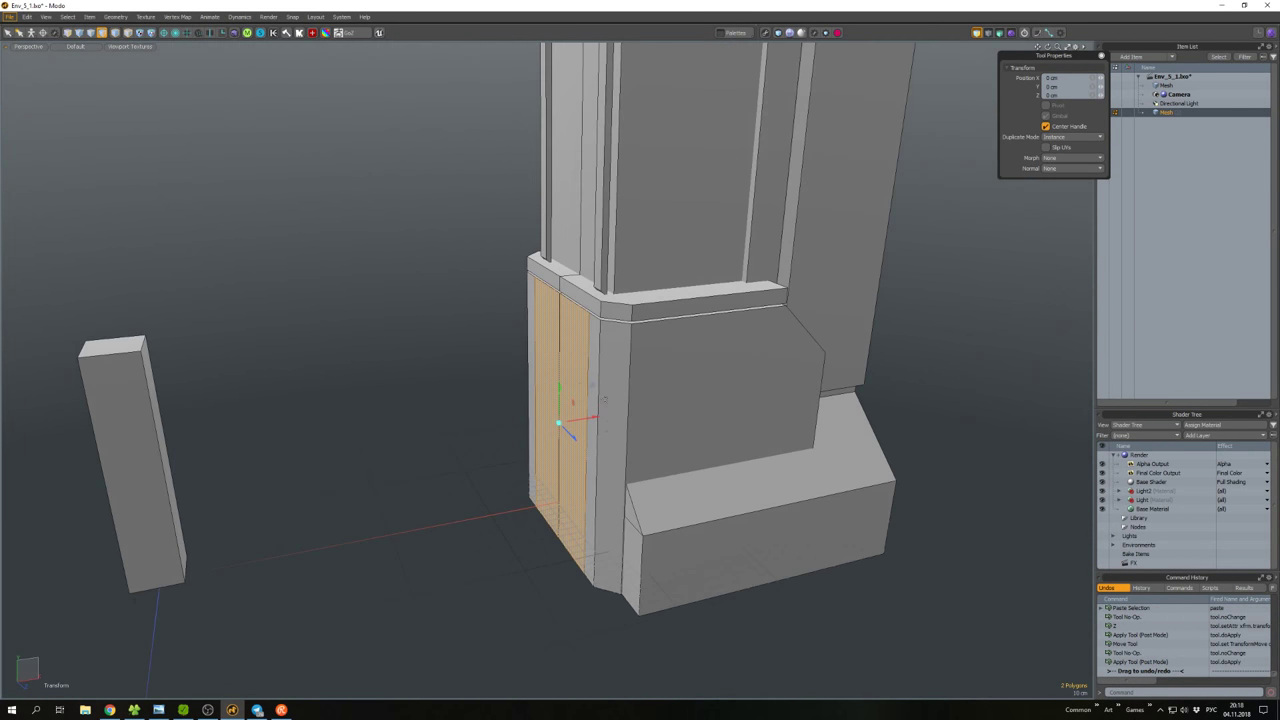
Thicken the copied faces outward into a front block and lower its two top faces well below the base slab.
key("shift+d")
mouse_move(552, 434)
left_mouse_down()
mouse_move(466, 449)
mouse_move(525, 316)
mouse_move(510, 319)
left_mouse_up()
left_click(466, 449)
left_click(525, 316)
key("w")
key("space")
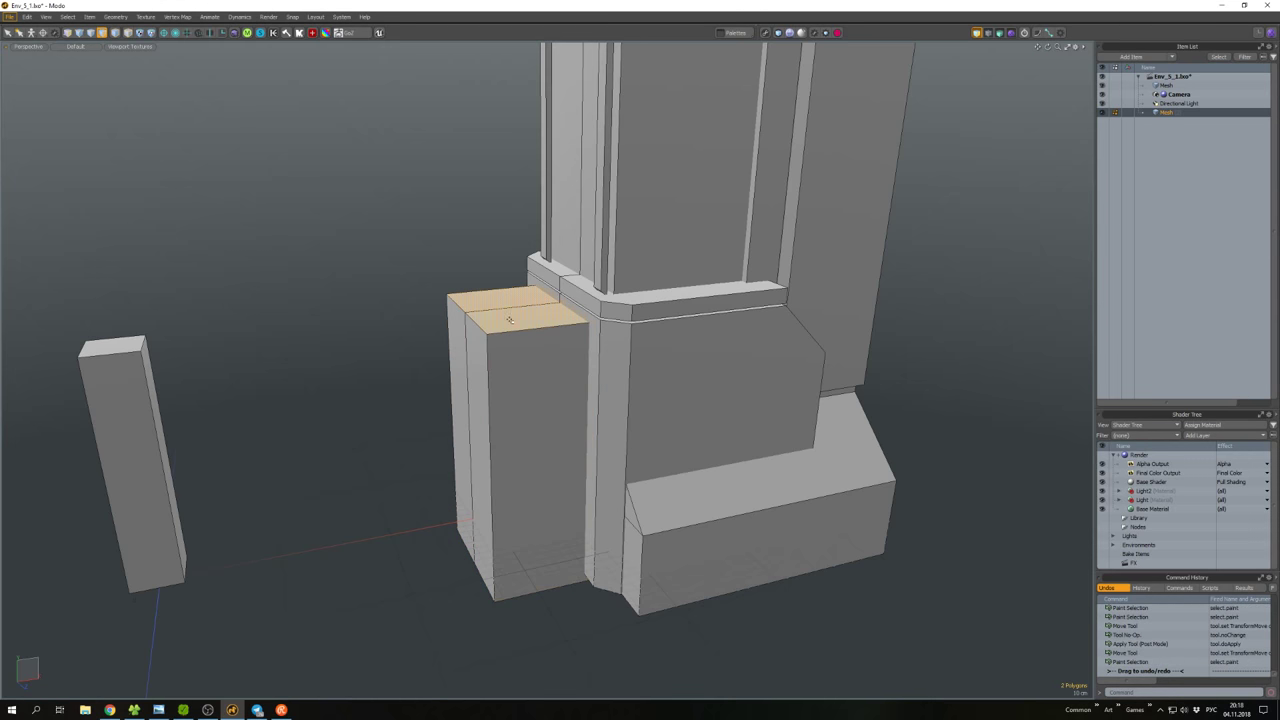
key("w")
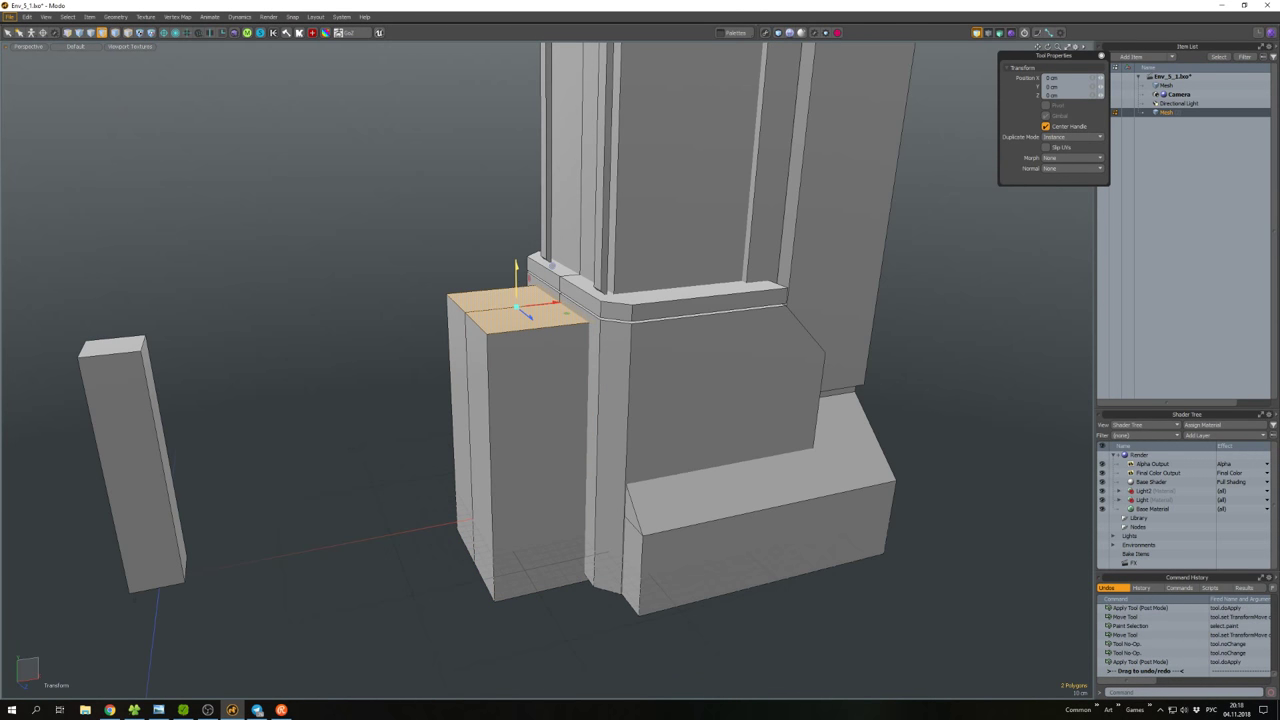
key("space")
Bevel the top outer edge loop of the new front block into a wide sloping chamfer.
key("2")
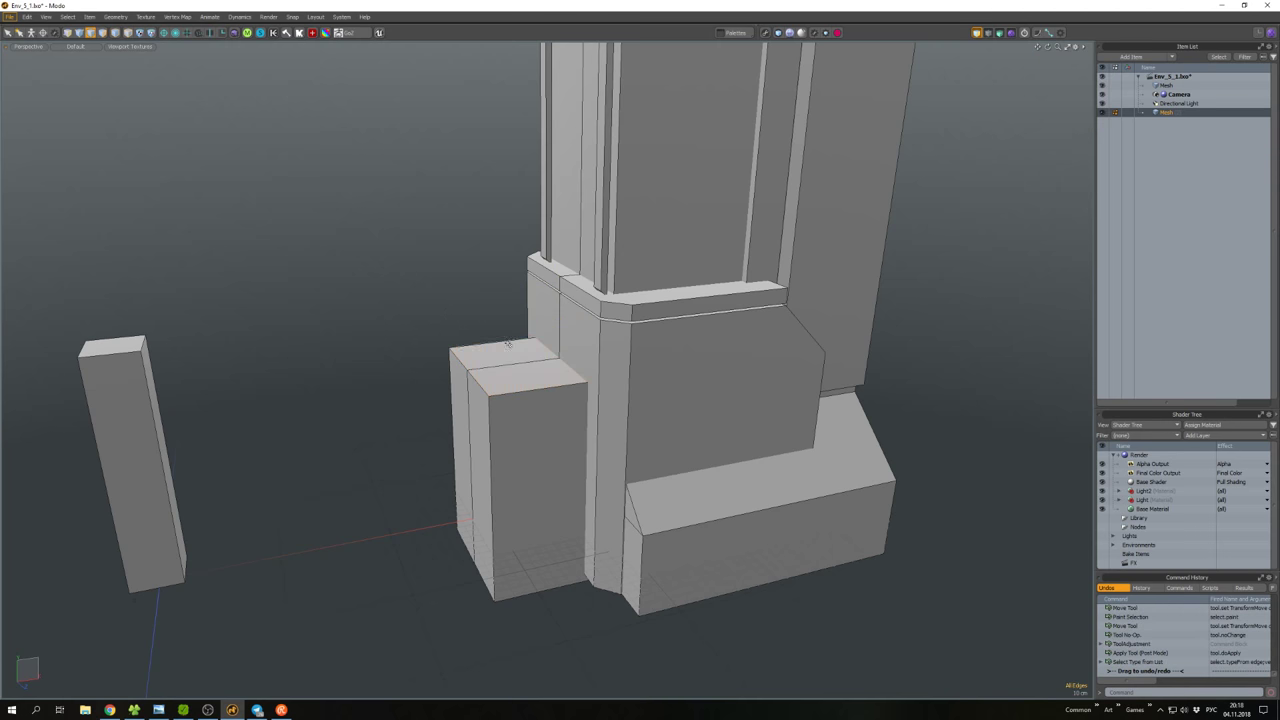
scroll(518, 343, "down", 4)
left_click_drag(510, 345, 490, 295, "alt")
left_click_drag(509, 345, 503, 421, "alt")
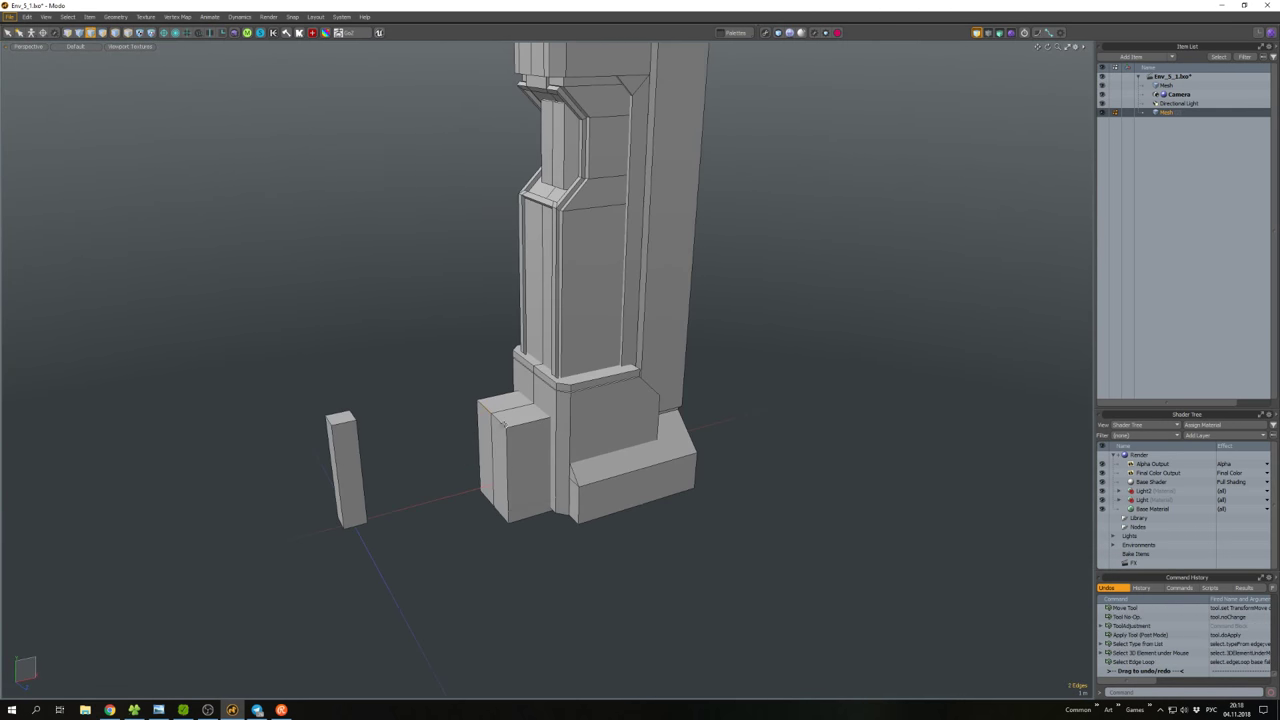
key("b")
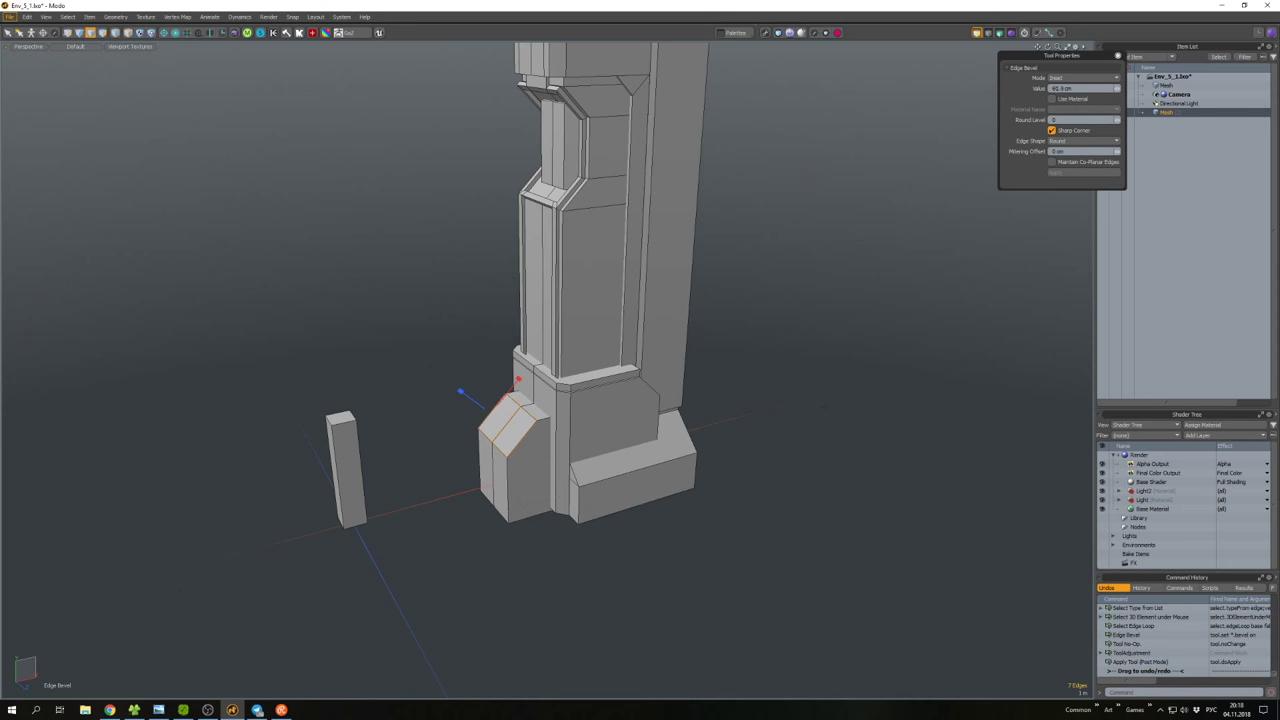
Select the front block's upper vertices, leaving out its bottom ones, and move them lower.
left_click(515, 457)
left_click_drag(519, 460, 470, 468, "alt")
key("ctrl+1")
right_click_drag(699, 594, 699, 594, "ctrl")
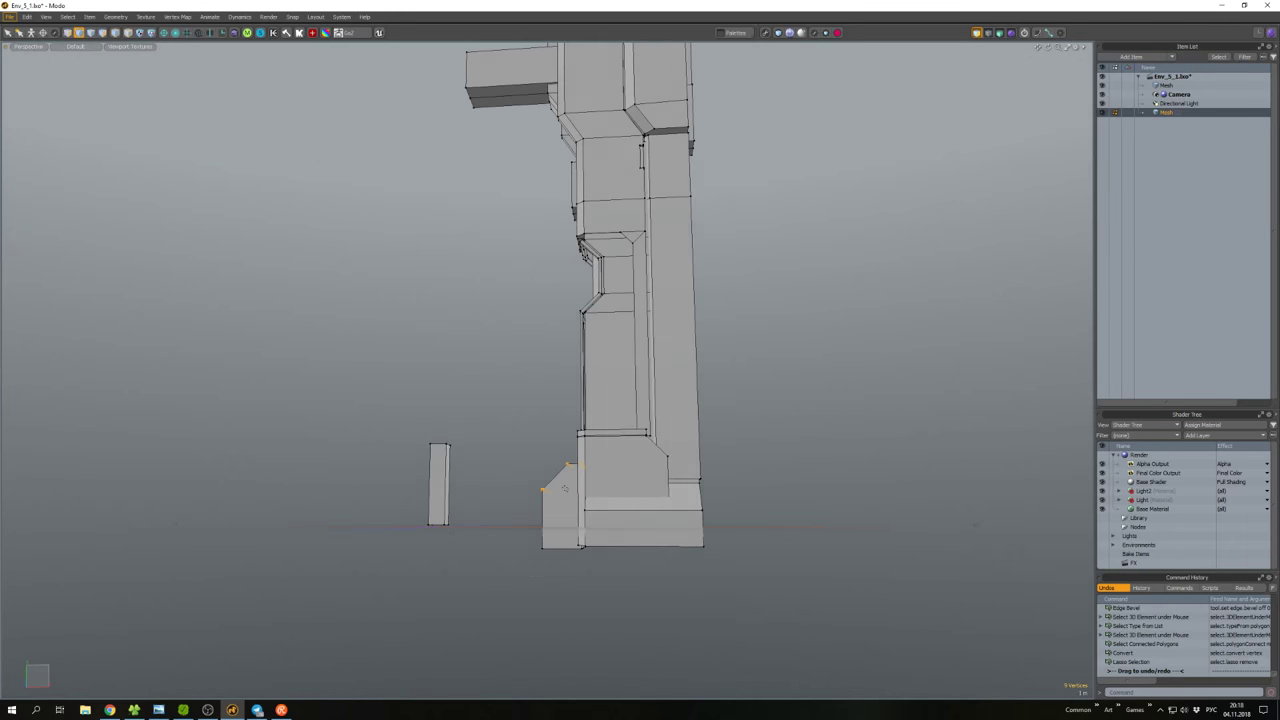
key("w")
key("w")
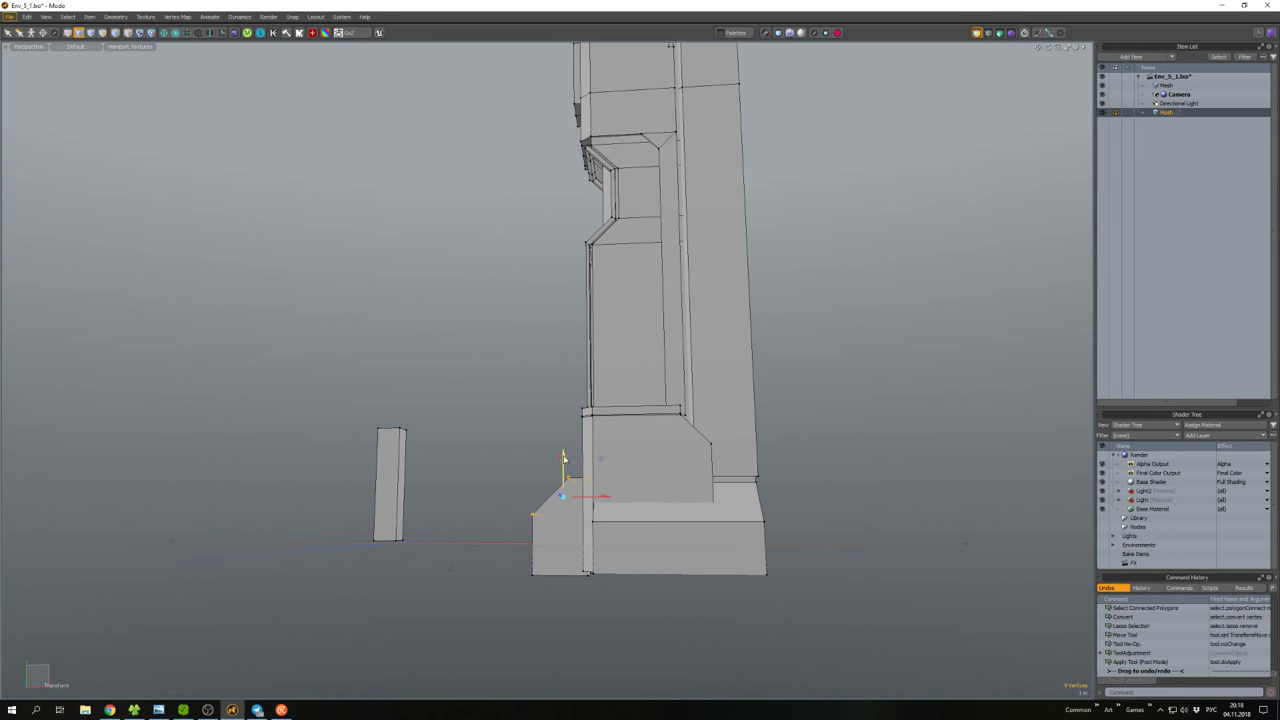
left_click_drag(449, 569, 553, 483, "alt")
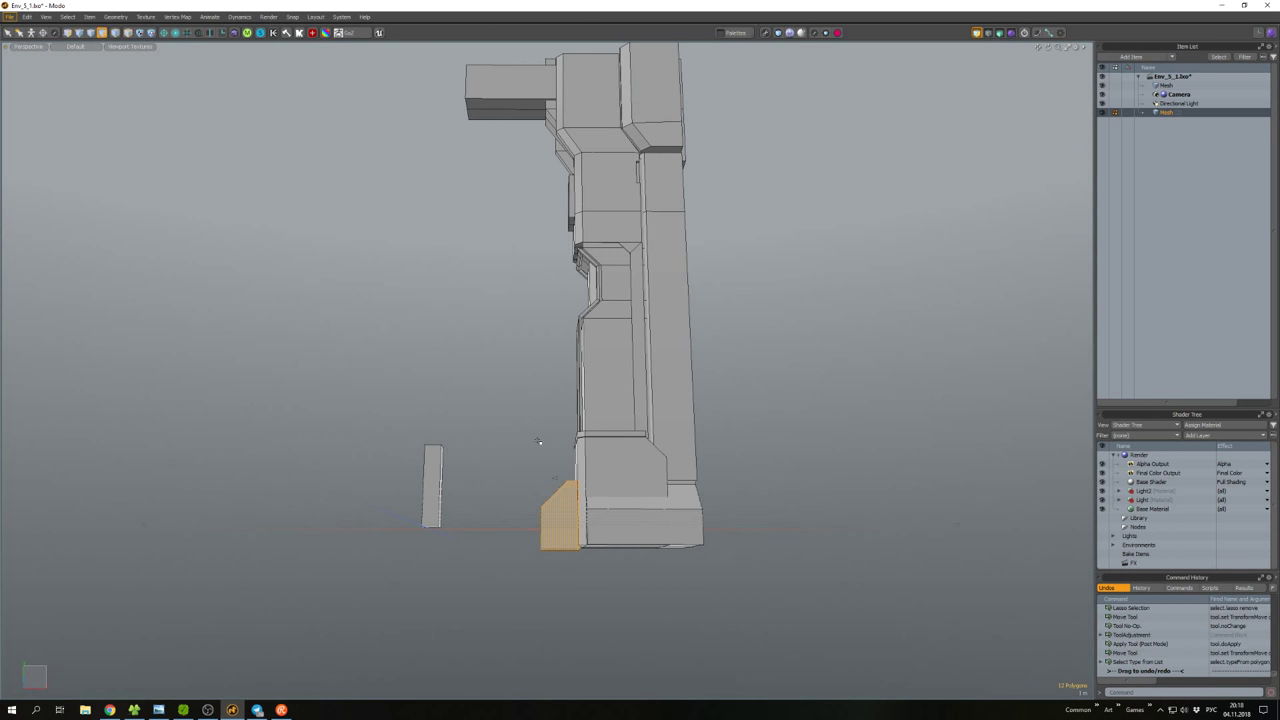
Duplicate the two back faces of the tower's recess, scale the copy shorter and wider, and thicken it into a block.
scroll(541, 418, "down", 3)
left_click_drag(541, 418, 580, 276, "alt")
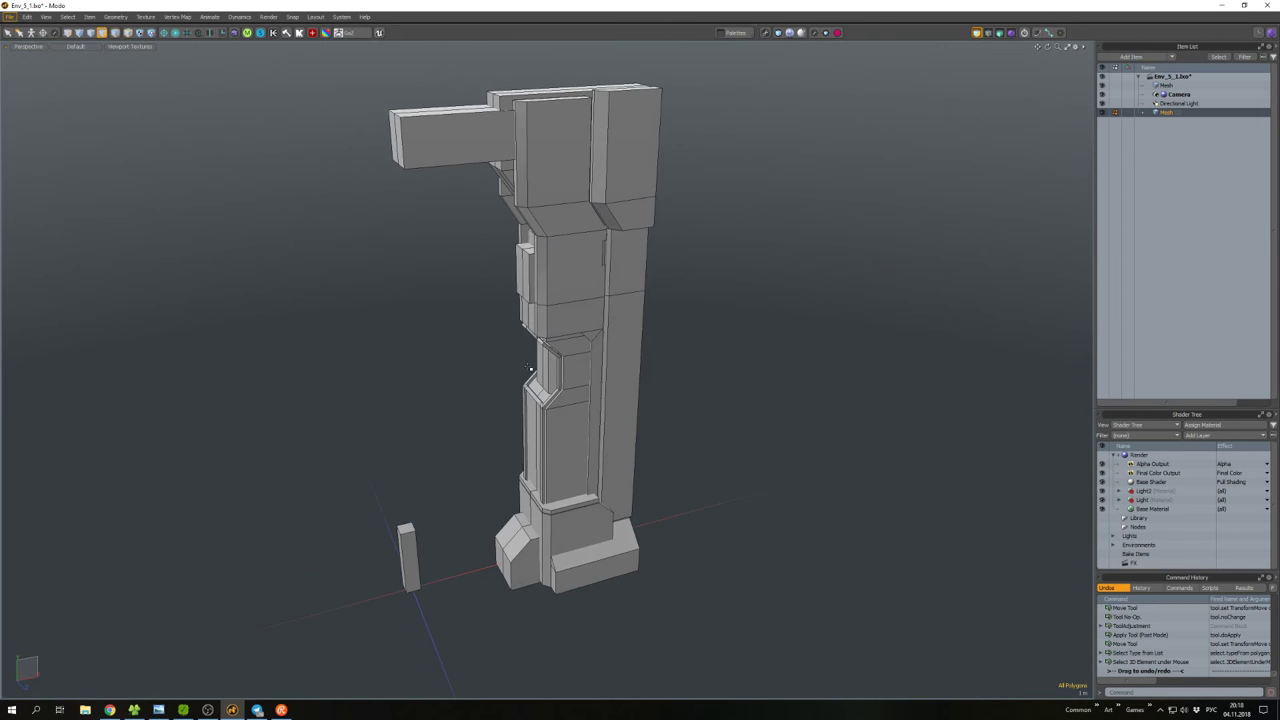
scroll(521, 353, "up", 6)
left_click(521, 353)
scroll(521, 353, "down", 10)
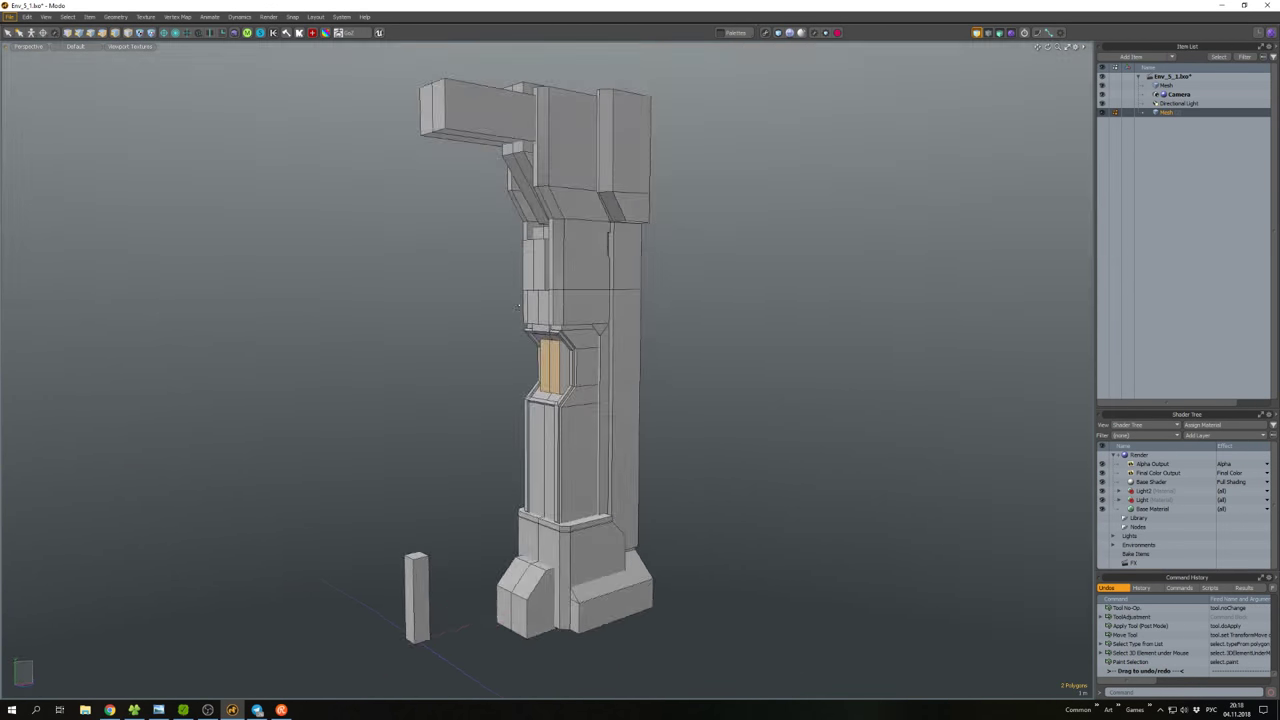
left_click_drag(521, 353, 562, 316, "alt")
scroll(528, 347, "up", 5)
scroll(561, 338, "up", 3)
key("r")
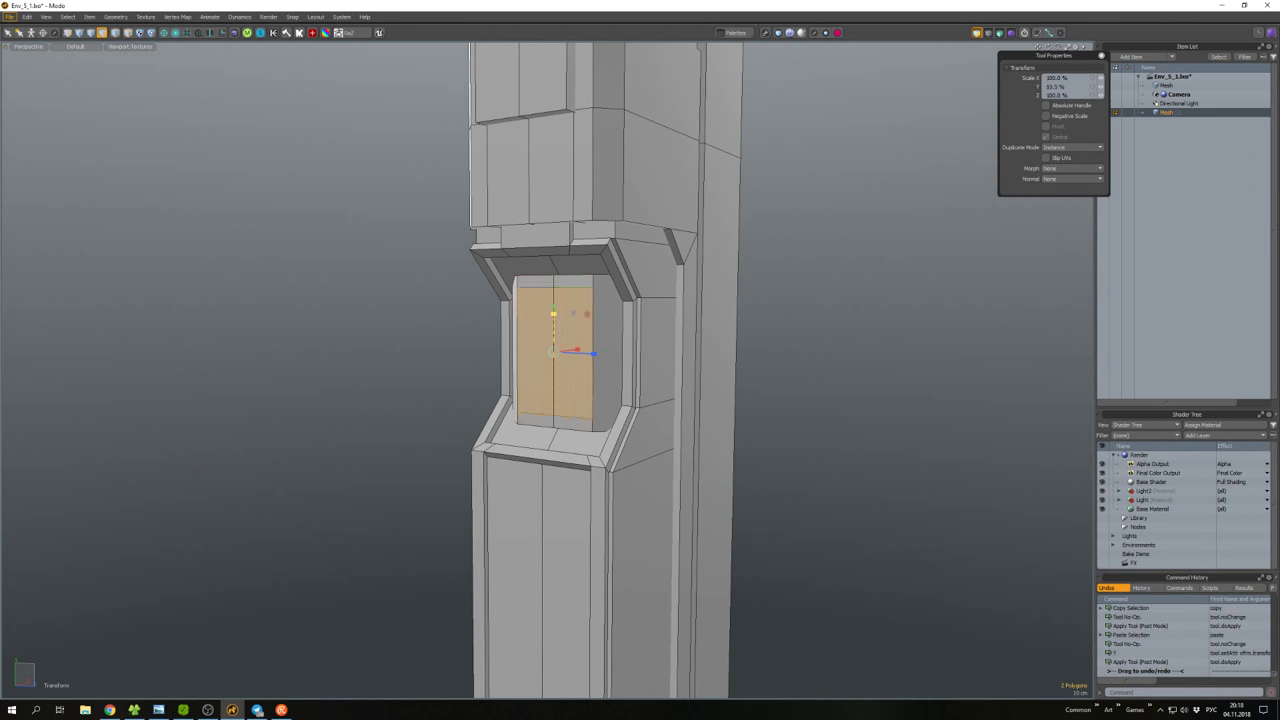
left_click_drag(597, 355, 598, 352, "alt")
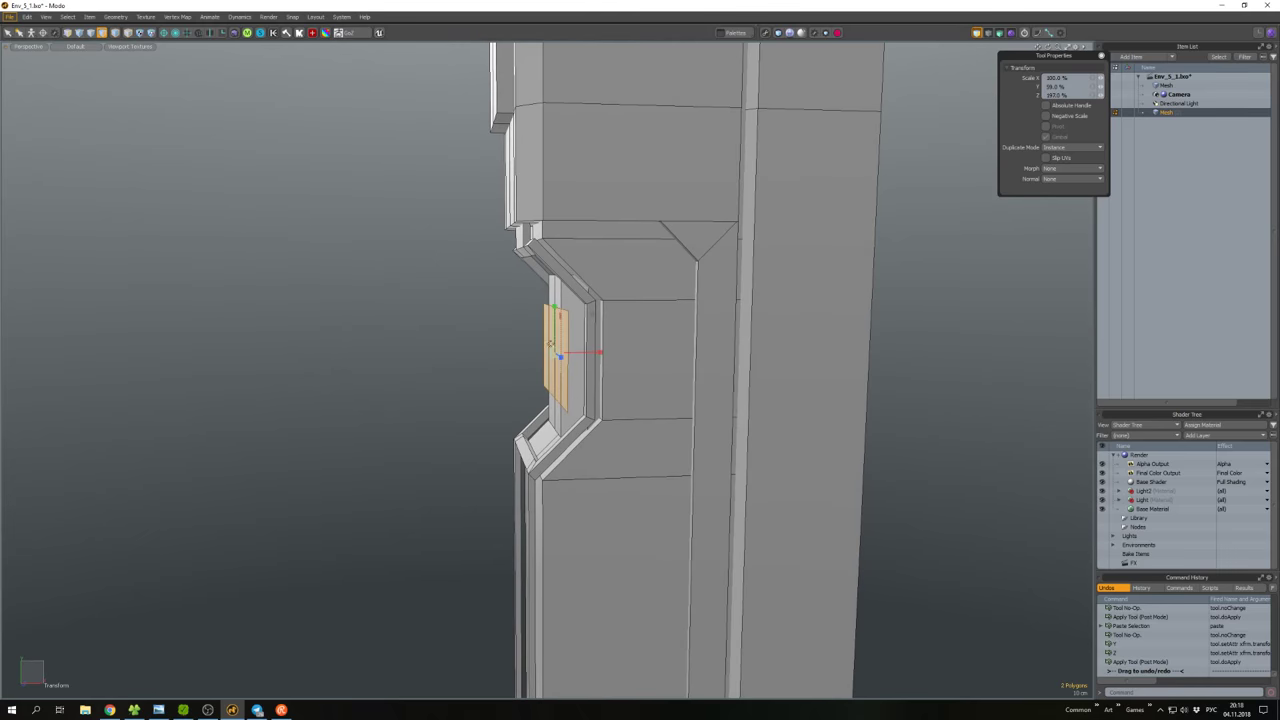
key("w")
key("shift+d")
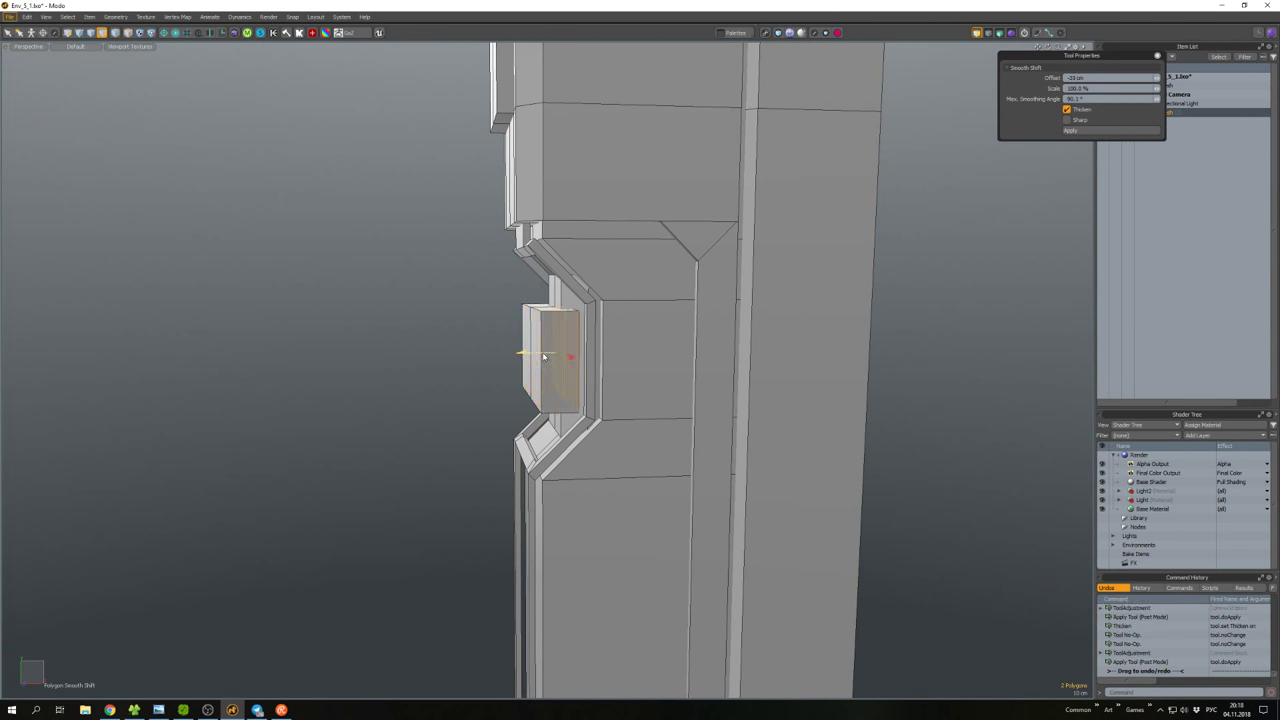
Delete the recess block's vertical centre edge loop and add two horizontal edge loops with 25-50-25 spacing.
key("2")
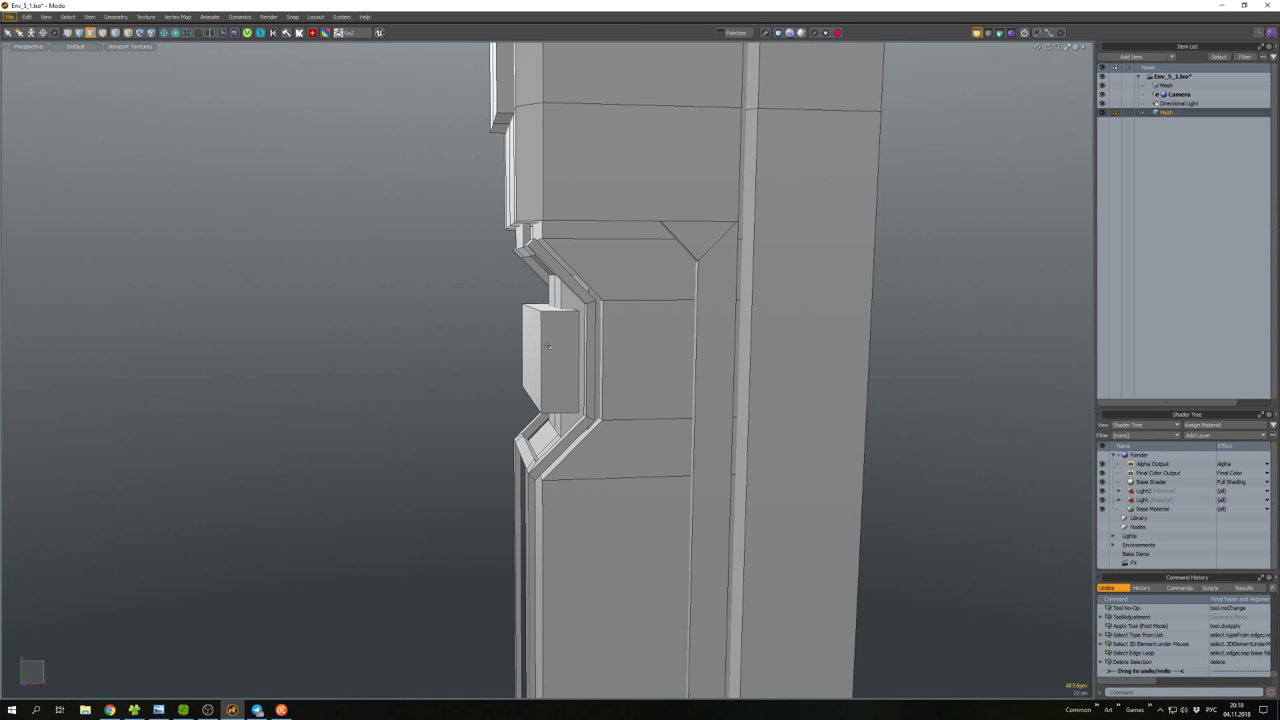
left_click_drag(547, 346, 543, 358, "alt")
left_click(542, 362)
left_click(640, 362)
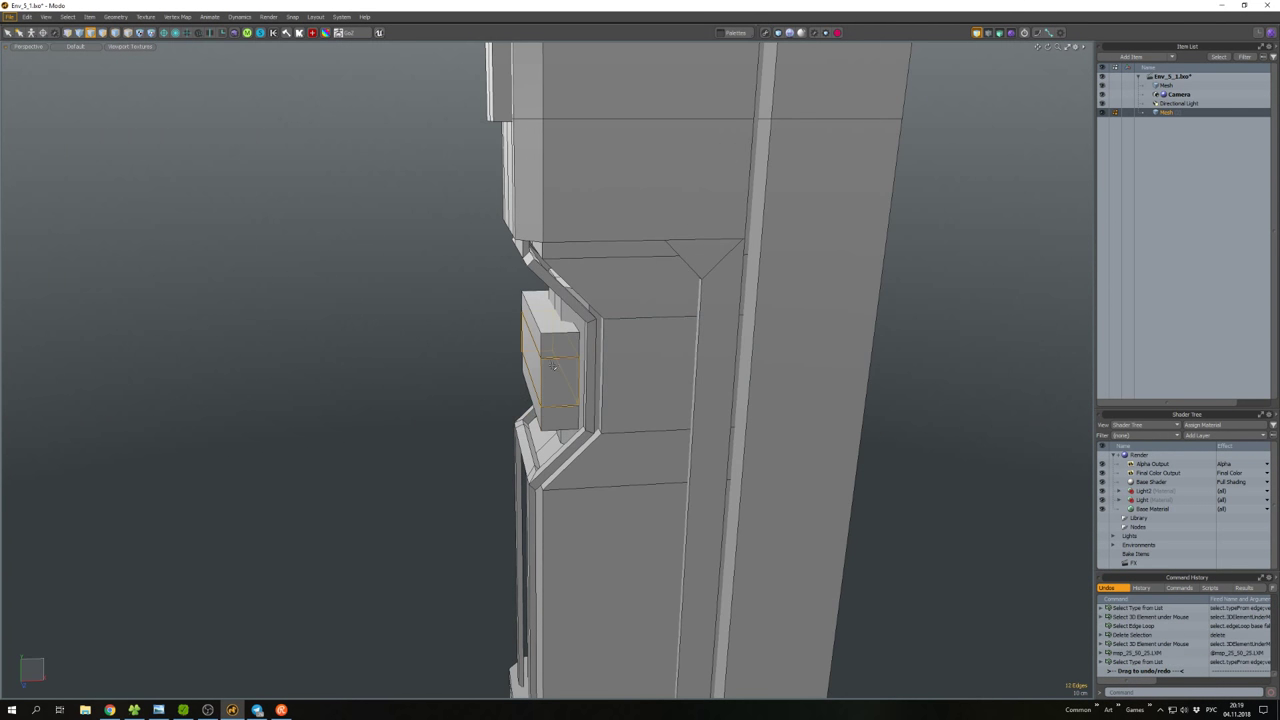
Bevel the block's two horizontal edge loops into narrow bands and push the bands outward as raised ribs.
double_click(558, 404, "shift")
key("b")
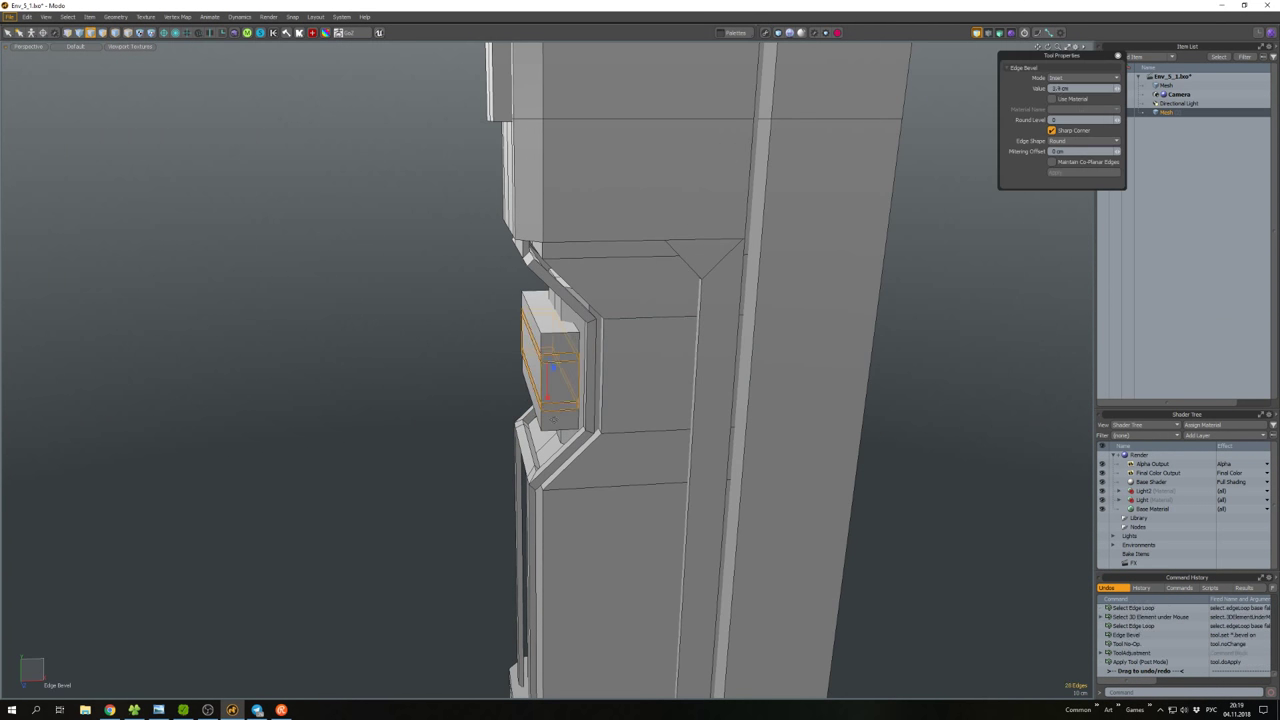
key("3")
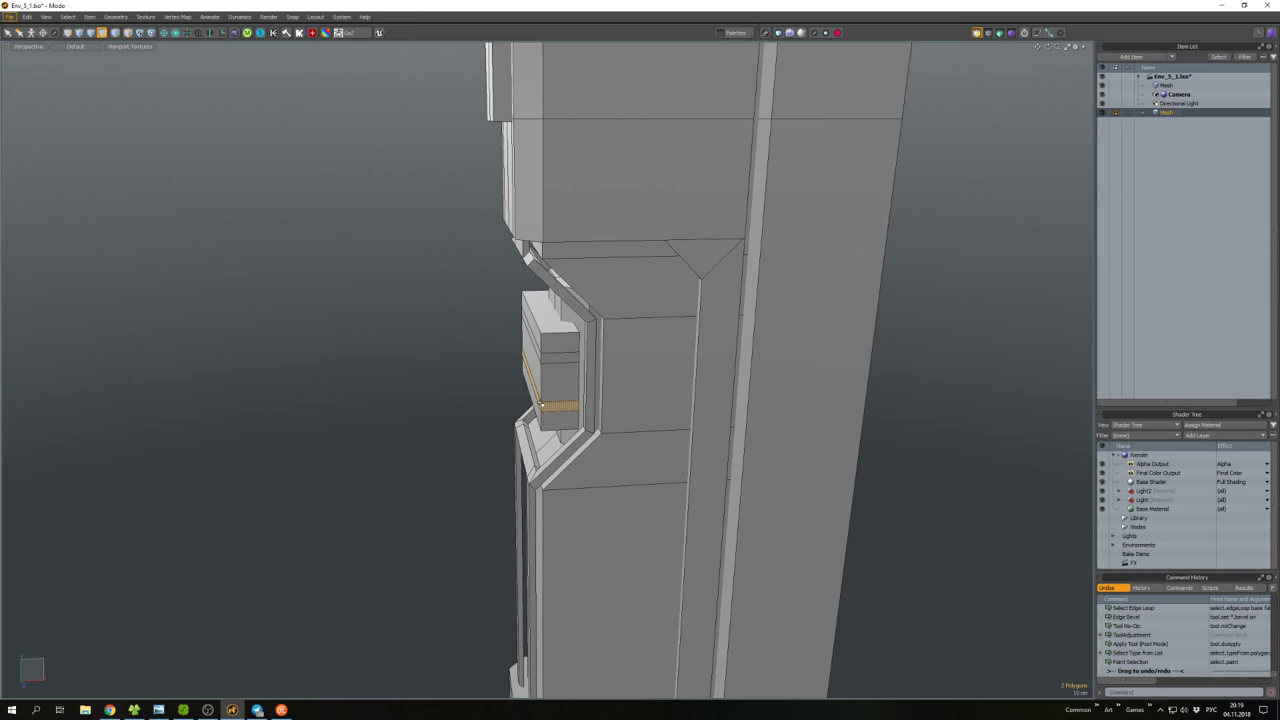
key("b")
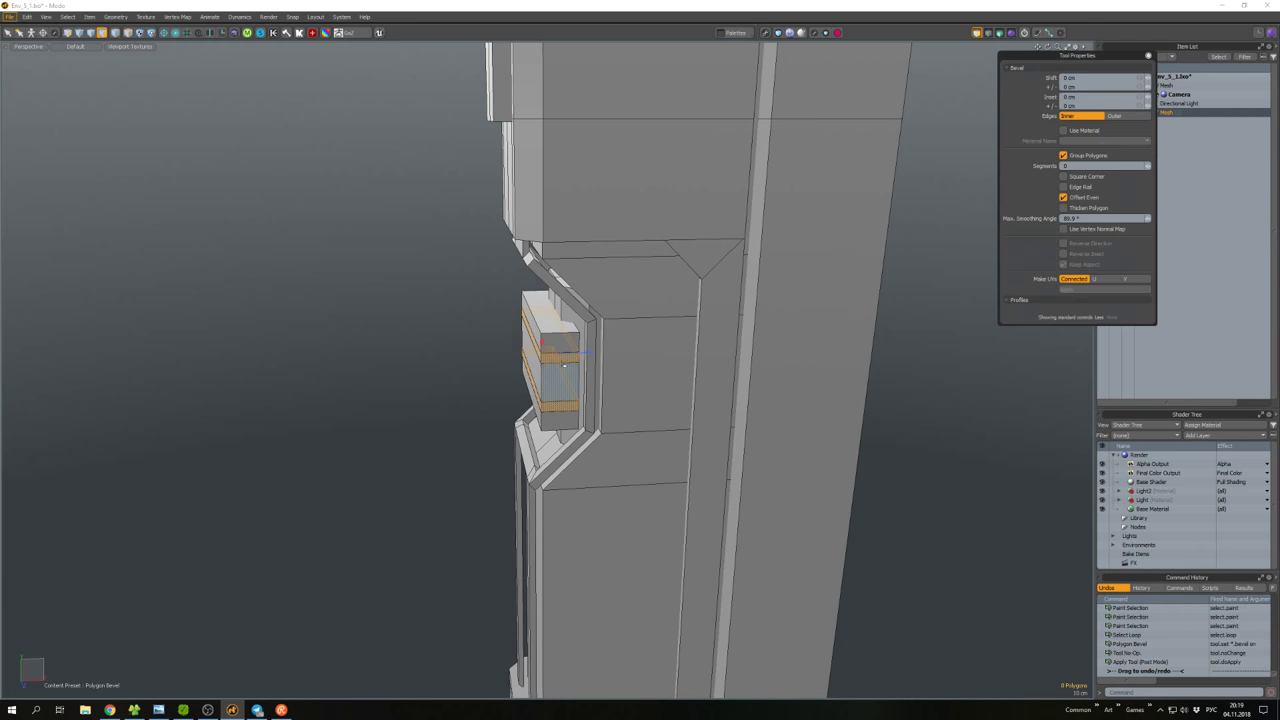
key("space")
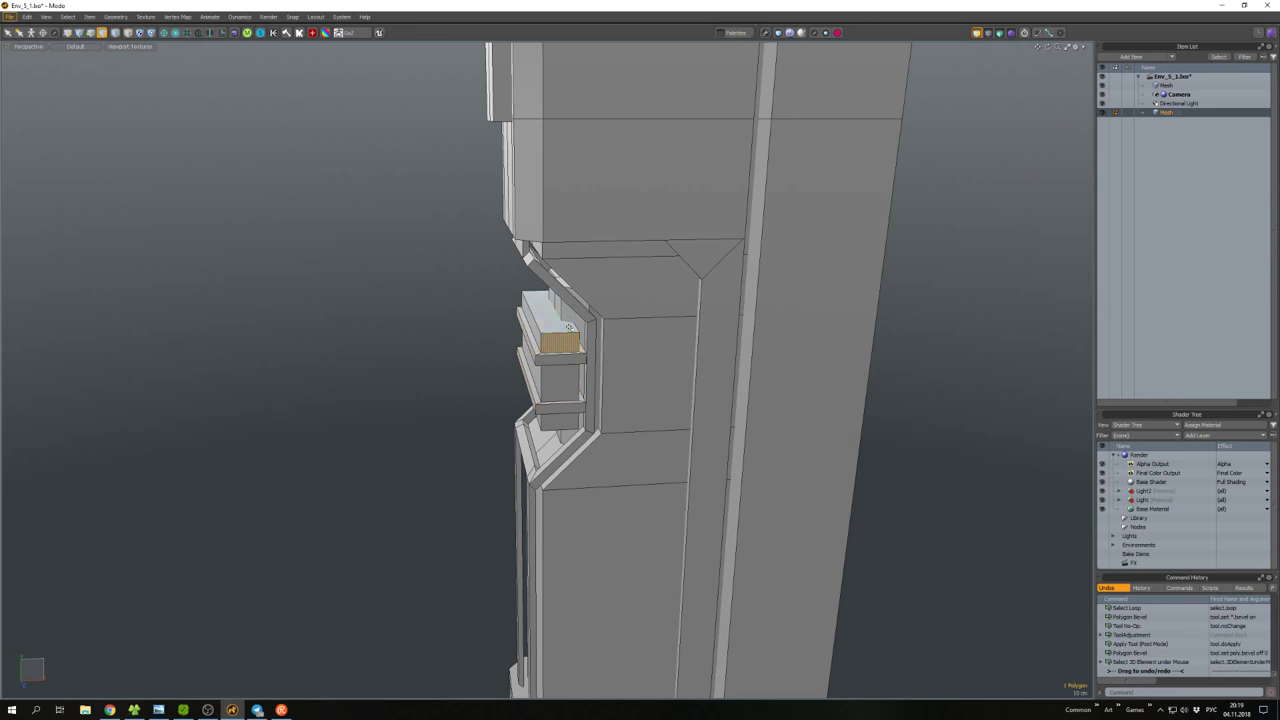
Scale the ribbed block flatter vertically, reposition it, and subtract it from the recess's inner column.
key("shift+a")
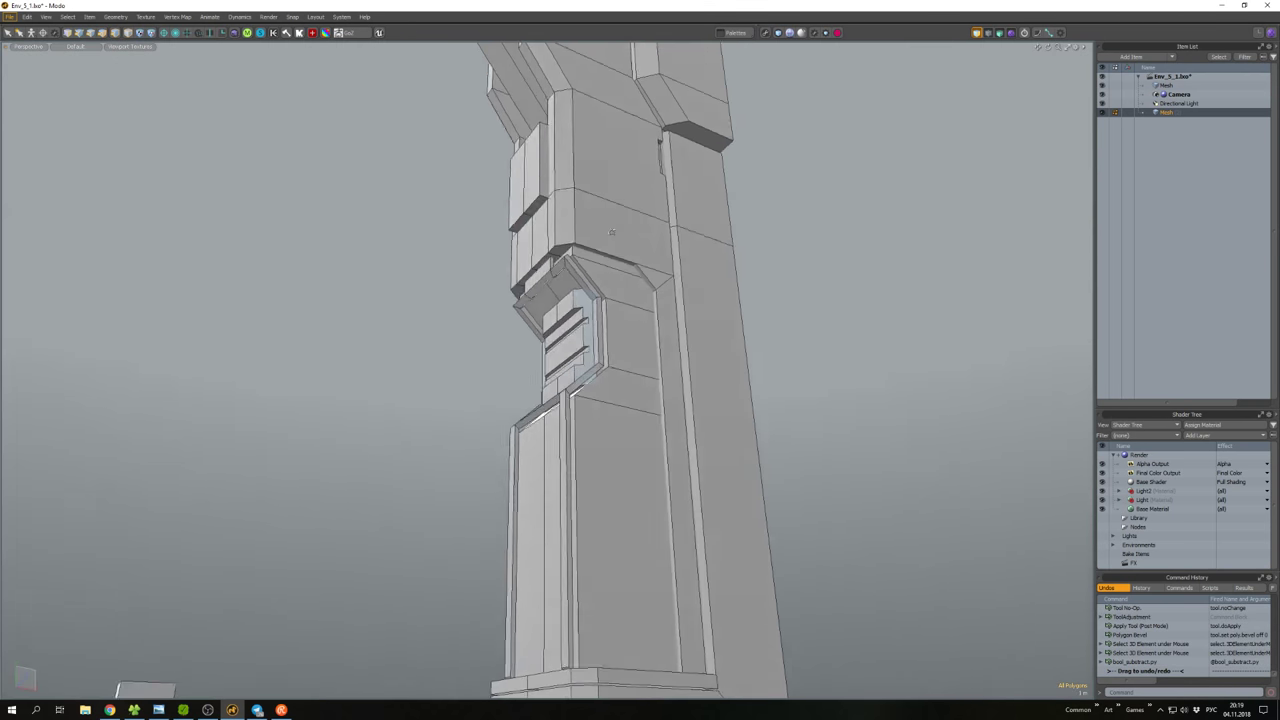
key("shift+a")
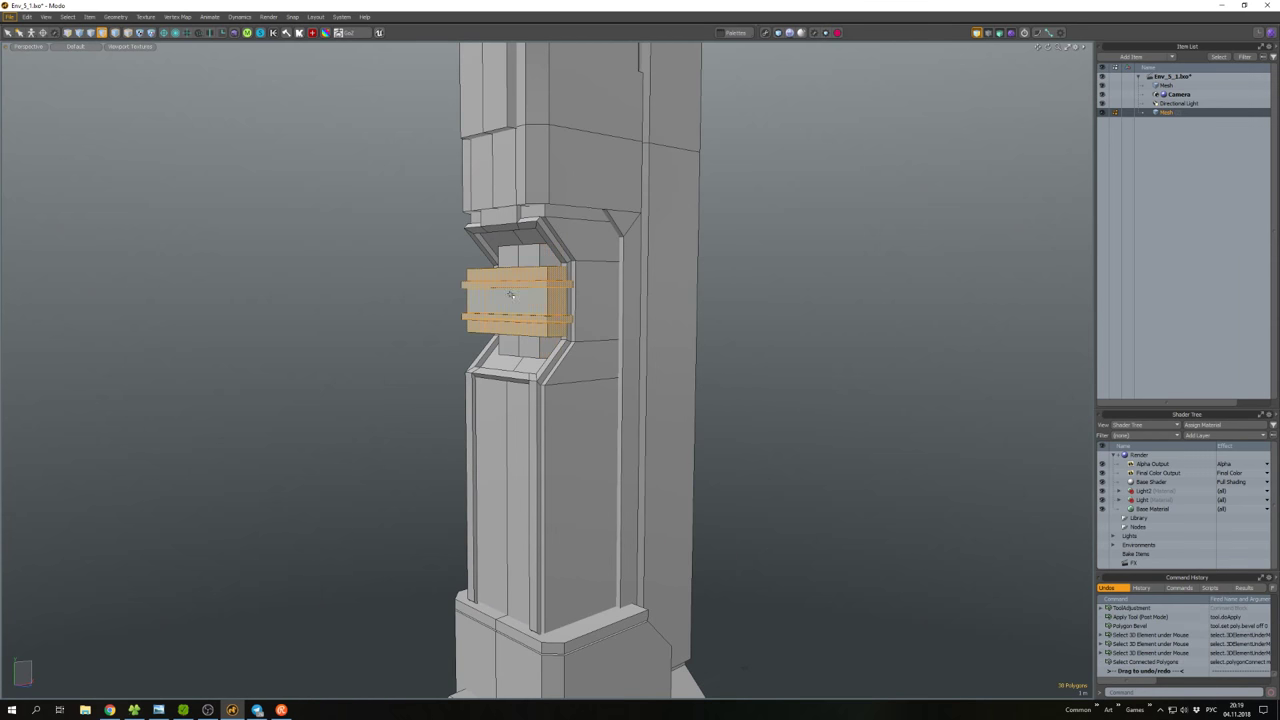
key("r")
key("w")
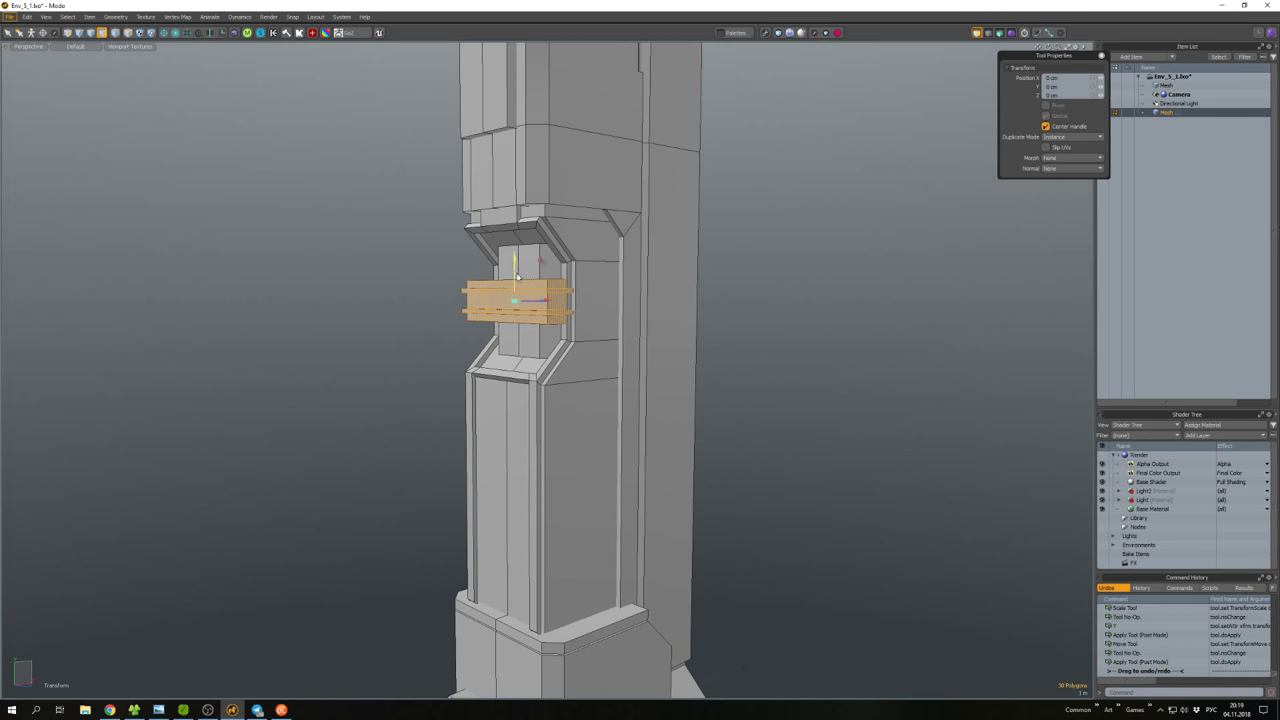
key("space")
Detach the flared bottom block from the base by cutting and pasting it, capping the hole left behind.
mouse_move(520, 323)
left_mouse_down("alt")
mouse_move(457, 257)
mouse_move(627, 201)
mouse_move(737, 200)
mouse_move(669, 197)
mouse_move(530, 242)
mouse_move(555, 186)
mouse_move(466, 472)
mouse_move(590, 380)
mouse_move(570, 385)
mouse_move(595, 400)
mouse_move(590, 420)
mouse_move(660, 450)
left_mouse_up("alt")
double_click(599, 371)
right_click(609, 433)
key("Escape")
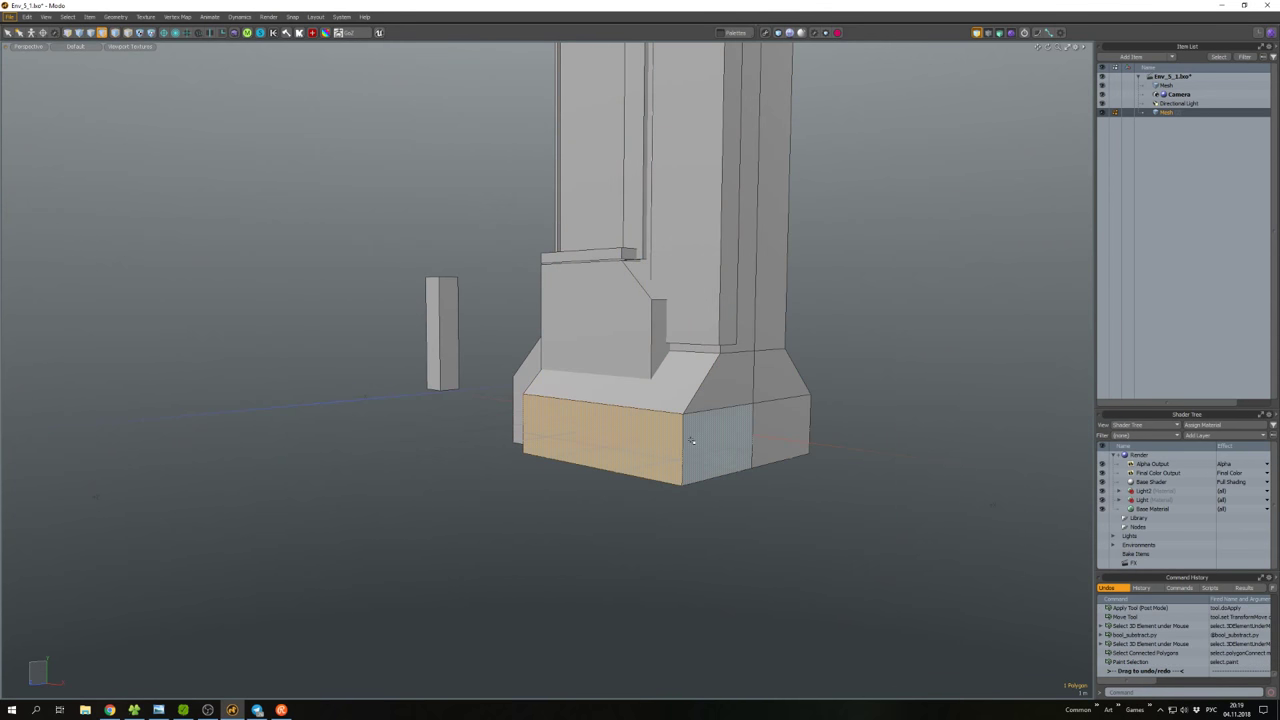
double_click(726, 434)
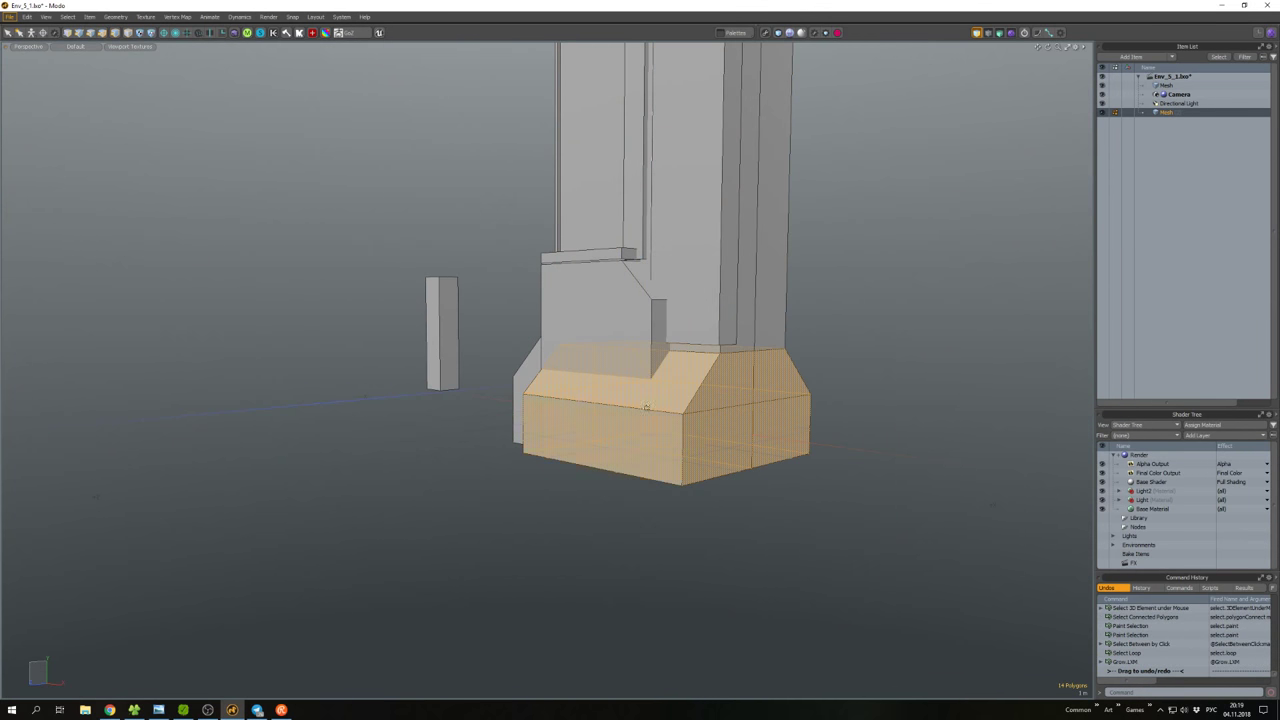
left_click_drag(646, 407, 671, 415, "alt")
key("ctrl+x")
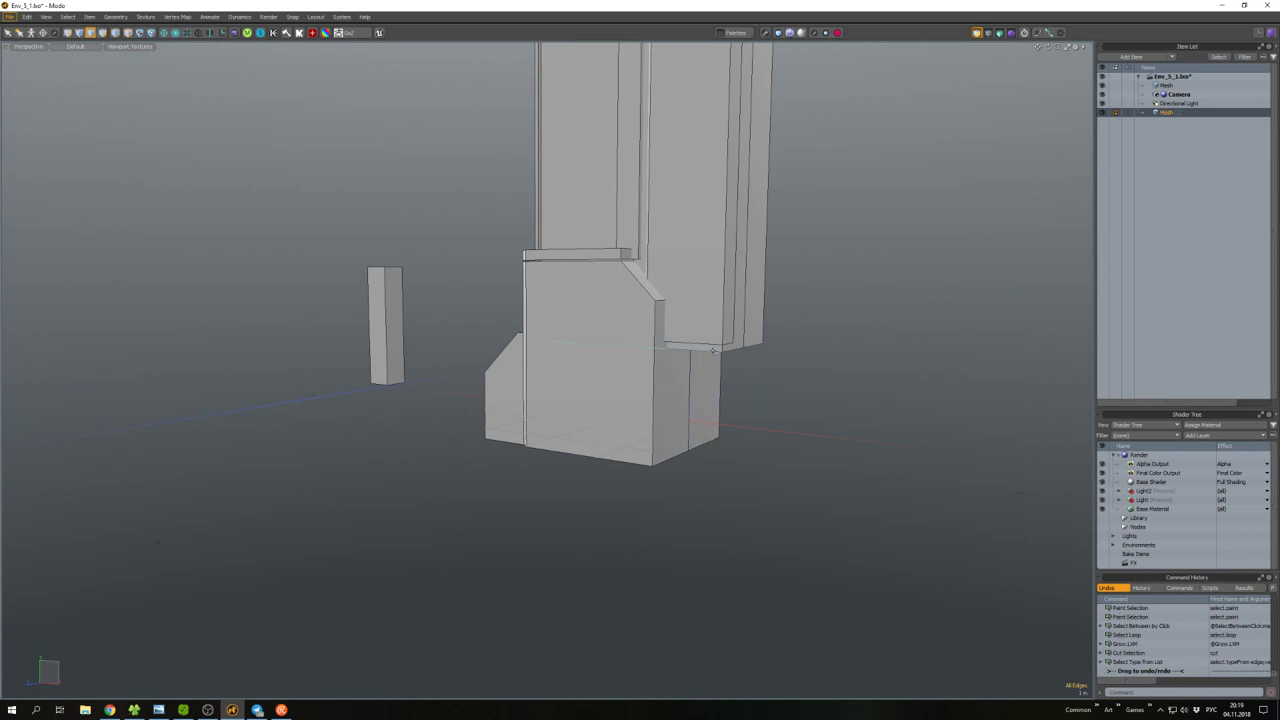
left_click(775, 404)
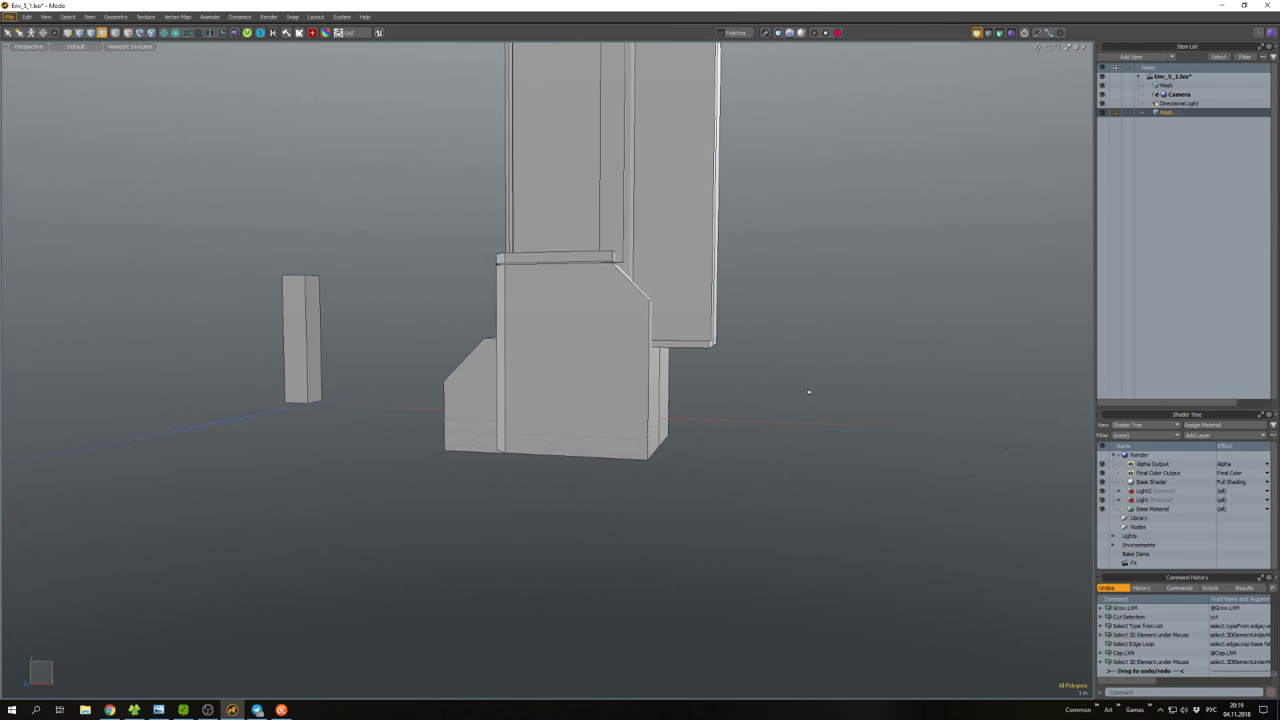
key("ctrl+v")
Select the whole detached bottom block and scale it down along X into a thin slab crossing the base.
left_click_drag(751, 371, 688, 392, "alt")
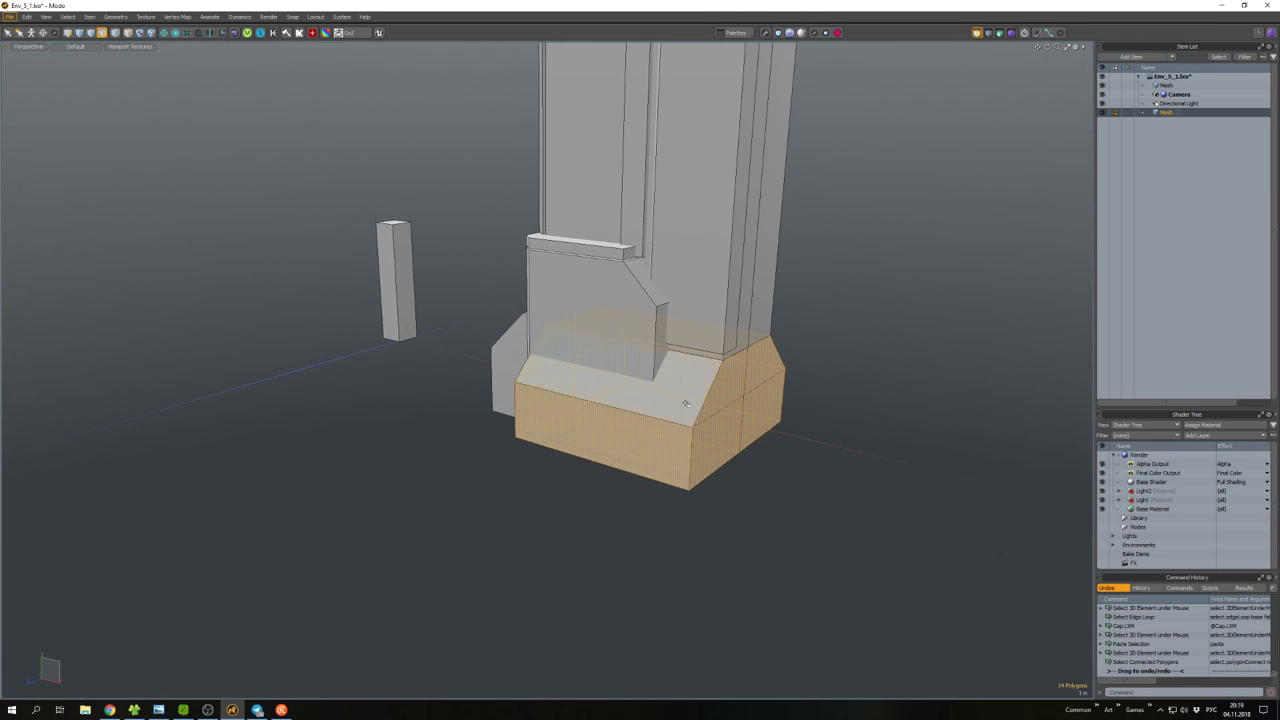
key("r")
left_click_drag(657, 352, 621, 397)
key("w")
key("space")
left_click(597, 384)
double_click(695, 425)
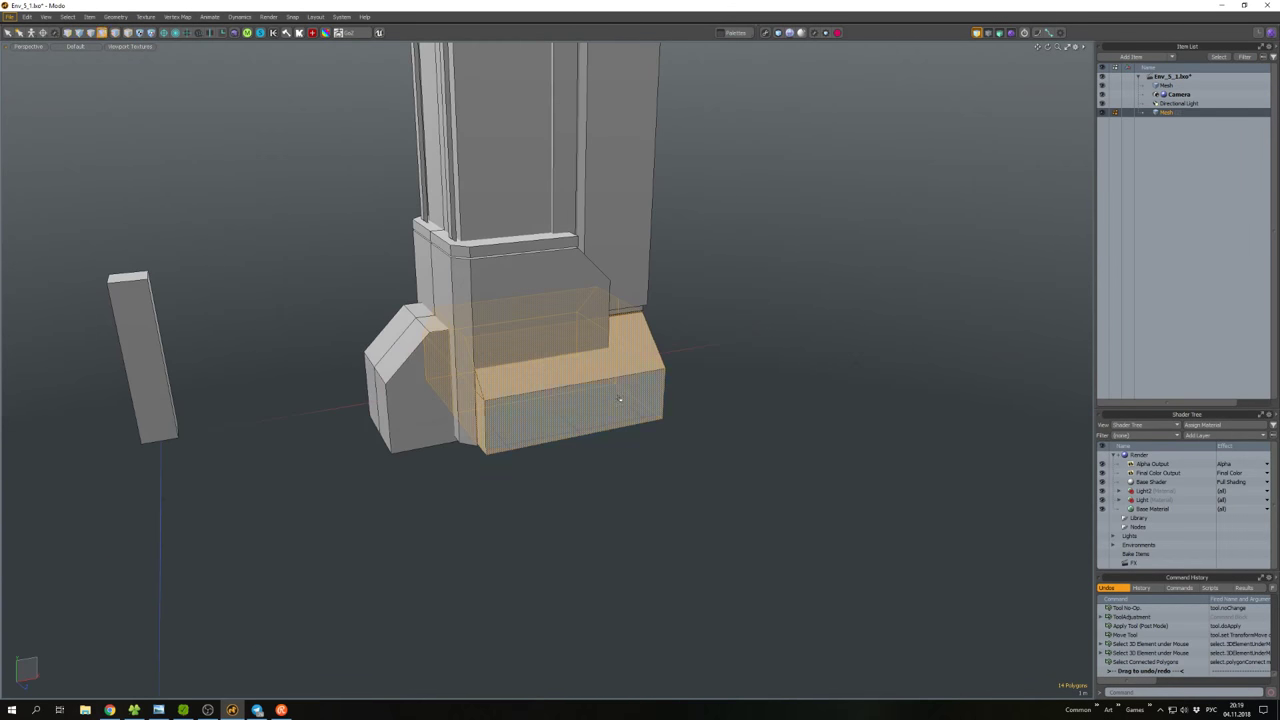
key("r")
left_click_drag(571, 353, 540, 355)
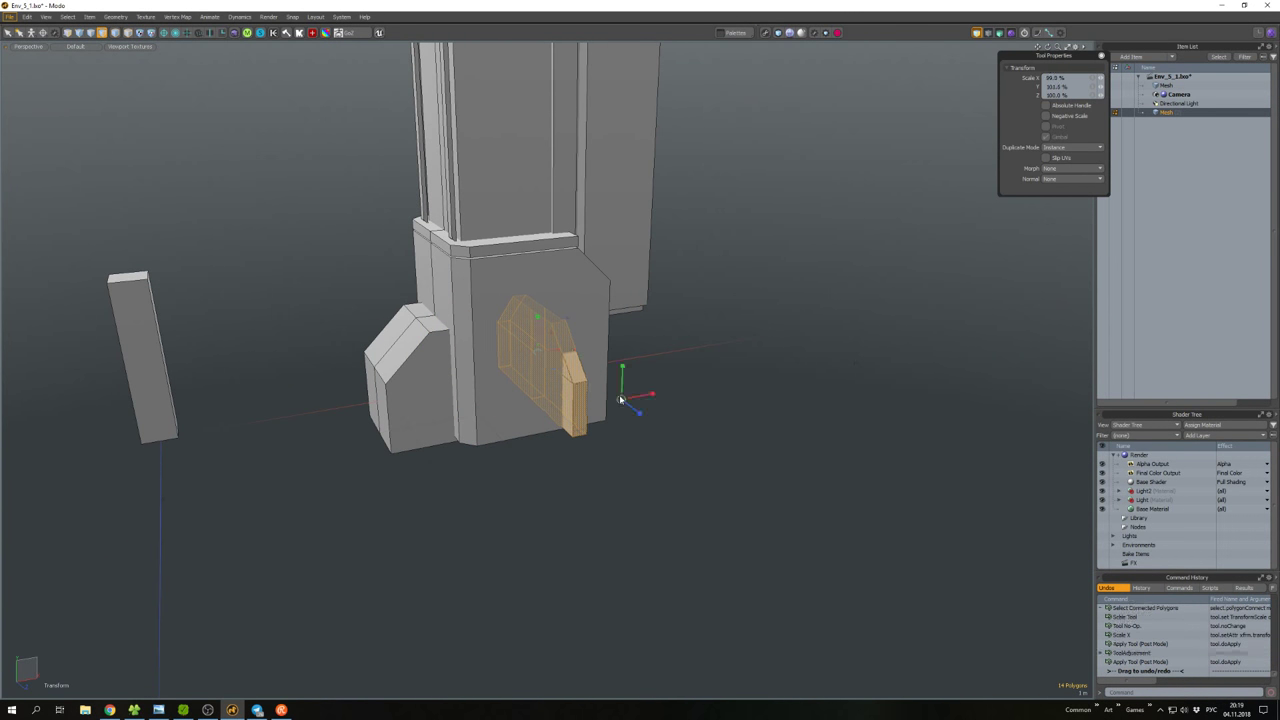
Raise the upper vertices of the thin base slab slightly to reshape its sloped top and shoulder.
left_click_drag(620, 401, 588, 425, "alt")
key("5")
key("3")
left_click_drag(646, 498, 595, 390, "alt")
key("w")
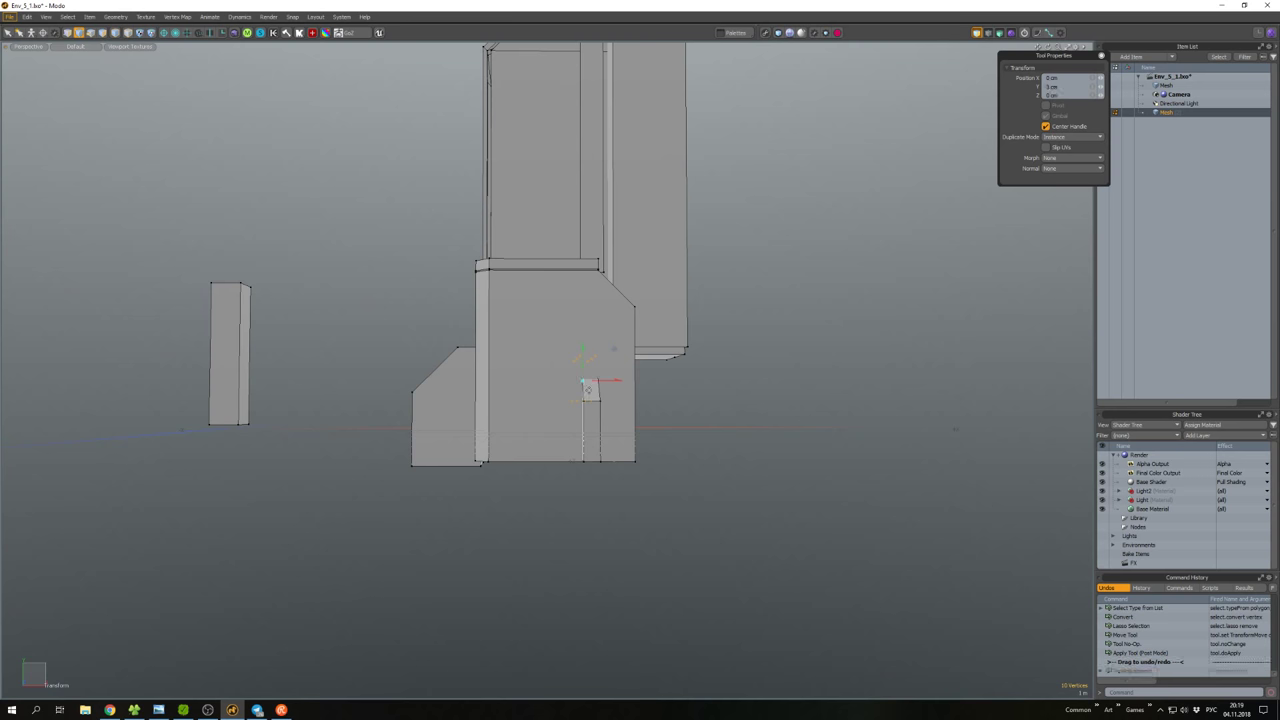
key("space")
key("w")
key("space")
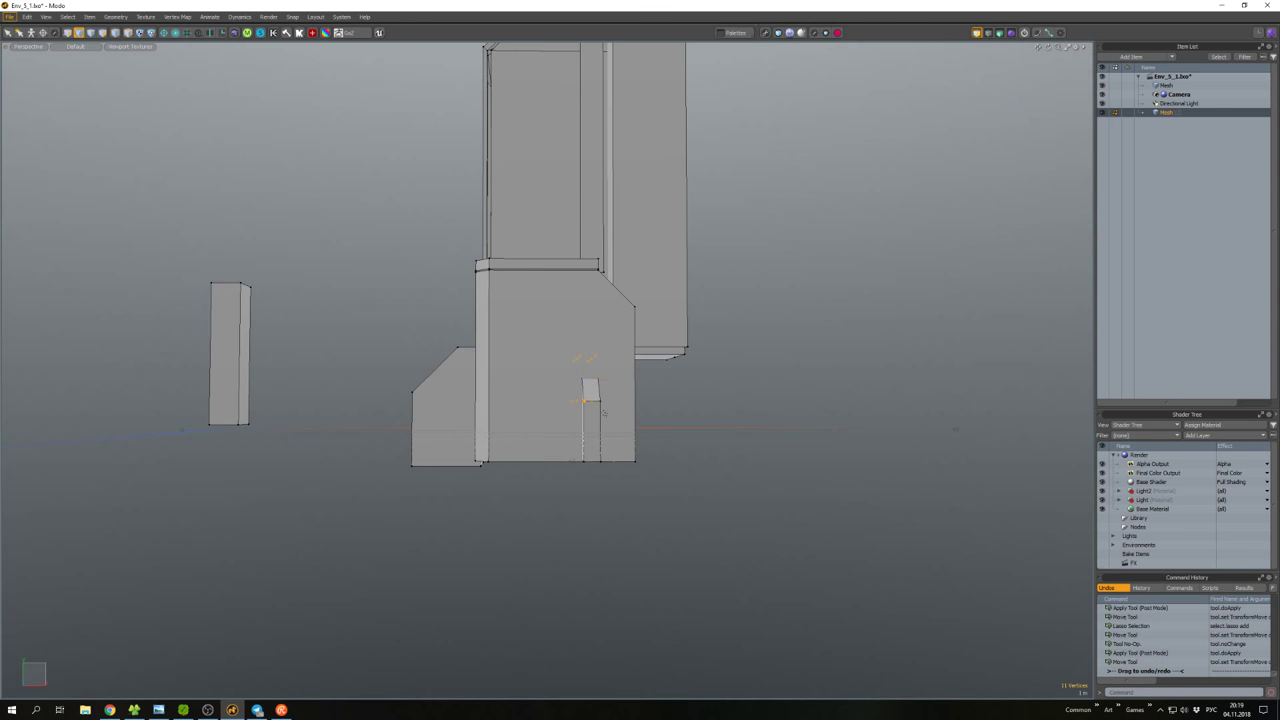
key("w")
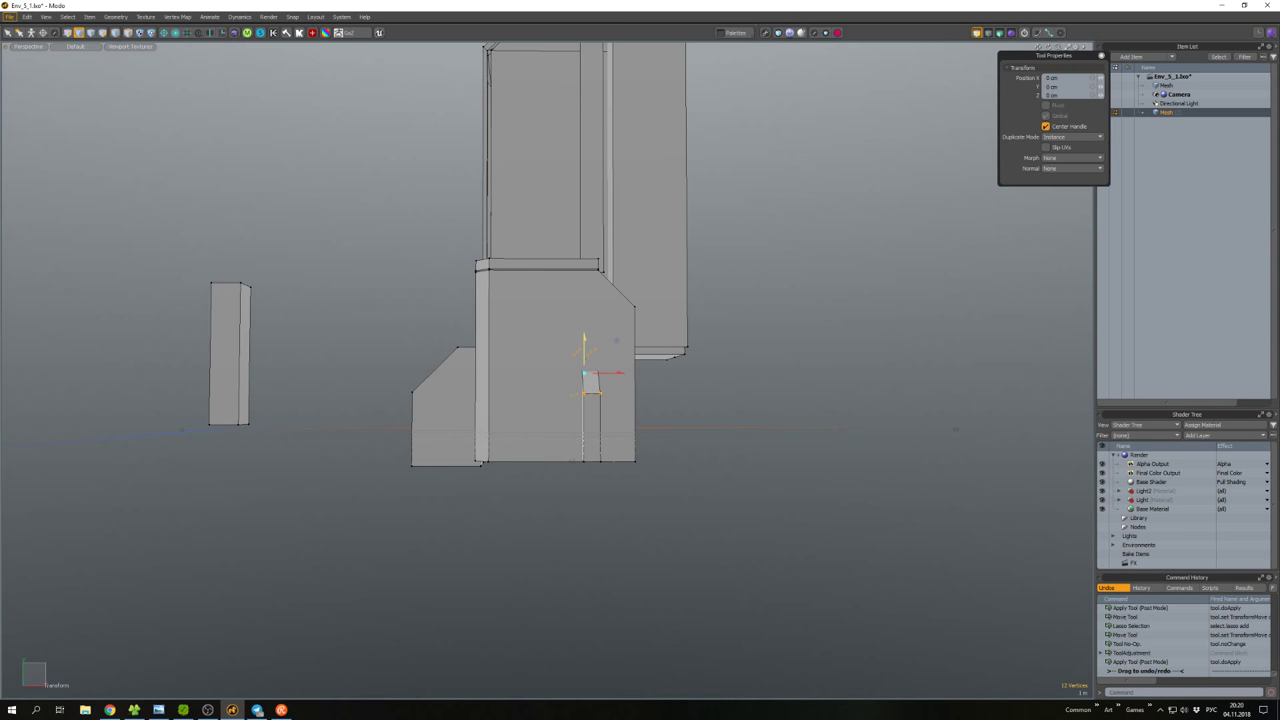
key("space")
Flatten all bottom vertices of the tower to one level with a Y scale of 0% and center them on Y.
mouse_move(616, 307)
left_mouse_down("alt")
mouse_move(698, 365)
mouse_move(690, 339)
mouse_move(690, 352)
mouse_move(722, 343)
mouse_move(740, 466)
mouse_move(790, 540)
left_mouse_up("alt")
left_click(697, 355)
scroll(722, 343, "up", 3)
key("ctrl+y")
scroll(749, 509, "down", 2)
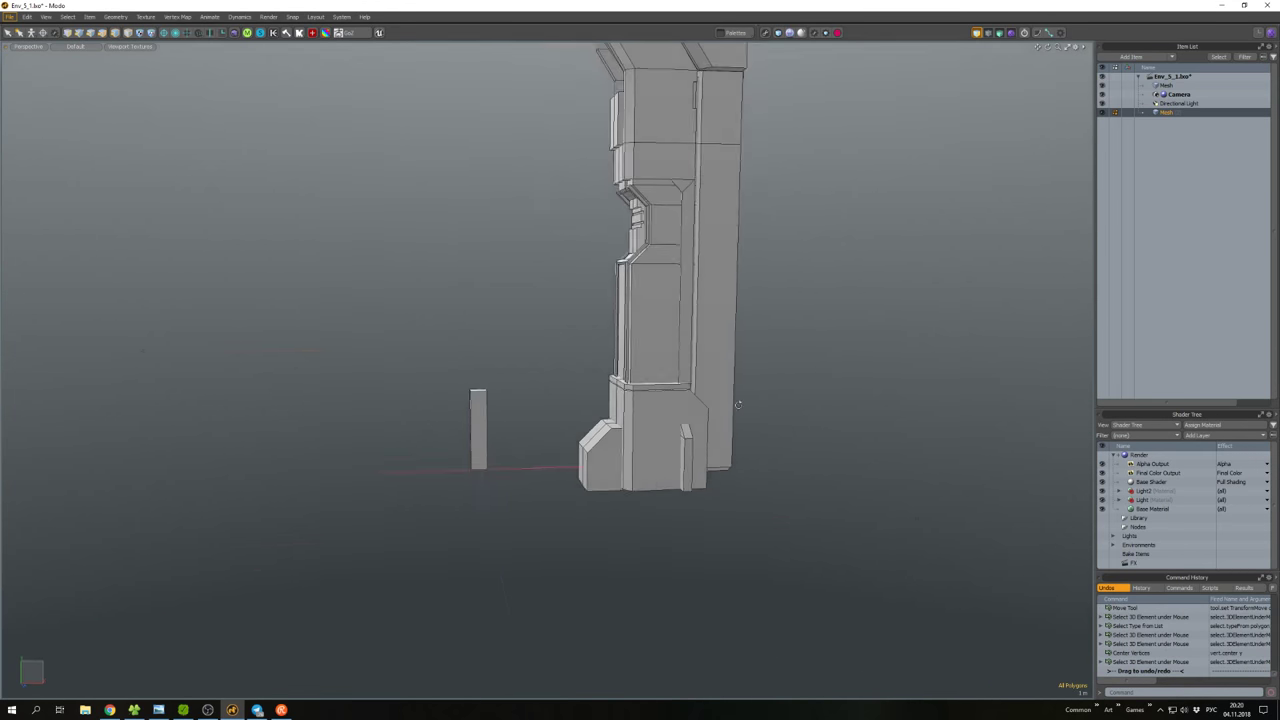
key("1")
right_click_drag(792, 557, 546, 458)
key("ctrl+y")
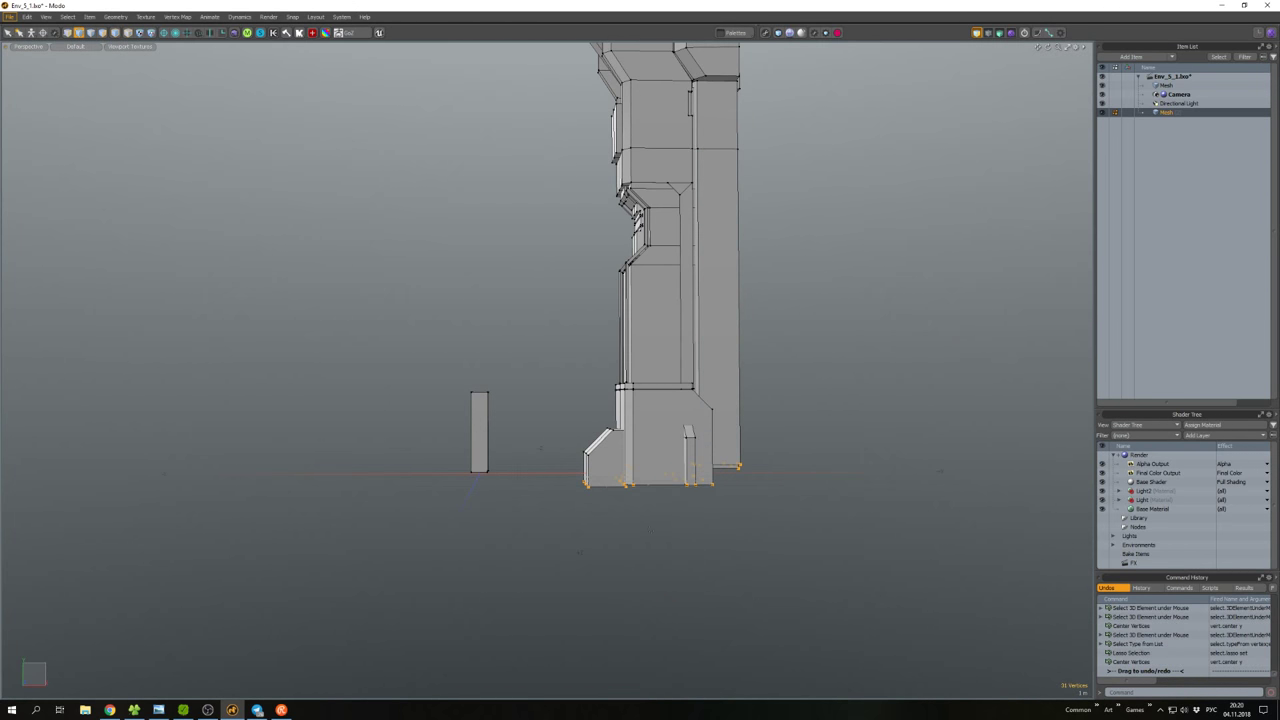
key("r")
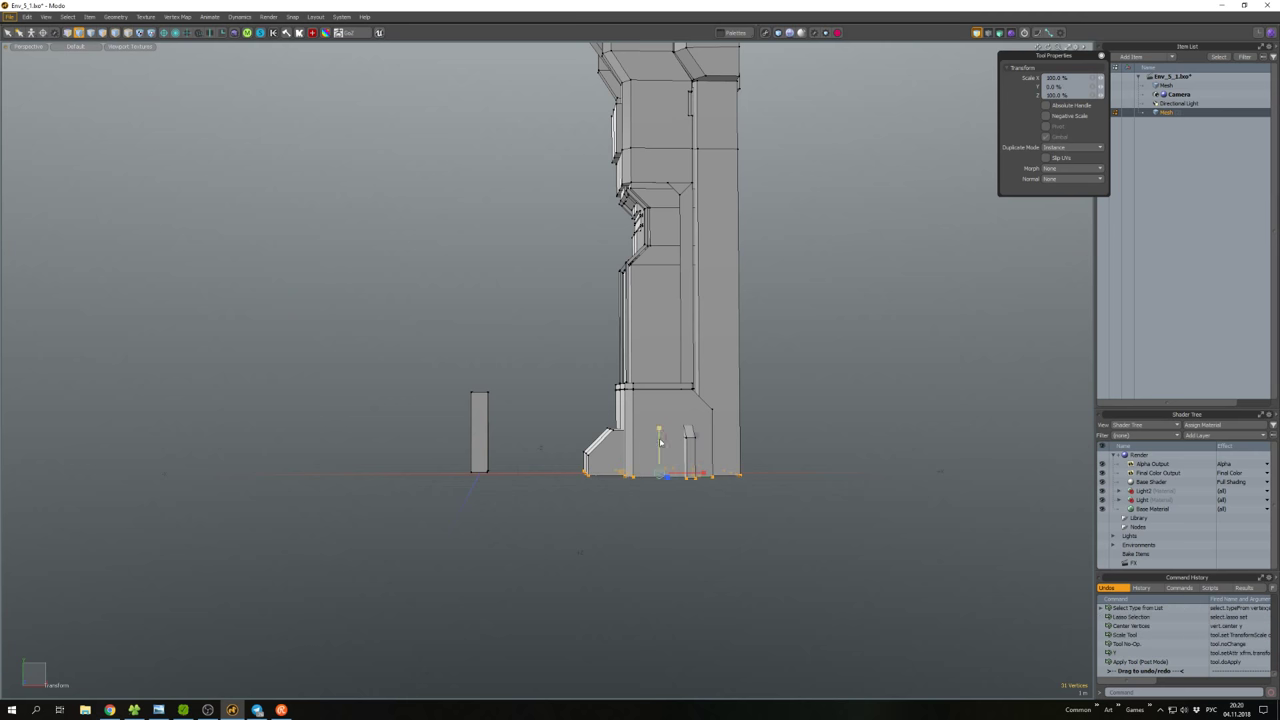
key("ctrl+y")
left_click_drag(769, 319, 715, 330, "alt")
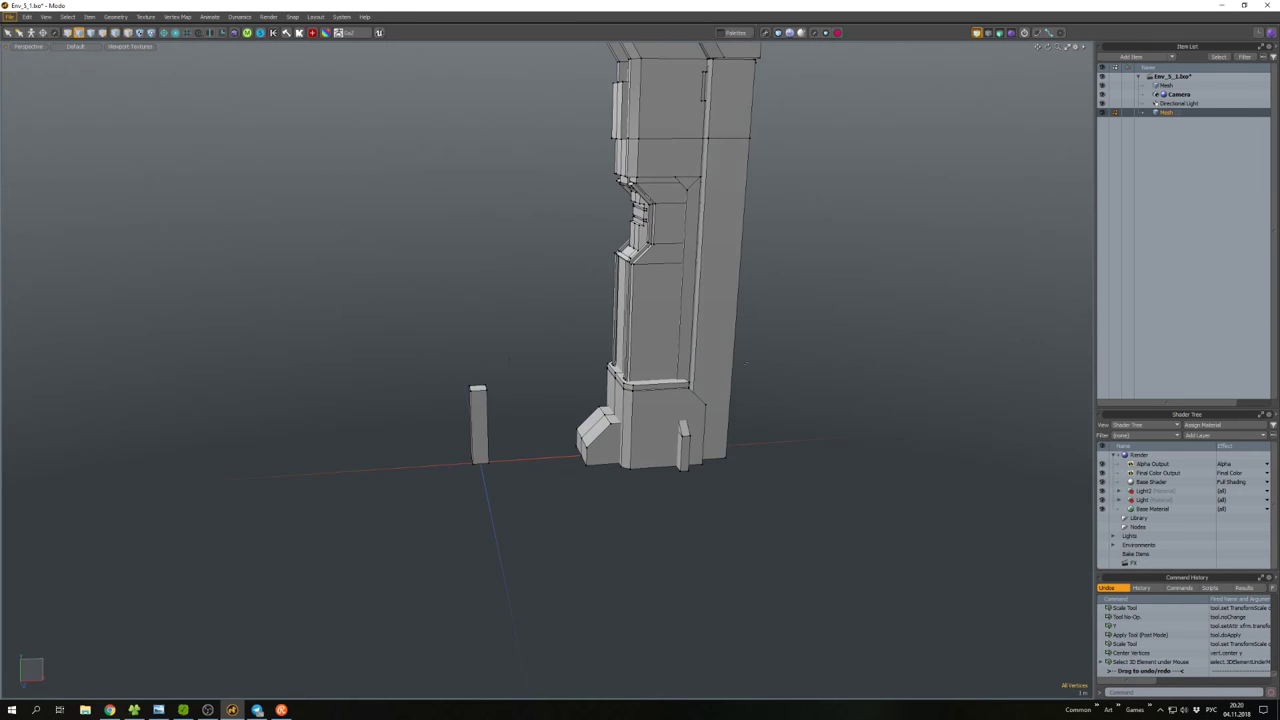
Duplicate the whole slab and move the copy along negative X to form a second buttress on the base.
scroll(700, 380, "up", 5)
double_click(690, 395)
key("w")
scroll(690, 395, "down", 5)
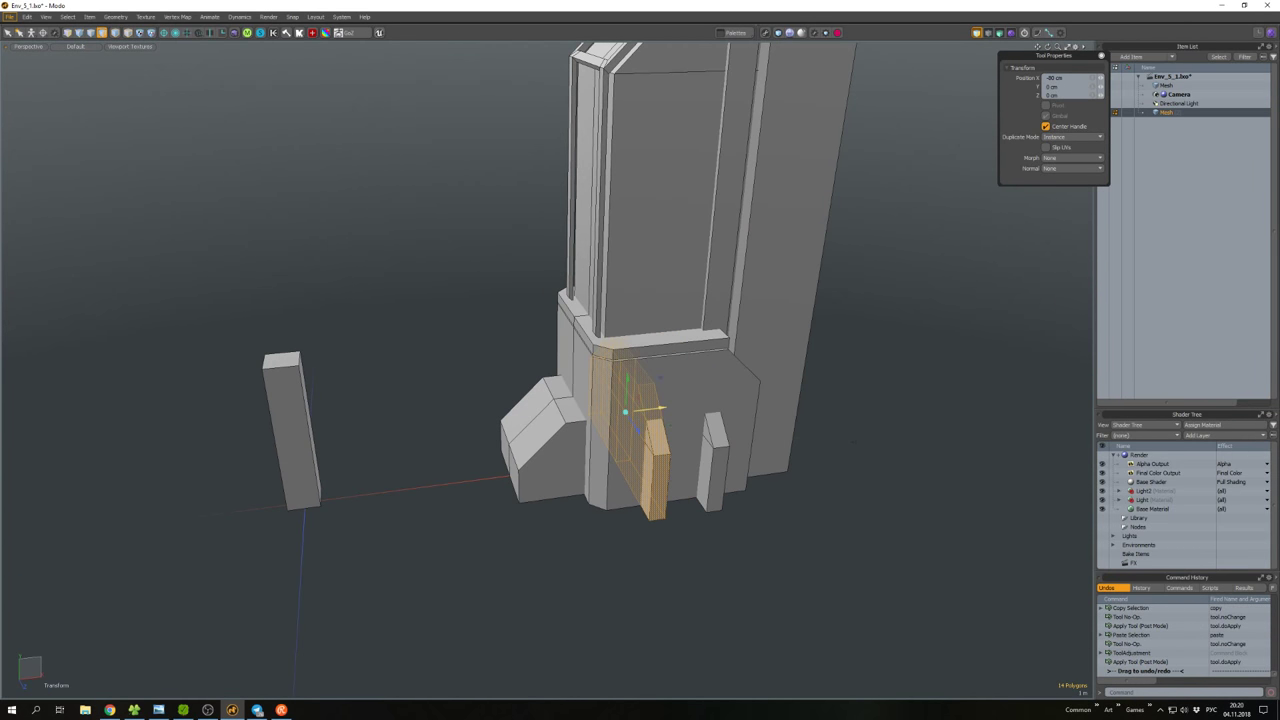
left_click(729, 537)
left_click_drag(729, 537, 632, 425, "alt")
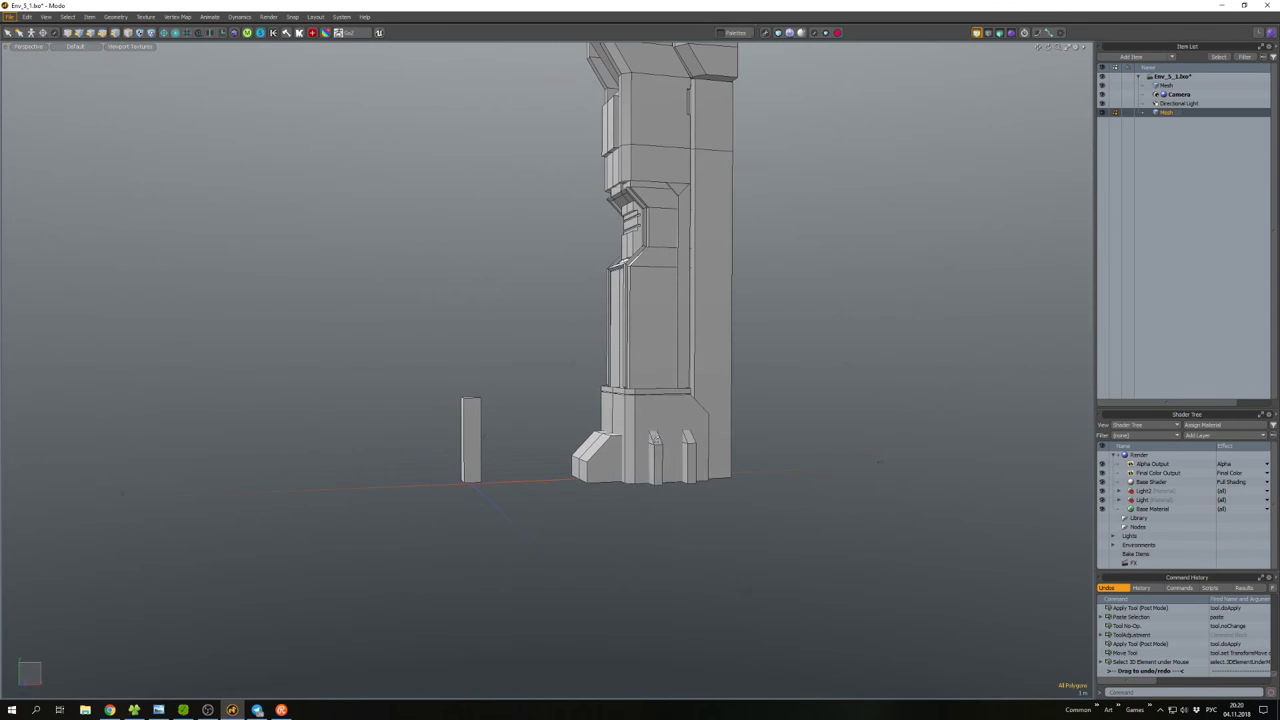
Move the two buttress slabs along X in opposite directions to space them farther apart on the base.
key("w")
scroll(653, 450, "up", 5)
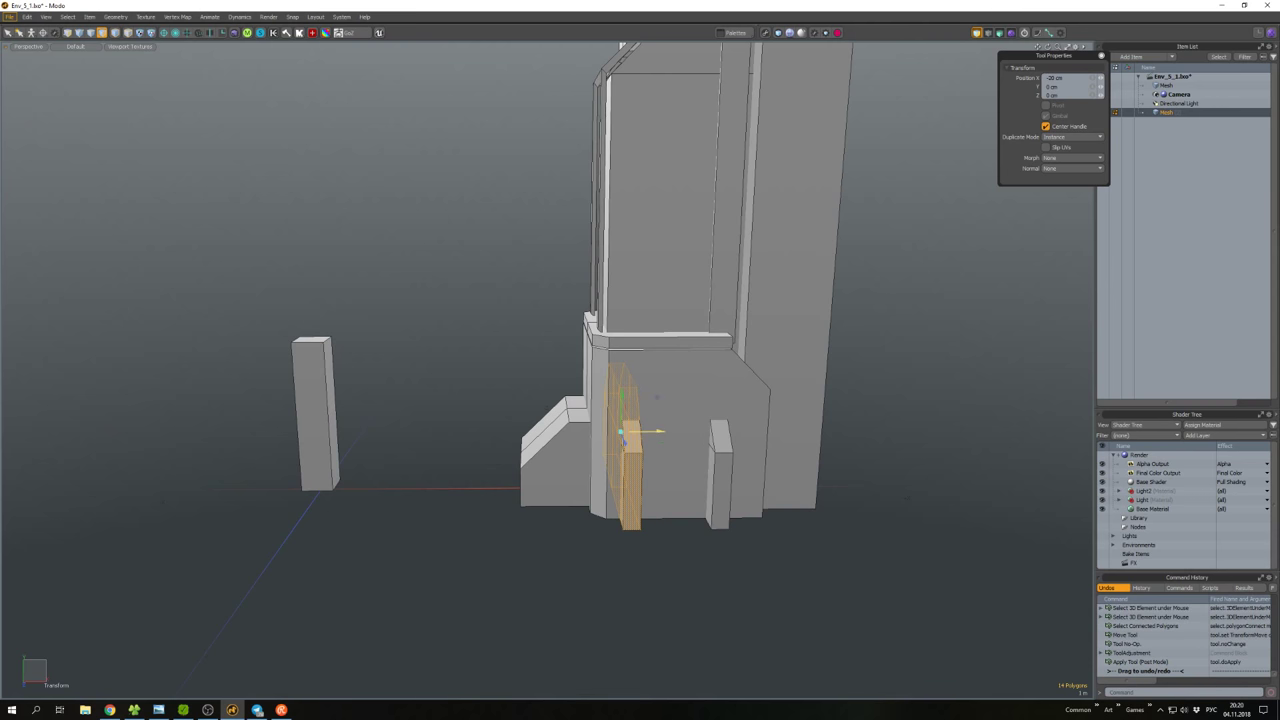
key("space")
key("w")
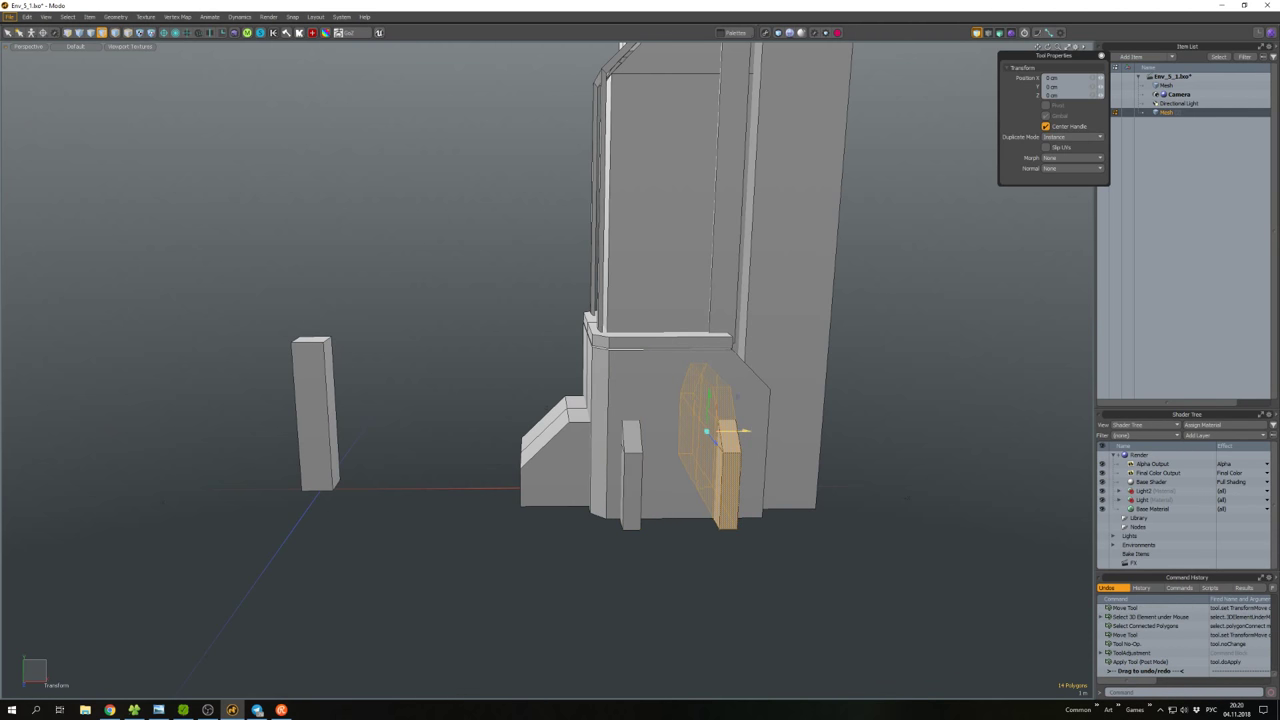
key("space")
scroll(554, 427, "down", 5)
Make a scaled copy of the sloped foot's two front faces, position it above the slope and thicken it into a block.
left_click_drag(600, 420, 593, 445, "alt")
key("w")
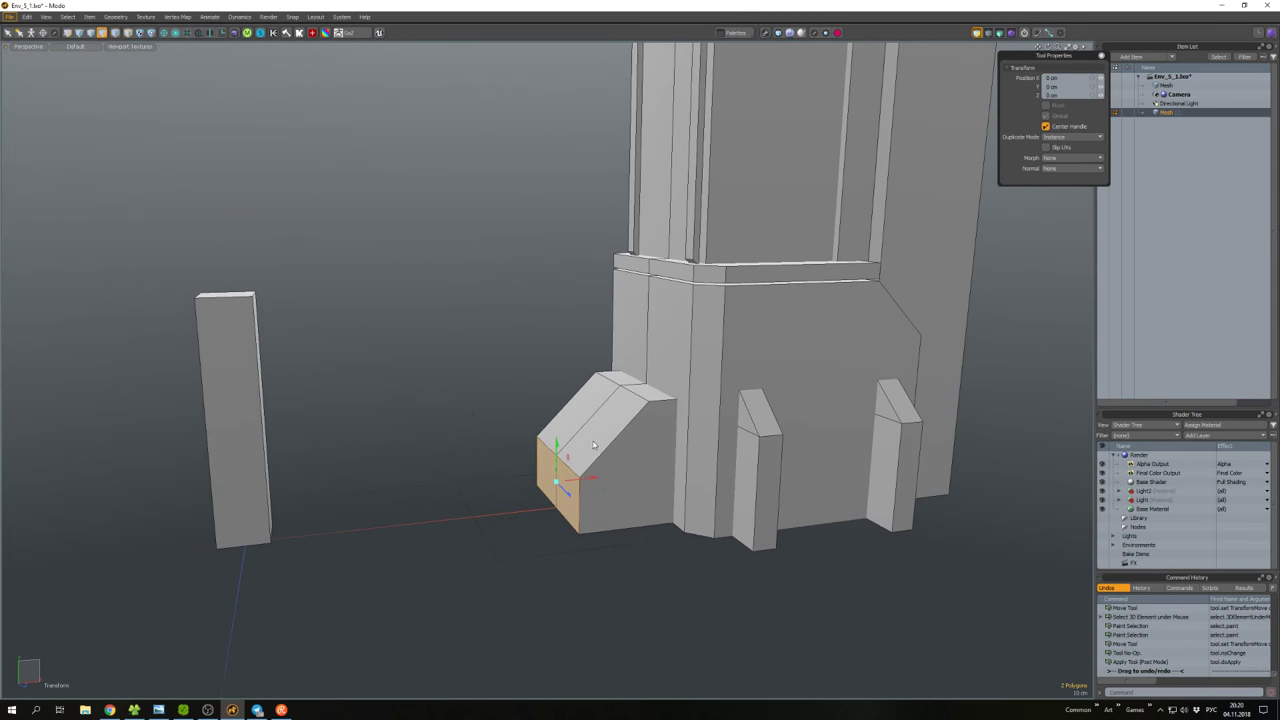
left_click_drag(660, 343, 520, 372, "alt")
key("r")
key("w")
key("shift+d")
key("space")
scroll(601, 366, "up", 3)
left_click(601, 366)
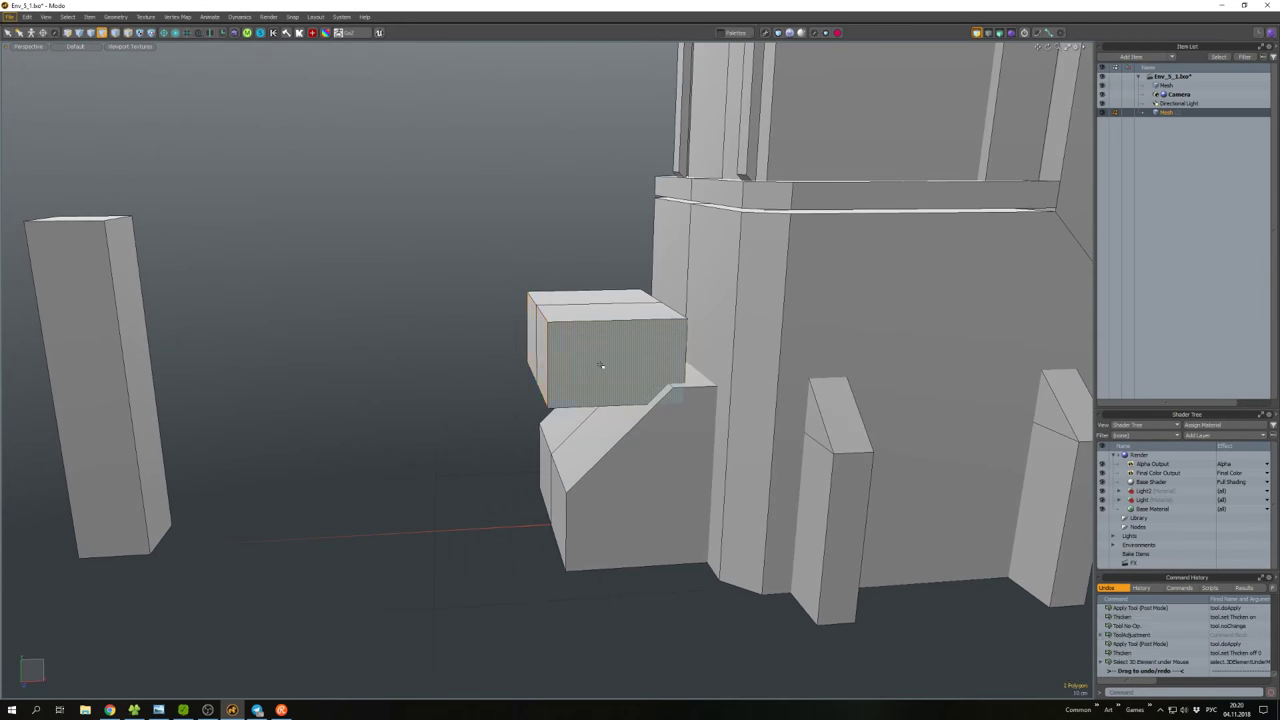
Lower the whole block into the sloped foot and subtract it to cut a recess into the slope.
key("]")
key("w")
left_click_drag(601, 366, 601, 398)
key("space")
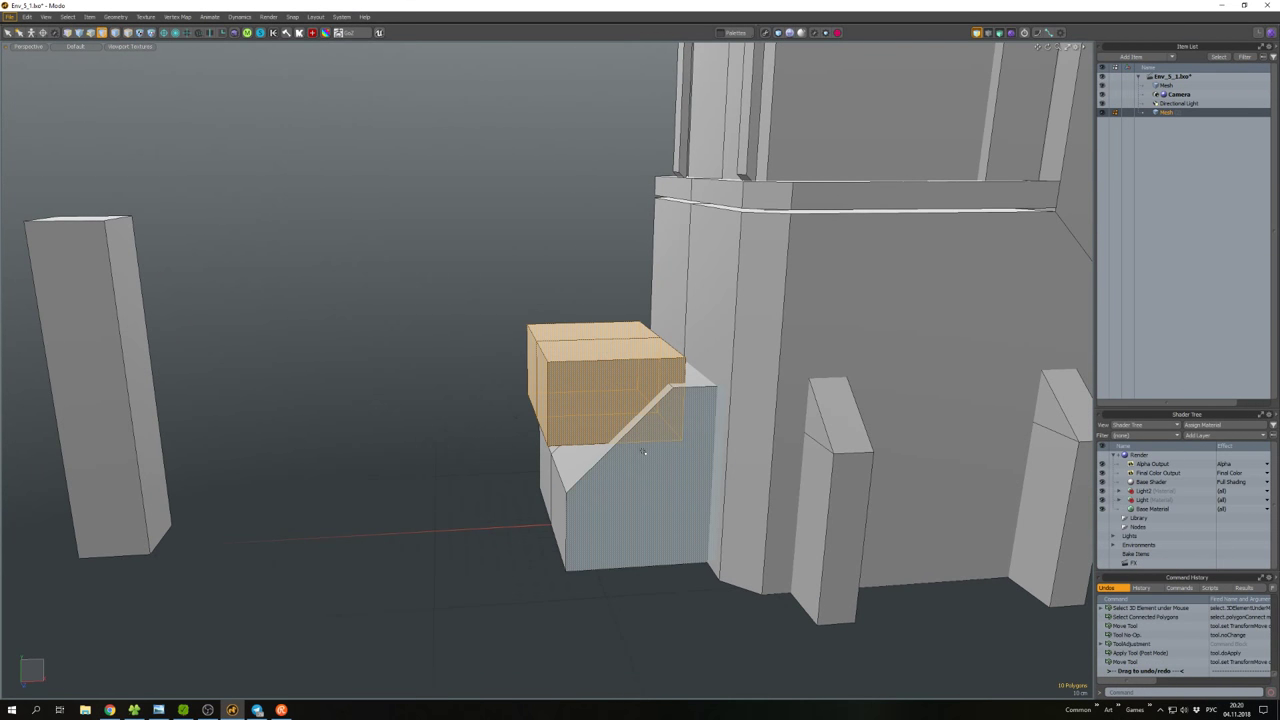
key("ctrl+b")
scroll(643, 452, "down", 5)
left_click_drag(640, 450, 641, 400, "alt")
scroll(596, 447, "up", 8)
left_click(596, 447)
Copy one front face of the foot, reduce its height, shift it along Z past the corner and thicken it.
scroll(596, 447, "down", 4)
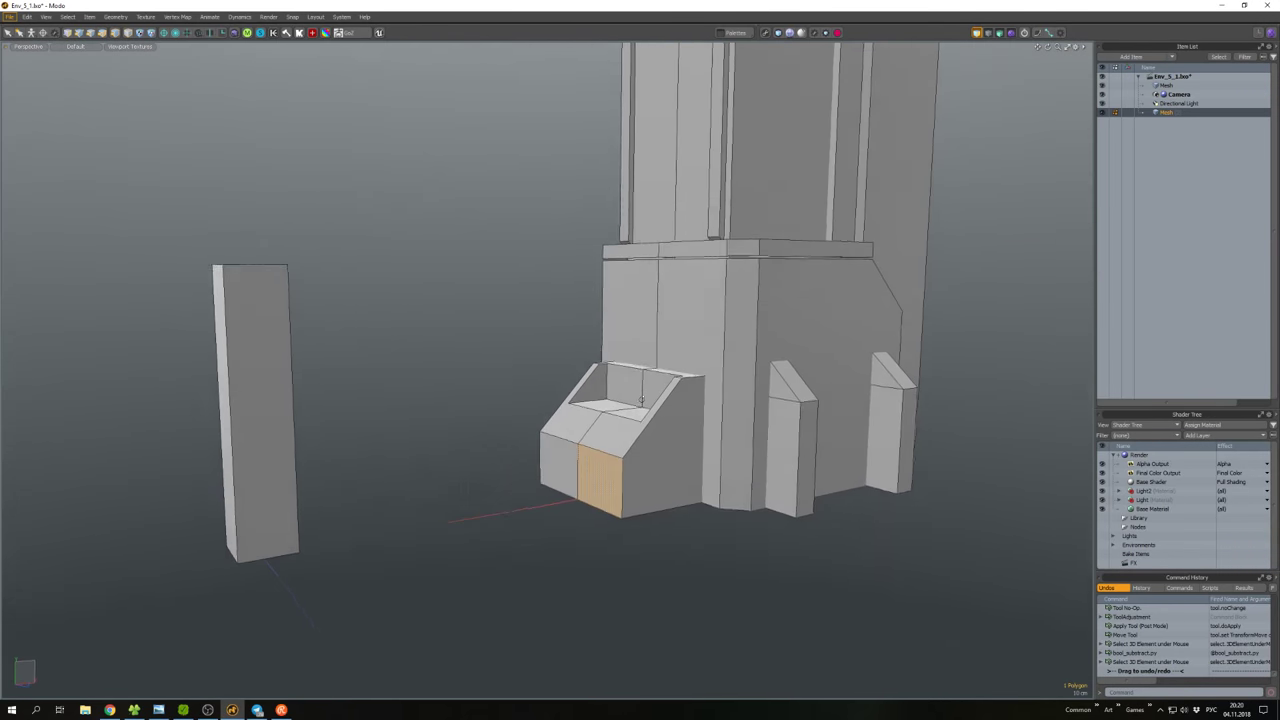
scroll(641, 400, "down", 3)
scroll(641, 400, "up", 5)
key("w")
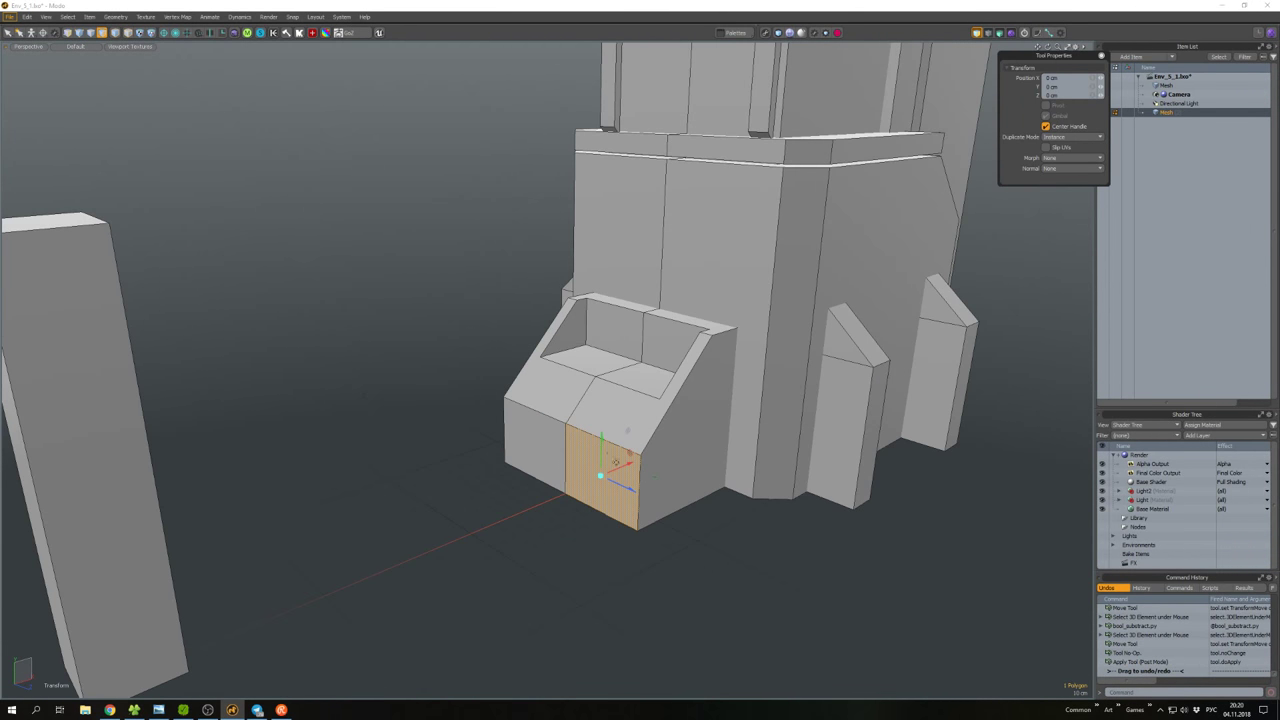
key("r")
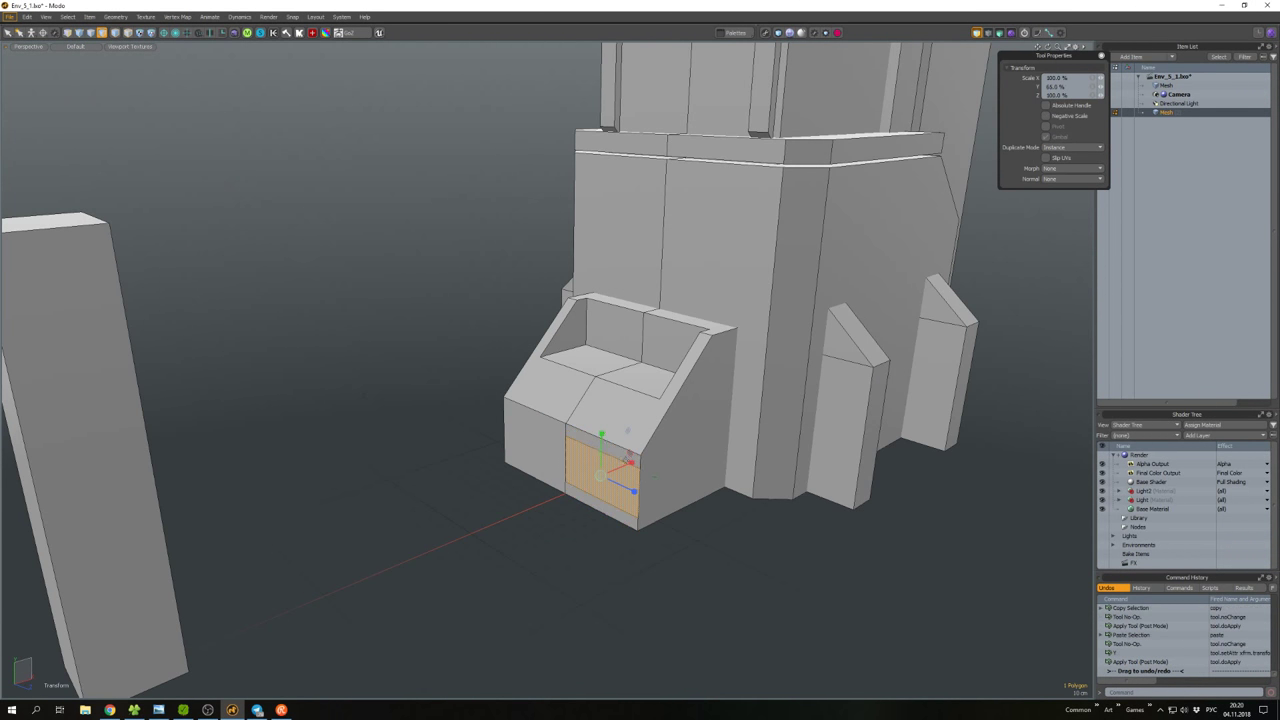
key("w")
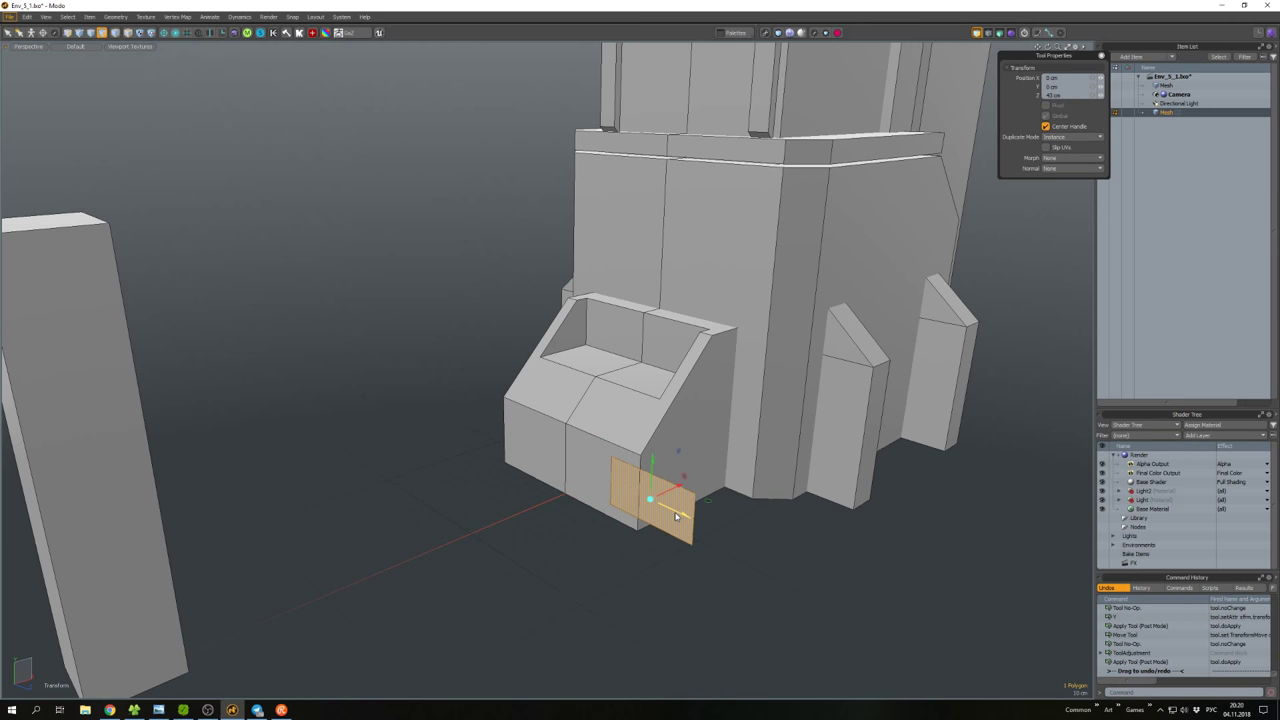
key("shift+d")
Position the whole small block at the foot's front corner and subtract it to cut a notch.
double_click(670, 488)
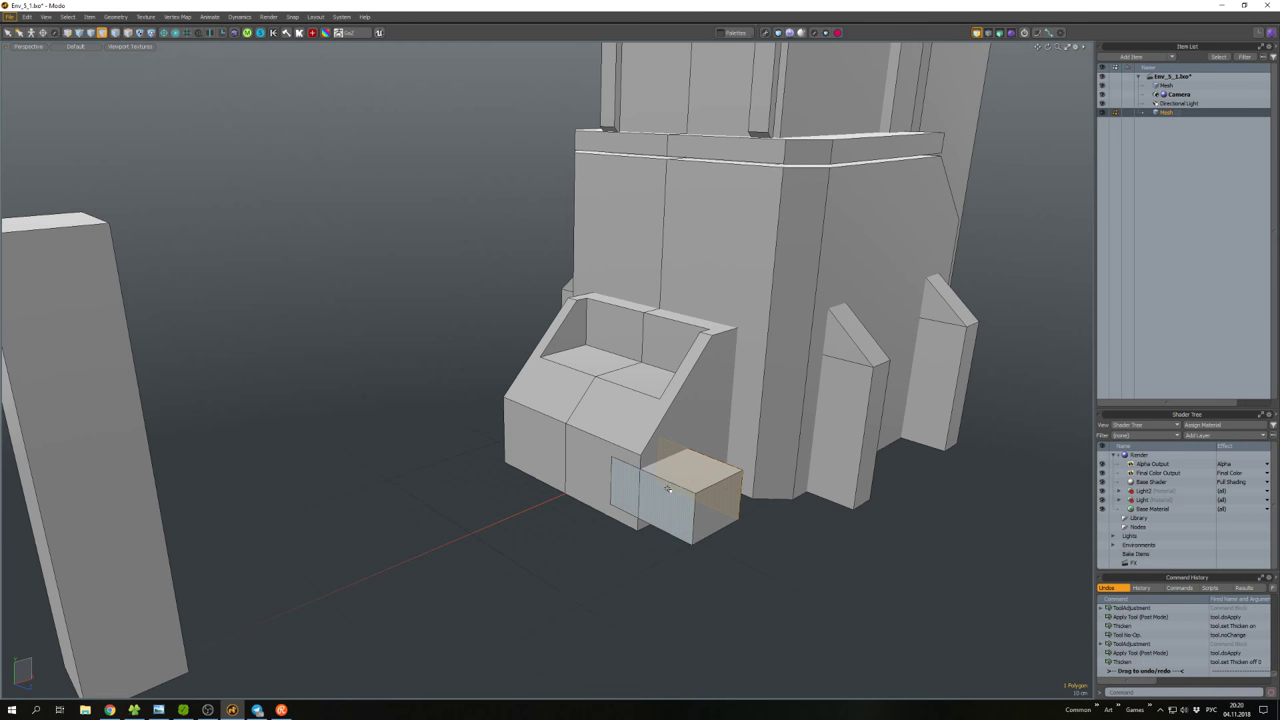
key("w")
key("space")
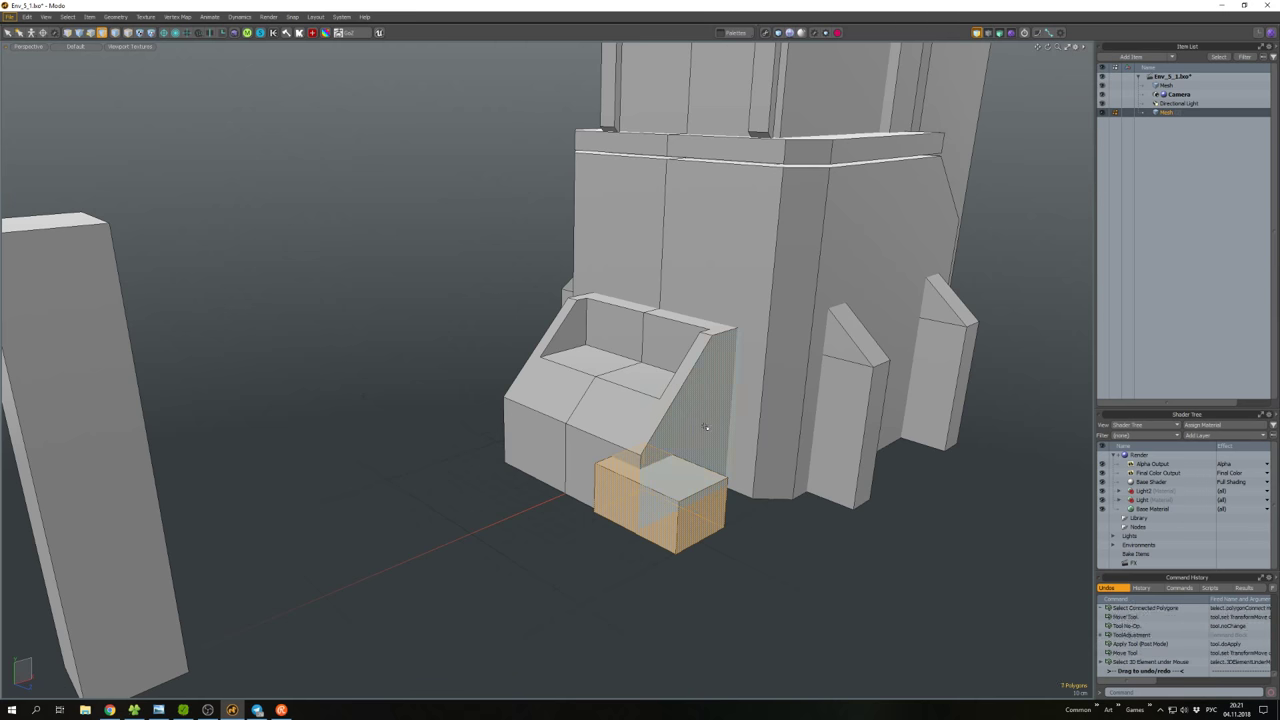
key("ctrl+b")
scroll(675, 487, "down", 8)
left_click_drag(575, 440, 580, 490, "alt")
scroll(576, 443, "up", 4)
scroll(580, 490, "up", 5)
Bevel the notch's inner vertical edge and adjust the height of the notch's floor face.
key("2")
left_click(582, 500)
key("b")
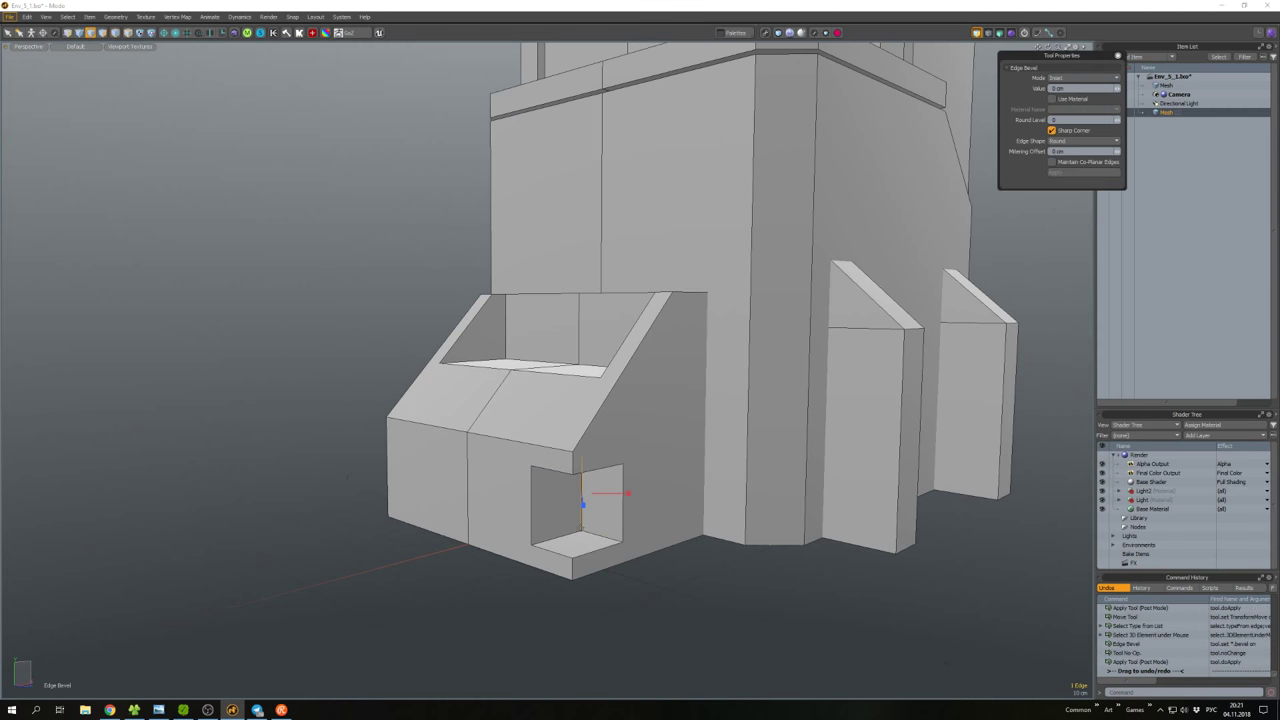
key("space")
key("w")
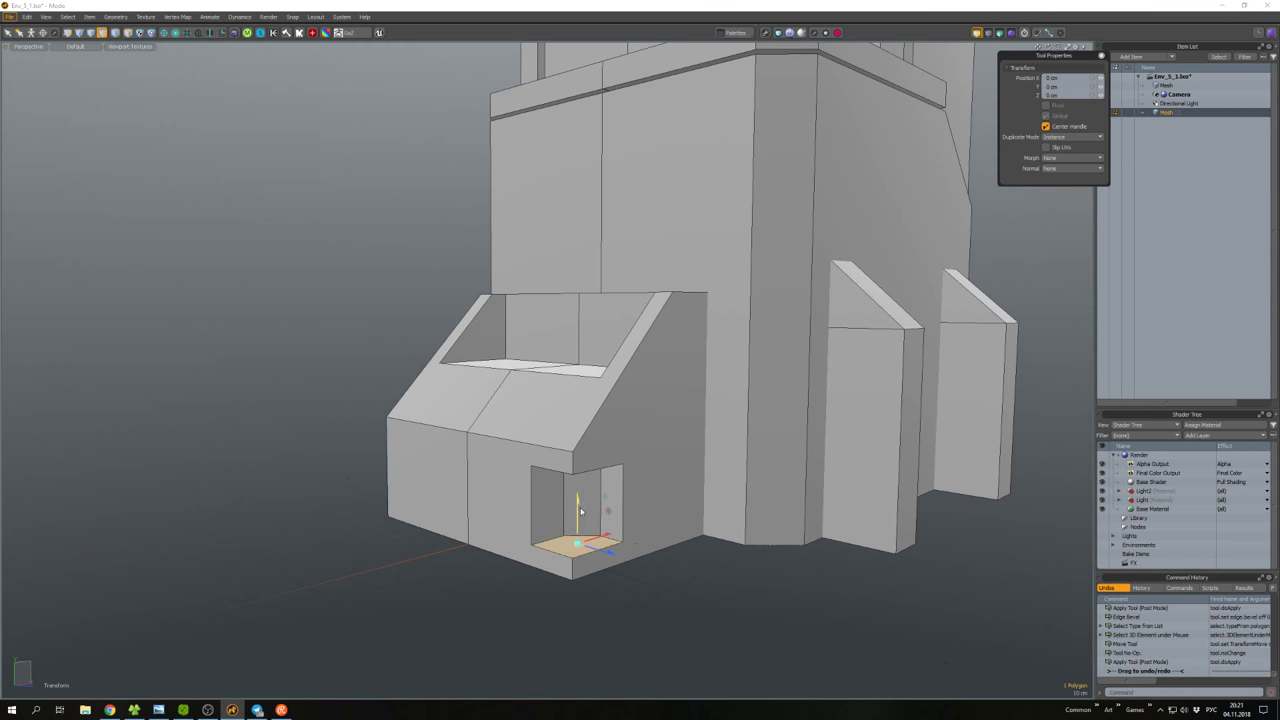
key("space")
Select all polygons of the tower and run the polyhatchet script on them.
scroll(576, 505, "down", 5)
left_click_drag(576, 505, 678, 471, "alt")
left_click(627, 575)
scroll(627, 575, "down", 5)
key("ctrl+a")
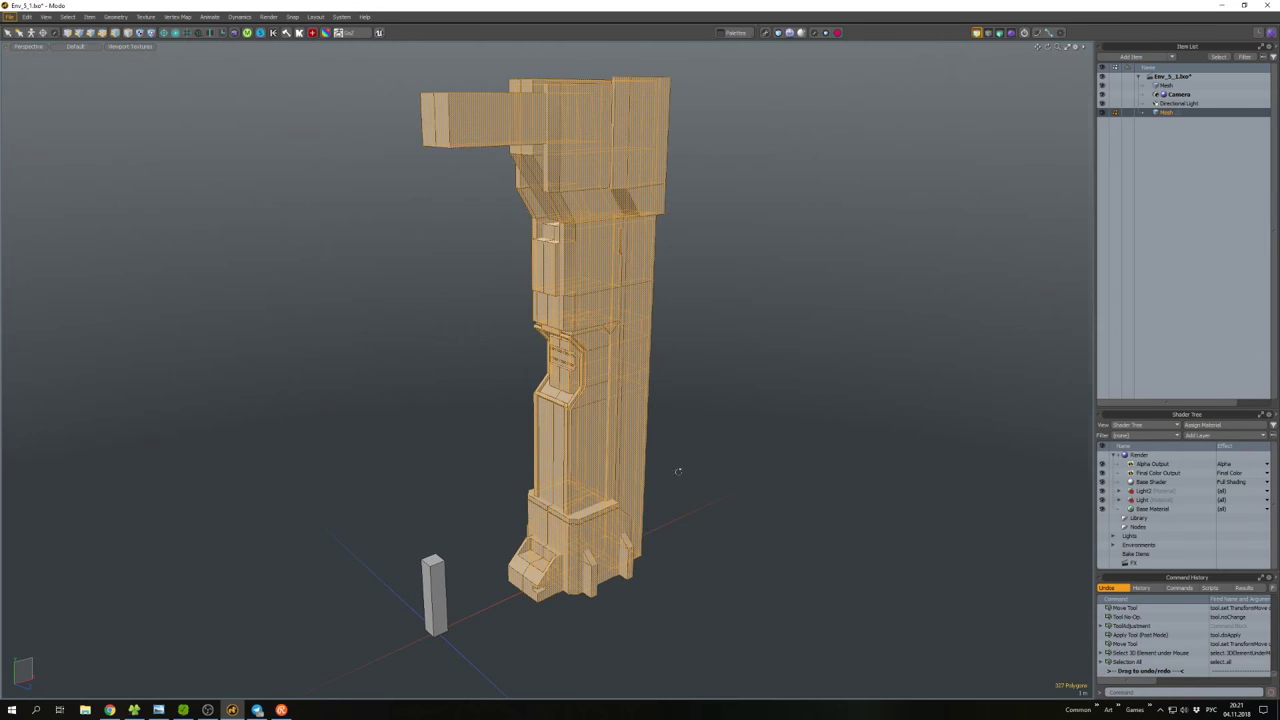
left_click(627, 482)
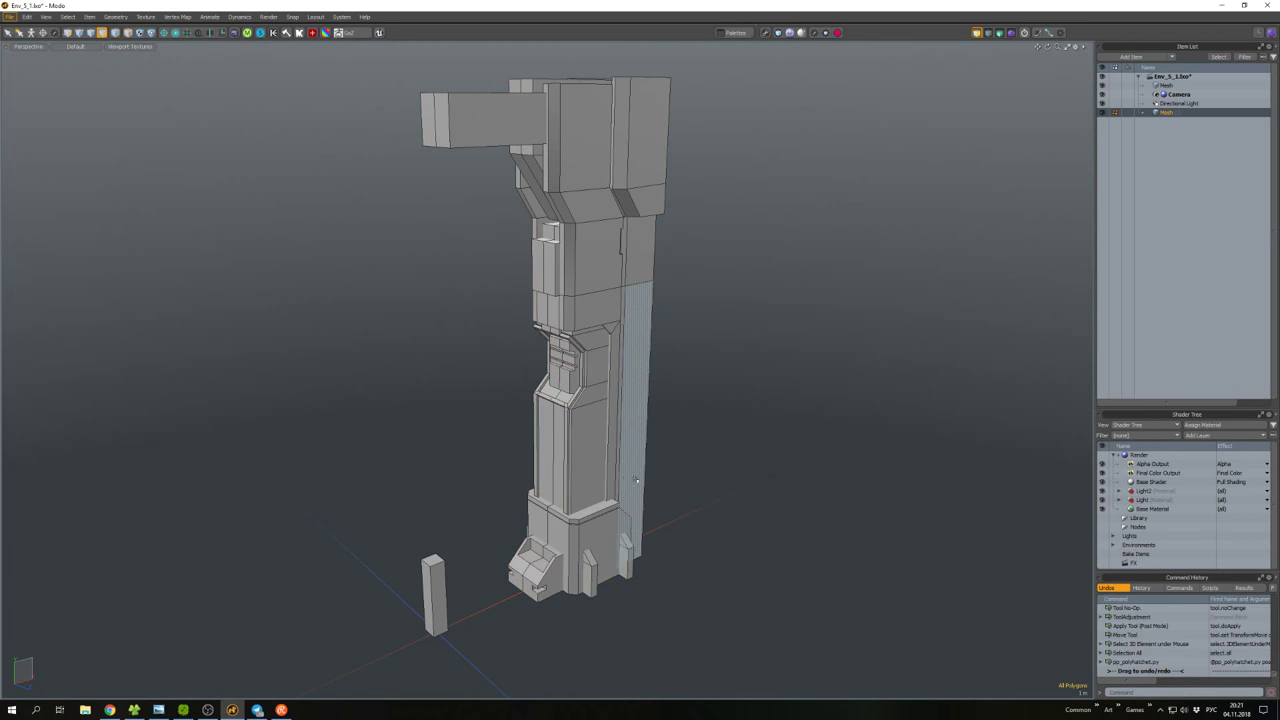
Examine the connected parts of the tower shaft, recess and base ledge from several angles.
left_click_drag(700, 490, 600, 430, "alt")
double_click(560, 400)
scroll(533, 326, "up", 5)
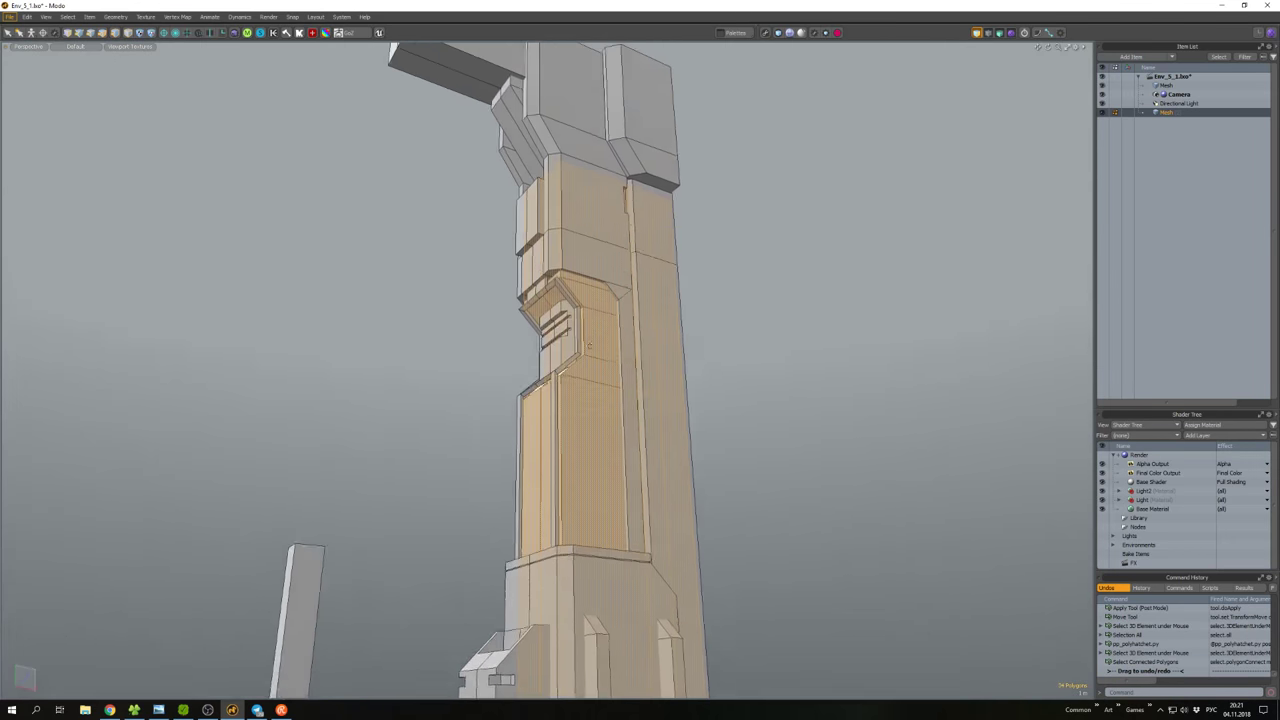
left_click_drag(533, 326, 723, 437, "alt")
left_click(723, 437)
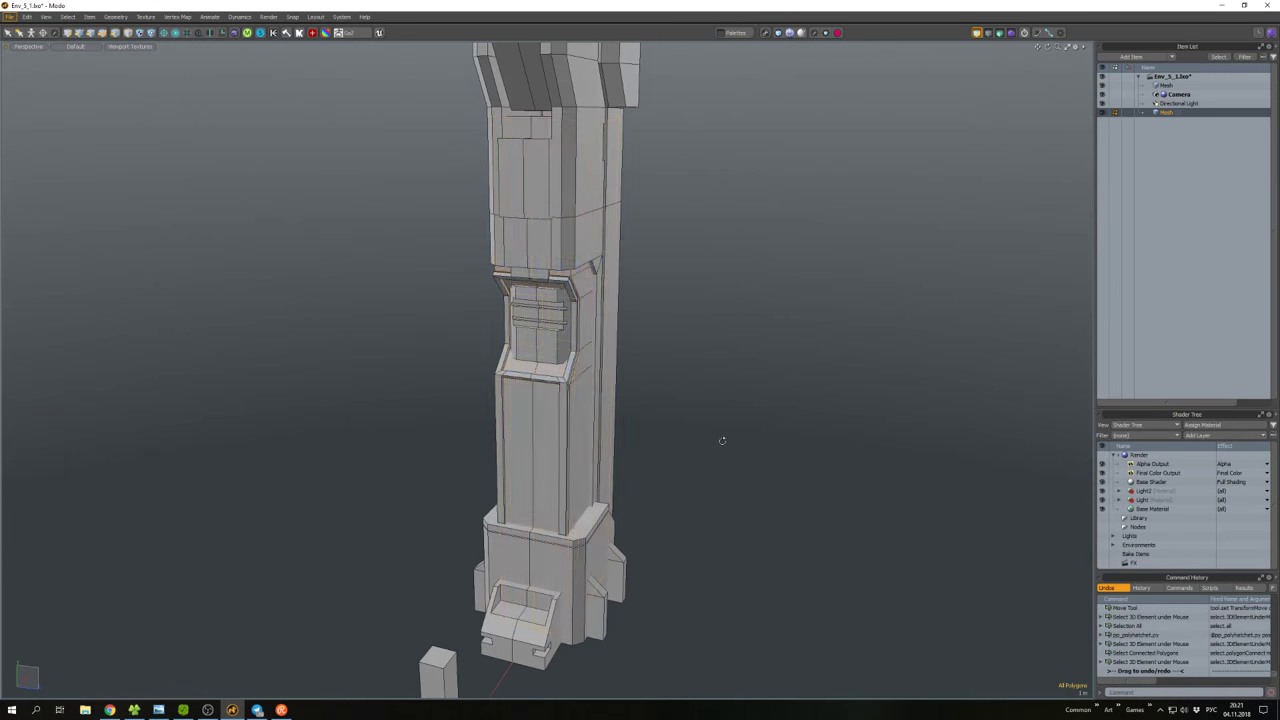
left_click_drag(598, 418, 550, 509, "alt")
scroll(491, 518, "up", 3)
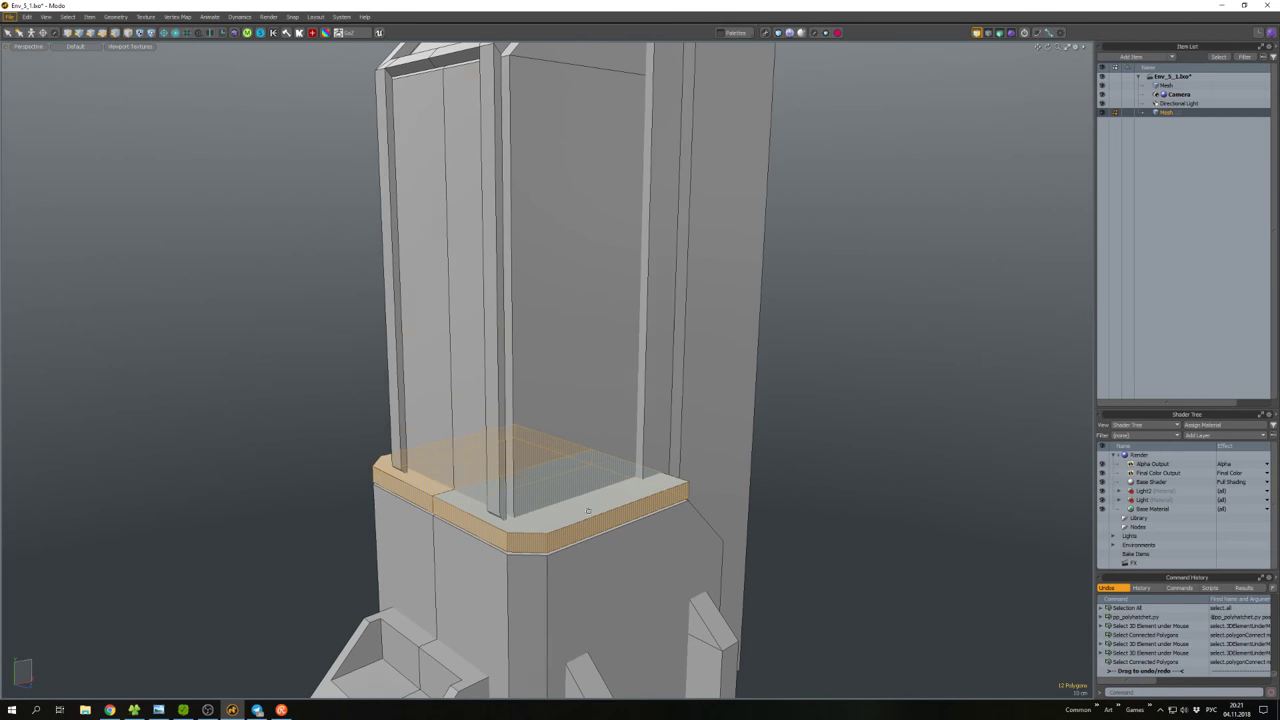
scroll(550, 509, "down", 5)
scroll(574, 508, "up", 5)
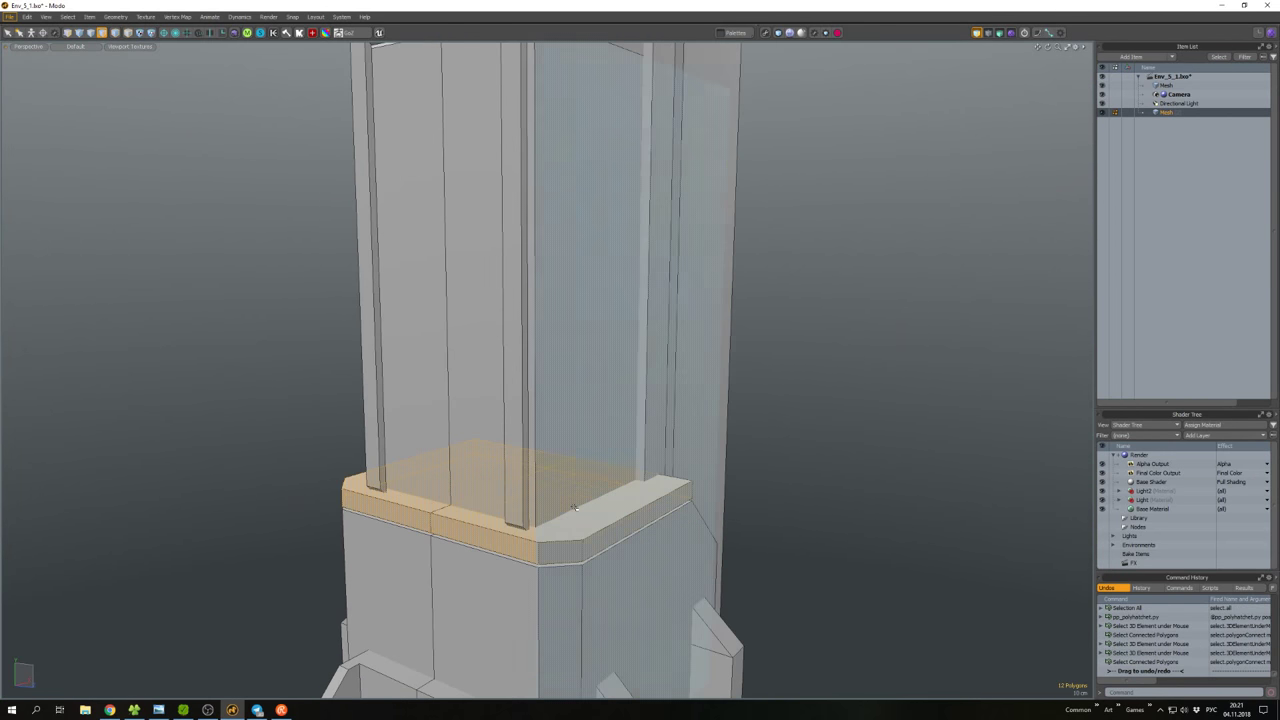
Raise the top faces of the ledge above the base to make the ledge taller.
left_click(402, 495, "shift")
left_click_drag(402, 495, 530, 494, "alt")
middle_click_drag(541, 496, 523, 477)
key("w")
left_click_drag(548, 485, 545, 458)
key("space")
Copy the ledge's two front faces, scale the copy to 81.5% along Z and raise it 11 cm.
left_click(406, 498, "shift")
middle_click_drag(406, 498, 550, 524)
key("r")
left_click_drag(495, 537, 485, 537)
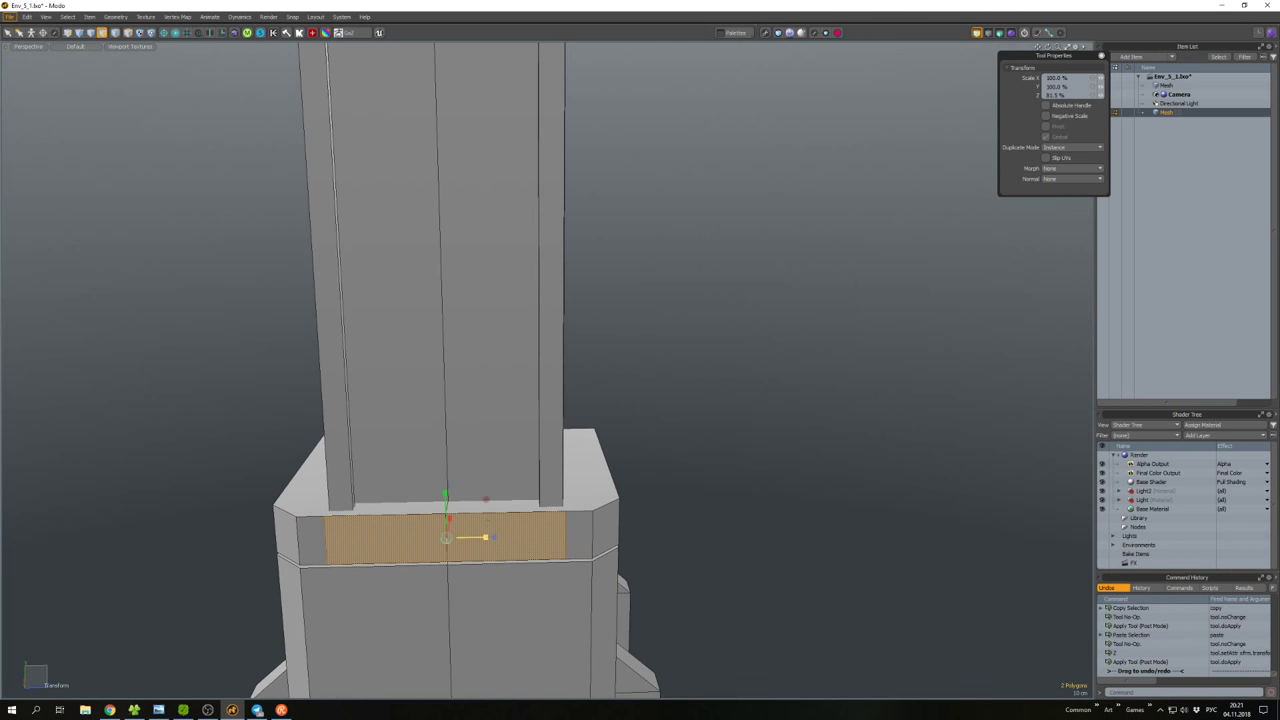
middle_click_drag(485, 537, 432, 508)
key("w")
left_click_drag(432, 508, 433, 484)
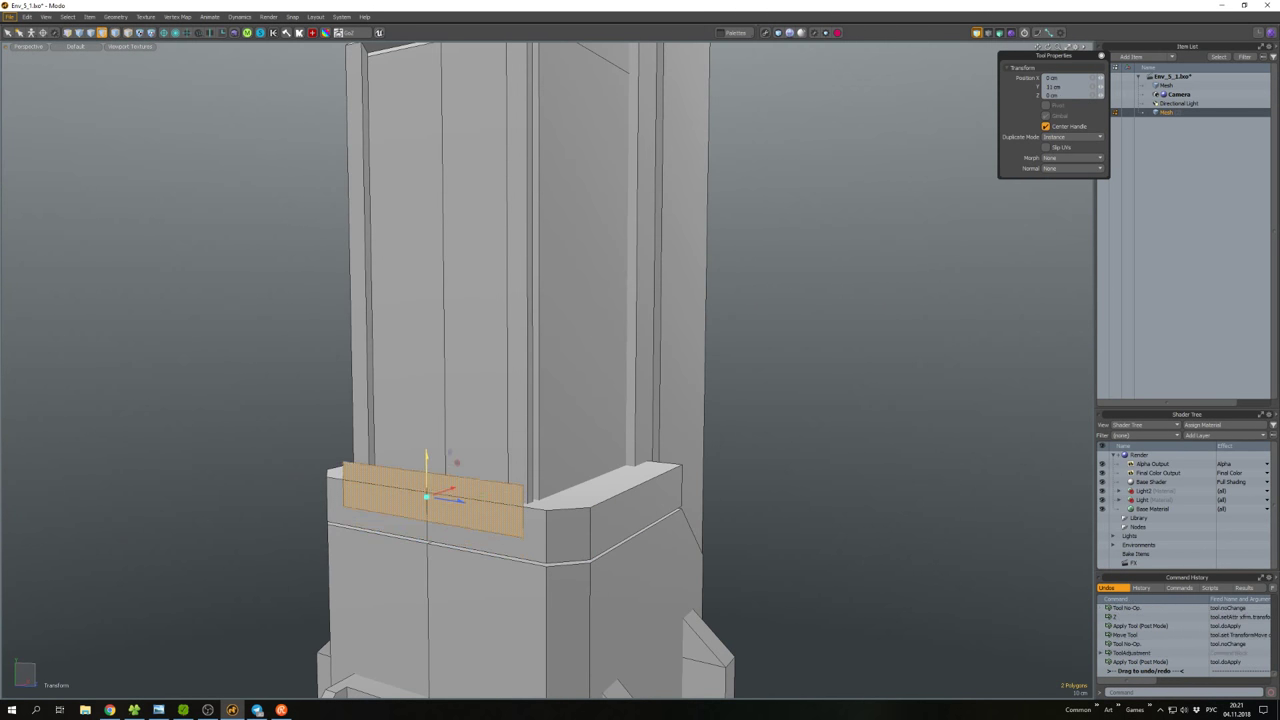
Thicken the copied front panel into a deep block running back through the ledge.
key("space")
middle_click_drag(435, 479, 474, 487)
key("d")
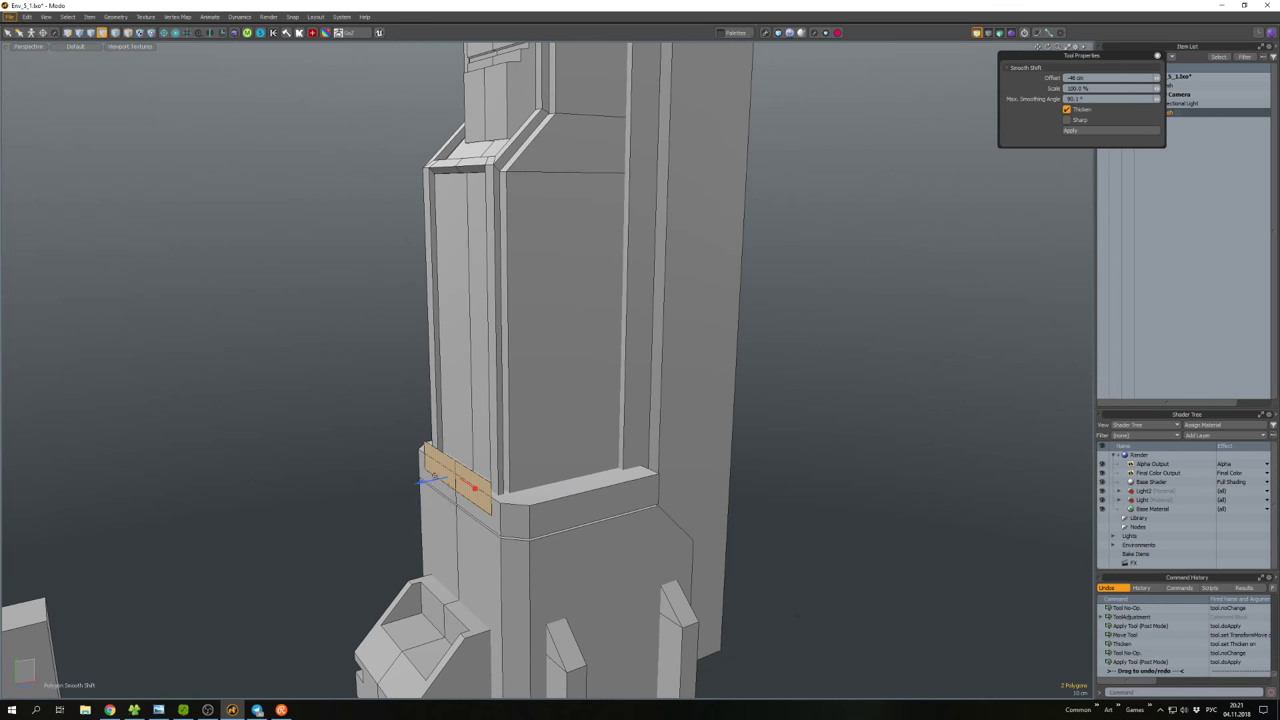
left_click_drag(474, 488, 507, 481)
Select the whole new block, move it forward so it overhangs the ledge's front, and copy it.
double_click(474, 470)
key("w")
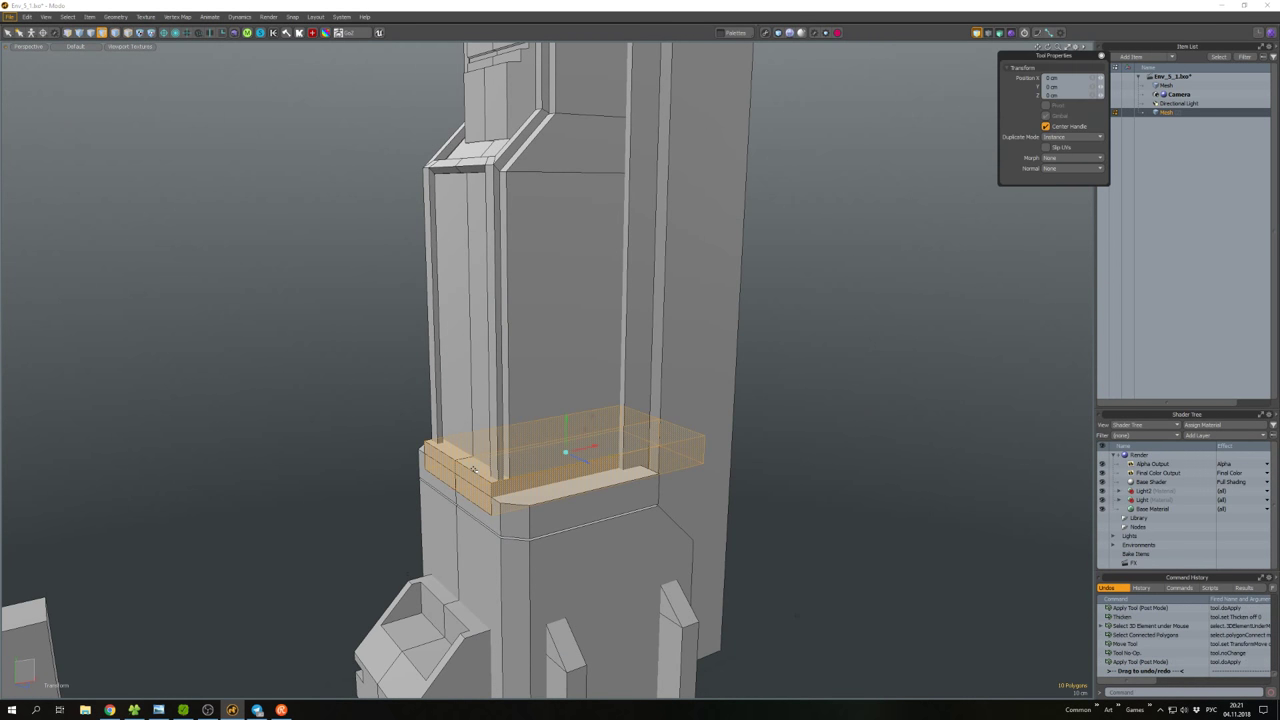
left_click_drag(566, 451, 538, 455)
key("w")
middle_click_drag(538, 455, 492, 499)
key("w")
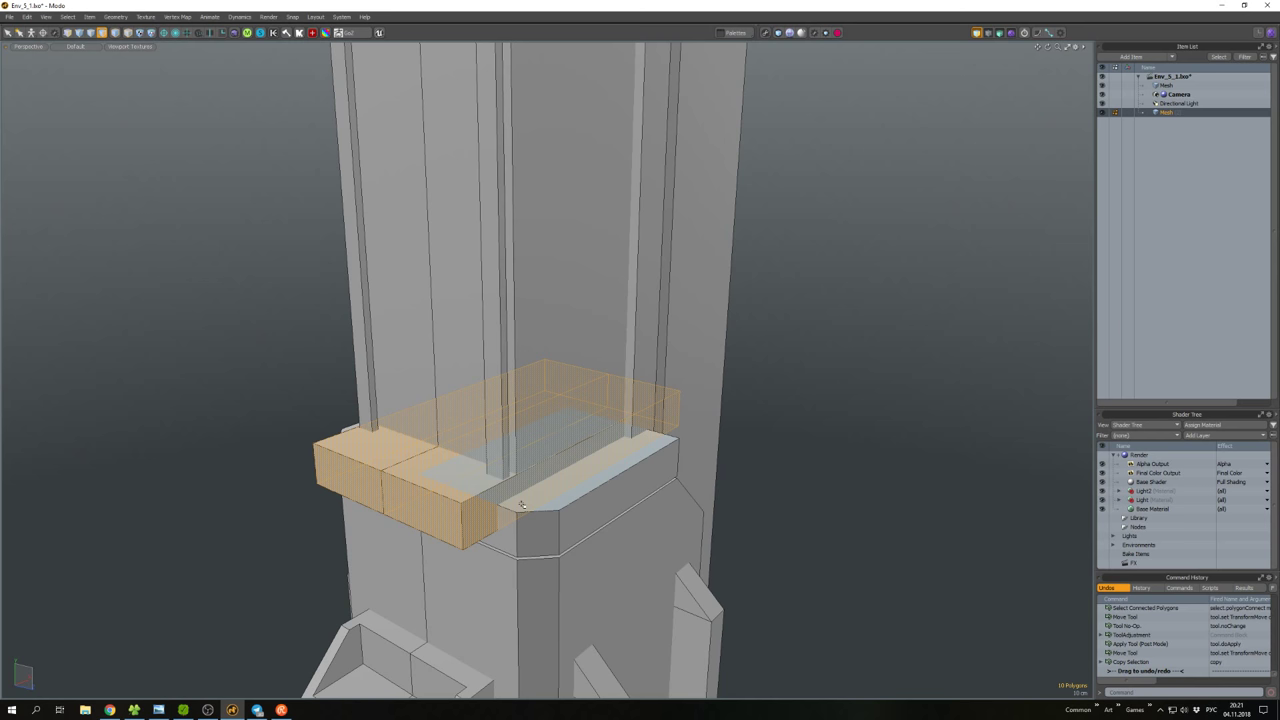
Save the scene and subtract the overhanging block from the base ledge.
left_click(419, 489)
double_click(424, 497)
middle_click_drag(424, 497, 497, 484)
left_click(497, 484)
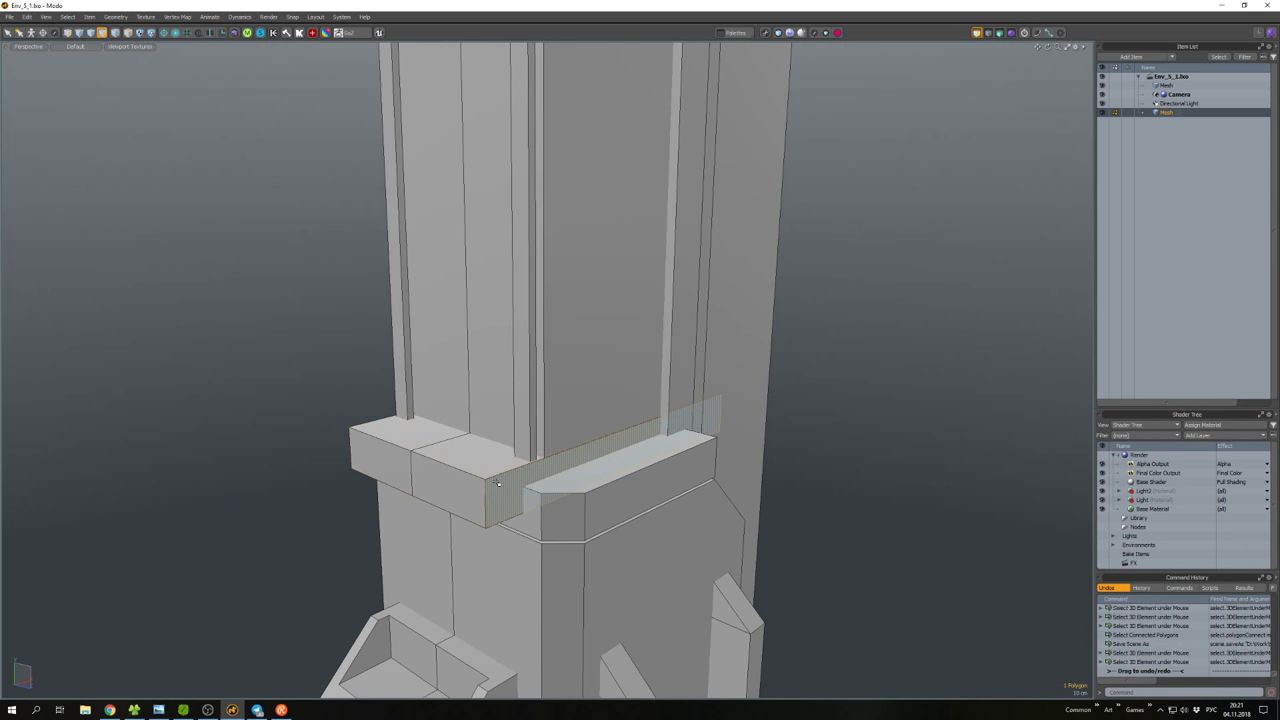
key("ctrl+b")
middle_click_drag(574, 499, 555, 472)
Paste the copied block, widen it along Z past both sides of the ledge, raise it 10 cm and shift it along X.
key("ctrl+v")
key("r")
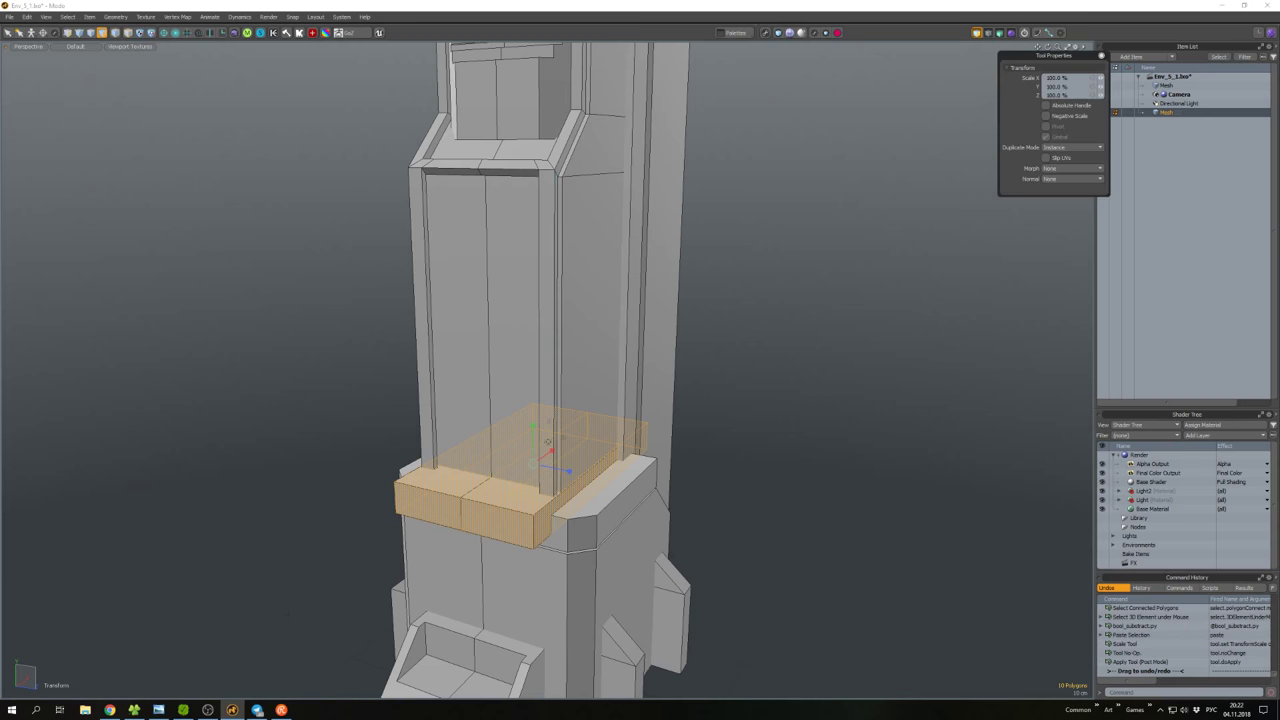
left_click_drag(549, 452, 620, 478)
key("w")
left_click_drag(533, 447, 535, 440)
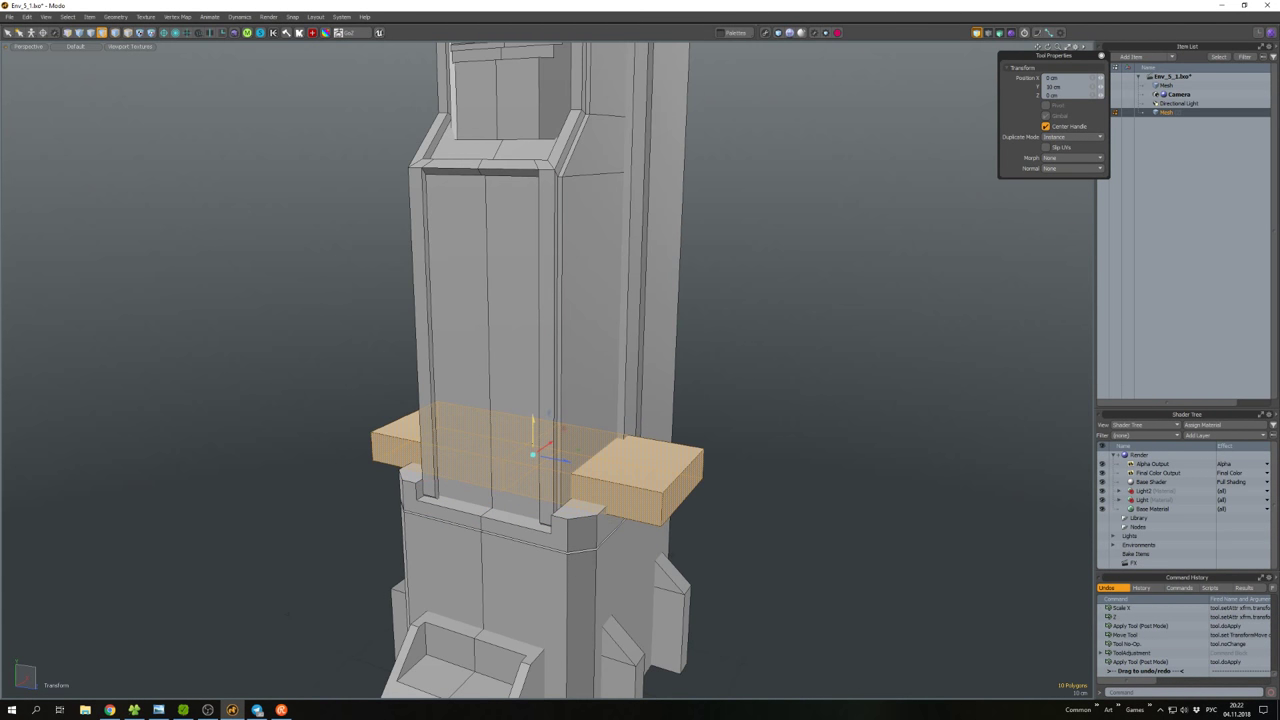
middle_click_drag(536, 439, 565, 448)
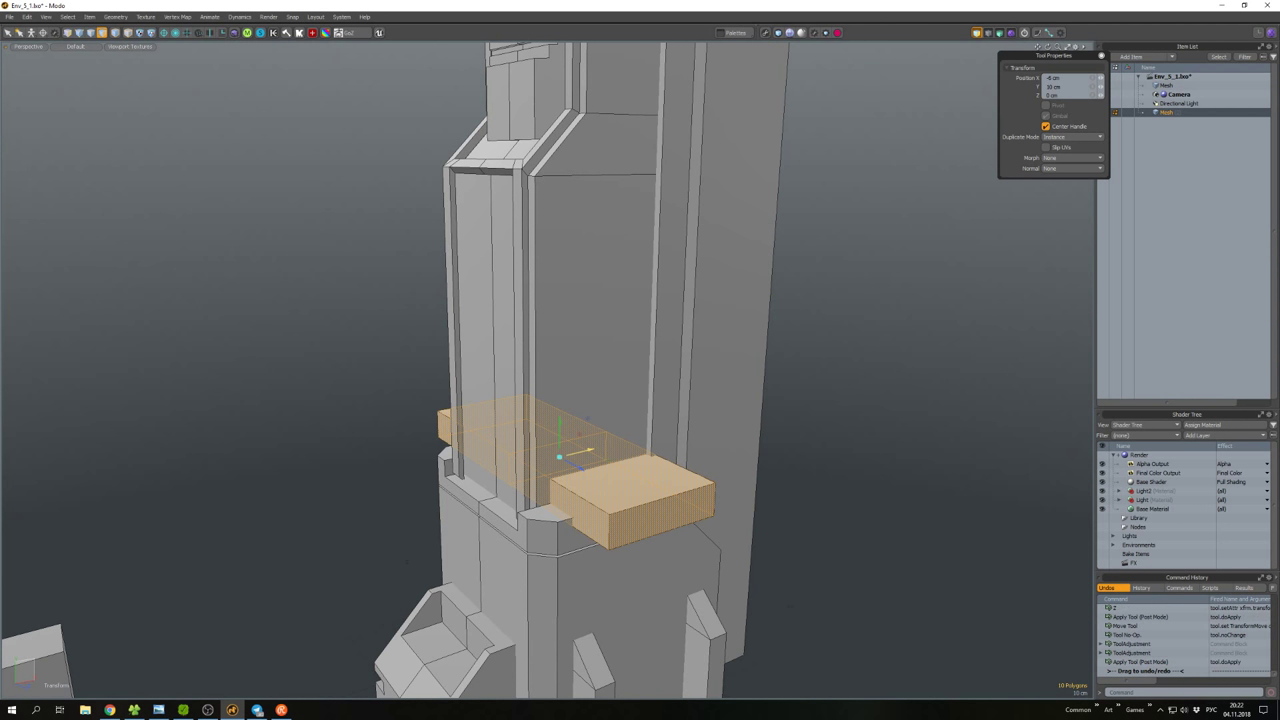
key("space")
Divide the wide block with two lengthwise edge loops in a 25-50-25 split.
left_click(840, 540)
middle_click_drag(840, 540, 616, 520)
key("2")
left_click(616, 538)
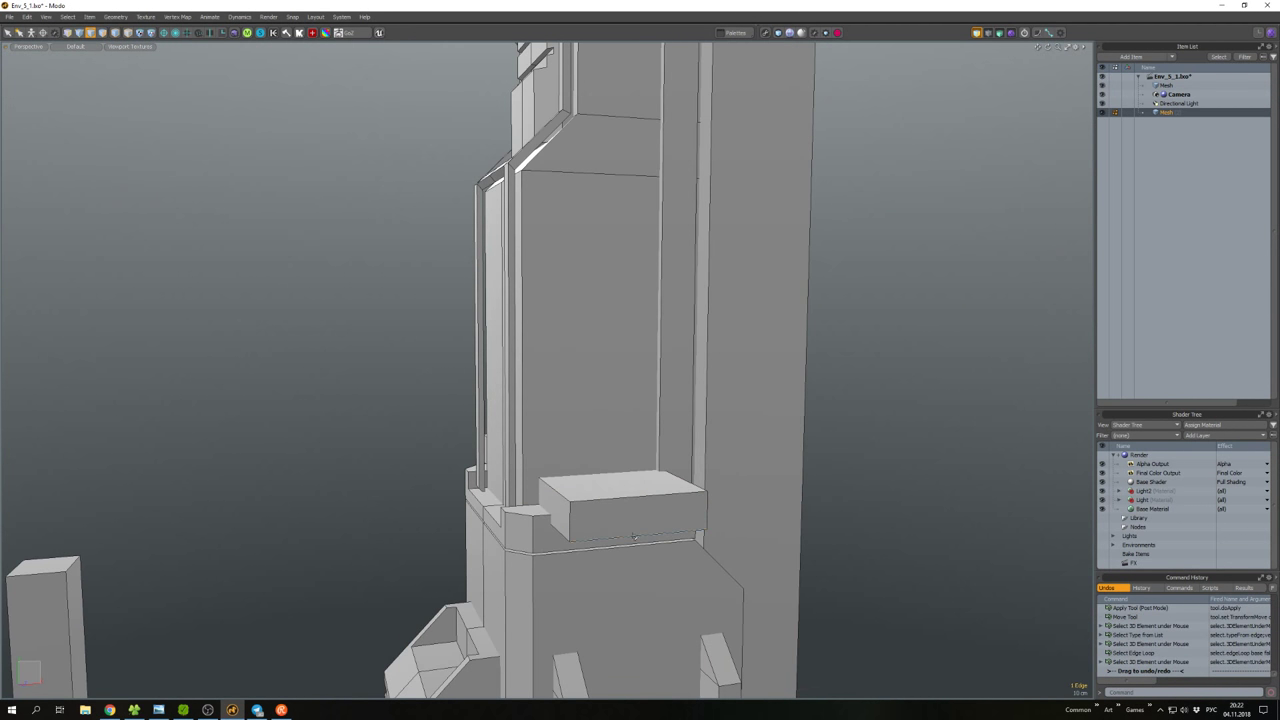
key("alt+q")
left_click(706, 534)
right_click(575, 500)
left_click(629, 514)
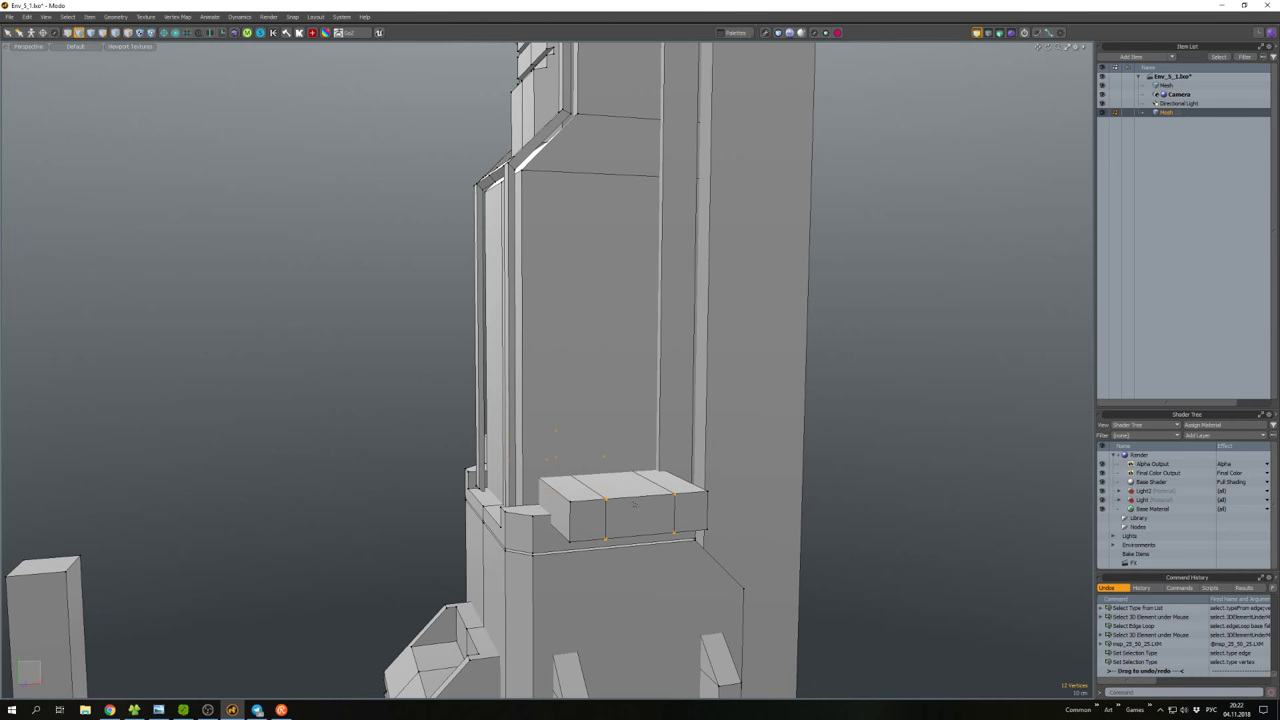
Select the ring of middle faces around the block and bevel it inward.
key("3")
left_click(632, 488)
key("l")
middle_click_drag(632, 488, 562, 453)
key("b")
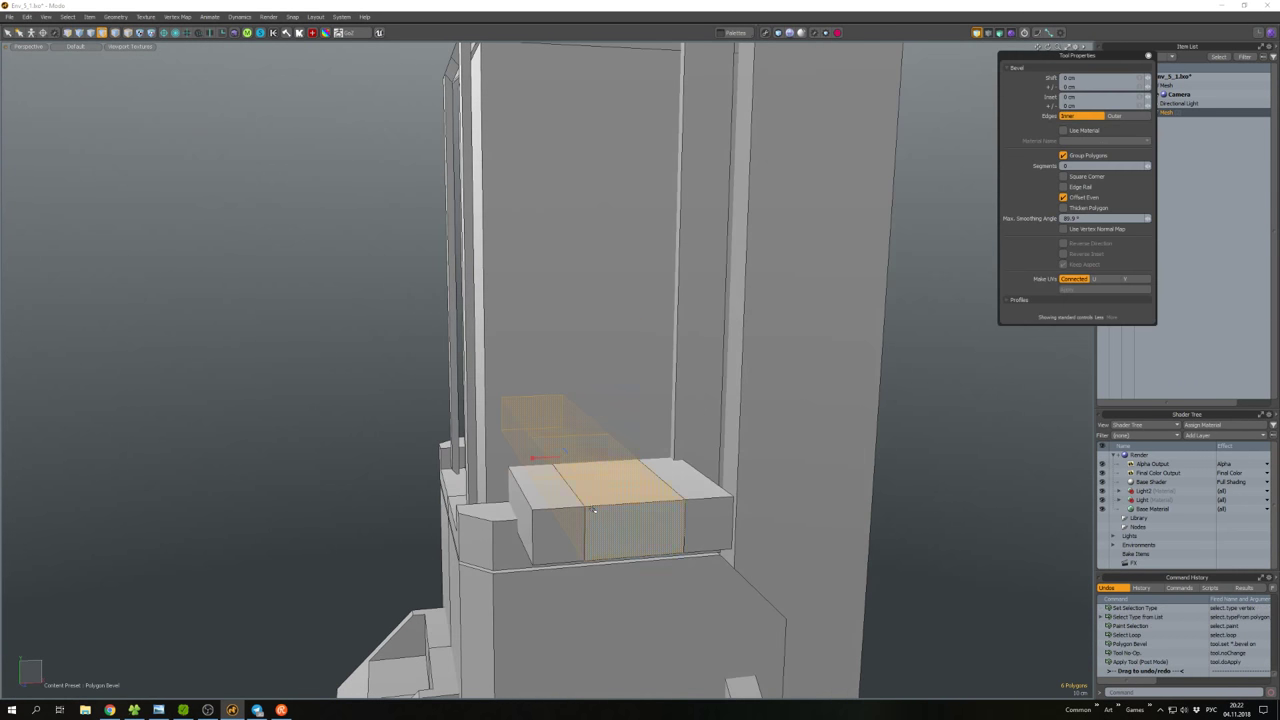
left_click_drag(562, 453, 565, 451)
key("space")
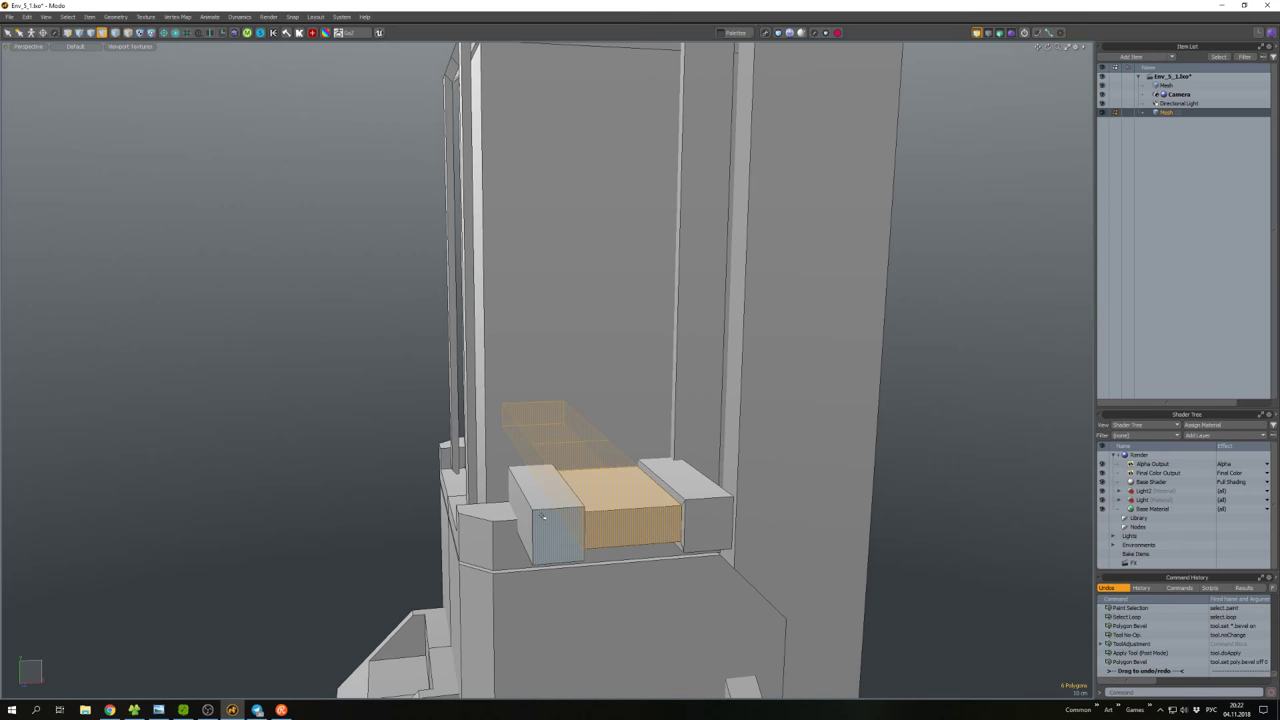
Subtract the shaped block from the ledge's sides, then bevel the edges of the raised middle section left between the notches.
key("shift+b")
middle_click_drag(565, 455, 622, 490)
left_click(528, 472)
middle_click_drag(487, 512, 466, 562)
key("w")
key("Escape")
left_click(566, 477)
key("b")
middle_click_drag(628, 527, 559, 534)
key("space")
Copy the tower's two tall lower front faces, paste them and raise the copy 1.4 m.
key("4")
double_click(562, 488)
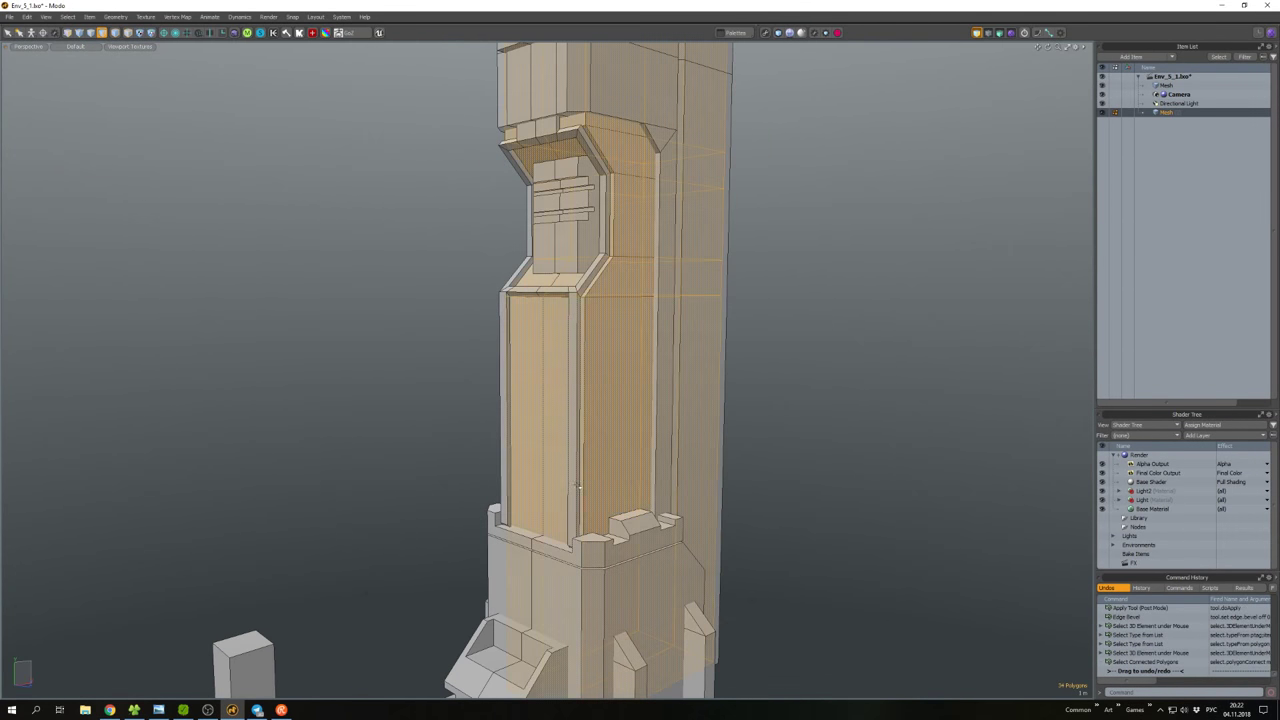
double_click(573, 486)
double_click(600, 445, "shift")
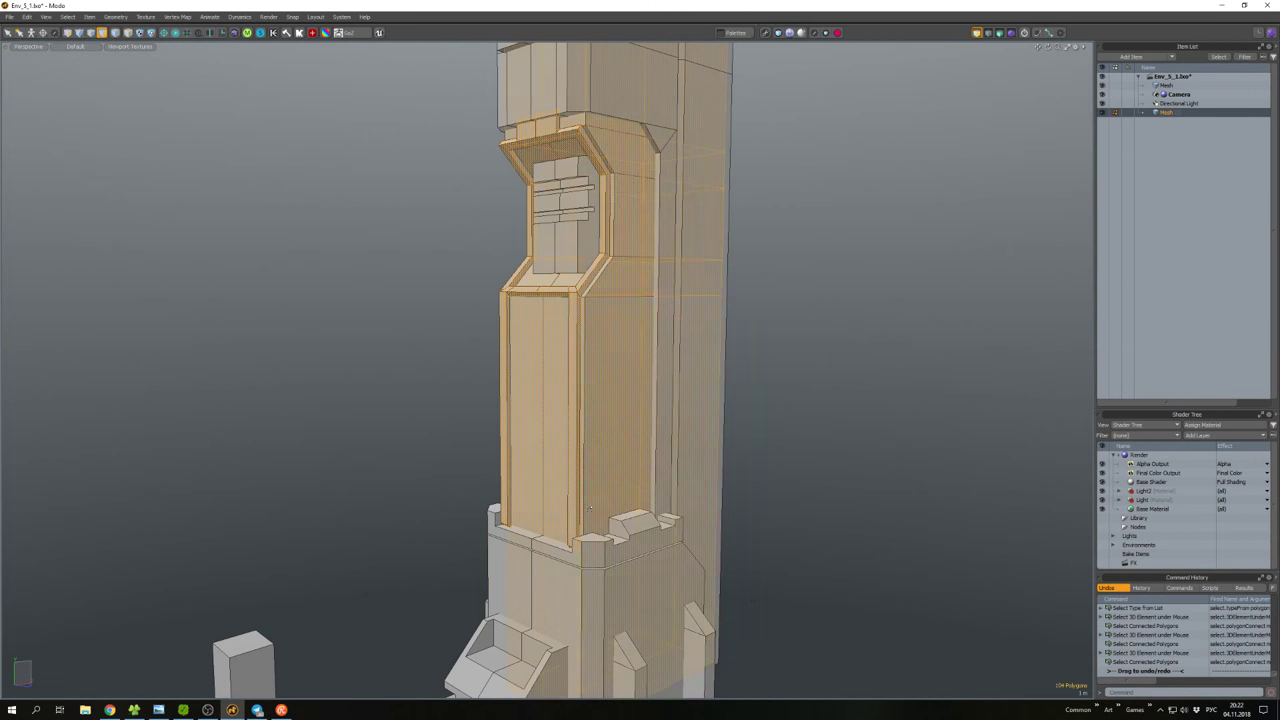
mouse_move(600, 445)
middle_mouse_down()
mouse_move(574, 417)
mouse_move(577, 477)
mouse_move(586, 436)
middle_mouse_up()
key("w")
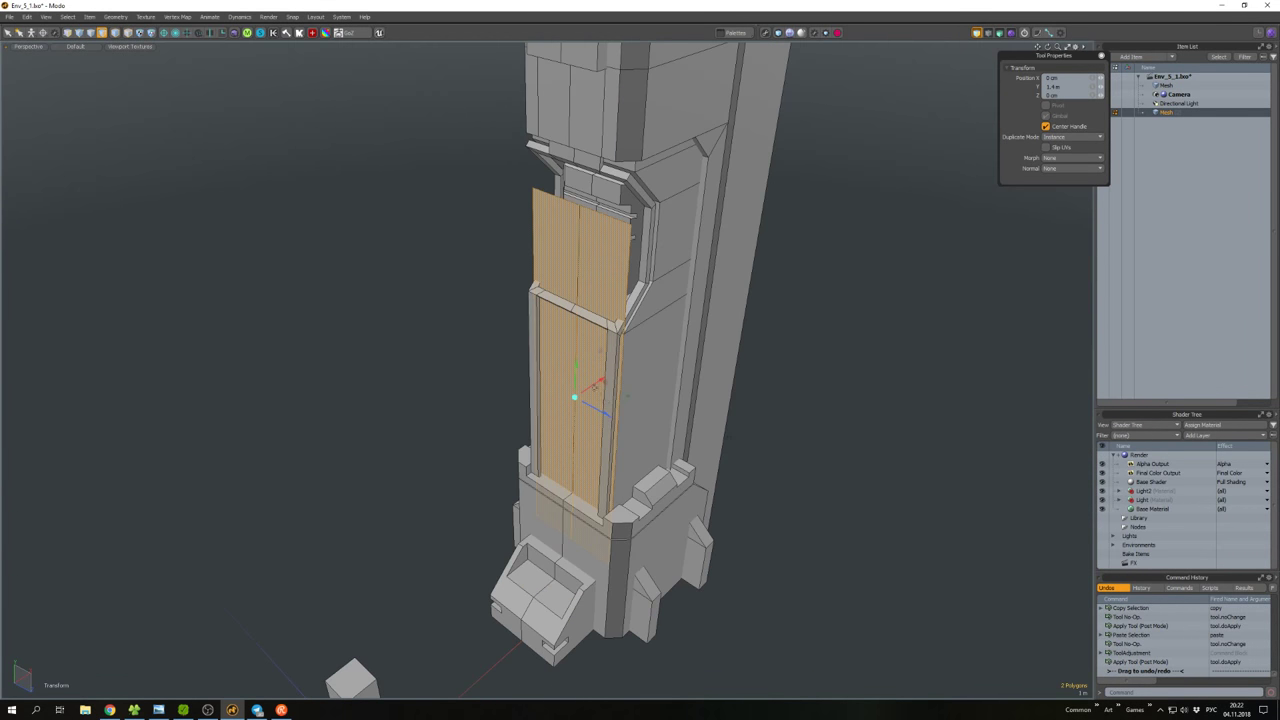
Thicken the pasted front panel into a deep block projecting forward, then select the whole block and copy it.
key("shift+d")
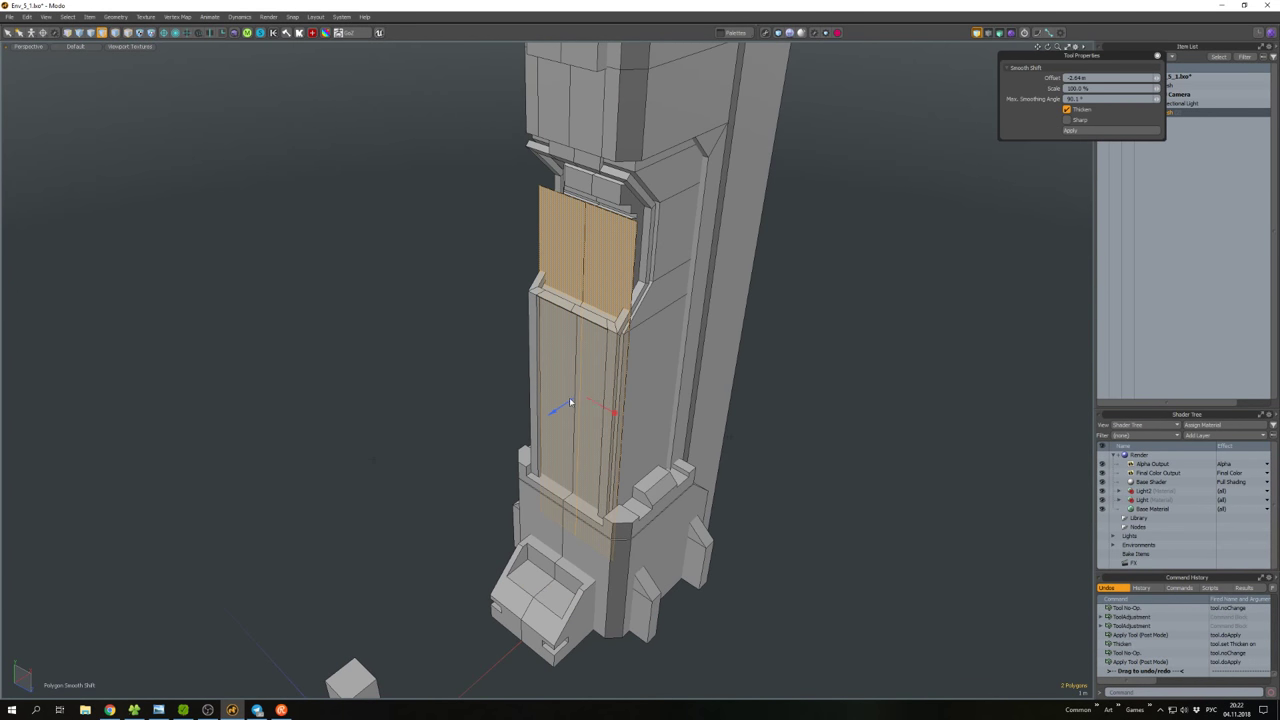
left_click_drag(570, 403, 480, 405)
key("space")
double_click(560, 500)
mouse_move(560, 500)
middle_mouse_down()
mouse_move(606, 538)
mouse_move(538, 491)
middle_mouse_up()
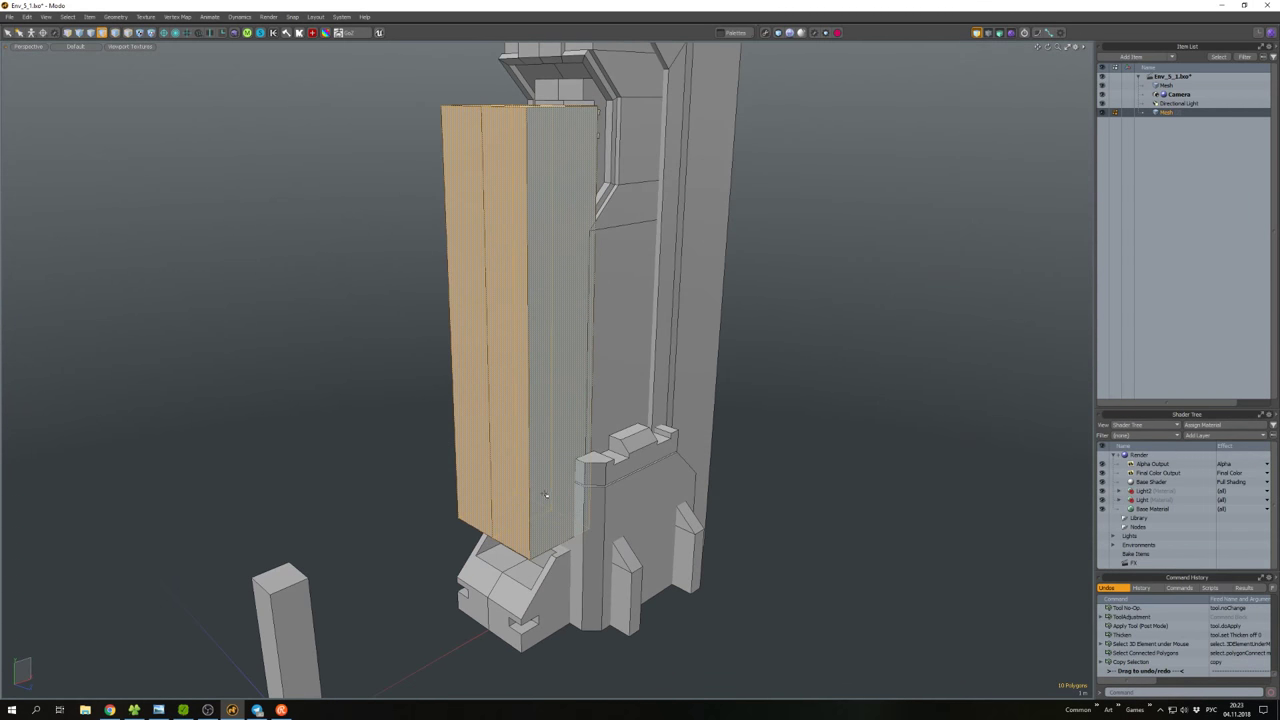
double_click(538, 491)
key("ctrl+c")
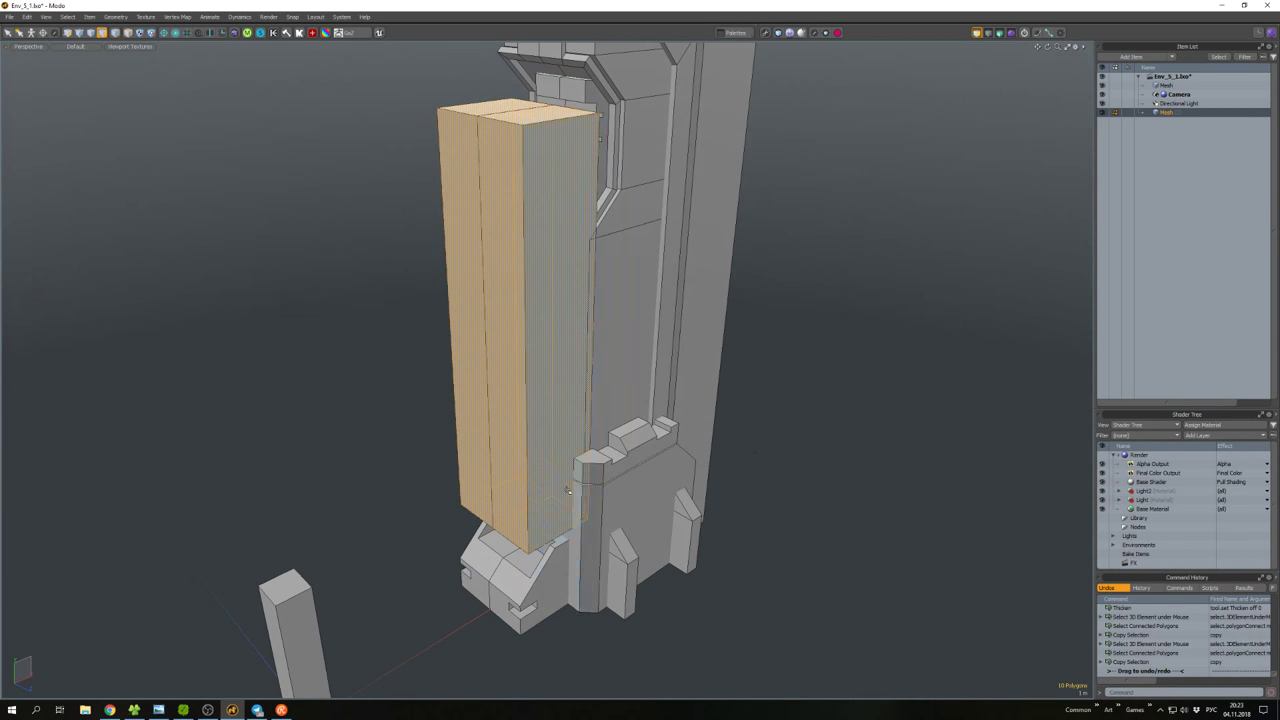
Scale the tall block along Z and copy the resized block.
scroll(560, 460, "up", 4)
scroll(588, 420, "down", 5)
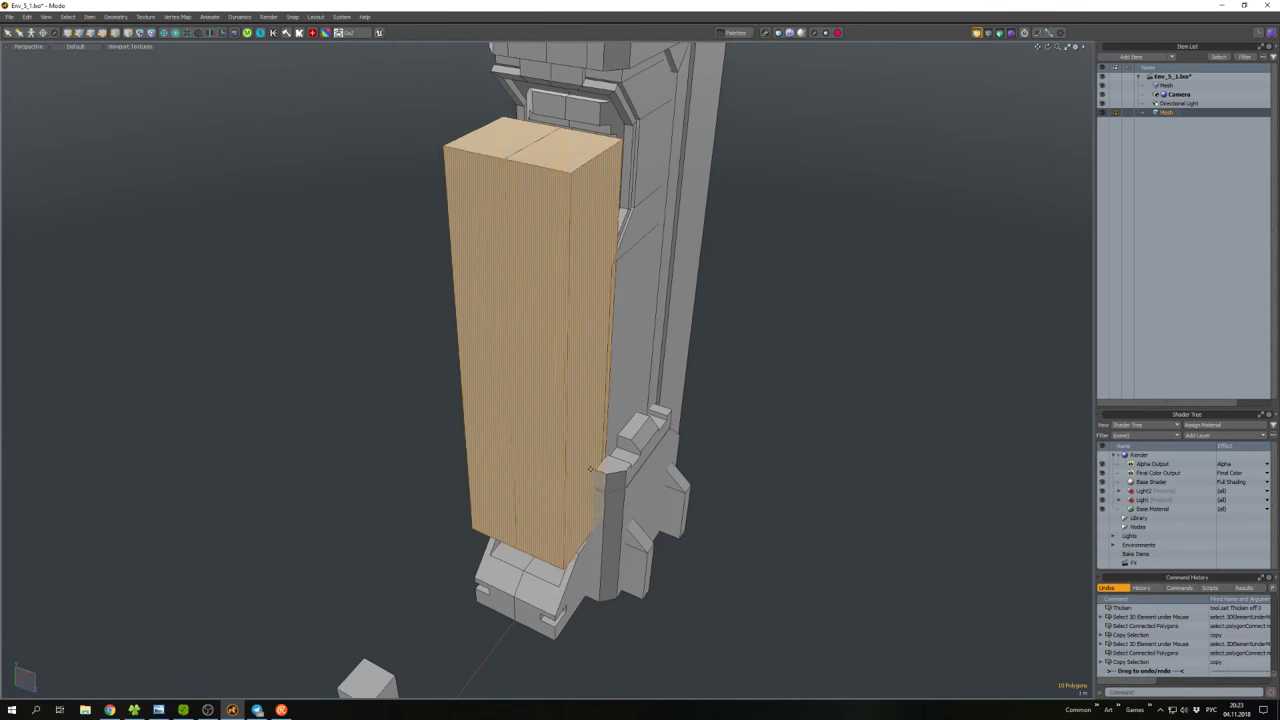
key("r")
key("space")
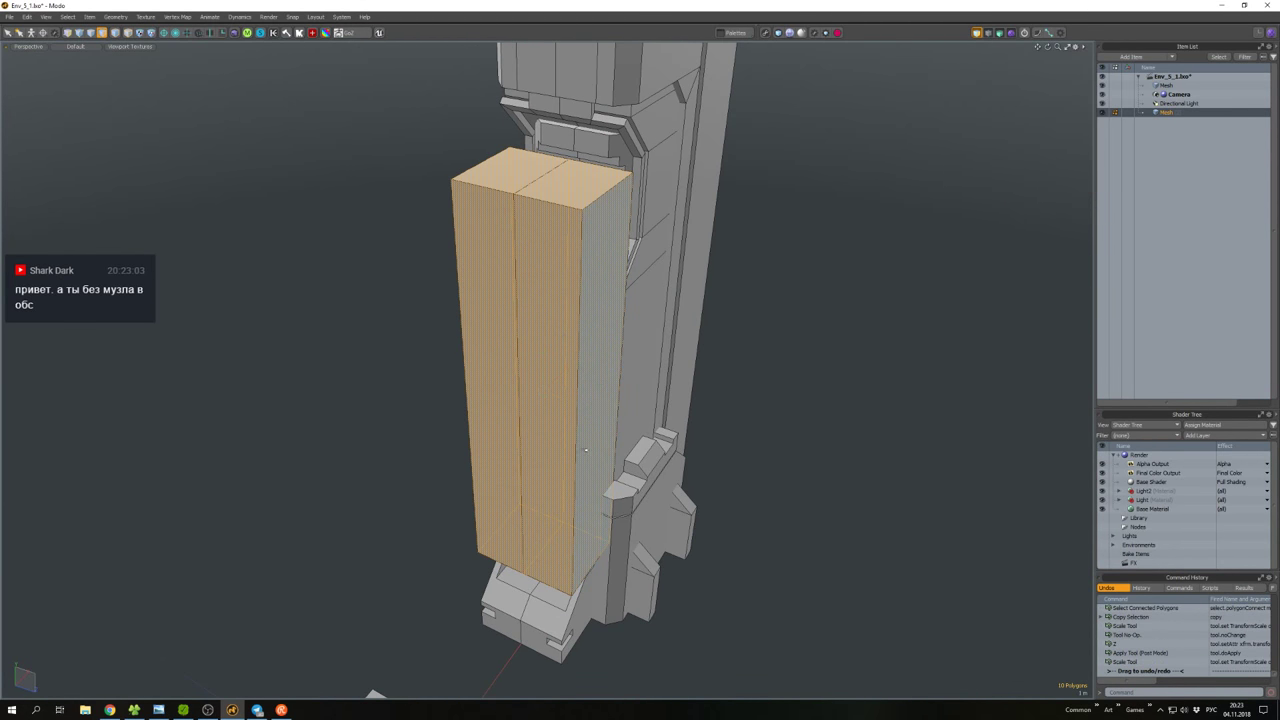
middle_click_drag(578, 396, 563, 476)
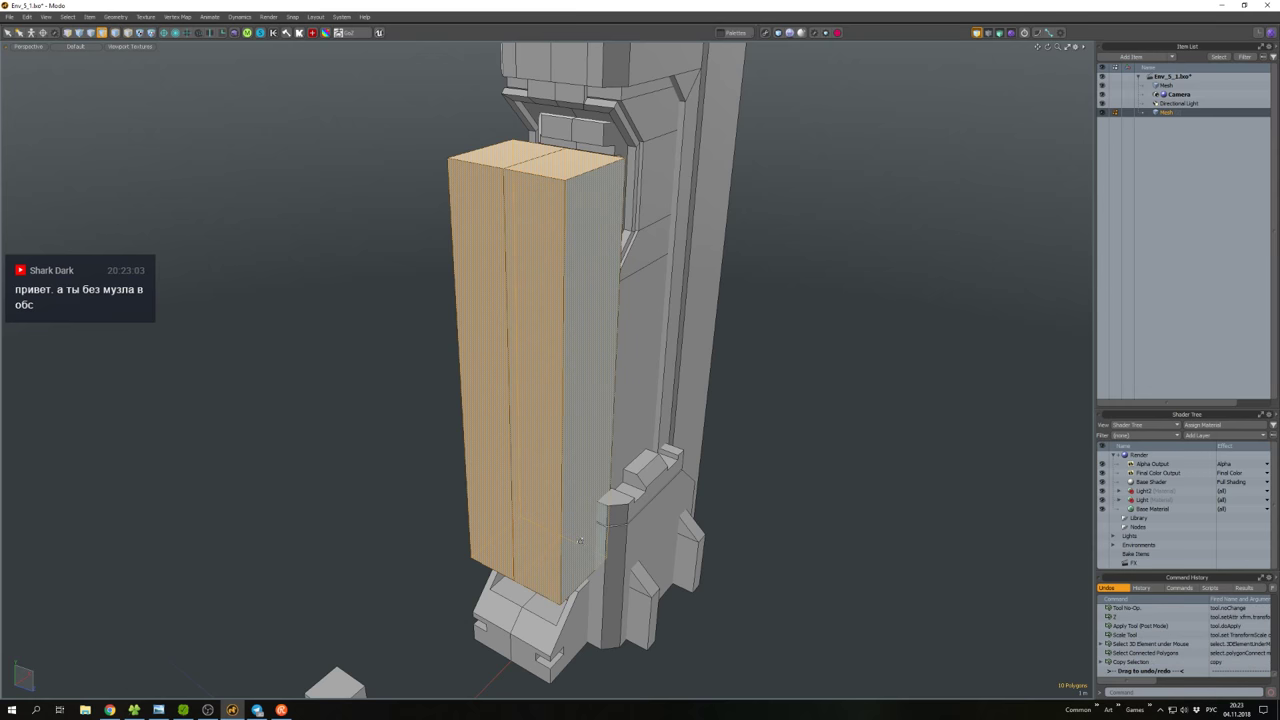
scroll(580, 540, "down", 3)
middle_click_drag(580, 540, 570, 467, "shift")
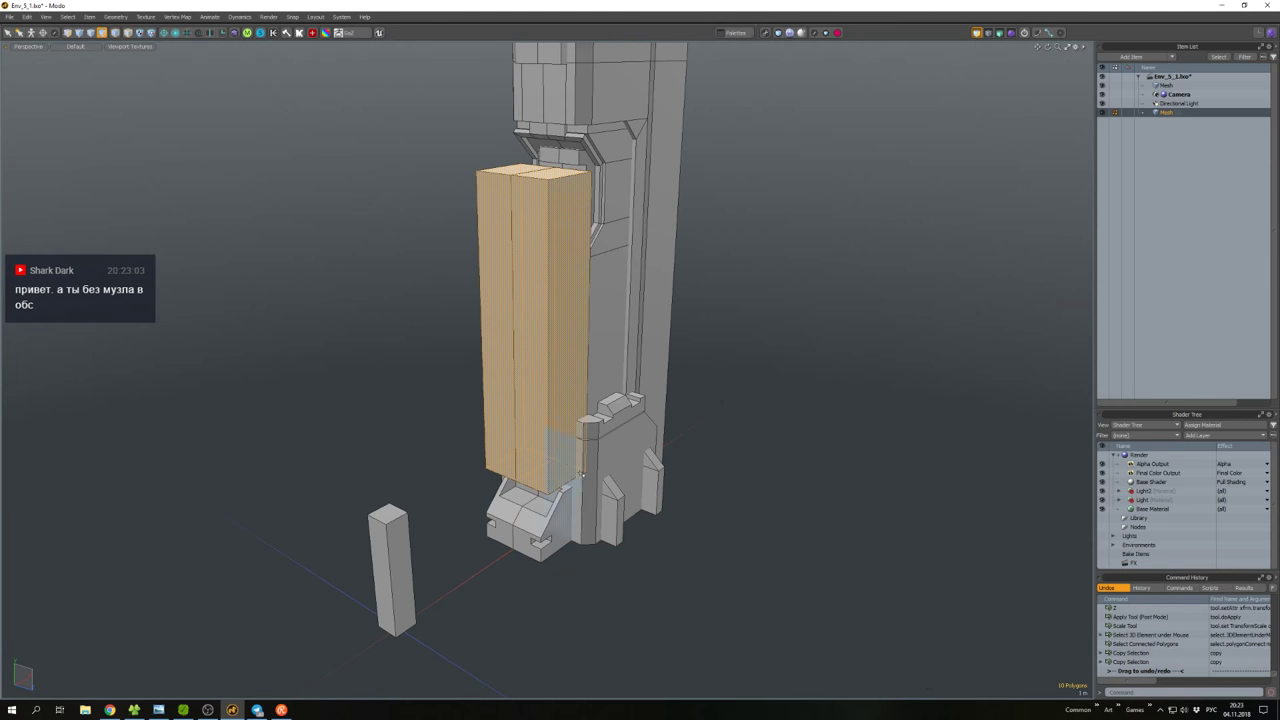
Subtract the tall block from the base, then paste its copy and subtract it from the front ledge.
key("ctrl+b")
scroll(600, 484, "up", 4)
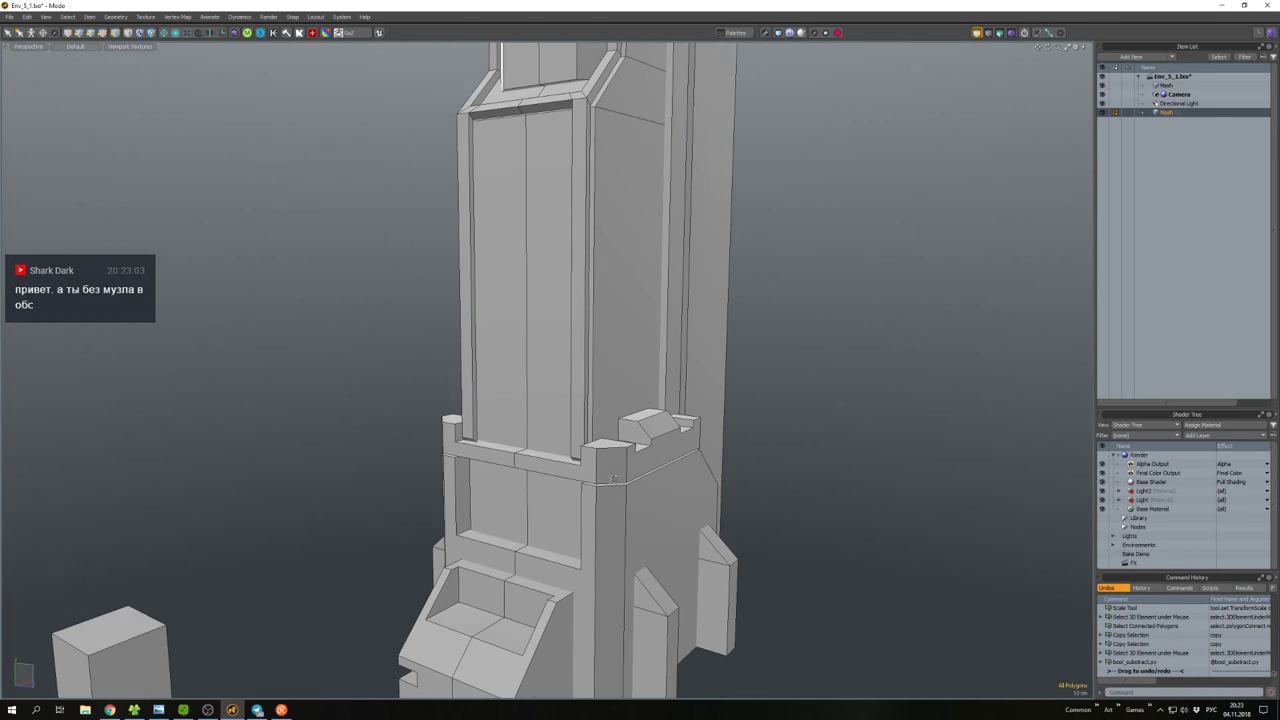
key("ctrl+v")
key("ctrl+b")
scroll(608, 470, "down", 4)
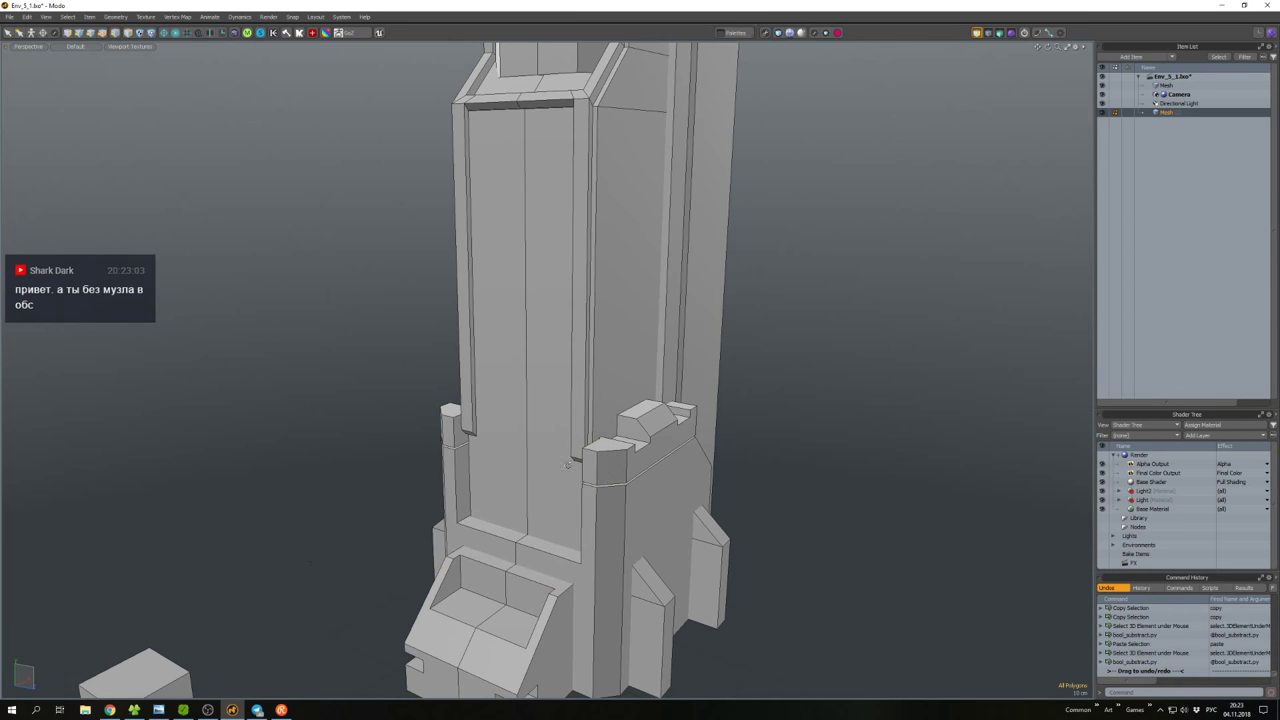
Select the lower end vertices of the front trim strips and move them down 60 cm into the recess.
mouse_move(608, 470)
left_mouse_down("alt")
mouse_move(585, 429)
mouse_move(514, 417)
left_mouse_up("alt")
double_click(457, 420)
scroll(519, 421, "down", 2)
key("1")
right_click_drag(514, 417, 514, 417, "ctrl")
key("w")
scroll(514, 417, "up", 3)
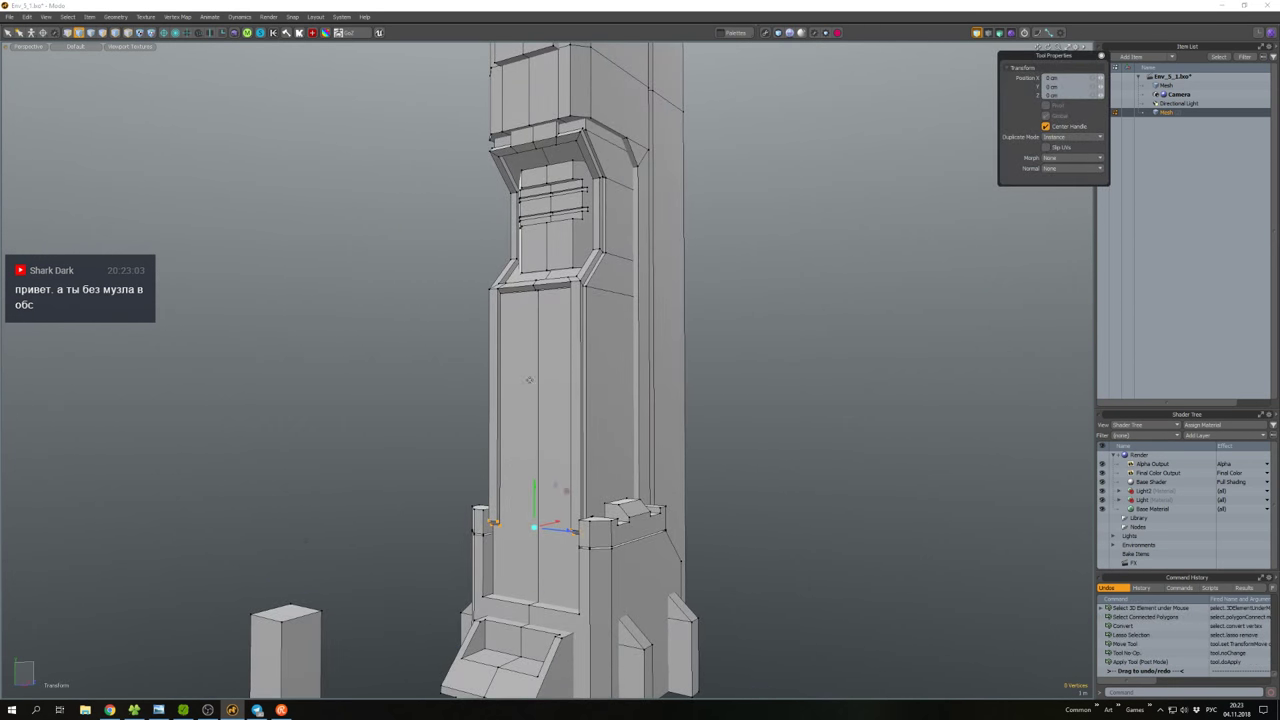
left_click_drag(534, 497, 534, 535)
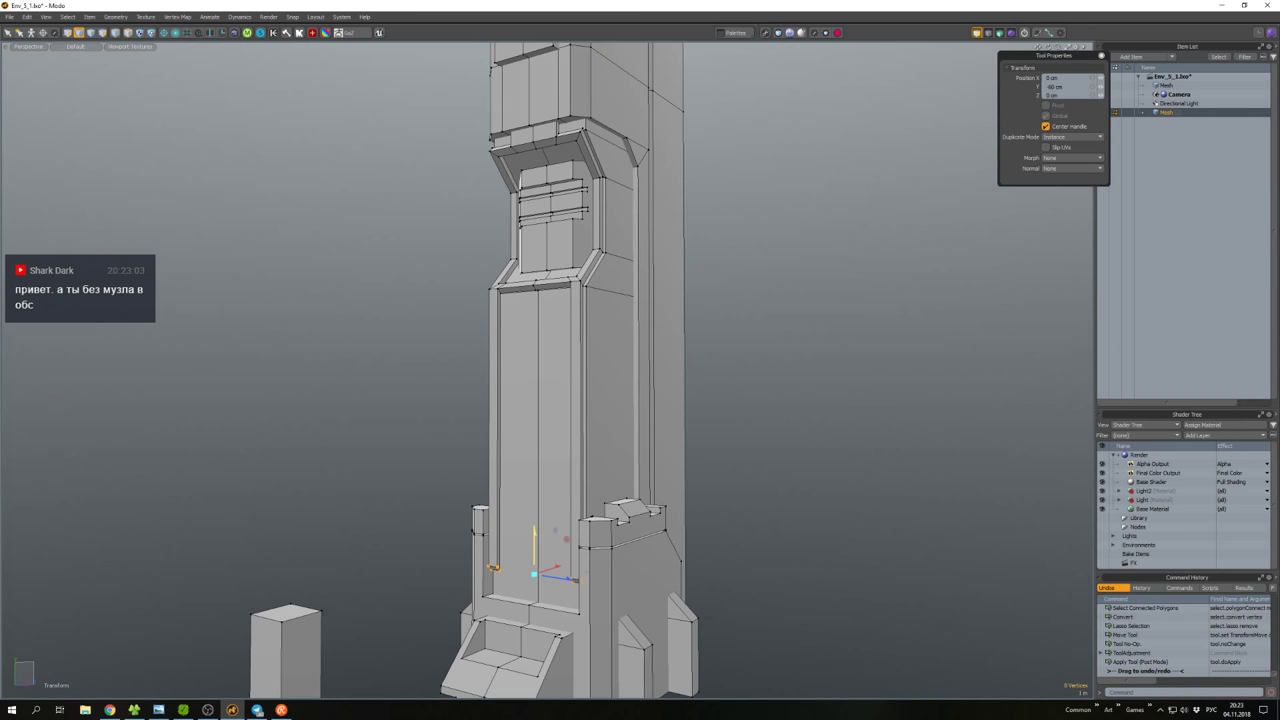
Raise the two sill faces of the base's front recess to just below the ends of the trim strips.
key("3")
scroll(528, 567, "up", 3)
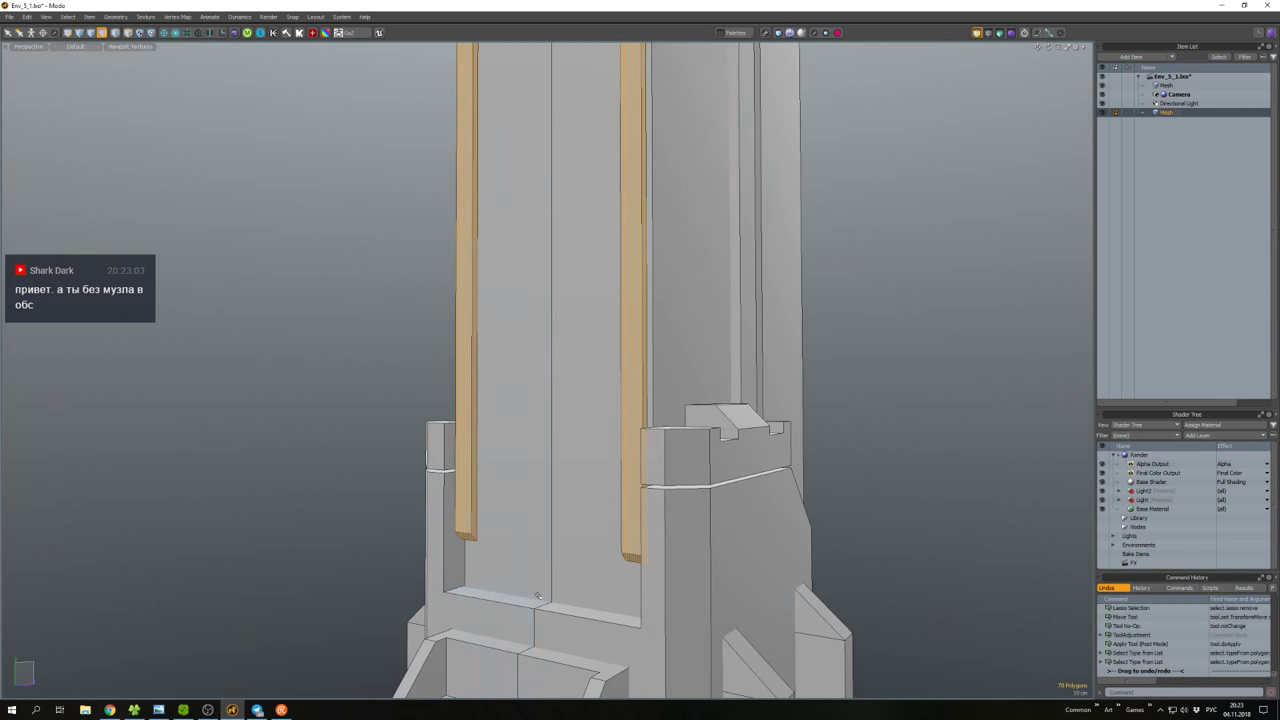
left_click_drag(528, 567, 536, 575, "alt")
right_click(536, 575)
double_click(525, 567)
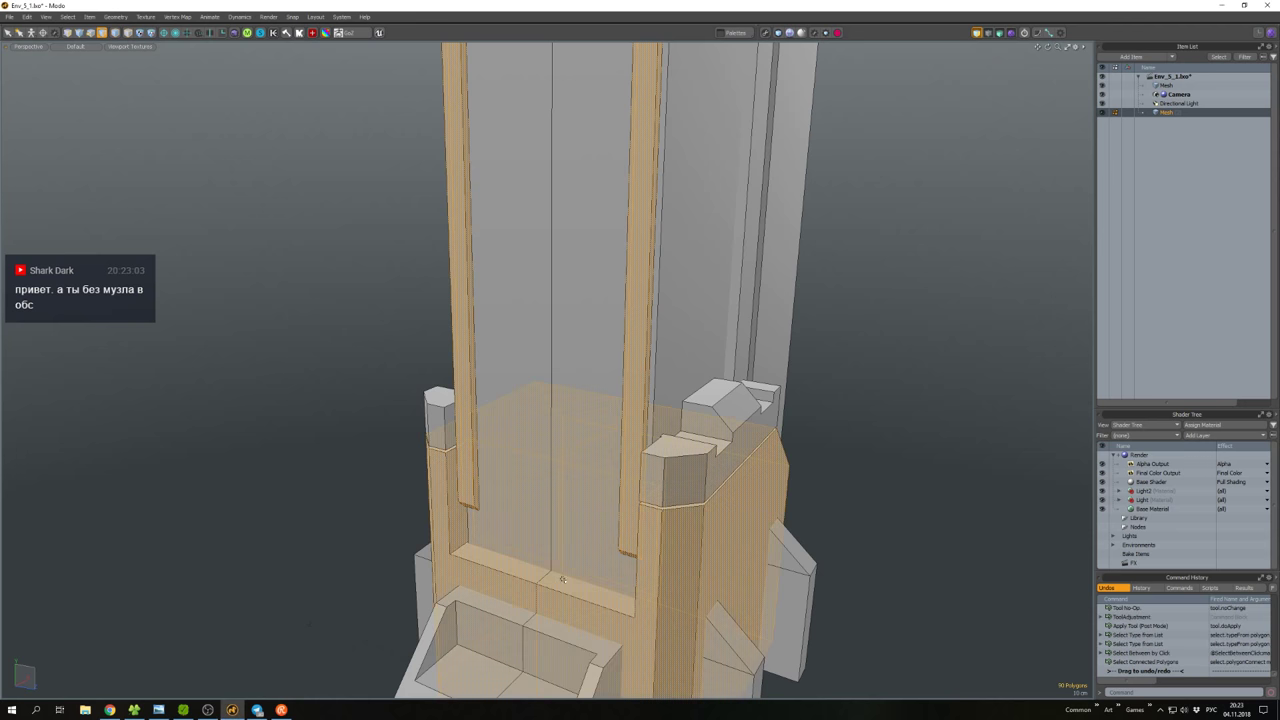
left_click(556, 583)
key("w")
left_click_drag(583, 596, 546, 570, "alt")
key("space")
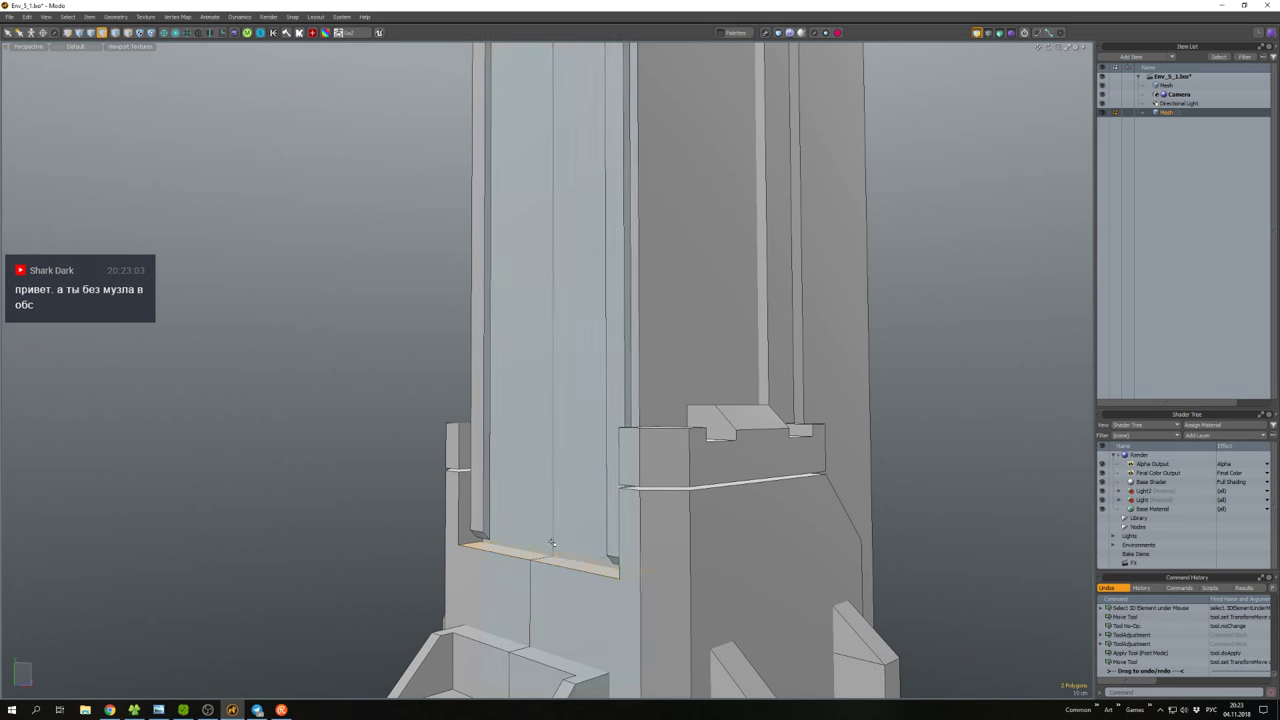
Select the tower's connected main body and hide all other geometry.
scroll(827, 516, "down", 3)
scroll(827, 516, "down", 3)
left_click_drag(827, 516, 586, 443, "alt")
scroll(660, 480, "up", 2)
double_click(586, 443)
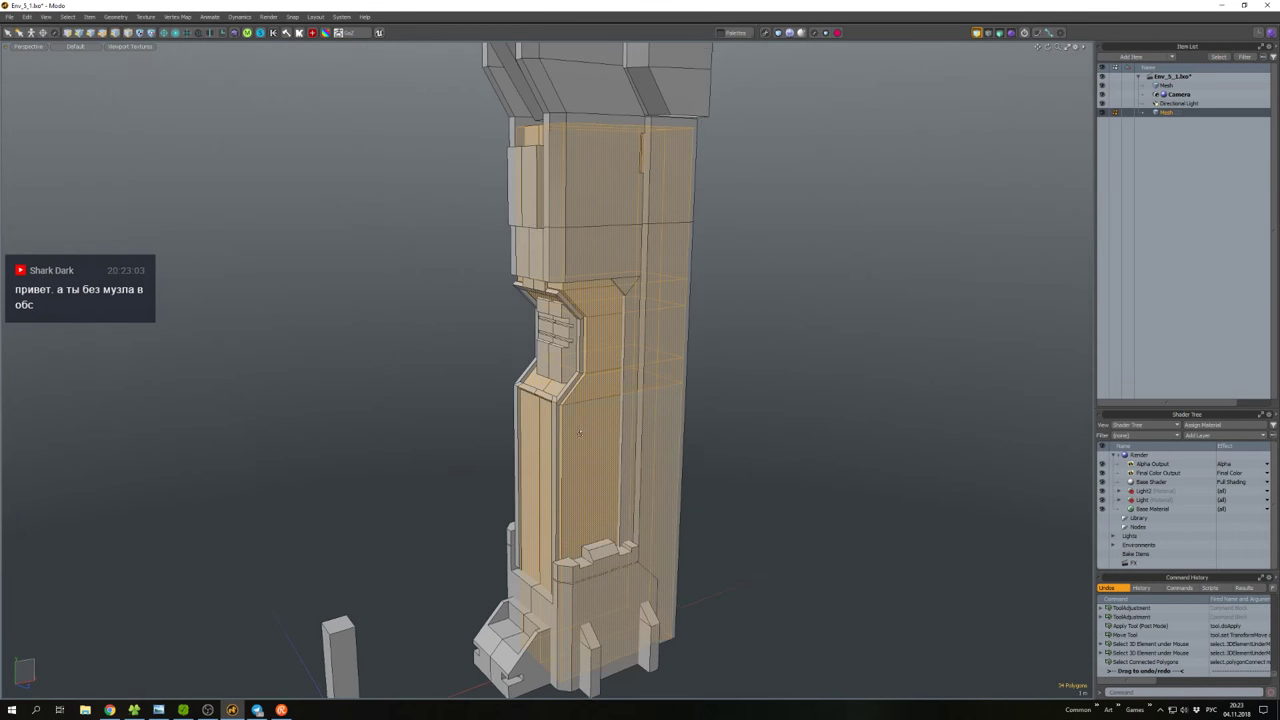
key("shift+h")
Duplicate one lower front face beside the body's corner, stretch the copy vertically and move it 10 cm along X.
left_click(545, 505)
key("w")
scroll(560, 480, "up", 5)
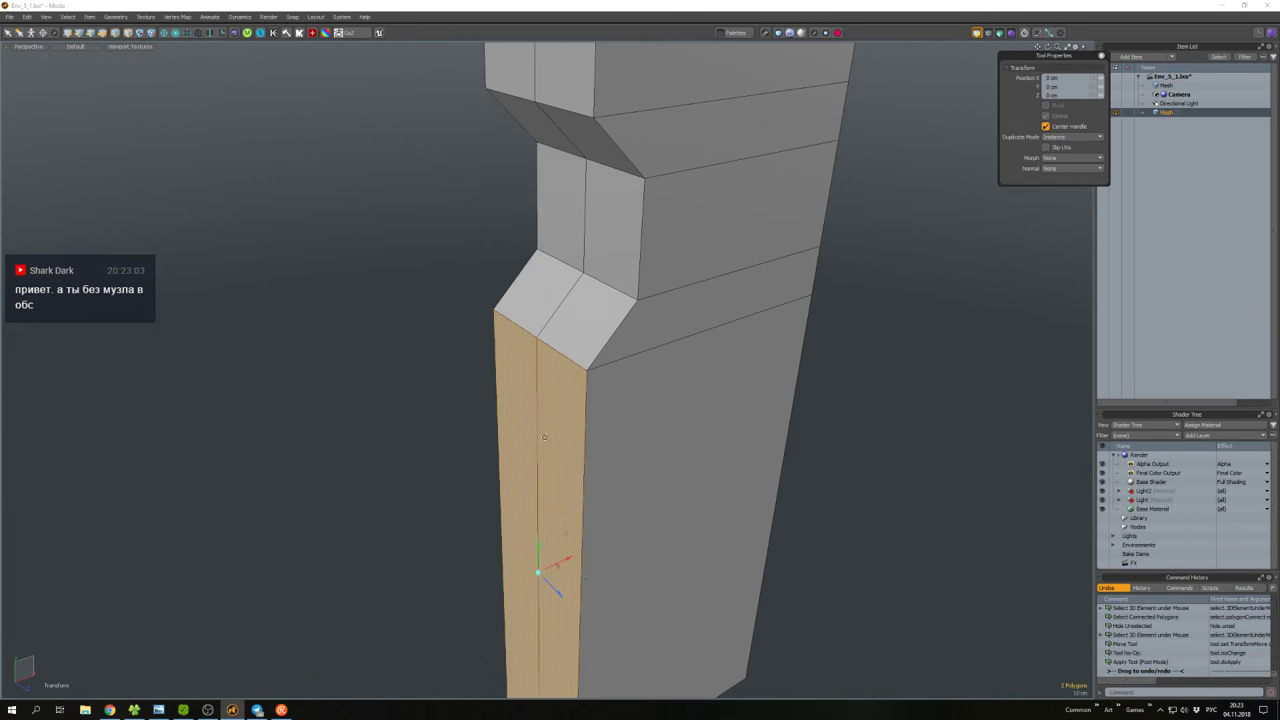
left_click(576, 460)
key("w")
left_click_drag(576, 460, 620, 467, "alt")
key("ctrl+c")
key("ctrl+v")
key("r")
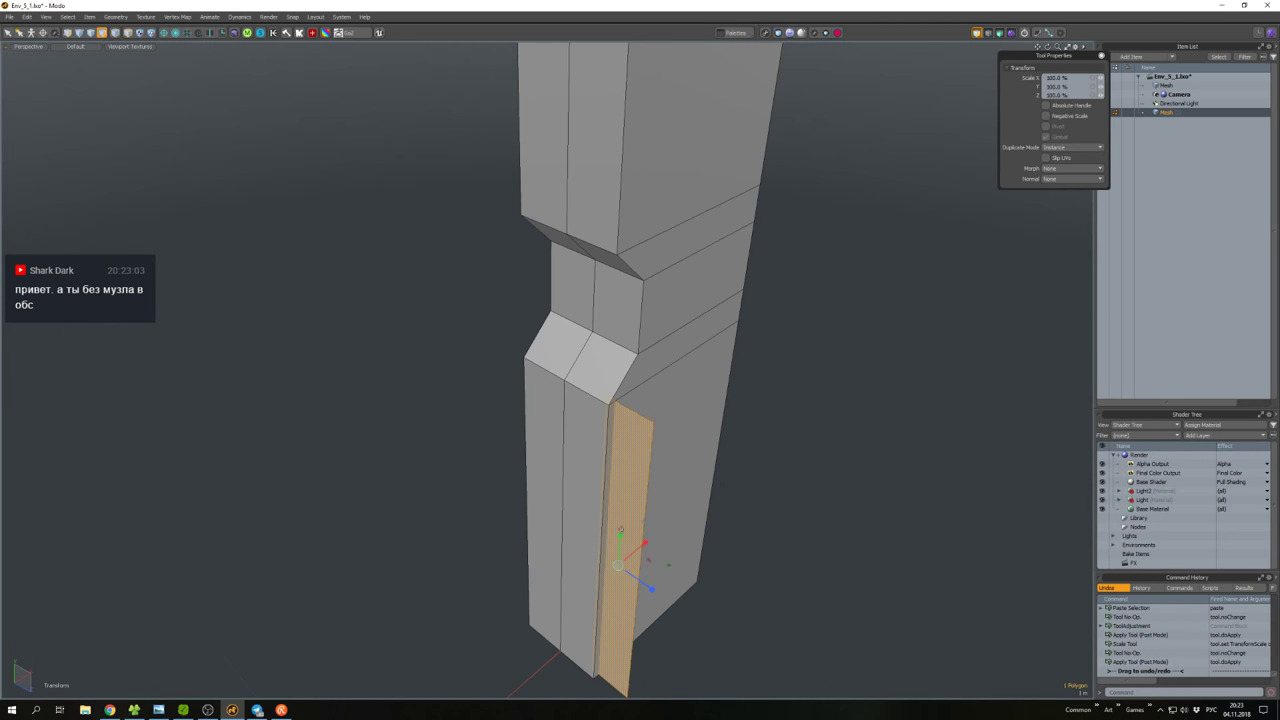
left_click_drag(618, 527, 619, 500)
key("w")
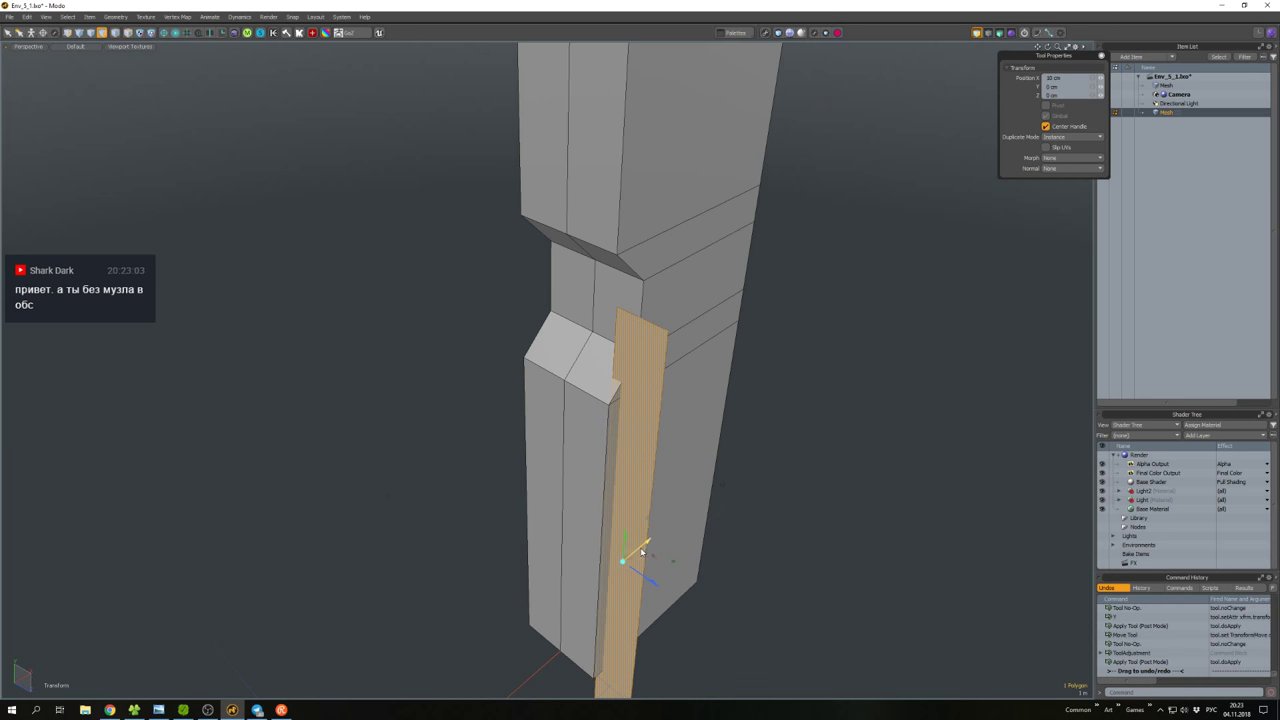
Thicken the copied corner panel into a cutter and subtract it from the main body's lower front corner.
key("shift+d")
left_click_drag(642, 551, 635, 542)
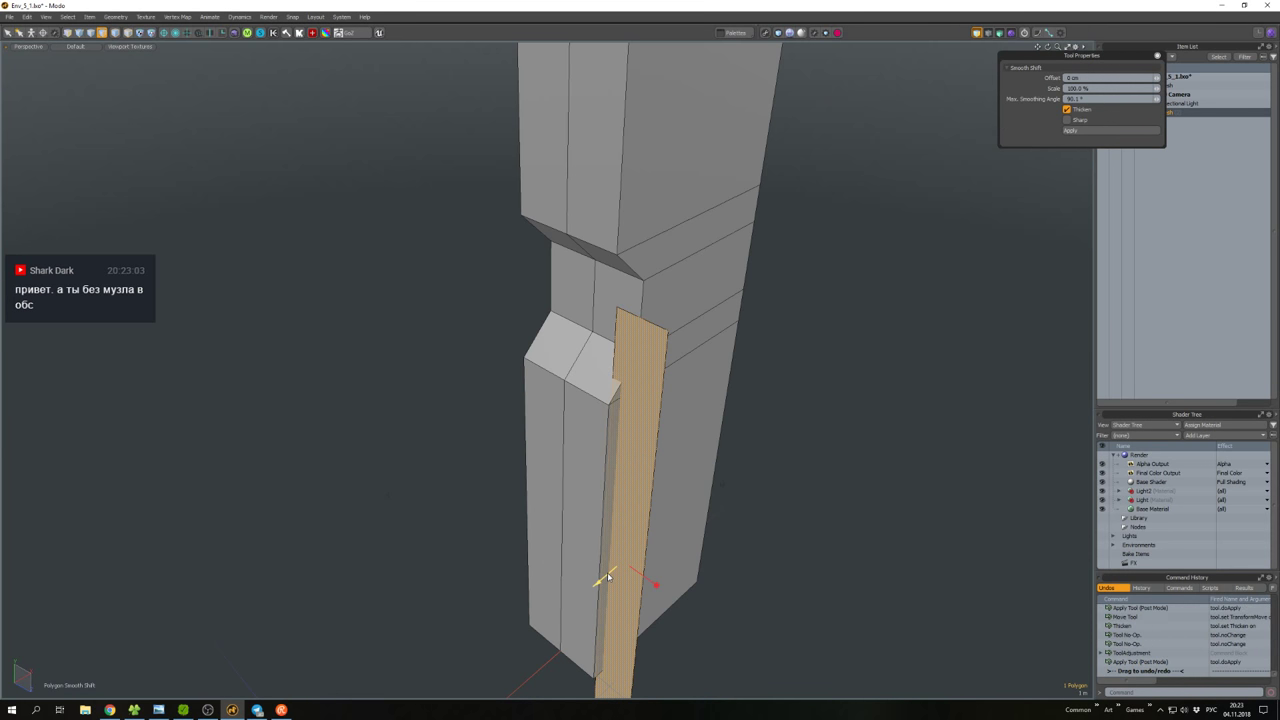
key("space")
left_click(604, 490)
left_click_drag(604, 490, 592, 488, "alt")
key("ctrl+b")
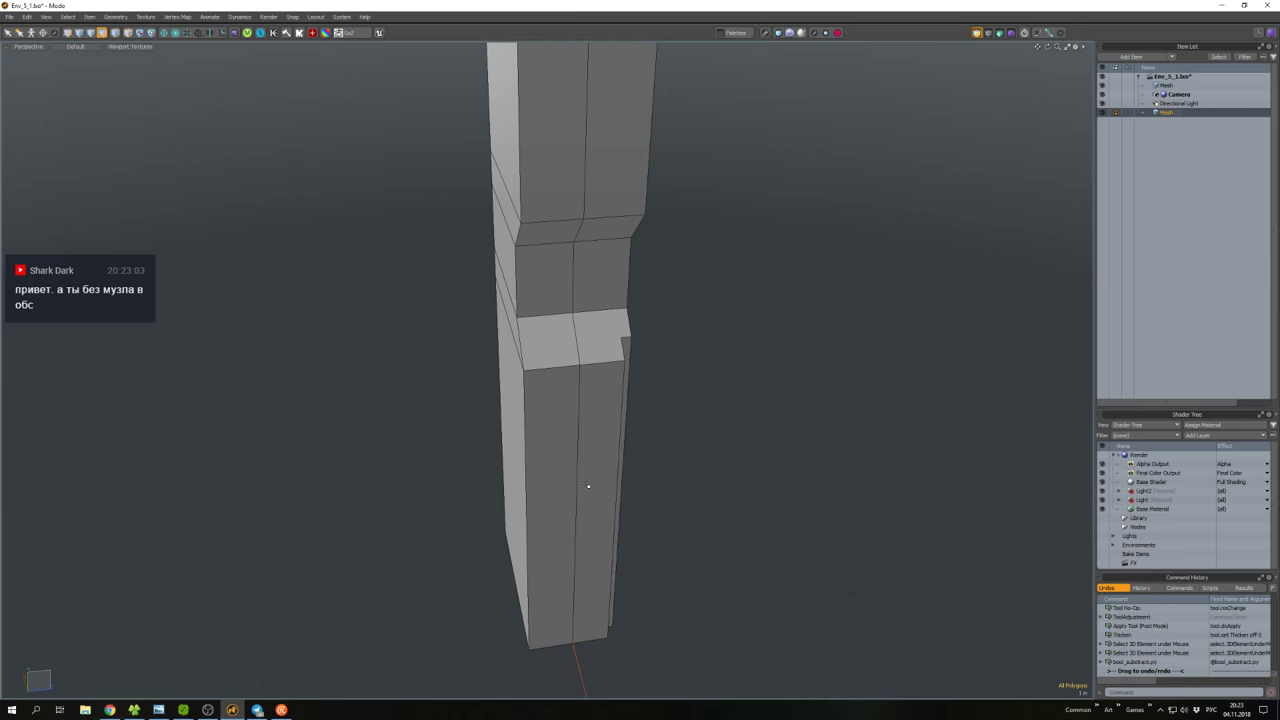
Unhide the rest of the tower geometry.
key("u")
scroll(588, 486, "down", 3)
scroll(546, 388, "up", 4)
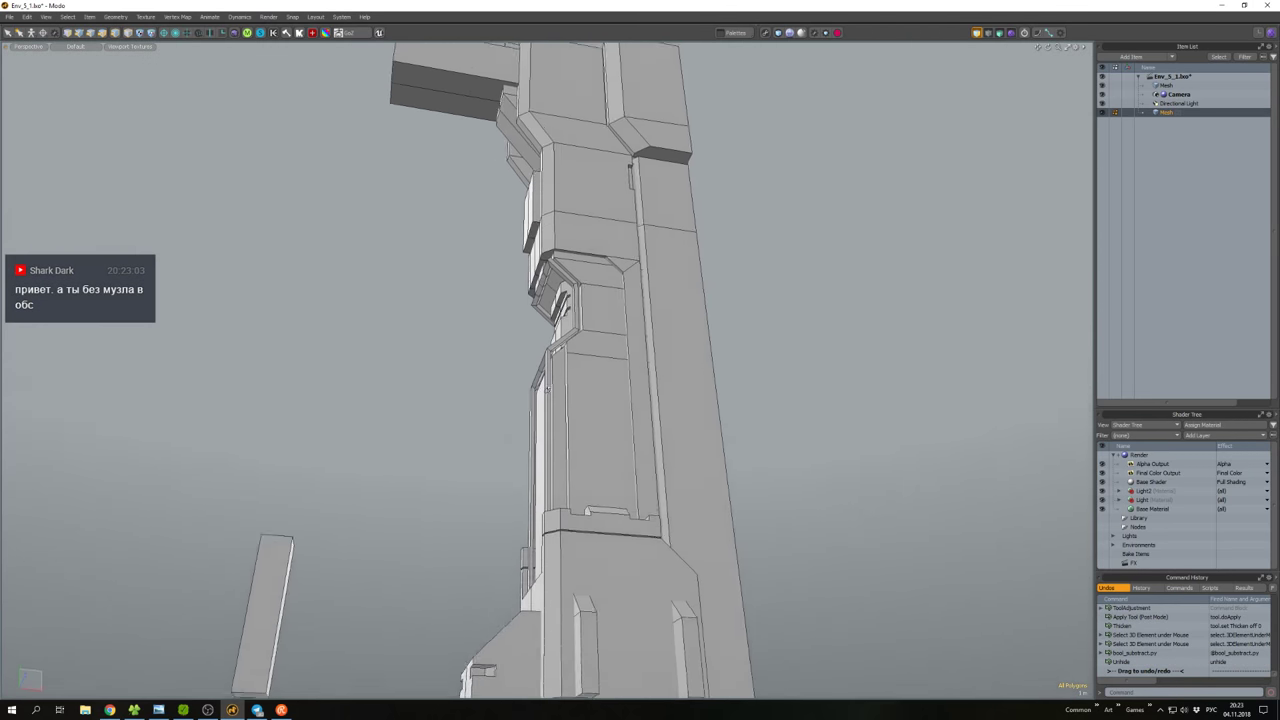
Copy a top face from the side ledge, paste it and raise the copy about 2.4 m beside the tower's side panel.
left_click_drag(546, 388, 640, 364, "alt")
scroll(614, 531, "up", 5)
left_click(614, 531)
scroll(614, 531, "down", 3)
key("w")
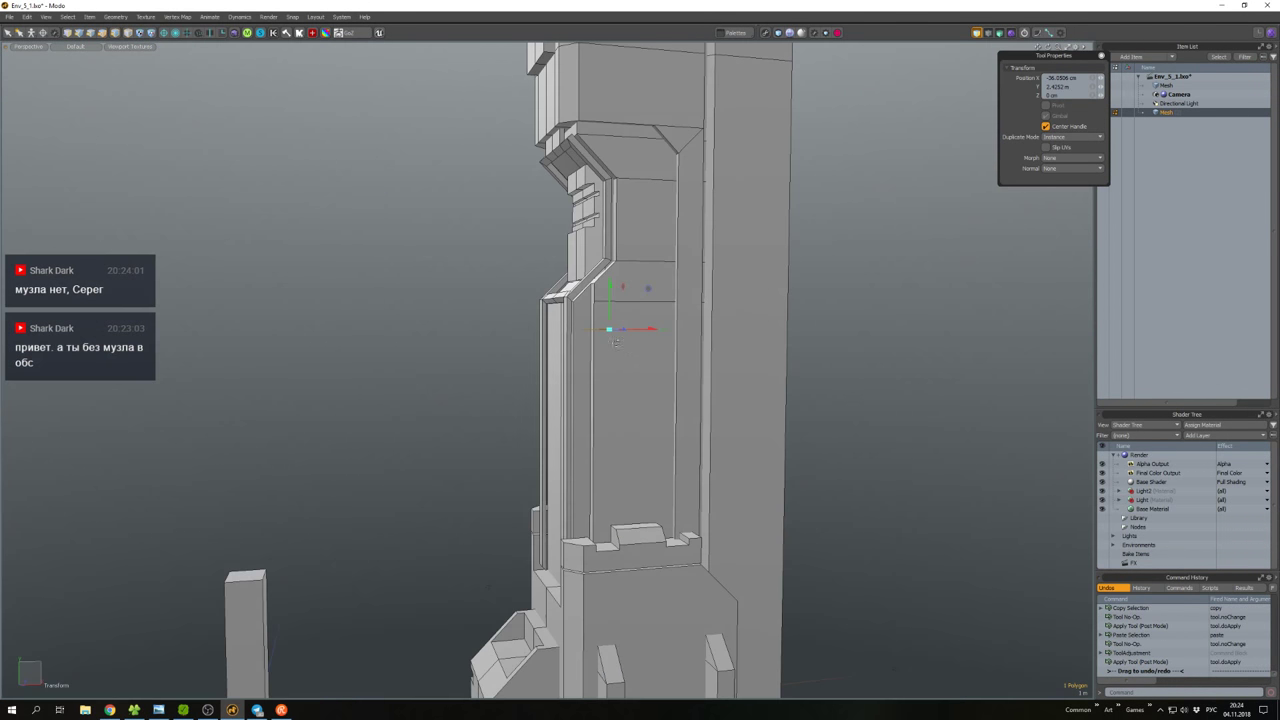
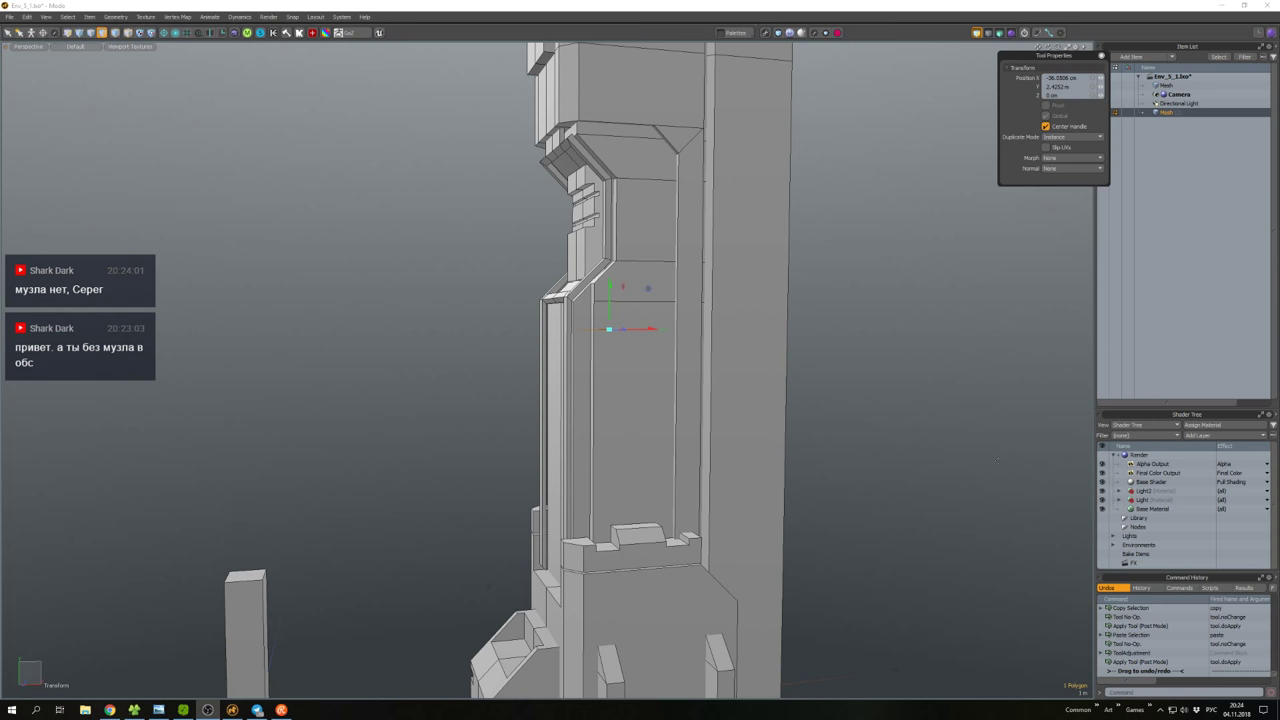
Thicken the pasted face into a solid block beside the tower's side panel.
key("shift+a")
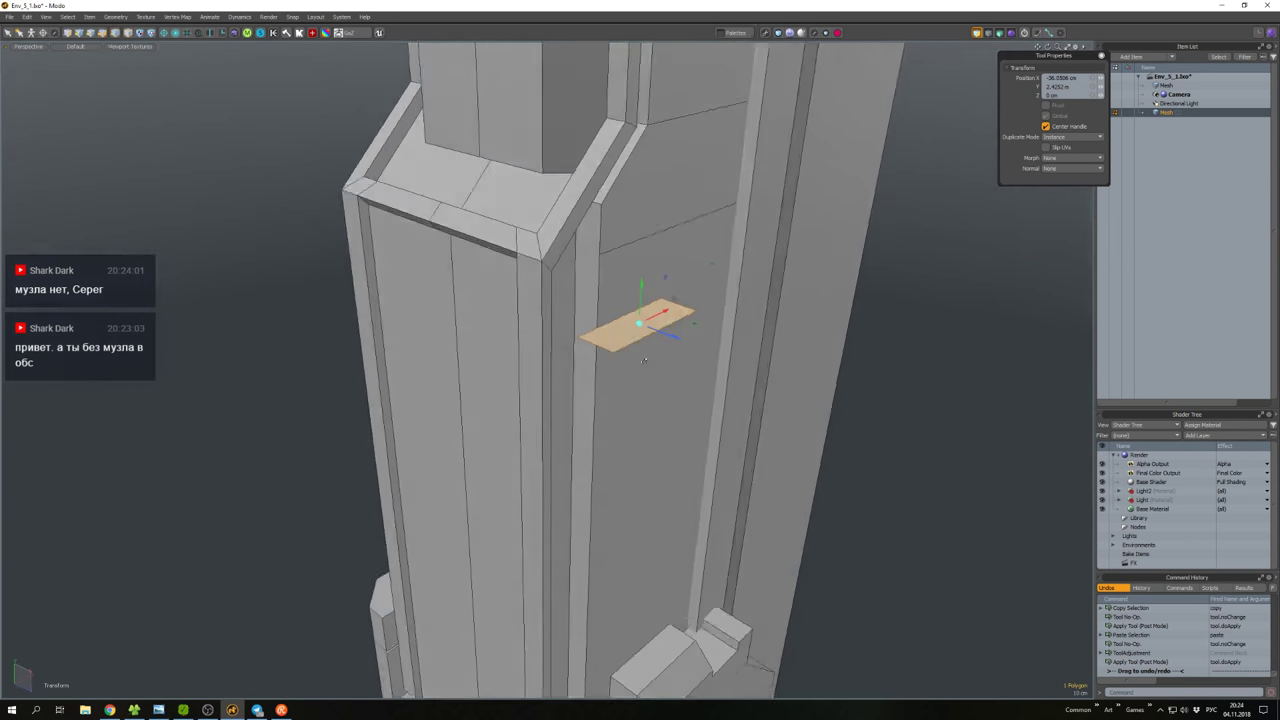
left_click_drag(688, 322, 584, 300)
key("d")
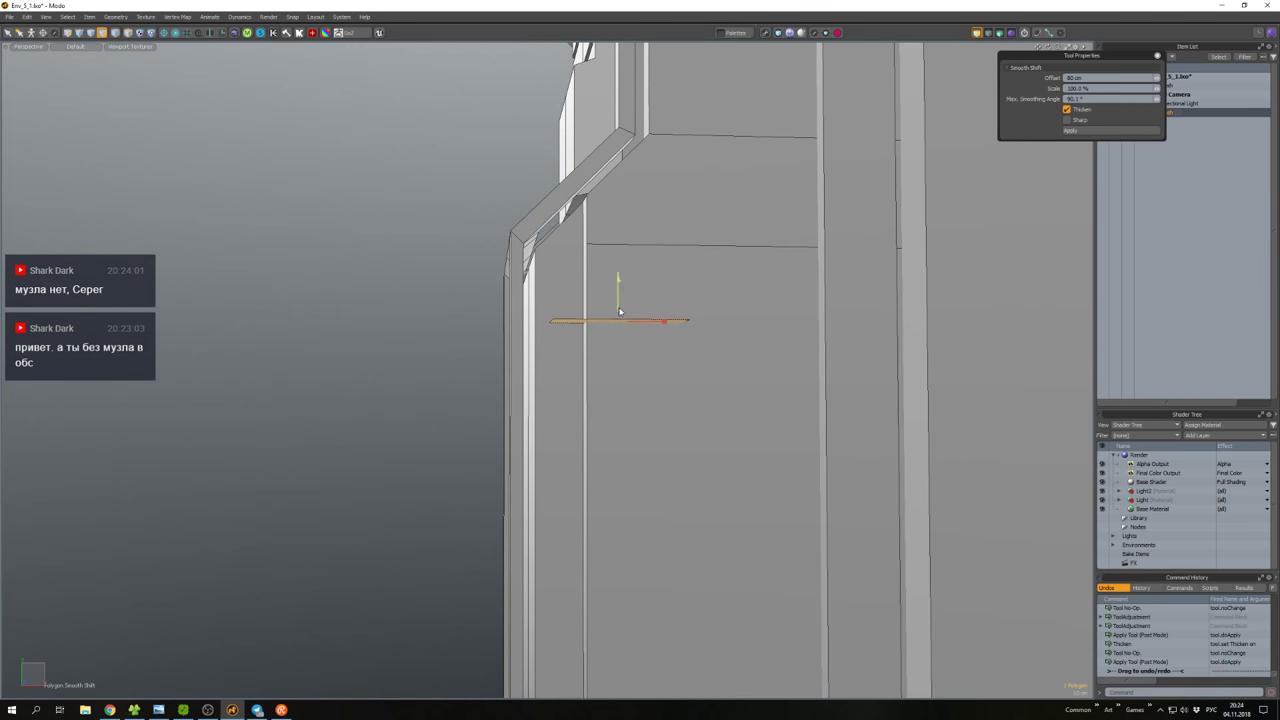
key("space")
left_click_drag(592, 392, 575, 380, "alt")
double_click(575, 380)
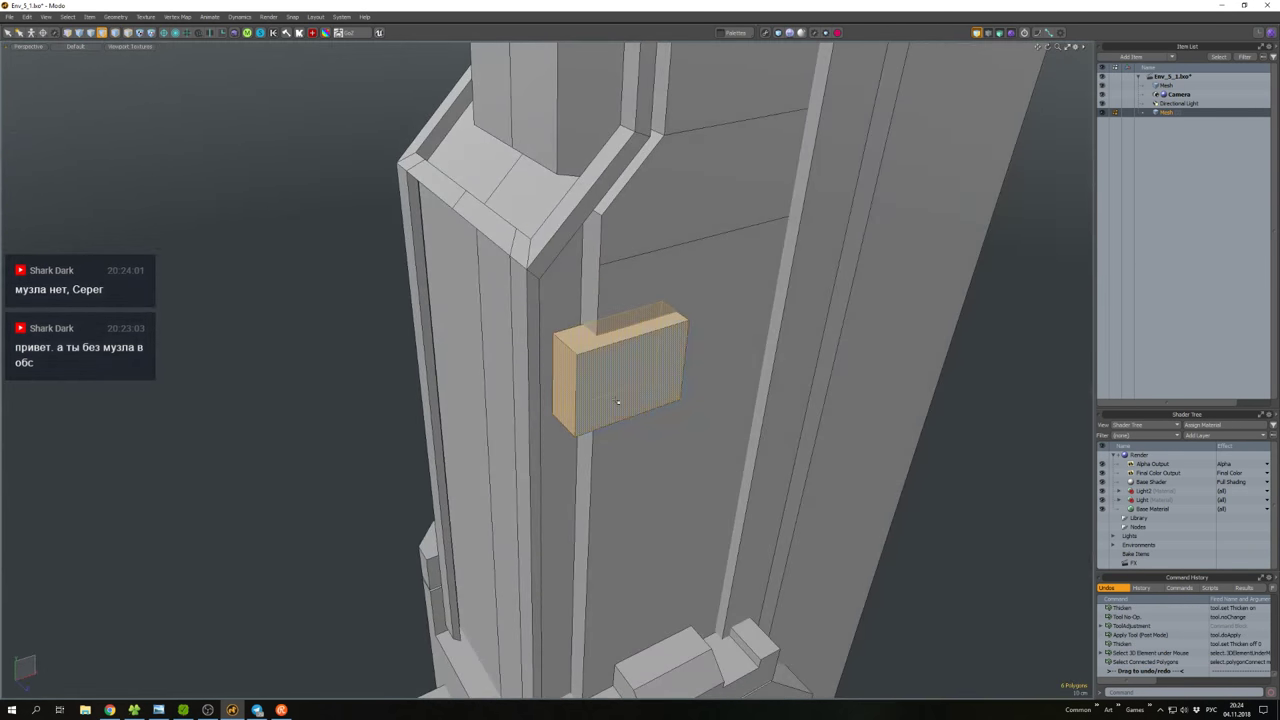
Chamfer the new block's outer vertical edge at the tower's front corner with an edge bevel.
key("2")
left_click(576, 400)
key("b")
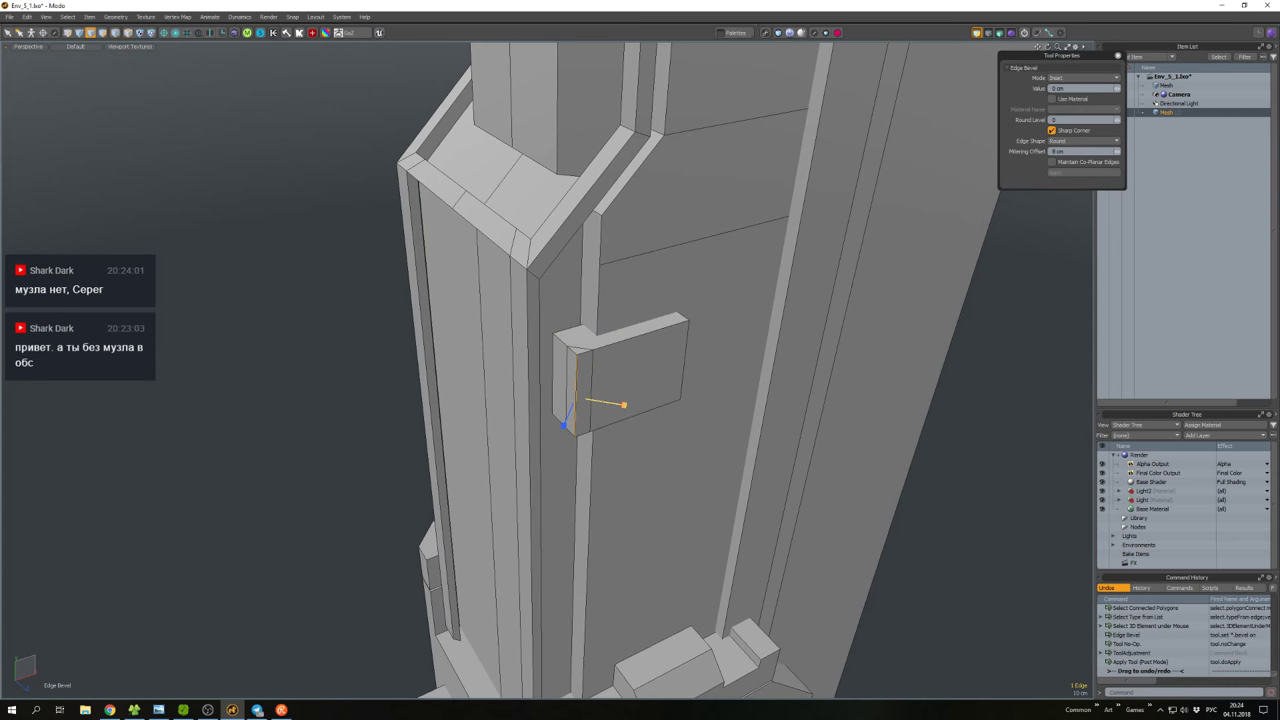
key("space")
left_click(578, 372)
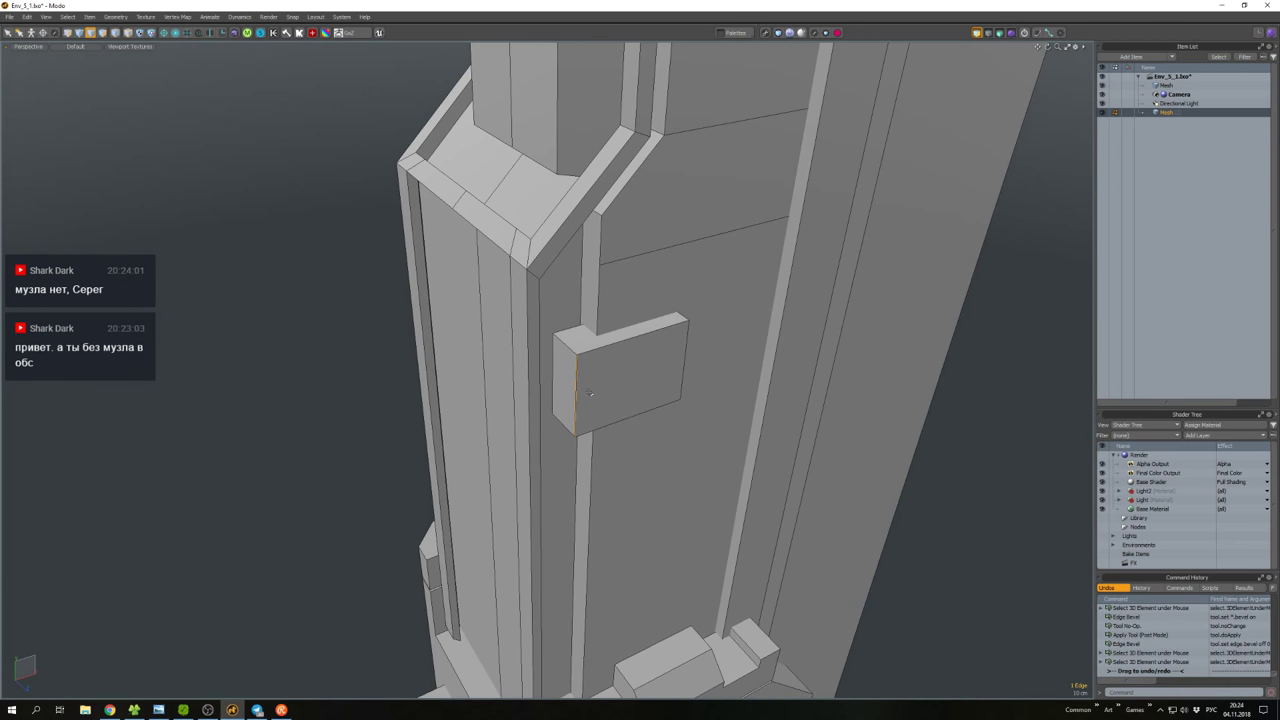
key("b")
key("space")
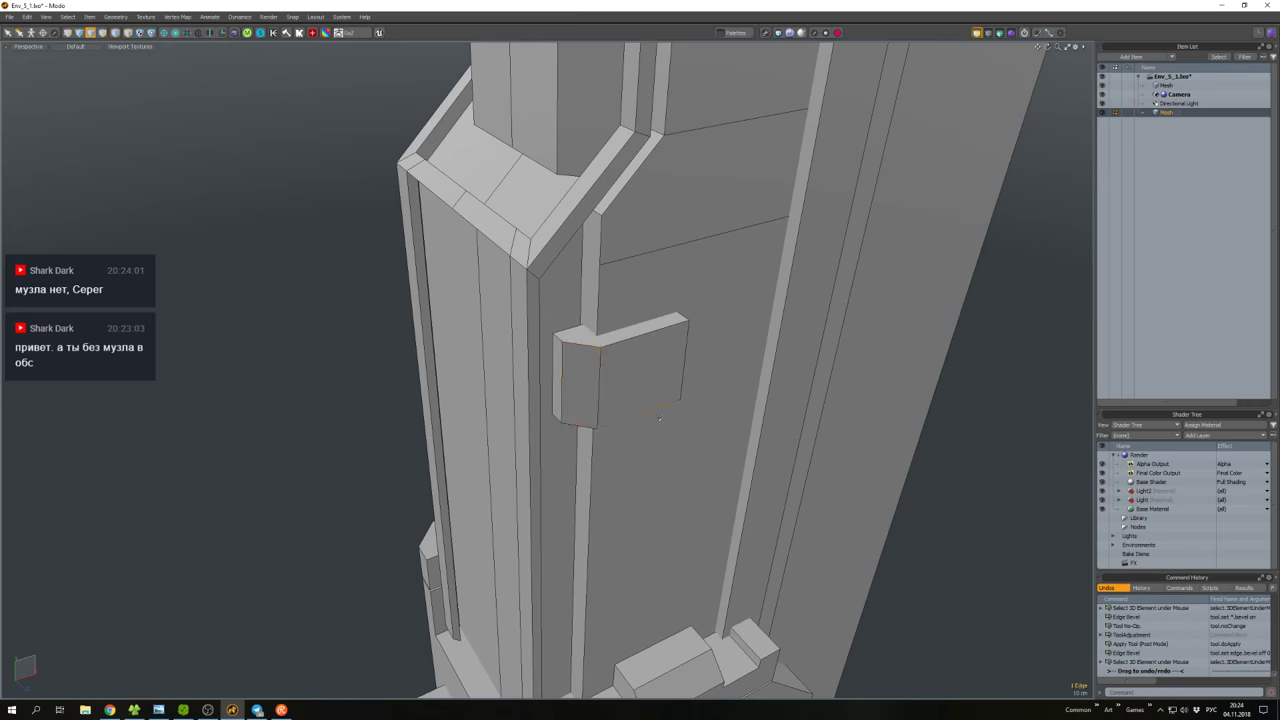
Adjust the side block's far end face and extrude it to lengthen the block along the side panel.
left_click_drag(590, 400, 619, 415, "alt")
key("3")
key("2")
left_click(653, 387)
key("ctrl+space")
left_click(671, 397)
key("3")
double_click(600, 414)
left_click(594, 415)
key("w")
key("space")
key("b")
Bevel the edge loop around the side block into a band about 6 cm wide and recess the band as a groove.
key("2")
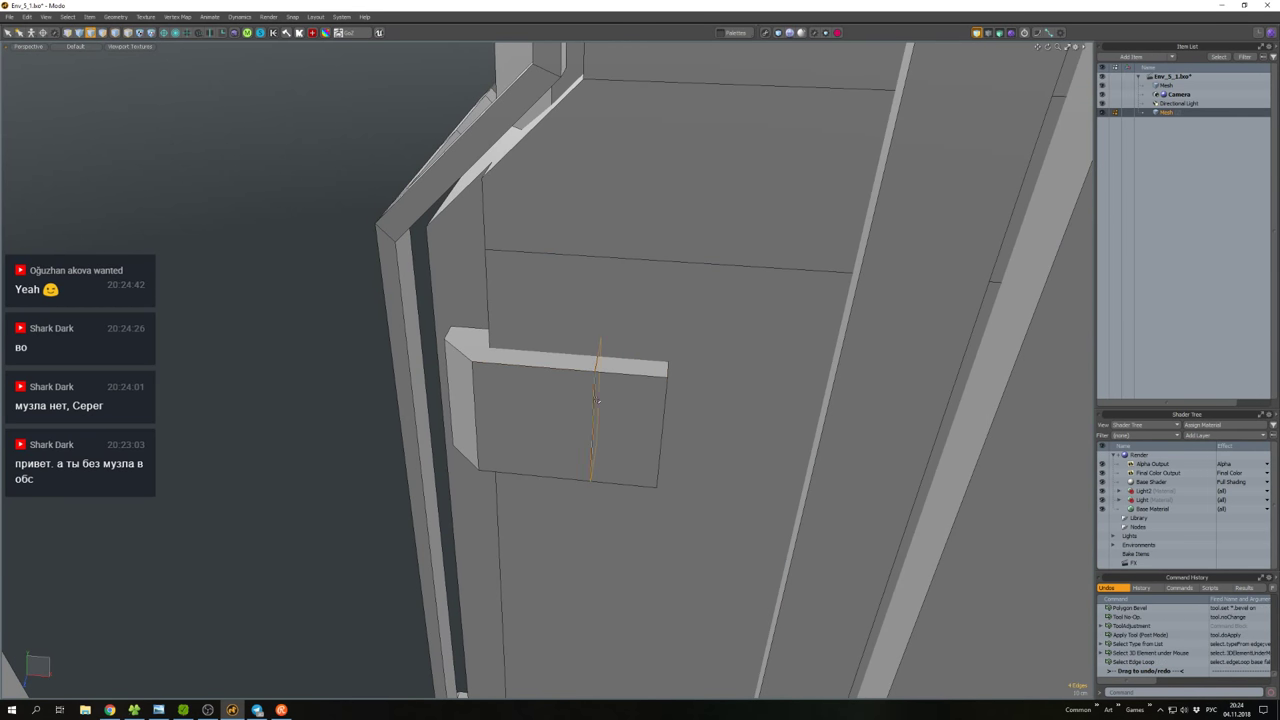
key("b")
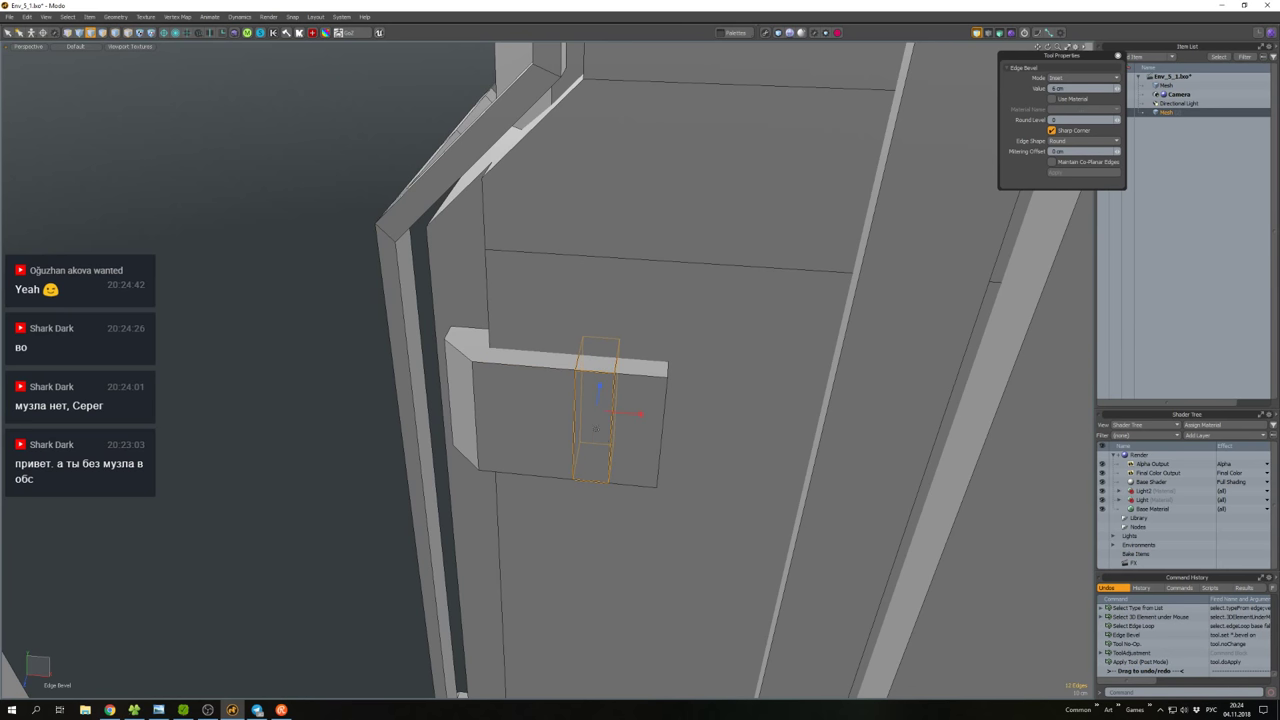
key("3")
left_click(601, 388)
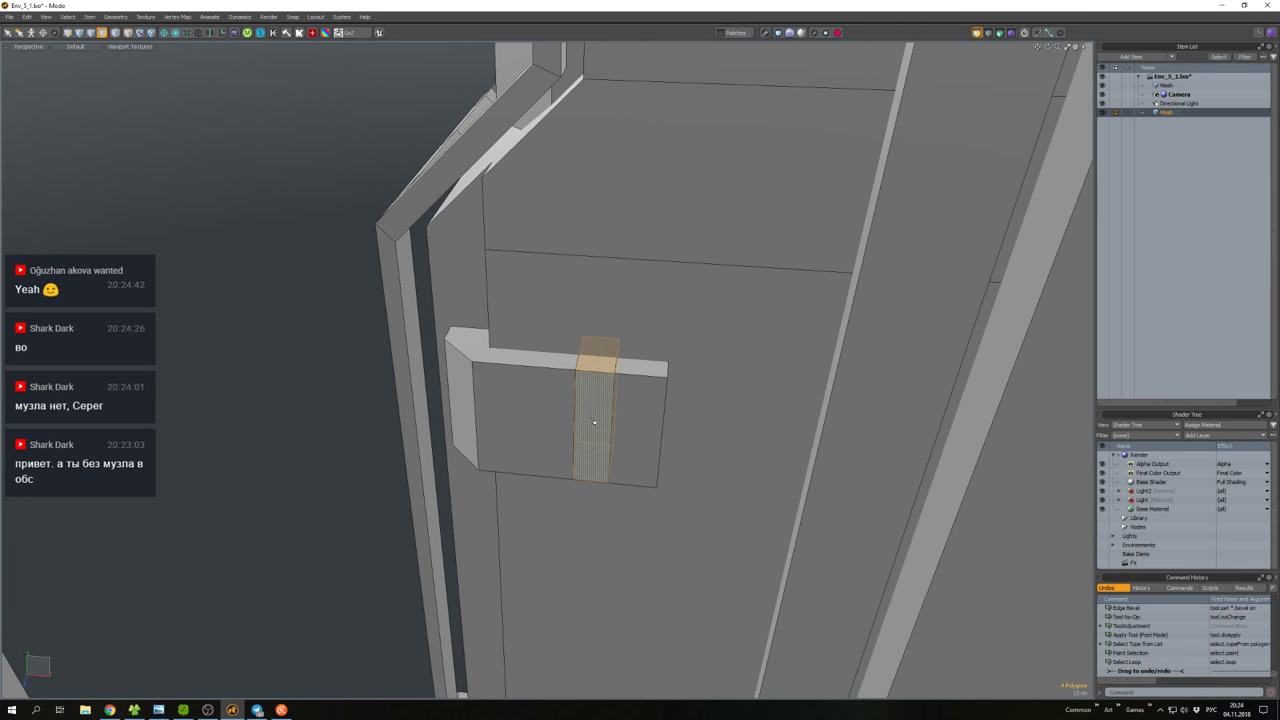
key("b")
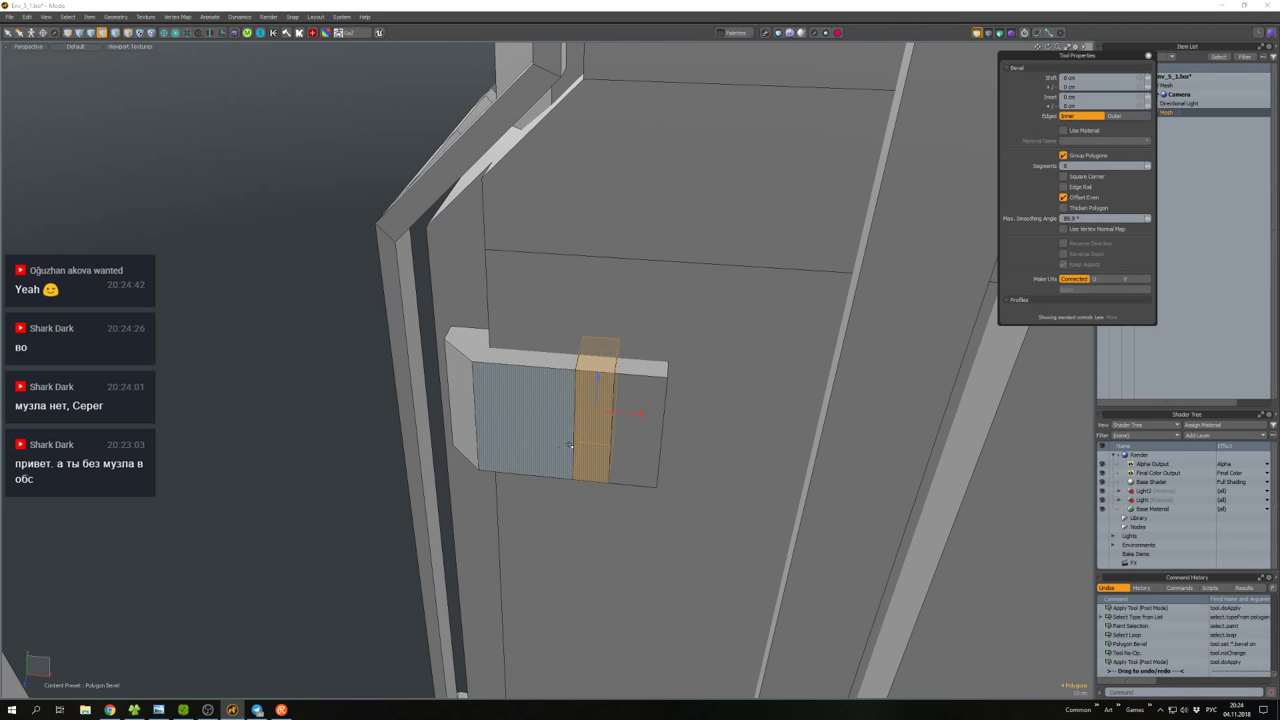
mouse_move(595, 416)
left_mouse_down("alt")
mouse_move(608, 380)
mouse_move(671, 356)
mouse_move(626, 451)
mouse_move(625, 418)
mouse_move(575, 418)
mouse_move(592, 432)
mouse_move(573, 434)
mouse_move(575, 400)
mouse_move(598, 421)
left_mouse_up("alt")
key("space")
Chamfer the side block's far vertical edge and thicken a resized front face into a raised plate.
key("2")
key("b")
key("space")
left_click(598, 431)
key("r")
key("shift+d")
key("space")
right_click(573, 434)
left_click(584, 396)
key("shift+d")
key("space")
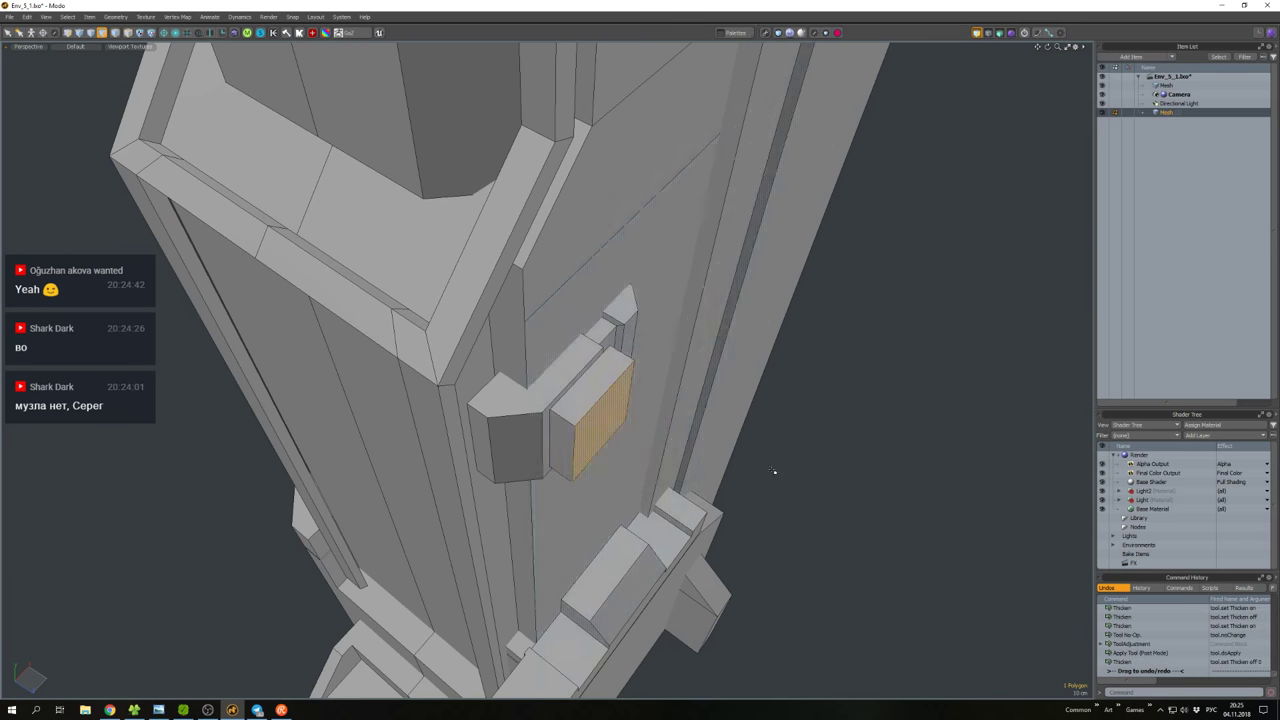
Extend the raised plate sideways from its end face and extrude the added section's front face outward.
left_click_drag(771, 471, 546, 371, "alt")
scroll(540, 372, "up", 5)
scroll(546, 371, "up", 4)
left_click(557, 367)
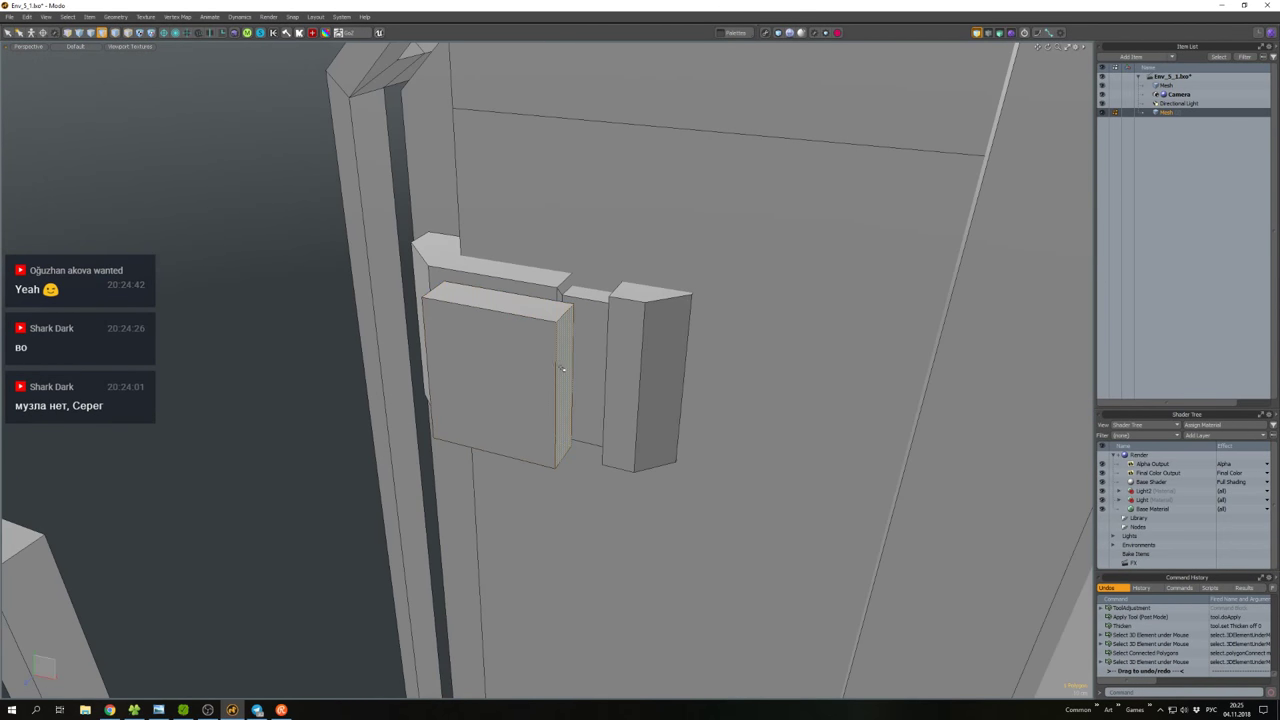
key("b")
left_click_drag(590, 398, 632, 405)
key("space")
left_click(590, 405)
key("b")
scroll(624, 425, "down", 3)
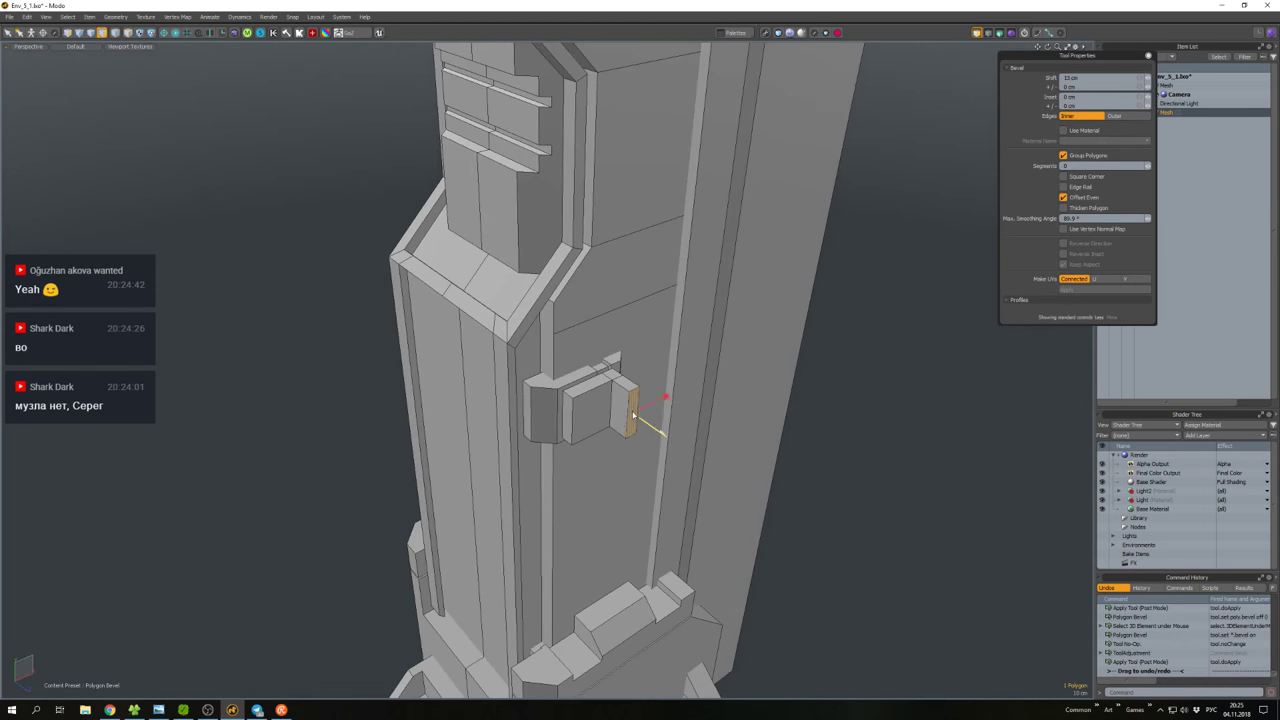
Move the side face of the plate's protruding section to make that section wider.
key("space")
scroll(628, 412, "up", 3)
left_click(628, 412)
key("w")
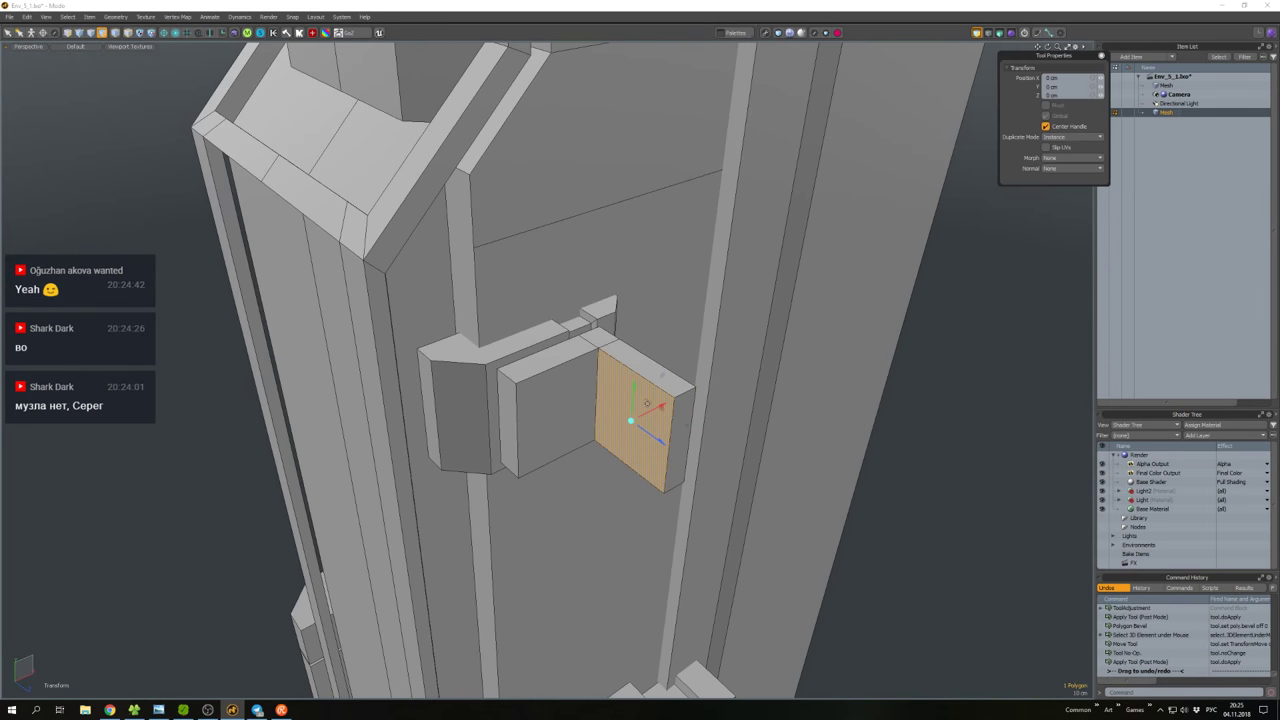
key("space")
scroll(653, 411, "down", 4)
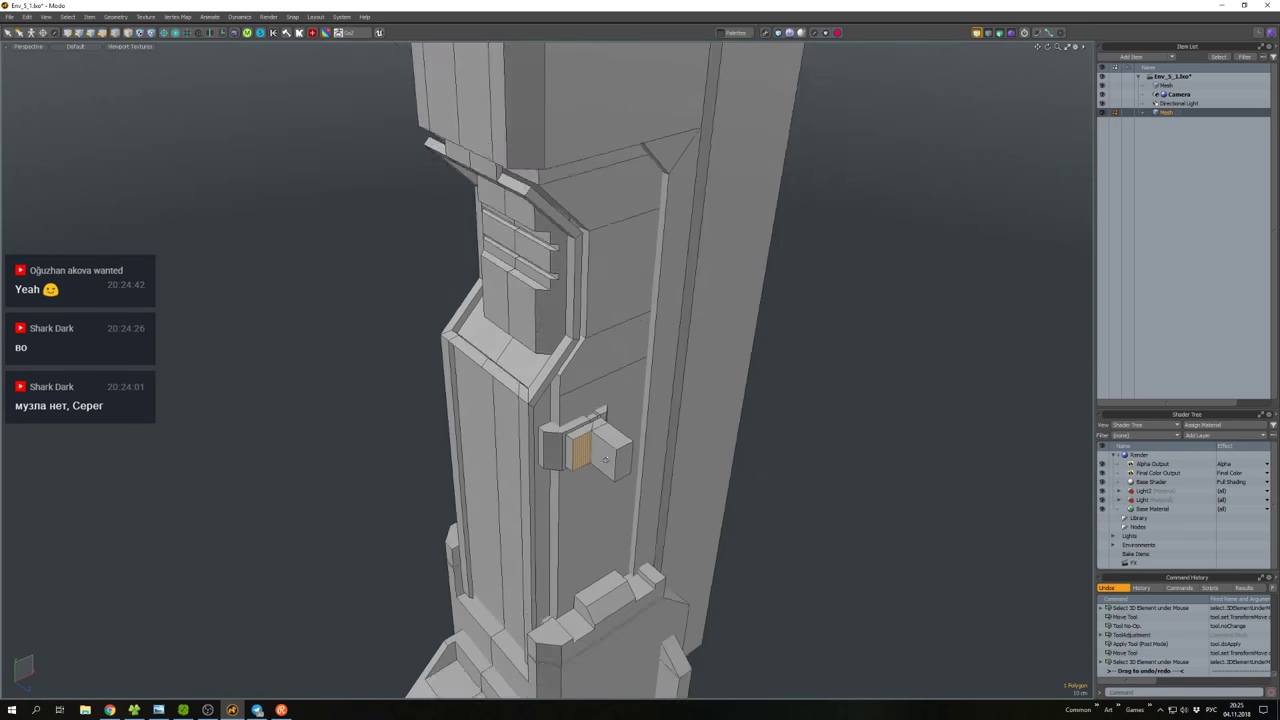
Move the selected insert block in the tower's upper front recess to a new depth.
left_click_drag(653, 411, 588, 445, "alt")
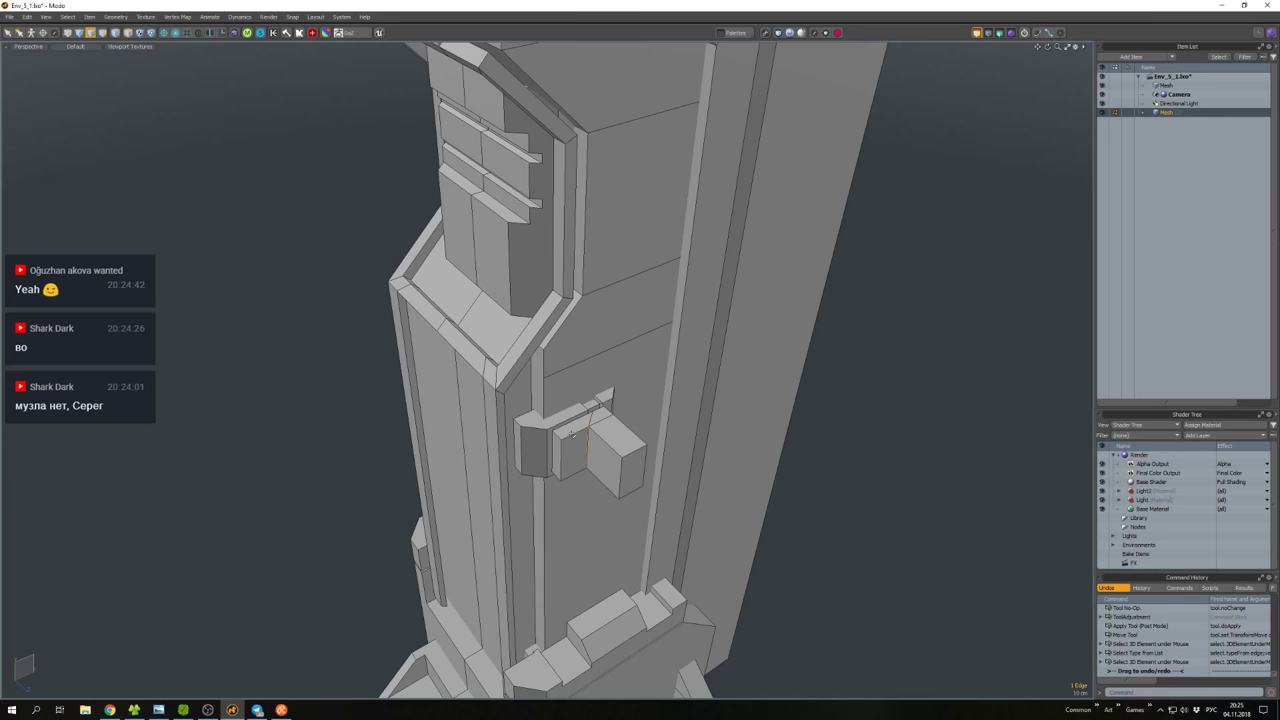
left_click_drag(571, 434, 604, 378, "alt")
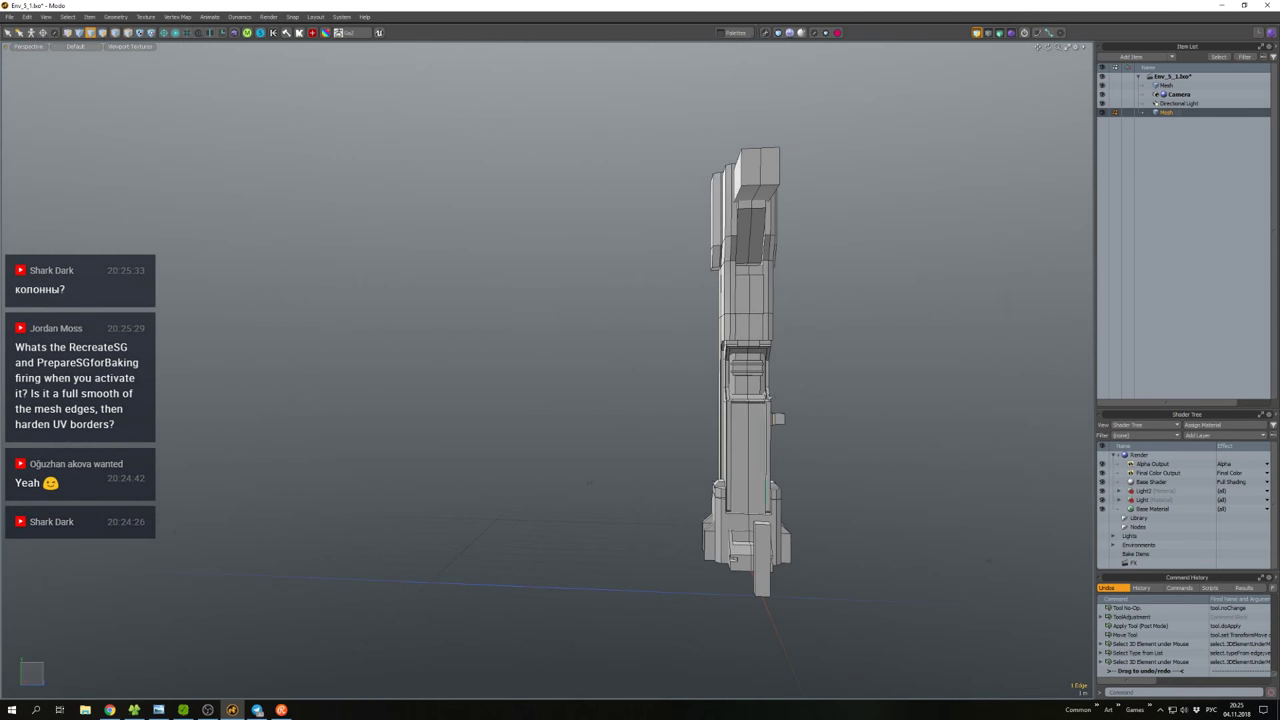
left_click_drag(588, 483, 703, 391, "alt")
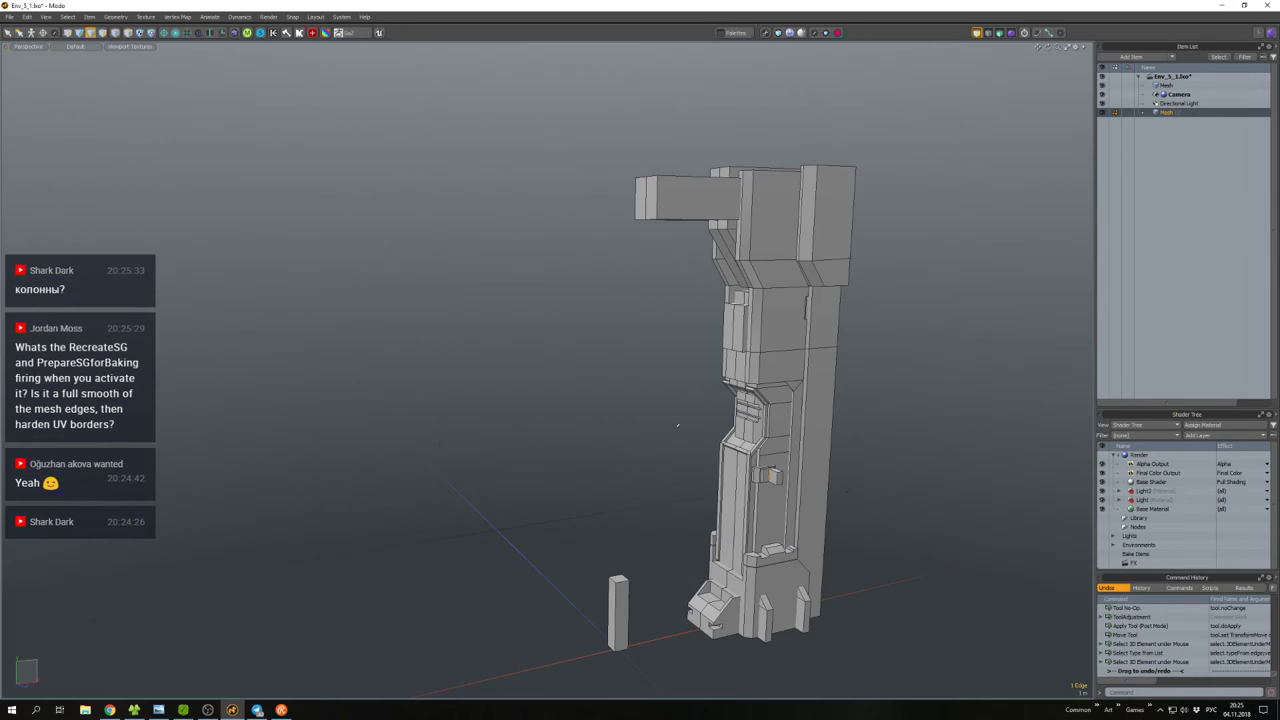
scroll(739, 326, "up", 3)
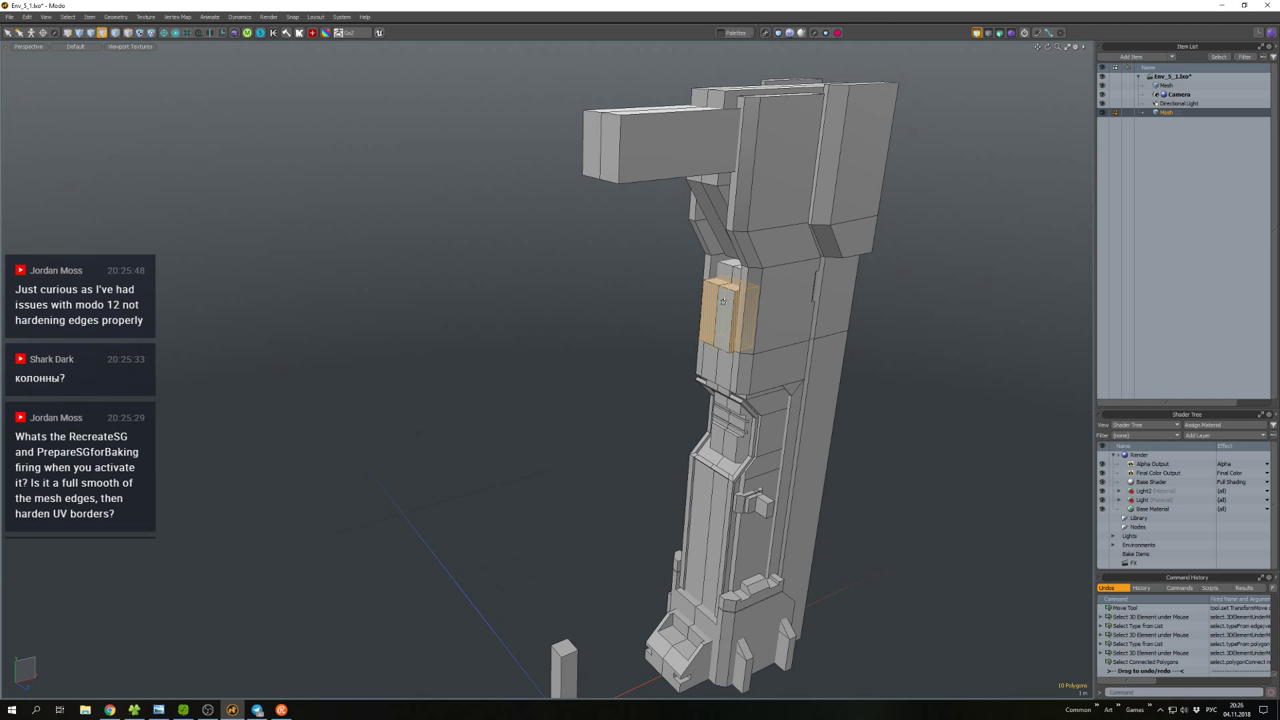
scroll(715, 292, "up", 5)
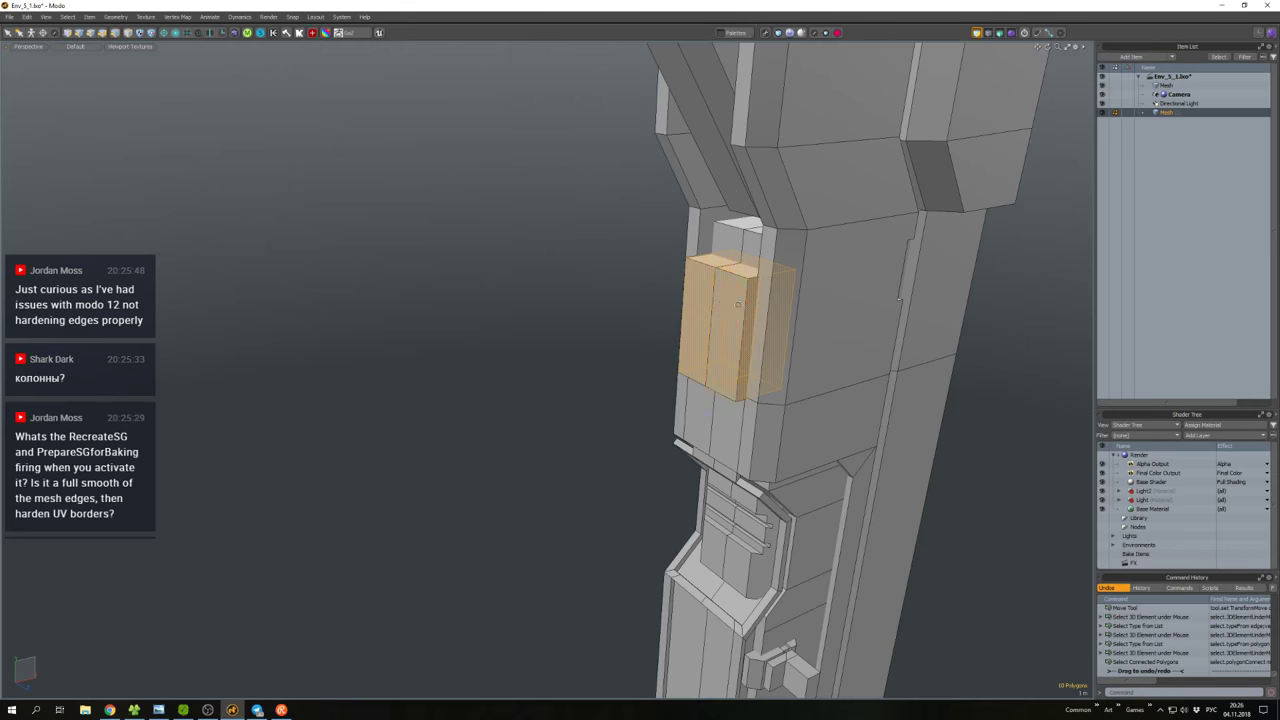
key("w")
left_click_drag(731, 289, 686, 312, "alt")
key("space")
scroll(686, 313, "down", 5)
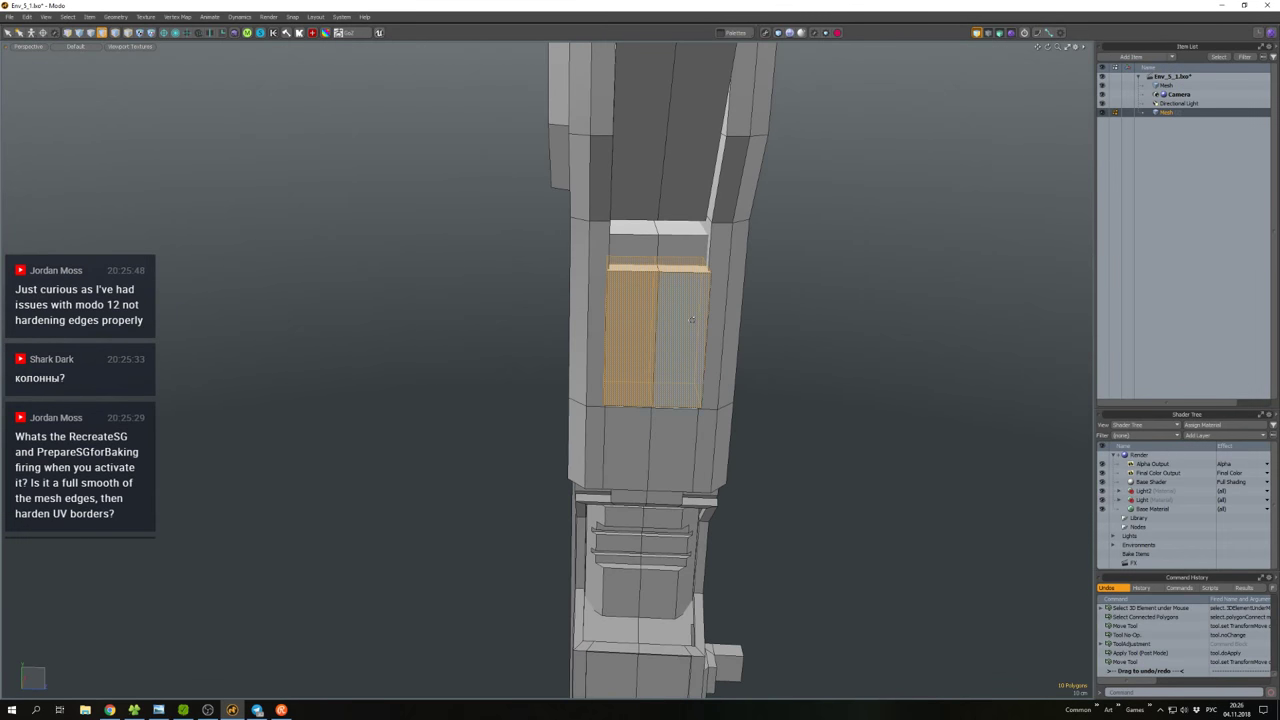
Scale the upper front insert block along Z so it fills the recess width.
key("r")
scroll(697, 325, "up", 2)
key("space")
left_click(846, 354)
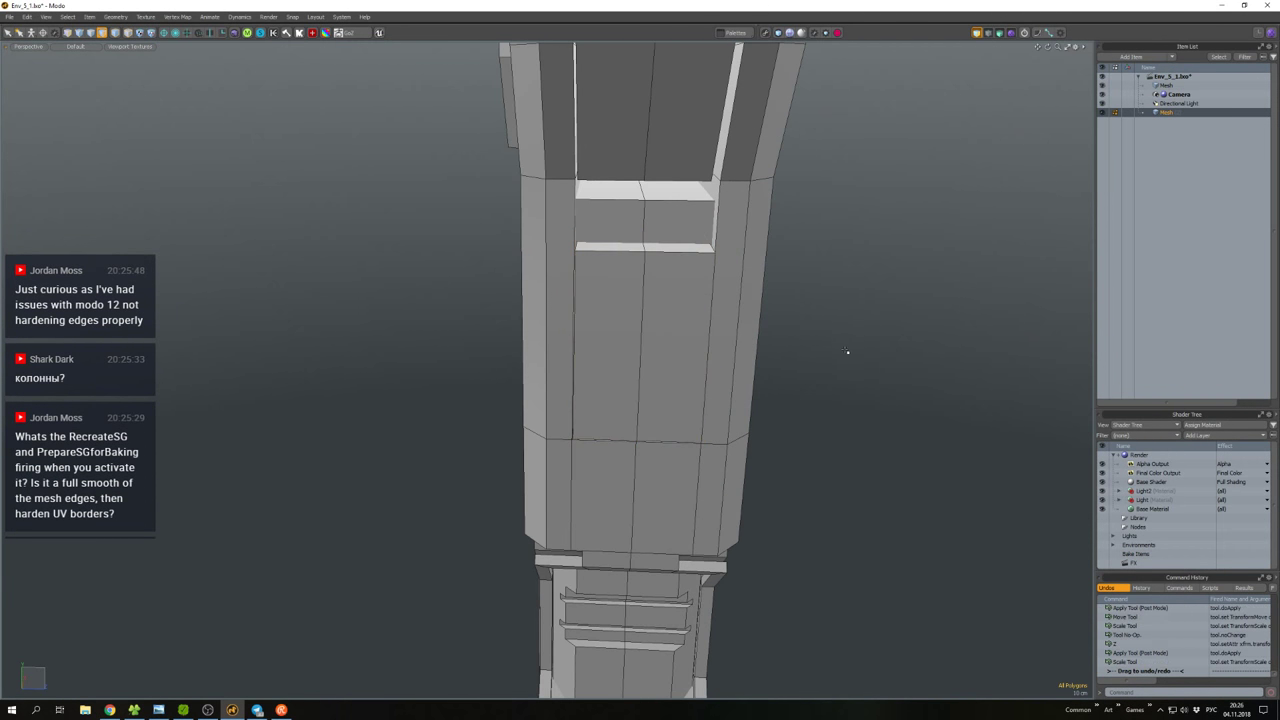
Chamfer both outer vertical edges of the upper front insert block with an edge bevel.
left_click_drag(846, 354, 741, 338, "alt")
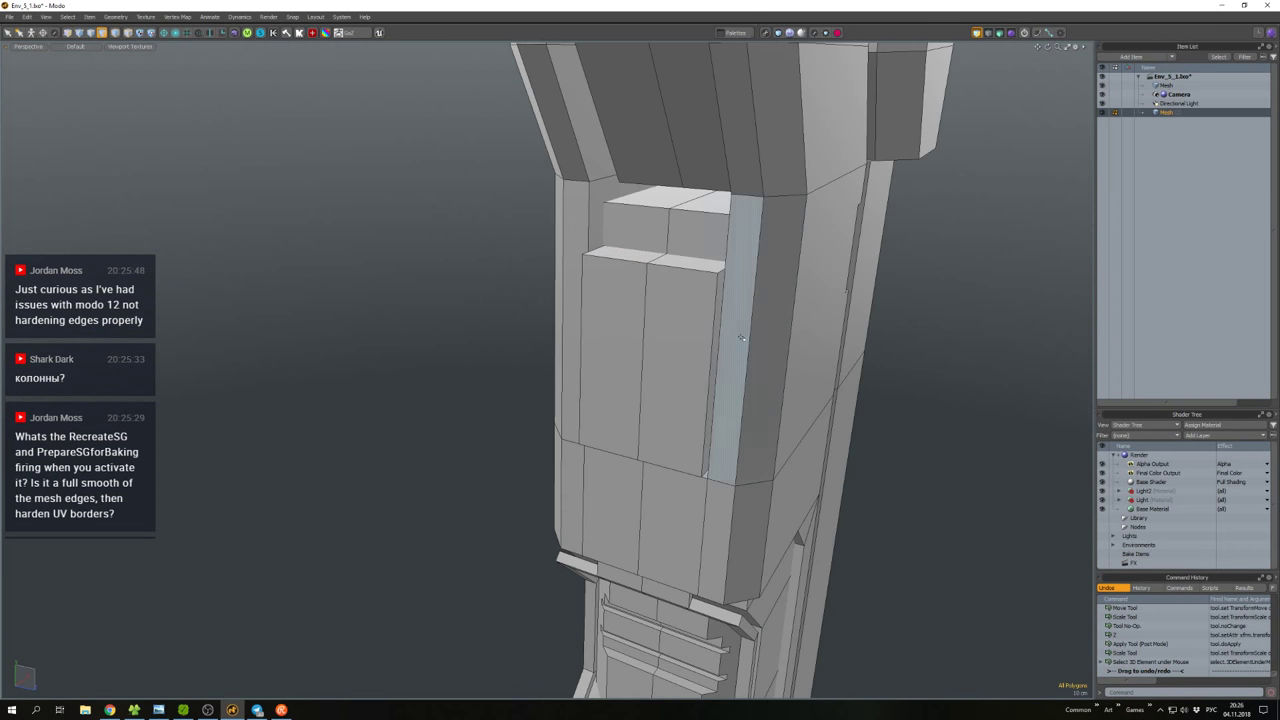
left_click(585, 316, "shift")
mouse_move(585, 316)
left_mouse_down("alt")
mouse_move(596, 312)
mouse_move(629, 358)
left_mouse_up("alt")
key("b")
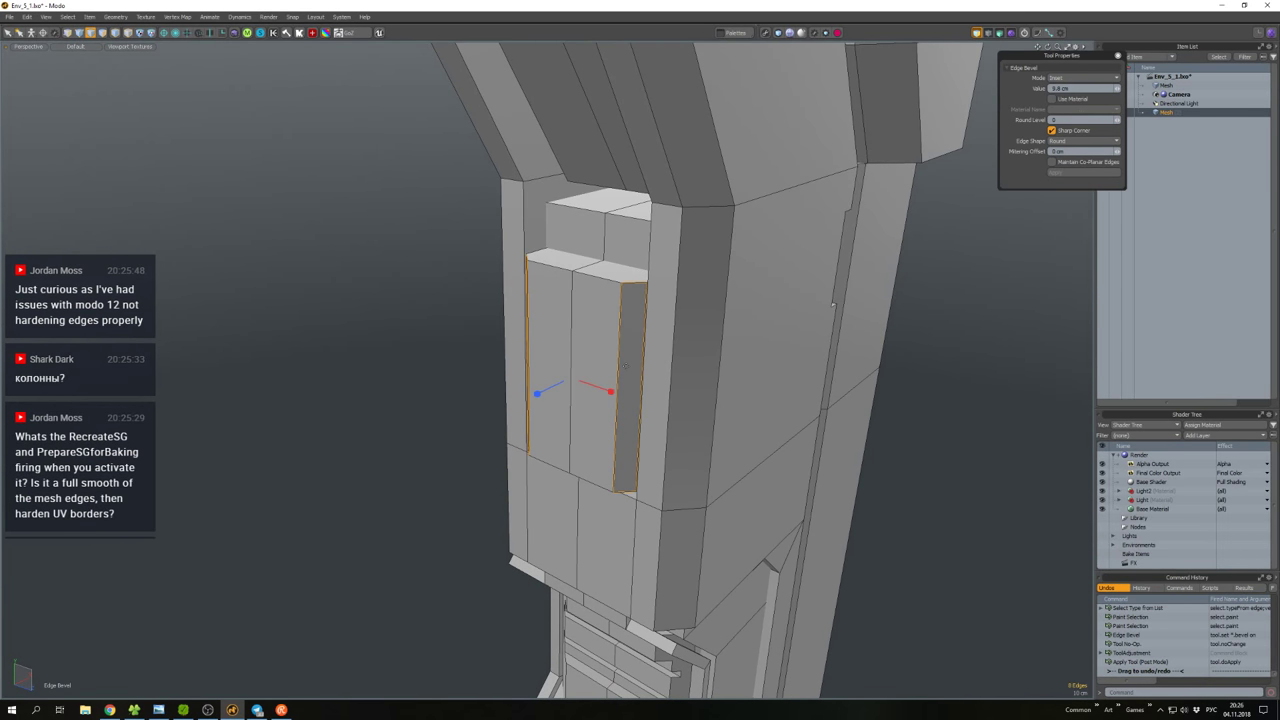
key("space")
Raise the insert block's top faces up to the sloped overhang above the recess.
left_click(626, 366)
left_click_drag(626, 366, 681, 386, "alt")
scroll(585, 355, "up", 3)
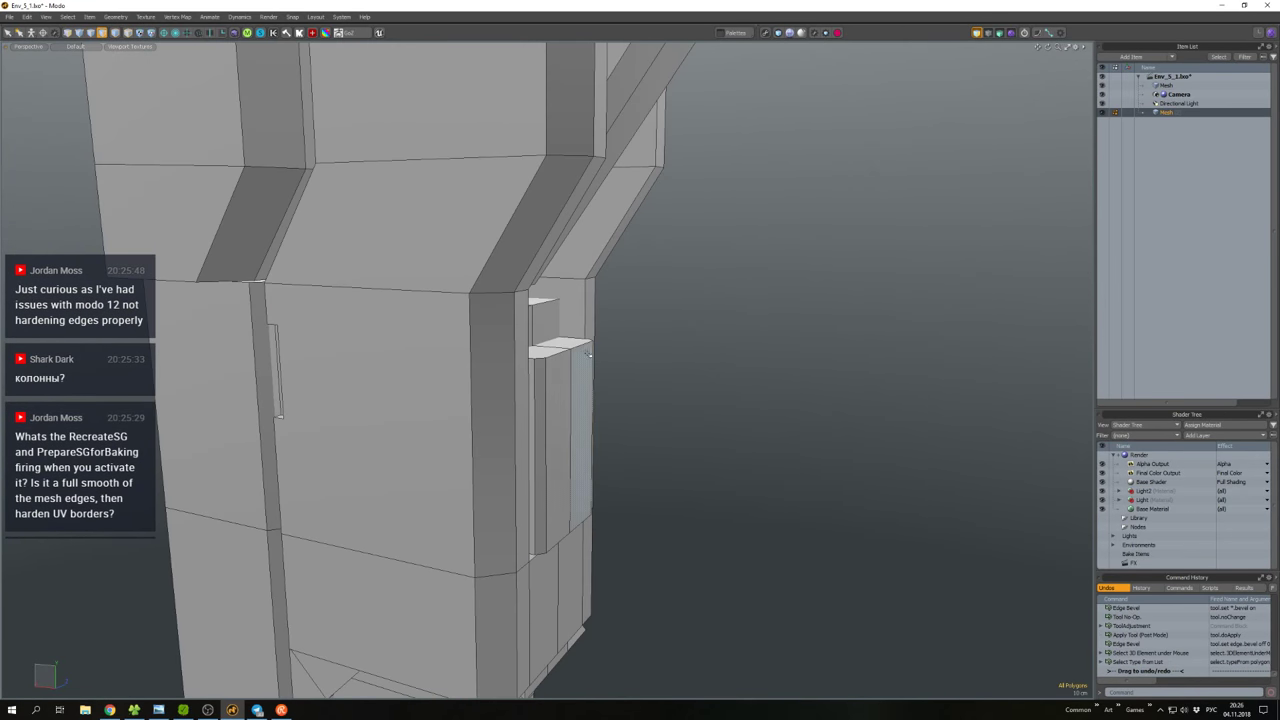
left_click_drag(585, 355, 548, 321, "alt")
key("3")
key("w")
key("q")
left_click(694, 311)
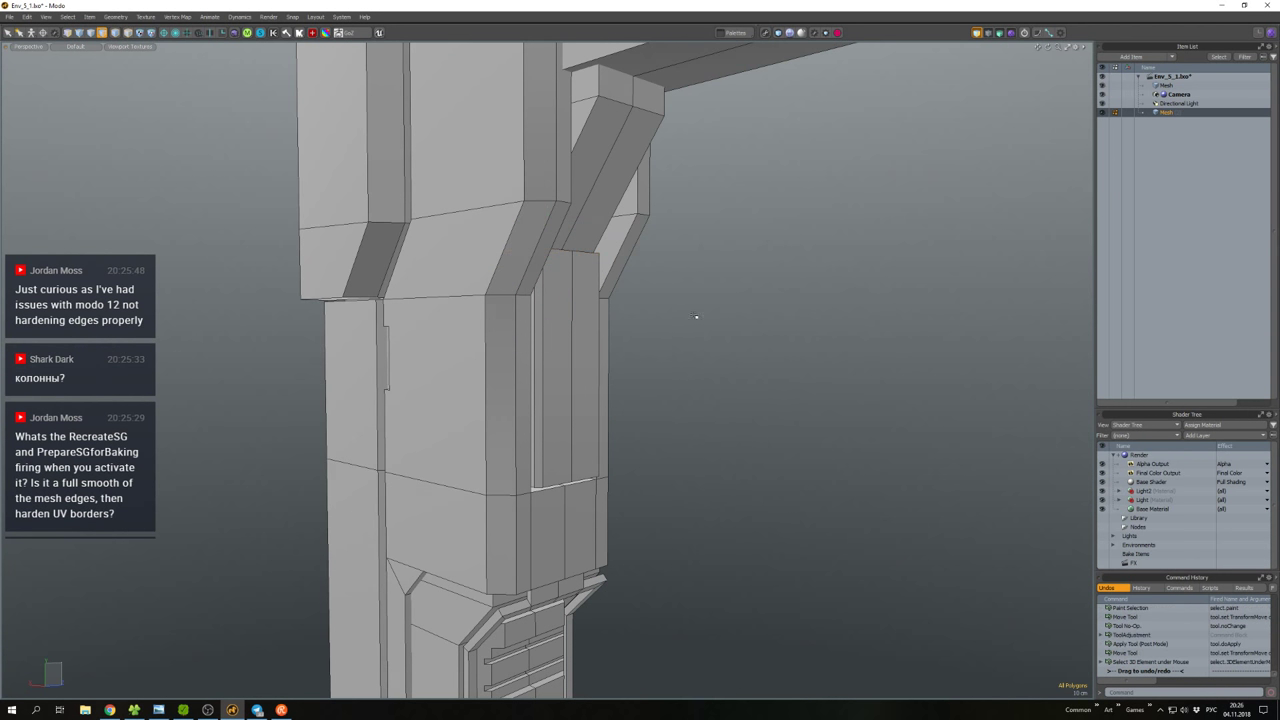
Lower the insert block's bottom faces to extend it down over the front face below the recess.
left_click_drag(694, 311, 622, 324, "alt")
scroll(622, 324, "up", 3)
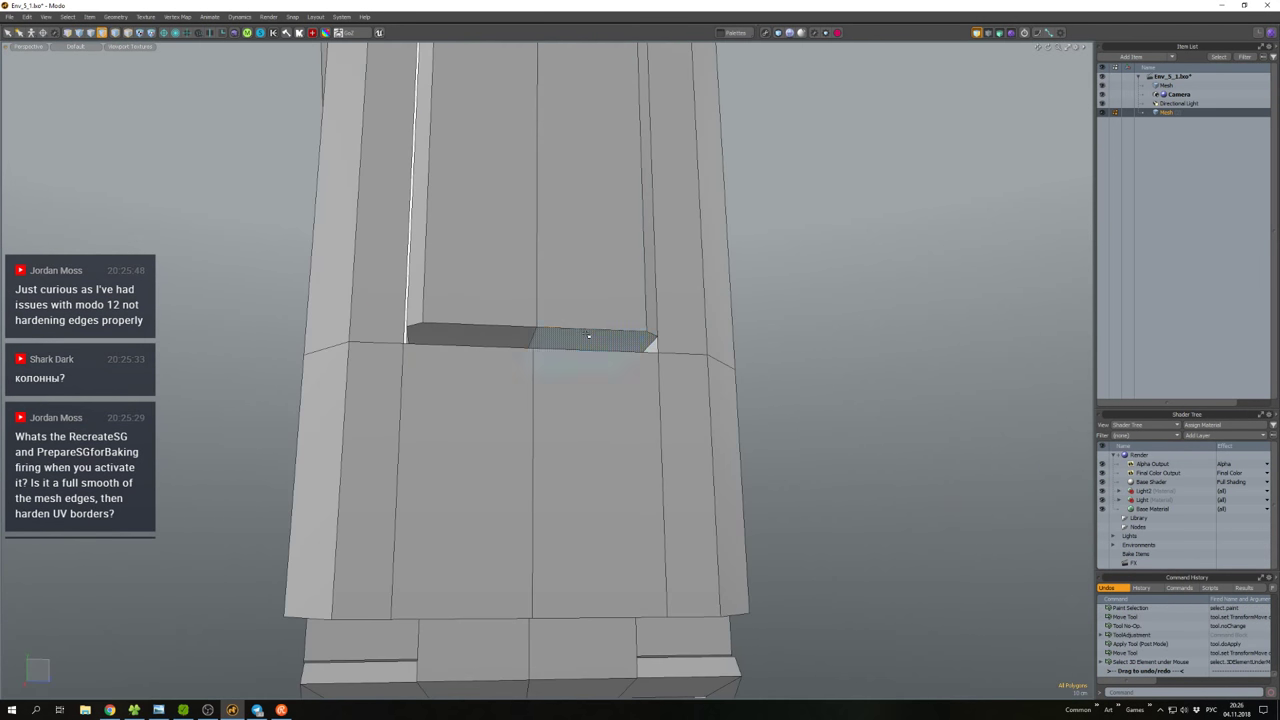
left_click_drag(520, 338, 515, 299)
key("w")
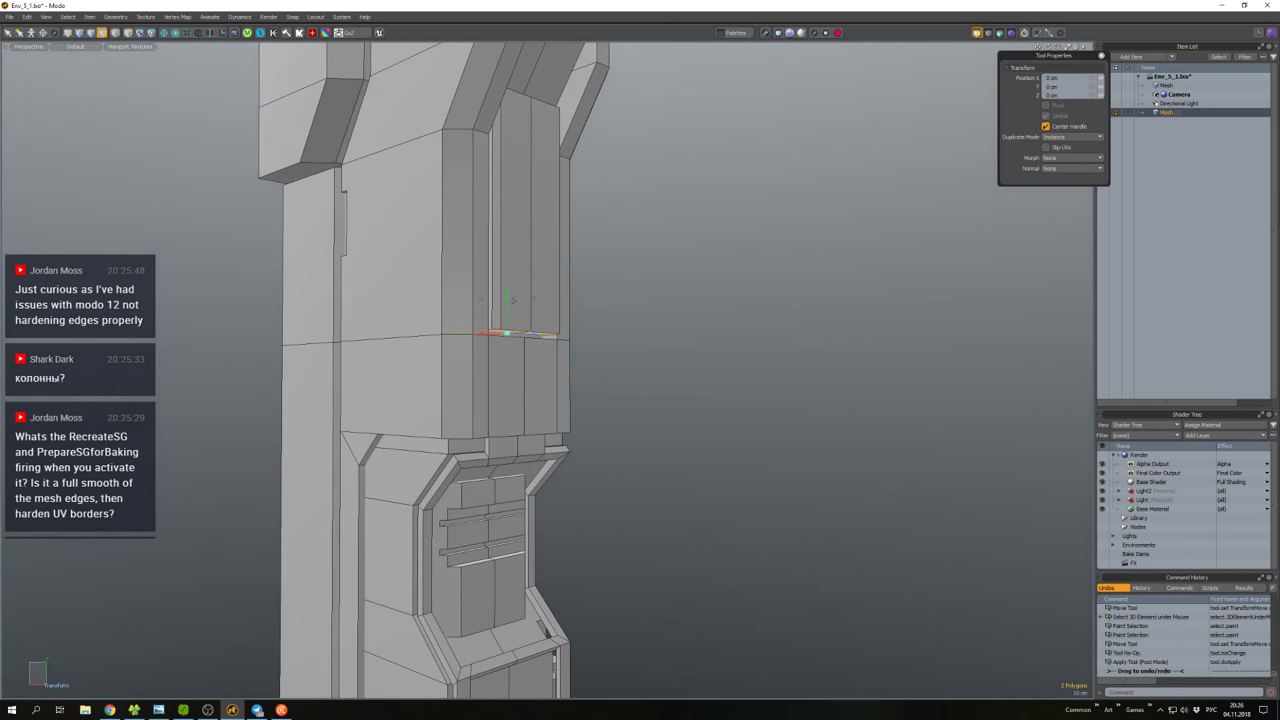
key("q")
left_click(643, 357)
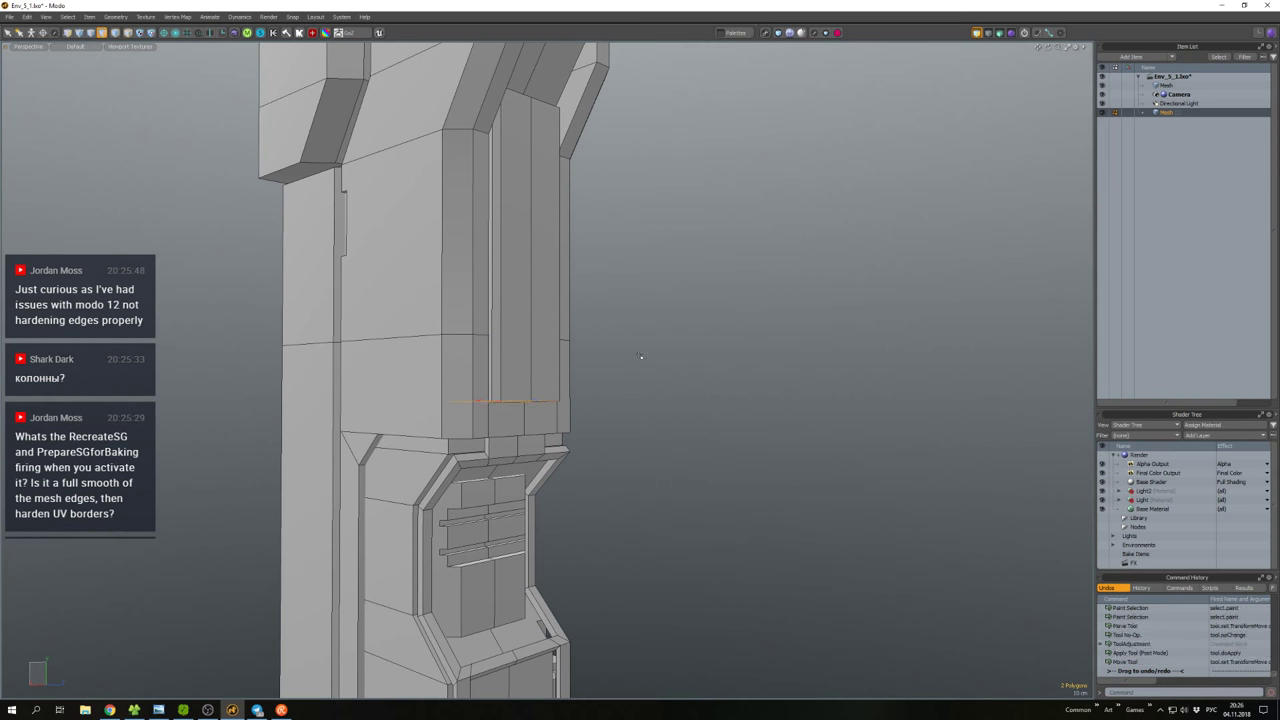
Restore the bottom-face selection and move the insert block's bottom slightly lower.
left_click_drag(643, 357, 600, 400, "alt")
left_click_drag(466, 325, 430, 280, "alt")
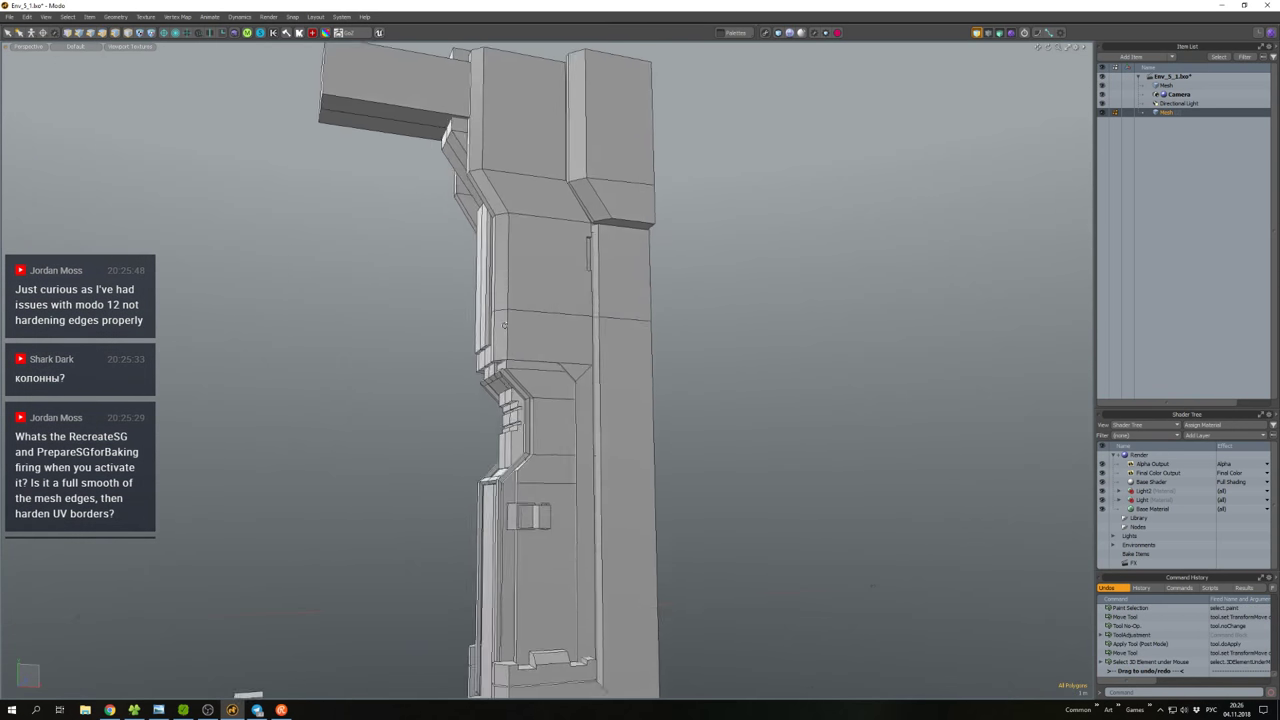
scroll(430, 280, "down", 3)
scroll(553, 260, "up", 3)
key("ctrl+z")
left_click_drag(553, 260, 585, 358, "alt")
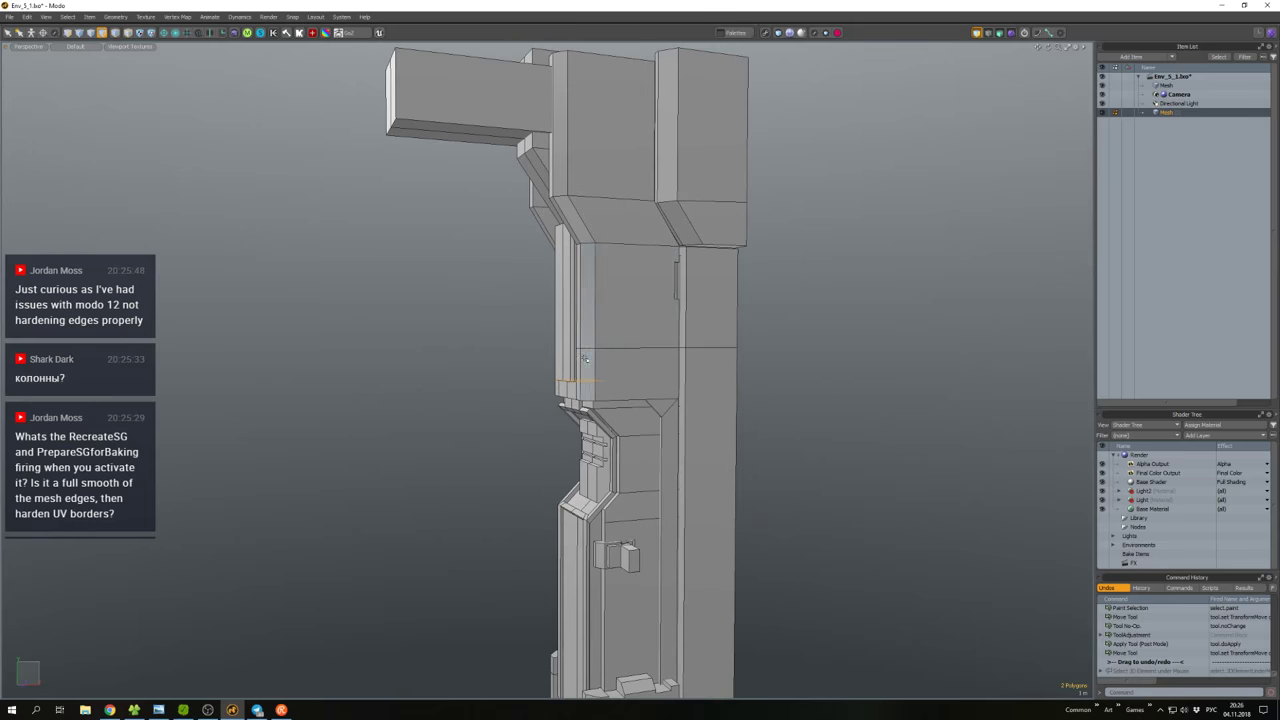
key("w")
key("space")
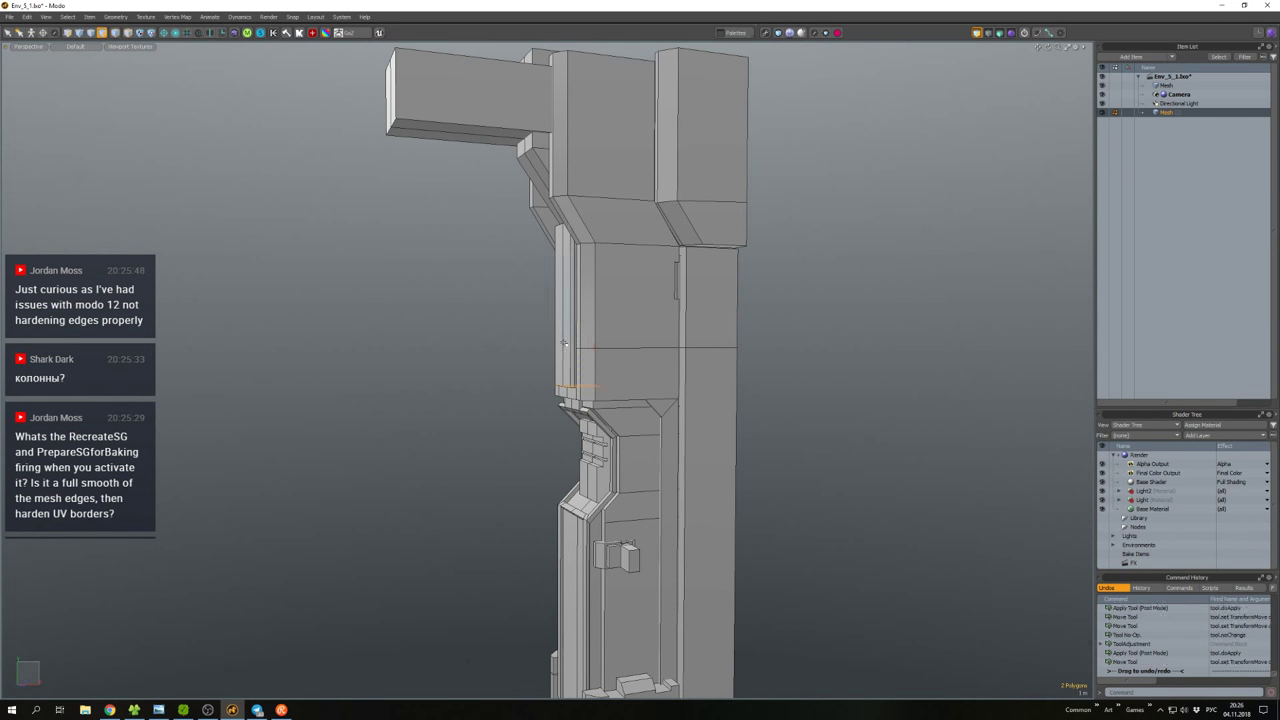
Move the entire lengthened insert block deeper into the tower's front and clear the selection.
double_click(565, 340)
key("w")
mouse_move(570, 340)
left_mouse_down("alt")
mouse_move(591, 340)
mouse_move(580, 339)
left_mouse_up("alt")
key("space")
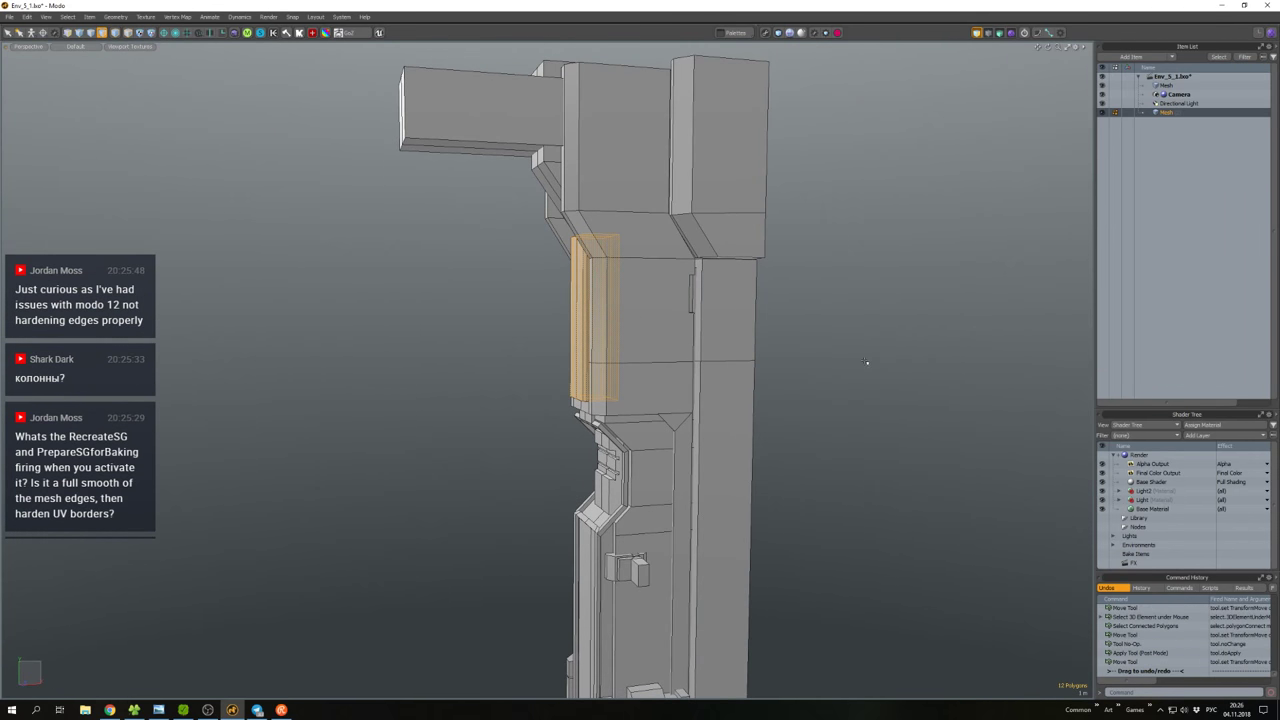
key("space")
key("alt+q")
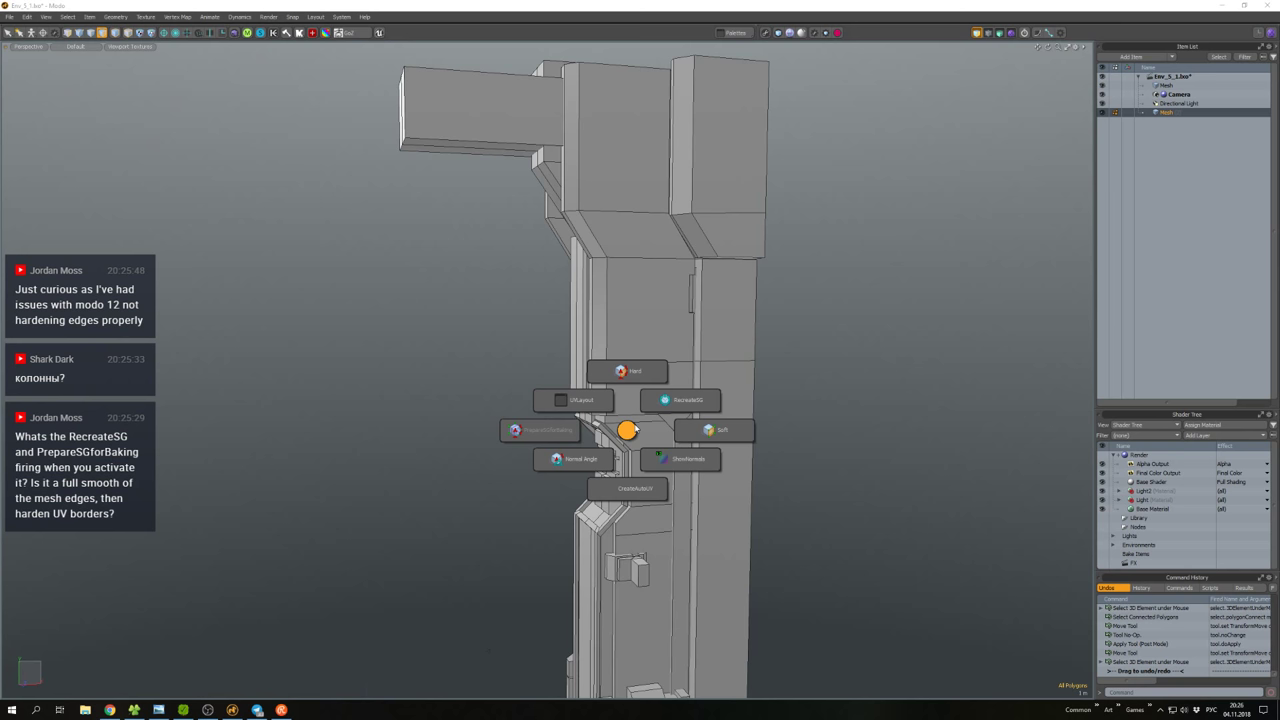
left_click(634, 427)
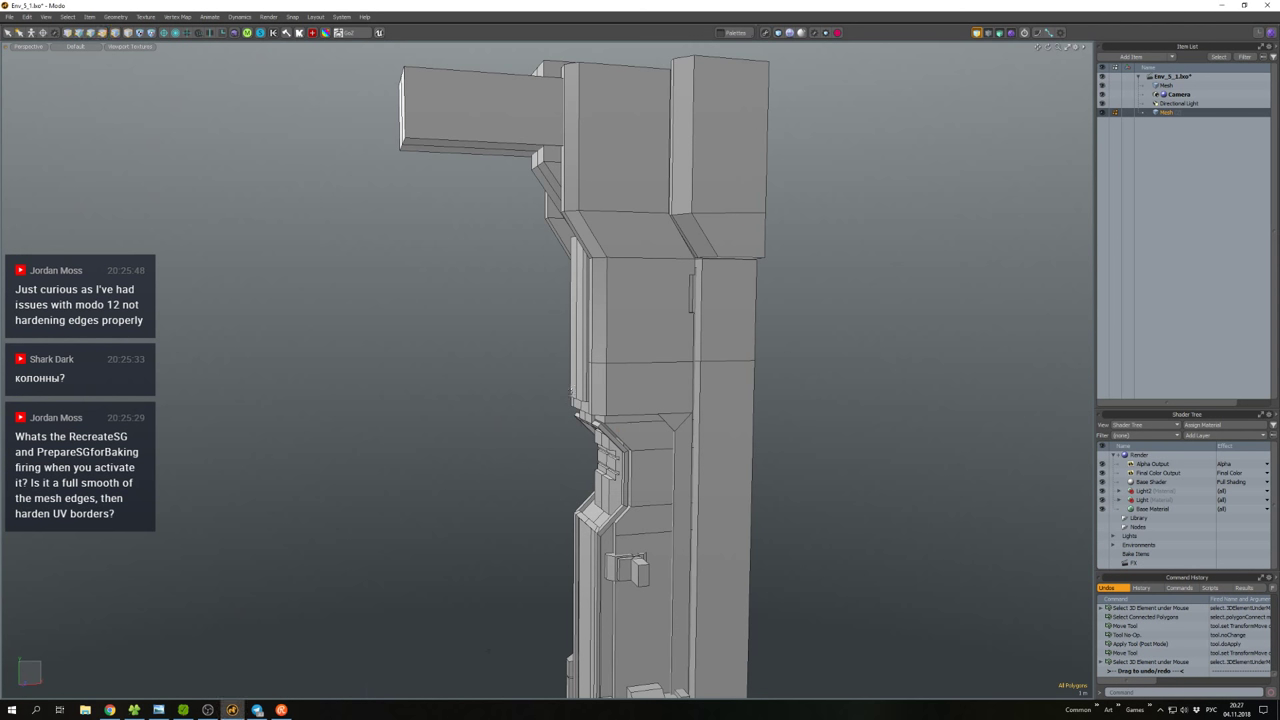
Move the whole front insert block about 20 cm outward from the tower's face and clear the selection.
scroll(606, 466, "up", 5)
key("3")
double_click(606, 466)
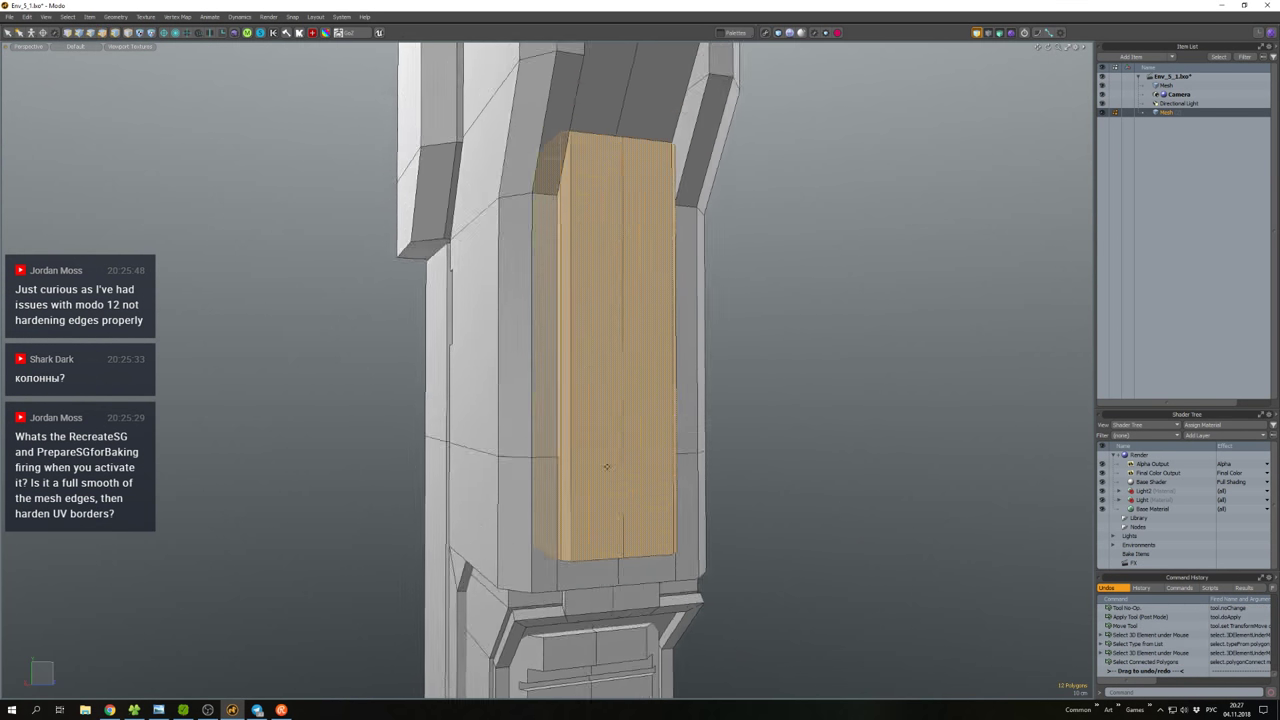
left_click_drag(606, 466, 572, 395, "alt")
key("w")
left_click_drag(504, 362, 540, 364)
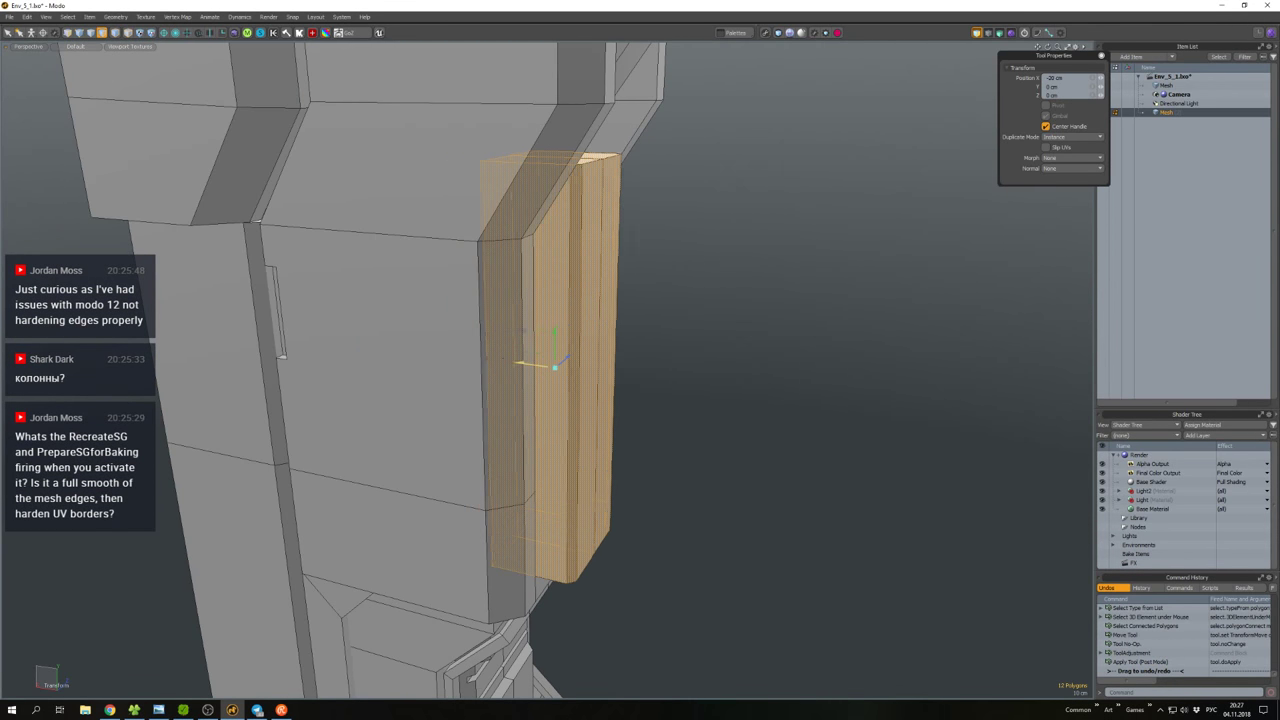
key("space")
left_click(694, 351)
Lower the whole front insert block by about 20 cm.
left_click_drag(694, 351, 547, 420, "alt")
double_click(600, 430)
key("w")
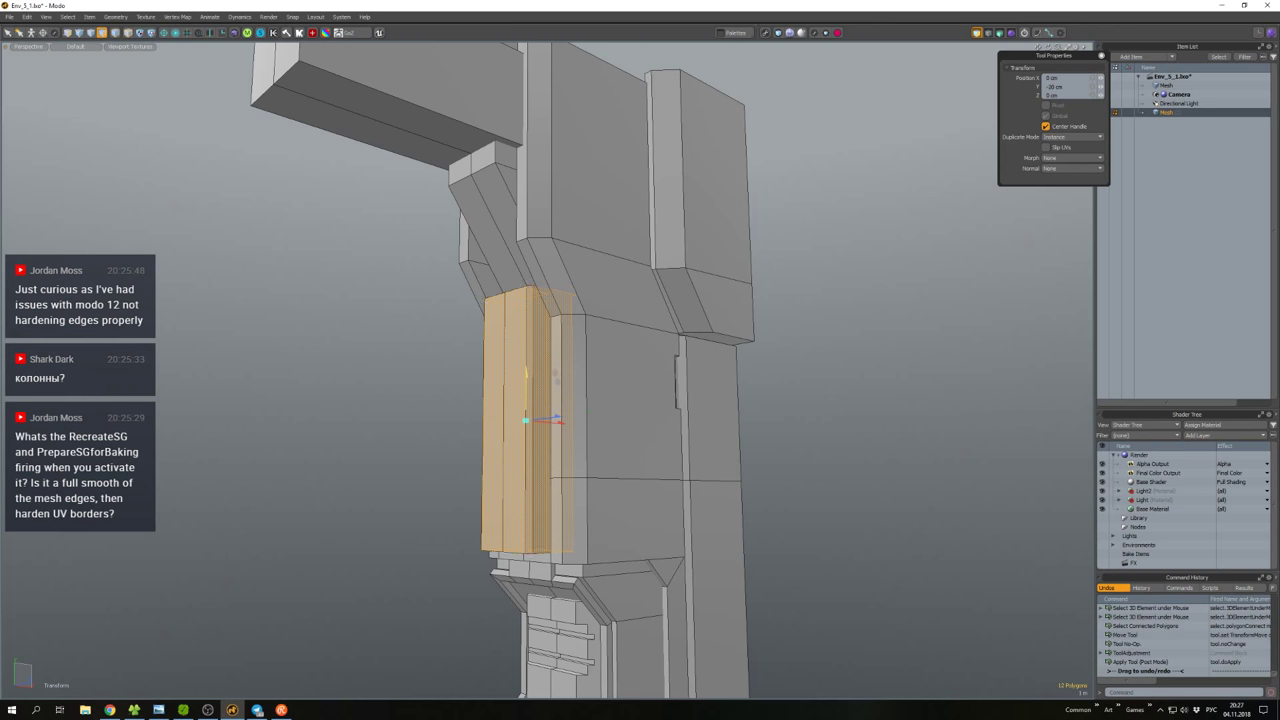
key("space")
Keep only the insert block's front vertices selected and move them outward to make the block protrude further.
scroll(527, 393, "down", 5)
left_click_drag(527, 393, 608, 300, "alt")
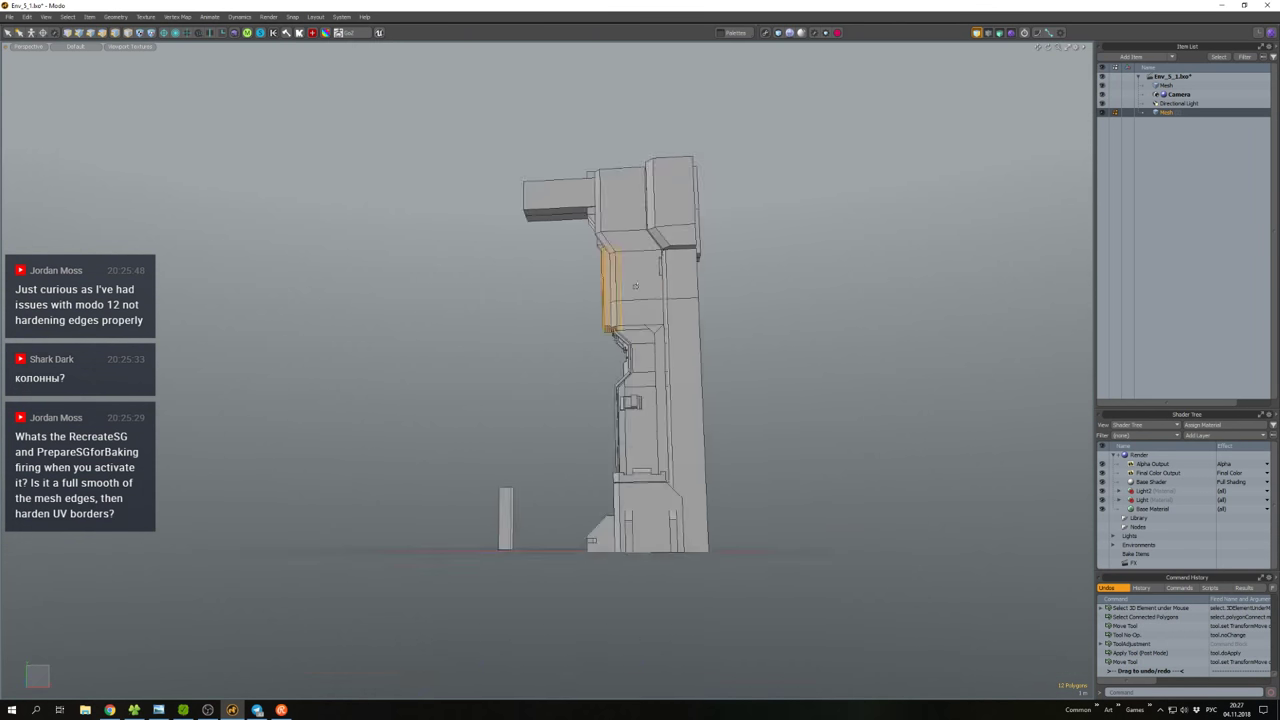
scroll(620, 310, "up", 5)
key("shift+1")
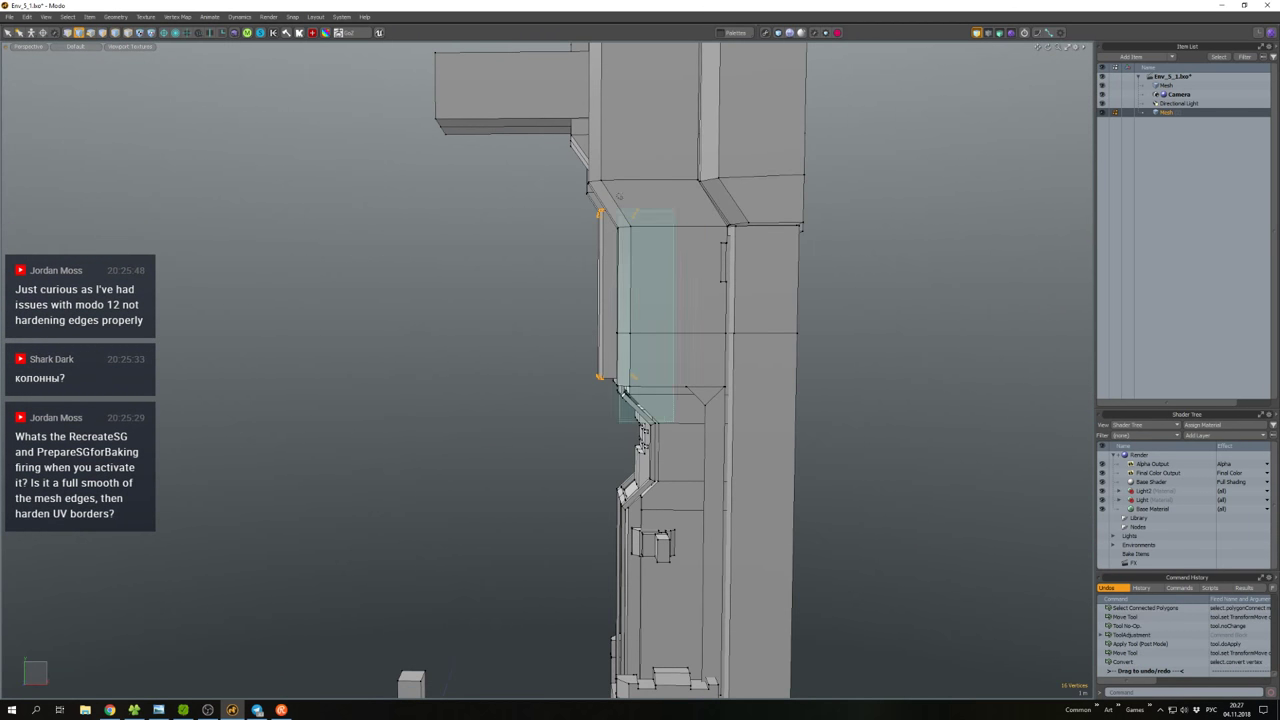
key("w")
key("space")
Raise the insert block's top faces up behind the sloped overhang and clear the selection.
key("3")
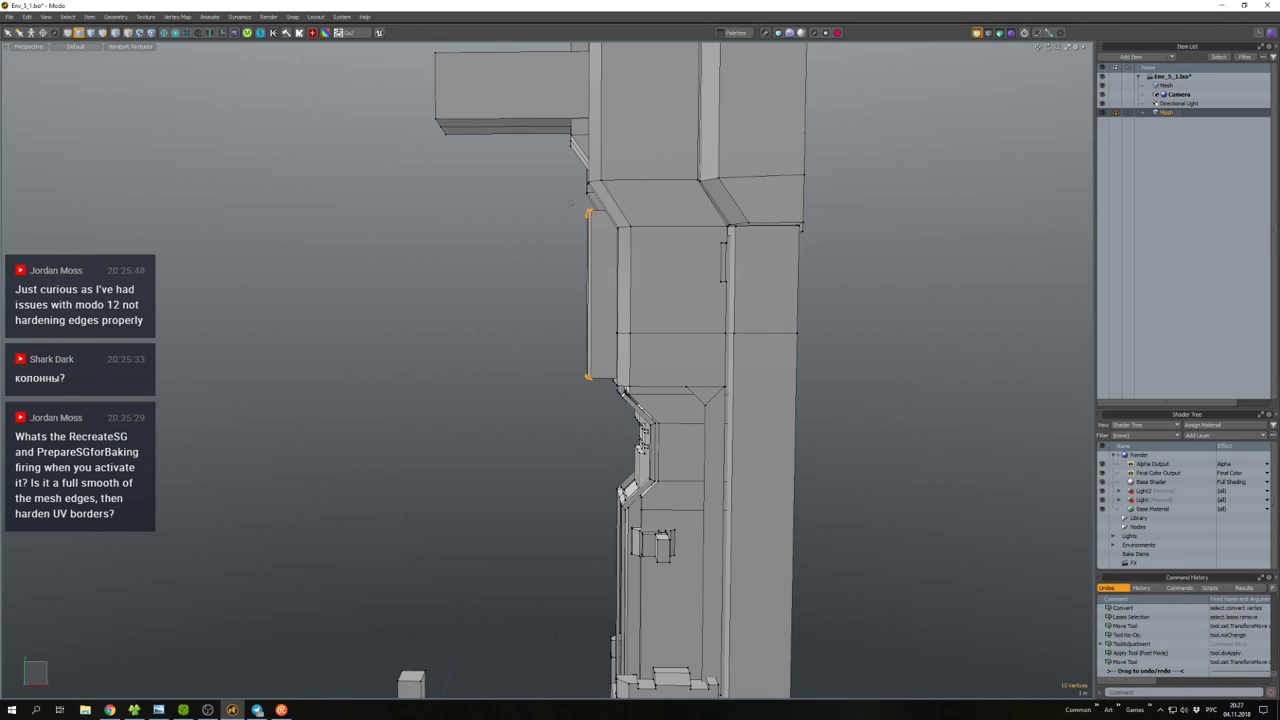
scroll(628, 256, "down", 4)
left_click_drag(628, 256, 608, 224, "alt")
scroll(608, 231, "up", 4)
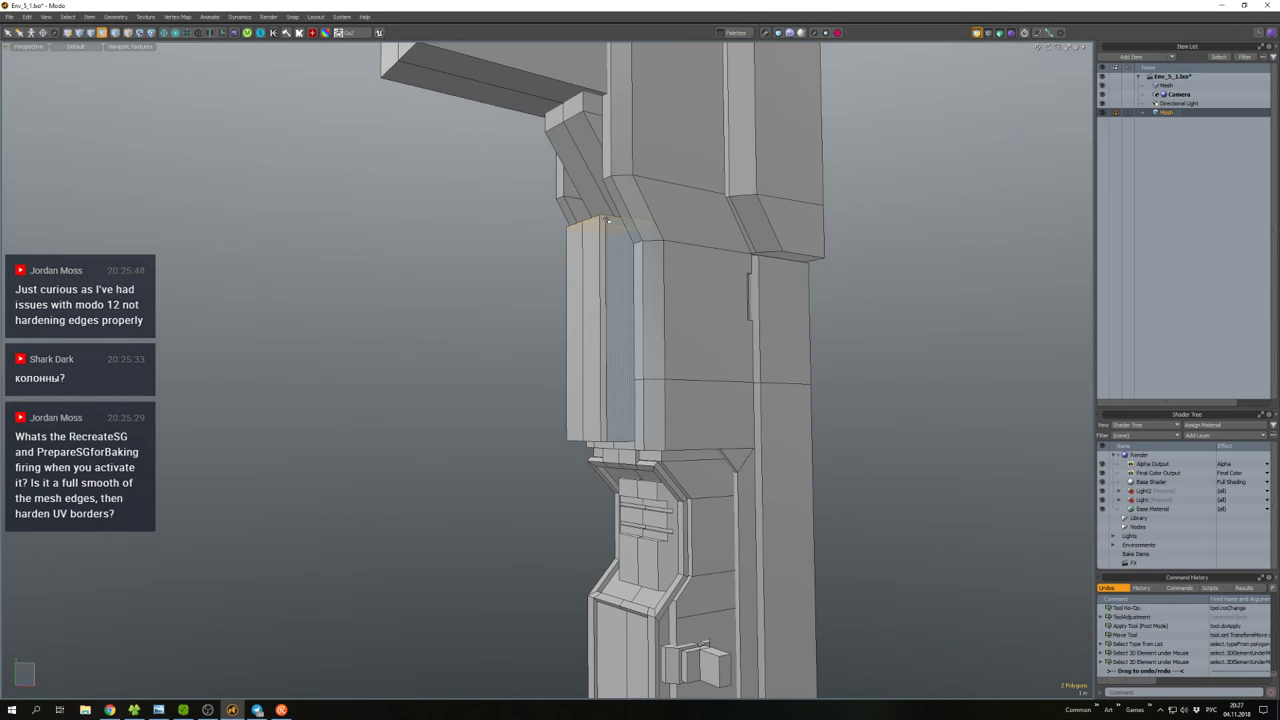
key("w")
key("space")
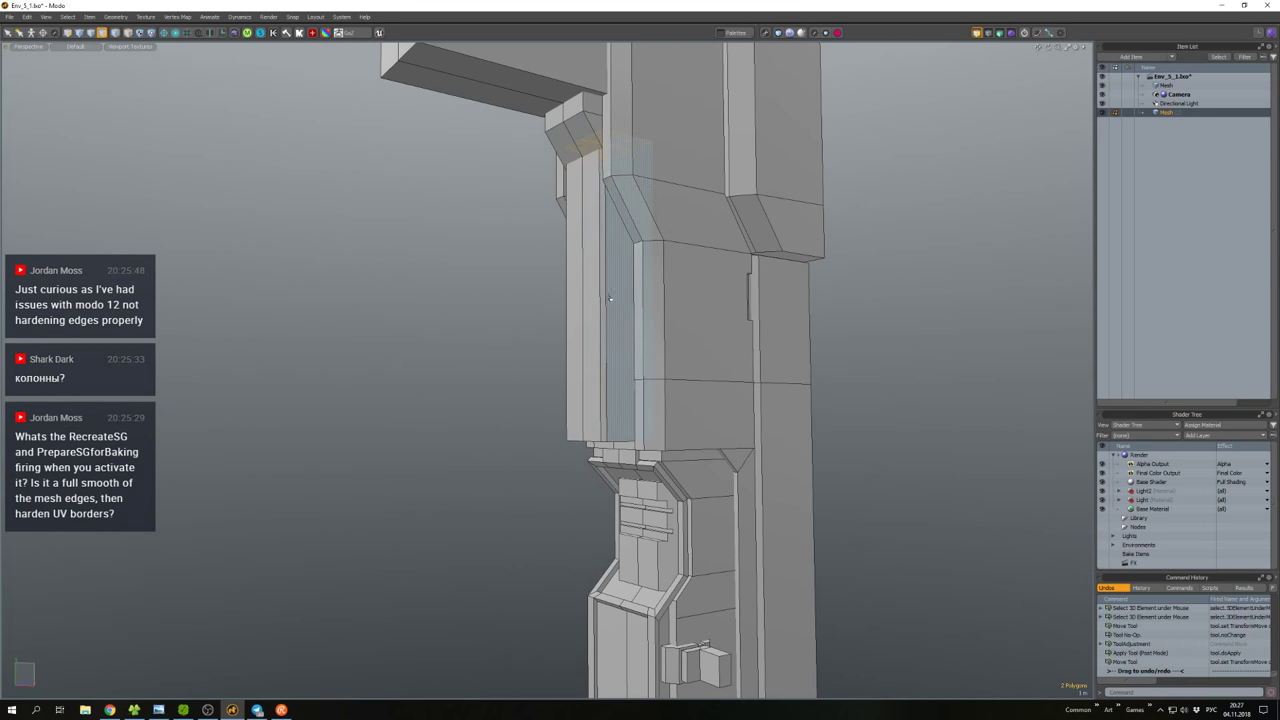
left_click(622, 260)
scroll(622, 260, "down", 5)
left_click_drag(622, 260, 615, 300, "alt")
left_click(736, 239)
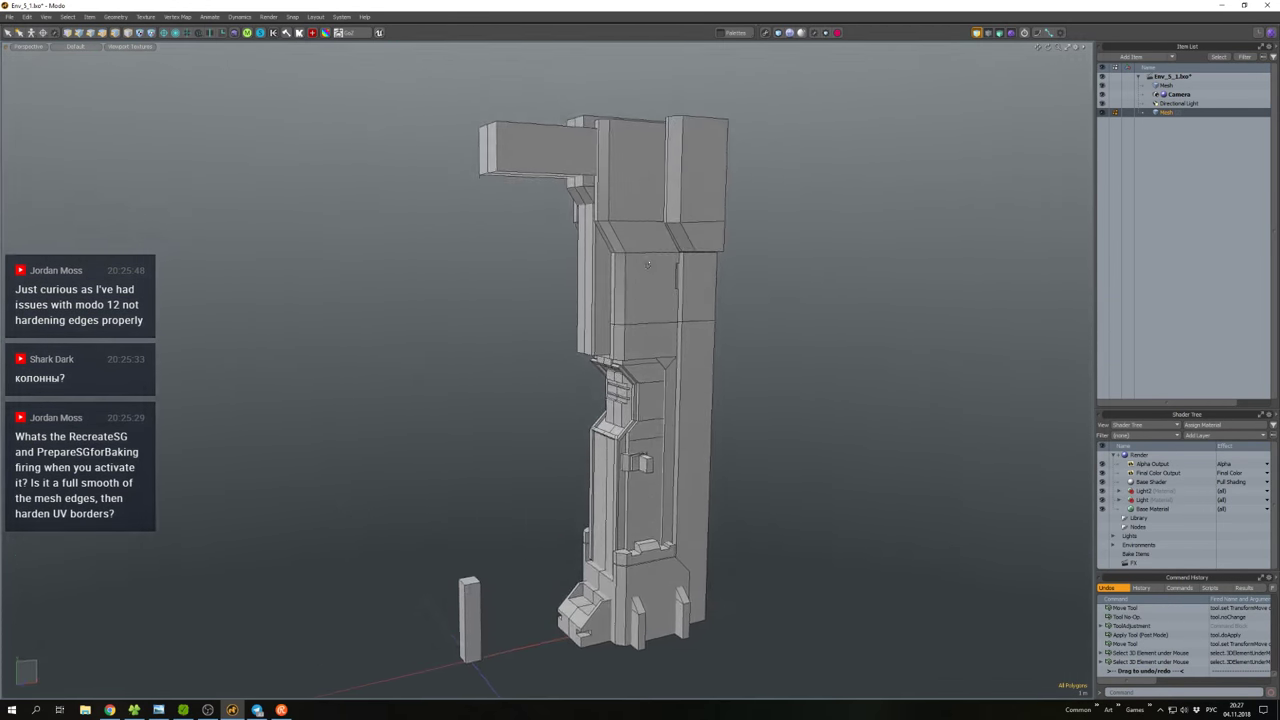
Duplicate the insert block's bottom faces, place the copy just below it, and thicken it into a thin ledge plate.
scroll(590, 352, "up", 5)
left_click(590, 362)
left_click_drag(590, 362, 618, 352, "alt")
key("w")
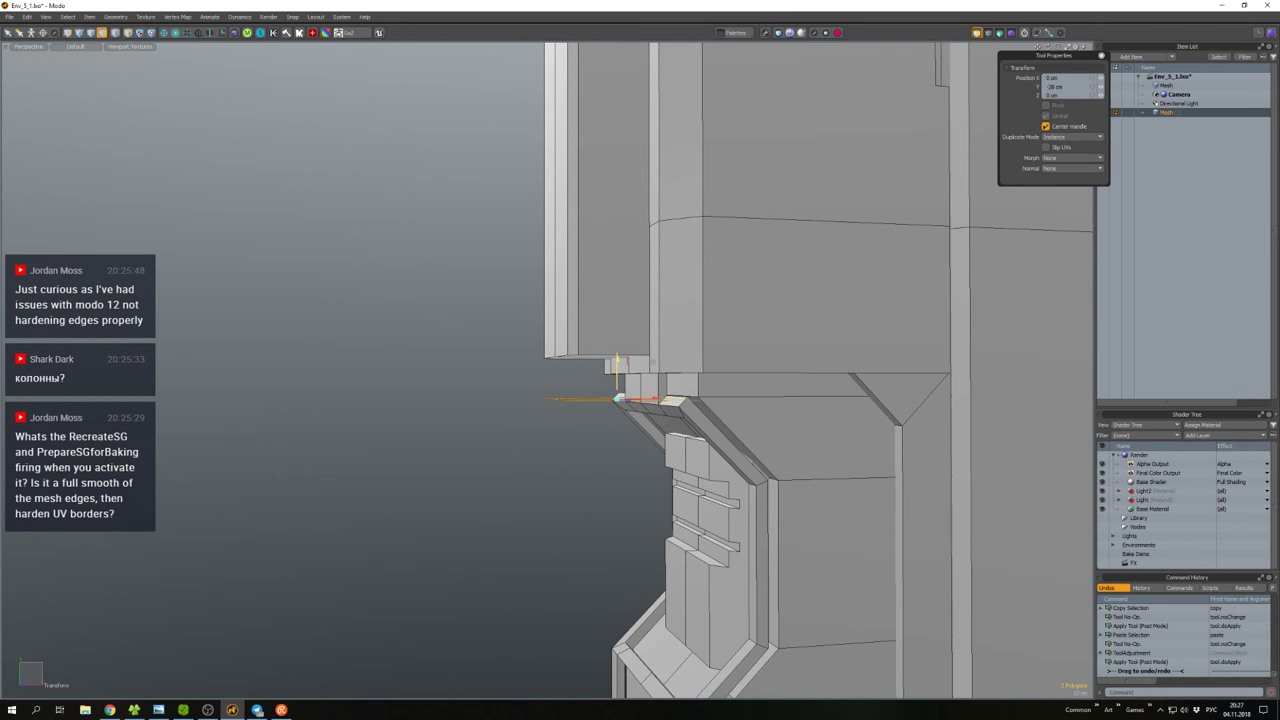
key("shift+d")
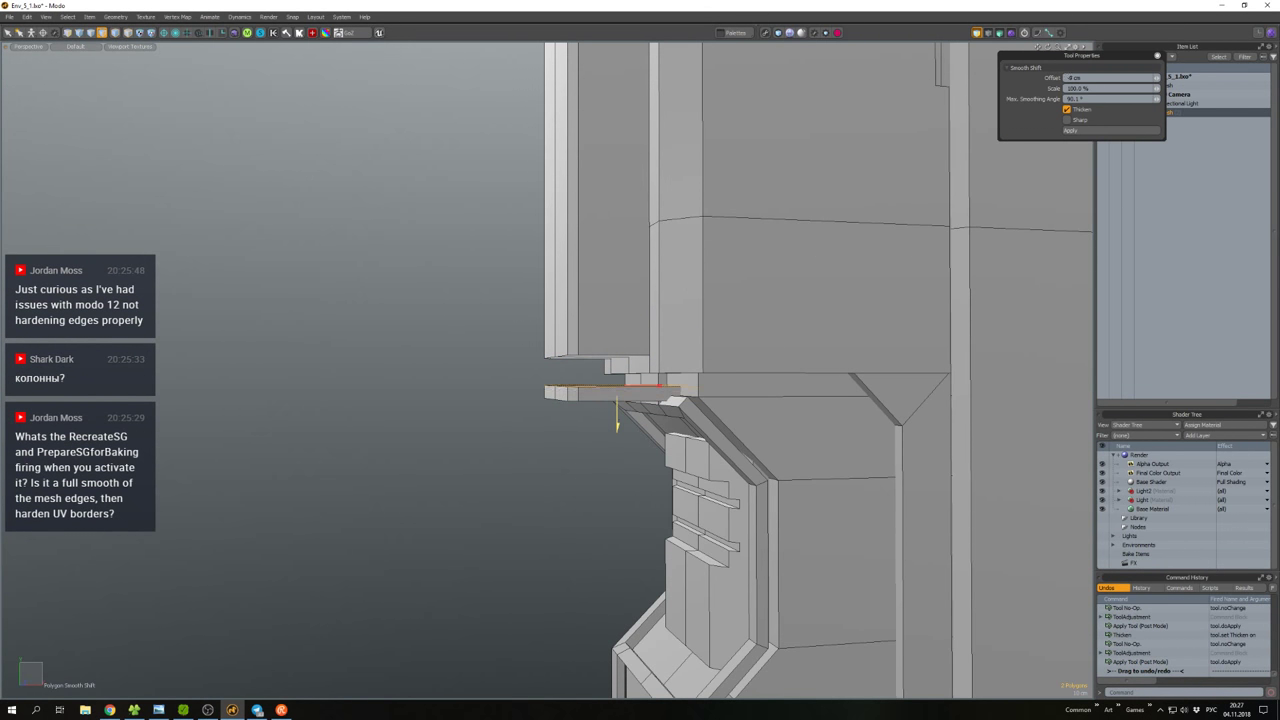
left_click(590, 426)
scroll(590, 426, "down", 6)
left_click_drag(590, 426, 510, 300, "alt")
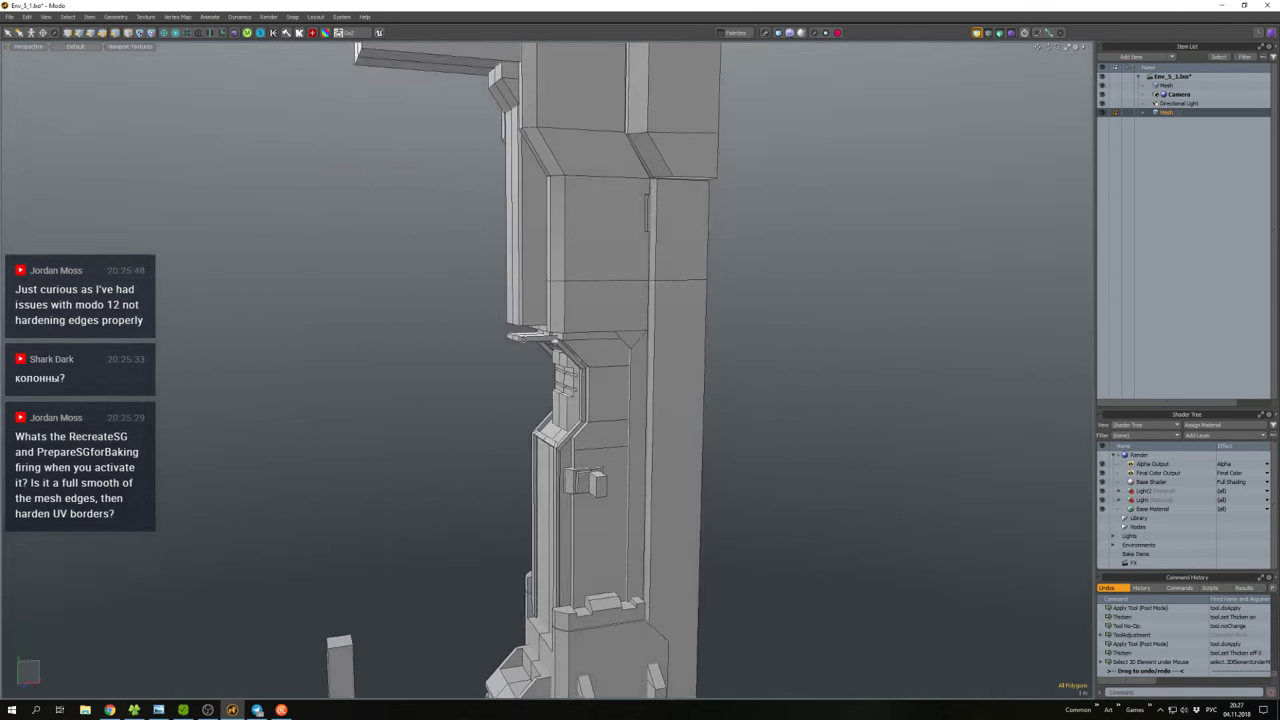
scroll(529, 318, "up", 3)
scroll(529, 318, "up", 4)
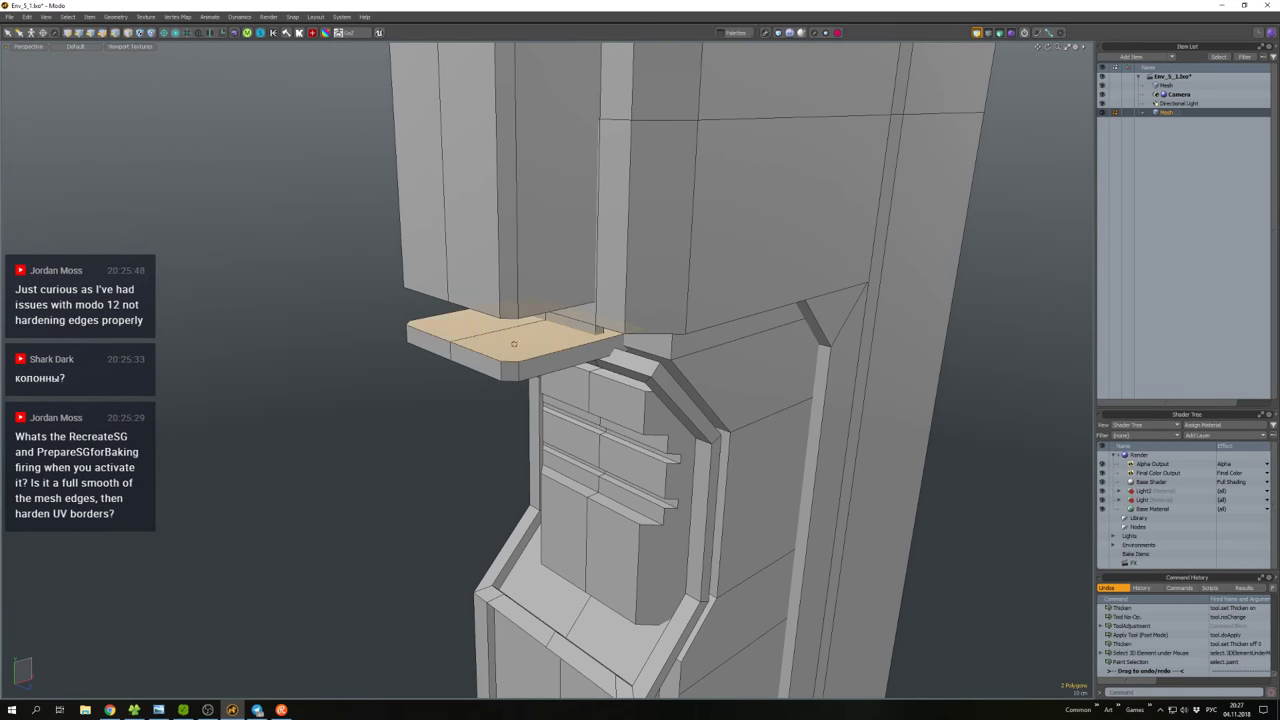
scroll(514, 344, "down", 4)
left_click_drag(514, 344, 570, 330, "alt")
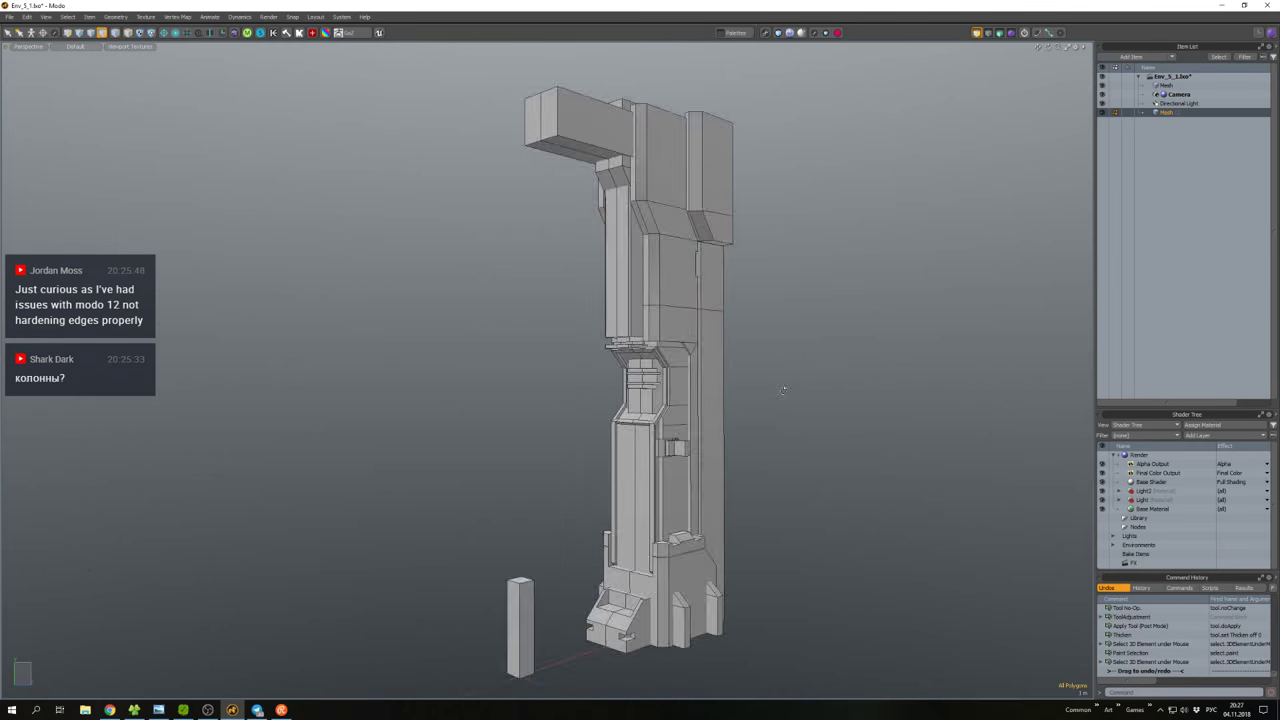
left_click_drag(783, 389, 570, 494, "alt")
scroll(570, 494, "up", 4)
scroll(570, 494, "up", 4)
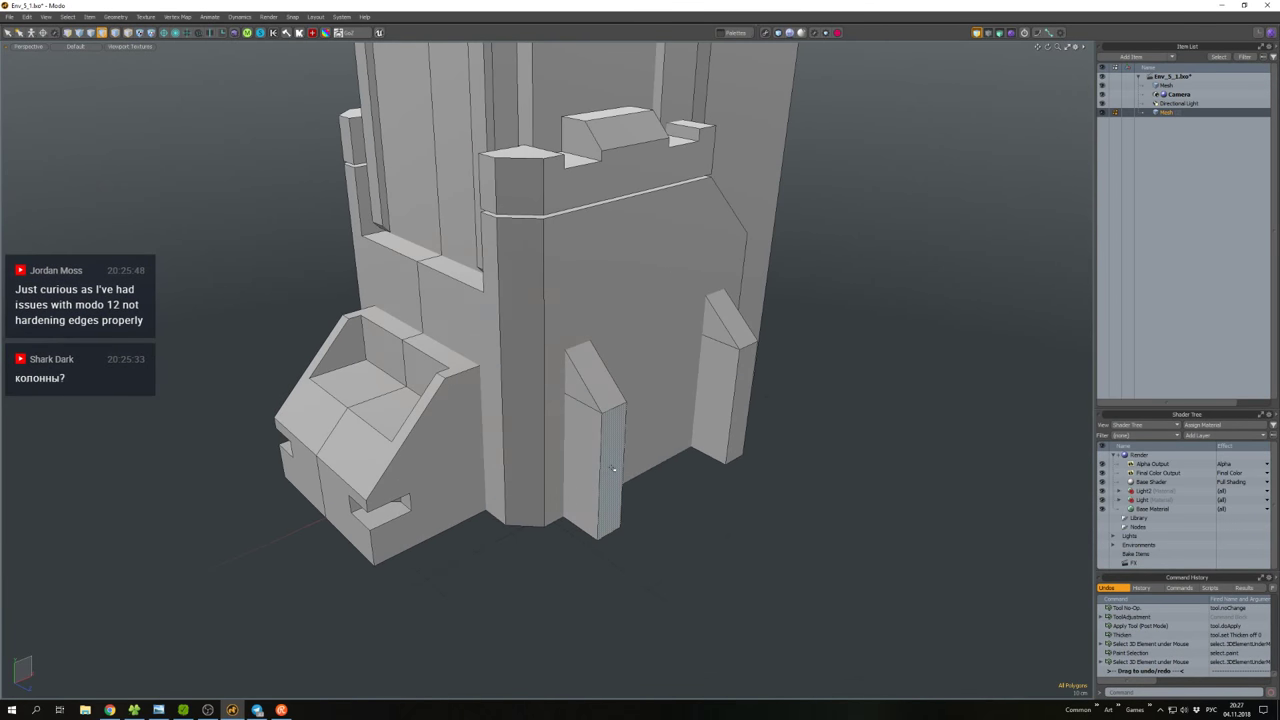
Select the horizontal beam at the tower's top and isolate it by hiding everything else.
double_click(584, 371)
scroll(584, 371, "down", 3)
left_click_drag(584, 371, 593, 309, "alt")
double_click(662, 270)
left_click(569, 258)
key("2")
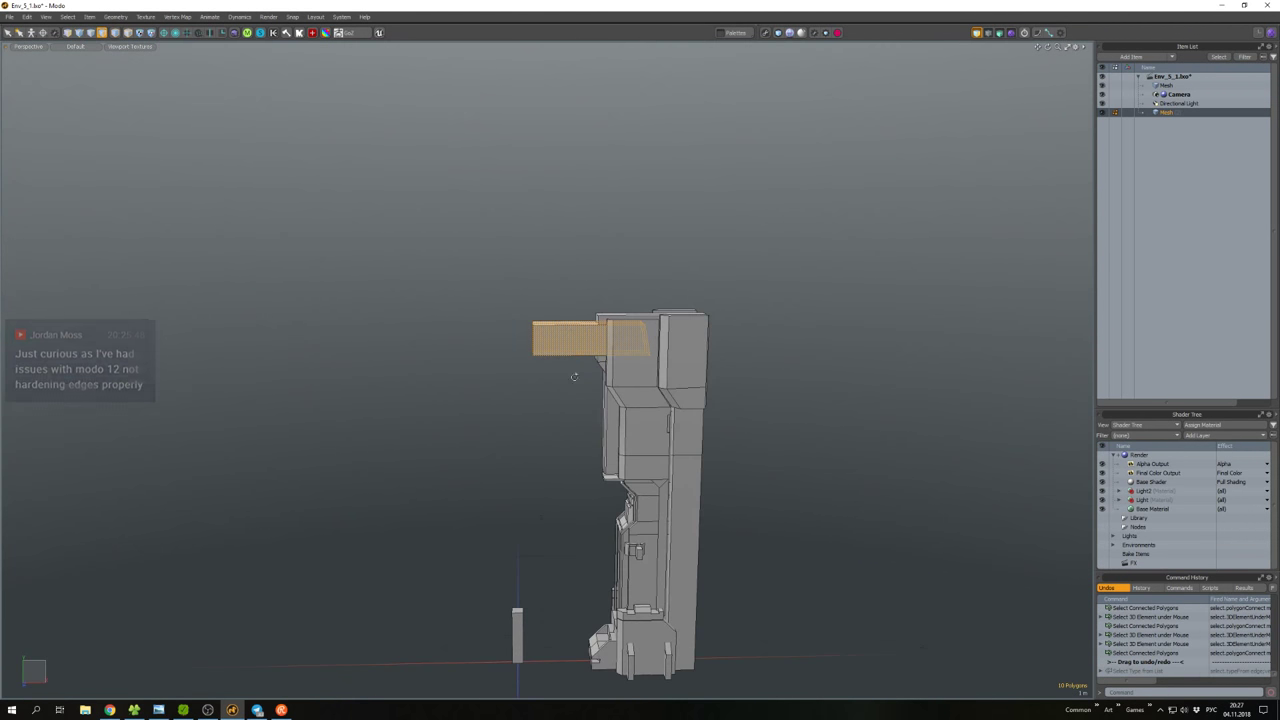
key("shift+h")
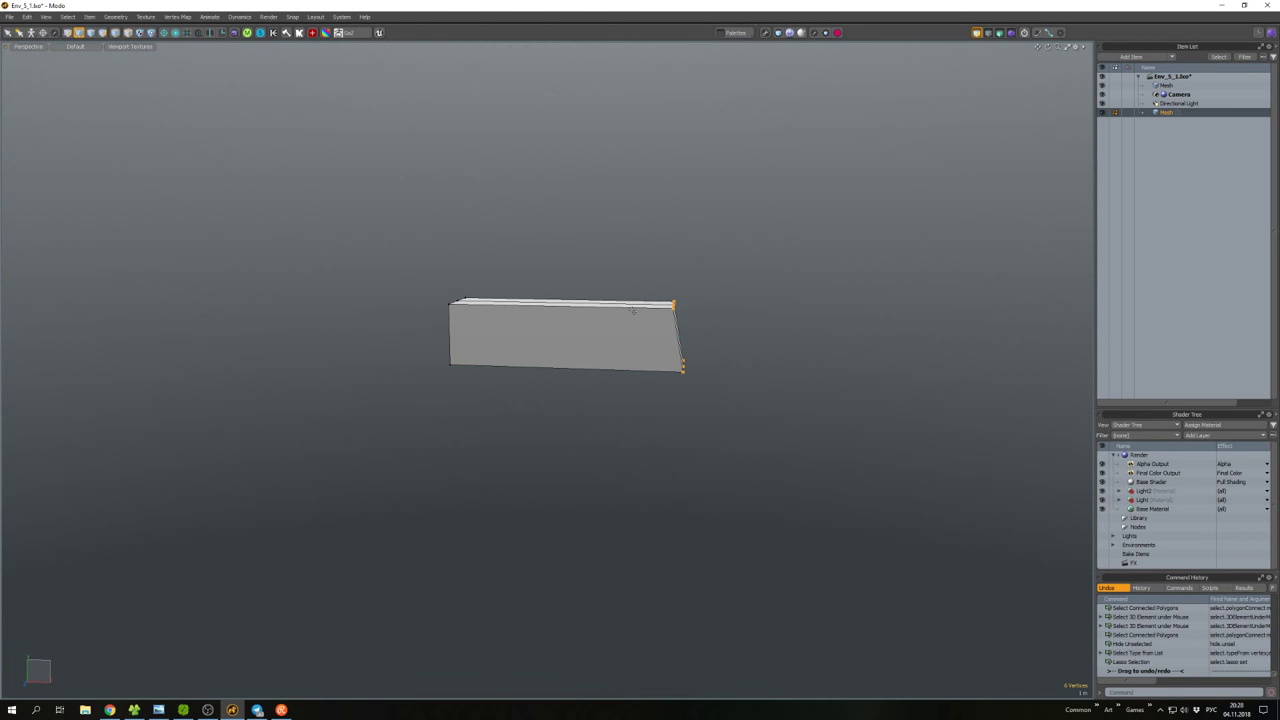
Flatten the beam's slanted inner end vertices along X and unhide the rest of the tower.
key("r")
key("r")
key("u")
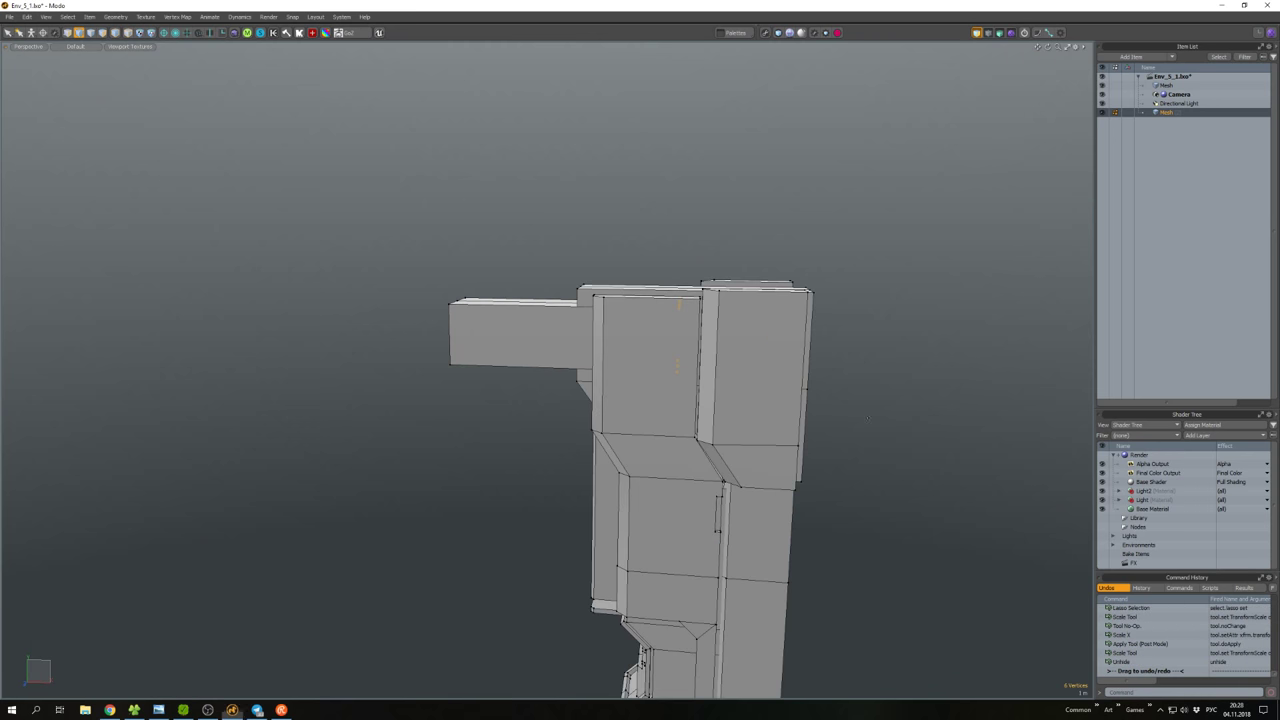
left_click_drag(711, 341, 650, 255, "alt")
key("3")
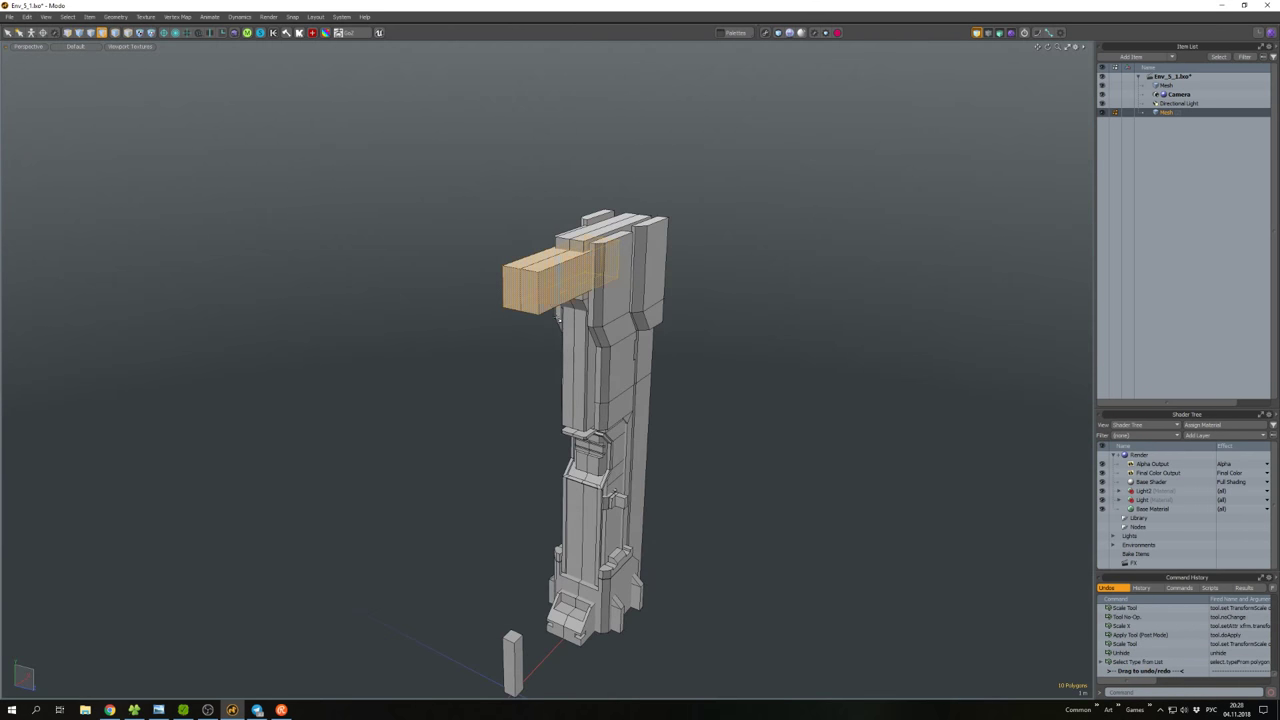
Bevel the beam's central edge loop wide, leaving only narrow strips along both sides.
scroll(527, 247, "up", 3)
right_click(527, 247)
left_click(513, 271)
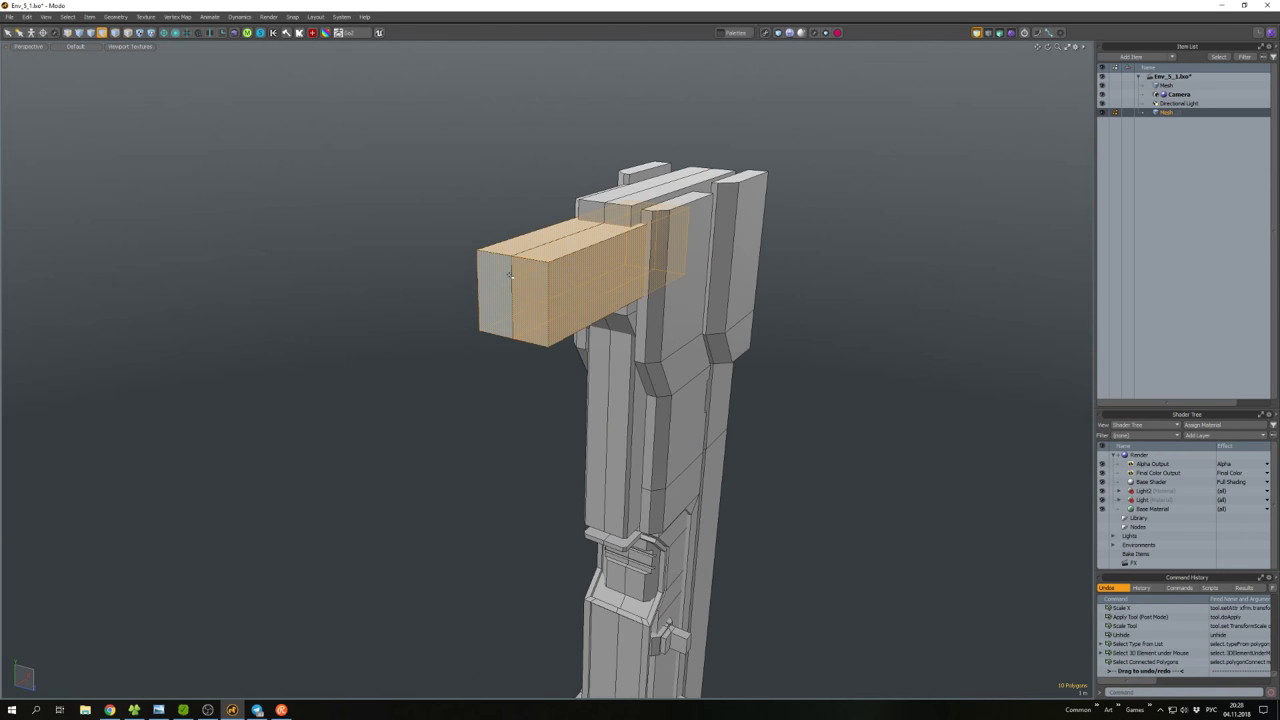
key("b")
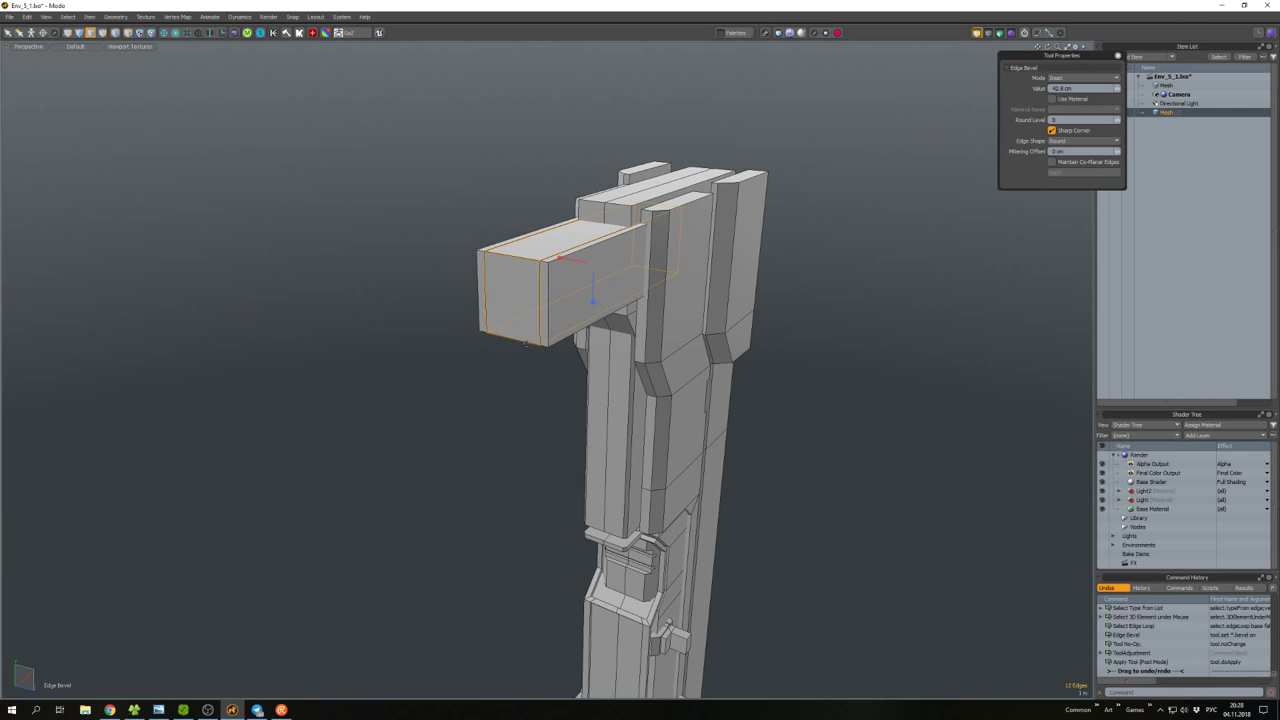
Select the polygon loop between the beam's side strips and bevel it inward to form a recessed H-shaped profile.
key("3")
right_click(517, 297)
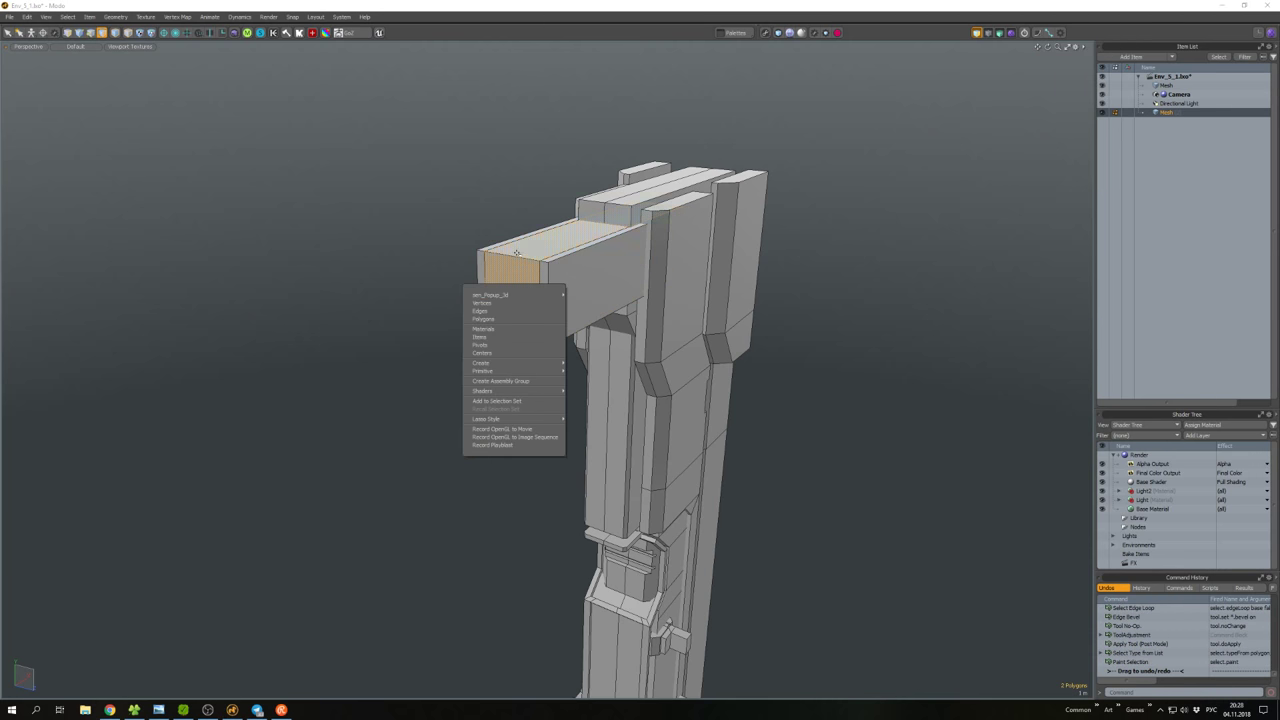
left_click(517, 252)
left_click_drag(517, 252, 556, 227, "alt")
left_click_drag(520, 166, 583, 322, "alt")
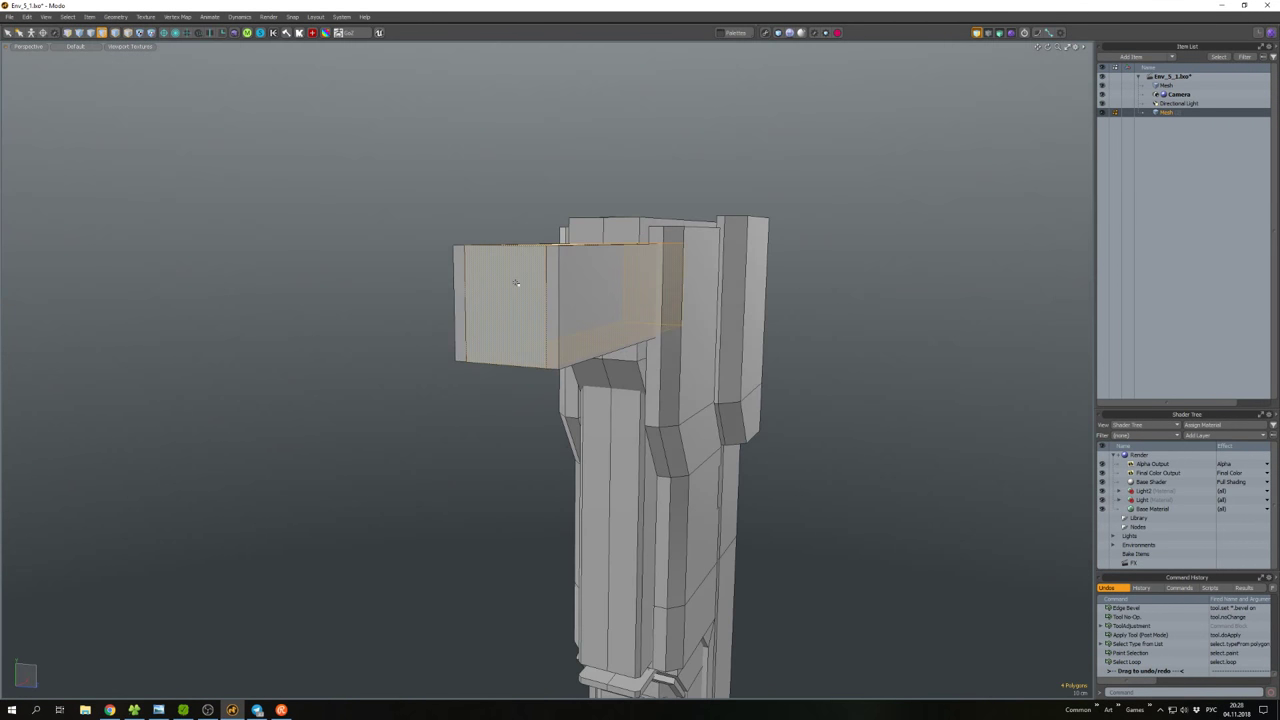
key("l")
key("b")
key("space")
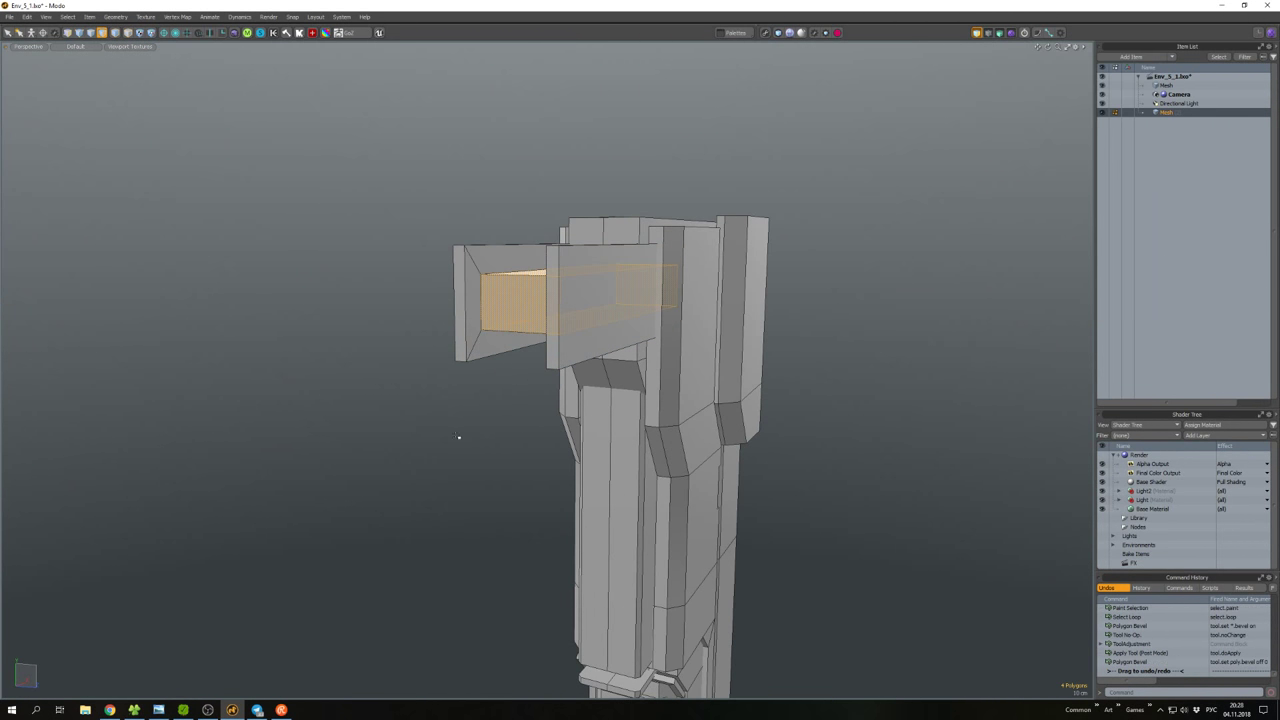
Extend the beam's free end about 80 cm further outward by moving its end vertices along X.
left_click_drag(457, 437, 566, 293, "alt")
key("w")
left_click_drag(519, 235, 581, 211, "ctrl+alt")
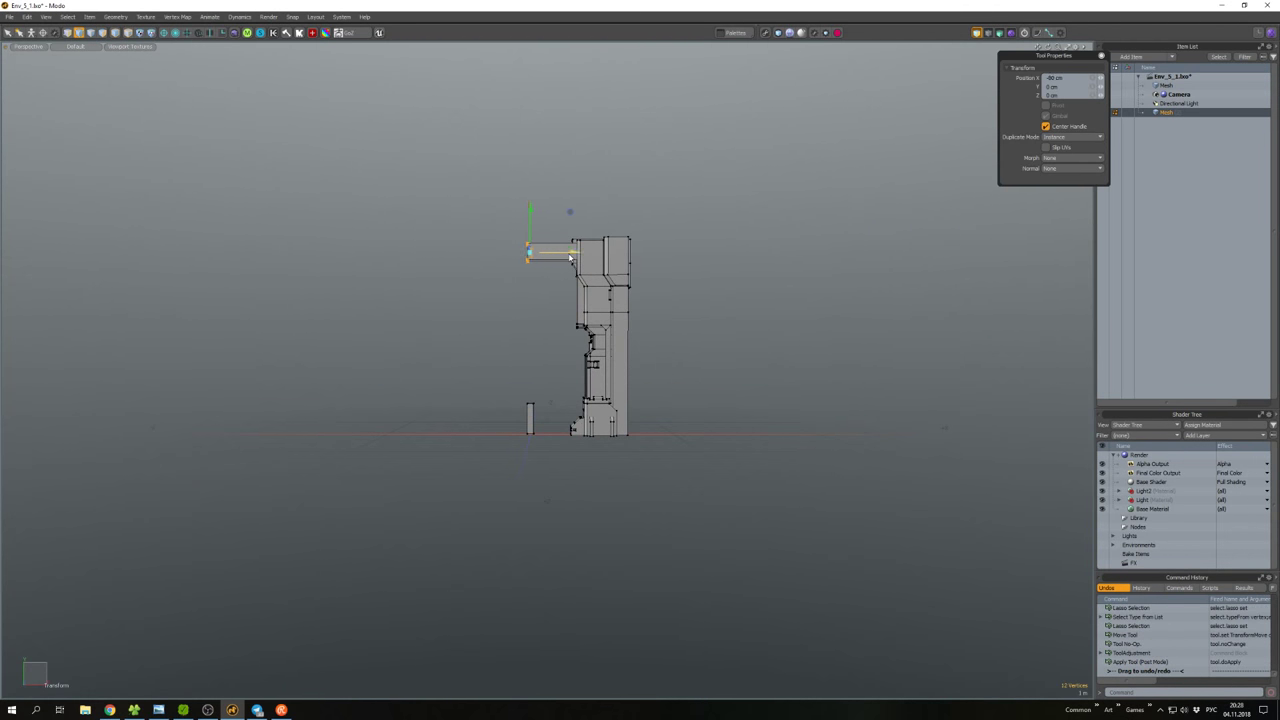
key("space")
Duplicate the beam's side face and offset the copy downward and inward toward the tower.
scroll(570, 258, "up", 5)
left_click_drag(570, 258, 690, 150, "alt")
key("3")
scroll(655, 258, "up", 3)
scroll(655, 258, "down", 5)
scroll(610, 222, "up", 2)
left_click(690, 150)
key("w")
key("ctrl+c")
key("ctrl+v")
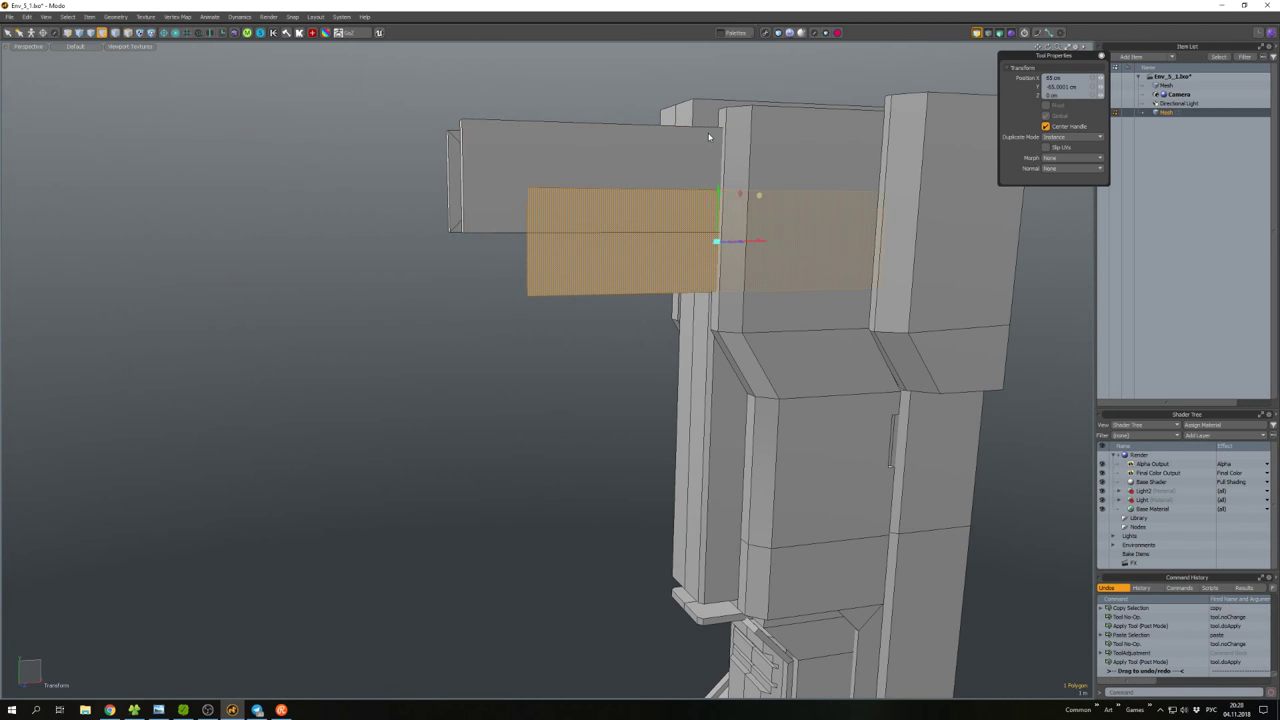
Thicken the copied side face into a solid block and shift it sideways to span the beam's full width.
left_click_drag(763, 217, 742, 272, "alt")
key("shift+d")
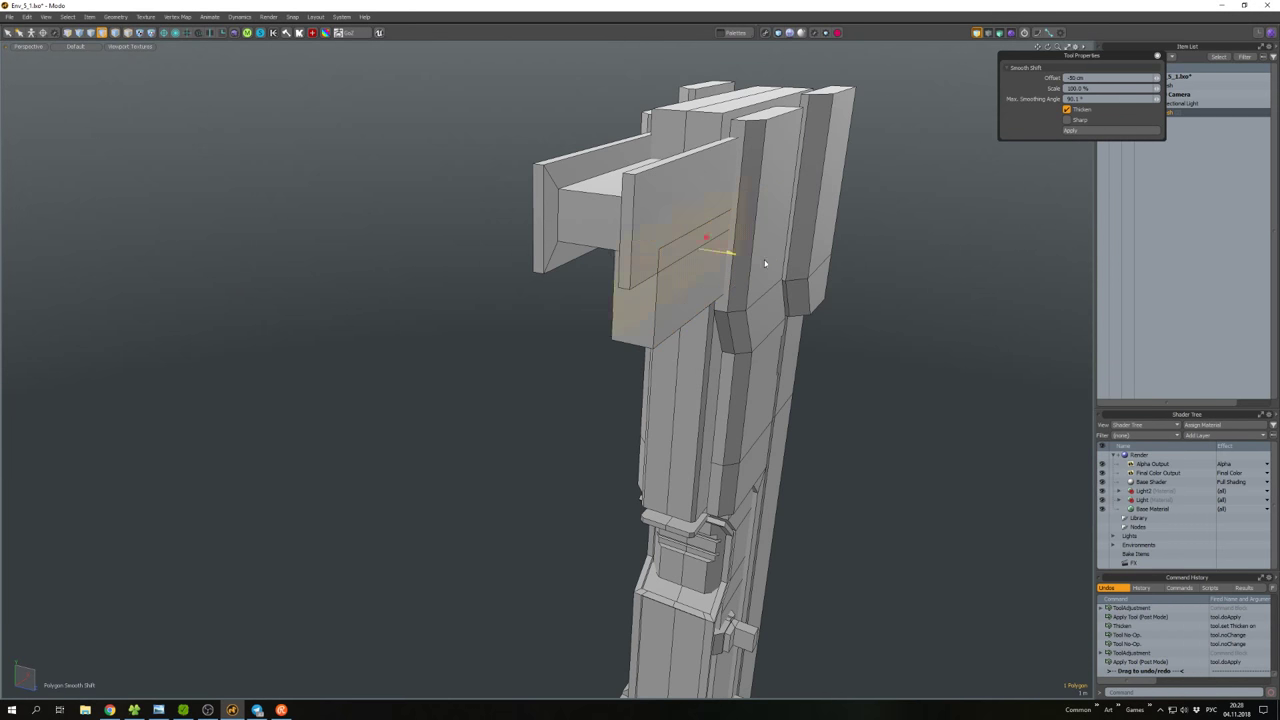
double_click(764, 263)
key("w")
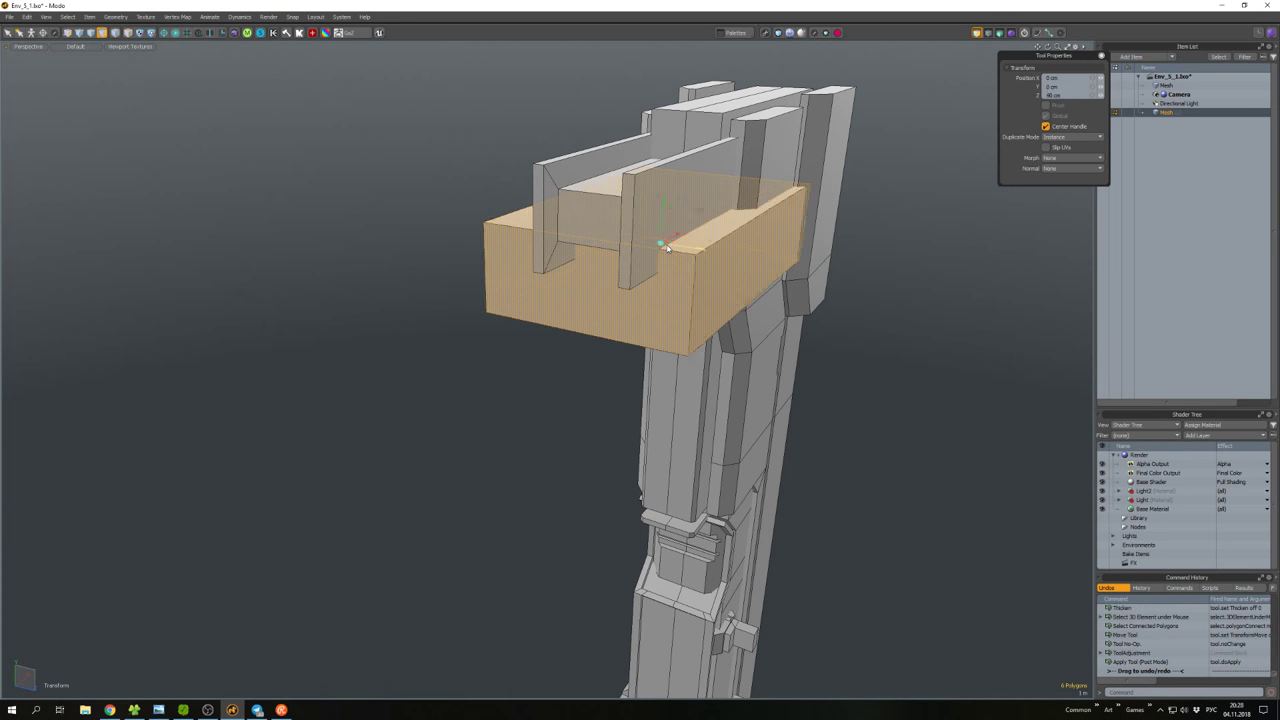
Bevel the upper front edge of the wide block by about 41 cm.
key("2")
left_click(667, 248)
key("b")
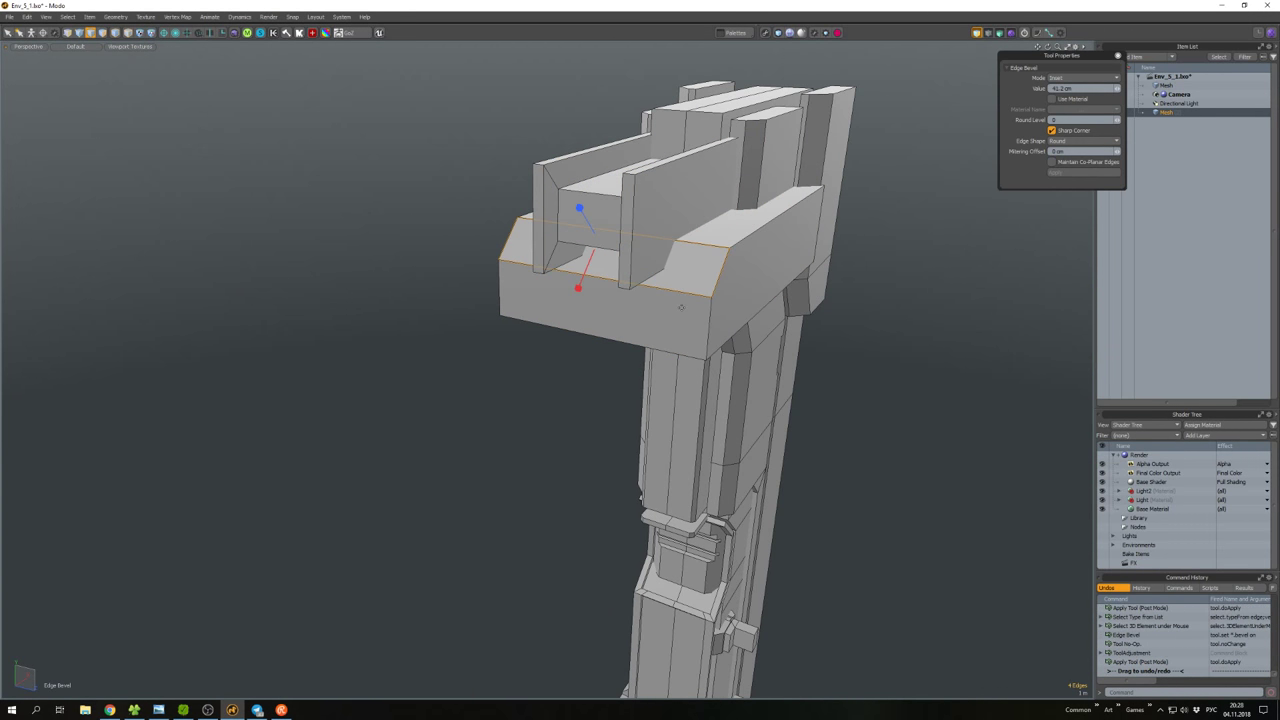
Boolean-subtract the bevelled block from the beam to cut a stepped notch into its underside.
key("3")
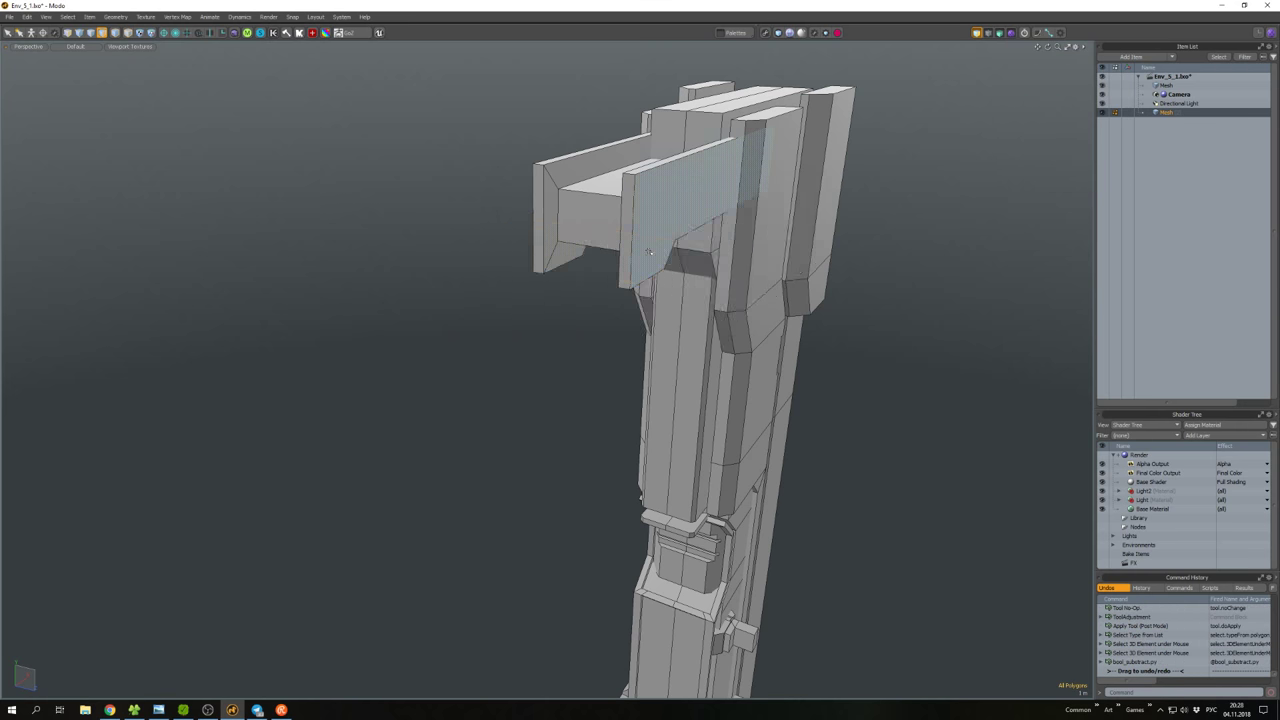
left_click_drag(650, 251, 560, 268, "alt")
scroll(632, 297, "up", 3)
Select the long front insert block above the ledge plate and delete it.
double_click(632, 297)
scroll(560, 268, "down", 3)
left_click(556, 219)
scroll(556, 219, "up", 3)
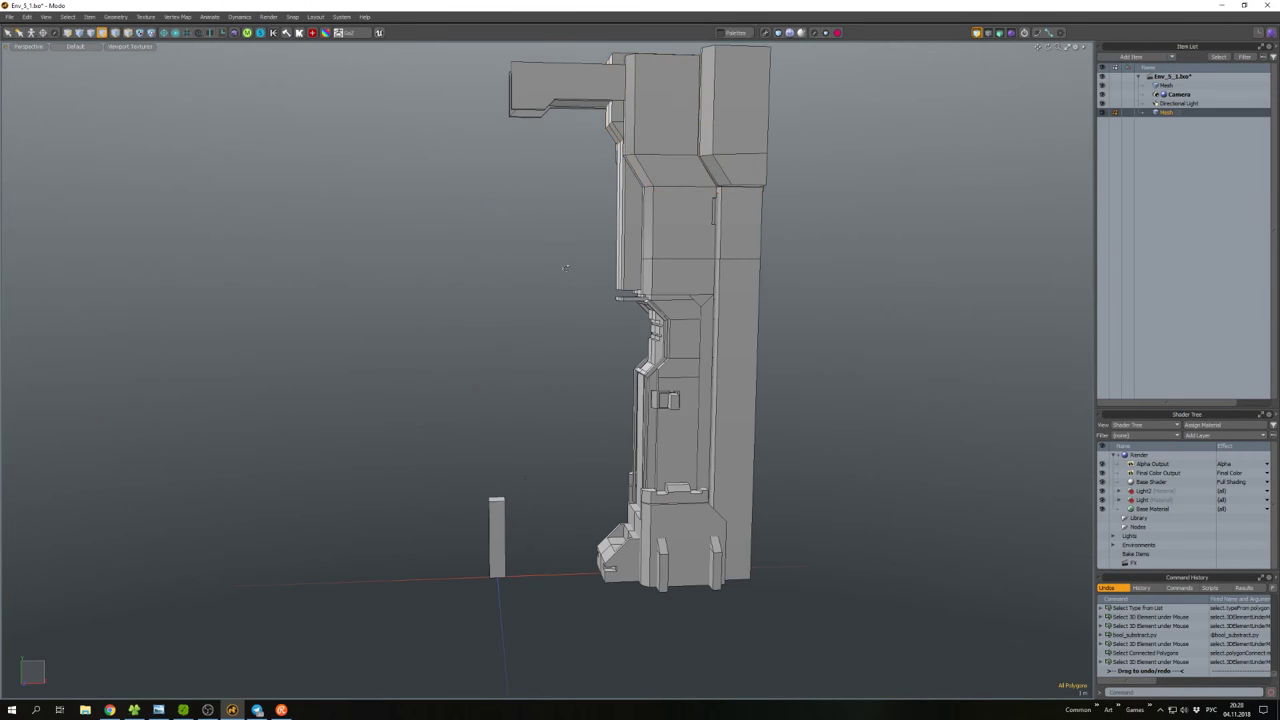
left_click_drag(556, 219, 659, 346, "alt")
scroll(619, 263, "up", 4)
key("Delete")
Lower the bottom faces of the upper front recess to just above the ledge plate.
scroll(616, 300, "up", 3)
key("w")
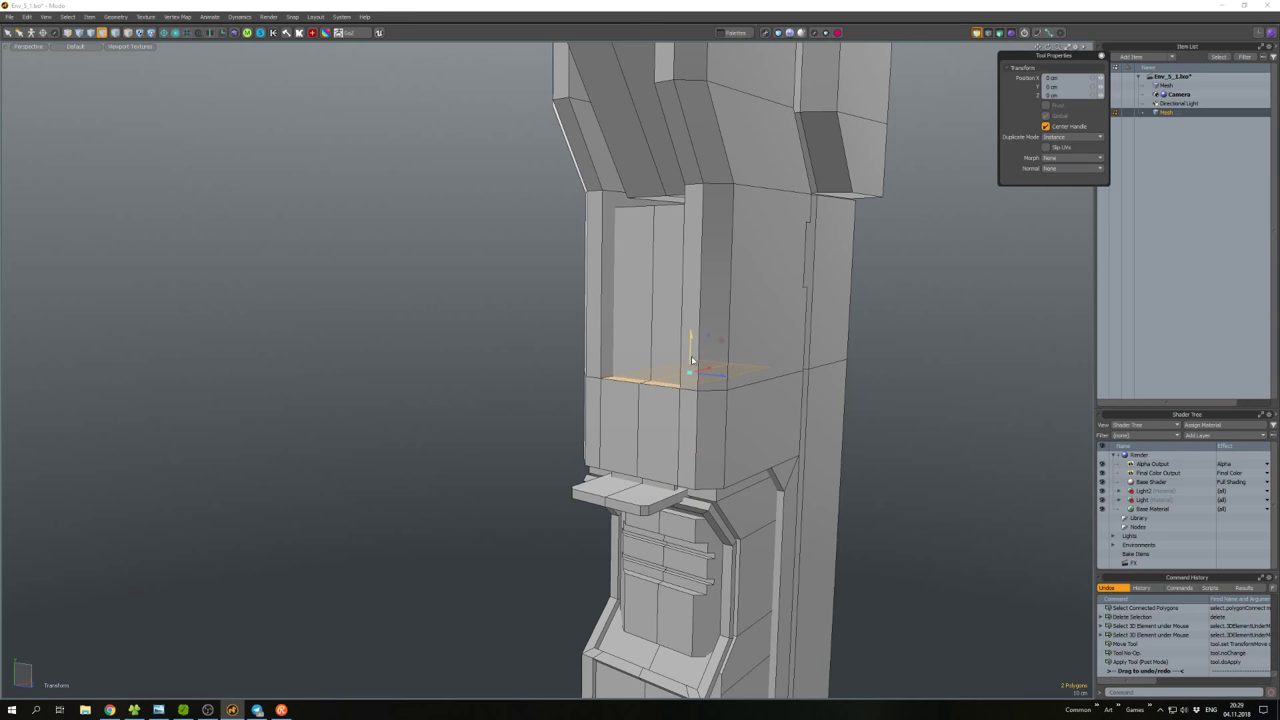
mouse_move(686, 427)
left_mouse_down("alt")
mouse_move(630, 400)
mouse_move(610, 430)
mouse_move(585, 432)
mouse_move(671, 337)
mouse_move(677, 352)
left_mouse_up("alt")
key("space")
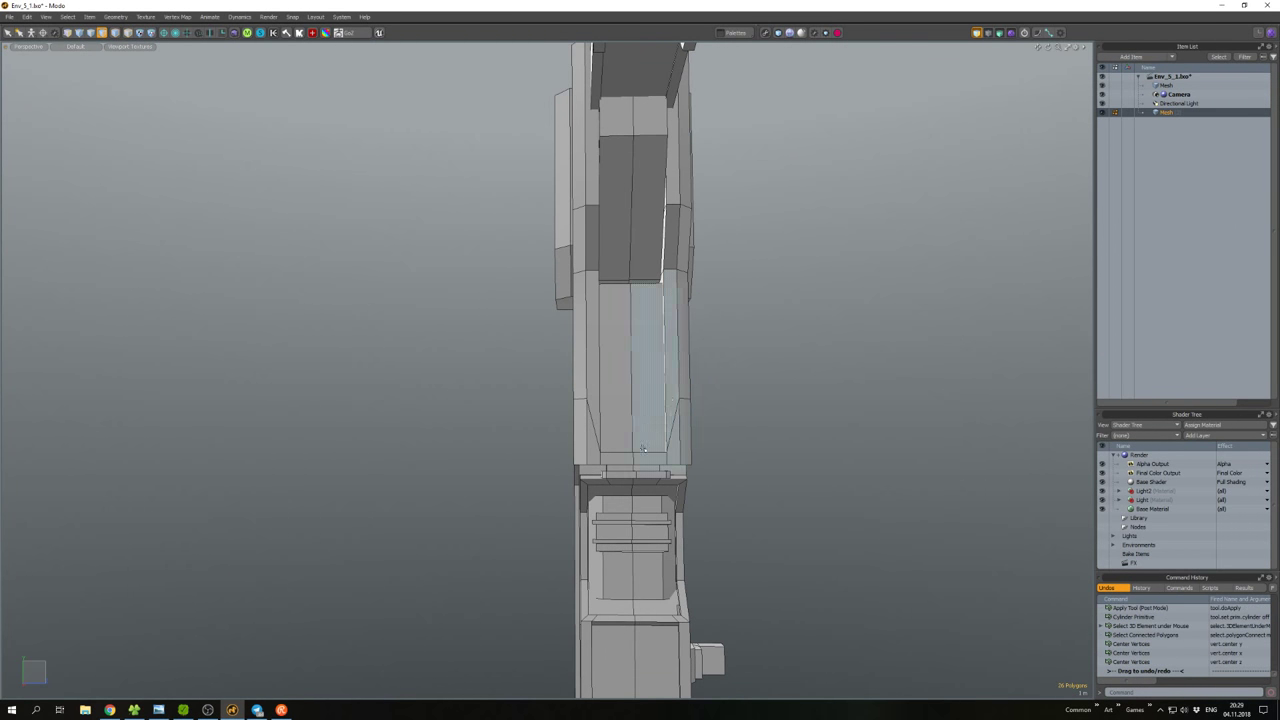
Raise the cylinder to the height of the upper front recess and move it along X against the tower front.
key("w")
scroll(642, 448, "down", 6)
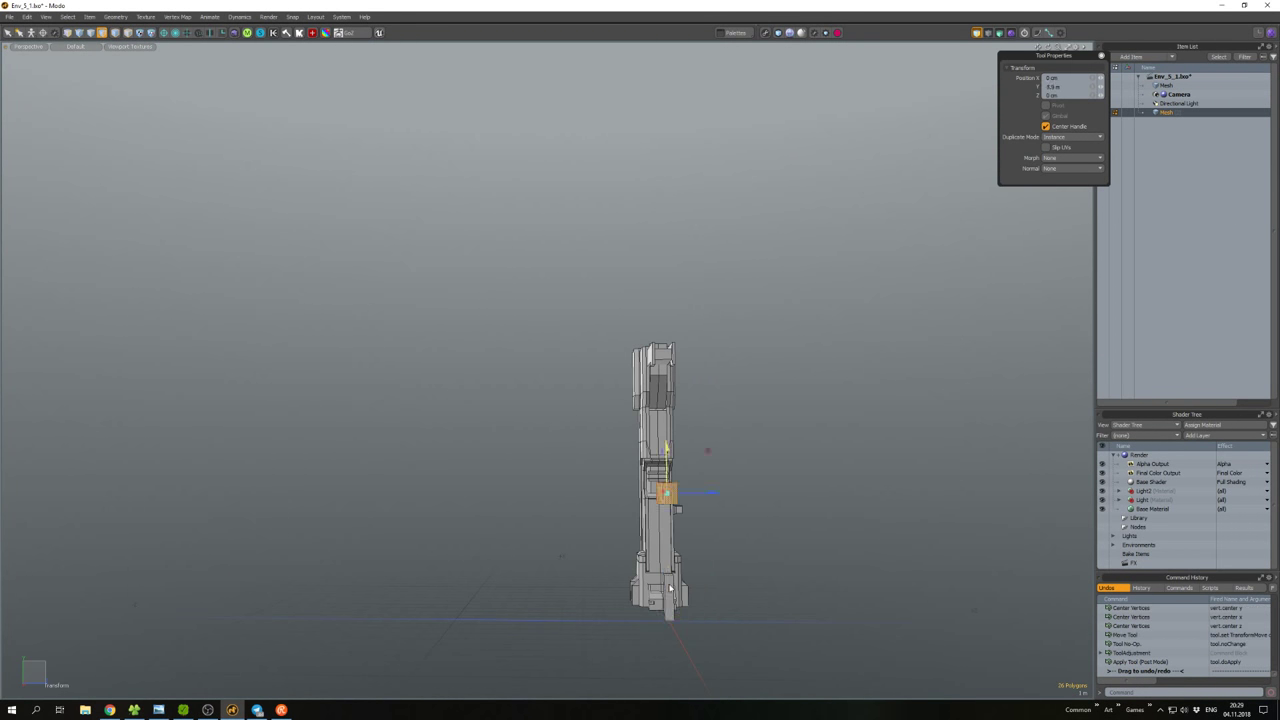
scroll(670, 586, "up", 3)
left_click_drag(670, 586, 569, 536, "alt")
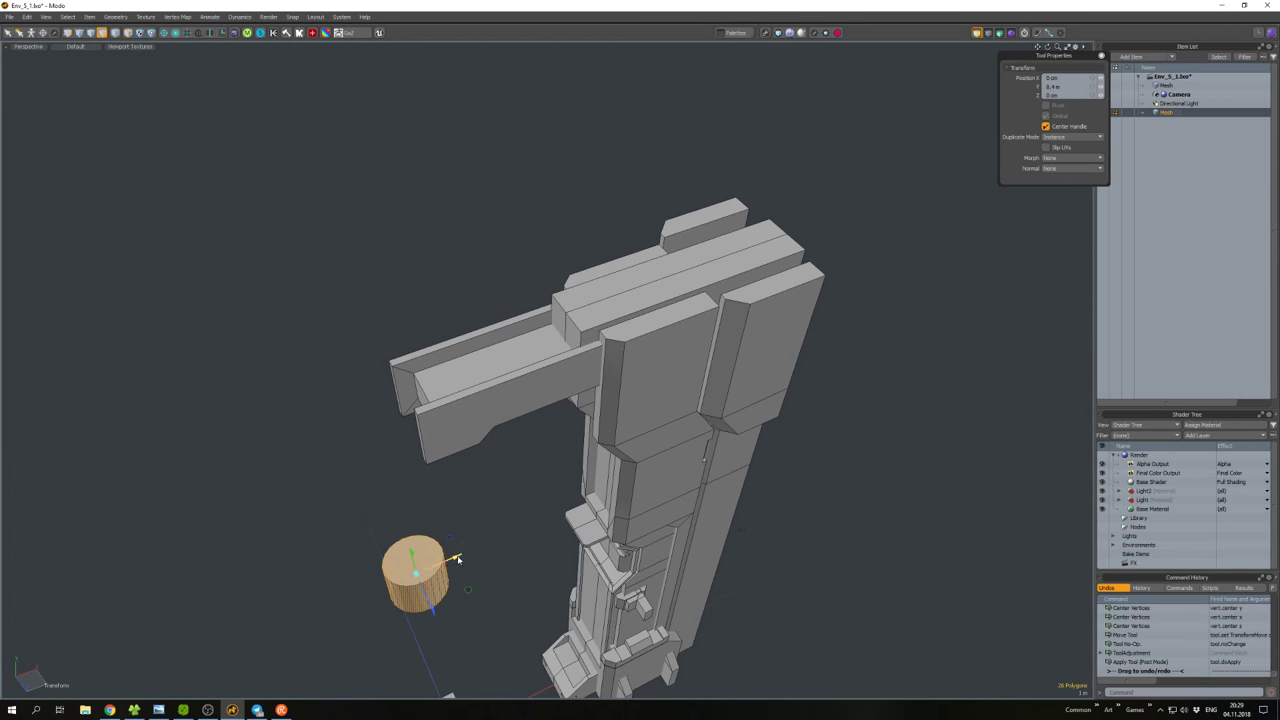
left_click_drag(458, 560, 620, 488)
scroll(614, 490, "up", 5)
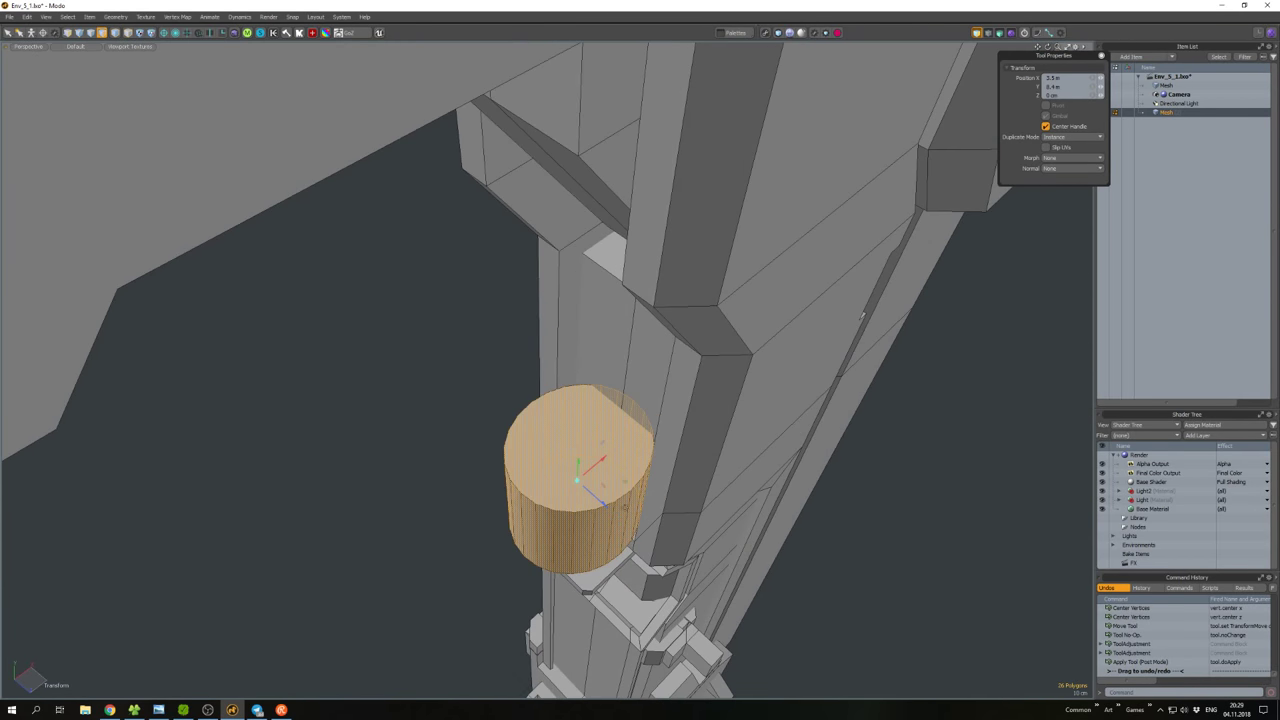
Scale the cylinder narrower along X and Z and lower it onto the ledge plate in the front recess.
key("space")
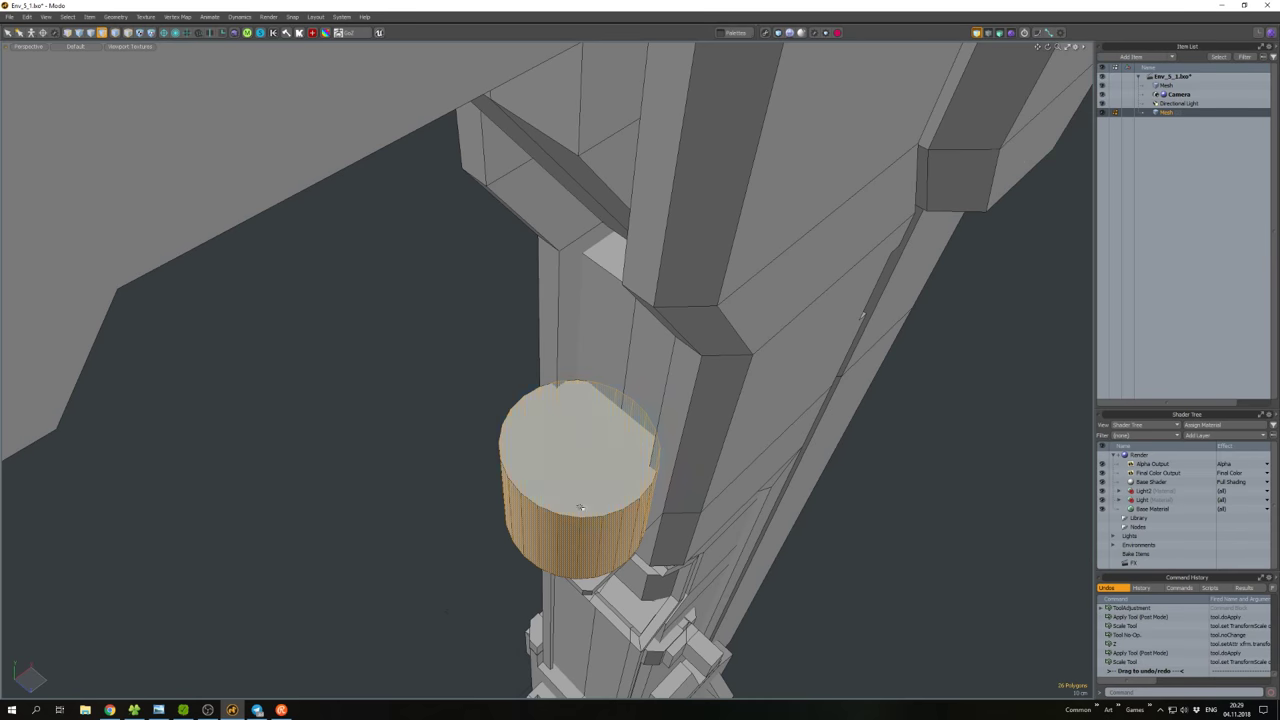
left_click_drag(607, 511, 556, 426, "alt")
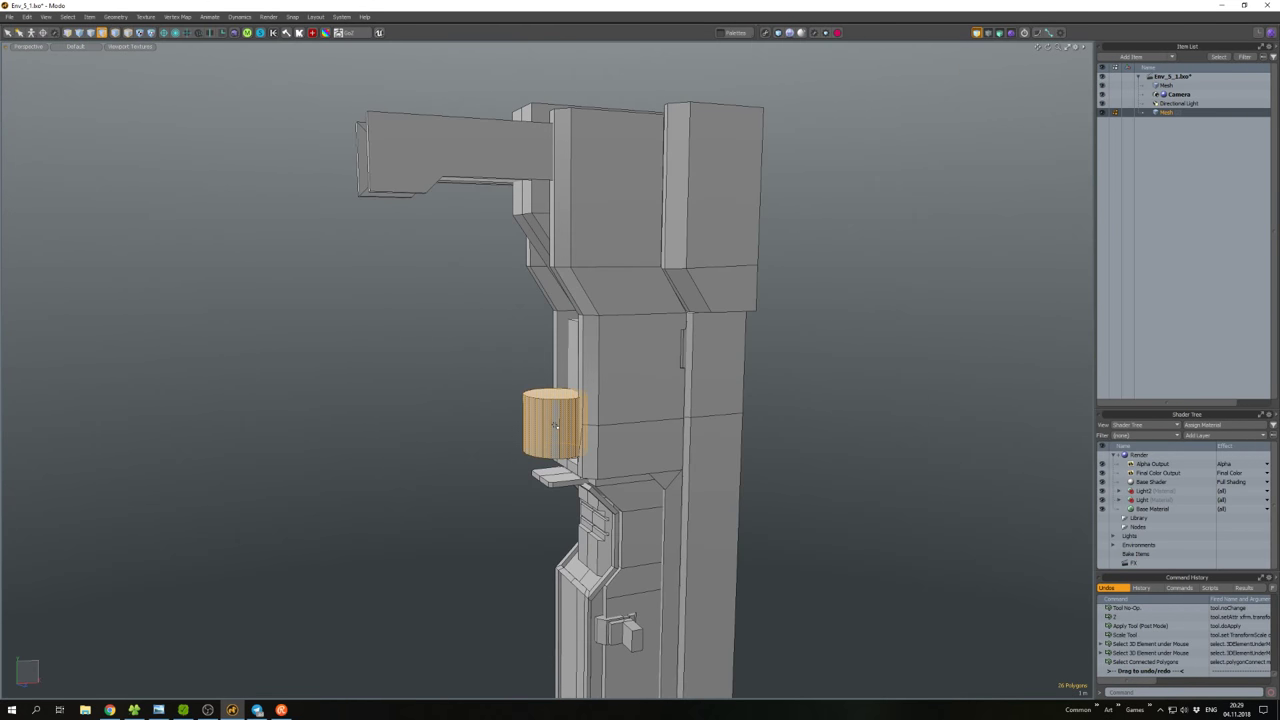
scroll(555, 426, "up", 3)
key("r")
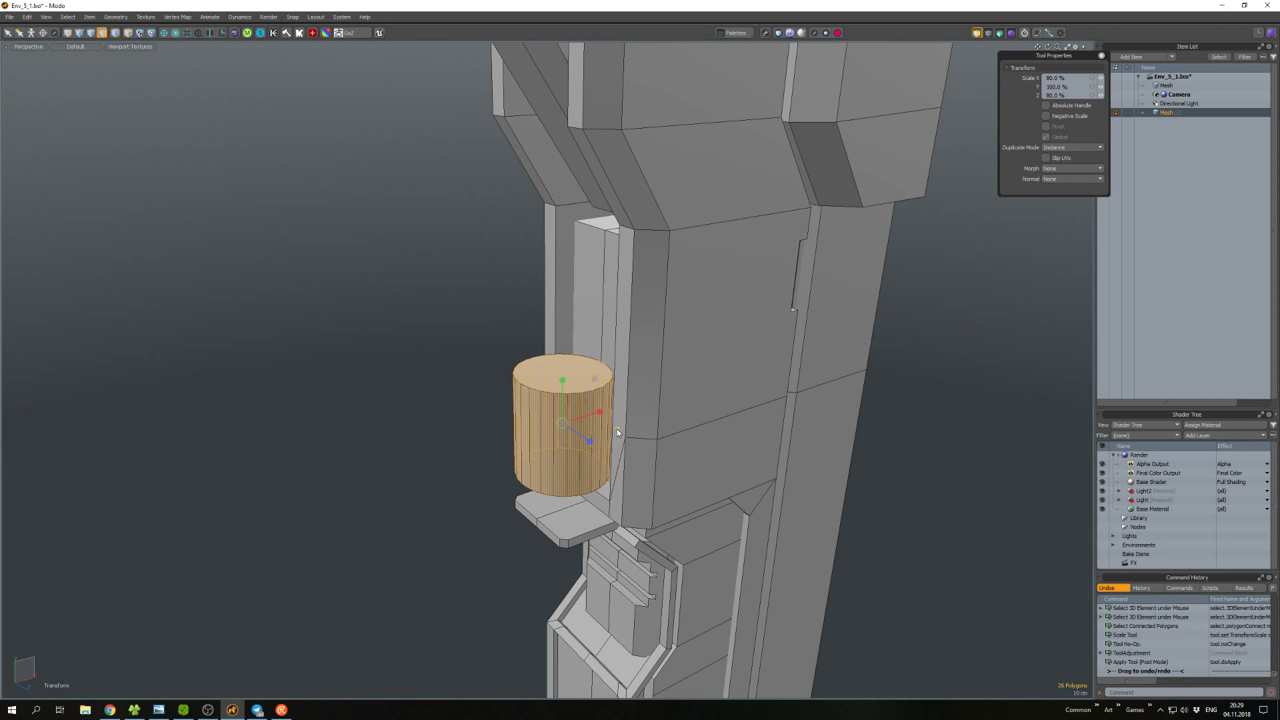
key("w")
left_click_drag(627, 443, 594, 355, "alt")
Select the cylinder's top face and raise it until the column reaches the sloped overhang.
key("space")
left_click(581, 401)
key("w")
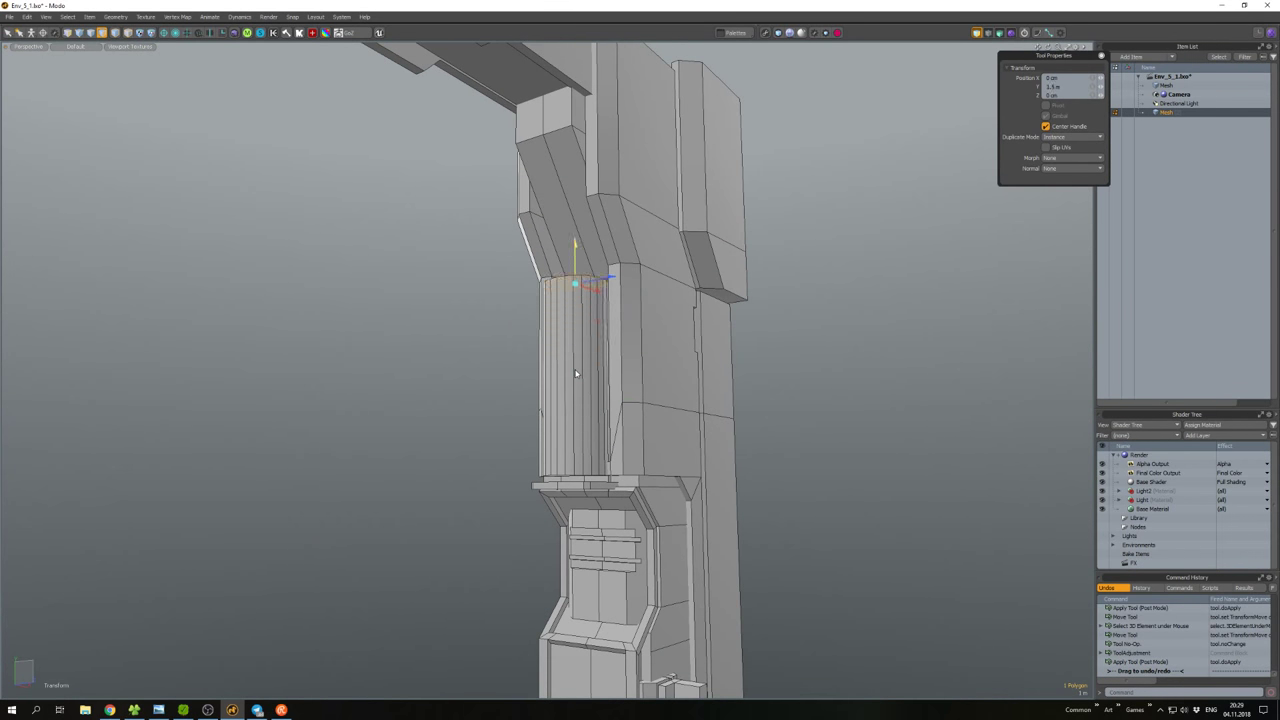
key("space")
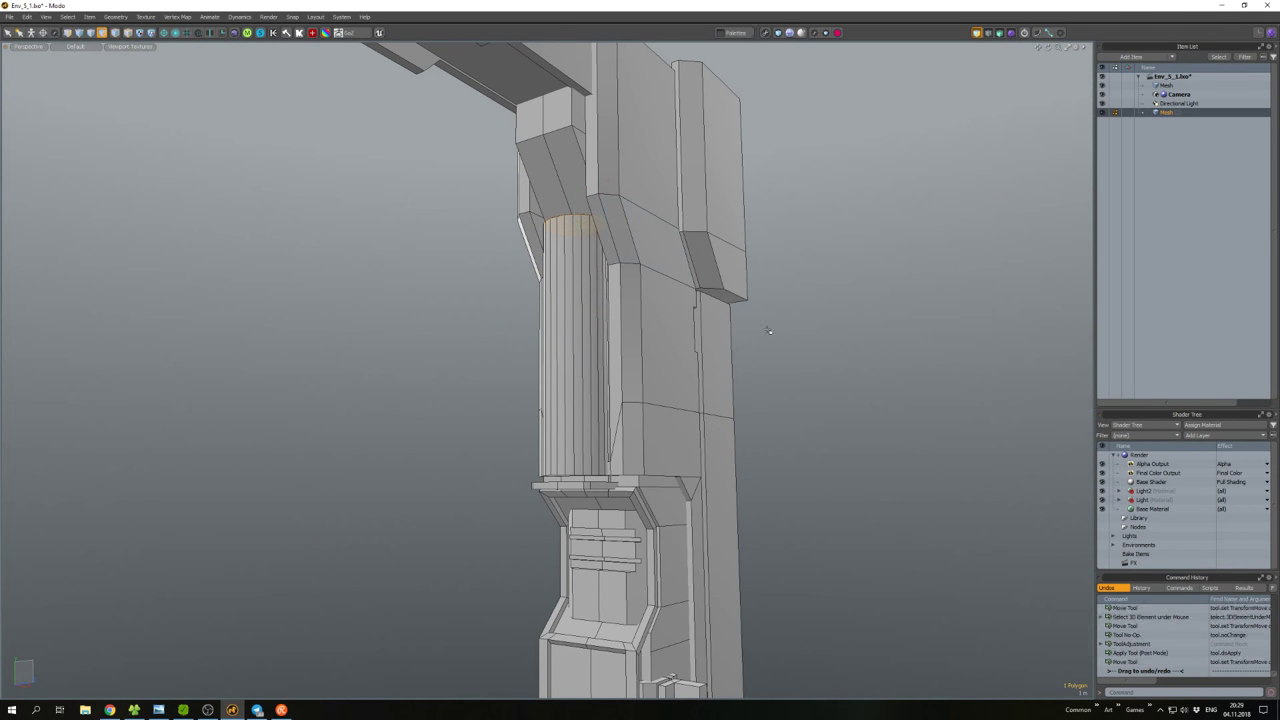
Duplicate the ledge plate below the cylinder and move the copy up to the cylinder's top end.
left_click_drag(575, 373, 657, 445, "alt")
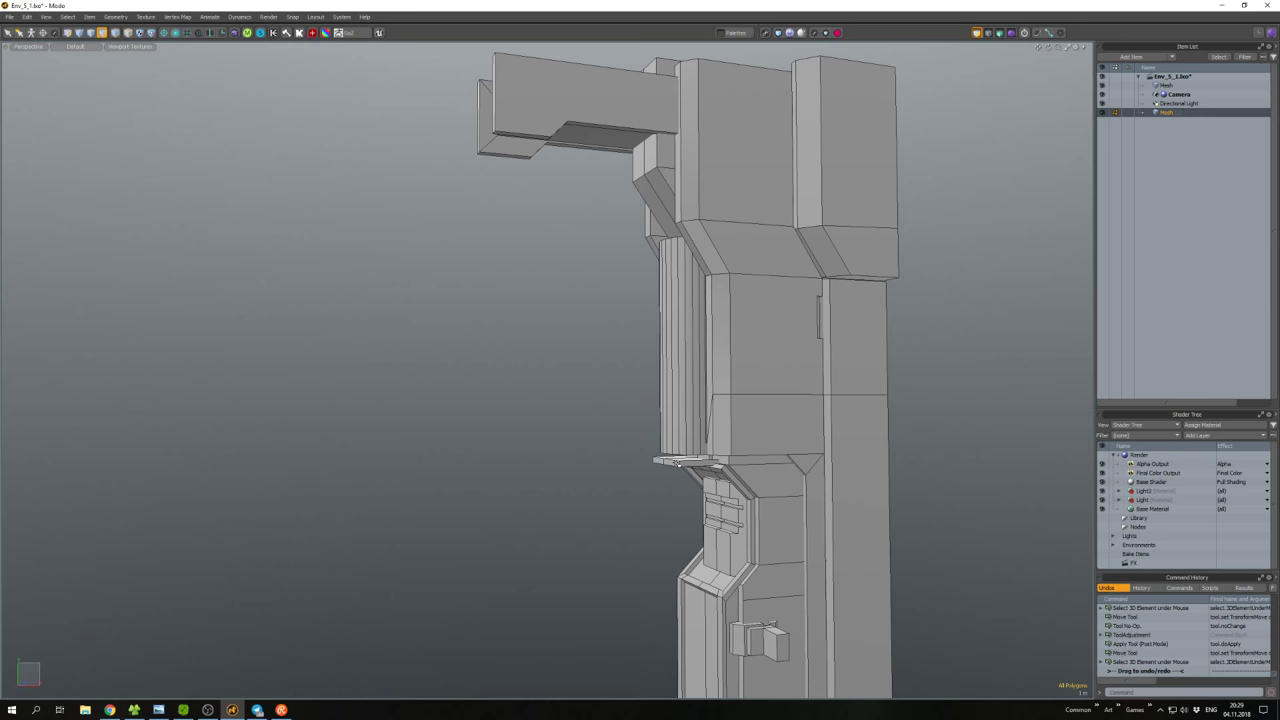
double_click(676, 462)
key("w")
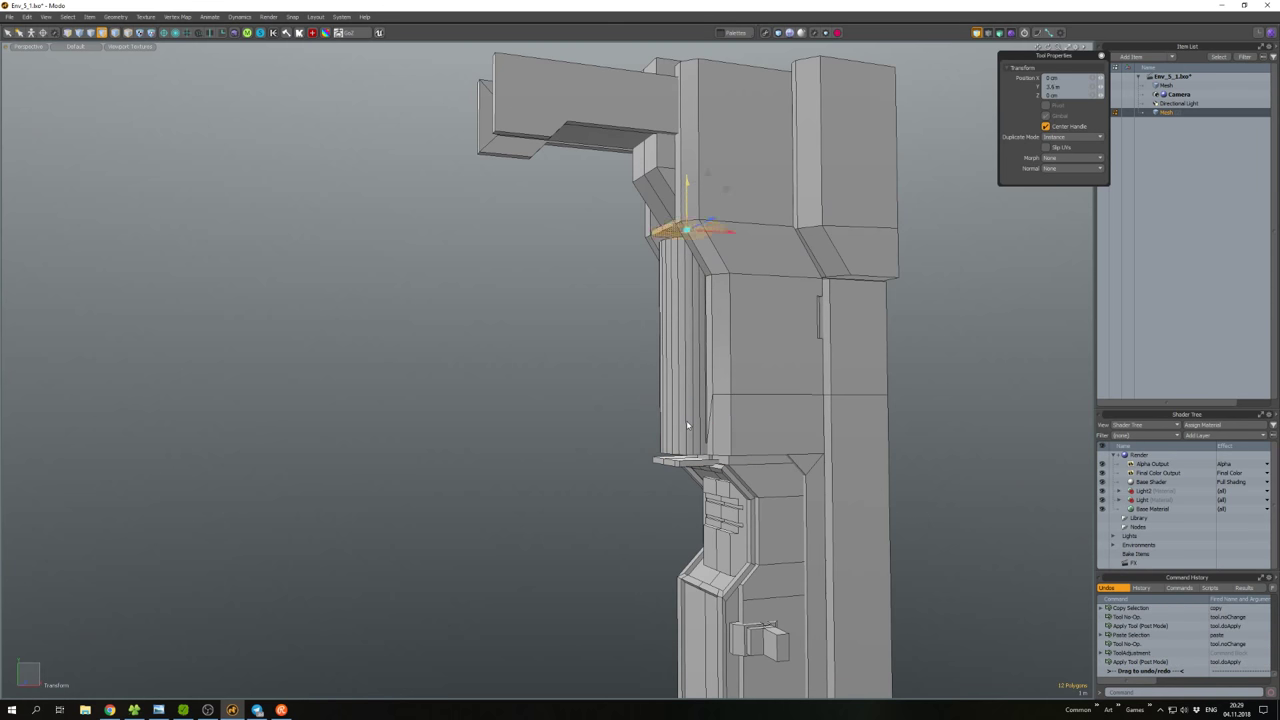
key("space")
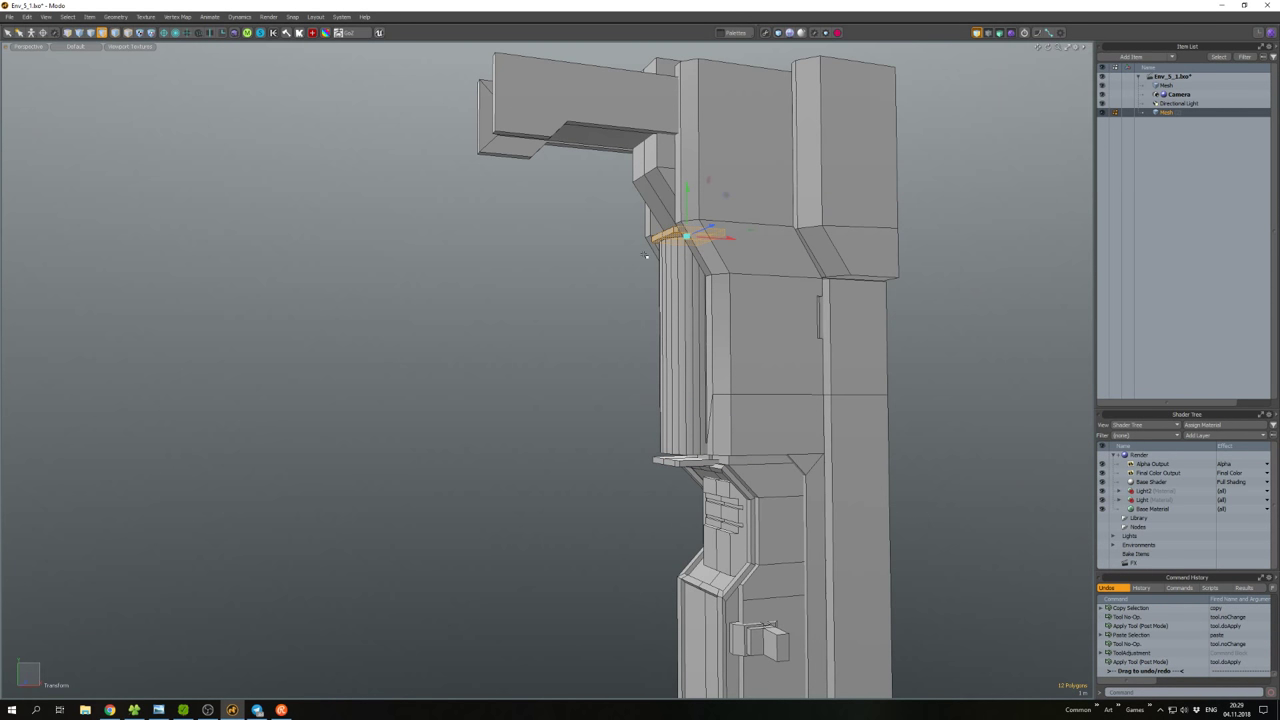
Select the front faces of the overhang above the cylinder and move them forward along X.
left_click(573, 347)
left_click_drag(686, 424, 660, 260, "alt")
key("w")
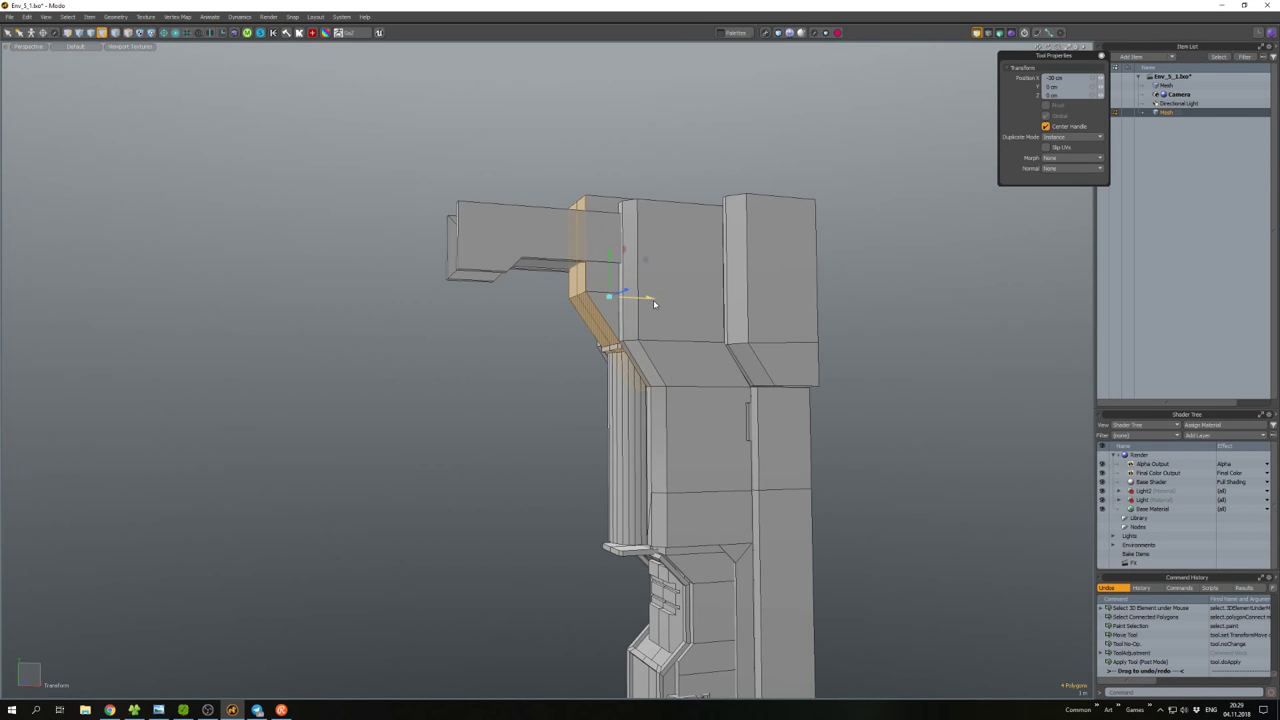
key("space")
Duplicate the two long faces of the lower front recess and move the copy forward about 28 cm along X.
left_click_drag(520, 380, 585, 420, "ctrl+alt")
key("r")
scroll(565, 458, "up", 3)
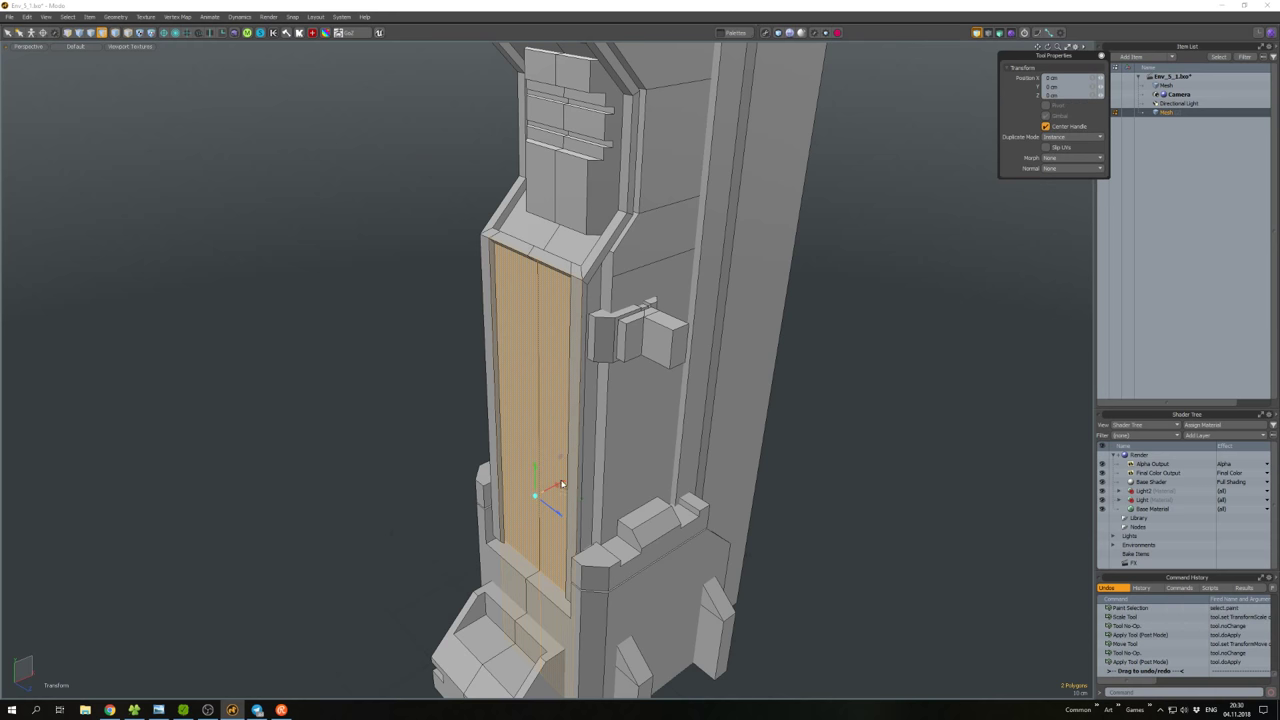
left_click_drag(562, 489, 522, 478, "alt")
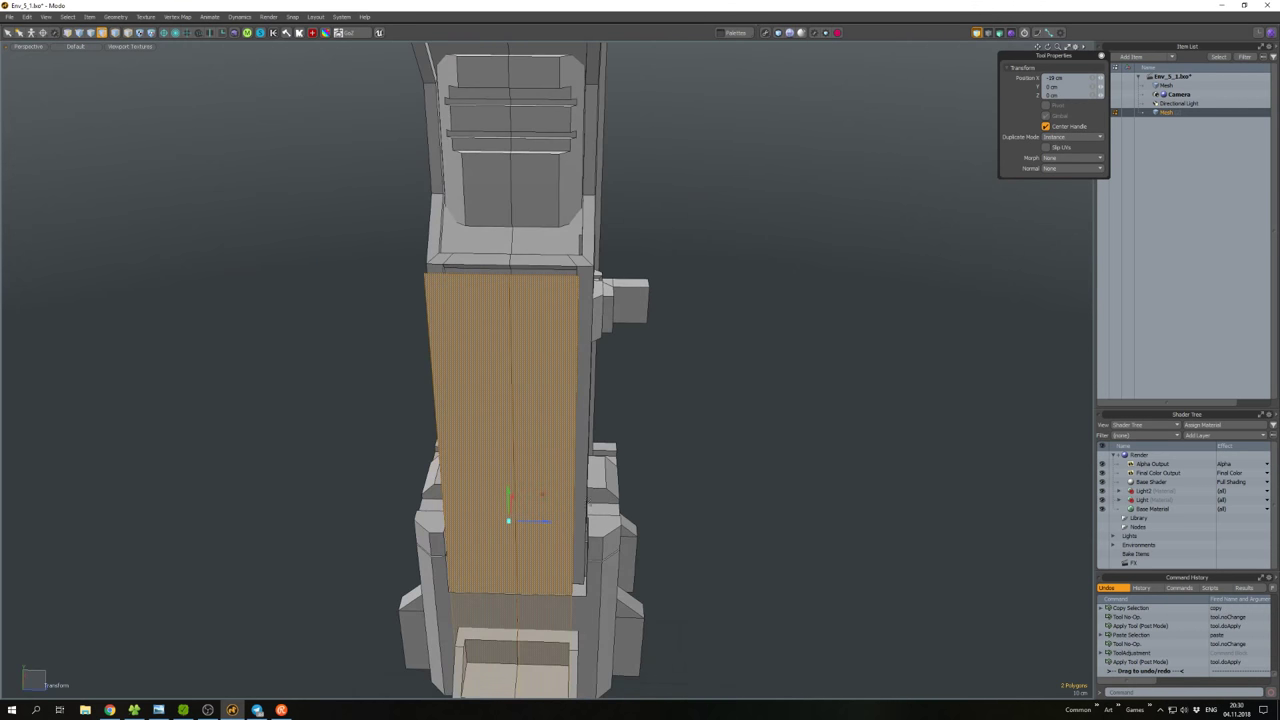
Widen the copied faces along Z to about 112.5% and undo their vertical centering.
left_click_drag(548, 521, 552, 527)
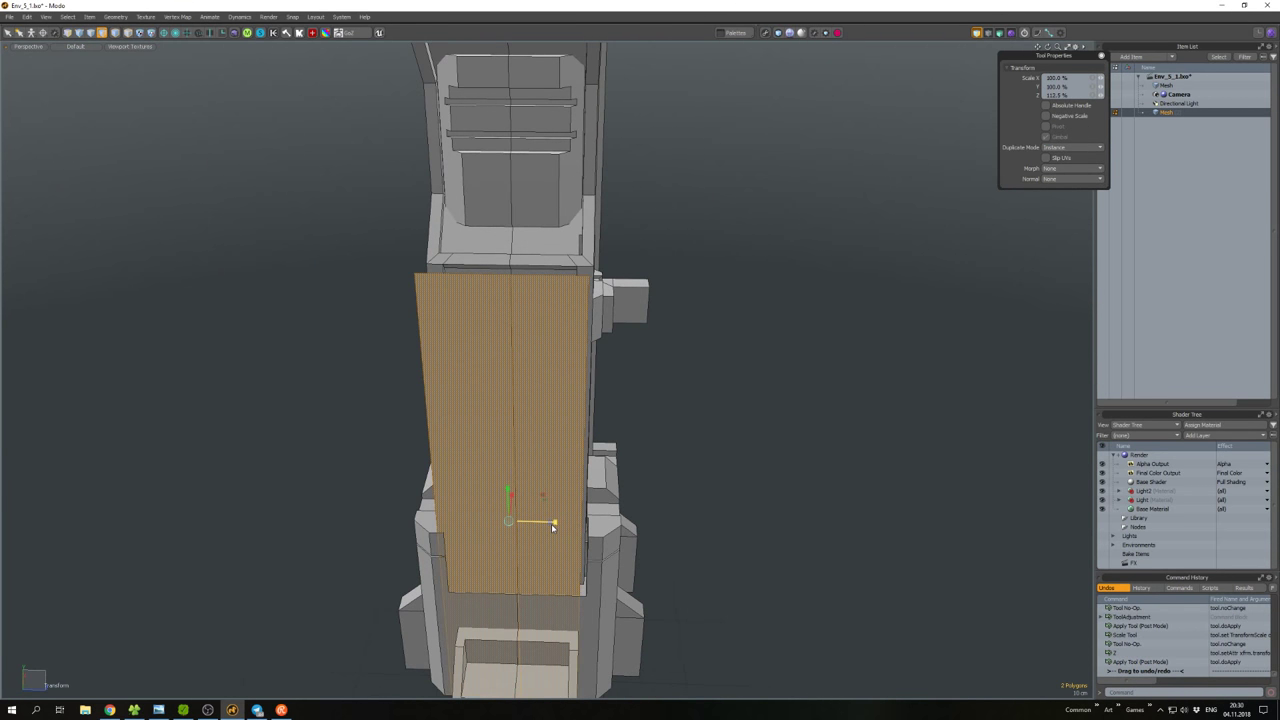
key("ctrl+y")
key("ctrl+z")
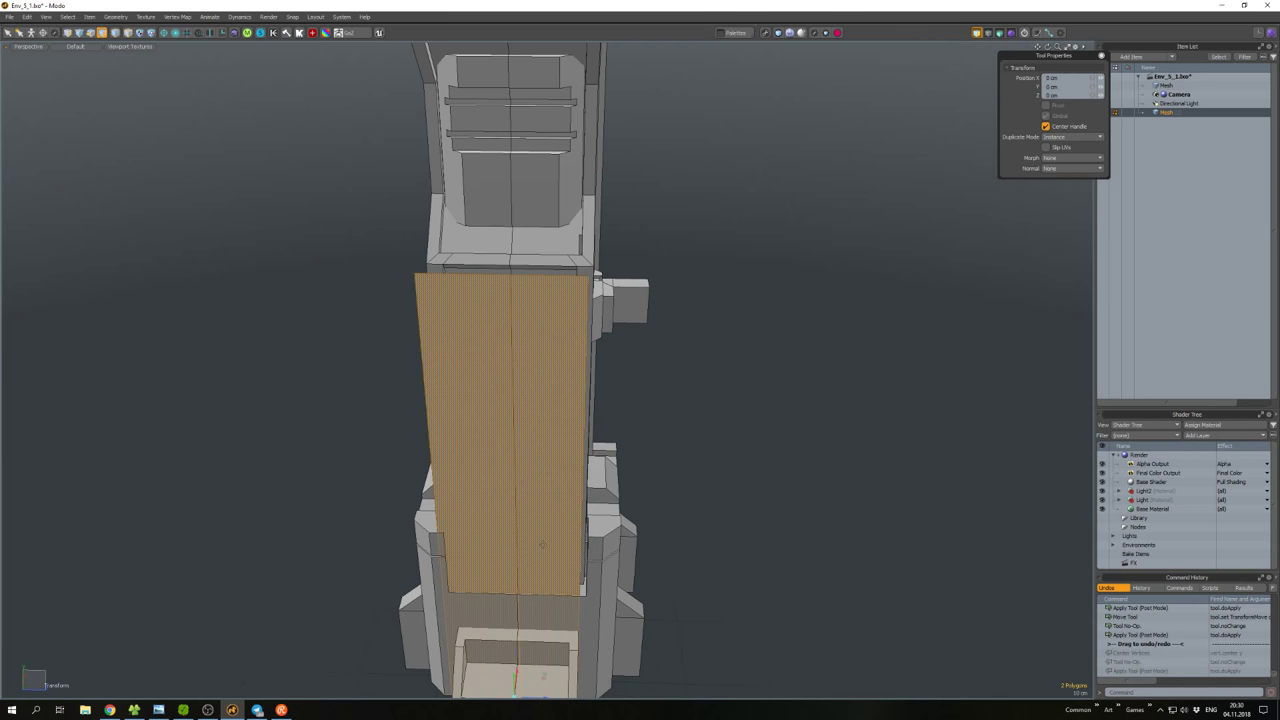
key("ctrl+z")
key("ctrl+shift+z")
Remove the centre edge of the copied panel and shorten it to cover only the lower part of the recess.
left_click_drag(540, 510, 521, 411, "alt")
key("2")
key("3")
left_click_drag(530, 465, 535, 432, "alt")
key("r")
key("w")
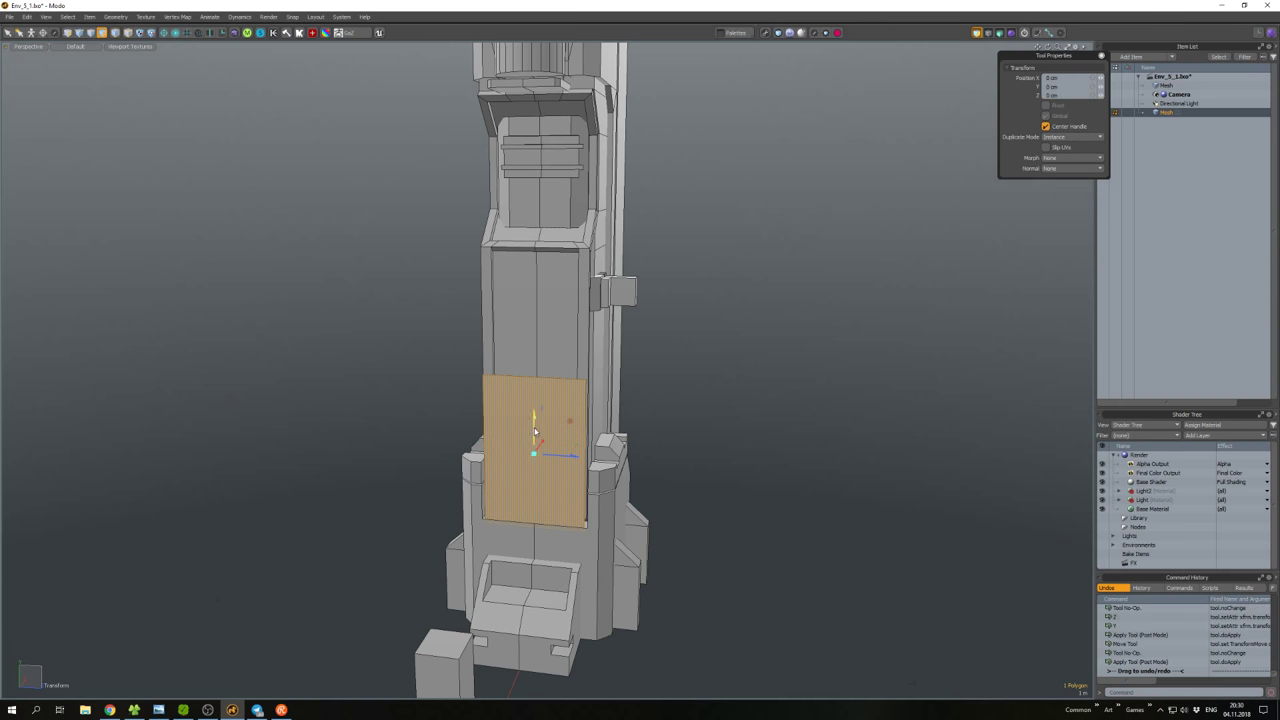
Select the top edge of the front panel and move it up to lengthen the panel.
key("2")
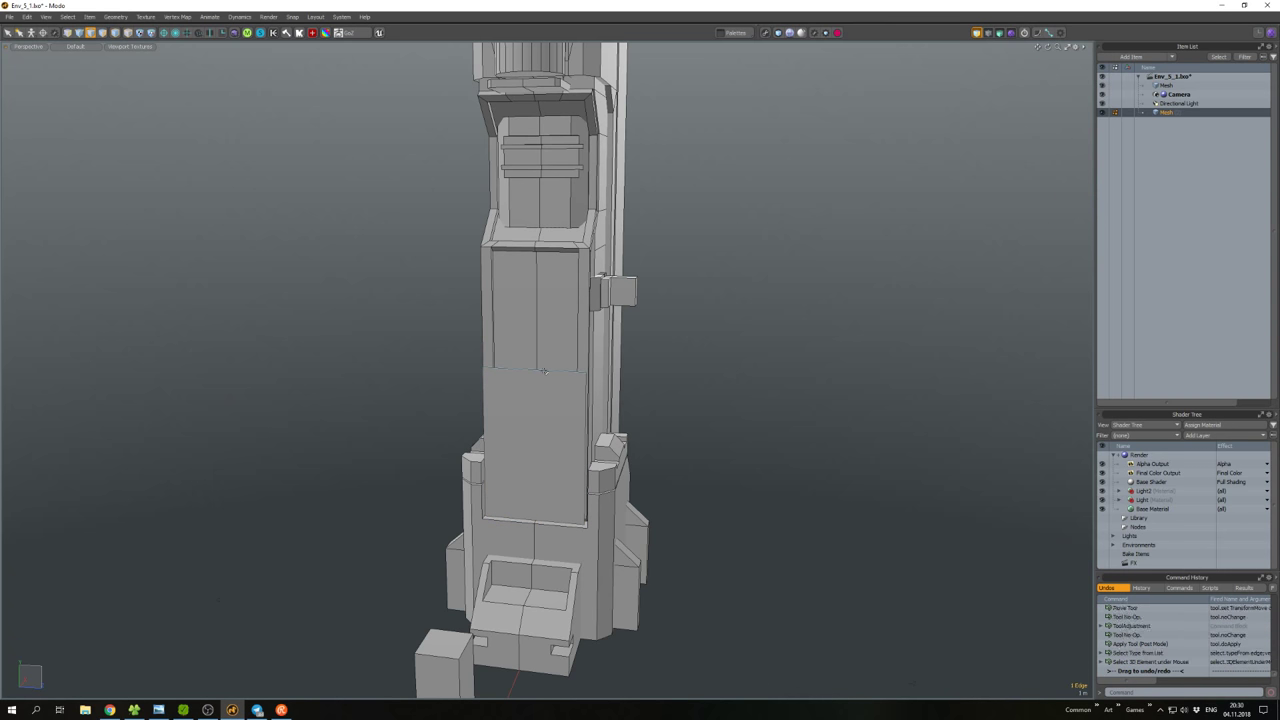
key("w")
left_click_drag(535, 347, 530, 430, "alt")
Thicken the flat front panel into a solid slab.
key("3")
scroll(499, 310, "up", 3)
key("w")
key("space")
key("shift+d")
key("space")
Slice the front slab with vertical cuts at 10/80/10 proportions, leaving a narrow strip on each side.
right_click(532, 428)
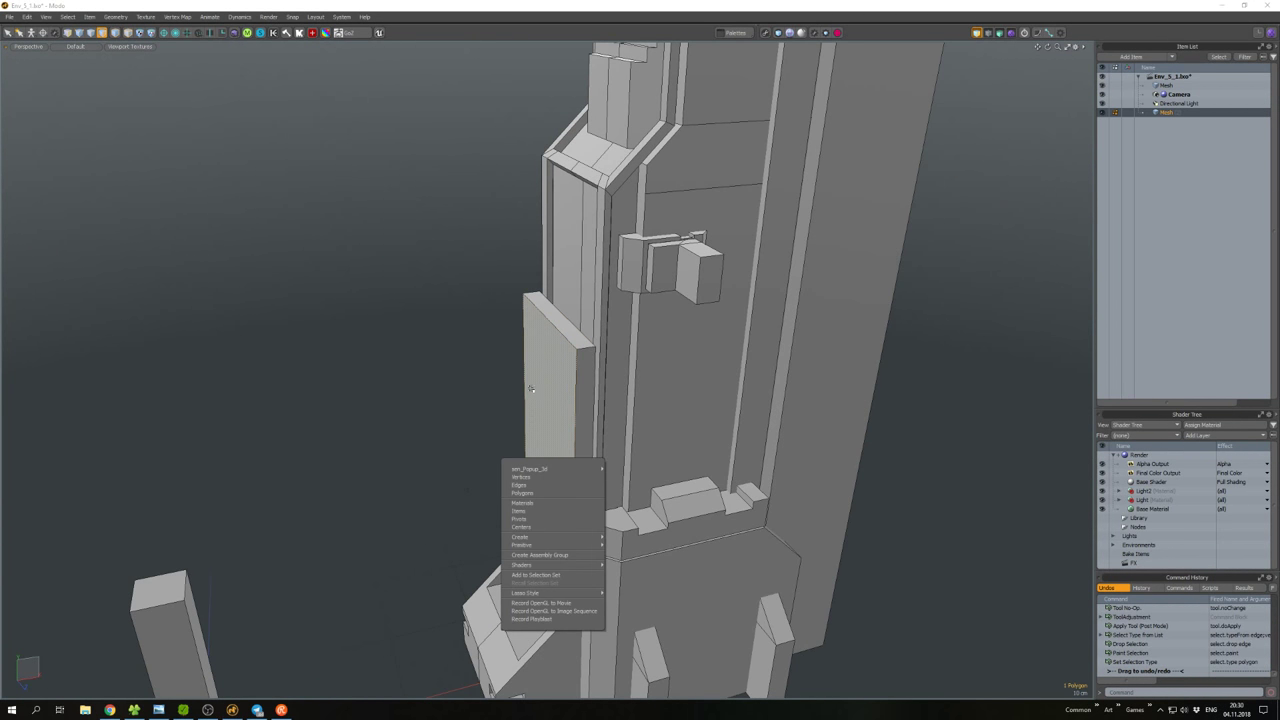
key("Escape")
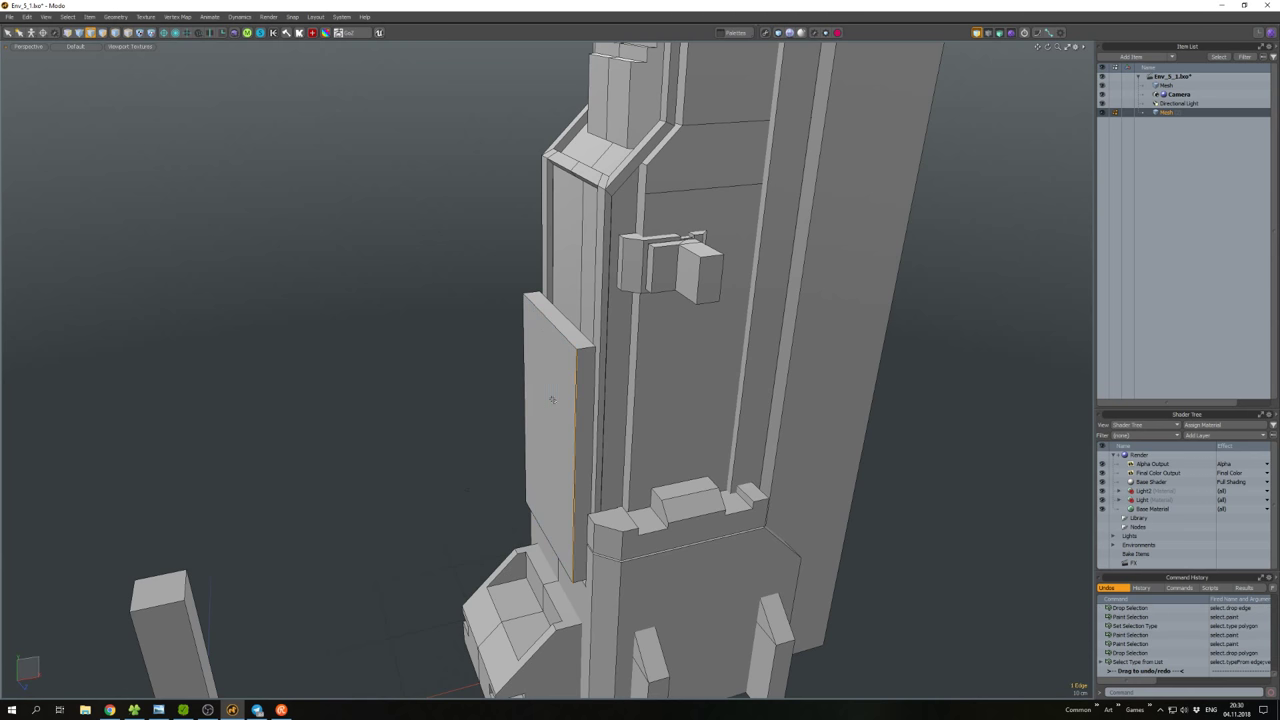
key("3")
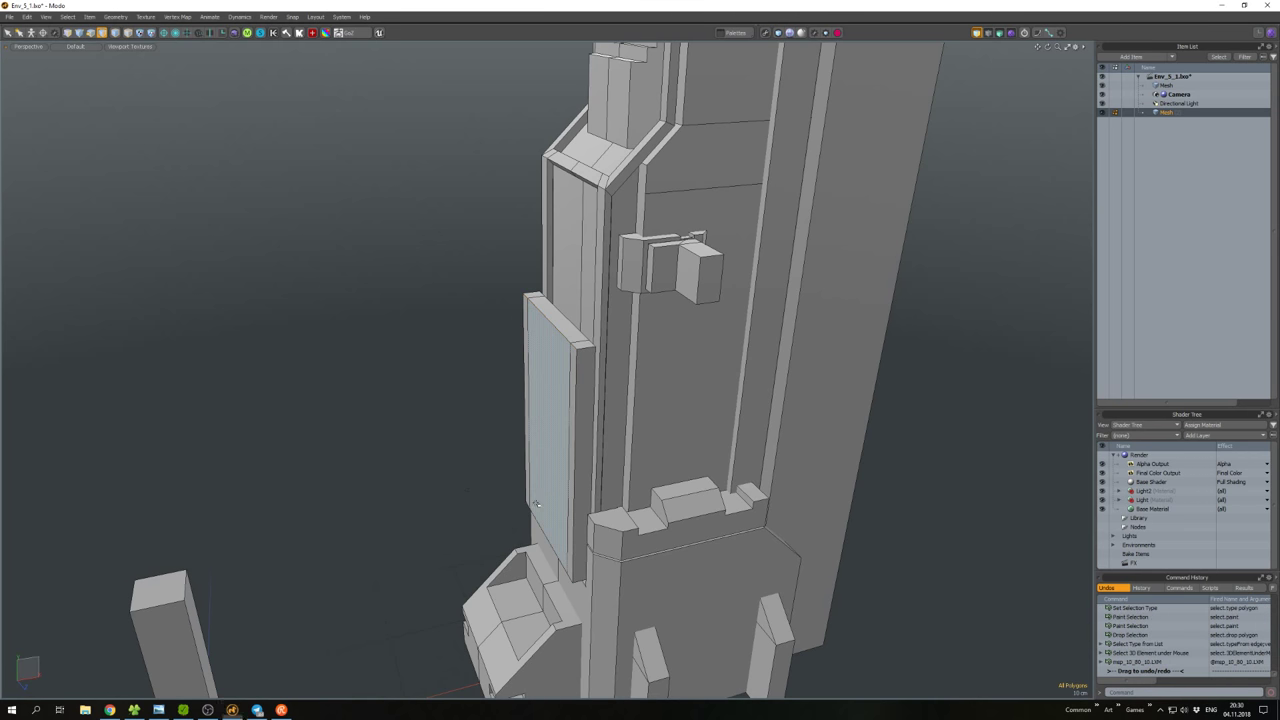
Bevel the wide middle face of the front slab.
left_click_drag(548, 383, 528, 440, "alt")
left_click(575, 430)
key("b")
key("space")
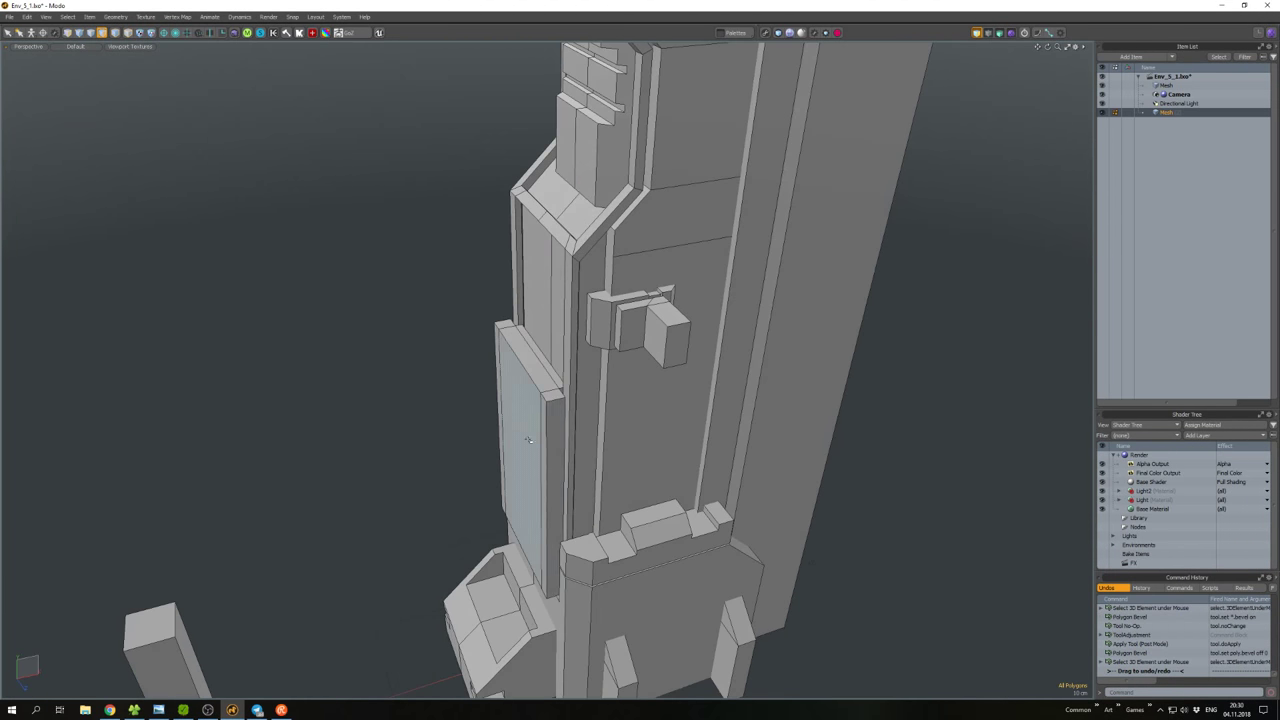
Select the vertical edges along the side strip of the front slab.
right_click(546, 444)
left_click(549, 432)
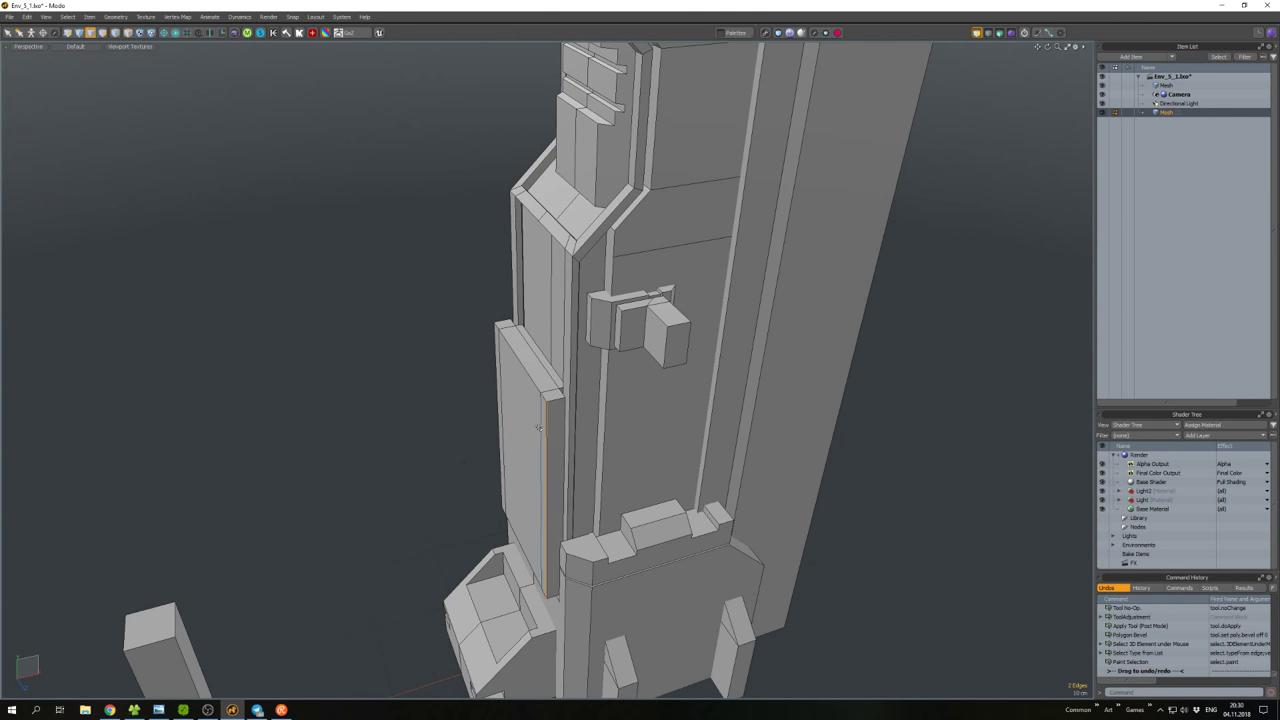
Move the two outer face polygons of the lower front panel and bevel the panel's edges.
key("2")
right_click(540, 432)
key("Escape")
scroll(503, 378, "up", 3)
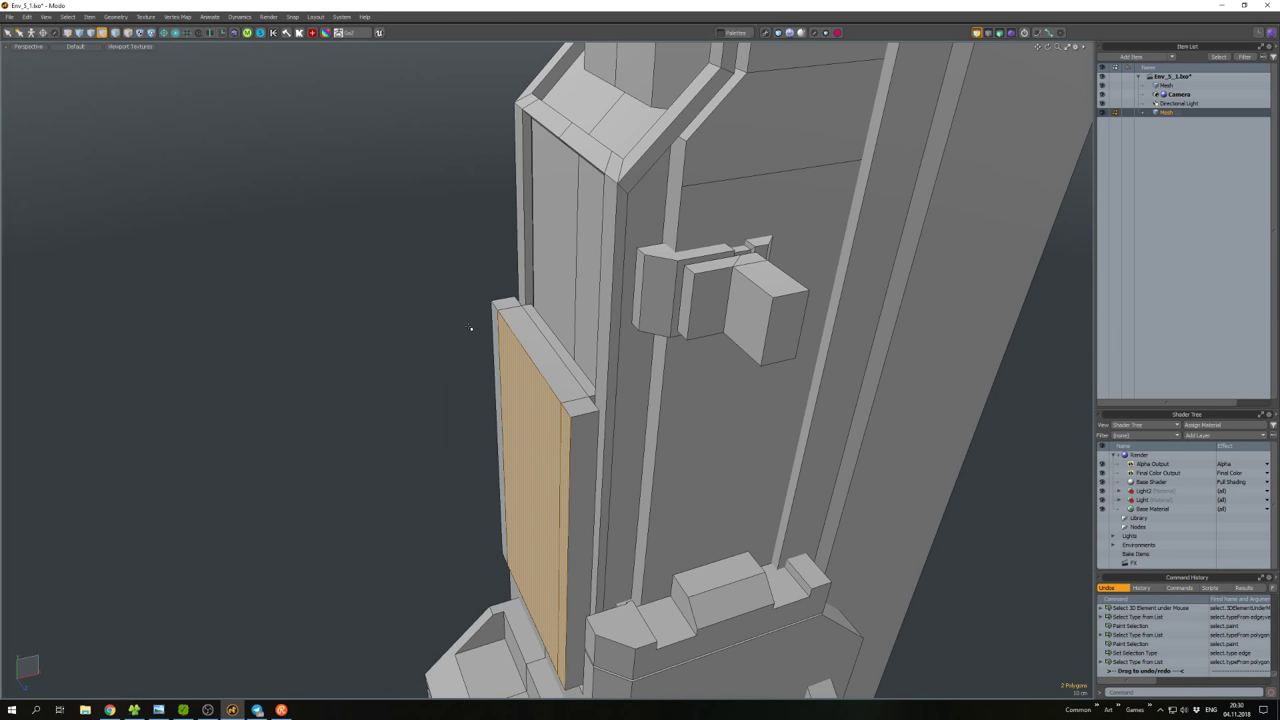
left_click_drag(563, 450, 560, 420, "alt")
key("w")
key("2")
key("b")
key("space")
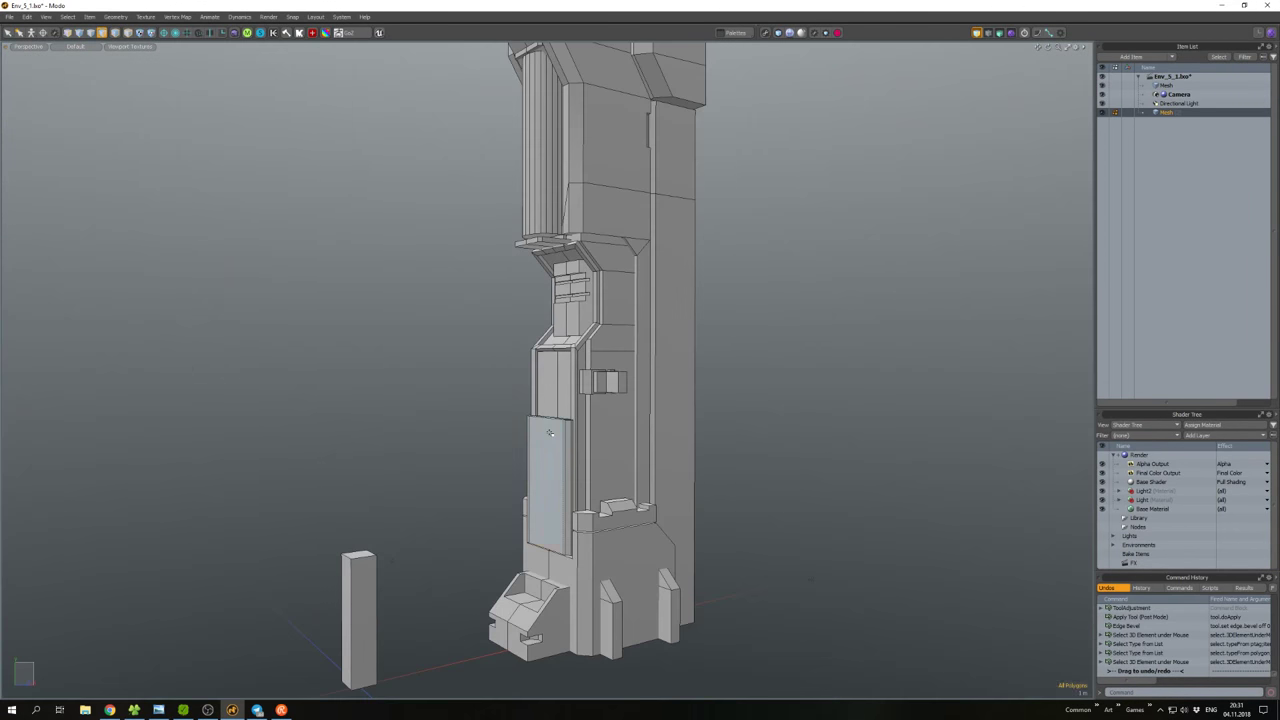
Duplicate the whole lower front panel and place the copy directly above the original.
double_click(547, 432)
key("w")
key("ctrl+v")
left_click_drag(551, 468, 570, 318)
Shorten the upper panel by lowering its top vertices 1.3 m to fit beneath the slanted ledge.
key("space")
key("ctrl+1")
right_click_drag(621, 458, 552, 277, "ctrl")
key("w")
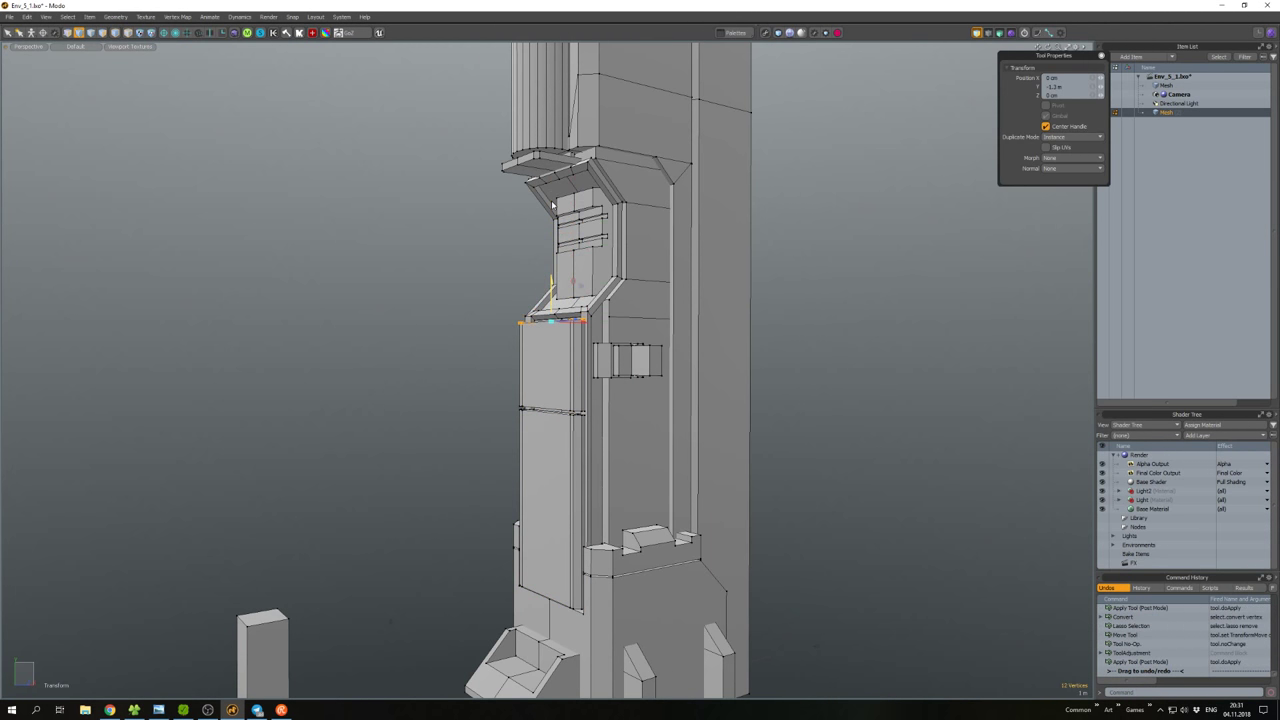
key("space")
Duplicate the upper panel's front polygon and move the copy sideways so it overlaps the panel's side edge.
left_click_drag(600, 320, 752, 416, "alt")
left_click(800, 363)
left_click(854, 455)
left_click_drag(854, 455, 652, 364, "alt")
scroll(652, 364, "up", 3)
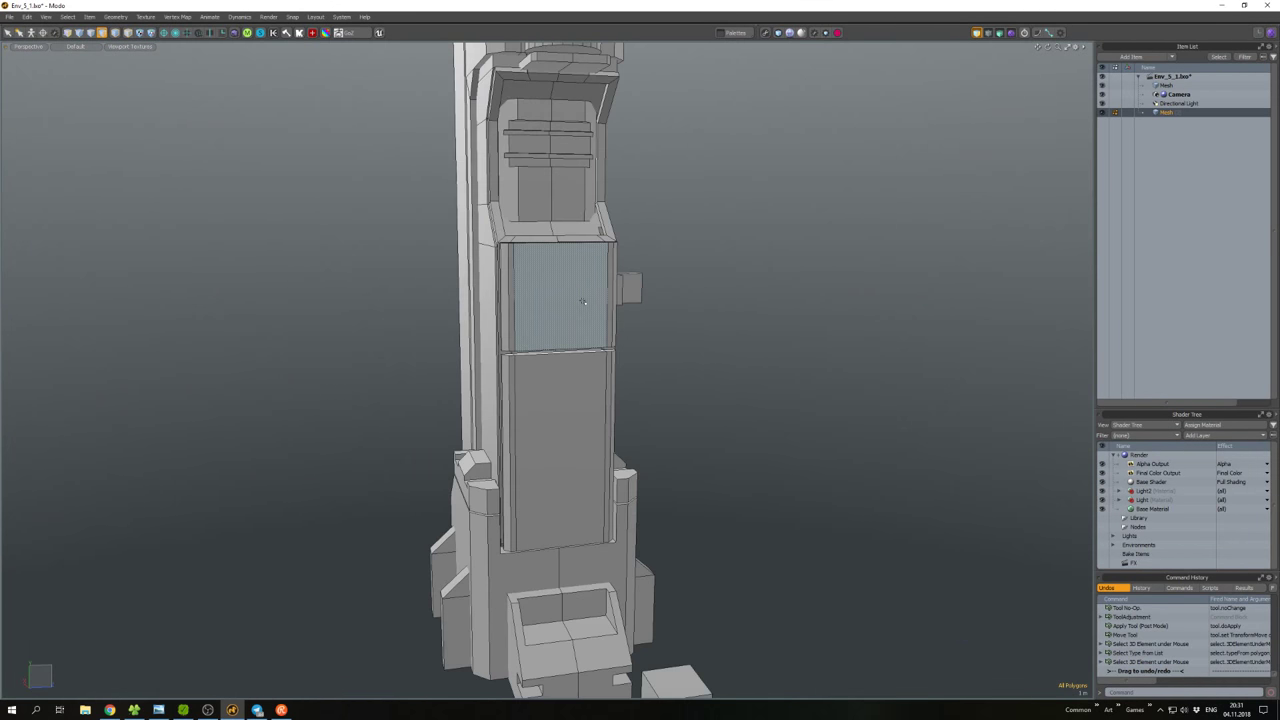
left_click(590, 298)
key("w")
left_click_drag(598, 298, 678, 330)
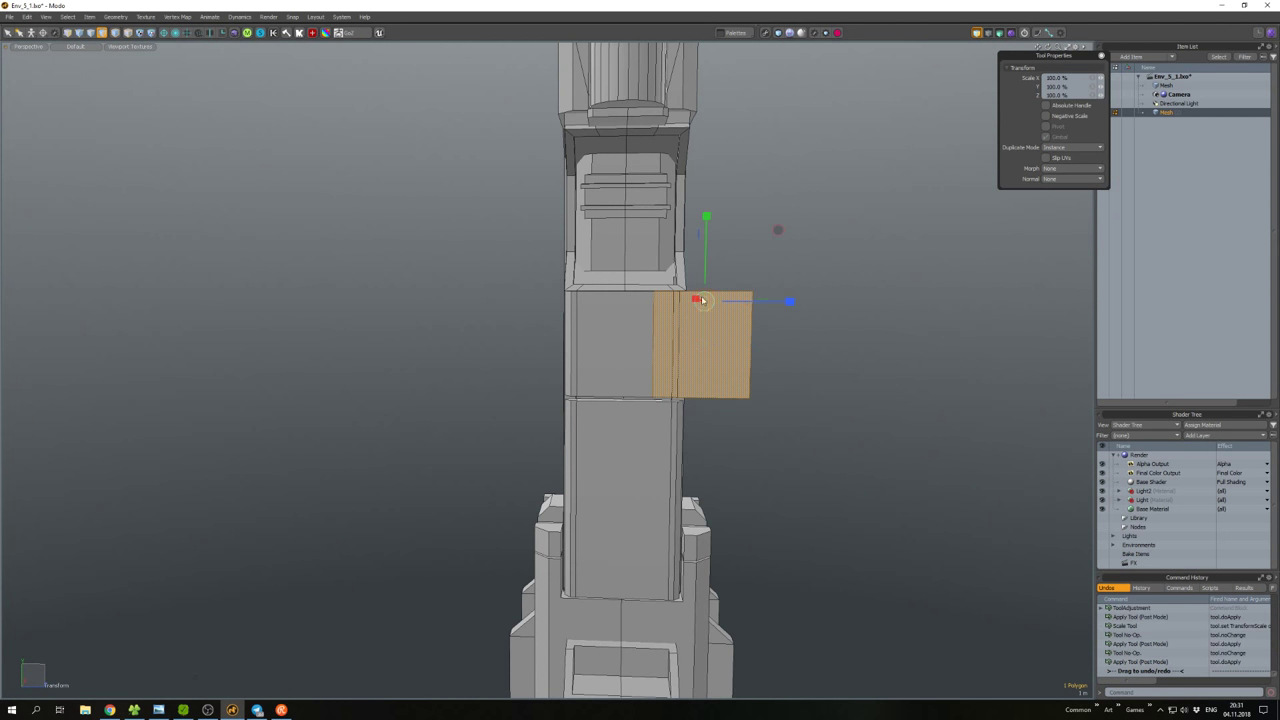
Scale the copied polygon to about 52% of its height and shift it 30 cm along Z.
key("r")
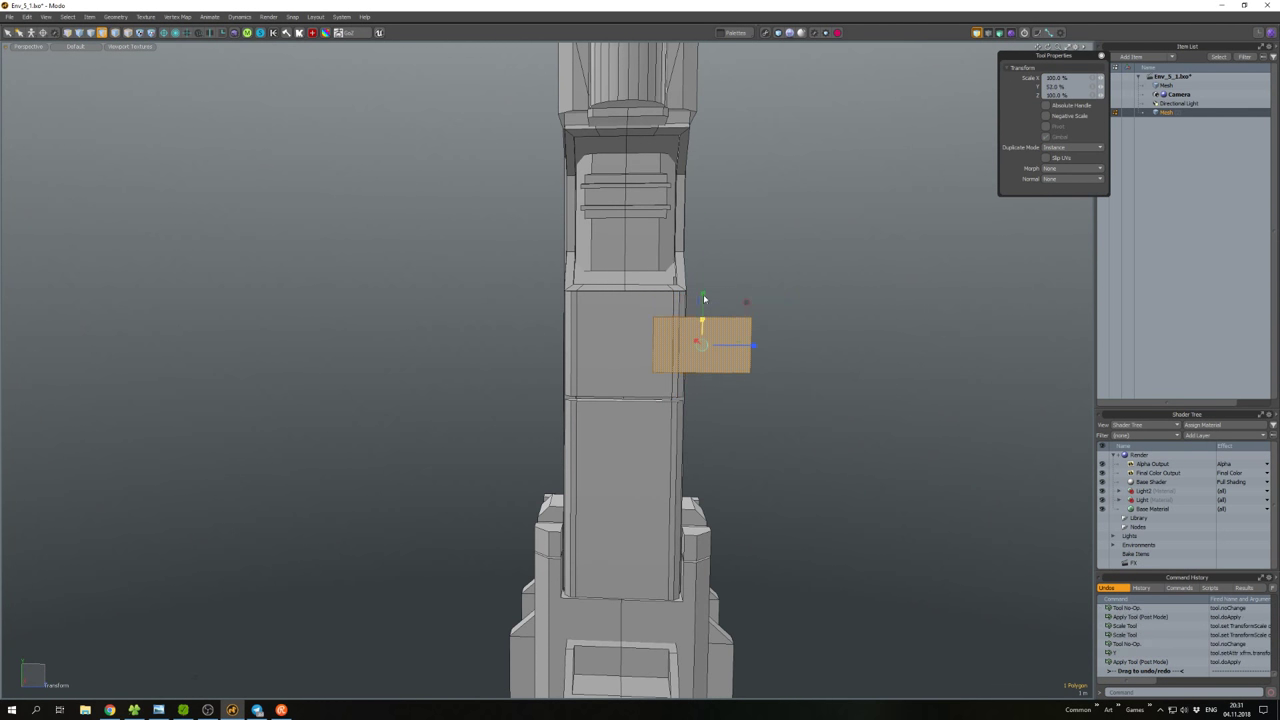
left_click_drag(704, 298, 660, 320, "alt")
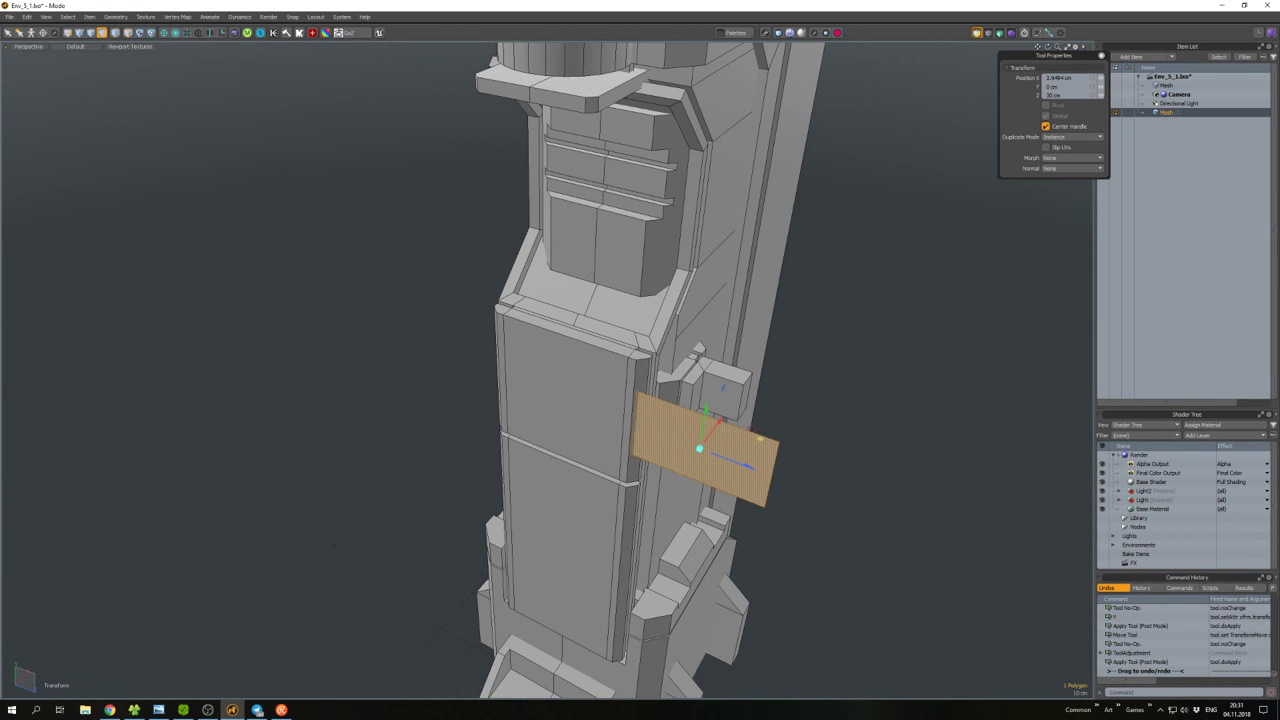
left_click_drag(660, 320, 693, 505, "alt")
Lengthen the copied polygon downward by its lower edge and thicken it into a slab with Smooth Shift.
key("2")
left_click(720, 449)
key("3")
left_click(682, 467)
key("d")
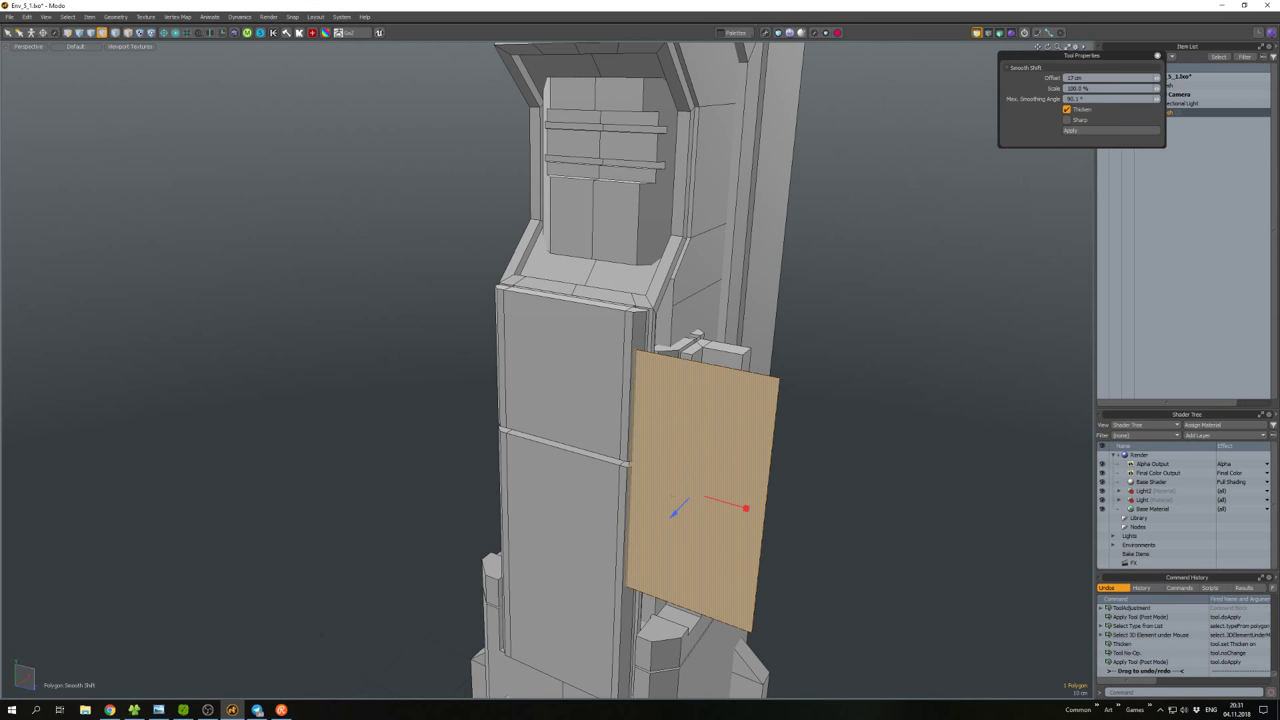
key("space")
Move the slab -8 cm along Z and bevel the two short edges on its side facing the panels.
double_click(683, 499)
key("w")
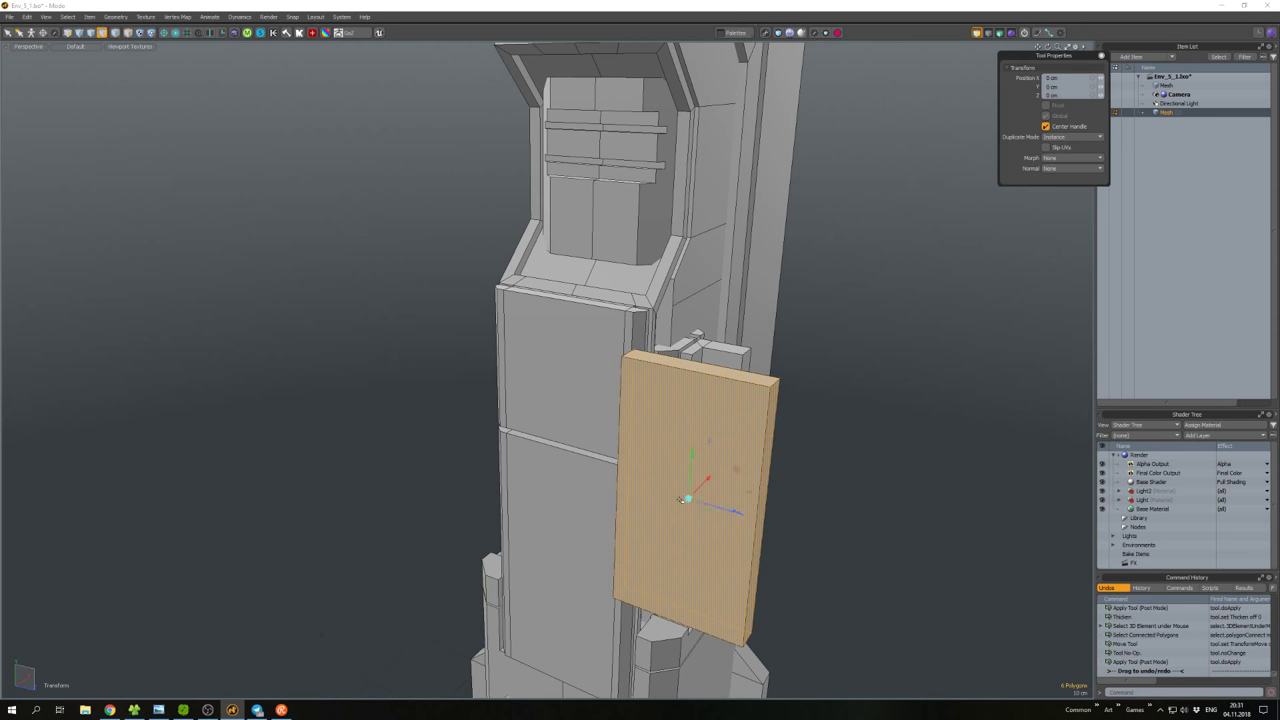
key("2")
left_click_drag(706, 507, 688, 302, "alt")
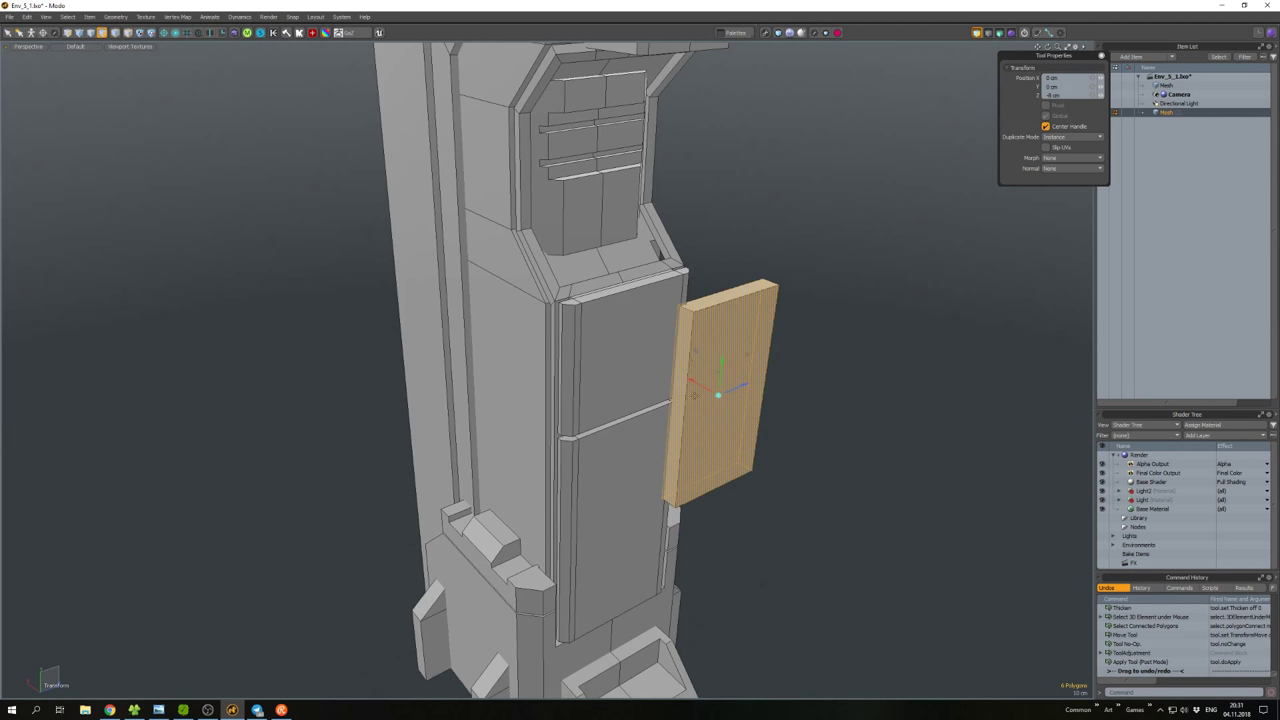
left_click(674, 515, "shift")
key("b")
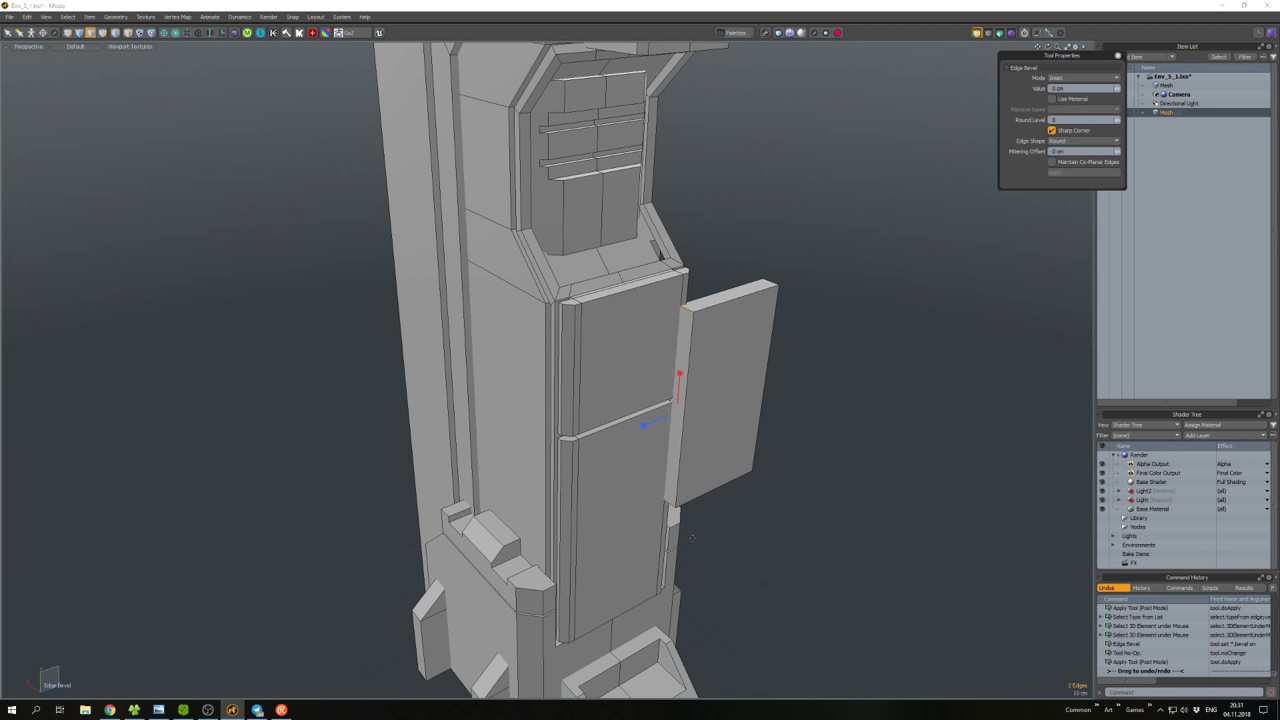
key("space")
Copy the slab and Boolean-subtract it from the upper panel, then paste it back and subtract it from the lower panel.
key("3")
double_click(722, 450)
left_click_drag(722, 450, 612, 492, "alt")
left_click(546, 389)
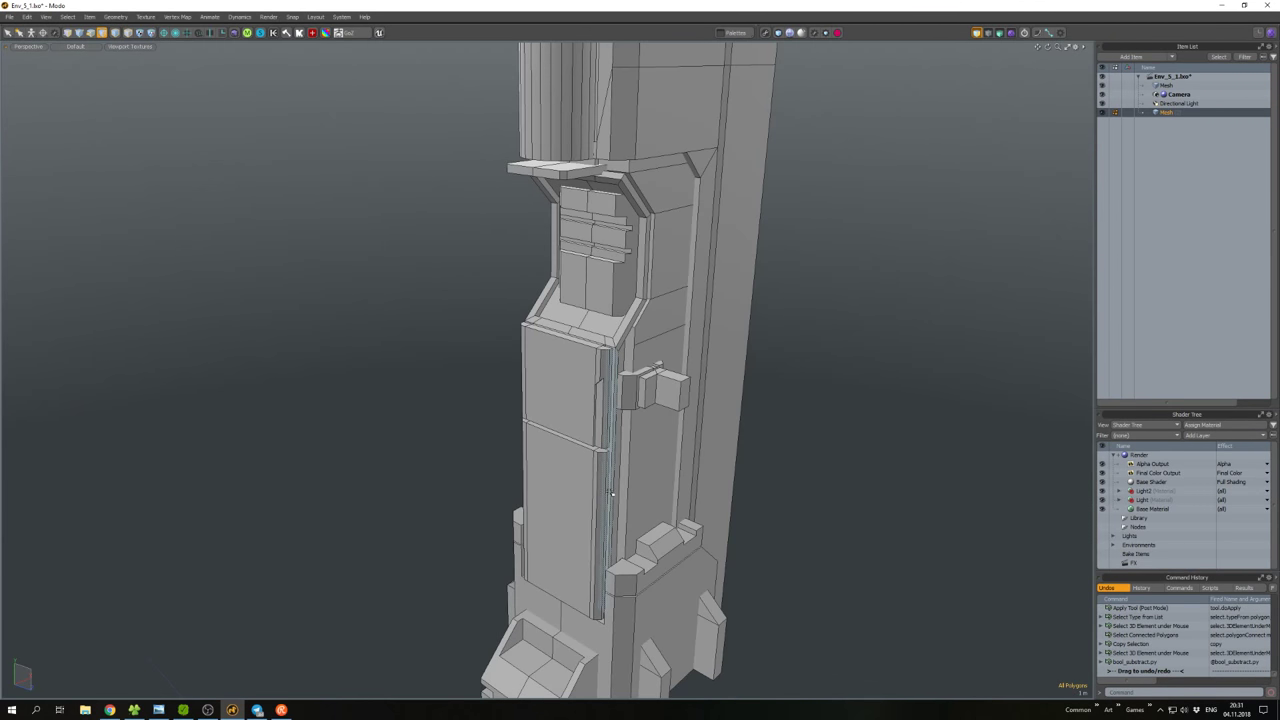
key("ctrl+v")
left_click(580, 515)
scroll(564, 418, "down", 5)
scroll(564, 418, "up", 5)
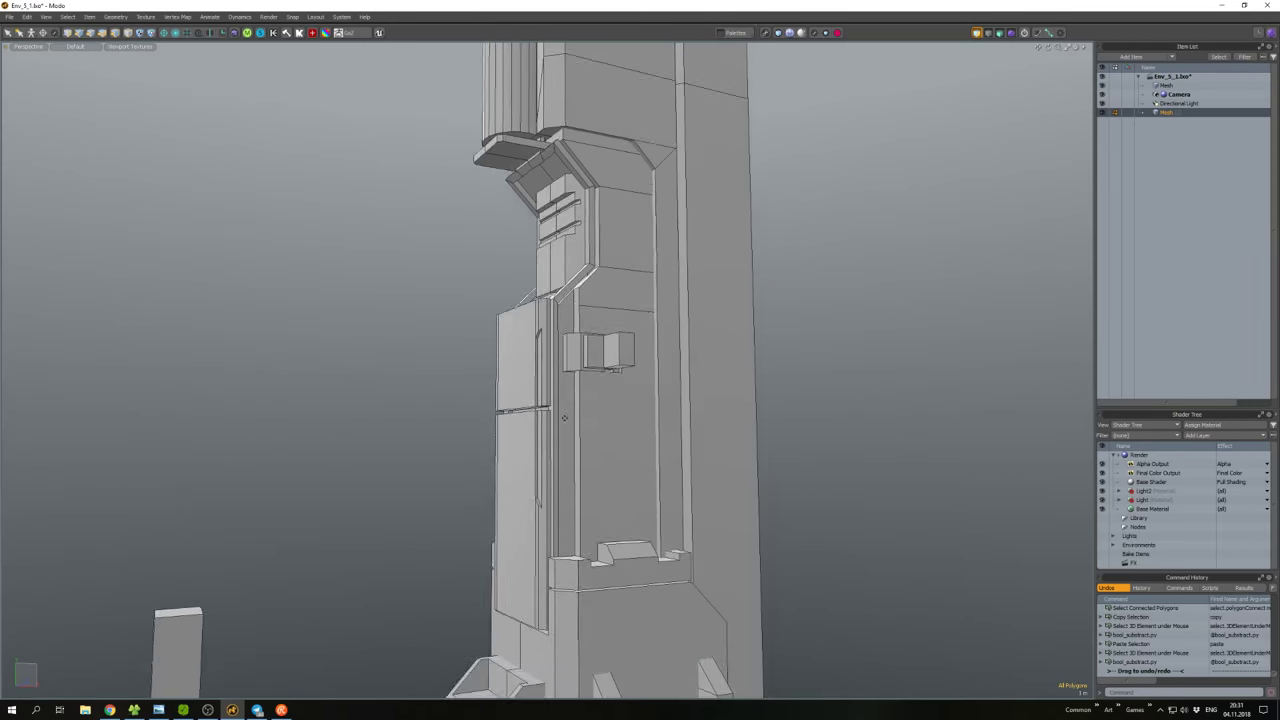
Add an edge loop at about 91% across the vertical strip beside the top of the side bracket.
left_click_drag(564, 418, 564, 330, "alt")
key("2")
scroll(560, 326, "up", 6)
key("b")
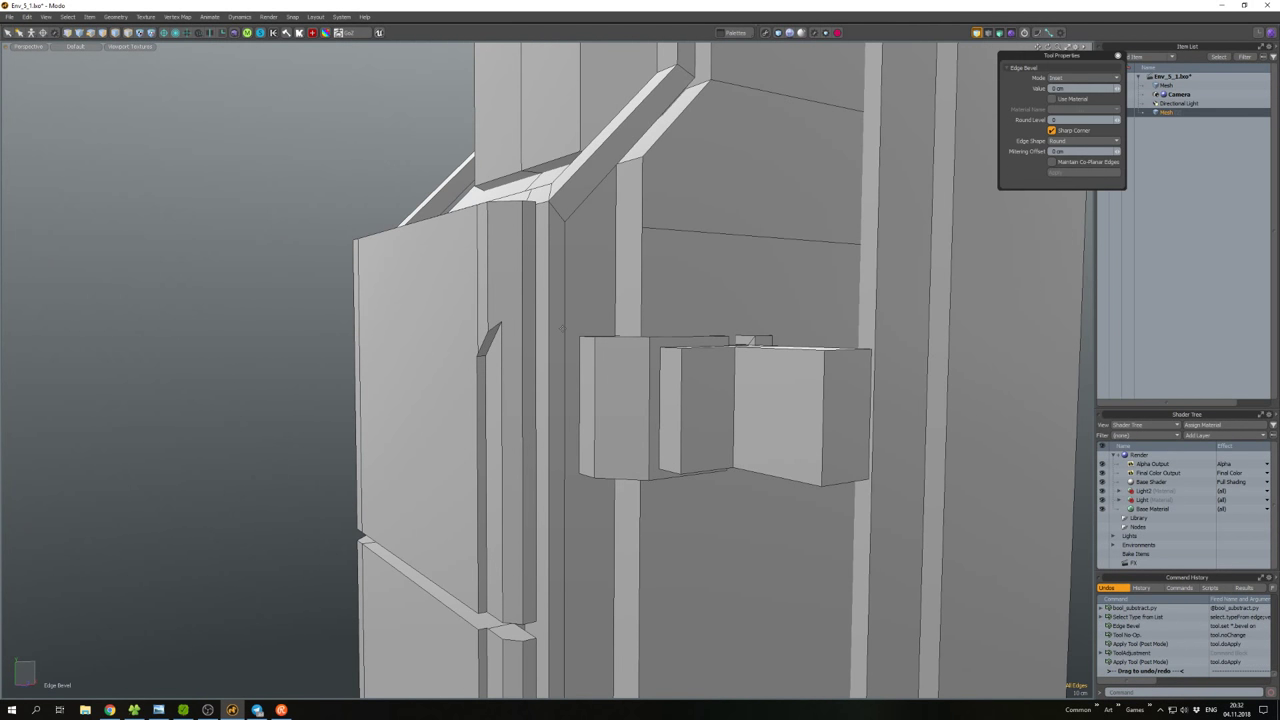
key("3")
key("alt+l")
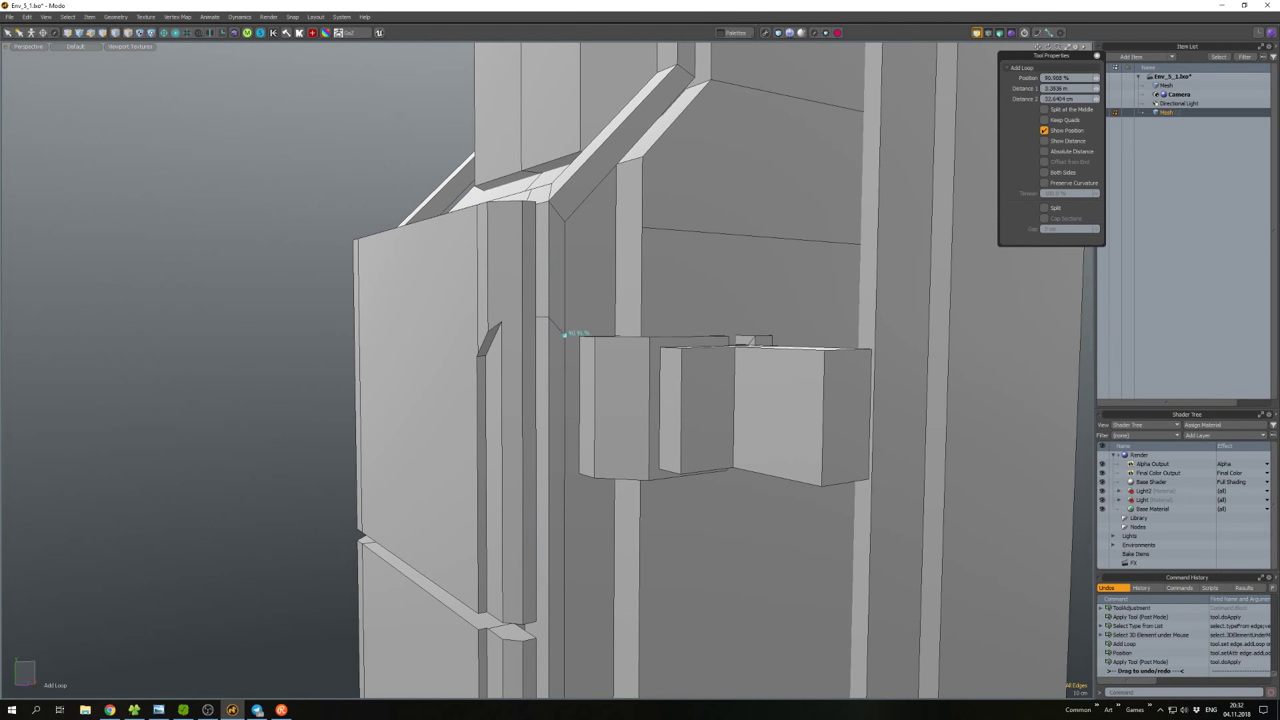
key("2")
left_click_drag(559, 328, 555, 328, "alt")
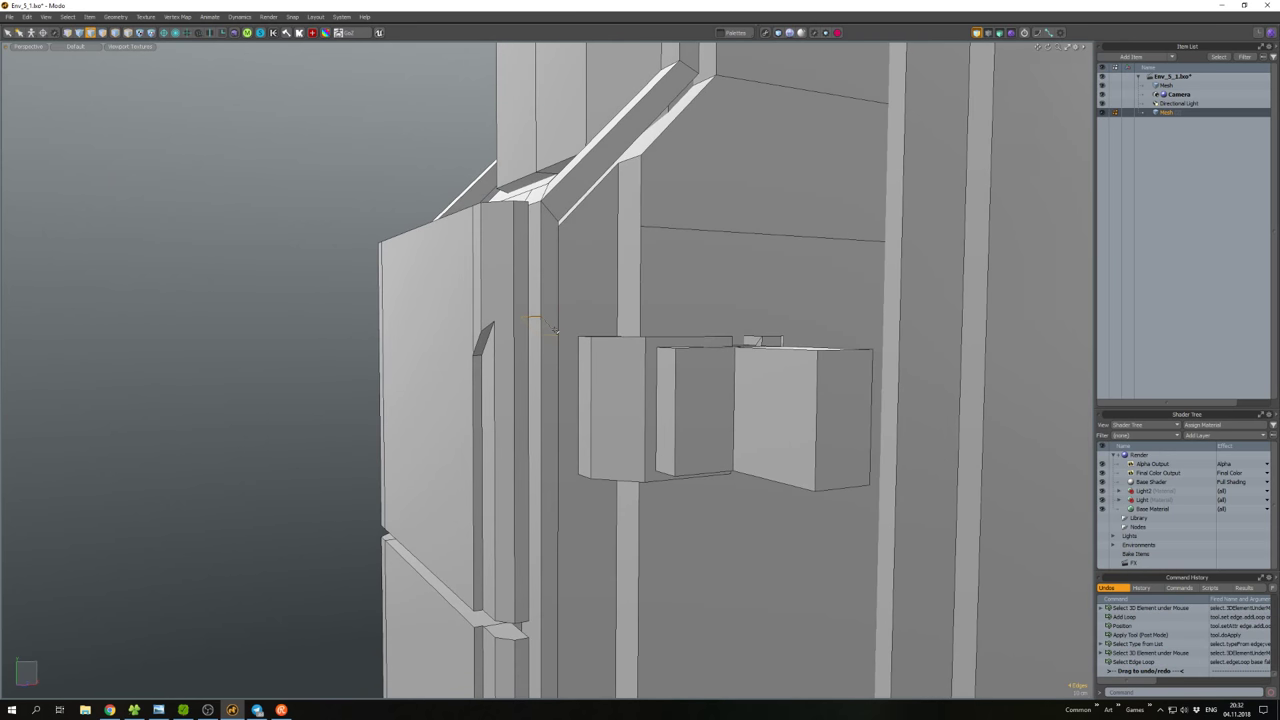
Flatten the new edge loop vertically and bevel it into a narrow band around the strip.
key("e")
key("r")
key("b")
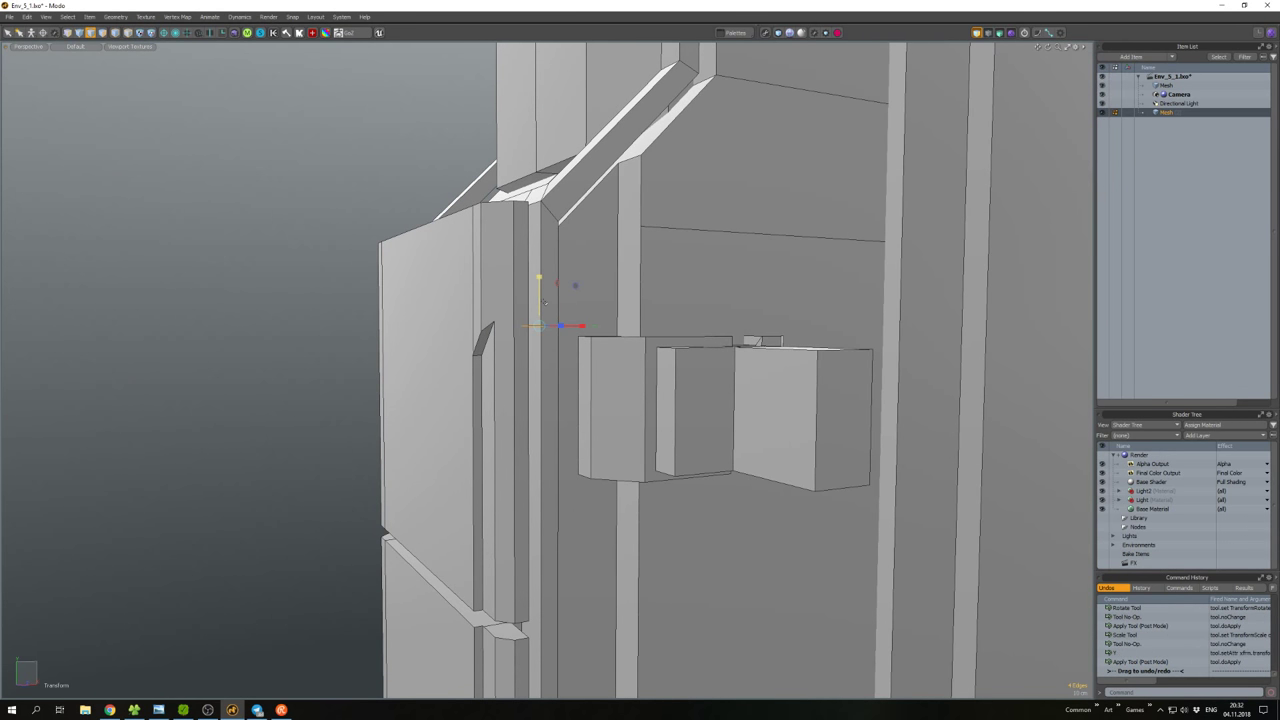
key("space")
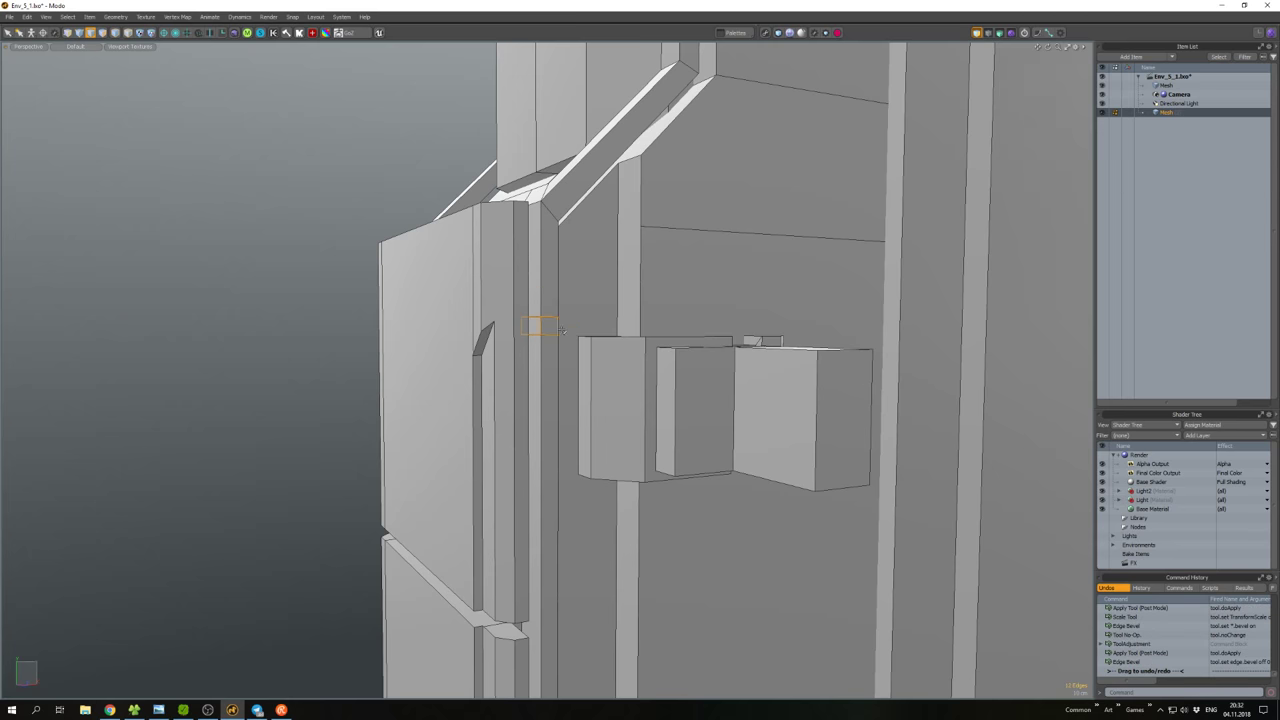
Extrude the band's side polygon above the bracket and move it 27 cm along X to form a connecting bar.
left_click_drag(540, 325, 598, 300, "alt")
key("3")
scroll(604, 338, "down", 2)
key("w")
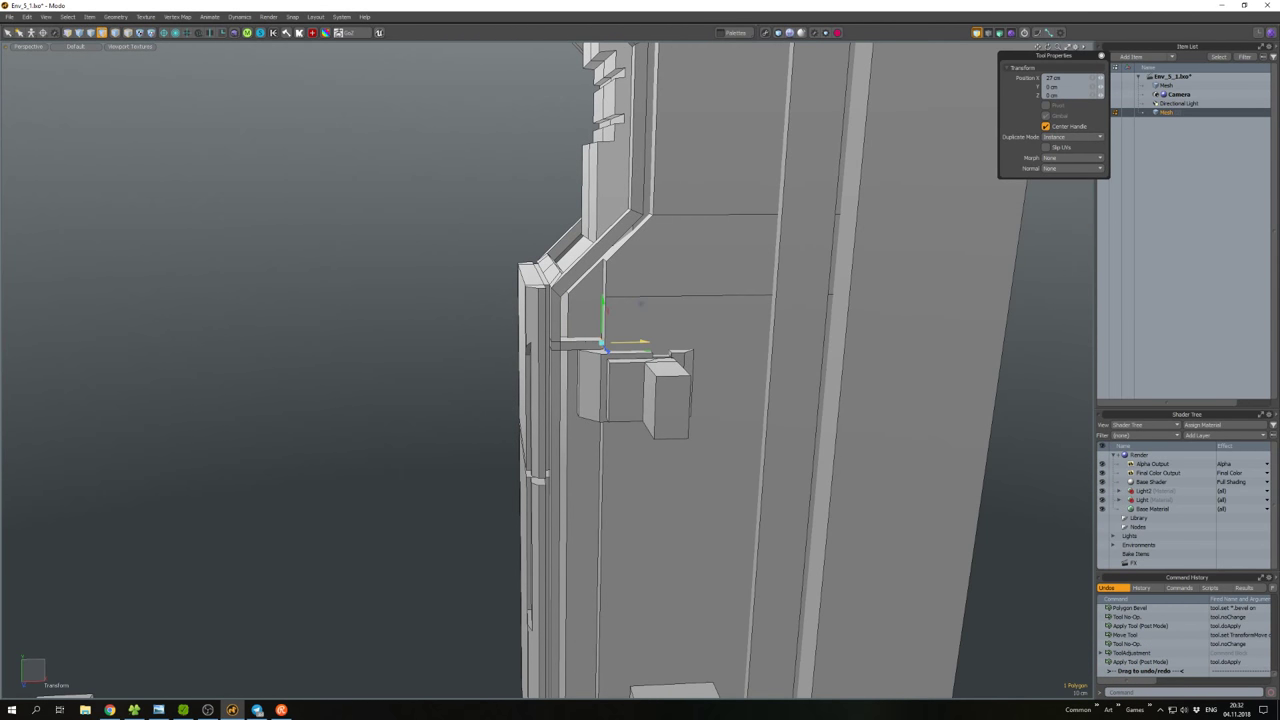
key("space")
Move the two end polygons of the side bracket nearest the vertical strip along X.
left_click_drag(641, 302, 787, 324, "alt")
scroll(898, 409, "down", 2)
left_click(787, 324)
scroll(600, 280, "up", 10)
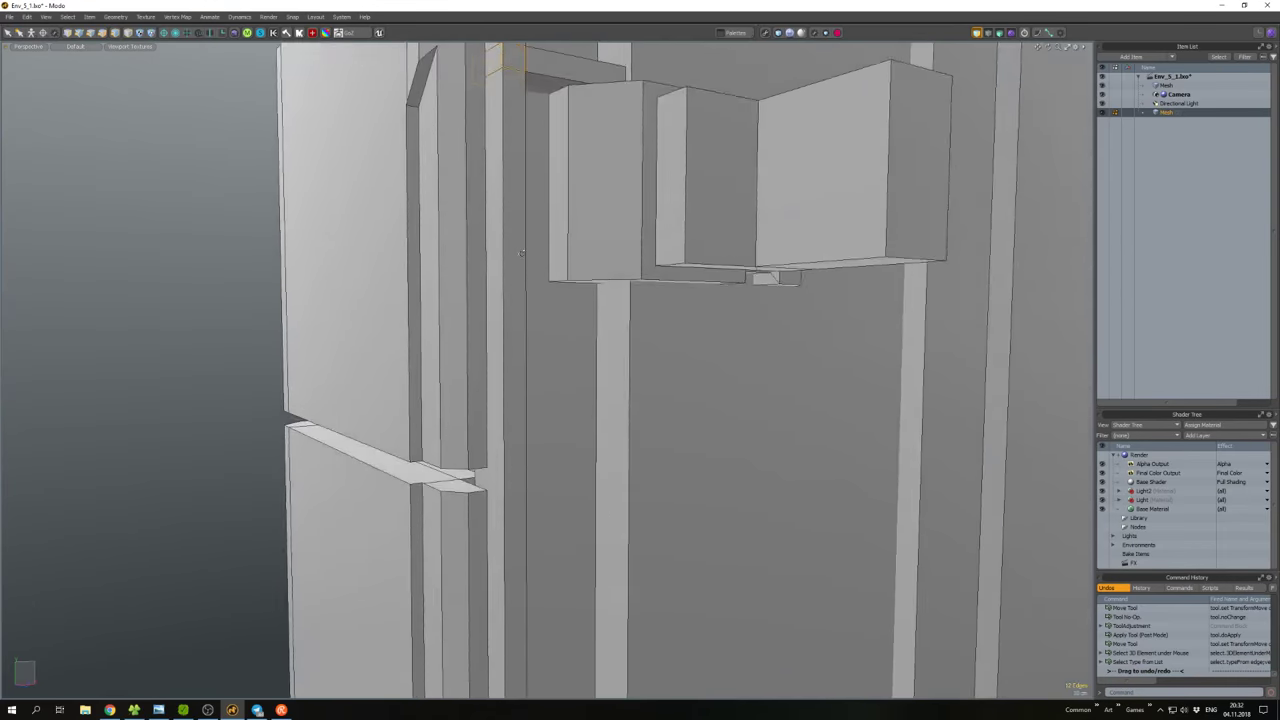
key("2")
scroll(528, 246, "down", 3)
left_click_drag(528, 246, 565, 285, "alt")
key("3")
left_click(585, 280)
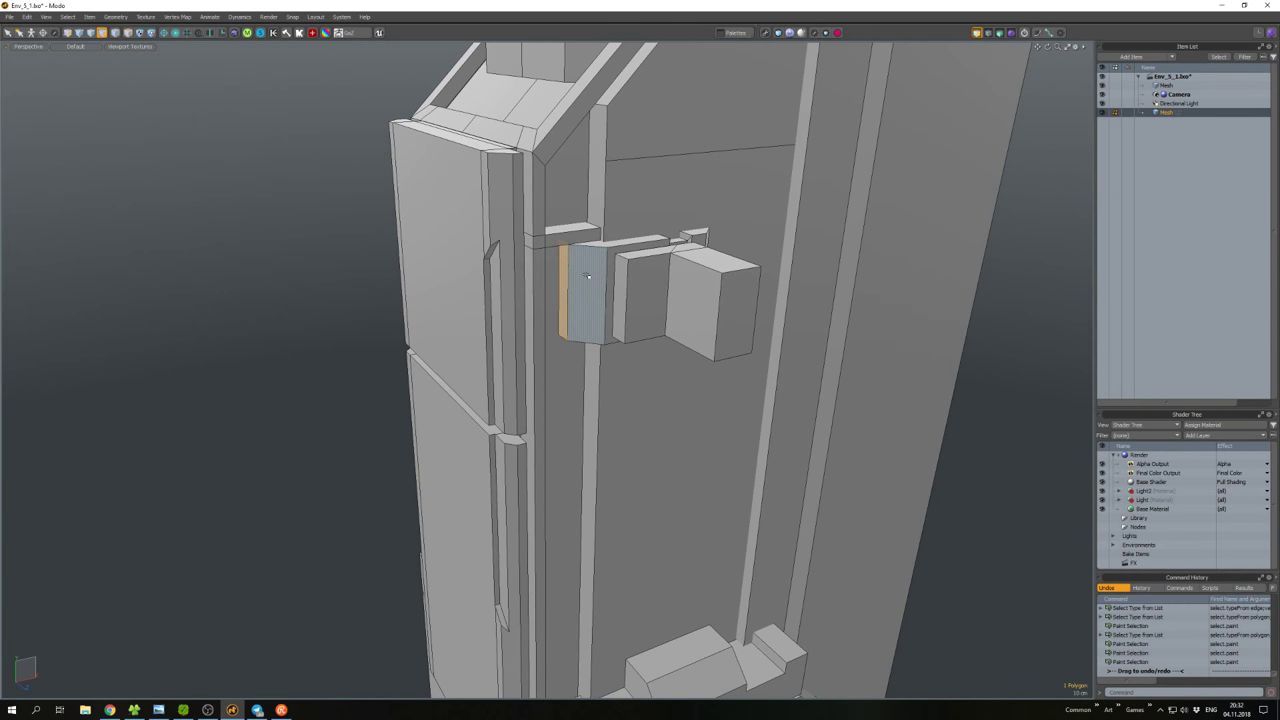
left_click_drag(603, 283, 612, 288, "alt")
key("w")
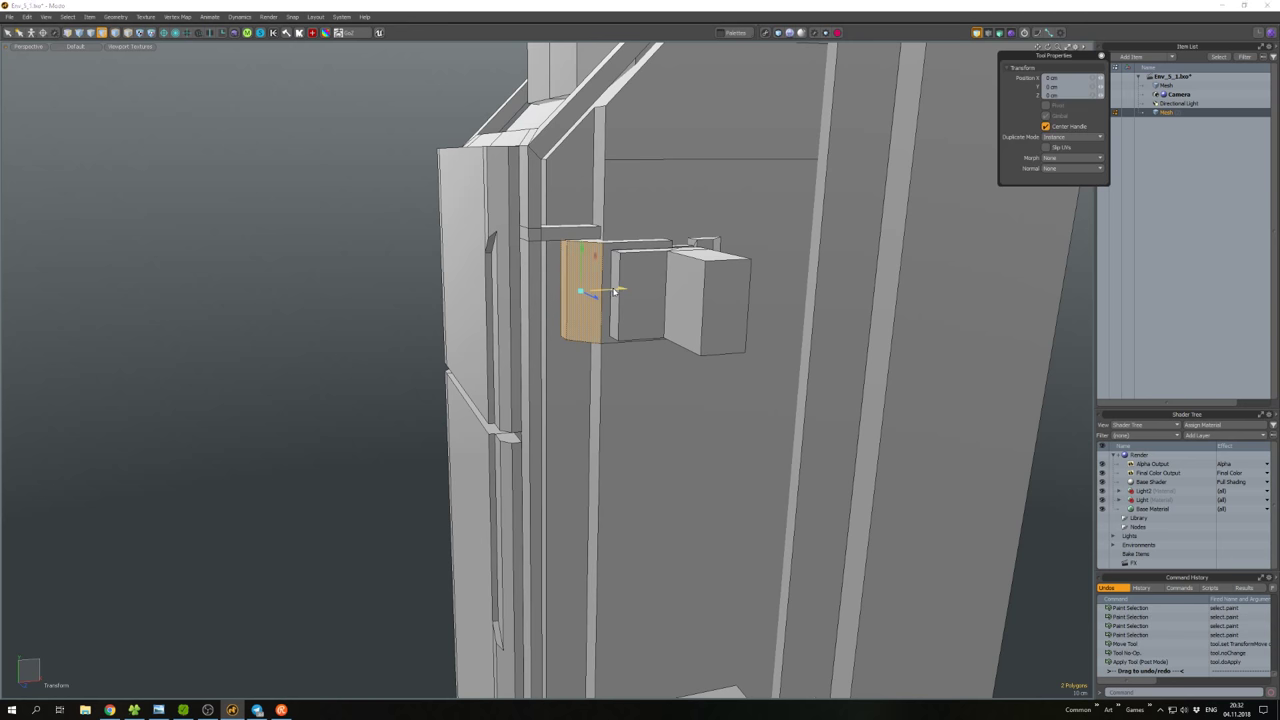
key("space")
scroll(592, 289, "down", 6)
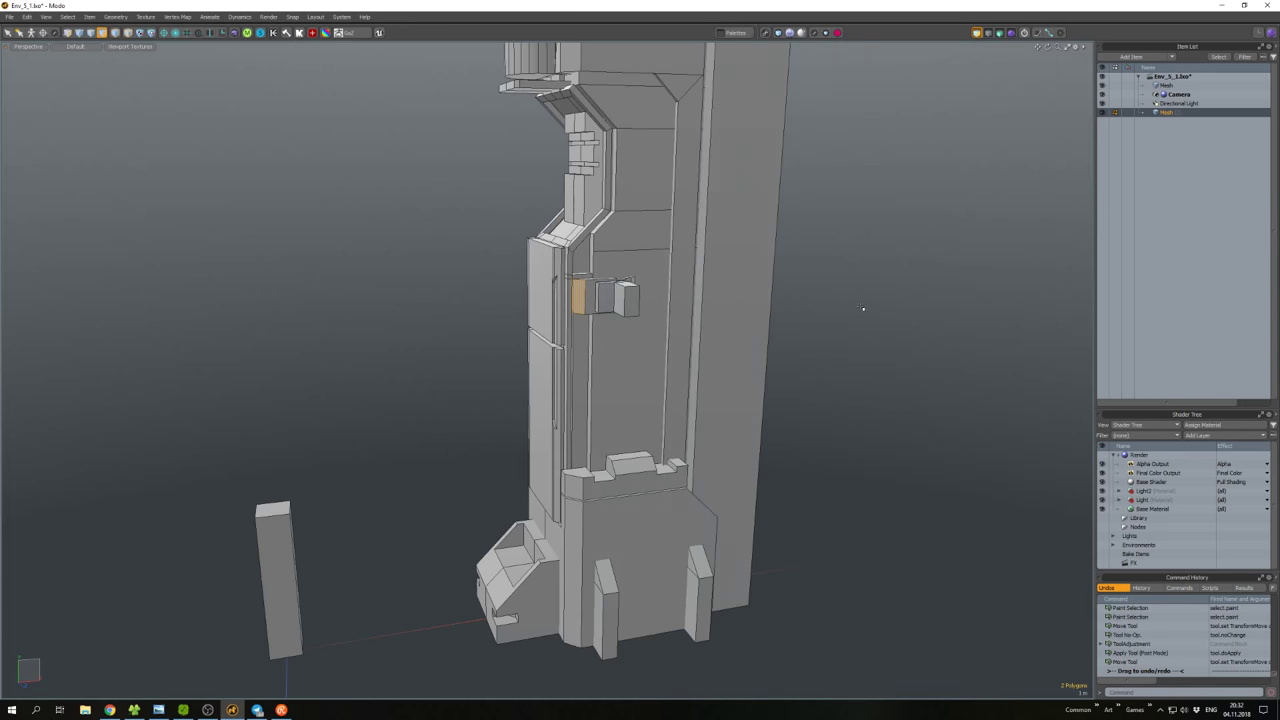
Add another edge loop across the vertical strip, level with the underside of the side bracket.
left_click_drag(857, 306, 894, 349, "alt")
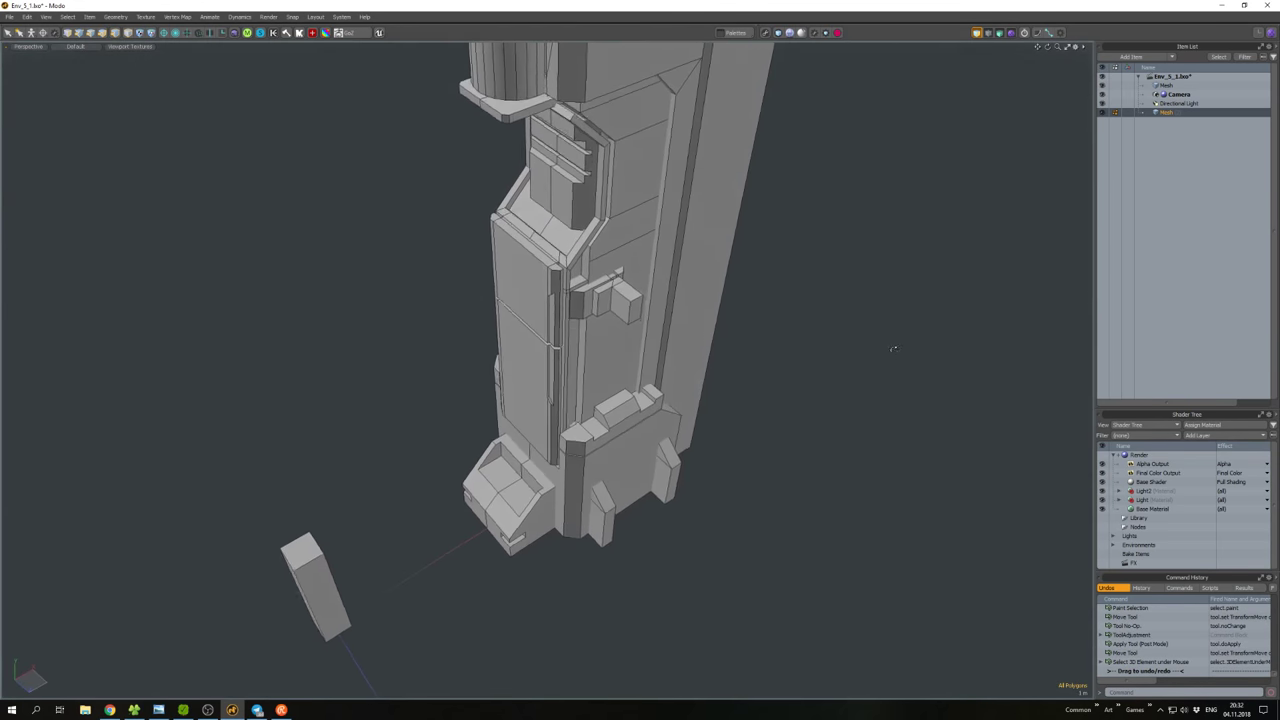
scroll(550, 340, "up", 3)
key("2")
scroll(550, 340, "up", 3)
left_click_drag(550, 340, 540, 343, "alt")
key("alt+l")
left_click(555, 336)
key("space")
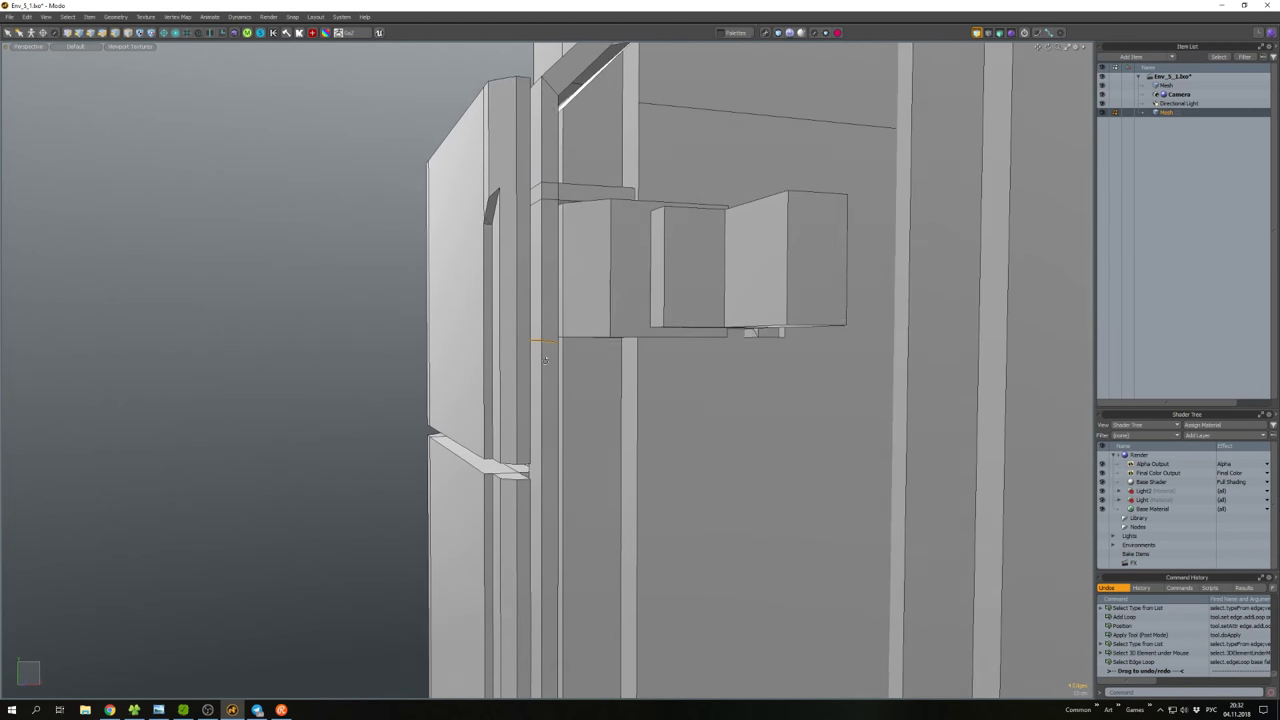
Flatten the lower edge loop, move it -2 cm along Y, and bevel it into a narrow band.
double_click(540, 343)
key("r")
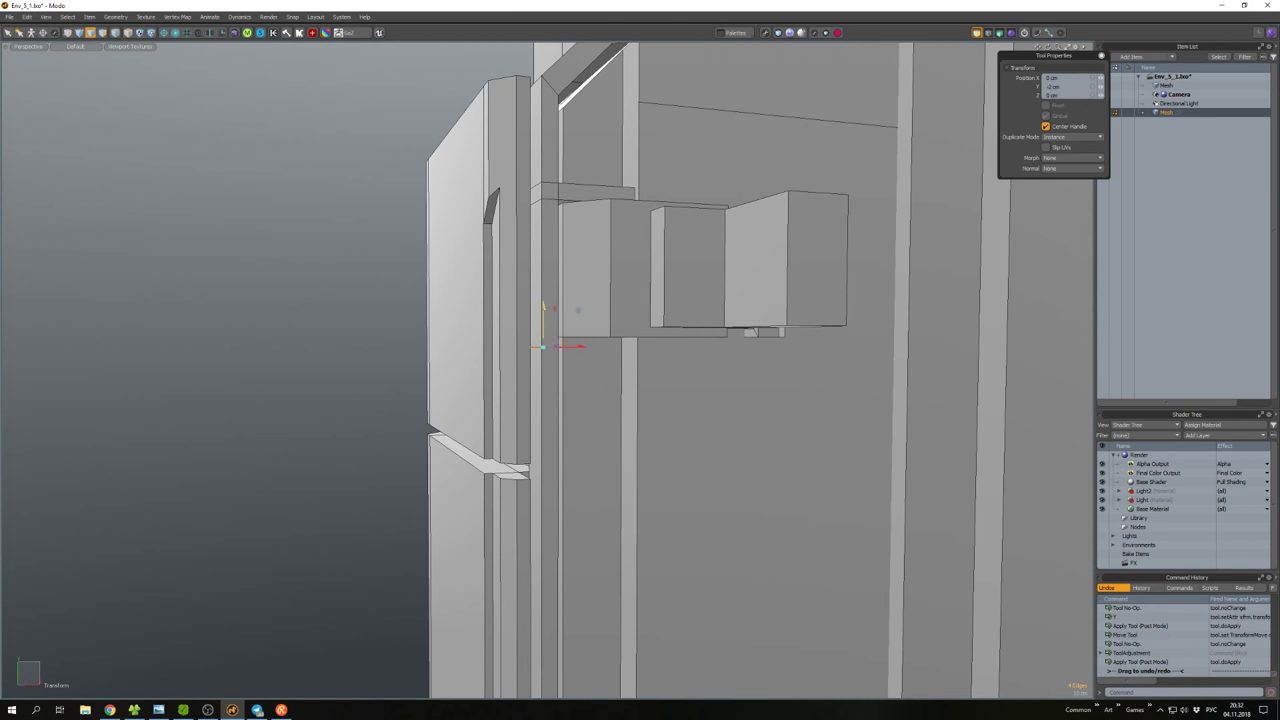
mouse_move(542, 345)
left_mouse_down("alt")
mouse_move(552, 352)
mouse_move(514, 320)
mouse_move(562, 336)
left_mouse_up("alt")
key("b")
key("space")
key("3")
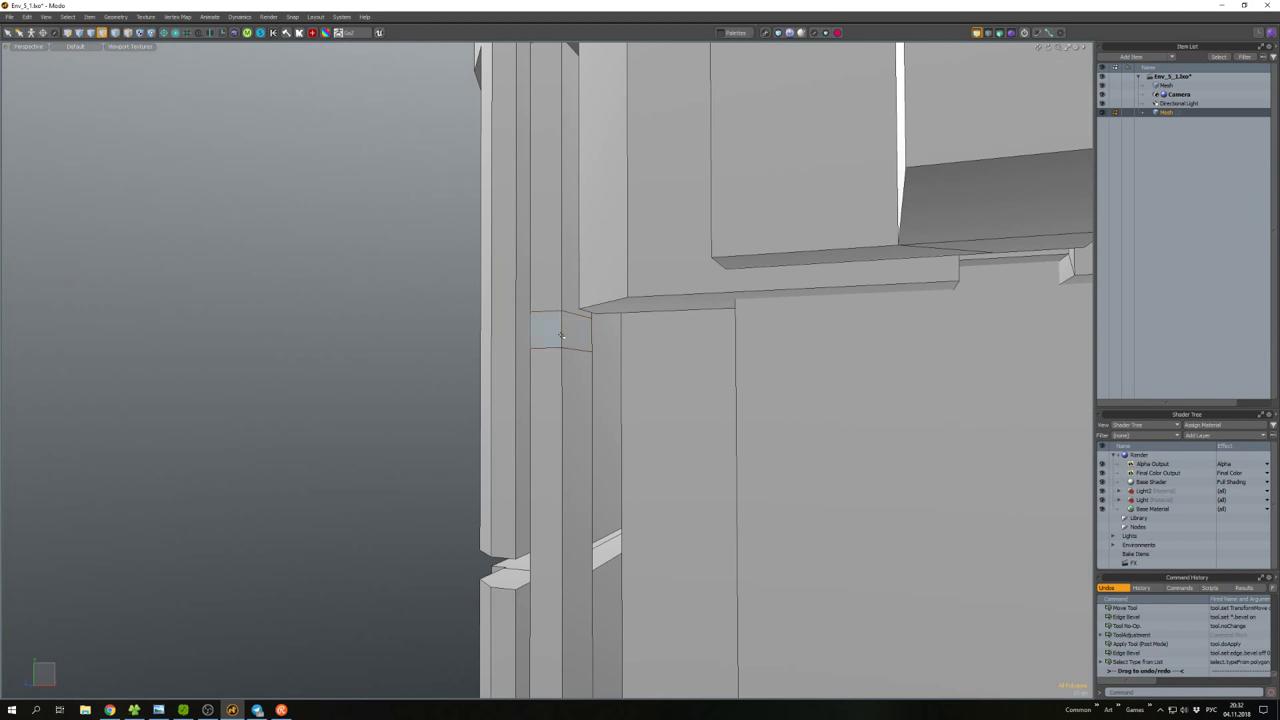
Extrude the lower band's side polygon 25 cm toward the frame to form a second connecting bar.
key("b")
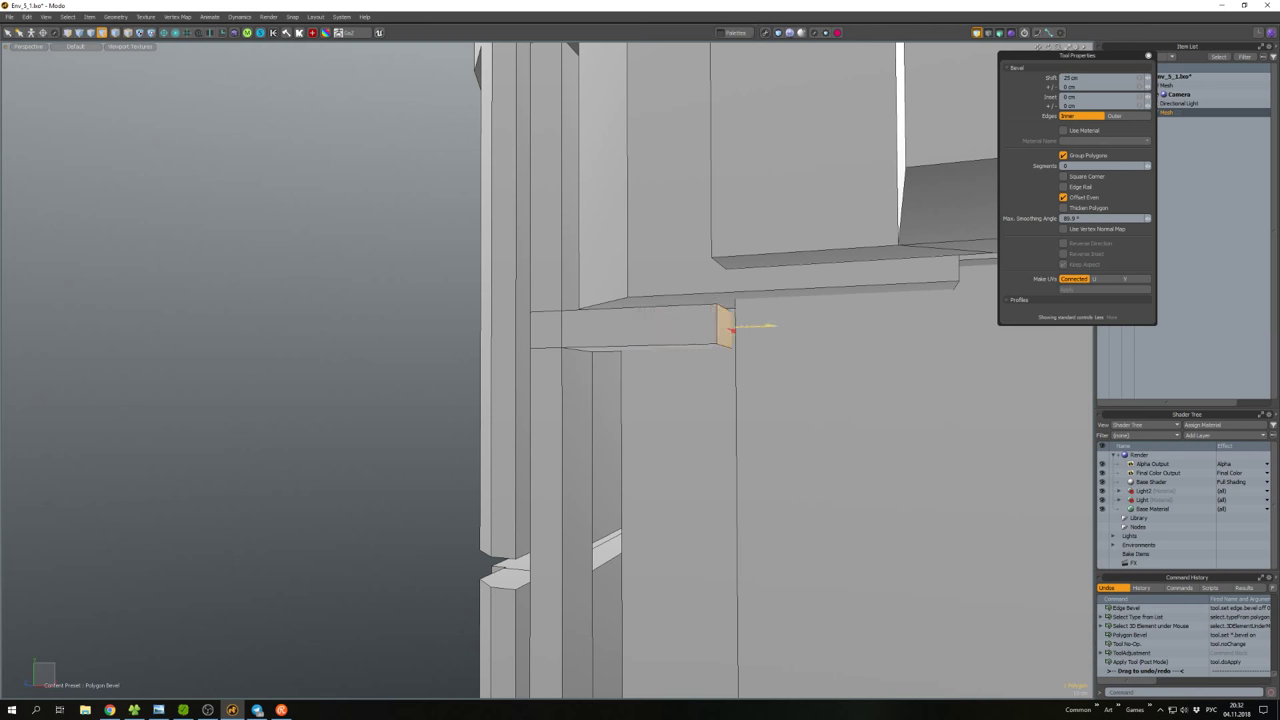
key("space")
left_click_drag(744, 330, 620, 310, "alt")
scroll(620, 310, "down", 5)
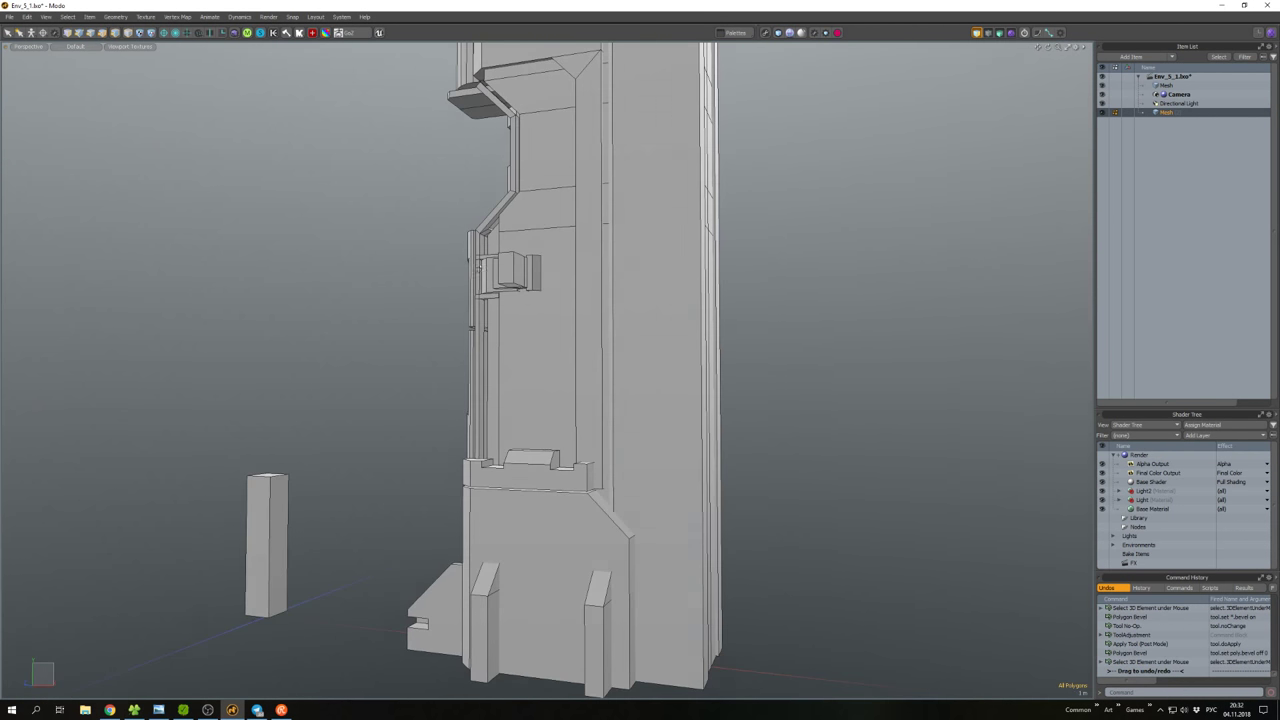
Adjust the thickness of the lower connecting bar by moving its underside polygon vertically.
scroll(496, 290, "up", 5)
left_click(496, 290)
key("w")
left_click_drag(496, 290, 548, 298, "alt")
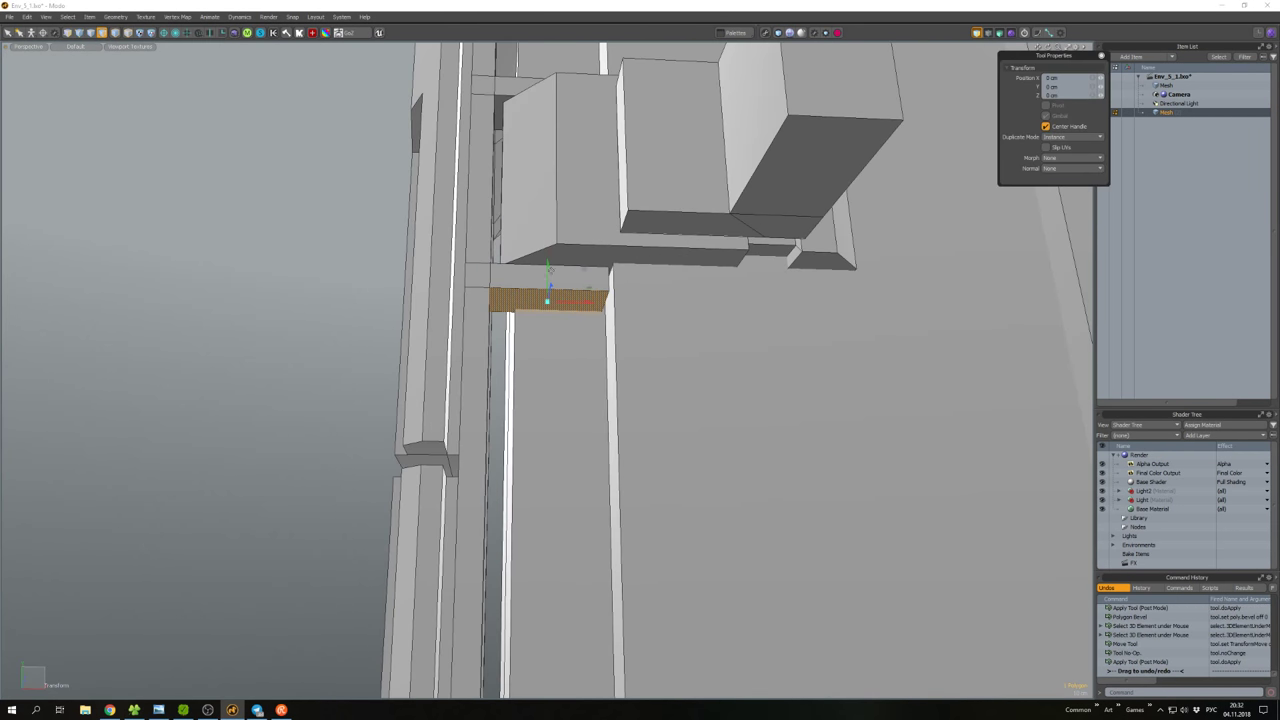
key("space")
Select all connected polygons of the front buttress on the pillar's base and copy them.
left_click(800, 450)
left_click_drag(800, 450, 560, 400, "alt")
left_click_drag(425, 180, 666, 234, "alt")
left_click_drag(588, 228, 652, 291, "alt")
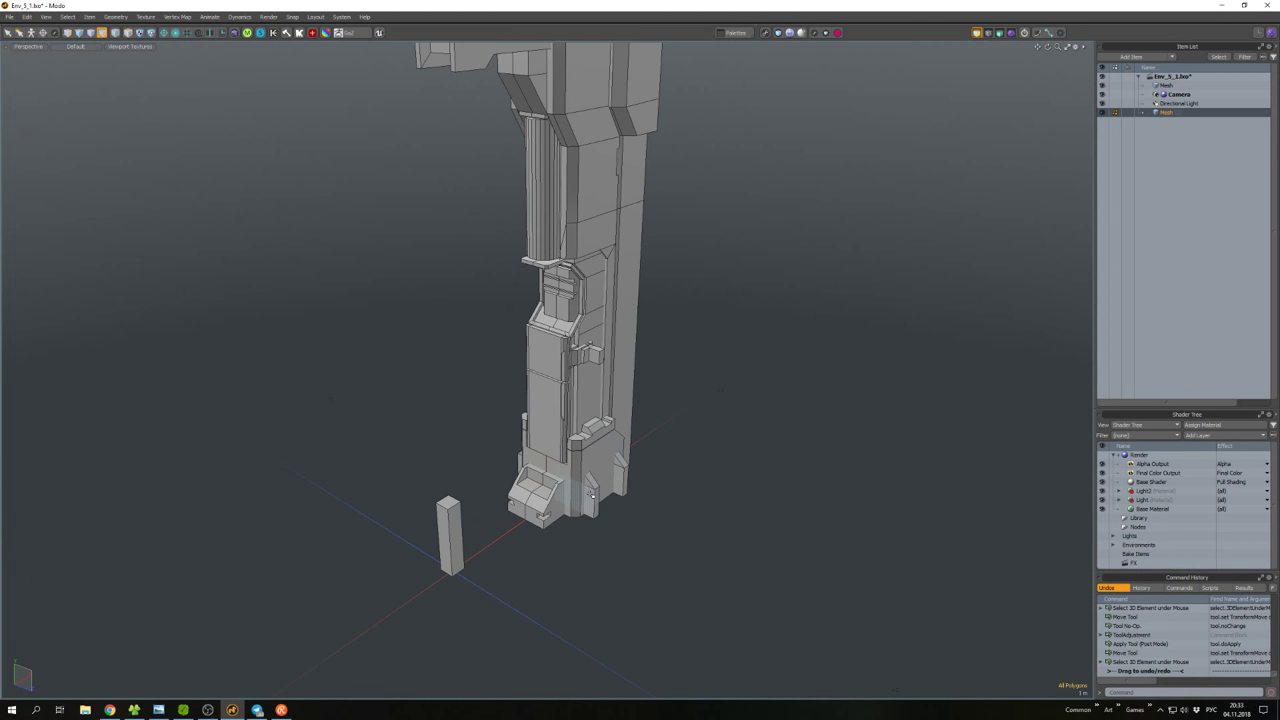
scroll(600, 488, "up", 4)
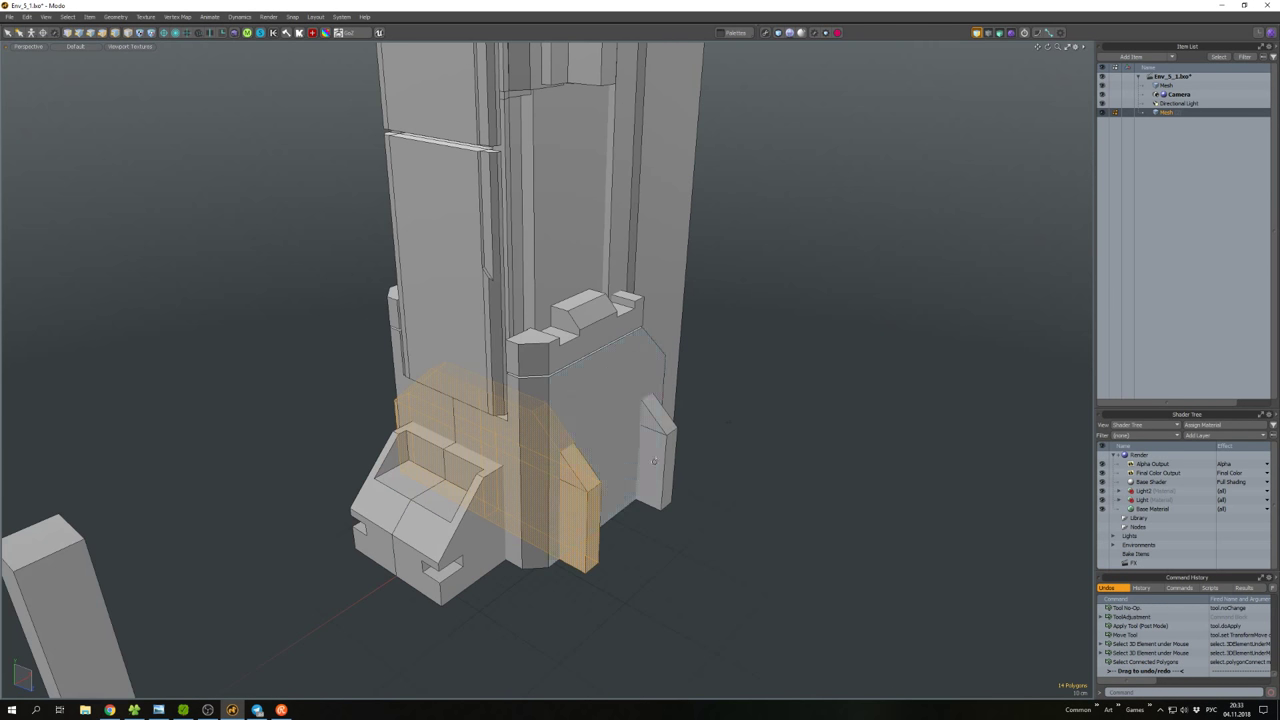
left_click_drag(653, 461, 586, 491, "alt")
double_click(576, 487)
key("ctrl+c")
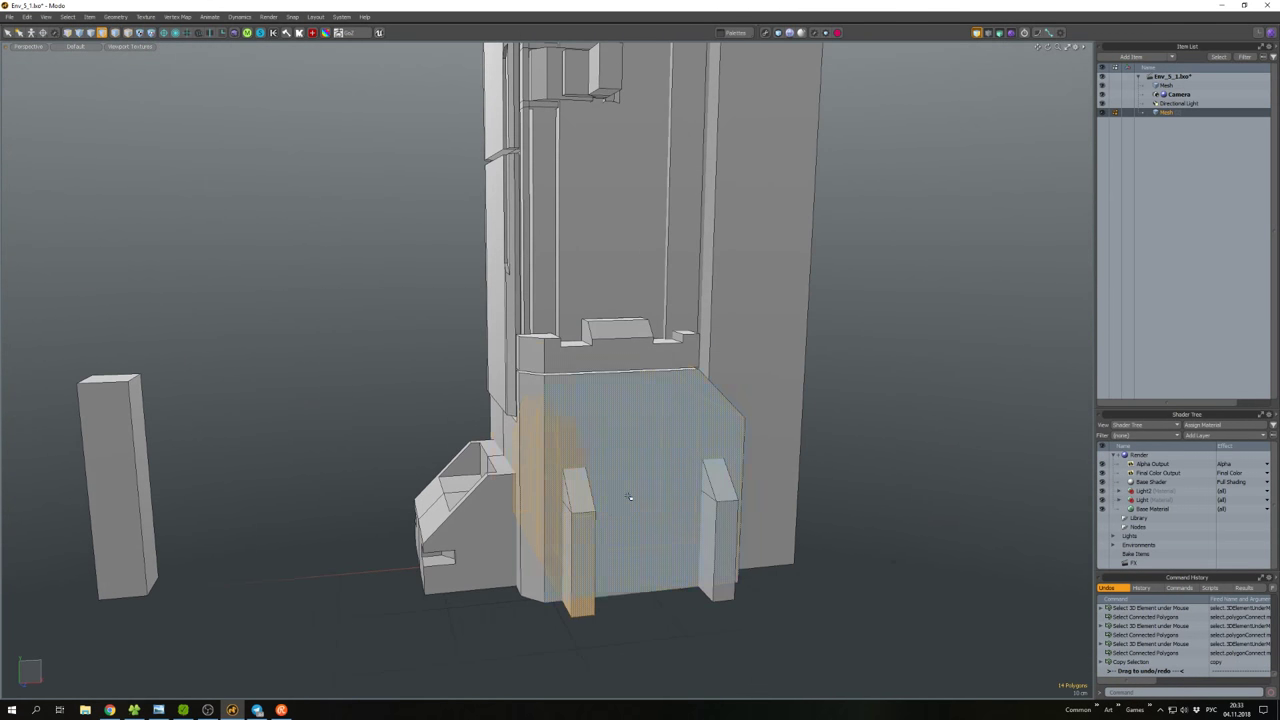
Isolate the pillar's base block by hiding the unselected geometry and paste the copied buttress beside it.
double_click(586, 491)
key("h")
left_click(609, 434)
left_click(766, 498)
key("ctrl+v")
Select the buttress's underside polygons and move them down below the base block.
left_click_drag(766, 498, 588, 573, "alt")
left_click(687, 681)
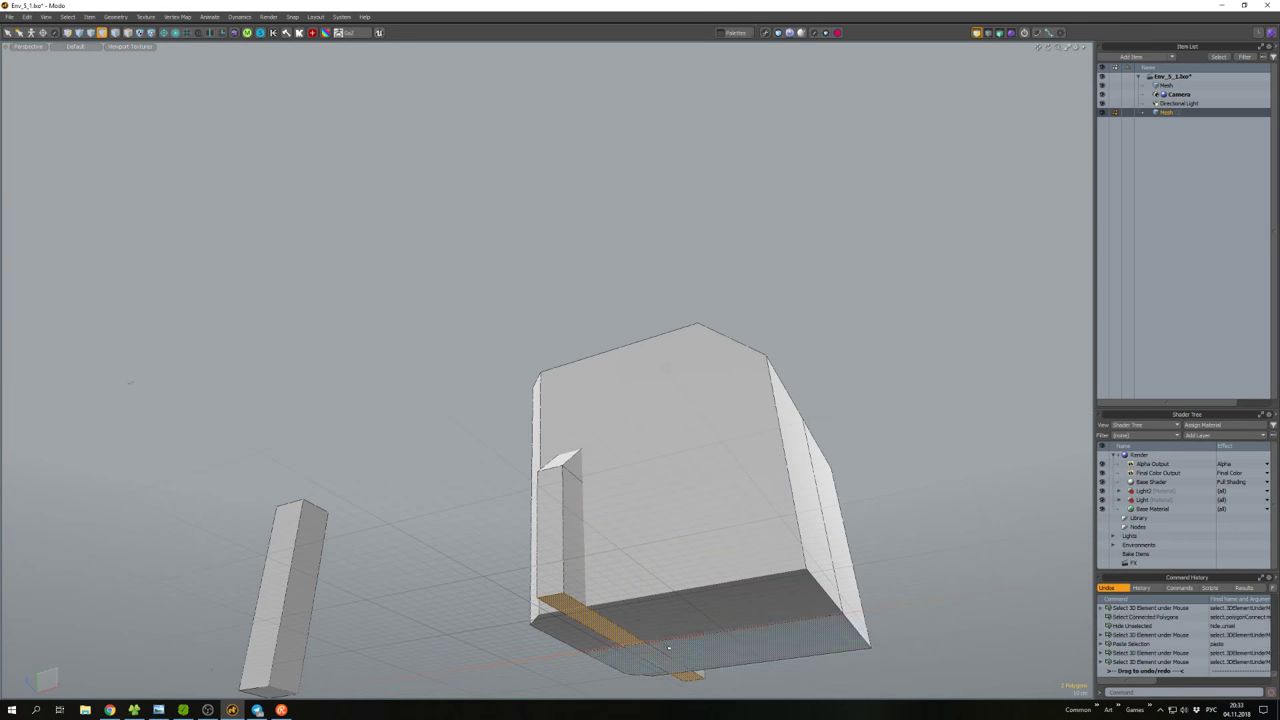
key("w")
key("space")
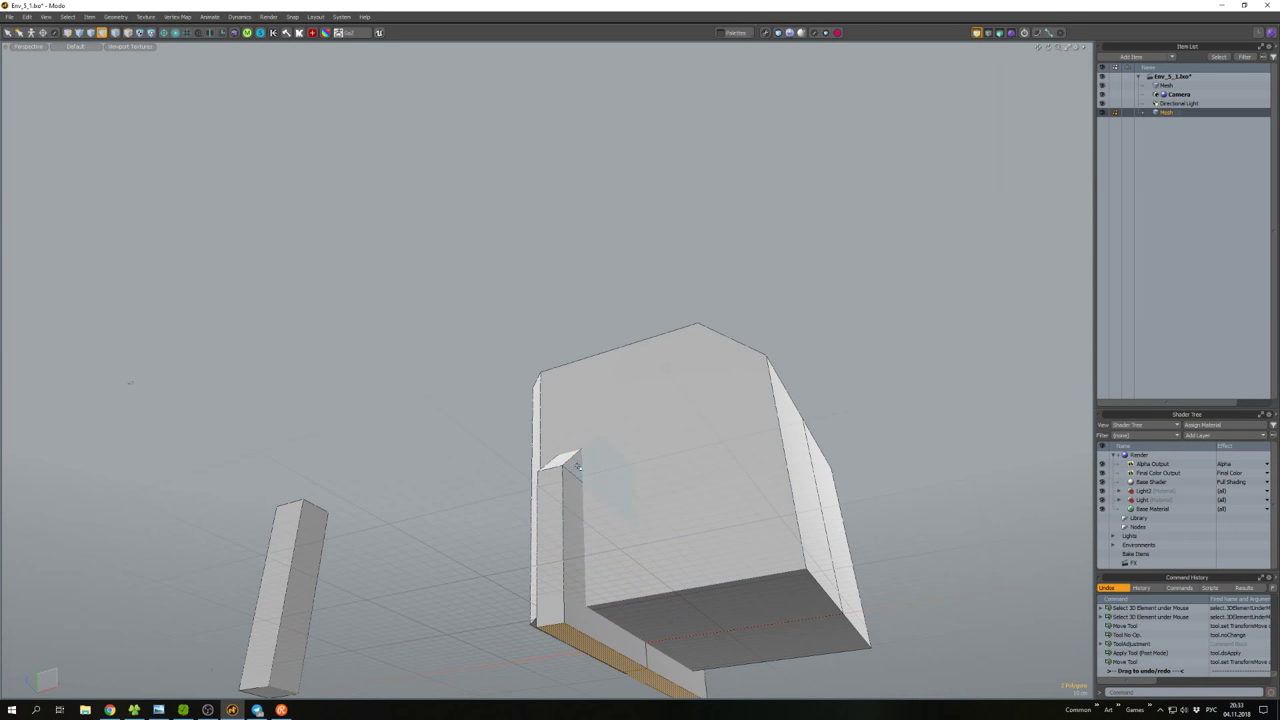
Extend the copied buttress through the base block by moving its side polygons 1.32 m along X.
left_click_drag(616, 516, 799, 463, "alt")
key("w")
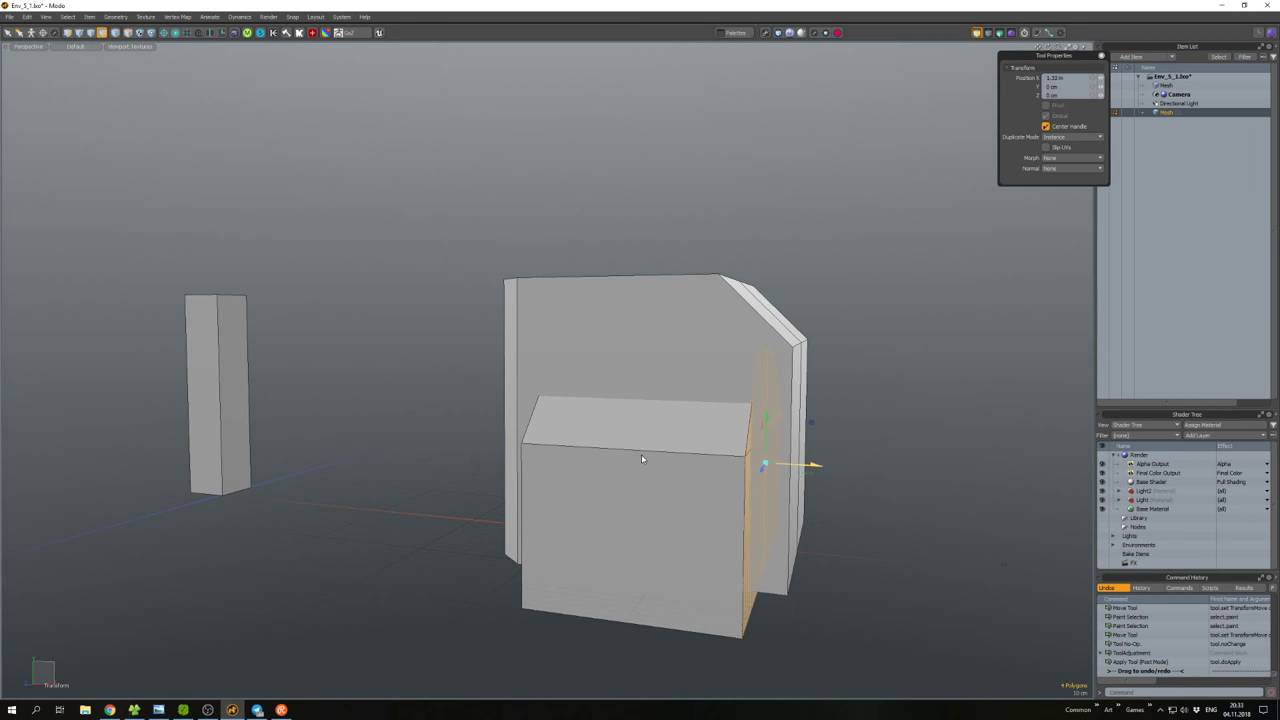
key("space")
Boolean-subtract the extended buttress from the base block, then adjust the side polygons along X with the full pillar unhidden.
left_click(703, 386)
key("ctrl+b")
left_click_drag(703, 386, 754, 448, "alt")
key("u")
key("w")
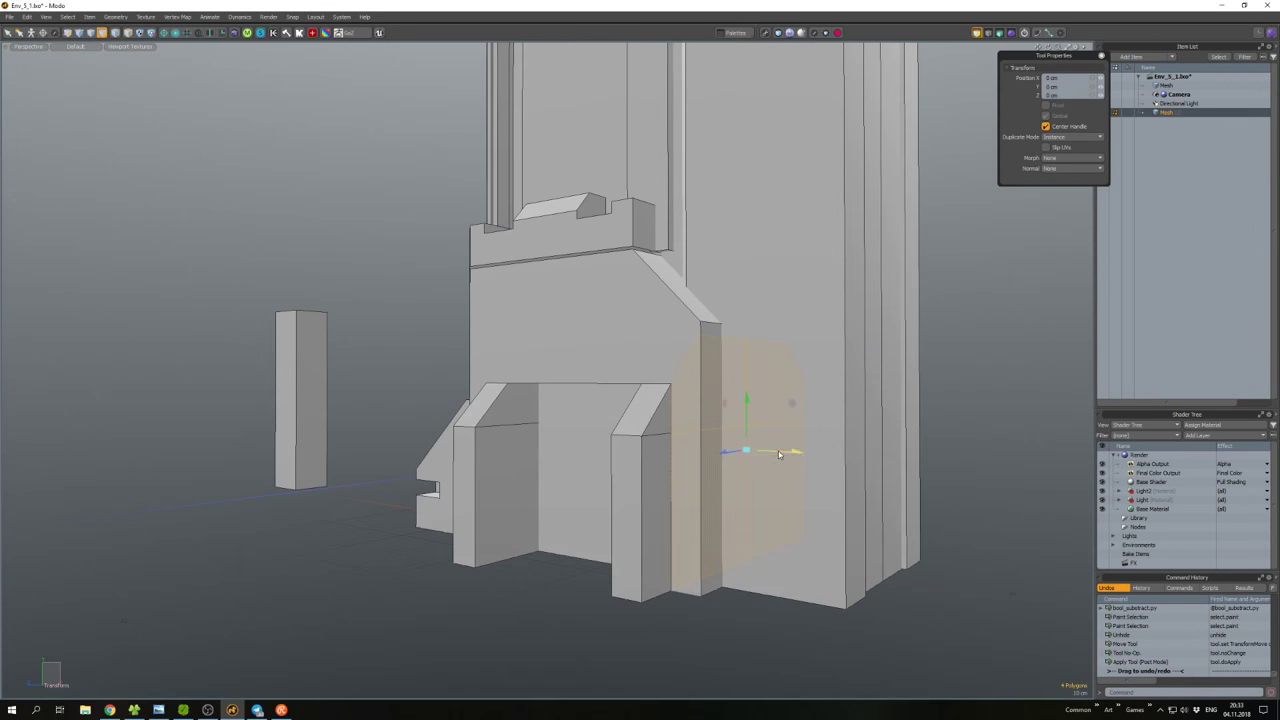
key("w")
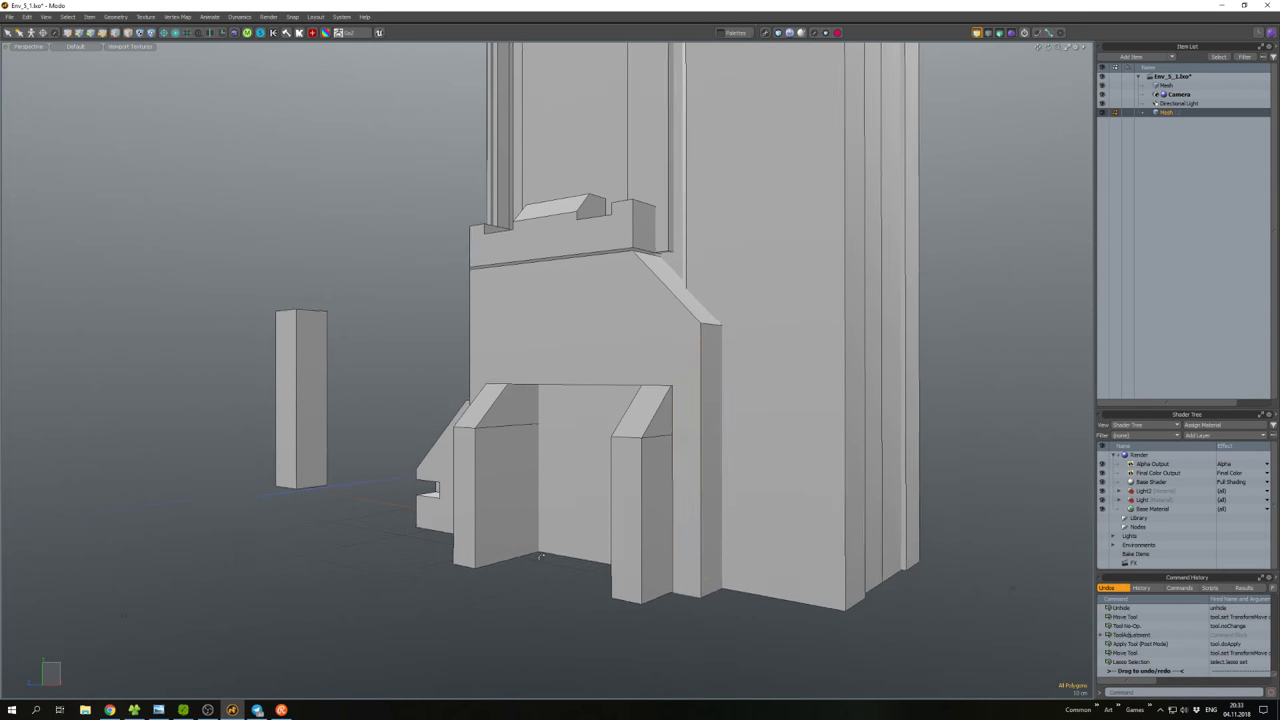
Bridge the side buttresses of the pillar's base through the base block.
left_click_drag(540, 556, 591, 461, "alt")
left_click_drag(681, 466, 829, 439, "alt")
left_click(545, 460)
left_click(806, 420)
key("shift+b")
key("space")
Isolate the two connected side buttresses and cap the open edge loops on their upper sides.
left_click(820, 450)
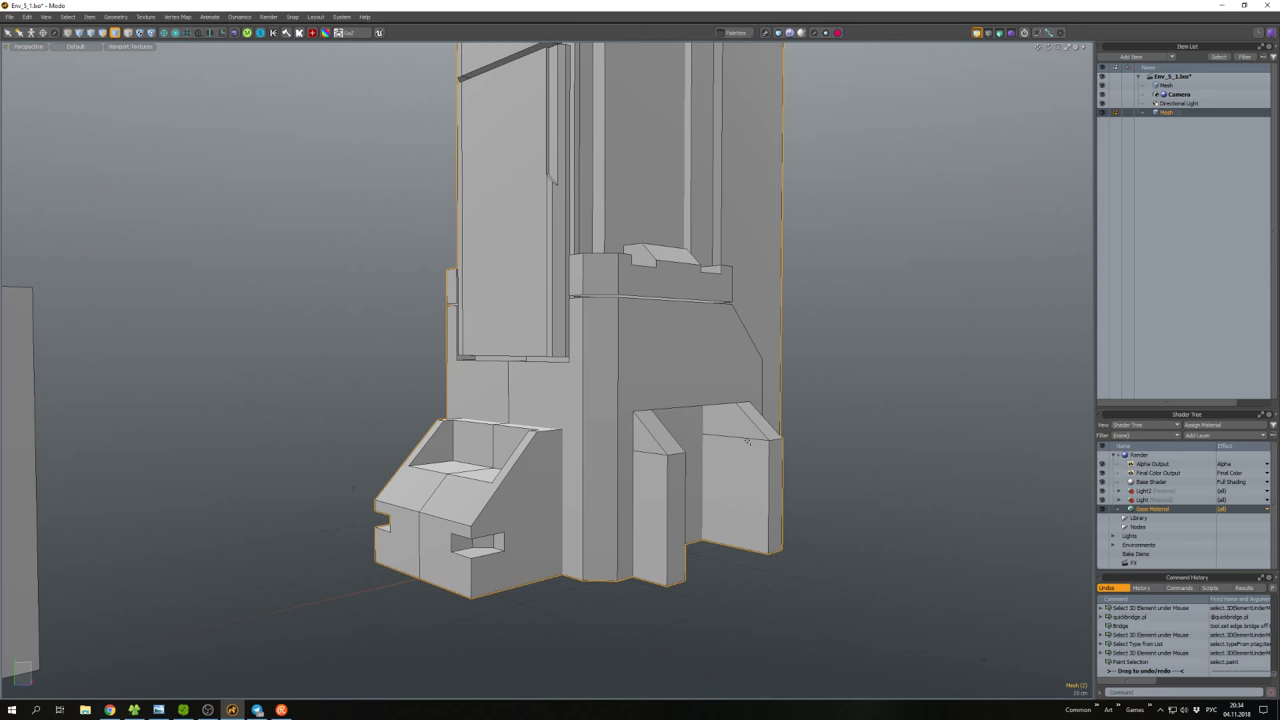
key("shift+h")
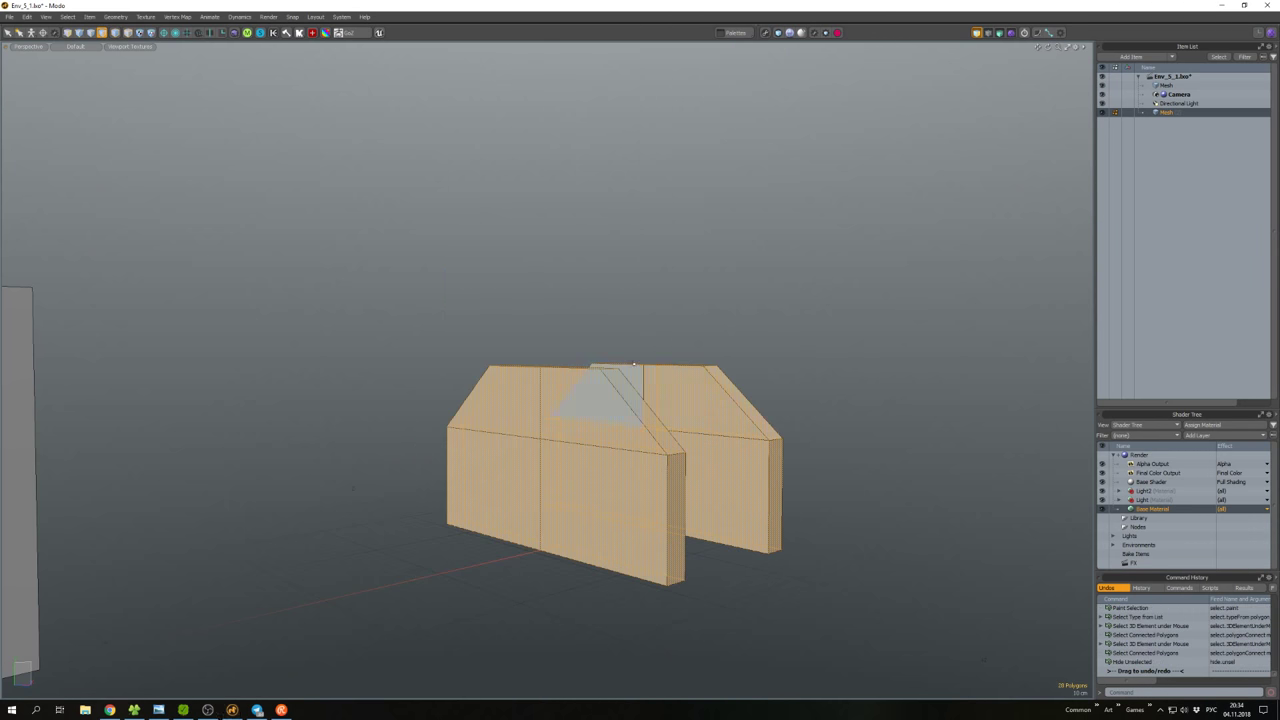
left_click_drag(839, 407, 663, 449, "alt")
key("2")
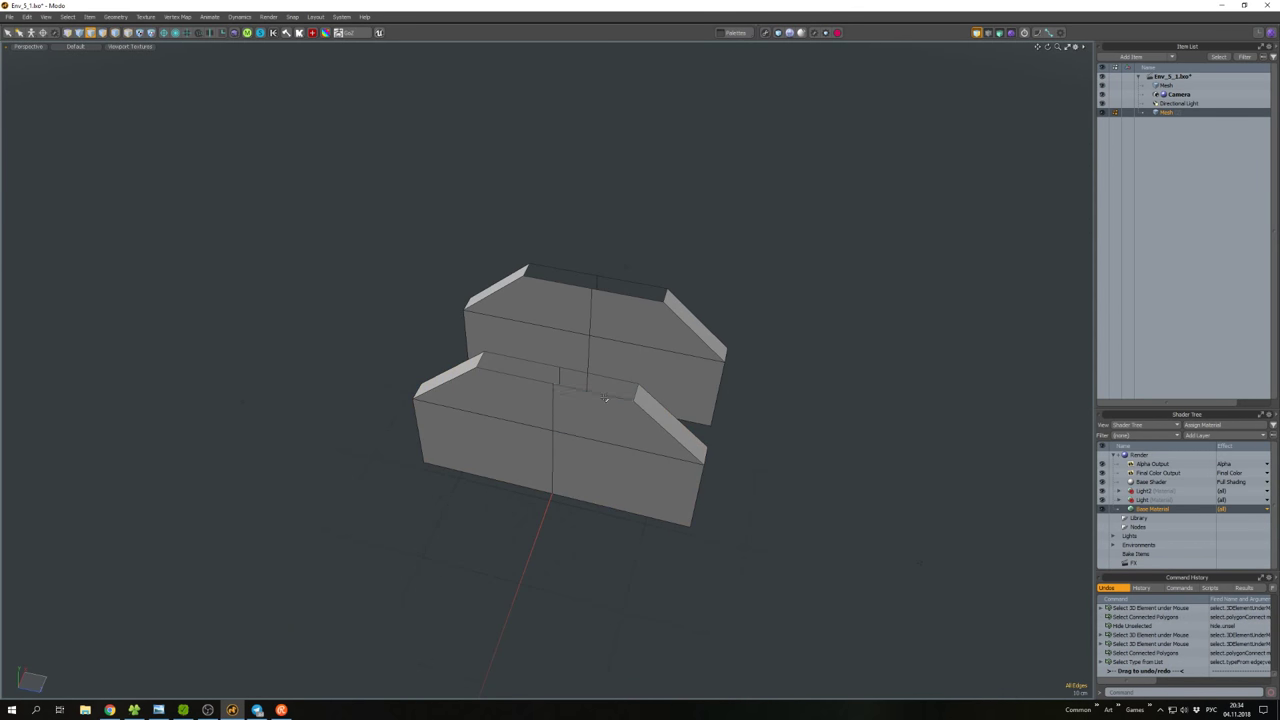
key("p")
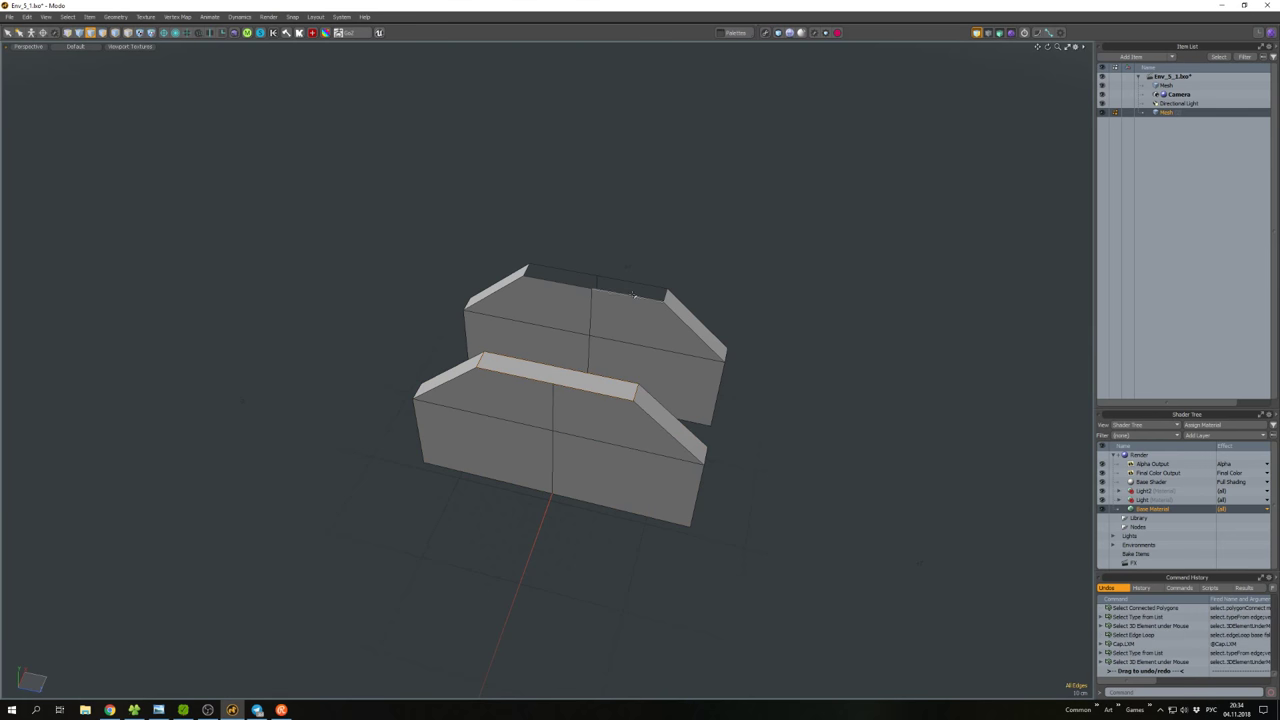
double_click(633, 294)
key("p")
Slice both buttresses crosswise at Z 40 cm in the top view with snapping enabled.
scroll(630, 320, "down", 3)
key("KP_7")
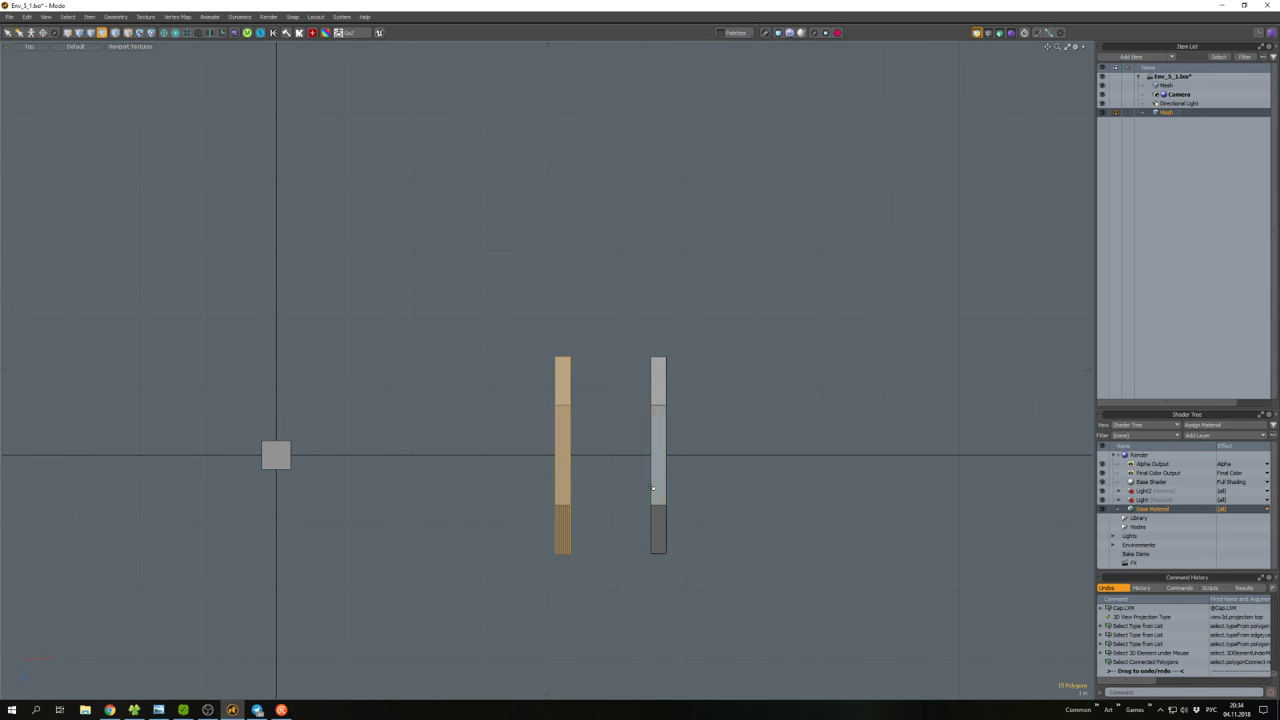
key("shift+c")
scroll(650, 500, "down", 3)
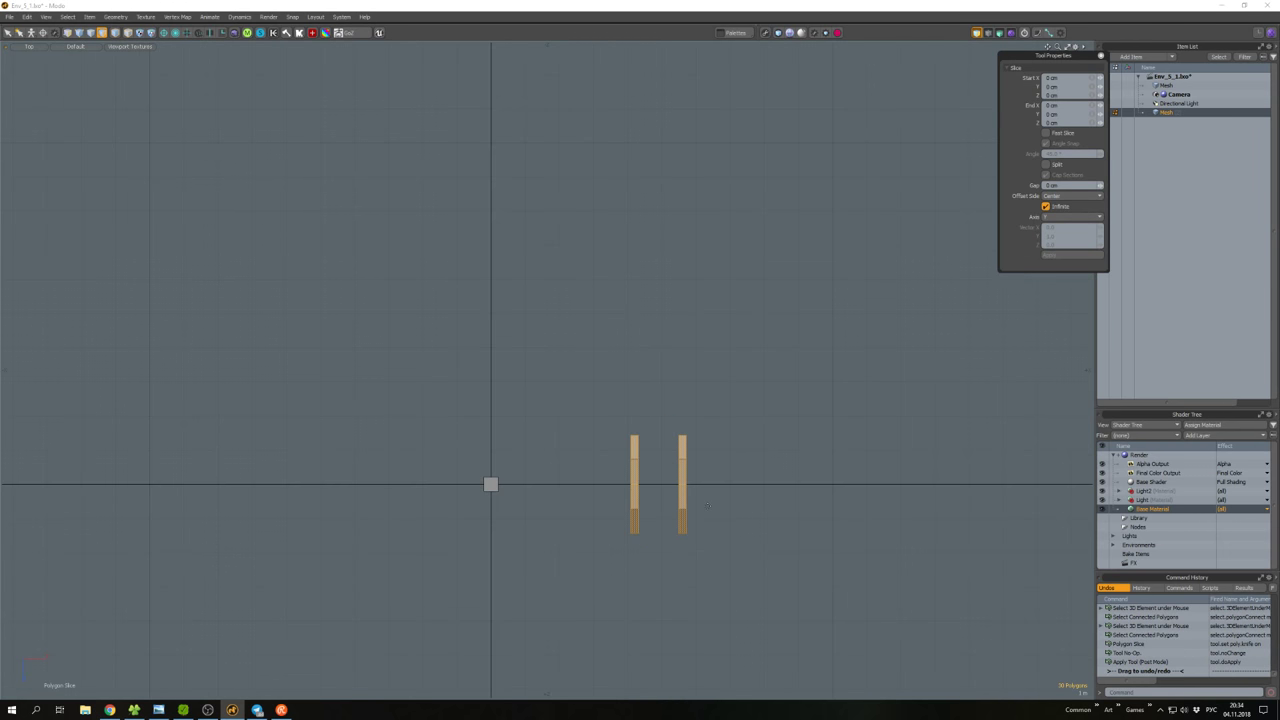
scroll(708, 506, "up", 6)
key("x")
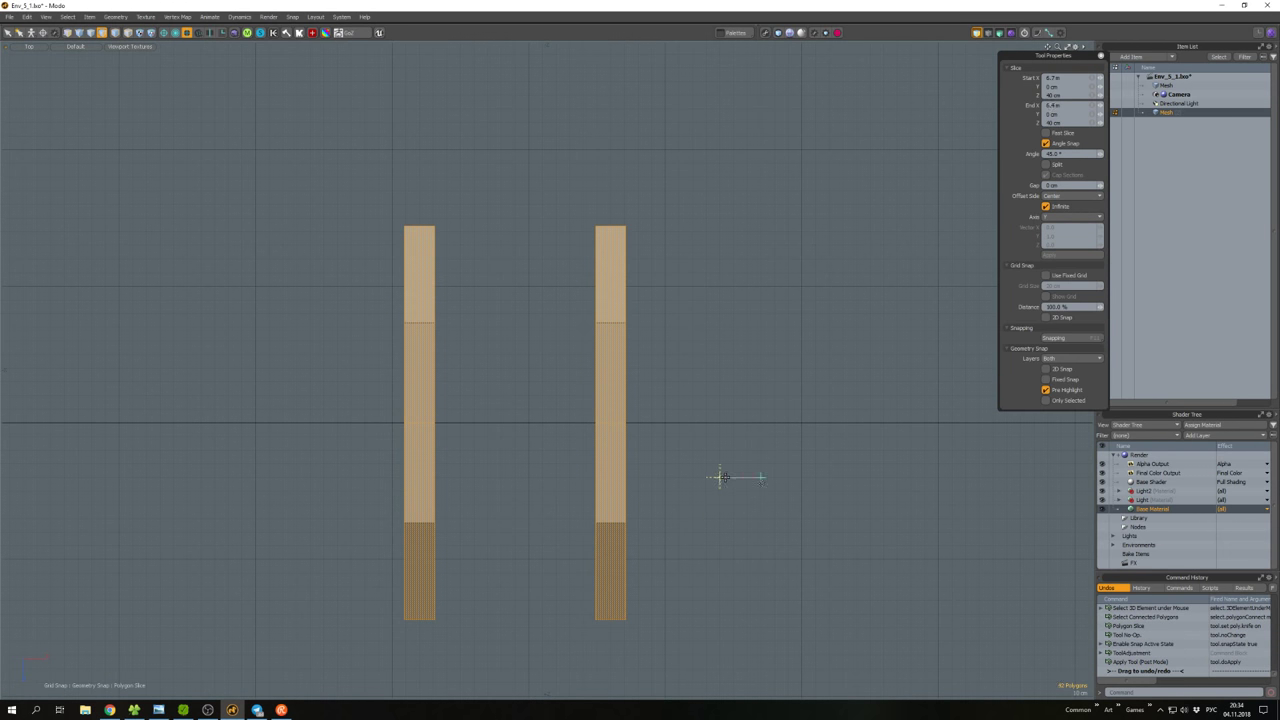
key("space")
Add three more parallel slices across both buttresses, spaced from the first cut towards their outer ends.
key("shift+c")
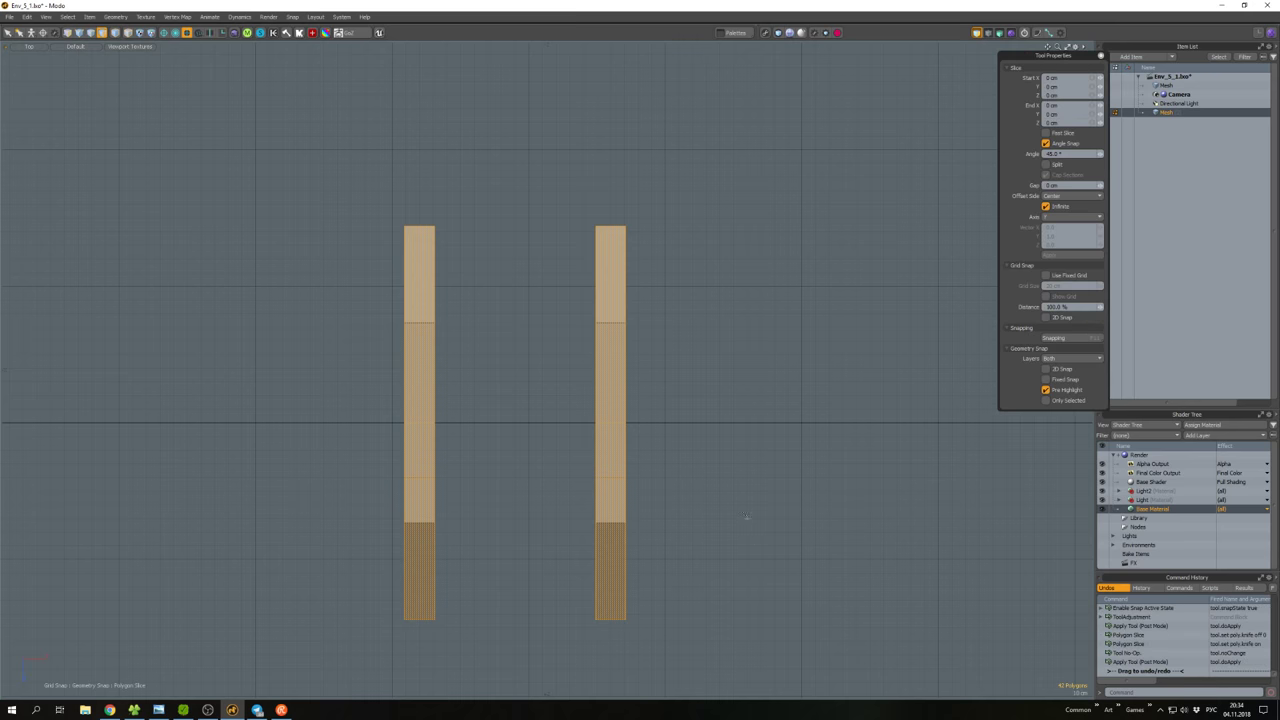
key("space")
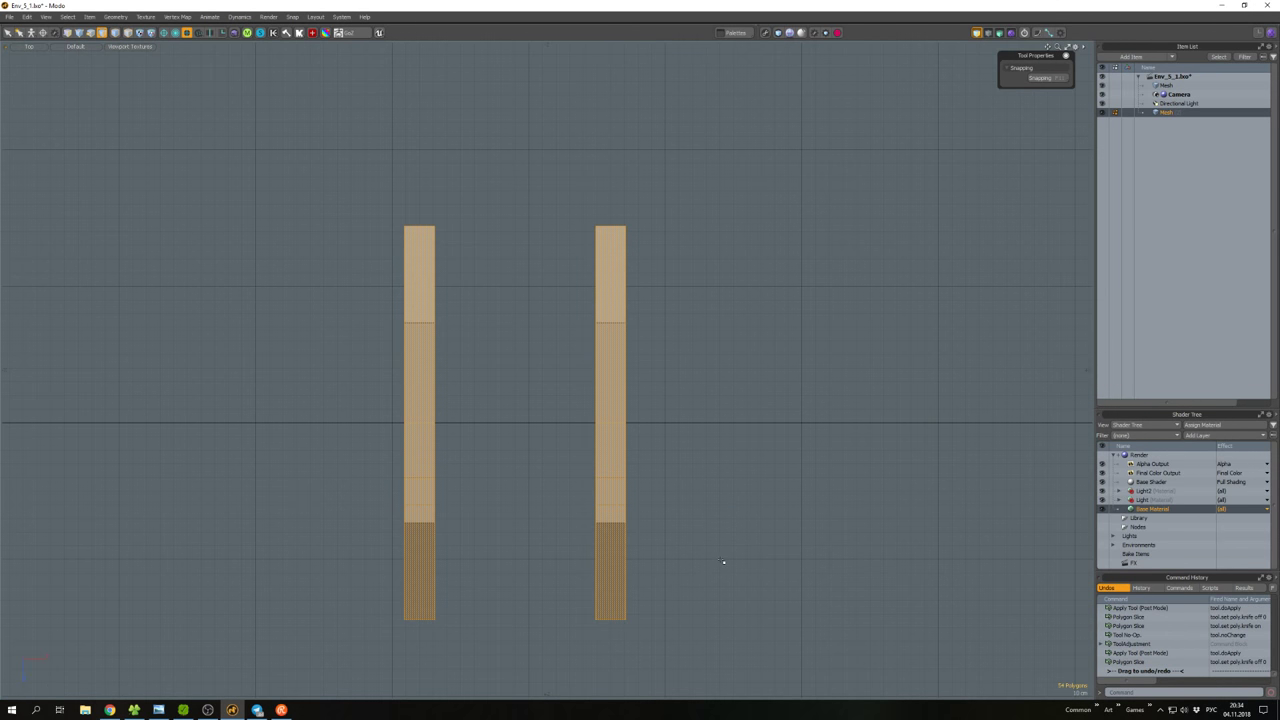
key("shift+c")
key("space")
key("shift+c")
left_click_drag(719, 600, 631, 601)
Bridge the facing inner polygons near the buttresses' outer ends into a connecting panel and unhide the pillar.
key("0")
left_click(771, 491)
mouse_move(771, 491)
left_mouse_down("alt")
mouse_move(734, 517)
mouse_move(675, 456)
mouse_move(720, 445)
mouse_move(660, 471)
left_mouse_up("alt")
left_click(658, 439)
left_click(594, 428)
left_click_drag(594, 428, 636, 440, "alt")
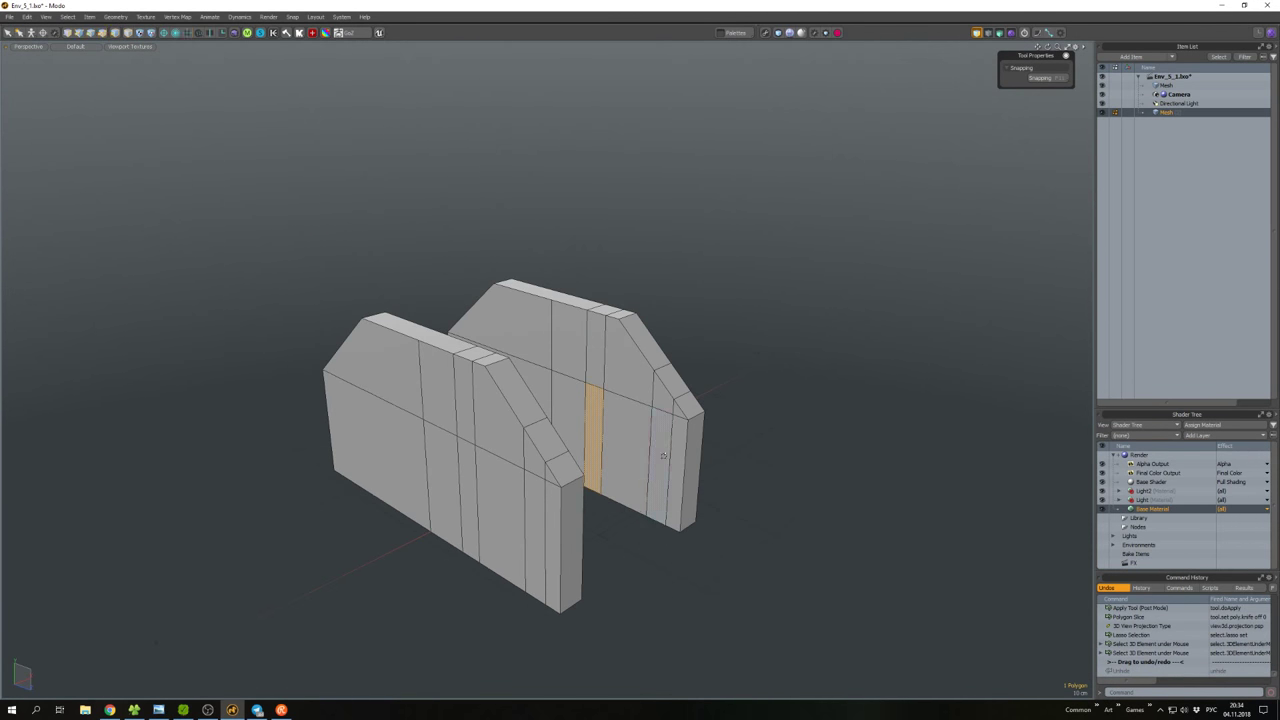
left_click_drag(663, 456, 396, 463, "alt")
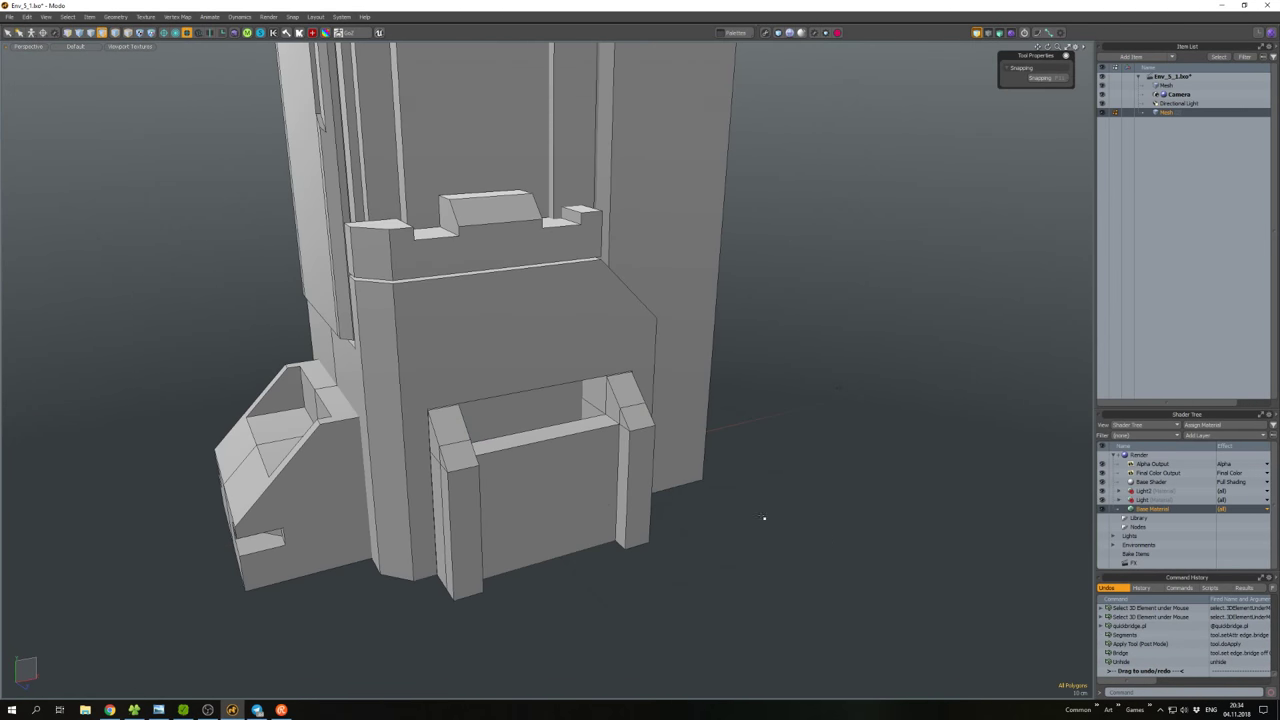
Isolate the buttresses, move the connecting panel's inner polygon to adjust its thickness, and unhide the pillar.
left_click_drag(764, 517, 803, 470, "alt")
key("shift+h")
key("w")
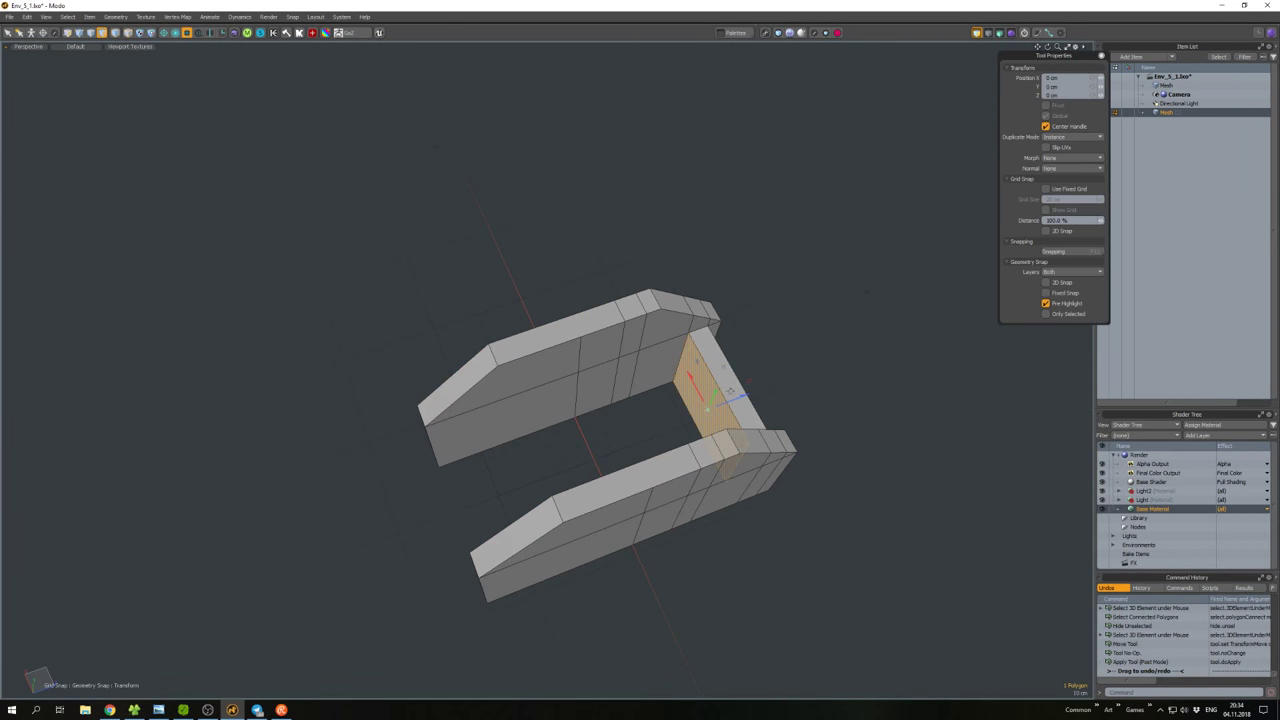
key("space")
left_click(837, 409)
left_click_drag(837, 409, 708, 336, "alt")
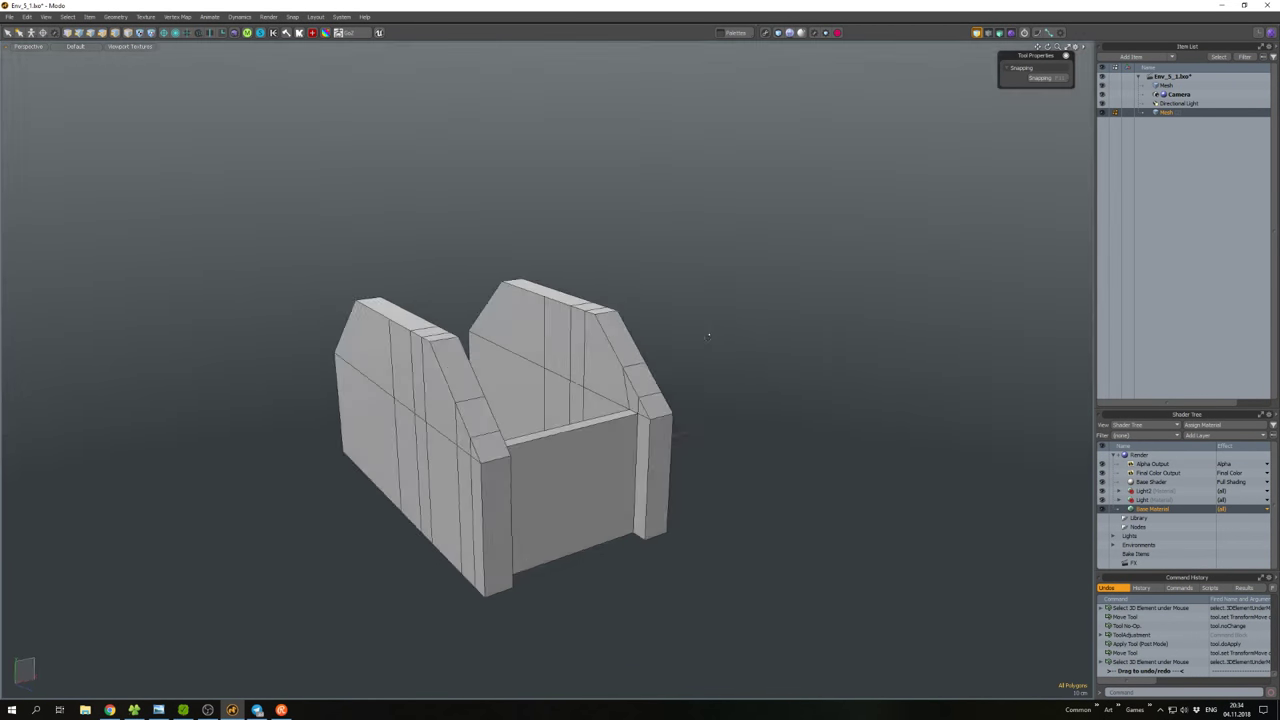
left_click(858, 447)
left_click_drag(858, 447, 785, 444, "alt")
left_click_drag(745, 490, 725, 488, "alt")
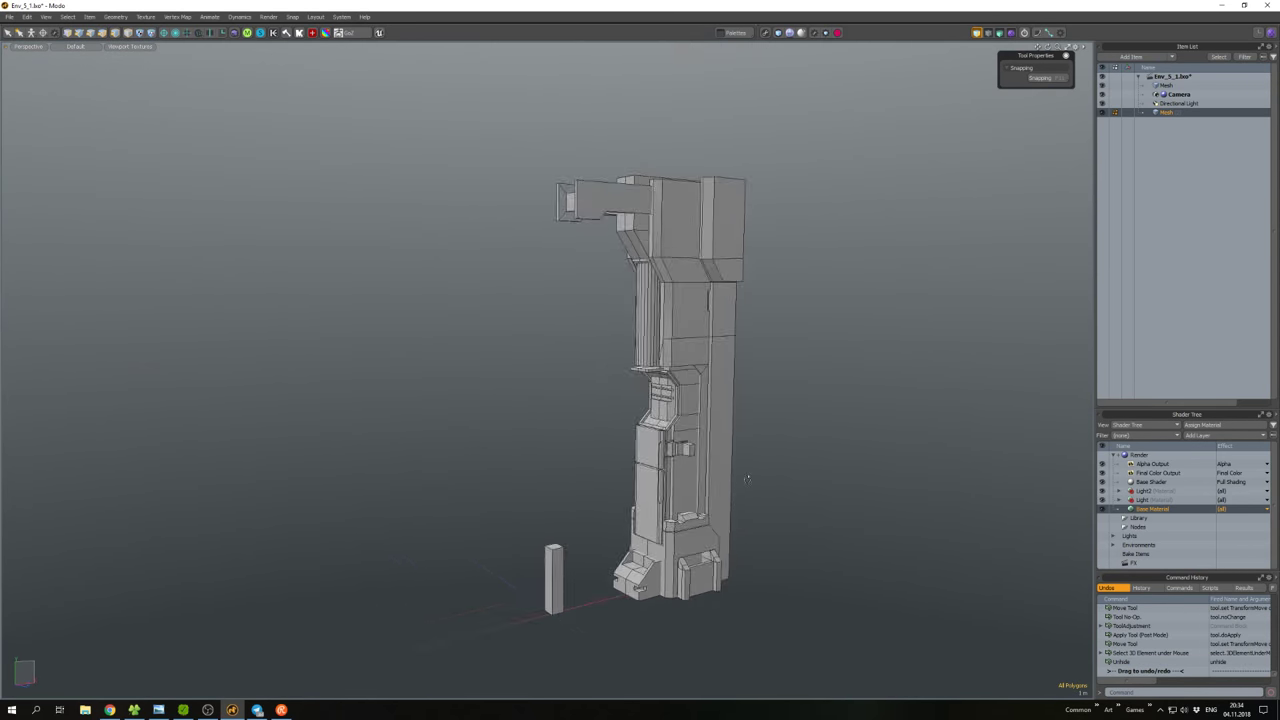
scroll(746, 480, "up", 3)
mouse_move(676, 432)
left_mouse_down("alt")
mouse_move(661, 390)
mouse_move(682, 391)
mouse_move(631, 380)
mouse_move(680, 370)
mouse_move(707, 306)
mouse_move(724, 382)
mouse_move(561, 412)
left_mouse_up("alt")
double_click(660, 390)
left_click(700, 315)
scroll(611, 414, "down", 3)
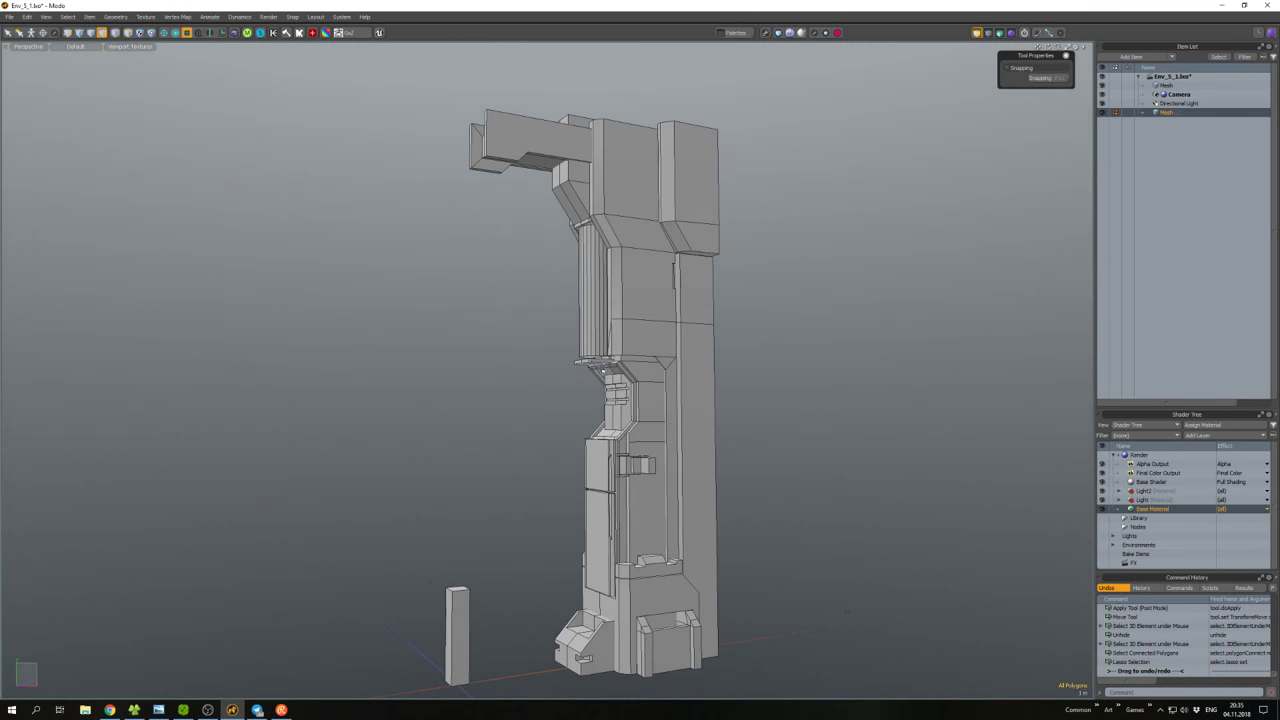
Copy the two front polygons of the lowest vent block, scale the copy and move it down 21 cm.
scroll(621, 413, "up", 5)
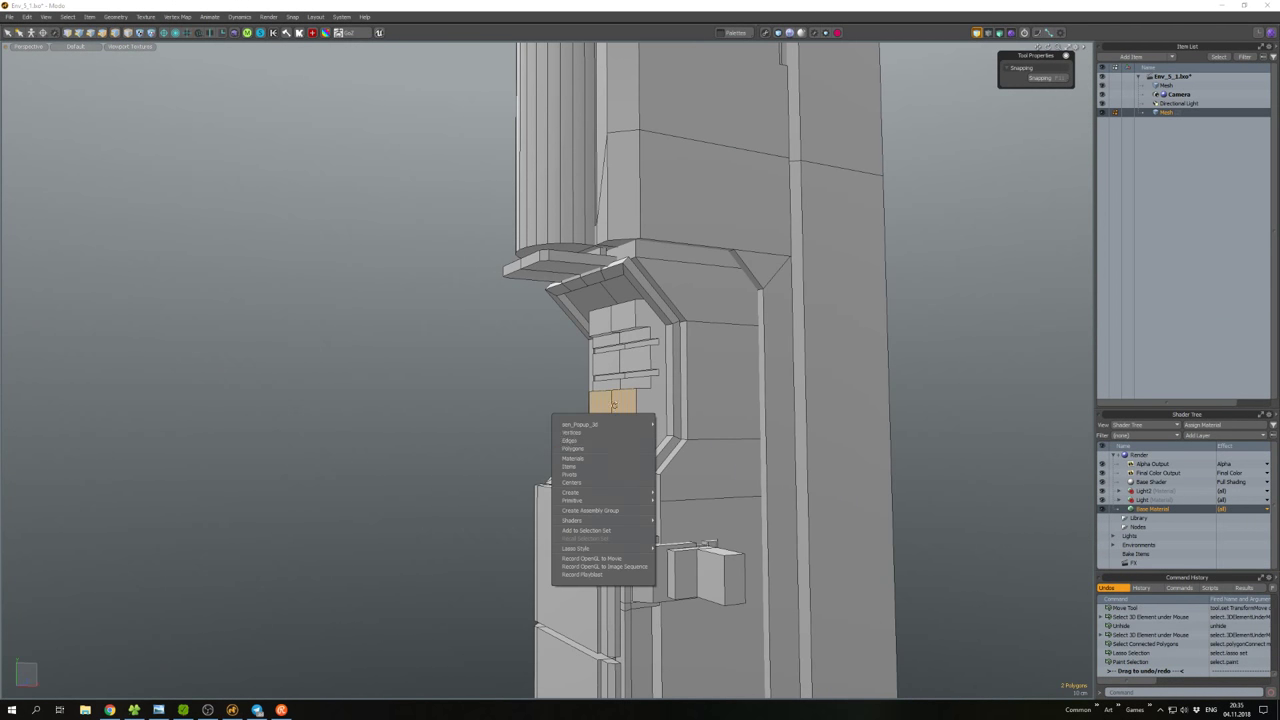
left_click_drag(608, 397, 642, 436, "alt")
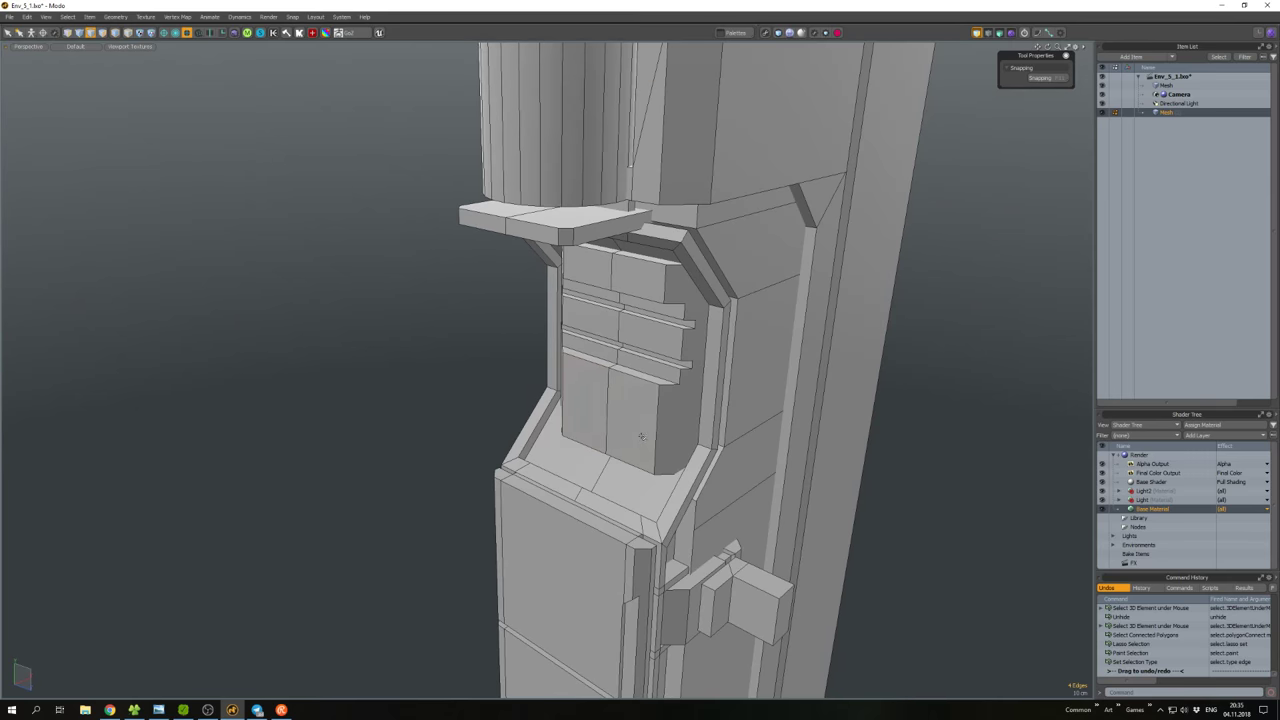
mouse_move(596, 401)
left_mouse_down("alt")
mouse_move(605, 392)
mouse_move(631, 428)
mouse_move(595, 403)
left_mouse_up("alt")
key("r")
key("w")
left_click_drag(588, 447, 588, 461, "alt")
scroll(588, 461, "down", 3)
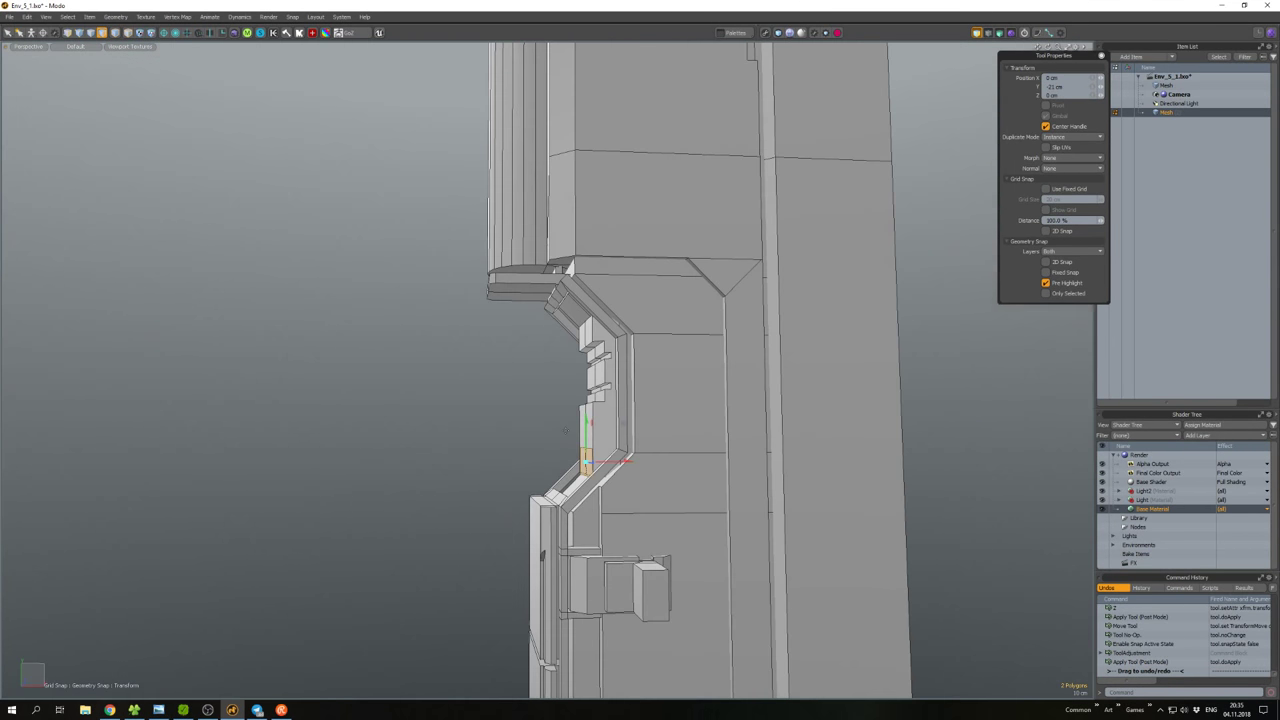
Thicken the copied polygons into a long bar protruding from the pillar's front.
key("shift+d")
key("space")
left_click(497, 406)
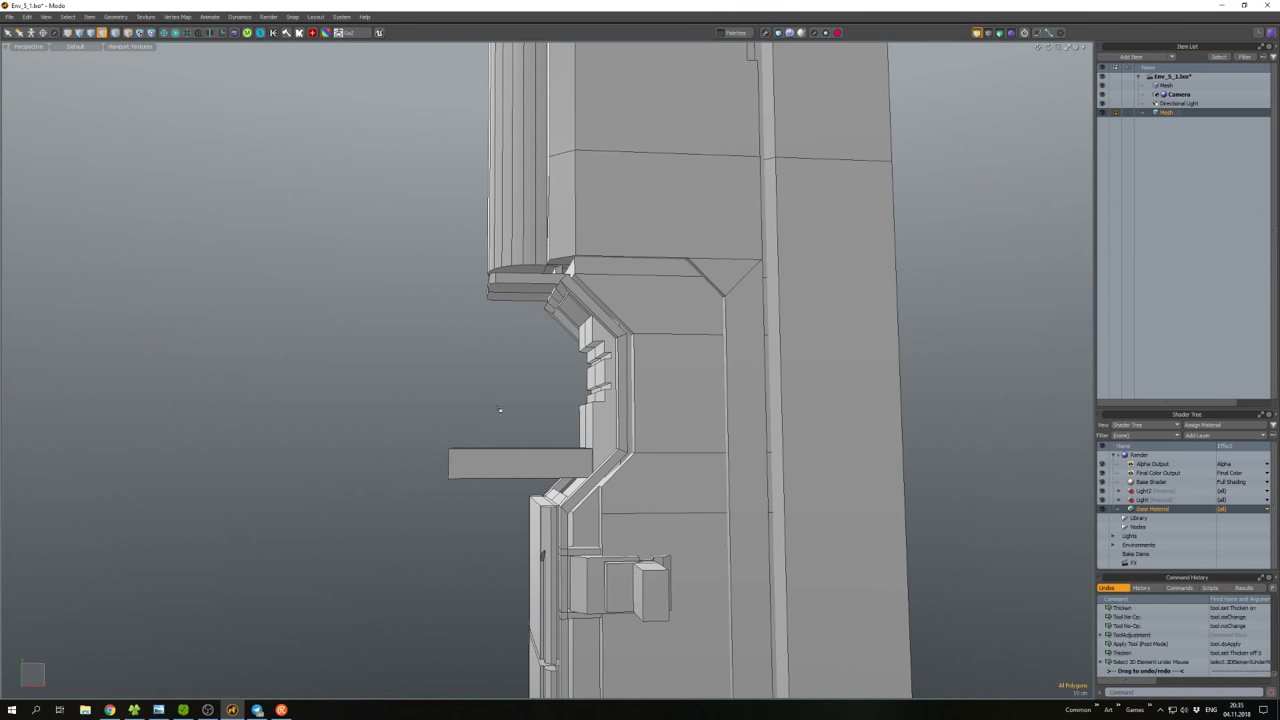
scroll(497, 406, "down", 5)
left_click_drag(497, 406, 560, 430, "alt")
left_click_drag(598, 347, 632, 388, "alt")
double_click(618, 459, "shift")
left_click_drag(618, 459, 605, 385, "alt")
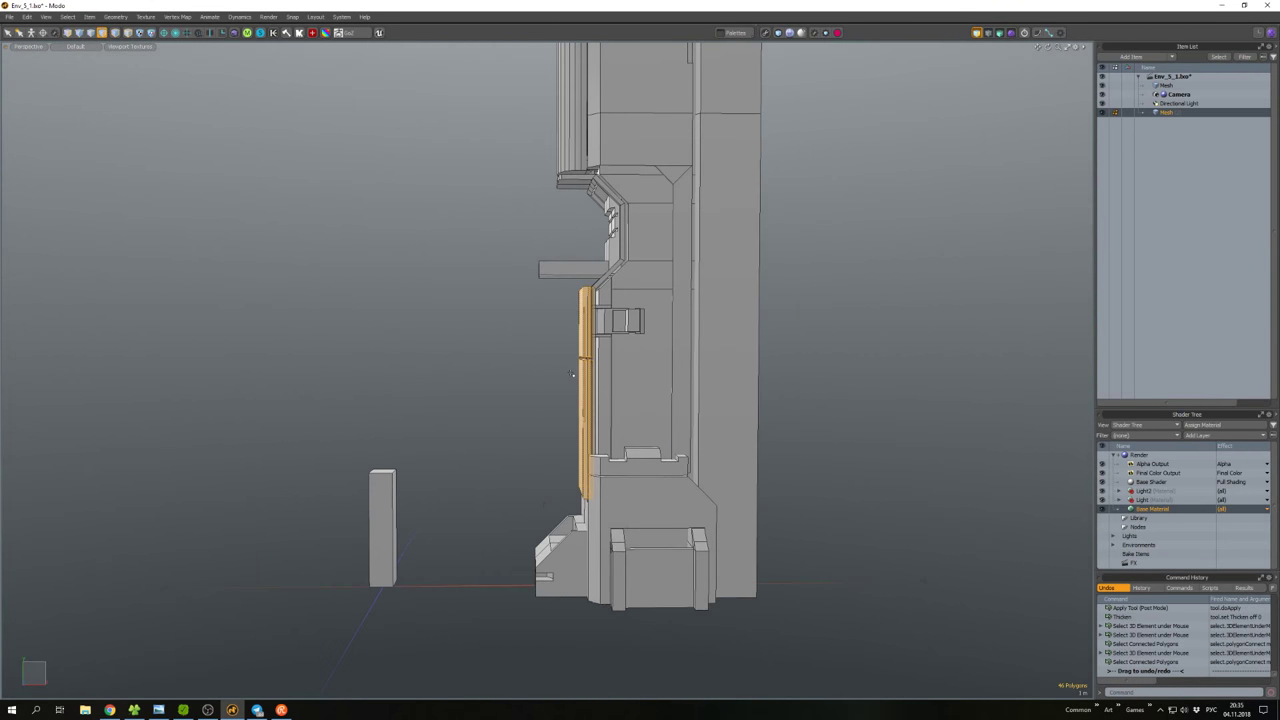
key("w")
key("w")
left_click(543, 437)
left_click_drag(543, 437, 604, 428, "alt")
left_click(537, 386)
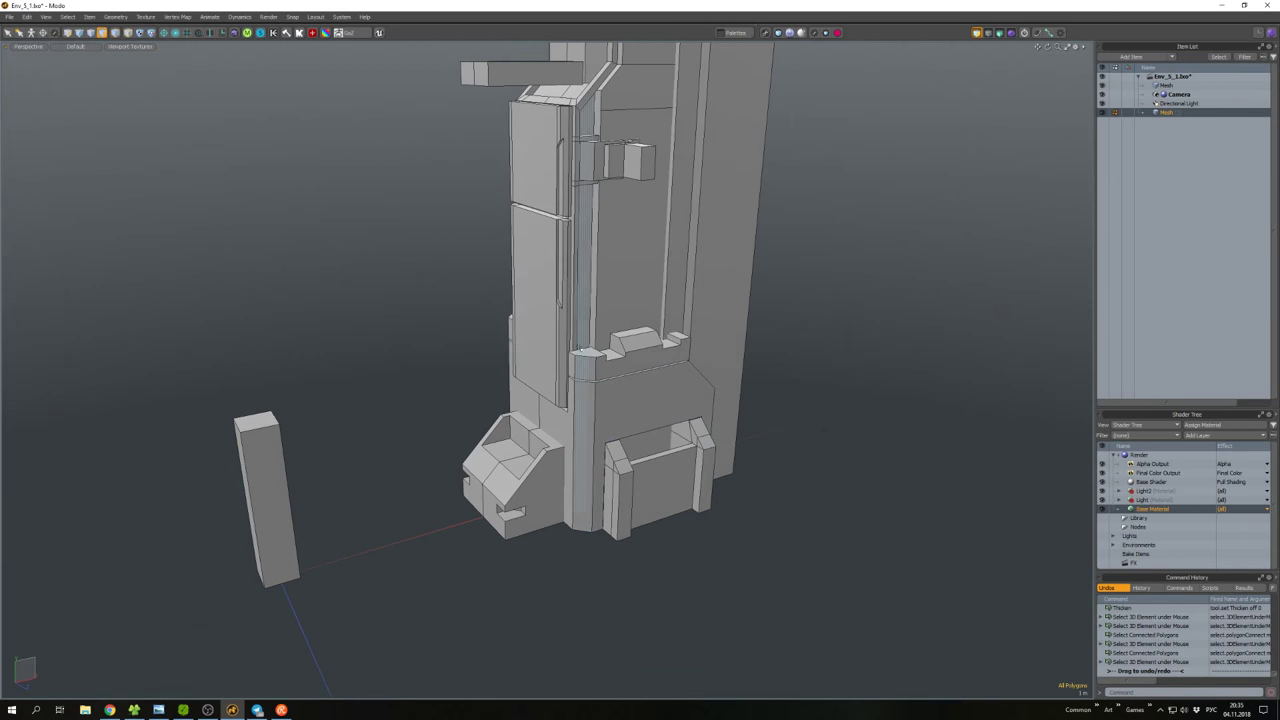
Flatten the protruding front bar by scaling it to about 24.5% in Y.
left_click(591, 356)
left_click_drag(591, 356, 558, 333, "alt")
double_click(575, 385)
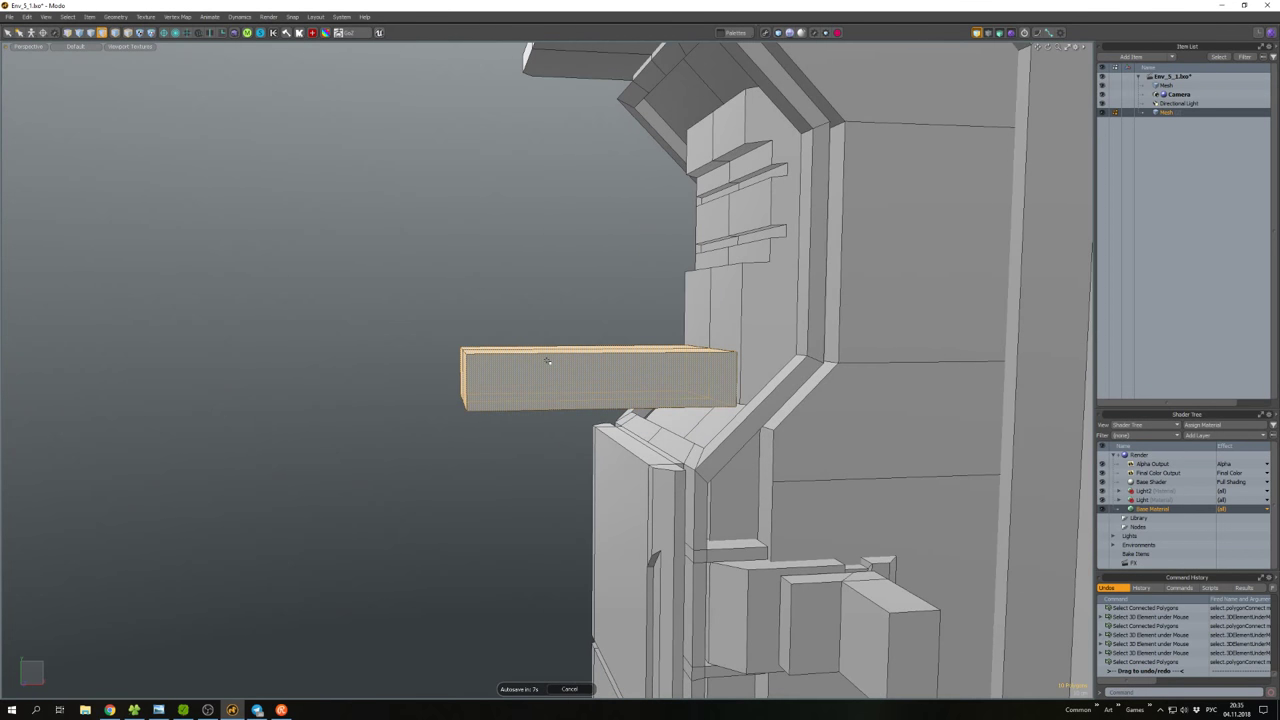
key("r")
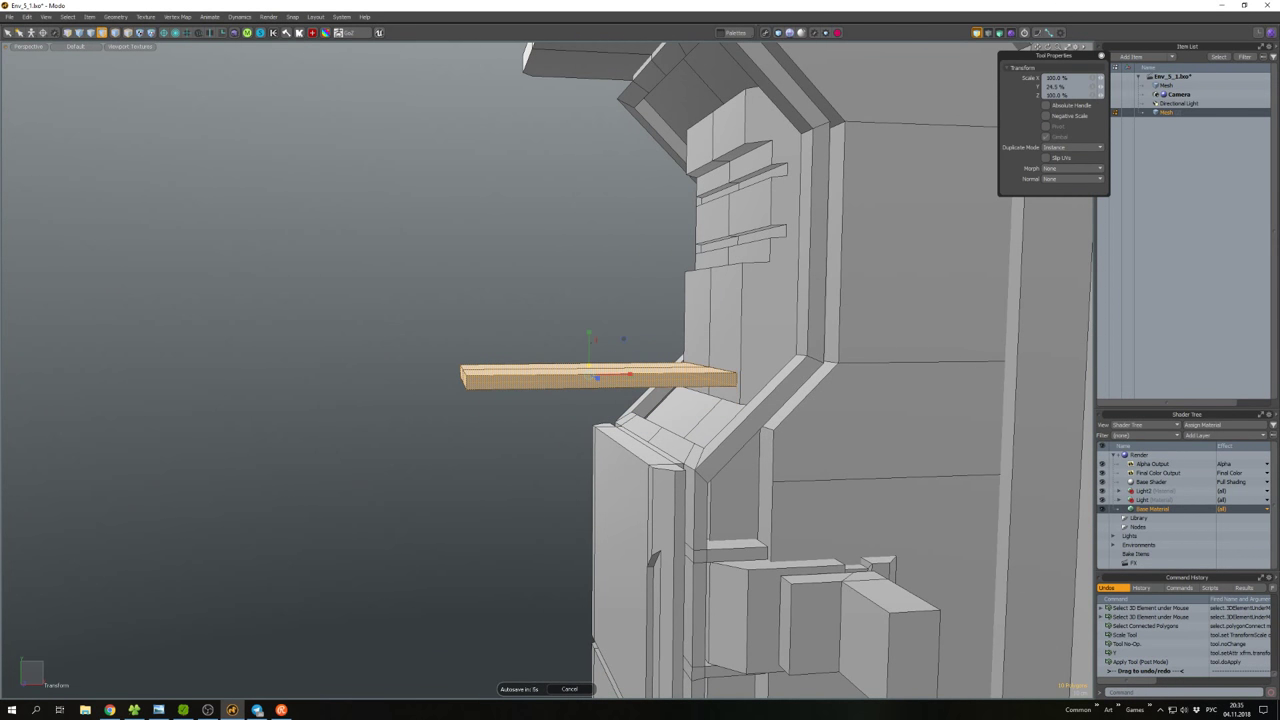
key("space")
Add an edge loop across the flattened bar close to the pillar, at about 94% of its length.
key("2")
left_click_drag(609, 303, 731, 397, "alt")
key("b")
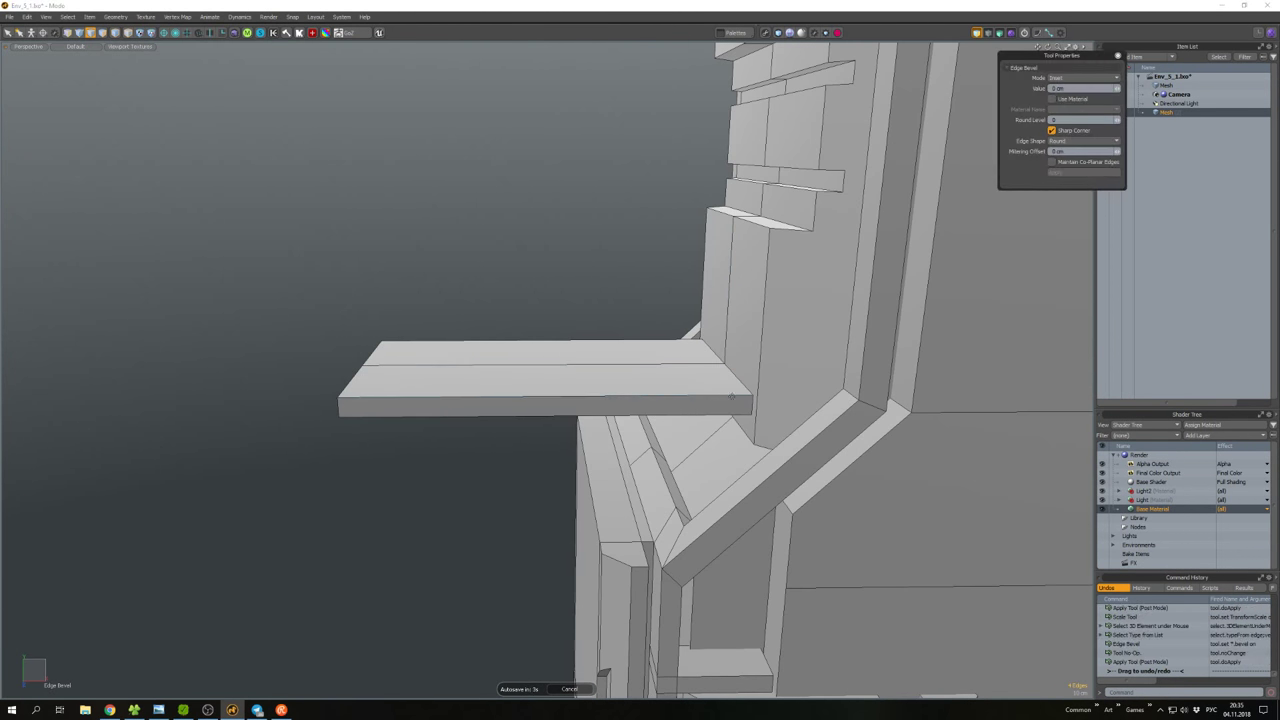
key("3")
key("alt+l")
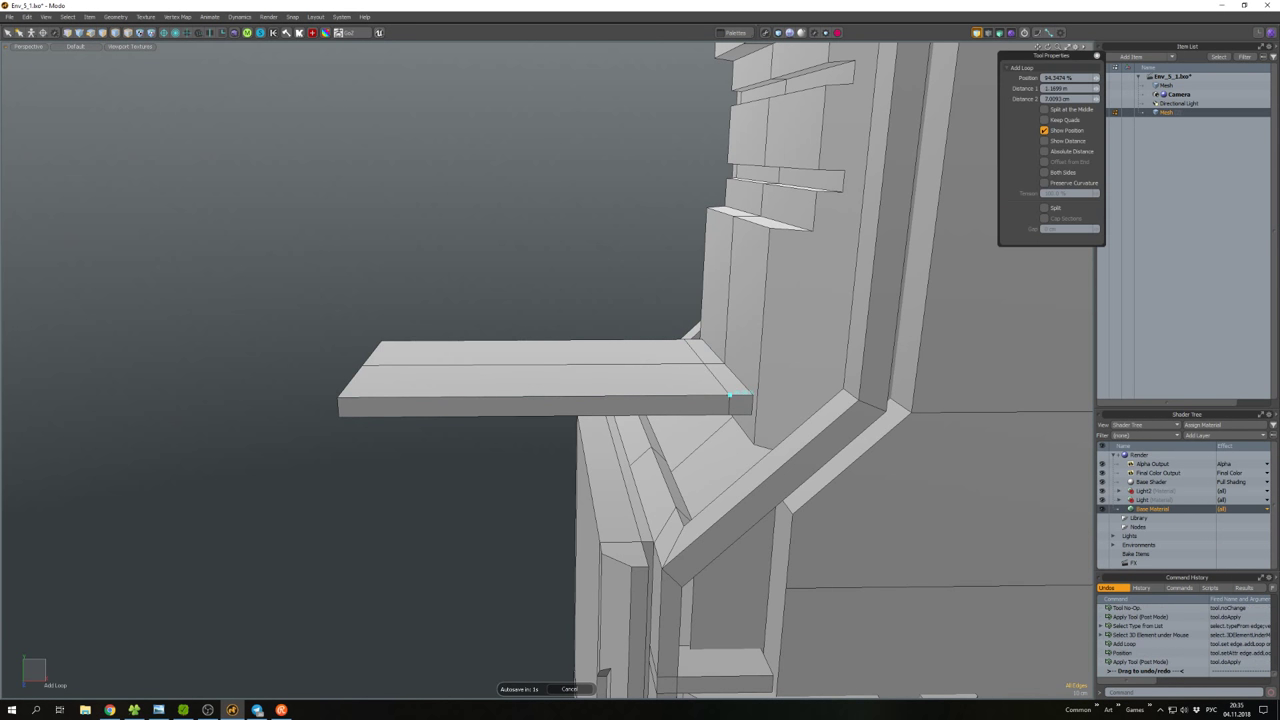
key("space")
Bevel the narrow strip of polygons at the bar's pillar end upward into an upright back plate.
key("3")
key("b")
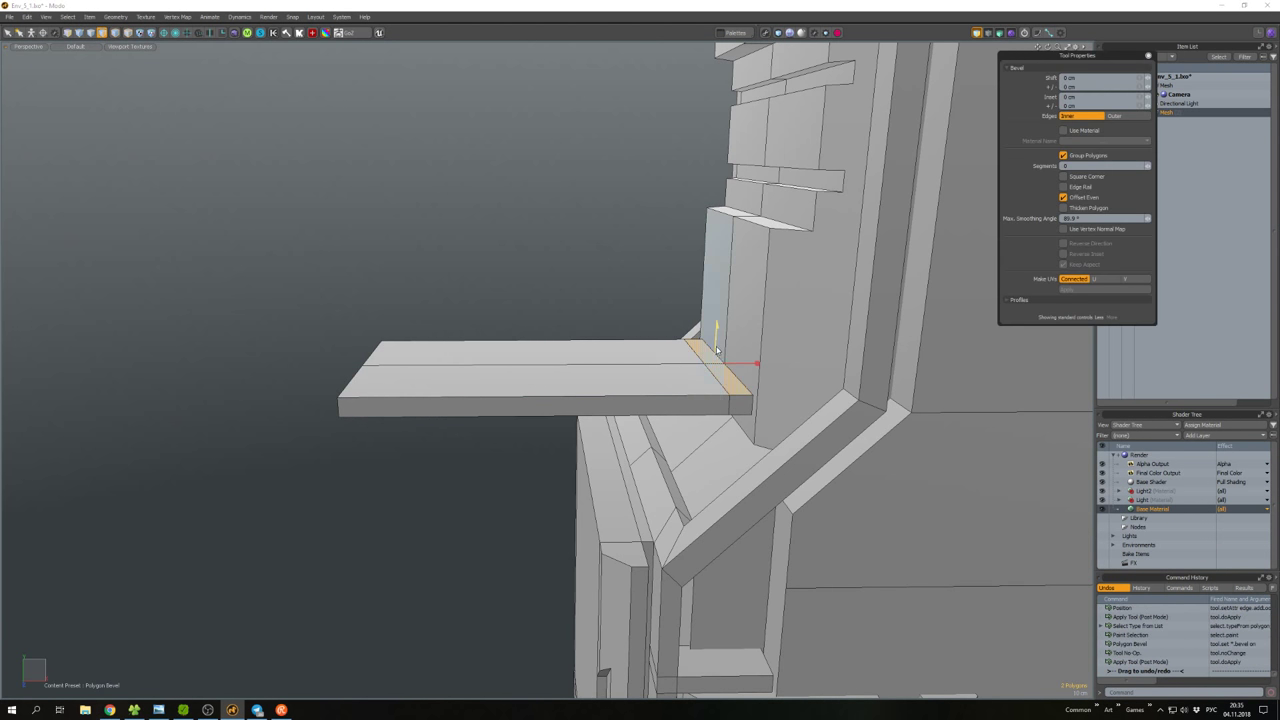
left_click_drag(731, 383, 720, 290)
key("space")
mouse_move(709, 292)
right_mouse_down()
mouse_move(690, 338)
mouse_move(650, 308)
right_mouse_up()
scroll(650, 308, "down", 5)
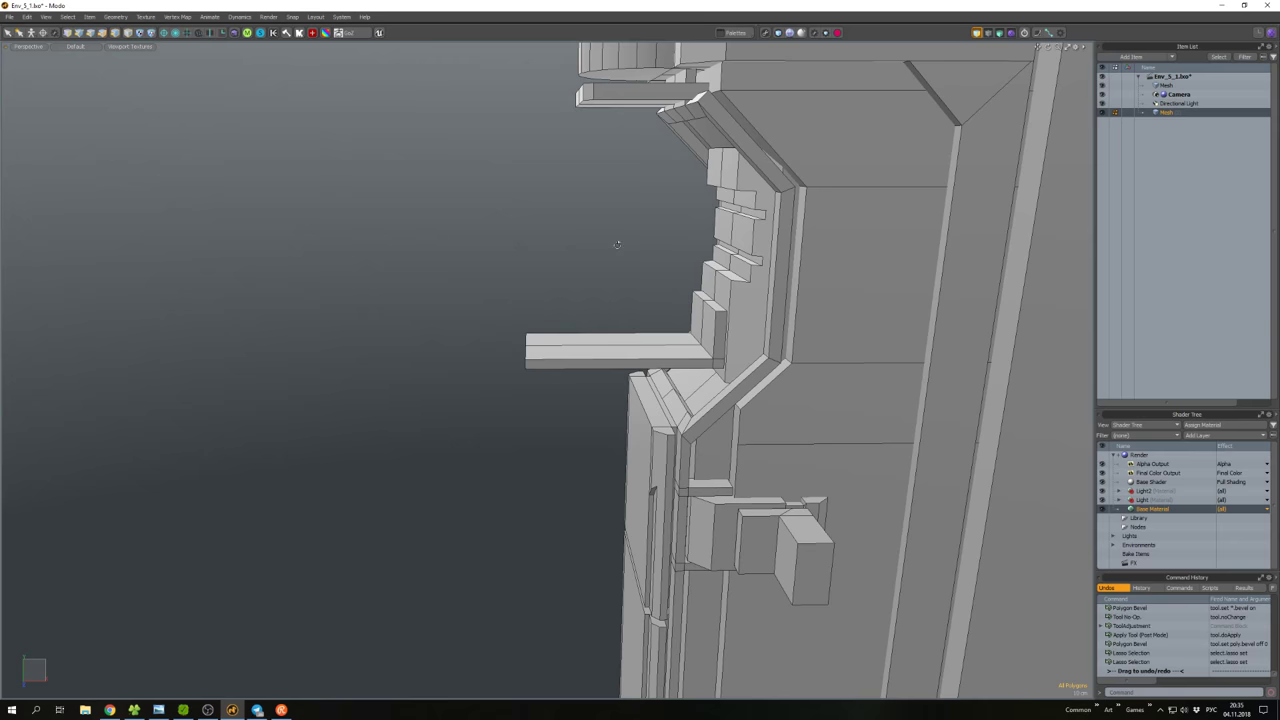
Narrow the whole bar and its back plate by scaling them to about 65% in Z.
middle_click_drag(617, 244, 558, 336)
double_click(551, 338)
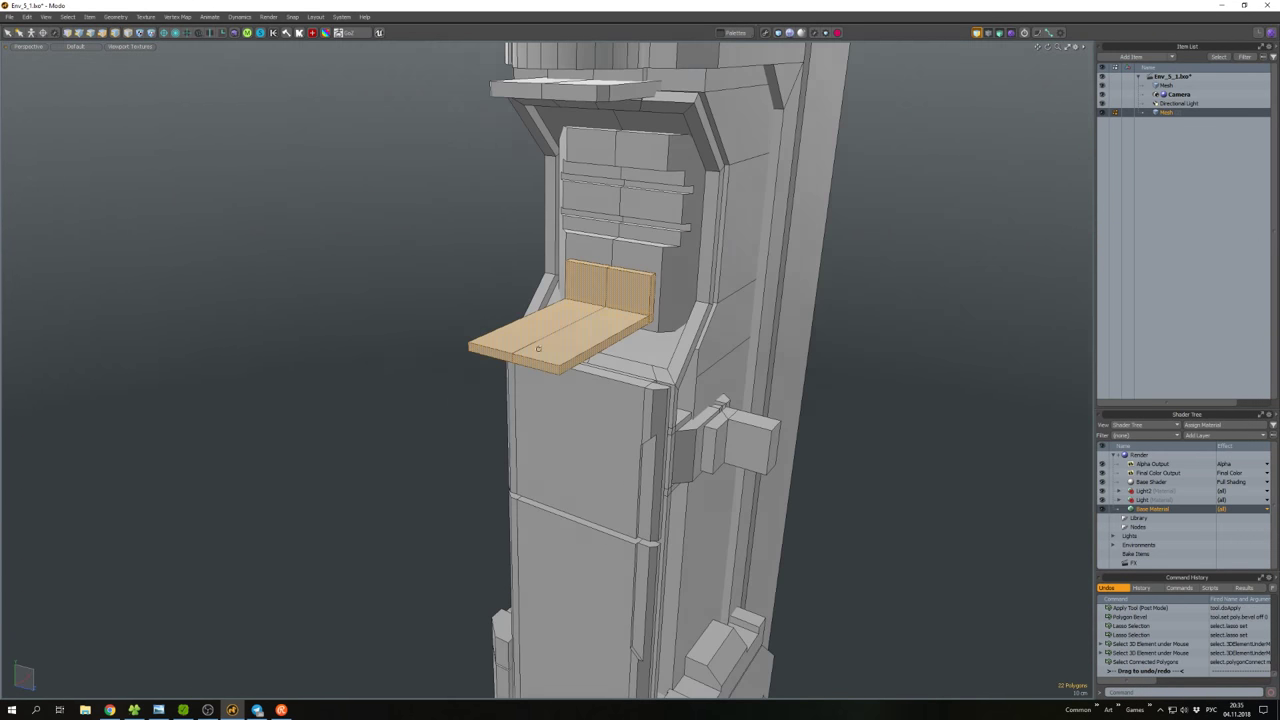
key("r")
left_click_drag(600, 320, 596, 317)
key("ctrl+z")
key("space")
key("r")
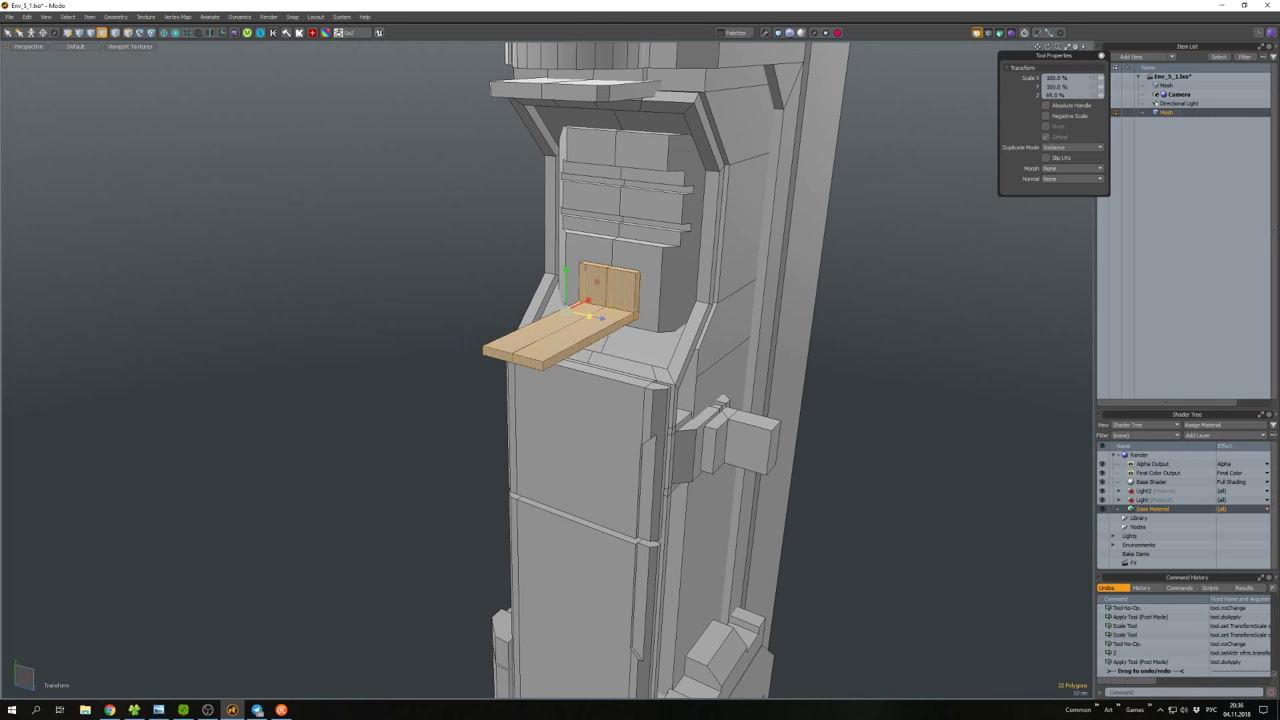
key("space")
Select the bar's lengthwise edges and split them into 25-50-25 segments with the map_25_50_25 script.
middle_click_drag(886, 377, 569, 298)
left_click(536, 272)
key("2")
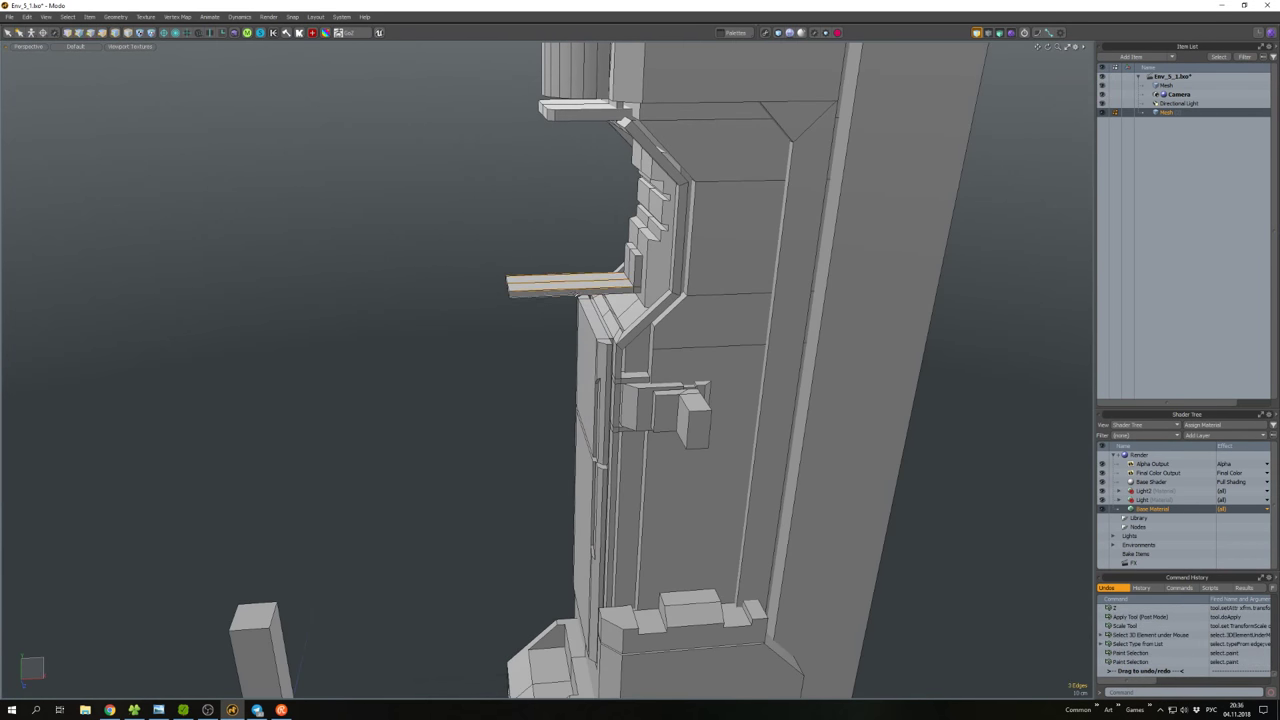
key("3")
scroll(580, 306, "up", 3)
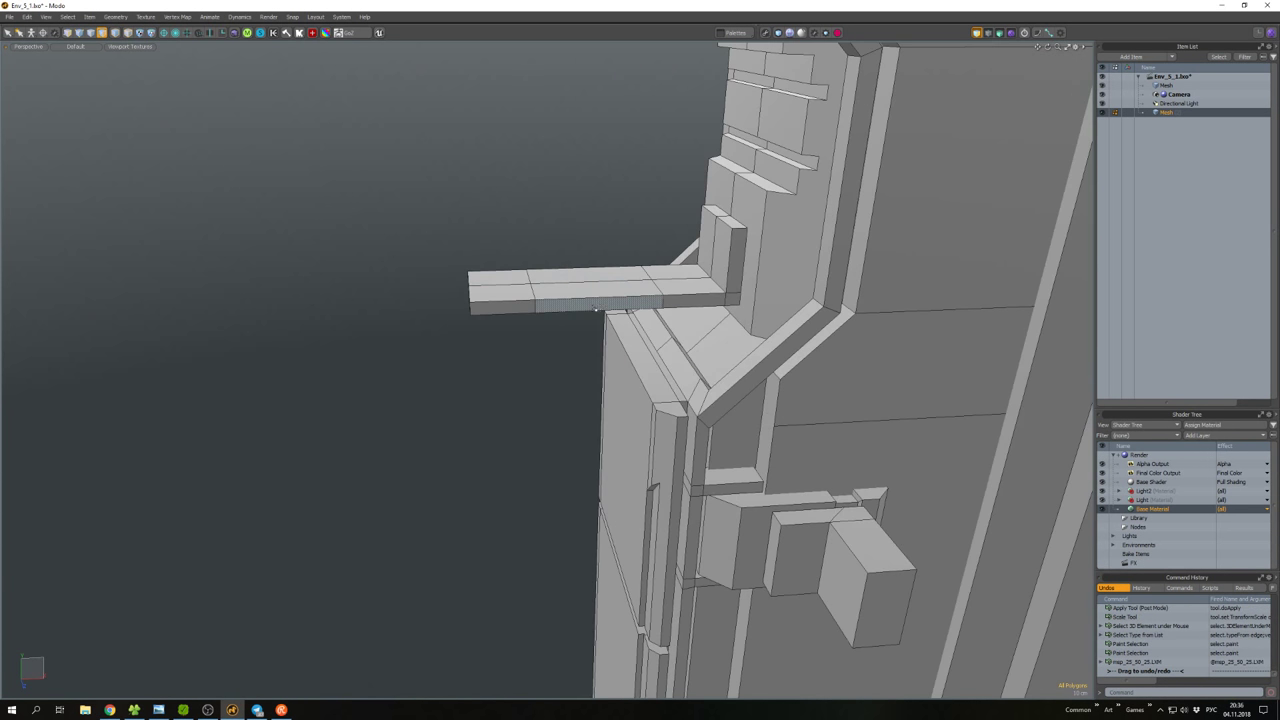
Bevel the bar's cross edge loop nearest the pillar by 10 cm into two parallel loops.
right_click_drag(537, 342, 434, 240)
mouse_move(434, 240)
middle_mouse_down()
mouse_move(500, 277)
mouse_move(655, 283)
middle_mouse_up()
key("2")
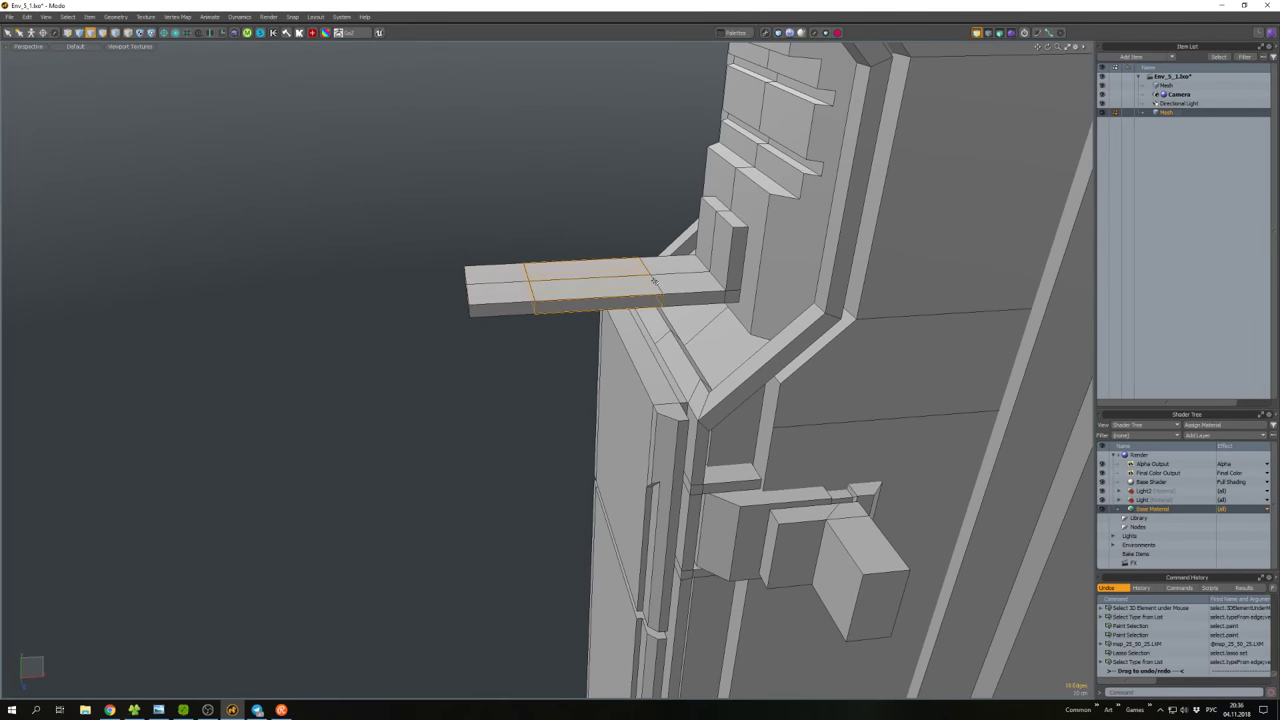
key("b")
left_click_drag(648, 322, 653, 340)
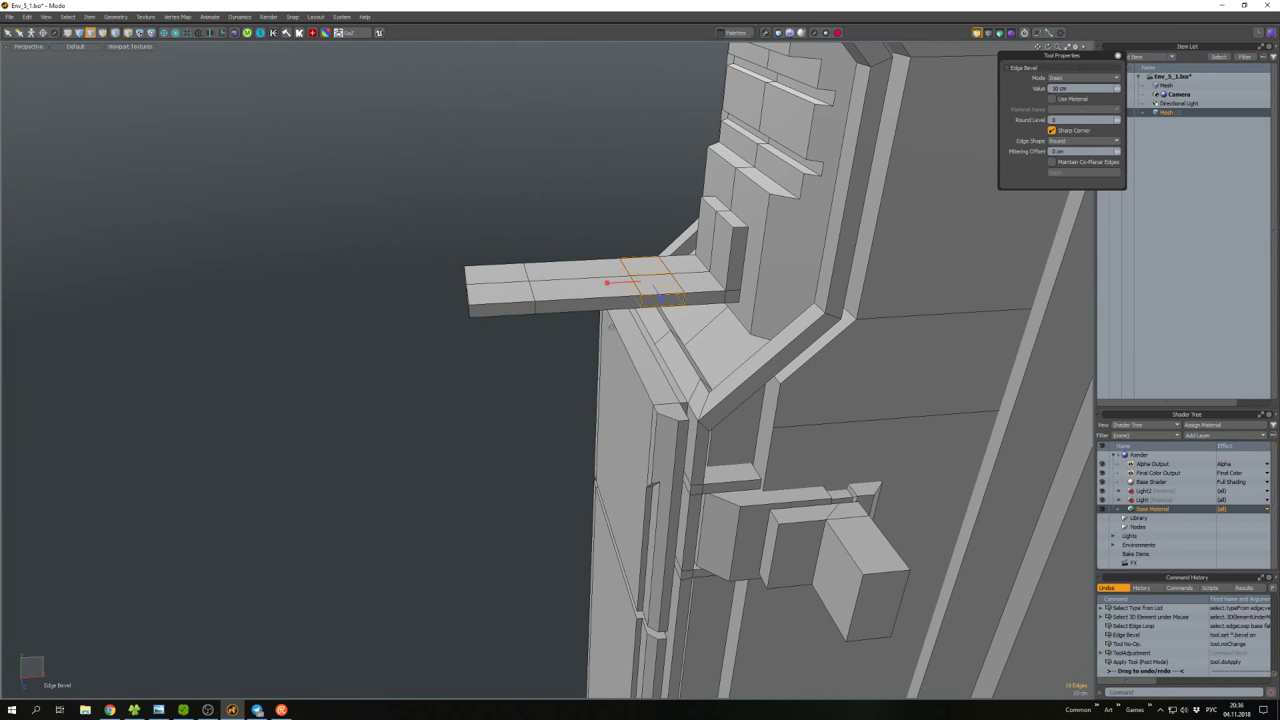
key("space")
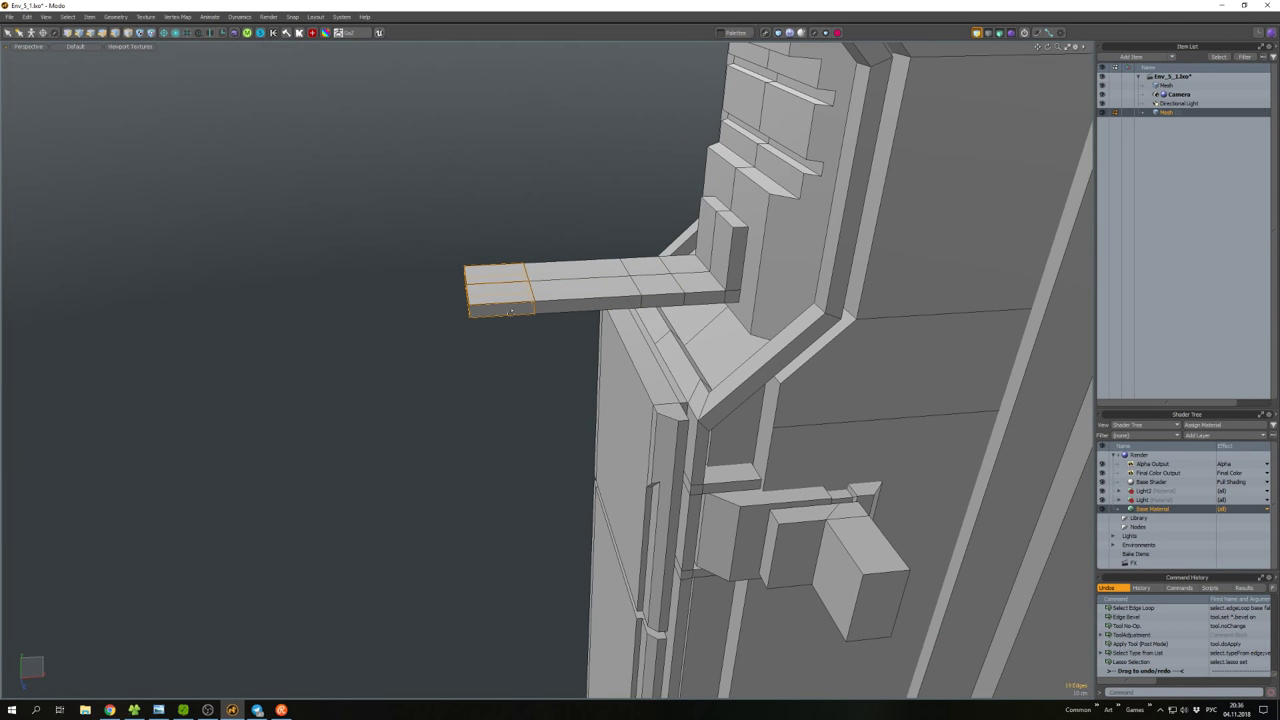
Scale the outer section of the bar in Z and raise it about 22 cm, leaving a sloped link to the pillar end.
middle_click_drag(510, 312, 517, 316)
key("r")
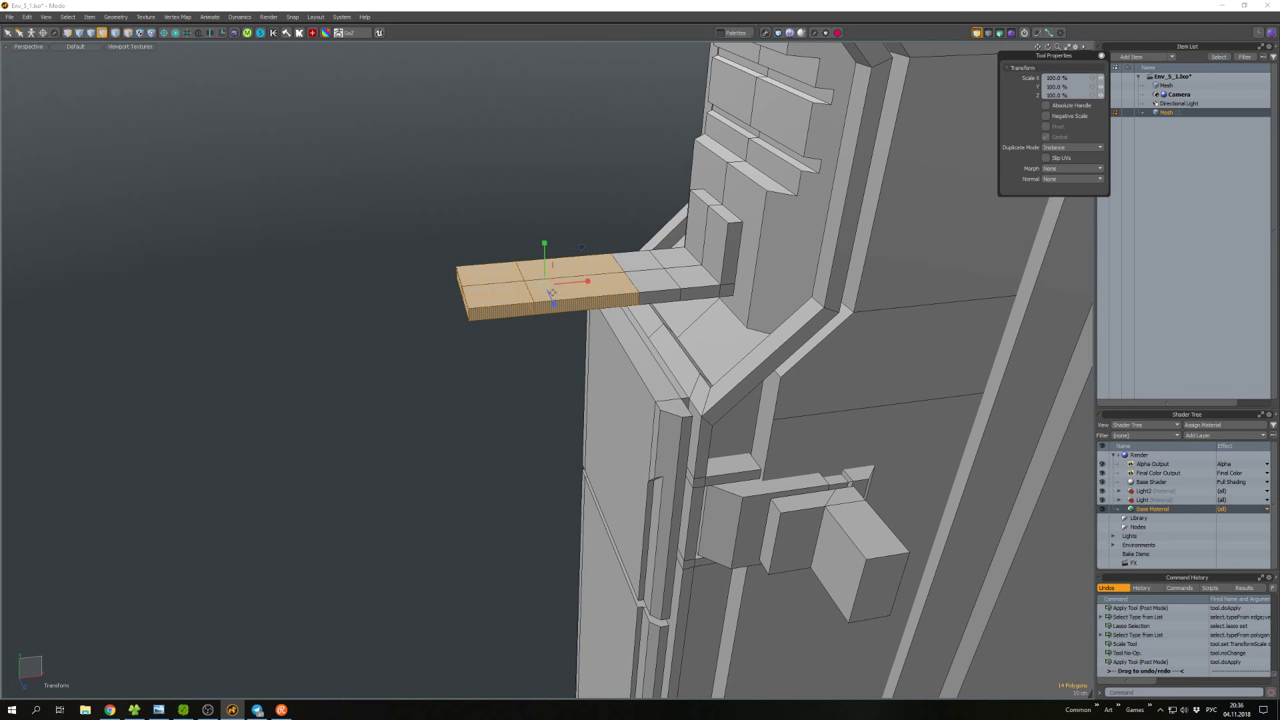
middle_click_drag(553, 305, 604, 328)
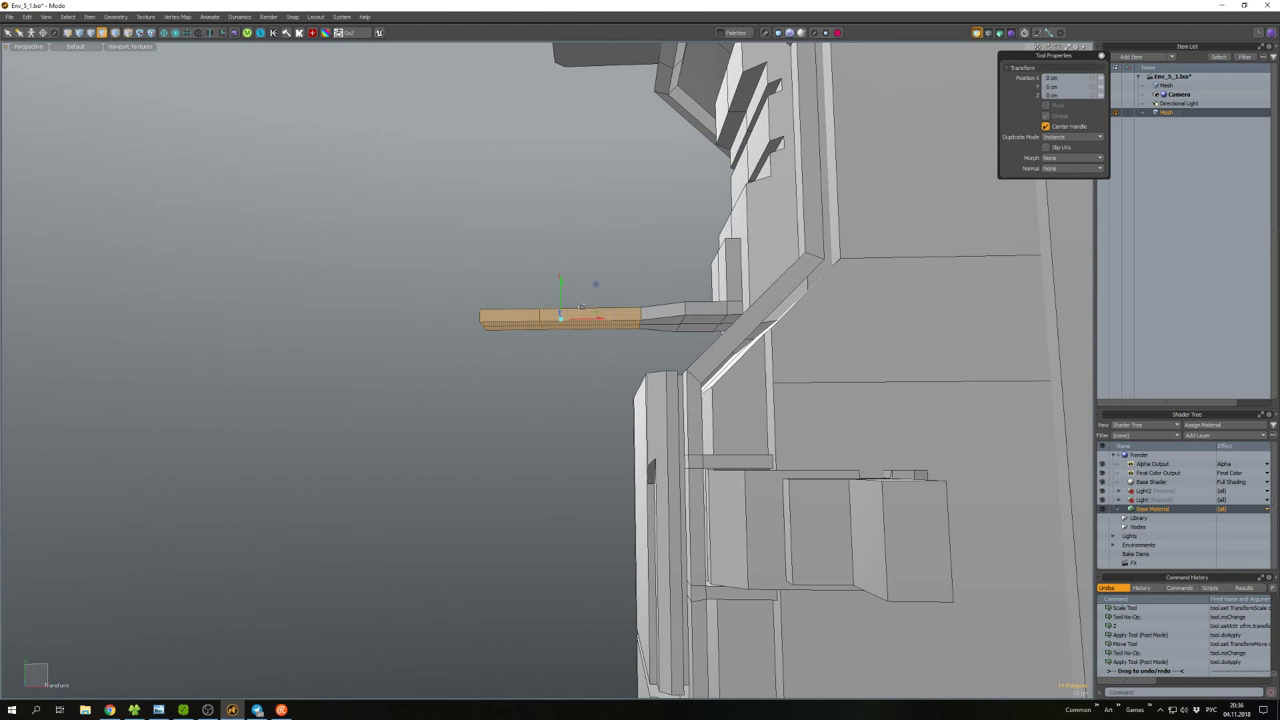
key("space")
key("w")
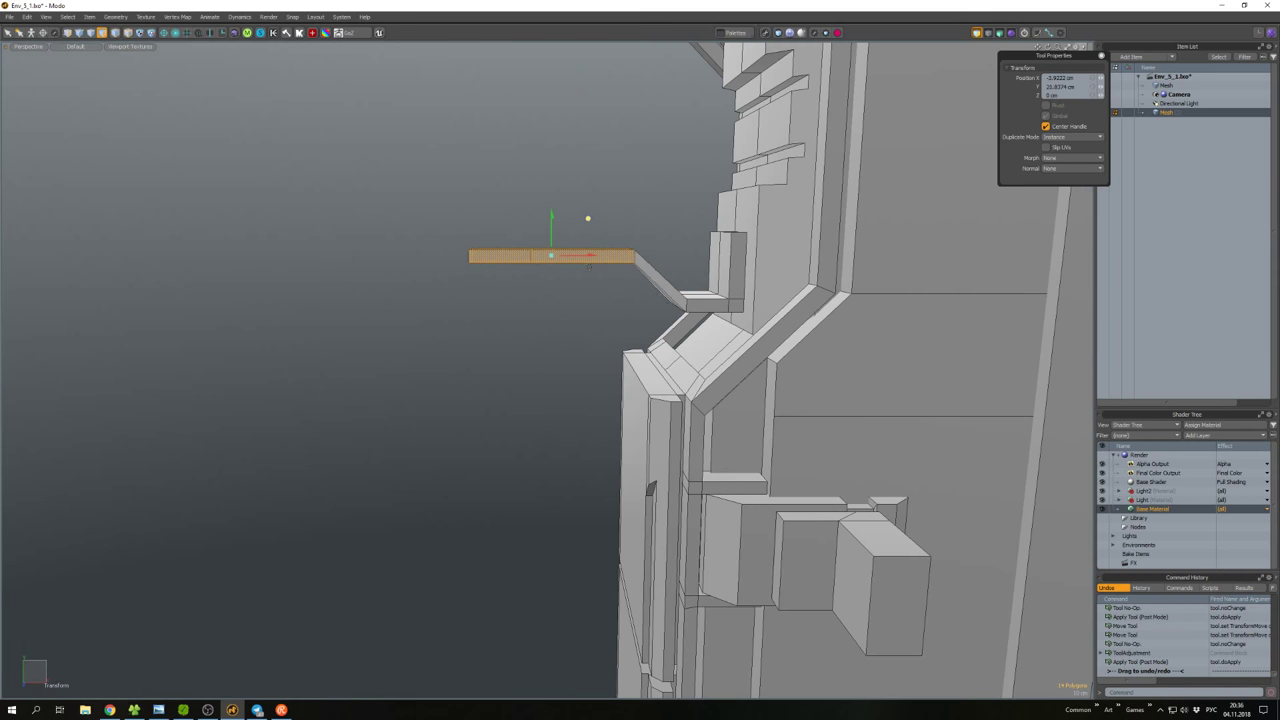
key("space")
left_click(551, 366)
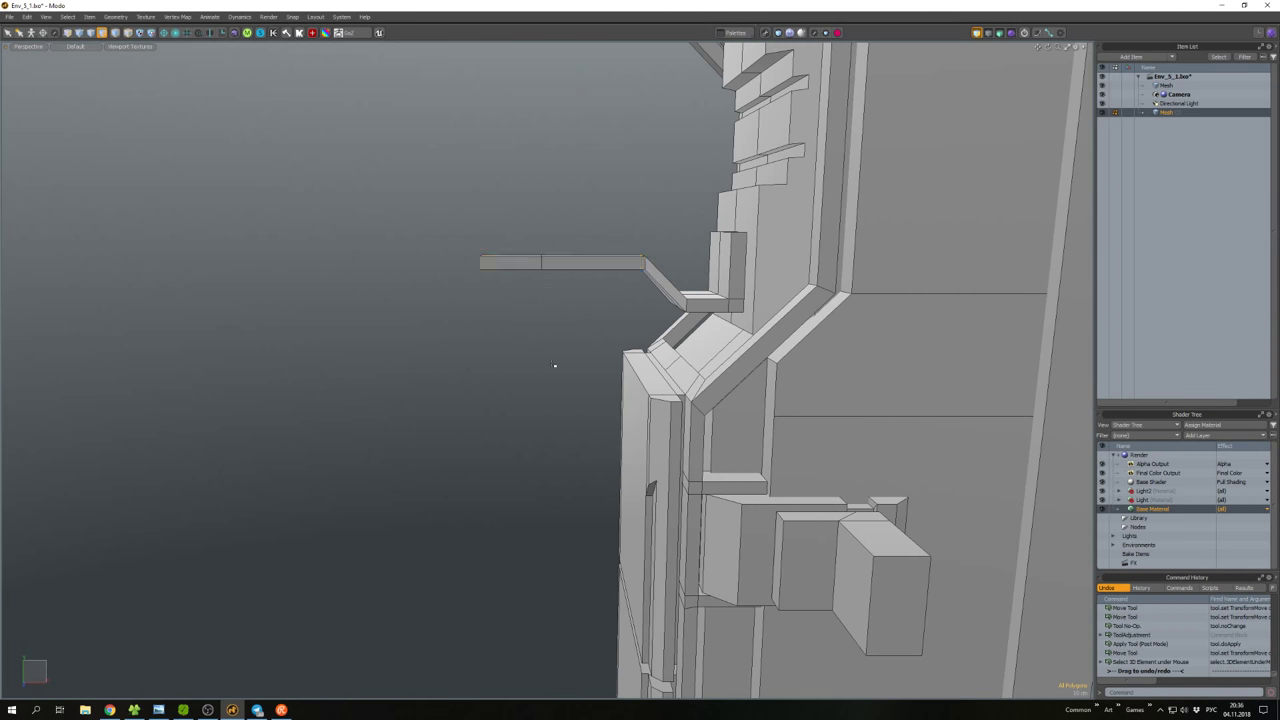
Inset the polygons on the bar's sloped link by 3.9 cm and bridge them into an opening with the quickbridge script.
mouse_move(551, 366)
middle_mouse_down()
mouse_move(735, 237)
mouse_move(720, 200)
mouse_move(538, 209)
mouse_move(550, 245)
mouse_move(534, 283)
mouse_move(488, 293)
mouse_move(499, 270)
mouse_move(547, 323)
middle_mouse_up()
left_click(514, 290)
key("1")
right_click(488, 293)
left_click(517, 290)
key("b")
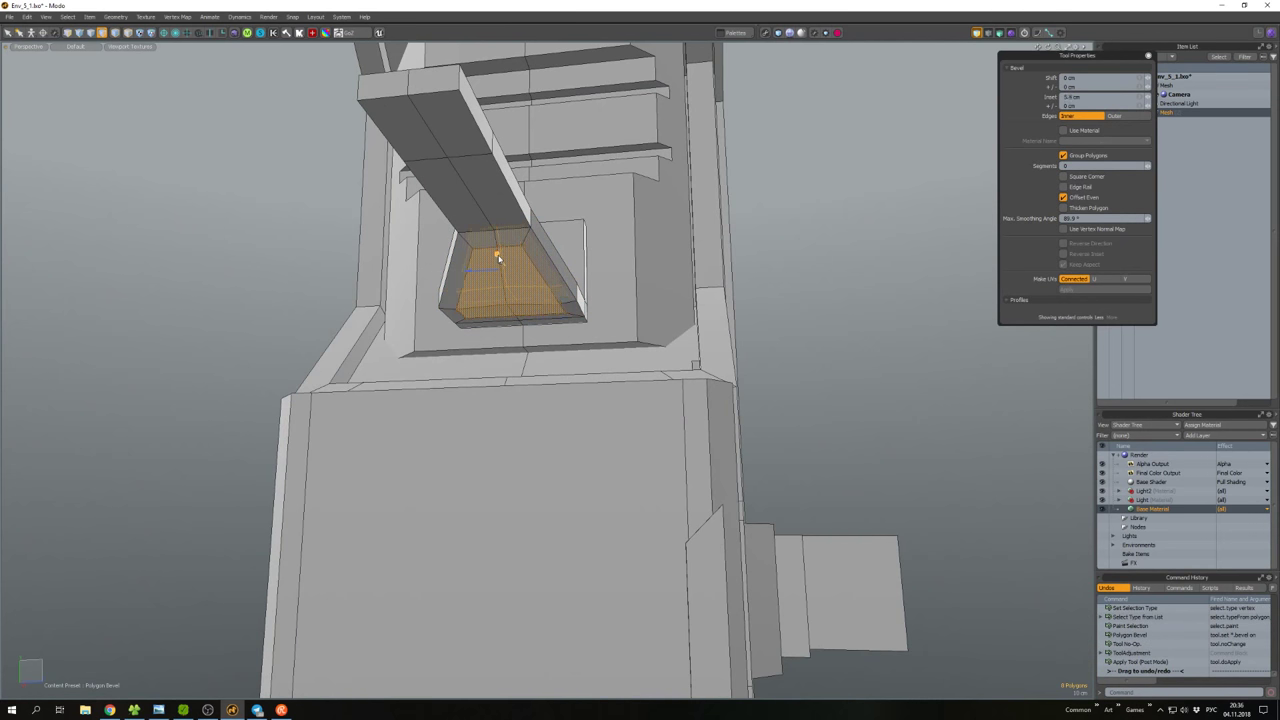
key("space")
key("ctrl+b")
middle_click_drag(497, 258, 531, 203)
key("space")
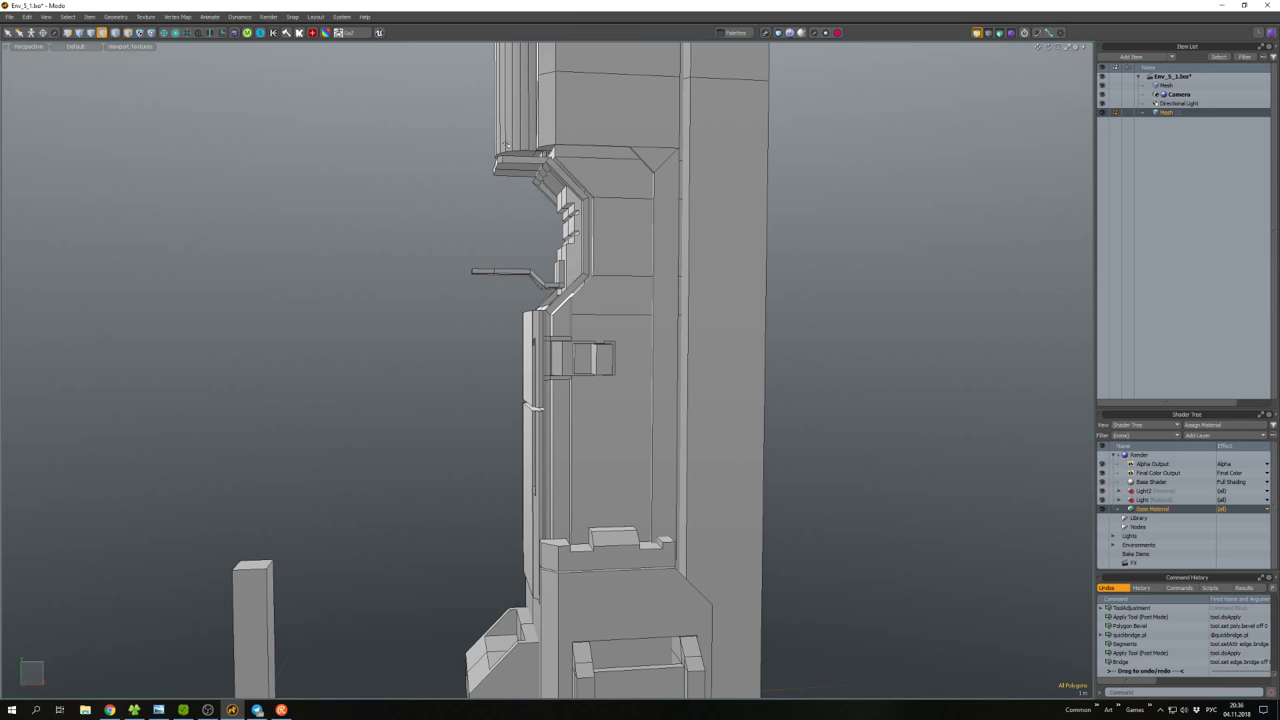
Move the front buttress from the pillar's base up beneath the top beam and rotate it upside down.
scroll(550, 153, "up", 3)
scroll(530, 164, "down", 5)
middle_click_drag(530, 164, 620, 303)
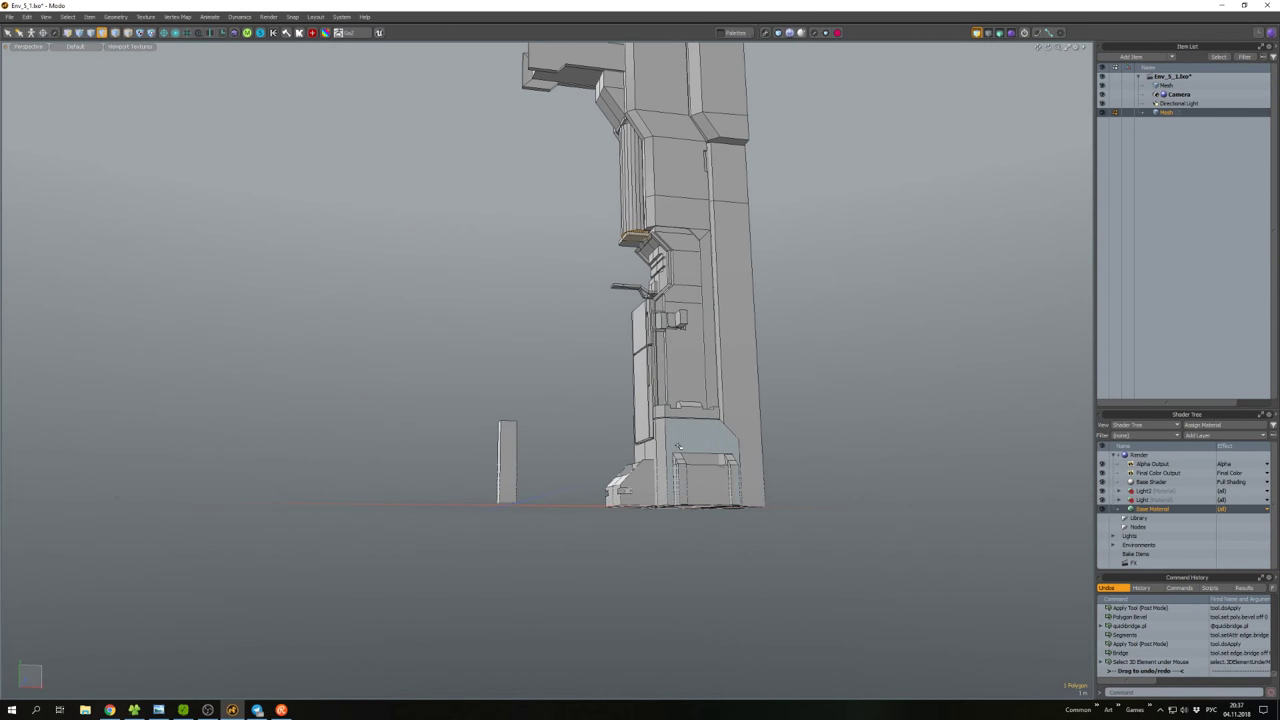
middle_click_drag(632, 487, 619, 515)
key("w")
left_click_drag(614, 566, 608, 185)
middle_click_drag(608, 185, 651, 354)
key("e")
key("space")
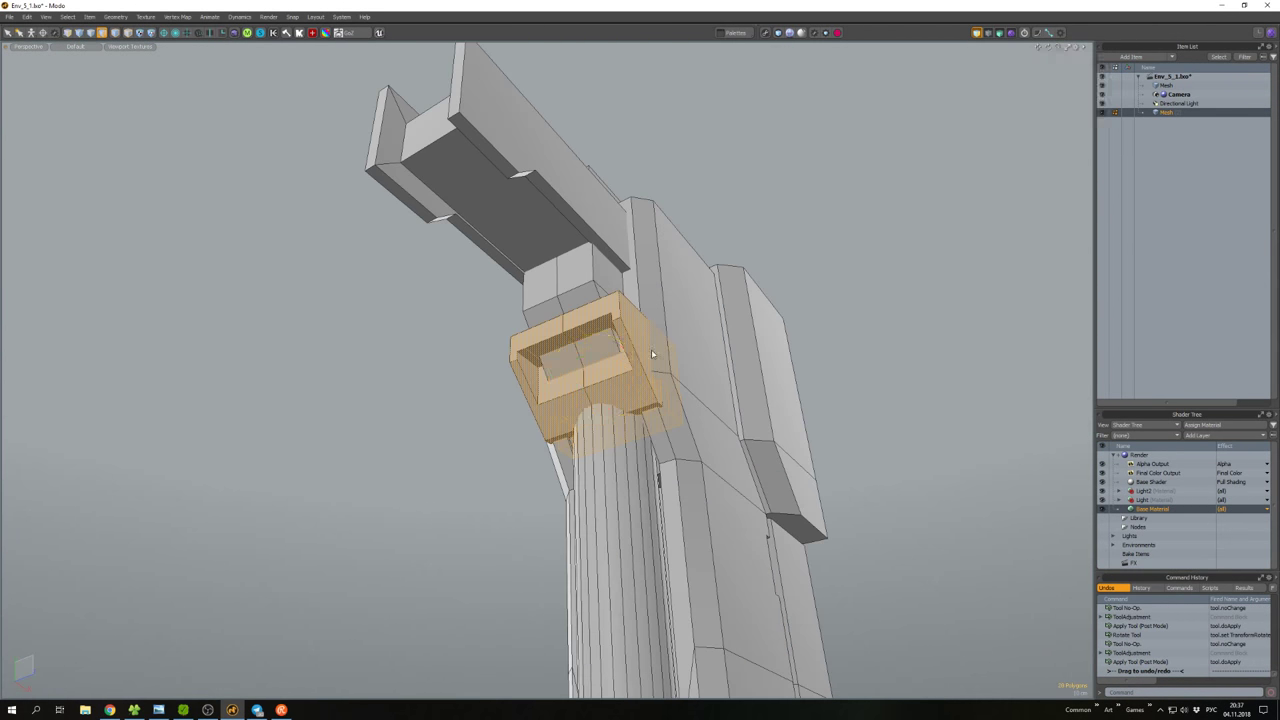
Scale the relocated buttress to about 65% in Z and shift it outward and about 41 cm up against the top beam.
key("r")
left_click_drag(651, 349, 629, 370)
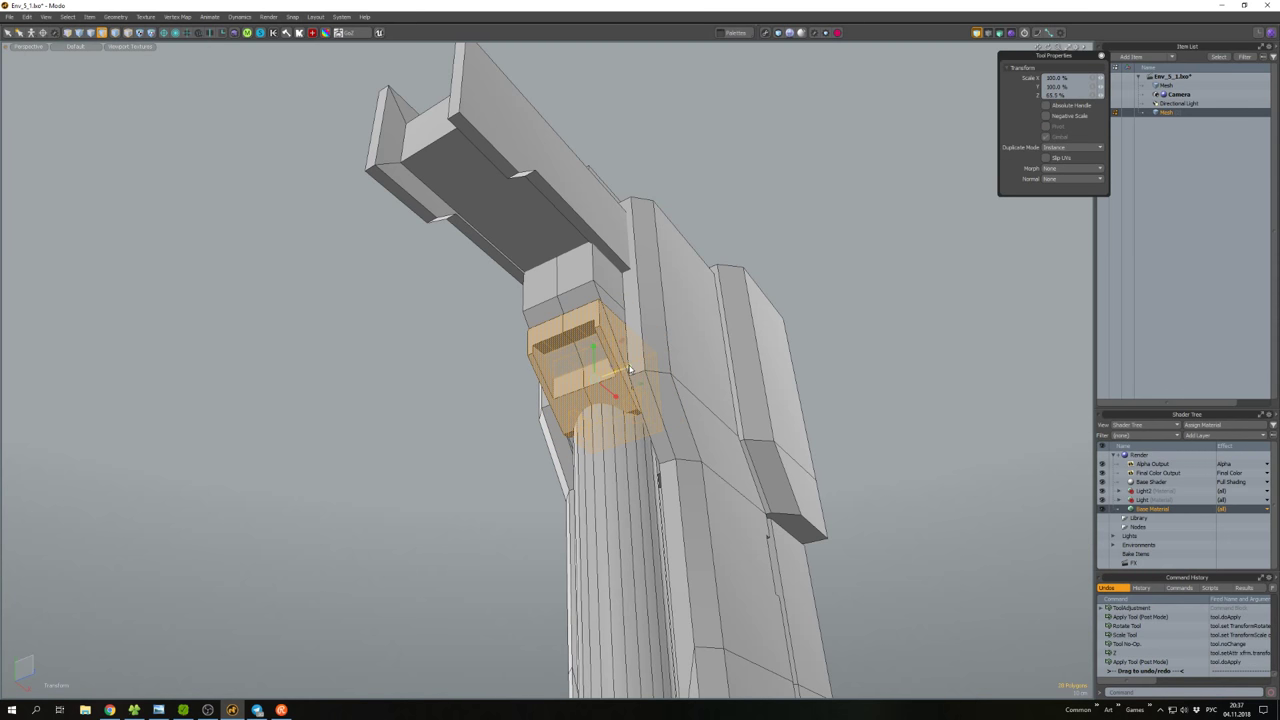
key("space")
middle_click_drag(629, 370, 557, 366)
key("w")
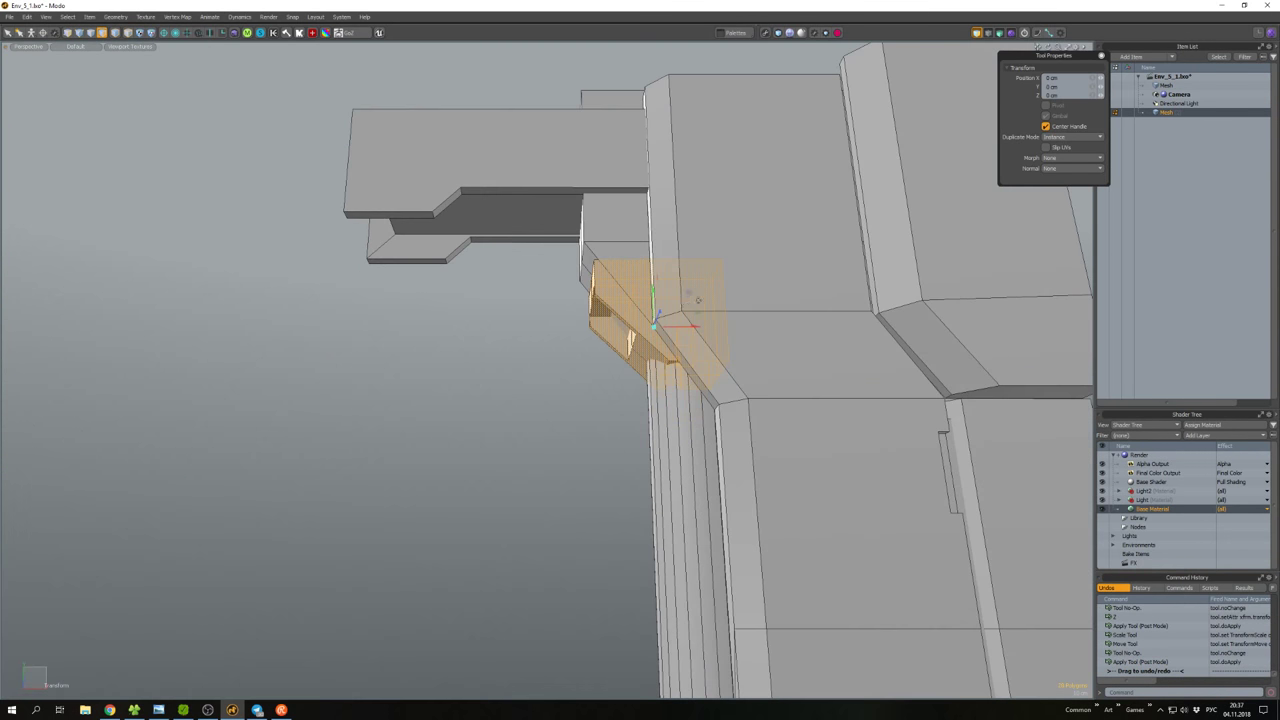
left_click_drag(698, 299, 689, 297)
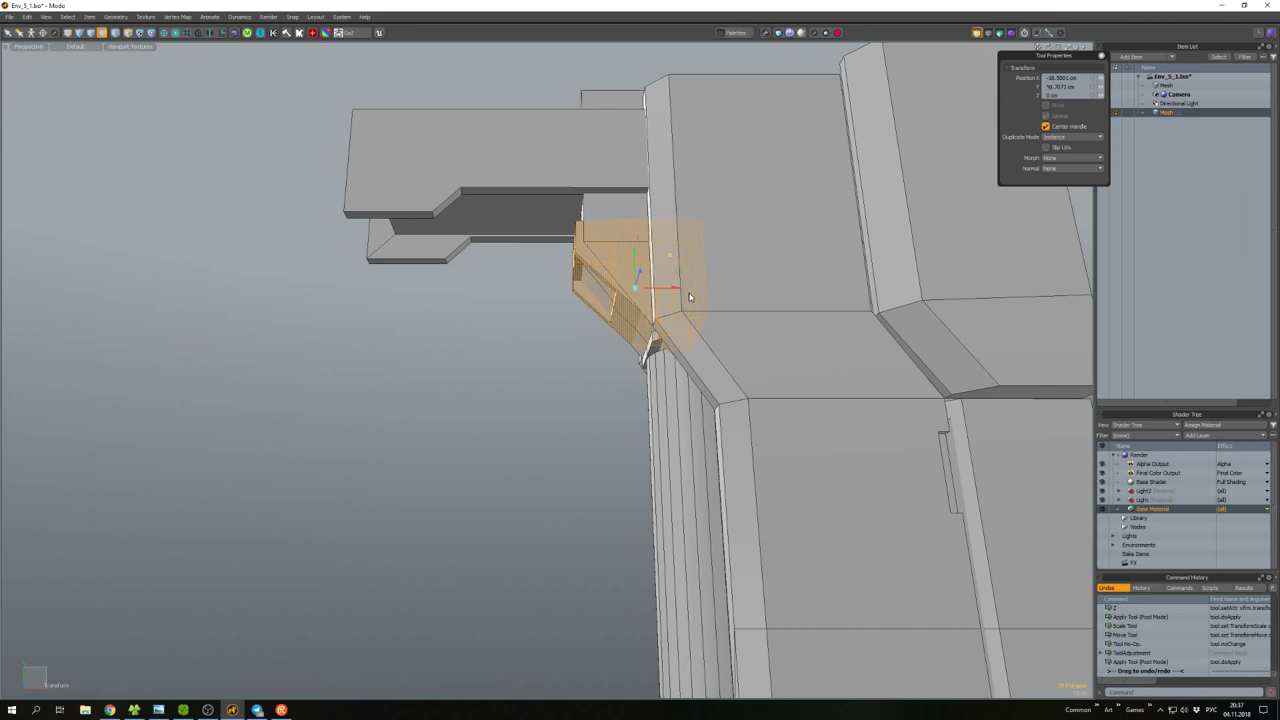
key("space")
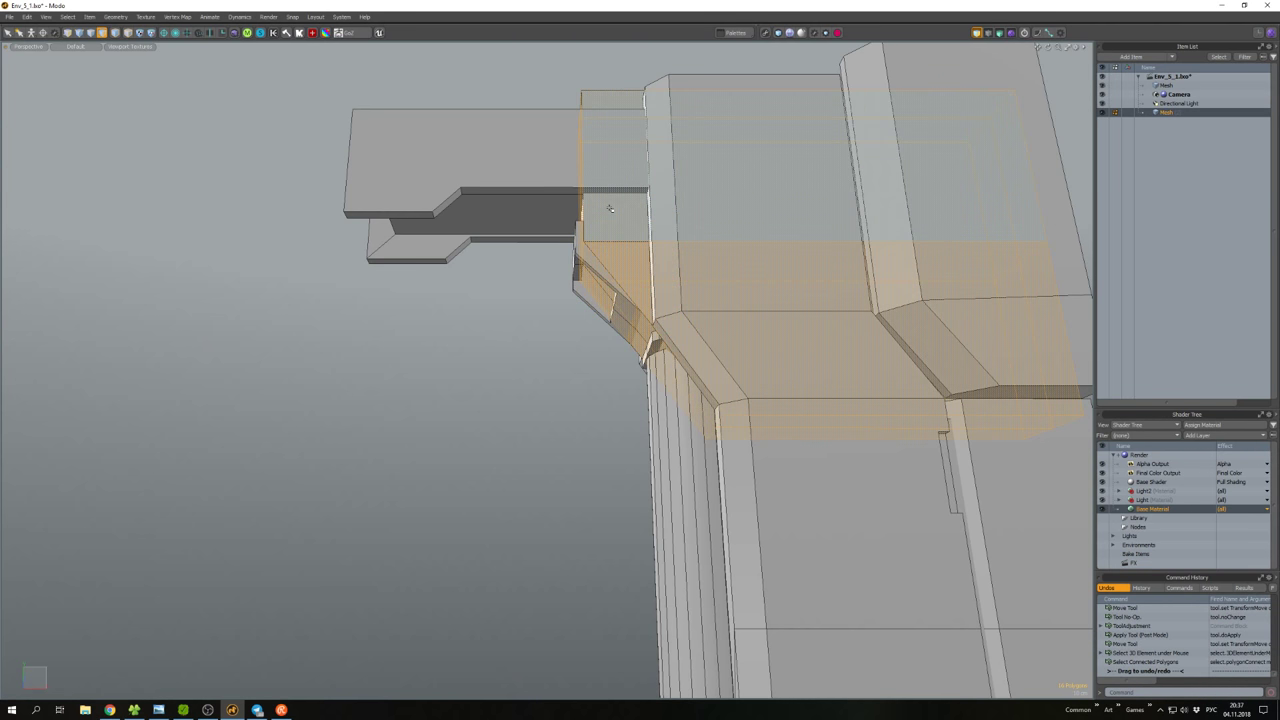
Delete the old support block beneath the top beam and move the relocated buttress's two top polygons toward the beam.
key("Delete")
middle_click_drag(620, 285, 648, 270)
key("w")
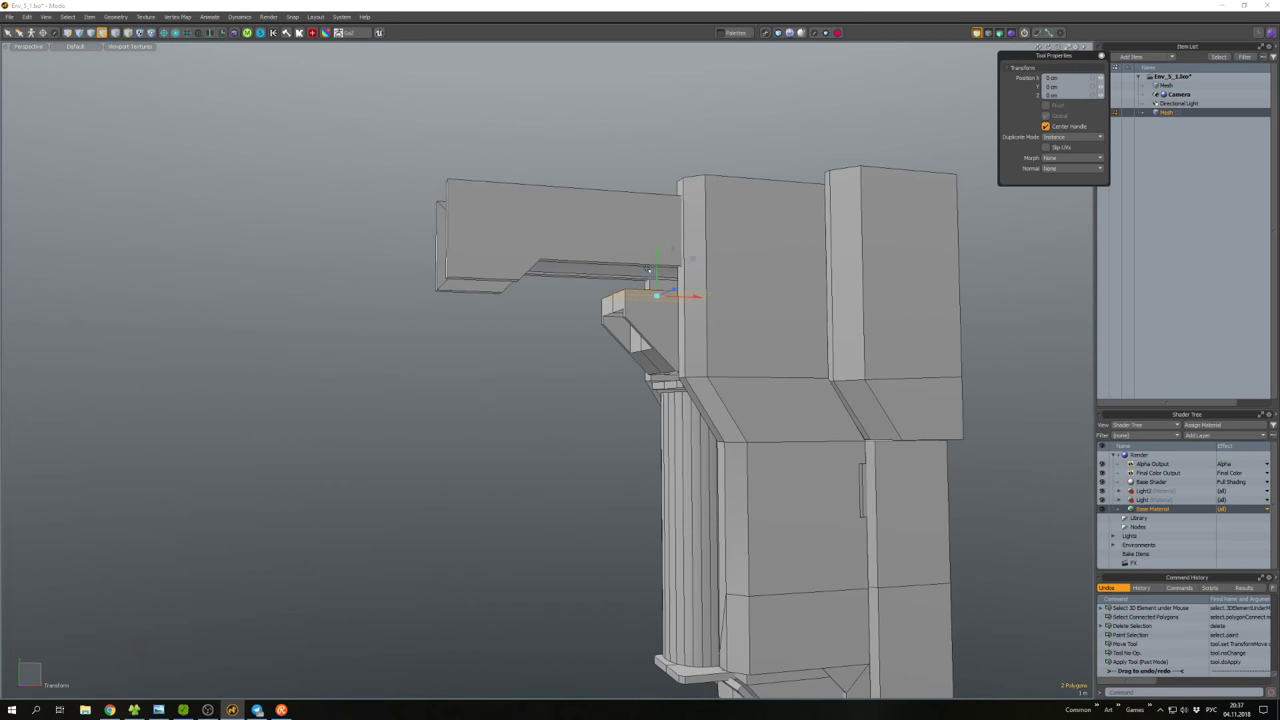
key("space")
Duplicate the lower front panel's polygon down onto the base, scale it to about 38% in Y and widen it in Z.
middle_click_drag(691, 211, 585, 400)
middle_click_drag(585, 338, 573, 357)
left_click(573, 357)
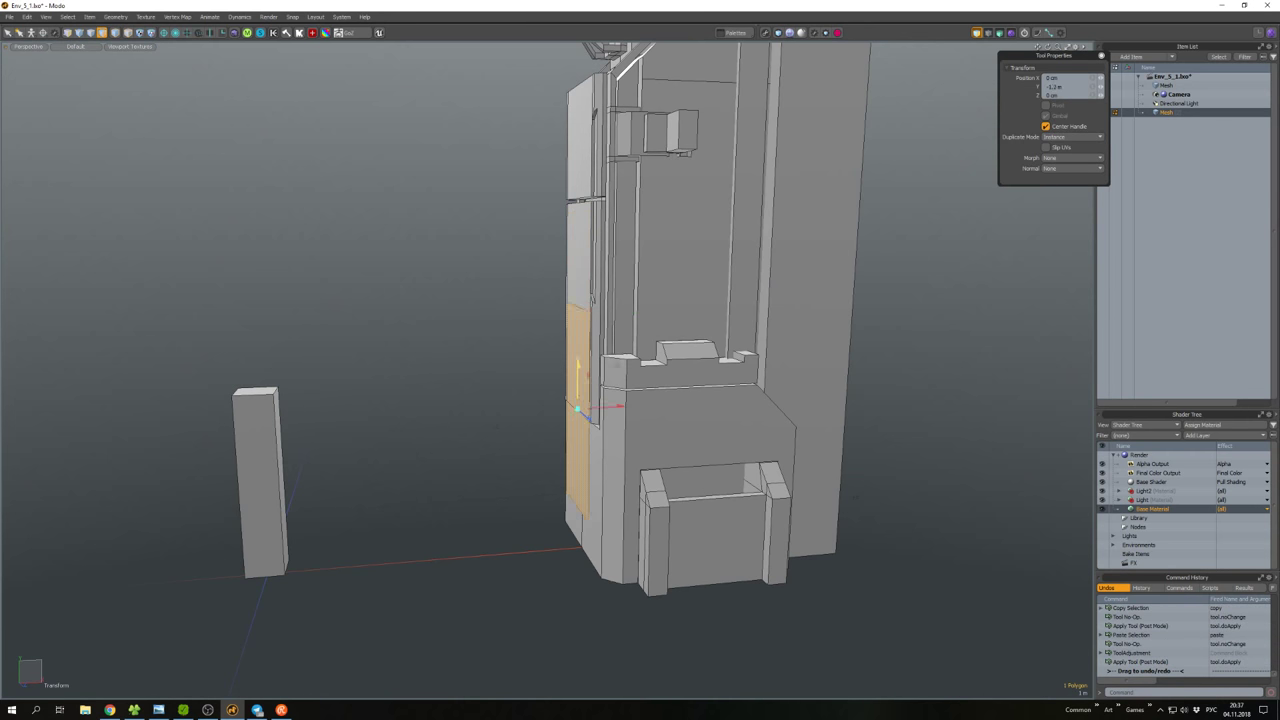
middle_click_drag(584, 430, 574, 374)
key("r")
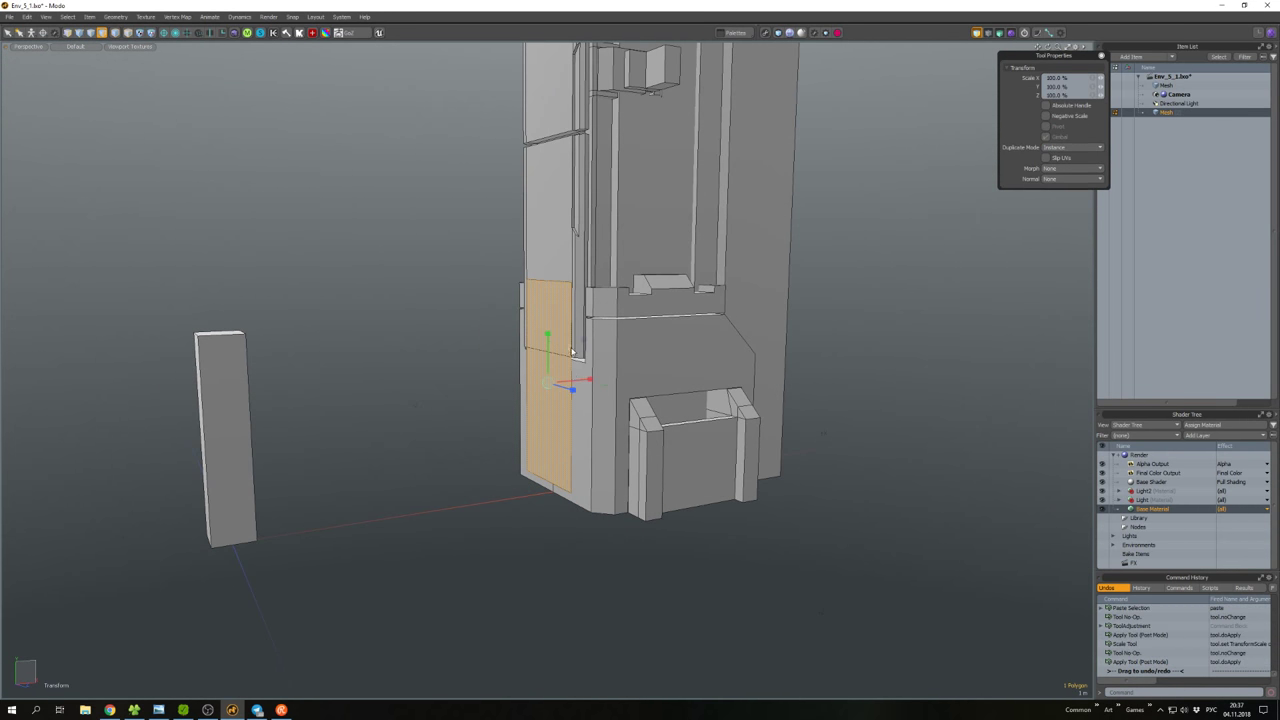
left_click_drag(548, 374, 548, 335)
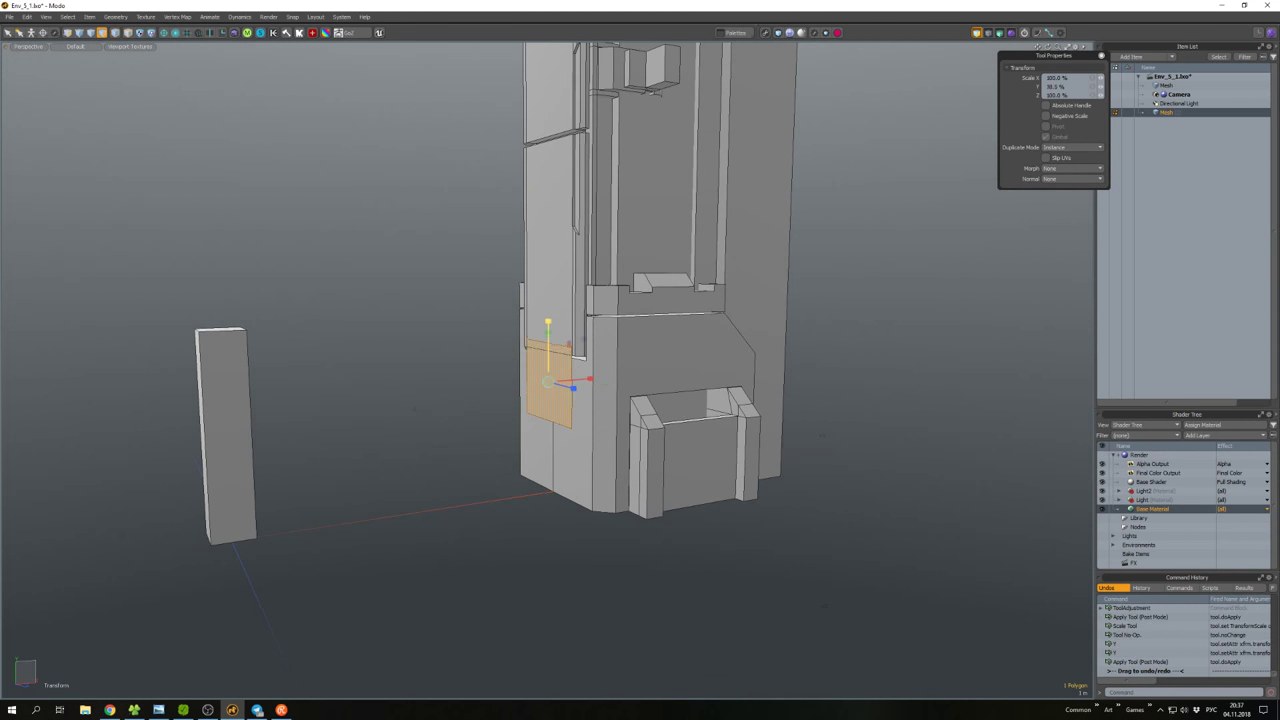
left_click_drag(570, 388, 610, 387)
Move the duplicated polygon about 25 cm in X and 27 cm down, and thicken it into a block through the base front.
key("w")
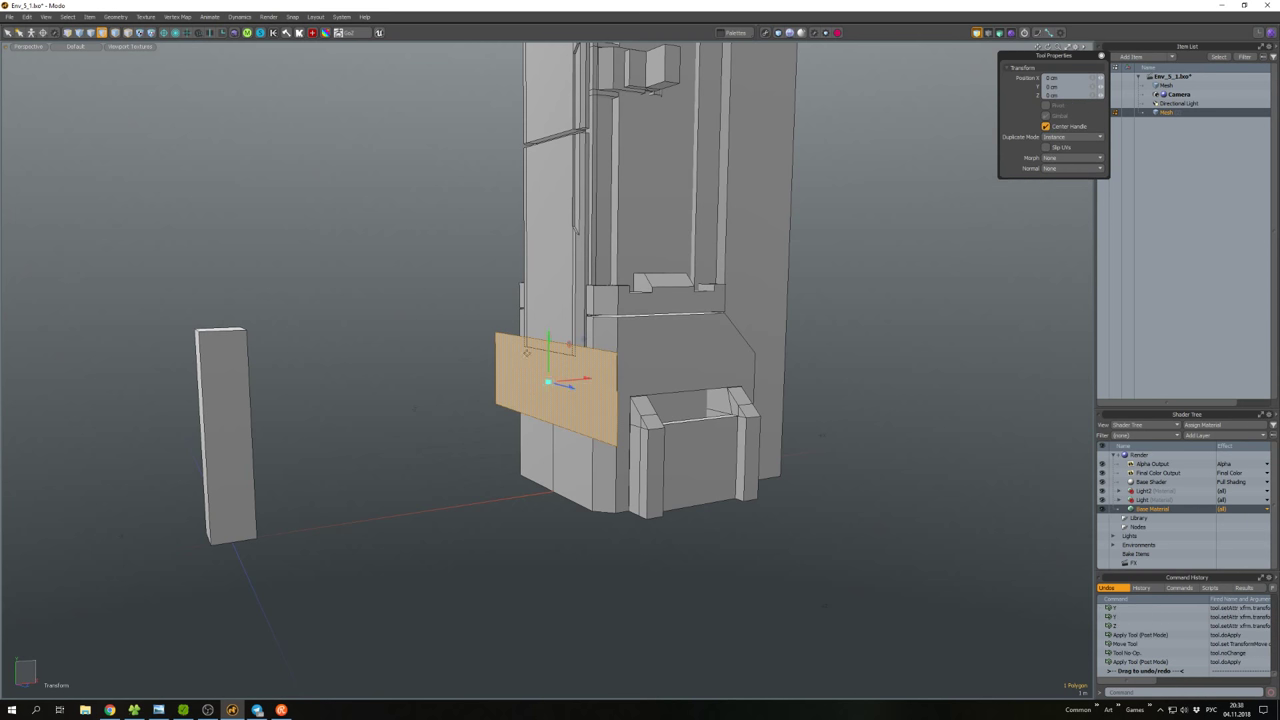
middle_click_drag(610, 387, 572, 333)
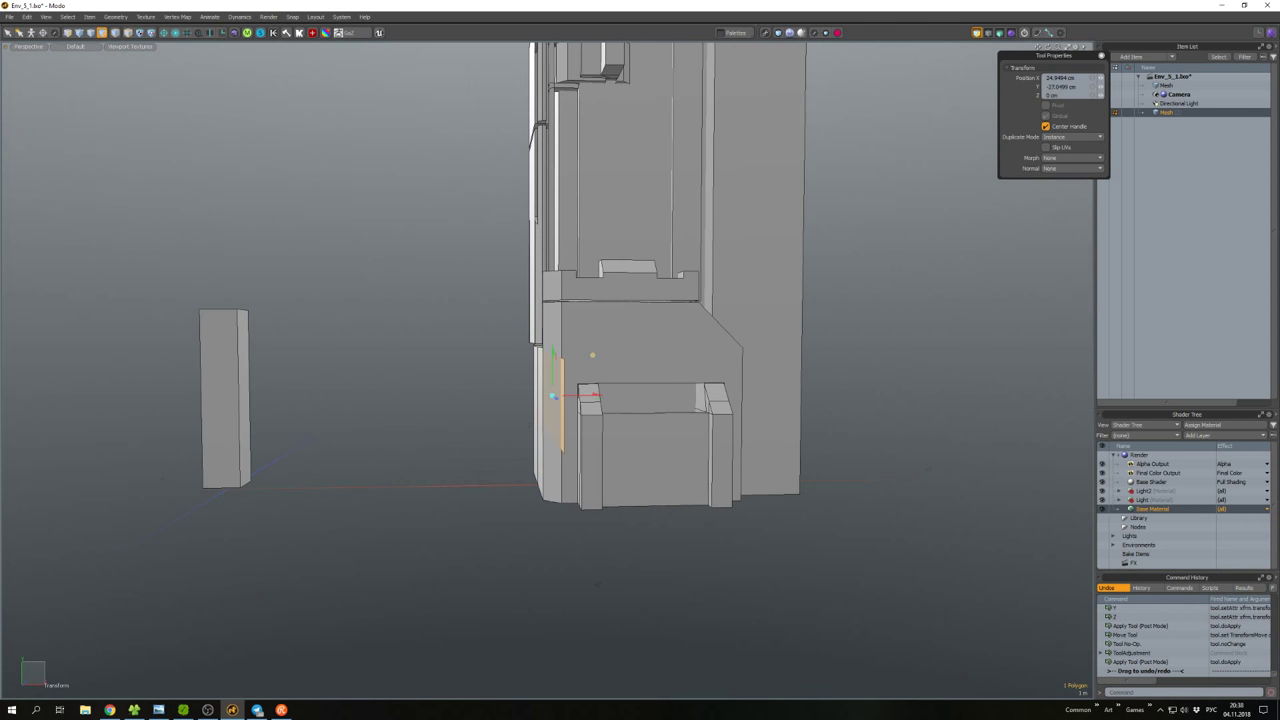
middle_click_drag(560, 400, 556, 407)
key("shift+d")
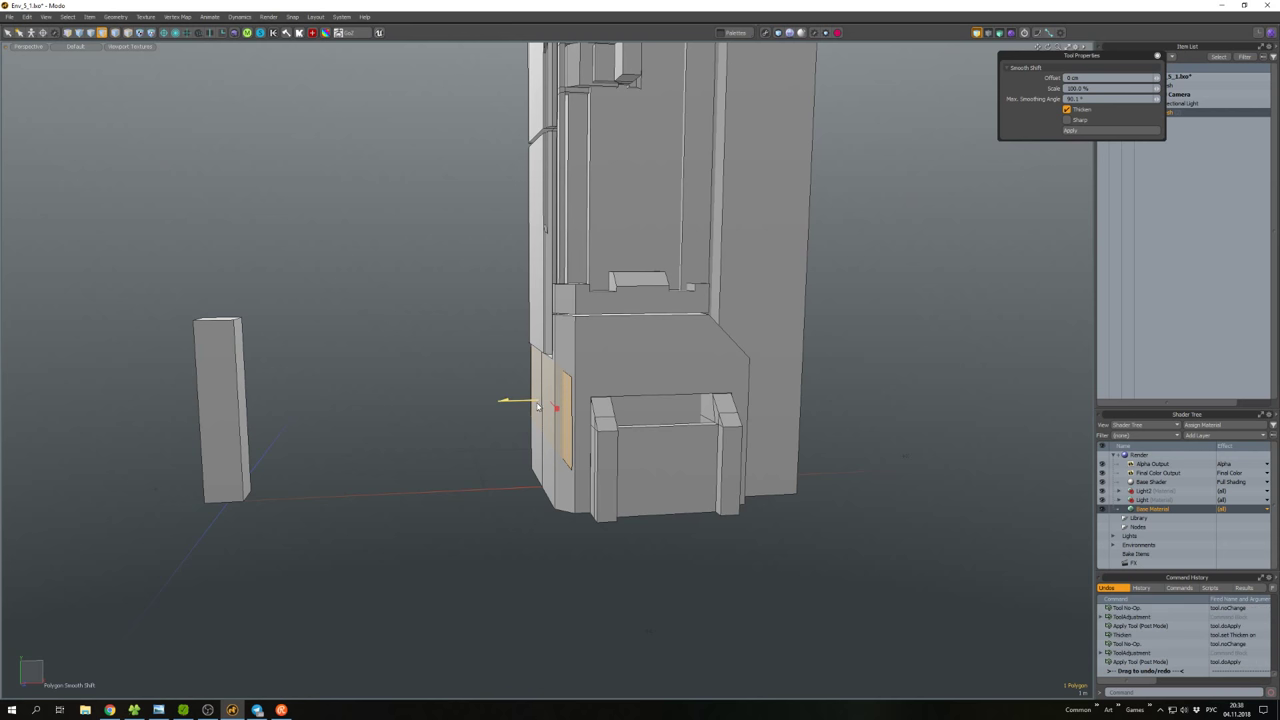
left_click_drag(537, 406, 520, 406)
key("space")
Bevel the block's edges and subtract it from the base with the bool_substract script to cut a slope-edged recess across the front.
middle_click_drag(520, 406, 577, 432)
key("b")
key("3")
left_click(580, 446)
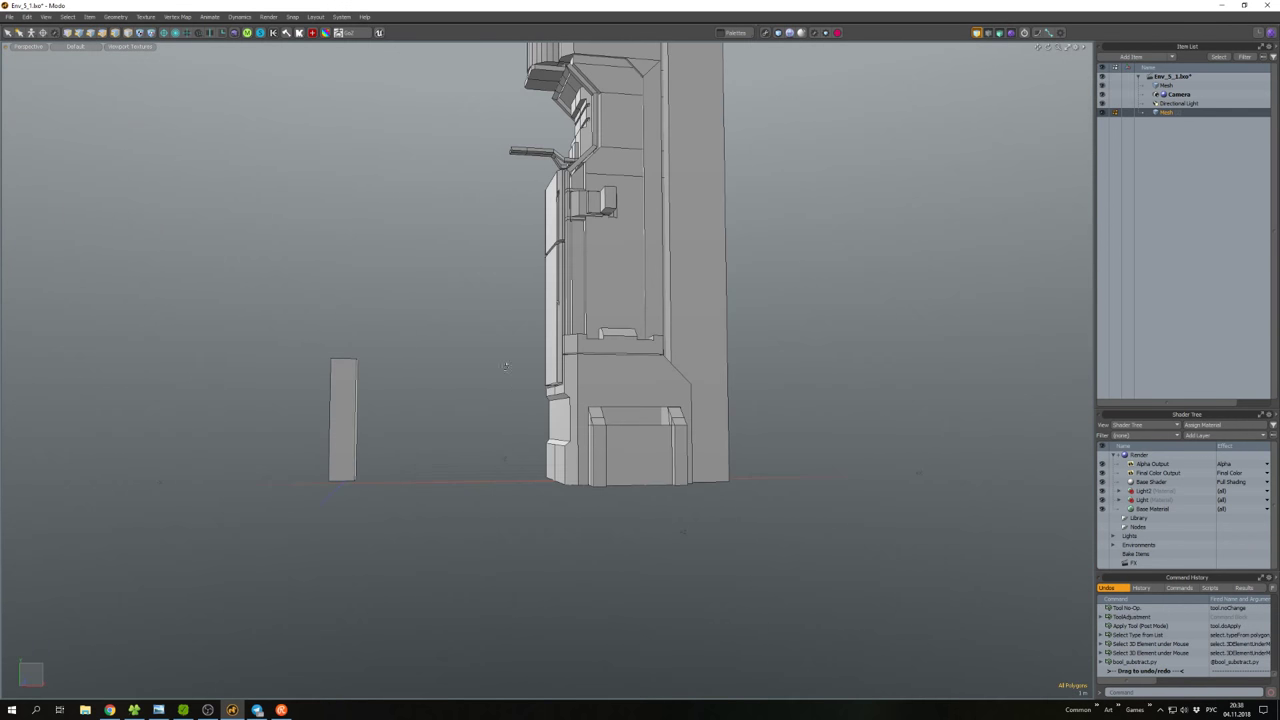
Duplicate the two lowest front polygons of the base and move the copies down about 48 cm.
mouse_move(505, 366)
middle_mouse_down()
mouse_move(728, 313)
mouse_move(496, 380)
mouse_move(560, 460)
mouse_move(535, 424)
middle_mouse_up()
scroll(568, 473, "up", 4)
left_click(529, 443, "shift")
key("e")
key("w")
scroll(575, 435, "up", 3)
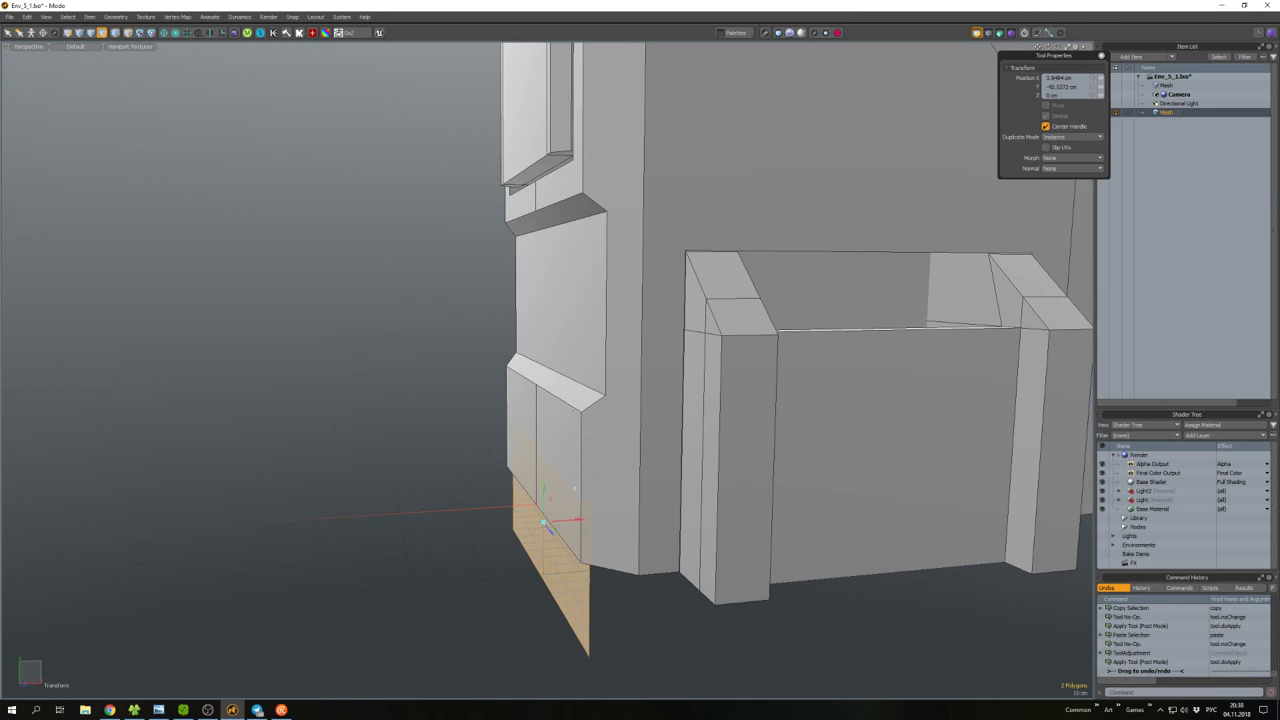
scroll(566, 497, "down", 5)
scroll(497, 440, "up", 3)
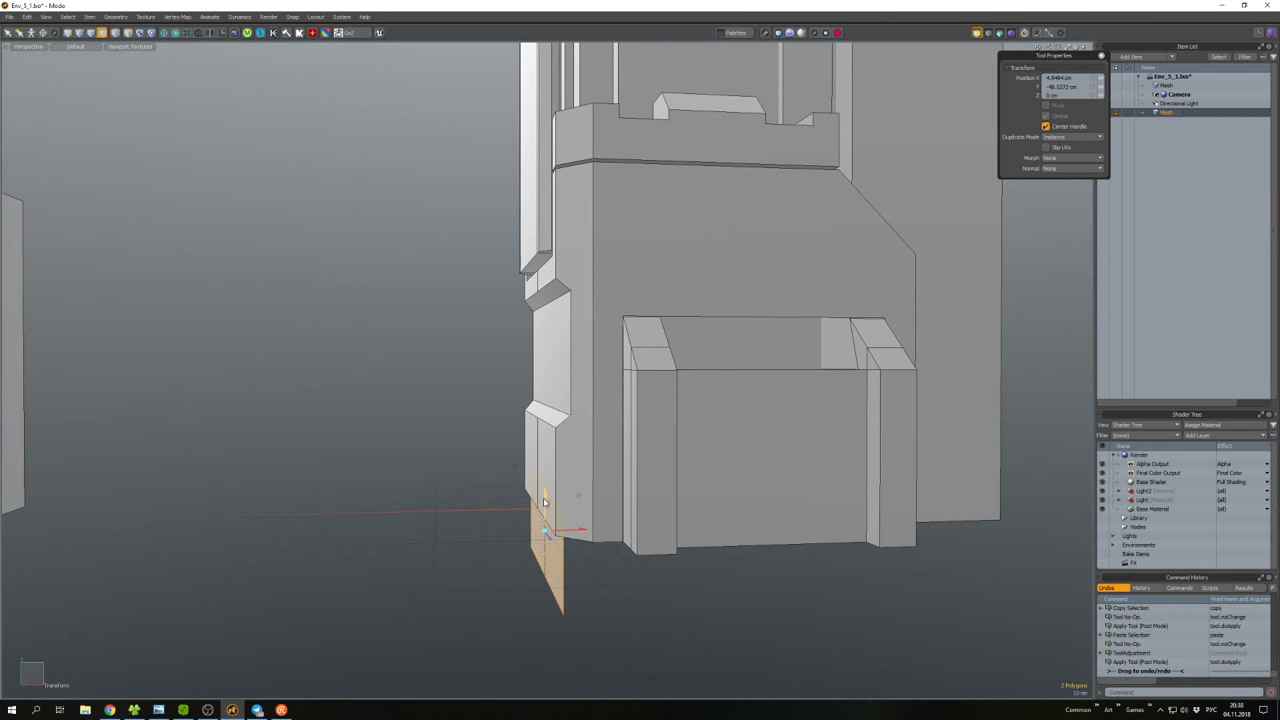
Widen the copied polygons in Z past both sides of the base and bevel them into a thick block.
middle_click_drag(531, 482, 588, 492)
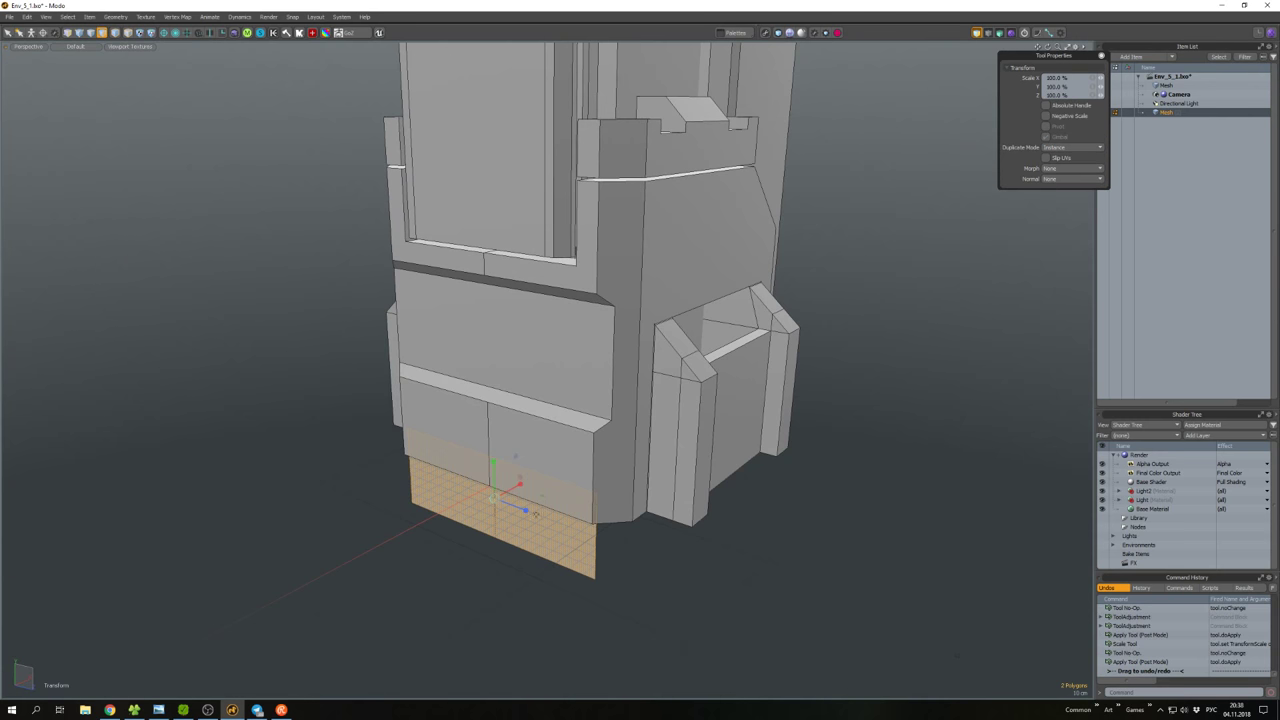
left_click_drag(535, 513, 660, 513)
key("space")
middle_click_drag(560, 511, 490, 511)
key("b")
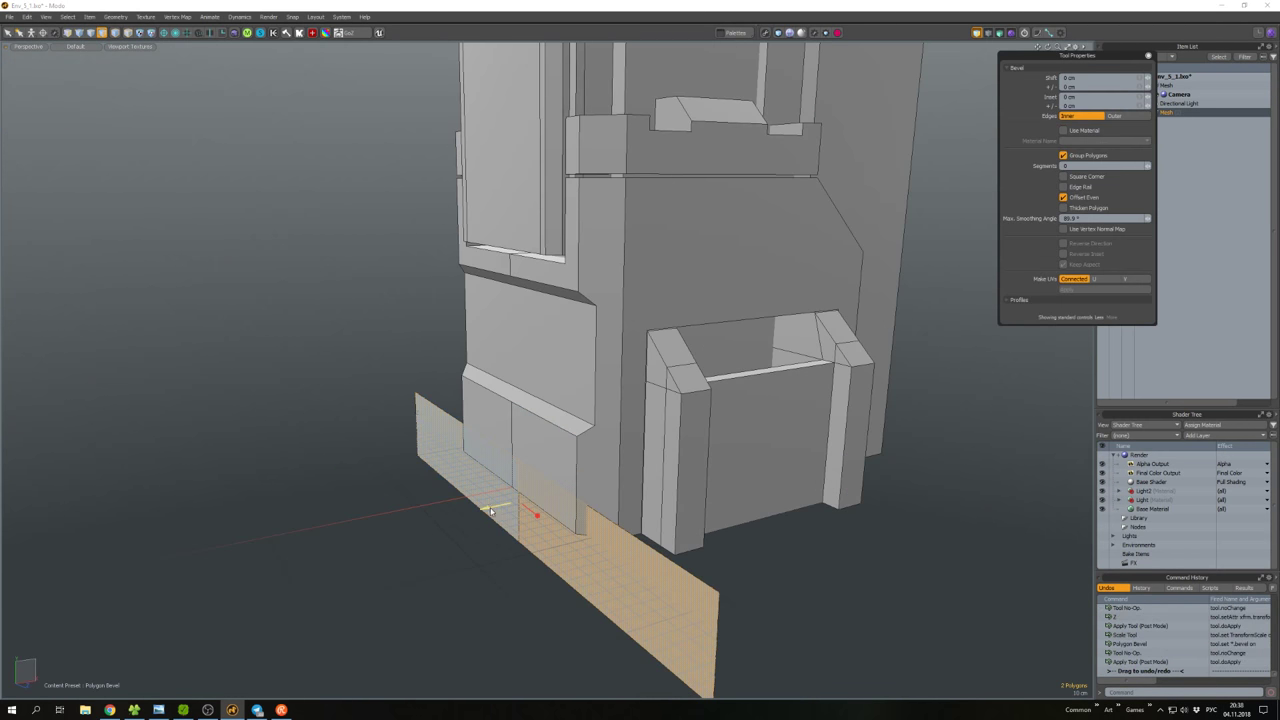
left_click_drag(490, 511, 500, 522)
key("space")
Try to subtract the wide block from the bottom front of the base.
left_click(567, 517)
key("ctrl+b")
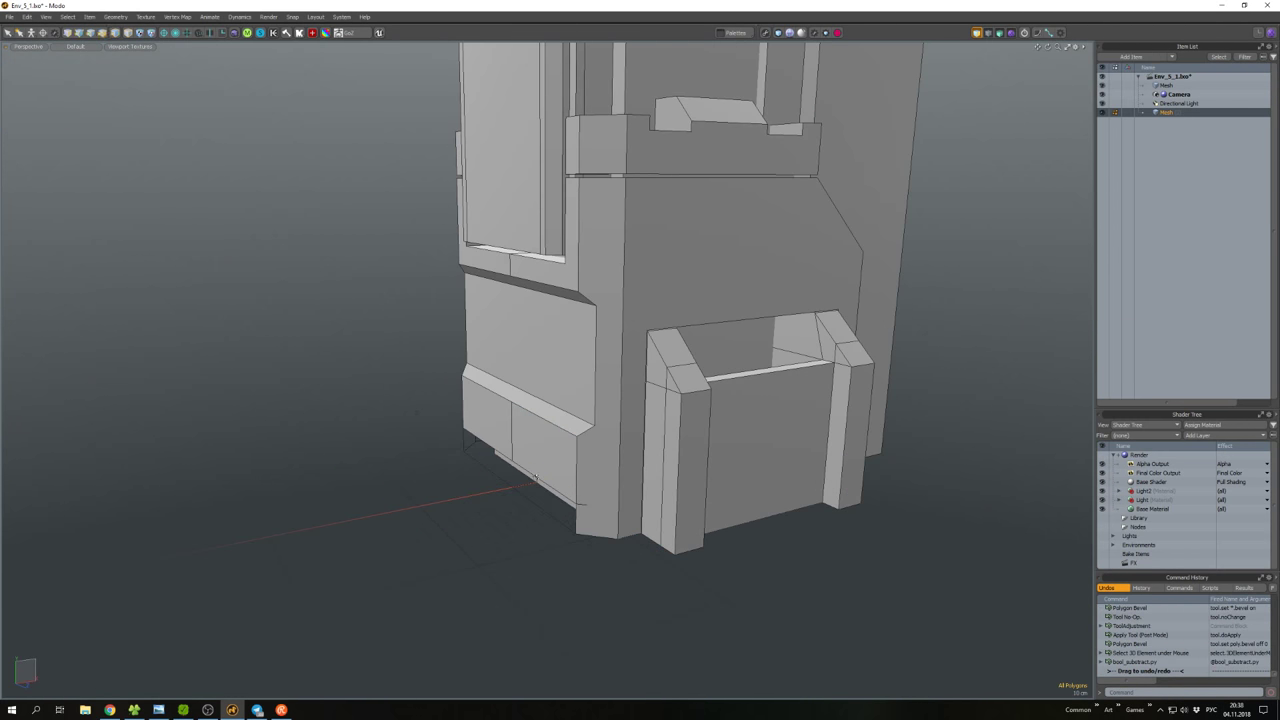
middle_click_drag(535, 476, 590, 462)
left_click(600, 560)
middle_click_drag(600, 560, 565, 445)
left_click(610, 550)
double_click(570, 443)
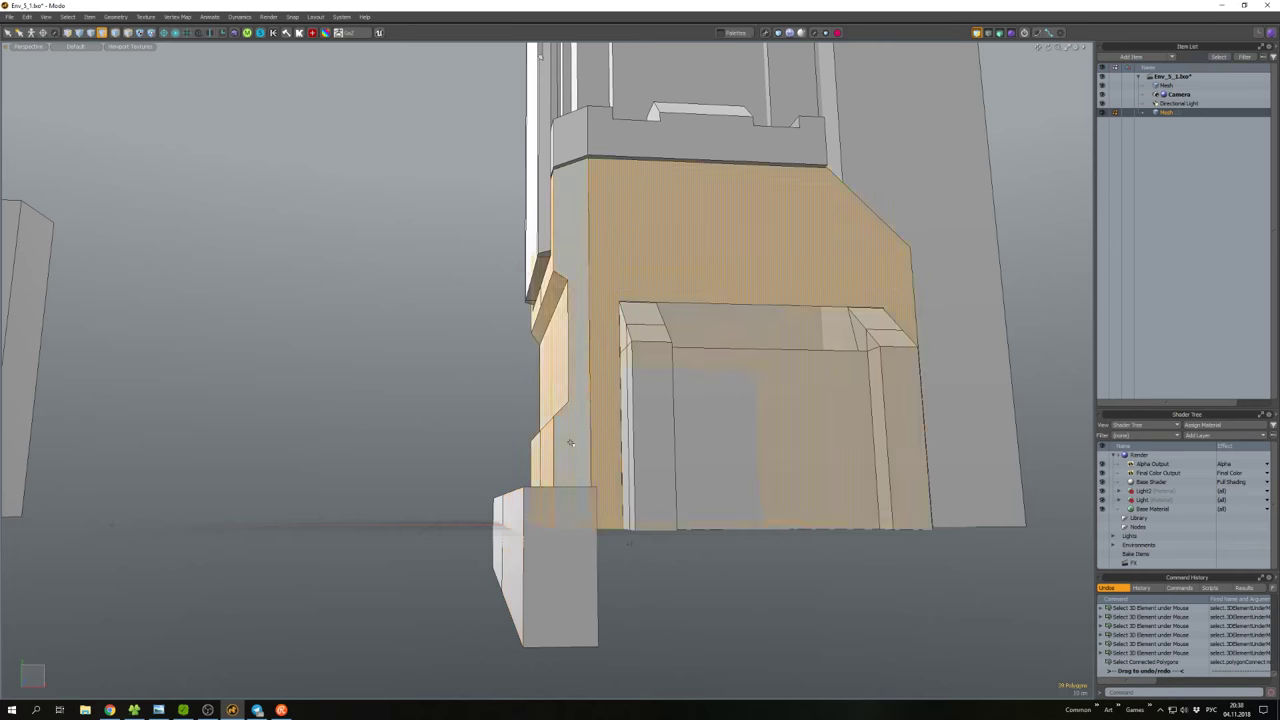
Run Mesh Cleanup on the pillar mesh.
key("a")
key("5")
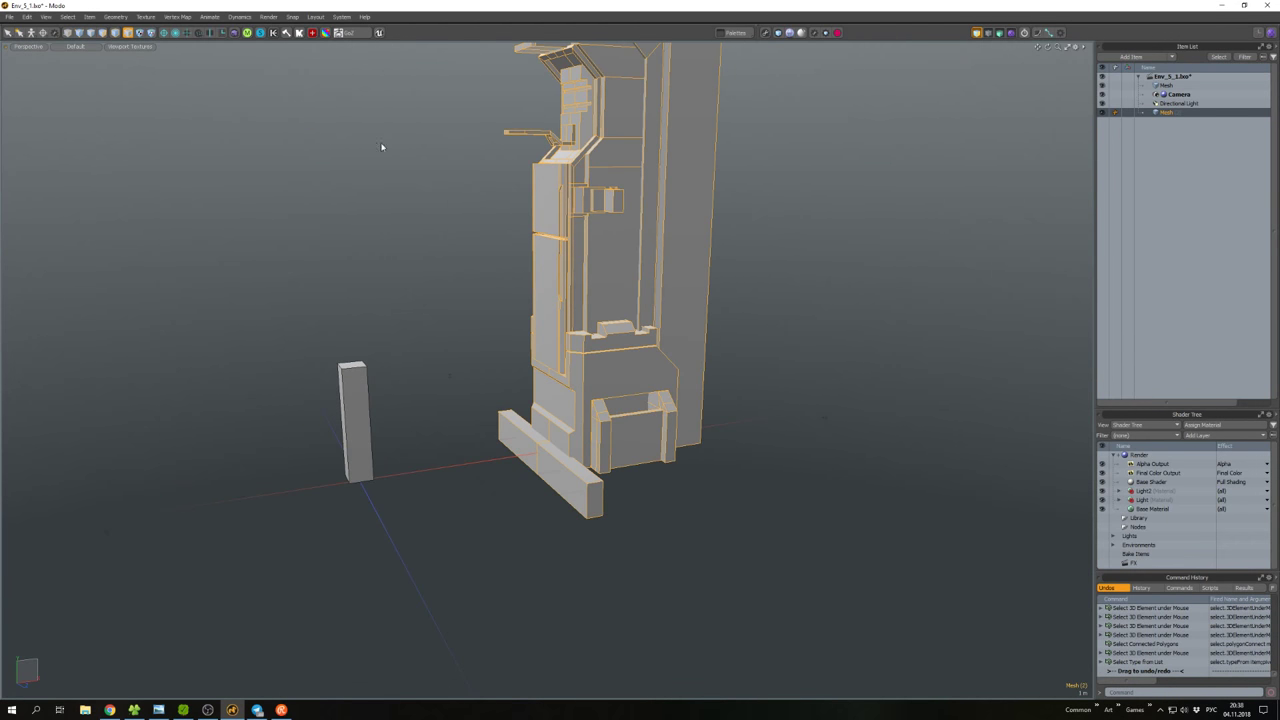
left_click(117, 17)
left_click(143, 123)
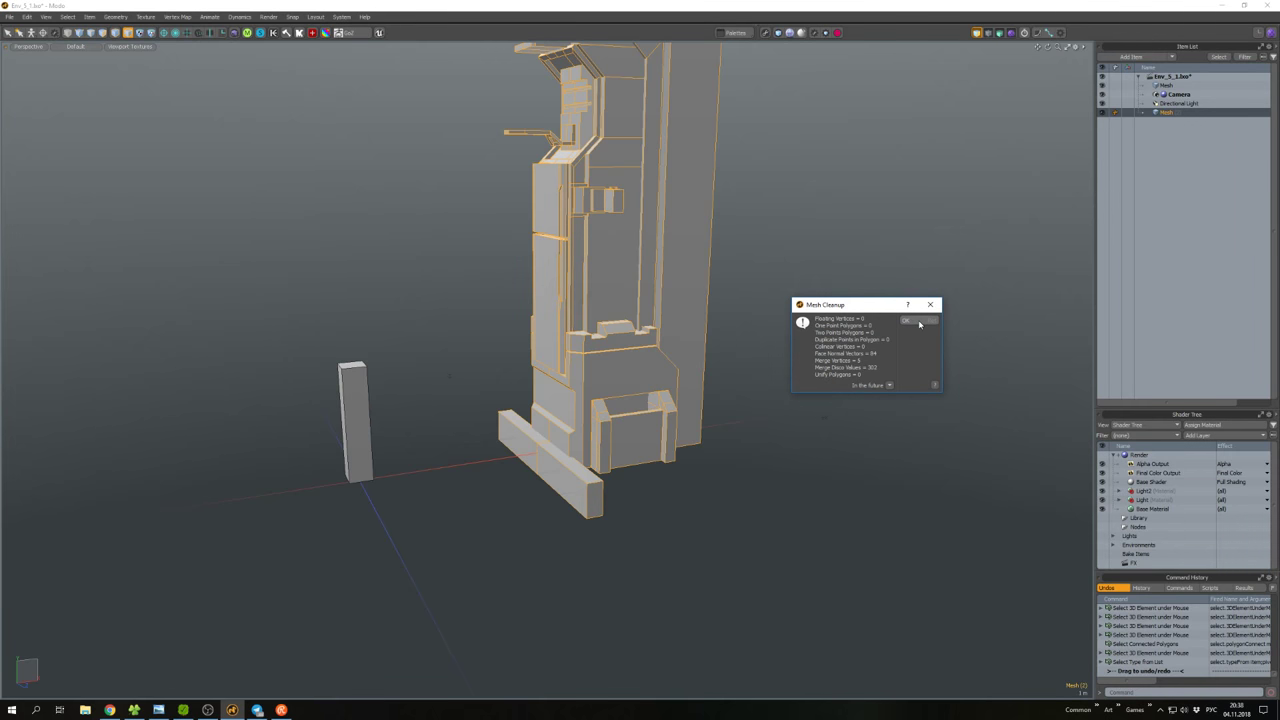
left_click(919, 321)
Cap the block's open back along its edge loop and subtract the block from the base to notch its bottom front edge.
key("3")
scroll(580, 433, "up", 3)
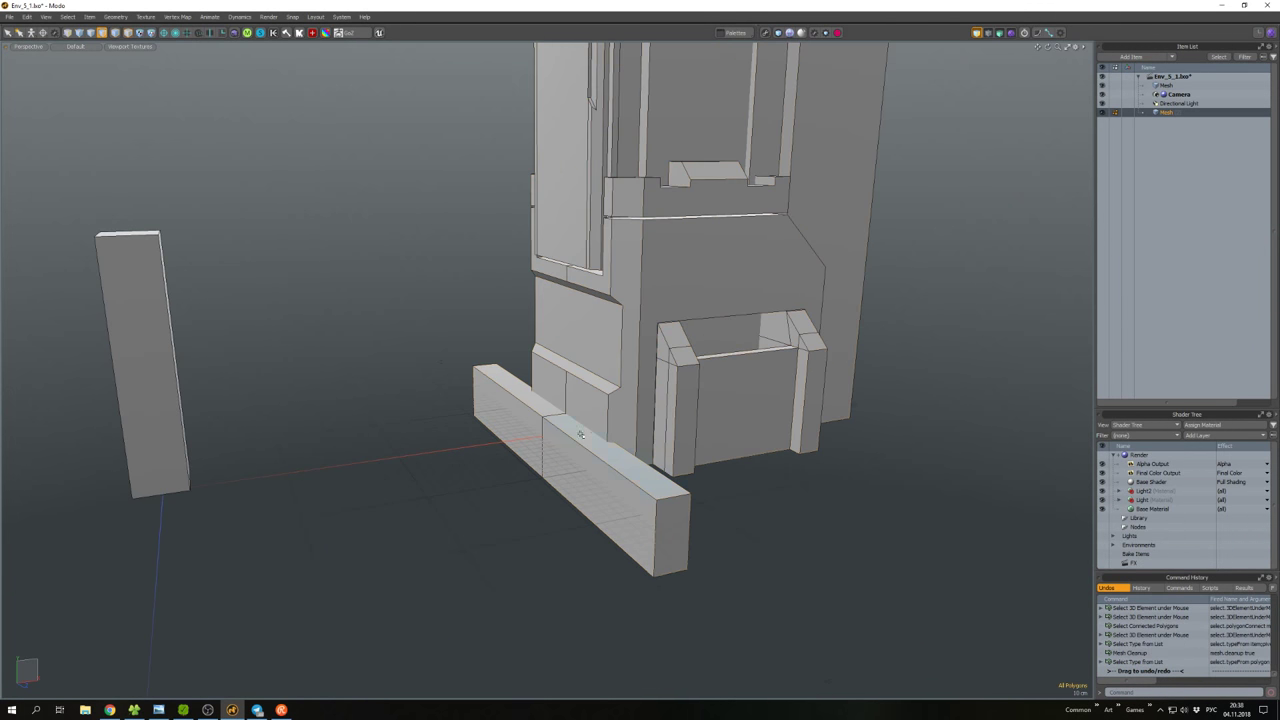
left_click_drag(601, 407, 570, 452, "alt")
left_click(596, 426, "shift")
key("w")
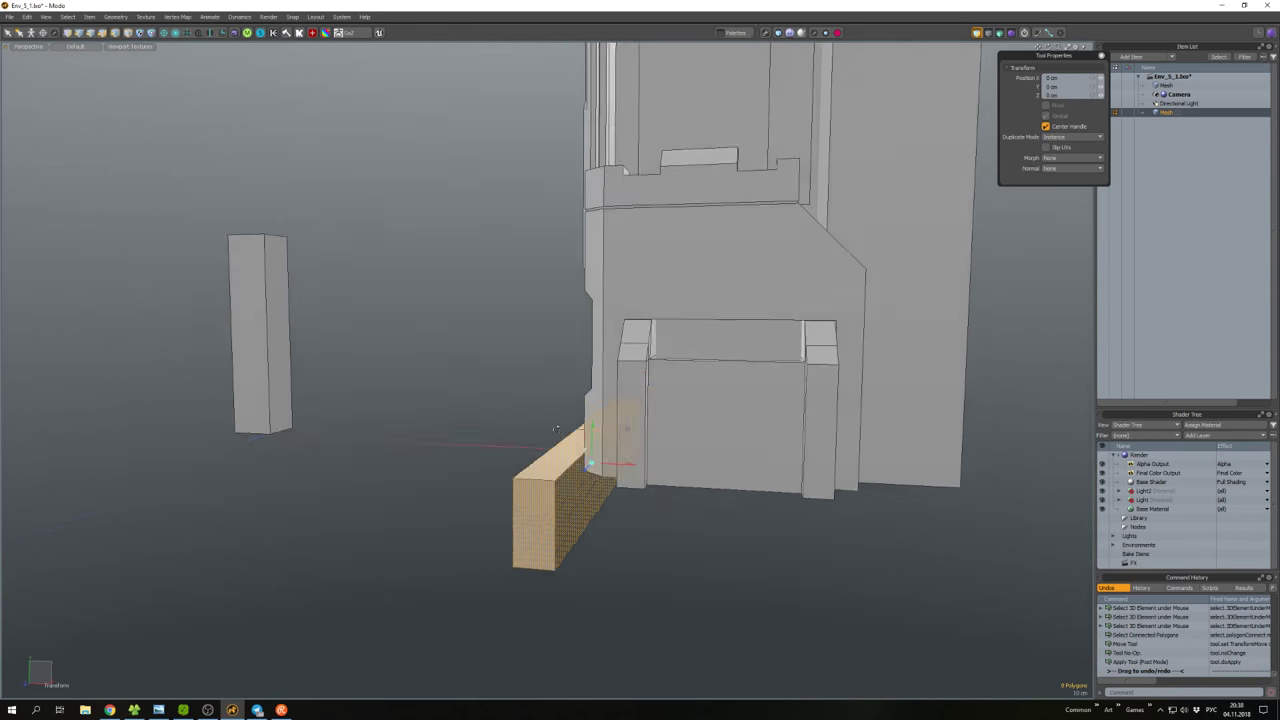
key("2")
key("p")
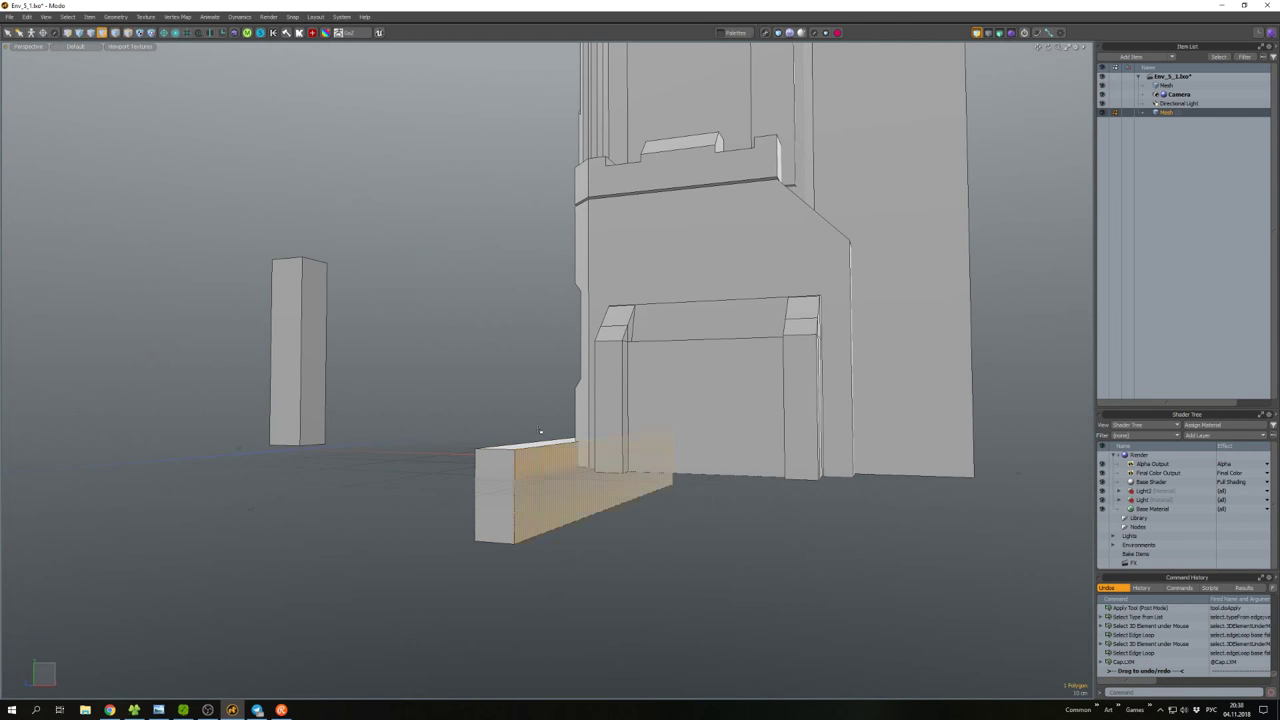
left_click_drag(565, 443, 580, 455, "alt")
key("ctrl+b")
Adjust the height of the notch's two downward-facing polygons at the bottom front of the base.
left_click_drag(595, 400, 590, 470, "alt")
scroll(618, 484, "up", 3)
left_click(594, 458, "shift")
key("w")
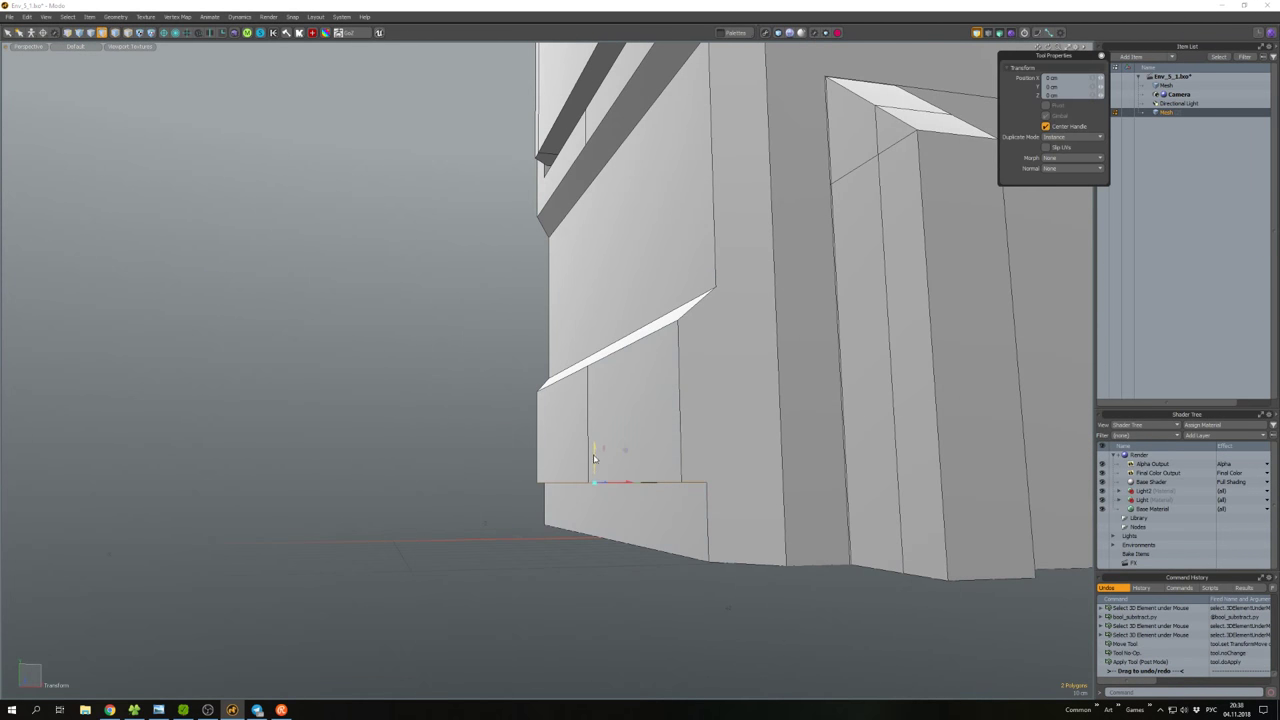
Copy the notch's recessed front face, move the copy -10 mm in X and thicken it into a plate.
left_click(660, 510)
left_click_drag(660, 510, 627, 481, "alt")
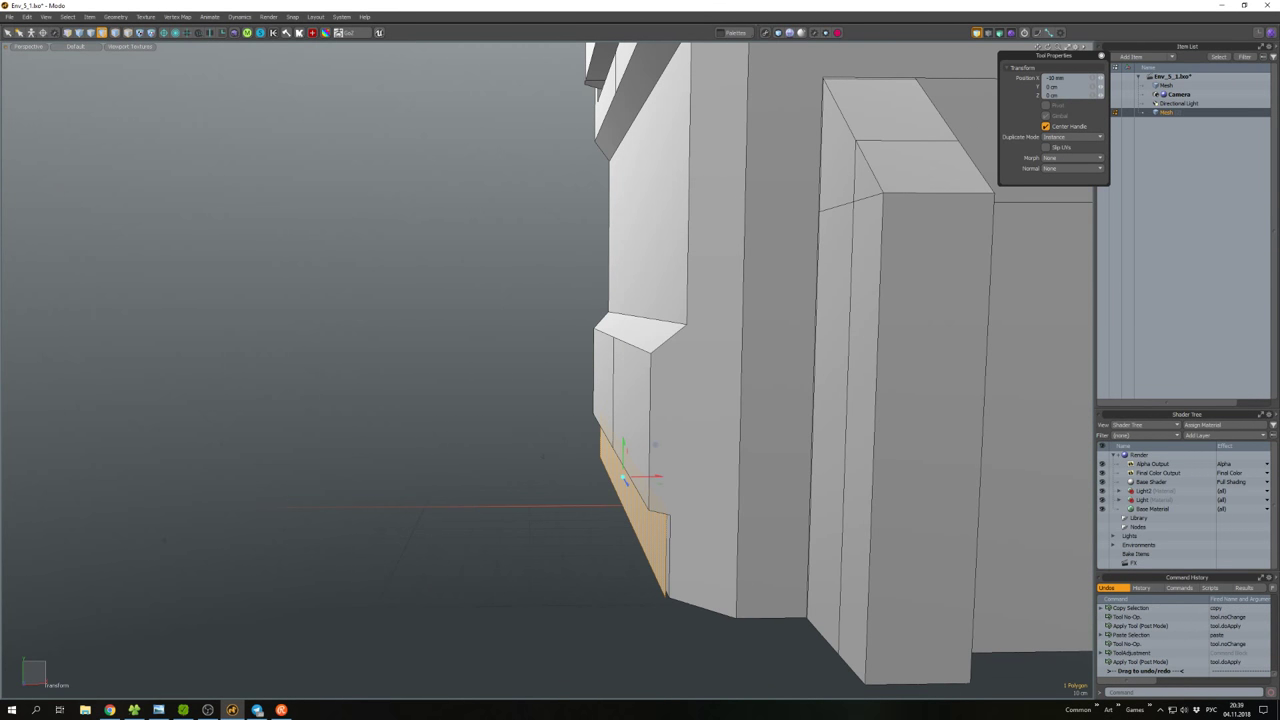
left_click_drag(603, 481, 646, 490, "alt")
key("d")
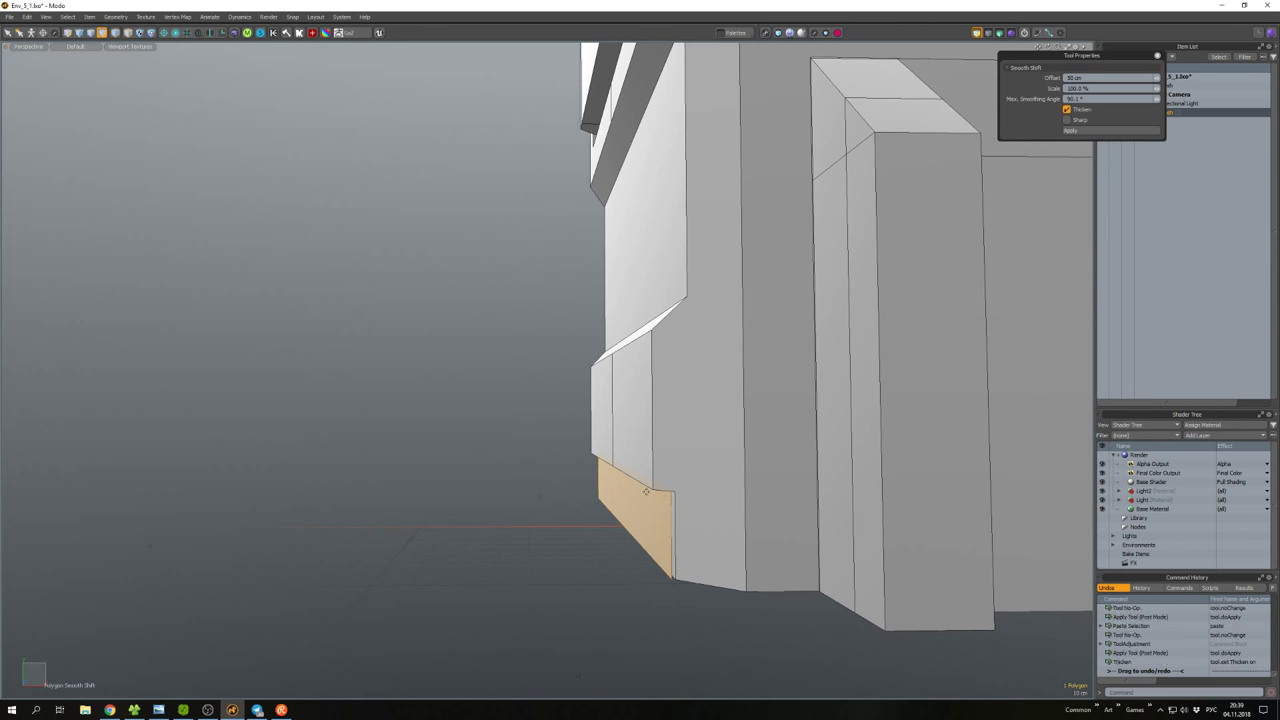
key("2")
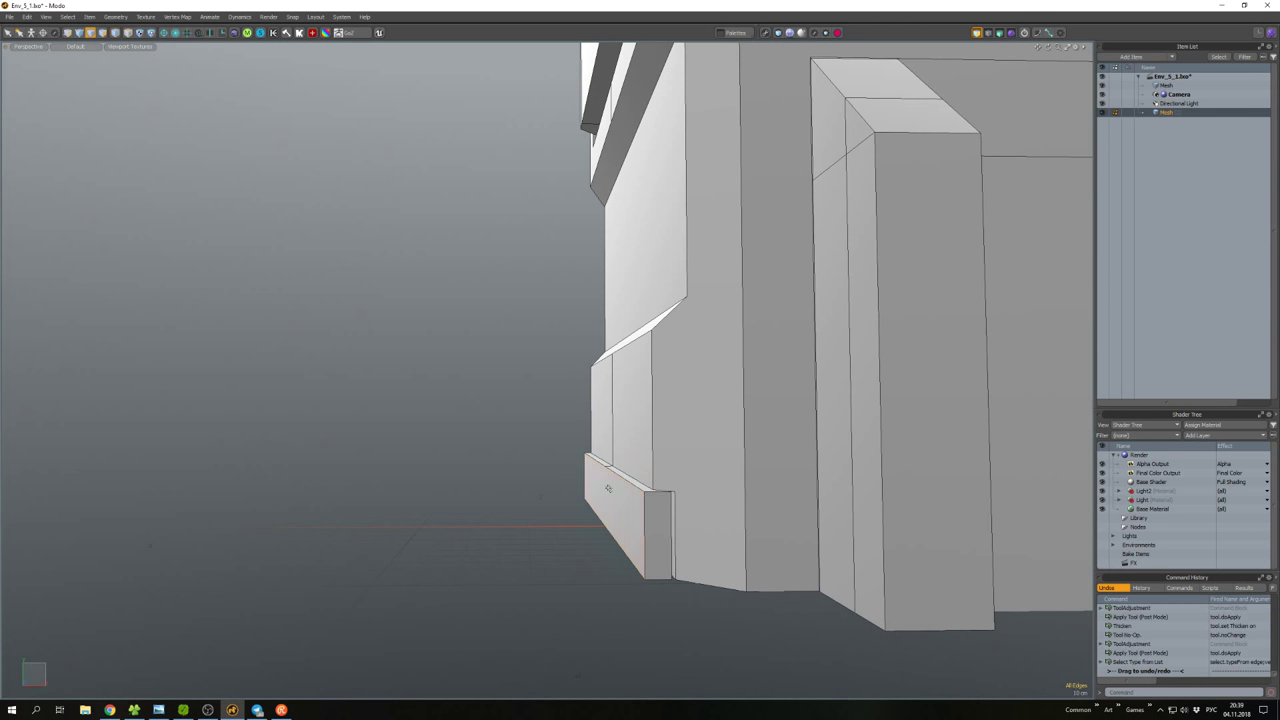
Bevel the upper outer edges of the new plate at the bottom front of the base.
left_click_drag(600, 462, 640, 480, "alt")
left_click(618, 470, "shift")
key("b")
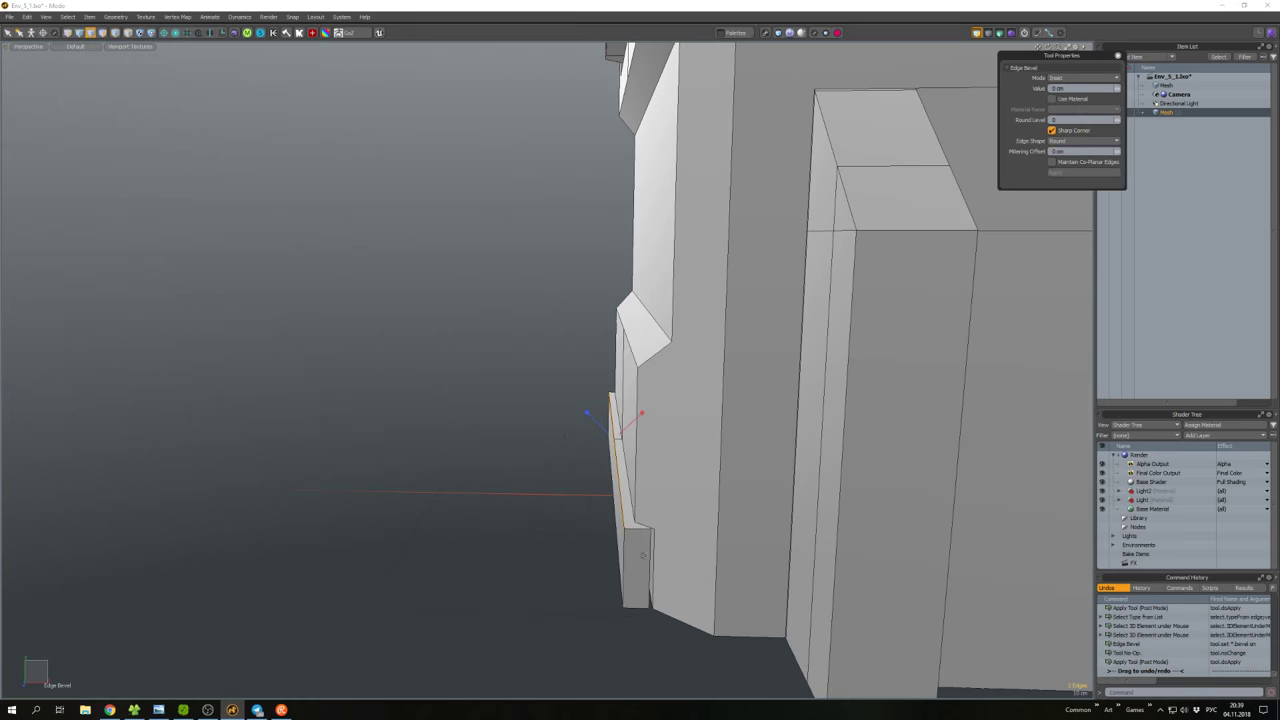
key("q")
left_click(677, 523)
Extend the end of the thin arm at the octagonal recess and move its tip outward and down into an angled section.
mouse_move(677, 523)
left_mouse_down("alt")
mouse_move(763, 510)
mouse_move(696, 466)
mouse_move(608, 449)
mouse_move(684, 476)
mouse_move(660, 484)
mouse_move(630, 474)
mouse_move(688, 453)
mouse_move(665, 462)
mouse_move(715, 515)
mouse_move(698, 440)
mouse_move(709, 378)
mouse_move(634, 435)
mouse_move(605, 380)
mouse_move(575, 400)
mouse_move(600, 389)
left_mouse_up("alt")
scroll(650, 480, "up", 3)
key("3")
key("w")
key("w")
scroll(564, 405, "up", 8)
key("w")
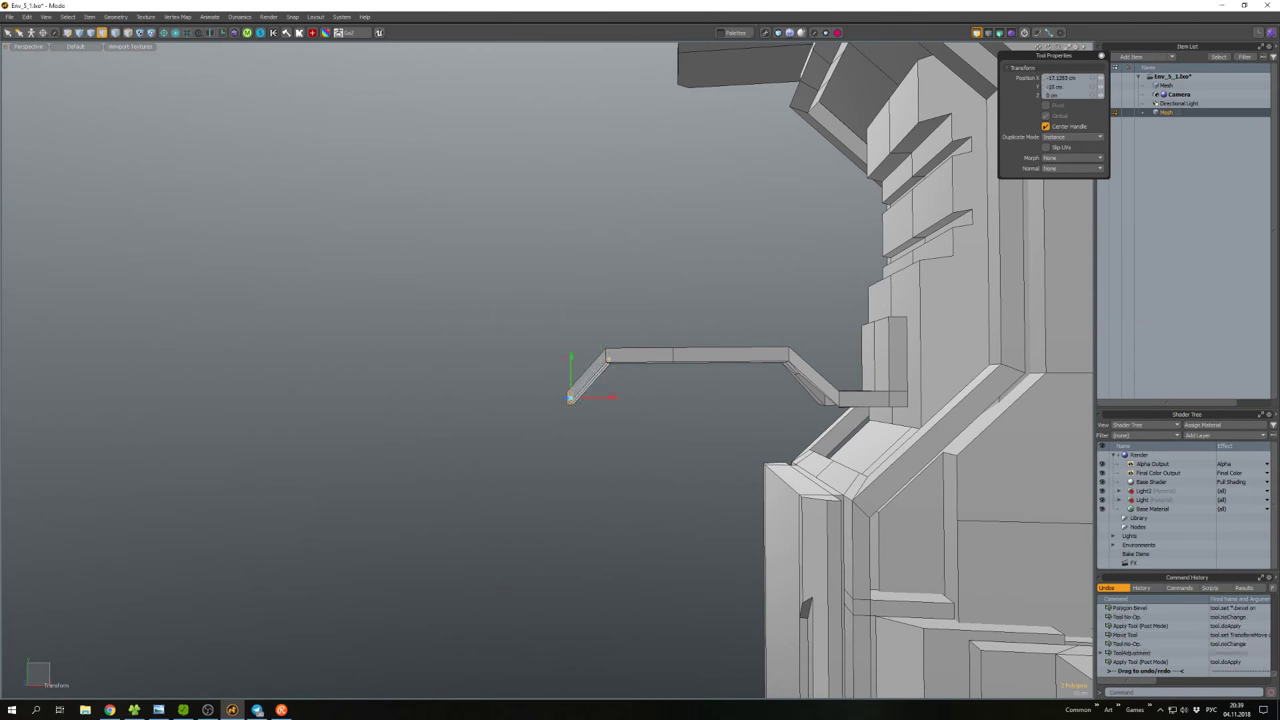
key("space")
Select the whole arm with its bracket and move it slightly toward the pillar and 5 cm down.
left_click_drag(600, 389, 674, 362, "alt")
double_click(674, 362)
key("w")
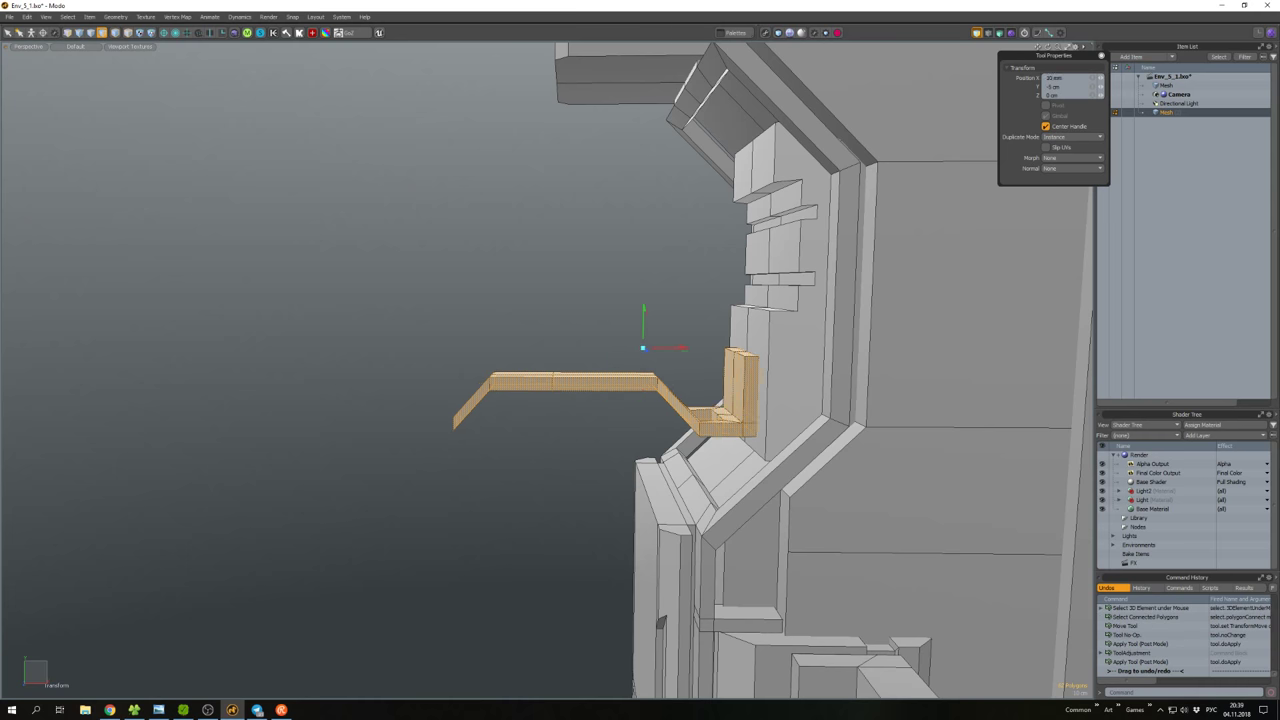
key("space")
left_click_drag(642, 351, 685, 290, "alt")
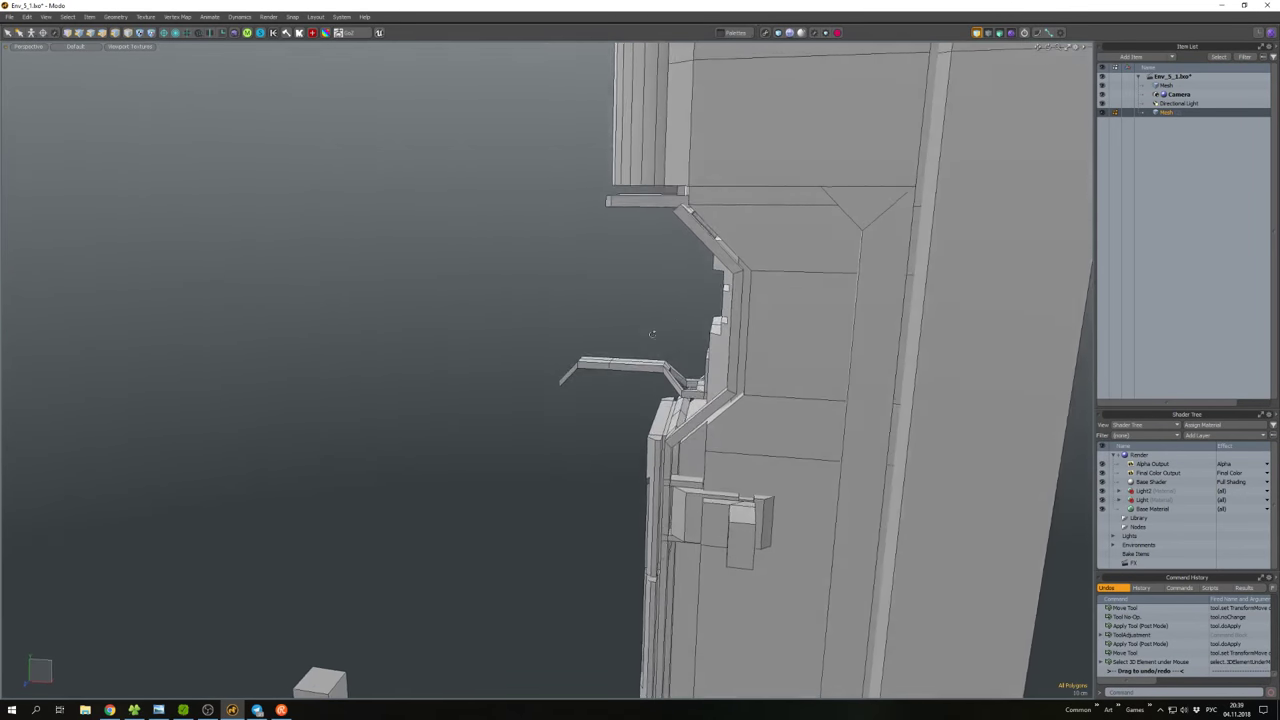
Bevel out the two faces beneath the ledge under the cylinder and shift them 11 cm in X.
scroll(680, 300, "up", 6)
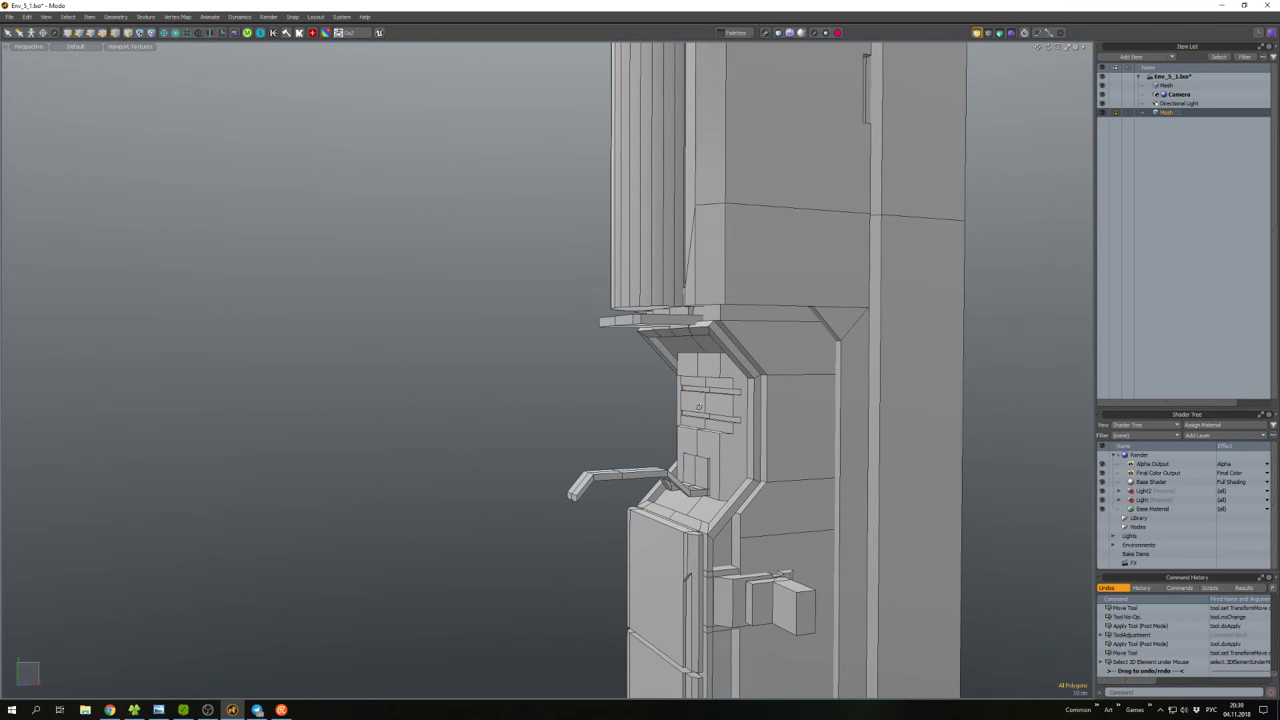
scroll(674, 313, "up", 2)
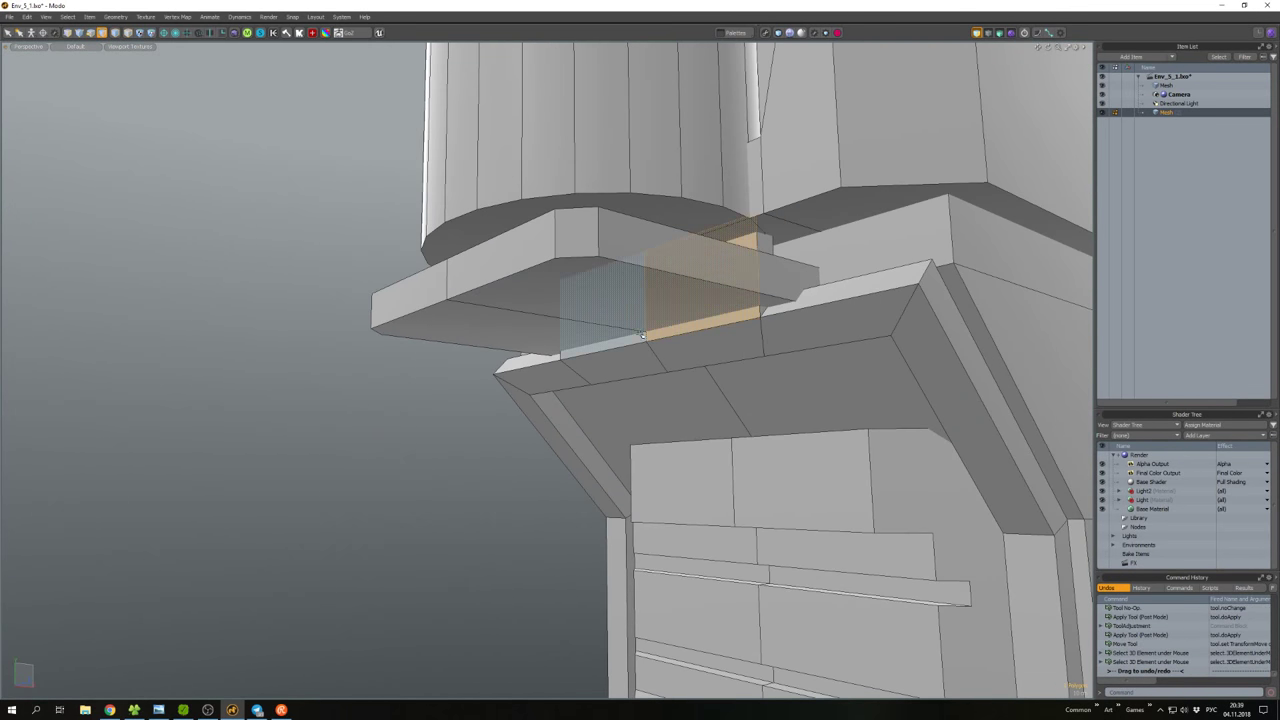
scroll(643, 335, "down", 3)
left_click_drag(643, 335, 649, 314, "alt")
key("b")
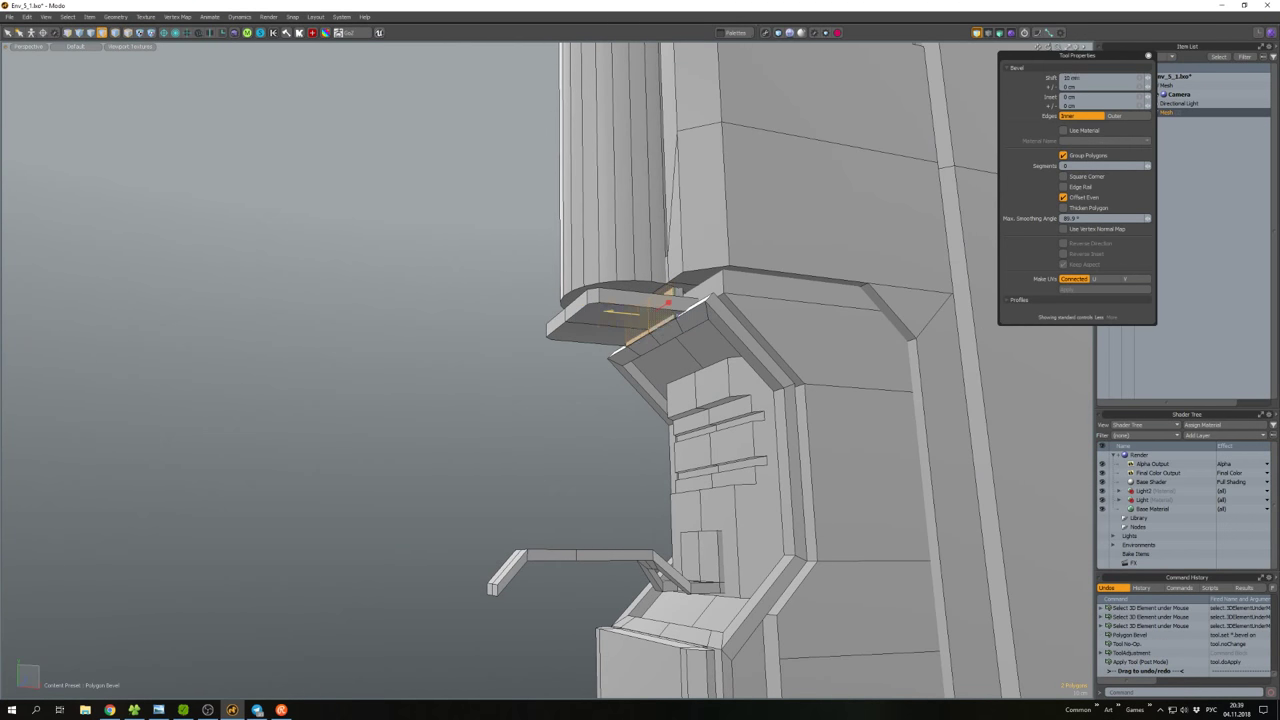
left_click_drag(567, 311, 588, 304, "alt")
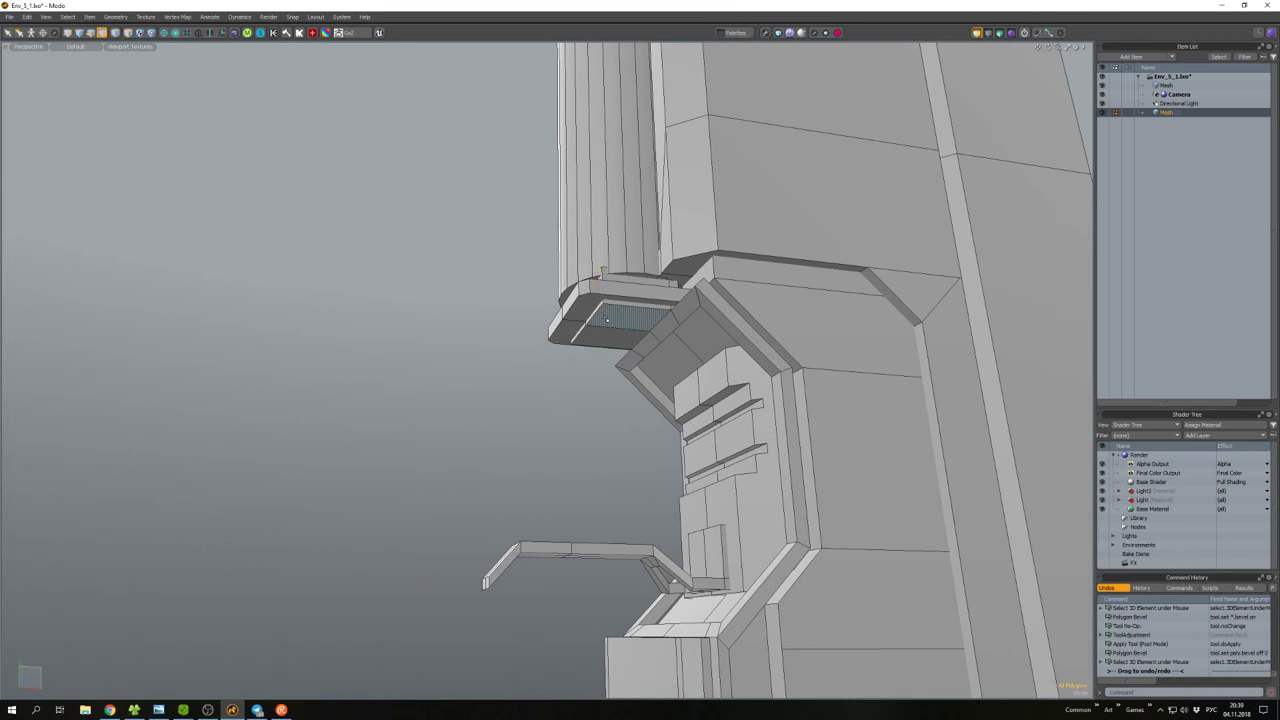
key("w")
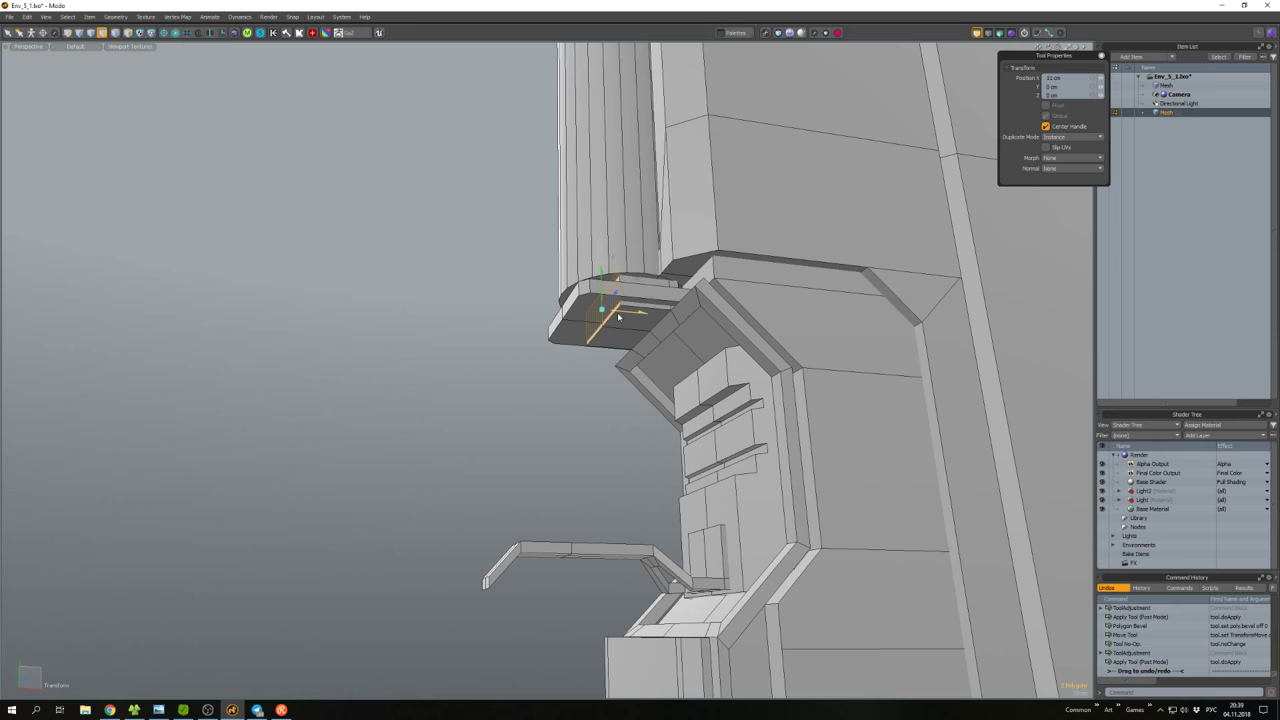
key("space")
Copy two small panel faces from the octagonal recess, place the copy at the arm's tip and thicken it into a lamp block.
scroll(514, 343, "down", 2)
left_click_drag(514, 343, 646, 298, "alt")
scroll(645, 316, "up", 3)
scroll(621, 398, "up", 3)
left_click(619, 385)
key("w")
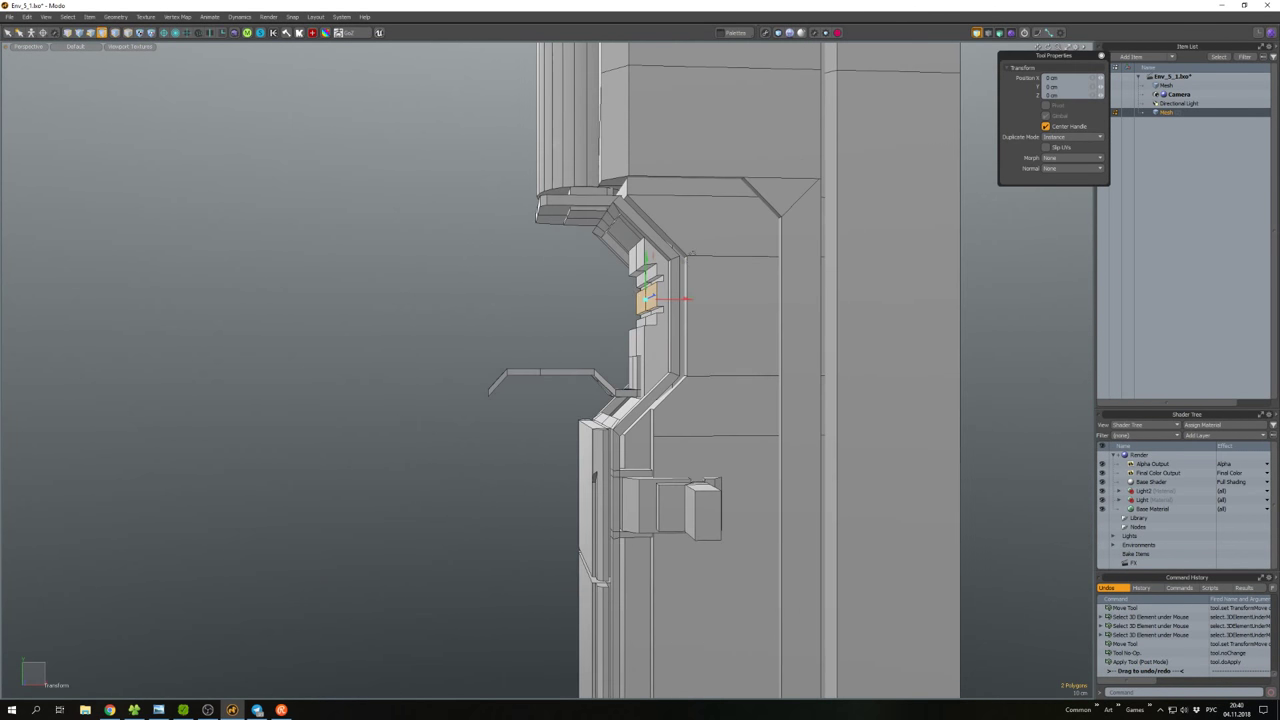
key("d")
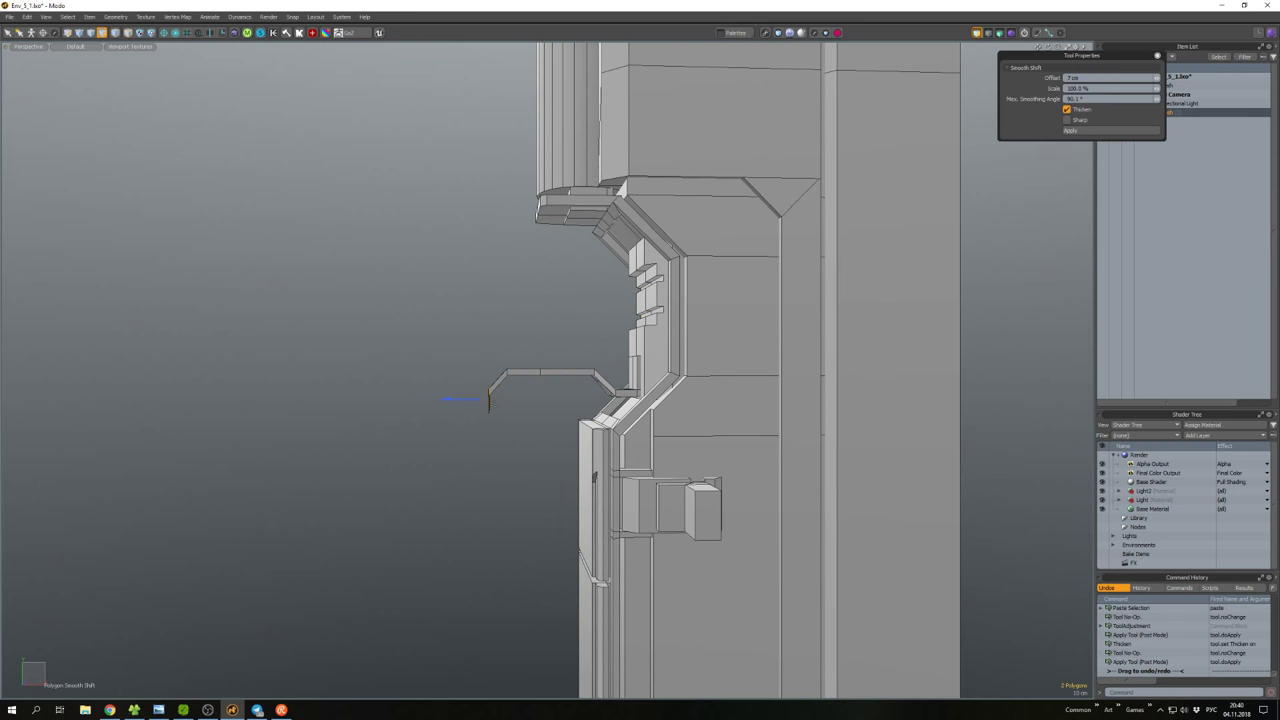
key("space")
Select the whole lamp block and rotate it to match the slope of the arm's tip.
double_click(497, 400)
left_click_drag(497, 400, 566, 310, "alt")
scroll(566, 310, "up", 3)
scroll(590, 330, "down", 4)
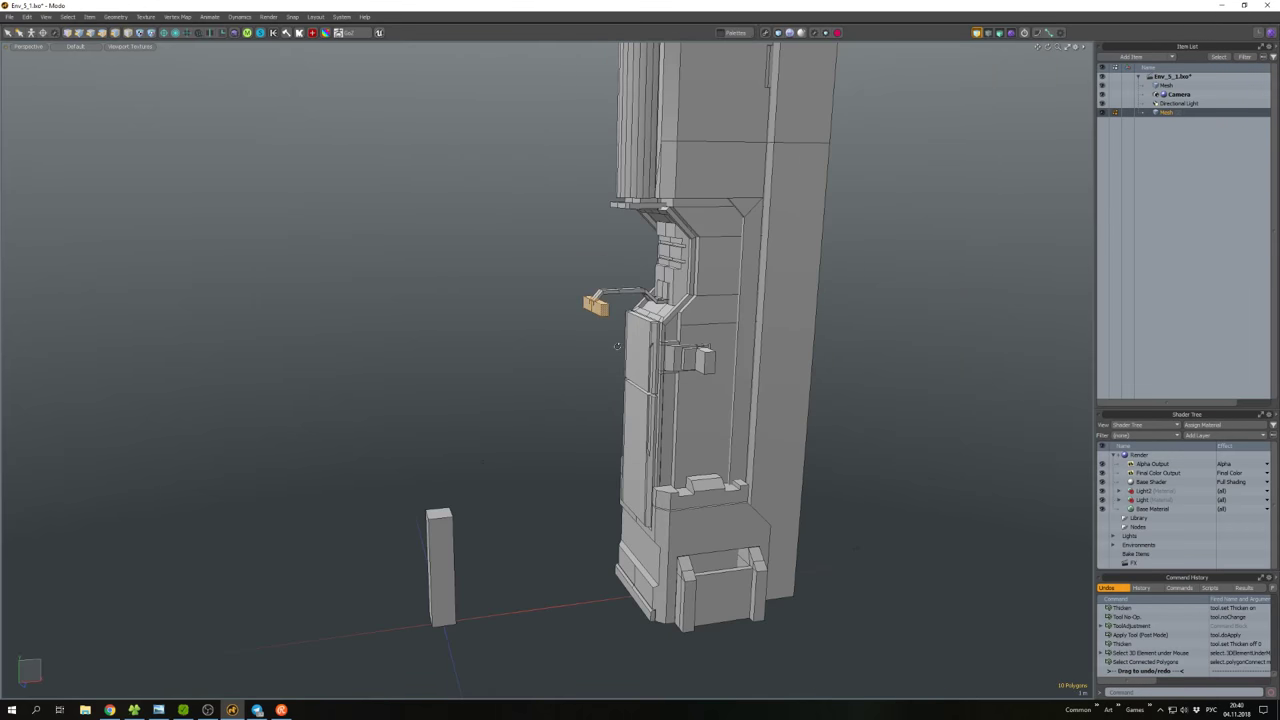
scroll(590, 320, "up", 4)
key("e")
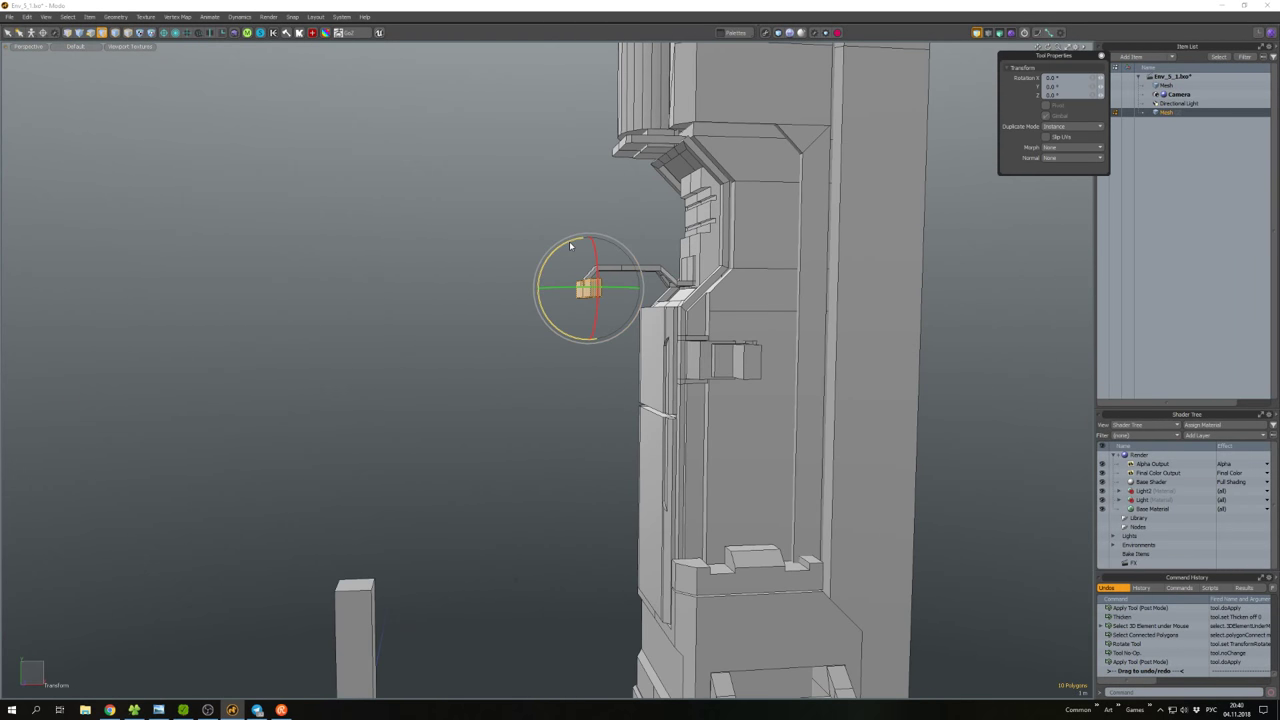
key("space")
Scale the whole lamp block to make it slightly wider.
left_click(600, 391)
mouse_move(600, 391)
left_mouse_down("alt")
mouse_move(882, 275)
mouse_move(604, 294)
mouse_move(610, 368)
left_mouse_up("alt")
scroll(604, 294, "up", 4)
key("r")
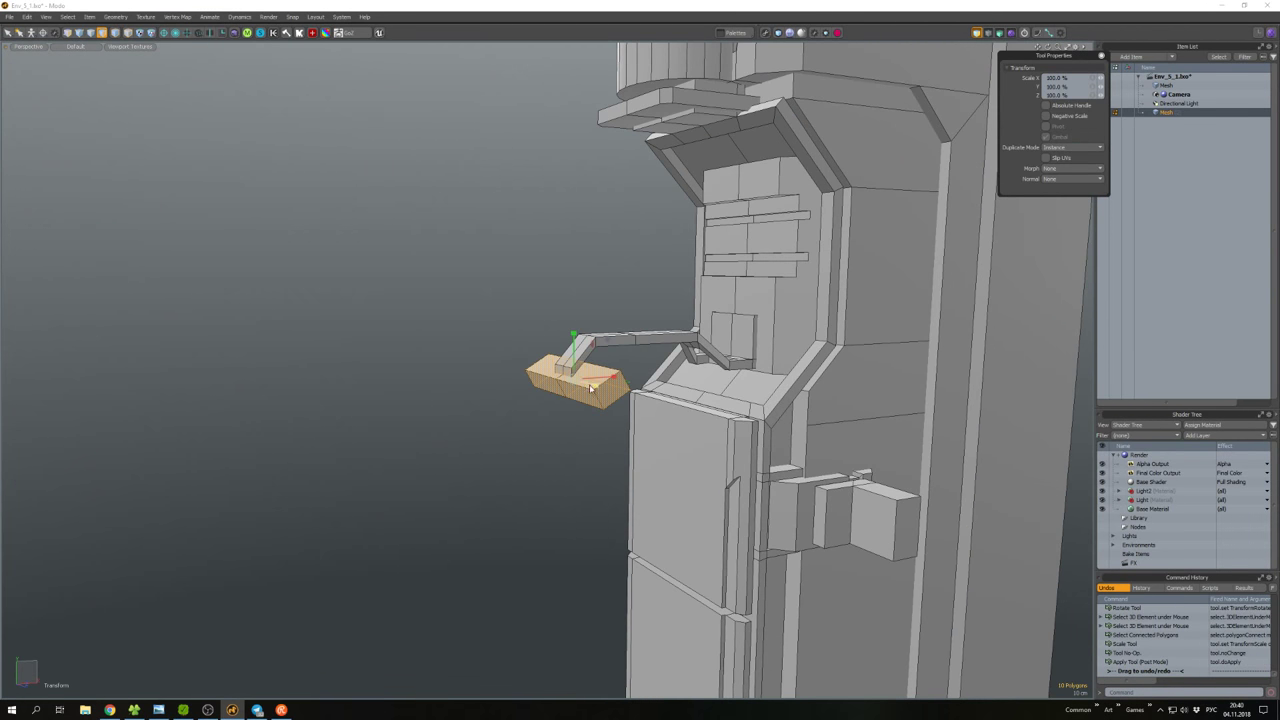
key("space")
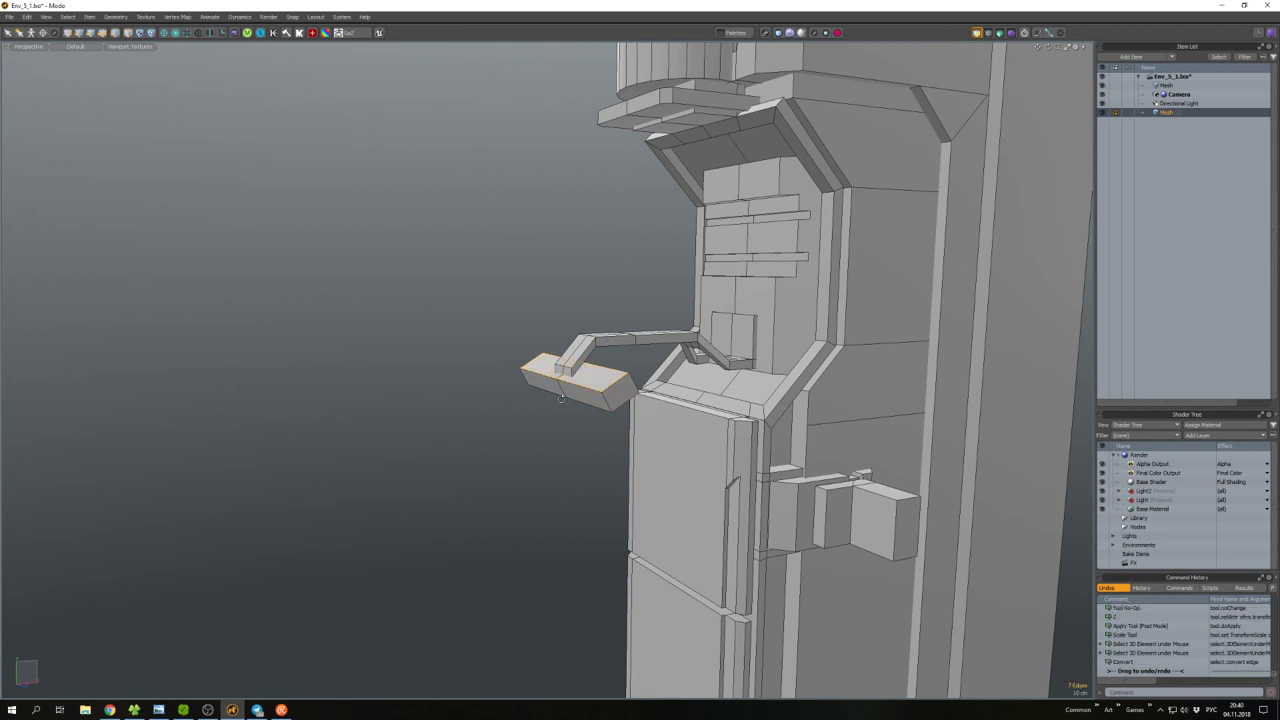
Bevel the perimeter edges of the lamp block's upper faces.
key("b")
key("space")
left_click(587, 421)
Select the lamp block's underside faces and bevel them to form a recess for the light.
left_click_drag(587, 421, 520, 400, "alt")
key("3")
mouse_move(512, 290)
left_mouse_down()
mouse_move(530, 320)
mouse_move(517, 294)
left_mouse_up()
key("b")
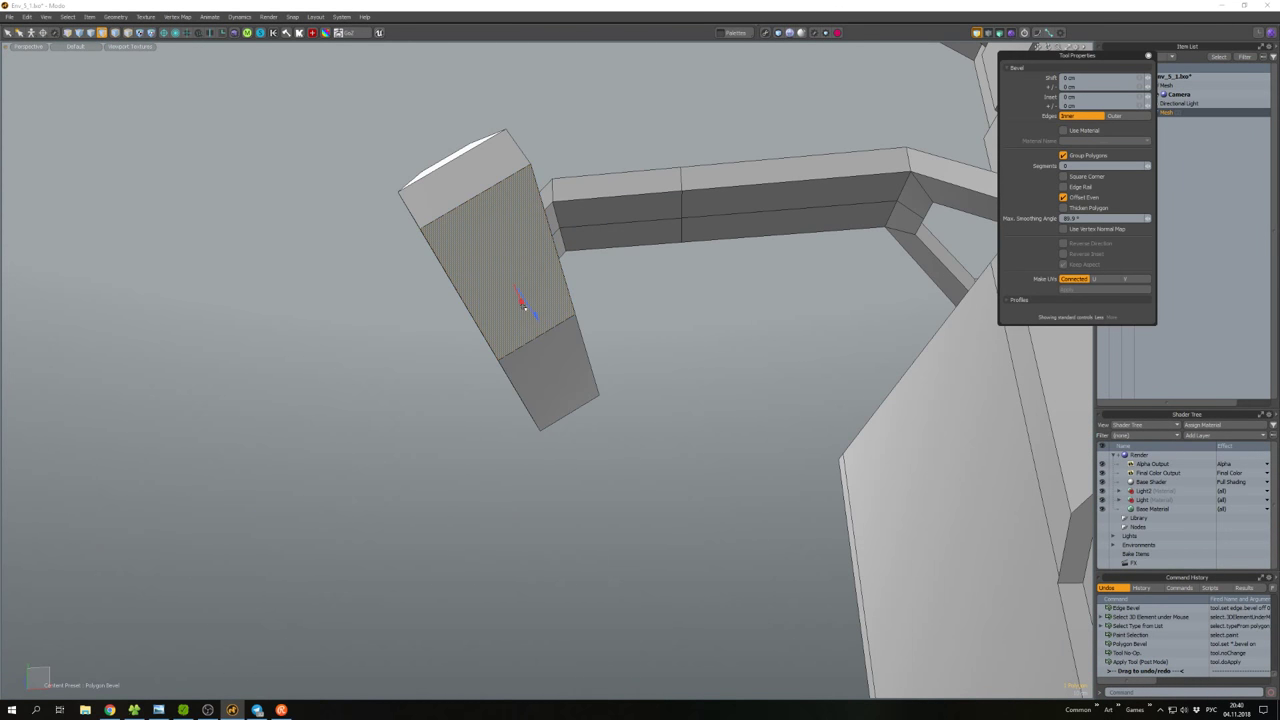
key("ctrl+z")
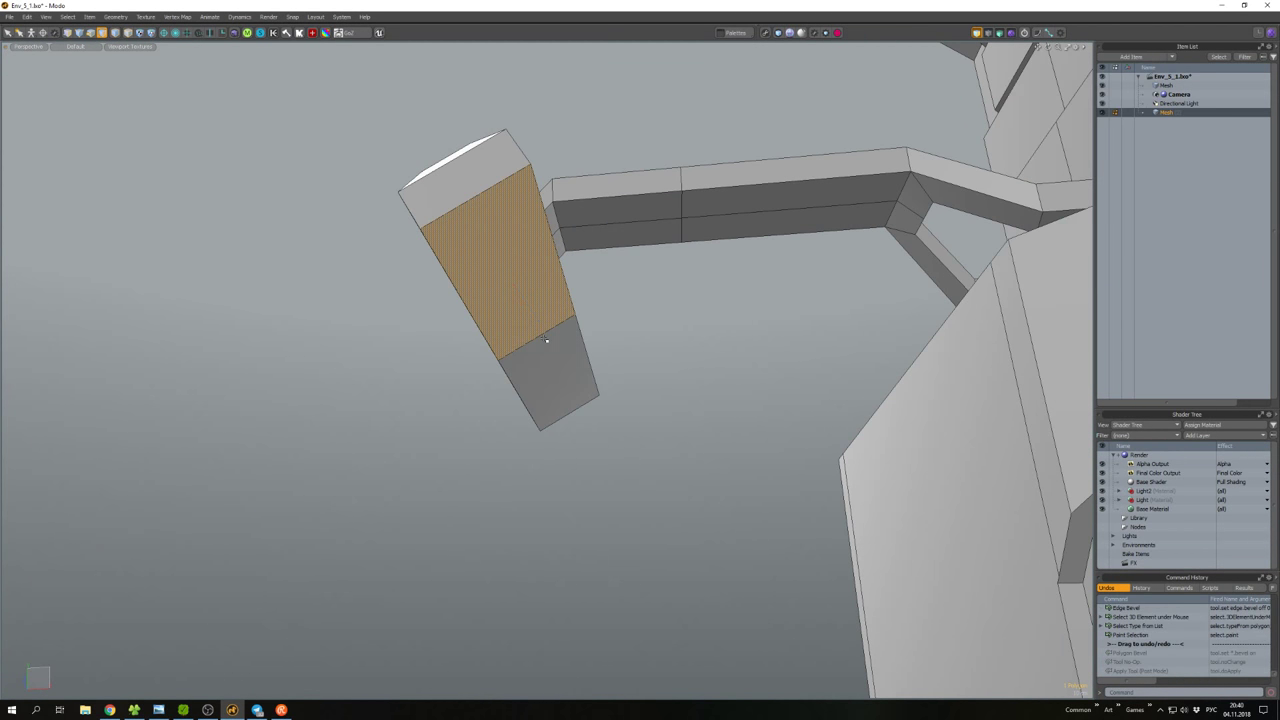
right_click(573, 358)
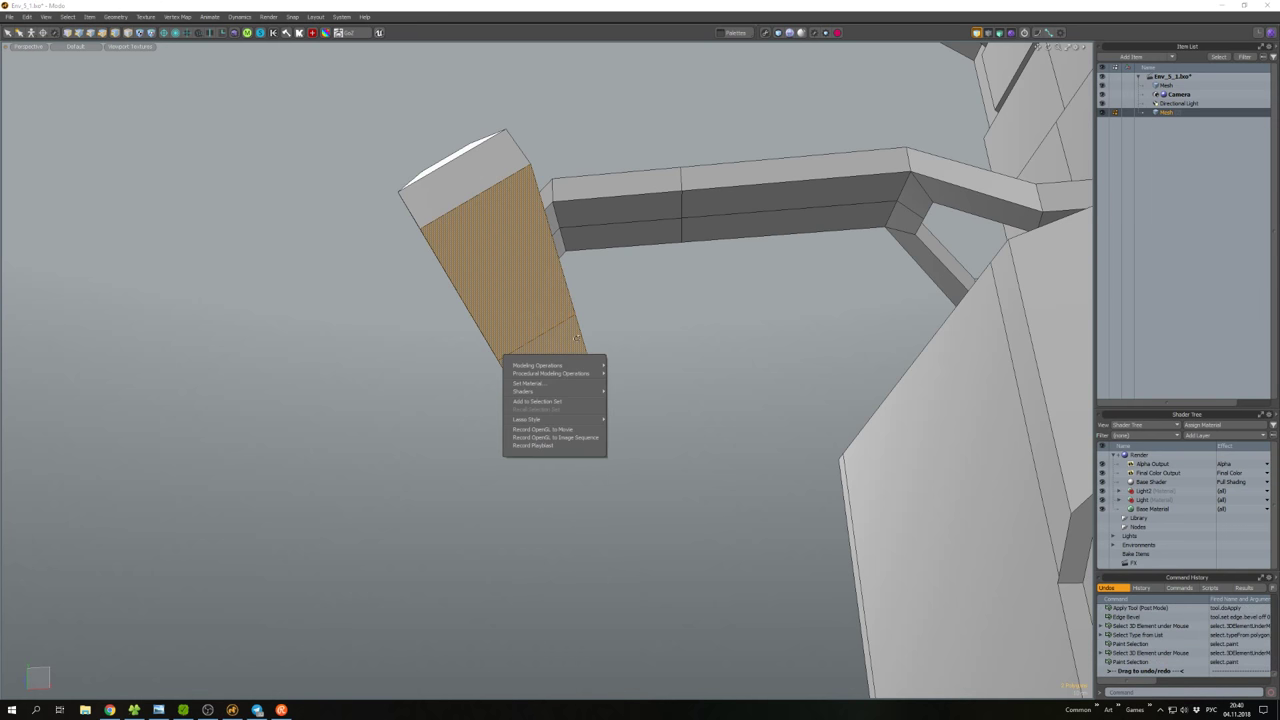
key("Escape")
key("b")
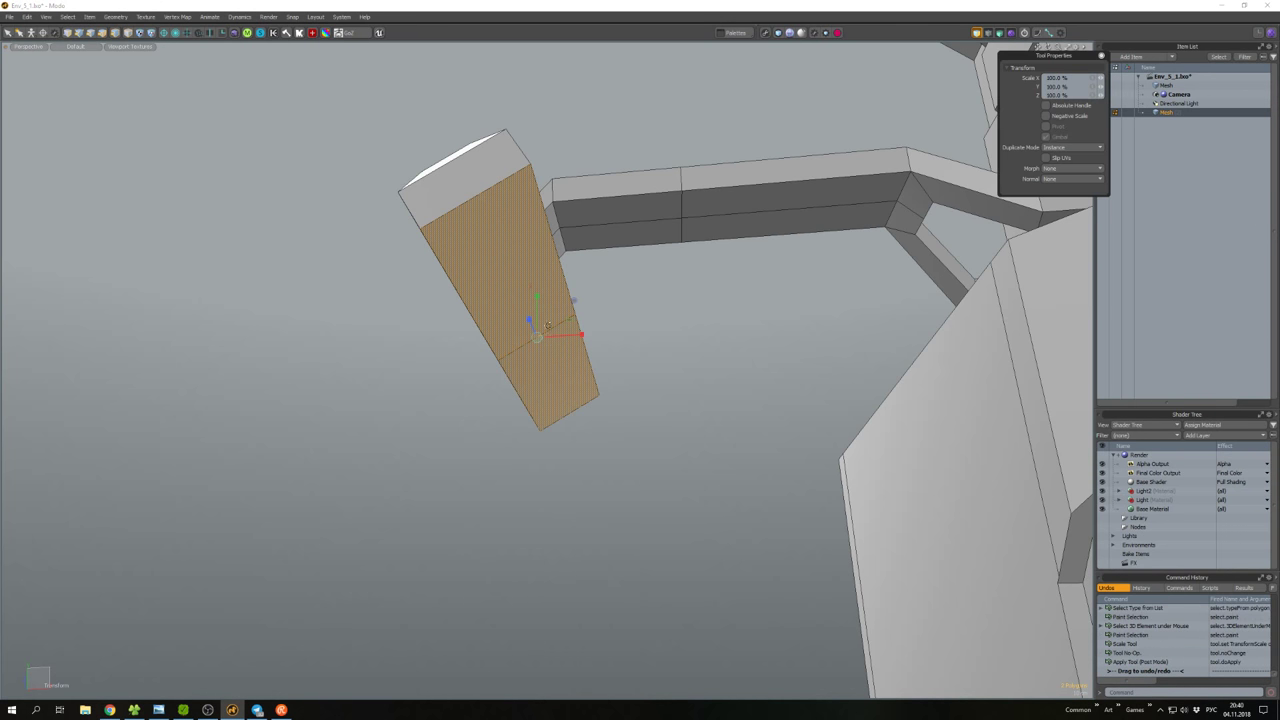
left_click_drag(555, 362, 577, 341, "alt")
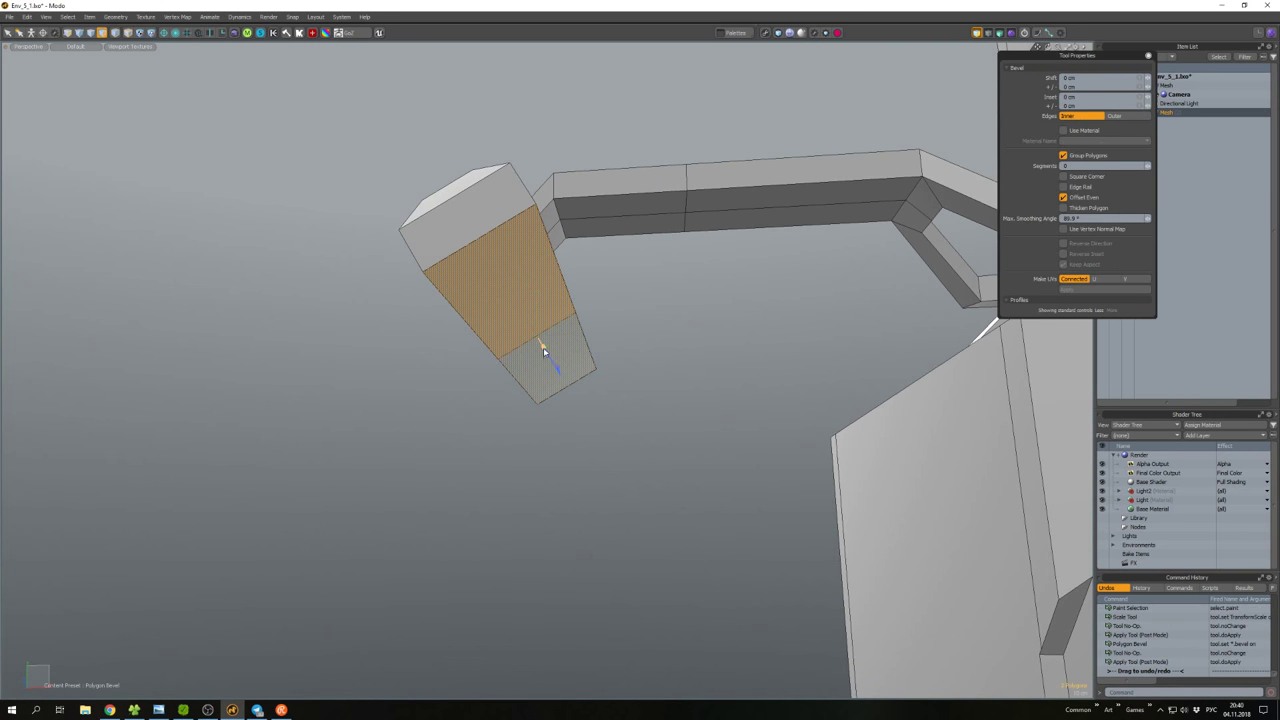
left_click_drag(545, 350, 565, 369, "alt")
Scale down the recessed underside faces of the lamp and adjust their position.
key("r")
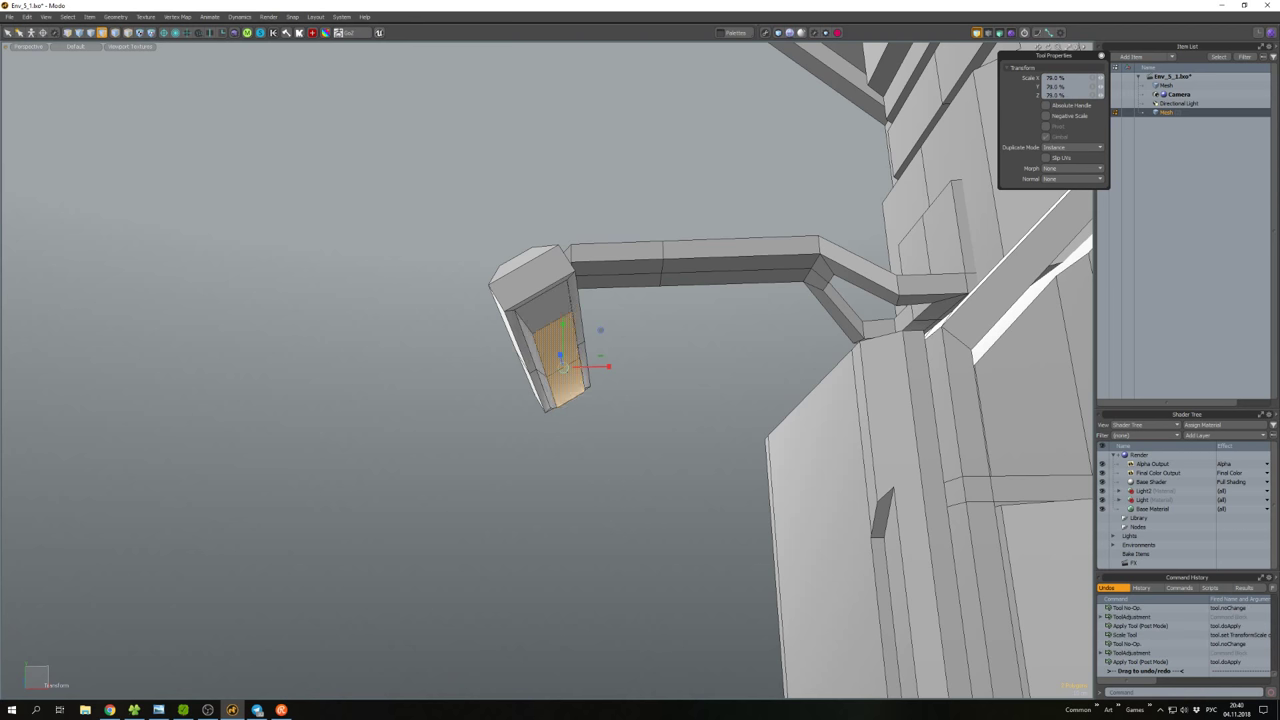
key("w")
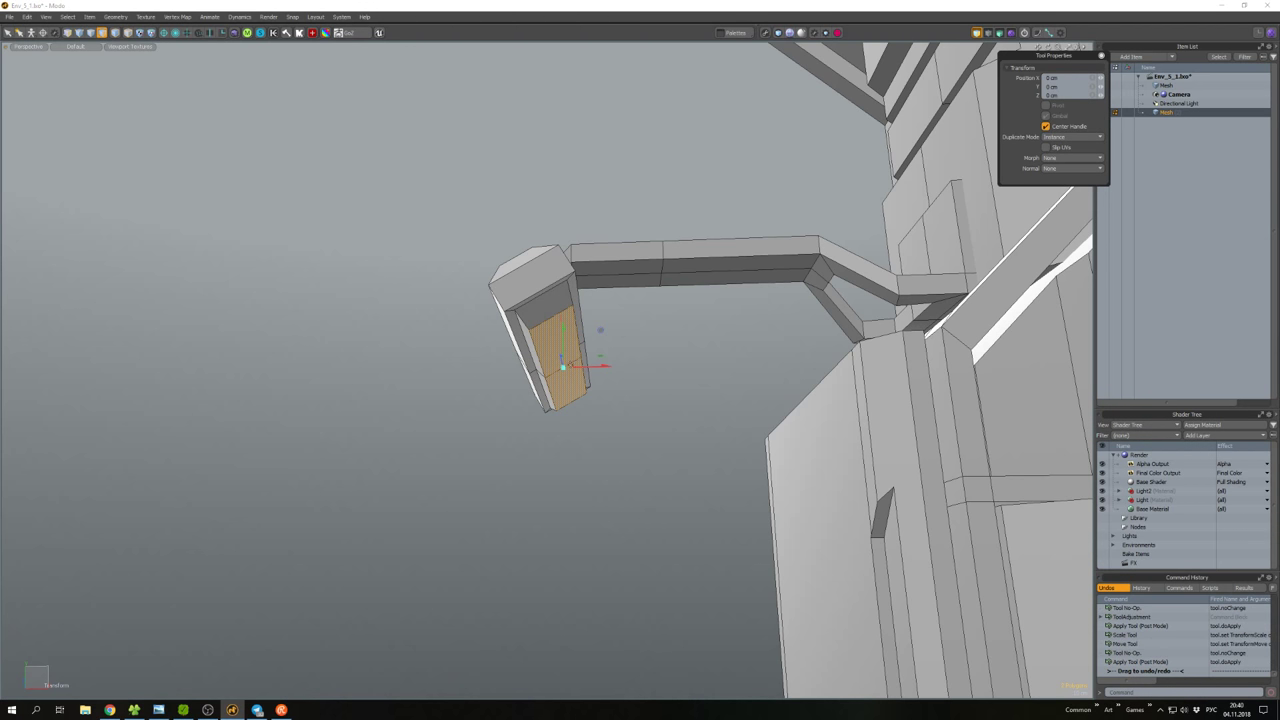
key("space")
left_click(605, 330)
Select the lamp's underside faces, grow the selection and assign the Light material to them.
left_click_drag(605, 330, 611, 370, "alt")
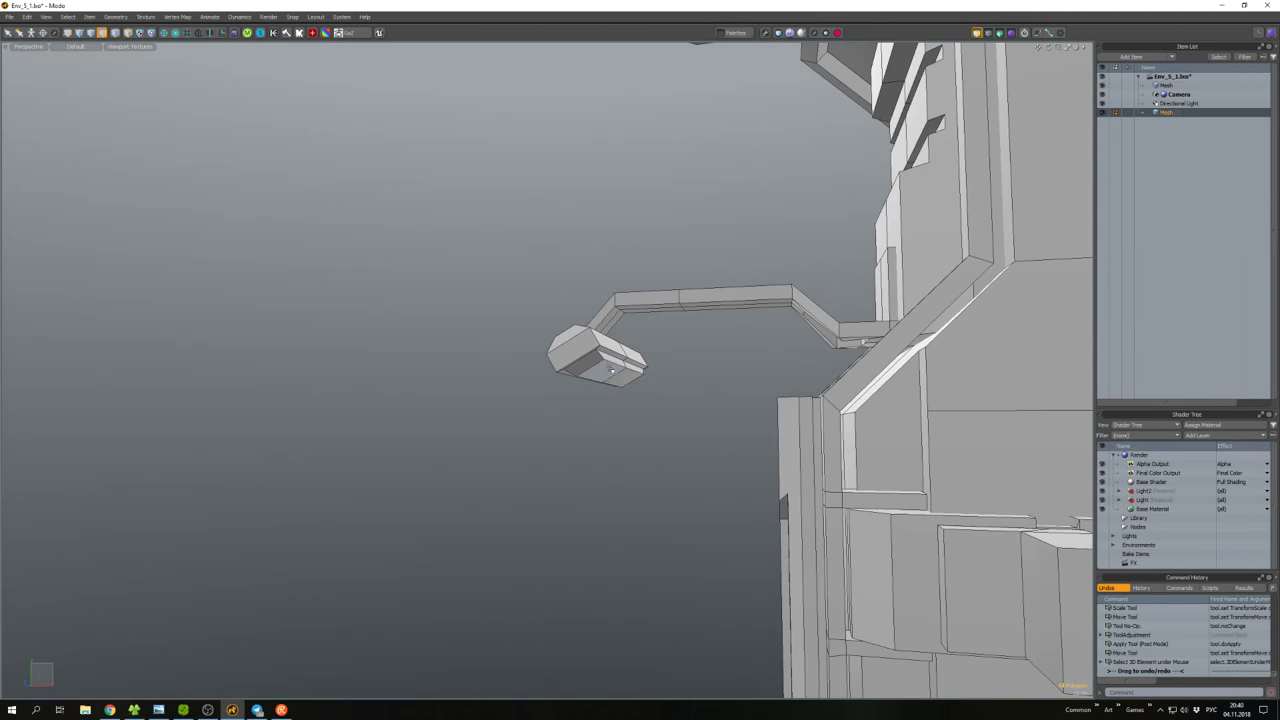
right_click(622, 380)
left_click(617, 354)
scroll(618, 370, "up", 3)
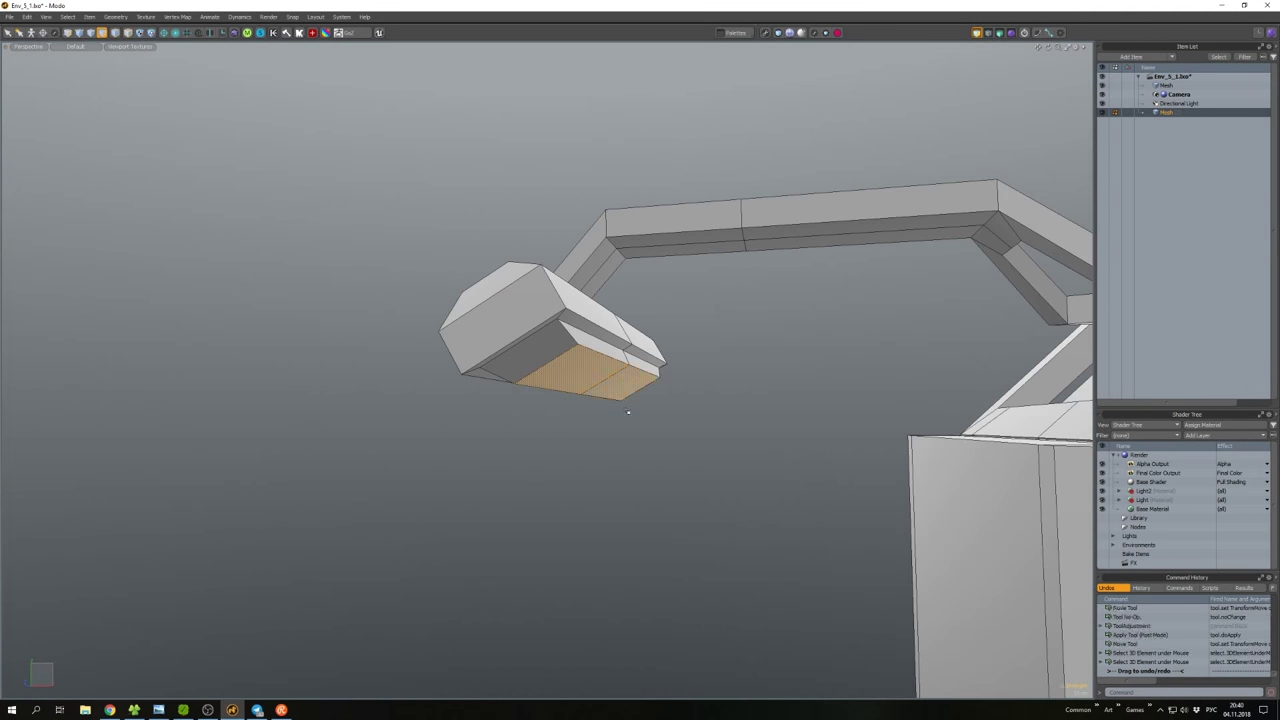
left_click_drag(621, 408, 630, 380, "alt")
scroll(562, 345, "down", 6)
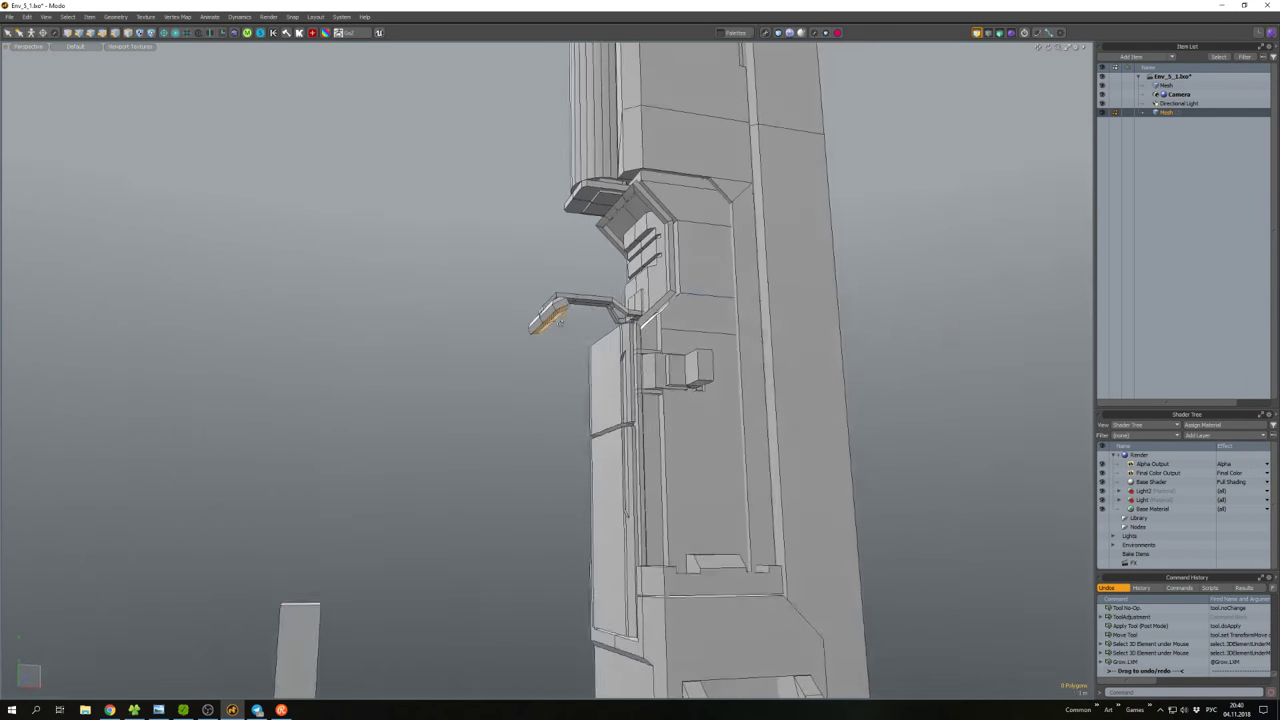
key("m")
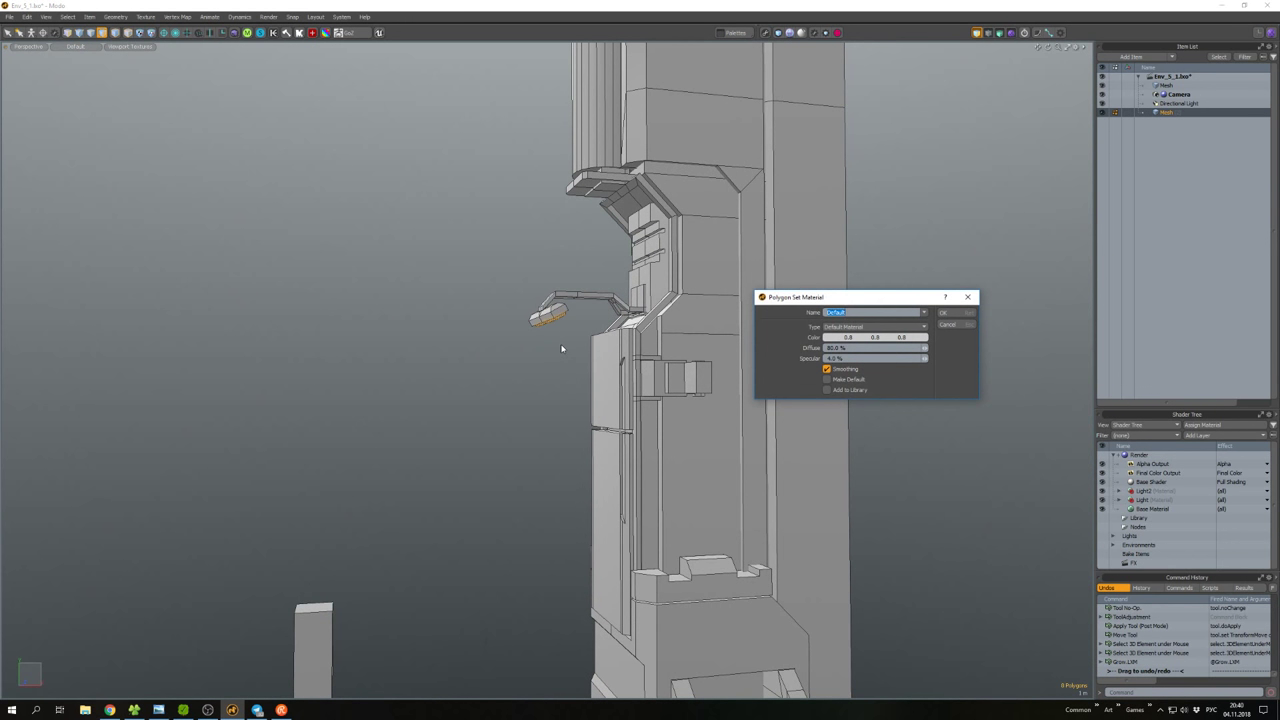
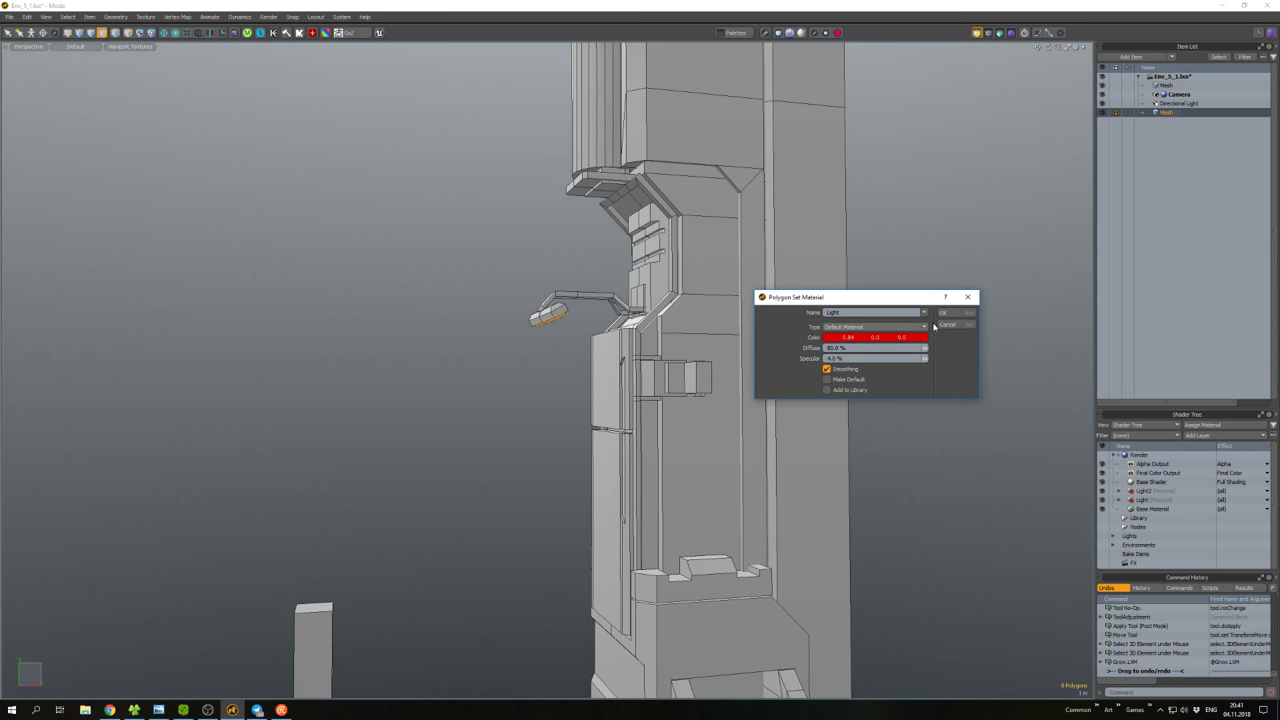
left_click(944, 313)
Open the Base Material properties to review its settings.
left_click_drag(951, 328, 1065, 521, "alt")
double_click(1154, 510)
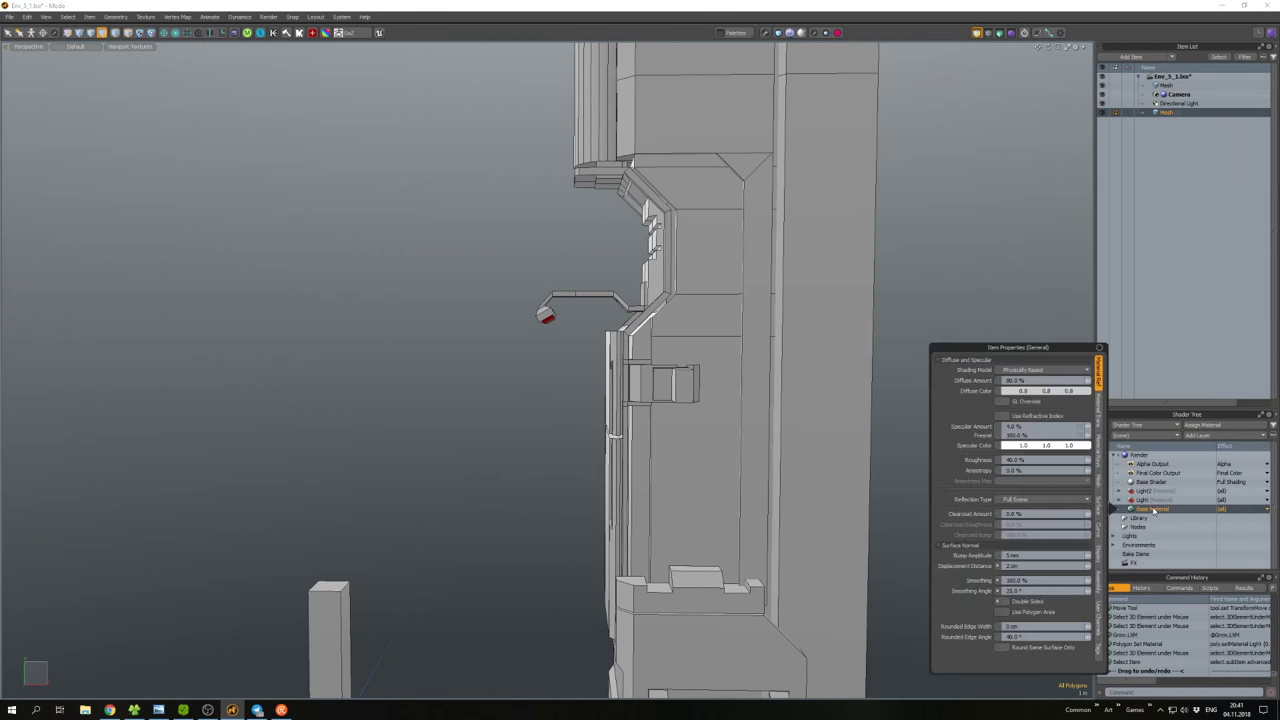
left_click_drag(1014, 277, 648, 385, "alt")
Select the whole tall cylinder on the pillar's front and scale it up slightly to thicken it.
scroll(648, 322, "up", 5)
double_click(650, 383)
scroll(650, 383, "down", 10)
left_click_drag(617, 316, 652, 330, "alt")
scroll(648, 326, "up", 5)
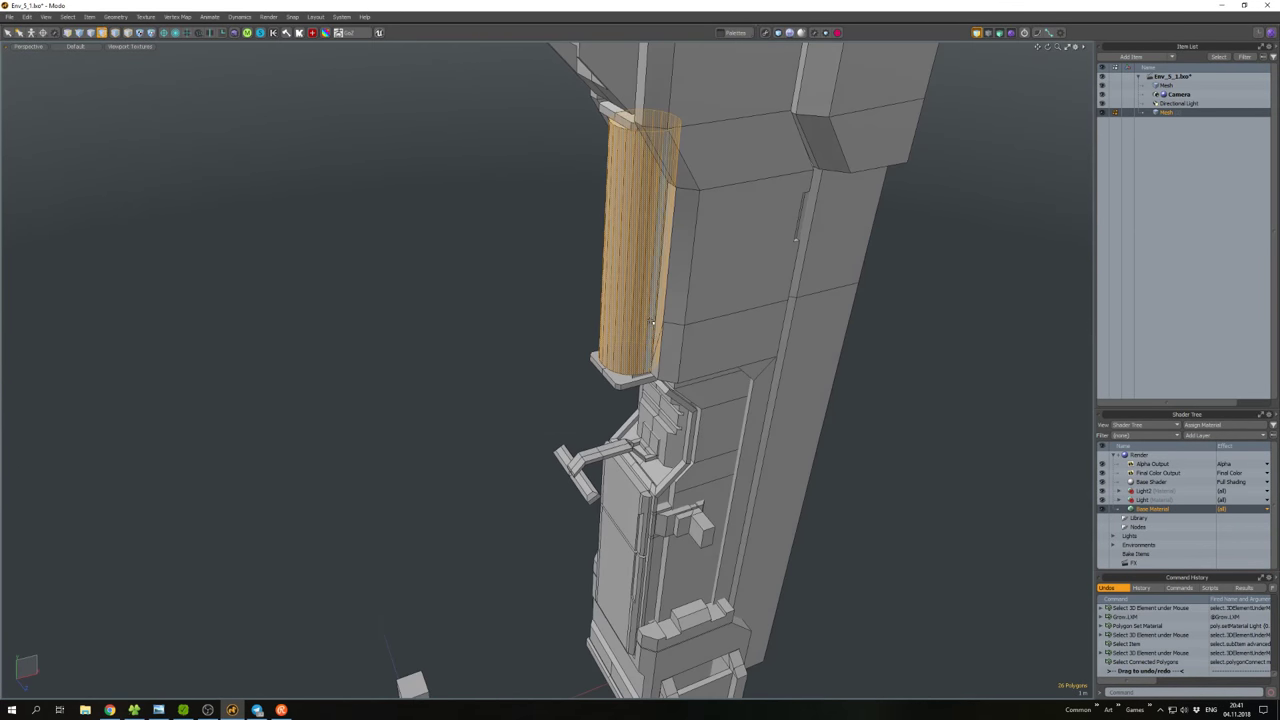
key("r")
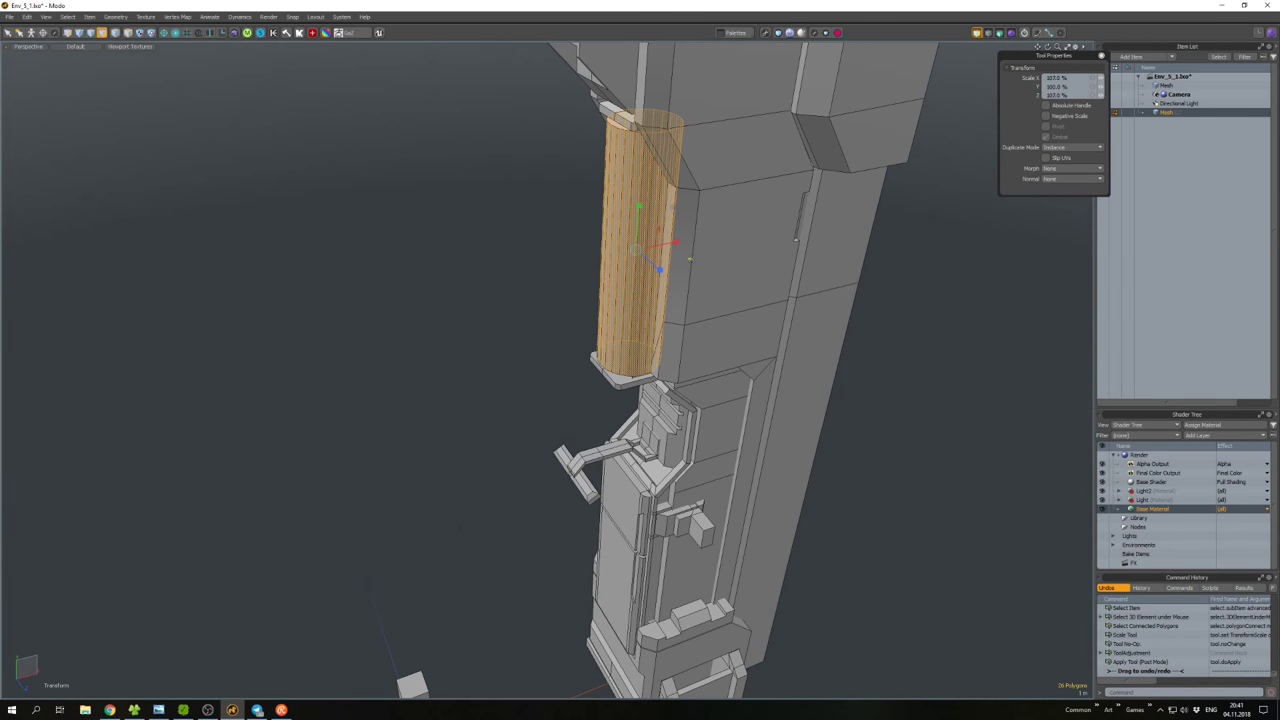
scroll(689, 258, "up", 3)
left_click_drag(689, 258, 620, 340, "alt")
key("space")
scroll(562, 414, "up", 4)
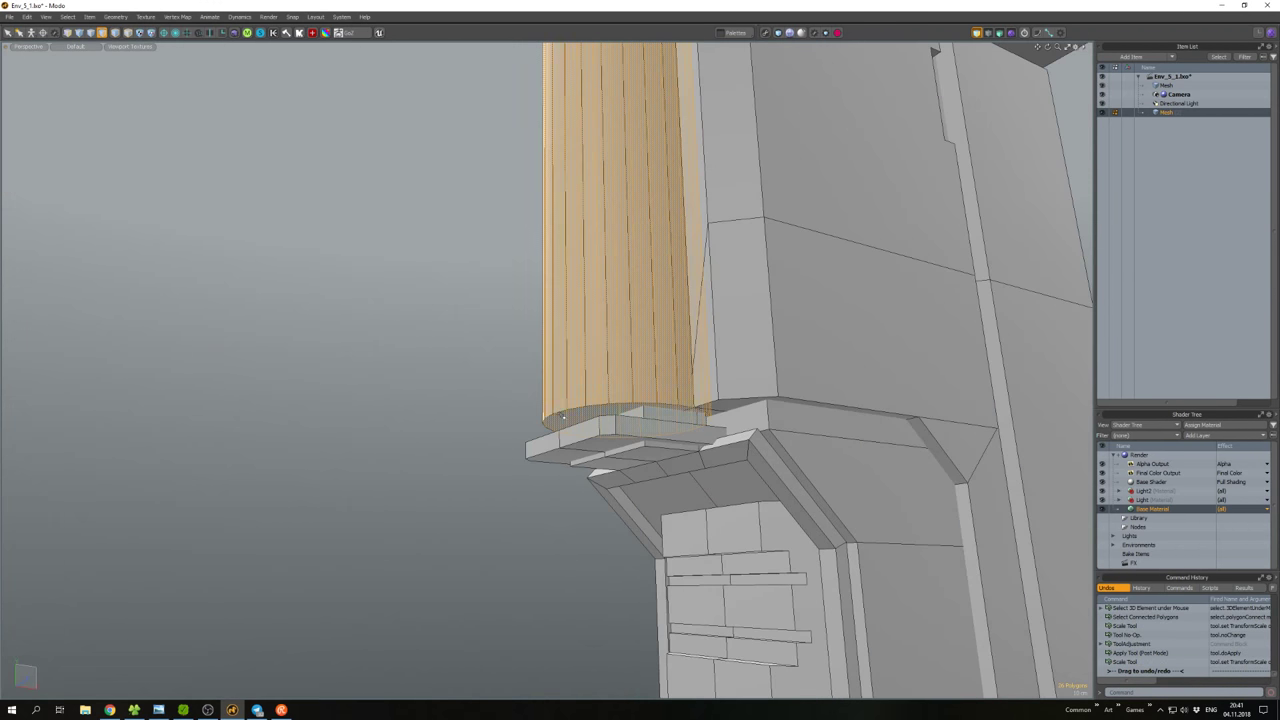
Isolate the tall cylinder on the pillar's front by hiding all unselected geometry.
left_click(563, 414)
left_click_drag(563, 414, 600, 400, "alt")
scroll(600, 400, "down", 5)
scroll(646, 372, "up", 2)
key("shift+h")
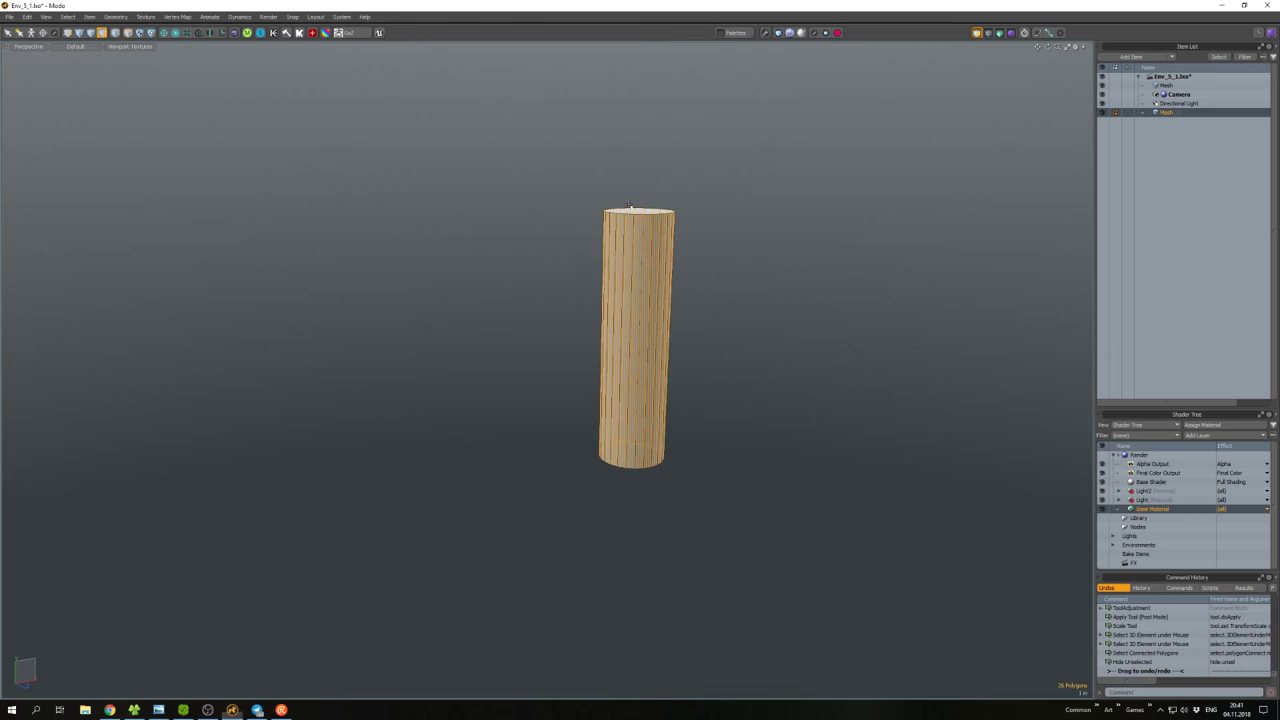
Bevel the rim edges of the cylinder's top and bottom caps.
left_click(636, 265)
left_click(641, 213)
left_click_drag(641, 213, 647, 450, "alt")
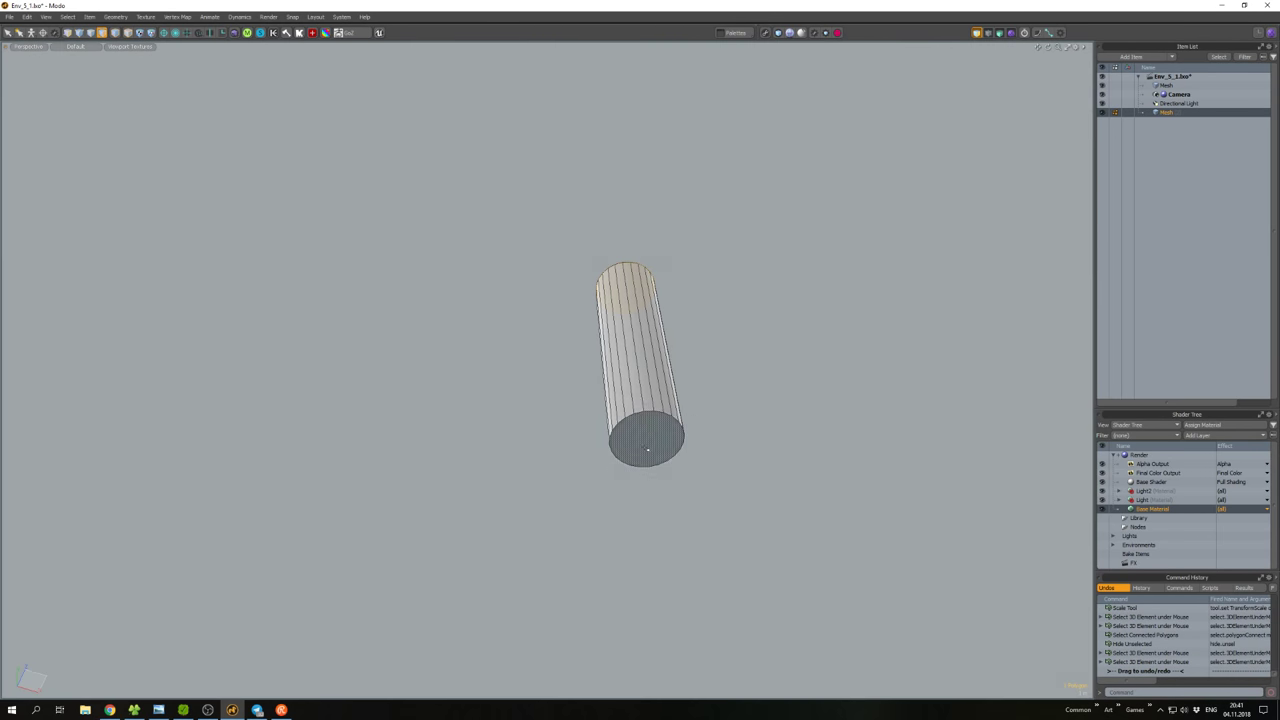
key("b")
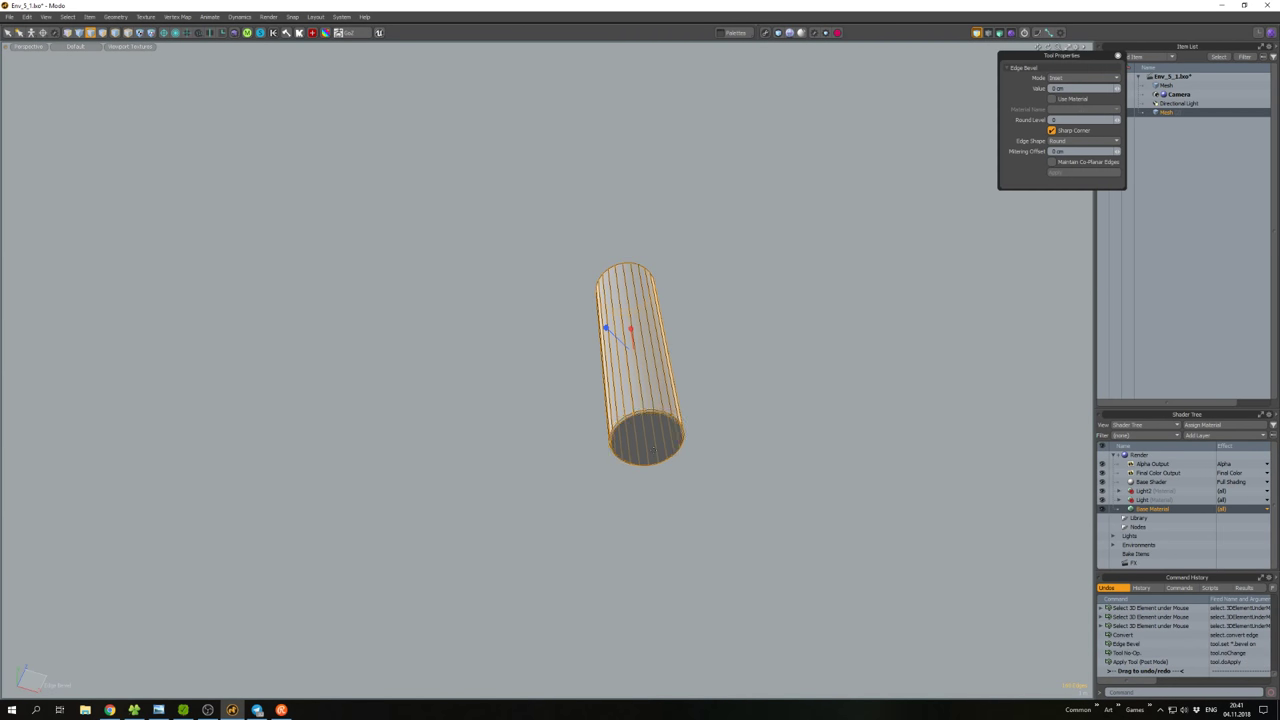
key("space")
left_click(653, 449)
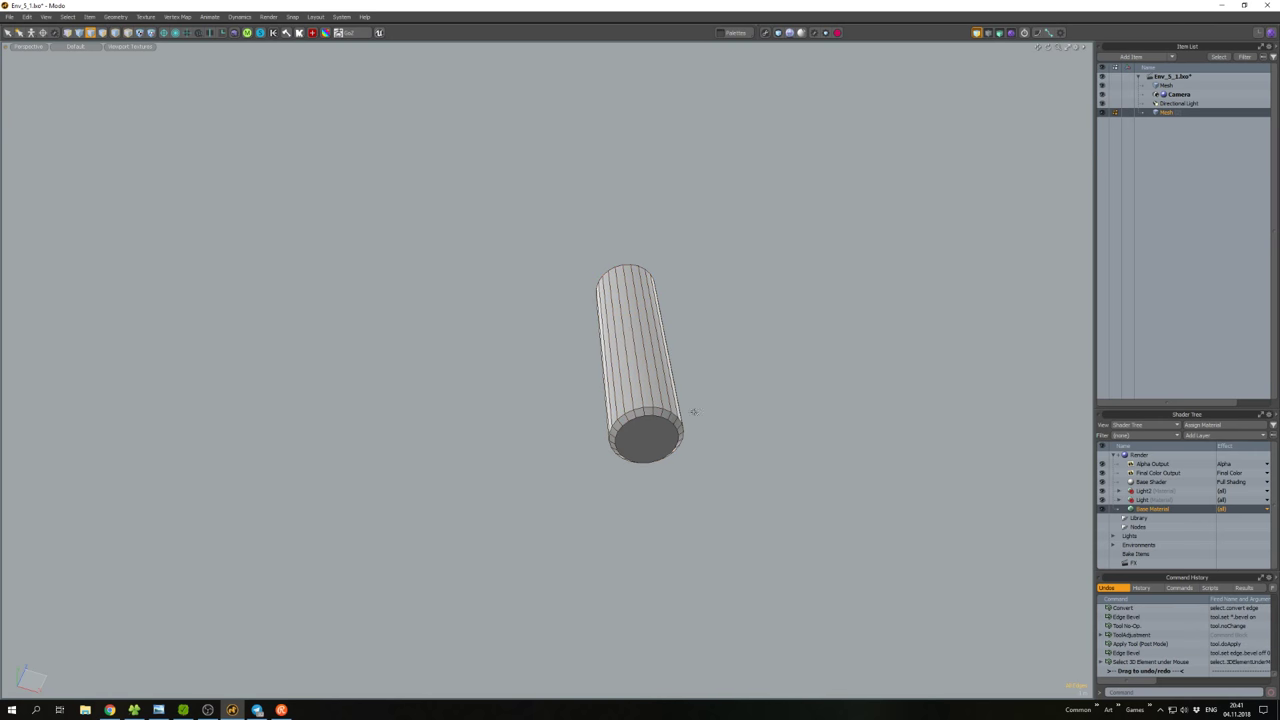
Unhide the pillar and lower the cylinder's bottom vertices onto the plate beneath it.
key("u")
left_click_drag(653, 449, 655, 380, "alt")
scroll(655, 380, "up", 3)
key("3")
double_click(641, 308)
key("shift+1")
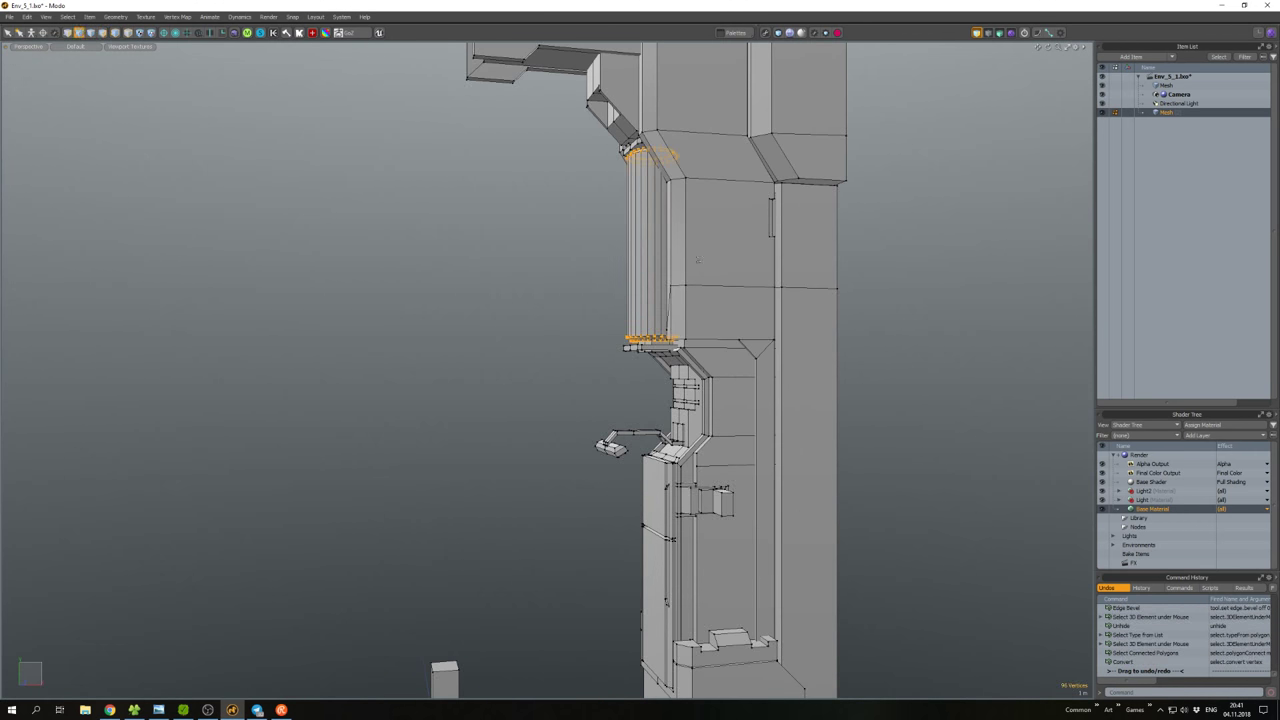
right_click_drag(600, 130, 700, 175, "ctrl")
key("w")
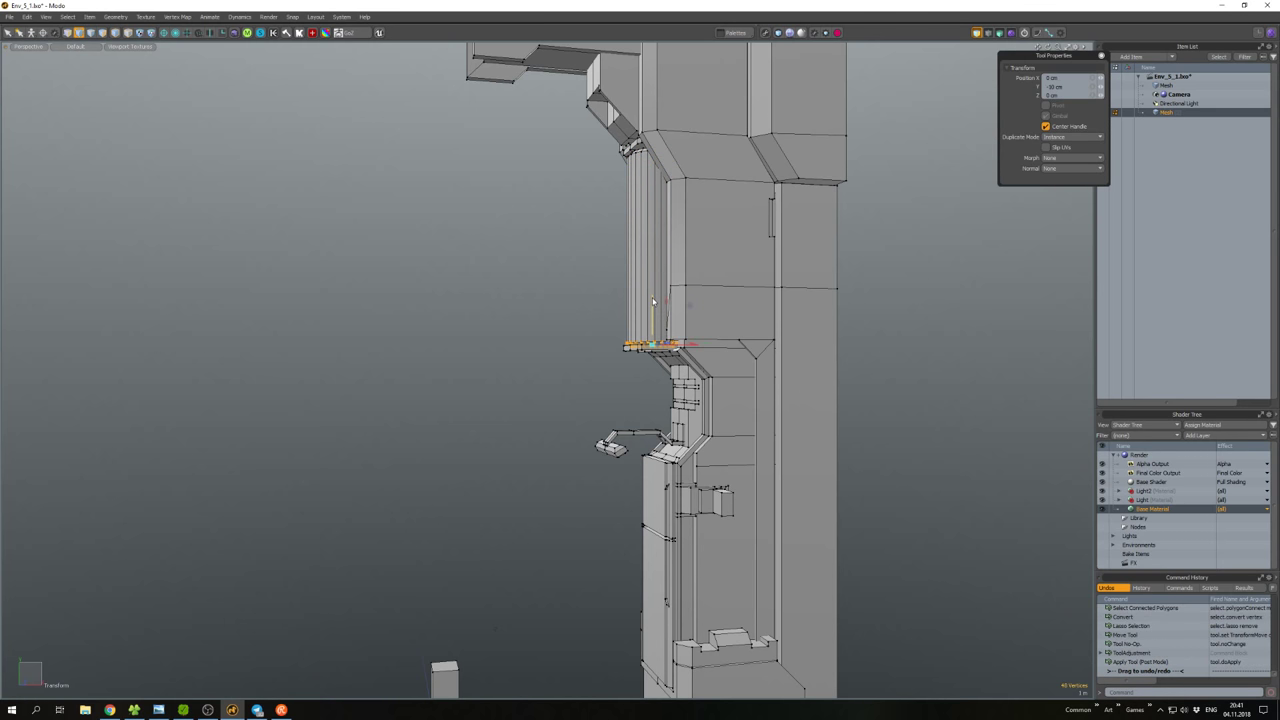
scroll(653, 312, "up", 2)
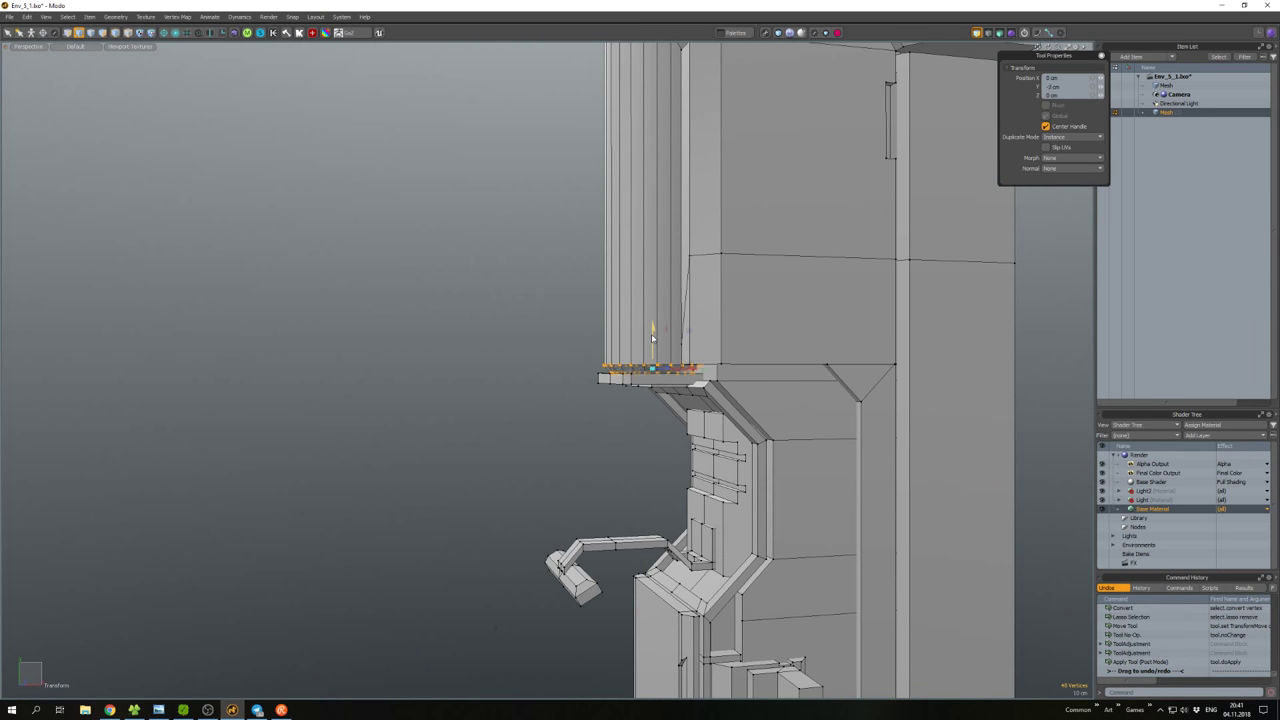
Duplicate a pillar face beside the cylinder and scale the copy into a small vertical rectangle.
scroll(651, 338, "down", 3)
left_click_drag(651, 338, 618, 282, "alt")
scroll(650, 400, "down", 4)
scroll(627, 350, "up", 5)
key("3")
left_click(625, 274)
left_click(759, 267)
key("w")
key("ctrl+c")
key("ctrl+v")
key("r")
key("q")
key("y")
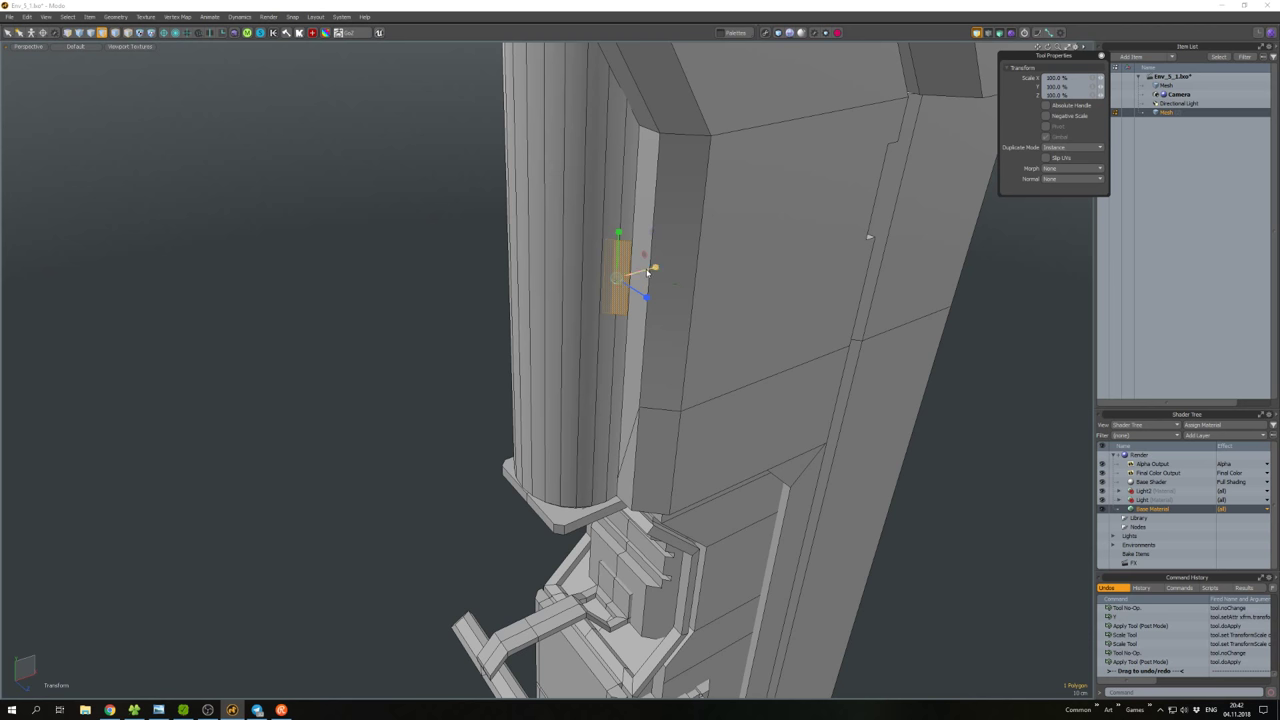
Thicken the small rectangle into a block, then place and shorten it between the cylinder and pillar near the cylinder's upper end.
key("shift+d")
key("space")
left_click_drag(598, 286, 645, 215)
left_click(566, 300)
double_click(597, 285)
key("w")
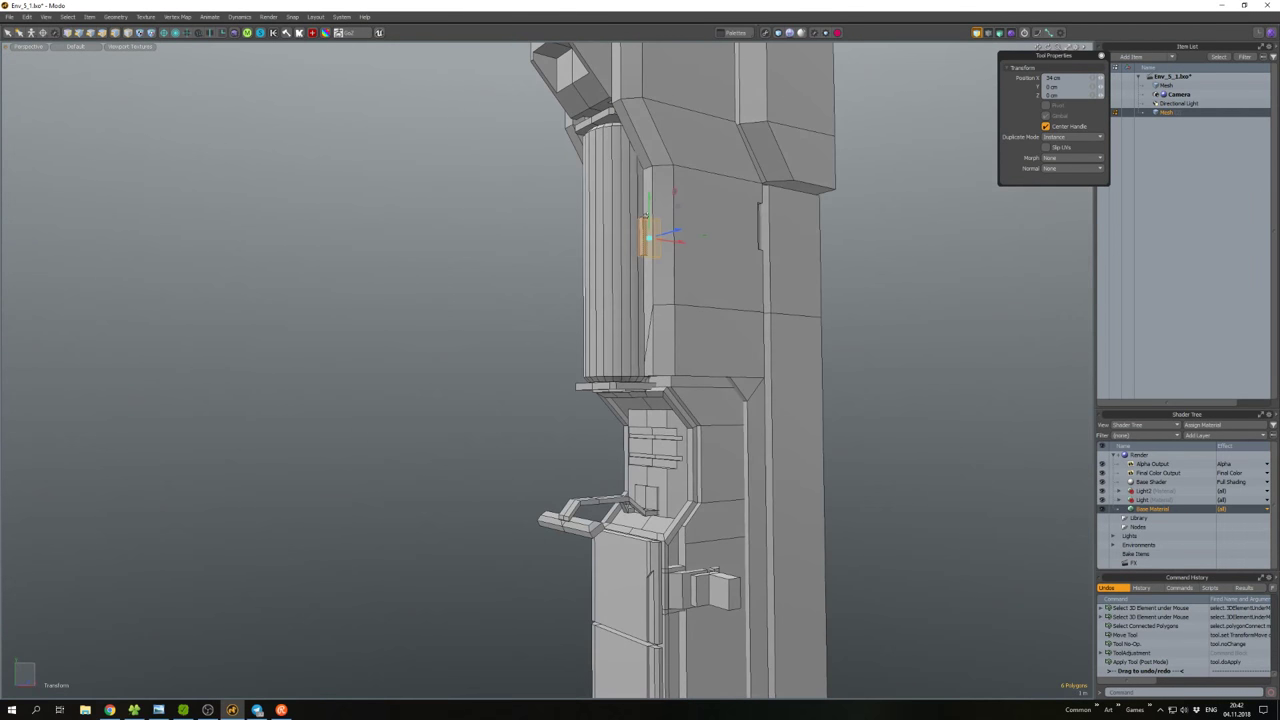
key("r")
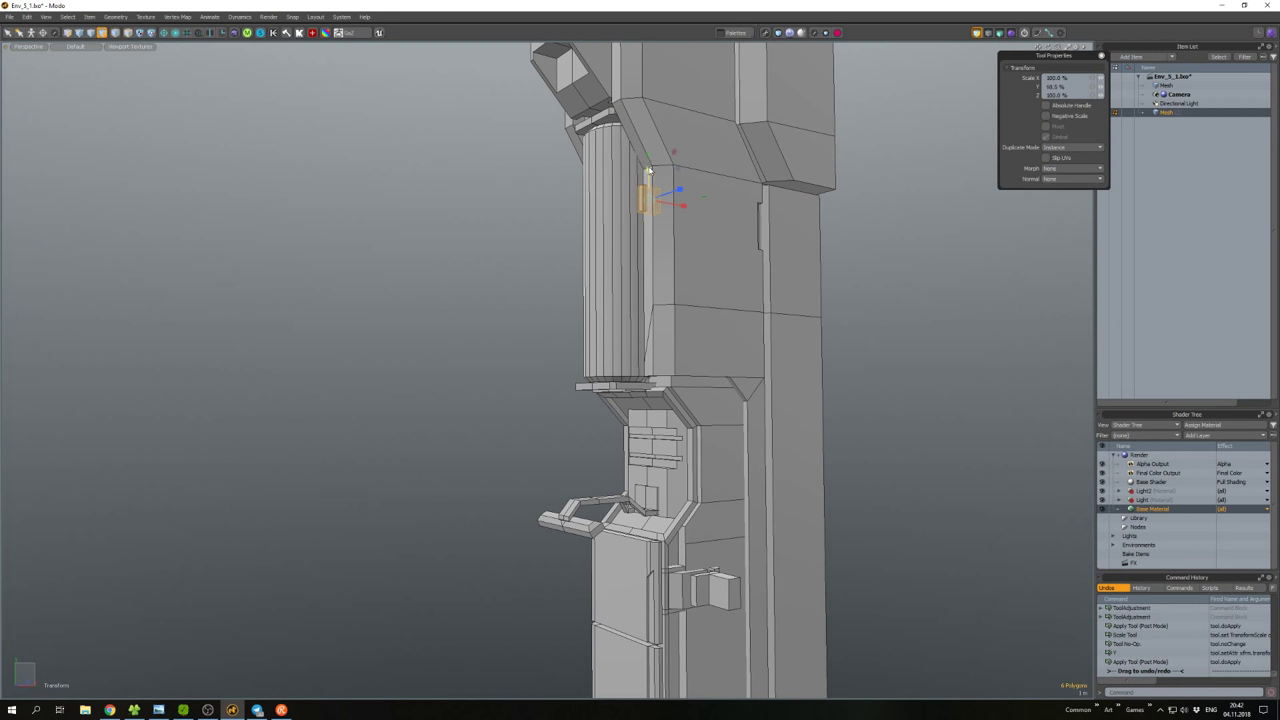
Bevel the exposed vertical edge of the small block beside the cylinder.
scroll(648, 197, "up", 3)
key("2")
key("b")
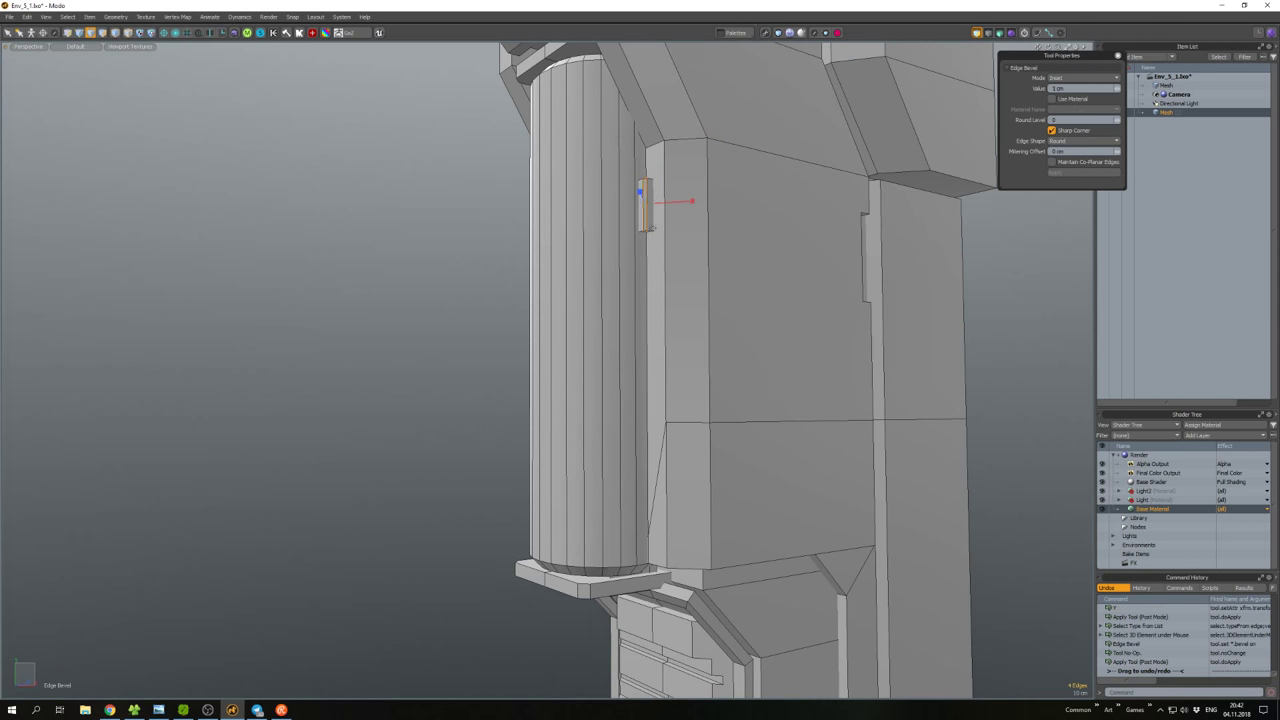
left_click_drag(643, 202, 651, 228)
Select the whole small block and shift it to sit between the cylinder and the pillar's side.
key("3")
double_click(645, 215)
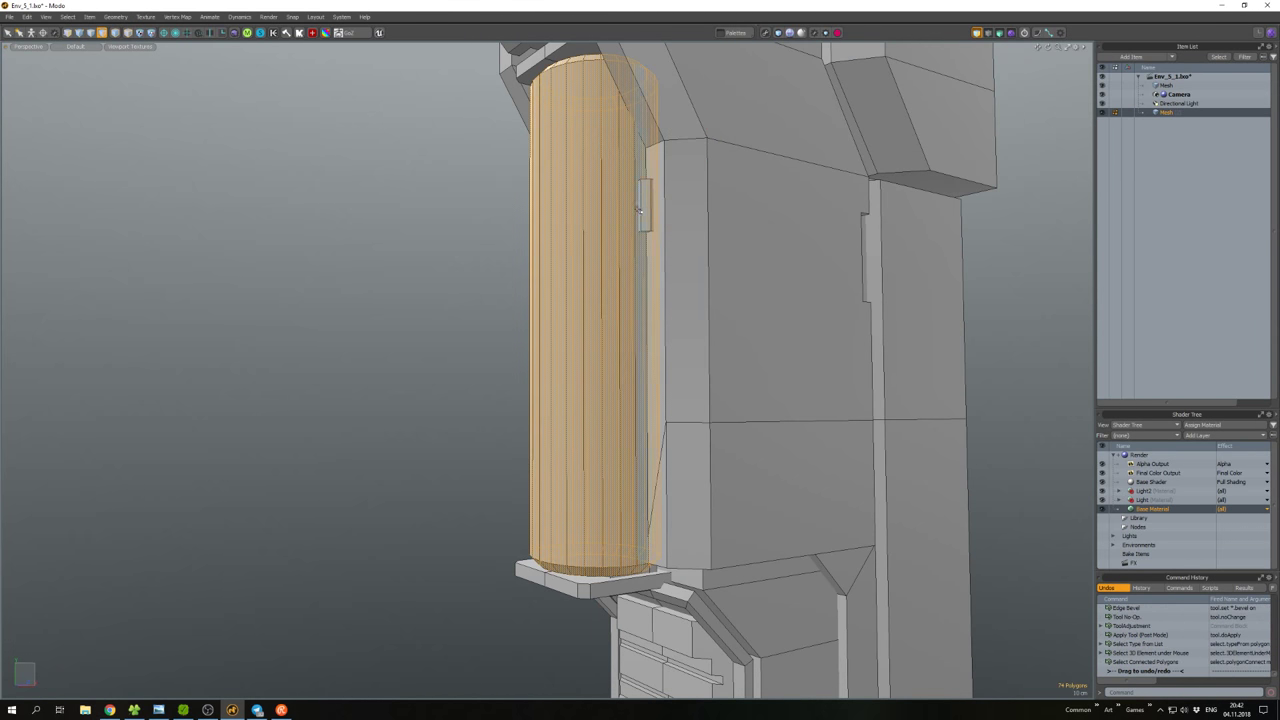
double_click(650, 207)
key("w")
scroll(650, 207, "down", 3)
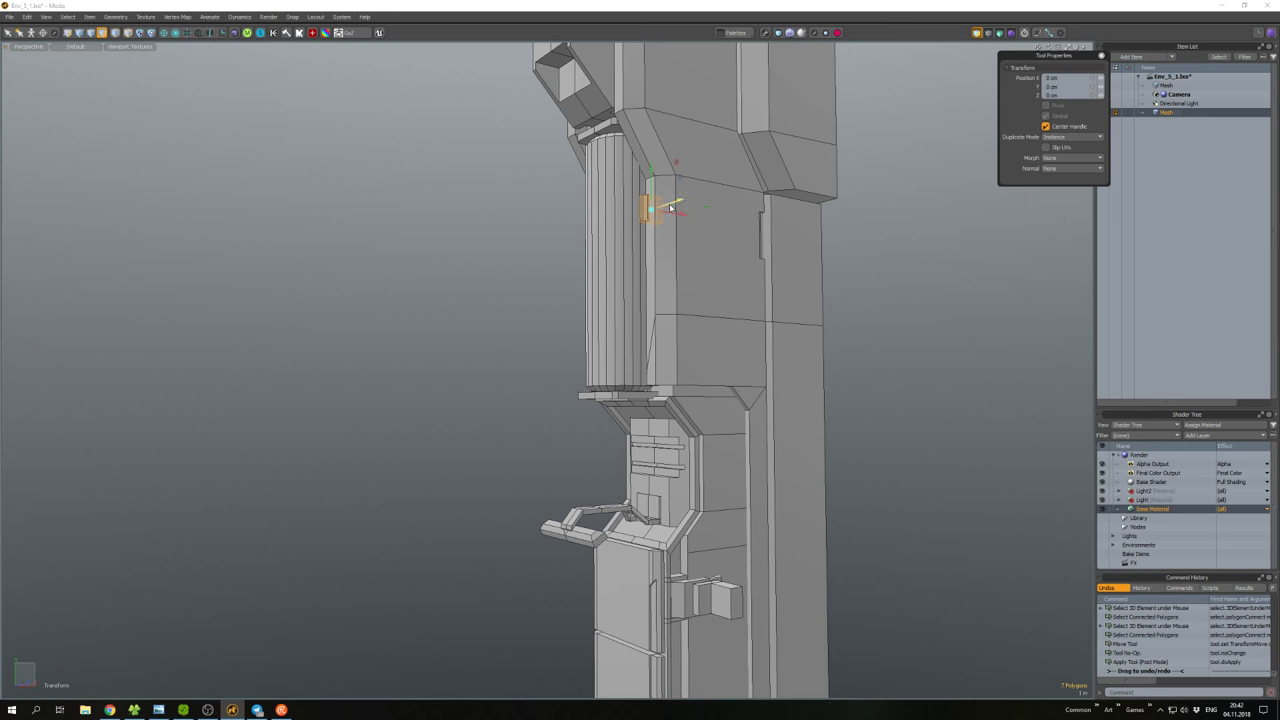
scroll(672, 205, "up", 3)
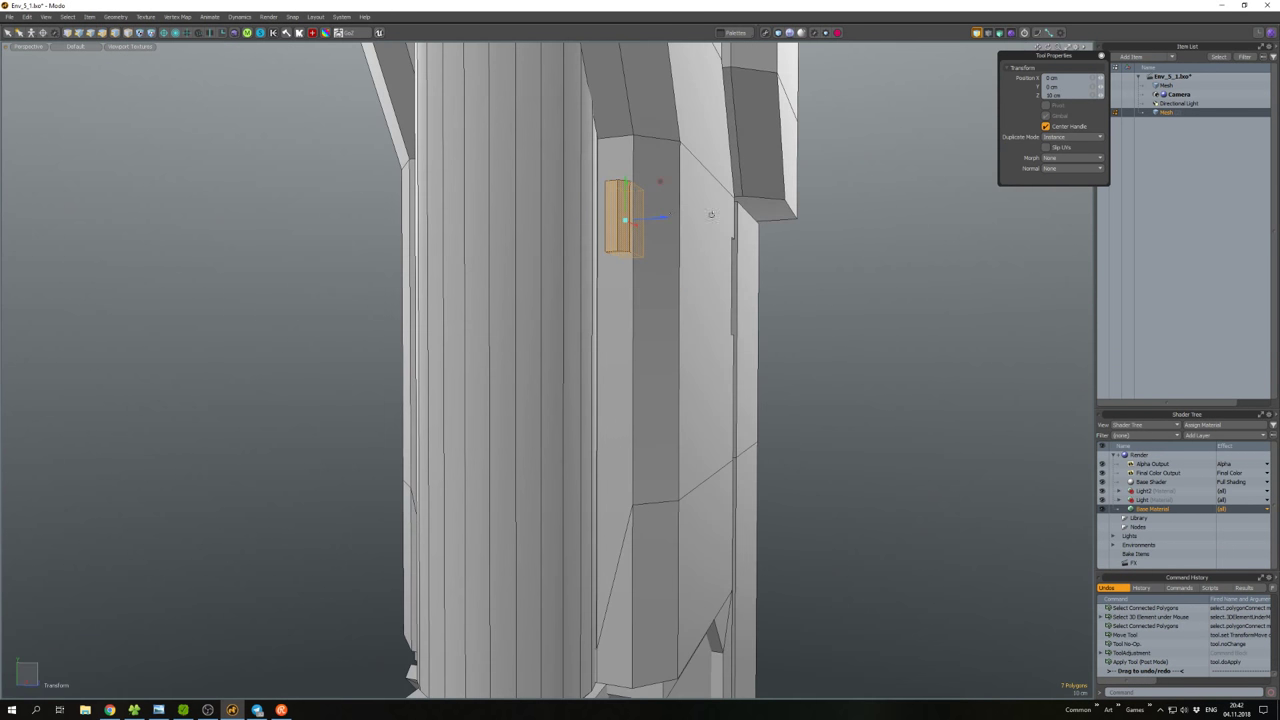
left_click_drag(657, 216, 606, 227, "alt")
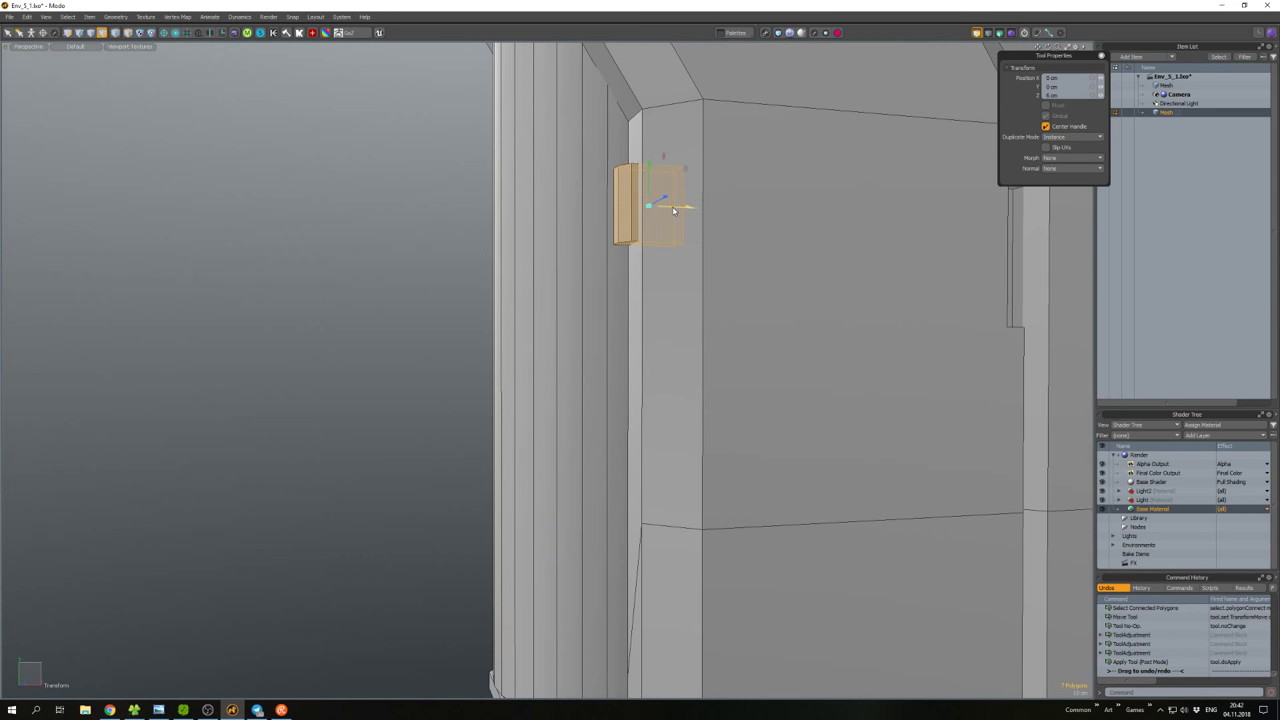
Duplicate the small block and move the copy down near the cylinder's lower end.
scroll(663, 210, "down", 3)
key("ctrl+c")
key("ctrl+v")
left_click_drag(649, 190, 649, 336)
key("space")
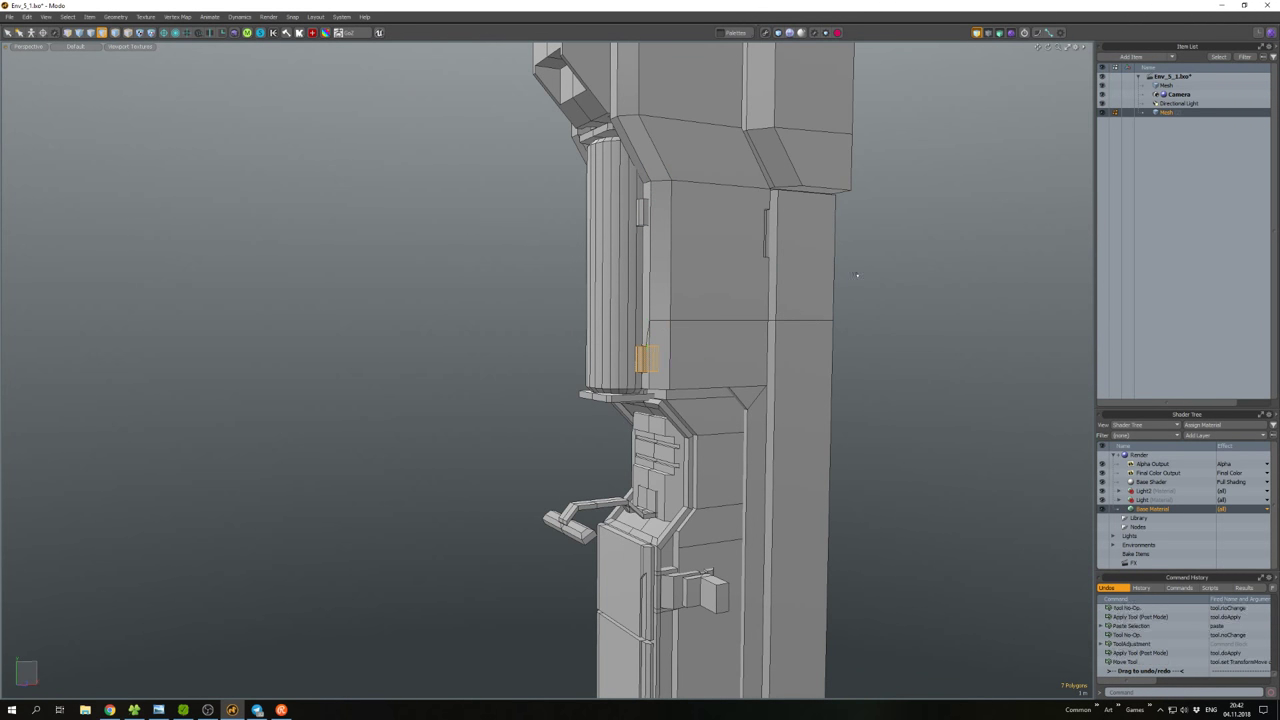
Select all of the pillar's polygons and run the pp_polyhatchet script on them.
left_click(649, 188)
left_click_drag(649, 188, 752, 275, "alt")
key("ctrl+a")
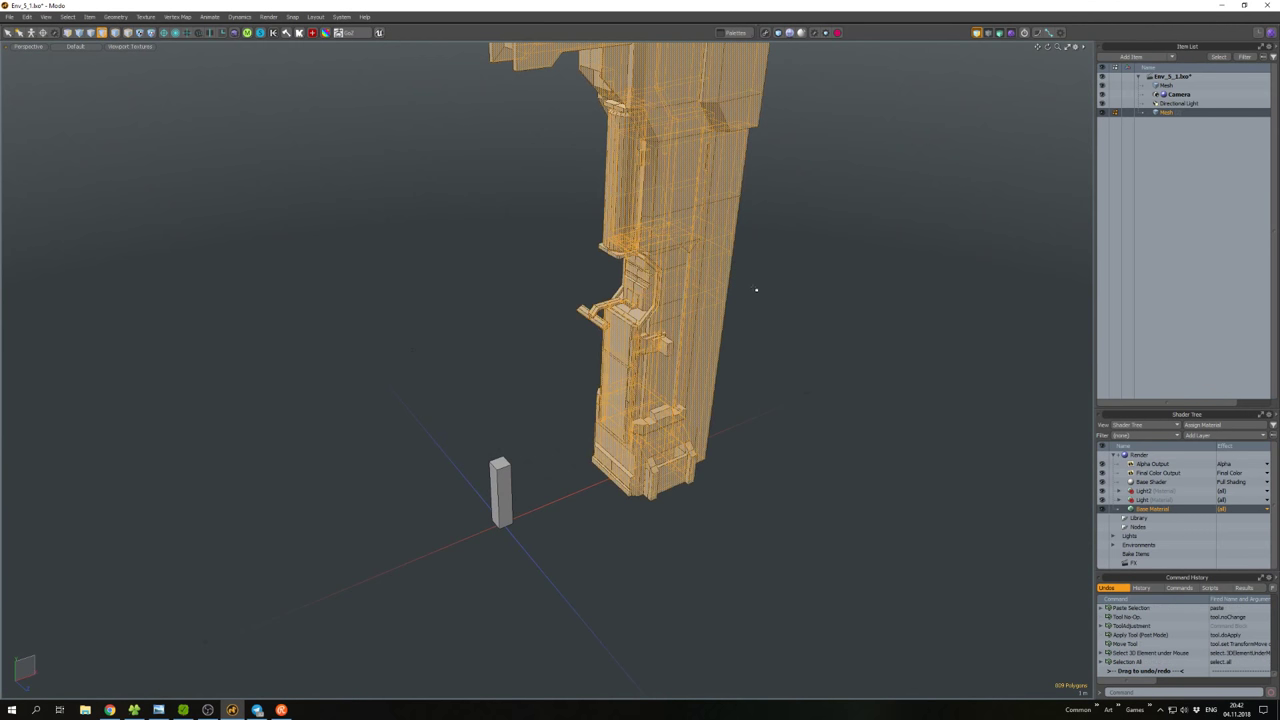
key("ctrl+space")
left_click(700, 286)
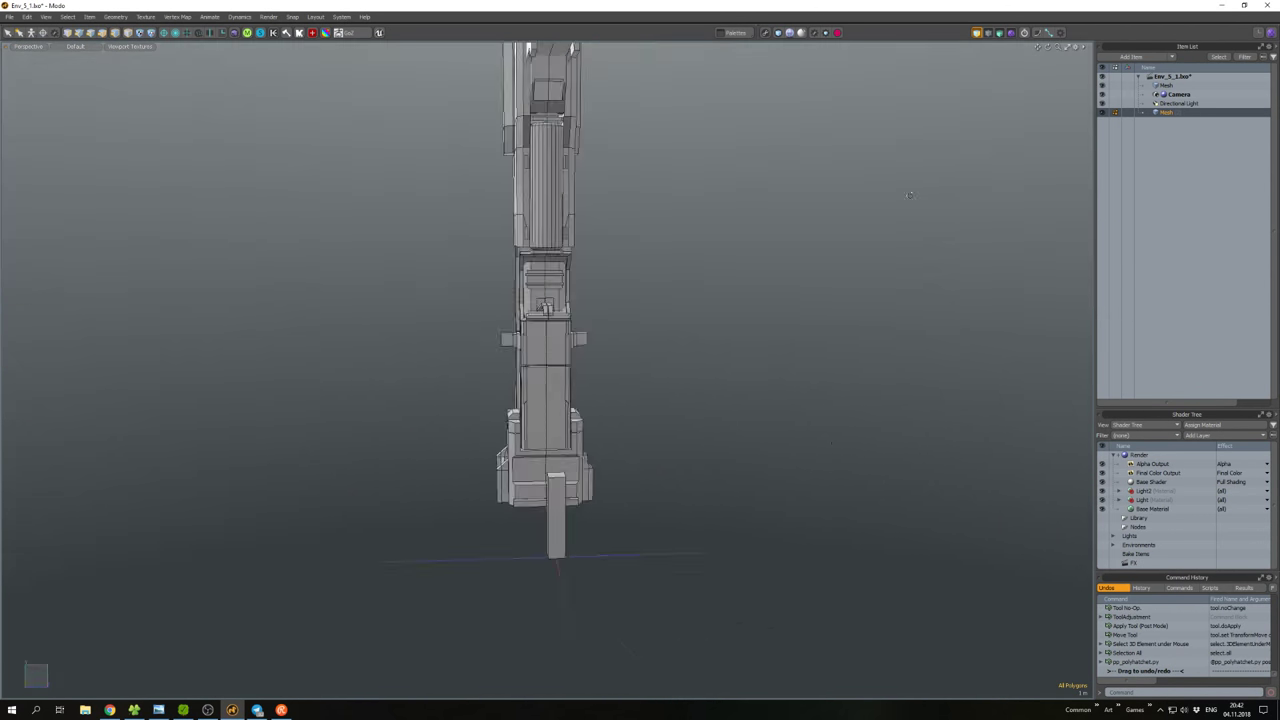
Isolate the pillar's base to examine its connected parts and underside, and unhide the remaining geometry.
left_click_drag(909, 195, 857, 436, "alt")
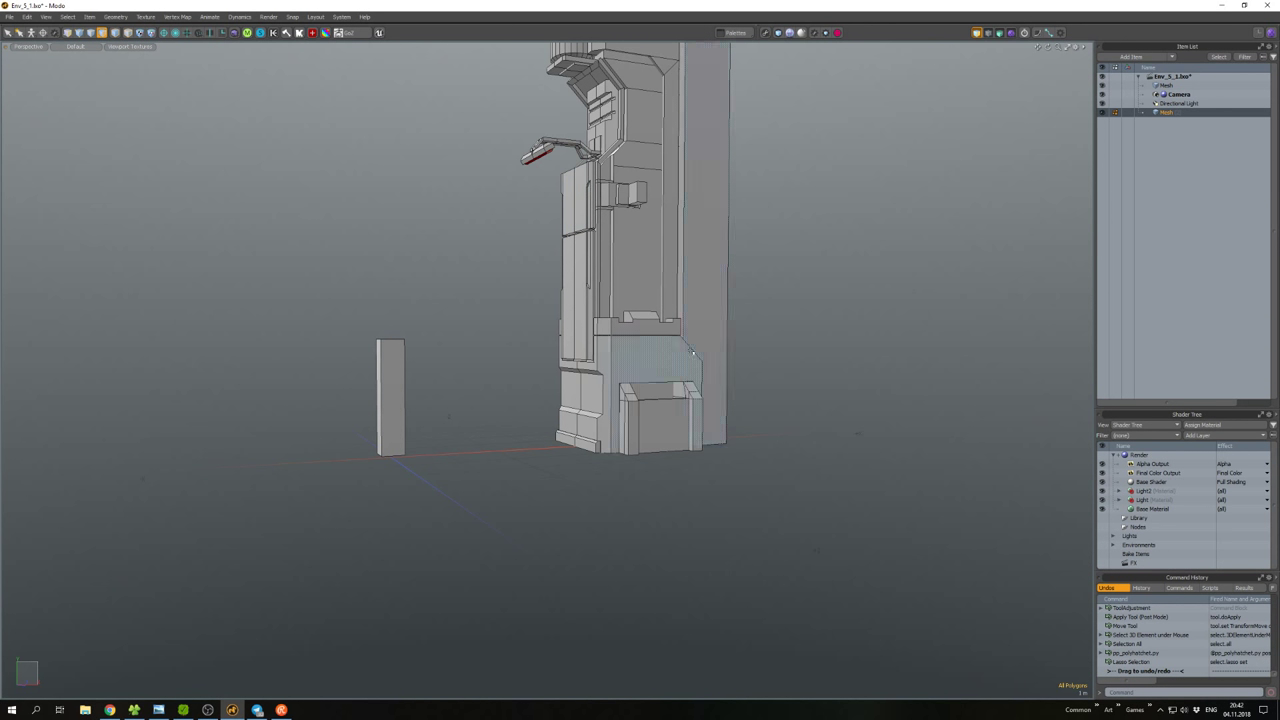
left_click_drag(628, 370, 629, 434, "alt")
scroll(632, 414, "up", 3)
double_click(640, 380)
double_click(648, 350)
key("grave")
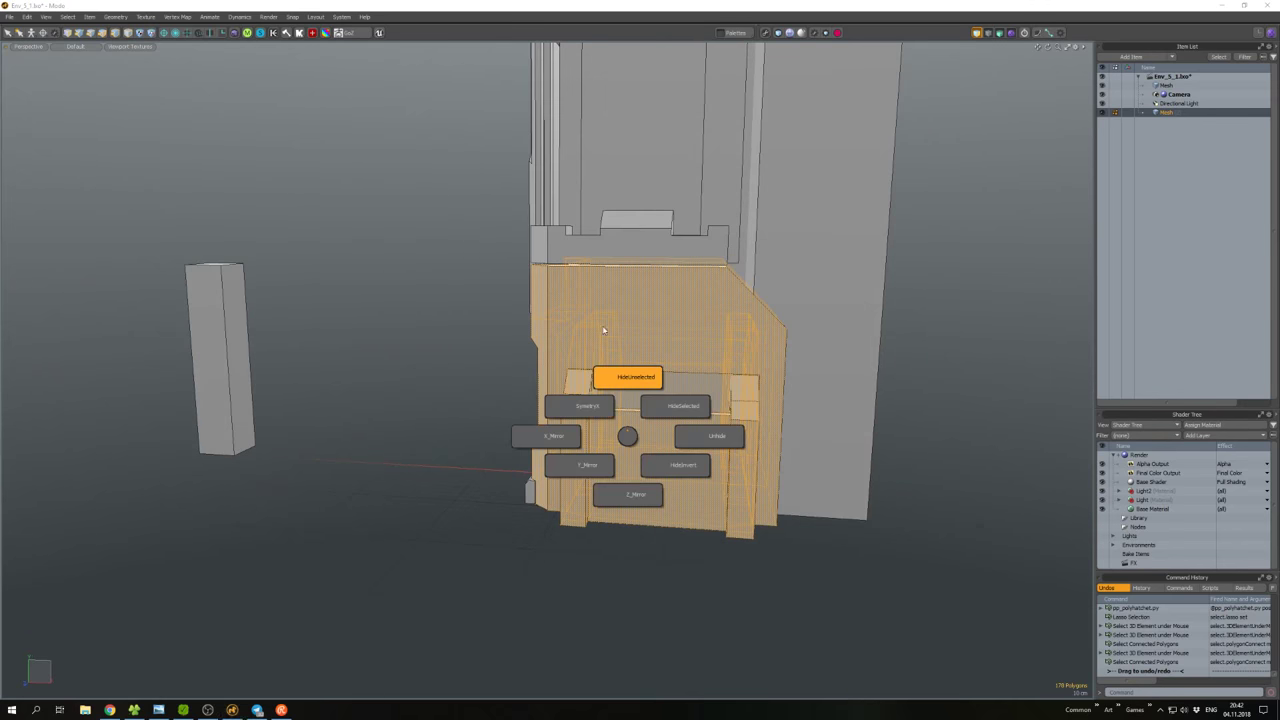
left_click(629, 374)
mouse_move(629, 374)
left_mouse_down("alt")
mouse_move(578, 322)
mouse_move(640, 290)
mouse_move(809, 271)
mouse_move(569, 412)
mouse_move(694, 514)
left_mouse_up("alt")
left_click(809, 271)
scroll(569, 412, "up", 3)
double_click(569, 412)
key("grave")
left_click(800, 490)
Select connected pieces around the base one after another to check which parts are separate.
scroll(763, 395, "down", 3)
left_click_drag(763, 395, 760, 250, "alt")
double_click(760, 250)
double_click(760, 440)
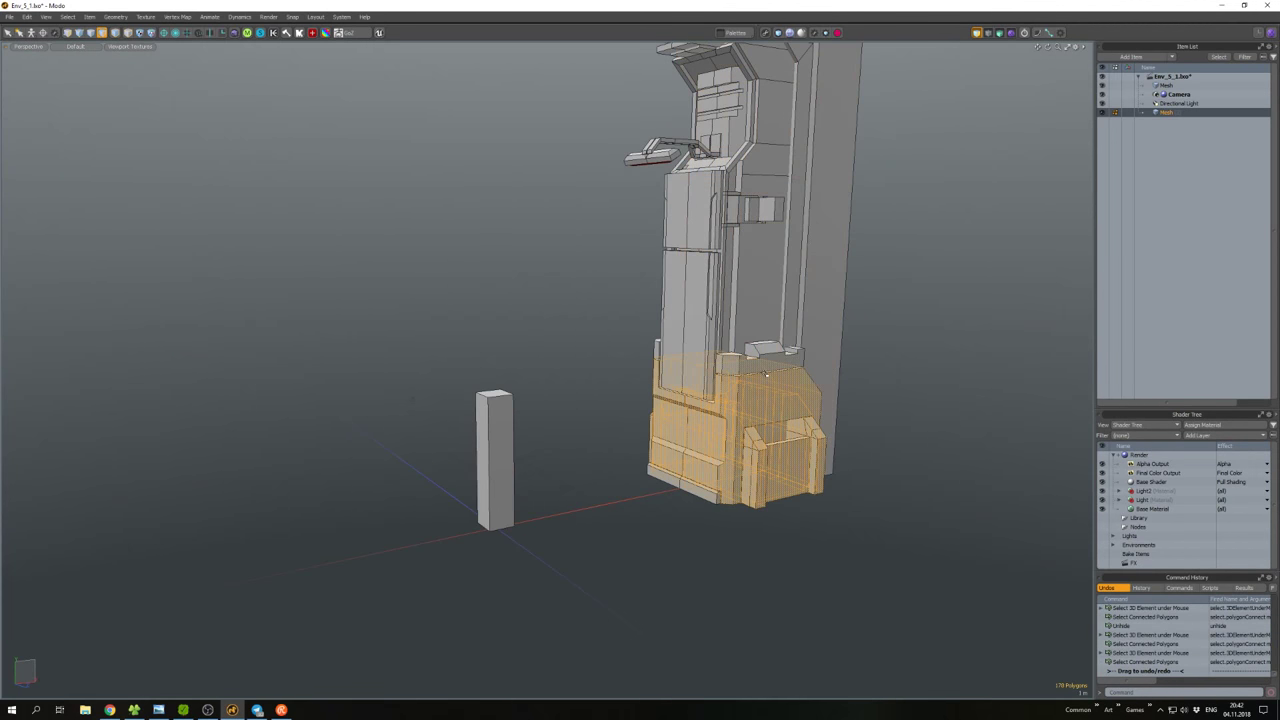
double_click(909, 409)
left_click_drag(909, 409, 665, 403, "alt")
Duplicate the top face of the raised tab on the base's side, move the copy down to the side wall and thicken it.
left_click(665, 403)
scroll(665, 403, "up", 3)
left_click(671, 335)
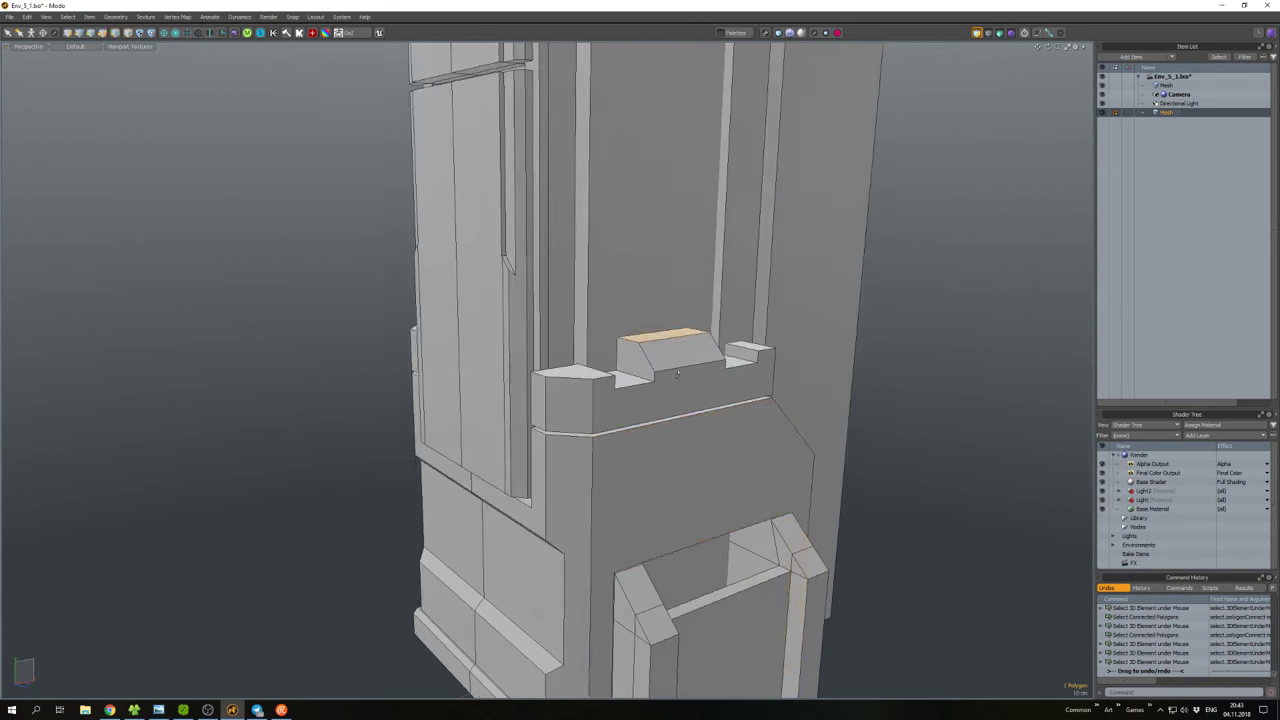
key("w")
key("ctrl+c")
key("ctrl+v")
left_click_drag(692, 304, 696, 306)
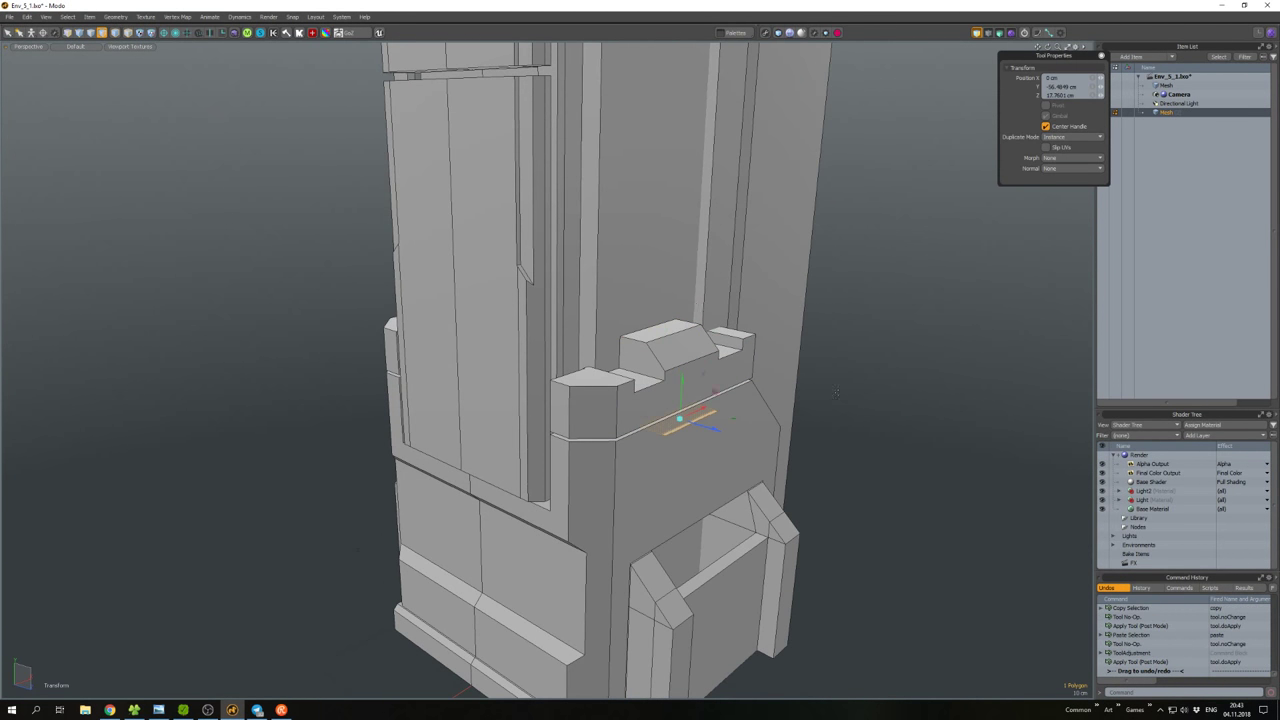
left_click_drag(728, 442, 700, 420, "alt")
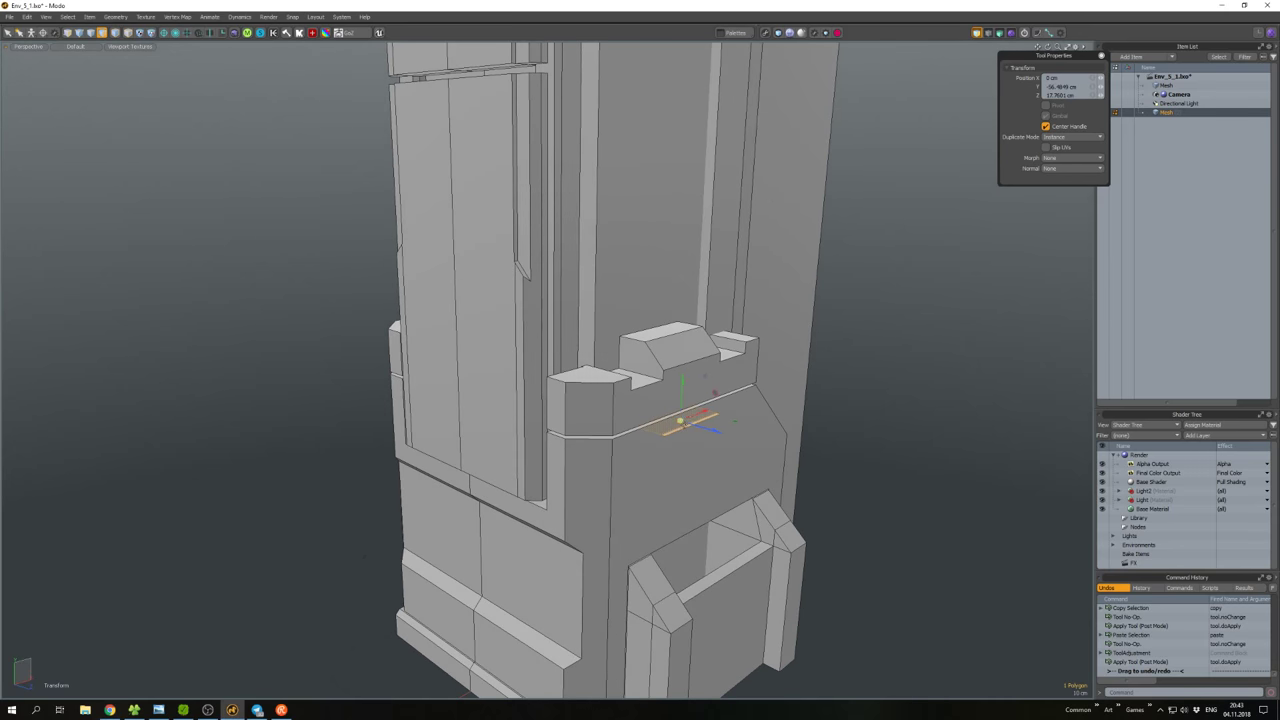
key("shift+d")
Position the new block in the base's side wall and subtract it to cut a horizontal slot.
double_click(690, 412)
key("w")
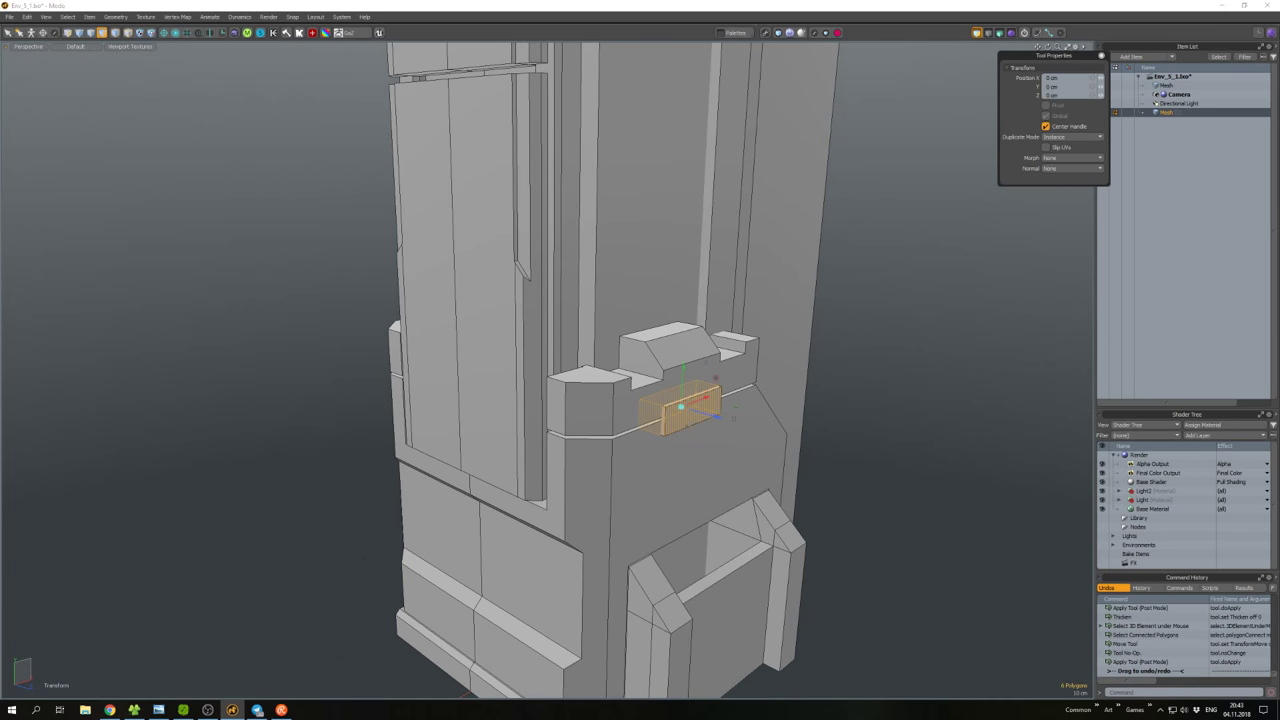
scroll(690, 412, "up", 3)
left_click_drag(659, 389, 610, 380)
scroll(628, 367, "down", 4)
left_click(640, 405)
scroll(599, 368, "down", 5)
scroll(700, 420, "up", 5)
Copy the front face of the side bracket's end box and paste it into a new mesh layer.
left_click(703, 428)
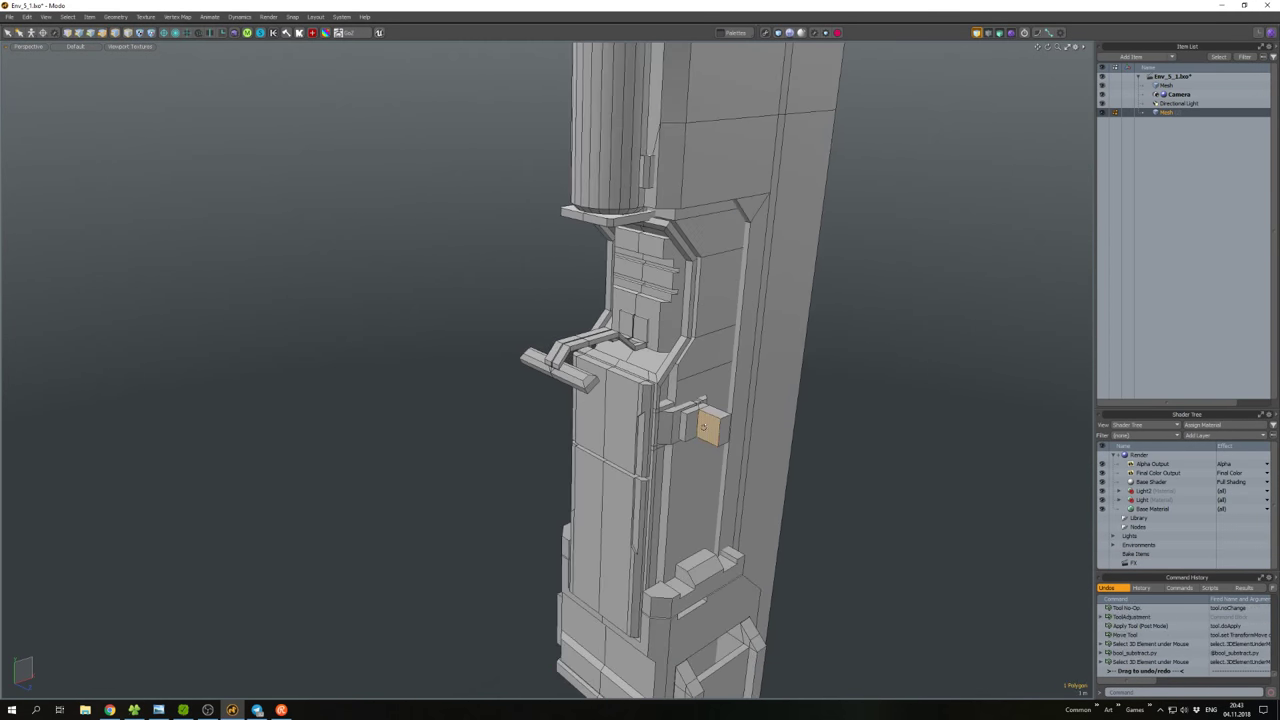
scroll(703, 428, "down", 5)
left_click_drag(703, 428, 640, 410, "alt")
scroll(604, 400, "up", 5)
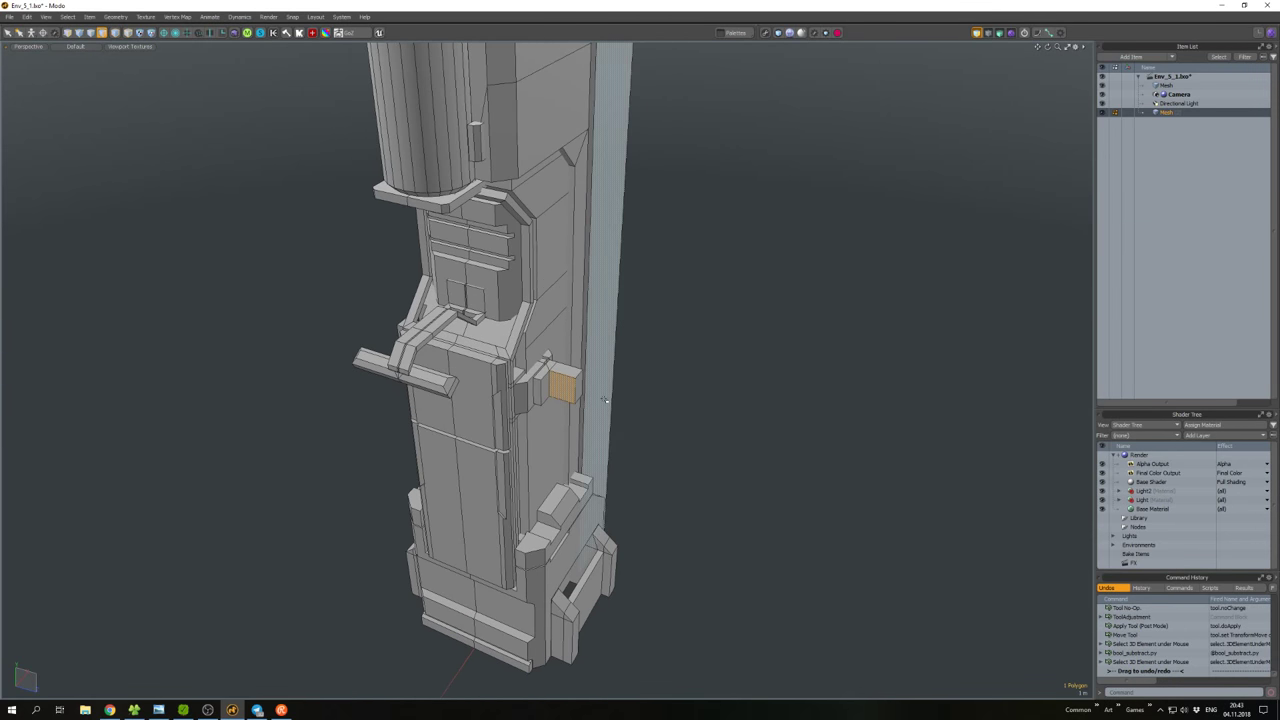
key("ctrl+c")
key("n")
key("w")
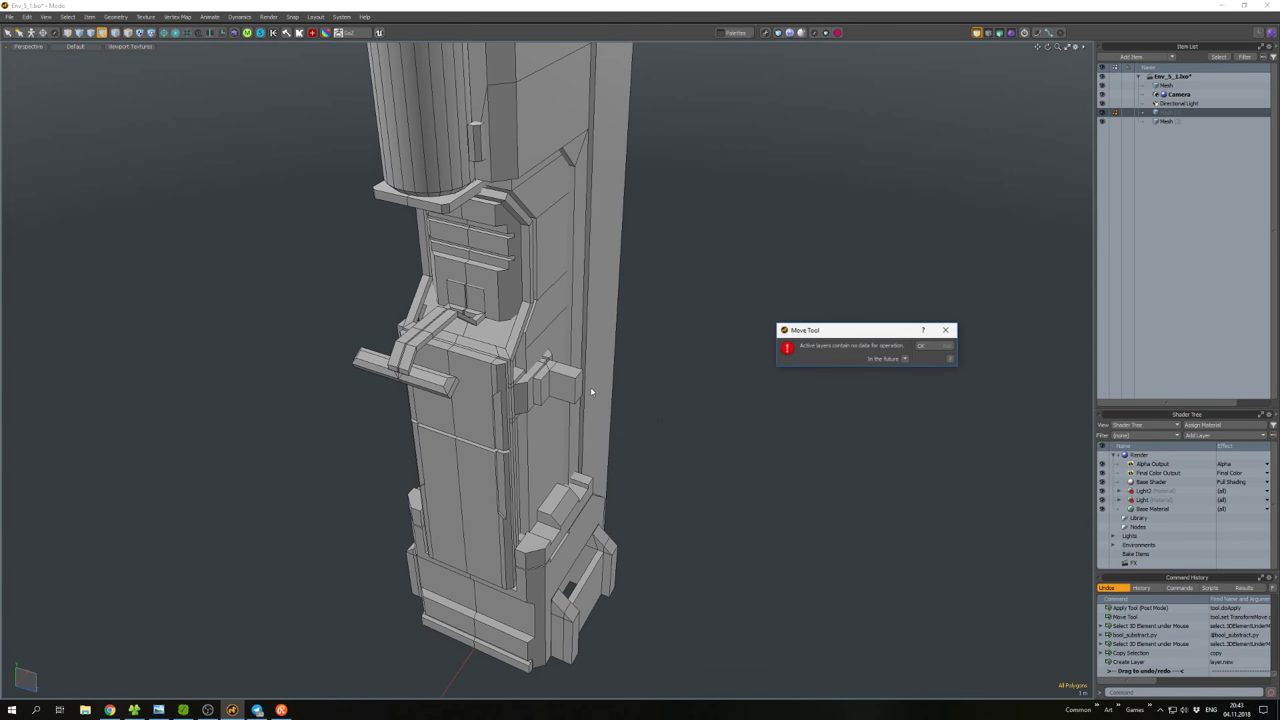
left_click(921, 347)
key("3")
left_click_drag(691, 397, 561, 398, "alt")
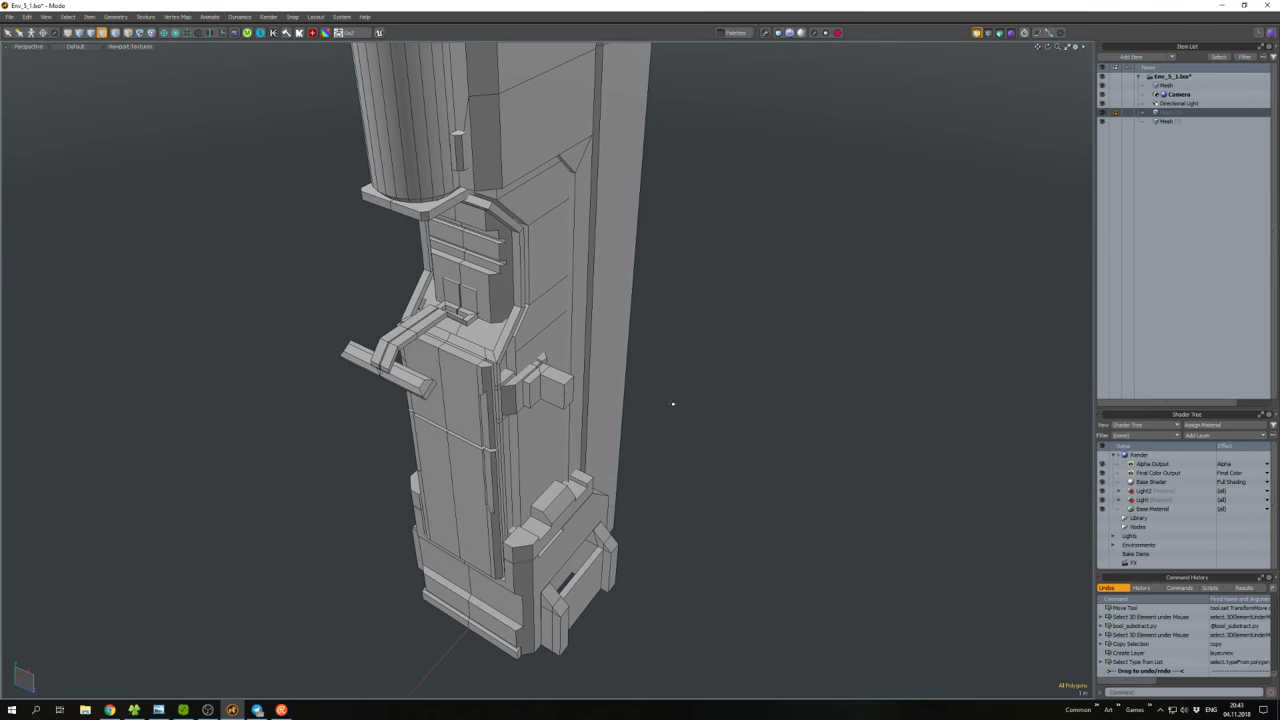
key("ctrl+v")
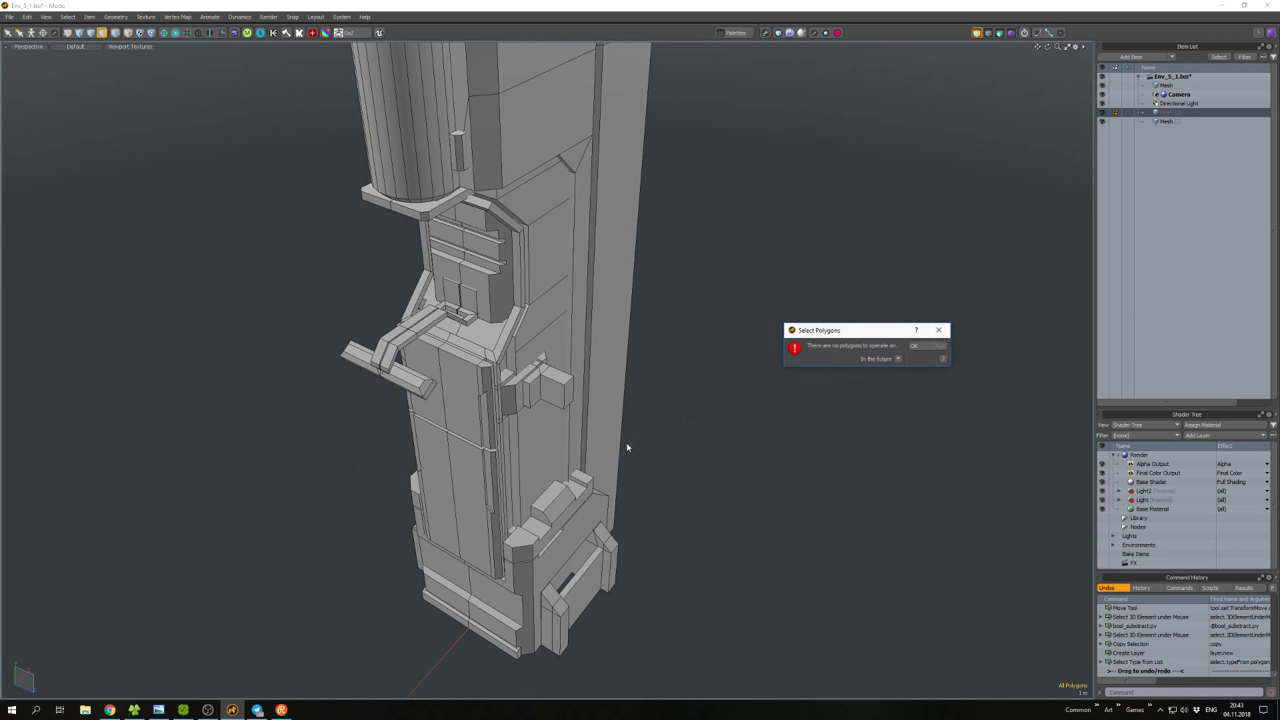
left_click(912, 346)
key("ctrl+v")
scroll(606, 365, "up", 5)
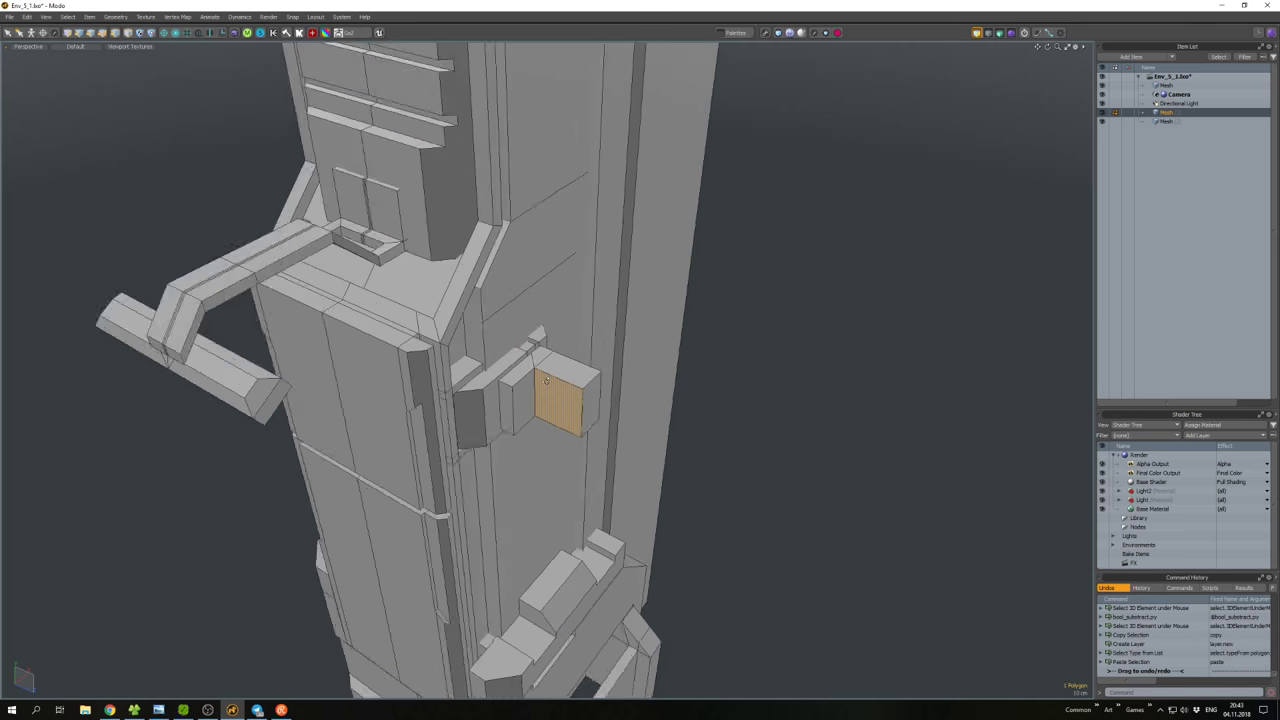
Scale the pasted face down in height and thicken it into a block.
key("r")
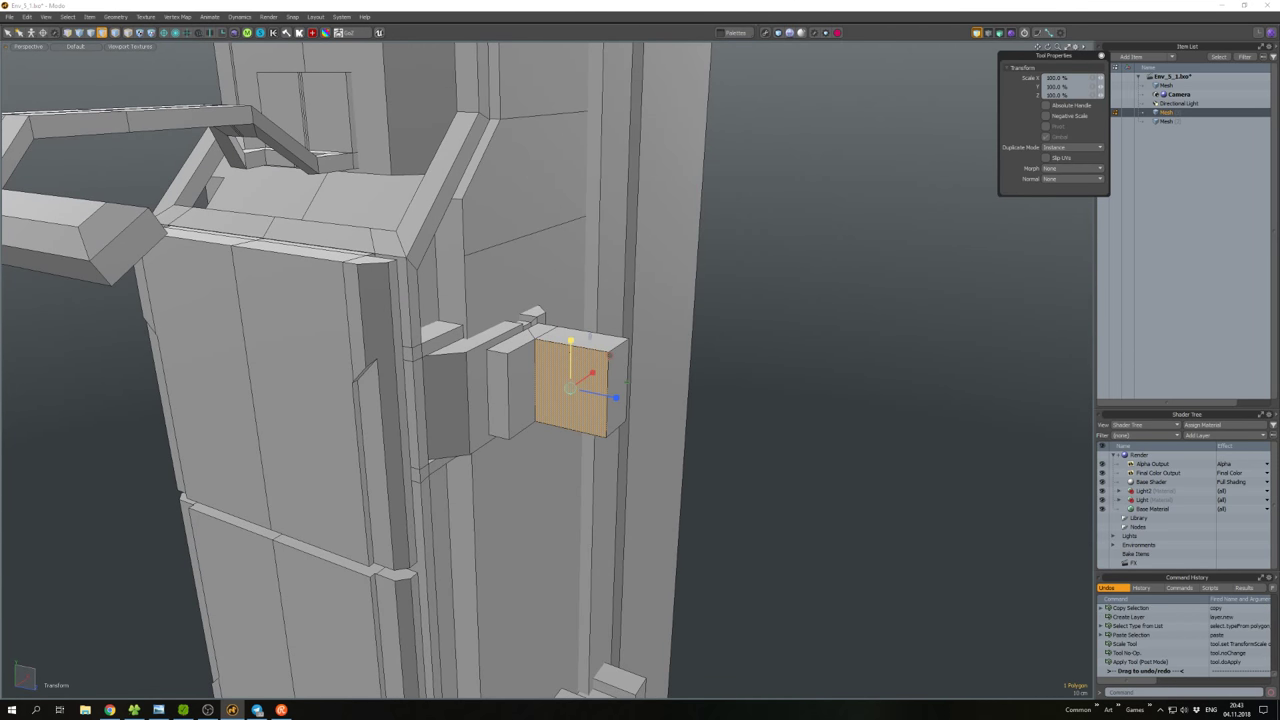
left_click_drag(570, 342, 570, 347)
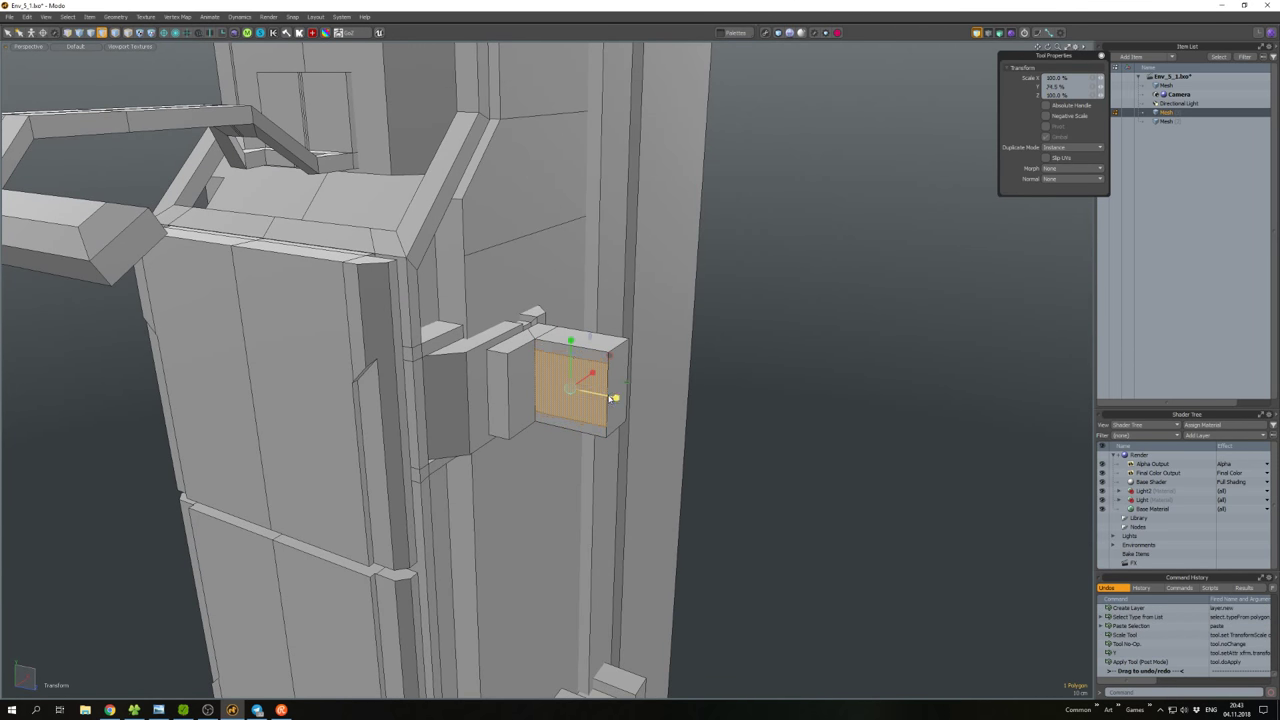
mouse_move(613, 399)
left_mouse_down()
mouse_move(666, 403)
mouse_move(579, 398)
mouse_move(590, 425)
mouse_move(545, 430)
mouse_move(612, 384)
left_mouse_up()
key("d")
Select the whole thickened block on the side bracket and move it 10 cm in X.
key("space")
double_click(604, 415)
key("w")
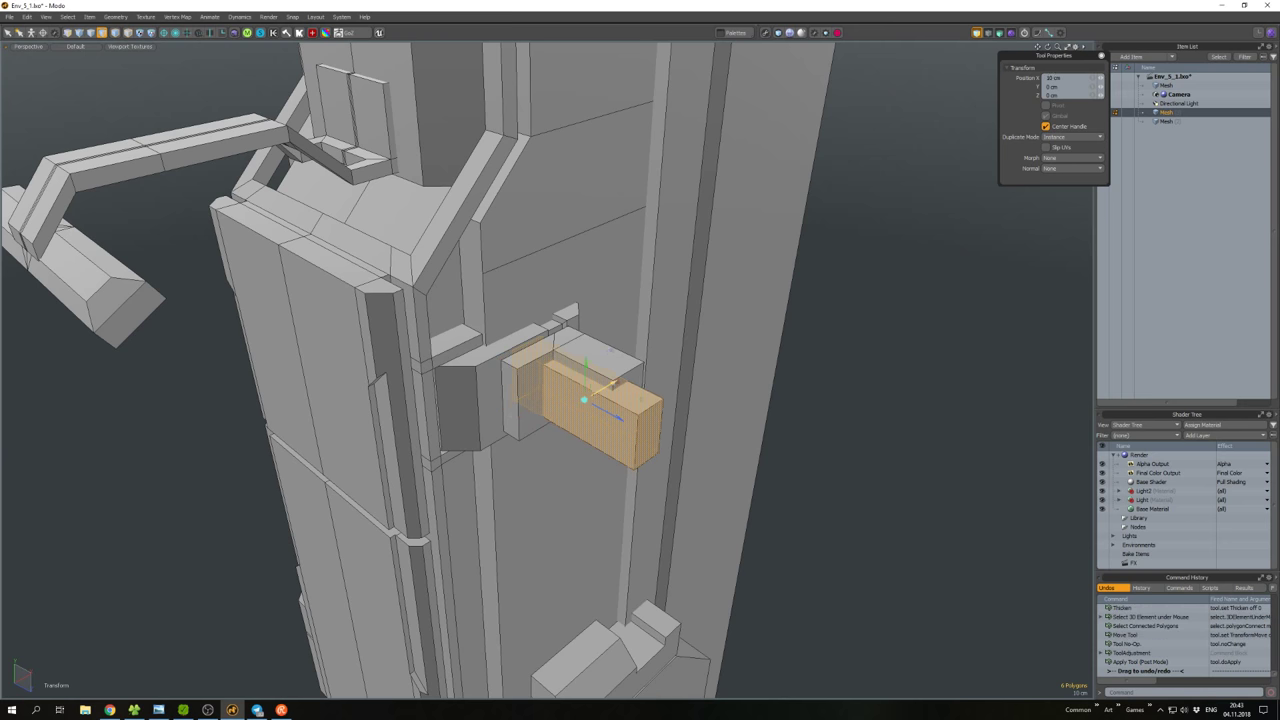
key("space")
scroll(610, 390, "down", 5)
left_click(755, 371)
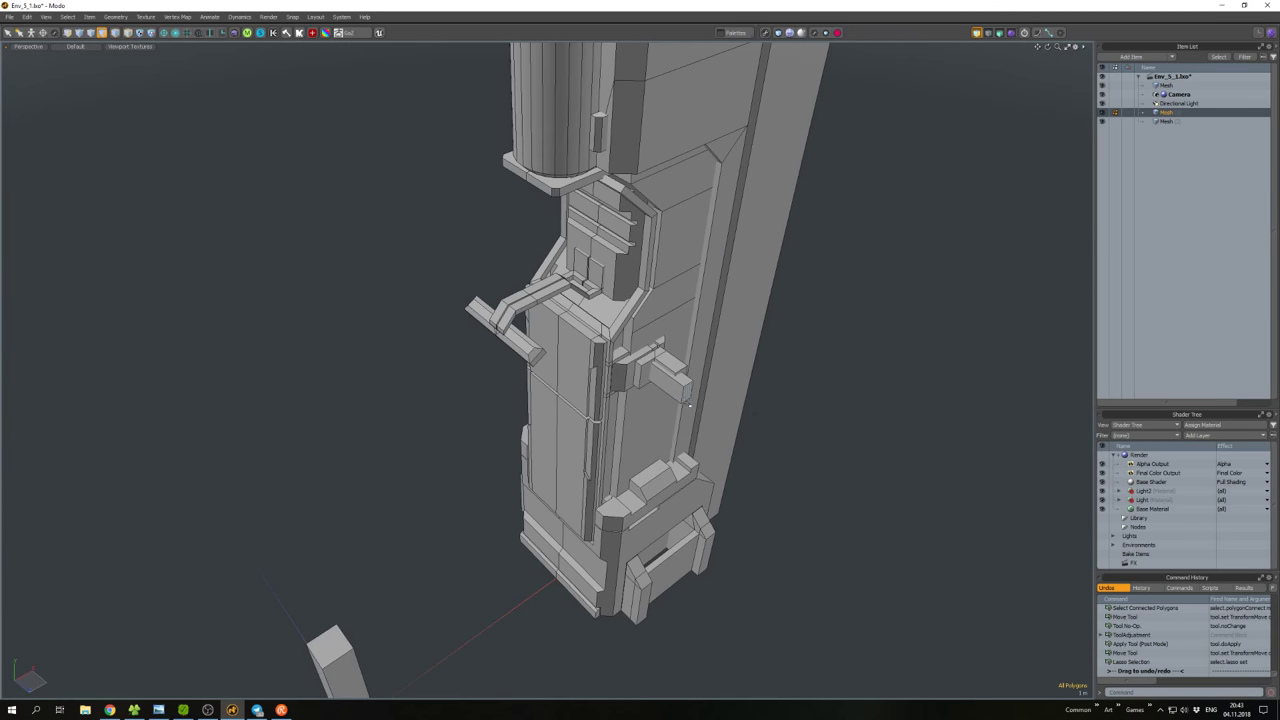
Select the whole block on the side bracket and widen it to 145% in X.
left_click(689, 402)
key("shift+a")
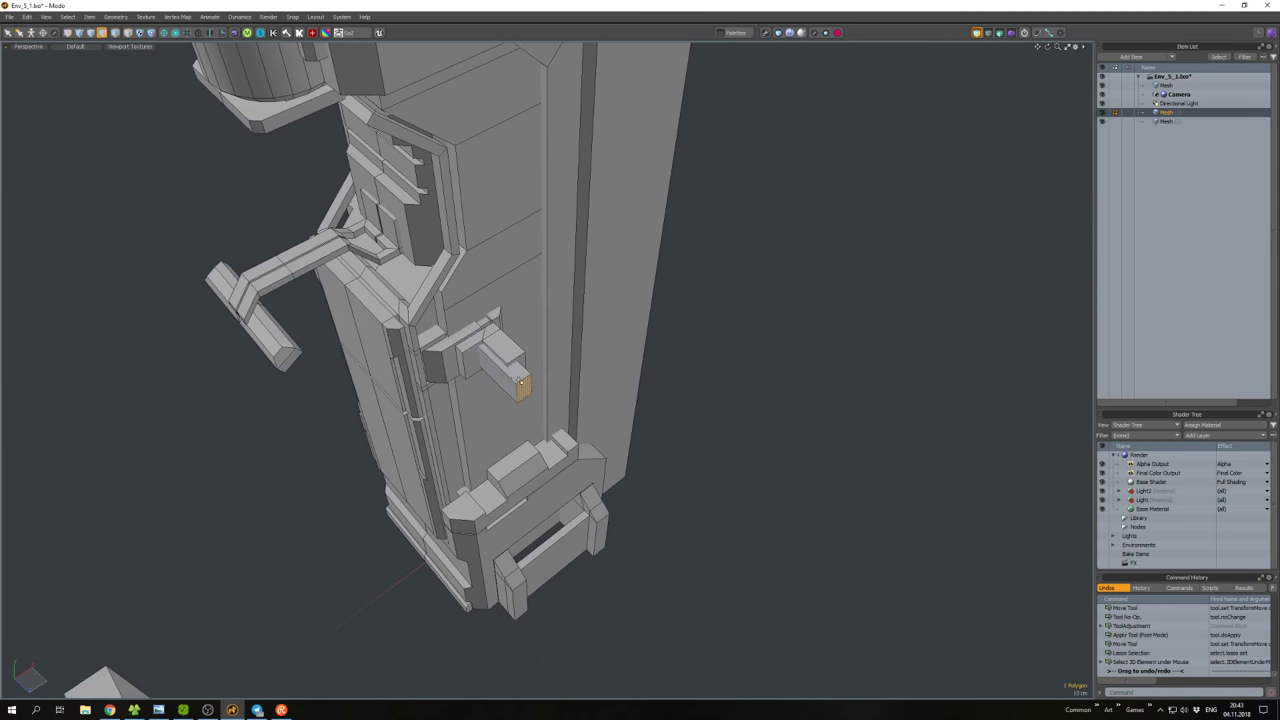
double_click(516, 376)
scroll(511, 380, "up", 2)
key("r")
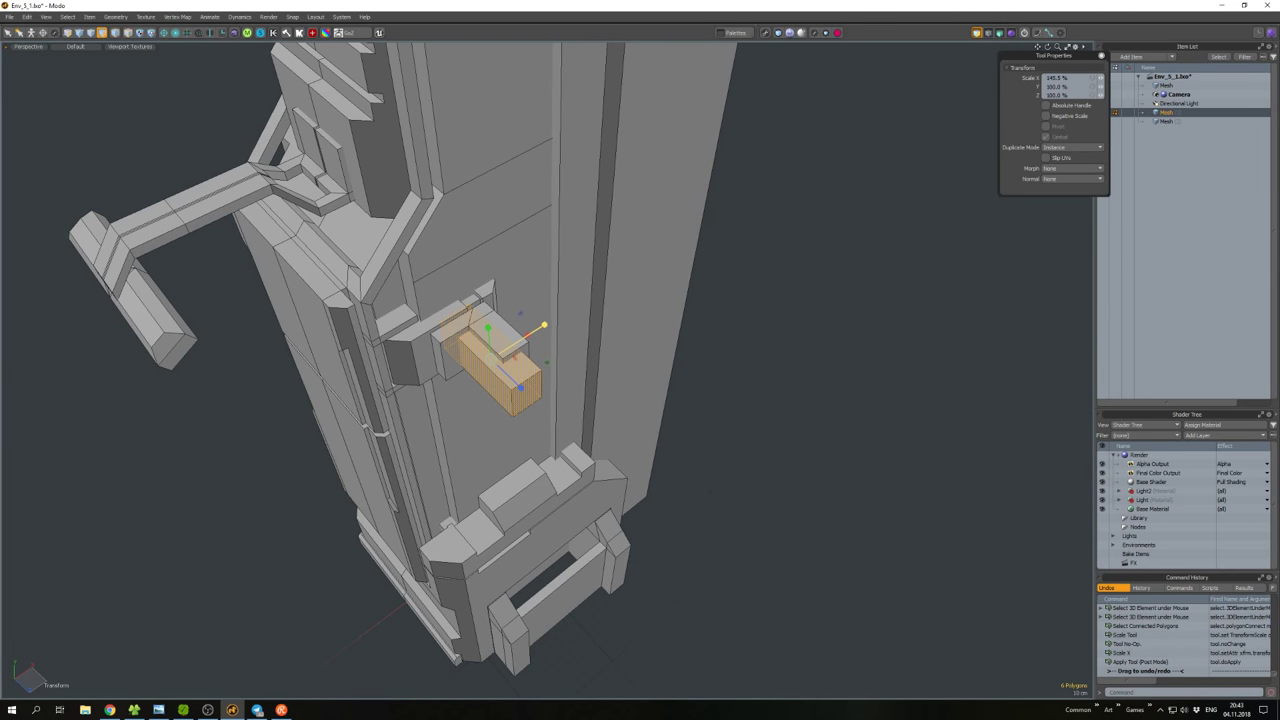
key("space")
key("w")
key("space")
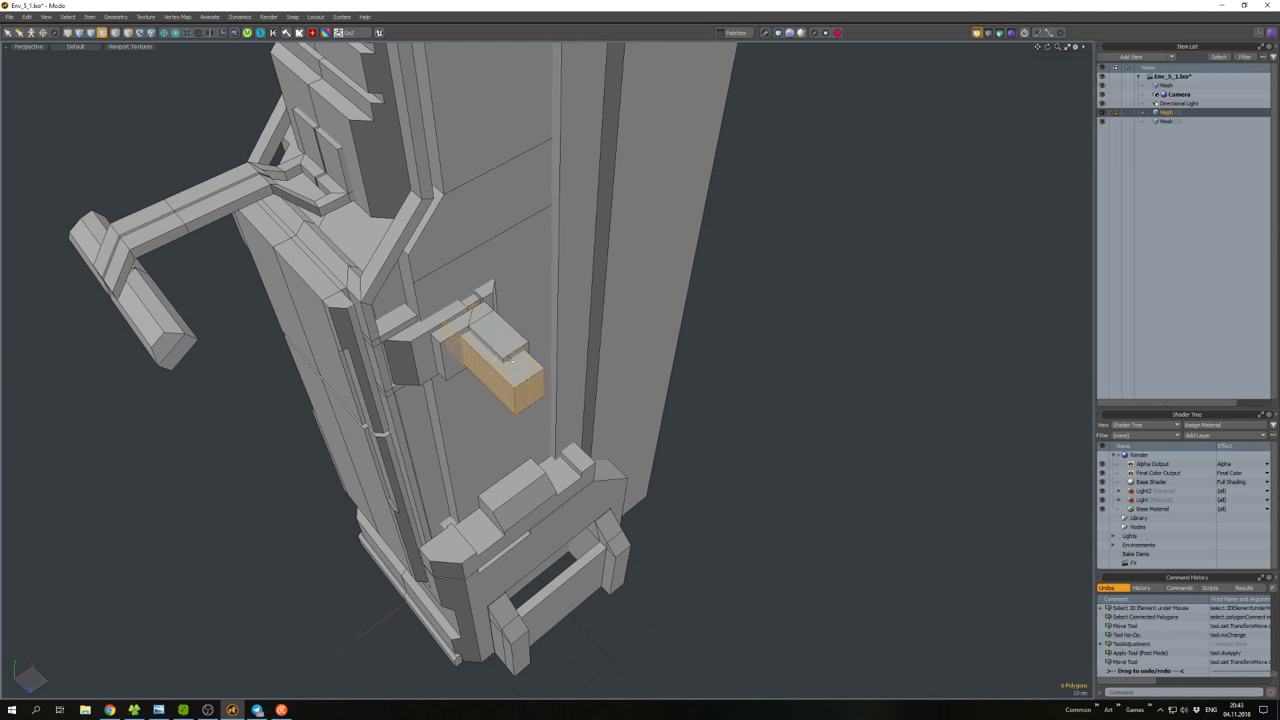
Extrude the block's end face and move it outward to form a short angled arm segment.
scroll(510, 375, "down", 4)
left_click(515, 376)
key("b")
key("w")
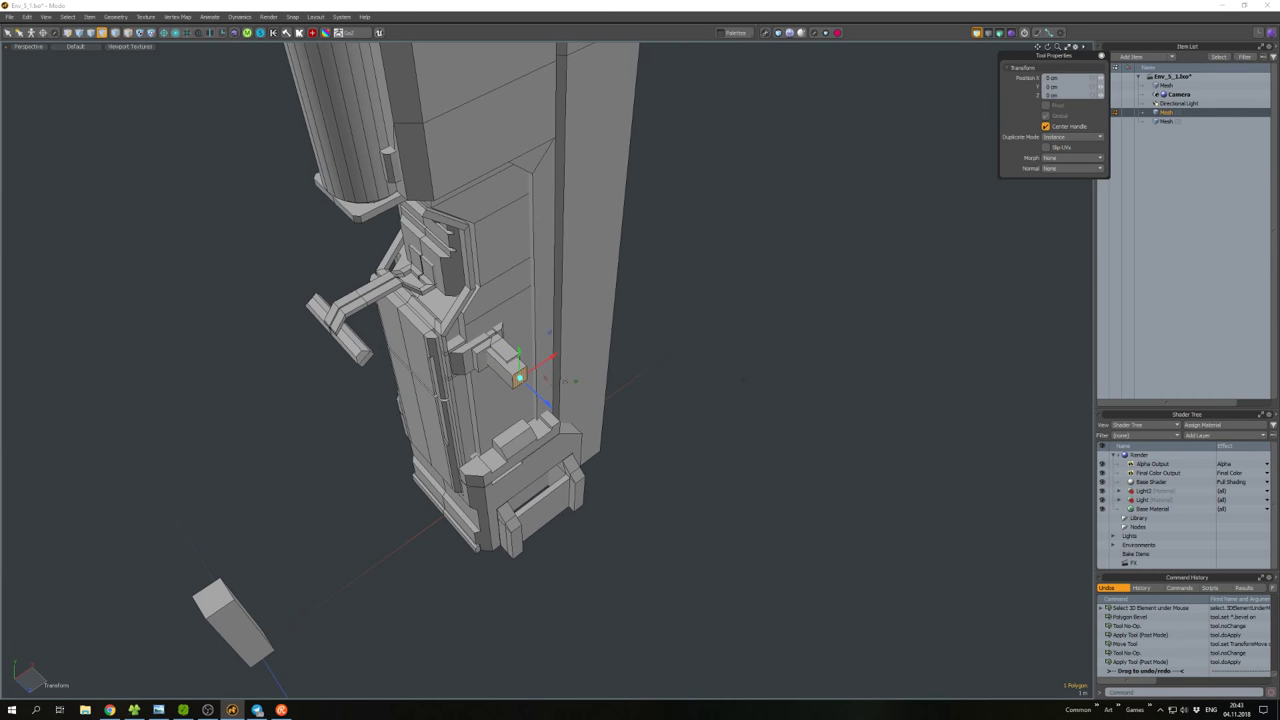
left_click_drag(548, 390, 745, 382)
key("space")
Extrude the angled segment's end face into a long horizontal arm extending sideways from the pillar.
left_click(646, 400)
left_click(576, 363)
key("b")
key("space")
Select the entire side arm and scale its height in Y.
left_click(794, 466)
left_click_drag(794, 466, 580, 369, "alt")
double_click(580, 369)
scroll(580, 369, "up", 4)
key("r")
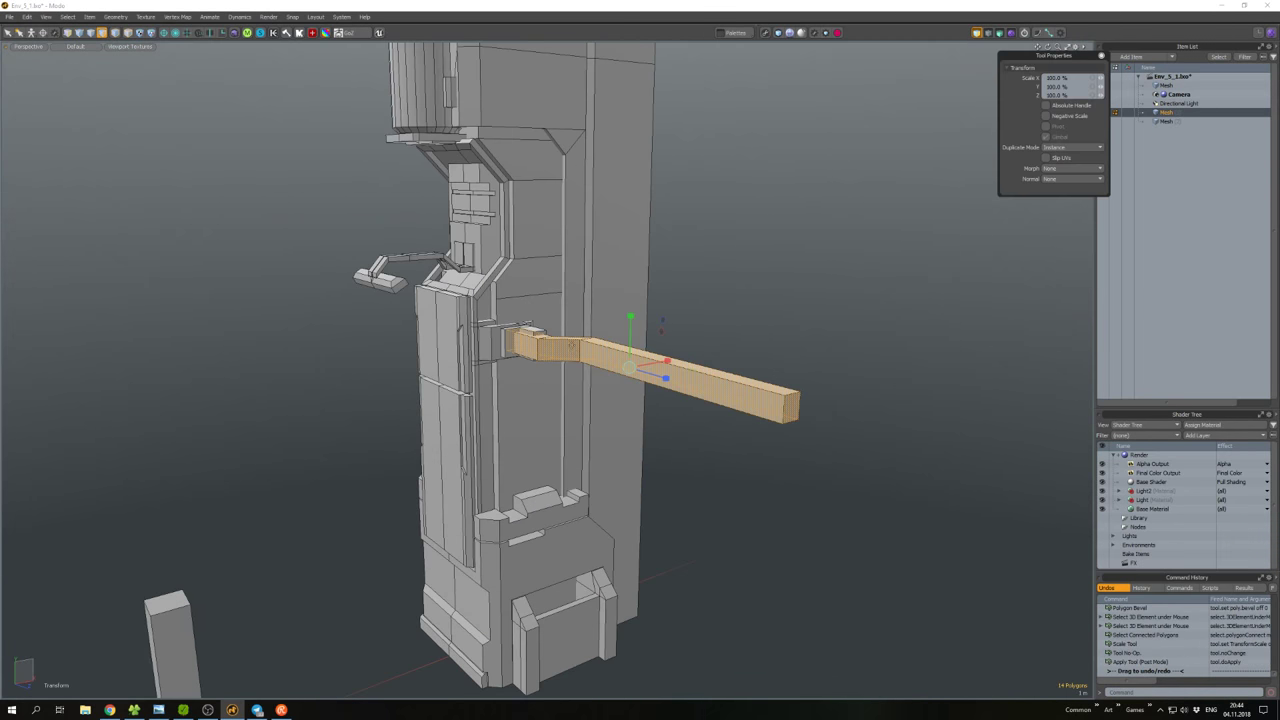
left_click_drag(630, 320, 760, 380)
key("r")
left_click(631, 338)
Divide the arm's height with two edge loops in a 25-50-25 split.
key("2")
left_click(825, 403)
key("q")
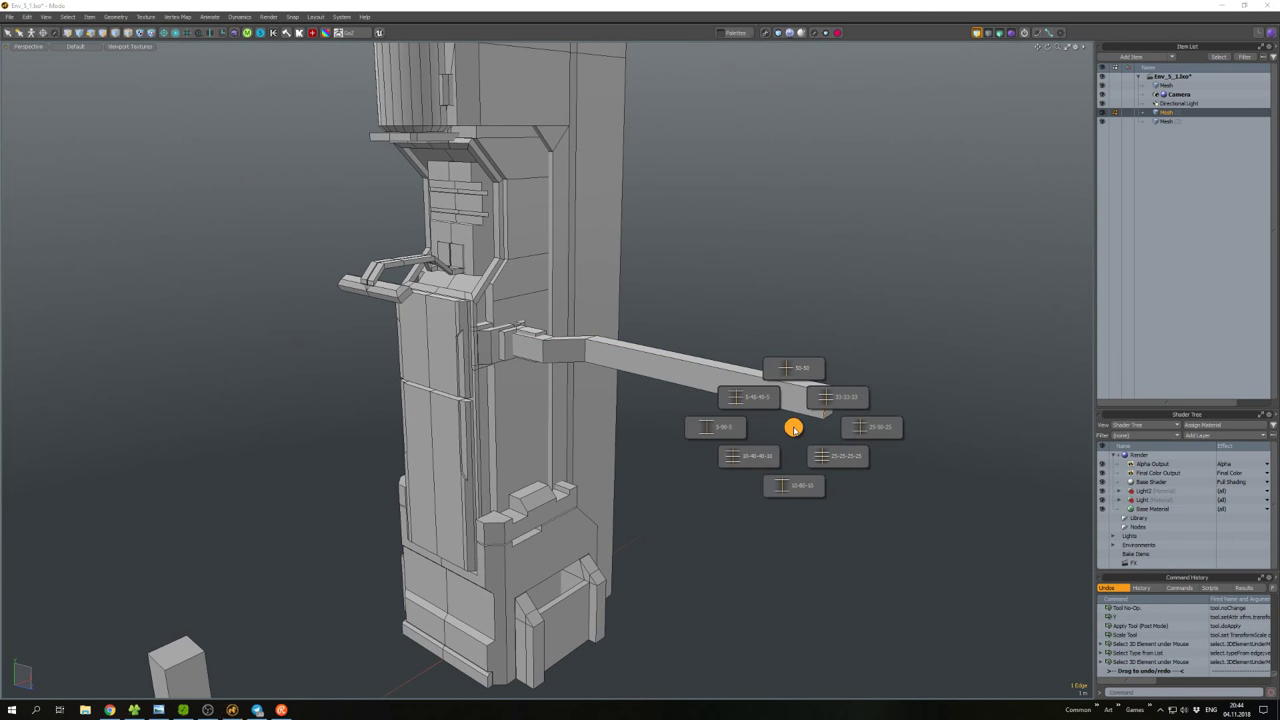
left_click(860, 425)
Select the middle band of faces around the arm and bevel it inward into an I-beam profile.
left_click_drag(917, 434, 845, 408, "alt")
left_click(845, 408)
right_click(809, 405)
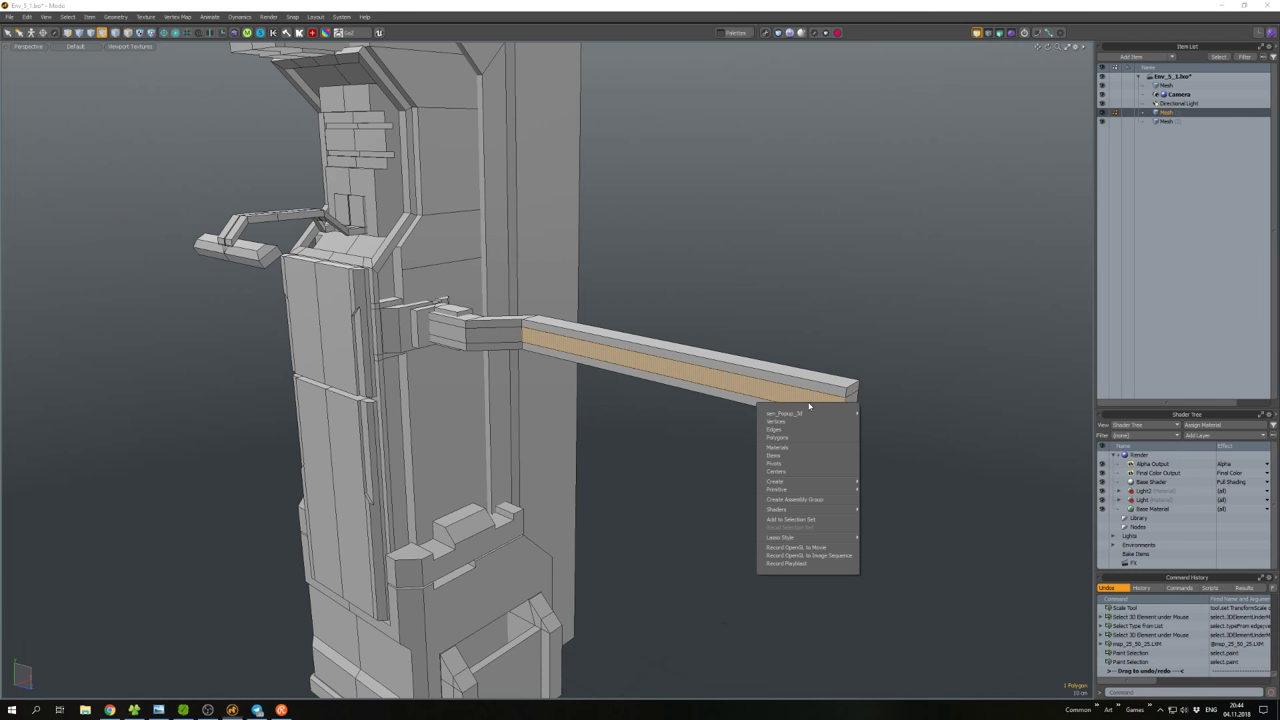
left_click(848, 397)
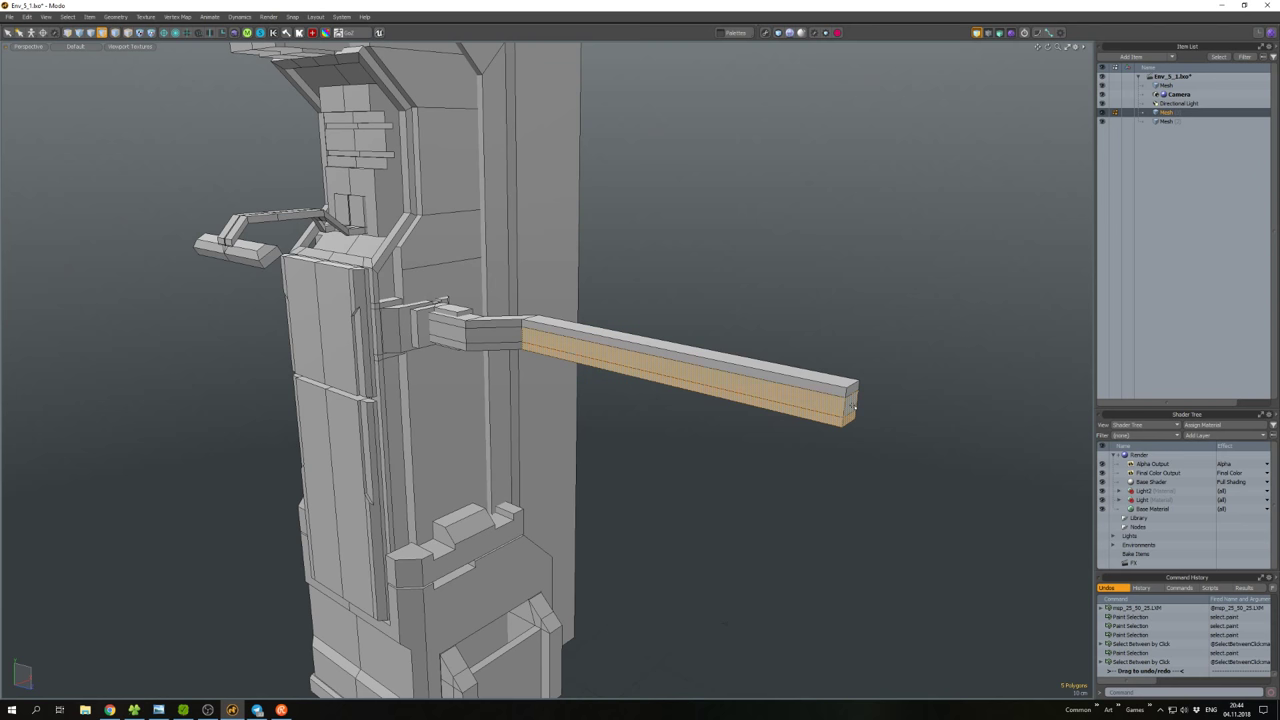
key("l")
left_click_drag(833, 404, 808, 403, "alt")
key("b")
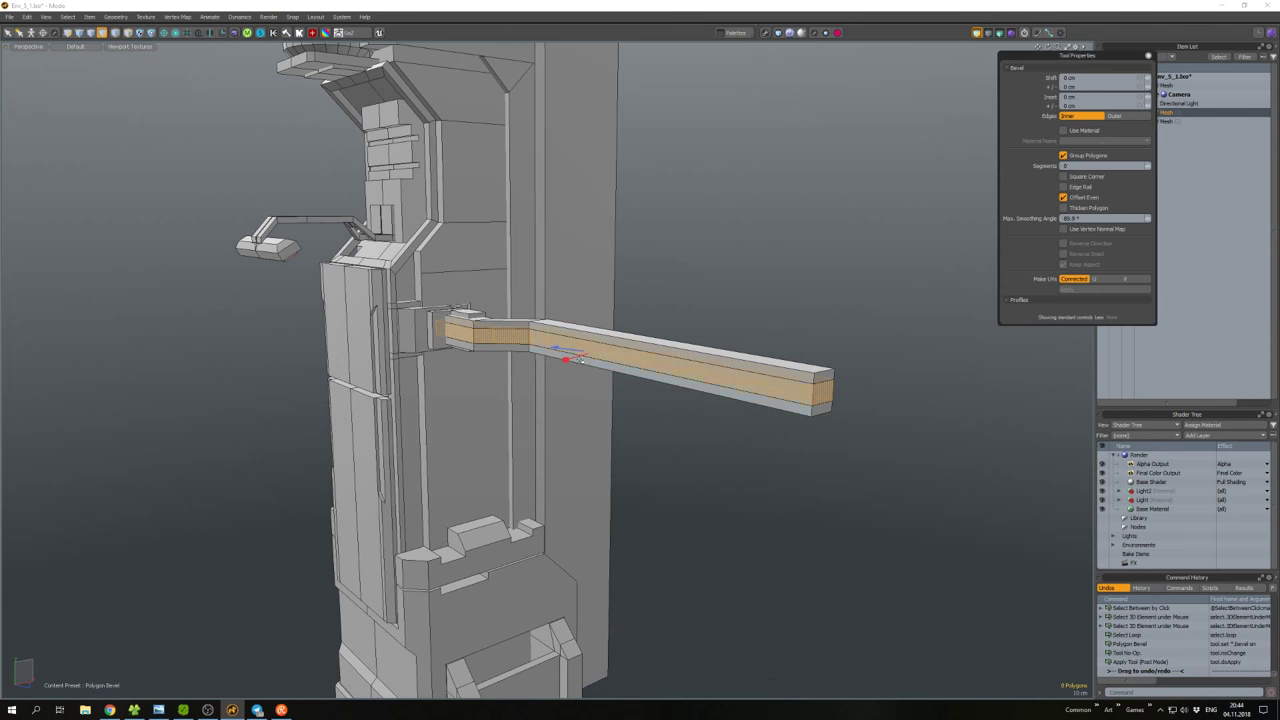
key("space")
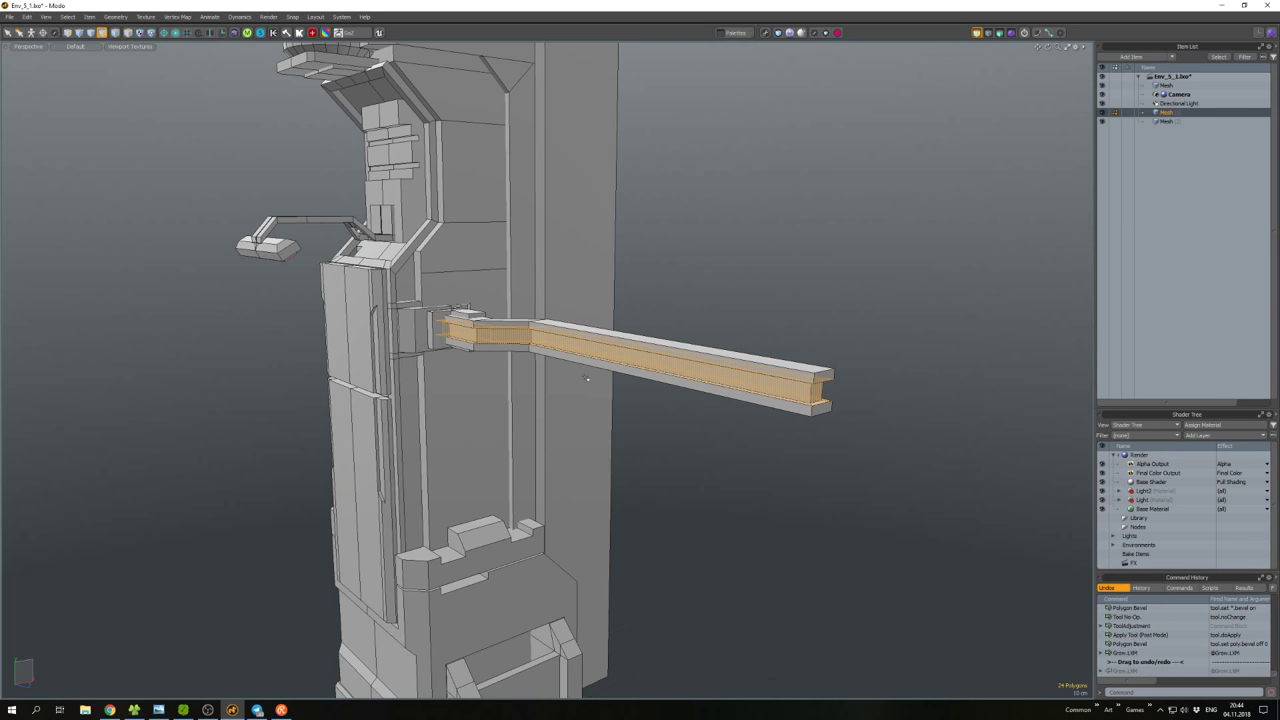
Scale the arm's recessed band up in Y to make the beam's flanges thinner.
scroll(585, 376, "up", 5)
key("r")
left_click_drag(644, 300, 646, 330)
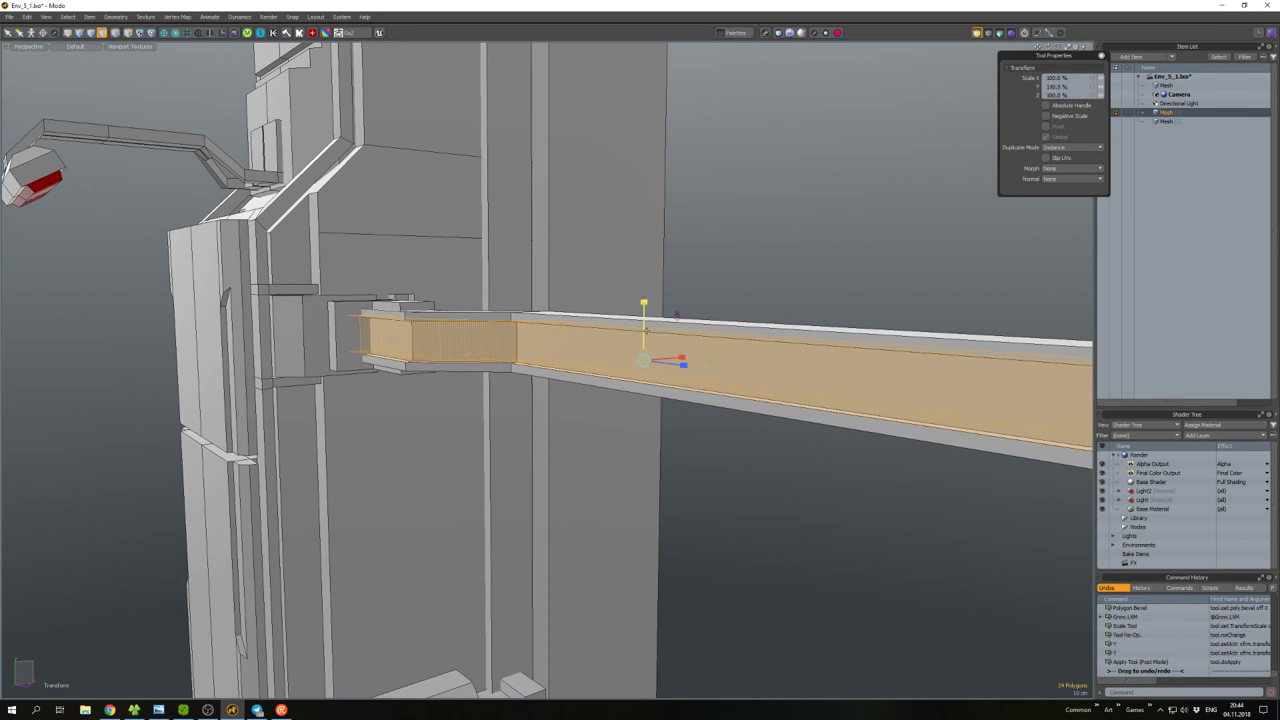
key("space")
Copy the complete side bracket, paste it and move the duplicate down below the original.
left_click(720, 457)
scroll(720, 457, "down", 5)
left_click_drag(720, 457, 760, 335, "alt")
key("shift+a")
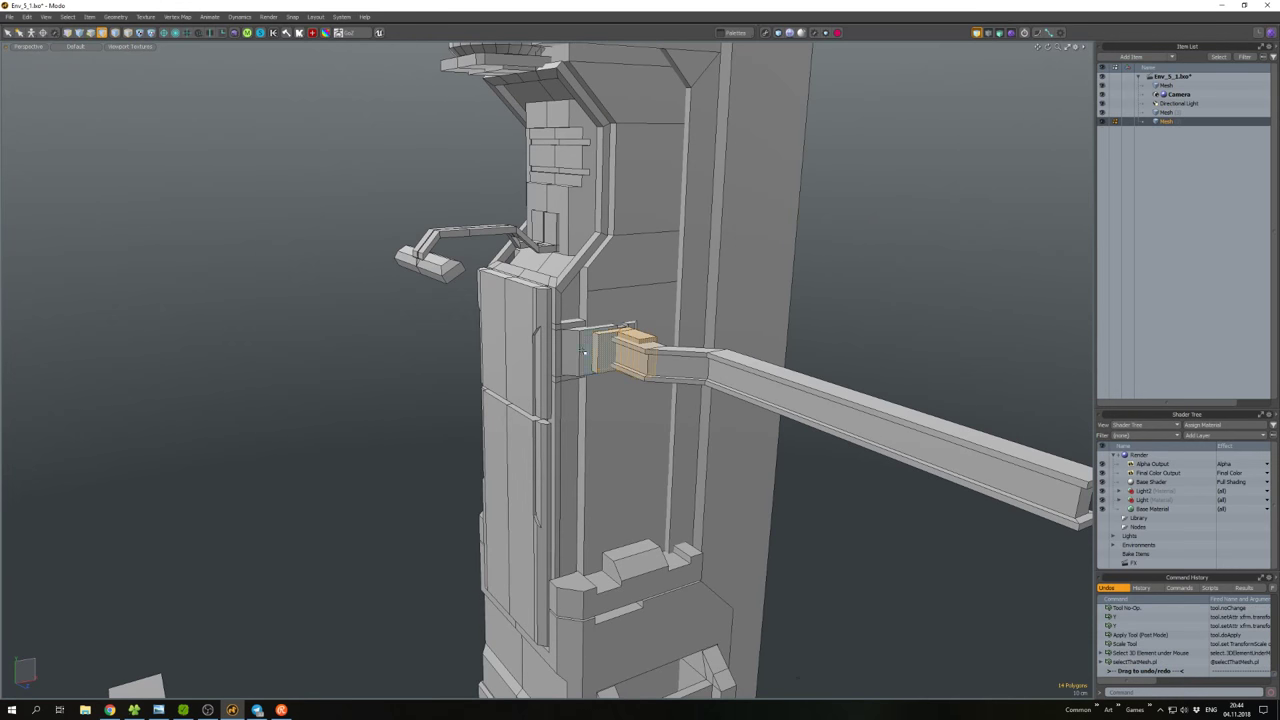
left_click_drag(604, 396, 598, 370, "alt")
key("w")
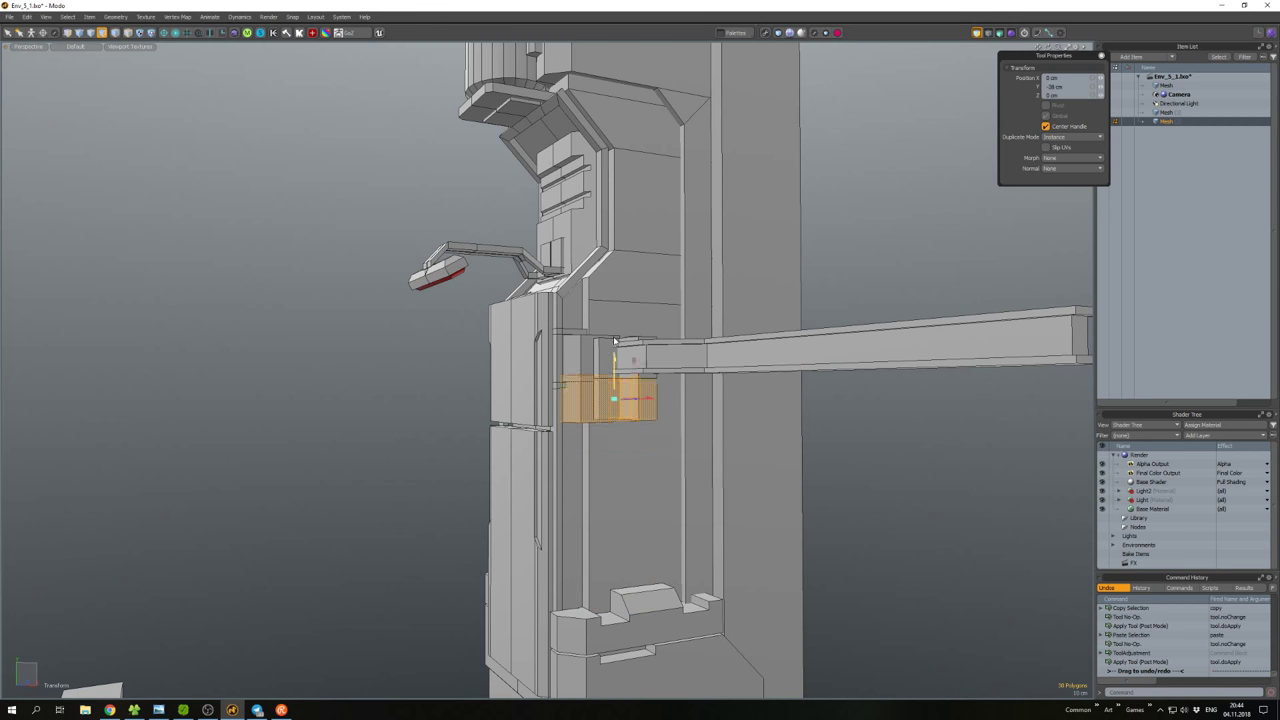
Place another bracket copy about 1.2 m lower, just above the base's side ledge.
scroll(570, 372, "down", 5)
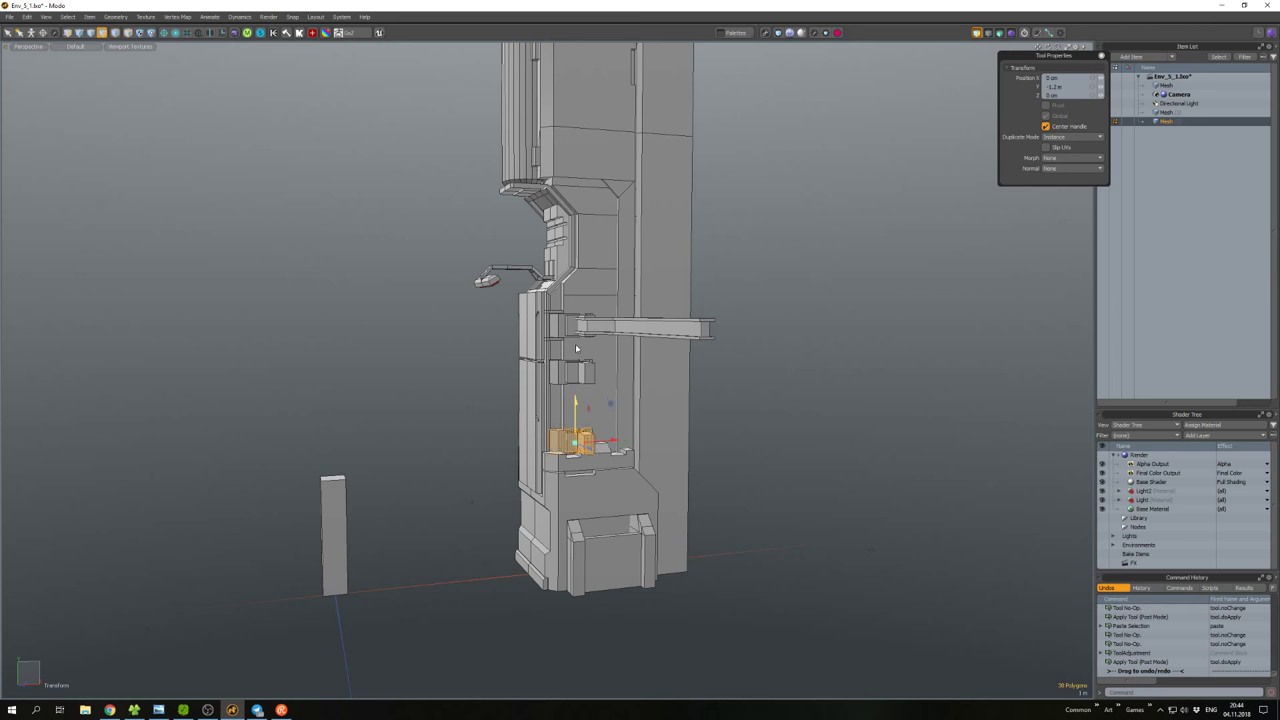
scroll(610, 394, "up", 5)
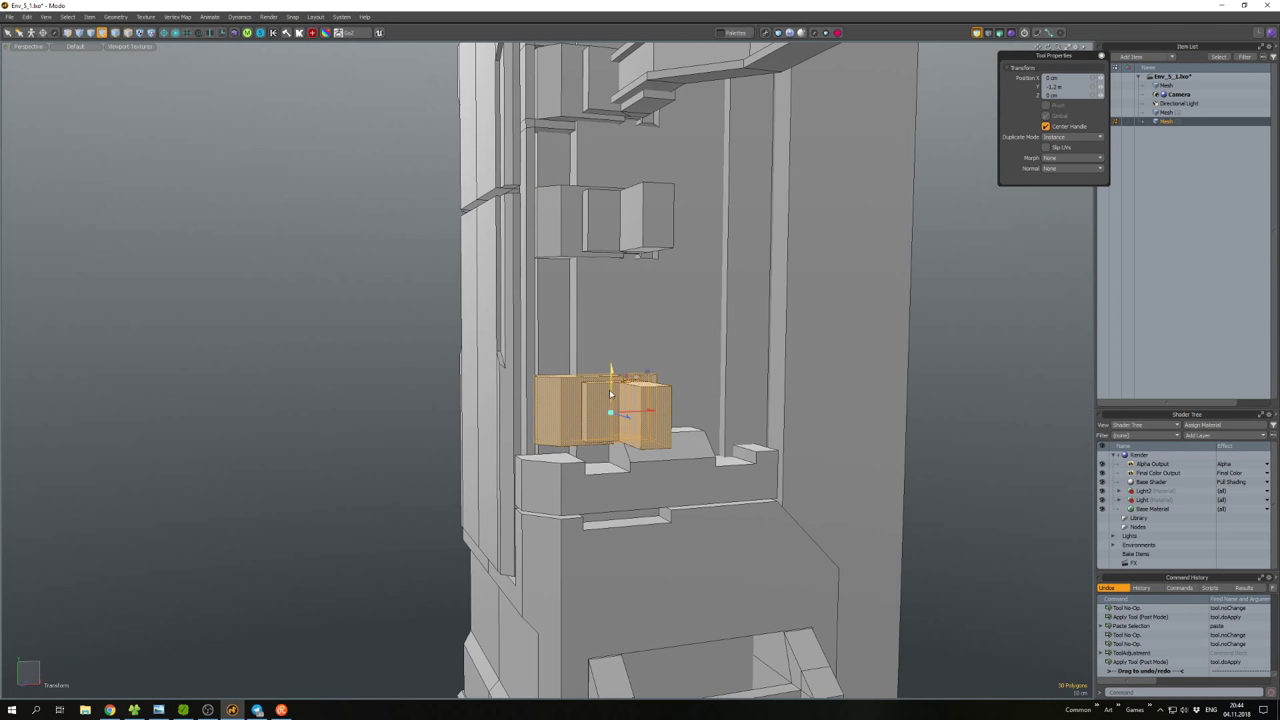
key("w")
scroll(612, 388, "down", 5)
left_click(669, 421)
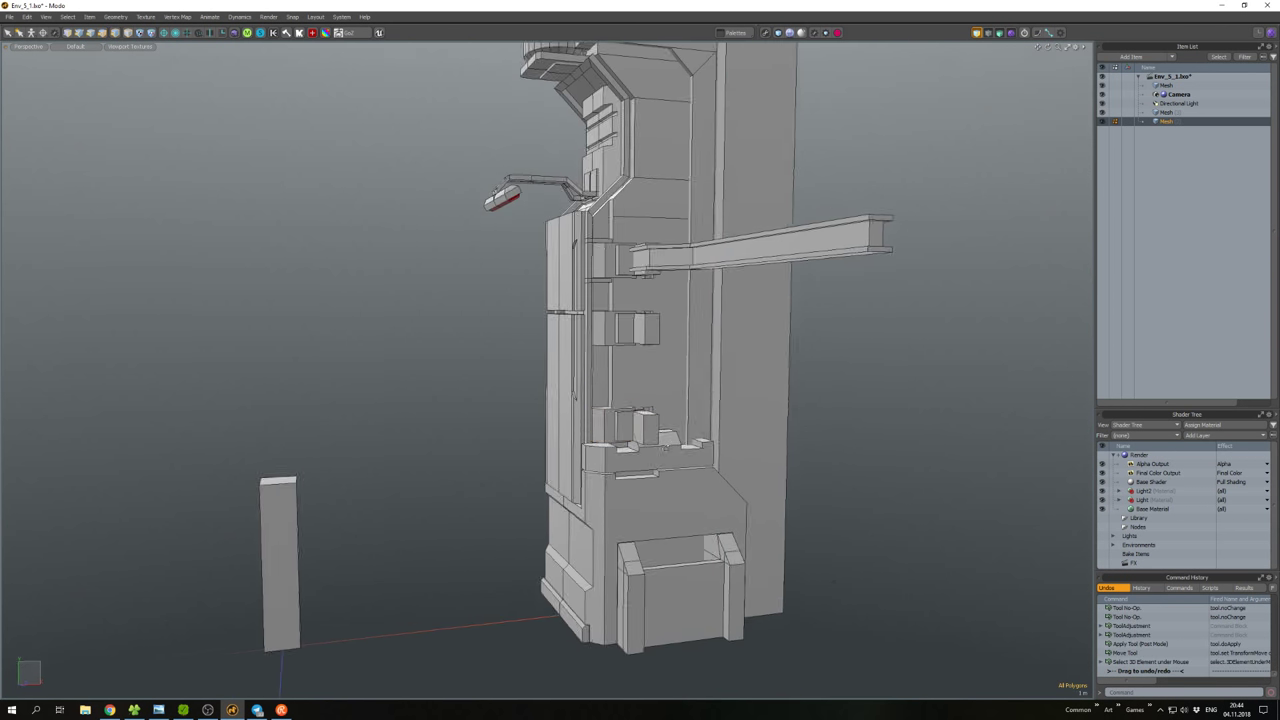
Adjust the raised block on the base's side ledge by moving its selected geometry.
scroll(669, 421, "up", 5)
mouse_move(669, 421)
left_mouse_down("alt")
mouse_move(700, 426)
mouse_move(678, 423)
left_mouse_up("alt")
key("3")
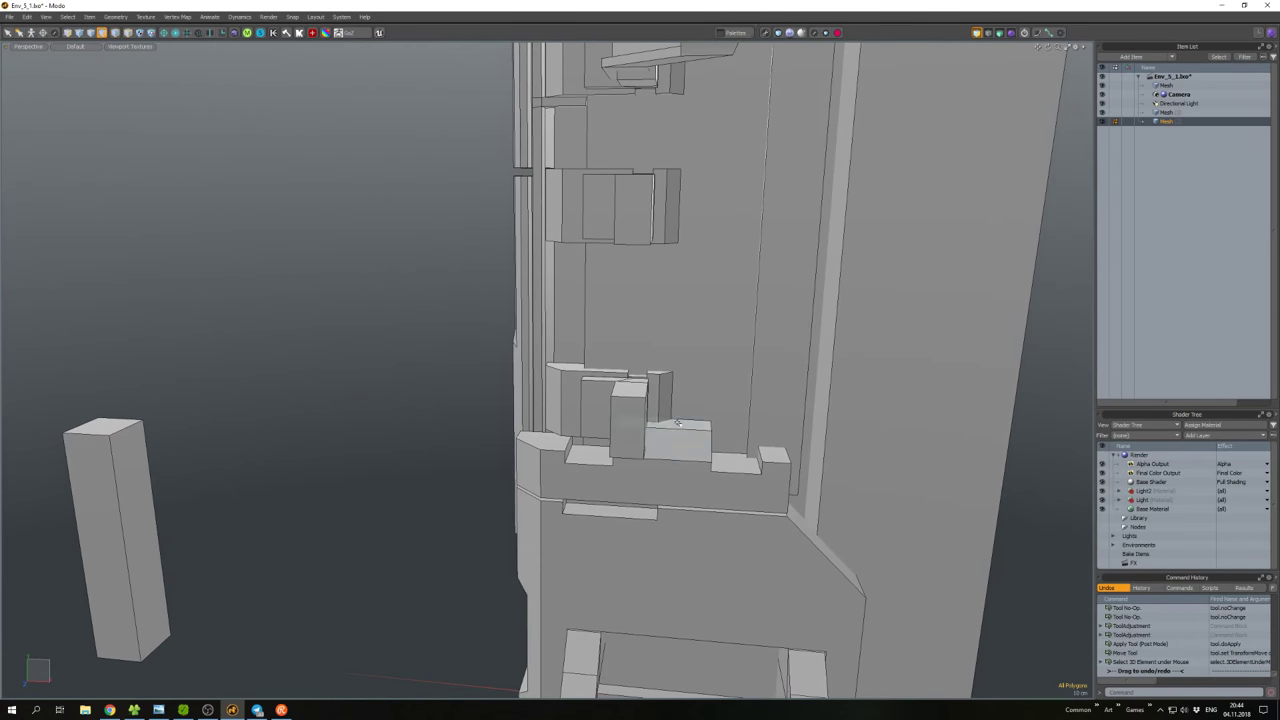
left_click(678, 423)
scroll(670, 440, "up", 4)
left_click_drag(610, 440, 600, 410, "alt")
key("w")
key("space")
Select all parts of the lowest bracket copy and move them down onto the base ledge.
scroll(591, 397, "up", 5)
double_click(591, 397)
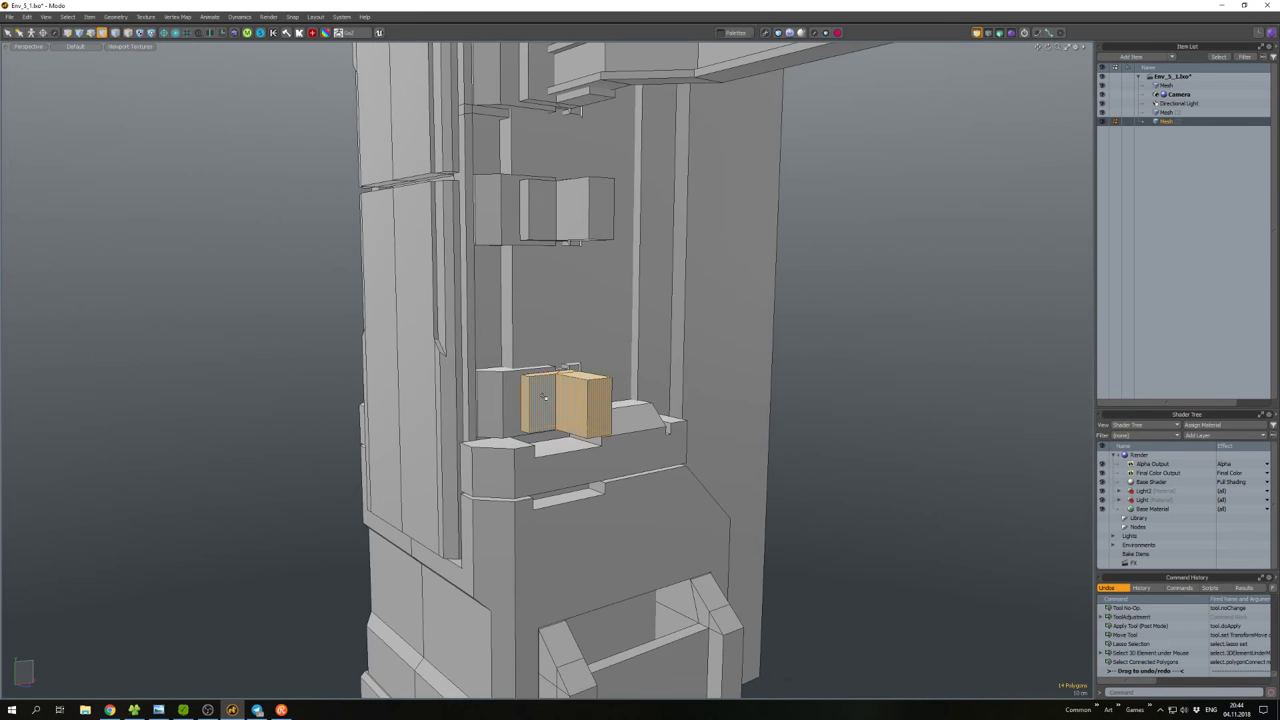
double_click(490, 402, "shift")
left_click_drag(490, 402, 549, 376, "alt")
key("w")
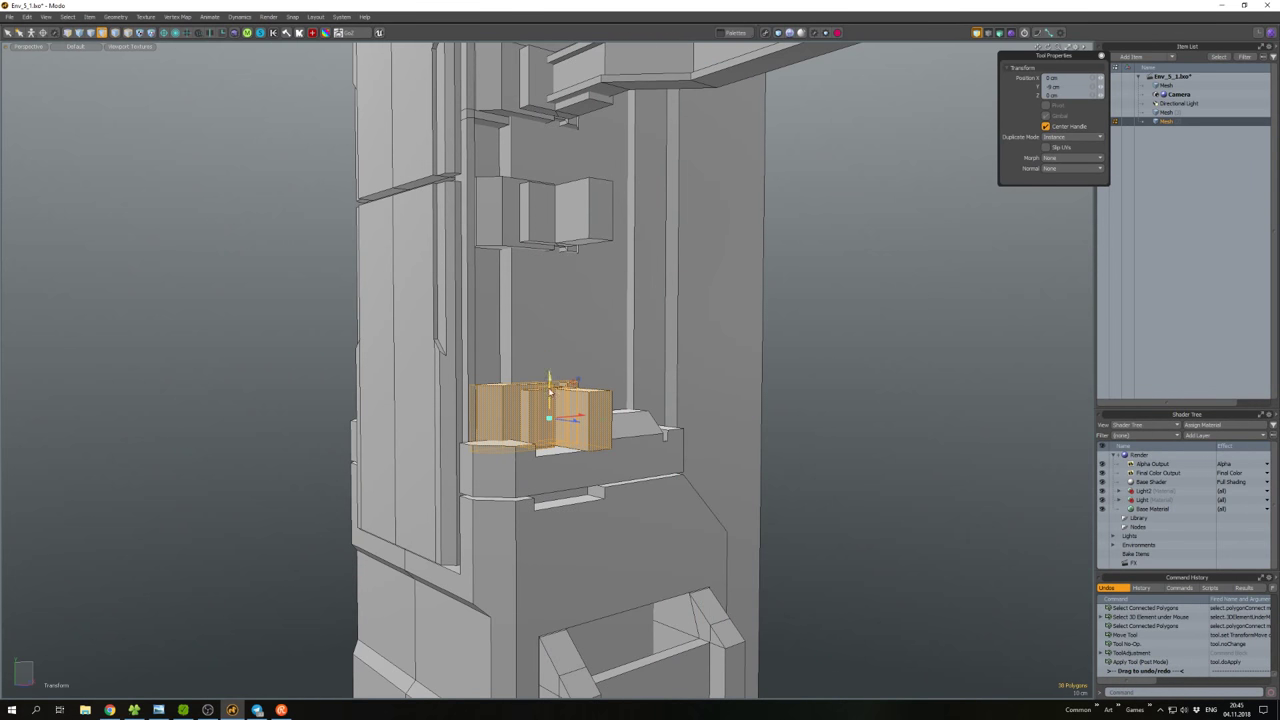
key("space")
Adjust the height of the top face on the base ledge's front corner block.
right_click_drag(549, 392, 843, 394)
mouse_move(843, 394)
left_mouse_down("alt")
mouse_move(666, 386)
mouse_move(642, 323)
mouse_move(600, 380)
left_mouse_up("alt")
scroll(510, 428, "up", 4)
left_click(510, 428)
key("w")
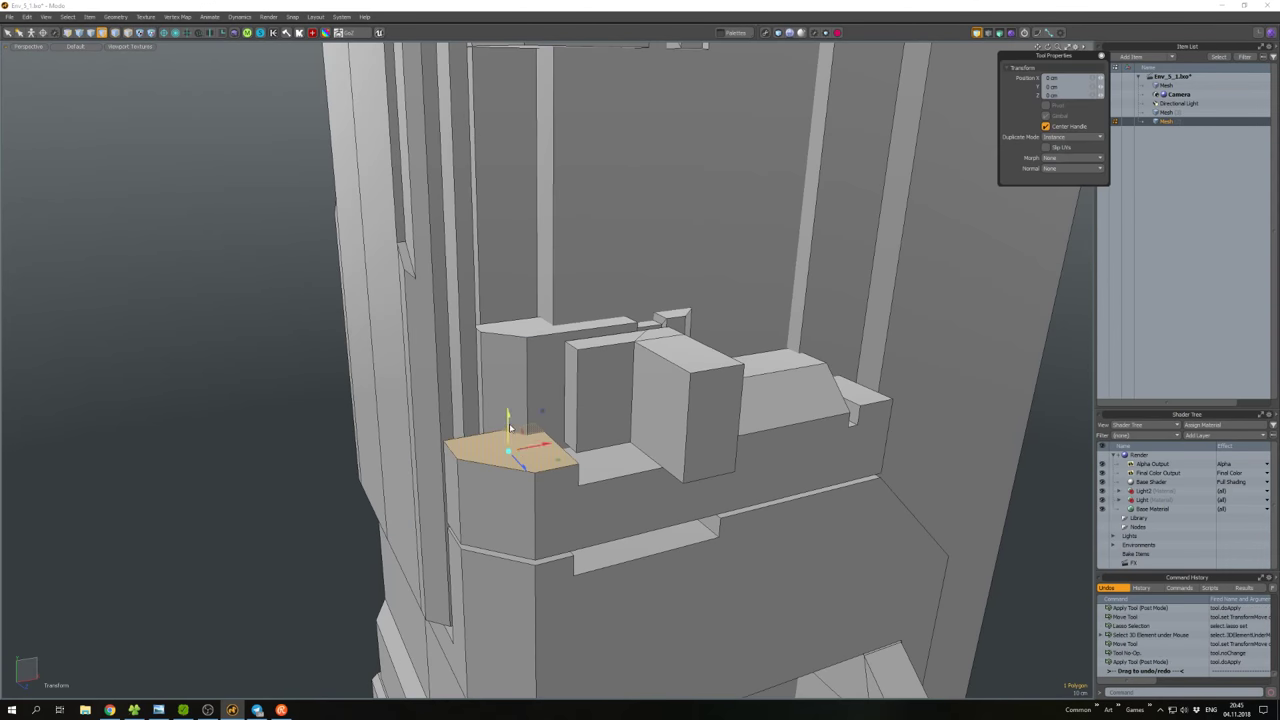
left_click_drag(510, 428, 509, 423)
key("space")
Triangulate the base ledge's side face and the top face of its rear end.
scroll(509, 423, "down", 5)
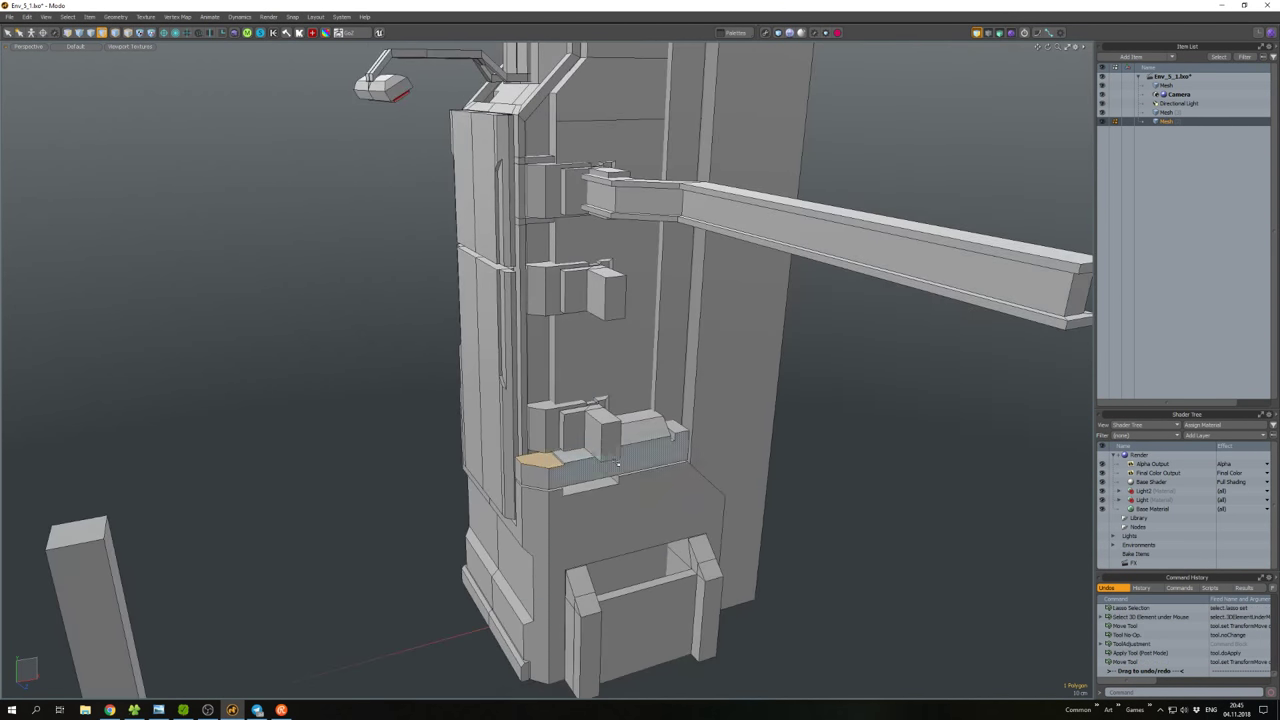
mouse_move(618, 463)
left_mouse_down("alt")
mouse_move(698, 397)
mouse_move(630, 458)
left_mouse_up("alt")
left_click(680, 420)
left_click(630, 462)
key("shift+t")
left_click(804, 413)
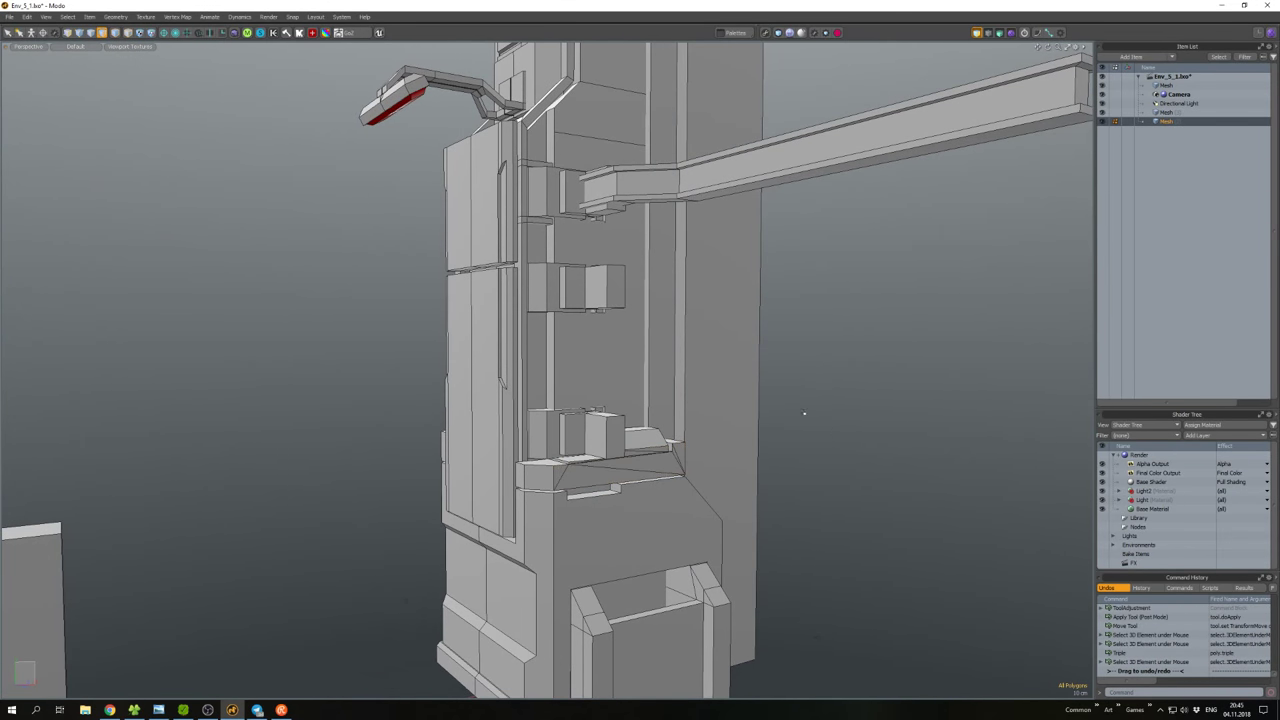
Select all parts of the middle bracket copy and delete them.
left_click_drag(804, 413, 840, 391, "alt")
left_click(588, 284)
double_click(544, 284)
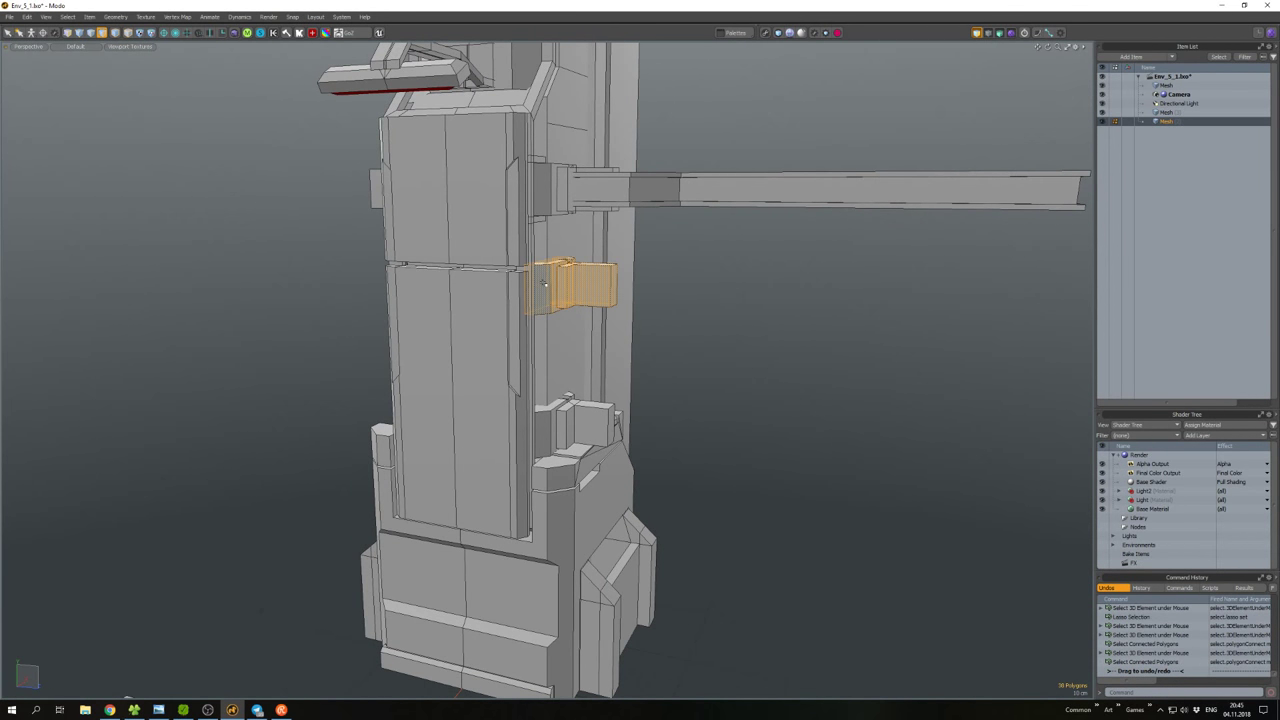
scroll(652, 200, "down", 5)
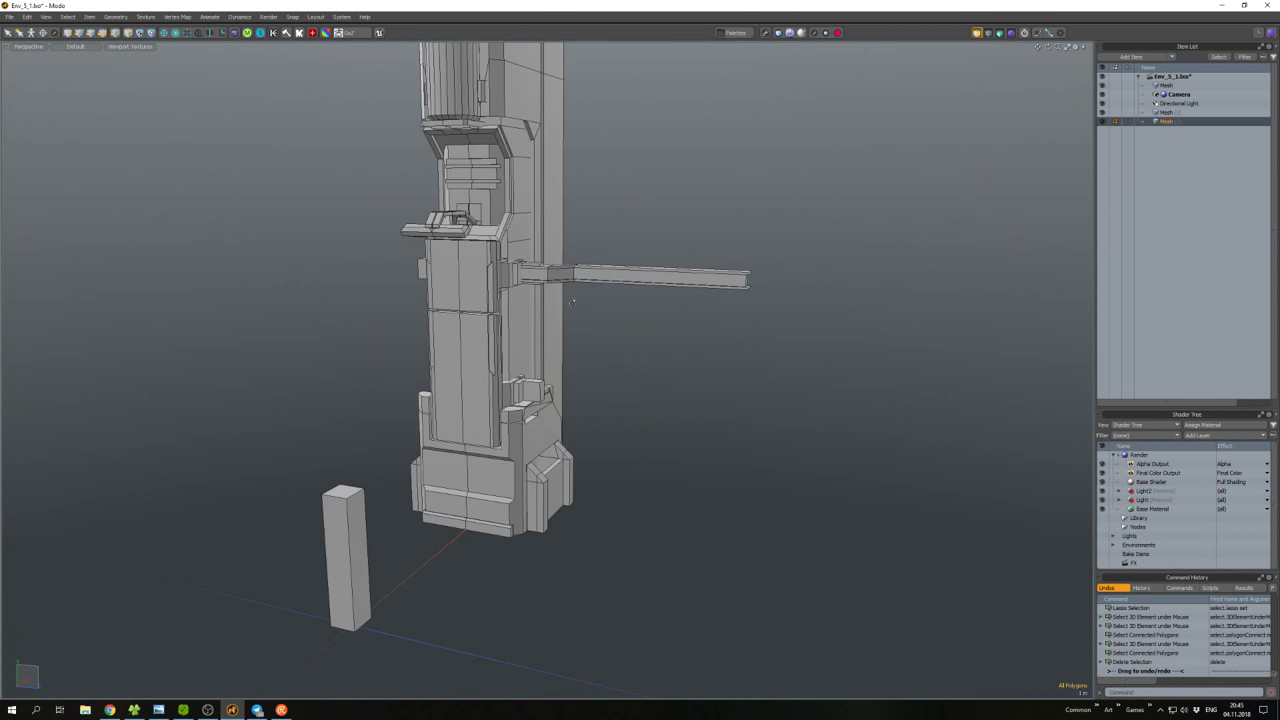
Duplicate the long side arm and move the copy down to the lower bracket.
left_click_drag(652, 200, 640, 205, "alt")
left_click(640, 272)
key("w")
key("ctrl+c")
key("ctrl+v")
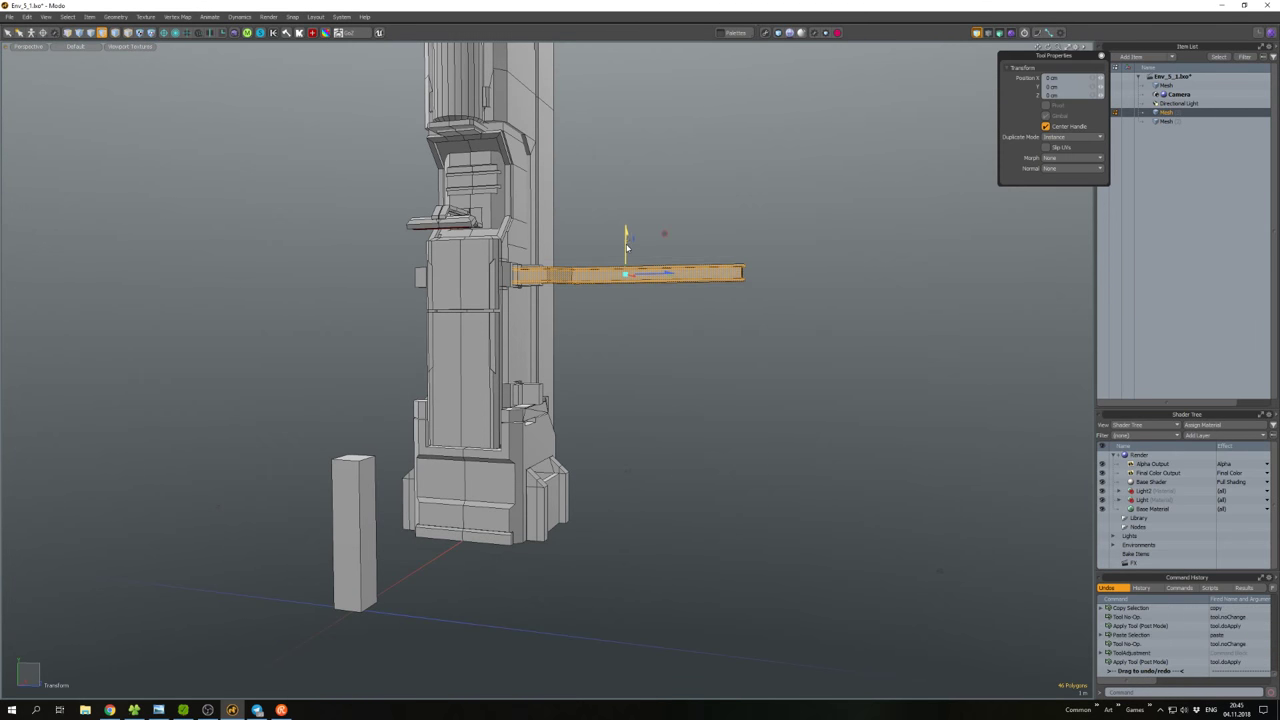
left_click_drag(626, 248, 763, 366)
scroll(626, 360, "up", 5)
scroll(615, 387, "down", 5)
key("space")
Select the pillar's complete lower front panel, copy it and paste a duplicate.
left_click(715, 325)
left_click(550, 365)
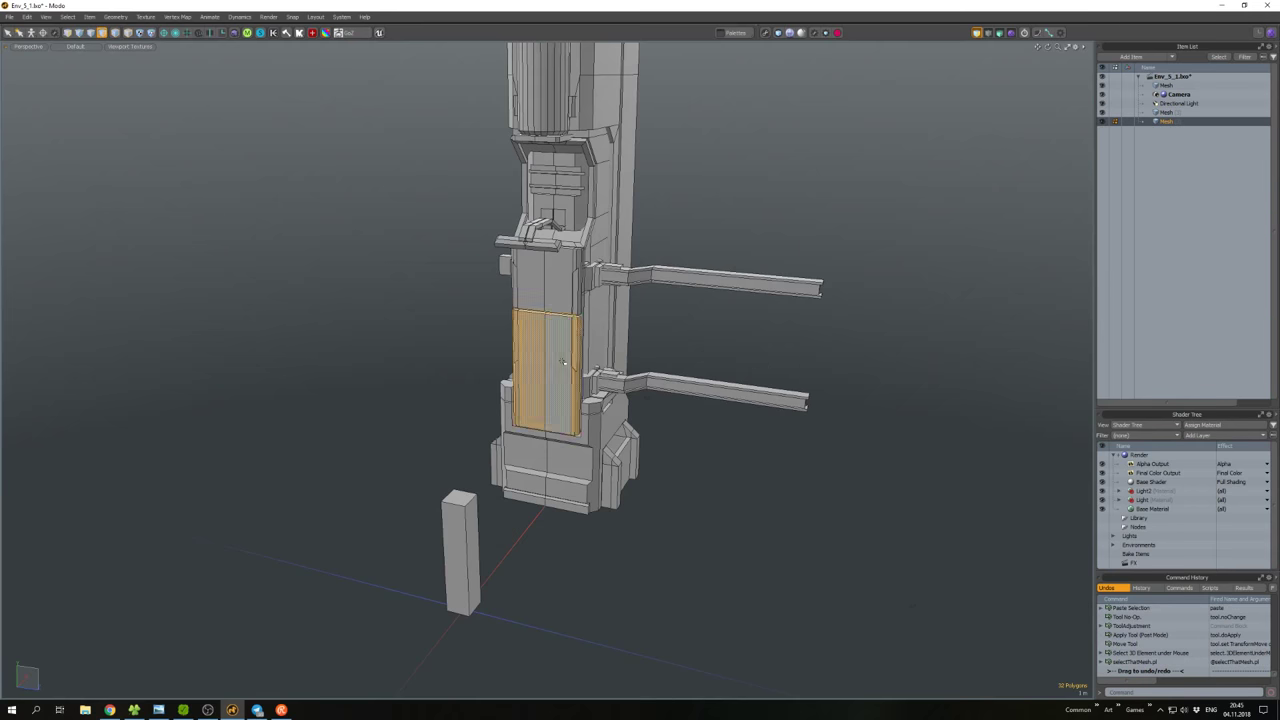
left_click_drag(563, 362, 593, 362, "alt")
key("w")
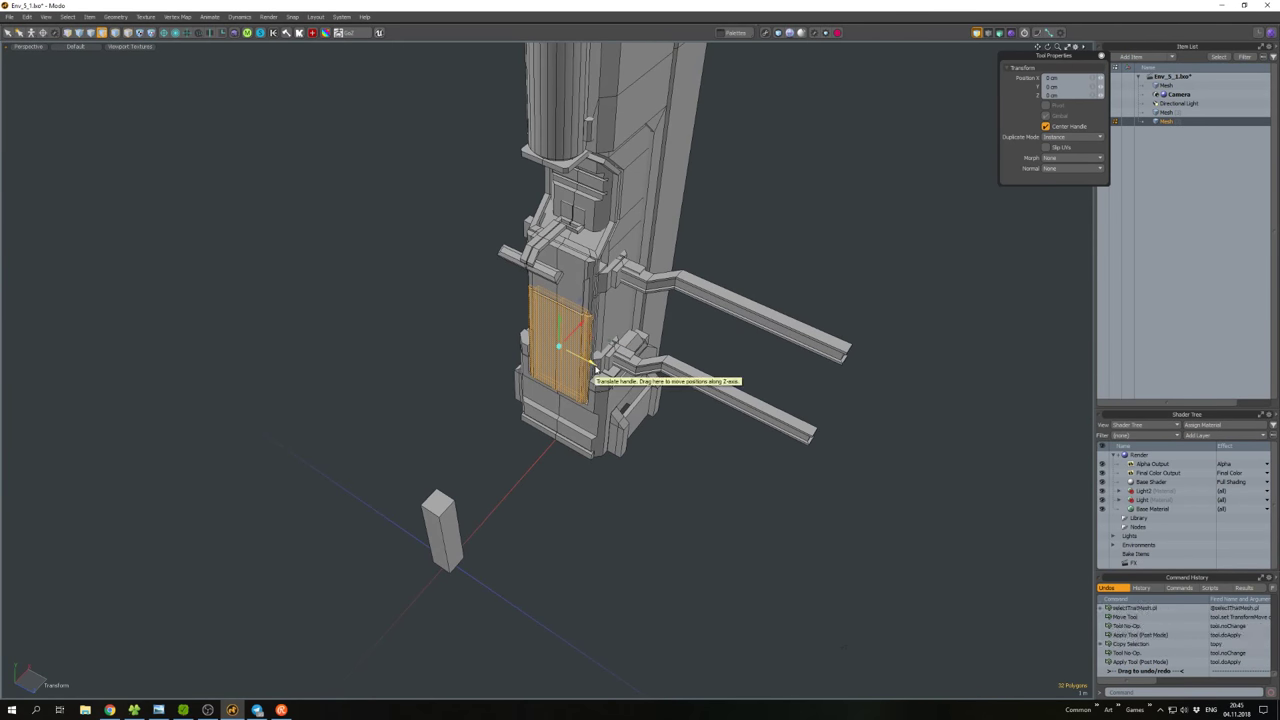
key("ctrl+v")
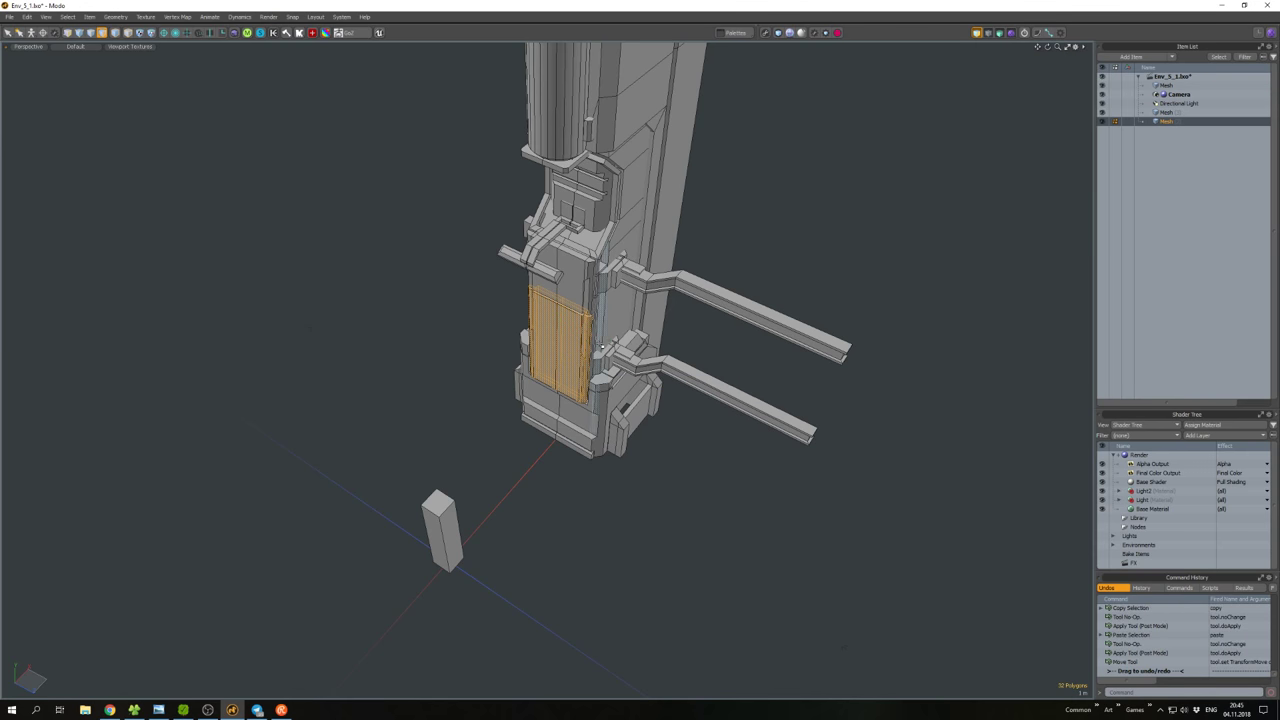
Move the pasted panel out to the pillar's side so it stands at the two arms.
key("w")
left_click_drag(612, 345, 732, 335)
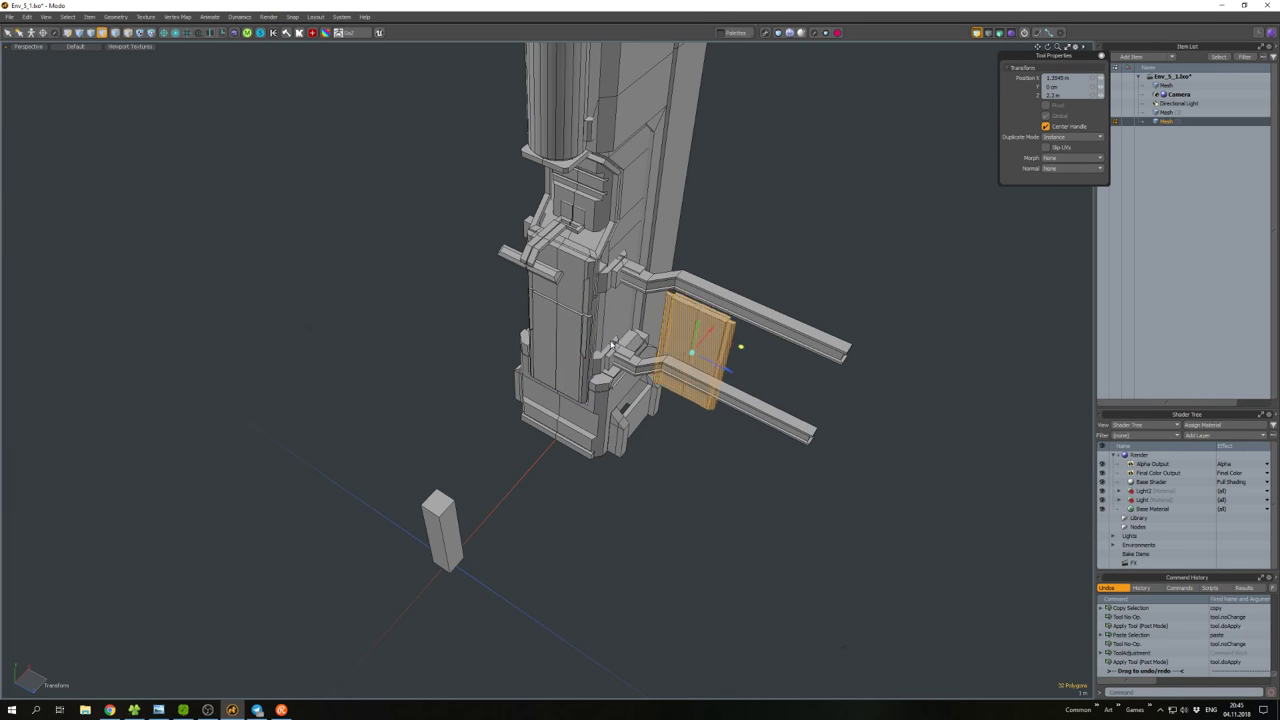
left_click_drag(612, 345, 744, 365)
scroll(687, 349, "up", 5)
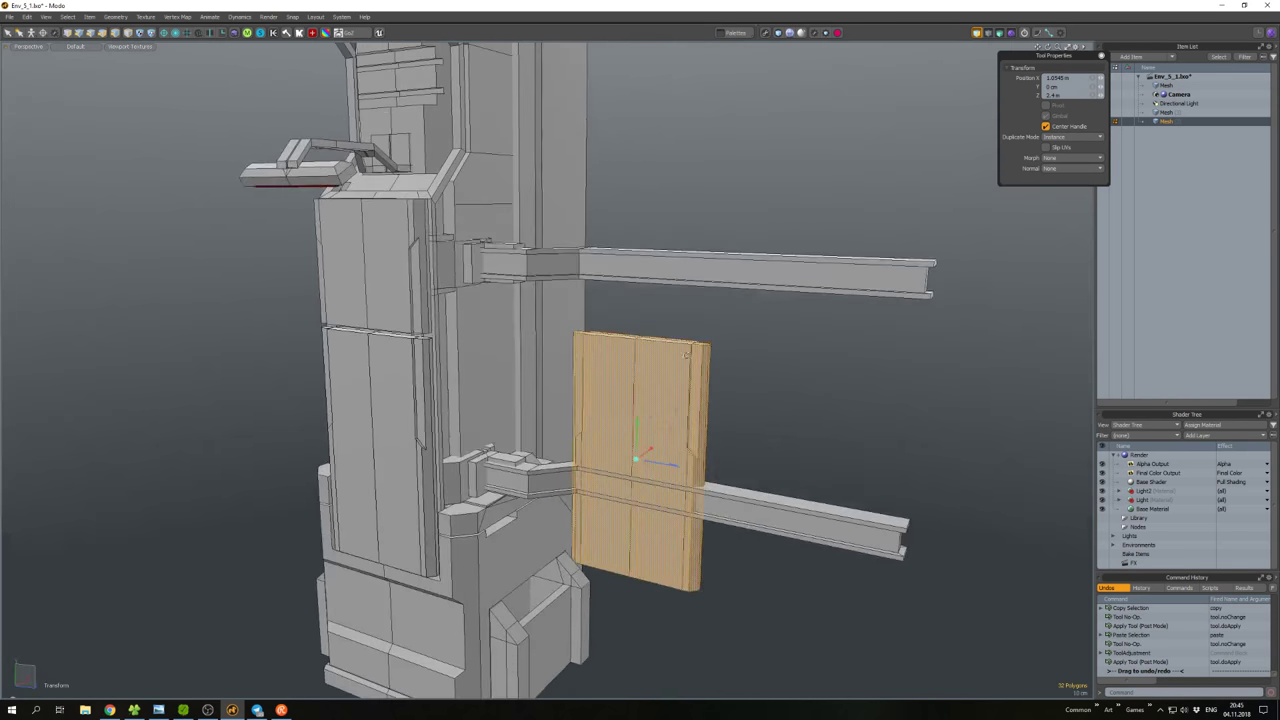
left_click_drag(640, 424, 590, 430)
Select only the side panel's uppermost vertices and lower them to the underside of the upper arm.
scroll(639, 428, "down", 3)
key("shift+1")
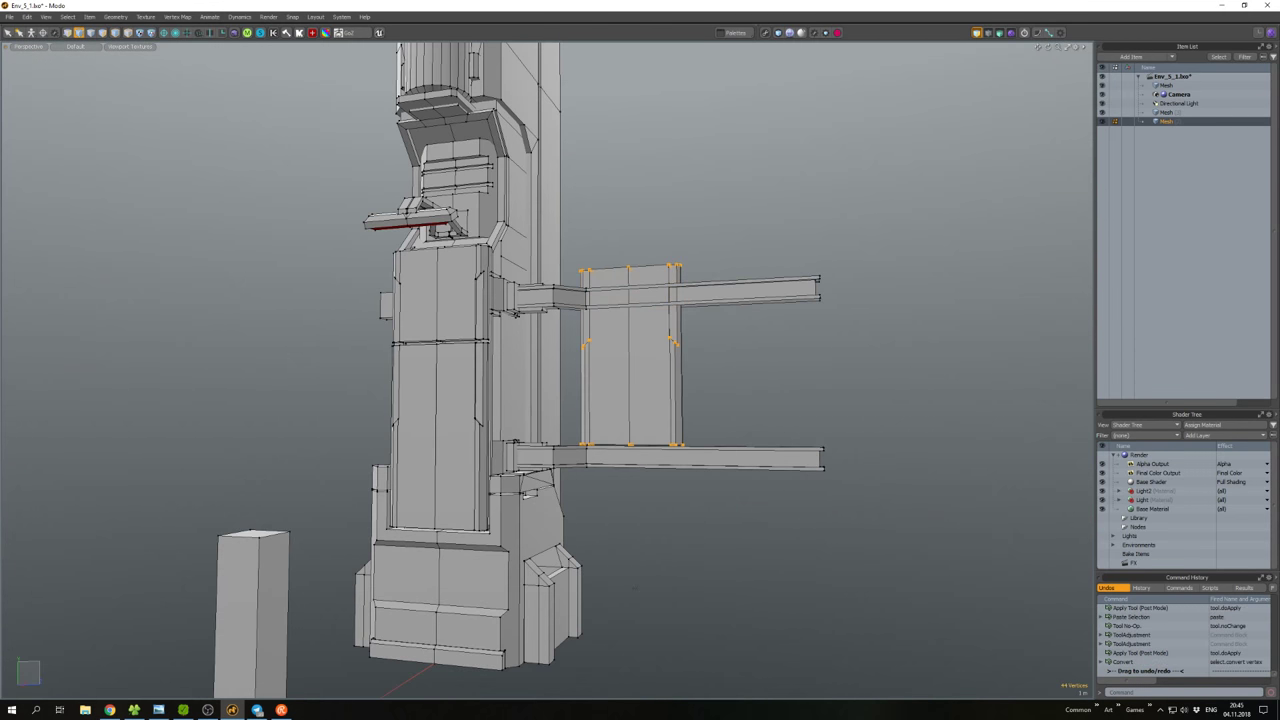
right_click_drag(722, 430, 604, 480, "ctrl")
mouse_move(640, 450)
left_mouse_down("alt")
mouse_move(610, 450)
mouse_move(650, 450)
left_mouse_up("alt")
key("w")
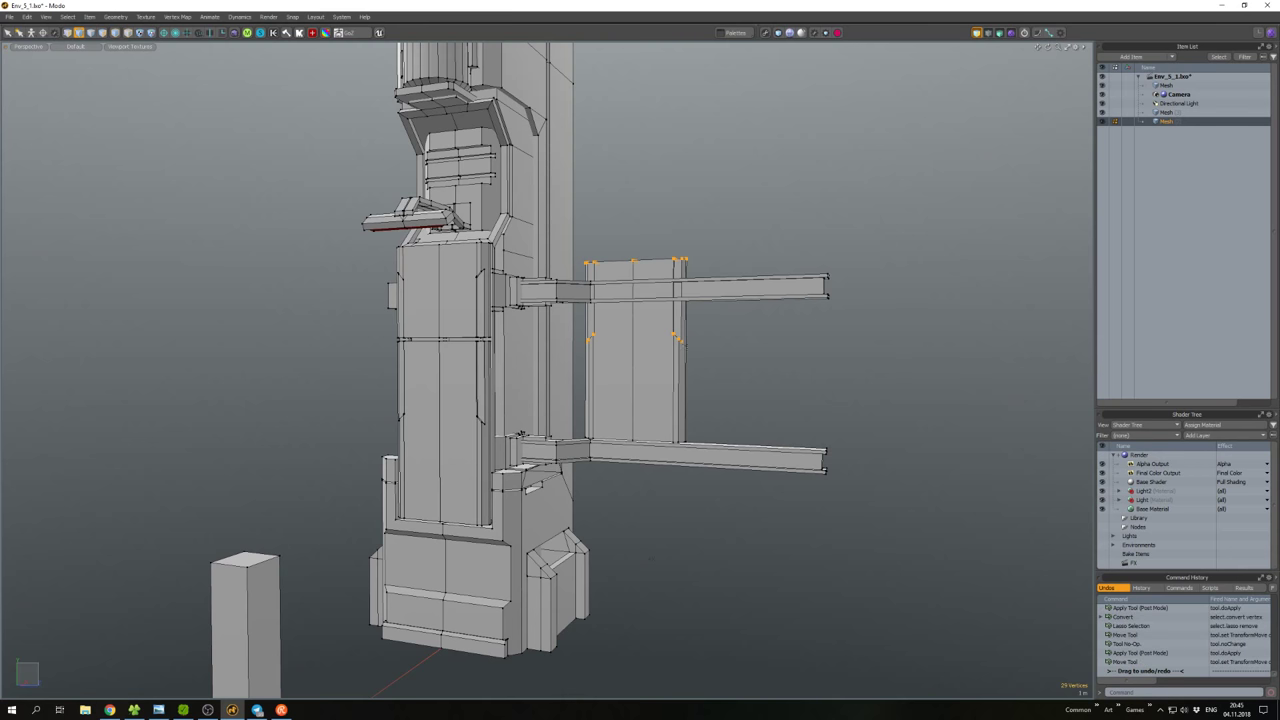
right_click_drag(580, 334, 586, 338, "ctrl")
key("w")
left_click_drag(637, 200, 637, 237)
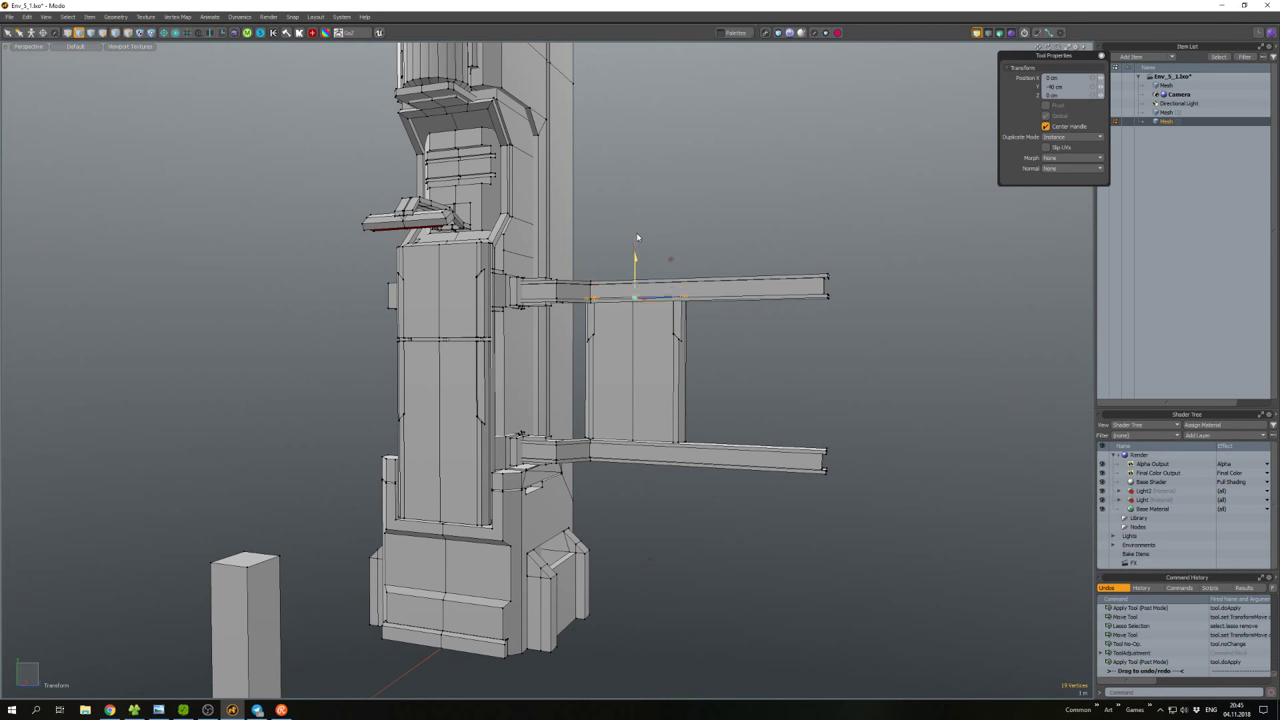
scroll(637, 300, "up", 5)
left_click_drag(646, 285, 648, 275)
key("w")
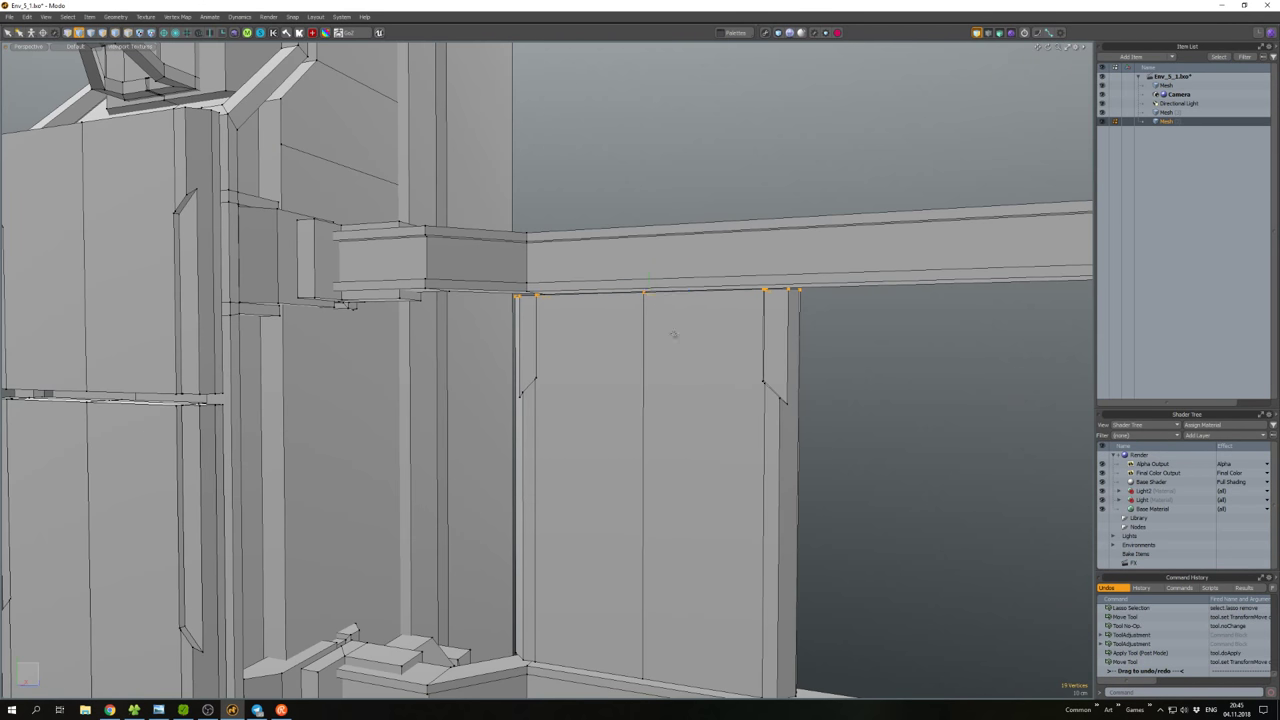
Select the whole side panel, reposition it between the two arms and convert the selection to vertices.
scroll(674, 331, "down", 3)
key("3")
double_click(629, 386)
left_click_drag(683, 393, 611, 370, "alt")
scroll(600, 370, "down", 4)
key("w")
scroll(602, 370, "up", 1)
key("w")
key("1")
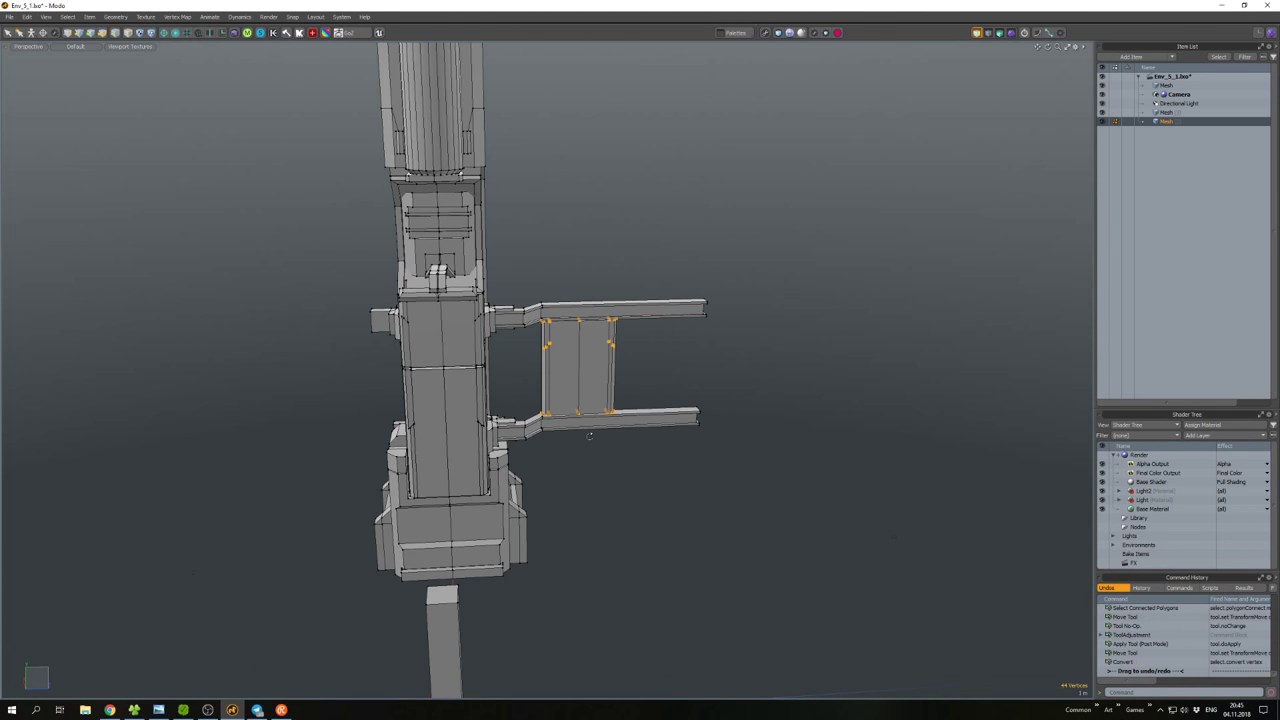
Select the vertical edge loop running down the middle of the side panel and delete it.
left_click_drag(593, 435, 587, 402, "alt")
key("2")
double_click(583, 388)
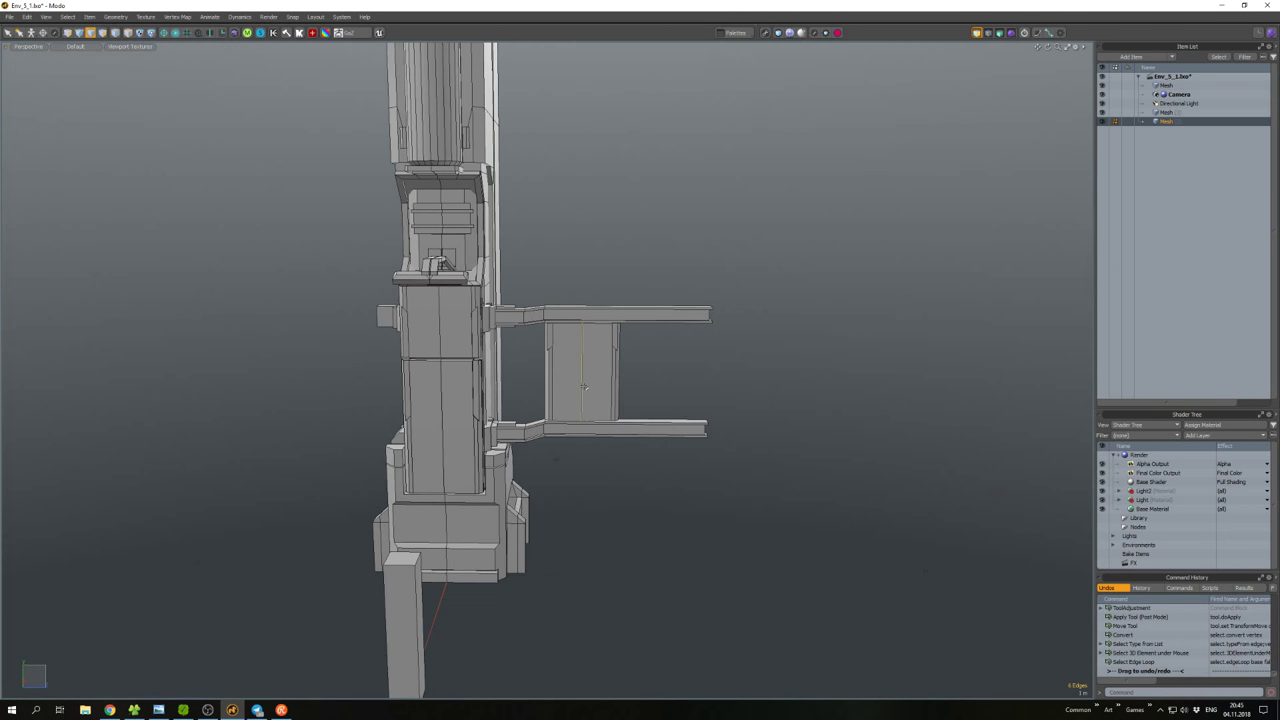
key("Delete")
Select the whole side panel, convert the selection to vertices and move it into line between the two arms.
key("3")
double_click(583, 386)
key("1")
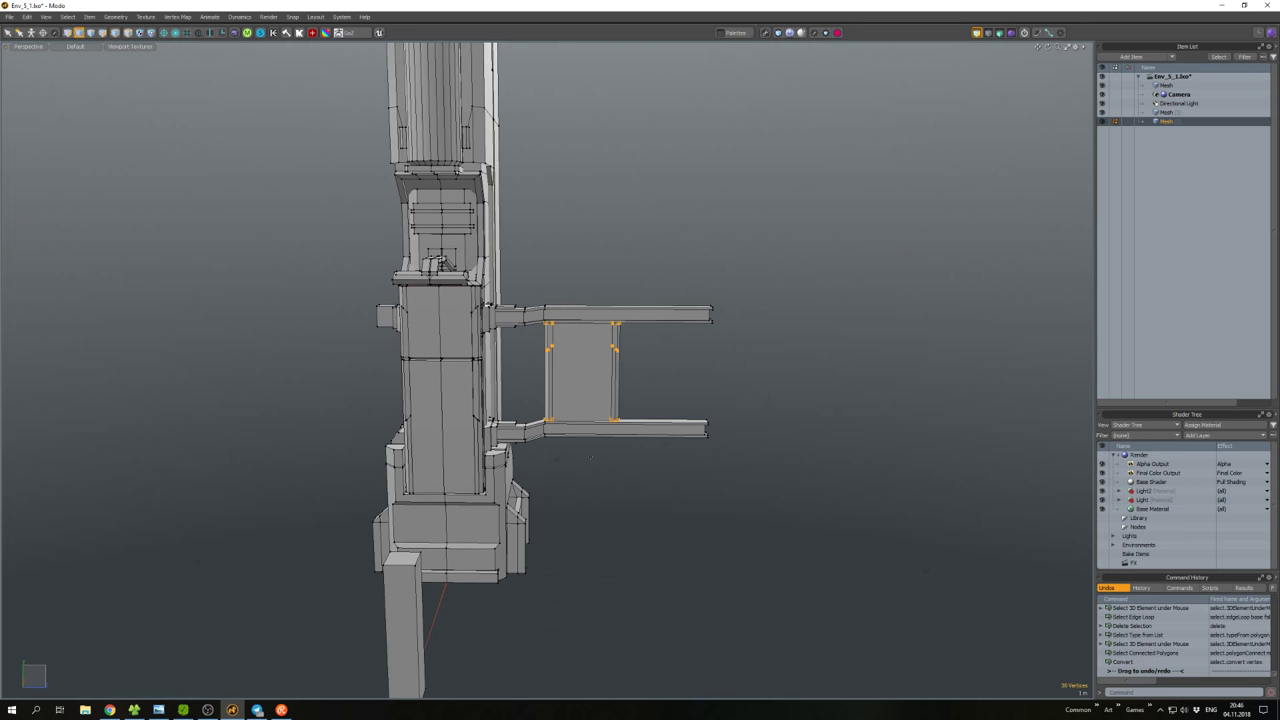
key("w")
left_click_drag(640, 374, 604, 344)
key("space")
left_click(723, 376)
Select the whole side panel and scale it down vertically so that gaps open to the upper and lower arms.
key("3")
double_click(604, 344)
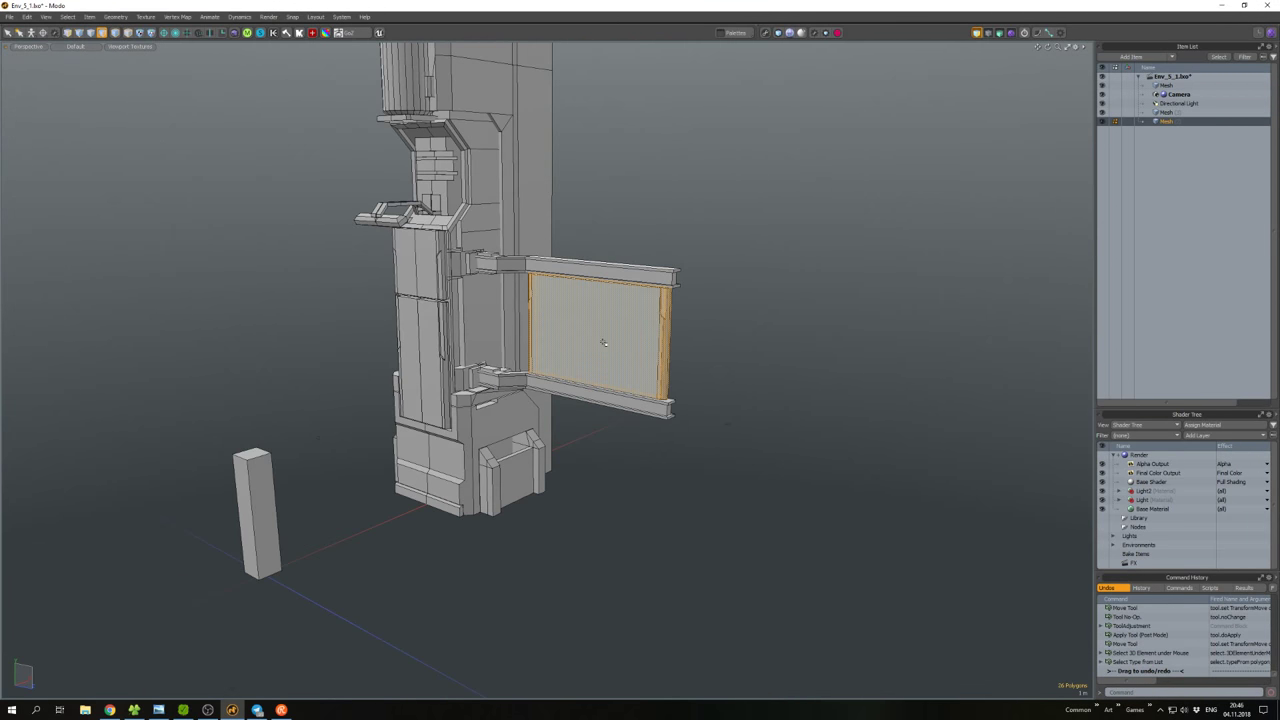
scroll(604, 344, "up", 3)
left_click_drag(800, 363, 642, 327, "alt")
double_click(706, 334)
key("r")
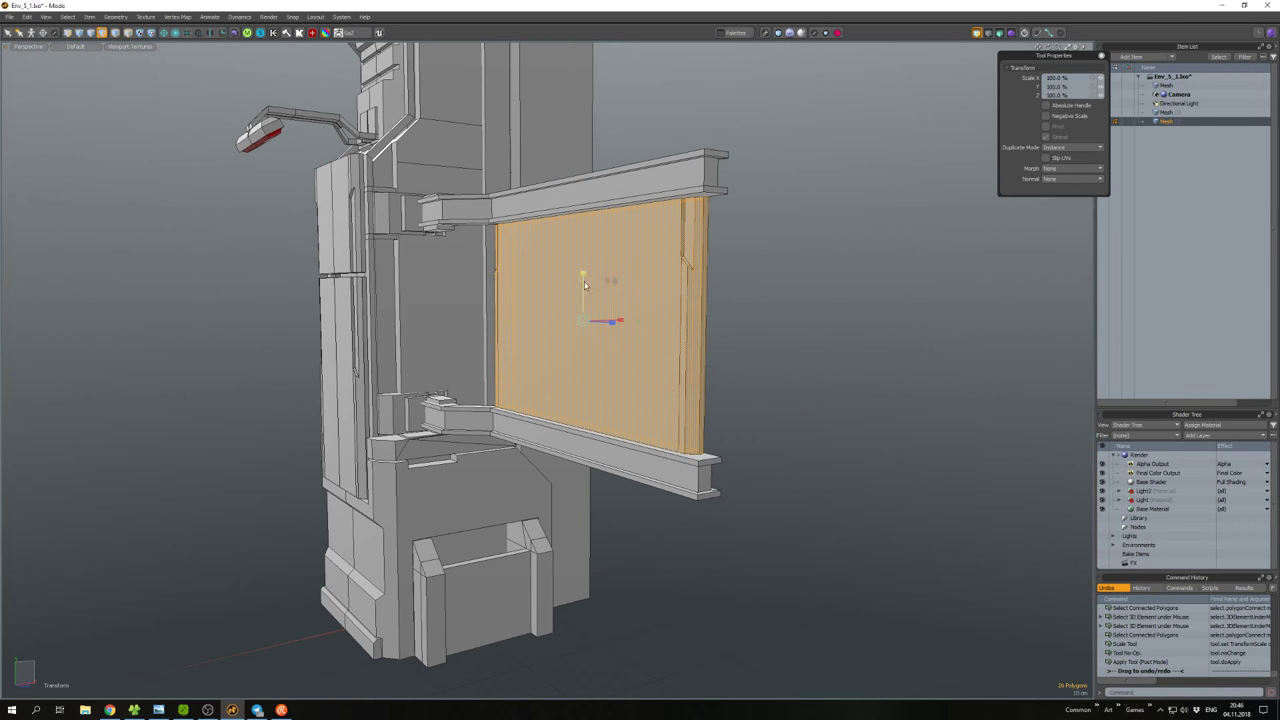
key("space")
left_click(754, 309)
left_click_drag(754, 309, 624, 403, "alt")
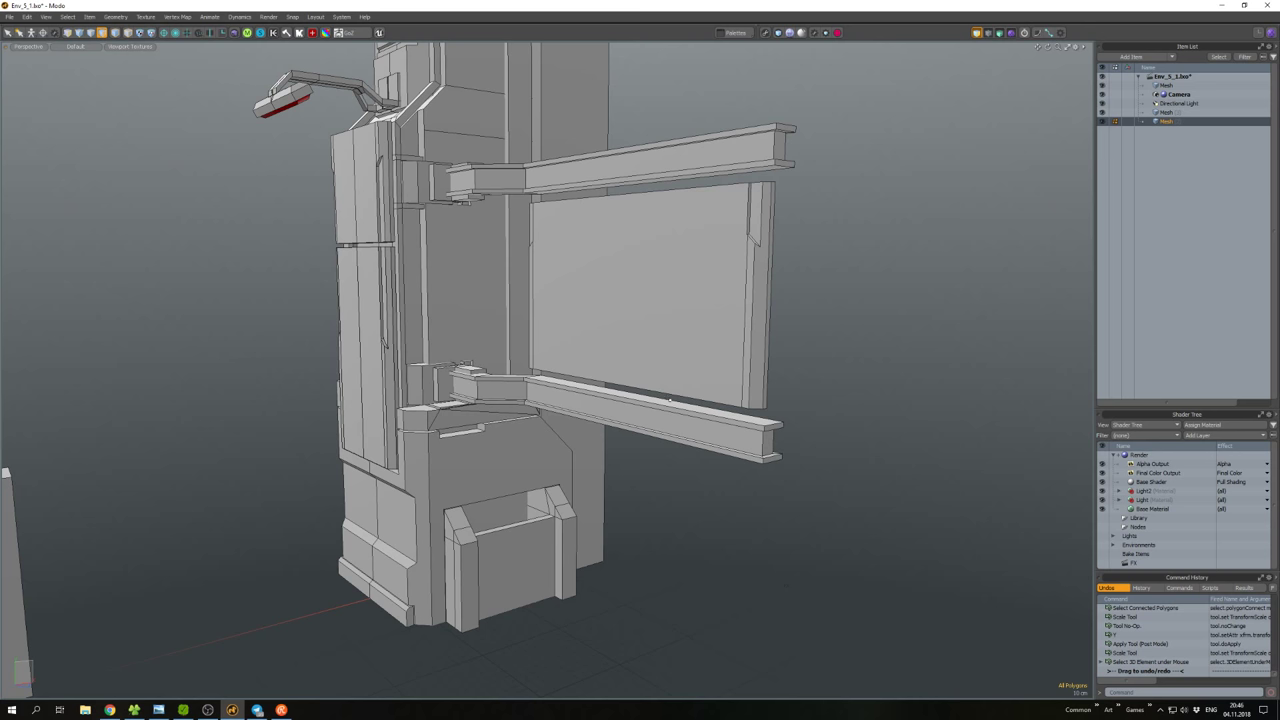
Cut the side panel from its own mesh and paste it into the mesh that holds the I-beam arms.
scroll(670, 398, "up", 5)
scroll(636, 444, "down", 5)
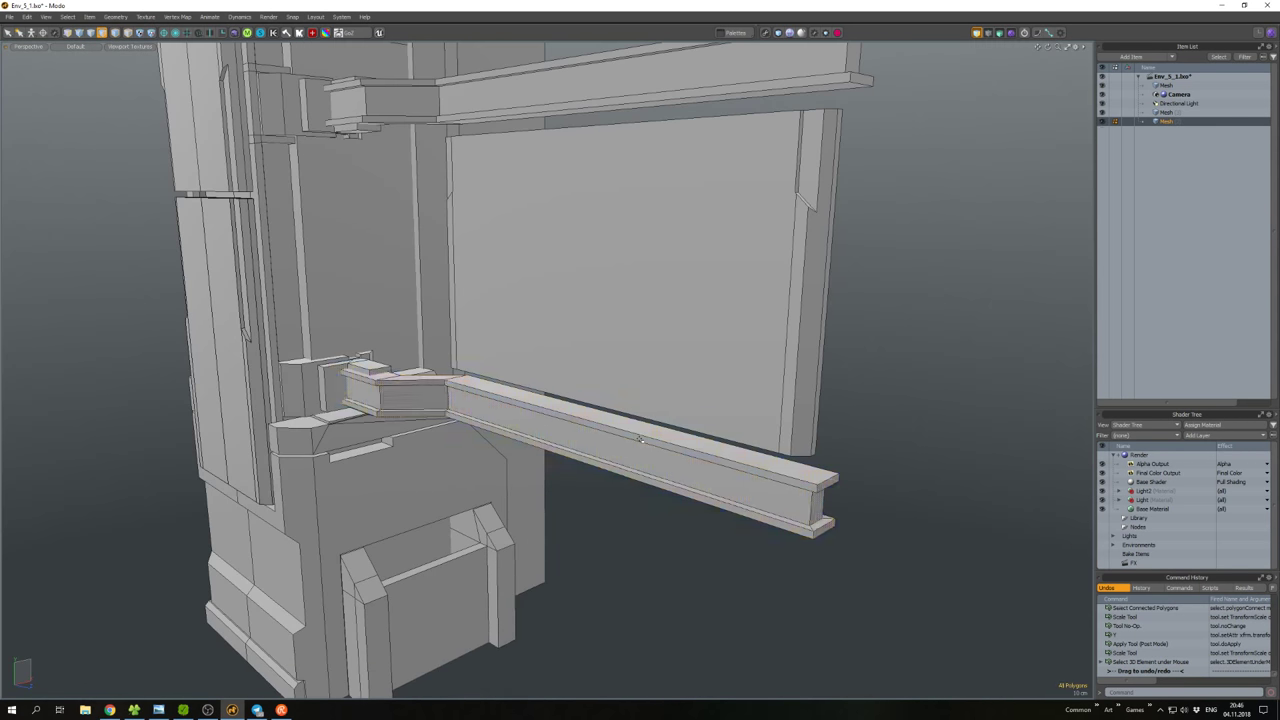
left_click(678, 442)
scroll(678, 442, "up", 3)
left_click_drag(678, 442, 663, 437, "alt")
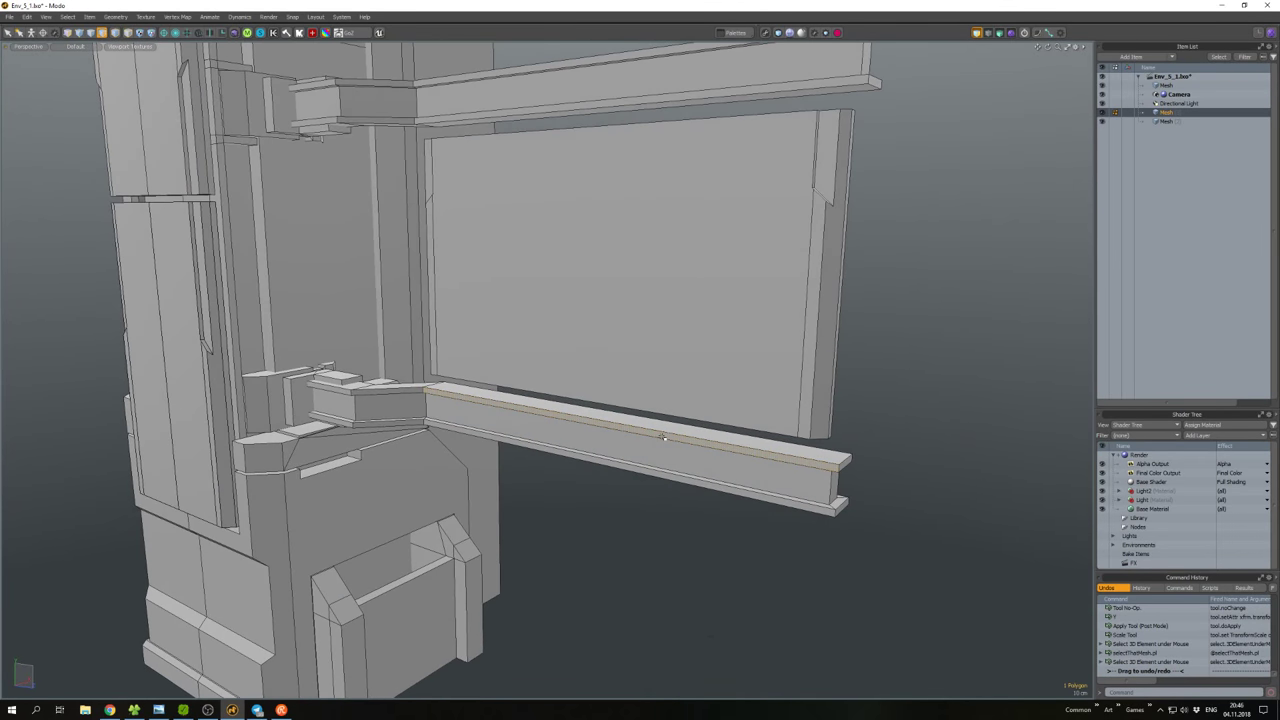
key("ctrl+a")
scroll(644, 483, "down", 5)
left_click(671, 427)
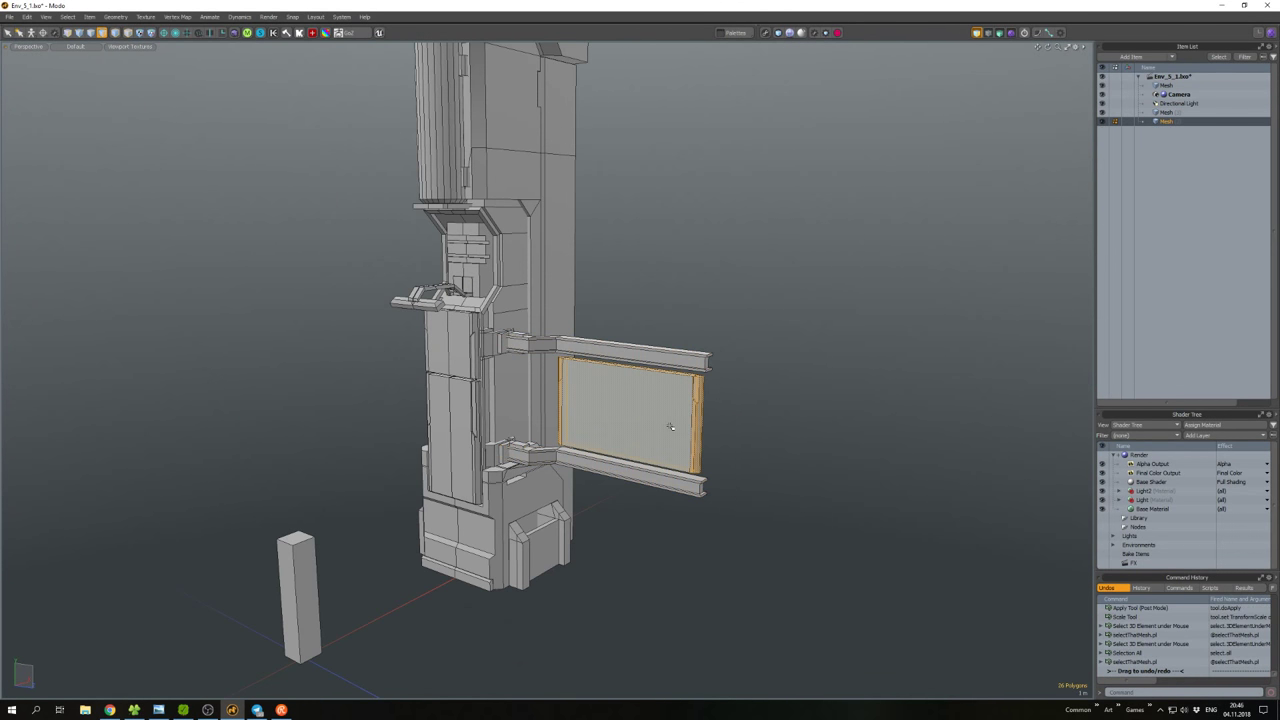
key("ctrl+x")
left_click(677, 363)
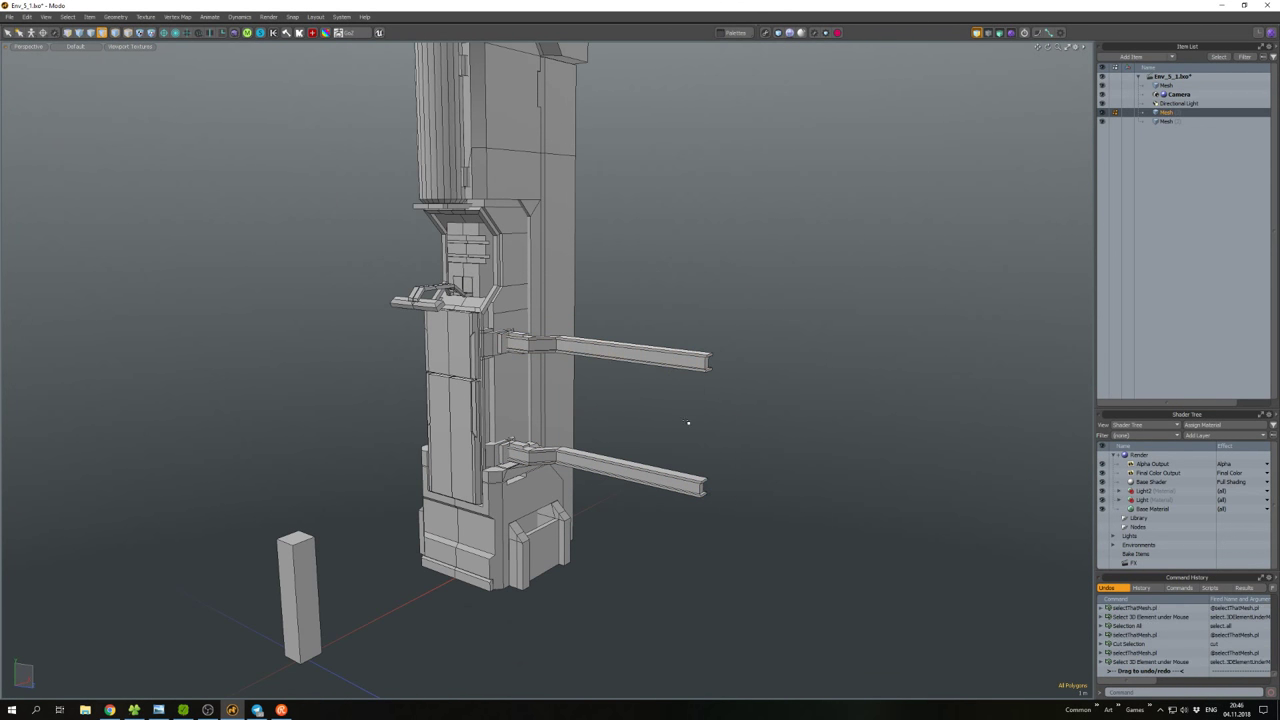
key("ctrl+v")
Duplicate the narrow front face of the lower arm's top flange and move the copy out from the arm.
scroll(660, 440, "up", 5)
left_click(645, 500)
scroll(645, 467, "up", 3)
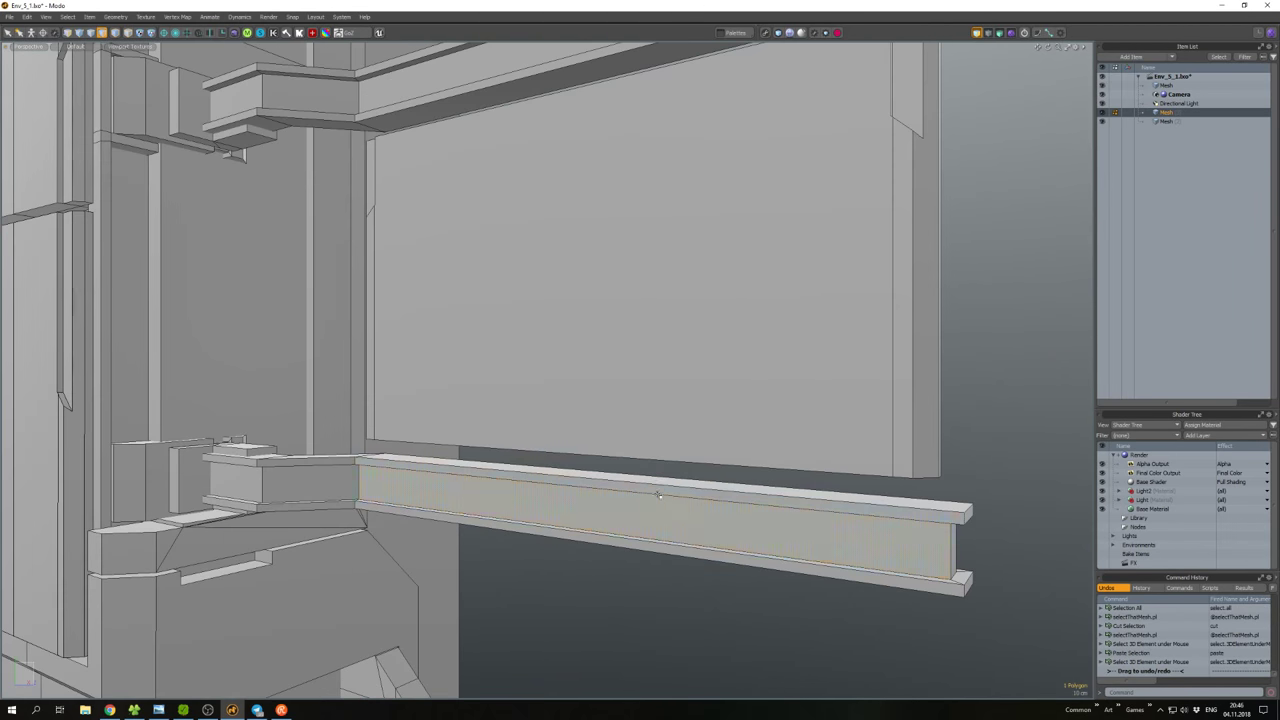
left_click(655, 498)
scroll(655, 506, "down", 5)
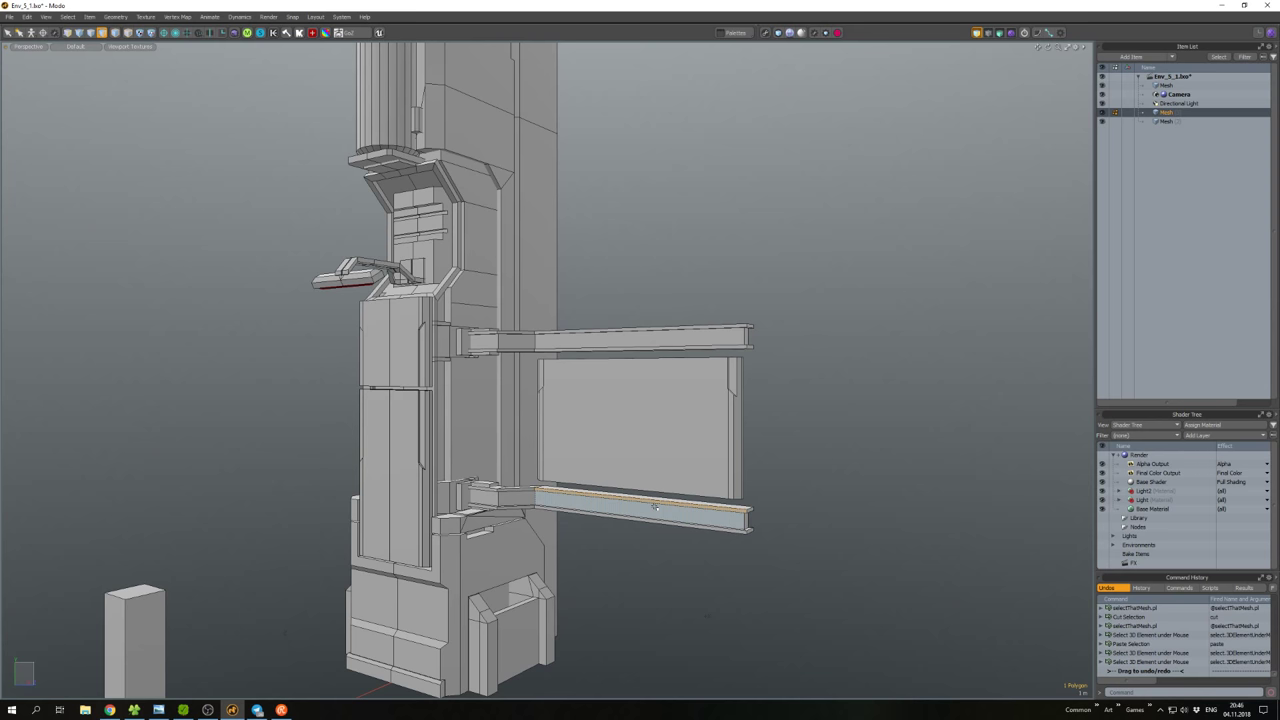
key("r")
key("w")
left_click_drag(655, 507, 598, 444, "alt")
scroll(638, 484, "up", 5)
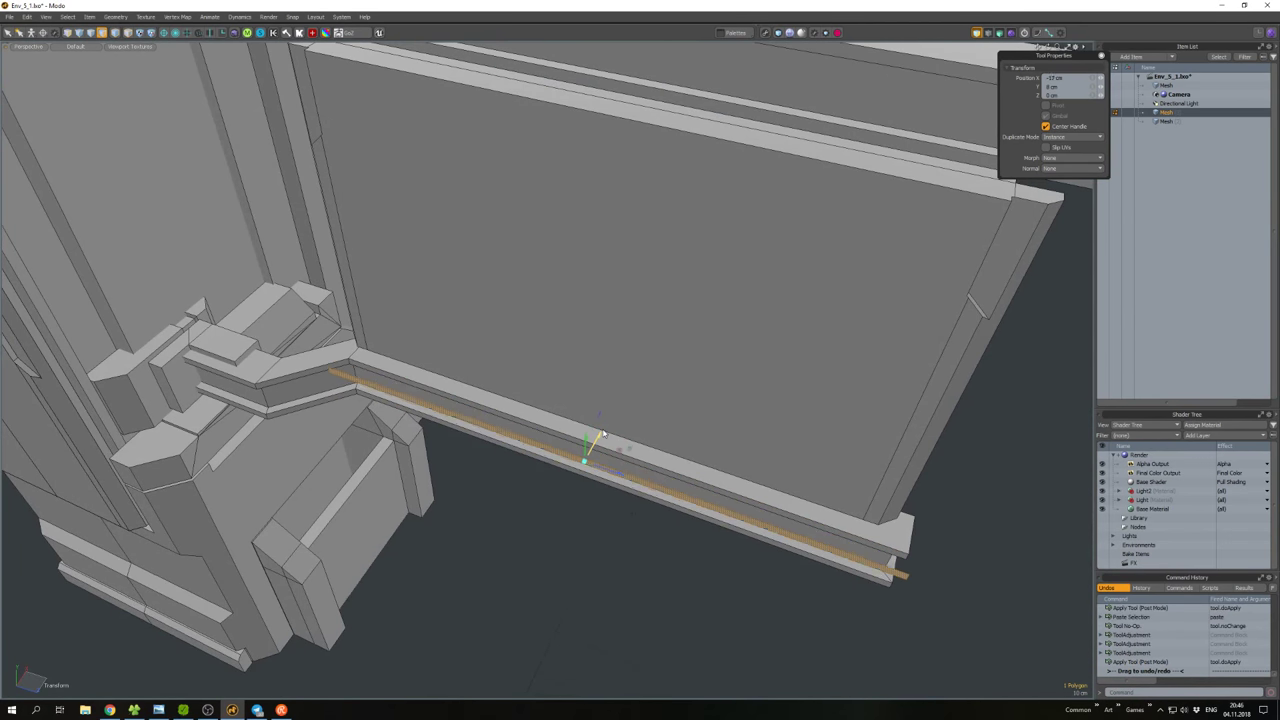
Scale the duplicated strip shorter along the length of the lower arm.
key("r")
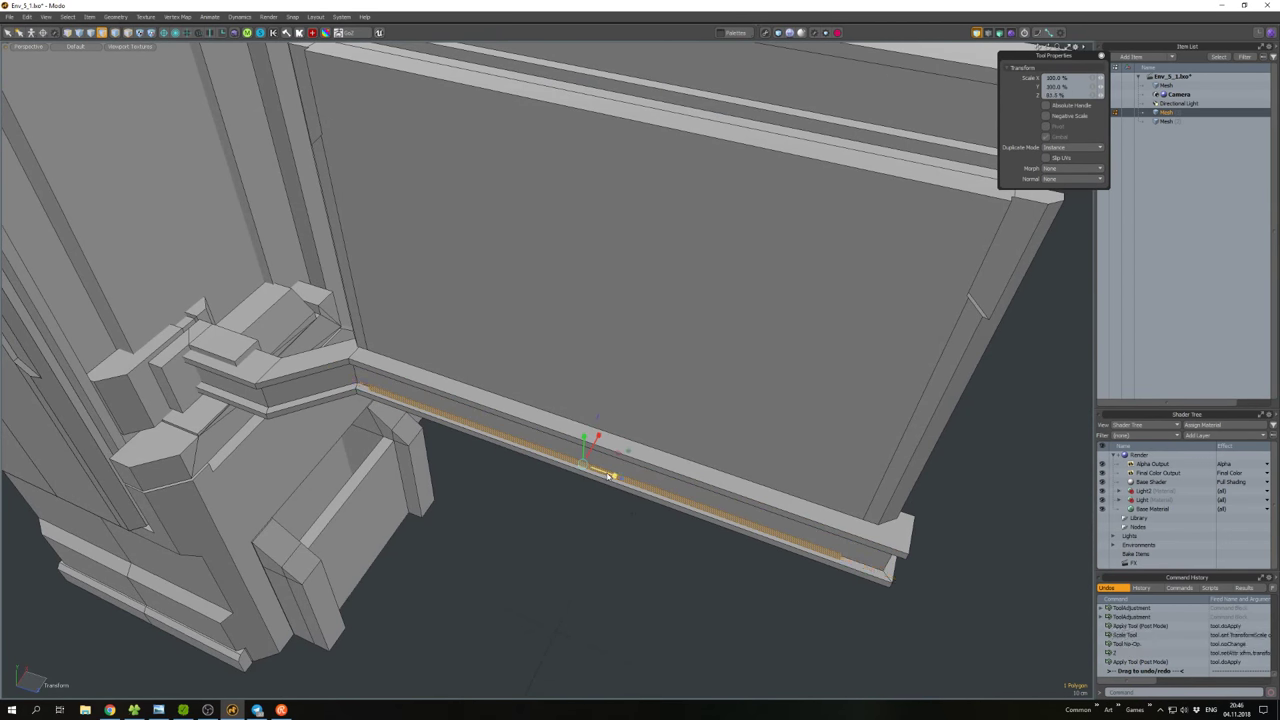
key("space")
left_click_drag(608, 475, 620, 515, "alt")
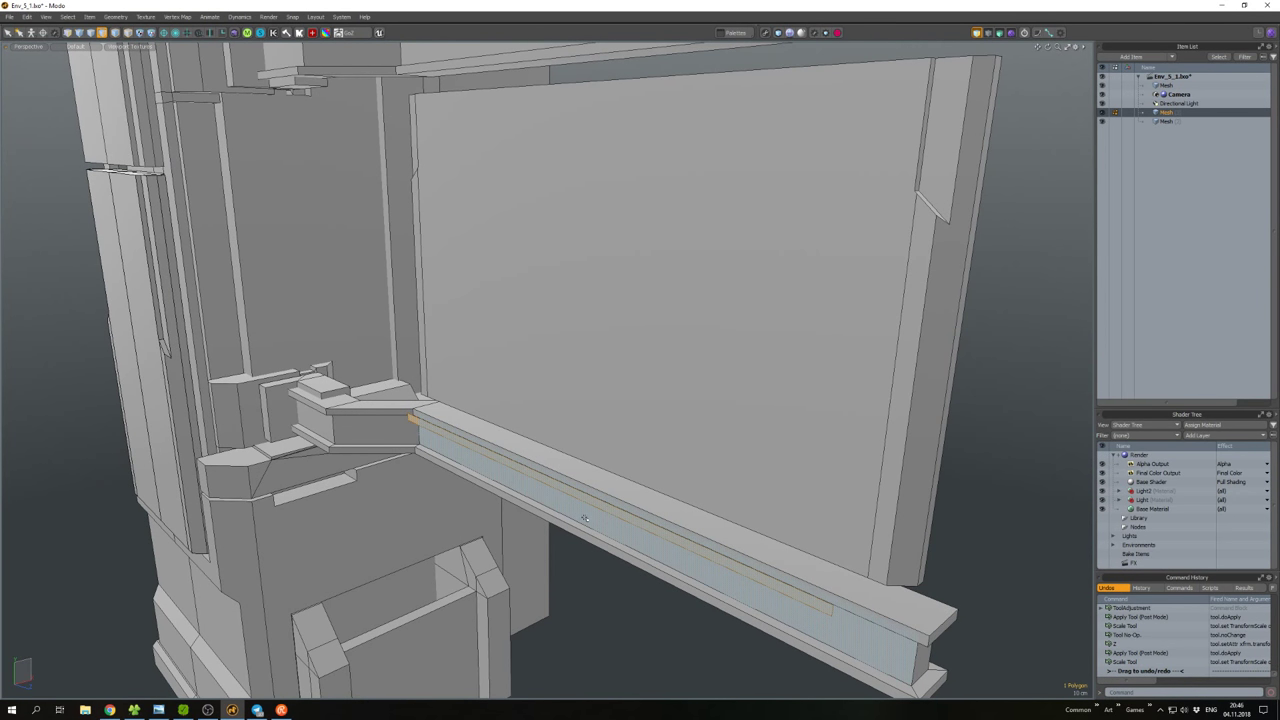
Select the strip's two short end edges and extend them back across the arm to form two side faces.
key("2")
left_click(830, 610)
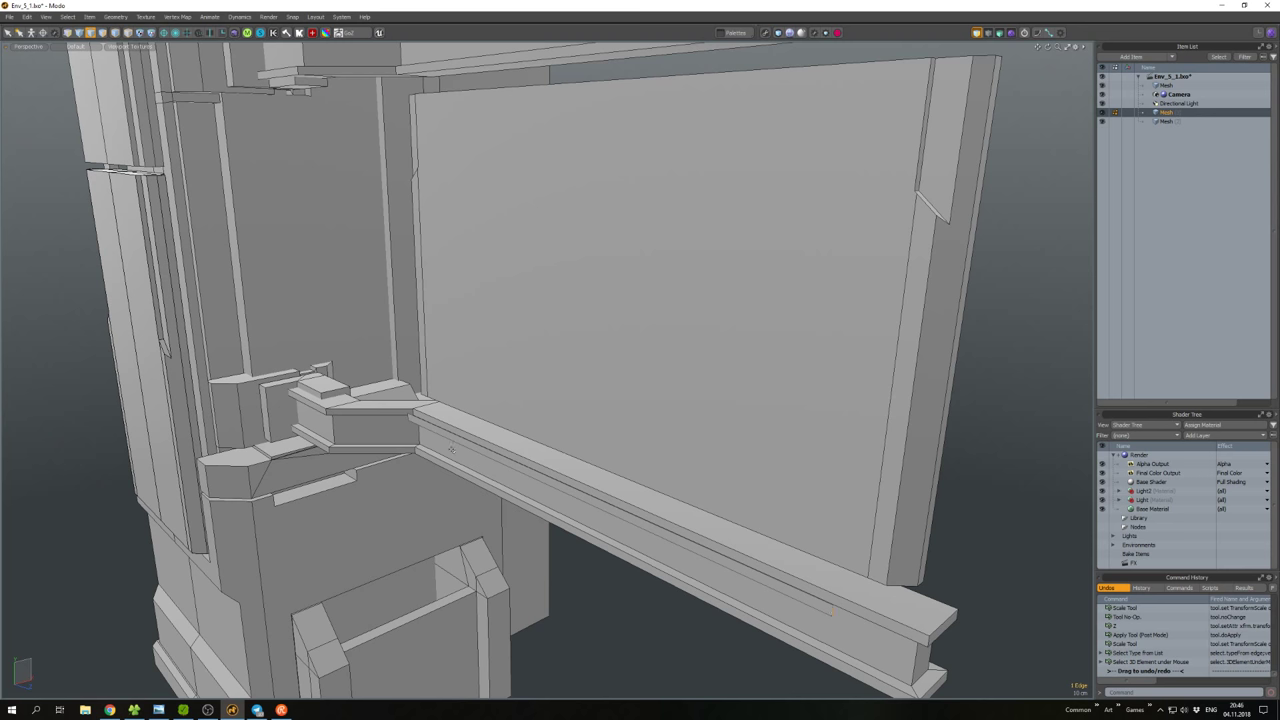
left_click(409, 420, "shift")
key("w")
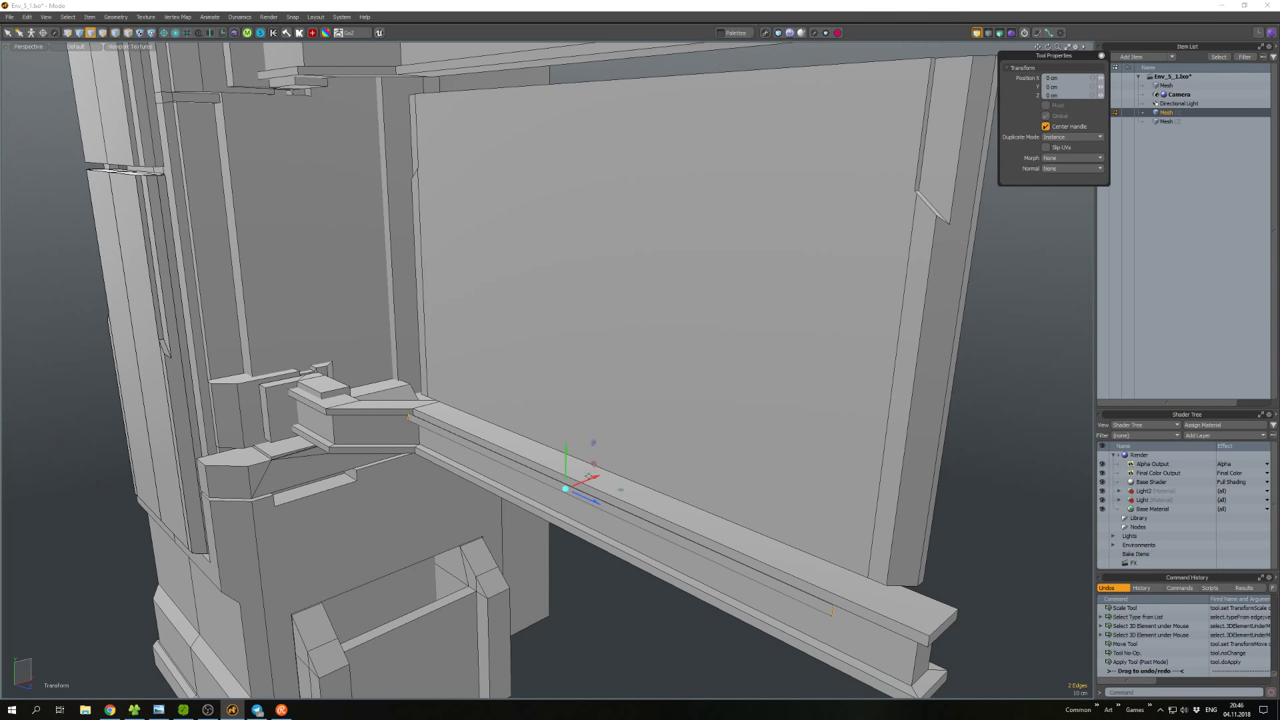
left_click(588, 476)
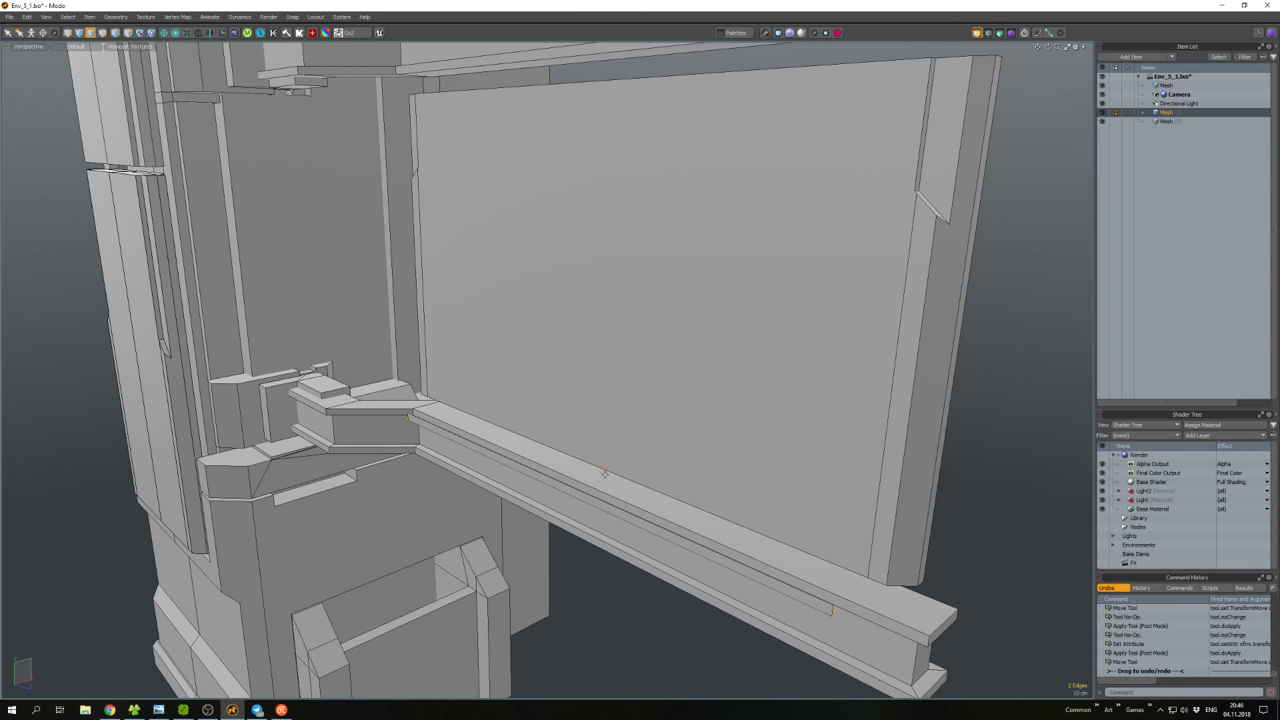
left_click(578, 484)
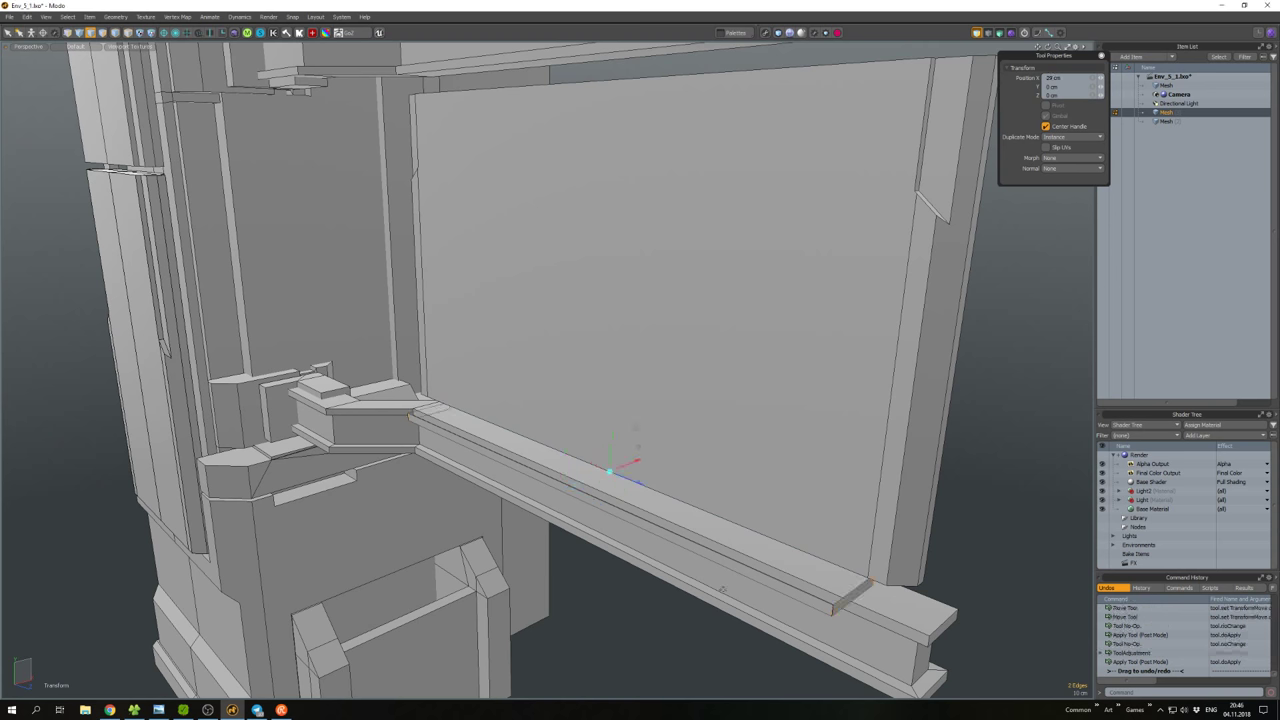
key("2")
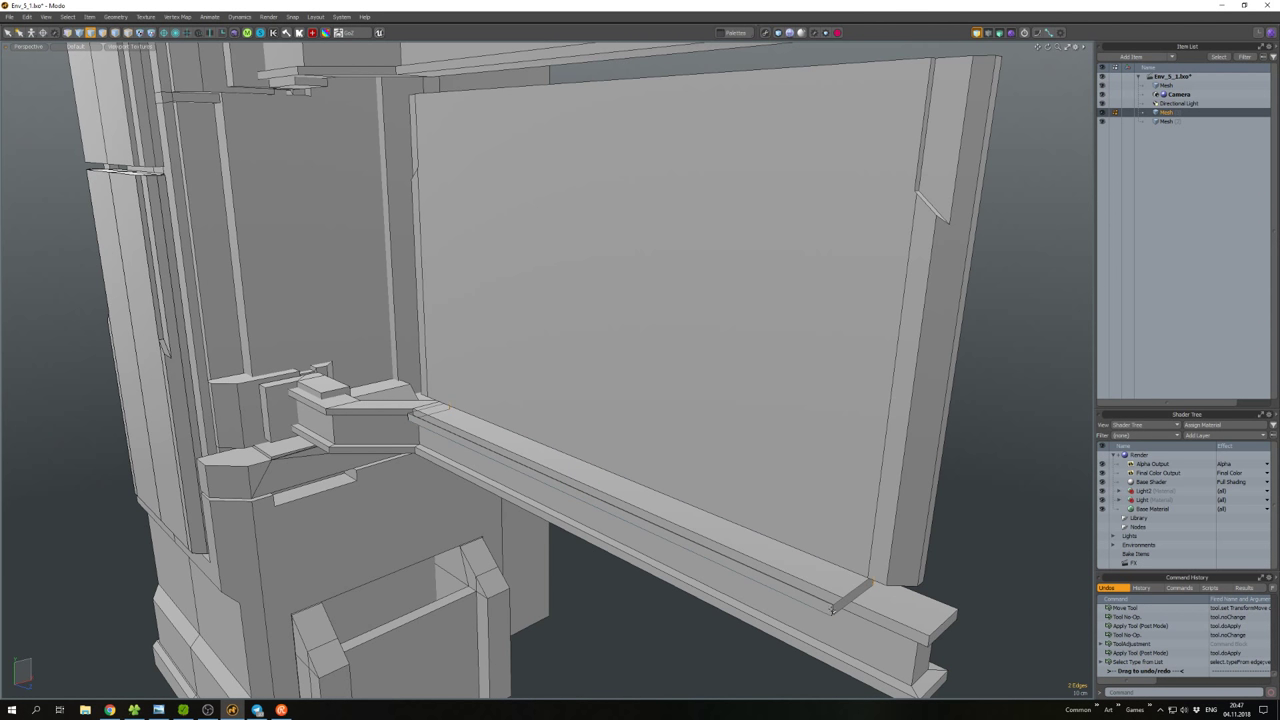
left_click(442, 442)
scroll(460, 470, "up", 4)
key("b")
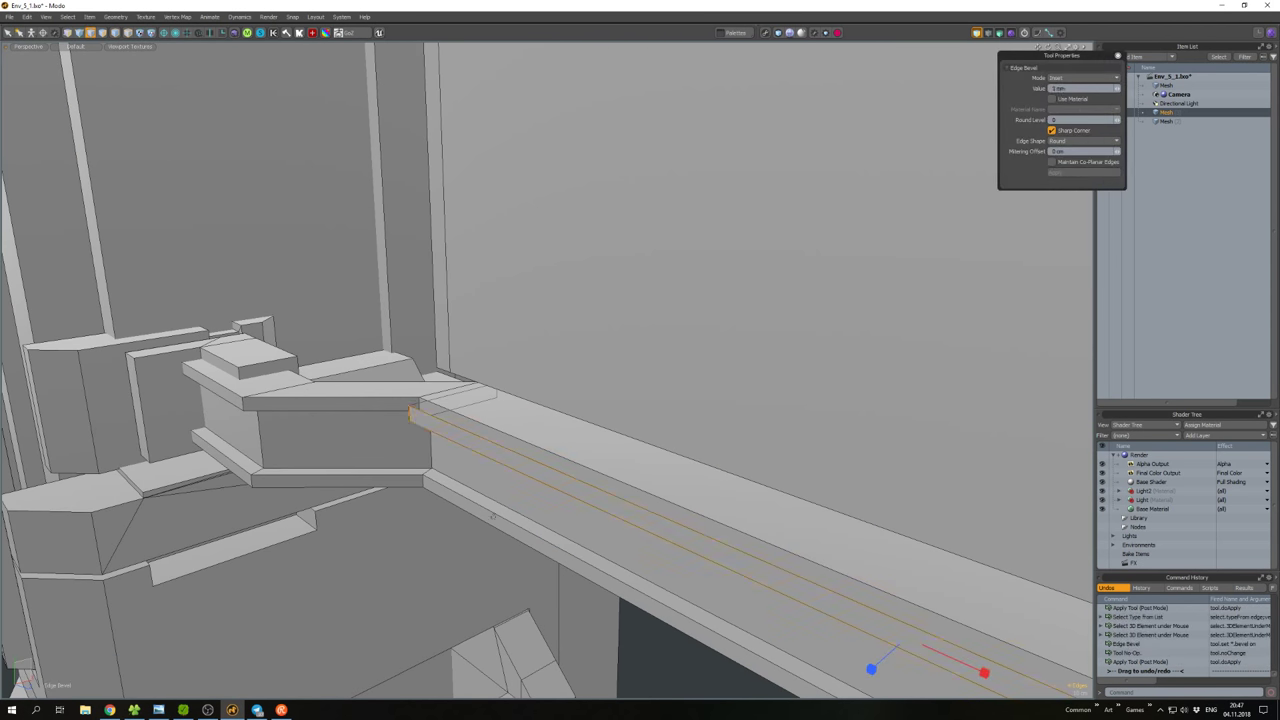
scroll(474, 517, "down", 3)
left_click_drag(474, 517, 628, 497, "alt")
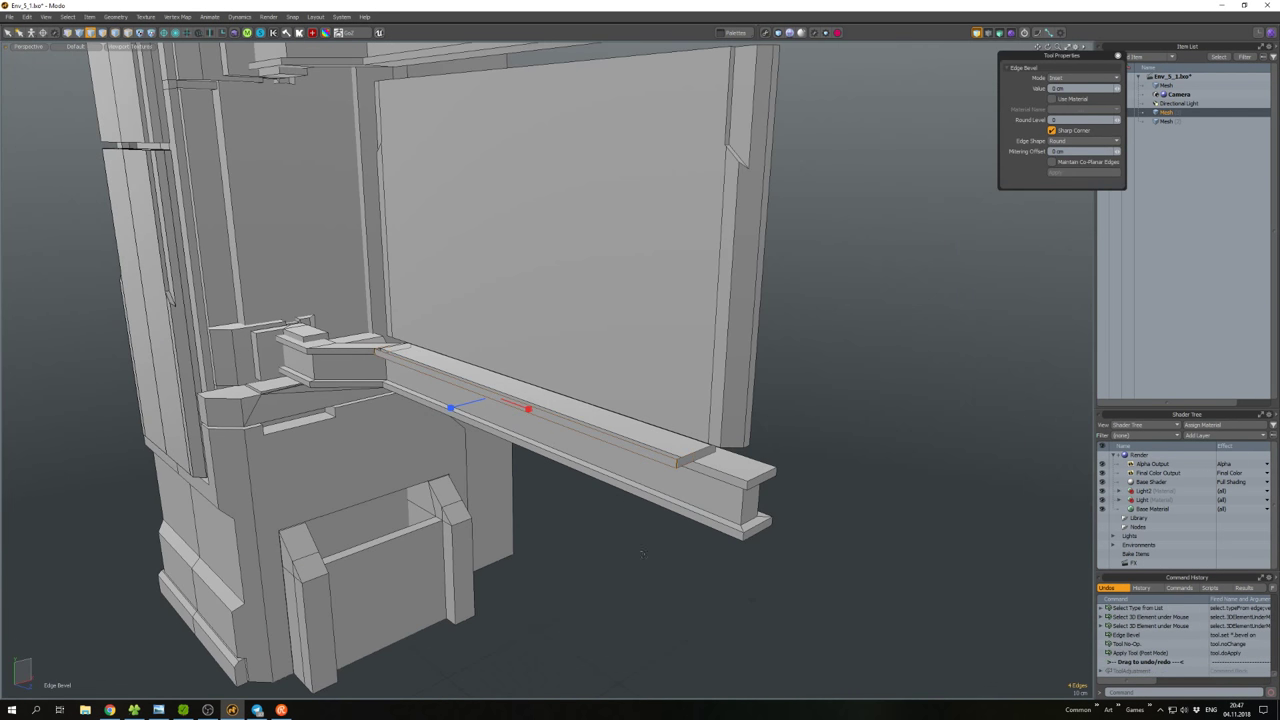
left_click_drag(642, 553, 678, 472)
scroll(678, 472, "up", 2)
key("space")
Bevel the strip's two vertical corner edges and delete the leftover sharp corner edges to leave chamfered corners.
scroll(603, 471, "up", 2)
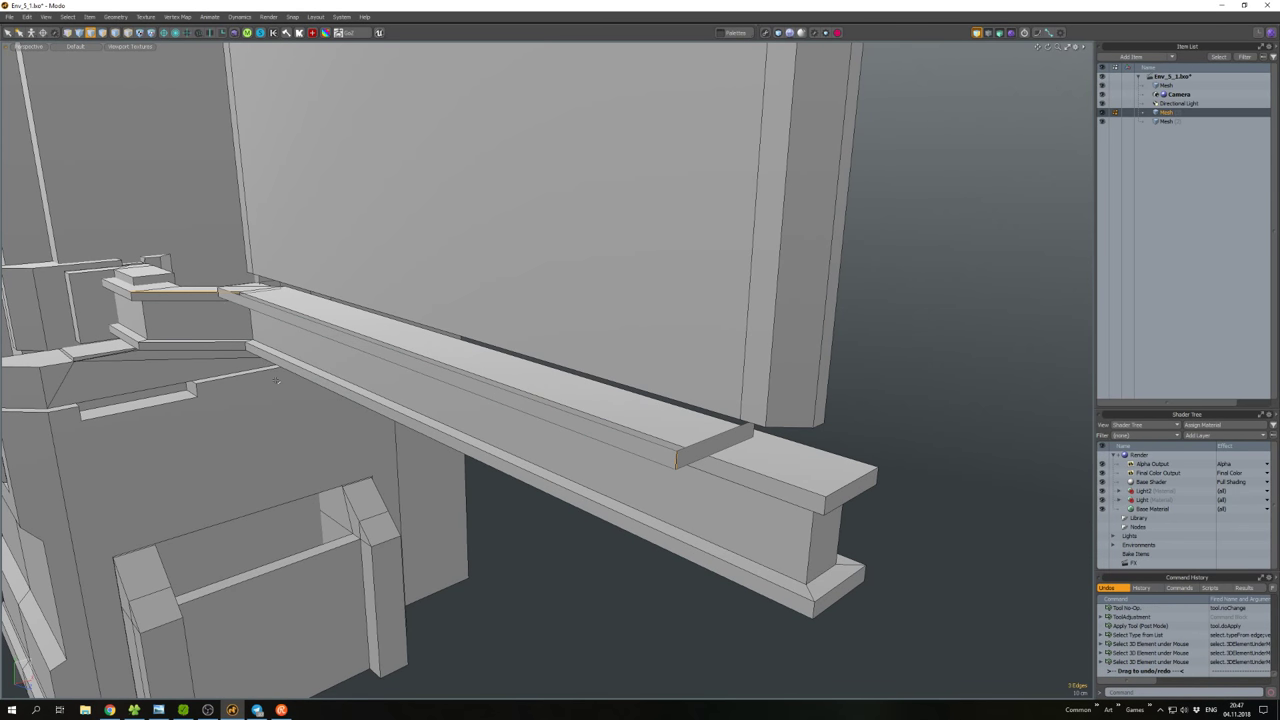
scroll(216, 289, "up", 3)
scroll(406, 404, "down", 2)
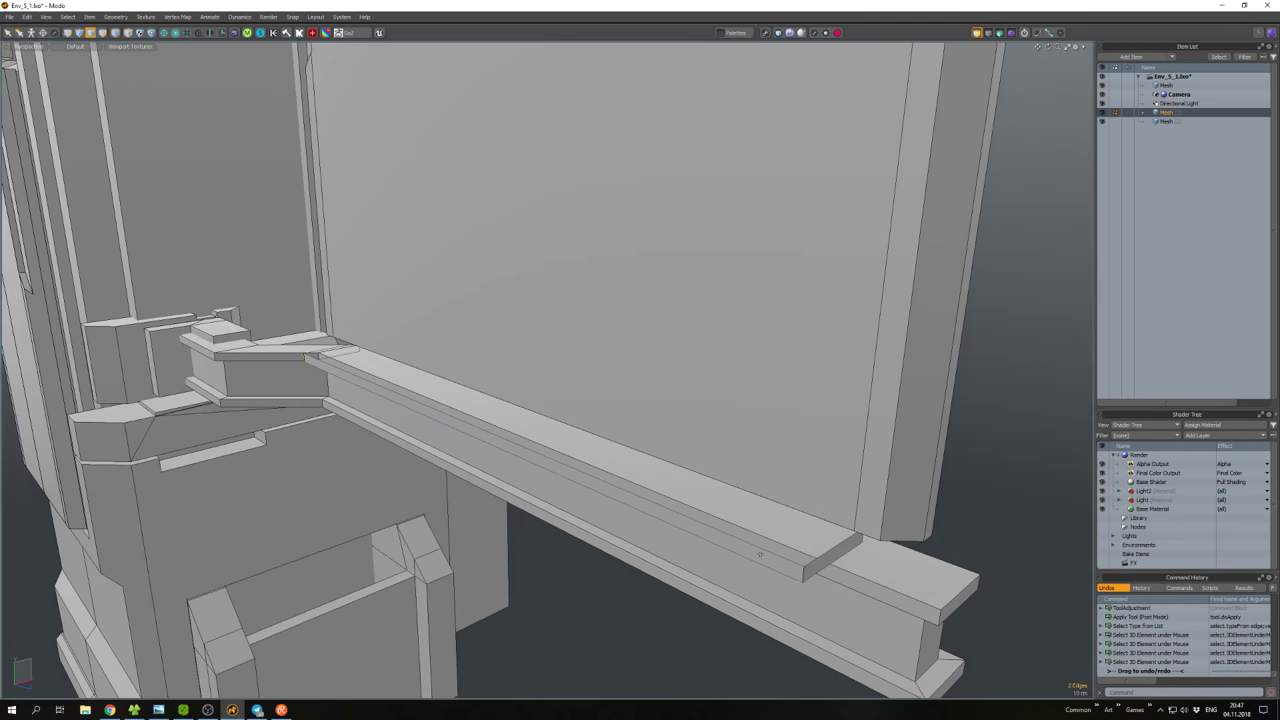
key("b")
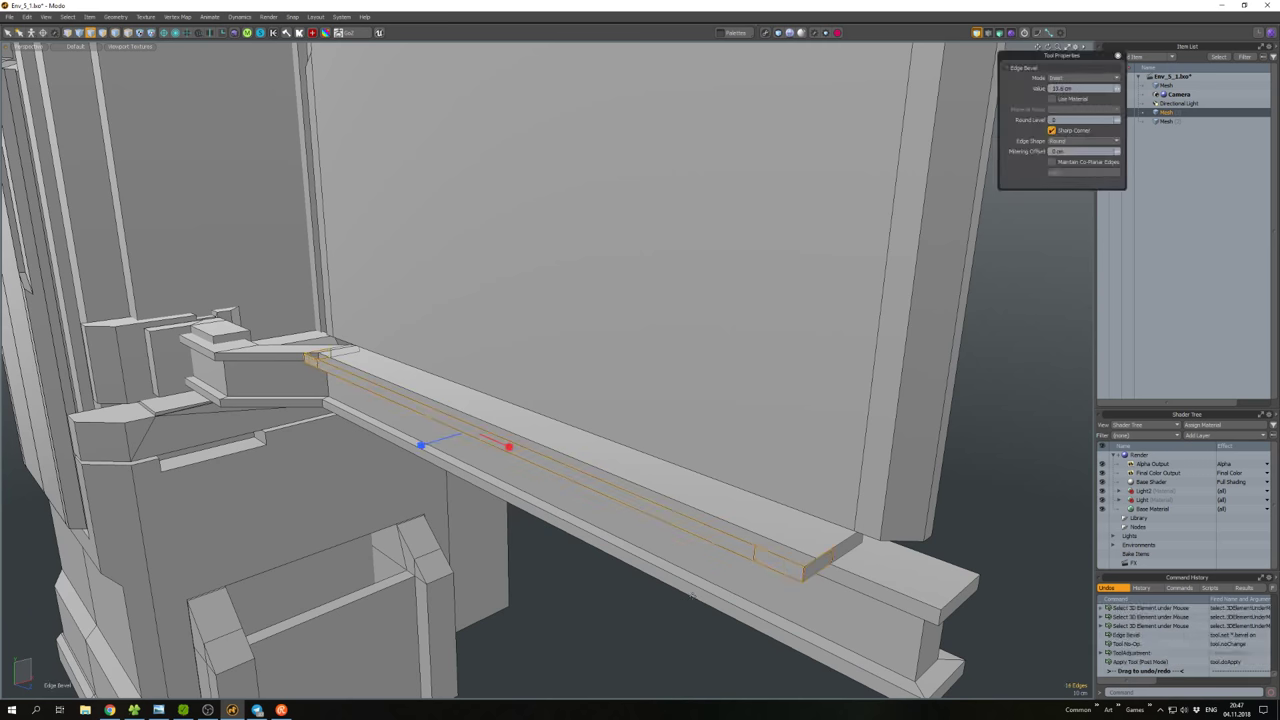
key("space")
left_click(598, 553)
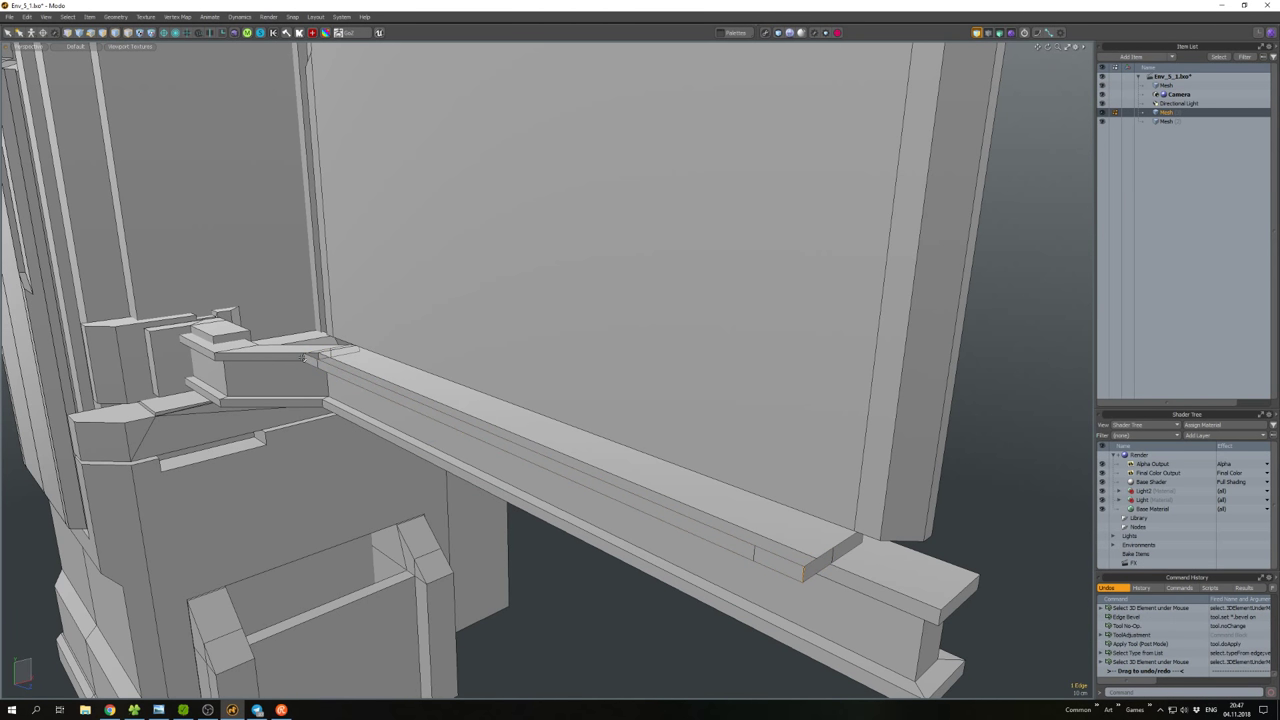
key("Delete")
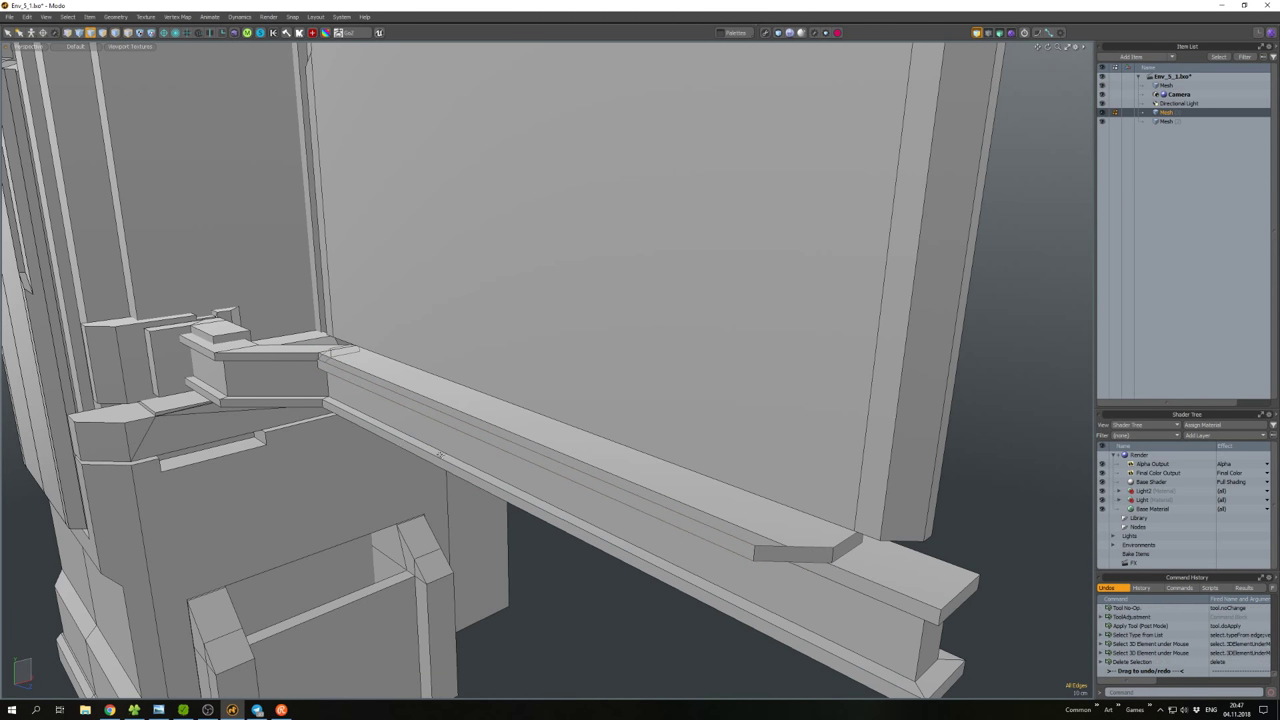
Select the entire chamfered strip and thicken it into a solid rail.
key("3")
double_click(724, 542)
key("shift+d")
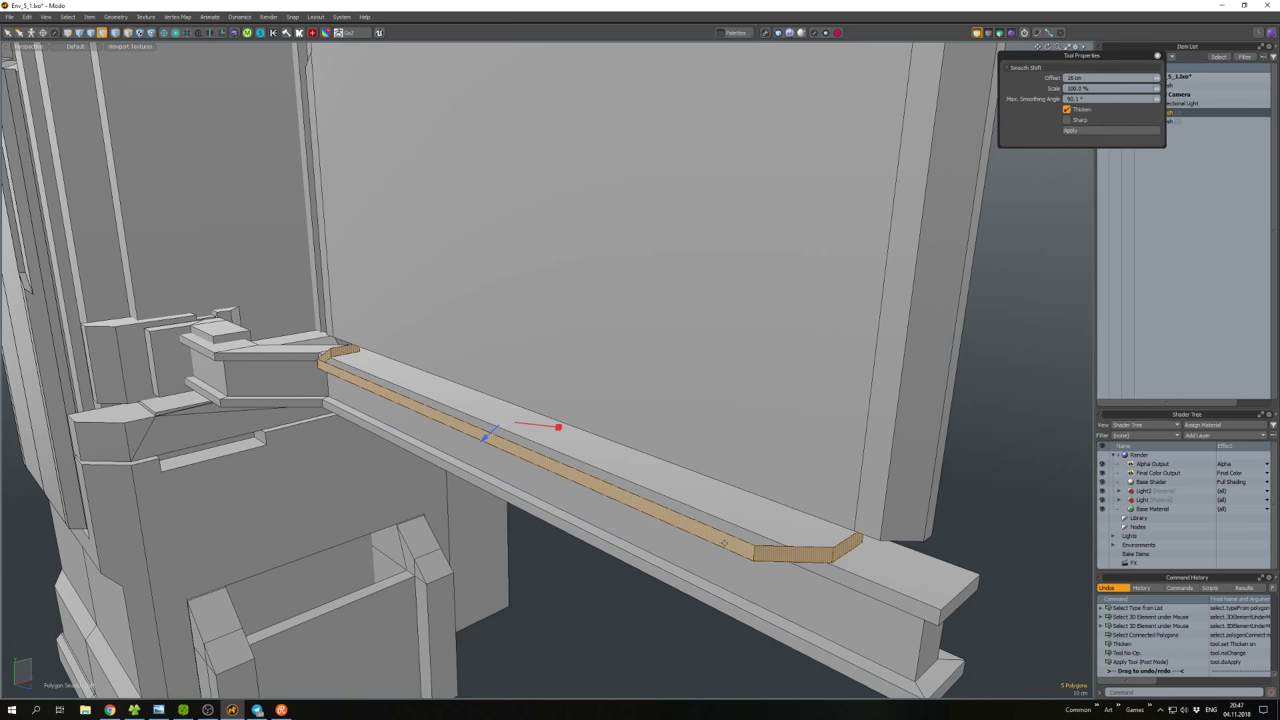
left_click_drag(487, 440, 232, 362)
key("space")
Select the rail's two end faces, extrude them with a polygon bevel and move the new faces down towards the lower arm.
key("a")
scroll(564, 456, "up", 5)
scroll(564, 456, "down", 5)
left_click(345, 380)
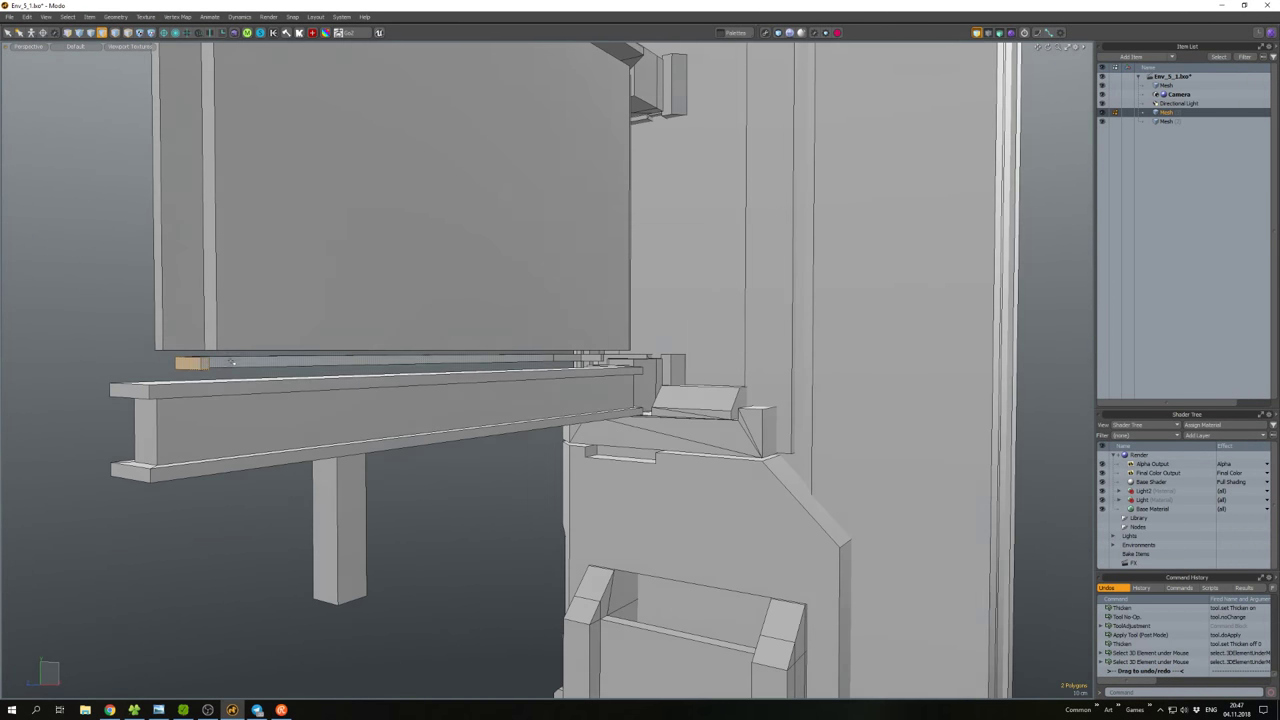
left_click(205, 363)
scroll(571, 364, "up", 3)
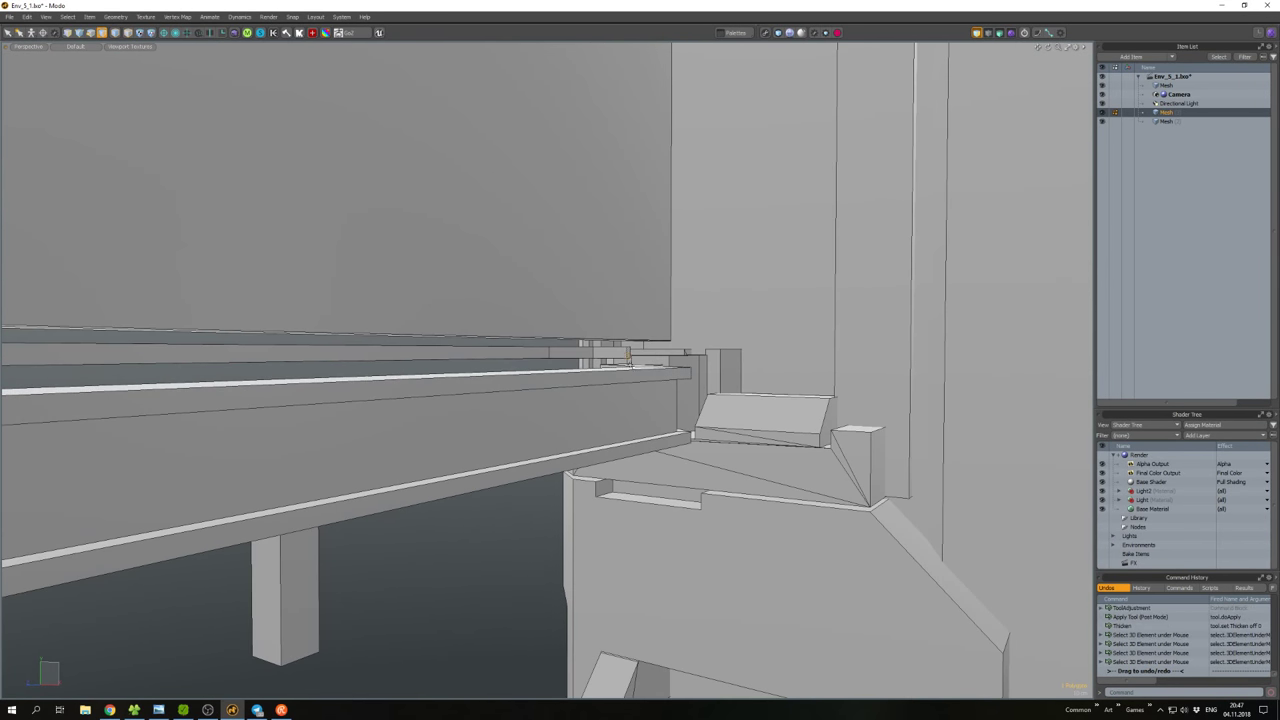
left_click_drag(628, 356, 519, 362, "alt")
key("b")
key("w")
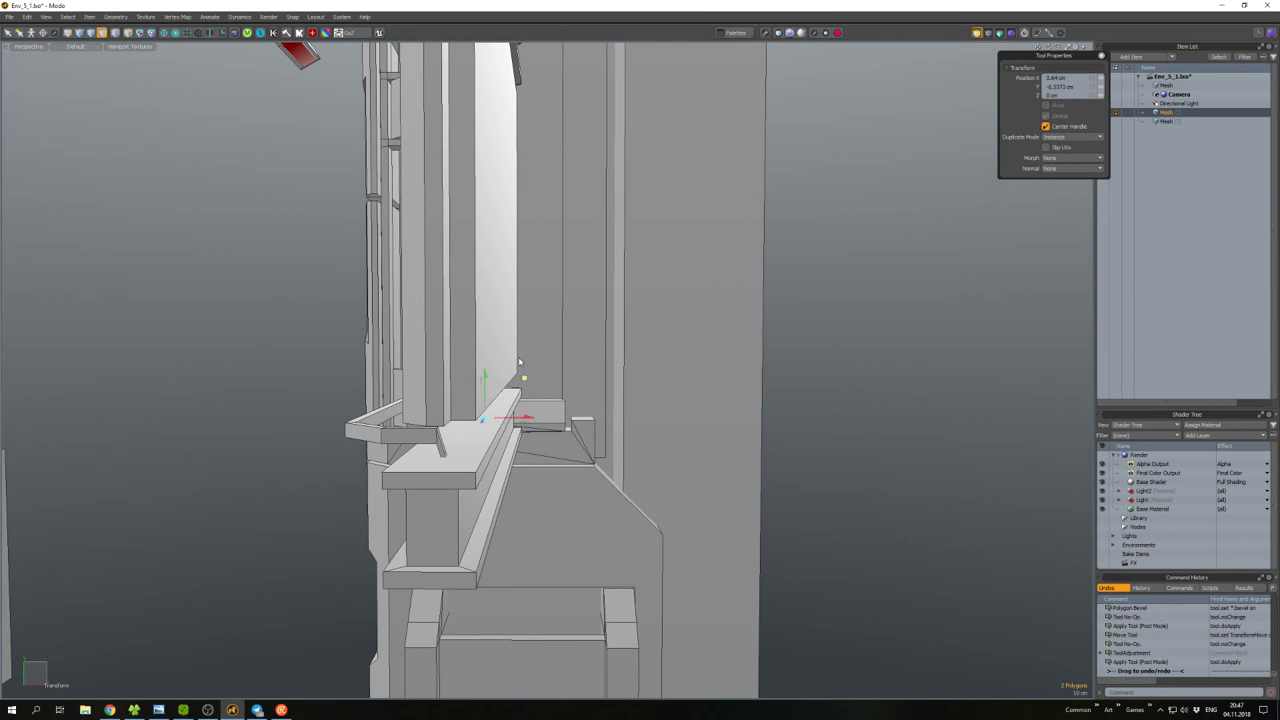
left_click(519, 362)
Select the complete rail, paste a duplicate of it and raise the duplicate towards the upper arm.
left_click_drag(519, 362, 682, 490, "alt")
double_click(690, 486)
key("w")
key("ctrl+c")
key("ctrl+v")
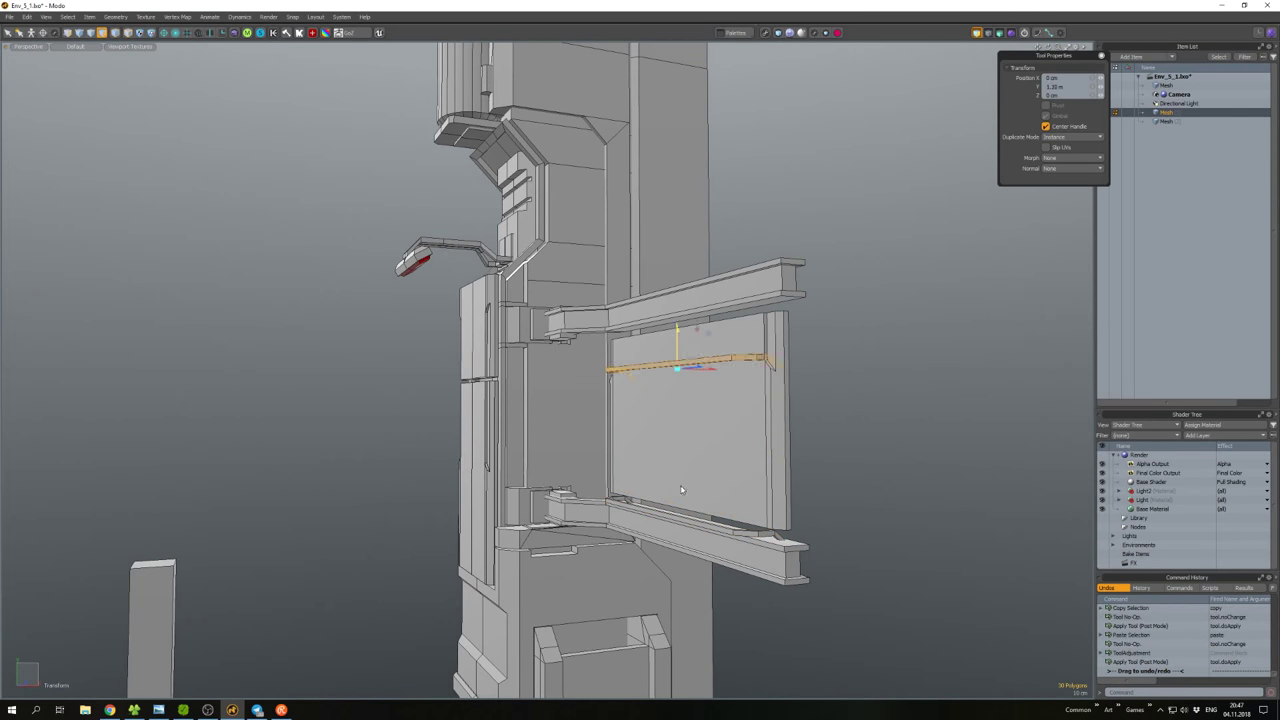
Rotate the duplicate rail 180° about the X axis and move it into place beneath the upper arm.
left_click_drag(686, 390, 665, 330, "alt")
key("e")
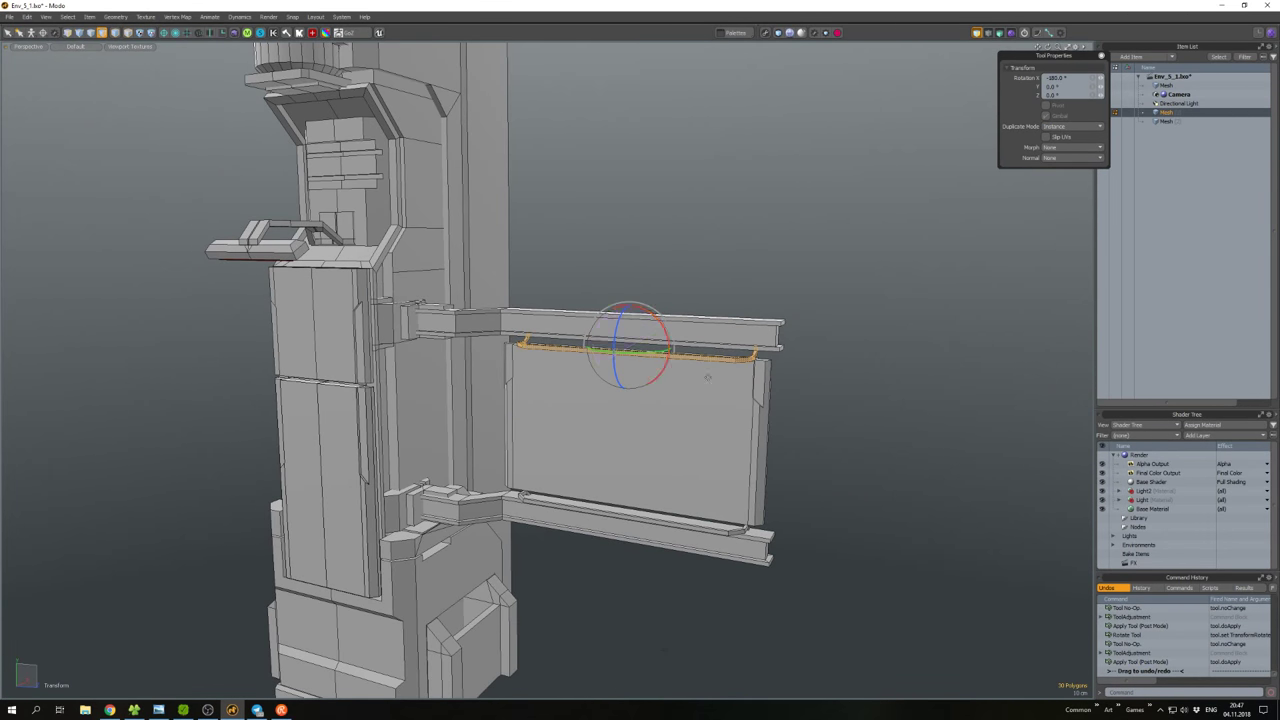
left_click_drag(707, 377, 883, 436, "alt")
key("w")
left_click(655, 345)
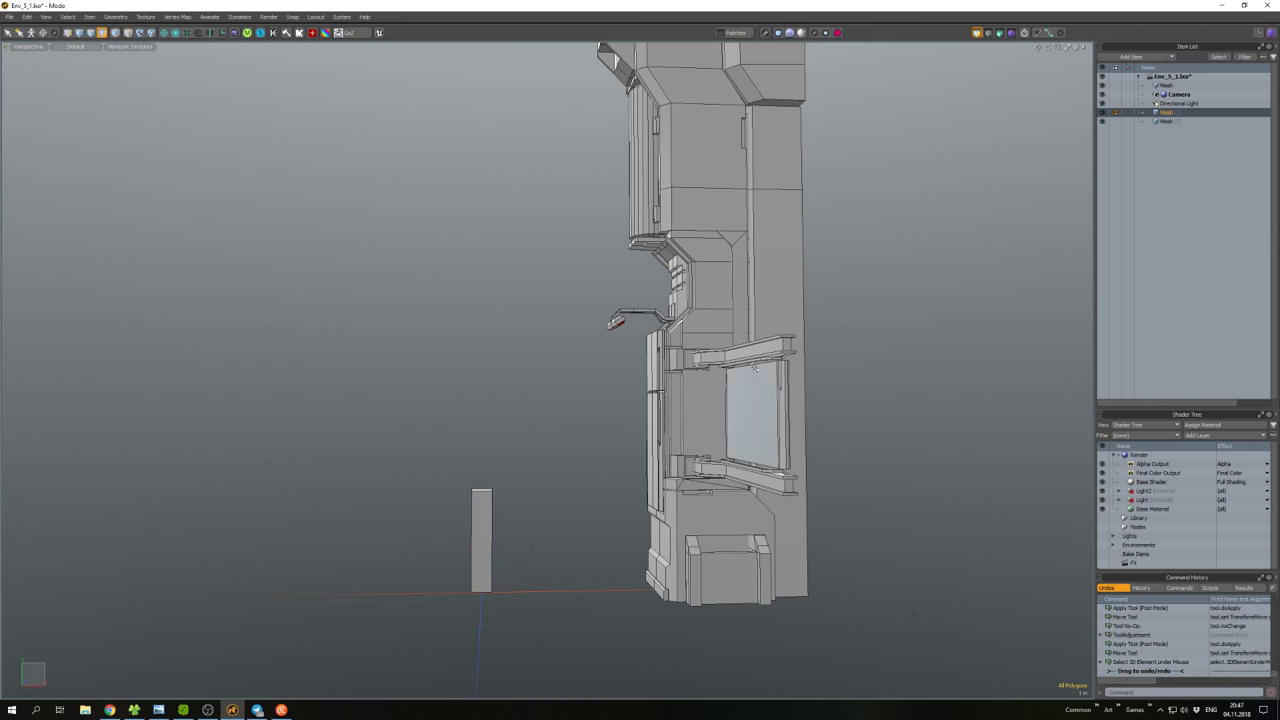
Select the pillar's connected main body and hide the unselected parts of its mesh.
mouse_move(708, 291)
left_mouse_down("alt")
mouse_move(826, 266)
mouse_move(889, 279)
mouse_move(820, 364)
mouse_move(724, 284)
left_mouse_up("alt")
left_click(730, 289)
key("bracketright")
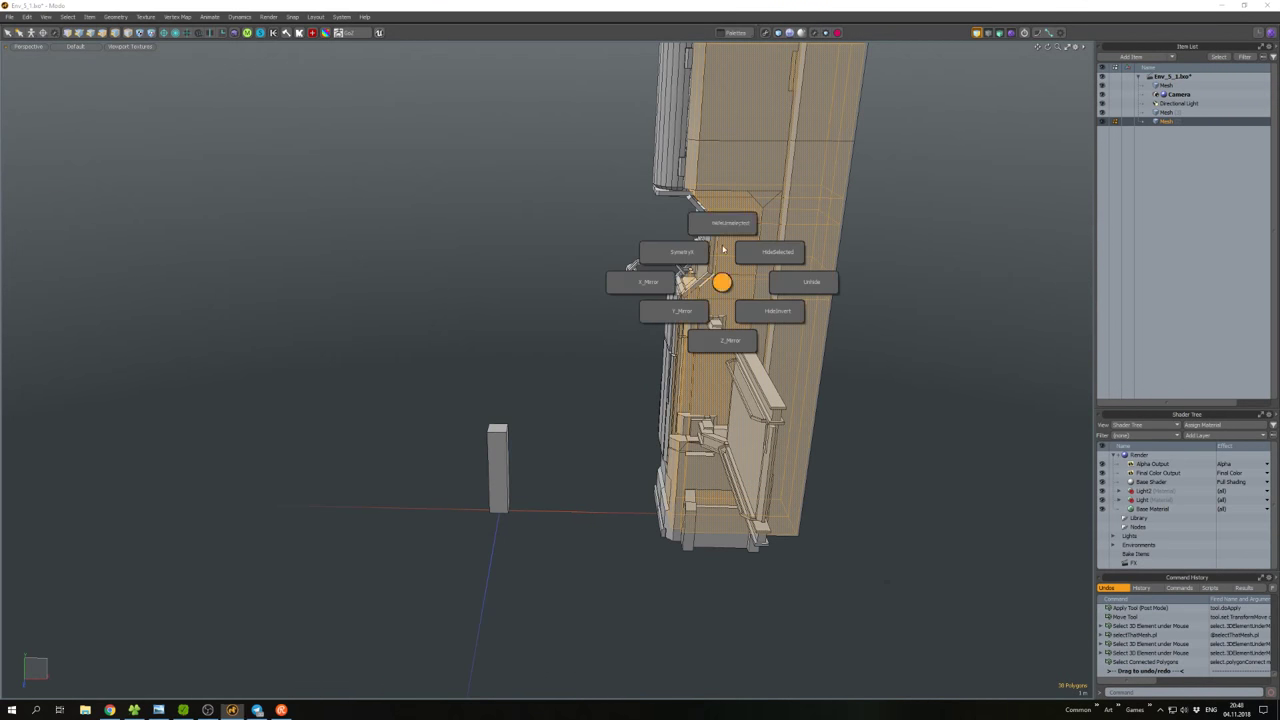
key("shift+h")
Duplicate the pillar's lower side face and scale the copy along X into a narrow vertical strip.
left_click(740, 330)
left_click_drag(740, 330, 792, 449, "alt")
key("r")
key("ctrl+c")
key("ctrl+v")
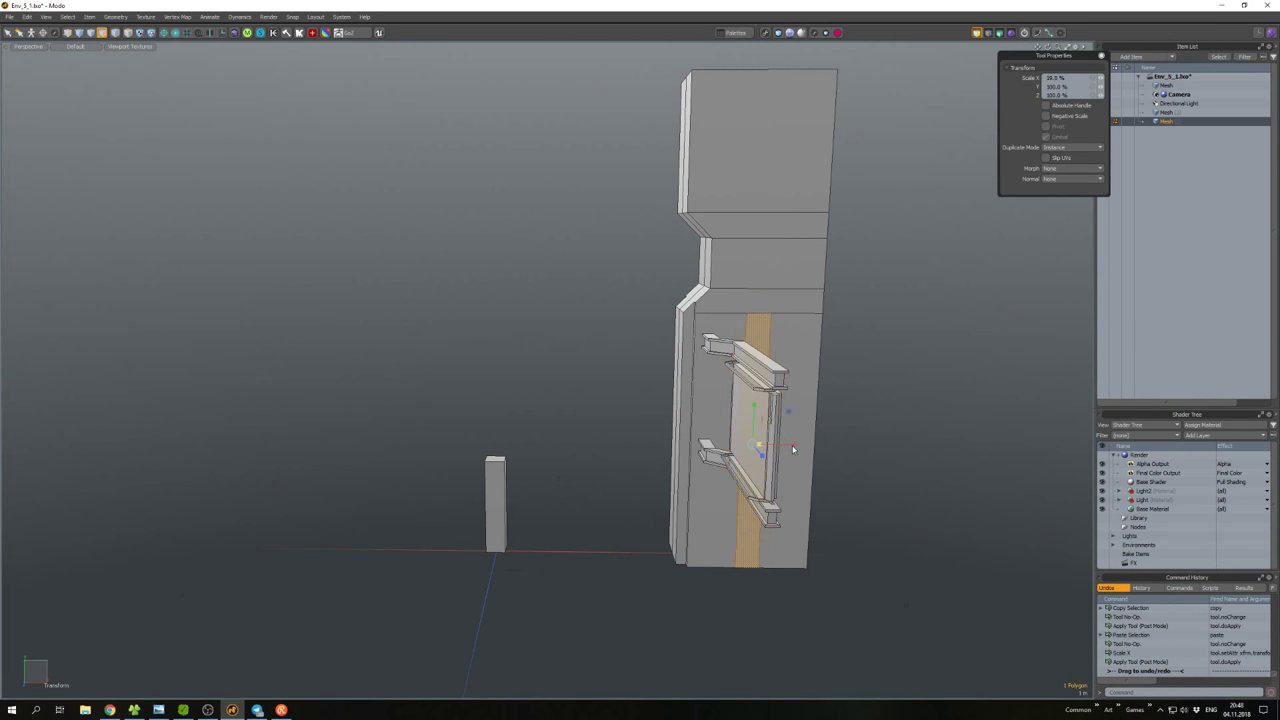
Stretch the narrow strip on the pillar's side vertically along Y so it spans the pillar's height.
key("w")
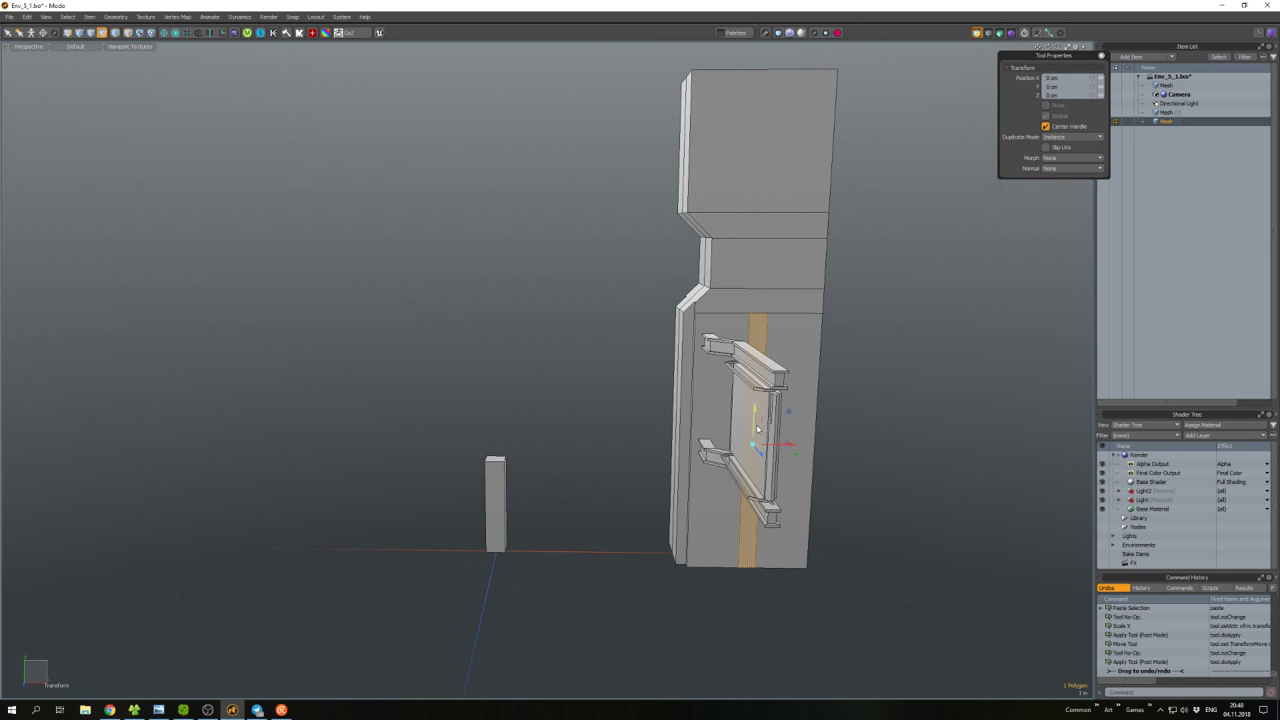
key("r")
left_click_drag(757, 428, 792, 500)
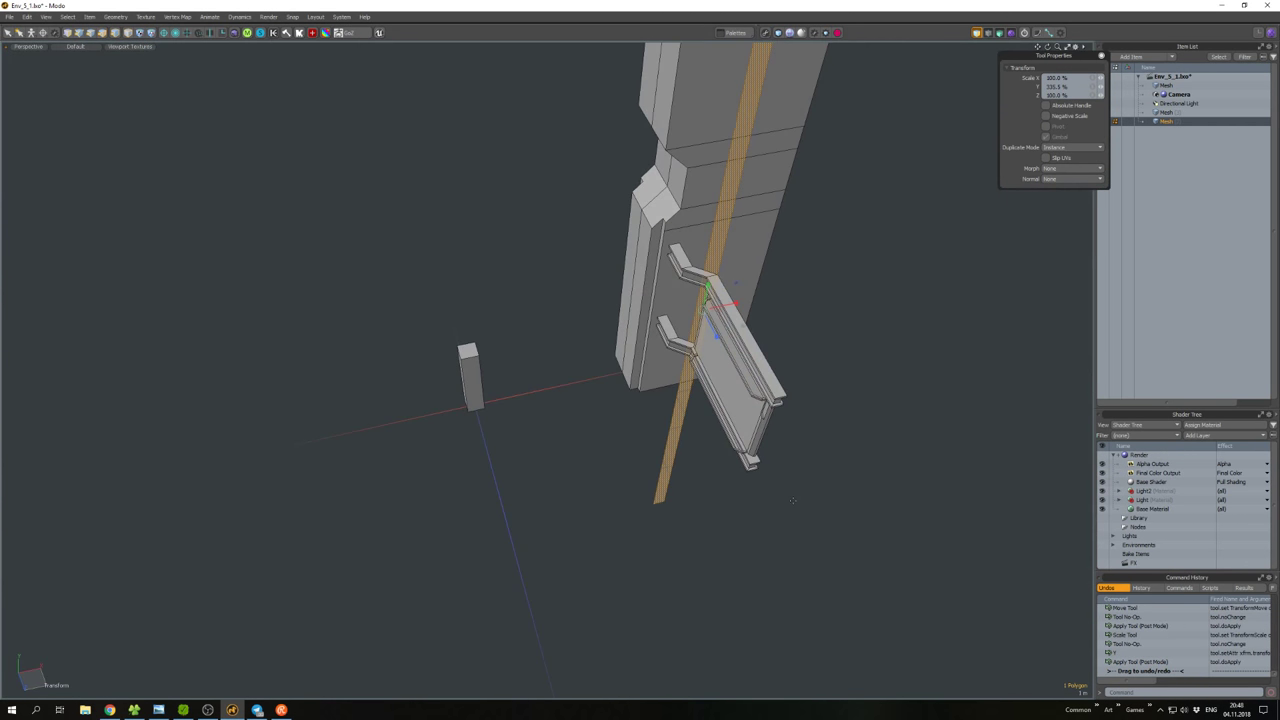
Shift the strip along X and thicken it into a solid vertical bar with Smooth Shift.
key("w")
key("shift+a")
left_click_drag(537, 341, 580, 330, "alt")
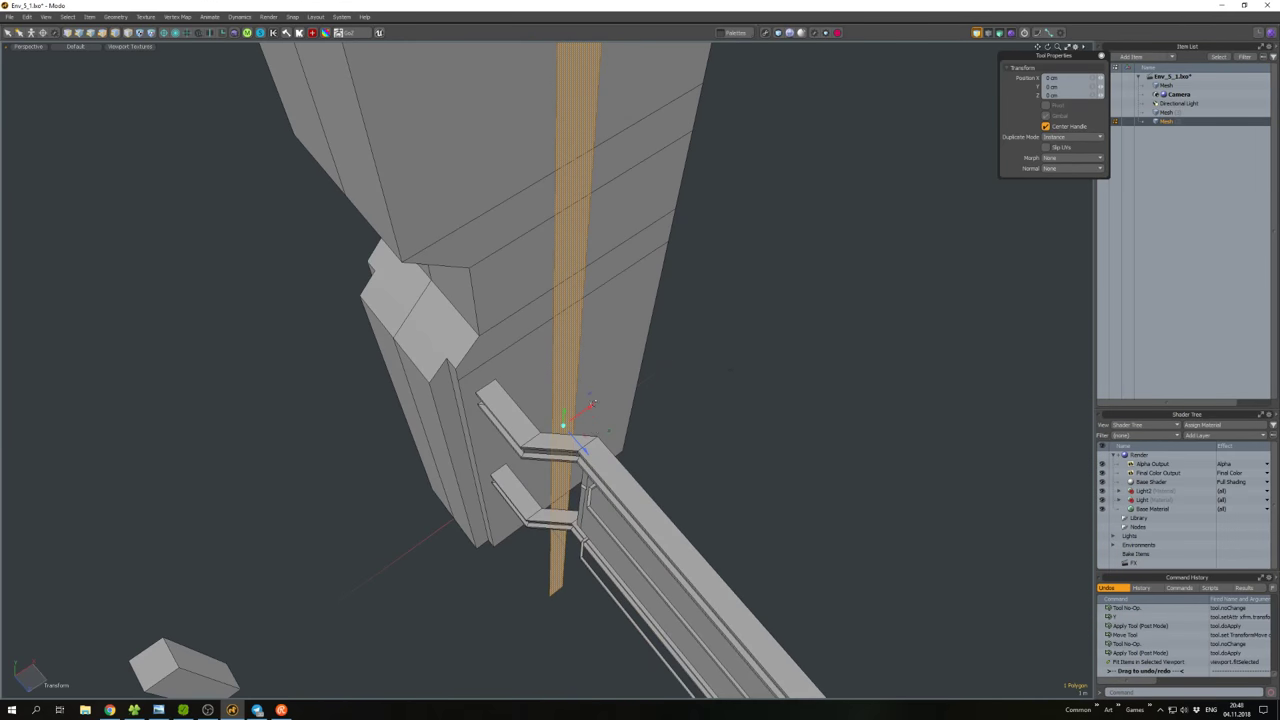
key("shift+d")
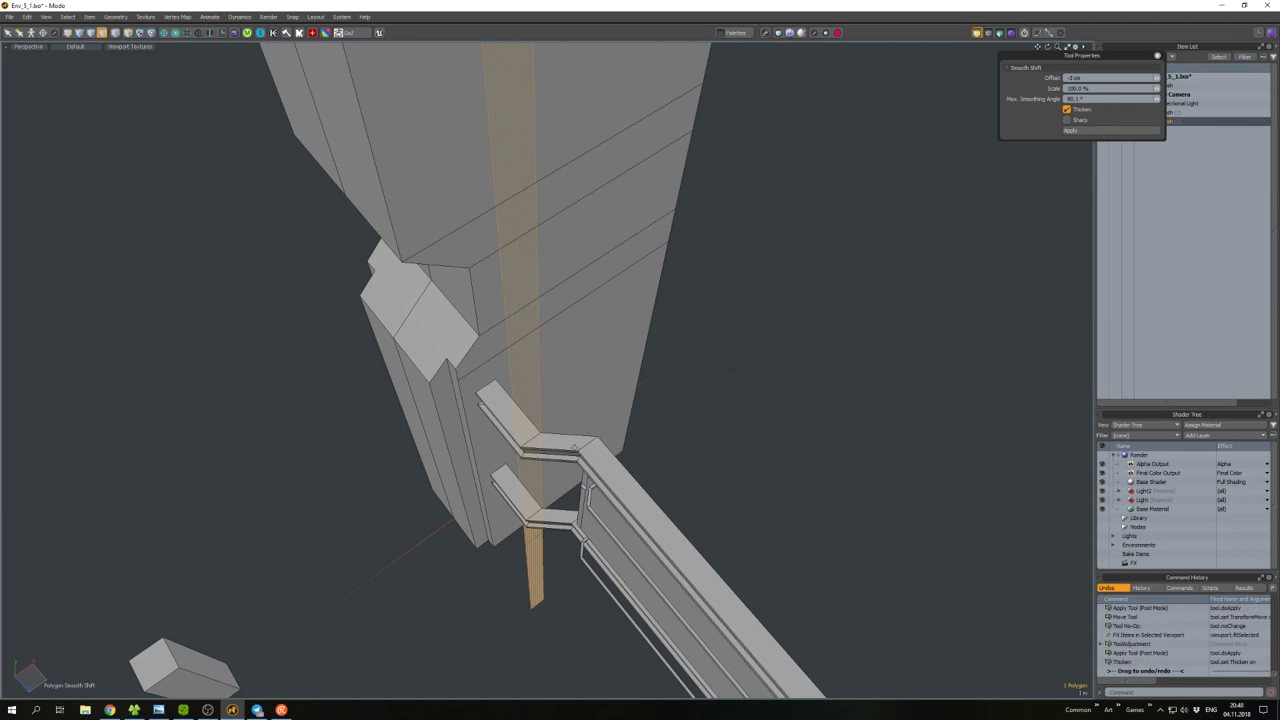
left_click_drag(545, 470, 571, 495, "alt")
key("space")
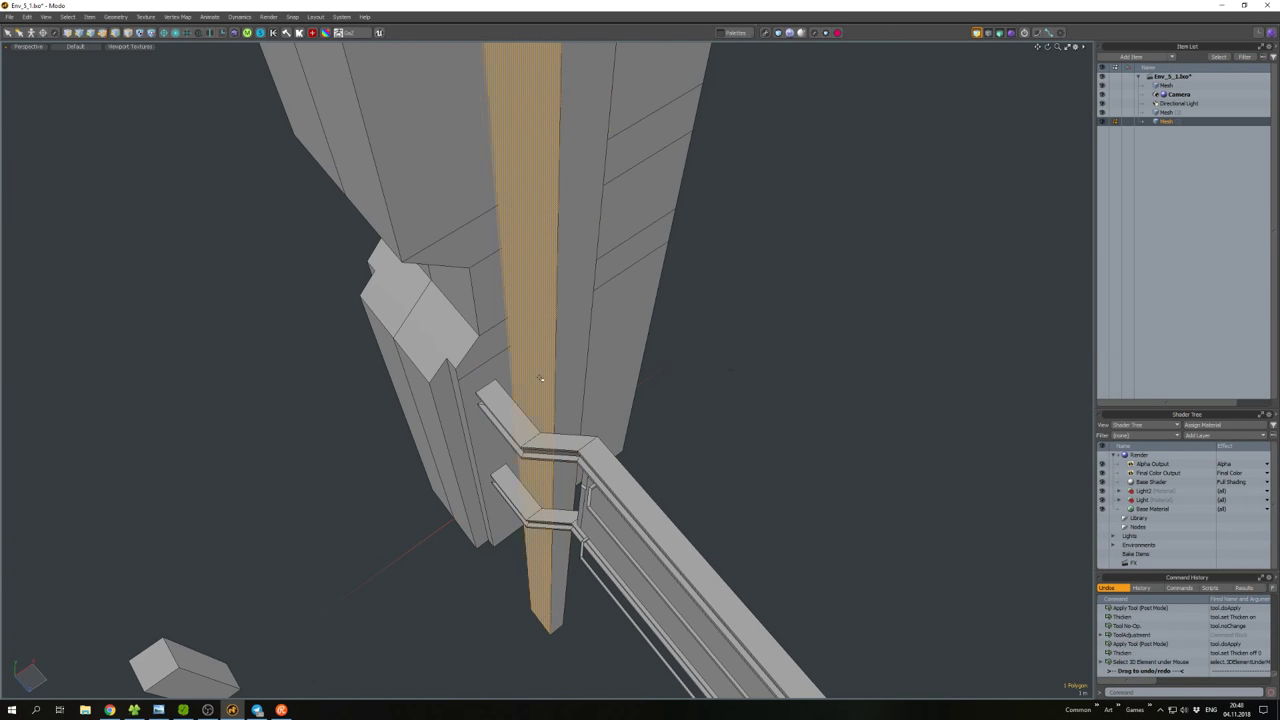
Unhide the rest of the pillar, select the whole vertical bar and move it along negative X.
key("u")
left_click_drag(653, 405, 562, 520, "alt")
double_click(517, 291)
key("w")
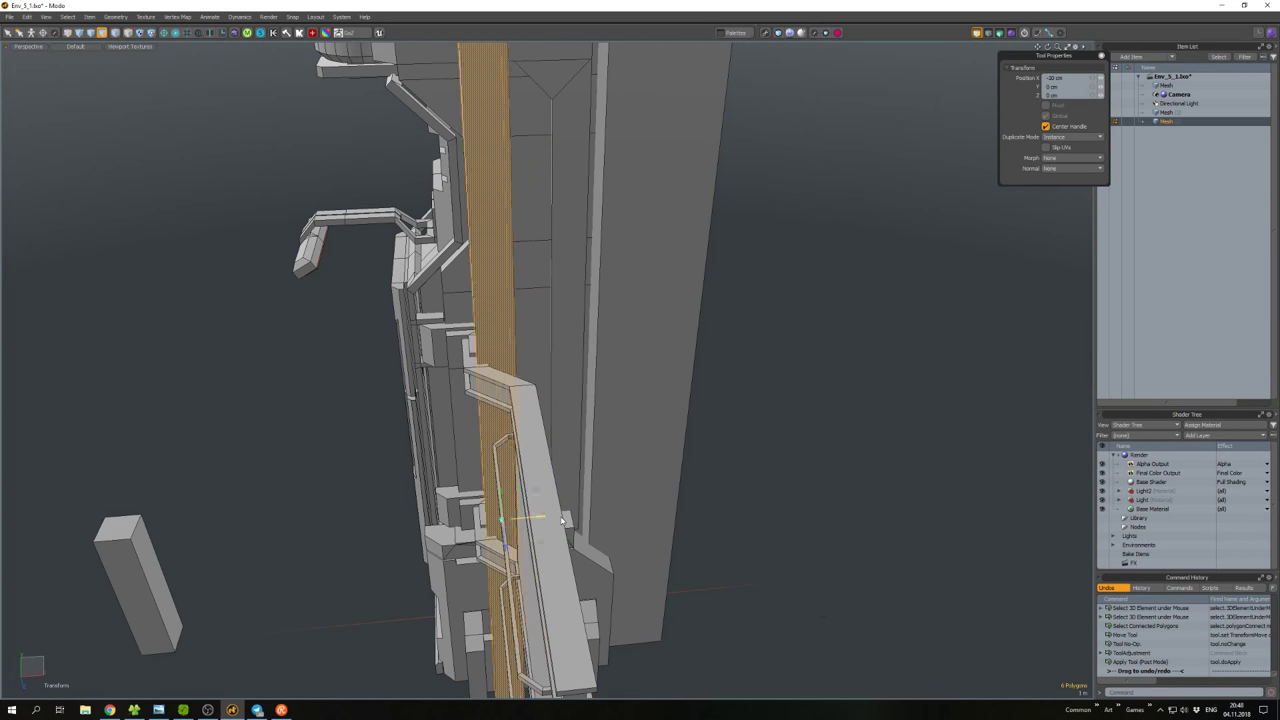
key("space")
left_click(512, 323)
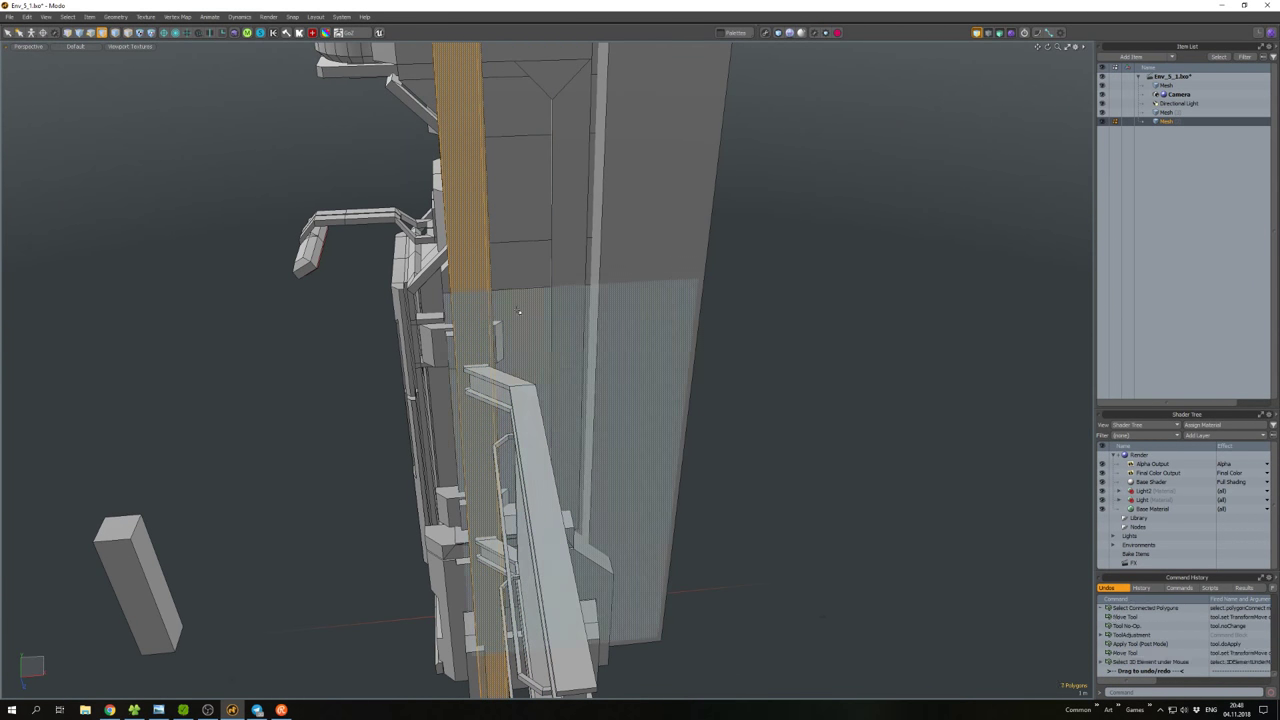
Duplicate the underside face of the lower I-beam arm and lower the copy slightly below the arm.
scroll(512, 323, "down", 3)
left_click_drag(512, 323, 540, 374, "alt")
left_click(592, 375)
key("w")
key("w")
left_click(803, 378)
key("w")
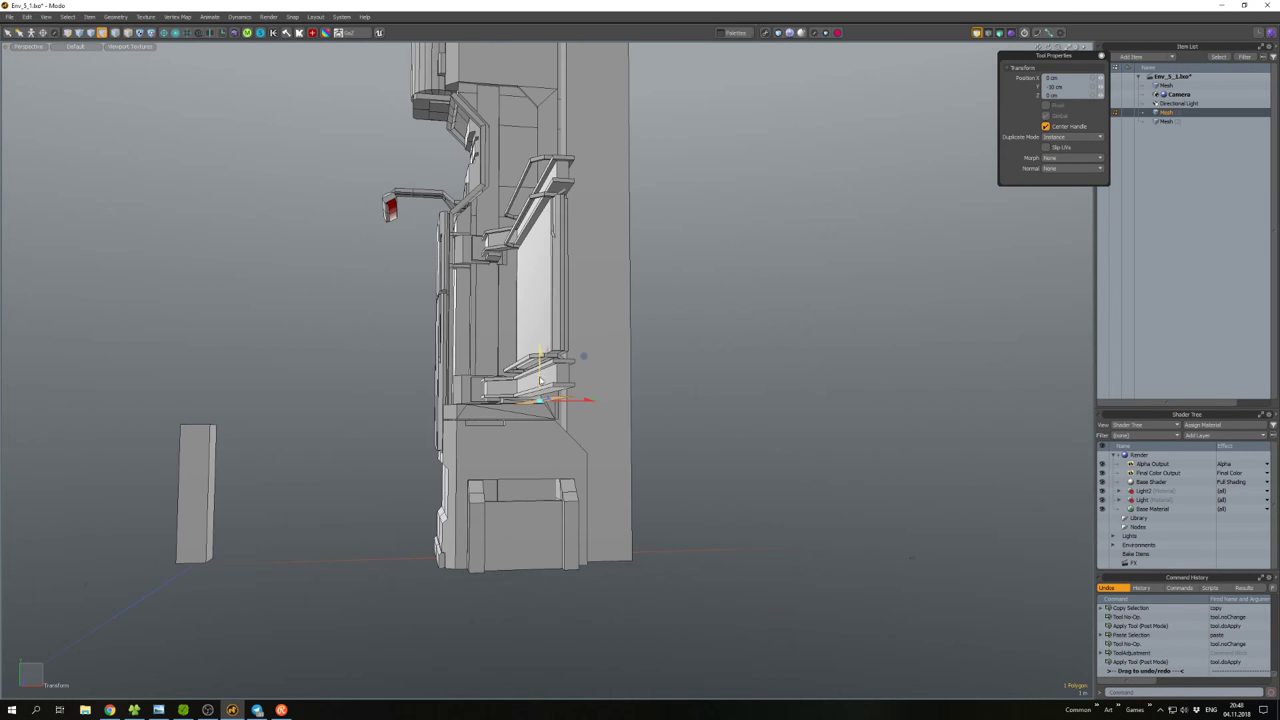
scroll(540, 380, "up", 3)
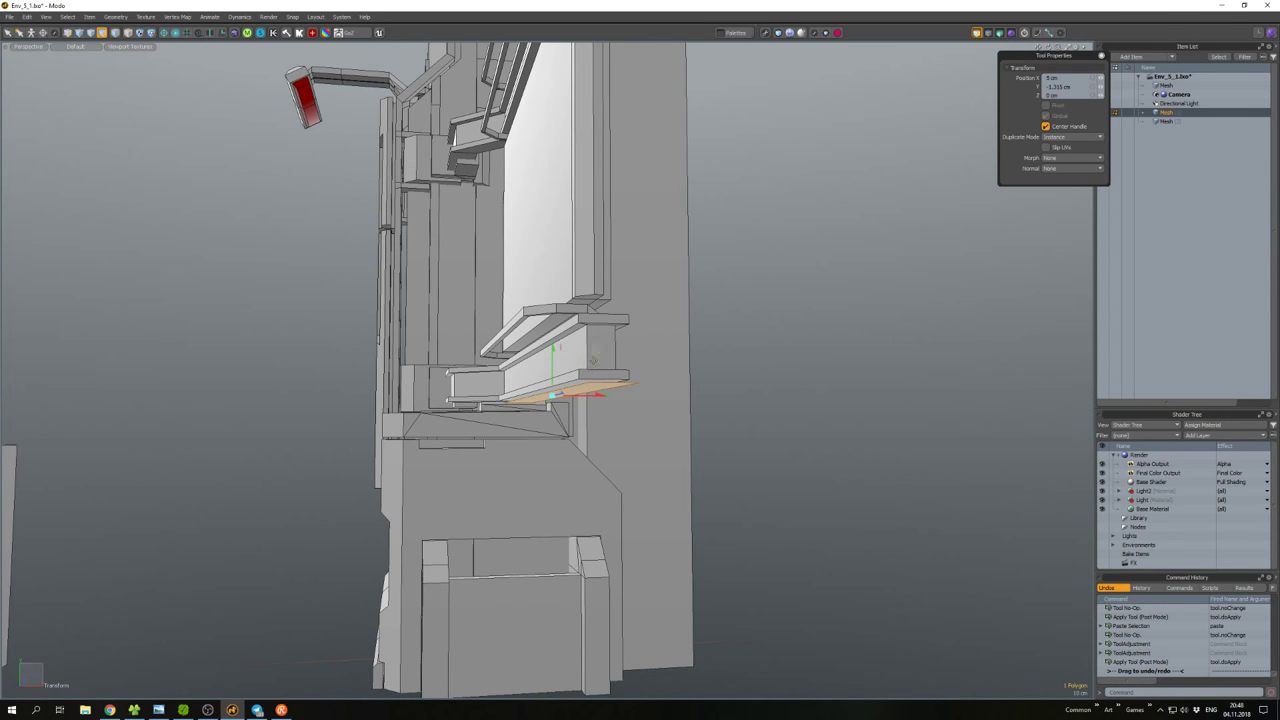
Thicken the copied face downward into a block and shift its bottom face inward to form a slope.
key("shift+d")
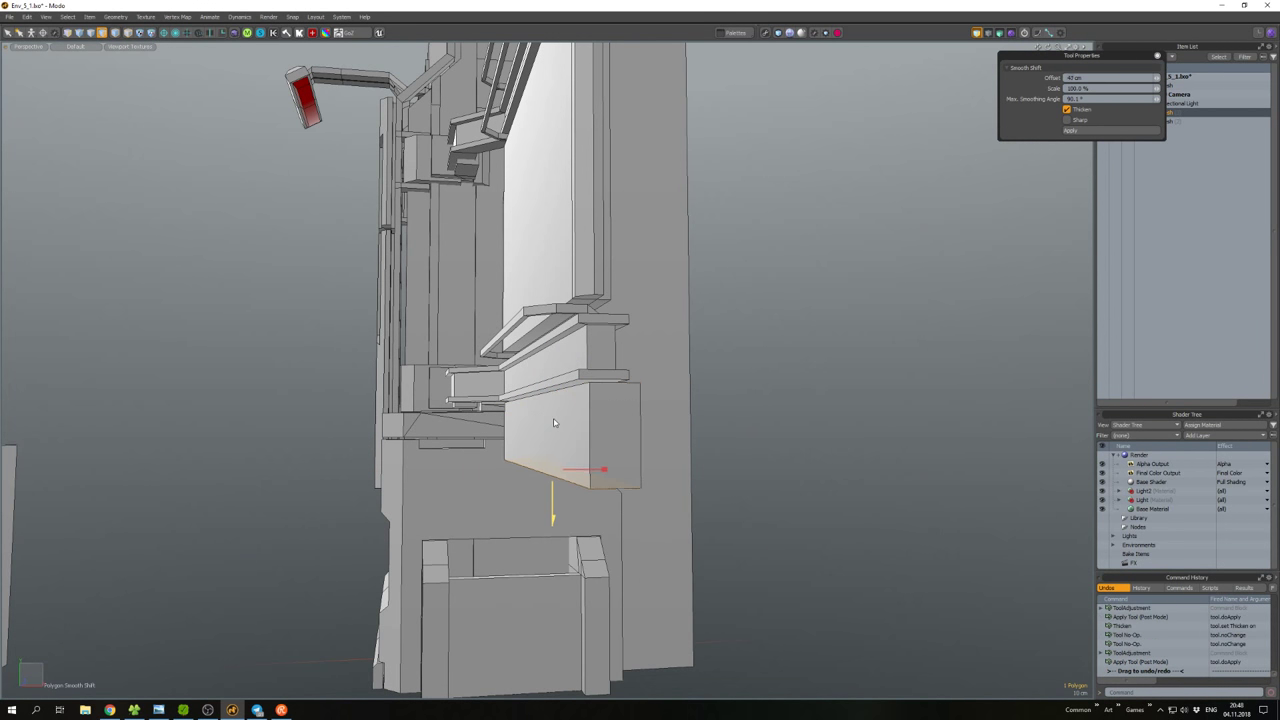
key("w")
mouse_move(595, 430)
left_mouse_down()
mouse_move(450, 438)
mouse_move(579, 437)
left_mouse_up()
left_click(595, 430)
Bevel the block's bottom face downward to extend the lower panel to ground level.
key("b")
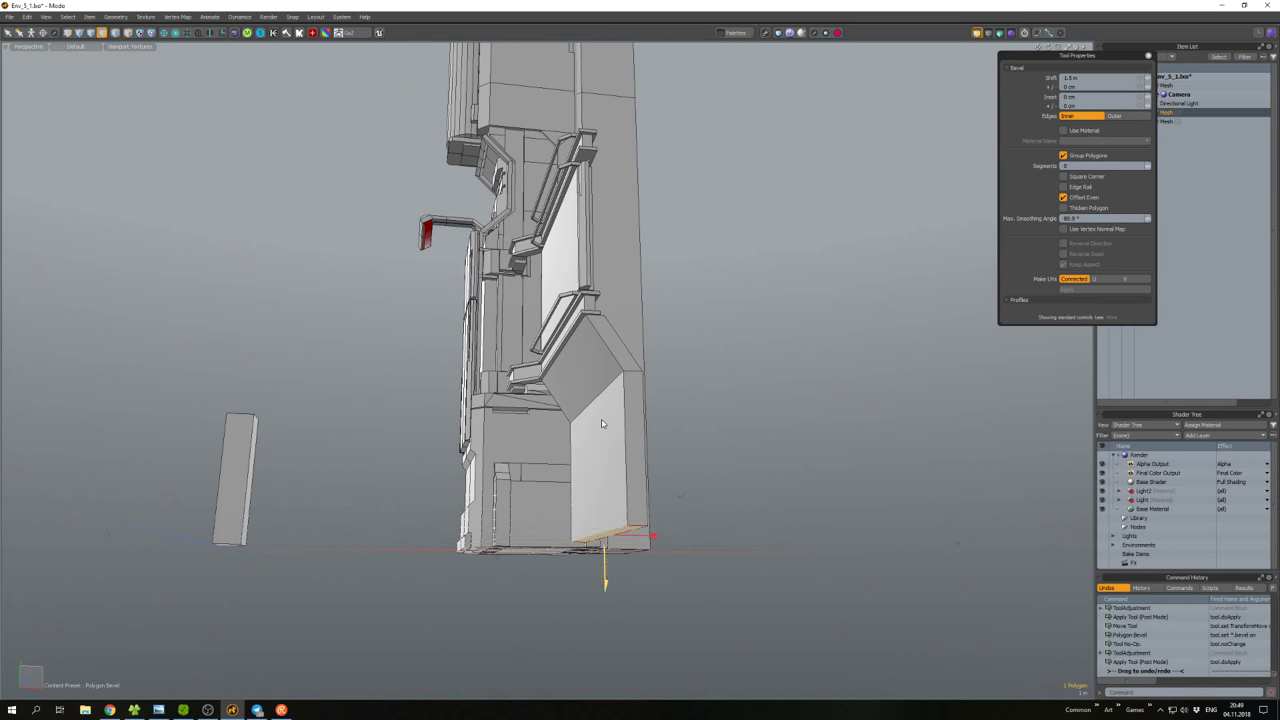
left_click(613, 553)
left_click_drag(613, 553, 667, 372, "alt")
Select the lower panel's sloped and vertical back faces and move them along X to thin the panel.
double_click(667, 372)
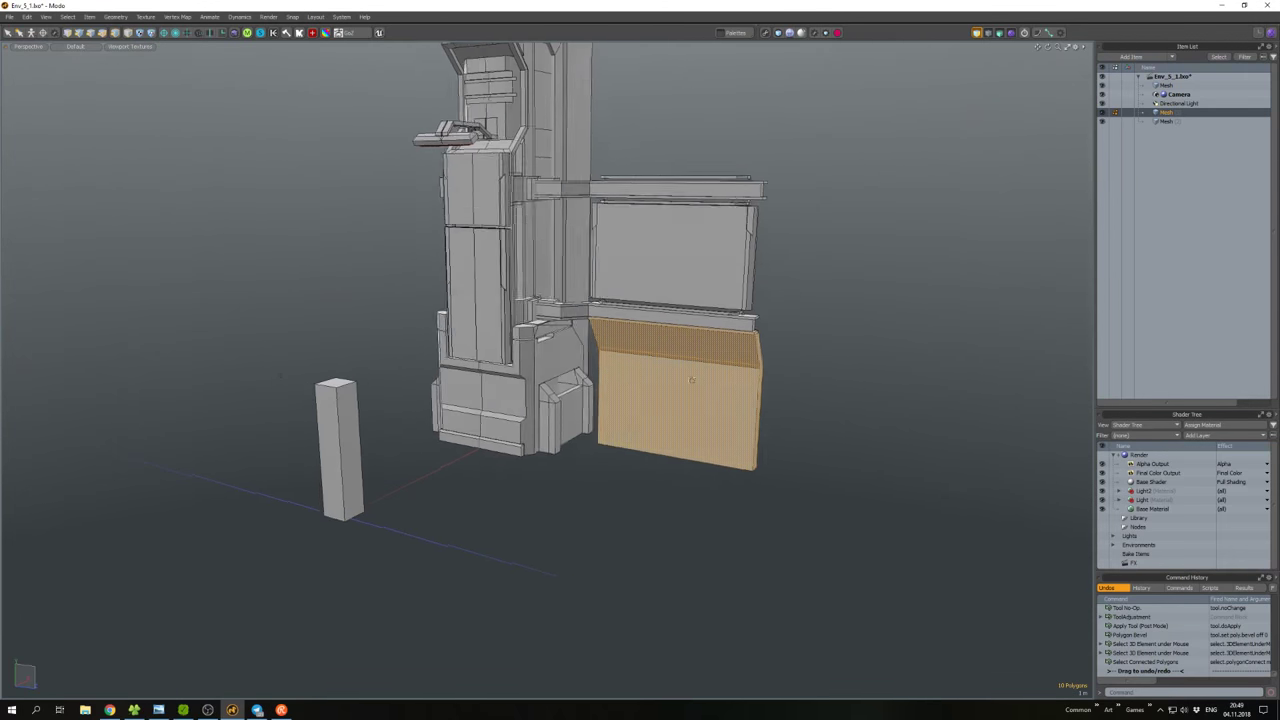
left_click(728, 500)
scroll(728, 433, "up", 5)
scroll(728, 433, "down", 5)
left_click_drag(728, 433, 469, 412, "alt")
scroll(479, 412, "up", 2)
key("w")
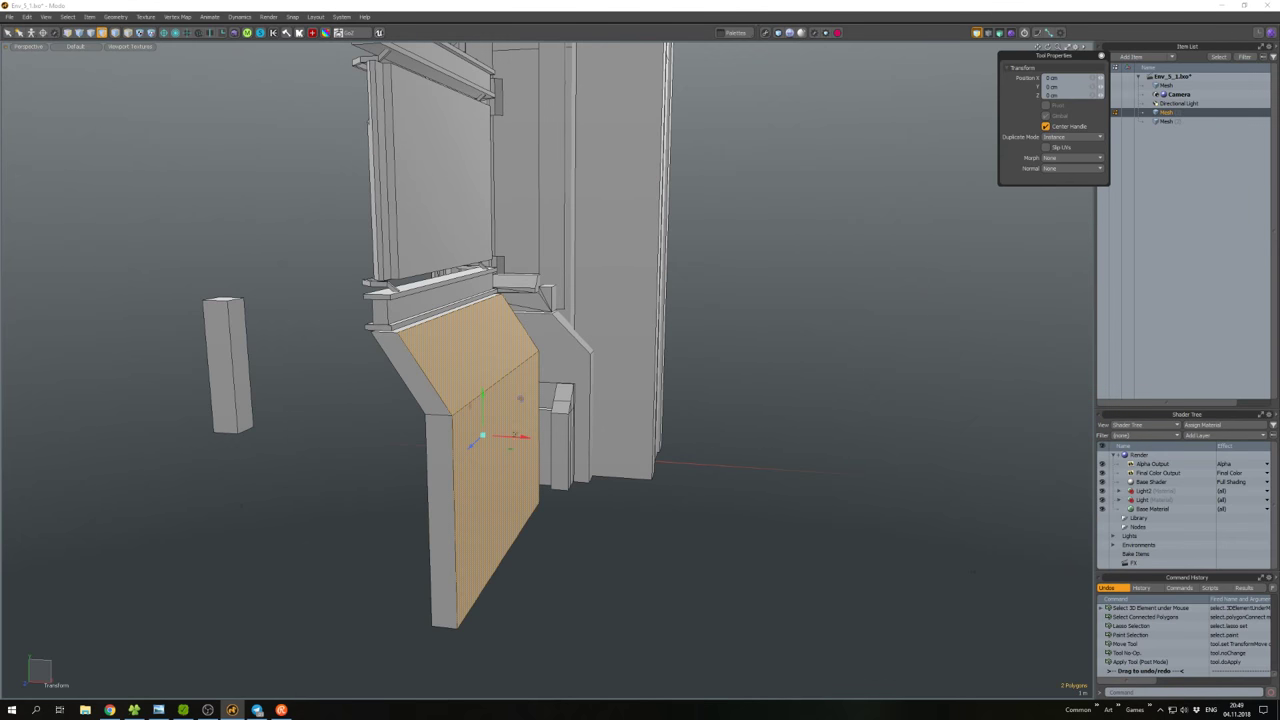
key("w")
Duplicate the lower panel's vertical front face and move the copy down about 1.7 m along Y.
left_click(640, 450)
left_click_drag(640, 450, 588, 573, "alt")
left_click(588, 446)
key("w")
key("ctrl+c")
key("ctrl+v")
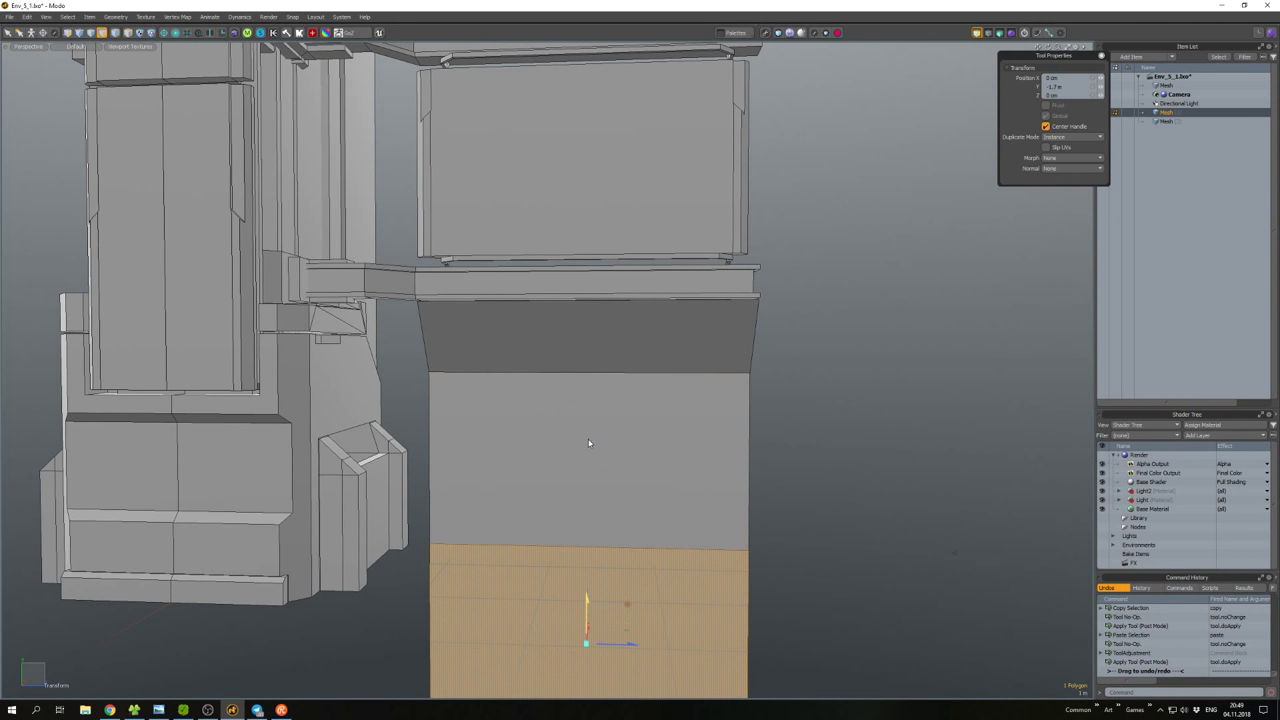
Narrow the copied face along Z and thicken it into a cutter block with Smooth Shift.
left_click_drag(638, 650, 636, 650)
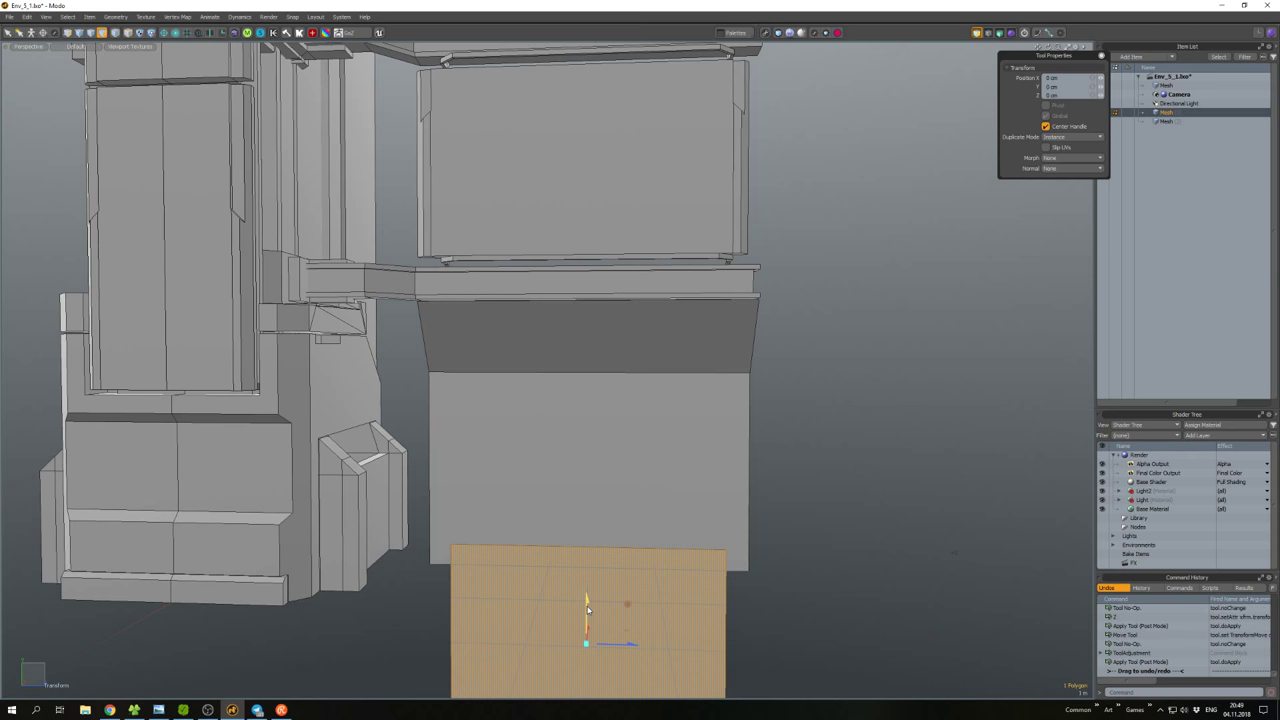
left_click_drag(588, 617, 630, 620, "alt")
key("shift+d")
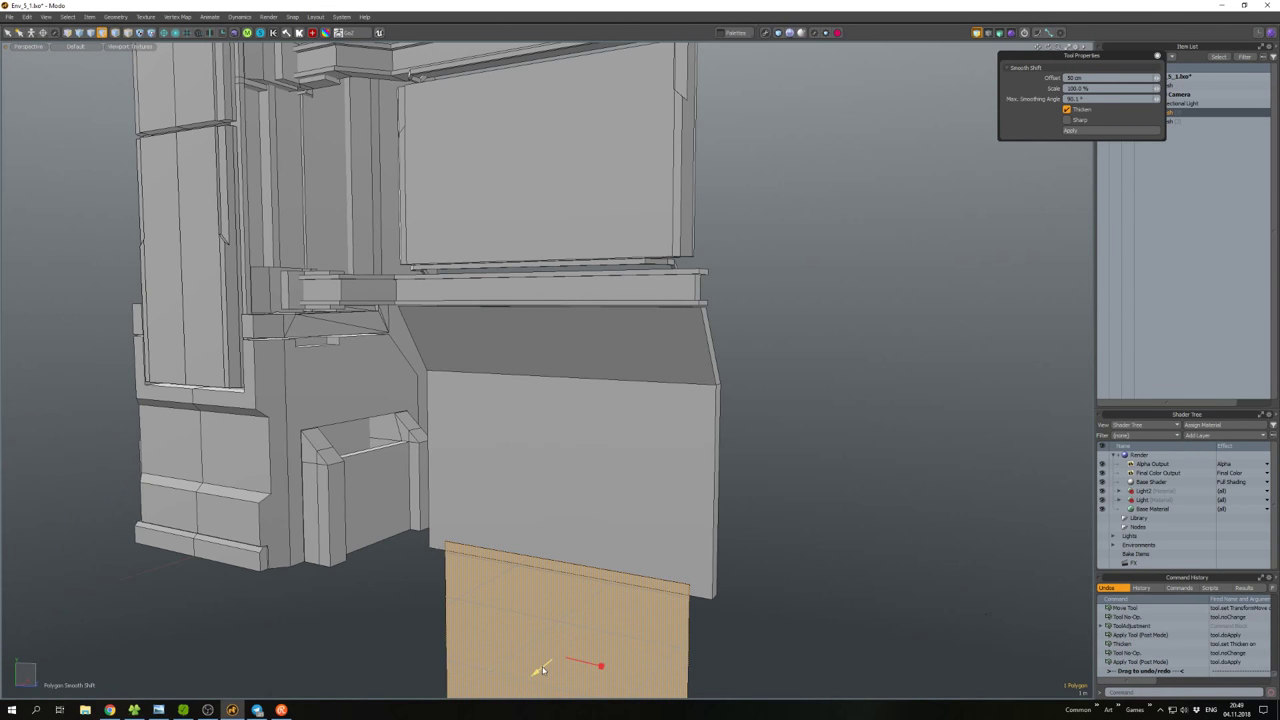
left_click_drag(540, 669, 578, 636)
Move the cutter block through the lower panel and subtract it to notch the panel's bottom edge.
key("w")
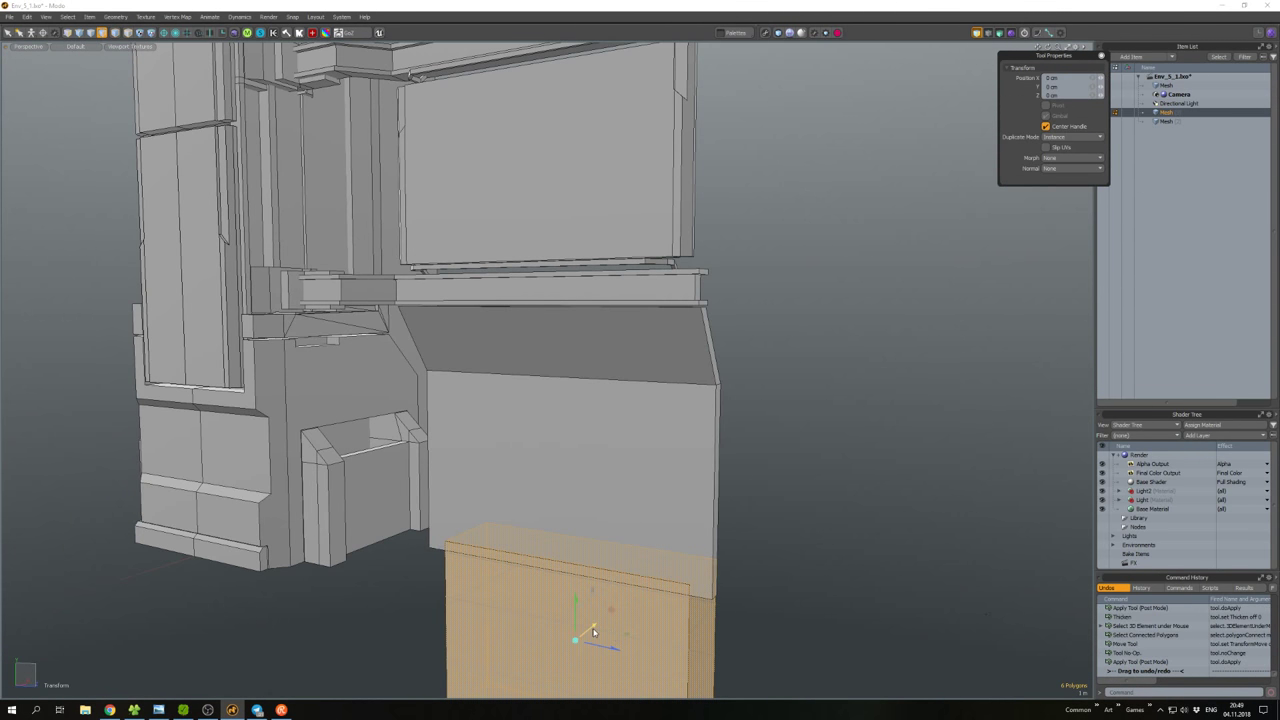
key("w")
scroll(740, 476, "down", 5)
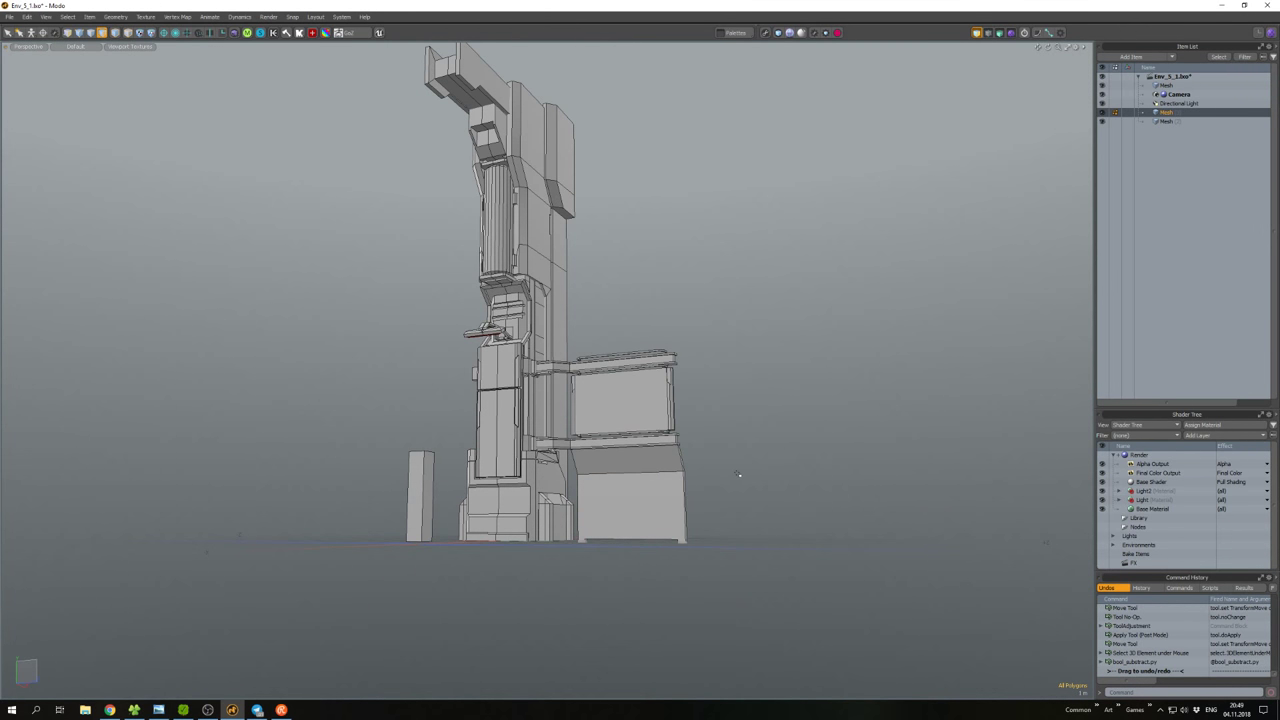
Select all polygons of the arm-and-panel mesh, mirror them so arms extend from both sides, and isolate the assembly.
key("5")
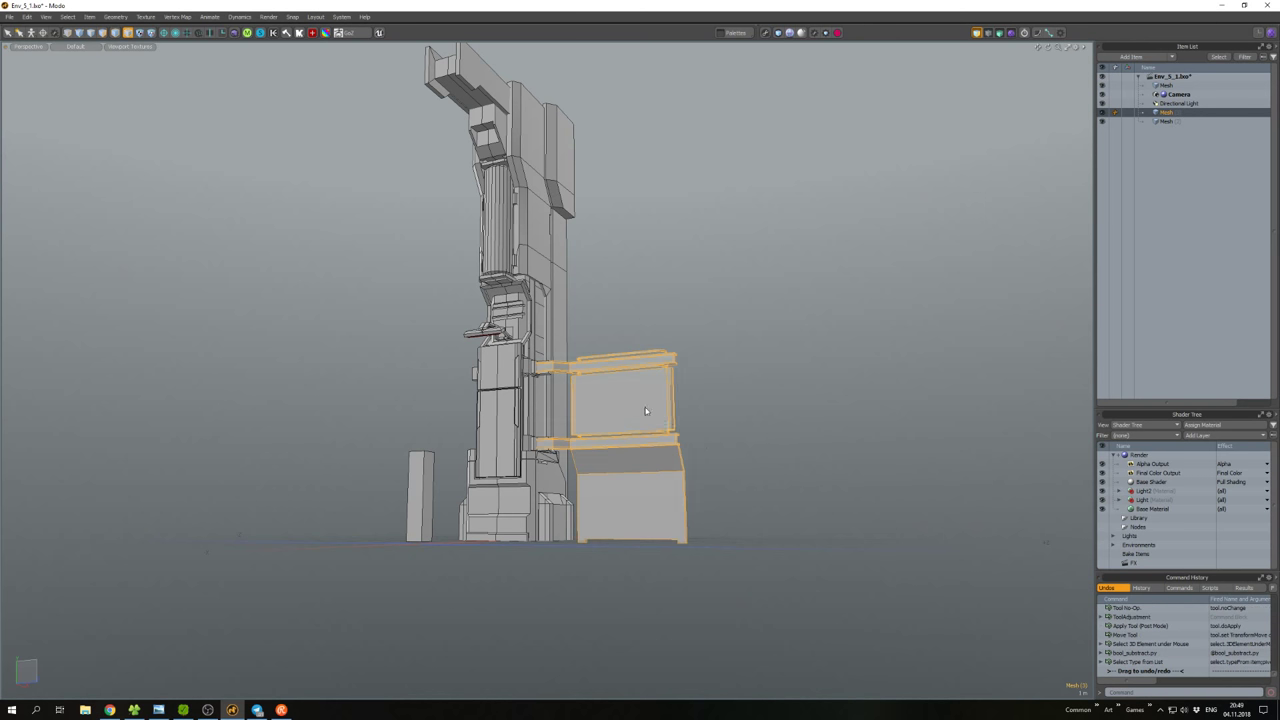
left_click_drag(628, 393, 680, 386, "alt")
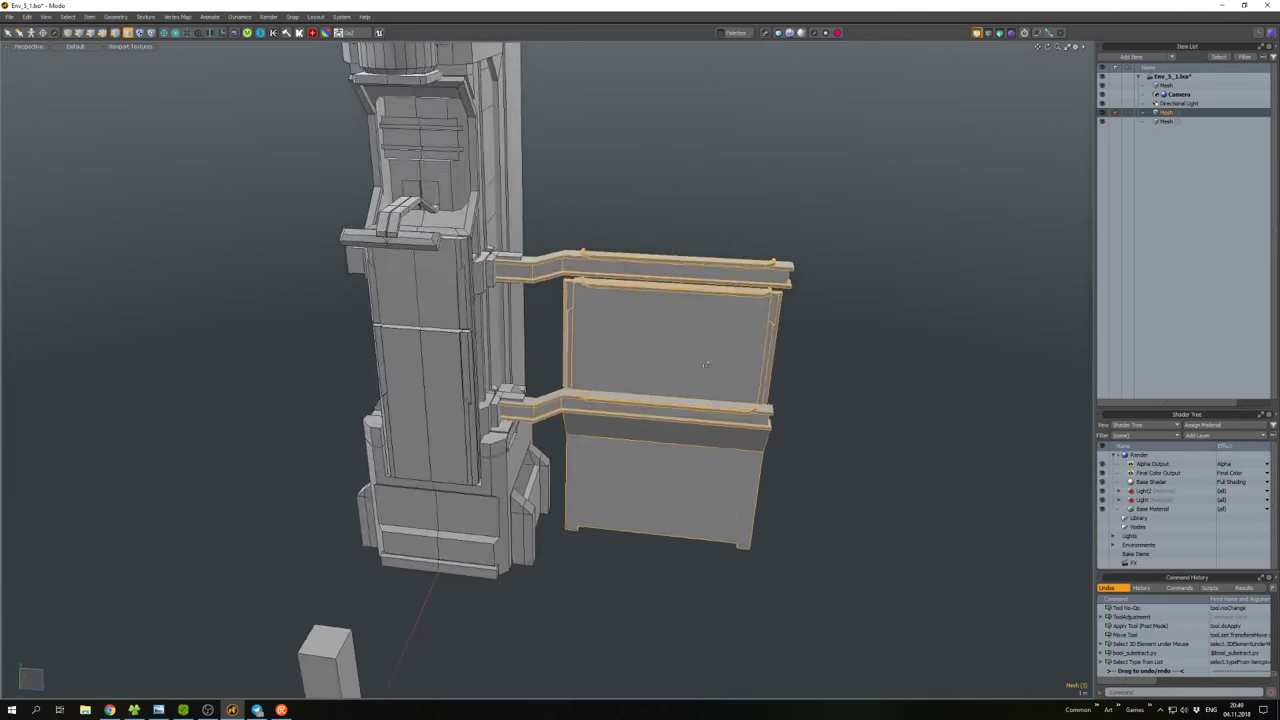
key("2")
key("ctrl+a")
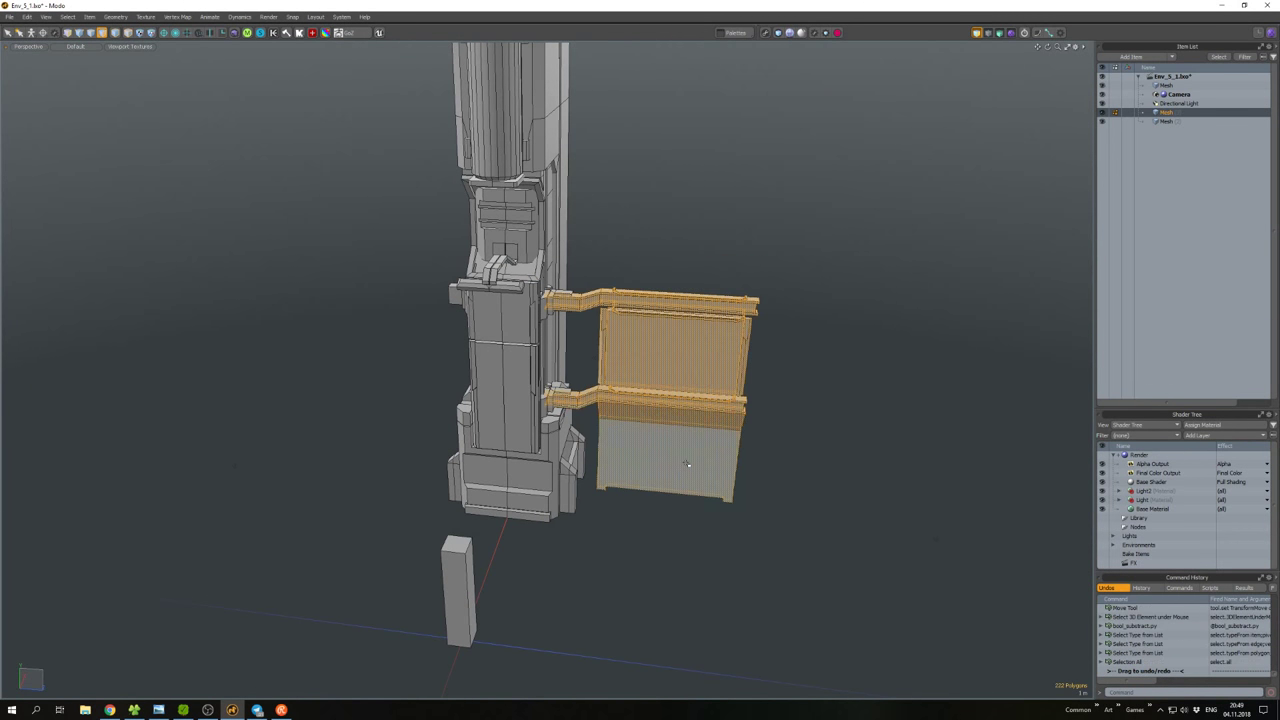
key("w")
left_click_drag(688, 408, 688, 435)
left_click(610, 384)
key("shift+h")
Select the entire connected lower panel and scale it down slightly along Z.
key("3")
left_click(688, 435)
scroll(690, 428, "up", 2)
left_click(684, 354, "shift")
left_click_drag(684, 354, 694, 434, "alt")
key("w")
key("space")
double_click(589, 427)
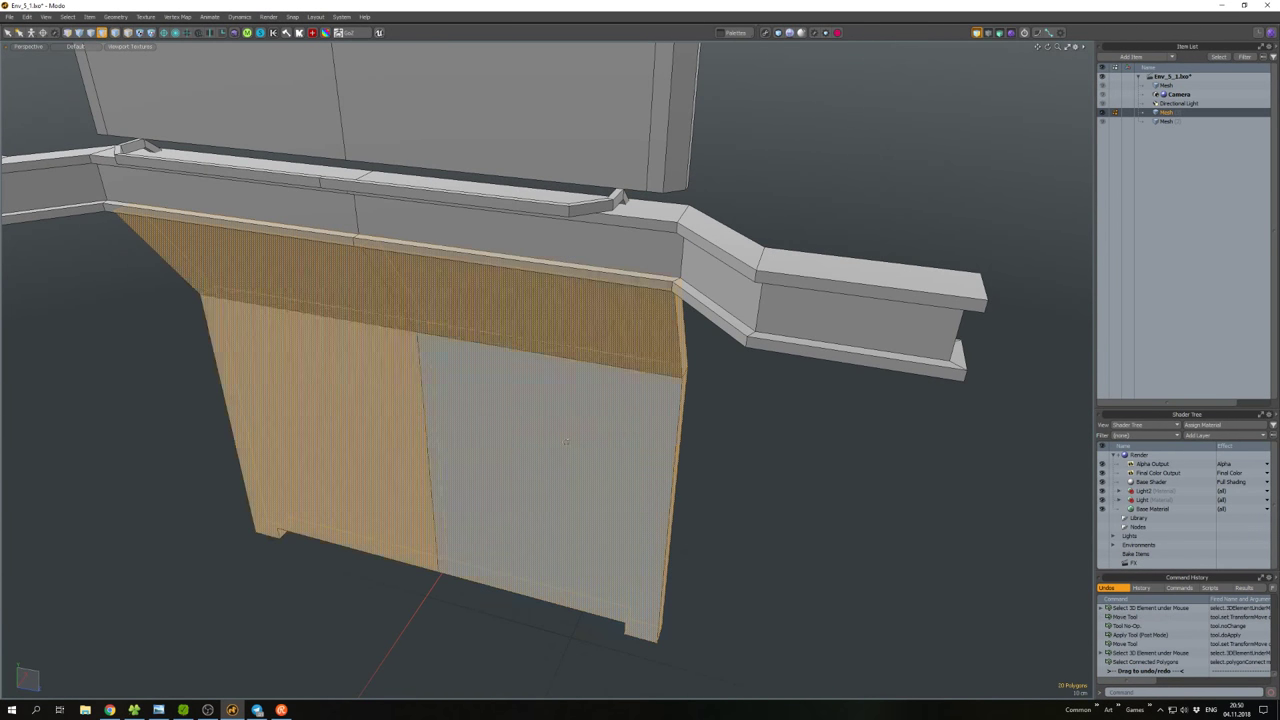
left_click_drag(589, 427, 540, 420, "alt")
key("r")
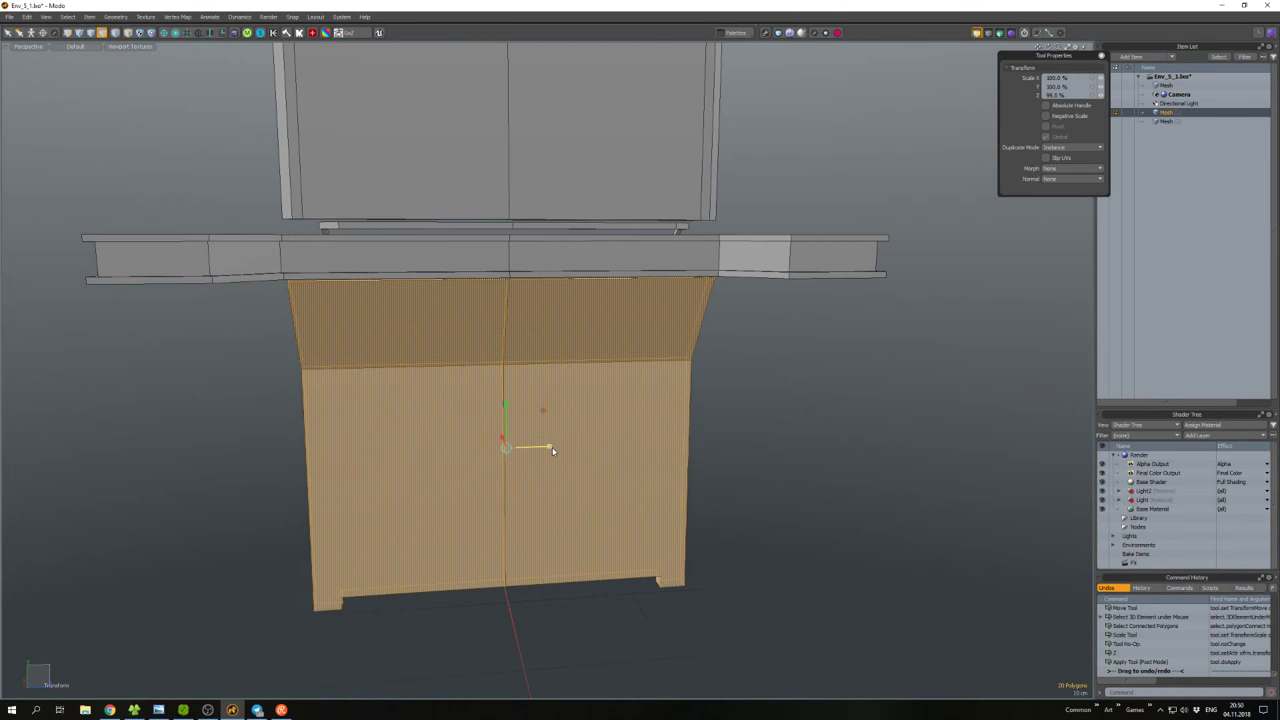
key("space")
Duplicate the lower panel's two end faces, offset the copy about 2 cm along Z and thicken it into side trim.
left_click(734, 386)
left_click_drag(734, 386, 700, 466, "alt")
left_click(704, 372)
left_click(722, 419)
left_click(690, 450)
key("w")
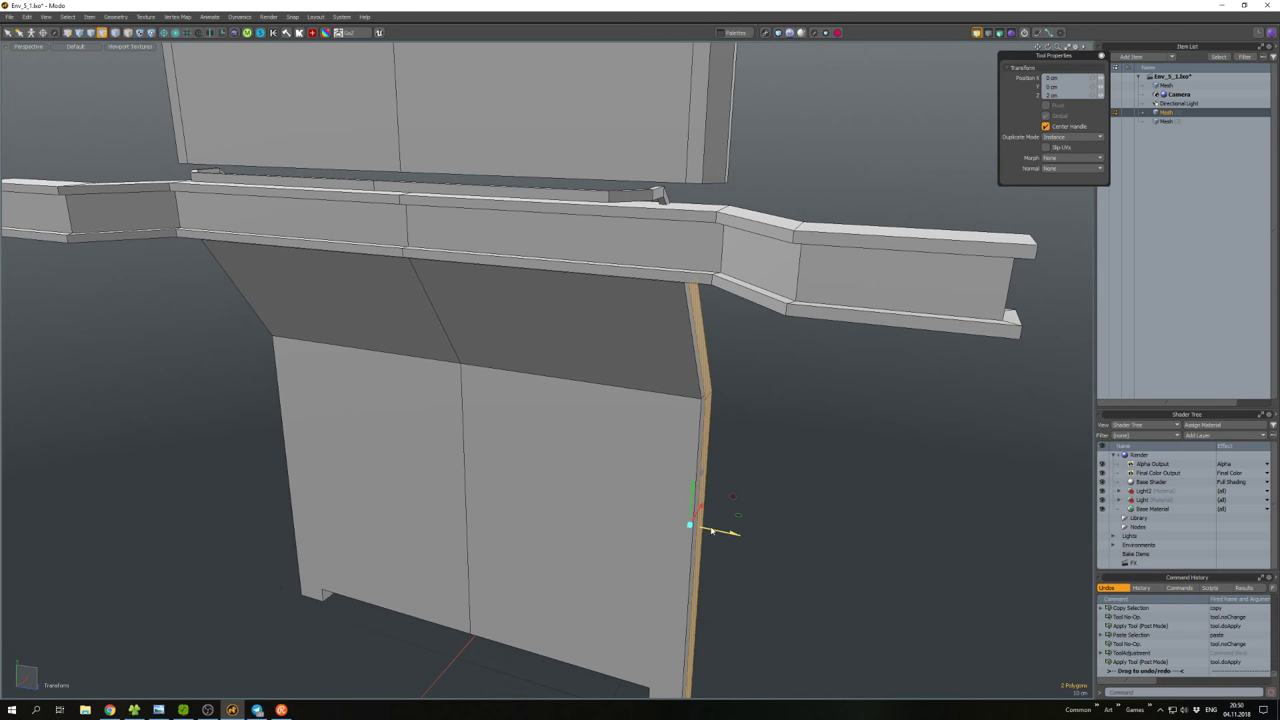
left_click_drag(711, 531, 603, 407, "alt")
key("shift+d")
key("space")
Add a horizontal edge loop across the vertical part of the side trim, near its middle.
left_click(714, 469)
key("2")
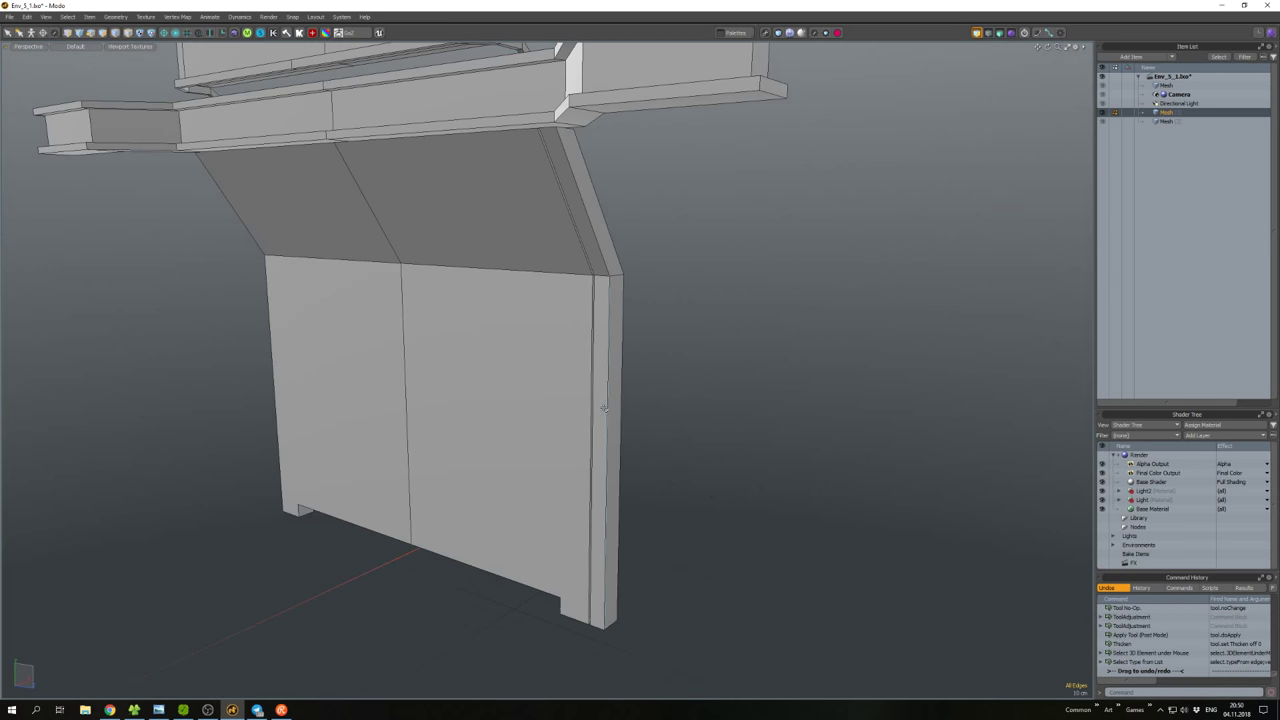
key("alt+l")
left_click(604, 407)
Select the side trim's front face below the new loop and bevel it outward into a protruding section.
key("3")
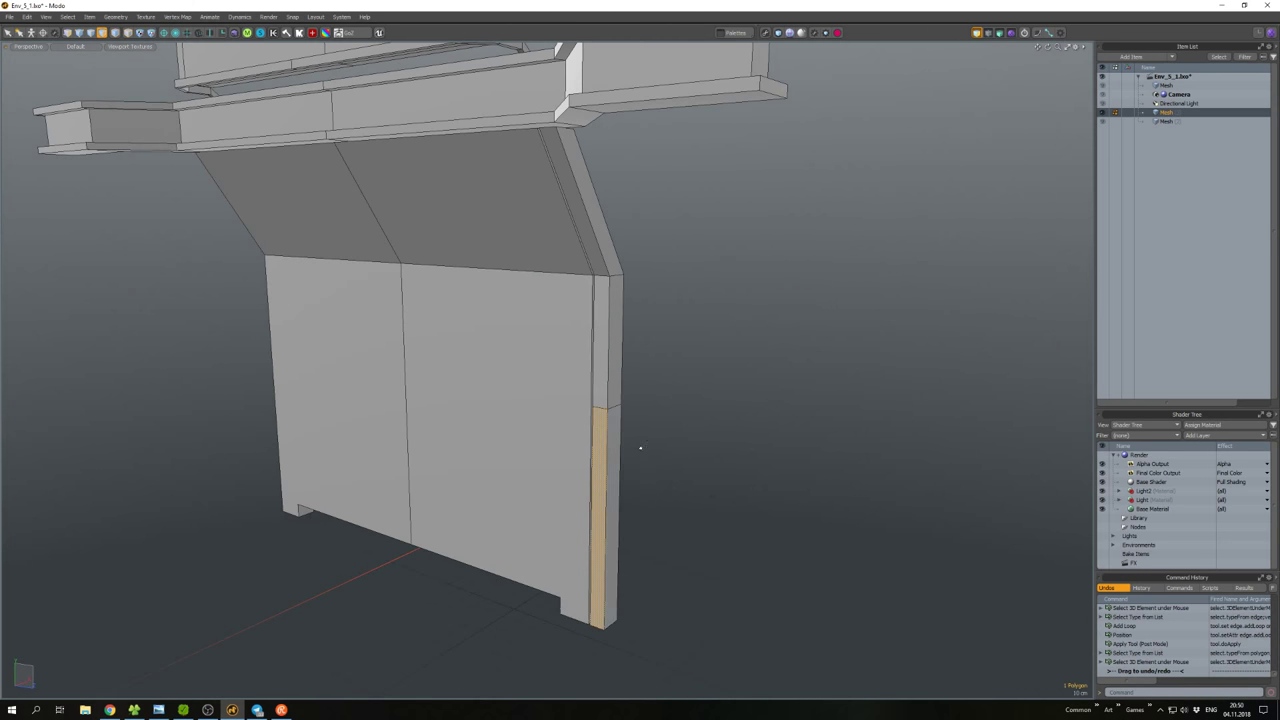
left_click_drag(640, 448, 514, 386, "alt")
left_click(565, 432)
key("b")
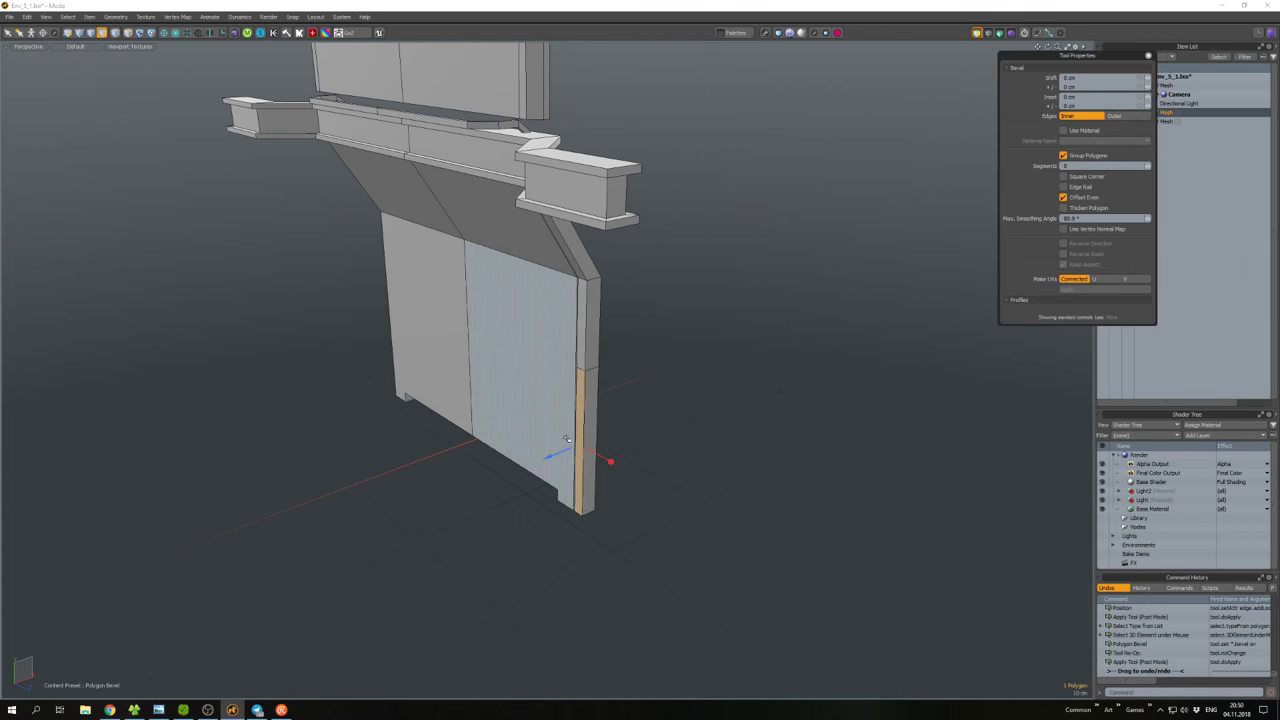
key("space")
Move the upper outer edge of the trim's protruding section down to give it a sloped top.
left_click_drag(590, 470, 857, 374, "alt")
key("2")
left_click(560, 382)
key("w")
key("space")
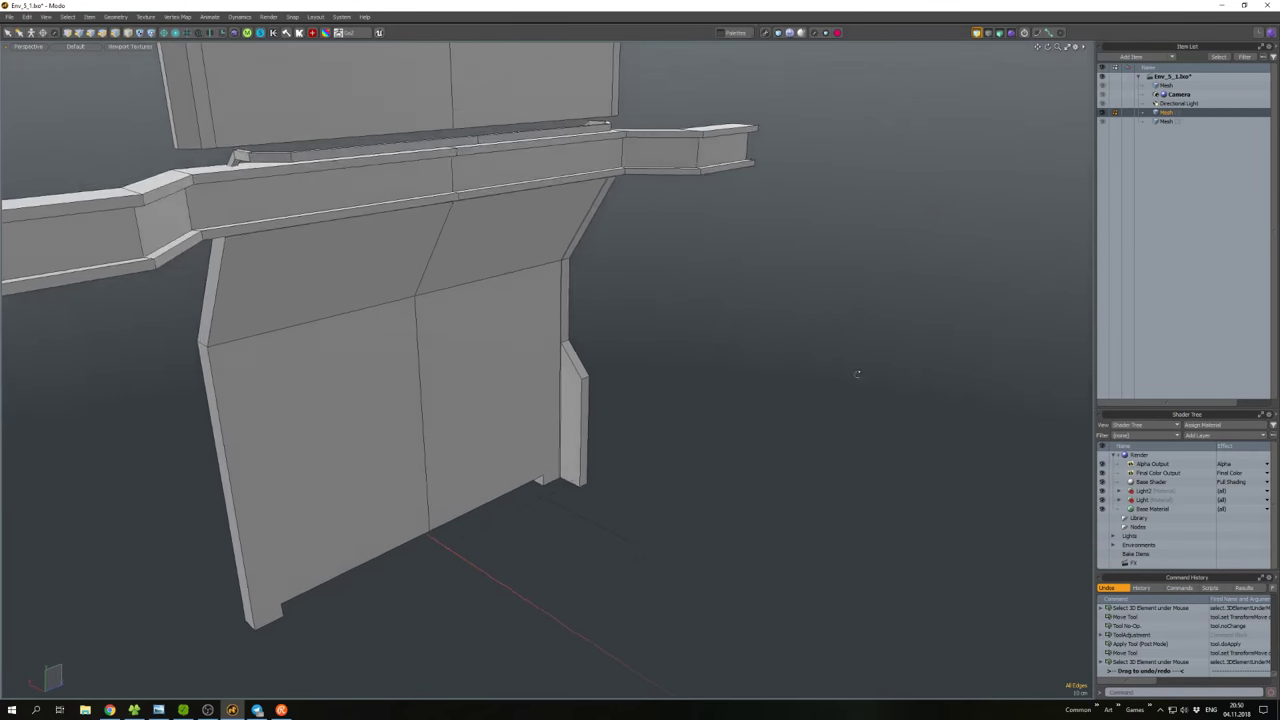
Add a vertical edge loop at about 23.6% and a horizontal edge loop across the trim's protruding section.
scroll(857, 374, "up", 5)
key("1")
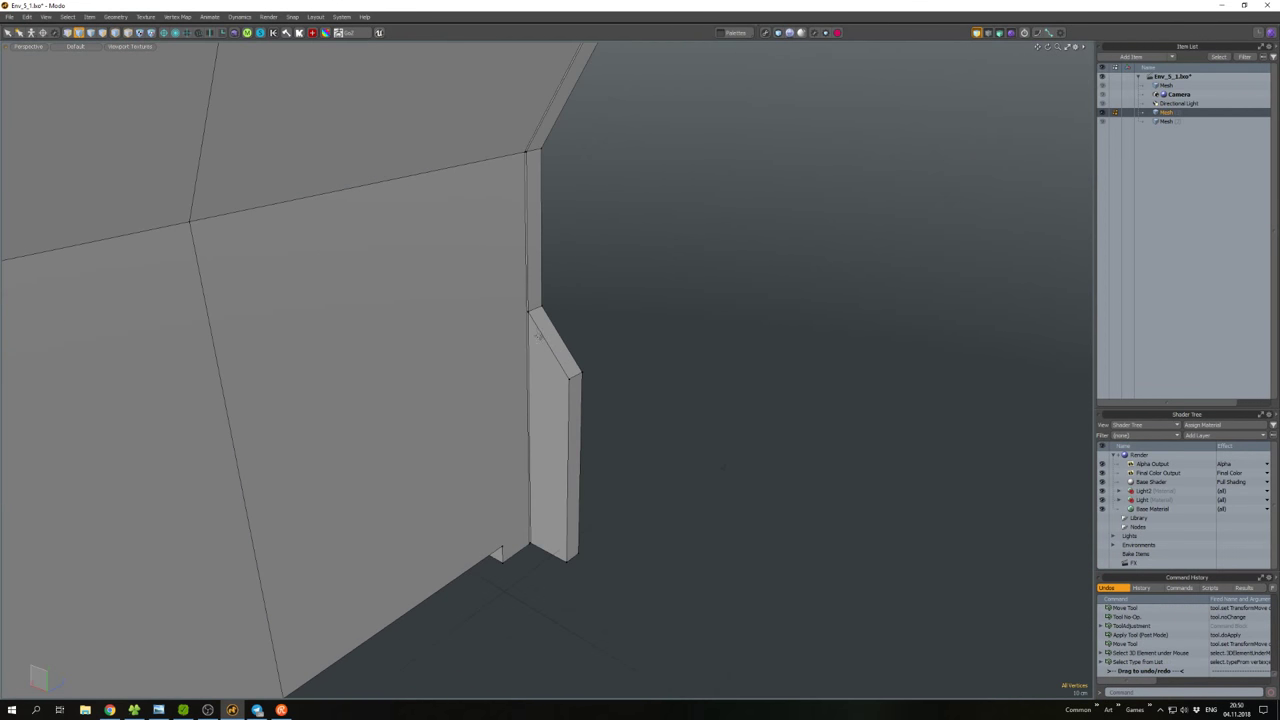
left_click(533, 324)
key("alt+l")
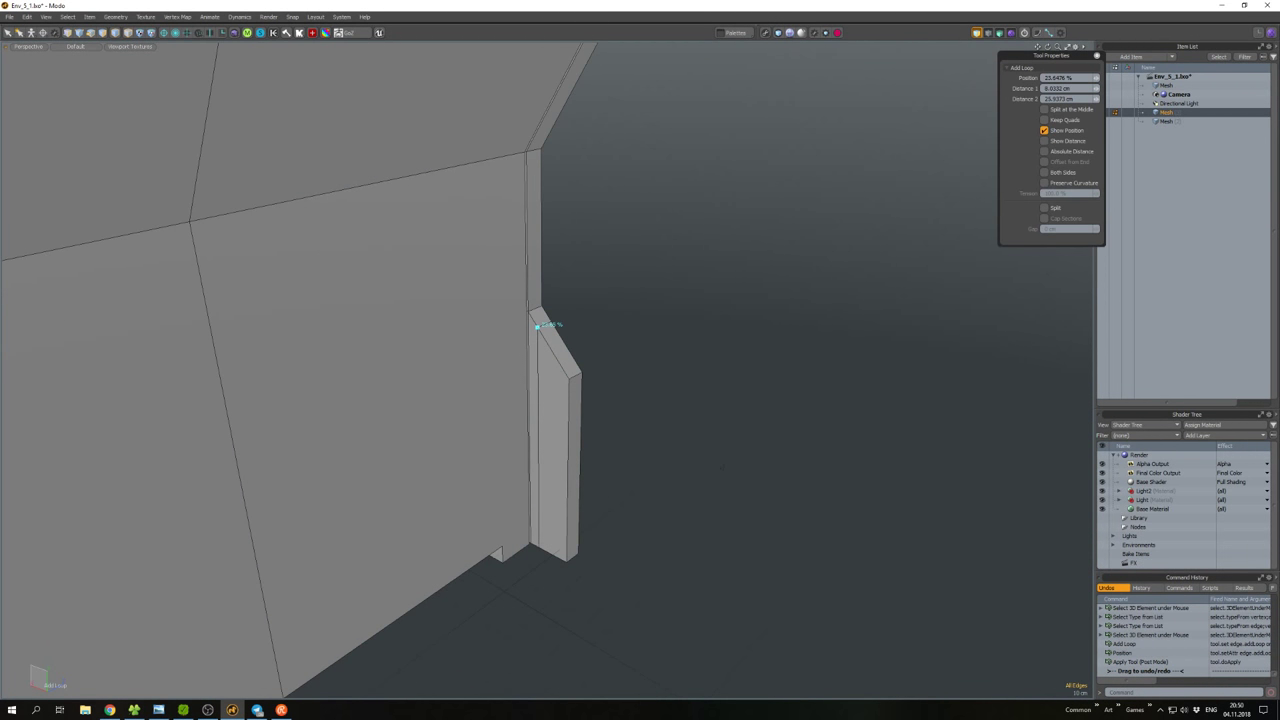
key("2")
key("alt+l")
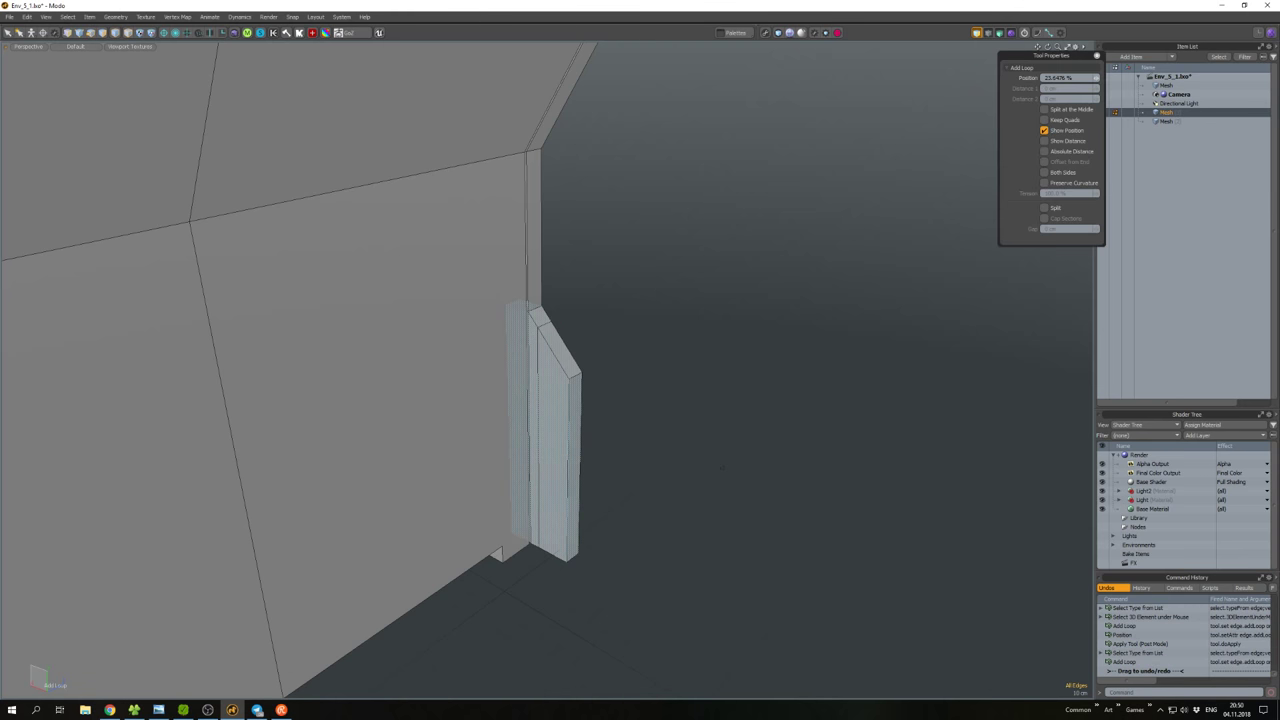
key("3")
key("2")
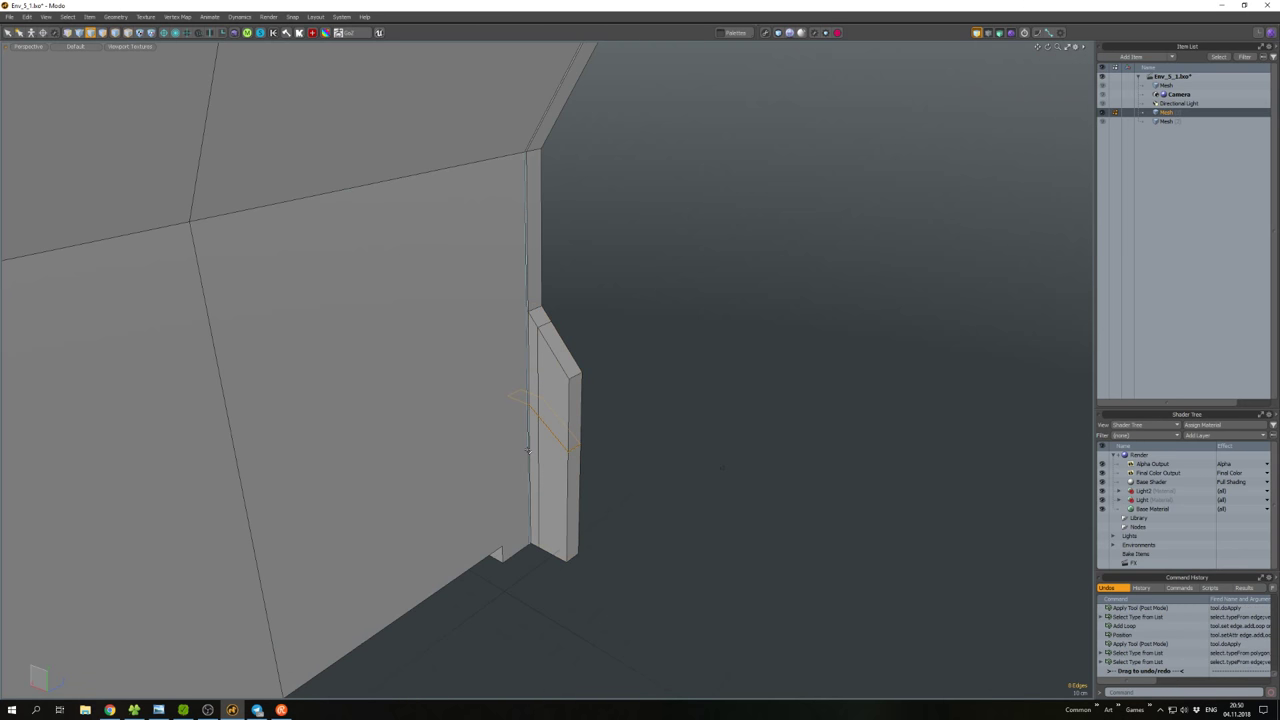
Bevel the lower inner face of the protruding section to extrude a block across the panel's front.
left_click(526, 485)
key("b")
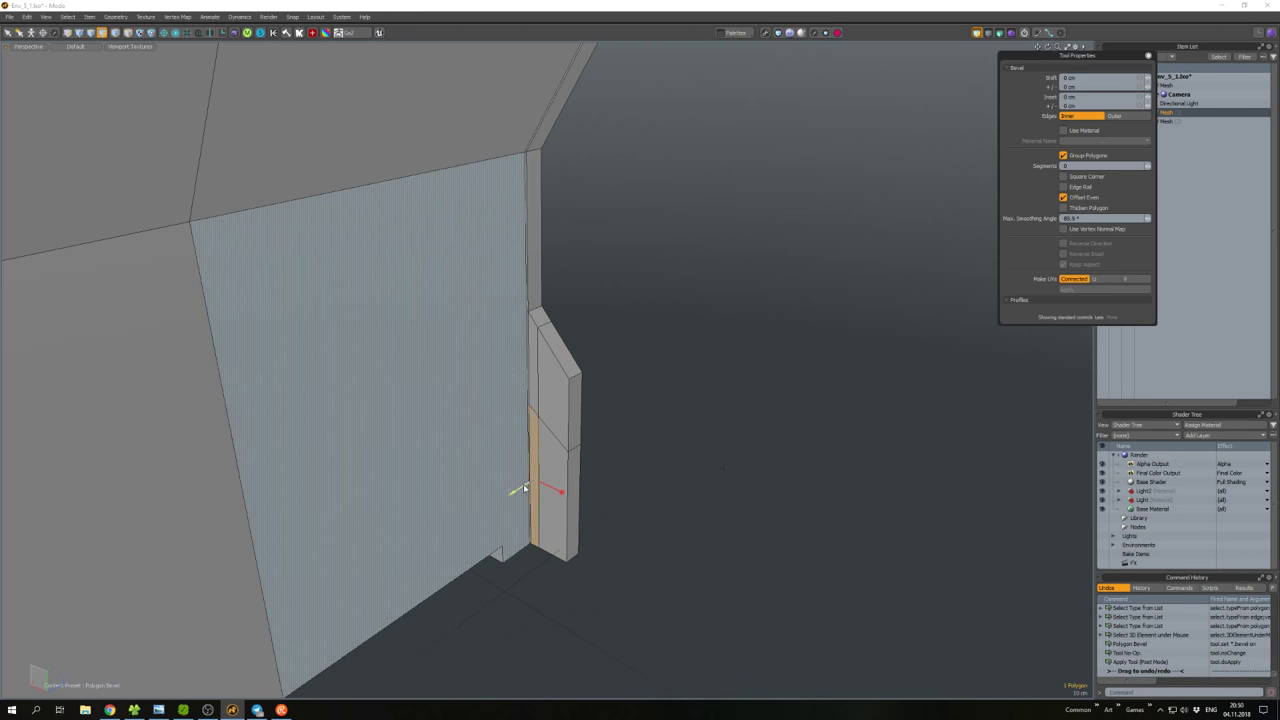
left_click_drag(524, 488, 505, 497)
key("space")
left_click(586, 491)
mouse_move(586, 491)
left_mouse_down("alt")
mouse_move(680, 449)
mouse_move(554, 357)
mouse_move(531, 422)
mouse_move(560, 430)
mouse_move(546, 391)
mouse_move(607, 407)
mouse_move(634, 474)
mouse_move(705, 402)
mouse_move(828, 332)
mouse_move(560, 420)
mouse_move(586, 374)
mouse_move(684, 404)
left_mouse_up("alt")
Add a cube primitive to the arm-and-panel mesh.
key("ctrl+a")
left_click(634, 474)
left_click(440, 430)
left_click(544, 428, "shift")
key("shift+c")
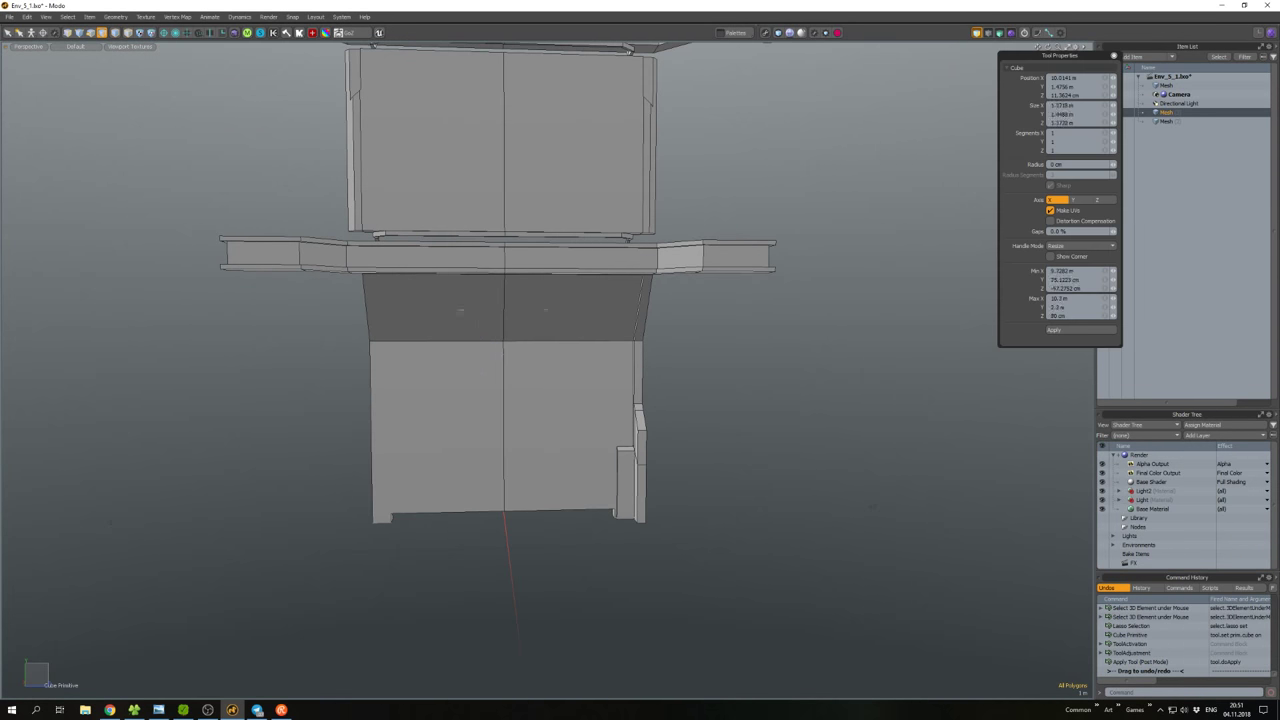
Select the whole new cube and move it to the front of the lower panel.
left_click_drag(420, 400, 470, 388, "alt")
key("3")
double_click(203, 400)
key("w")
scroll(475, 375, "up", 6)
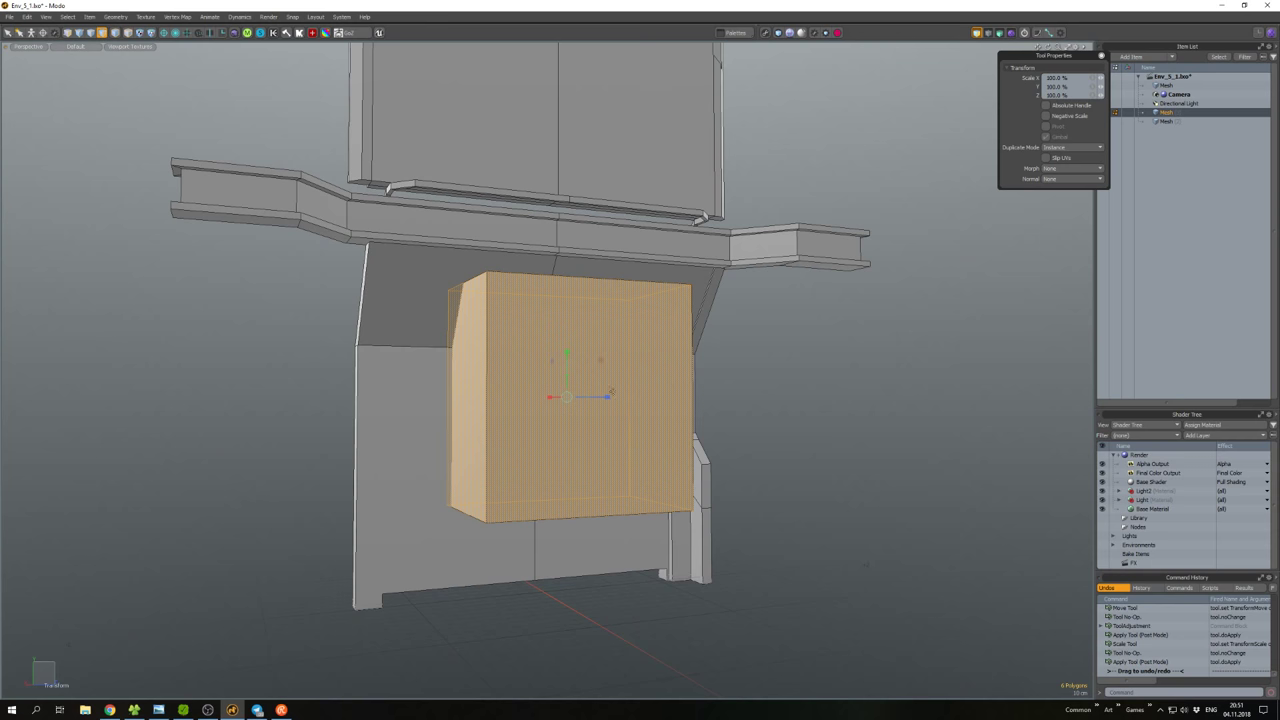
Scale the new cube into a narrow vertical bar and place it against the centre of the lower panel's front.
left_click_drag(611, 392, 706, 393)
left_click_drag(527, 381, 548, 384)
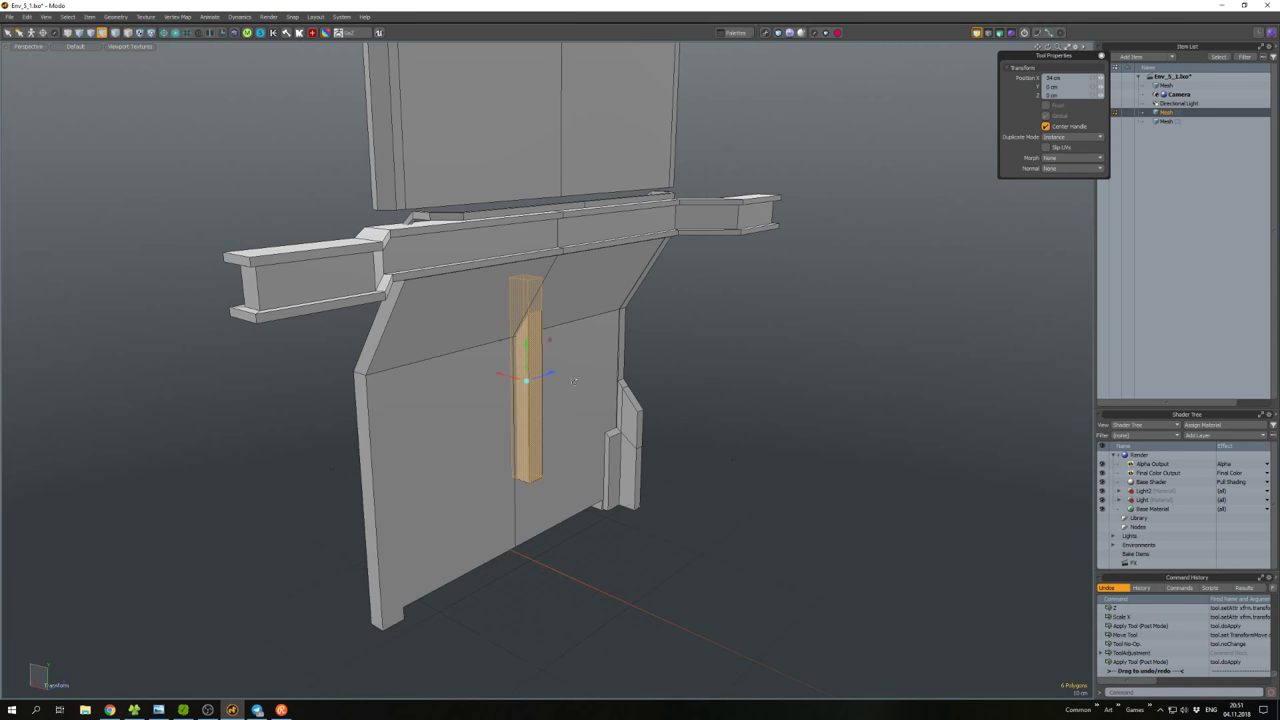
left_click_drag(574, 381, 586, 348, "alt")
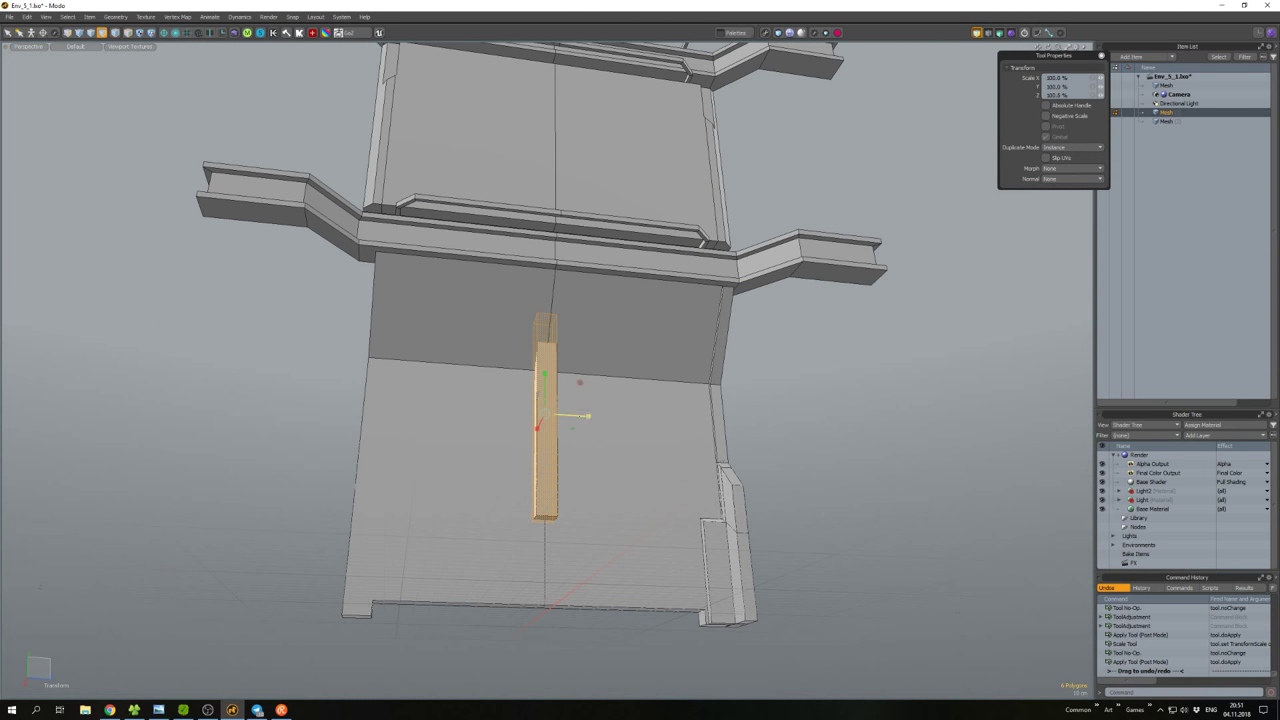
key("q")
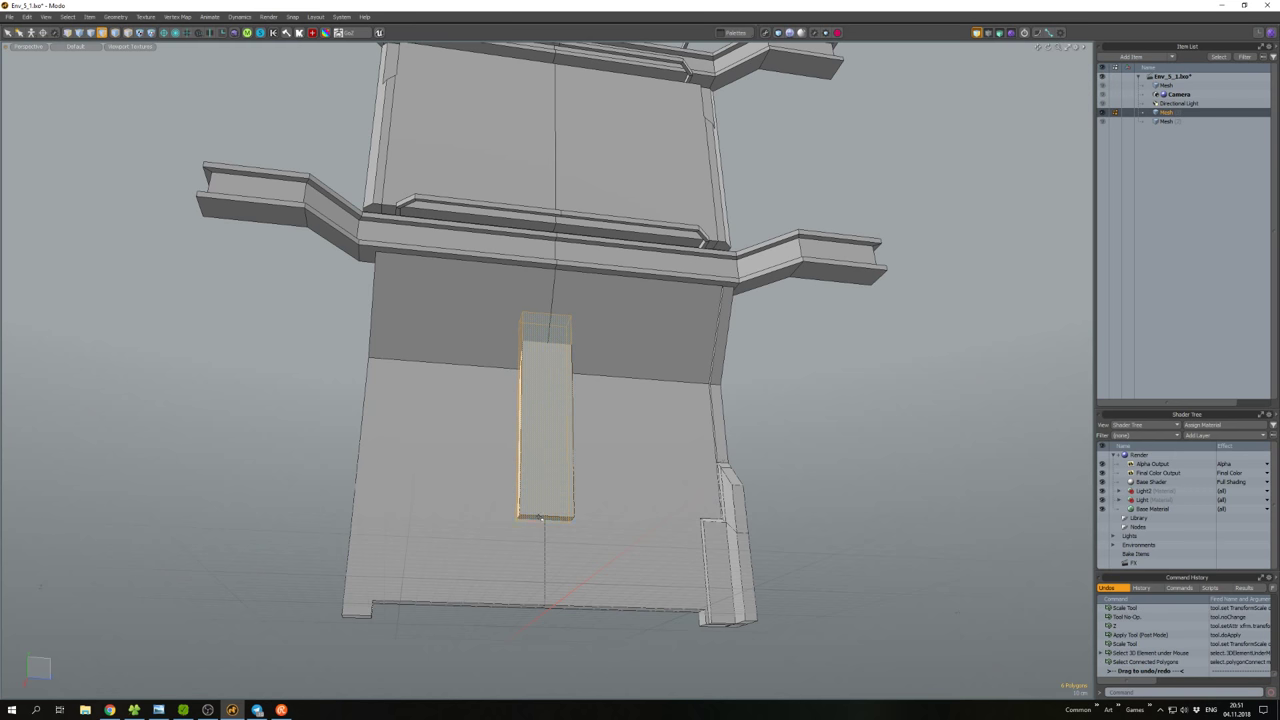
Extend the bar's bottom face down towards the lower panel's base, and select the whole bar to adjust its depth against the panel.
scroll(540, 518, "up", 3)
scroll(545, 510, "down", 2)
left_click(545, 517)
key("w")
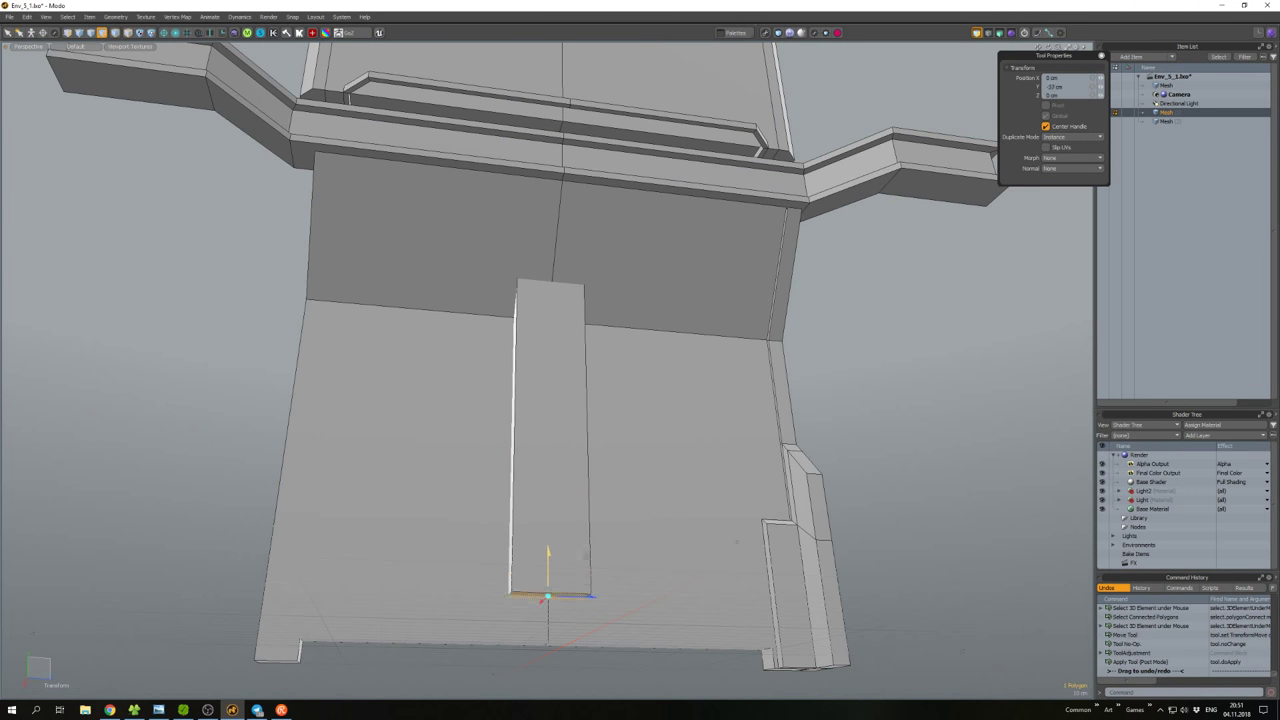
left_click_drag(548, 596, 548, 622)
key("q")
left_click_drag(543, 460, 516, 420, "alt")
double_click(516, 418)
key("w")
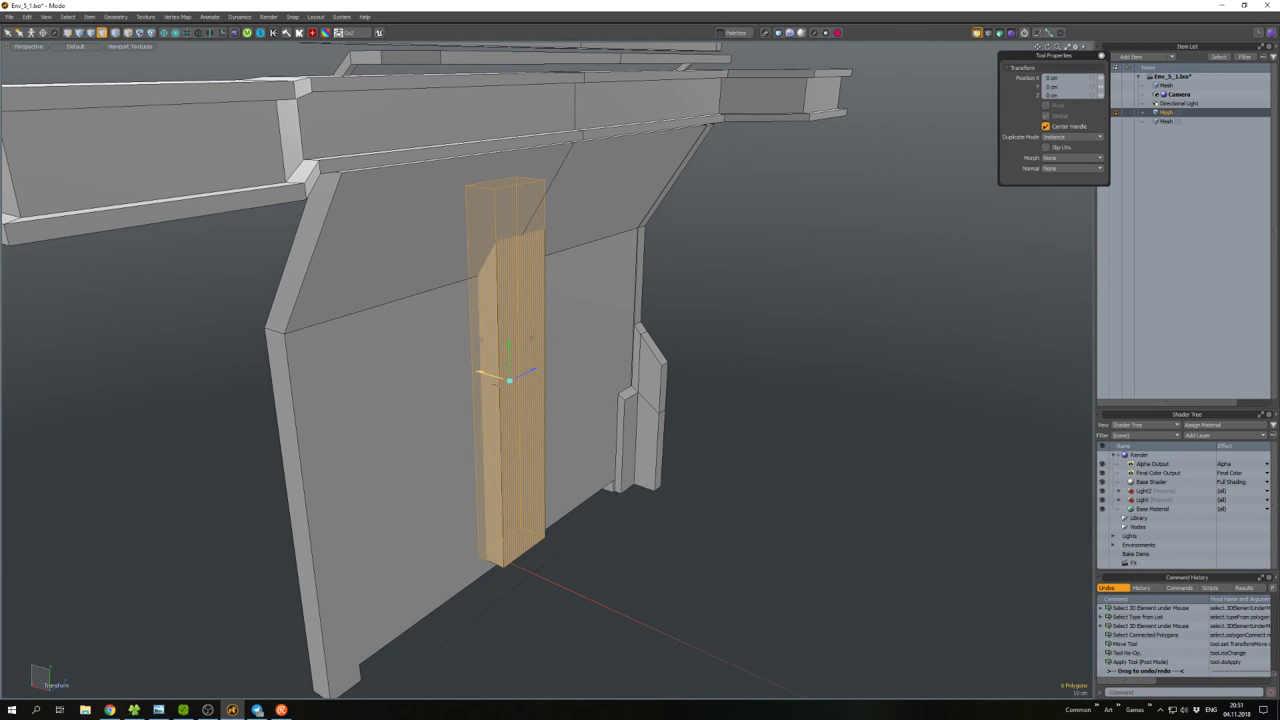
Bevel the bar's two front vertical edges into chamfers.
key("2")
left_click(489, 378)
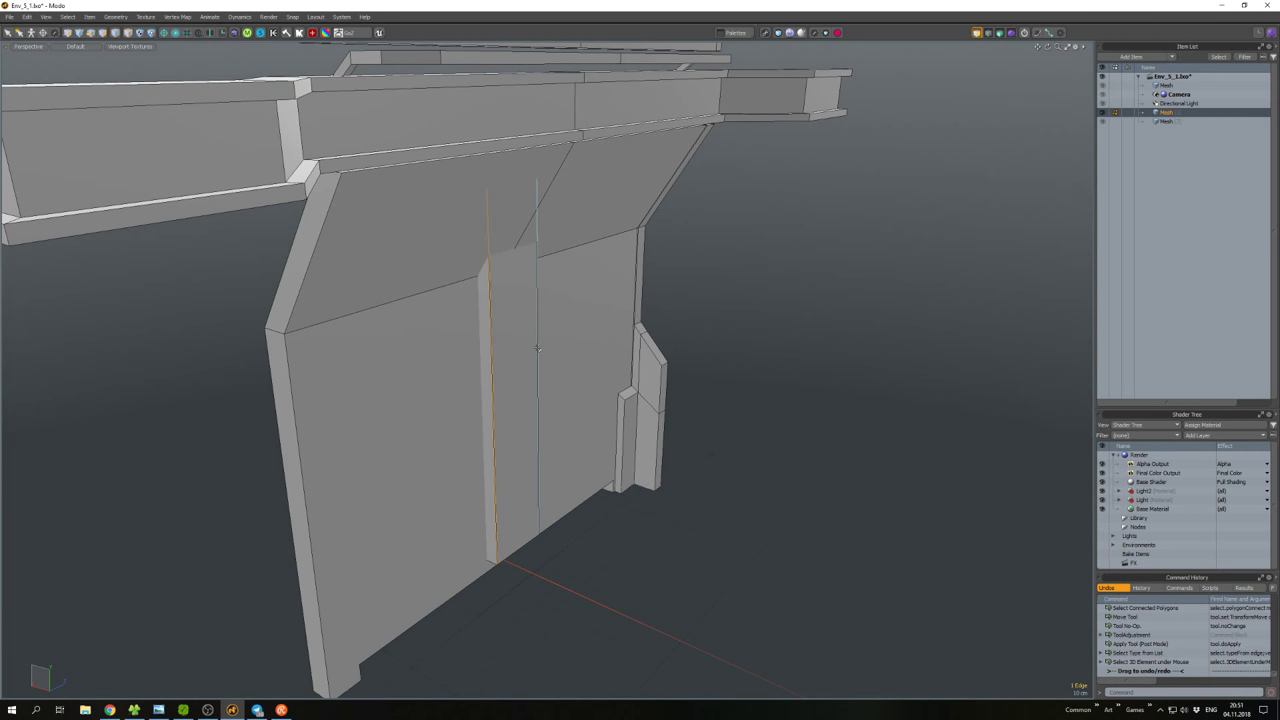
left_click(537, 348, "shift")
key("b")
key("space")
left_click(800, 400)
Lower the whole chamfered bar to the panel's bottom edge, and place a pasted copy beside it towards the panel's side.
left_click_drag(800, 400, 327, 360, "alt")
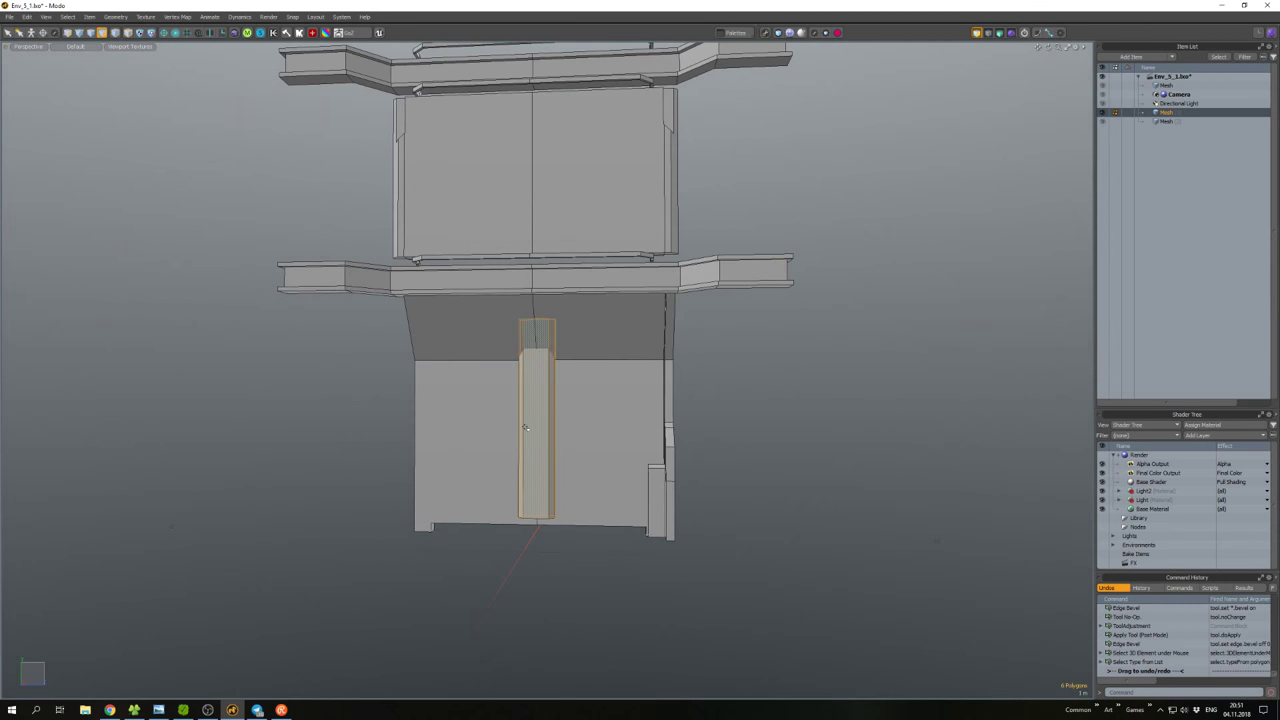
double_click(525, 428)
key("w")
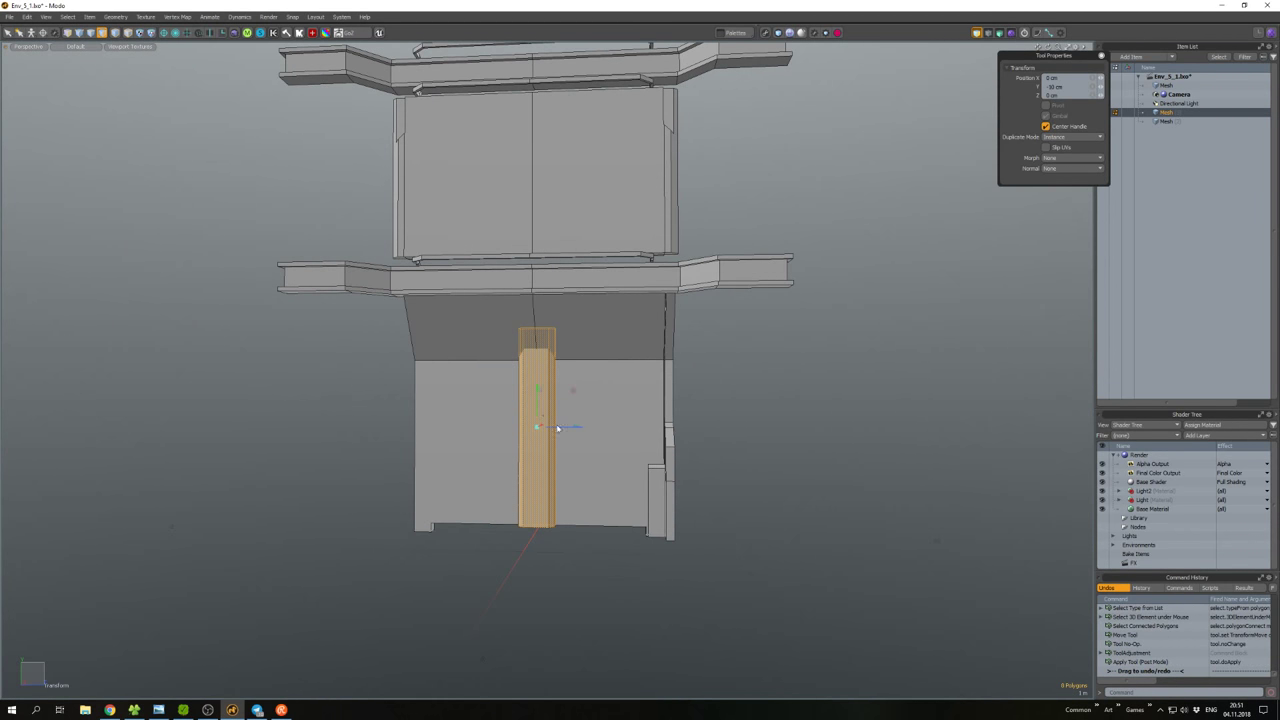
scroll(558, 428, "up", 3)
key("ctrl+c")
key("ctrl+v")
left_click_drag(570, 411, 698, 383)
key("q")
Select both vertical bars and shift them slightly in depth and height to fit the lower panel.
scroll(698, 383, "down", 4)
left_click(760, 430)
left_click_drag(760, 430, 650, 460, "alt")
scroll(650, 460, "up", 3)
double_click(660, 470)
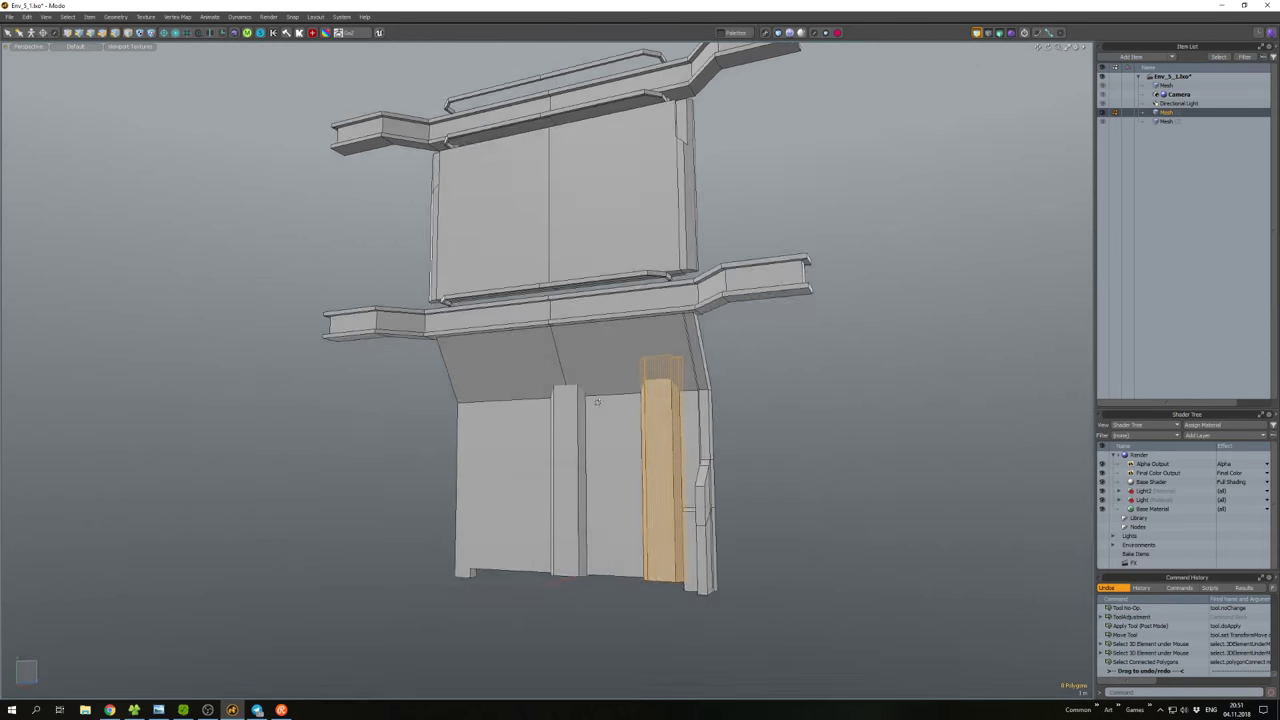
left_click_drag(597, 402, 562, 432, "alt")
double_click(562, 432)
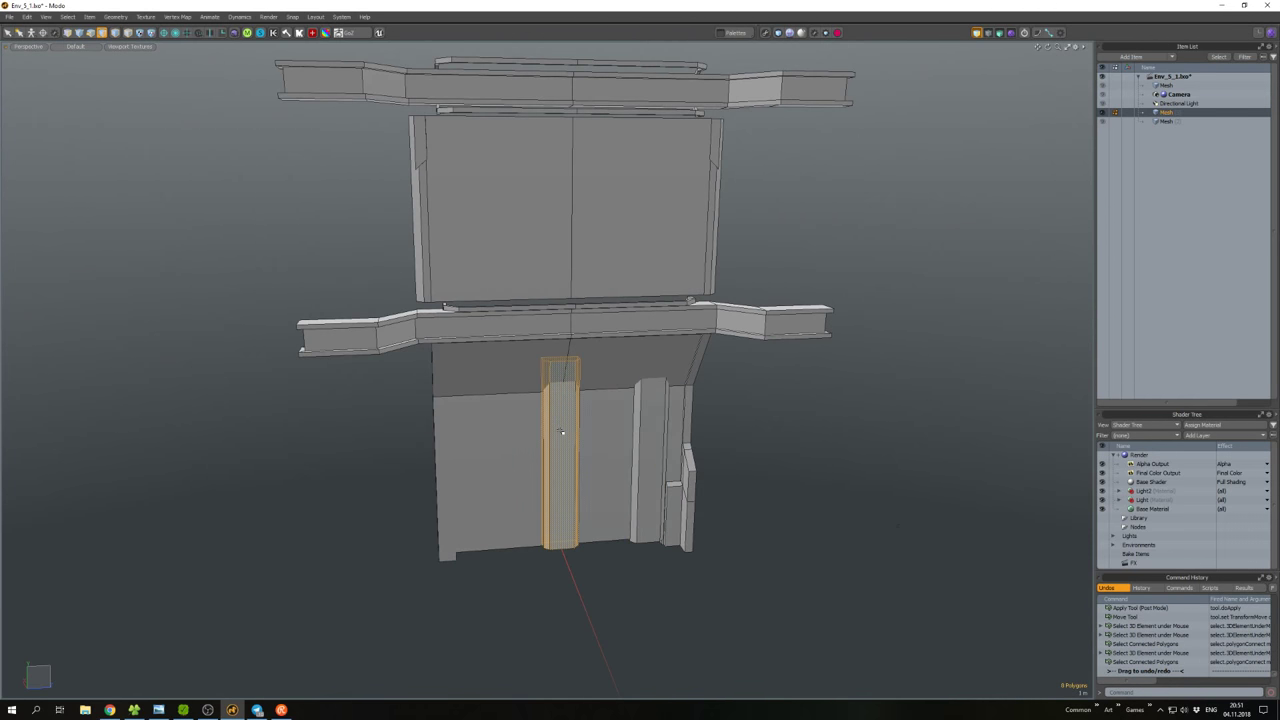
double_click(641, 427, "shift")
left_click_drag(641, 427, 600, 440, "alt")
scroll(613, 440, "up", 4)
key("w")
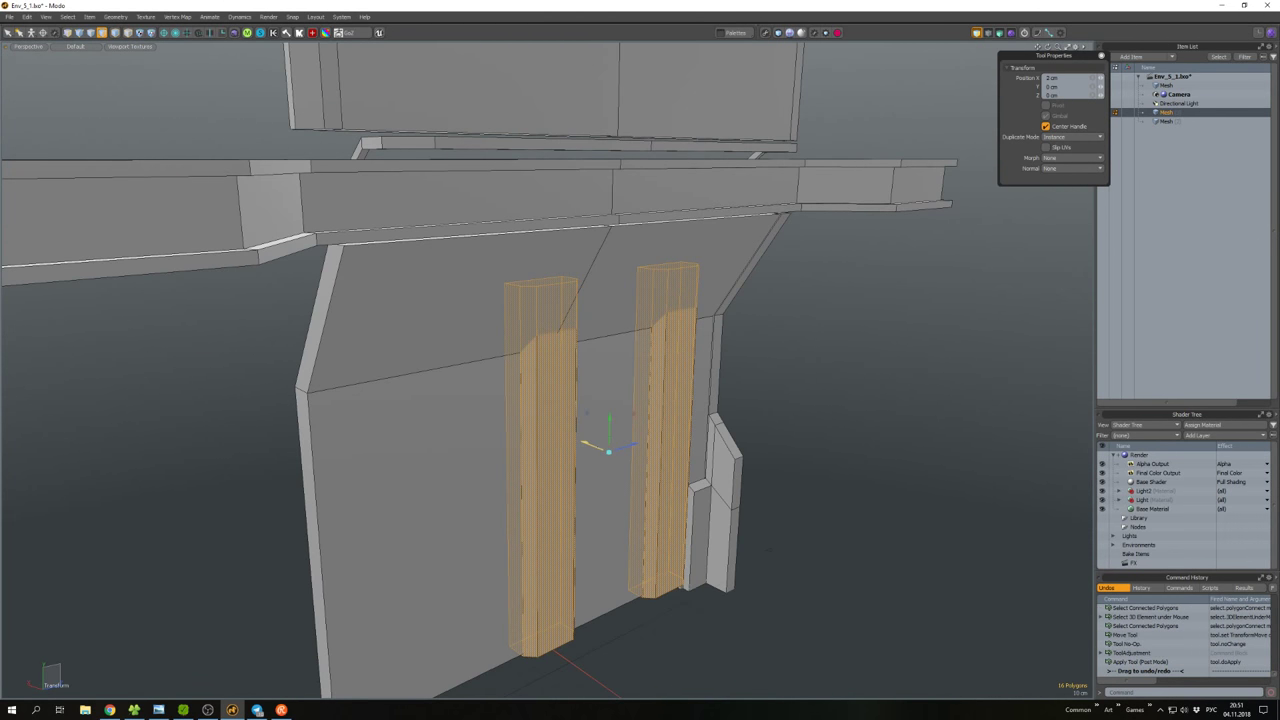
scroll(614, 453, "up", 5)
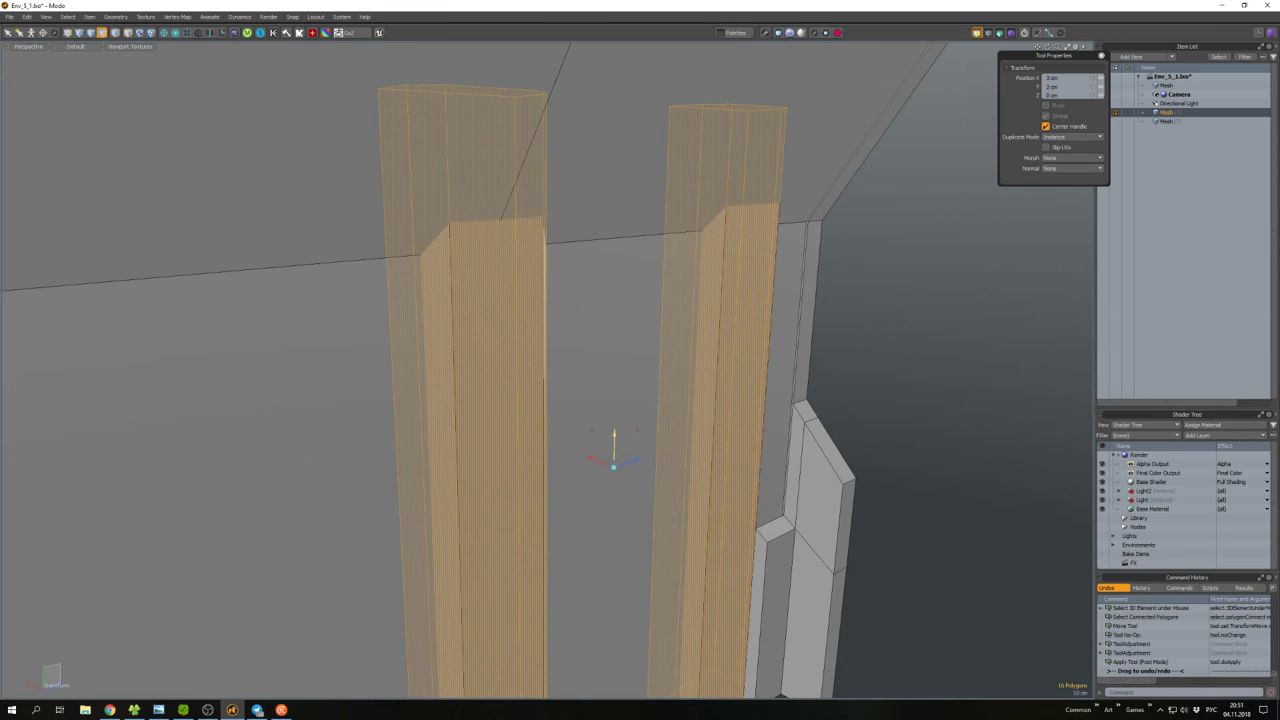
scroll(614, 453, "down", 6)
left_click_drag(614, 453, 625, 480, "alt")
Paste another copy of the bar between the two existing bars and narrow it along Z.
key("space")
left_click(797, 397)
key("ctrl+c")
key("ctrl+v")
key("w")
key("r")
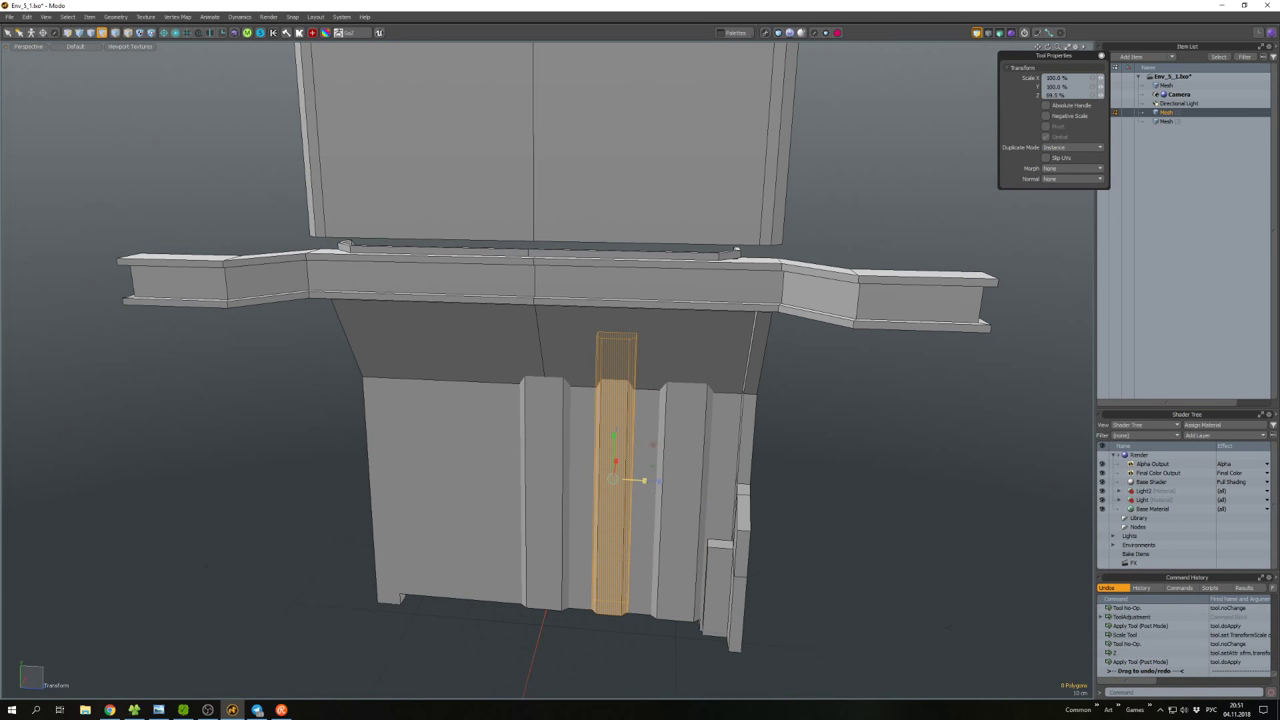
key("q")
Select all polygons of the arm-and-panel mesh and mirror the ribbed side with PolyHatchet +Z.
scroll(785, 473, "down", 5)
left_click_drag(794, 466, 720, 500, "alt")
left_click(834, 463)
key("ctrl+a")
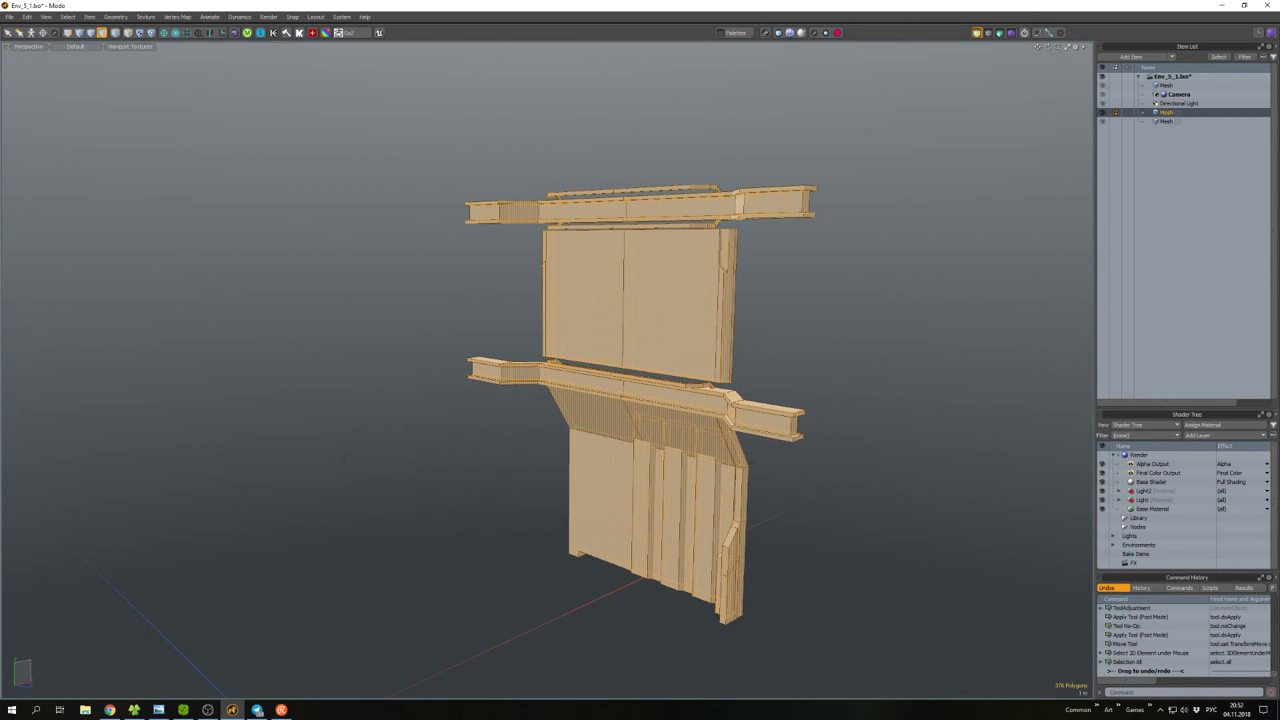
left_click_drag(772, 467, 762, 451, "alt")
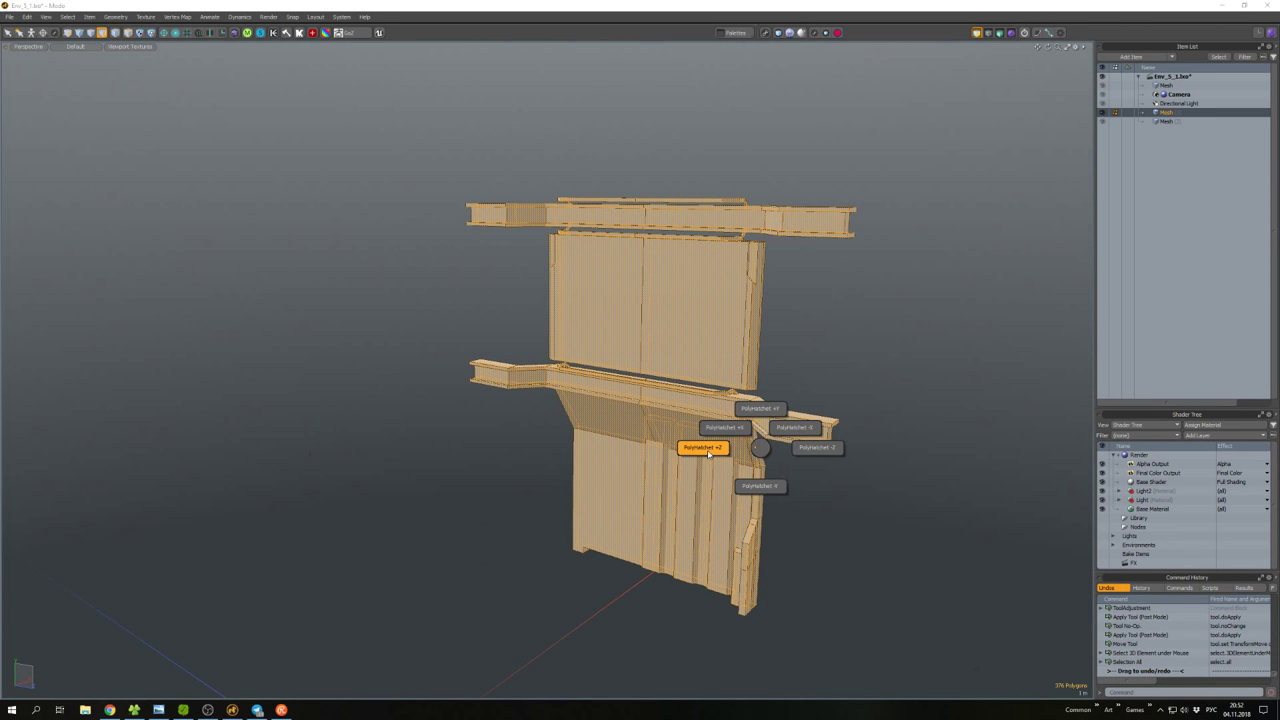
left_click(708, 450)
Unhide the pillar and create an instance of the arm-and-panel mesh offset along Z beside it.
left_click_drag(790, 420, 809, 393, "alt")
key("u")
key("y")
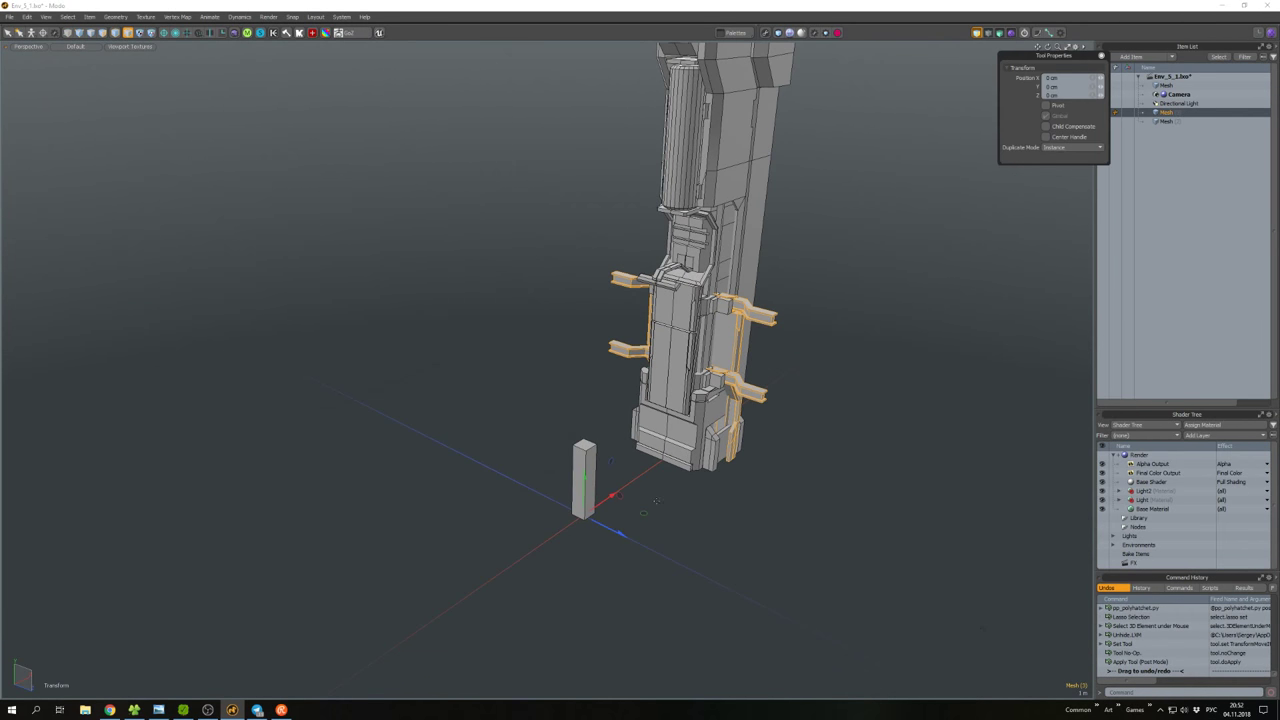
left_click_drag(616, 534, 716, 589, "shift")
key("space")
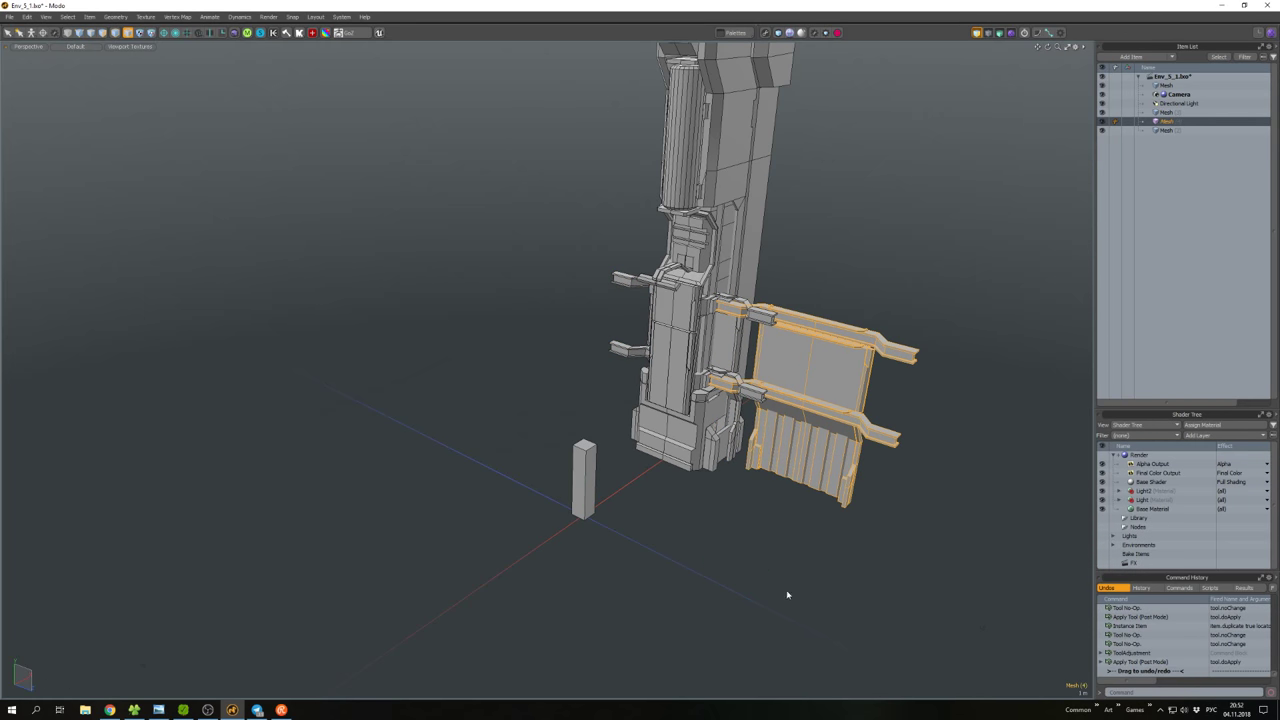
Isolate the original arm-and-panel mesh, hiding the pillar and the instance.
left_click(829, 558)
left_click_drag(829, 558, 818, 380, "alt")
left_click(818, 380)
left_click(661, 342, "shift")
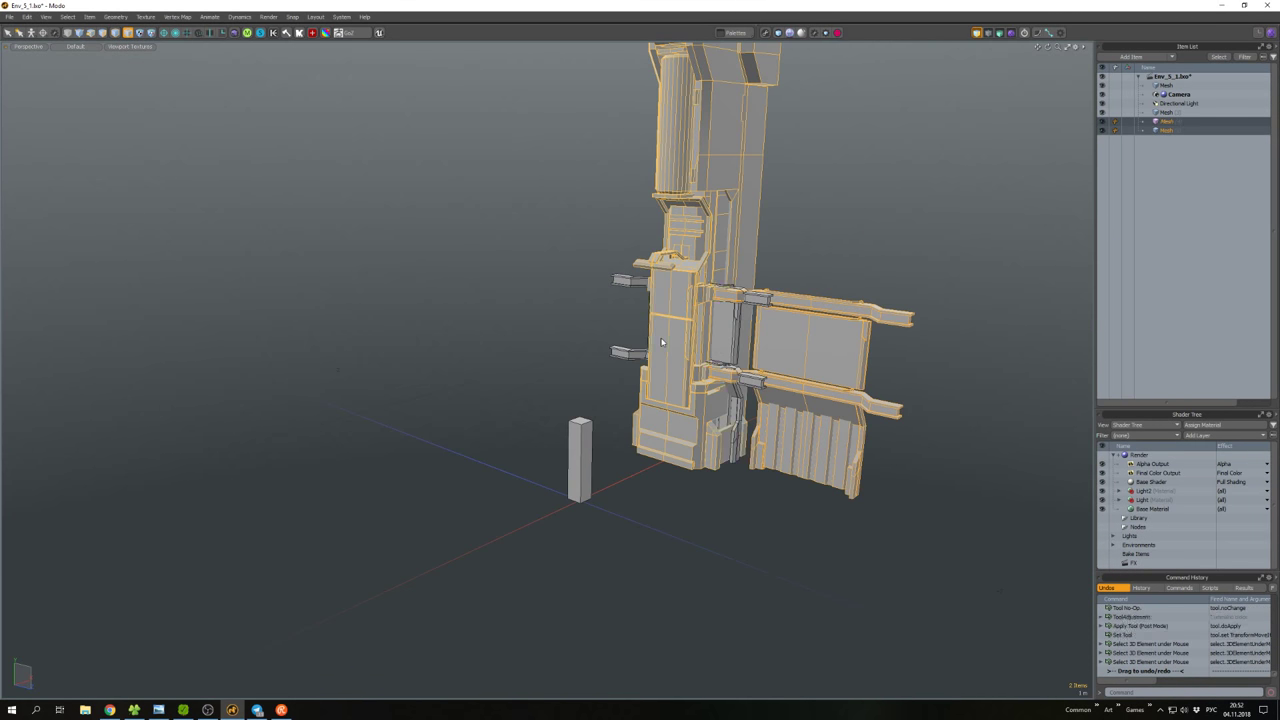
left_click(724, 366)
left_click_drag(724, 366, 691, 430, "alt")
left_click(691, 430, "shift")
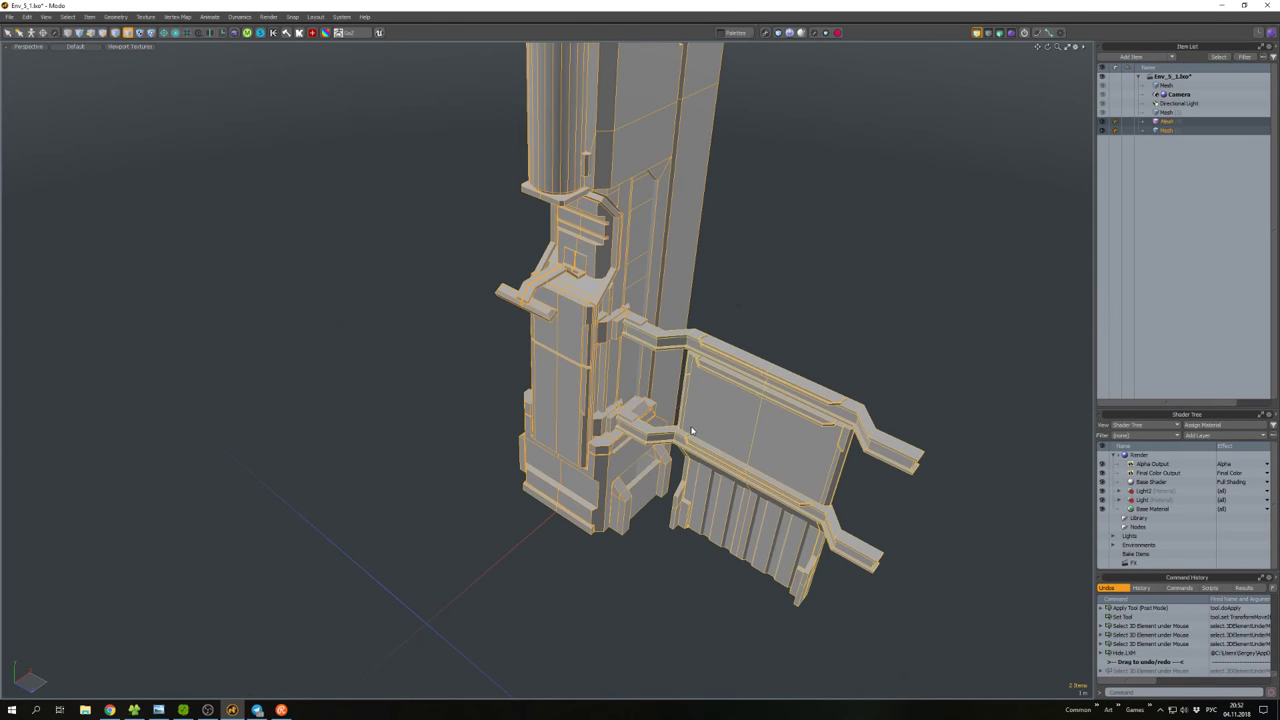
left_click(645, 408)
key("shift+h")
key("a")
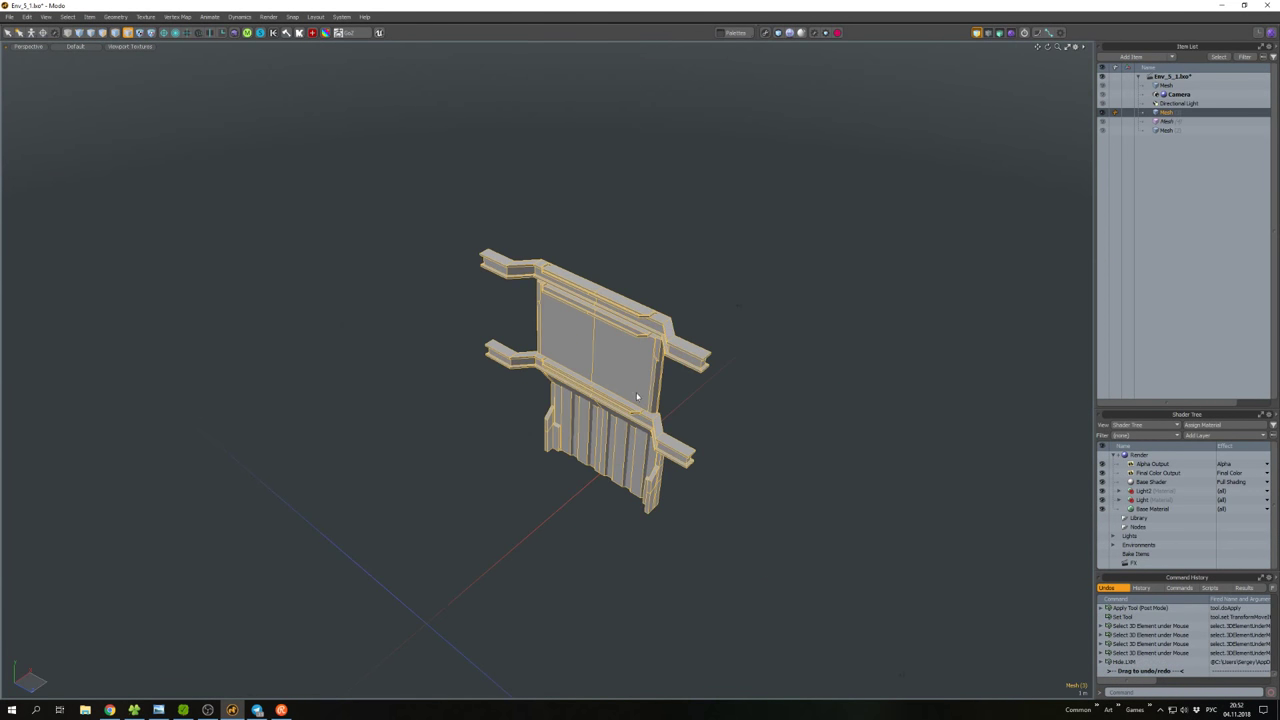
Duplicate the upper panel beyond the arm's end and rotate the copy about its vertical axis to an angle.
left_click_drag(645, 408, 582, 401, "alt")
key("w")
key("ctrl+c")
key("ctrl+v")
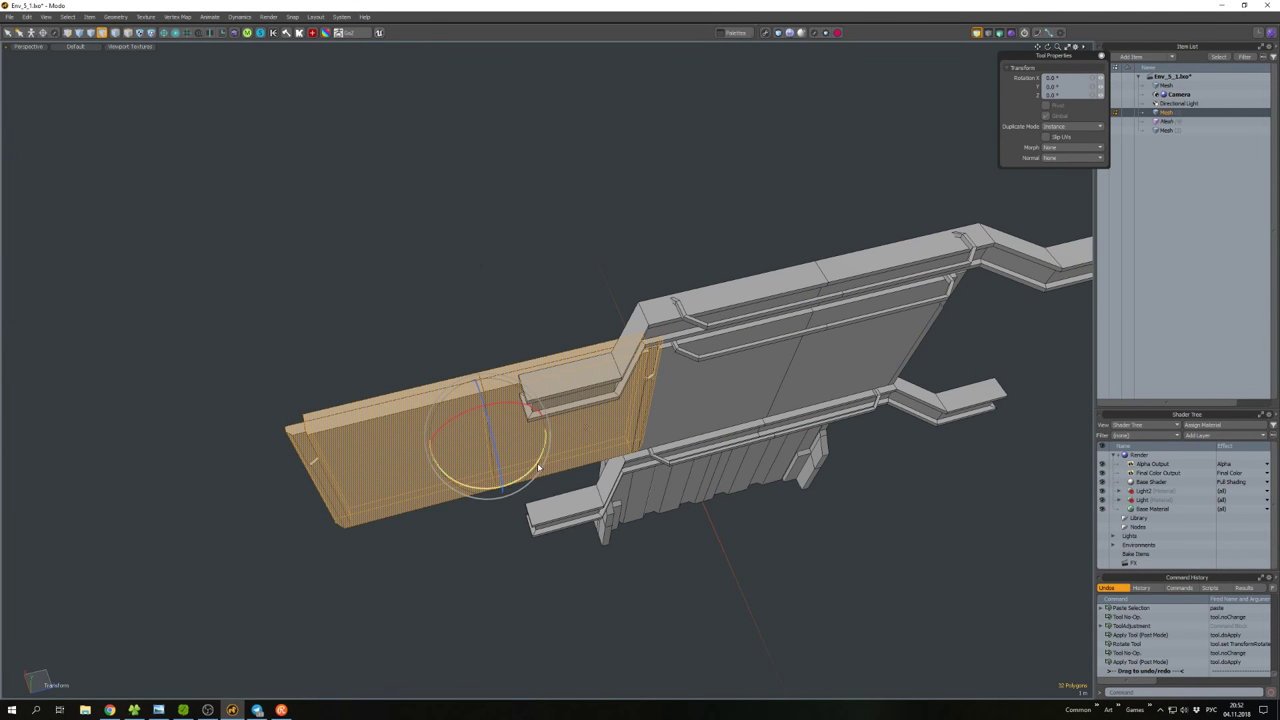
left_click_drag(535, 455, 522, 472)
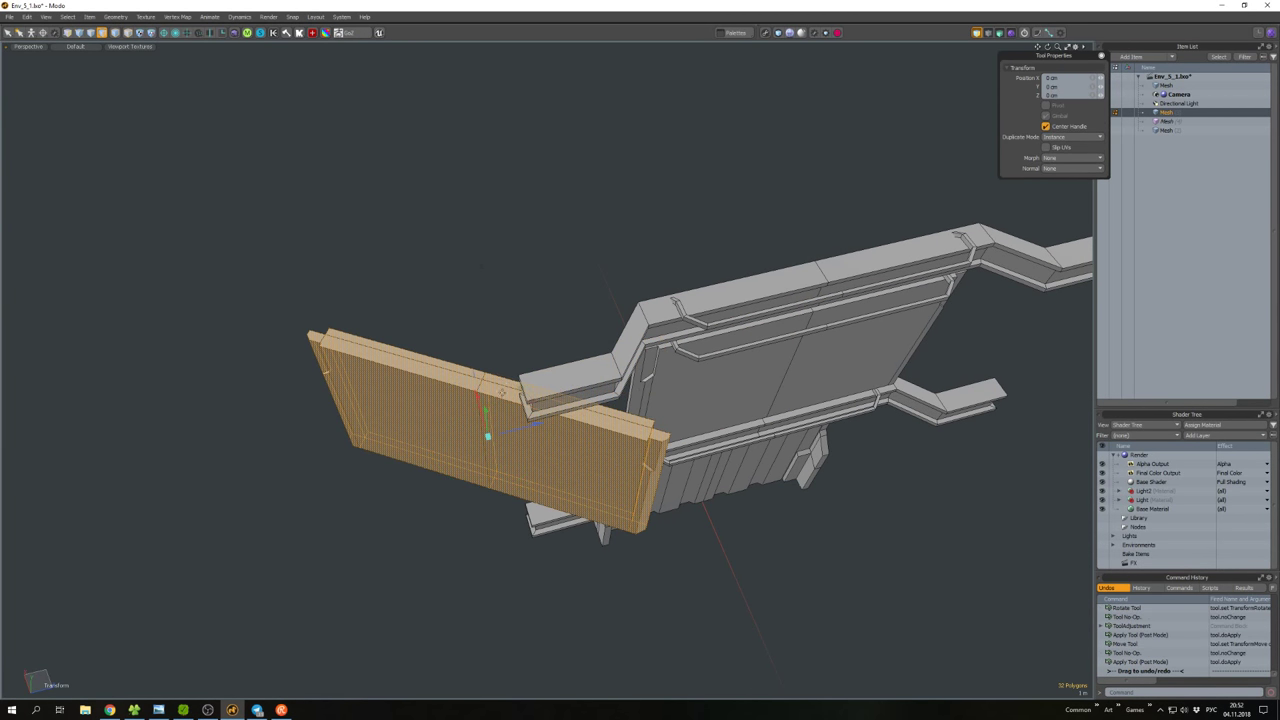
Move the angled panel copy so that its inner edge meets the side of the original upper panel.
left_click_drag(502, 392, 565, 342, "alt")
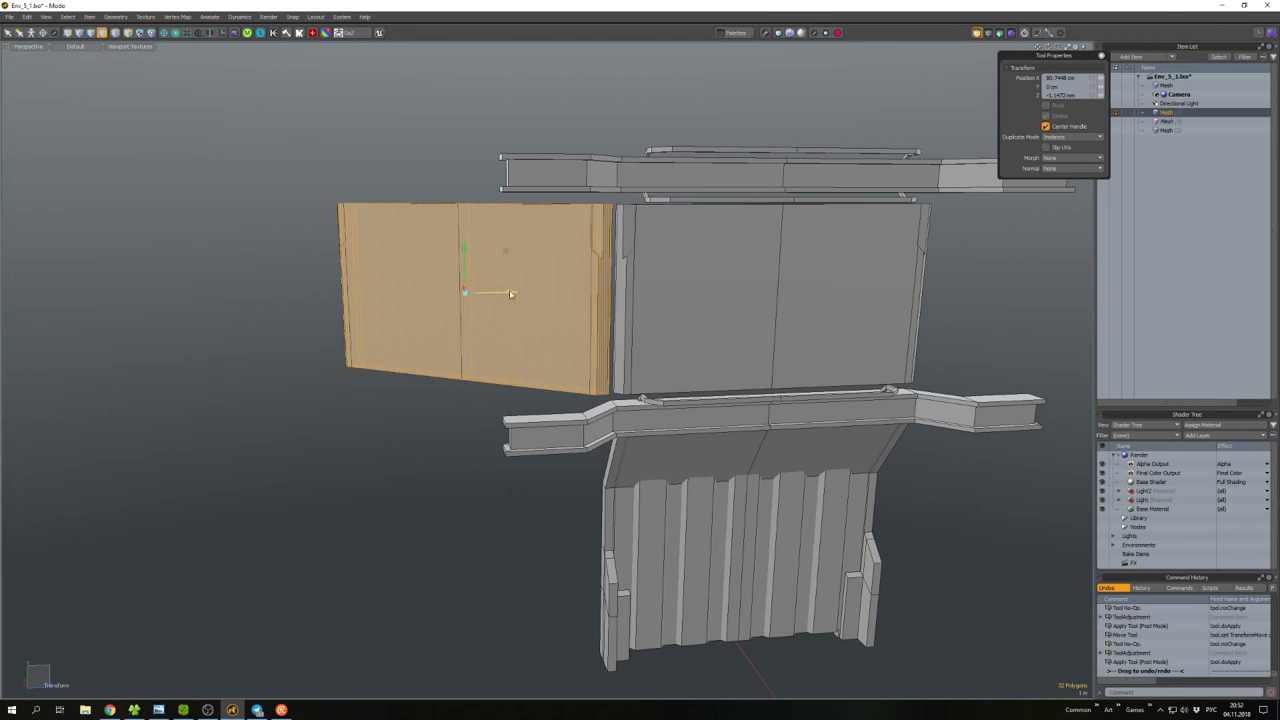
key("space")
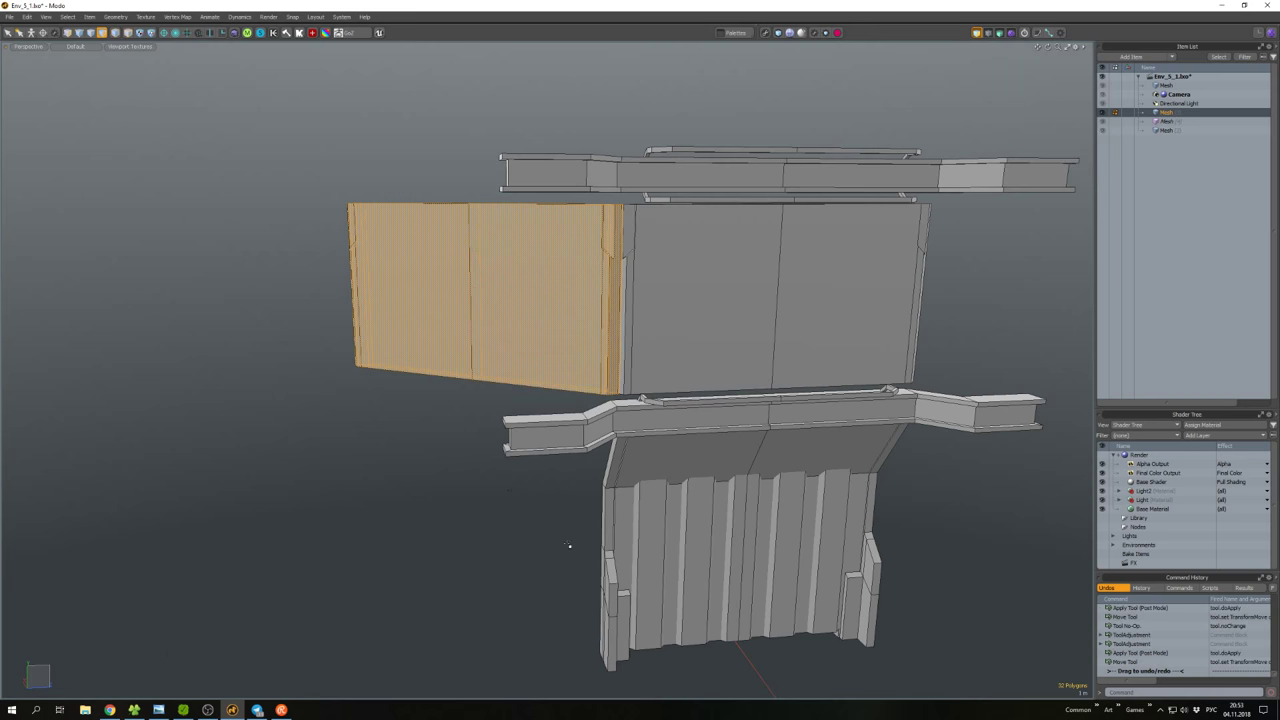
left_click_drag(544, 454, 489, 326, "alt")
double_click(561, 380)
key("y")
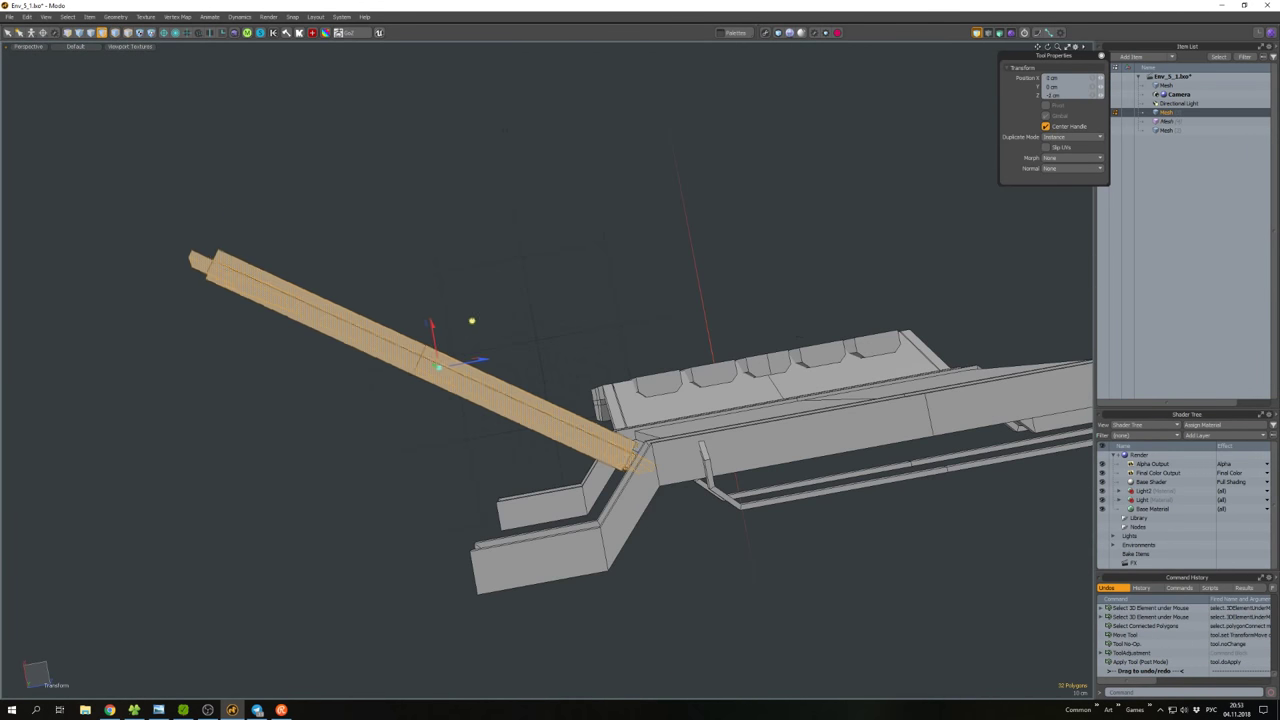
key("space")
Delete the outer half of the angled panel and cap its open end.
left_click_drag(711, 572, 517, 352, "alt")
right_click_drag(456, 334, 329, 506)
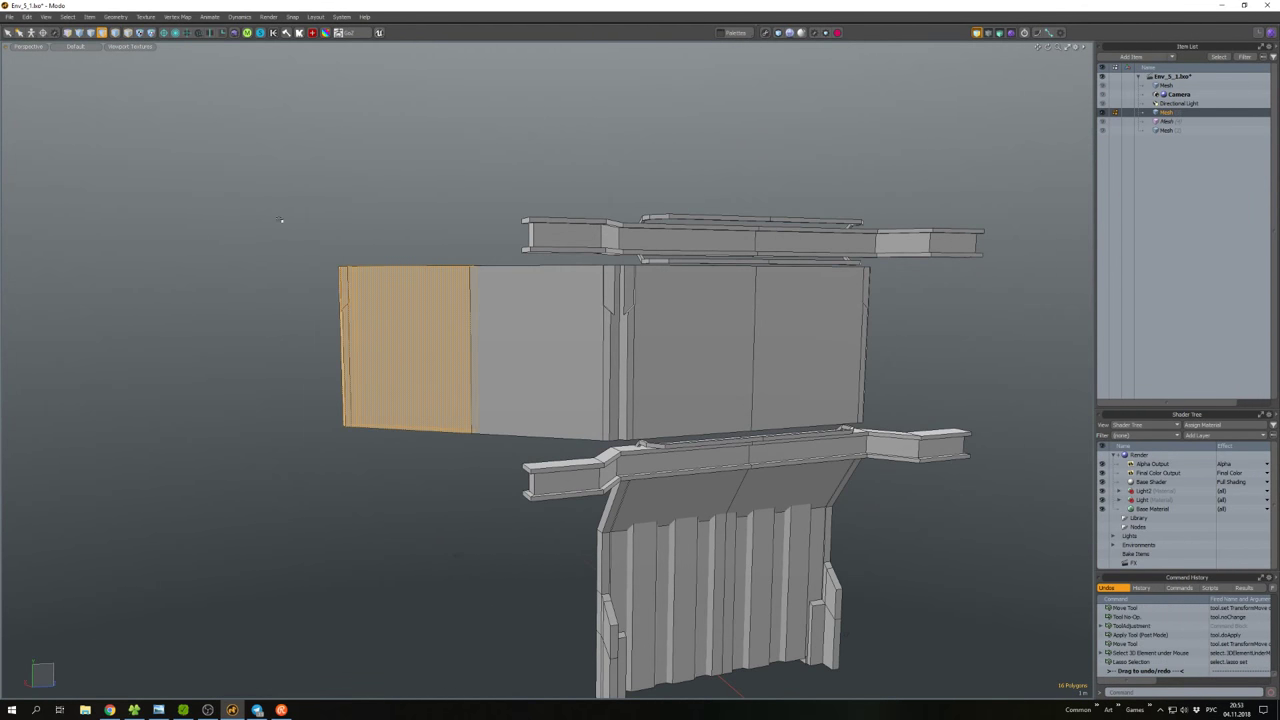
key("Delete")
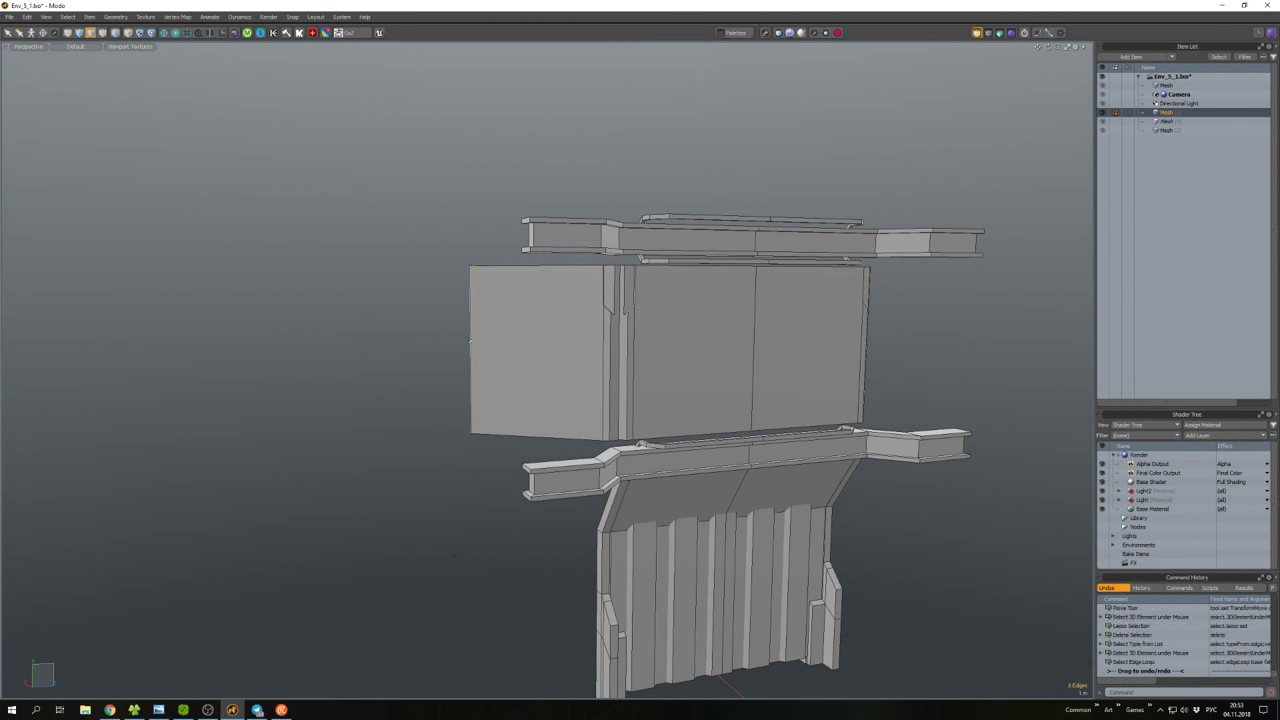
left_click_drag(458, 371, 548, 397, "alt")
left_click(462, 458)
Select the angled panel's lengthwise edges and add one vertical edge loop across its middle.
key("2")
left_click(540, 390)
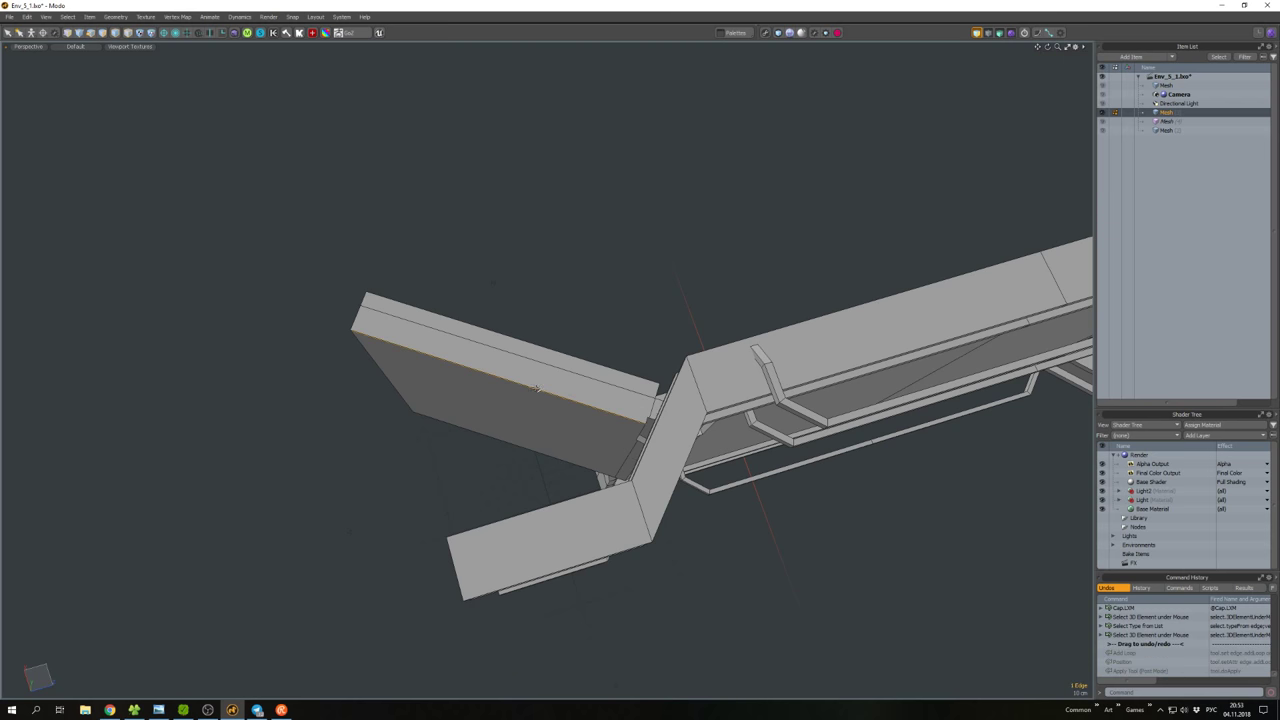
left_click_drag(528, 388, 557, 375, "alt")
left_click_drag(538, 431, 496, 229, "alt")
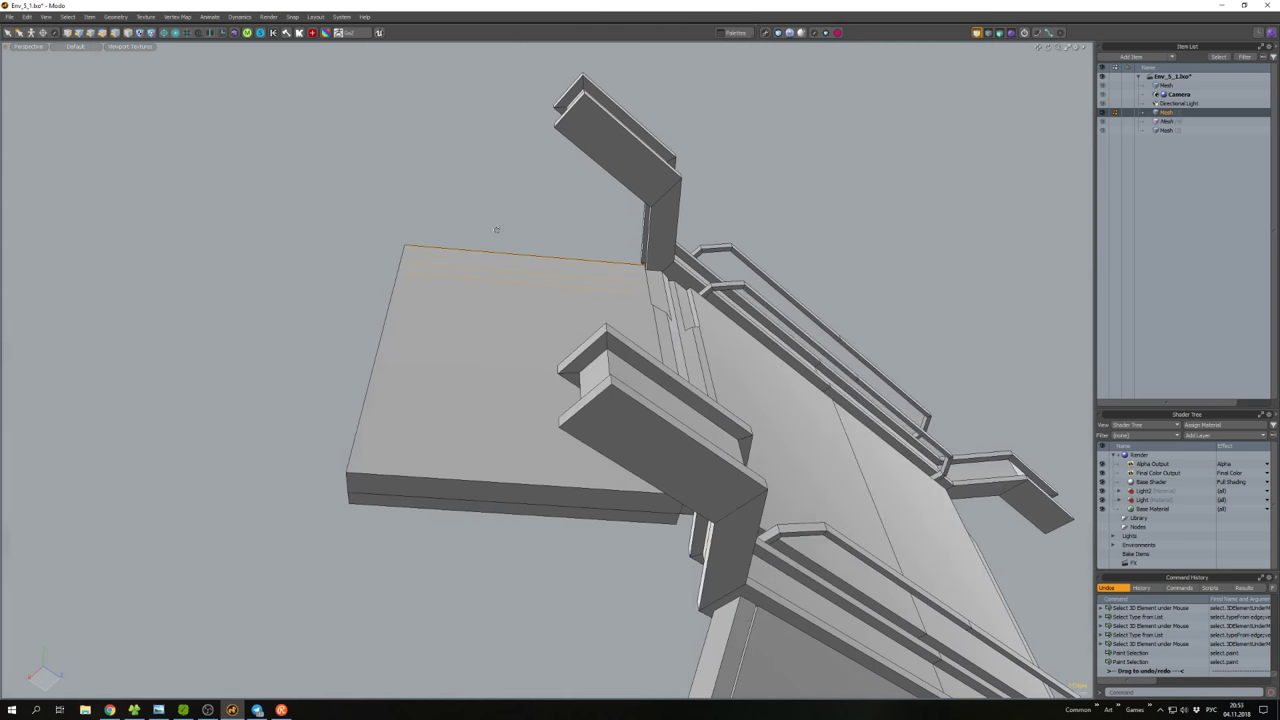
key("alt+c")
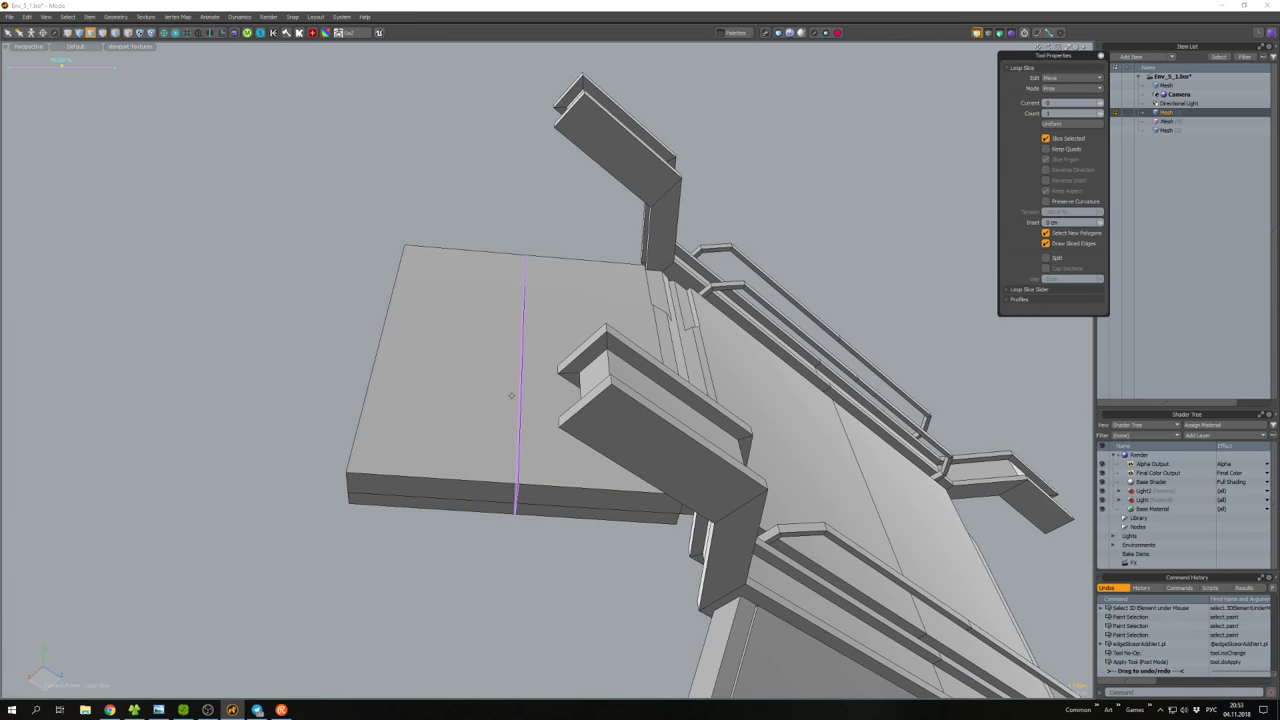
left_click_drag(512, 396, 449, 516, "alt")
Flatten the angled panel's outer end vertices and move them in top view so the outer section runs parallel to the arm's end.
key("1")
left_click_drag(325, 276, 360, 300, "alt")
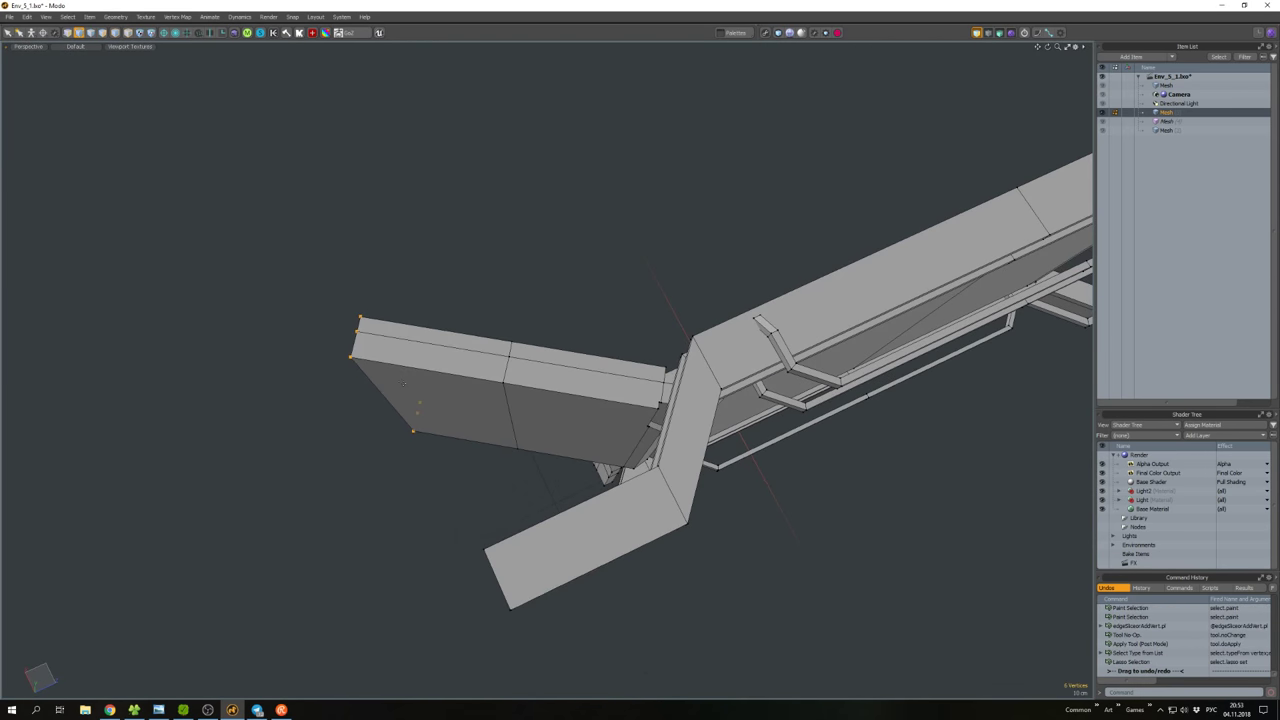
key("w")
key("KP_7")
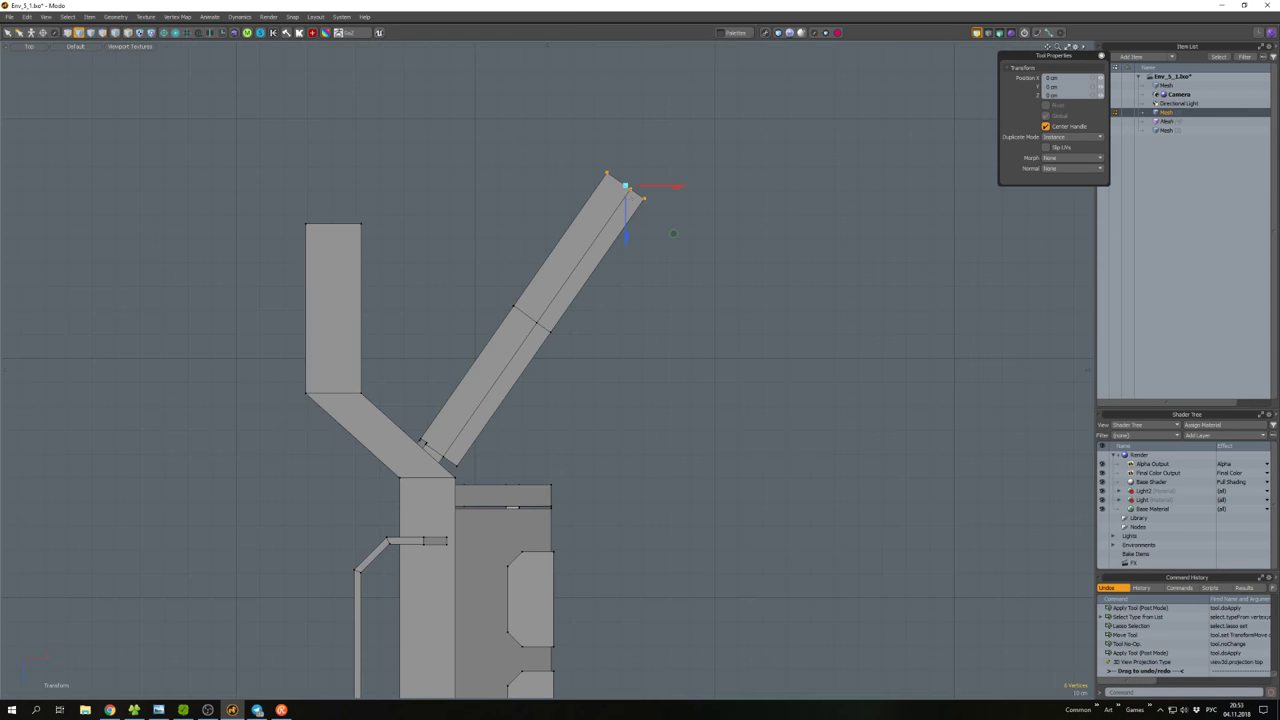
left_click_drag(671, 237, 673, 239)
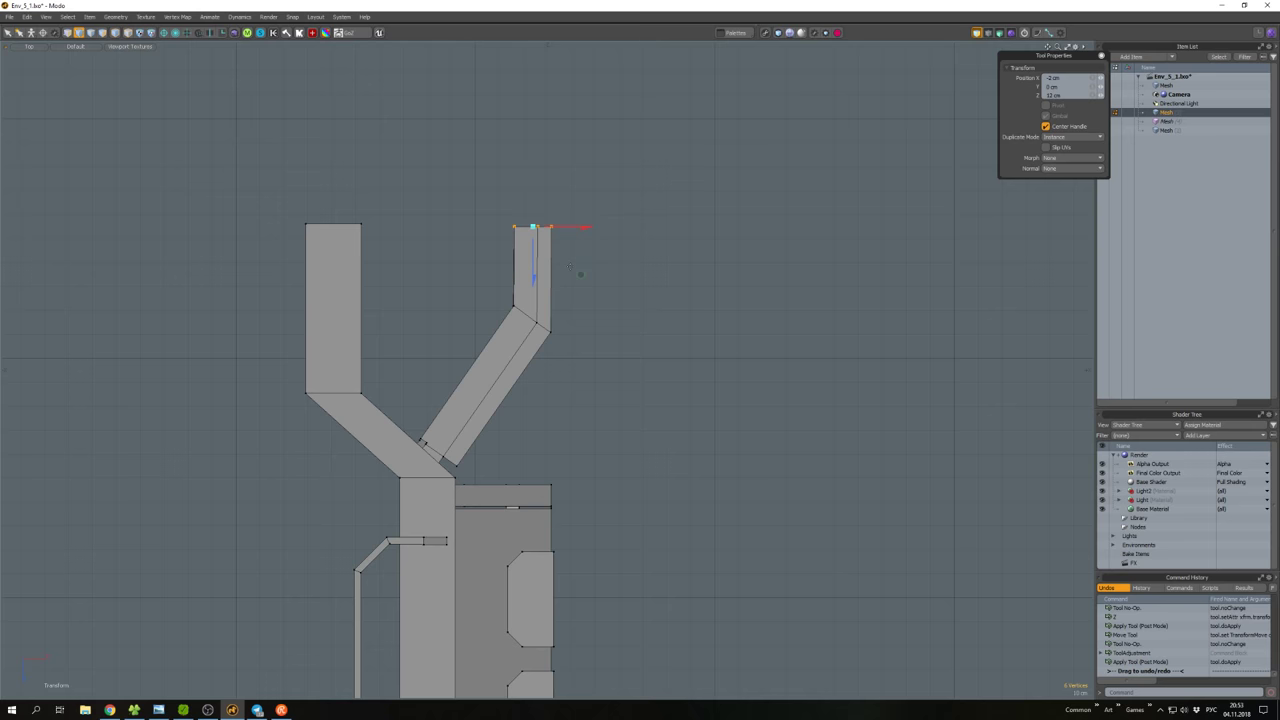
scroll(580, 273, "up", 3)
scroll(575, 270, "down", 3)
key("q")
left_click(574, 275)
scroll(586, 390, "down", 2)
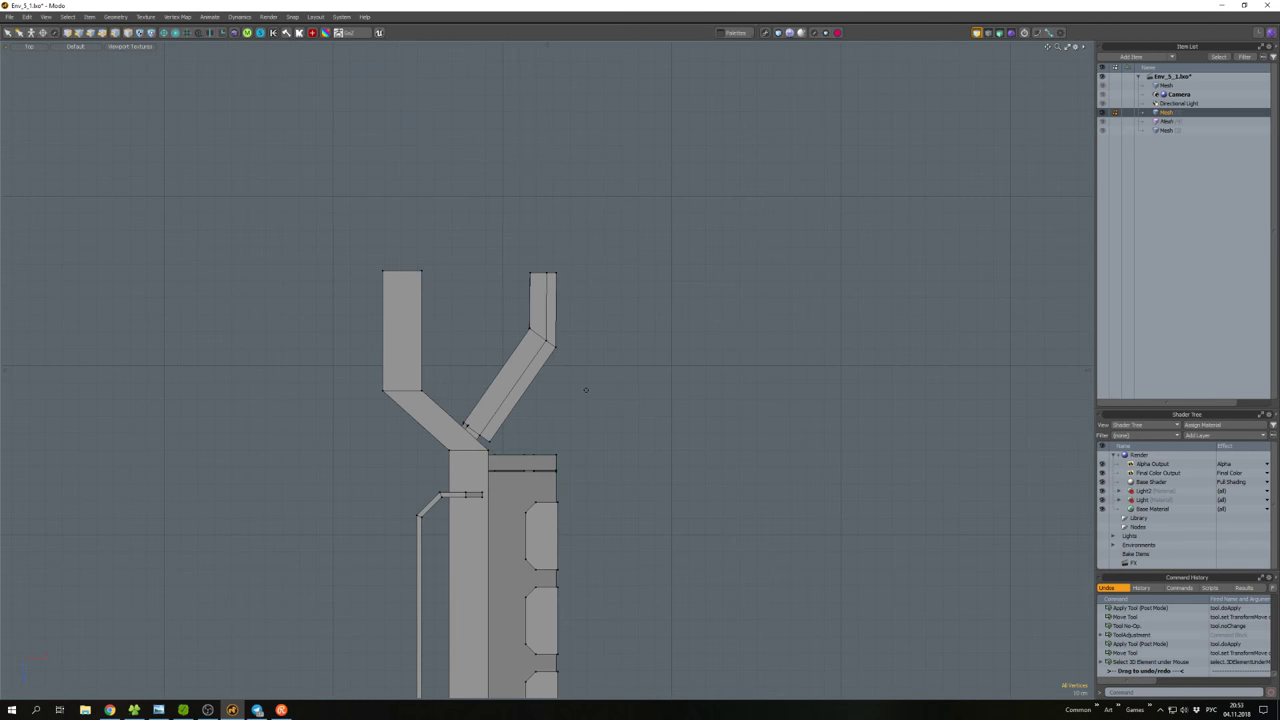
key("KP_0")
scroll(557, 347, "up", 5)
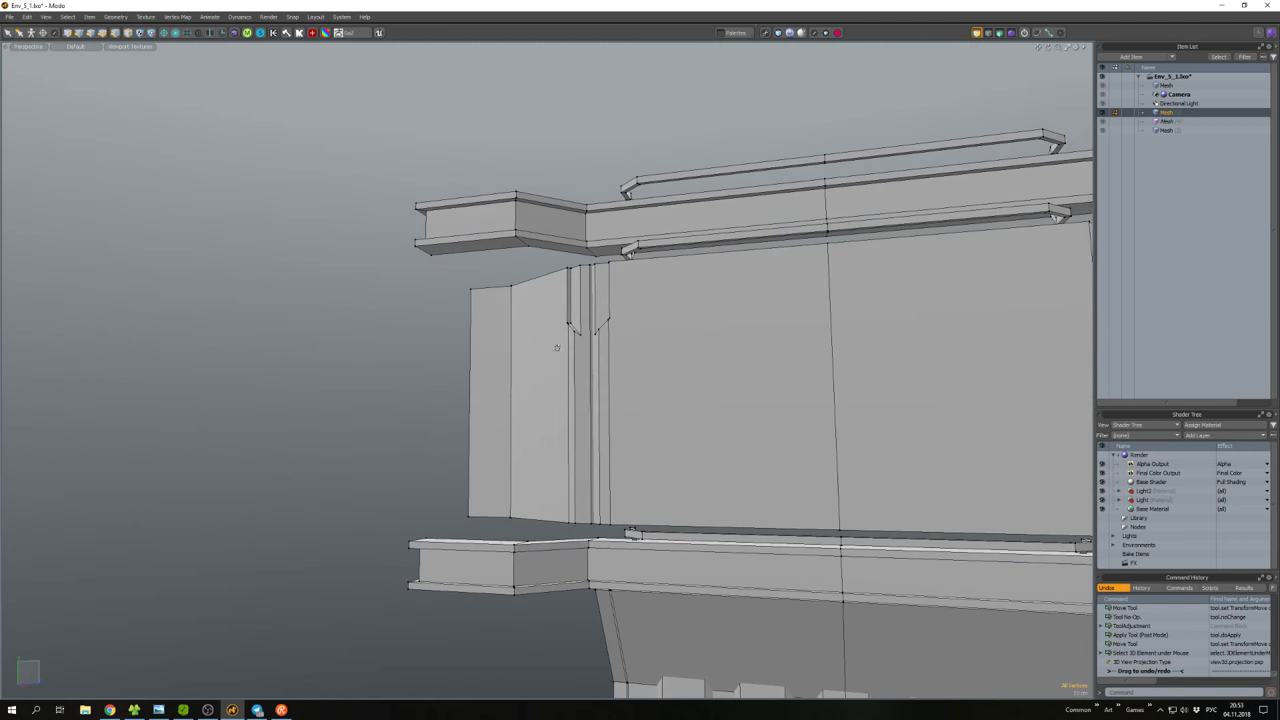
Try to widen the ribbed lower section by selecting its connected polygons and scaling them along Z.
scroll(557, 347, "down", 4)
left_click_drag(557, 347, 519, 352, "alt")
scroll(517, 303, "down", 2)
left_click(504, 454)
left_click_drag(504, 454, 545, 421, "alt")
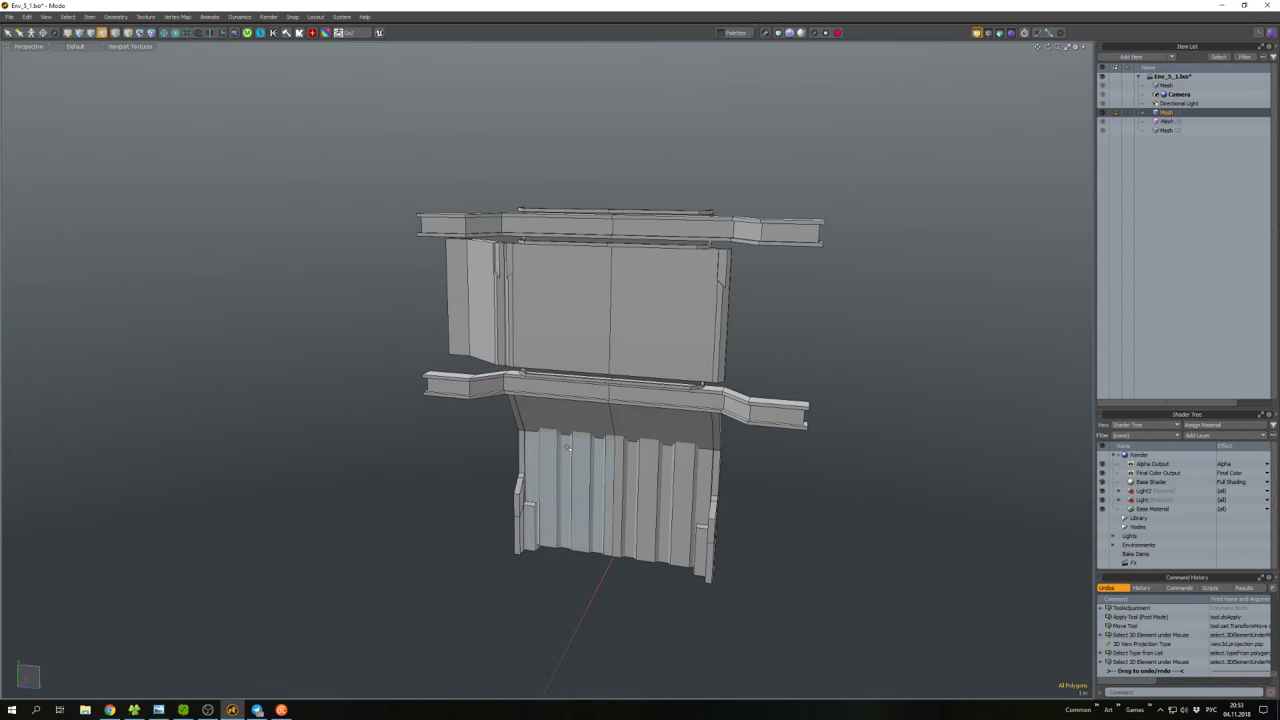
double_click(595, 462)
left_click_drag(595, 462, 742, 521, "alt")
right_click_drag(469, 454, 470, 456)
key("bracketright")
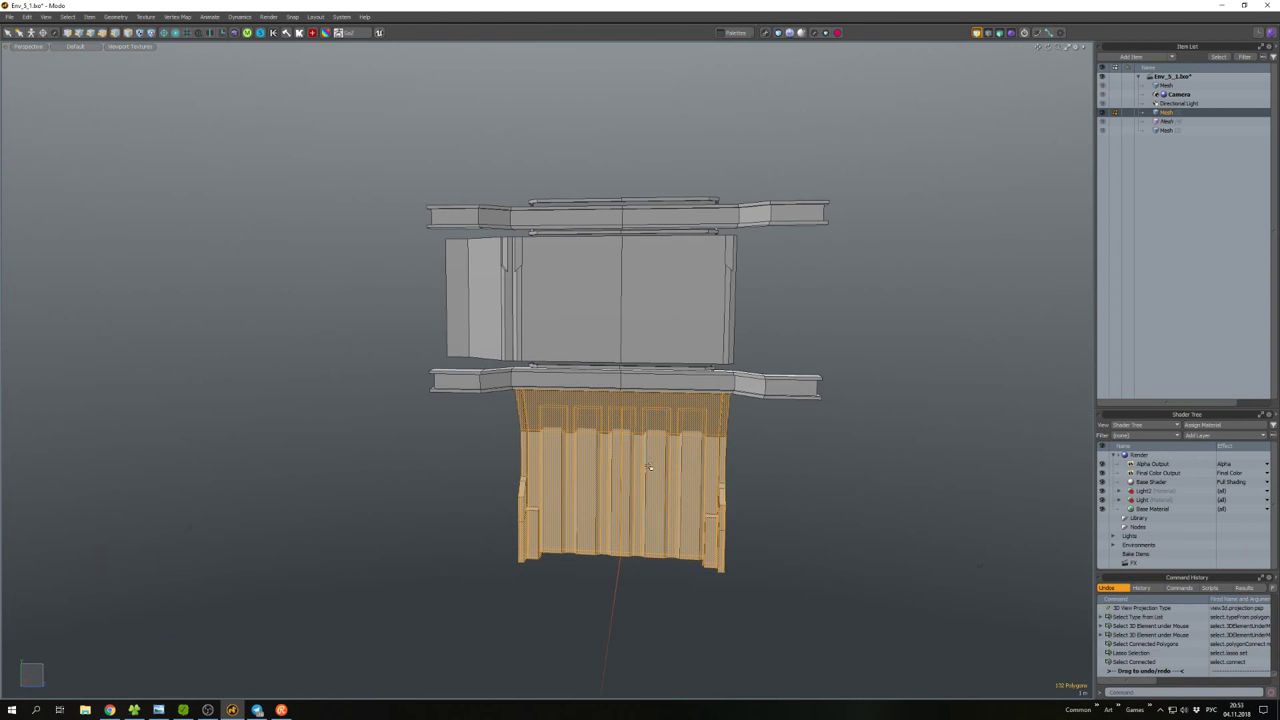
key("r")
left_click_drag(671, 483, 707, 482)
key("space")
left_click(838, 477)
left_click_drag(838, 477, 822, 475, "alt")
Undo the widening of the ribbed lower section.
key("ctrl+z")
key("ctrl+z")
key("ctrl+z")
key("ctrl+z")
key("ctrl+z")
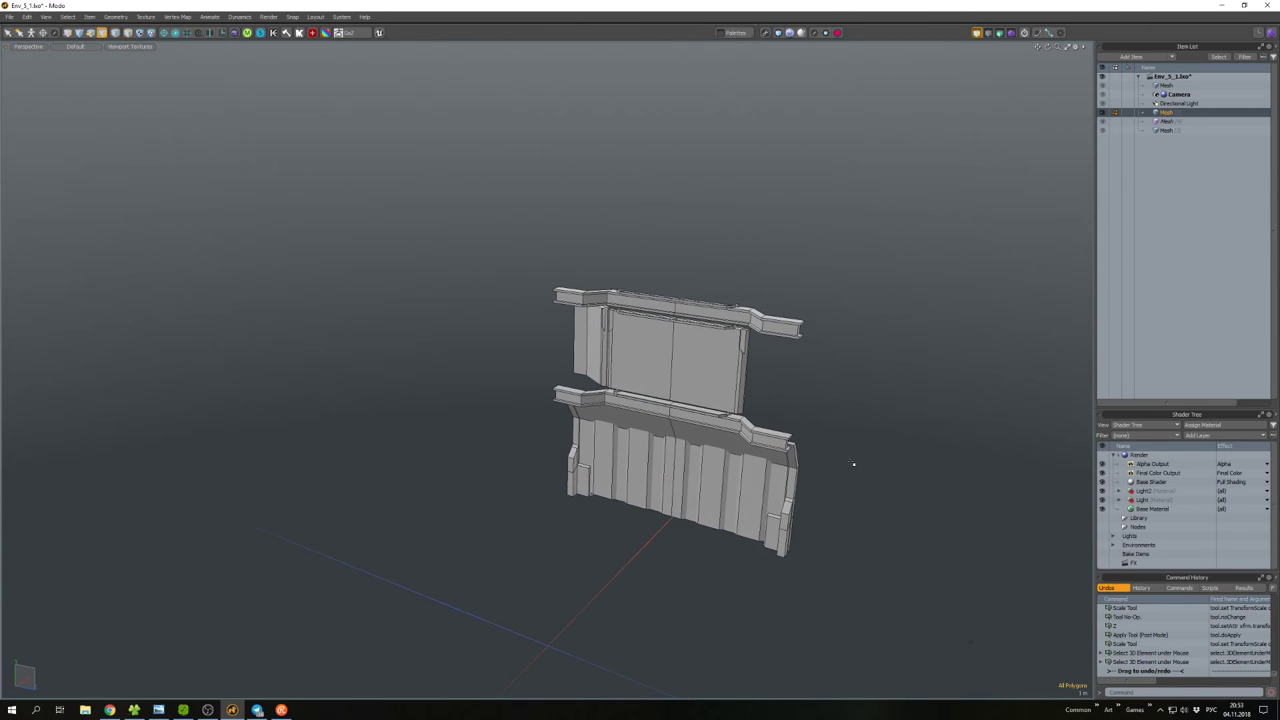
left_click(846, 463)
scroll(837, 434, "up", 5)
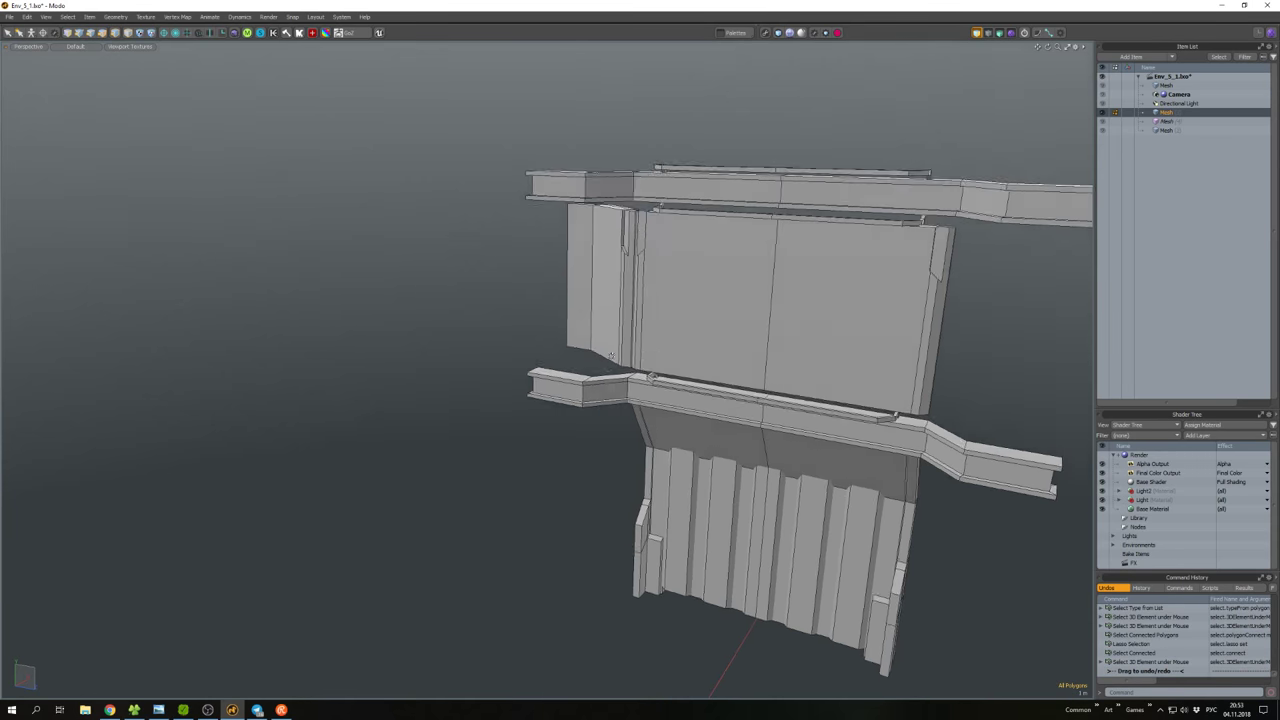
Unhide all meshes, isolate the pillar with the mirrored panel mesh, and examine how the panels sit against the pillar.
left_click_drag(837, 434, 683, 456, "alt")
scroll(580, 328, "down", 3)
scroll(609, 482, "down", 3)
key("u")
scroll(700, 478, "up", 5)
left_click(799, 428)
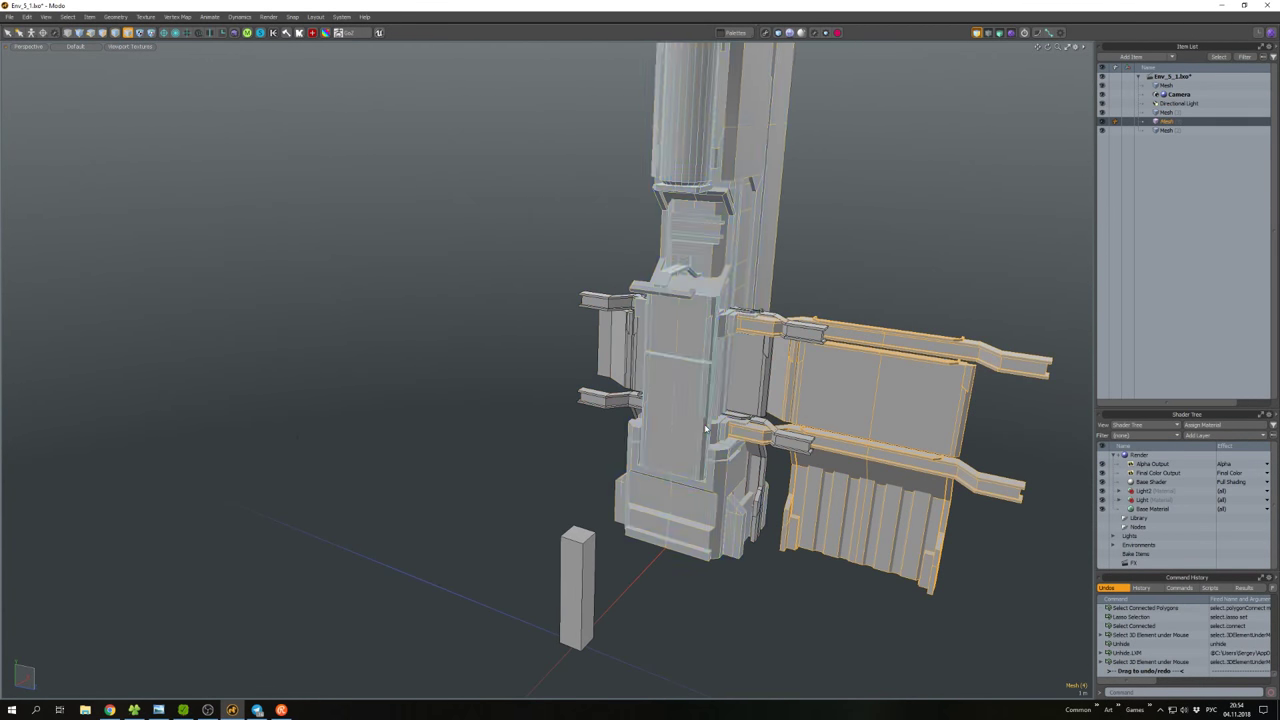
left_click(680, 390, "shift")
key("shift+h")
left_click_drag(640, 380, 677, 381, "alt")
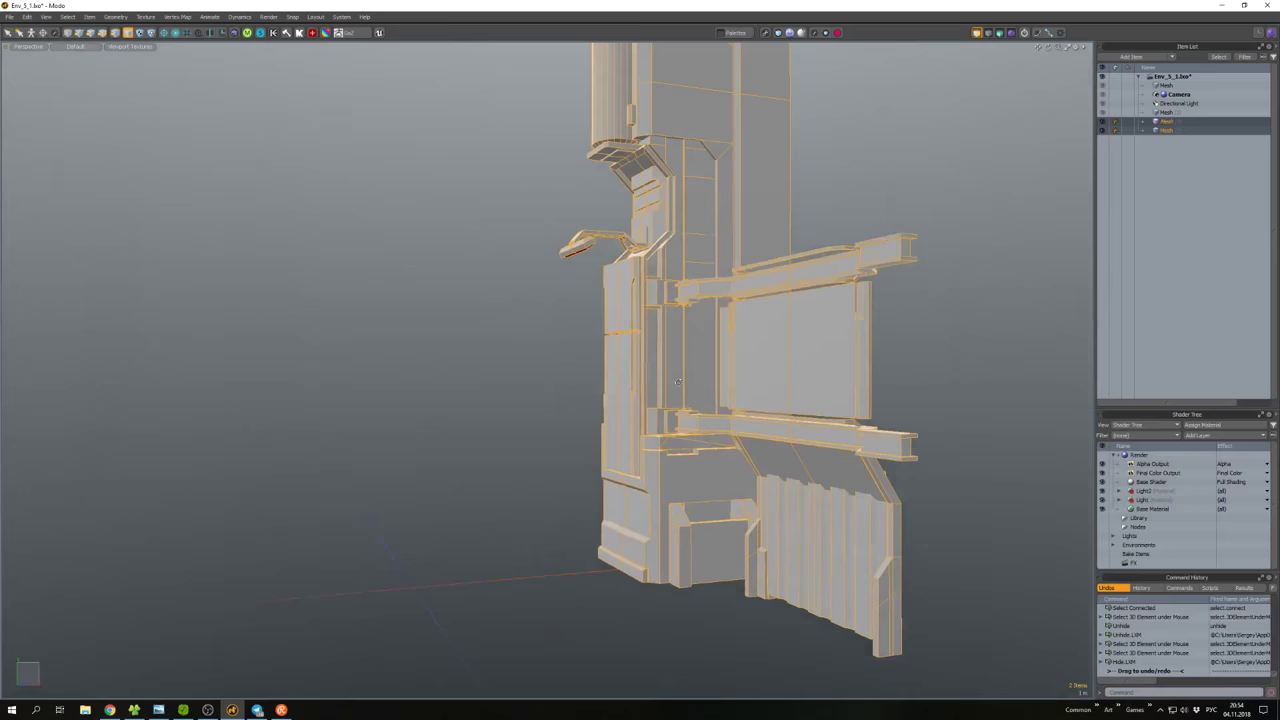
left_click(947, 379)
left_click_drag(947, 379, 686, 426, "alt")
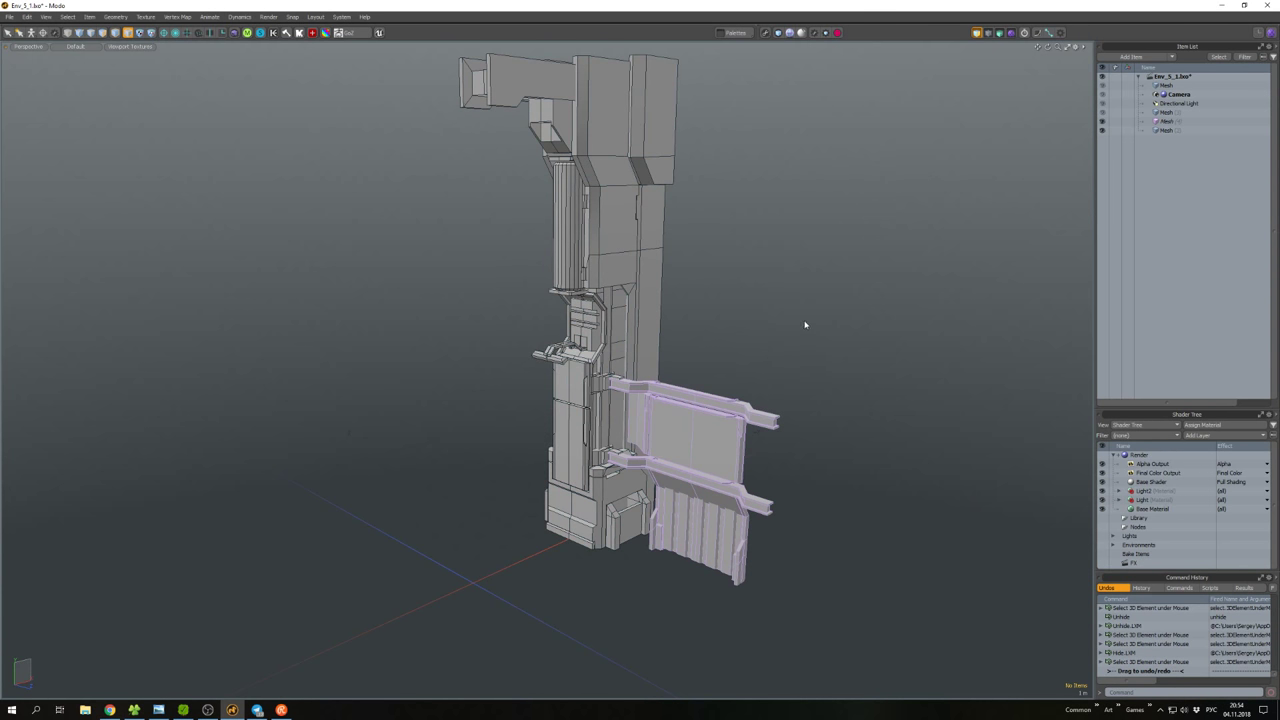
Isolate the panel mesh, duplicate the upper I-beam arm with its rails, and raise the copy above the original.
left_click_drag(805, 325, 627, 407, "alt")
left_click(666, 382)
key("shift+h")
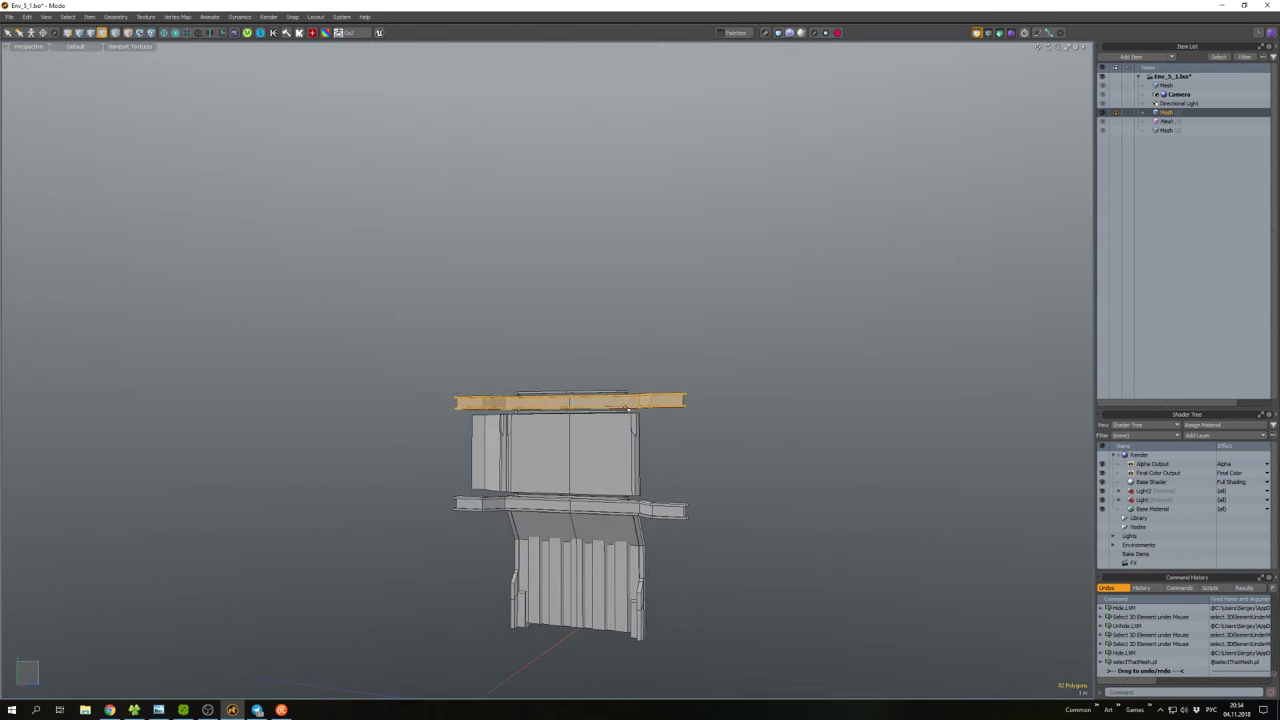
scroll(627, 407, "up", 3)
scroll(601, 402, "down", 3)
key("ctrl+q")
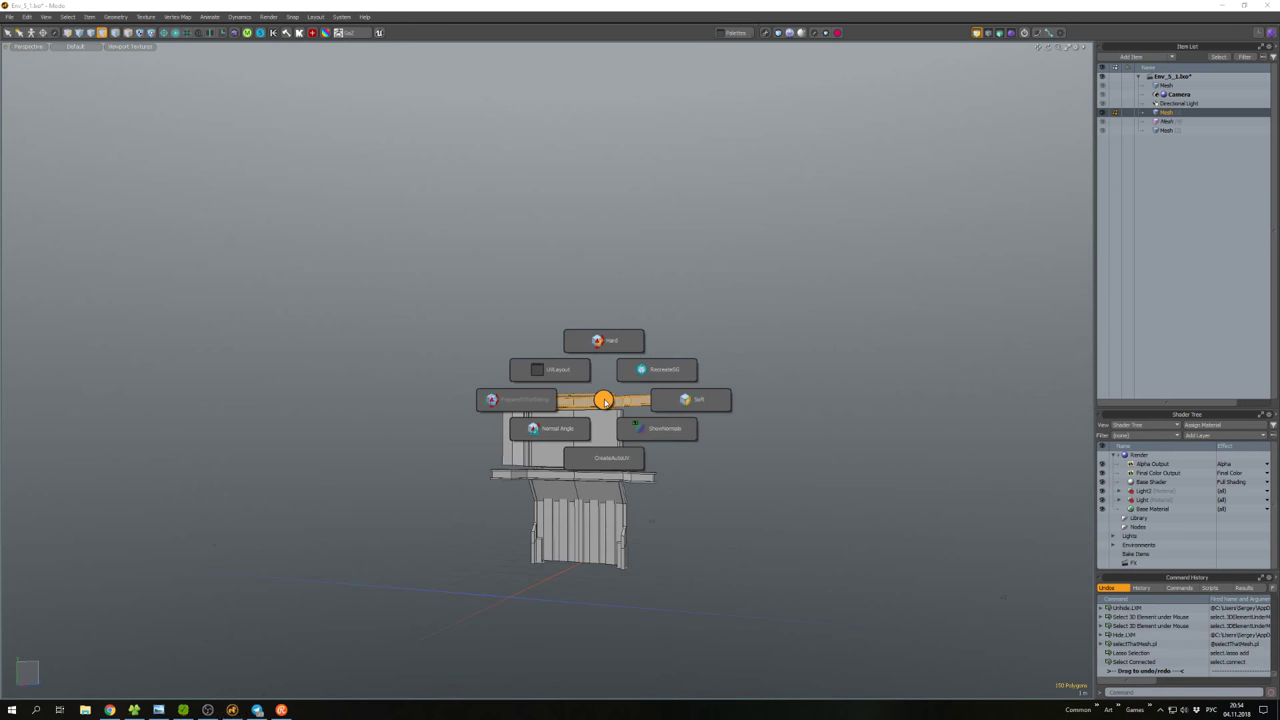
key("w")
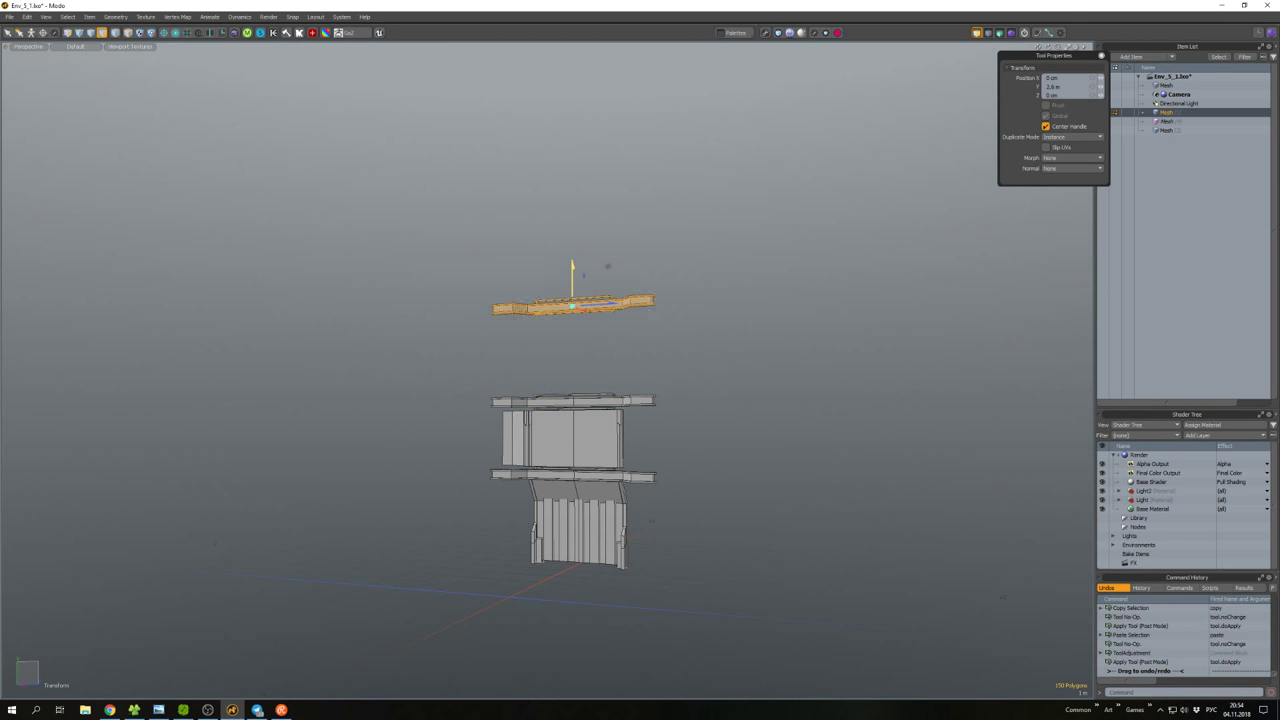
key("space")
Select the top faces of the second I-beam arm and thicken them upward by 5 m with Smooth Shift to form a tall panel.
left_click(649, 343)
left_click_drag(649, 343, 621, 403, "alt")
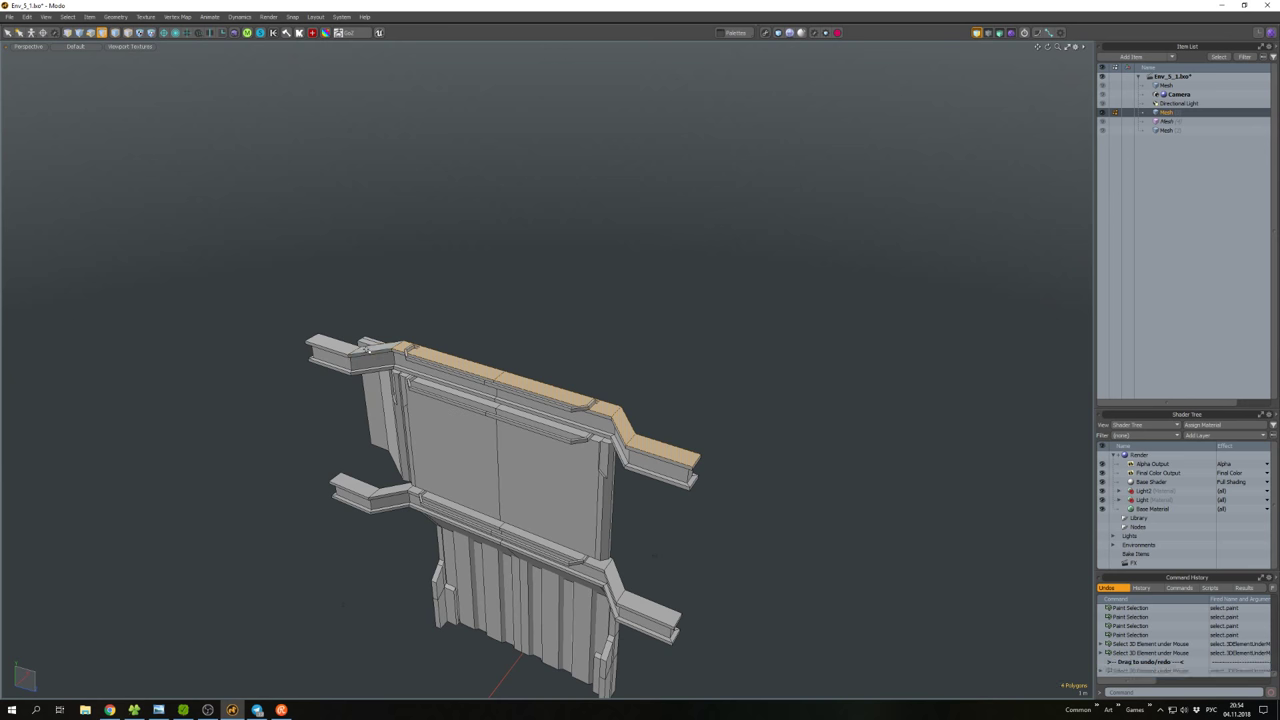
left_click_drag(406, 365, 530, 378, "alt")
key("w")
key("d")
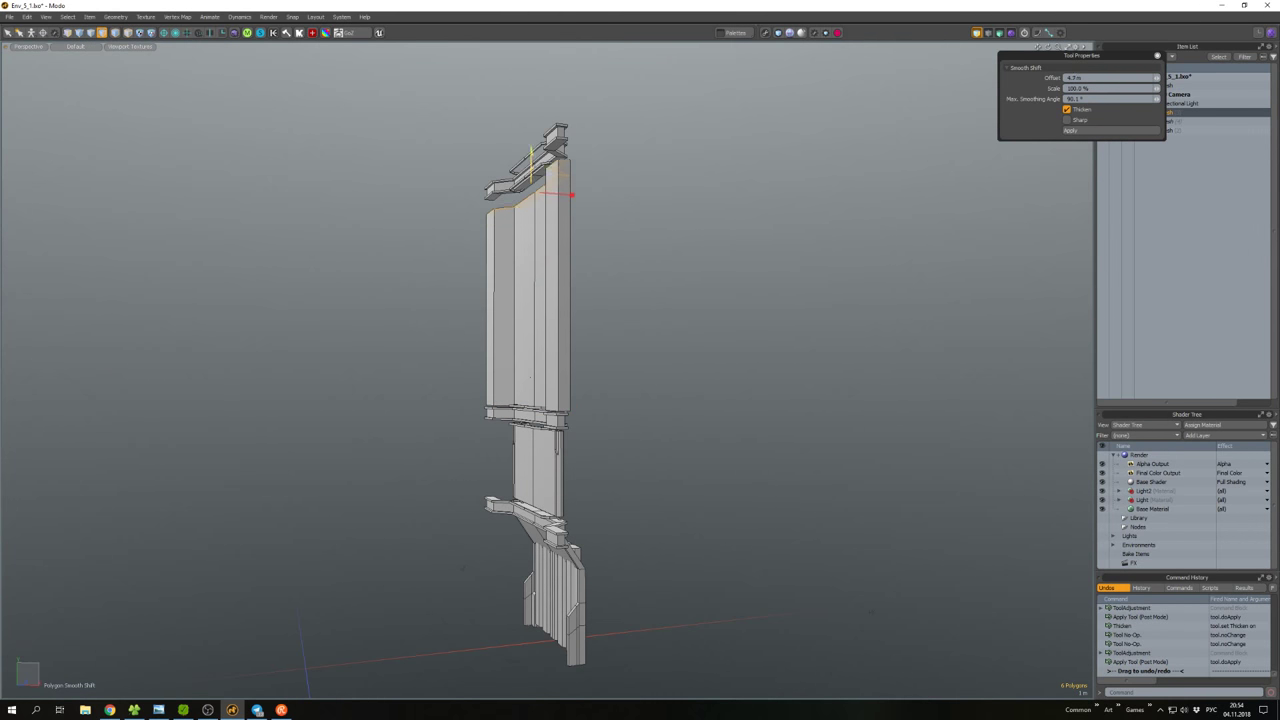
scroll(533, 155, "up", 3)
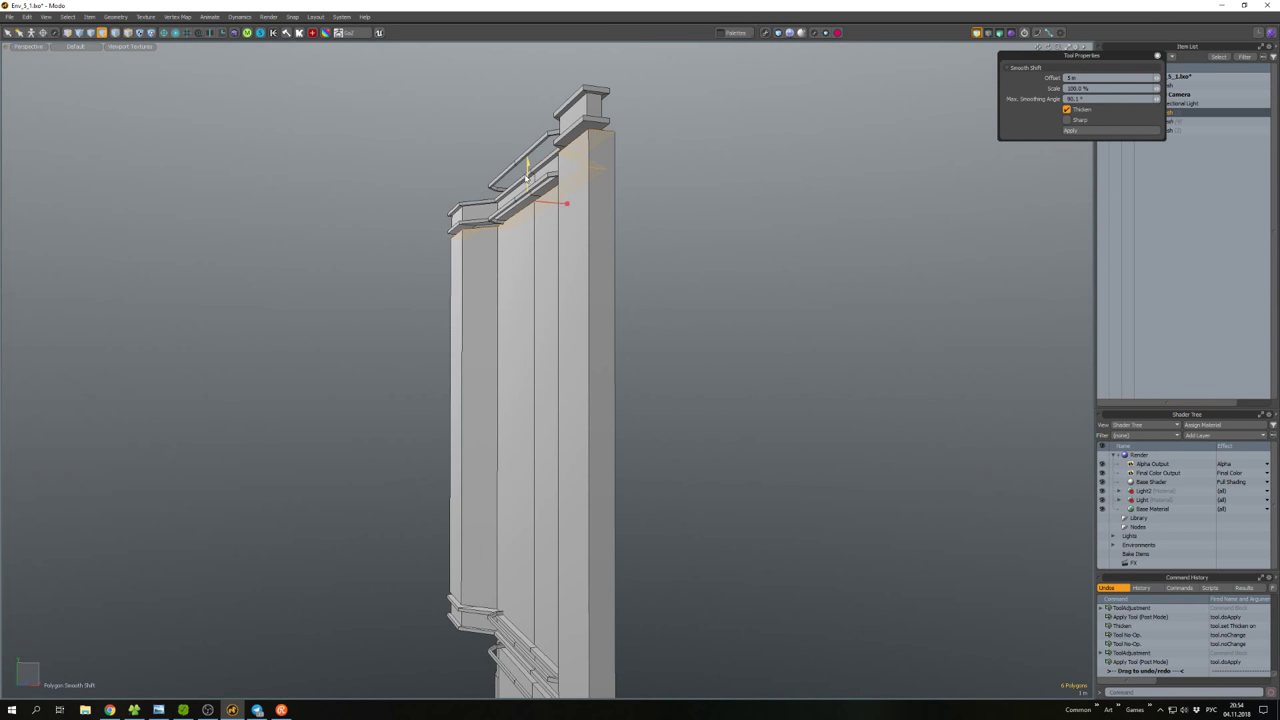
key("space")
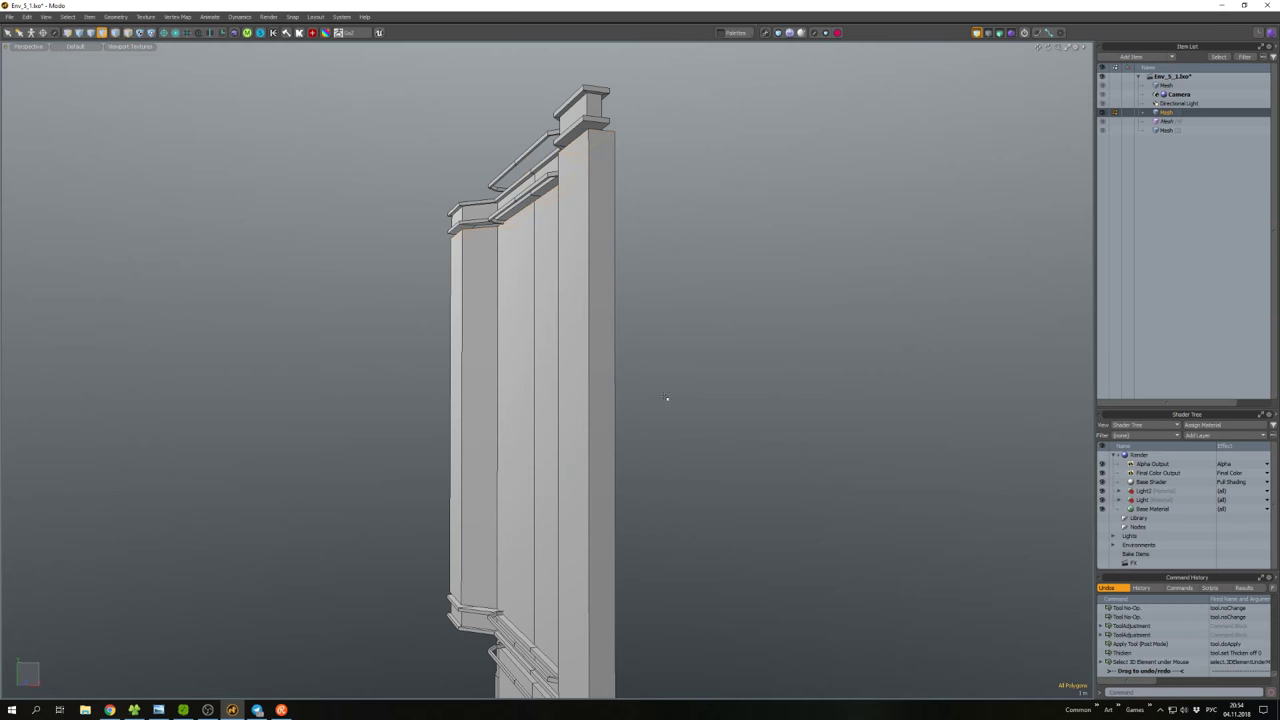
Unhide the pillar, duplicate the three side faces of its front recess, and move the copy sideways onto the tall panel.
key("u")
left_click_drag(806, 449, 869, 407, "alt")
right_click_drag(869, 407, 860, 410)
left_click_drag(860, 410, 644, 364, "alt")
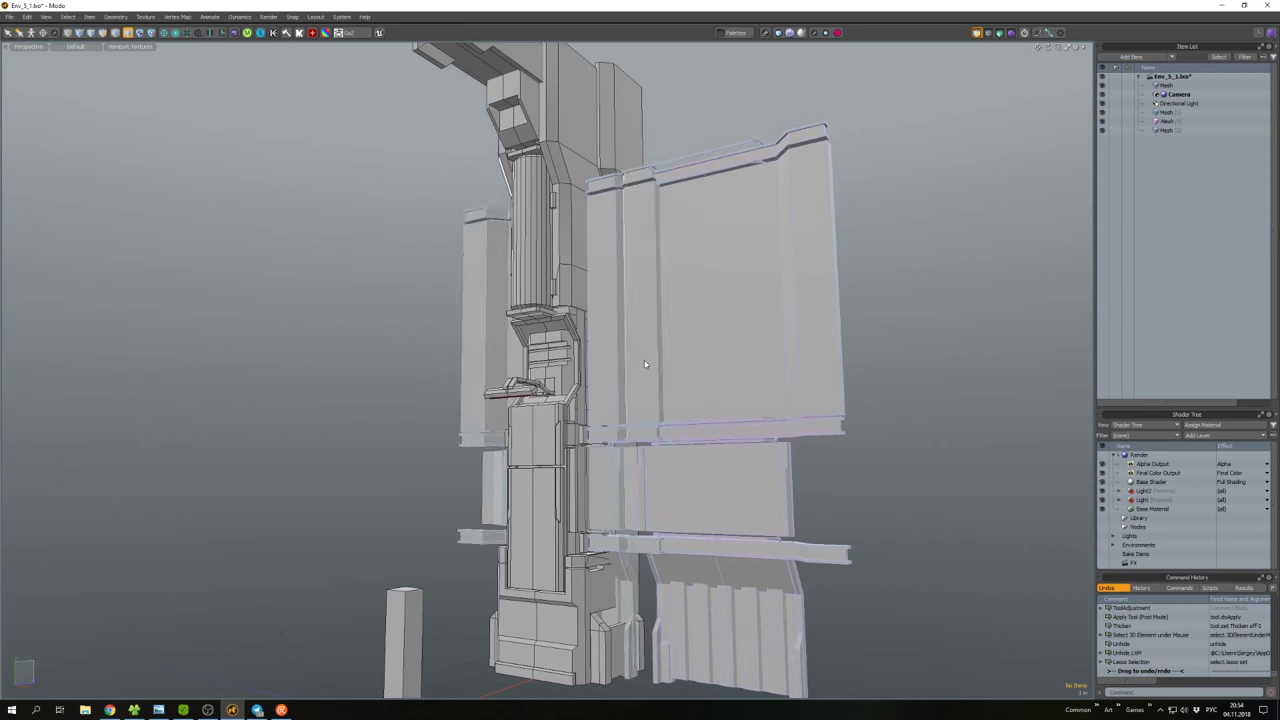
left_click_drag(537, 373, 510, 268, "alt")
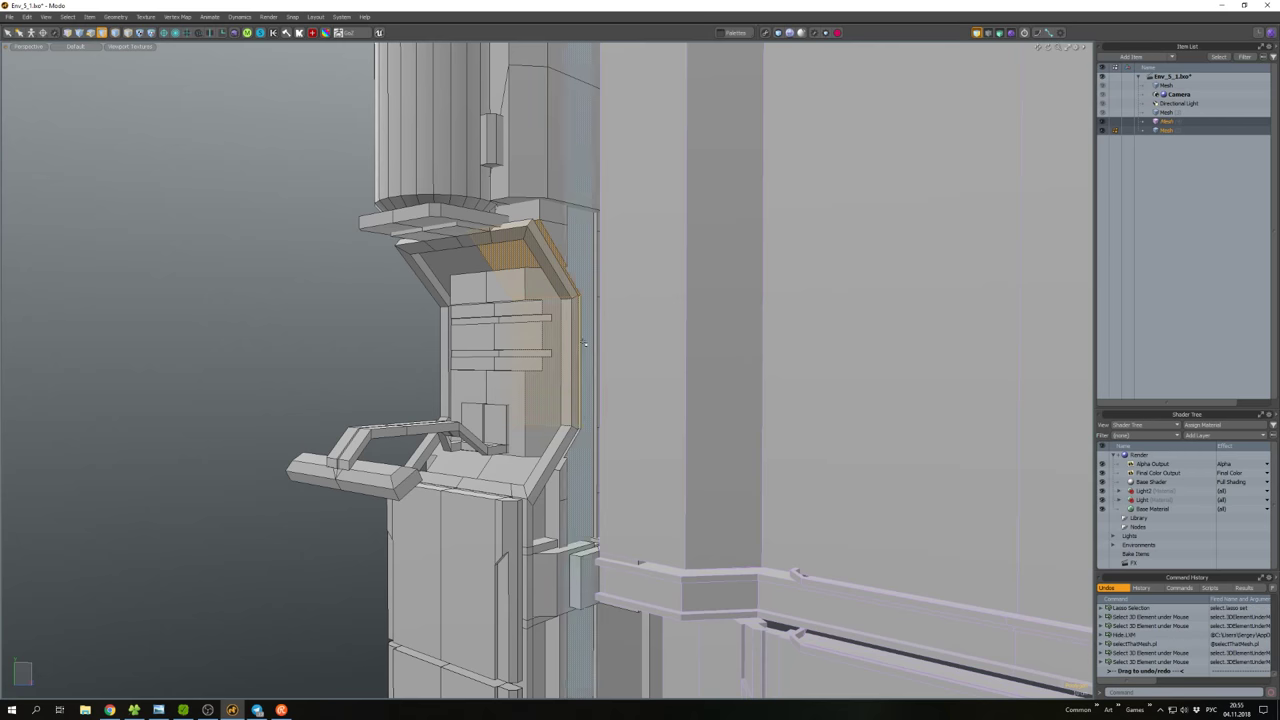
scroll(585, 344, "up", 3)
left_click_drag(570, 438, 589, 490, "alt")
key("w")
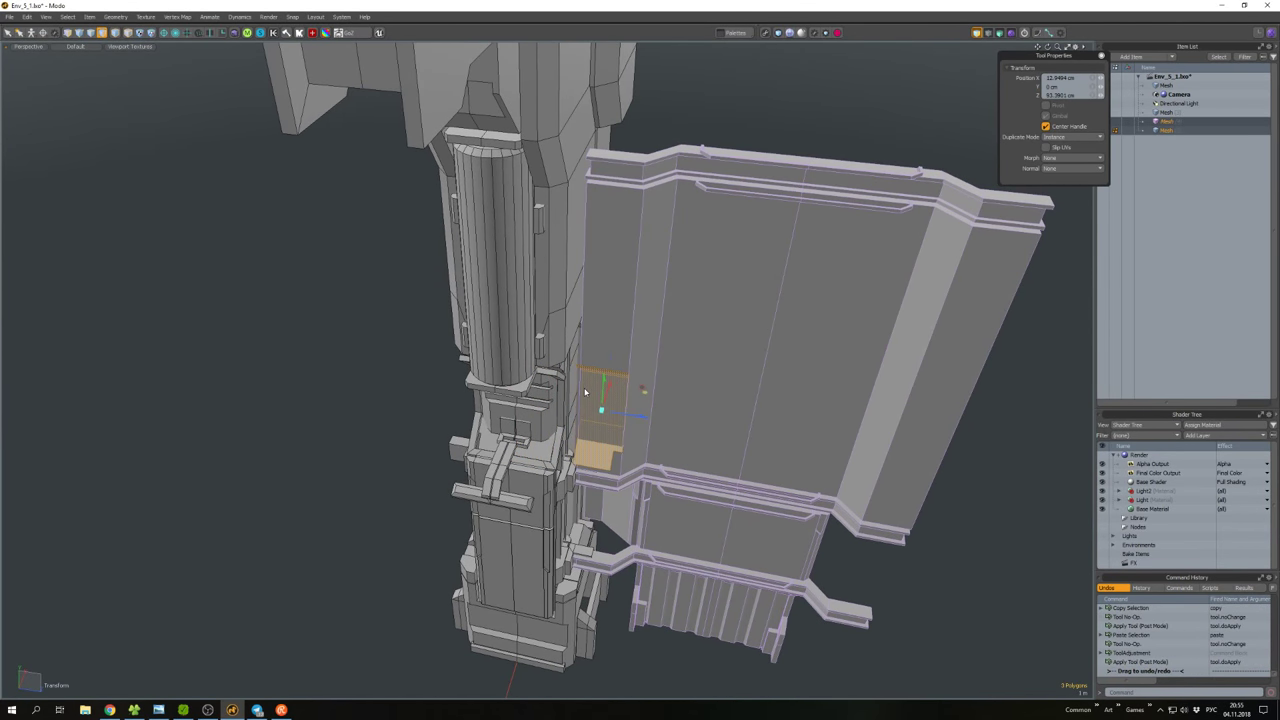
left_click_drag(585, 392, 589, 405, "alt")
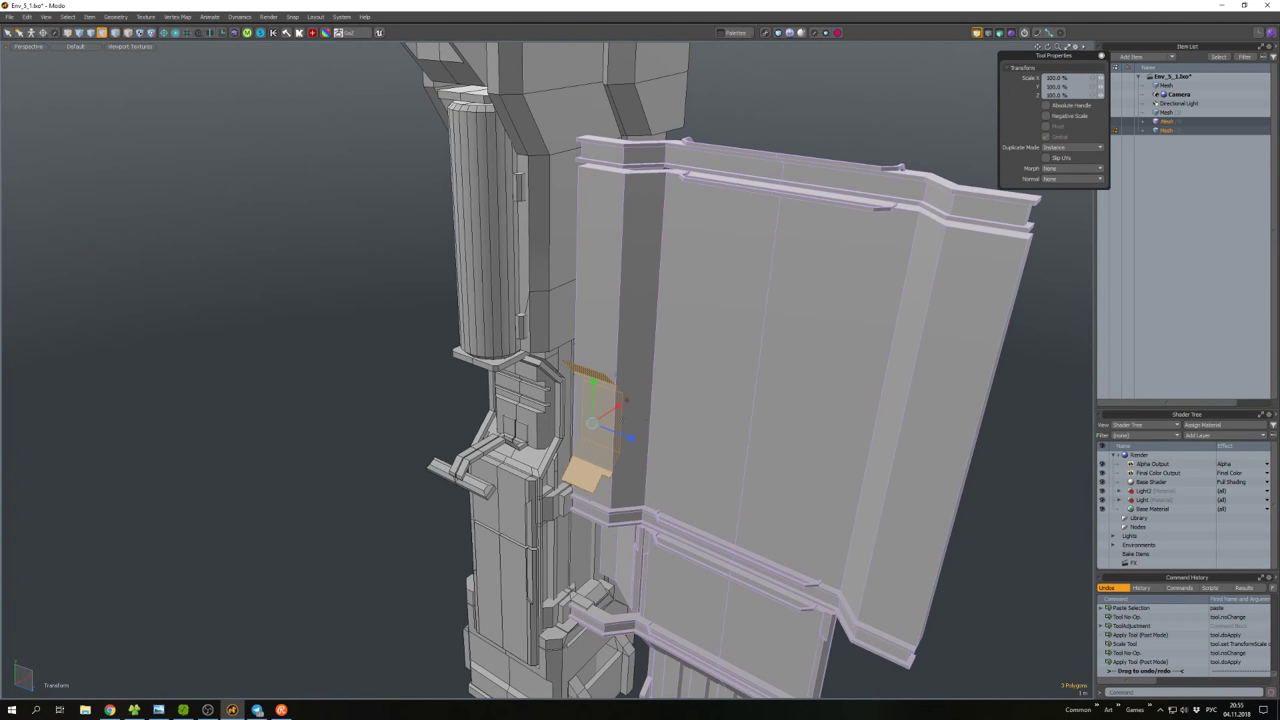
Thicken the copied recess faces into a solid cutter block and reposition it at the front of the tall panel.
key("w")
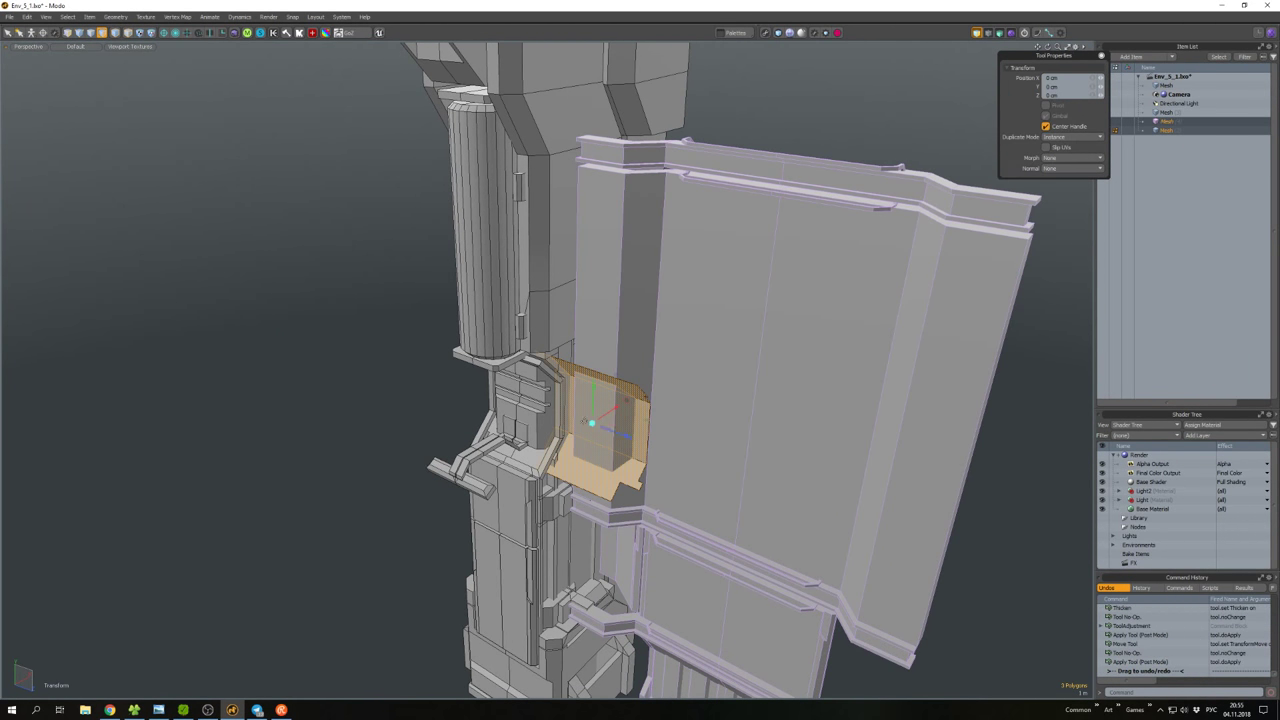
left_click_drag(610, 410, 510, 470)
key("q")
left_click_drag(540, 400, 560, 373, "alt")
scroll(681, 372, "down", 5)
Cut the block out of the pillar mesh, paste it into the panel mesh, and isolate the panel mesh.
key("5")
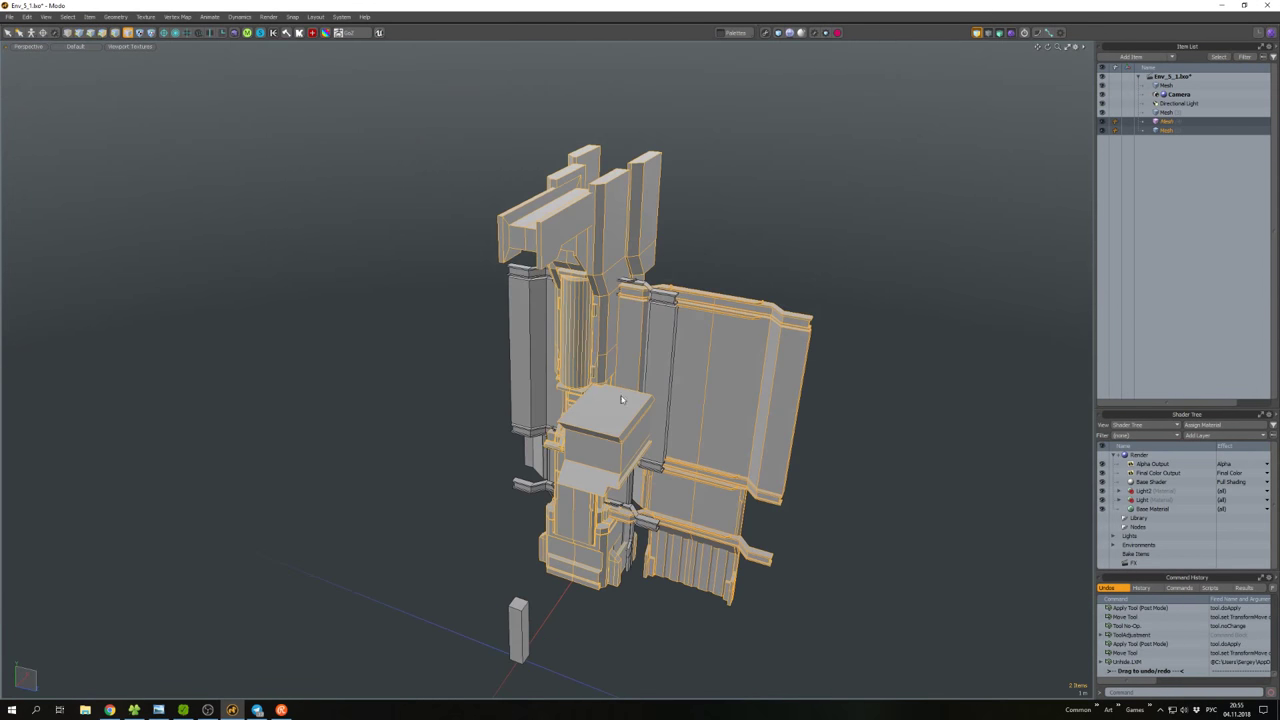
left_click(520, 373)
left_click(598, 435, "shift")
key("shift+h")
key("3")
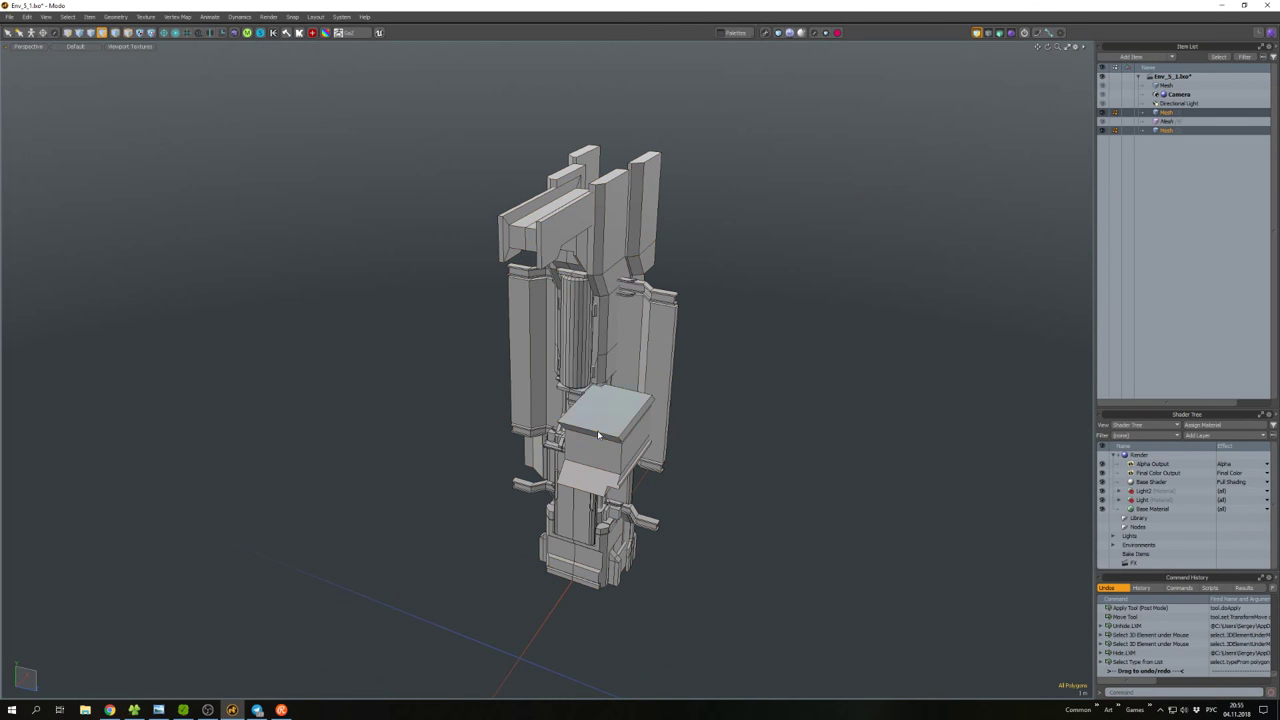
key("a")
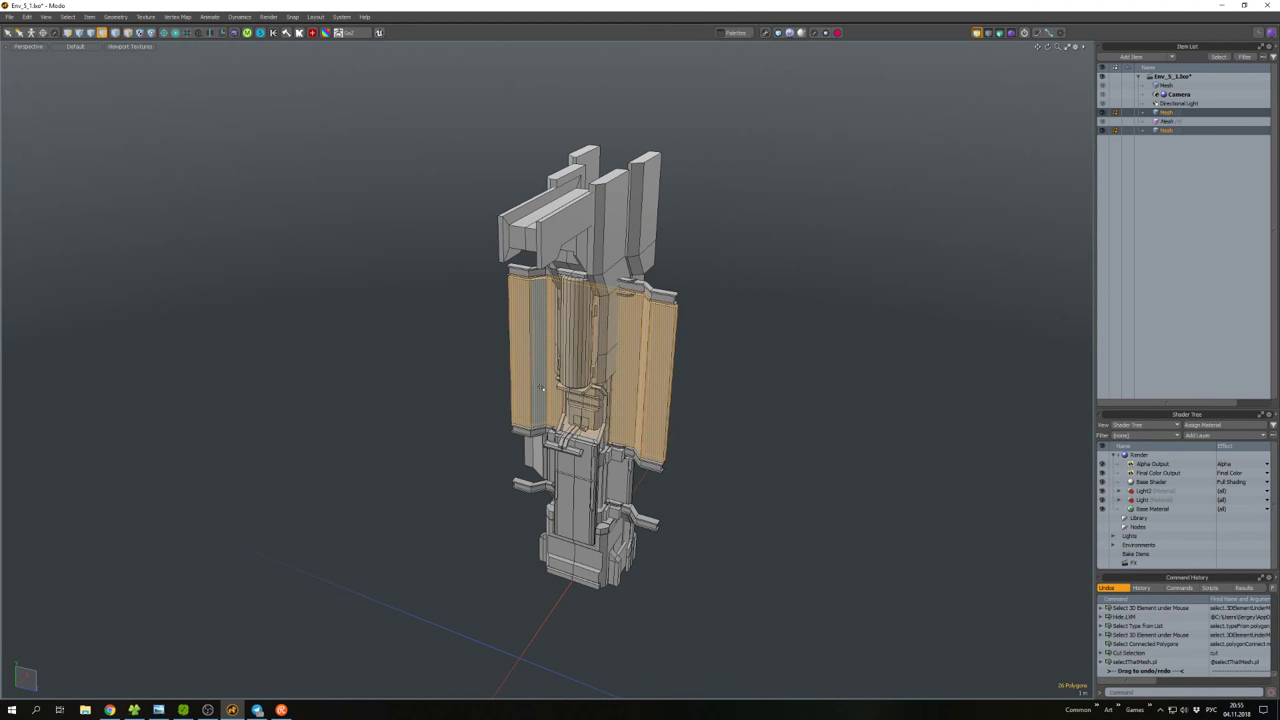
key("ctrl+v")
key("5")
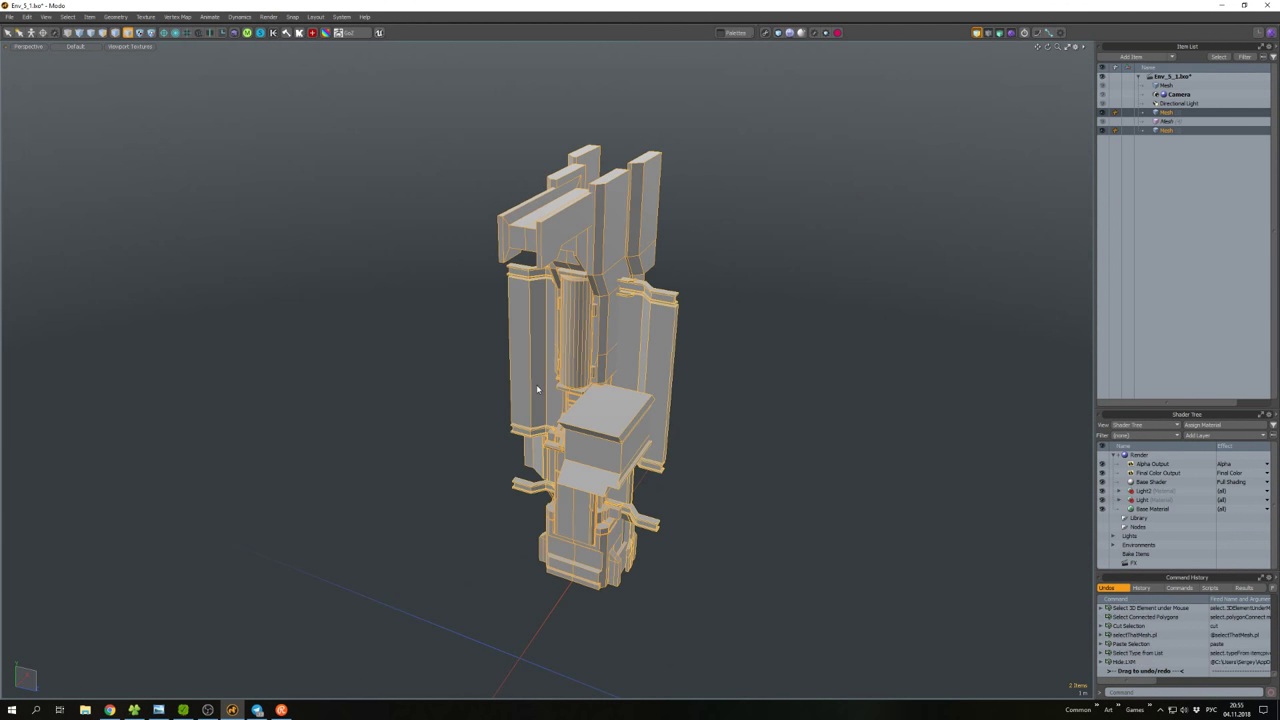
key("shift+h")
right_click_drag(601, 388, 674, 371)
key("shift+h")
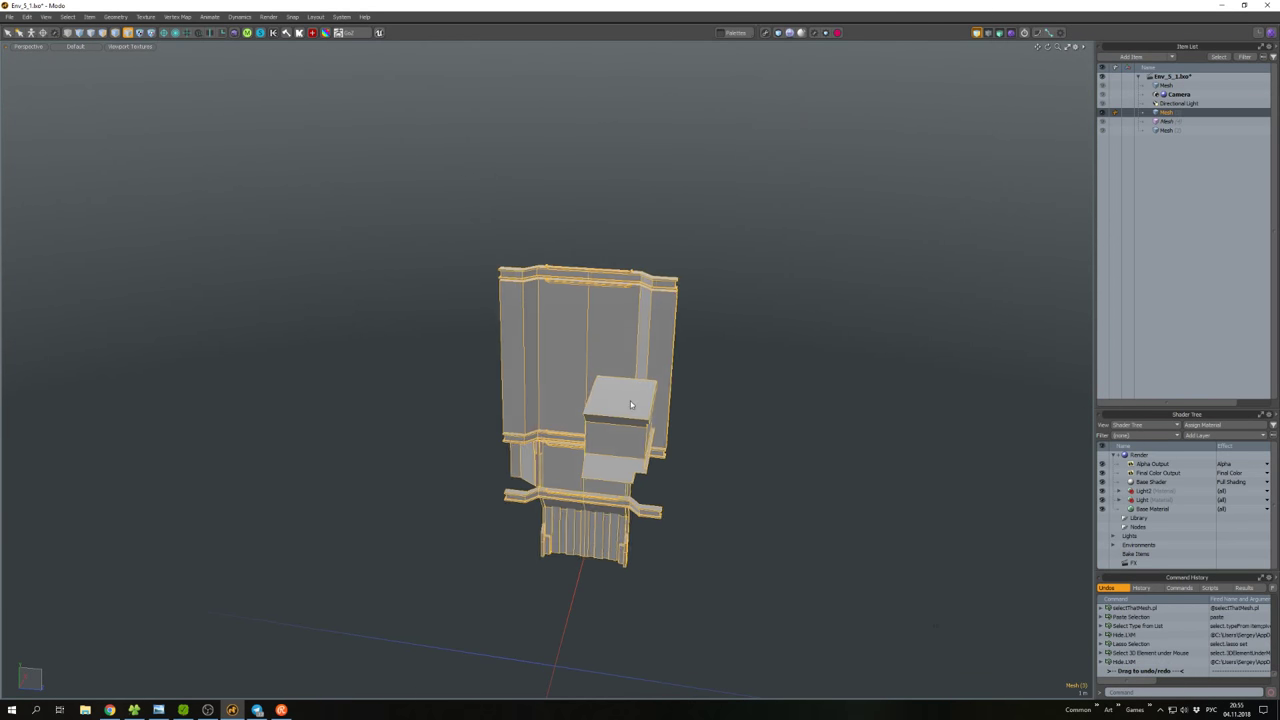
Select the connected cutter block and scale it along Z until it extends past both sides of the tall panel.
key("3")
mouse_move(618, 410)
left_mouse_down()
mouse_move(604, 423)
mouse_move(1000, 468)
left_mouse_up()
double_click(618, 418)
key("r")
key("space")
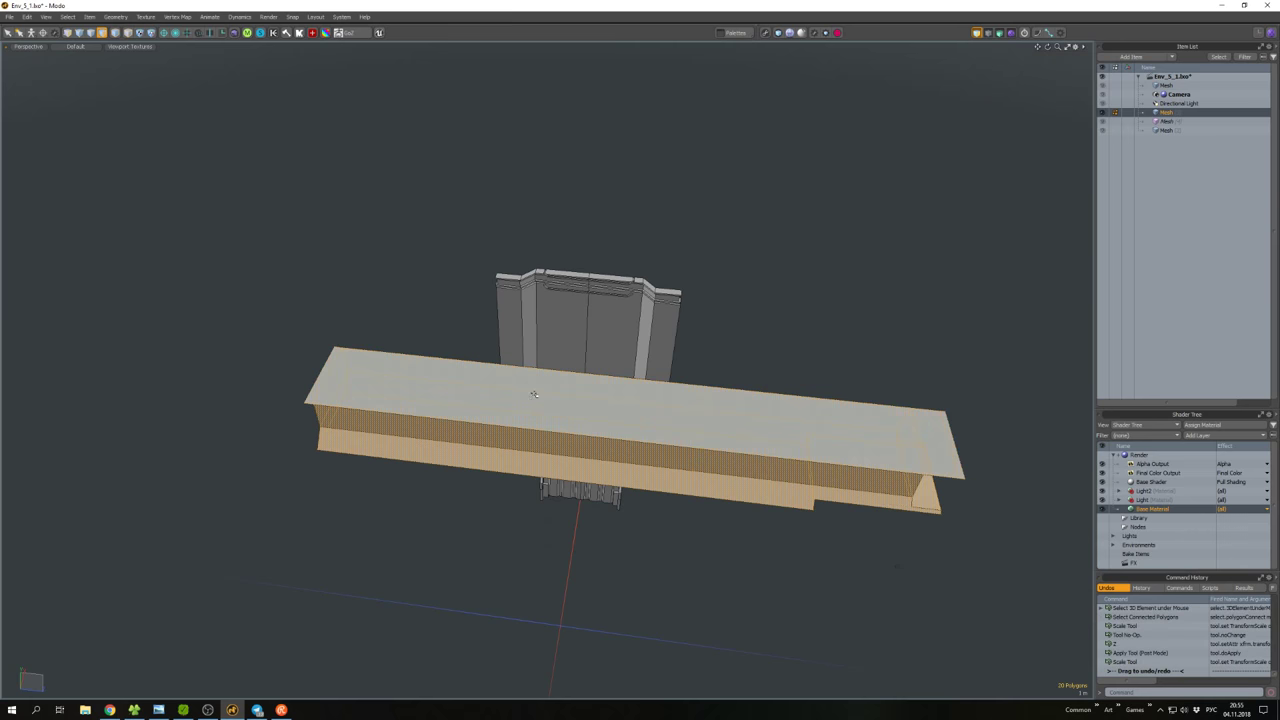
Select the six rear faces of the tall panel and shift them along X to adjust the panel's depth.
left_click(545, 370)
key("ctrl+b")
middle_click_drag(551, 352, 849, 367)
key("ctrl+z")
double_click(636, 400)
right_click(548, 343)
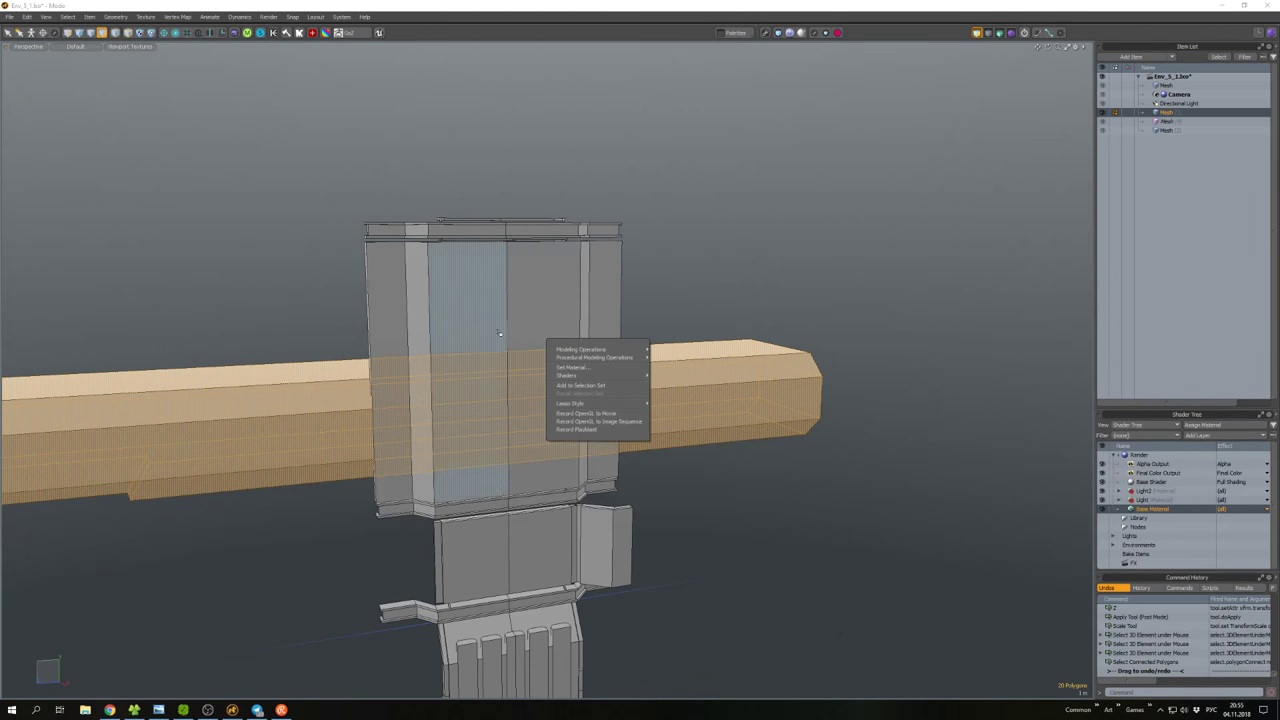
middle_click_drag(547, 301, 500, 330)
left_click_drag(540, 340, 466, 350)
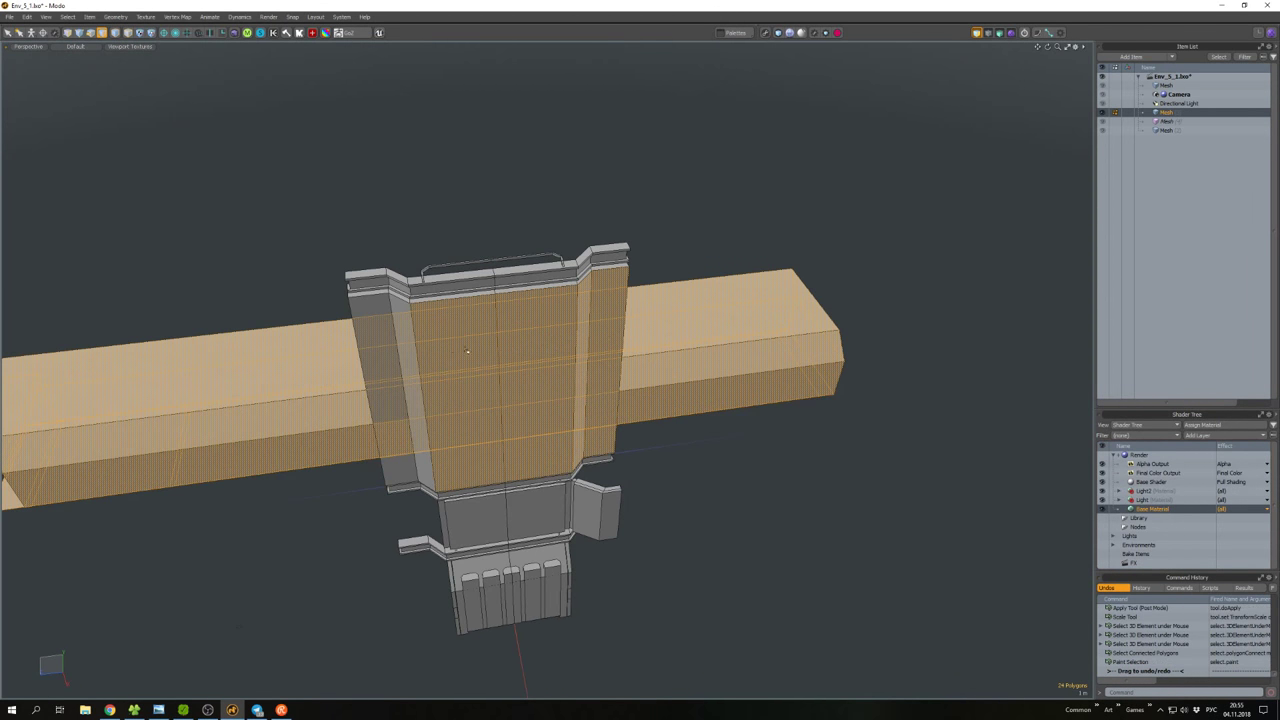
left_click(391, 353)
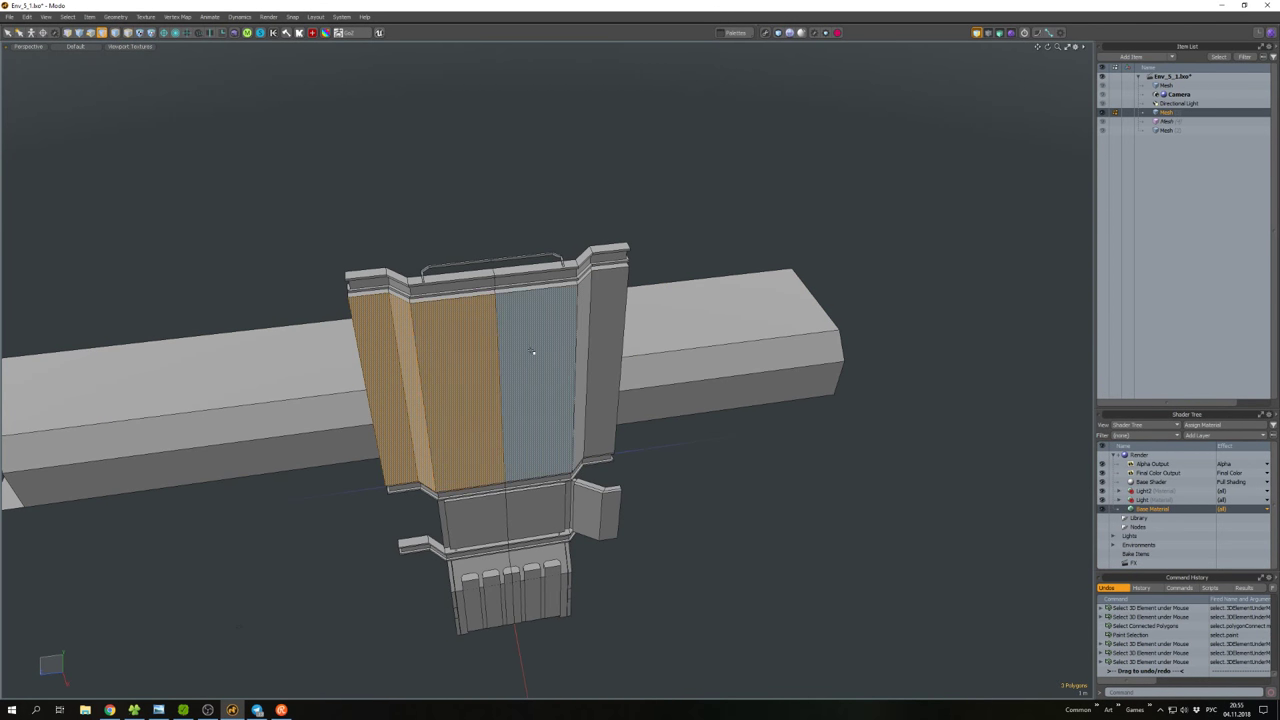
key("w")
middle_click_drag(488, 379, 586, 411)
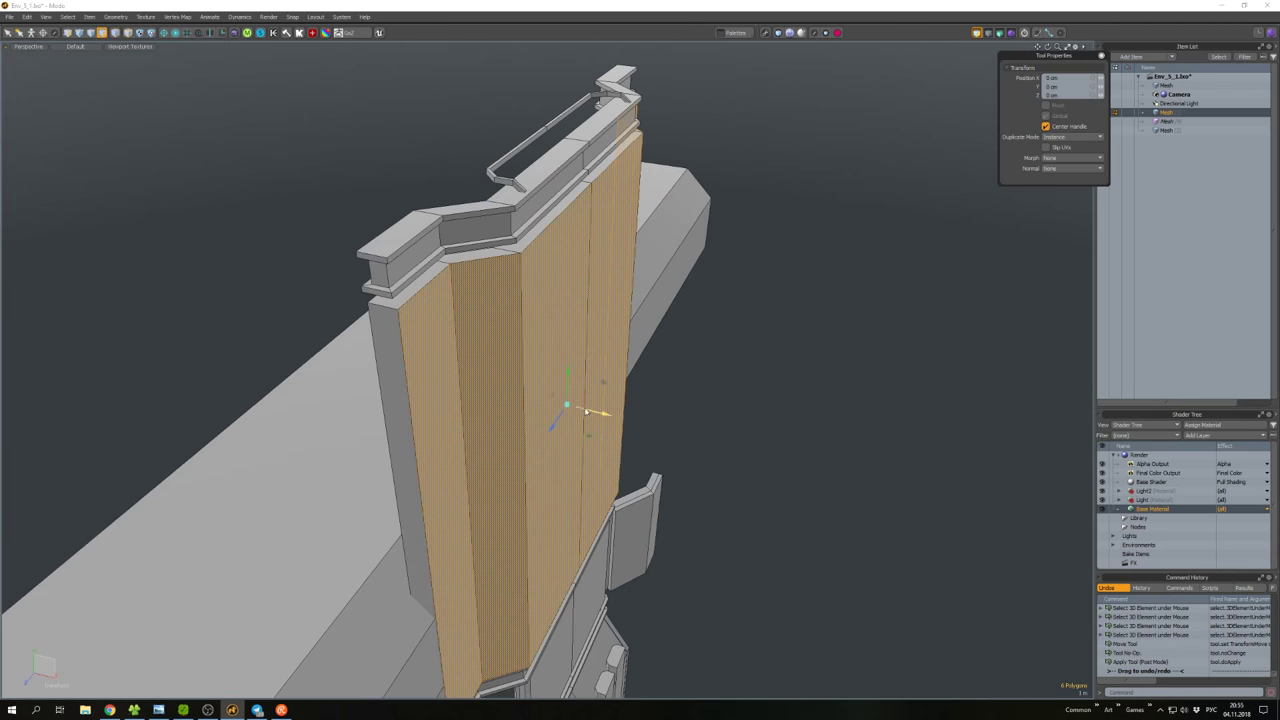
key("w")
Subtract the stretched cutter block from the tall panel with the Boolean subtract script to notch its sides.
left_click(737, 423)
middle_click_drag(737, 423, 691, 466)
left_click(645, 488)
left_click(770, 462)
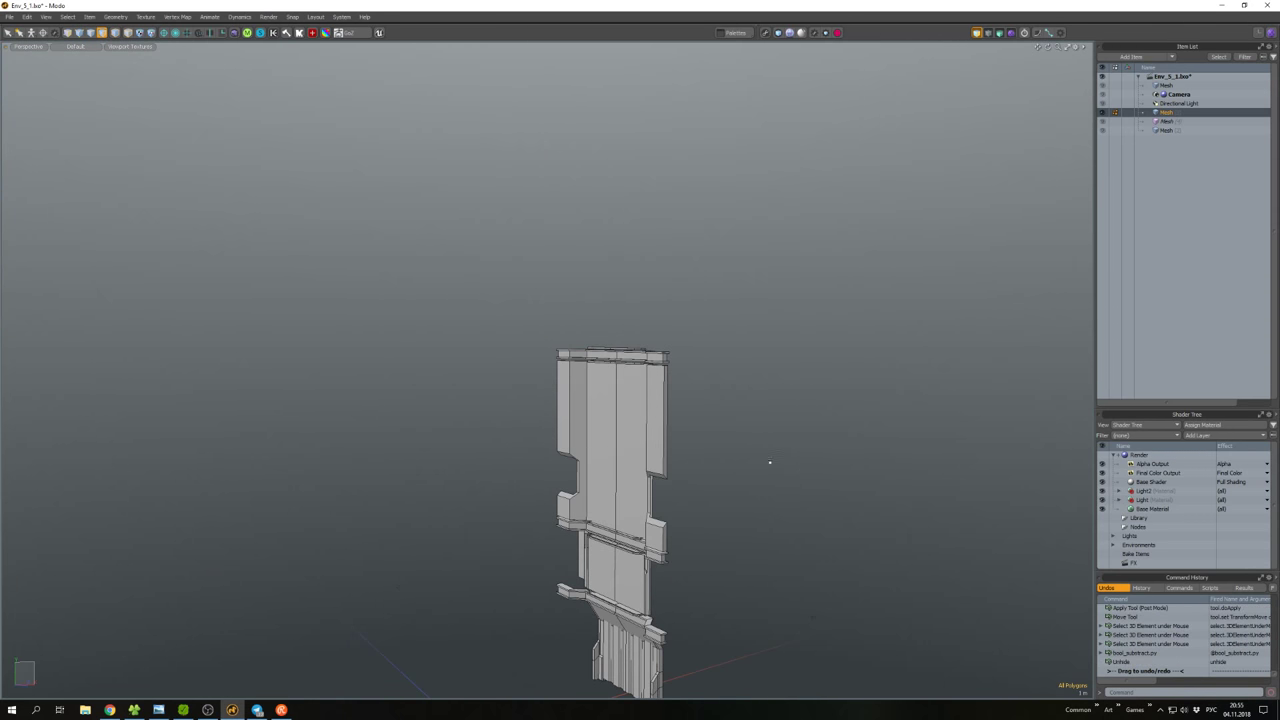
Unhide all meshes, isolate the pillar mesh, select the vertices of its upper section, and move them down 1.1 m.
key("u")
middle_click_drag(770, 462, 770, 432)
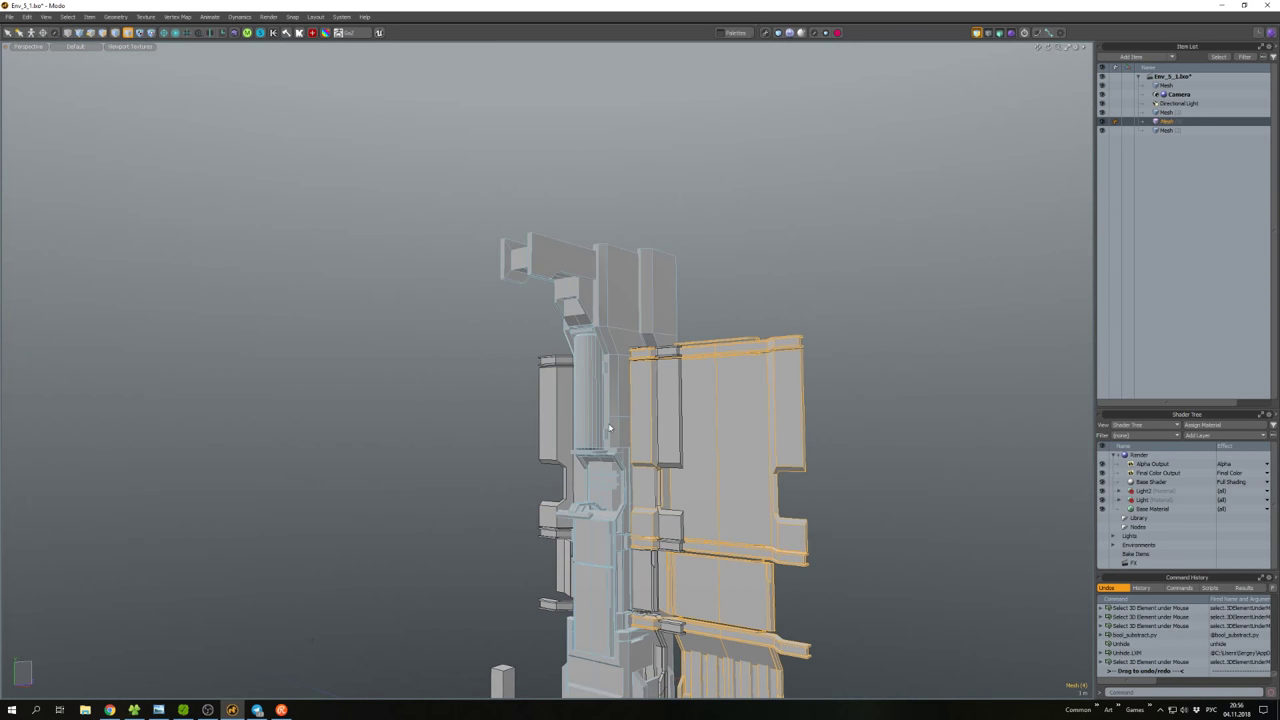
left_click(700, 412)
middle_click_drag(700, 412, 544, 363)
key("q")
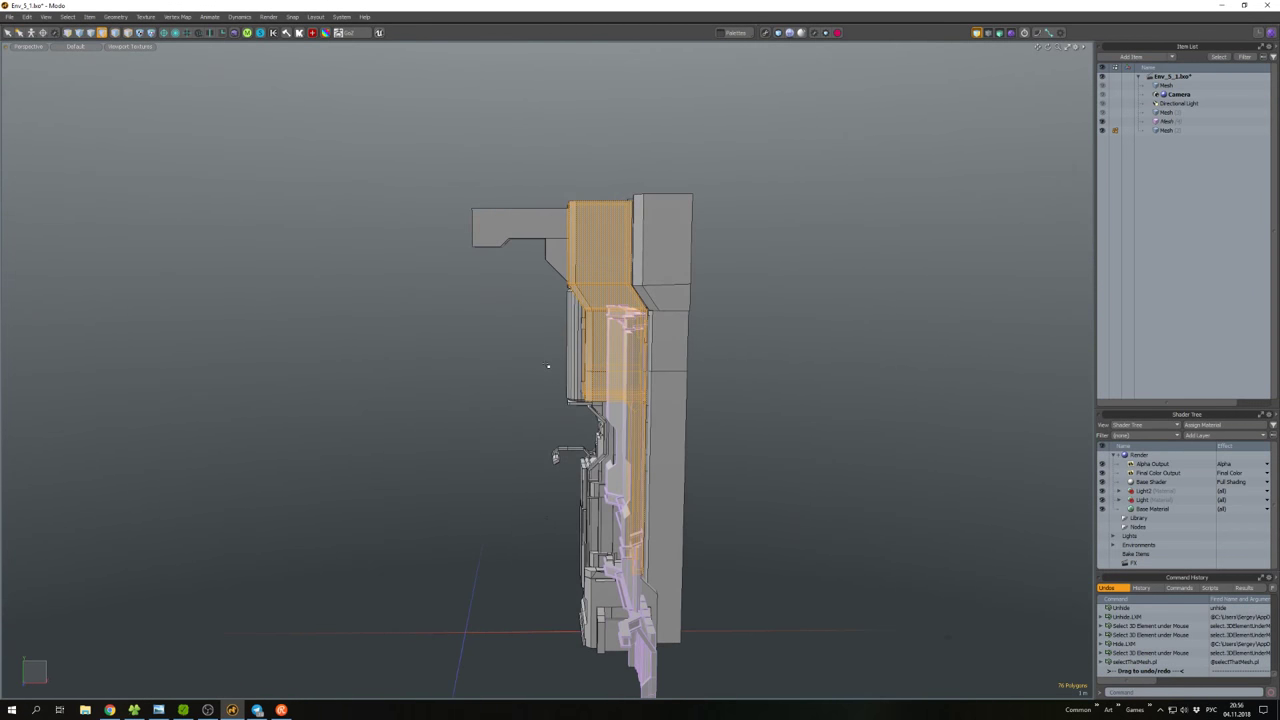
key("1")
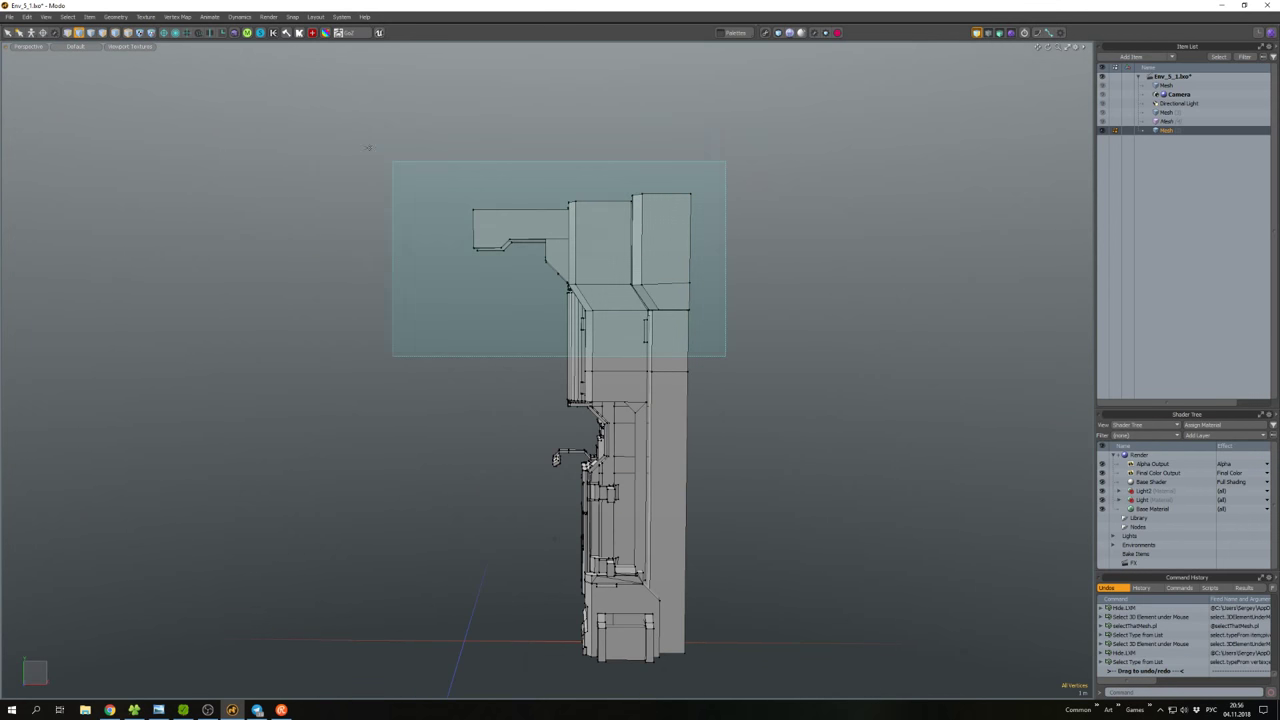
right_click_drag(726, 356, 392, 162)
key("w")
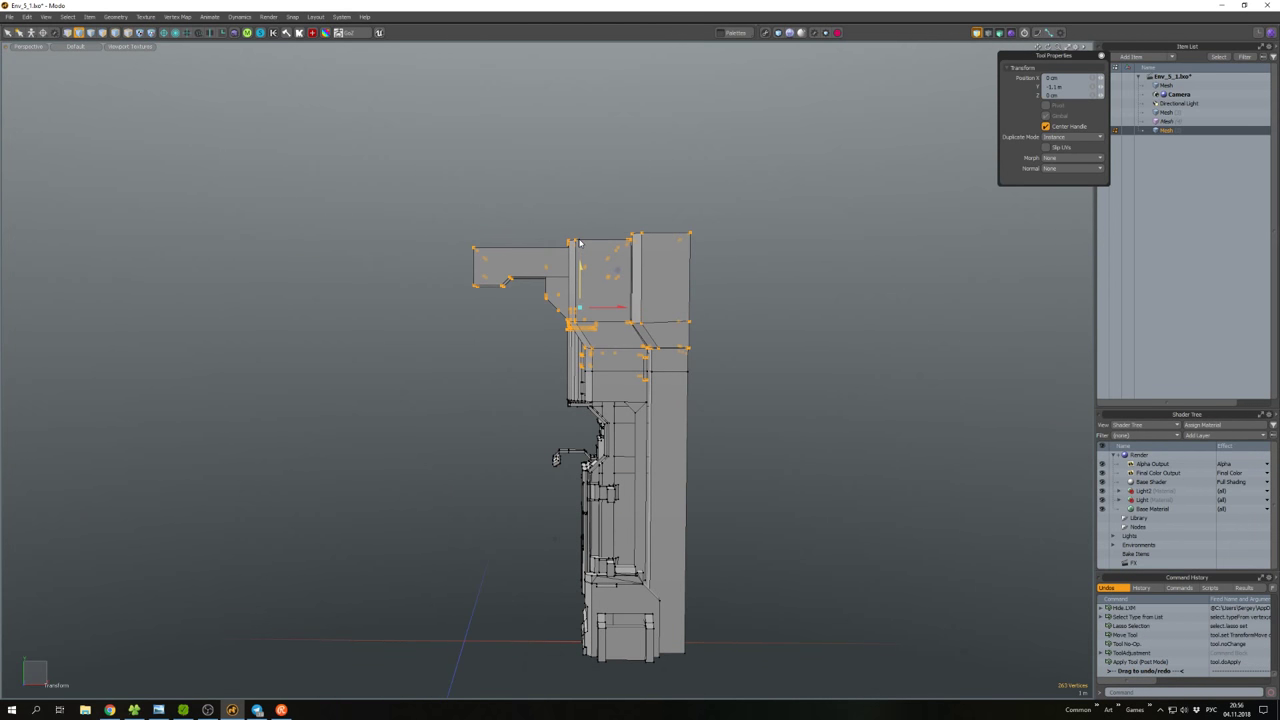
key("w")
scroll(657, 337, "up", 10)
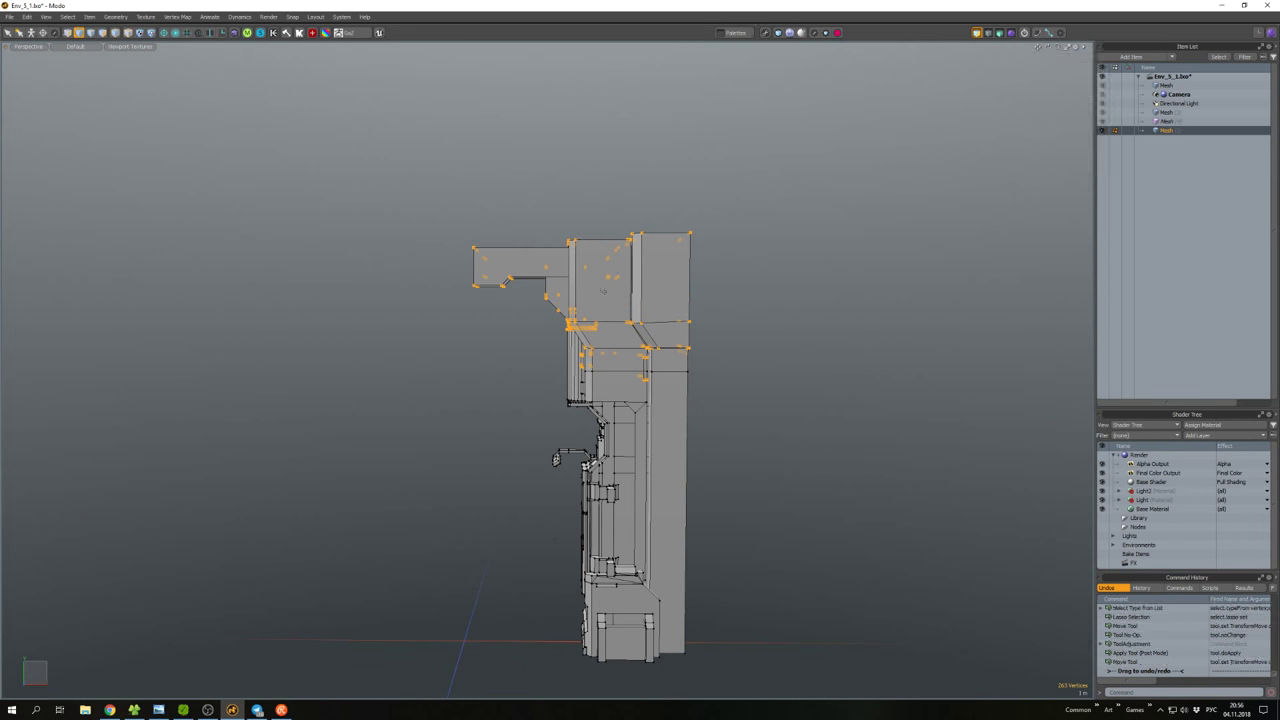
Undo the last move of the pillar's upper section and delete the horizontal edge loop around the shaft below it.
left_click(657, 337)
key("ctrl+z")
key("ctrl+z")
key("ctrl+z")
key("ctrl+z")
key("ctrl+z")
key("ctrl+z")
scroll(651, 337, "down", 8)
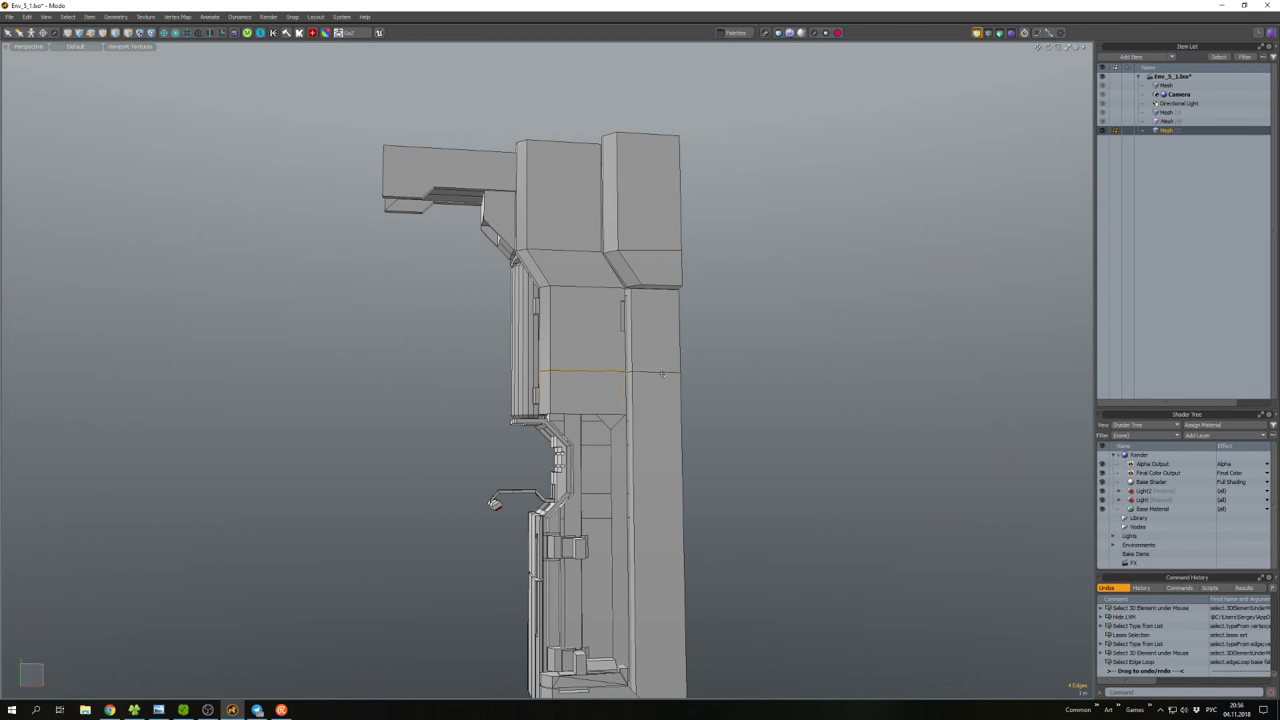
scroll(658, 362, "down", 3)
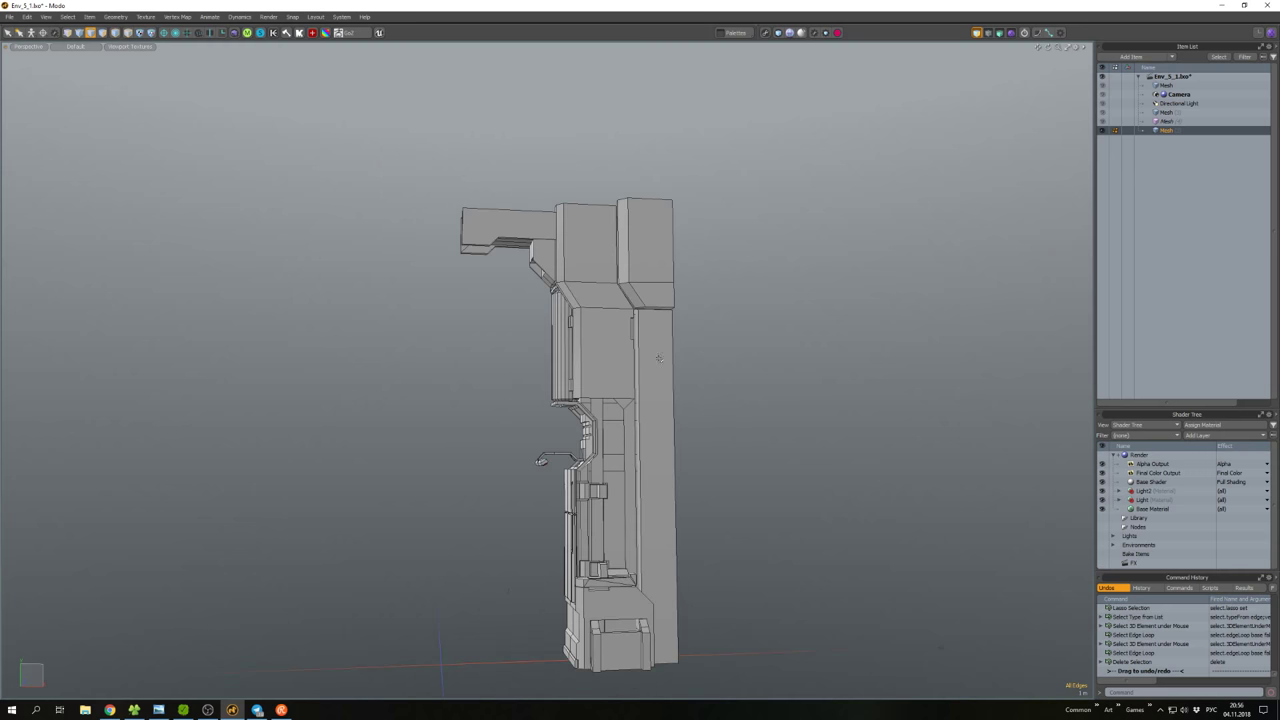
Select the vertices of the pillar's upper section, including the arm and sloped band, and move them down along Y.
key("w")
scroll(600, 290, "up", 2)
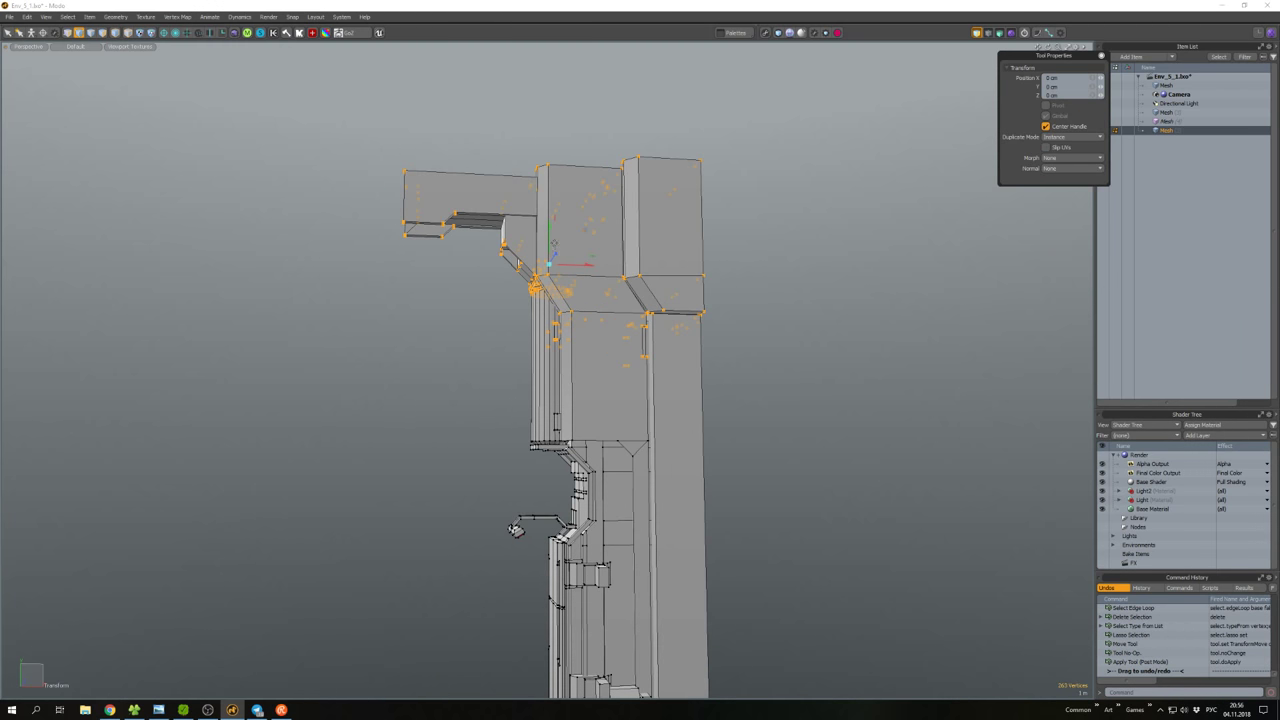
left_click_drag(551, 243, 607, 299)
key("space")
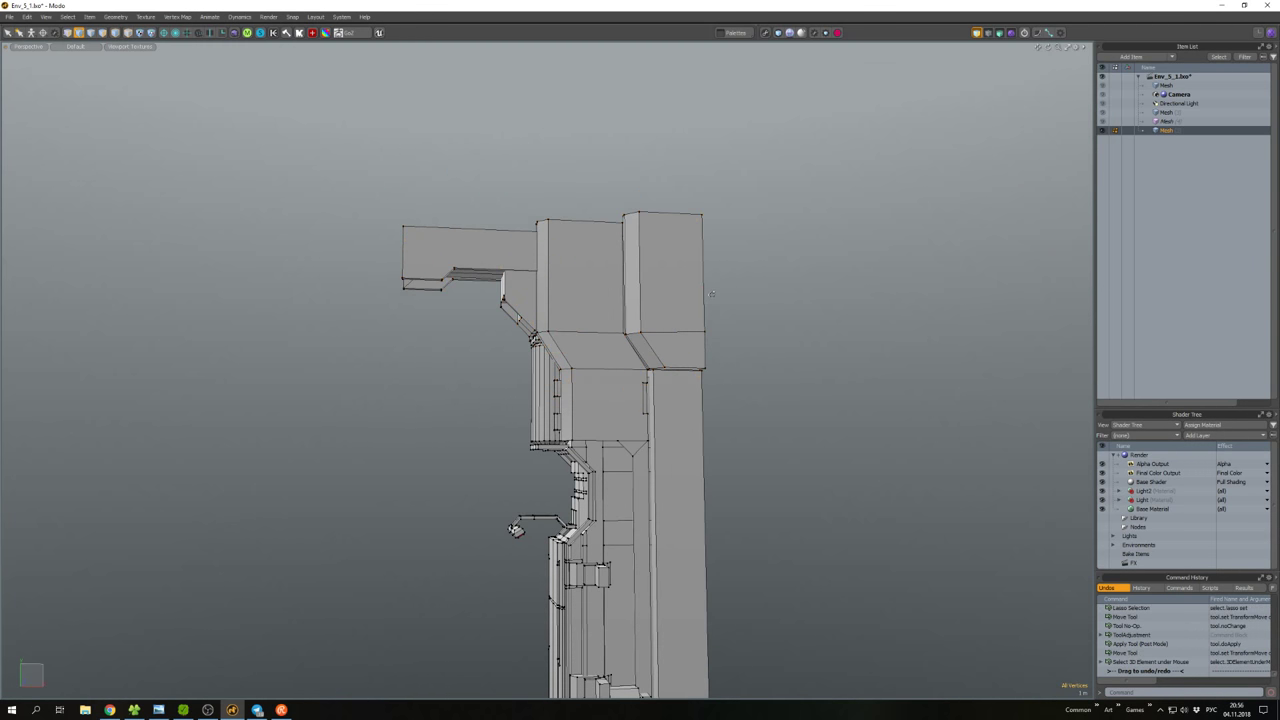
Select the upper blocks' vertices above the sloped band, including the arm, and lower them slightly along Y in the front view.
mouse_move(712, 293)
left_mouse_down("alt")
mouse_move(665, 329)
mouse_move(324, 160)
left_mouse_up("alt")
left_click(745, 355)
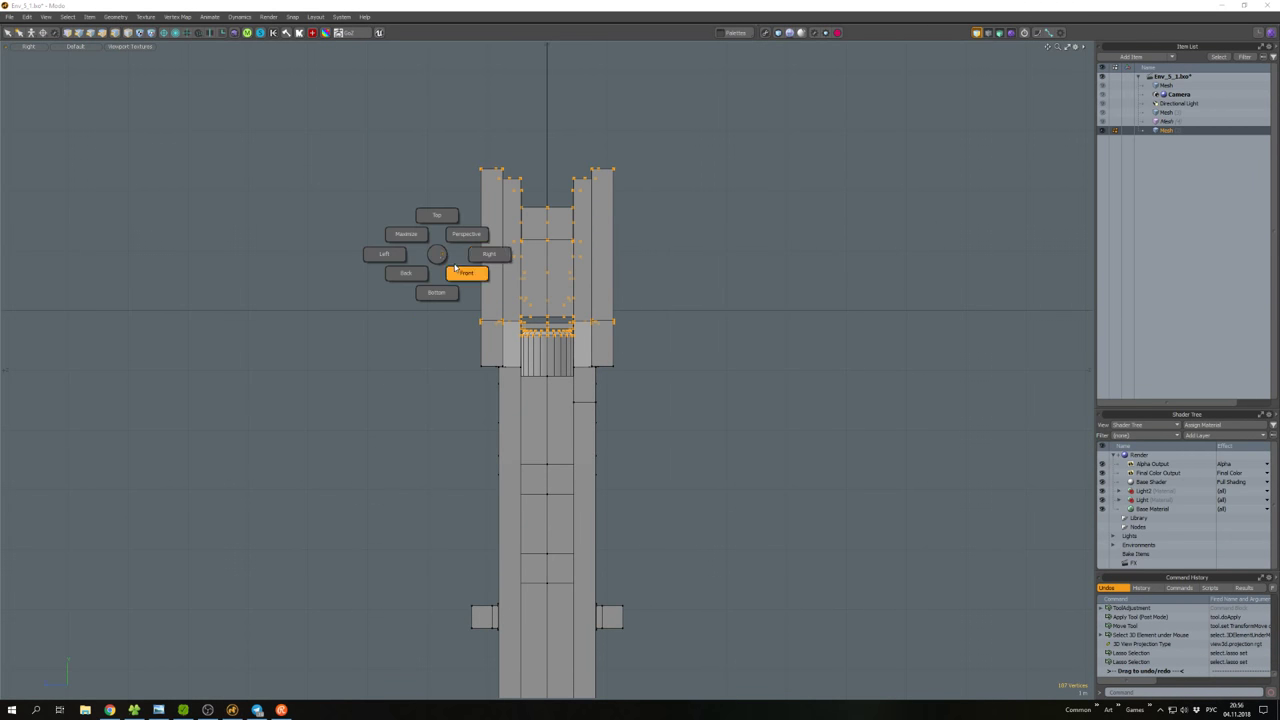
left_click(456, 271)
scroll(500, 300, "down", 3)
scroll(554, 275, "up", 2)
key("w")
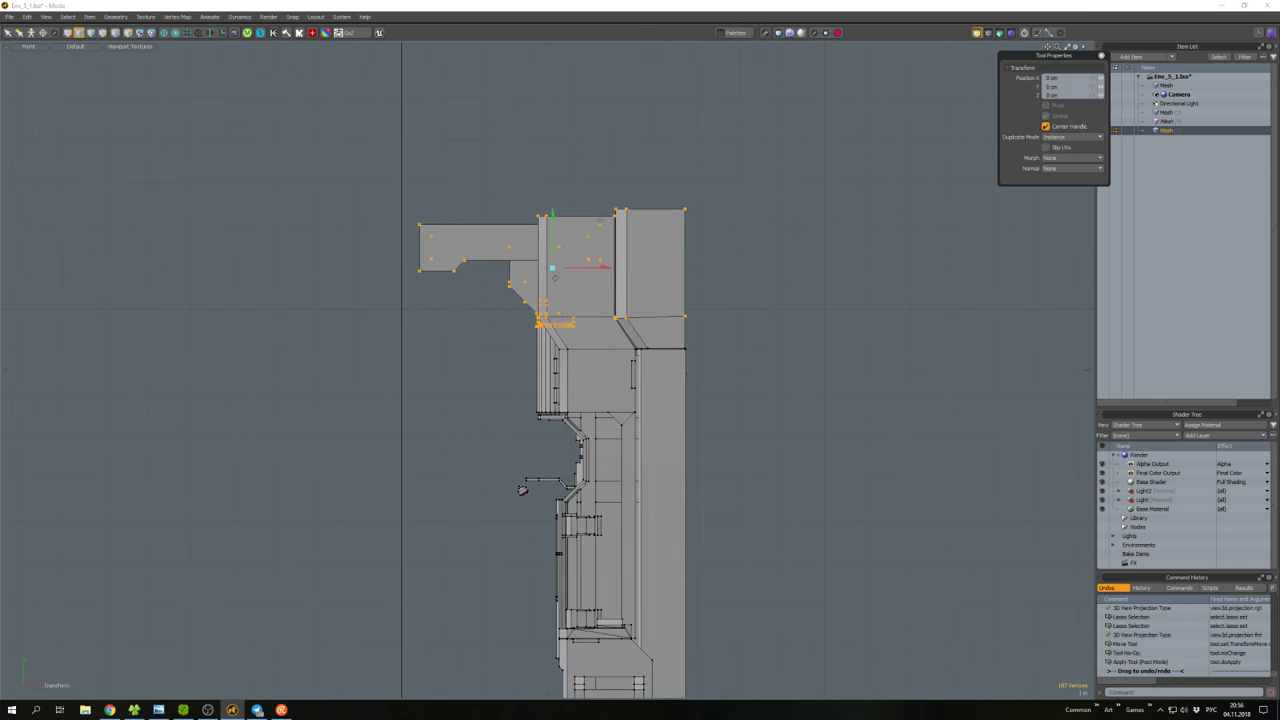
key("w")
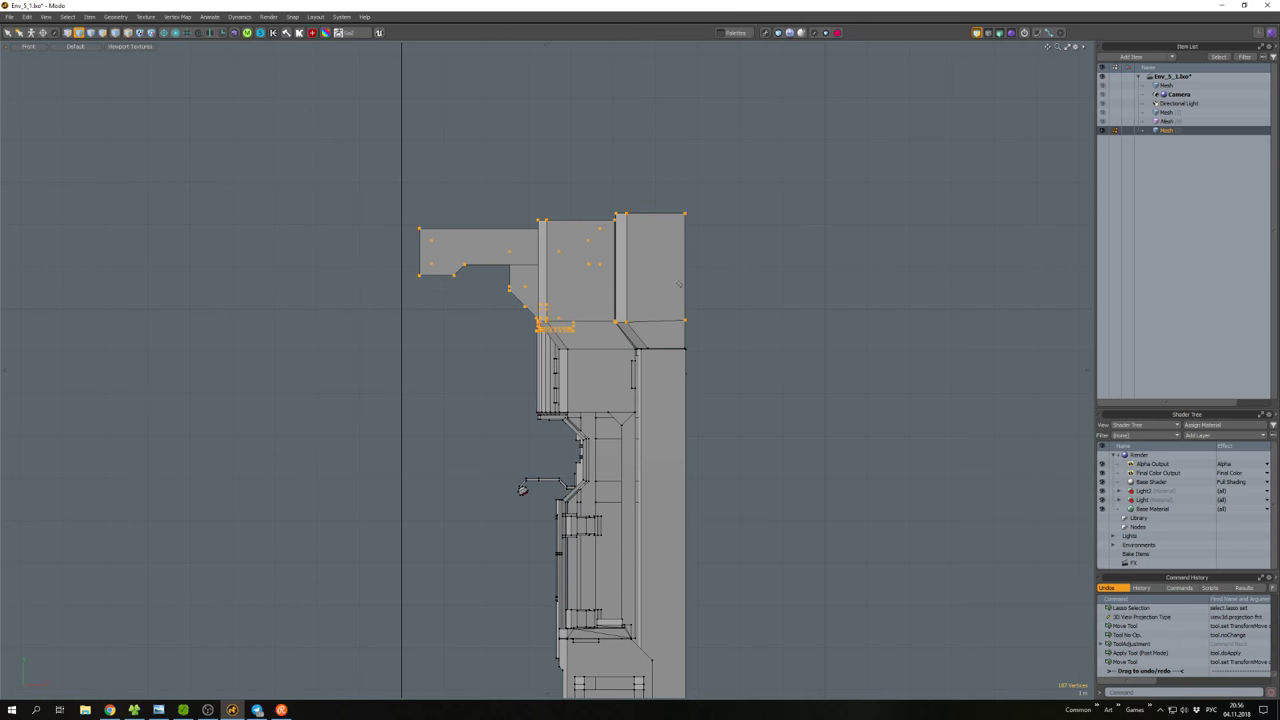
Select the upper-section vertices down to the lower edge of the sloped band and move them down 20 cm.
left_click_drag(738, 254, 422, 152)
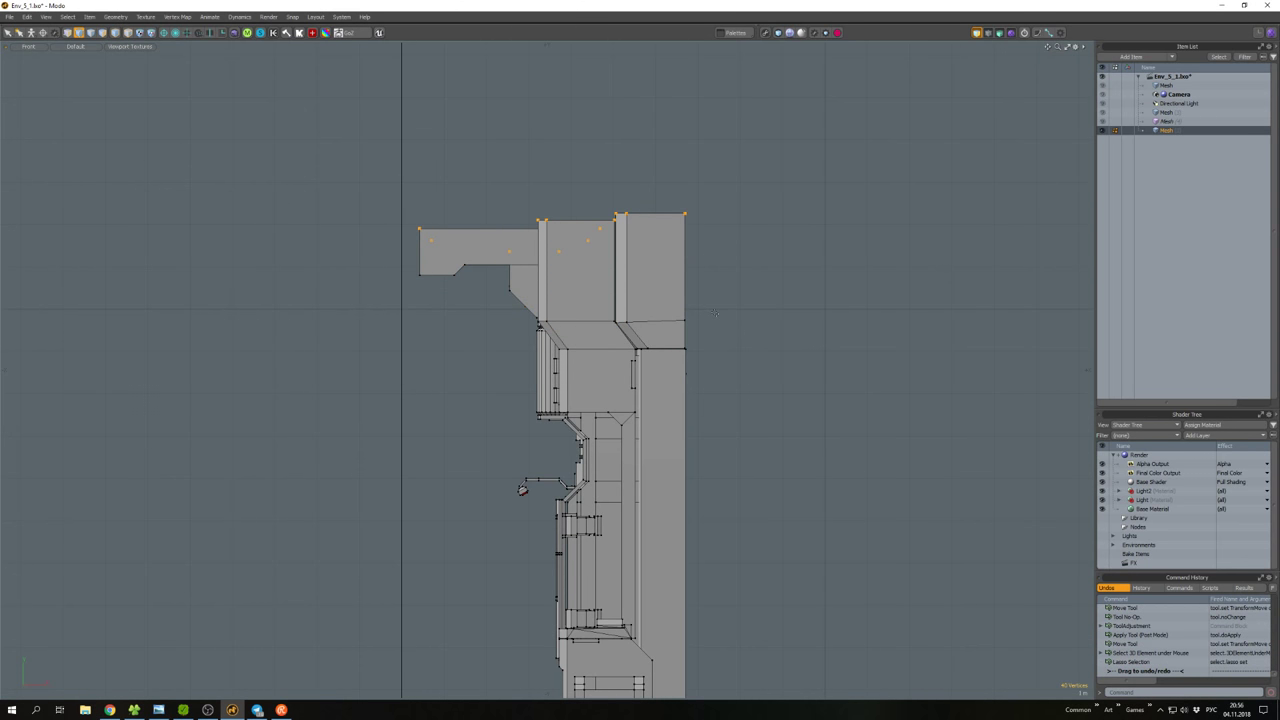
scroll(702, 375, "up", 3)
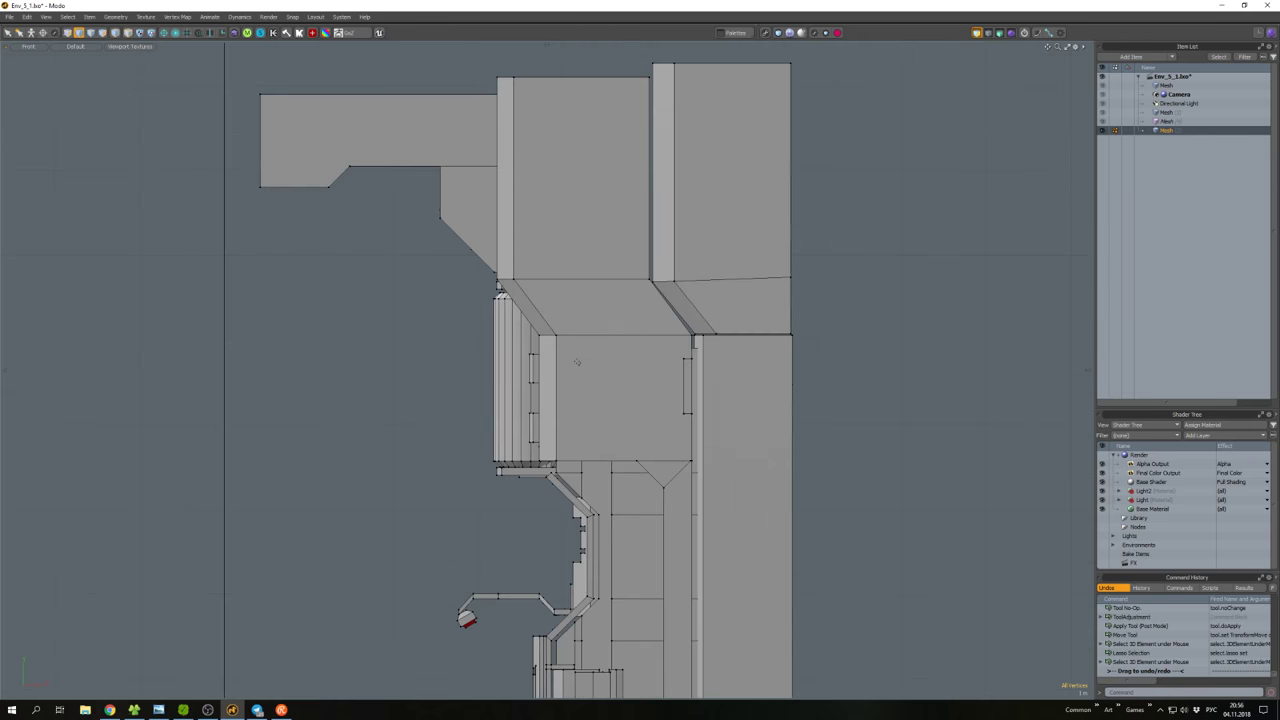
scroll(712, 341, "down", 2)
left_click_drag(764, 347, 286, 74)
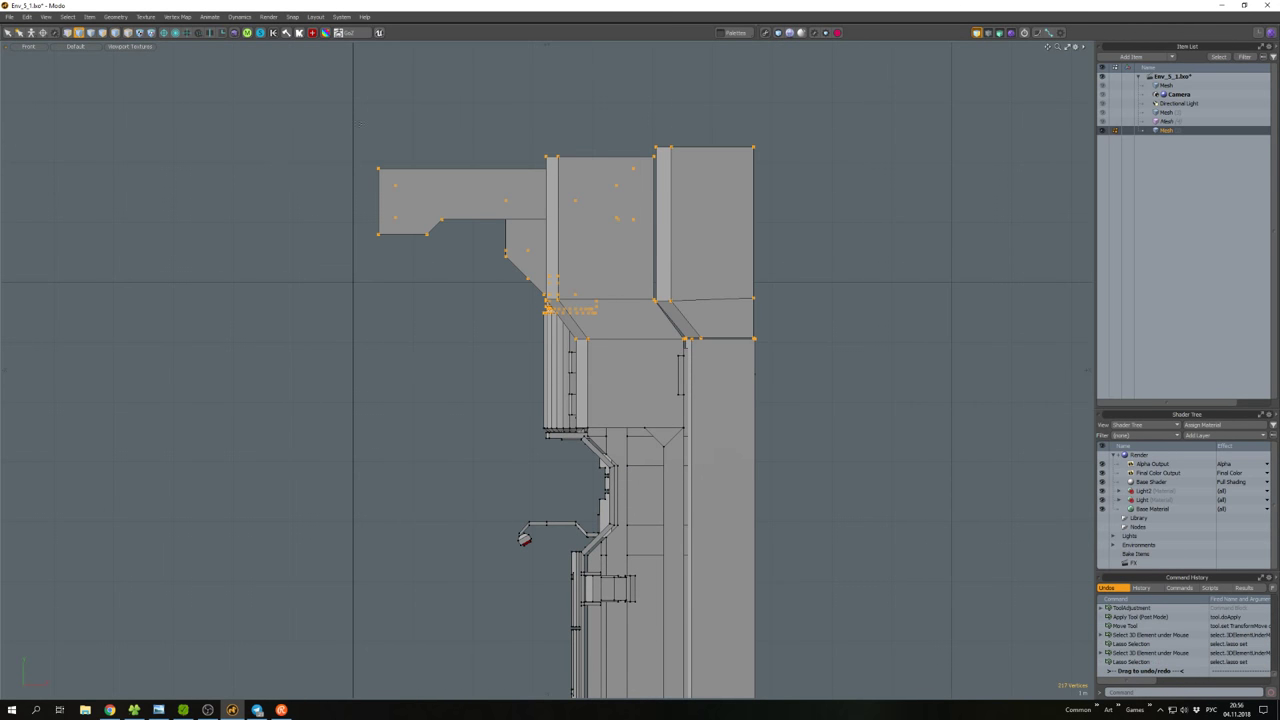
key("w")
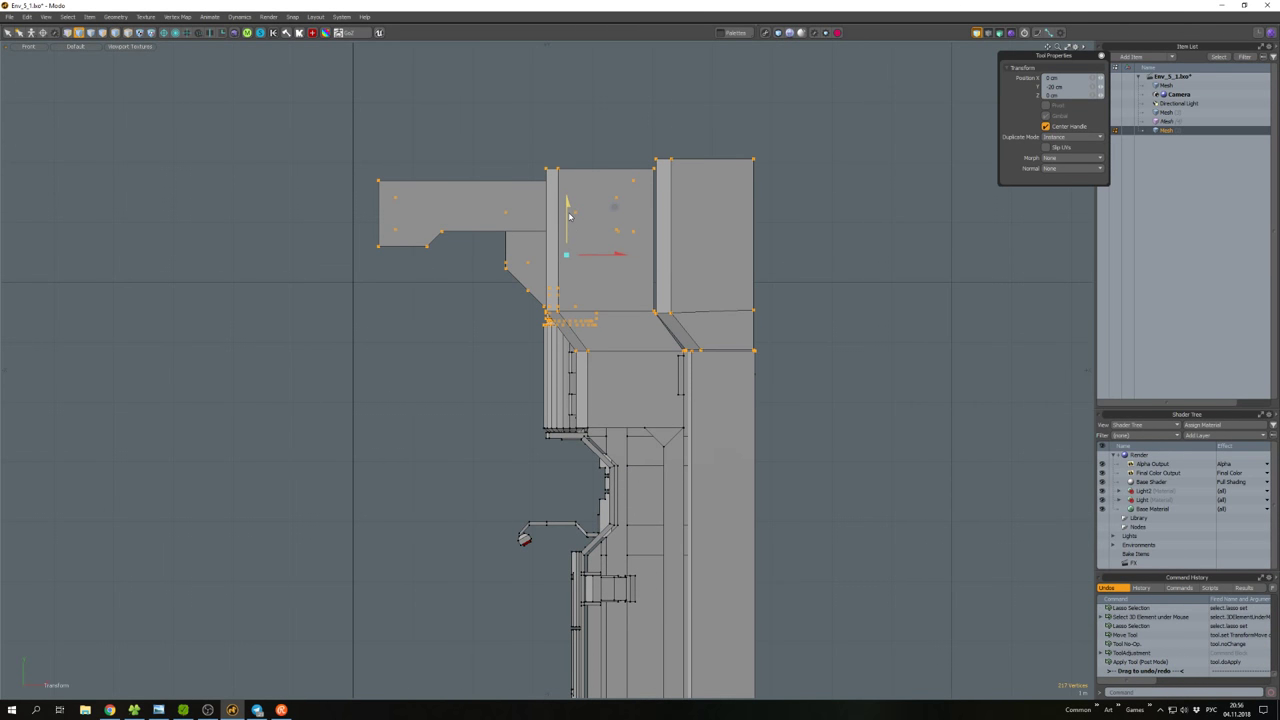
key("space")
Return to the perspective view and unhide all meshes to show the pillar beside the wall panels.
scroll(693, 374, "down", 5)
key("0")
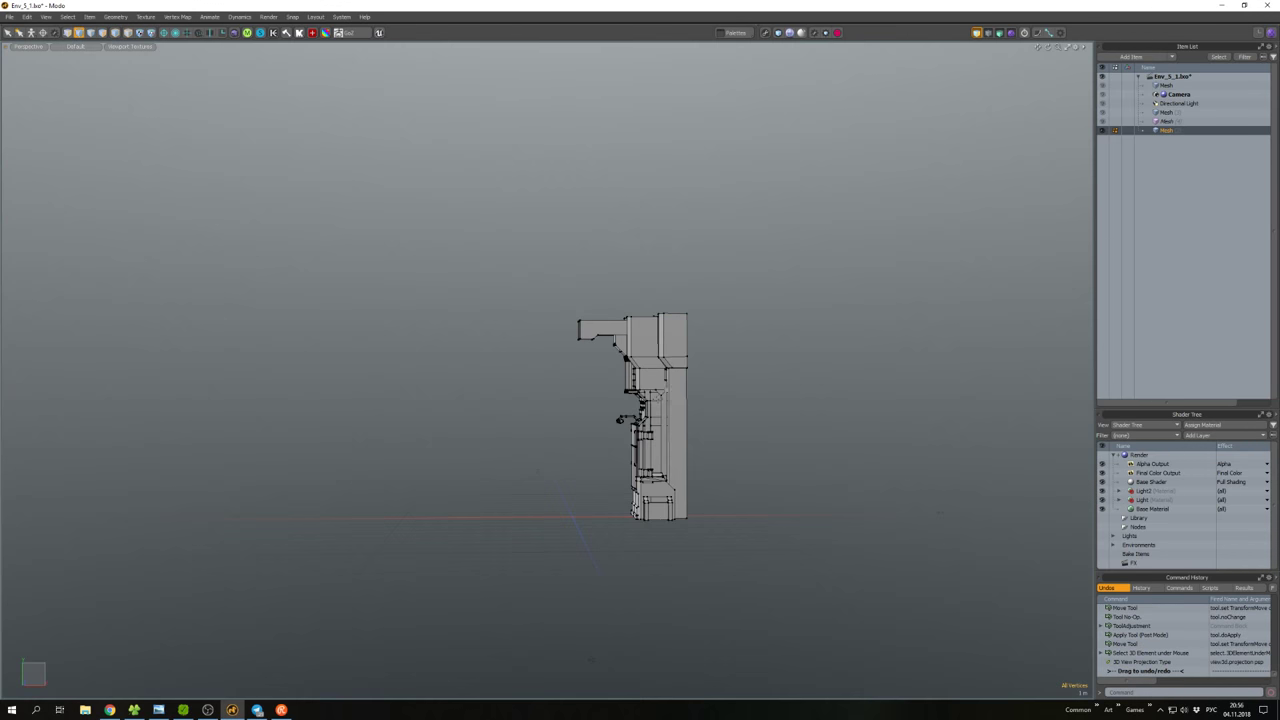
scroll(651, 413, "up", 5)
left_click_drag(555, 458, 600, 400, "alt")
key("u")
scroll(600, 300, "down", 3)
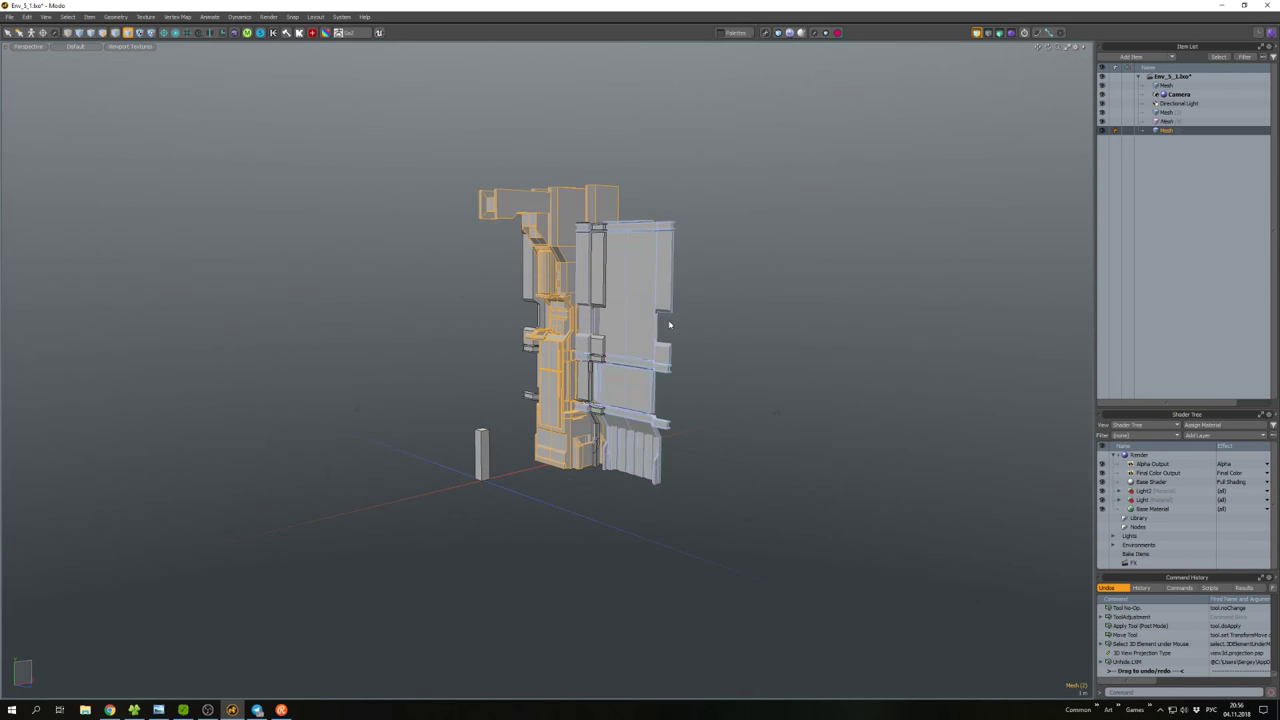
Isolate the detailed column and the adjoining wall panel instance by hiding all other meshes.
scroll(600, 278, "up", 3)
mouse_move(600, 278)
left_mouse_down("alt")
mouse_move(640, 300)
mouse_move(620, 290)
mouse_move(650, 260)
mouse_move(668, 267)
mouse_move(614, 262)
left_mouse_up("alt")
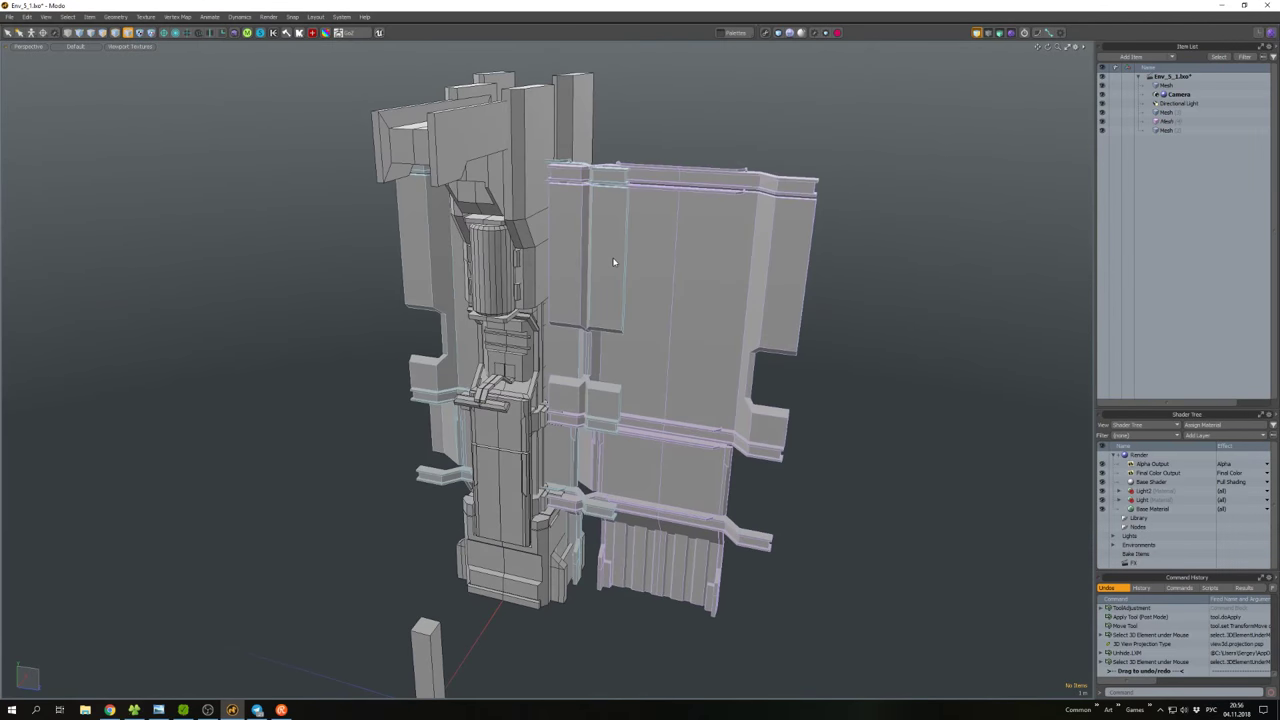
left_click(1102, 113)
left_click(1102, 113)
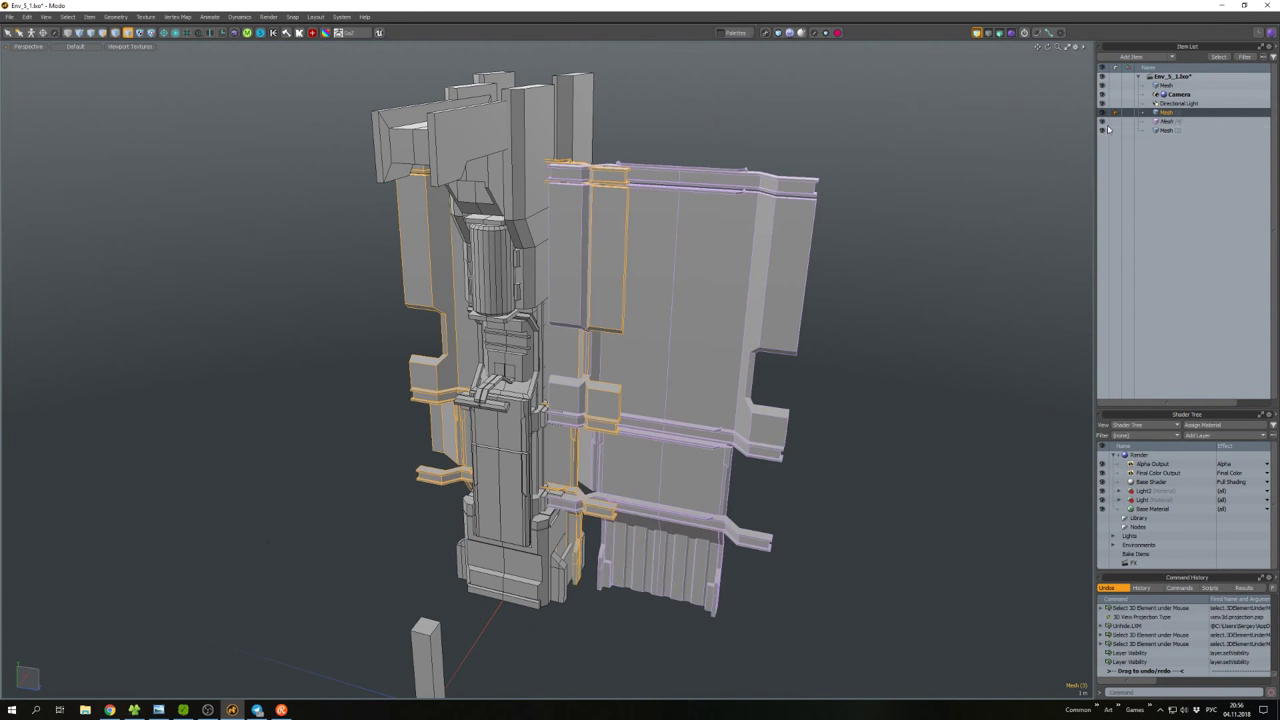
left_click(498, 262, "shift")
key("shift+h")
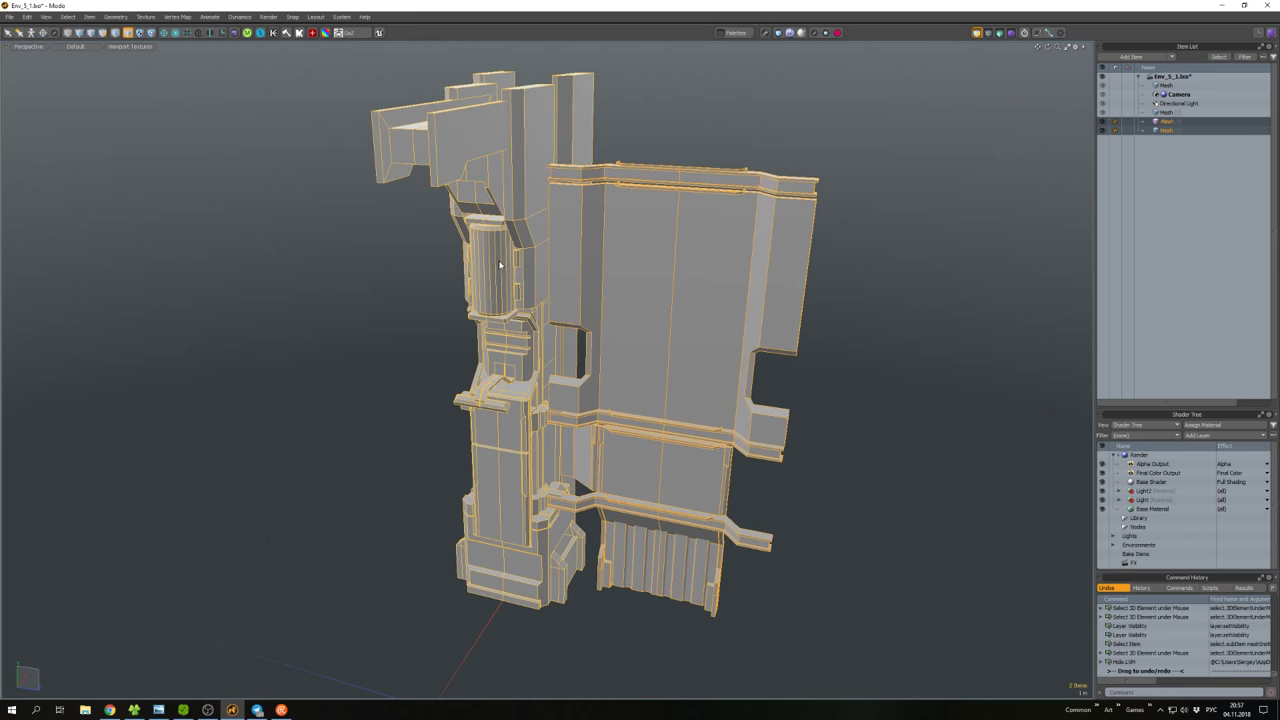
Duplicate the column's small side connector and move the copy straight up to the wall panel's upper rail.
mouse_move(636, 272)
left_mouse_down("alt")
mouse_move(683, 126)
mouse_move(606, 106)
mouse_move(720, 114)
mouse_move(621, 121)
mouse_move(700, 130)
mouse_move(680, 160)
mouse_move(600, 120)
left_mouse_up("alt")
scroll(621, 121, "down", 3)
left_click_drag(533, 220, 601, 342, "alt")
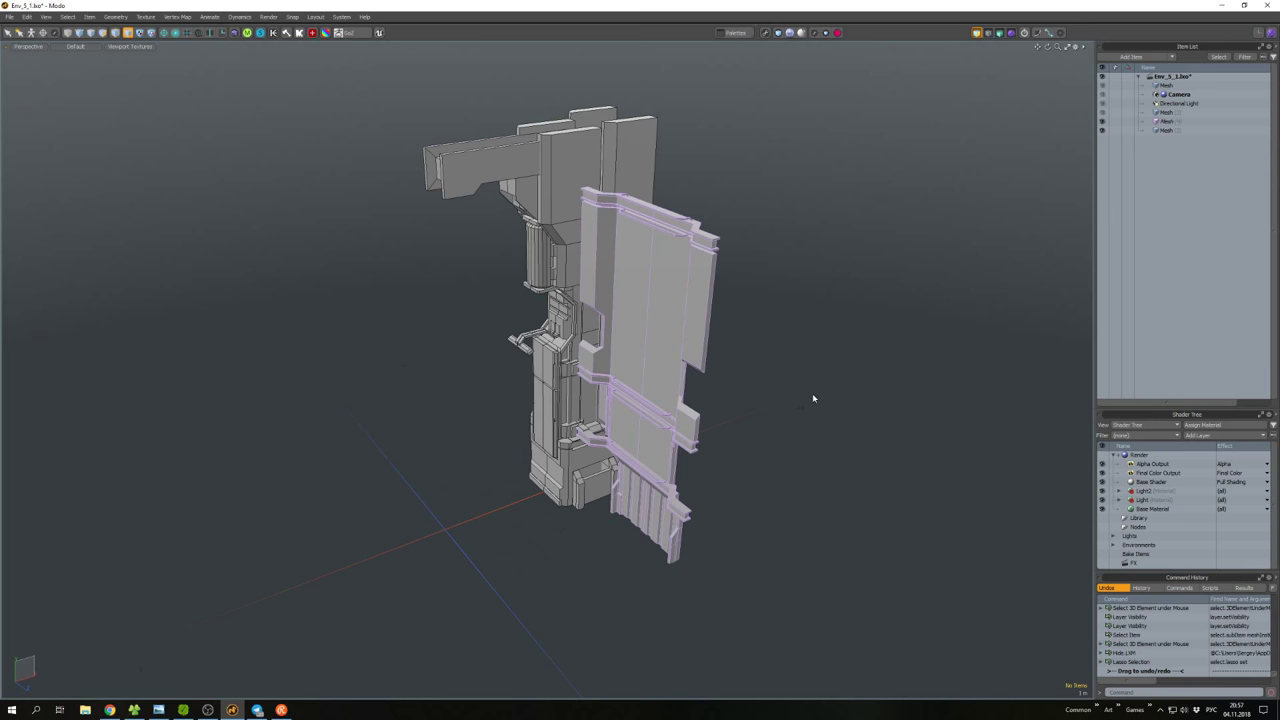
scroll(528, 313, "up", 6)
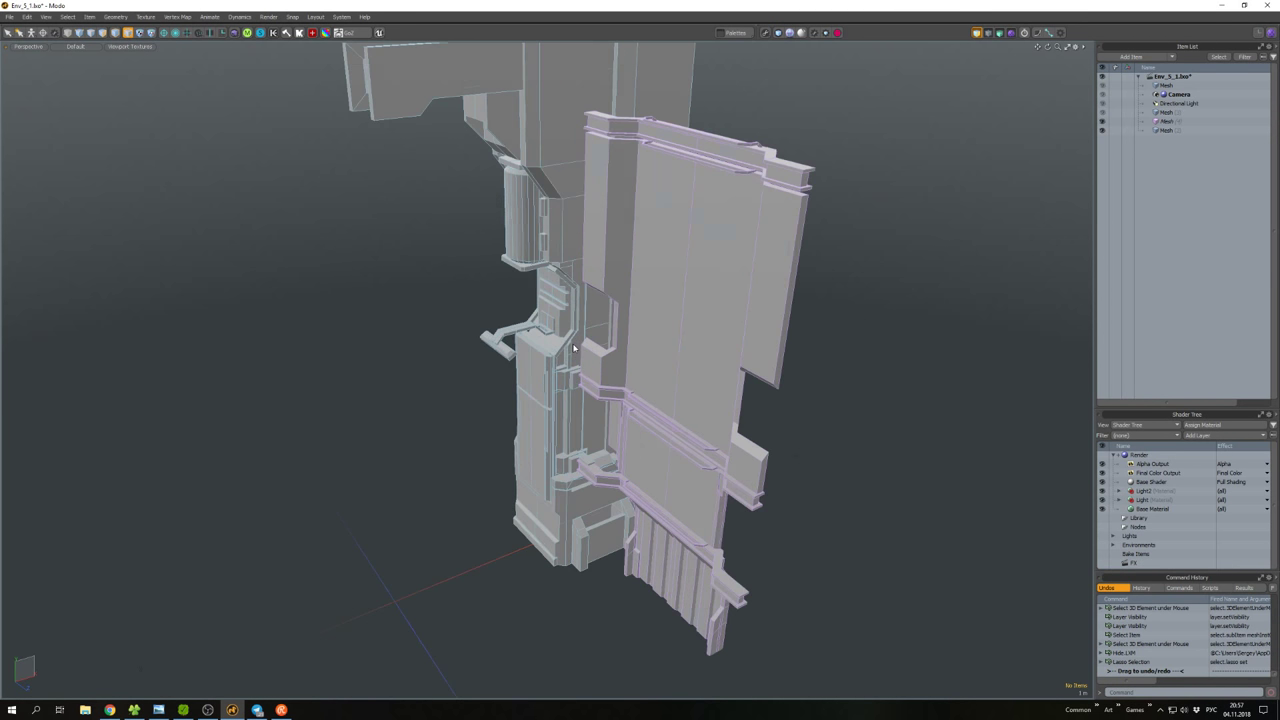
scroll(575, 370, "up", 4)
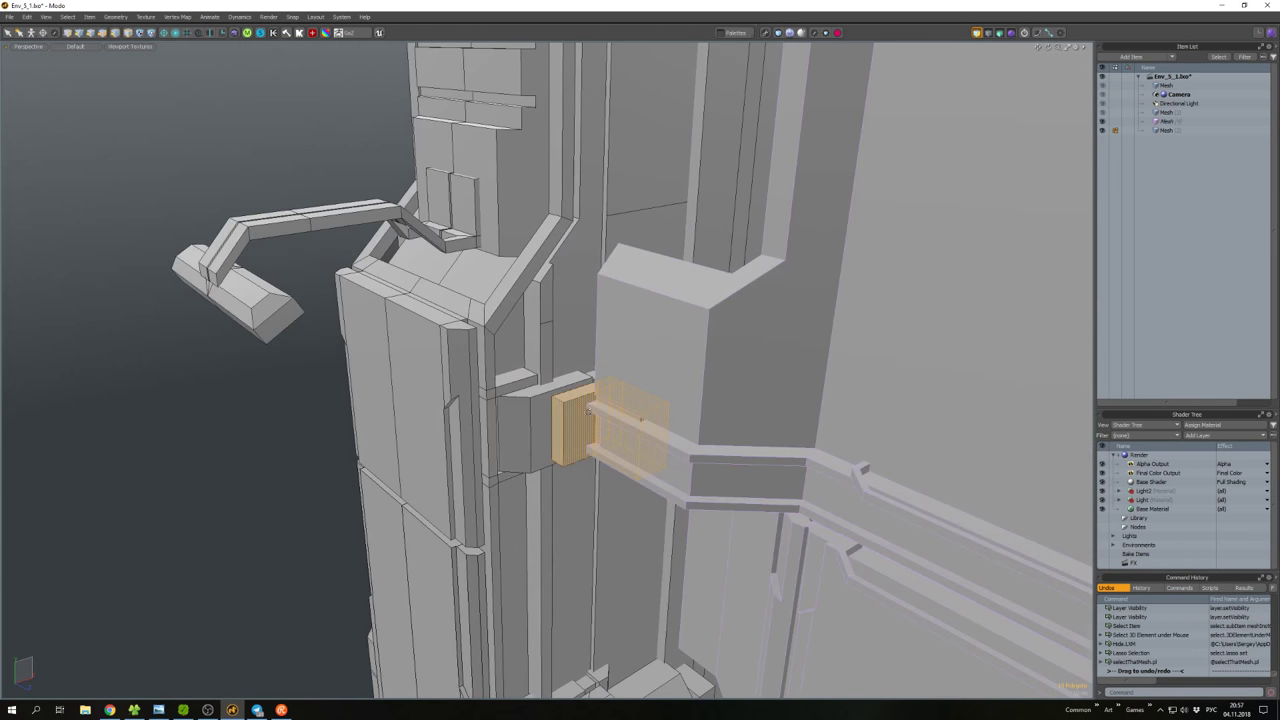
left_click_drag(580, 387, 540, 300, "alt")
scroll(540, 300, "down", 5)
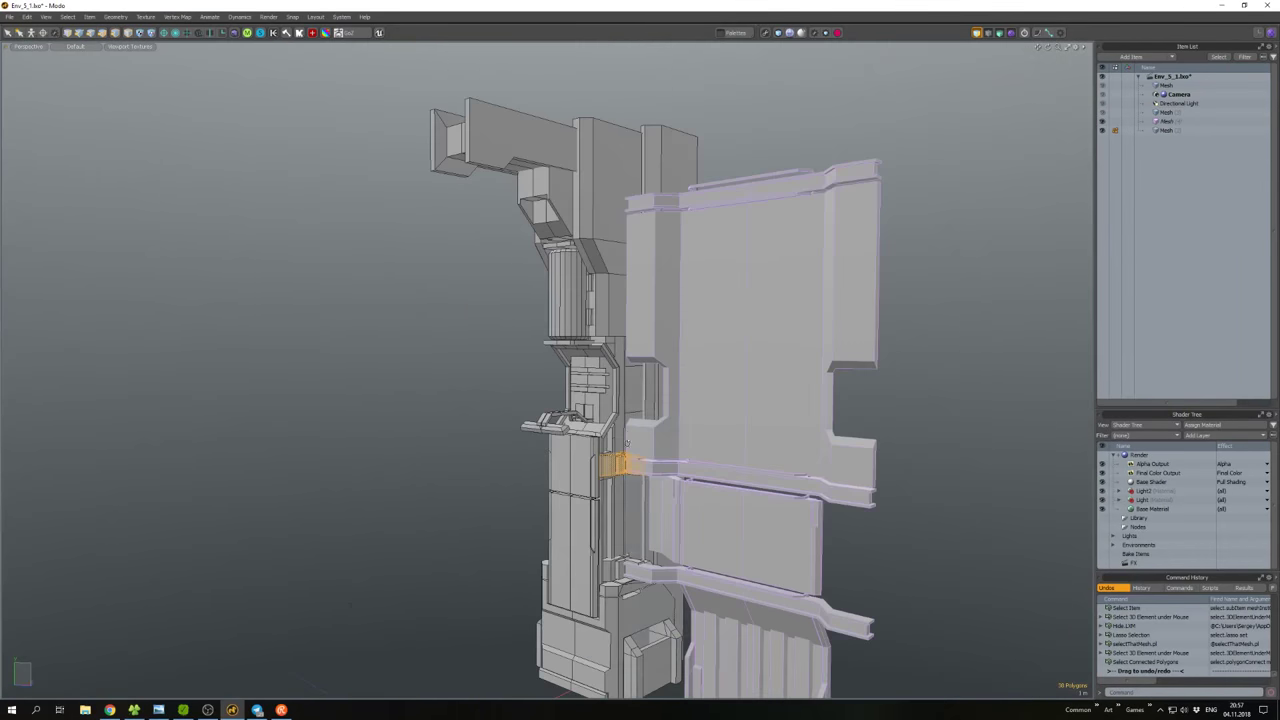
key("w")
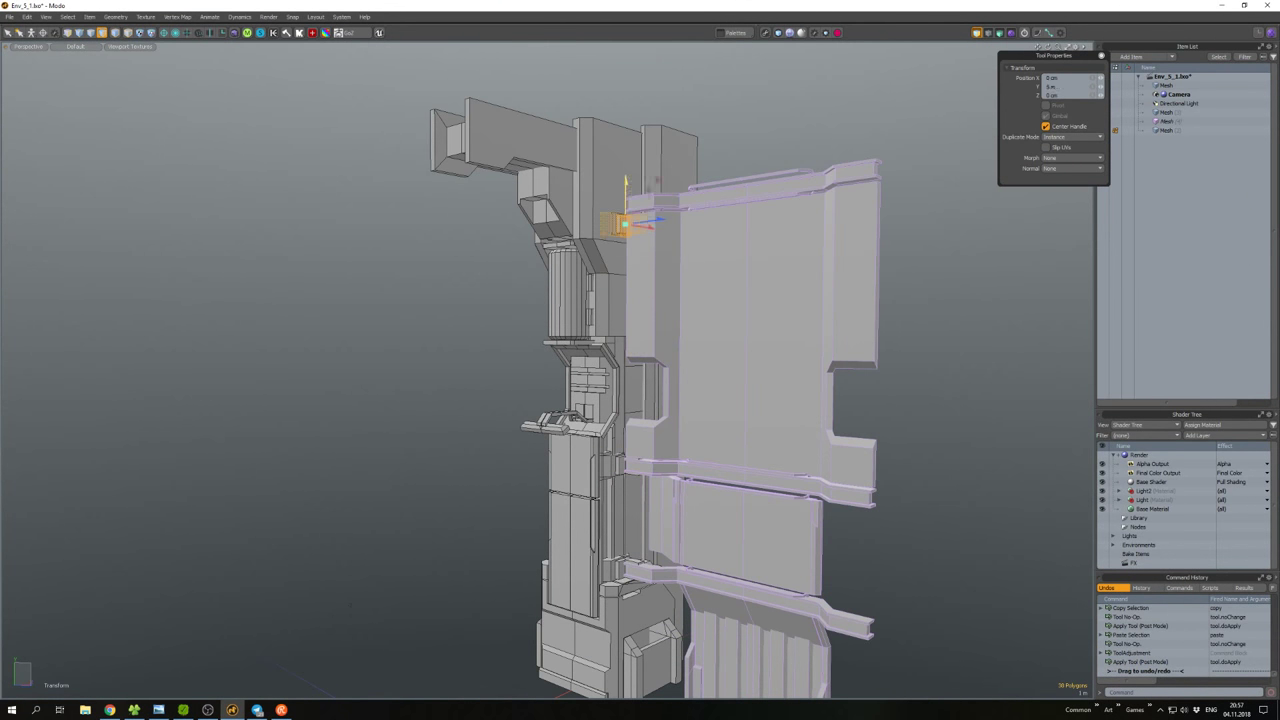
scroll(626, 175, "up", 10)
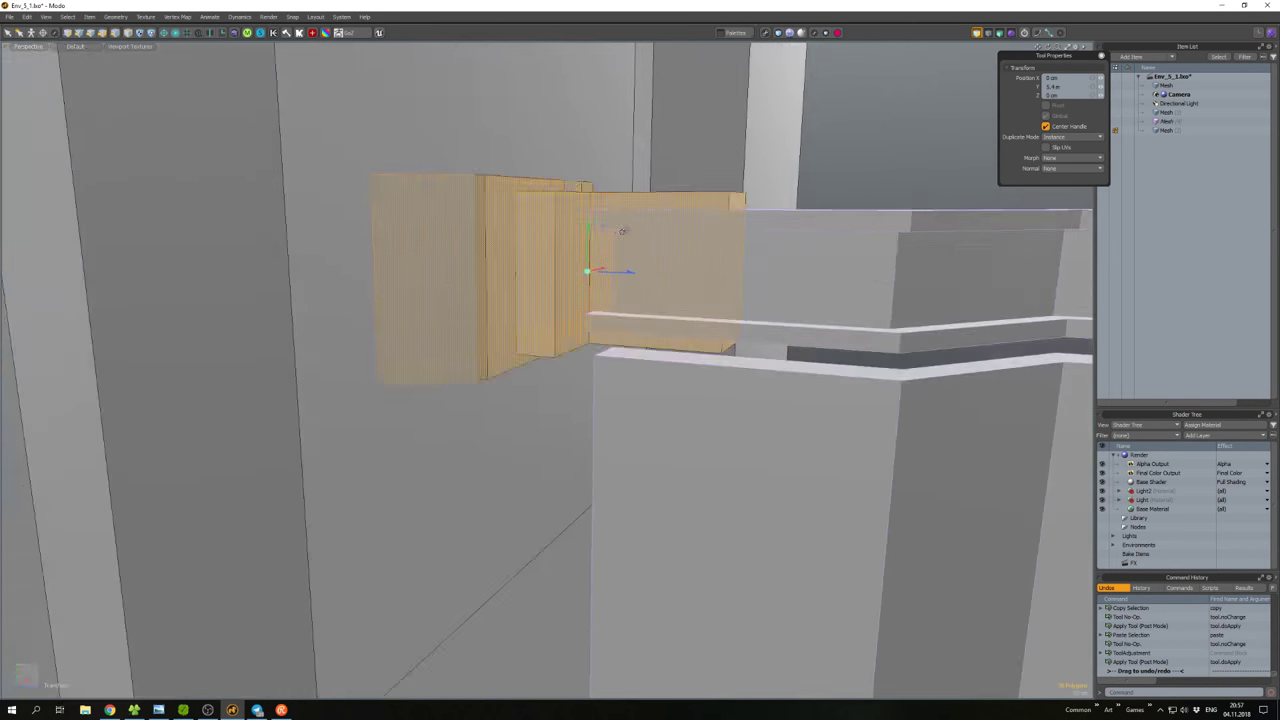
scroll(600, 260, "down", 8)
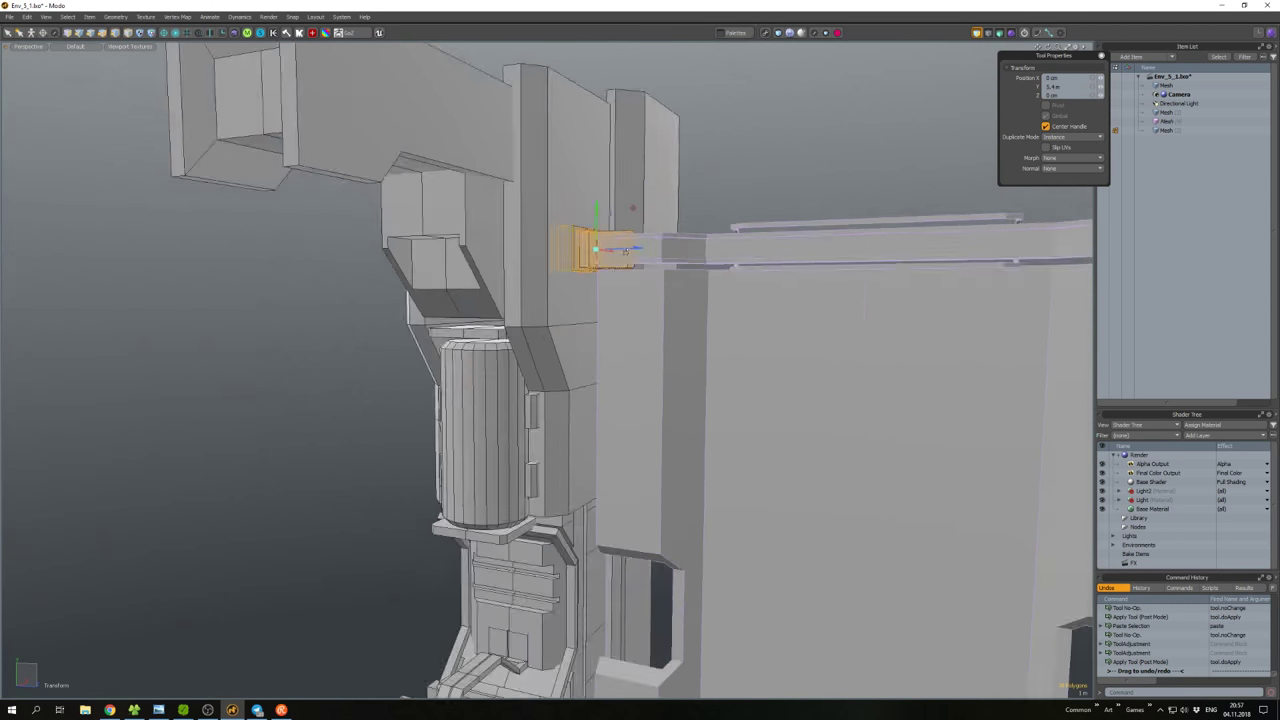
Enlarge the polygon on the column side behind the upper connector and shift it sideways along X.
left_click_drag(600, 260, 575, 325, "alt")
key("space")
left_click(747, 216)
double_click(655, 271)
scroll(655, 271, "up", 3)
double_click(569, 280)
scroll(584, 321, "up", 4)
key("r")
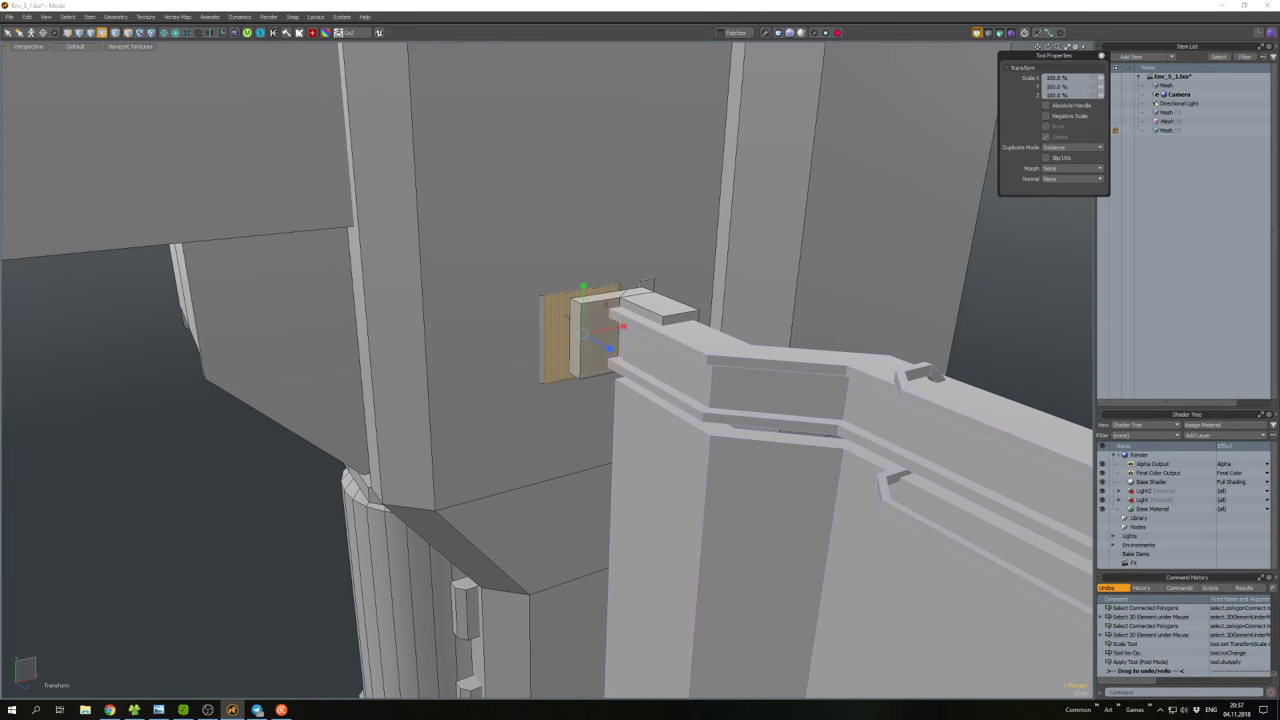
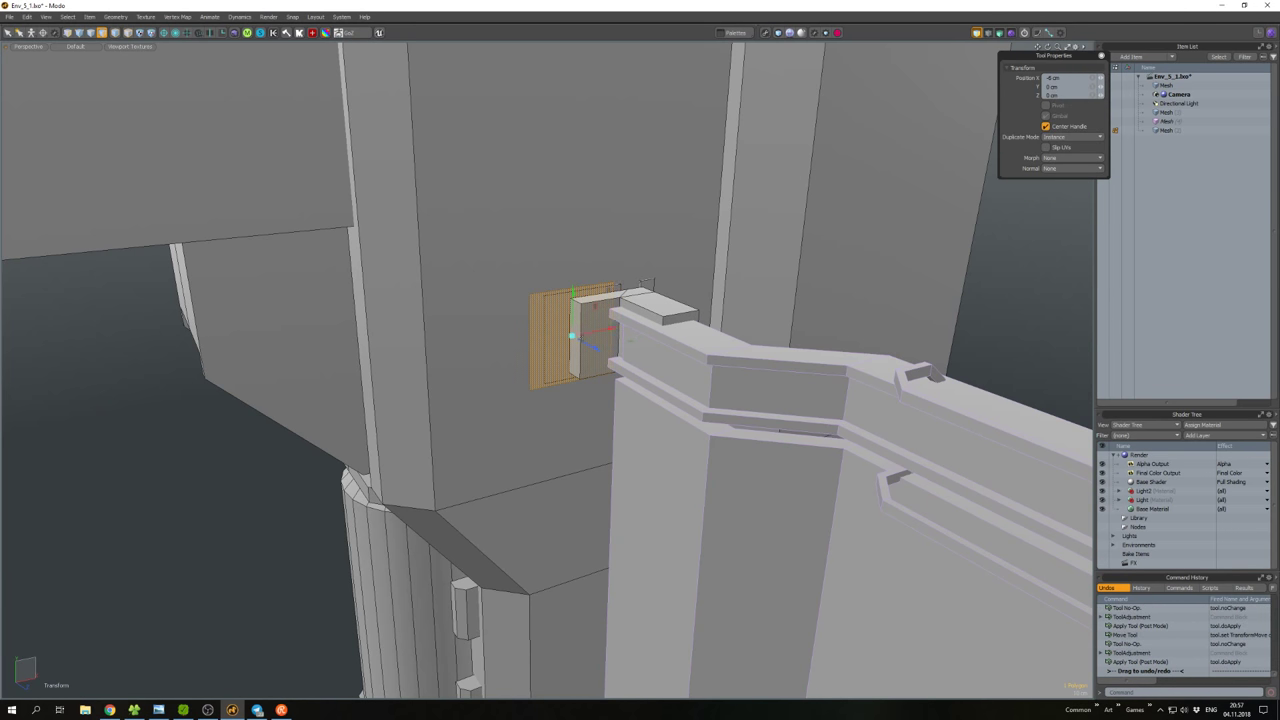
Thicken the enlarged polygon into a block and extend its side face to the column's edge.
key("shift+d")
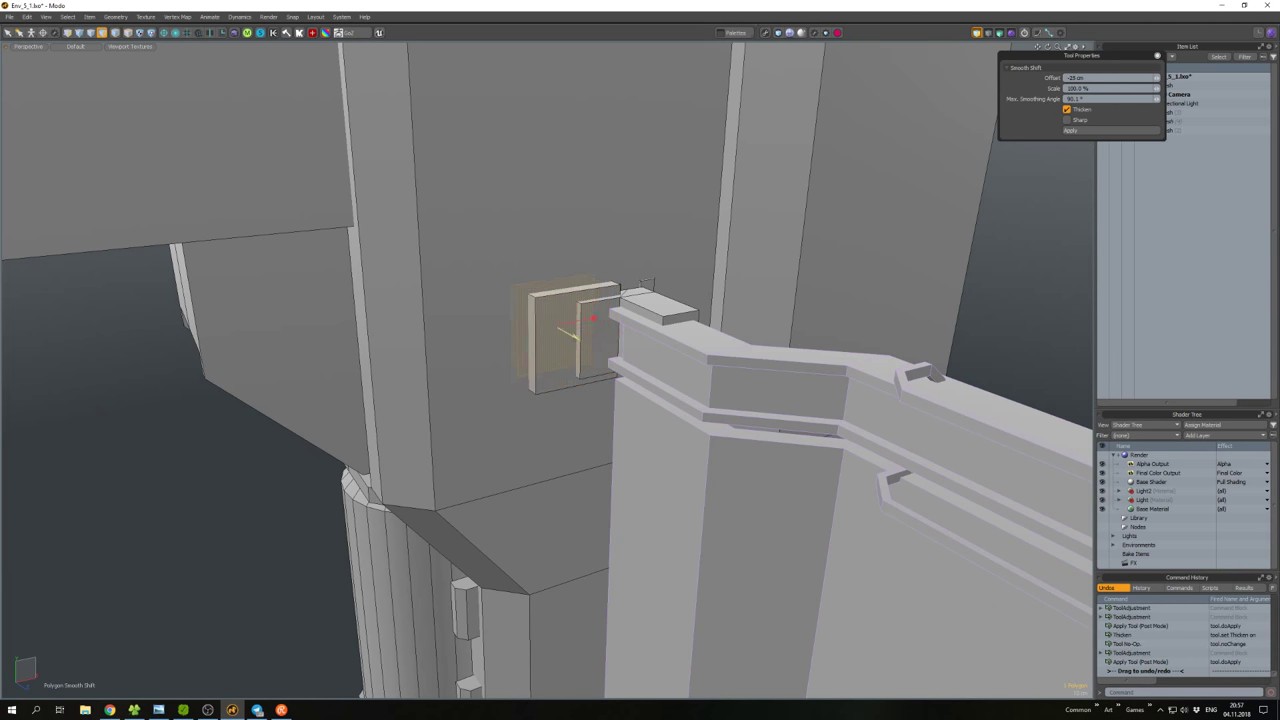
key("space")
left_click_drag(540, 334, 531, 325, "alt")
left_click(562, 327)
key("w")
scroll(570, 335, "down", 5)
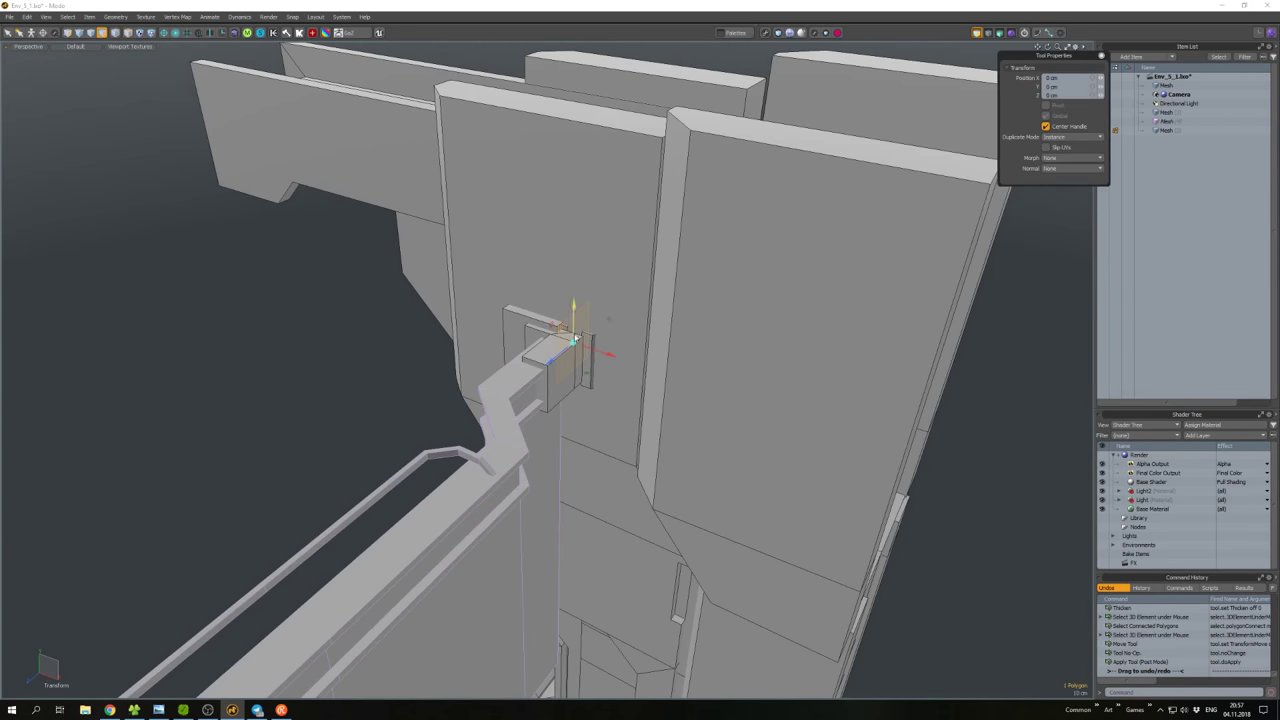
Subtract the extended block from the column's side to cut a recess around the upper connector.
key("space")
left_click(613, 332)
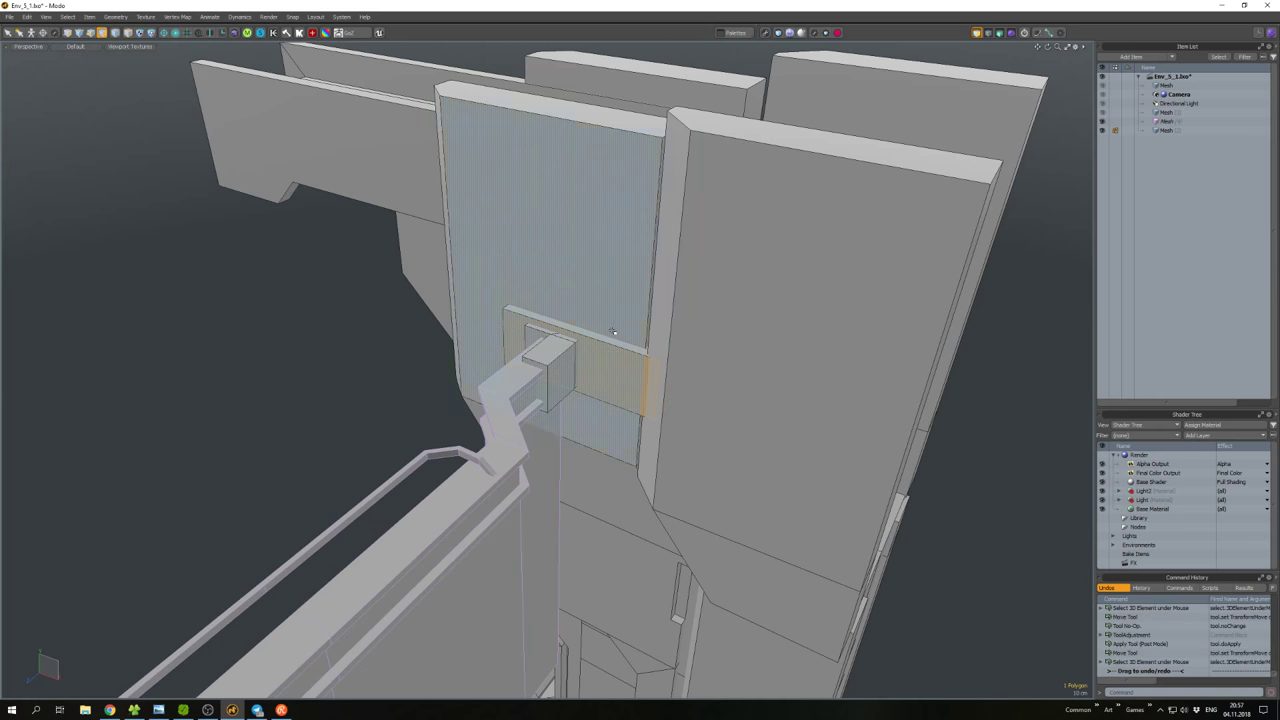
left_click_drag(591, 342, 586, 409, "alt")
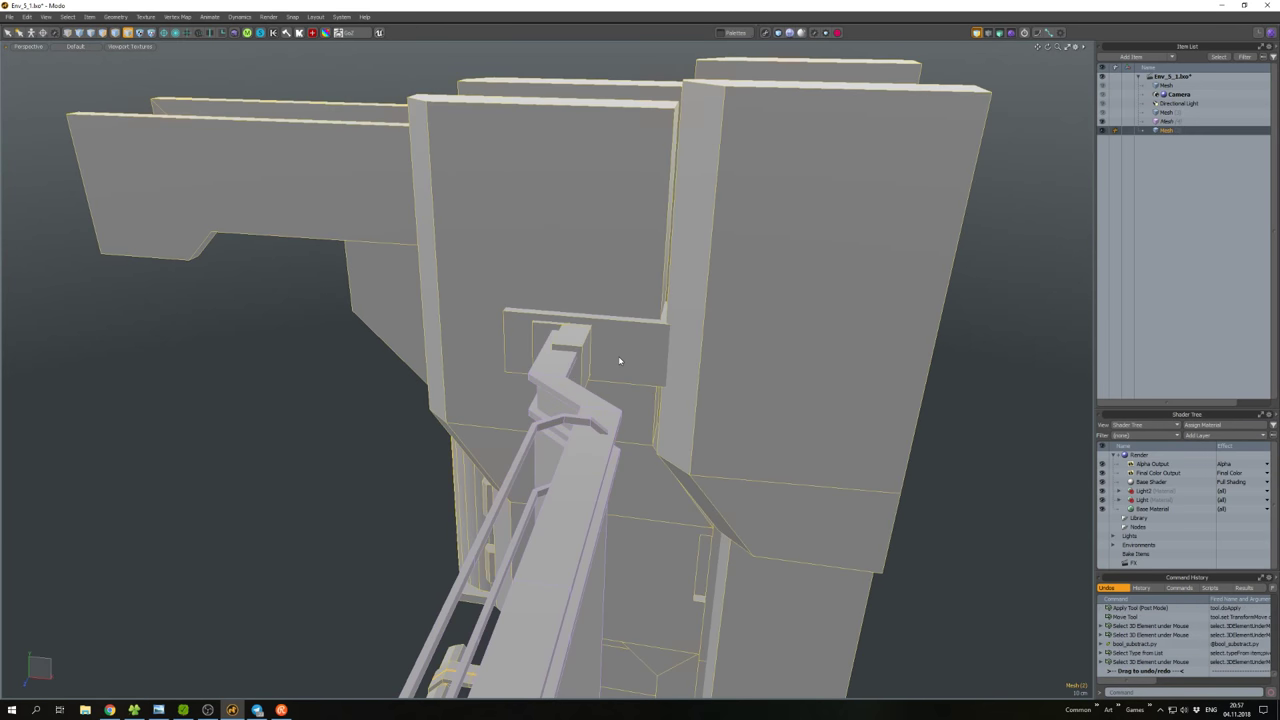
Move the selected polygons at the new recess beside the upper rail.
left_click(628, 314)
left_click_drag(628, 314, 645, 364, "alt")
scroll(600, 332, "up", 6)
key("w")
left_click_drag(411, 361, 830, 316, "alt")
left_click_drag(608, 347, 764, 467, "alt")
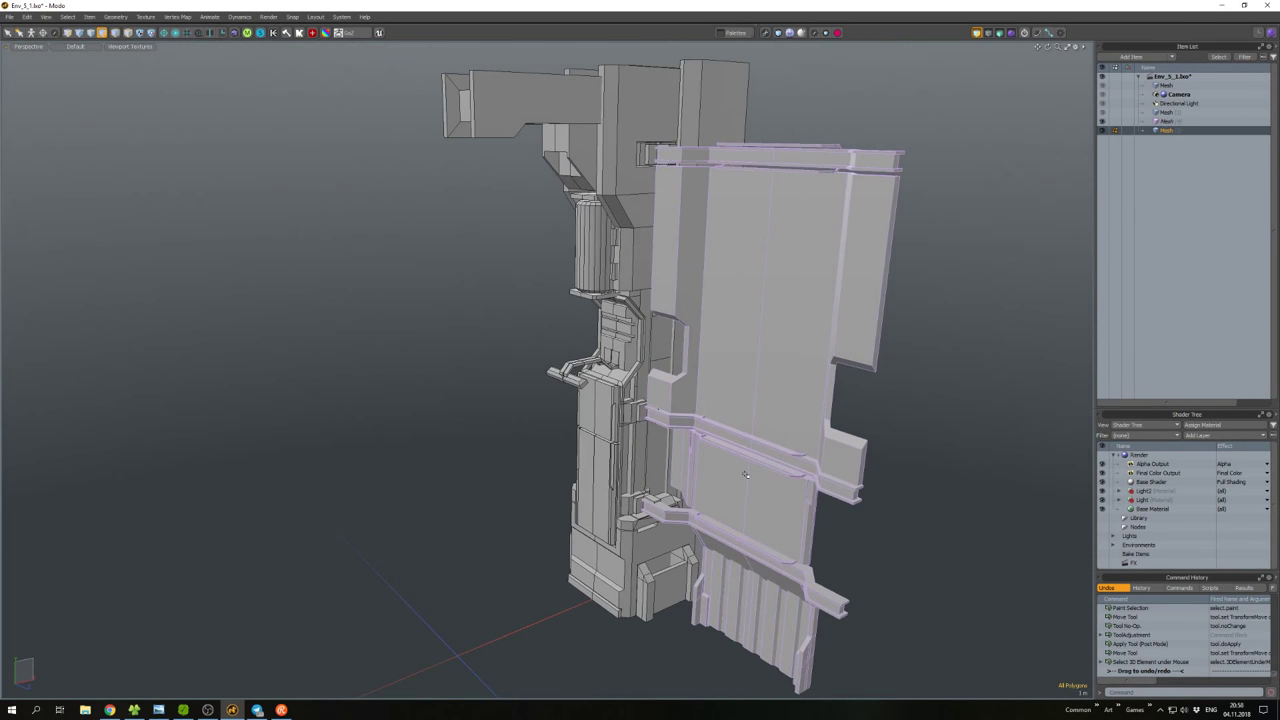
Unhide all items and isolate the original wall panel mesh.
key("5")
key("u")
left_click(700, 430)
key("shift+h")
scroll(571, 345, "up", 2)
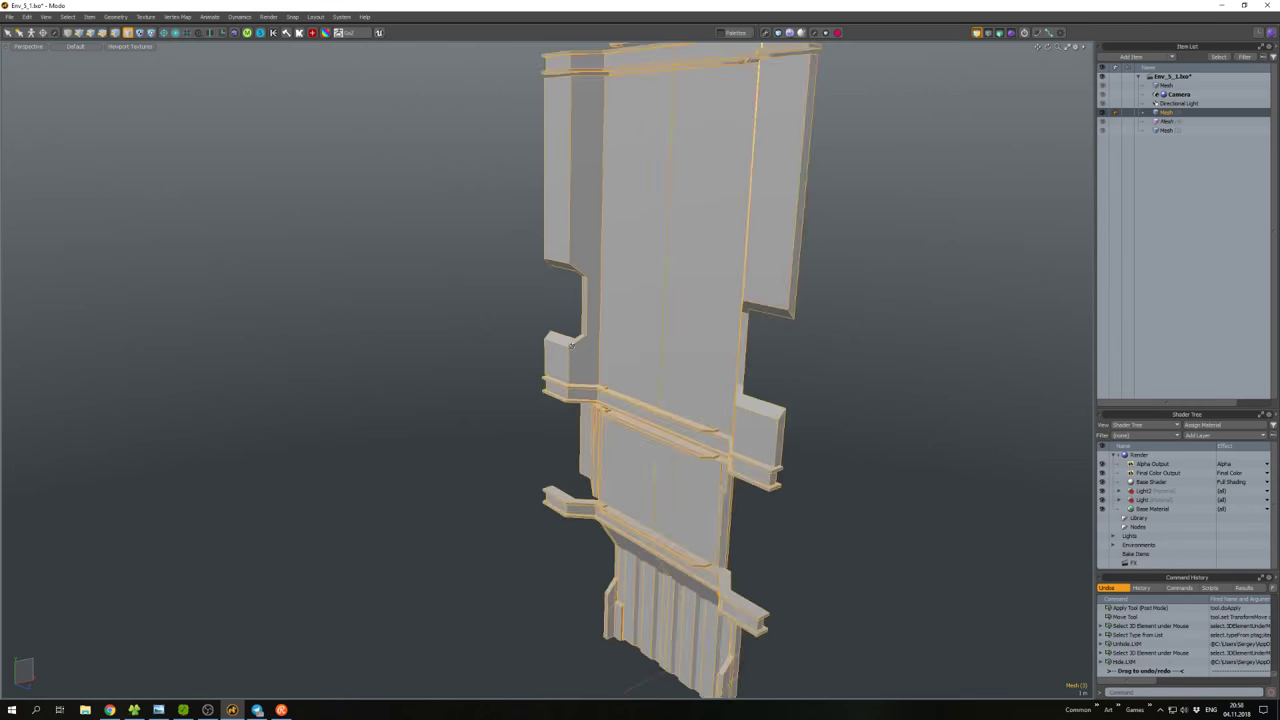
Duplicate the inner vertical face of the wall panel's side notch and scale the copy slightly shorter in height.
scroll(571, 345, "up", 5)
key("3")
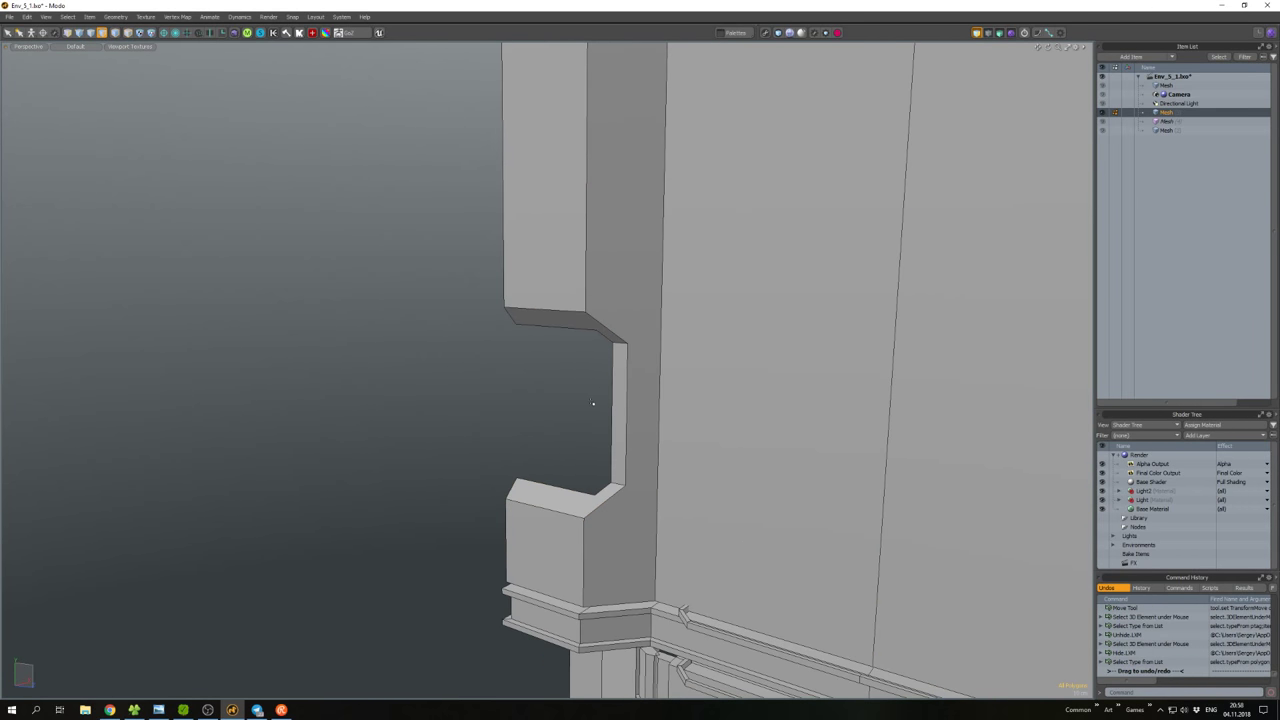
left_click_drag(620, 400, 716, 444, "alt")
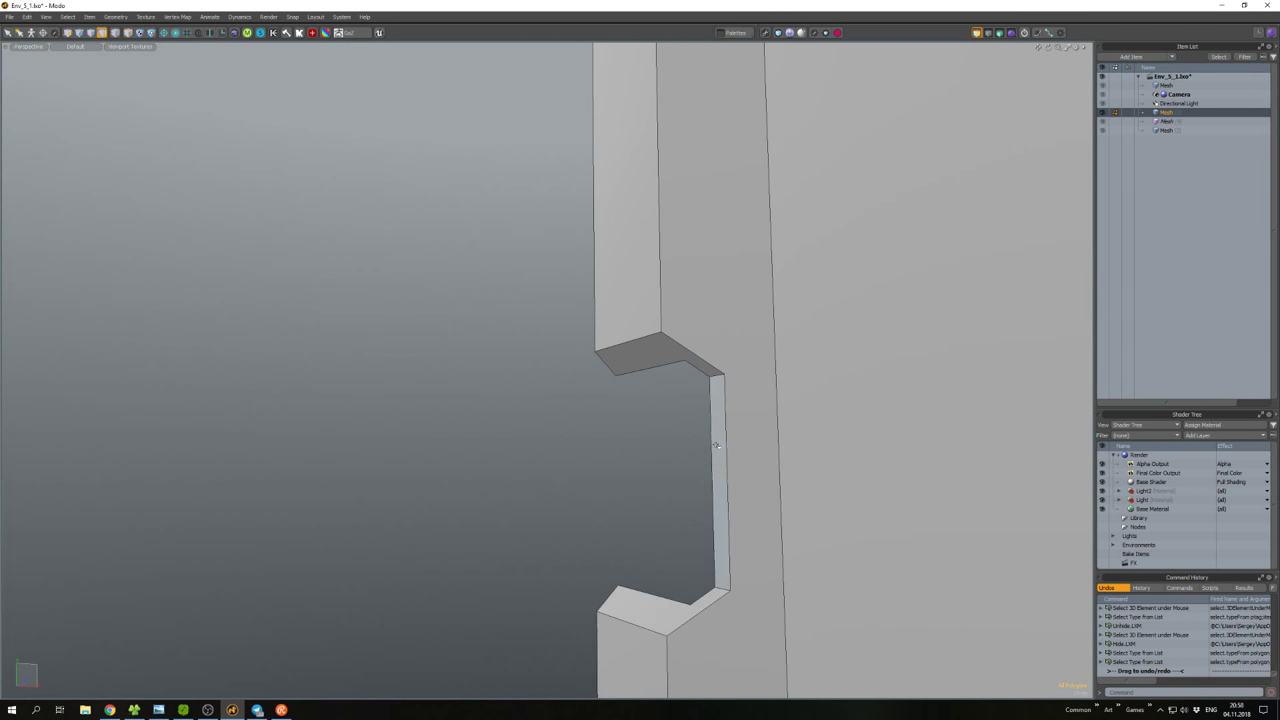
left_click(716, 444)
key("w")
scroll(661, 435, "up", 4)
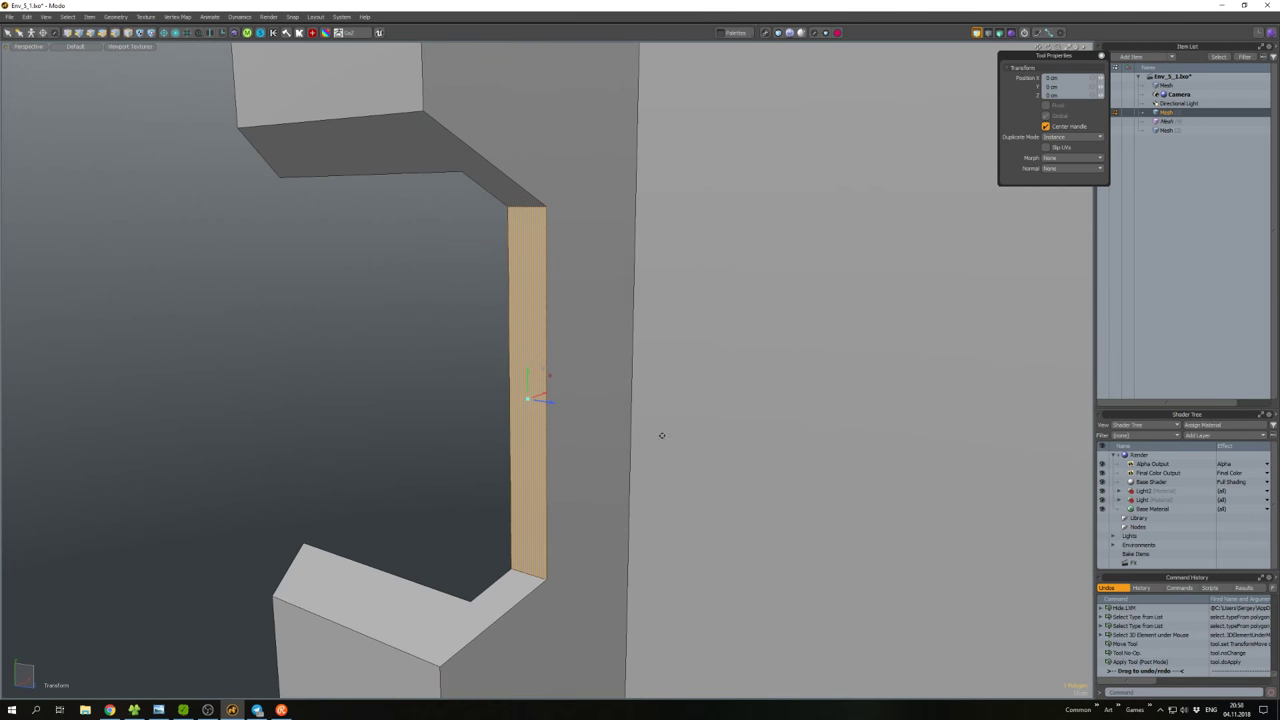
scroll(661, 435, "down", 2)
key("ctrl+c")
key("ctrl+v")
key("r")
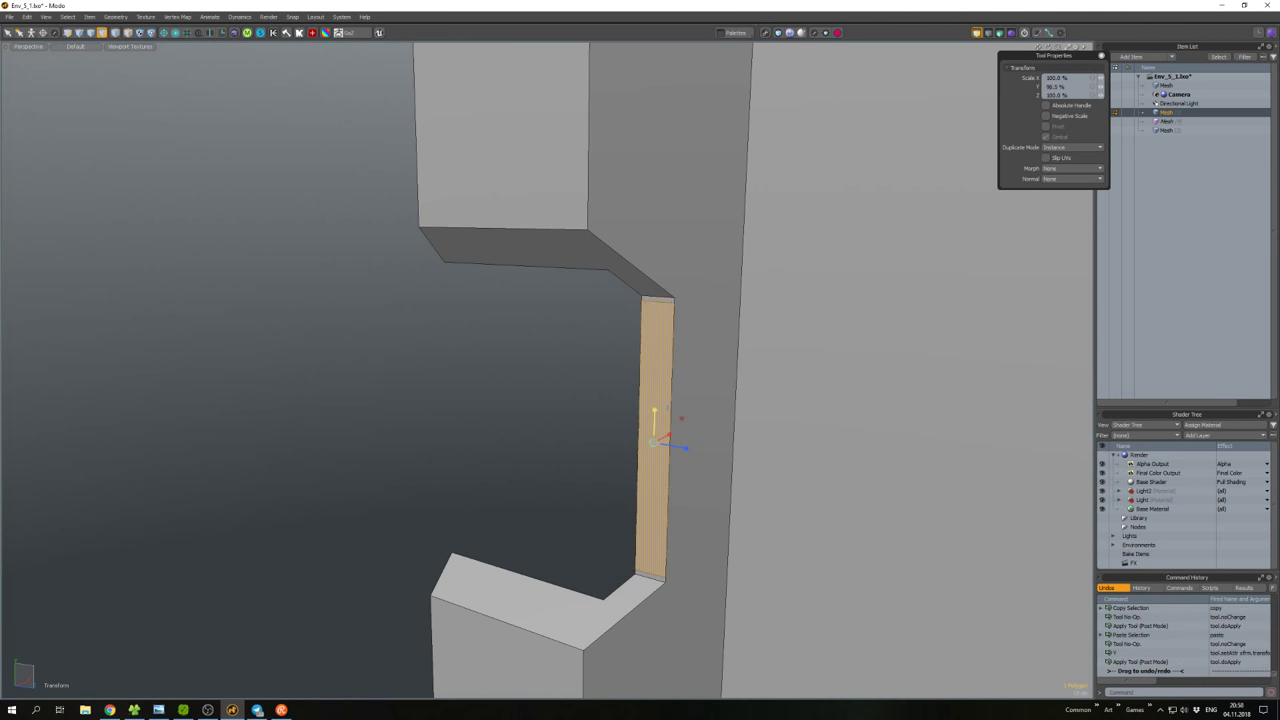
Widen the copied face across the notch opening.
key("w")
left_click_drag(669, 443, 462, 408)
left_click(636, 410)
Pull the copied face's upper and lower edges diagonally outward to form angled flaps over the notch's slanted ends.
key("2")
key("space")
left_click(595, 299)
left_click_drag(595, 299, 705, 276, "alt")
key("w")
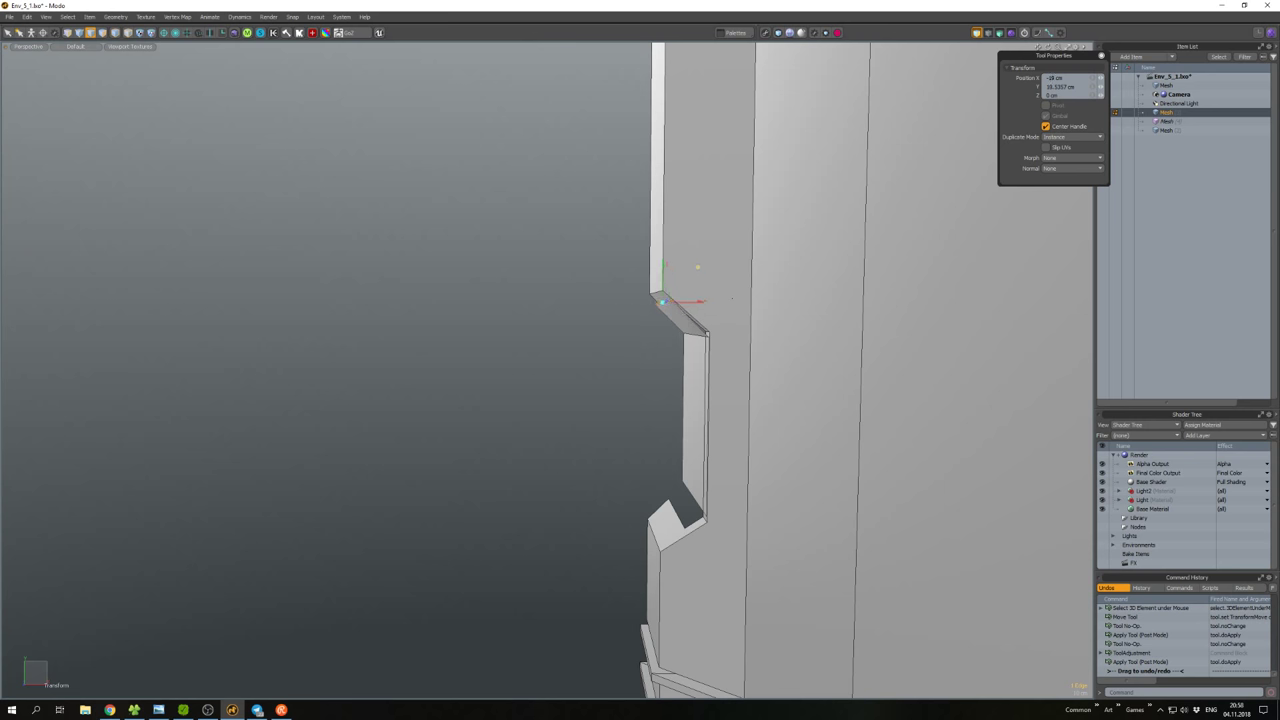
key("space")
left_click(697, 497)
key("w")
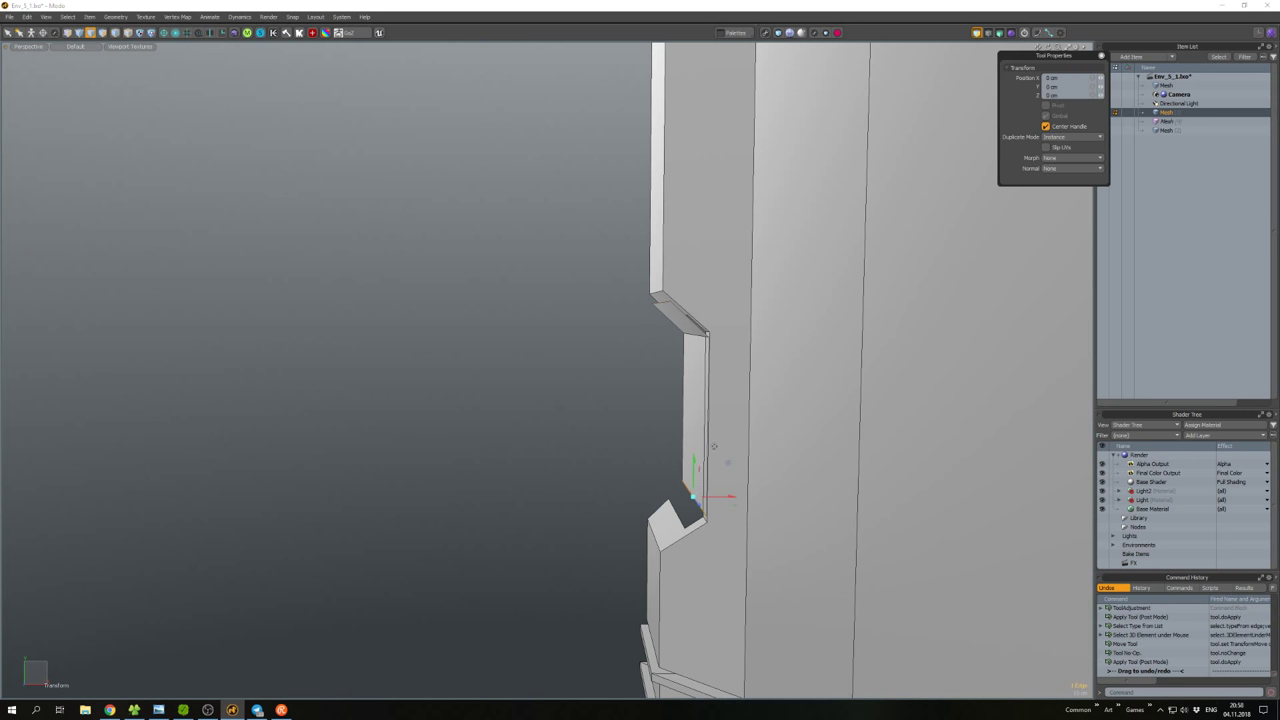
left_click_drag(697, 497, 697, 490)
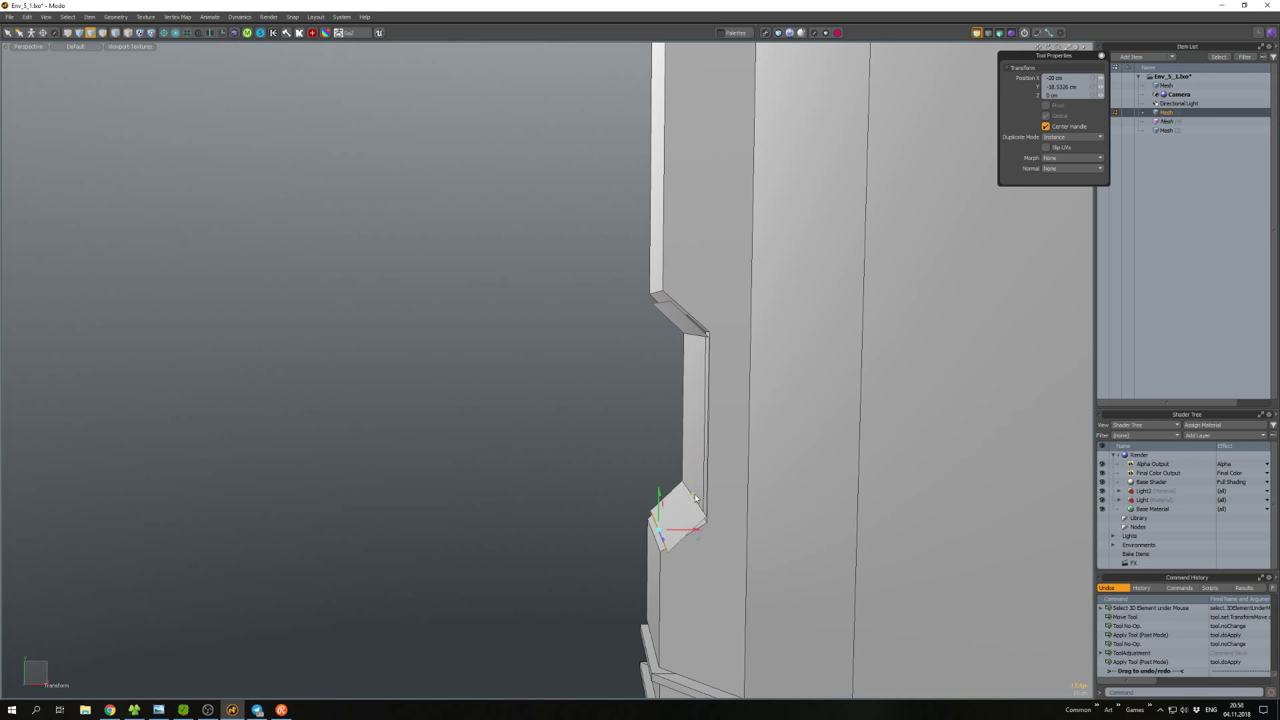
Thicken the connected notch cover polygons into a solid plate.
key("space")
key("3")
left_click(694, 457)
key("bracketright")
key("shift+d")
left_click_drag(694, 457, 703, 416)
key("space")
Move the outer corner edges of the notch cover's upper and lower flaps along Z to fit the panel.
key("2")
left_click(703, 285)
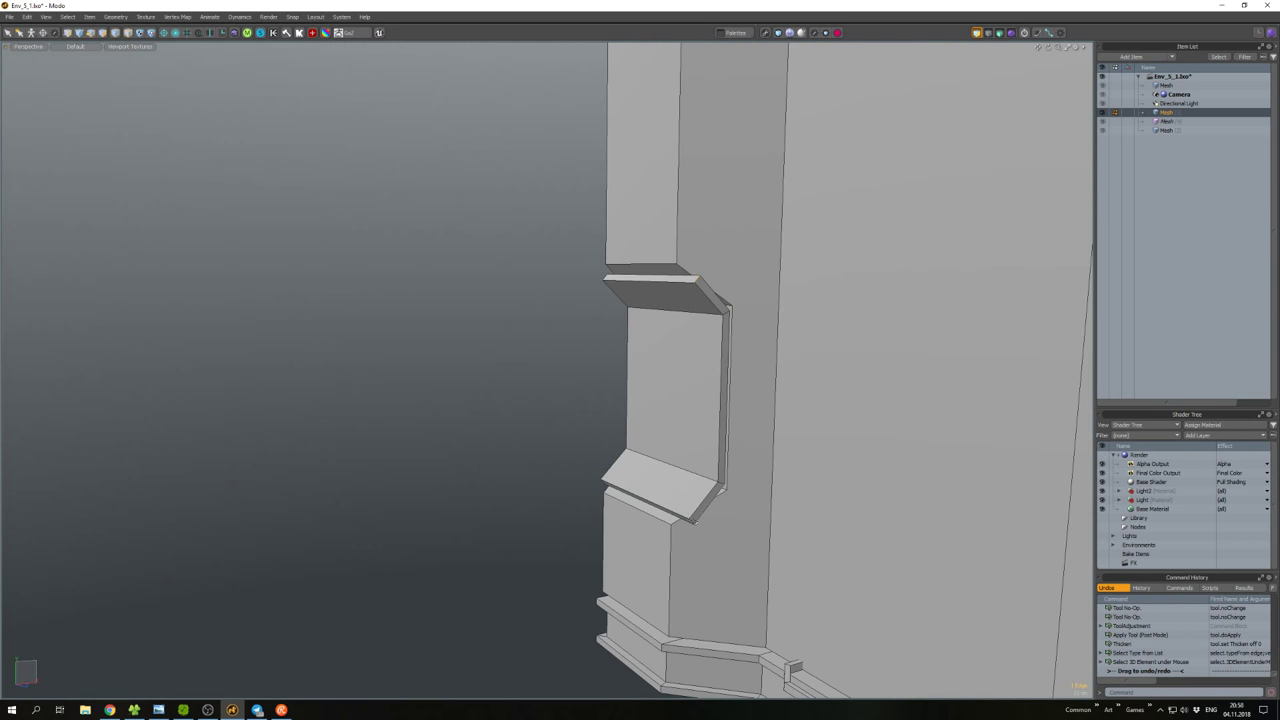
left_click(690, 522)
left_click_drag(690, 522, 692, 480)
left_click_drag(692, 480, 694, 450)
left_click_drag(694, 450, 705, 537)
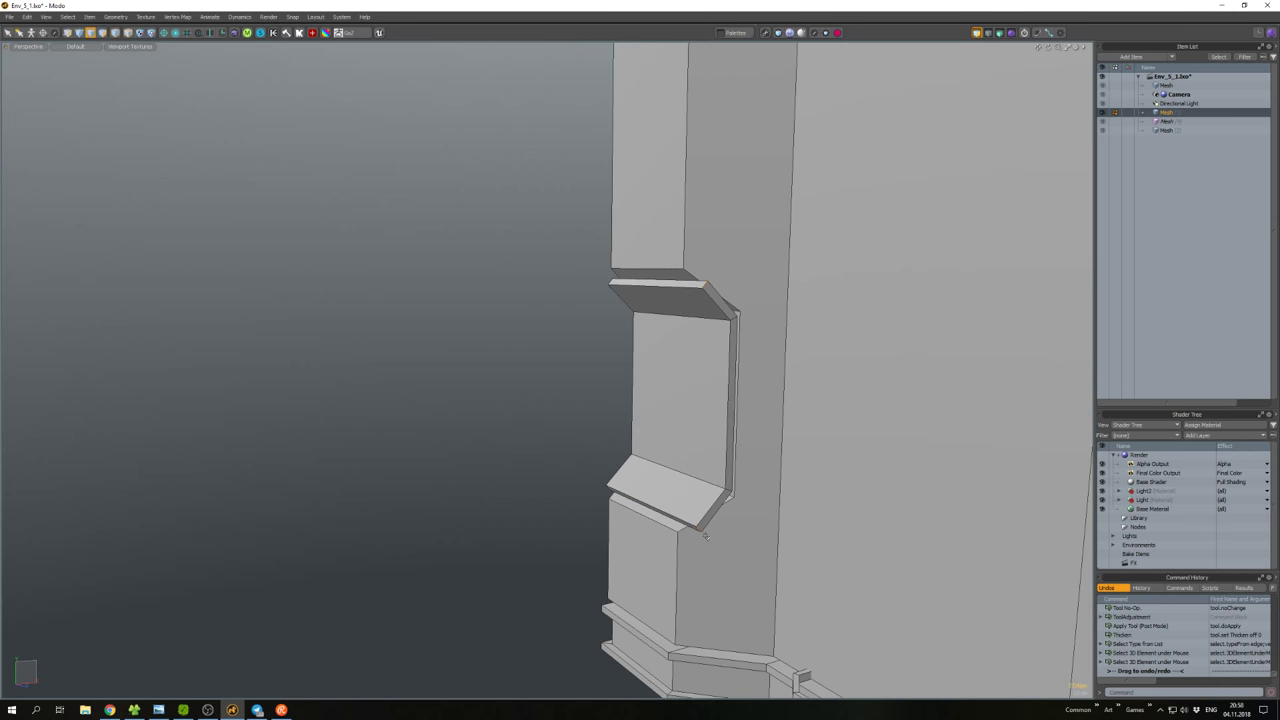
scroll(705, 537, "up", 3)
key("w")
scroll(727, 273, "down", 5)
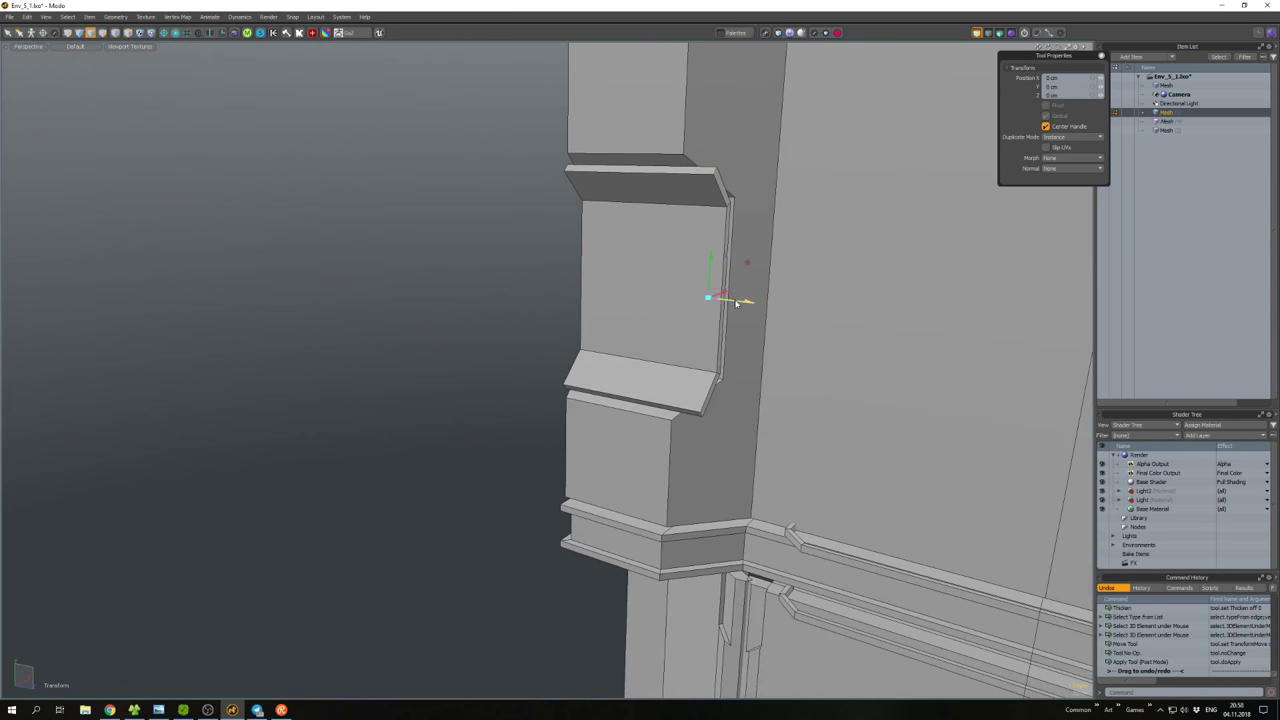
mouse_move(745, 300)
left_mouse_down()
mouse_move(466, 286)
mouse_move(526, 358)
mouse_move(714, 237)
mouse_move(546, 366)
mouse_move(600, 287)
mouse_move(760, 360)
left_mouse_up()
key("space")
Create a vertical 24-sided cylinder with a 30 cm radius beside the wall panel's side bracket.
scroll(530, 362, "up", 3)
scroll(530, 362, "up", 2)
key("3")
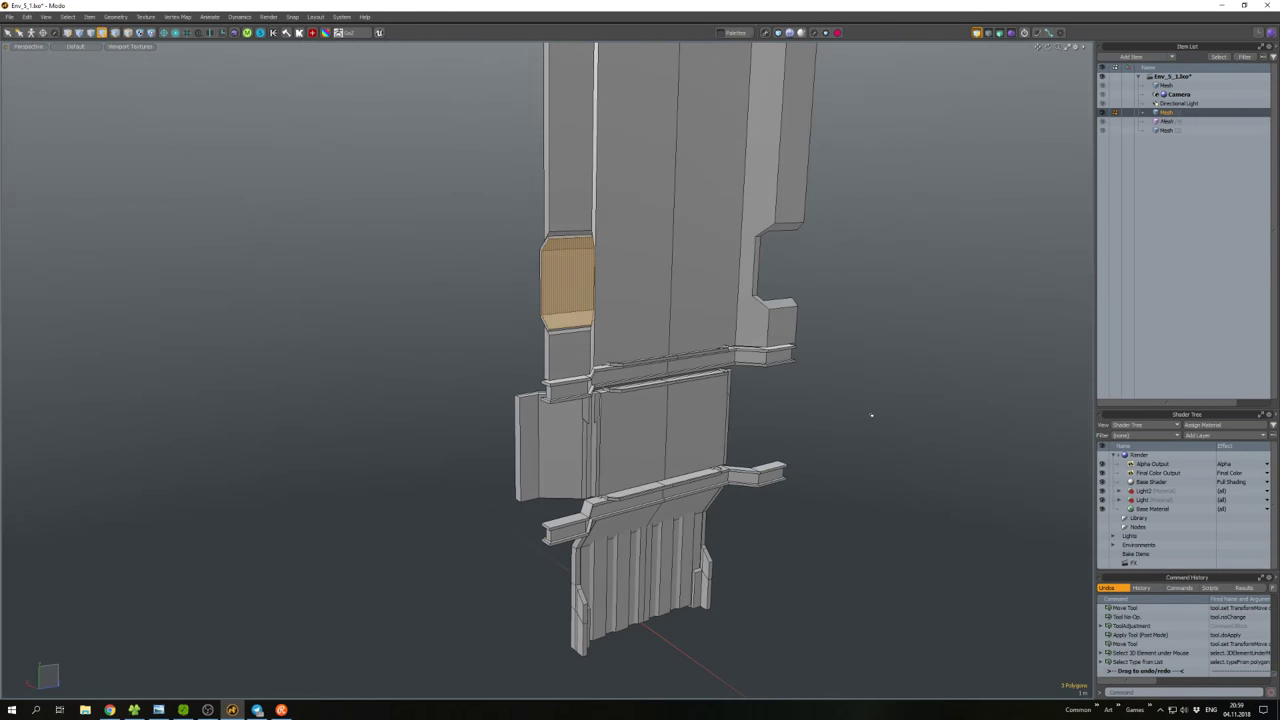
right_click_drag(760, 360, 800, 380)
mouse_move(800, 380)
left_mouse_down("alt")
mouse_move(863, 425)
mouse_move(700, 430)
mouse_move(607, 452)
mouse_move(660, 440)
mouse_move(640, 400)
mouse_move(615, 445)
mouse_move(578, 335)
left_mouse_up("alt")
key("shift+c")
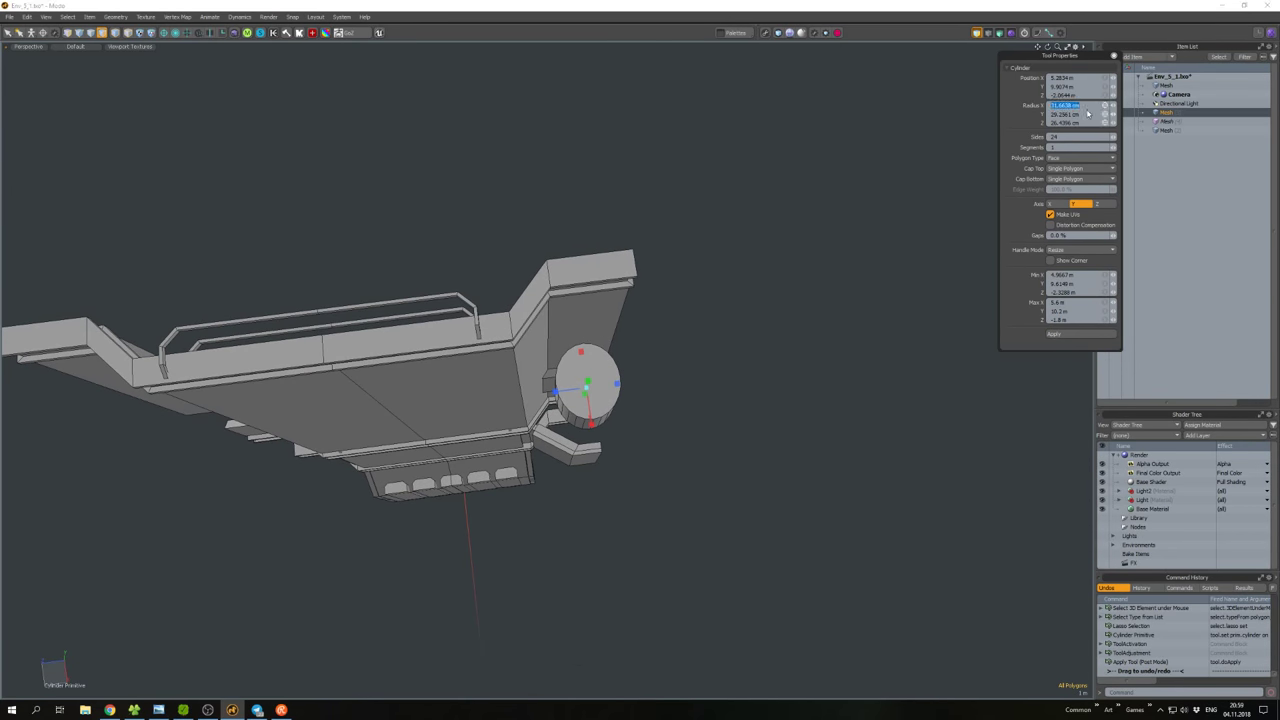
key("Return")
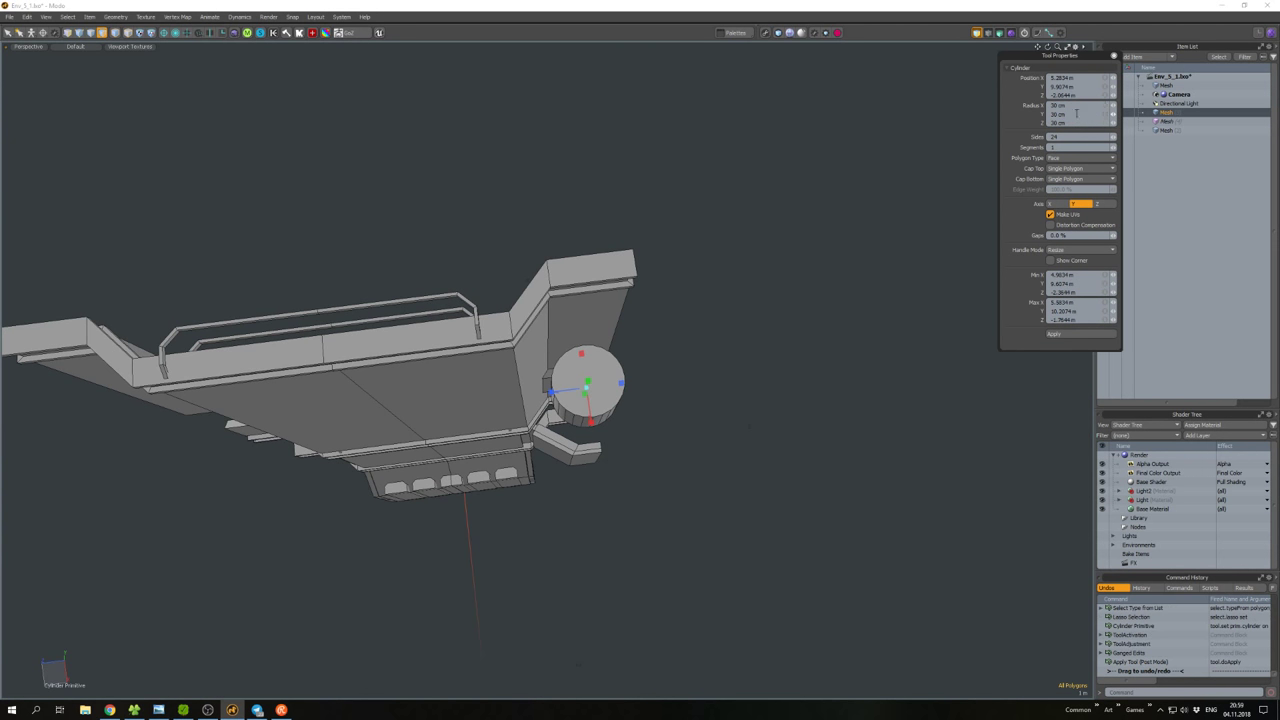
key("space")
Move the cylinder horizontally into the corner between the side bracket and the rail.
left_click_drag(599, 406, 559, 485, "alt")
double_click(586, 288)
key("w")
scroll(517, 499, "up", 5)
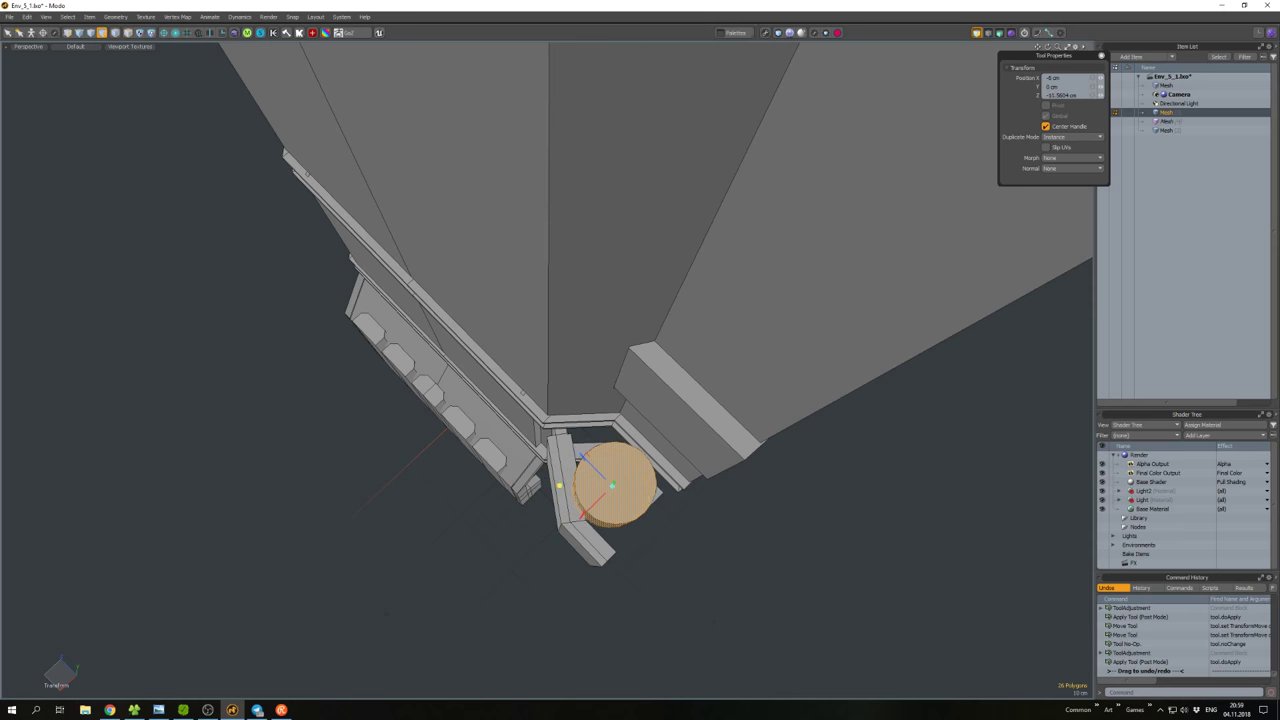
key("space")
left_click(749, 509)
left_click_drag(749, 509, 592, 391, "alt")
double_click(474, 318)
key("w")
key("space")
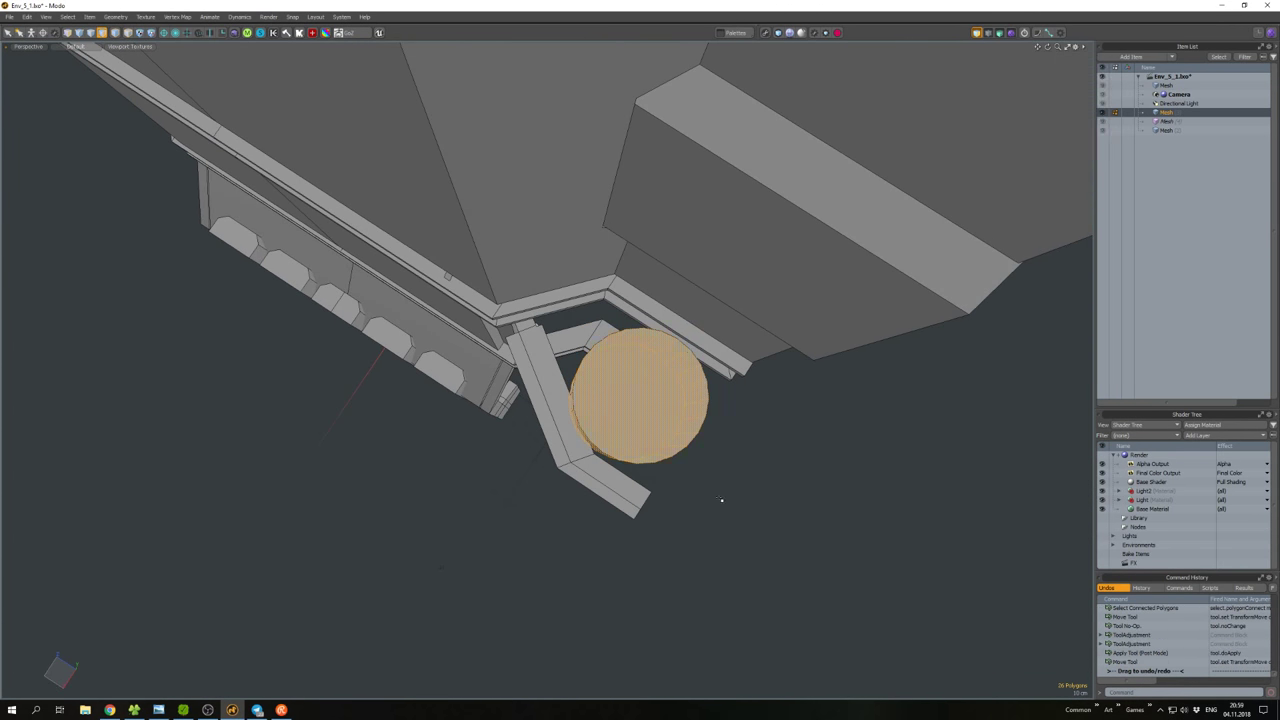
Move the cylinder's bottom cap down to lengthen it between the middle and lower rails.
left_click_drag(720, 500, 497, 384, "alt")
left_click(488, 335)
key("w")
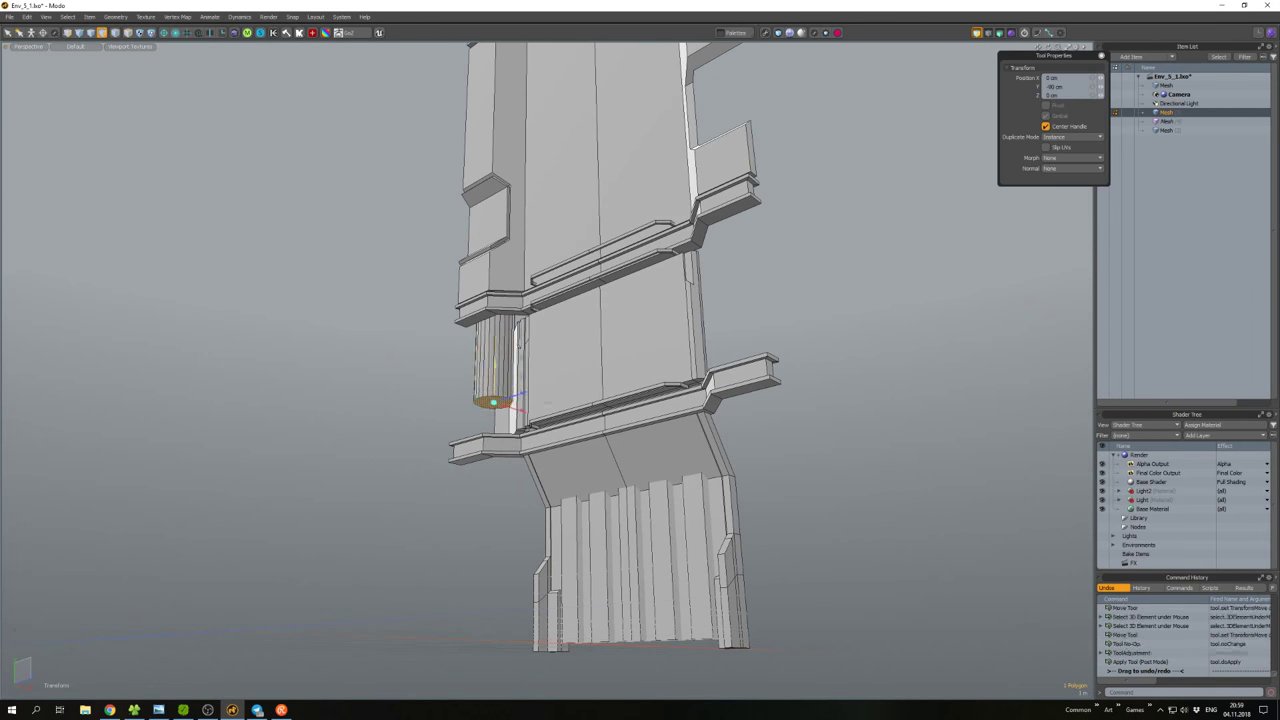
left_click_drag(493, 467, 553, 423, "alt")
key("space")
Duplicate the bottom cap polygon of the vertical cylinder.
left_click(567, 560)
double_click(495, 380)
left_click(551, 470)
left_click(551, 458)
double_click(560, 428)
key("b")
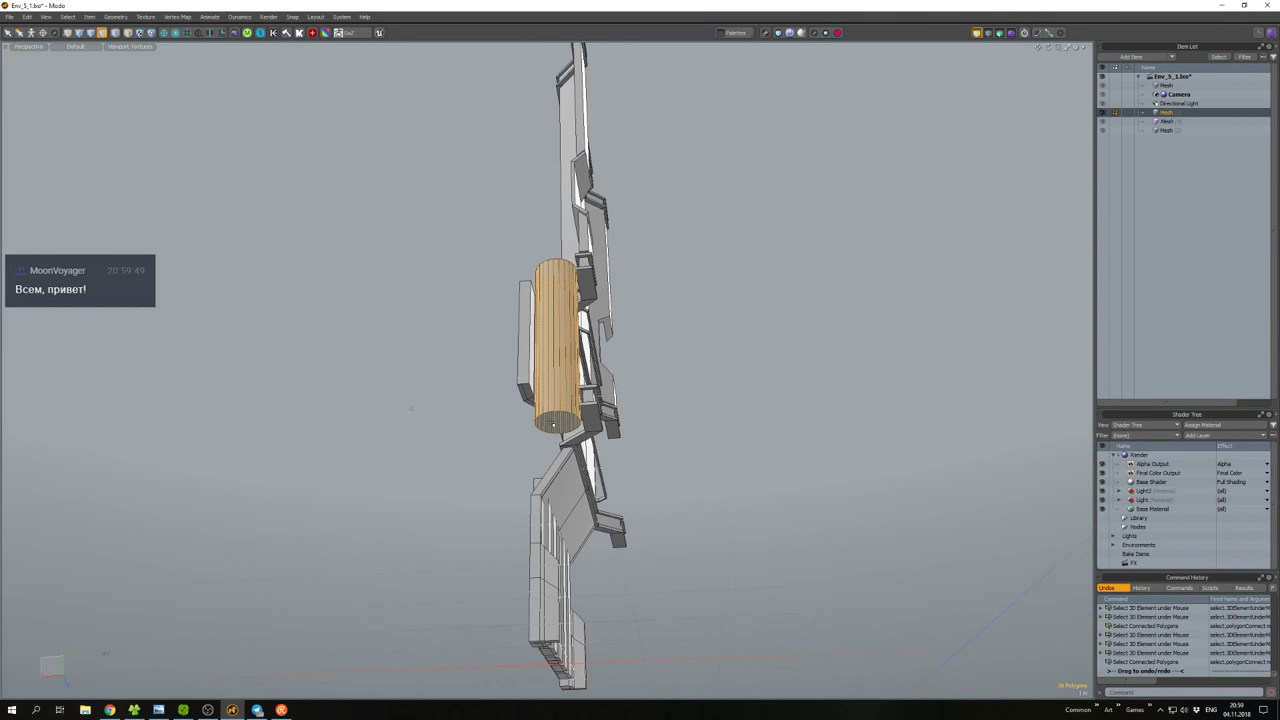
left_click(549, 424)
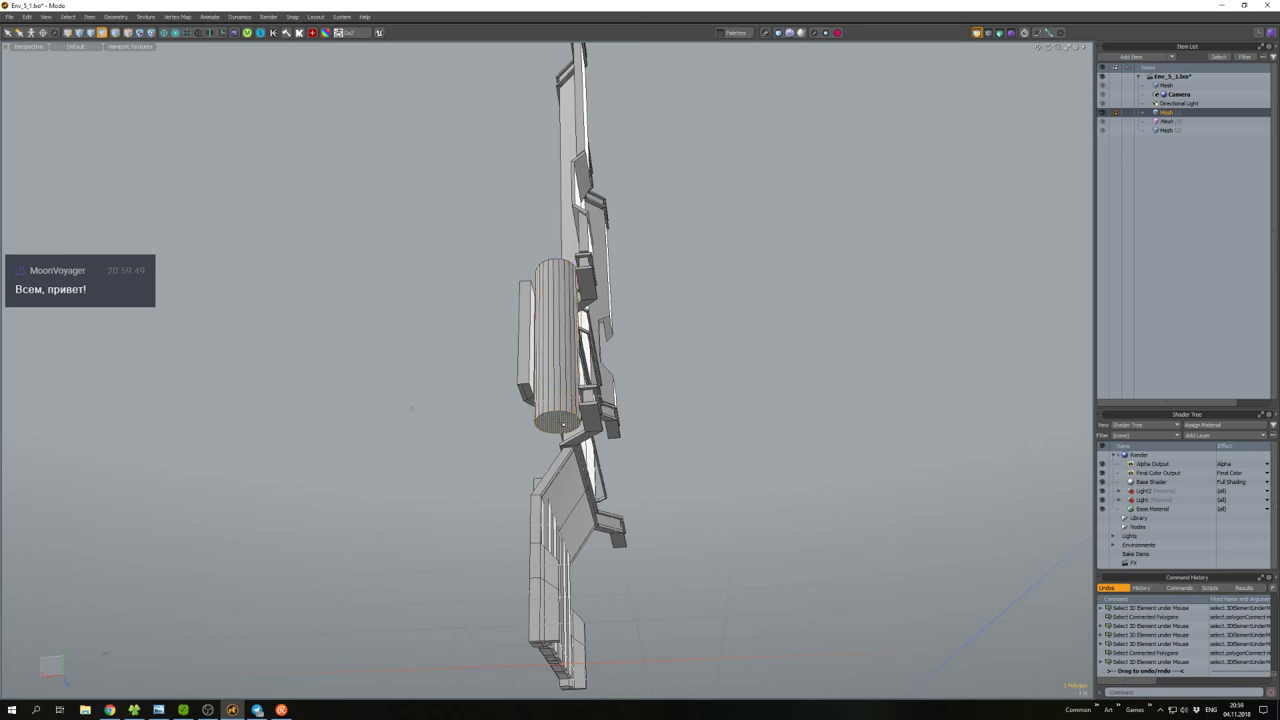
left_click_drag(549, 424, 514, 449, "alt")
key("w")
key("ctrl+c")
key("ctrl+v")
Rotate the duplicated cap upright and position it below and outward from the vertical cylinder.
key("e")
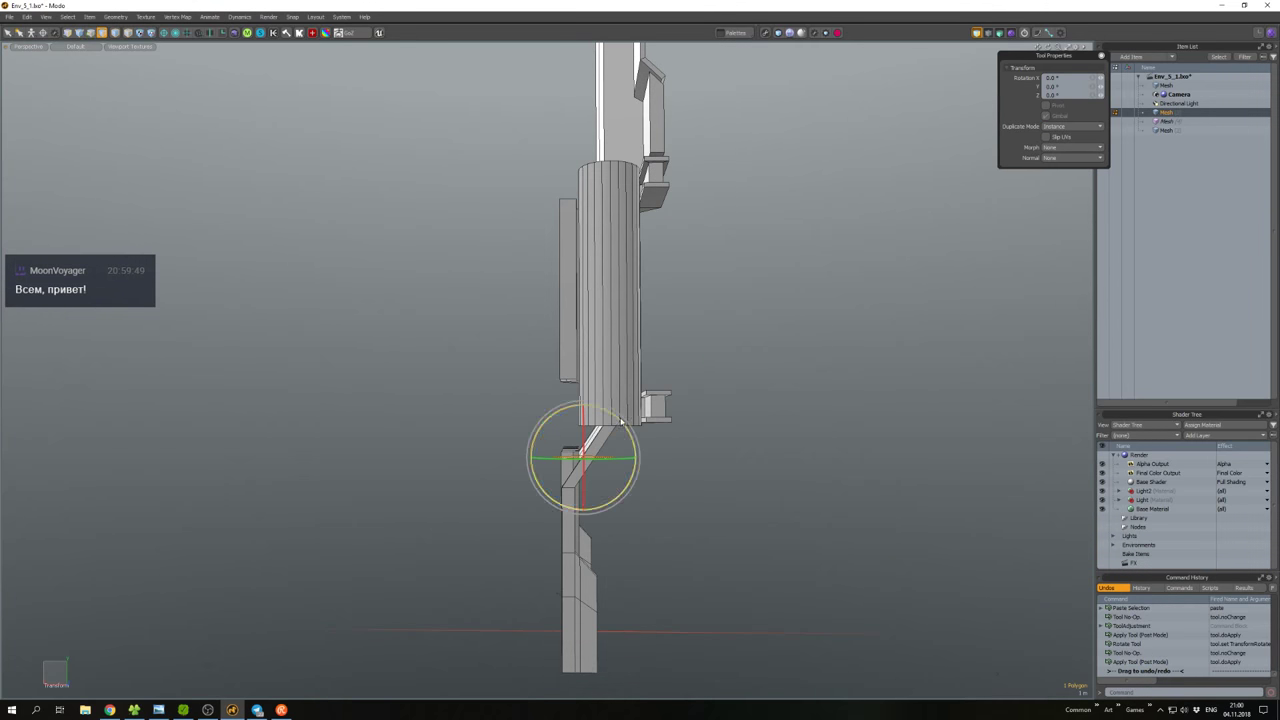
key("w")
scroll(560, 440, "up", 3)
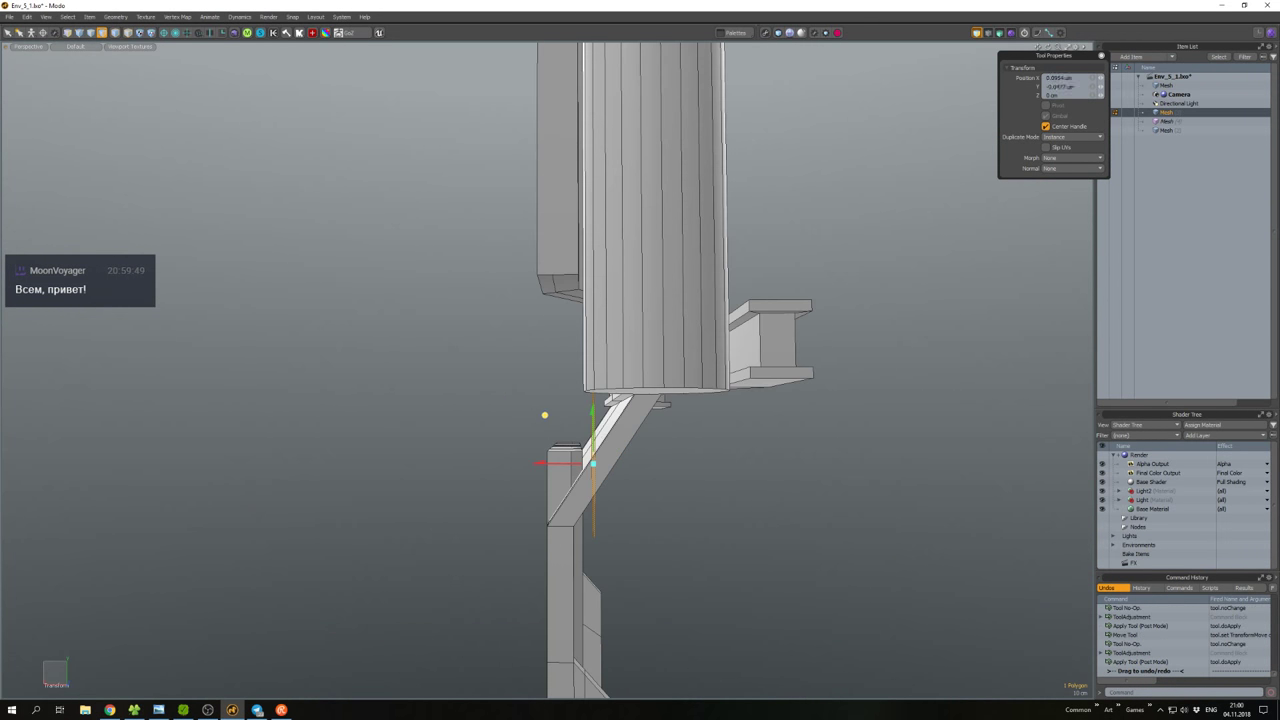
Thicken the upright cap into a short horizontal cylinder beneath the vertical one.
key("d")
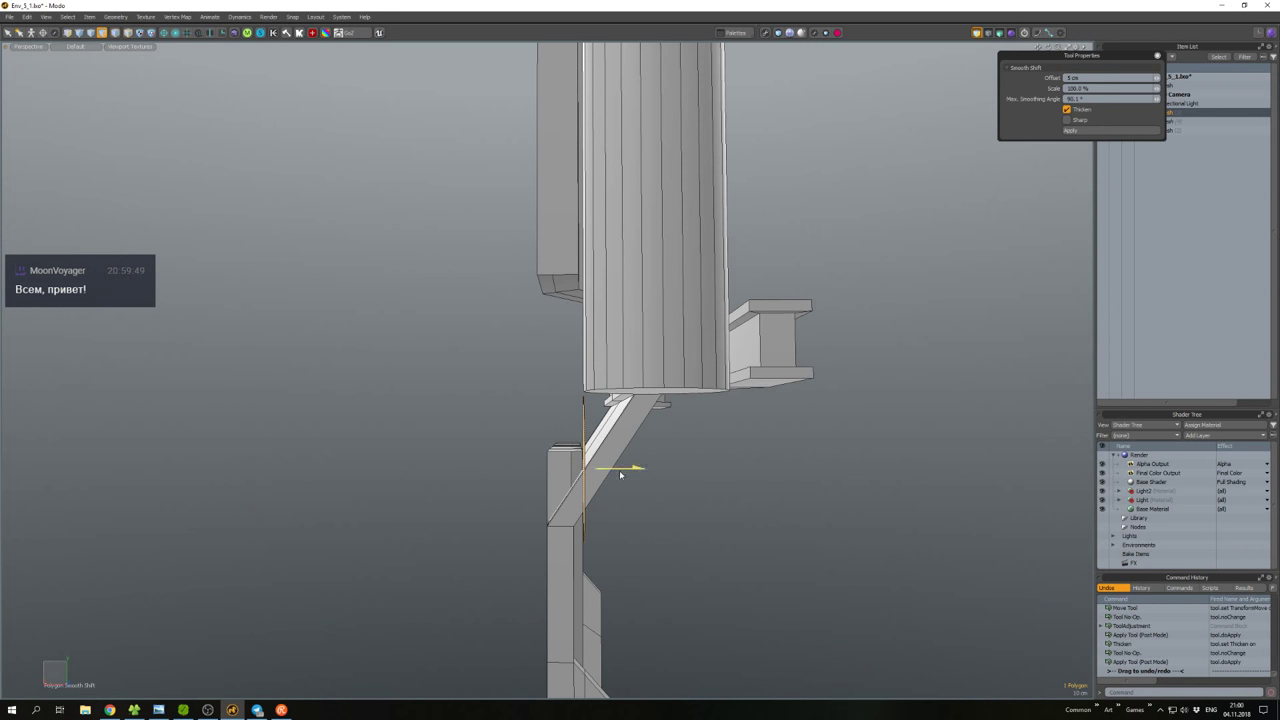
left_click_drag(620, 475, 660, 474)
key("space")
Duplicate the short horizontal cylinder, turn the copy vertical and place it lower and farther out from the panel.
key("a")
double_click(580, 440)
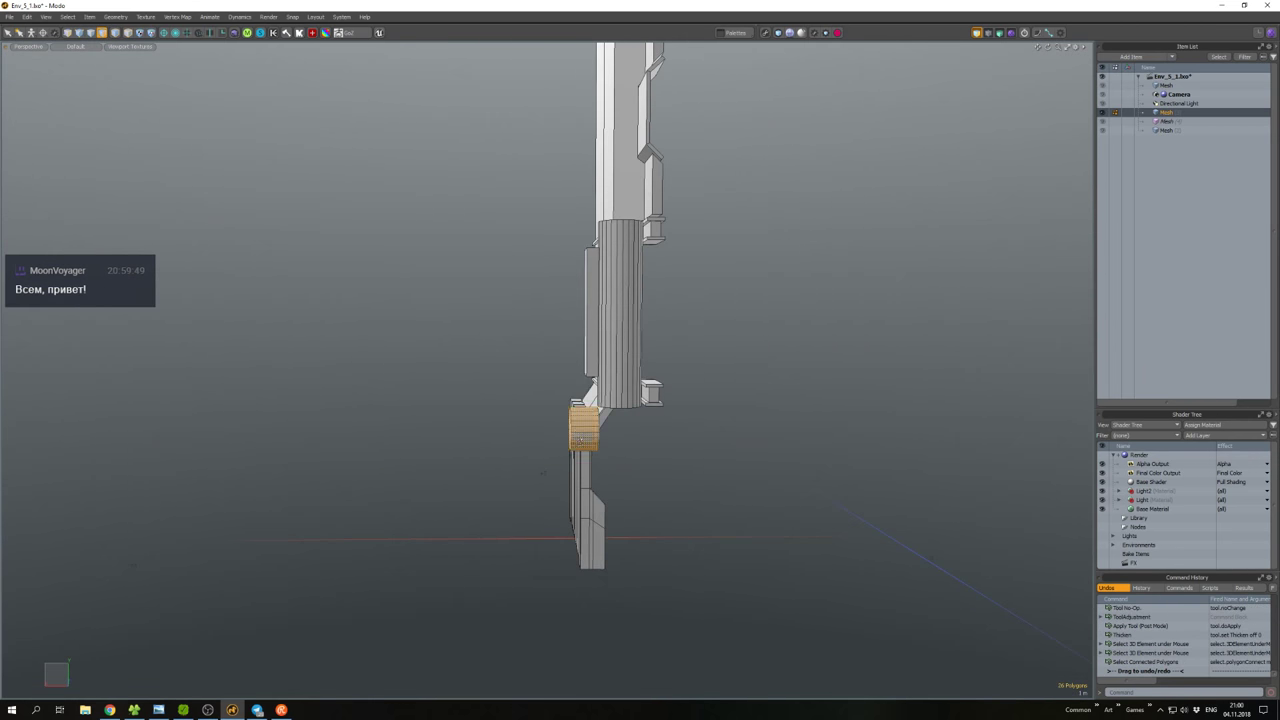
scroll(578, 432, "up", 3)
key("w")
left_click_drag(550, 377, 520, 445)
key("e")
key("ctrl+z")
key("w")
key("w")
Bridge the horizontal cylinder's inner cap to the long vertical cylinder's bottom cap with a straight connection.
left_click(603, 415)
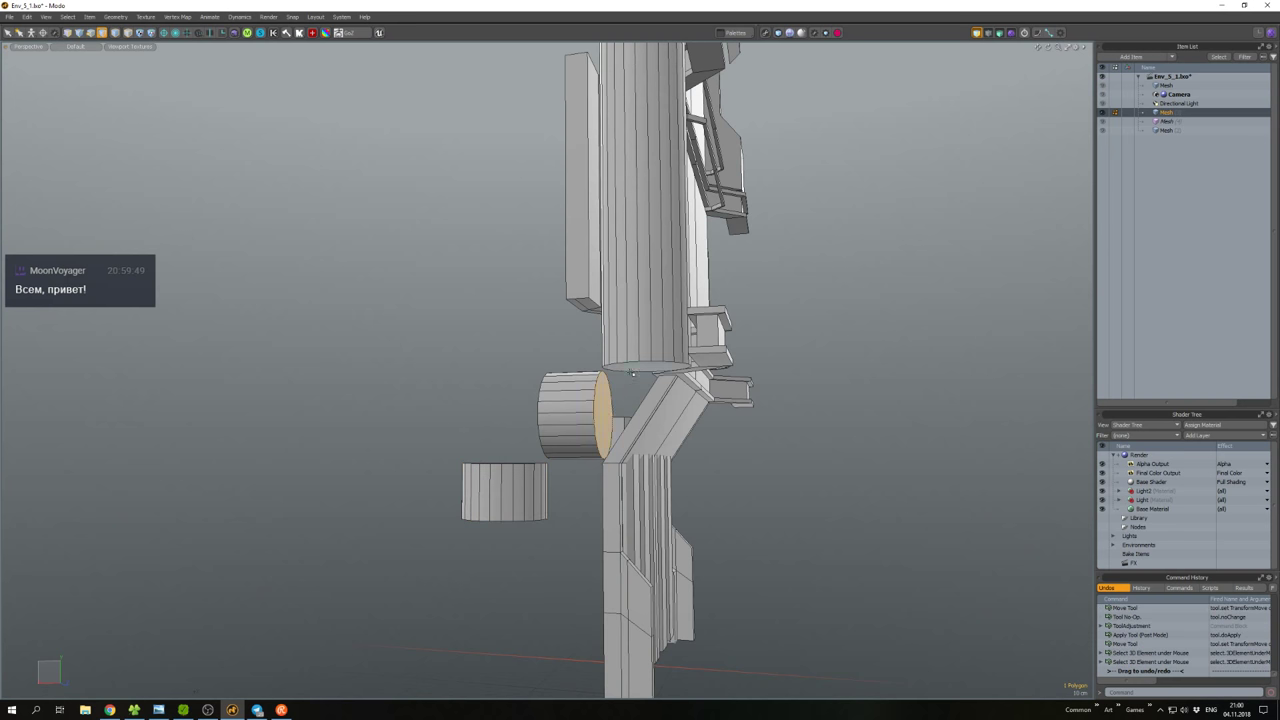
key("b")
left_click_drag(632, 373, 642, 404, "alt")
Try to bevel the ring of edges running along the bridged elbow.
key("2")
left_click(645, 405)
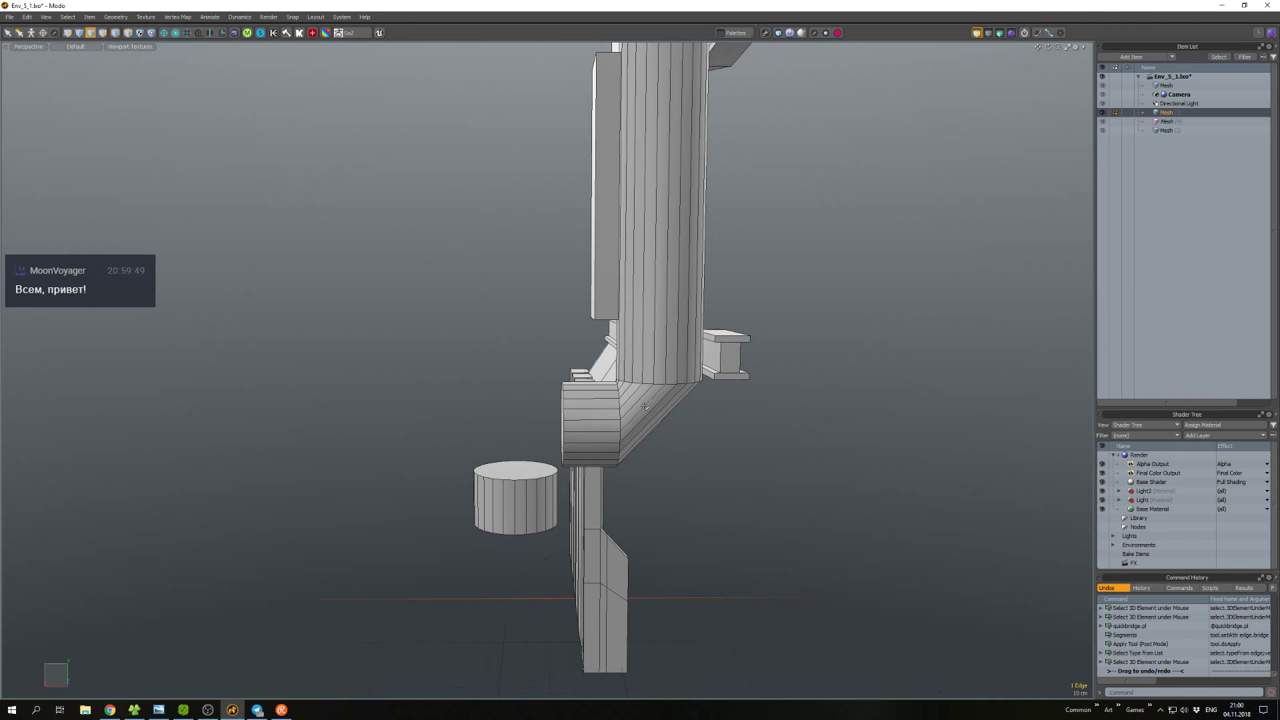
key("3")
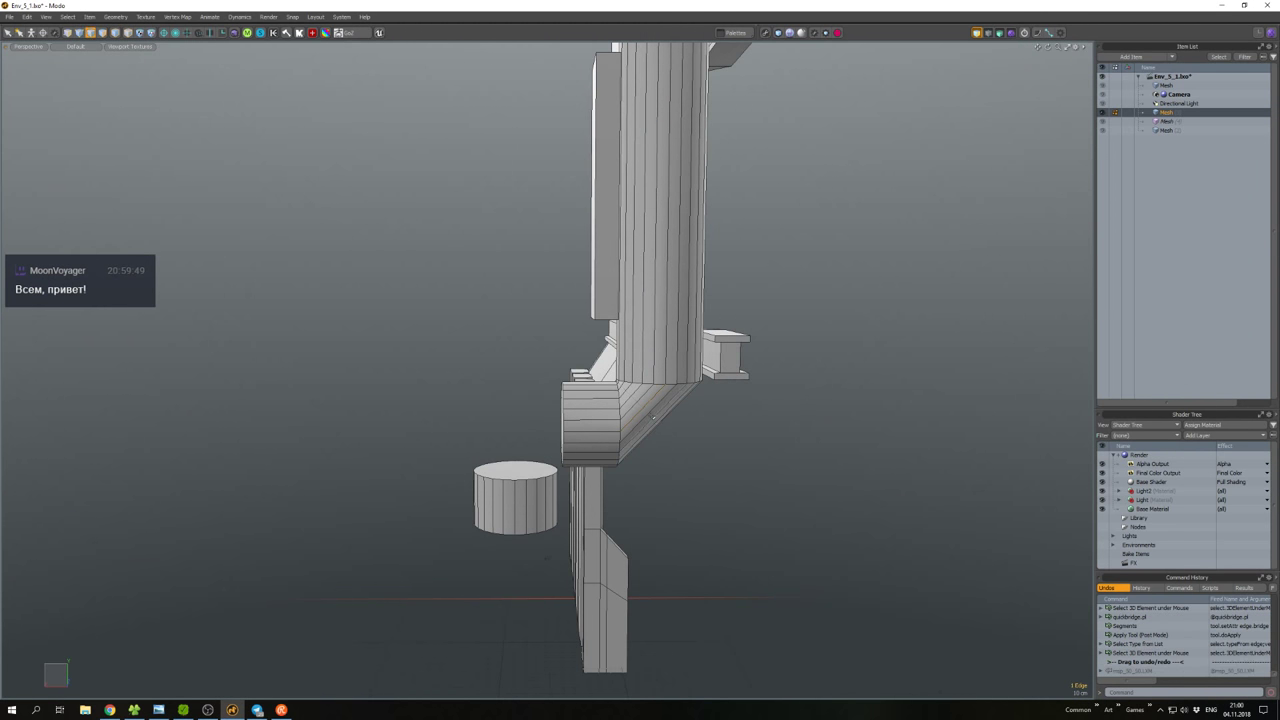
left_click(648, 425)
key("alt+l")
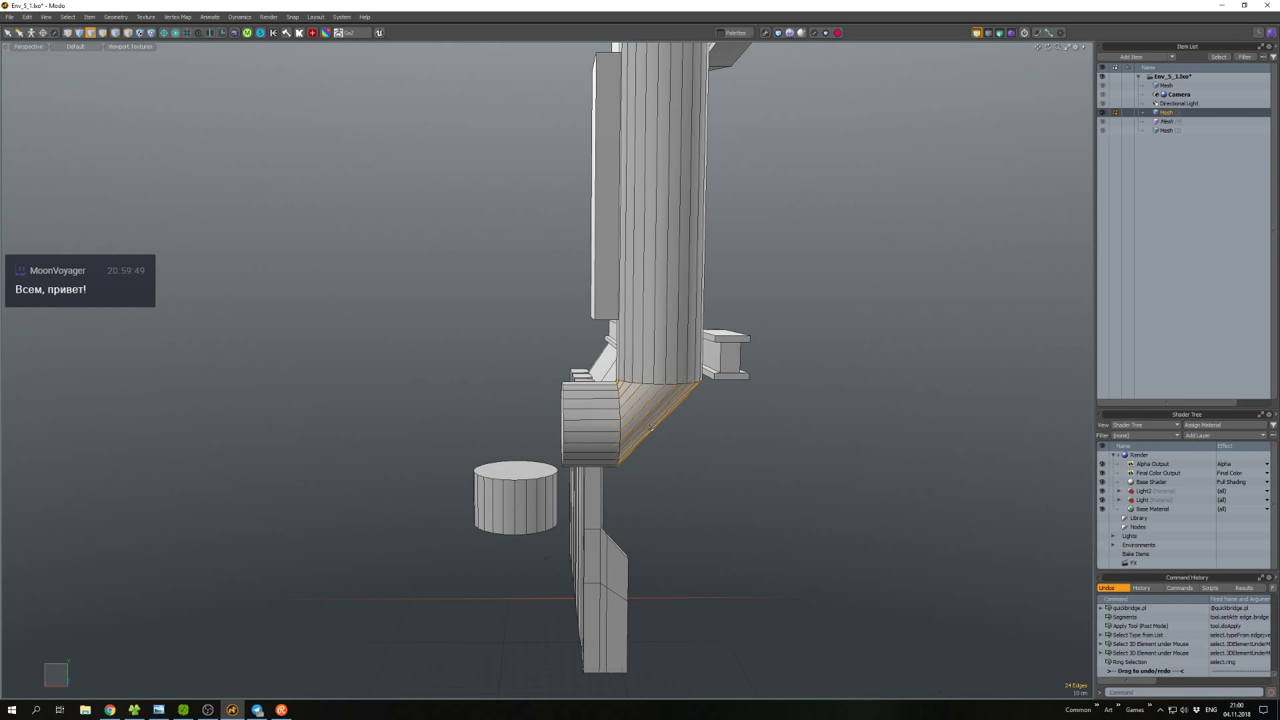
key("b")
left_click_drag(651, 428, 694, 452)
key("ctrl+z")
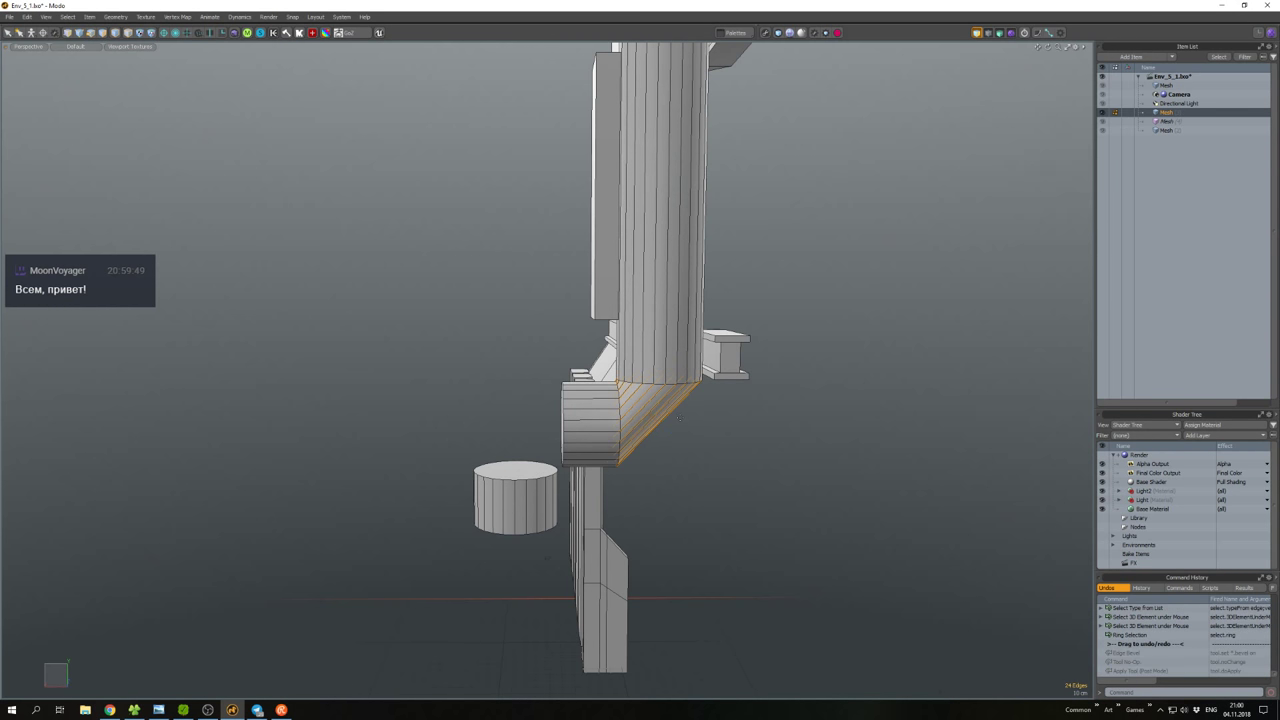
Try a Loop Slice with many evenly spaced cuts across the bridged elbow.
key("alt+c")
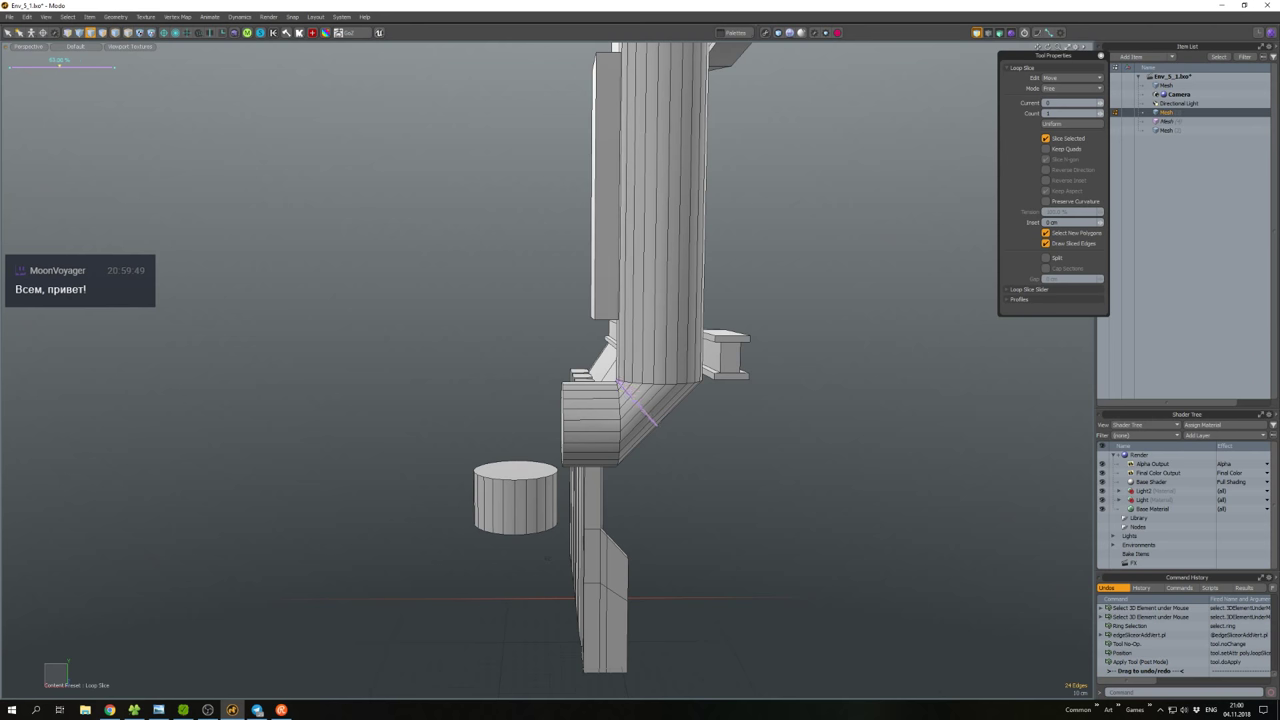
left_click_drag(1101, 113, 1101, 100)
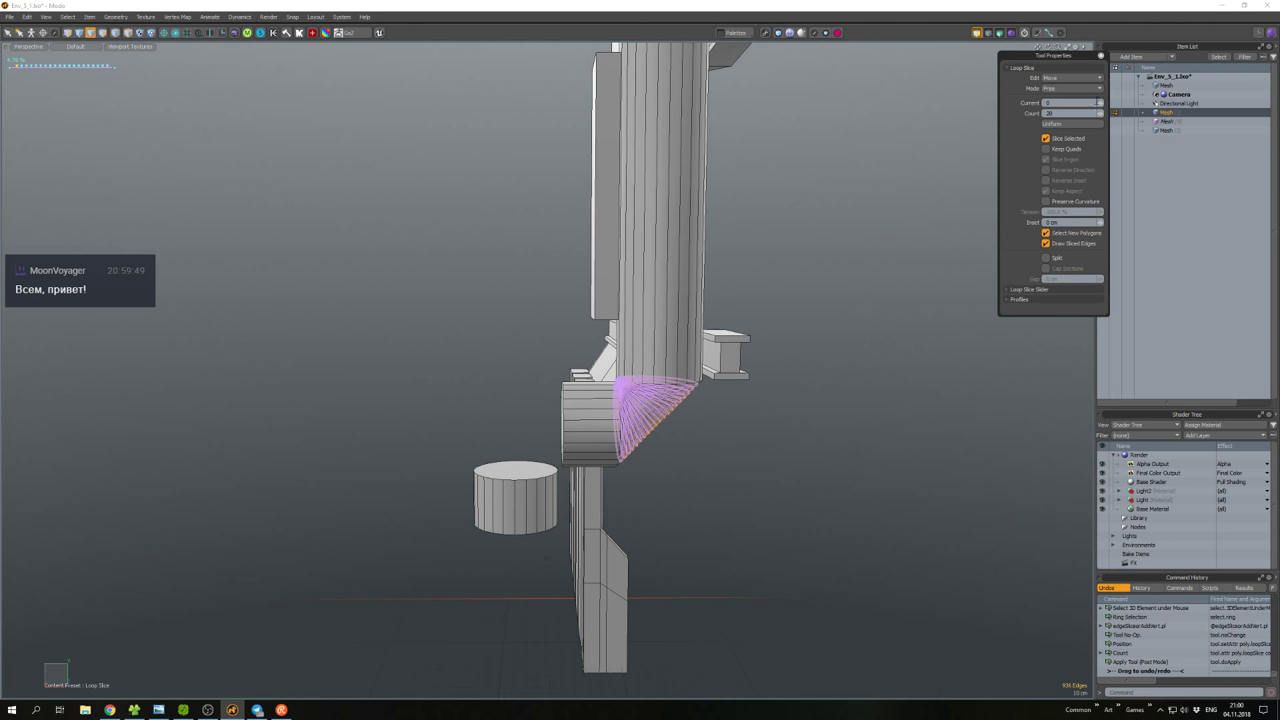
scroll(795, 267, "up", 3)
left_click_drag(795, 267, 640, 452, "alt")
key("space")
Try to round the elbow with a 12.5 cm inset Edge Bevel using Sharp Corner.
key("b")
middle_click_drag(640, 452, 786, 335)
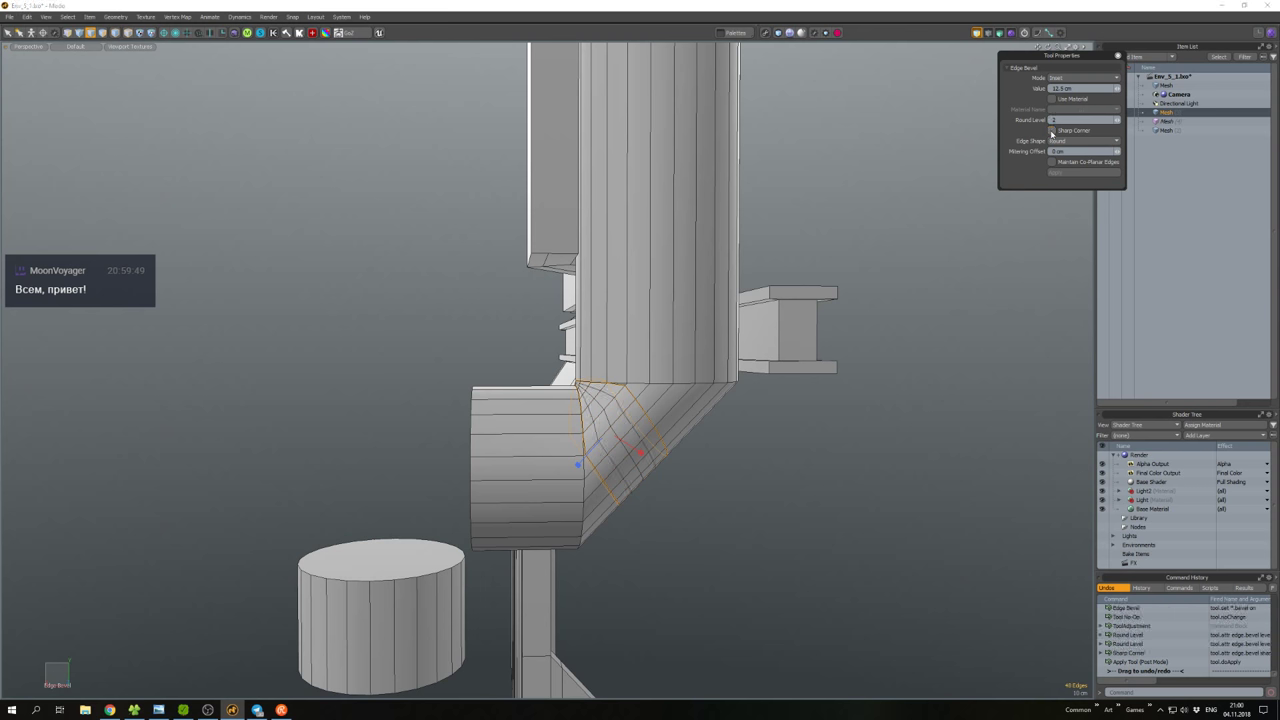
key("ctrl+z")
key("ctrl+z")
key("ctrl+z")
key("ctrl+z")
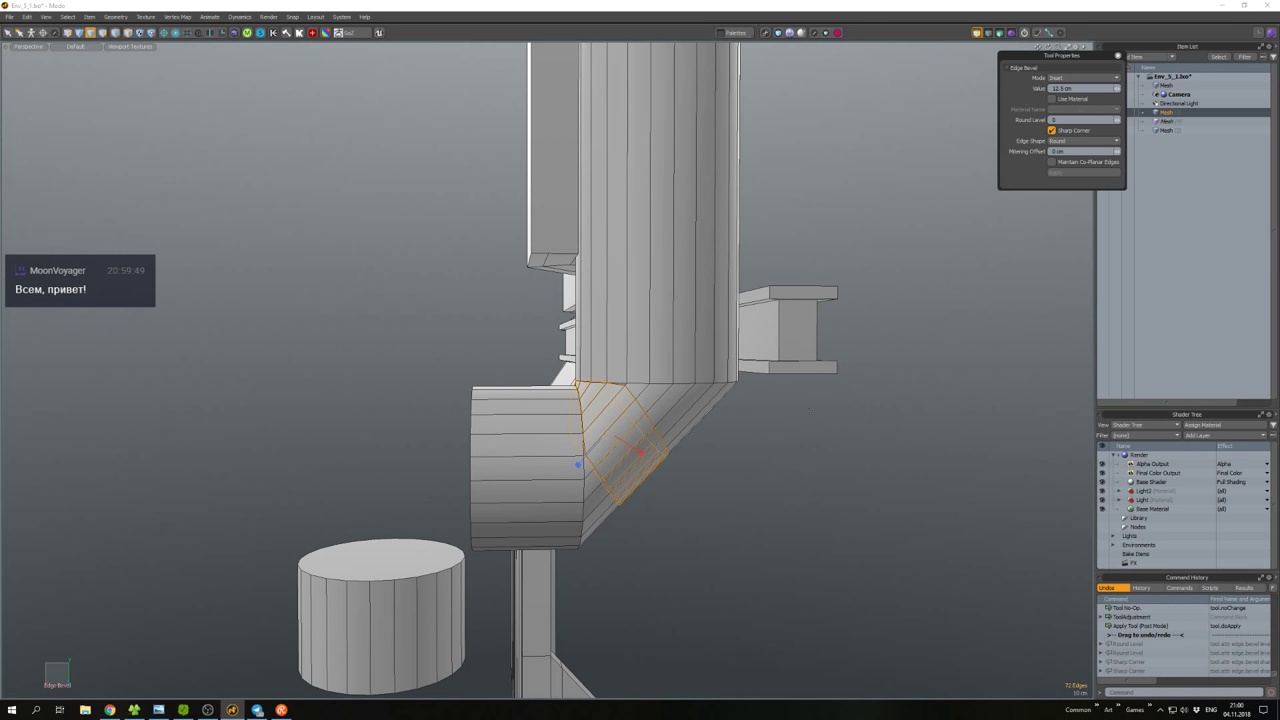
key("space")
Add a single Loop Slice across the middle of the elbow and move the new edge loop outward.
left_click_drag(797, 380, 636, 378, "alt")
key("alt+c")
key("space")
double_click(605, 378)
left_click(612, 378)
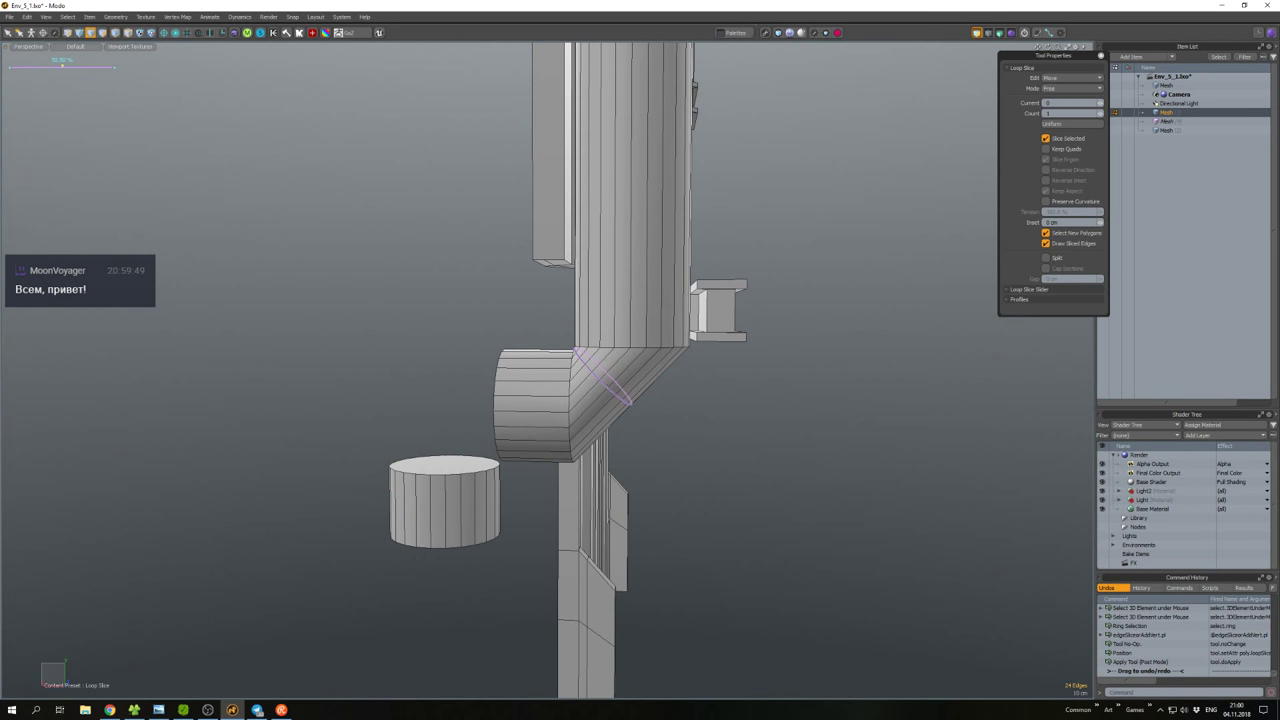
key("w")
left_click_drag(565, 338, 578, 351)
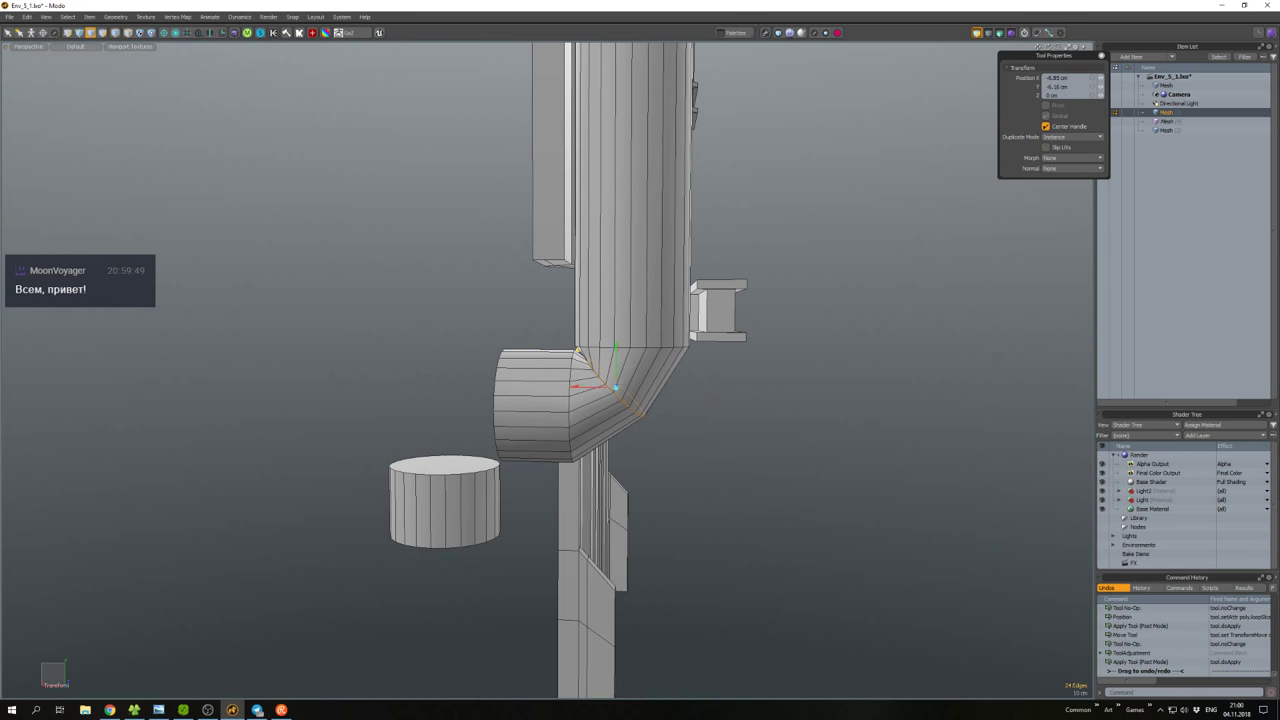
Undo the elbow's loop move, slice and bridge to restore the two separate facing caps.
mouse_move(640, 380)
left_mouse_down("alt")
mouse_move(585, 400)
mouse_move(630, 385)
mouse_move(580, 310)
mouse_move(625, 380)
left_mouse_up("alt")
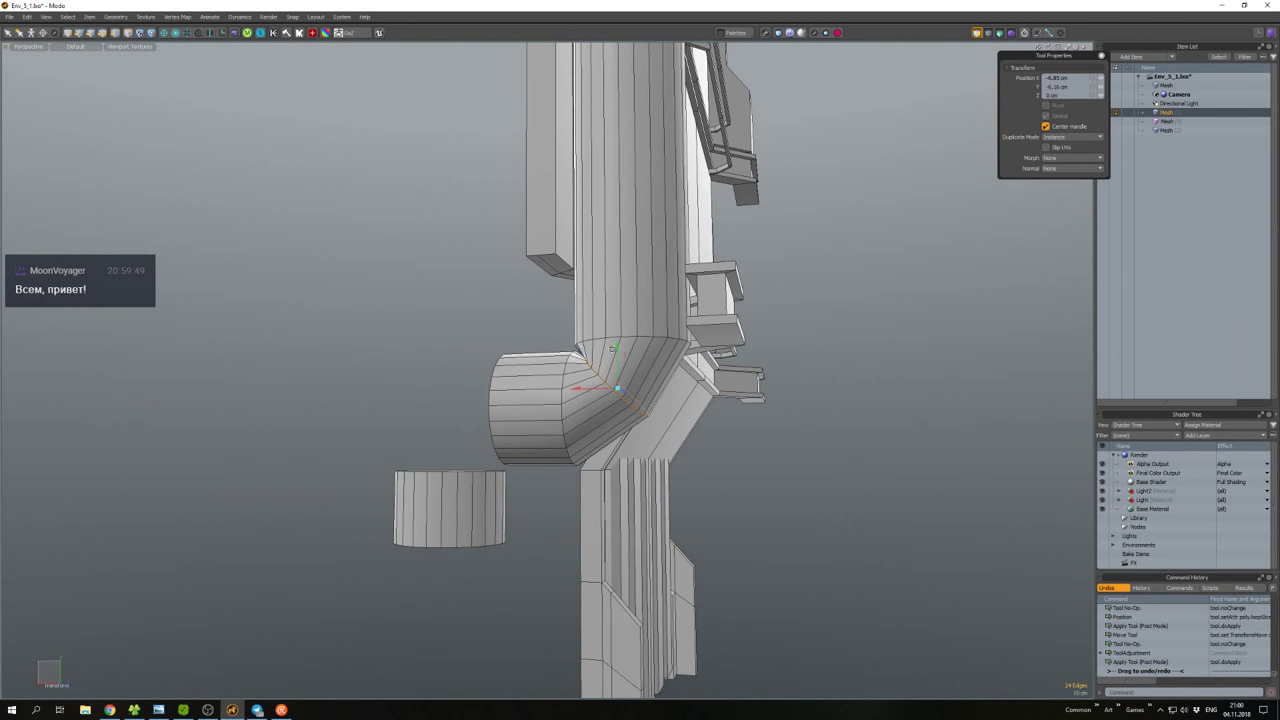
key("space")
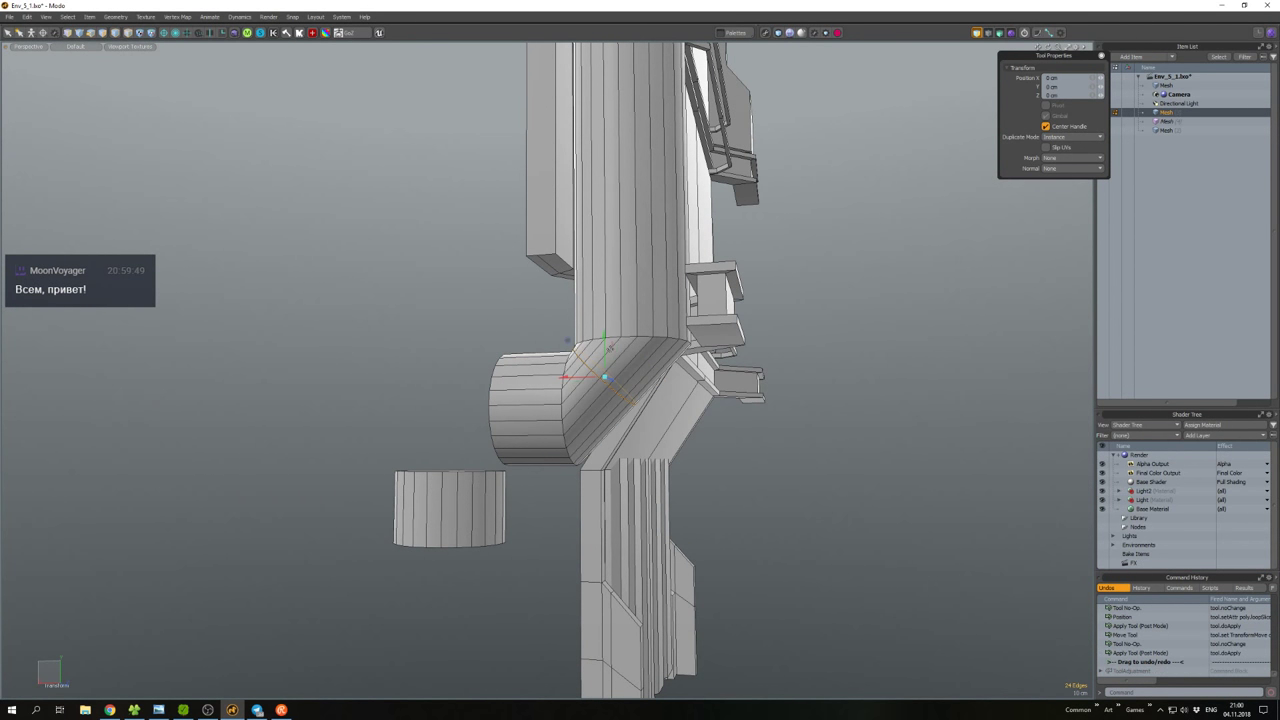
key("alt+l")
key("Delete")
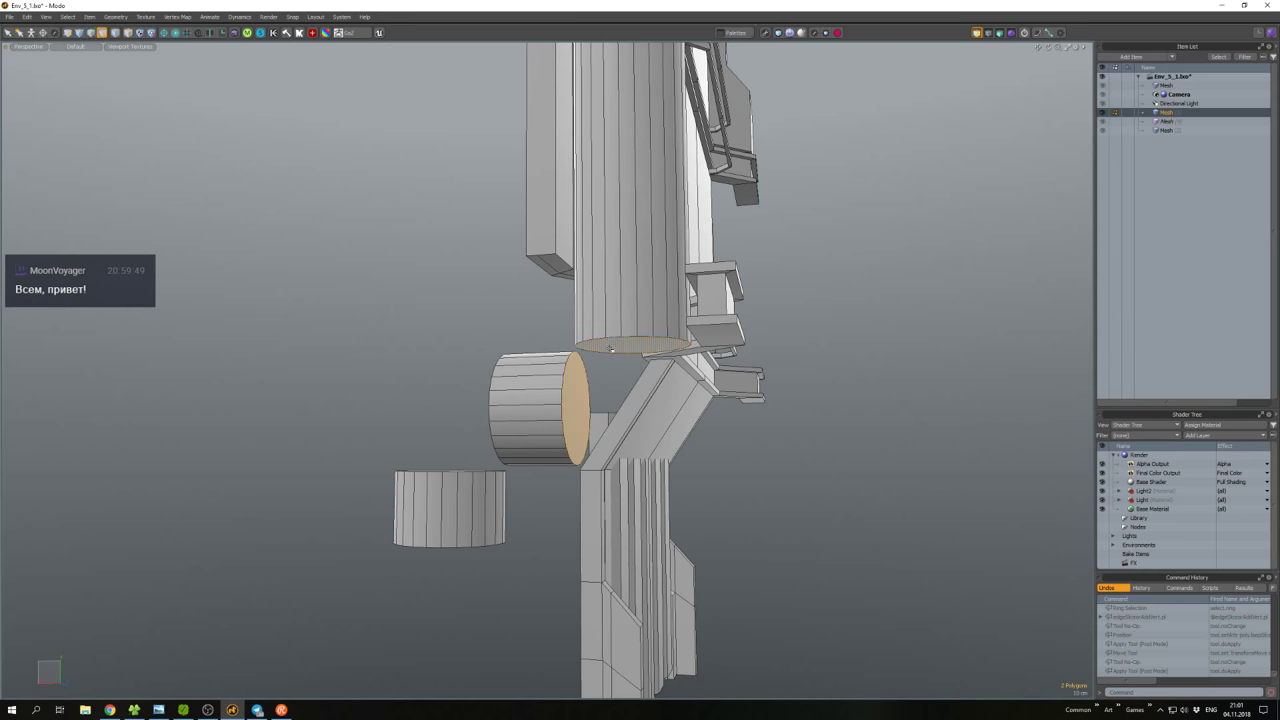
left_click(811, 352)
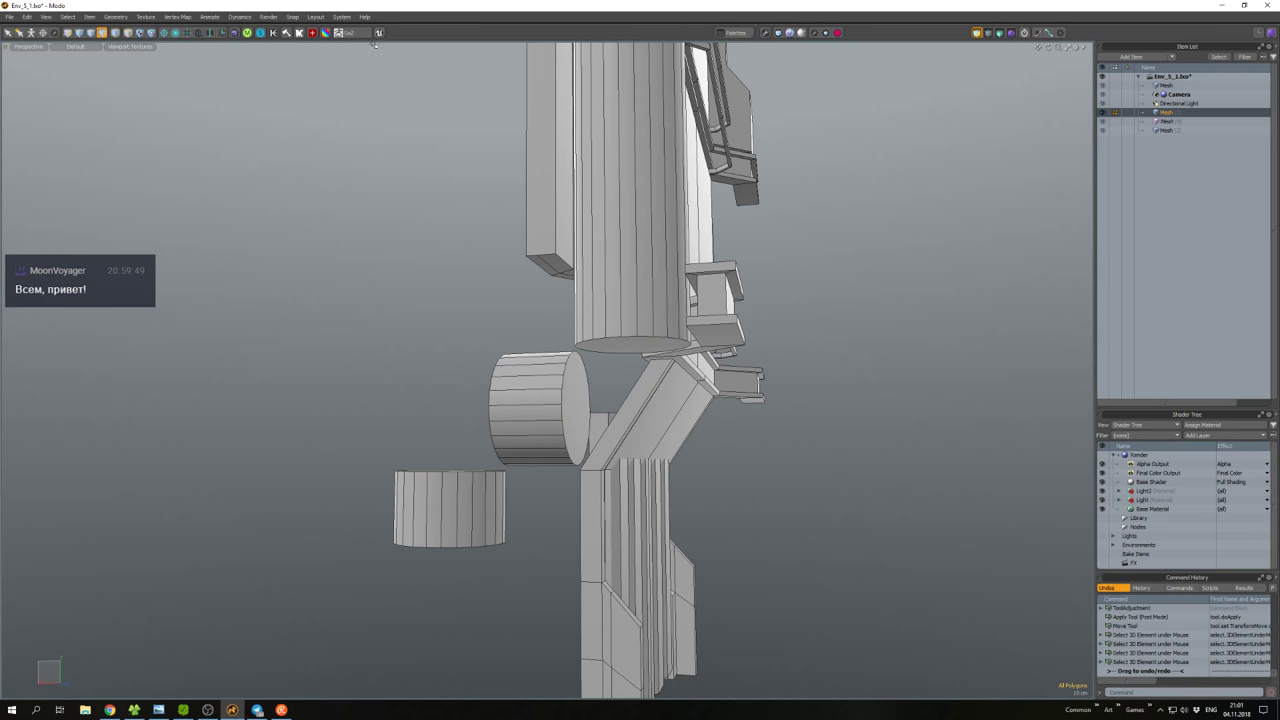
Try to generate a swept elbow between the two facing caps with an Eterea Swiss Knife tool and its default segments.
left_click(313, 33)
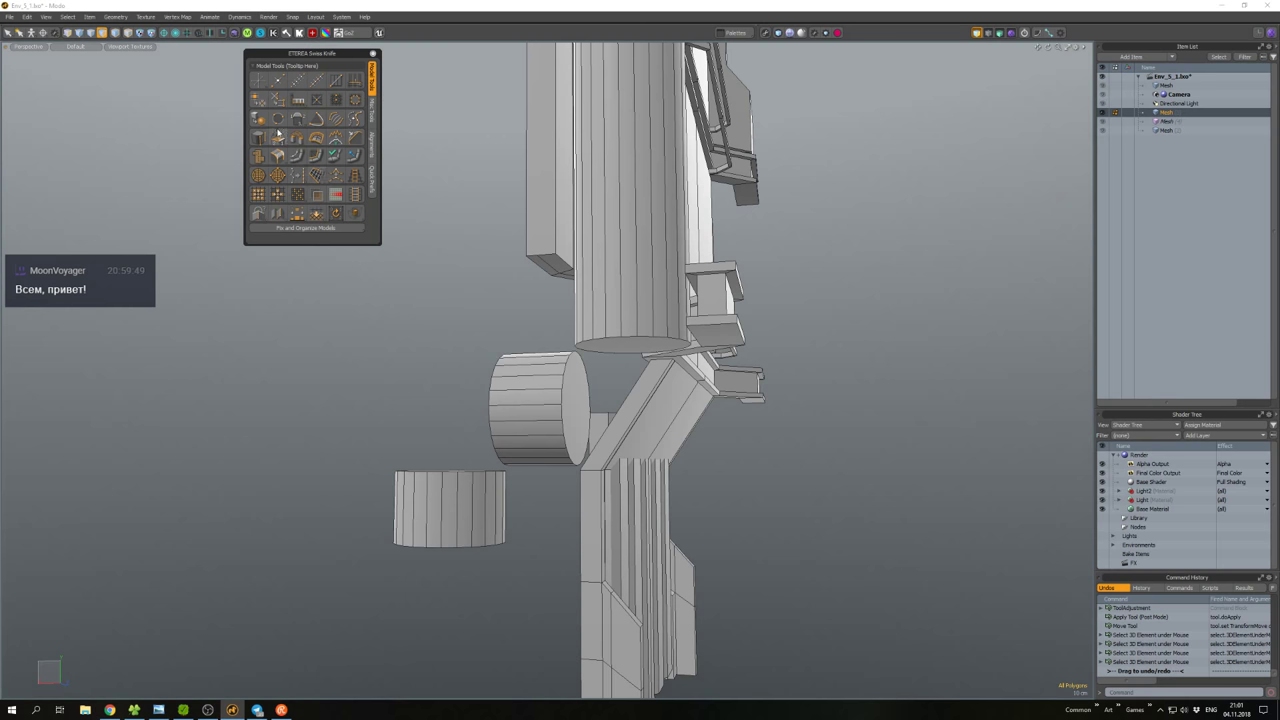
left_click_drag(488, 295, 559, 349, "alt")
left_click(589, 388)
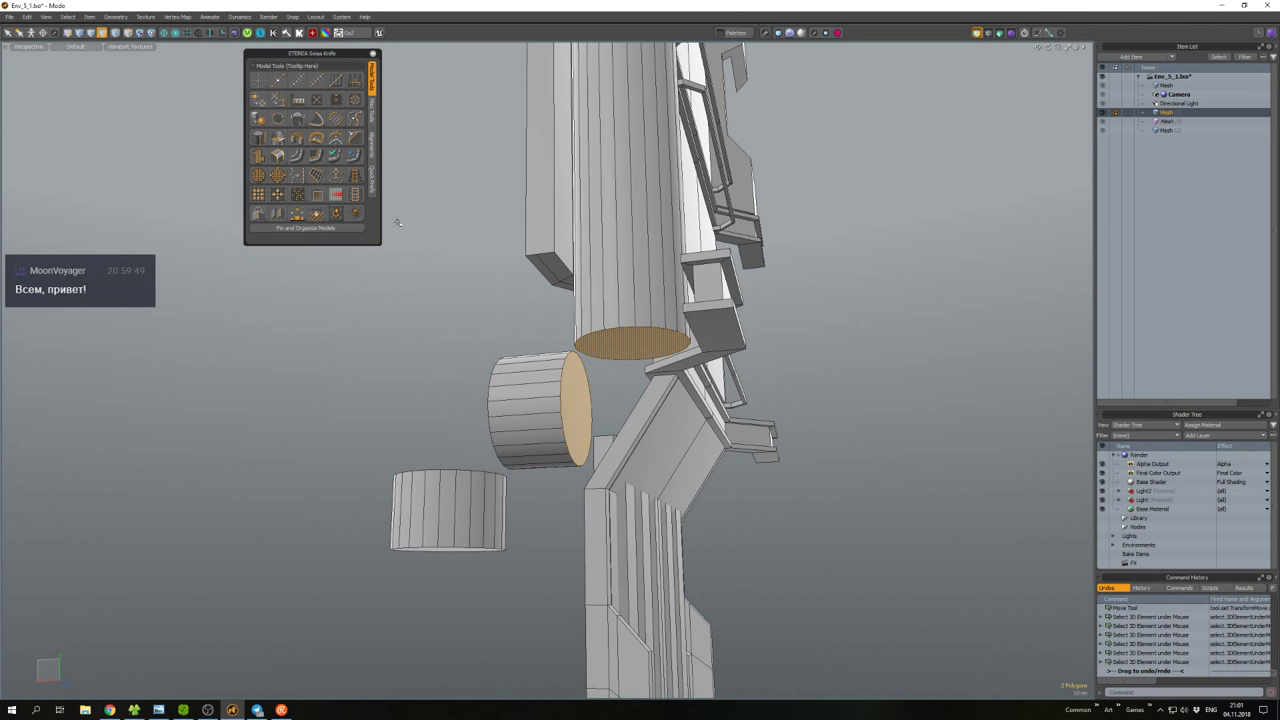
left_click(278, 145)
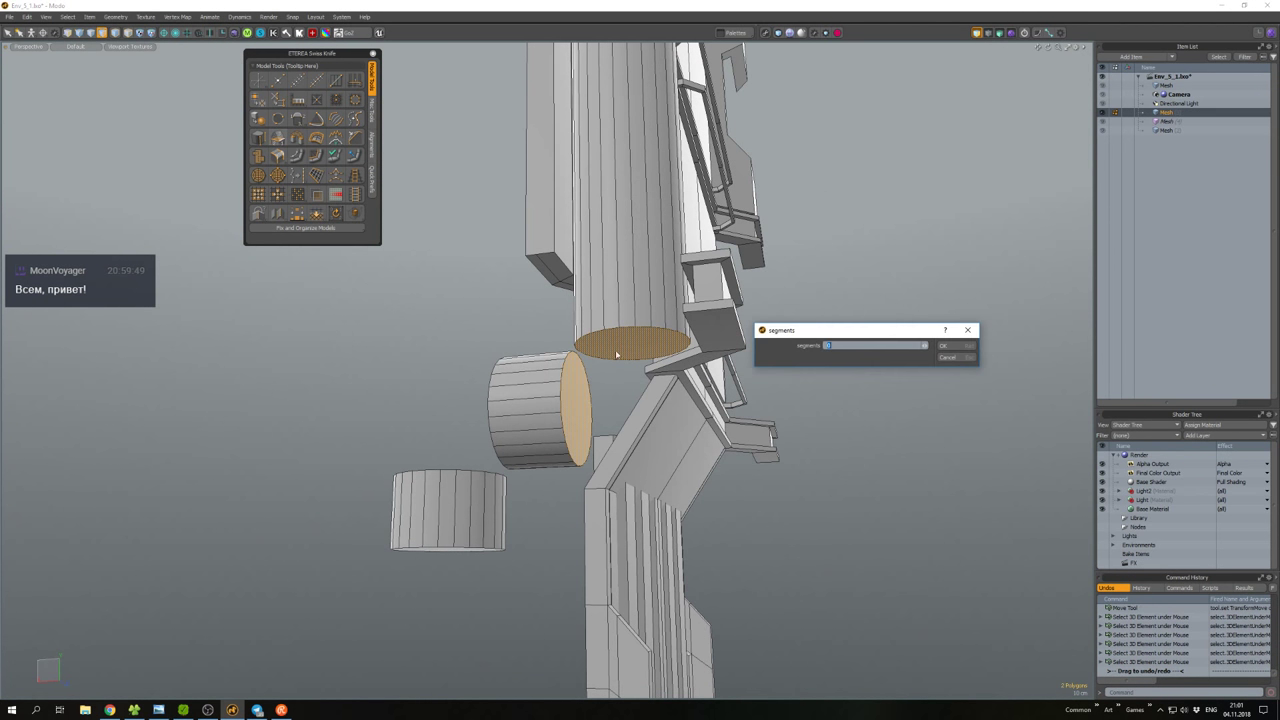
left_click(941, 345)
left_click(941, 346)
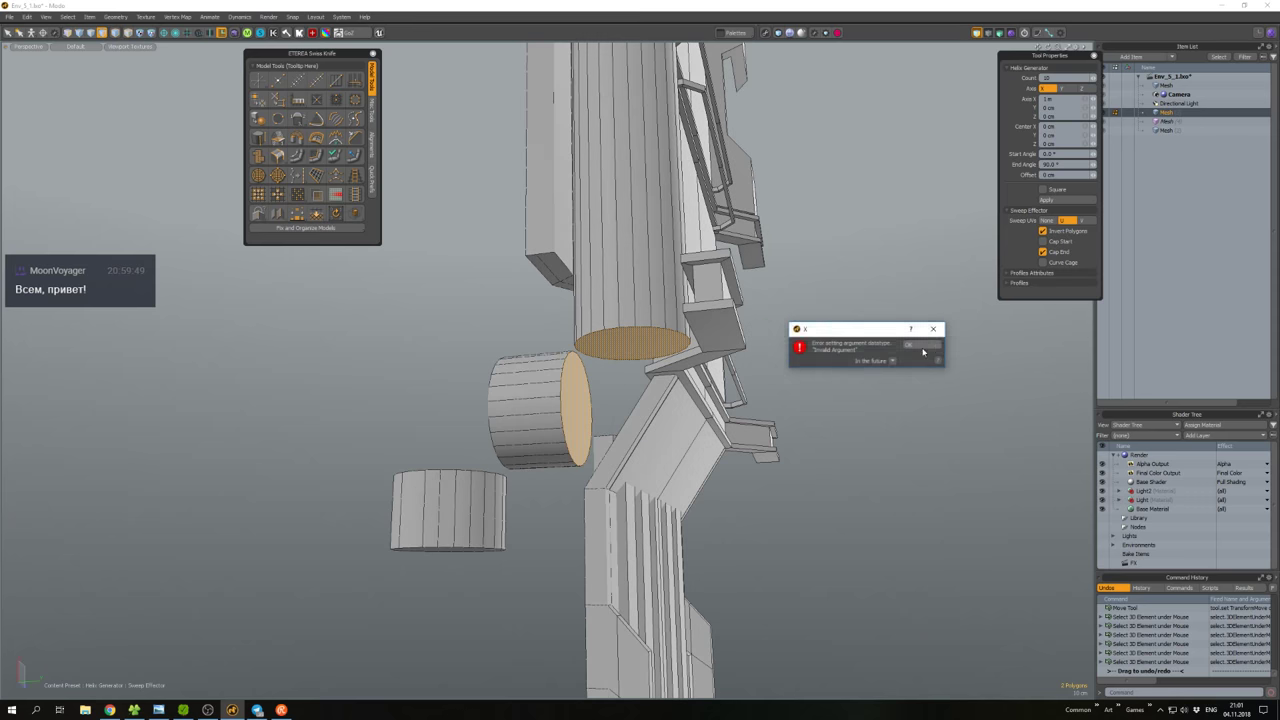
left_click(909, 345)
left_click_drag(913, 349, 716, 350, "alt")
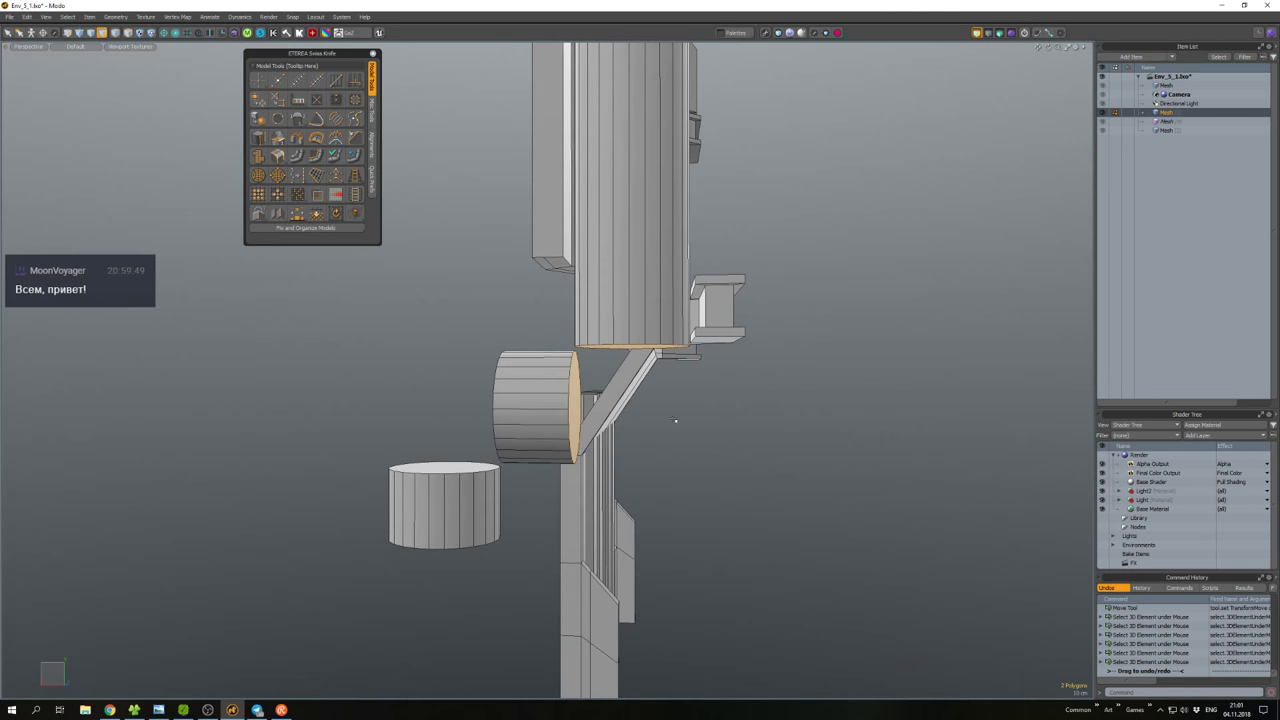
left_click_drag(675, 421, 511, 370, "alt")
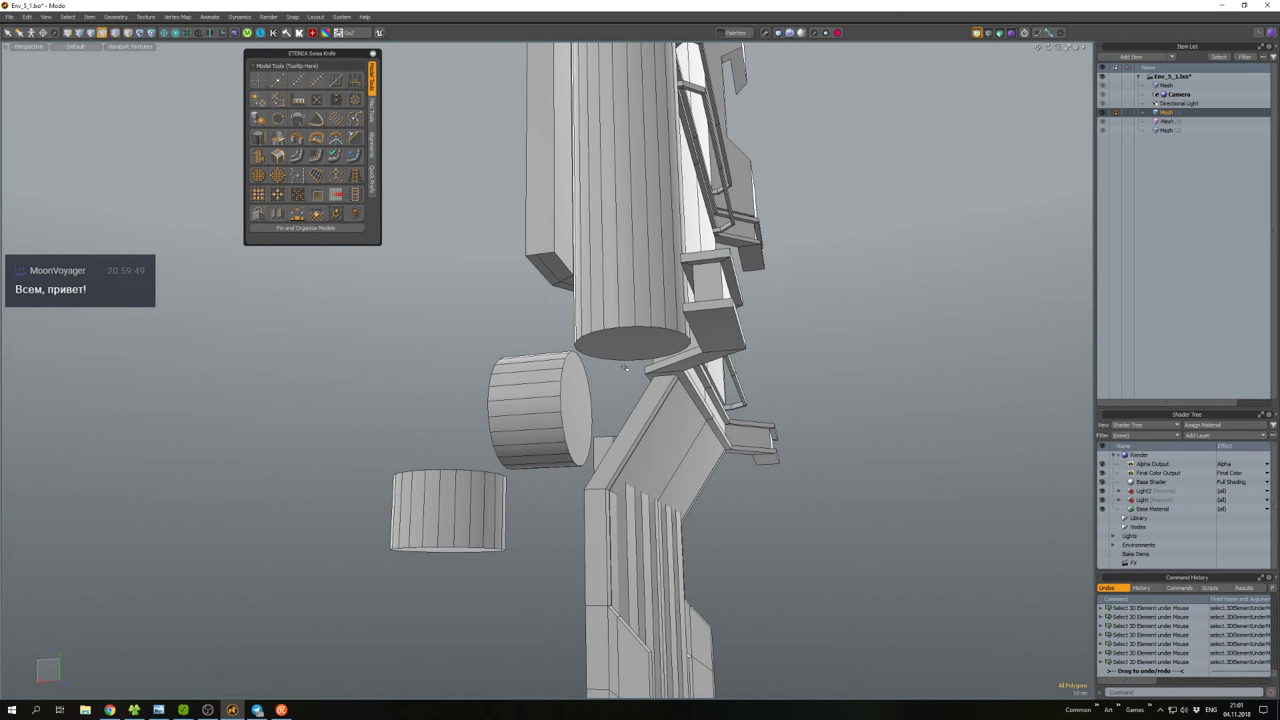
Reselect the two facing caps and retry the swept elbow with the default angle.
left_click(567, 391)
left_click(584, 340, "shift")
left_click(280, 140)
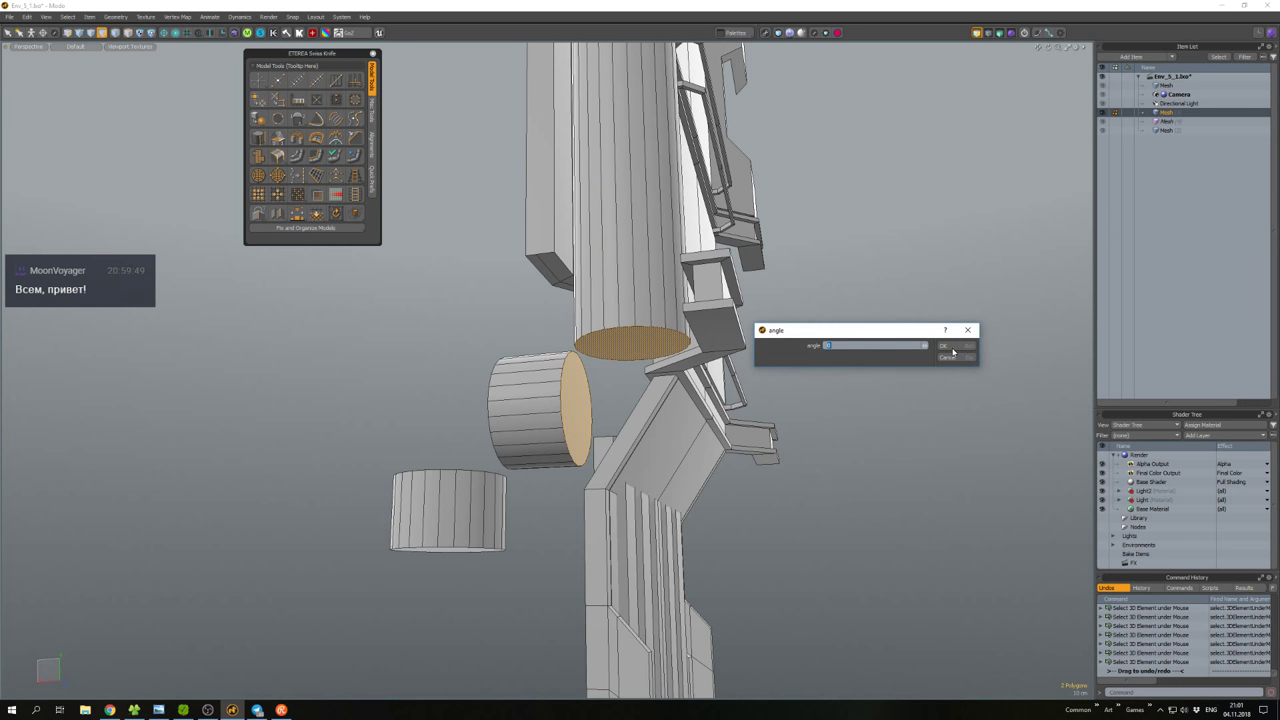
left_click(950, 346)
left_click(924, 350)
left_click(797, 391)
left_click_drag(797, 391, 617, 349, "alt")
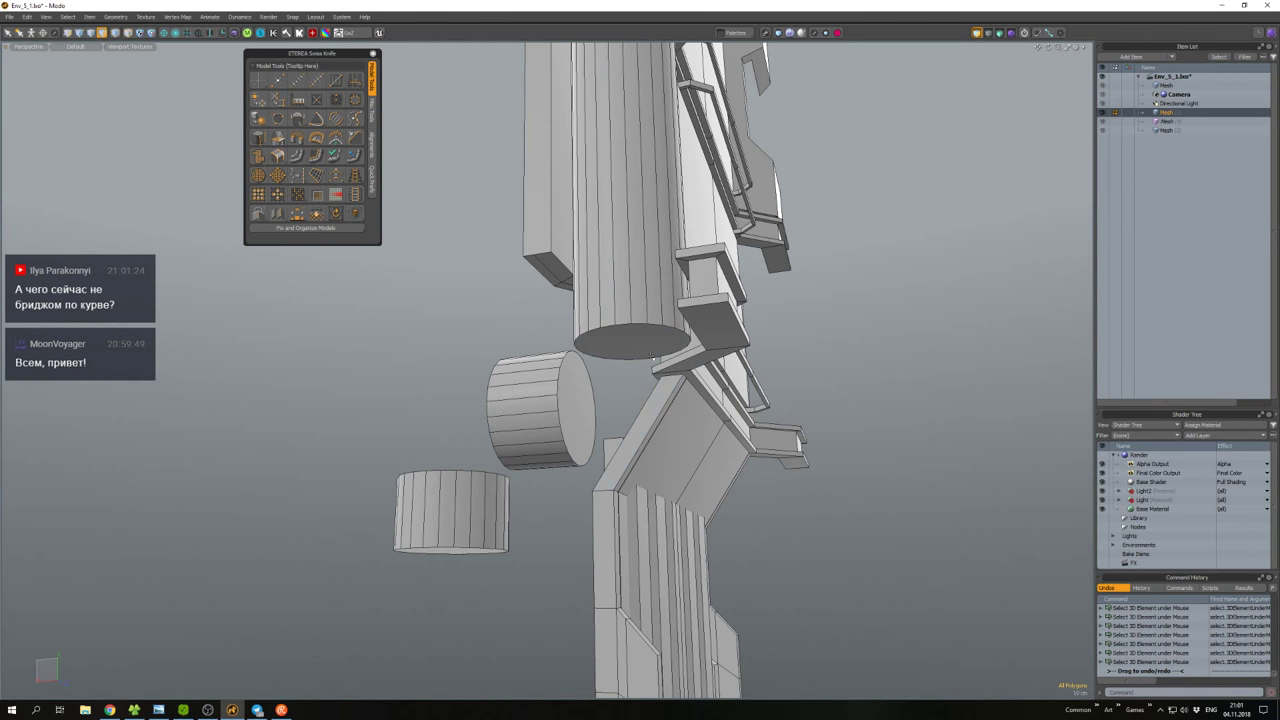
Try the swept elbow again on both caps with the default segments and axis, and undo it.
left_click(652, 352)
left_click(302, 146)
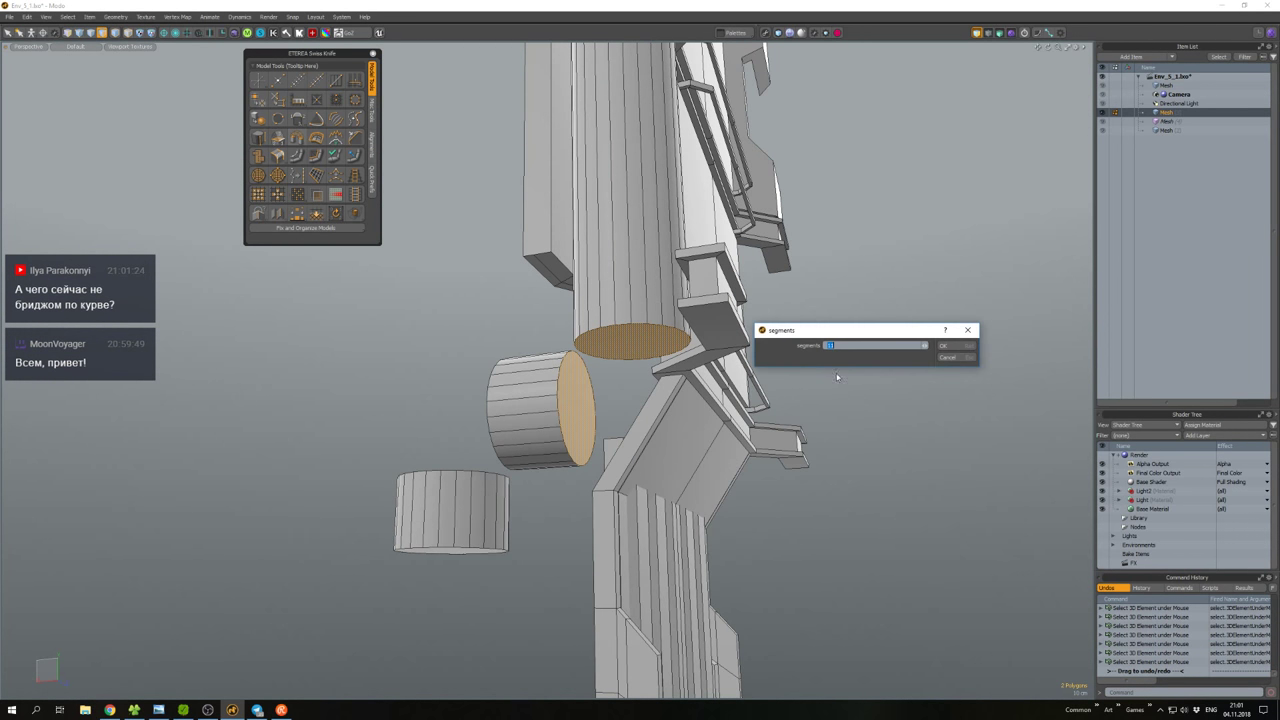
left_click(946, 346)
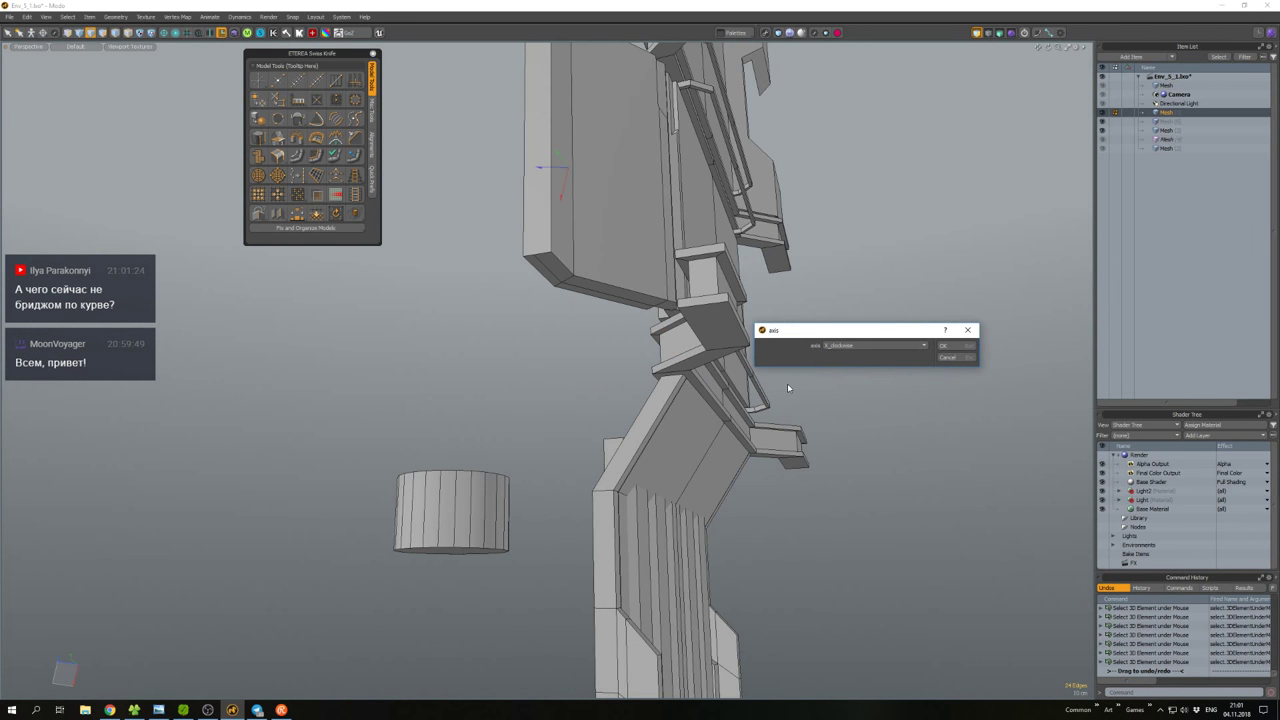
left_click(951, 348)
left_click(909, 347)
middle_click_drag(909, 347, 791, 416)
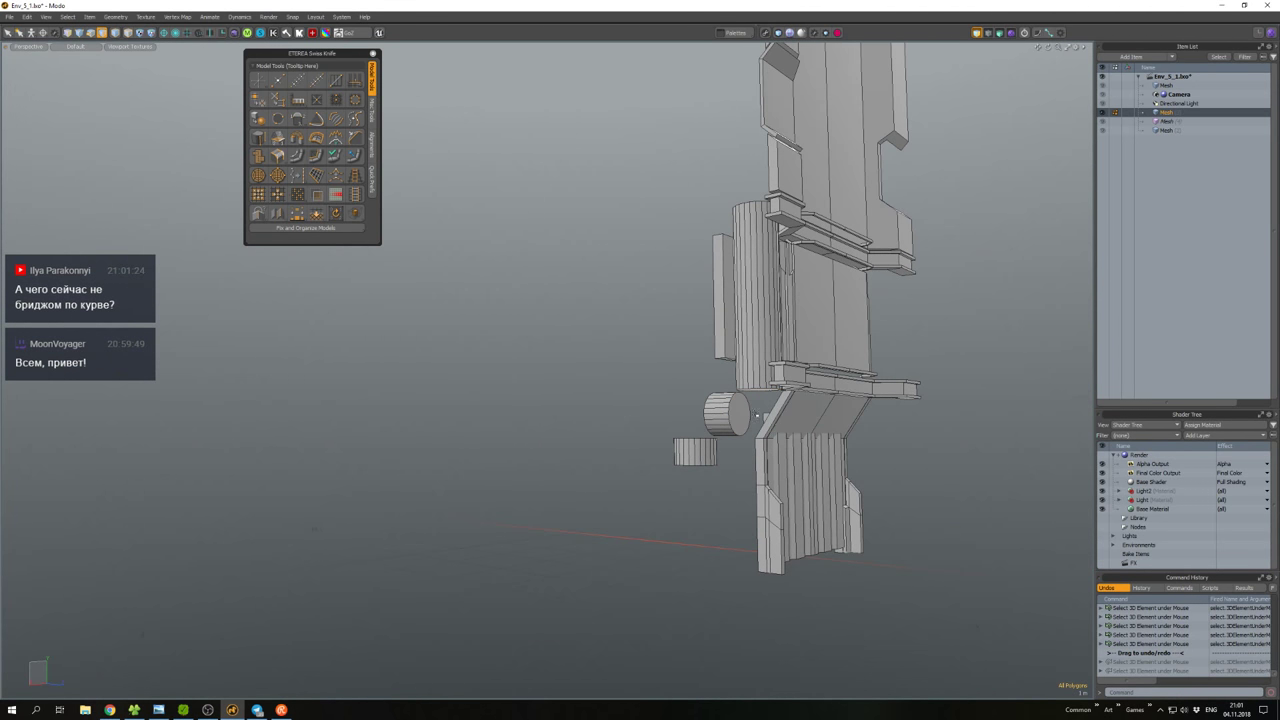
key("ctrl+z")
Bridge the horizontal and vertical cylinders' facing caps in Curve mode with 5 segments to form a rounded elbow.
scroll(757, 414, "up", 3)
mouse_move(757, 414)
middle_mouse_down()
mouse_move(763, 373)
mouse_move(769, 398)
middle_mouse_up()
key("ctrl+b")
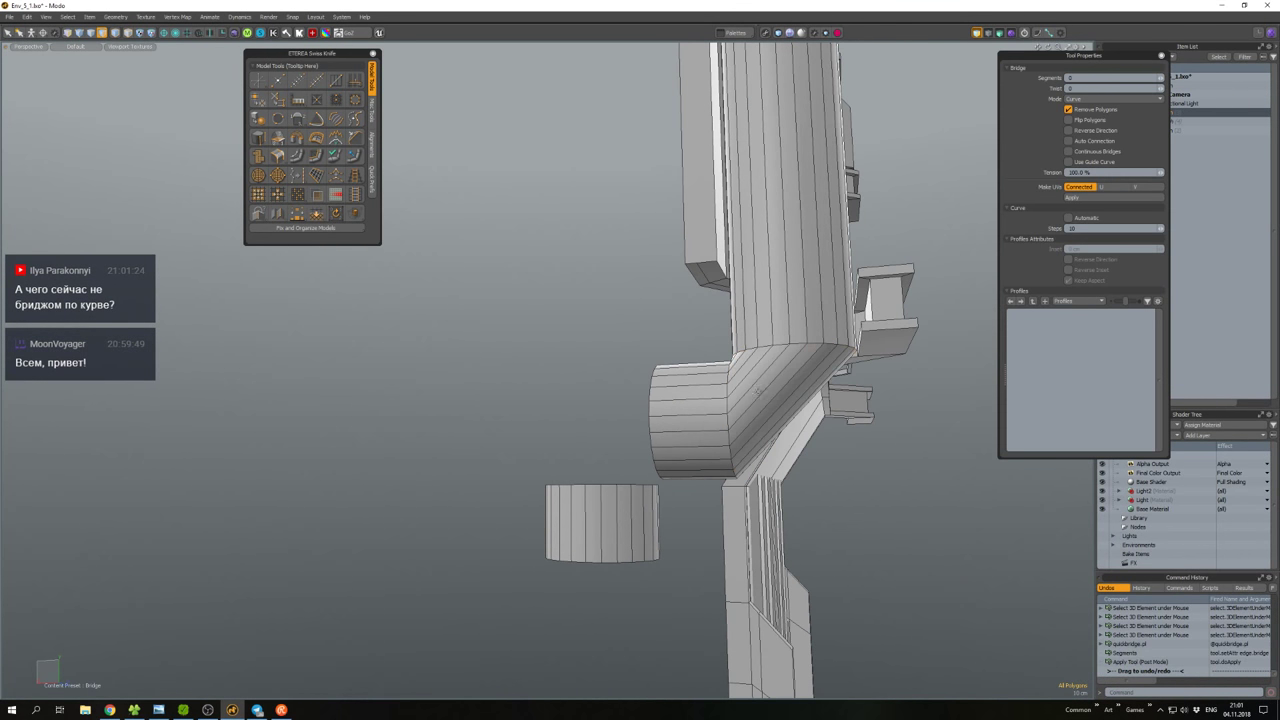
left_click_drag(774, 366, 774, 368)
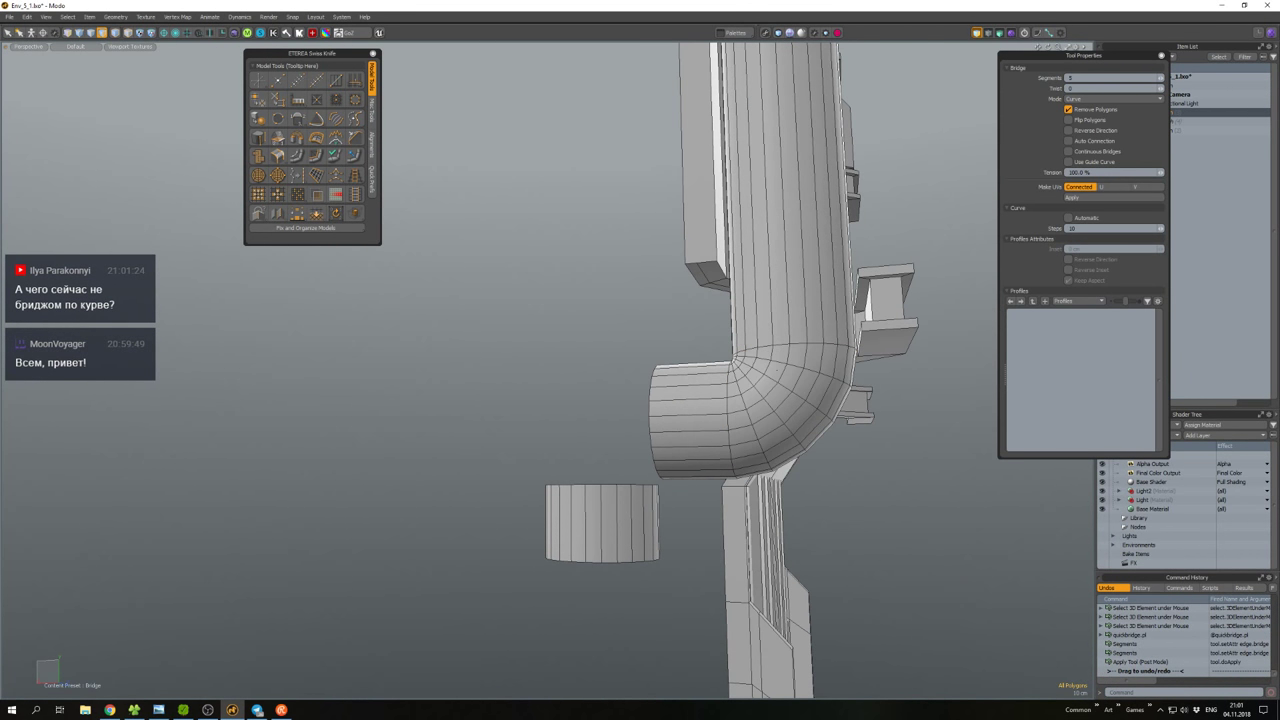
middle_click_drag(774, 368, 612, 383)
key("space")
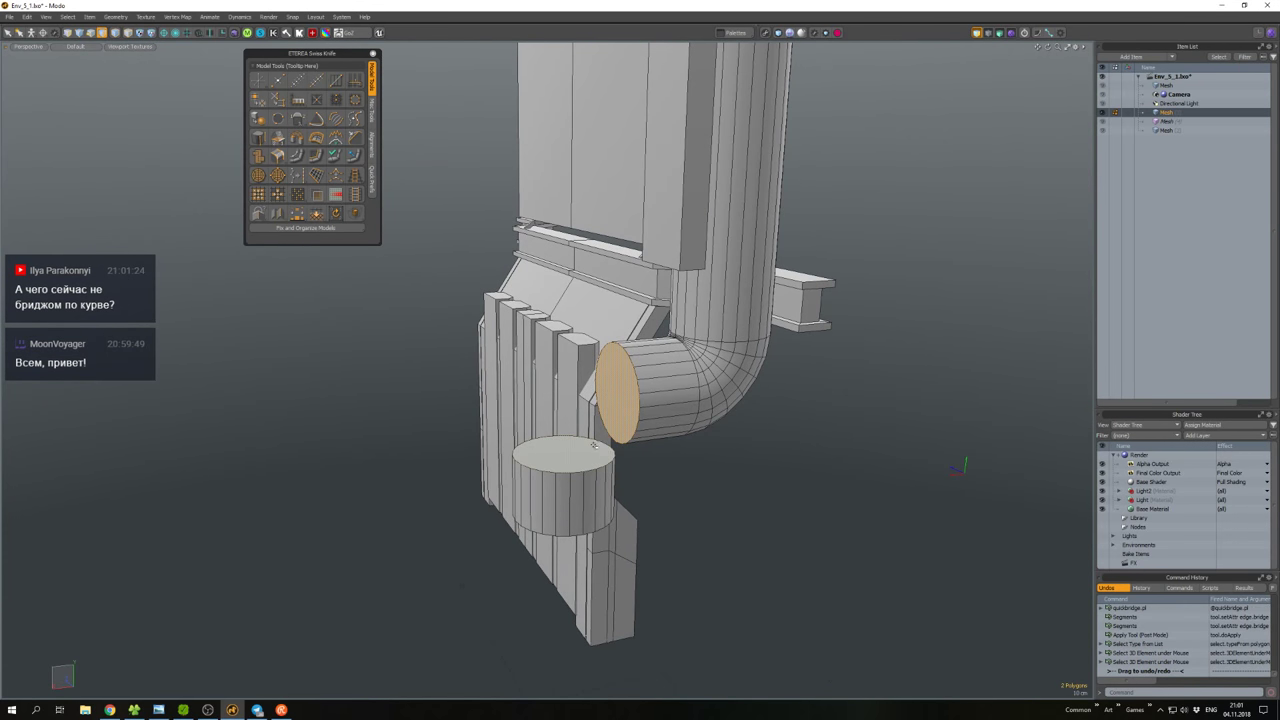
Bridge the horizontal pipe's end cap to the short lower cylinder's top cap in Curve mode with 7 segments.
key("b")
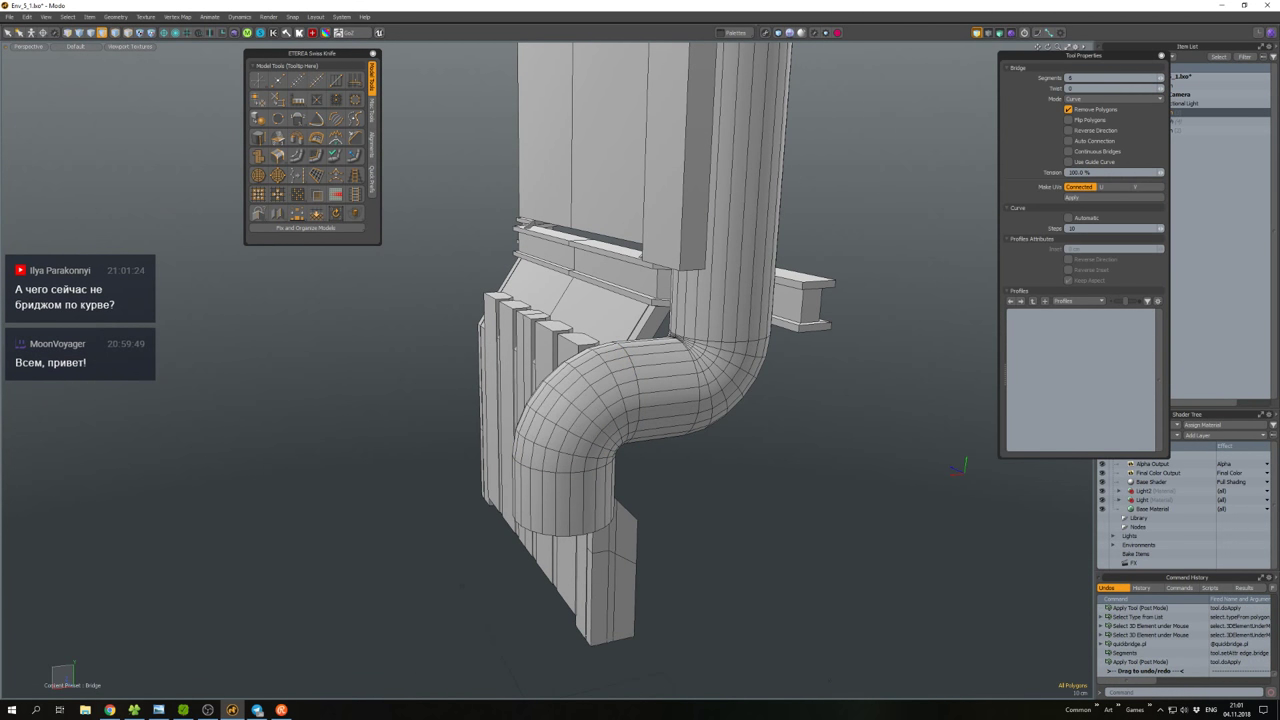
middle_click_drag(610, 400, 685, 396)
left_click(372, 55)
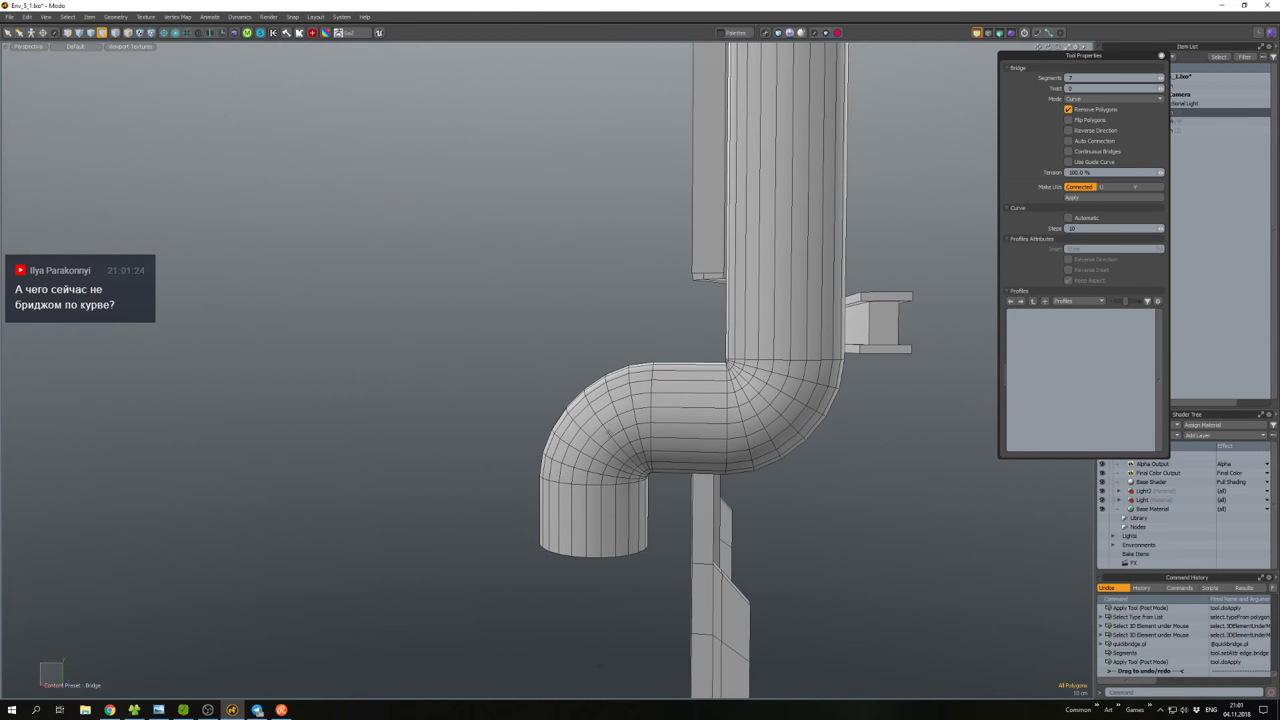
key("space")
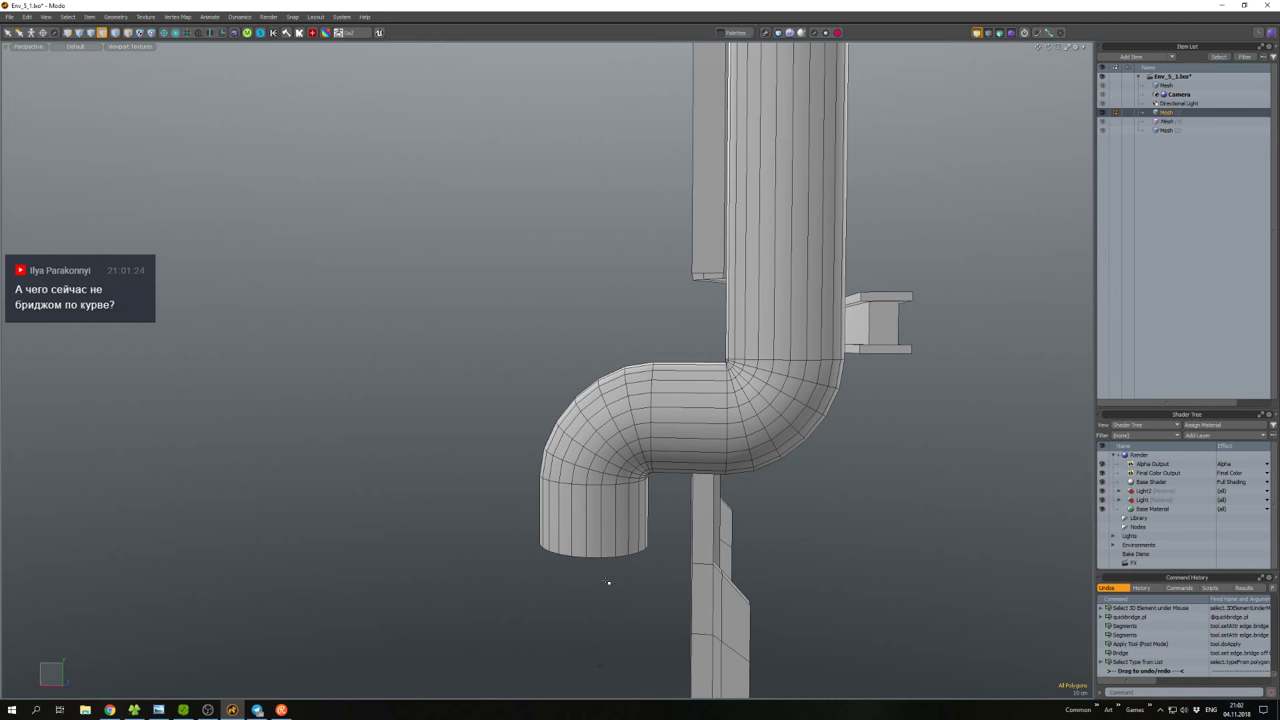
Move the bottom cap of the pipe straight down so the pipe extends to the panel's base level.
middle_click_drag(608, 582, 640, 580)
scroll(640, 580, "down", 3)
left_click(516, 446)
key("w")
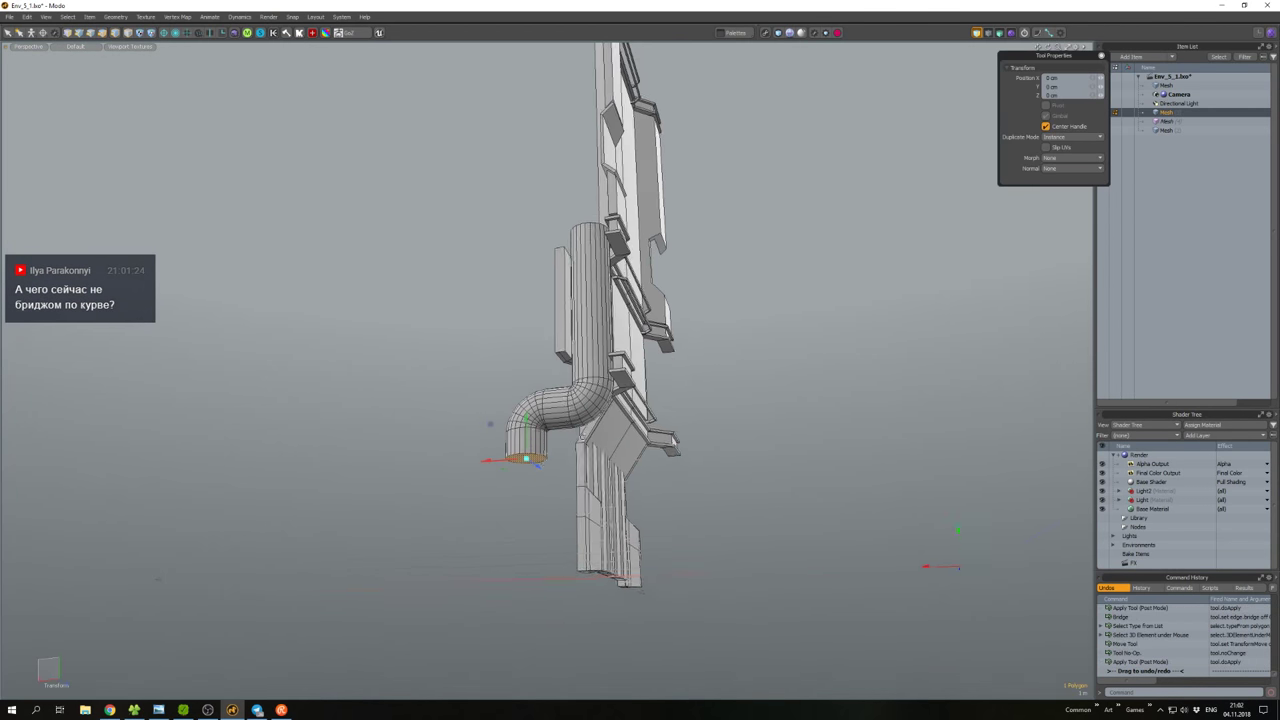
scroll(640, 580, "up", 5)
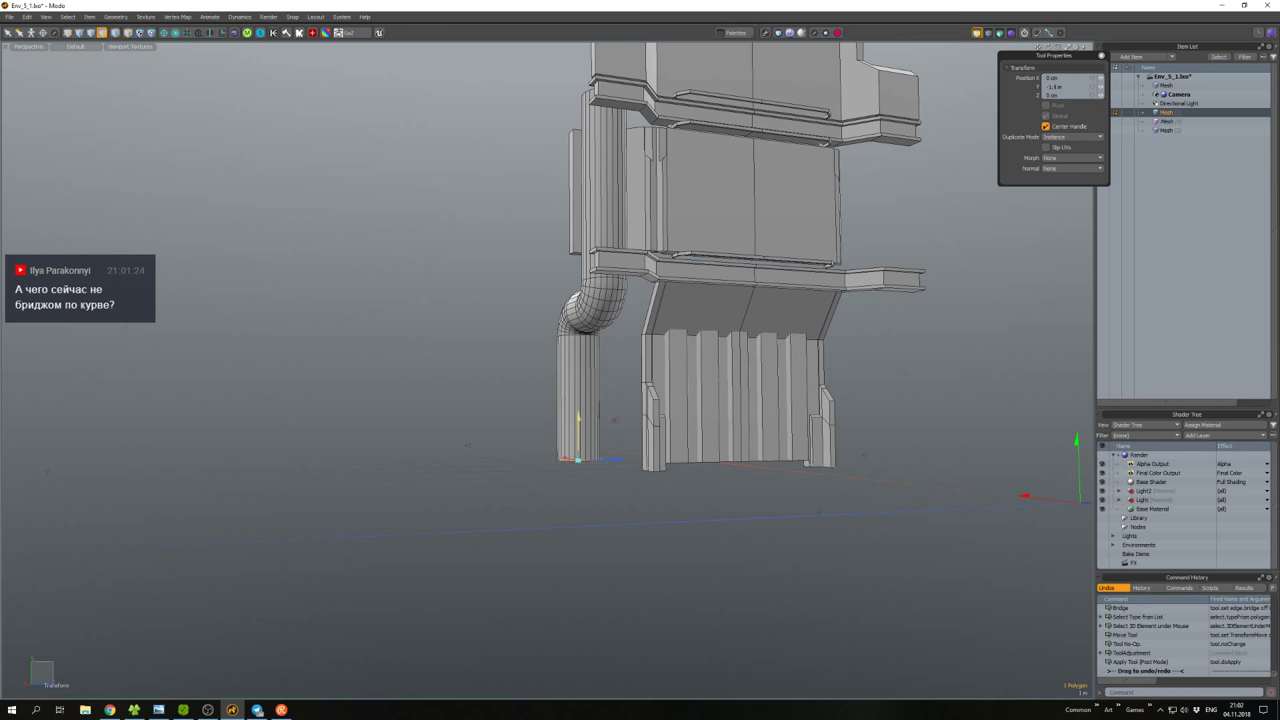
key("space")
Unhide all meshes, inspect how the pipe meets the column, and isolate the column with the adjoining panel instance.
scroll(640, 360, "down", 5)
key("u")
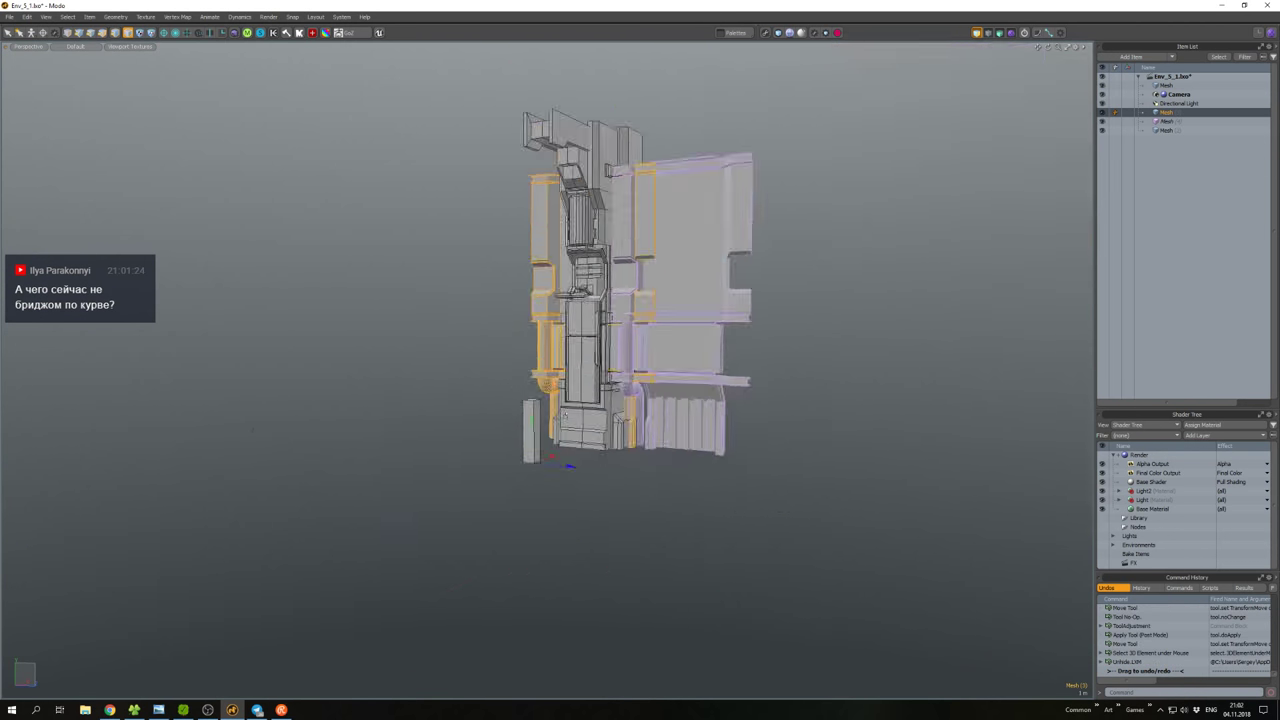
scroll(536, 432, "up", 10)
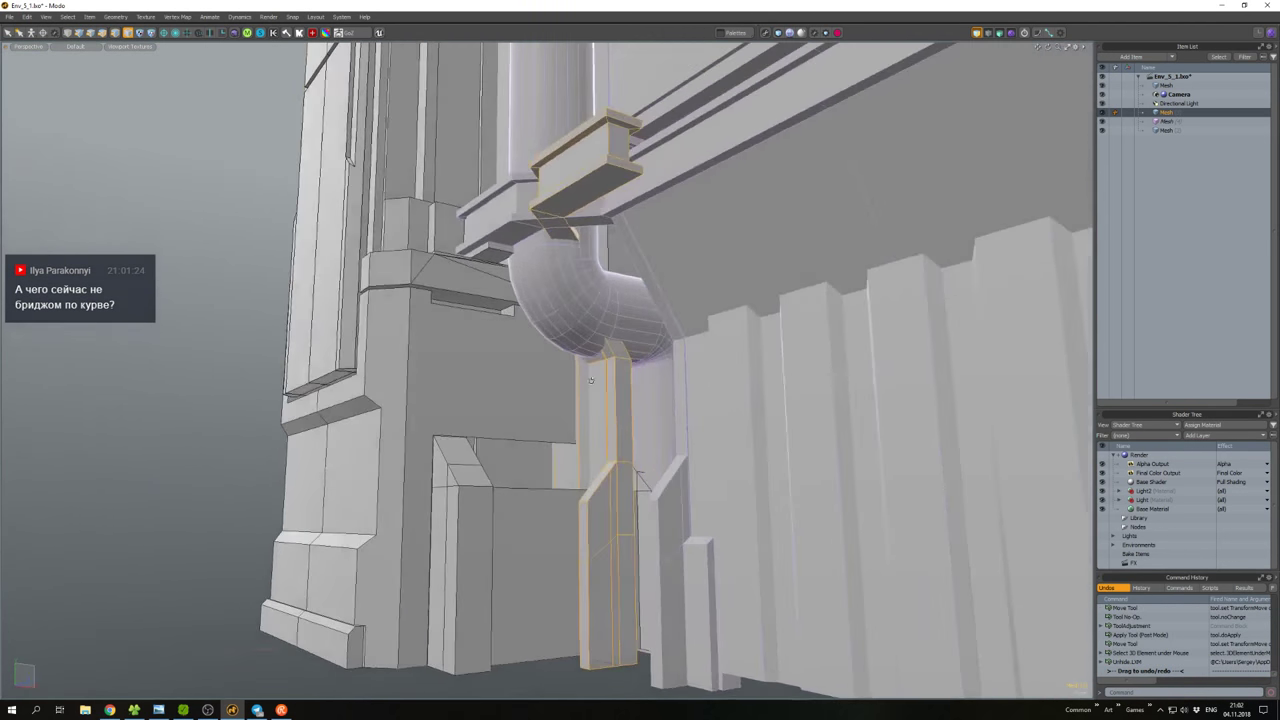
left_click_drag(591, 380, 645, 438, "alt")
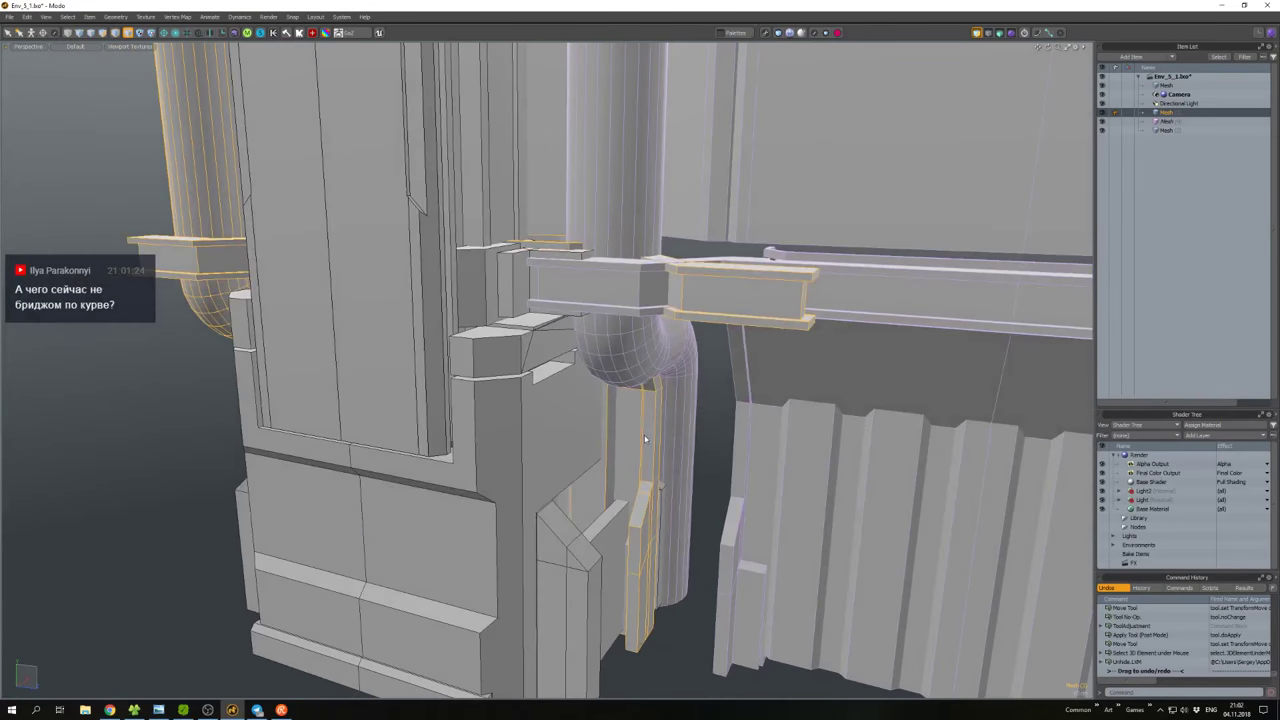
scroll(653, 453, "down", 5)
left_click(752, 431)
left_click(653, 397, "shift")
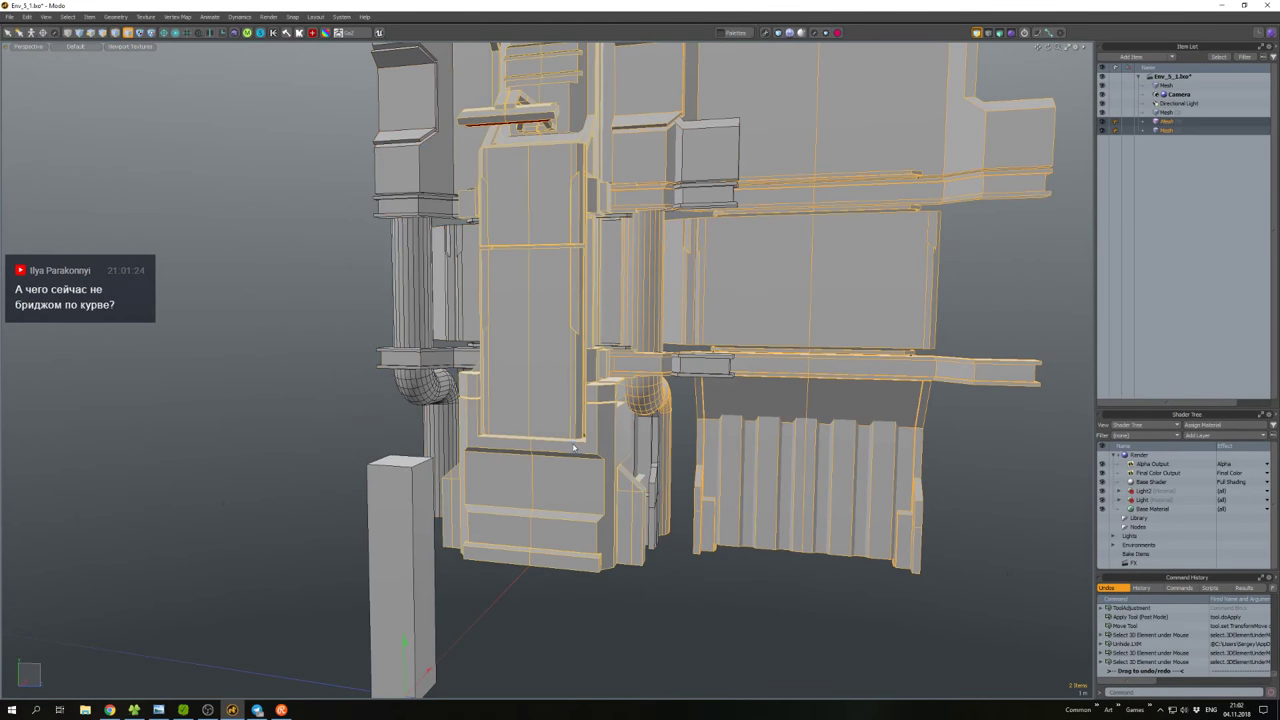
key("shift+h")
Select the column base's connected vertices, keep only the rear ones beside the pipe, and move them -20 cm in X.
left_click_drag(653, 397, 565, 545, "alt")
left_click(817, 471)
scroll(817, 471, "up", 5)
scroll(633, 463, "up", 3)
double_click(633, 463)
scroll(596, 403, "down", 4)
key("ctrl+1")
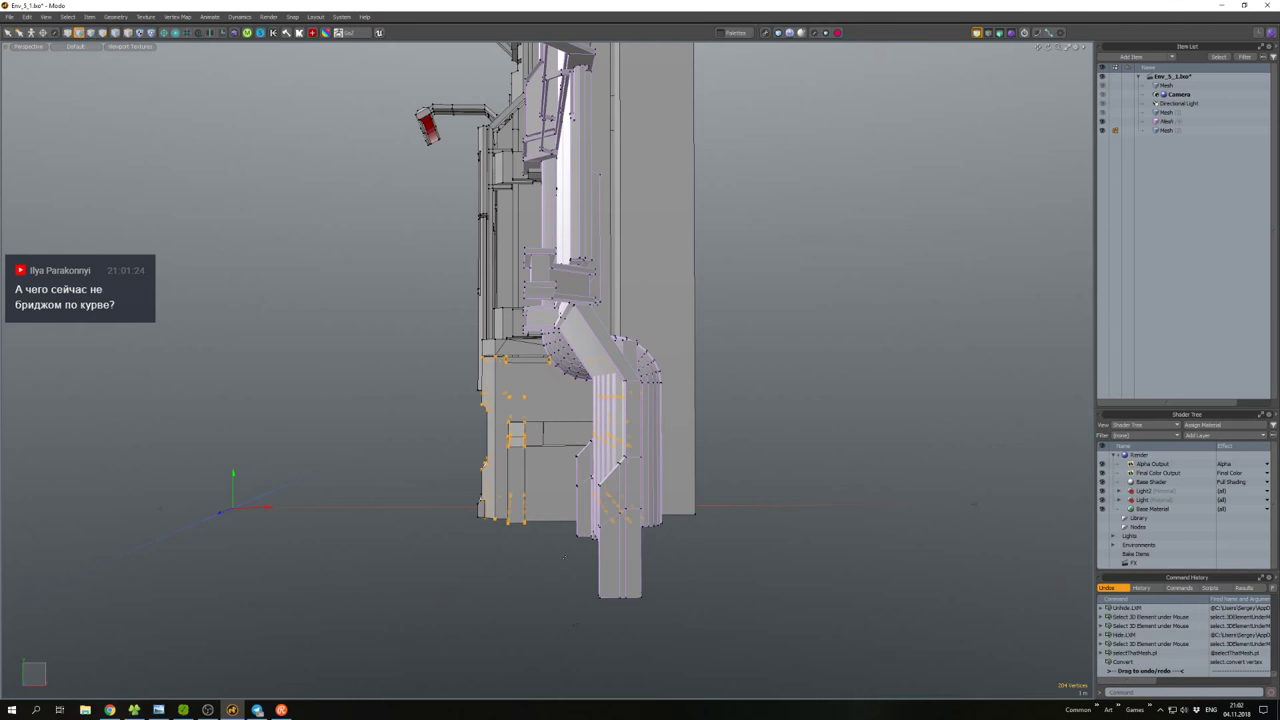
right_click_drag(561, 556, 561, 556)
key("w")
scroll(561, 556, "up", 3)
left_click_drag(561, 556, 620, 505, "alt")
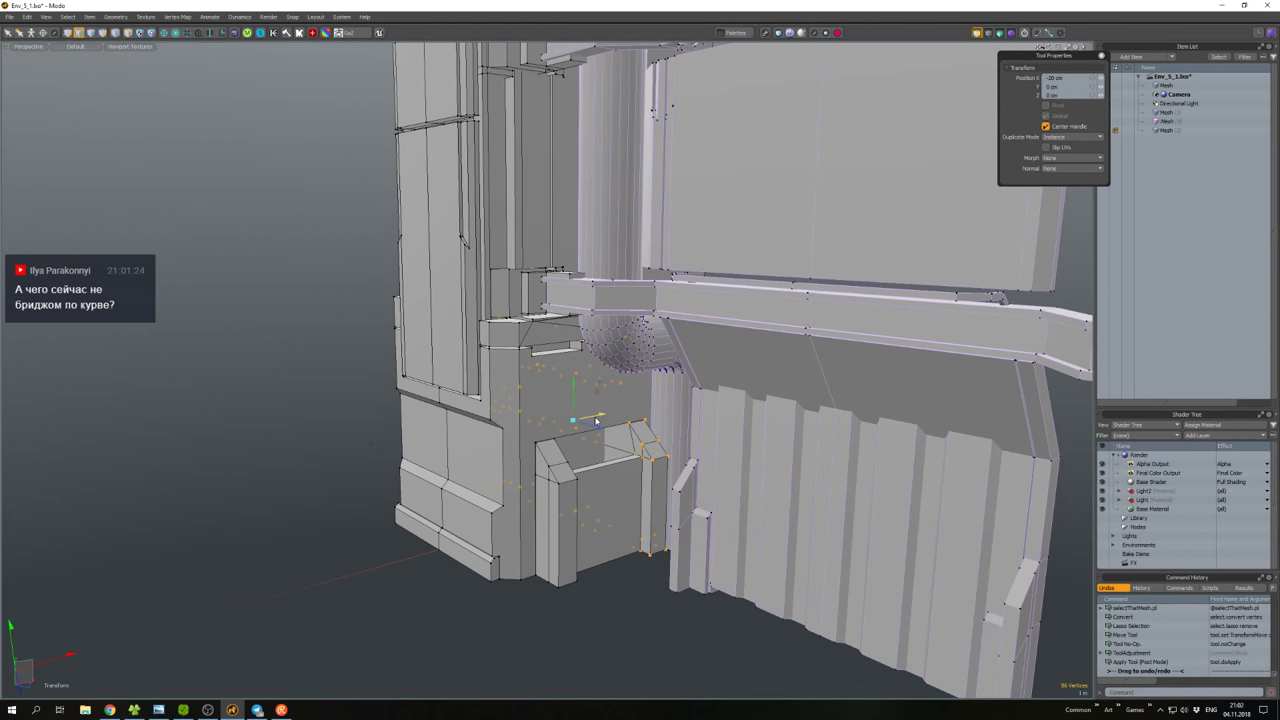
key("space")
Unhide all meshes again and isolate the original wall panel mesh for polygon editing.
scroll(596, 421, "down", 3)
left_click_drag(596, 421, 566, 383, "alt")
scroll(643, 547, "up", 2)
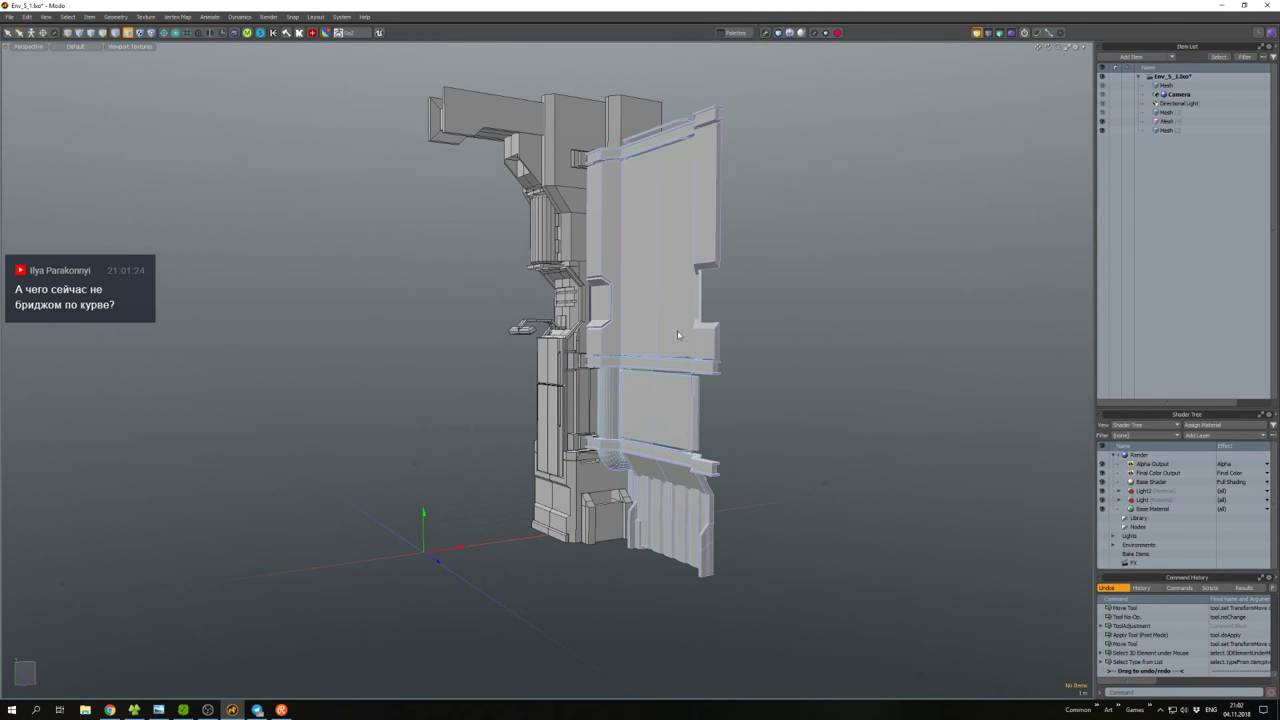
key("u")
left_click_drag(767, 311, 667, 310, "alt")
key("shift+h")
left_click_drag(549, 320, 708, 538, "alt")
key("3")
left_click_drag(405, 357, 534, 372, "alt")
Duplicate the loop of polygons on the large pipe's vertical section, scale the copy thinner, and place it between pipe and panel.
key("2")
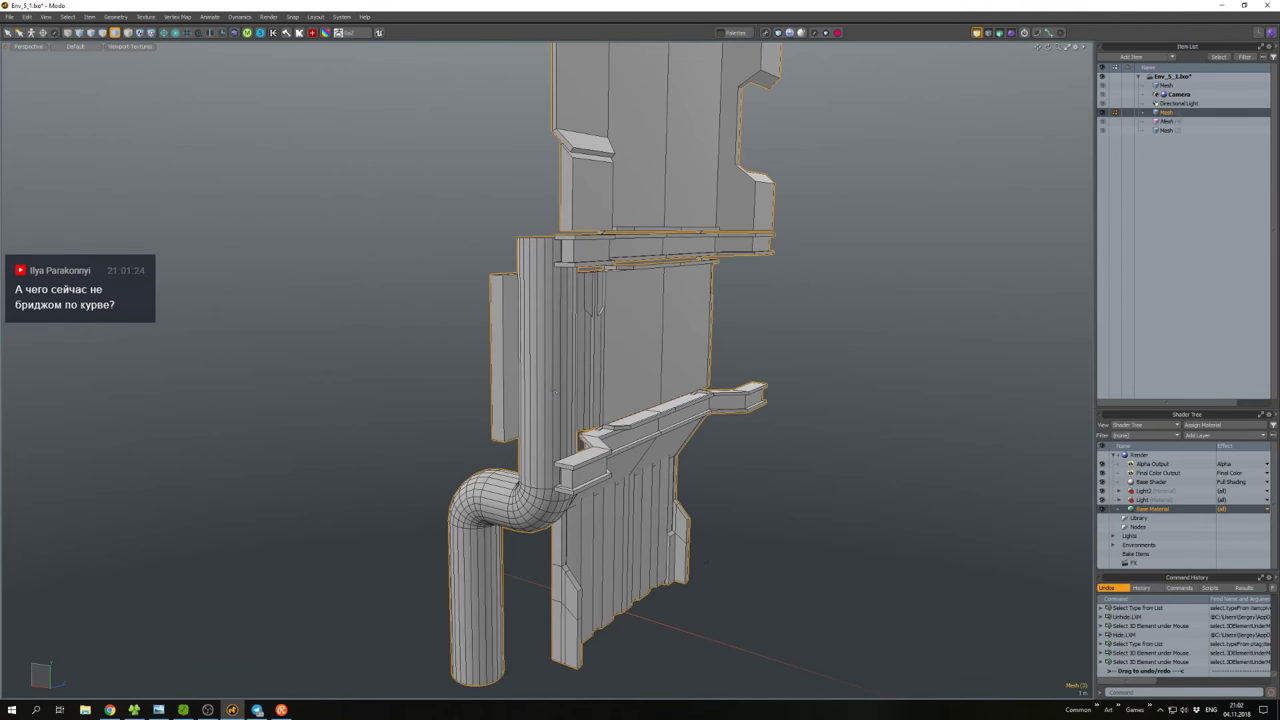
right_click(534, 372)
right_click(546, 342)
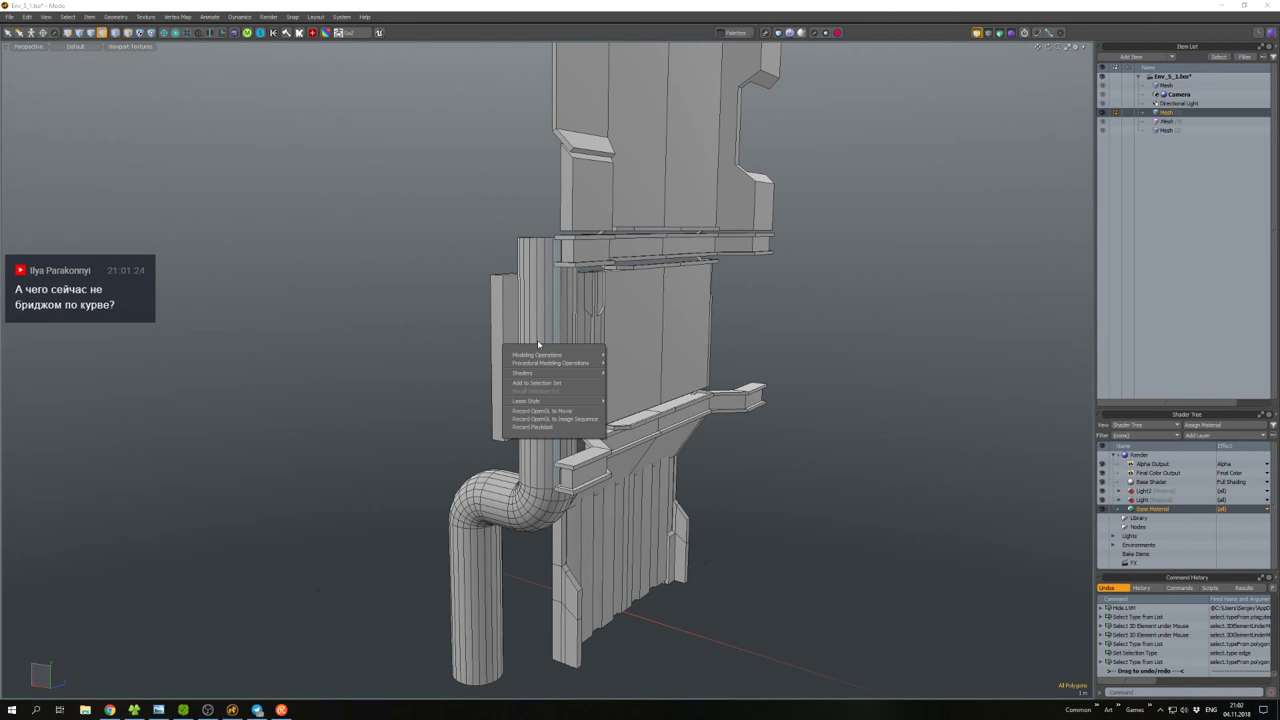
key("Escape")
left_click_drag(546, 342, 543, 332, "alt")
key("l")
scroll(553, 345, "up", 4)
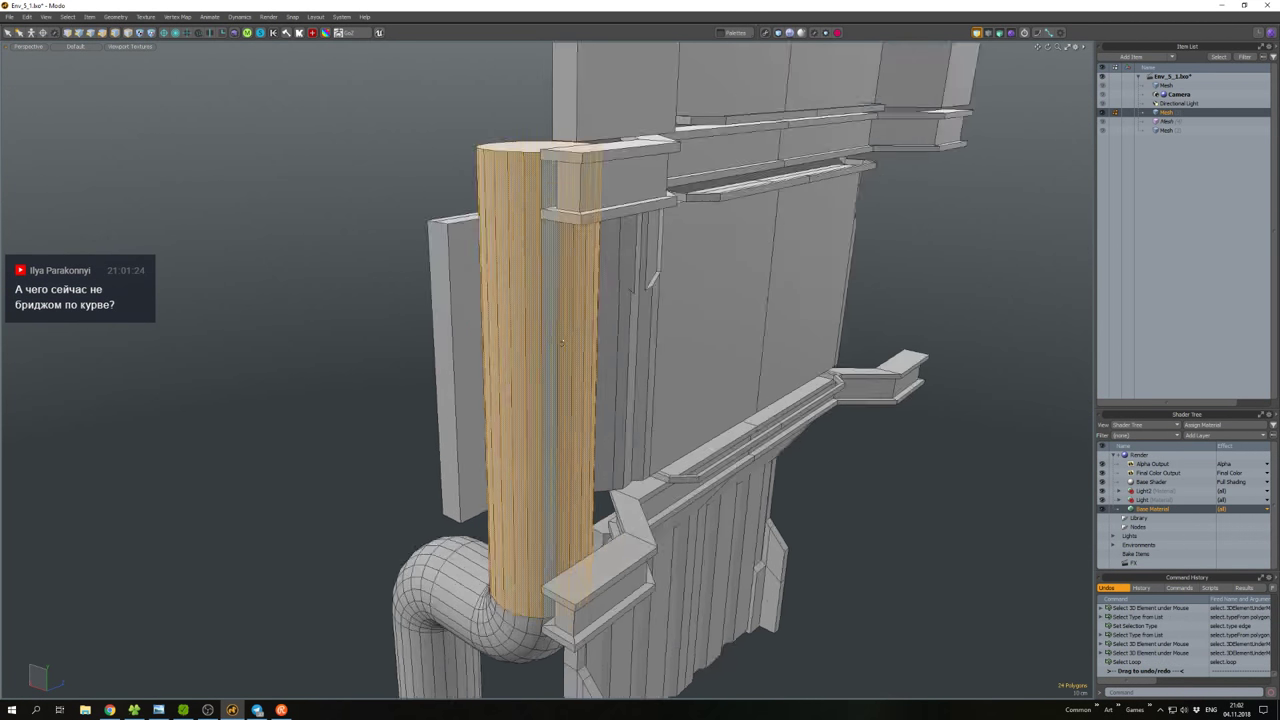
scroll(559, 372, "down", 3)
key("r")
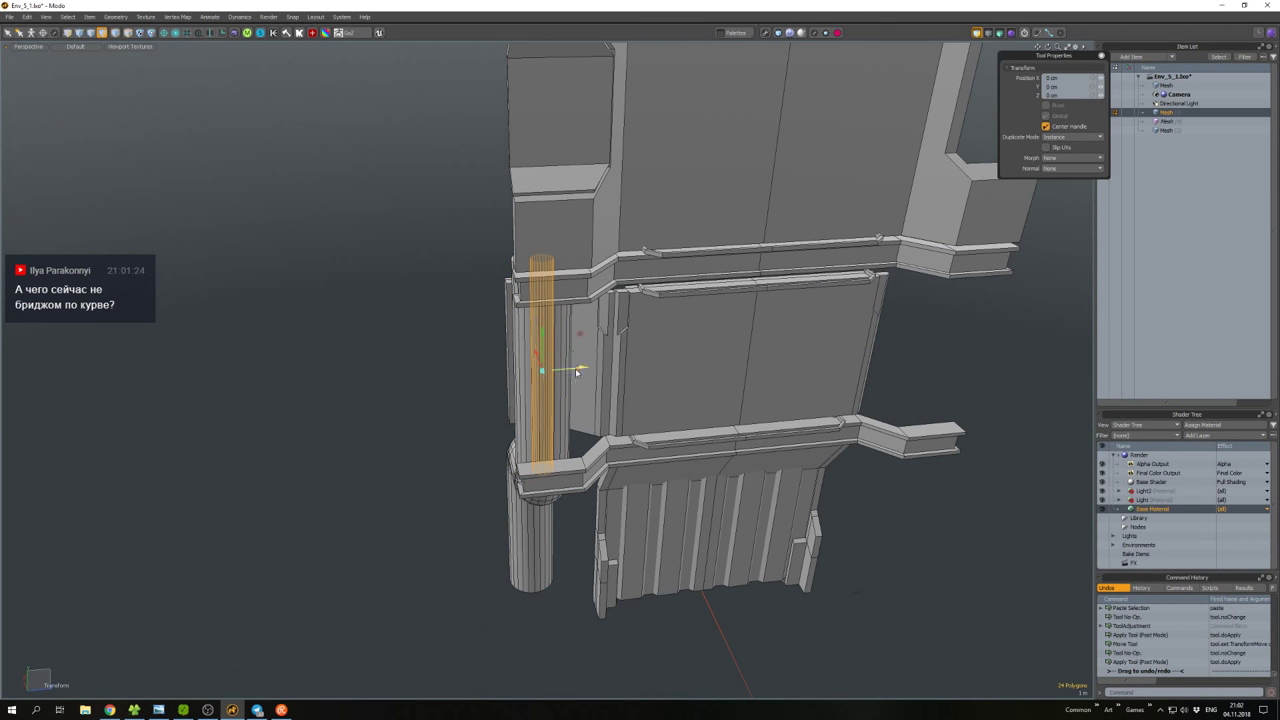
scroll(579, 368, "up", 3)
left_click_drag(579, 368, 605, 445, "alt")
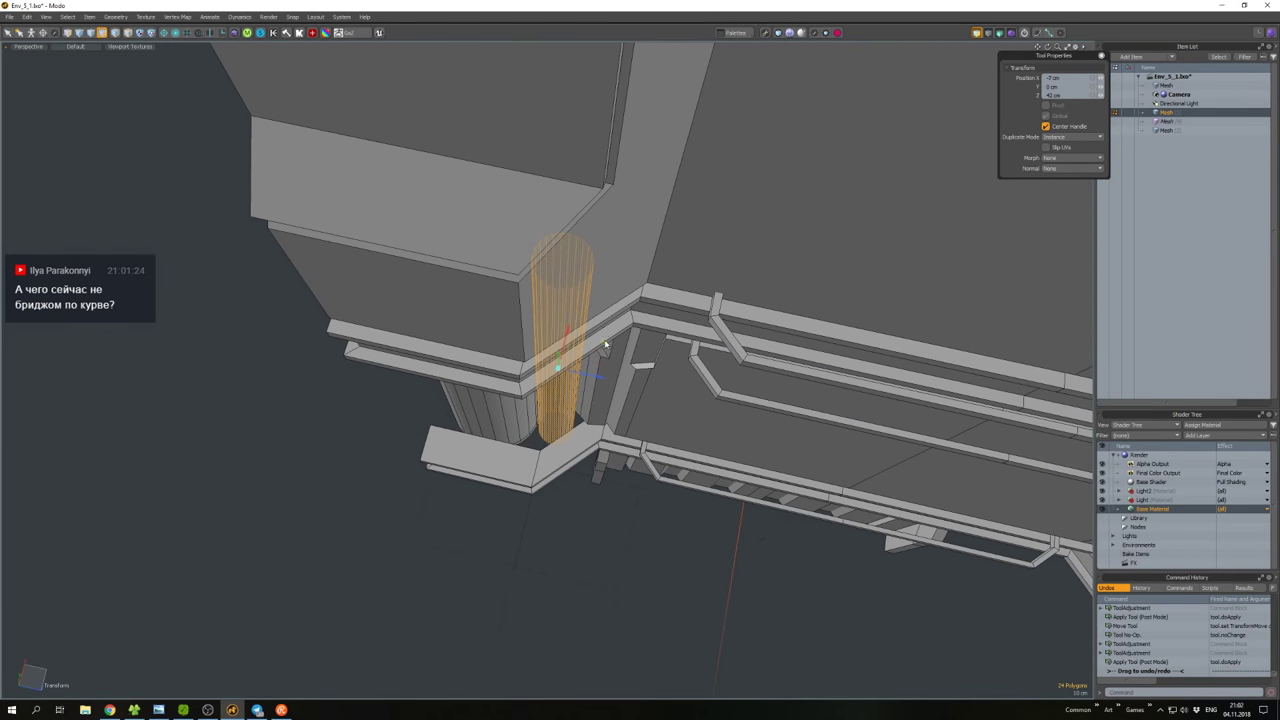
Cap the open upper and lower edge loops of the thin cylinder.
key("2")
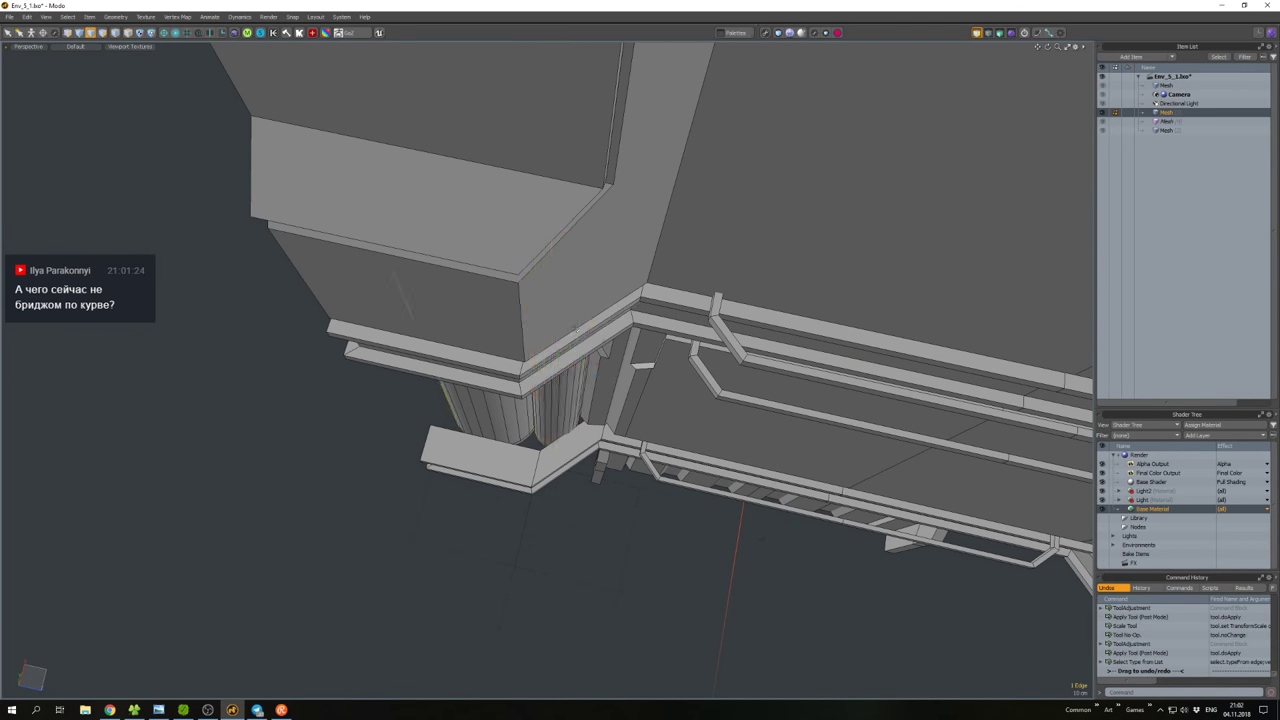
left_click_drag(604, 344, 519, 275, "alt")
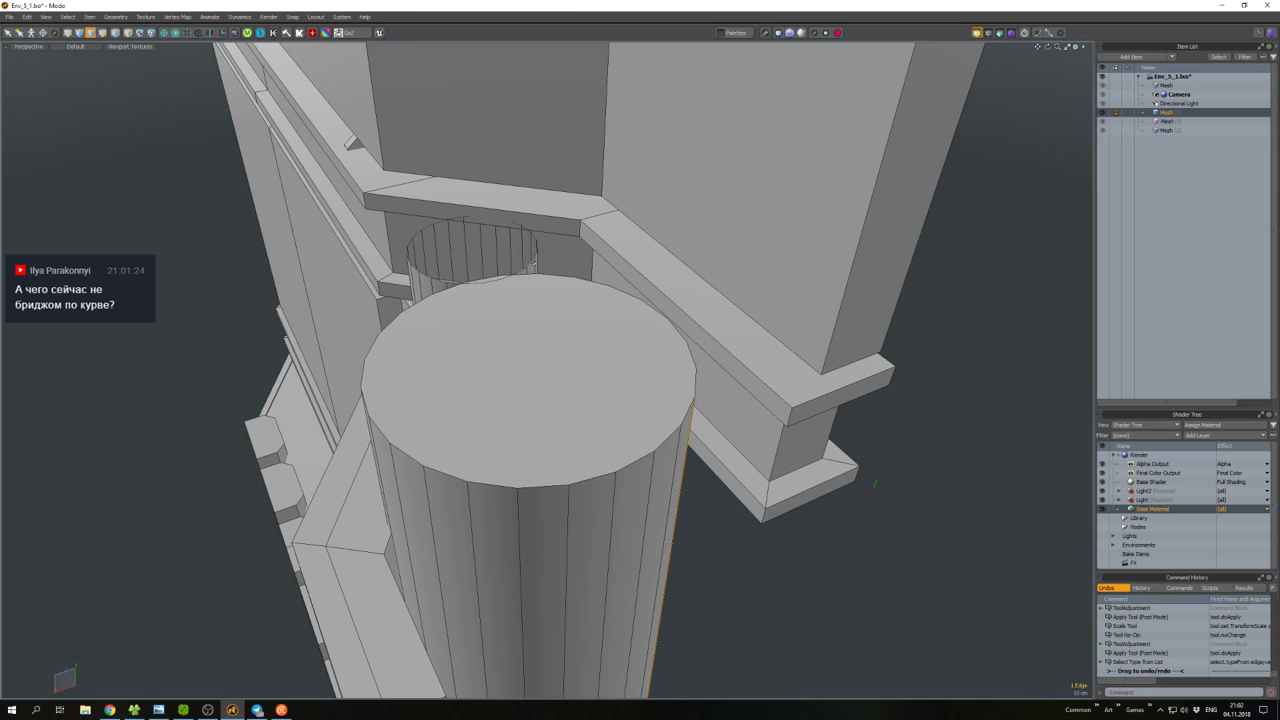
key("p")
scroll(533, 262, "down", 5)
scroll(547, 370, "up", 8)
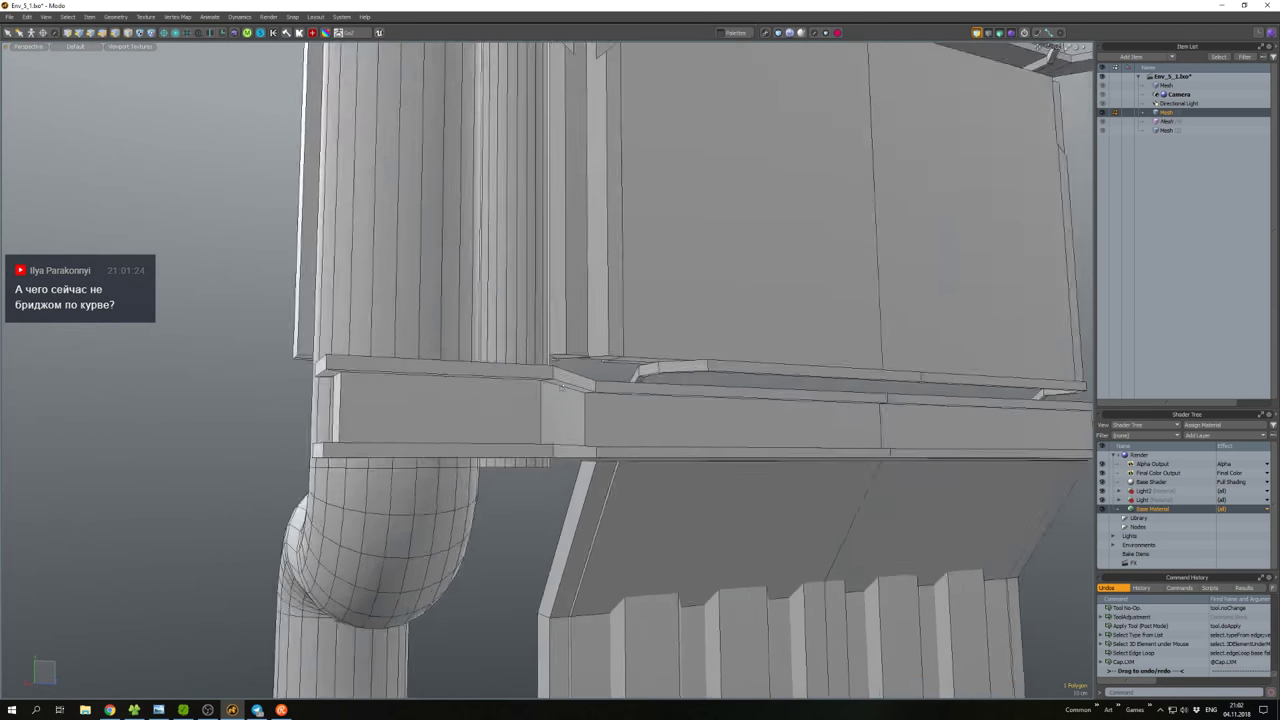
scroll(519, 455, "down", 6)
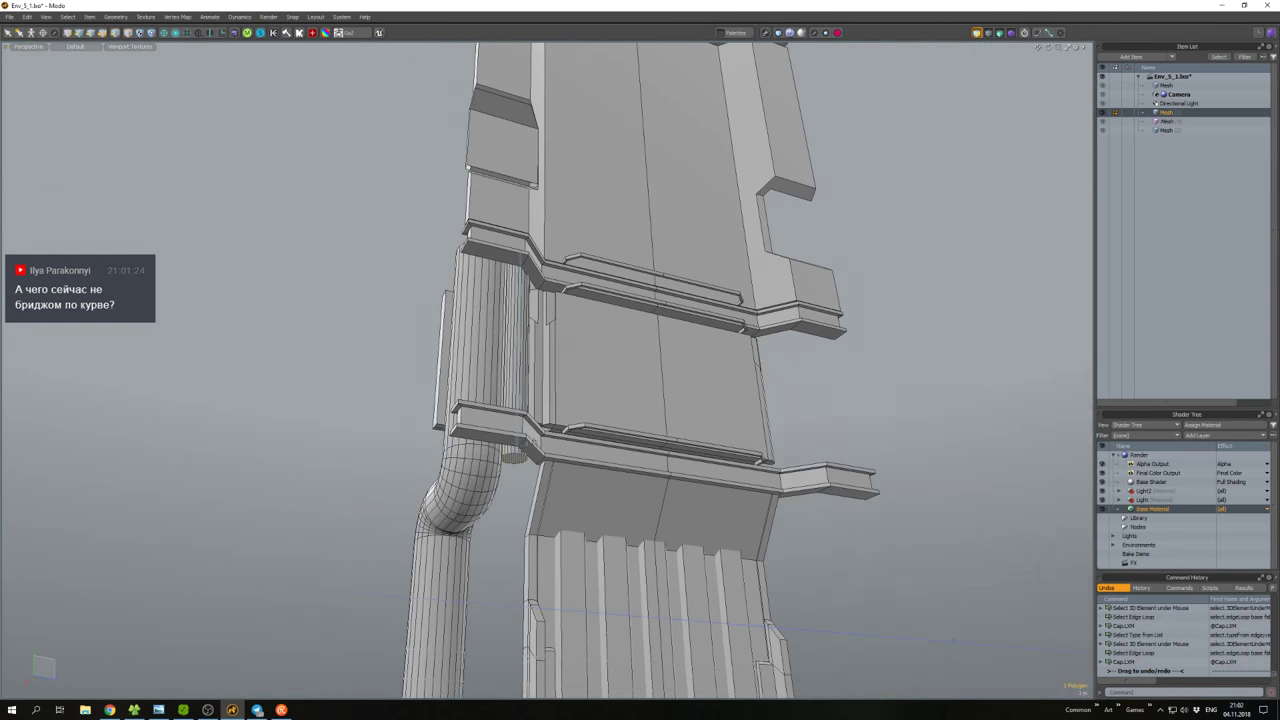
Move the thin cylinder's bottom cap down to extend it below the lower ledge.
key("w")
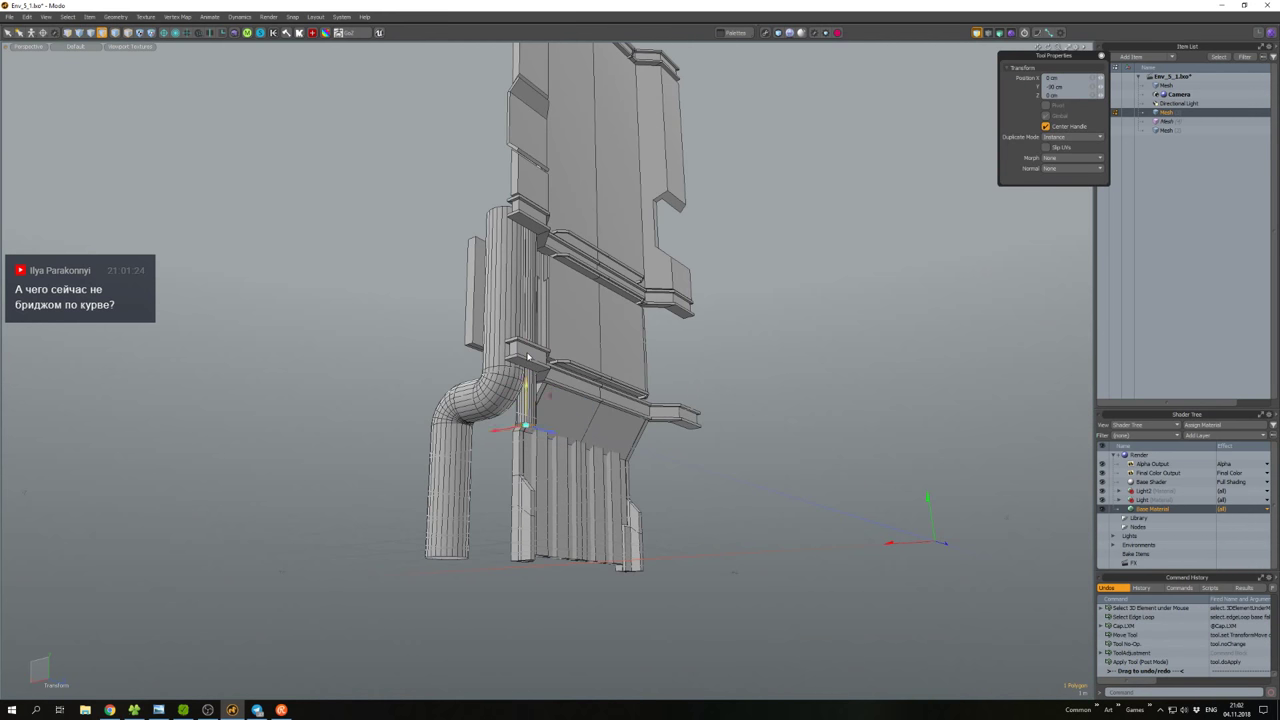
key("space")
left_click_drag(528, 357, 664, 462, "alt")
left_click(562, 459)
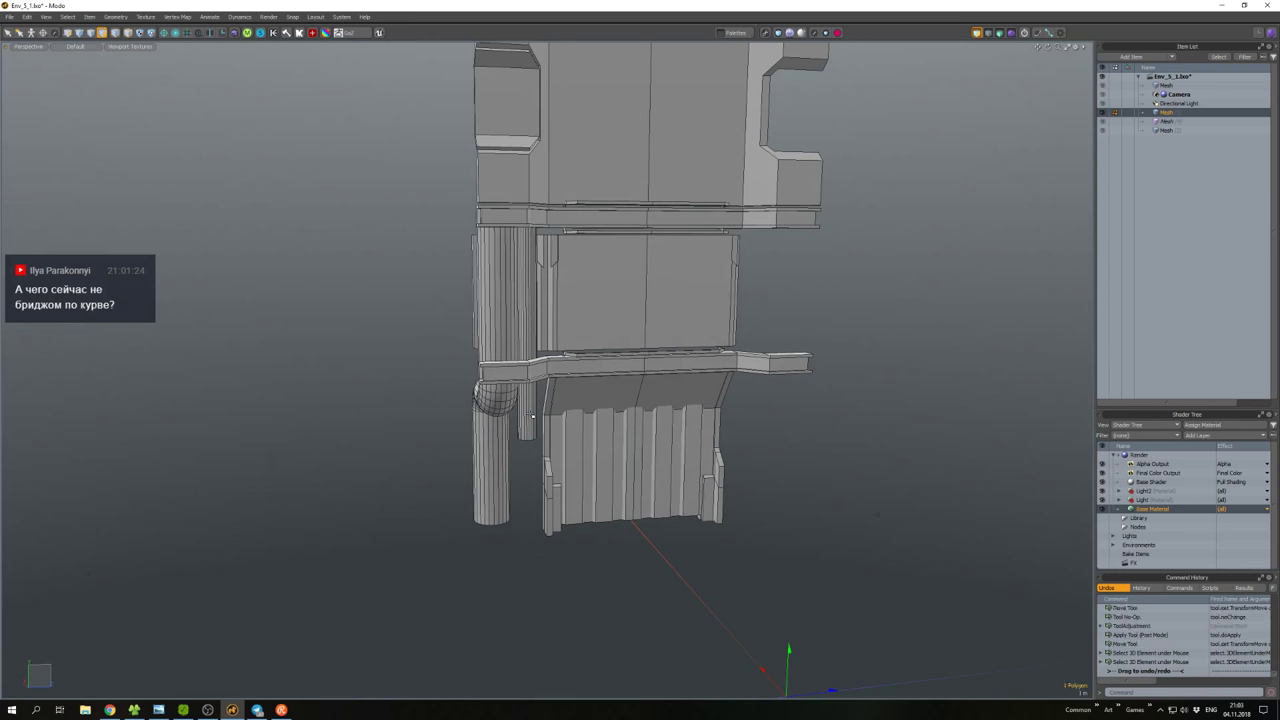
Duplicate the complete large pipe with its elbows, scale the copy down, and position it between the large pipe and the panel.
left_click_drag(498, 396, 525, 419, "alt")
key("w")
key("r")
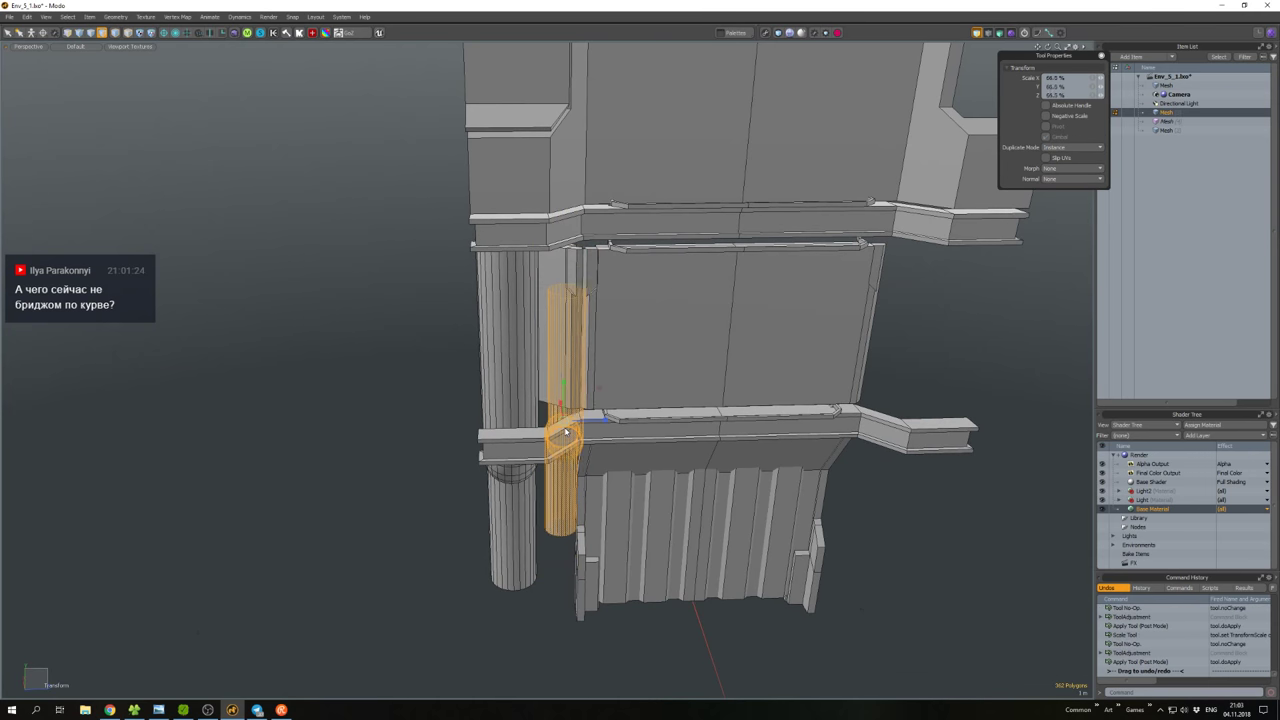
left_click_drag(609, 242, 595, 229, "alt")
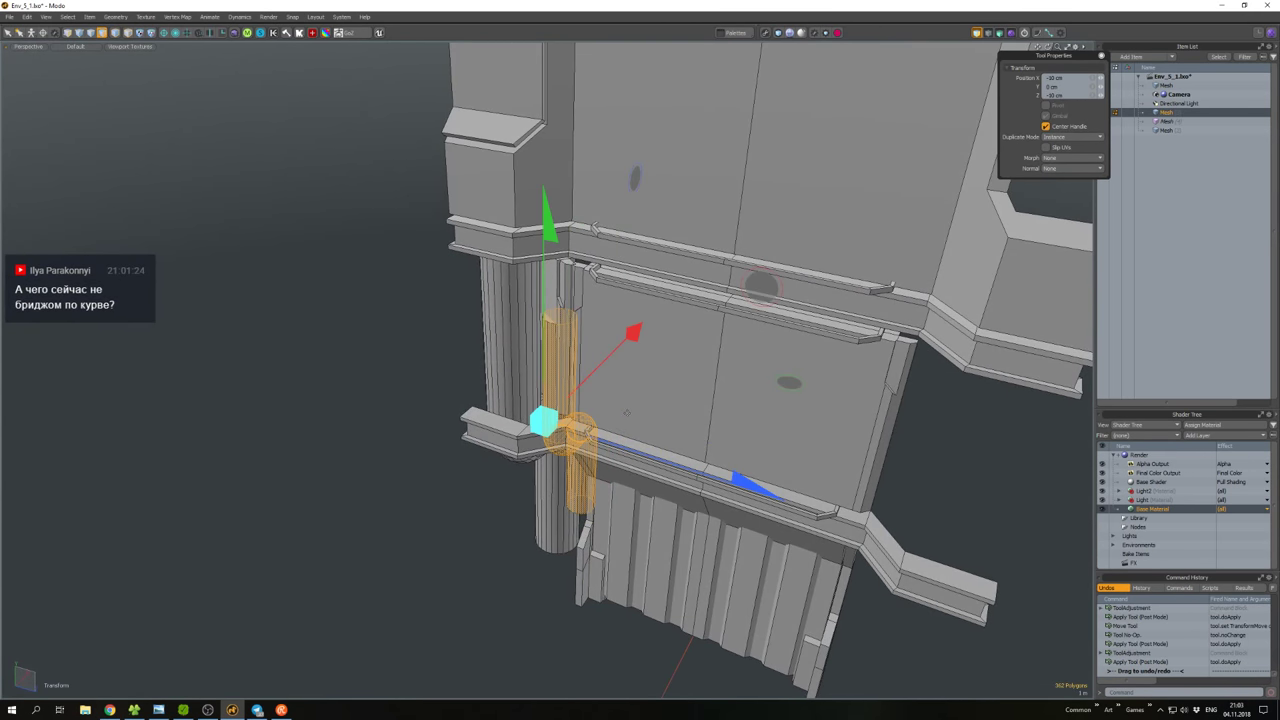
key("w")
left_click_drag(617, 416, 585, 416, "alt")
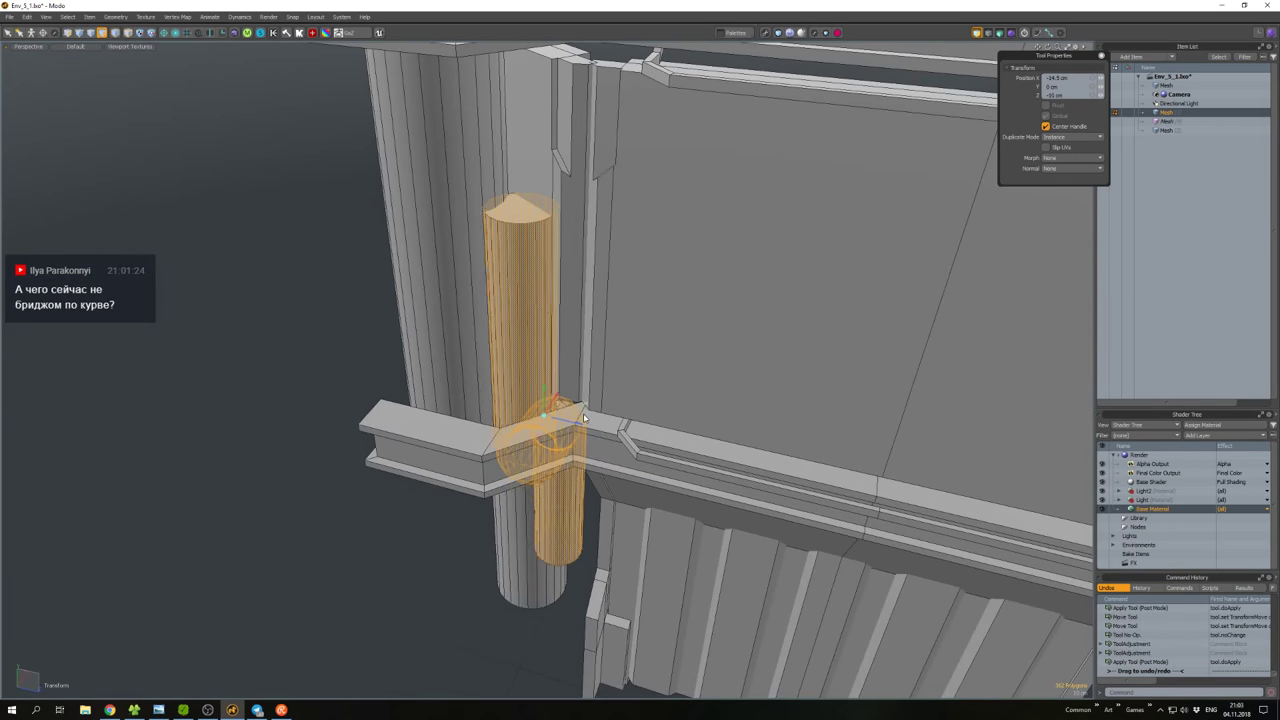
Raise the smaller pipe's top cap so the pipe reaches behind the upper ledge.
left_click(523, 210)
left_click_drag(523, 210, 575, 216, "alt")
left_click(636, 440)
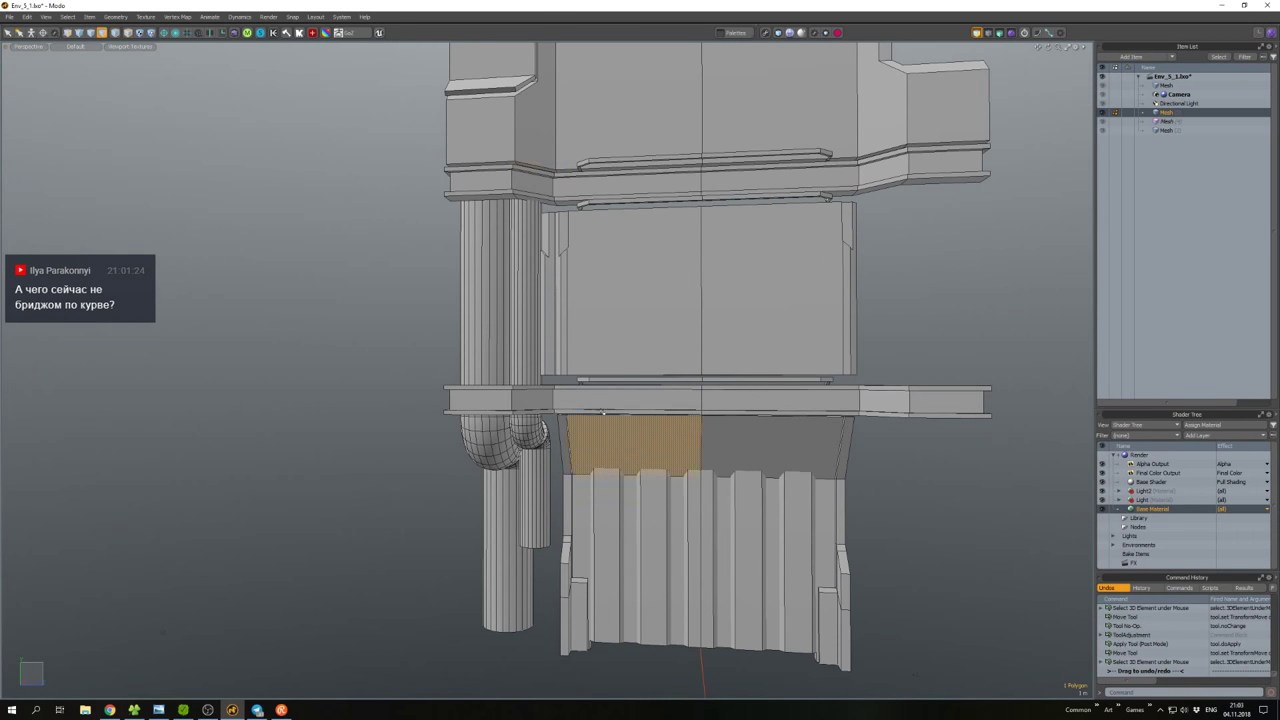
Select the whole smaller pipe and push its surface inward to make it thinner.
left_click_drag(636, 440, 480, 314, "alt")
double_click(517, 339)
key("shift+w")
key("space")
Isolate the vertices of the thin pipe's lower elbow and bottom end, and shift them to adjust the horizontal offset.
left_click(533, 445)
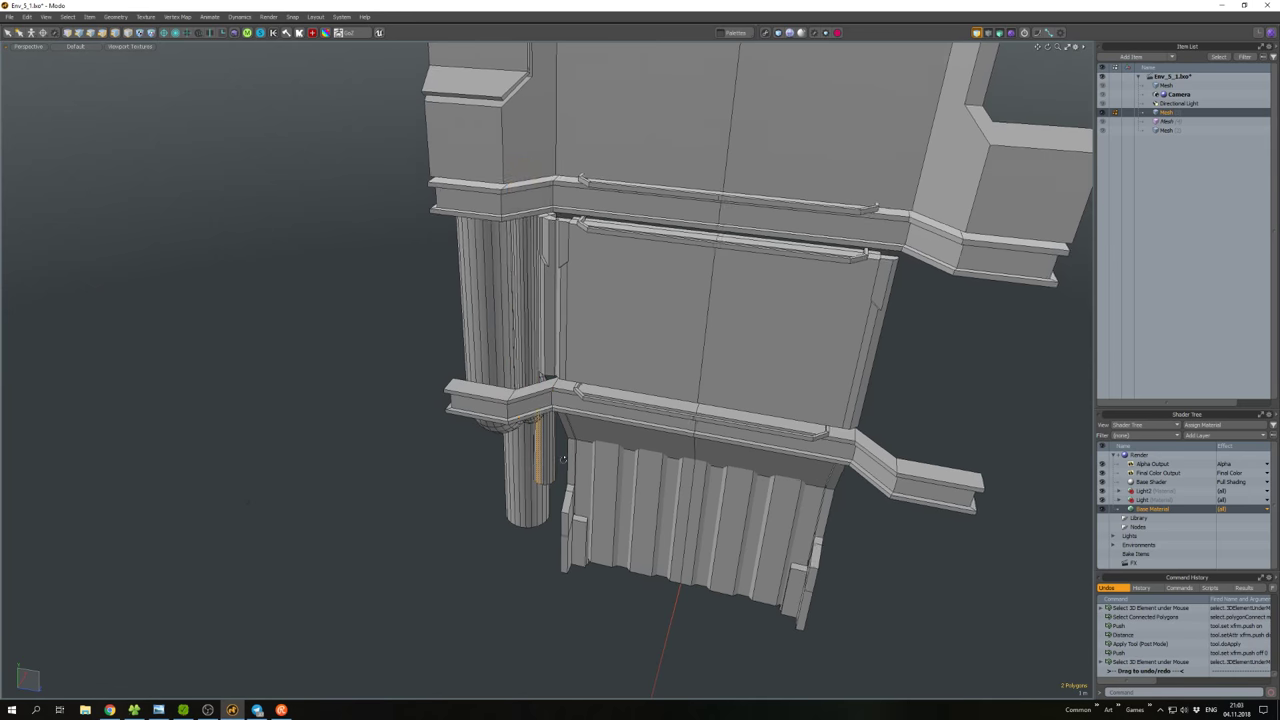
left_click_drag(533, 445, 620, 400, "alt")
left_click_drag(598, 328, 462, 472, "alt")
double_click(575, 300)
key("1")
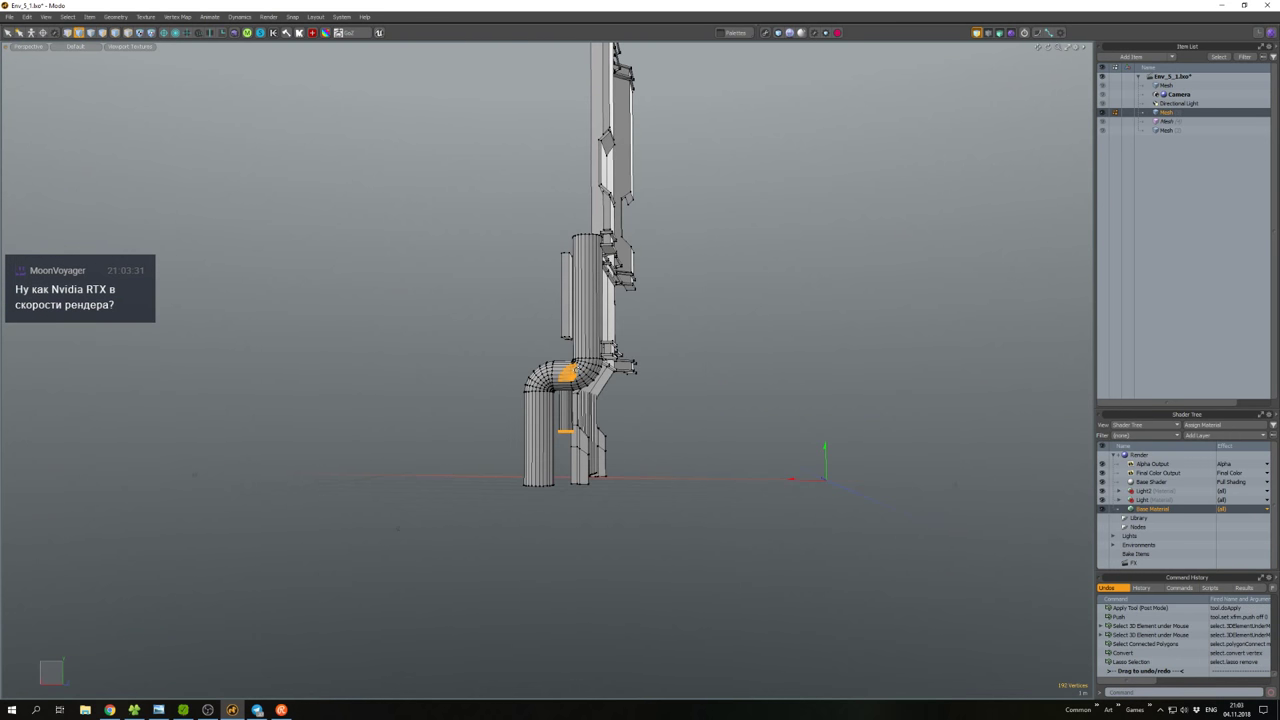
left_click_drag(462, 472, 853, 657, "alt")
key("w")
scroll(535, 422, "up", 4)
key("space")
Select only the thin pipe's bottom end vertices and lower them level with the large pipe's end.
key("3")
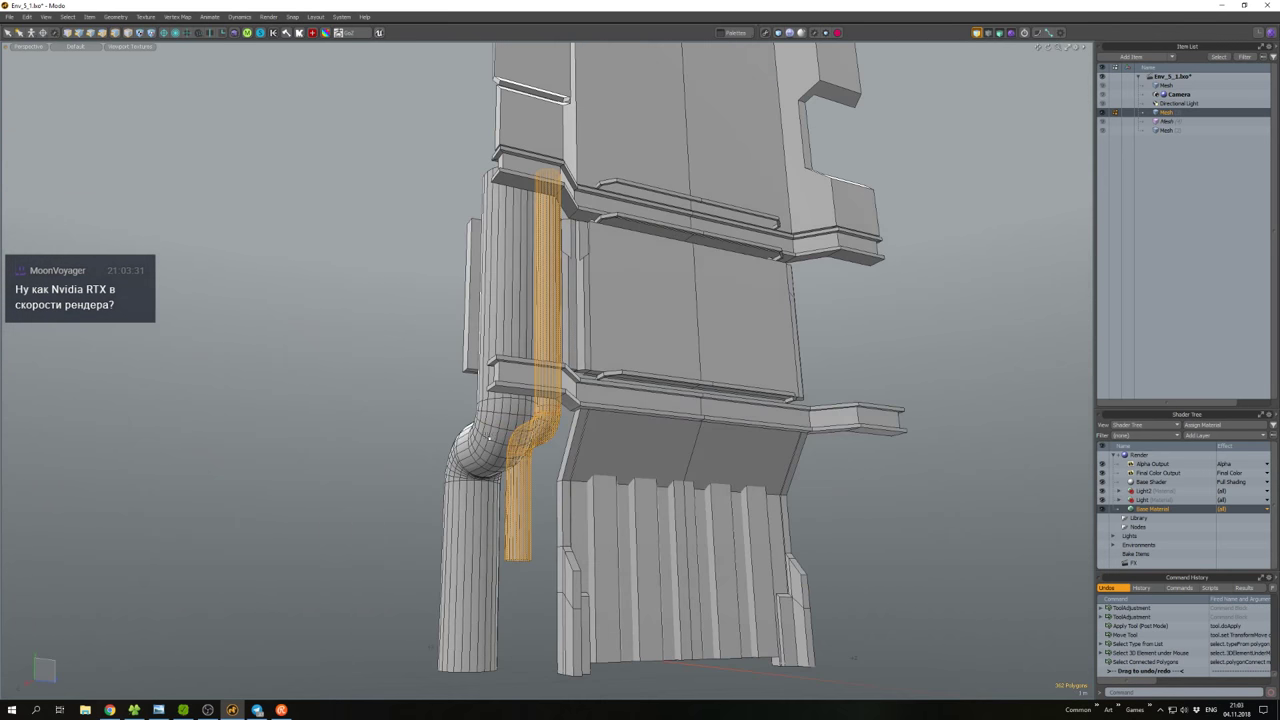
left_click_drag(513, 436, 560, 440, "alt")
key("w")
scroll(530, 375, "up", 5)
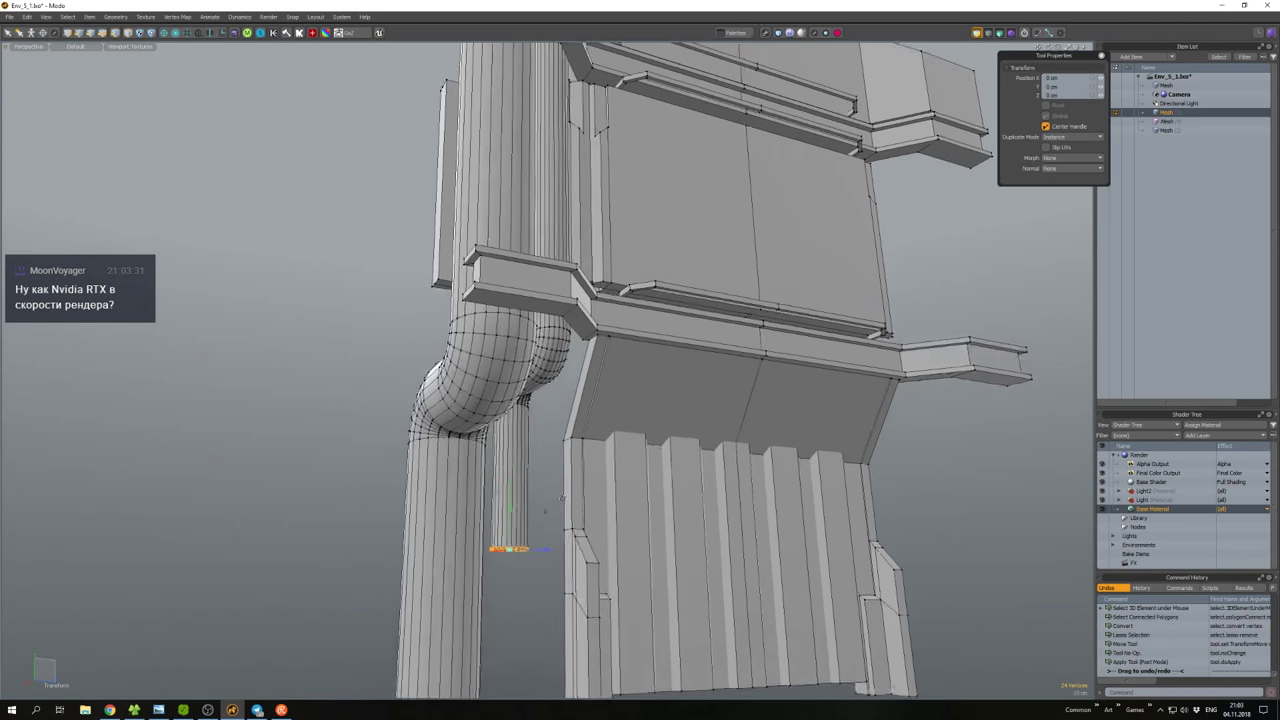
left_click_drag(531, 421, 550, 372, "alt")
left_click(525, 369)
scroll(525, 369, "up", 3)
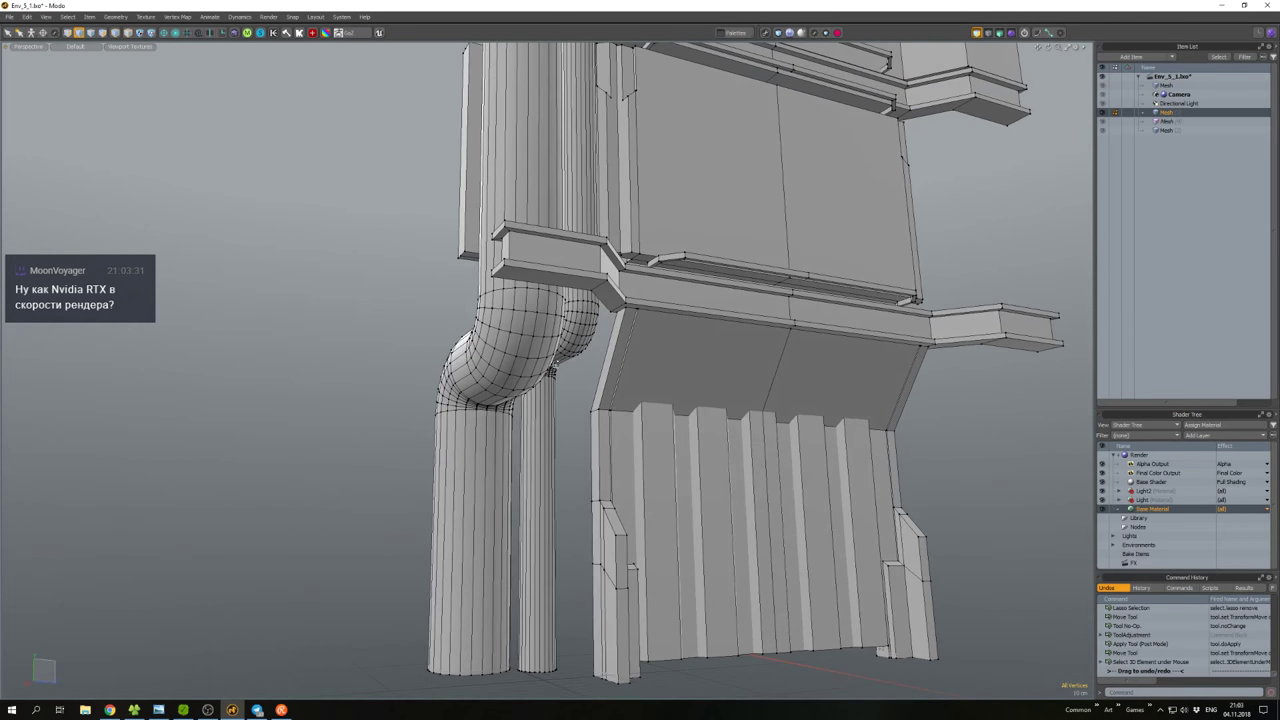
Select the thin pipe's elbow vertices without its top and bottom ends, and move the bend down below the large pipe's elbow.
scroll(540, 400, "down", 3)
key("ctrl+1")
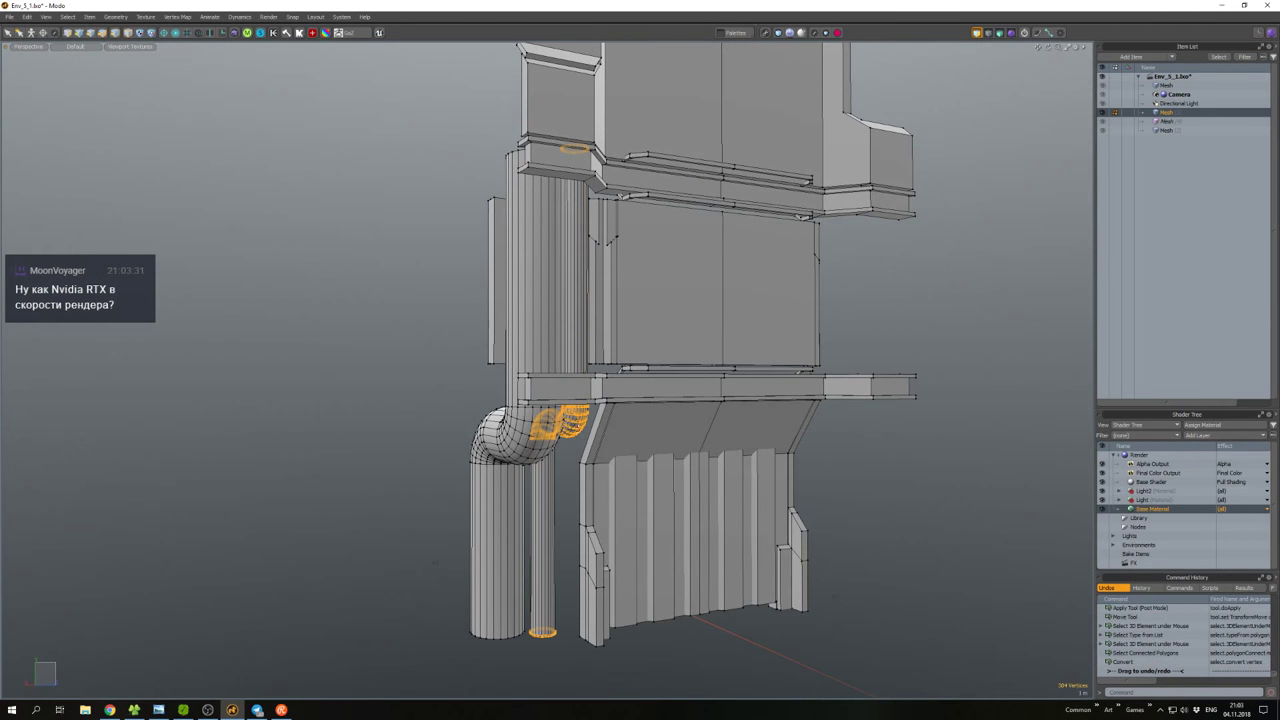
scroll(680, 380, "down", 2)
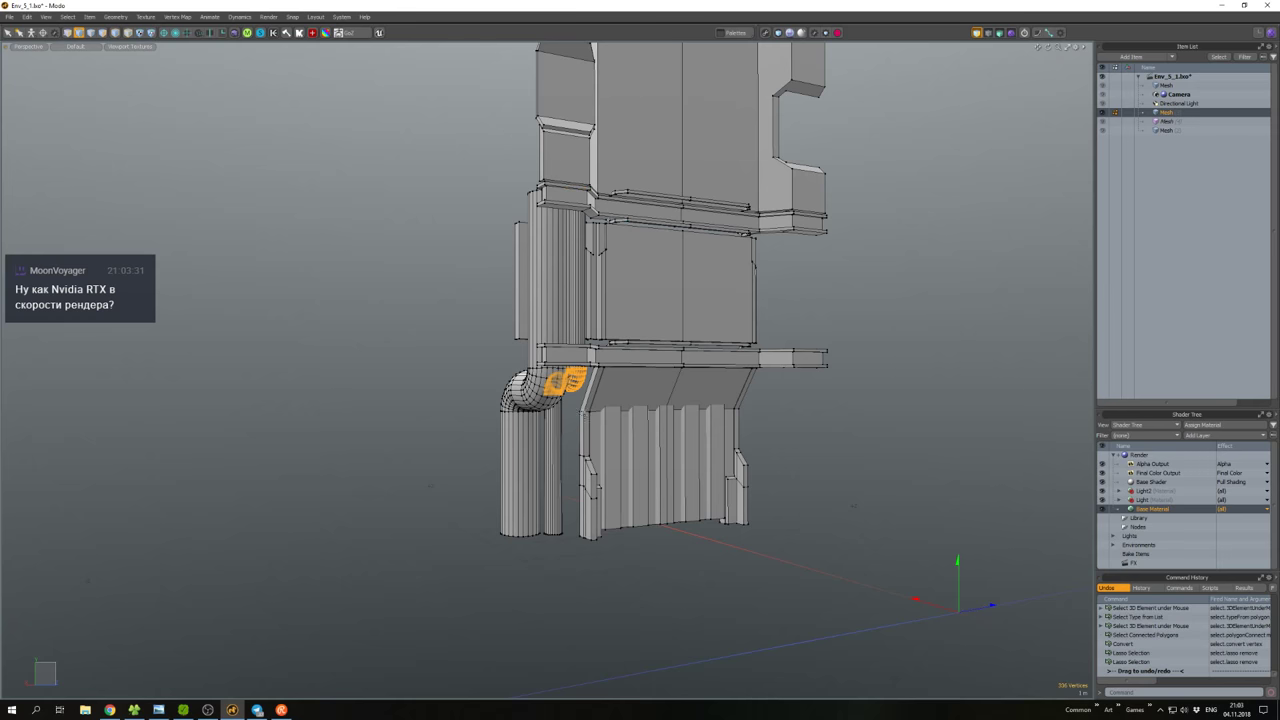
key("w")
scroll(560, 390, "up", 4)
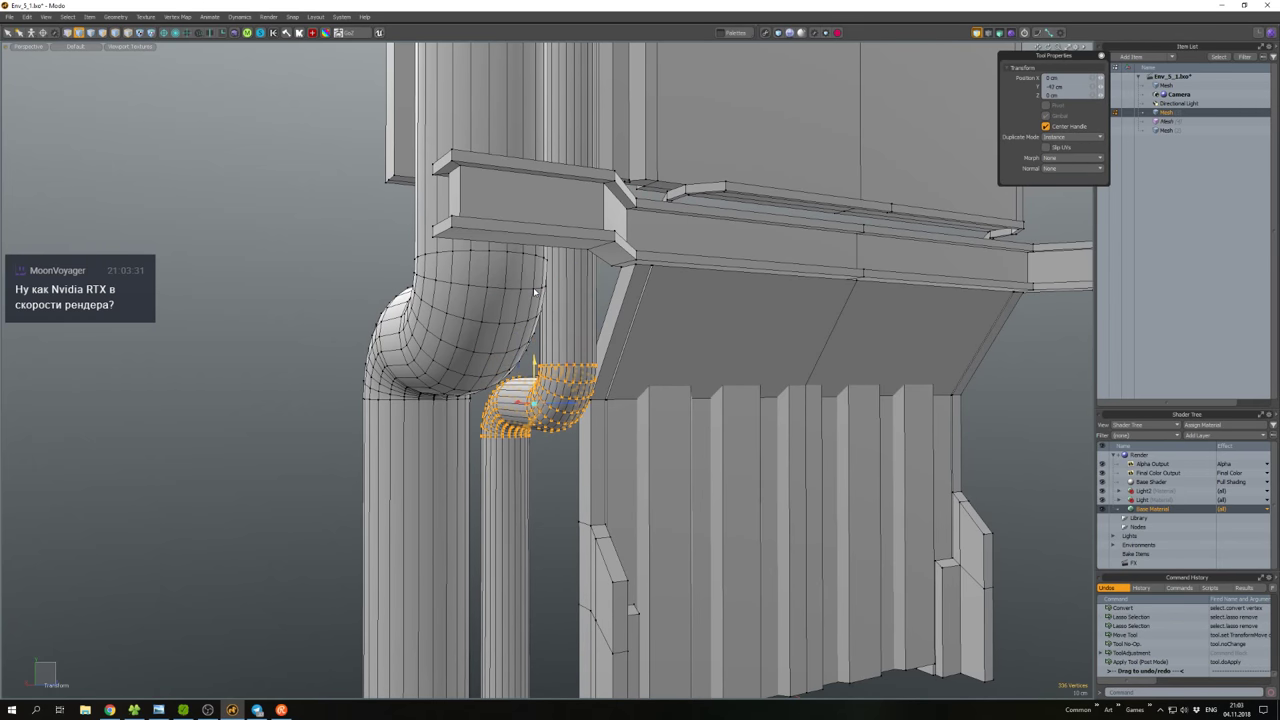
Select the narrow strip of polygons along the lower panel's side edge, extrude it and pull it out toward the thin pipe.
key("space")
scroll(535, 292, "down", 3)
left_click_drag(535, 292, 600, 360, "alt")
left_click(480, 424)
scroll(480, 424, "down", 3)
left_click_drag(470, 410, 572, 443, "alt")
key("3")
scroll(540, 436, "up", 3)
right_click_drag(572, 443, 605, 546)
mouse_move(605, 546)
left_mouse_down("alt")
mouse_move(538, 506)
mouse_move(665, 513)
mouse_move(532, 412)
mouse_move(593, 458)
mouse_move(560, 463)
mouse_move(564, 380)
left_mouse_up("alt")
key("w")
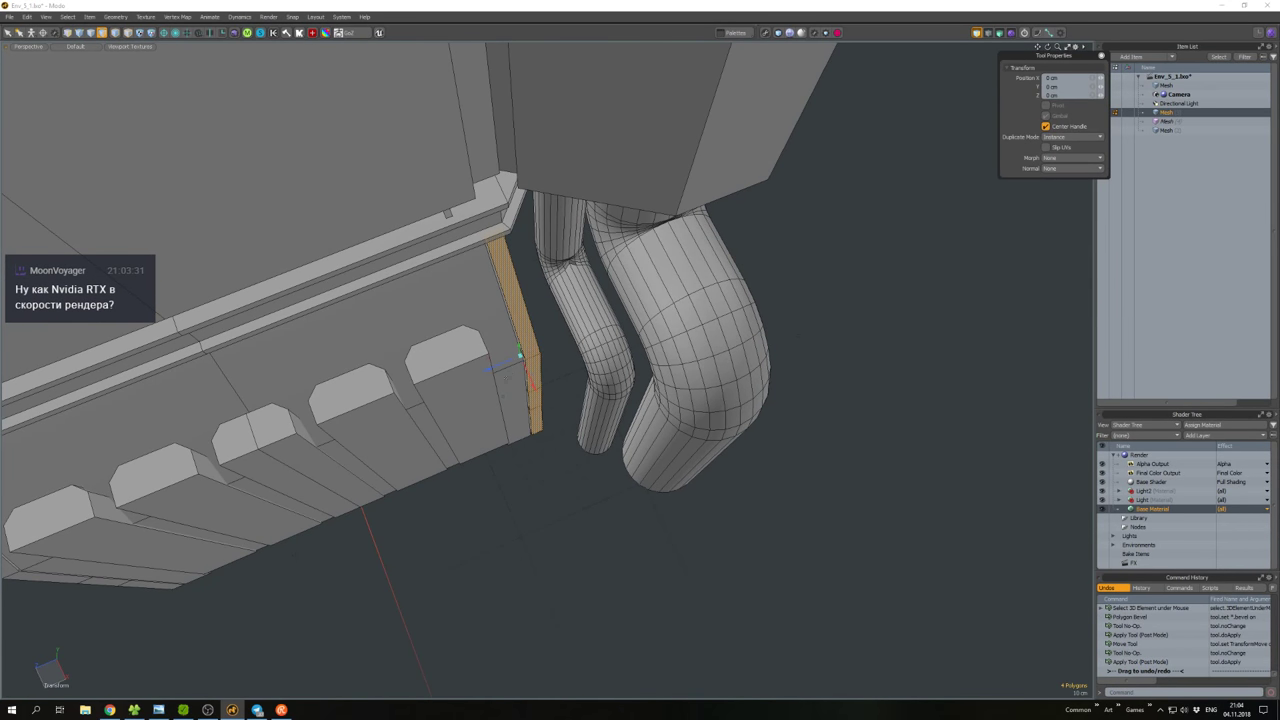
left_click(505, 402)
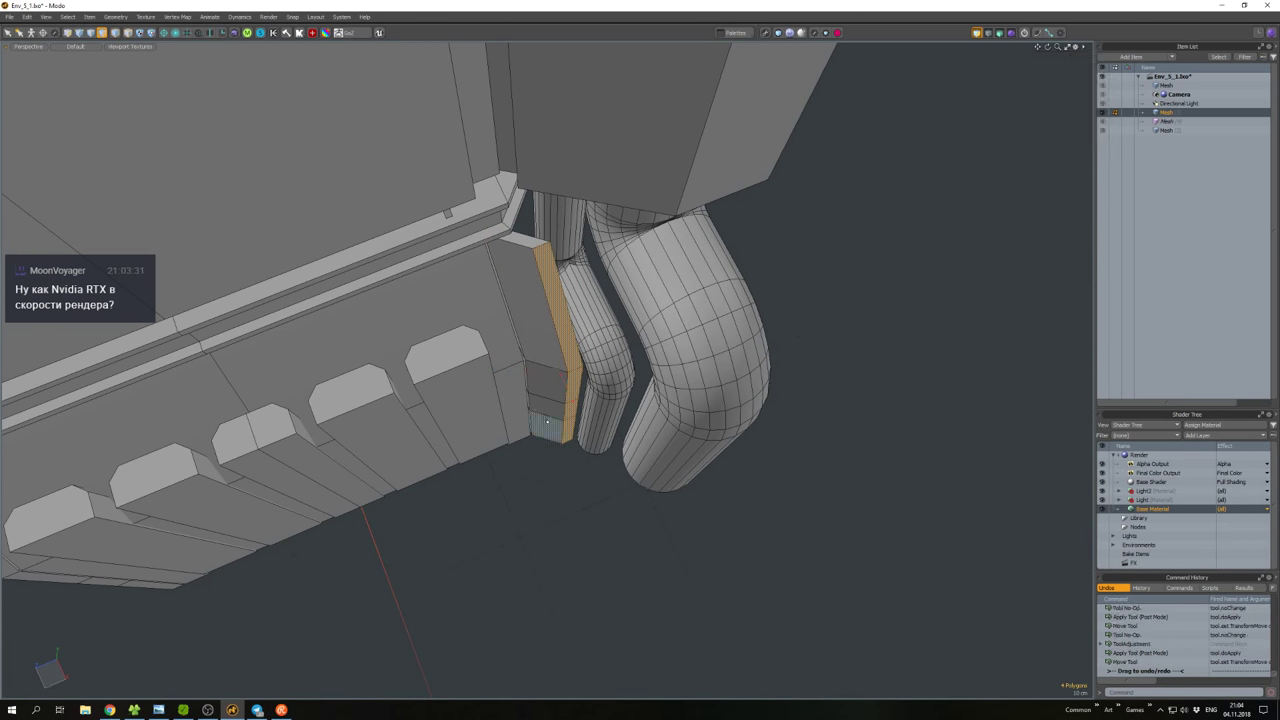
Extrude the panel's side strip a second time and shift it to angle the new section behind the pipes.
left_click(571, 393)
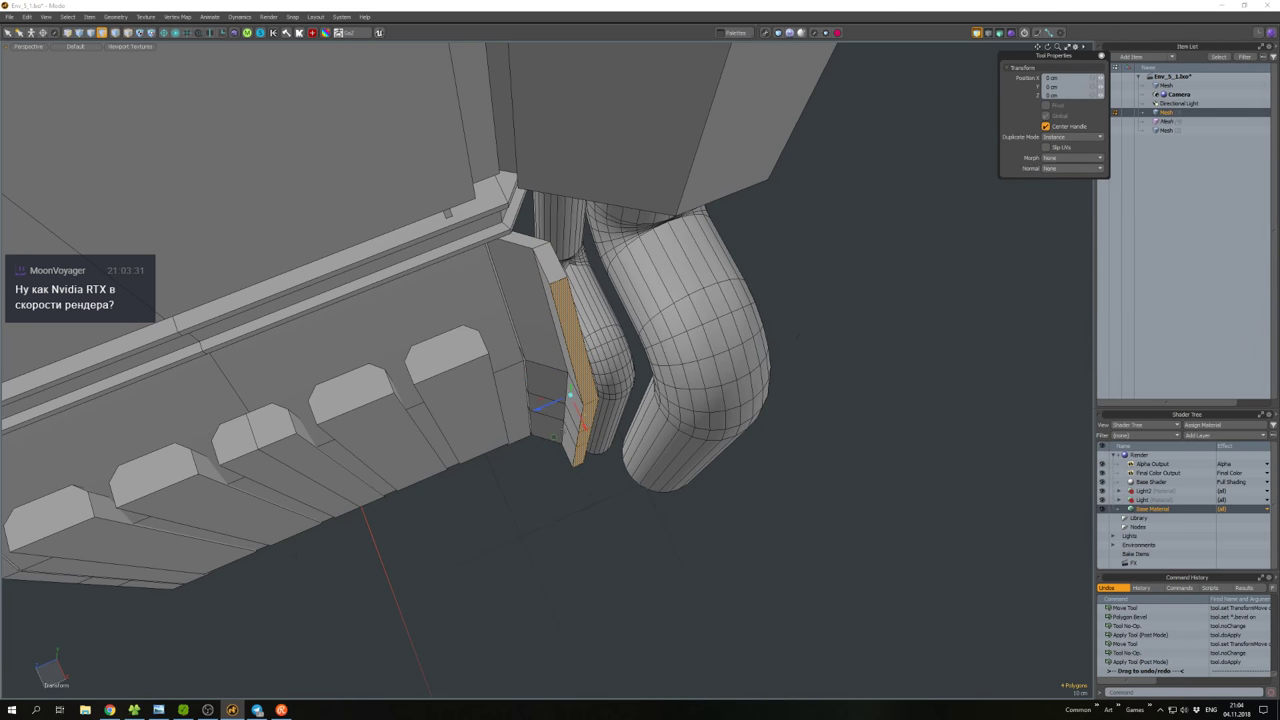
key("space")
left_click_drag(554, 438, 421, 317, "alt")
left_click(509, 435)
Add edge loops around the large pipe just above the lower beam and bevel the band between them inward as a groove.
left_click_drag(509, 435, 480, 370, "alt")
key("2")
scroll(519, 334, "up", 5)
scroll(519, 334, "up", 8)
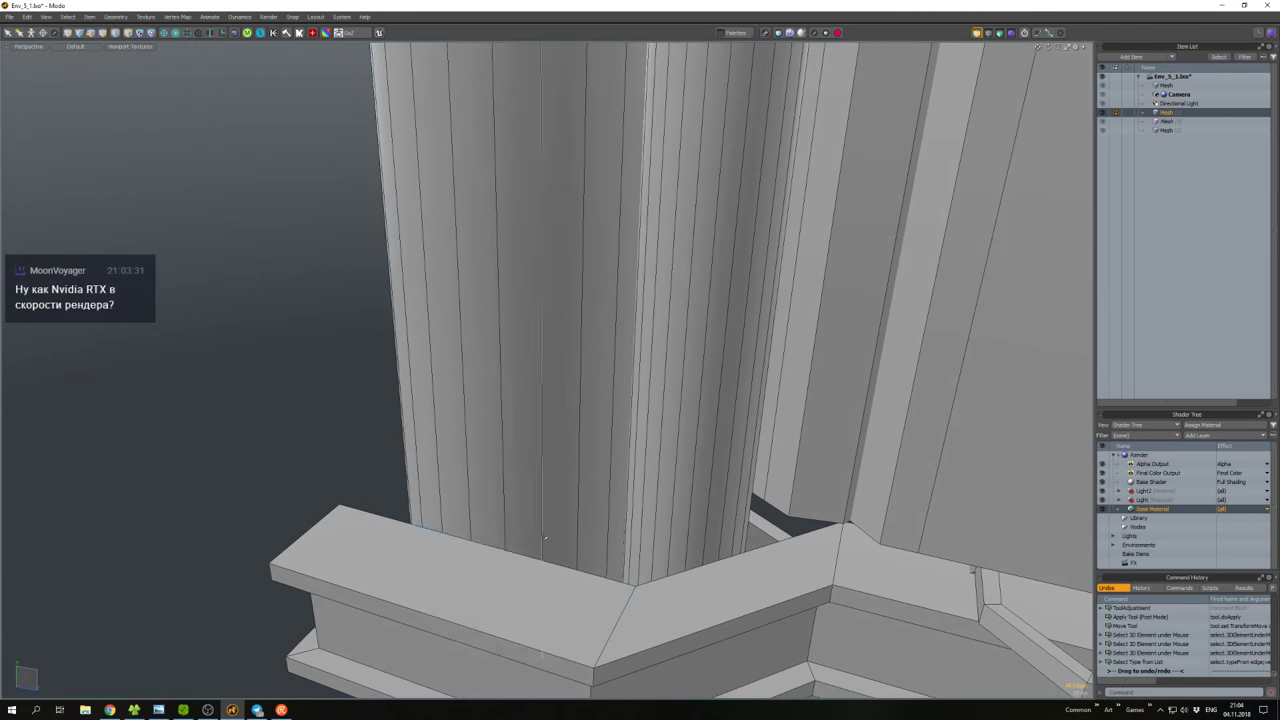
key("alt+l")
left_click(541, 529)
left_click_drag(541, 529, 506, 302, "alt")
key("3")
key("b")
key("space")
Add two edge loops on the thin pipe just below the upper beam and bevel the ring between them outward as a collar.
scroll(516, 487, "down", 5)
key("2")
scroll(506, 302, "up", 3)
scroll(506, 302, "up", 2)
key("alt+l")
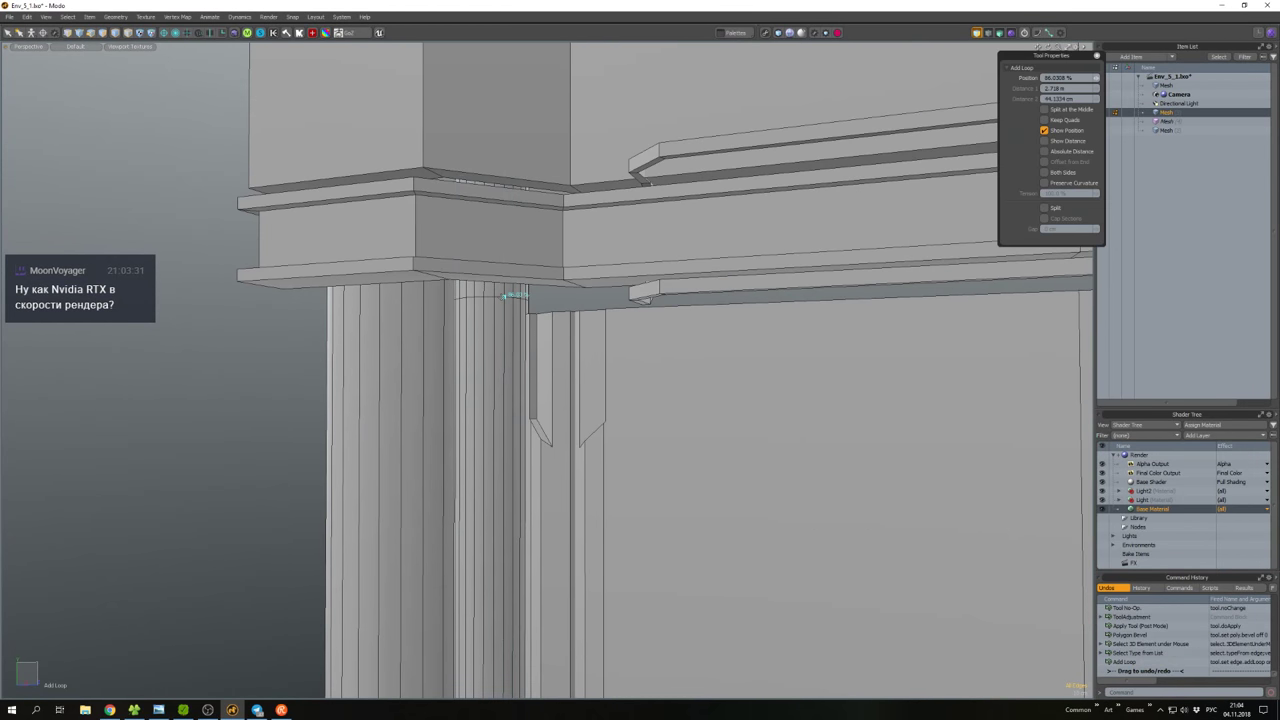
left_click(500, 331)
key("space")
key("alt+l")
left_click(505, 318)
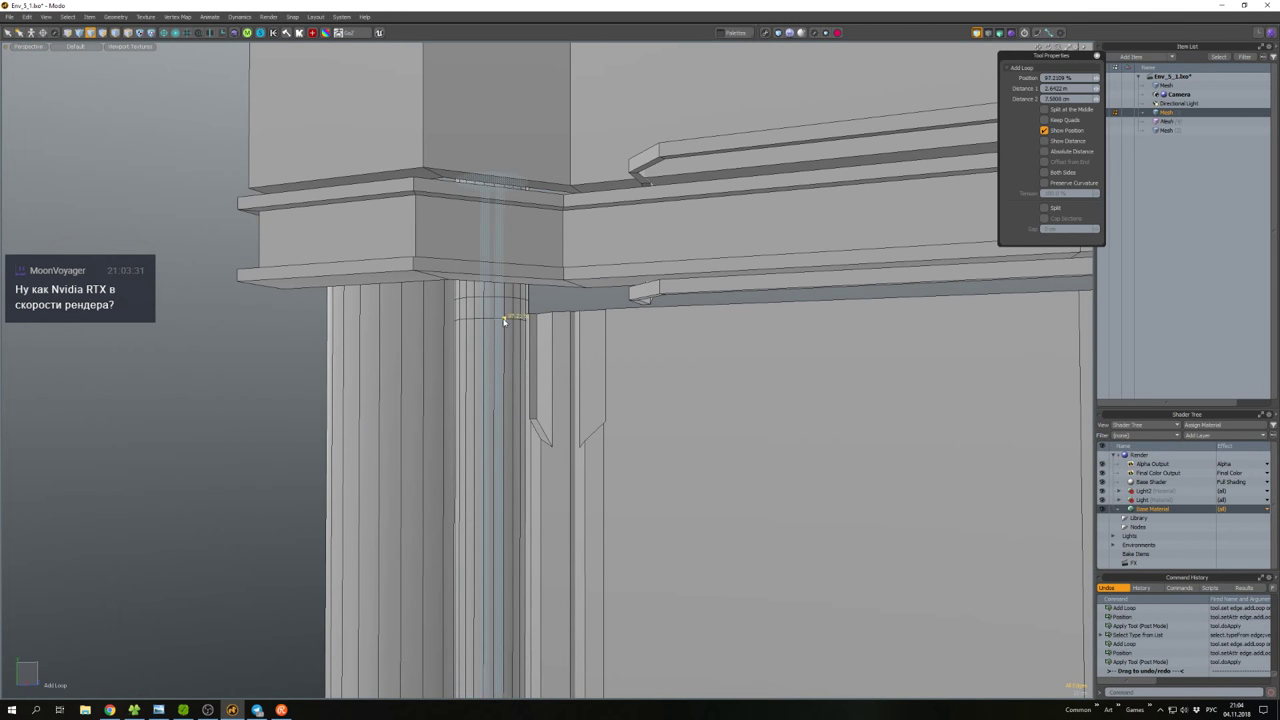
key("3")
key("b")
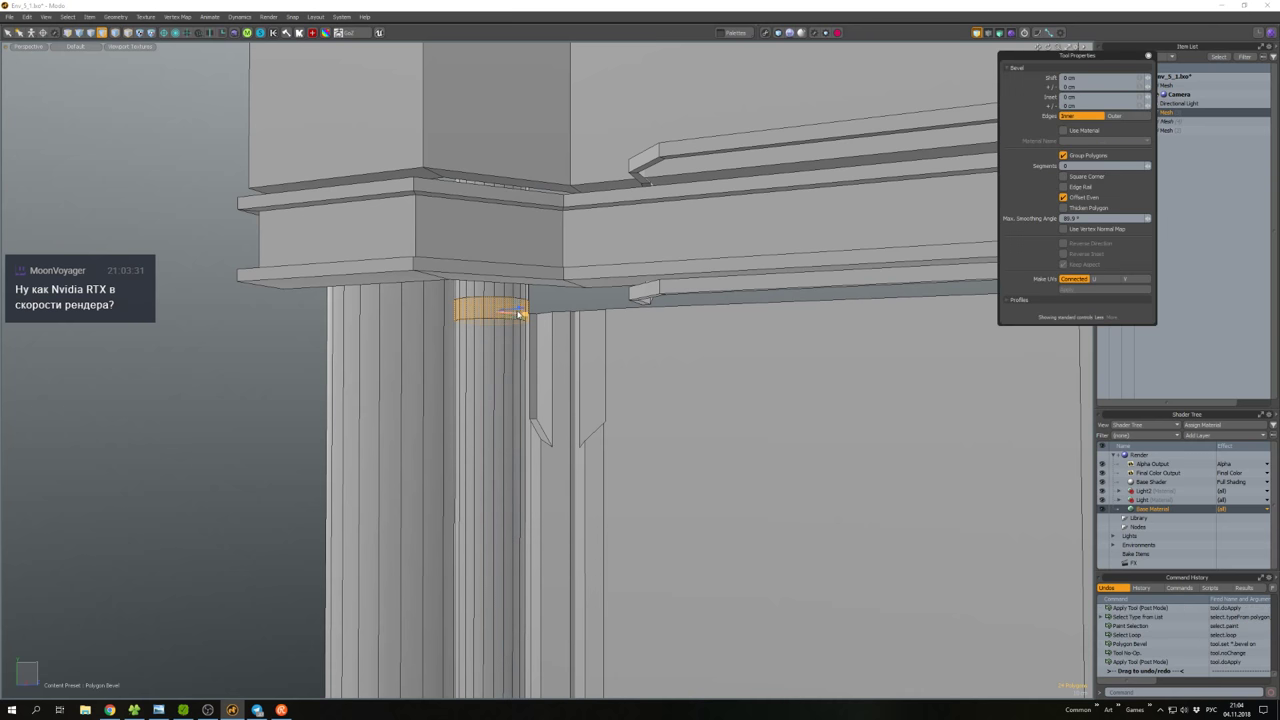
key("space")
Add two edge loops on the thin pipe just above the lower beam and bevel the ring between them outward as a collar.
left_click_drag(518, 313, 506, 400, "alt")
key("2")
scroll(506, 402, "up", 5)
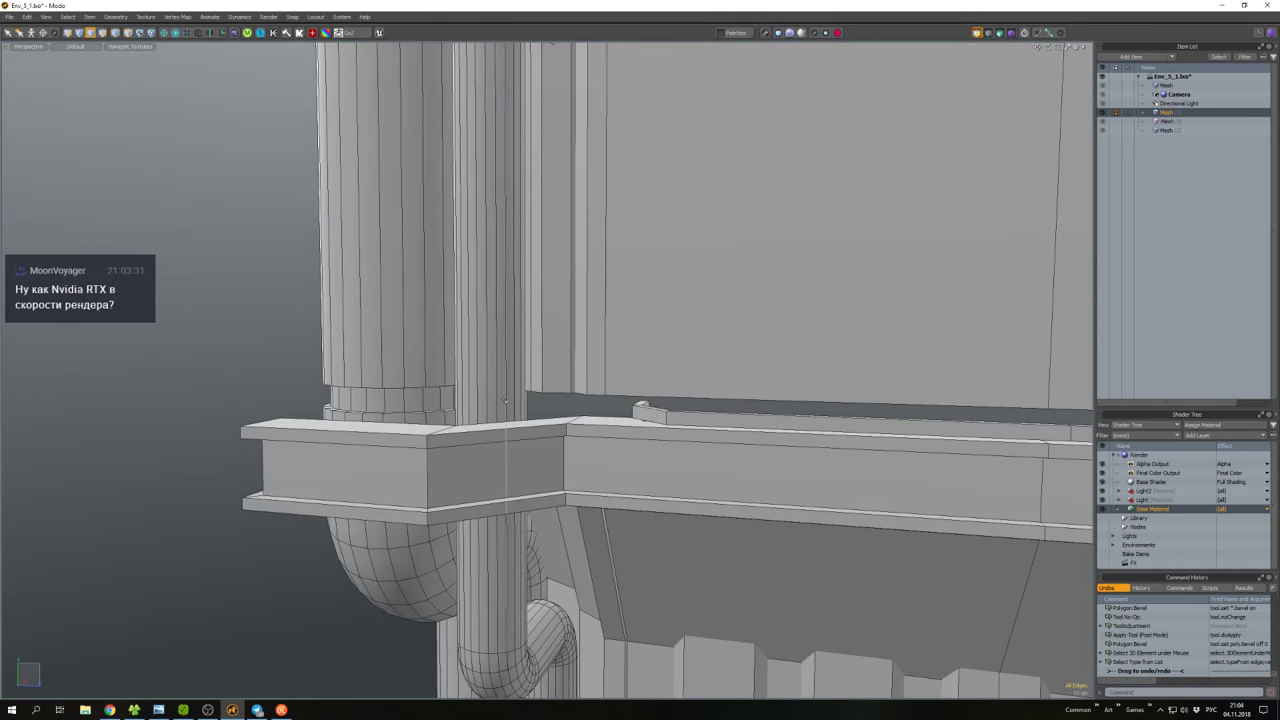
key("alt+l")
left_click(507, 405)
left_click(505, 396)
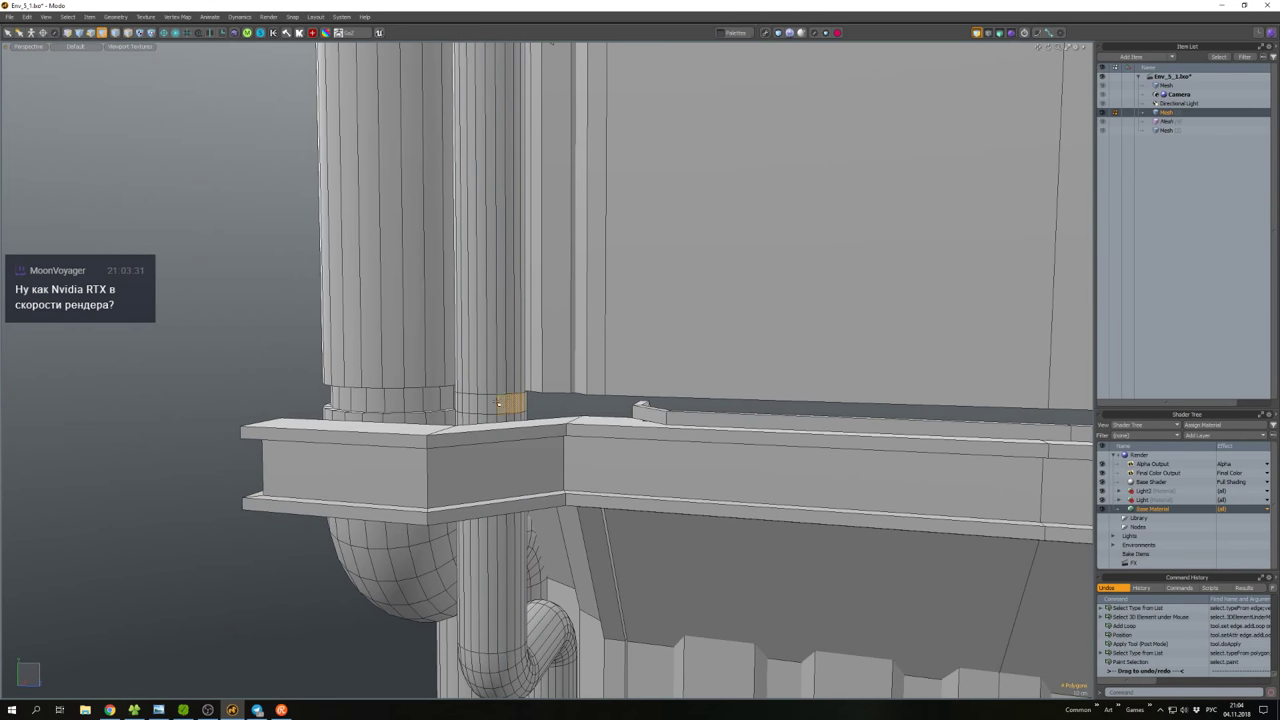
left_click_drag(501, 403, 485, 401, "alt")
key("b")
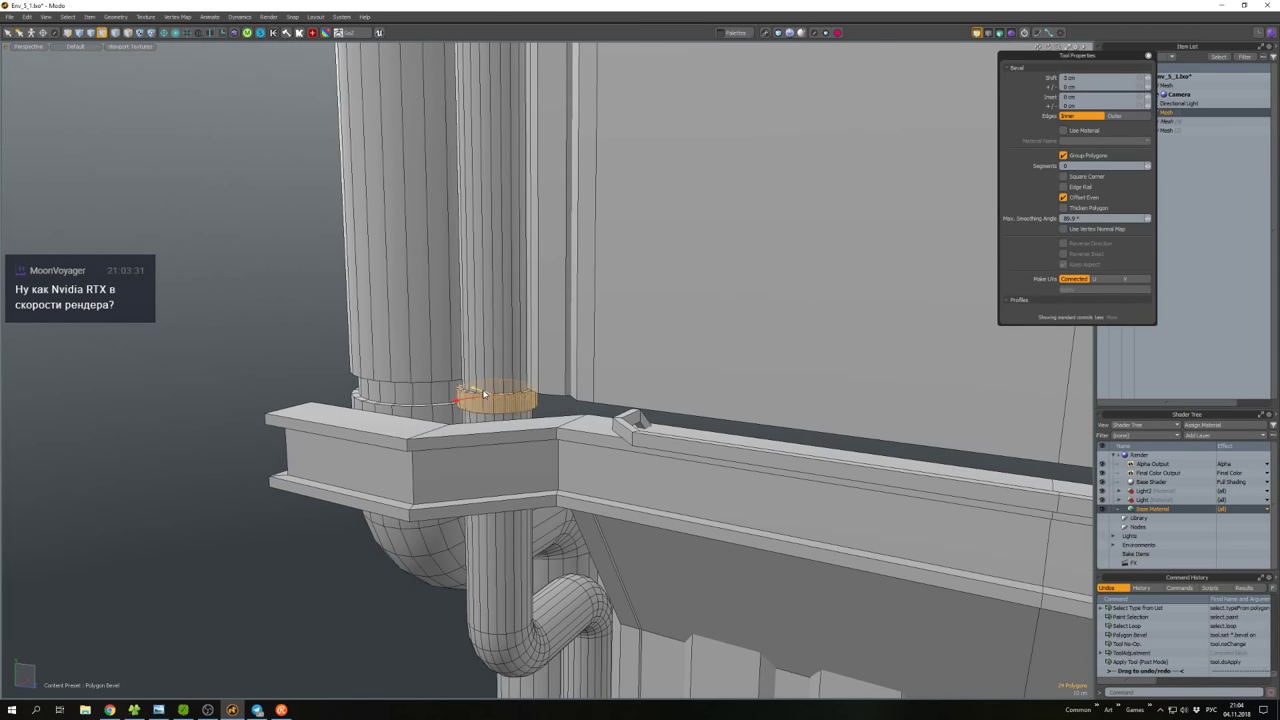
key("space")
Select the whole mesh and mirror it to the other side with PolyHatchet -Z.
scroll(337, 349, "down", 5)
left_click_drag(337, 349, 348, 368, "alt")
left_click_drag(394, 464, 494, 481, "alt")
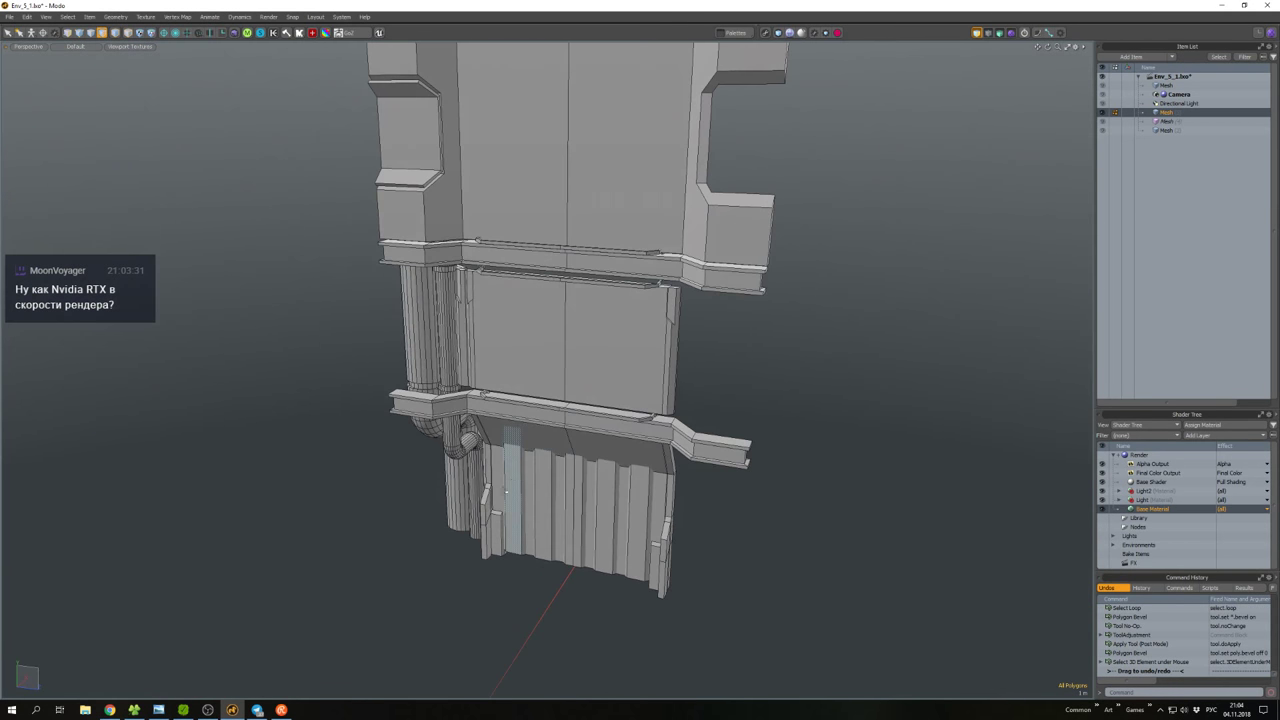
key("ctrl+a")
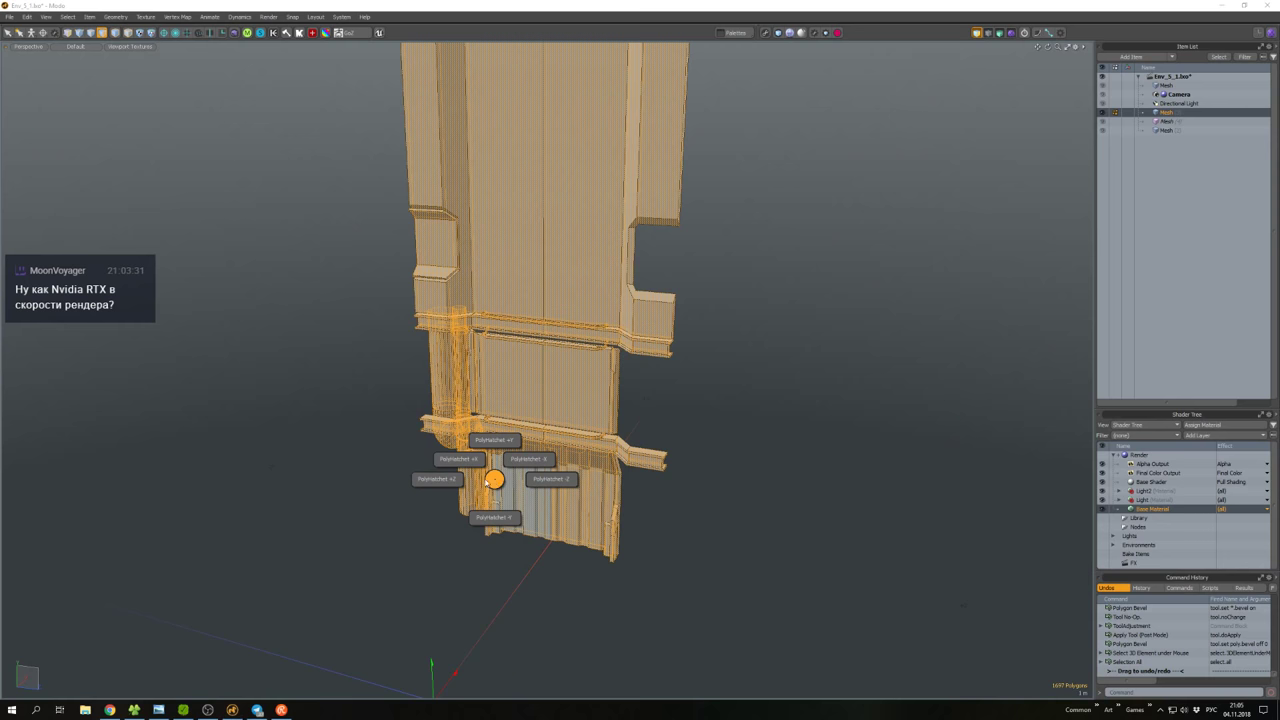
left_click(447, 483)
key("ctrl+z")
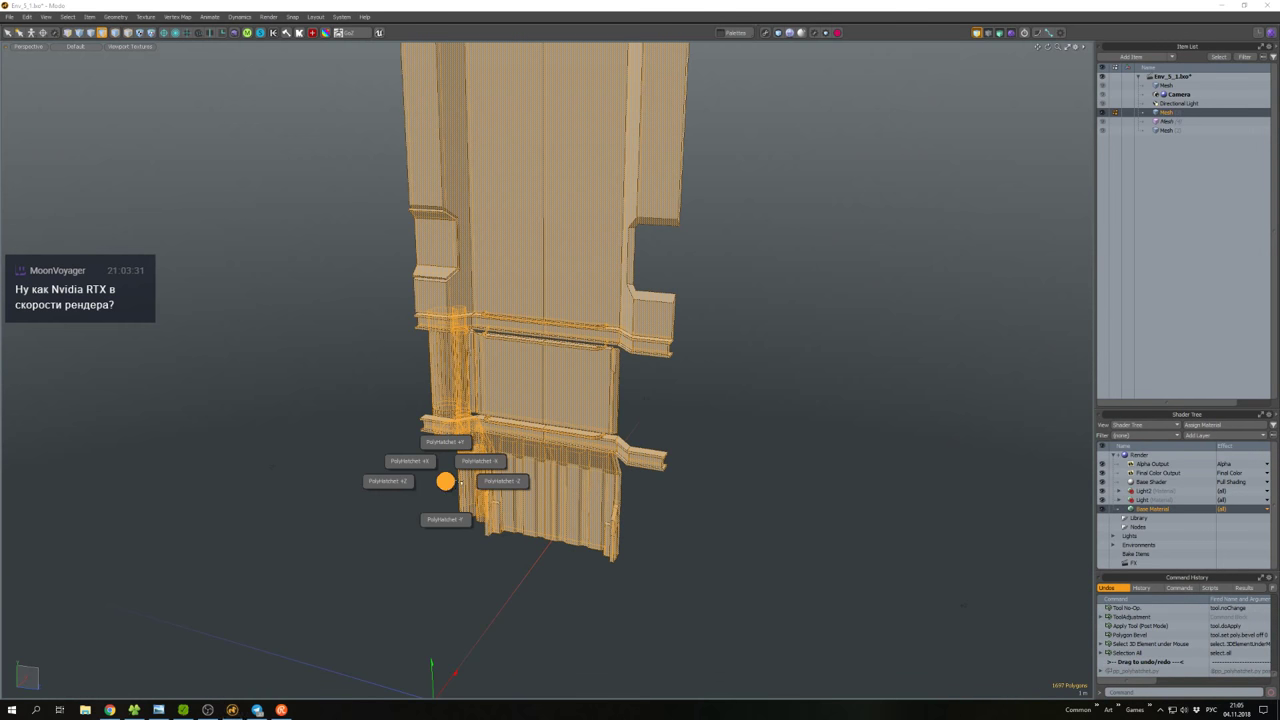
key("ctrl+shift+z")
left_click_drag(737, 466, 650, 440, "alt")
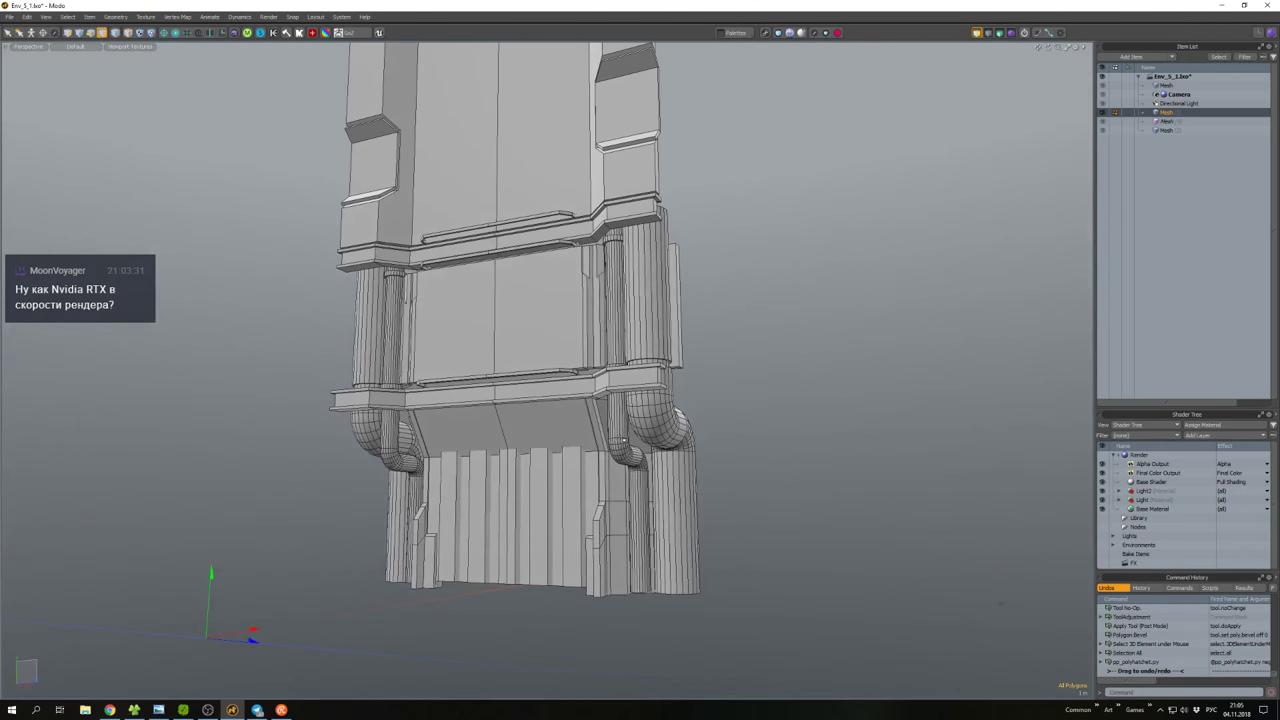
Select both thin pipes, keep only their elbow vertices selected, and raise the bends level with the large pipes' elbows.
double_click(618, 400)
double_click(393, 330, "shift")
left_click_drag(393, 330, 450, 320, "alt")
key("1")
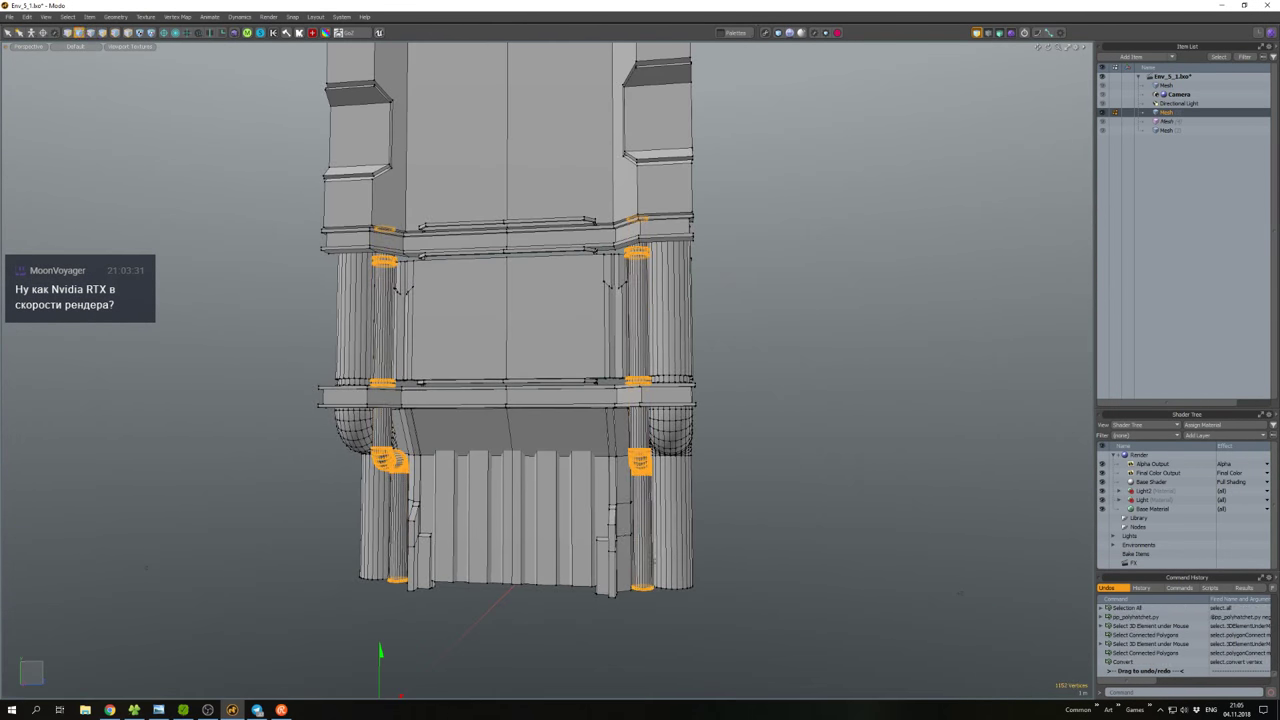
right_click_drag(313, 190, 340, 210, "ctrl")
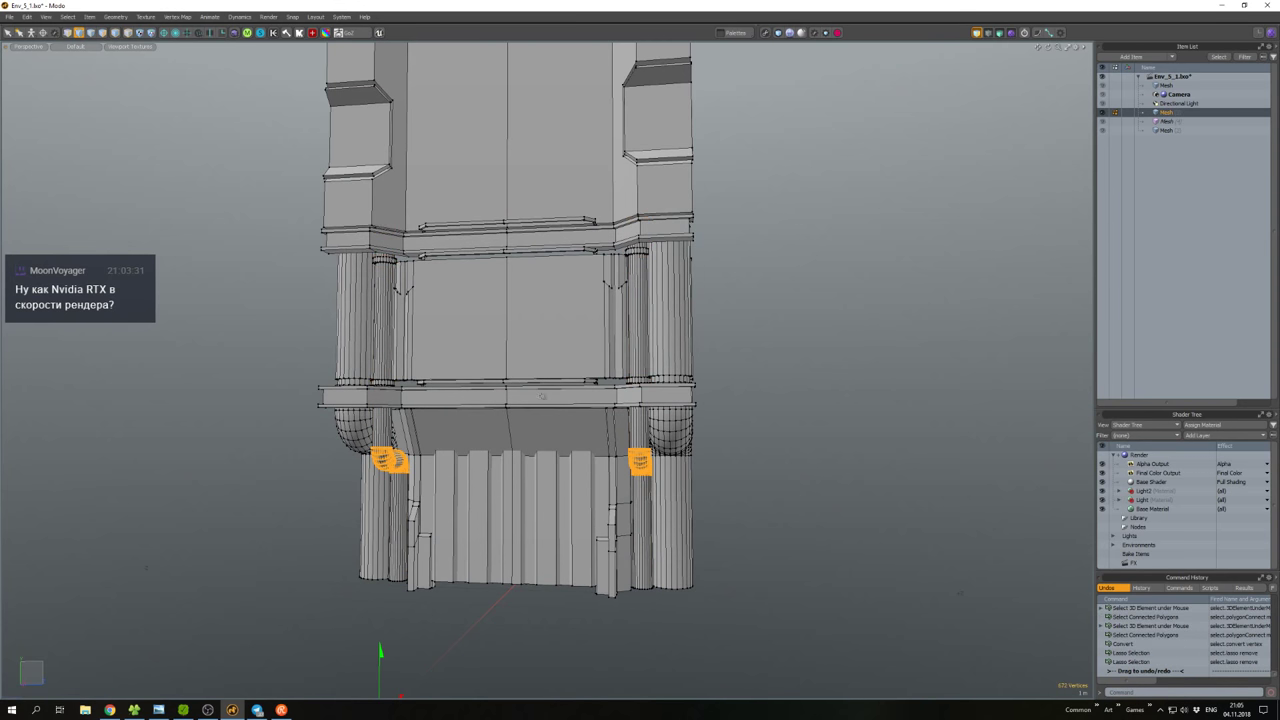
key("w")
key("space")
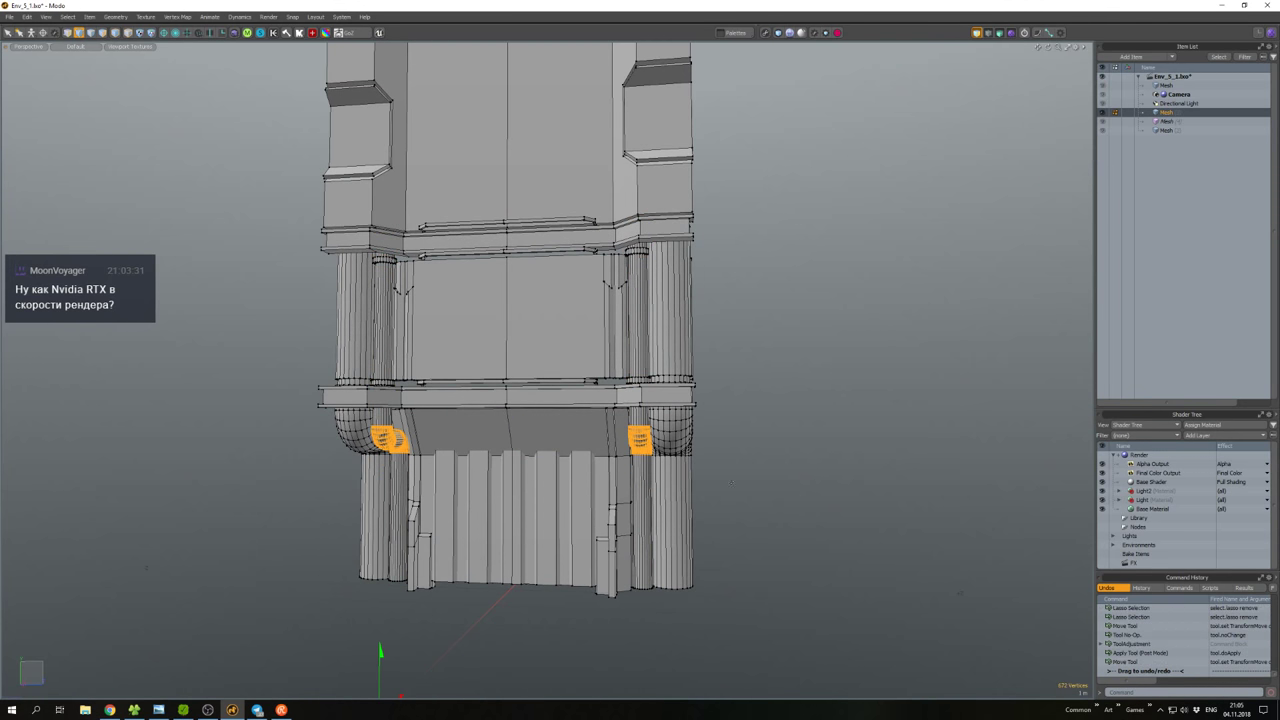
left_click(763, 466)
left_click_drag(763, 466, 640, 440, "alt")
Add an edge loop midway down the thin pipe's lower section and bevel the polygons below it outward into a thicker sleeve.
key("2")
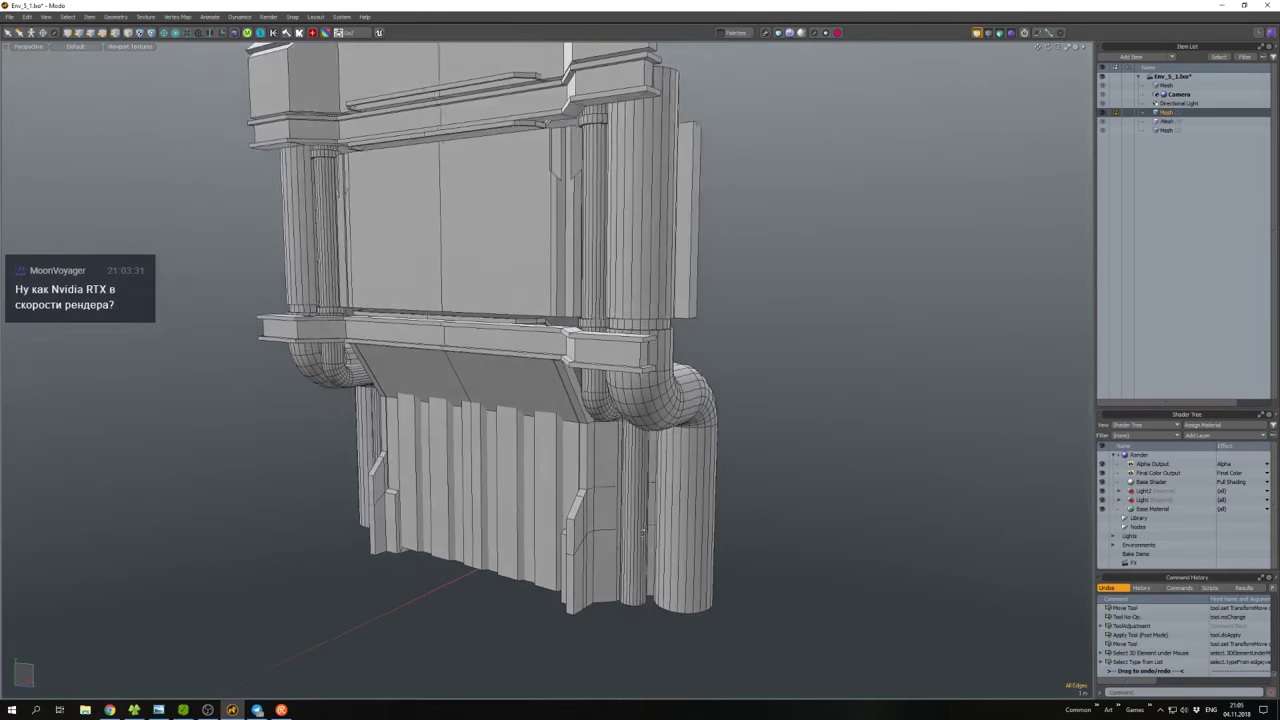
scroll(640, 440, "up", 3)
key("alt+l")
left_click(637, 484)
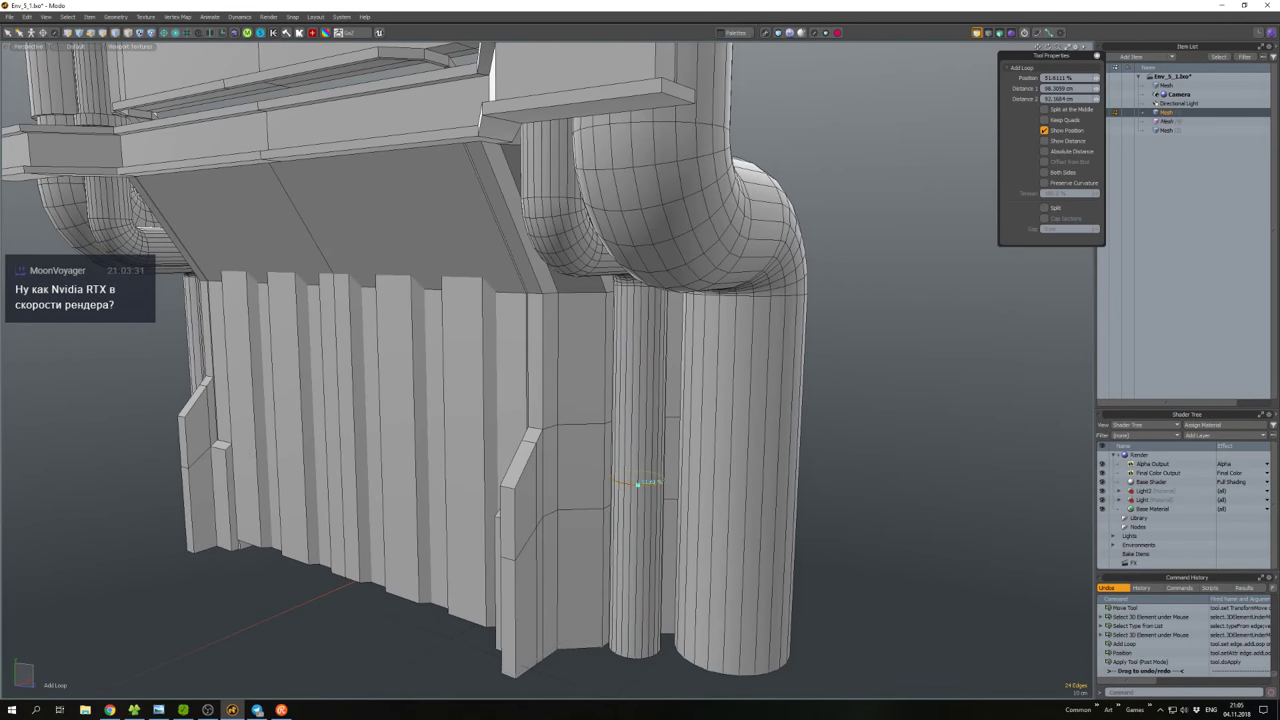
key("3")
mouse_move(639, 495)
left_mouse_down()
mouse_move(641, 537)
mouse_move(578, 548)
left_mouse_up()
key("b")
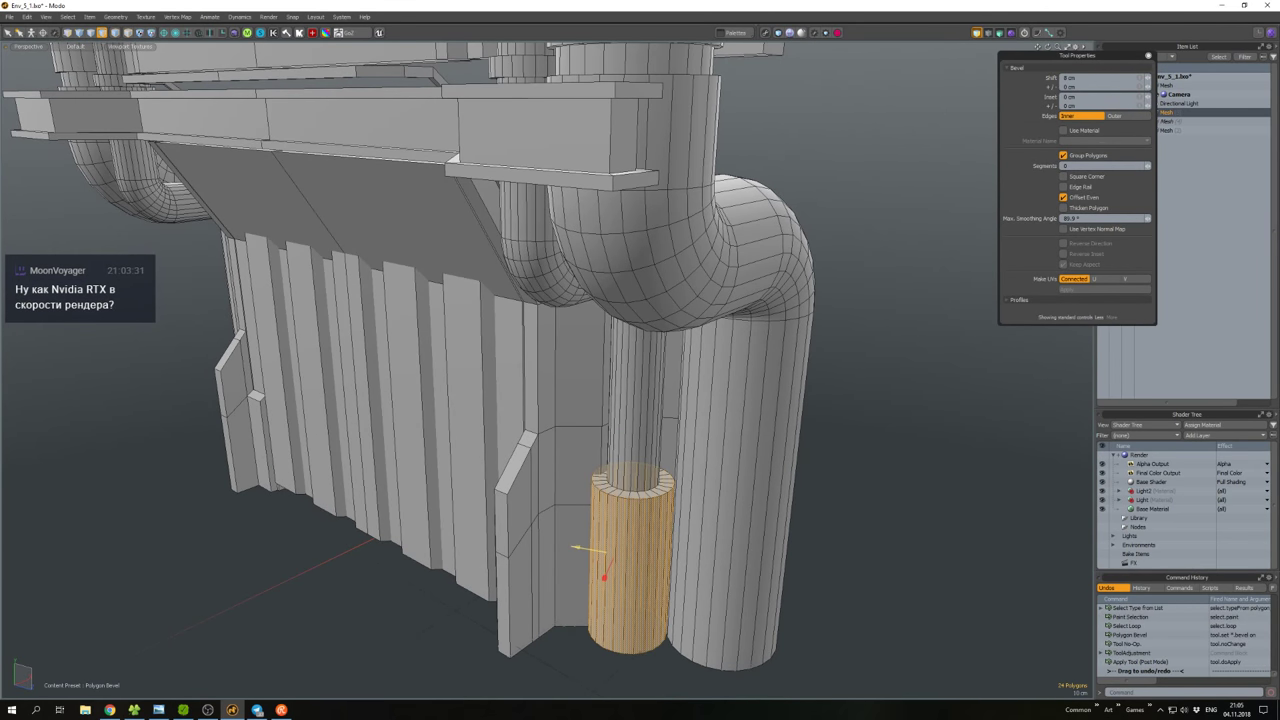
key("space")
left_click(846, 531)
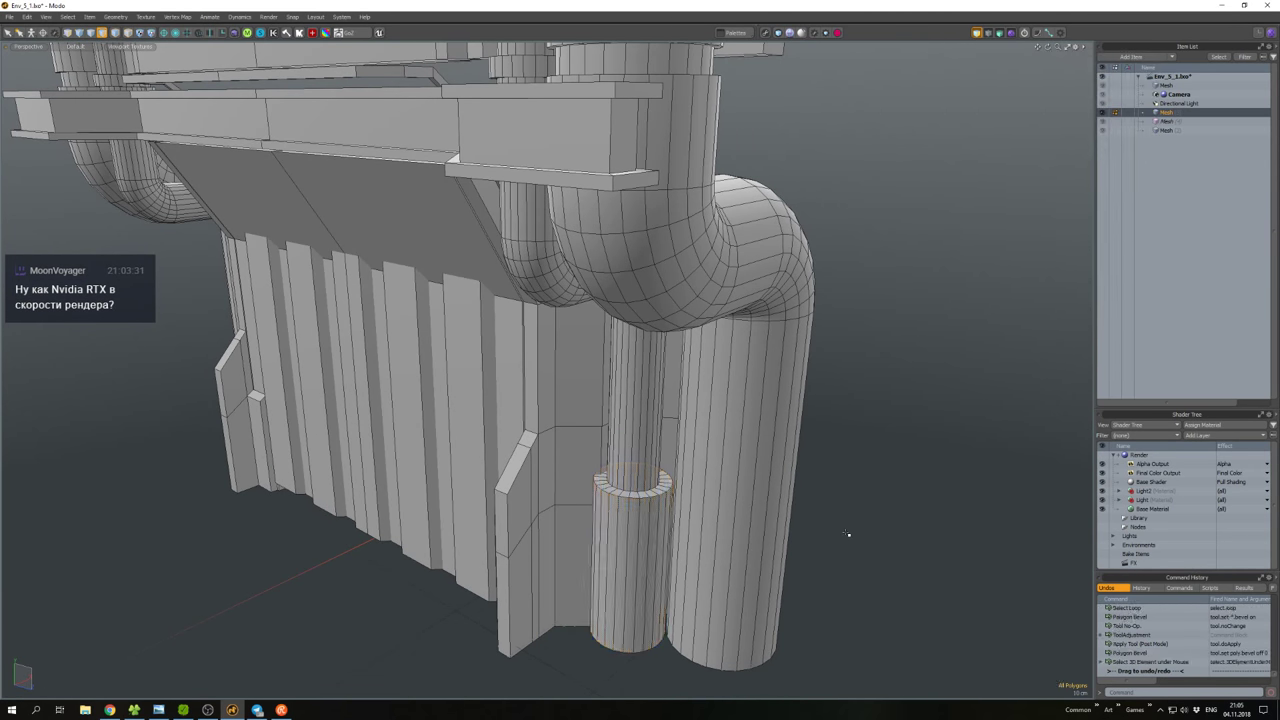
Add a lengthwise edge loop to the low bracket beside the corrugated panel and extrude its outer side faces toward the thin pipe.
left_click_drag(846, 531, 729, 413, "alt")
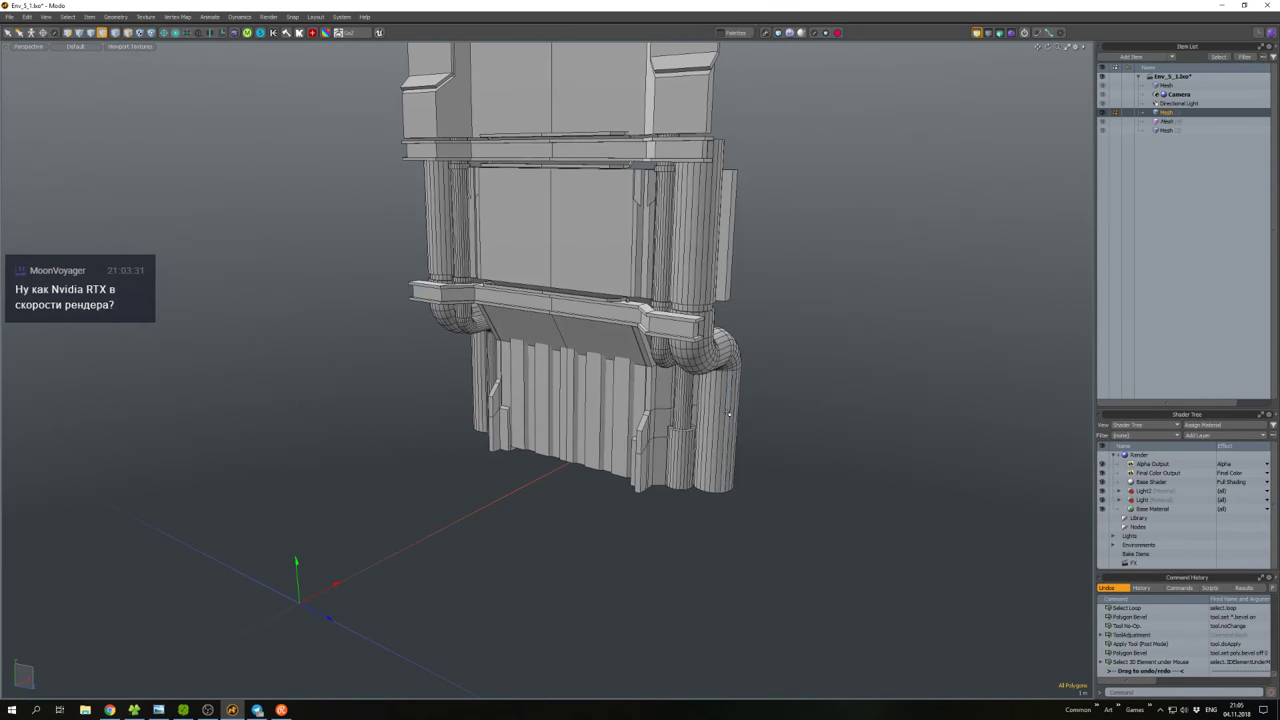
scroll(689, 385, "up", 6)
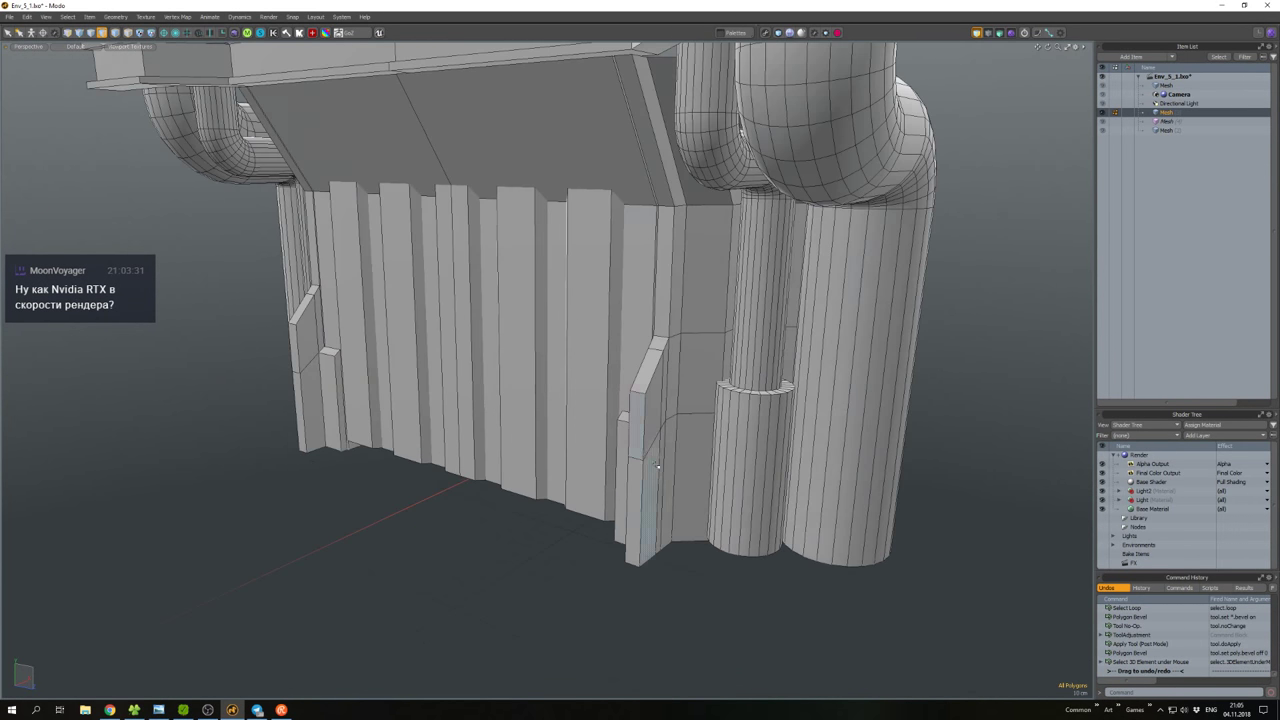
key("2")
key("alt+l")
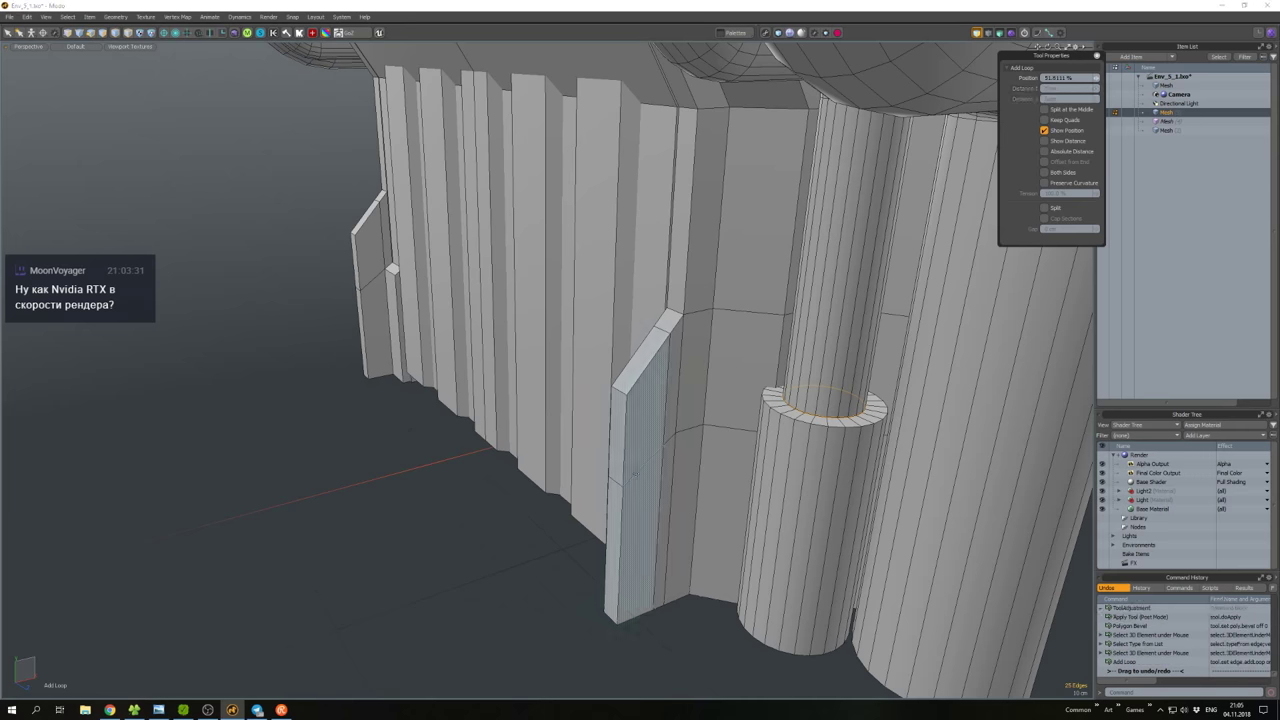
key("3")
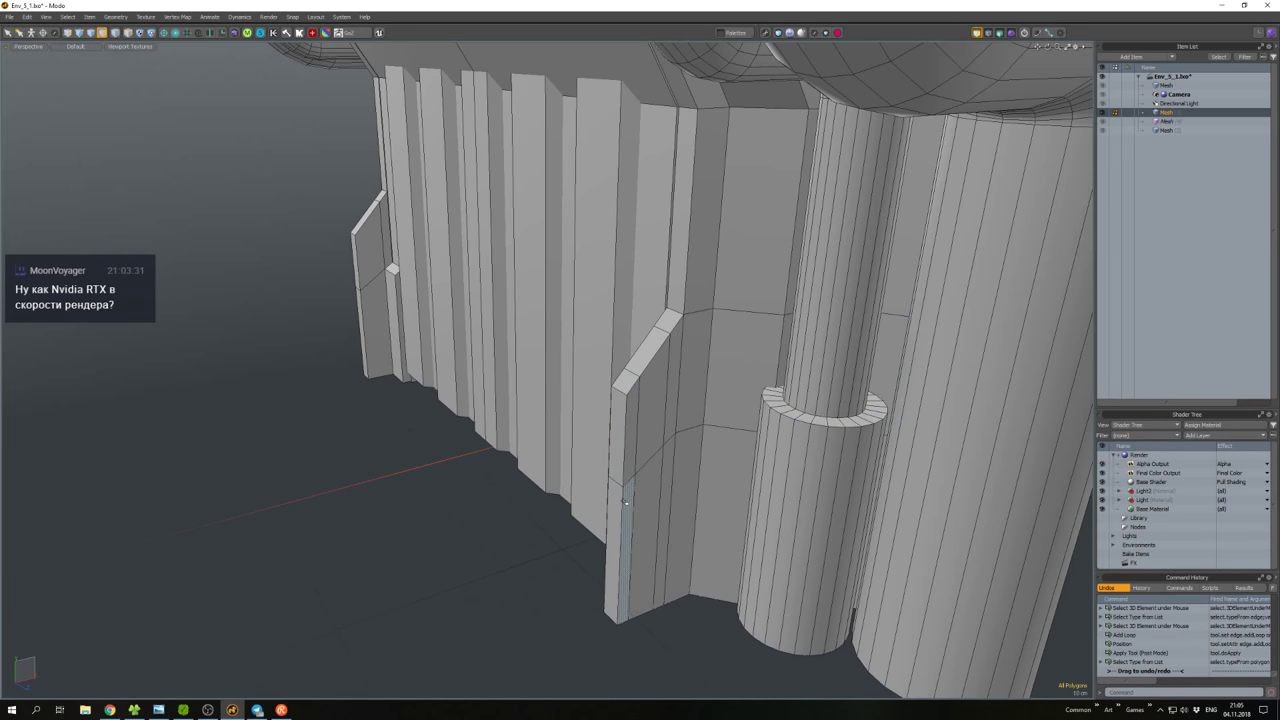
left_click_drag(638, 481, 572, 458, "alt")
left_click(572, 458)
key("b")
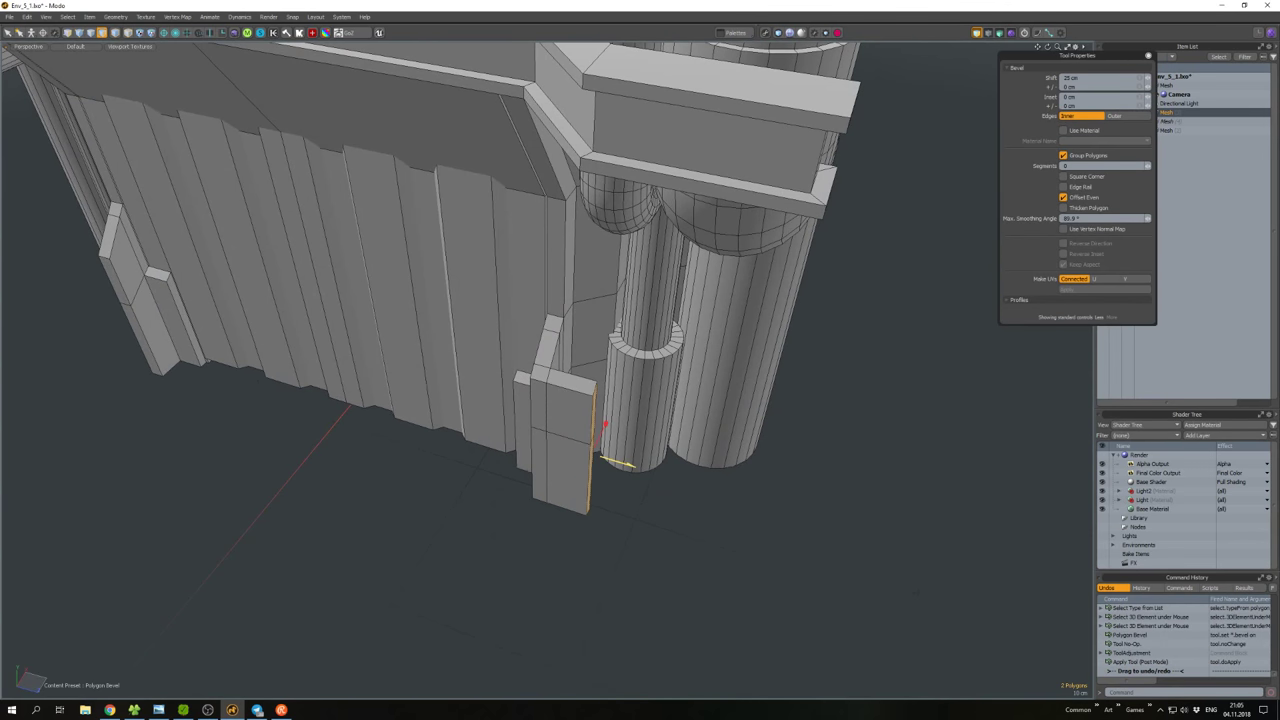
key("space")
left_click(663, 509)
Select the two end faces of the bracket's extension and move them to adjust its width.
left_click_drag(663, 509, 625, 480, "alt")
left_click(610, 480)
key("w")
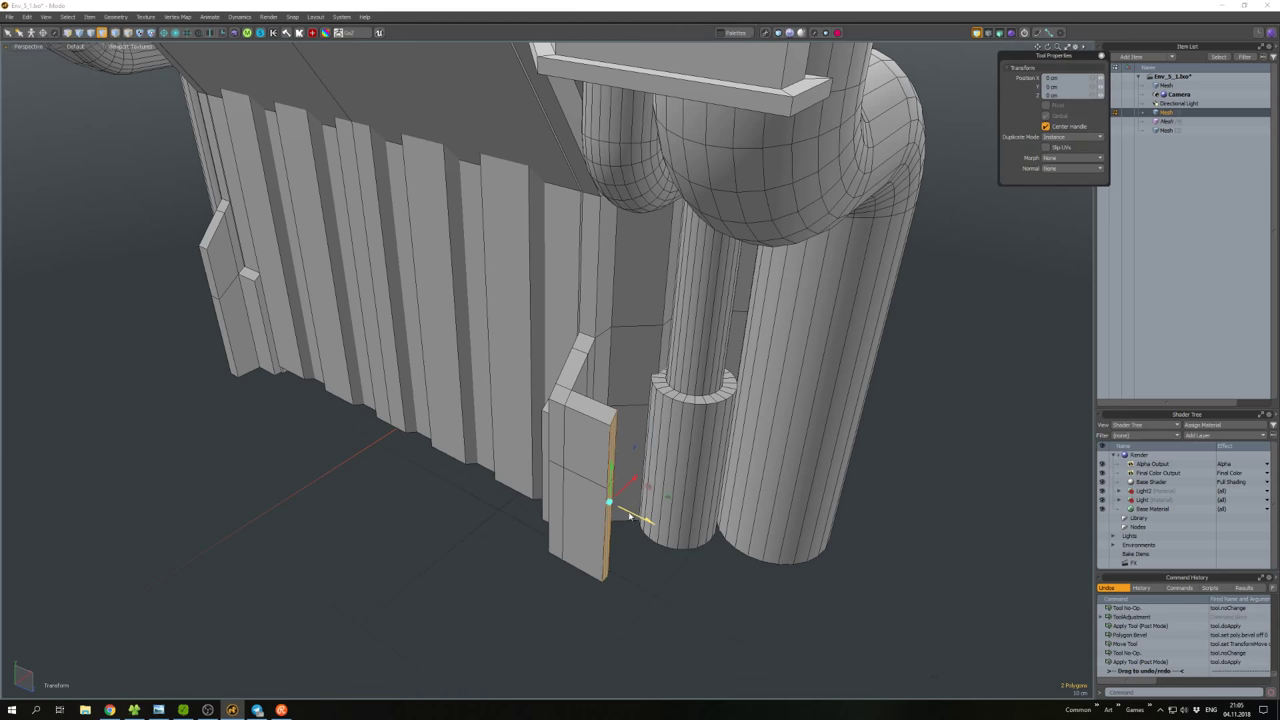
key("space")
scroll(700, 450, "down", 5)
left_click_drag(700, 450, 655, 374, "alt")
Add an edge loop on the thin pipe above the sleeve, then move the sleeve behind the bracket to slant the connecting section.
left_click(730, 553)
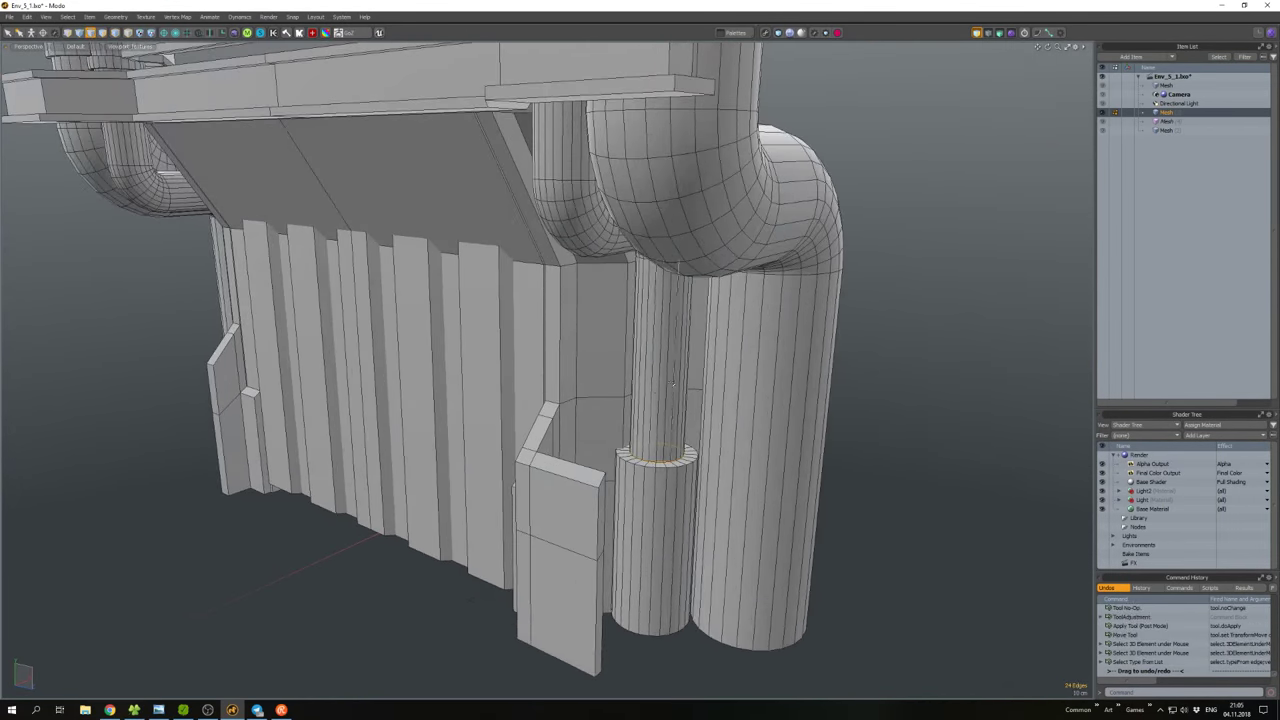
key("alt+l")
left_click(655, 374)
key("3")
left_click(667, 518)
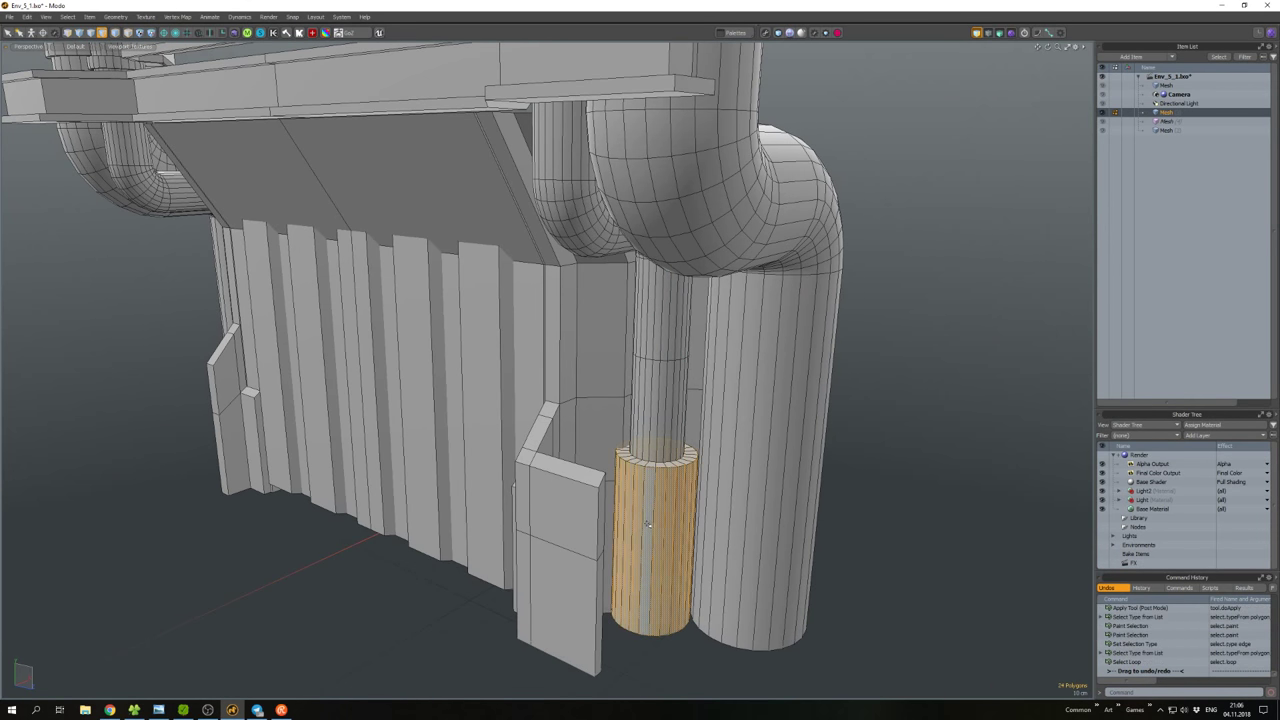
key("w")
left_click_drag(667, 518, 658, 466, "alt")
Select the edge loop at the thin pipe's new bend and smooth the corner with a rounded, multi-segment edge bevel.
key("2")
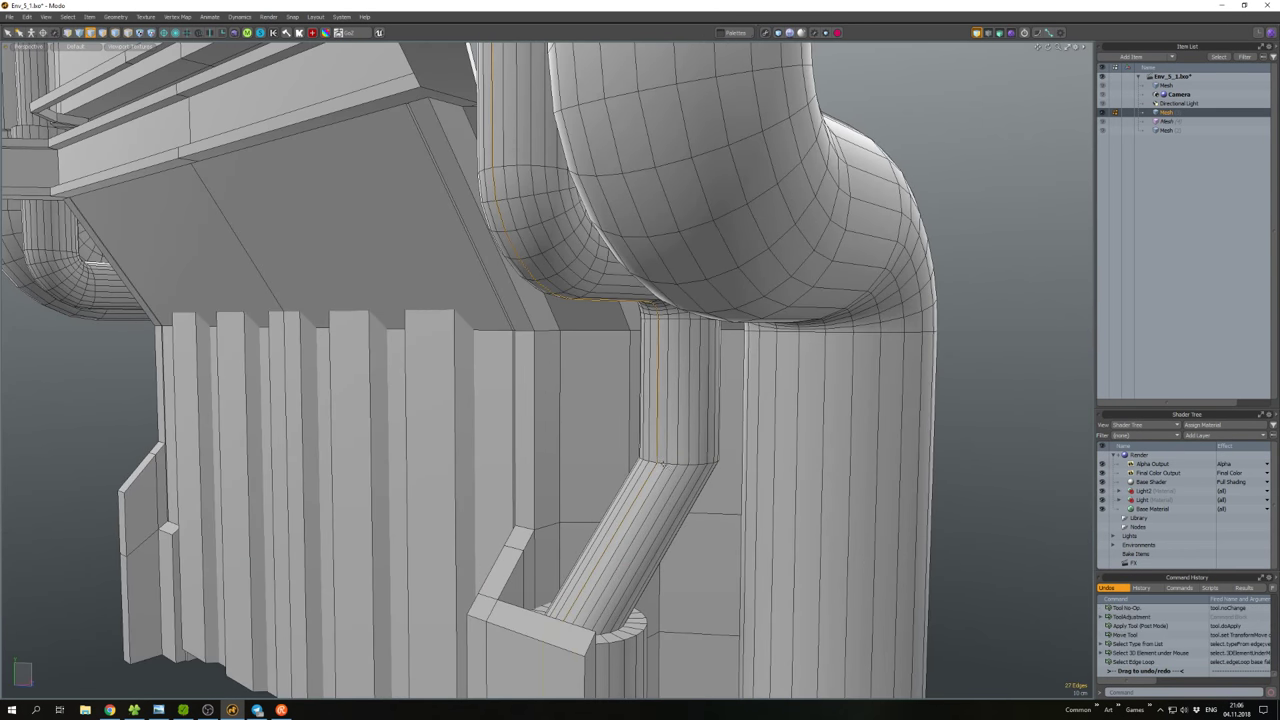
double_click(672, 463)
key("b")
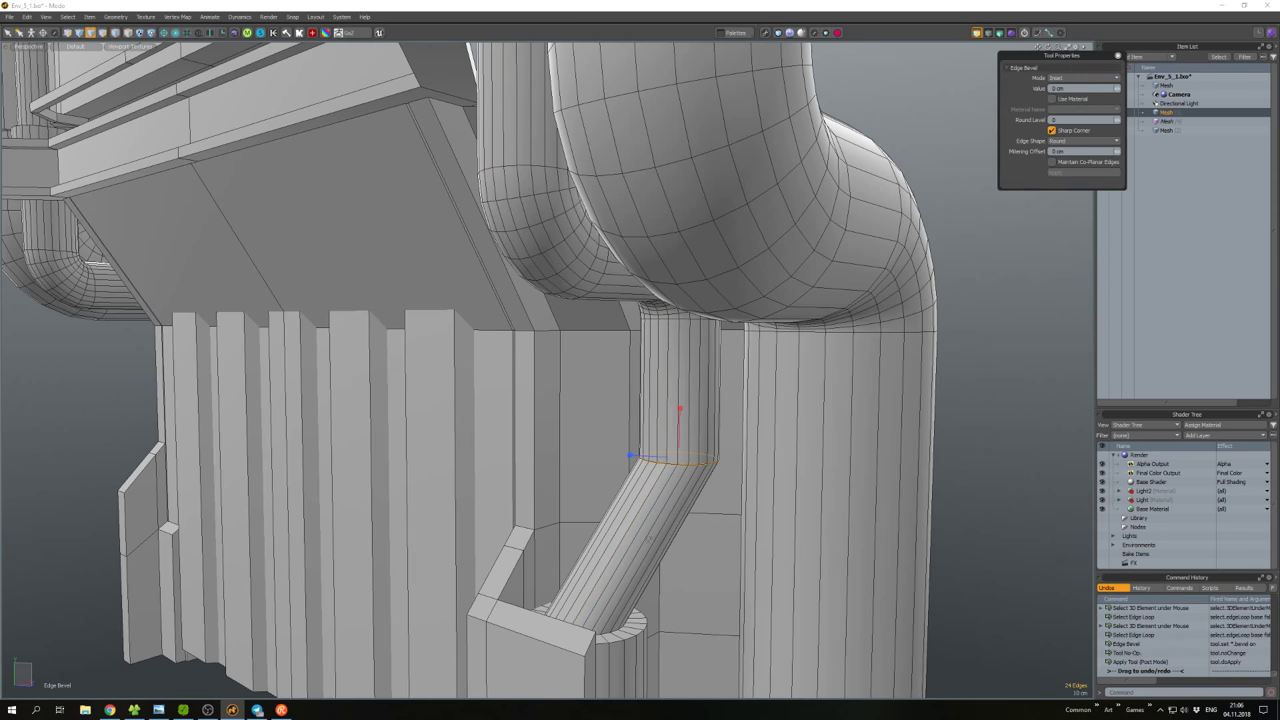
key("space")
scroll(652, 540, "down", 5)
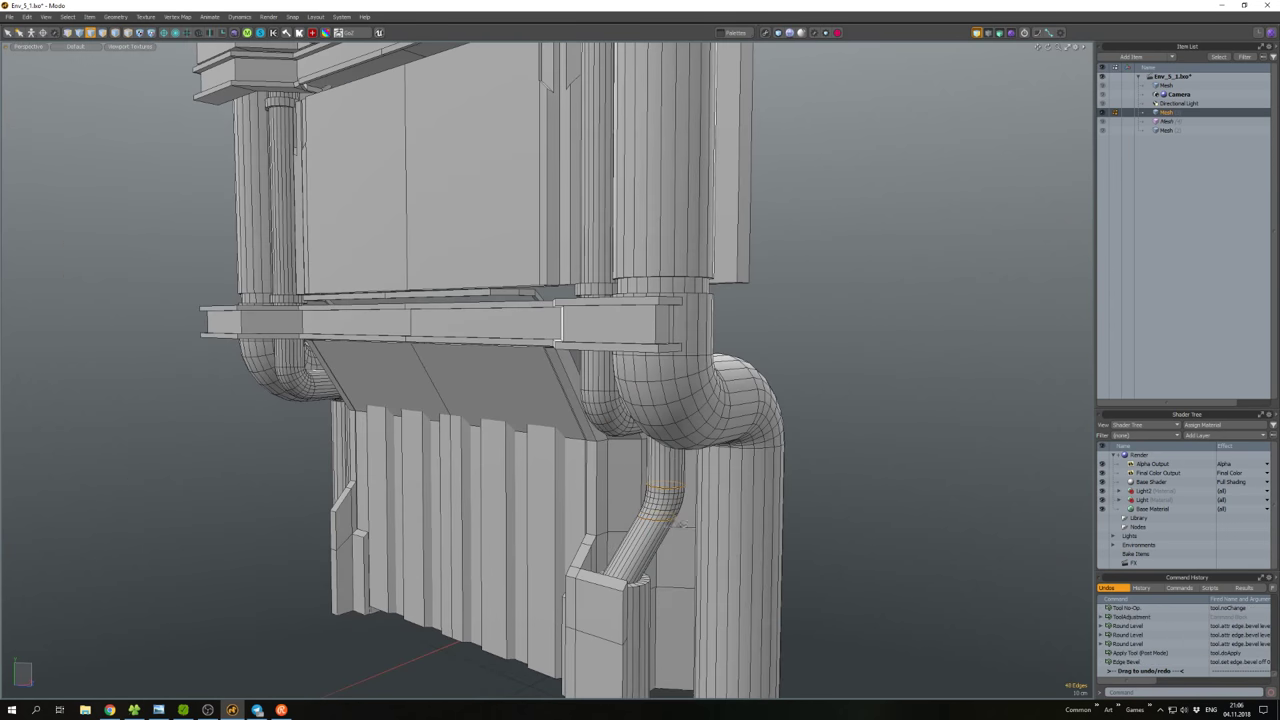
Add an edge loop to the low bracket and extrude its selected face to deepen the bracket beside the pipe sleeve.
left_click_drag(652, 540, 630, 492, "alt")
key("3")
key("2")
key("alt+l")
left_click(633, 497)
key("3")
left_click(534, 492)
key("b")
key("space")
Duplicate the bracket's front face as a separate polygon, scale it, and thicken it into a box with Smooth Shift.
left_click_drag(674, 600, 592, 516, "alt")
left_click(592, 516)
key("r")
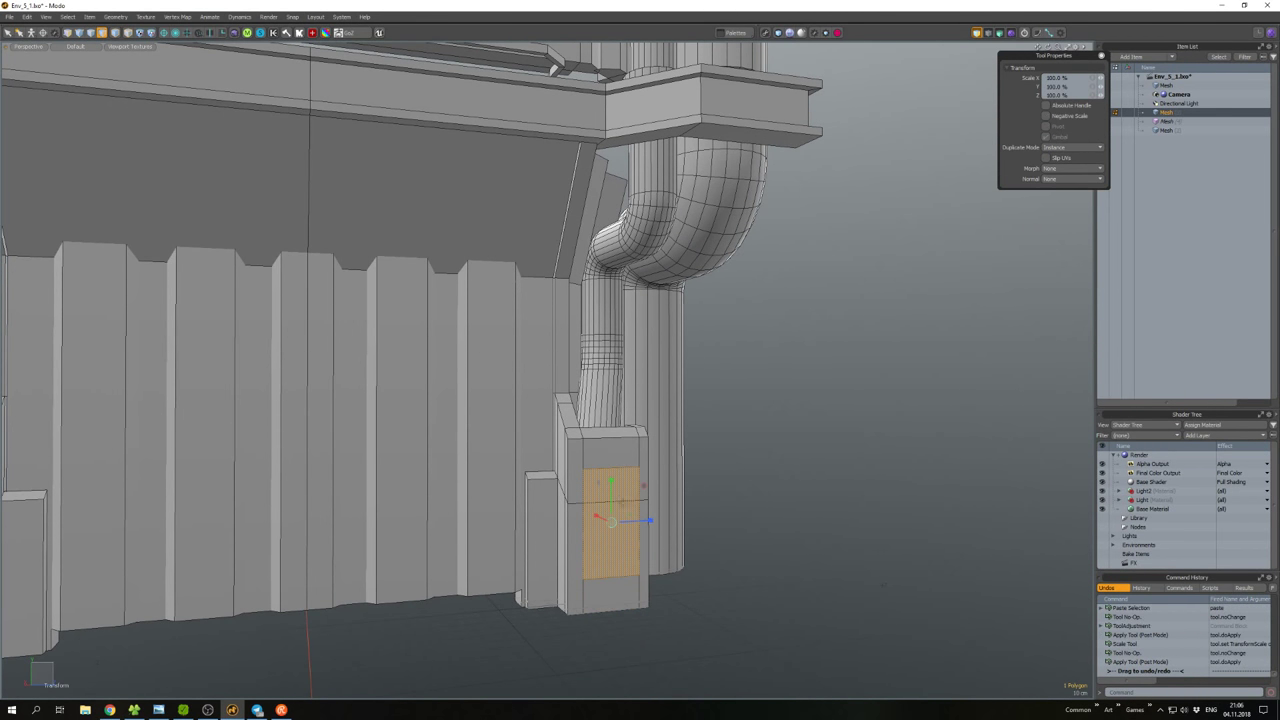
key("shift+d")
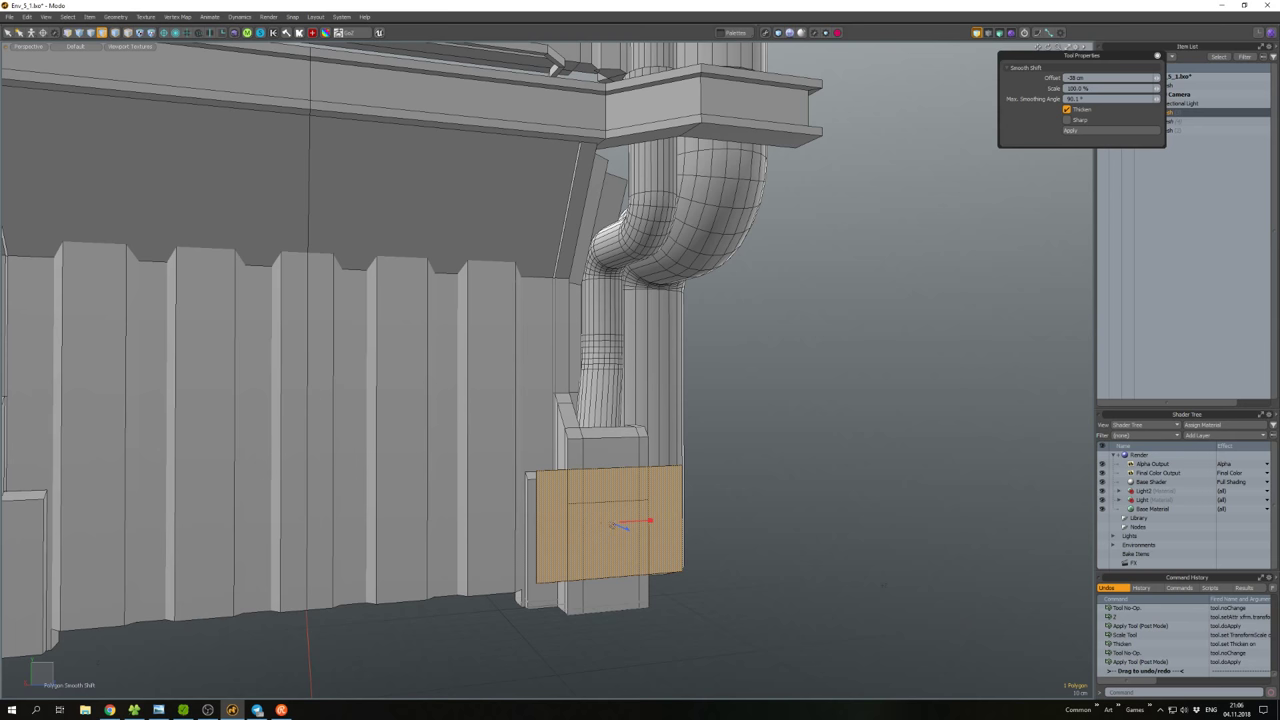
left_click_drag(612, 524, 636, 590, "alt")
key("space")
Adjust the thickened box over the pipe bracket, bevel its inner edges, and delete the unneeded edge loops.
double_click(575, 545)
key("w")
key("2")
double_click(561, 480)
key("b")
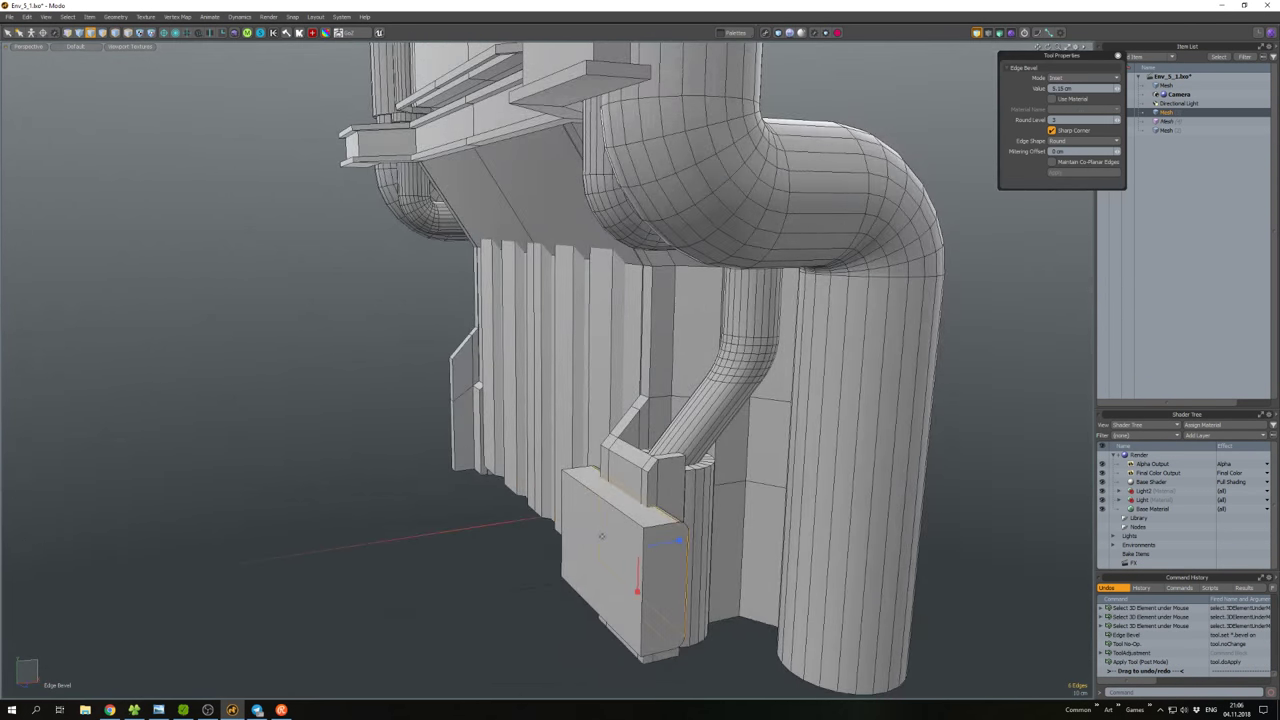
key("3")
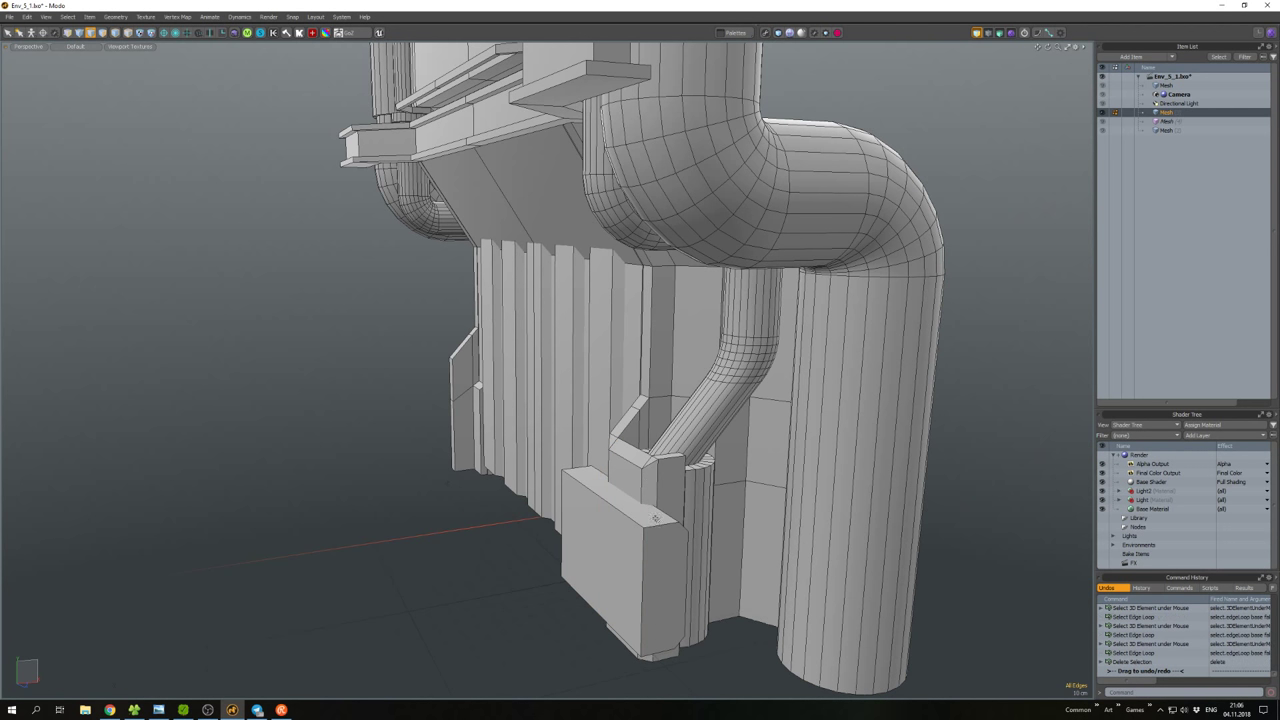
Subtract the box from the pipe bracket with the boolean script, then mirror the notched bracket to the other side with PolyHatchet.
left_click(643, 518)
left_click_drag(643, 518, 768, 598, "alt")
key("ctrl+a")
left_click(726, 516)
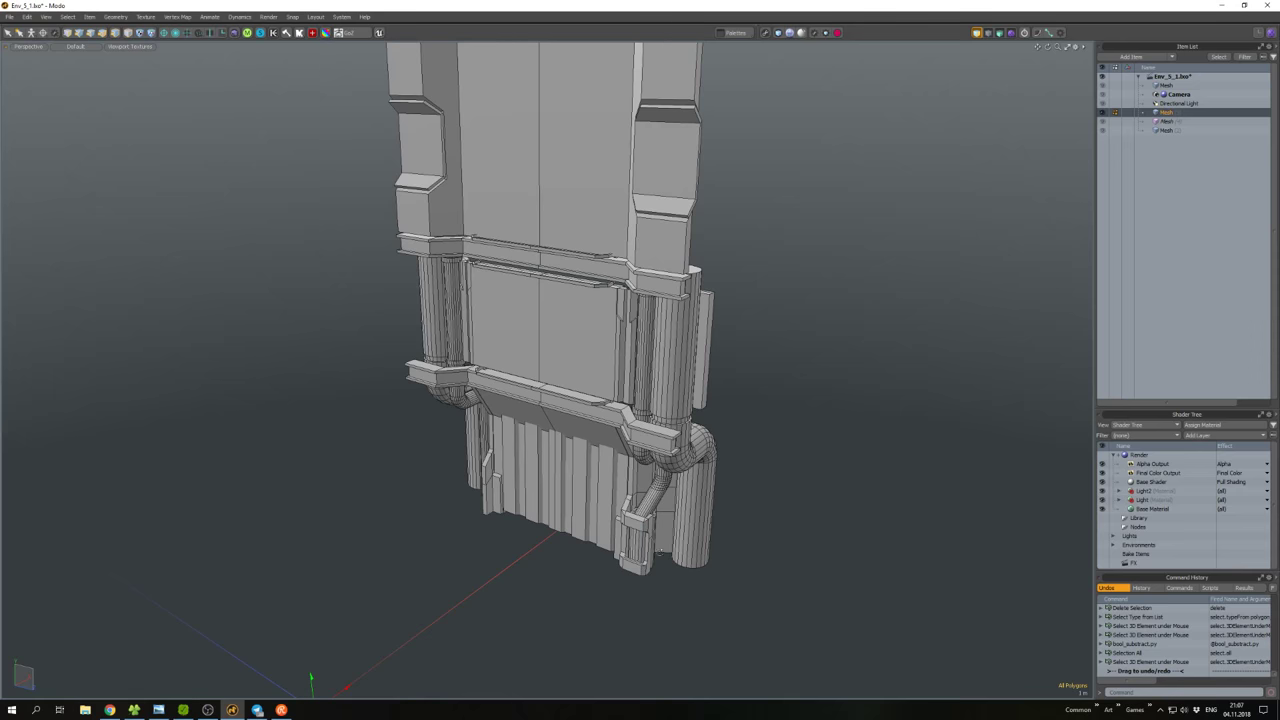
key("a")
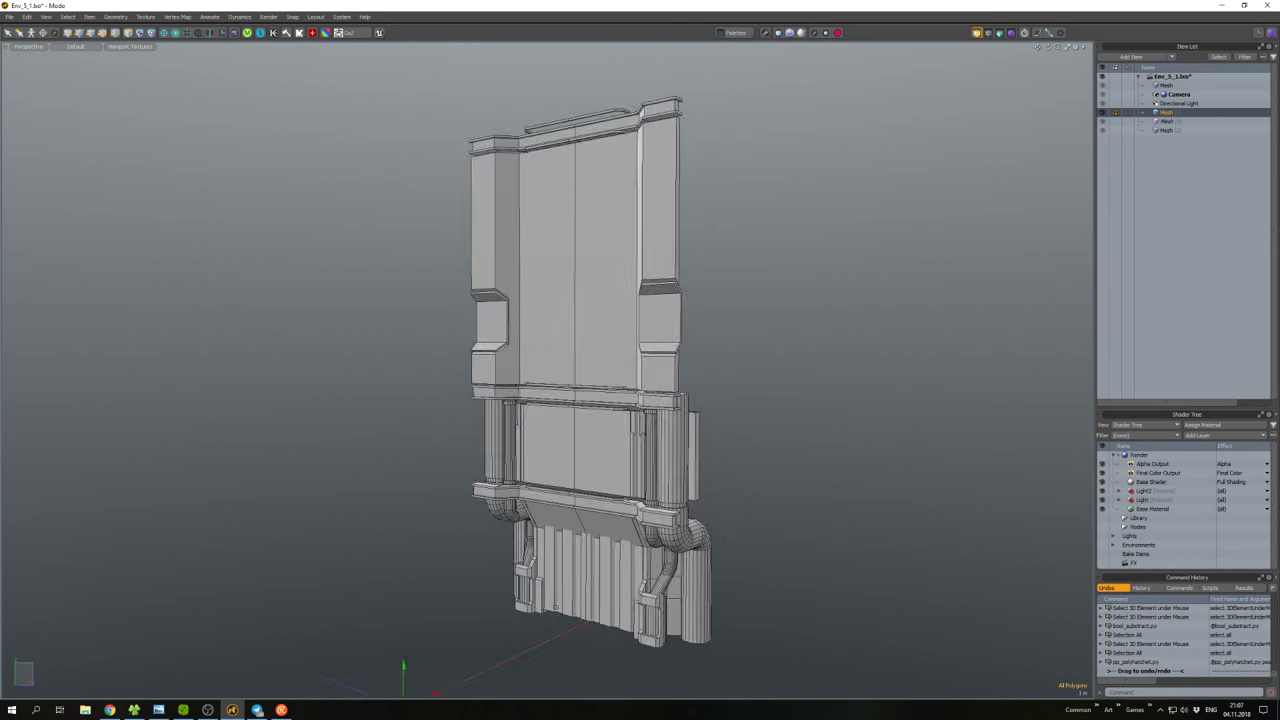
Duplicate the front face of the small block beside the bracket and lower its upper vertices to form a short strip.
left_click_drag(575, 630, 502, 535, "alt")
left_click_drag(600, 450, 483, 499, "alt")
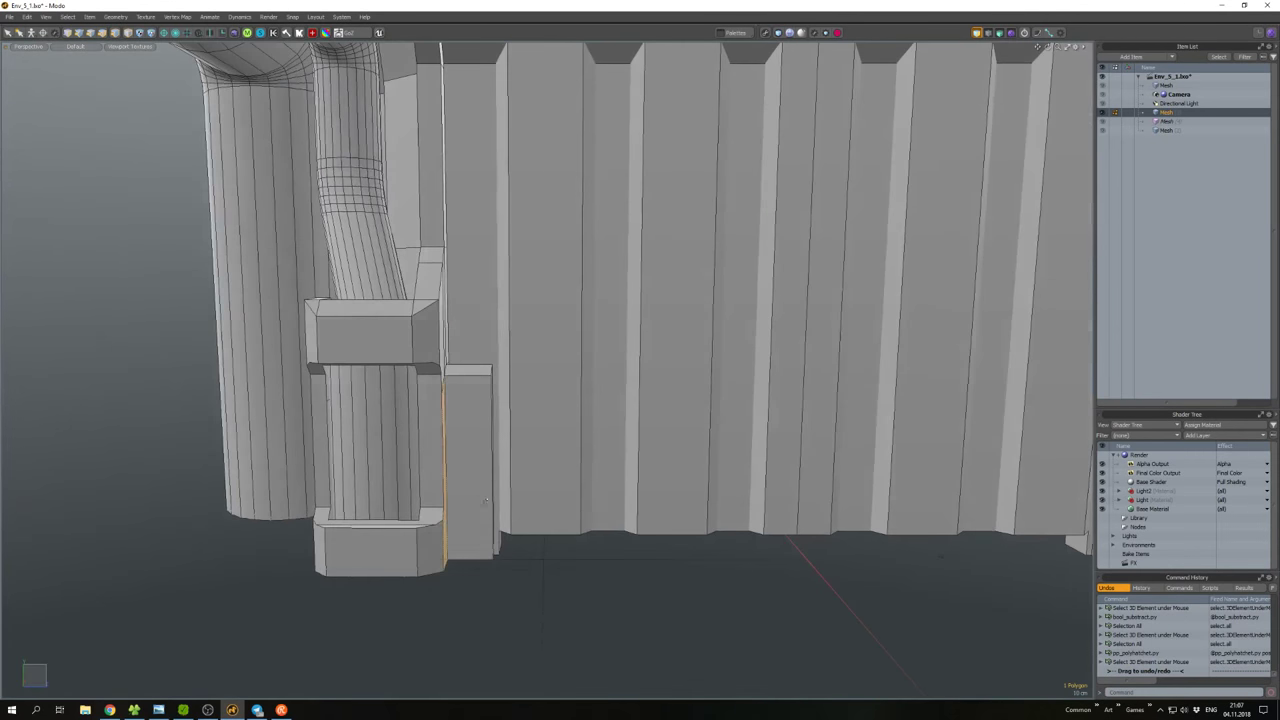
left_click(483, 499)
key("w")
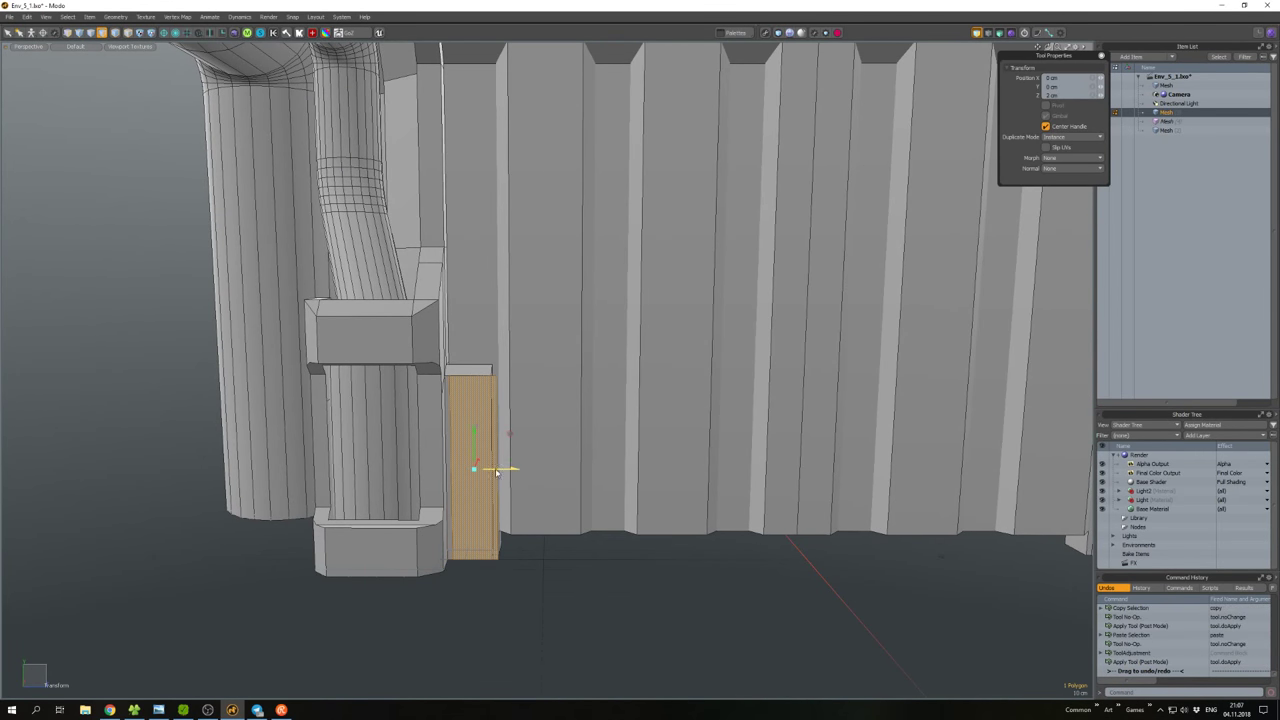
key("ctrl+1")
right_click_drag(374, 524, 564, 587, "ctrl")
key("w")
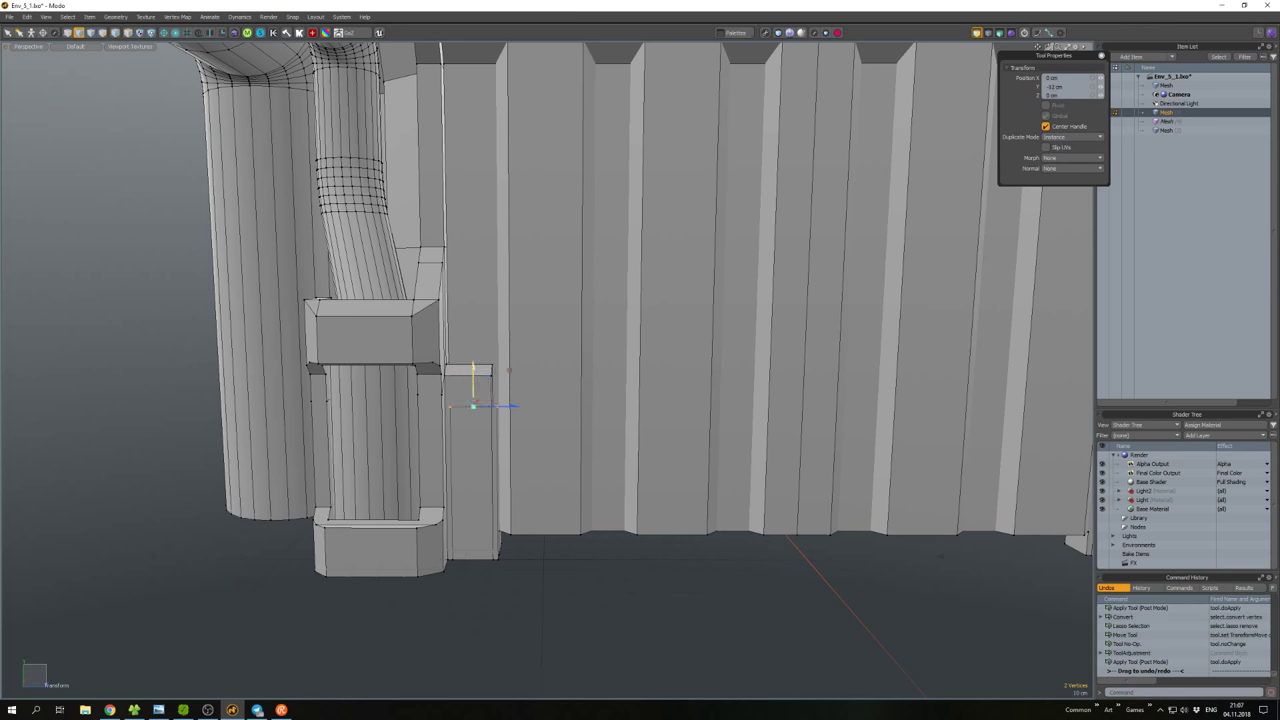
Stretch the strip's free edge along the base of the corrugated panel to the opposite bracket.
key("2")
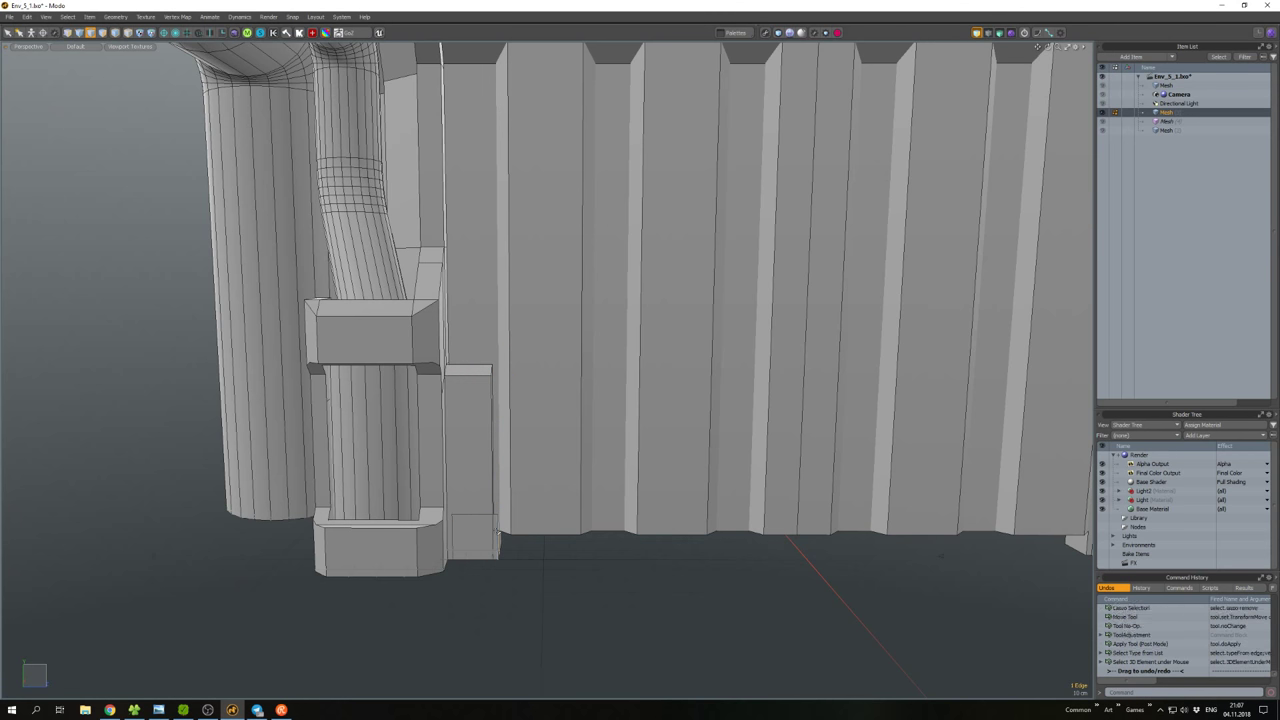
scroll(538, 556, "down", 3)
left_click(538, 556)
key("w")
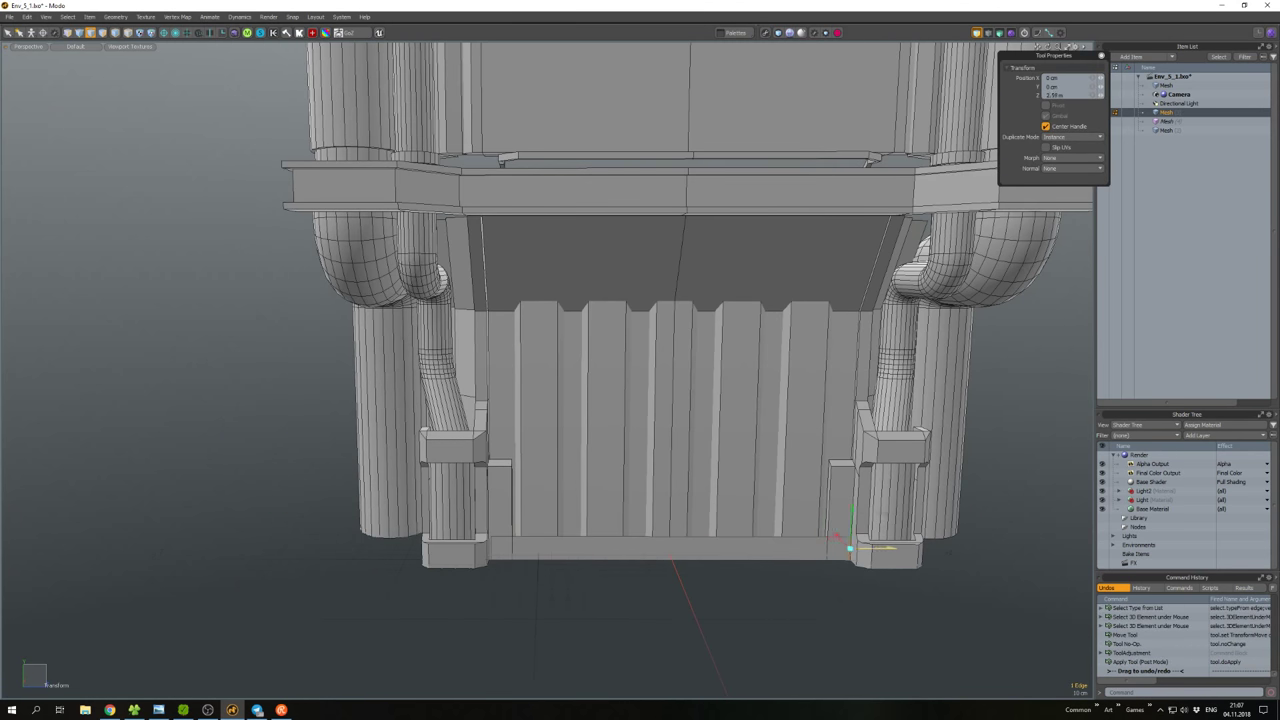
Thicken the long base strip into a solid rail with Smooth Shift.
key("3")
left_click(797, 549)
left_click_drag(797, 549, 578, 523, "alt")
key("shift+d")
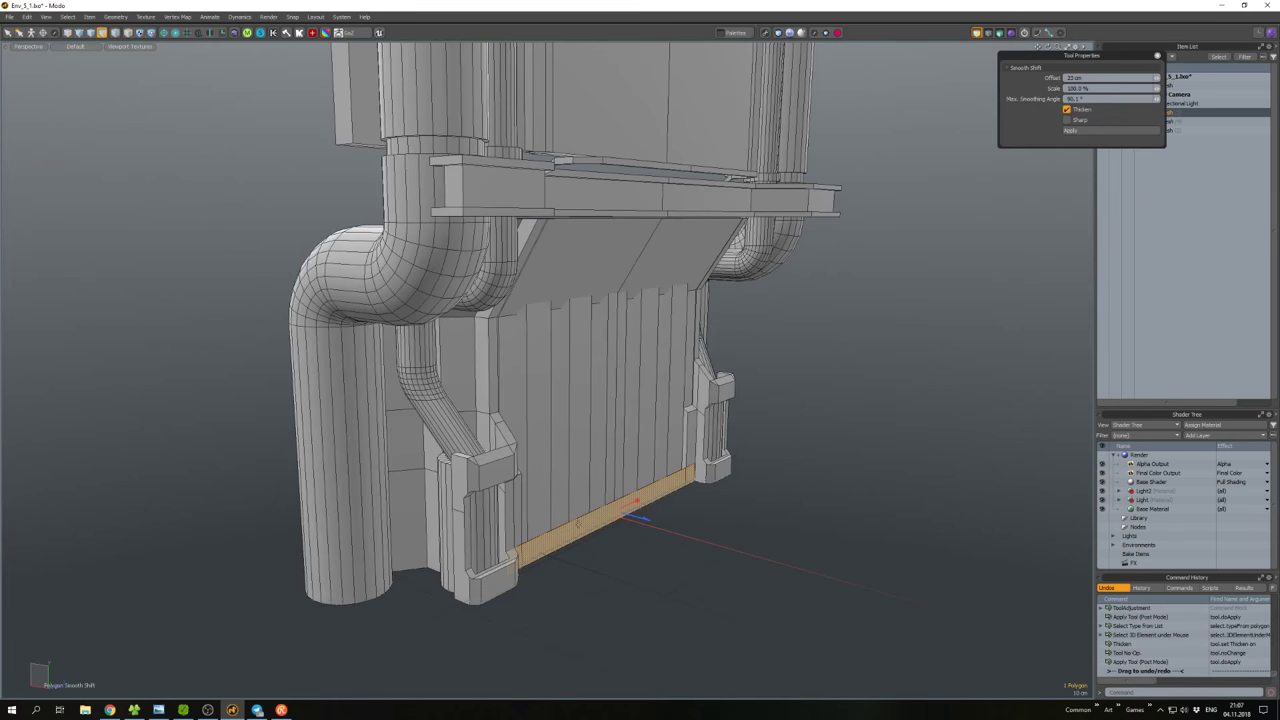
Split the rail's front lengthwise with the 25_50_25 loop macro and bevel the lower band outward.
key("2")
scroll(628, 520, "up", 3)
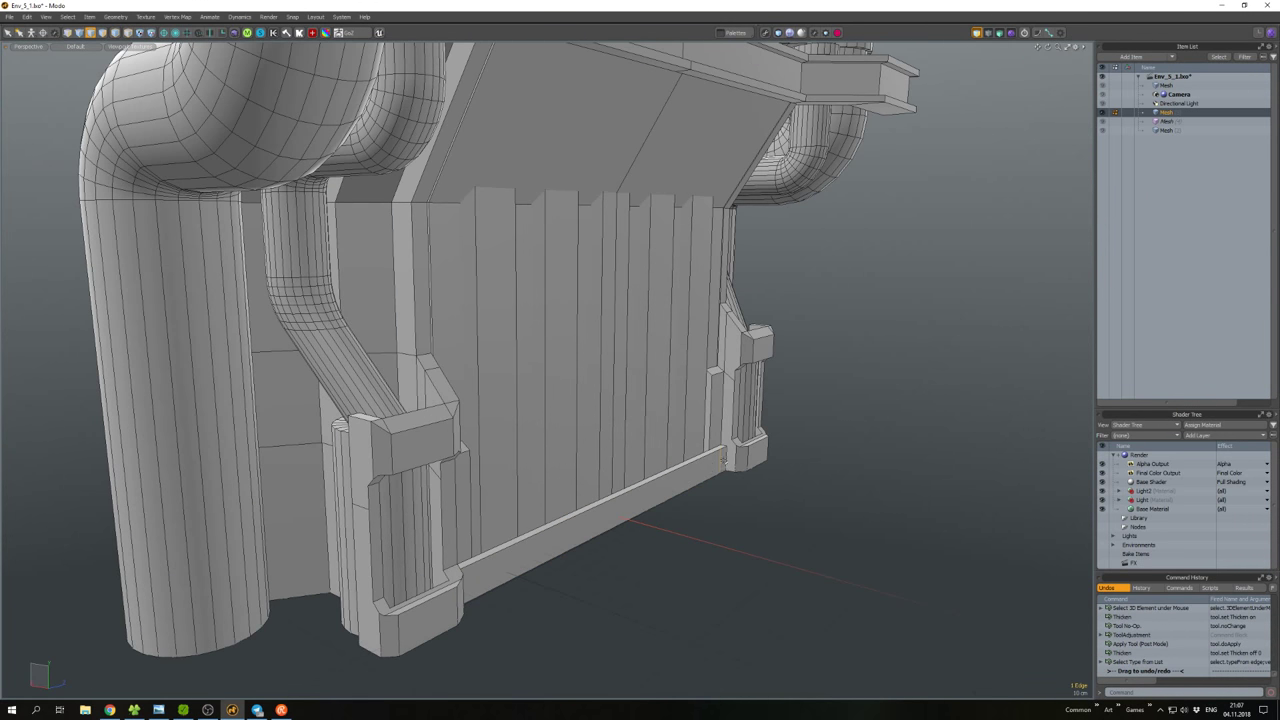
left_click(803, 457)
key("b")
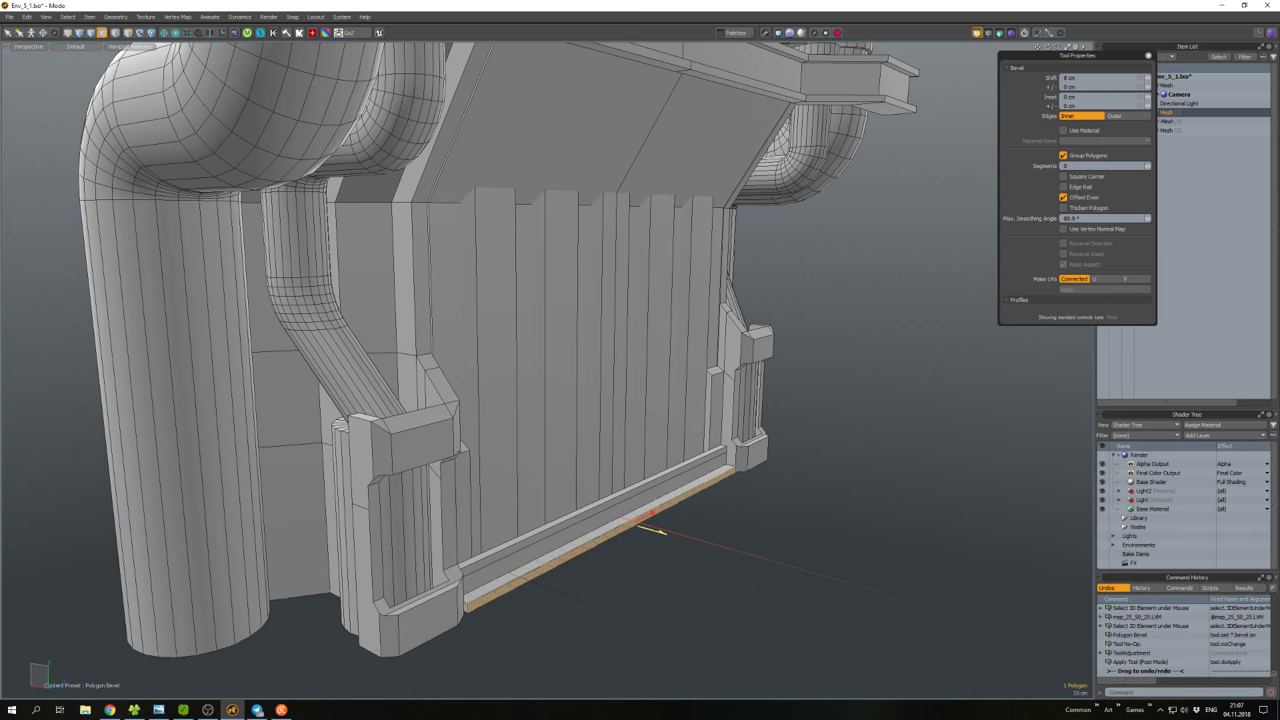
key("space")
left_click(650, 528)
mouse_move(650, 528)
left_mouse_down("alt")
mouse_move(620, 480)
mouse_move(662, 518)
left_mouse_up("alt")
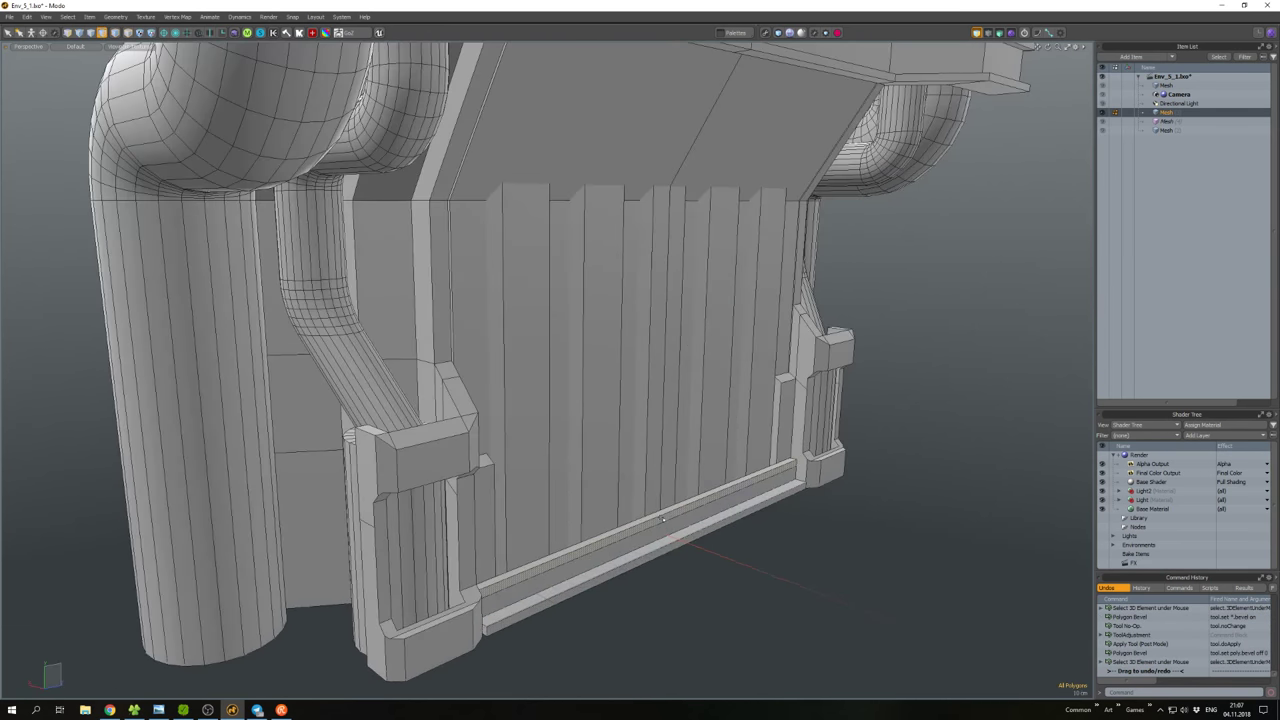
Bevel the rail's upper band outward to give the base strip a recessed middle.
left_click(662, 518)
key("b")
key("space")
left_click(771, 557)
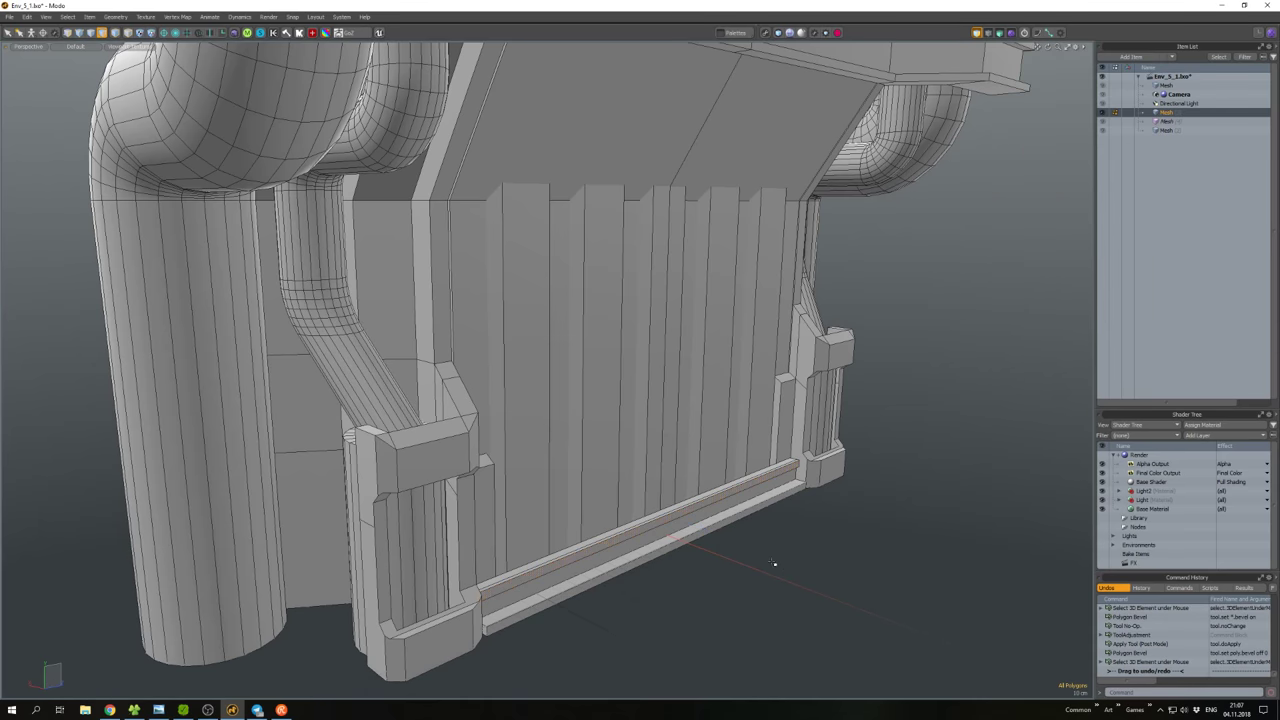
Unhide the other meshes and examine the wall panel together with the column without wireframe.
left_click_drag(771, 557, 620, 532, "alt")
left_click_drag(747, 423, 632, 397, "alt")
key("u")
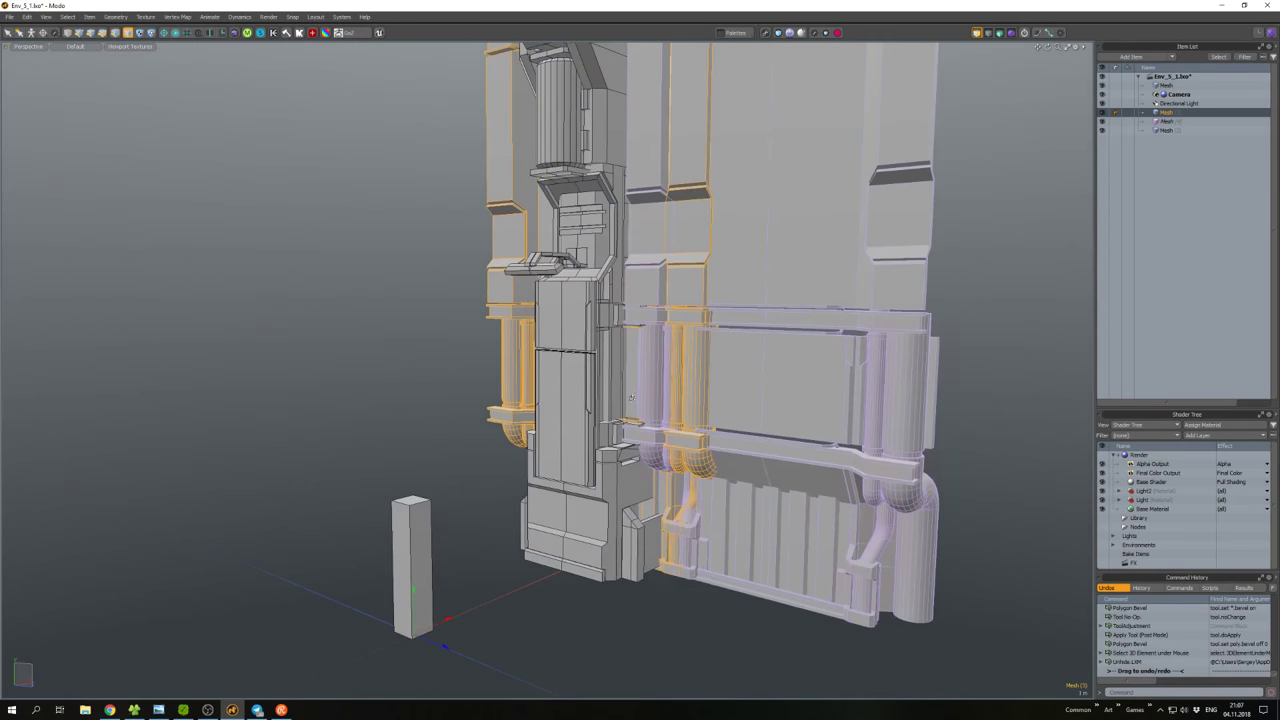
left_click(747, 421)
mouse_move(747, 421)
left_mouse_down("alt")
mouse_move(451, 380)
mouse_move(526, 411)
left_mouse_up("alt")
key("w")
left_click_drag(407, 437, 563, 402, "alt")
scroll(618, 457, "up", 10)
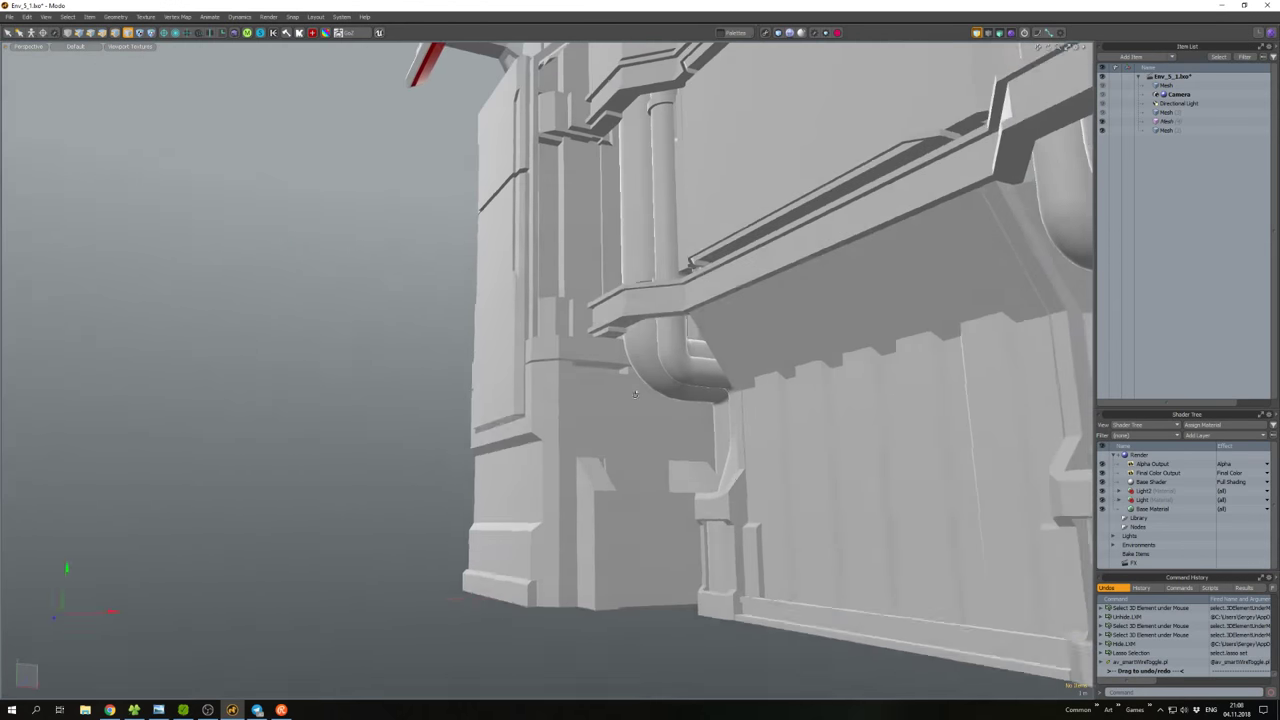
left_click_drag(618, 457, 627, 425, "alt")
scroll(650, 424, "down", 8)
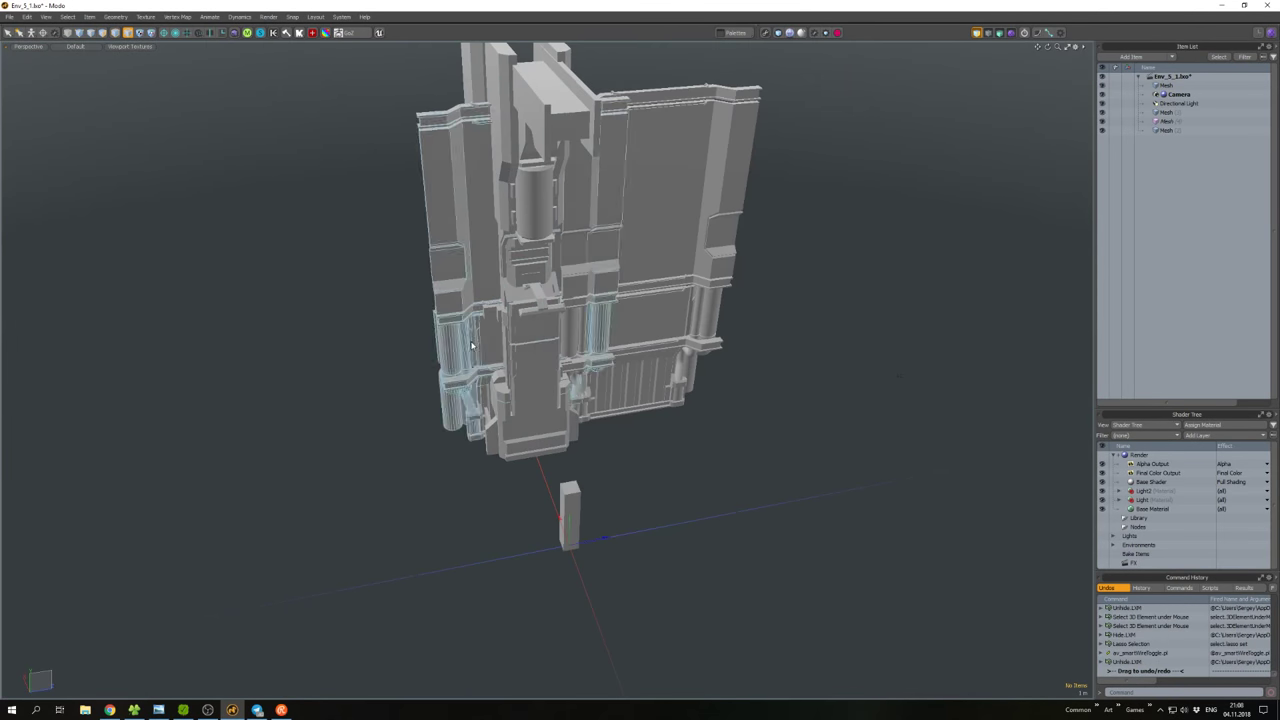
Isolate the wall mesh, rotate the large elbowed pipe 180° about the Y axis, and reposition it along X.
scroll(590, 347, "up", 4)
key("3")
left_click_drag(590, 347, 739, 410, "alt")
key("e")
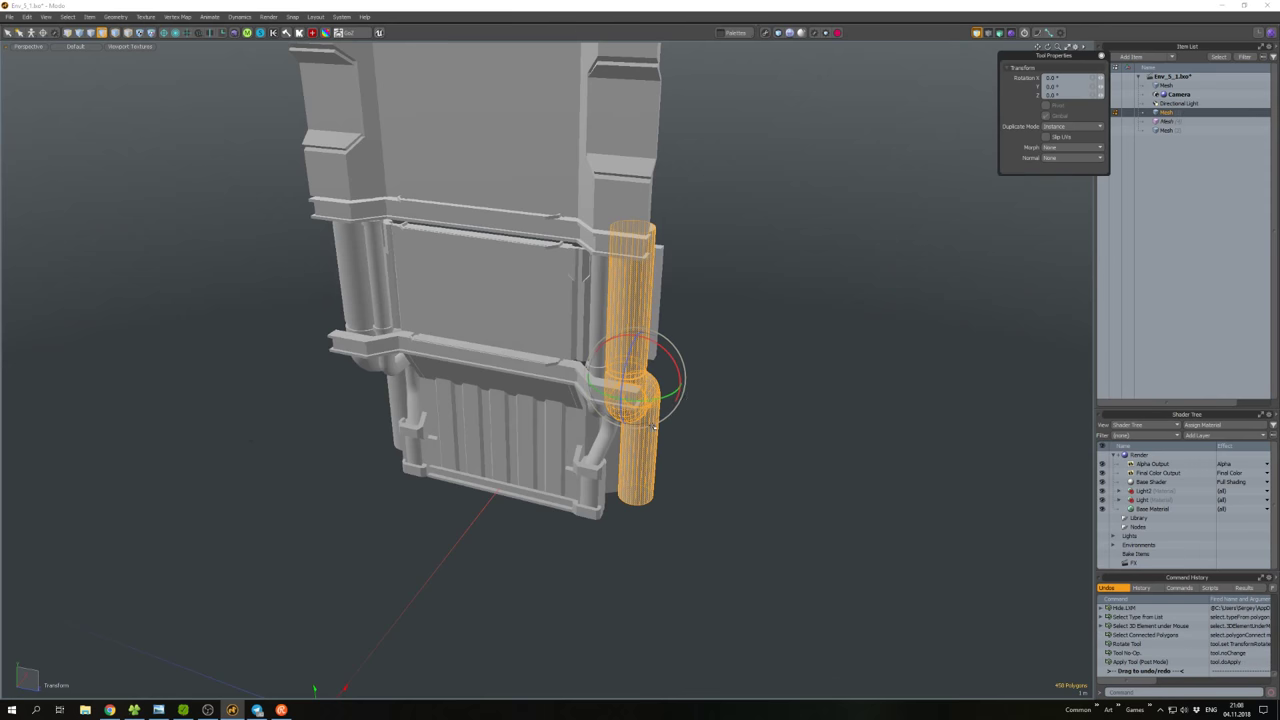
left_click_drag(652, 425, 700, 420, "alt")
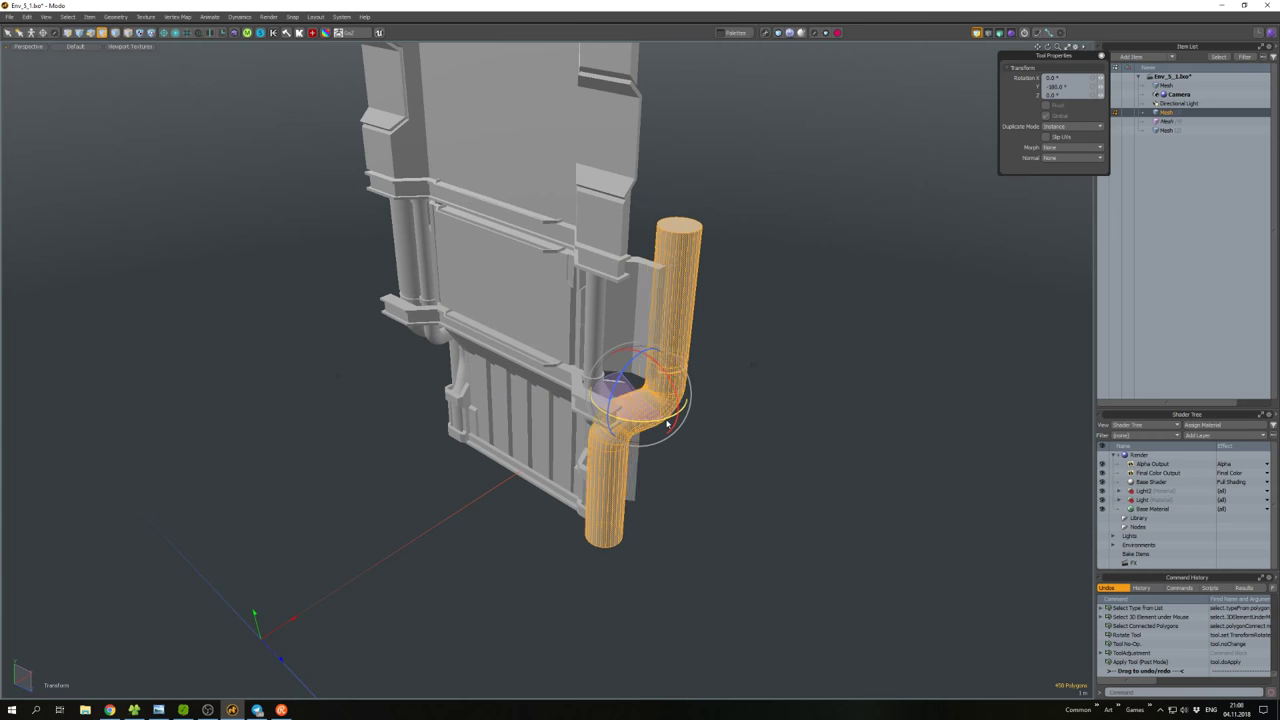
left_click_drag(565, 316, 586, 383, "alt")
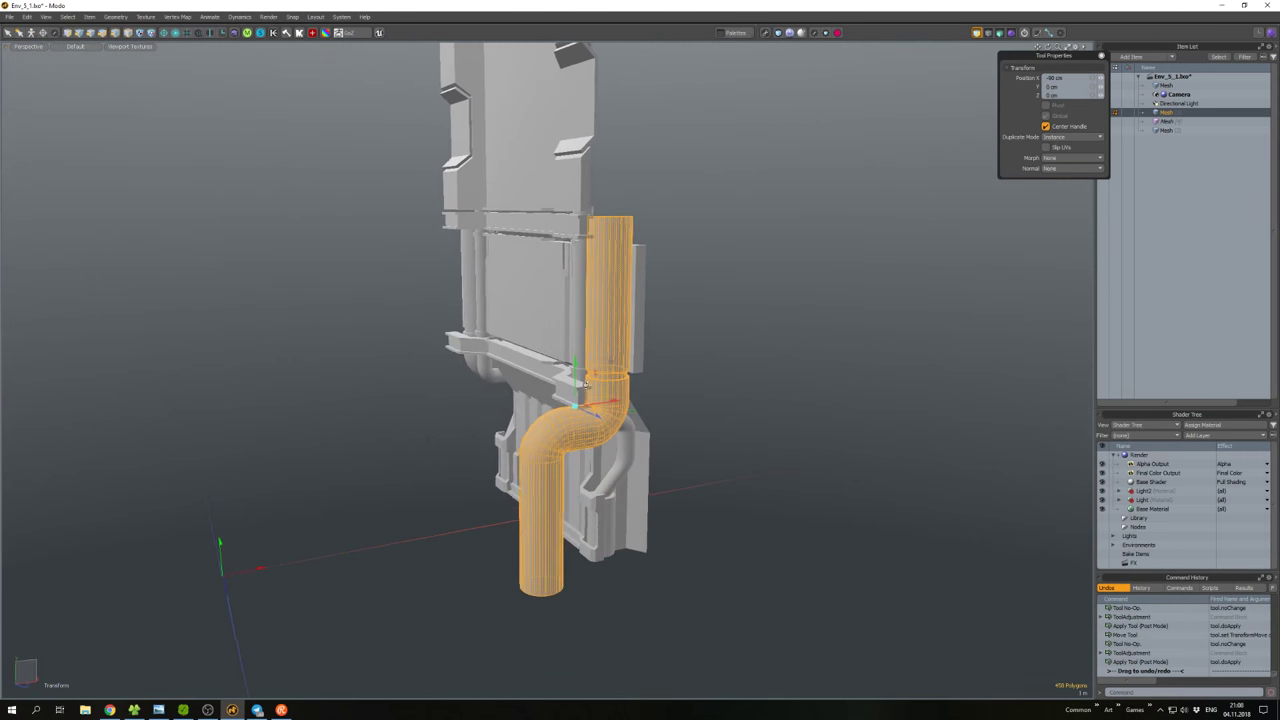
key("space")
Delete the large pipe's elbow and lower section, keeping its straight upper part.
key("u")
left_click_drag(737, 387, 567, 353, "alt")
key("shift+h")
scroll(567, 353, "down", 3)
Select the large pipe's bottom edge loop and move it down to extend the straight pipe to the panel's base.
left_click(586, 323)
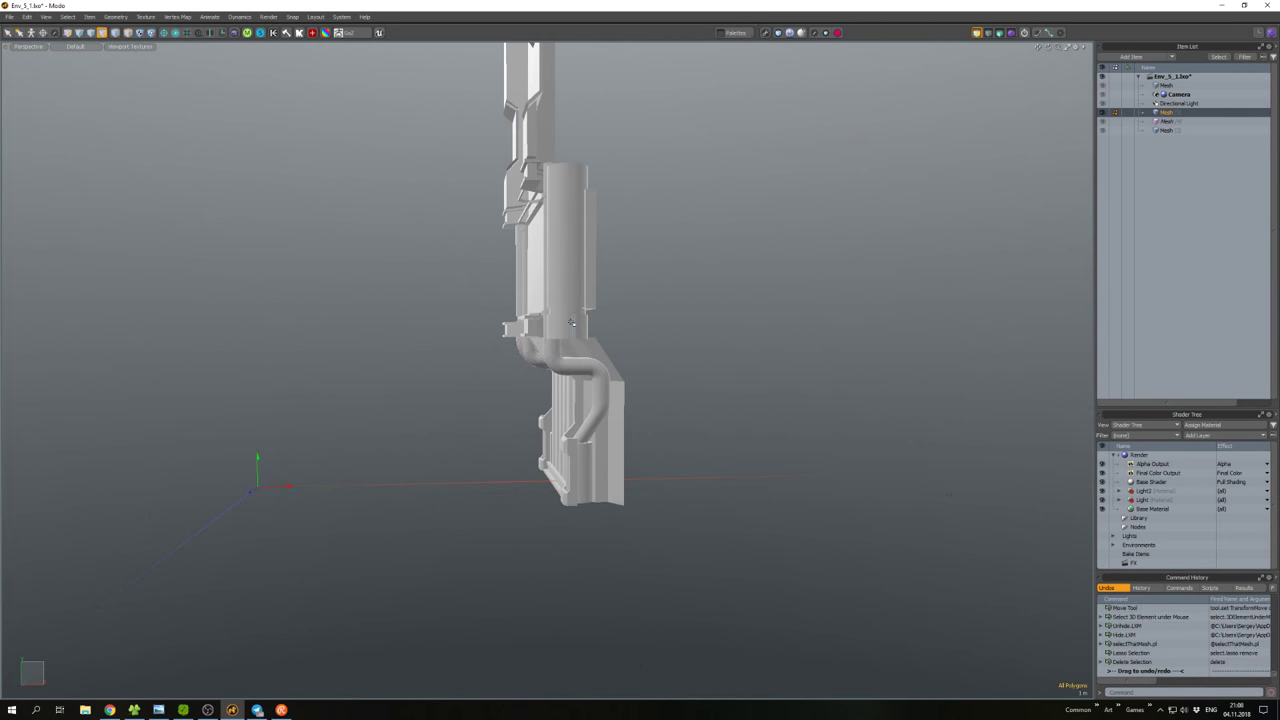
key("w")
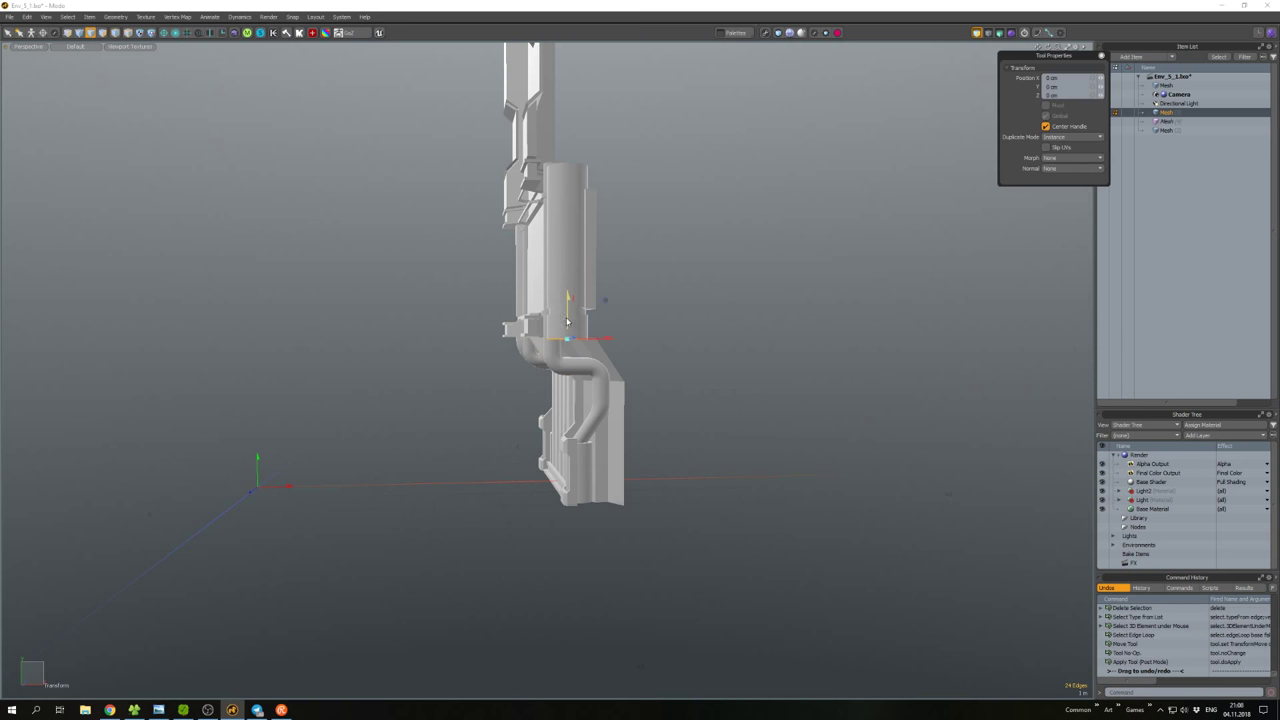
key("space")
left_click_drag(567, 484, 640, 400, "alt")
double_click(589, 512)
key("w")
Mirror the straight large pipe to the other side by applying PolyHatchet +Z to all polygons.
key("2")
key("ctrl+a")
left_click_drag(567, 460, 552, 446, "alt")
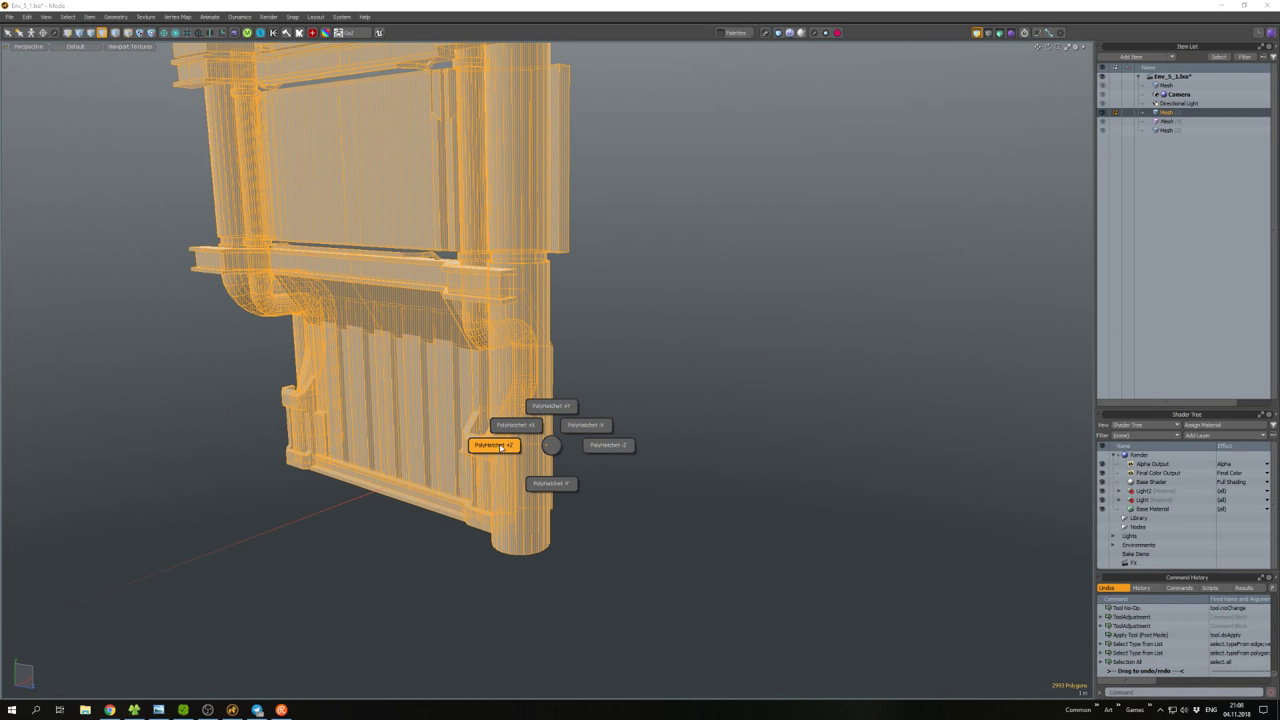
left_click(500, 447)
Unhide all meshes and examine how the straight large pipes fit between the wall panels and the column.
left_click_drag(559, 408, 535, 390, "alt")
key("u")
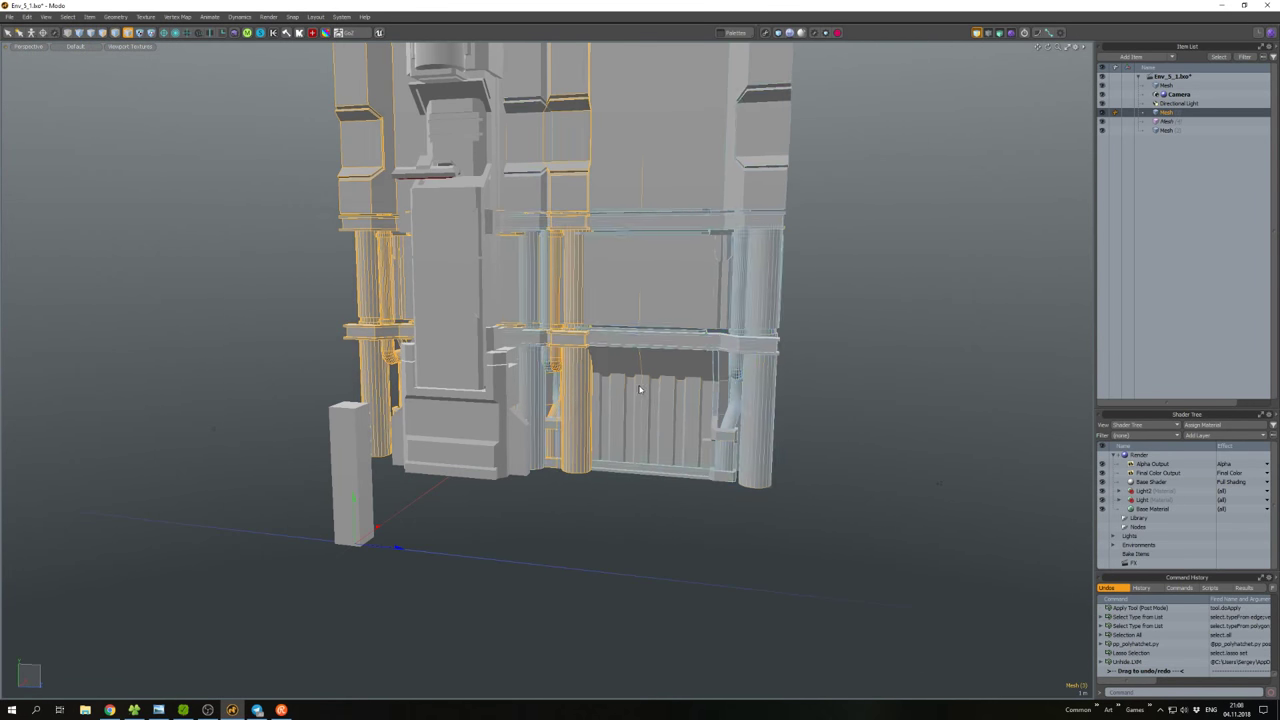
left_click(557, 491)
left_click_drag(557, 491, 607, 400, "alt")
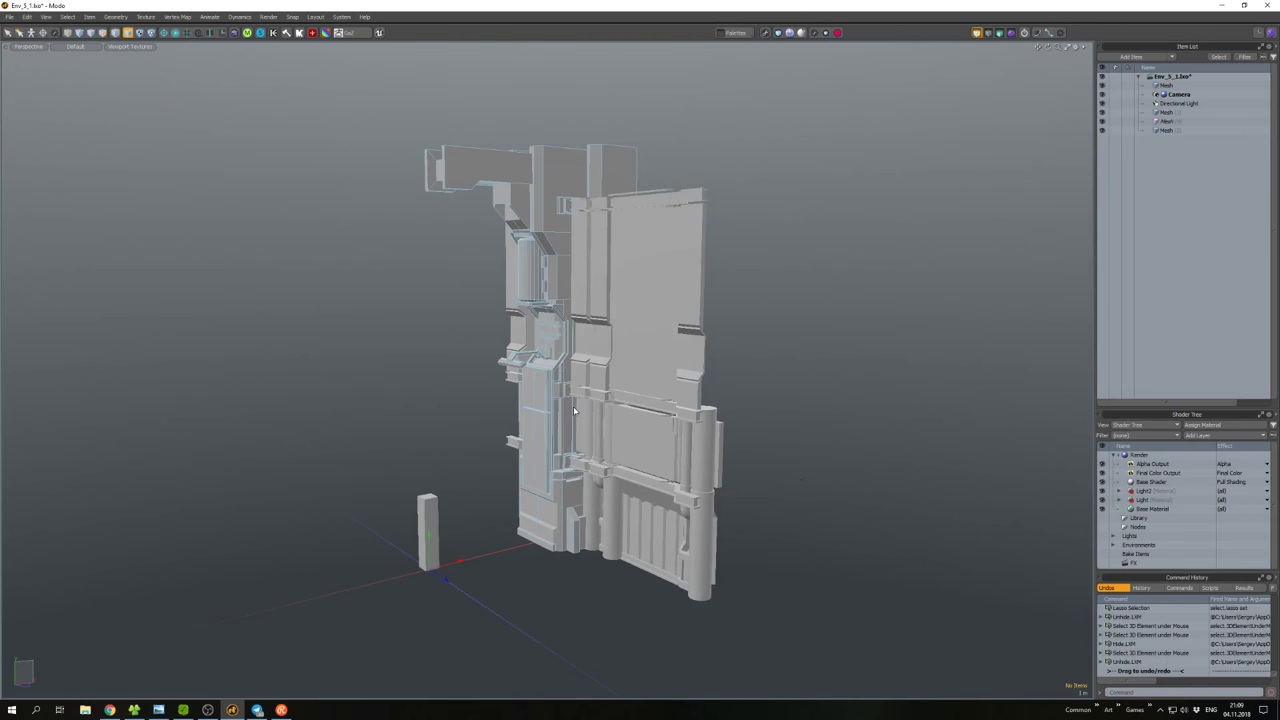
left_click_drag(529, 388, 600, 378, "alt")
left_click(604, 375)
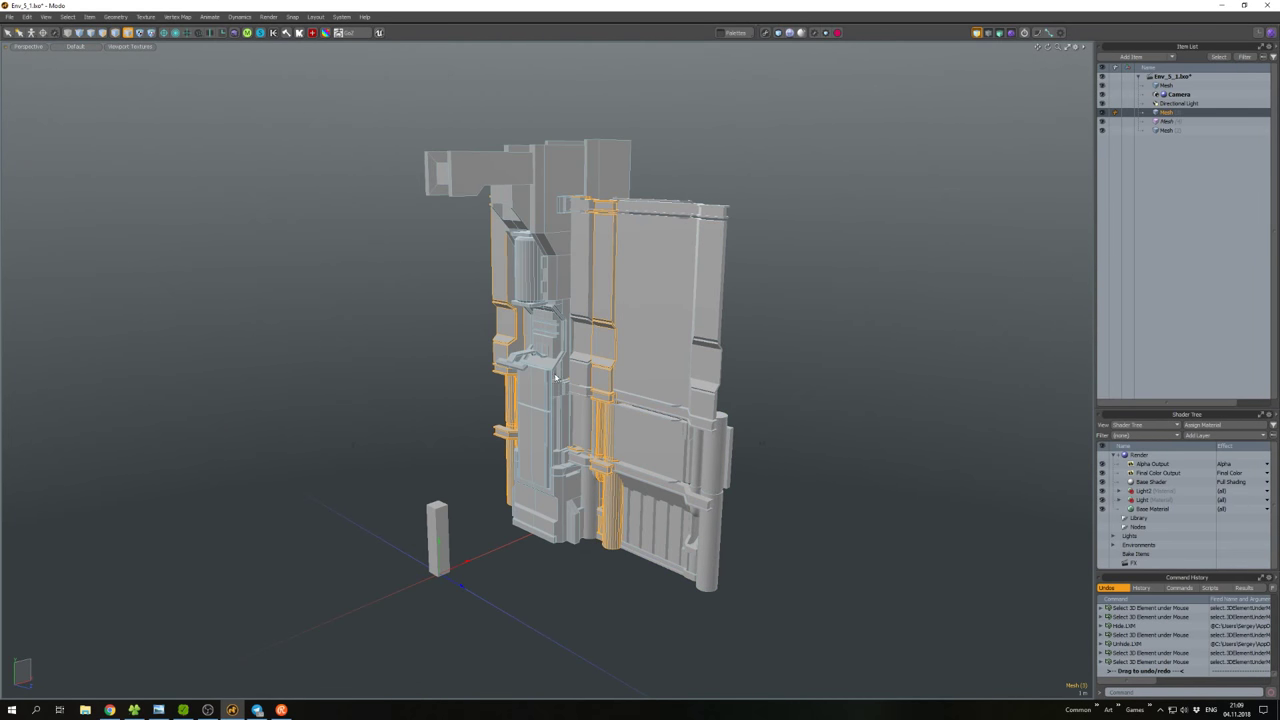
left_click(556, 377)
key("shift+h")
key("a")
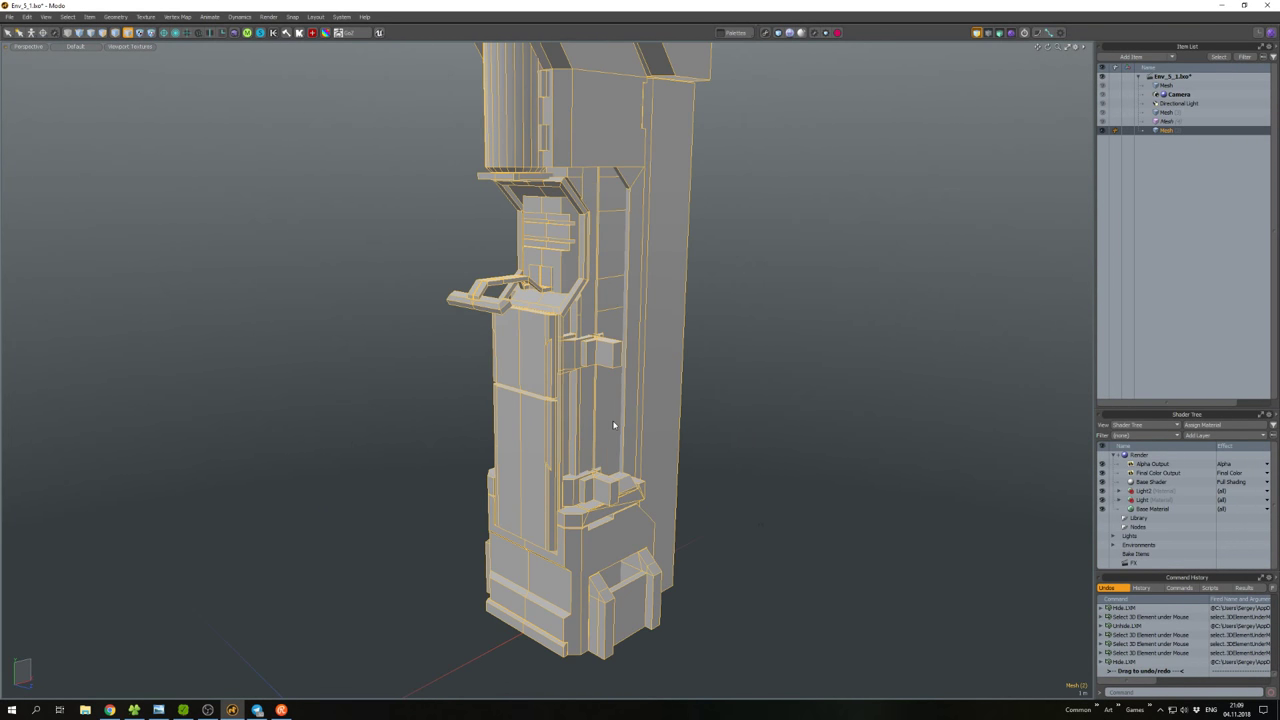
key("alt+h")
Isolate the wall panel mesh and turn its wireframe display back on.
left_click(630, 358)
left_click(658, 357)
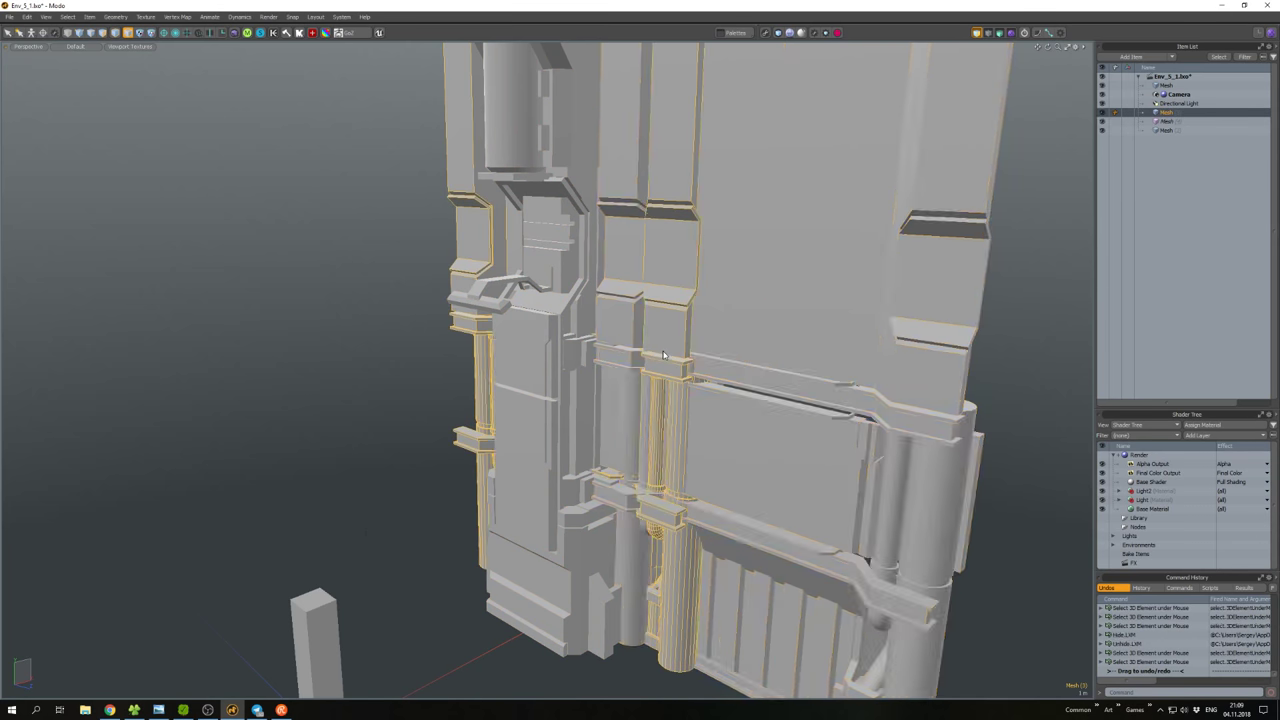
key("shift+h")
left_click_drag(663, 356, 674, 468, "alt")
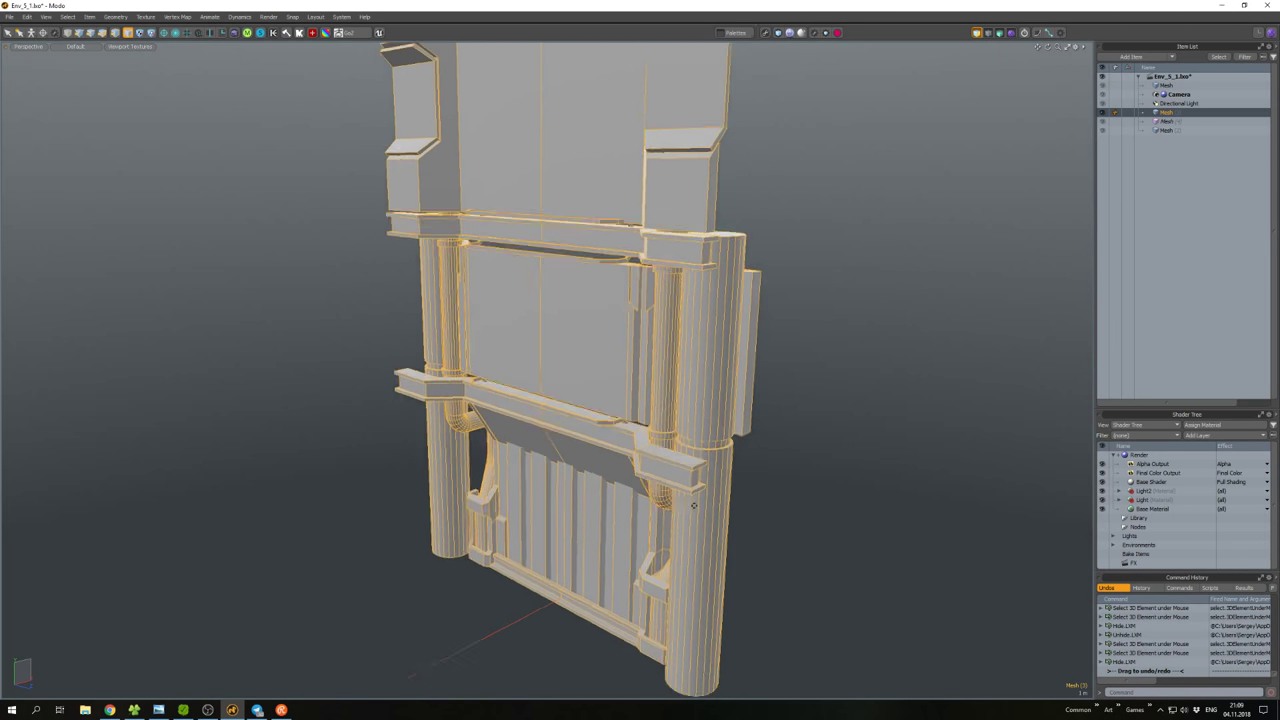
key("2")
scroll(700, 454, "up", 5)
scroll(700, 454, "down", 5)
key("ctrl+space")
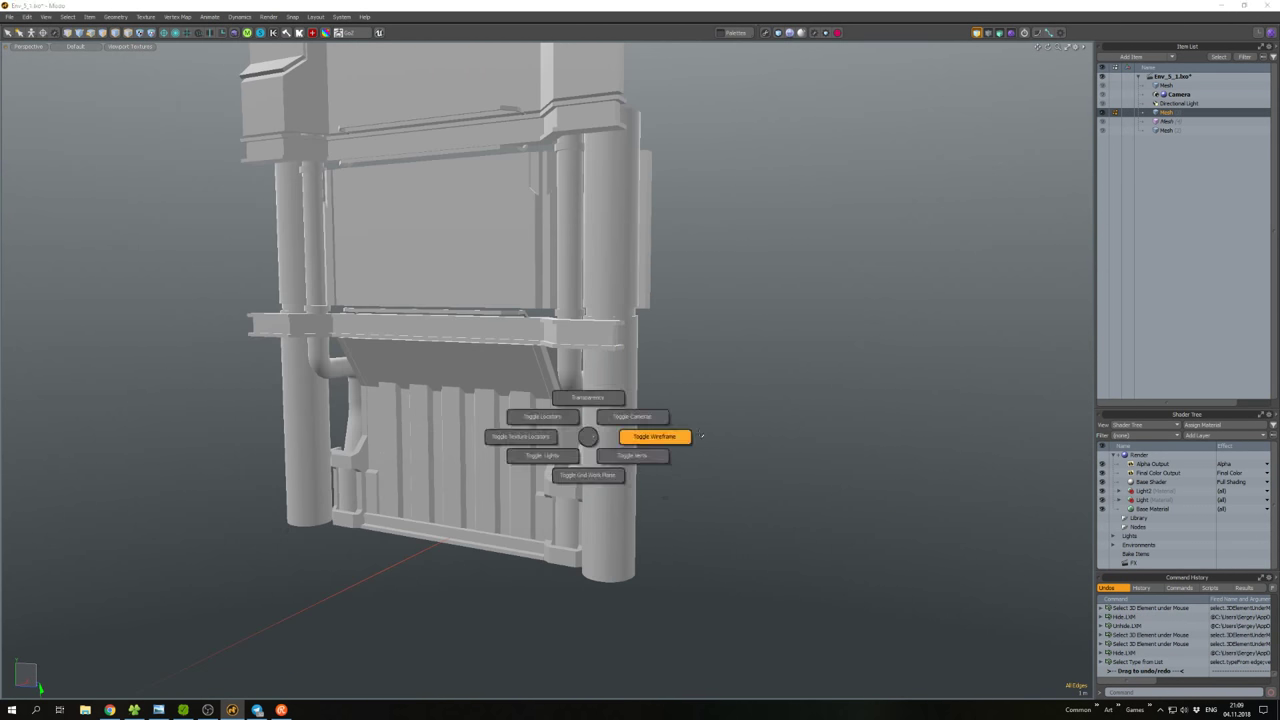
left_click(643, 434)
Add an edge loop around the large pipe's lower part and widen it into a tall band with an edge bevel.
scroll(596, 452, "up", 6)
key("alt+l")
left_click(592, 449)
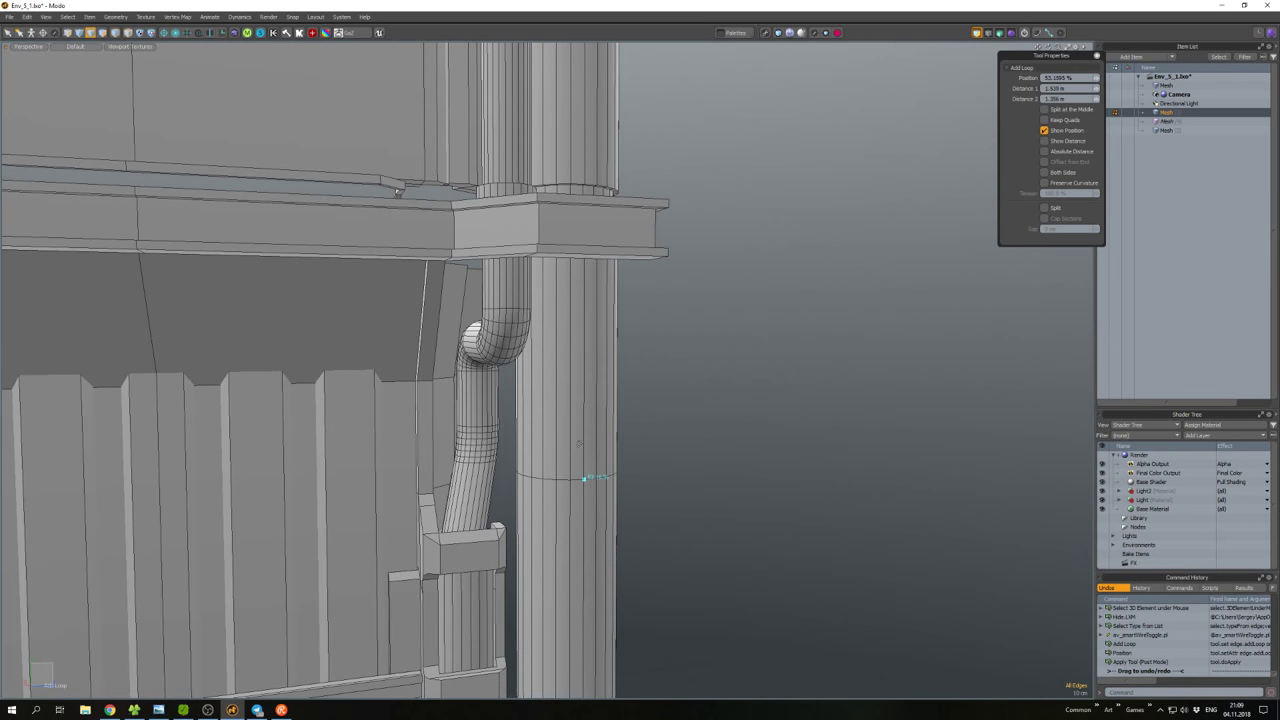
key("space")
double_click(584, 478)
key("b")
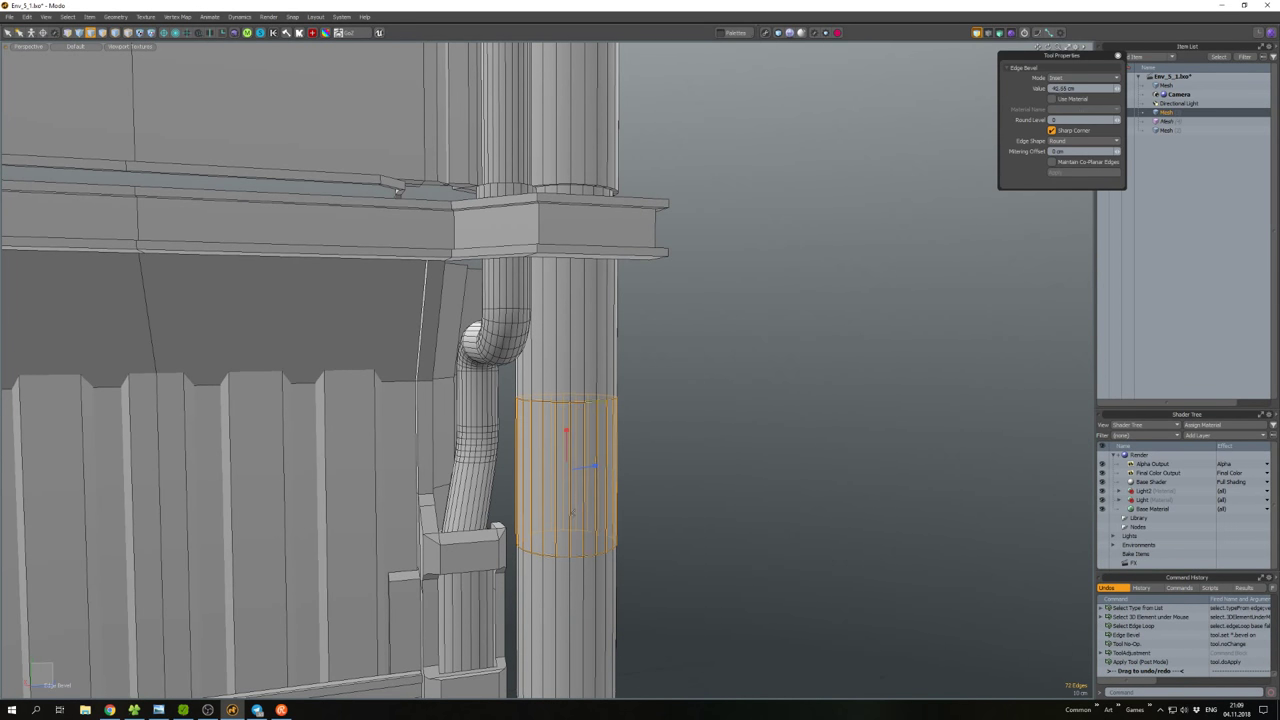
key("space")
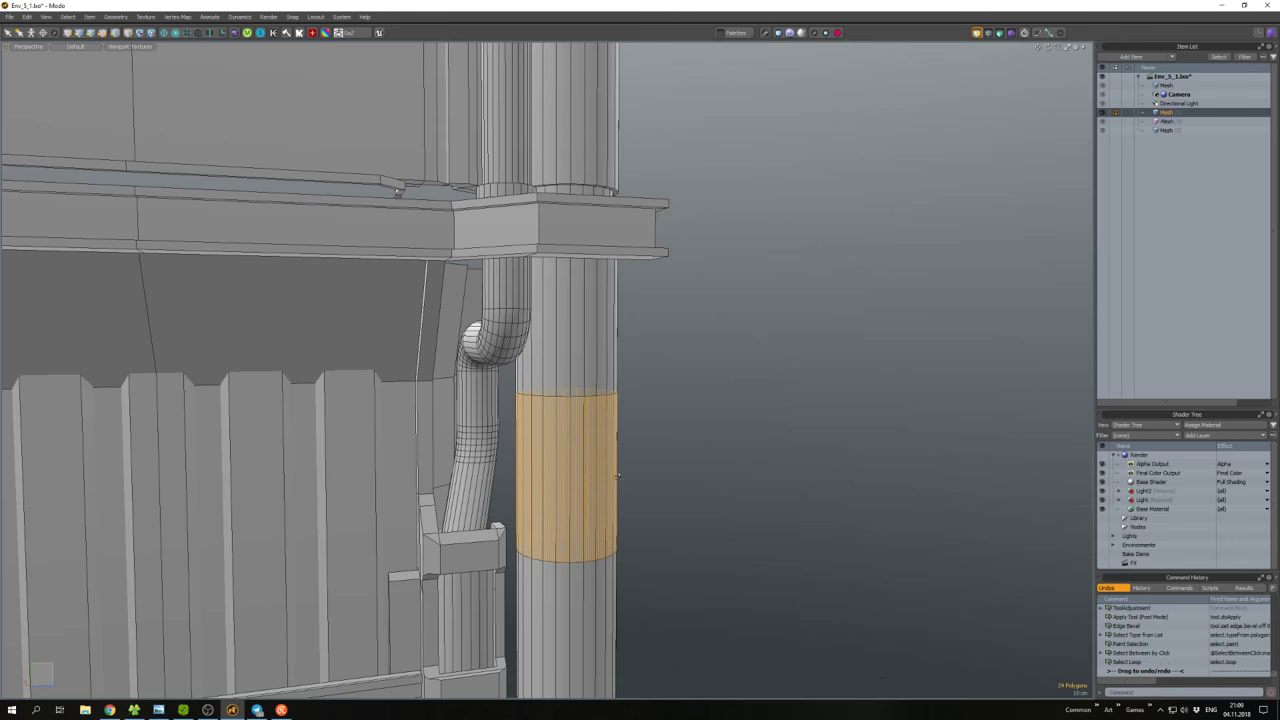
Bevel the band's polygon loop inward to form a narrower recessed section on the large pipe.
left_click_drag(618, 474, 650, 480, "alt")
key("b")
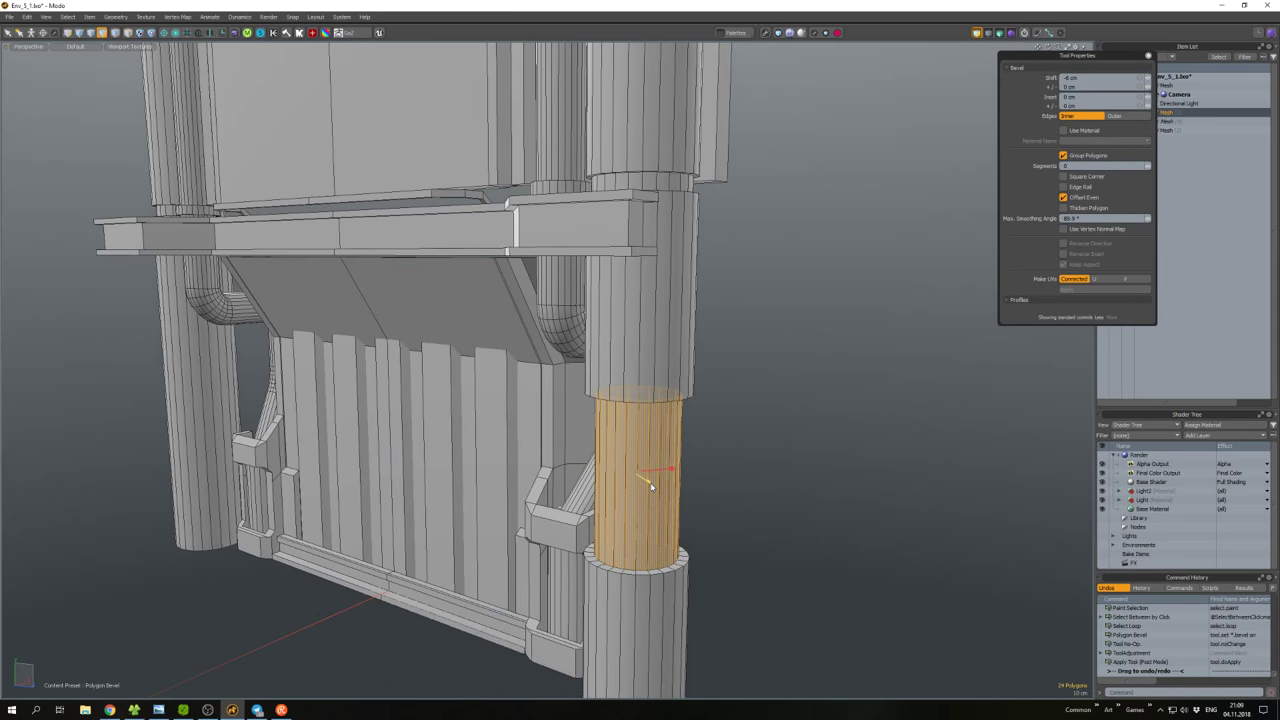
key("space")
left_click(743, 463)
scroll(709, 469, "down", 3)
left_click_drag(709, 469, 545, 400, "alt")
scroll(541, 459, "up", 5)
key("2")
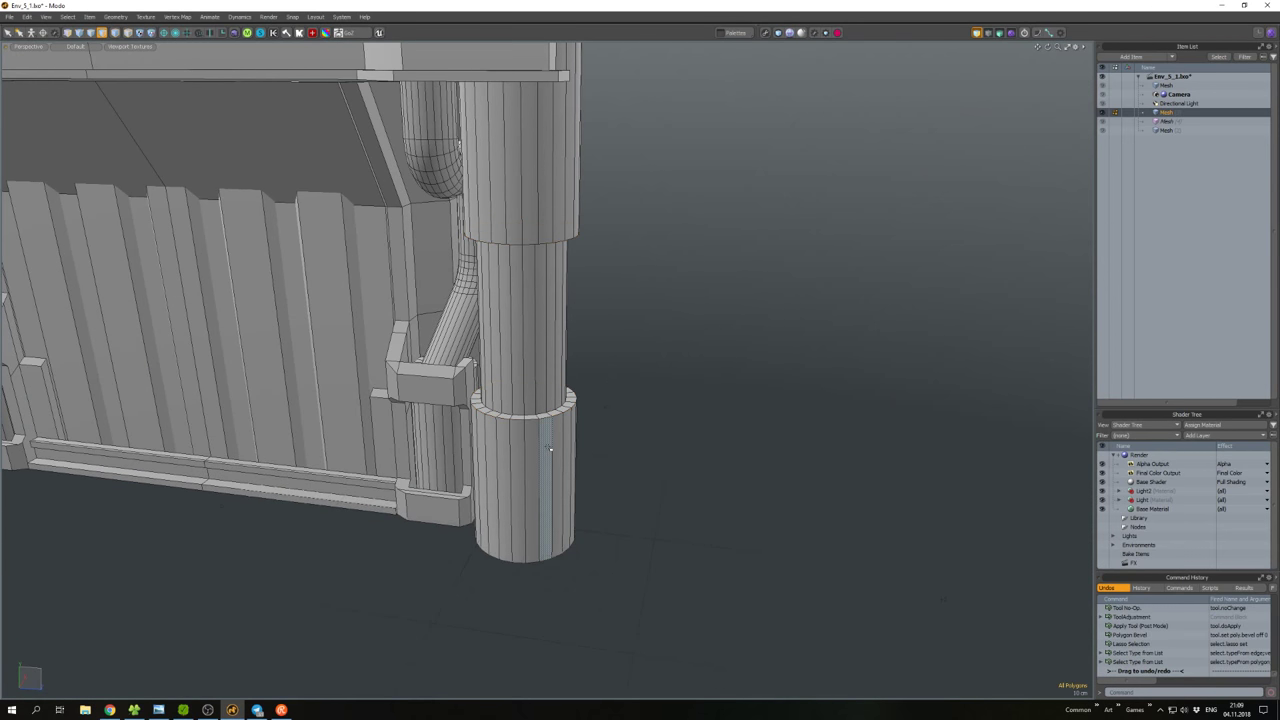
Copy the large pipe's lower sleeve polygons, shorten the copy vertically, thicken it into a collar and place it near the sleeve's upper rim.
key("l")
left_click_drag(530, 433, 541, 463, "alt")
key("r")
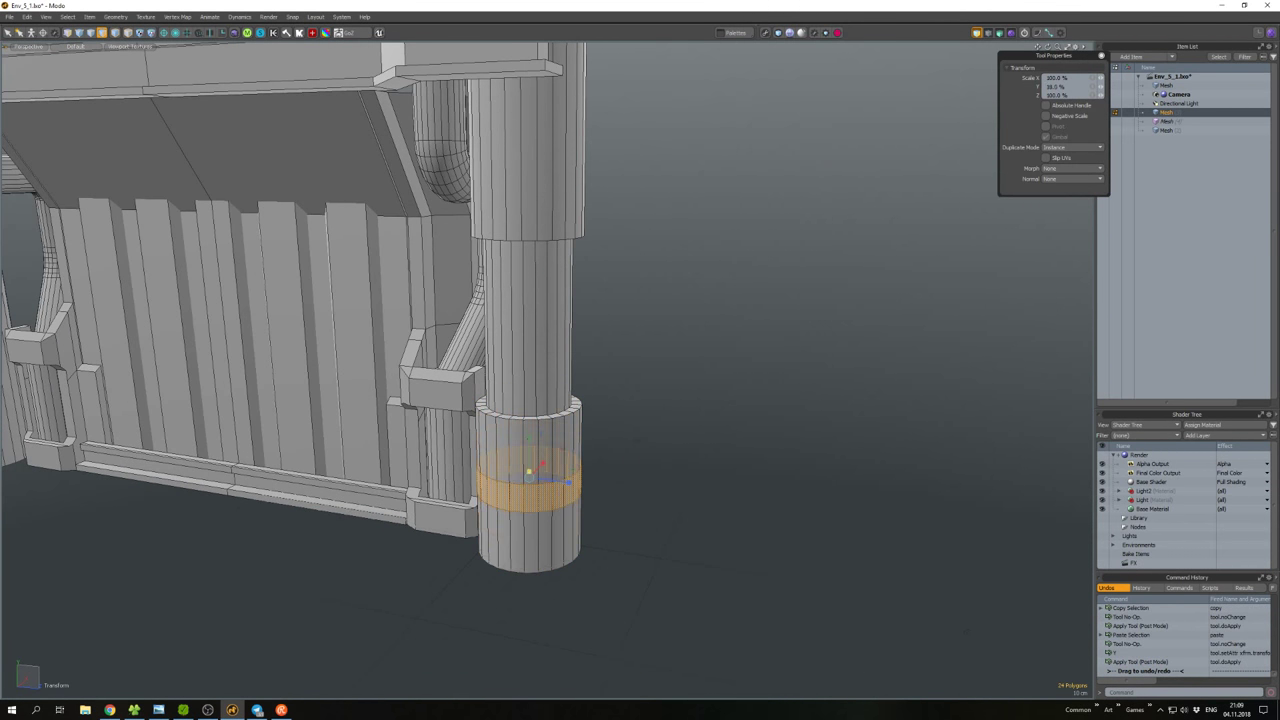
key("shift+d")
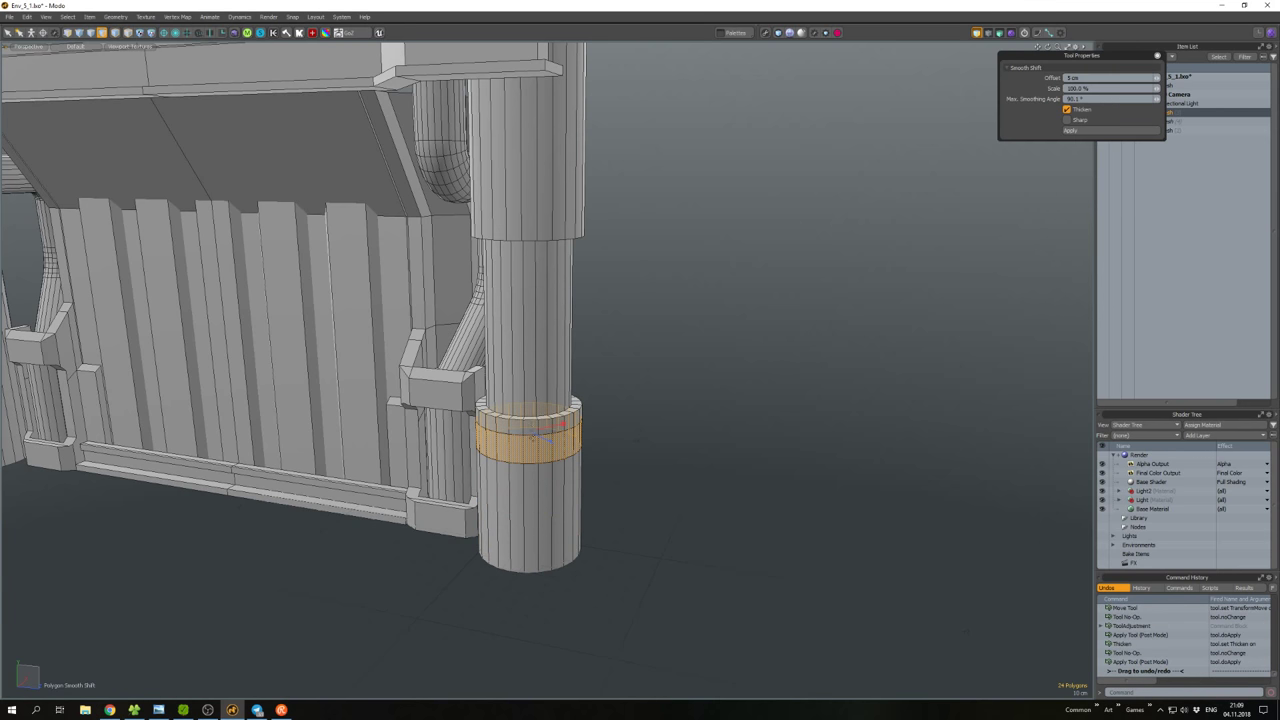
double_click(540, 433)
key("w")
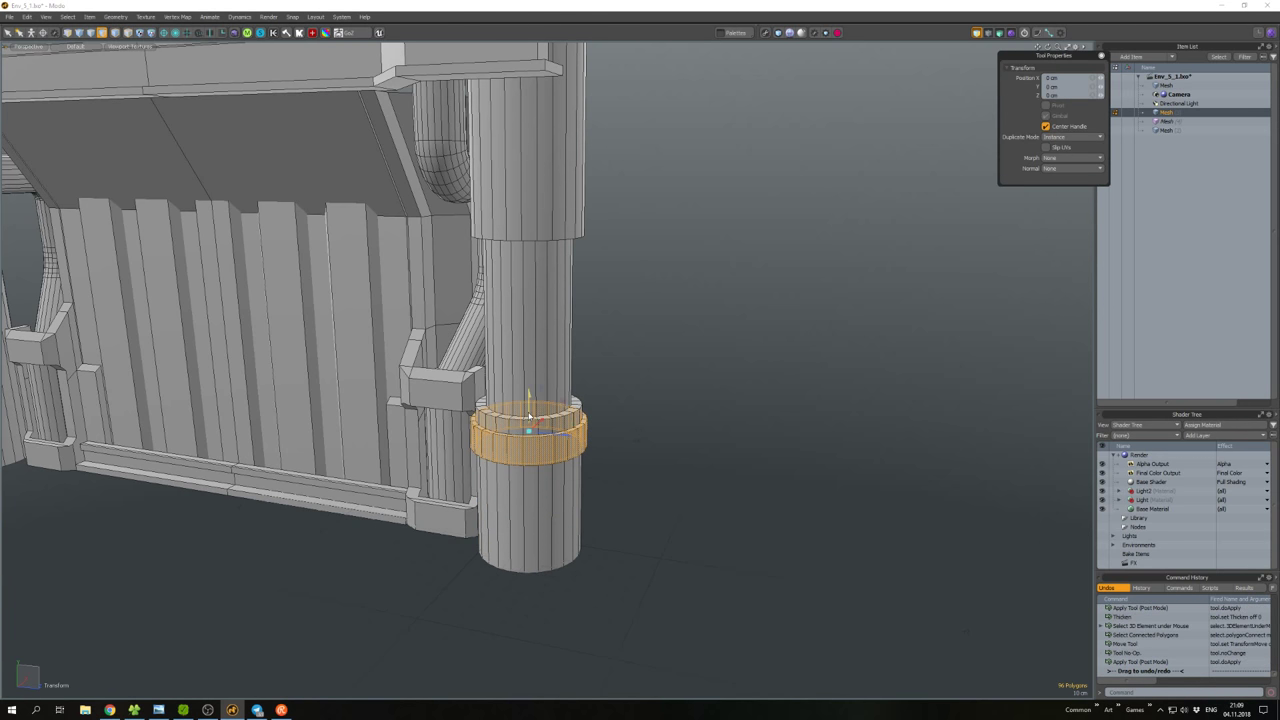
left_click(651, 391)
Copy a small polygon from the thin pipe's bracket, raise it to just below the elbow and thicken it into a block.
left_click_drag(651, 391, 575, 456, "alt")
scroll(575, 455, "up", 6)
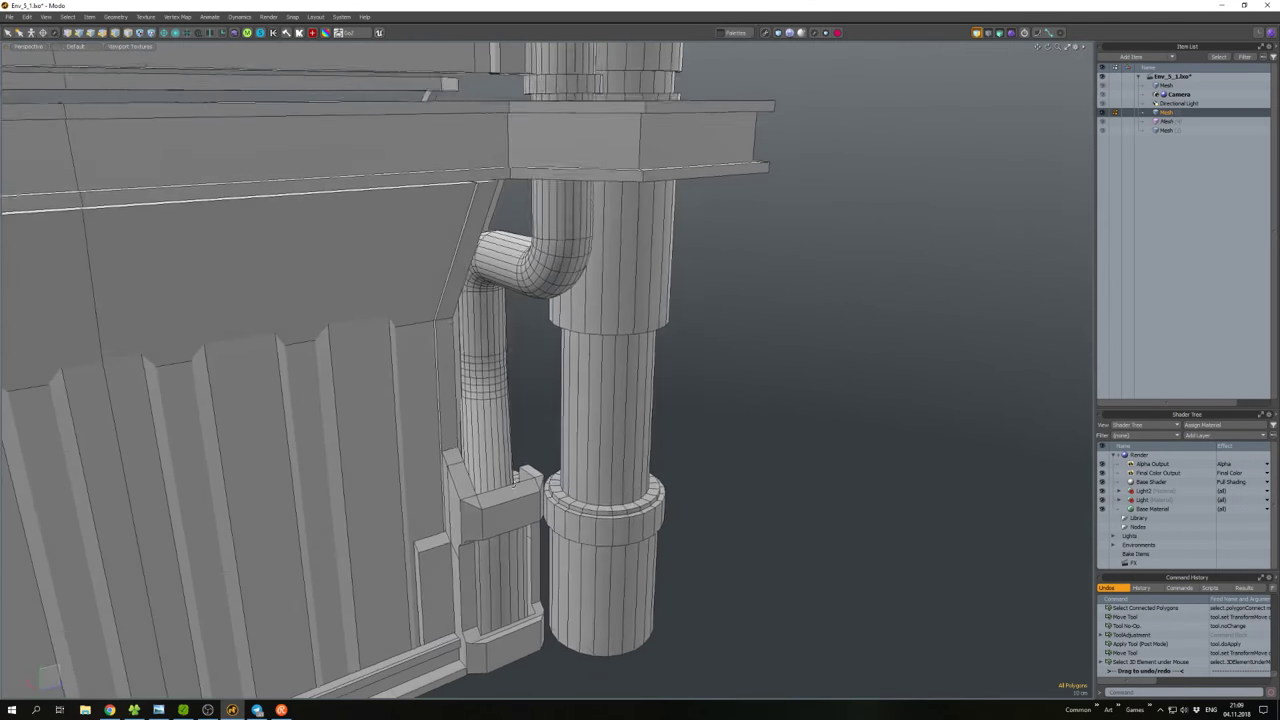
left_click(525, 470)
key("w")
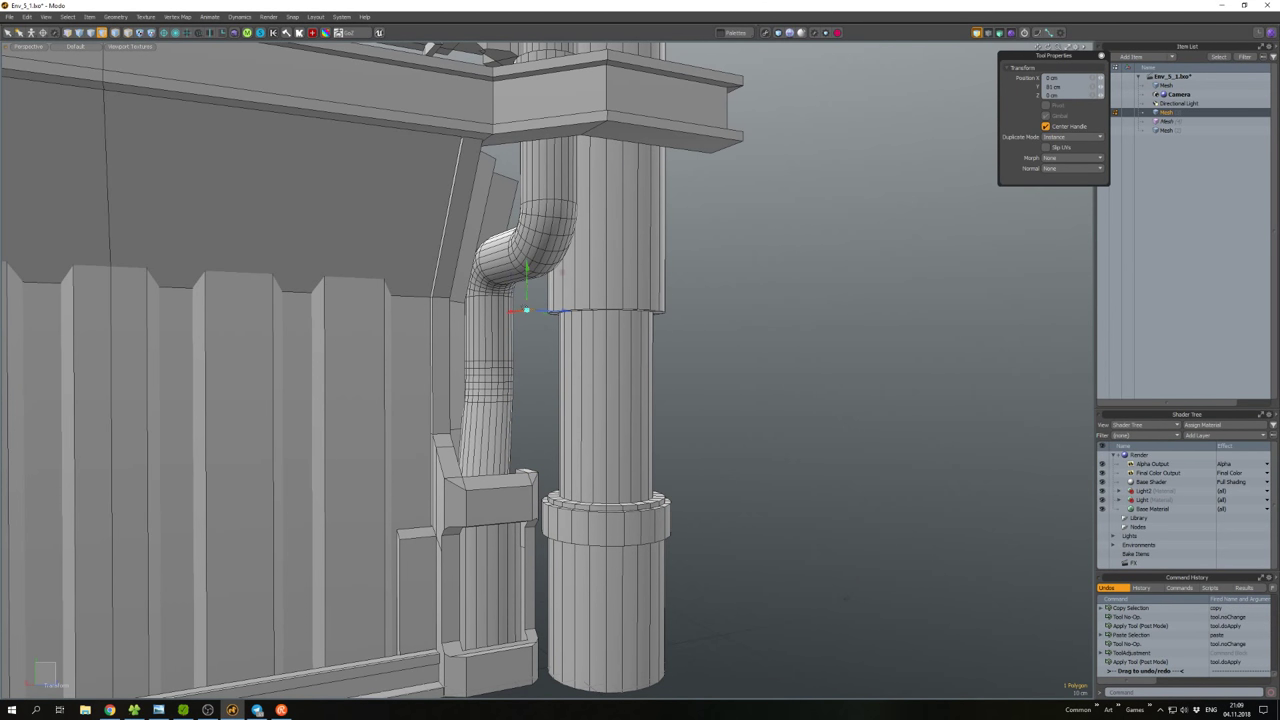
key("shift+d")
scroll(527, 270, "up", 4)
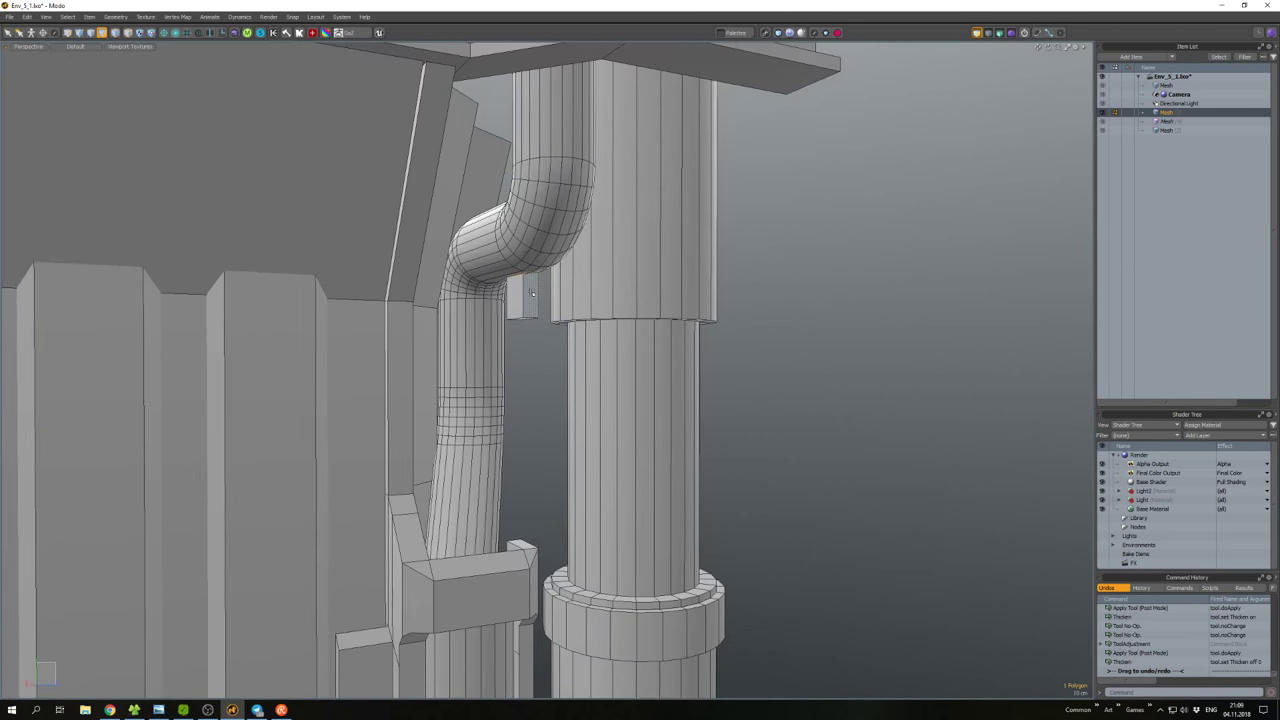
Position the new block beside the thin pipe and extend its end face across the pipe to form a horizontal bracket.
double_click(525, 292)
key("w")
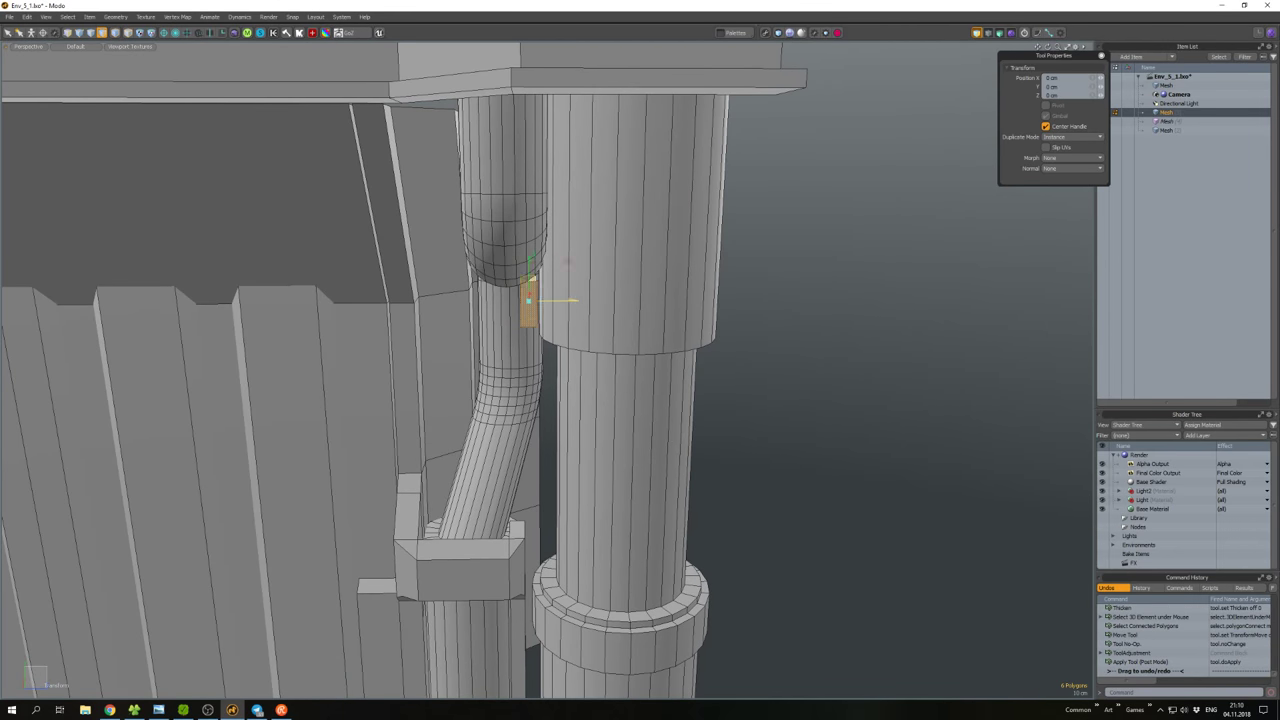
key("w")
scroll(528, 298, "up", 5)
scroll(556, 317, "down", 5)
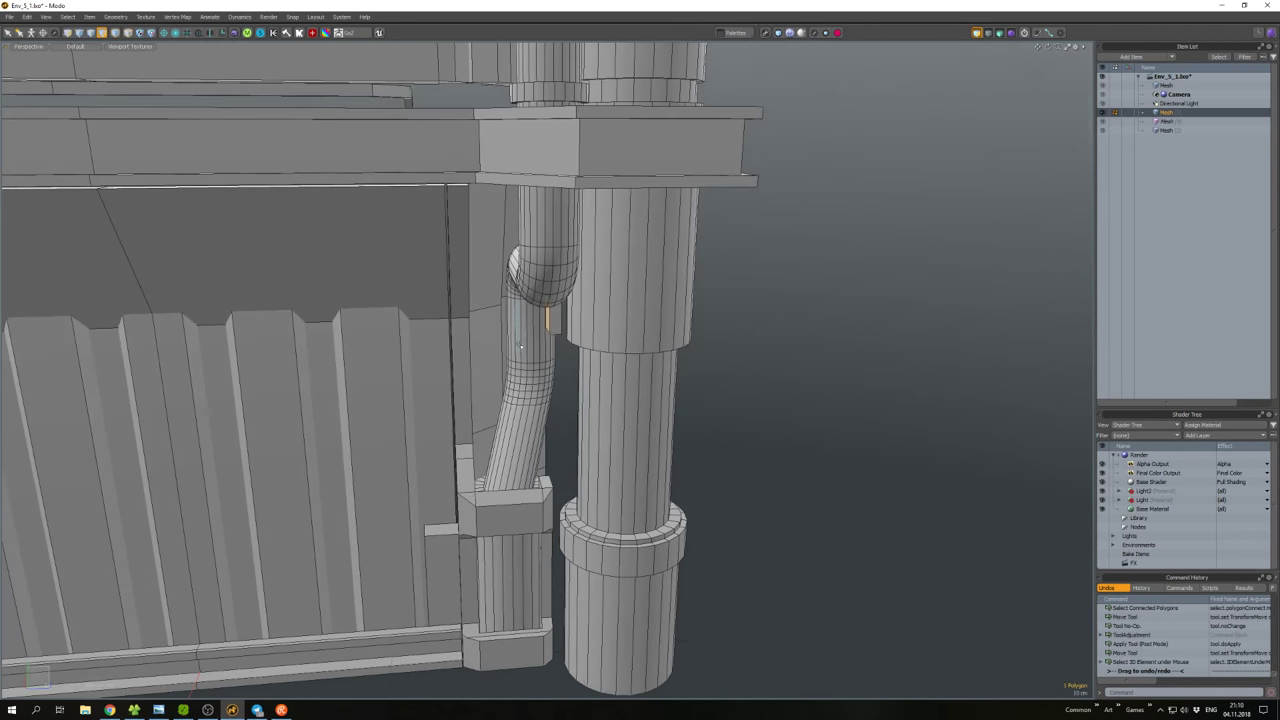
key("w")
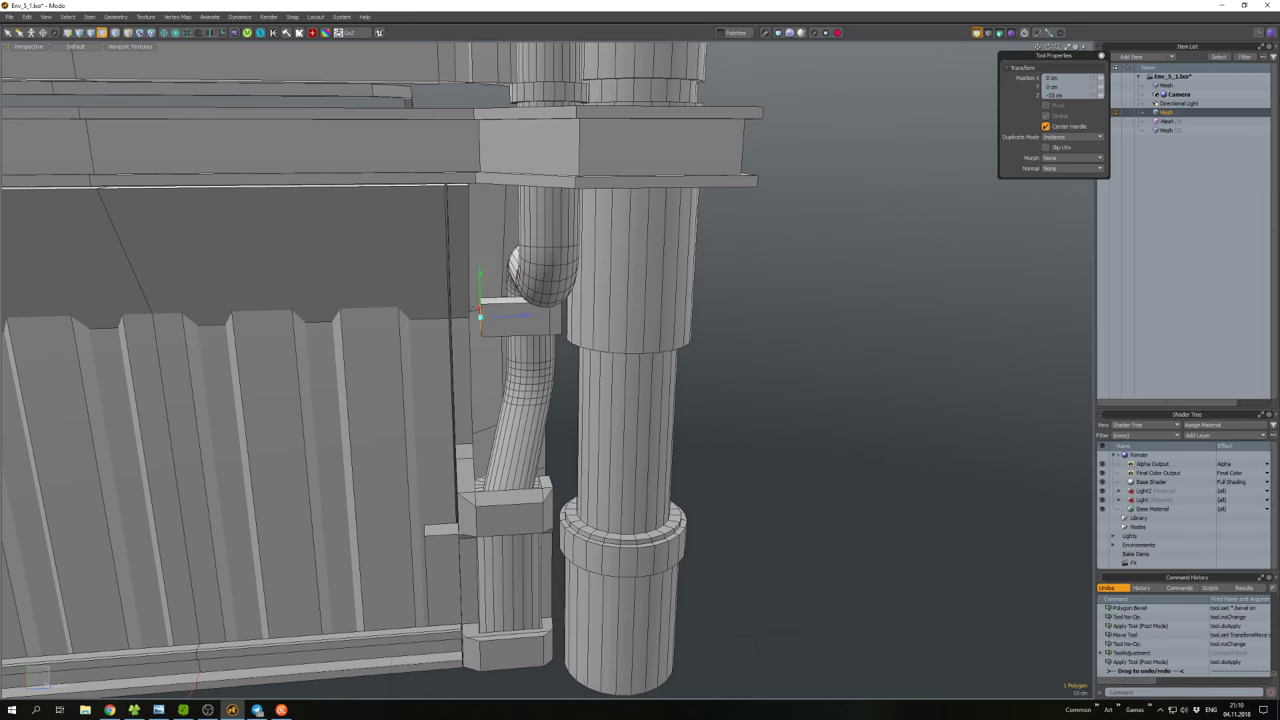
left_click_drag(482, 320, 484, 338, "alt")
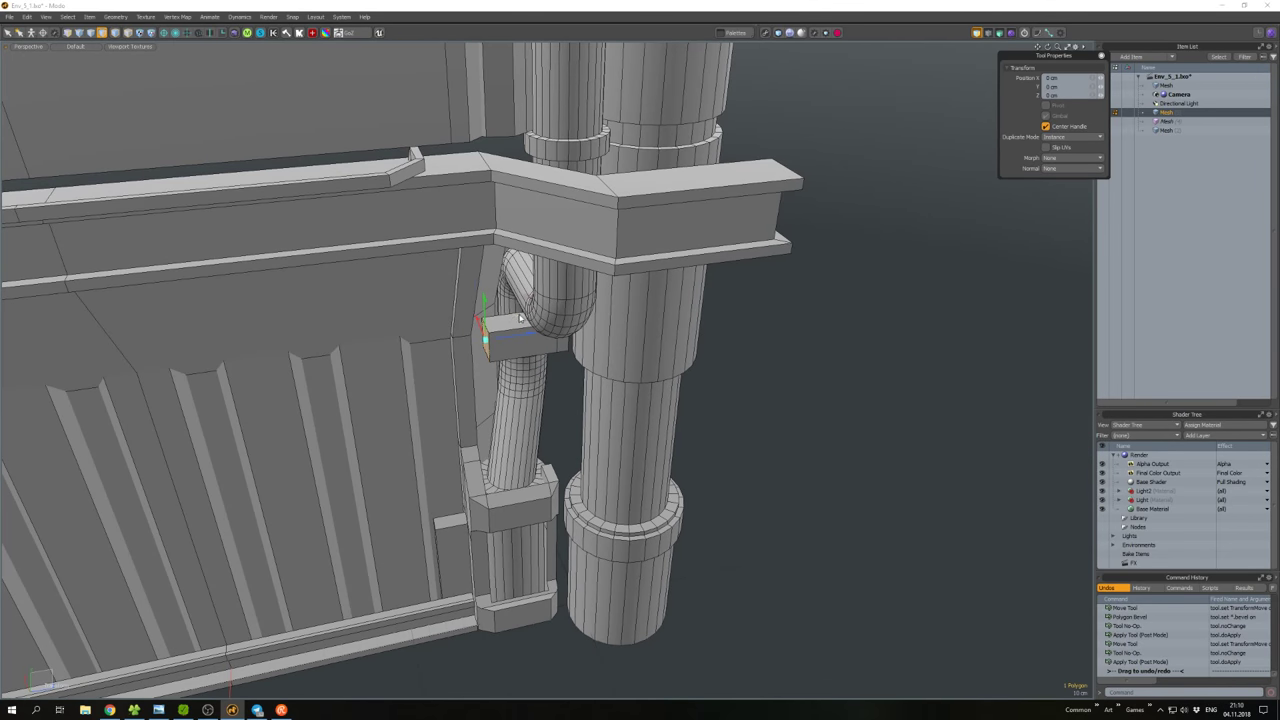
key("w")
left_click_drag(664, 428, 614, 364, "alt")
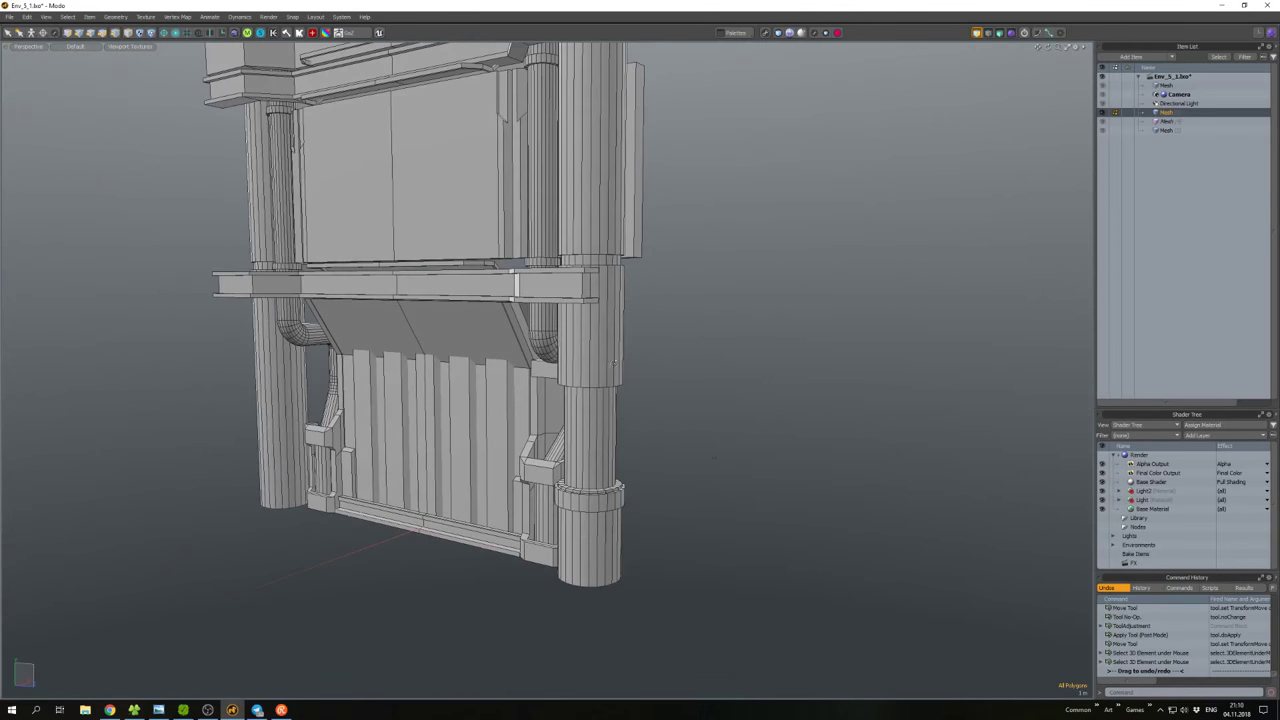
Mirror the whole wall panel mesh with PolyHatchet and unhide all meshes.
key("a")
key("ctrl+a")
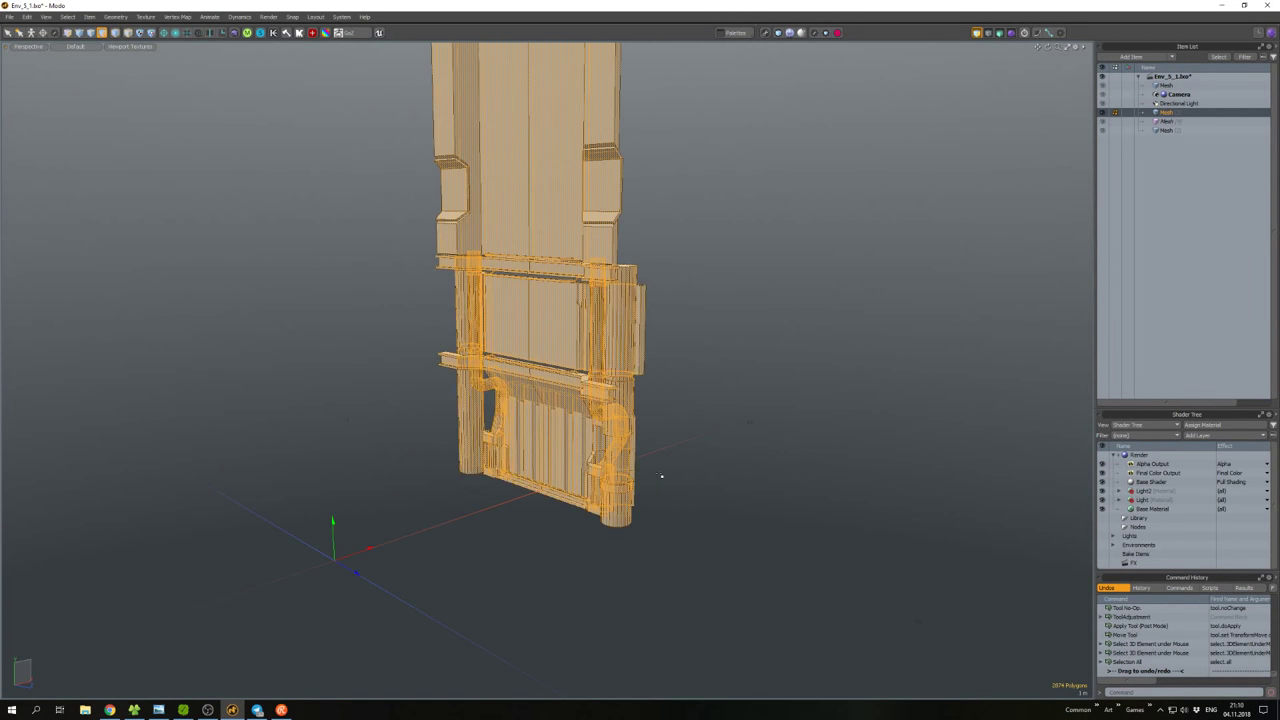
key("ctrl+d")
left_click_drag(660, 440, 626, 382, "alt")
key("u")
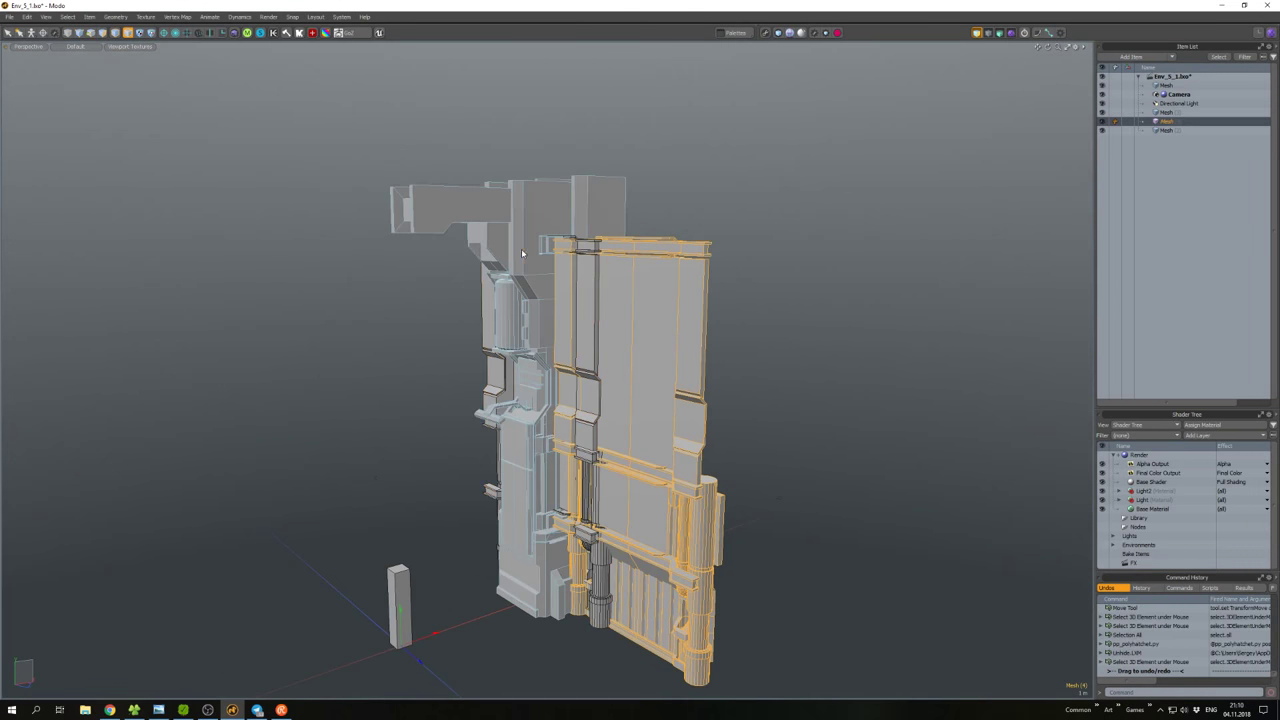
Hide the wall panel mesh that blocks the column, then copy the column's red-lit lamp together with its arm.
left_click_drag(534, 268, 734, 283, "alt")
left_click(734, 283)
scroll(554, 274, "up", 6)
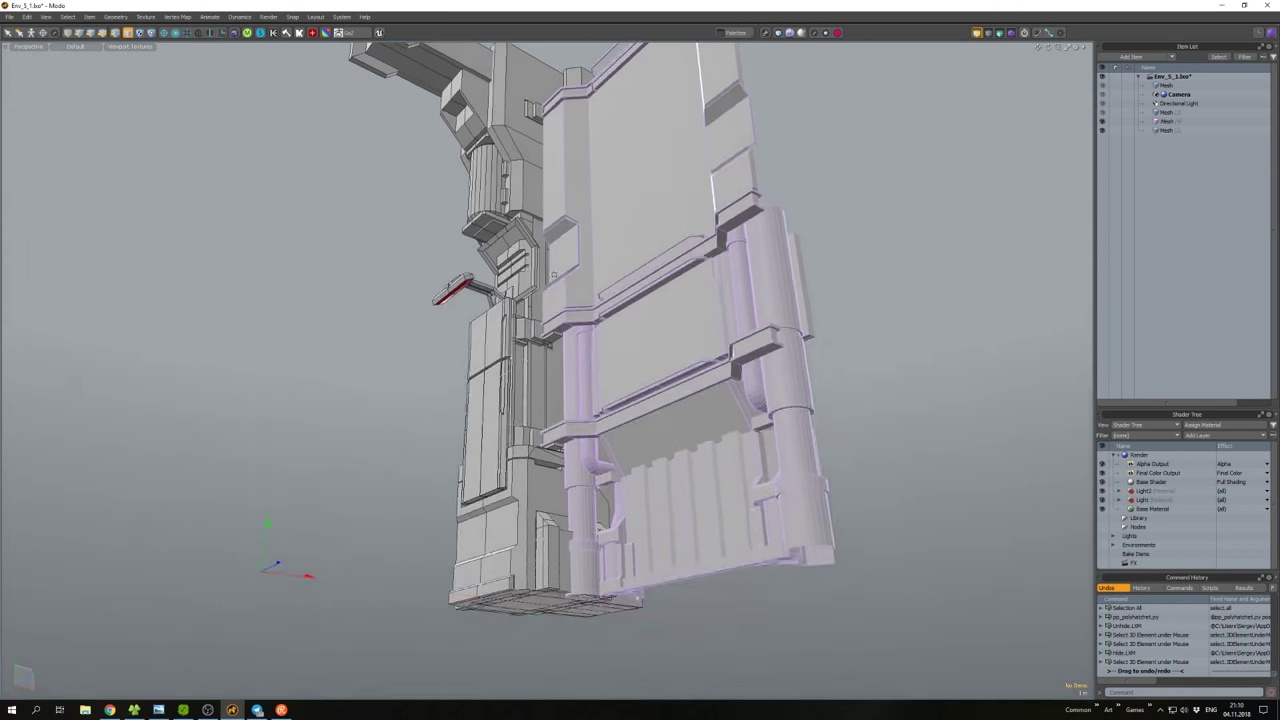
left_click_drag(553, 275, 598, 283, "alt")
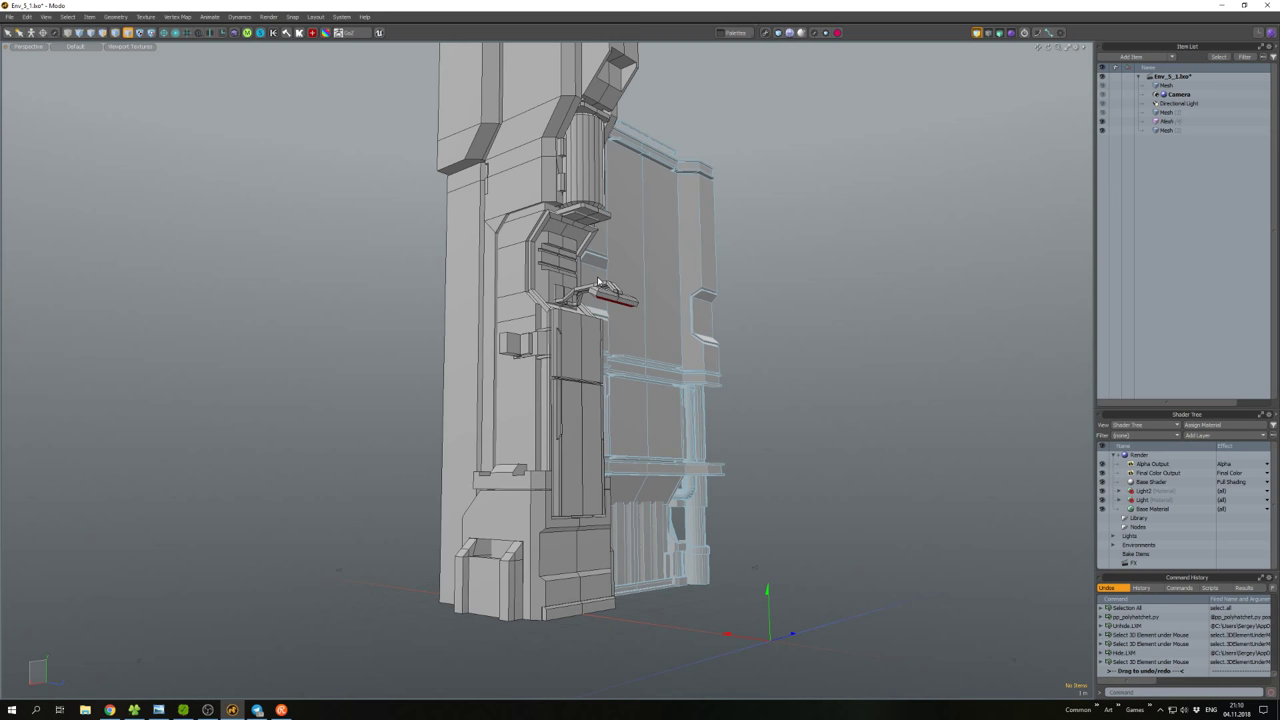
scroll(610, 293, "up", 5)
left_click(600, 295)
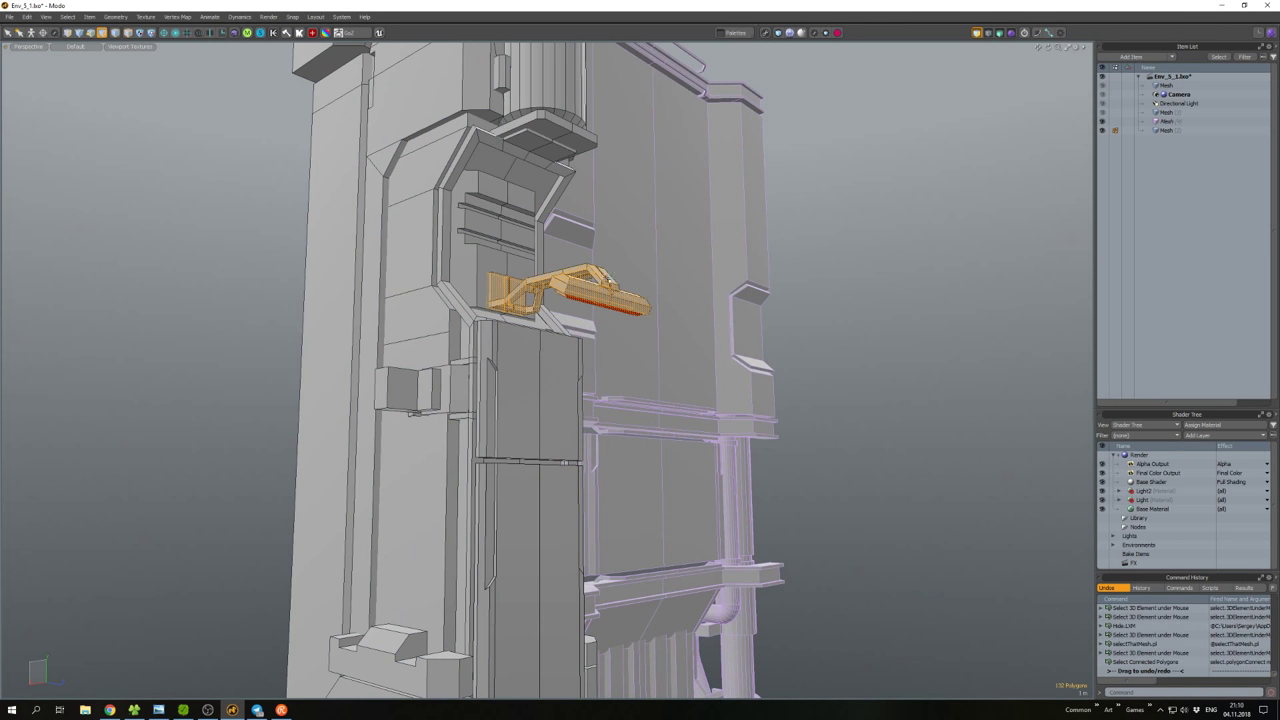
left_click_drag(606, 280, 610, 313, "alt")
key("ctrl+c")
Unhide all meshes and isolate the wall panel mesh for polygon editing.
key("u")
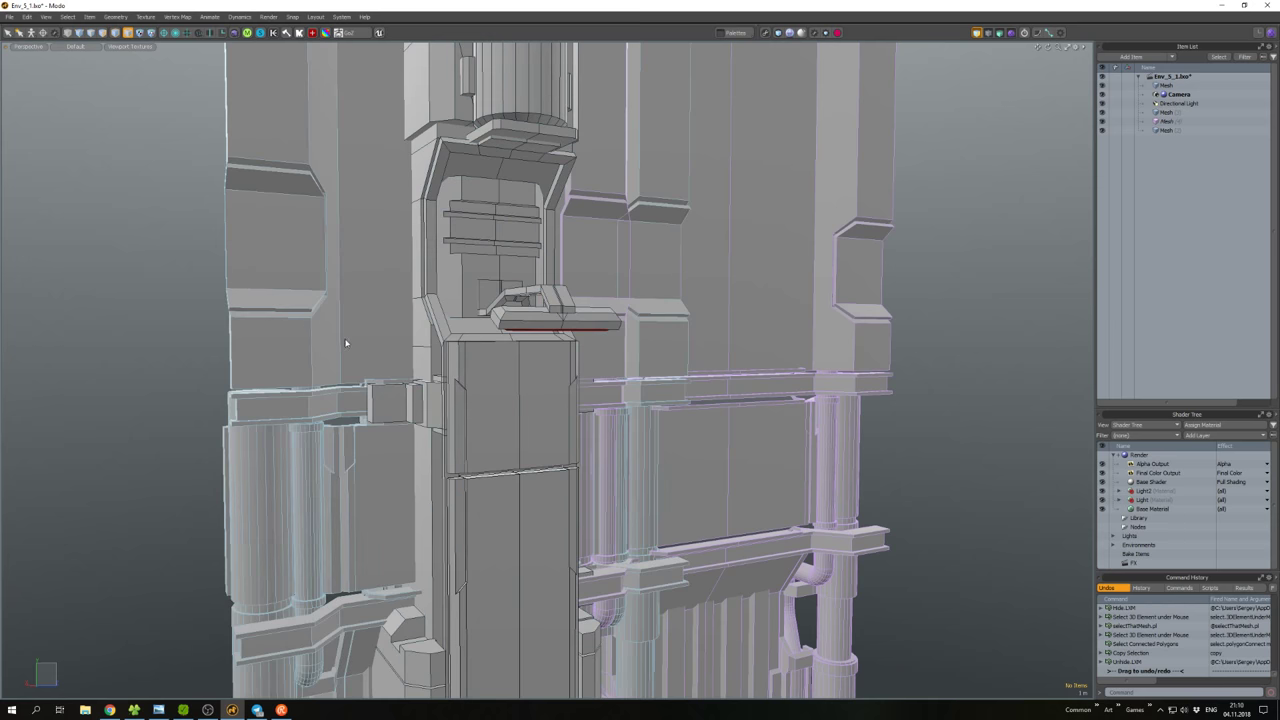
left_click(349, 349)
key("shift+h")
left_click_drag(349, 349, 486, 361, "alt")
key("3")
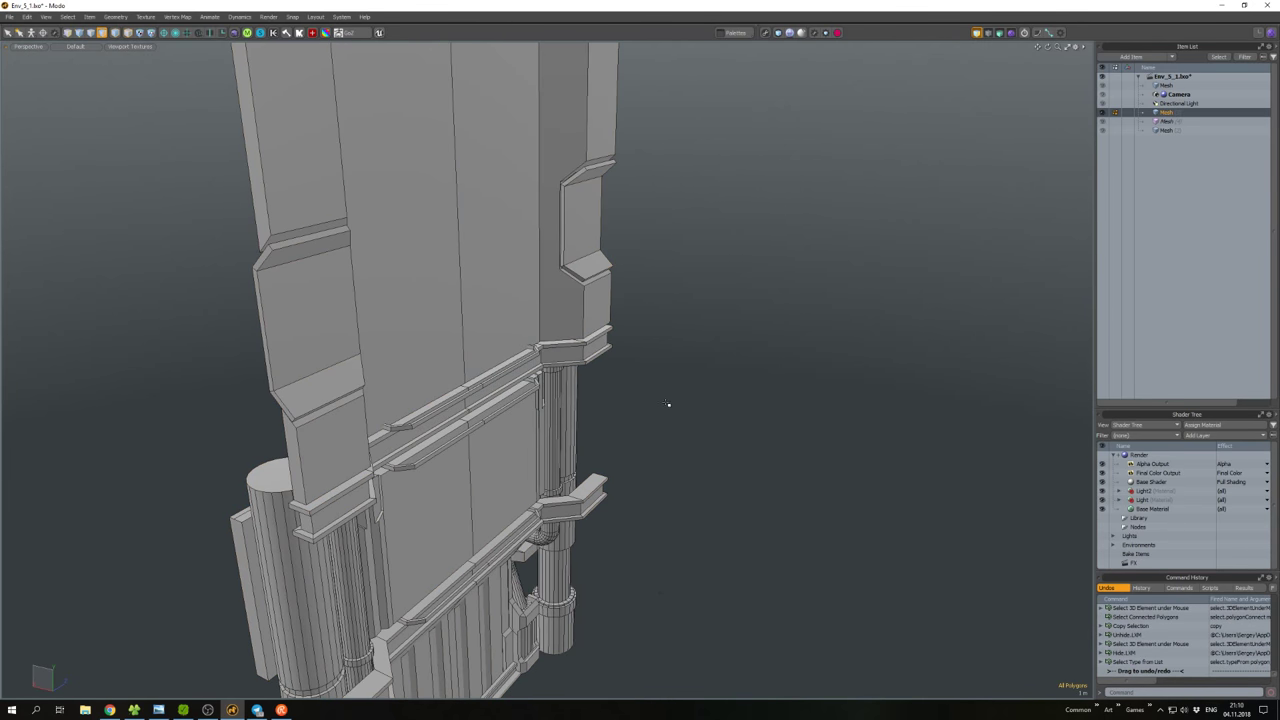
Paste the lamp into the wall panel mesh and move it onto the rail below the tall upper panel.
left_click_drag(668, 404, 365, 290, "alt")
key("ctrl+v")
key("w")
left_click_drag(583, 317, 601, 318, "alt")
Move the vertices at the lamp's outer end to adjust how far its arm projects from the wall.
key("1")
right_click_drag(630, 330, 677, 371)
key("w")
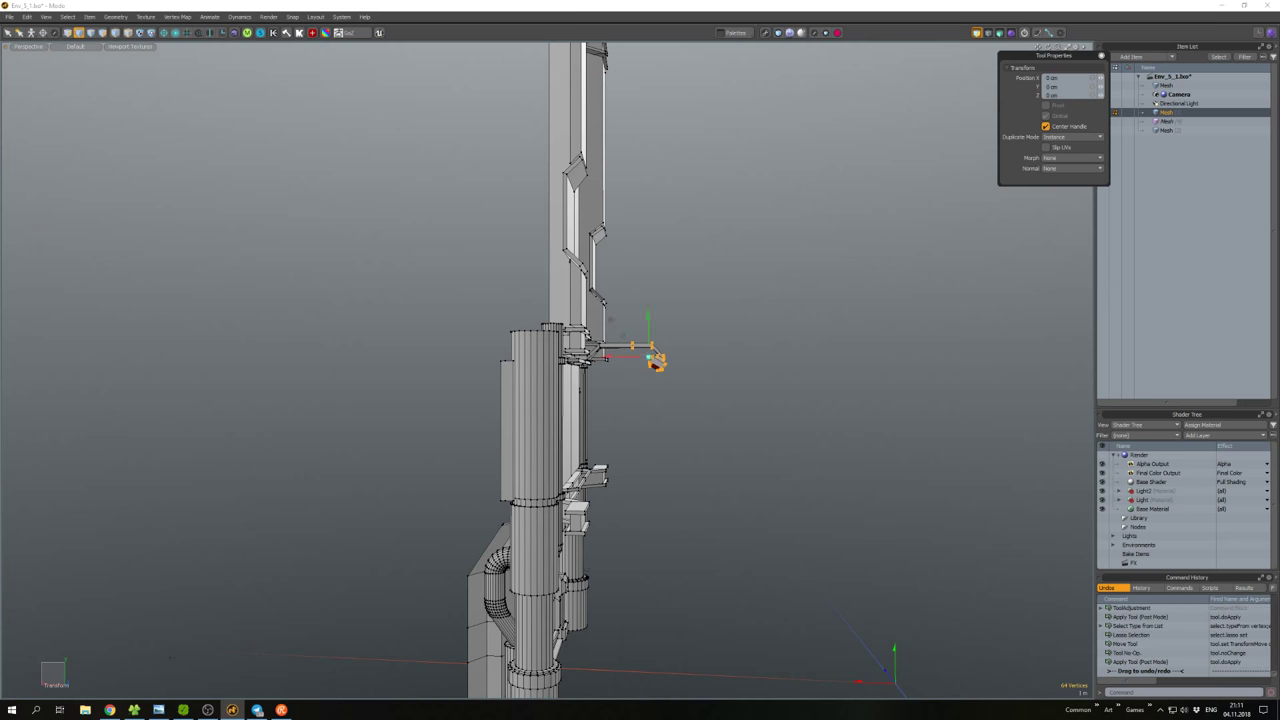
mouse_move(651, 360)
left_mouse_down("alt")
mouse_move(412, 390)
mouse_move(500, 280)
left_mouse_up("alt")
left_click(634, 370)
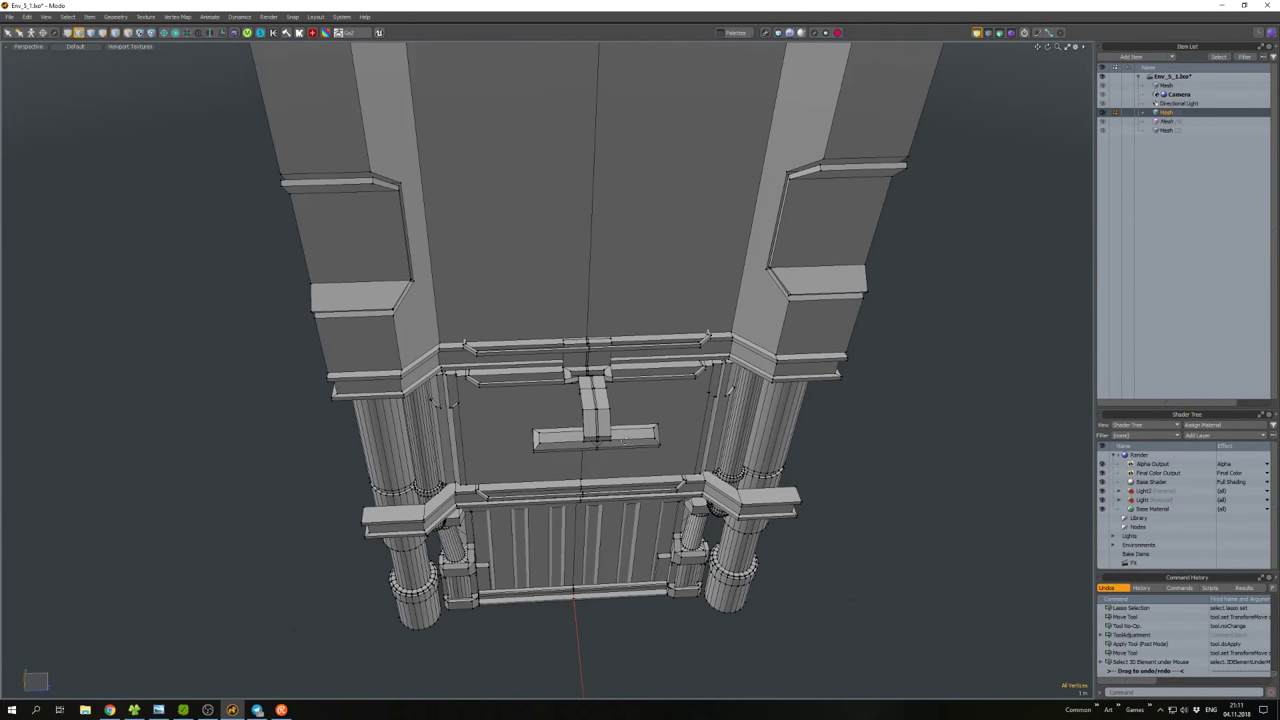
Stretch the lamp bar along the wall and shift its support arm sideways toward the bar's end.
left_click_drag(624, 440, 600, 376, "alt")
key("bracketright")
key("r")
left_click(614, 366)
key("bracketright")
key("r")
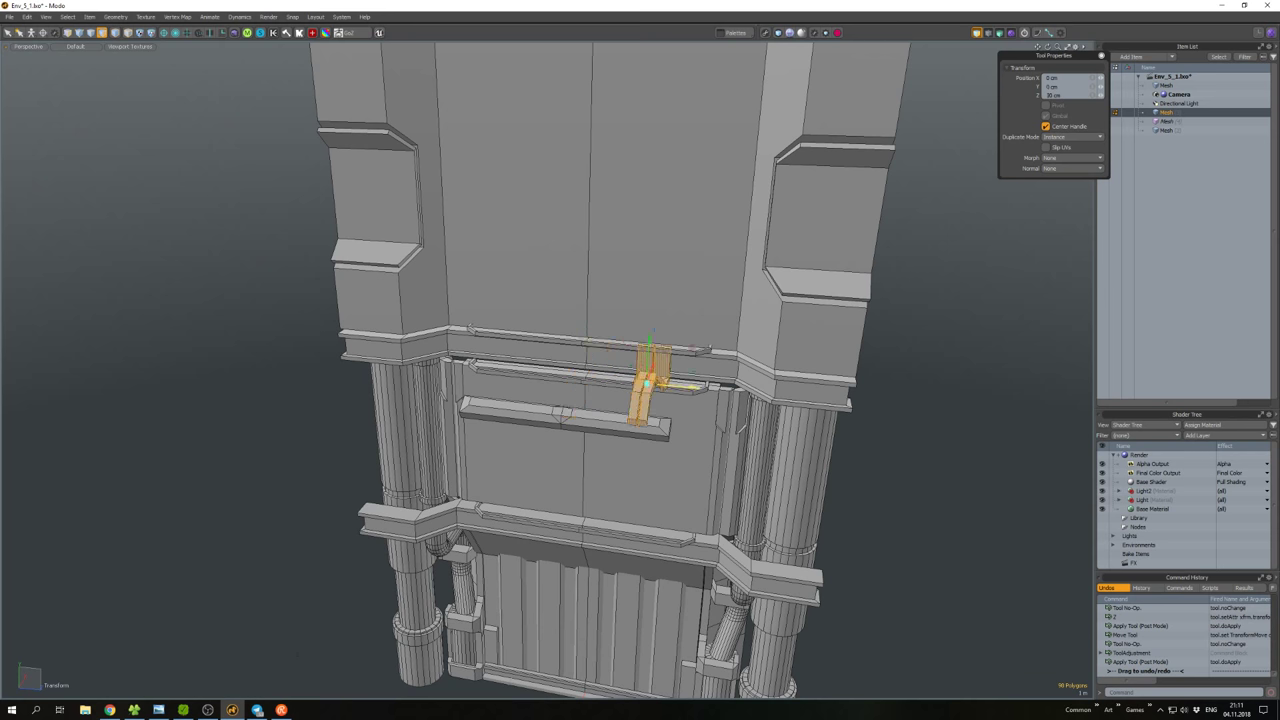
Mirror the whole wall panel, including the off-centre lamp arm, with PolyHatchet +Z.
key("space")
key("a")
left_click_drag(693, 393, 650, 430, "alt")
key("ctrl+a")
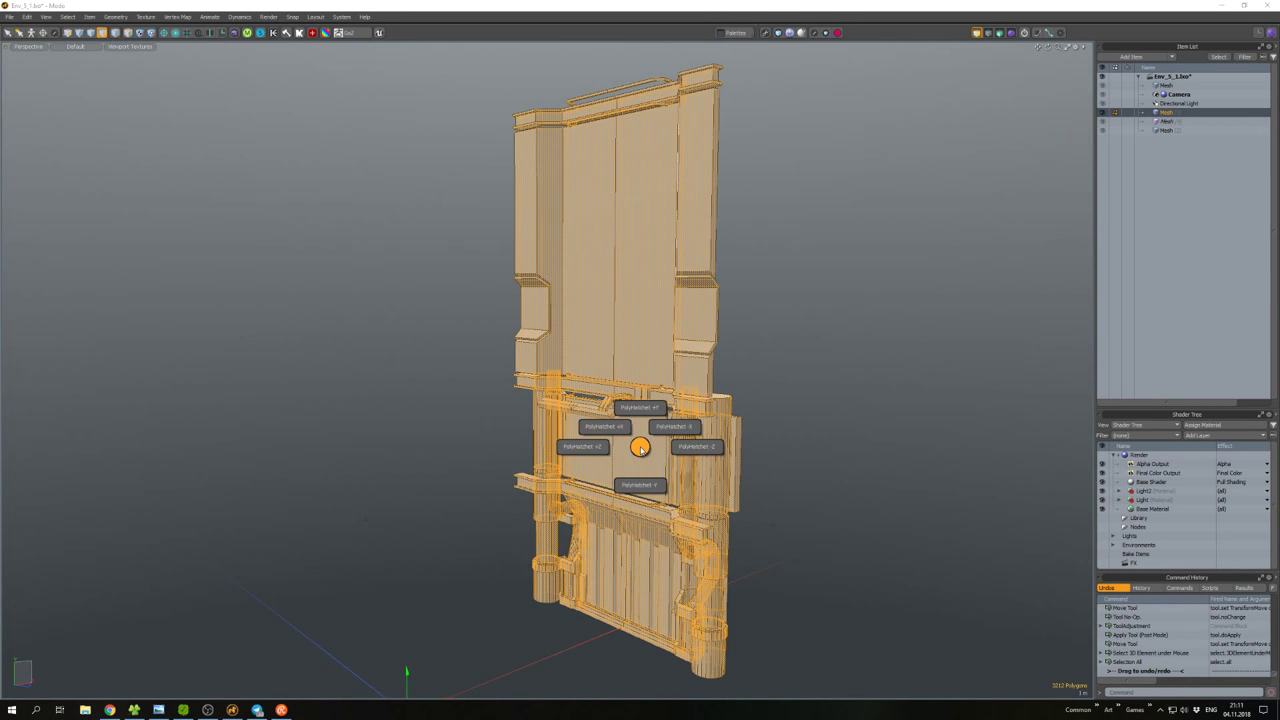
left_click(590, 446)
left_click_drag(786, 430, 660, 436, "alt")
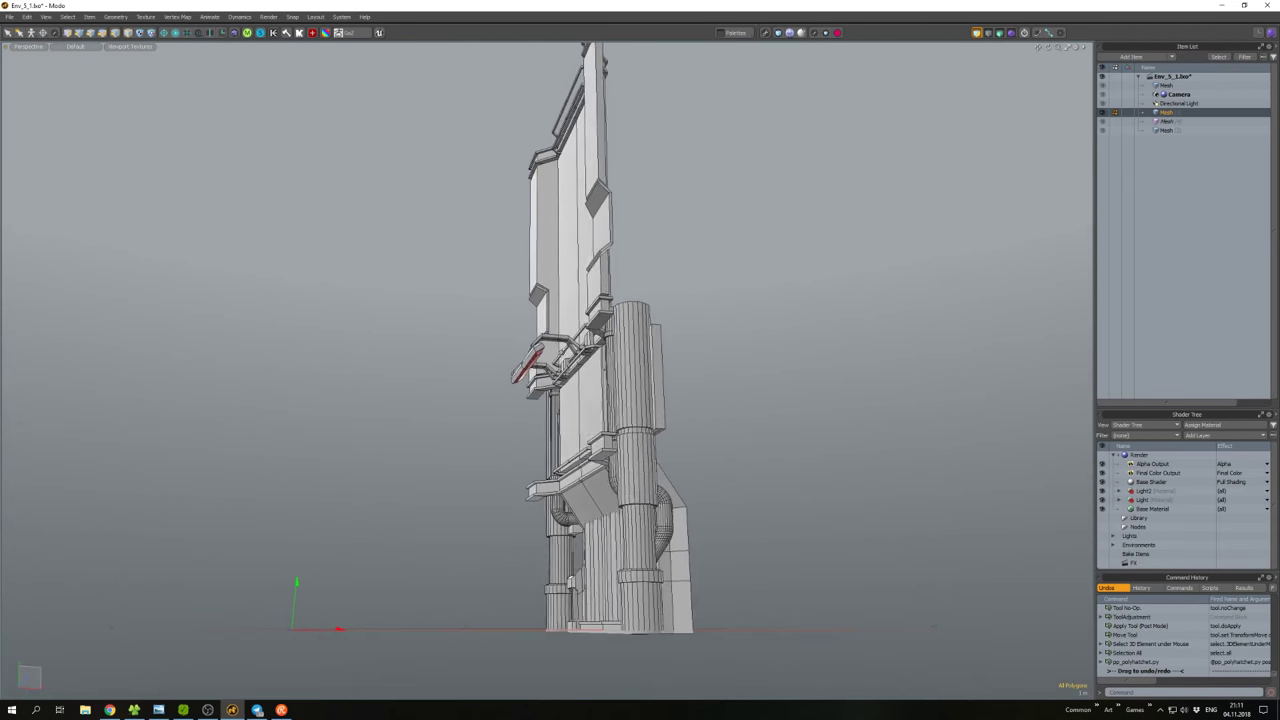
left_click_drag(548, 360, 450, 364, "alt")
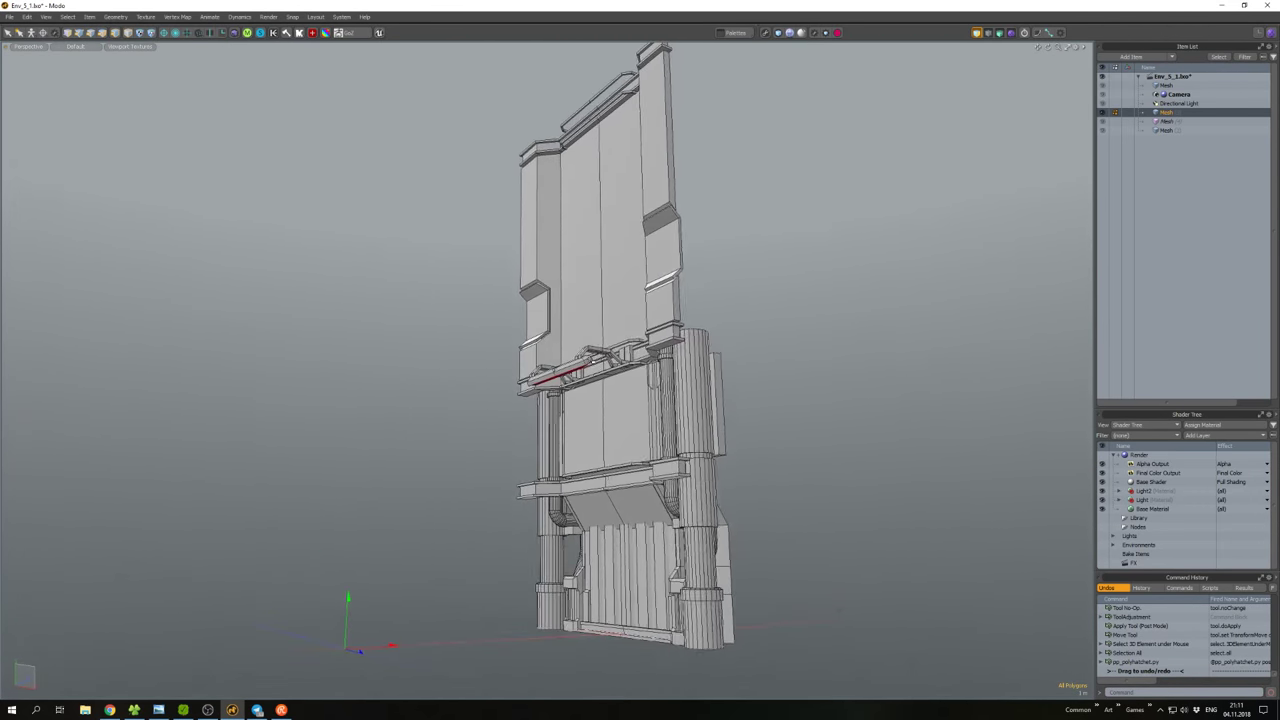
Select the entire thin elbowed pipe and hide all other polygons.
left_click_drag(787, 358, 772, 430, "alt")
double_click(772, 430)
key("shift+a")
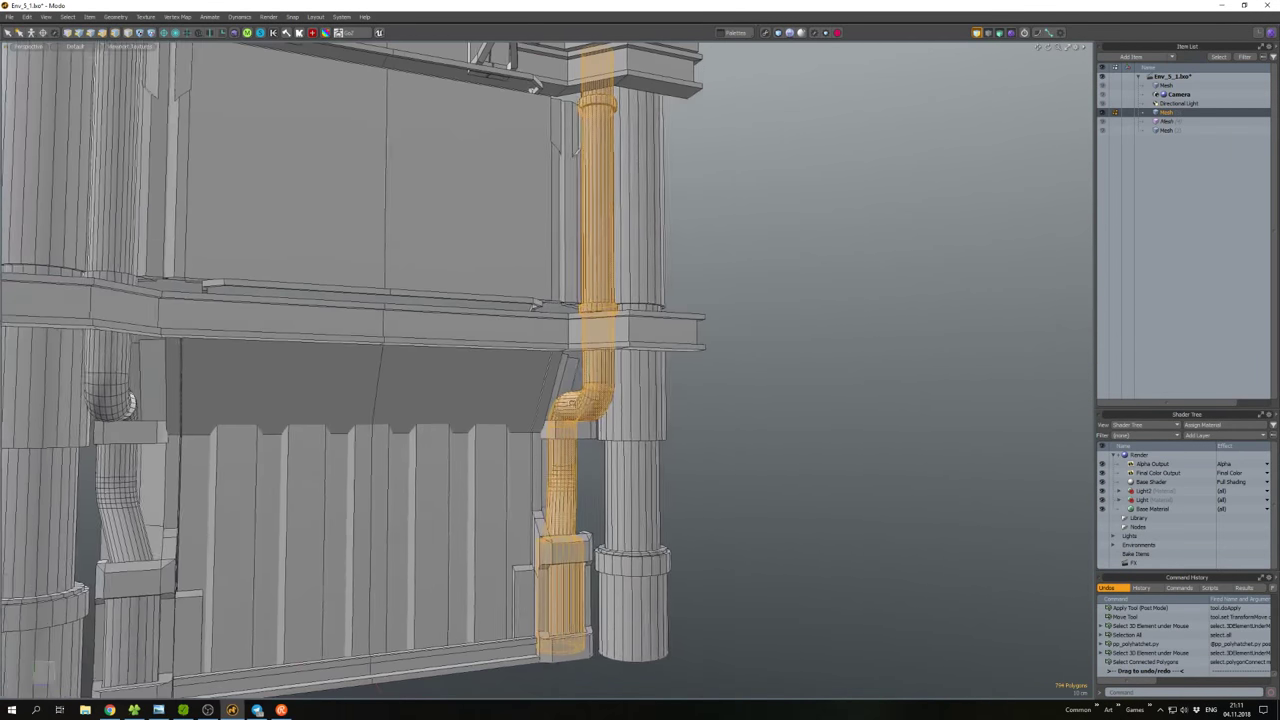
key("shift+h")
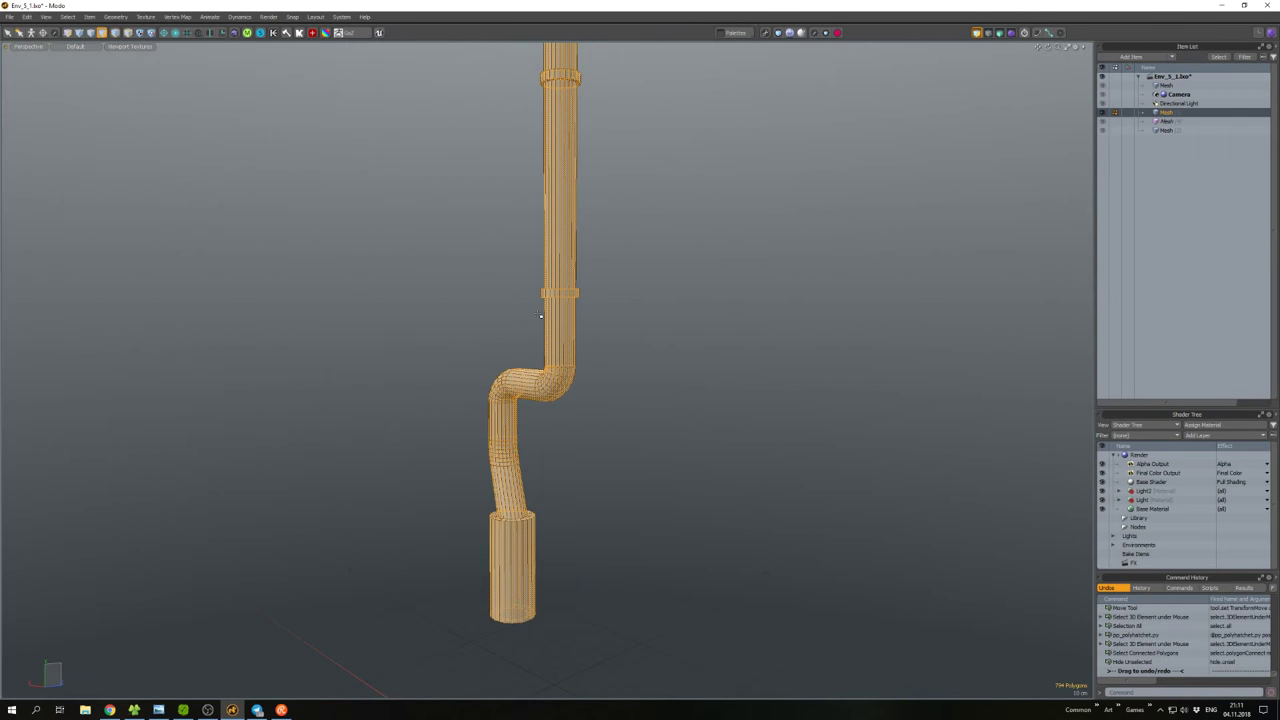
Move the vertices of the pipe's lower elbow and the bend beneath it by -28 cm in X.
key("1")
left_click_drag(326, 397, 400, 520)
key("y")
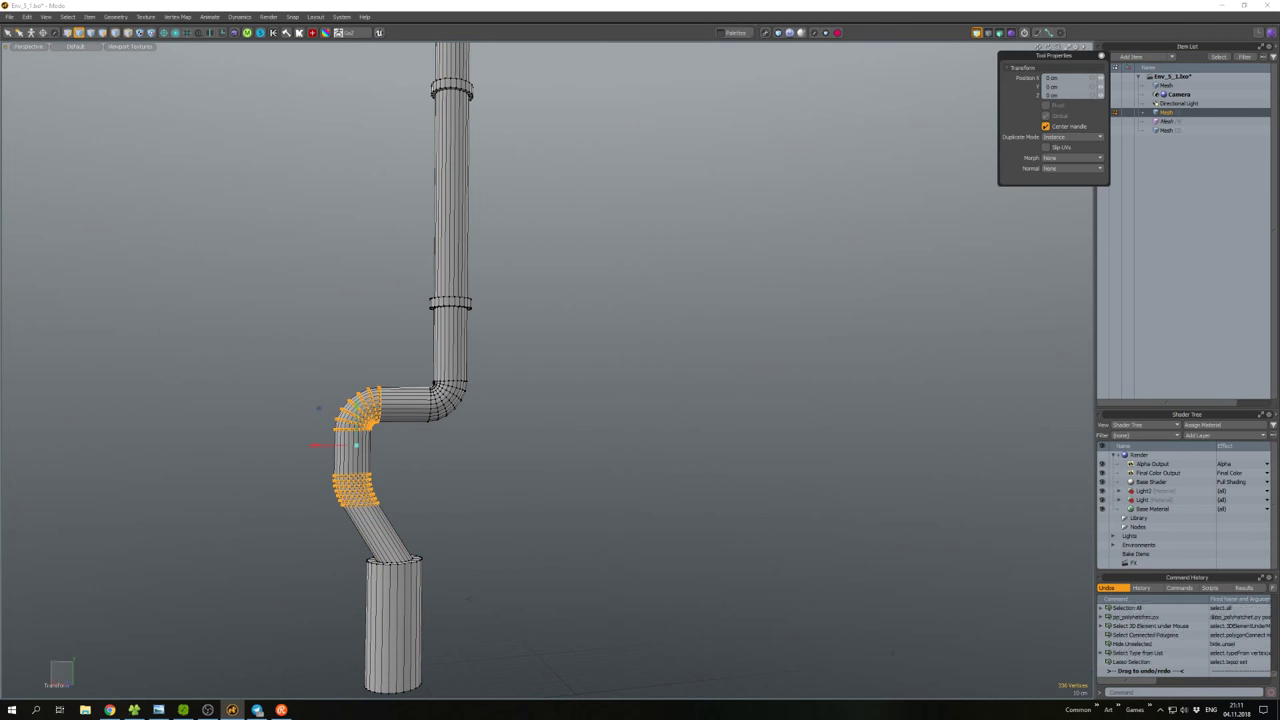
left_click_drag(318, 445, 306, 447)
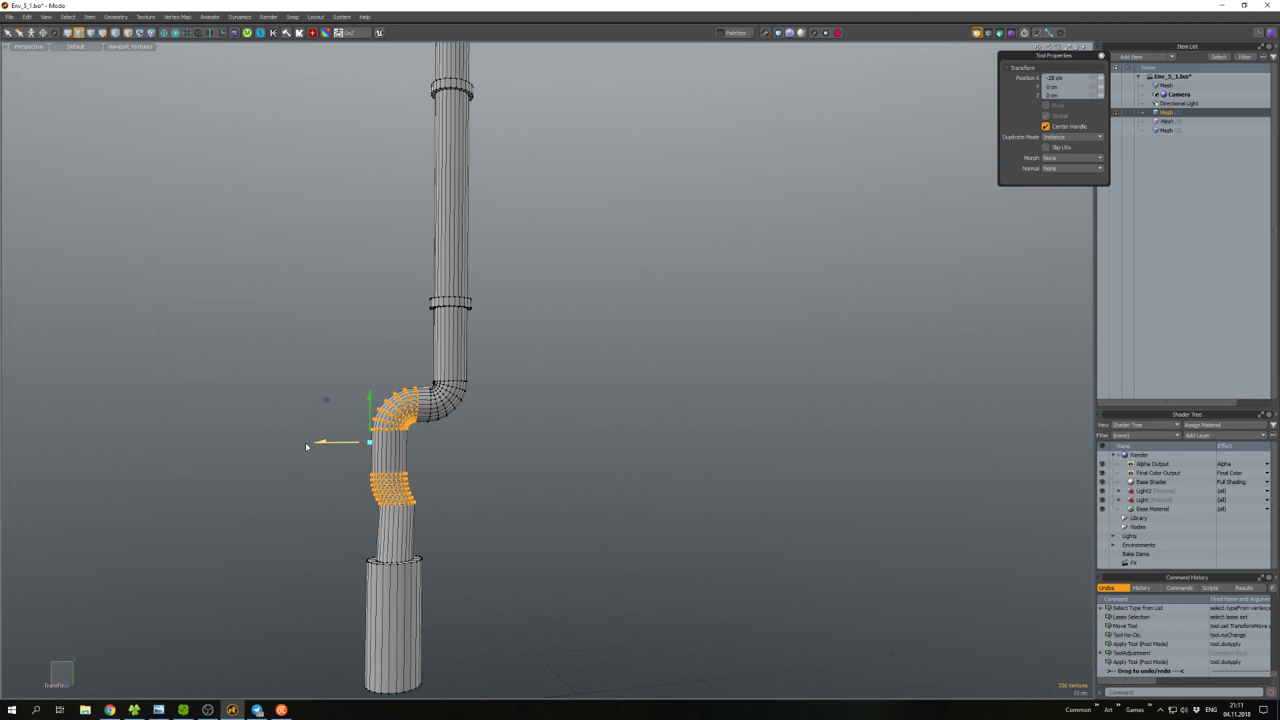
Delete the edge loops of the thin pipe's lower bend to straighten that segment, and unhide the rest of the panel.
key("2")
scroll(383, 479, "up", 5)
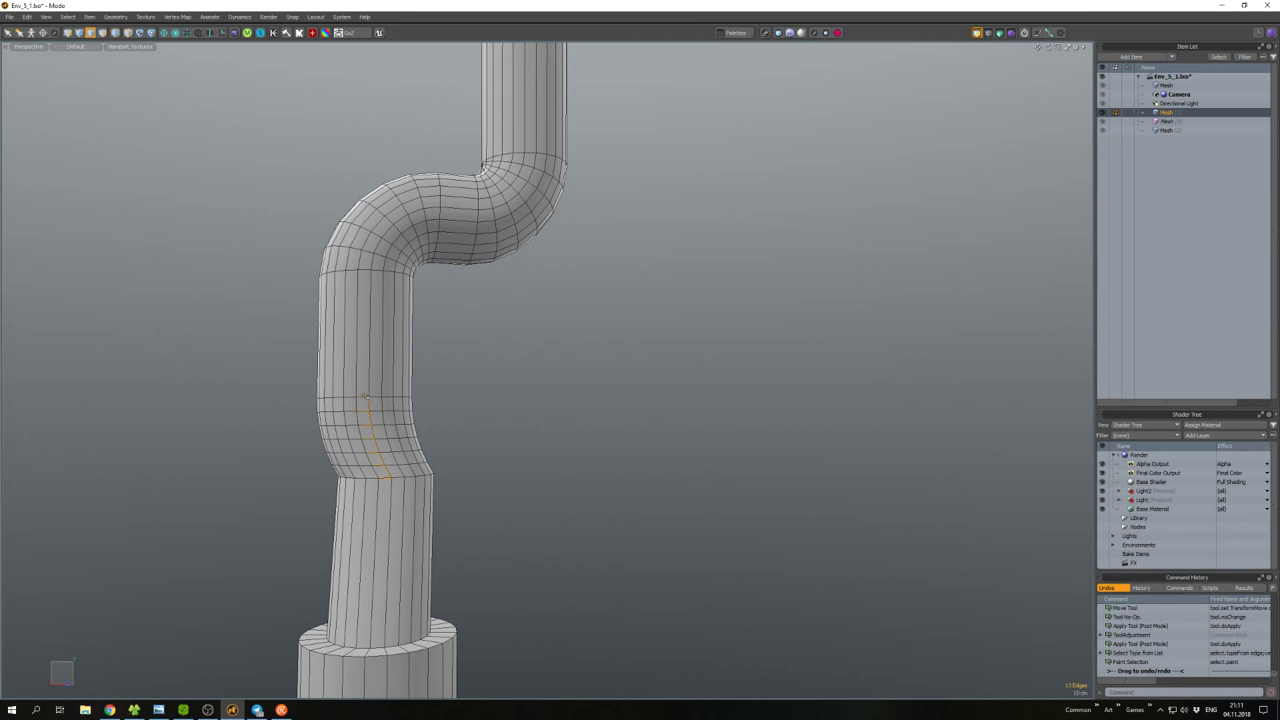
scroll(365, 398, "up", 2)
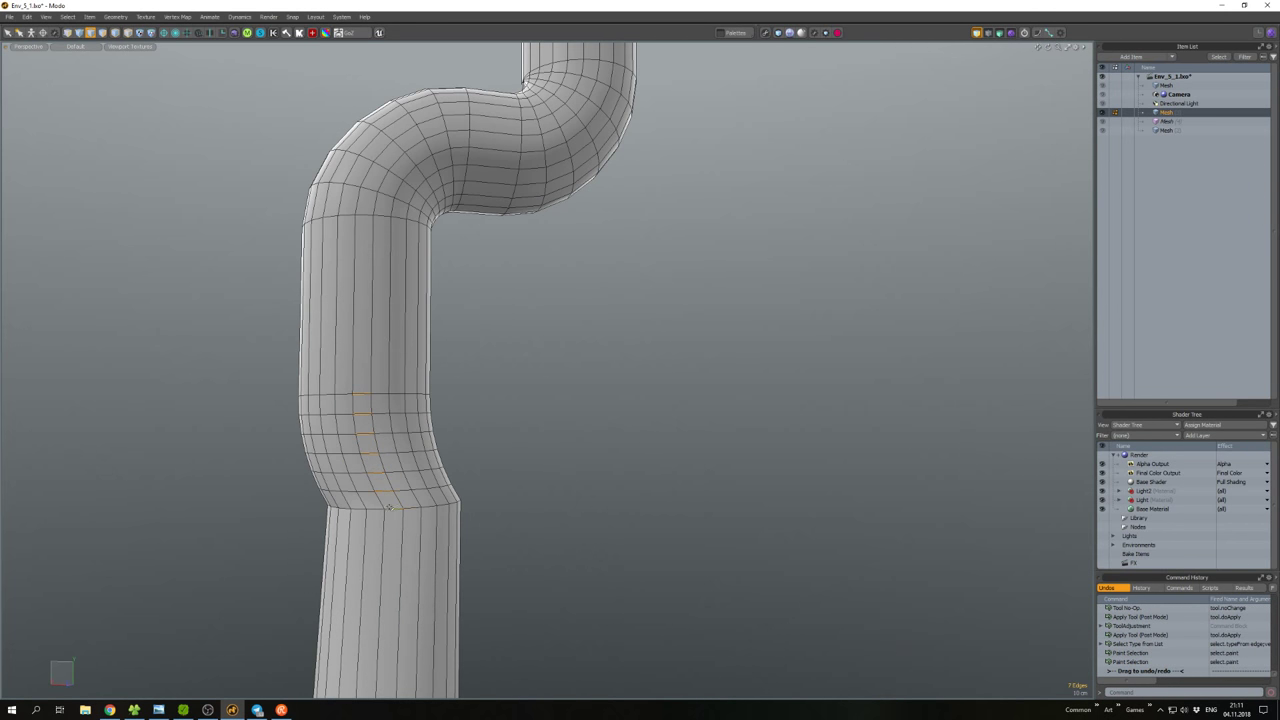
key("Delete")
scroll(487, 428, "down", 6)
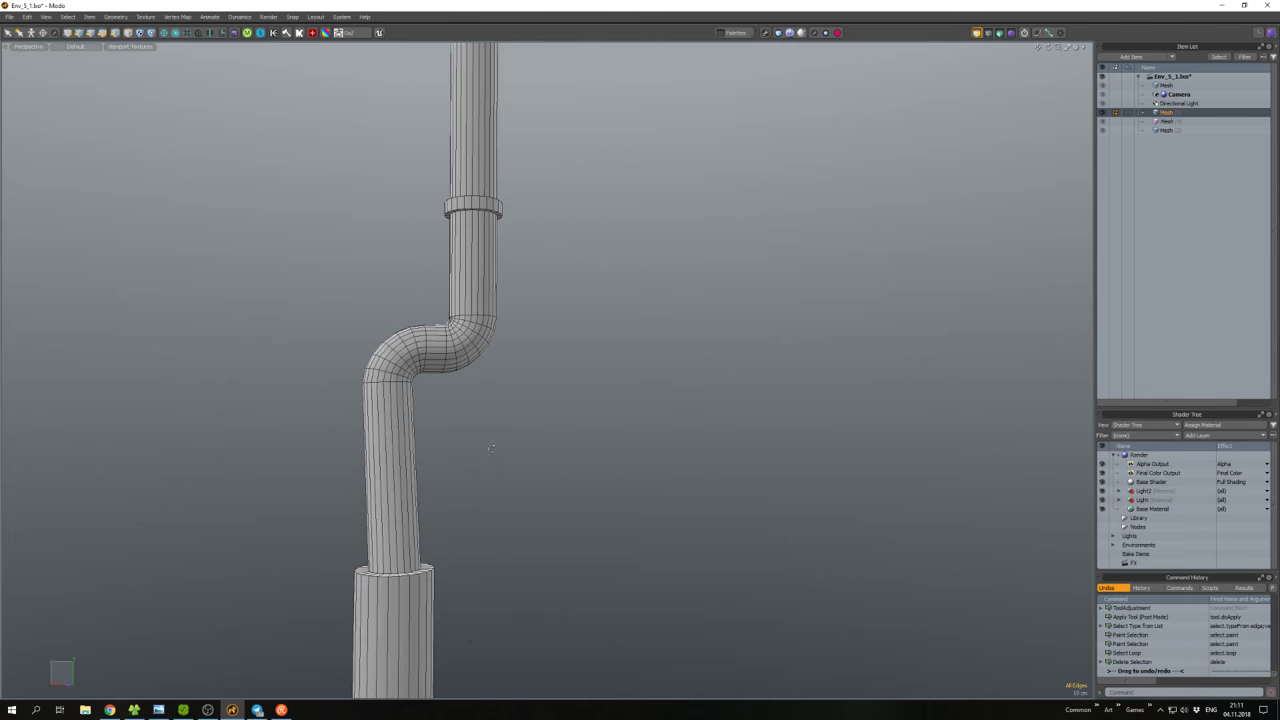
key("u")
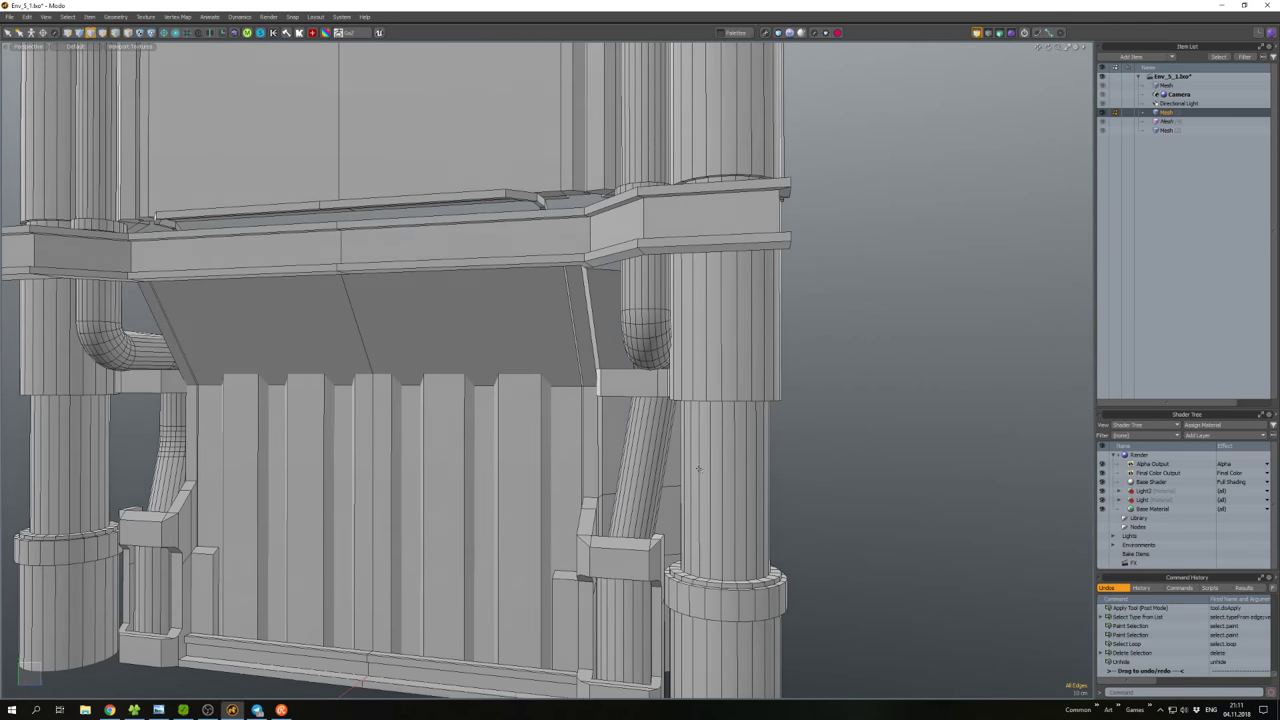
Select the entire thin elbowed pipe beside the large column and hide all other polygons.
scroll(654, 414, "up", 6)
left_click_drag(654, 415, 621, 439, "alt")
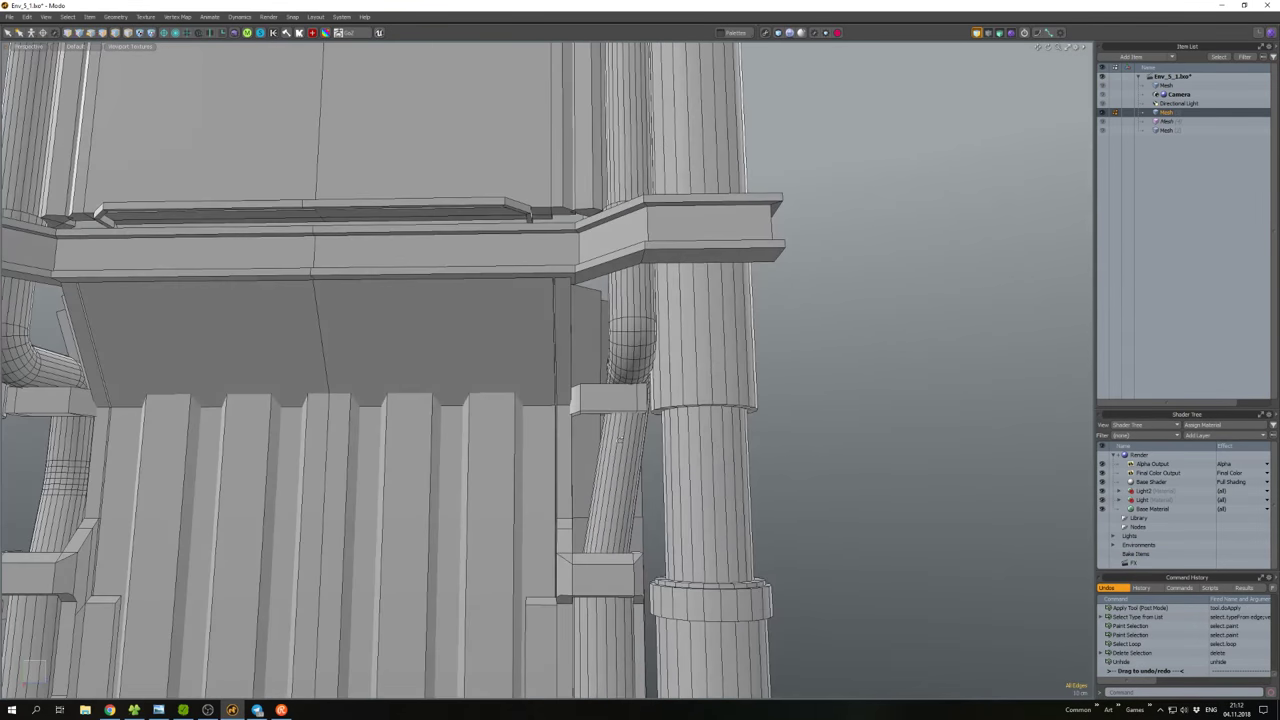
left_click_drag(608, 518, 570, 500, "alt")
key("3")
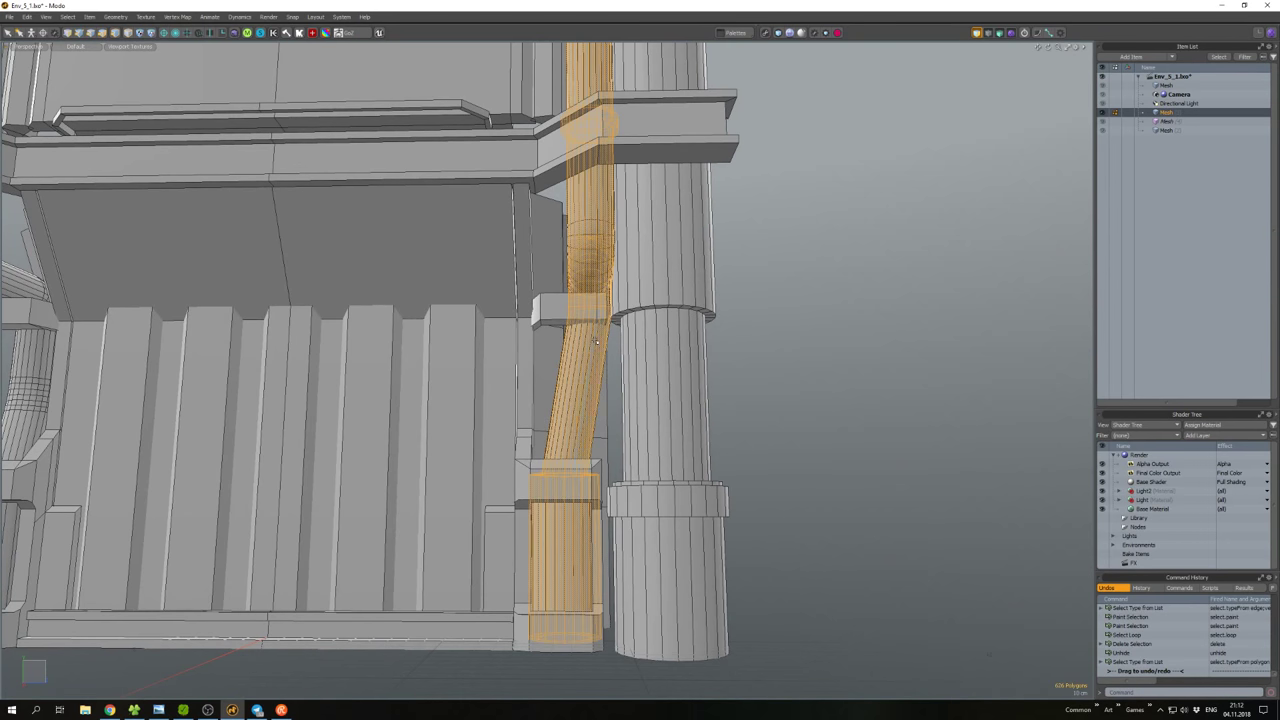
left_click_drag(597, 343, 556, 443, "alt")
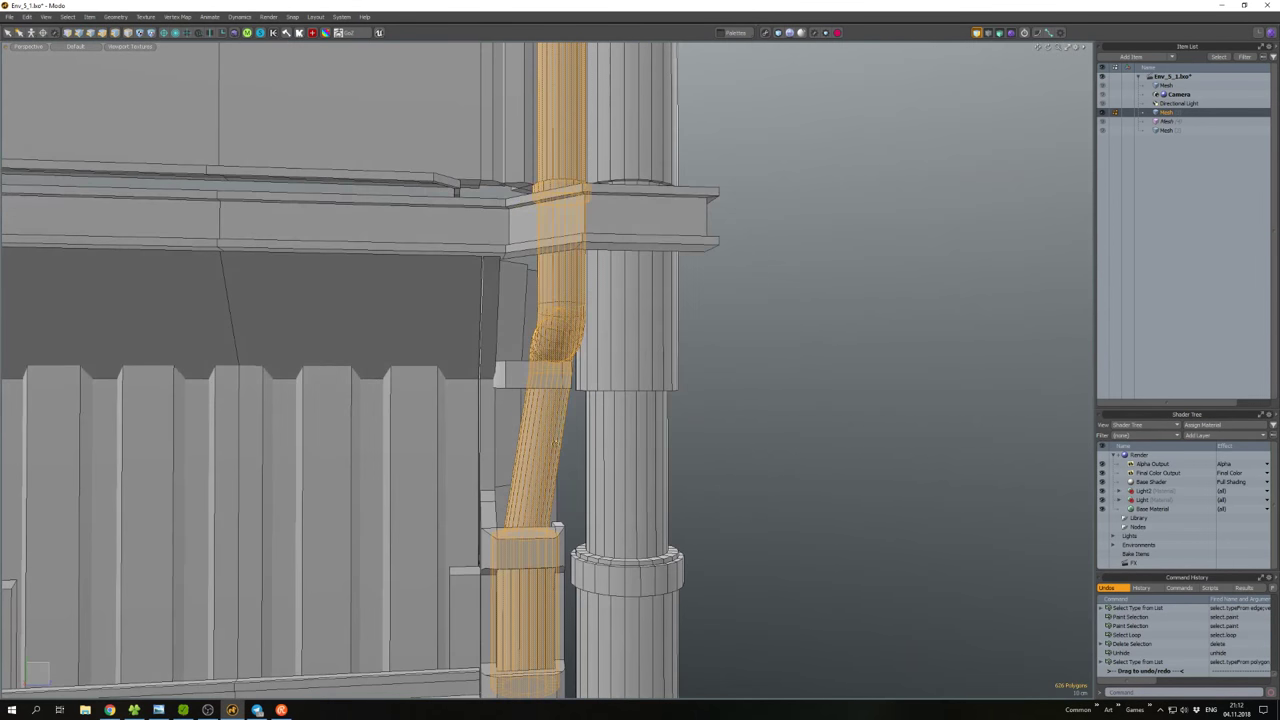
key("alt+Tab")
left_click(579, 505)
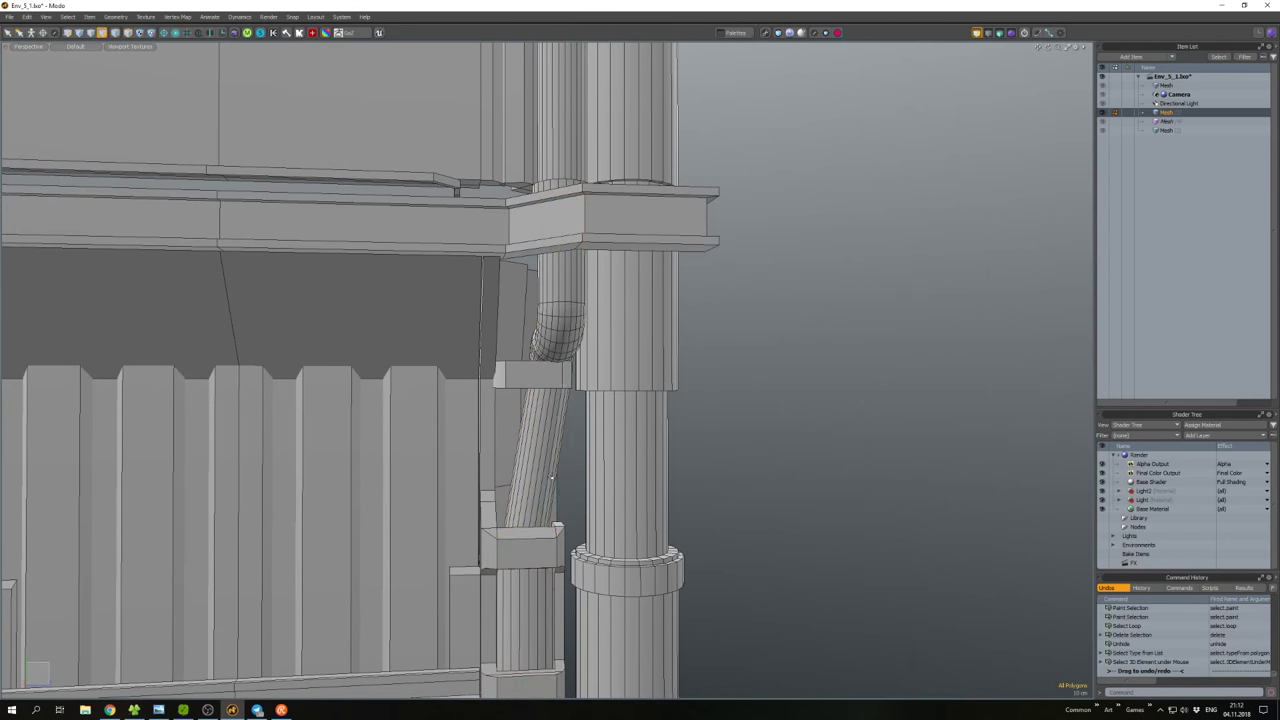
double_click(544, 470)
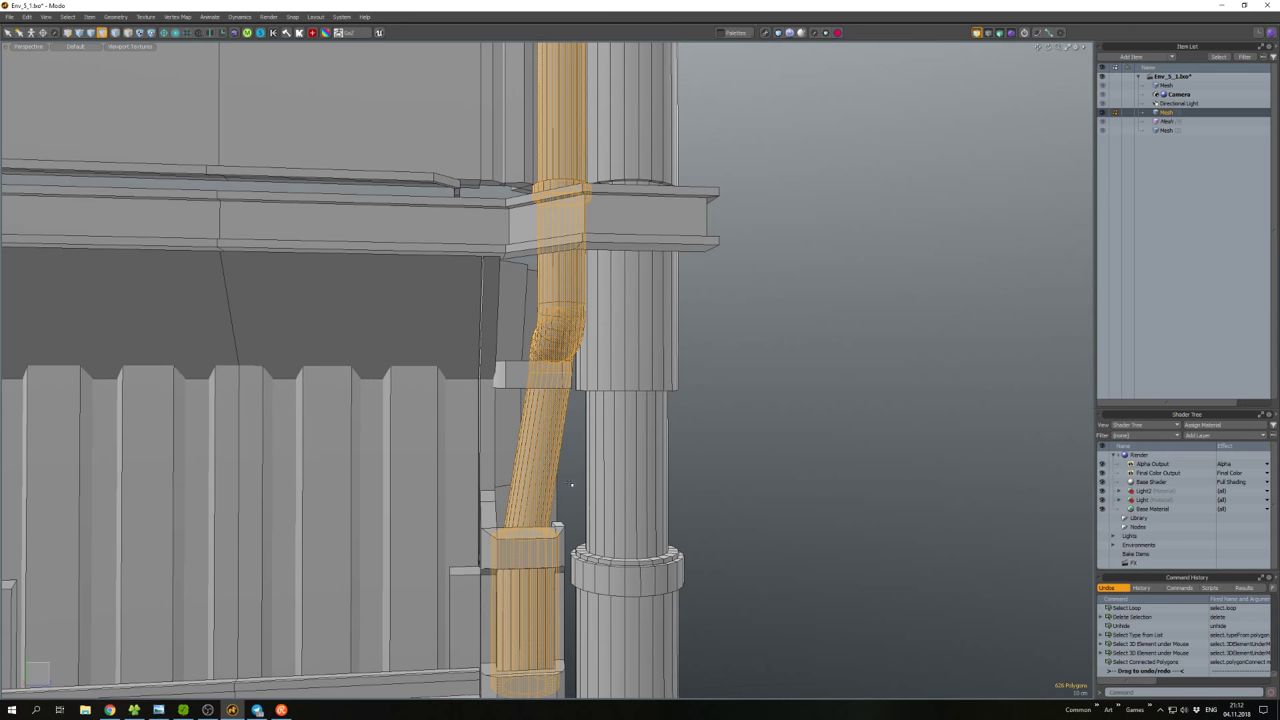
key("ctrl+h")
Select the vertices of the thin pipe's wide base section and reposition them along Z, then by 10 cm in X.
left_click(563, 424)
key("1")
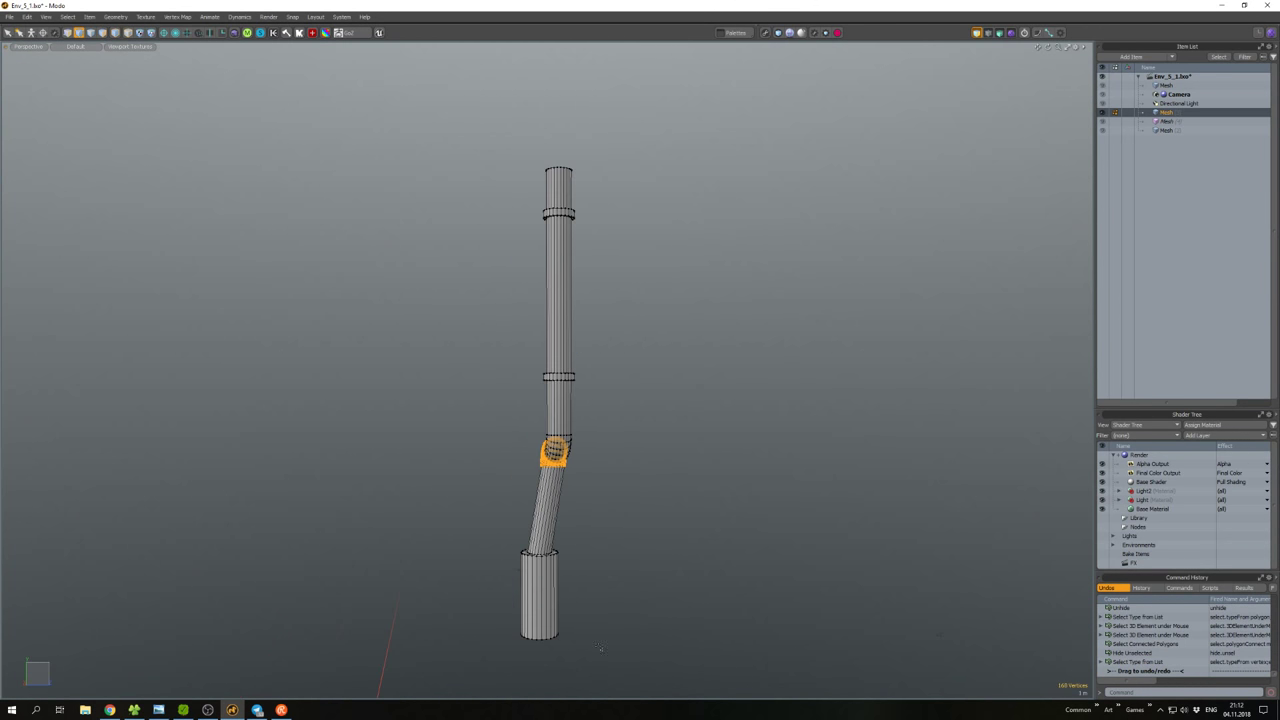
right_click_drag(601, 649, 598, 520)
scroll(545, 600, "up", 2)
key("w")
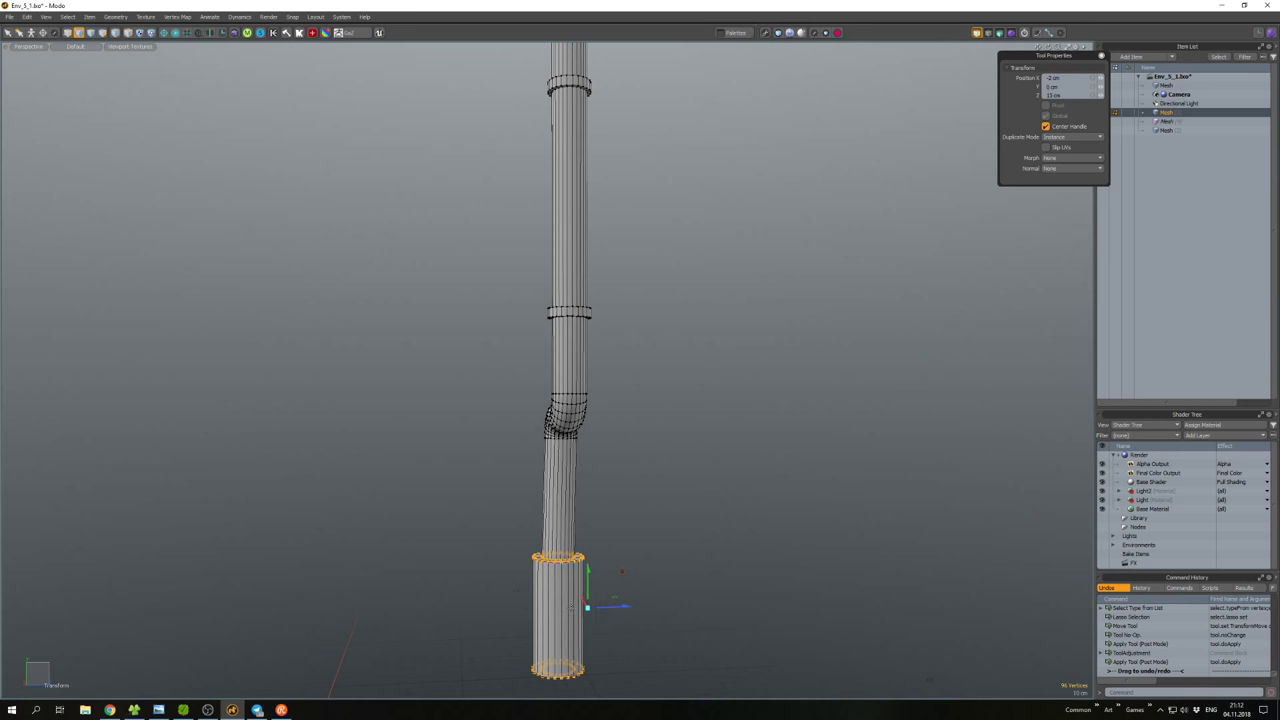
key("w")
left_click_drag(560, 500, 476, 553, "alt")
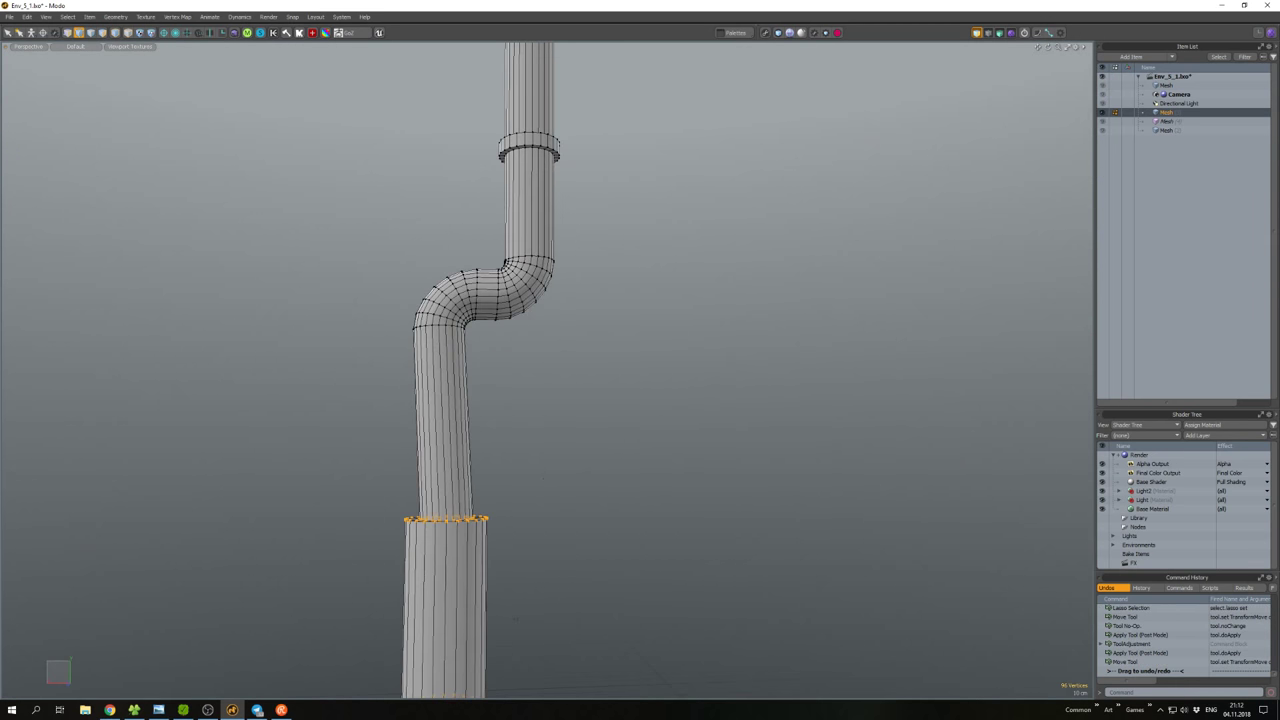
scroll(480, 450, "down", 3)
key("w")
scroll(470, 549, "up", 3)
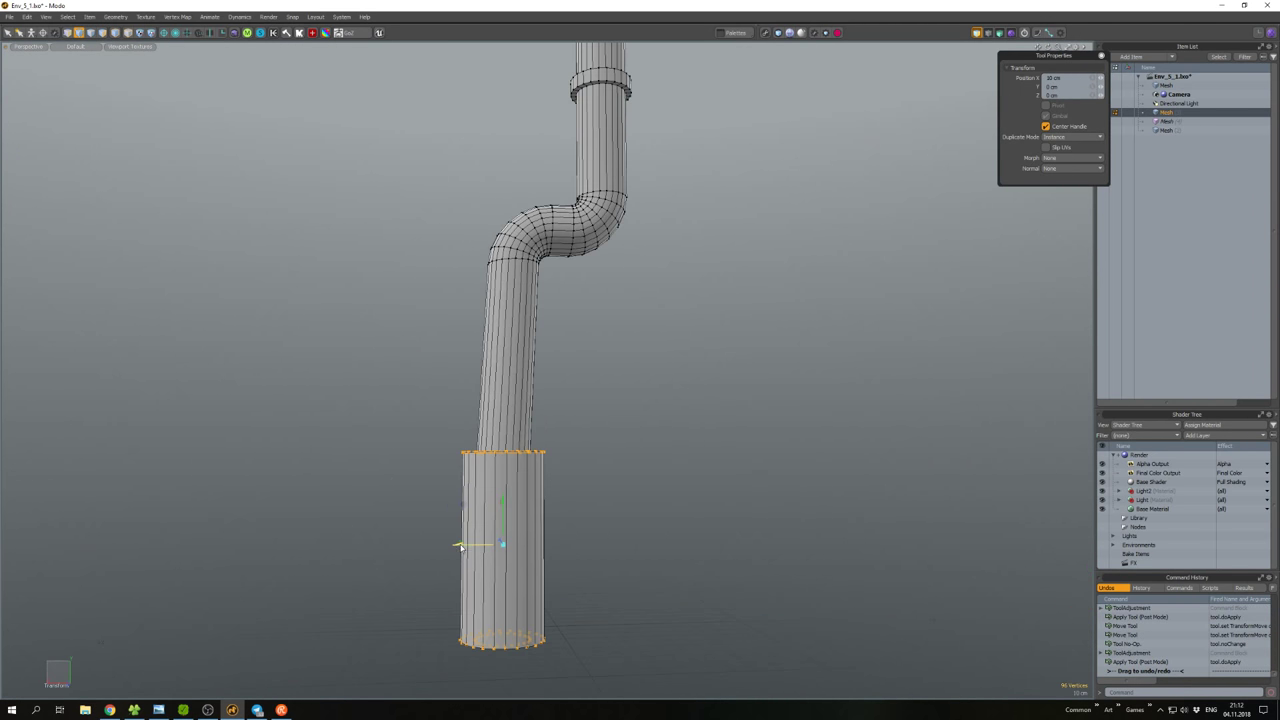
key("w")
Unhide the rest of the panel and mirror the whole mesh with PolyHatchet.
key("u")
left_click_drag(645, 527, 447, 511, "alt")
key("3")
key("ctrl+a")
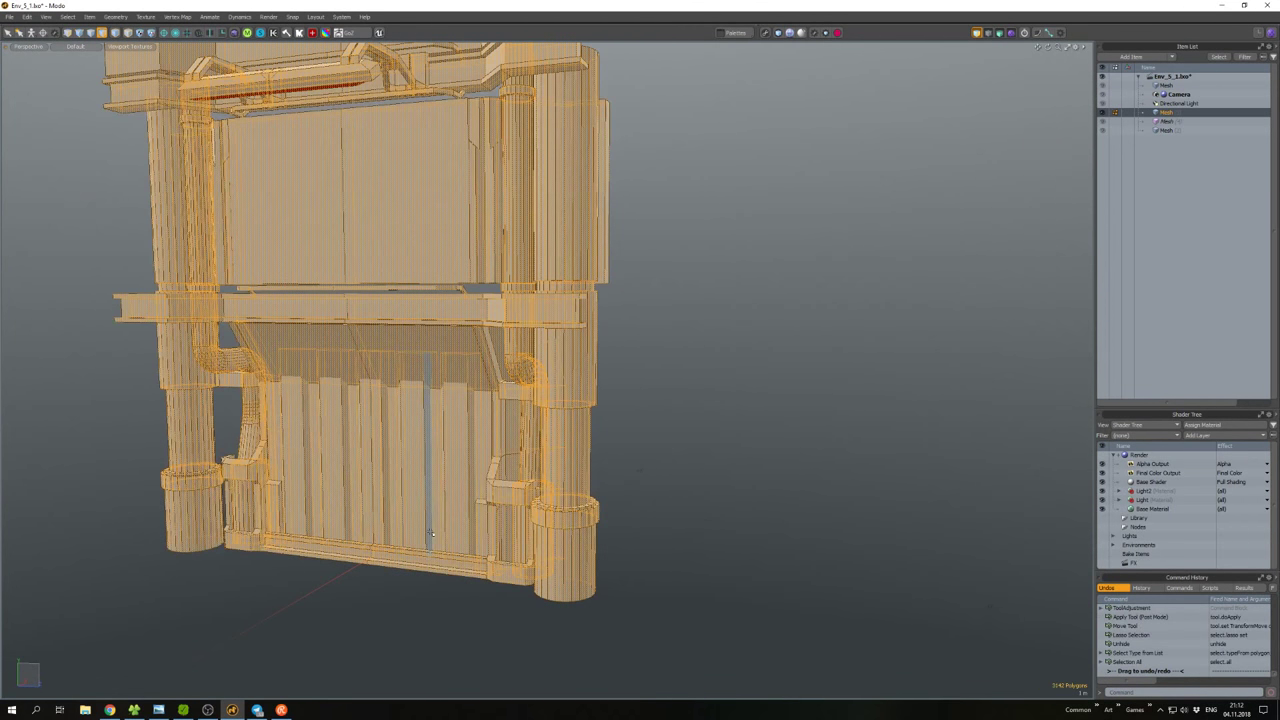
left_click(376, 533)
left_click_drag(320, 541, 348, 453, "alt")
In the right view, isolate the vertex selection to the thin pipe's wide base section and shift it along Z.
double_click(556, 428)
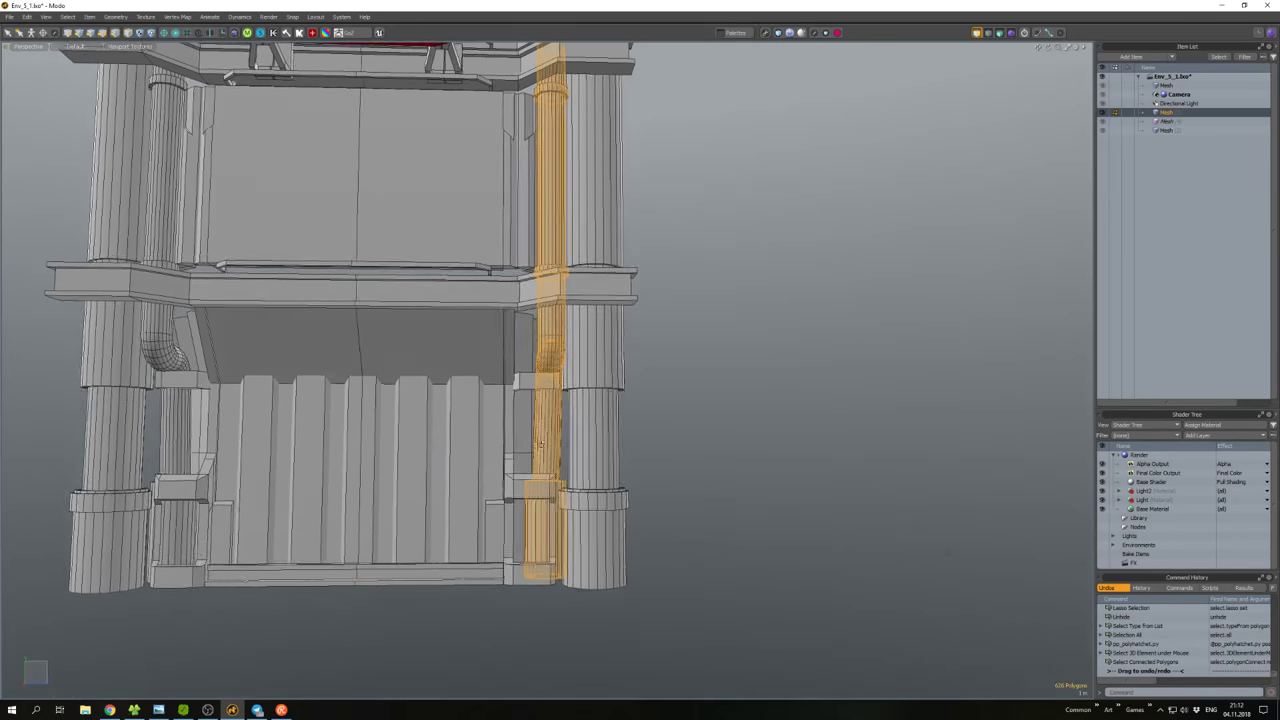
left_click_drag(556, 428, 678, 492, "alt")
key("1")
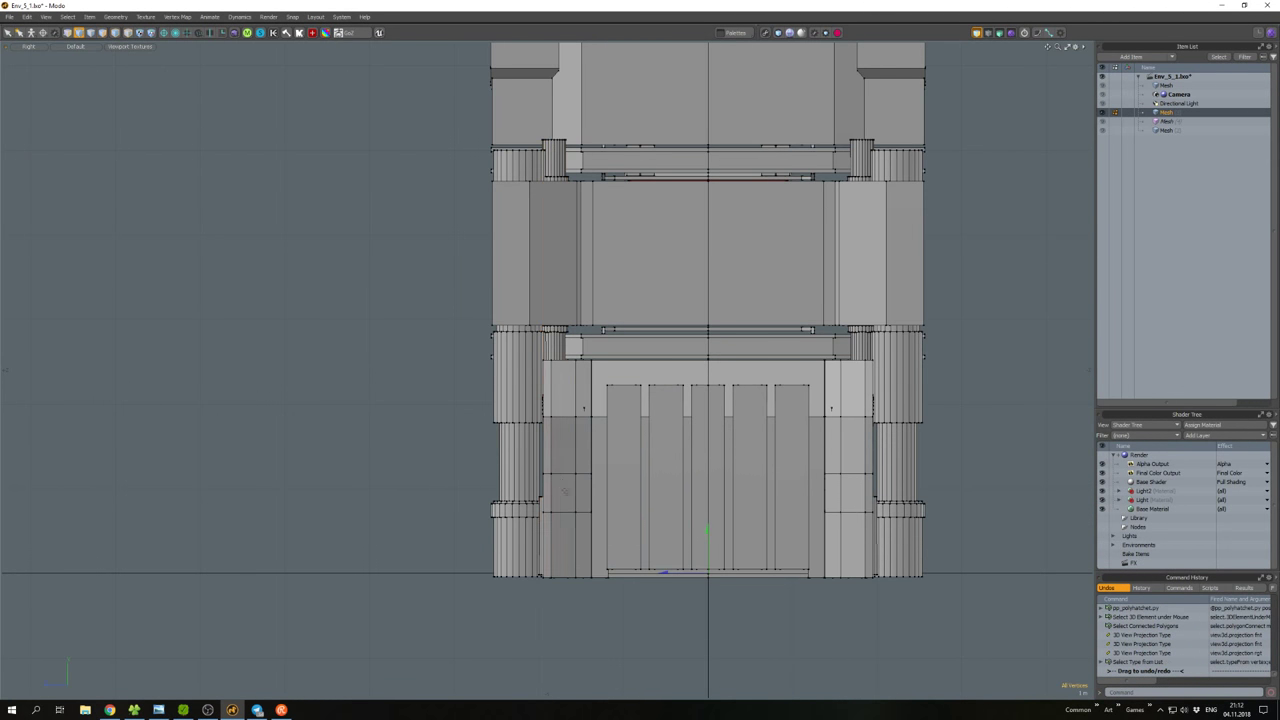
key("1")
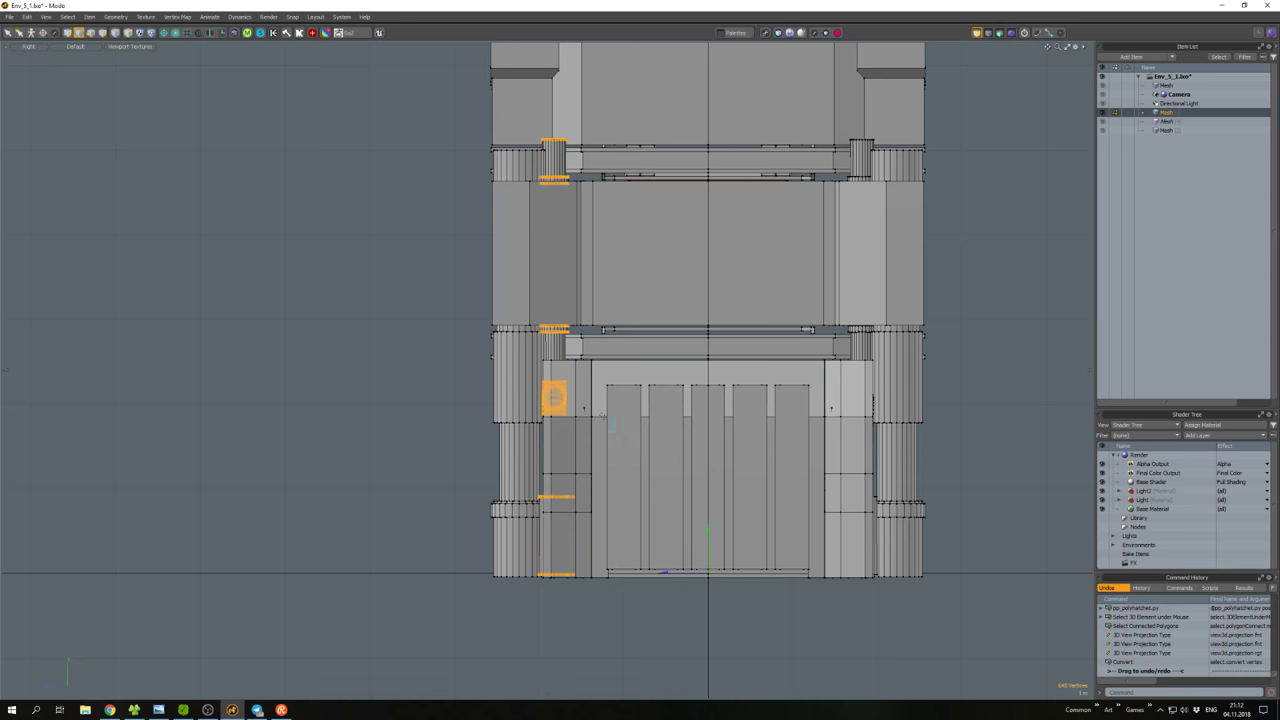
right_click_drag(440, 150, 500, 430, "ctrl")
key("w")
scroll(513, 594, "up", 4)
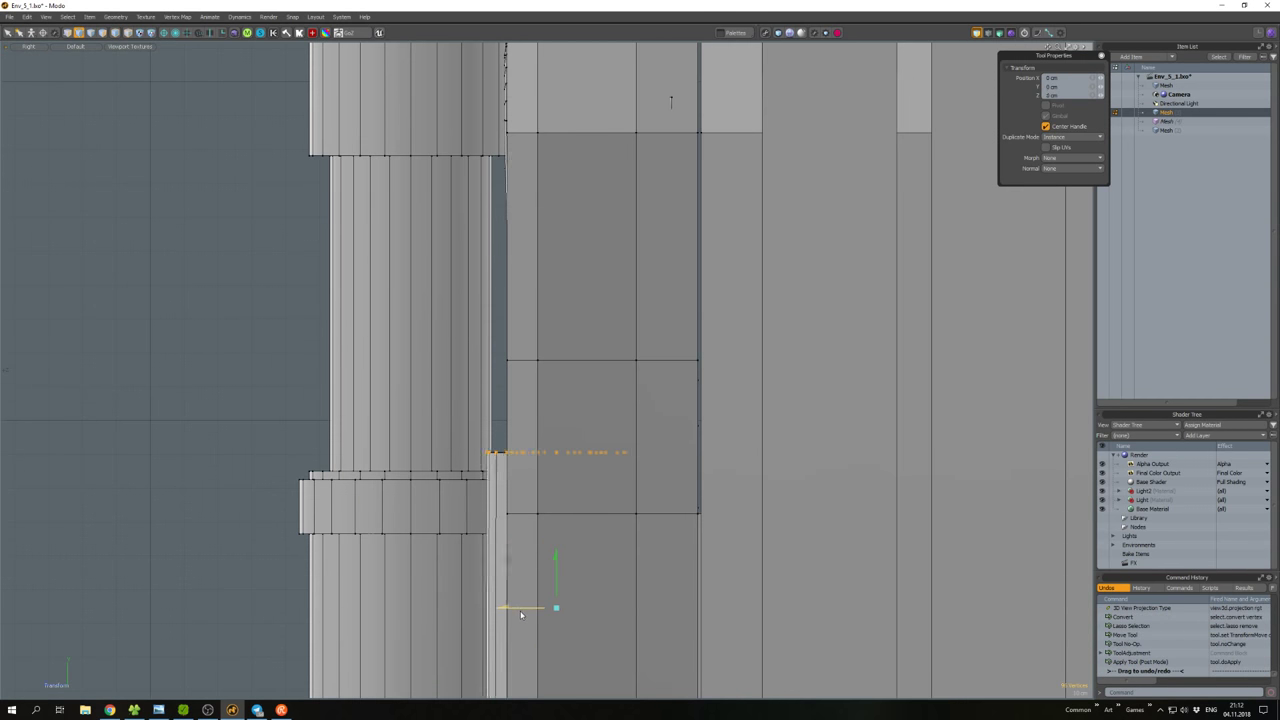
key("q")
left_click_drag(511, 610, 497, 470, "ctrl+alt")
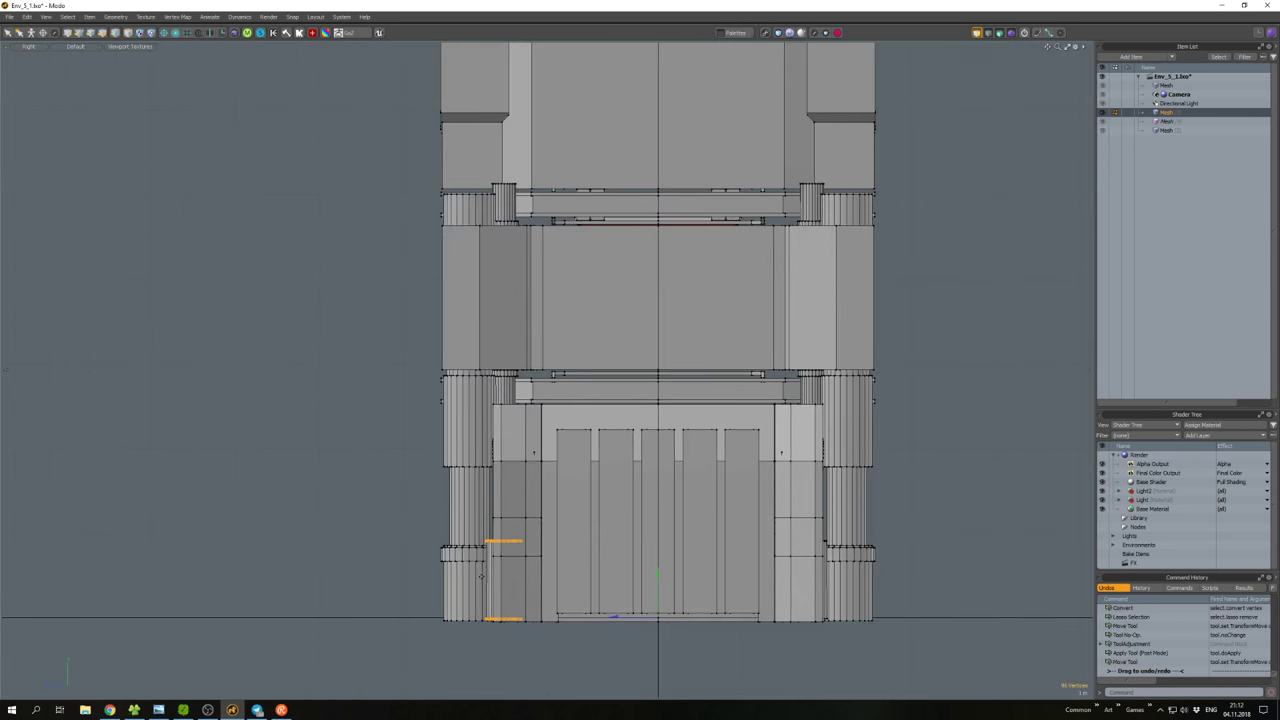
Mirror the complete panel again with PolyHatchet in the perspective view to copy the corrected pipe base.
key("3")
key("ctrl+a")
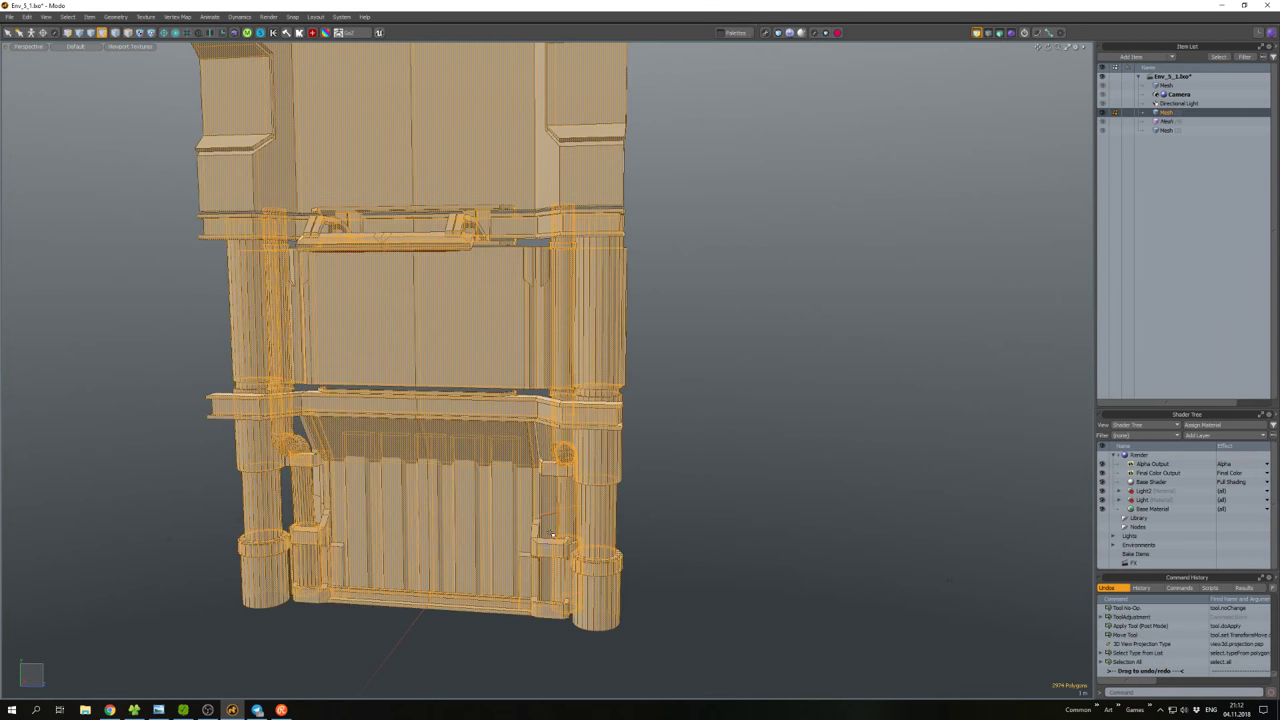
key("shift+q")
left_click(490, 531)
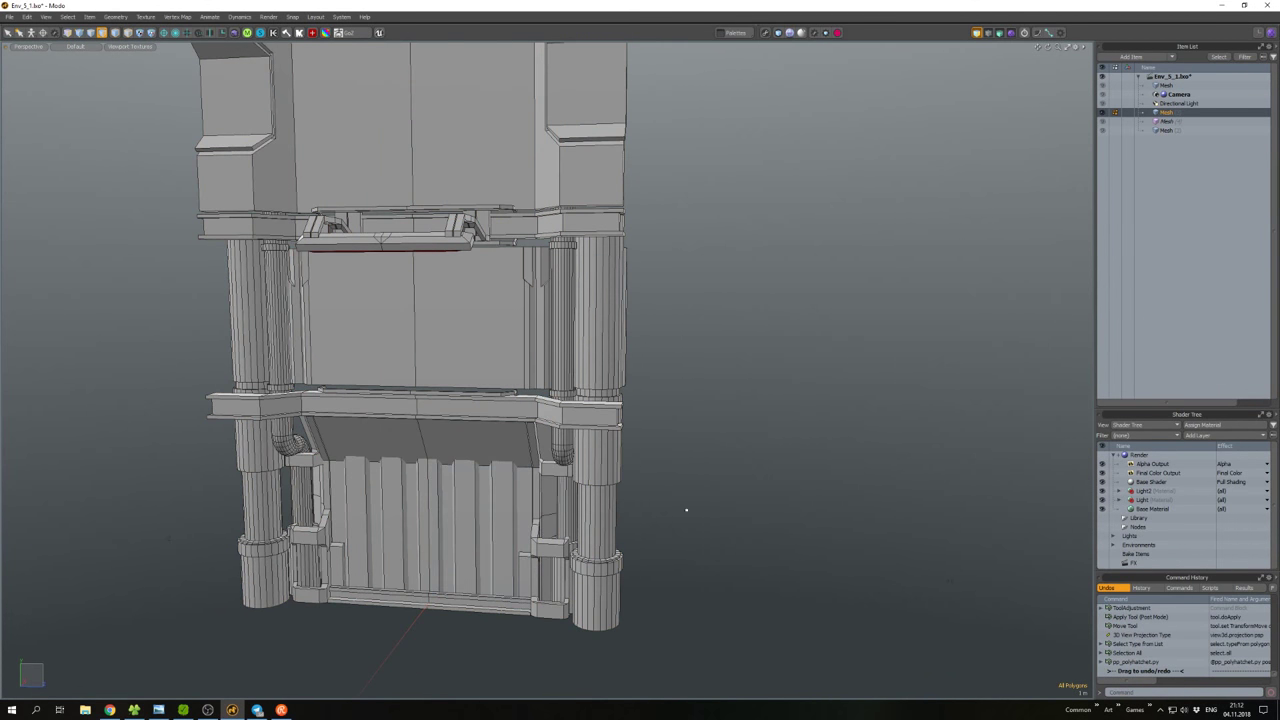
Duplicate the column's recess face, scale the copy down to a short narrow vertical strip and move it 28 cm in Z.
left_click_drag(686, 510, 619, 508, "alt")
left_click_drag(613, 454, 476, 477, "alt")
left_click(504, 503)
key("w")
key("r")
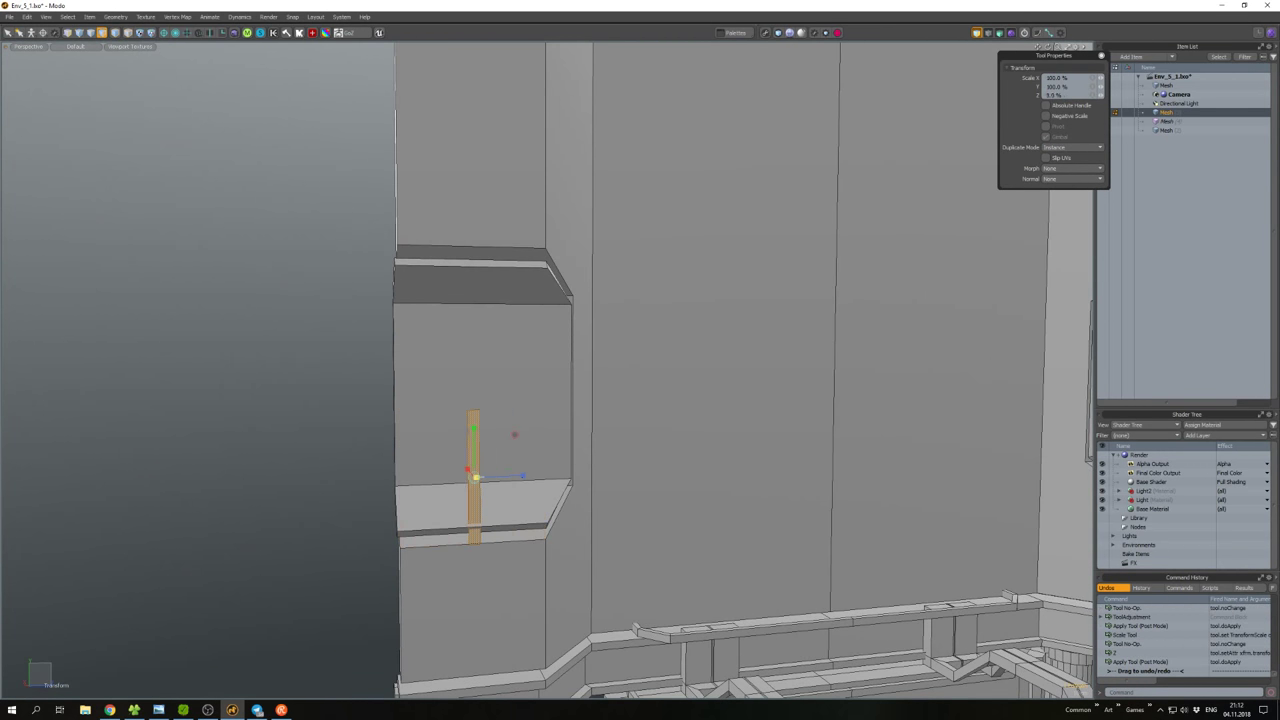
left_click(510, 477)
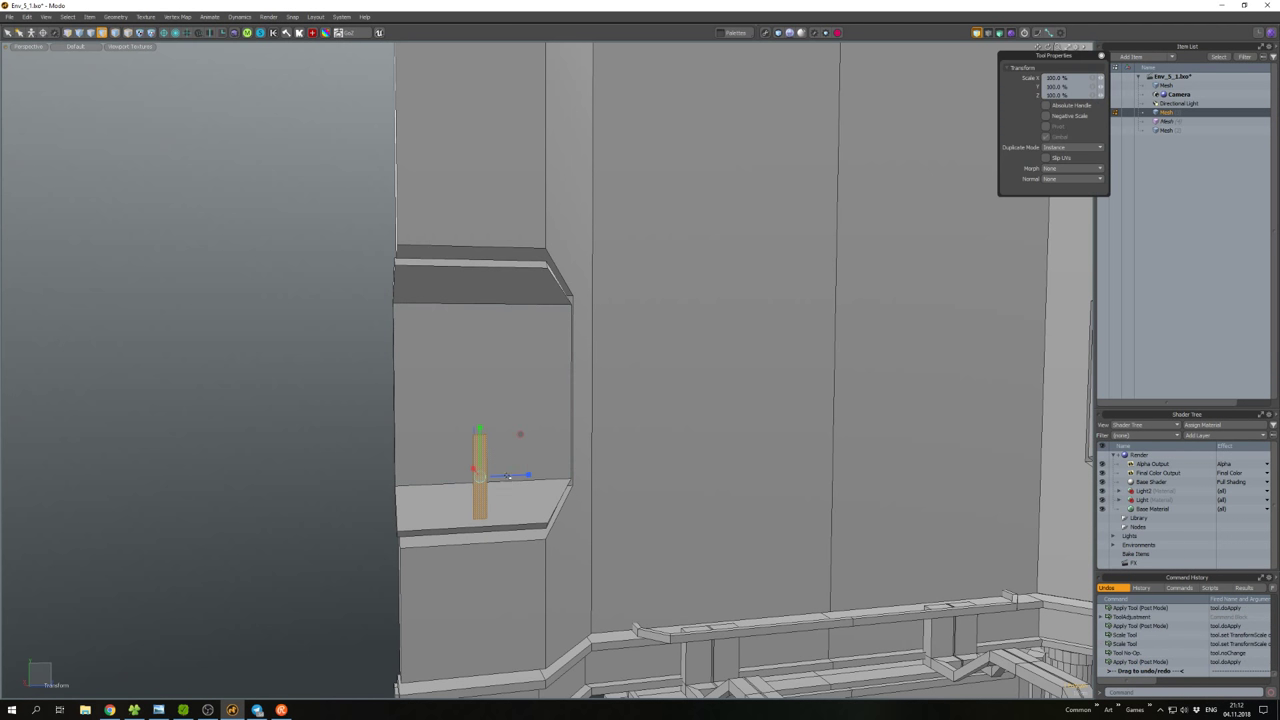
key("w")
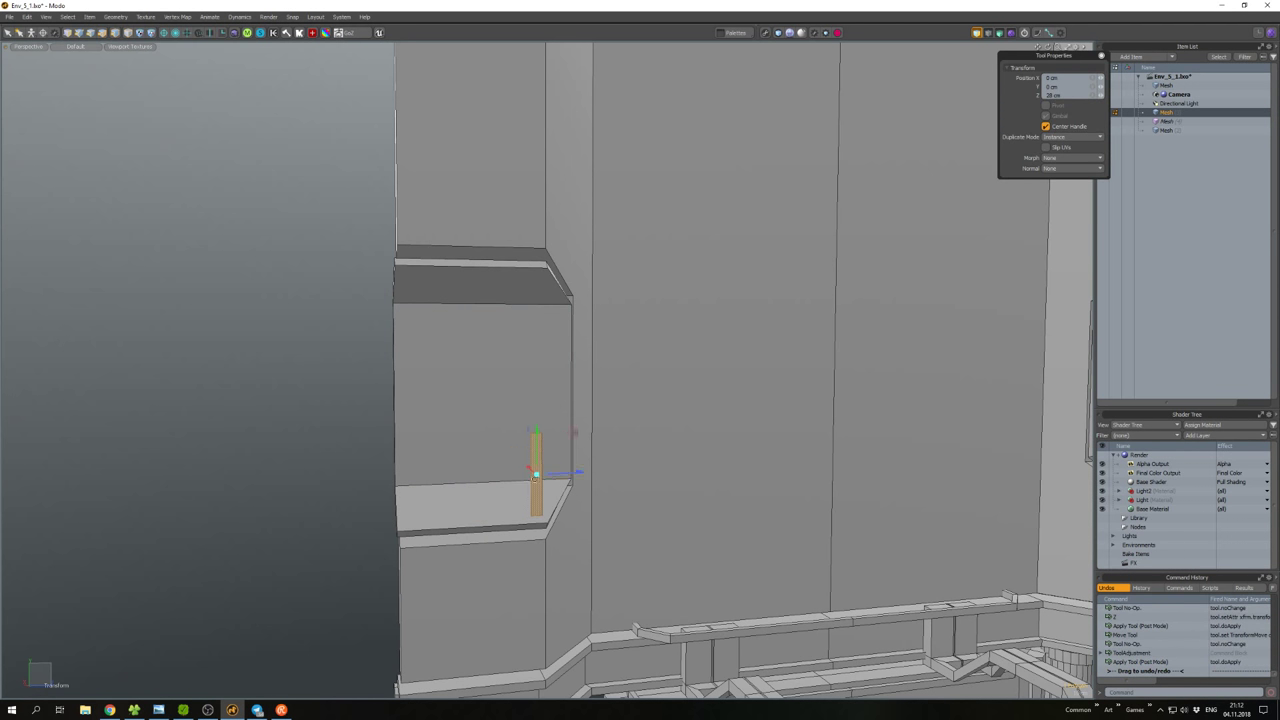
left_click_drag(535, 478, 564, 468, "alt")
Thicken the strip into a solid peg and move its top front edge by -11 cm in Y to slope the top.
key("shift+d")
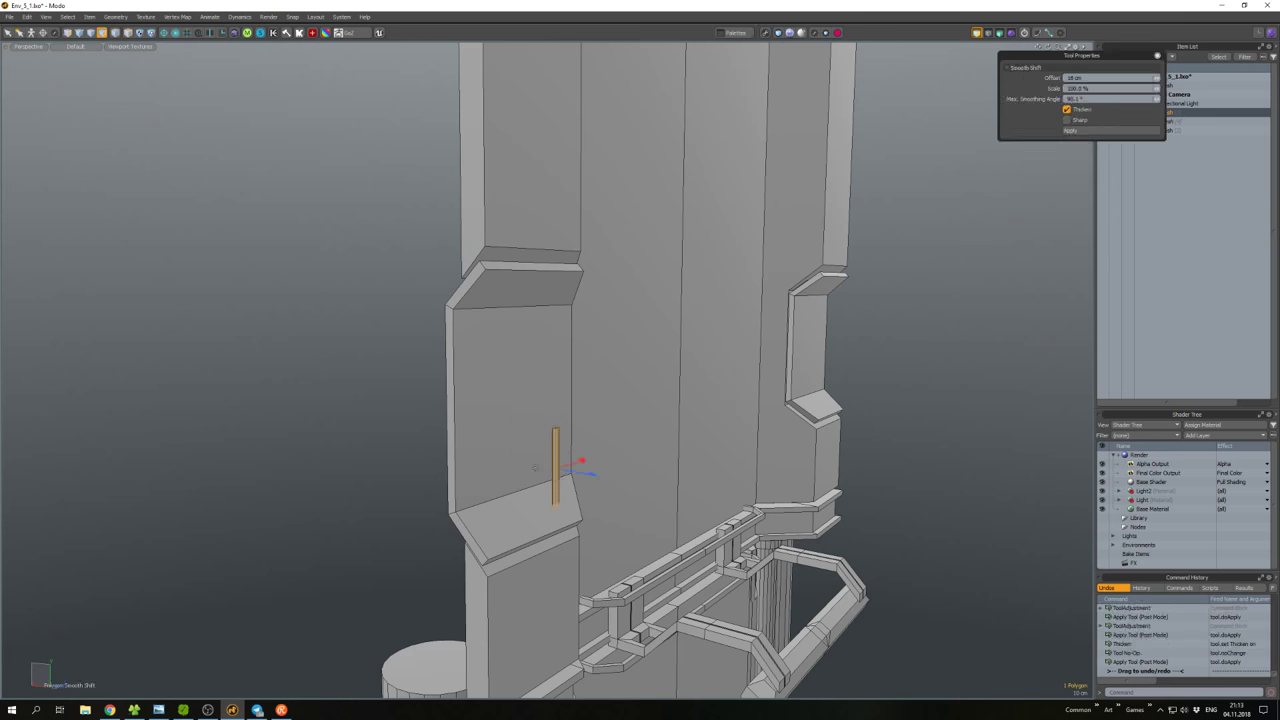
key("2")
scroll(550, 465, "up", 5)
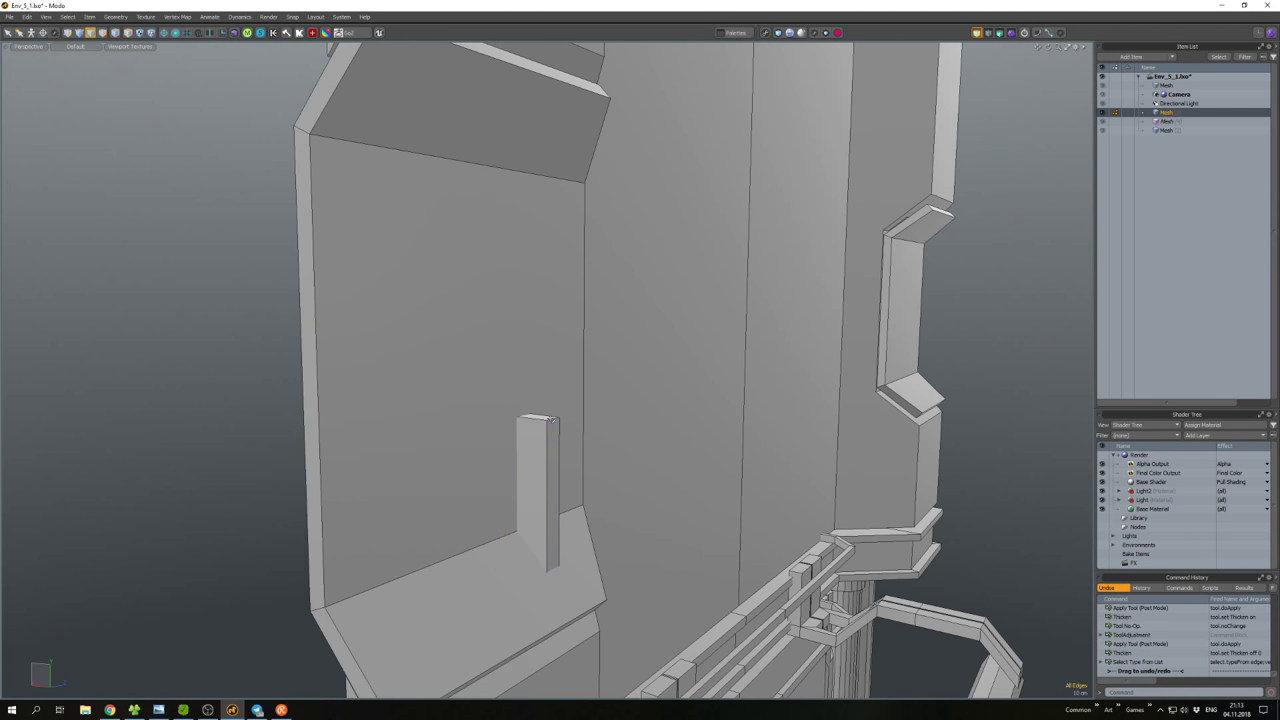
left_click(554, 413)
key("w")
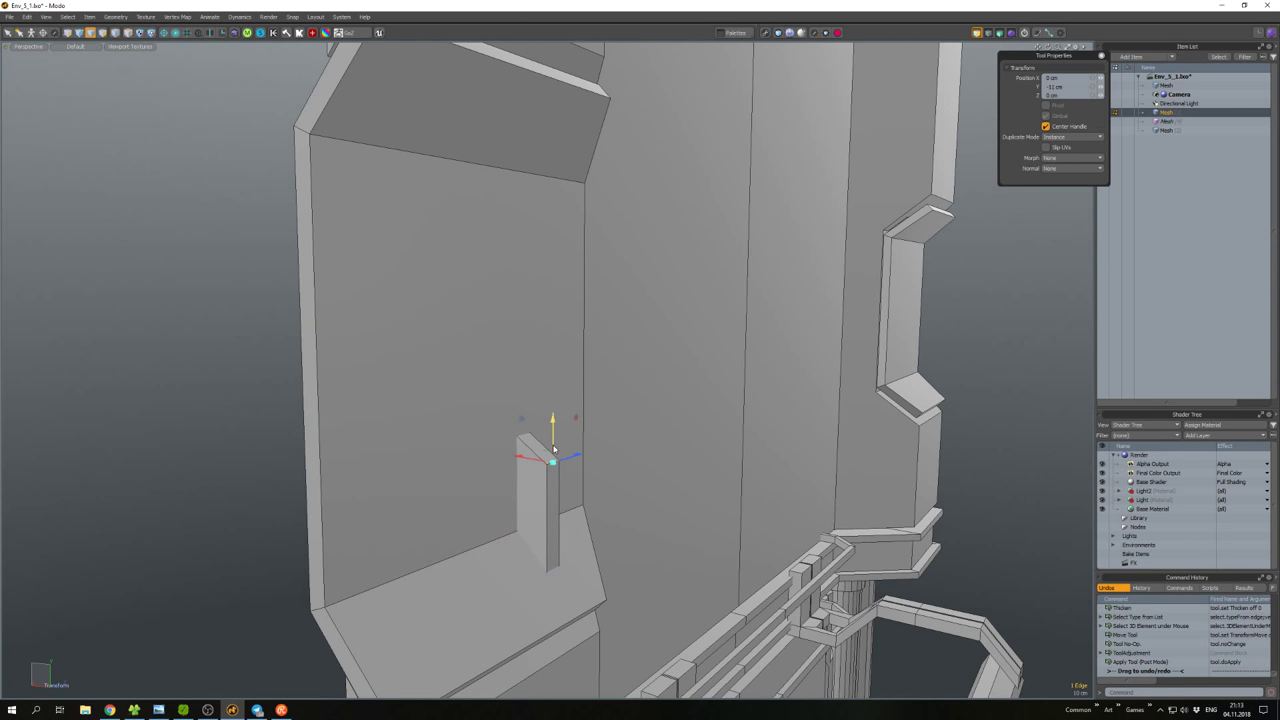
Lower the peg's sloped top face by 10 cm in Y, then move the whole peg by -13 cm in Y.
key("3")
left_click(540, 448)
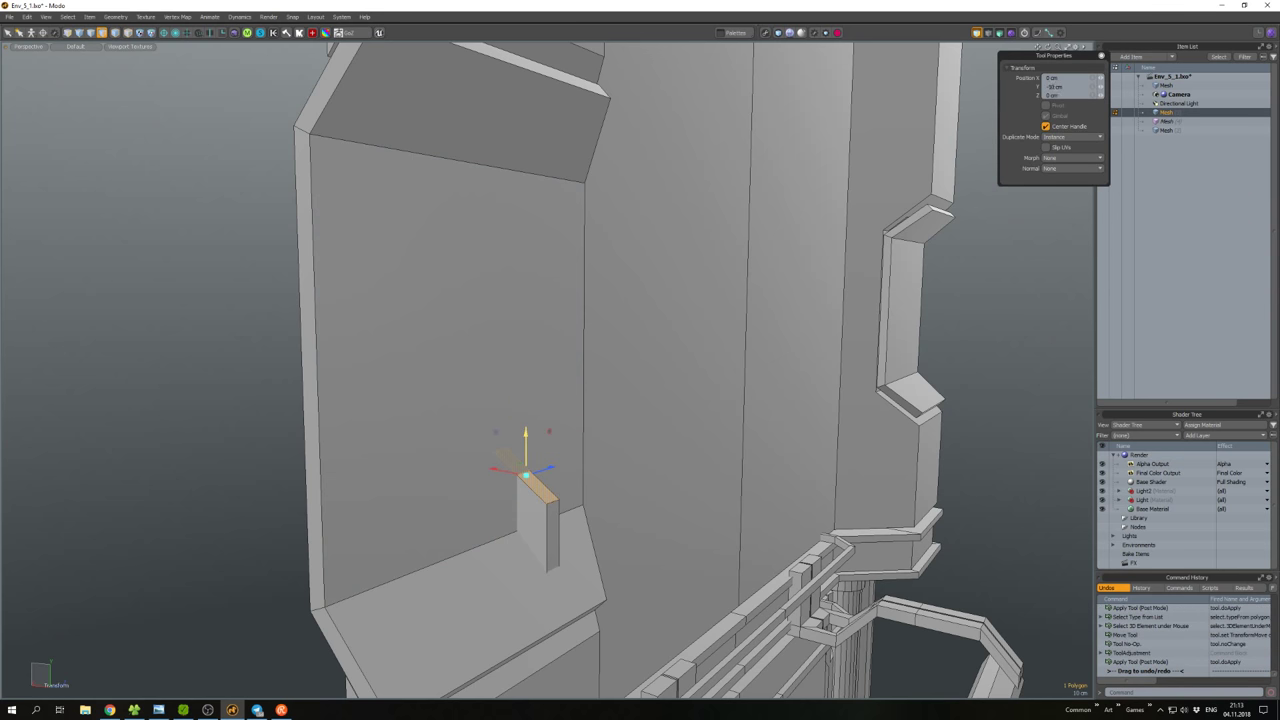
double_click(527, 411)
left_click_drag(527, 411, 510, 465, "alt")
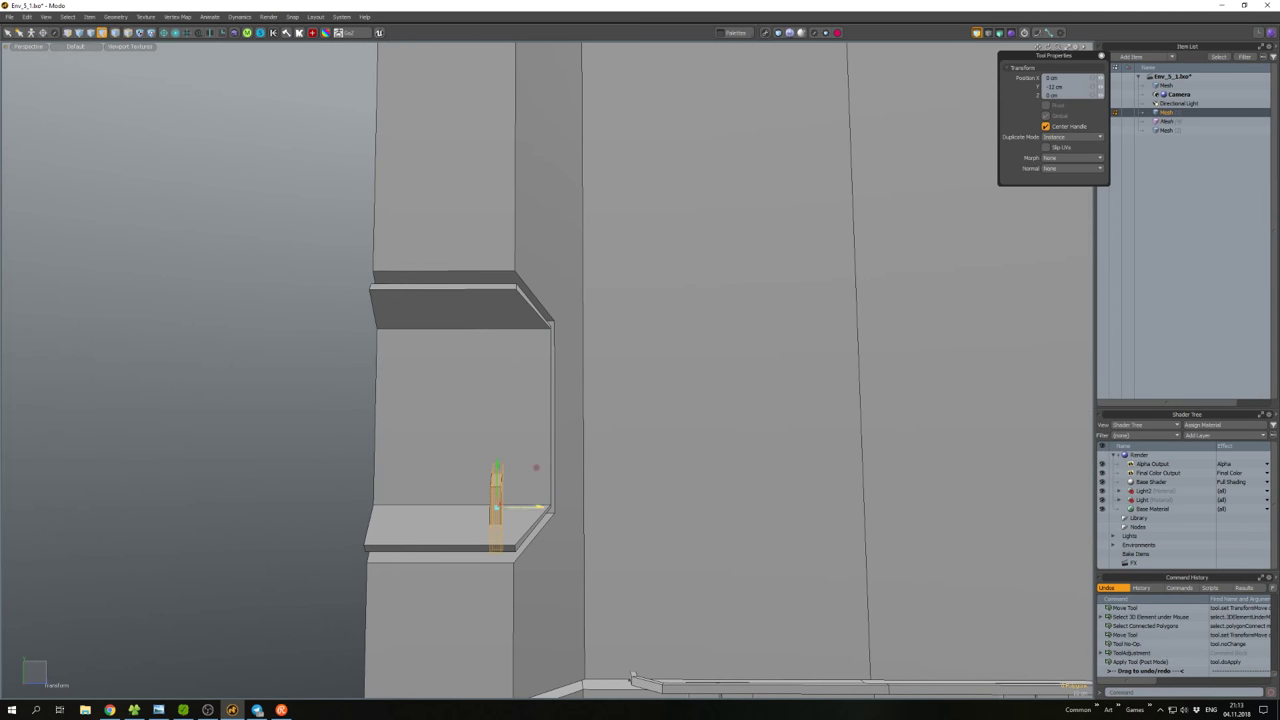
Paste a copy of the peg and place it at the outer end of the recess's lower ledge.
key("q")
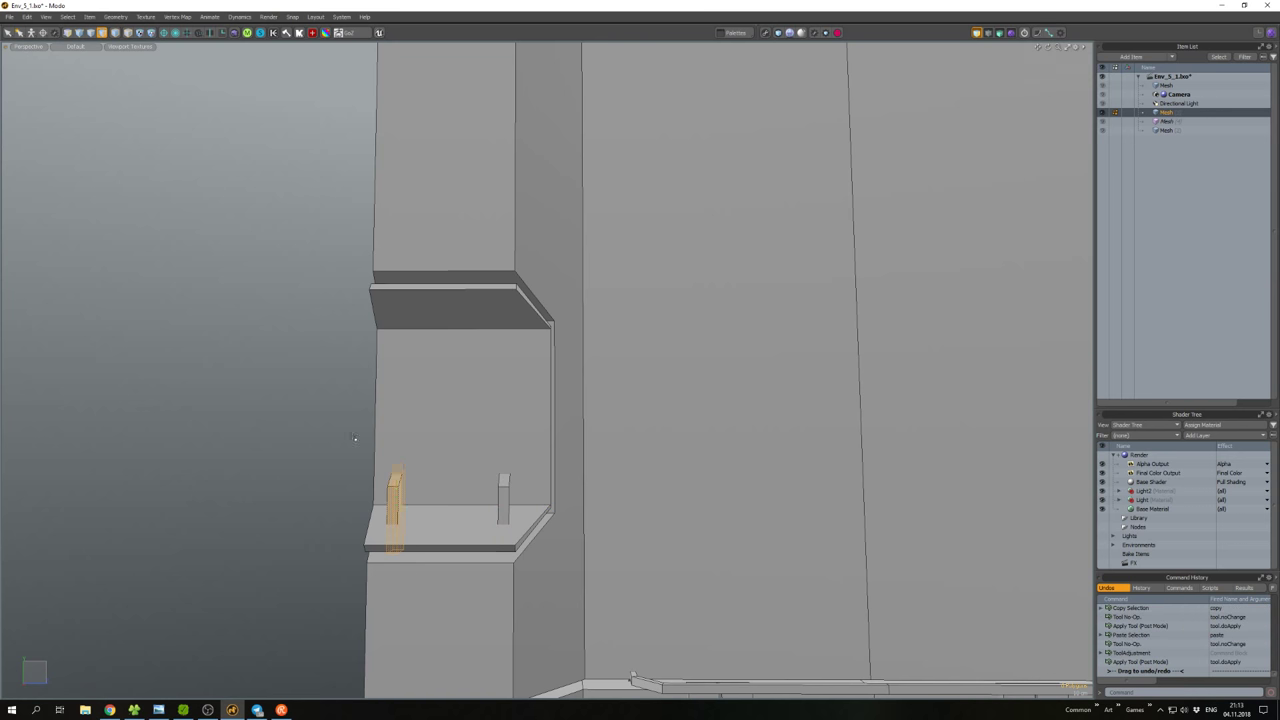
left_click(363, 434)
scroll(363, 434, "down", 5)
left_click_drag(363, 434, 443, 434, "alt")
scroll(518, 383, "up", 3)
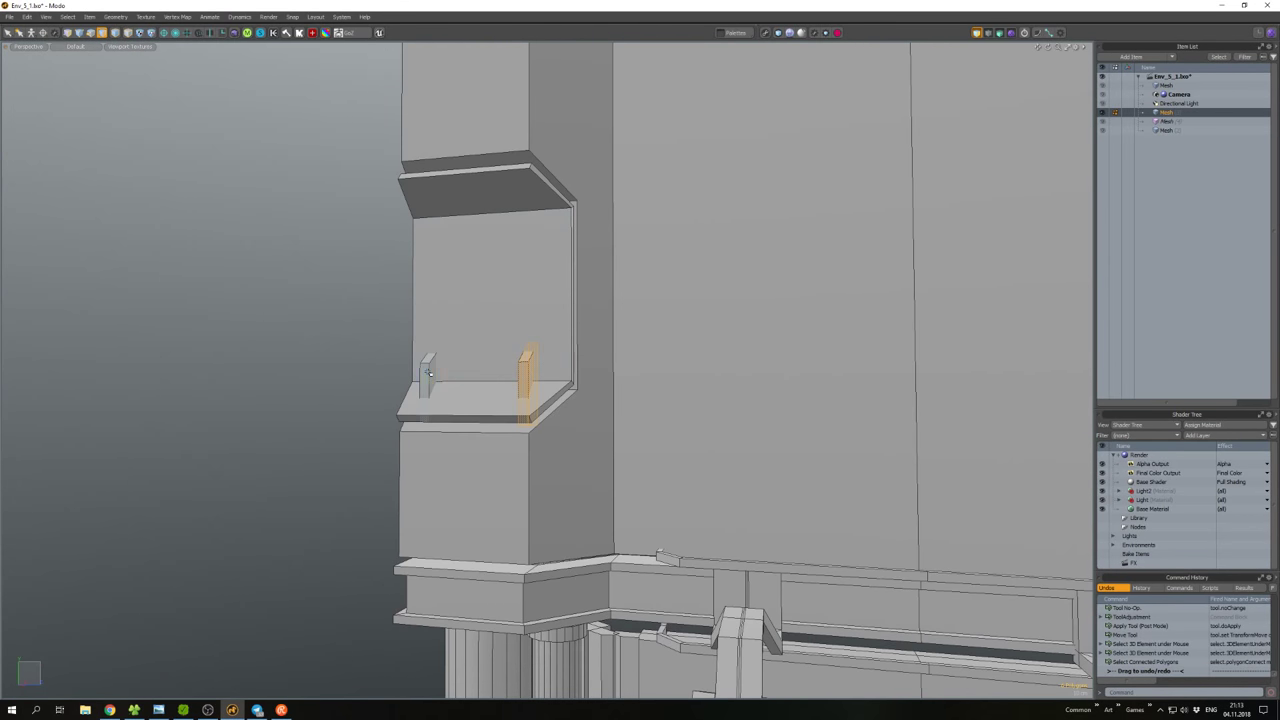
Duplicate both pegs towards the recess's upper ledge, rotate the copies -180° about X and raise them 13 cm in Y.
left_click_drag(469, 348, 506, 437, "alt")
key("w")
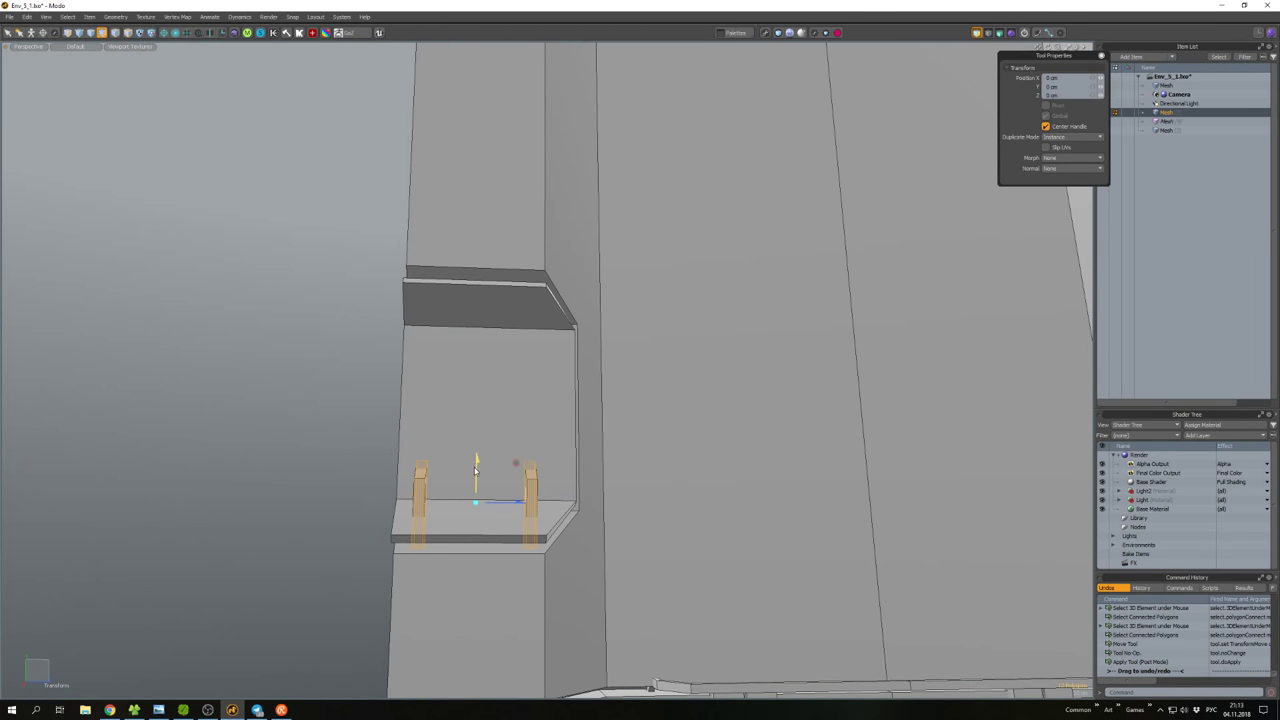
key("e")
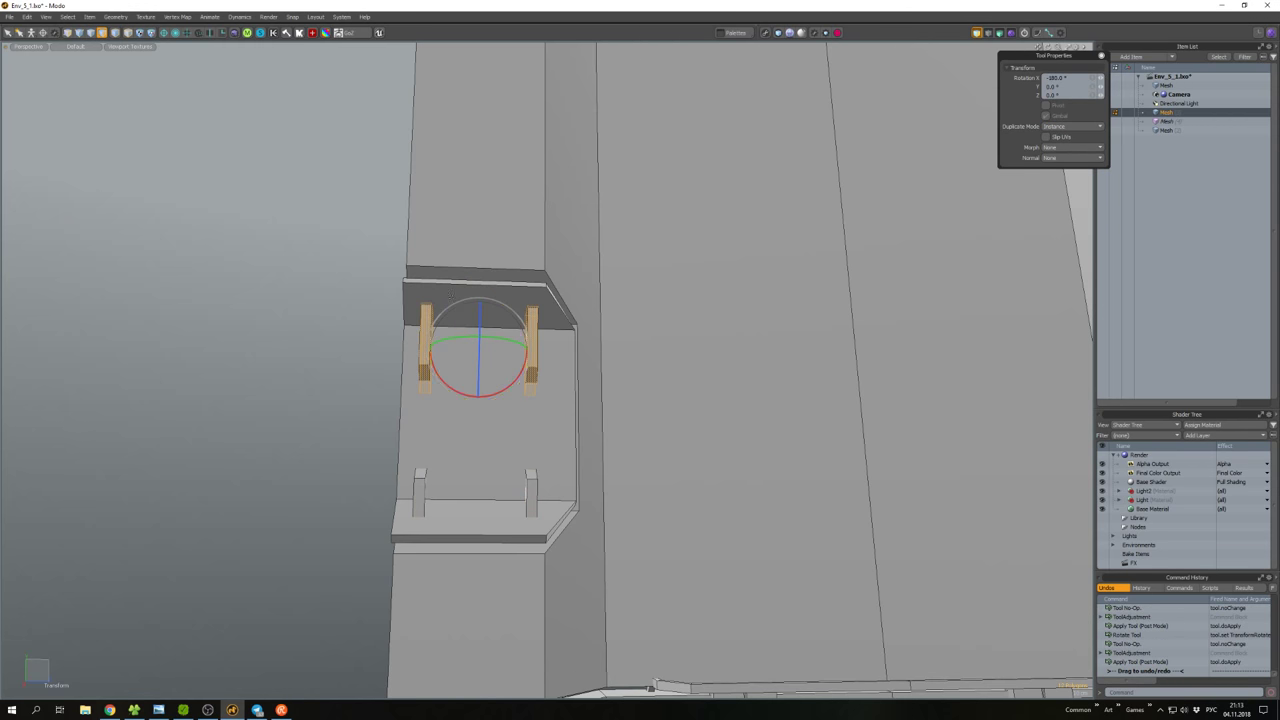
key("w")
left_click_drag(480, 330, 490, 240)
key("ctrl+z")
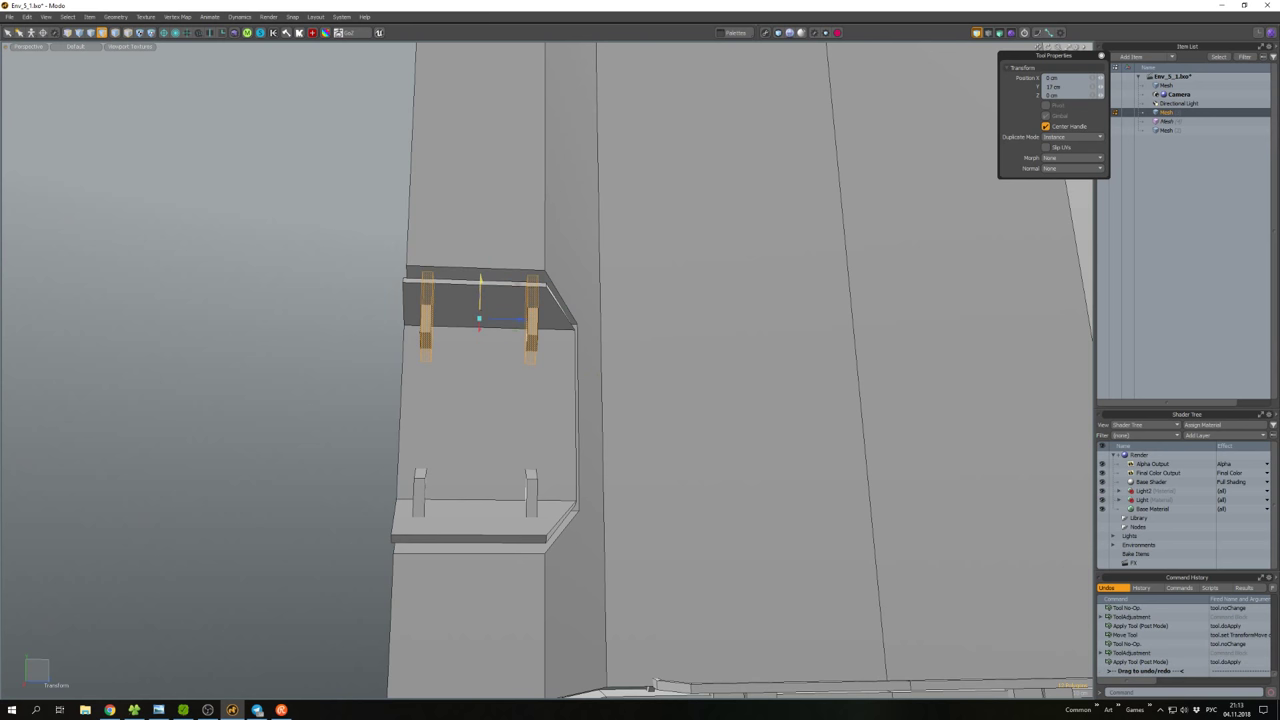
left_click(370, 305)
scroll(370, 305, "down", 5)
left_click_drag(300, 300, 404, 260, "alt")
scroll(389, 392, "up", 6)
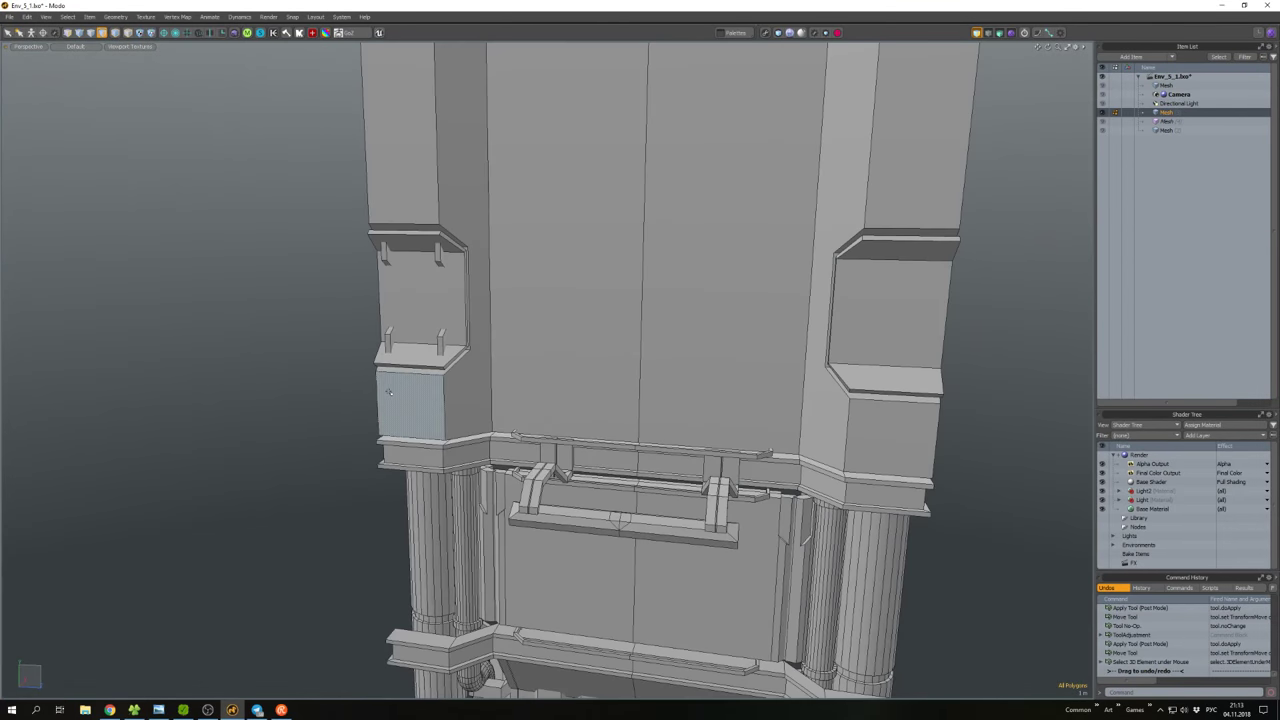
Paste a copy of the face below the column recess, flatten it vertically into a narrow strip and move it against the column's inner edge.
left_click_drag(389, 392, 430, 376, "alt")
left_click(430, 376)
key("r")
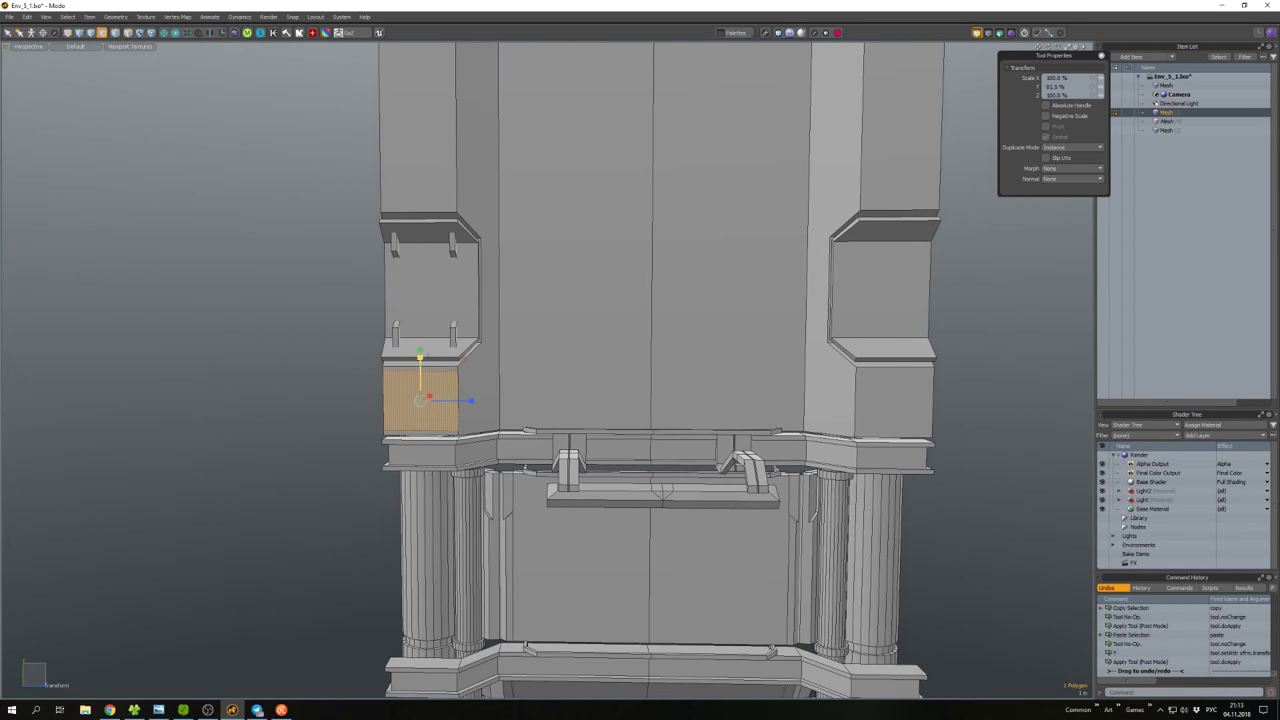
key("w")
scroll(430, 378, "up", 3)
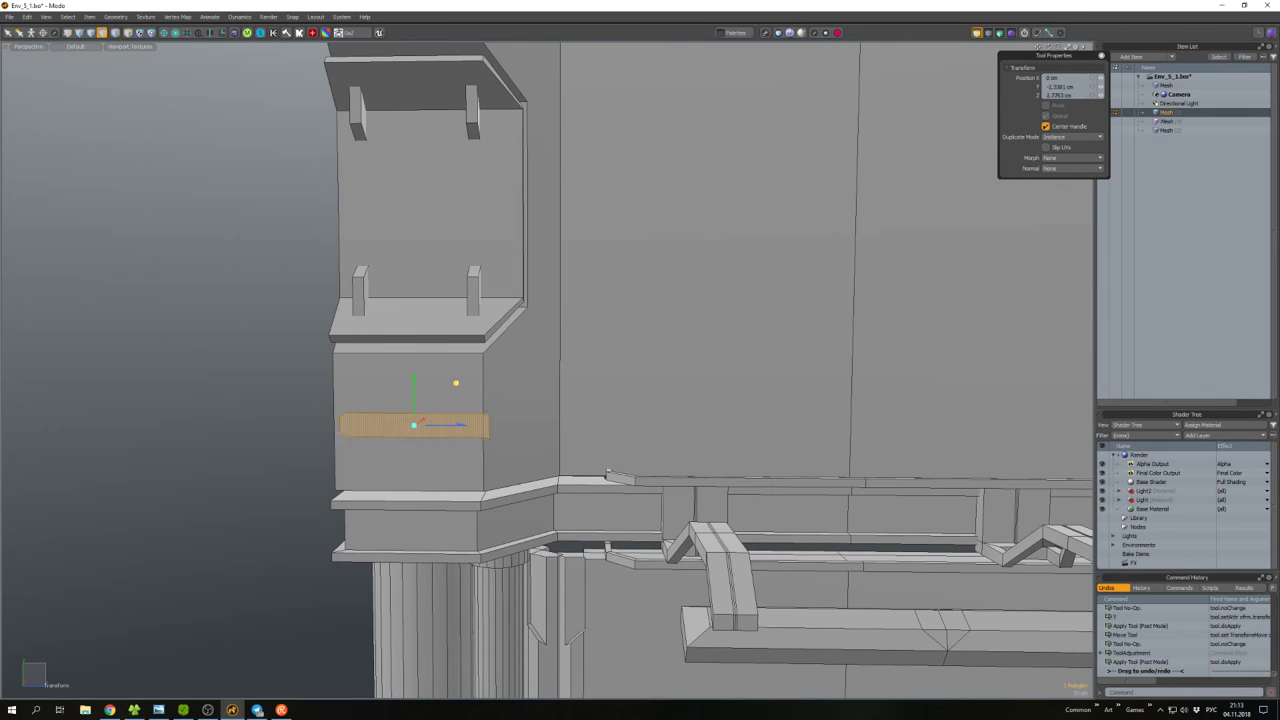
left_click_drag(414, 425, 586, 455)
left_click(590, 474)
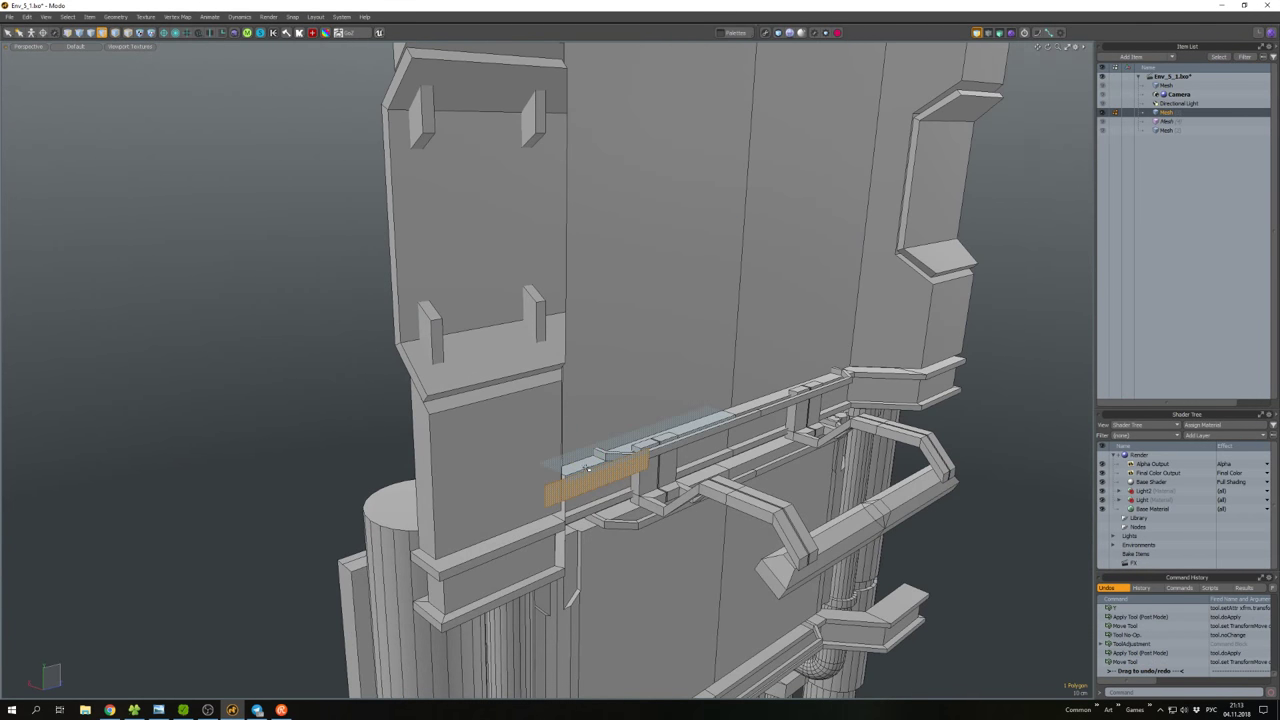
Thicken the strip into a solid block and move it 2 cm in X across the column's edge.
key("shift+d")
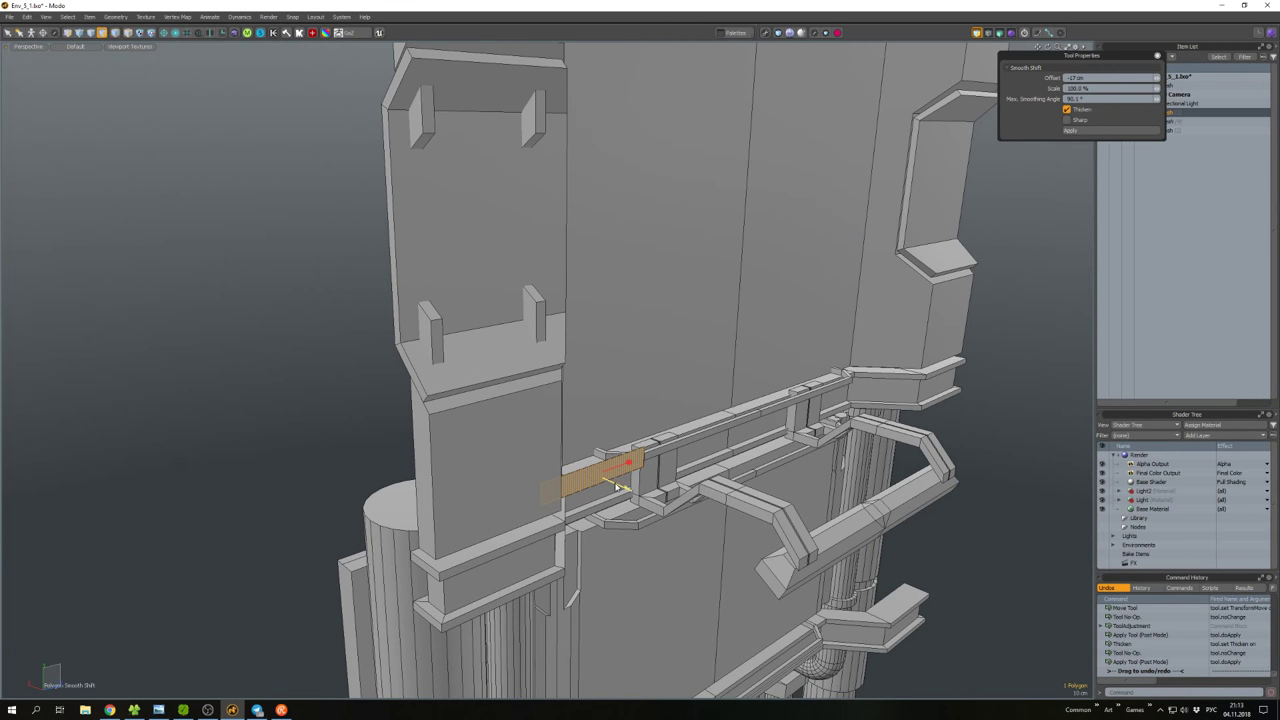
key("space")
left_click_drag(620, 487, 430, 500)
key("w")
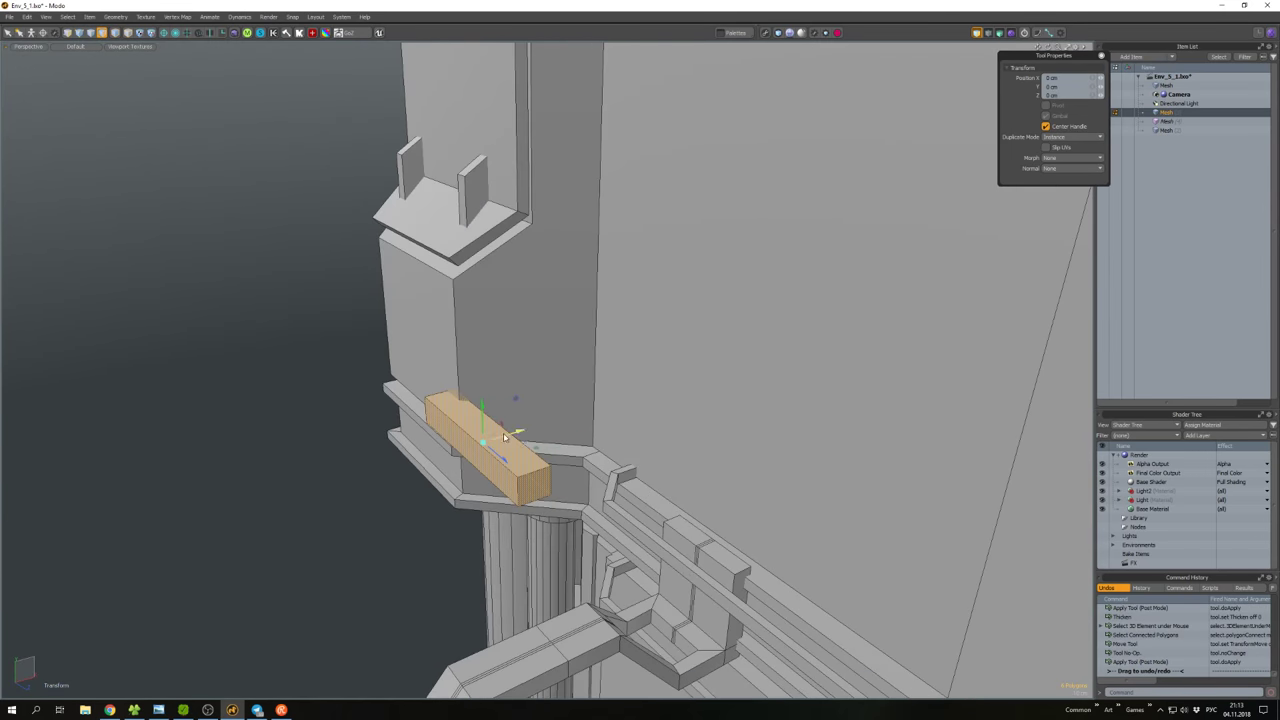
left_click_drag(508, 438, 499, 459, "alt")
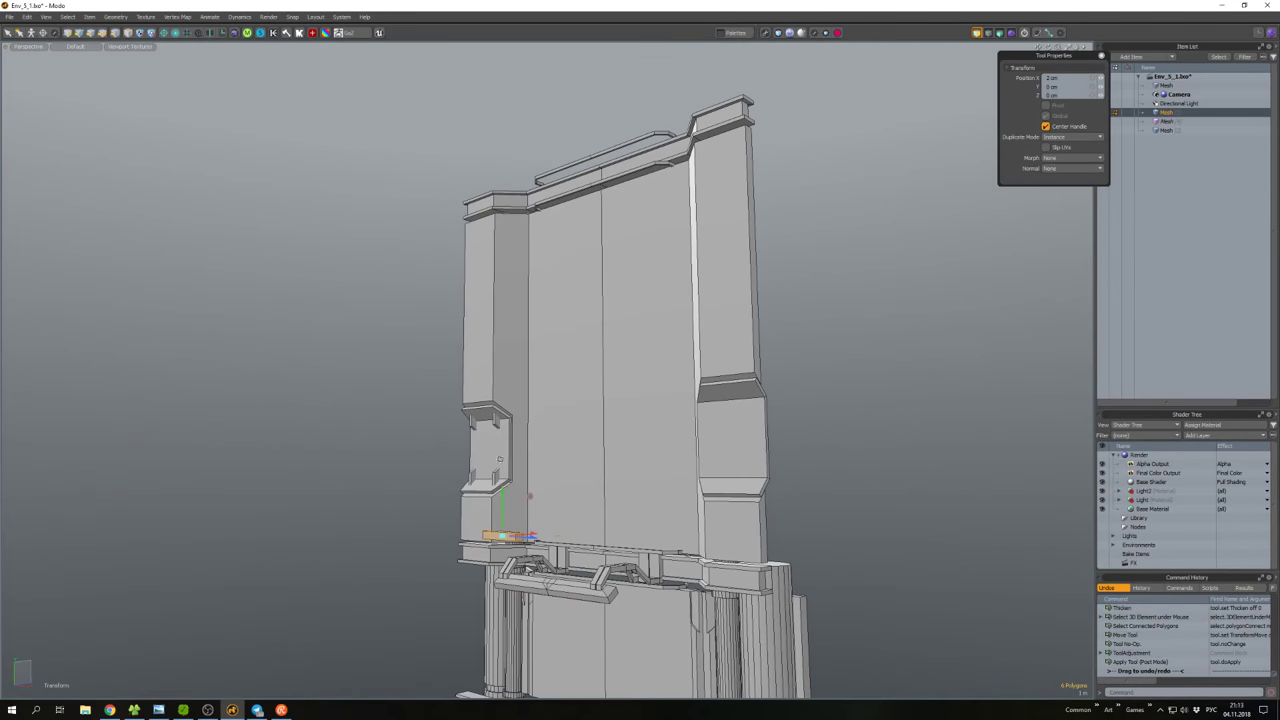
Paste one copy of the block 4.8 m higher under the top cornice and another 2.7 m below that, above the recess.
scroll(510, 234, "up", 5)
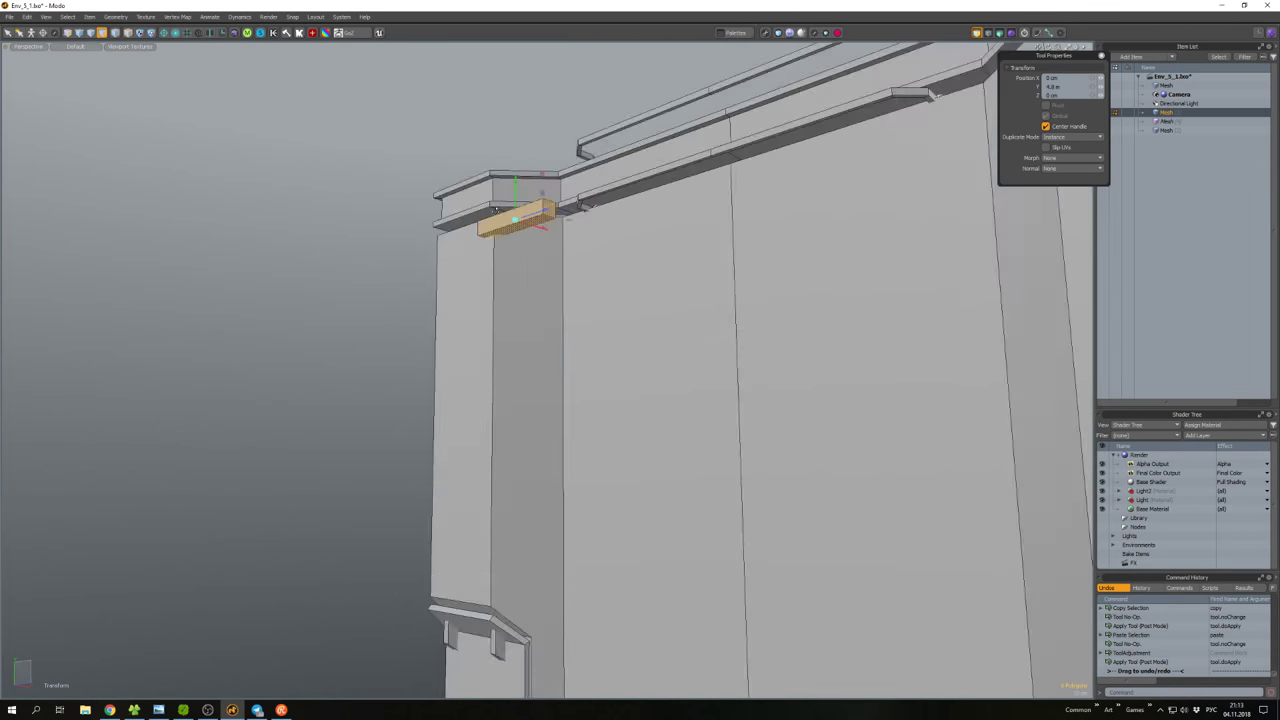
scroll(524, 254, "down", 5)
left_click_drag(524, 254, 524, 262, "alt")
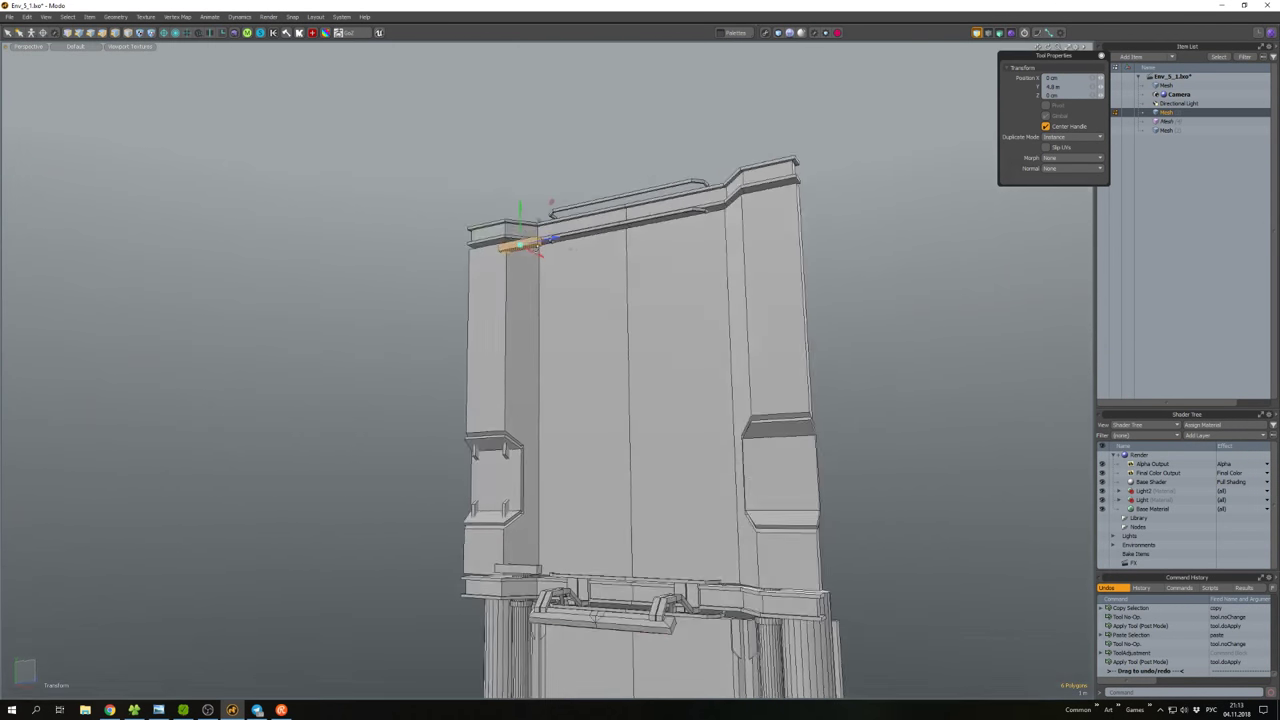
scroll(524, 262, "up", 2)
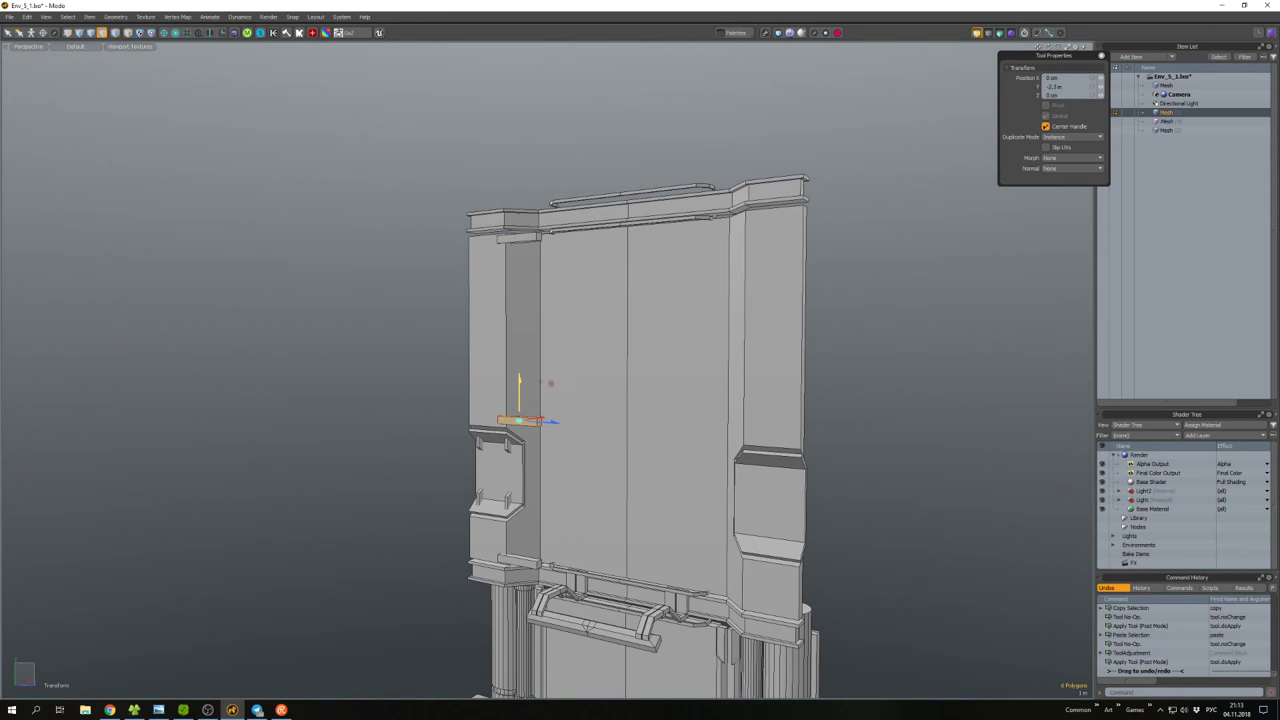
scroll(549, 420, "up", 5)
left_click_drag(549, 420, 549, 428, "alt")
scroll(549, 420, "down", 5)
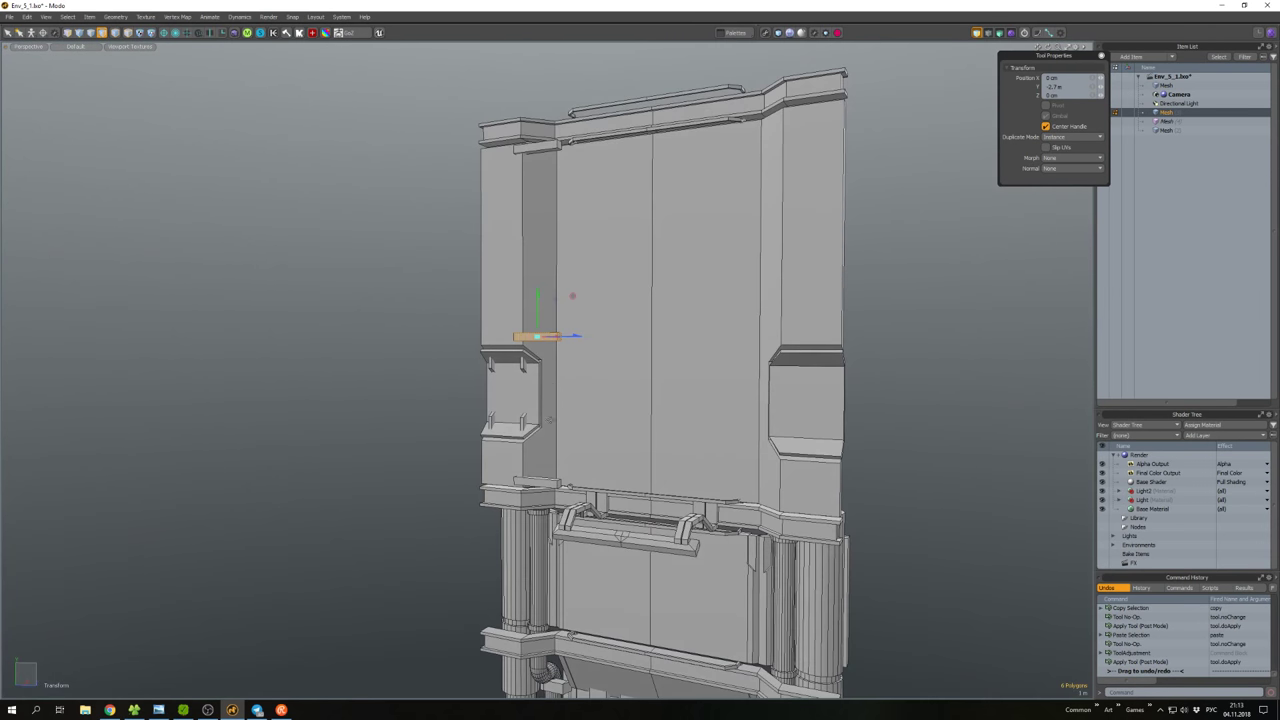
Subtract the three blocks from the column with a boolean to cut square notches along its edge.
key("w")
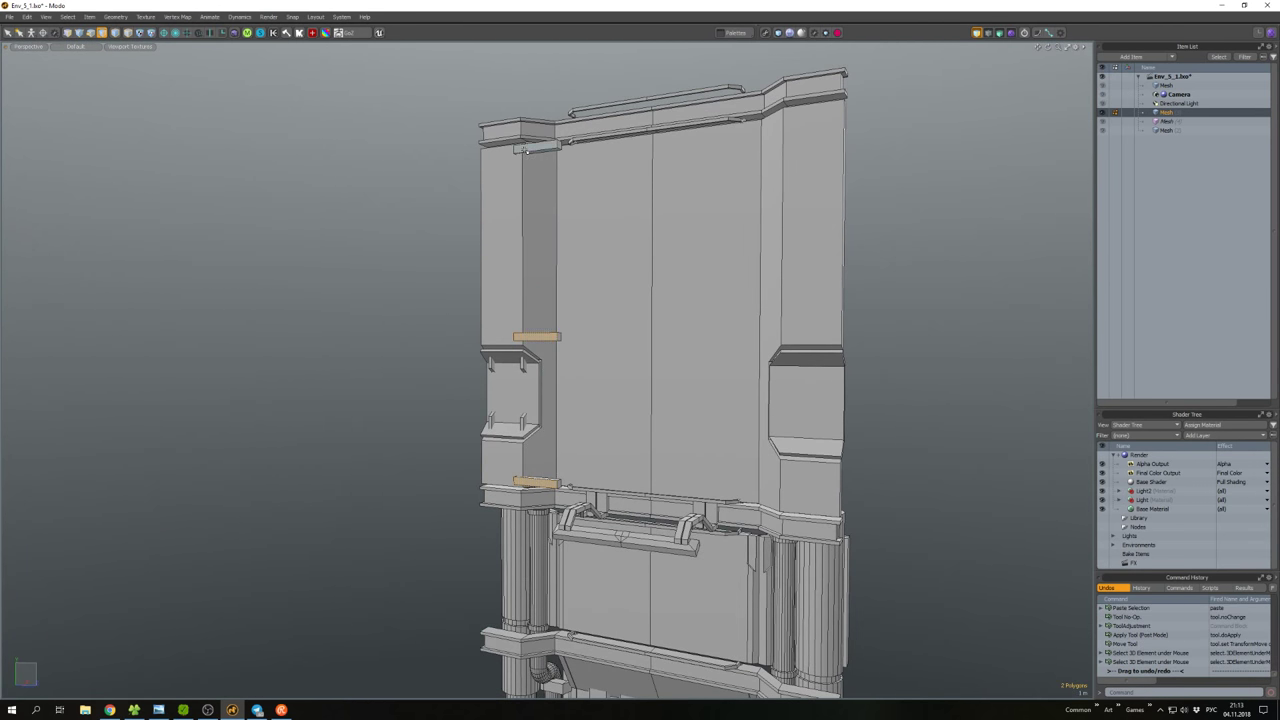
scroll(505, 199, "down", 5)
scroll(505, 199, "up", 5)
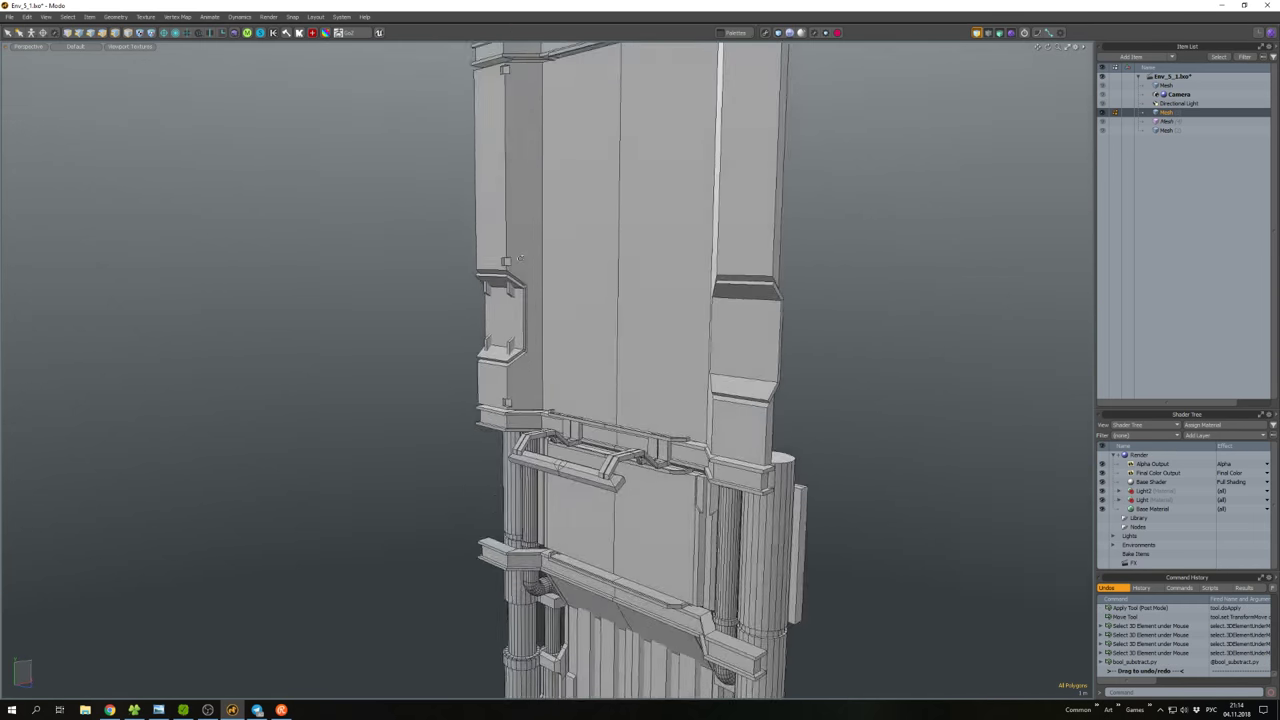
Mirror the wall's notched and pegged half onto its other half.
left_click_drag(505, 199, 495, 240, "alt")
scroll(514, 245, "down", 3)
scroll(514, 245, "down", 3)
scroll(519, 214, "up", 3)
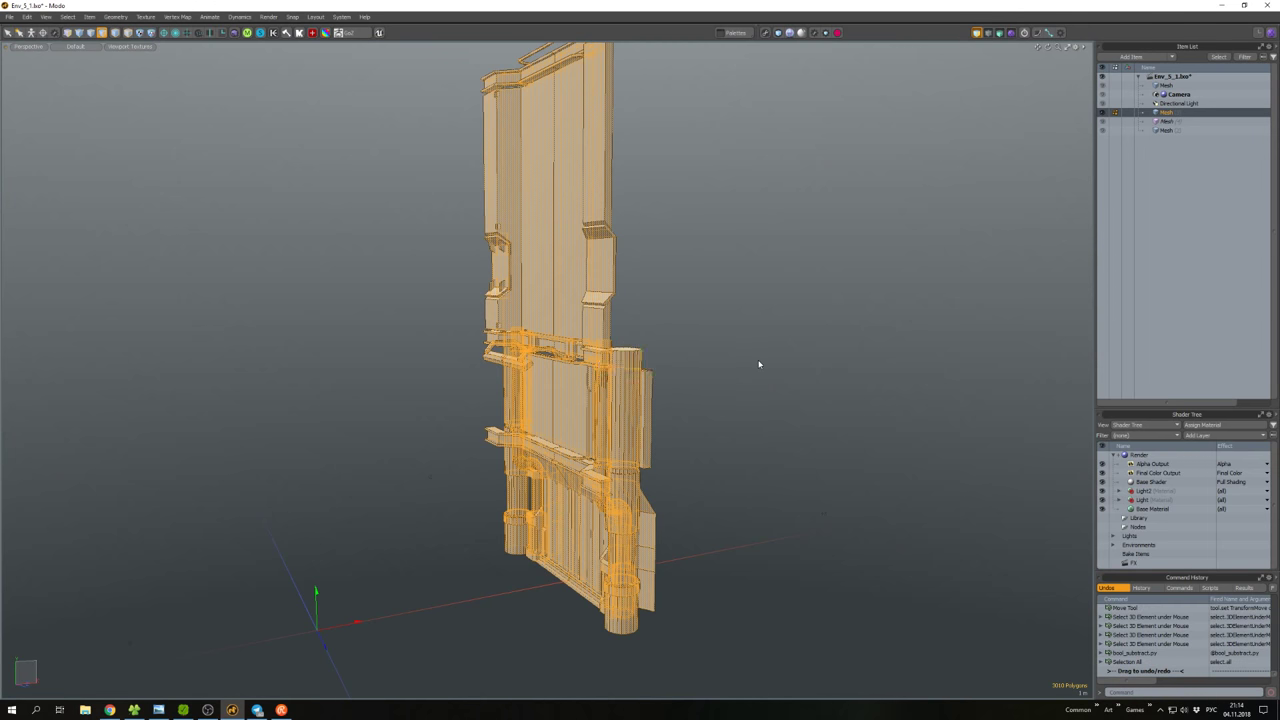
mouse_move(675, 279)
left_mouse_down("alt")
mouse_move(694, 274)
mouse_move(680, 345)
mouse_move(417, 300)
mouse_move(432, 284)
mouse_move(381, 289)
mouse_move(517, 268)
mouse_move(739, 266)
mouse_move(615, 243)
mouse_move(714, 284)
mouse_move(663, 273)
left_mouse_up("alt")
Unhide the other items, isolate the column with its neighbouring wall and turn off the wireframe overlay.
key("u")
left_click(650, 330)
key("h")
key("ctrl+grave")
Try a copy of the column's lamp and bracket 4.6 m lower with a rotation of -120° about X, and undo it.
left_click(340, 278)
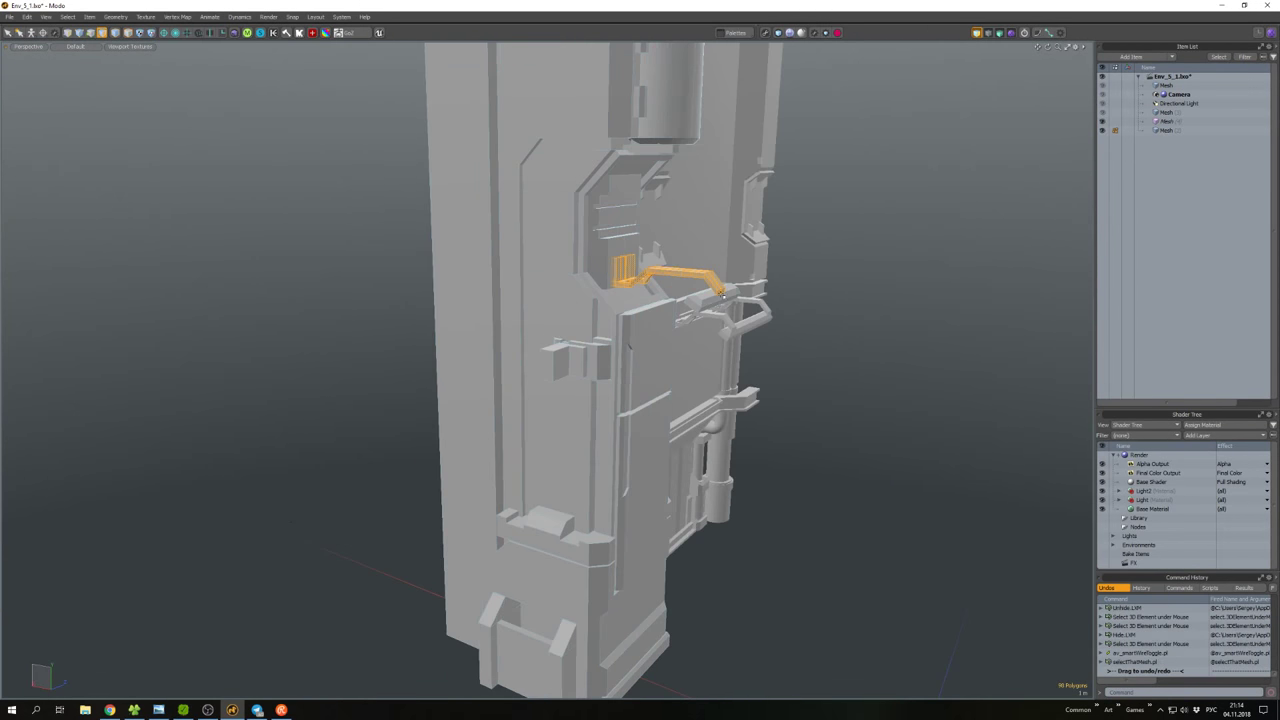
left_click_drag(697, 319, 719, 309, "alt")
key("w")
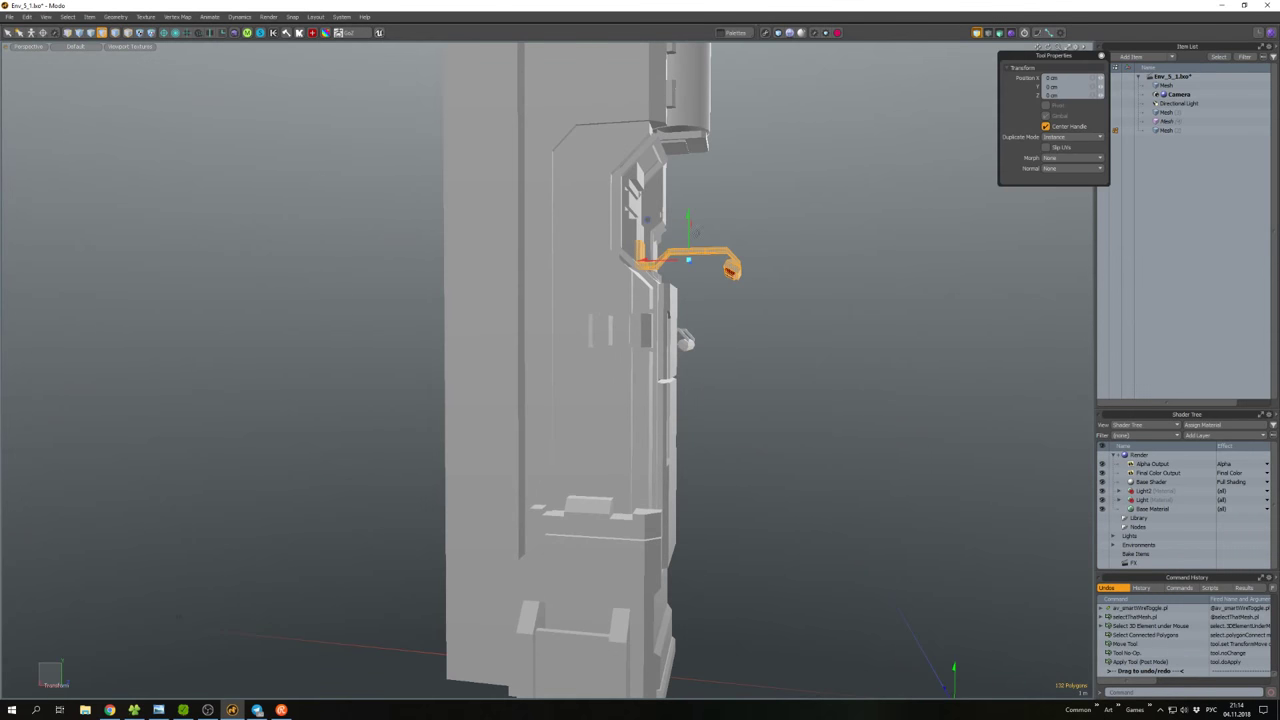
left_click_drag(687, 553, 397, 318, "alt")
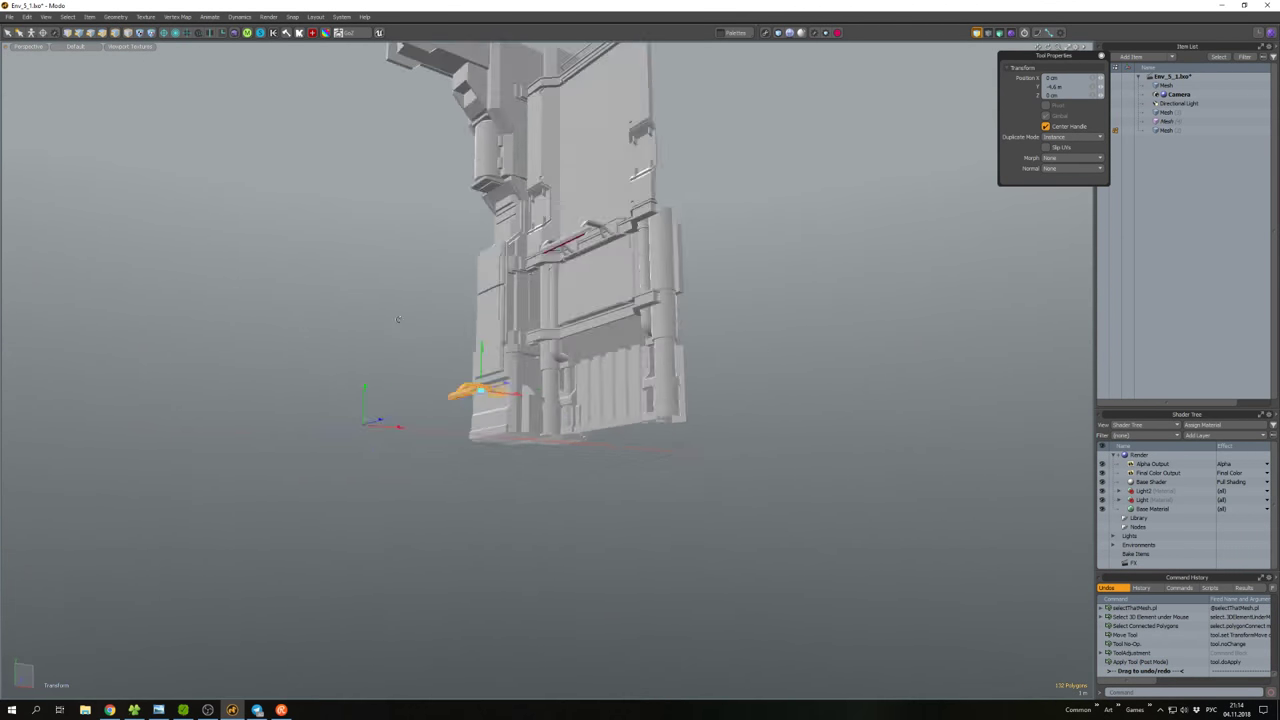
left_click_drag(631, 345, 660, 315, "alt")
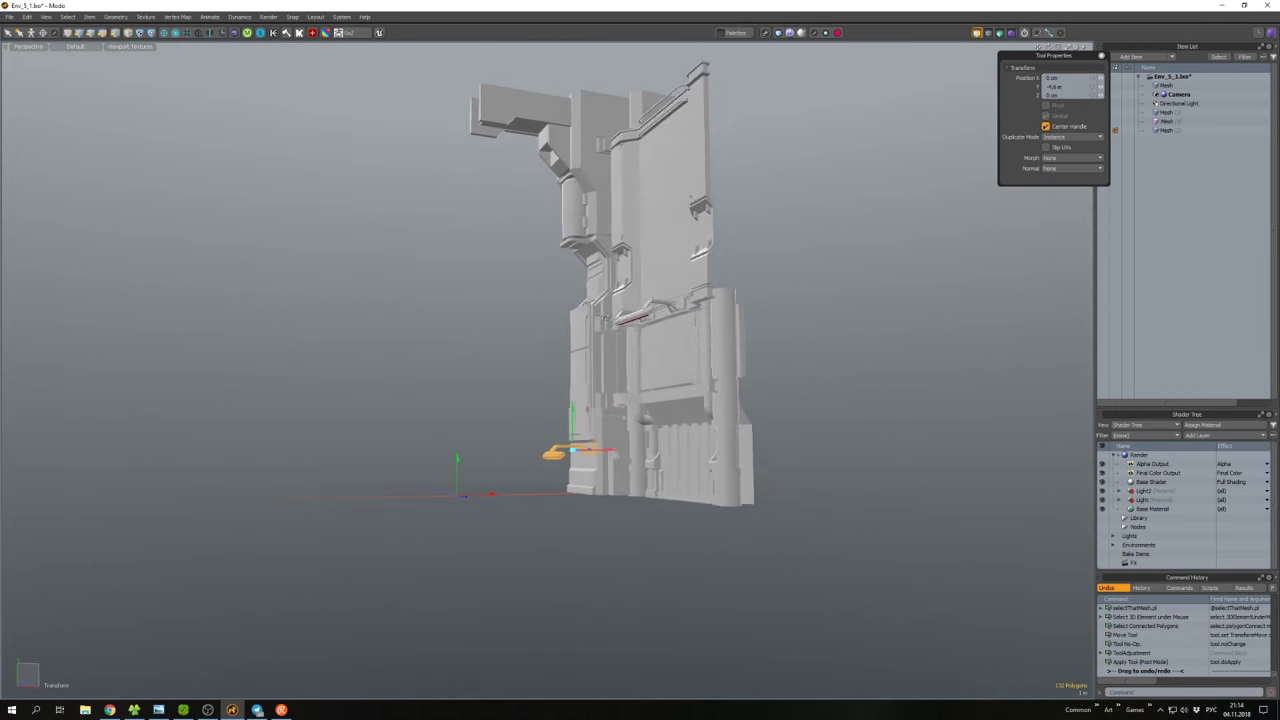
left_click_drag(583, 318, 655, 323, "alt")
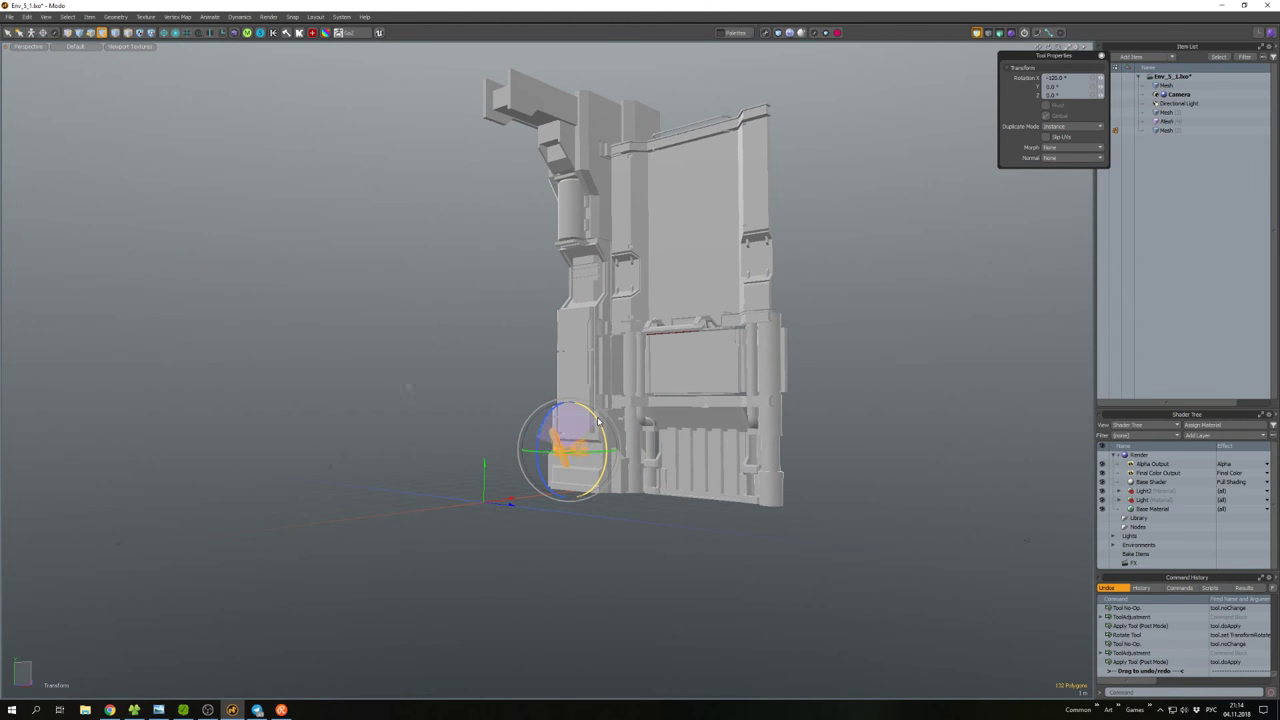
left_click(599, 421)
left_click_drag(599, 421, 960, 350, "alt")
key("ctrl+z")
key("ctrl+z")
key("ctrl+z")
key("ctrl+z")
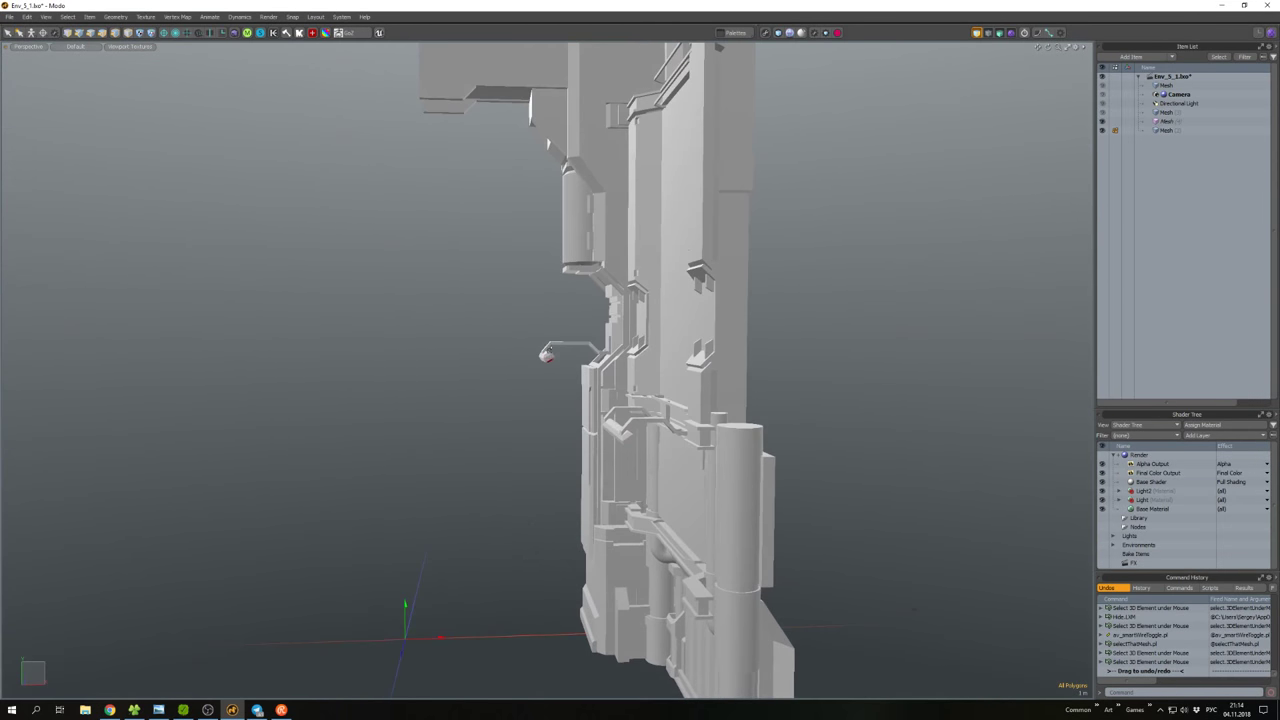
Try to rotate the column's connected lamp and bracket, and undo the rotation.
scroll(564, 364, "up", 3)
key("]")
left_click_drag(604, 283, 631, 465, "alt")
key("e")
key("space")
left_click(443, 408)
left_click_drag(443, 408, 590, 285, "alt")
double_click(590, 285)
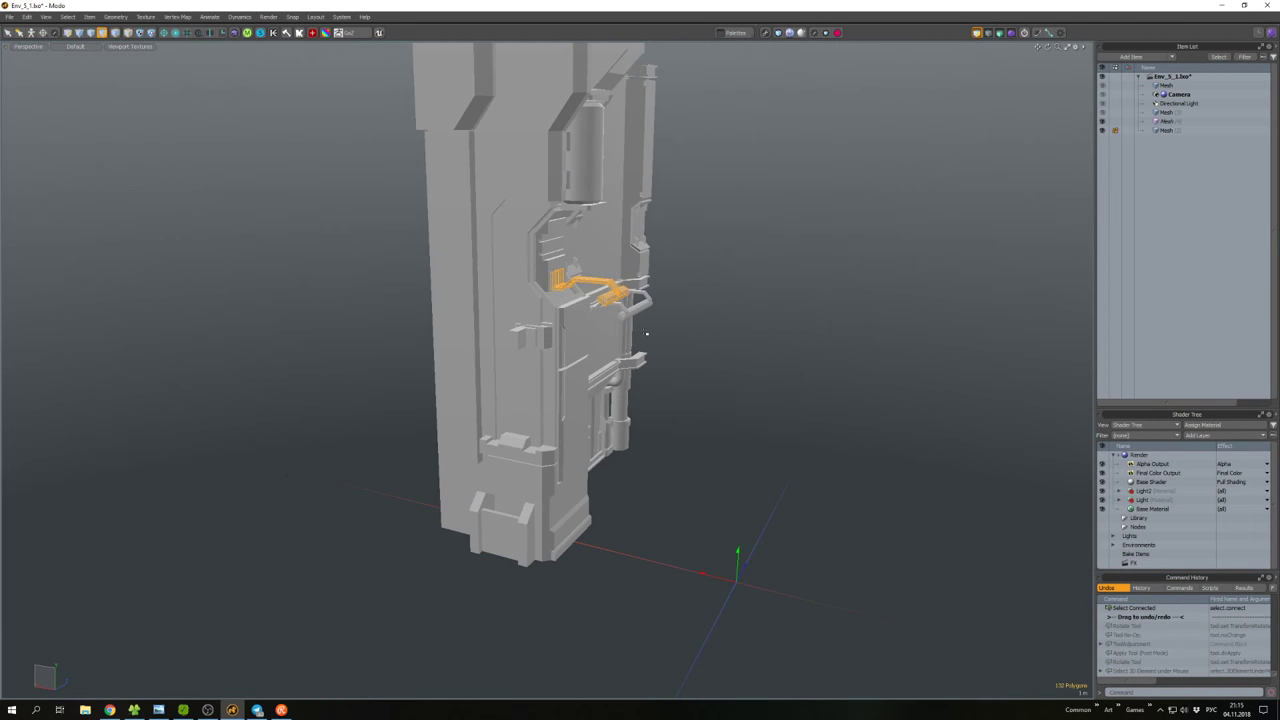
left_click(789, 343)
Unhide all items and isolate the wall mesh.
left_click_drag(789, 343, 510, 343, "alt")
key("u")
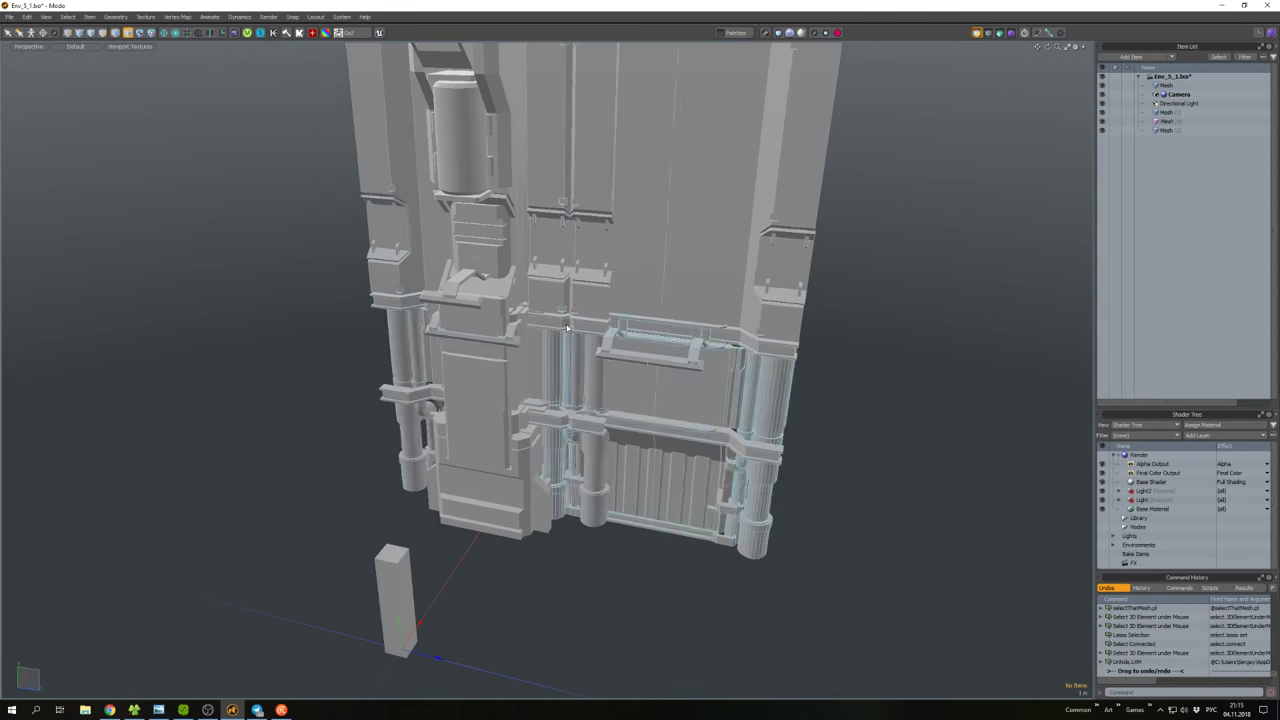
left_click(510, 343)
key("shift+h")
Select the wall's long lamp bar and lengthen it by scaling it up in Z.
key("q")
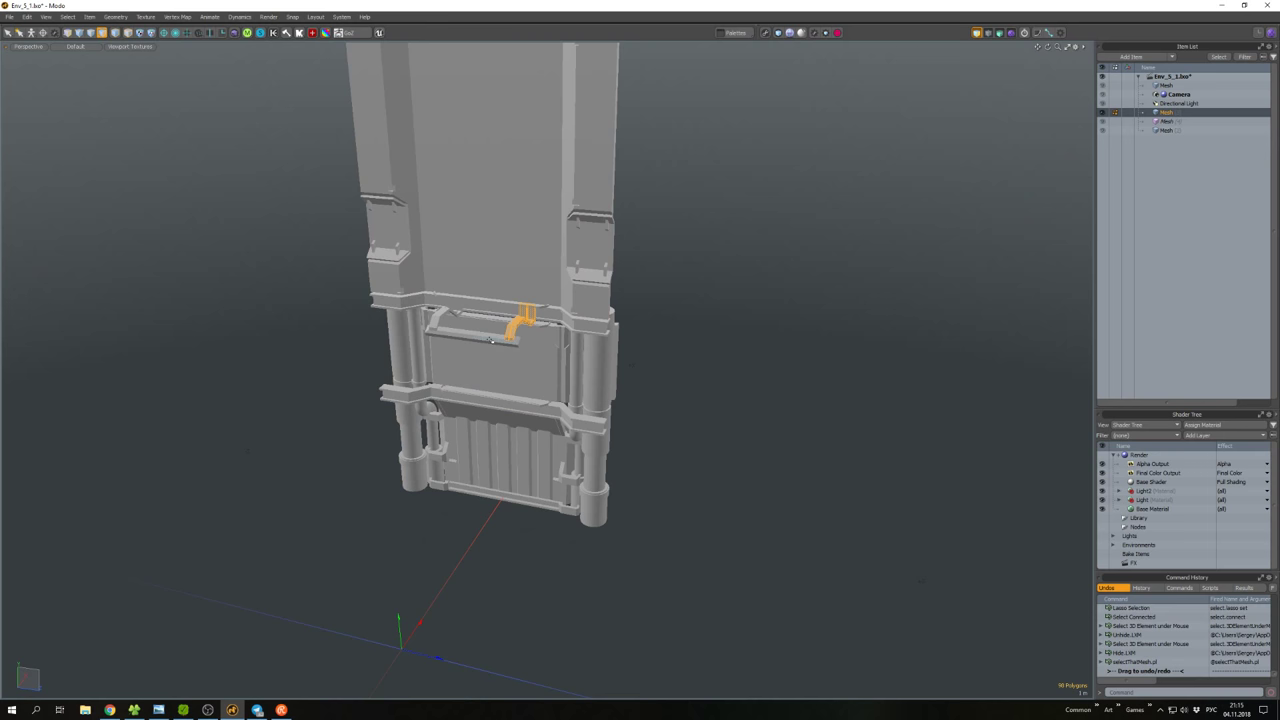
key("q")
key("r")
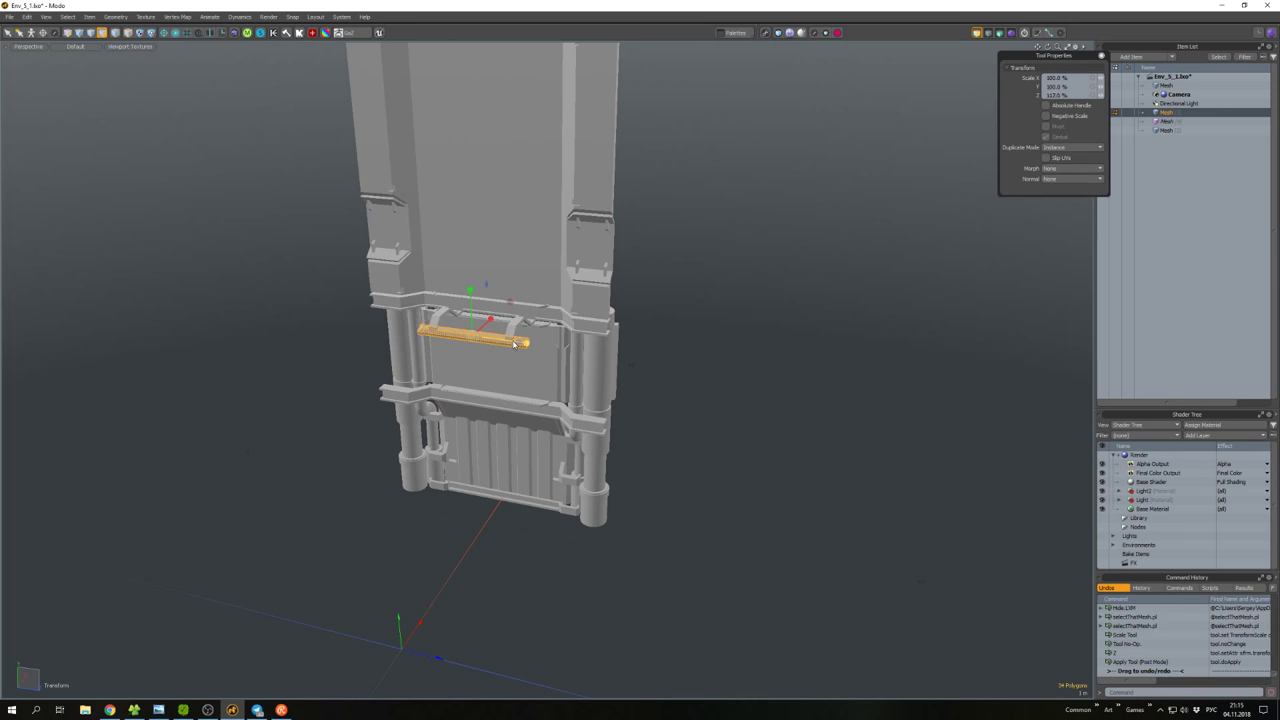
left_click_drag(516, 344, 548, 346)
key("r")
right_click_drag(645, 365, 640, 370)
Unhide all items, select the column and the adjoining wall panels and isolate them.
left_click_drag(640, 370, 611, 369, "alt")
key("u")
left_click(757, 386)
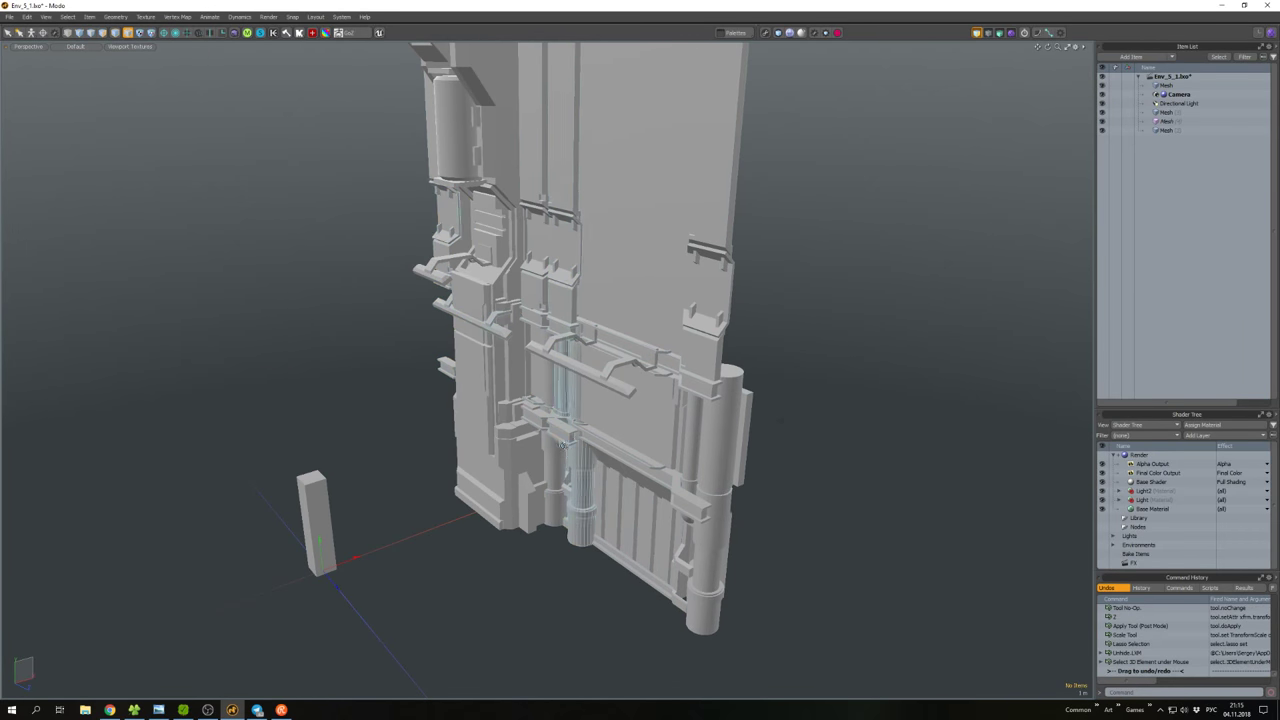
left_click_drag(757, 386, 650, 420, "alt")
left_click(620, 440)
left_click(489, 424, "shift")
left_click_drag(489, 424, 486, 349, "alt")
left_click(404, 279, "shift")
key("shift+h")
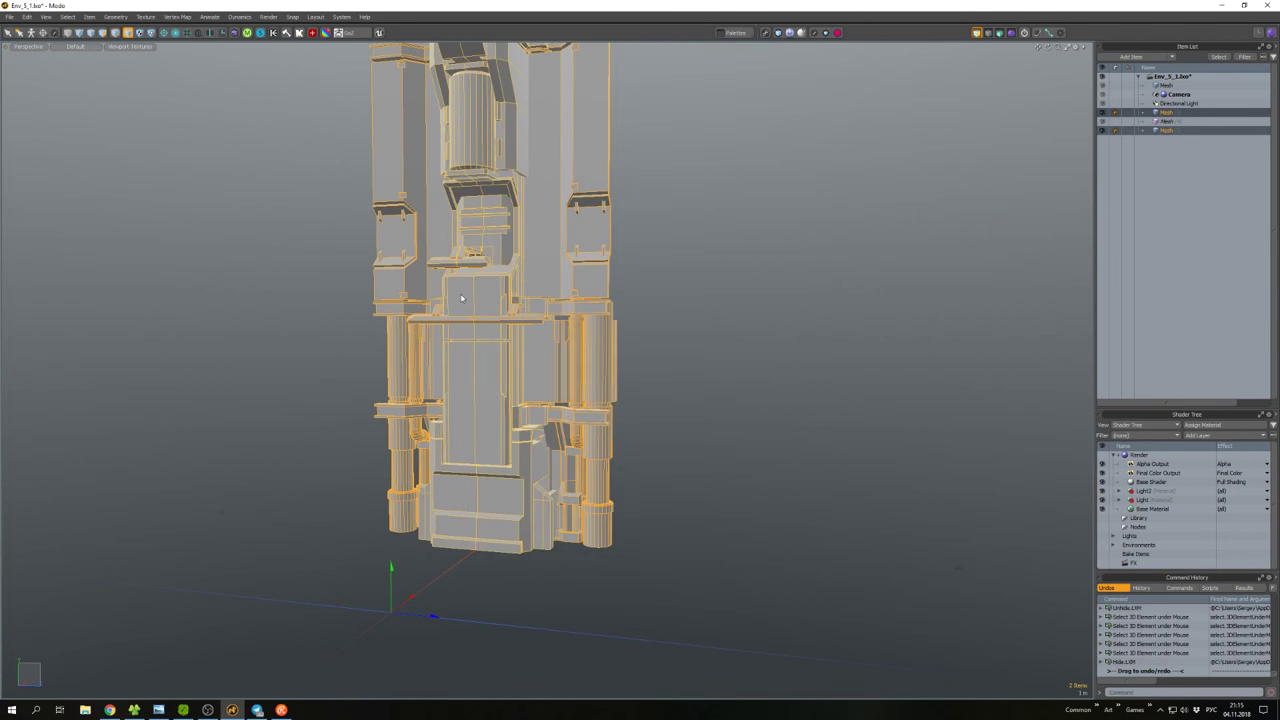
Rename the column mesh item to Column.
left_click_drag(404, 279, 500, 357, "alt")
right_click(589, 340)
double_click(510, 345)
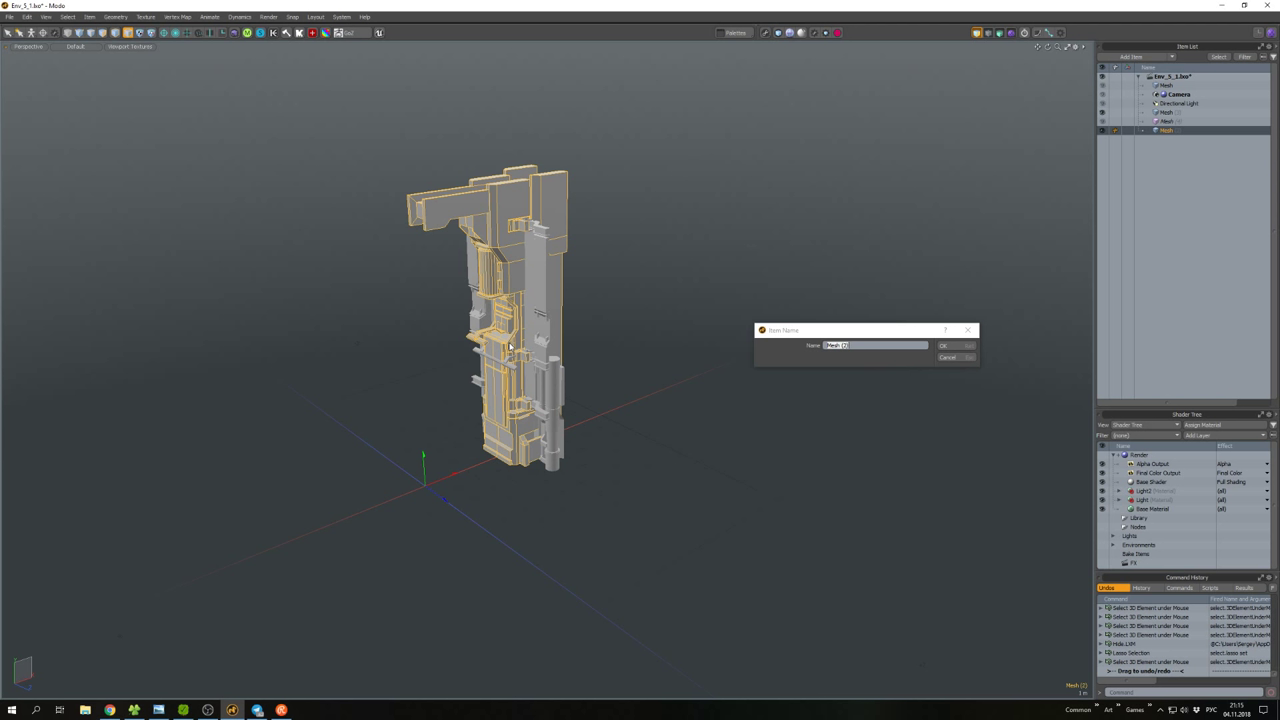
left_click(866, 345)
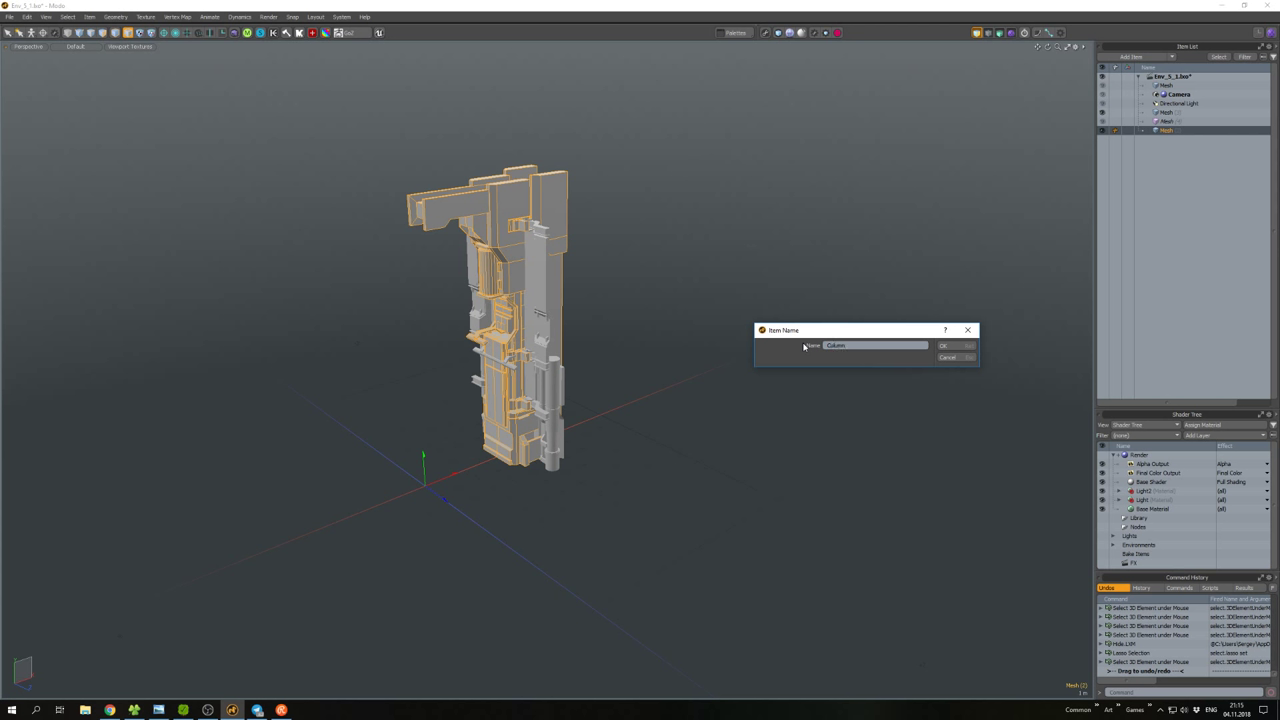
left_click(950, 346)
left_click(829, 337)
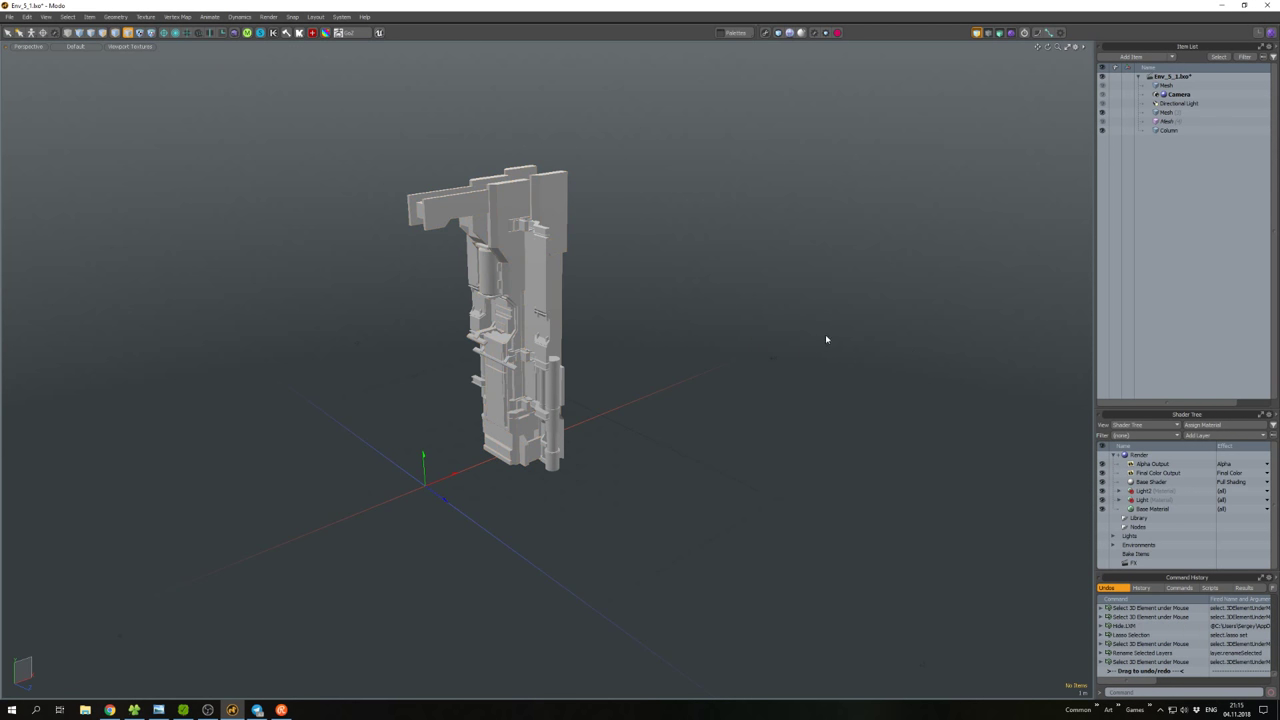
Unhide all items, isolate the wall panel mesh and rename it Wall.
left_click_drag(641, 353, 562, 326, "alt")
key("u")
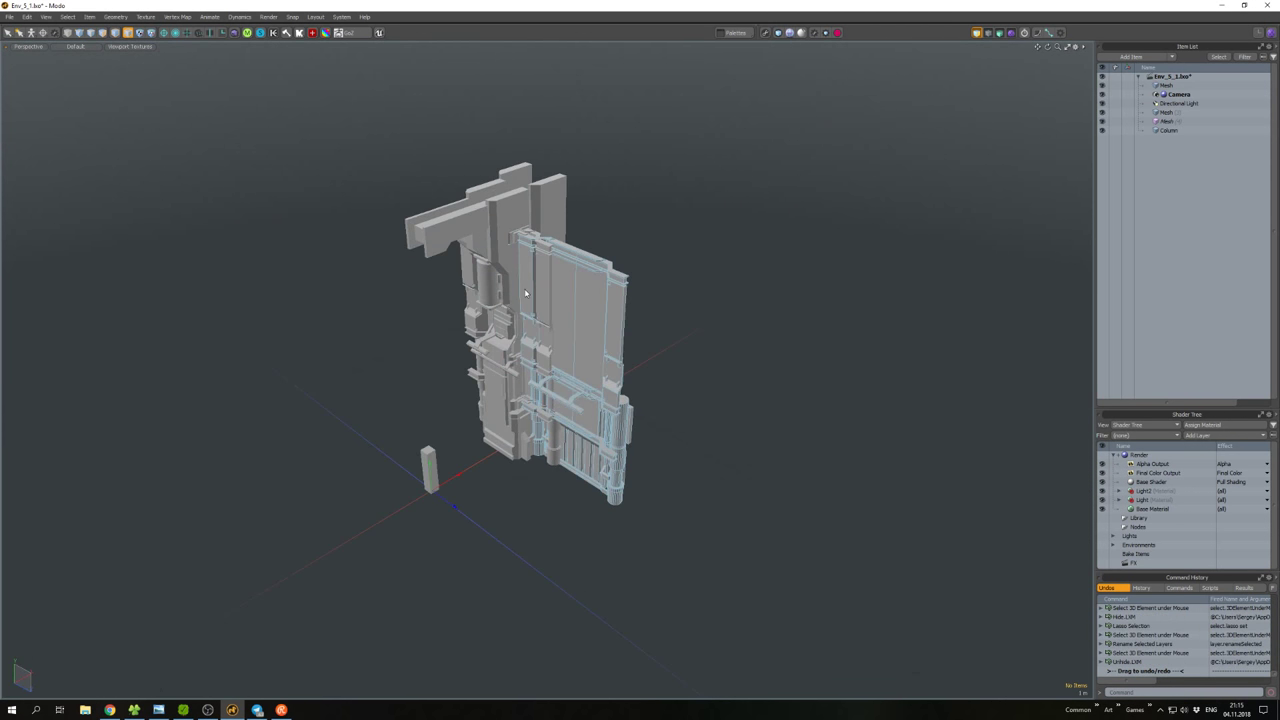
left_click(525, 292)
key("shift+h")
key("a")
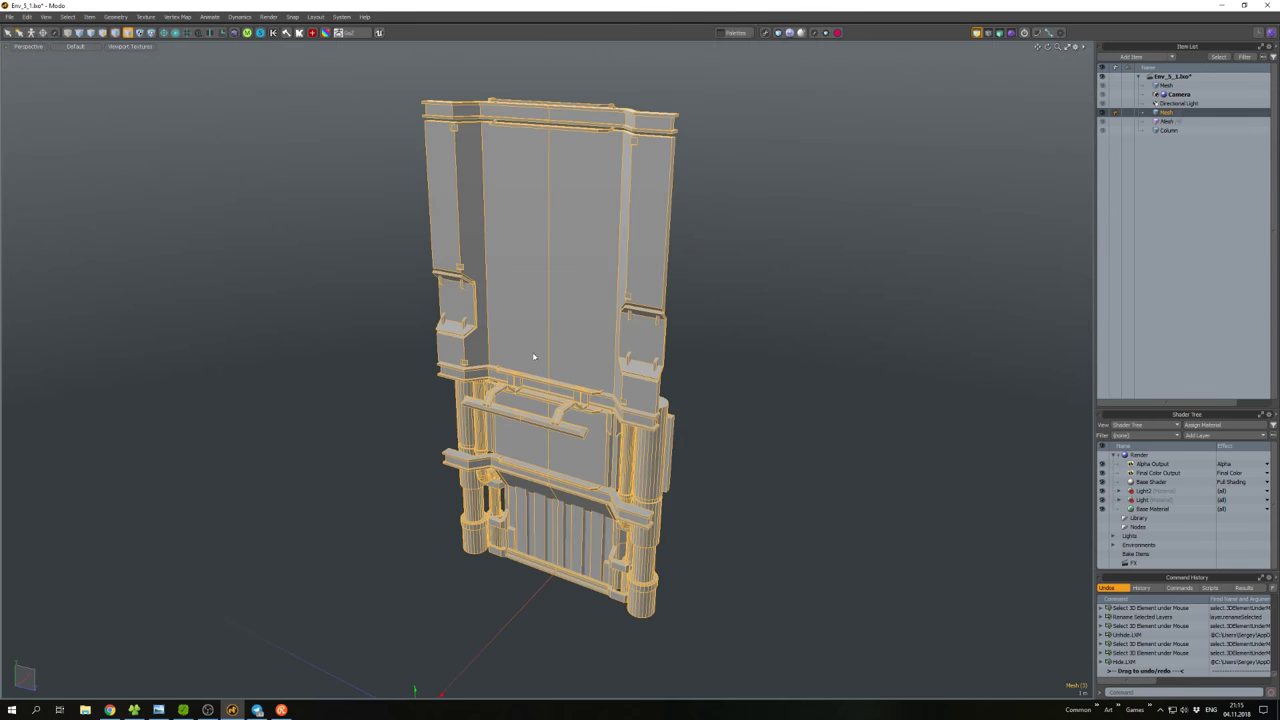
left_click_drag(533, 356, 514, 337, "alt")
key("F2")
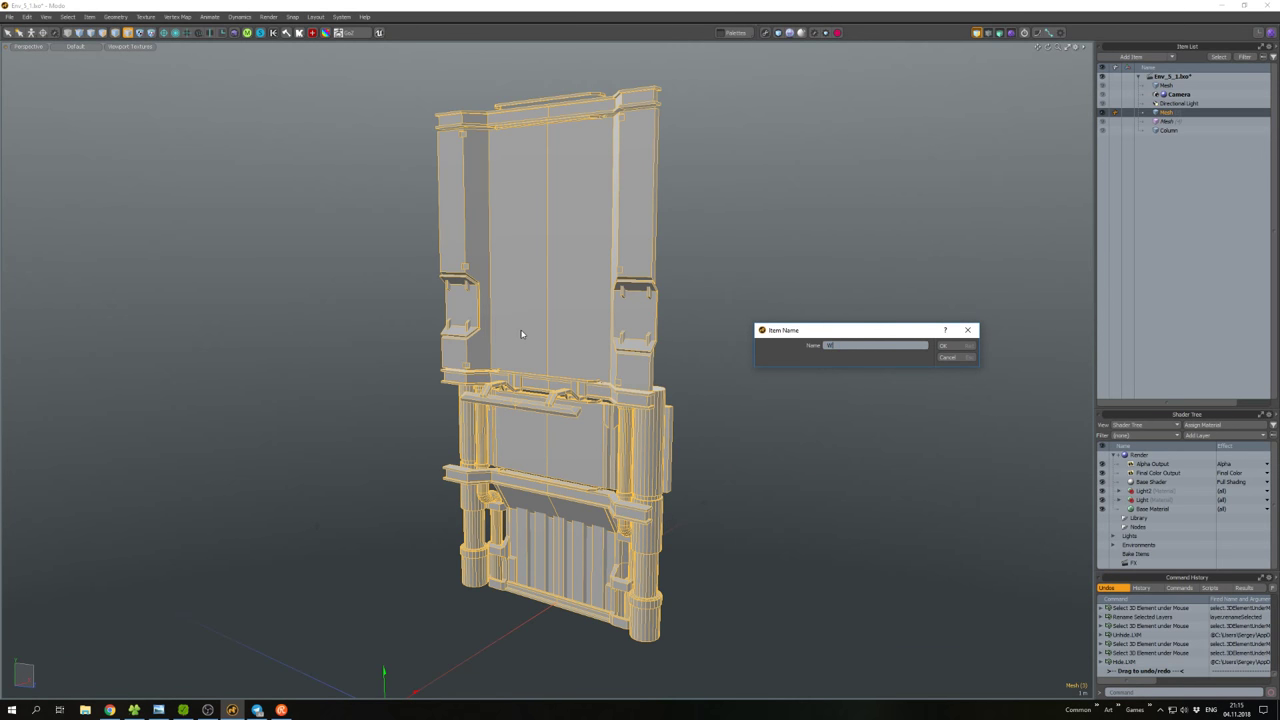
key("Return")
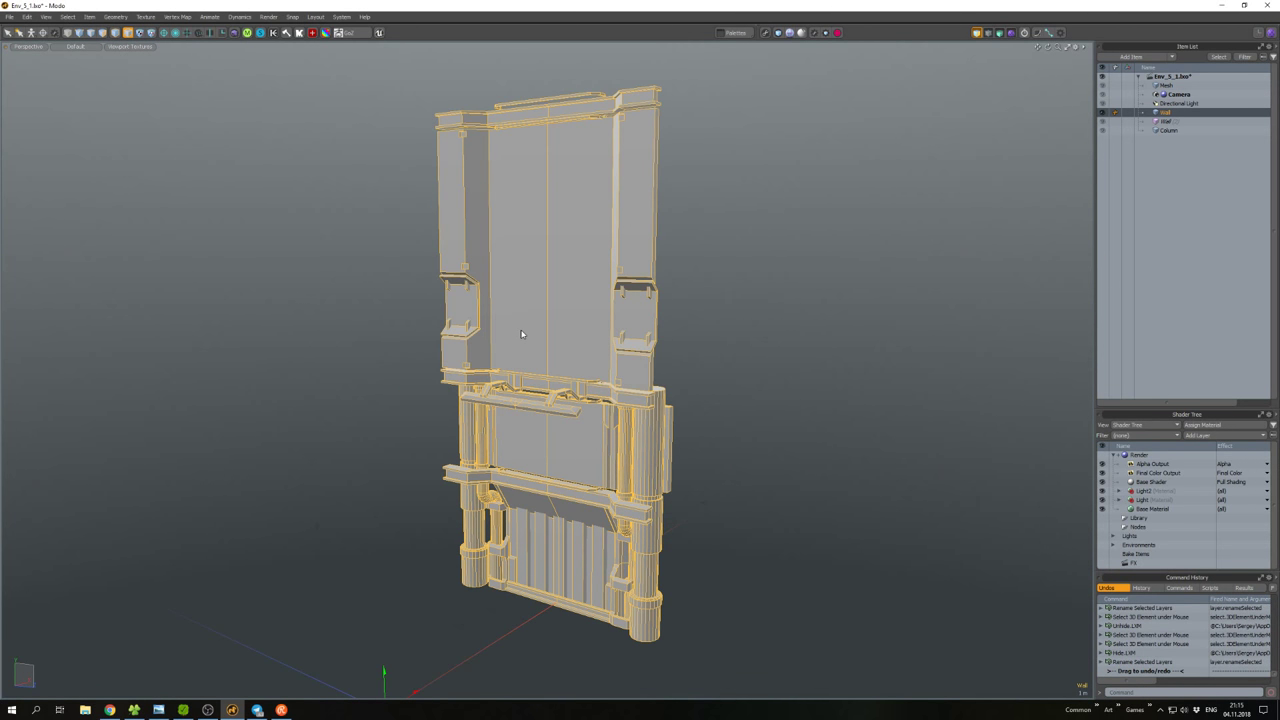
Delete the duplicate wall item so only the original Wall remains.
left_click(521, 334)
key("Delete")
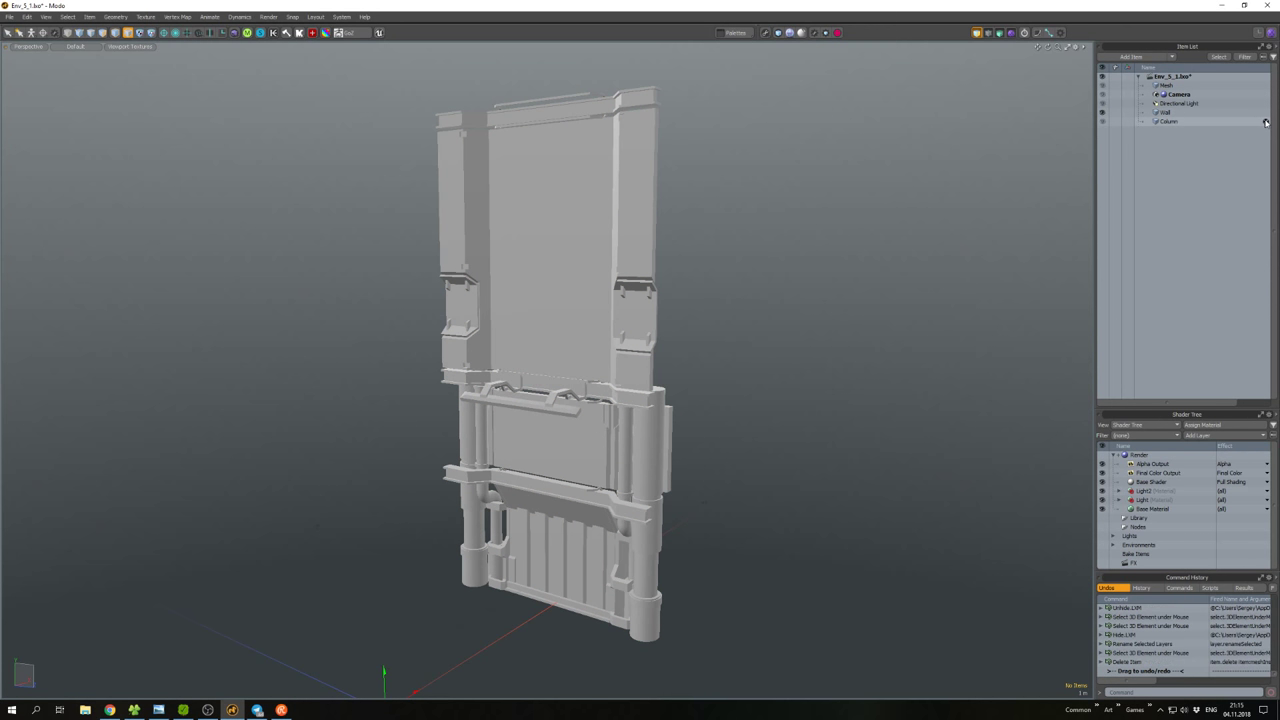
Unhide all items and select the Wall and Column meshes together.
key("u")
left_click_drag(967, 122, 541, 336, "alt")
left_click(606, 319)
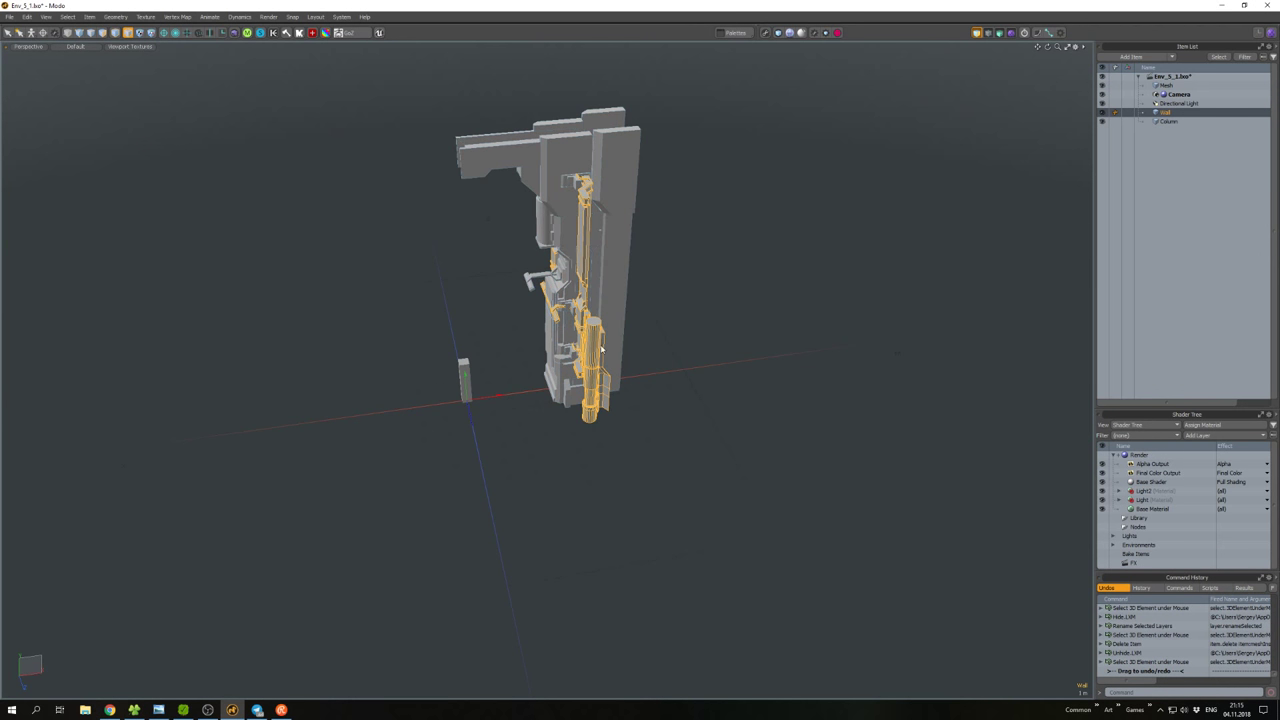
left_click(689, 320)
left_click_drag(689, 320, 585, 311, "alt")
left_click(558, 275)
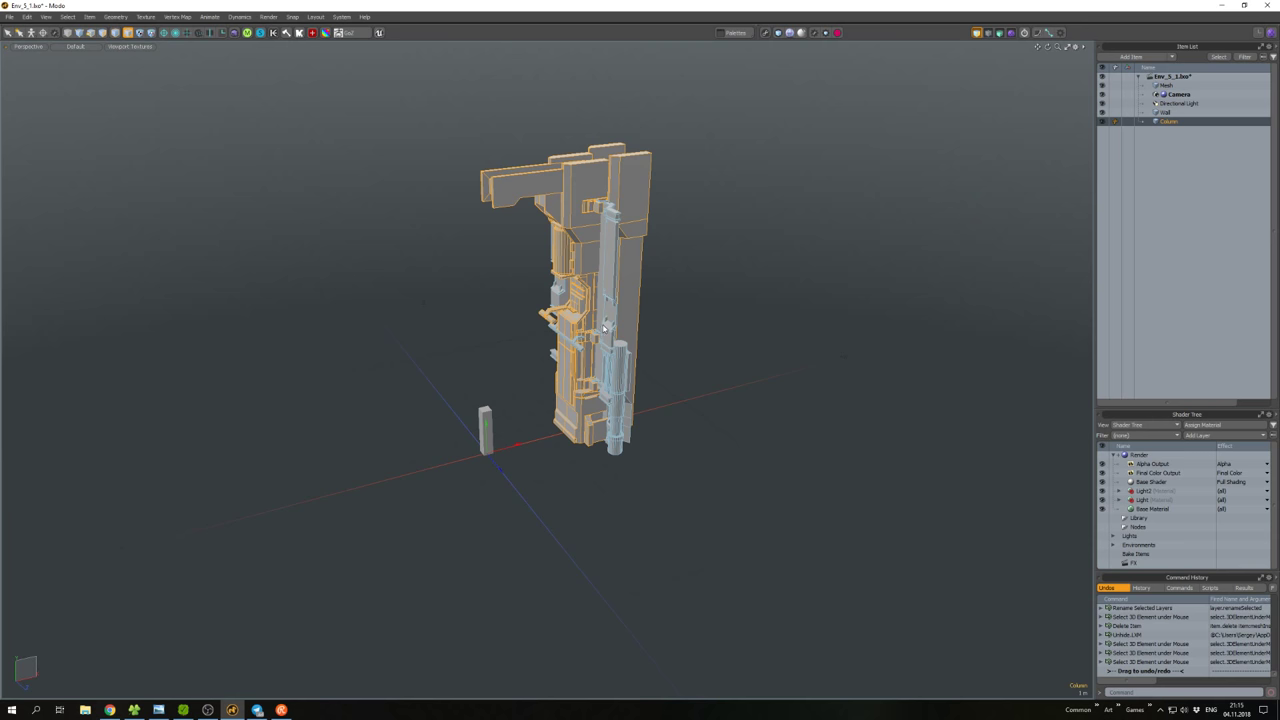
left_click(604, 328, "shift")
Show the UV editor with the Texture UV map and generate automatic UVs for all polygons of both meshes.
left_click(1258, 32)
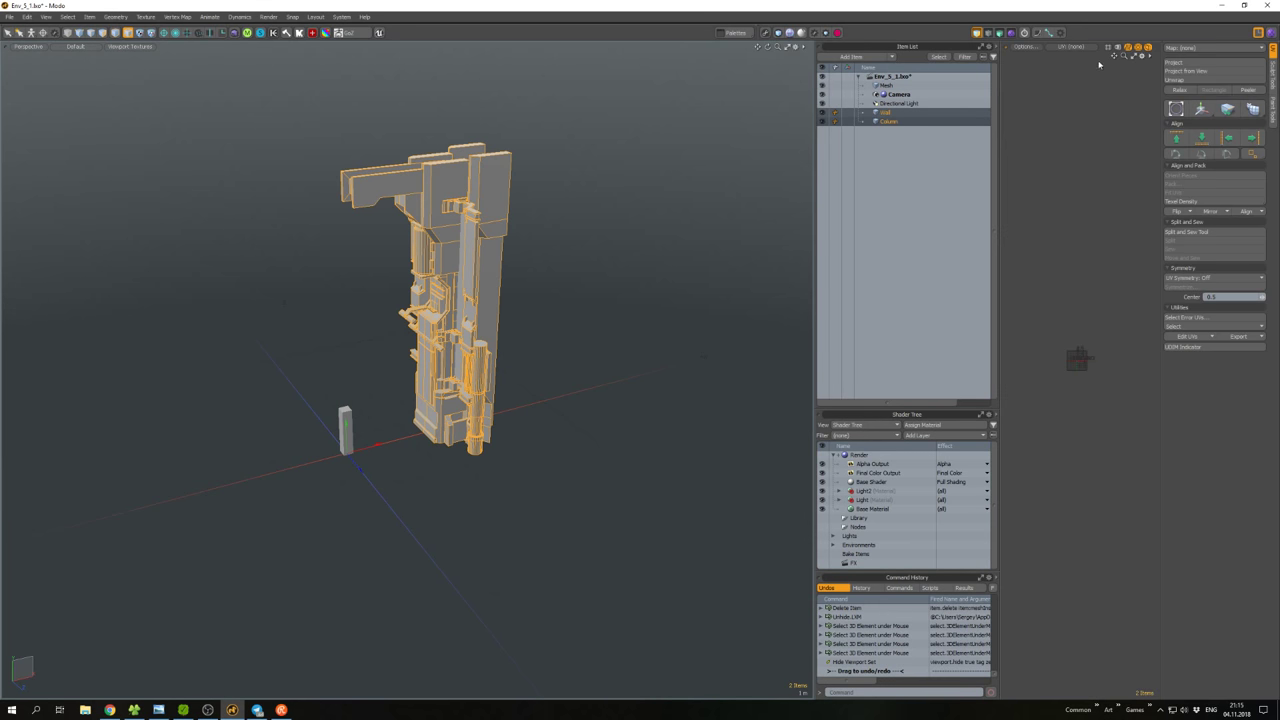
left_click(1072, 47)
left_click(1075, 62)
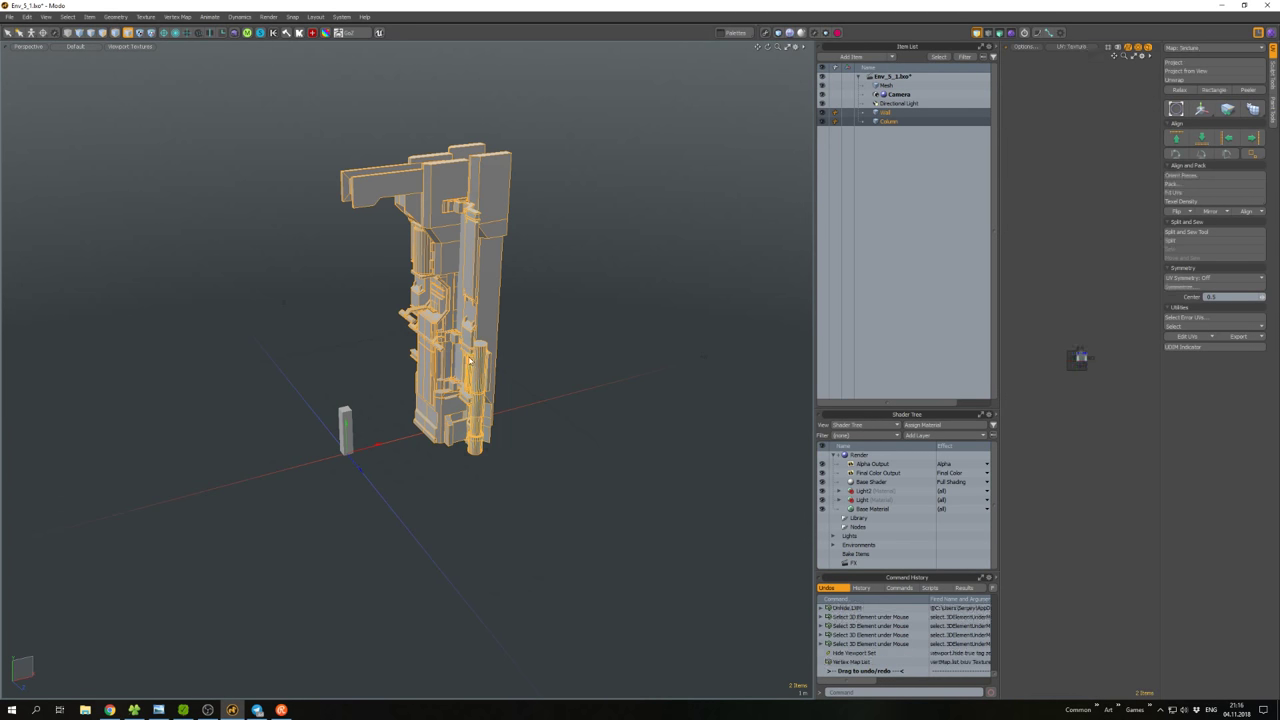
key("3")
key("ctrl+a")
key("ctrl+u")
left_click(480, 405)
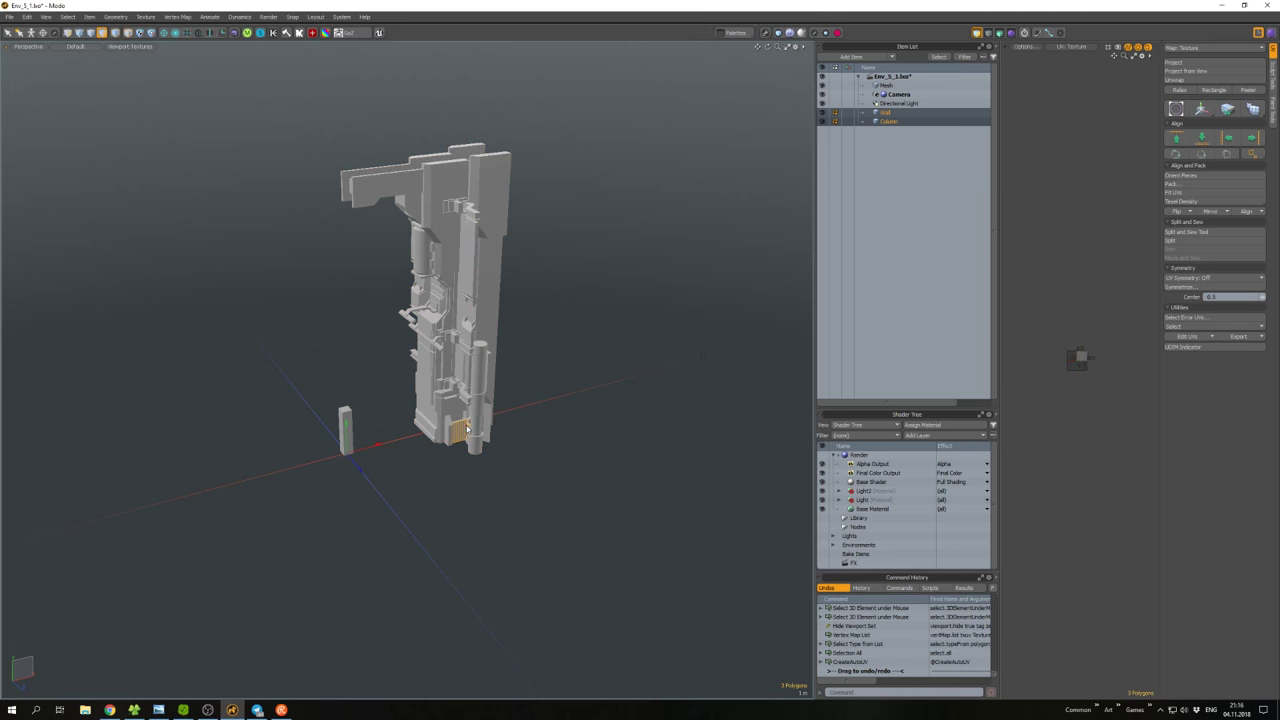
scroll(1053, 298, "up", 3)
Scale the UVs of all wall and column polygons to 1000% in both U and V.
key("ctrl+a")
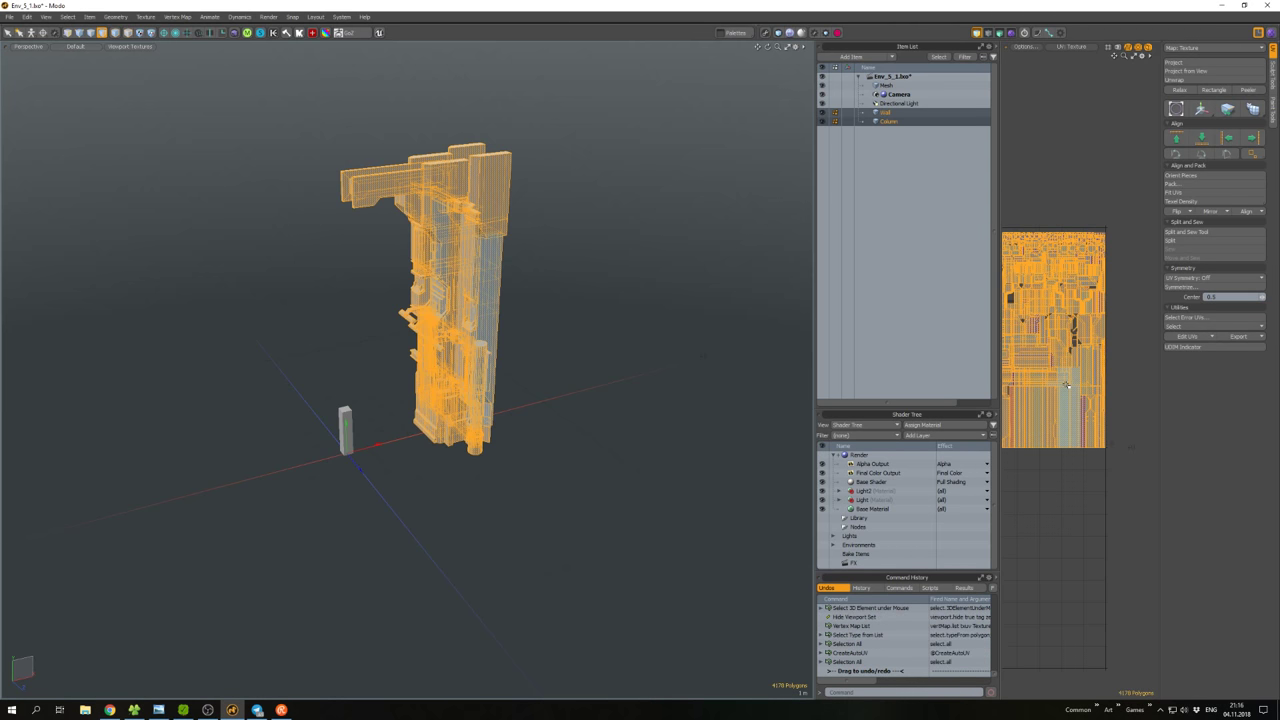
scroll(1066, 375, "down", 5)
key("r")
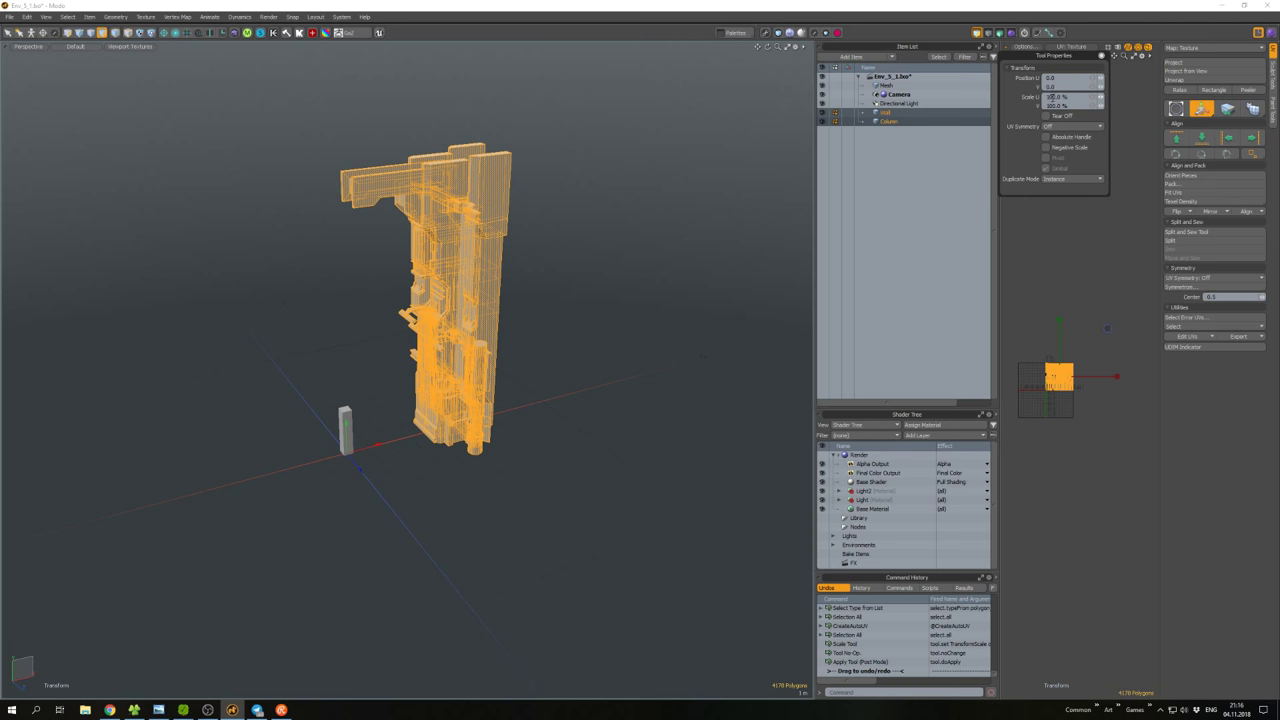
key("Return")
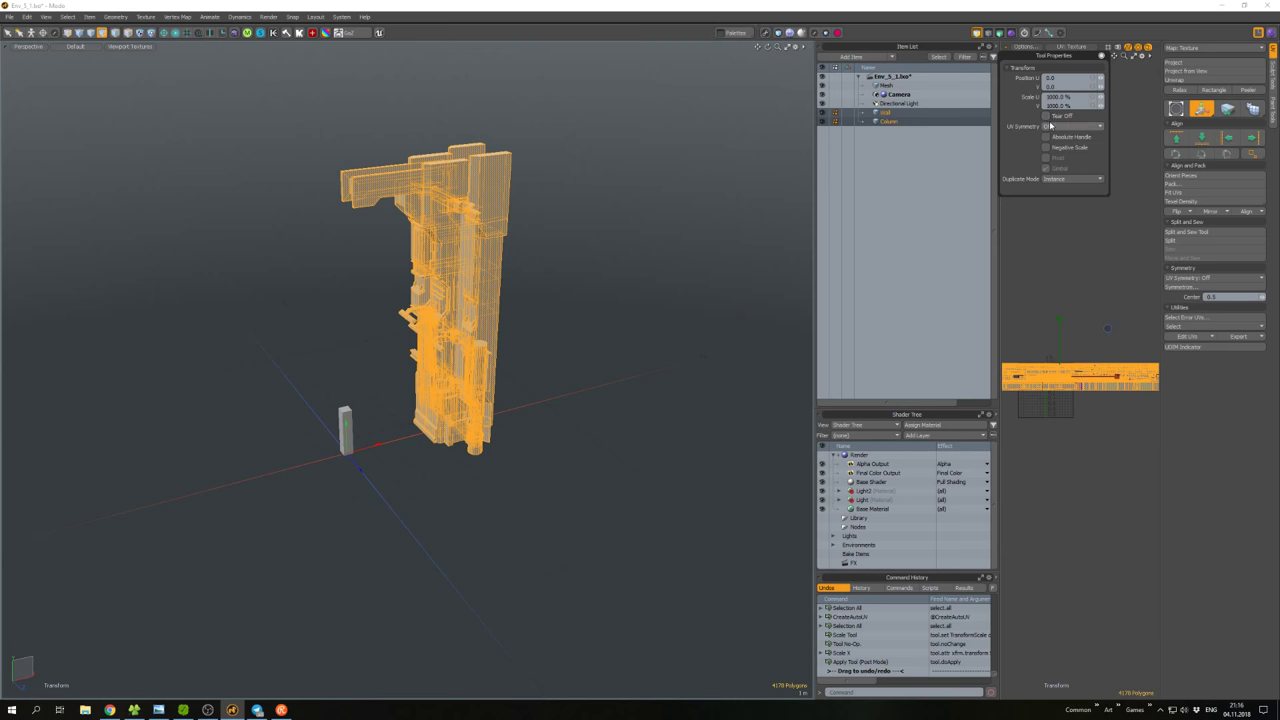
key("Return")
mouse_move(1080, 380)
left_mouse_down()
mouse_move(1070, 400)
mouse_move(1097, 427)
mouse_move(1092, 392)
left_mouse_up()
key("space")
left_click(1092, 392)
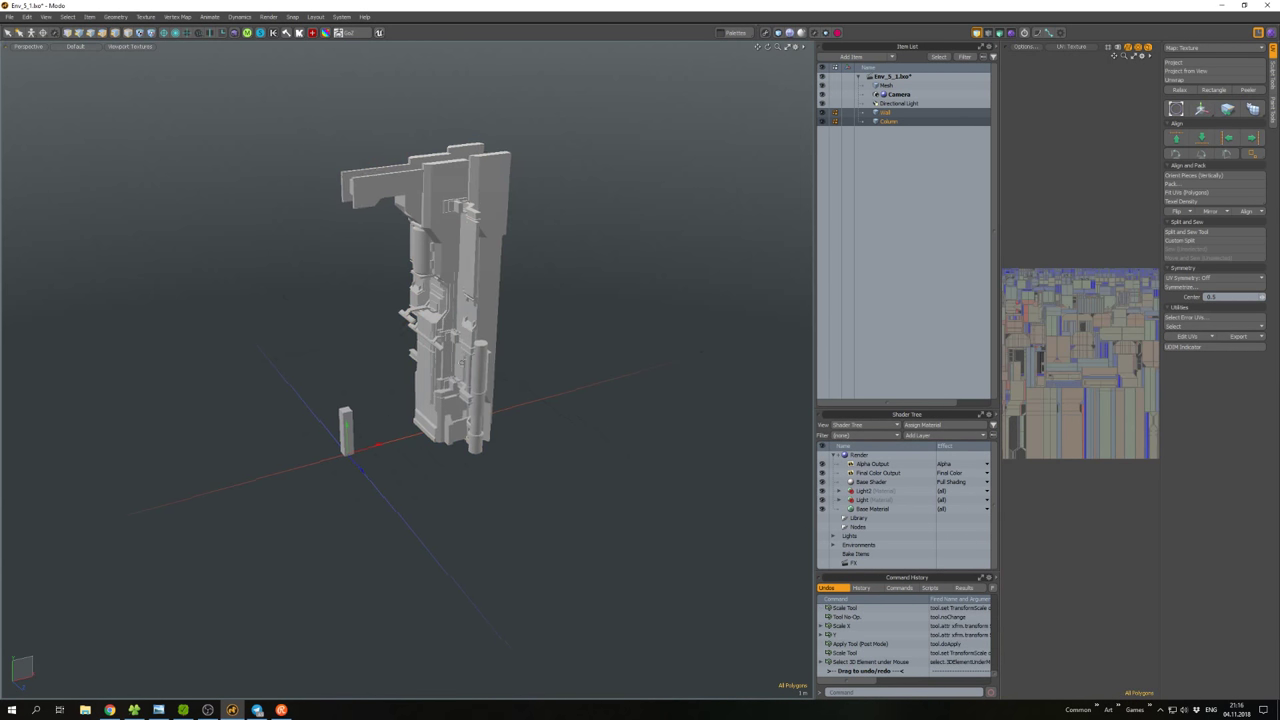
Hide the UV editor and save the scene.
left_click(1258, 34)
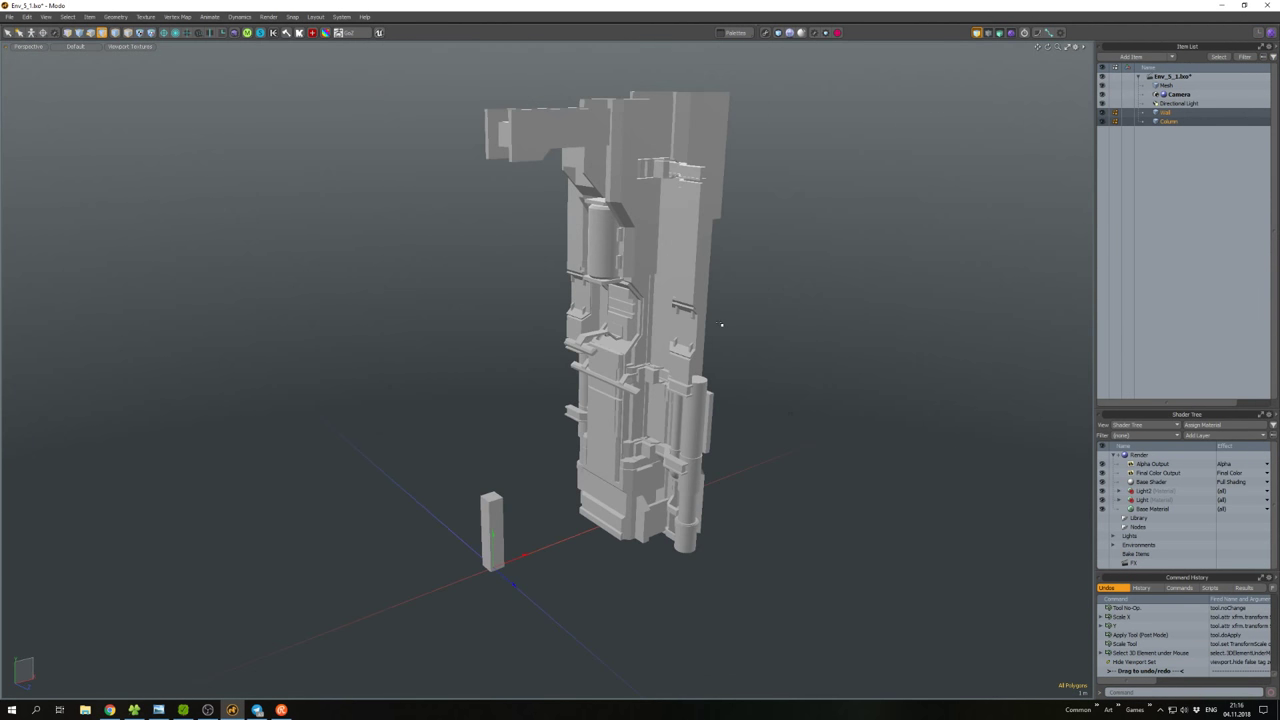
key("ctrl+s")
Export the wall mesh as an FBX file named Wall into the Env5 folder, pinning that folder for quick access.
key("5")
left_click(690, 350)
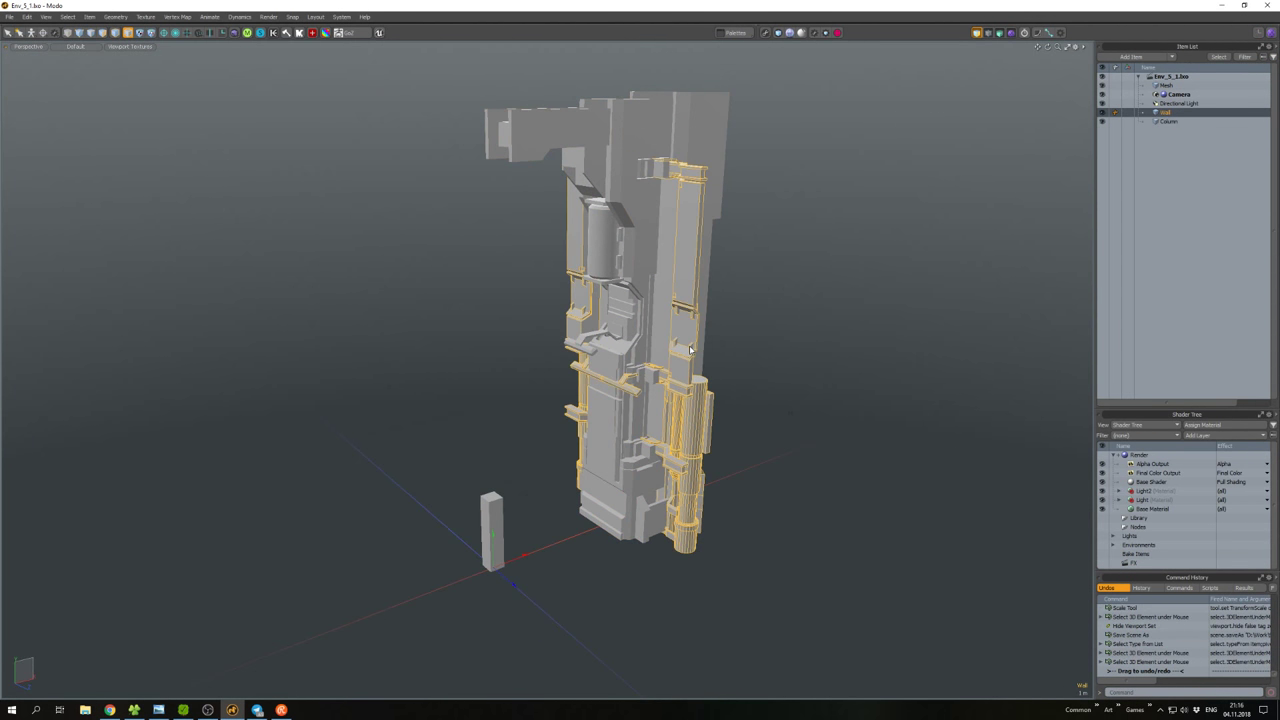
key("ctrl+shift+e")
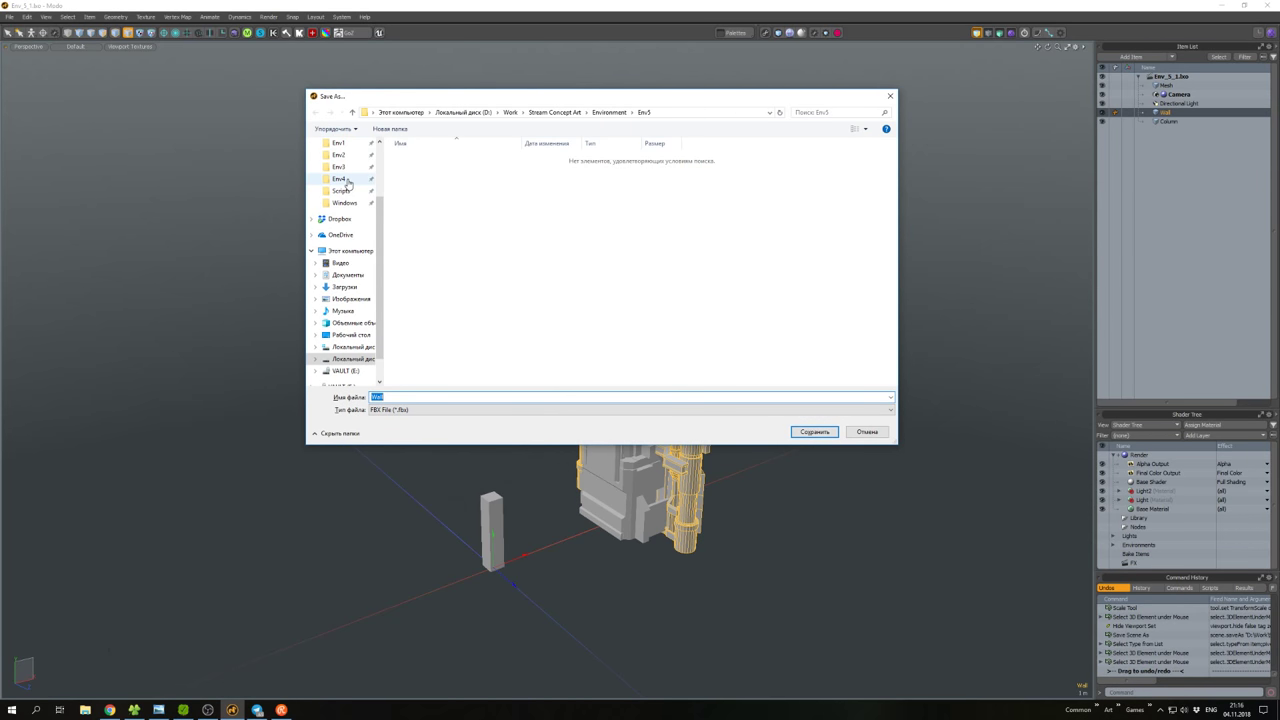
left_click(609, 112)
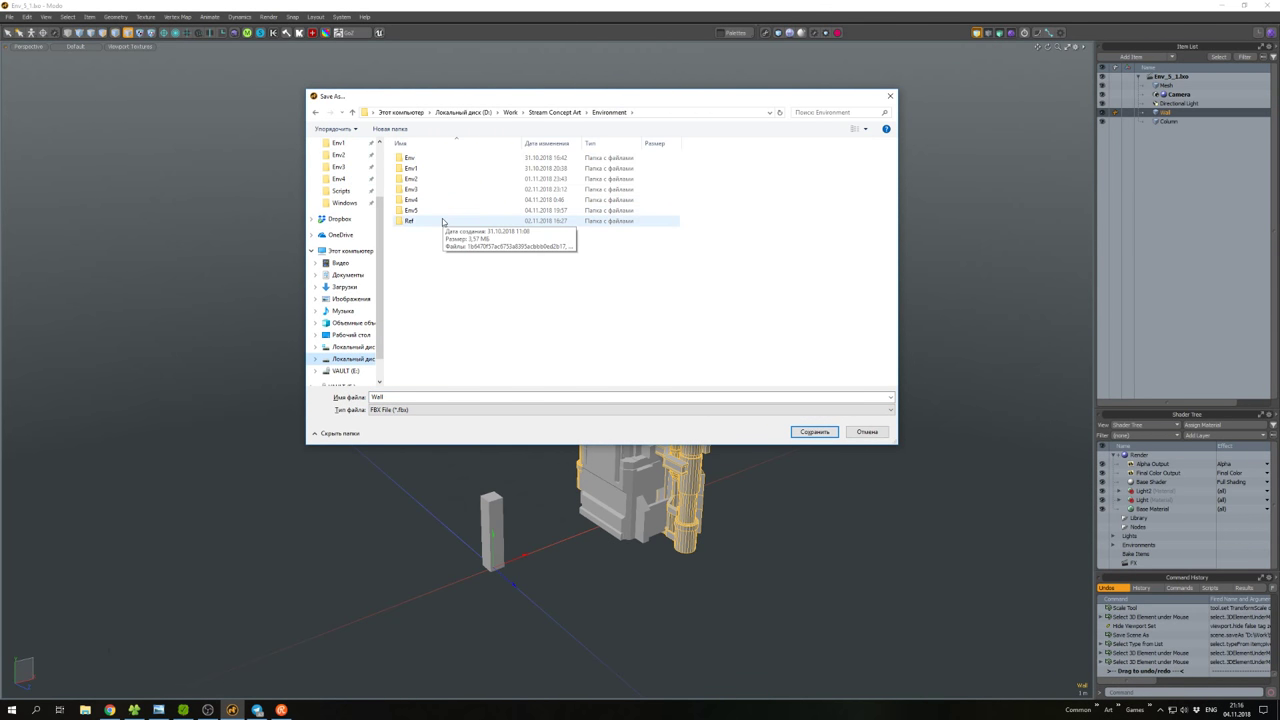
scroll(382, 205, "up", 3)
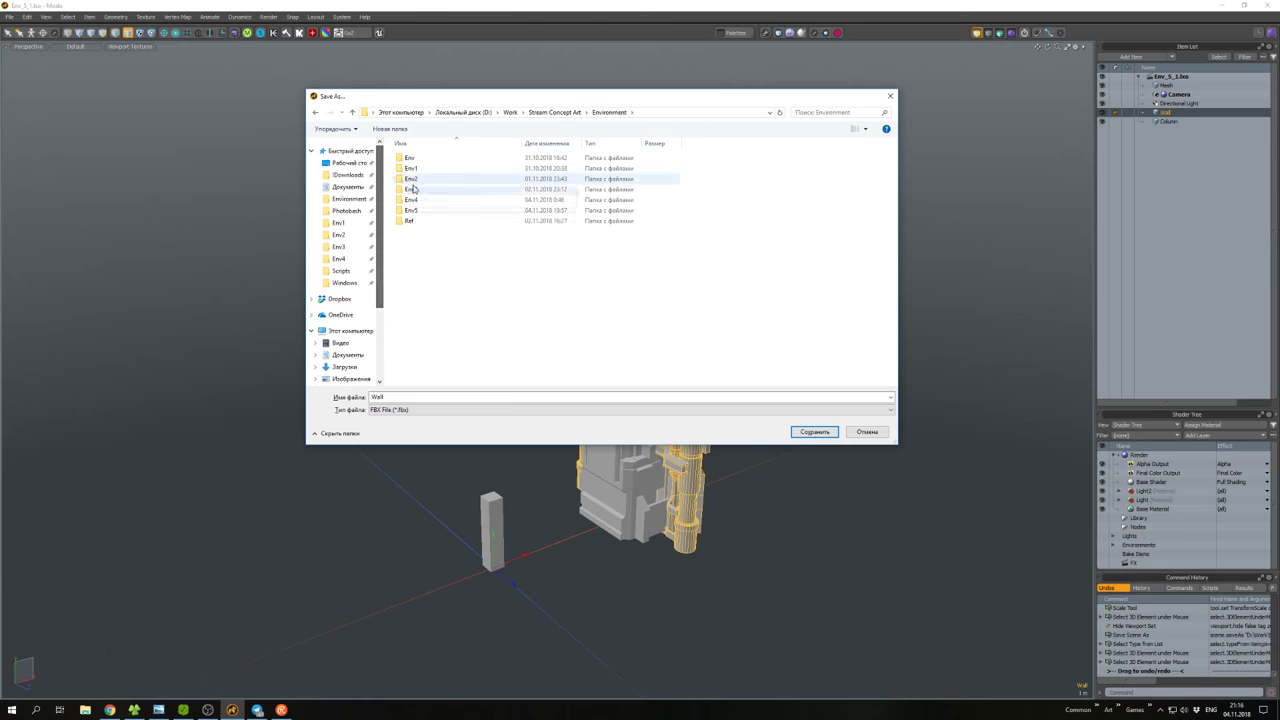
left_click_drag(416, 211, 343, 266)
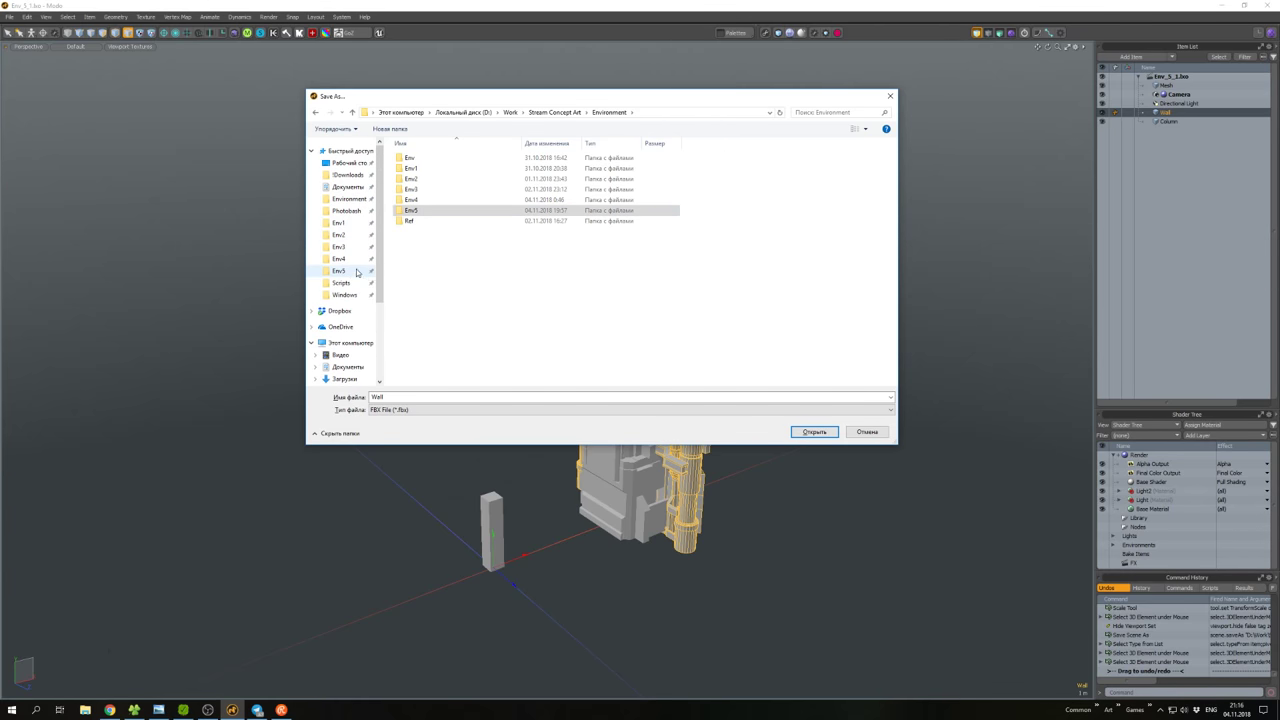
left_click(345, 271)
left_click(810, 436)
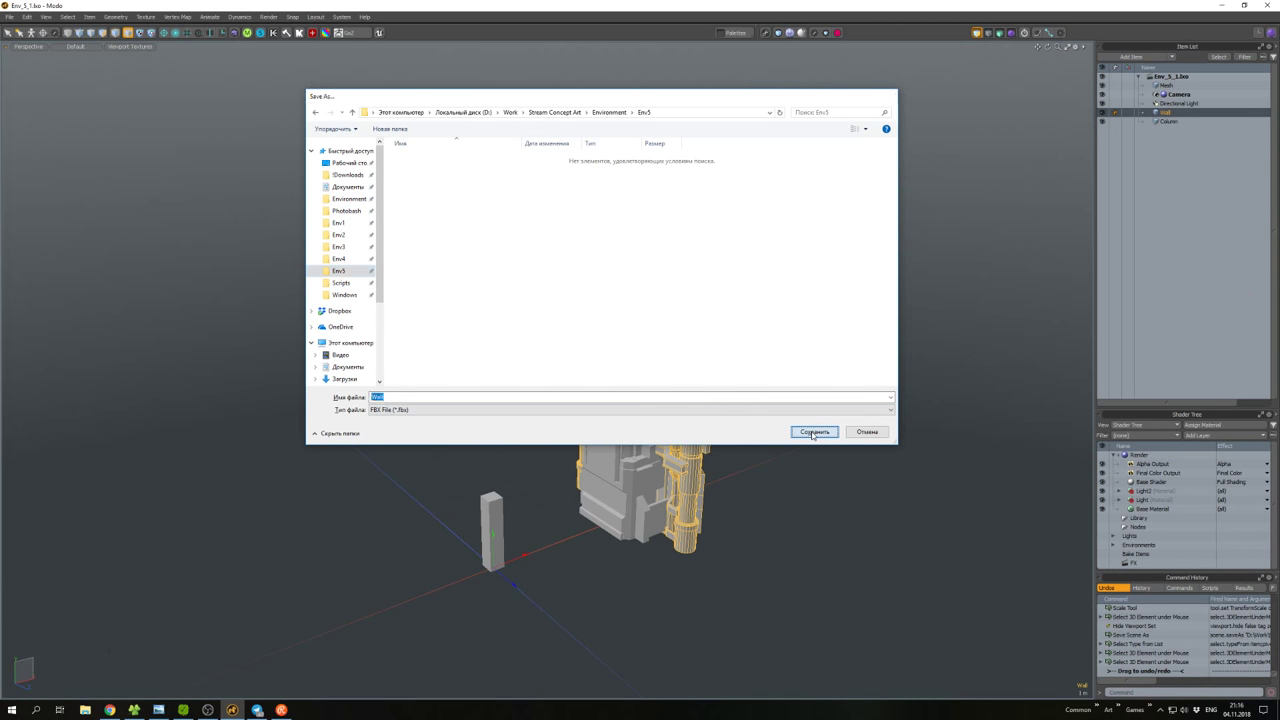
Export the column mesh as an FBX file named Column into the Env5 folder and clear the selection.
left_click(622, 405)
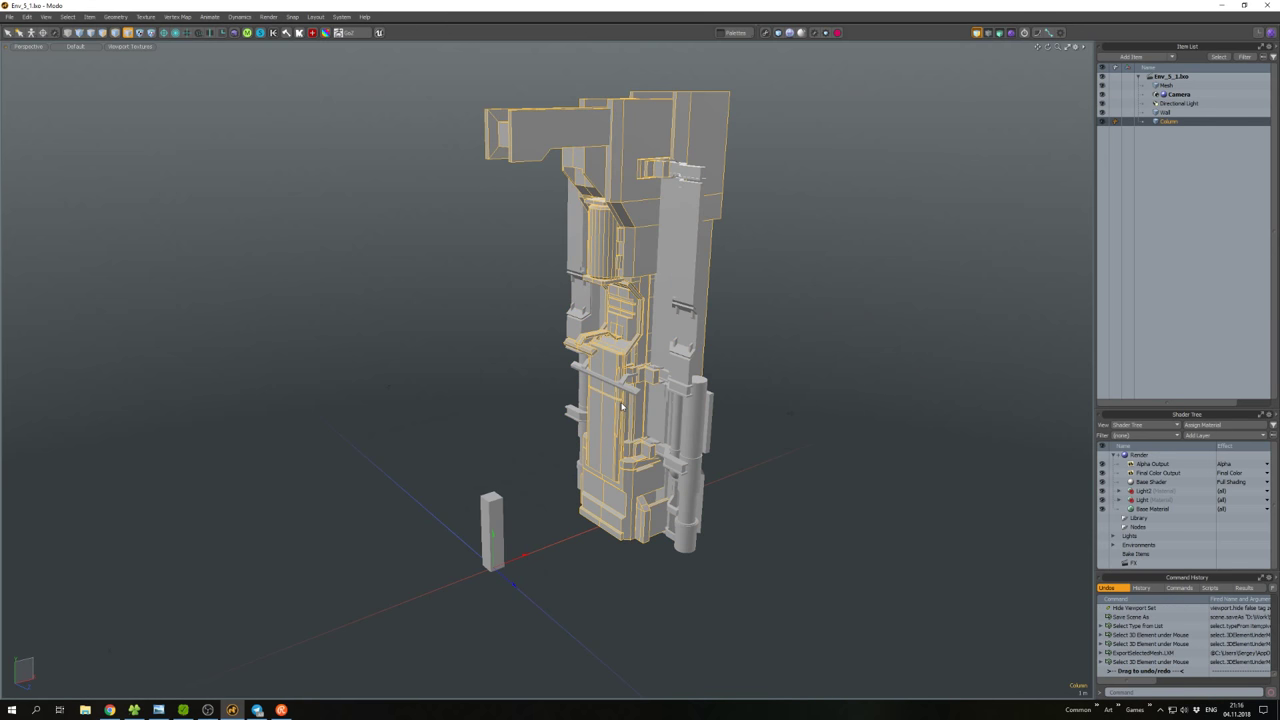
key("ctrl+e")
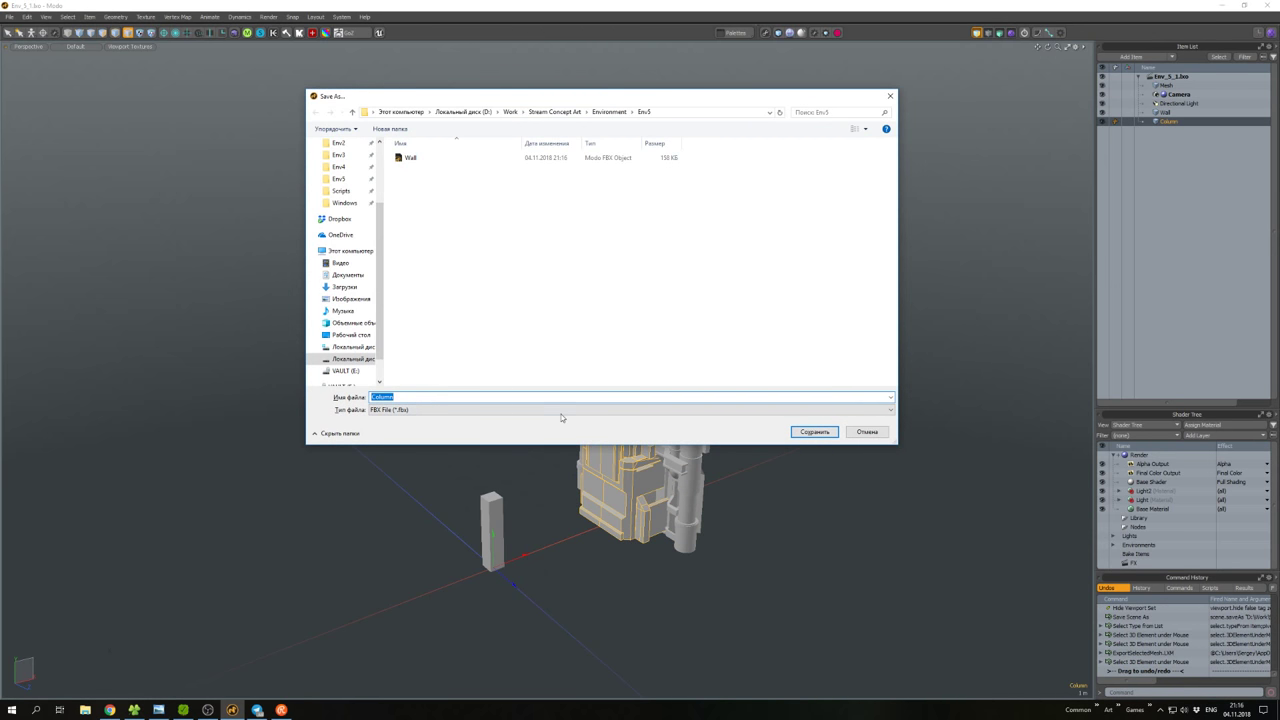
left_click(827, 436)
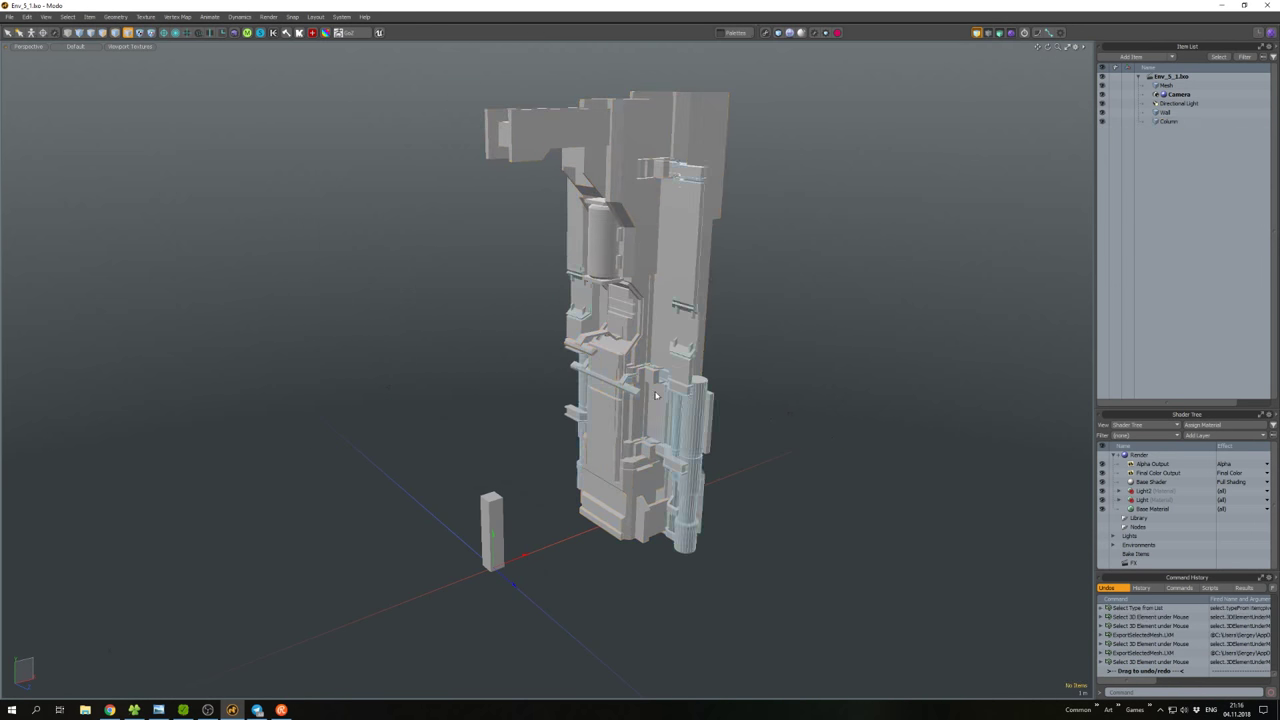
left_click(688, 400)
left_click(814, 423)
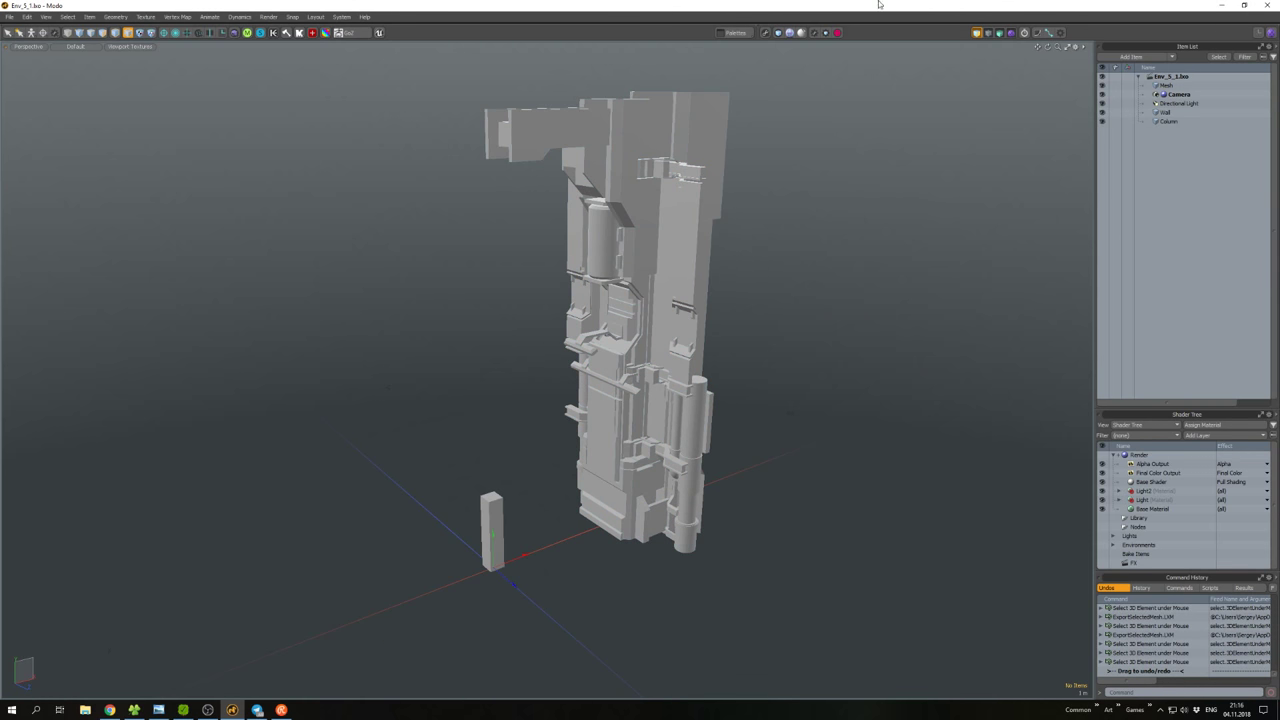
Switch to Unreal Engine, open the Env project and dock the floating Viewport 2 beside Viewport 1.
left_click(1221, 6)
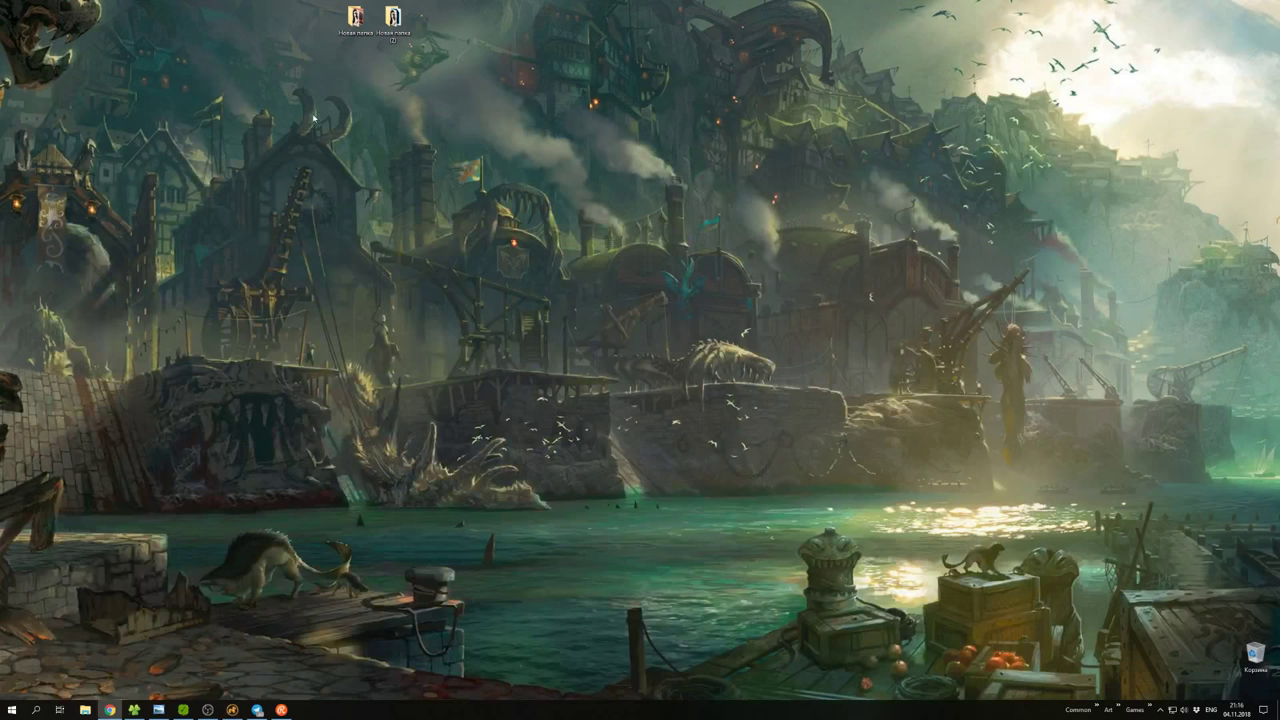
left_click(1119, 707)
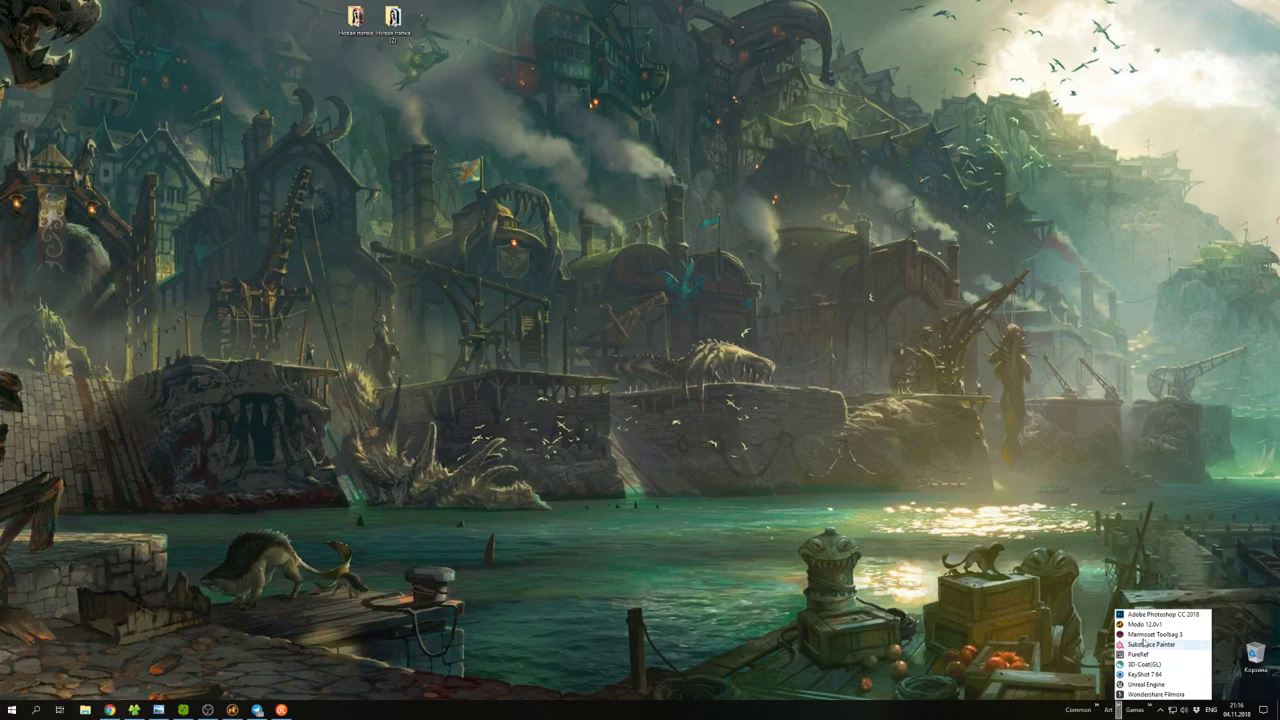
left_click(1145, 685)
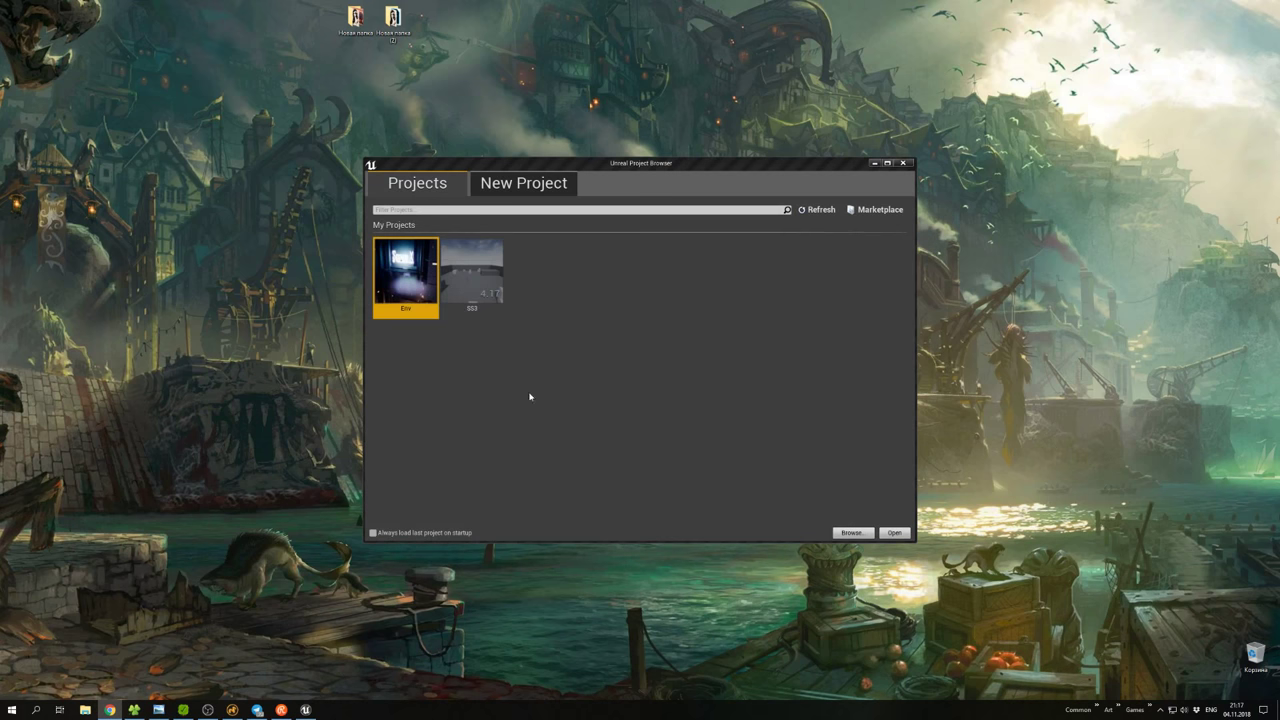
double_click(420, 302)
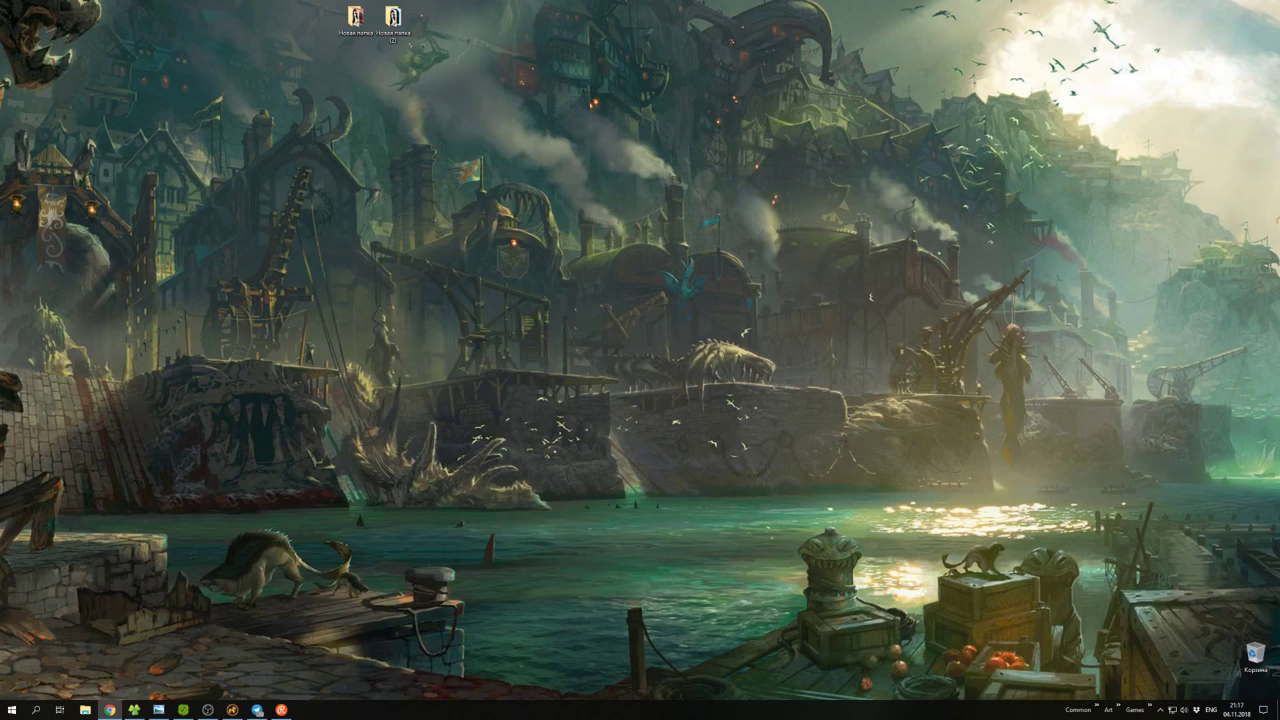
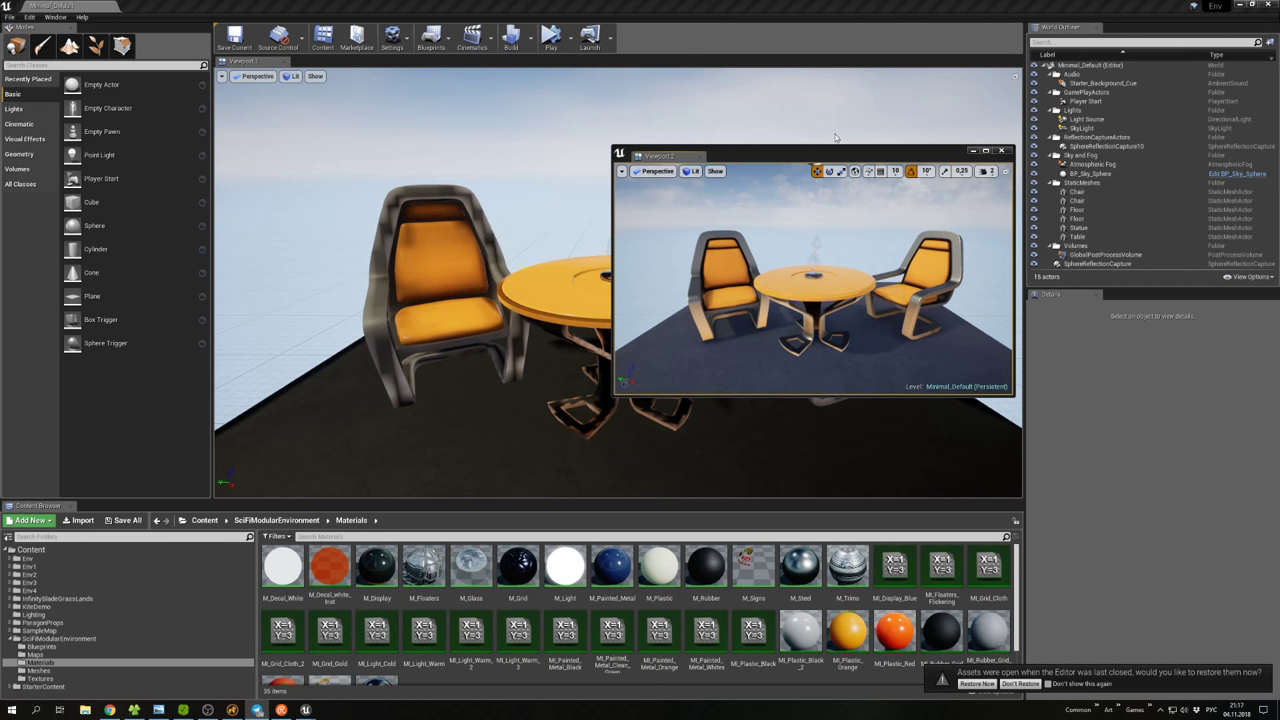
left_click_drag(848, 148, 332, 64)
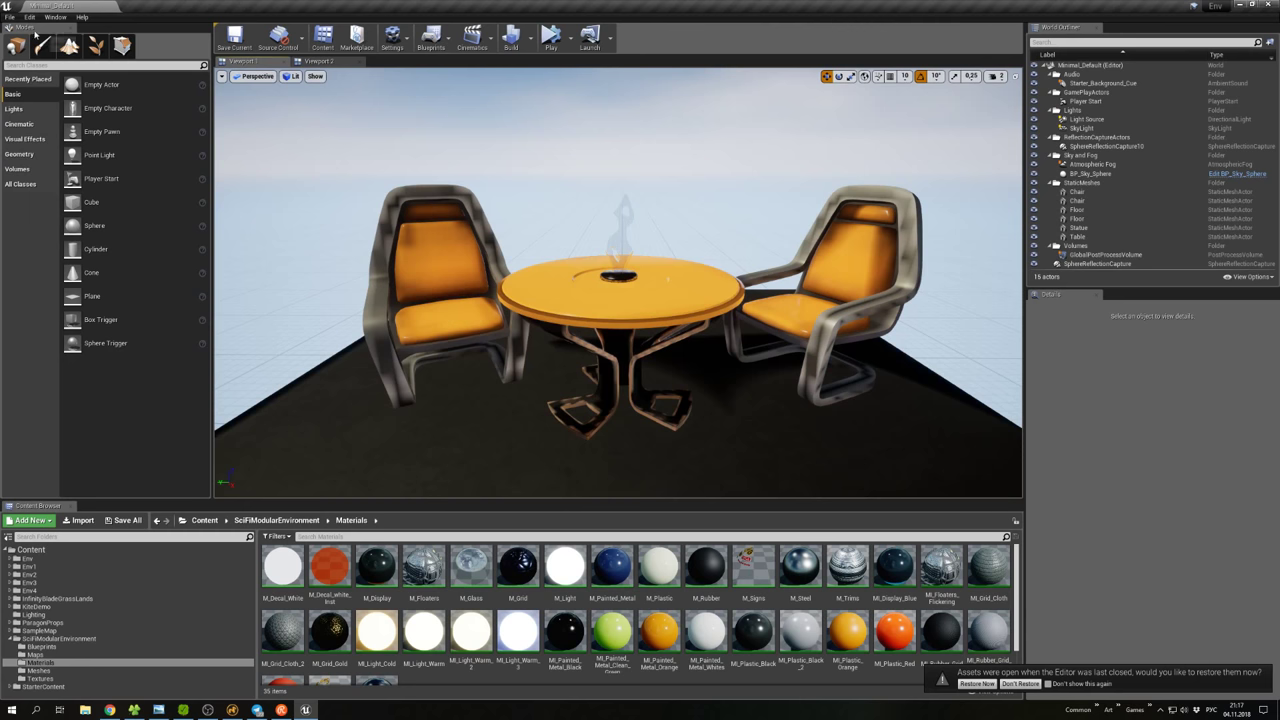
Create a new folder named Env5 inside the Env content folder.
left_click(30, 558)
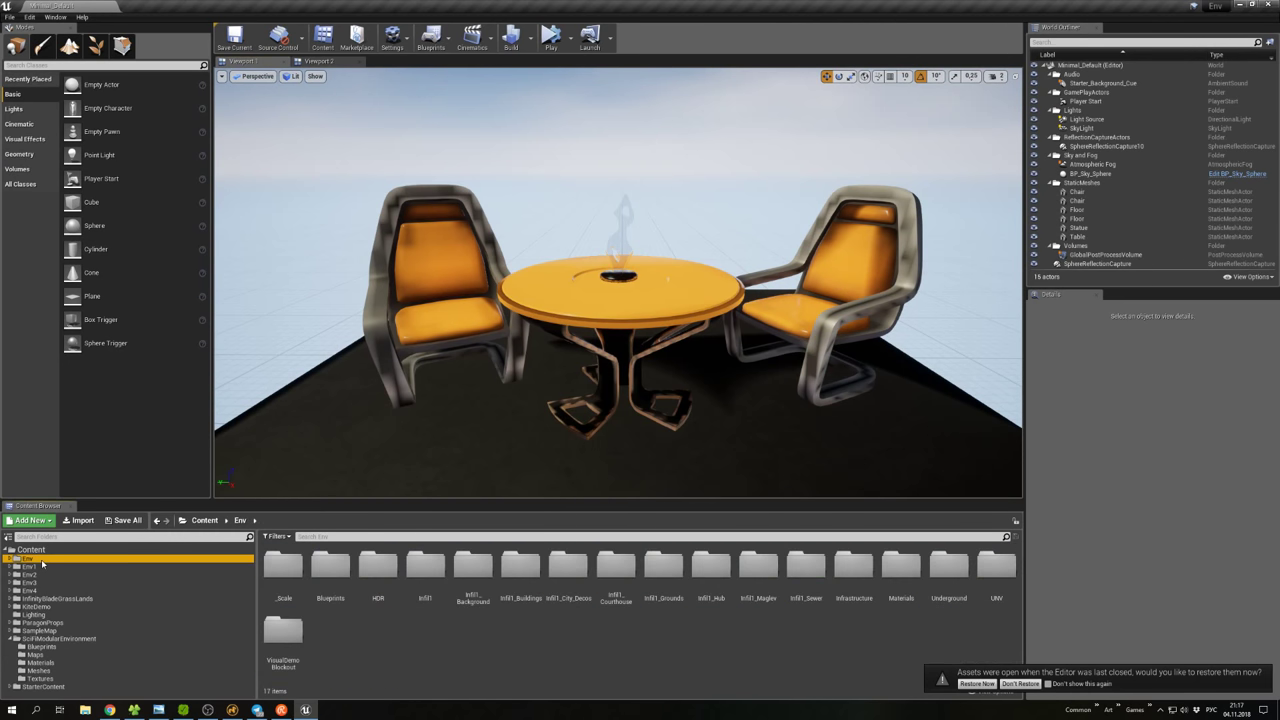
right_click(42, 560)
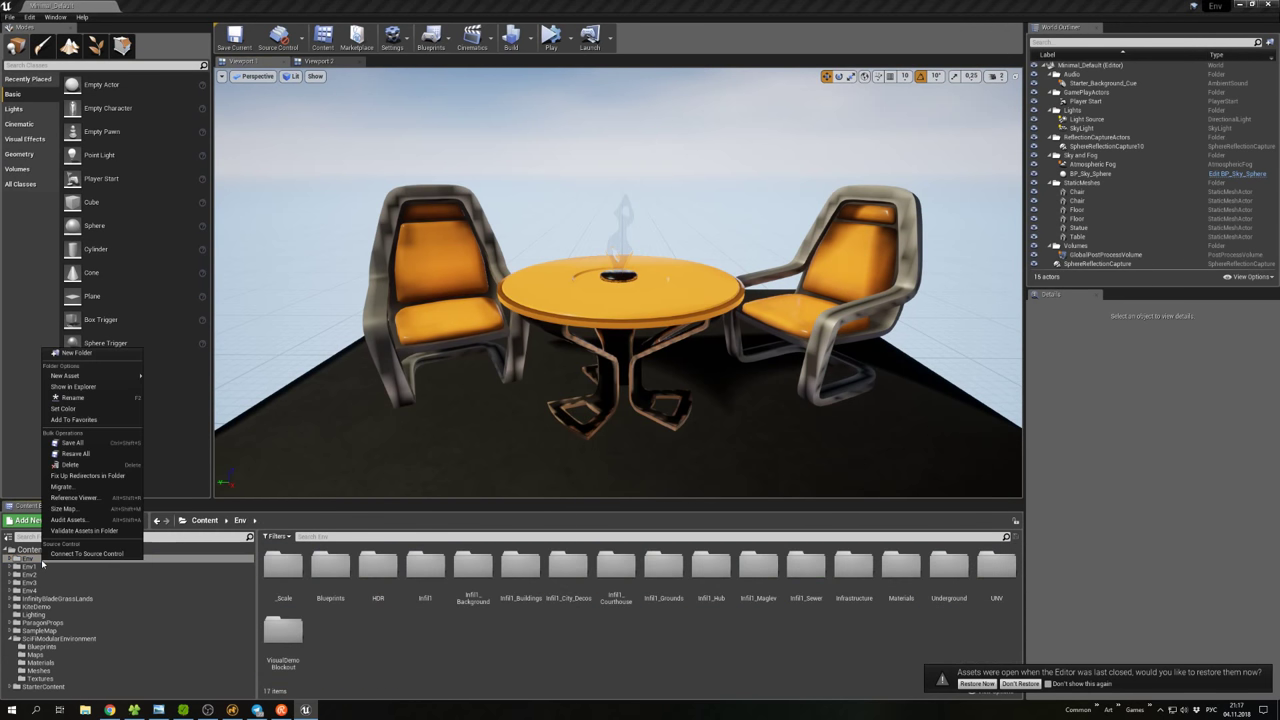
left_click(72, 353)
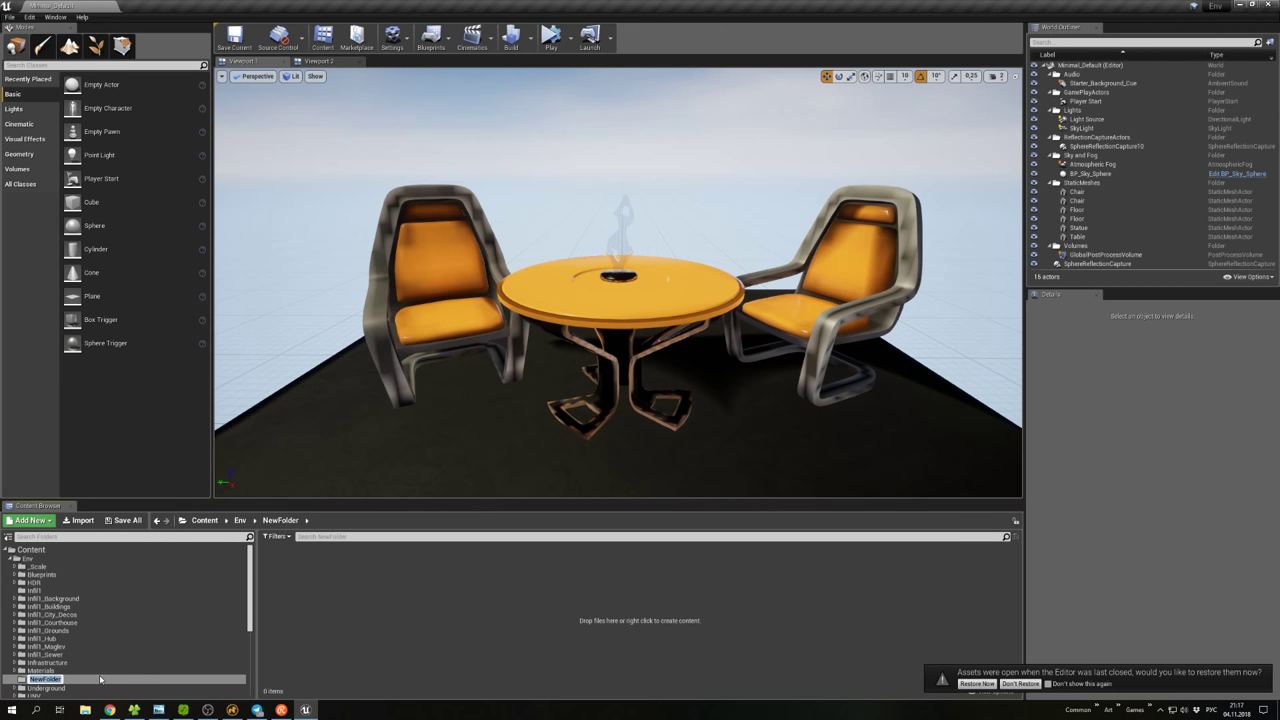
type("Уп")
key("BackSpace")
key("BackSpace")
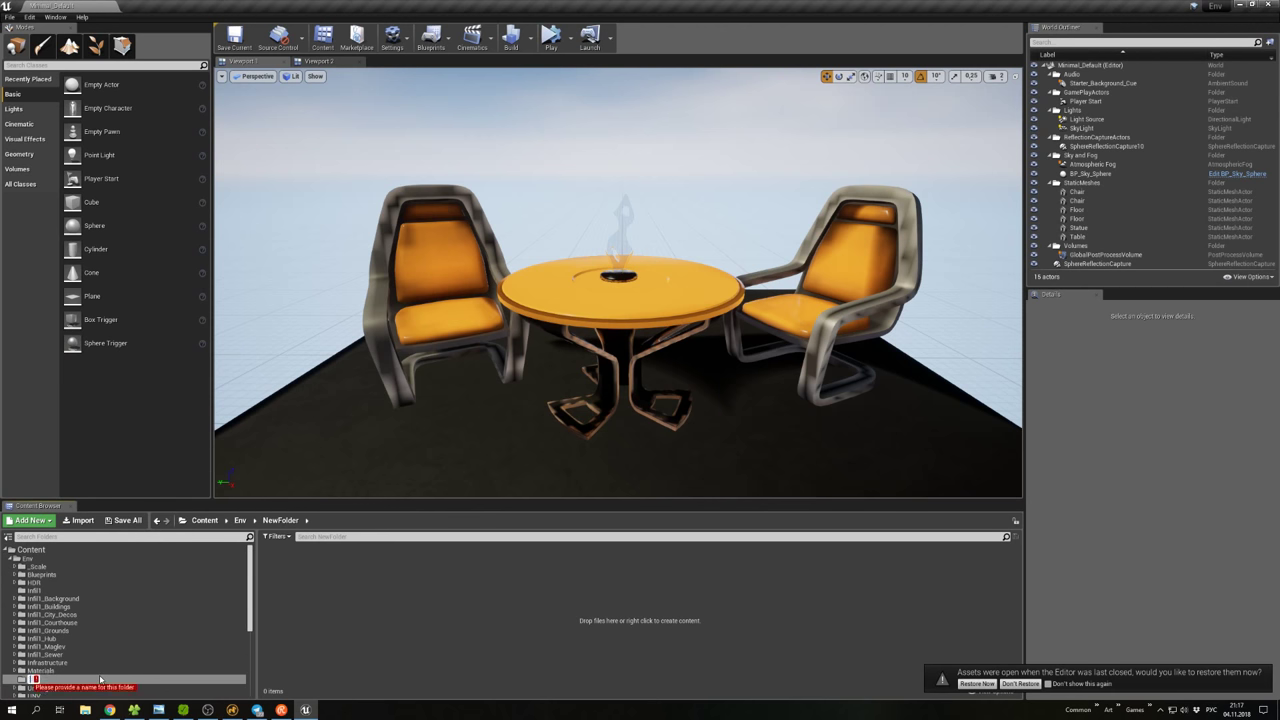
type("I")
scroll(63, 632, "down", 1)
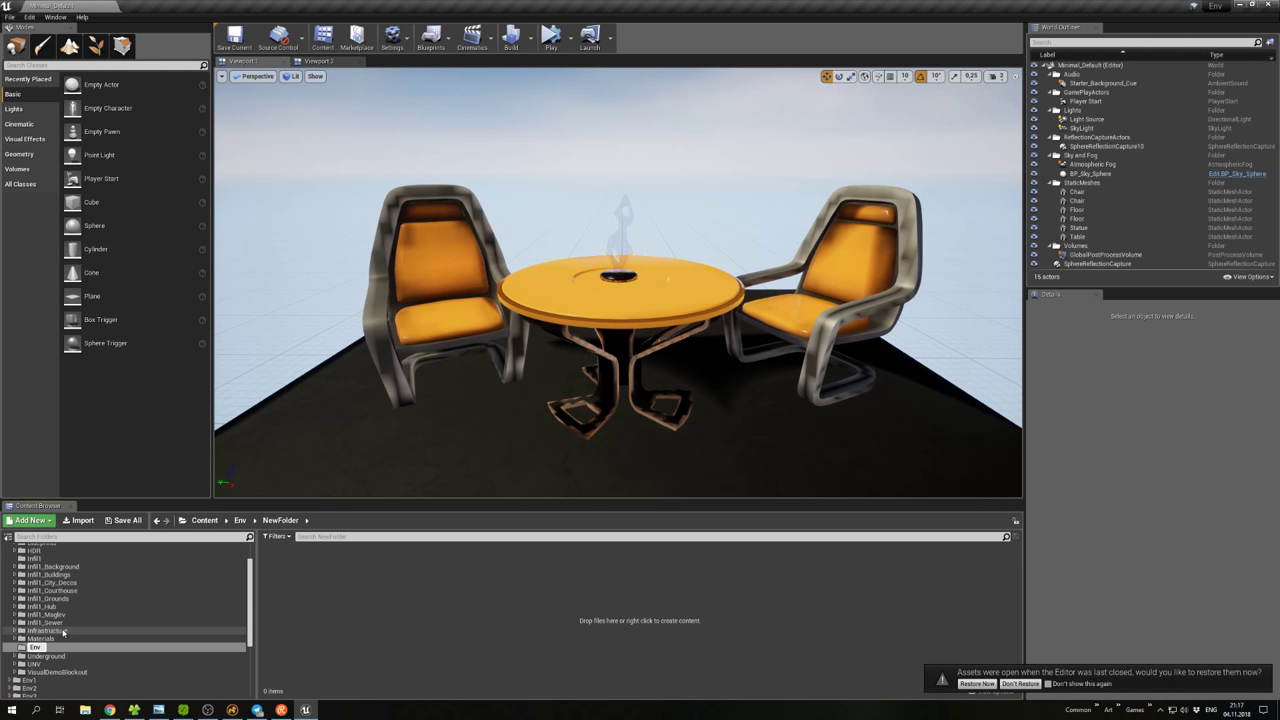
type("nv5")
key("Return")
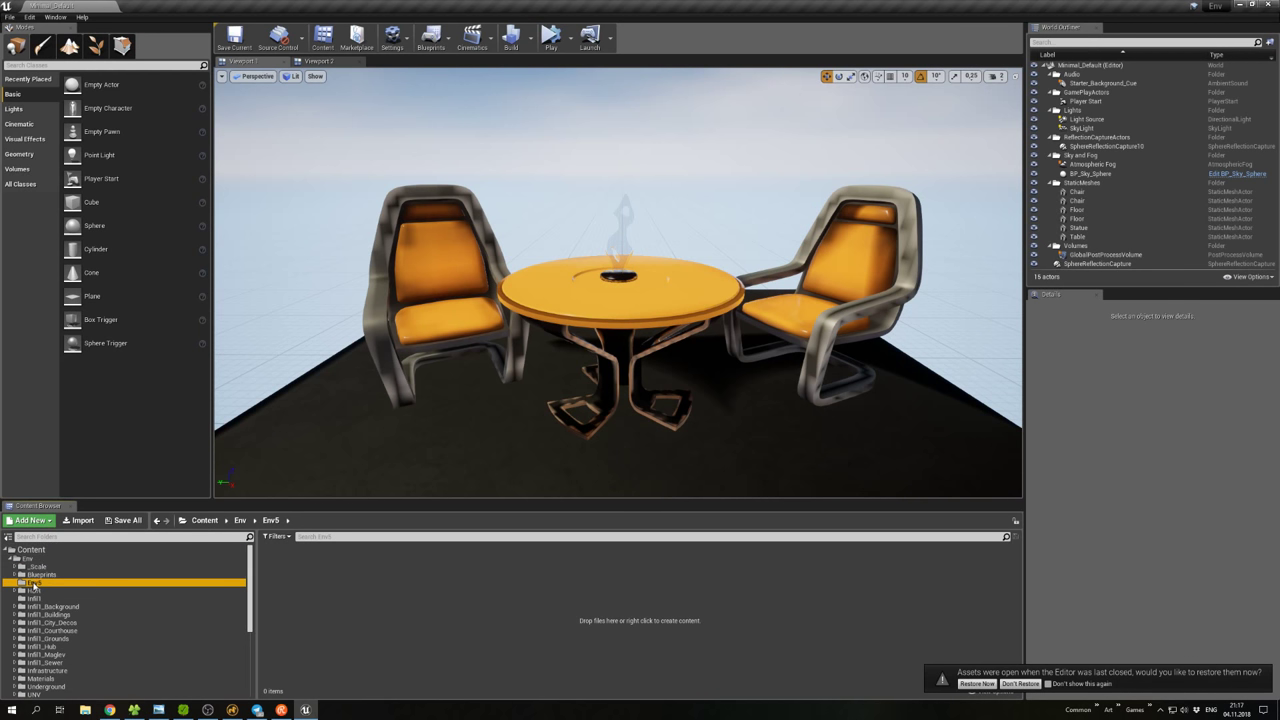
Move the Env5 folder directly under Content and collapse the Env folder.
left_click_drag(35, 582, 32, 551)
left_click(60, 577)
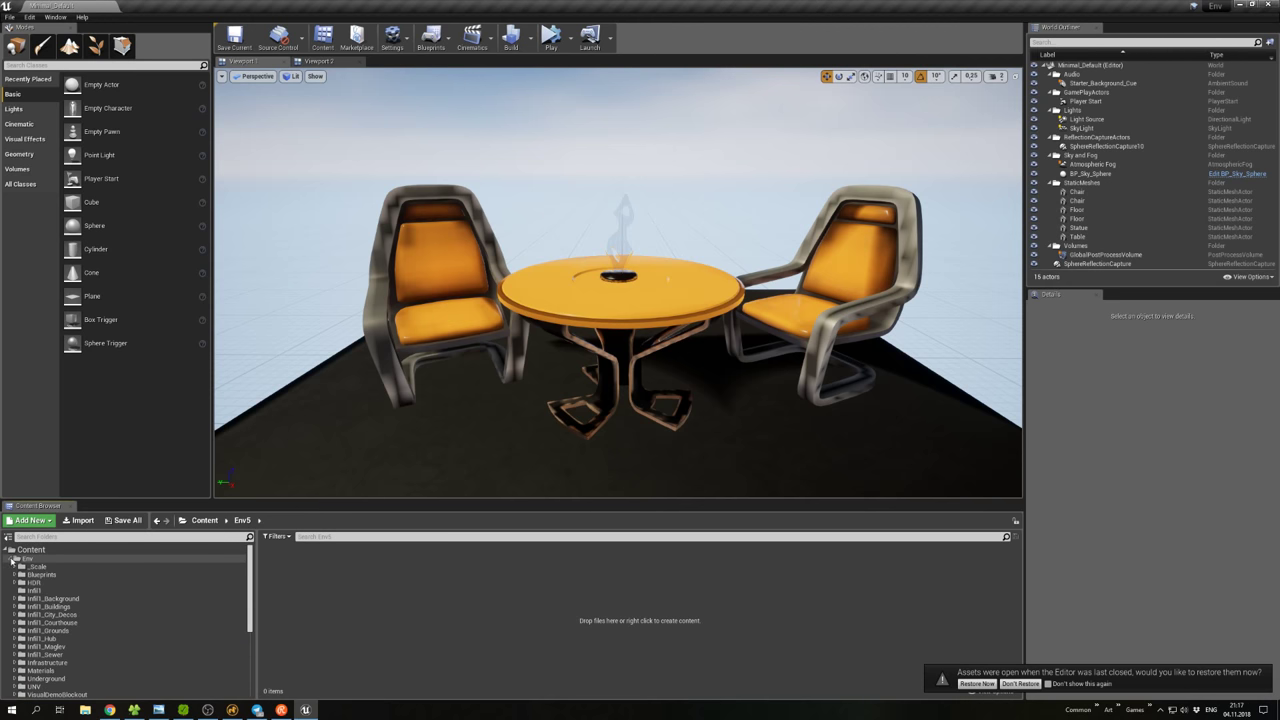
left_click(12, 562)
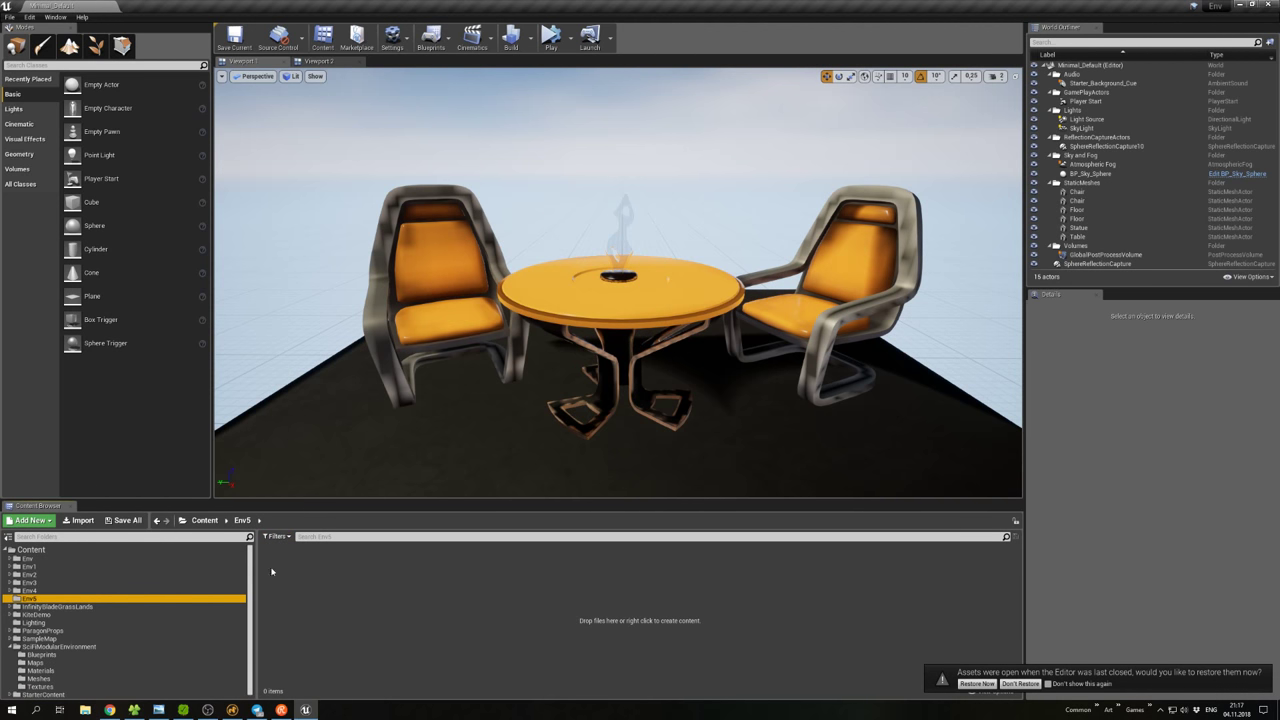
Create a new level from the Default template.
left_click(9, 17)
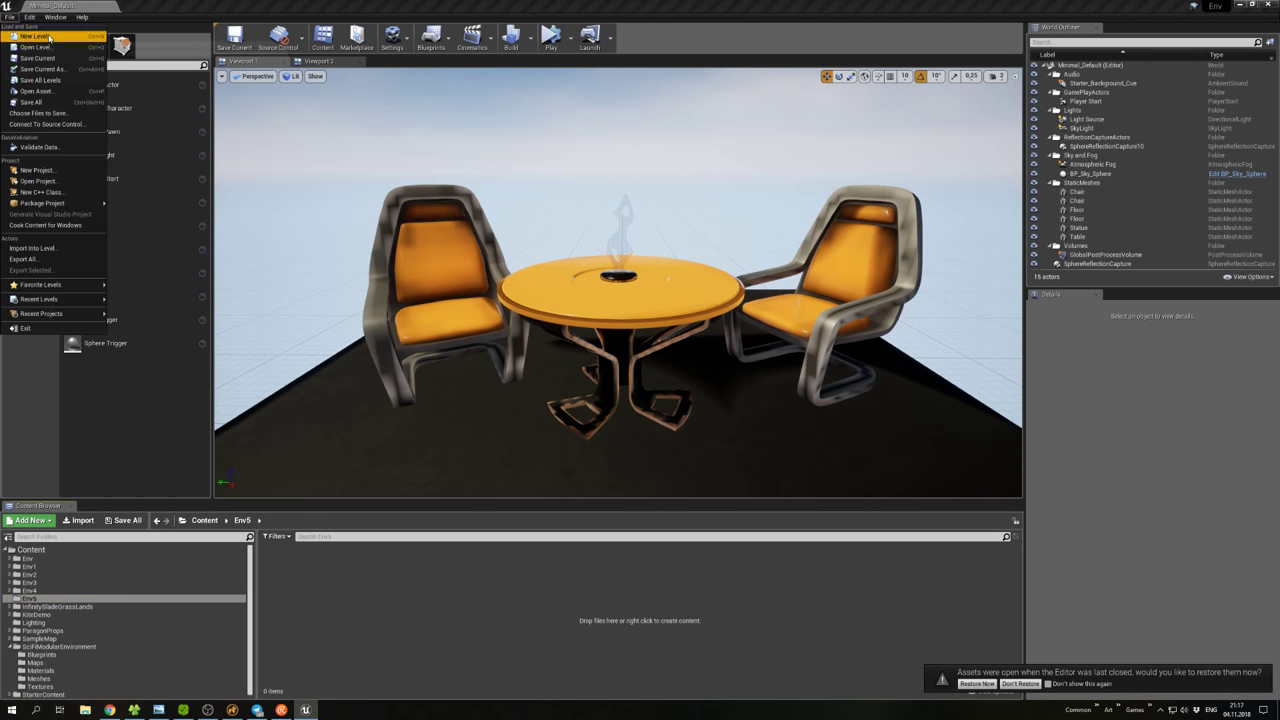
left_click(48, 37)
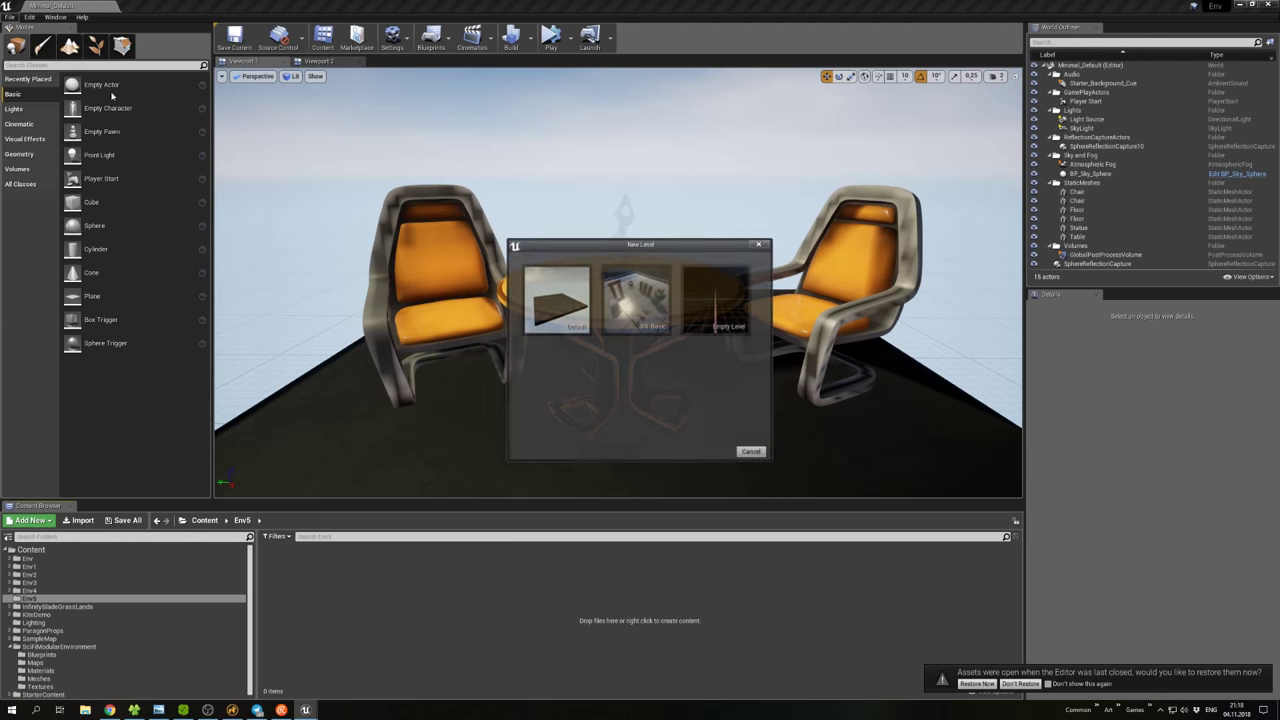
left_click(558, 314)
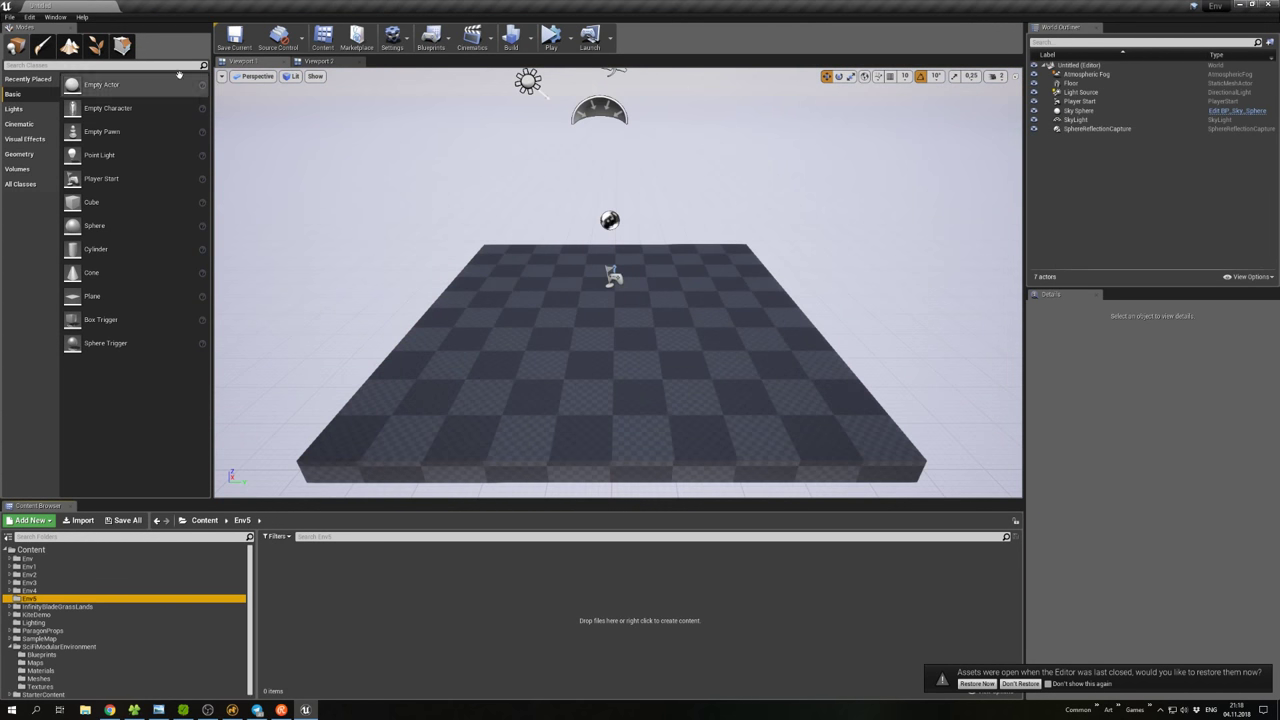
Start saving the level under a new name and create a Scenes folder inside Env5.
left_click(9, 17)
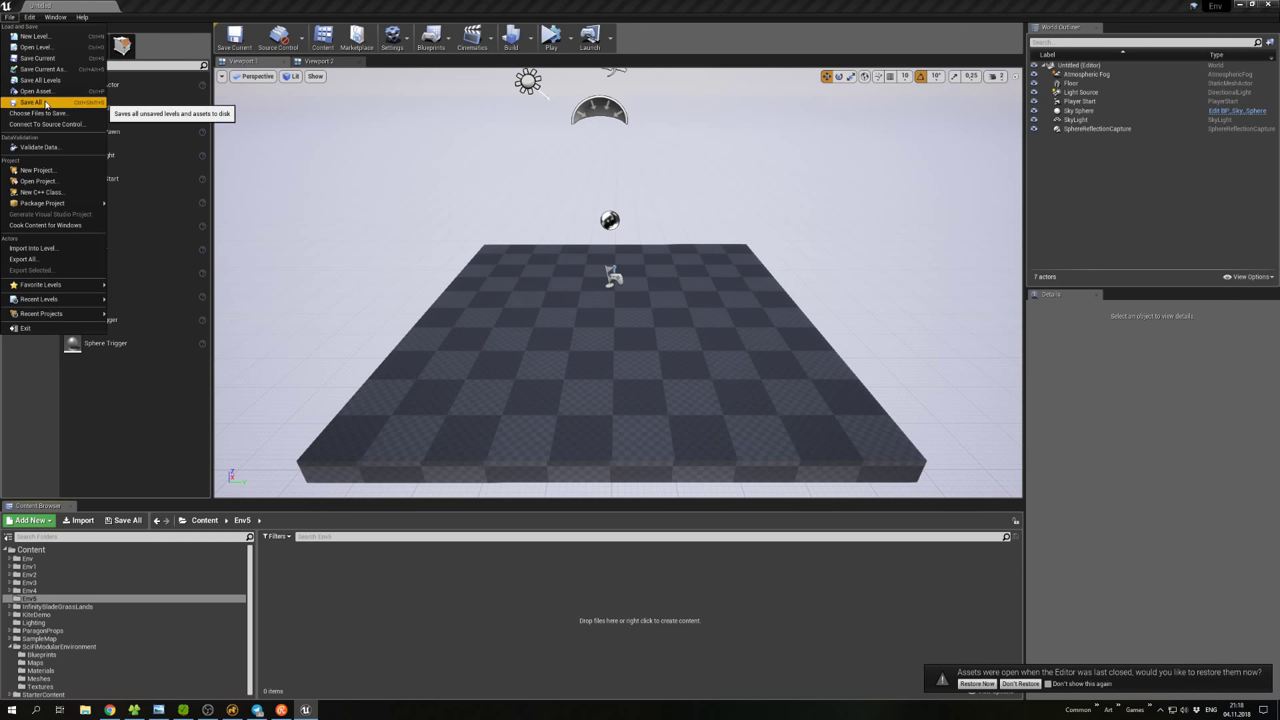
left_click(40, 69)
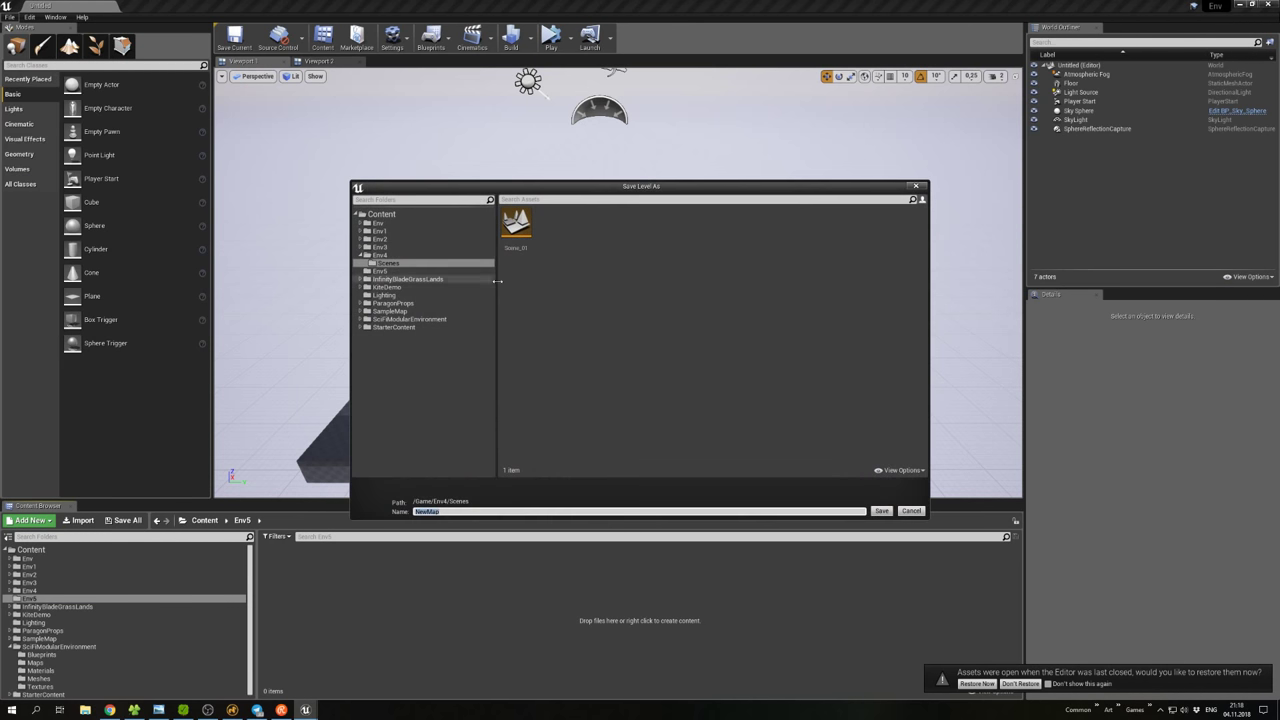
left_click(380, 271)
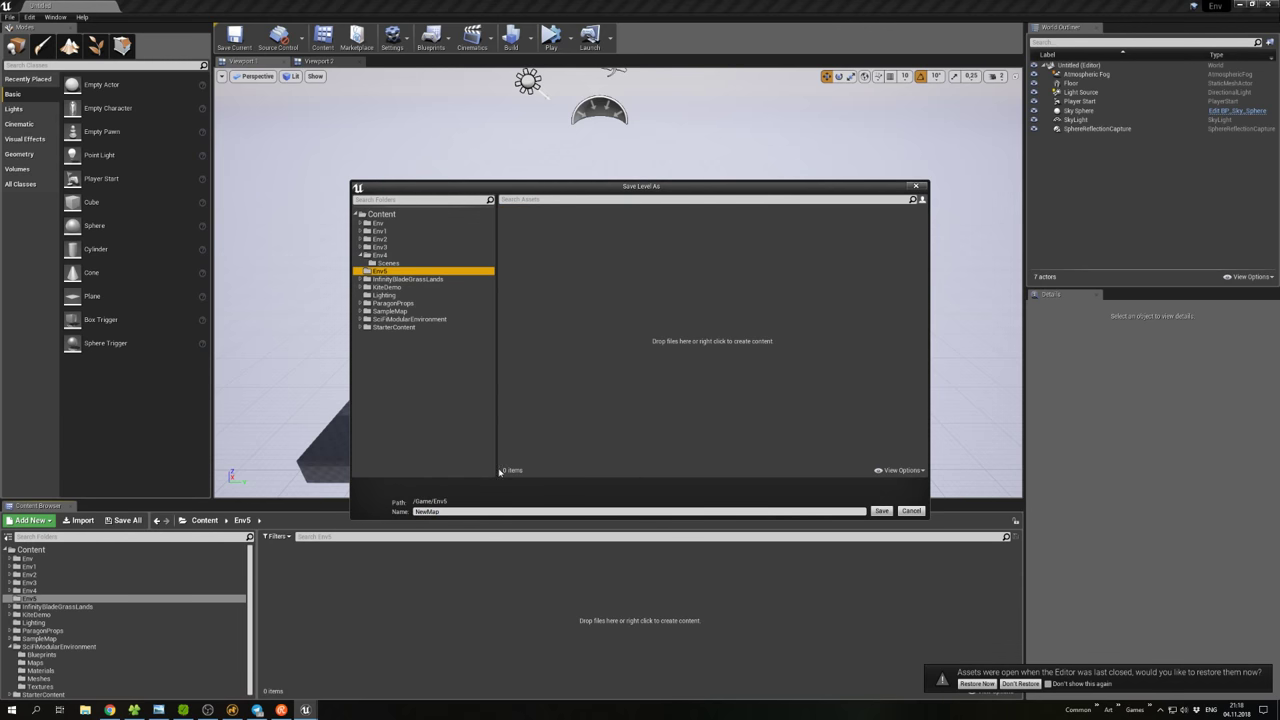
right_click(601, 359)
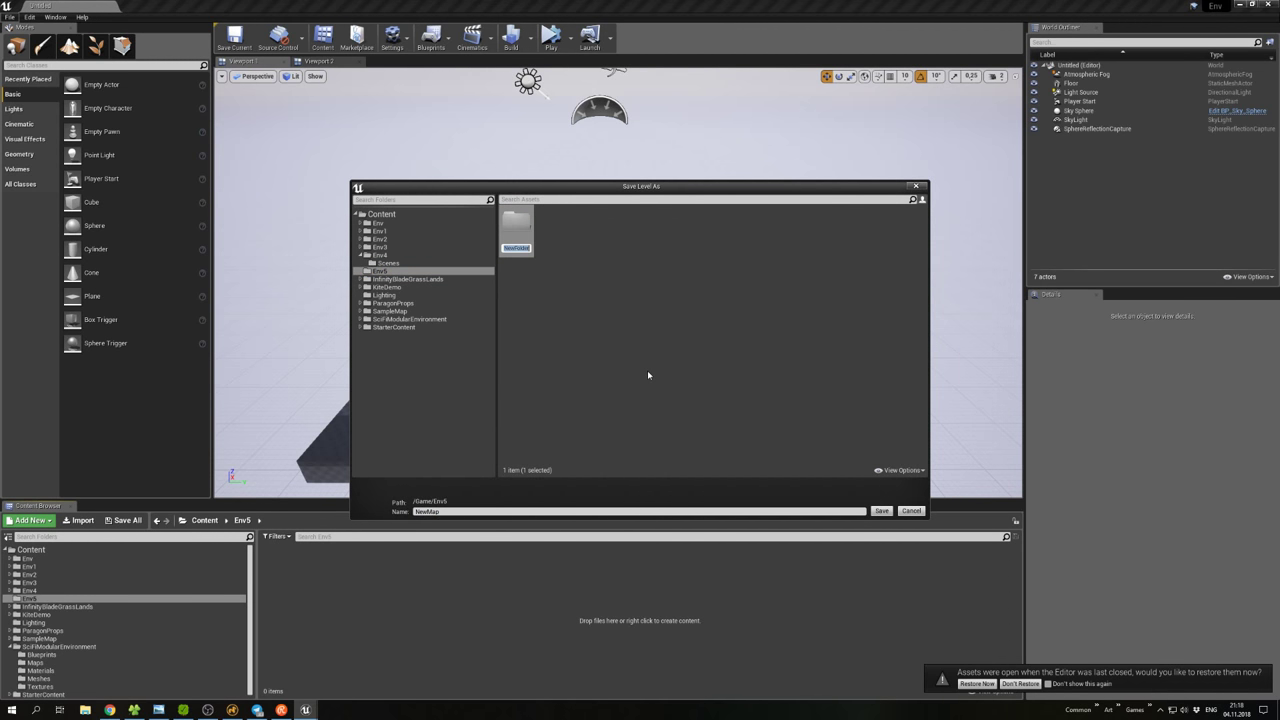
type("Scenes")
key("Return")
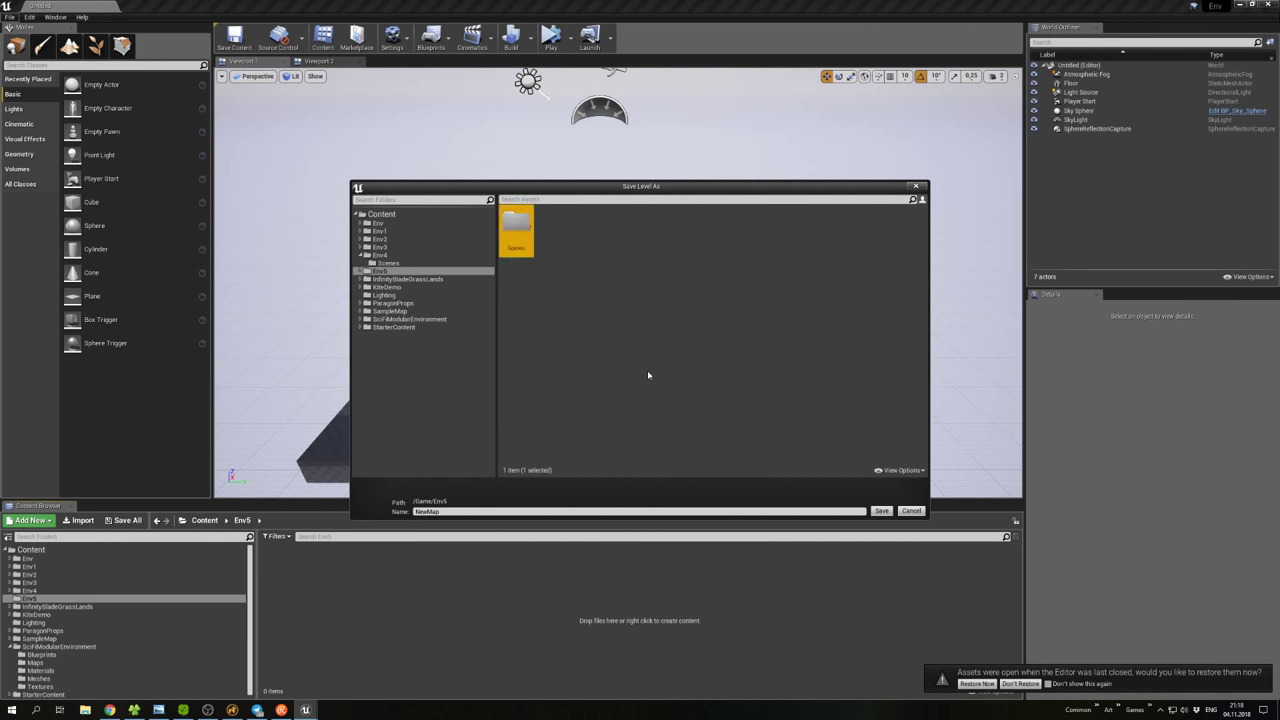
Save the level as Scene_01 in the Env5/Scenes folder.
double_click(516, 228)
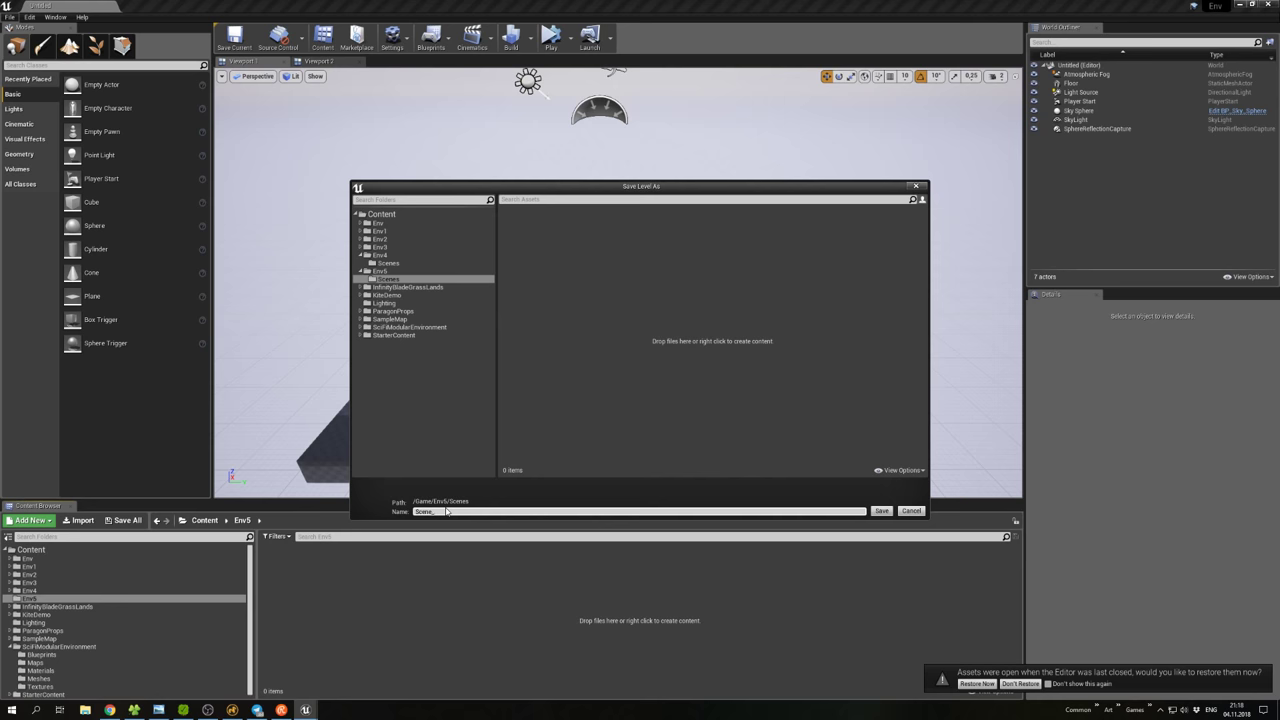
left_click(446, 511)
type("Scene_01")
key("Return")
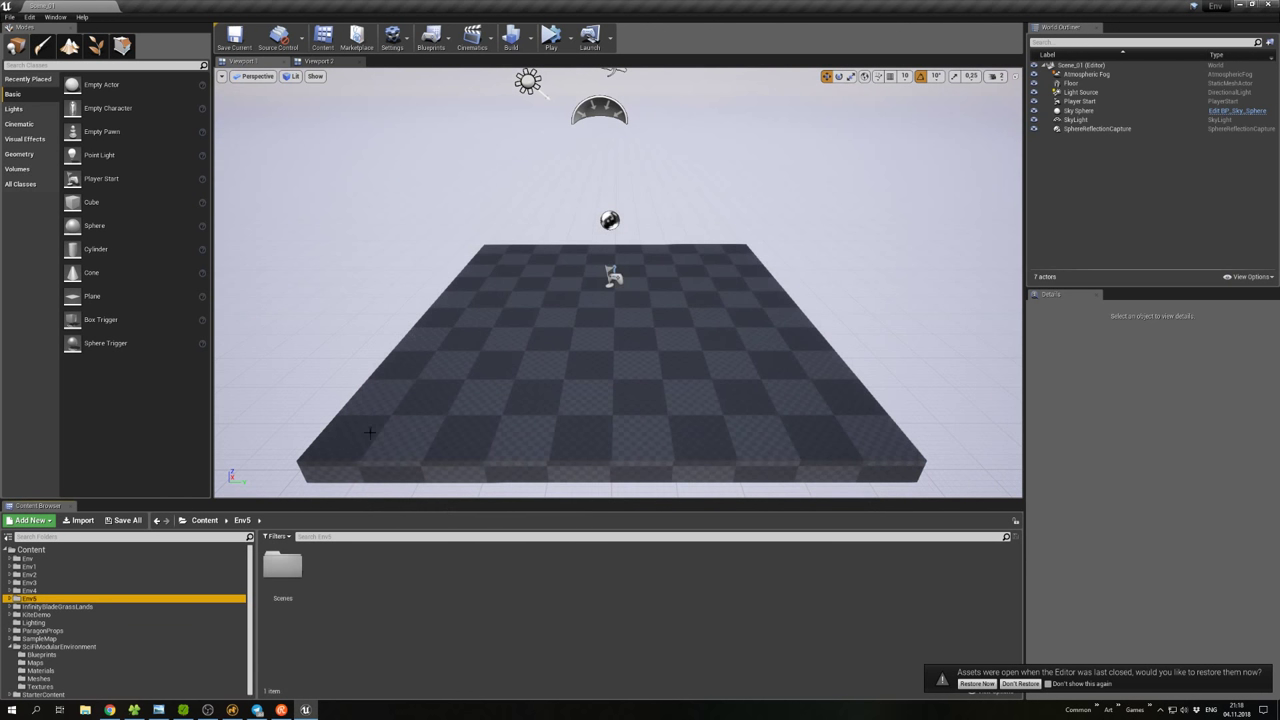
Import the Column and Wall FBX files from the Env5 folder on disk into the project's Env5 folder, using the default options for all.
left_click(136, 710)
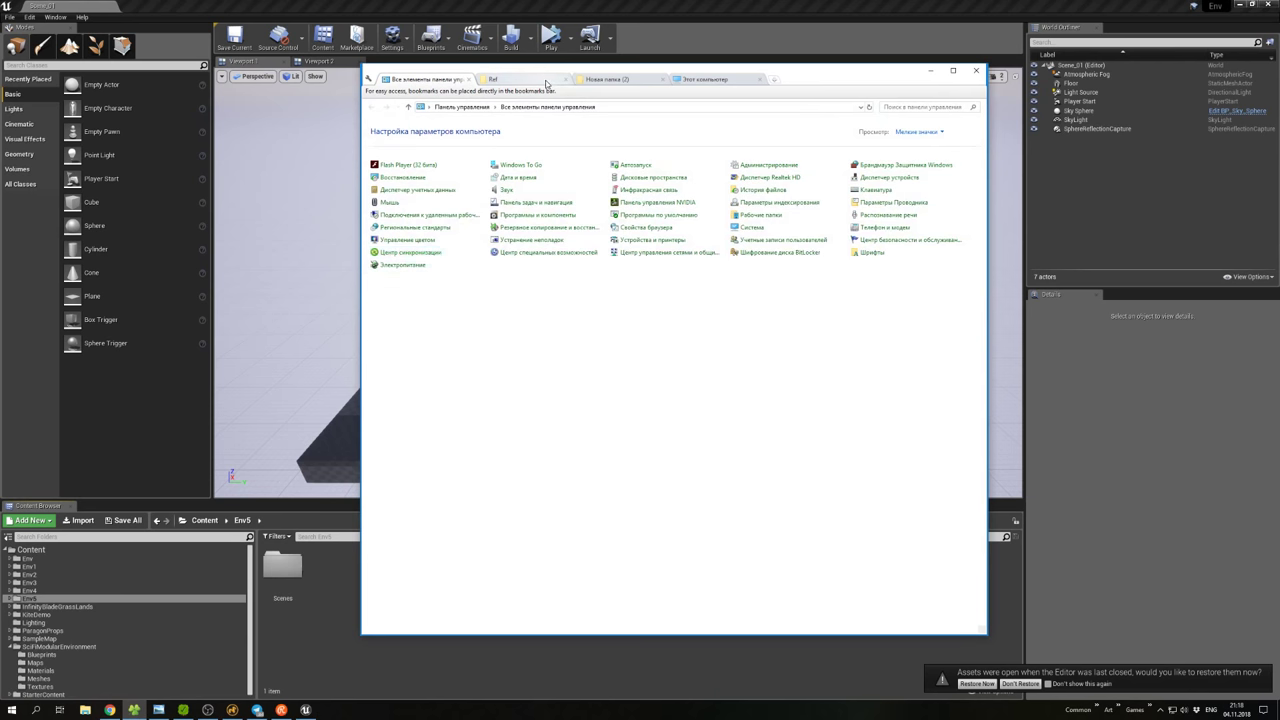
left_click(546, 82)
left_click(395, 261)
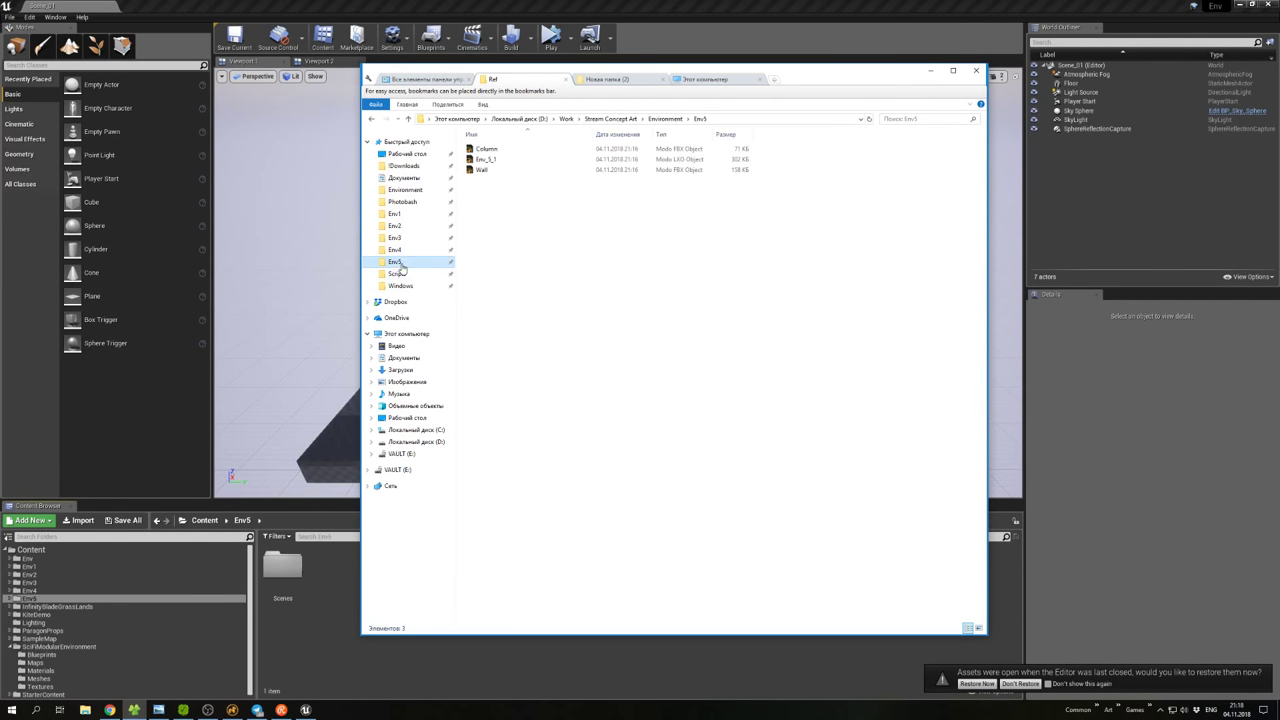
left_click(486, 149)
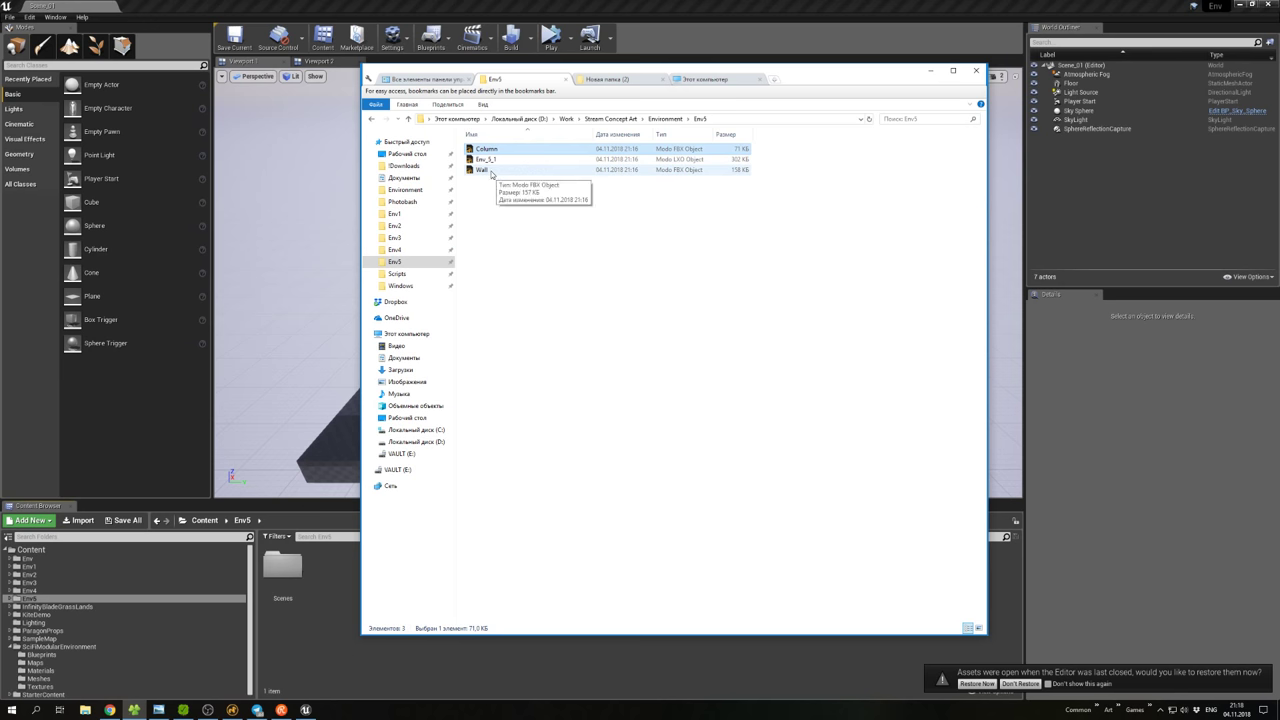
left_click(491, 171)
left_click_drag(832, 79, 1279, 97)
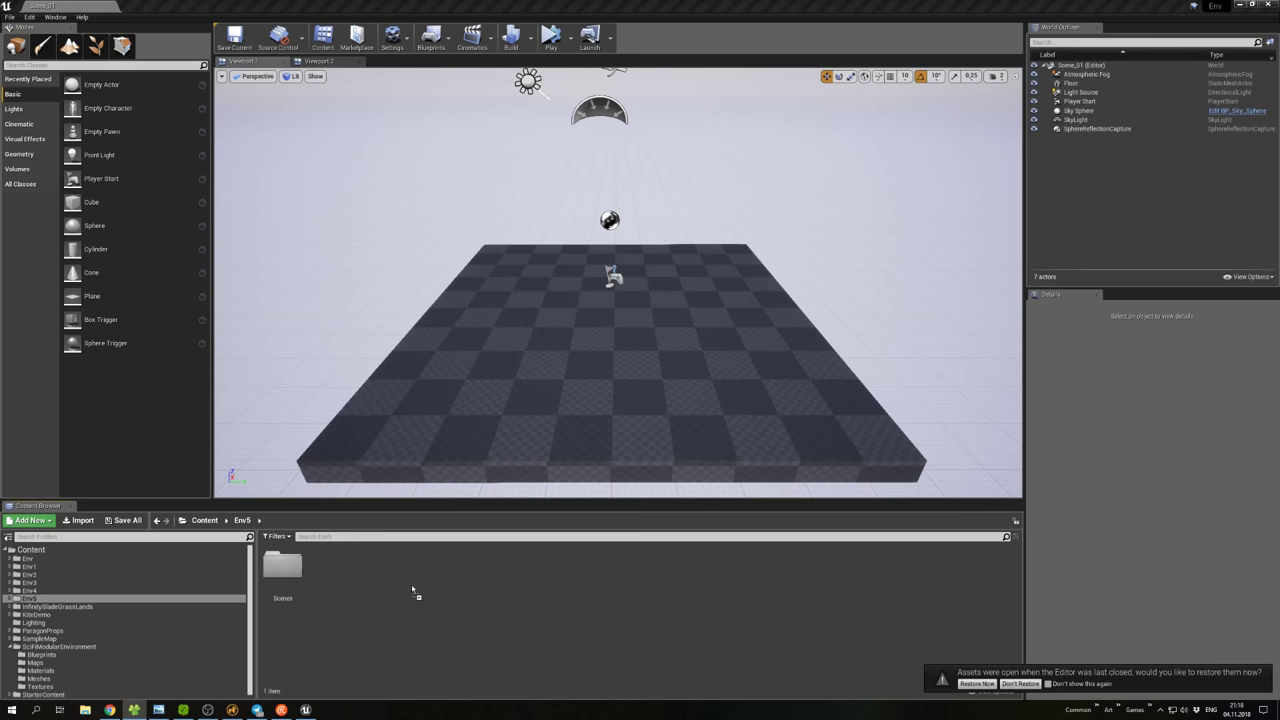
left_click_drag(358, 607, 356, 606)
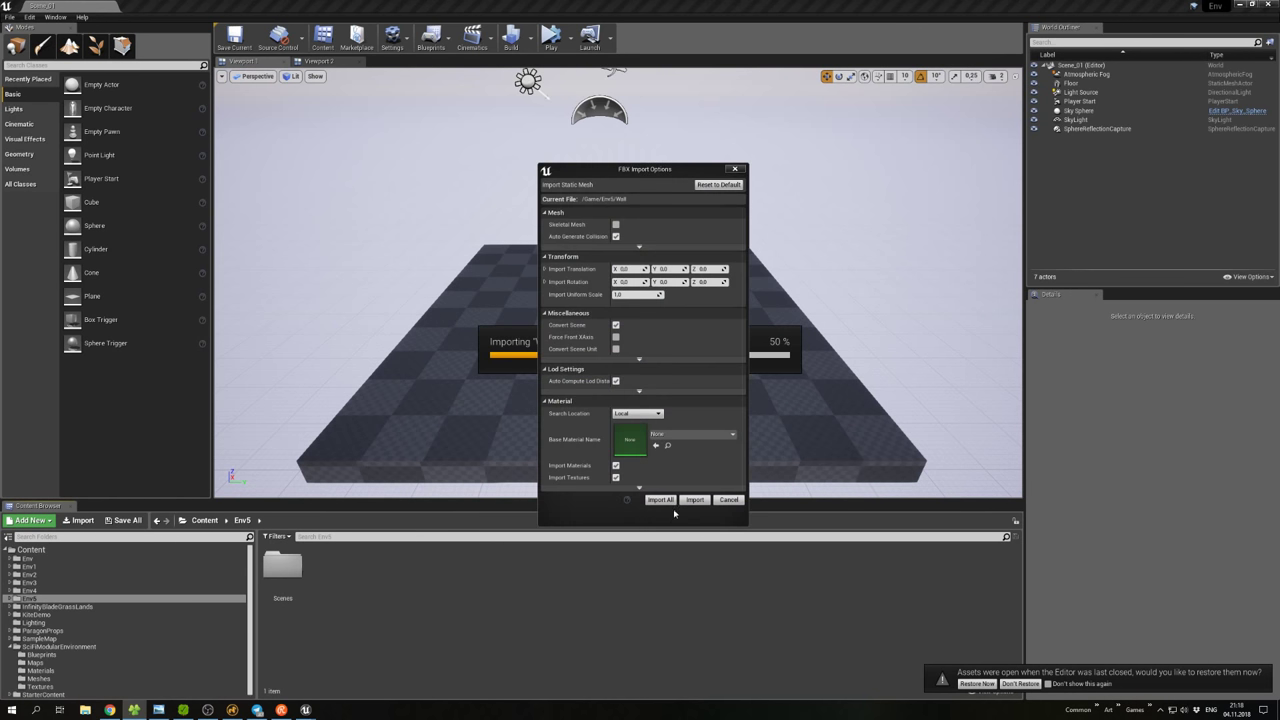
left_click(660, 501)
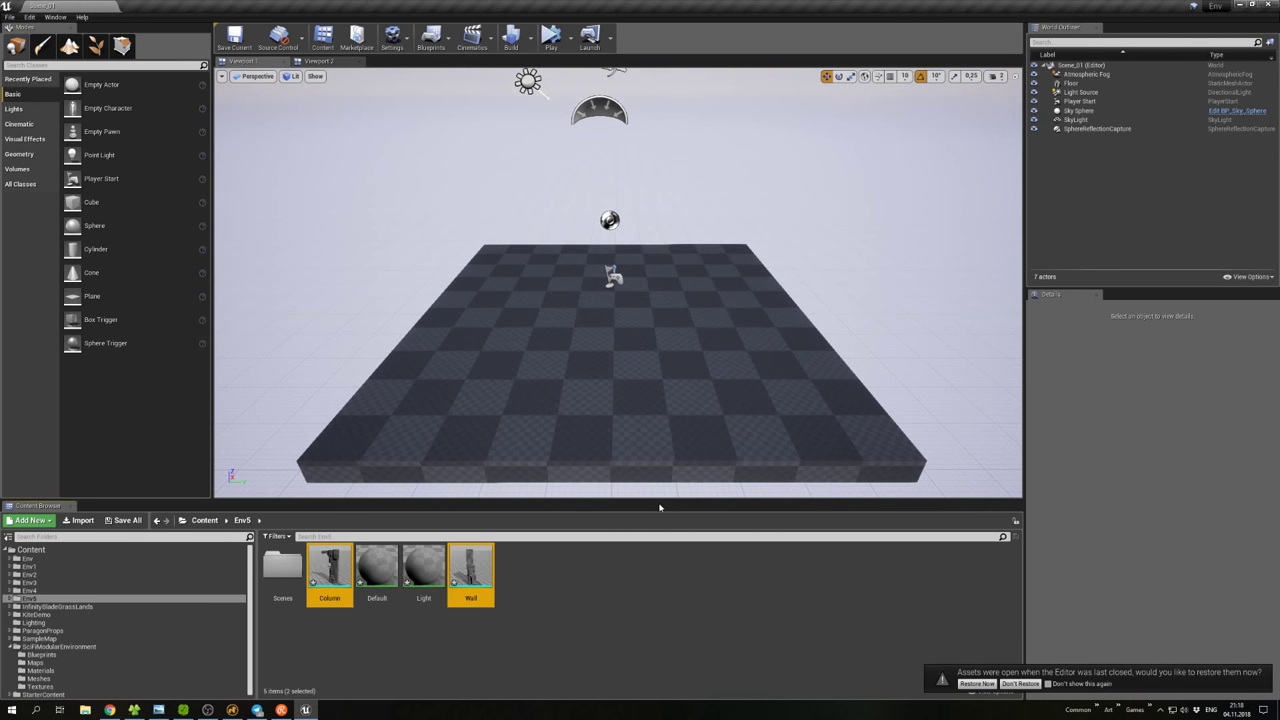
Place the Column mesh in the level, rotate it 90° about Z and move it close to the level's origin.
left_click(340, 568, "ctrl")
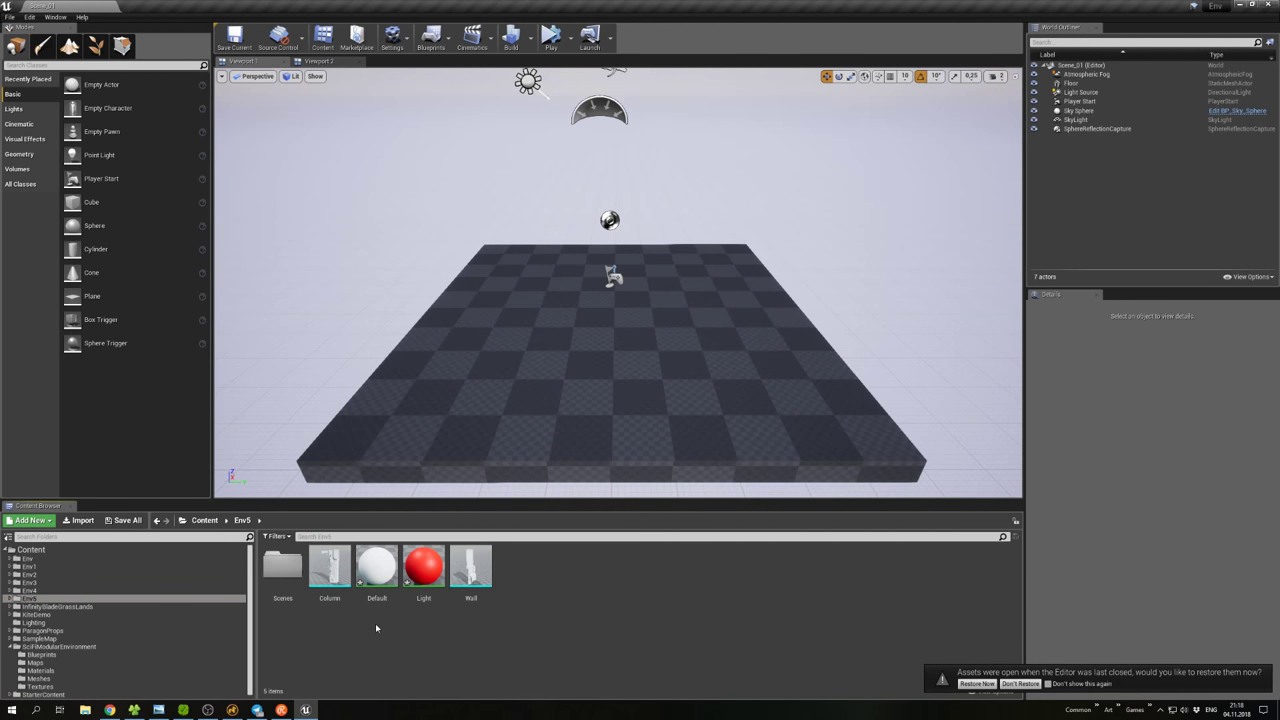
left_click_drag(330, 568, 777, 443)
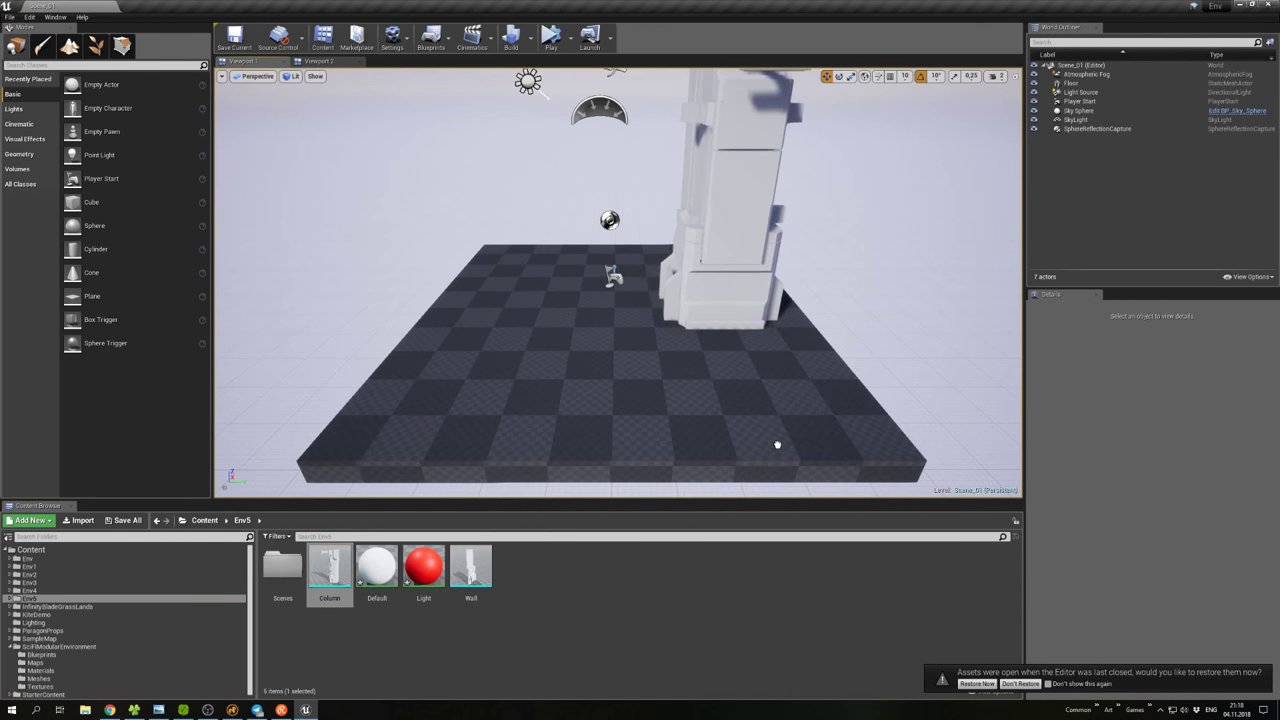
scroll(766, 274, "down", 3)
left_click_drag(766, 274, 700, 279, "alt")
key("e")
left_click_drag(689, 384, 757, 377)
key("w")
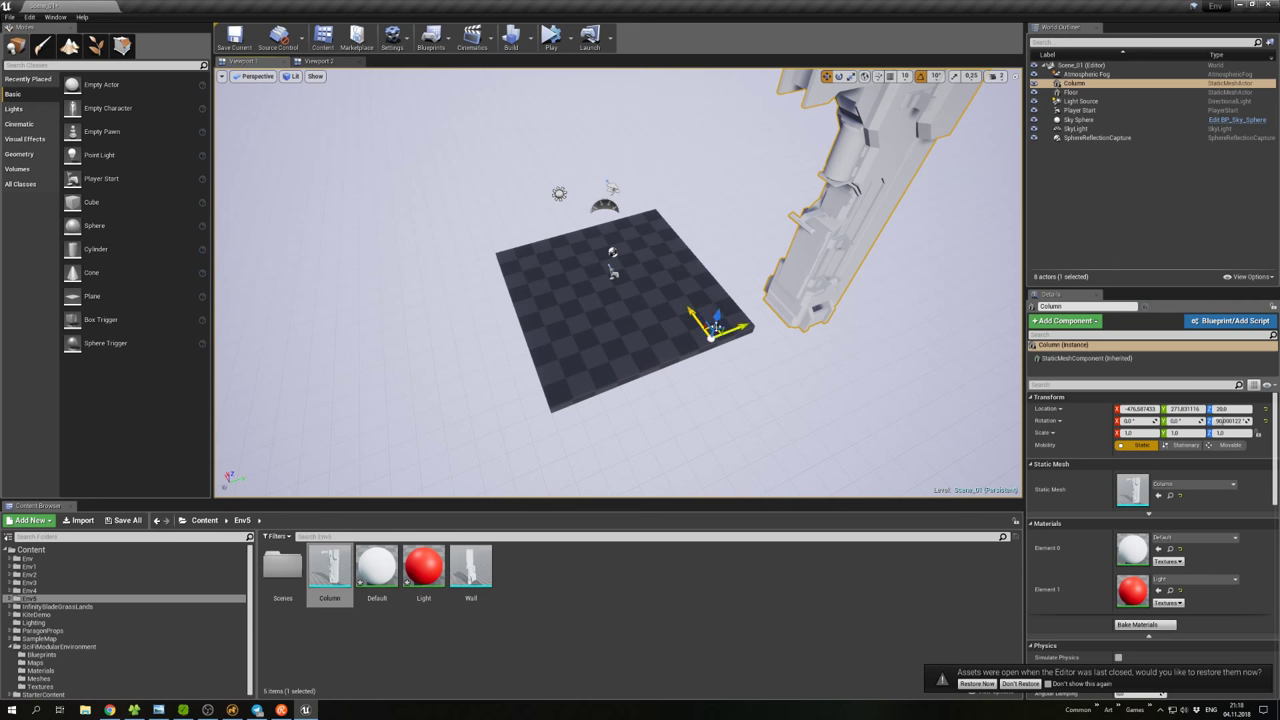
left_click_drag(712, 328, 660, 232)
Set the viewport camera speed to 5 and enlarge the viewport by reducing the Content Browser's height.
right_click(698, 215)
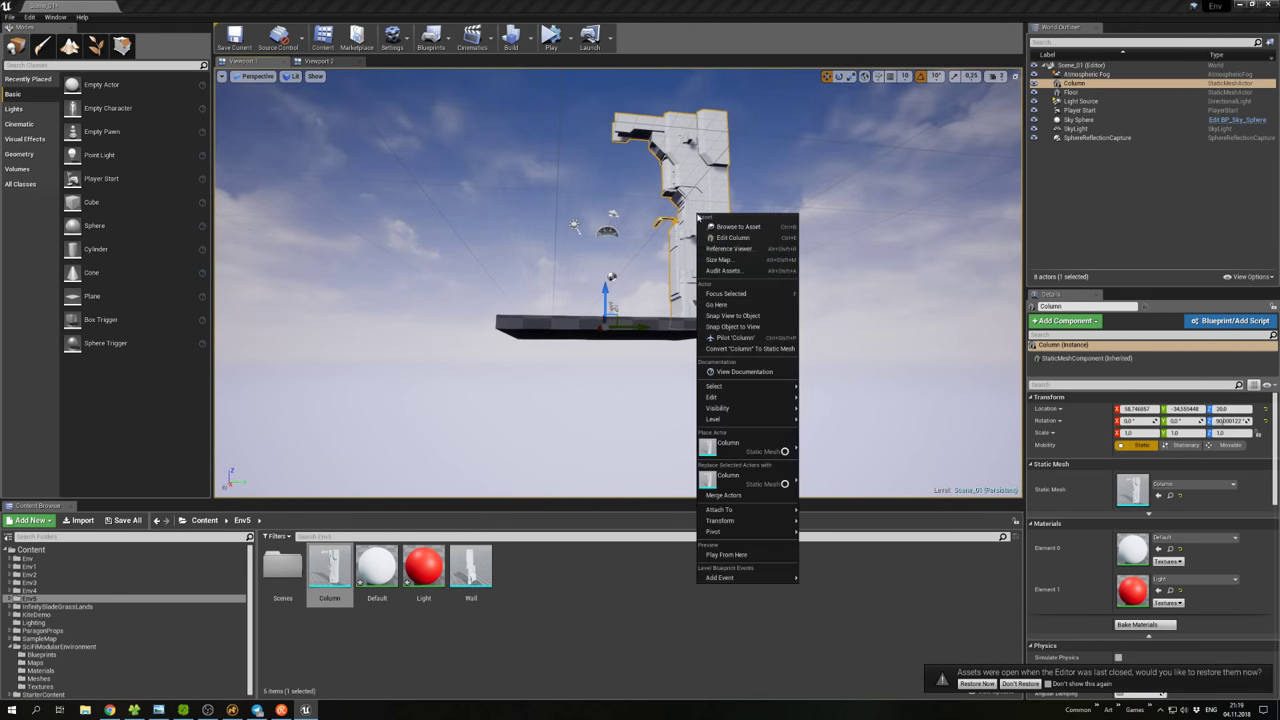
left_click(881, 284)
left_click_drag(808, 331, 890, 143, "alt")
left_click(999, 77)
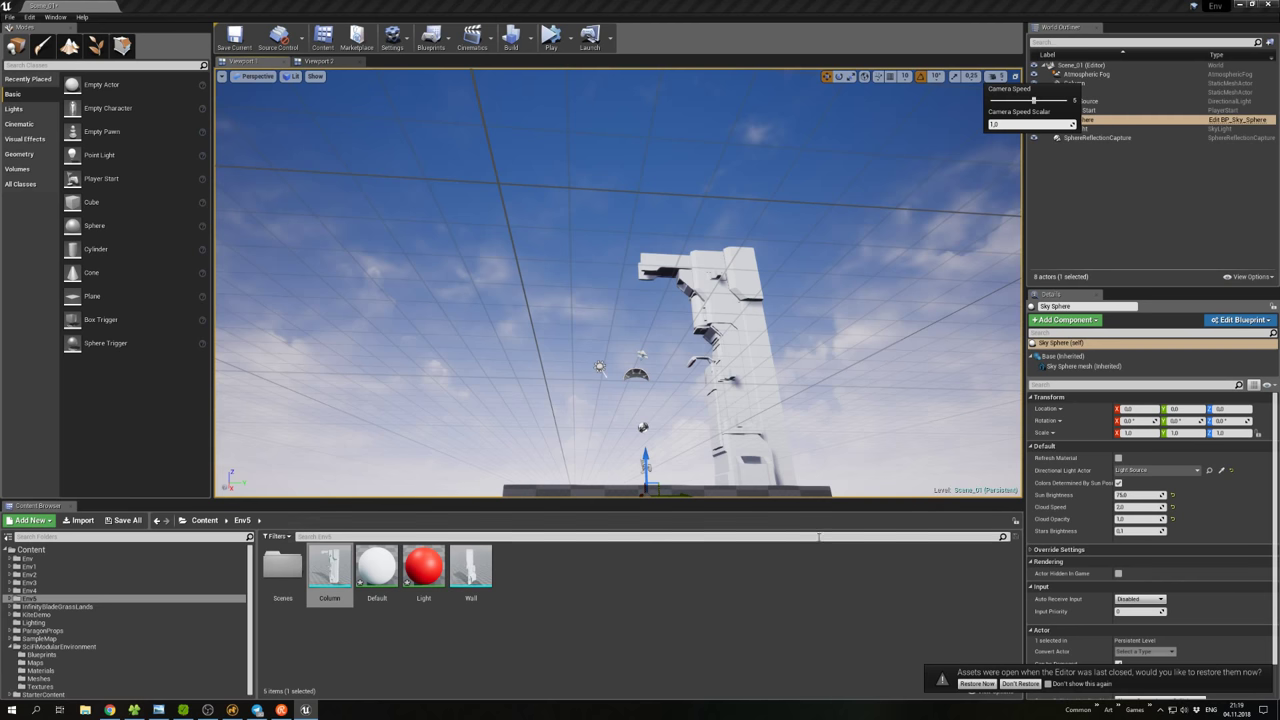
left_click_drag(828, 497, 836, 541)
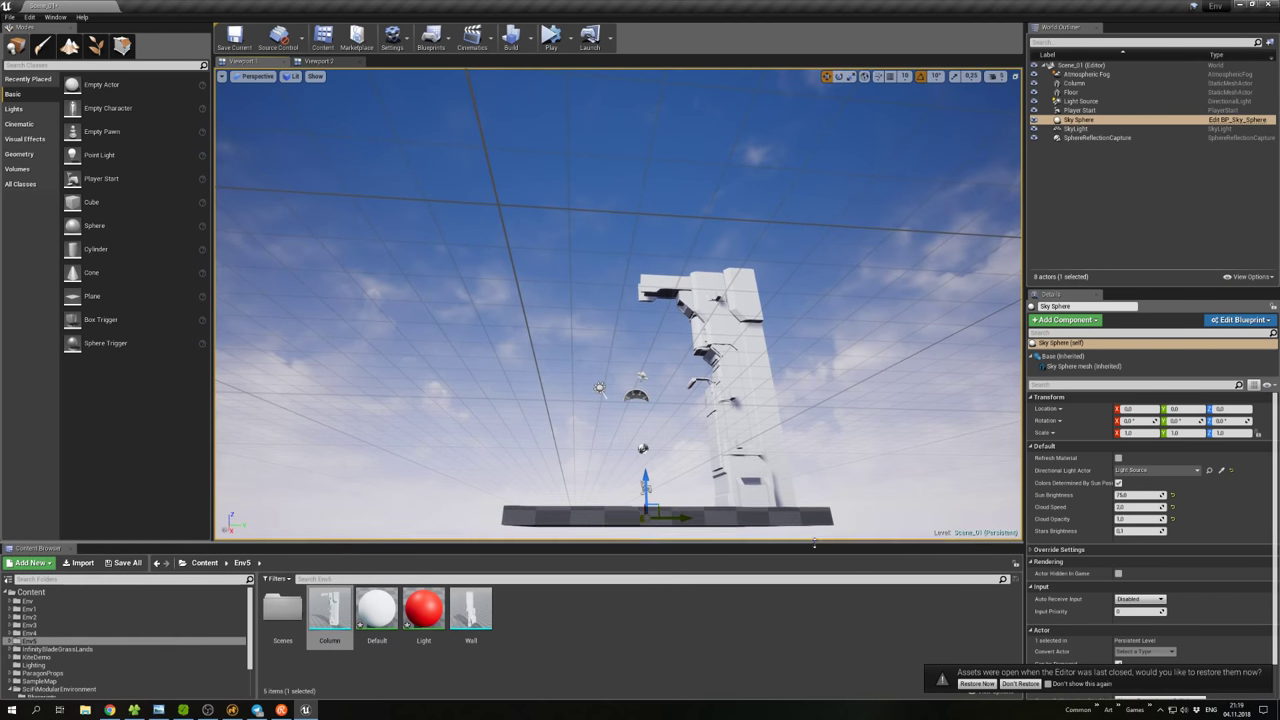
left_click_drag(846, 457, 862, 380, "alt")
mouse_move(685, 390)
right_mouse_down()
mouse_move(700, 395)
mouse_move(685, 390)
right_mouse_up()
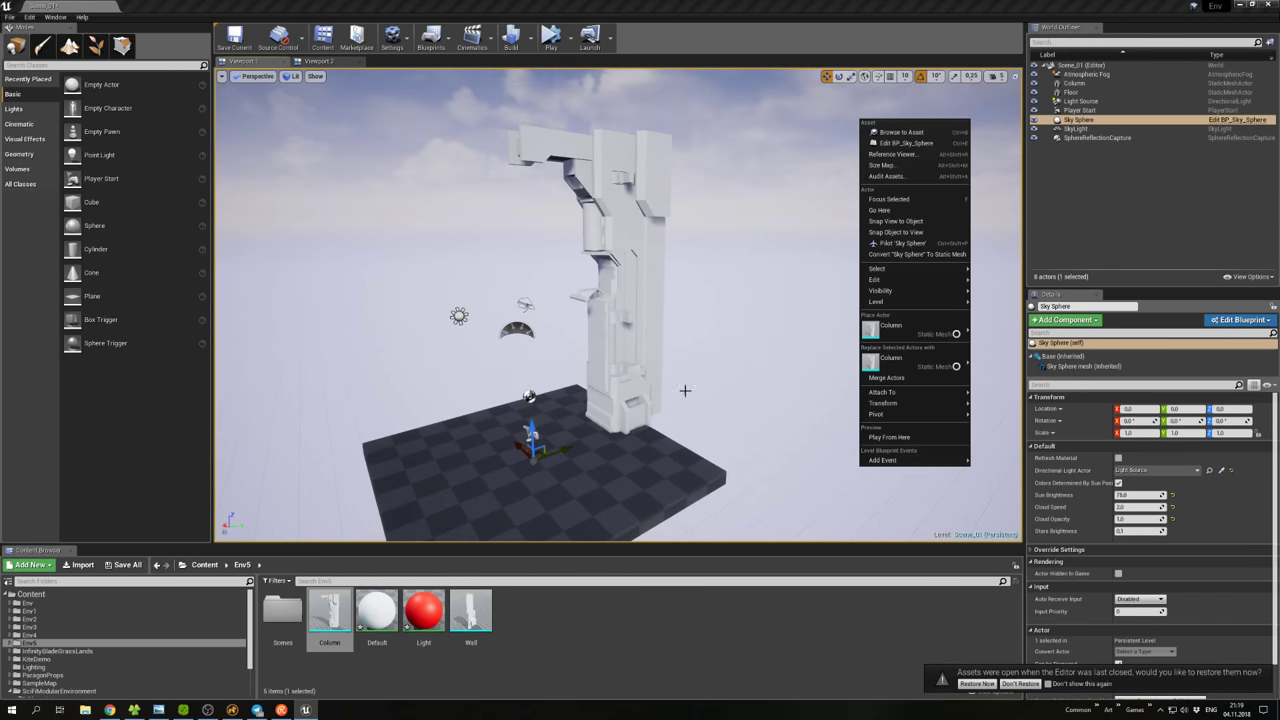
Place the Man_standing mesh from the Env2 folder on the floor in front of the column and rotate it -90° about Z.
left_click(30, 611)
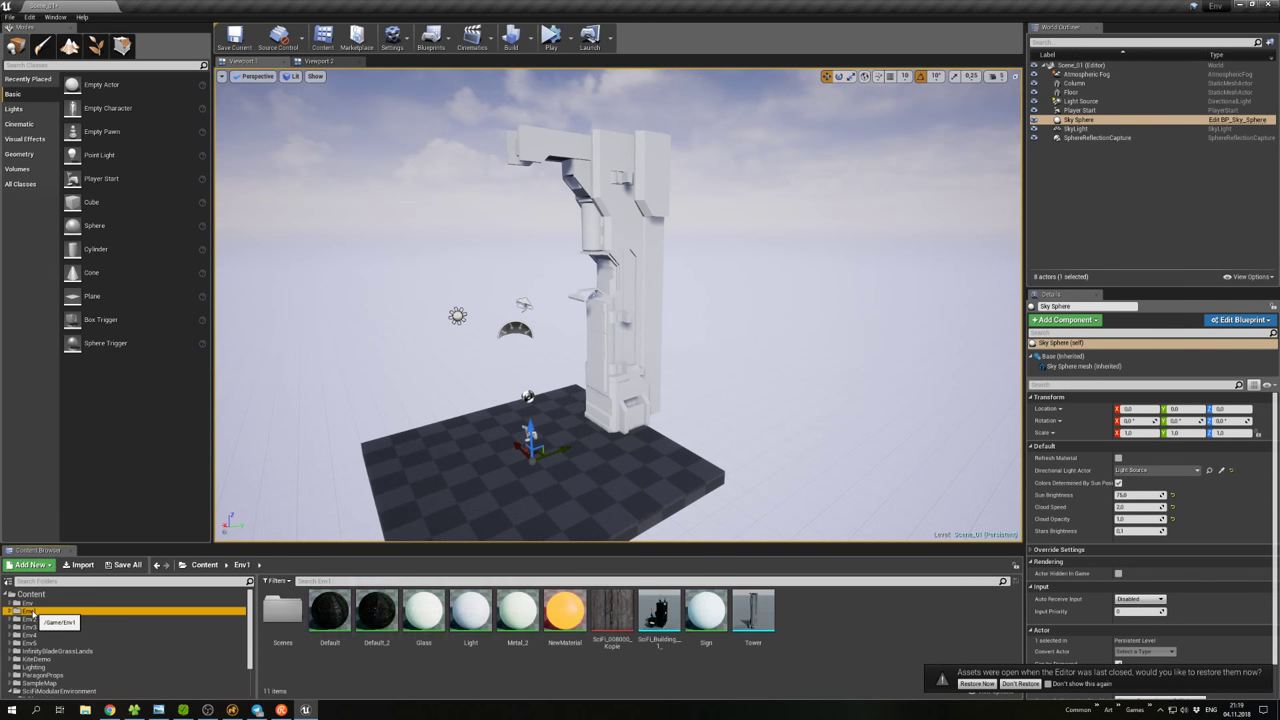
left_click(29, 619)
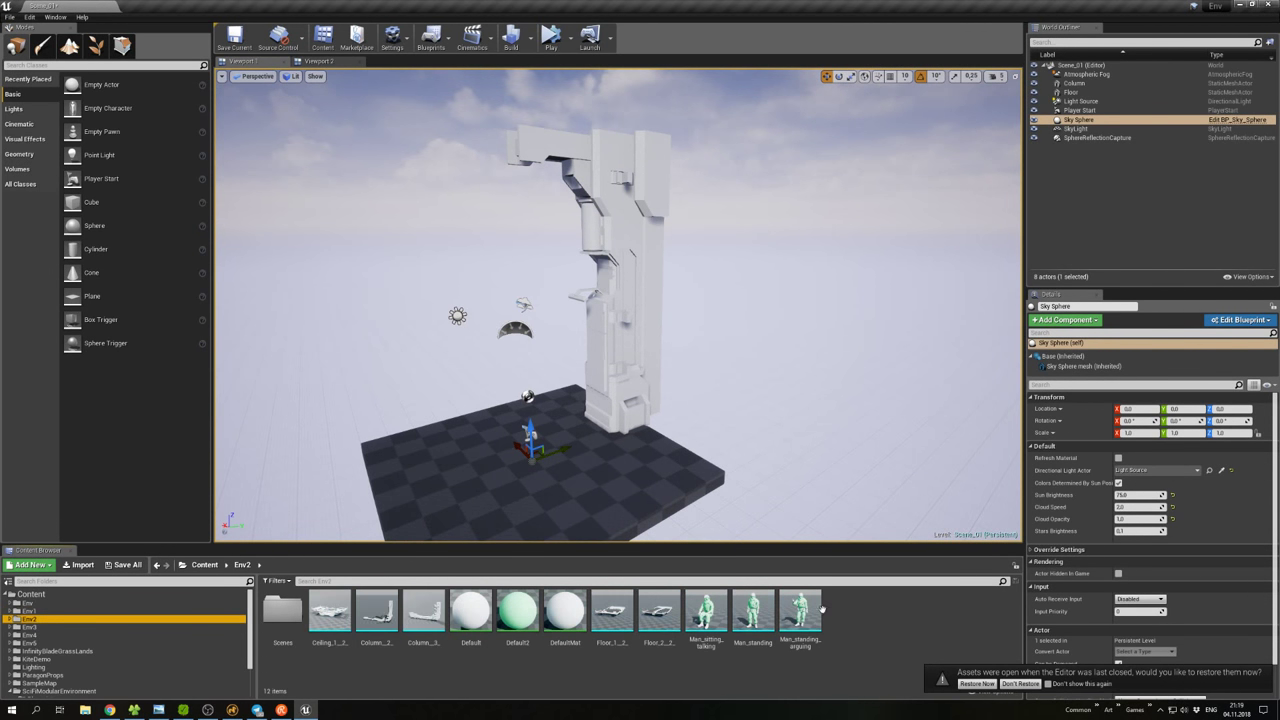
left_click_drag(753, 610, 540, 458)
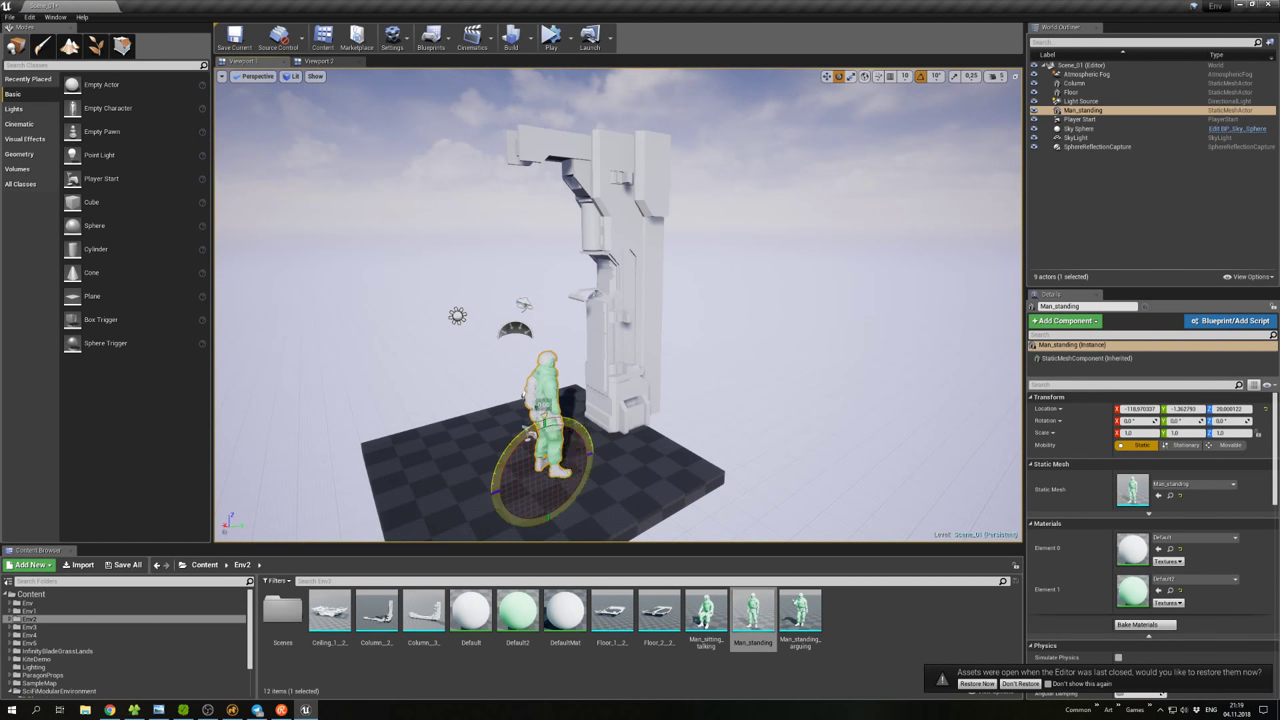
key("ctrl+z")
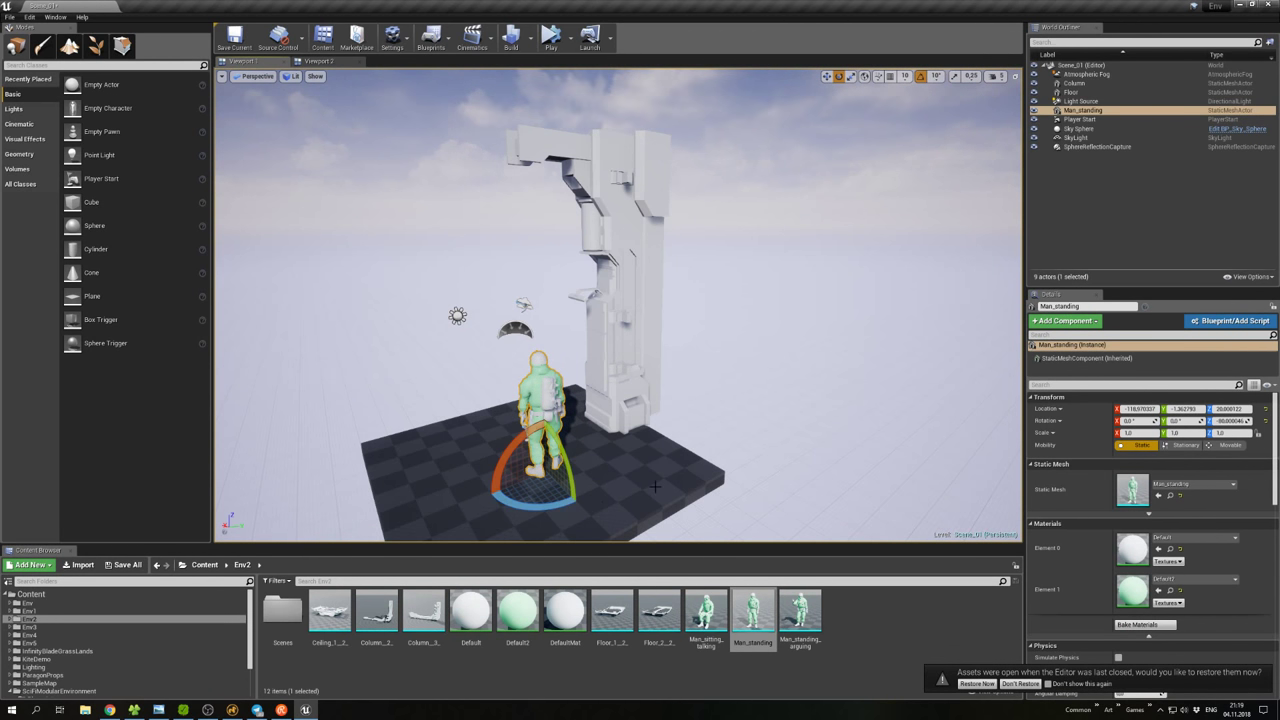
Scale the Man_standing figure uniformly to about 0.817.
right_click_drag(655, 487, 632, 363)
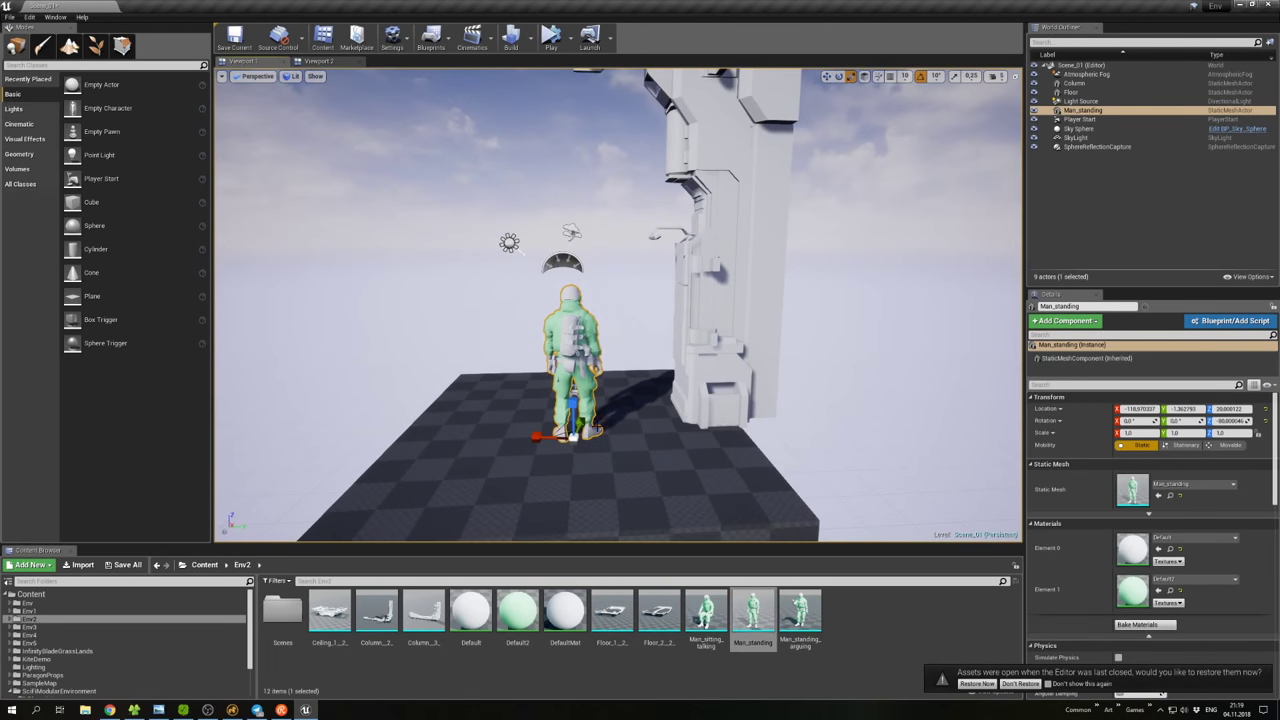
left_click_drag(1138, 432, 1100, 432)
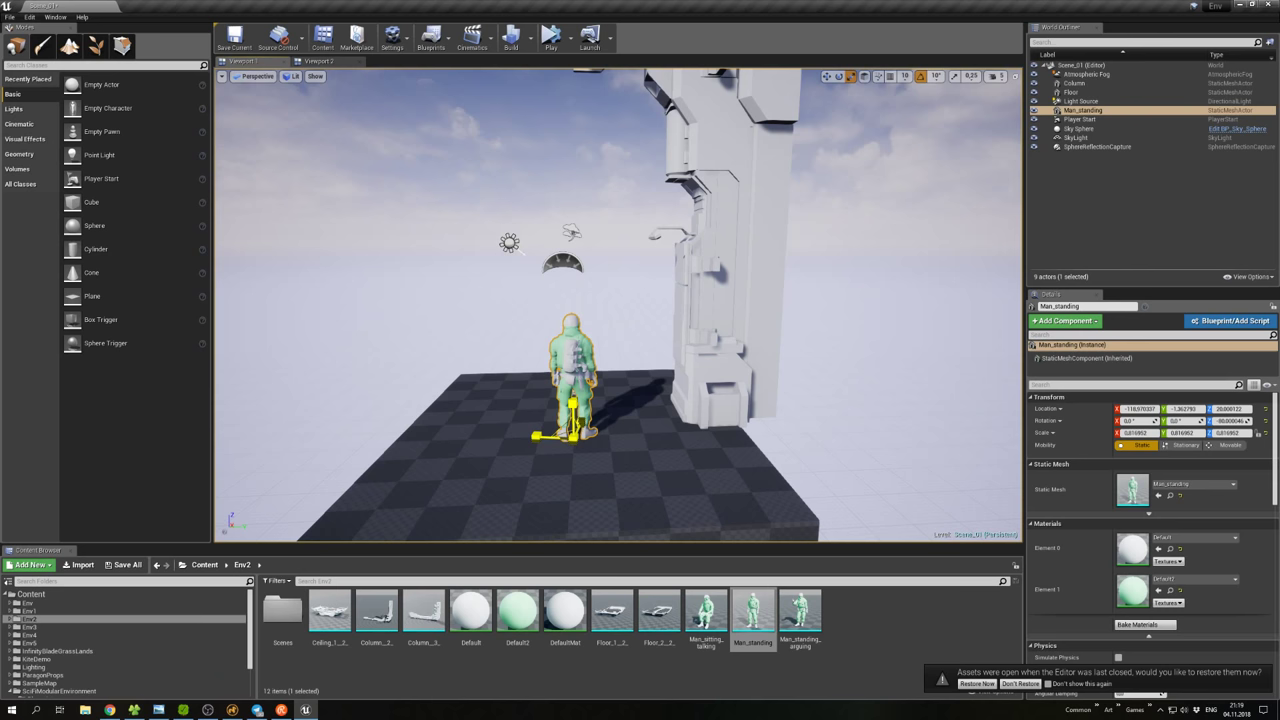
right_click_drag(804, 397, 494, 562)
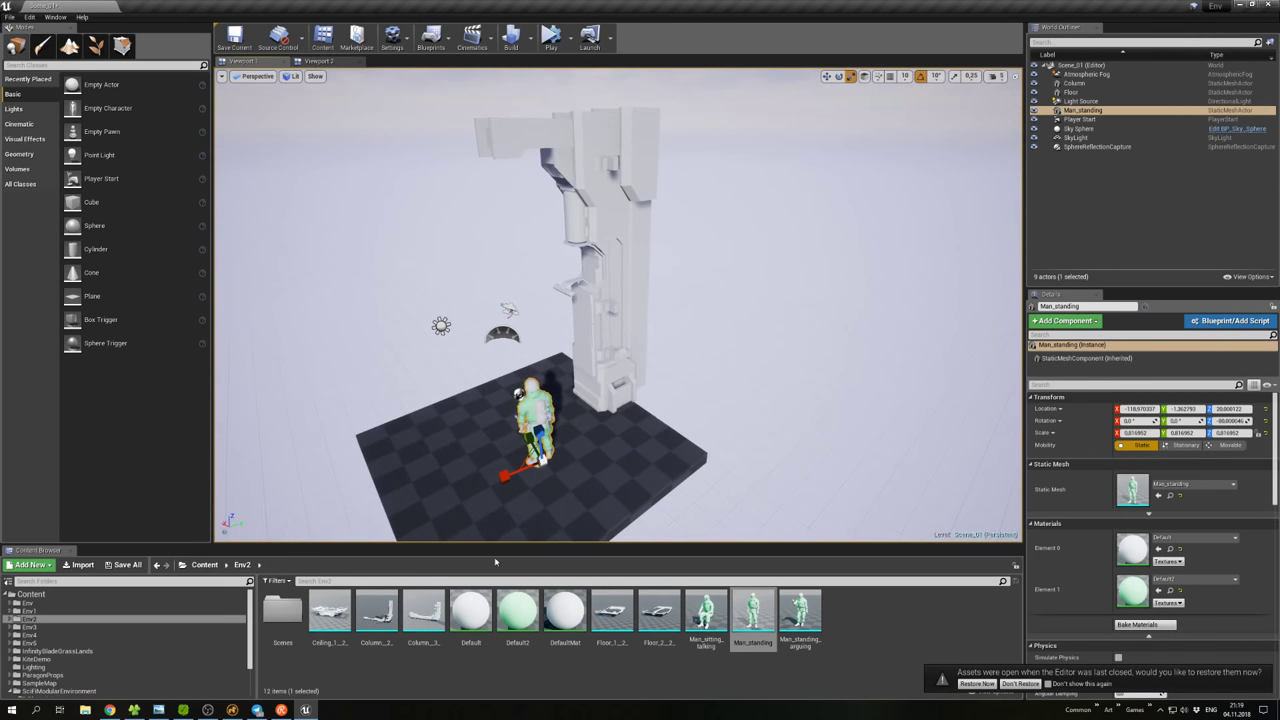
Return to the Env5 folder and save the level together with the imported Env5 assets.
left_click(30, 643)
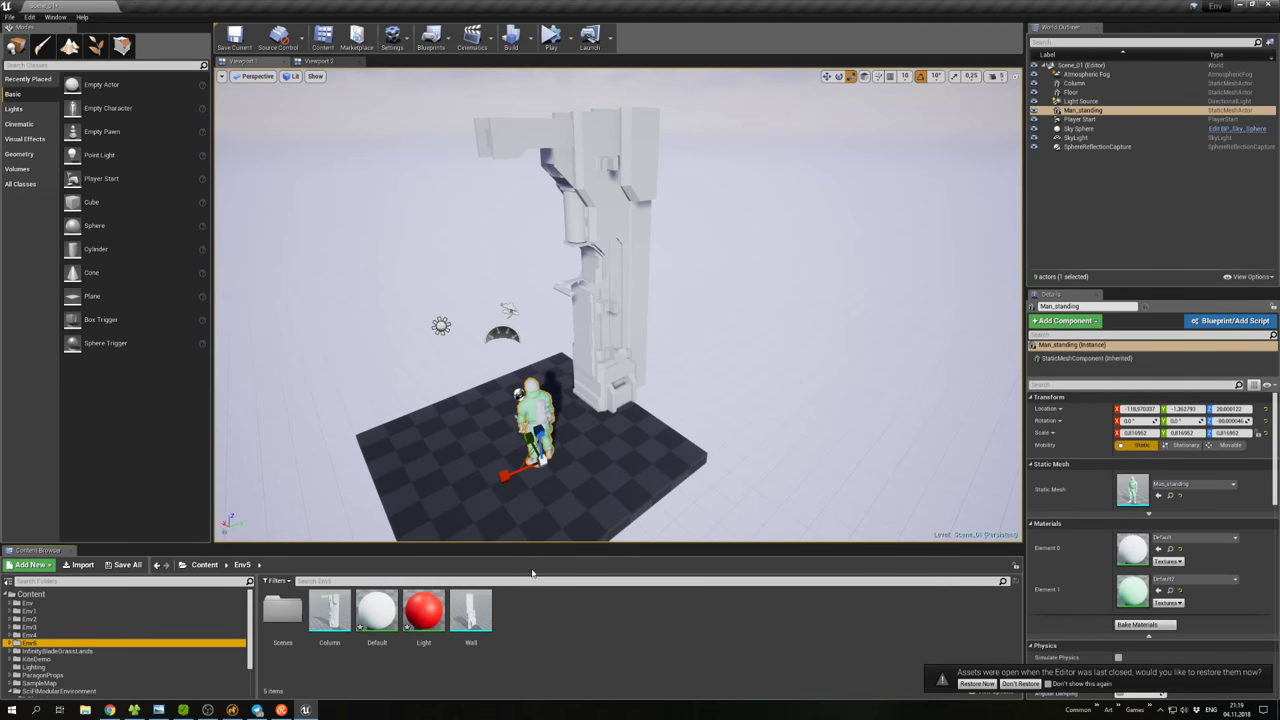
key("ctrl+s")
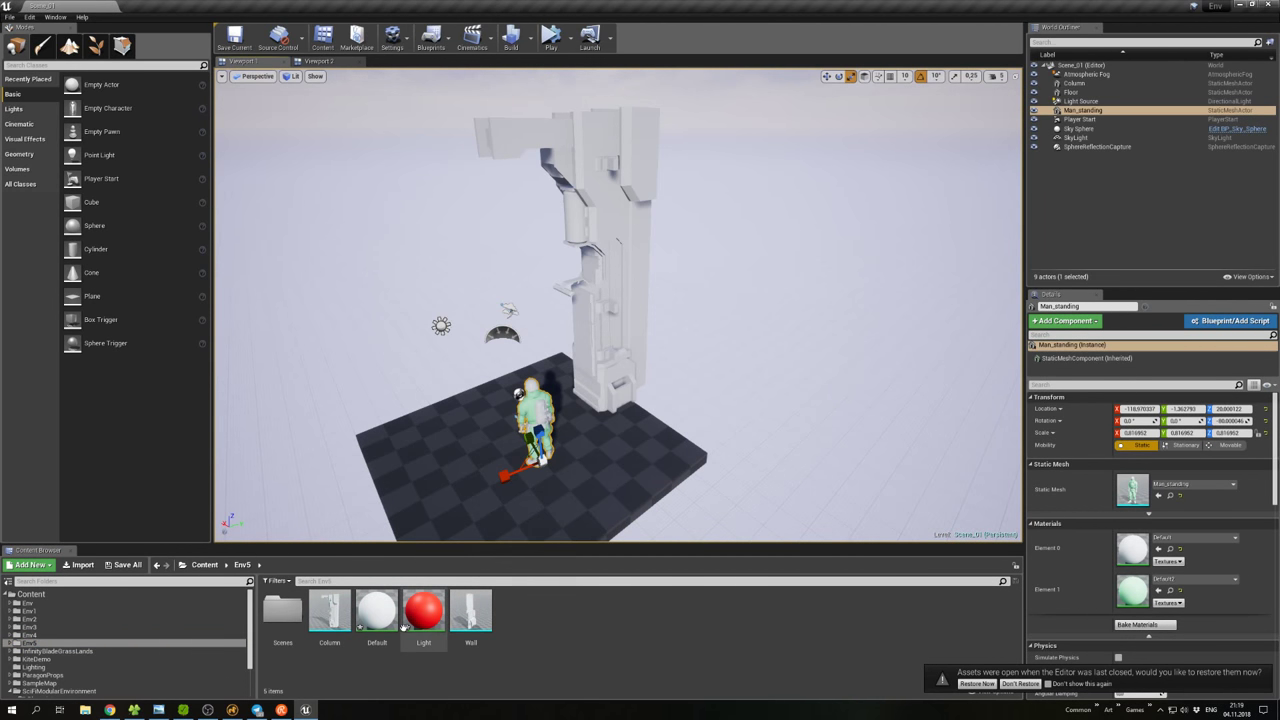
left_click(333, 615)
left_click(465, 620, "shift")
left_click(534, 638)
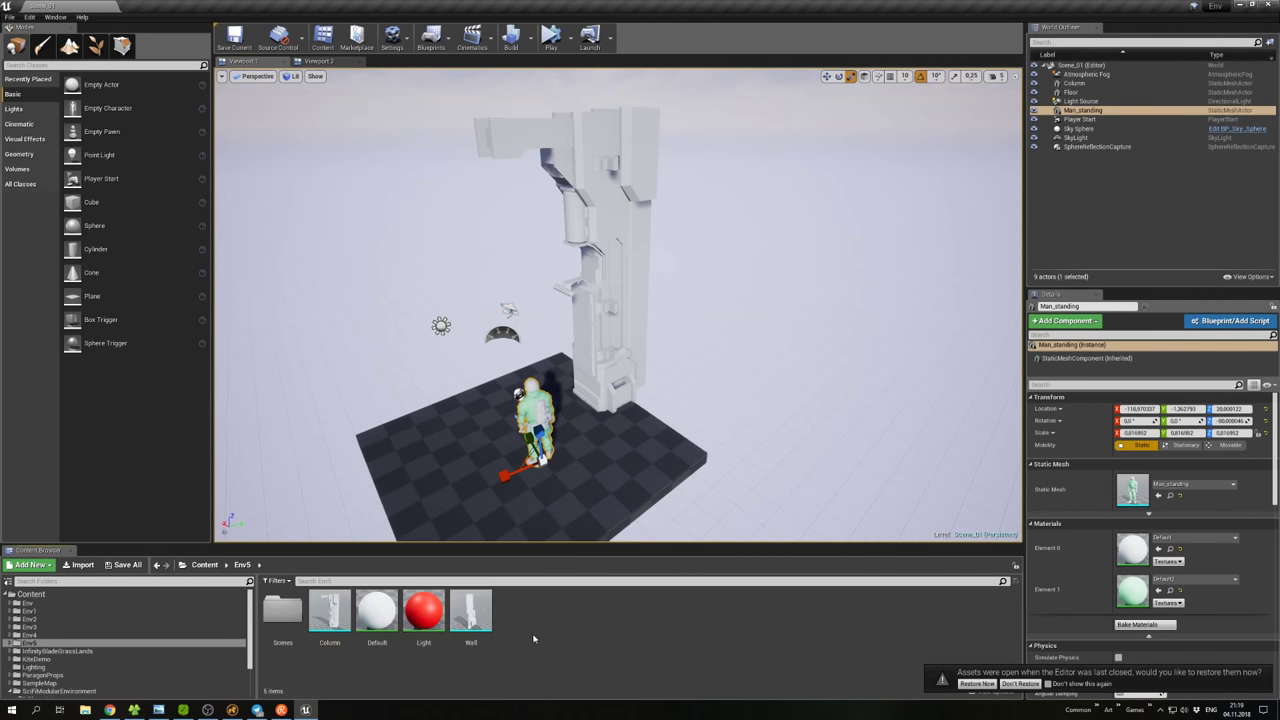
Place the Wall mesh at the floor's corner beside the column and rotate it 90° about Z.
left_click_drag(470, 610, 652, 462)
left_click_drag(665, 521, 693, 503)
key("ctrl+z")
left_click_drag(668, 430, 700, 440)
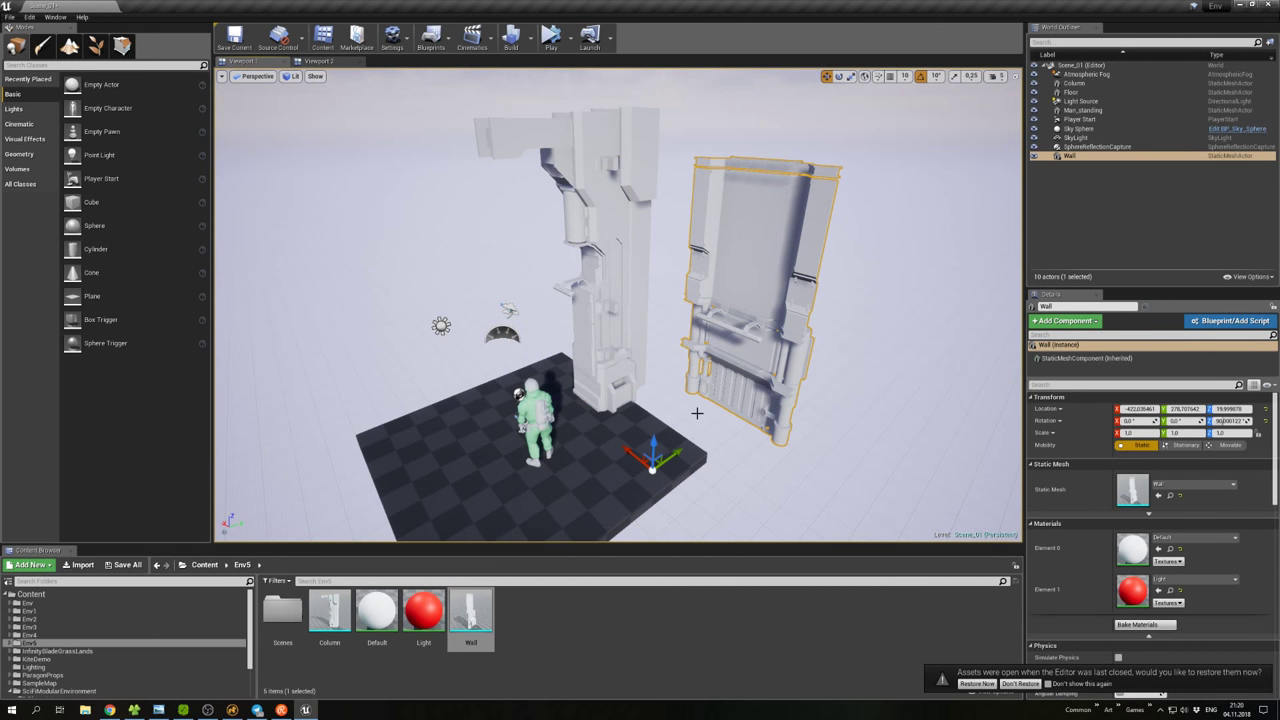
right_click_drag(697, 413, 680, 447)
right_click(680, 447)
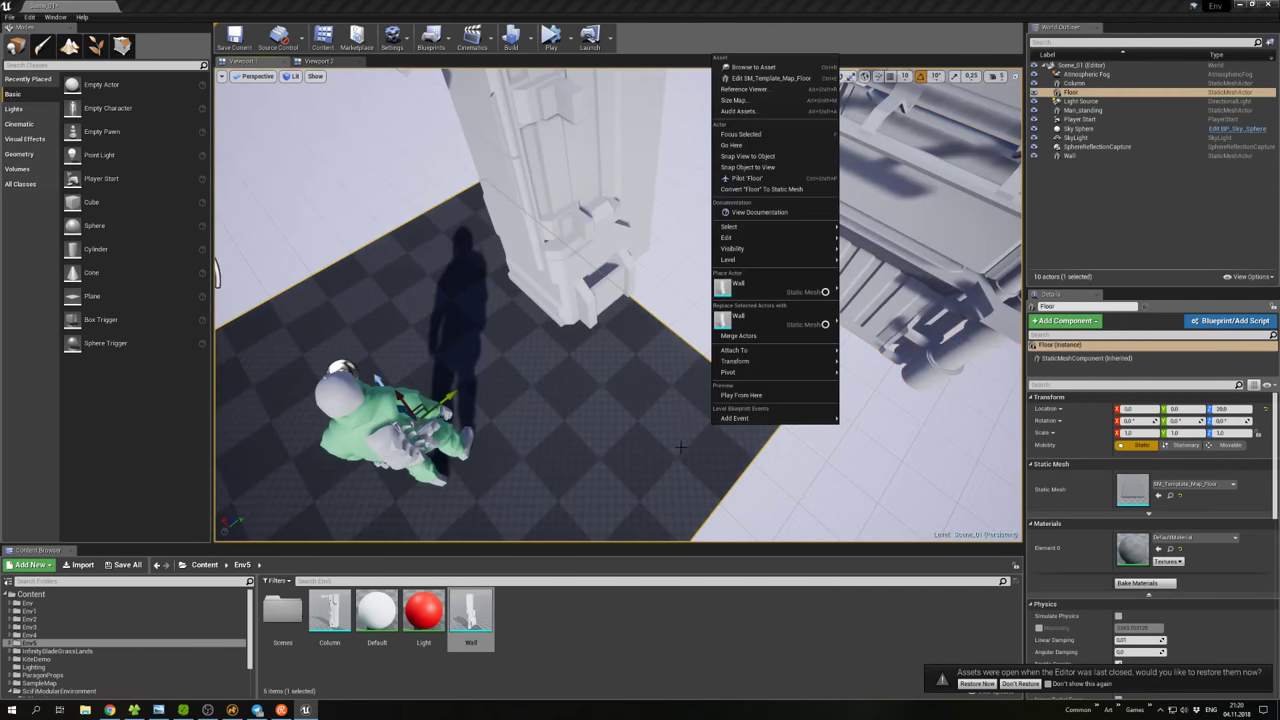
Move the Wall along the X axis until it sits directly against the column.
left_click(812, 319)
left_click_drag(676, 460, 489, 540)
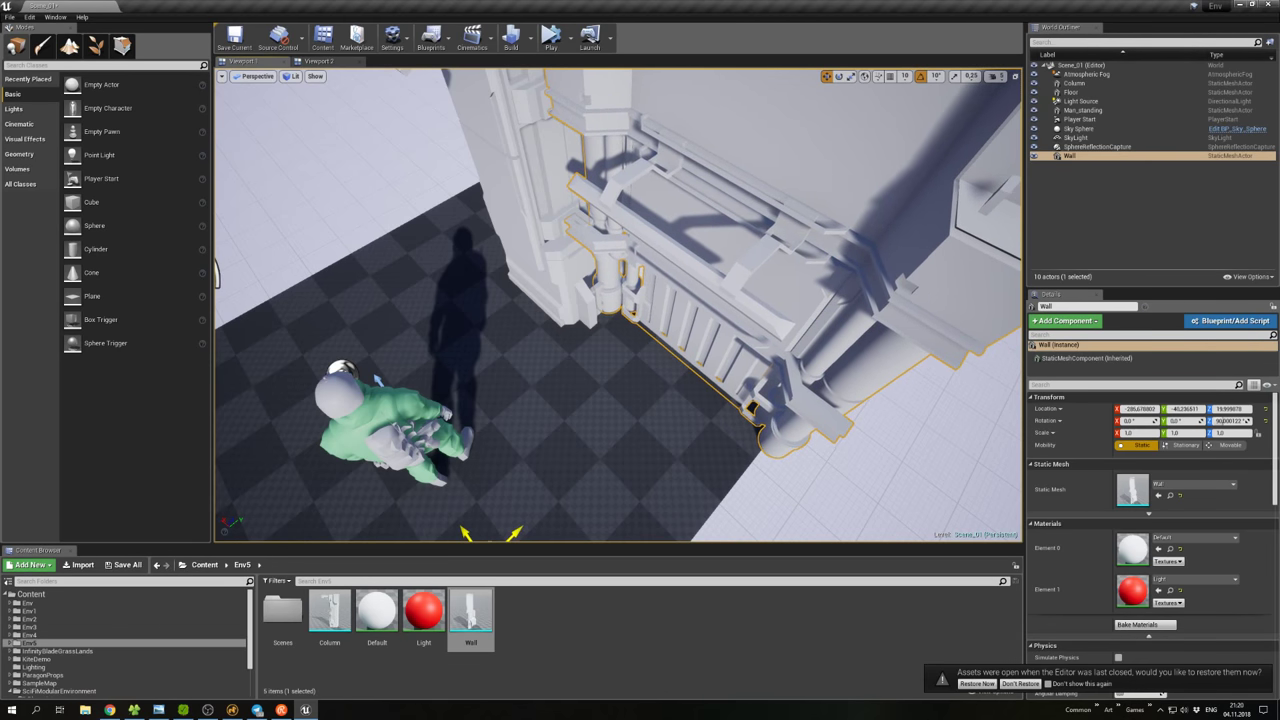
left_click(816, 494)
right_click_drag(816, 494, 548, 433)
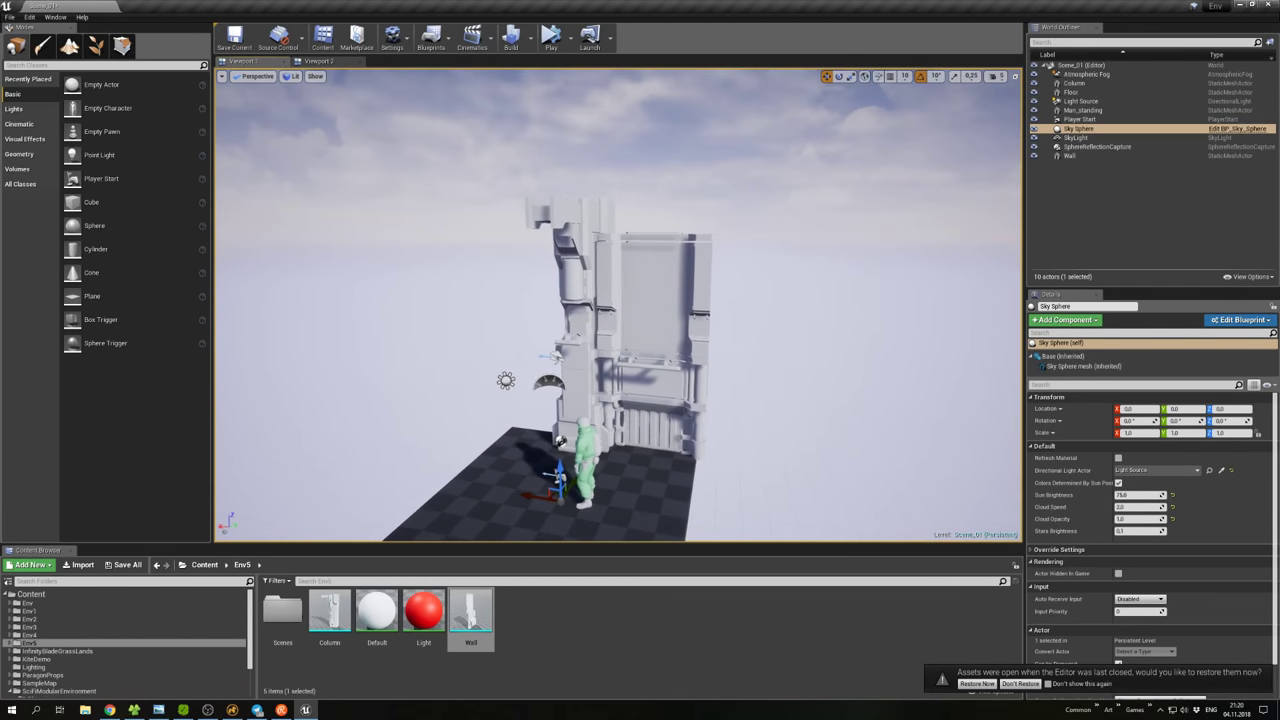
Duplicate the Wall and place the copy along the X axis, directly beside the first wall.
left_click(657, 330)
right_click_drag(657, 330, 637, 459)
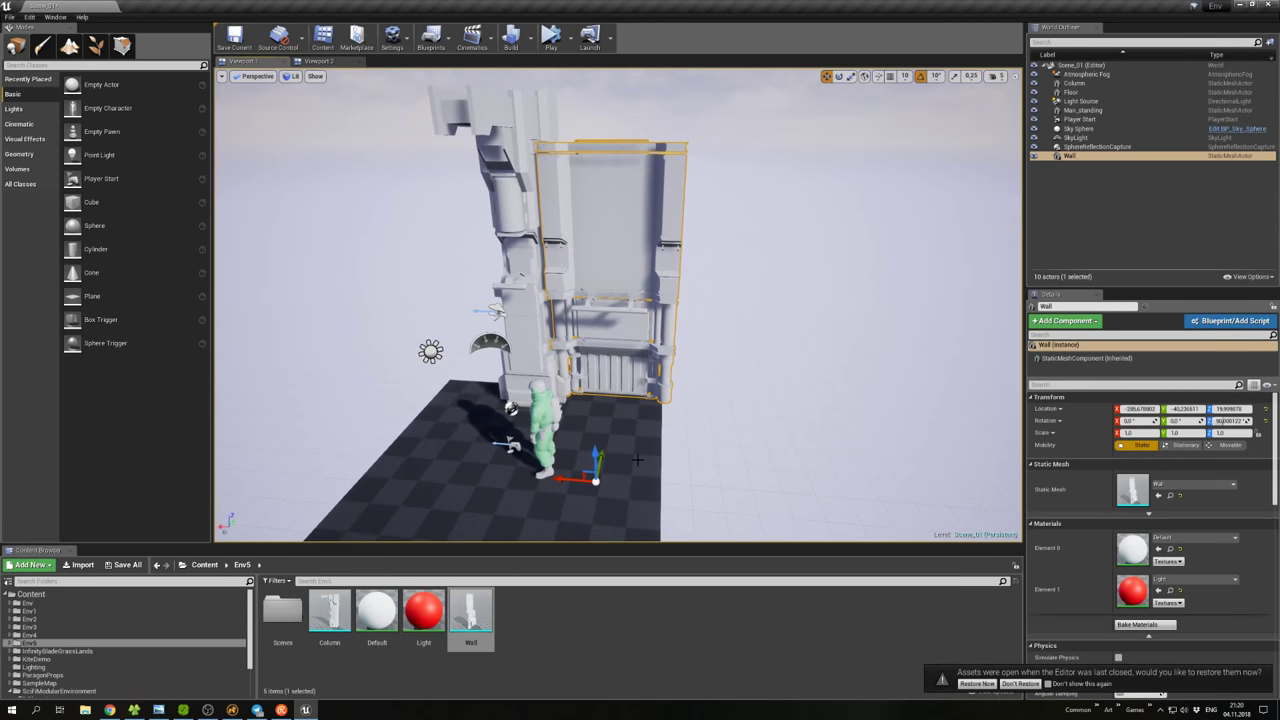
key("ctrl+w")
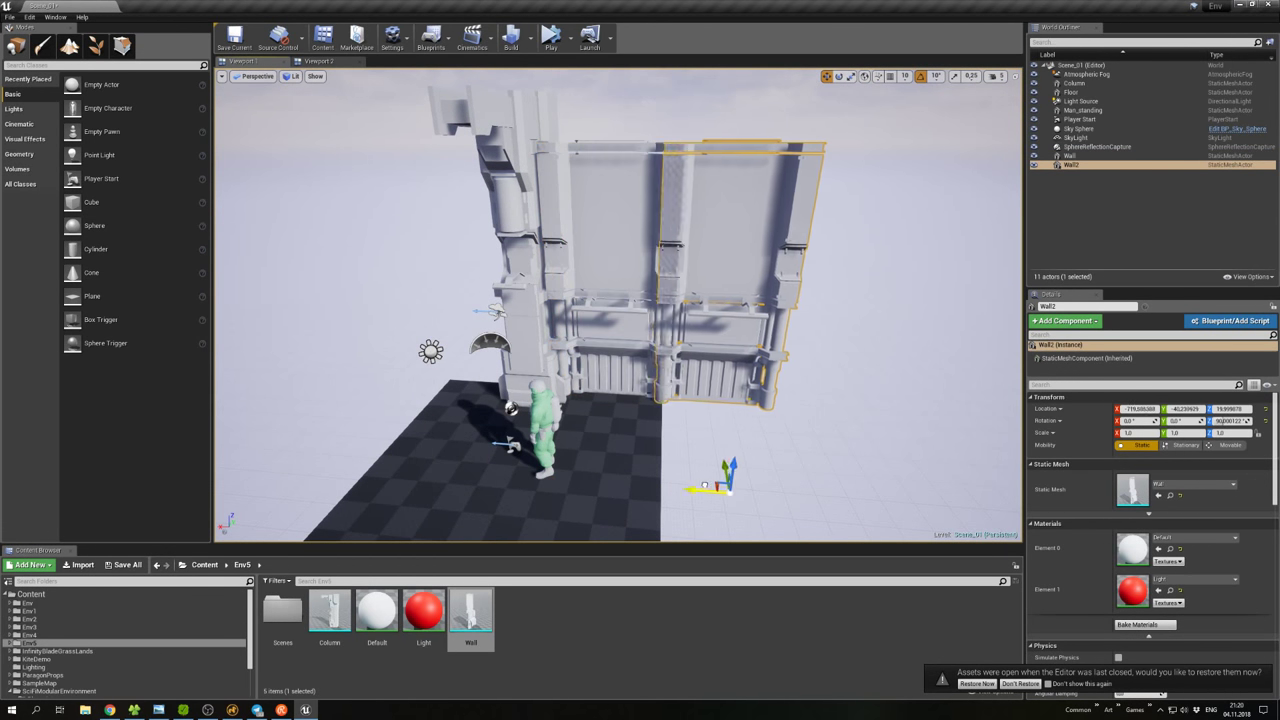
right_click_drag(812, 419, 791, 429)
right_click(790, 425)
mouse_move(790, 425)
right_click_drag(693, 428, 593, 406)
scroll(669, 476, "down", 5)
scroll(632, 451, "up", 8)
key("s")
key("w")
key("s")
key("w")
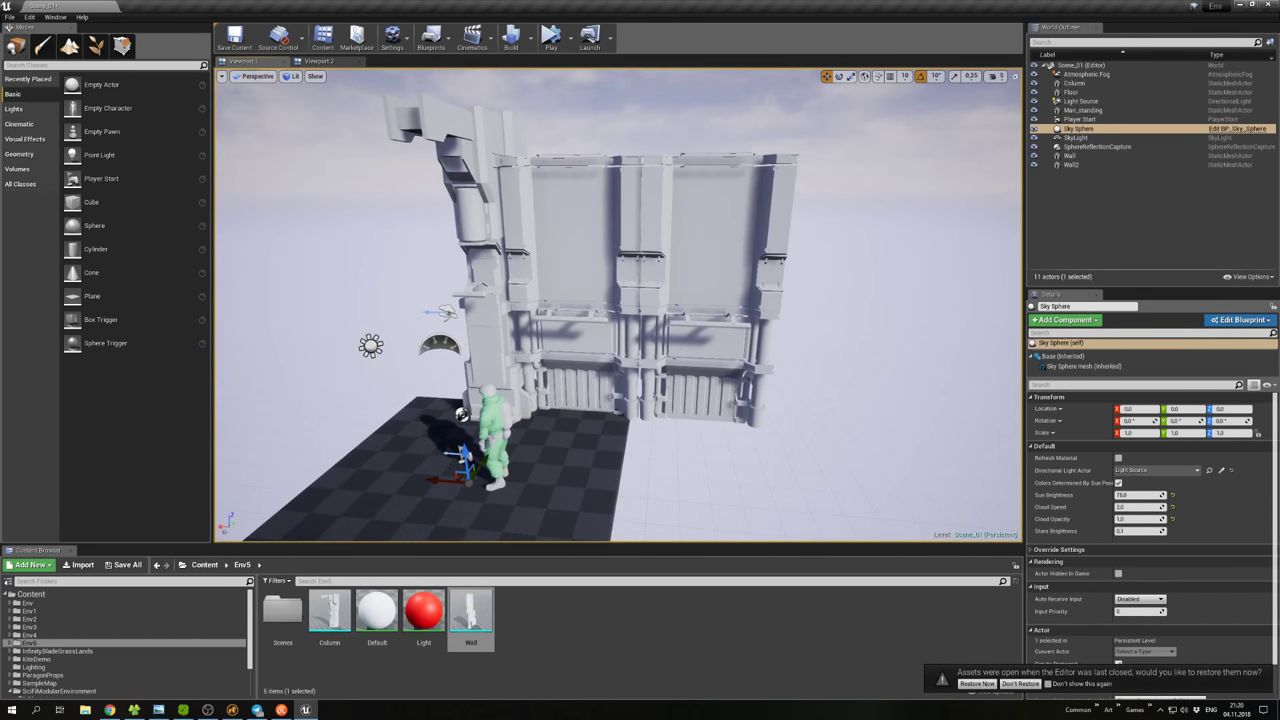
Duplicate the Column and move the copy along X to about -1161, closing the far end of the second wall.
left_click(527, 381)
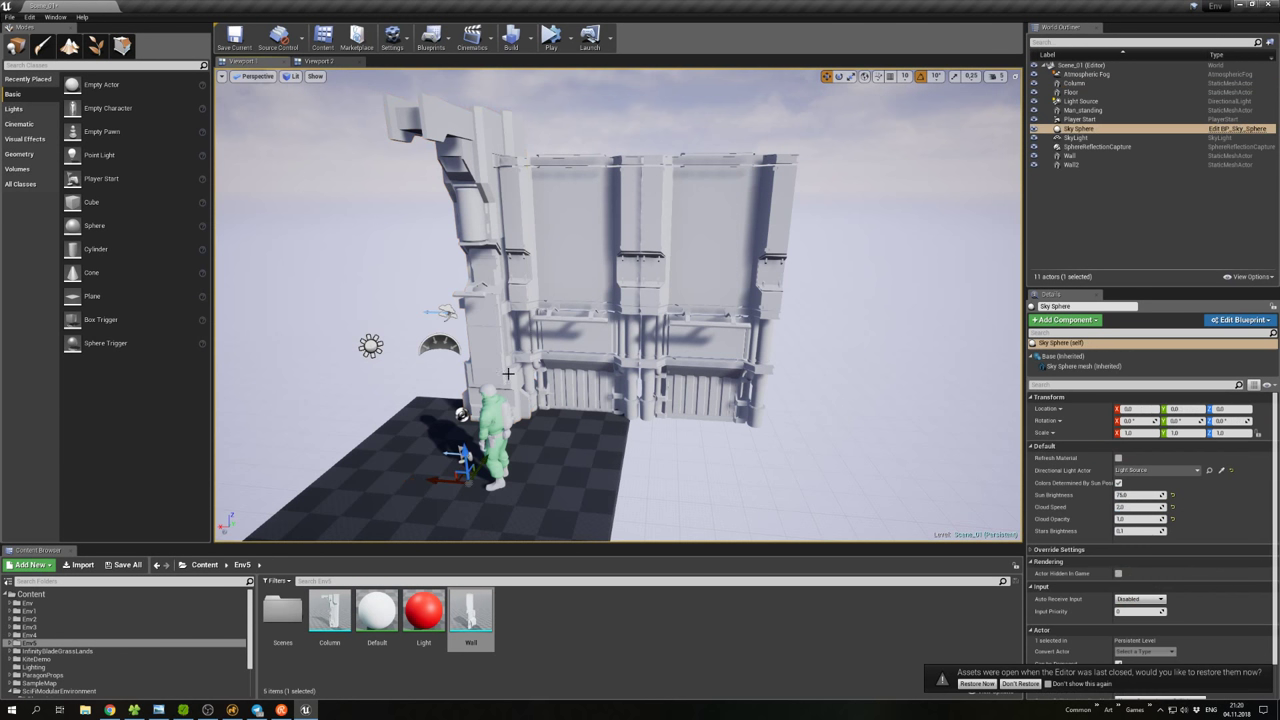
key("ctrl+w")
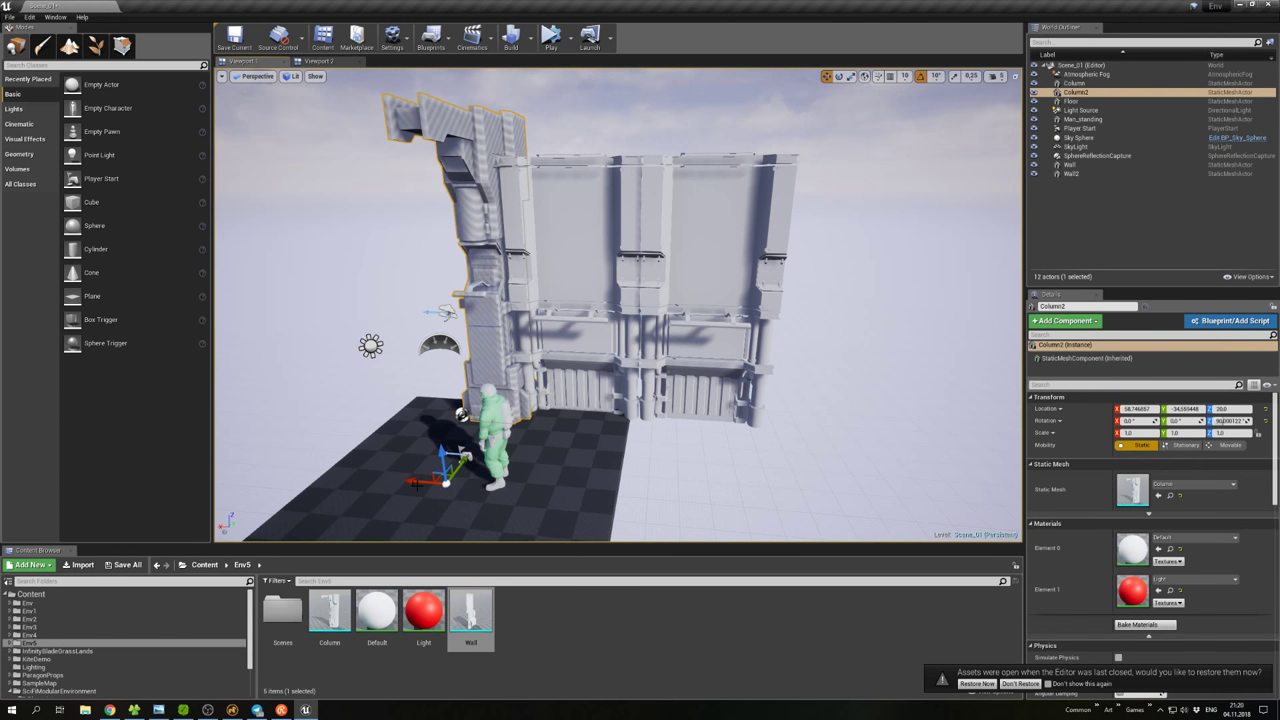
left_click_drag(425, 480, 813, 482)
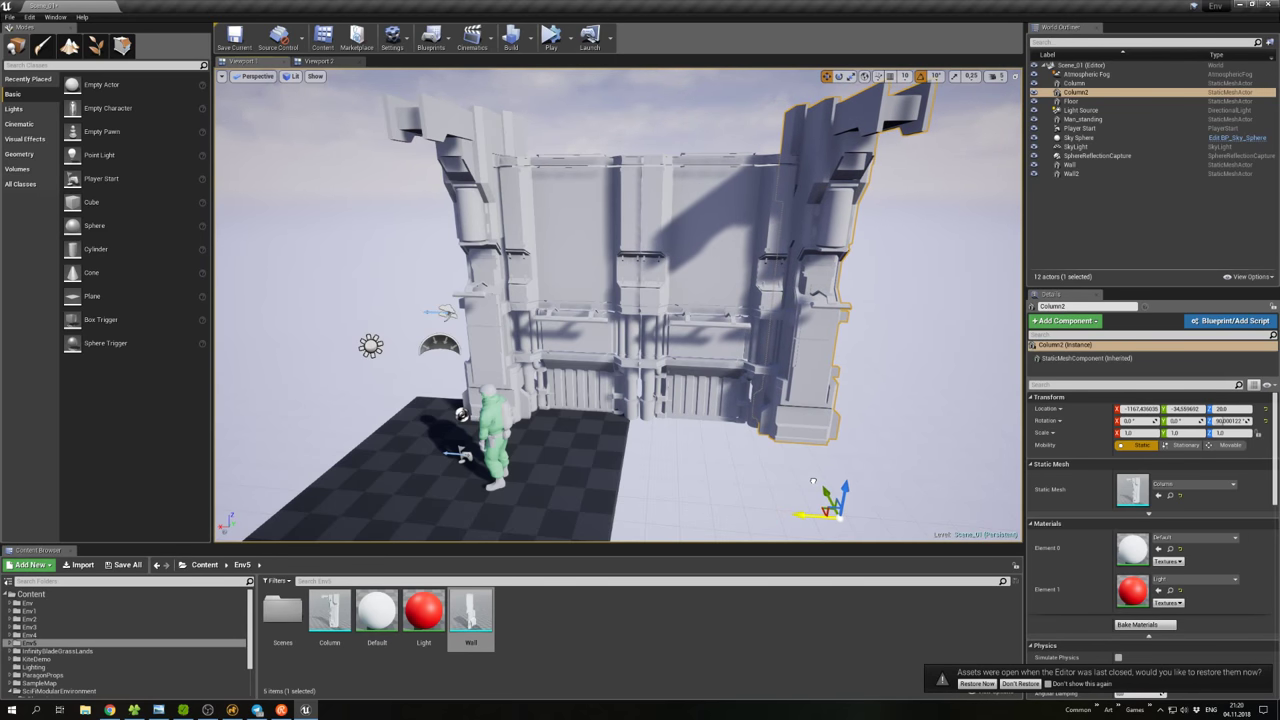
left_click(886, 421)
left_click_drag(880, 424, 692, 457)
right_click(686, 420)
key("Escape")
scroll(686, 420, "down", 6)
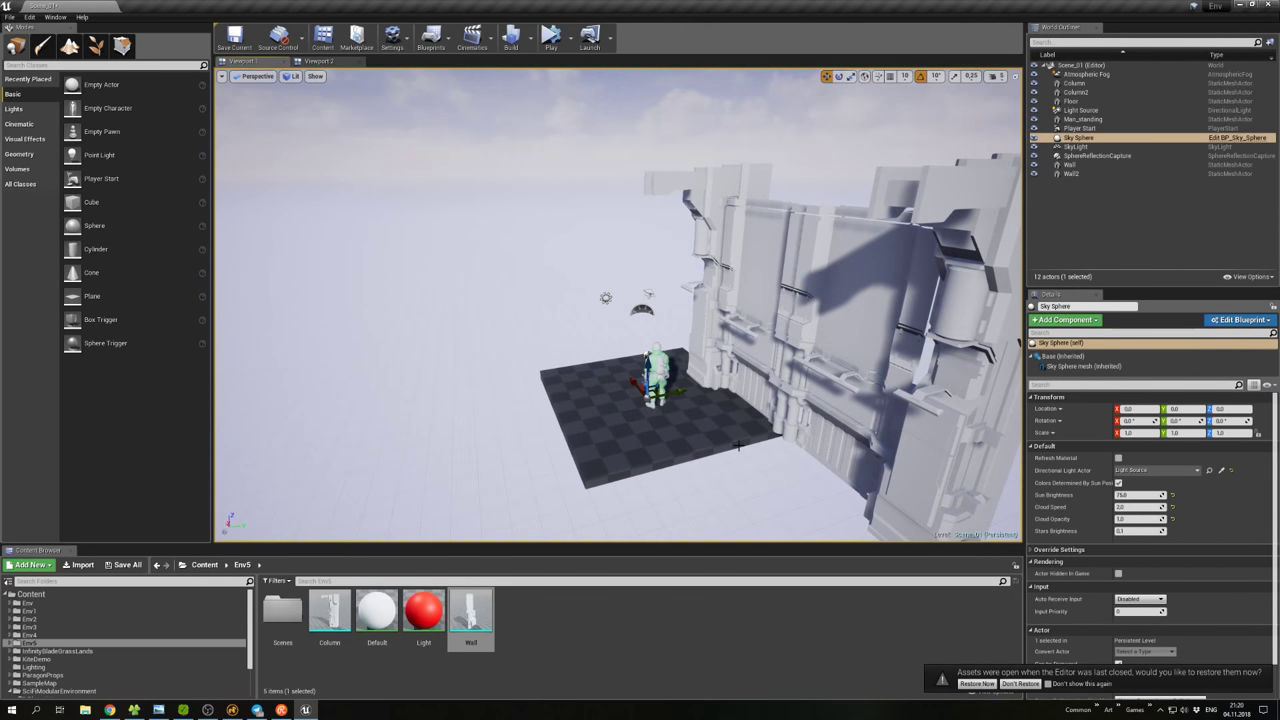
Decline restoring the assets that were open when the editor was last closed.
left_click(1028, 685)
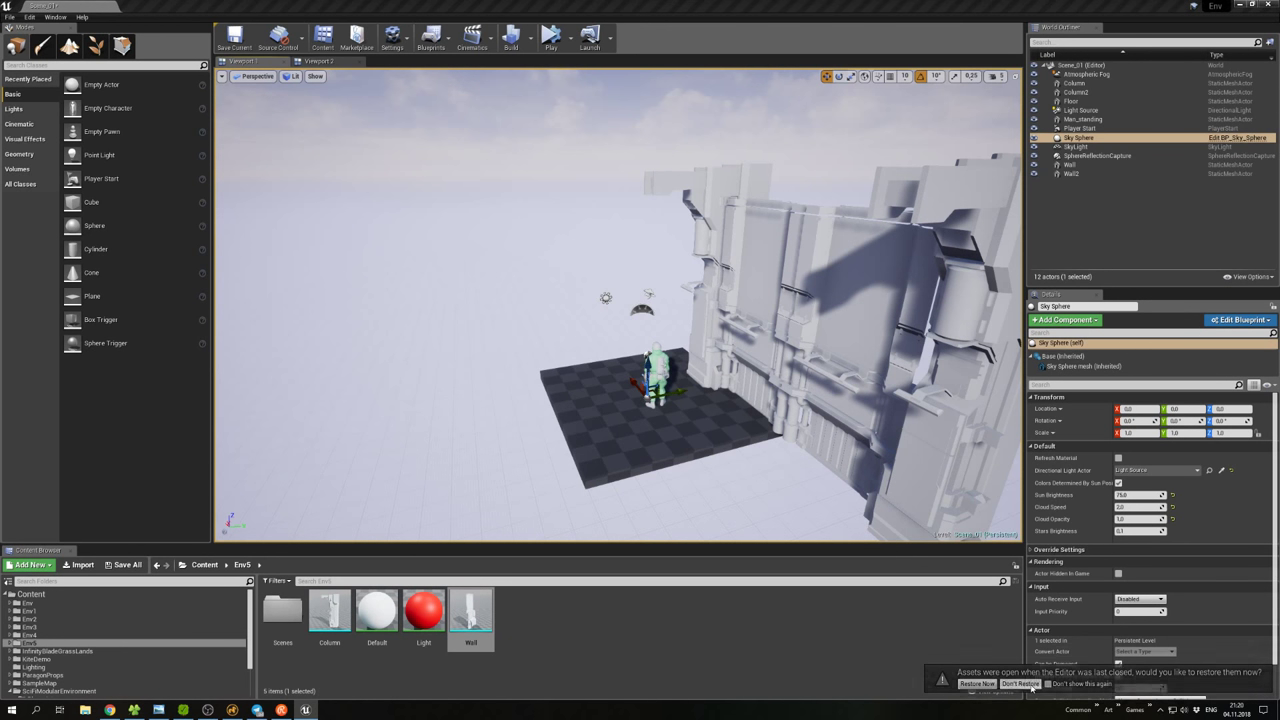
left_click_drag(800, 517, 795, 500)
left_click_drag(734, 467, 758, 440)
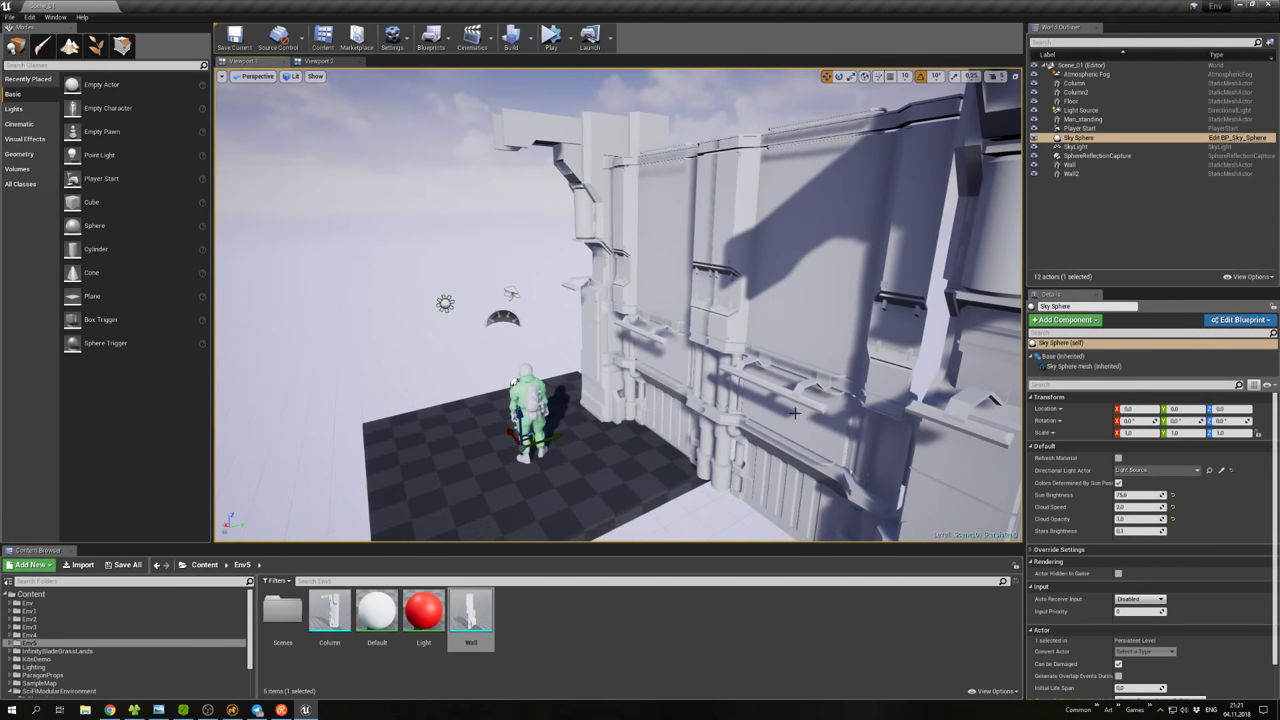
Duplicate both walls together and place the copies along X on the other side of the original column.
right_click_drag(795, 412, 750, 412)
right_click(702, 412)
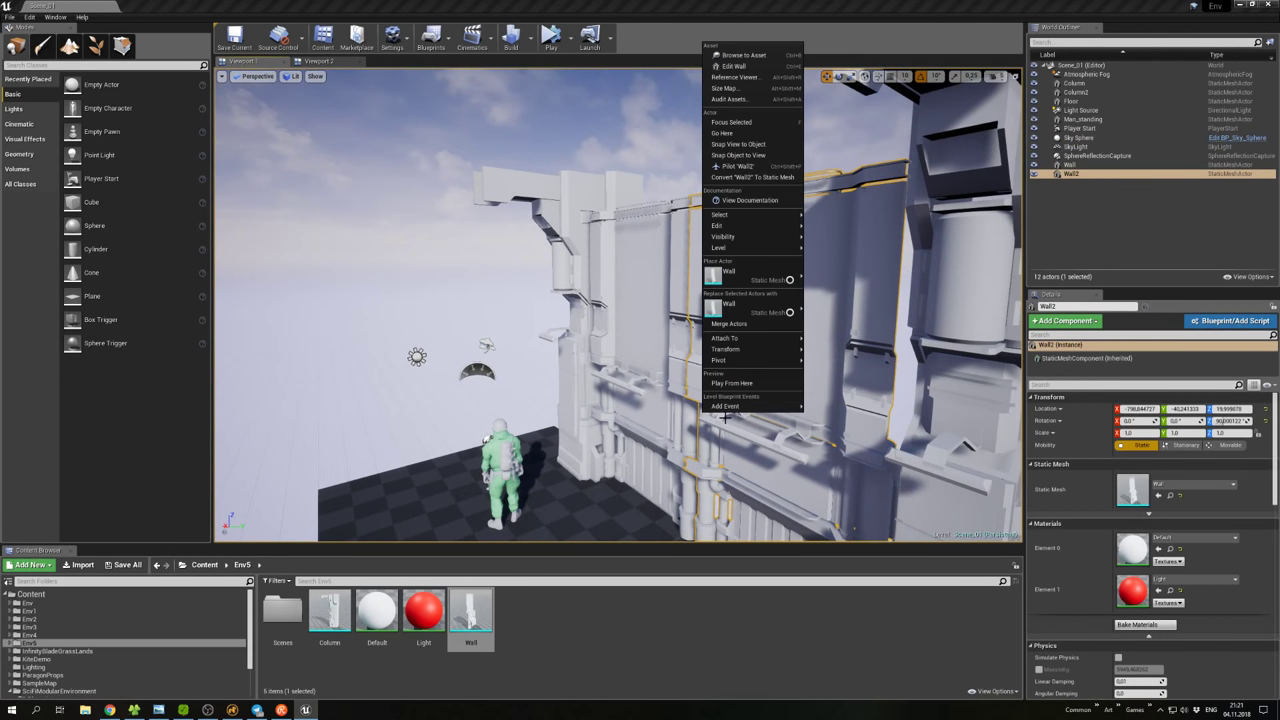
mouse_move(725, 406)
left_click(514, 311)
left_click_drag(514, 311, 486, 289)
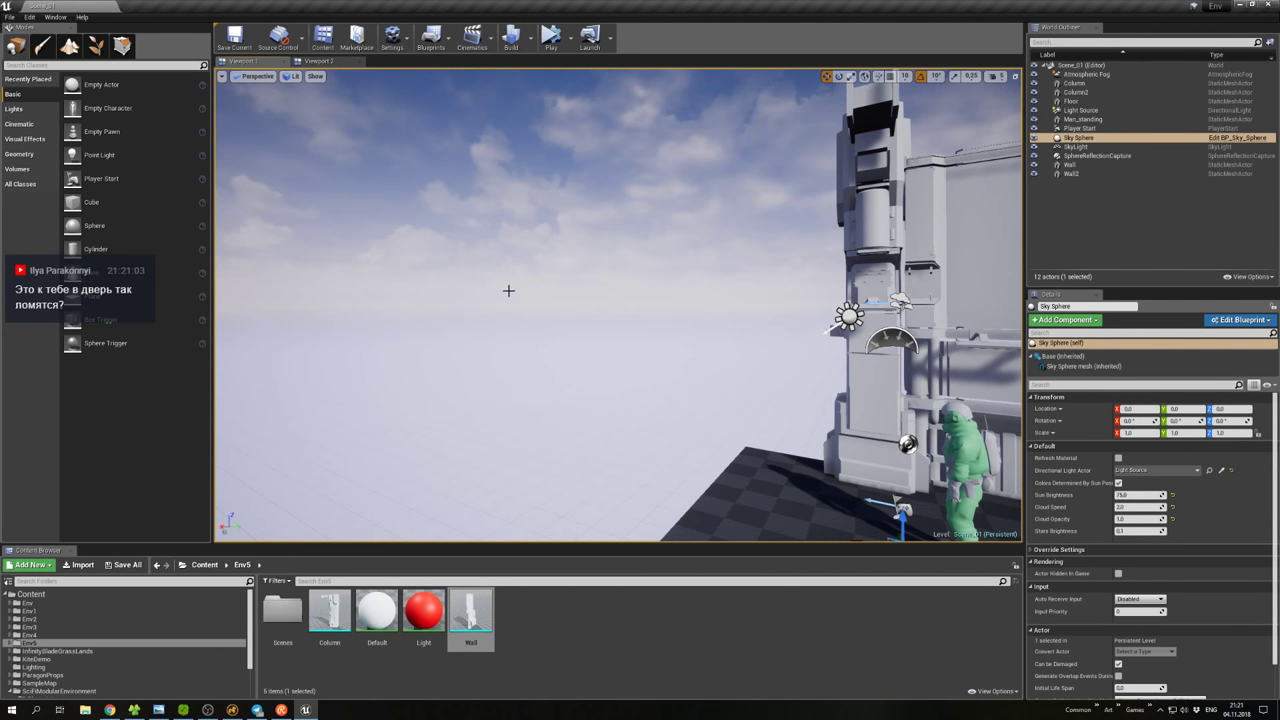
mouse_move(602, 291)
left_mouse_down()
mouse_move(680, 290)
mouse_move(600, 300)
mouse_move(620, 295)
left_mouse_up()
left_click(624, 241)
left_click(716, 339, "ctrl")
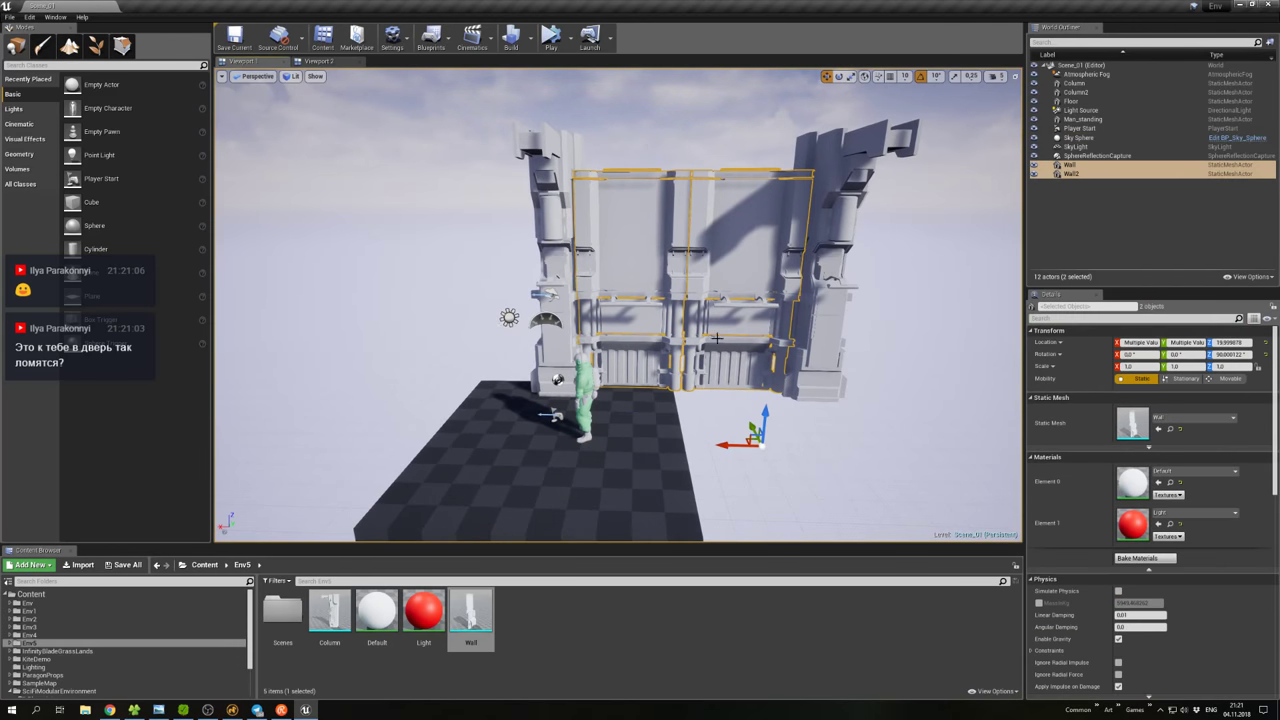
left_click_drag(728, 443, 425, 399, "alt")
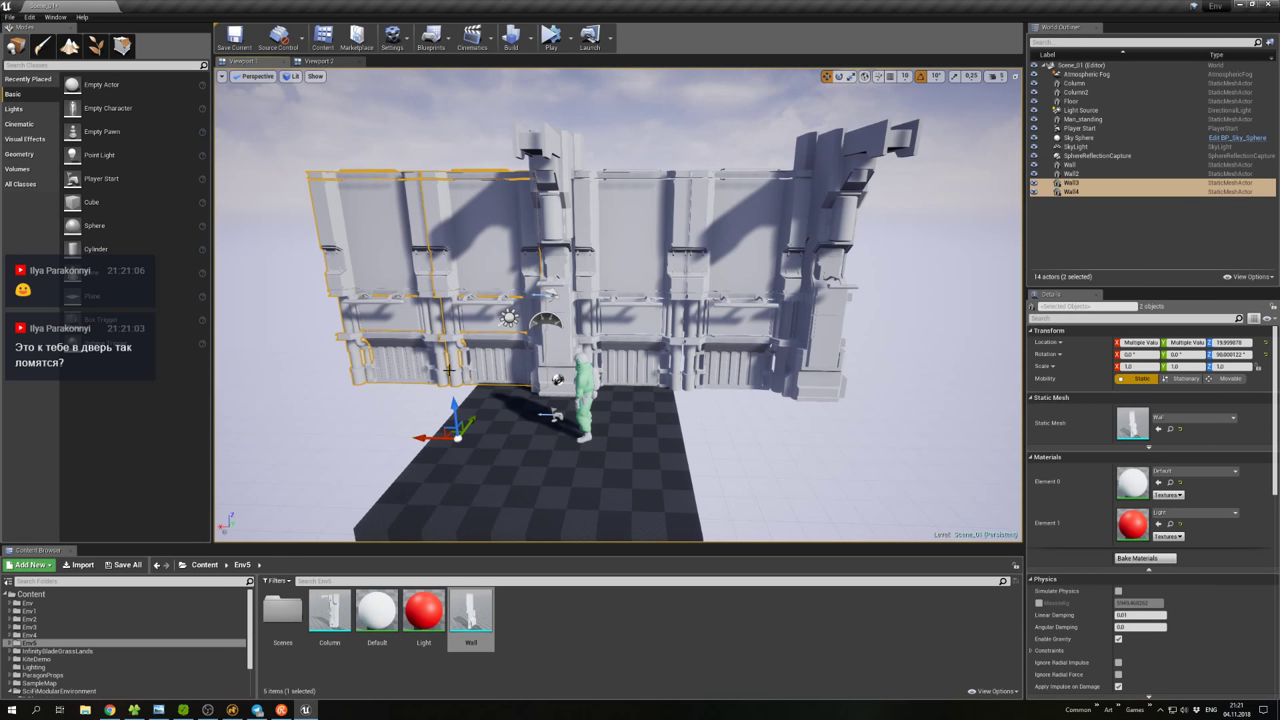
Duplicate the original Column and move the copy along X to about 1234, at the free end of the new walls.
left_click(565, 305)
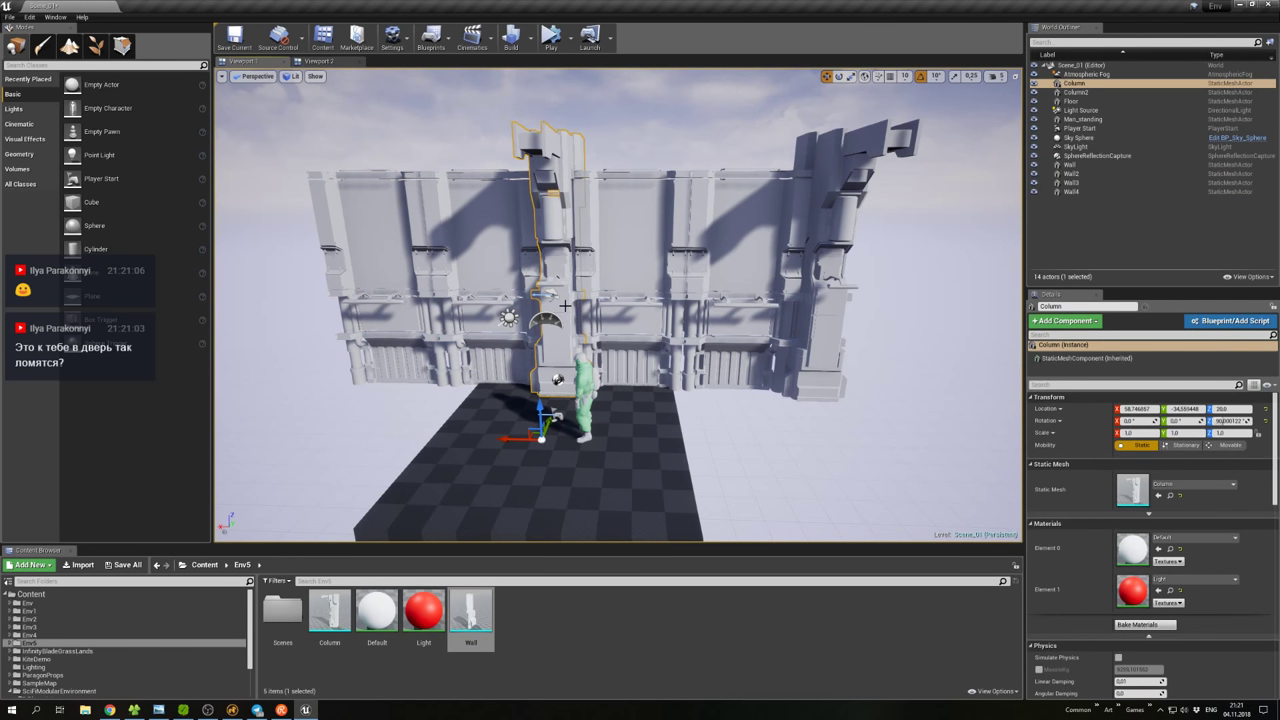
left_click_drag(514, 438, 508, 438, "alt")
left_click_drag(285, 431, 217, 431)
left_click_drag(215, 370, 216, 372)
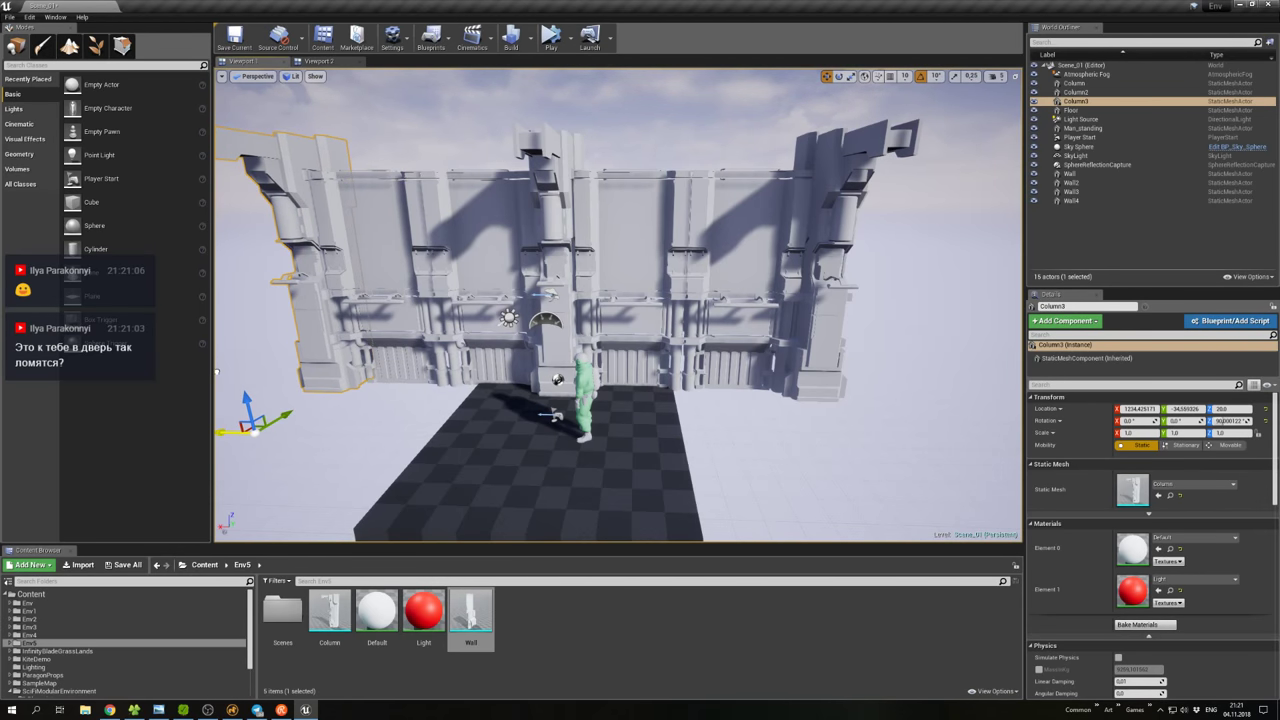
right_click_drag(697, 408, 756, 383)
right_click(733, 450)
right_click(825, 428)
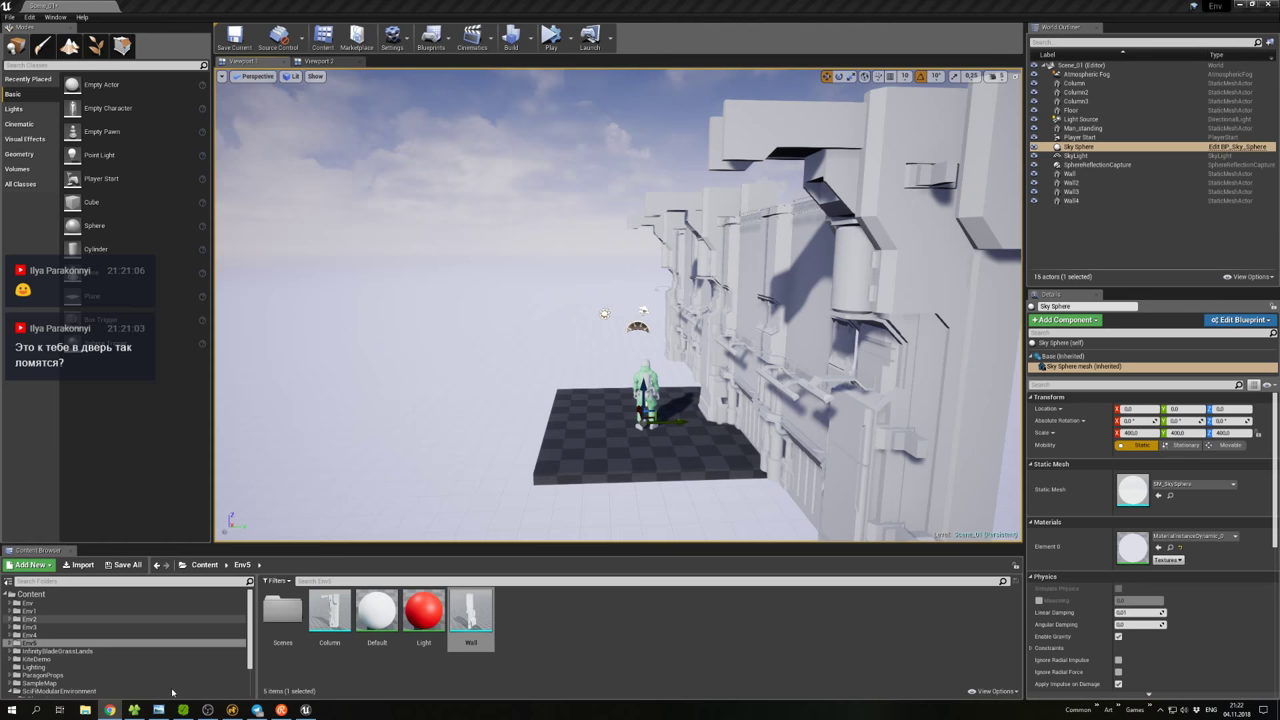
Switch to Modo and create a cube in a new mesh item beside the Wall and Column items.
left_click(231, 710)
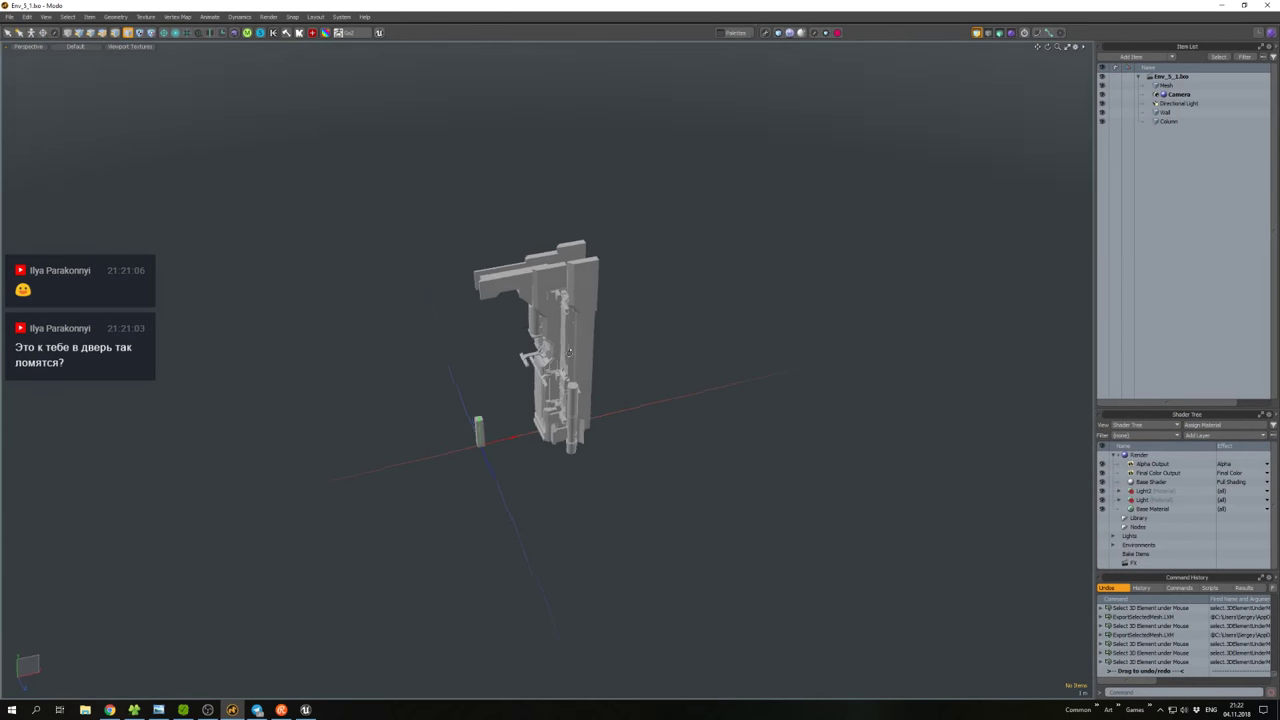
left_click(1168, 121)
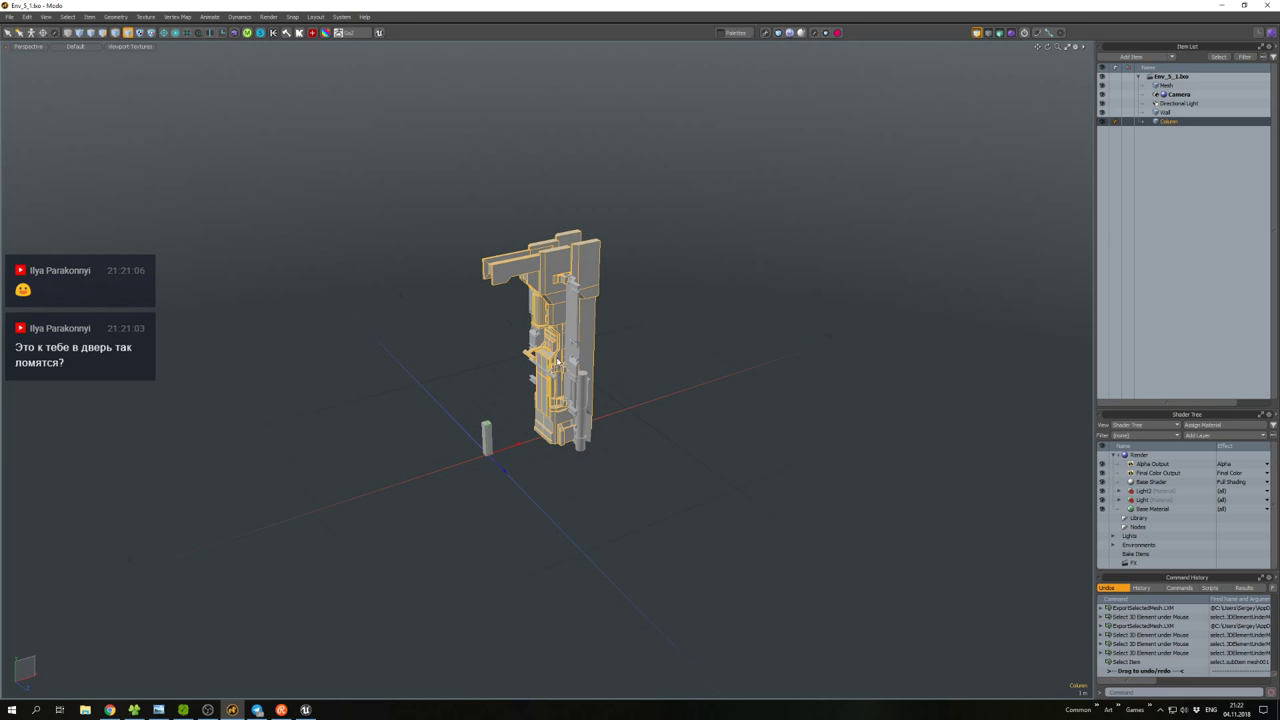
left_click_drag(560, 400, 652, 408, "alt")
key("n")
key("shift+c")
left_click_drag(530, 450, 660, 600)
Center the cube, scale it up uniformly until it encloses the wall and column, and flip its polygons inward.
key("3")
left_click_drag(566, 487, 680, 454, "alt")
scroll(600, 449, "down", 3)
key("r")
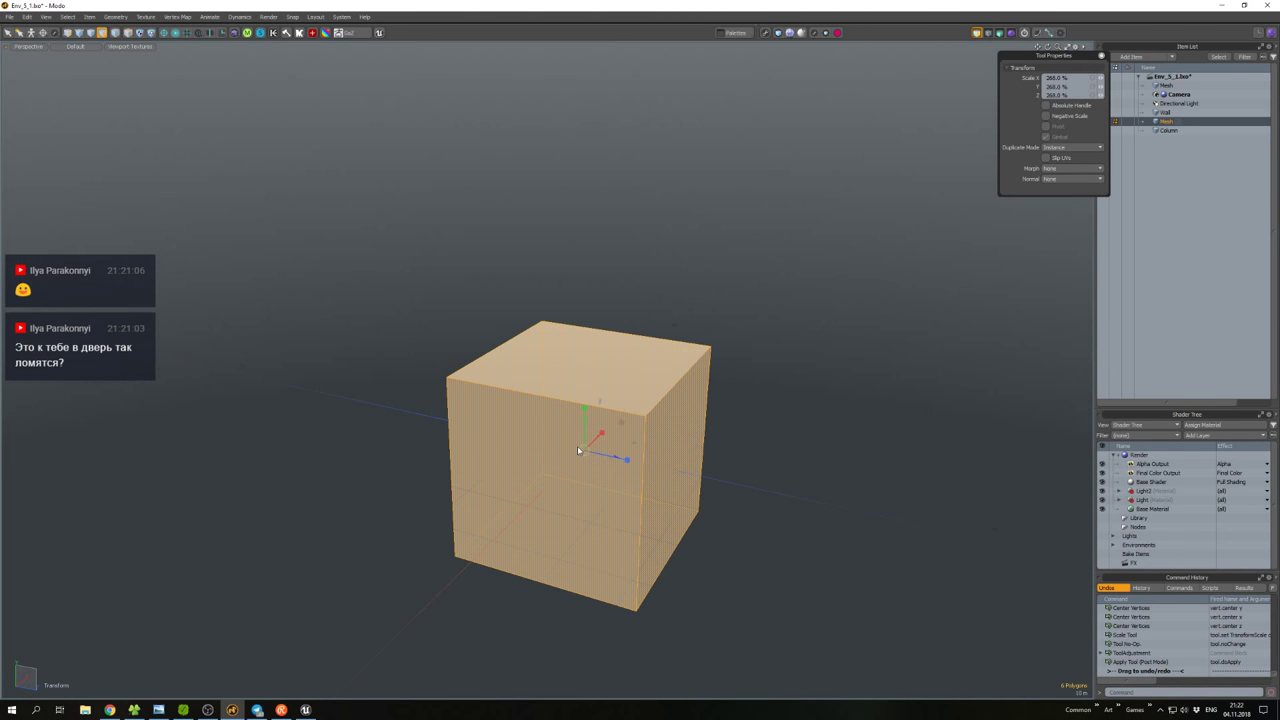
key("f")
left_click(737, 423)
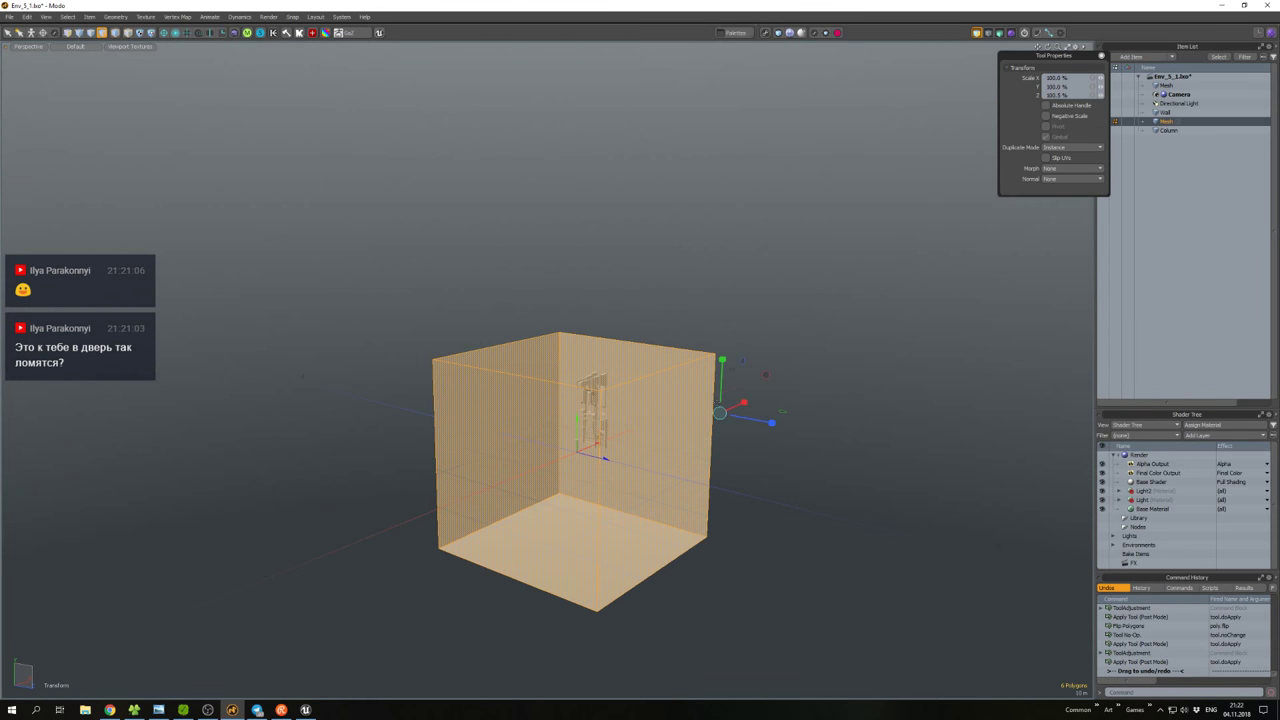
Rename the enclosing cube's mesh item as Black_Box.
key("5")
key("F2")
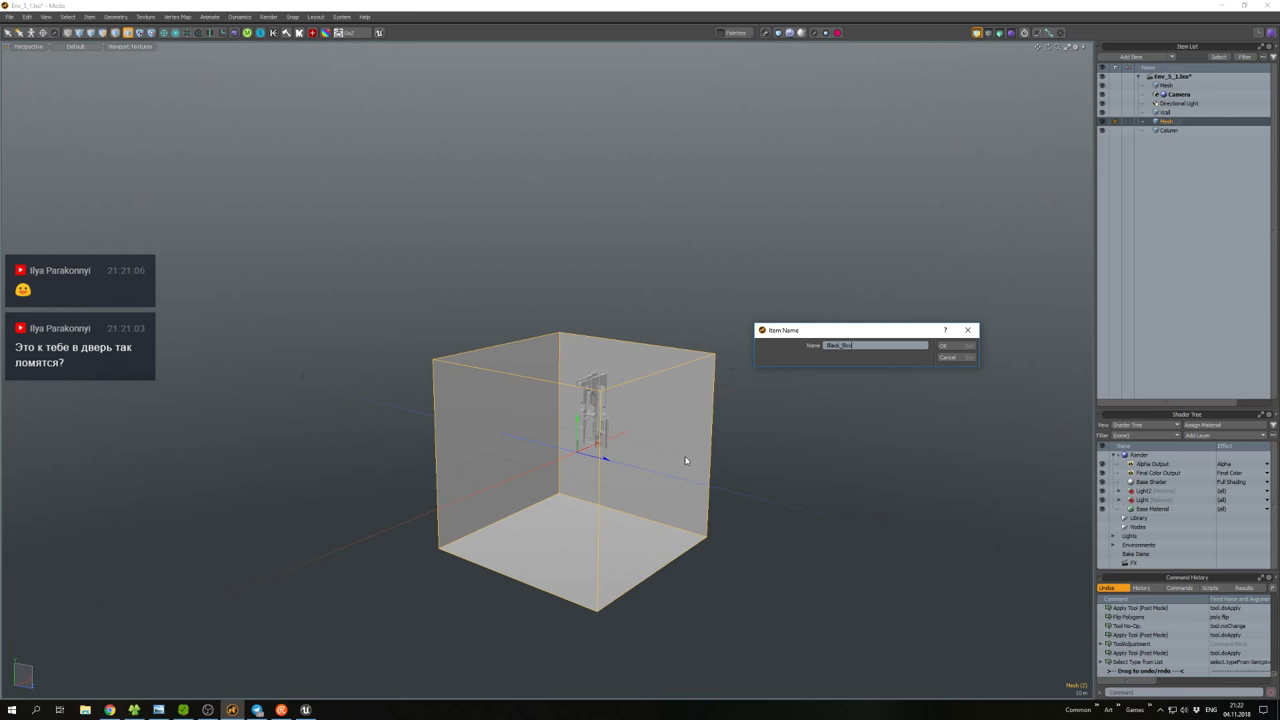
key("Return")
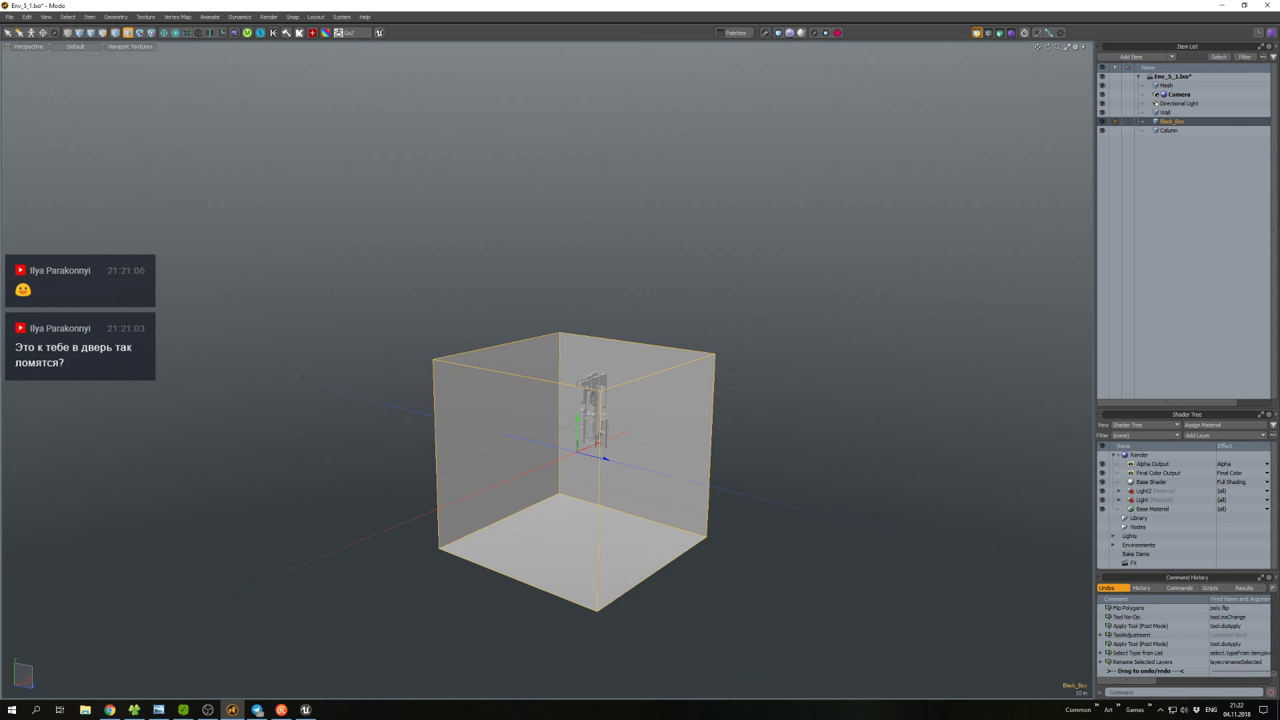
Export the selected Black_Box mesh as an FBX file named Black_Box into the Env5 folder.
left_click(737, 446)
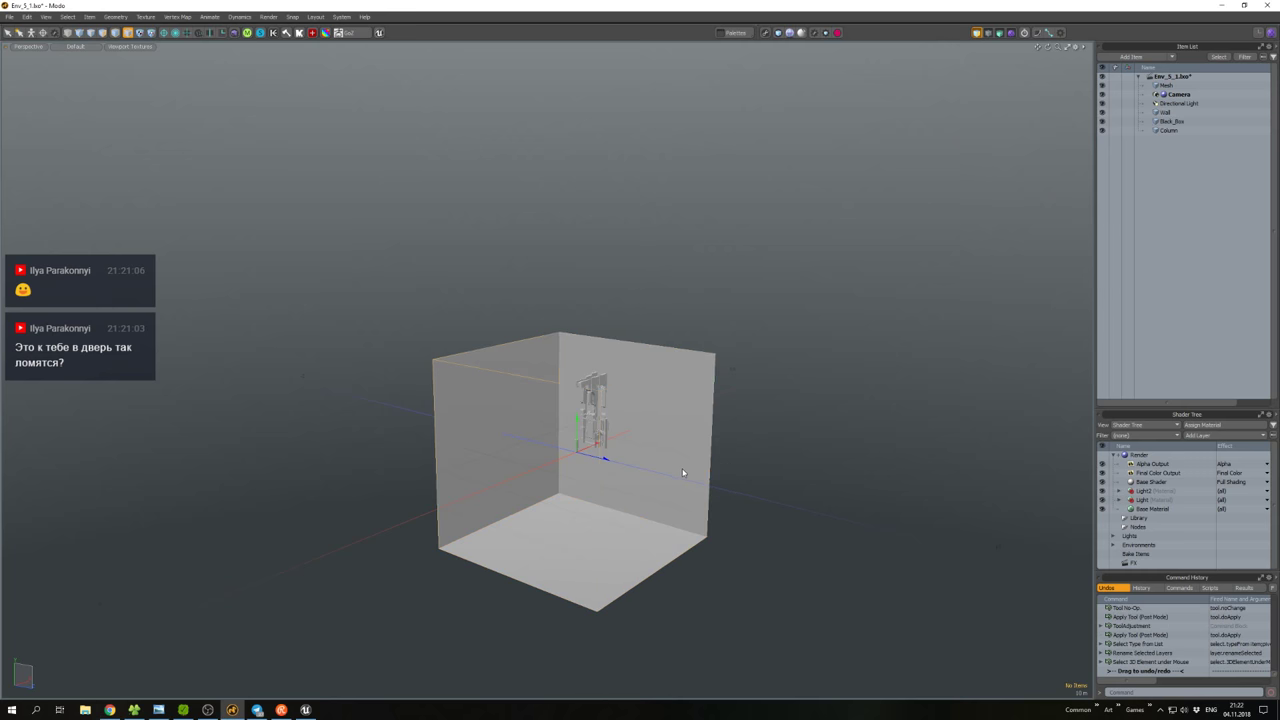
left_click(680, 471)
scroll(579, 468, "up", 5)
mouse_move(579, 468)
left_mouse_down("alt")
mouse_move(586, 443)
mouse_move(603, 472)
left_mouse_up("alt")
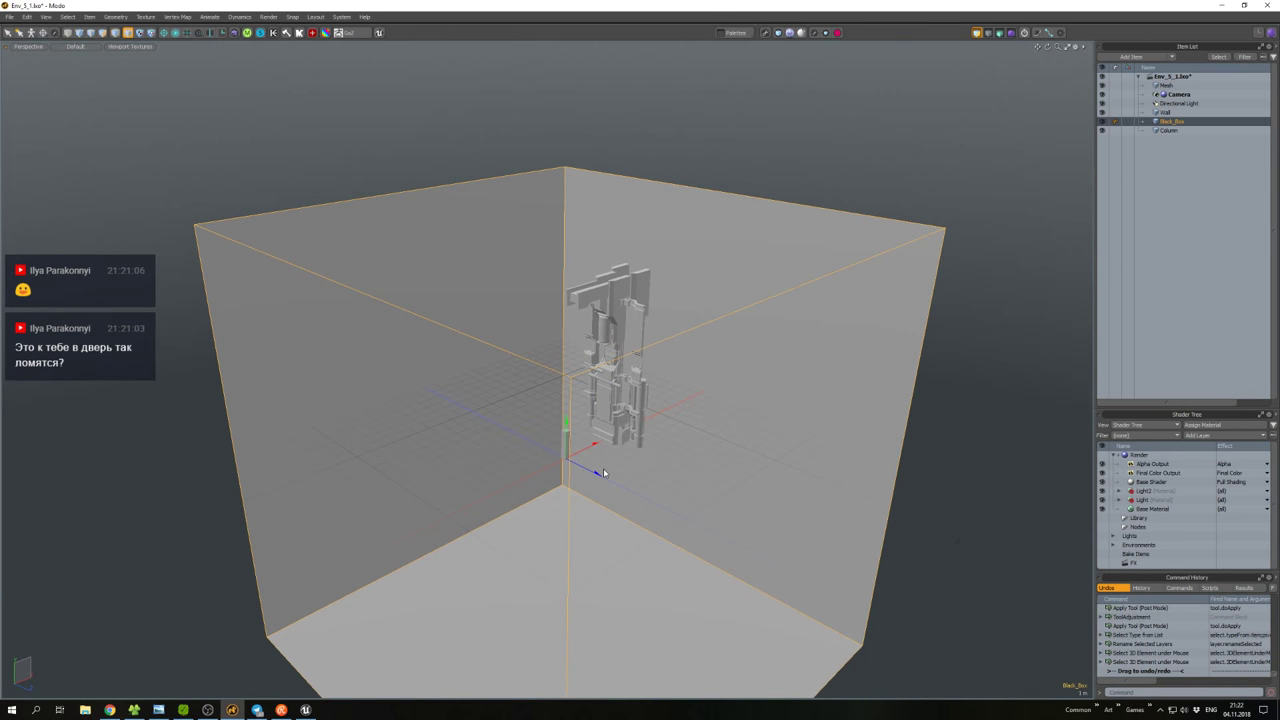
key("ctrl+shift+s")
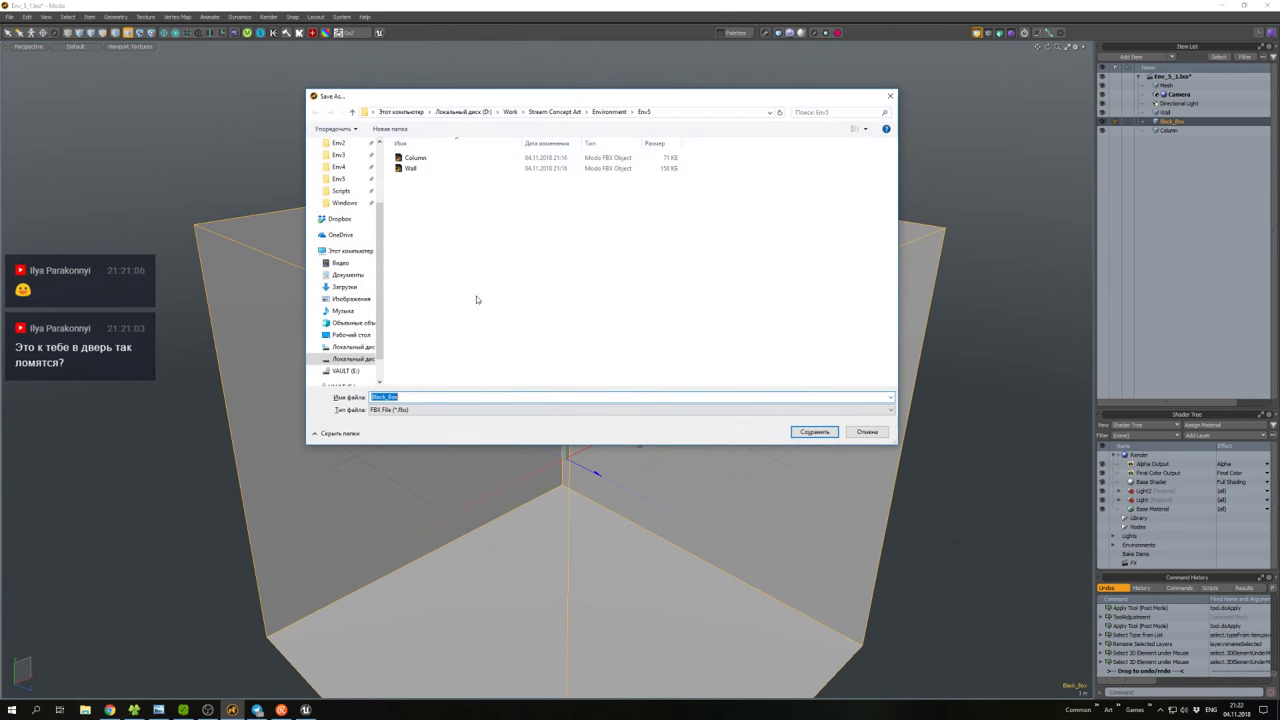
left_click(812, 432)
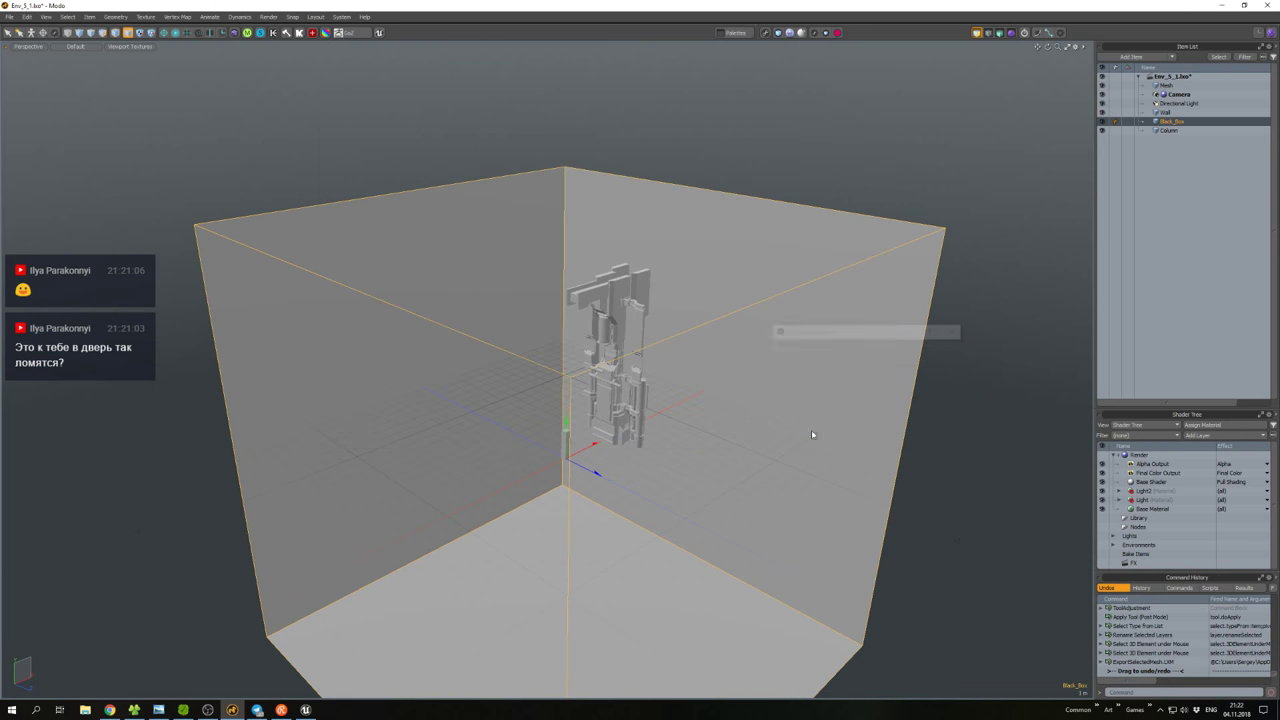
Switch to Unreal Editor, import Black_Box into the Env5 folder with the default FBX options, and place it in the level.
left_click(306, 709)
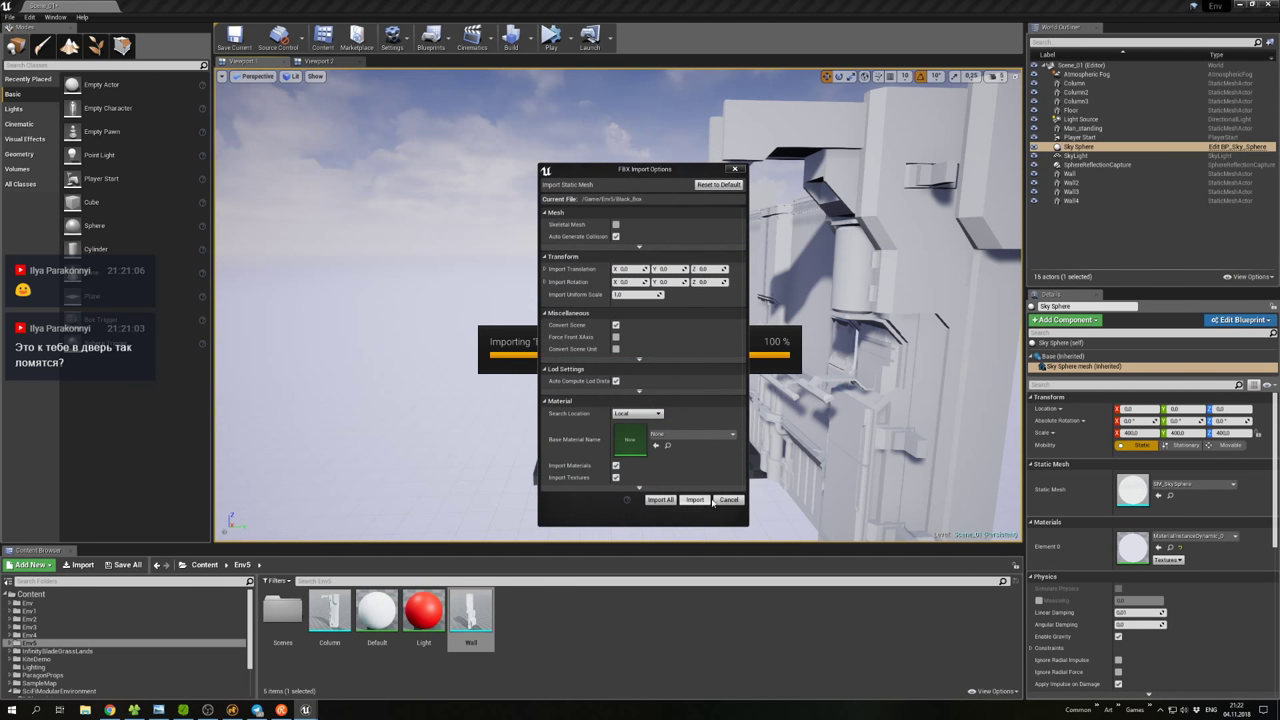
left_click(695, 500)
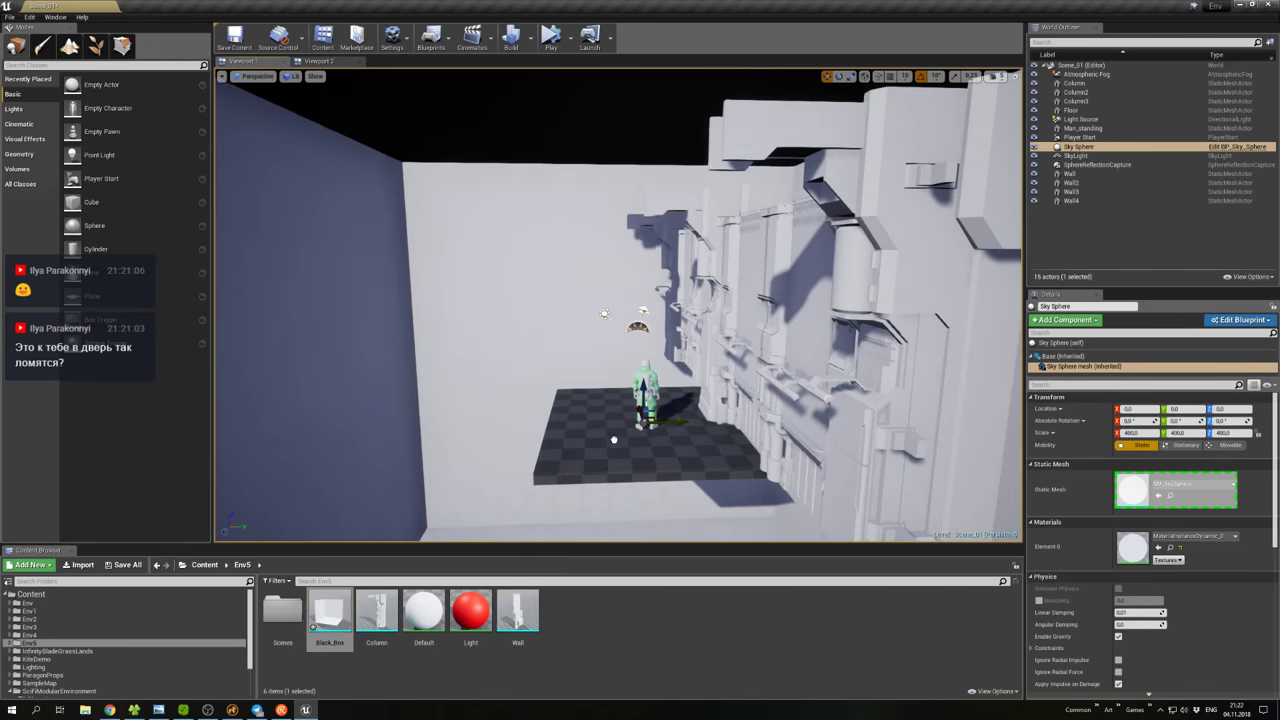
scroll(618, 305, "down", 6)
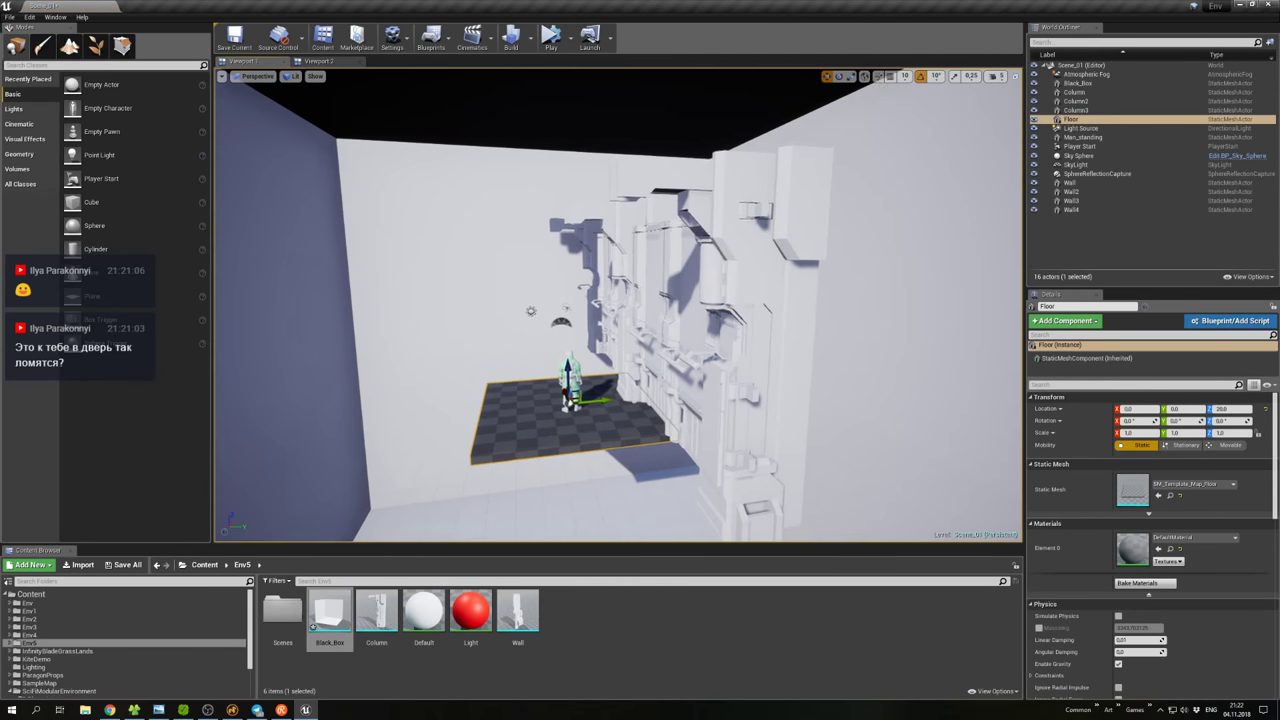
Scale the Black_Box actor to about 2.34 in X and 0.56 in Z, and raise it to about Z 595.
left_click_drag(618, 305, 515, 306, "alt")
right_click(685, 110)
left_click_drag(600, 310, 707, 384, "alt")
scroll(600, 380, "up", 5)
scroll(600, 380, "down", 5)
scroll(670, 380, "up", 5)
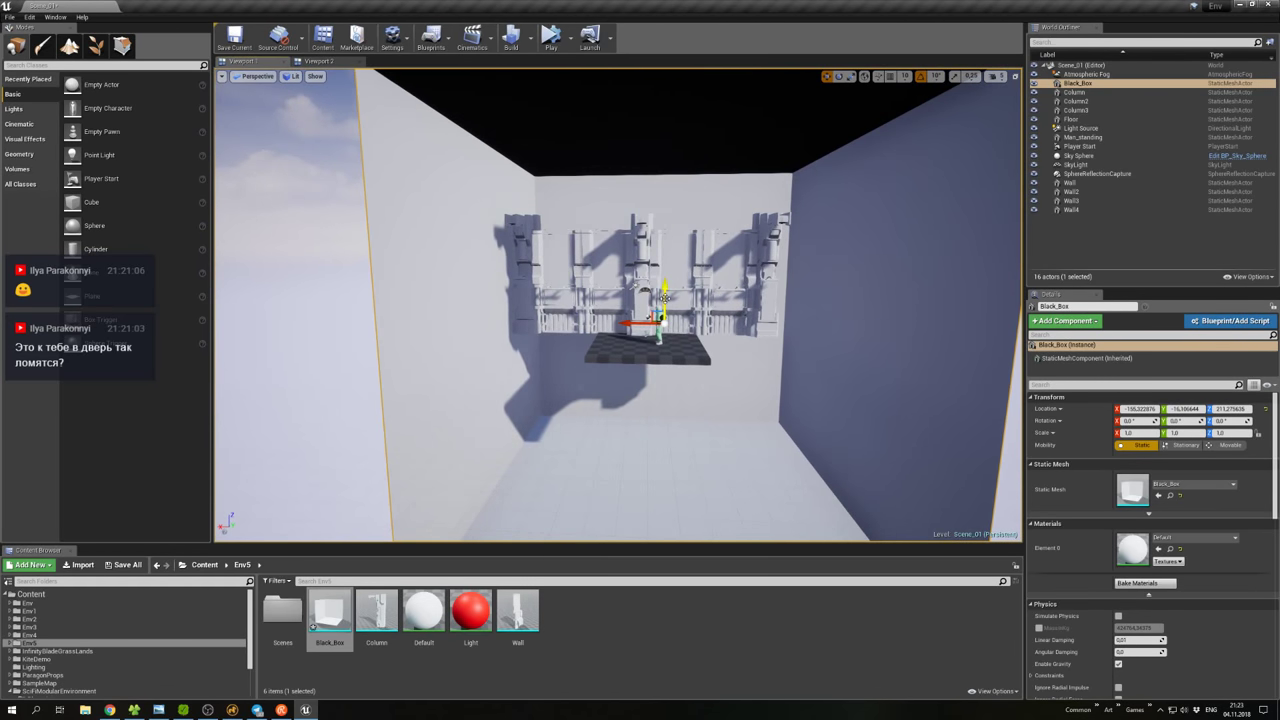
left_click_drag(664, 297, 668, 254)
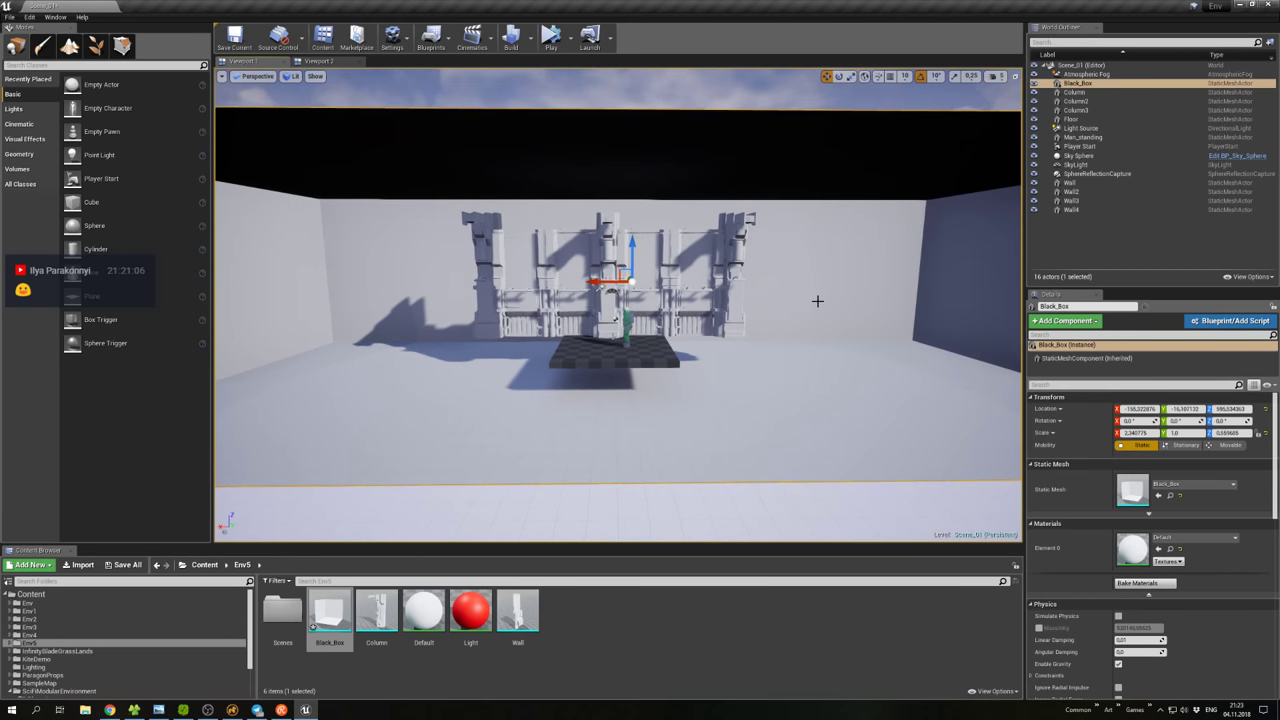
Select the wall and column pieces together with Black_Box and shift them along the Y axis away from the floor slab.
right_click_drag(817, 300, 891, 300)
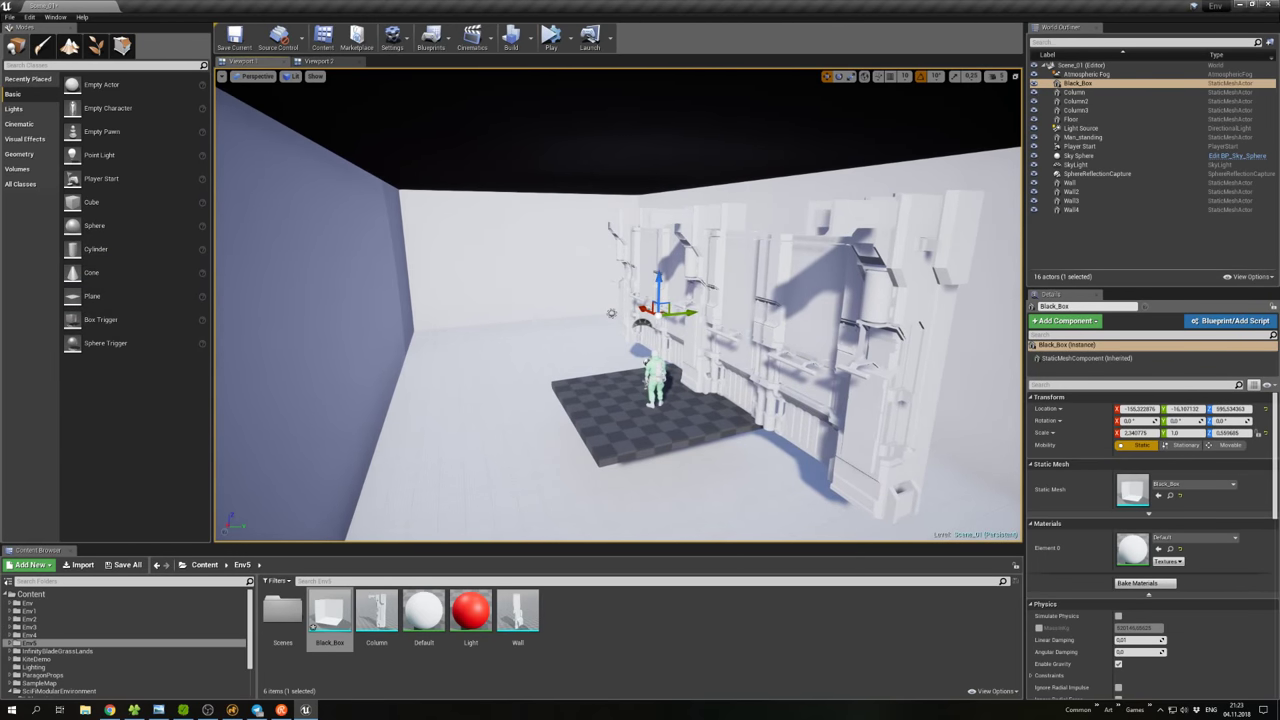
left_click(731, 287)
left_click(864, 346, "ctrl")
left_click(779, 316, "ctrl")
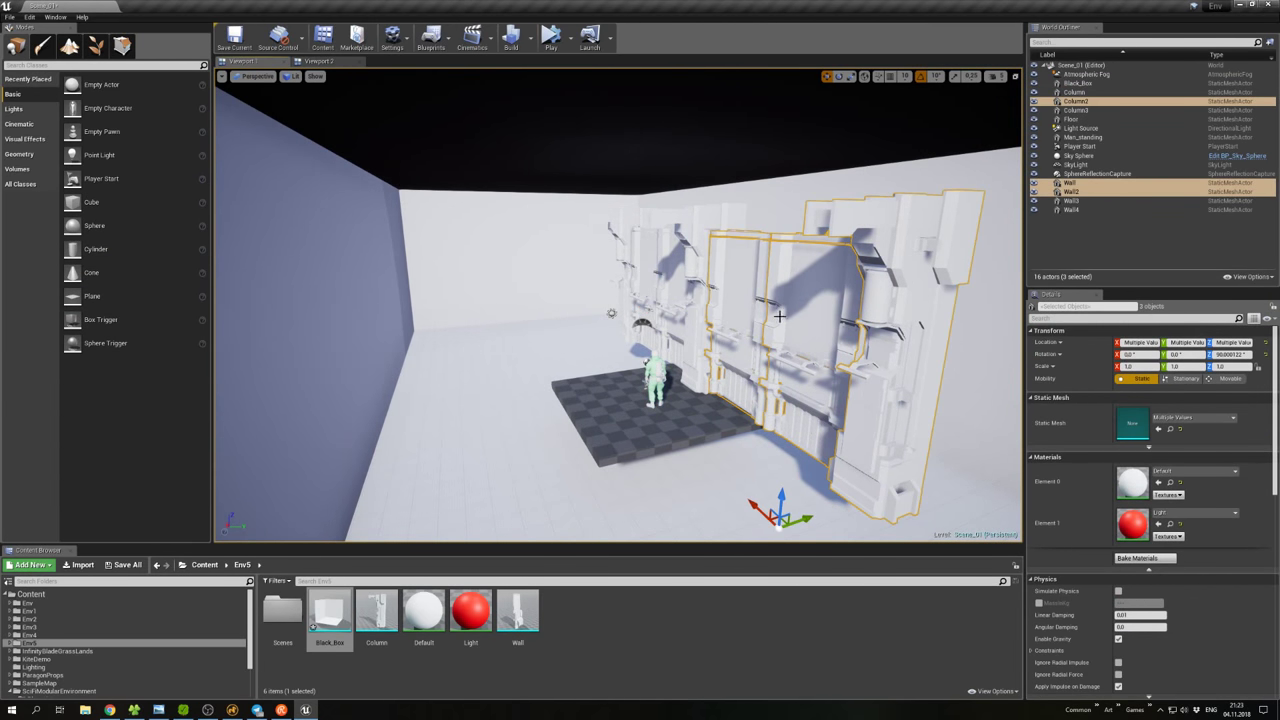
left_click(690, 285, "ctrl")
left_click(640, 350, "ctrl")
left_click(625, 330, "ctrl")
left_click(623, 272, "ctrl")
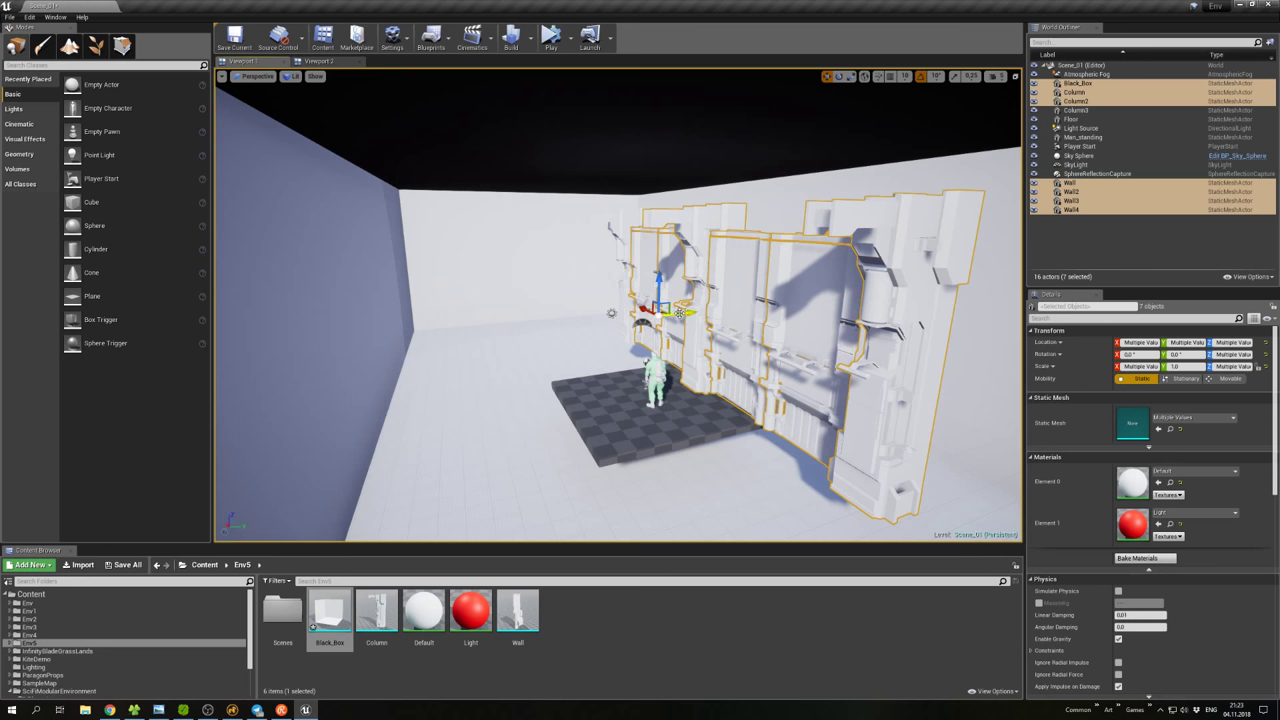
left_click_drag(619, 330, 626, 338)
Select only the Black_Box actor and raise it to about Z 676.
right_click_drag(630, 340, 768, 357)
left_click(920, 357)
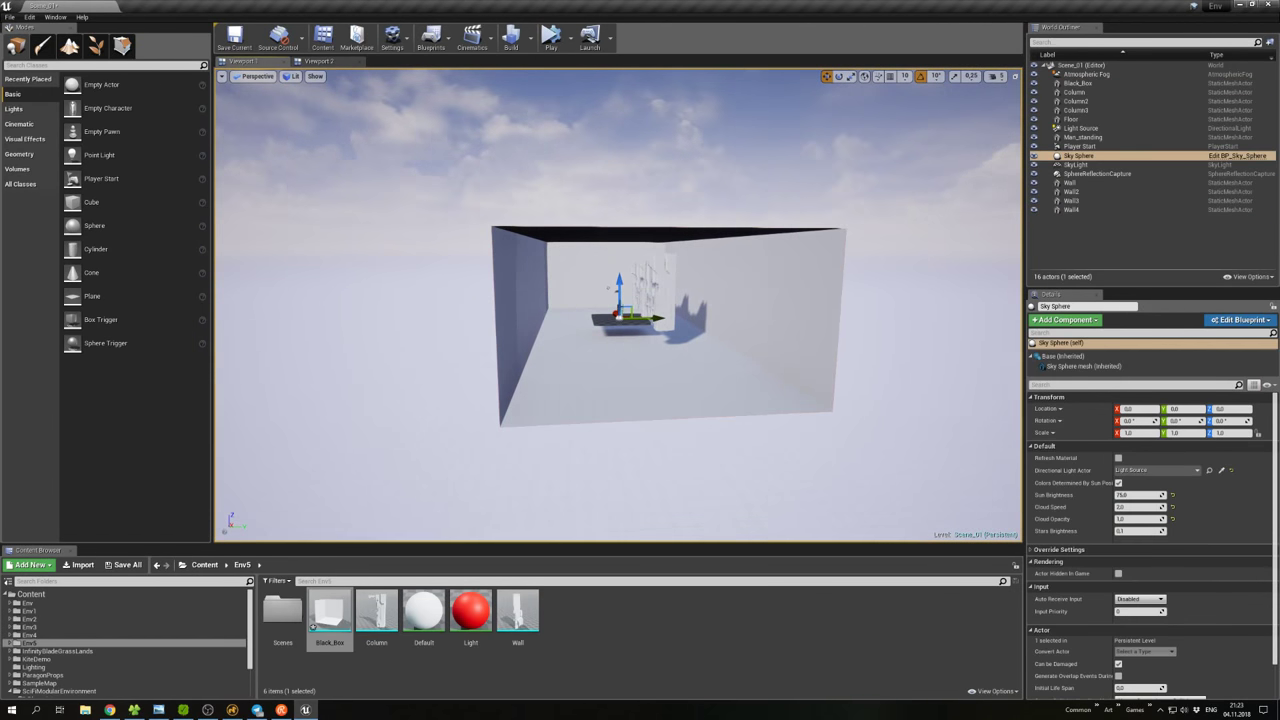
left_click(627, 340)
left_click_drag(625, 269, 625, 264)
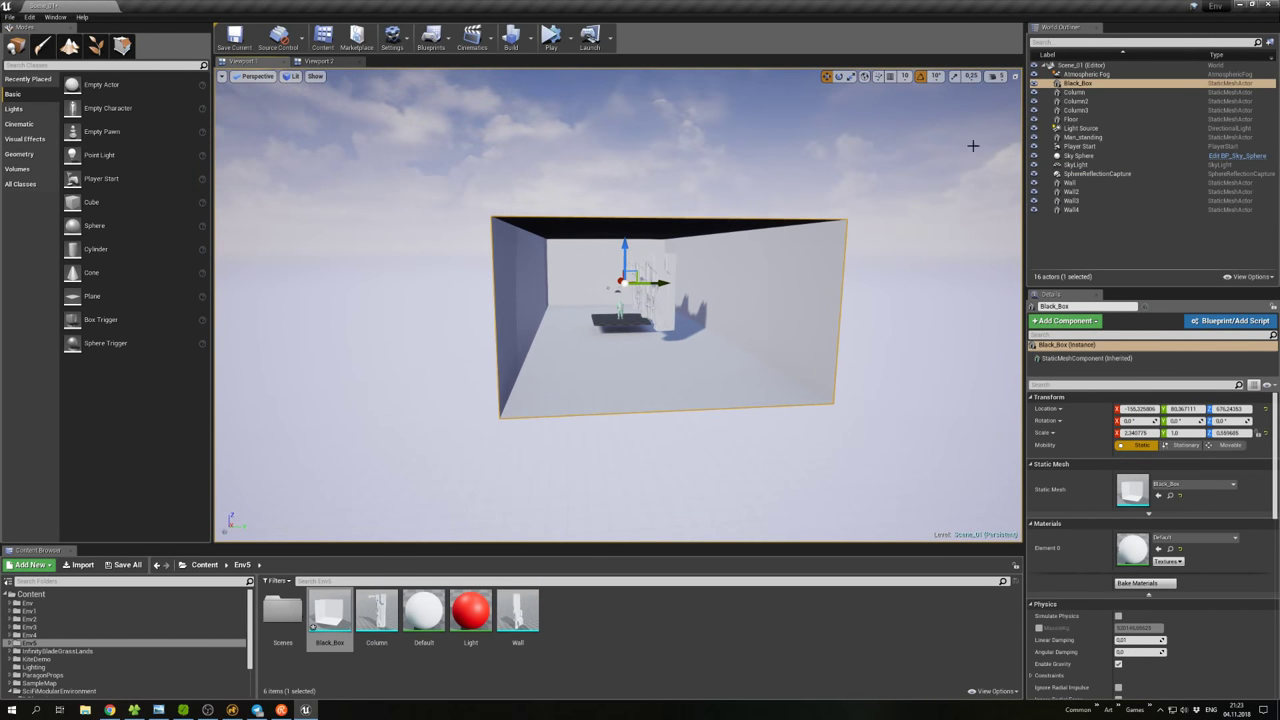
Set the intensity of the directional Light Source to 0.
left_click(1082, 129)
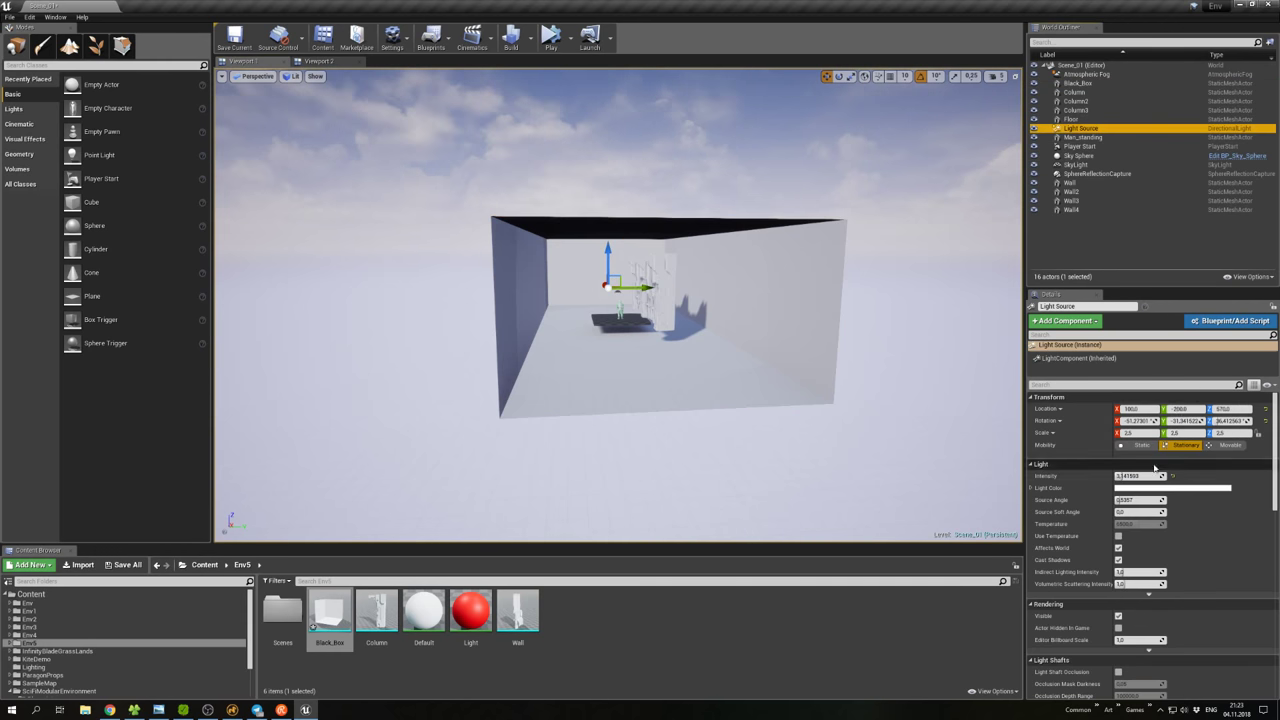
type("0")
key("Return")
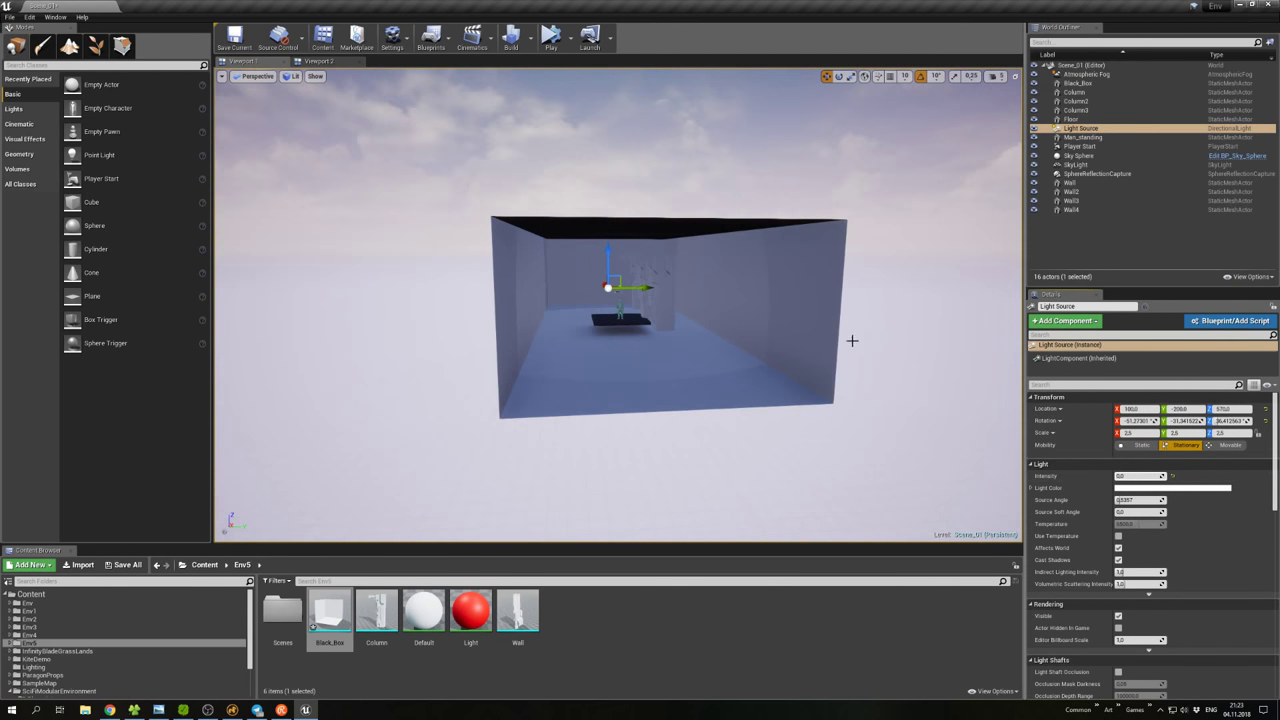
Add a Post Process Volume to the level, placing it on the floor slab beside the character.
left_click(620, 320)
key("f")
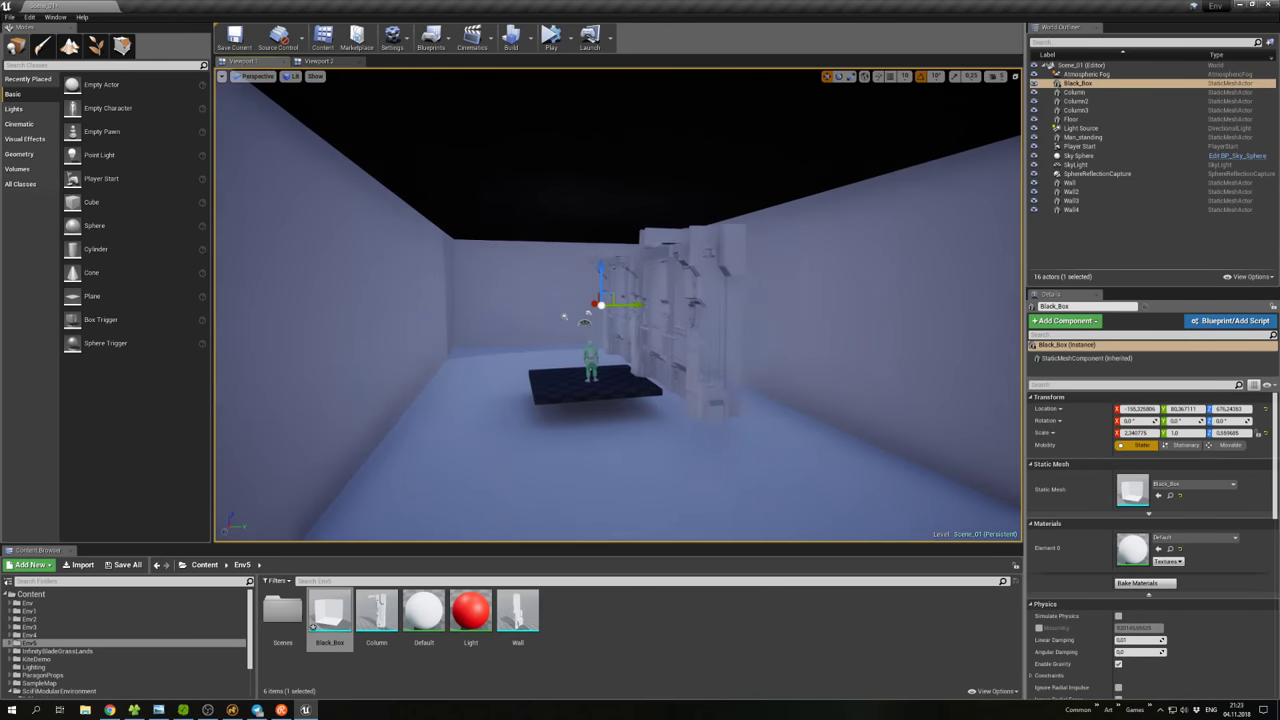
left_click_drag(620, 320, 712, 330, "alt")
left_click(1080, 128)
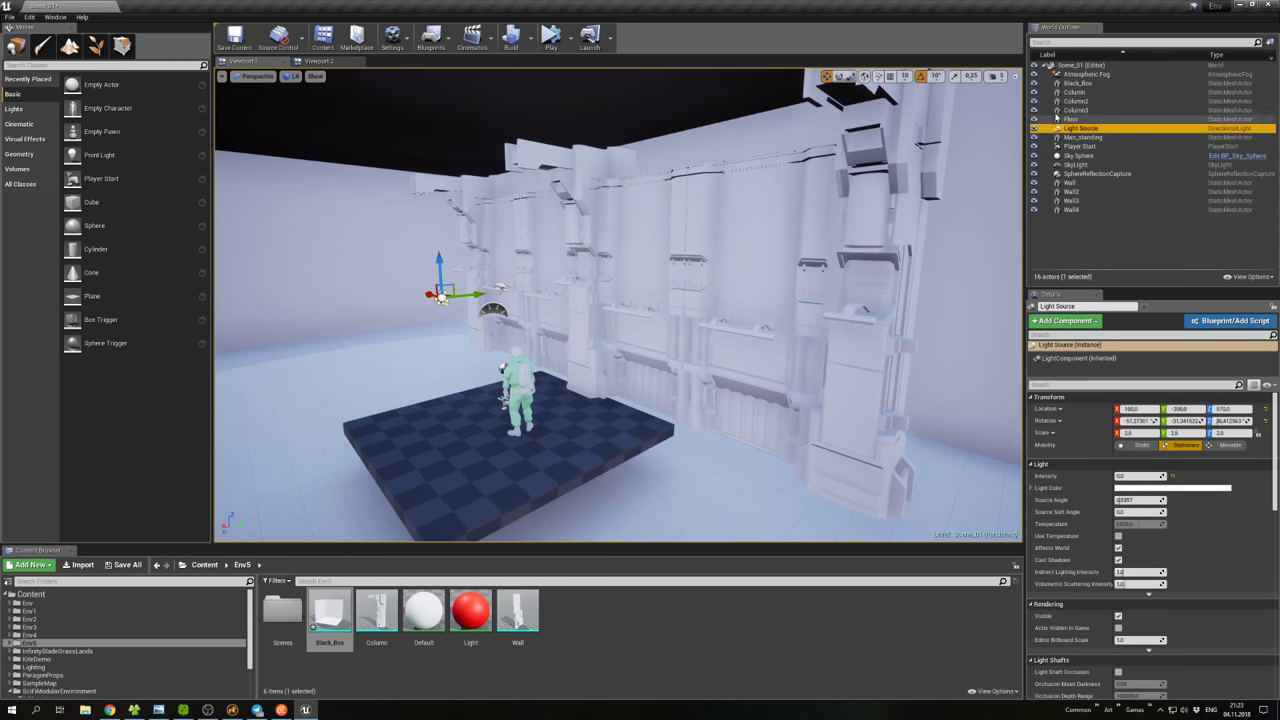
key("Escape")
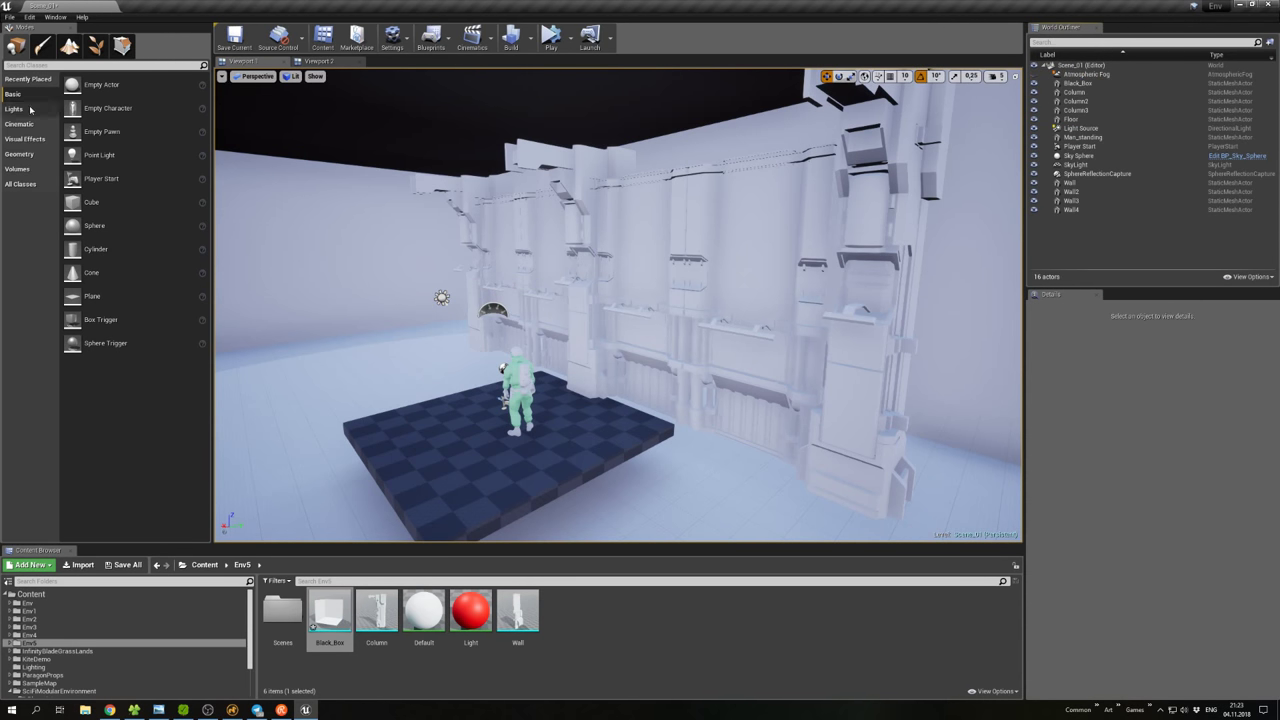
left_click(24, 140)
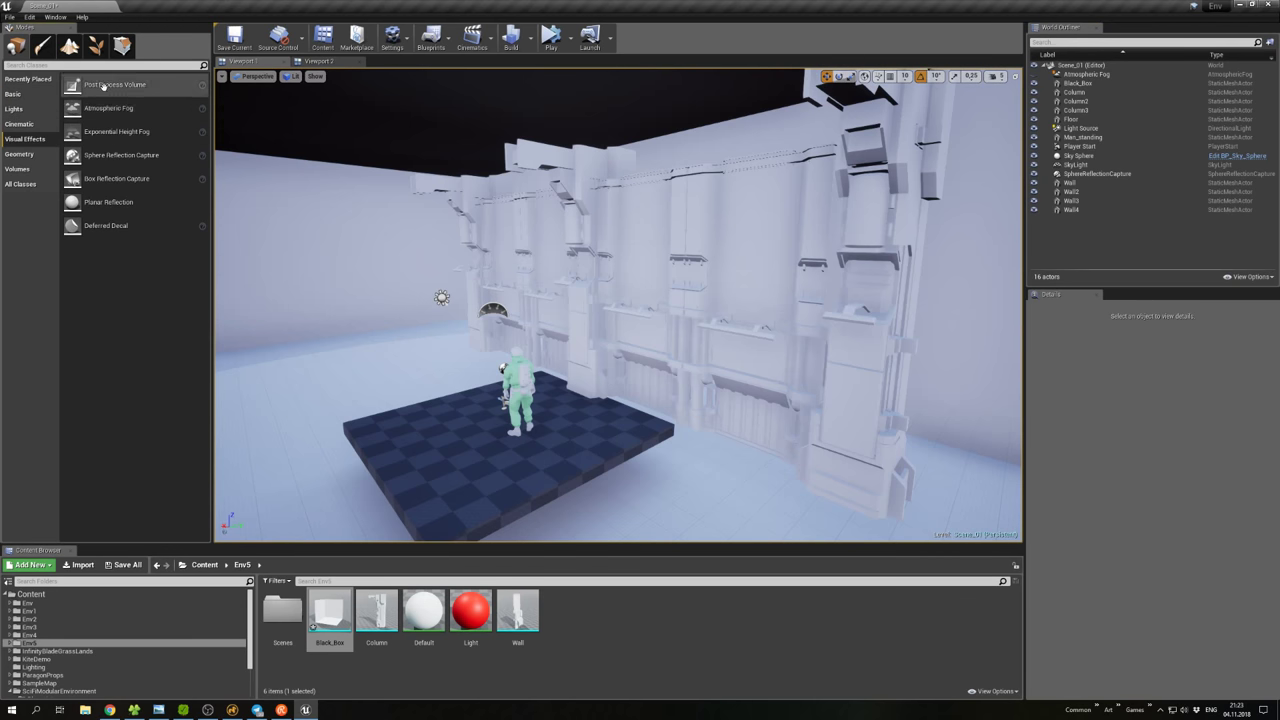
left_click_drag(110, 86, 562, 418)
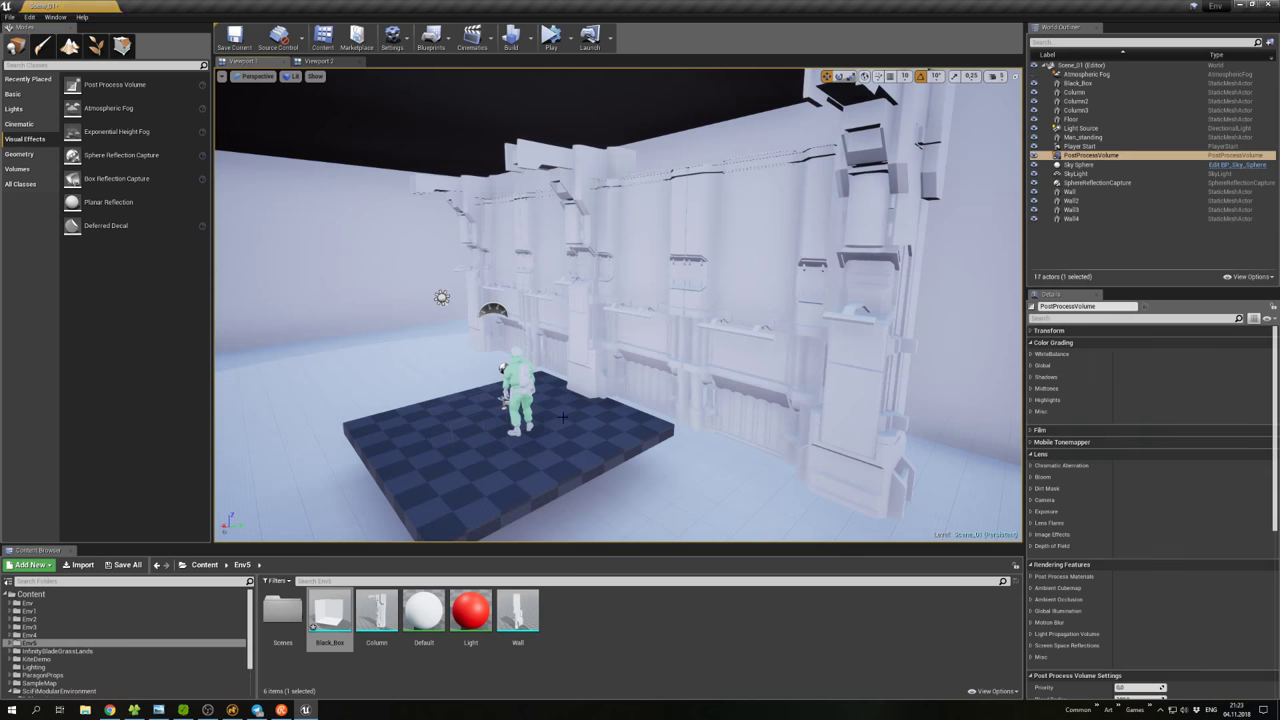
Override the Post Process Volume's exposure with both Min Brightness and Max Brightness set to 1.
left_click(1048, 511)
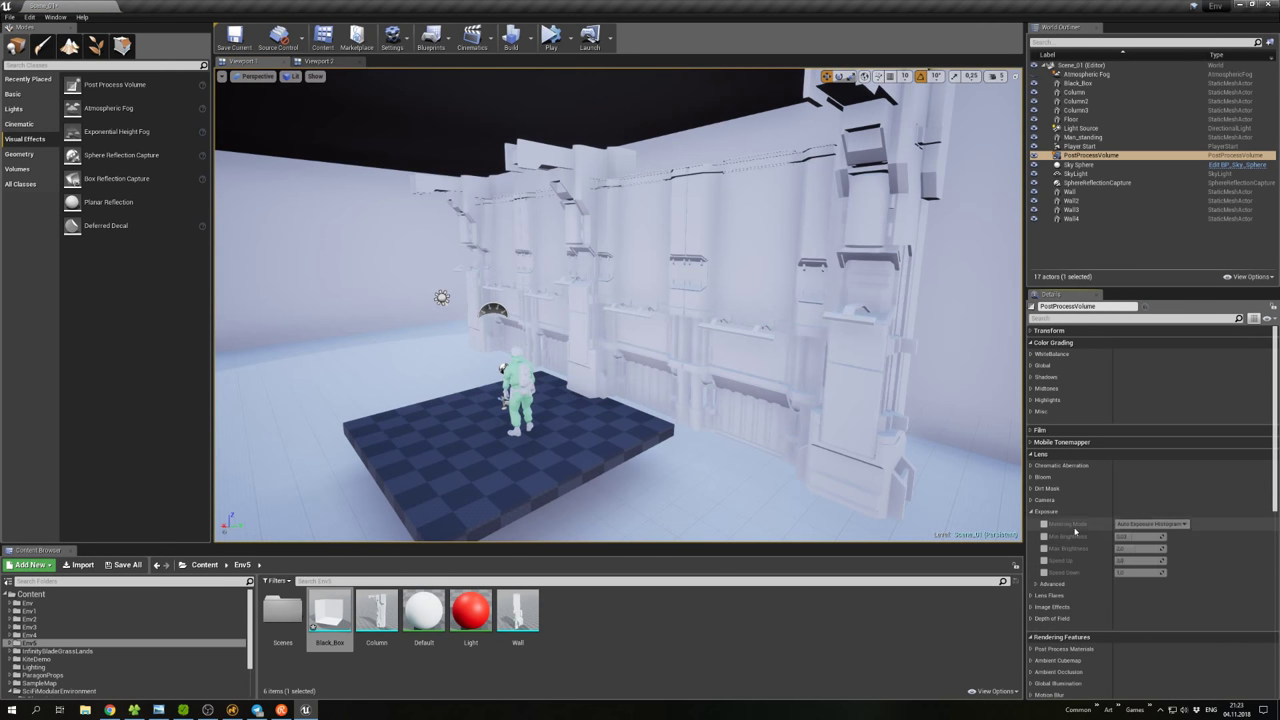
left_click(1044, 549)
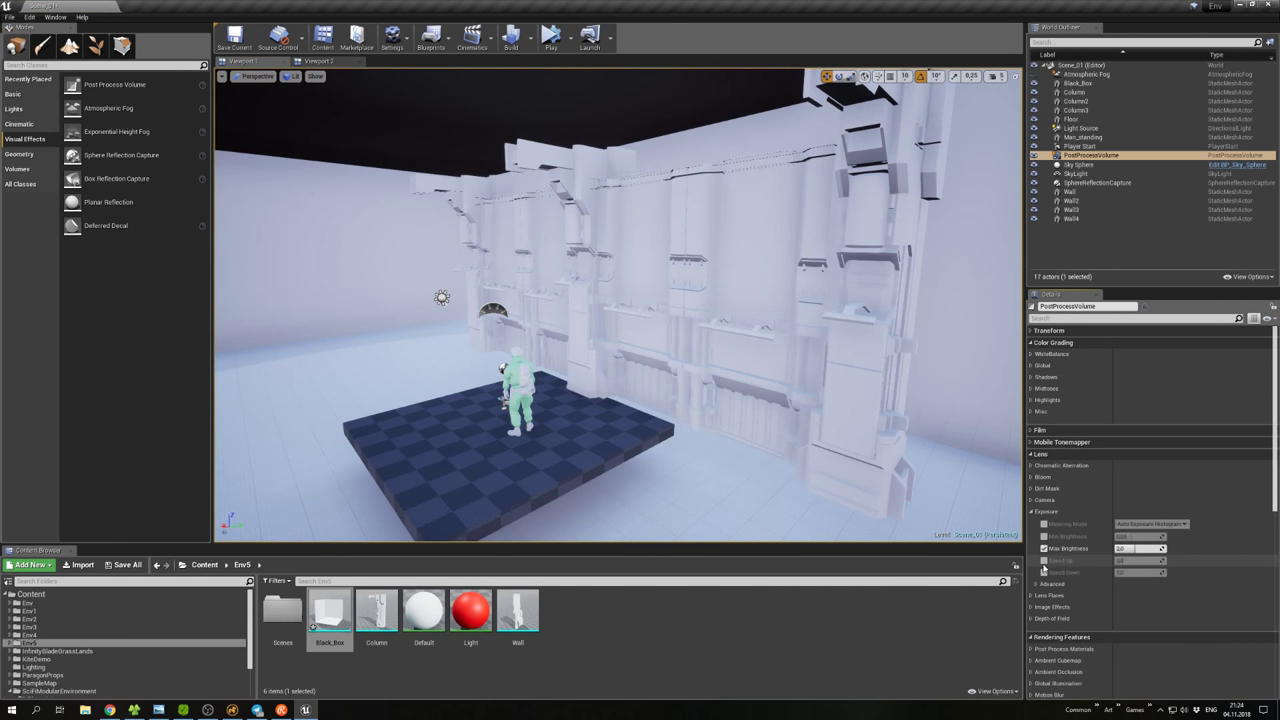
left_click(1133, 536)
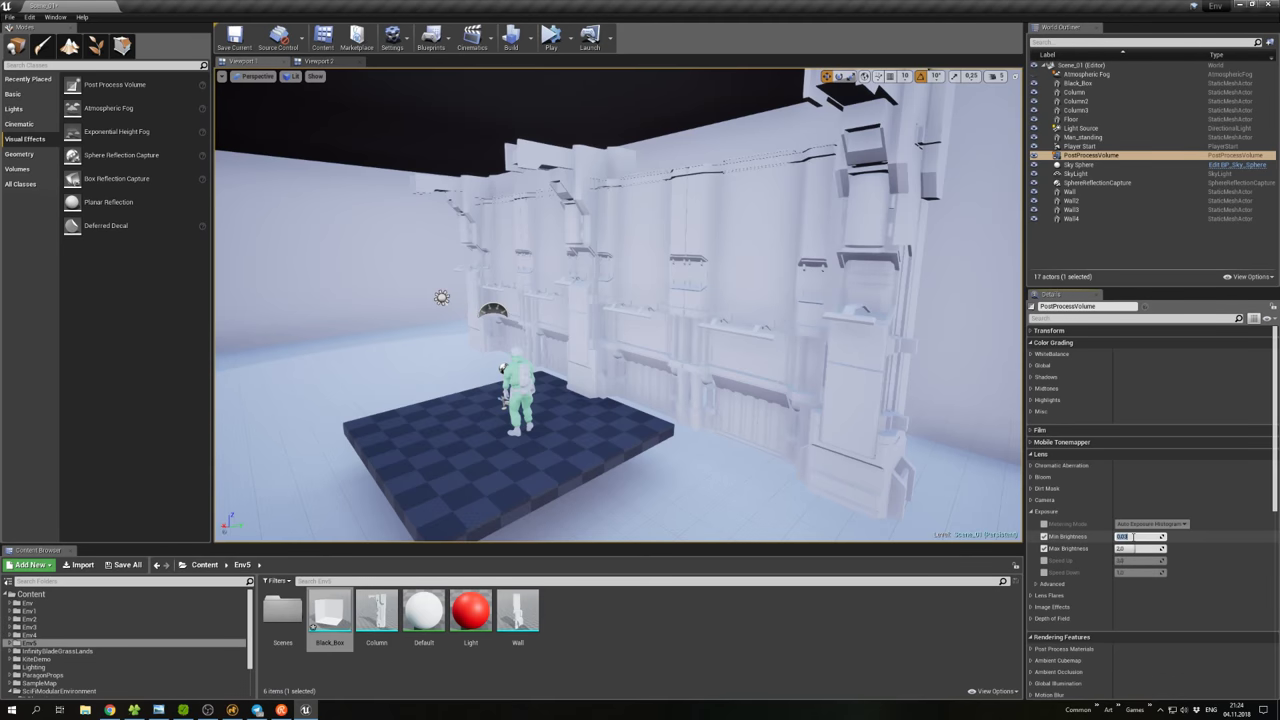
type("1")
left_click(1131, 548)
type("1")
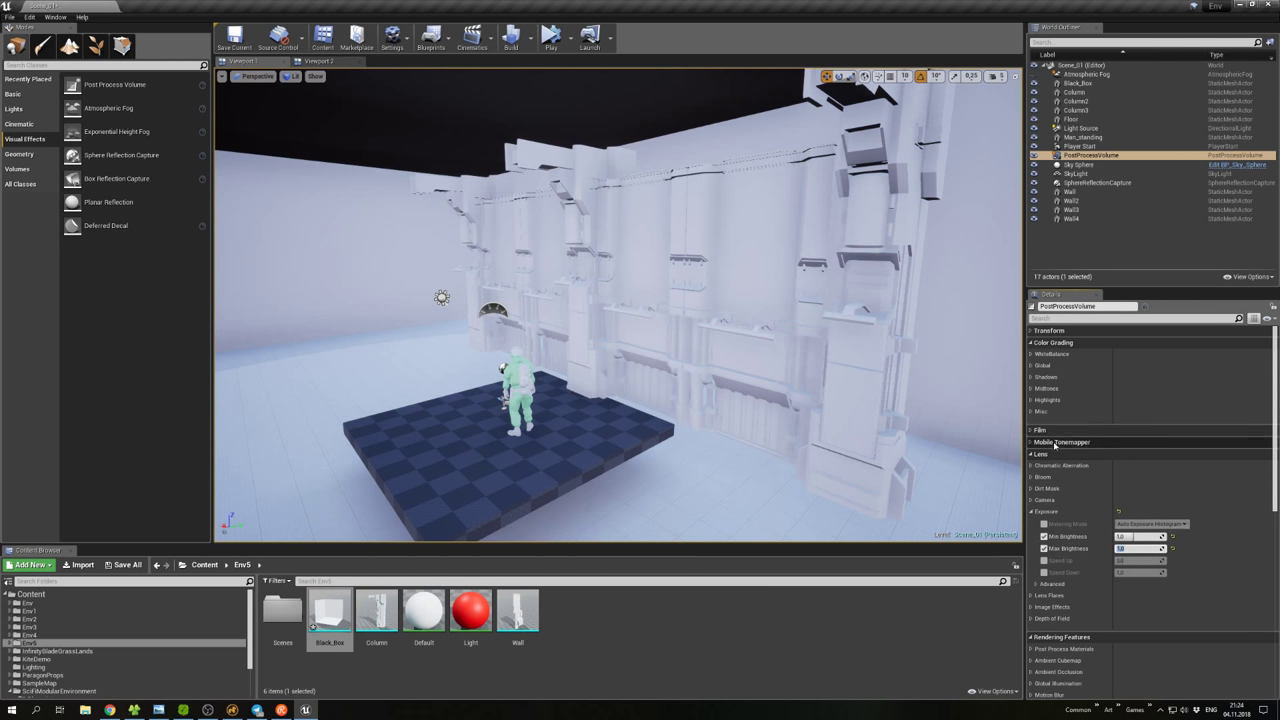
Look through the Post Process Volume's lens and rendering settings, checking the Misc, Lens Flares, Camera and Dirt Mask groups.
scroll(1030, 610, "down", 4)
left_click(1033, 617)
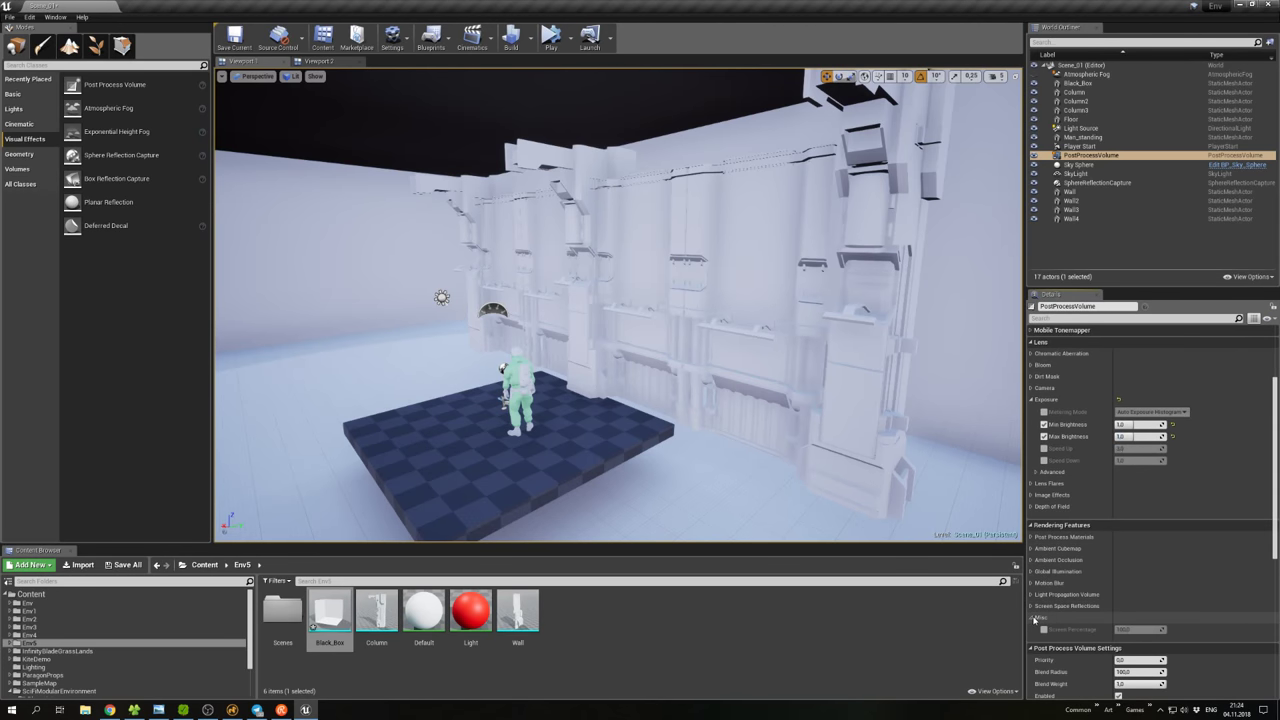
left_click(1033, 617)
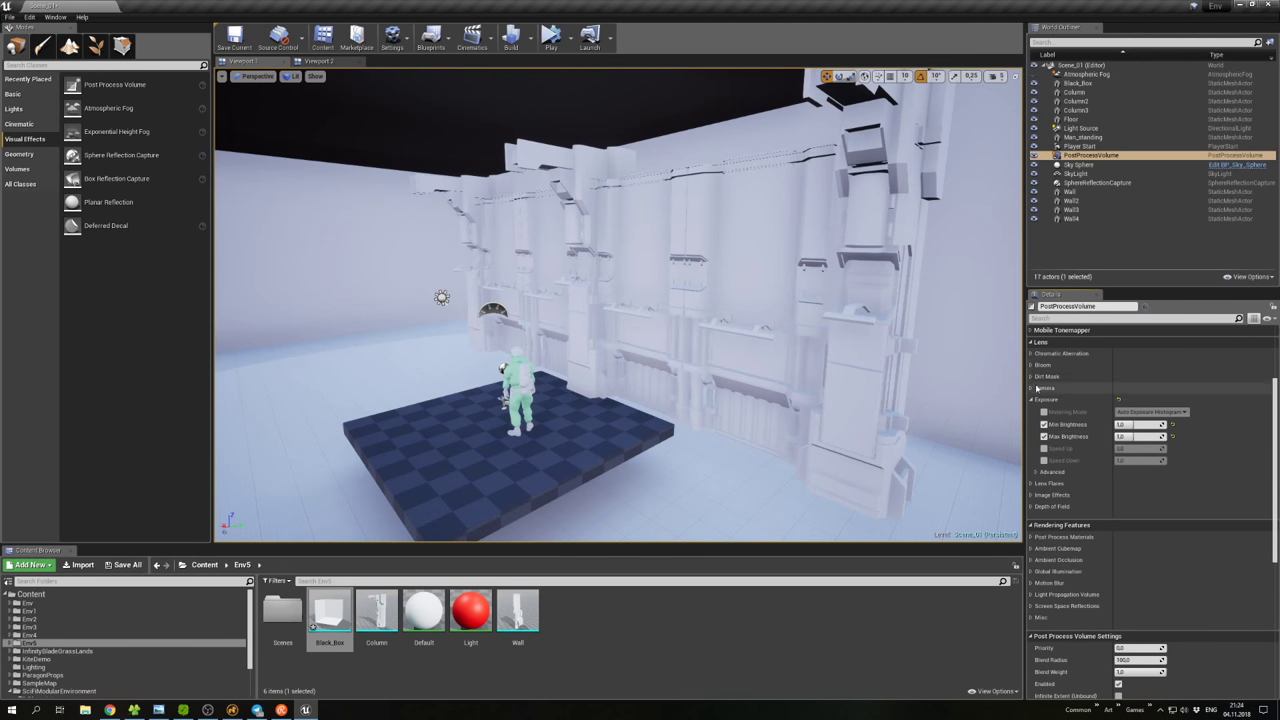
scroll(1042, 370, "up", 1)
scroll(1042, 370, "up", 2)
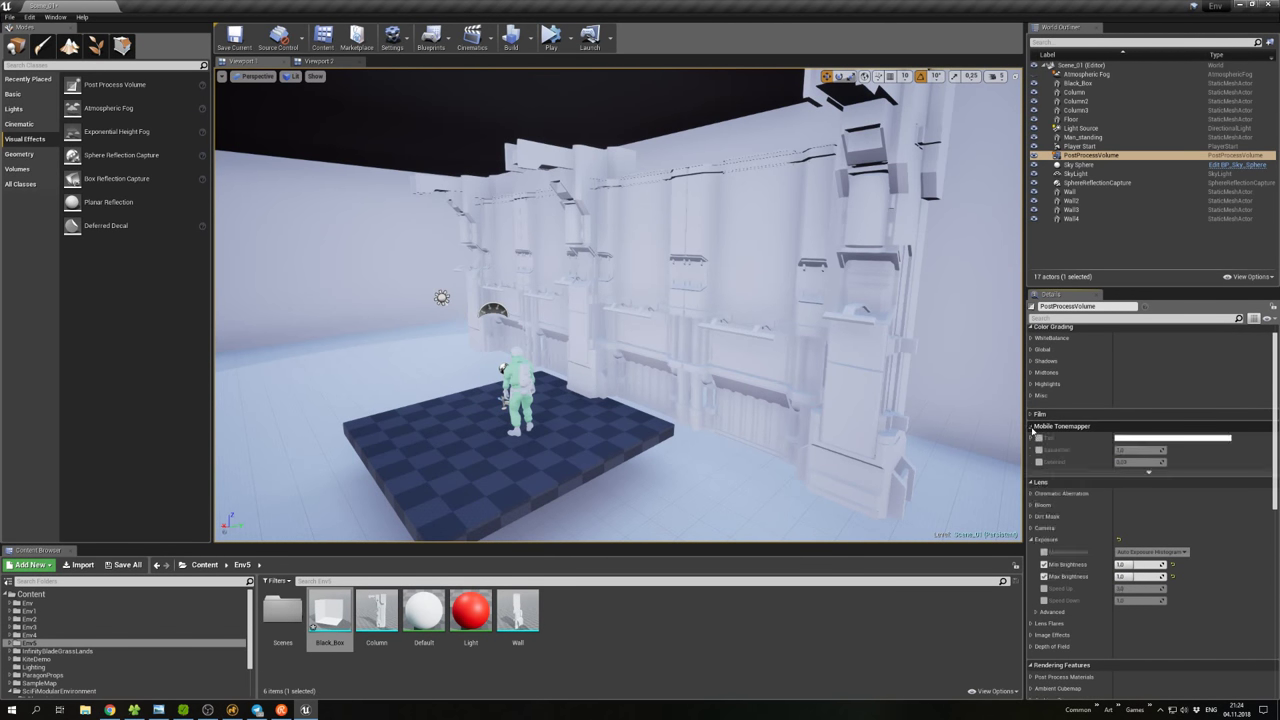
scroll(1038, 424, "up", 1)
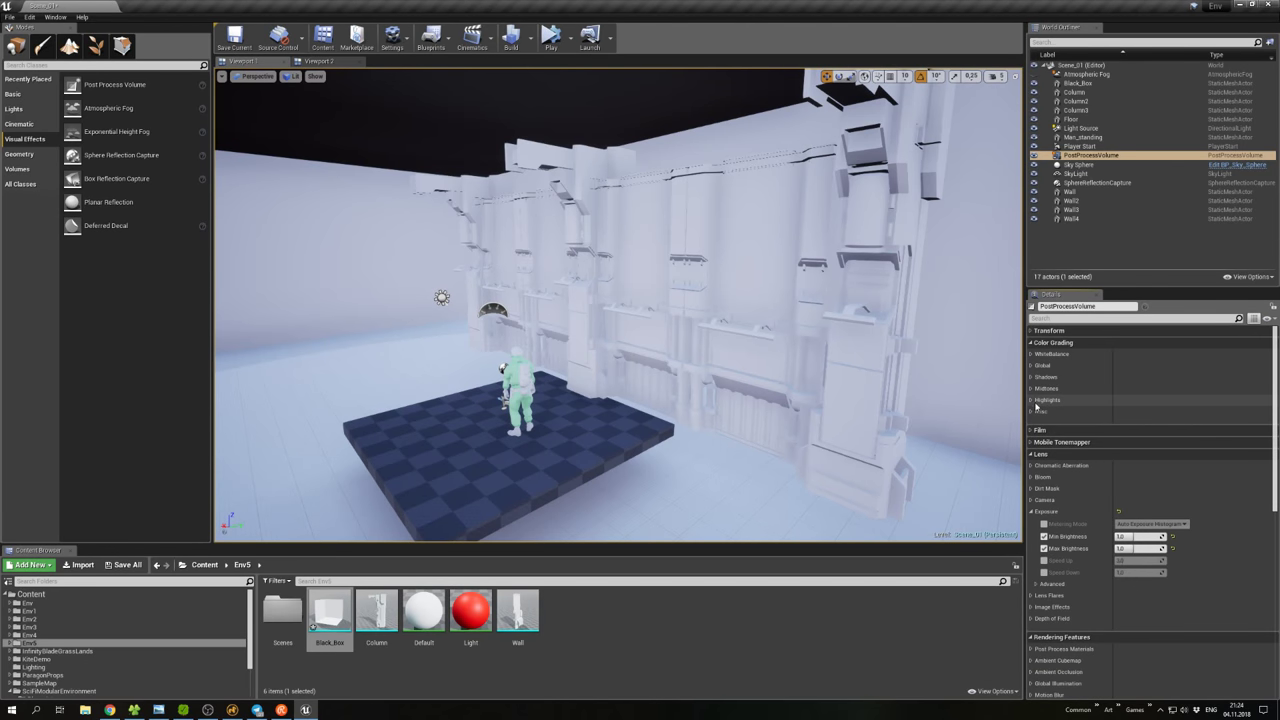
scroll(1043, 430, "down", 1)
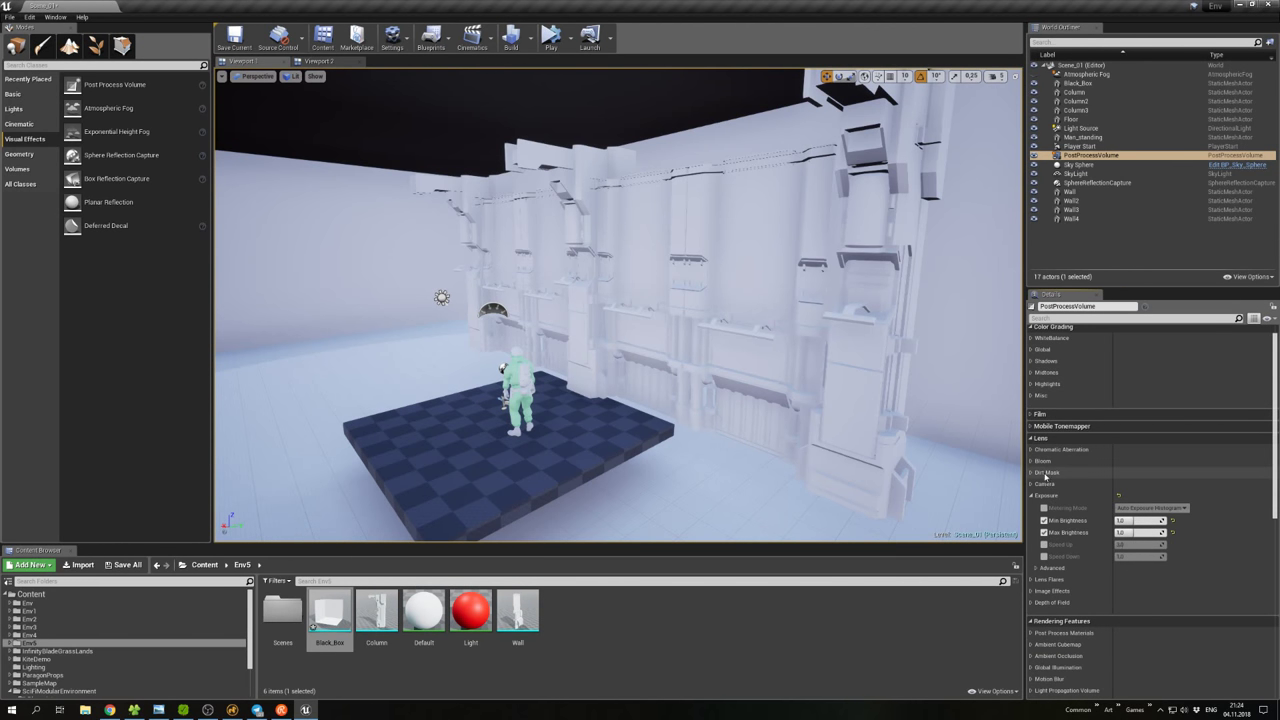
left_click(1033, 580)
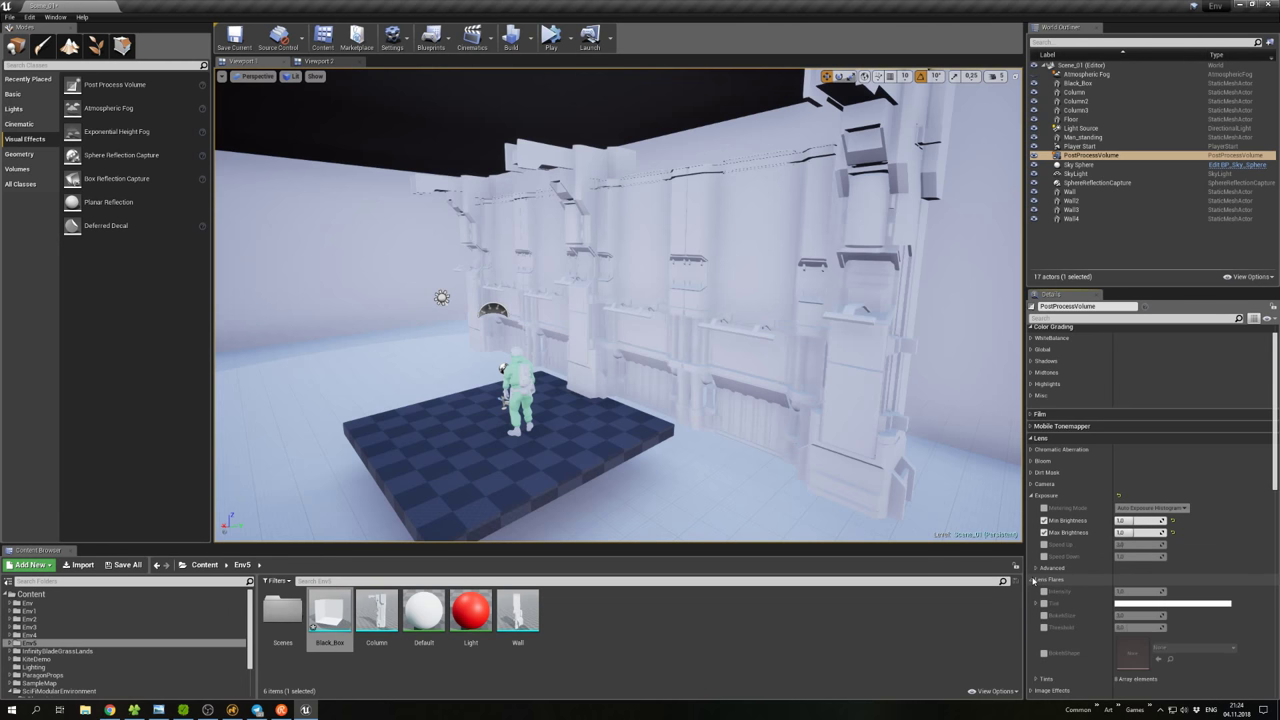
left_click(1033, 580)
left_click(1031, 495)
left_click(1032, 484)
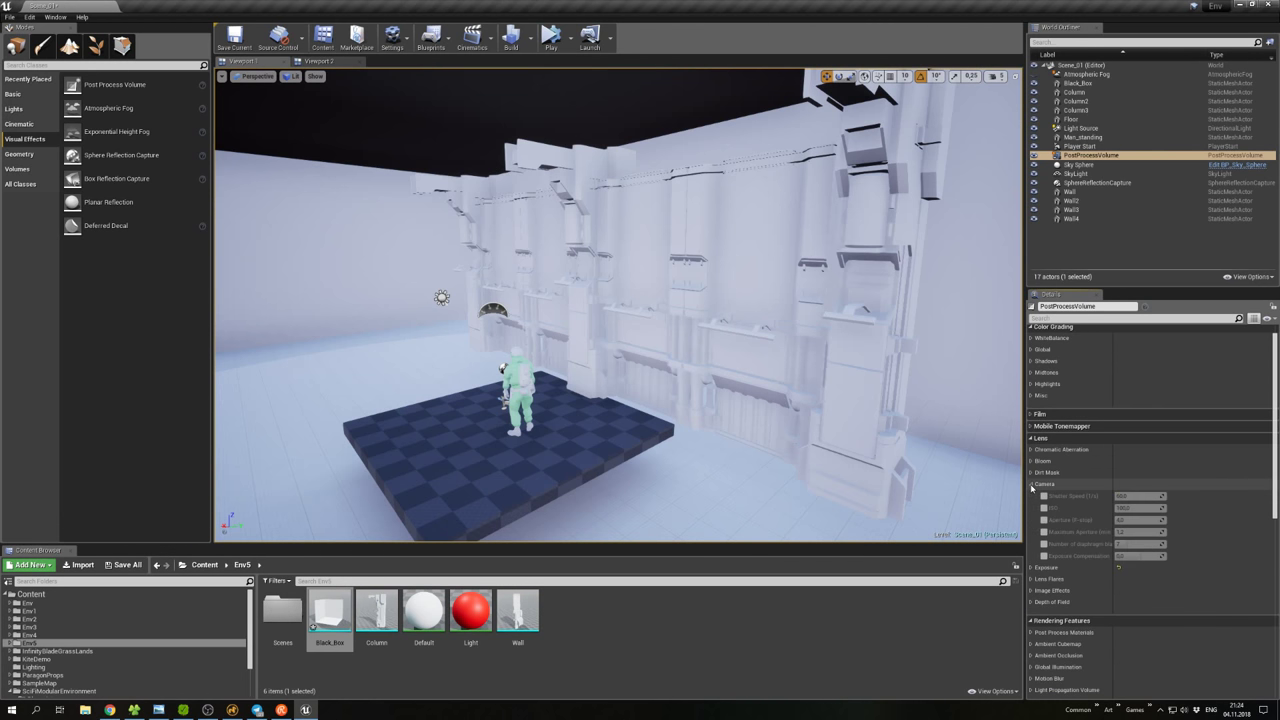
left_click(1032, 485)
left_click(1032, 473)
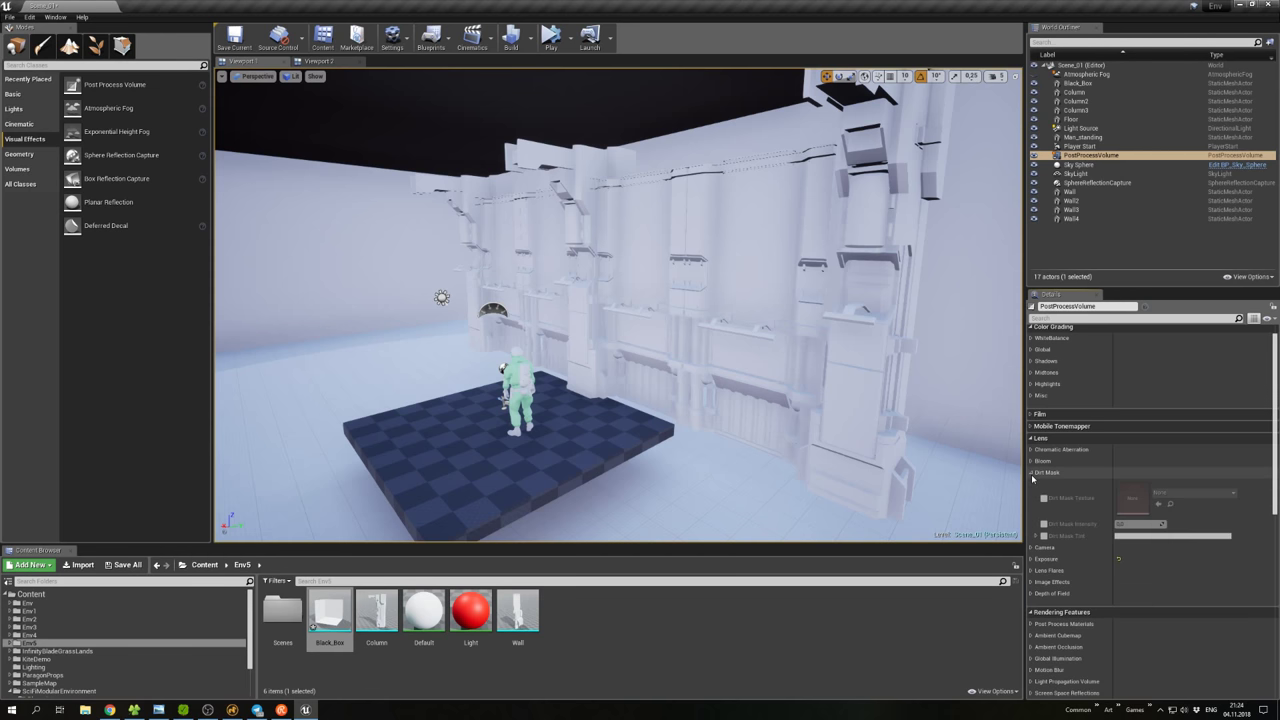
left_click(1033, 473)
left_click(1033, 473)
left_click(1033, 473)
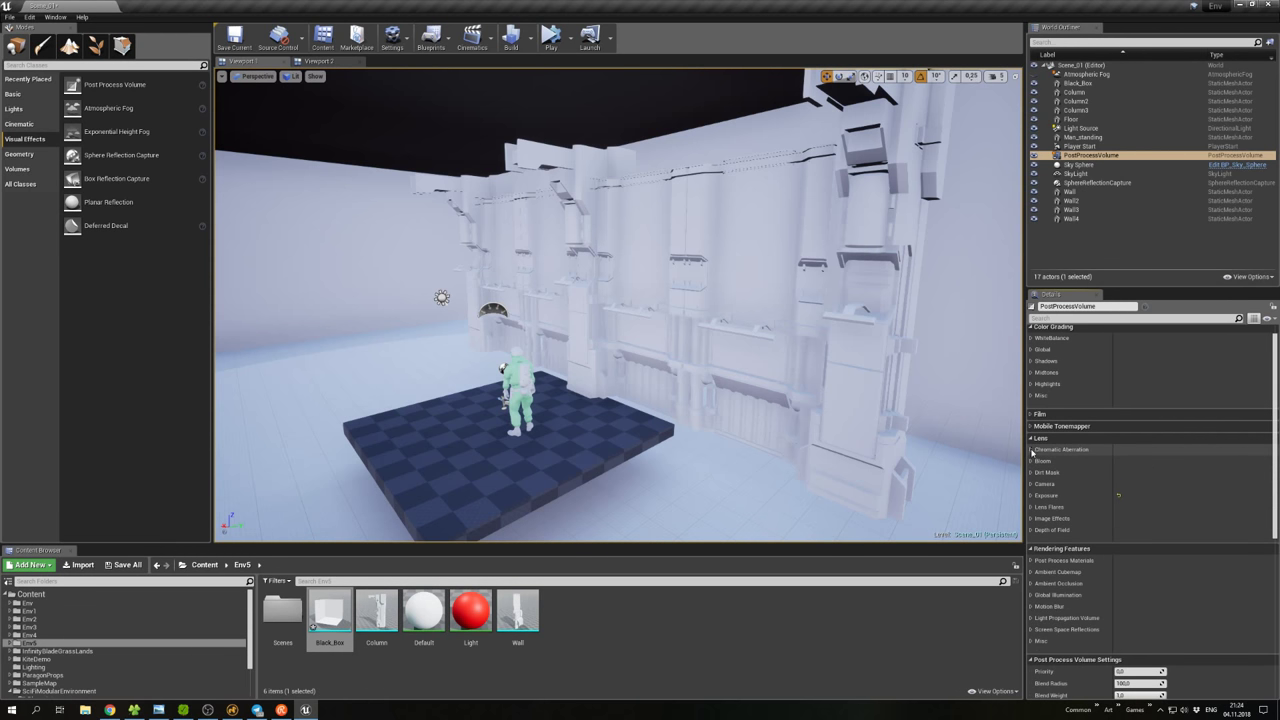
Enable Infinite Extent (Unbound) on the Post Process Volume and check its effect close to the walls.
scroll(1033, 450, "down", 3)
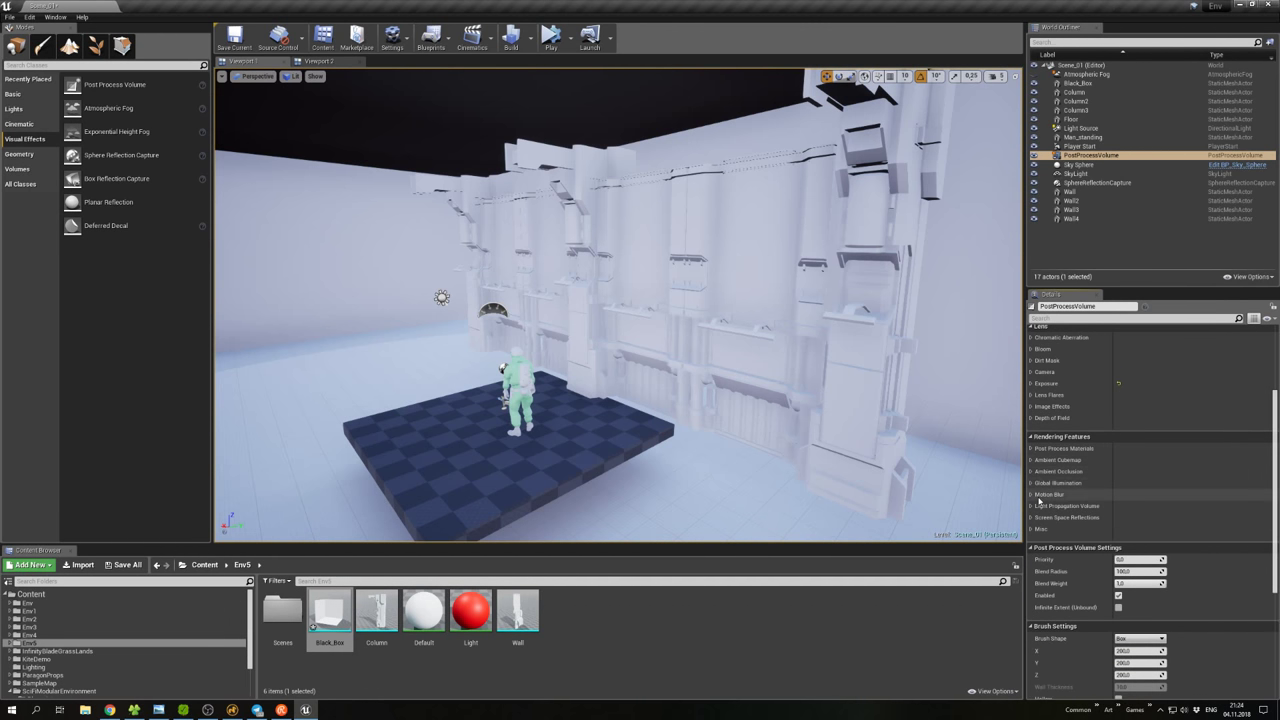
left_click(1118, 559)
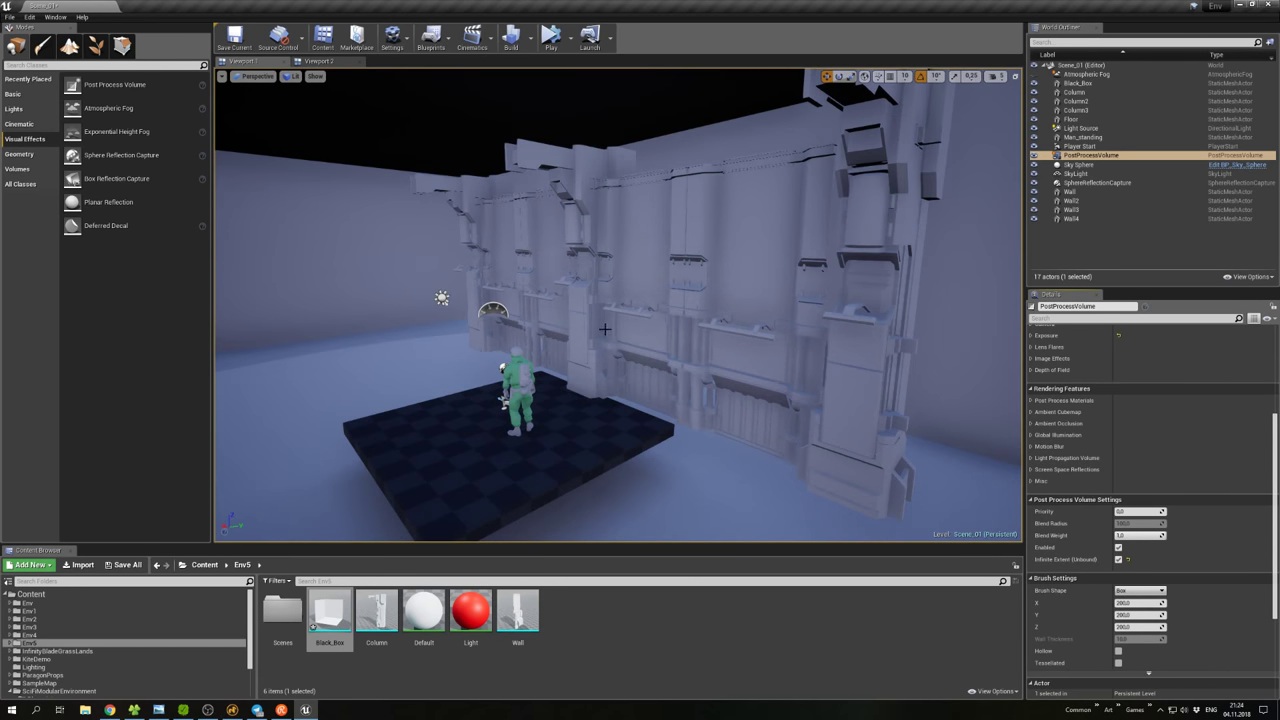
right_click(615, 383)
left_click(592, 352)
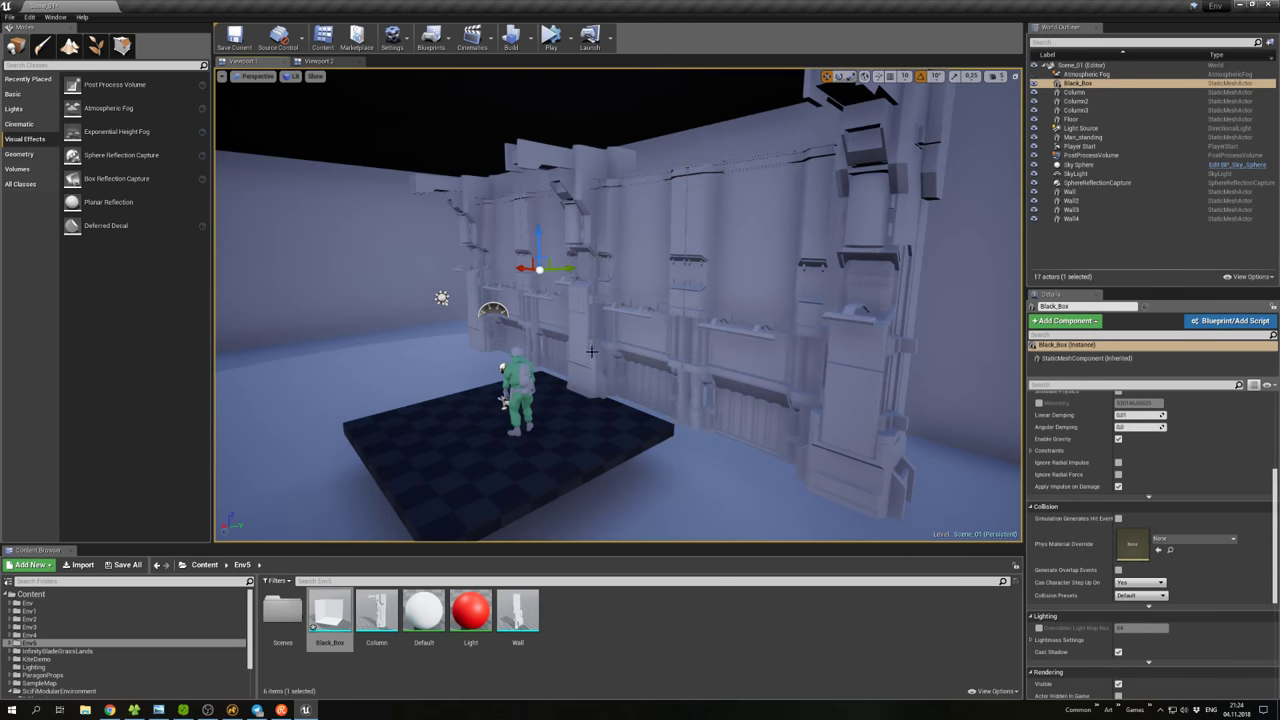
right_click_drag(592, 352, 478, 349)
right_click_drag(618, 305, 712, 395)
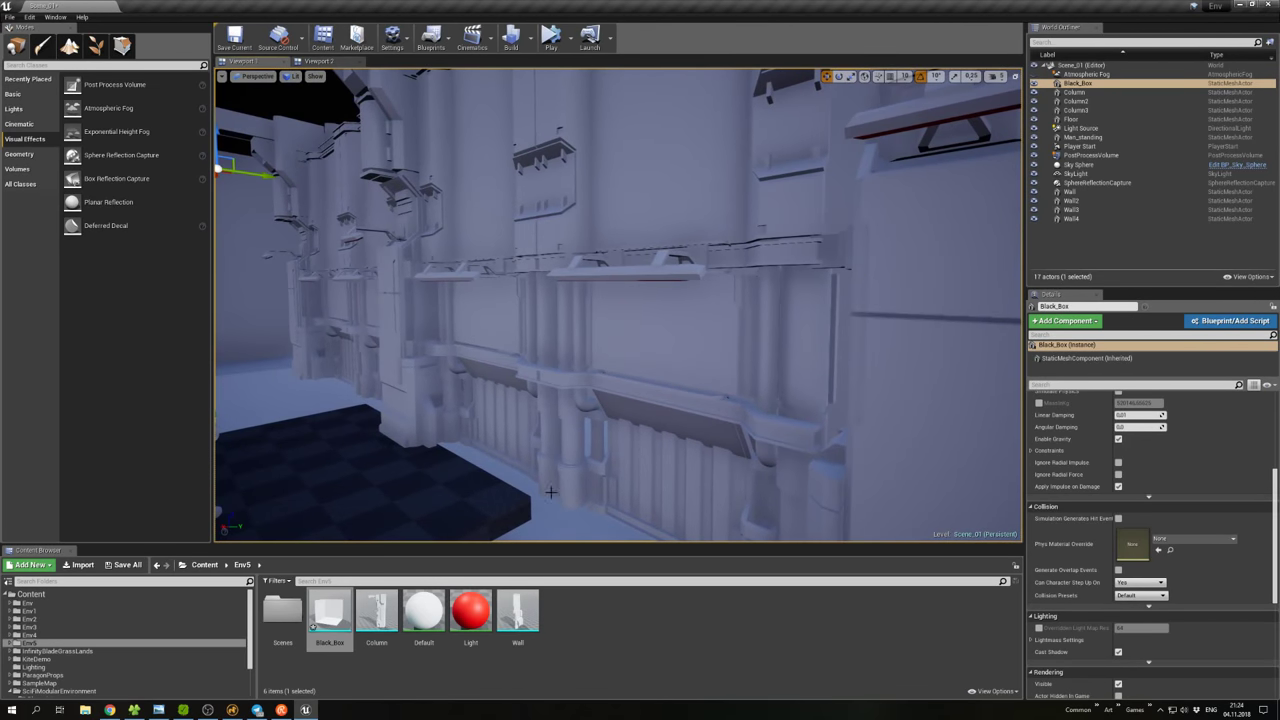
Darken the Default material's base colour to a neutral grey with a value of 0.109375.
double_click(424, 610)
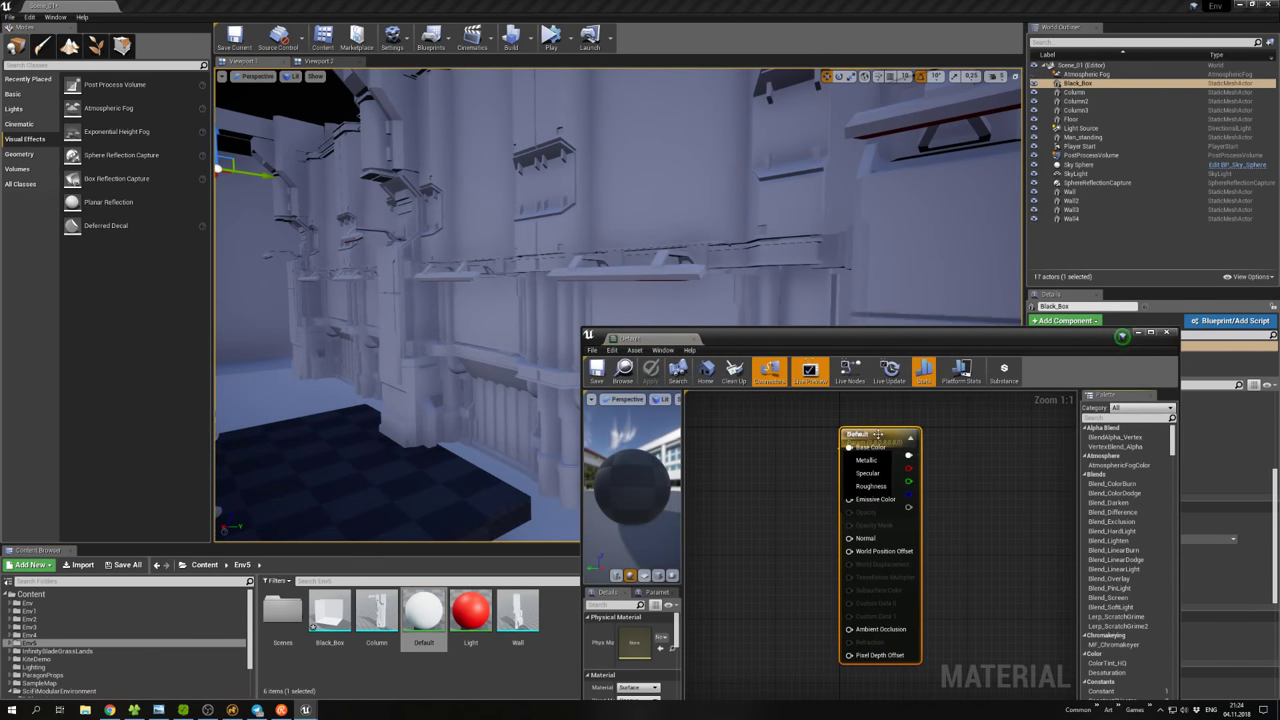
left_click_drag(860, 433, 965, 451)
left_click_drag(862, 473, 813, 555)
double_click(765, 496)
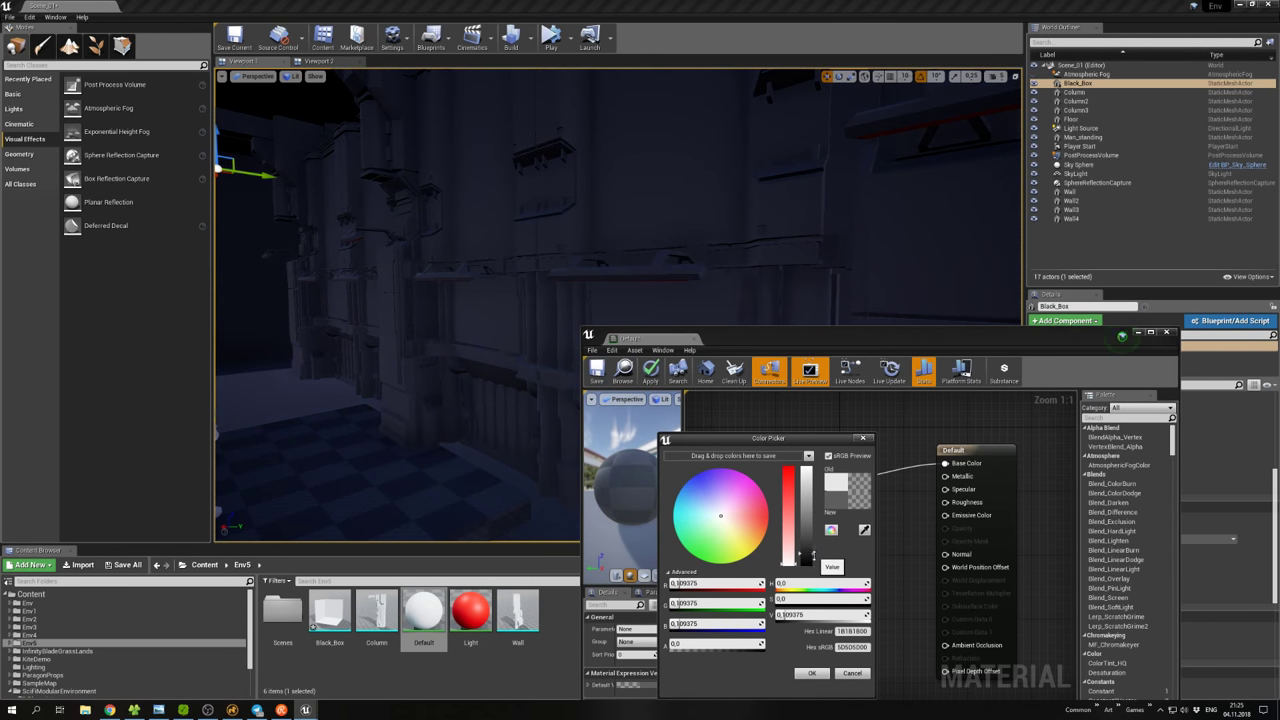
left_click(812, 673)
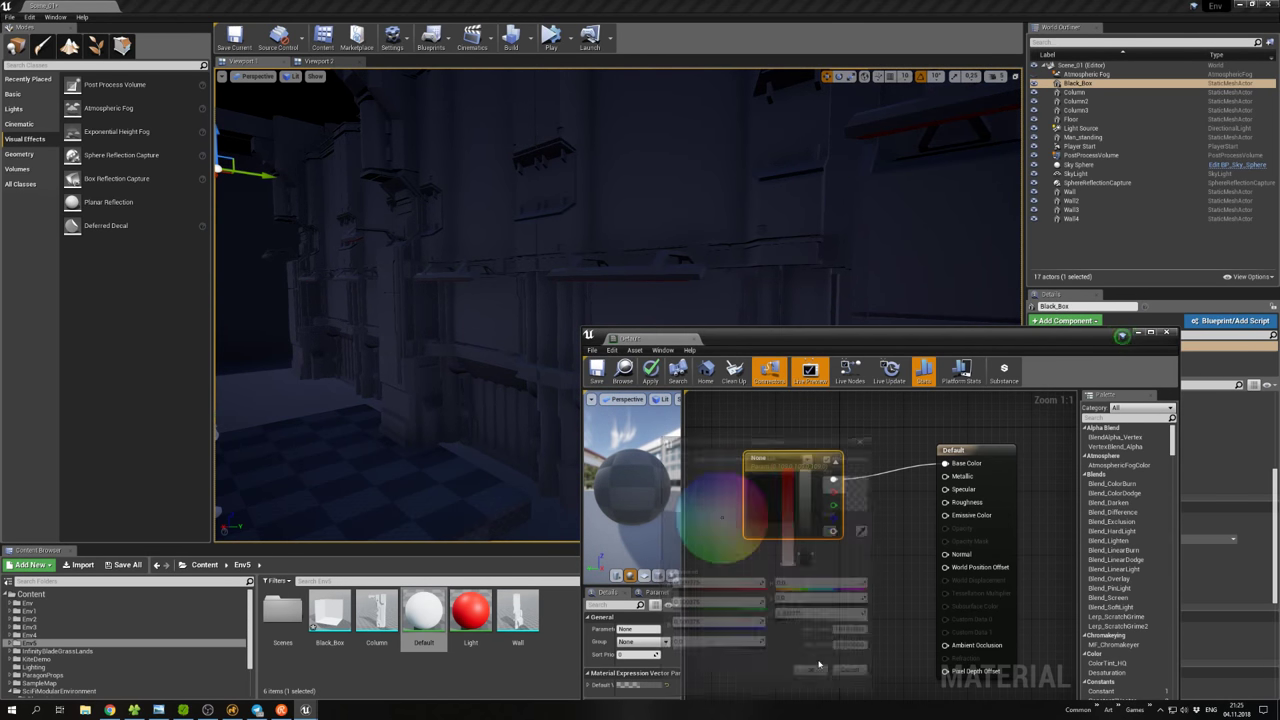
left_click(1138, 337)
left_click(678, 370)
right_click(678, 370)
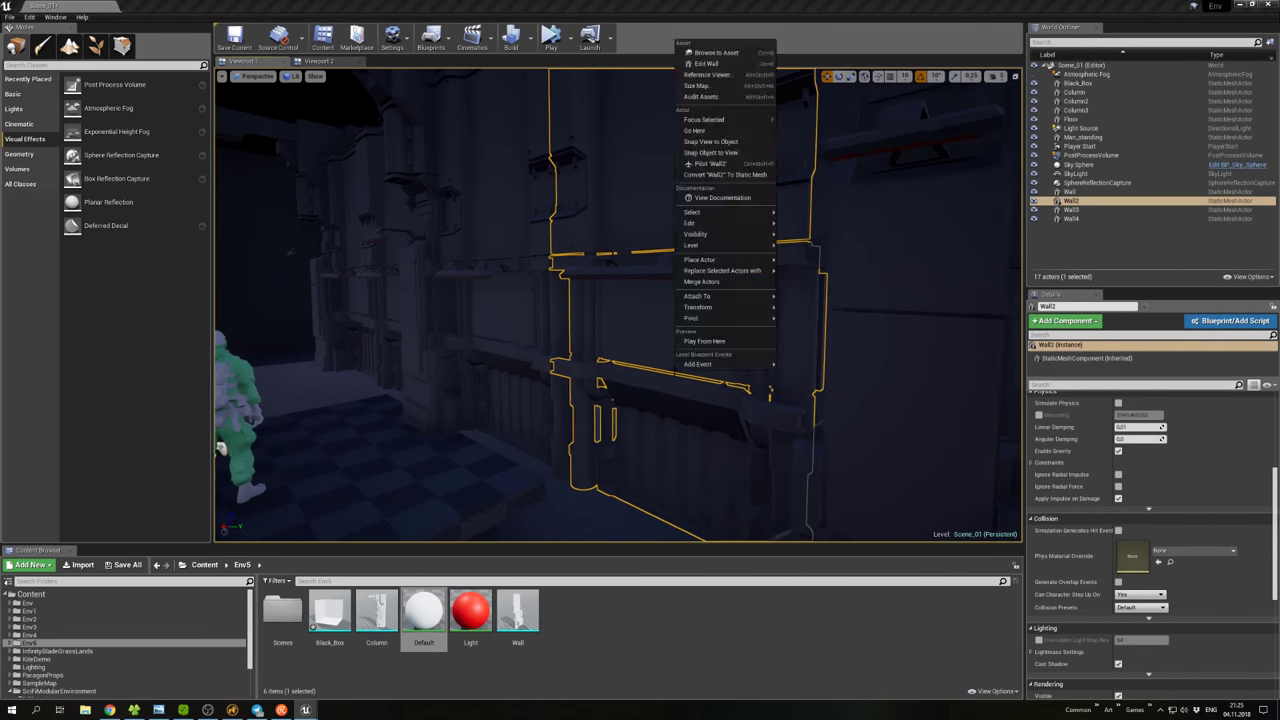
type("s")
left_click(534, 382)
right_click_drag(534, 382, 507, 387)
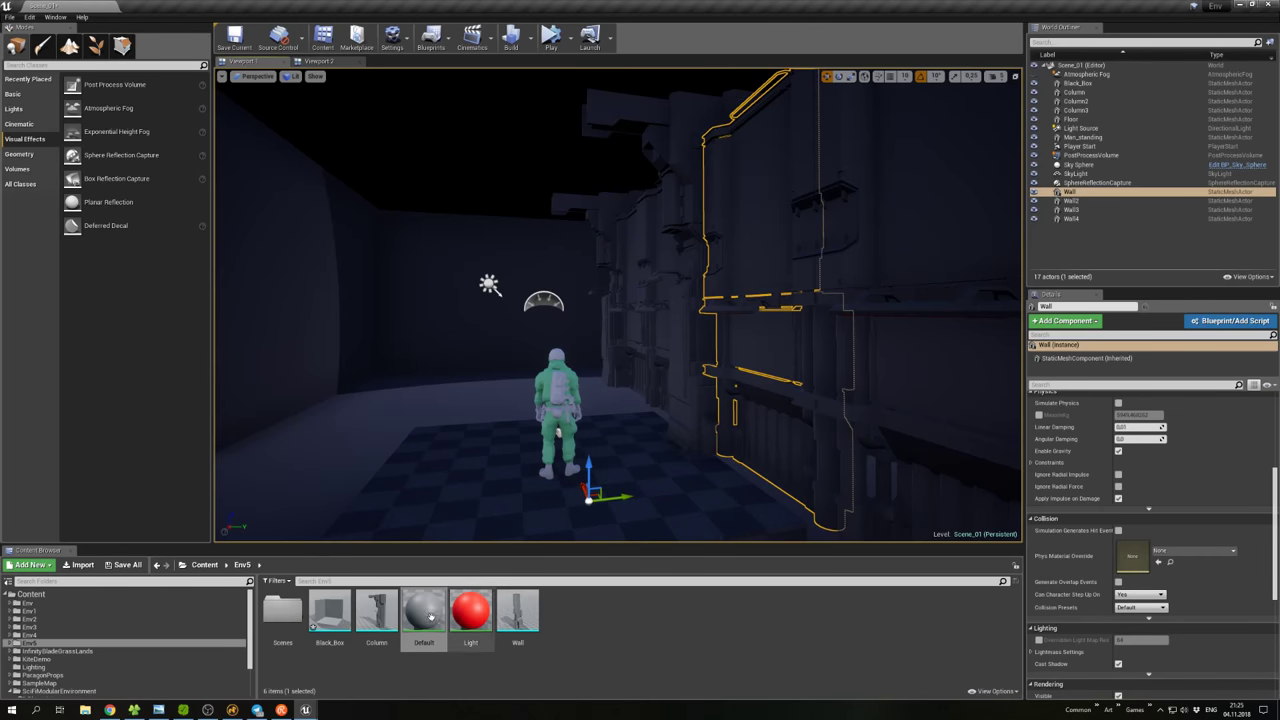
Open the Wall mesh and assign MI_Light_Warm_2 from the SciFiModularEnvironment materials to its Element 1 slot.
left_click(329, 613)
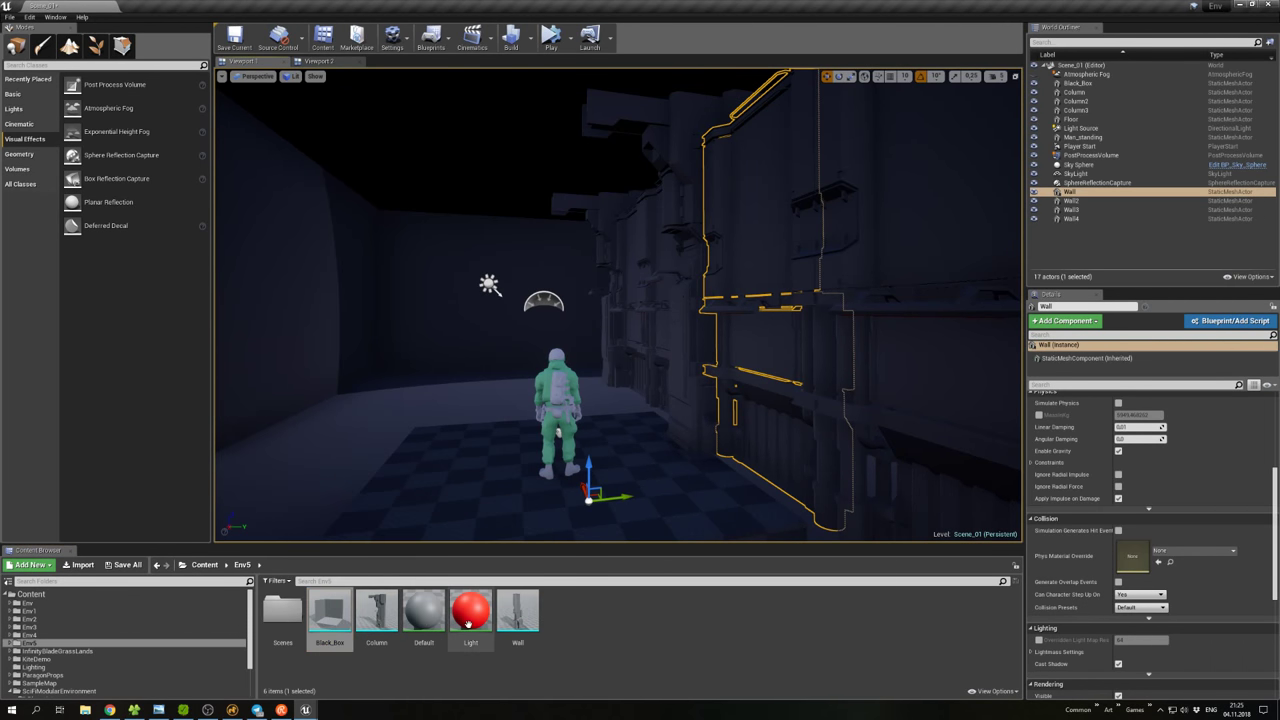
double_click(520, 620)
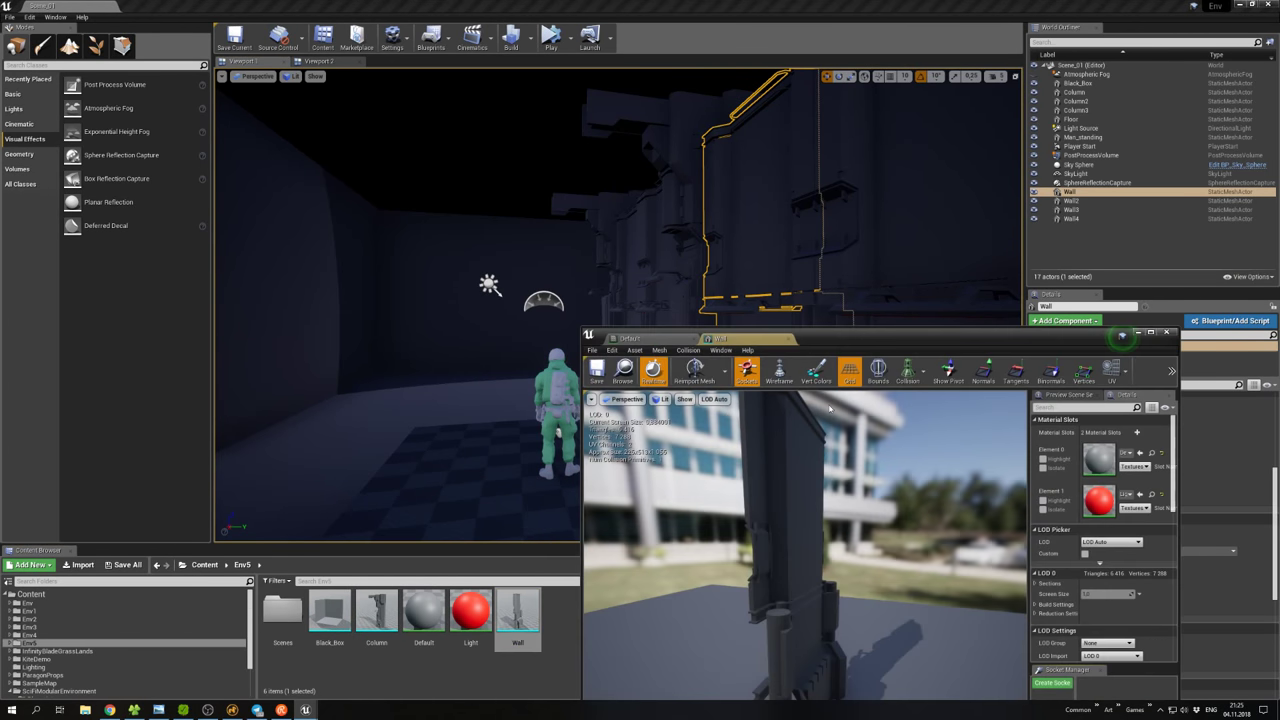
scroll(106, 631, "down", 2)
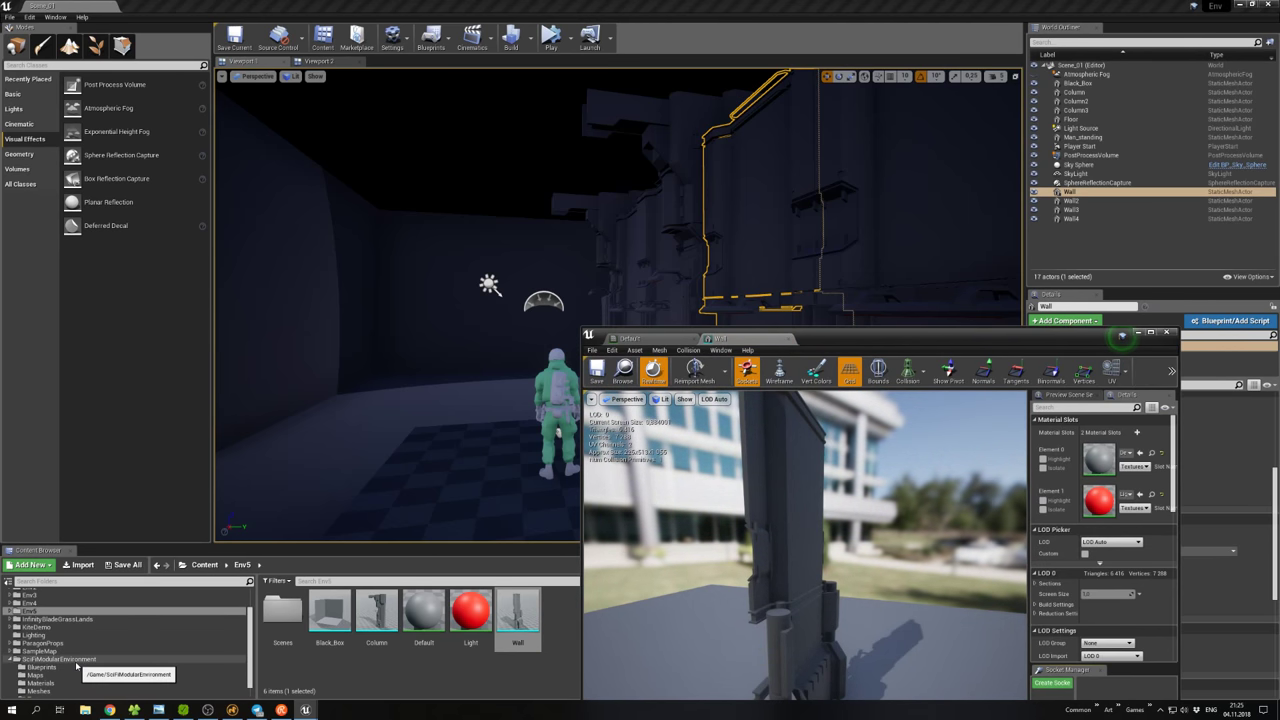
double_click(60, 659)
left_click(42, 683)
scroll(450, 640, "down", 1)
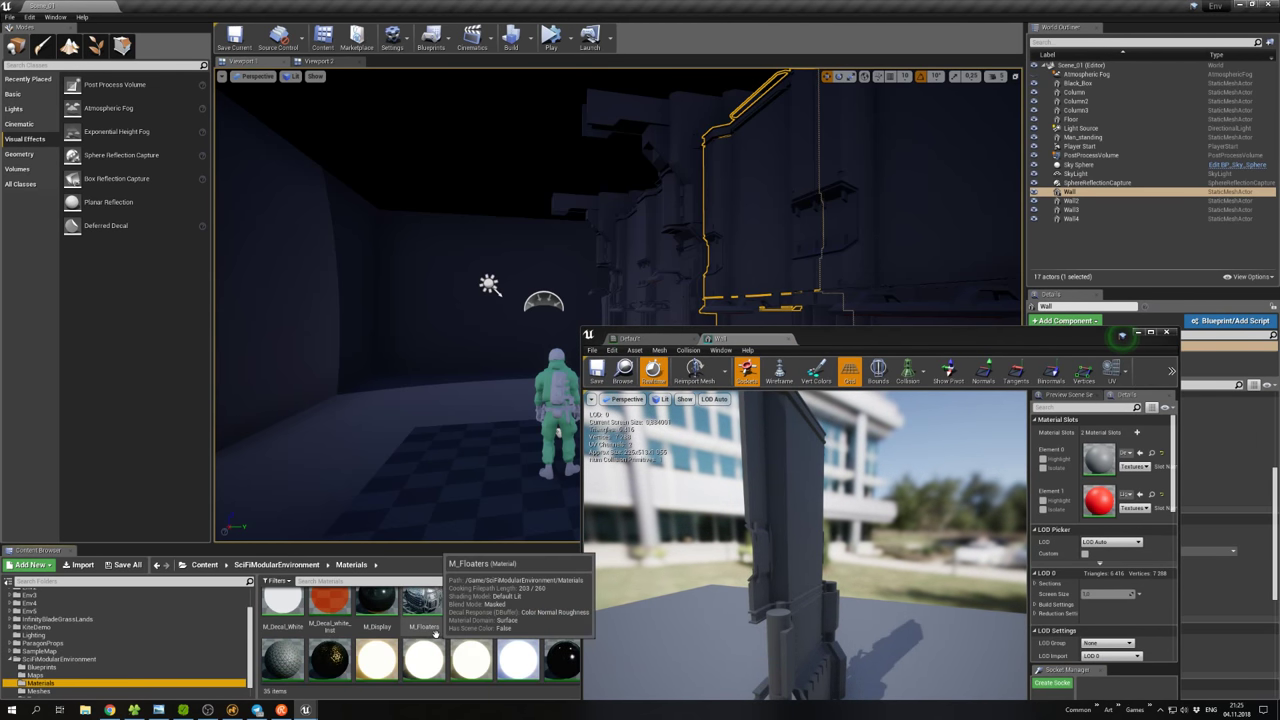
left_click_drag(471, 650, 1099, 497)
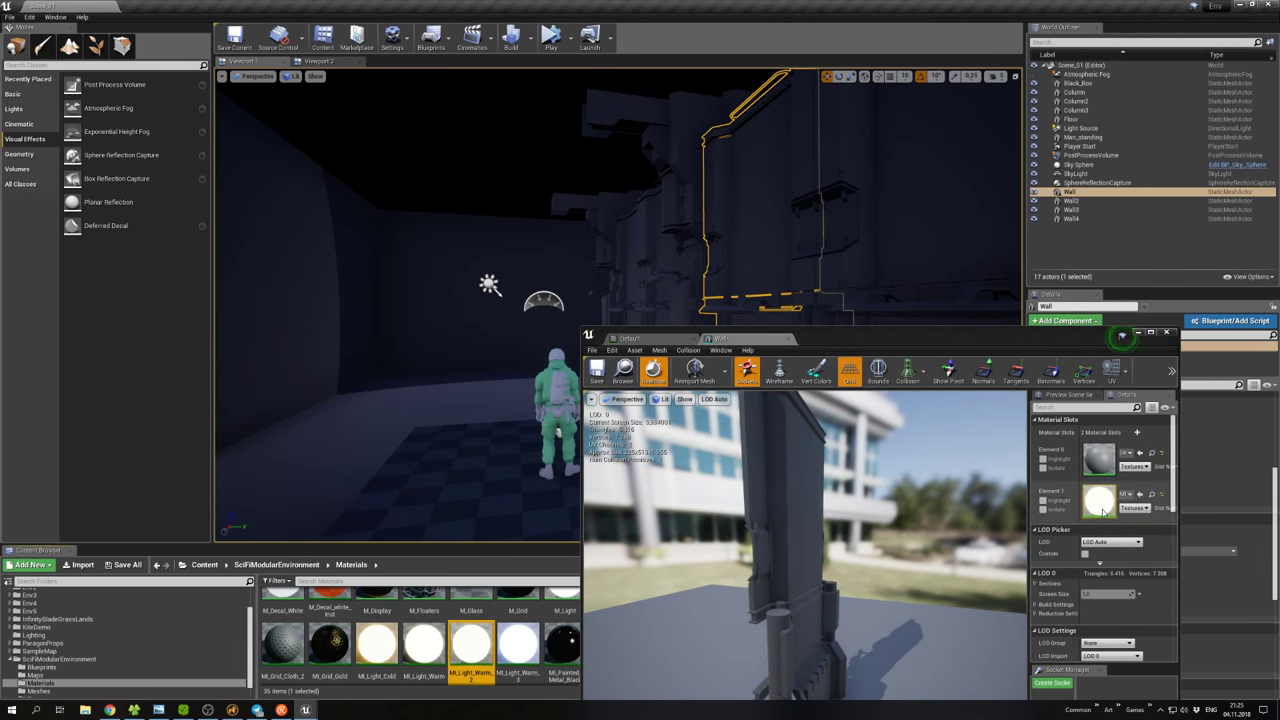
Inspect the light strip on the Wall mesh, save the mesh and check the lamps in the level.
left_click_drag(904, 340, 917, 182)
left_click_drag(820, 430, 710, 380)
left_click(612, 215)
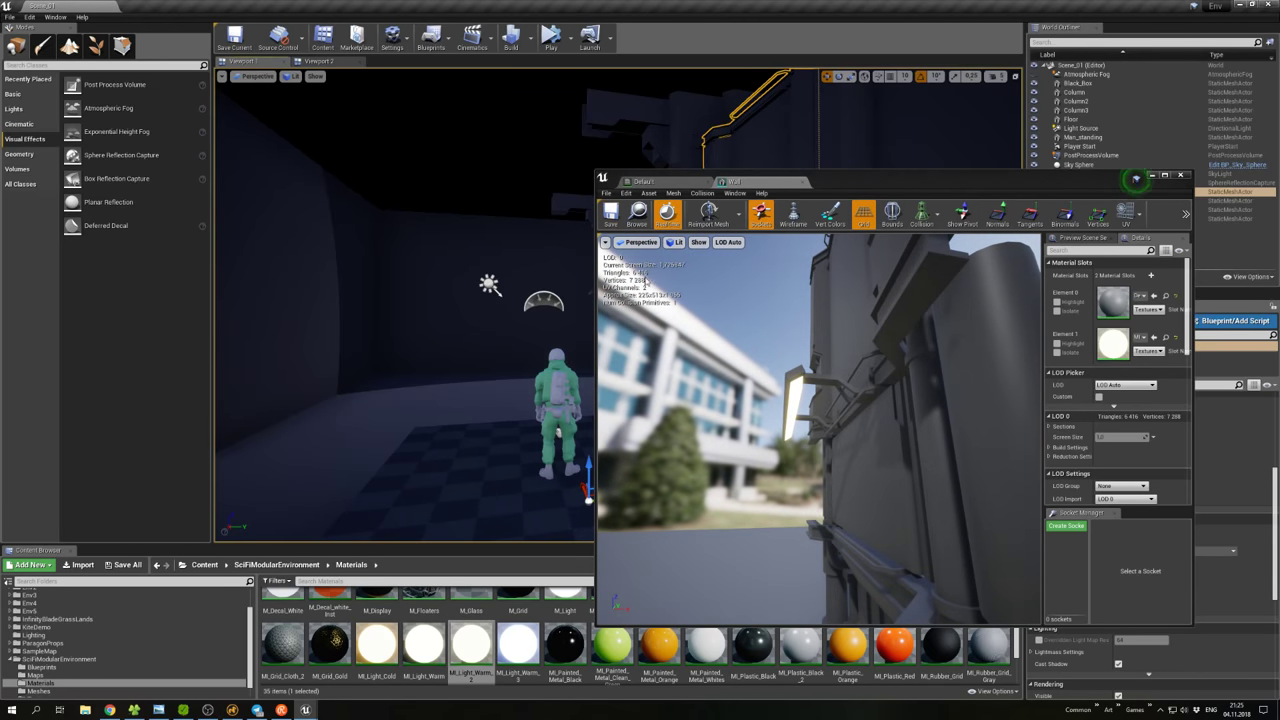
left_click(1151, 176)
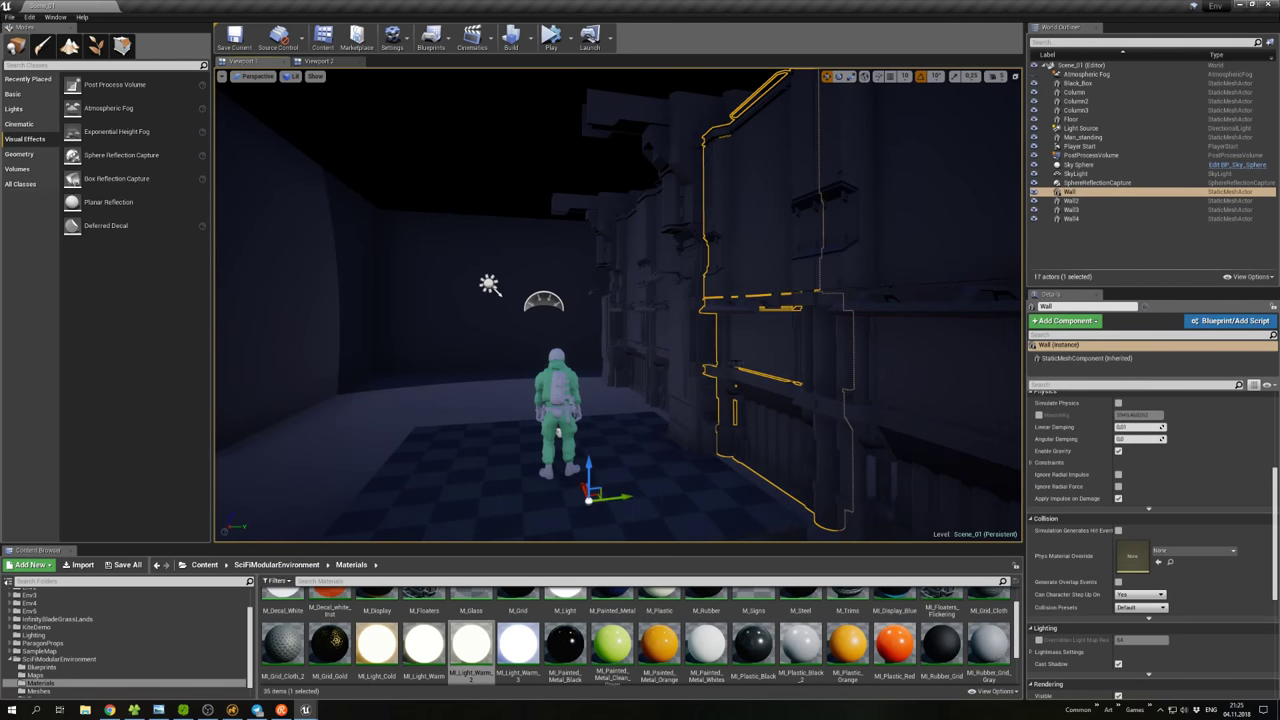
left_click_drag(620, 400, 640, 380)
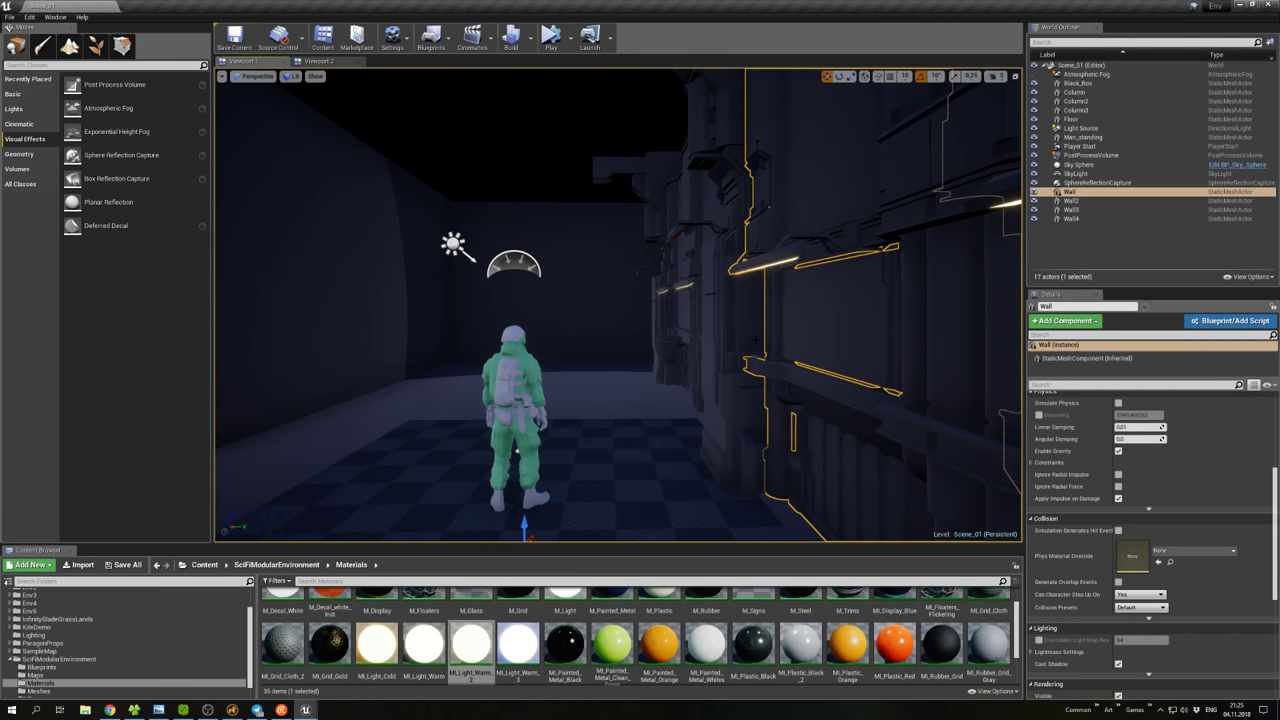
left_click(828, 345)
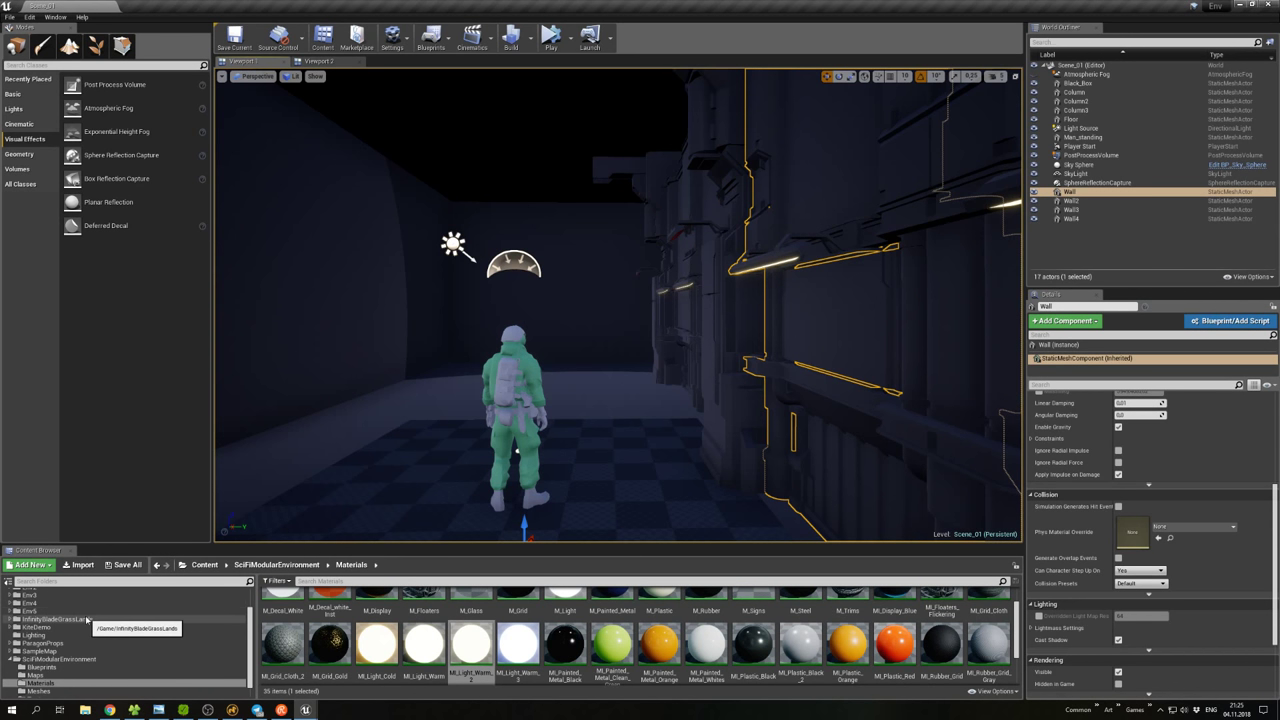
Open the Column mesh from Env5 and assign the MI_Light_Cold material to its Element 1 slot.
left_click(195, 611)
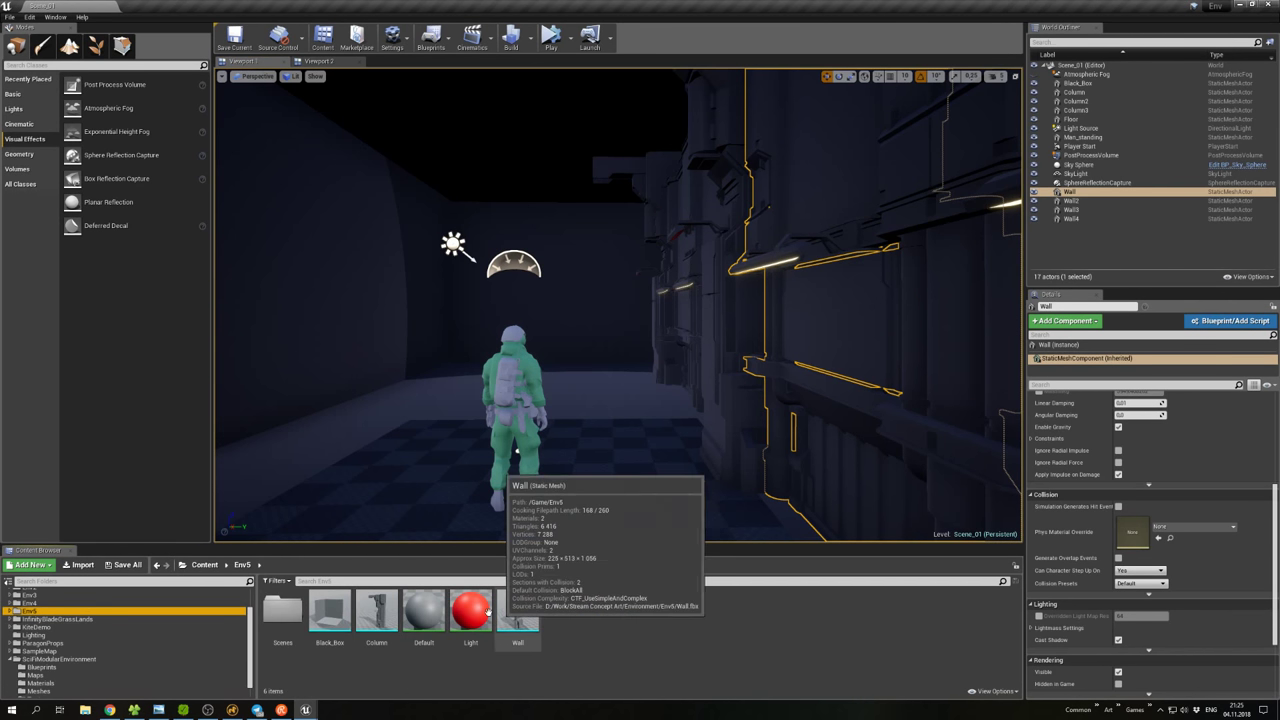
double_click(372, 612)
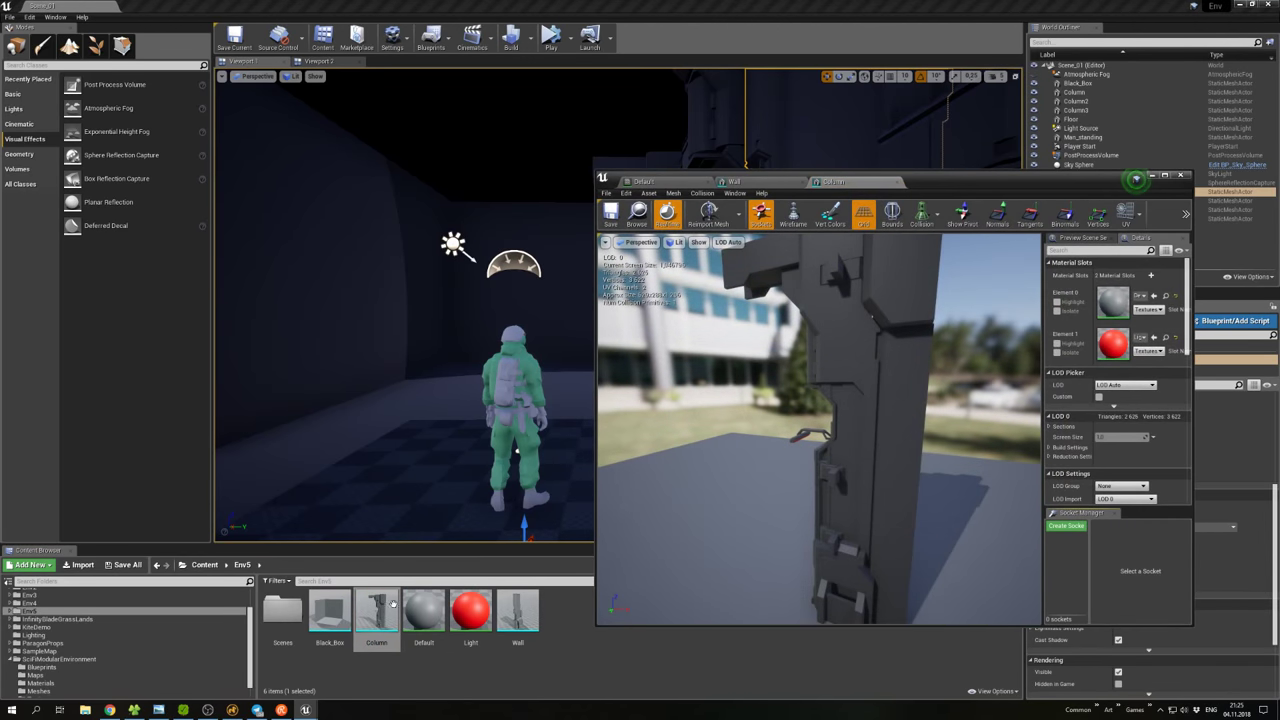
left_click(40, 683)
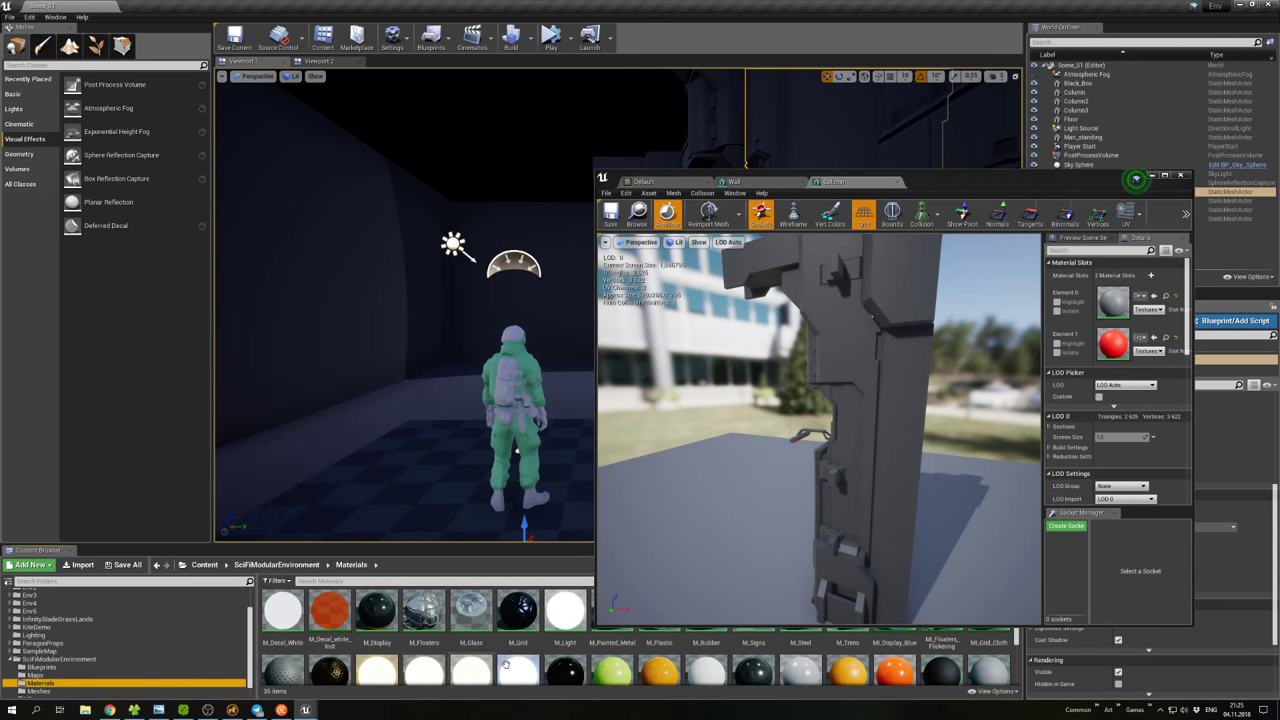
left_click_drag(376, 670, 1113, 345)
left_click_drag(941, 179, 851, 319)
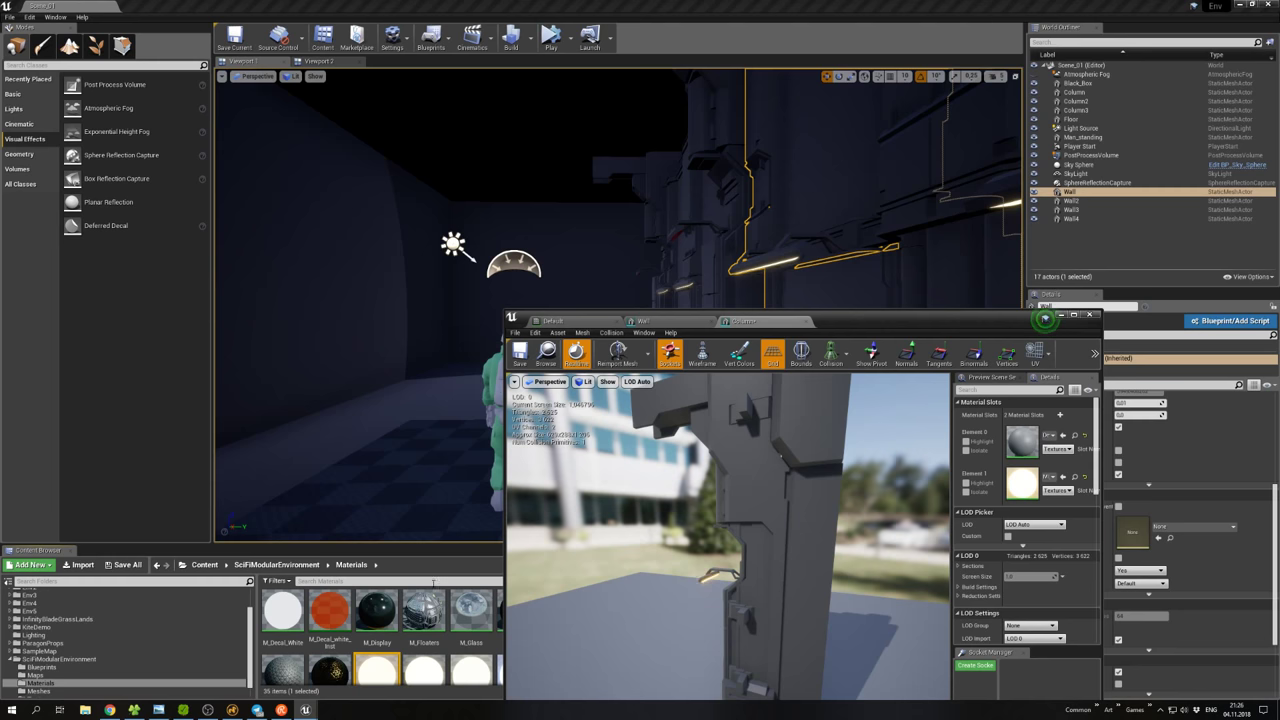
Replace the Column mesh's Element 1 material with MI_Light_Warm_2 and save the mesh.
left_click_drag(471, 670, 1022, 480)
left_click(520, 354)
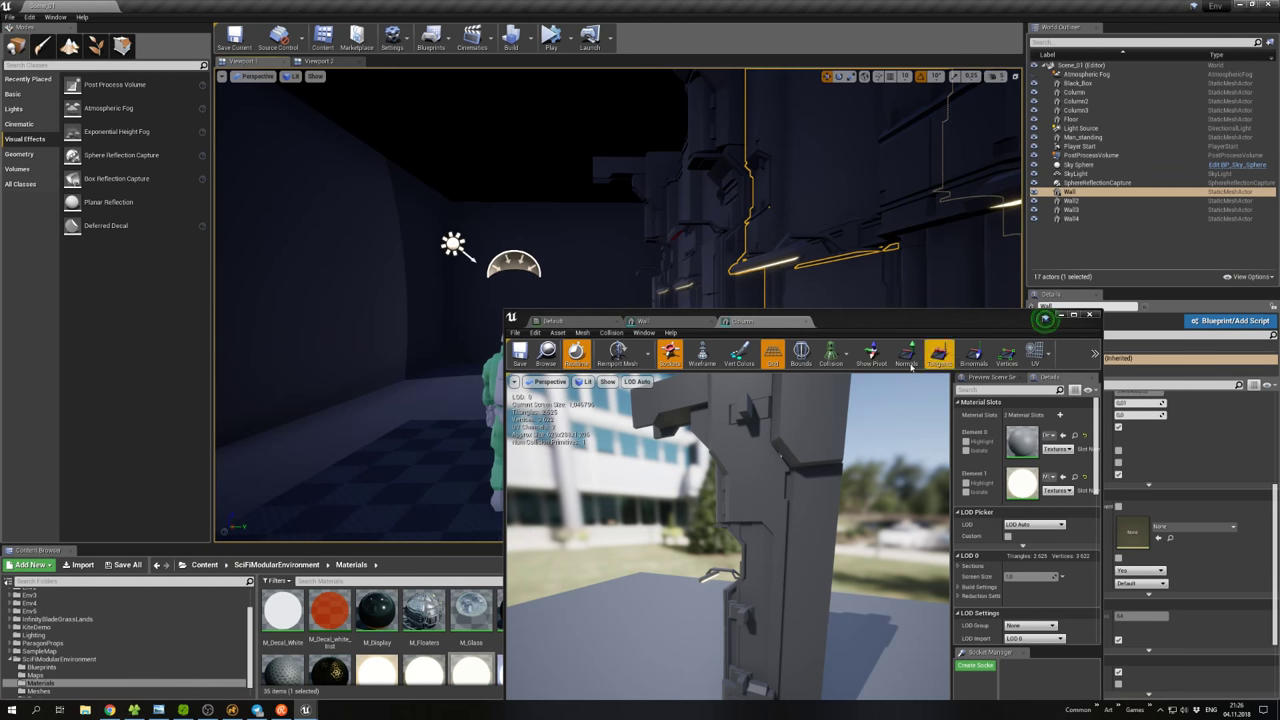
left_click_drag(880, 420, 800, 434)
Close the asset editors, applying the pending changes to the Default material, and review the scene around the character.
left_click(1088, 316)
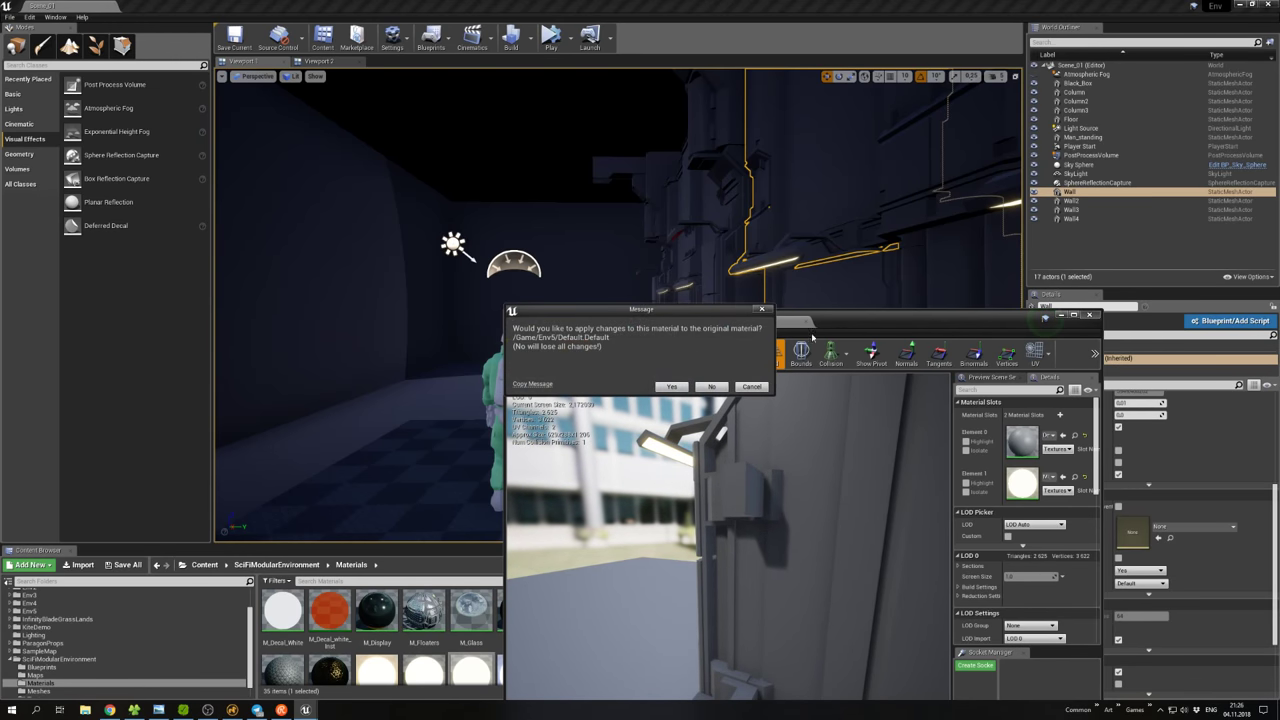
left_click(671, 387)
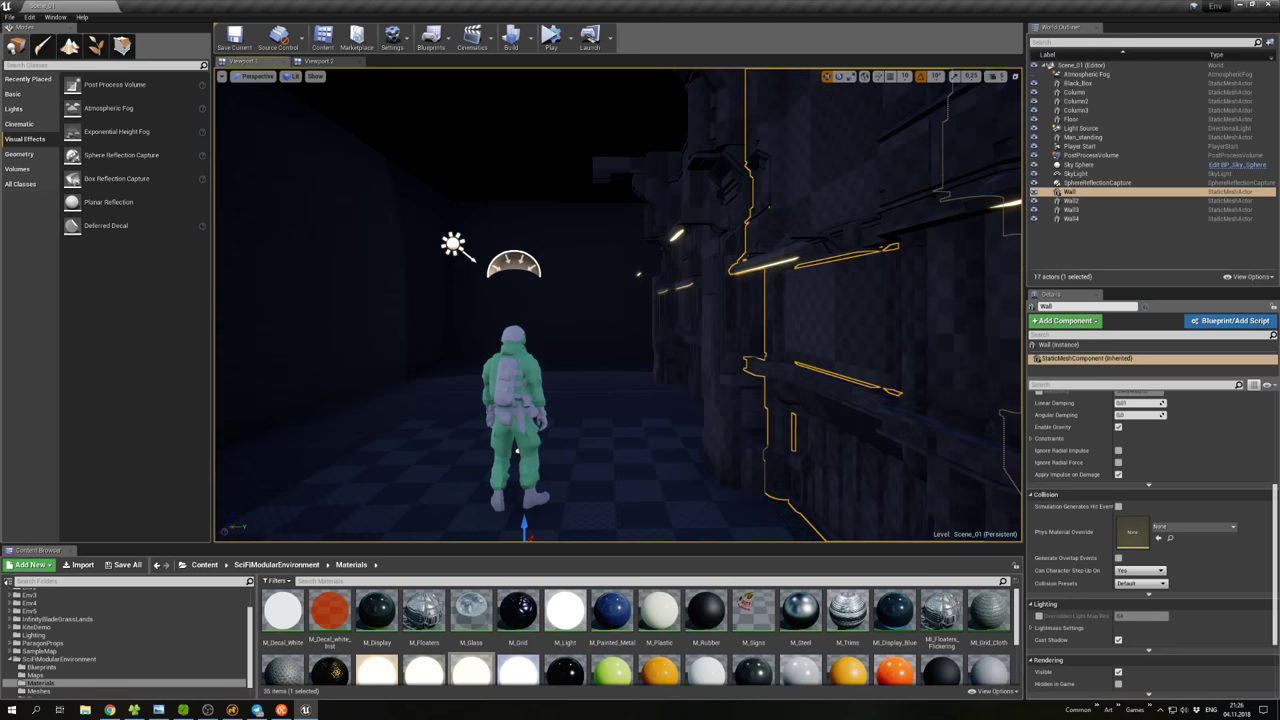
left_click(668, 393)
right_click_drag(668, 393, 560, 250)
left_click(607, 248)
right_click(726, 375)
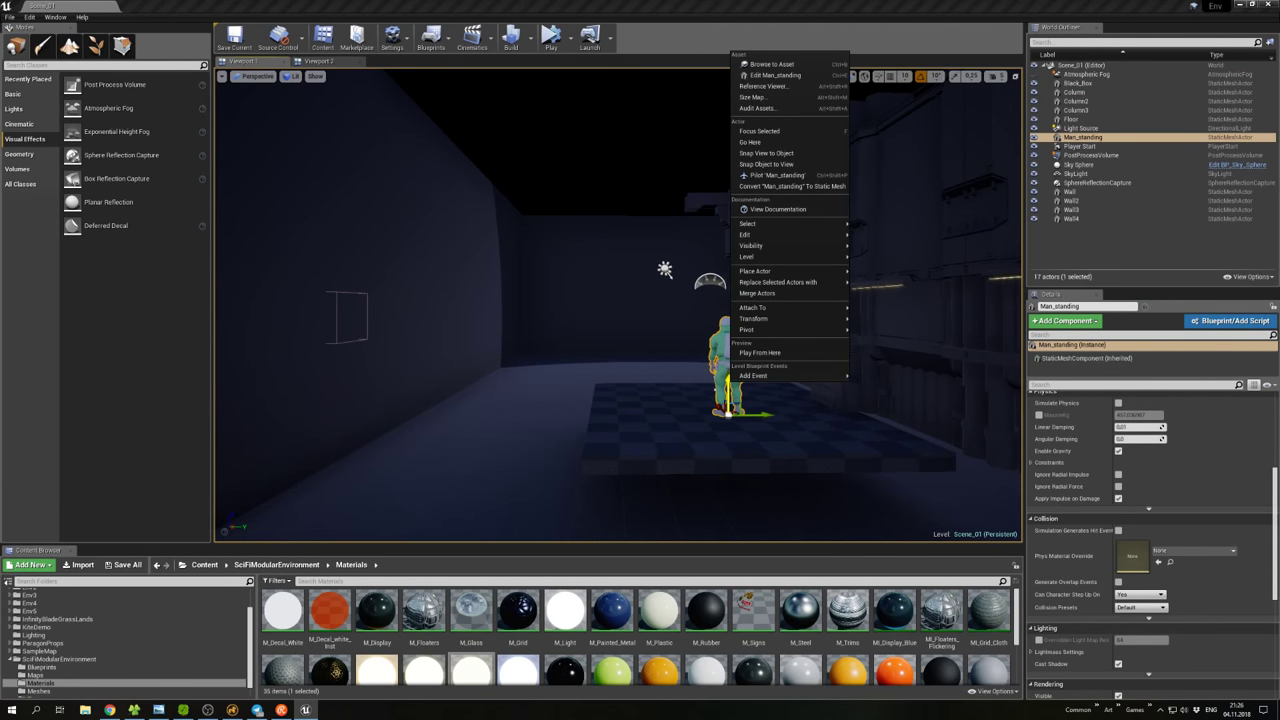
Examine the wall and lamps around the standing character, and check the PostProcessVolume's settings.
left_click(759, 131)
right_click_drag(617, 305, 514, 318)
left_click(900, 320)
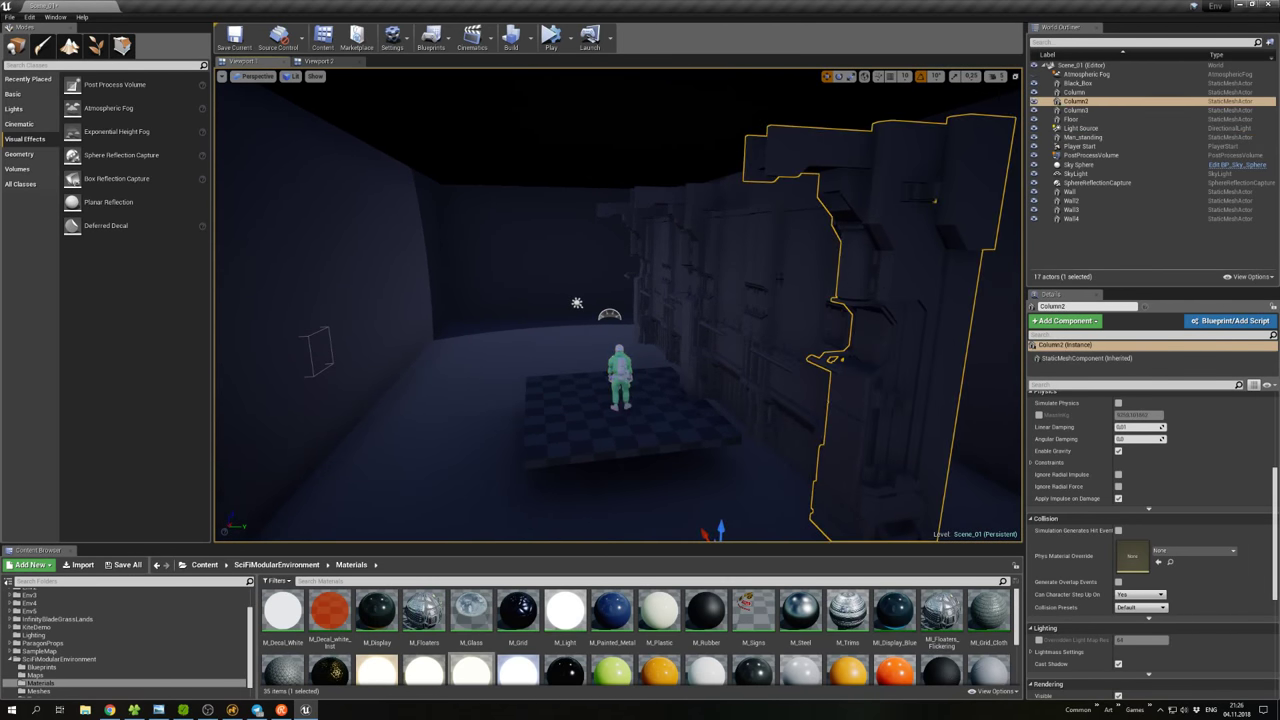
left_click(620, 380)
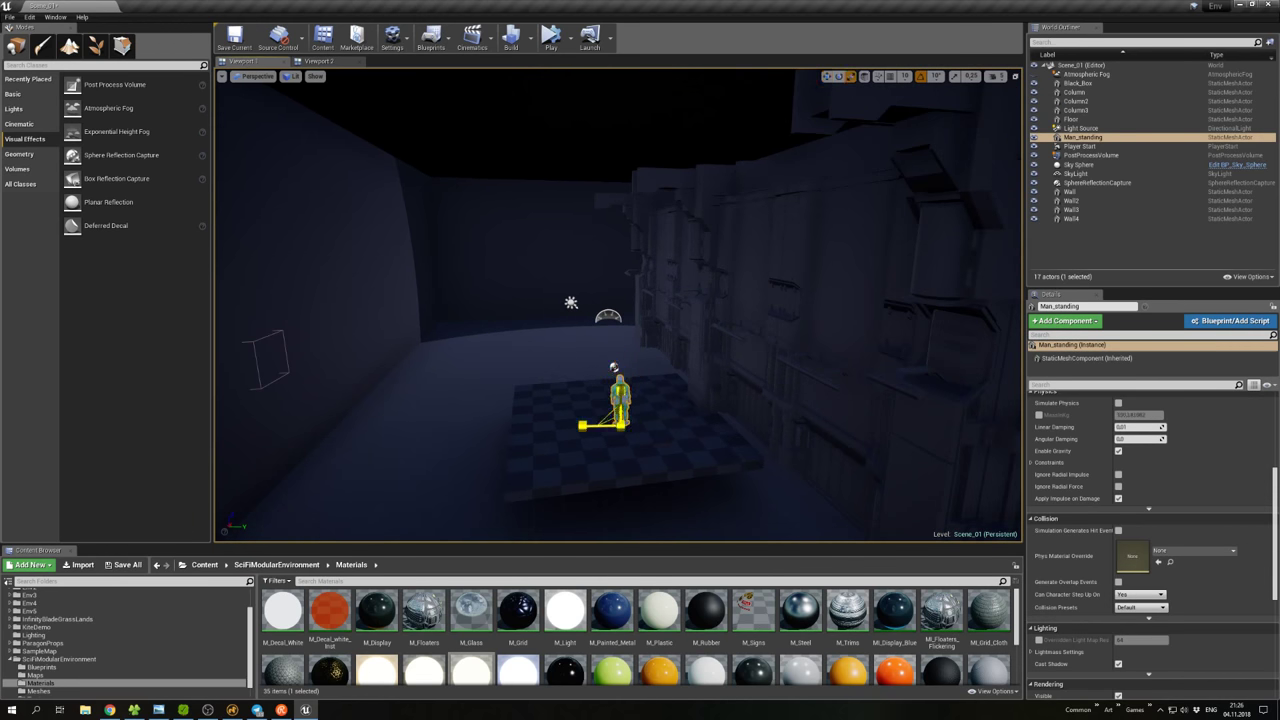
key("f")
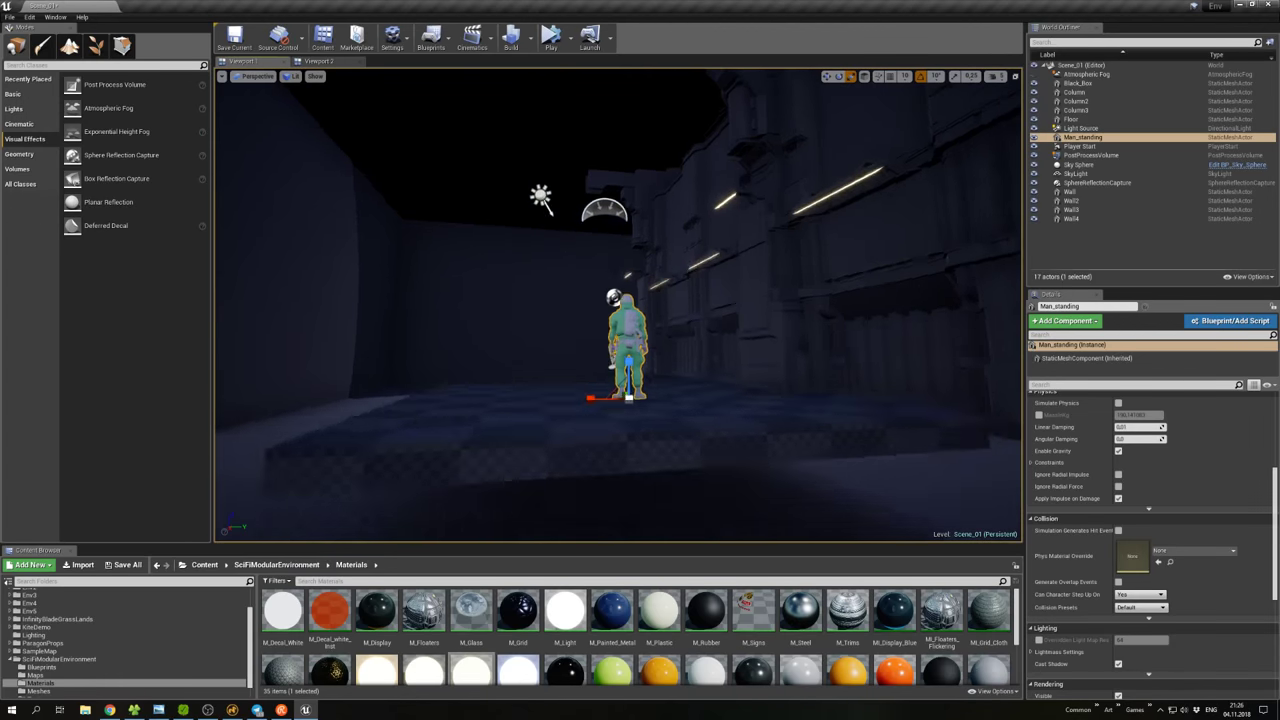
right_click_drag(618, 305, 475, 308)
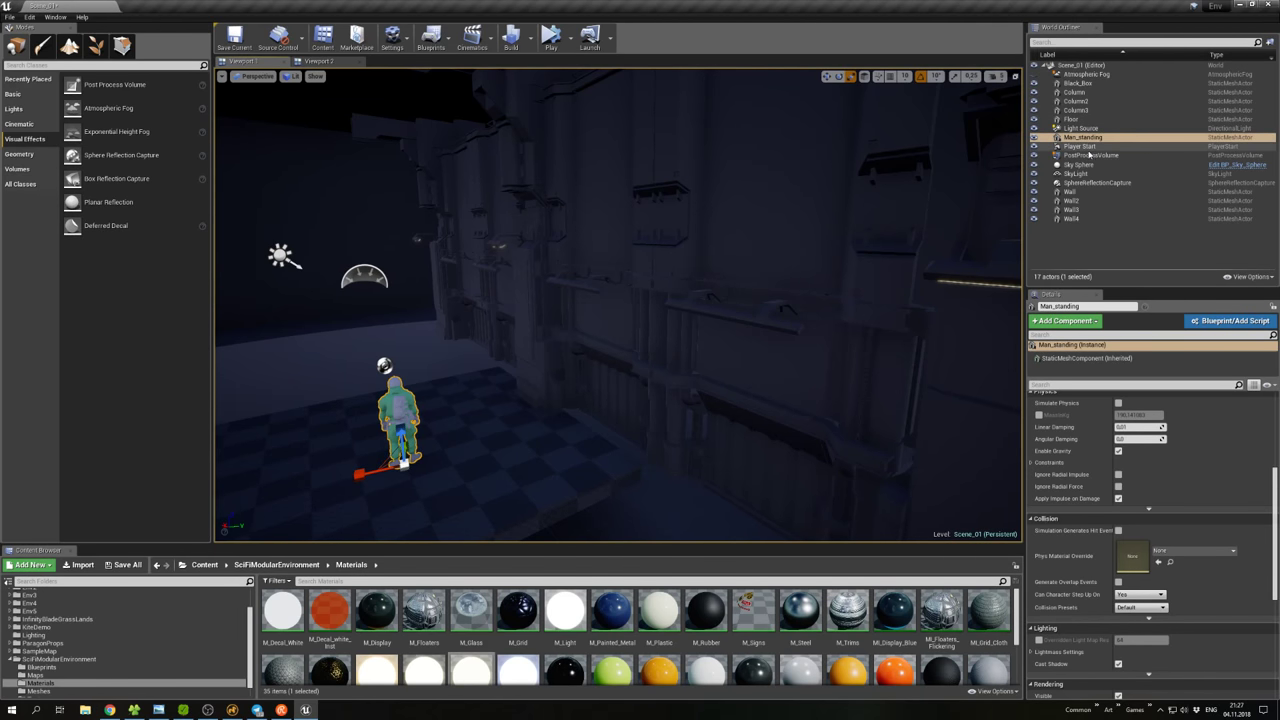
left_click(1090, 155)
scroll(1103, 592, "down", 3)
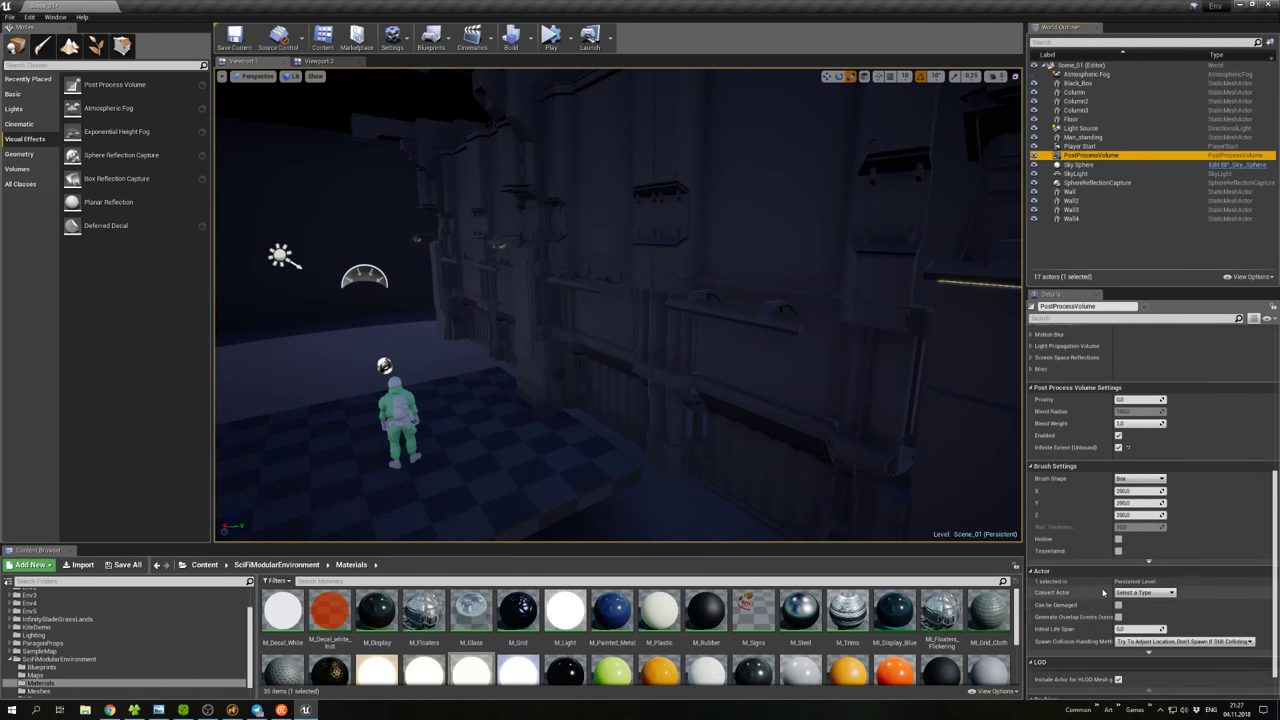
scroll(1103, 592, "up", 3)
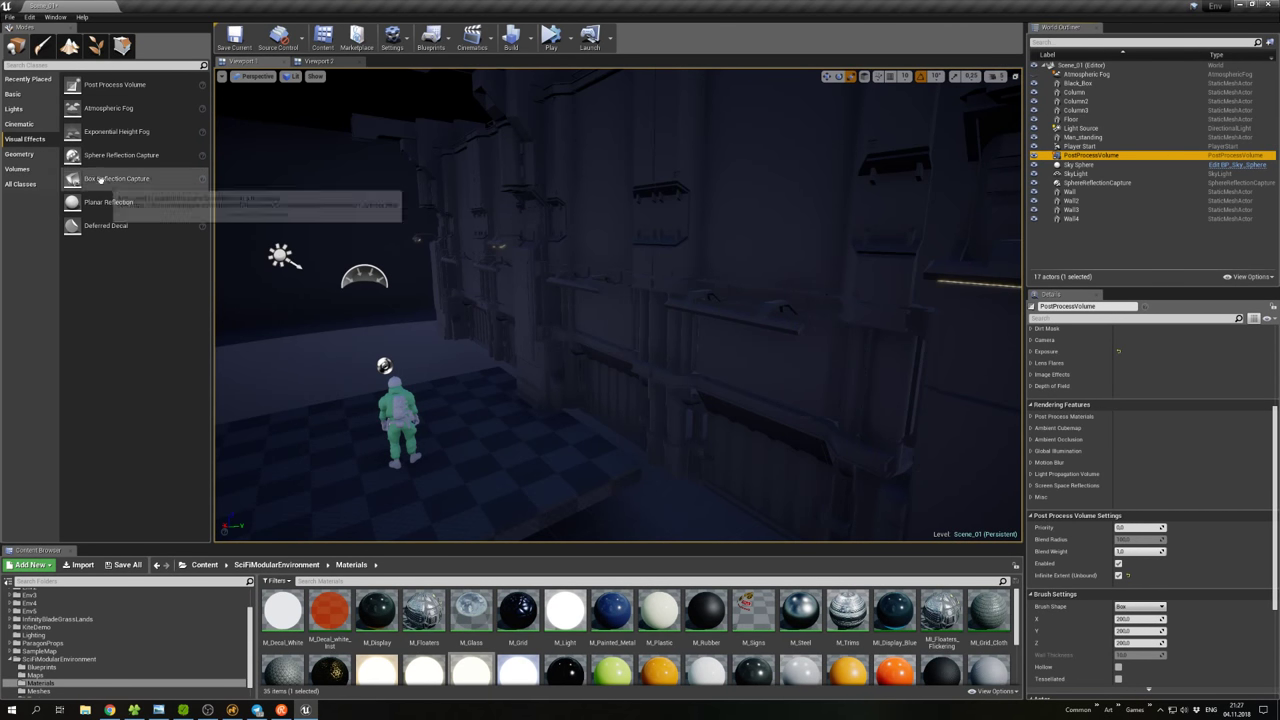
Add an Exponential Height Fog to the level beside the character and enable its Volumetric Fog option.
left_click_drag(160, 133, 385, 315)
left_click_drag(480, 420, 480, 425)
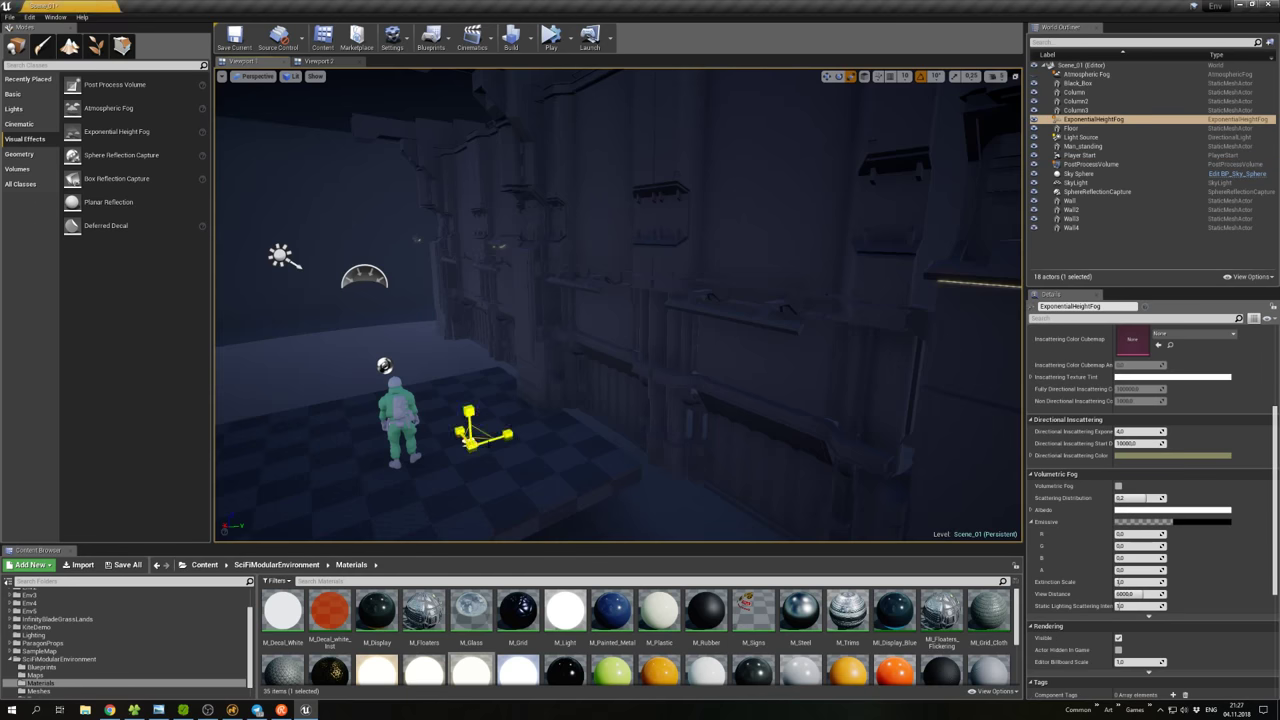
scroll(1120, 470, "down", 1)
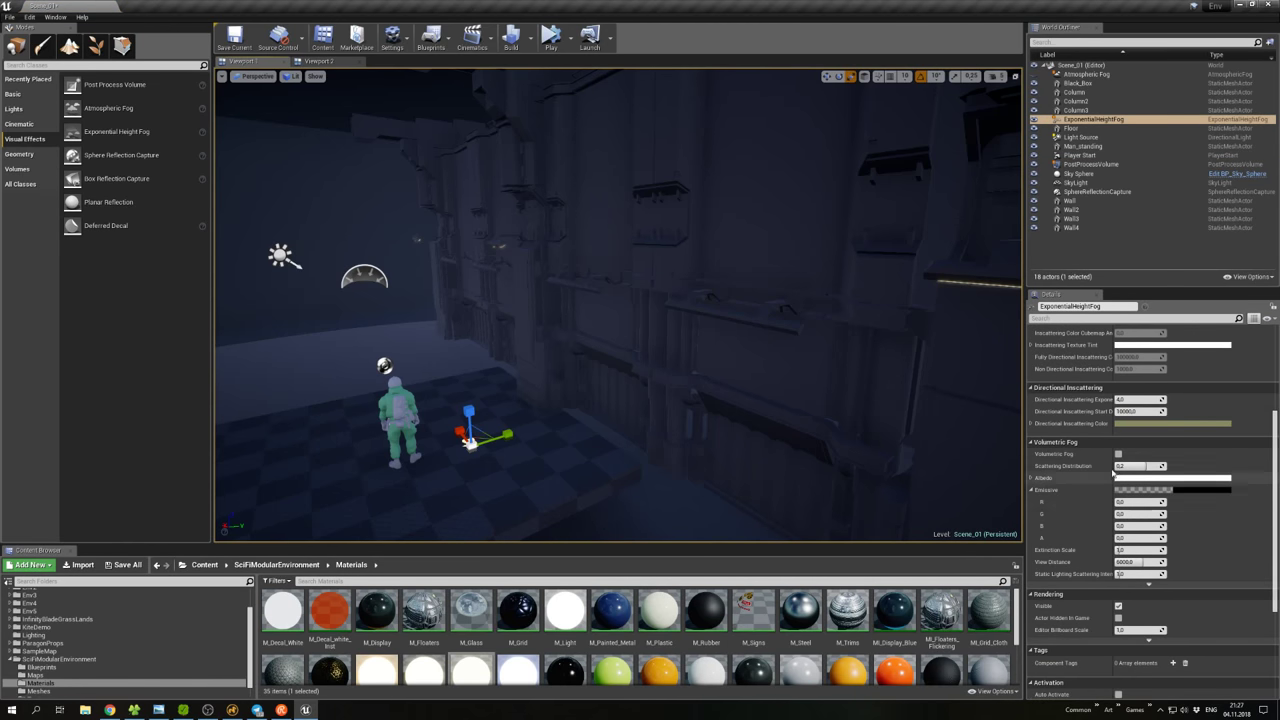
left_click(1118, 454)
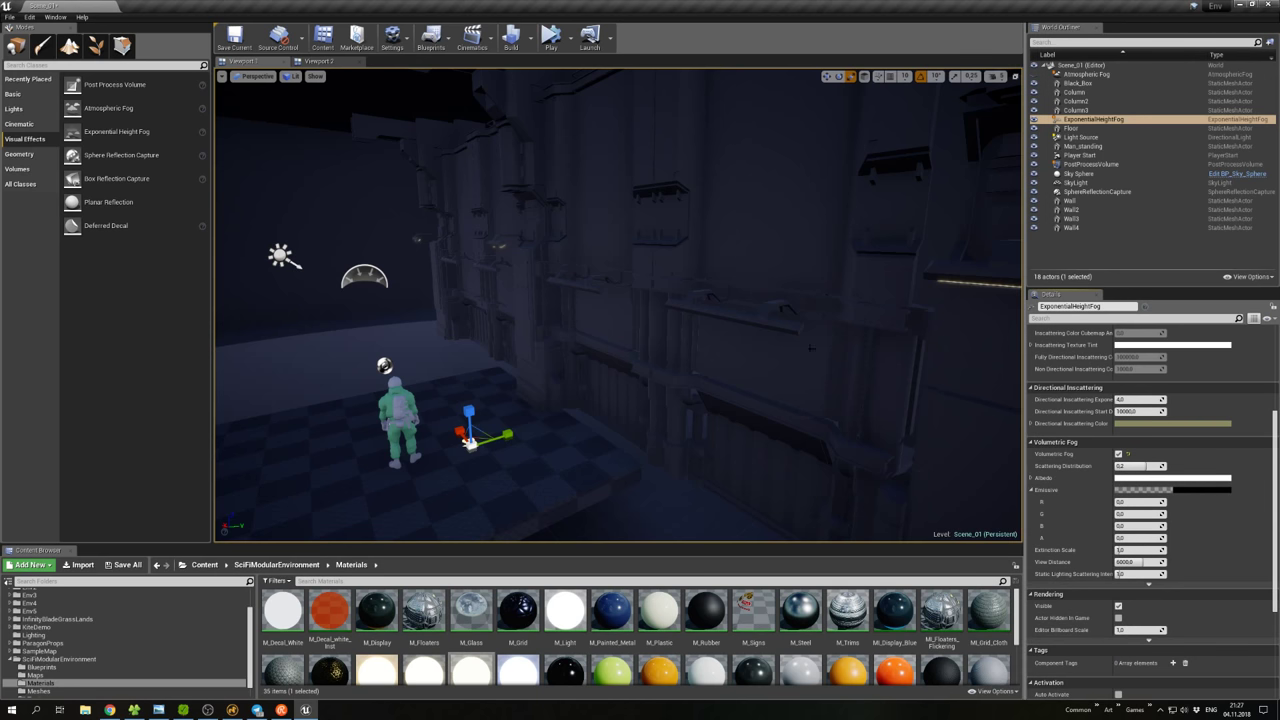
Place a Spot Light by the lit column, raise it to the column's lamp height and tilt its beam slightly.
left_click(14, 108)
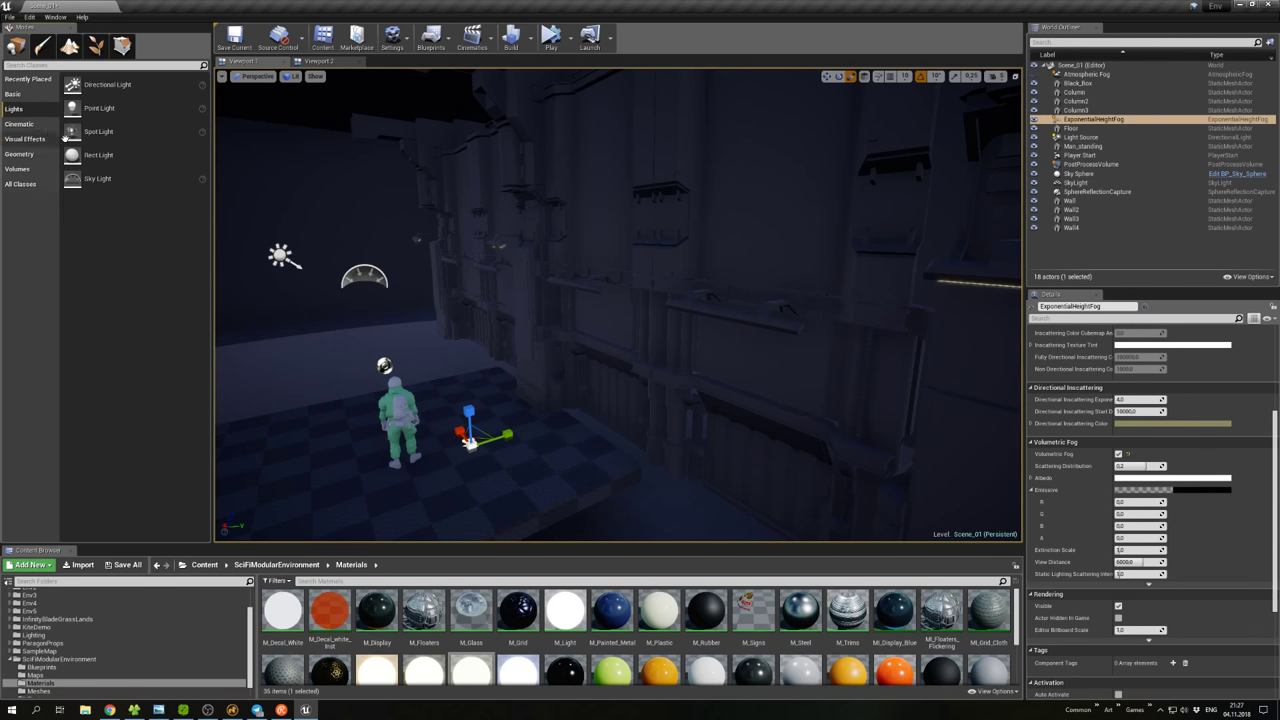
left_click_drag(98, 131, 480, 299)
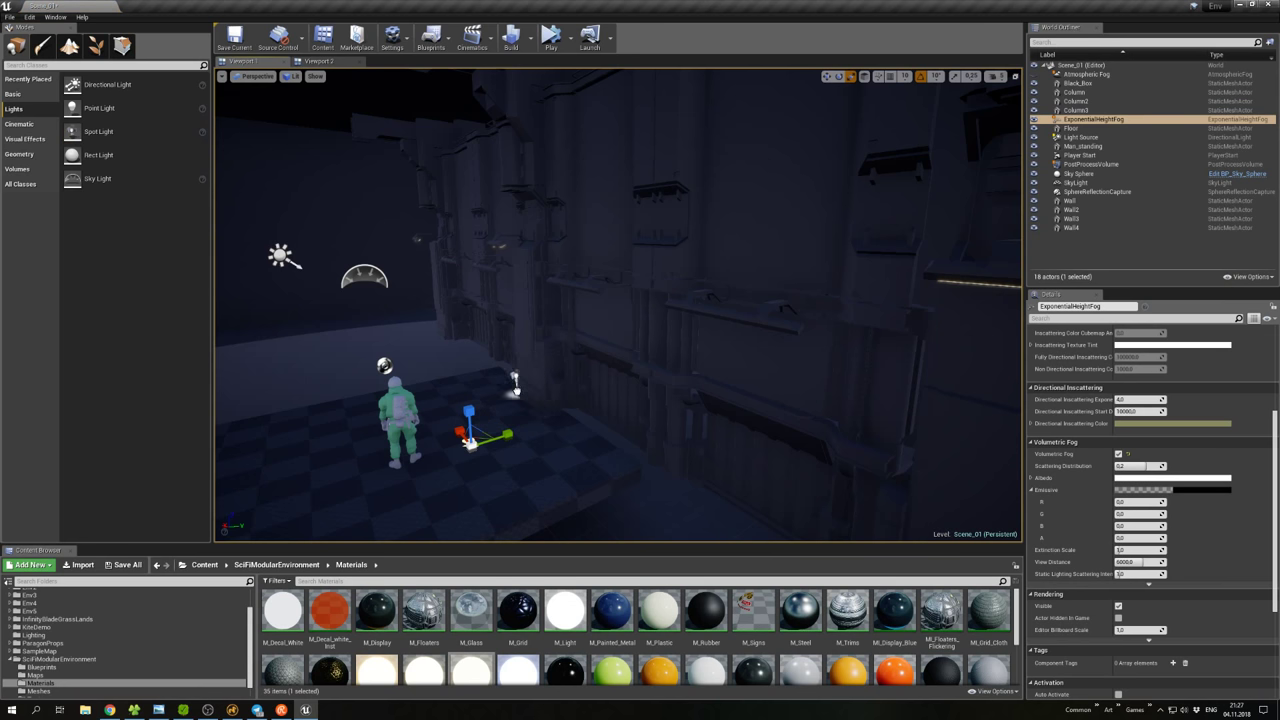
left_click_drag(514, 383, 518, 398)
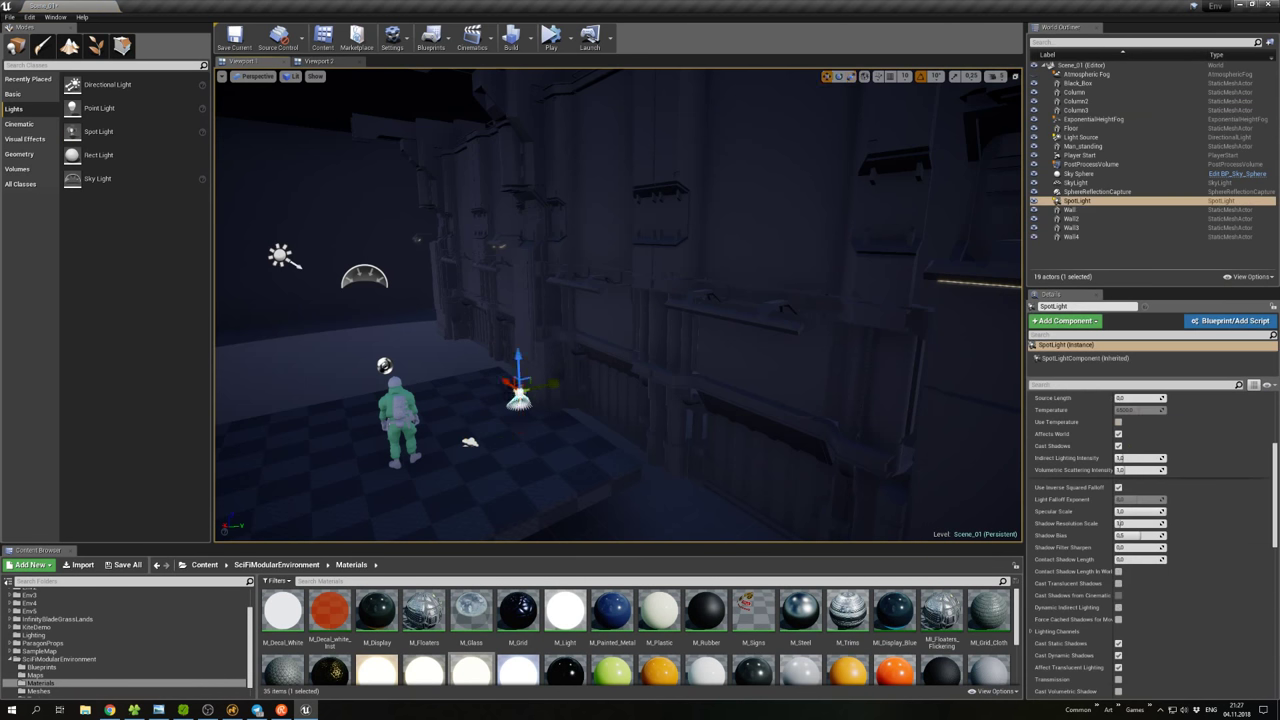
left_click_drag(532, 379, 514, 231)
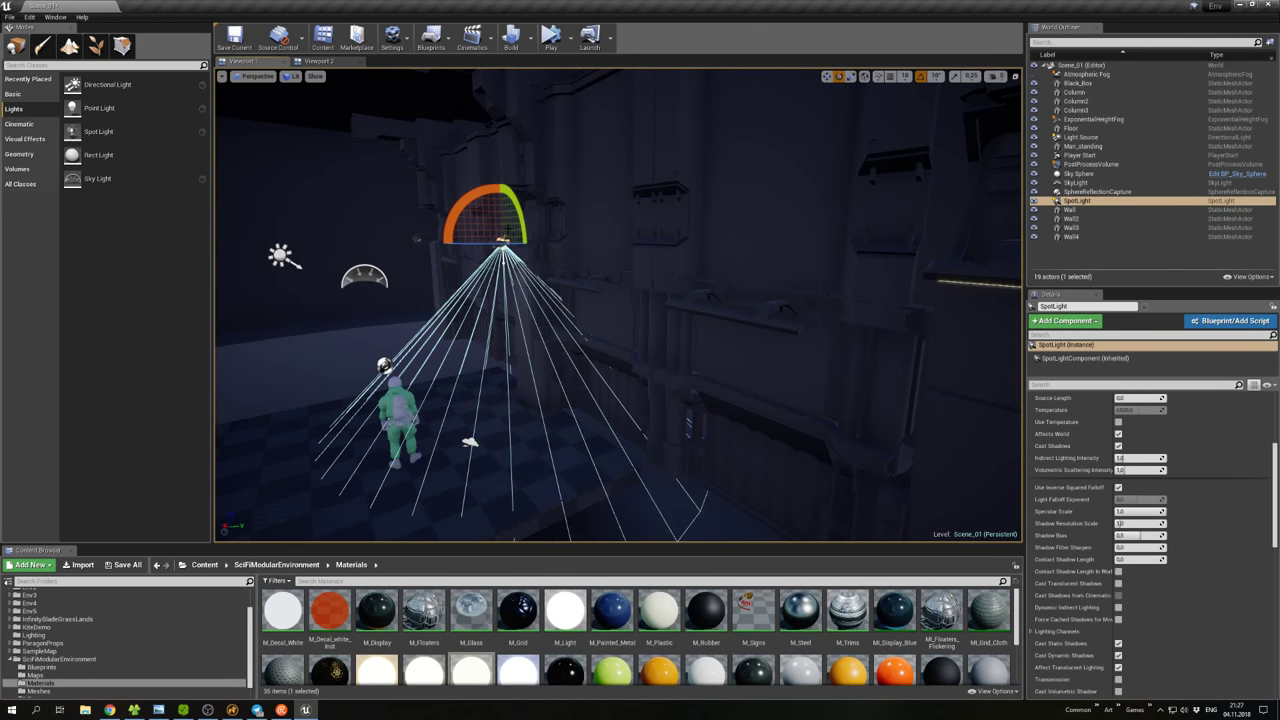
left_click(504, 248)
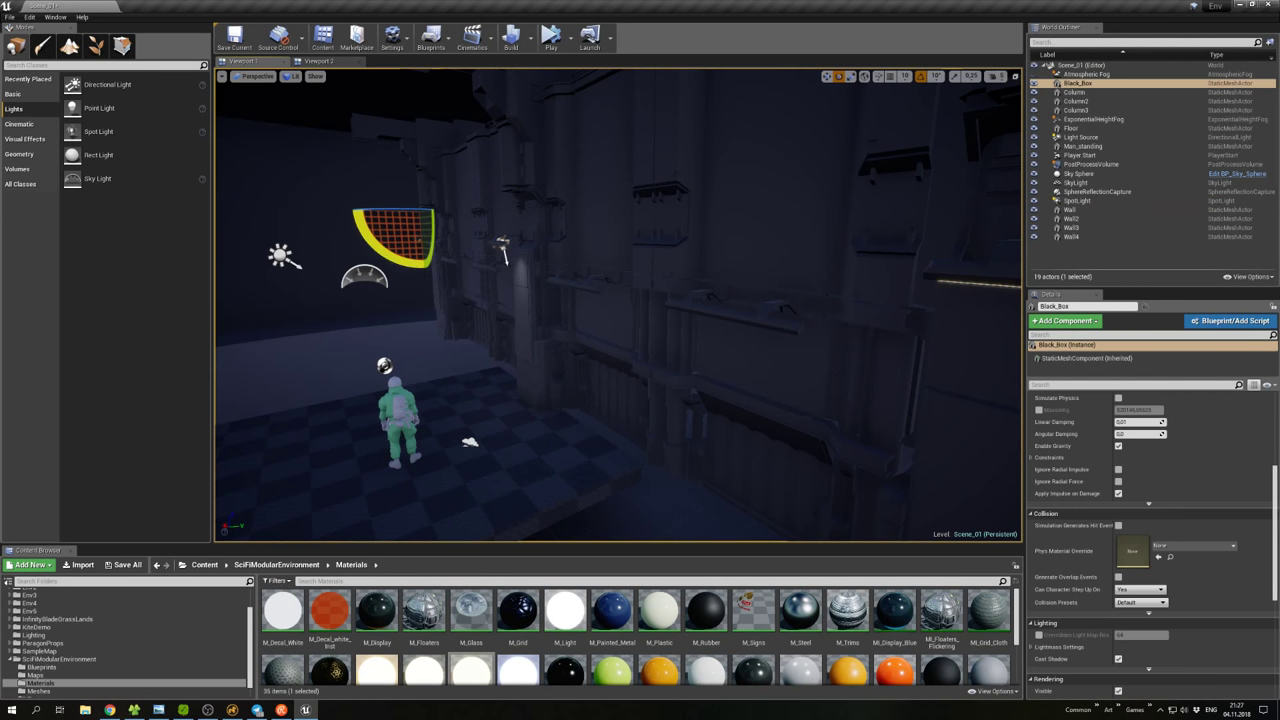
left_click(503, 250)
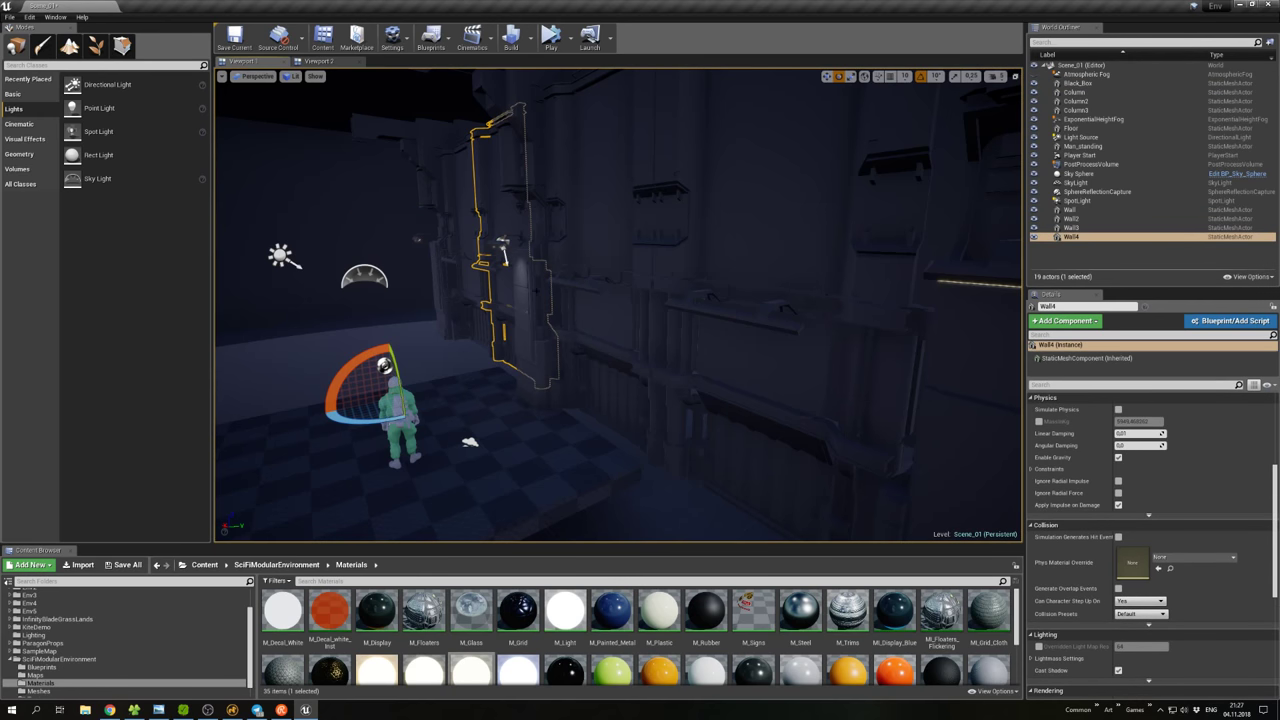
left_click(503, 245)
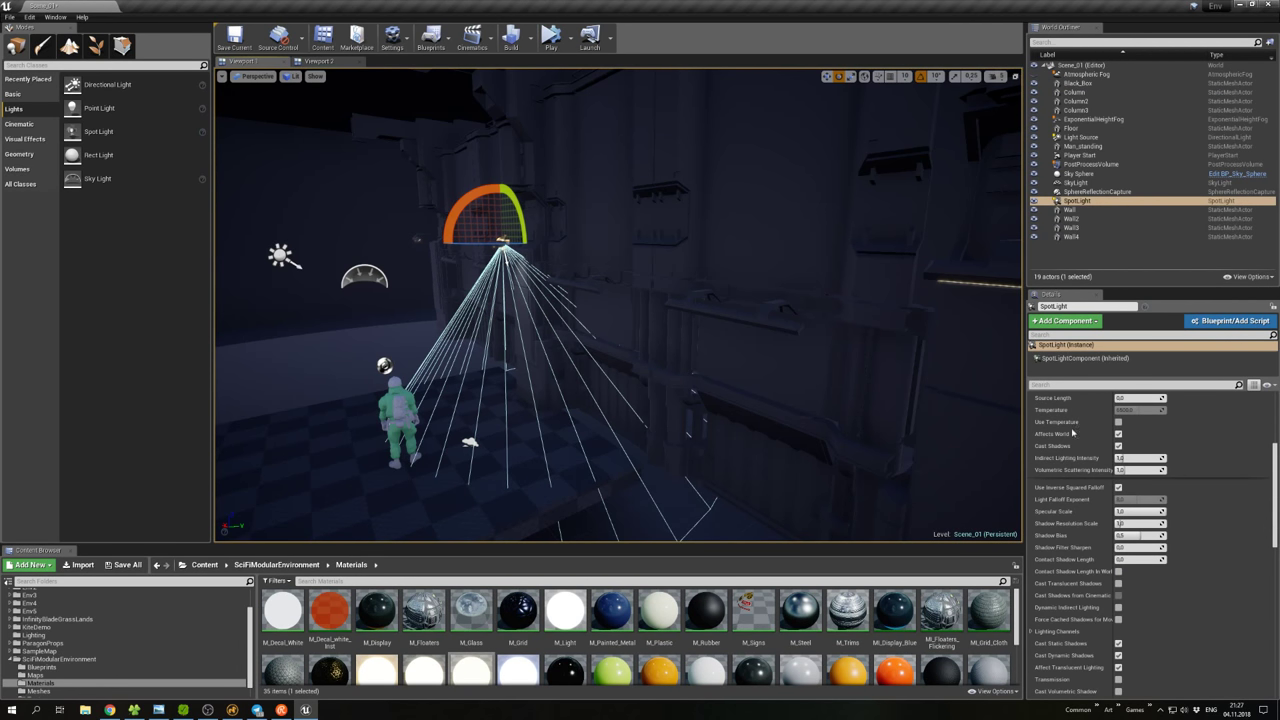
Set the spot light's intensity to 500 candelas and check its beam on the column and floor.
scroll(1090, 450, "up", 5)
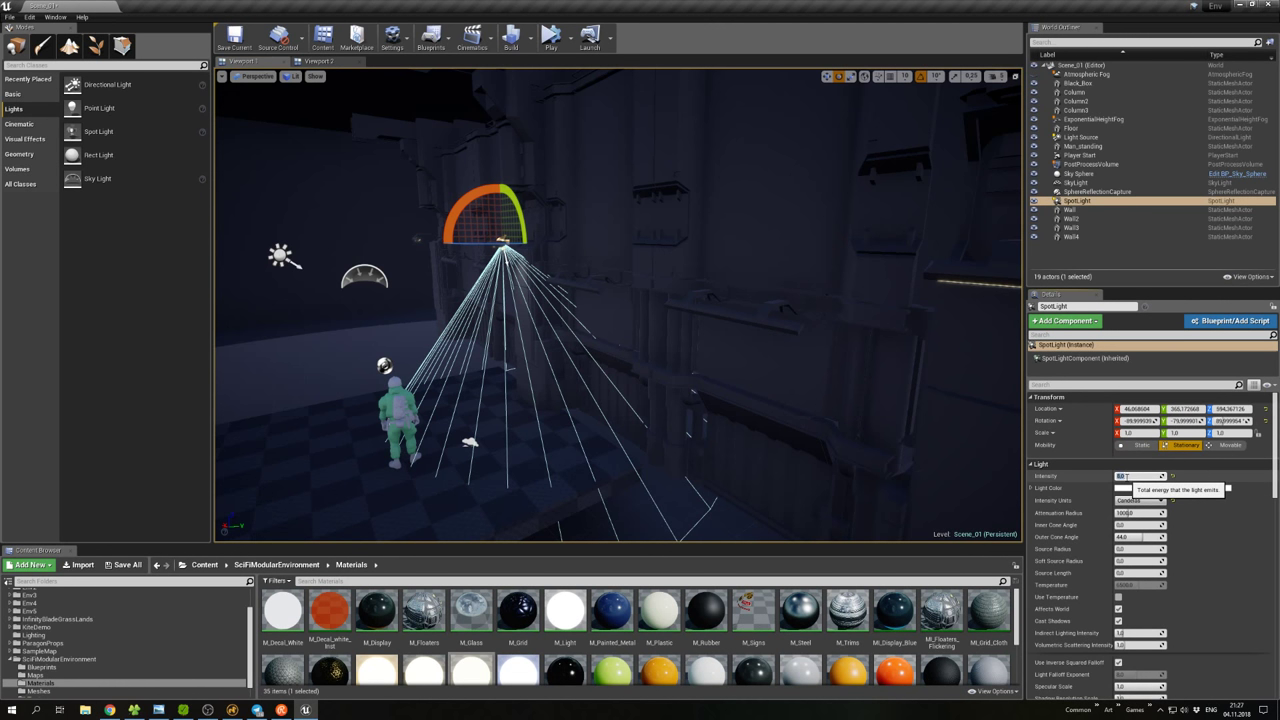
key("Return")
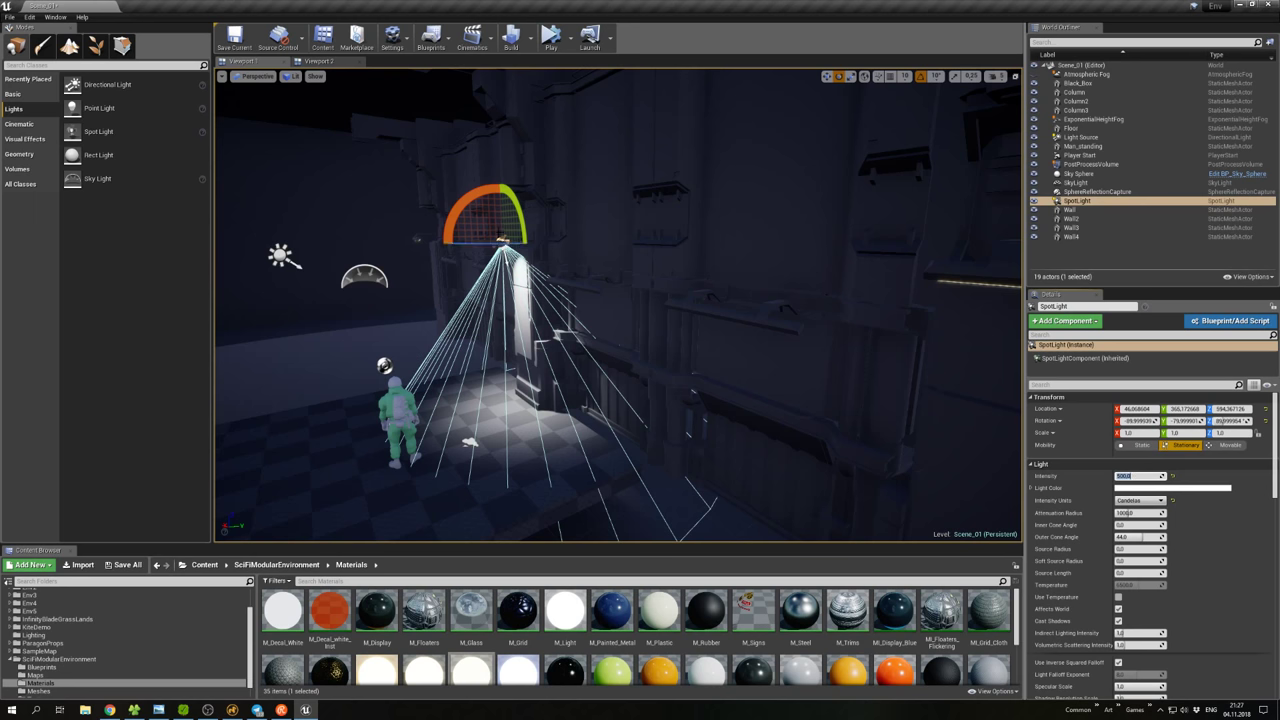
left_click(555, 260)
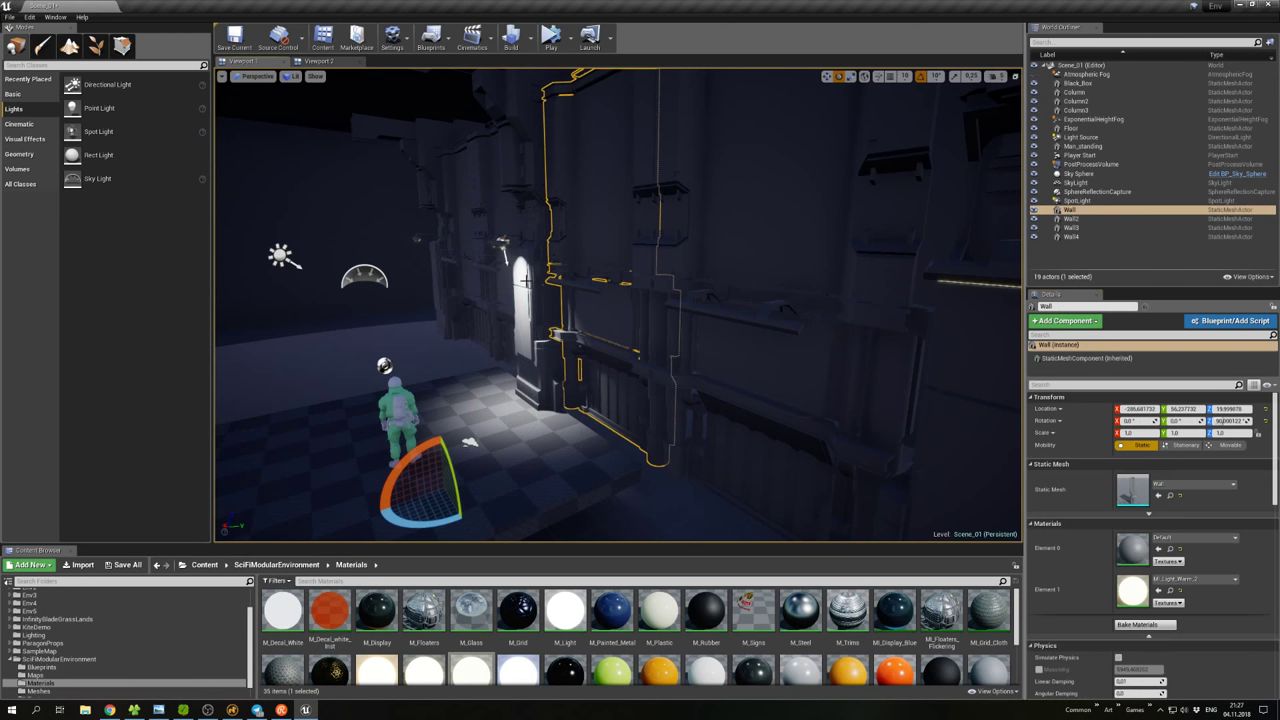
right_click_drag(618, 305, 596, 327)
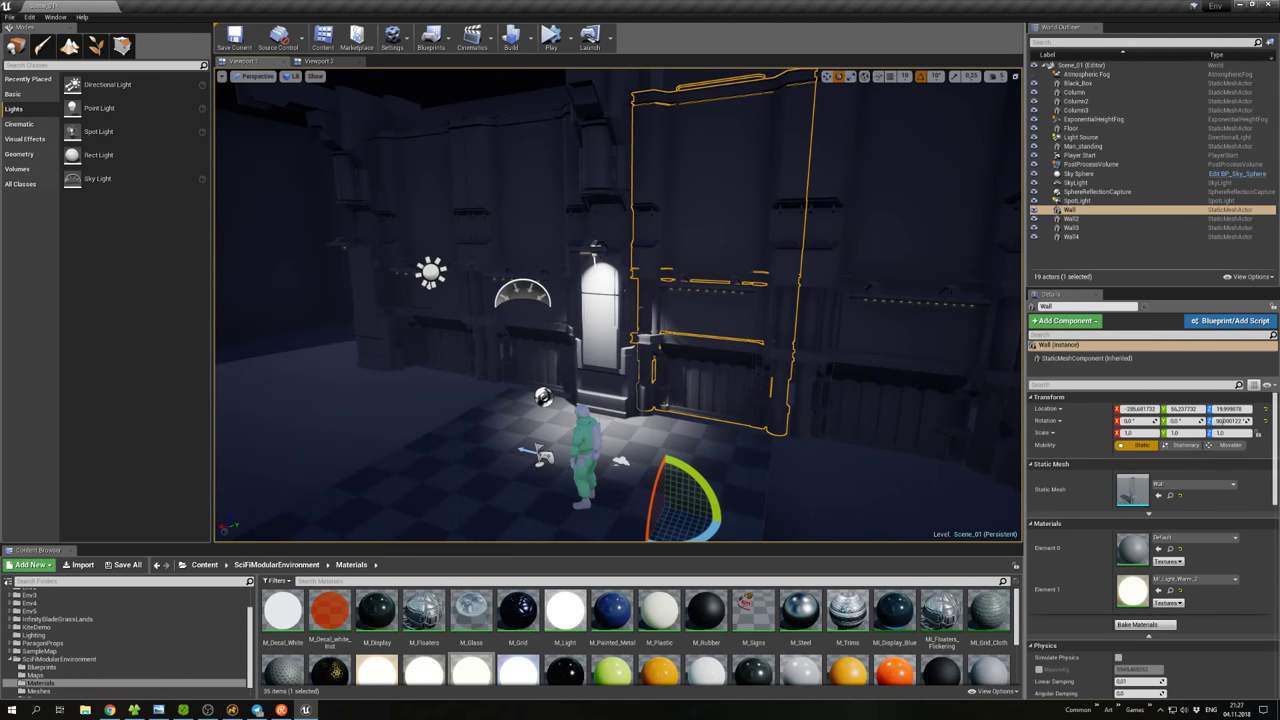
Set the spot light's Volumetric Scattering Intensity to 4 and its Intensity to 300 candelas.
left_click(594, 258)
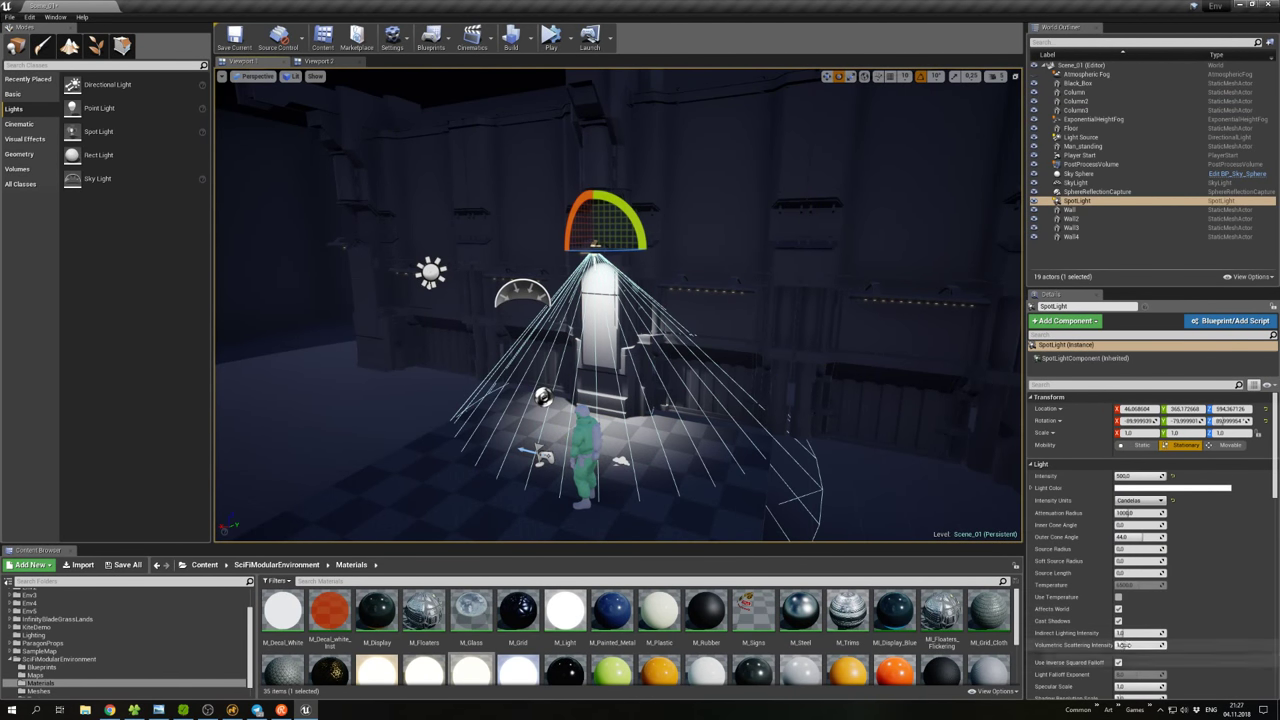
left_click_drag(1122, 645, 1150, 645)
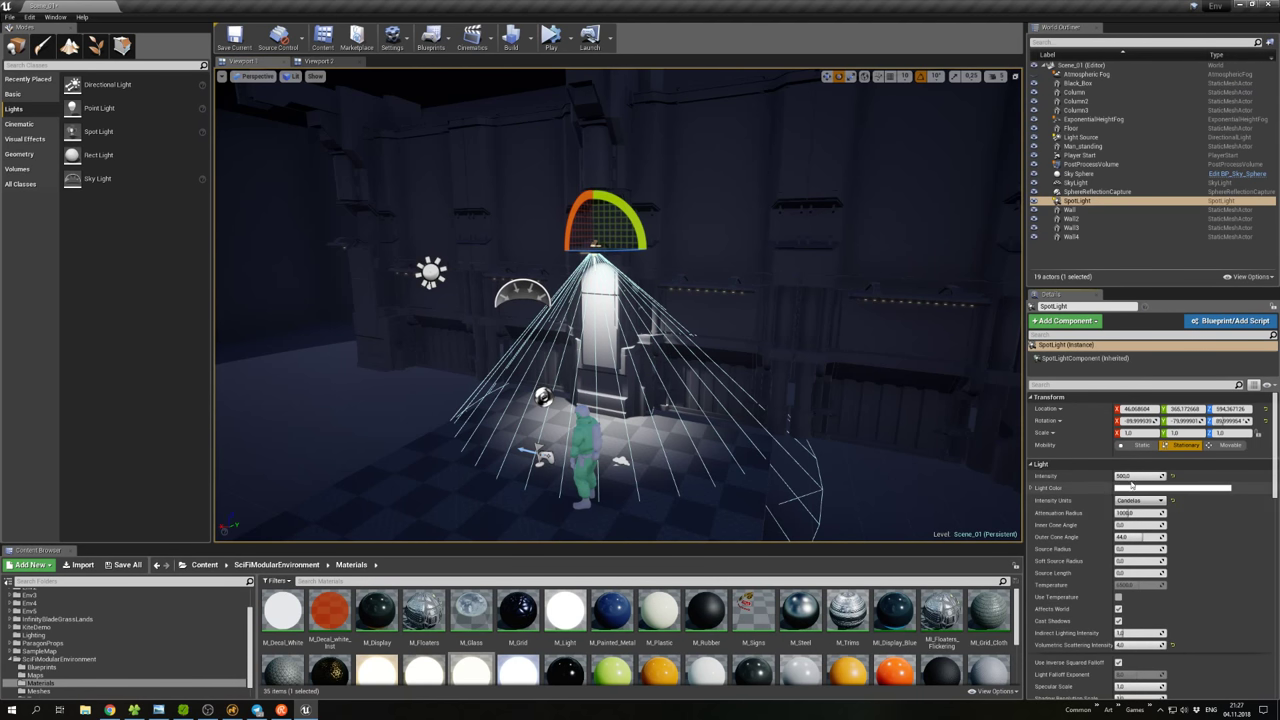
left_click(1134, 476)
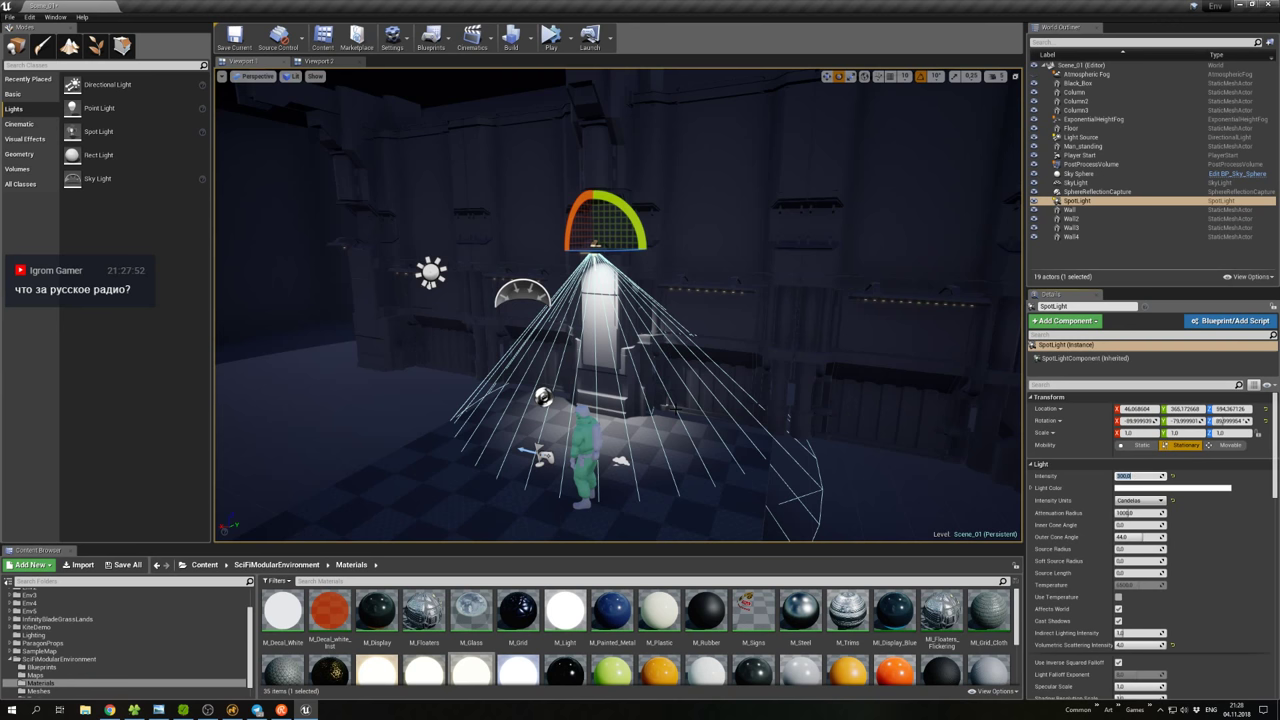
key("f")
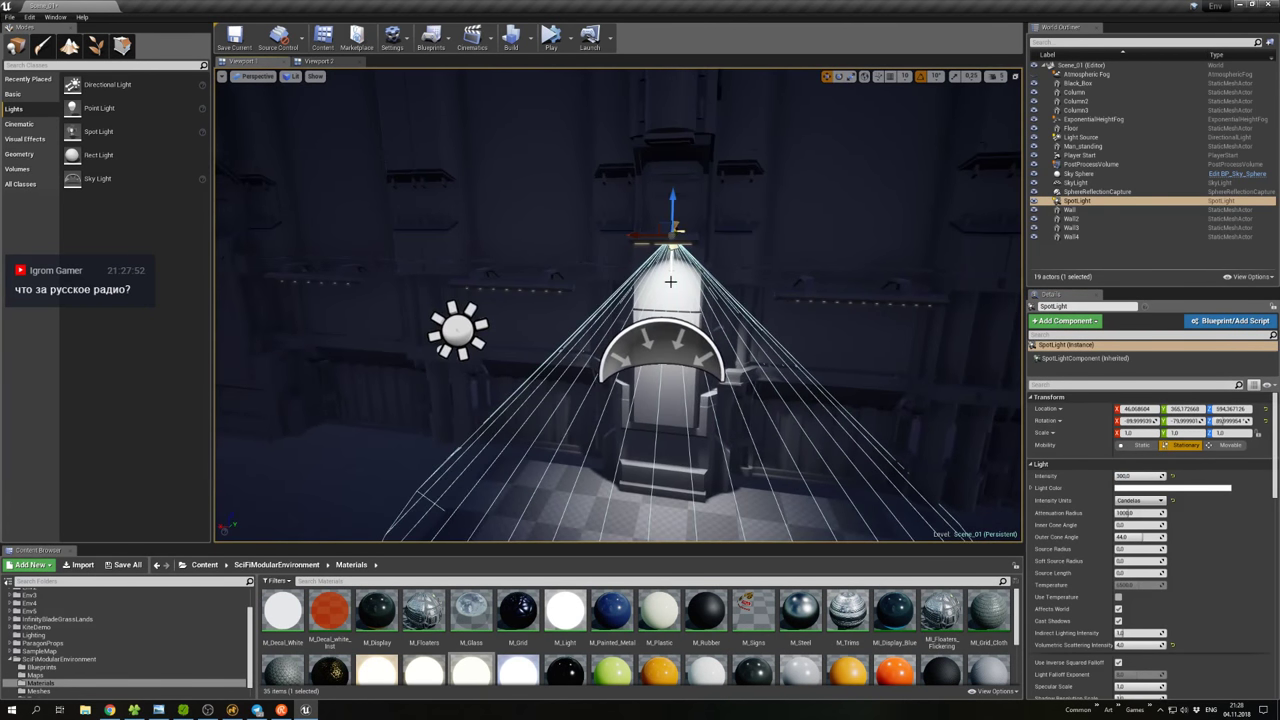
Duplicate the spot light and place the copy lower, in front of the neighbouring wall section.
right_click(690, 284)
right_click_drag(685, 271, 615, 276)
left_click(476, 252)
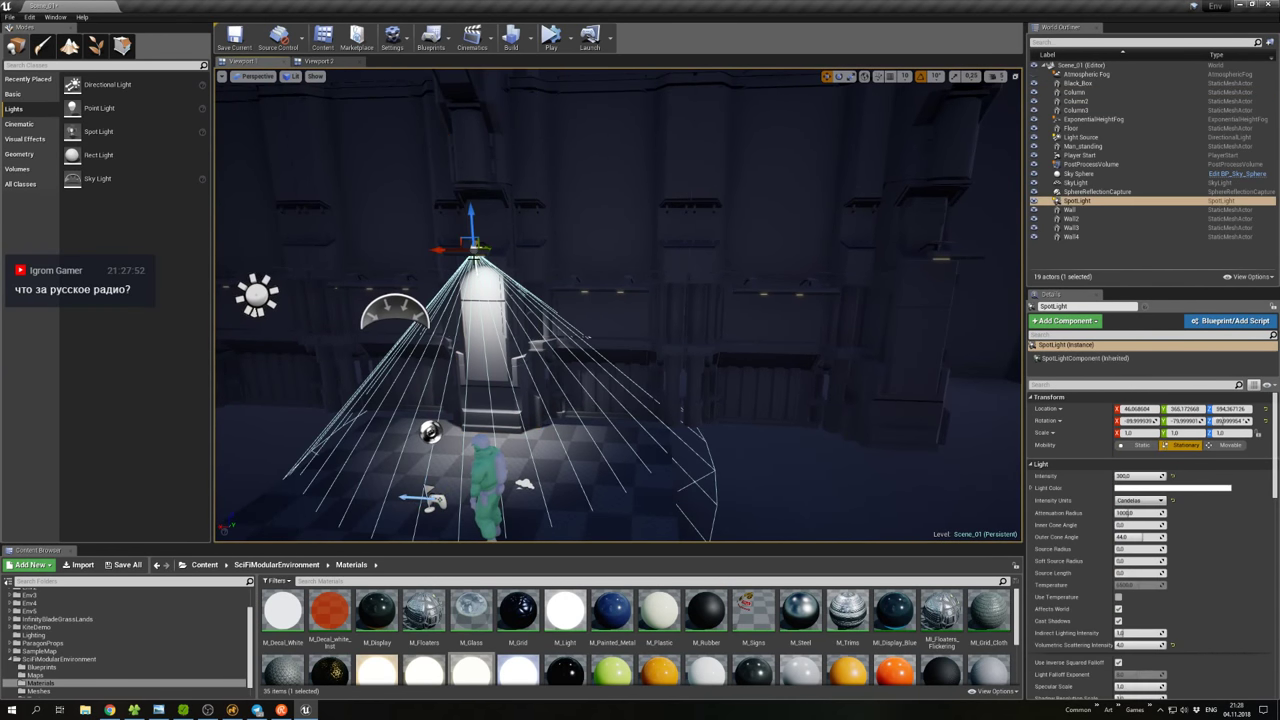
left_click_drag(455, 249, 583, 250)
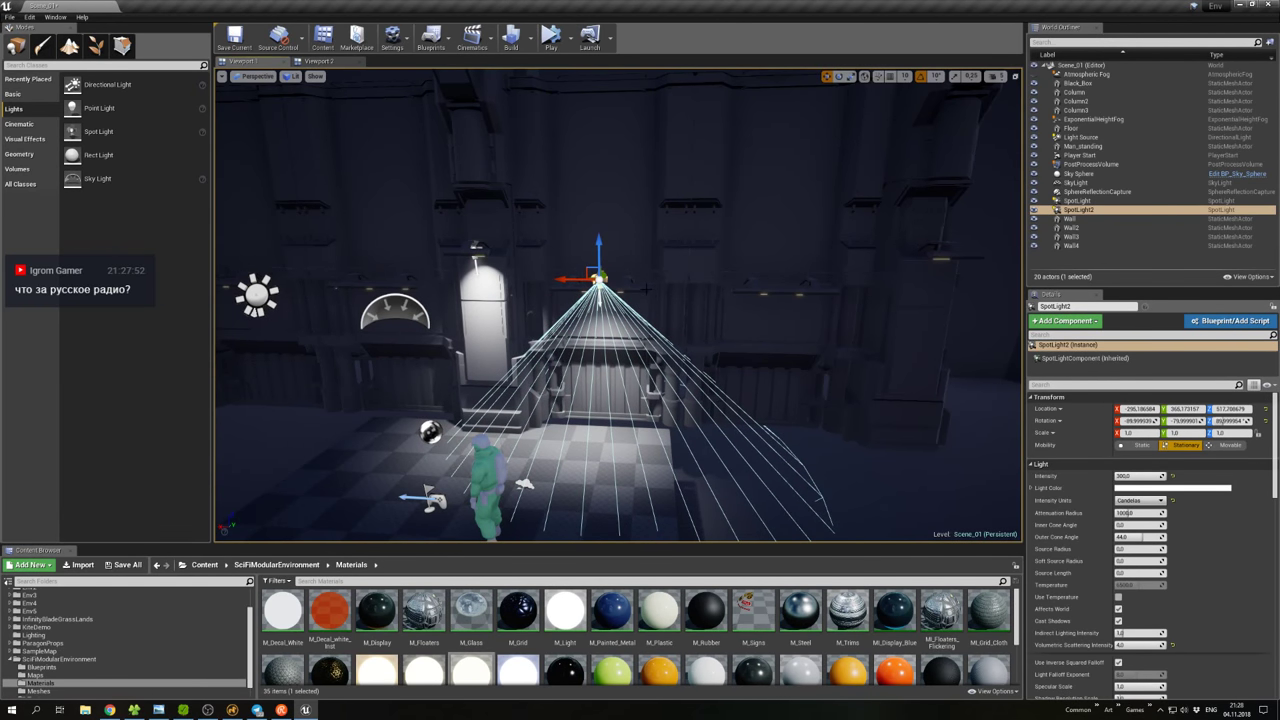
Move the duplicated spot light closer to the wall and slightly lower, and widen its outer cone angle.
key("g")
right_click_drag(647, 289, 545, 292)
right_click(700, 236)
key("Escape")
key("g")
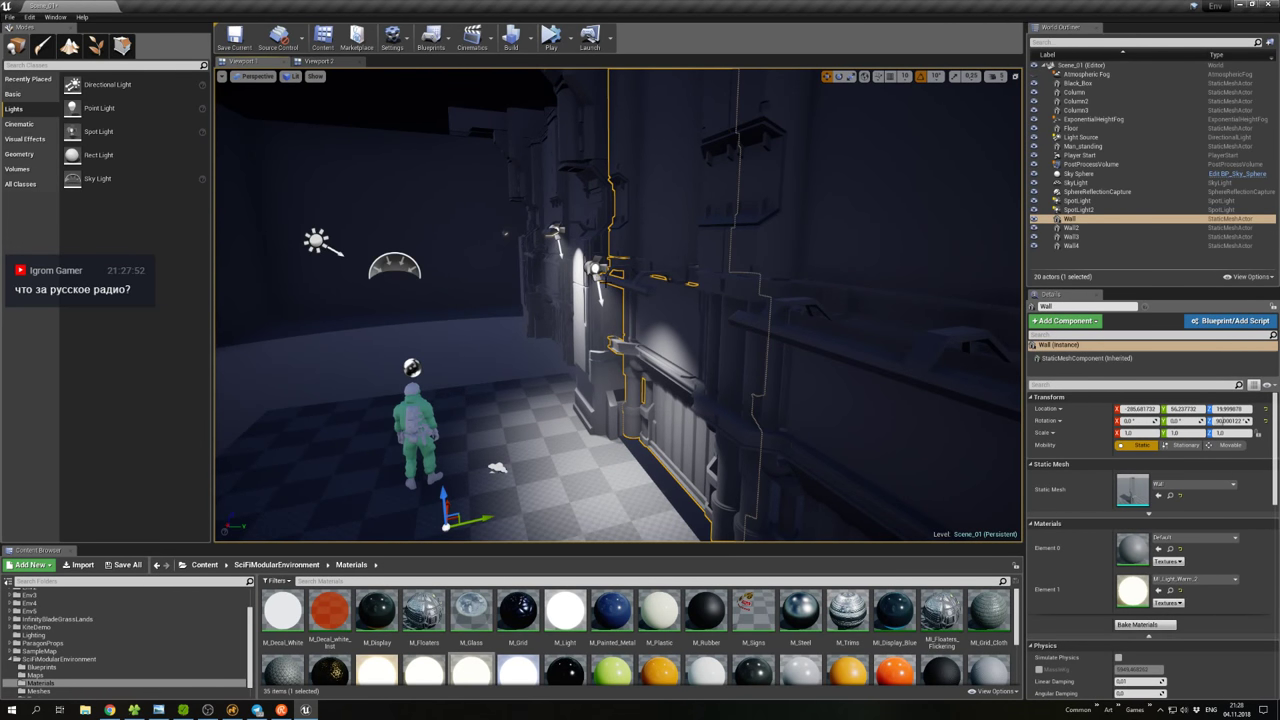
left_click(596, 268)
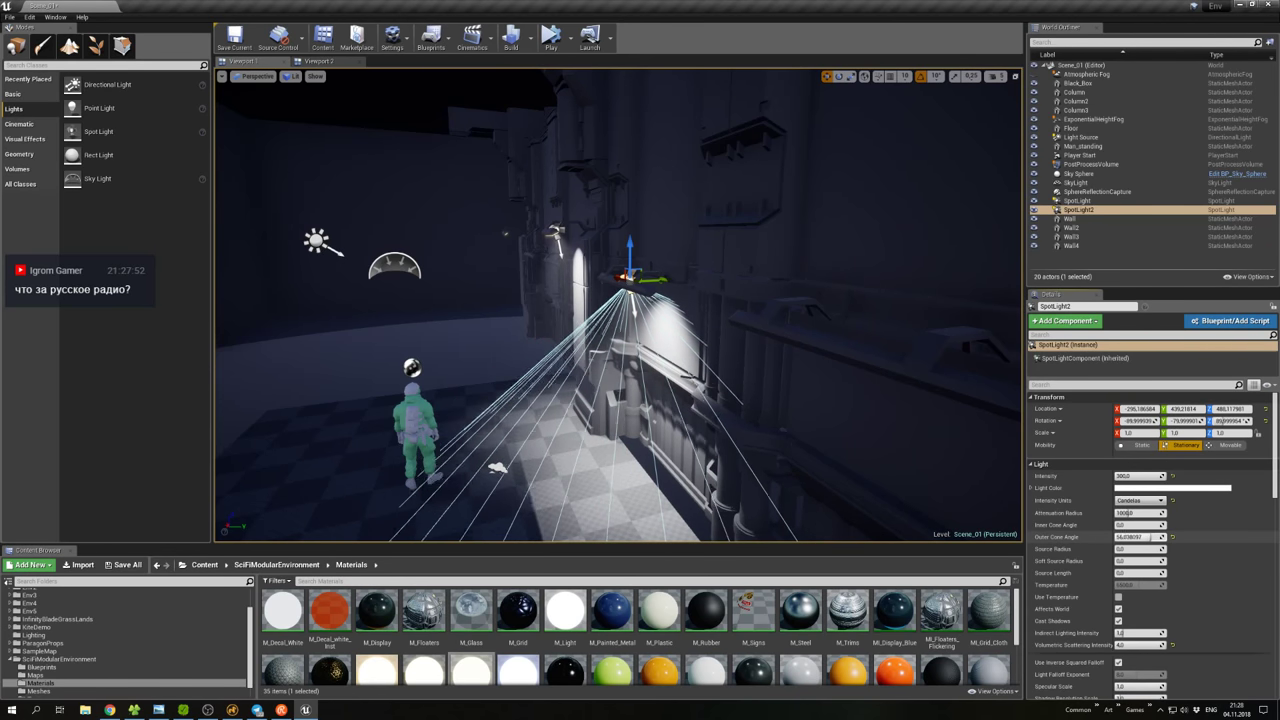
Stretch the column behind the first spot light to about 1.35 in X scale and move it out from the wall.
double_click(1070, 218)
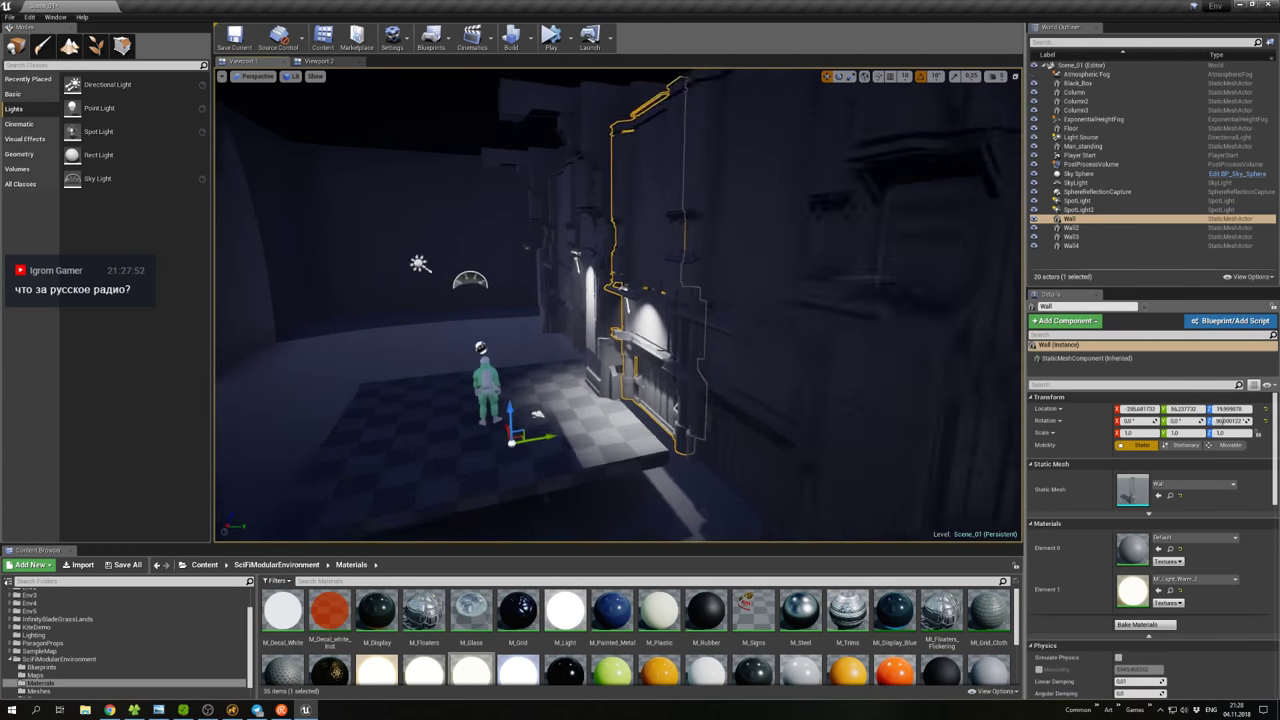
right_click(618, 362)
key("Escape")
key("f")
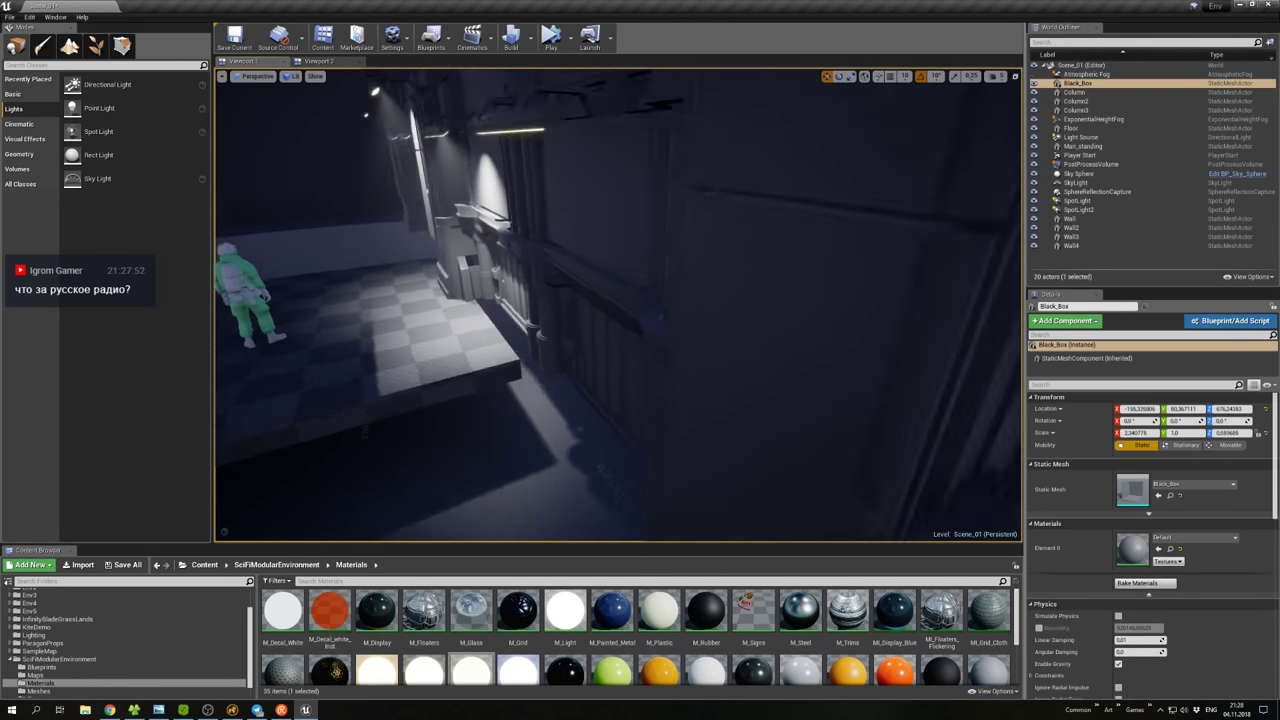
right_click_drag(618, 305, 618, 305)
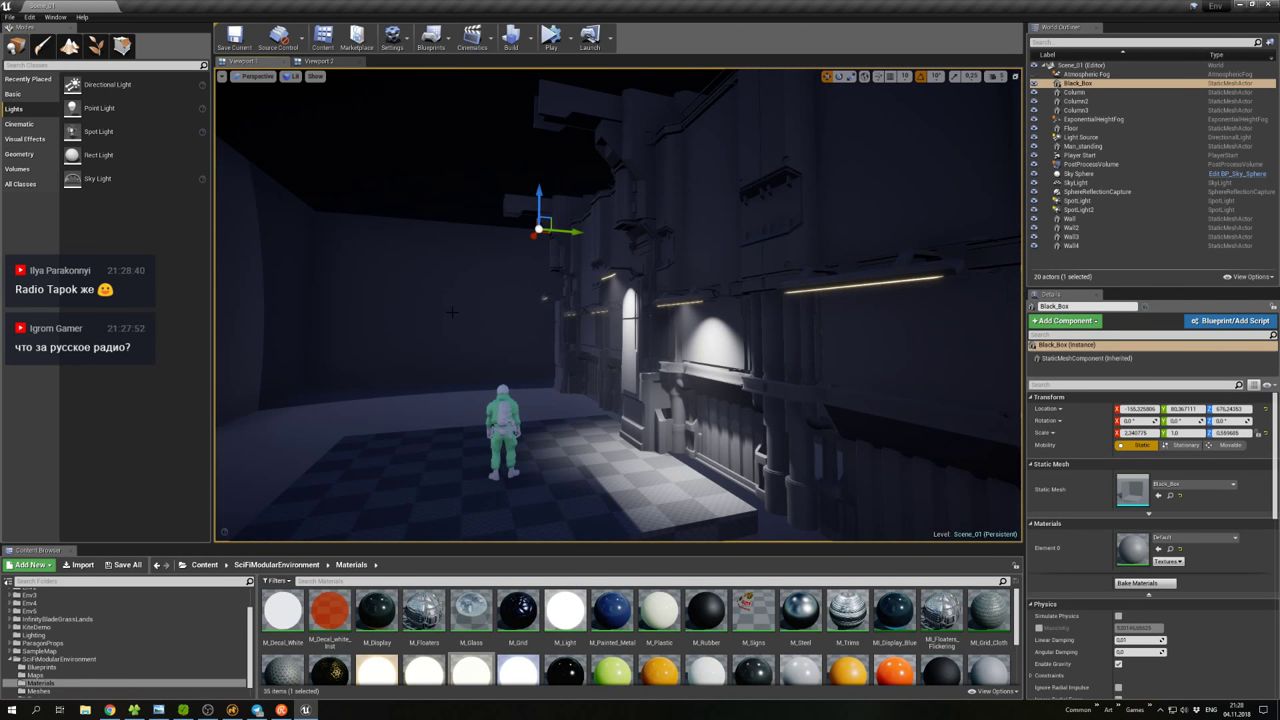
left_click(645, 334)
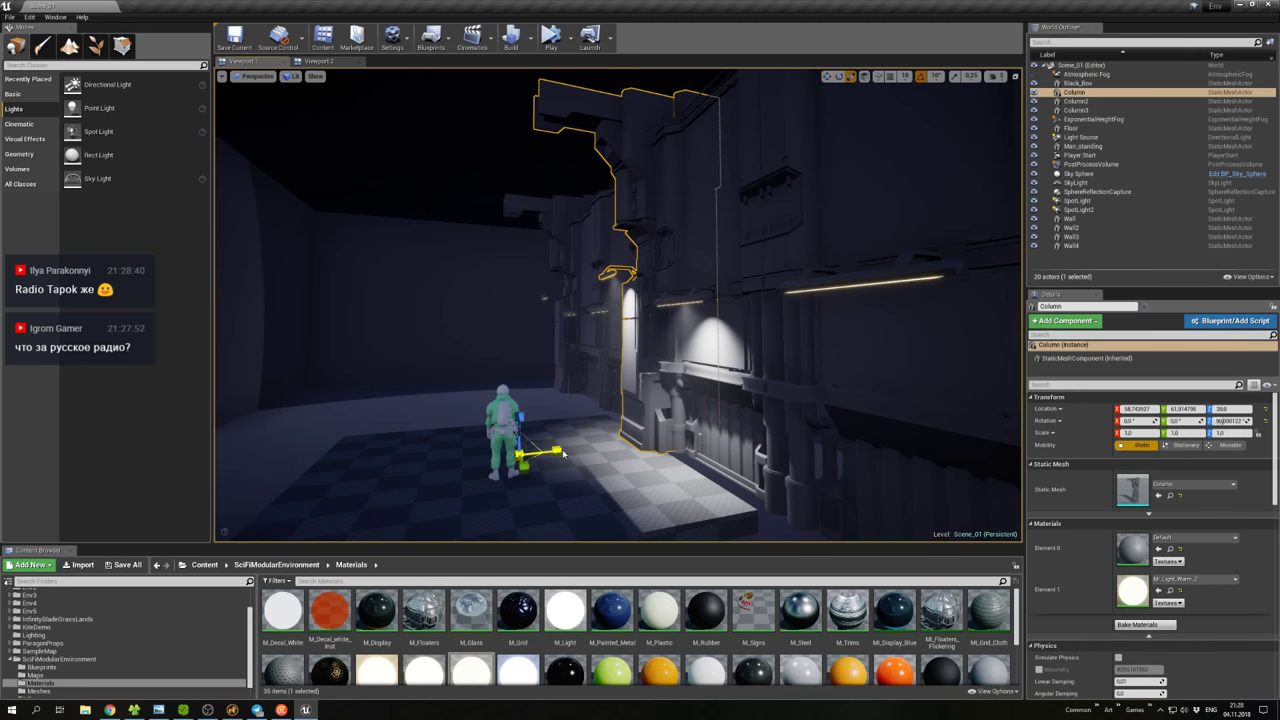
left_click_drag(563, 455, 503, 452)
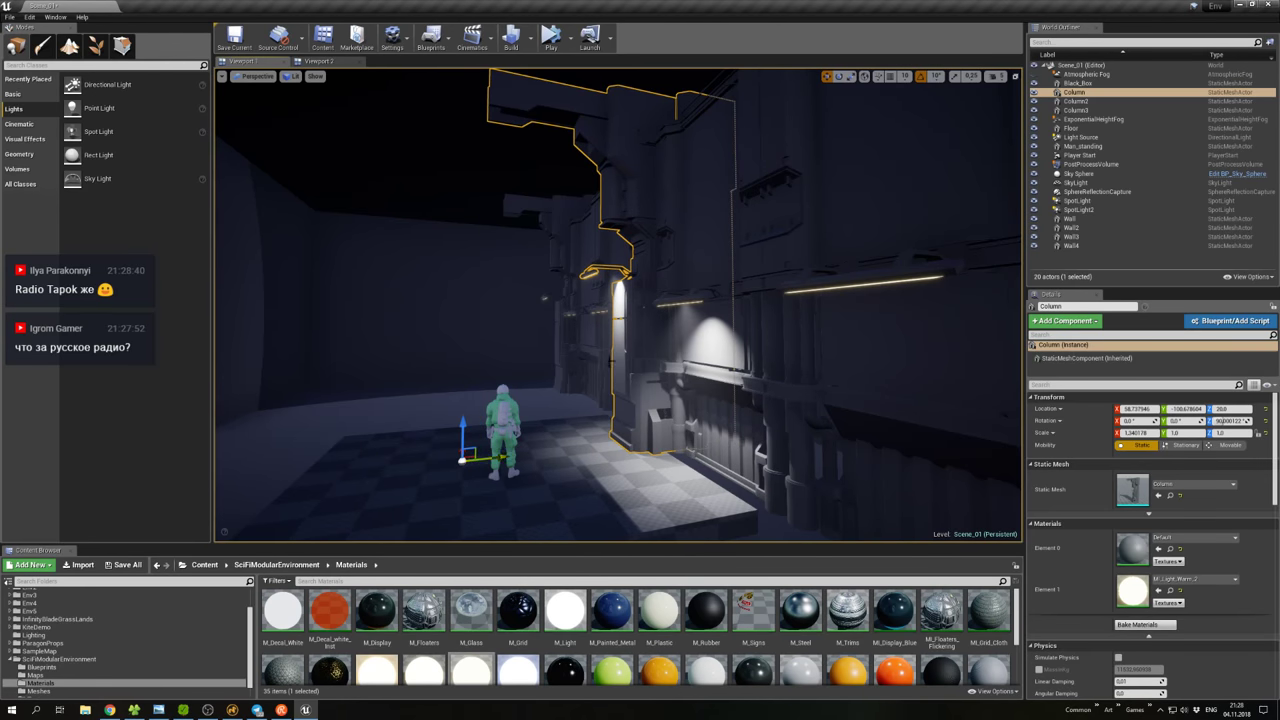
Delete Column3 at the far end of the wall.
left_click(581, 367)
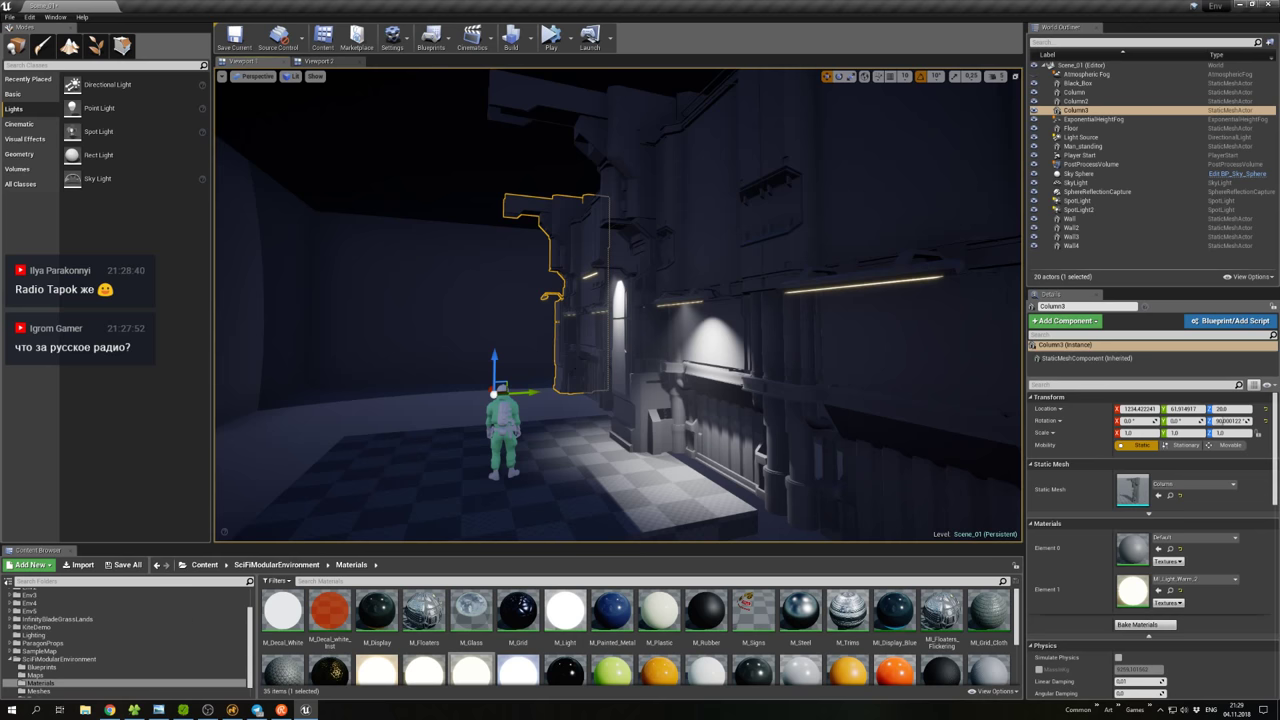
scroll(581, 367, "down", 5)
key("Delete")
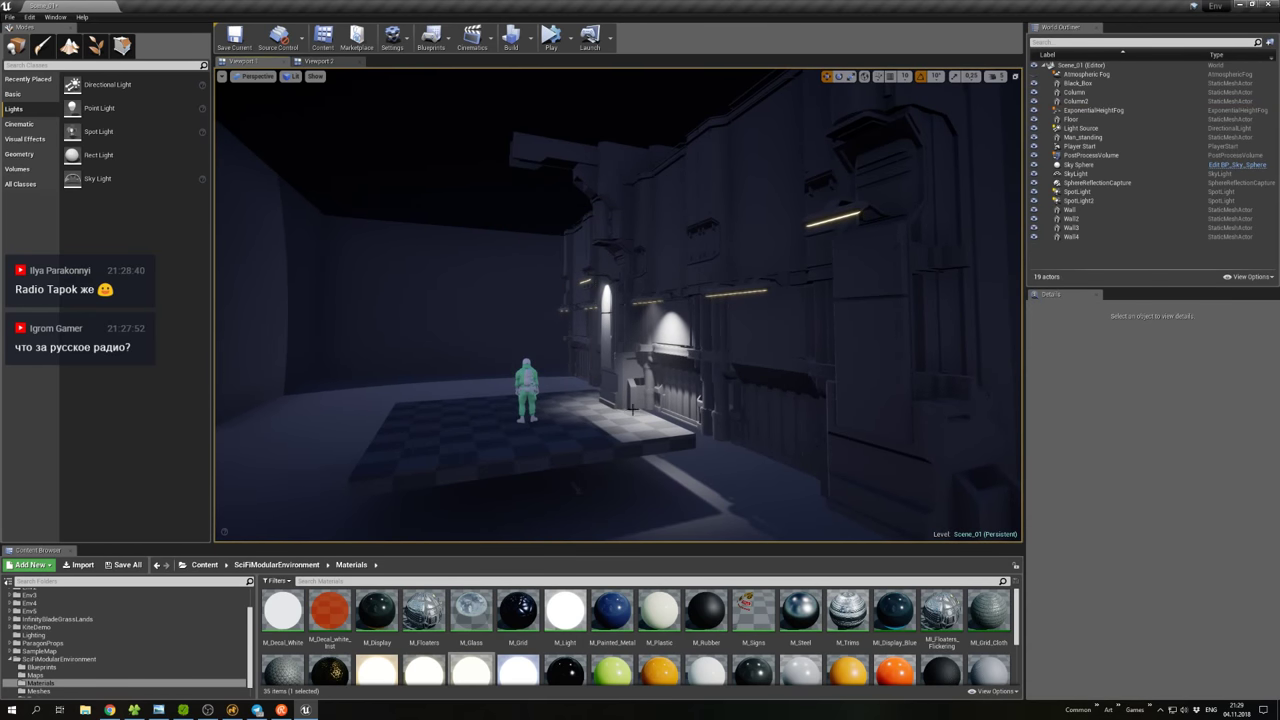
Delete Column2 at the near end of the wall.
left_click(904, 406)
key("Delete")
right_click_drag(600, 367, 610, 400)
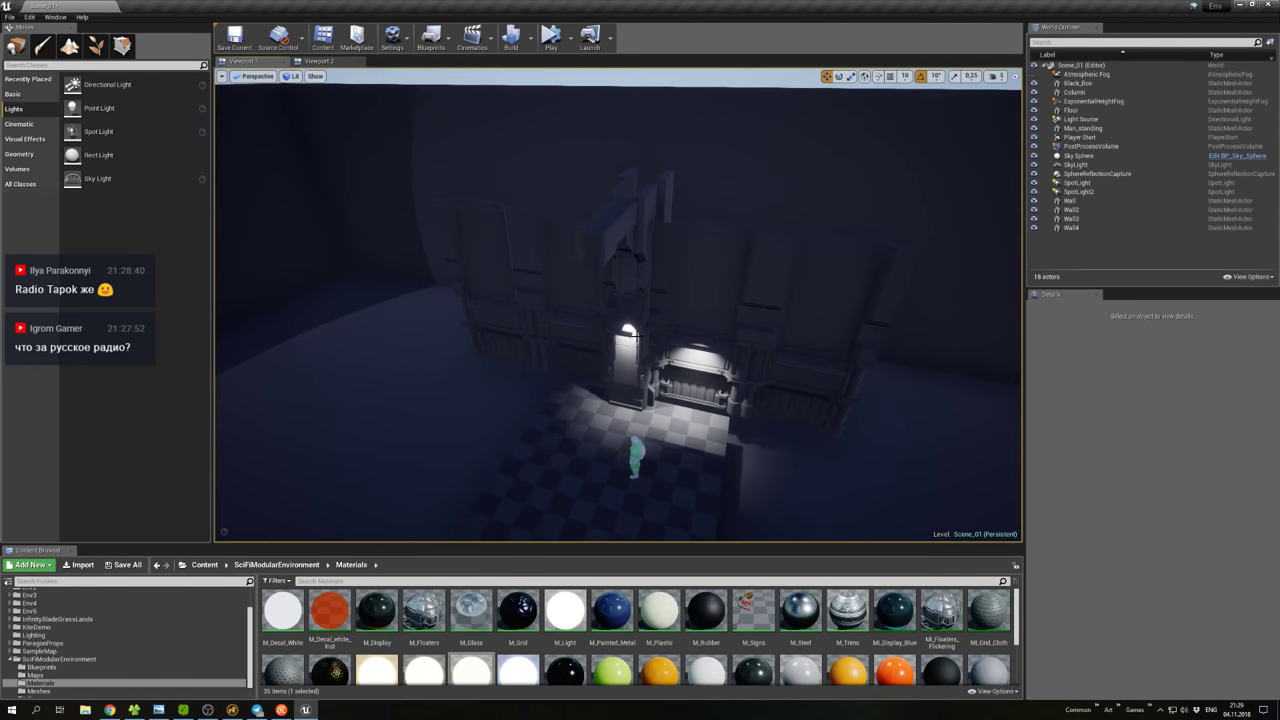
Duplicate the column behind the first spot light and move the copy along the wall to its far end.
left_click(634, 338)
key("ctrl+w")
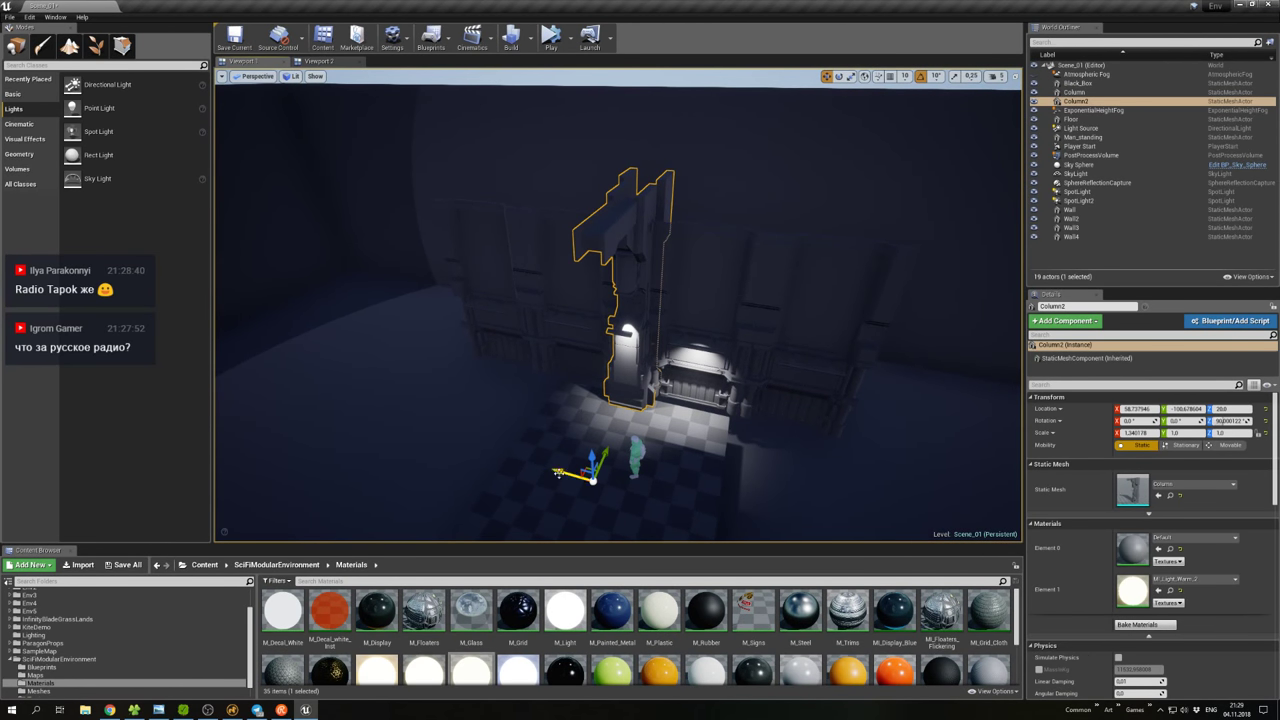
left_click_drag(557, 472, 361, 409)
Scale the floor to about 4.7 in X and Y and raise it slightly to about 25.8 in Z.
left_click(600, 428)
key("f")
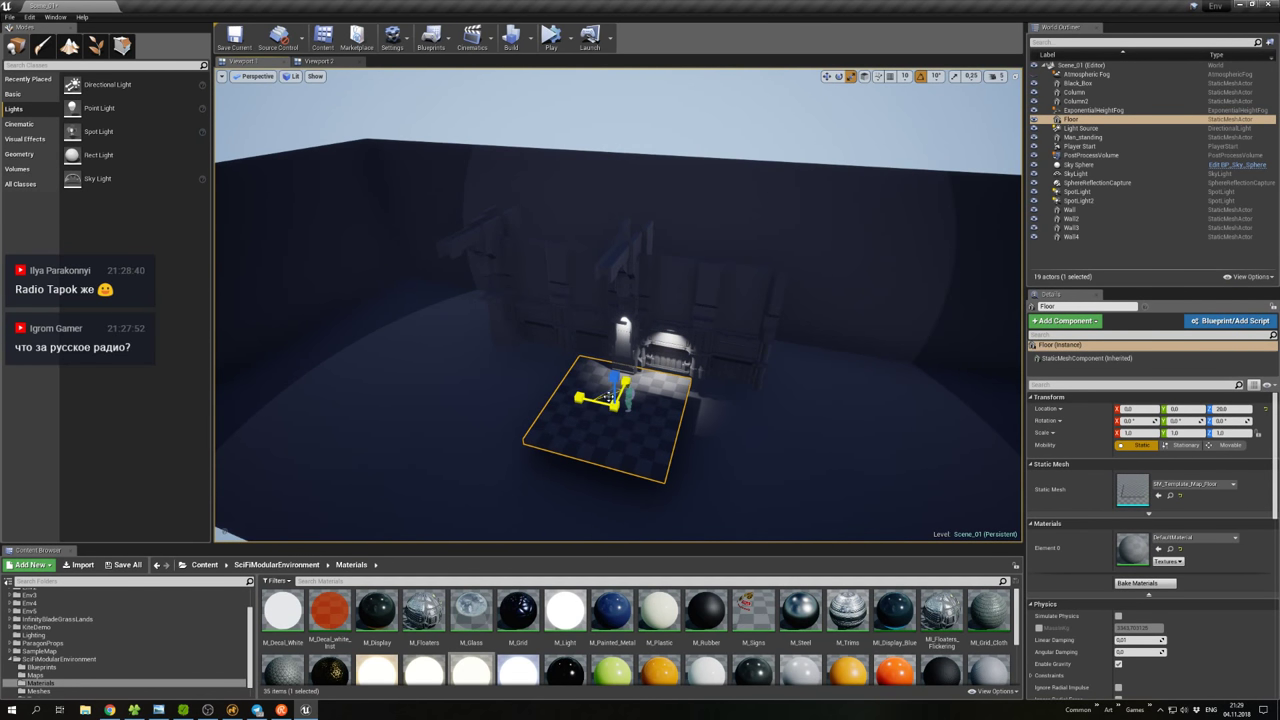
left_click_drag(607, 397, 565, 425)
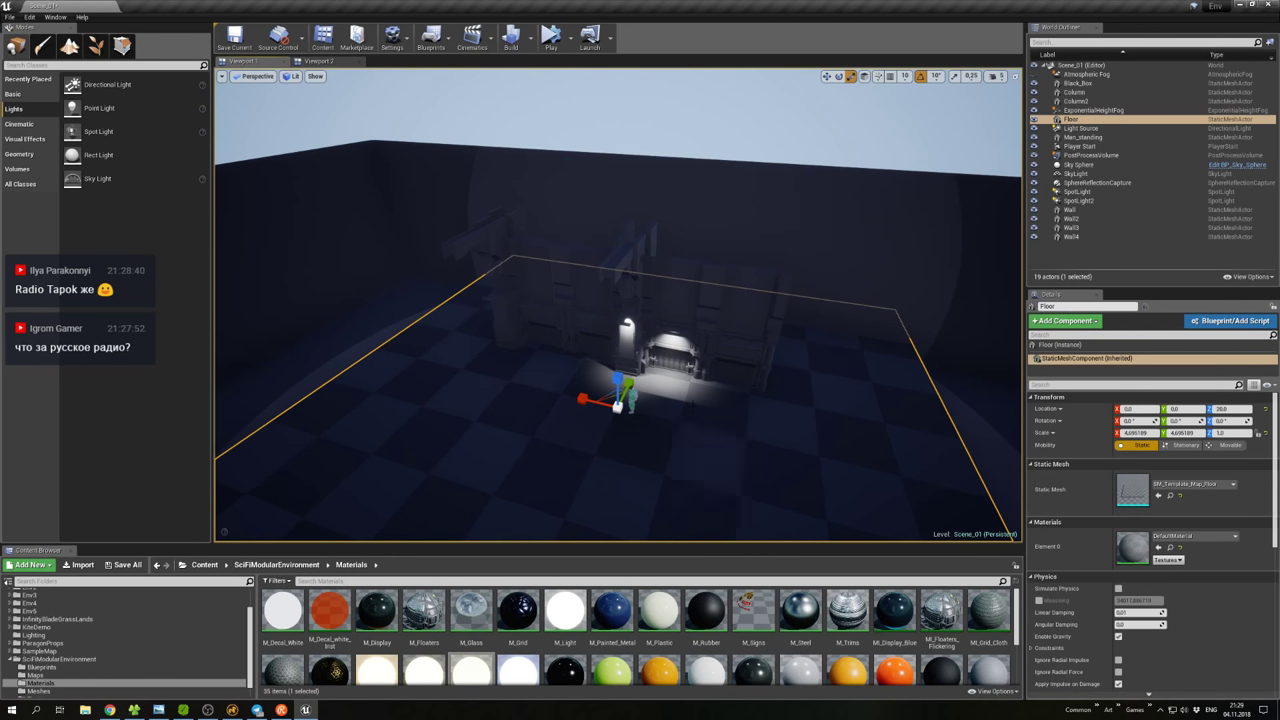
right_click_drag(620, 300, 681, 398)
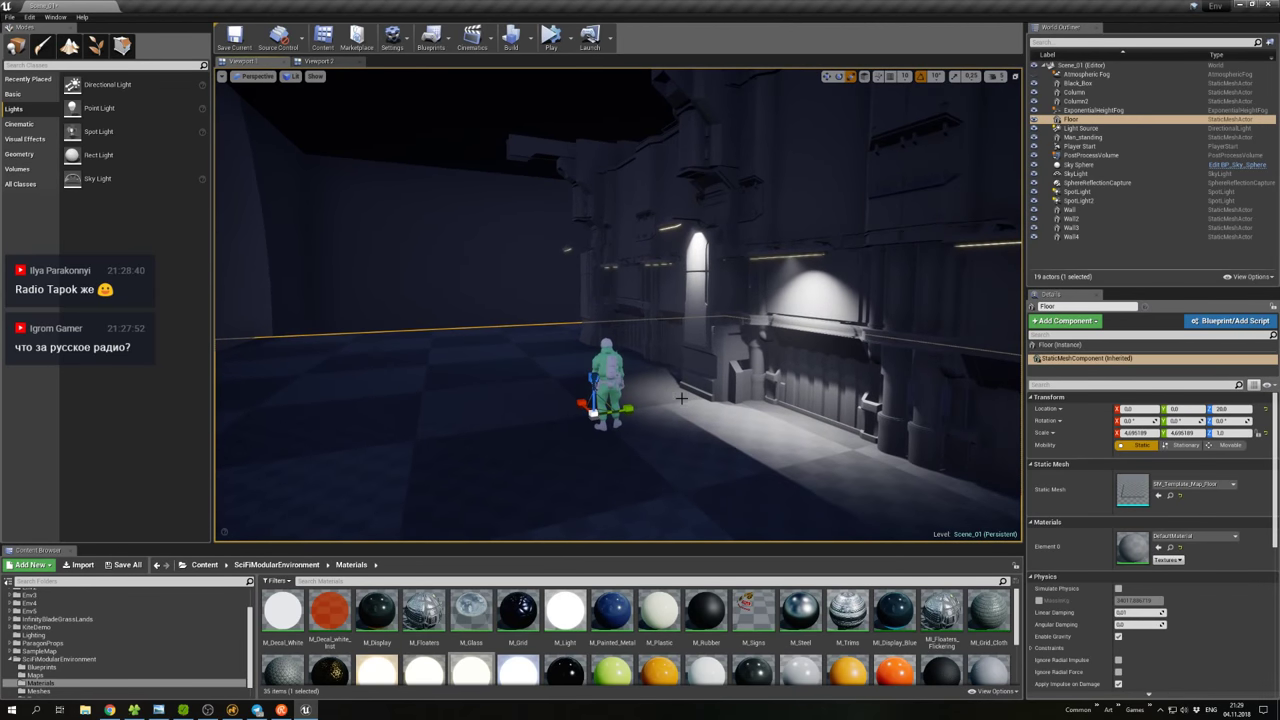
left_click_drag(594, 380, 601, 378)
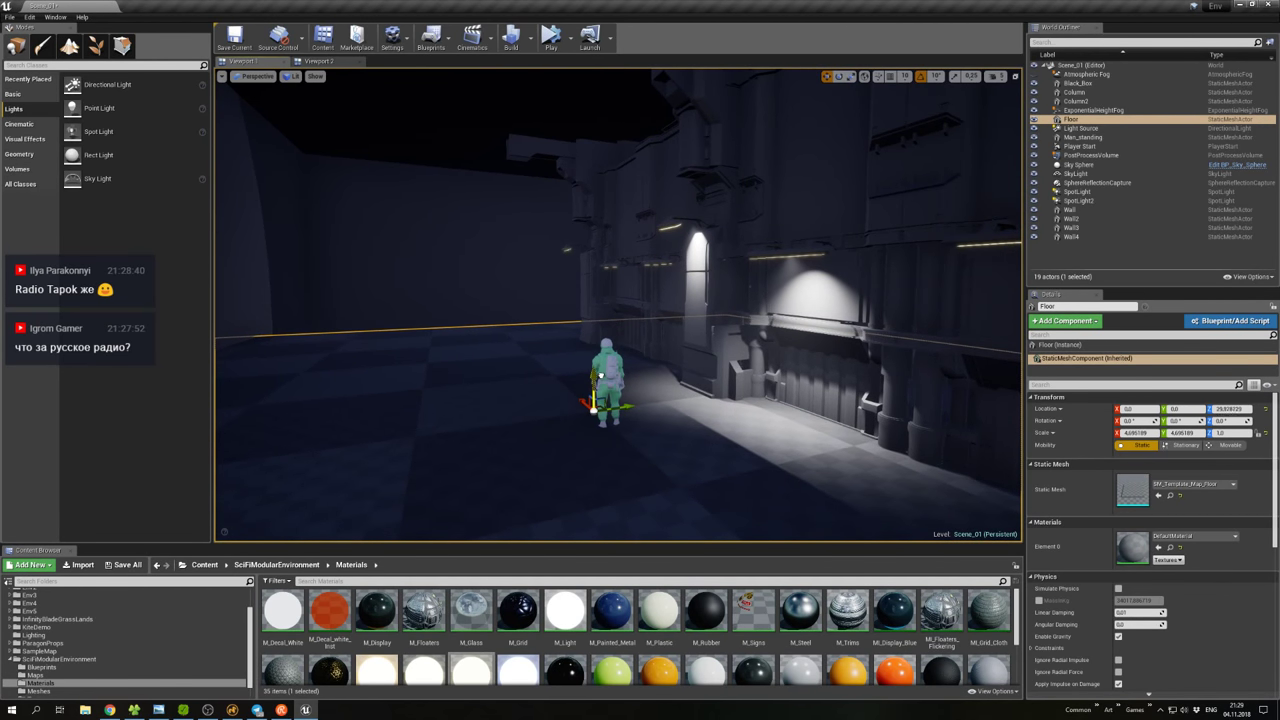
right_click_drag(675, 434, 718, 461)
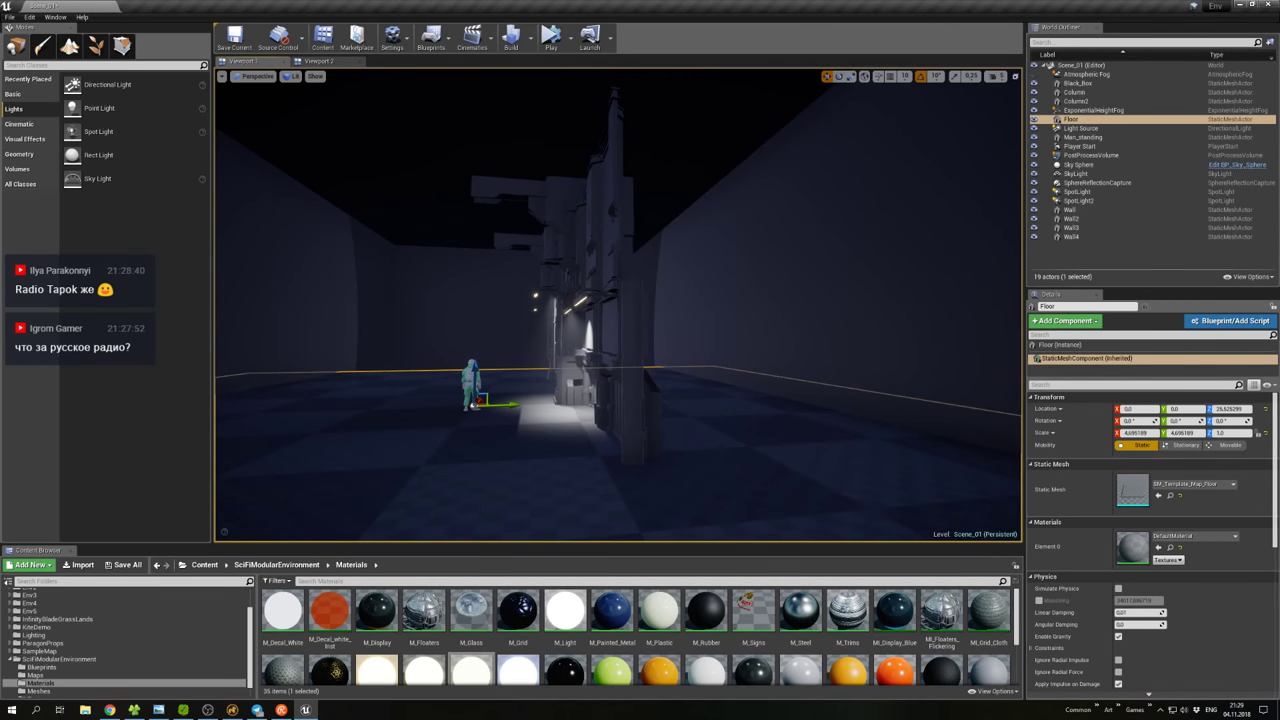
Duplicate the first spot light straight up to the column's overhanging upper section.
right_click(471, 385)
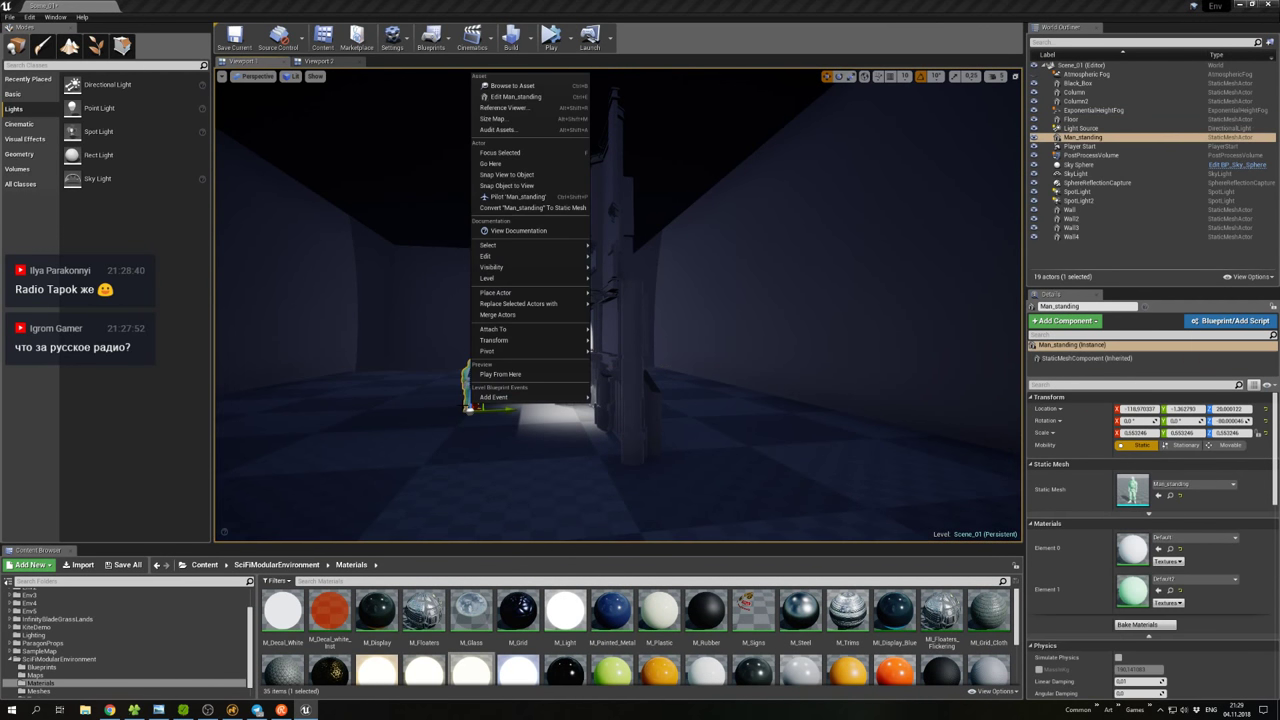
right_click_drag(471, 400, 540, 418)
left_click(702, 329)
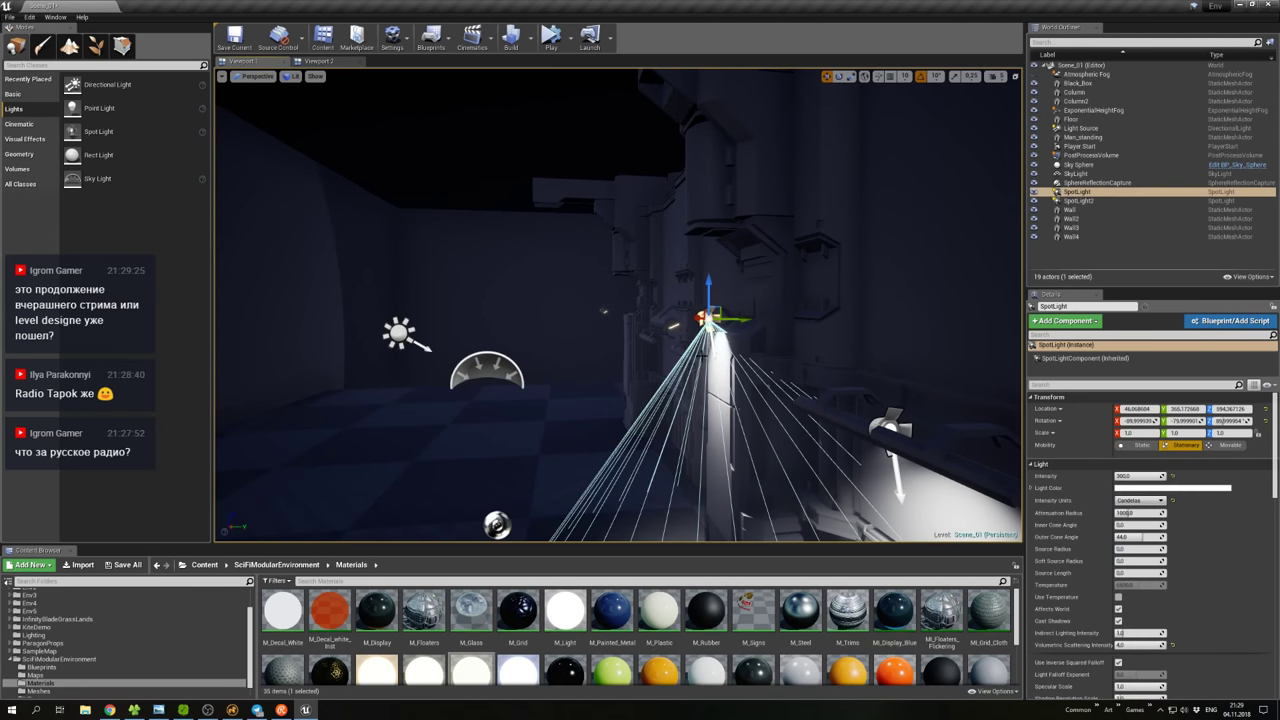
right_click_drag(702, 329, 695, 350)
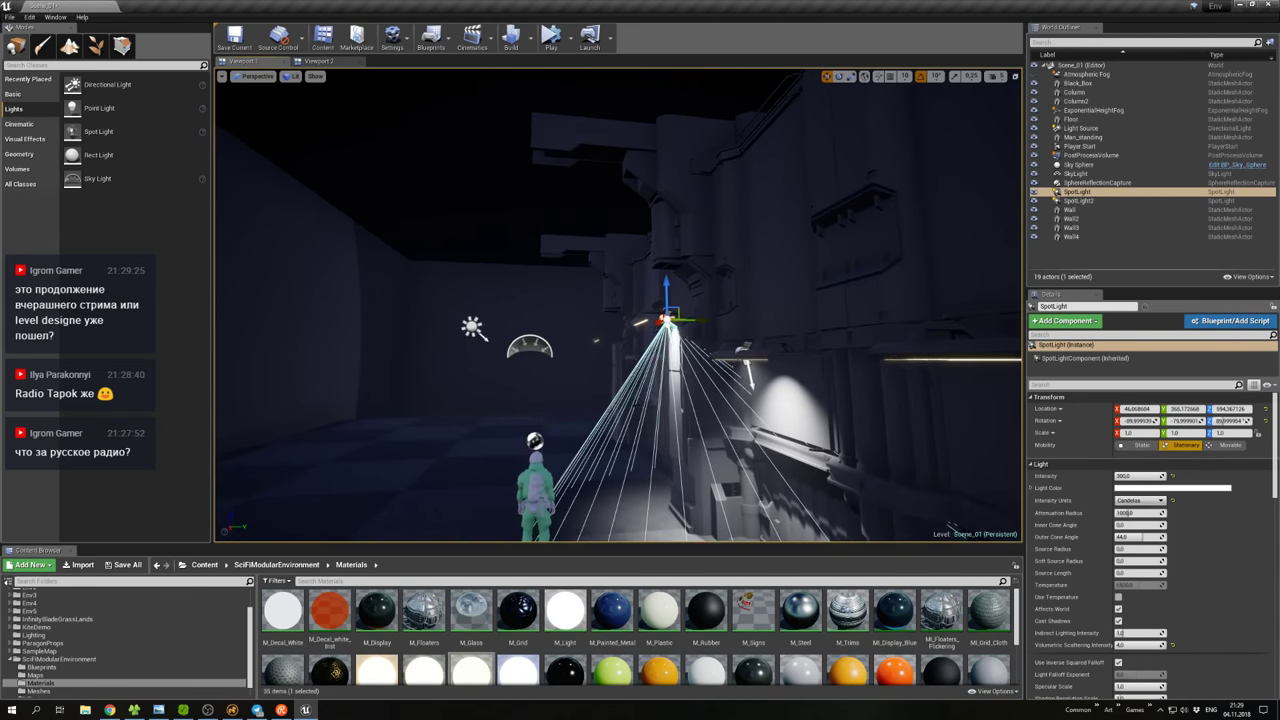
left_click_drag(665, 295, 625, 135, "alt")
Move the upper spot light out from the wall beneath the column's overhanging arm and tilt it about 10 degrees.
left_click(645, 230)
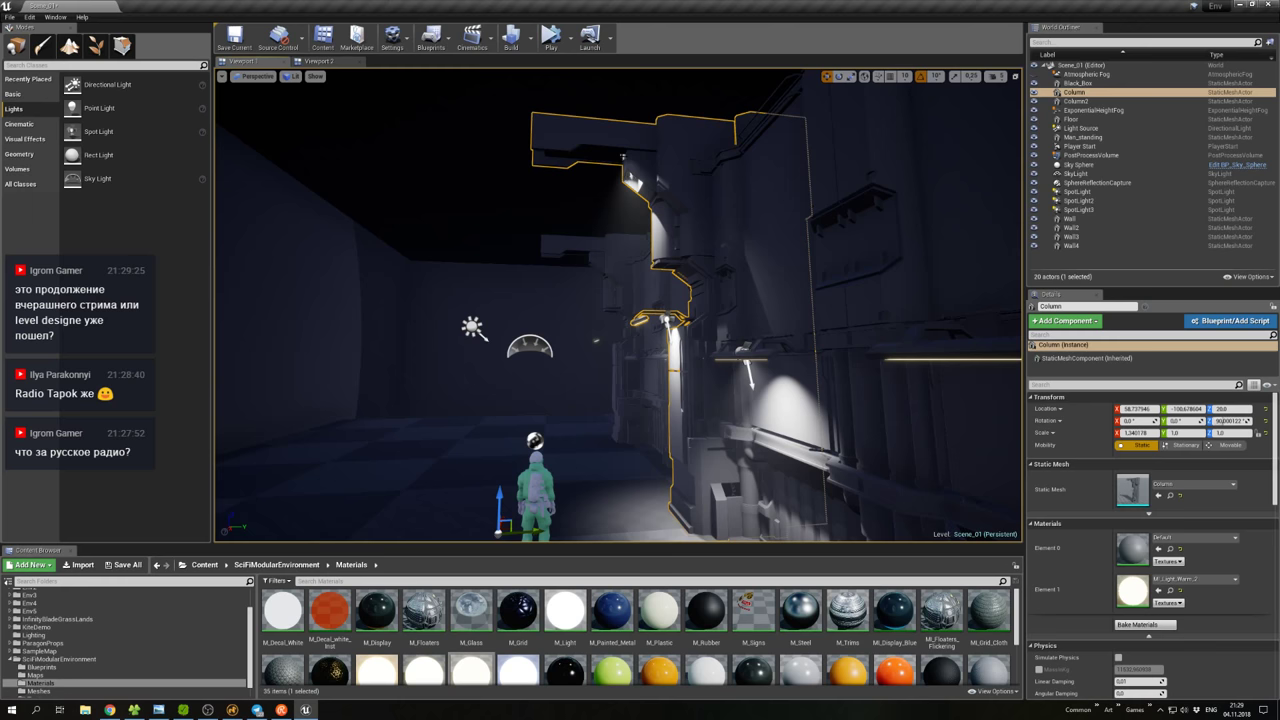
left_click(623, 157)
left_click_drag(638, 146, 550, 162)
key("e")
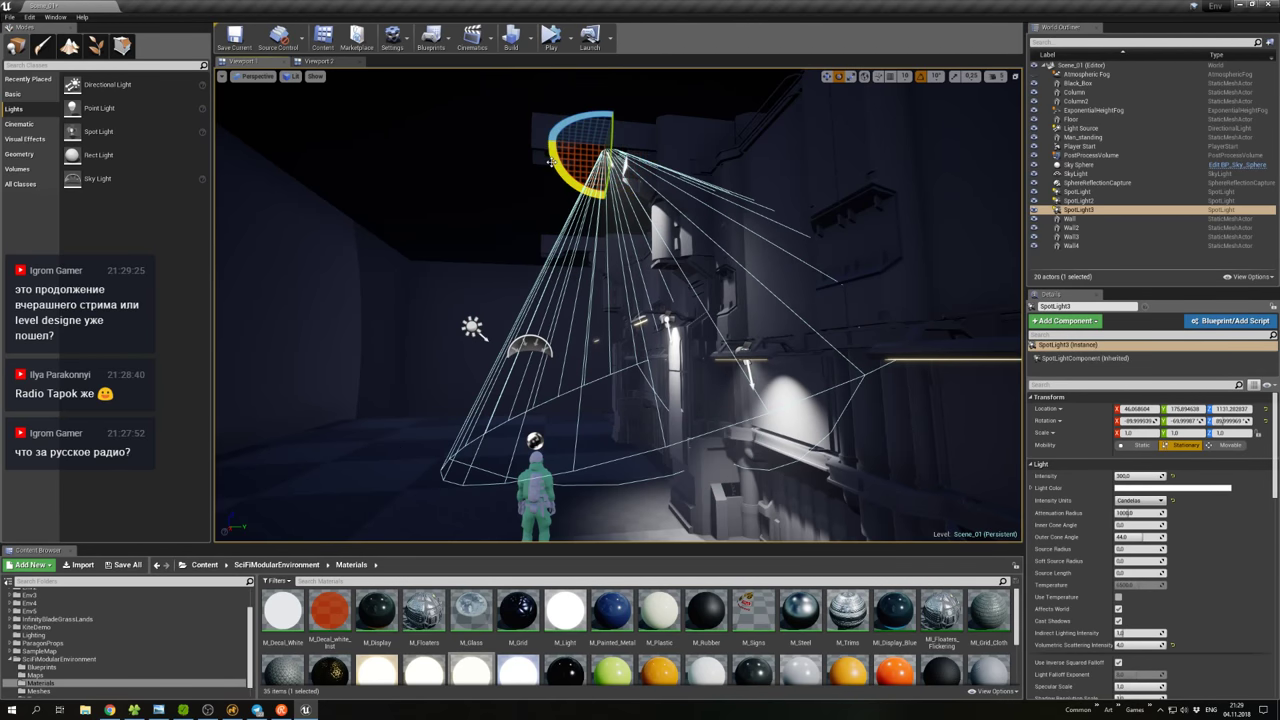
key("w")
left_click_drag(632, 148, 597, 146)
right_click_drag(597, 146, 586, 248)
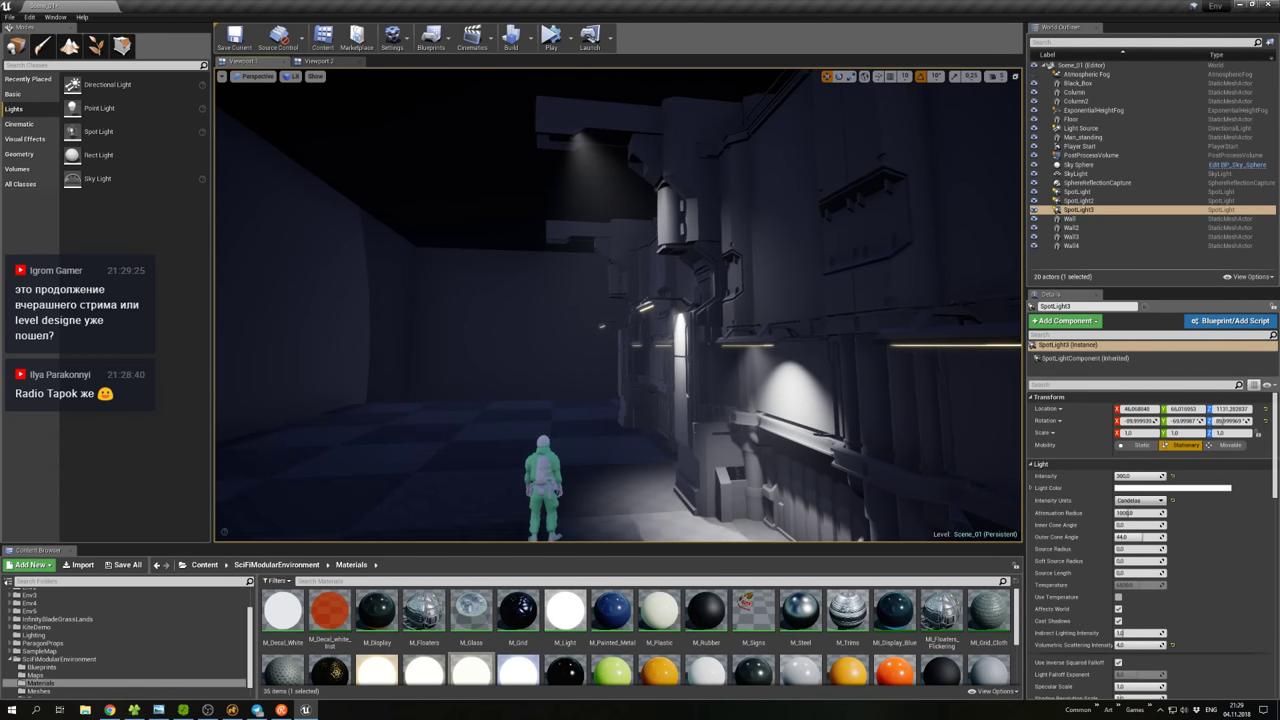
Delete the original spot light at the column's lower lamp.
right_click(586, 248)
left_click_drag(586, 244, 590, 270)
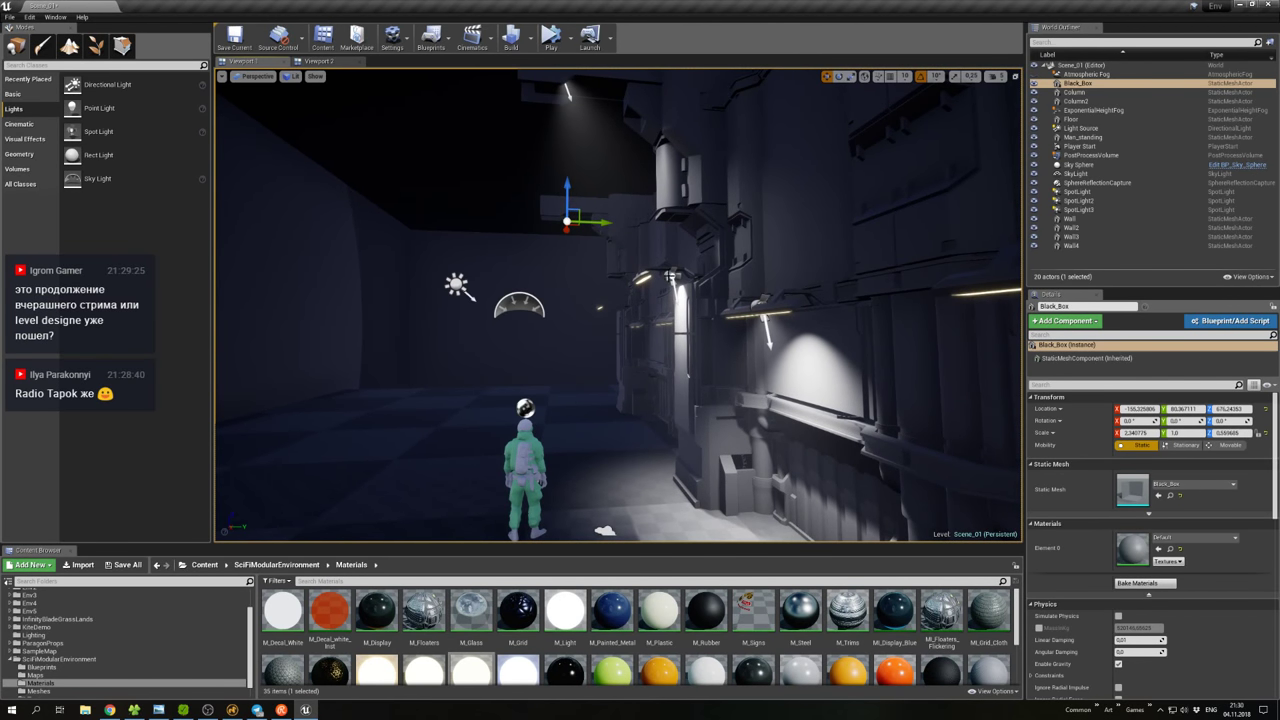
left_click(670, 276)
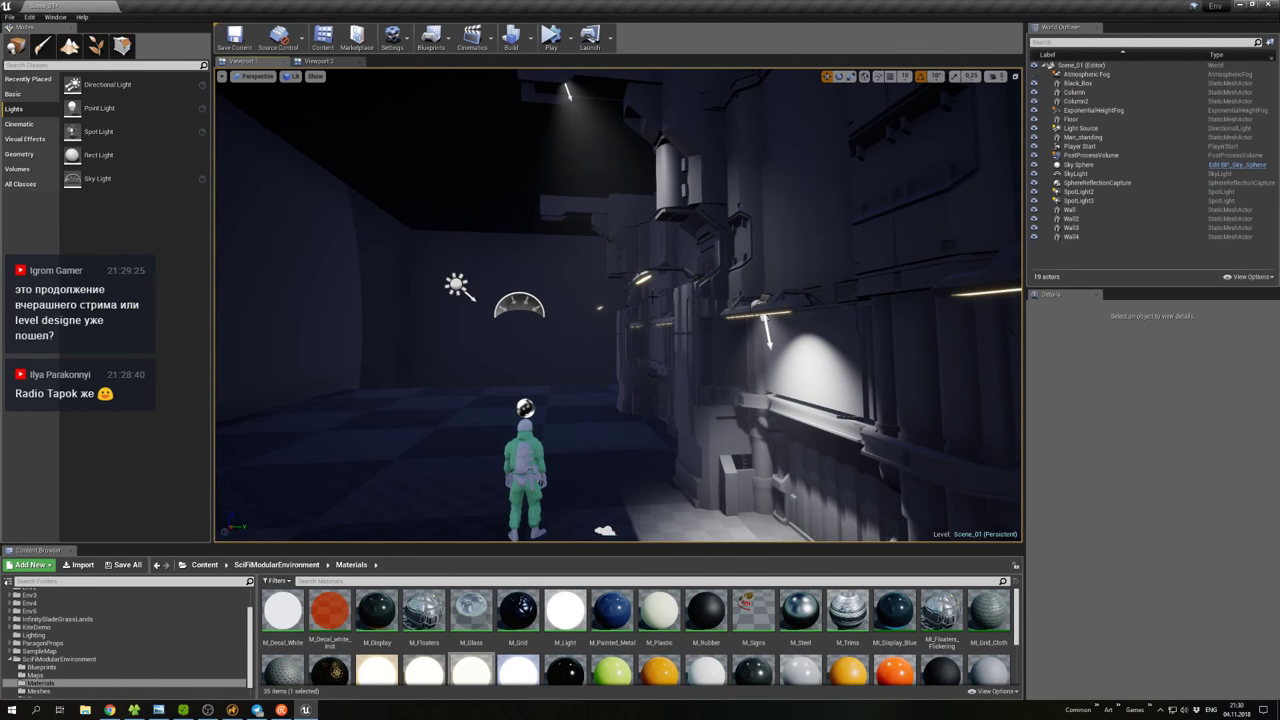
Examine how the remaining spot lights illuminate the column, wall and enlarged floor from several viewpoints.
left_click(610, 320)
right_click(627, 313)
left_click(627, 313)
mouse_move(627, 313)
left_mouse_down()
mouse_move(627, 350)
mouse_move(624, 296)
left_mouse_up()
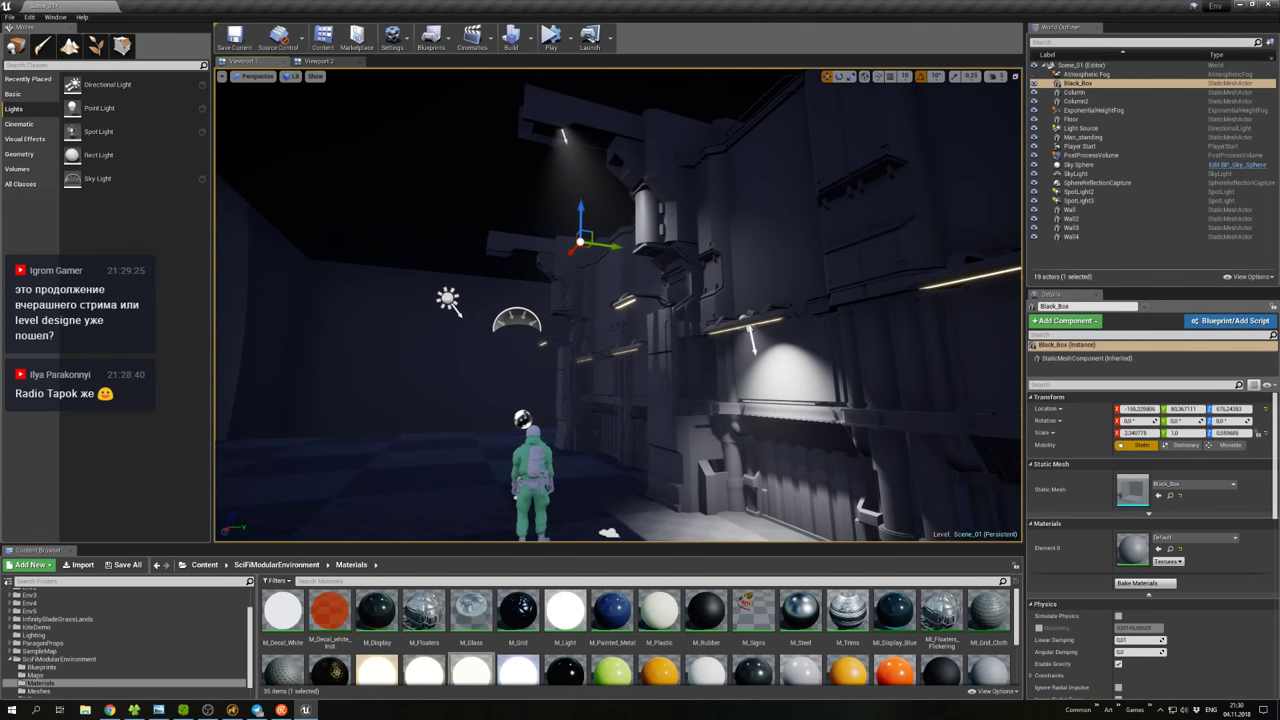
left_click(563, 133)
left_click(686, 433)
left_click_drag(686, 433, 716, 420)
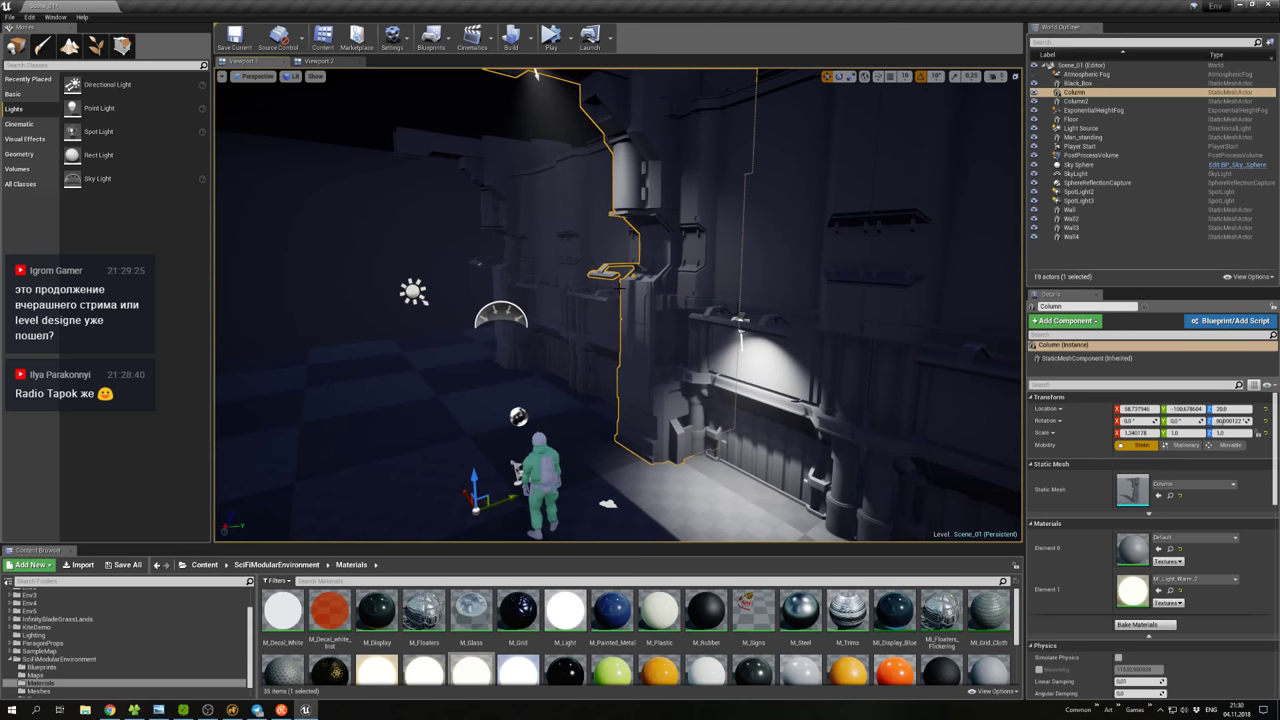
mouse_move(716, 420)
left_mouse_down()
mouse_move(706, 402)
mouse_move(714, 416)
left_mouse_up()
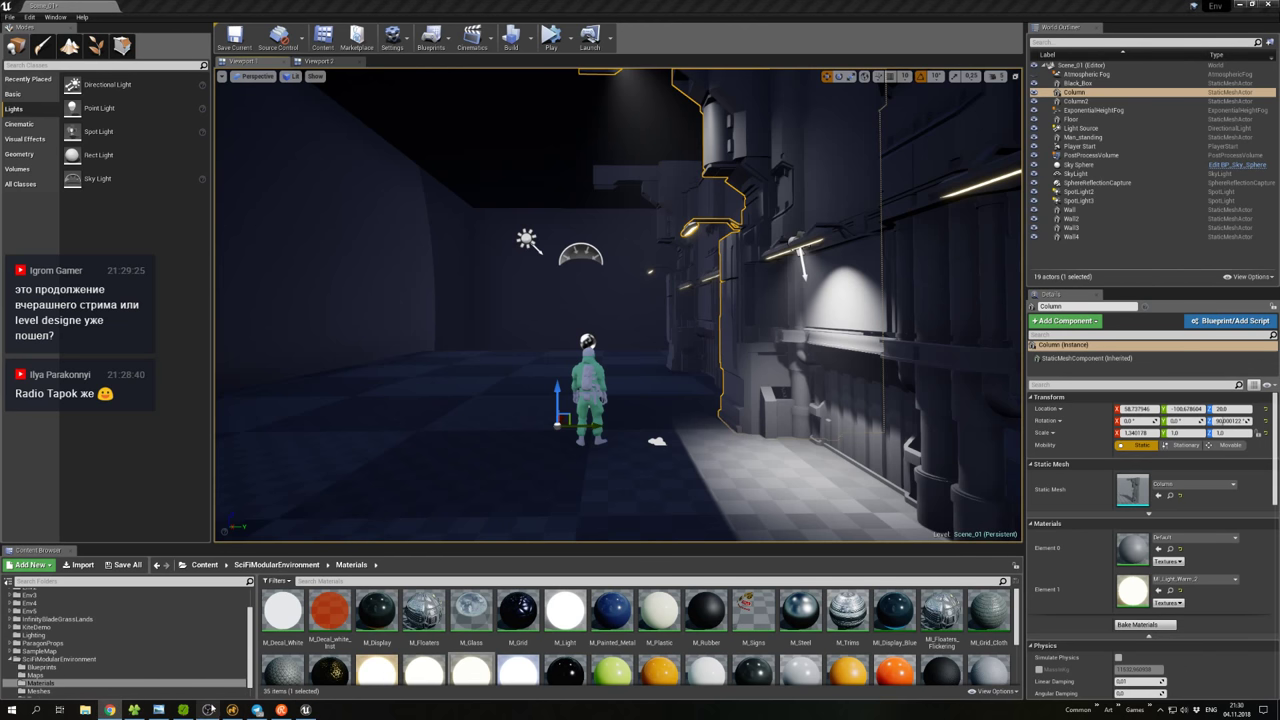
Switch to Modo and hide the Black_Box mesh.
left_click(238, 712)
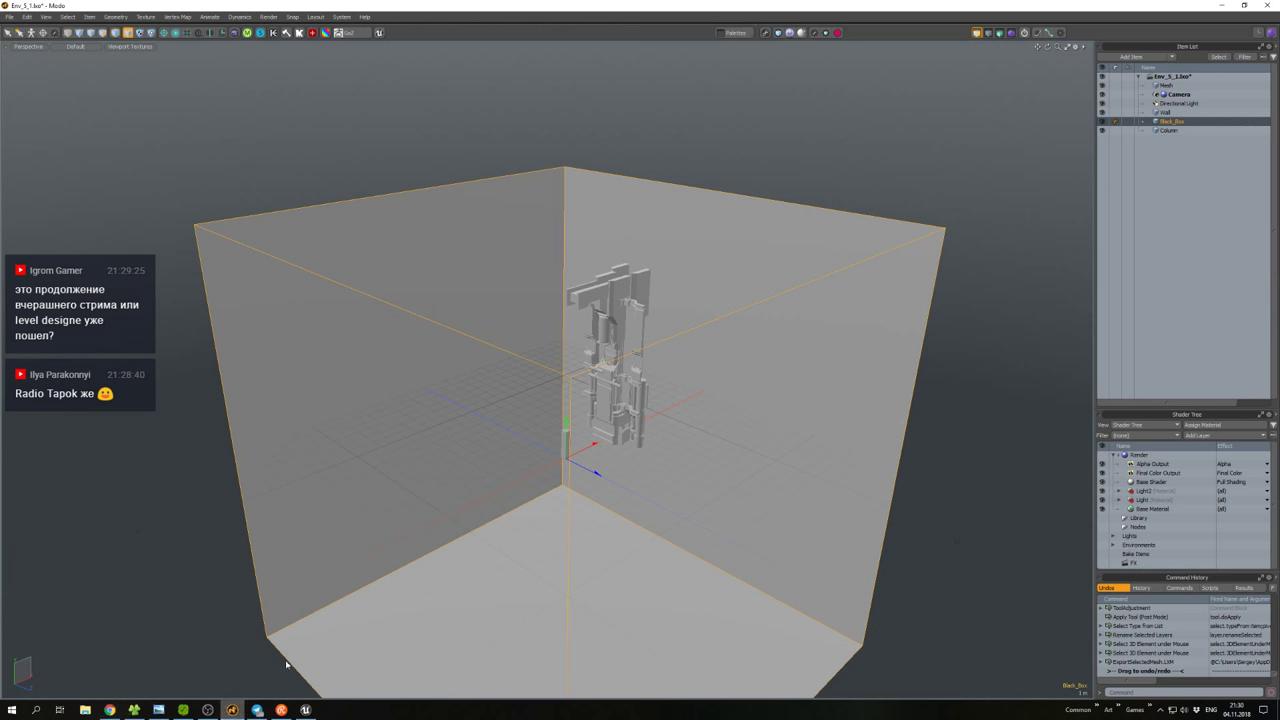
left_click(1103, 121)
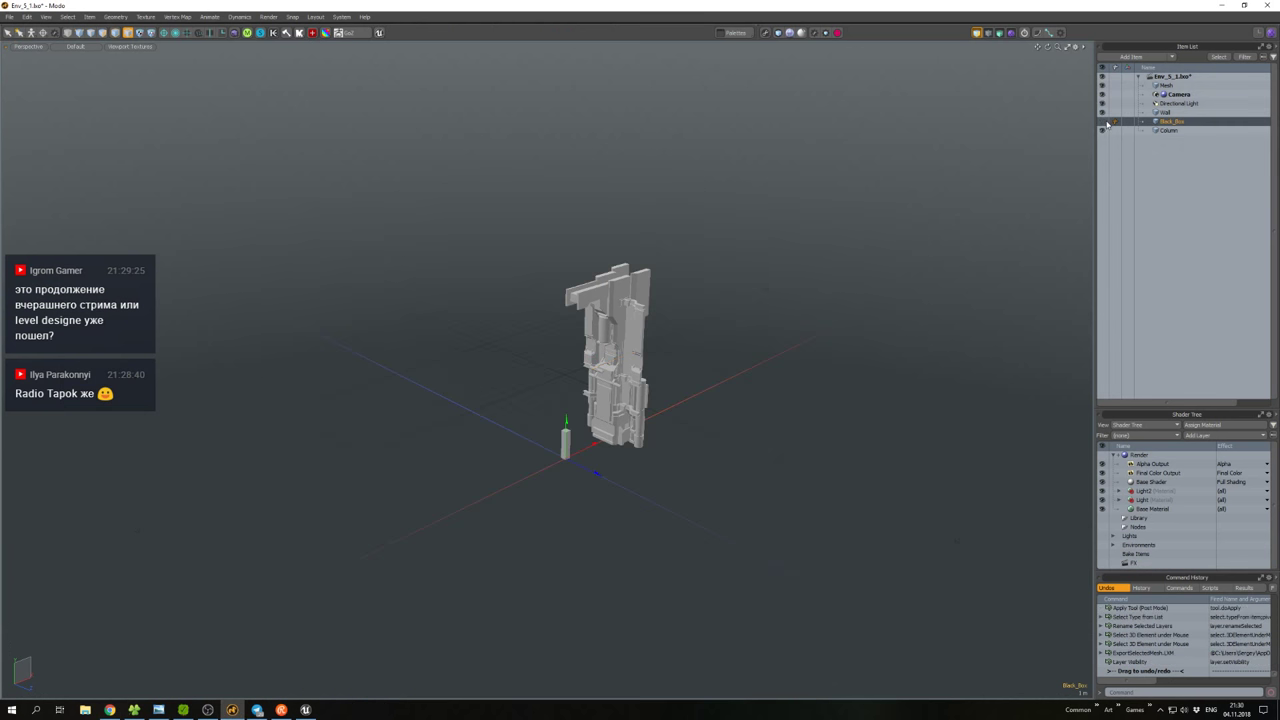
left_click(720, 357)
scroll(596, 397, "up", 3)
scroll(596, 397, "up", 3)
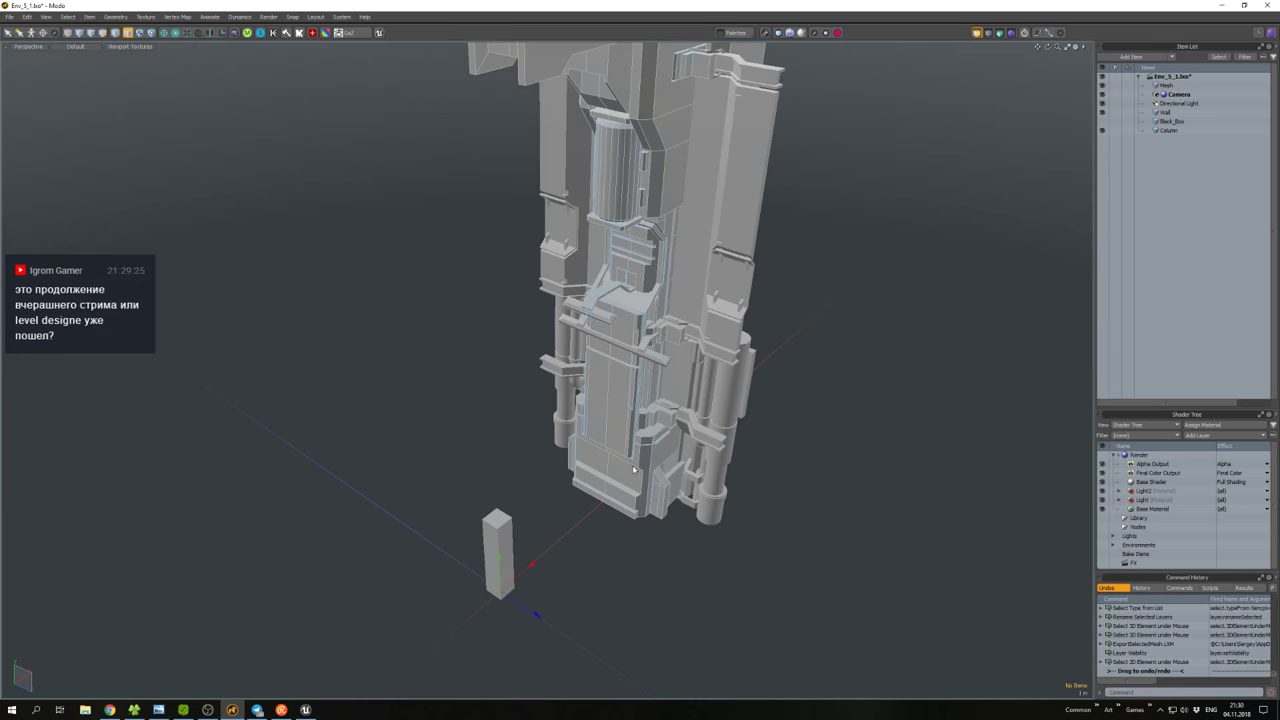
Isolate the Wall mesh by hiding the column and the other unselected items.
left_click(560, 380)
scroll(556, 372, "down", 2)
left_click(554, 368)
key("shift+h")
scroll(558, 365, "up", 2)
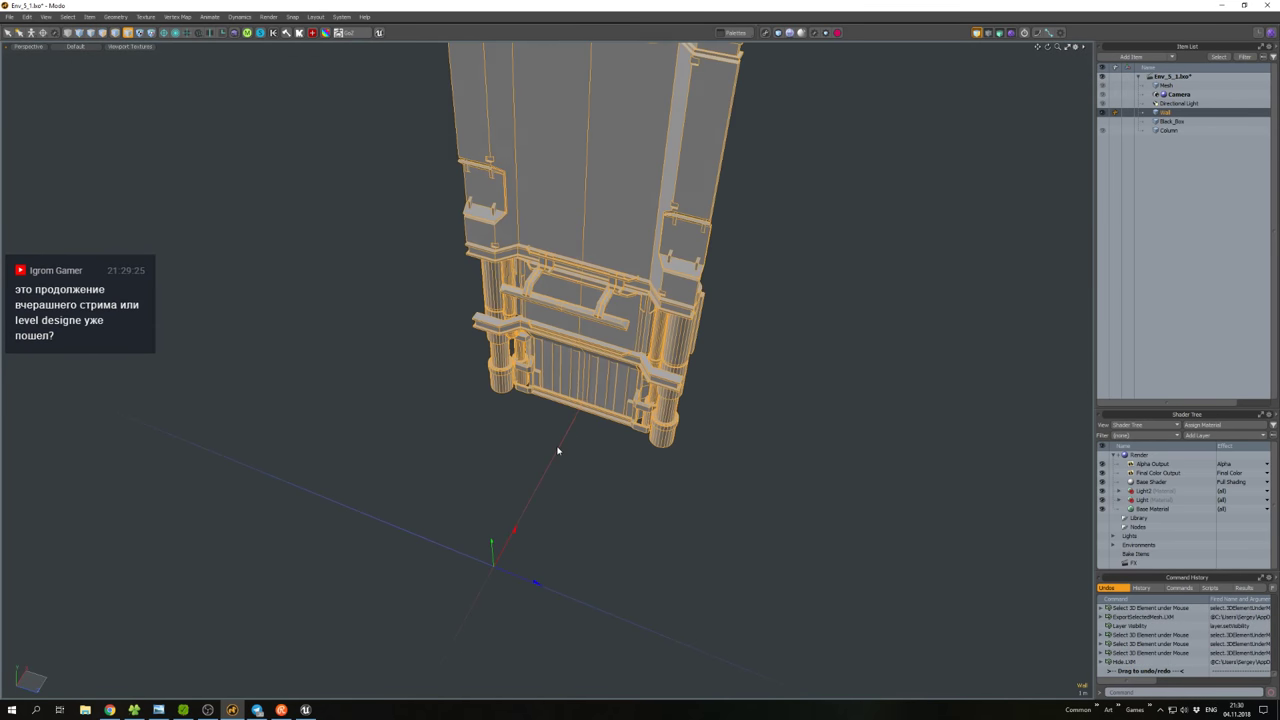
Copy the wall's base trim polygons out in front of the wall and transfer the copy to a new mesh item.
key("3")
scroll(570, 380, "up", 3)
left_click(578, 388)
key("ctrl+c")
key("ctrl+v")
mouse_move(578, 388)
left_mouse_down("alt")
mouse_move(464, 378)
mouse_move(490, 439)
mouse_move(551, 412)
mouse_move(400, 434)
mouse_move(290, 345)
mouse_move(283, 372)
mouse_move(320, 366)
left_mouse_up("alt")
key("space")
key("ctrl+x")
key("n")
key("ctrl+v")
scroll(486, 434, "up", 5)
Duplicate the wall-facing polygons of the copied trim and position the duplicate against the trim's back side.
left_click(362, 411)
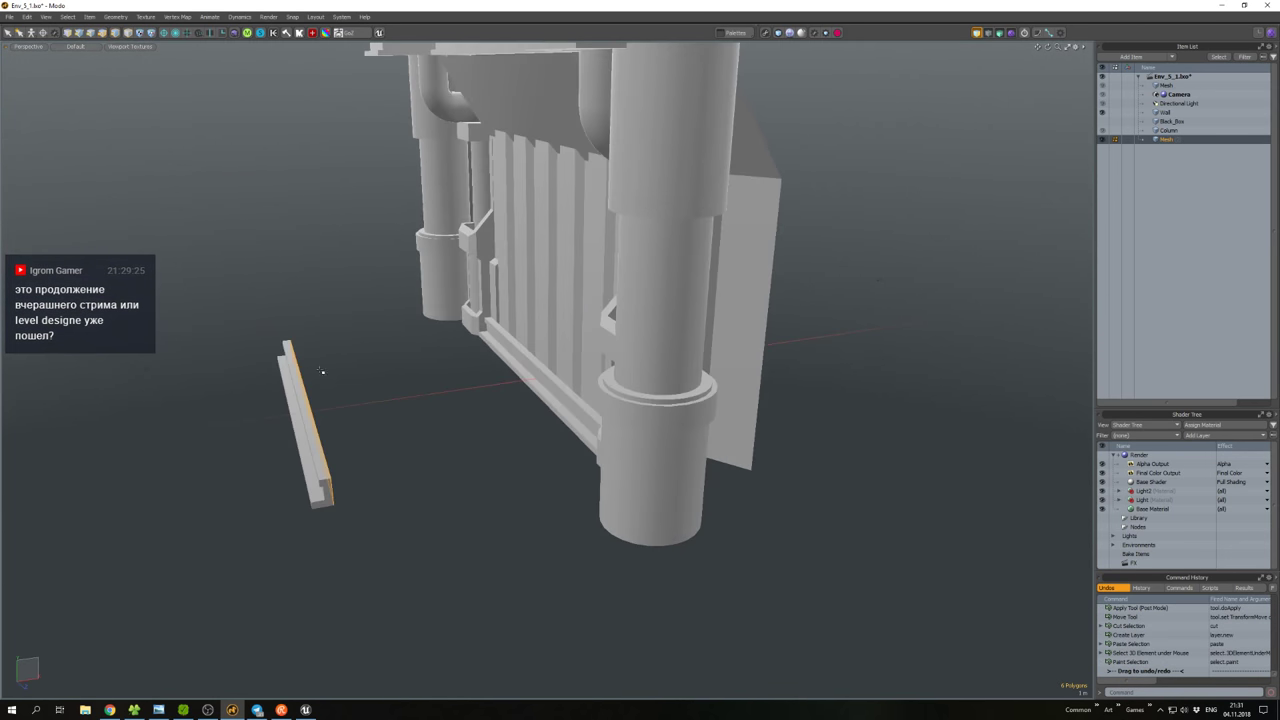
key("w")
key("ctrl+v")
scroll(350, 400, "up", 5)
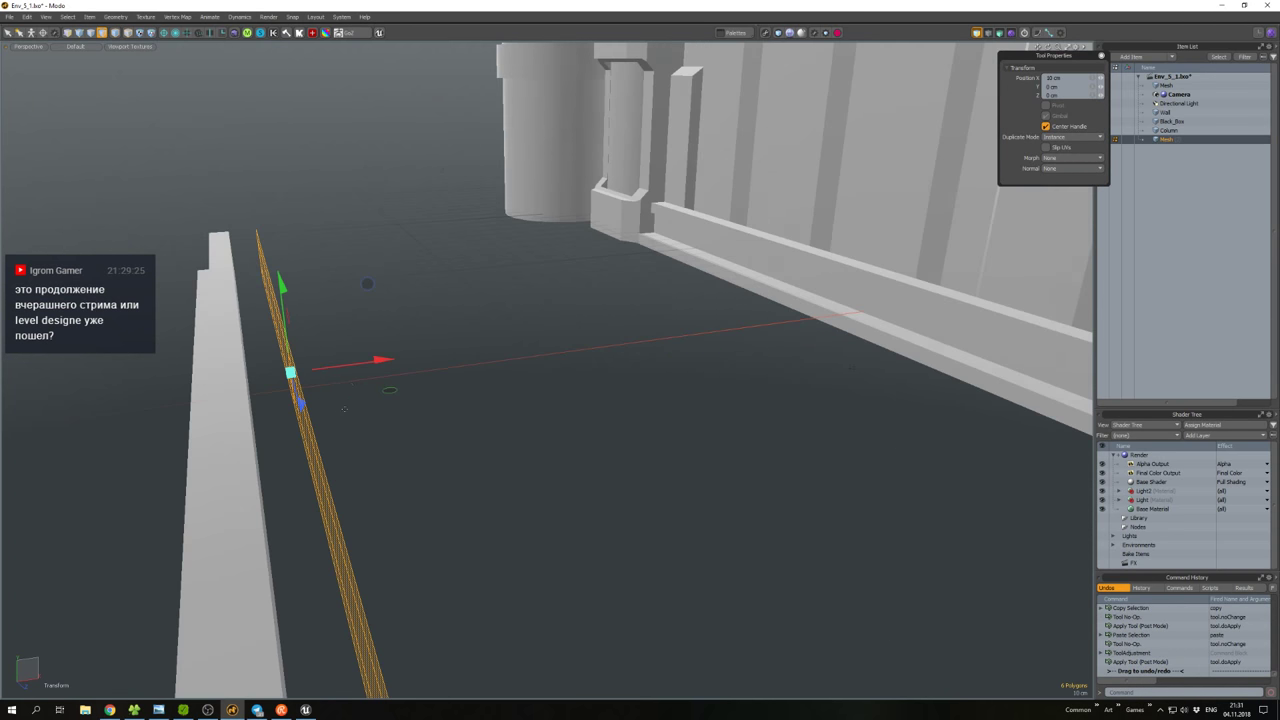
scroll(360, 385, "down", 5)
scroll(320, 390, "up", 5)
left_click_drag(320, 390, 290, 370, "alt")
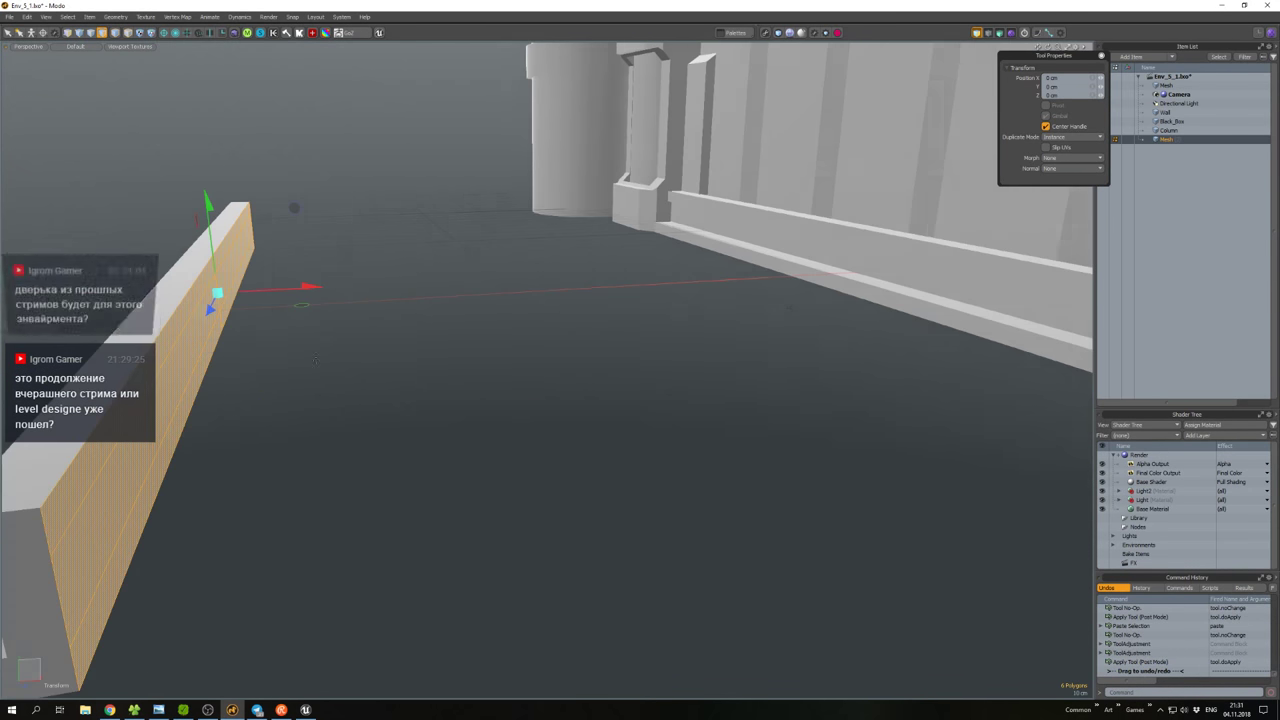
Thicken the duplicated polygons toward the wall to form a floor slab behind the trim.
scroll(290, 370, "down", 5)
left_click_drag(345, 318, 547, 473)
key("shift+d")
scroll(600, 312, "down", 5)
key("space")
scroll(614, 451, "up", 2)
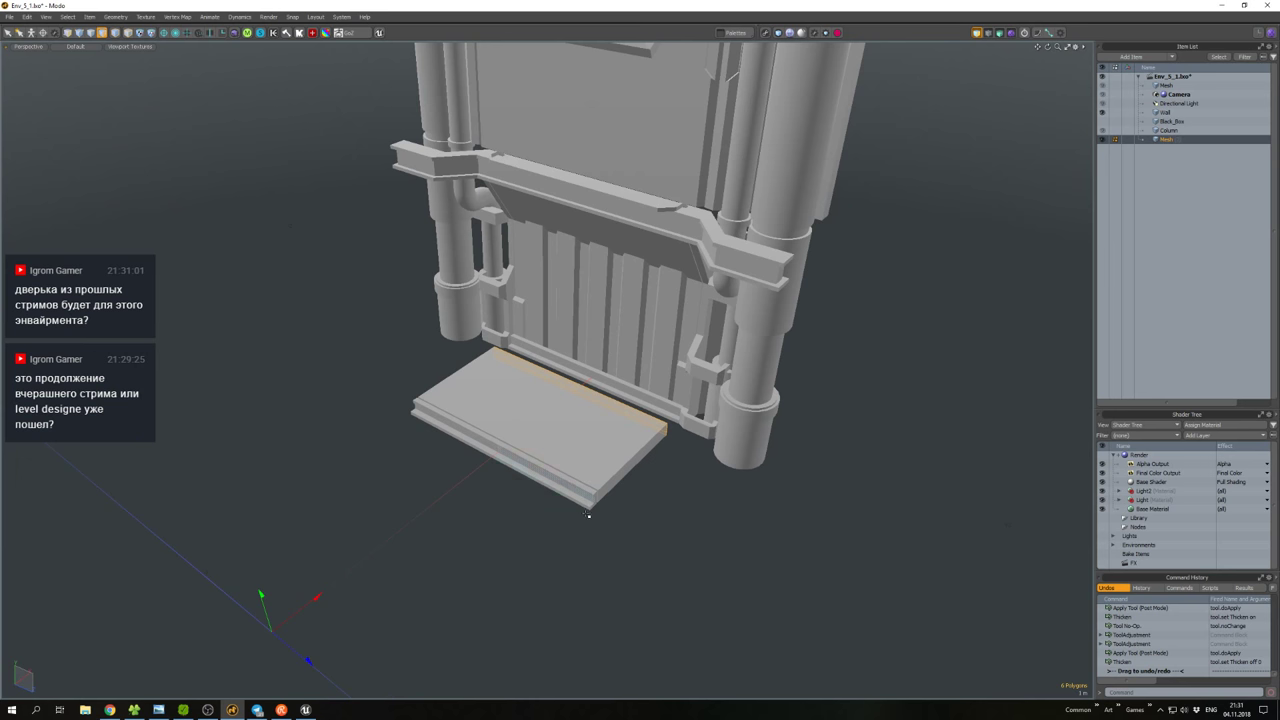
Scale the slab and its trim together lengthwise to span the width of the wall module.
double_click(598, 445)
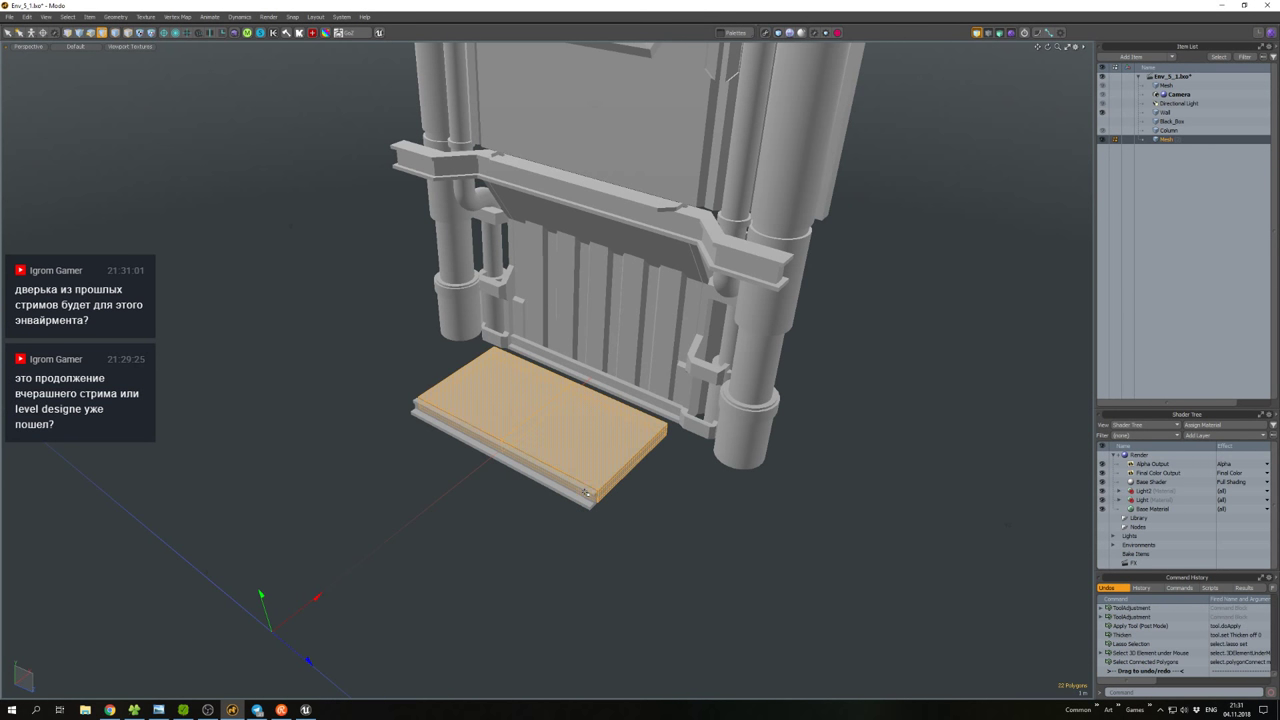
double_click(587, 492, "shift")
left_click_drag(587, 492, 527, 502, "alt")
key("r")
key("q")
left_click(527, 502)
Move the slab's wall-side vertices about 21 cm away from the wall.
left_click_drag(587, 456, 460, 499, "alt")
double_click(463, 337)
key("1")
mouse_move(460, 499)
right_mouse_down()
mouse_move(340, 528)
mouse_move(437, 461)
right_mouse_up()
key("w")
key("q")
key("3")
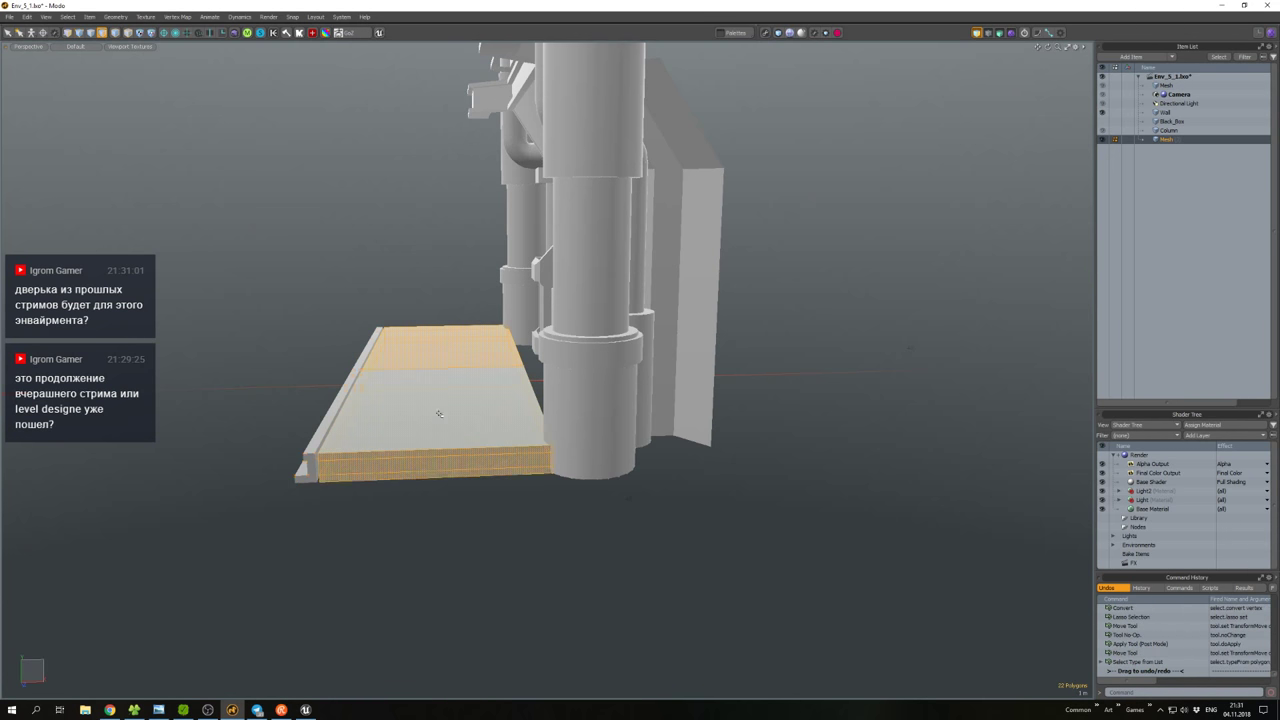
key("1")
mouse_move(437, 352)
right_mouse_down()
mouse_move(282, 512)
mouse_move(300, 514)
right_mouse_up()
key("w")
key("shift+a")
left_click_drag(566, 379, 546, 380)
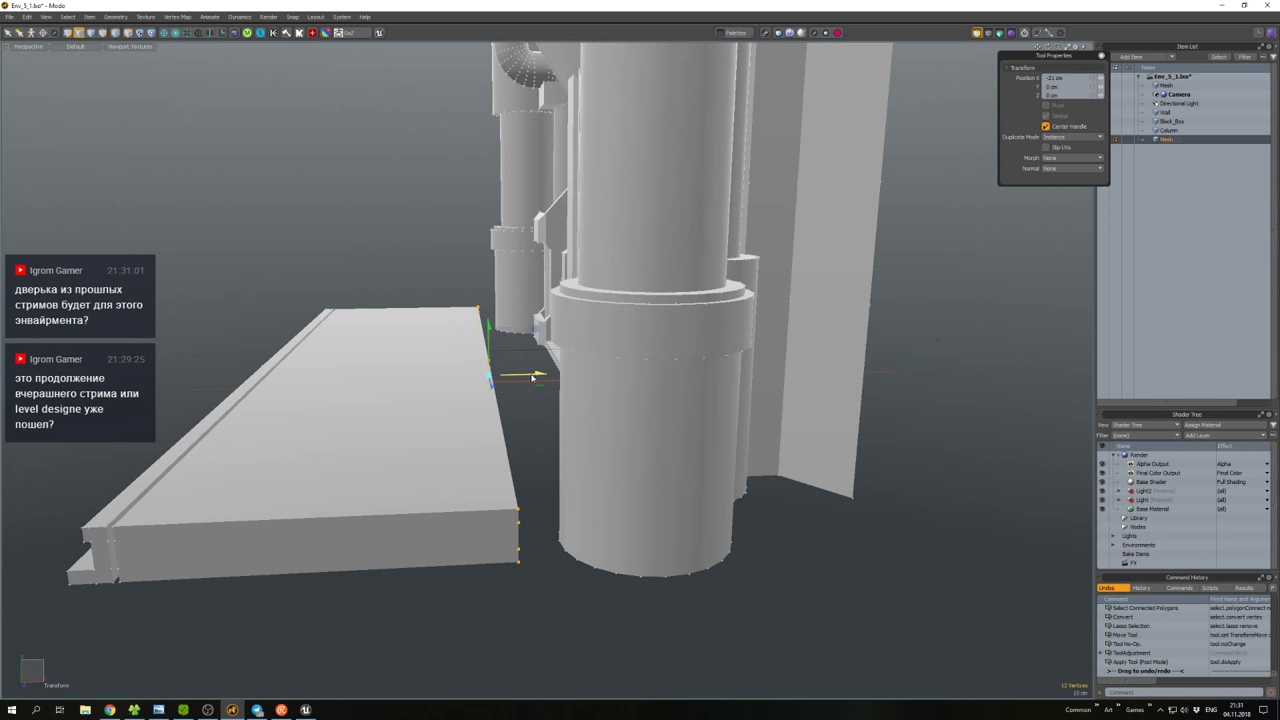
Delete the two extra horizontal edge loops around the slab's sides.
key("2")
scroll(533, 377, "up", 5)
left_click(404, 410)
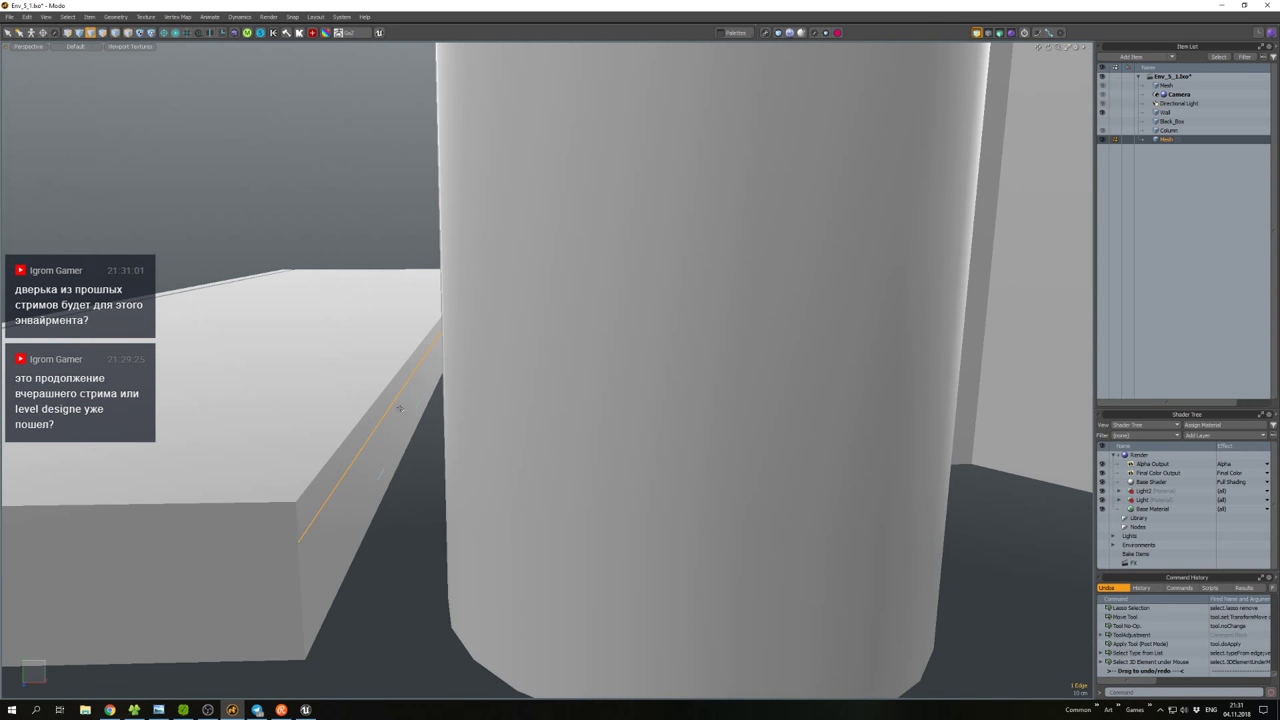
double_click(397, 394)
key("Delete")
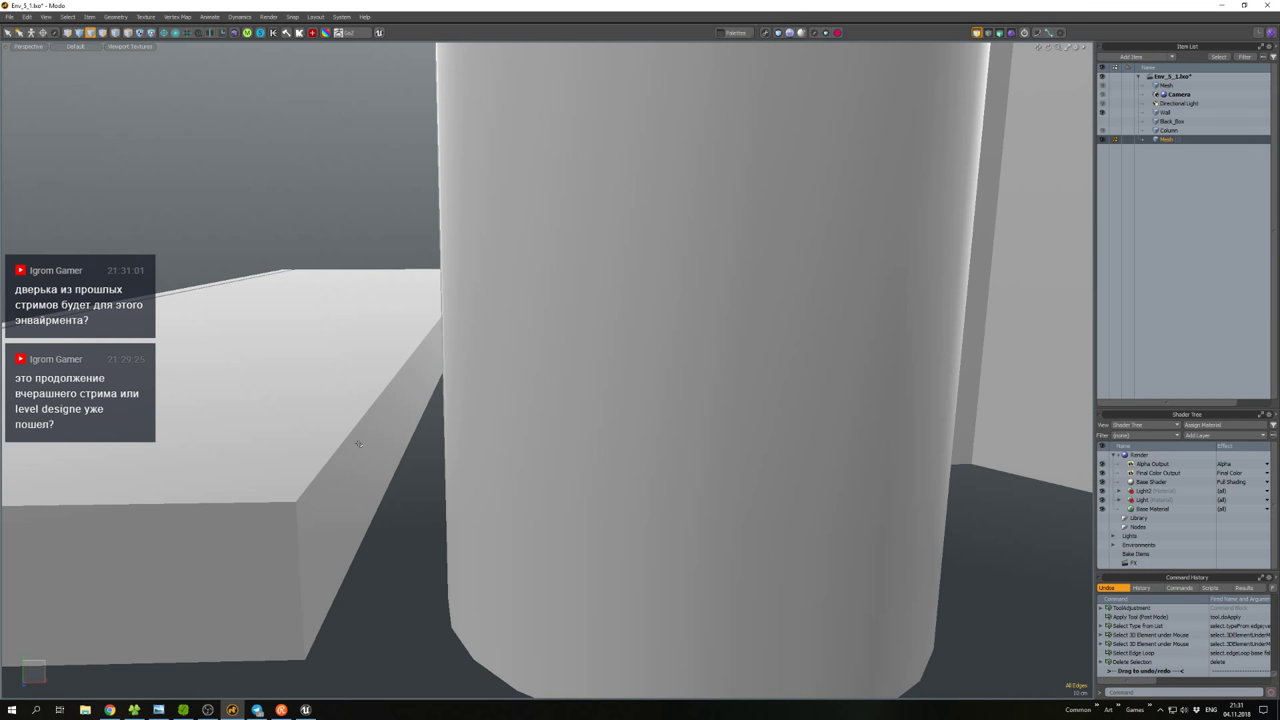
key("ctrl+space")
left_click(420, 443)
double_click(381, 463)
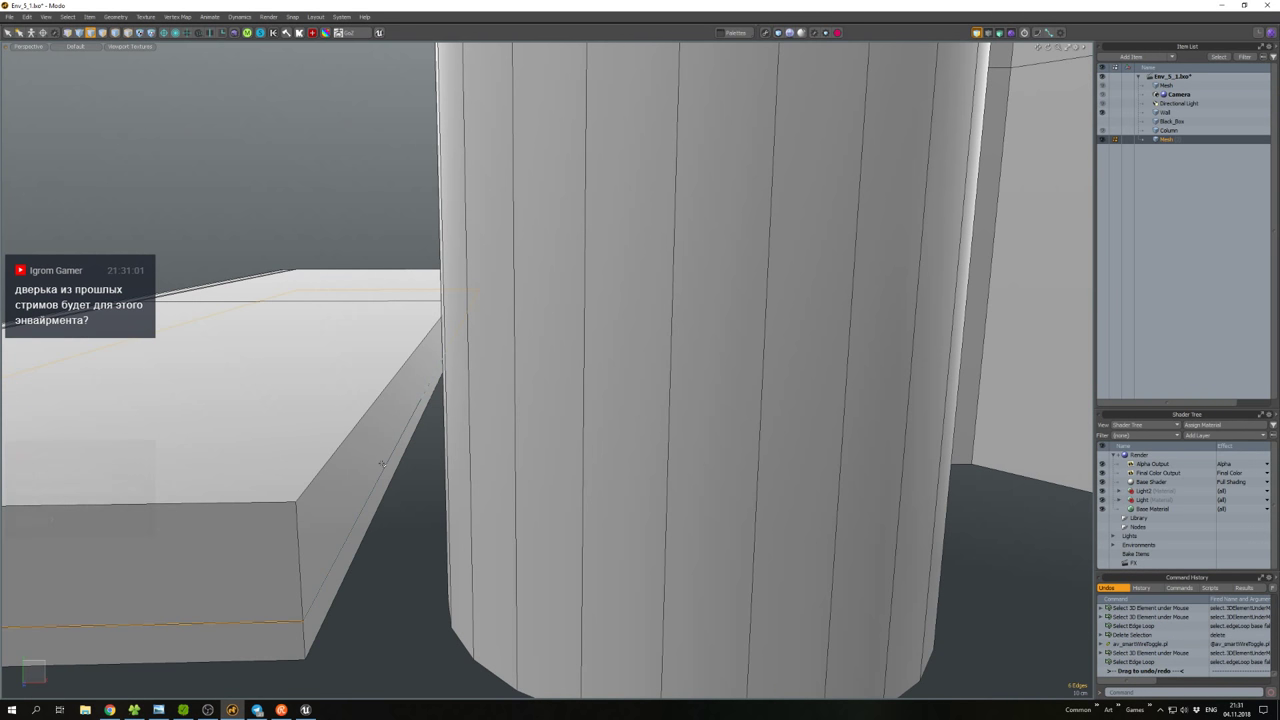
key("Delete")
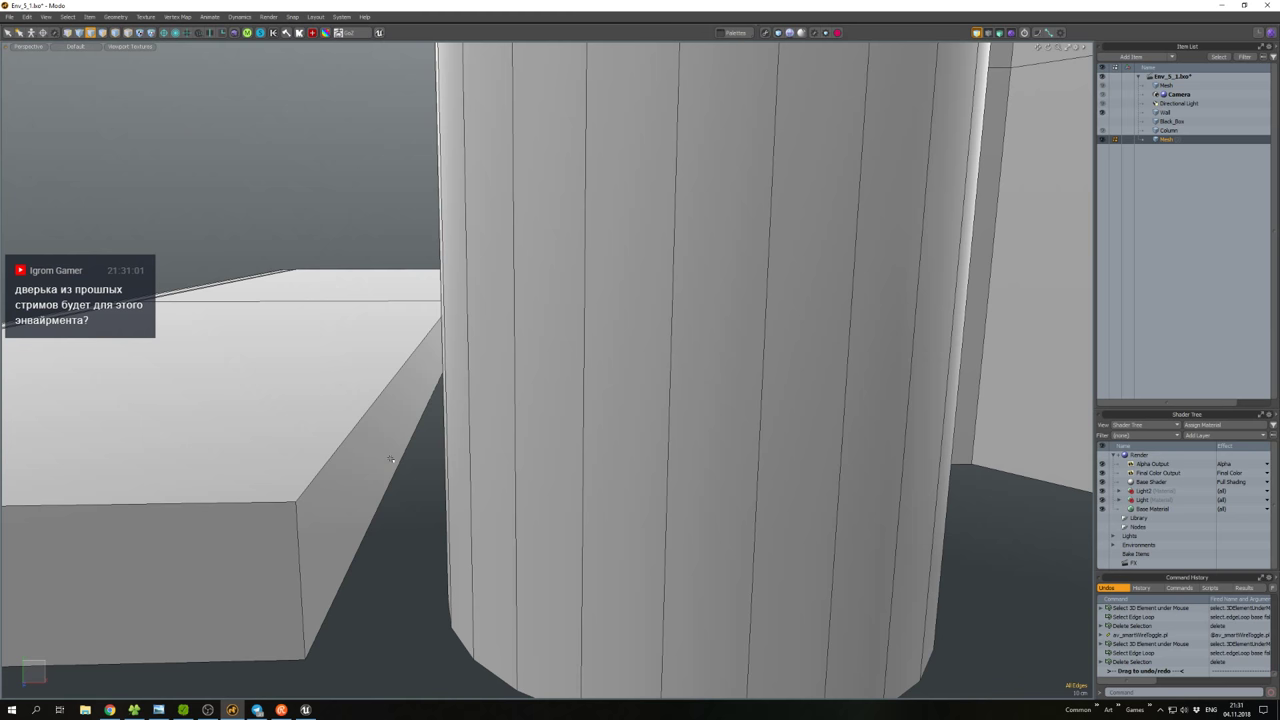
Delete the remaining edge loop that runs along the slab near its wall side.
left_click_drag(391, 459, 430, 400, "alt")
key("3")
left_click(458, 325)
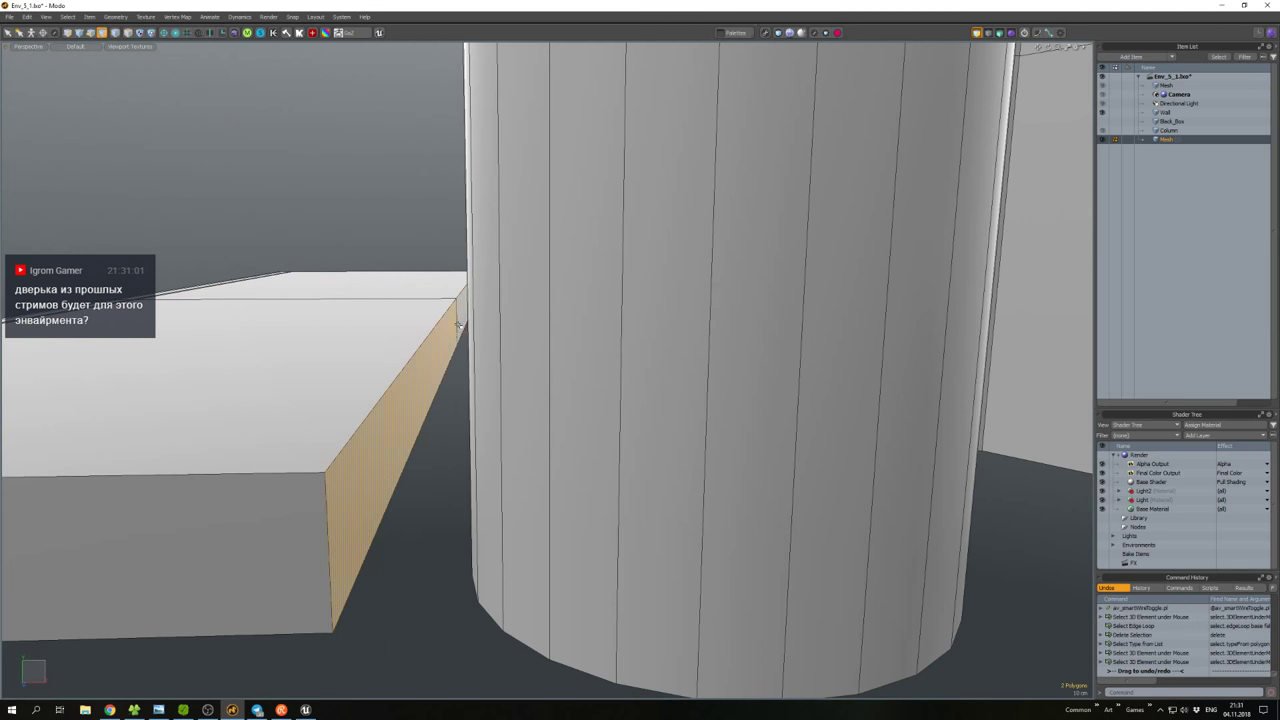
left_click_drag(458, 325, 428, 308, "alt")
key("2")
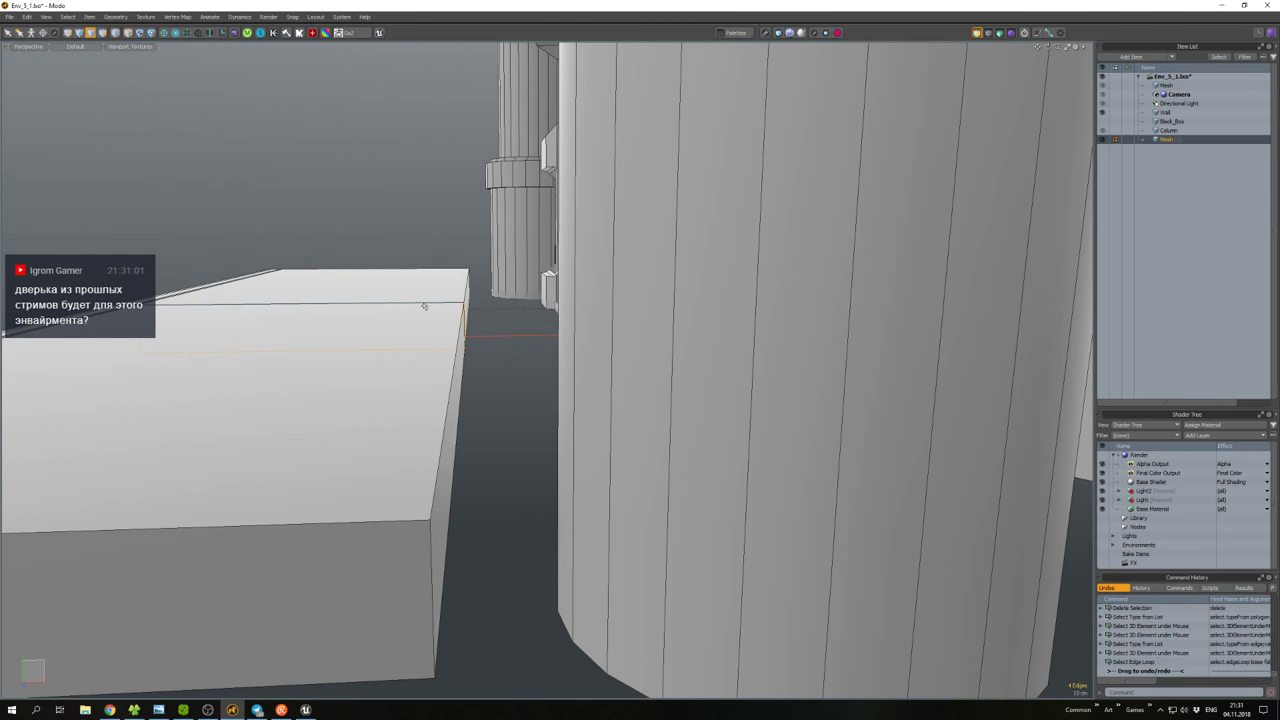
key("Delete")
Duplicate the slab's wall-side face, offset it slightly from the slab, and thicken it 10 cm into a separate edge strip.
key("3")
left_click_drag(433, 306, 493, 322, "alt")
key("w")
key("d")
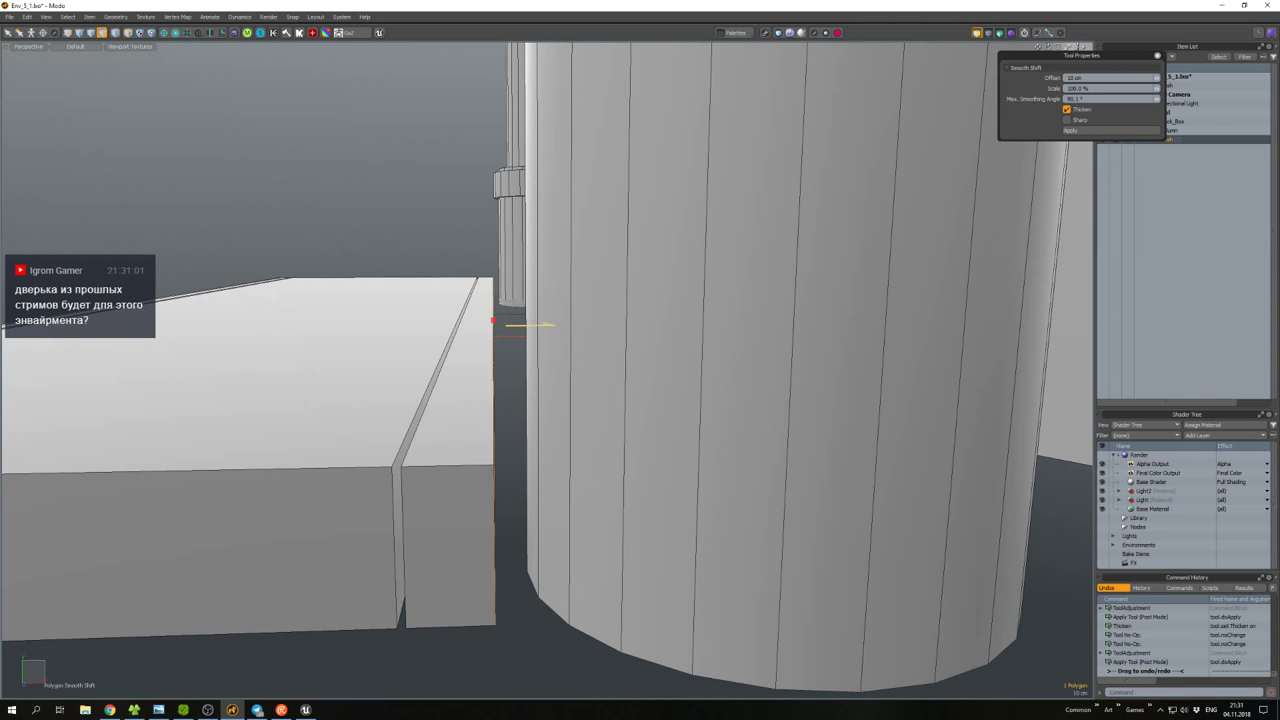
Add a horizontal edge loop around the new strip, close to its top edge.
key("2")
scroll(500, 320, "down", 6)
scroll(453, 446, "up", 4)
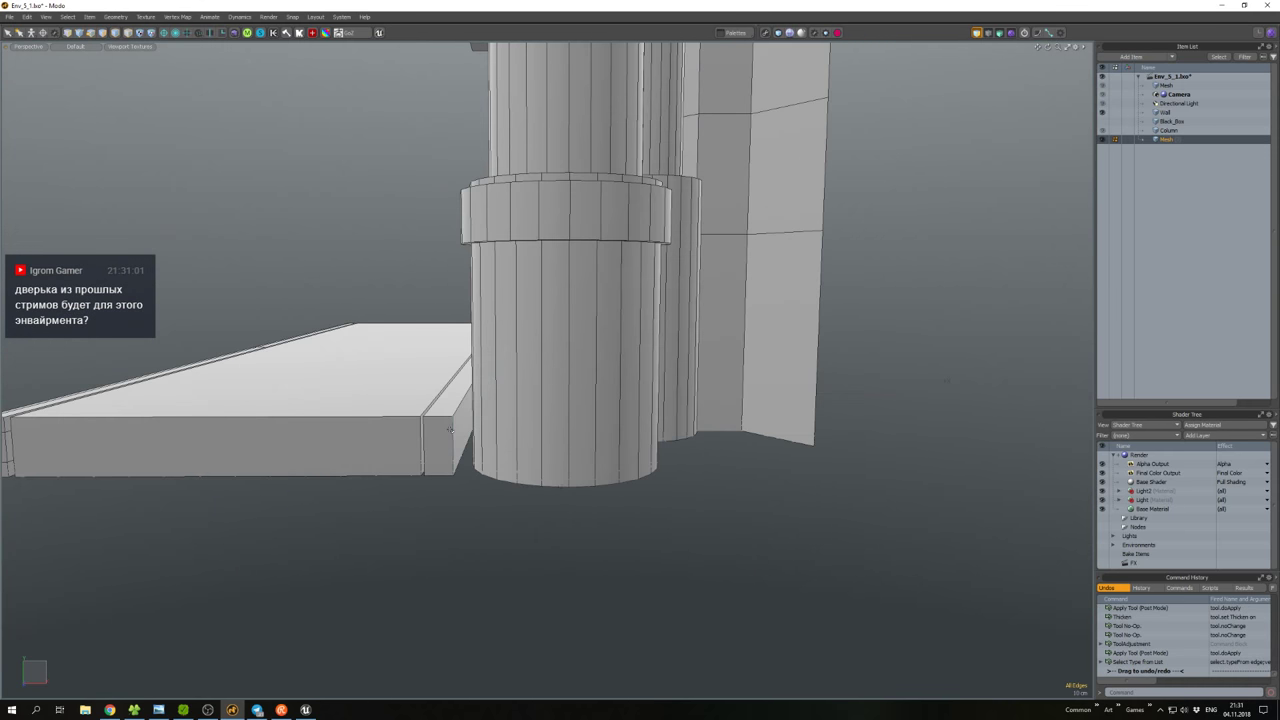
key("alt+l")
left_click(458, 433)
Extrude the strip's lower wall-side face toward the wall to form a ledge reaching under the wall's base.
key("3")
left_click(458, 433)
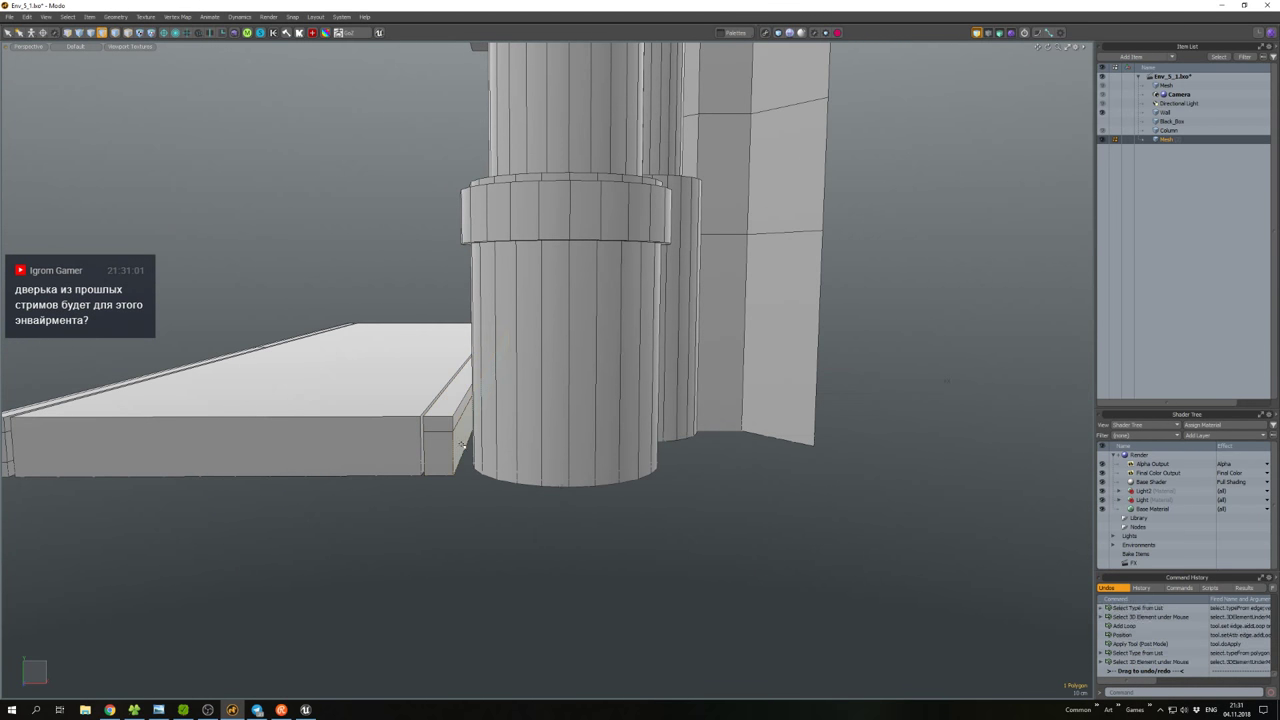
key("b")
left_click_drag(496, 363, 556, 381)
key("space")
key("Tab")
key("Tab")
key("w")
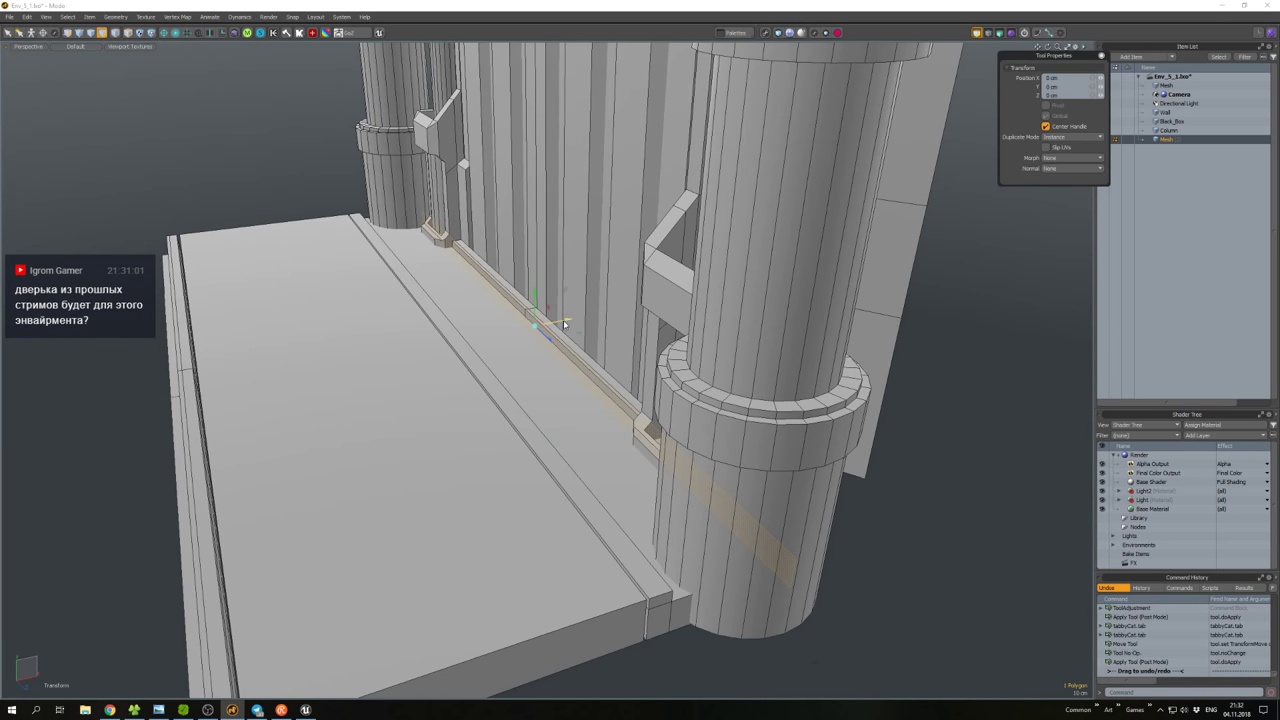
left_click_drag(525, 328, 518, 328)
key("space")
scroll(556, 328, "down", 5)
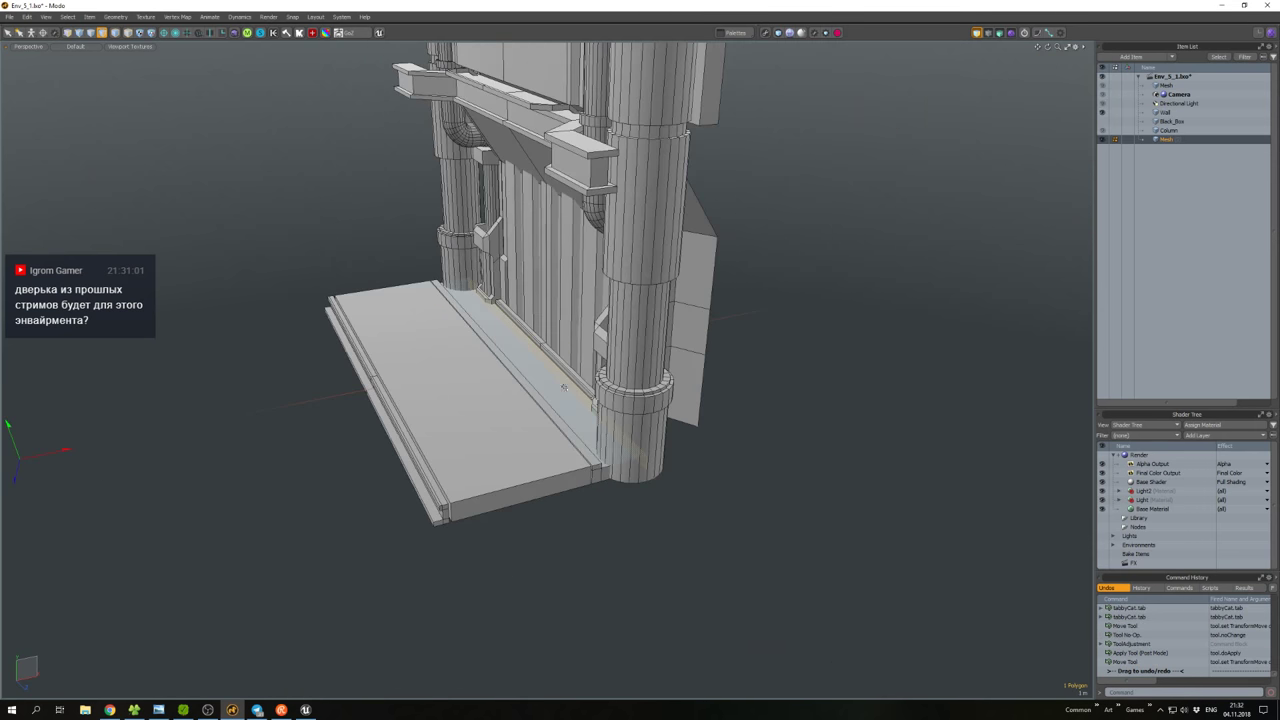
Thin the main floor slab by moving its underside upward.
left_click(707, 436)
left_click_drag(707, 436, 480, 462, "alt")
scroll(707, 436, "up", 3)
scroll(707, 436, "down", 3)
scroll(558, 424, "up", 4)
scroll(558, 424, "down", 4)
double_click(559, 449)
left_click(510, 408)
key("w")
key("space")
Try dividing the slab crosswise into four equal sections with the 25-25-25-25 split, and undo it.
scroll(485, 475, "up", 4)
key("2")
left_click(485, 475)
scroll(480, 462, "down", 5)
key("ctrl+b")
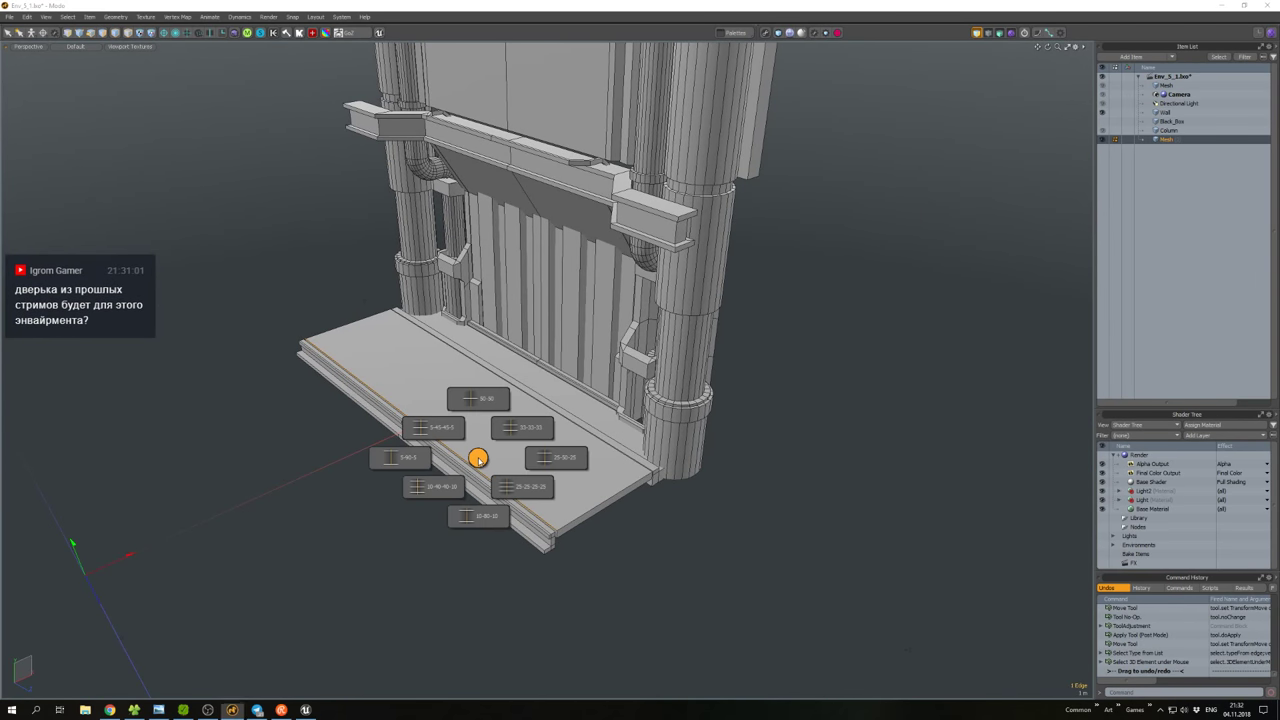
left_click(522, 486)
double_click(520, 446)
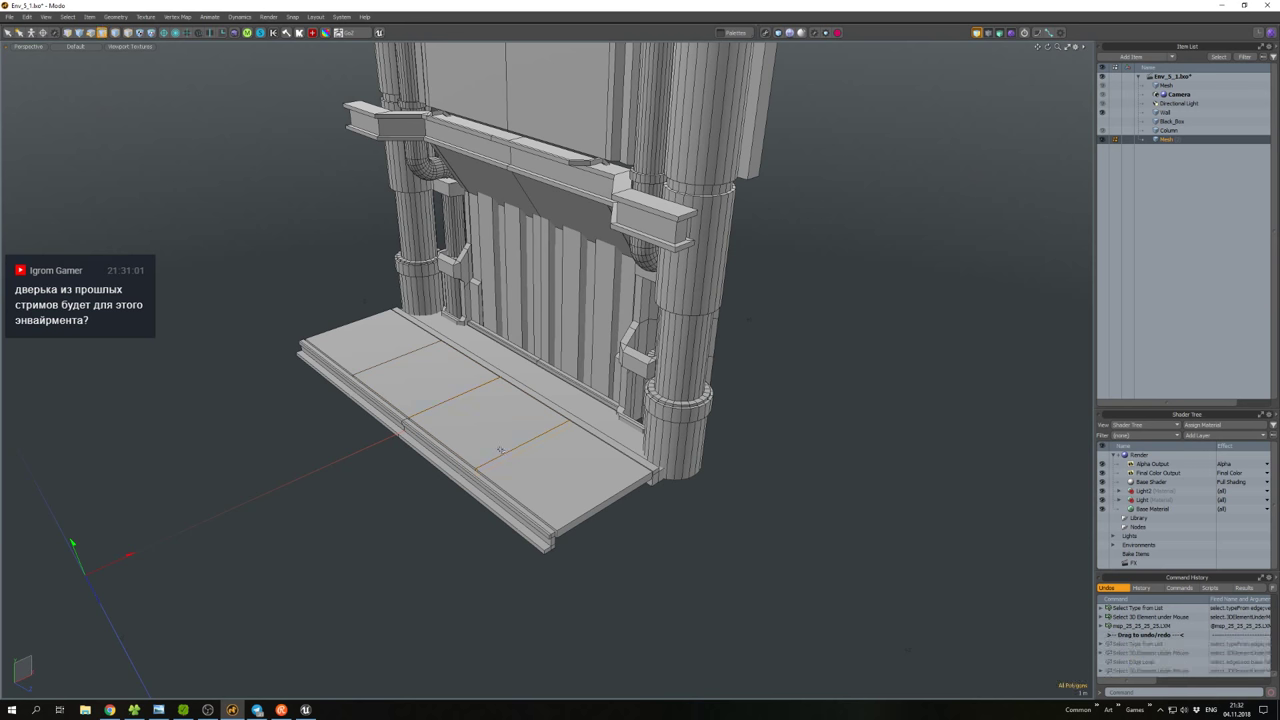
key("ctrl+z")
Divide the slab crosswise with the 25-50-25 split and bevel both edge loops into narrow bands.
key("ctrl+b")
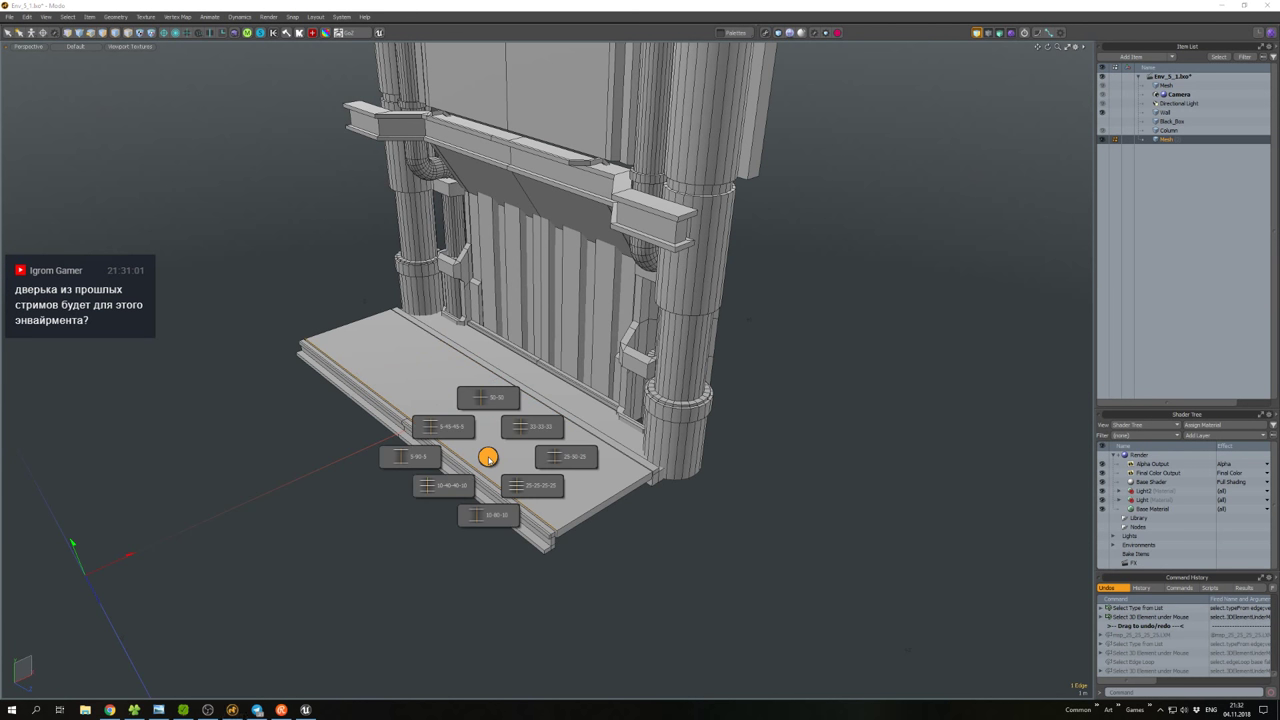
left_click(565, 456)
left_click_drag(565, 466, 500, 449, "alt")
double_click(515, 445)
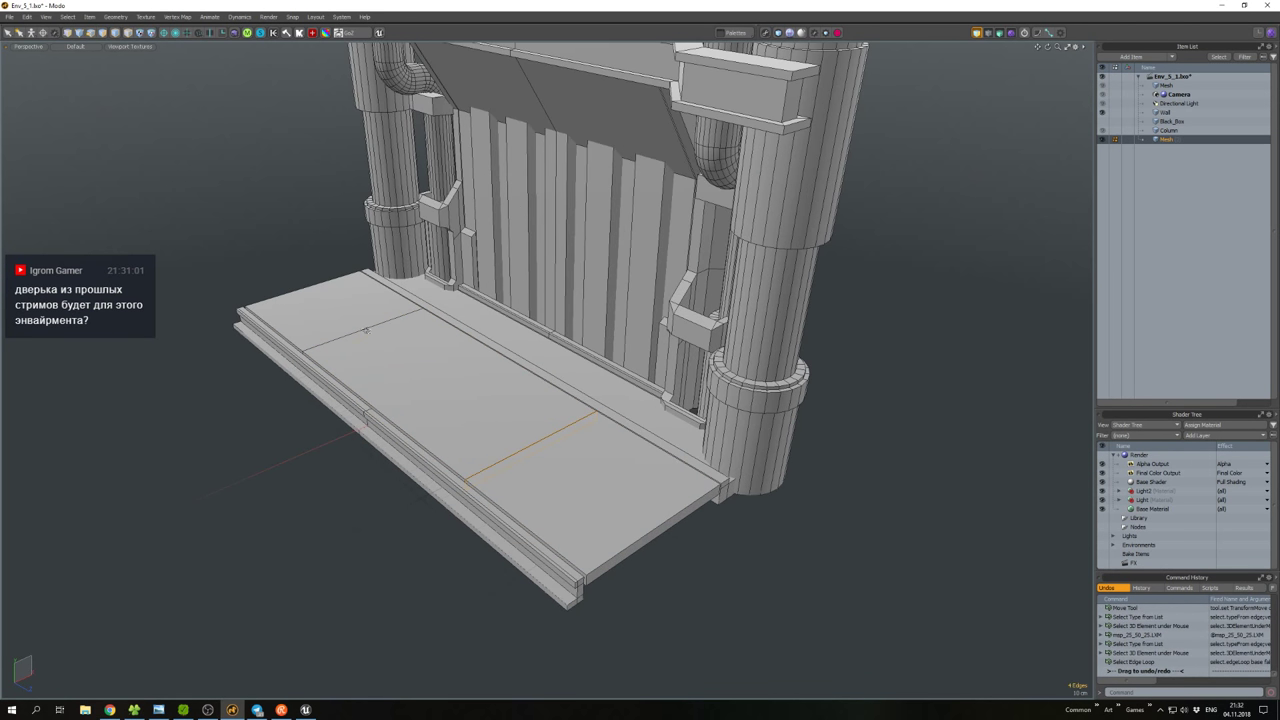
left_click_drag(366, 330, 408, 517, "alt")
key("b")
key("space")
Bevel the two narrow polygon bands with a shift of -10 mm to sink them as seams between the floor panels.
key("3")
left_click(517, 482)
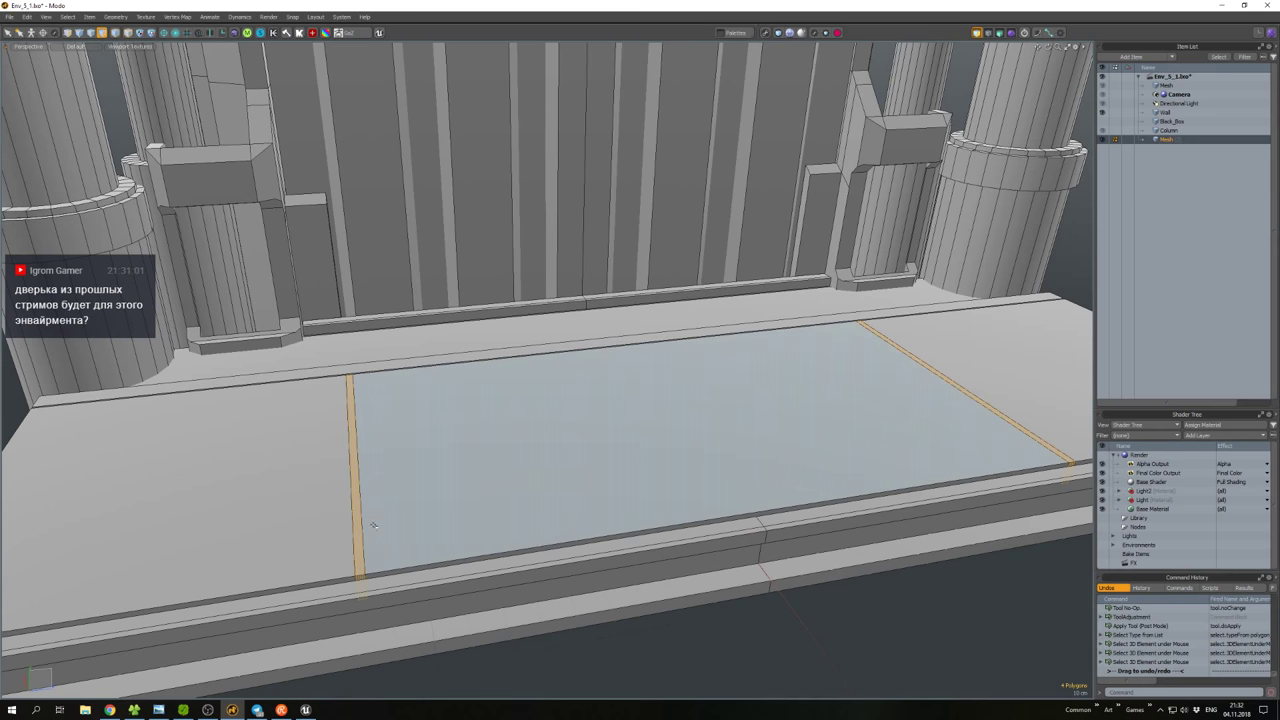
key("b")
left_click_drag(675, 404, 676, 412)
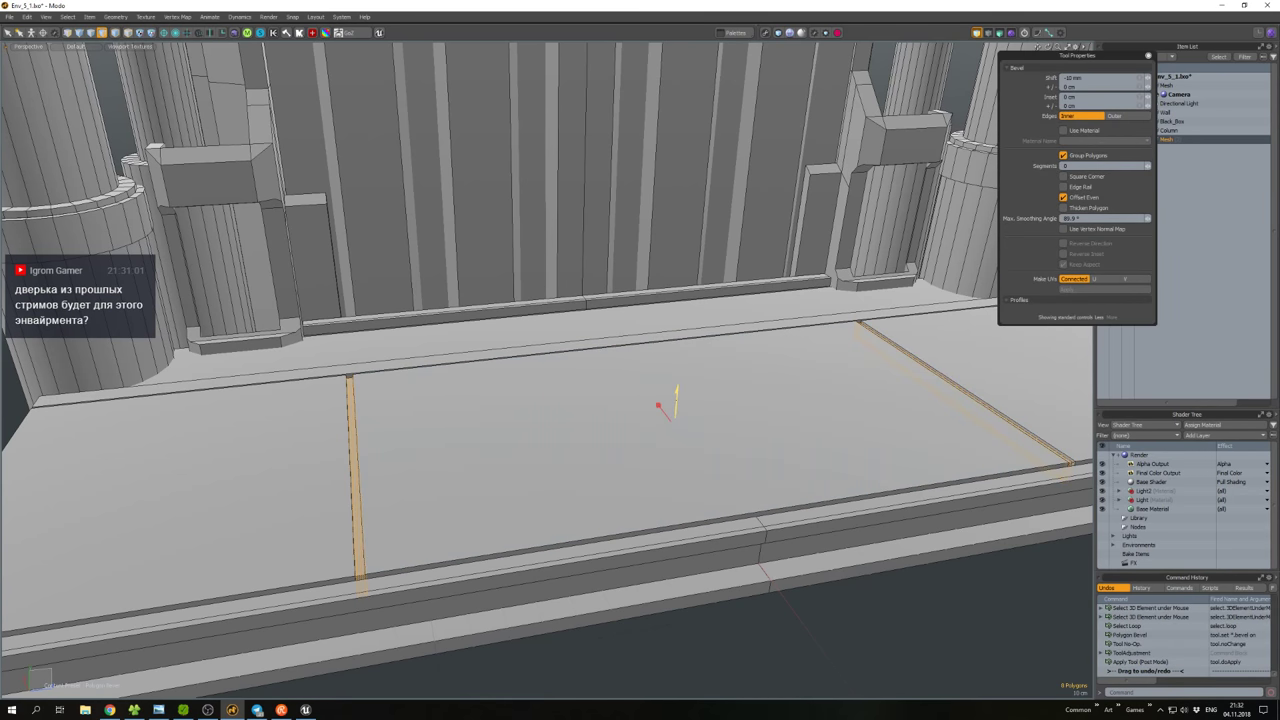
left_click(677, 405)
Duplicate the front faces of the wall's baseboard, shorten them lengthwise, and move them down and out toward the ledge.
scroll(677, 405, "down", 5)
left_click_drag(789, 509, 546, 412, "alt")
scroll(388, 453, "up", 5)
left_click(532, 386)
left_click(537, 383)
key("r")
scroll(634, 403, "up", 5)
key("ctrl+c")
key("ctrl+v")
key("w")
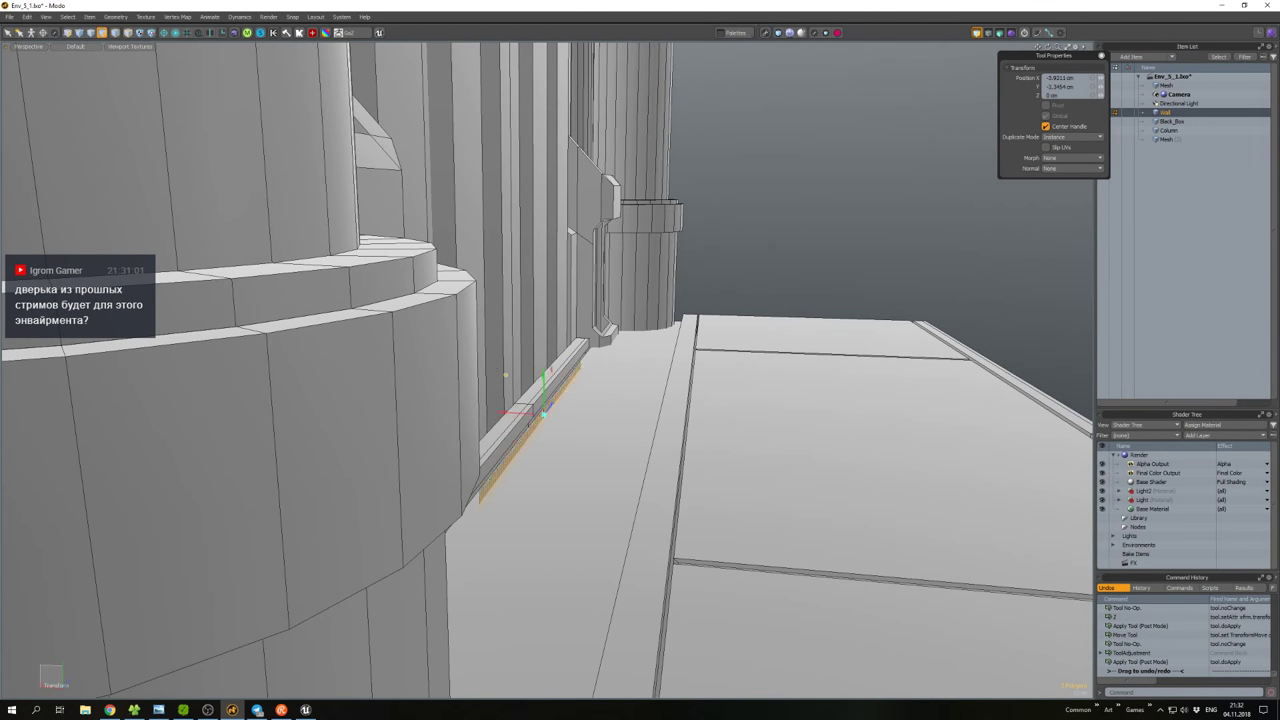
Thicken the duplicated baseboard faces toward the slab to form a low block on the ledge.
key("d")
left_click_drag(560, 421, 611, 432)
key("space")
Move the two top faces of the ledge block vertically to adjust its height.
left_click(613, 420)
key("3")
scroll(613, 420, "down", 2)
right_click(613, 420)
left_click(600, 450)
left_click(611, 432, "shift")
key("w")
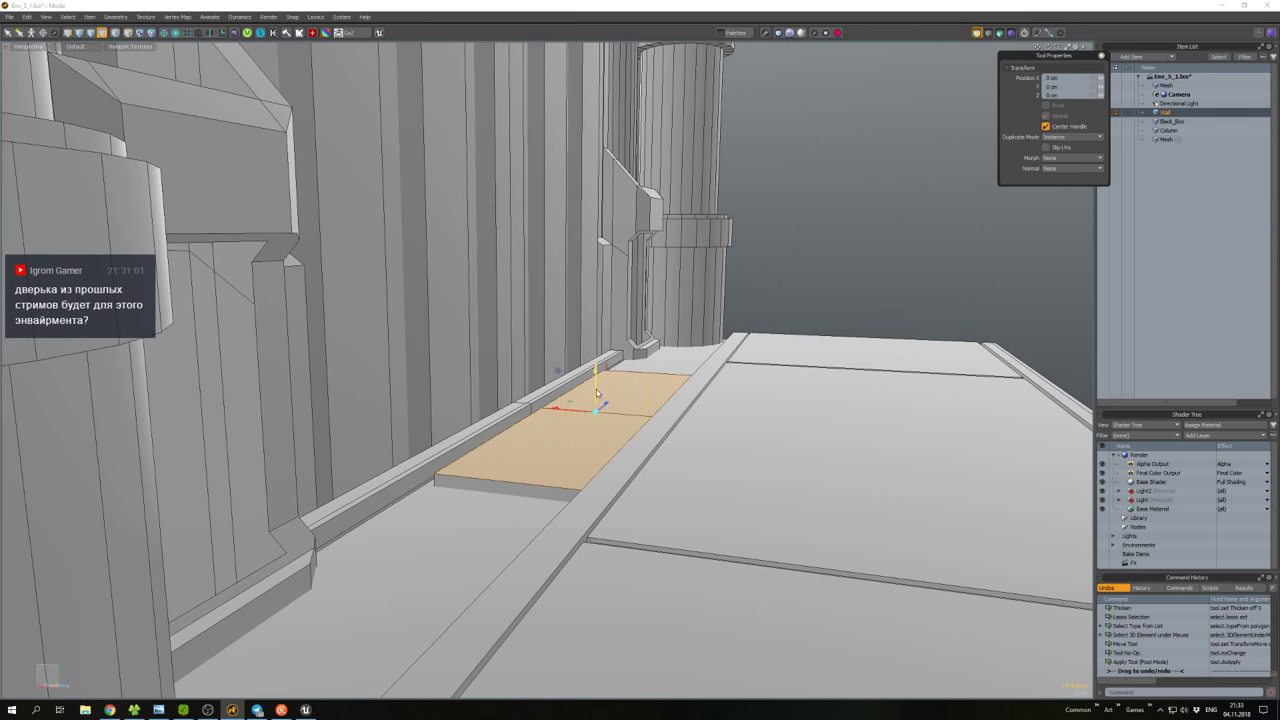
key("space")
Bevel the two top end edges of the ledge block to slope its ends.
left_click_drag(596, 389, 965, 412, "alt")
key("2")
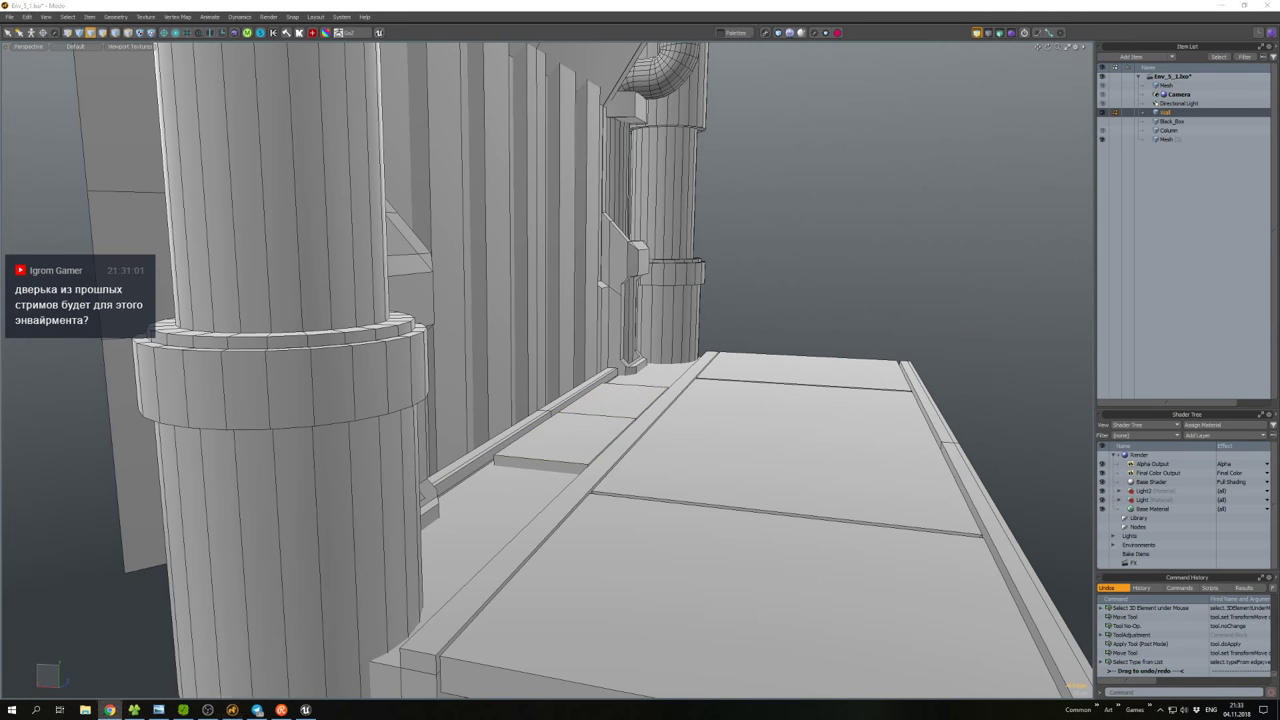
left_click_drag(715, 391, 750, 412, "alt")
left_click_drag(540, 390, 426, 385, "alt")
key("b")
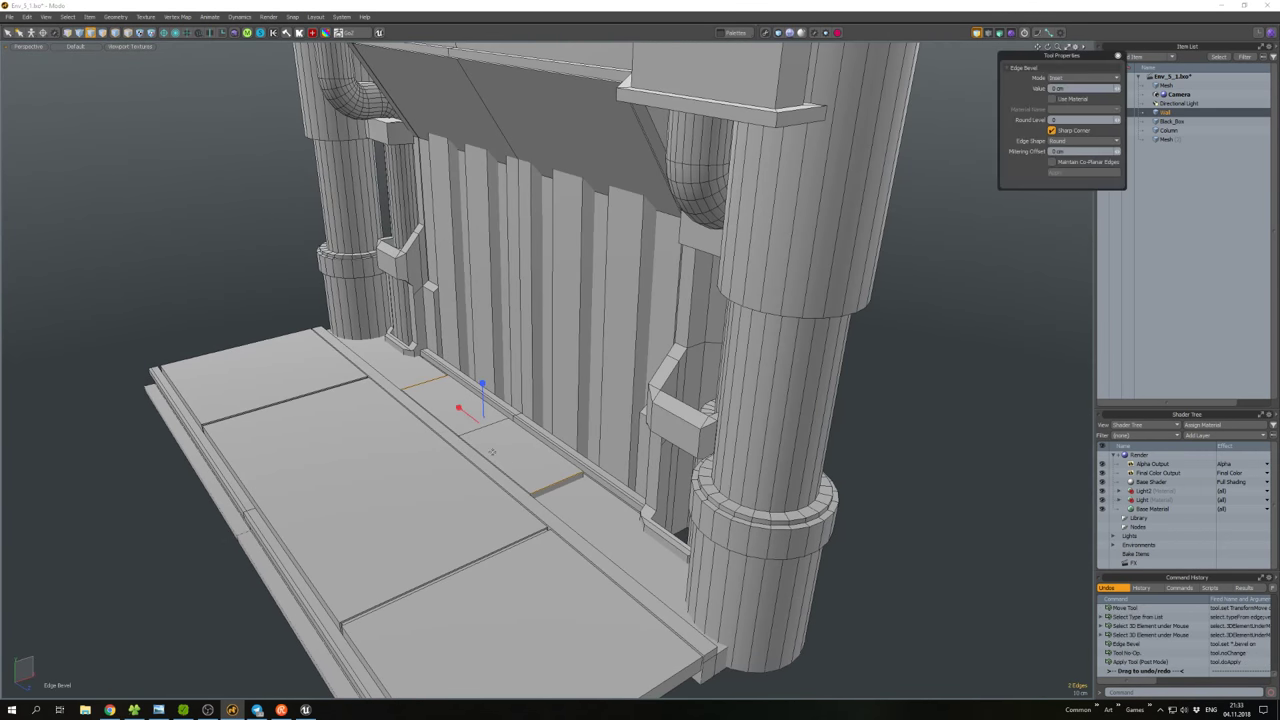
key("space")
Duplicate the ledge block's two top faces, shrink them, shift them toward the slab, and thicken them into a box.
left_click(520, 461)
left_click_drag(520, 461, 514, 424, "alt")
key("3")
left_click(525, 447)
scroll(525, 447, "up", 5)
key("r")
key("w")
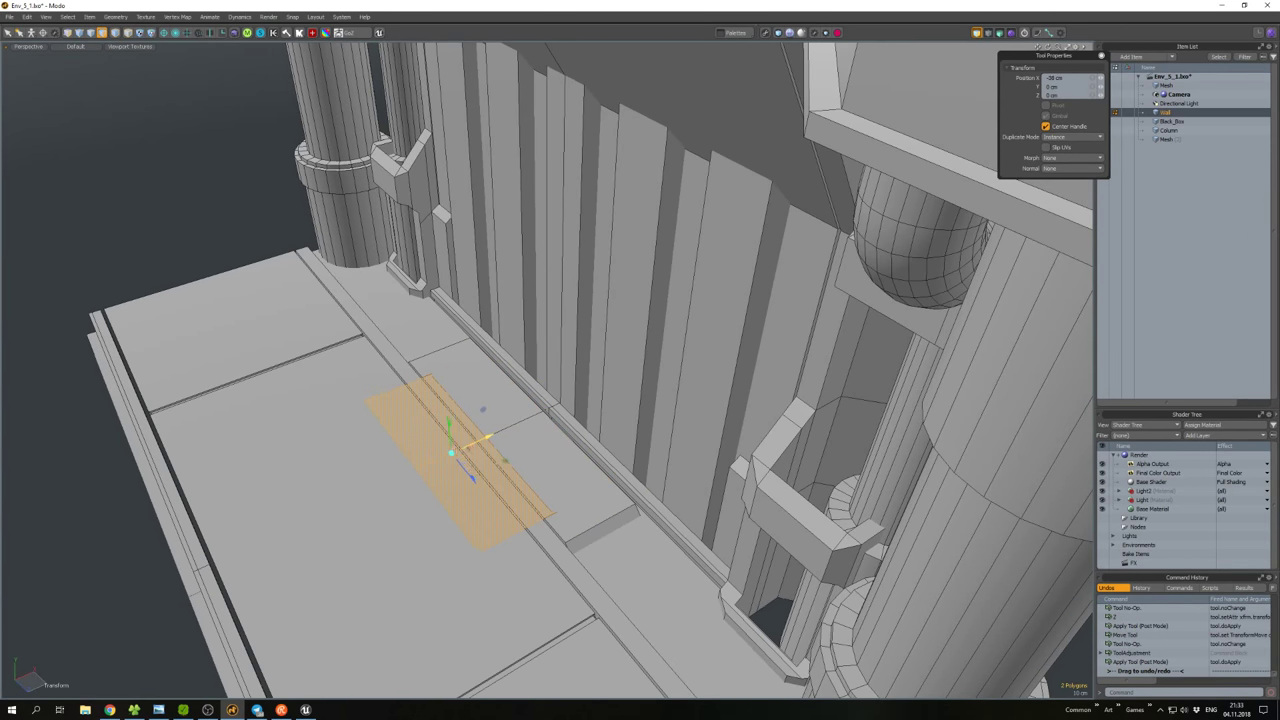
key("d")
left_click_drag(504, 460, 480, 425, "alt")
key("space")
Position the box in the slab-side edge of the ledge block and cut a long narrow recess there.
double_click(446, 400)
key("w")
key("space")
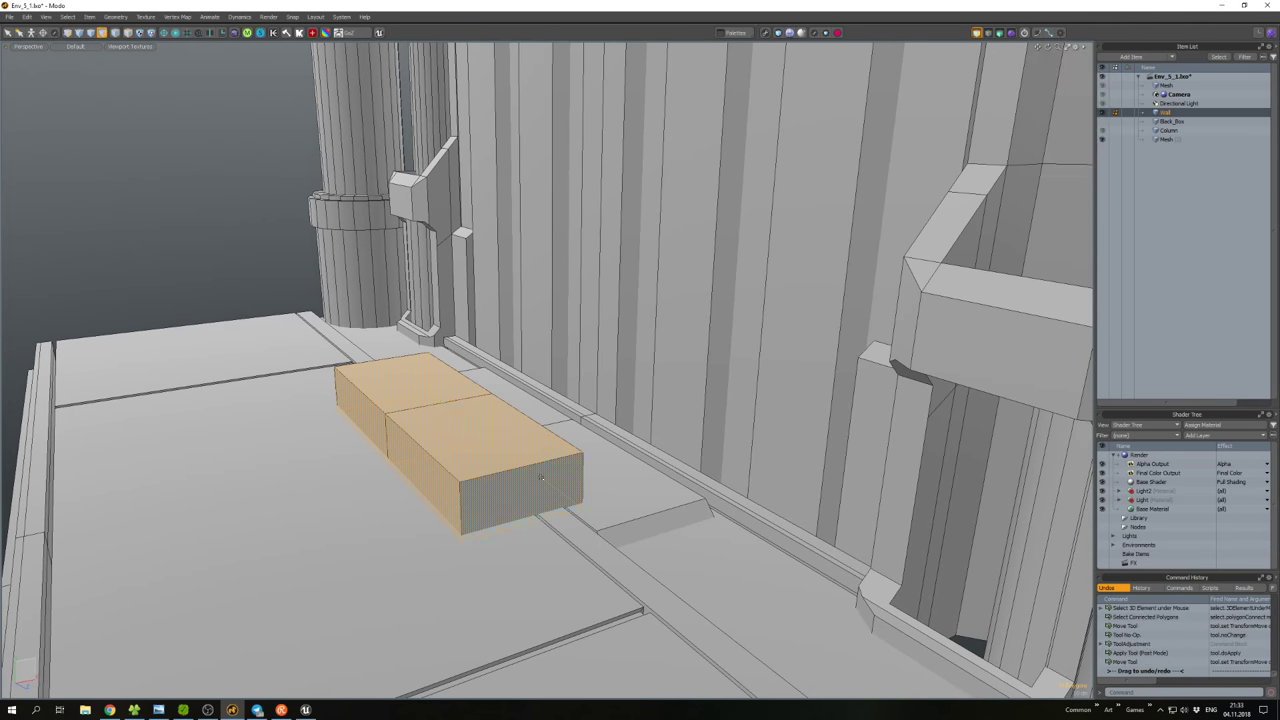
left_click(597, 489)
Duplicate the top face of the wall-side edge strip and scale the copy down lengthwise.
scroll(597, 489, "up", 3)
left_click_drag(597, 489, 497, 513, "alt")
left_click_drag(735, 460, 524, 304, "alt")
left_click(730, 493)
key("w")
key("r")
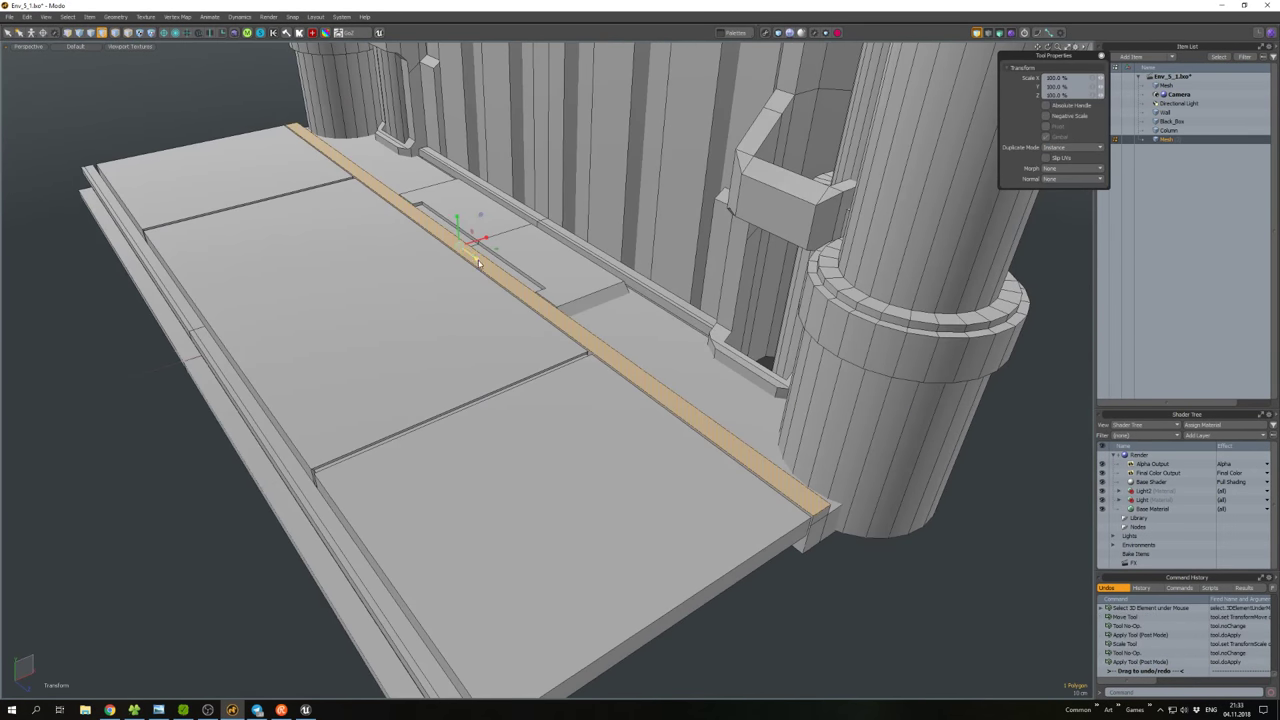
key("ctrl+c")
key("ctrl+v")
left_click_drag(478, 262, 466, 250)
Thicken the shortened face into a small block and position it over the edge strip.
left_click_drag(584, 370, 720, 367, "alt")
key("w")
key("shift+d")
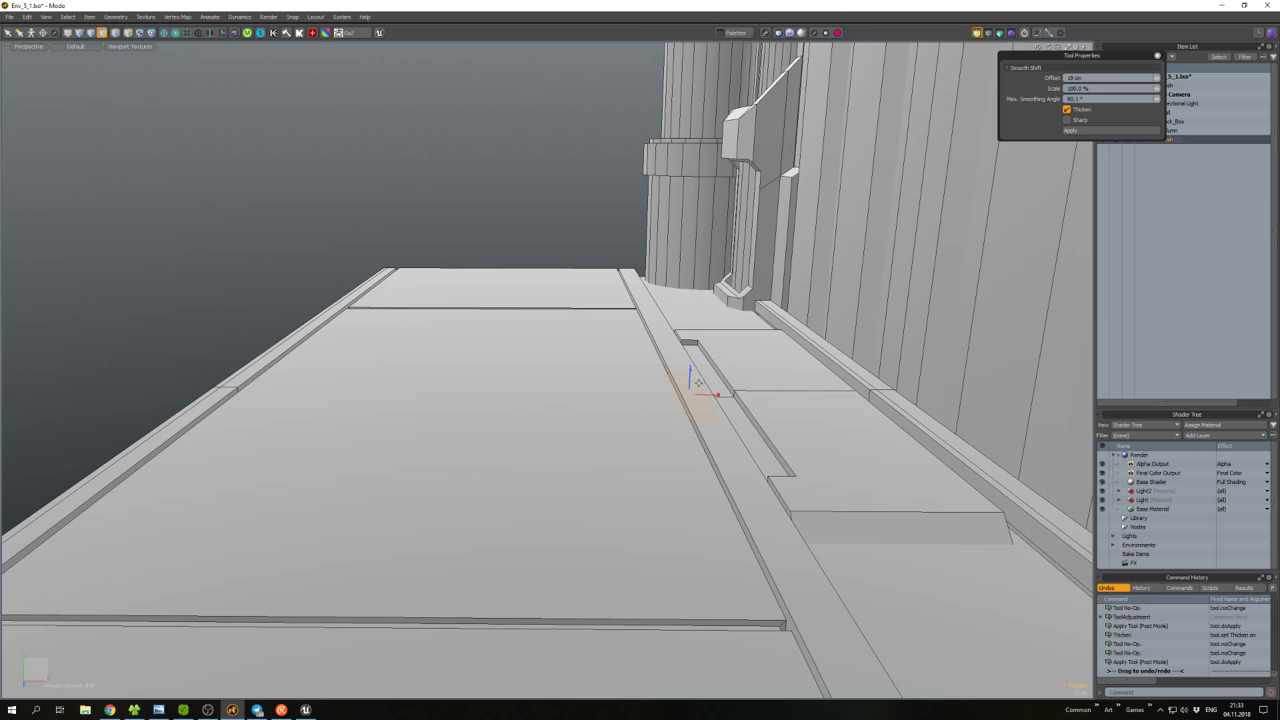
key("w")
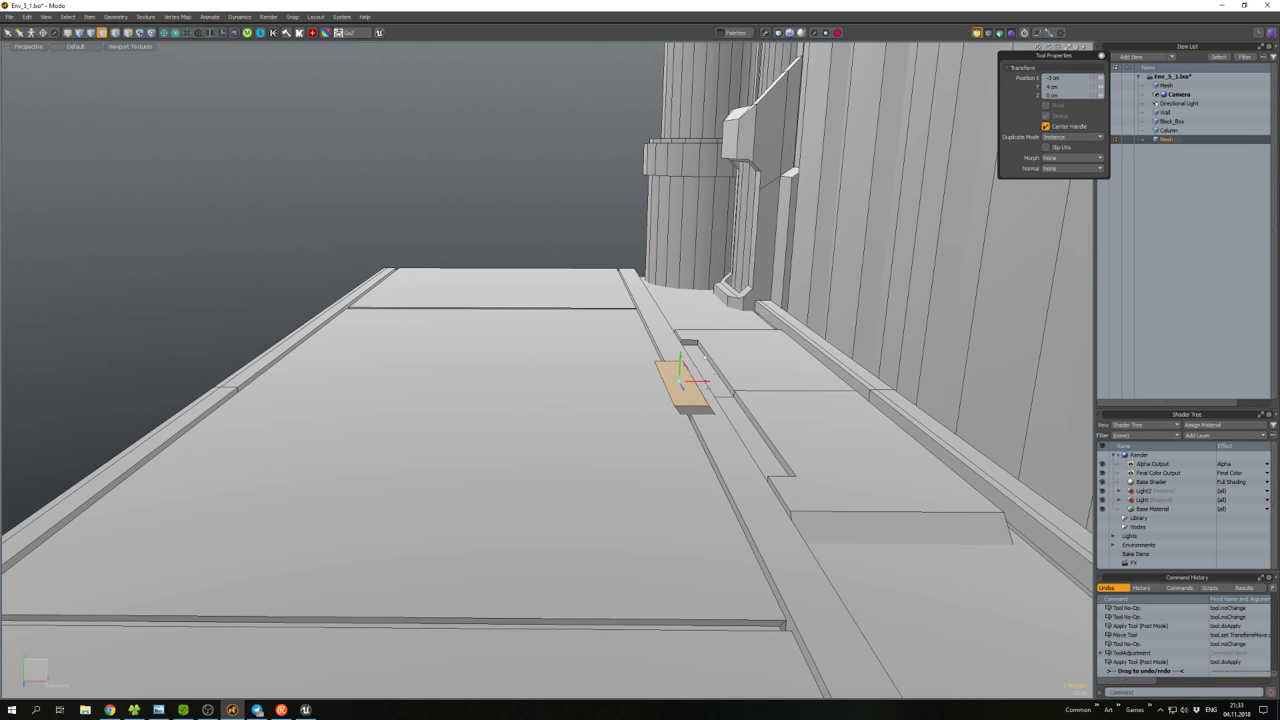
key("space")
Bevel the top edges of the small block on the edge strip to taper its sides.
key("2")
left_click(672, 385)
key("shift+b")
left_click_drag(663, 386, 716, 375)
key("space")
Scale the whole small block down lengthwise into a clip and move it about 1.09 m along the strip beside the panel seam.
key("3")
left_click(668, 410)
key("bracketright")
key("w")
key("r")
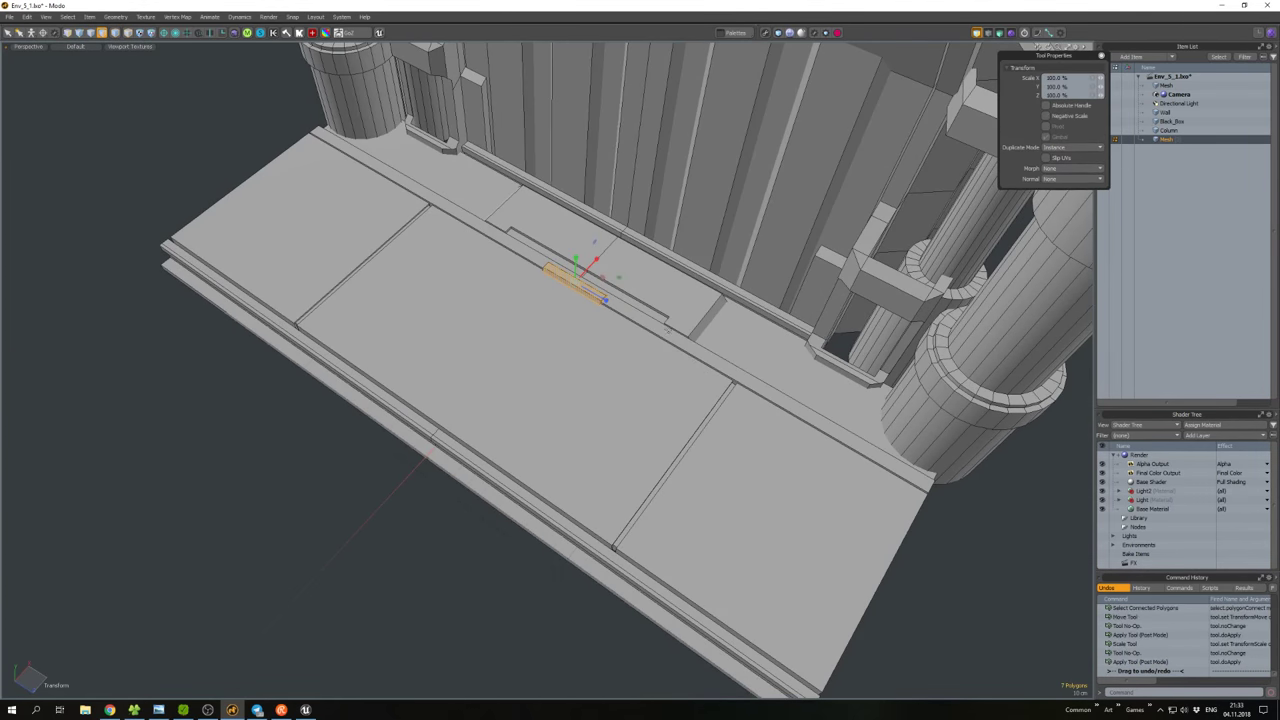
left_click_drag(610, 302, 755, 390)
key("w")
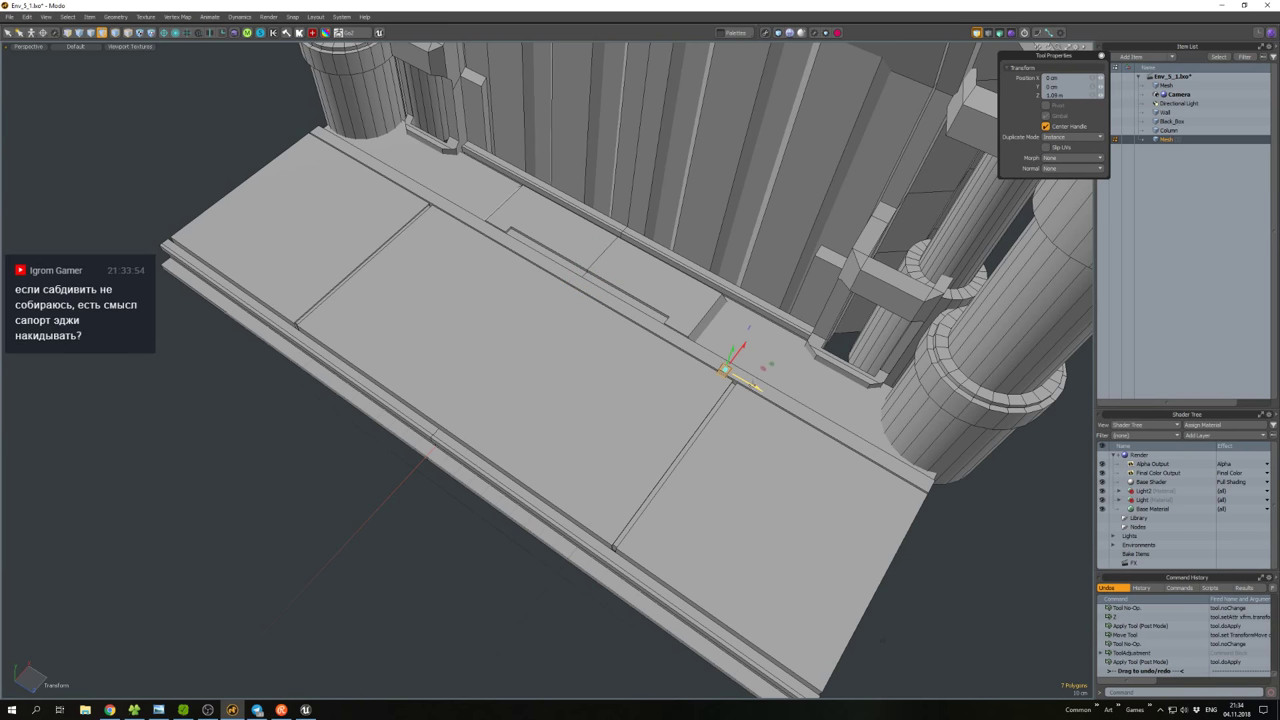
key("space")
Duplicate the clip along the edge strip to the opposite panel seam.
key("w")
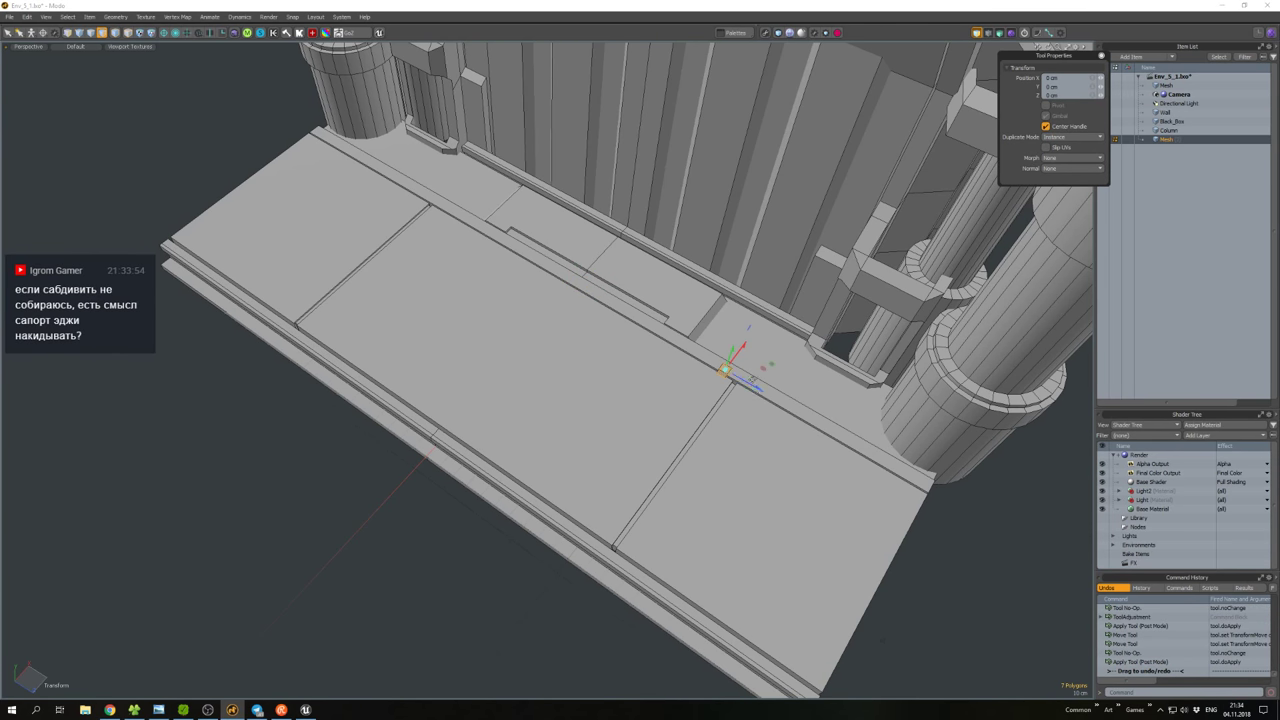
left_click_drag(755, 390, 736, 413, "alt")
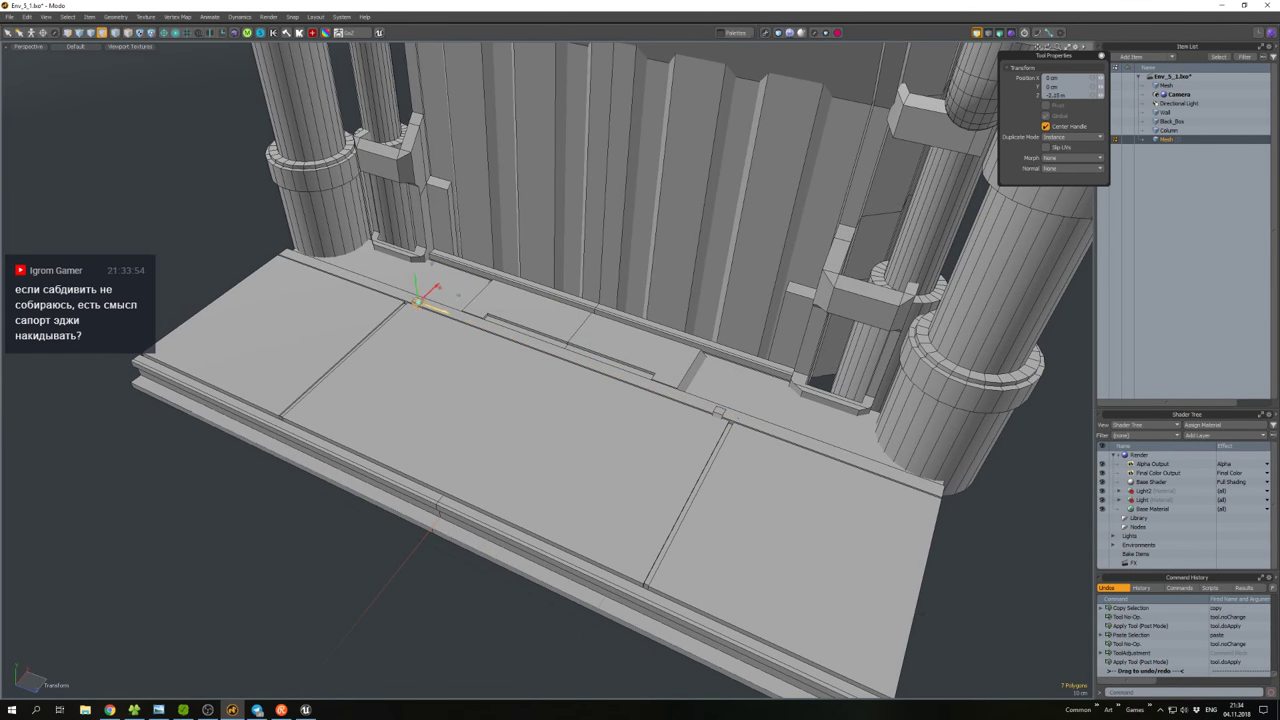
key("space")
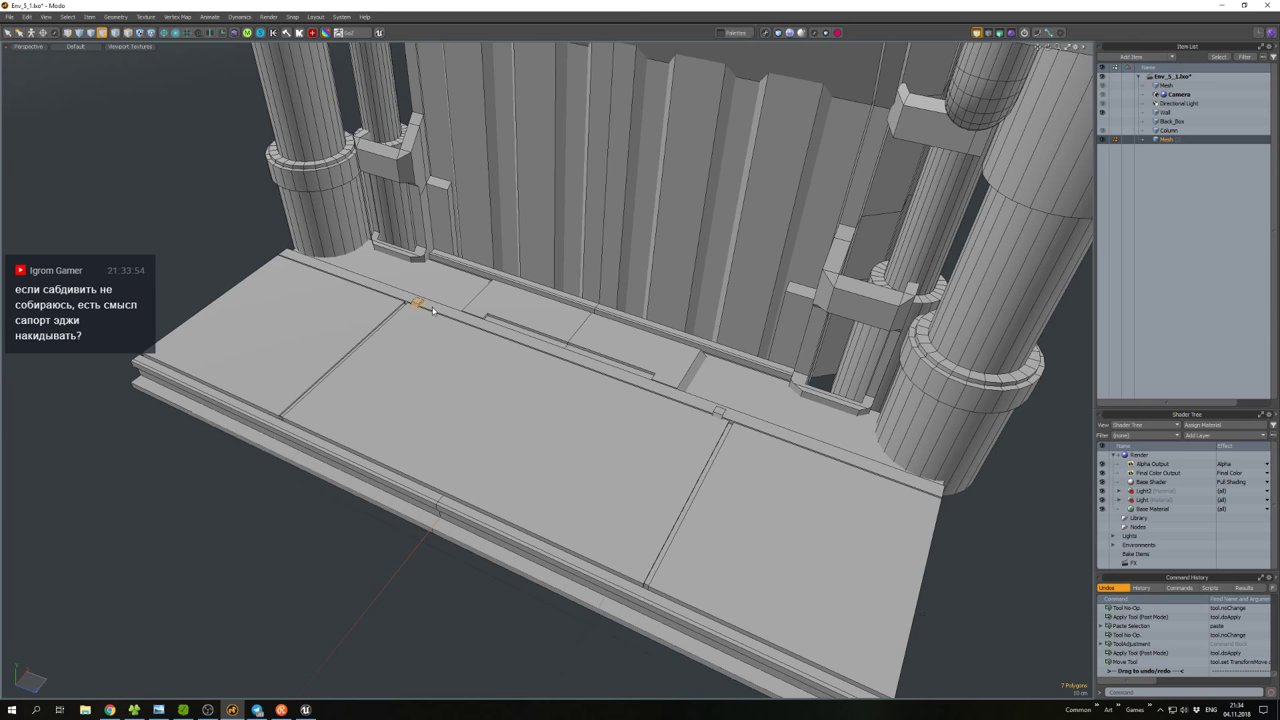
Duplicate both clips across the slab onto its outer edge, away from the wall.
left_click_drag(491, 359, 558, 400, "alt")
double_click(688, 408)
key("w")
key("ctrl+c")
key("ctrl+v")
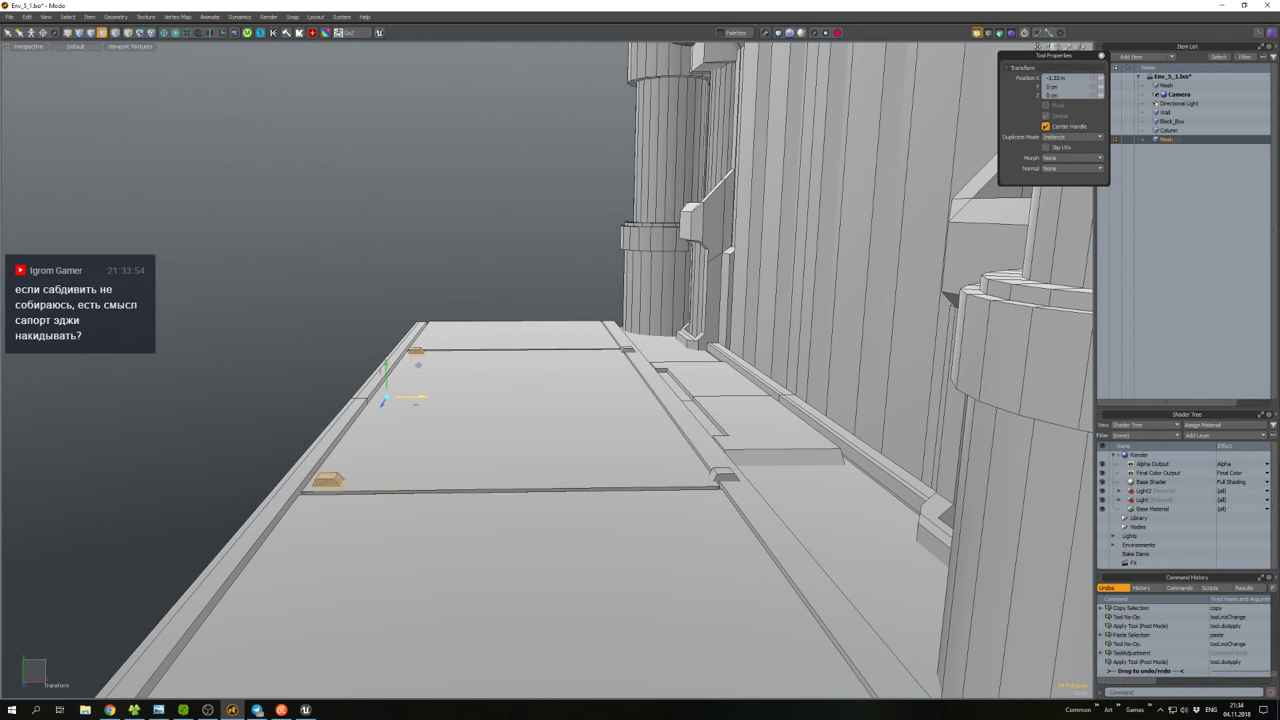
left_click_drag(414, 402, 720, 412, "alt")
key("w")
Duplicate the clip pair at the nearer seam to the seam's other side and again to that end of the slab.
left_click(733, 417)
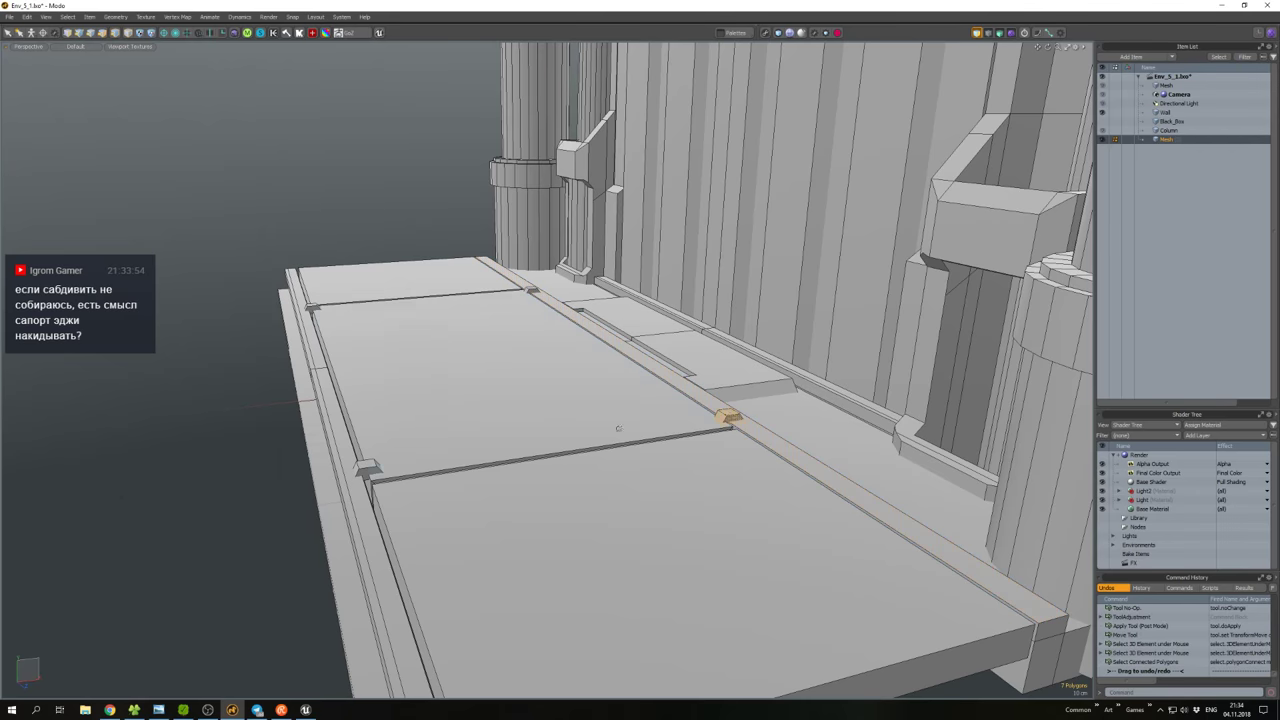
left_click_drag(618, 428, 672, 477, "alt")
key("w")
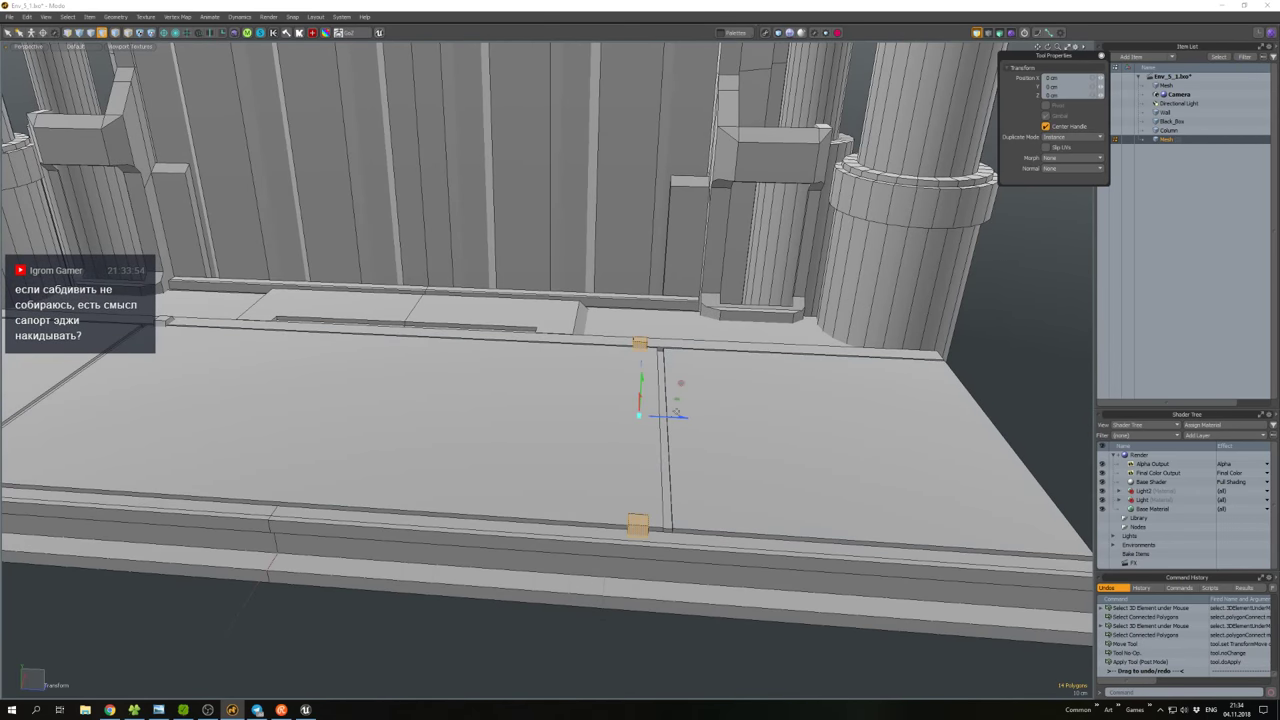
left_click_drag(717, 423, 861, 423, "alt")
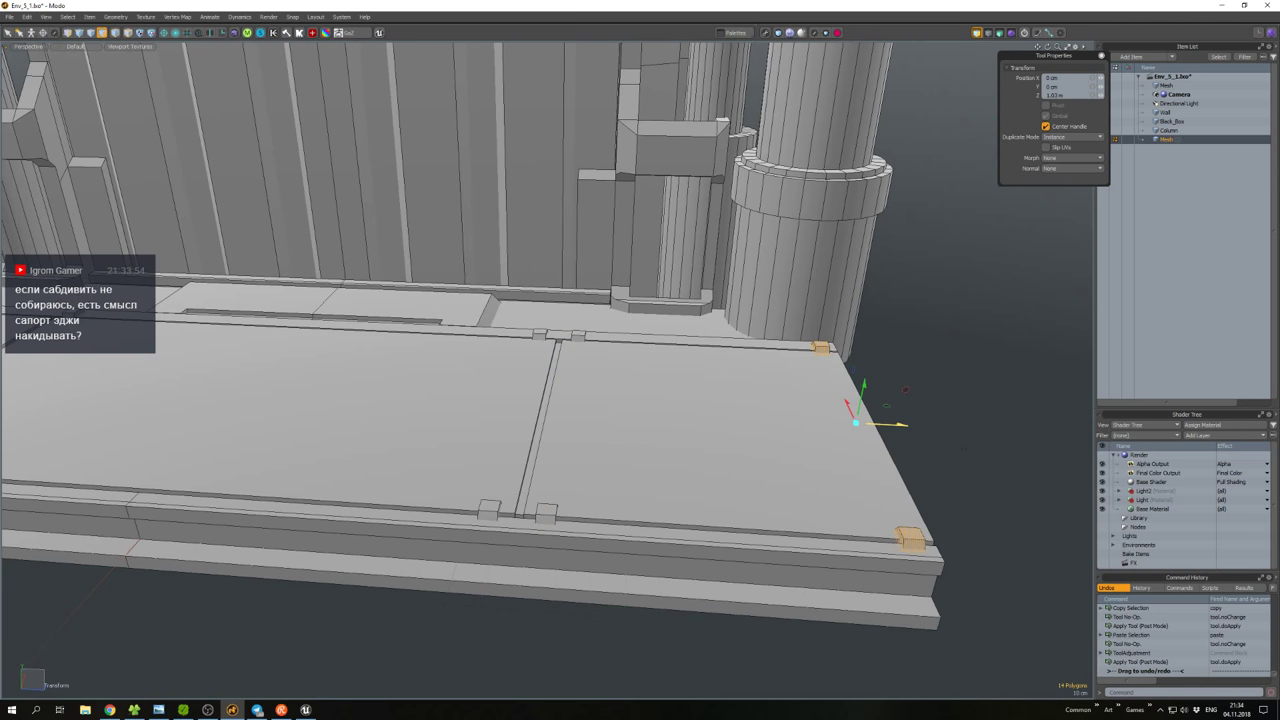
key("space")
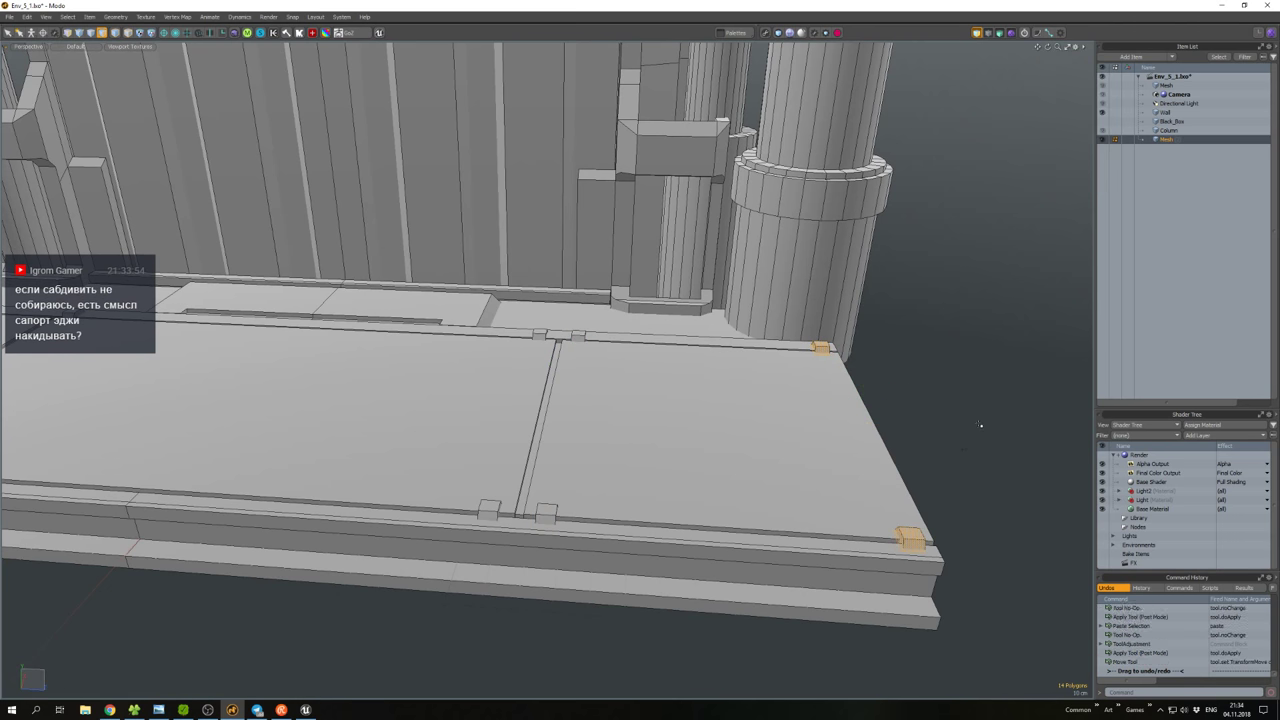
Duplicate the clip pair at the other seam and move the copy to the slab's opposite end.
left_click_drag(892, 428, 625, 485, "alt")
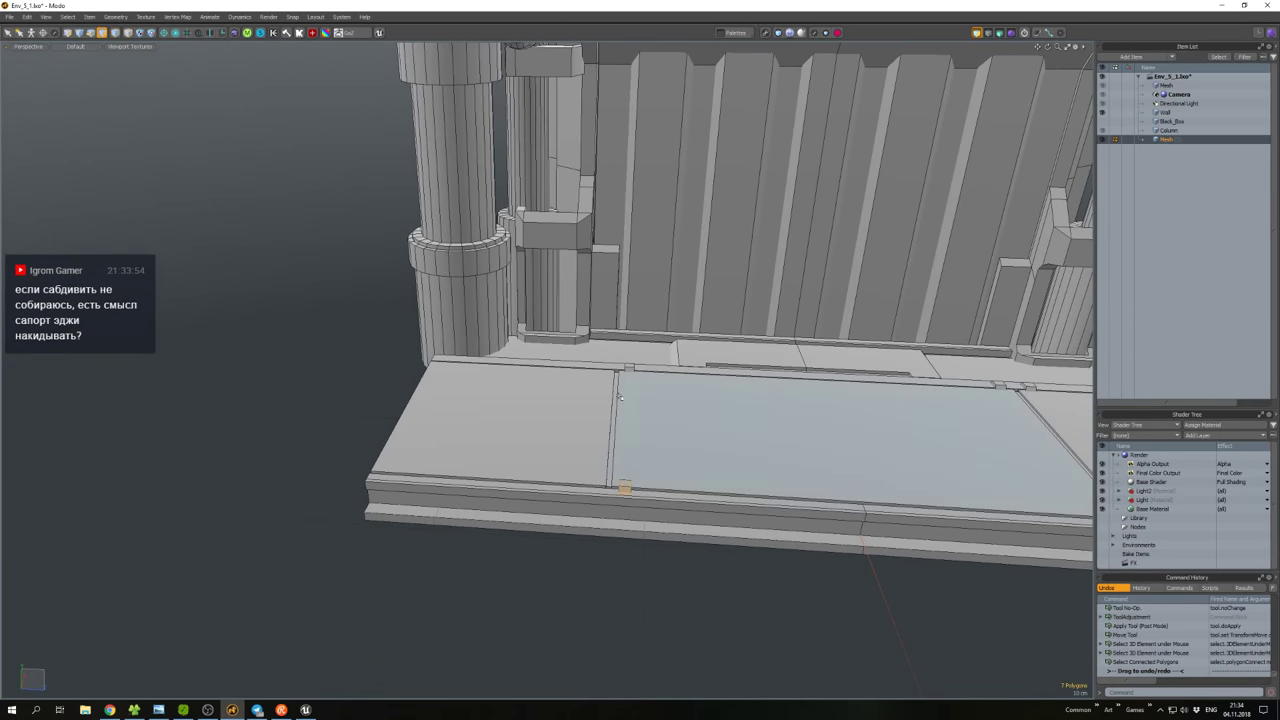
key("w")
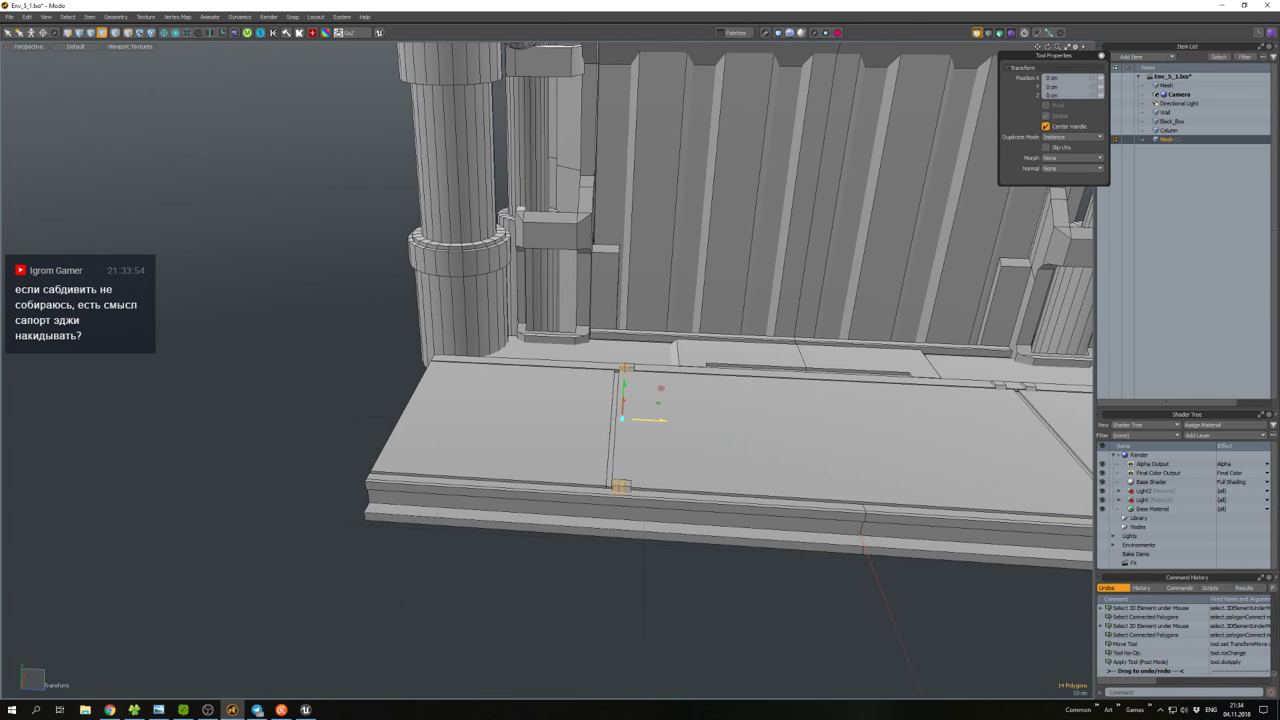
key("ctrl+c")
key("ctrl+v")
left_click_drag(622, 418, 425, 405)
key("space")
Switch to item selection with the whole floor mesh selected.
left_click_drag(658, 420, 494, 374, "alt")
left_click_drag(376, 404, 415, 401, "alt")
key("5")
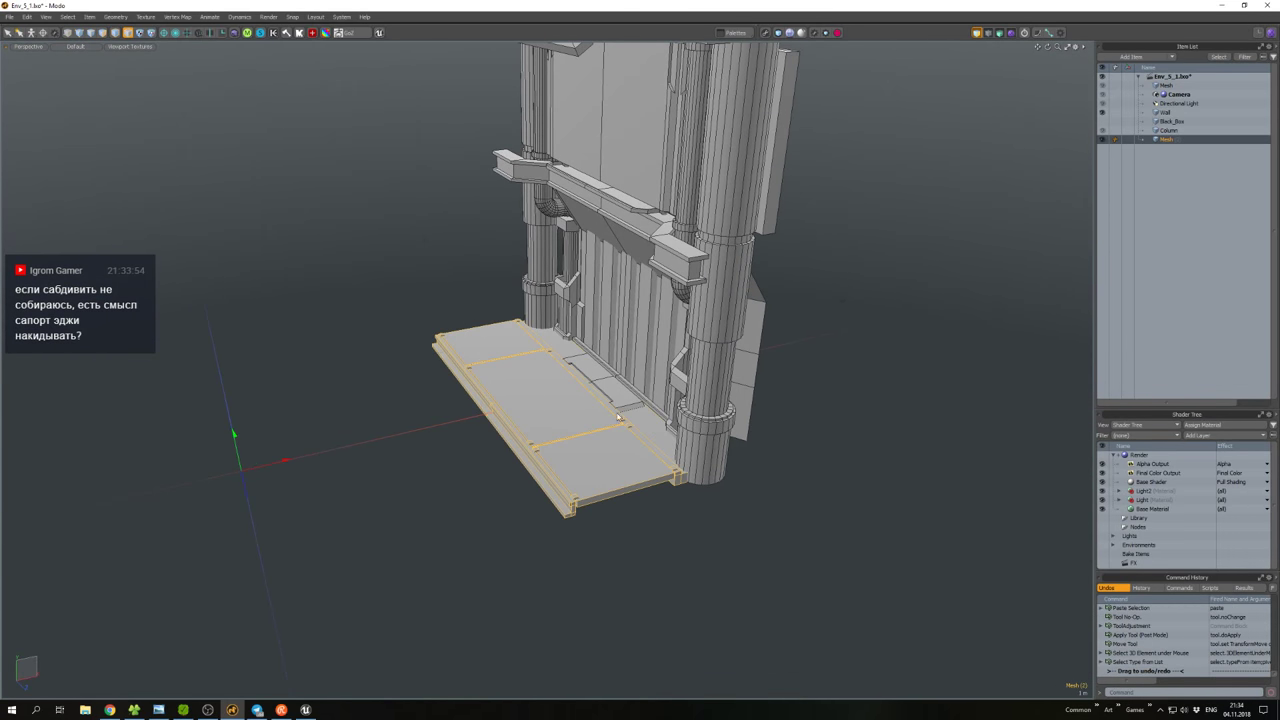
Bevel all edges of the three large floor panels with an inset of about 1.7 cm.
left_click_drag(618, 416, 600, 440, "alt")
key("2")
scroll(510, 472, "up", 5)
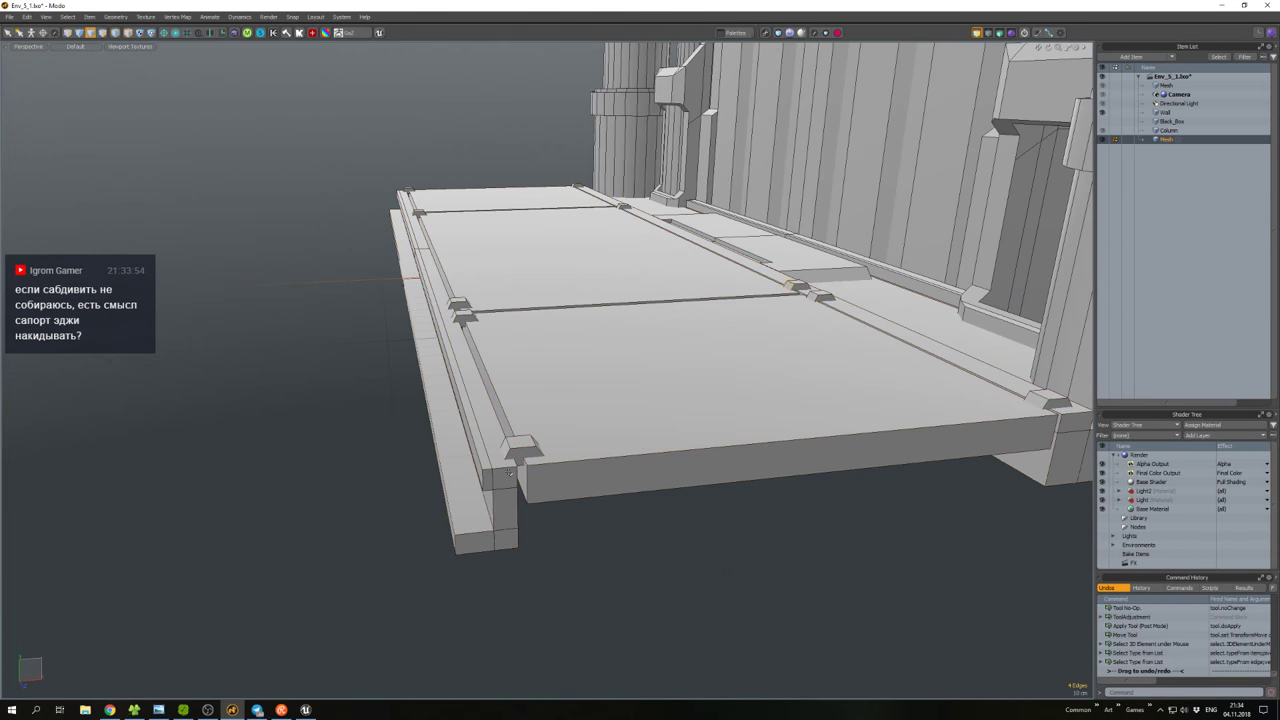
left_click_drag(507, 470, 571, 531, "alt")
key("3")
double_click(593, 435)
key("ctrl+2")
key("b")
left_click_drag(520, 440, 561, 438)
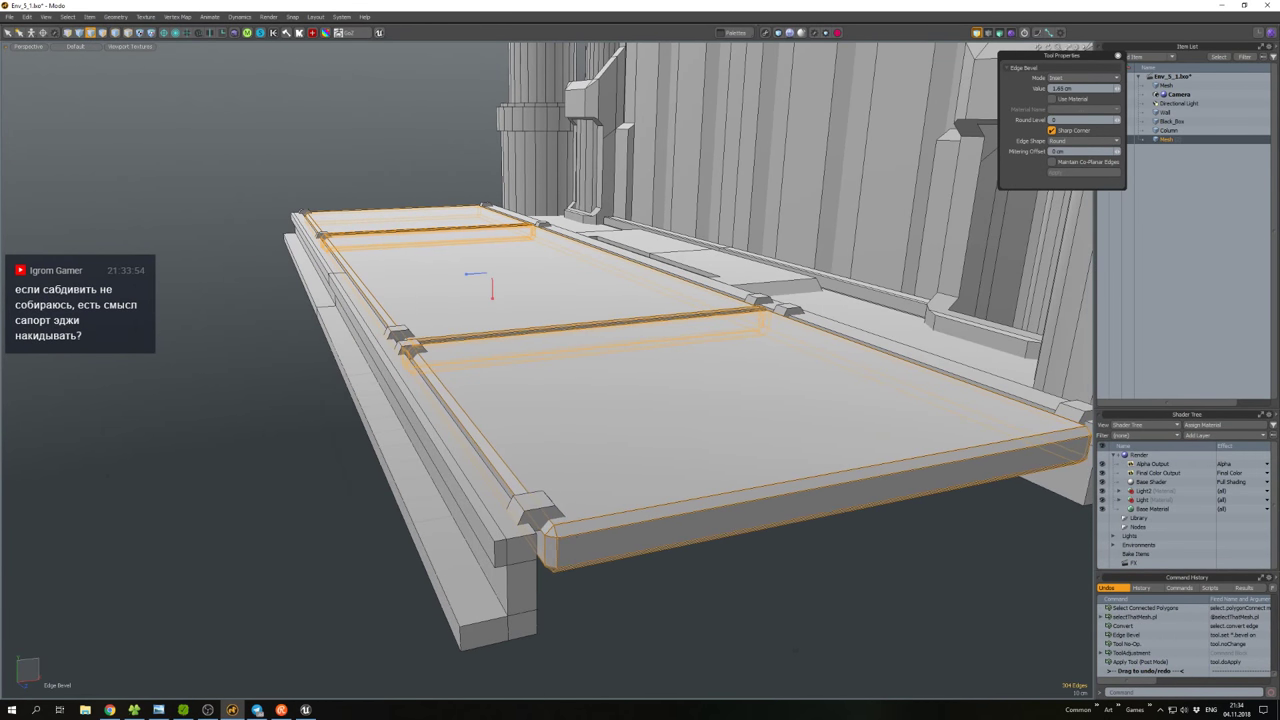
key("space")
left_click(561, 438)
Isolate the floor mesh by hiding all other items, and switch to polygon selection.
middle_click_drag(558, 481, 545, 470)
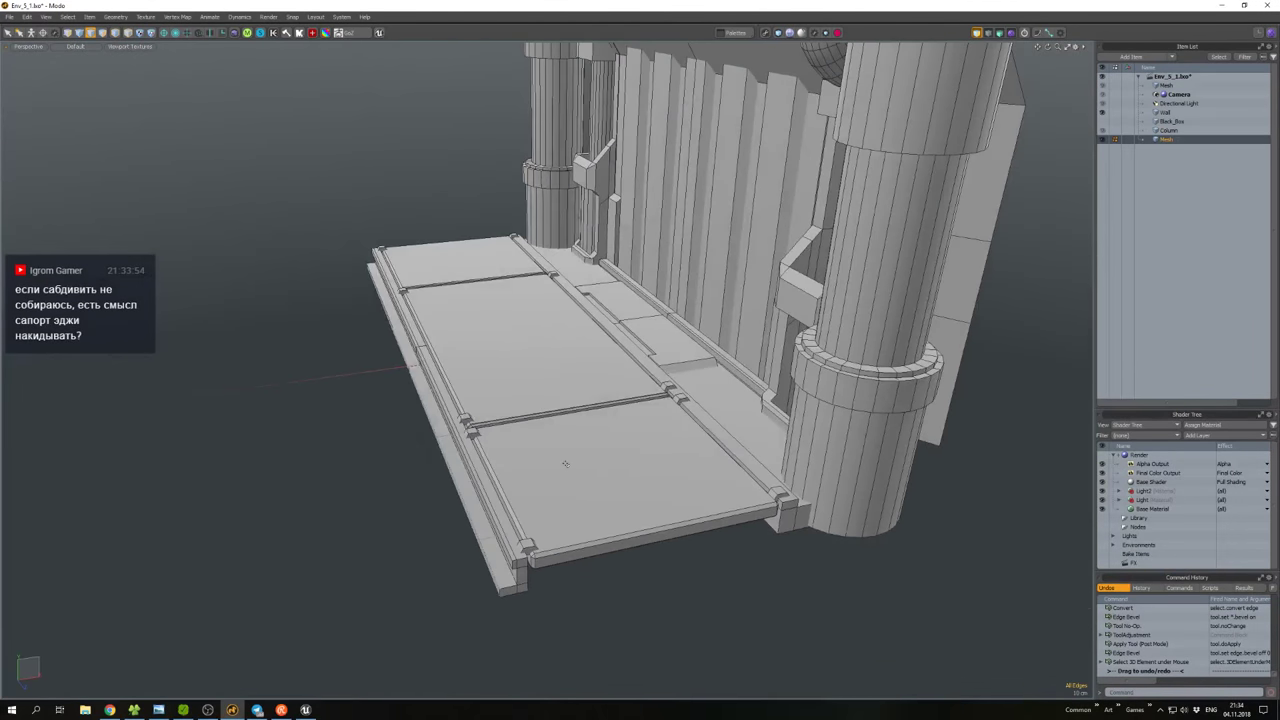
scroll(498, 401, "up", 2)
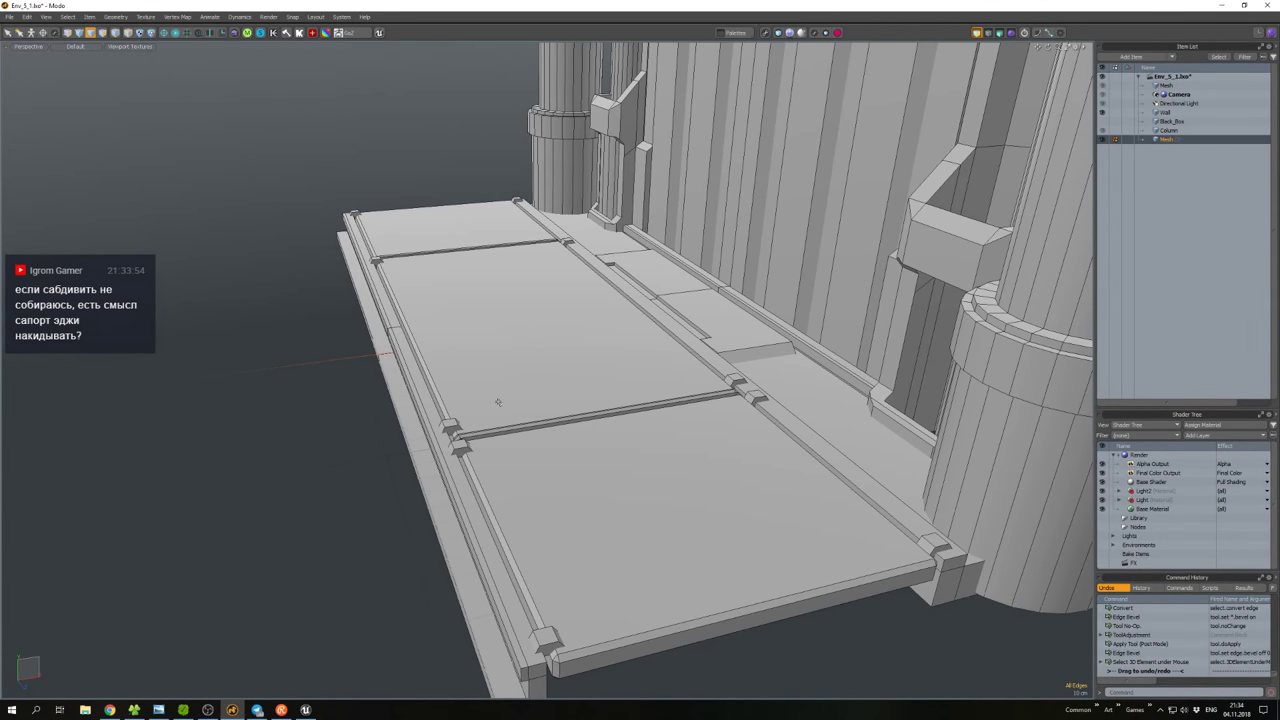
middle_click_drag(501, 403, 577, 436)
key("5")
key("shift+h")
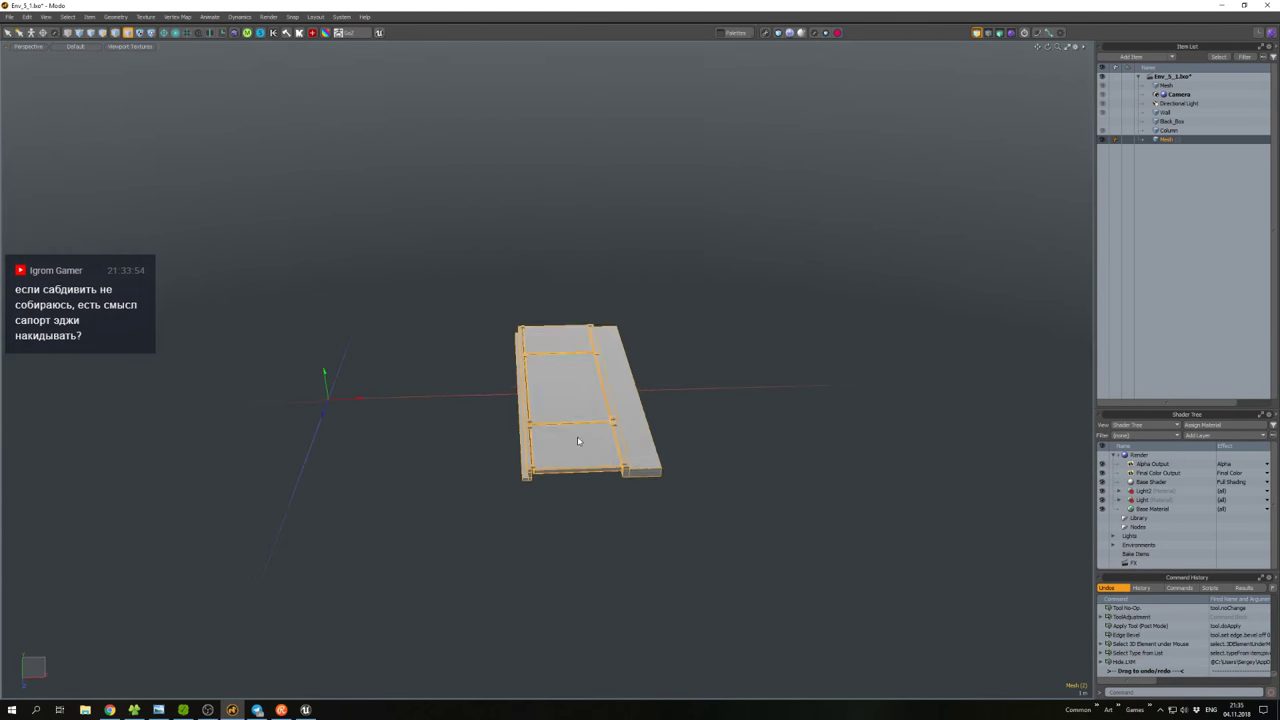
scroll(583, 443, "down", 3)
key("3")
scroll(590, 450, "up", 3)
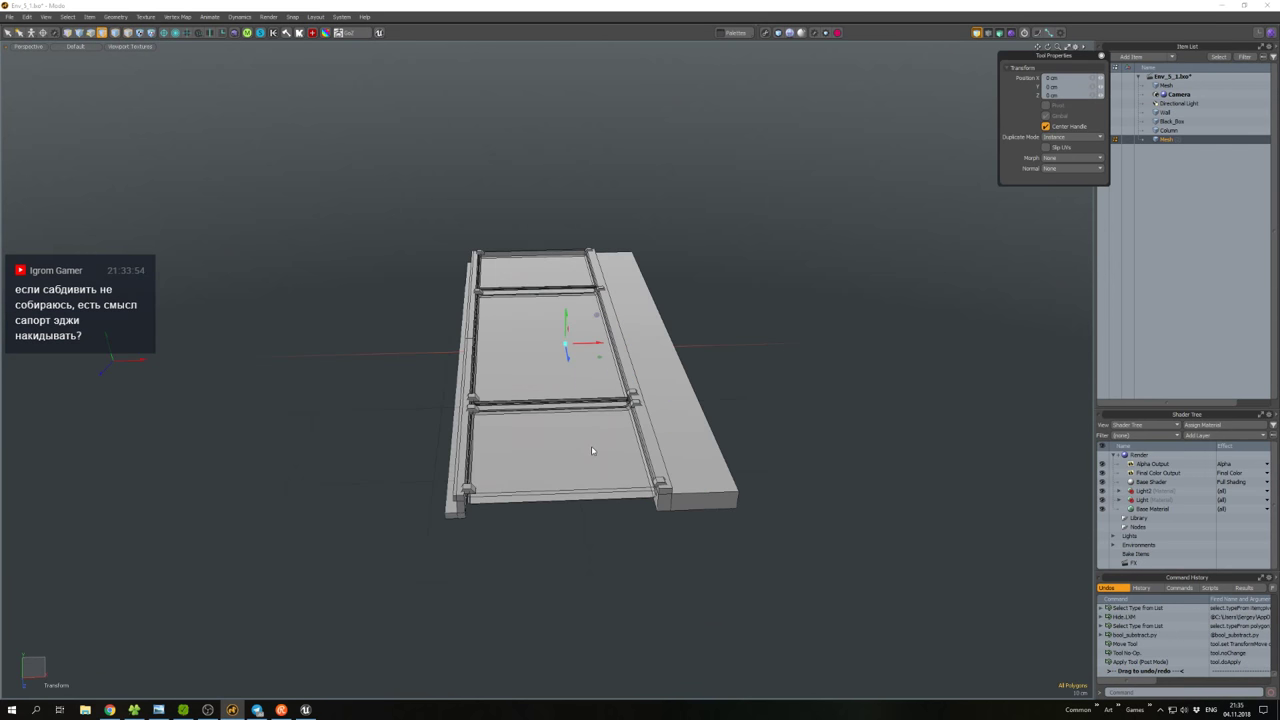
Move the entire floor geometry by -4.1 m along X to the scene origin.
double_click(592, 451)
key("ctrl+a")
key("w")
middle_click_drag(597, 514, 596, 436)
left_click_drag(605, 352, 215, 425)
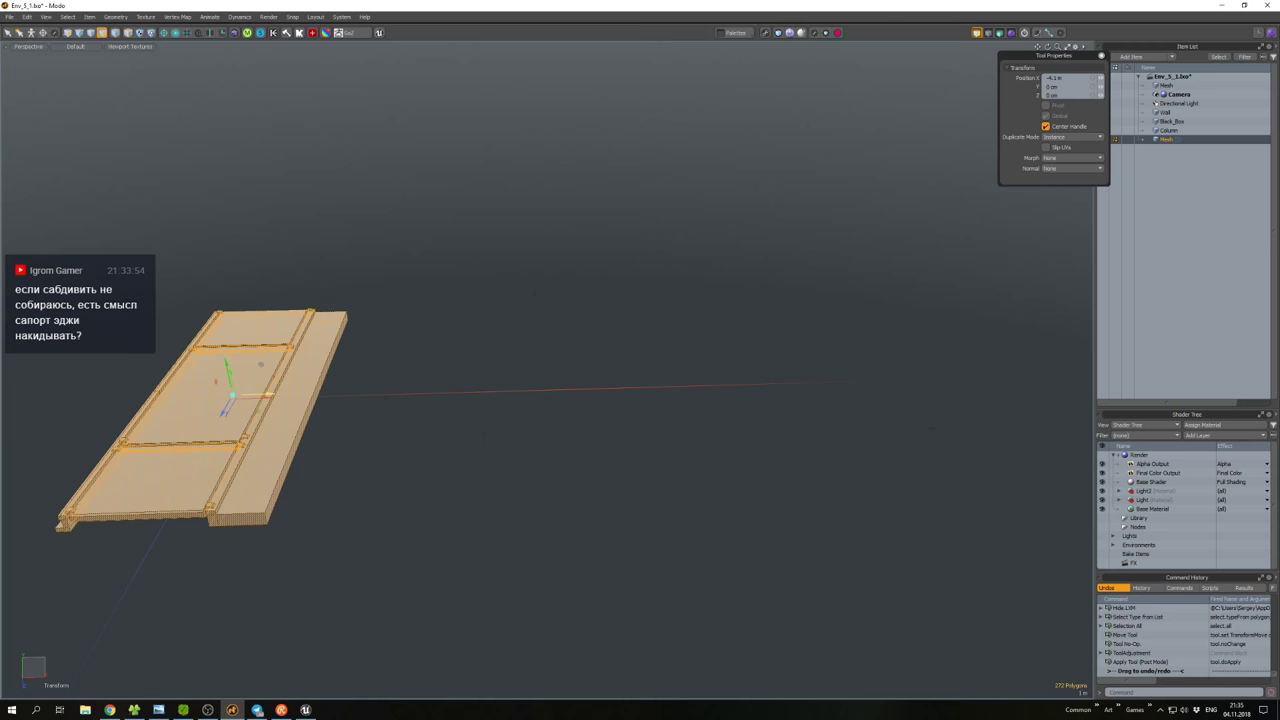
left_click_drag(351, 429, 585, 465)
middle_click_drag(585, 465, 574, 505)
Add a lengthwise edge loop to the wall-side ledge at about 87%, close to its outer edge.
key("2")
scroll(572, 515, "up", 3)
key("alt+l")
left_click(645, 510)
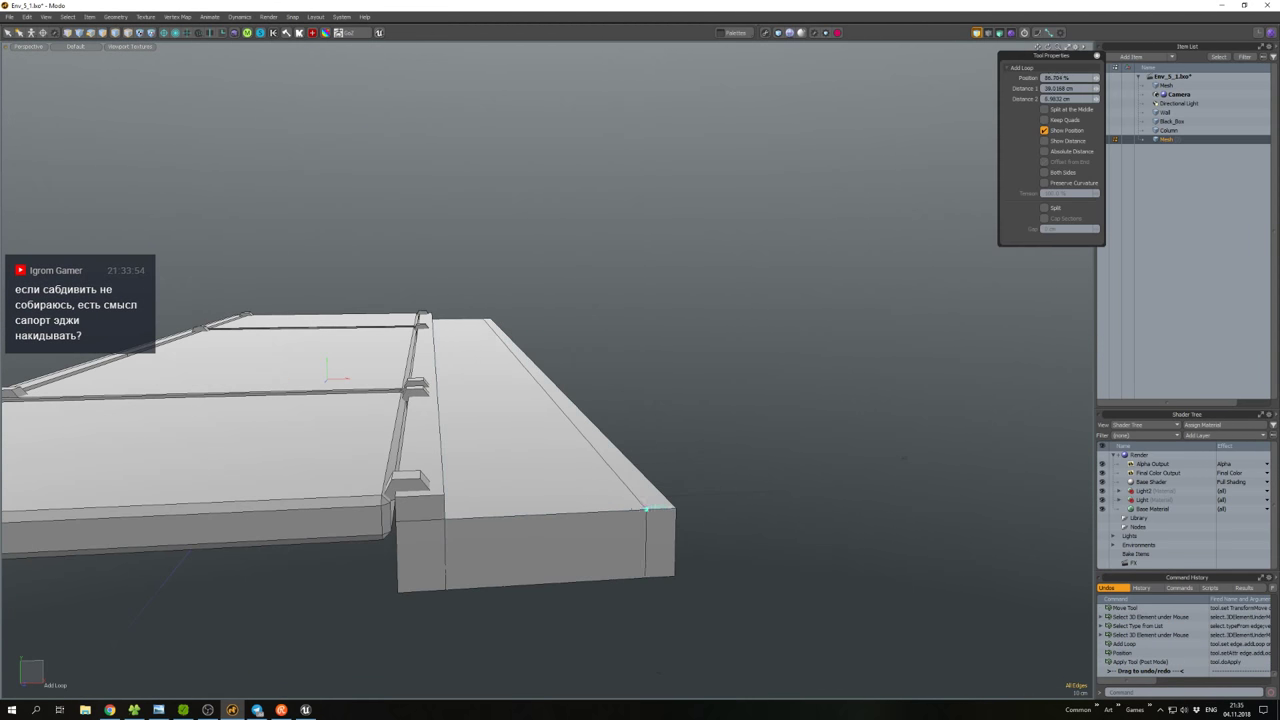
key("space")
Unhide the scene, isolate the Wall mesh and cut the raised ledge panel at its base.
scroll(651, 419, "down", 5)
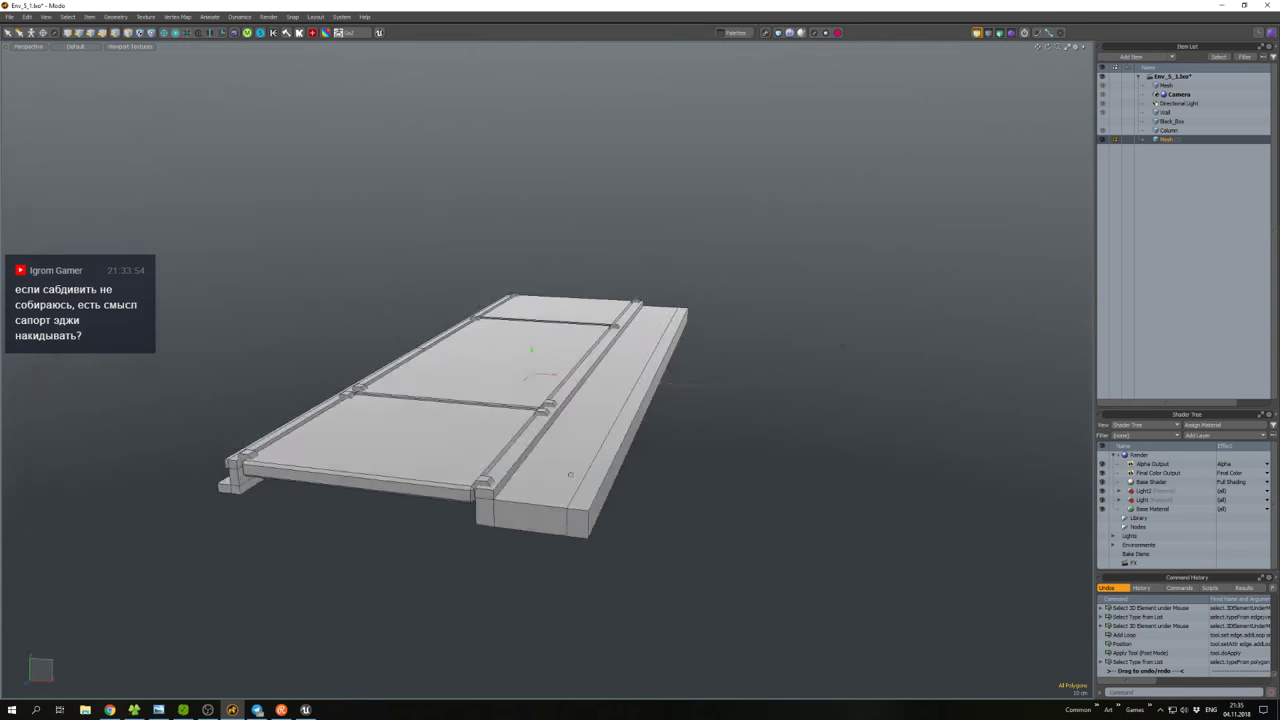
middle_click_drag(640, 435, 650, 440)
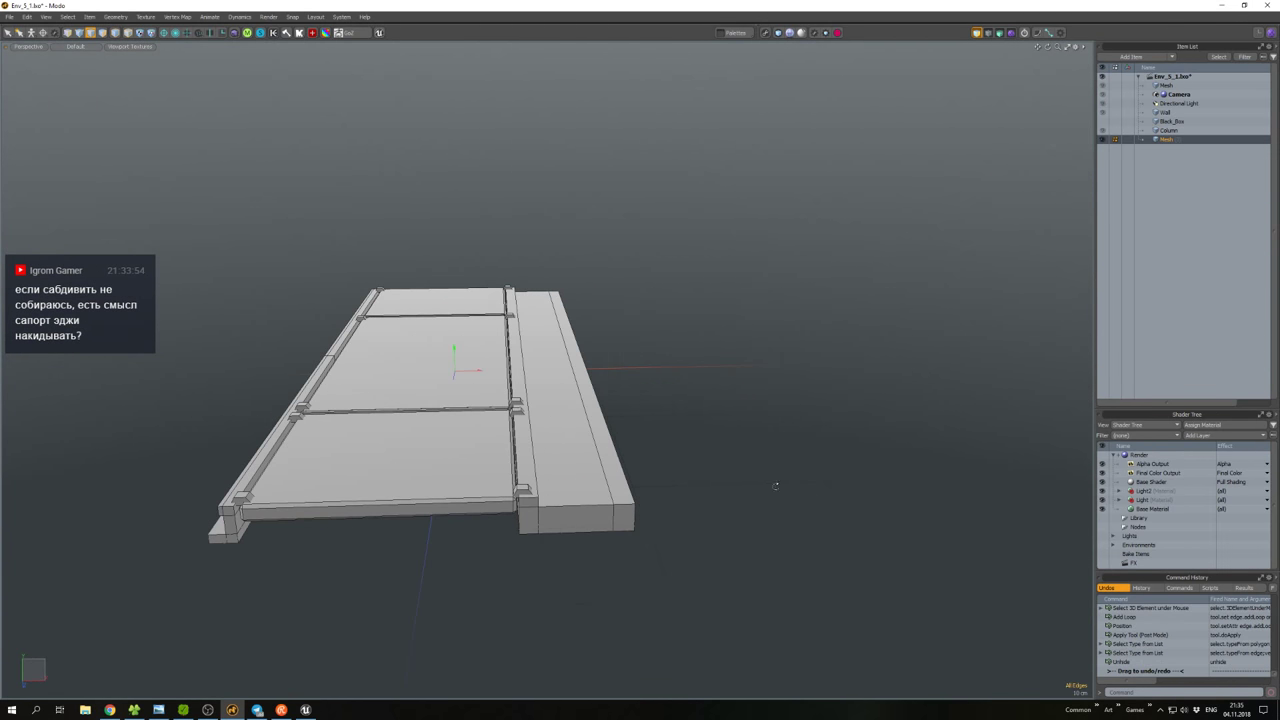
key("5")
key("u")
scroll(737, 460, "down", 4)
middle_click_drag(737, 460, 855, 433)
left_click(663, 429)
key("shift+h")
left_click(699, 364)
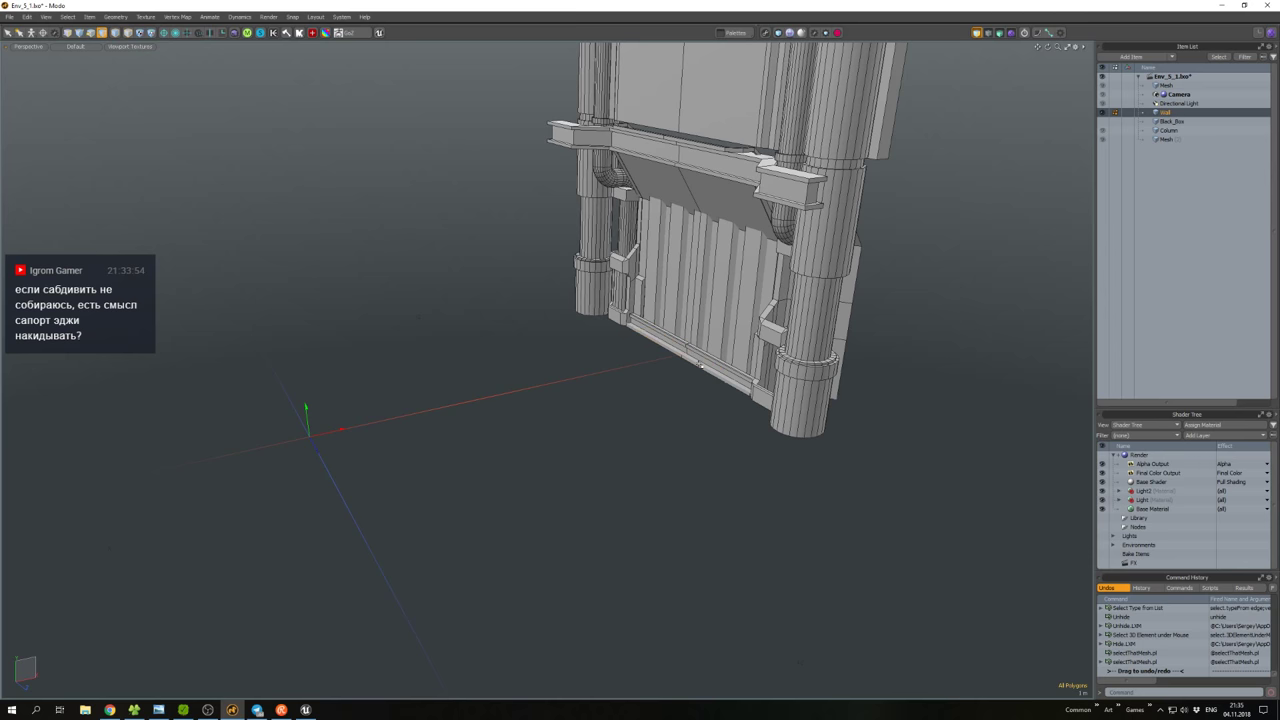
key("ctrl+x")
Isolate the floor mesh, paste the raised panel into it and move the panel -4.1 m along X onto the ledge.
key("u")
left_click(393, 466)
key("shift+h")
middle_click_drag(407, 474, 580, 434)
key("3")
key("ctrl+v")
key("w")
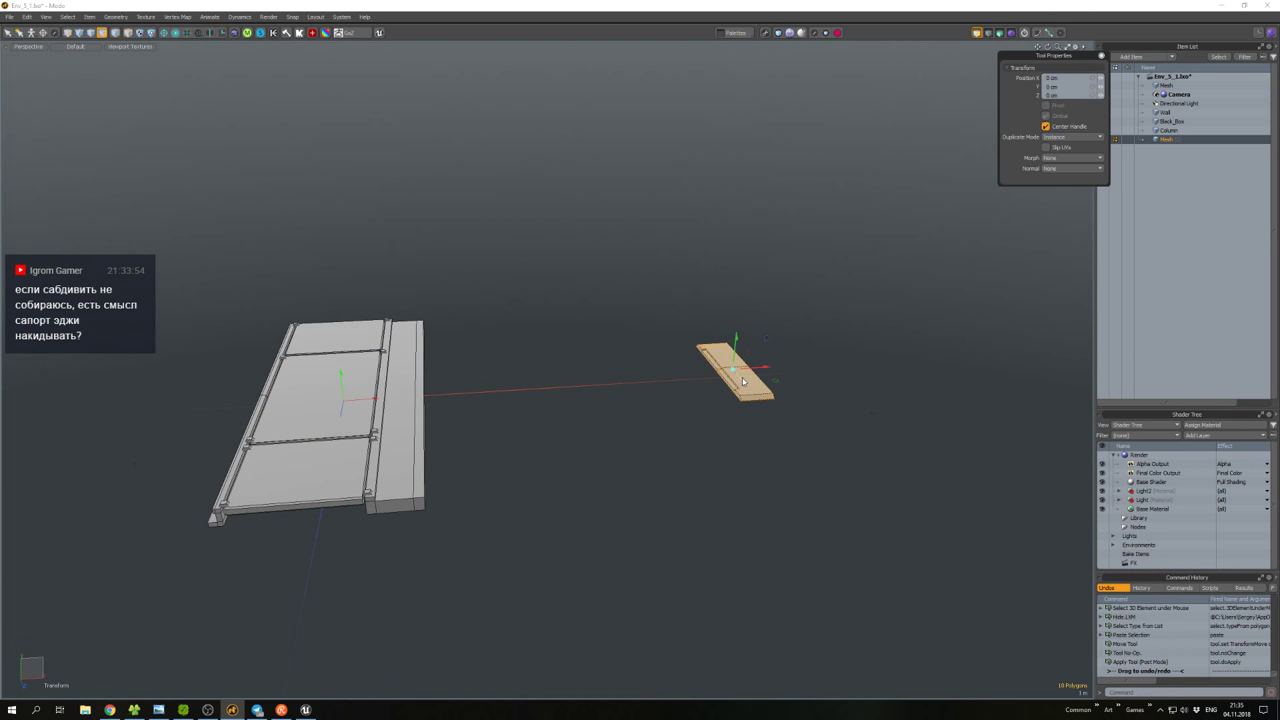
left_click_drag(757, 371, 431, 380)
scroll(569, 399, "up", 5)
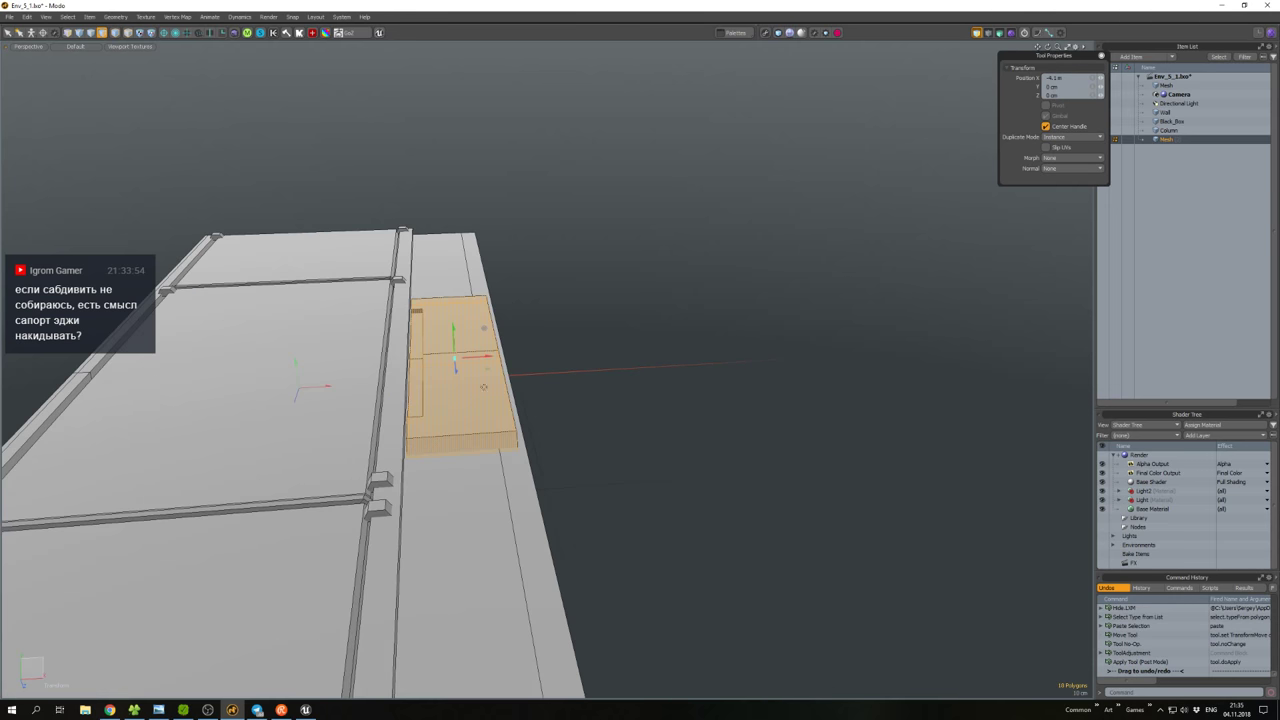
left_click_drag(731, 405, 573, 456)
scroll(709, 426, "down", 5)
Duplicate the wall-side corner clip onto the ledge surface and stretch its end vertices across the ledge's width.
key("w")
double_click(540, 488)
key("ctrl+c")
key("ctrl+v")
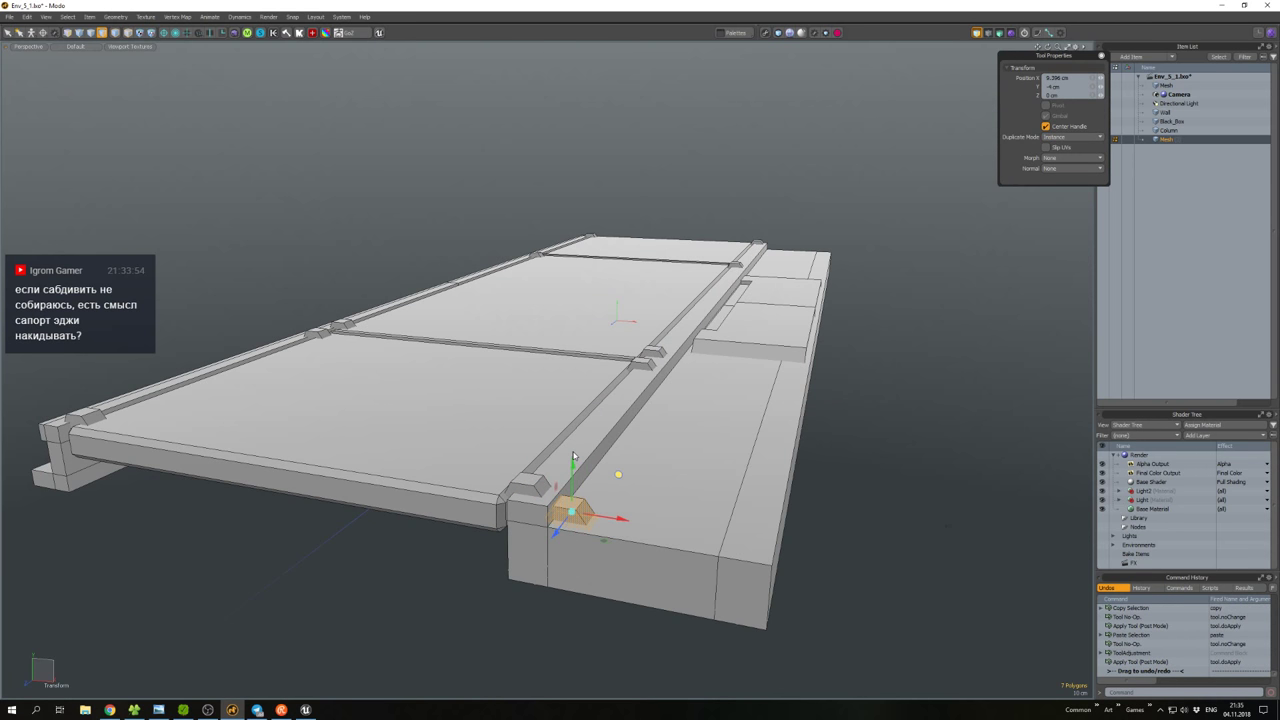
key("shift+1")
right_click_drag(573, 456, 583, 514, "ctrl")
key("w")
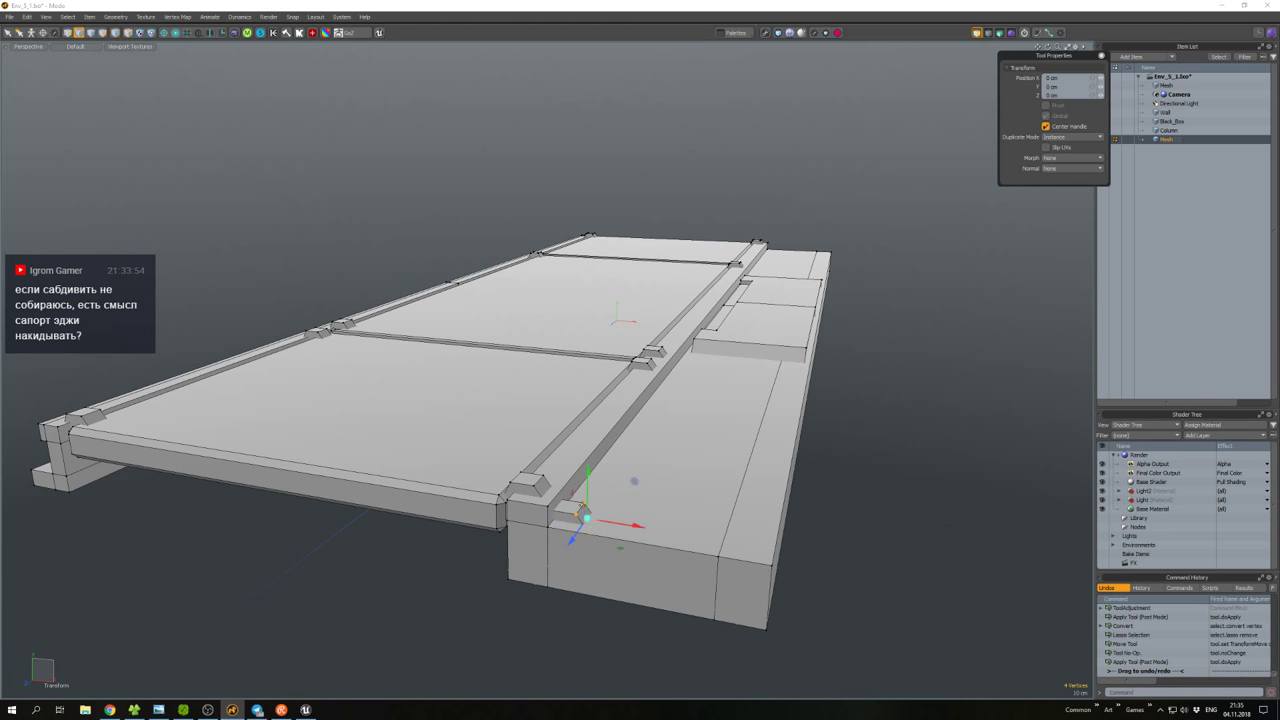
left_click_drag(606, 524, 623, 497)
Scale the stretched ledge strip narrower along Z and place a duplicate right beside it.
key("3")
double_click(734, 540)
key("r")
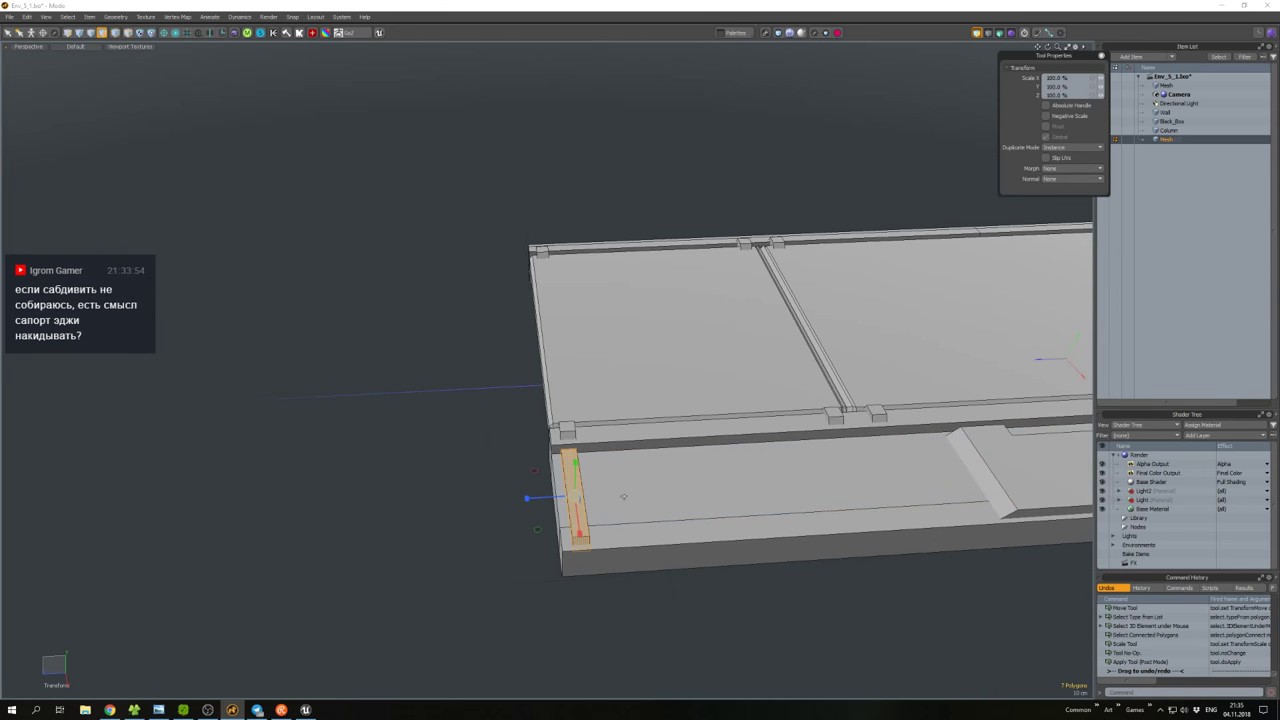
left_click_drag(541, 501, 558, 503)
key("w")
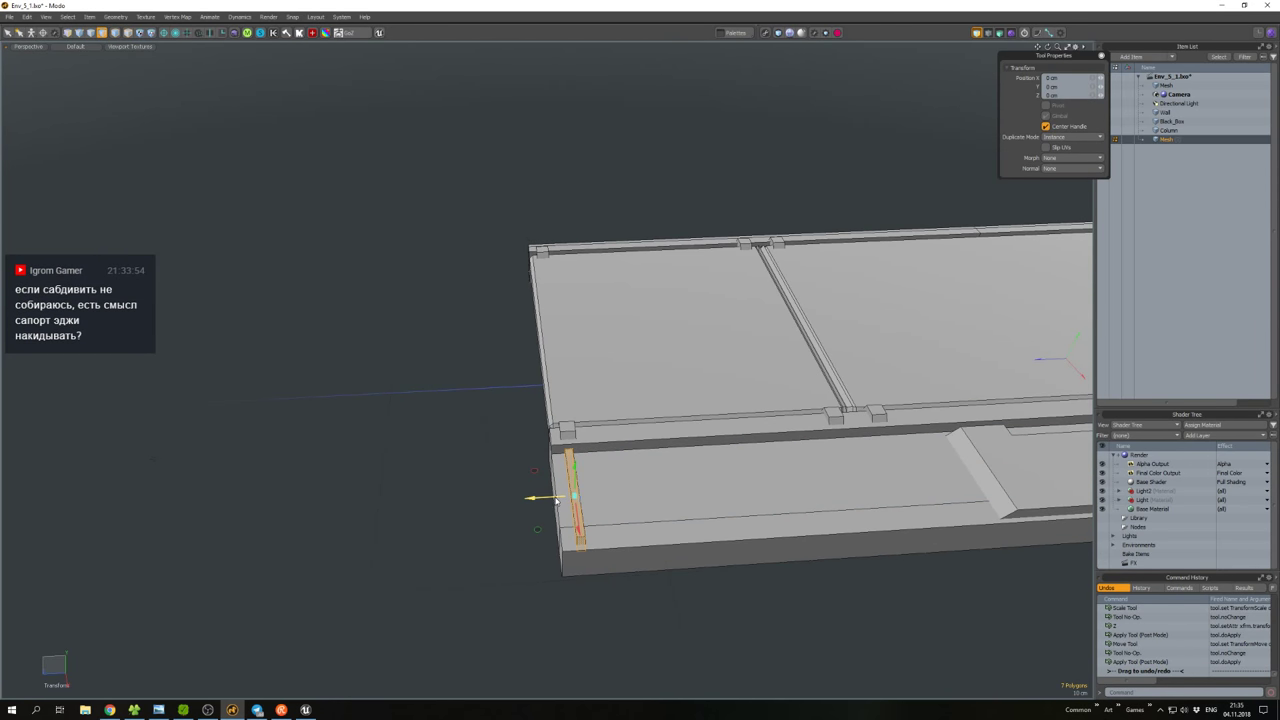
key("q")
double_click(590, 505, "shift")
Duplicate the strip pair along the ledge to both sides of the raised panel and to the ledge's far end.
key("w")
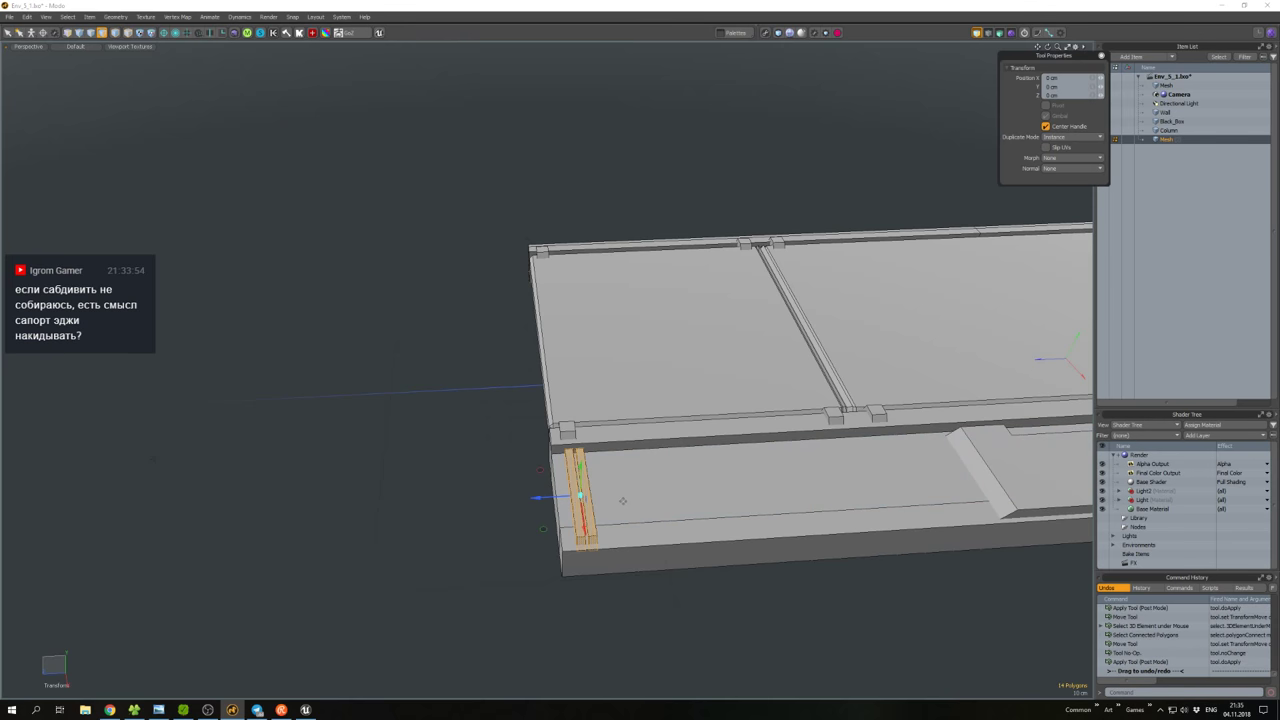
left_click_drag(622, 501, 504, 474, "alt")
key("ctrl+c")
key("ctrl+v")
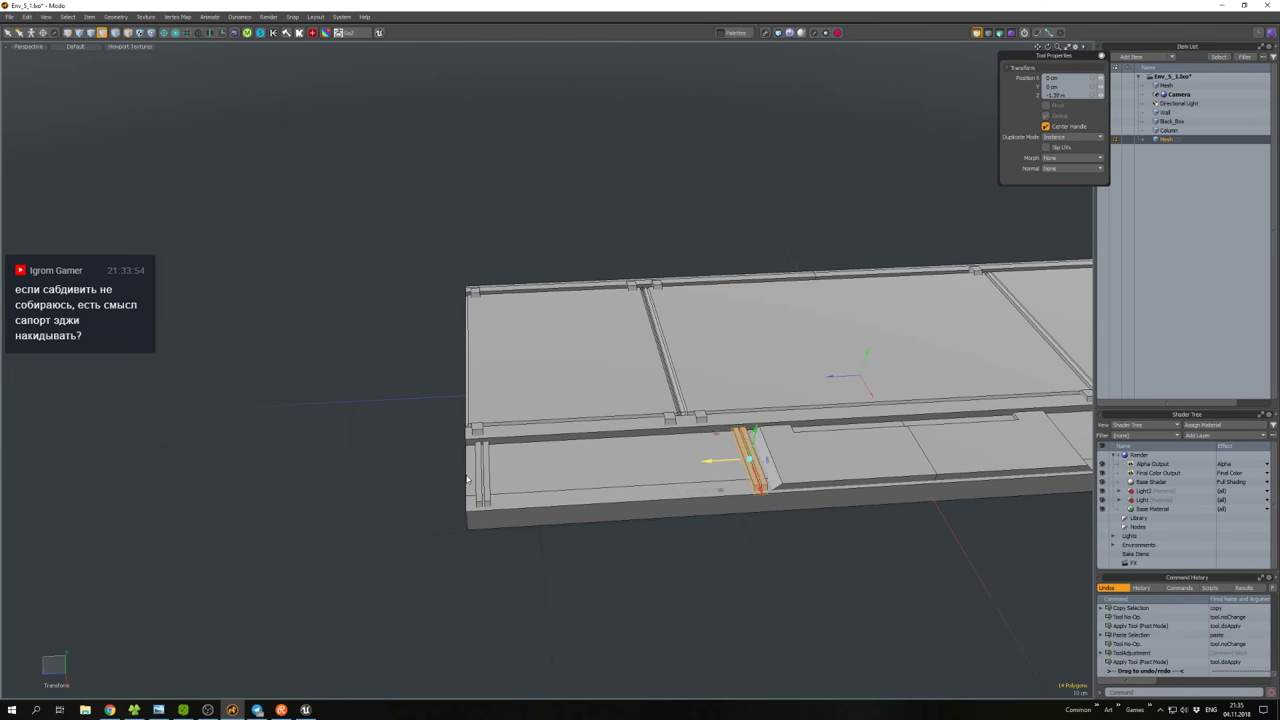
left_click_drag(746, 461, 483, 445, "alt")
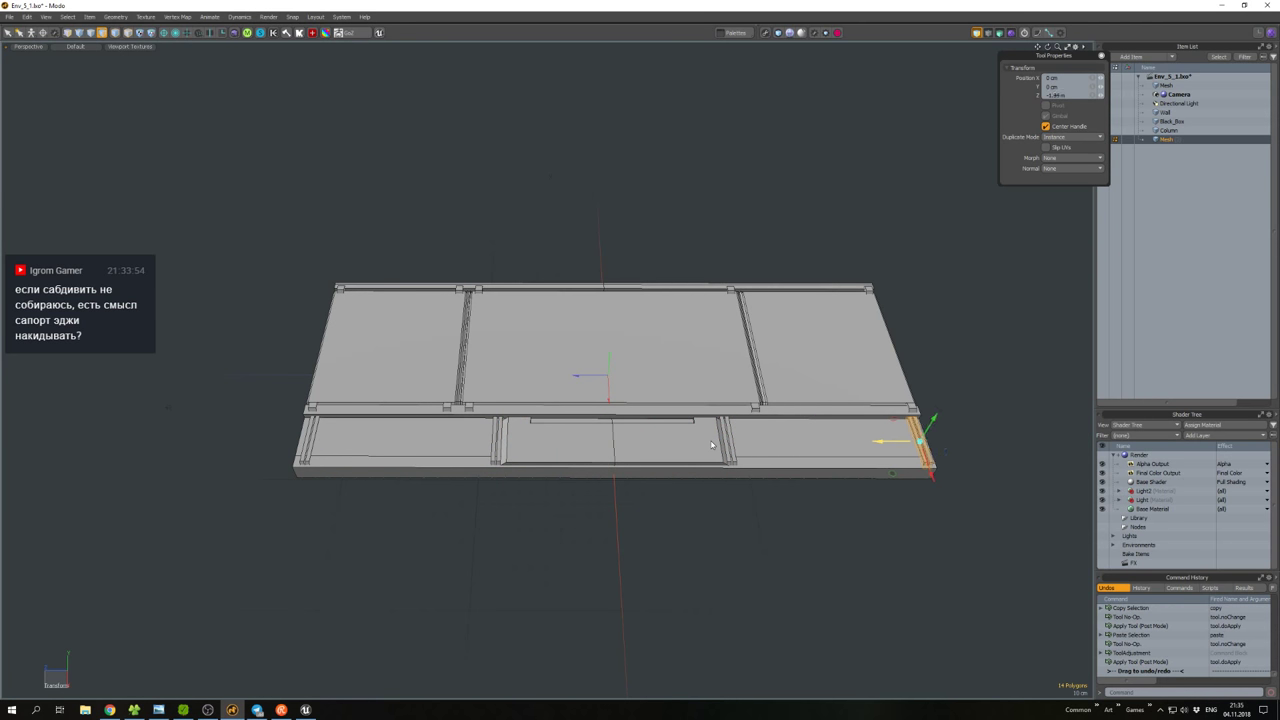
left_click(880, 455)
mouse_move(880, 455)
left_mouse_down("alt")
mouse_move(909, 471)
mouse_move(829, 491)
mouse_move(889, 468)
mouse_move(870, 440)
left_mouse_up("alt")
scroll(863, 423, "down", 5)
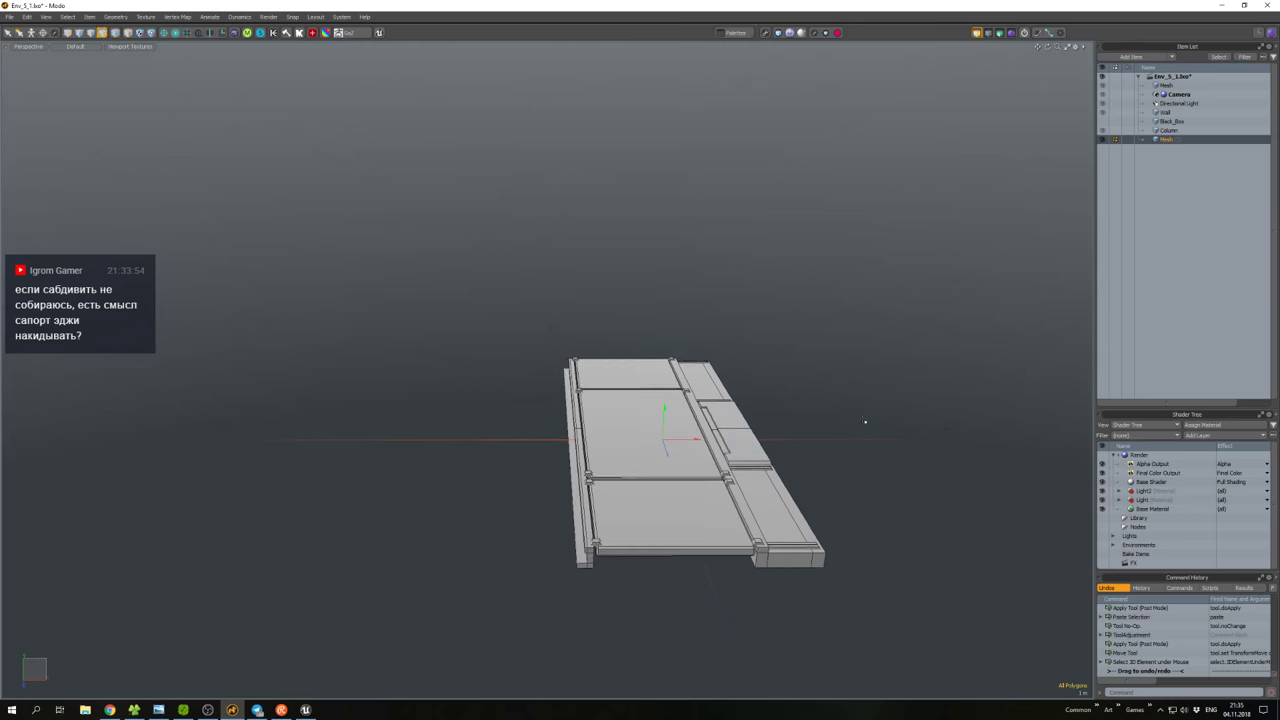
scroll(609, 447, "up", 8)
left_click_drag(609, 447, 585, 383, "alt")
double_click(487, 404)
mouse_move(487, 404)
left_mouse_down("alt")
mouse_move(604, 497)
mouse_move(365, 390)
mouse_move(366, 410)
mouse_move(390, 415)
mouse_move(369, 402)
mouse_move(343, 420)
mouse_move(555, 449)
mouse_move(527, 383)
mouse_move(500, 400)
left_mouse_up("alt")
left_click(604, 497)
scroll(604, 497, "down", 3)
left_click(555, 449)
Generate automatic UVs for all polygons of the floor mesh.
key("ctrl+a")
left_click_drag(600, 450, 632, 461, "alt")
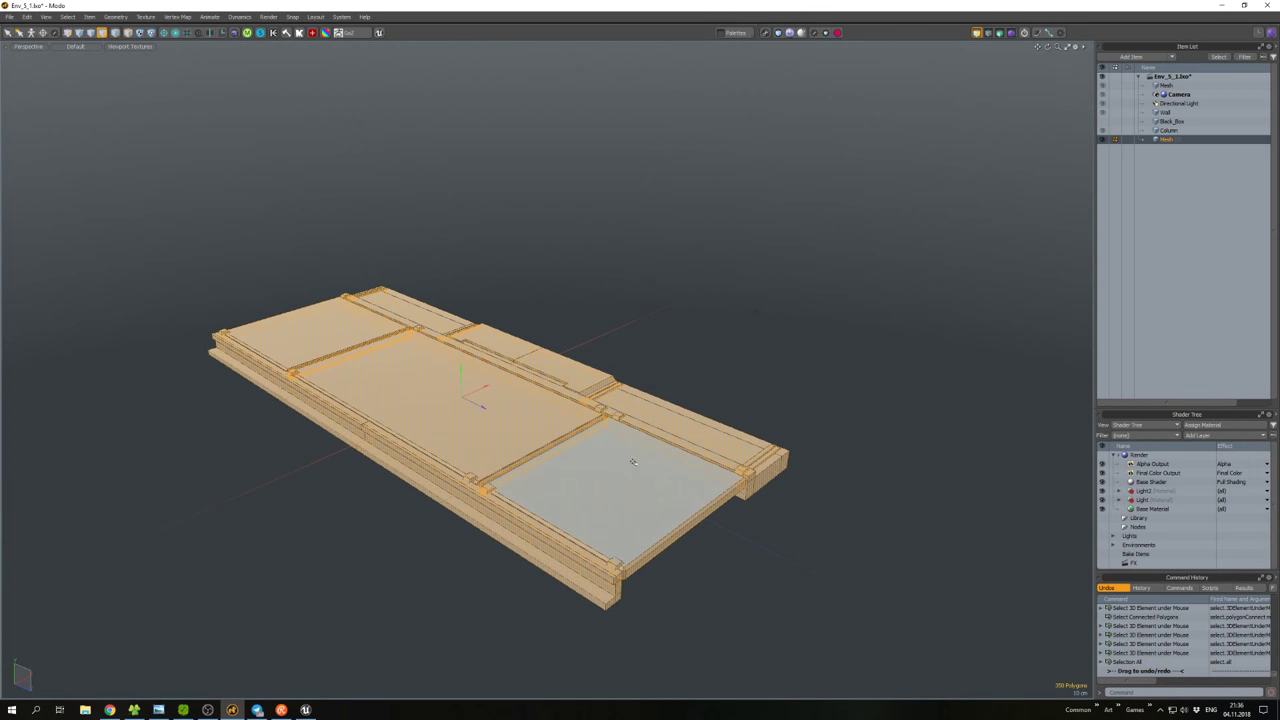
key("ctrl+space")
left_click(668, 518)
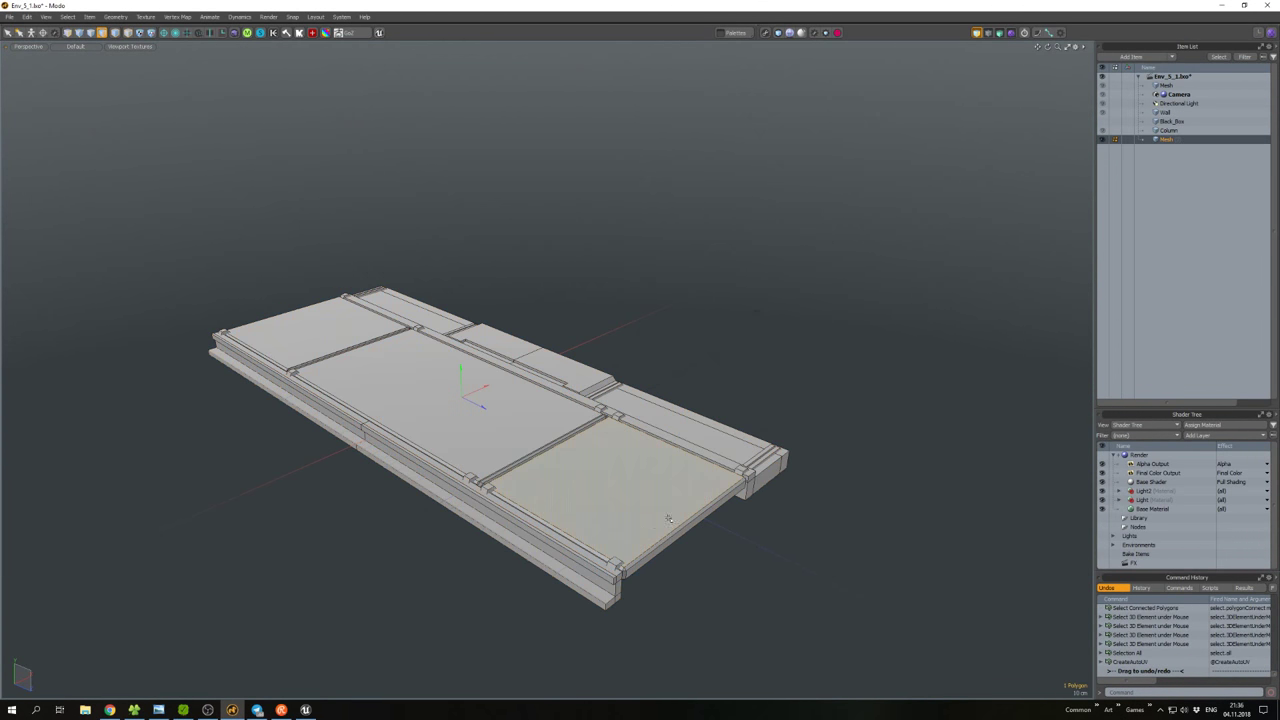
left_click(1258, 33)
left_click(1258, 33)
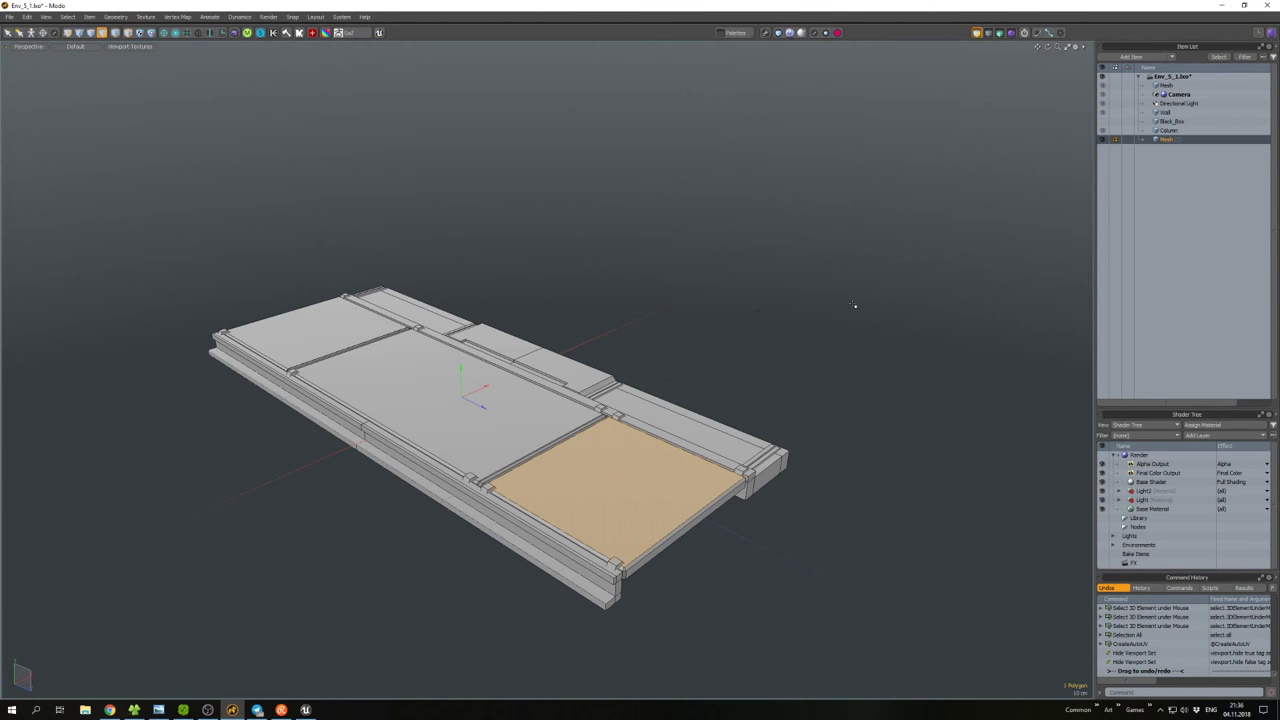
Assign a new blue material named Rubber to the three large floor panels.
left_click_drag(851, 306, 729, 358, "alt")
key("3")
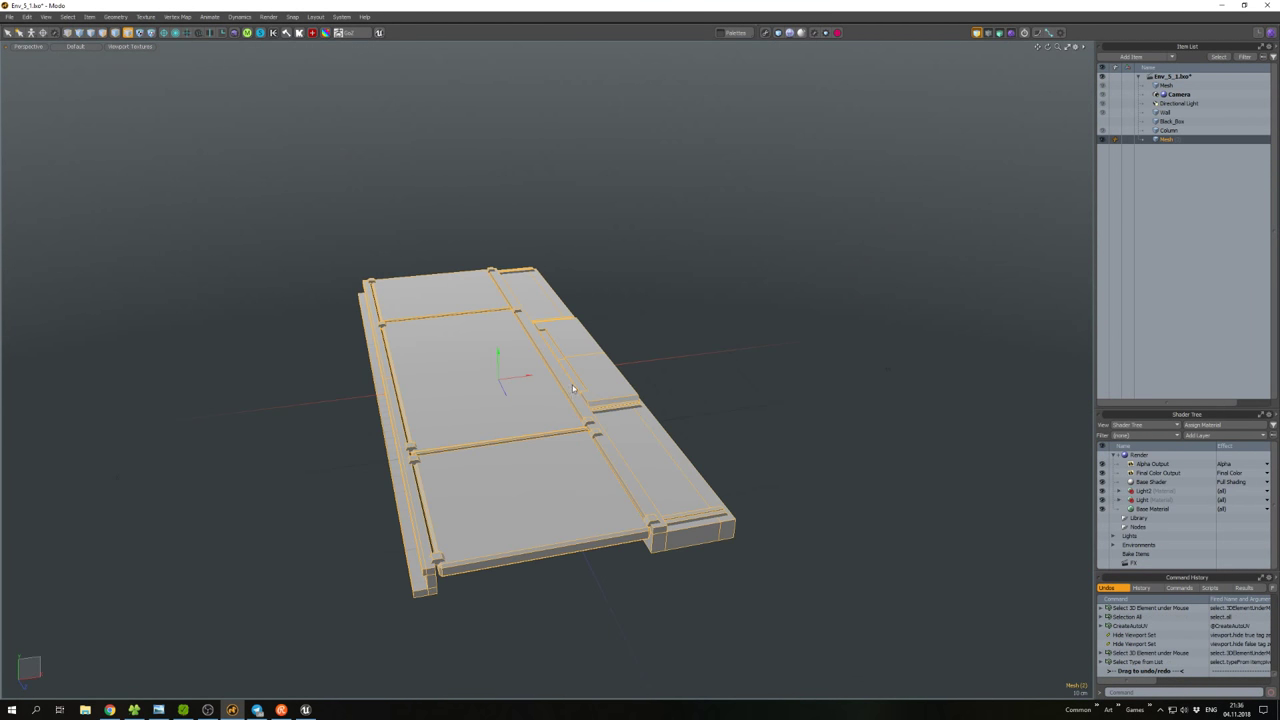
key("ctrl+shift+a")
left_click_drag(560, 420, 481, 413, "alt")
left_click_drag(487, 483, 769, 401, "alt")
key("m")
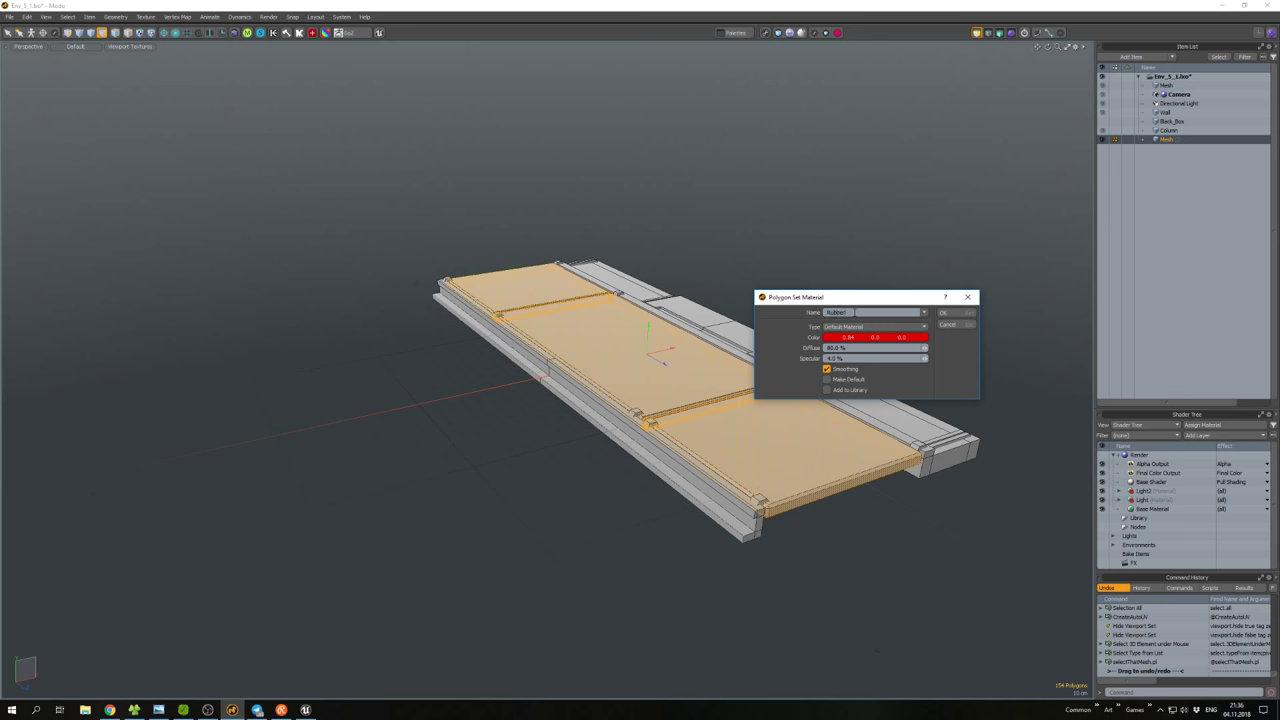
left_click(903, 340)
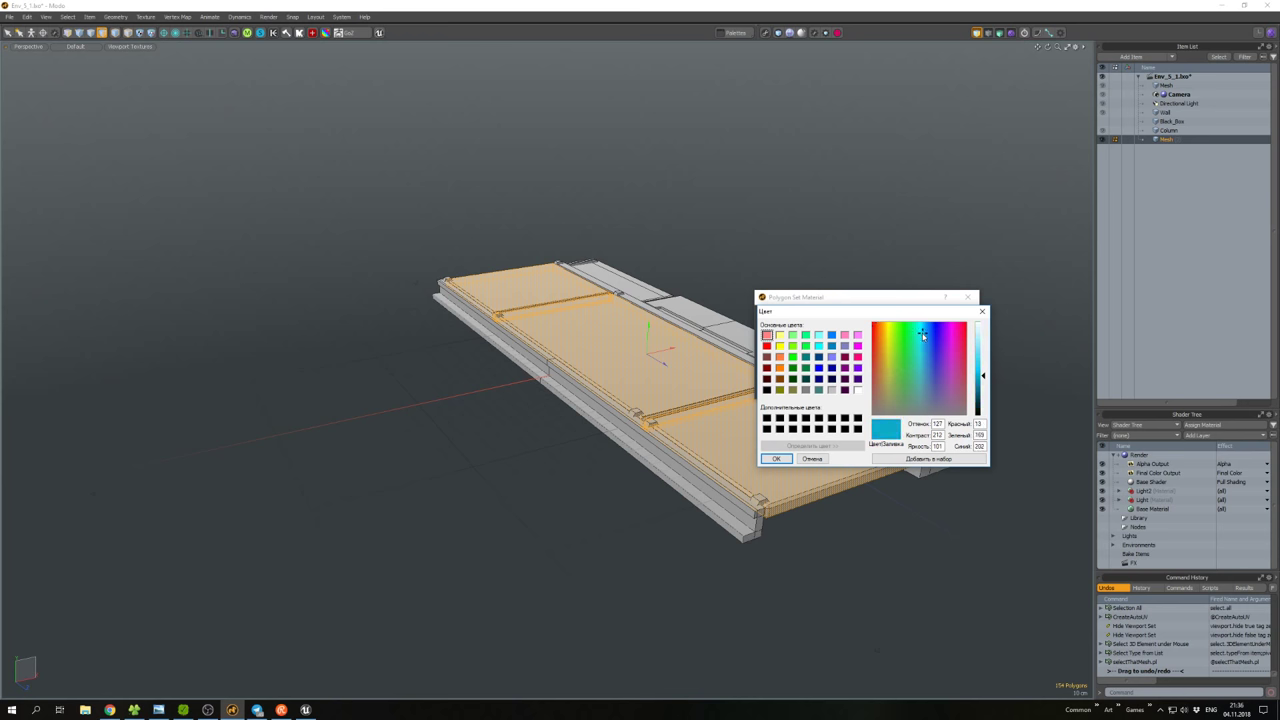
left_click(777, 458)
left_click(952, 316)
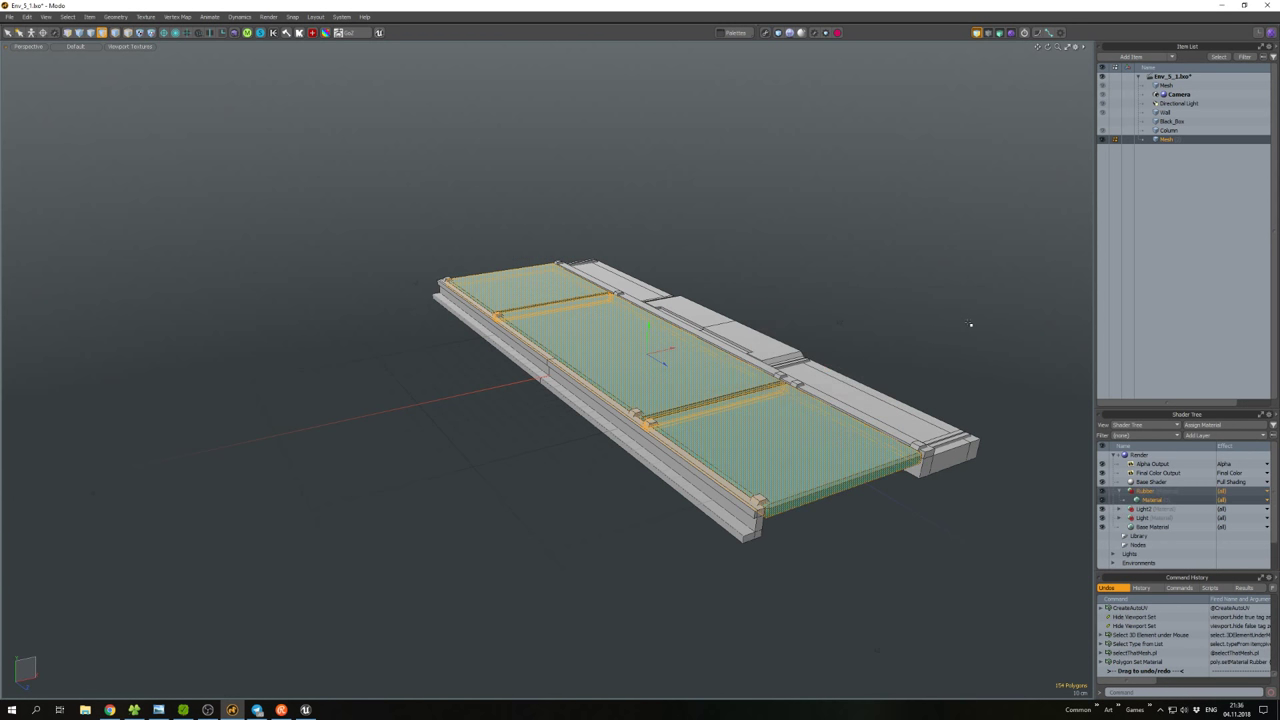
left_click_drag(969, 323, 895, 372, "alt")
left_click(895, 372)
left_click_drag(864, 309, 780, 335, "alt")
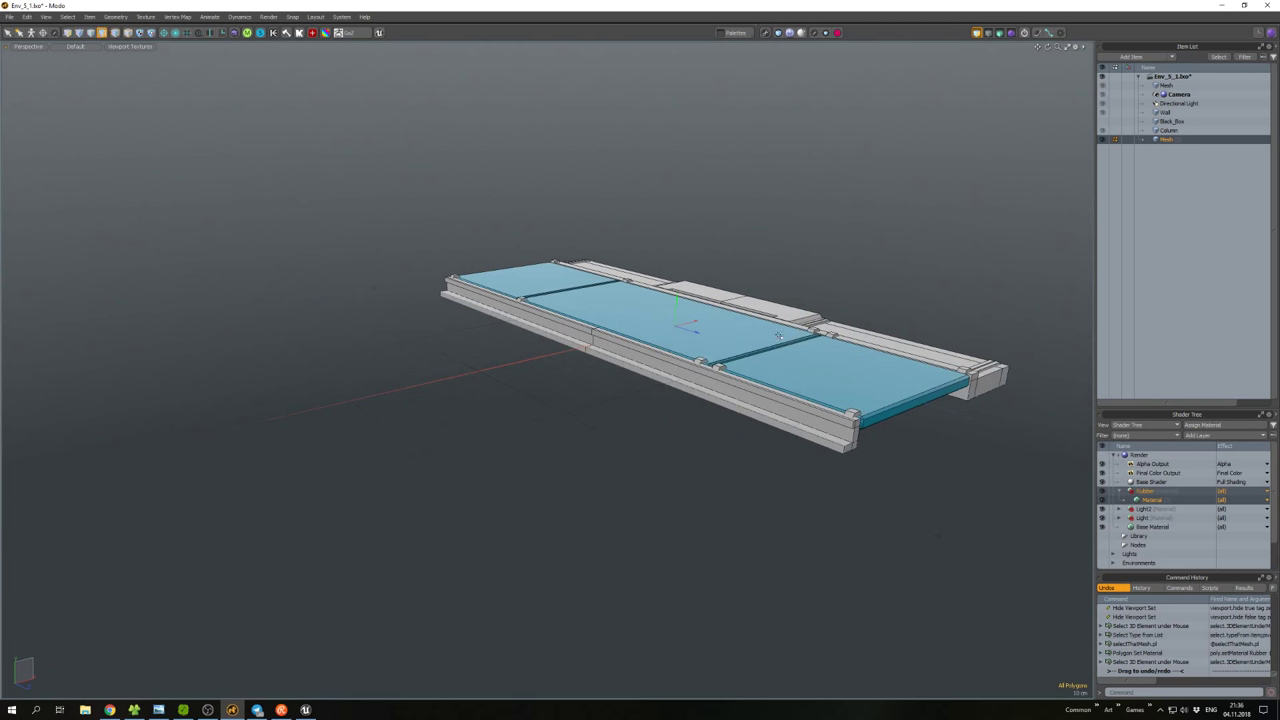
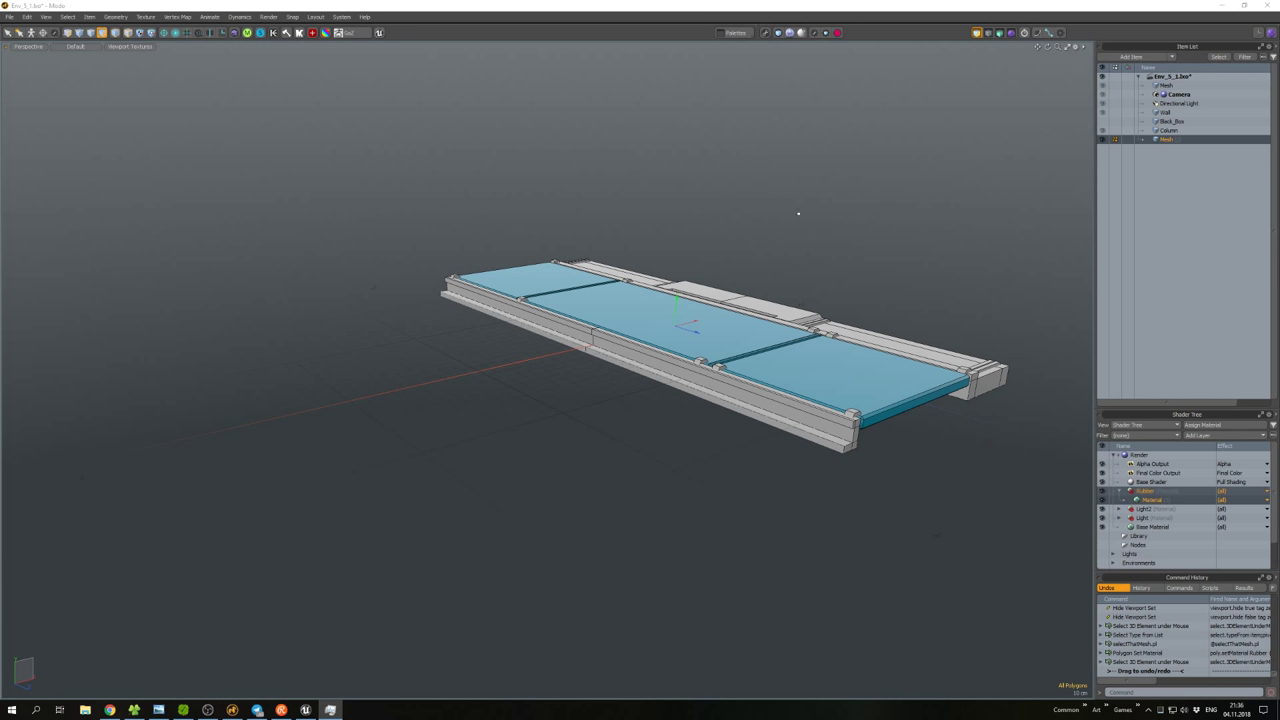
Duplicate the floor's outer edge beam, rotate the copy 180° around Y and move it away from the floor, opposite the original.
left_click_drag(798, 213, 438, 288, "alt")
double_click(586, 350)
key("ctrl+c")
key("ctrl+v")
key("w")
key("e")
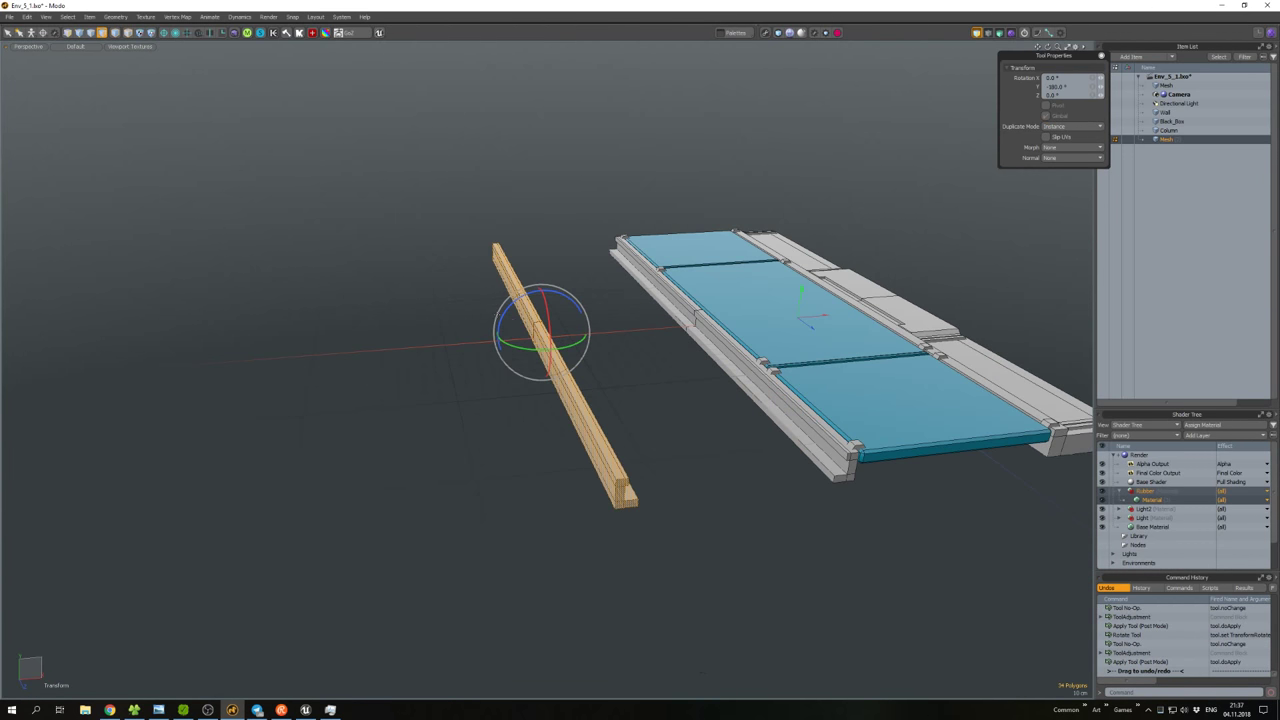
key("w")
left_click_drag(540, 340, 460, 340, "alt")
Copy and paste the four facing web faces of both beams, scale the copies to about 98.5% along X and flip them.
key("space")
left_click(600, 420)
left_click_drag(600, 420, 502, 345, "alt")
left_click(712, 355)
left_click(712, 355, "shift")
left_click(464, 343, "shift")
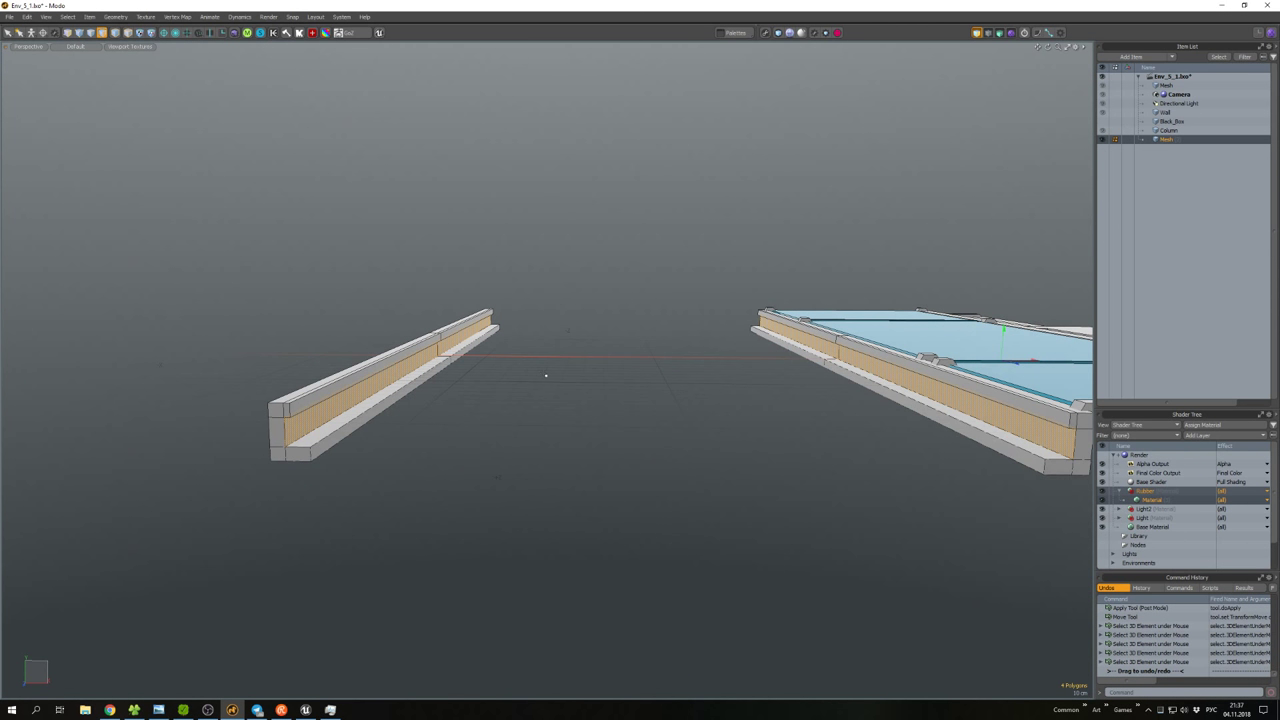
key("ctrl+c")
key("ctrl+v")
key("y")
left_click_drag(652, 345, 646, 346)
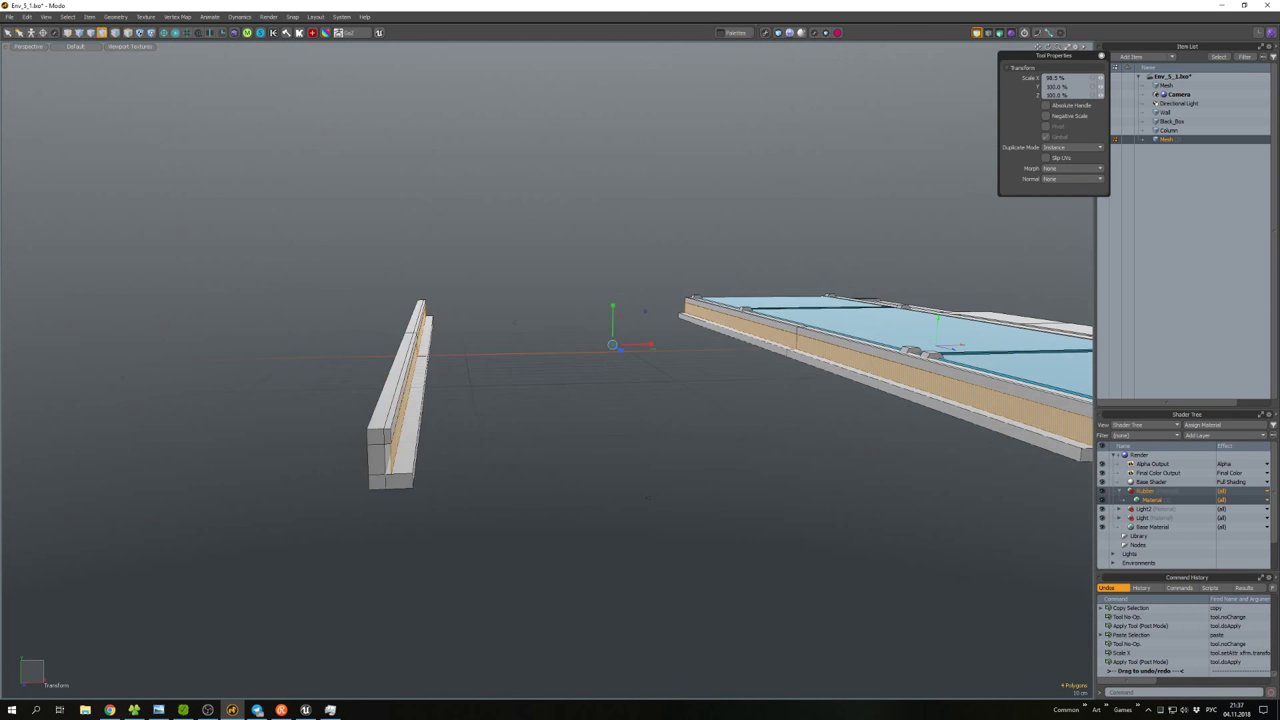
left_click_drag(575, 366, 591, 366, "alt")
key("shift+2")
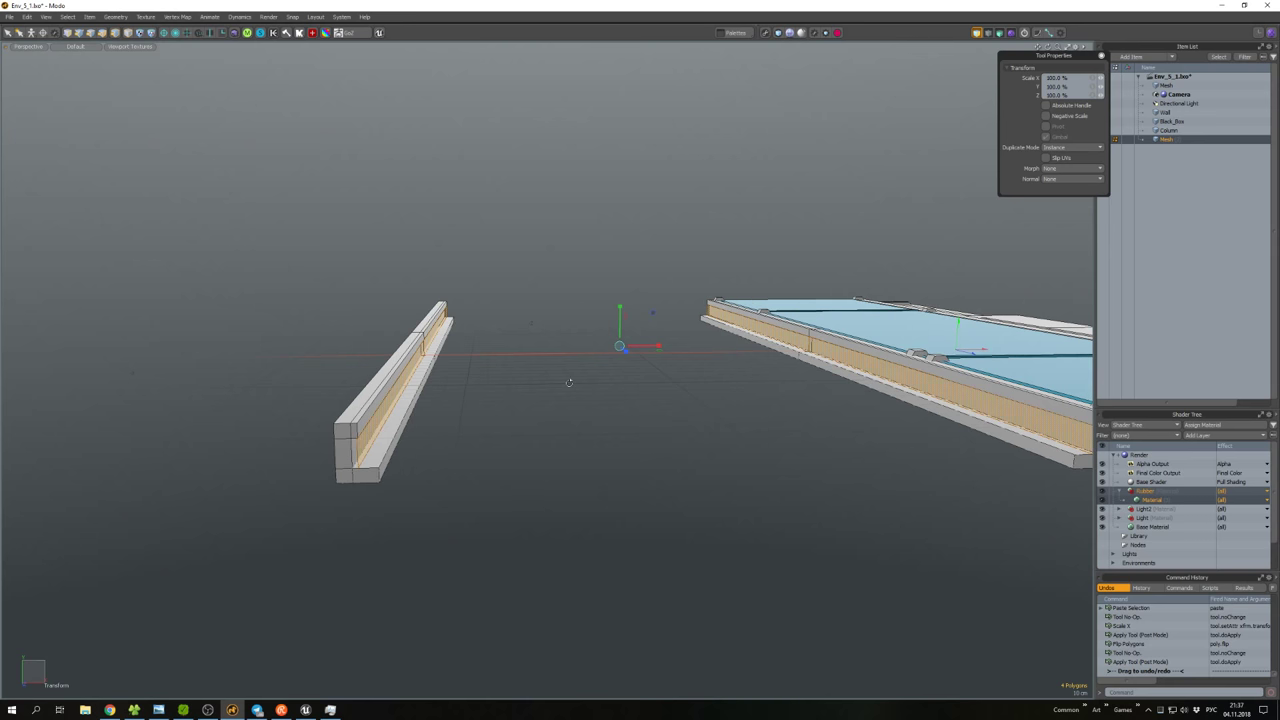
Bridge the boundary edges of the pasted faces on both beams to form a large floor slab between them.
key("space")
scroll(418, 345, "up", 3)
left_click_drag(413, 350, 418, 345)
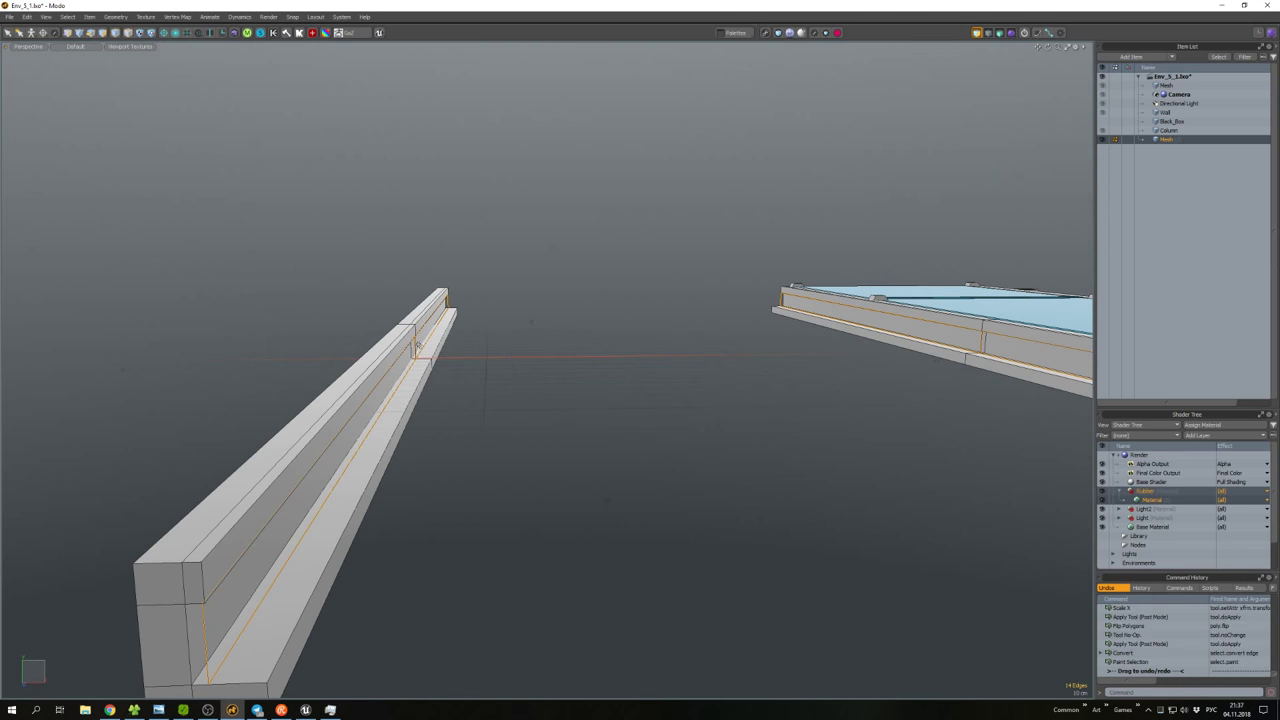
left_click_drag(644, 398, 747, 378, "alt")
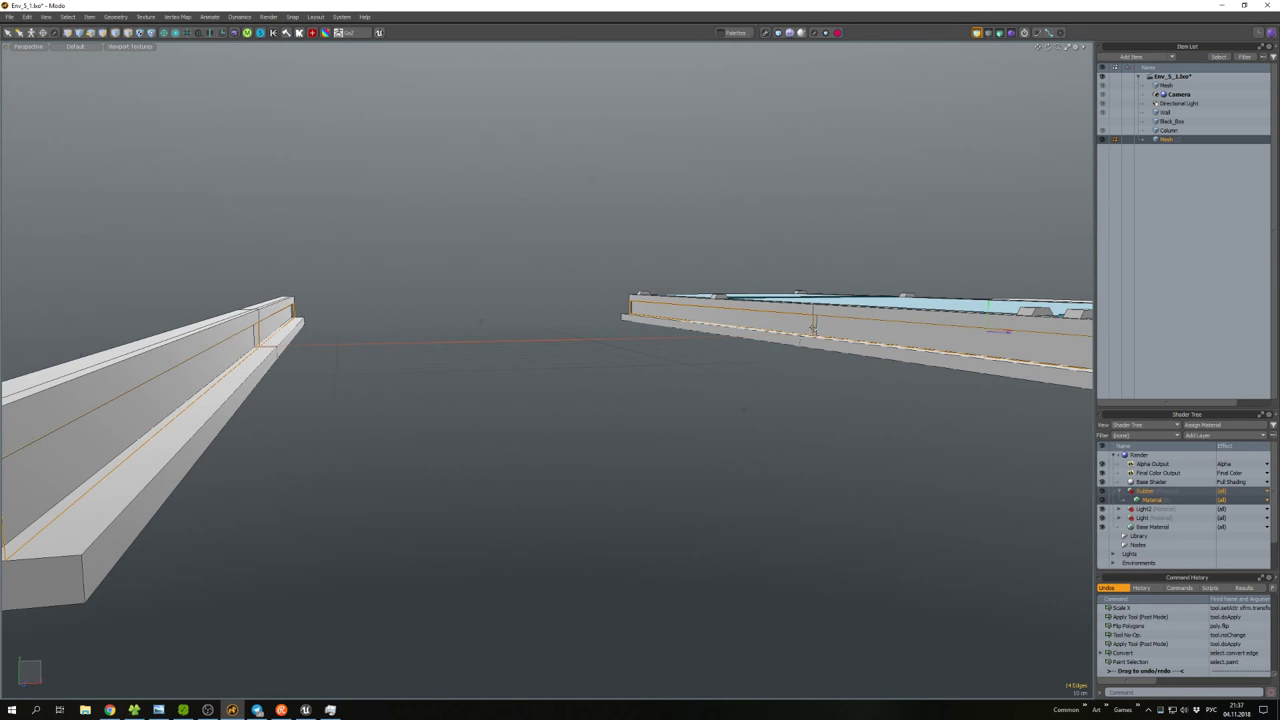
left_click_drag(788, 321, 716, 344, "alt")
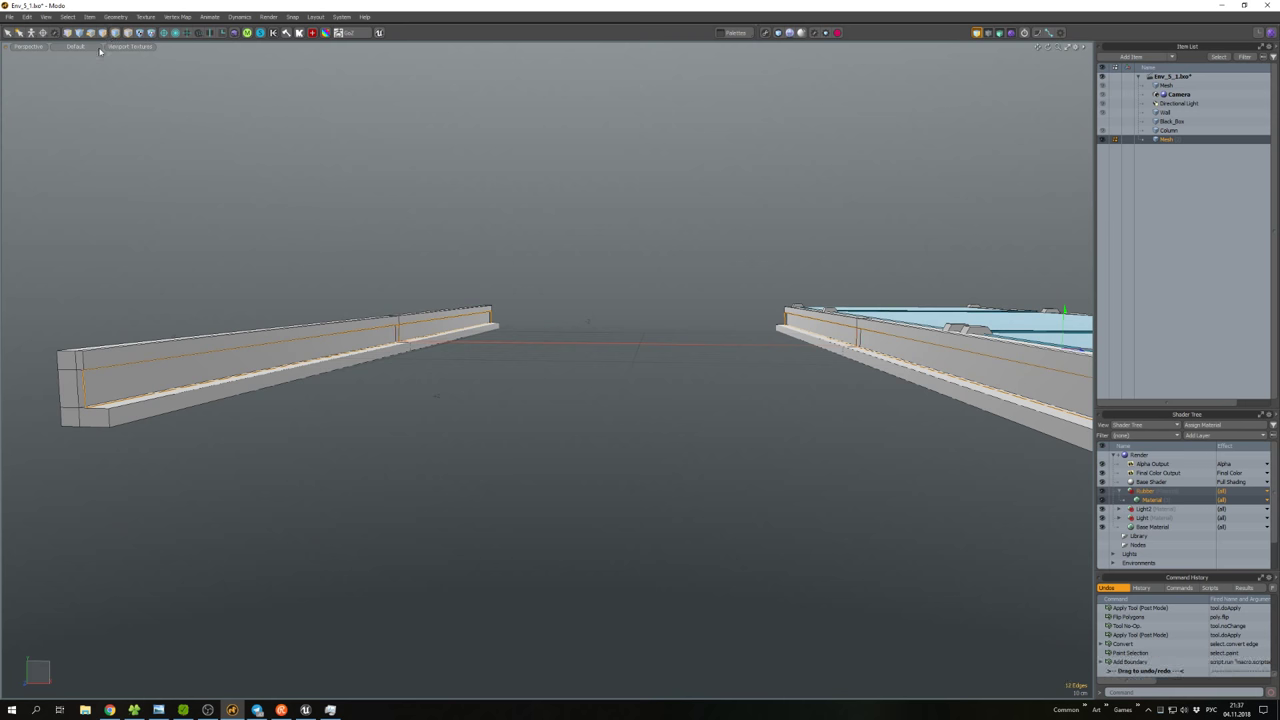
left_click_drag(100, 50, 510, 410, "alt")
scroll(430, 317, "up", 10)
Scale the new slab to about 100.5% along X.
key("3")
double_click(472, 331)
key("r")
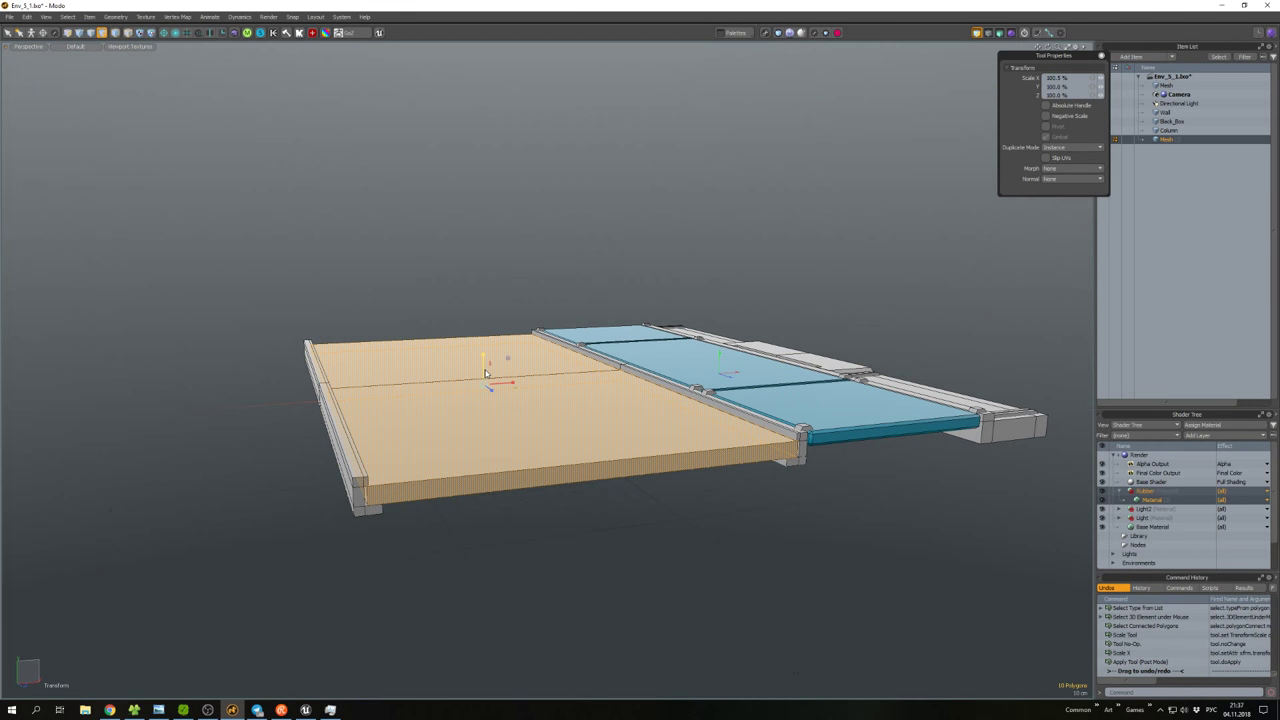
key("space")
Isolate the slab, bevel its edges by about 2.2 cm with Edge Bevel, and unhide the rest of the floor.
scroll(490, 400, "up", 3)
left_click(500, 371)
key("2")
left_click_drag(400, 386, 466, 374, "alt")
scroll(491, 400, "down", 2)
key("b")
left_click_drag(329, 449, 333, 449)
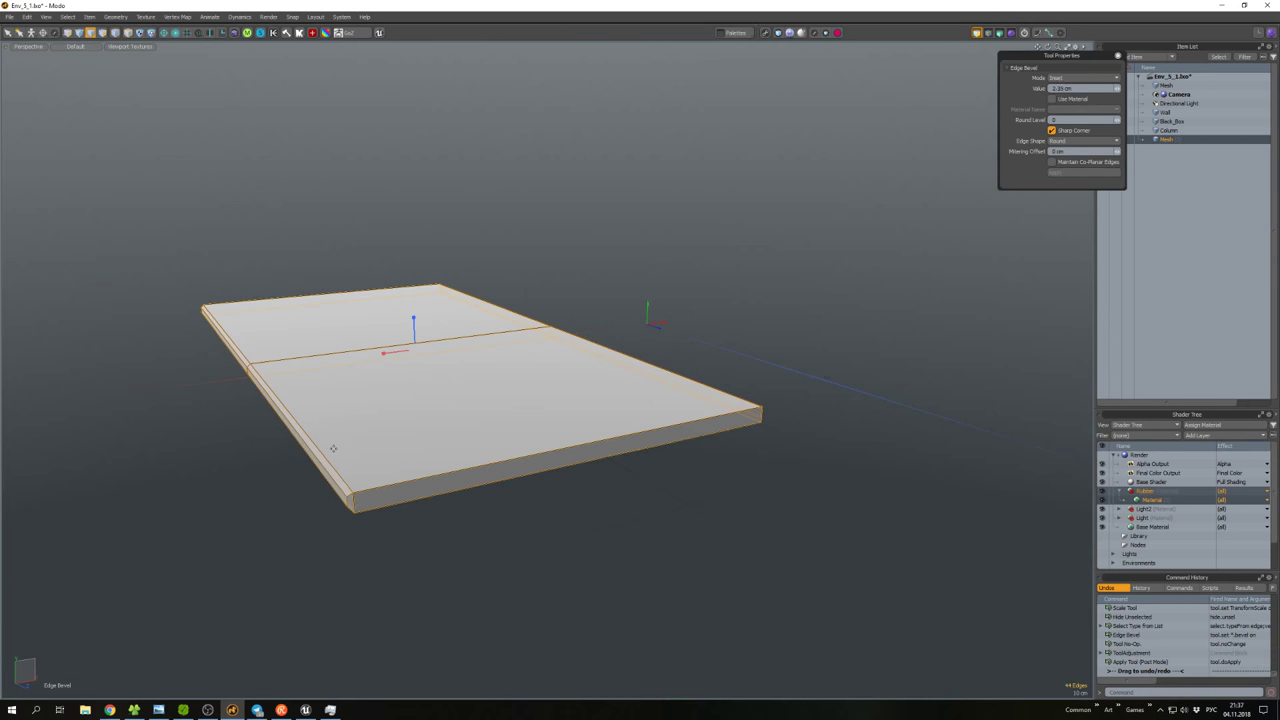
key("space")
left_click(337, 445)
key("u")
scroll(440, 430, "down", 2)
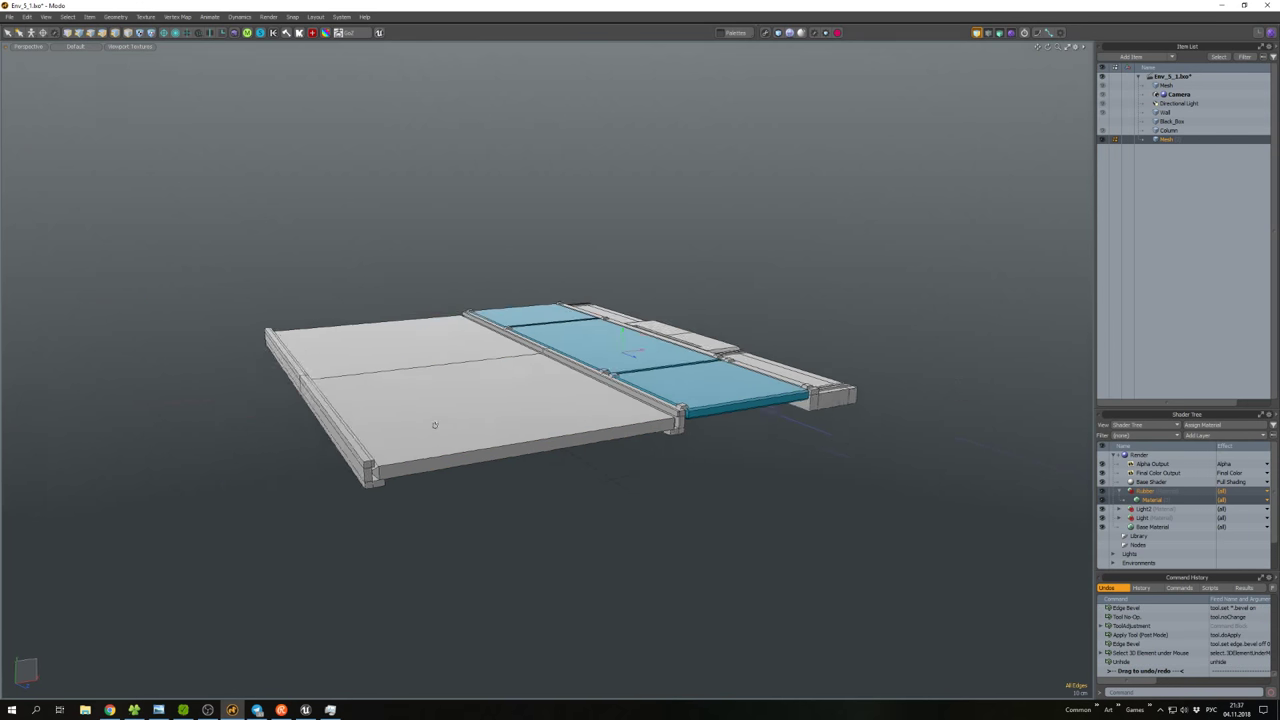
Copy and paste the slab's near top face and scale the copy down along Z into a narrow strip.
left_click_drag(434, 425, 600, 471, "alt")
scroll(579, 533, "down", 3)
key("3")
double_click(677, 466)
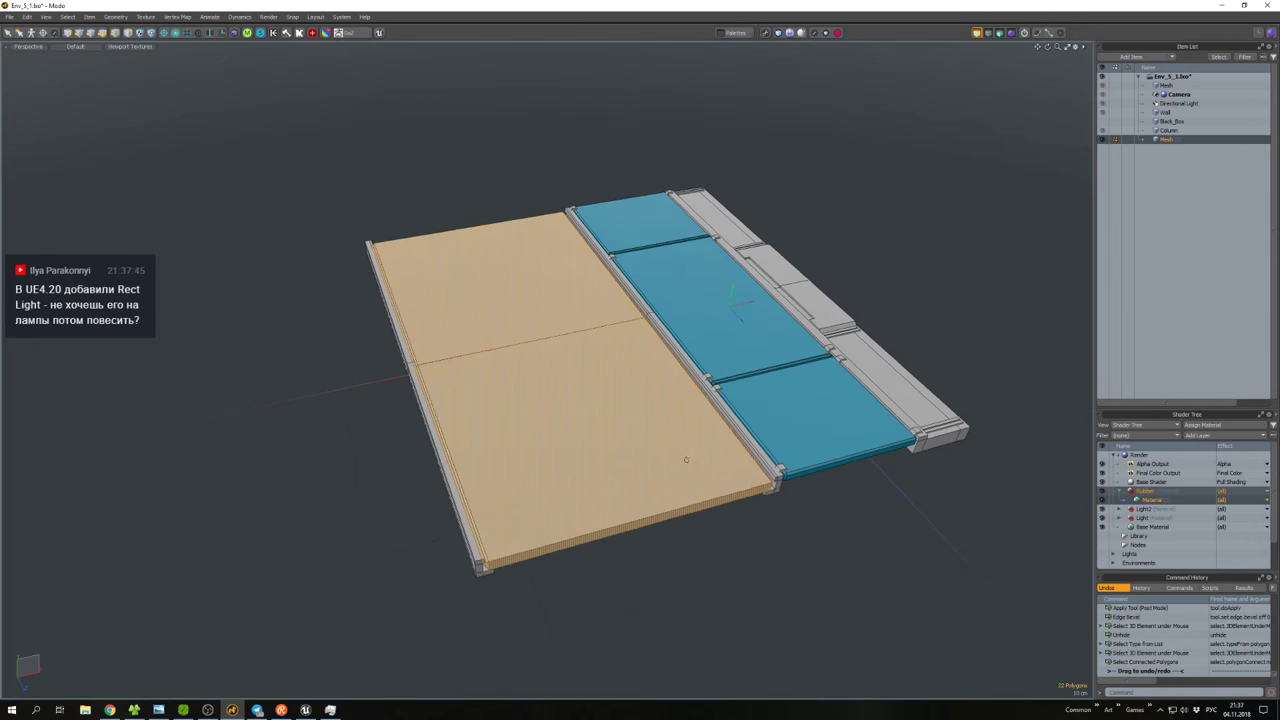
left_click(682, 455, "ctrl")
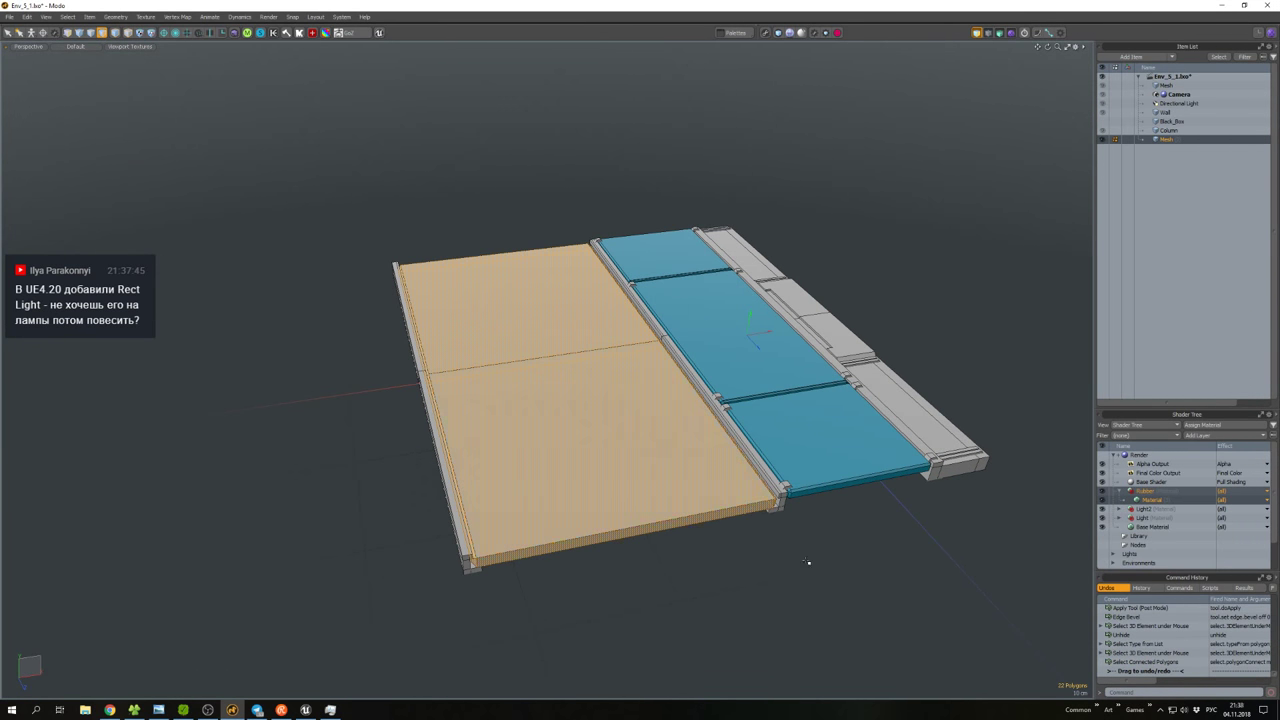
left_click_drag(808, 562, 739, 512, "alt")
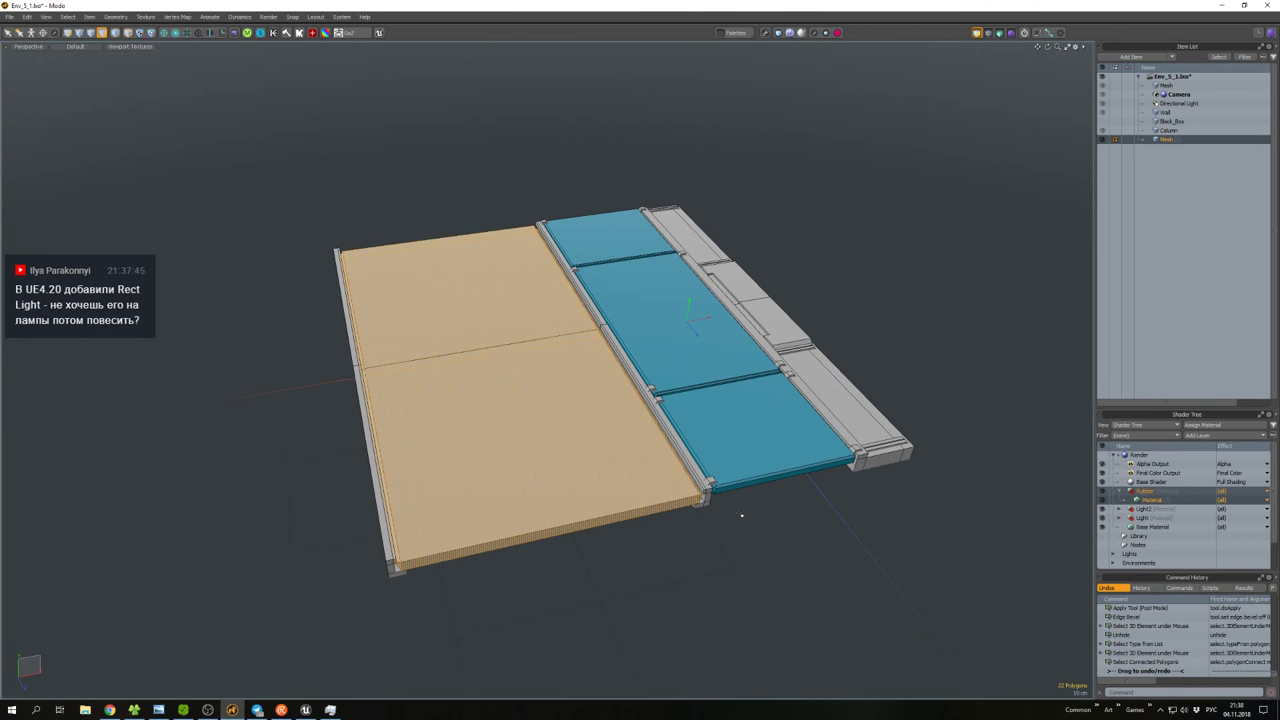
left_click(832, 563)
left_click_drag(832, 563, 689, 435, "alt")
double_click(702, 457)
left_click(695, 452)
key("r")
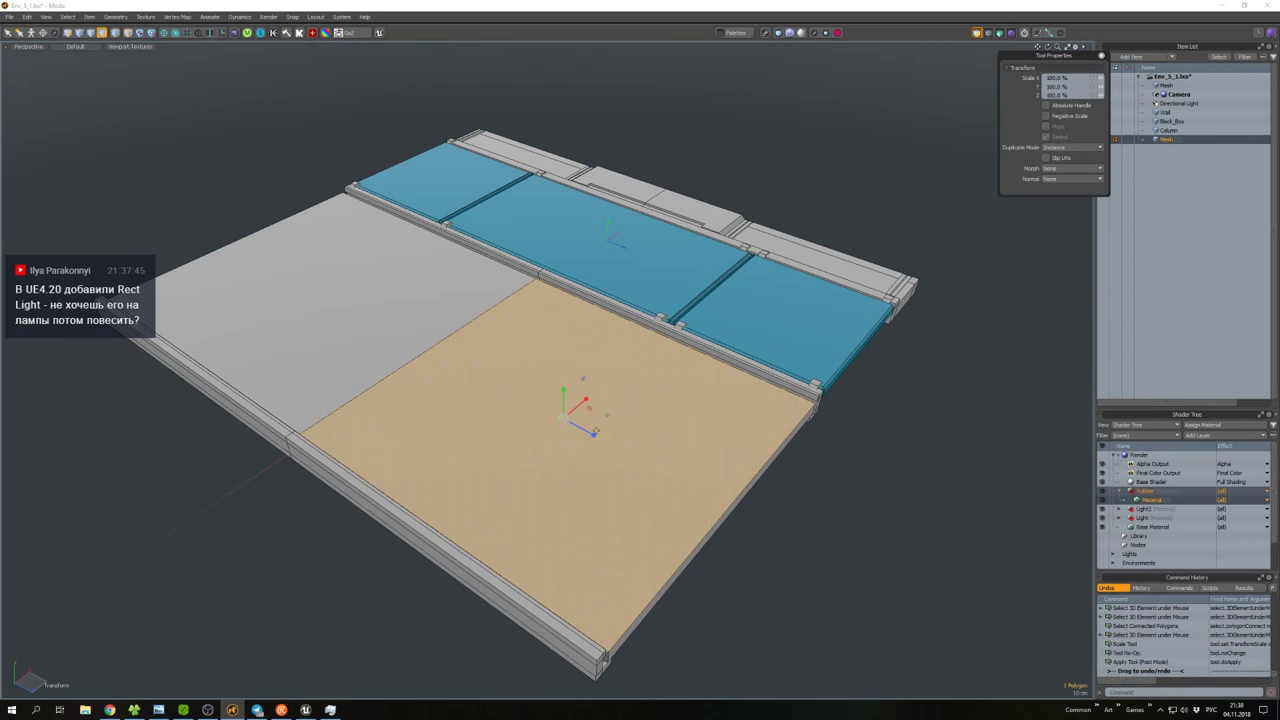
key("ctrl+c")
key("ctrl+v")
left_click_drag(594, 432, 577, 425)
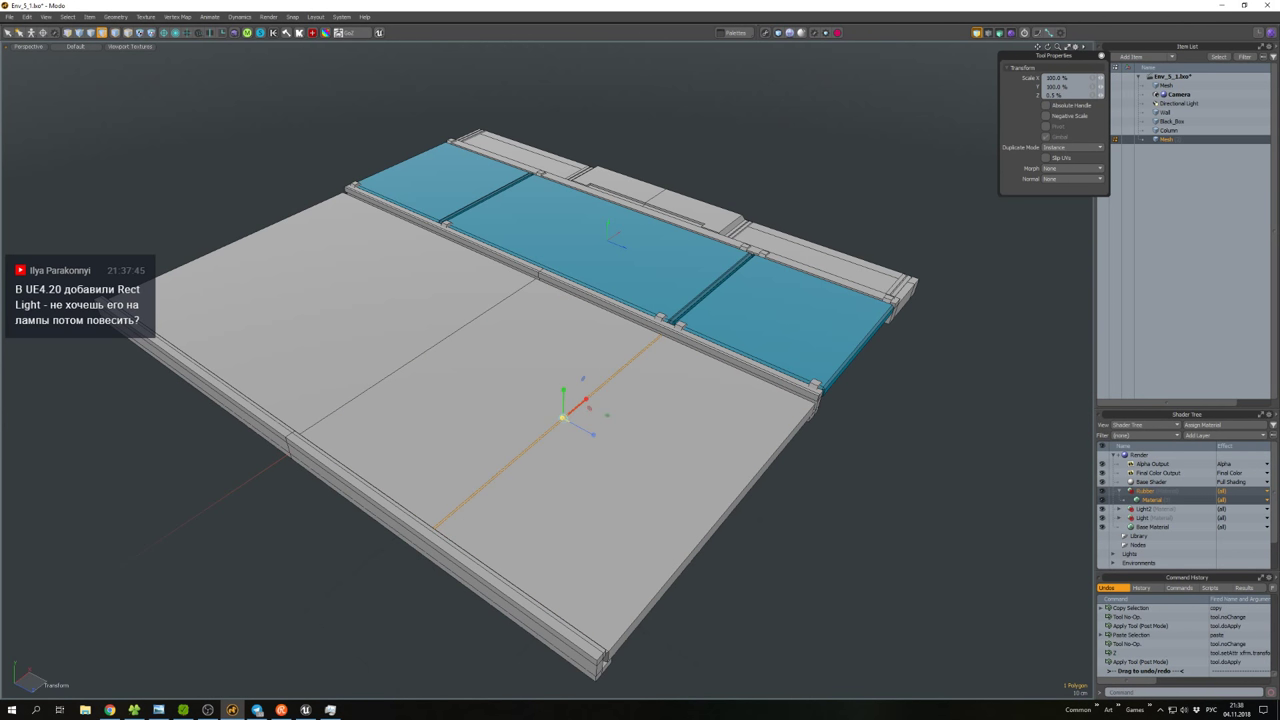
Move the strip to the near end of the blue panels, overlapping the slab, thicken it into a plate, and offset it -2 cm in Y and 2 cm in Z.
key("w")
left_click_drag(594, 440, 890, 400)
scroll(893, 322, "down", 3)
scroll(884, 420, "down", 2)
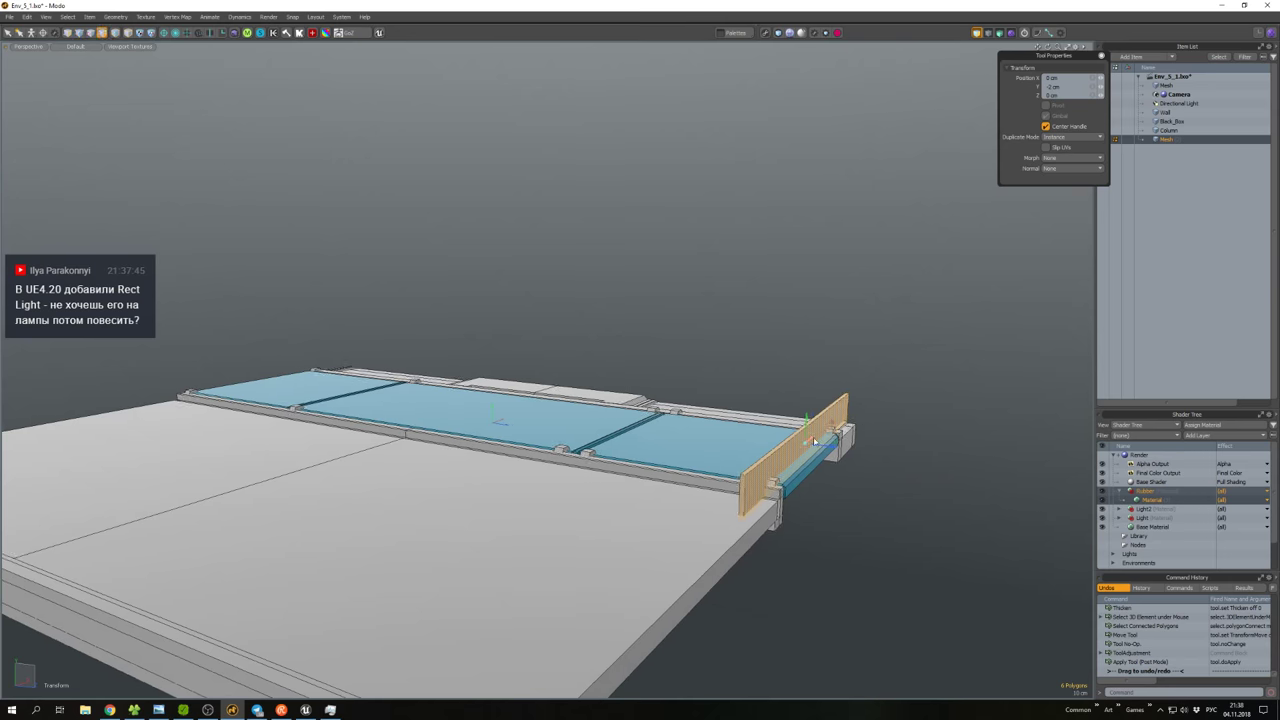
left_click_drag(826, 447, 822, 458)
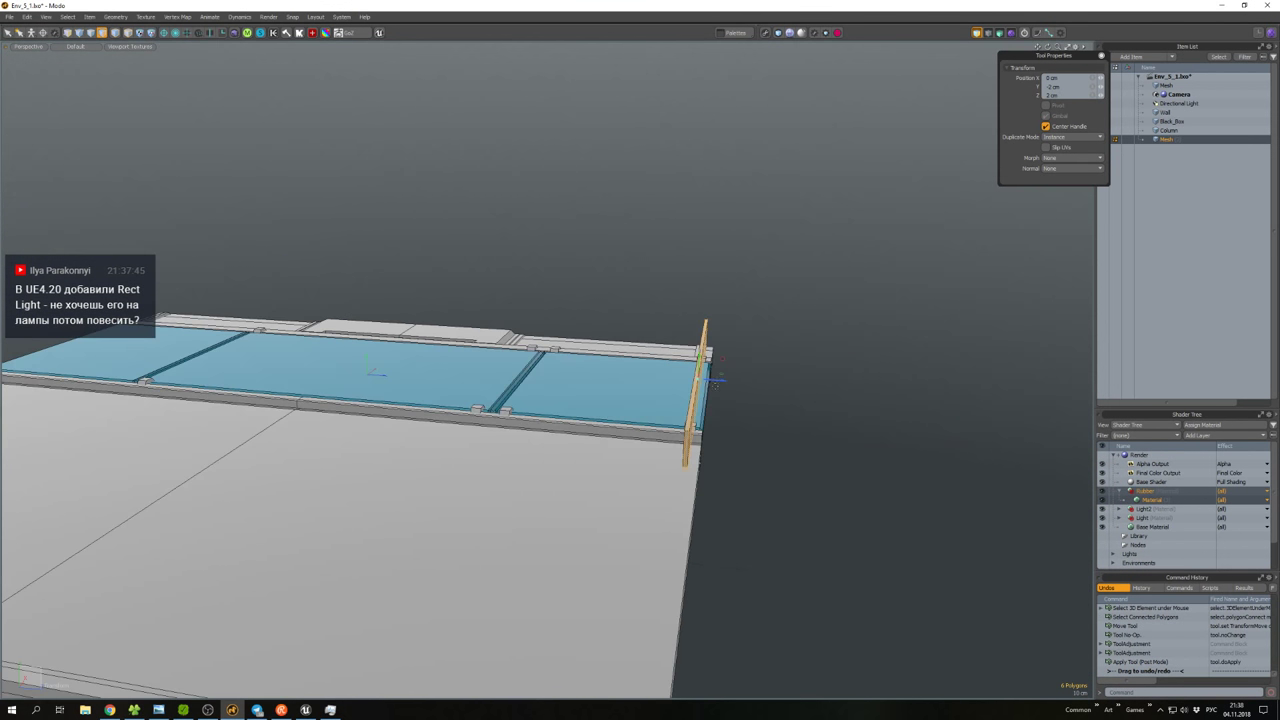
Duplicate the thin plate with a small offset along Z and select both plates.
key("ctrl+c")
key("ctrl+v")
left_click_drag(716, 384, 712, 380)
double_click(712, 380)
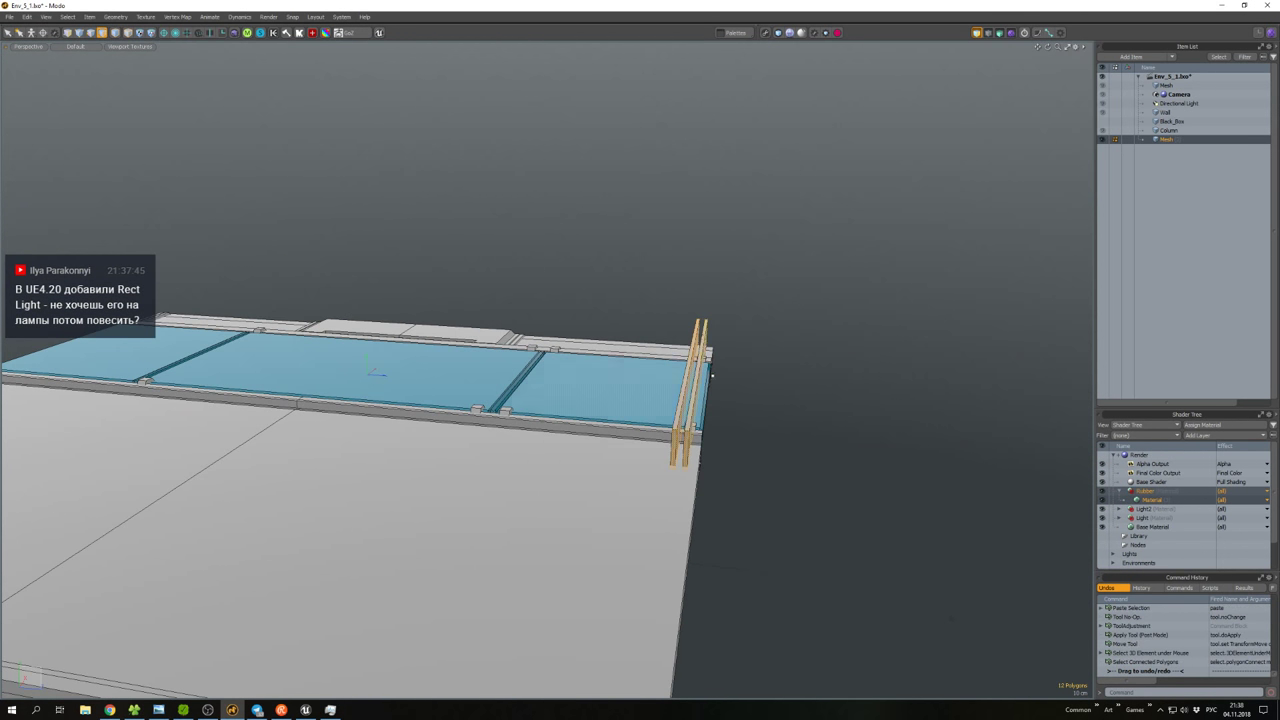
key("a")
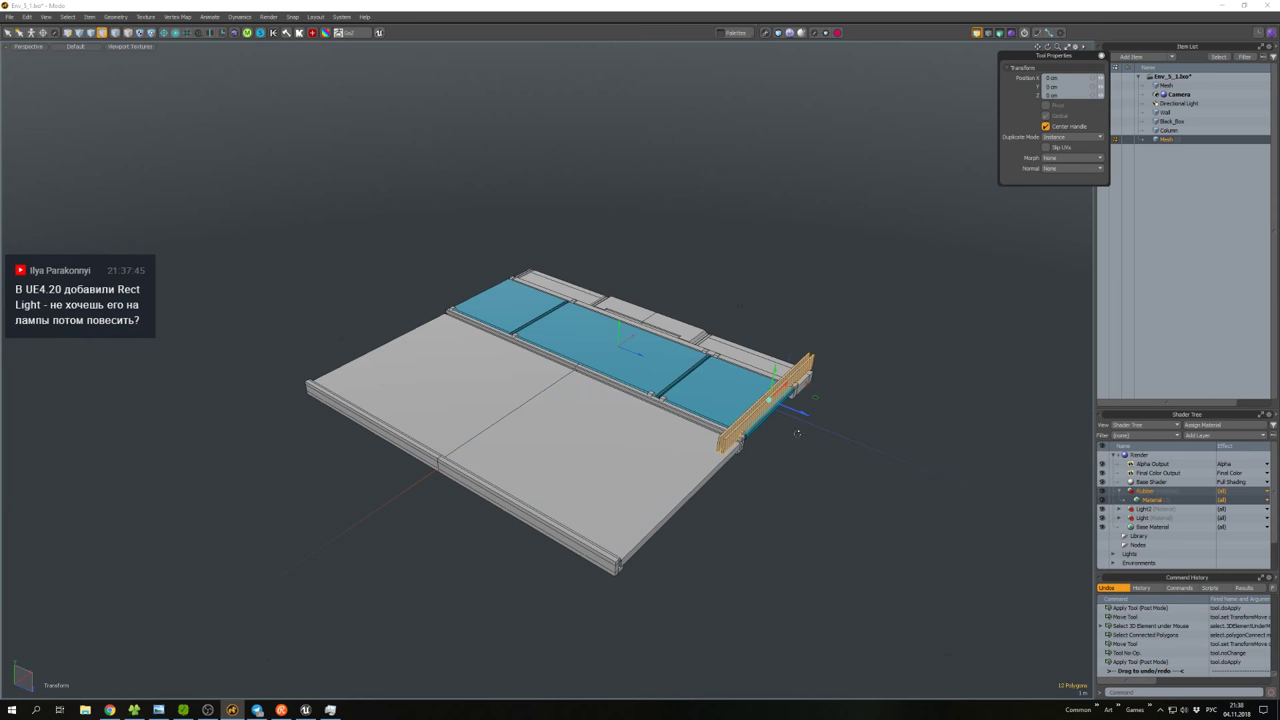
Duplicate the plate pair -4.1 m along X to the slab's opposite side and Boolean-subtract both pairs from the slab.
left_click_drag(797, 432, 425, 550, "alt")
key("space")
key("w")
key("ctrl+c")
key("ctrl+v")
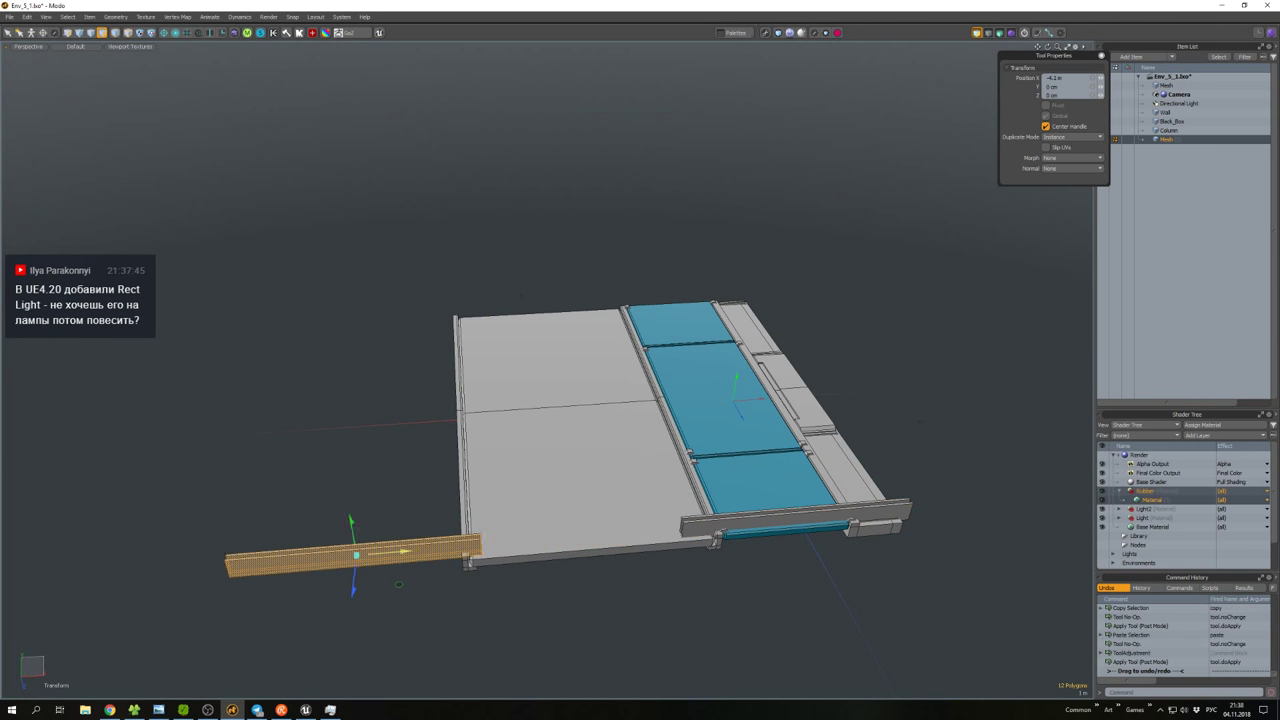
key("space")
left_click(600, 527)
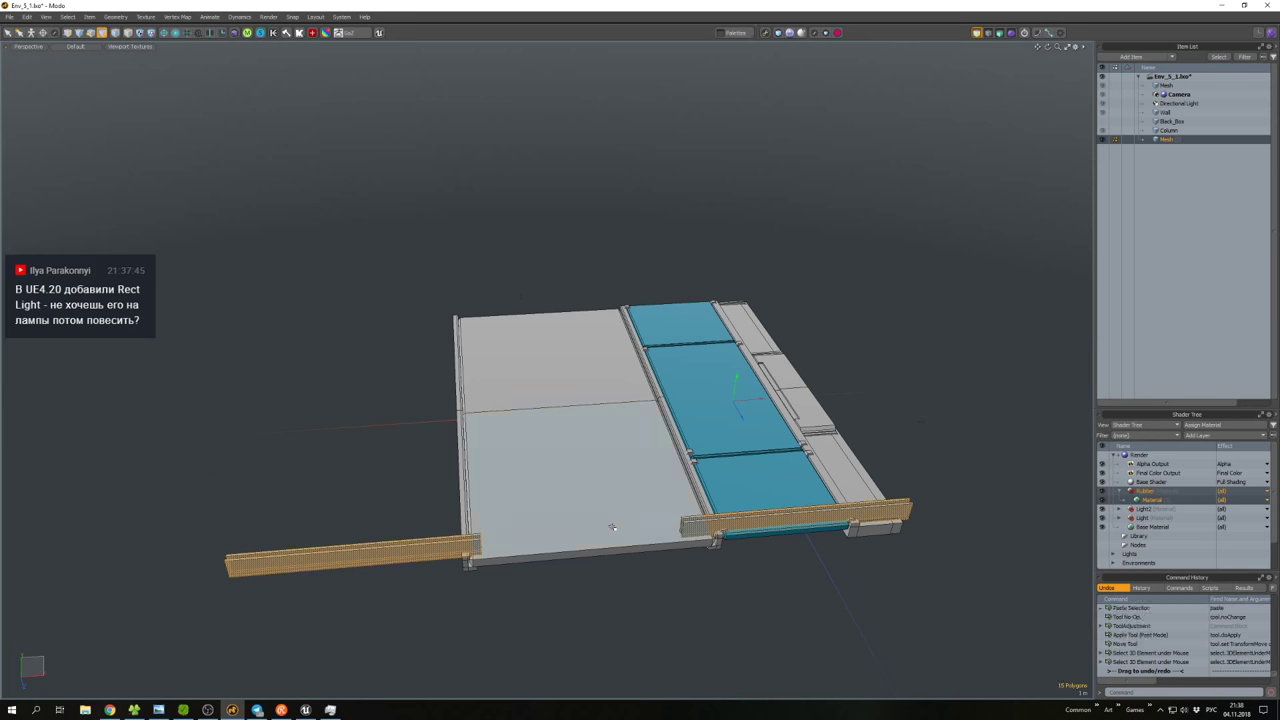
left_click_drag(662, 533, 633, 457, "alt")
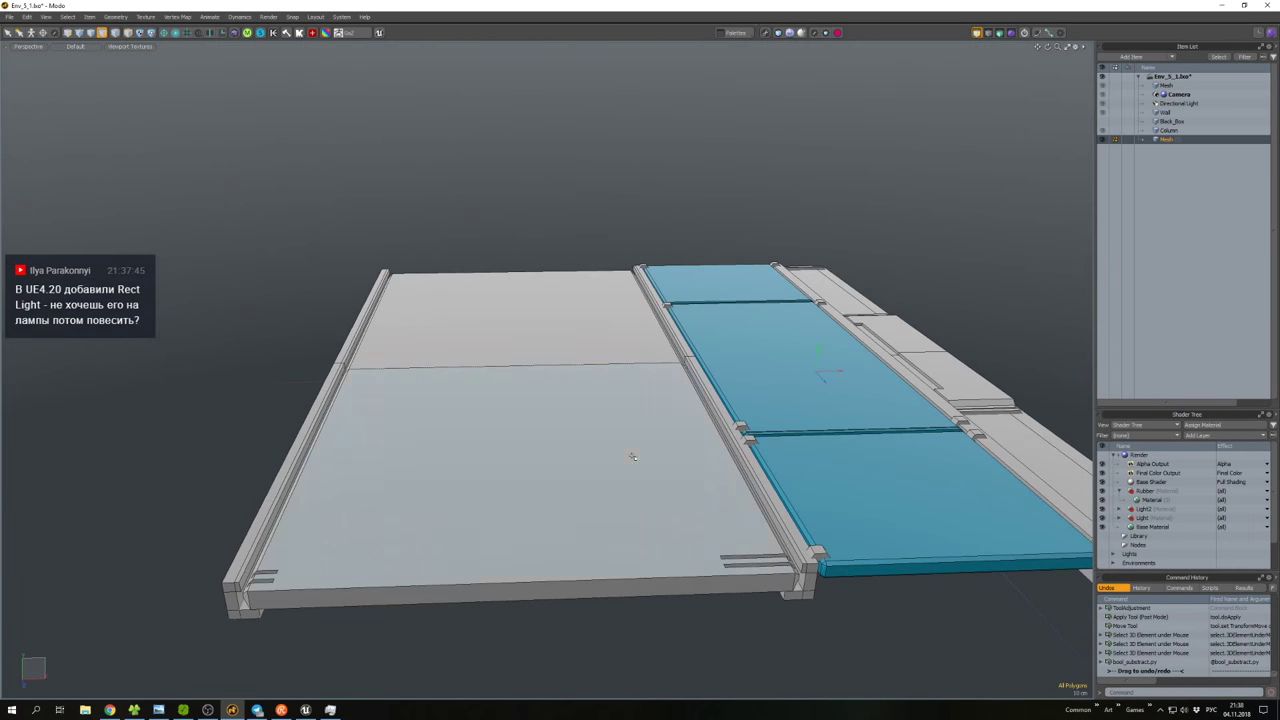
Select the whole slab and, in the top view, slice it lengthwise near the side facing the blue panels.
double_click(580, 486)
scroll(575, 491, "down", 3)
left_click_drag(575, 491, 570, 508, "alt")
key("ctrl+Up")
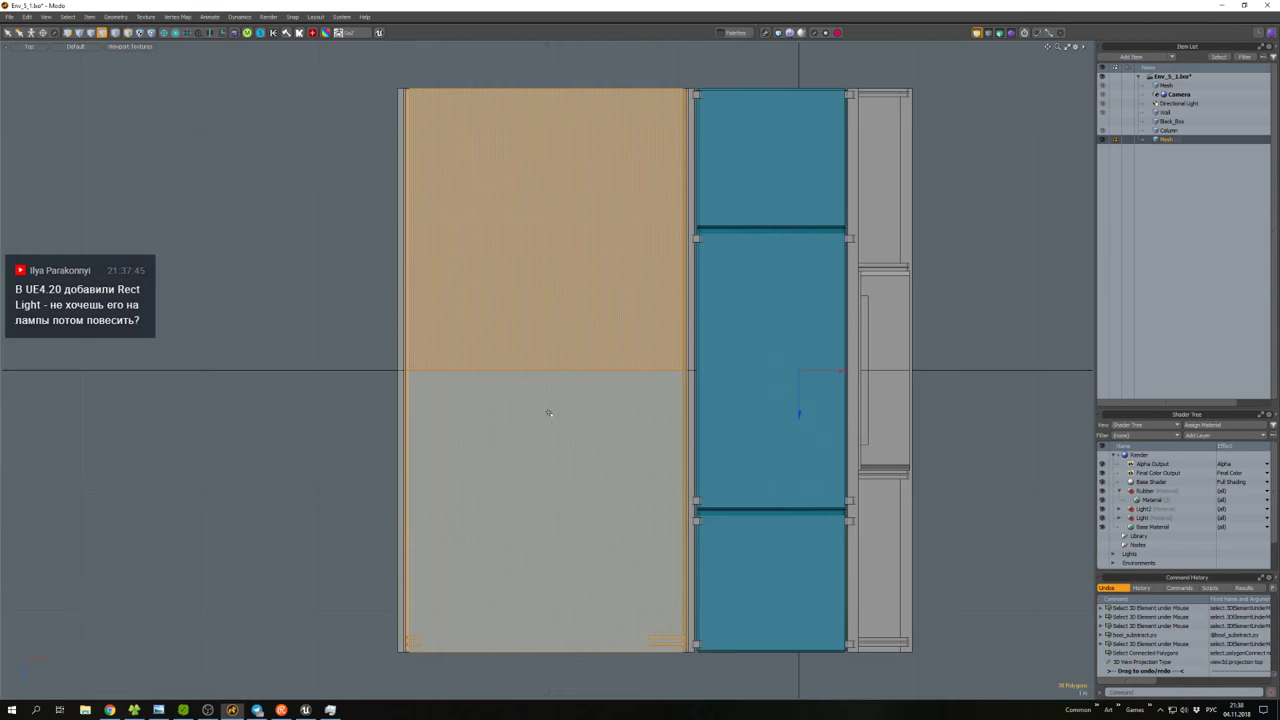
scroll(575, 400, "down", 2)
scroll(583, 337, "up", 3)
left_click_drag(580, 277, 594, 406, "alt+shift")
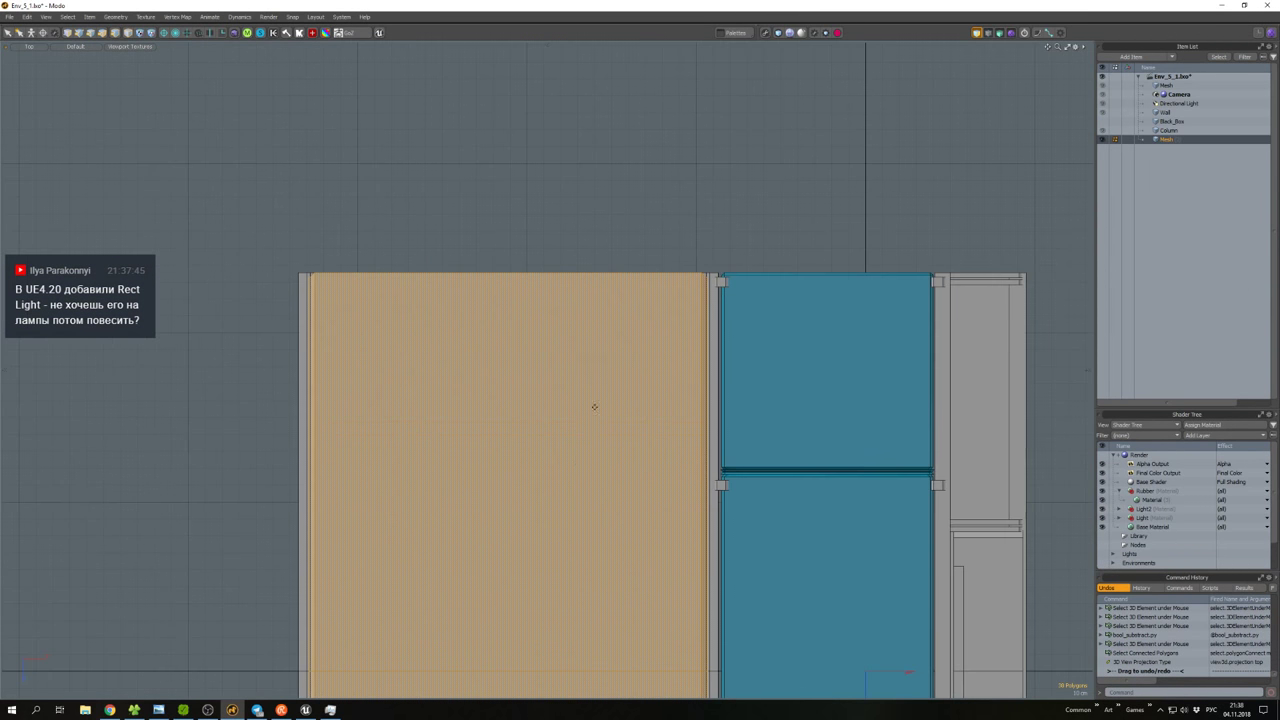
scroll(610, 323, "down", 2)
scroll(610, 323, "up", 2)
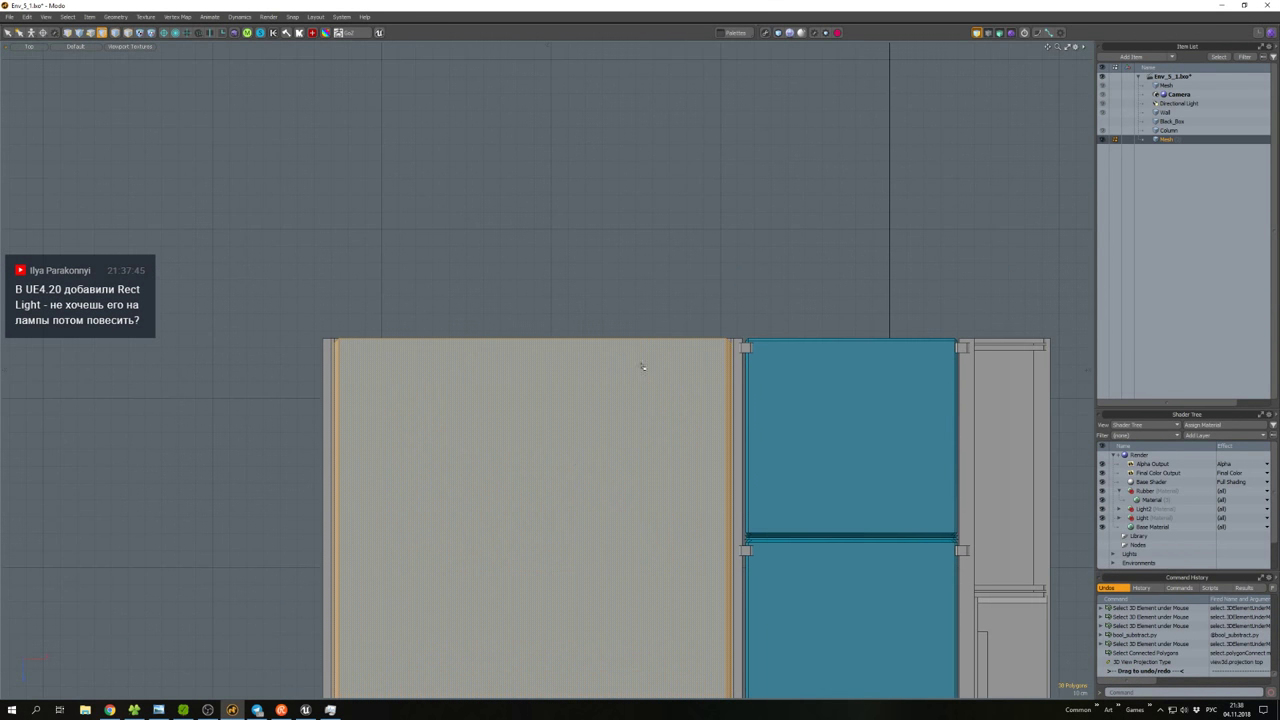
key("shift+c")
left_click_drag(669, 289, 667, 316)
key("space")
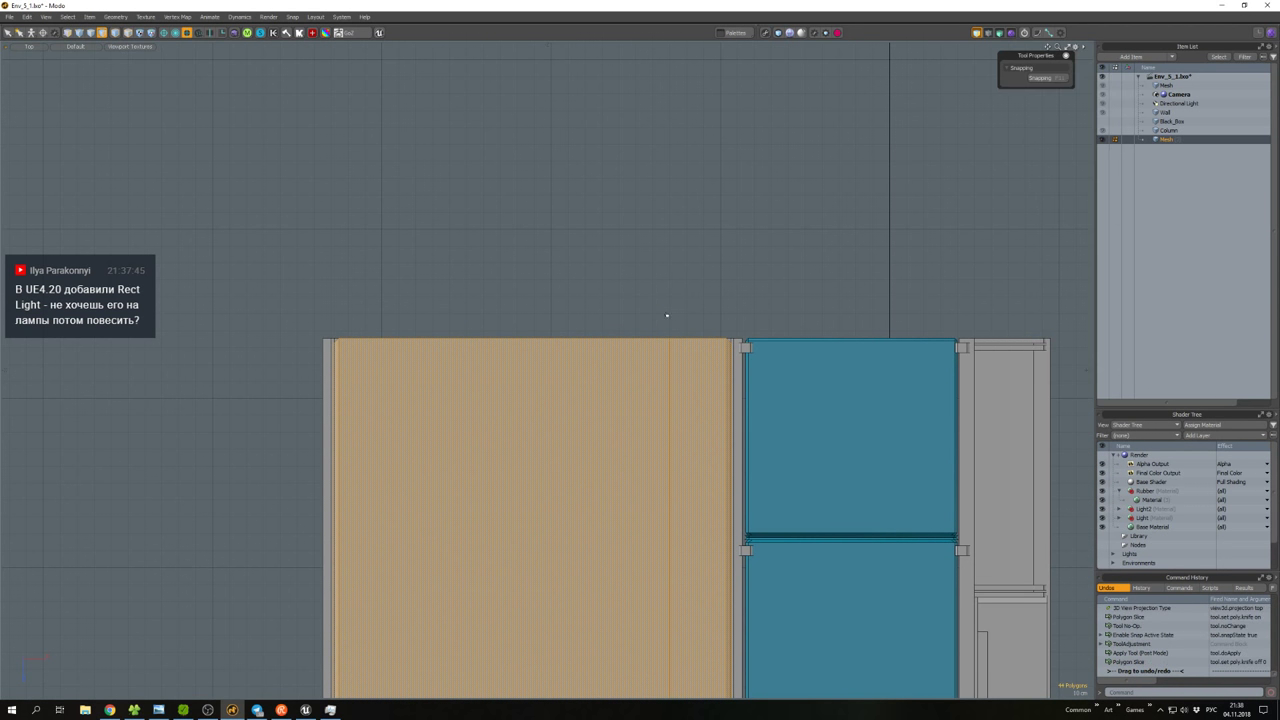
Slice the slab lengthwise near its outer side at X -3 m.
key("shift+c")
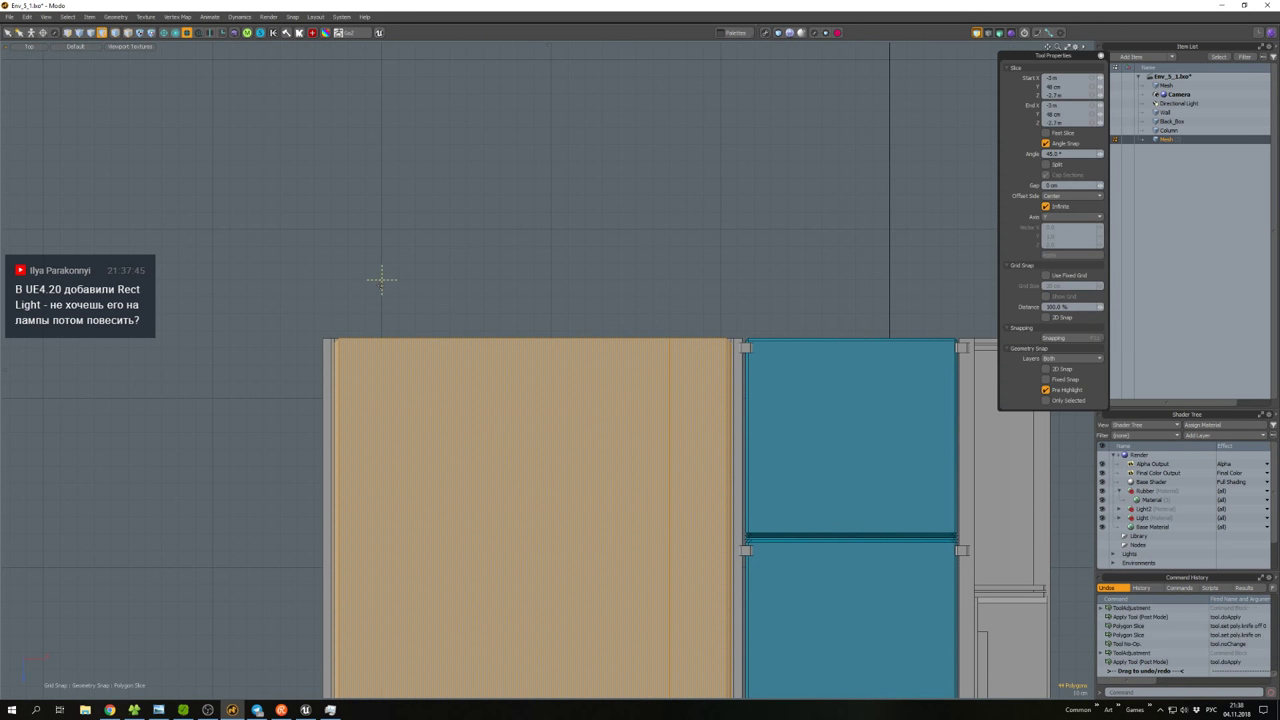
left_click_drag(383, 273, 383, 315)
key("space")
Select the polygon loop around the slab's middle strip, turn snapping off, and recess the strip inward with Polygon Bevel.
left_click(482, 386)
scroll(482, 386, "down", 2)
left_click_drag(482, 386, 605, 488, "alt")
left_click(586, 443)
double_click(586, 443)
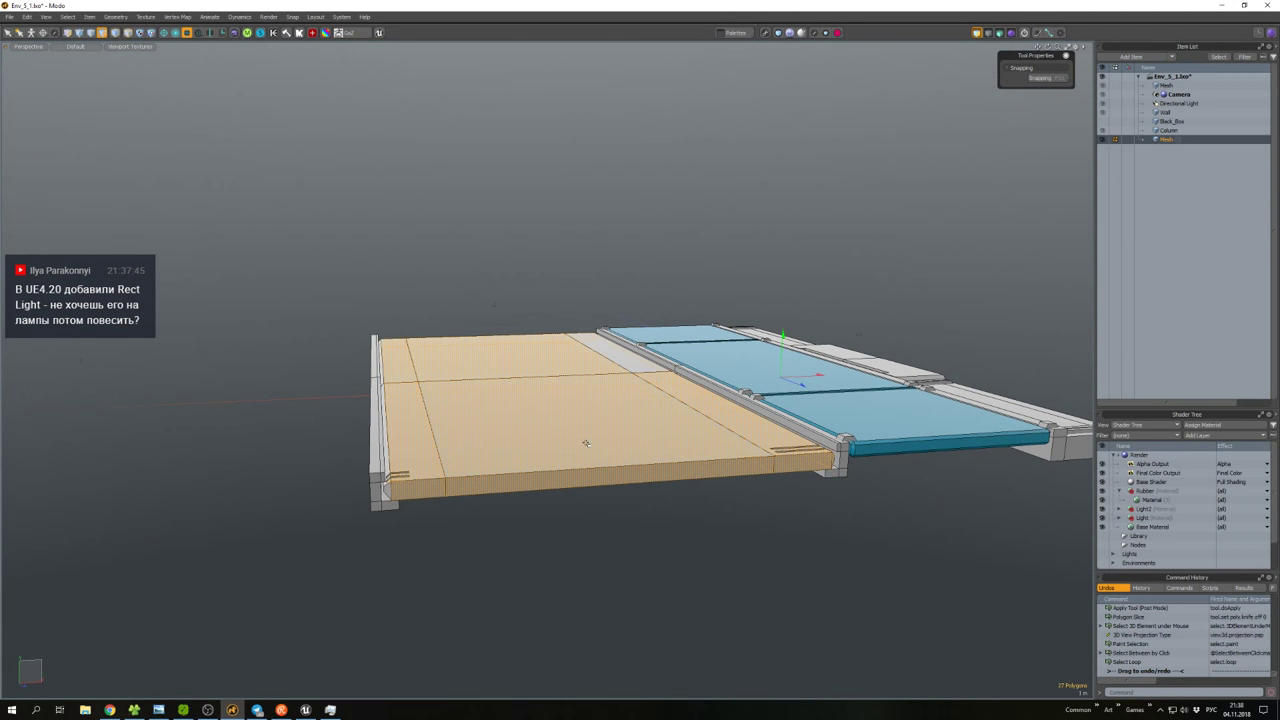
left_click(576, 455)
double_click(563, 446)
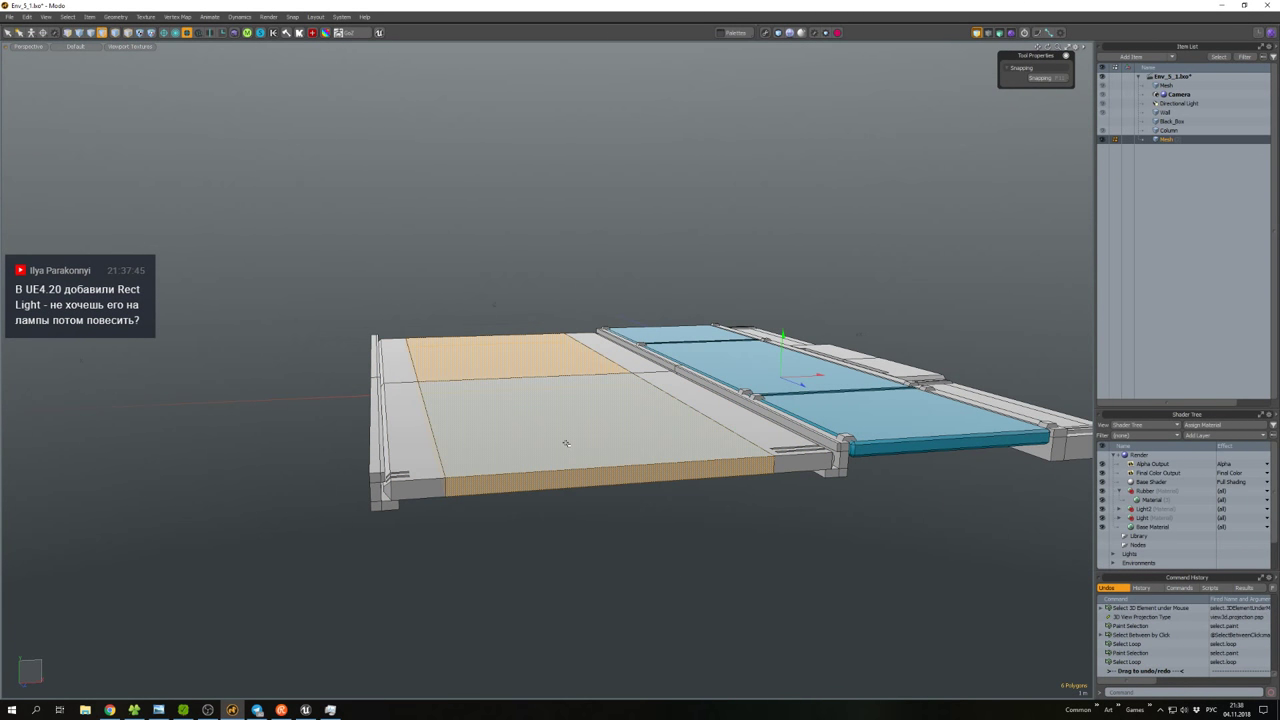
left_click_drag(563, 446, 598, 440, "alt")
scroll(592, 448, "up", 2)
left_click(609, 449, "ctrl")
scroll(613, 448, "up", 3)
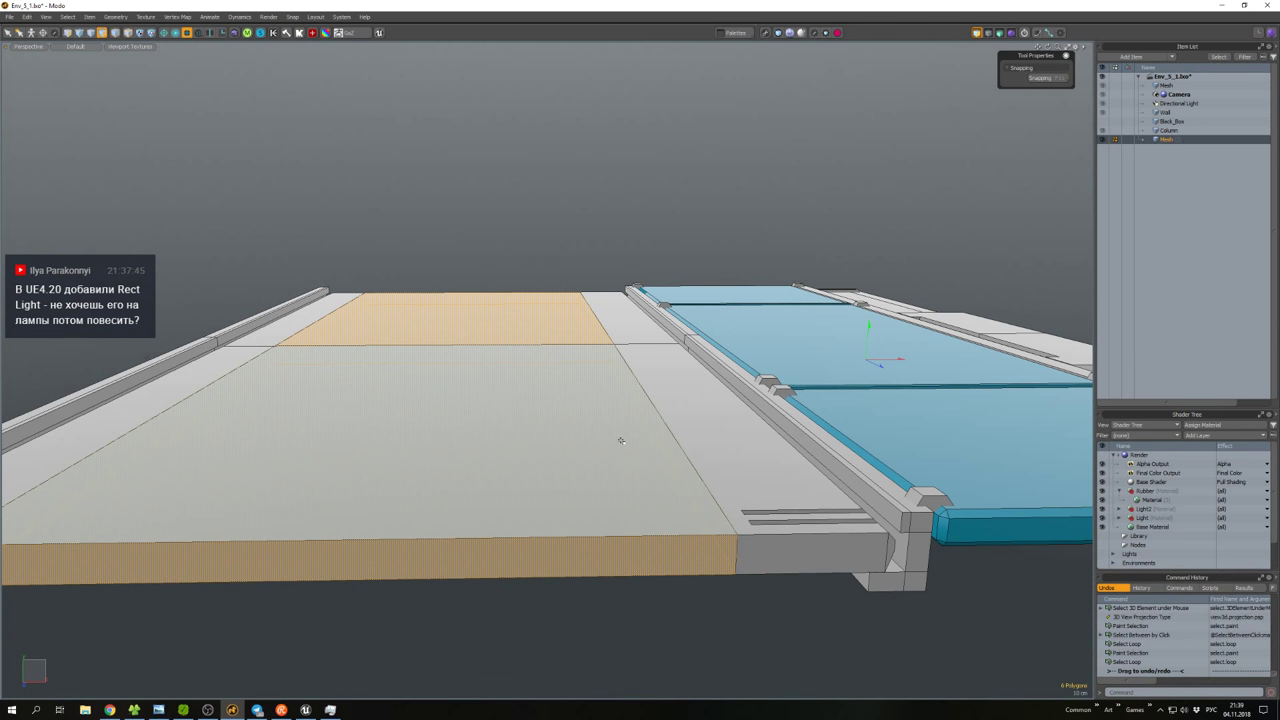
left_click_drag(533, 386, 549, 360, "alt")
key("w")
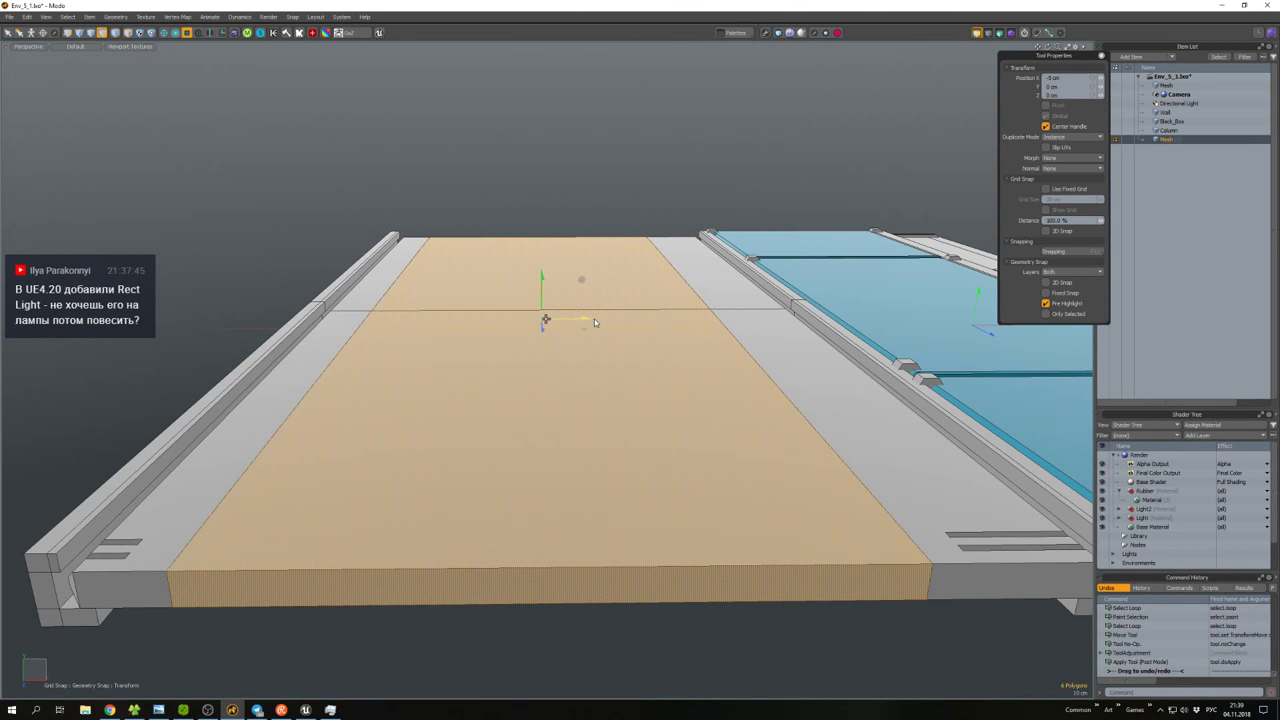
left_click(592, 321)
left_click_drag(592, 321, 562, 338, "alt")
key("w")
key("x")
left_click(562, 338)
key("b")
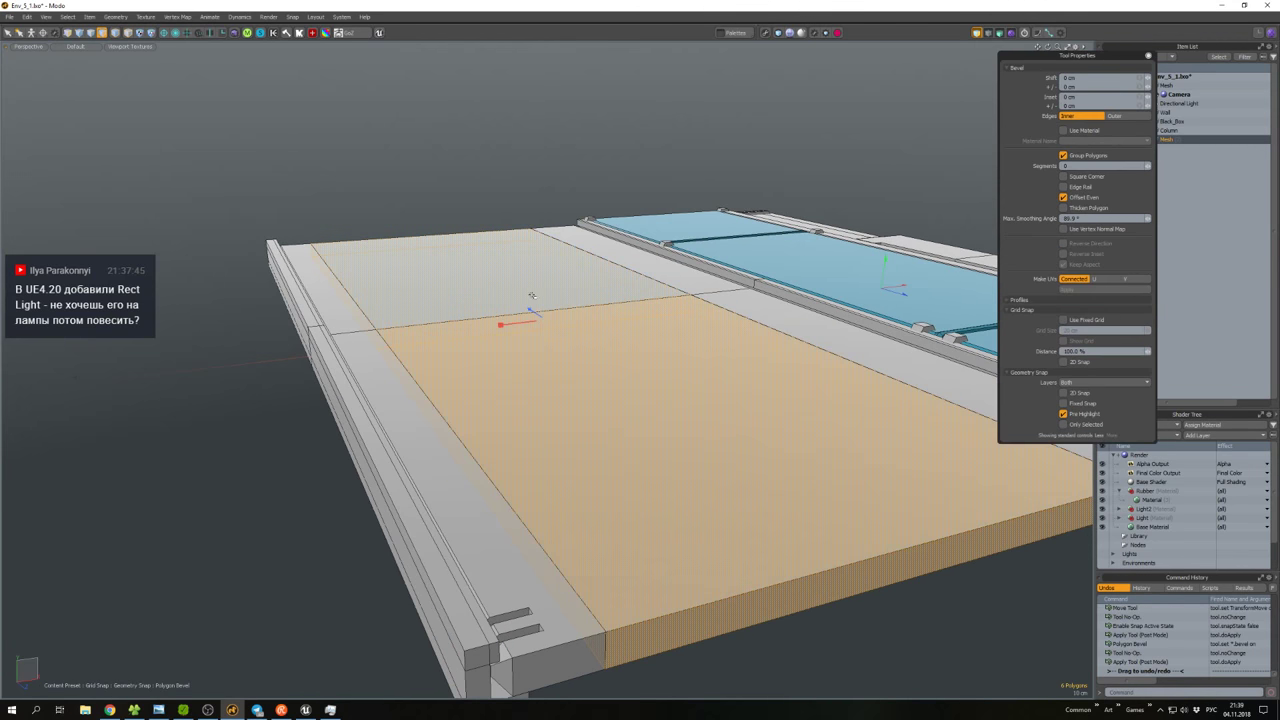
key("space")
scroll(646, 443, "down", 5)
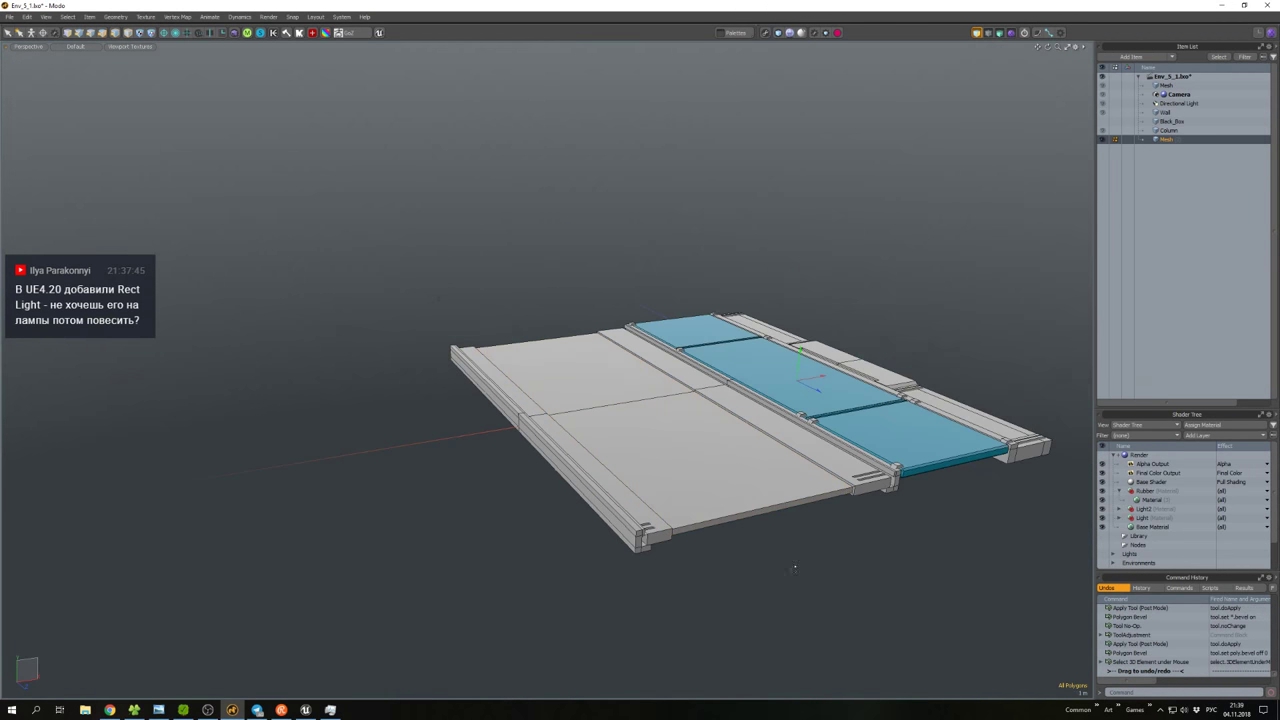
Examine the slab's recessed middle strip and its end slots from several angles and distances.
left_click_drag(700, 440, 716, 475, "alt")
scroll(680, 445, "up", 3)
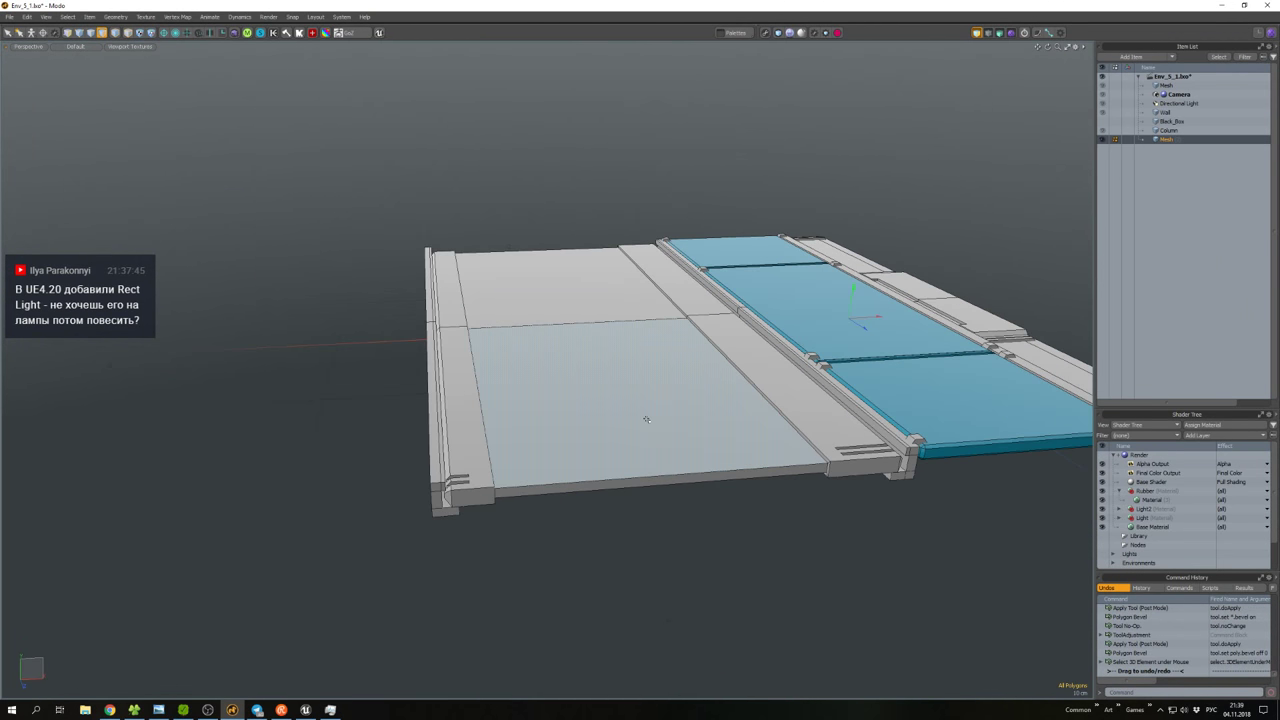
scroll(605, 455, "up", 2)
scroll(600, 462, "down", 4)
scroll(582, 444, "up", 5)
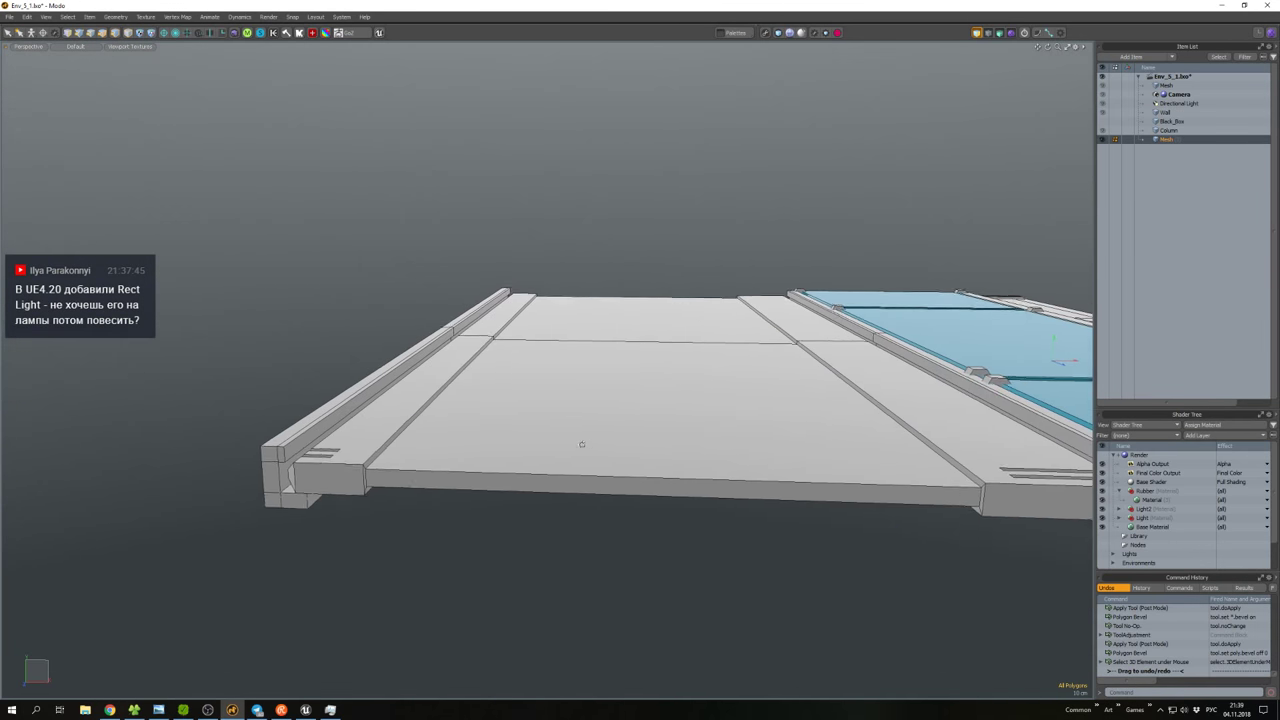
scroll(580, 444, "down", 3)
left_click(560, 440)
scroll(486, 453, "down", 3)
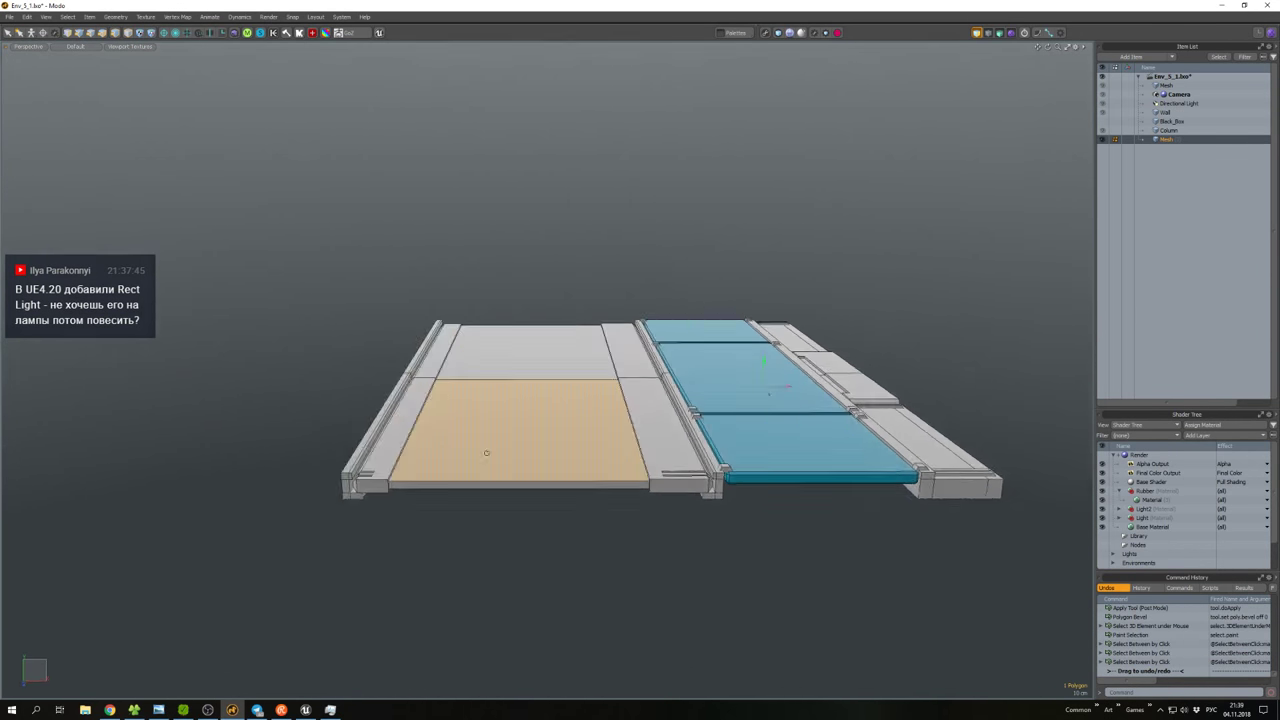
left_click_drag(486, 453, 512, 471, "alt")
scroll(510, 469, "up", 3)
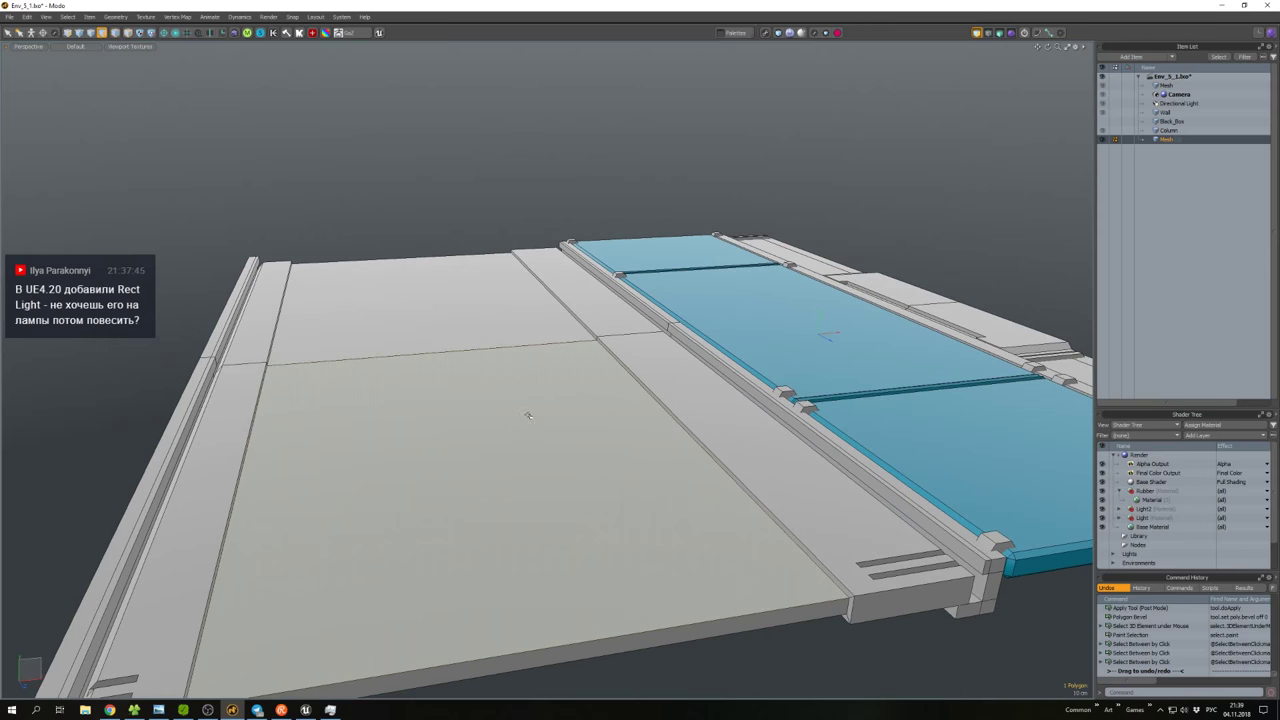
Copy and paste the two top faces of the slab's middle strip, narrow the copy along X, and thicken it into a tall plate.
left_click(480, 343, "shift")
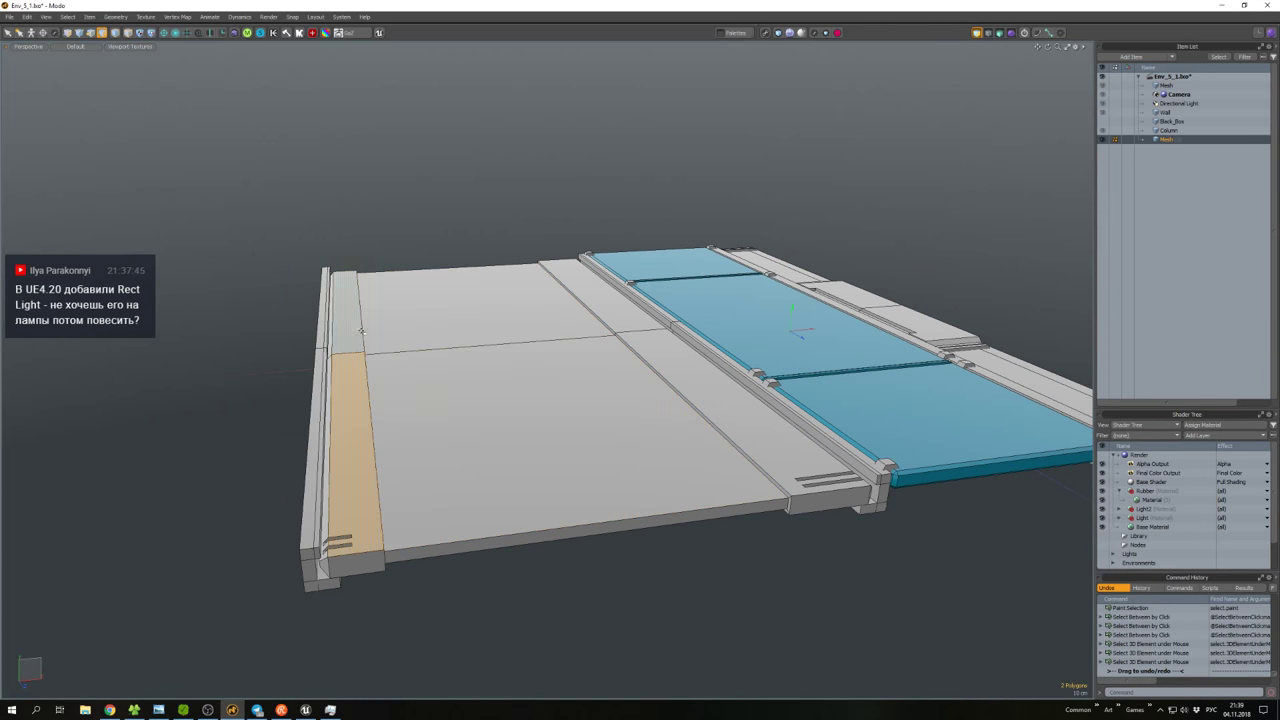
left_click_drag(362, 331, 655, 355, "alt")
left_click_drag(574, 368, 467, 290, "alt")
key("ctrl+c")
key("ctrl+v")
key("r")
key("shift+d")
key("space")
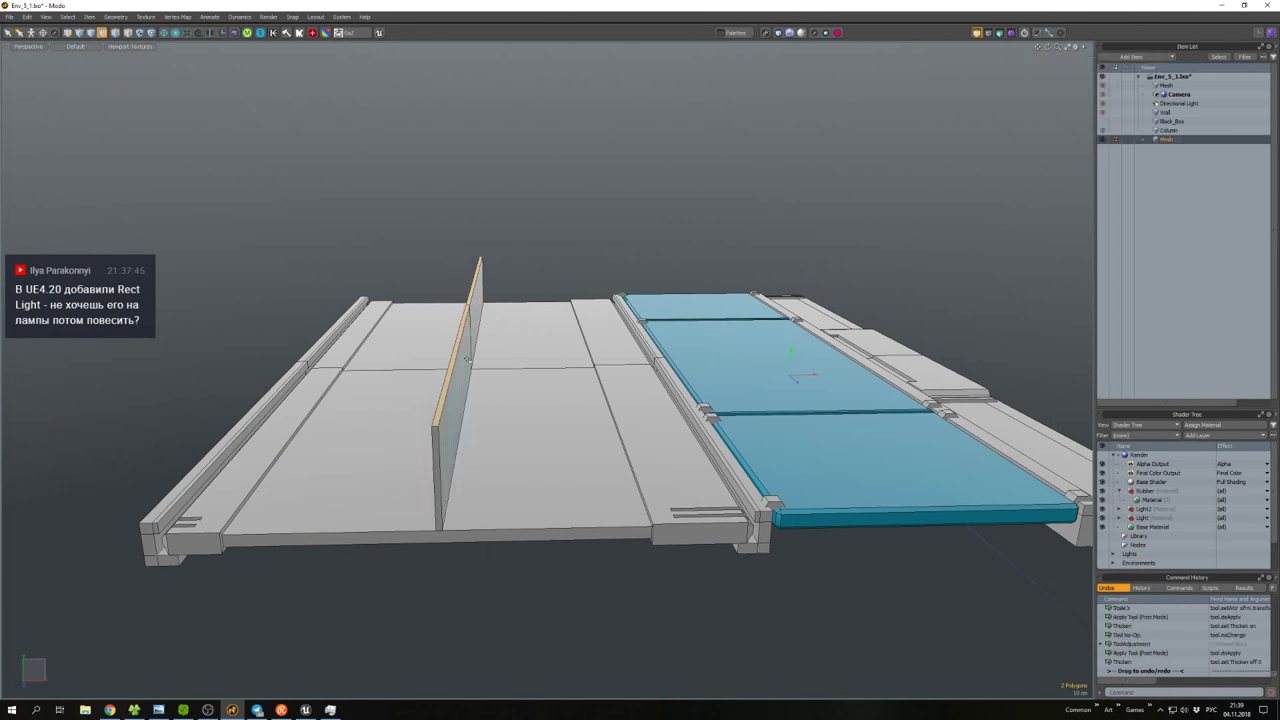
Scale the tall plate along Z and subtract it from the slab with the boolean script to cut a lengthwise groove.
double_click(470, 380)
left_click_drag(470, 380, 509, 320, "alt")
double_click(475, 403)
key("w")
key("r")
key("space")
left_click(482, 410)
mouse_move(482, 410)
left_mouse_down("alt")
mouse_move(427, 395)
mouse_move(367, 508)
mouse_move(434, 395)
mouse_move(560, 417)
mouse_move(399, 404)
mouse_move(480, 395)
left_mouse_up("alt")
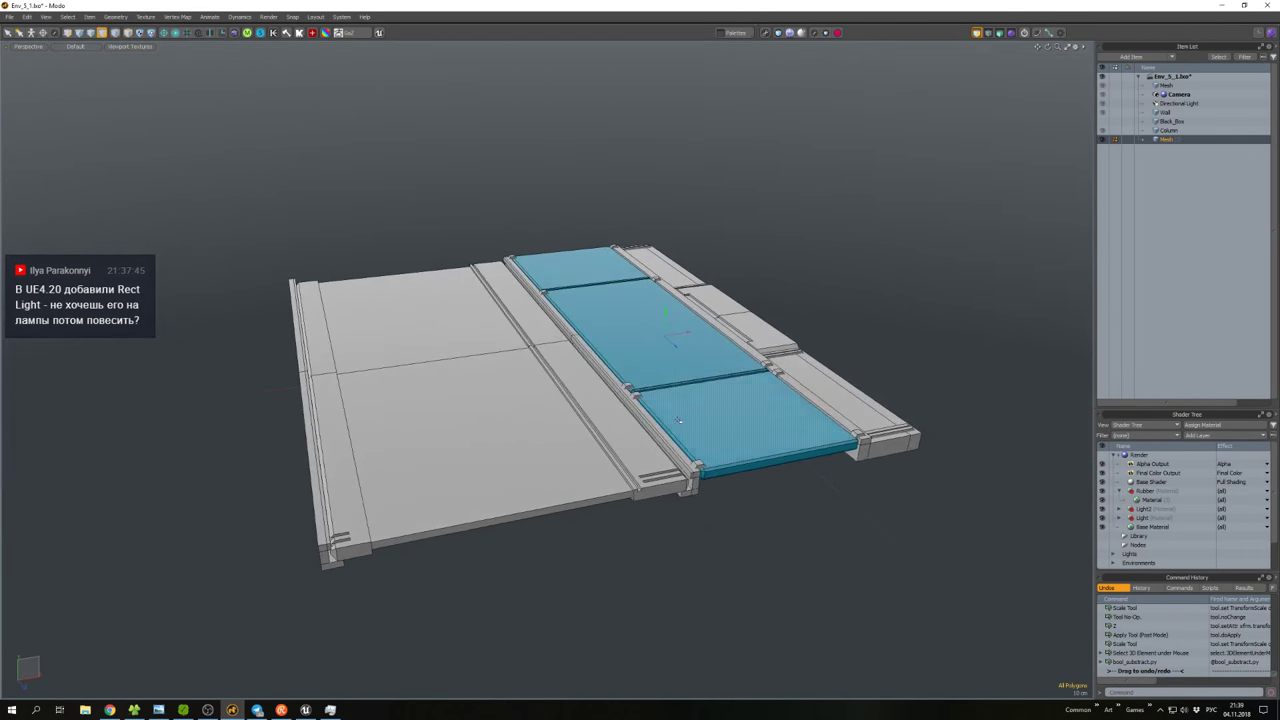
Select the three small brackets along the rail between the slab and the blue panels and reposition them with the Move tool.
scroll(480, 395, "up", 3)
left_click(712, 492)
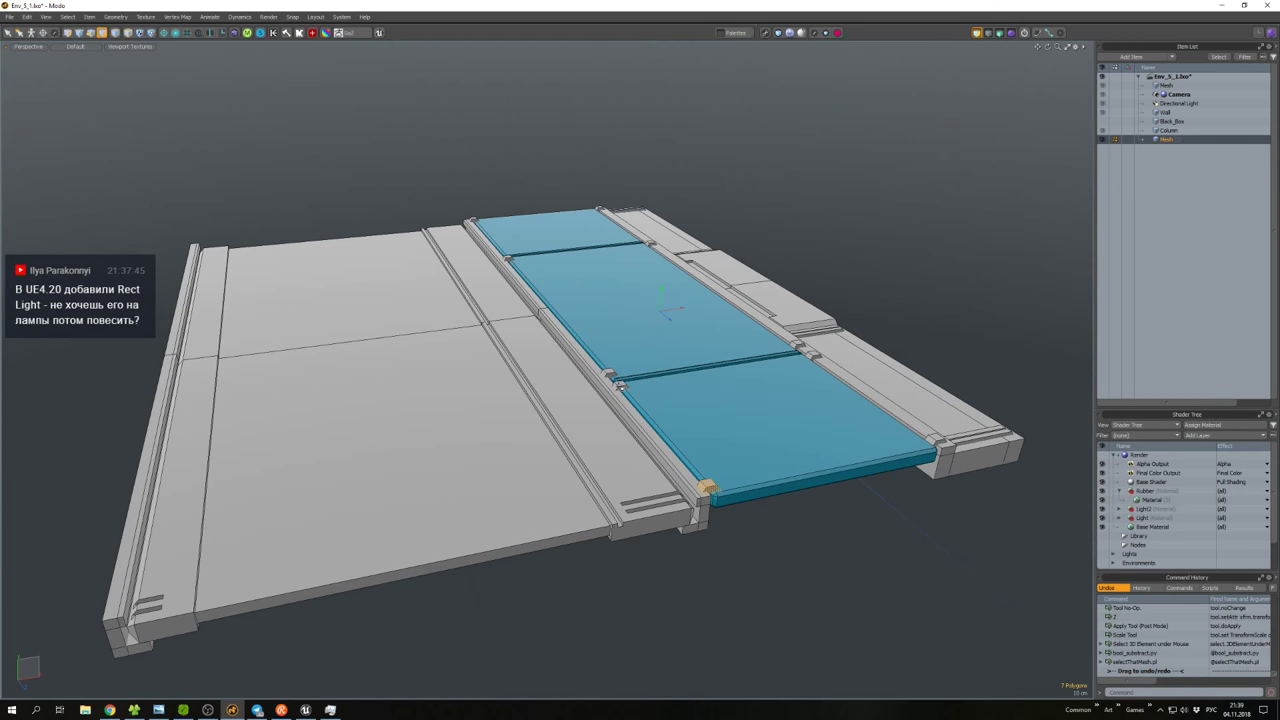
double_click(610, 376, "shift")
double_click(608, 374, "ctrl")
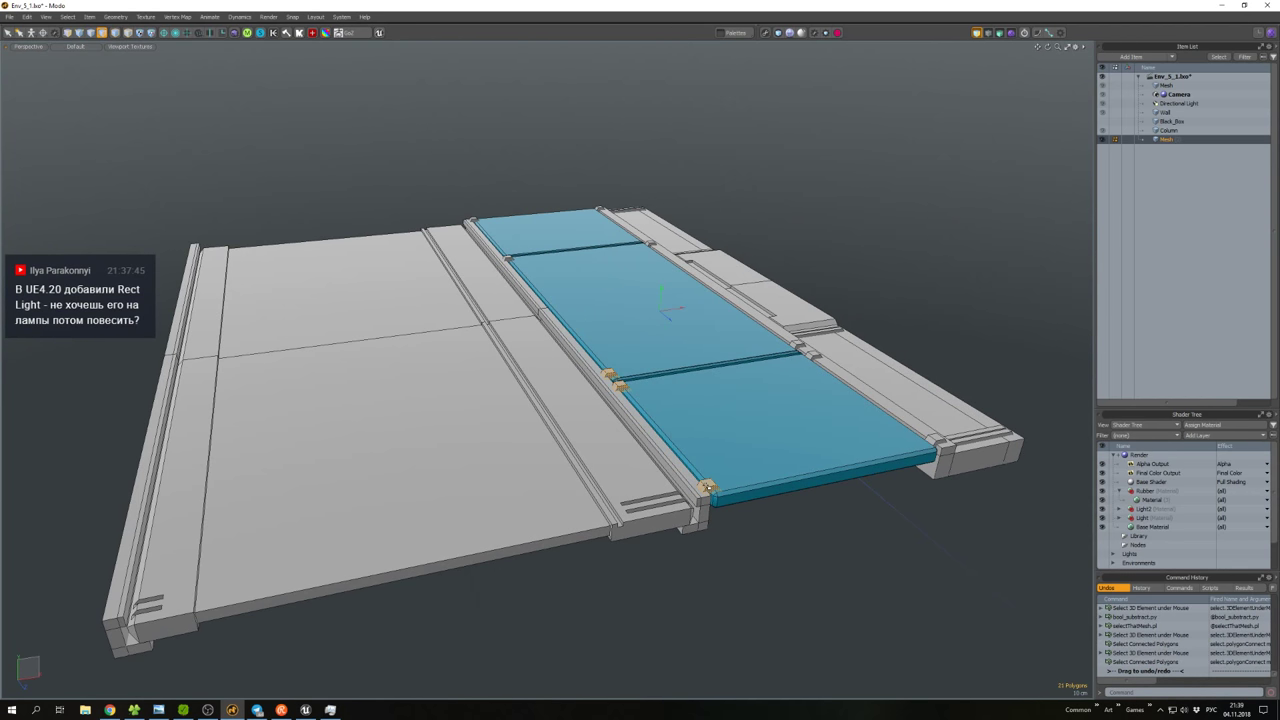
mouse_move(640, 420)
left_mouse_down("alt")
mouse_move(686, 478)
mouse_move(720, 470)
mouse_move(757, 410)
mouse_move(757, 370)
mouse_move(735, 445)
mouse_move(651, 415)
left_mouse_up("alt")
key("w")
key("w")
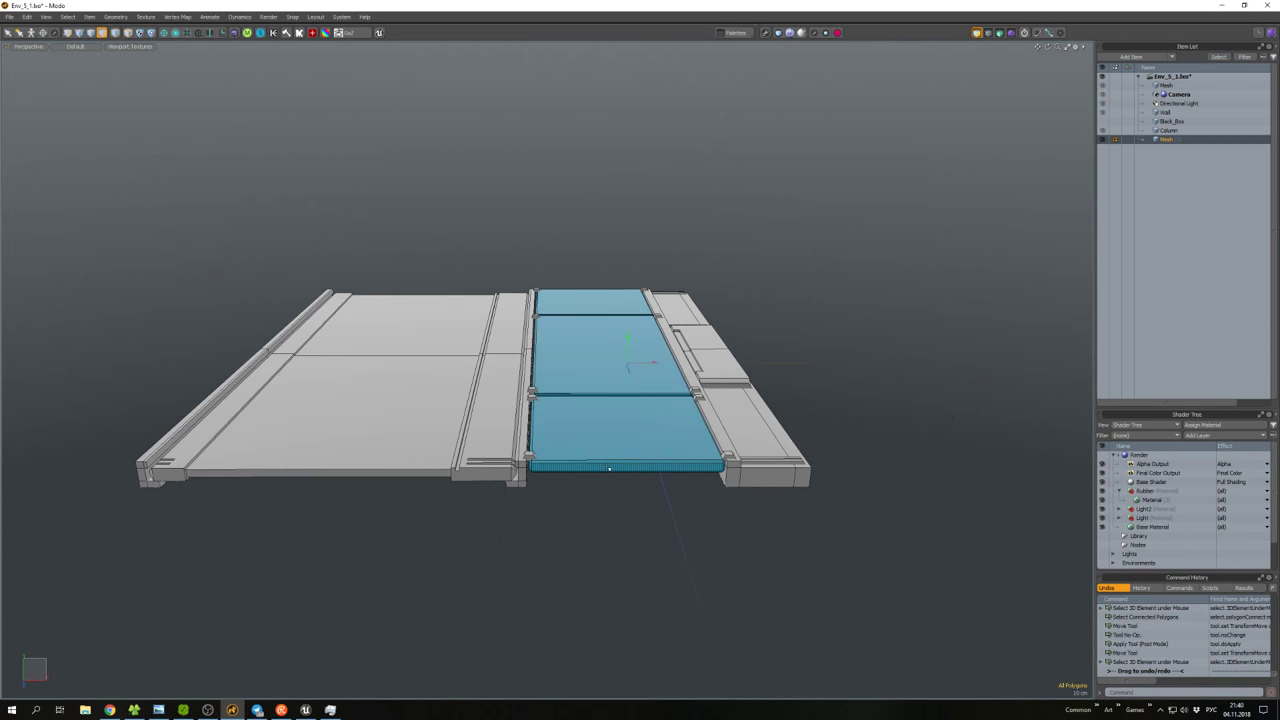
Select the polygon loop around the slab's wide middle strip and assign the Rubber material to it.
key("5")
left_click_drag(594, 478, 583, 416, "alt")
key("3")
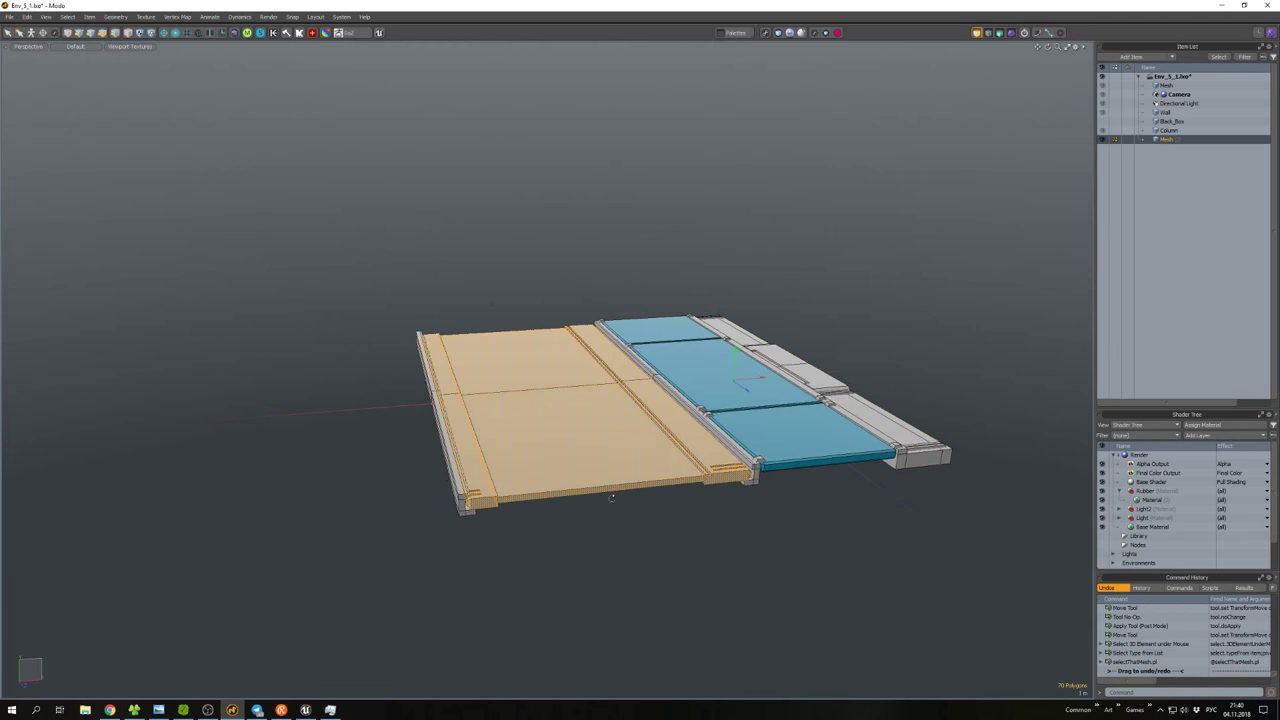
right_click(590, 473)
scroll(594, 467, "up", 3)
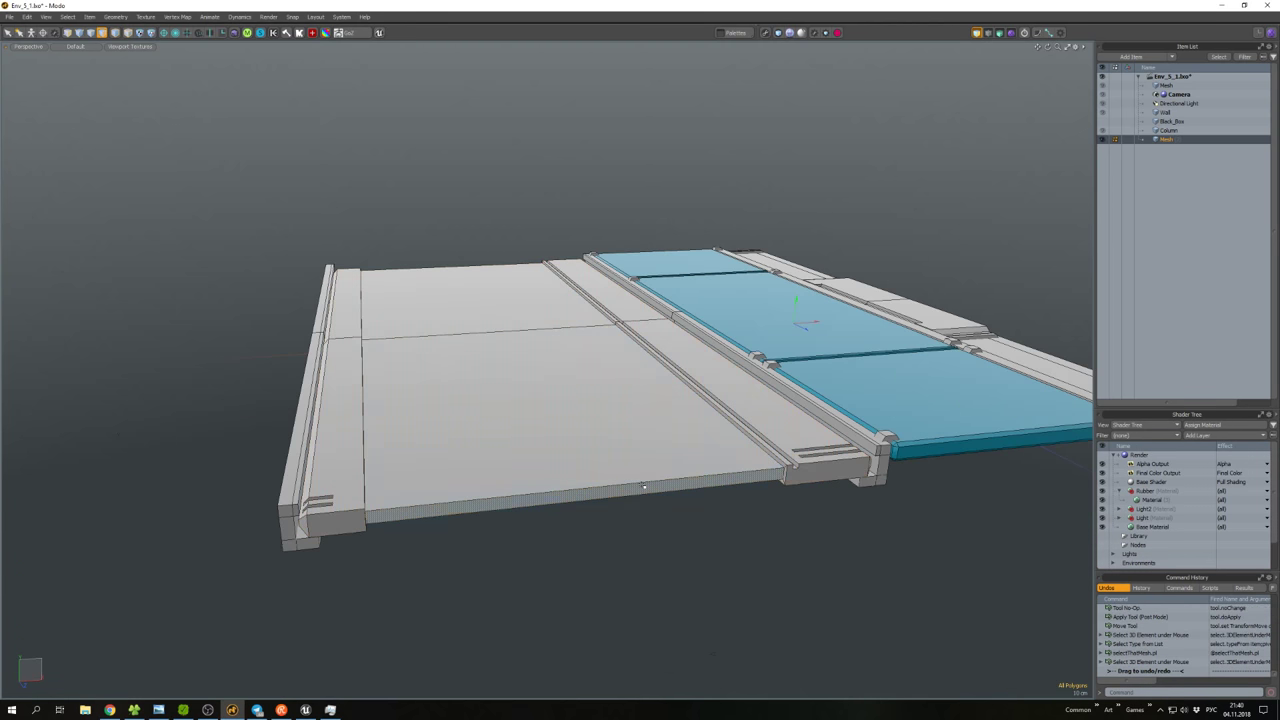
left_click(636, 462)
scroll(636, 462, "down", 4)
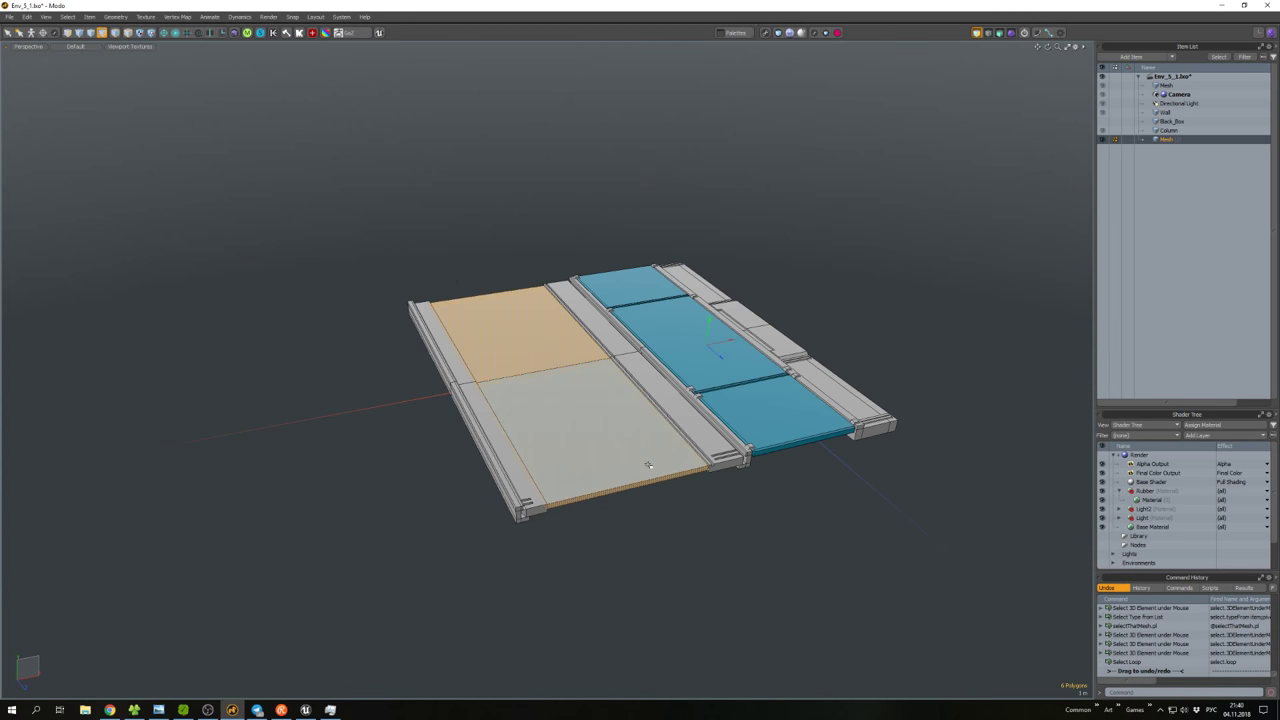
key("m")
left_click(947, 312)
left_click(837, 528)
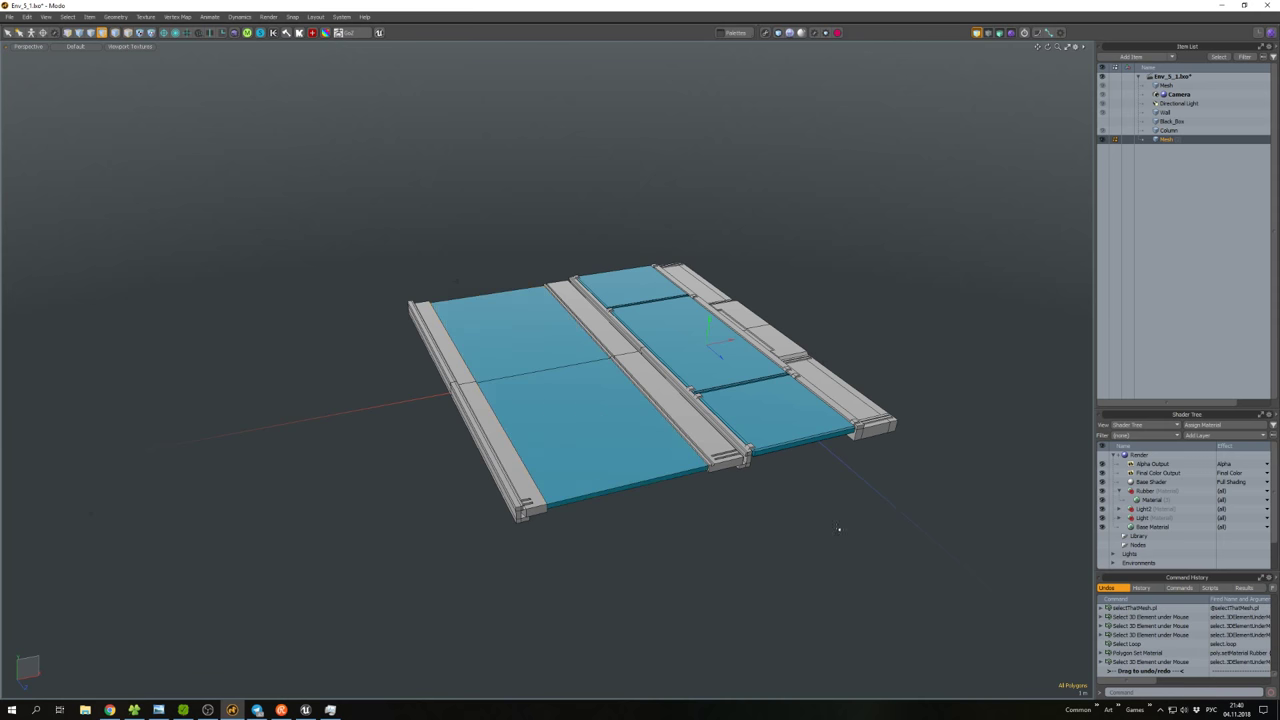
Select all polygons of the floor mesh and generate automatic UVs for them.
scroll(837, 528, "up", 3)
key("ctrl+a")
left_click_drag(694, 474, 672, 472, "alt")
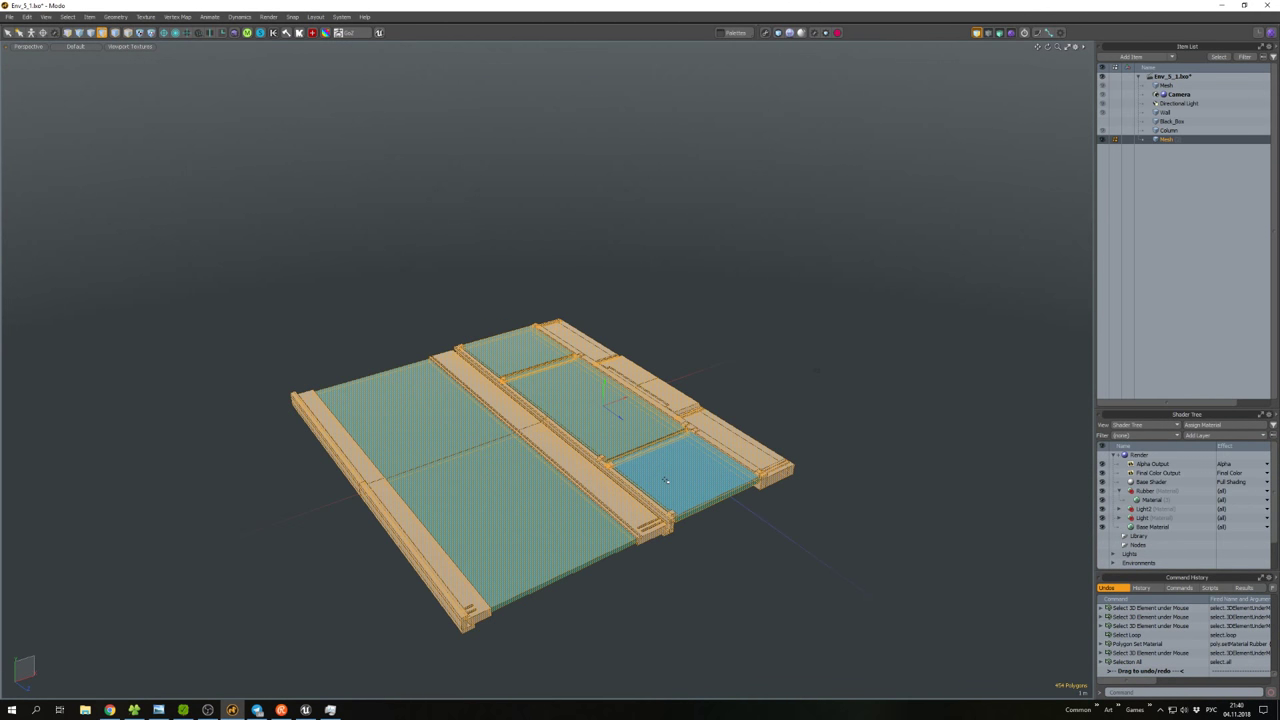
key("q")
left_click(666, 534)
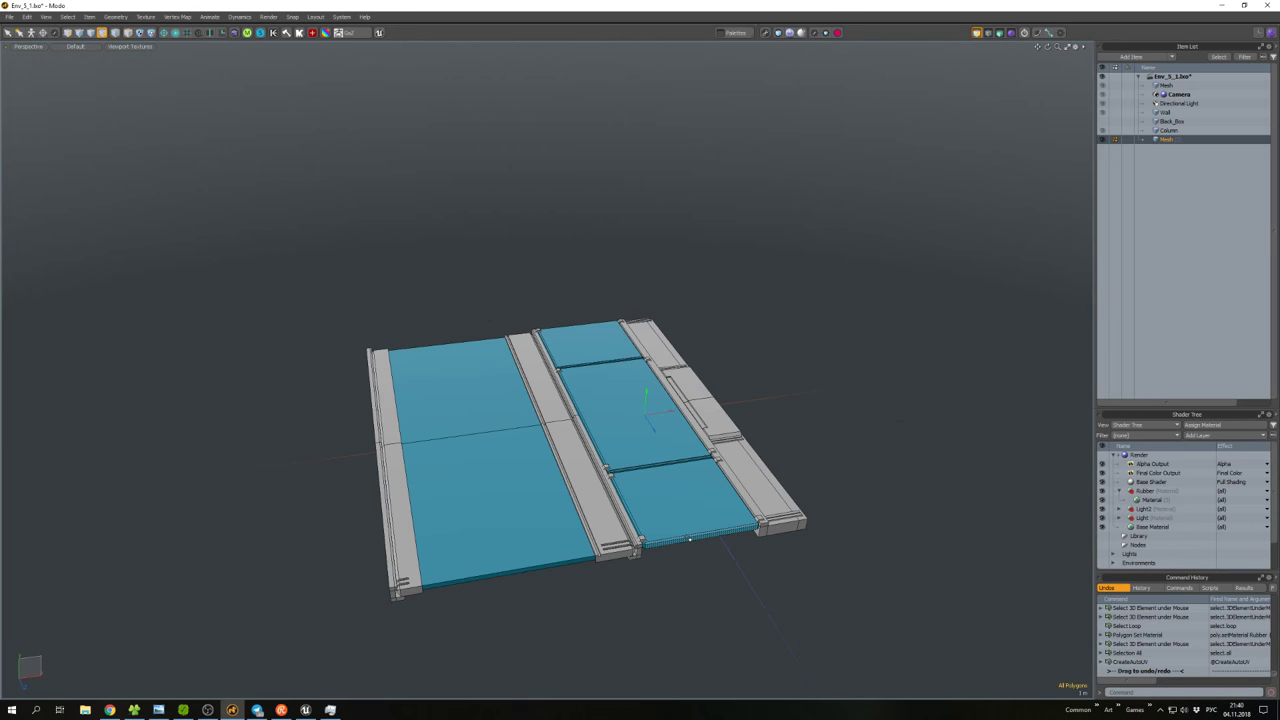
Deselect the floor mesh in item mode and save the scene.
key("5")
left_click(691, 580)
key("s")
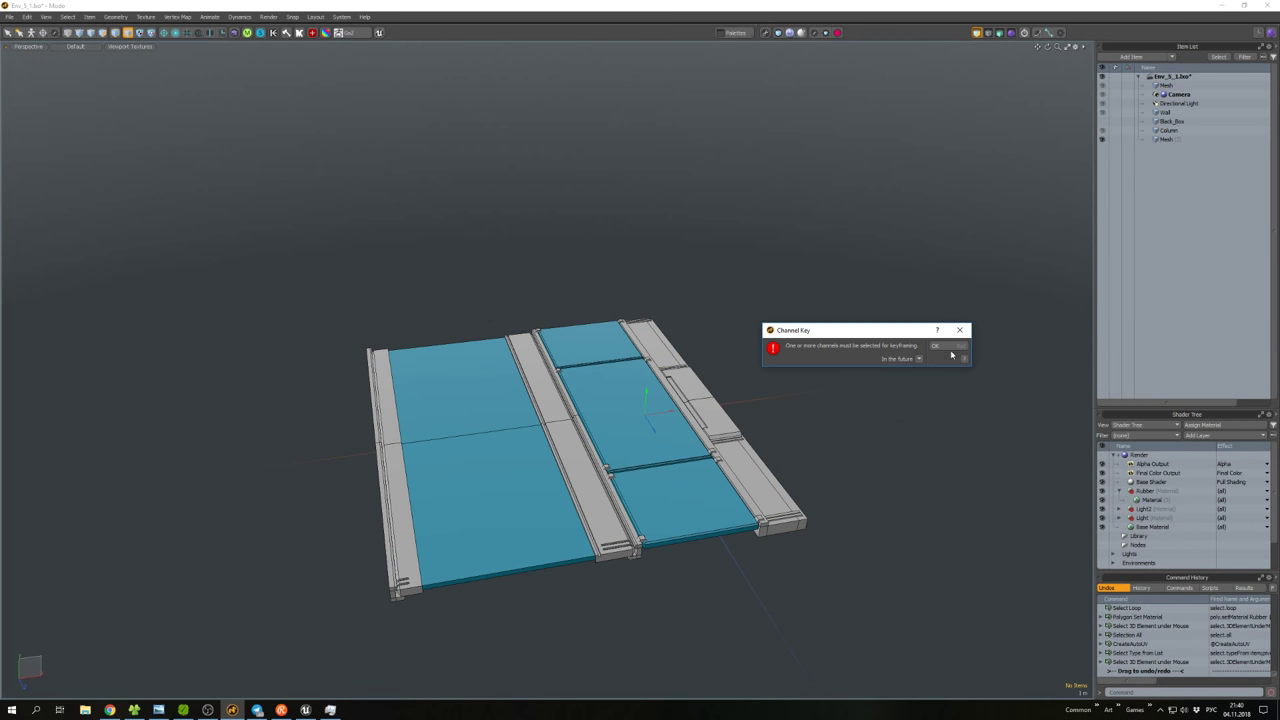
left_click(948, 350)
key("ctrl+s")
Select all polygons of the floor mesh and shift the whole geometry along the X axis.
key("3")
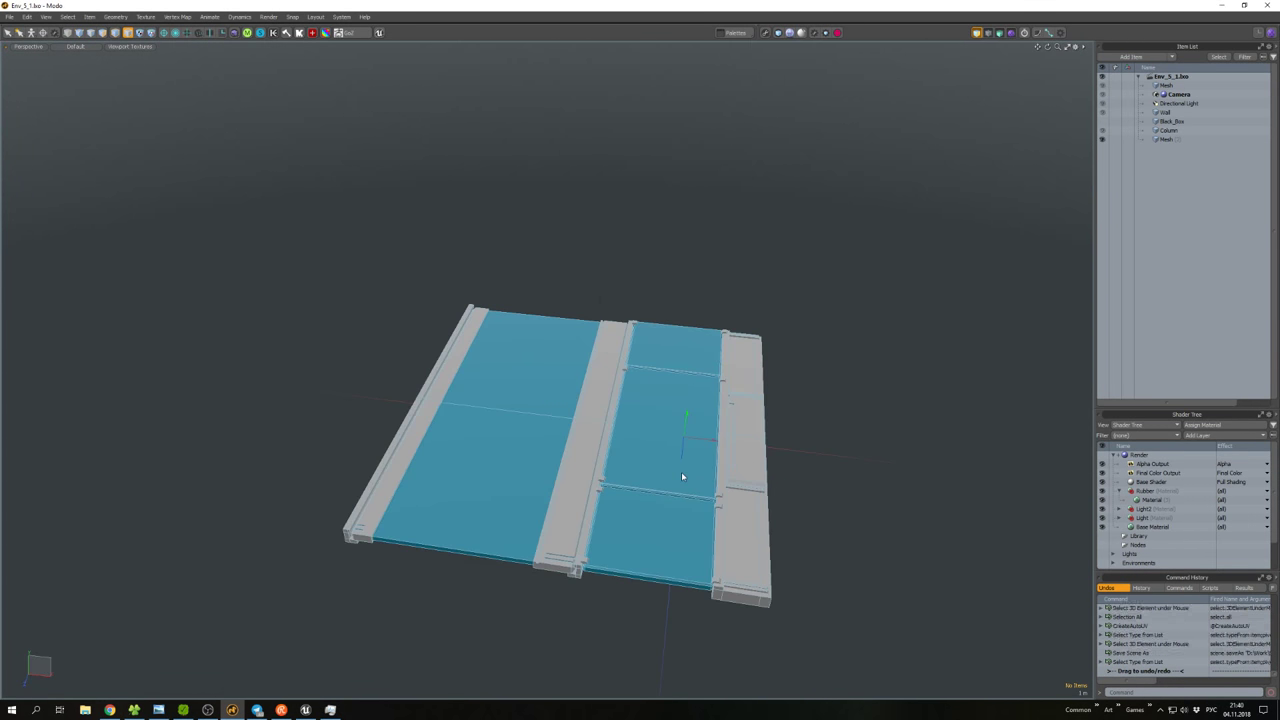
left_click(686, 477)
key("3")
key("ctrl+a")
key("w")
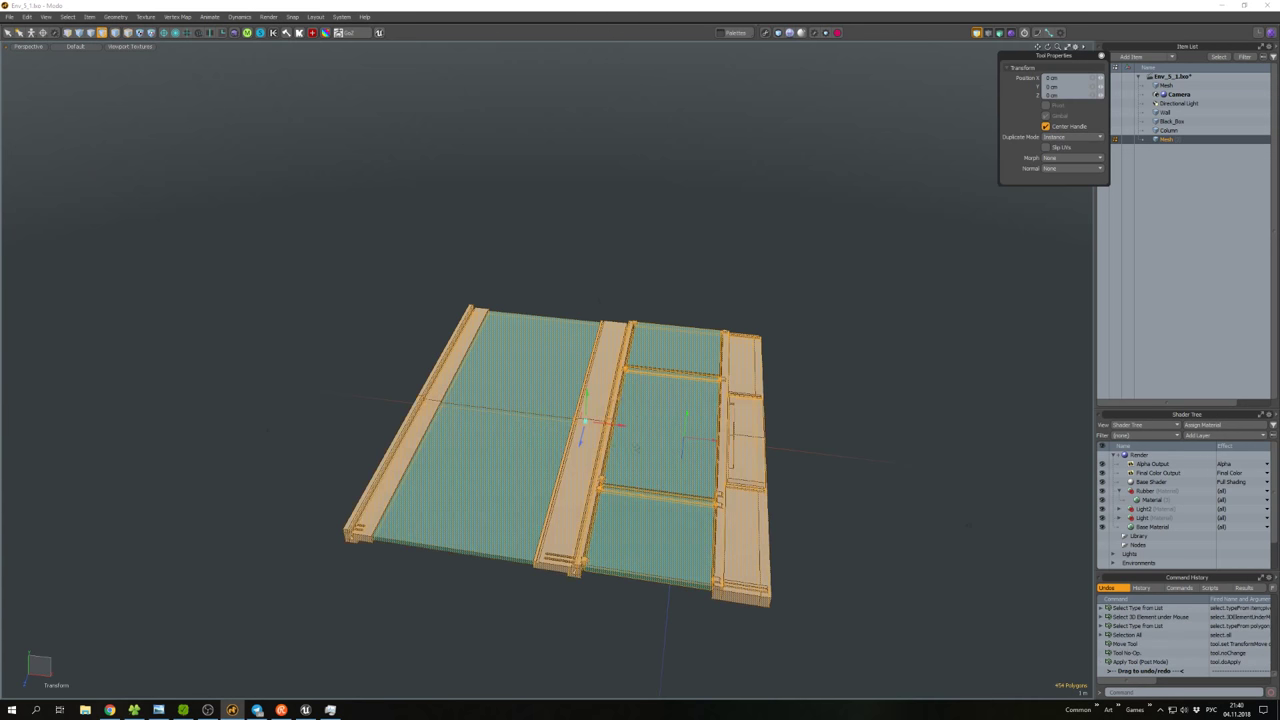
left_click_drag(610, 427, 702, 436)
key("space")
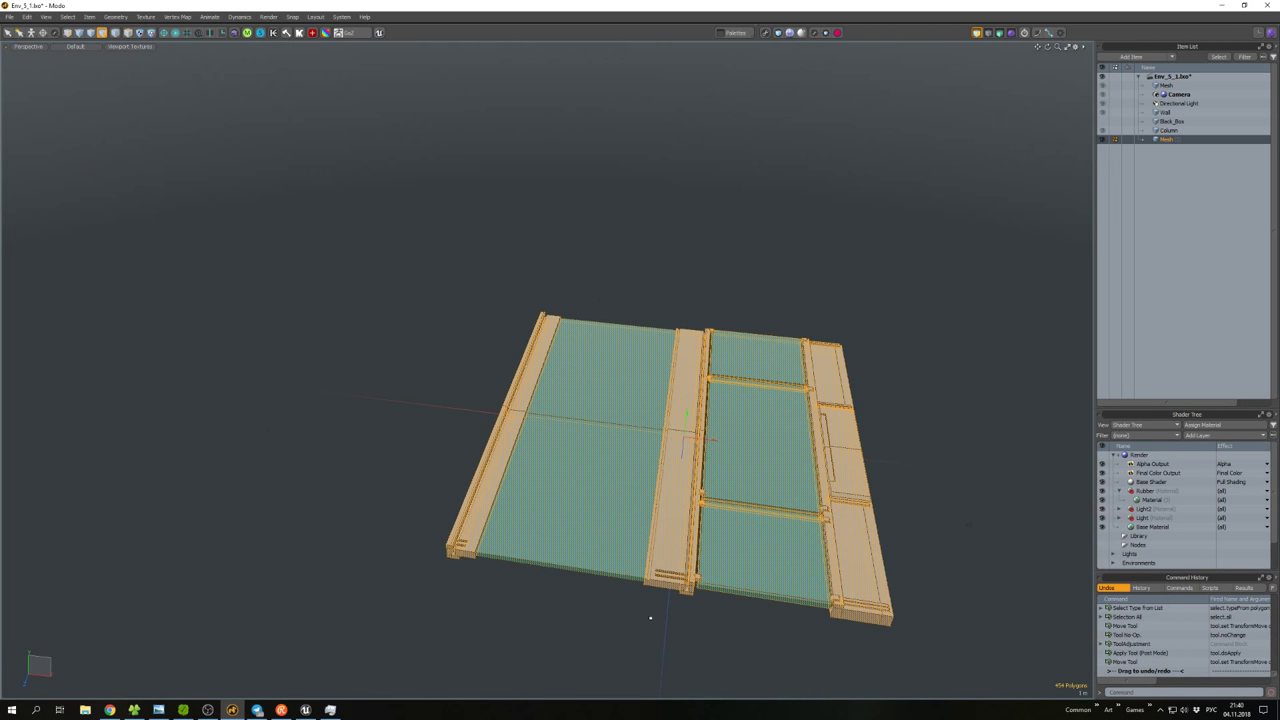
Rename the floor mesh item to Floor.
key("5")
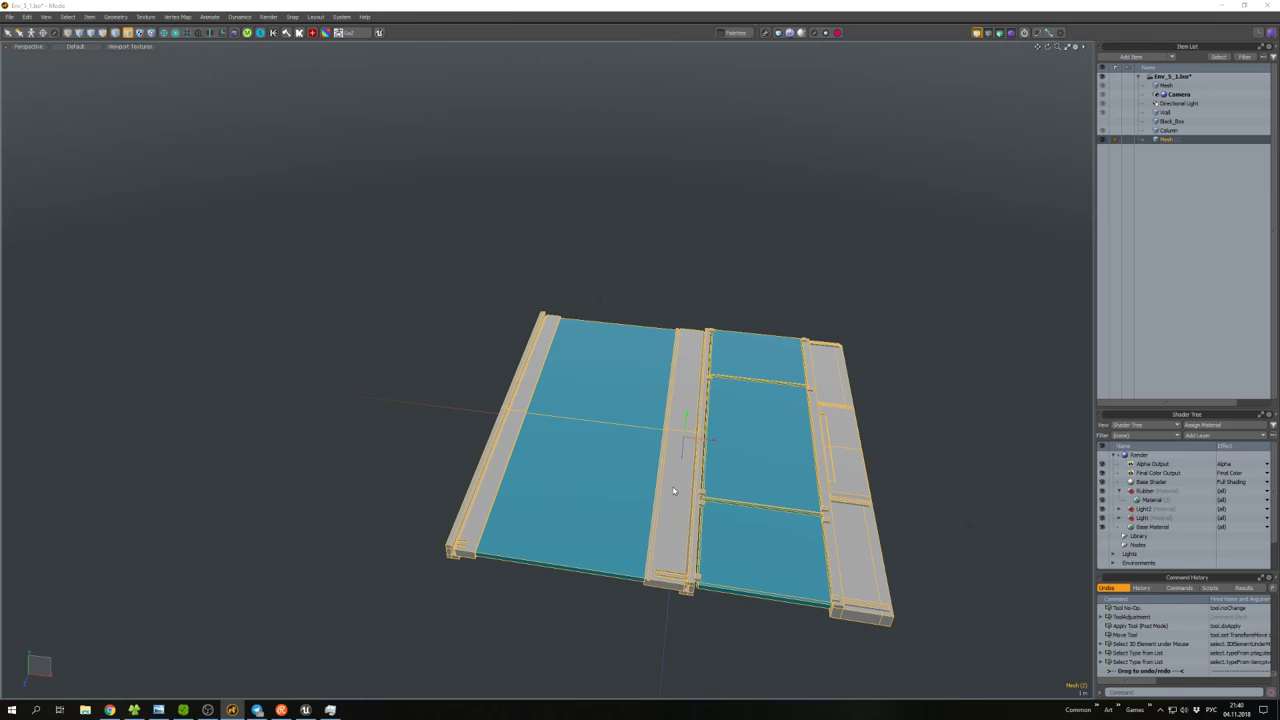
key("ctrl+shift+s")
left_click(813, 431)
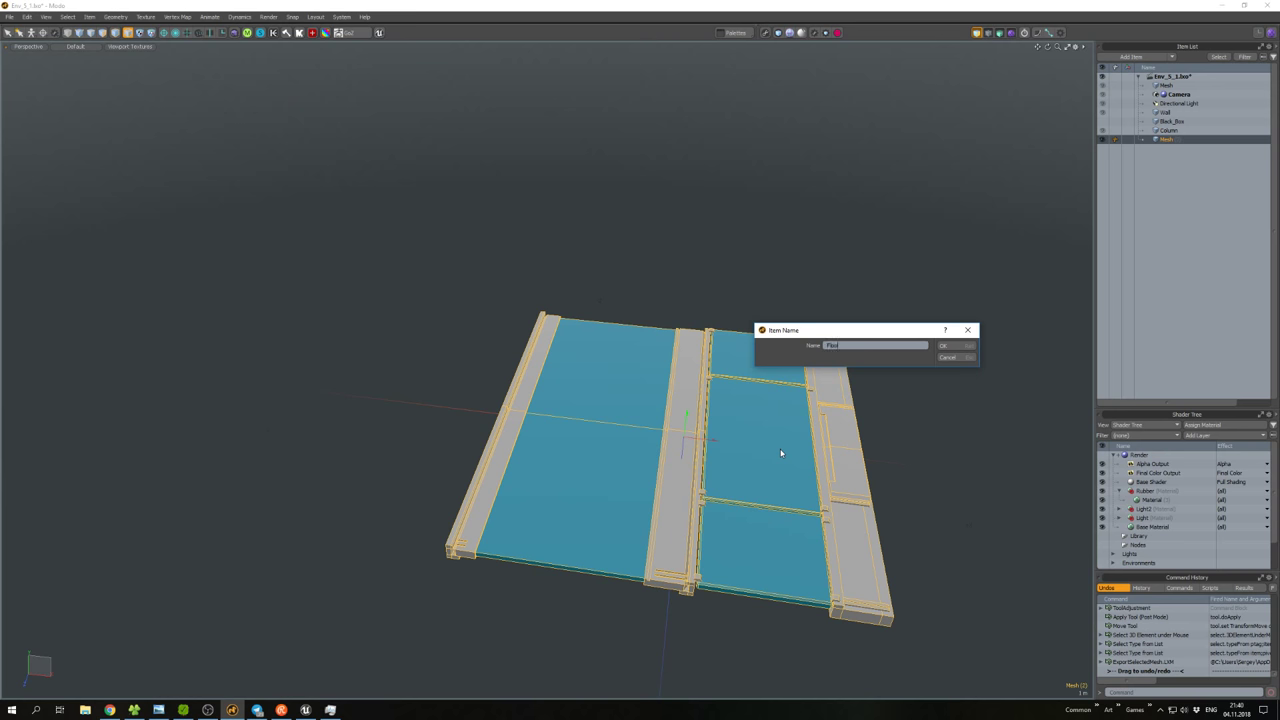
key("Return")
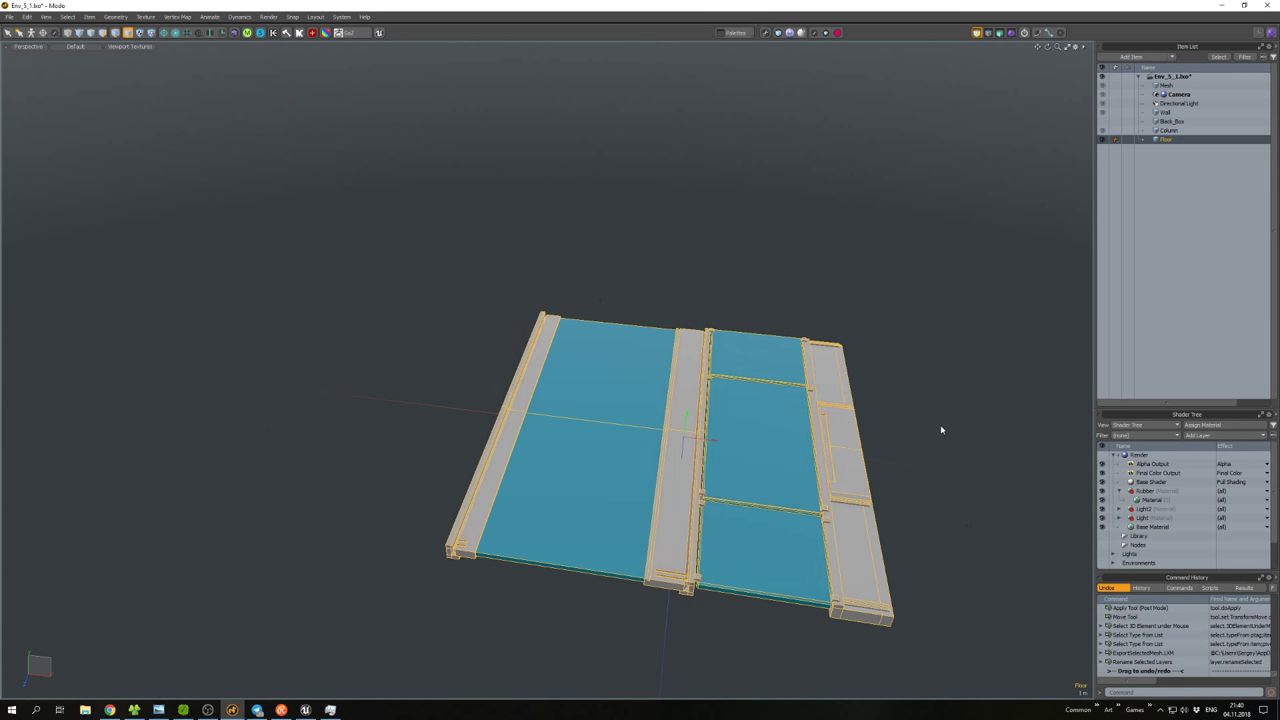
Export the Floor mesh as the FBX file Floor into the Env5 folder.
left_click(941, 430)
left_click(737, 460)
key("ctrl+shift+e")
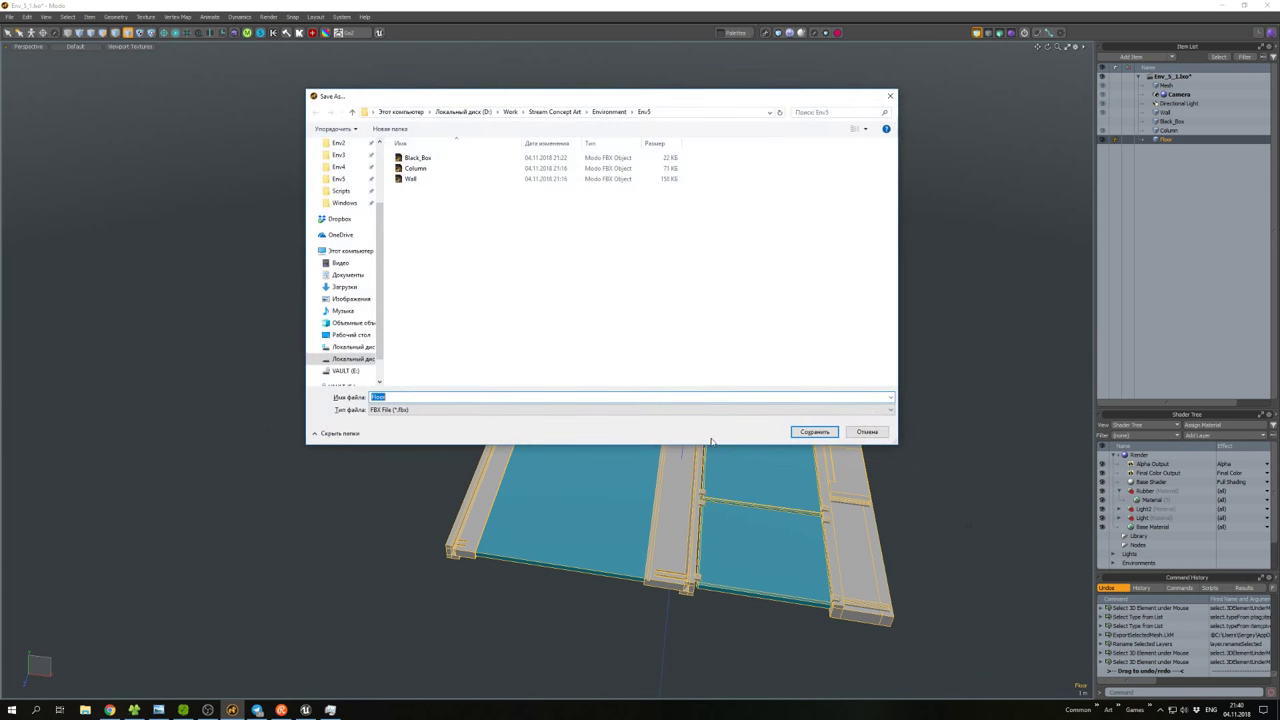
left_click(808, 436)
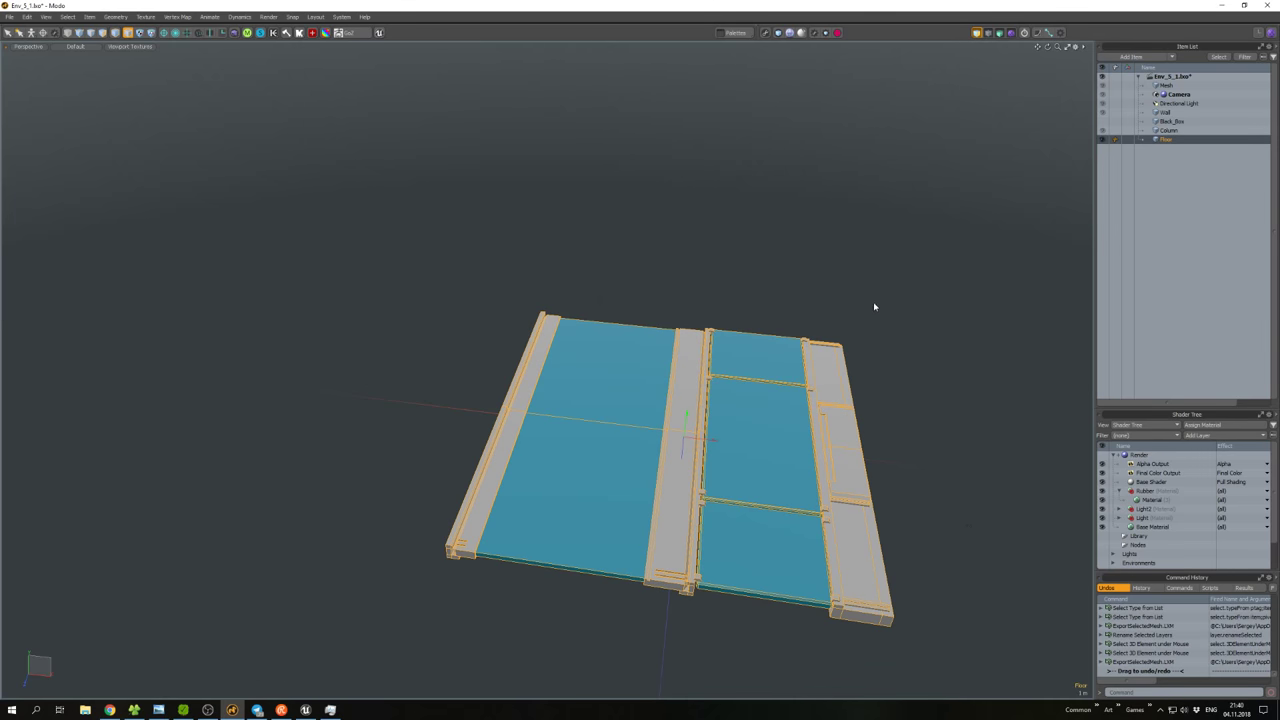
Switch to the Unreal Editor and place a Rect Light beside the column, in front of the wall, and select it.
left_click(306, 710)
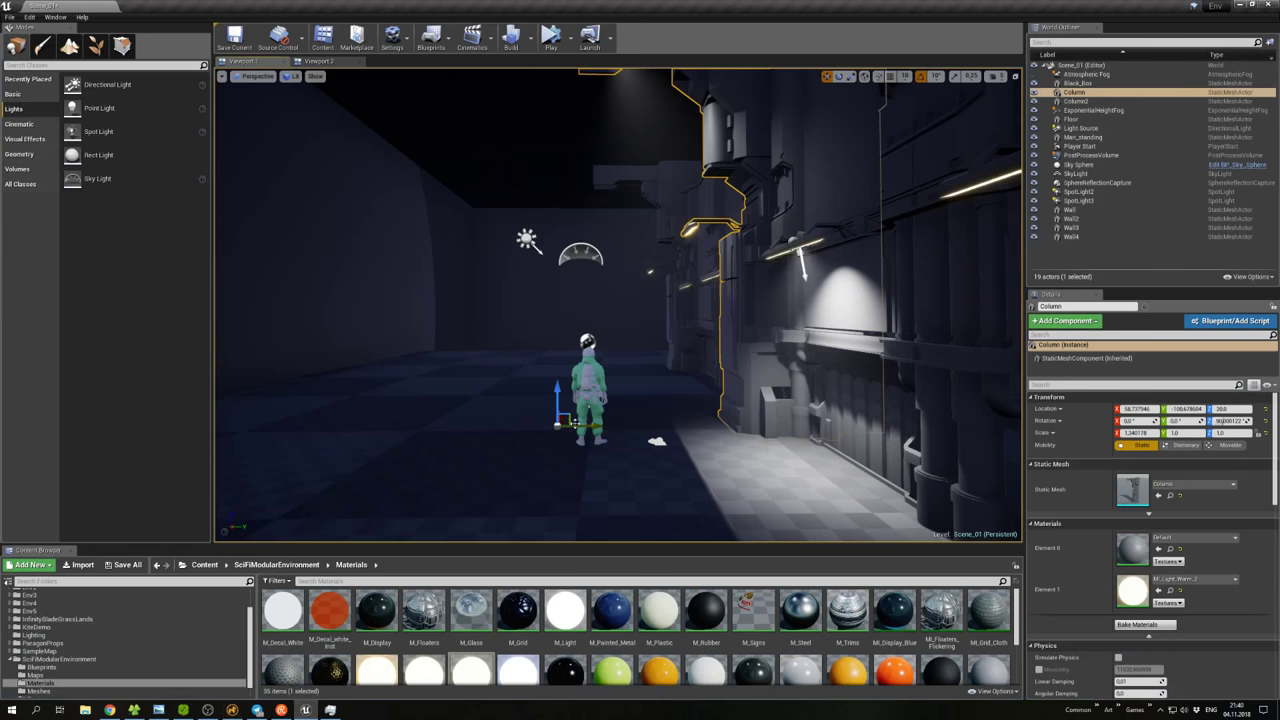
right_click_drag(617, 300, 590, 300)
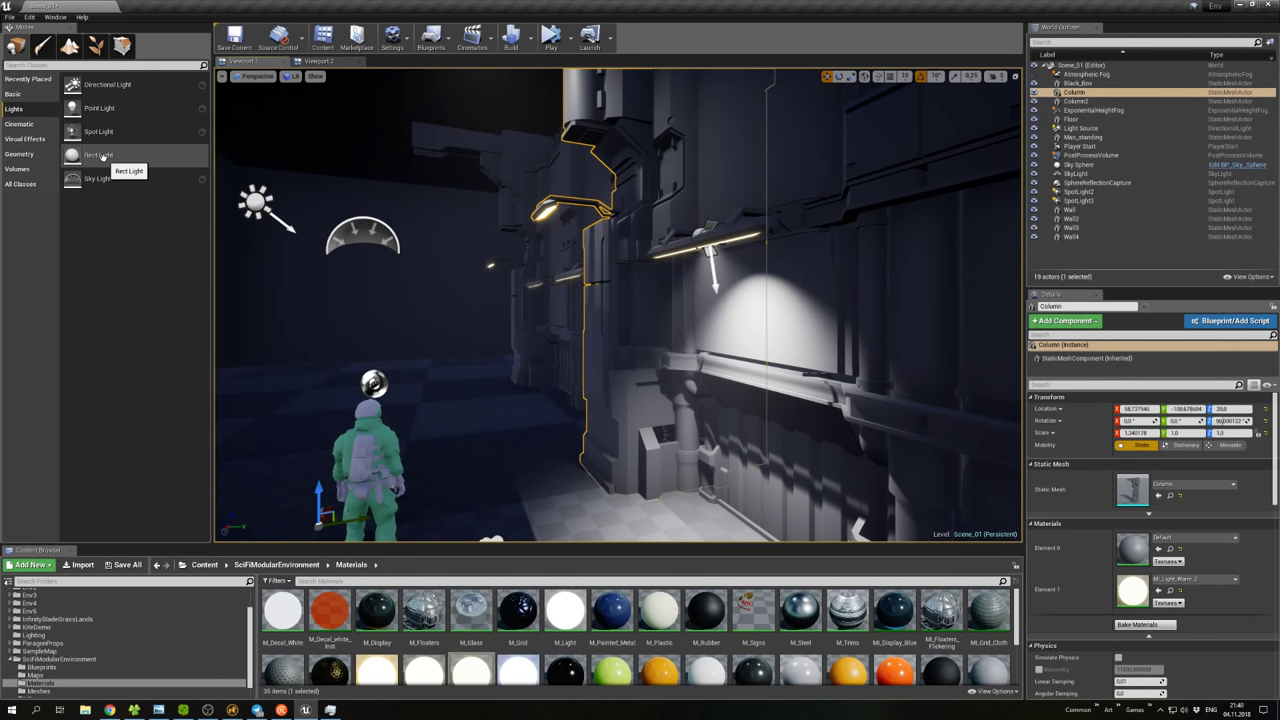
left_click_drag(92, 158, 606, 335)
right_click(628, 323)
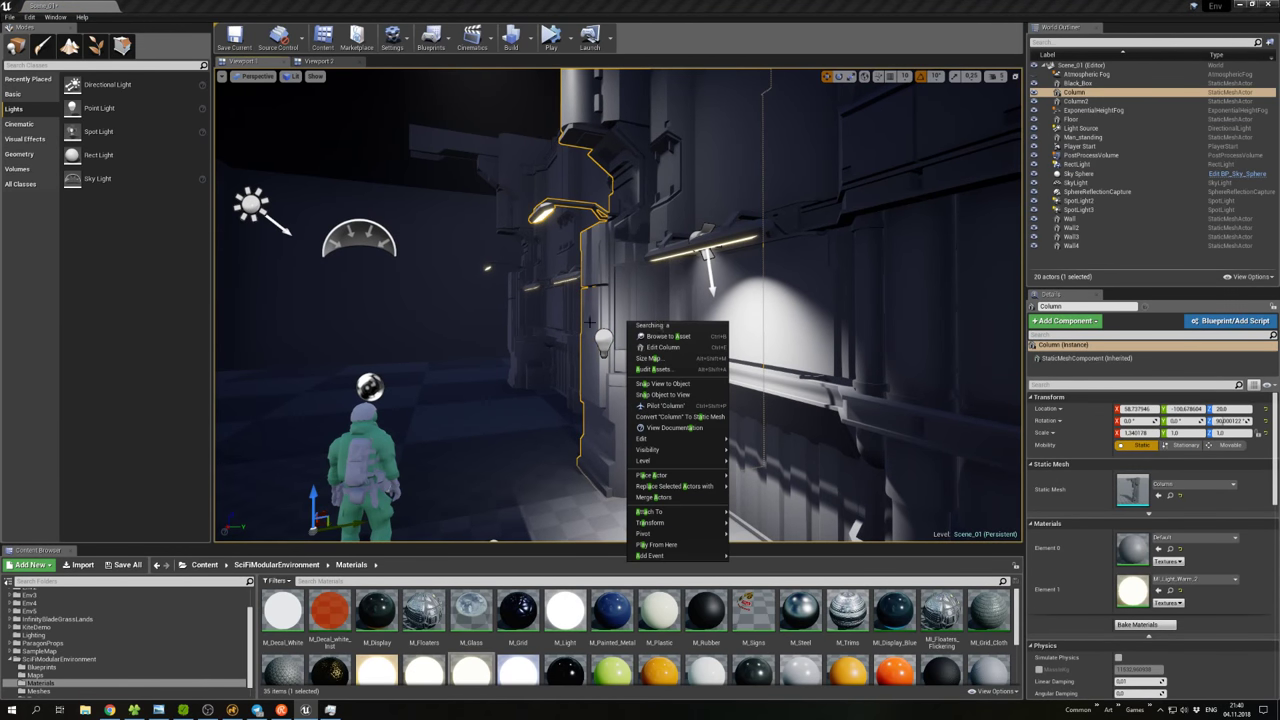
left_click(603, 342)
double_click(1070, 218)
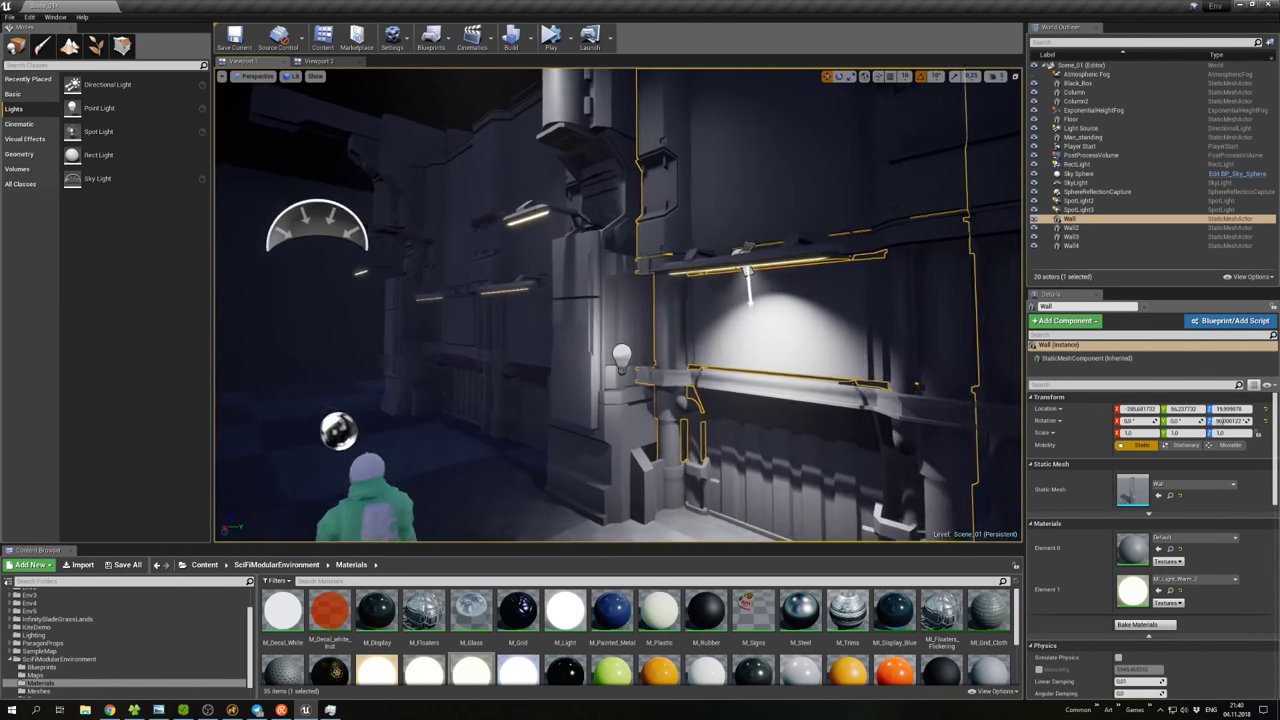
left_click(1077, 164)
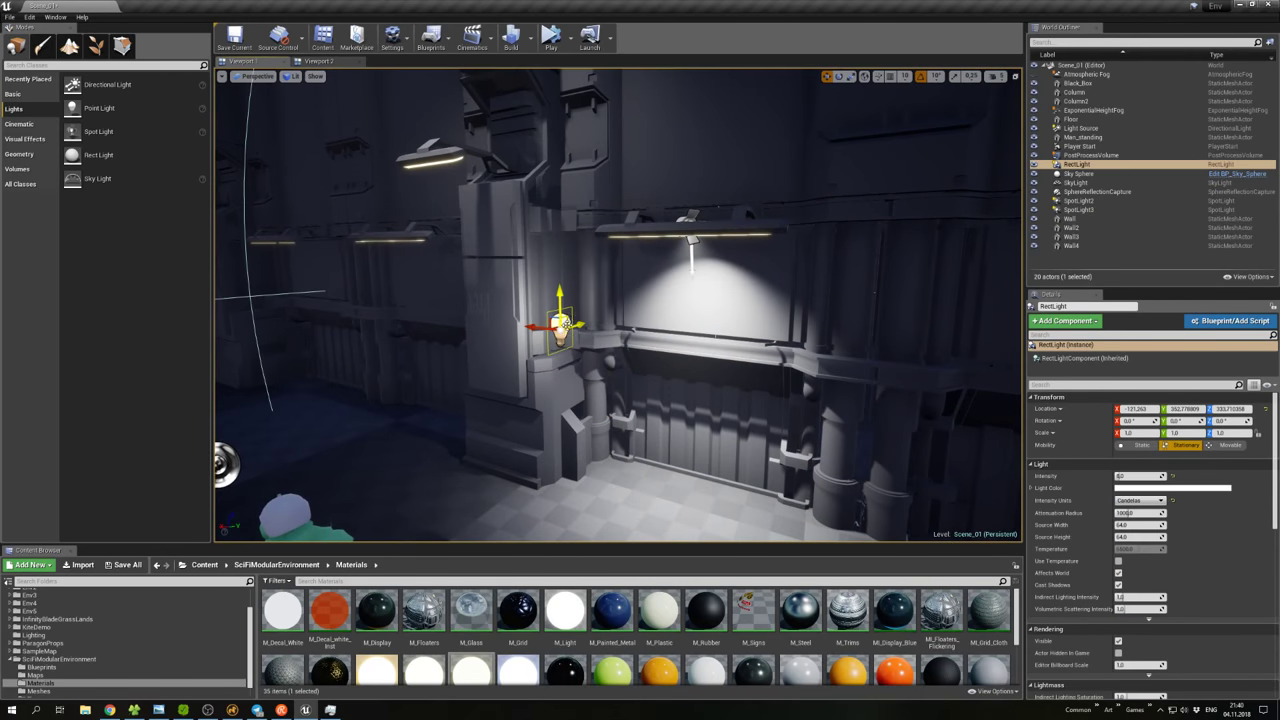
Adjust the Rect Light's attenuation radius and widen its source, and tilt the light down to about -70°.
left_click_drag(1140, 513, 1175, 525)
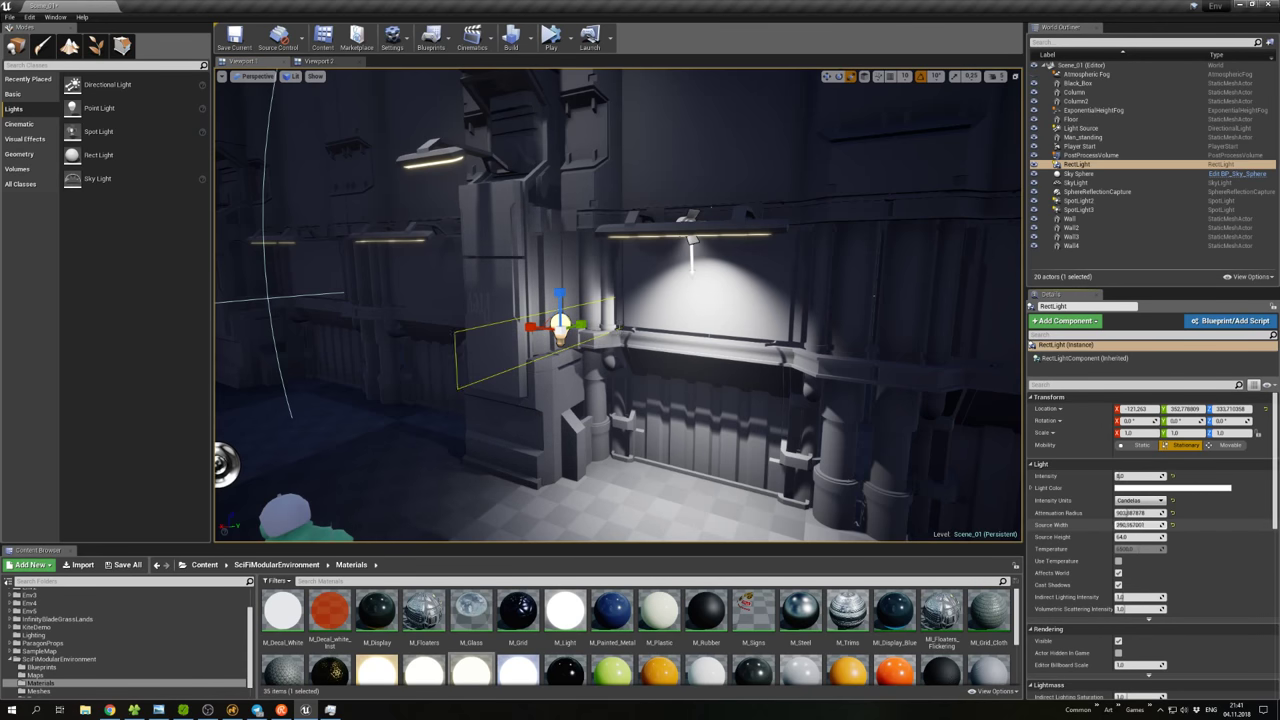
key("e")
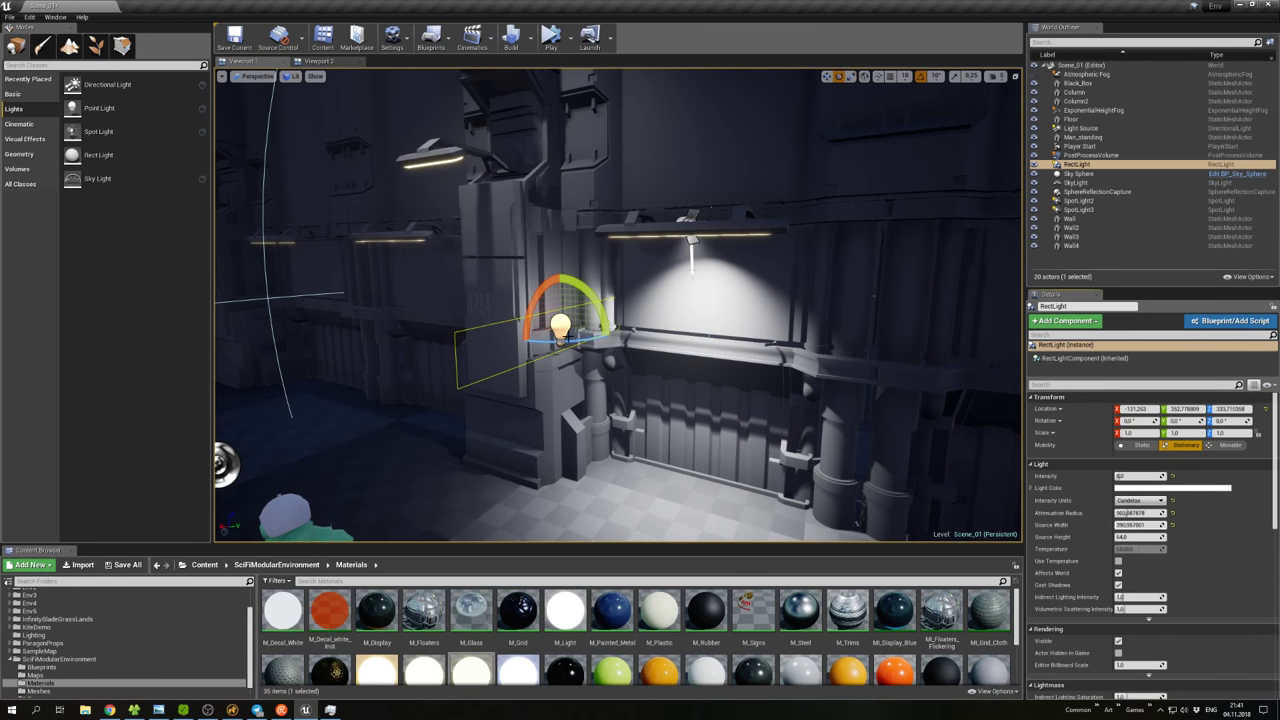
left_click_drag(590, 340, 550, 328)
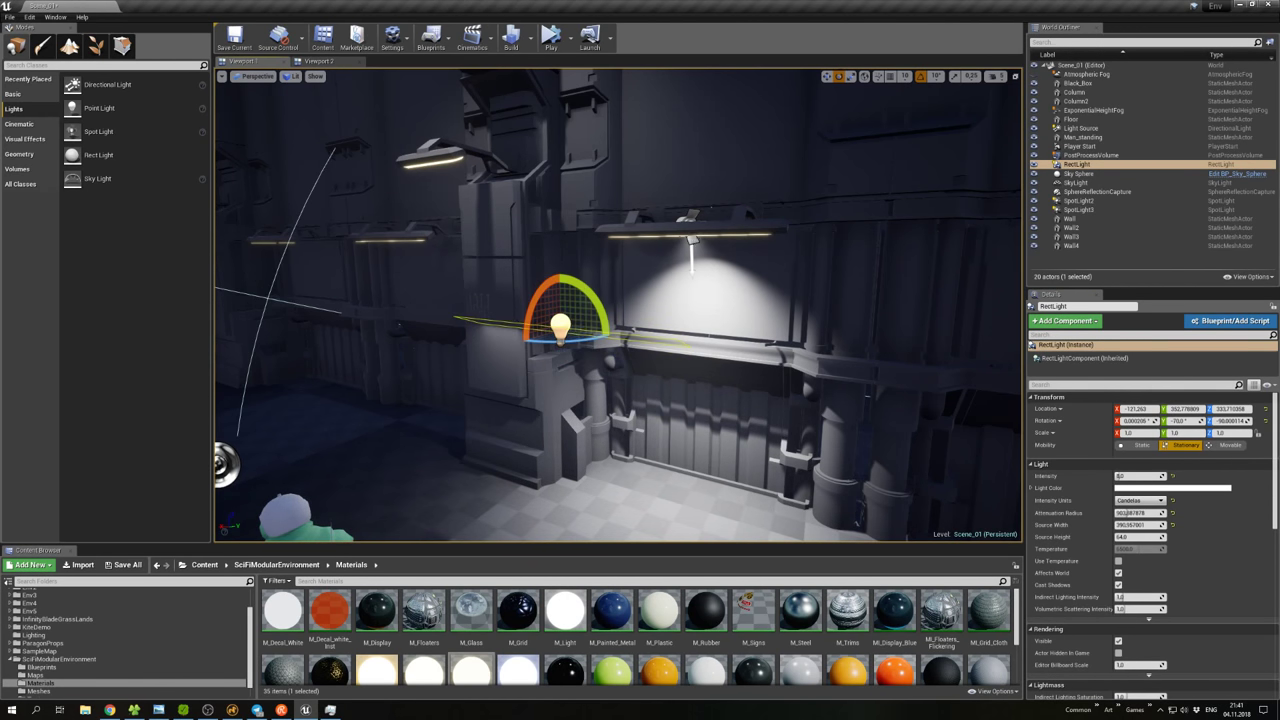
Delete the spot light under the wall panel's lamp and reselect the Rect Light.
left_click(692, 240)
key("Delete")
left_click(559, 322)
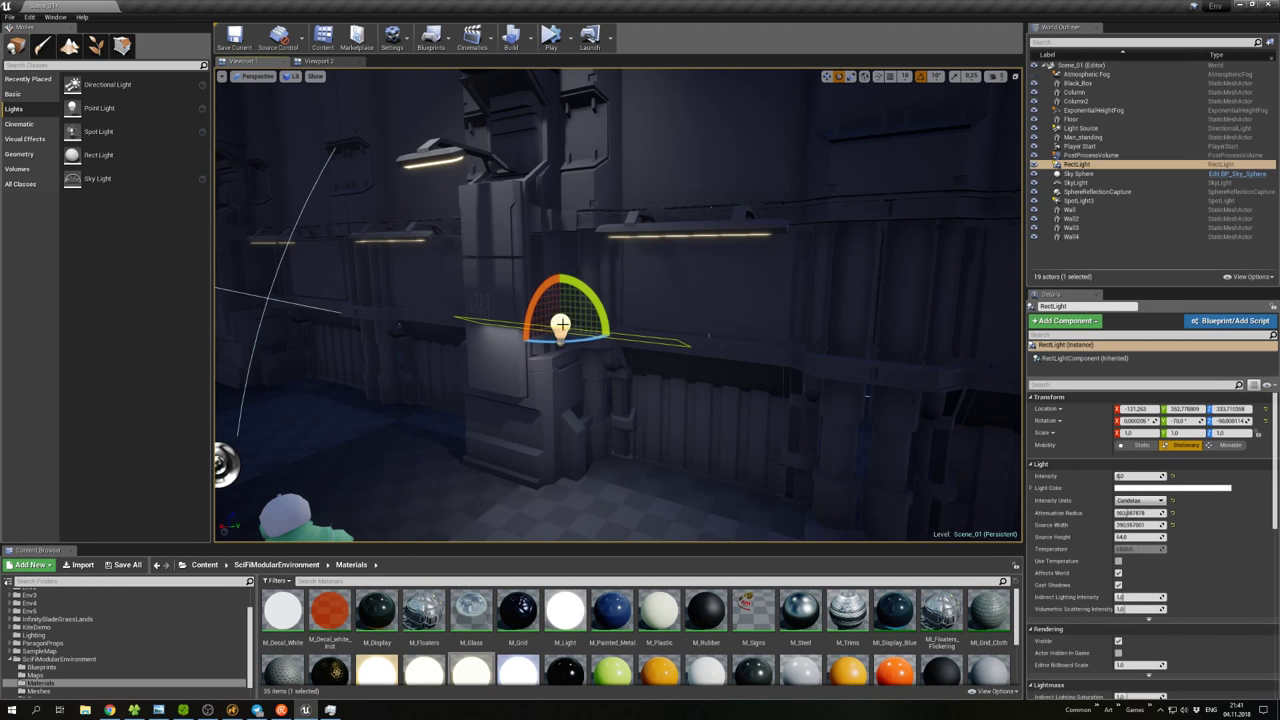
Rotate the Rect Light to about -90° so it faces straight down, and move it under the wall panel's lamp strip.
left_click_drag(552, 279, 696, 220)
key("w")
right_click_drag(648, 277, 725, 283)
left_click_drag(494, 277, 543, 270)
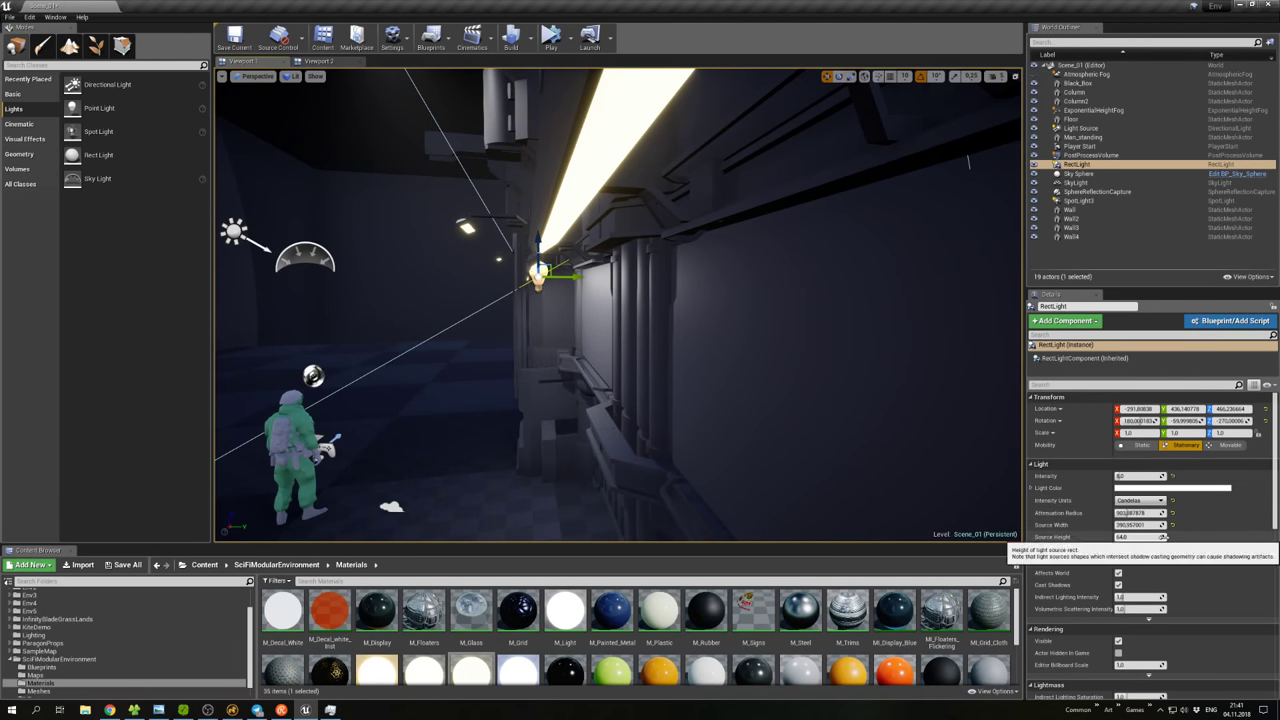
Fit the Rect Light's source to the lamp strip by reducing its height and setting its width to about 233.
left_click_drag(1163, 536, 1158, 537)
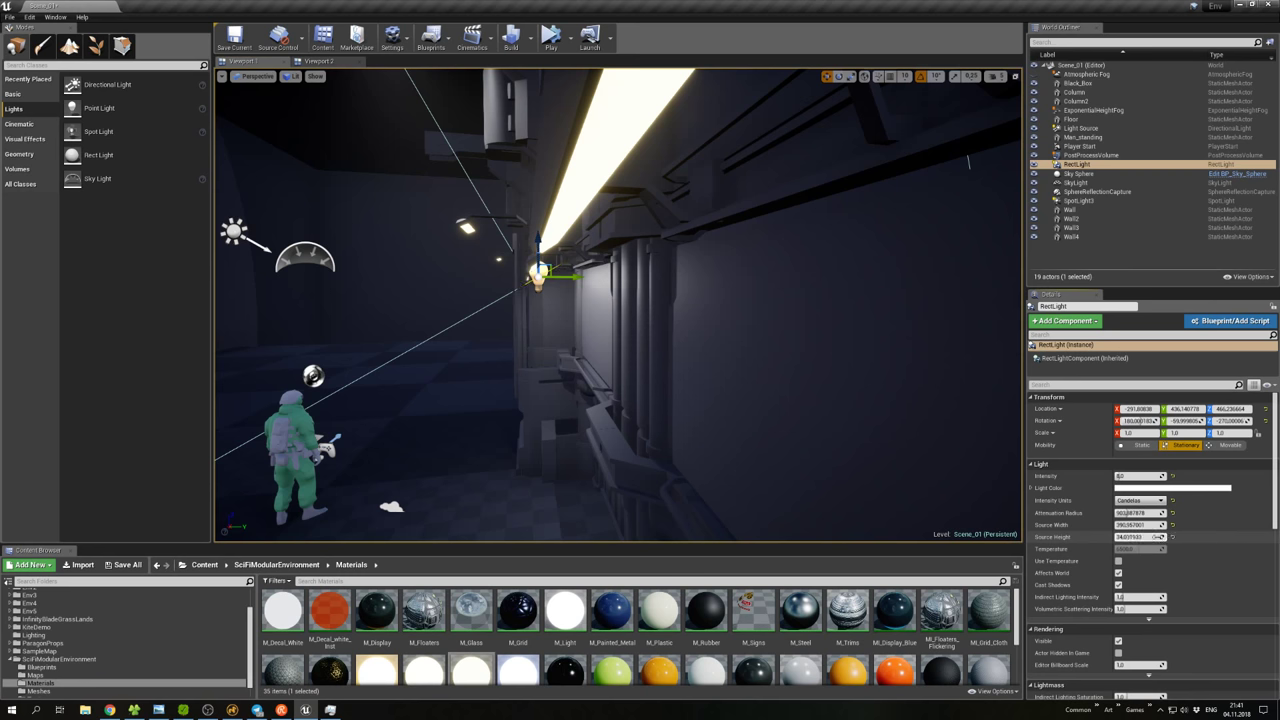
right_click_drag(620, 300, 675, 305)
mouse_move(1118, 524)
left_mouse_down()
mouse_move(1085, 524)
mouse_move(1118, 524)
left_mouse_up()
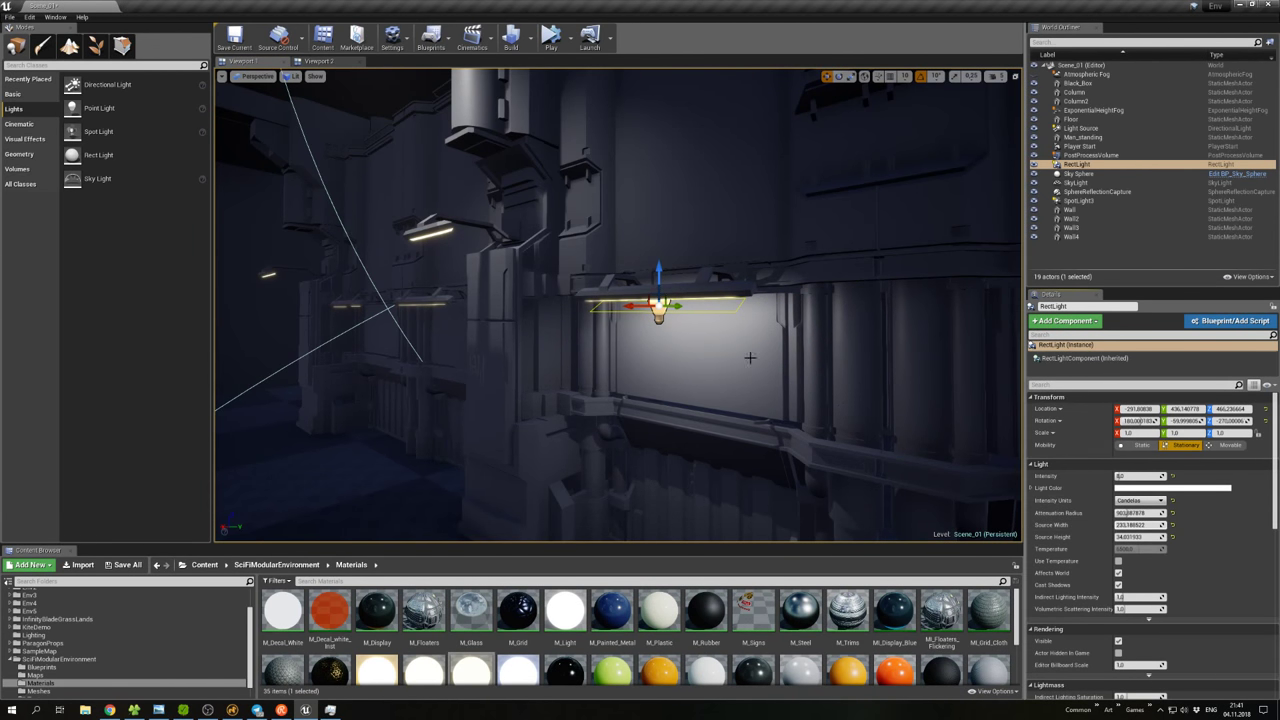
Set the Rect Light's intensity to about 13.7 candelas and its volumetric scattering intensity to 4.
mouse_move(1125, 477)
left_mouse_down()
mouse_move(1145, 477)
mouse_move(1125, 477)
left_mouse_up()
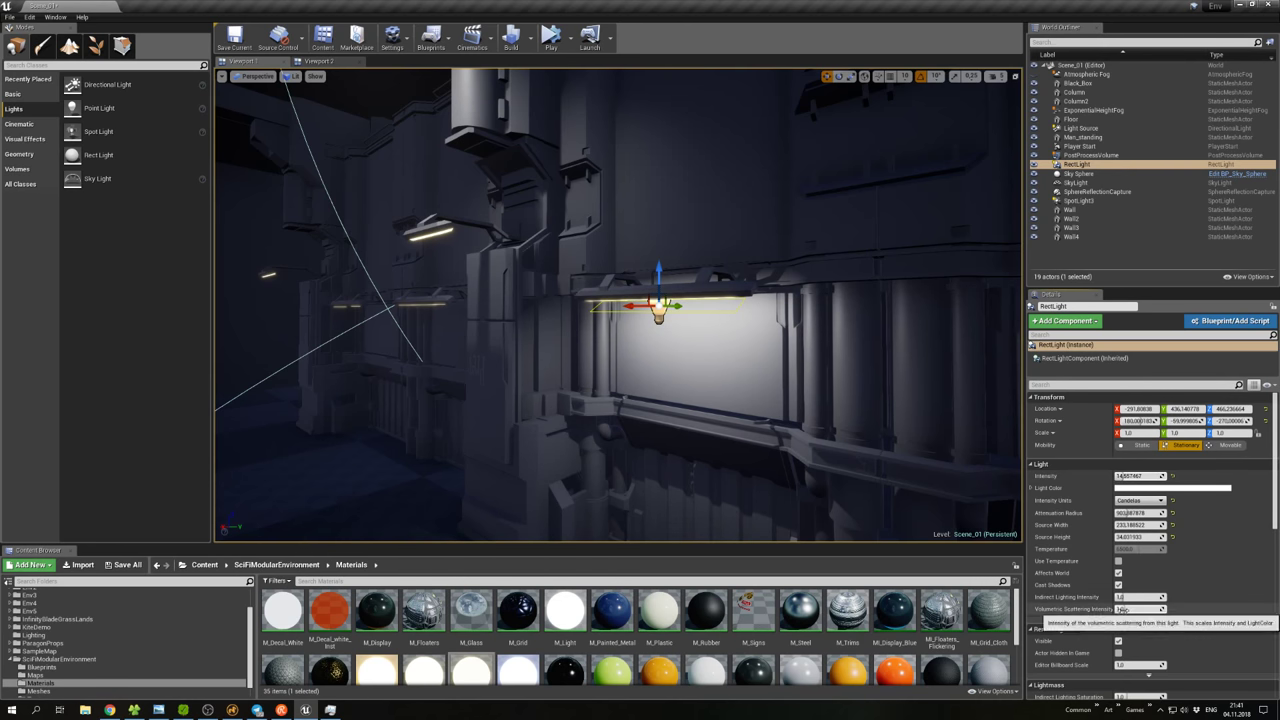
left_click_drag(1125, 609, 1145, 609)
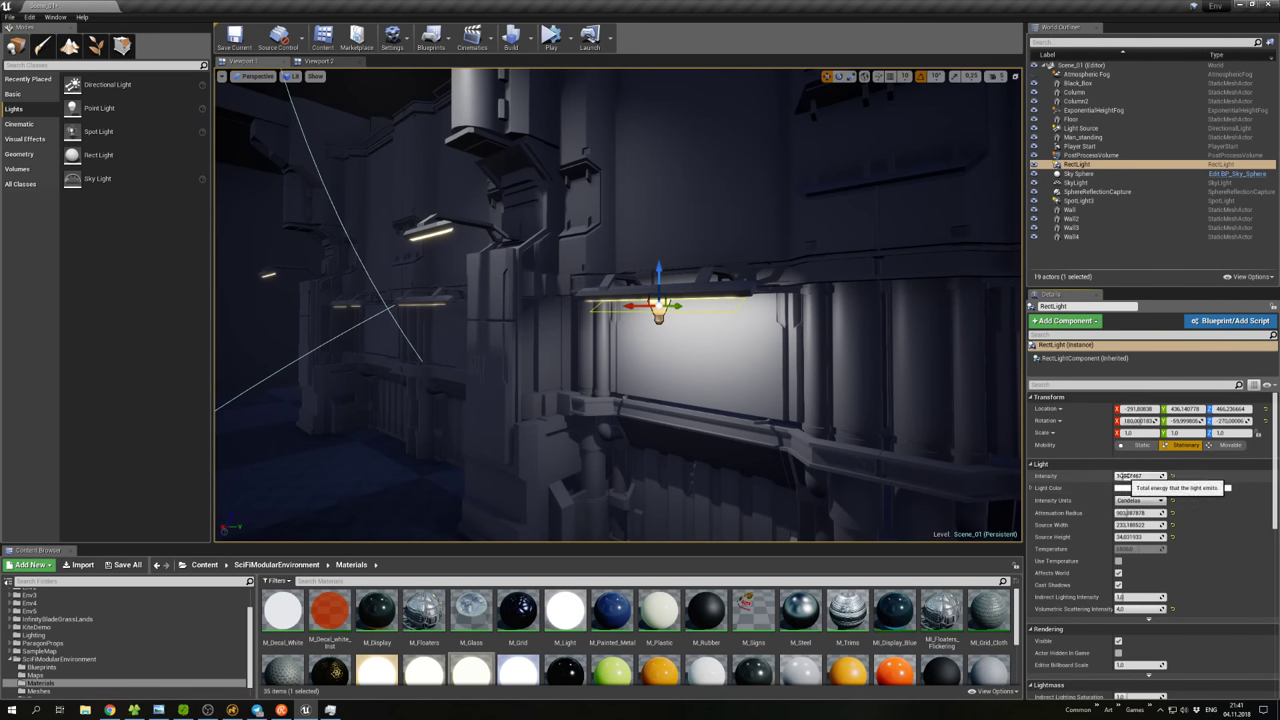
left_click_drag(1140, 477, 1158, 477)
Duplicate the Rect Light twice and place the copies under the lamps of the wall panels on either side.
left_click_drag(620, 300, 595, 405)
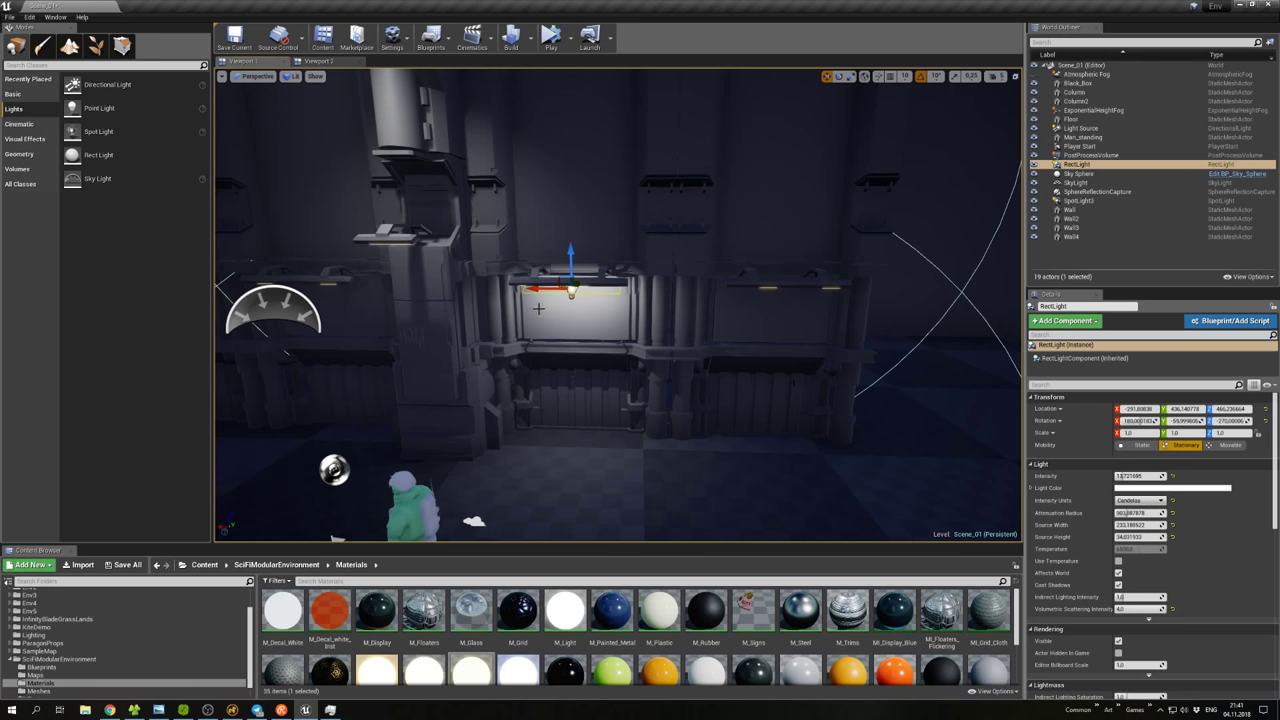
key("ctrl+w")
left_click_drag(546, 289, 269, 272)
key("ctrl+w")
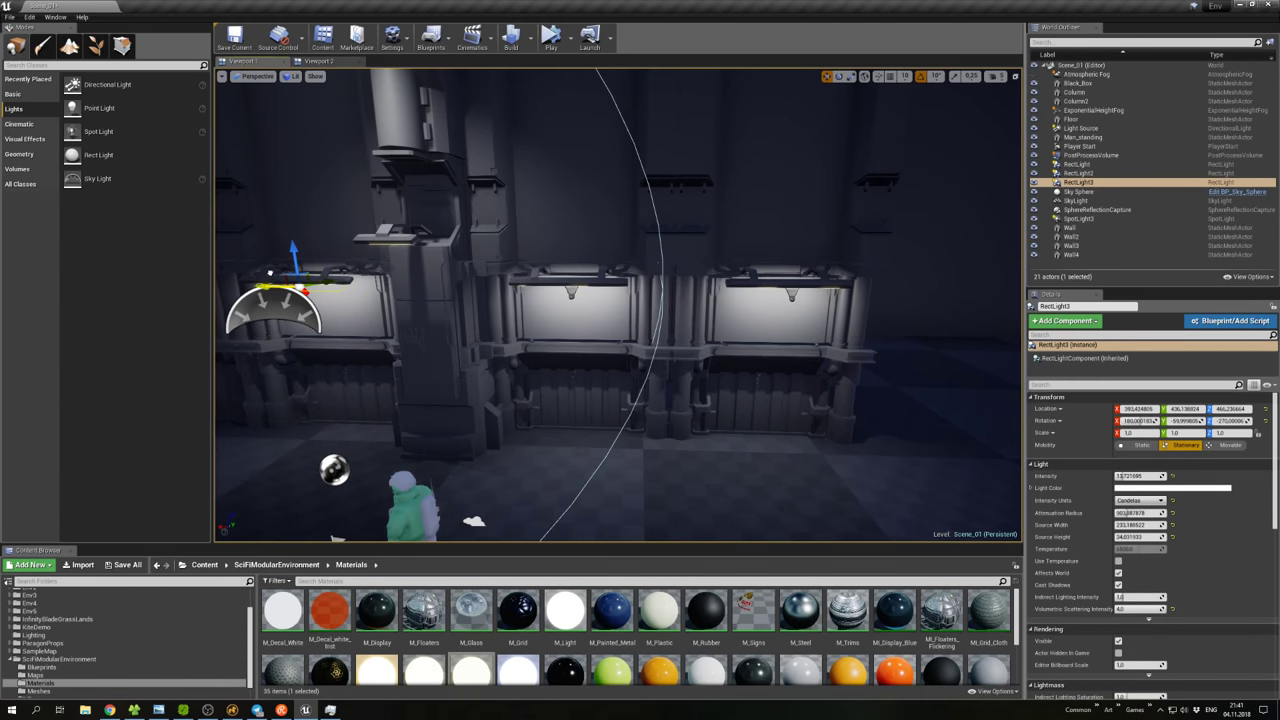
Duplicate the Rect Light once more and place the copy under the lamp of the next unlit wall panel.
left_click(452, 324)
right_click(455, 324)
right_click_drag(455, 324, 335, 318)
left_click(663, 350)
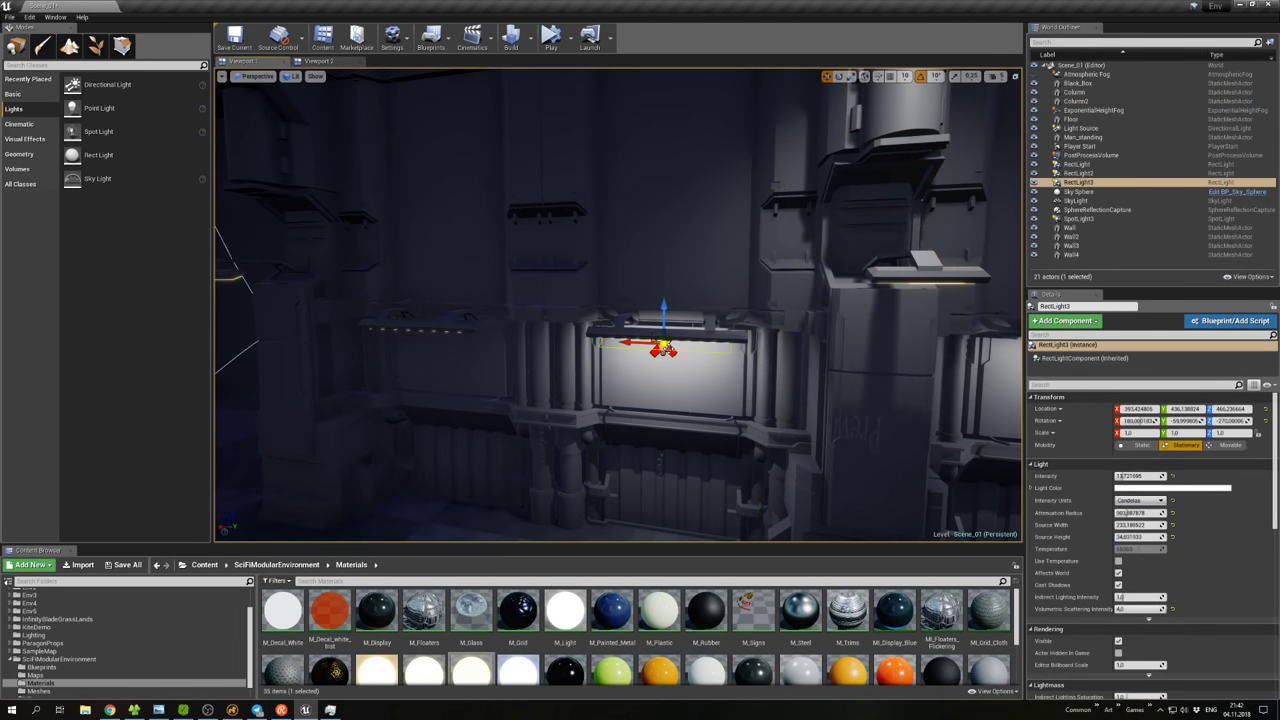
left_click_drag(640, 344, 401, 336, "alt")
left_click(401, 336)
right_click_drag(401, 336, 466, 318)
left_click(650, 392)
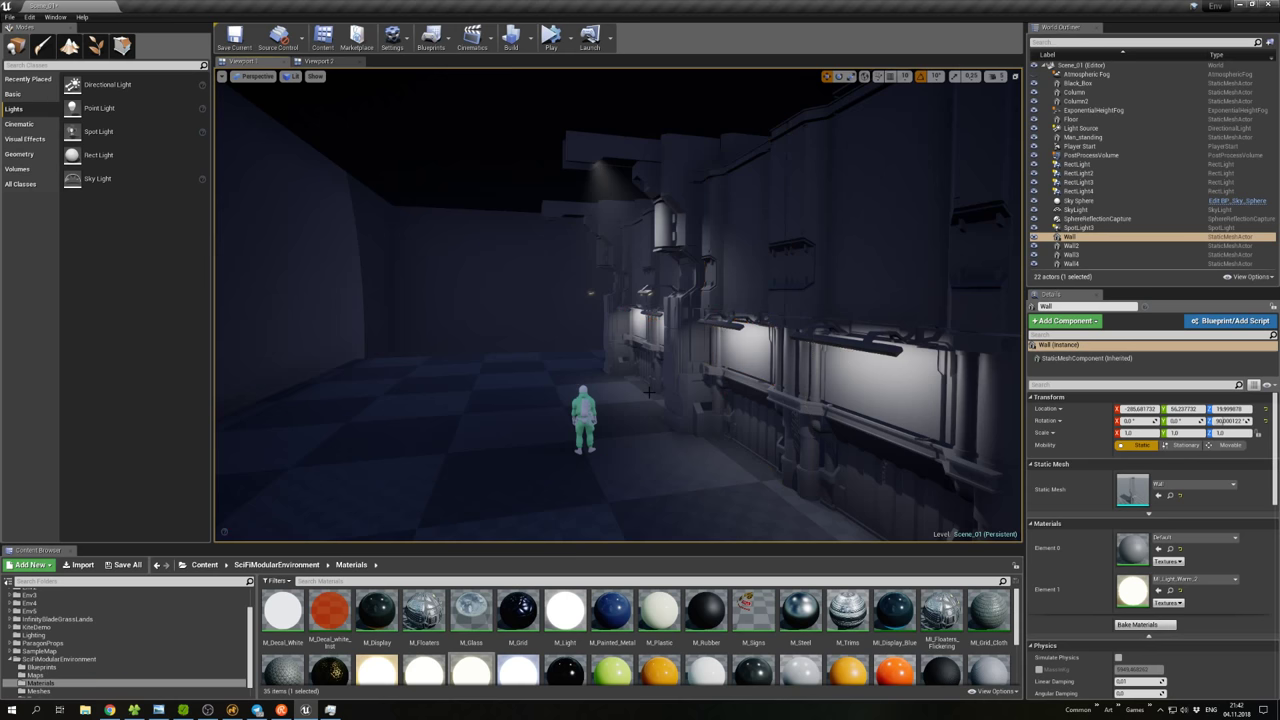
right_click_drag(650, 392, 616, 385)
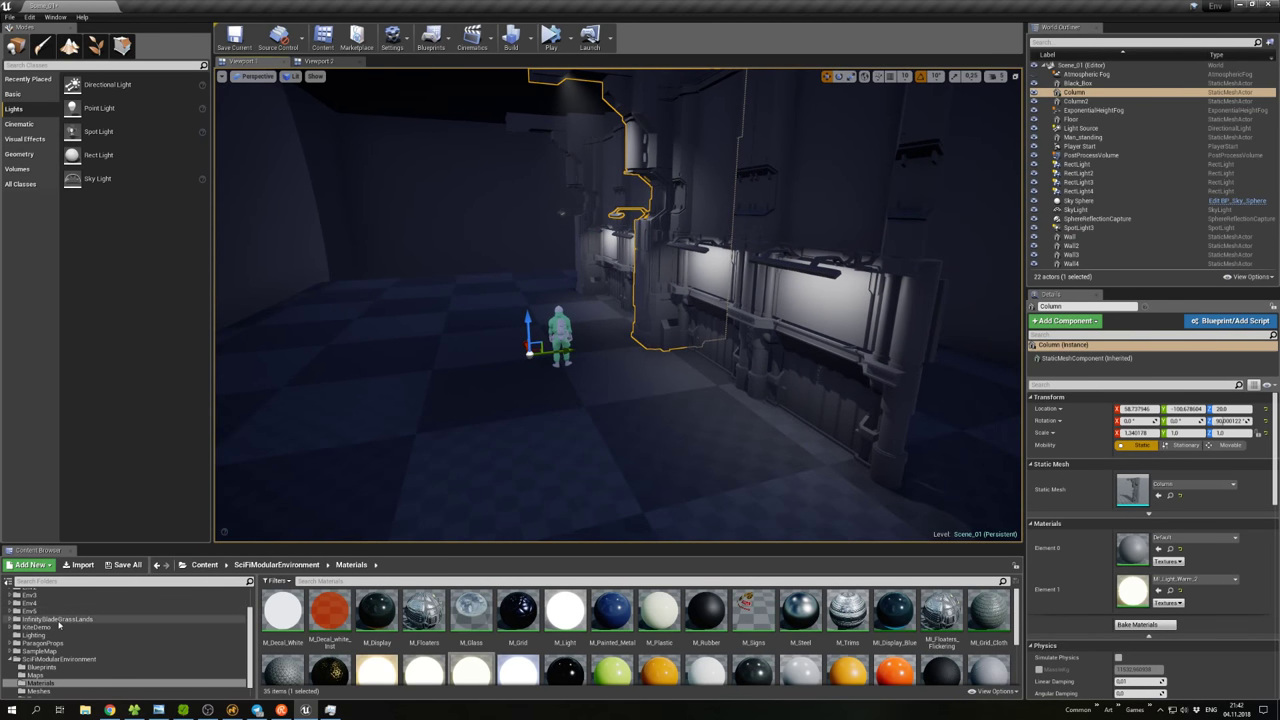
Import the Floor FBX with its materials and textures into the Env5 folder, and select the assets from Default to Wall.
left_click(40, 611)
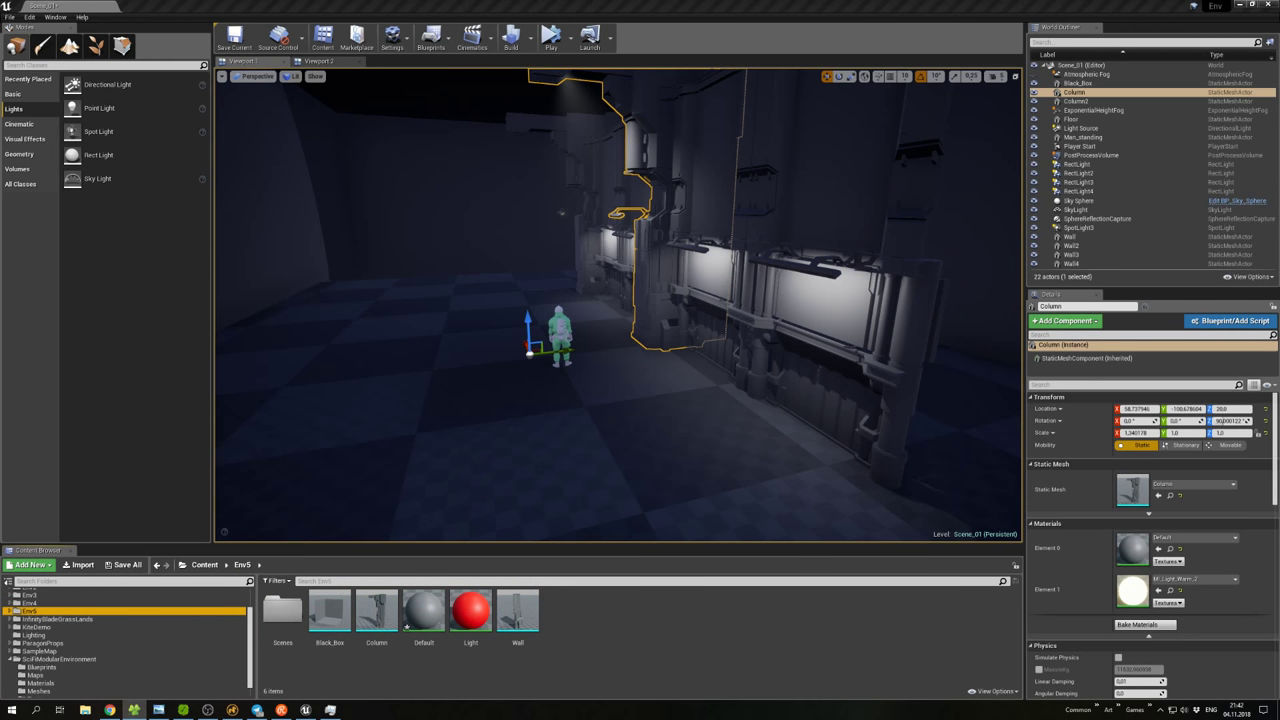
left_click_drag(621, 637, 622, 638)
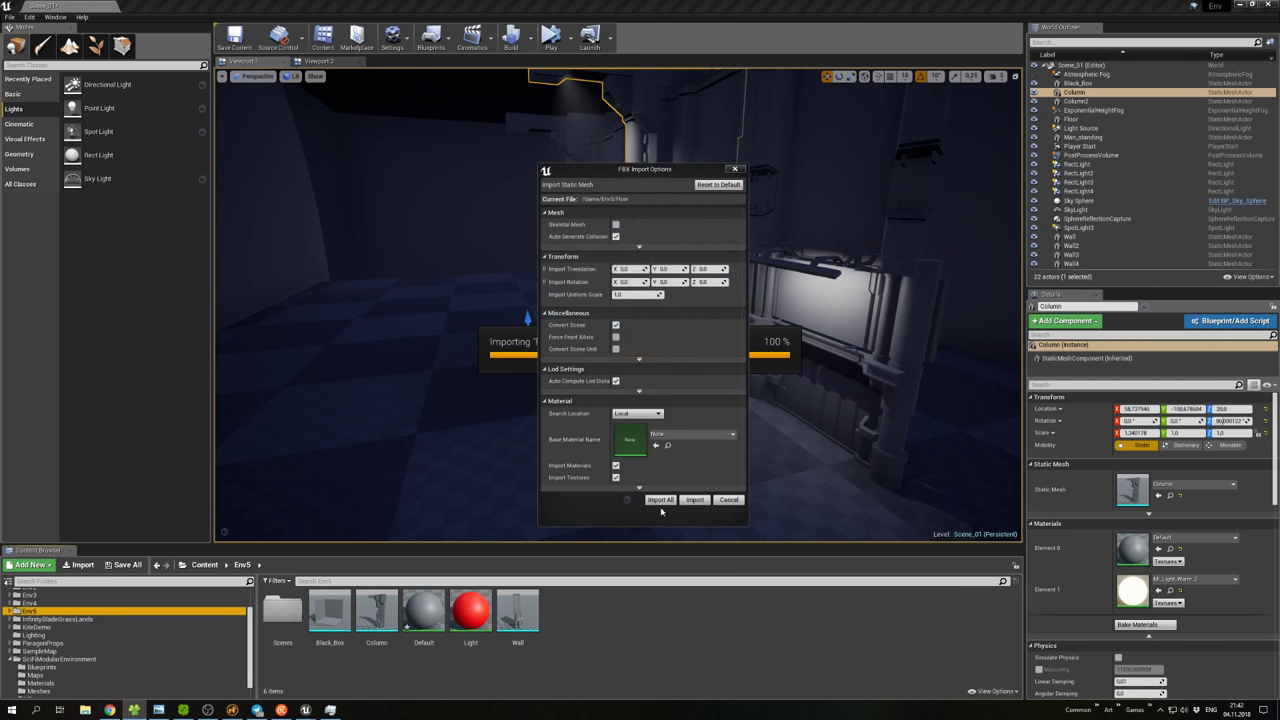
left_click(694, 500)
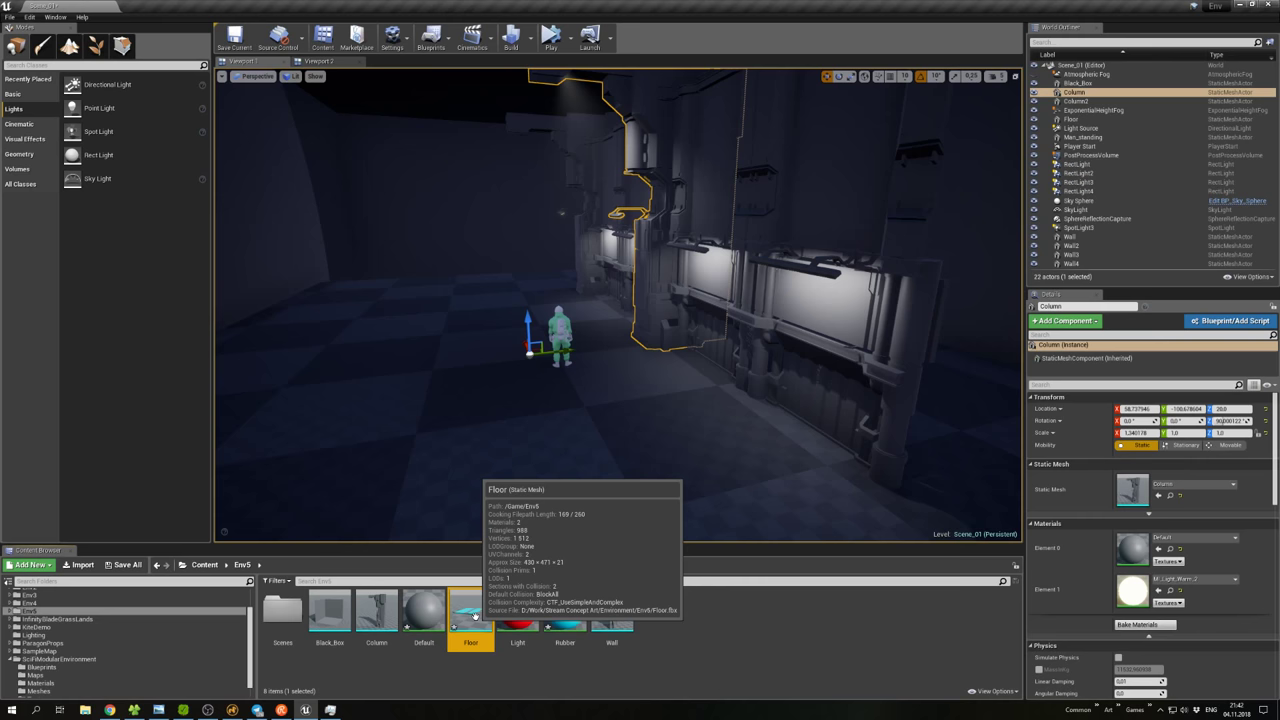
left_click(423, 612)
left_click(604, 622, "shift")
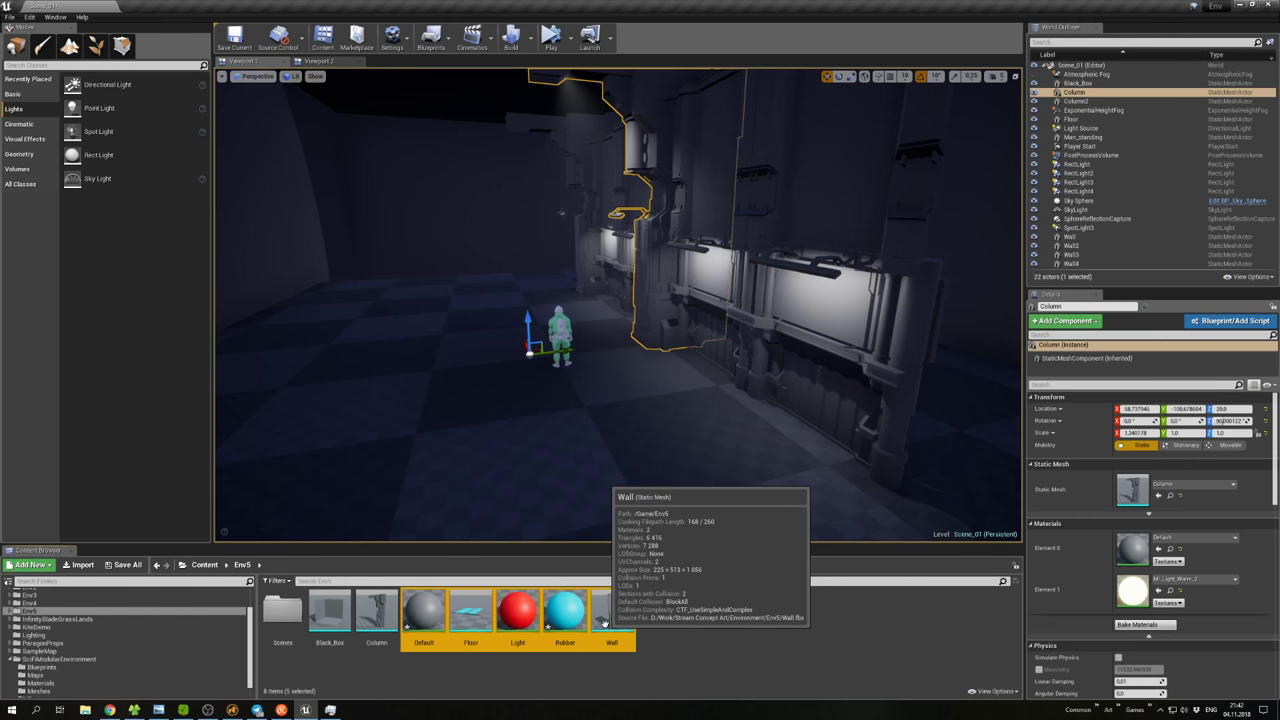
Open the Floor mesh for editing and assign M_Rubber from the SciFiModularEnvironment materials to its Element 1 slot.
double_click(470, 610)
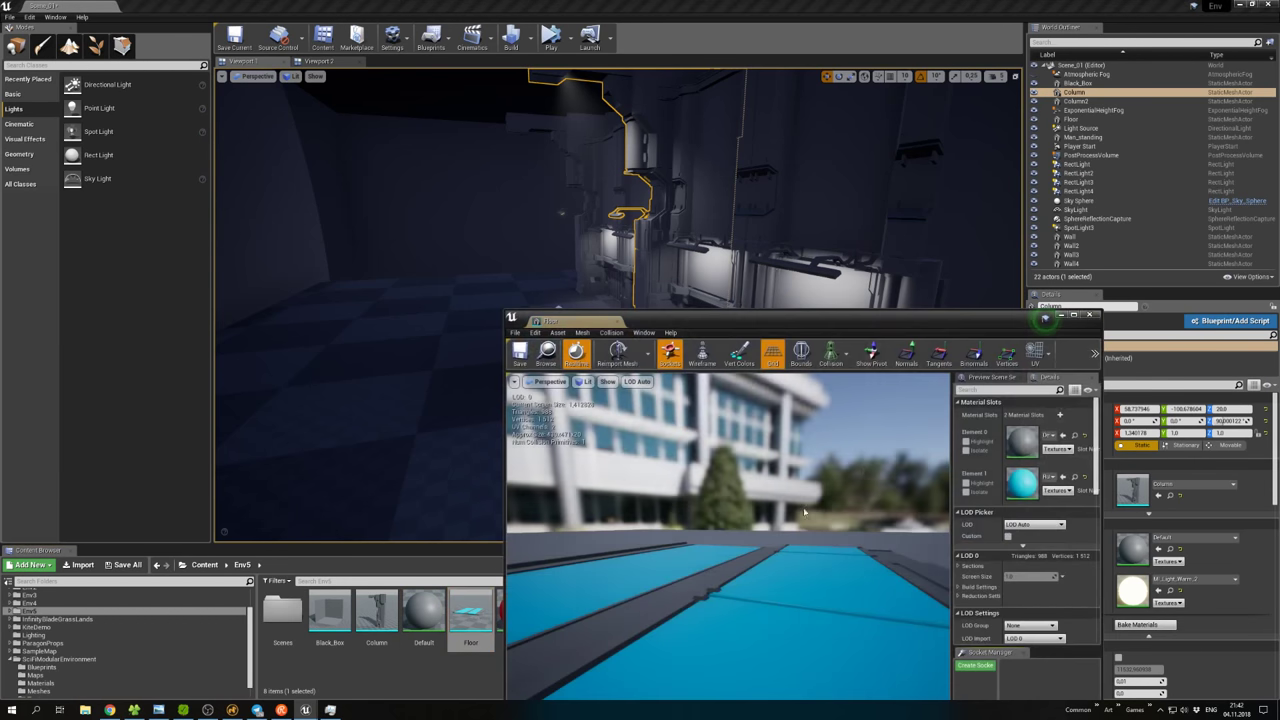
scroll(50, 668, "down", 1)
left_click(52, 670)
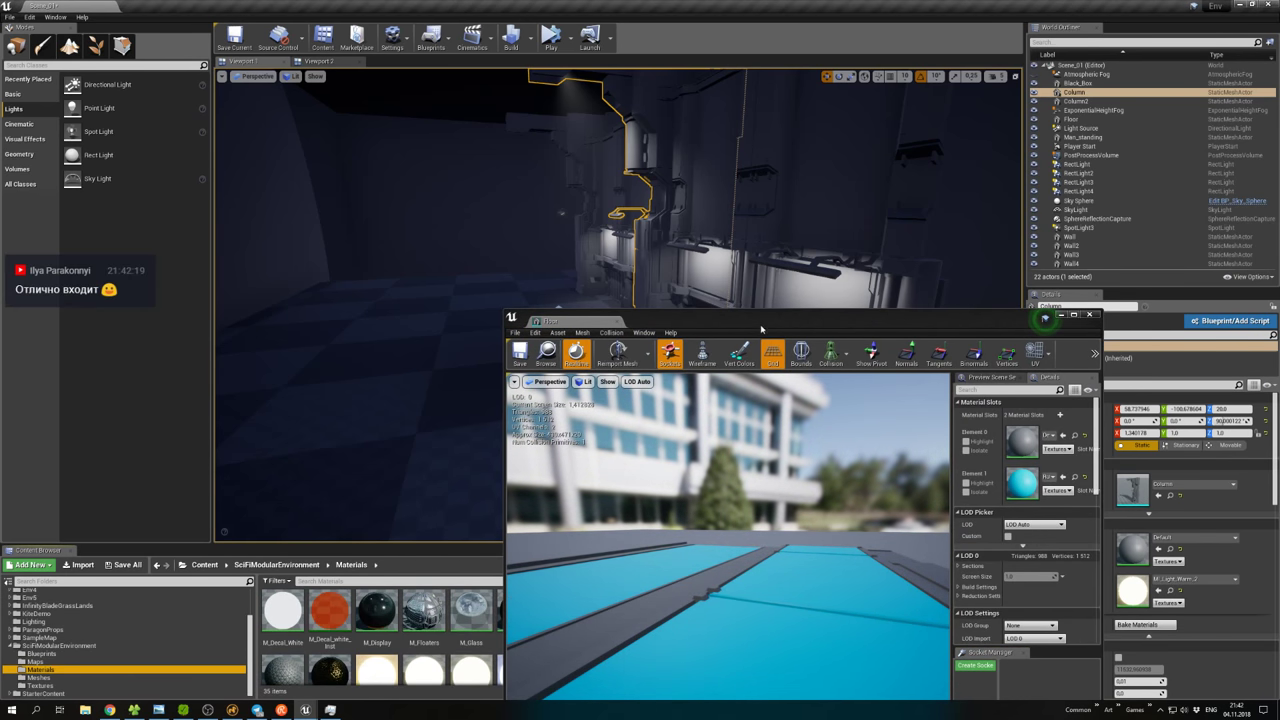
left_click_drag(765, 326, 729, 100)
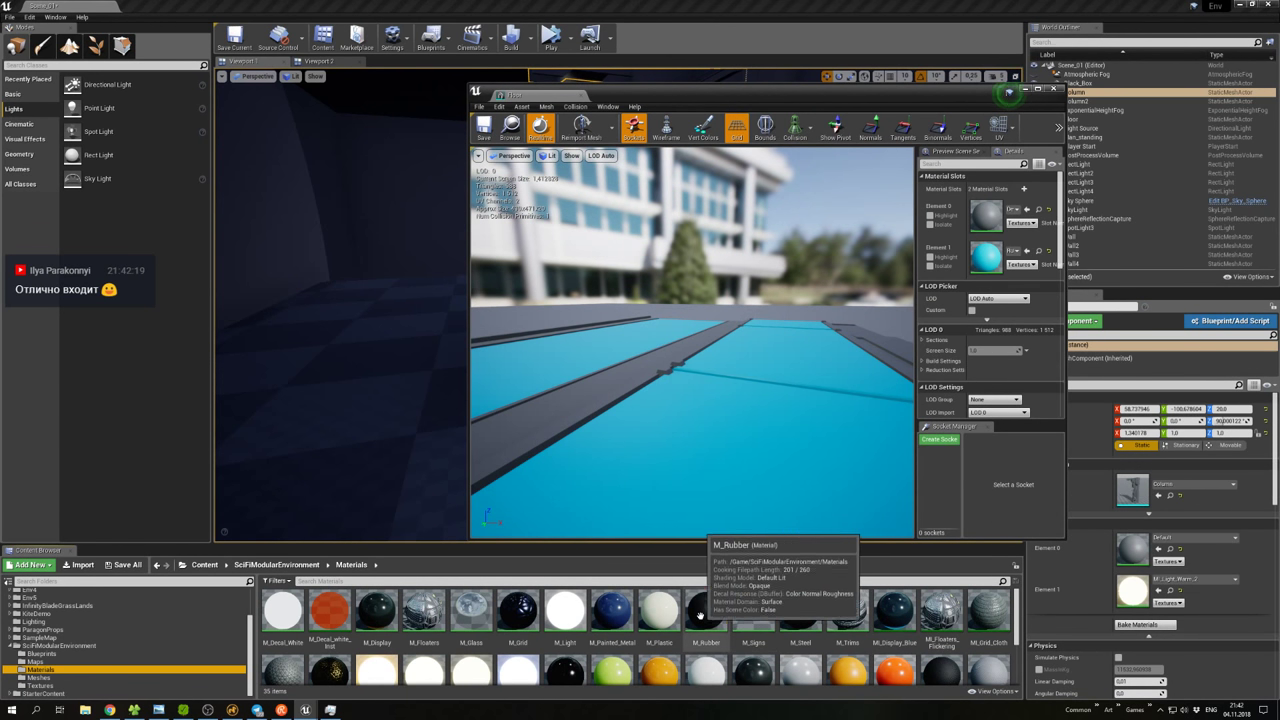
left_click_drag(706, 610, 993, 272)
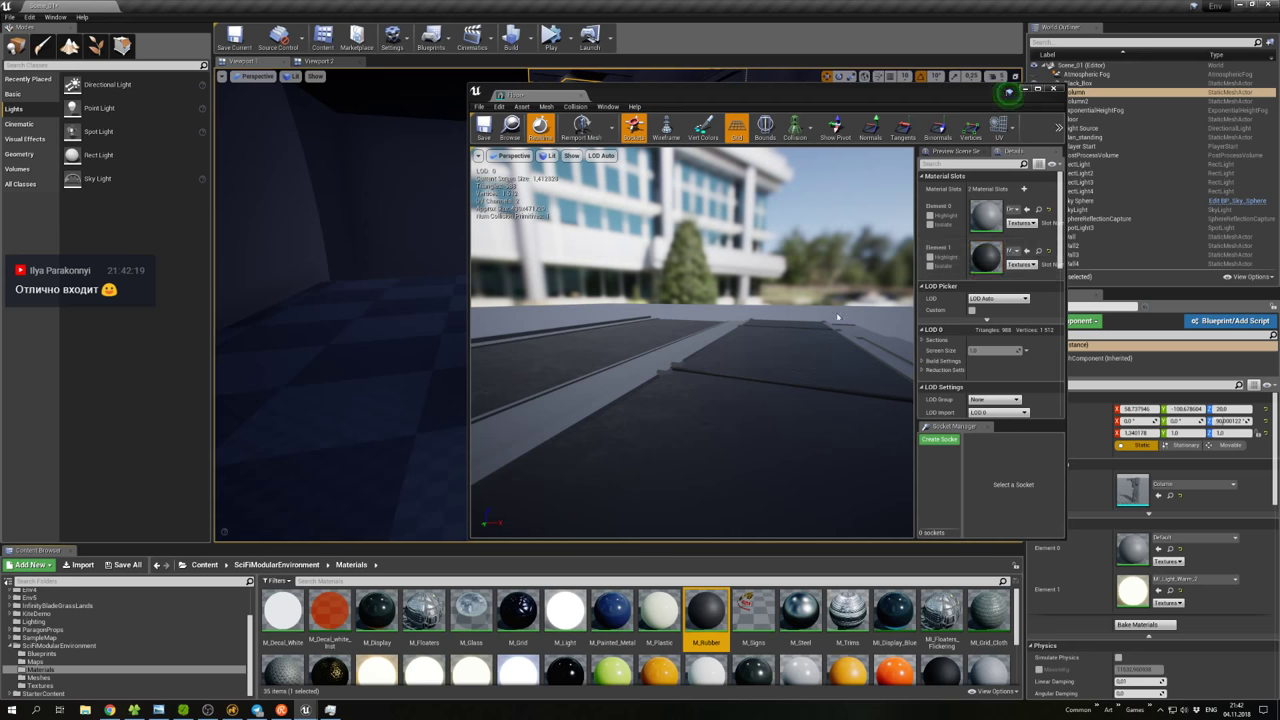
Replace the Floor mesh's Element 1 material with MI_Rubber_Grid, trying the neighbouring material for comparison.
left_click_drag(690, 400, 556, 386)
scroll(536, 626, "down", 1)
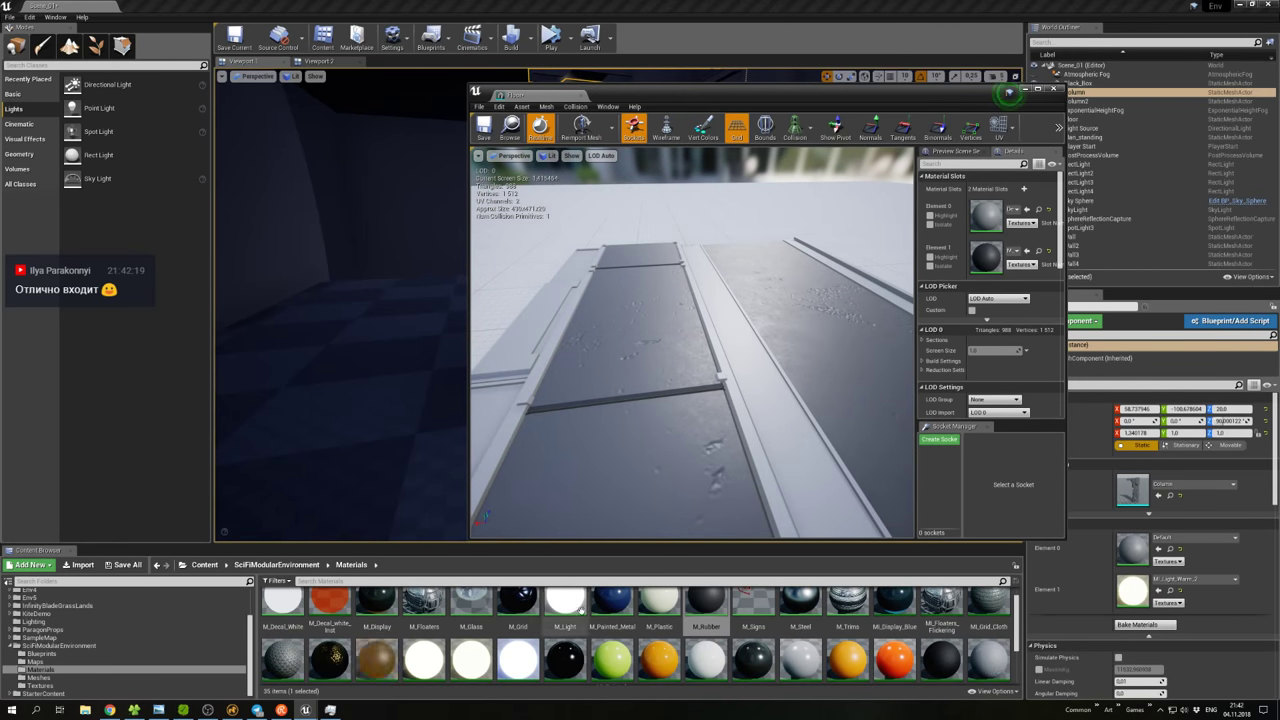
left_click_drag(941, 659, 984, 258)
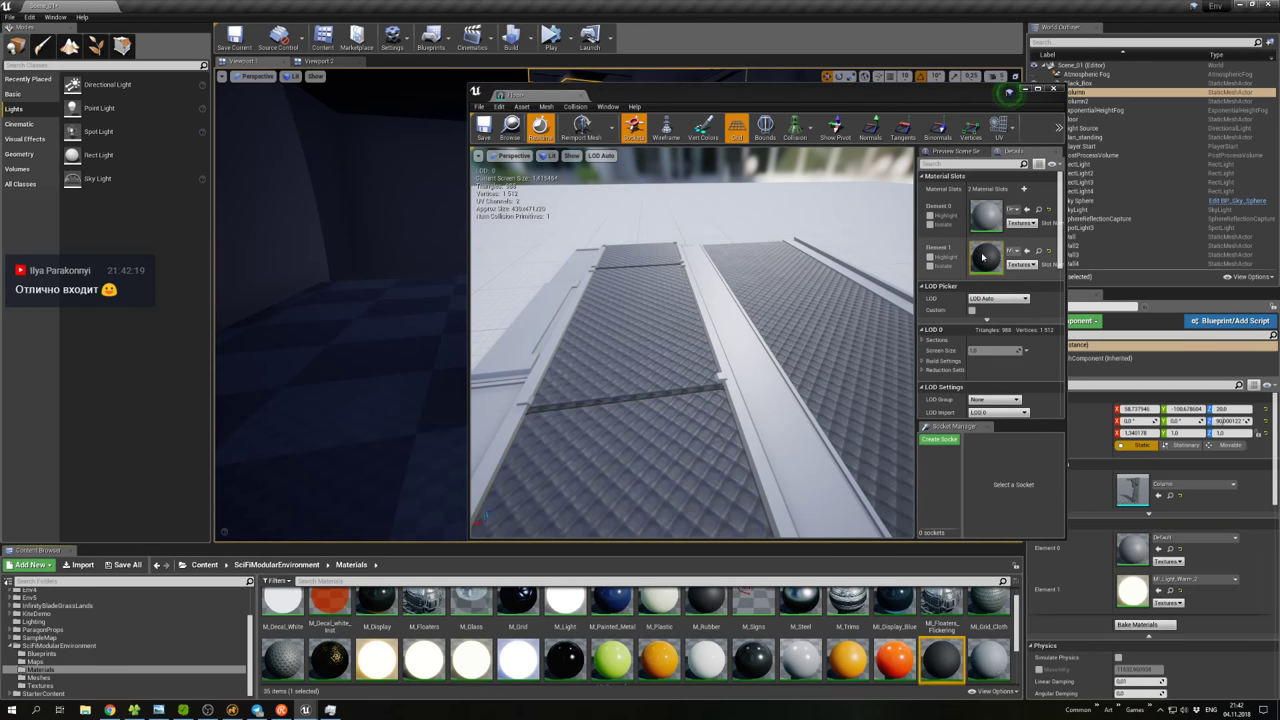
left_click_drag(984, 655, 985, 258)
left_click_drag(941, 655, 995, 260)
Set the U and V tiling of MI_Rubber_Grid to 20, save the material instance and put its editor away.
double_click(943, 668)
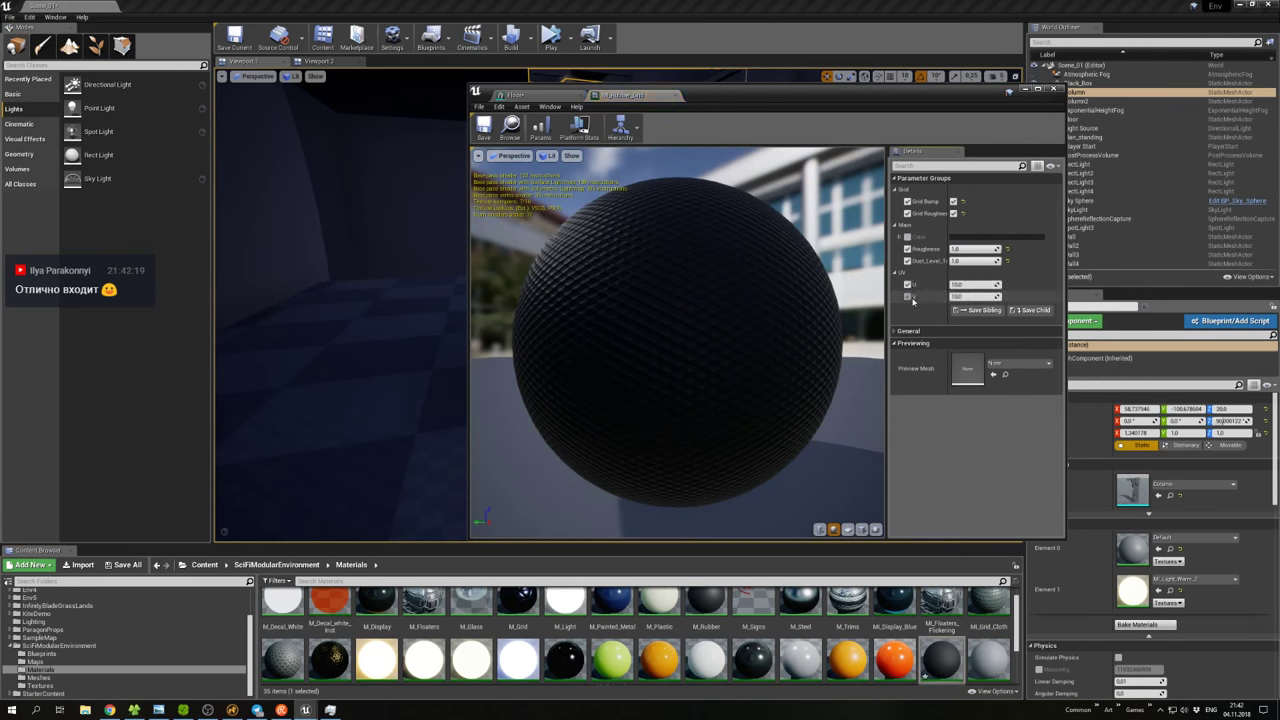
type("20")
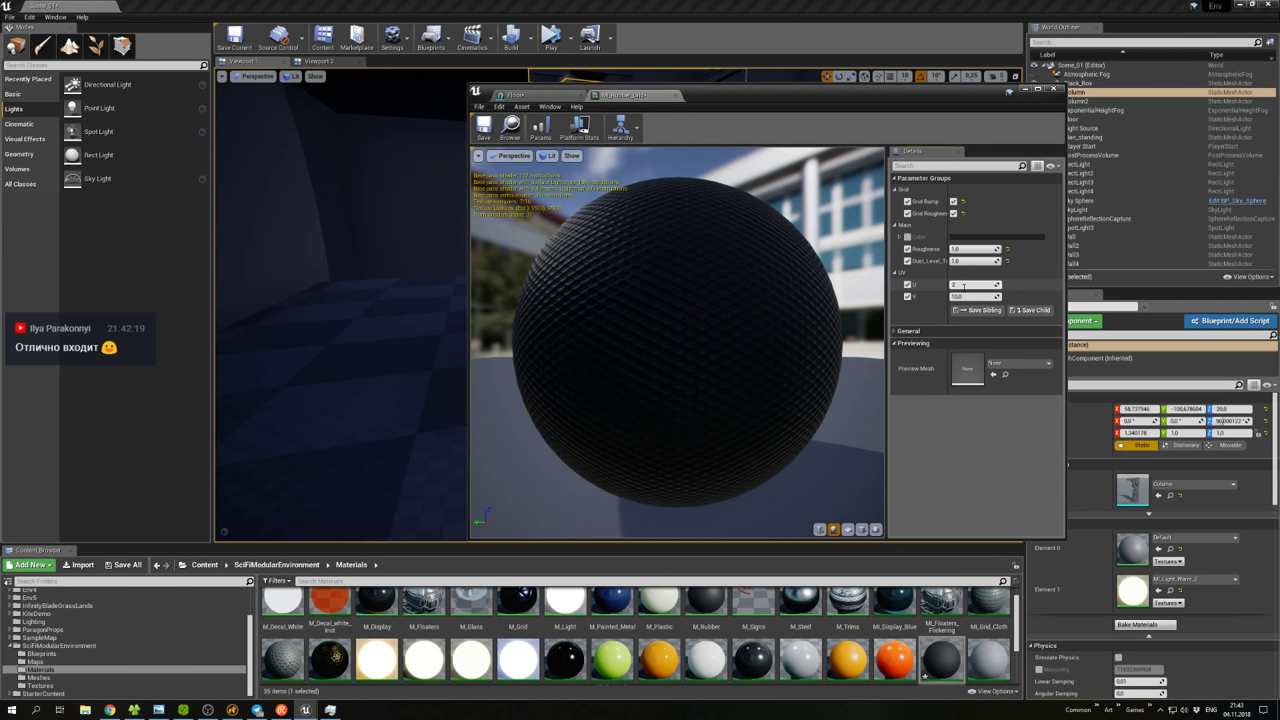
left_click(963, 297)
type("20")
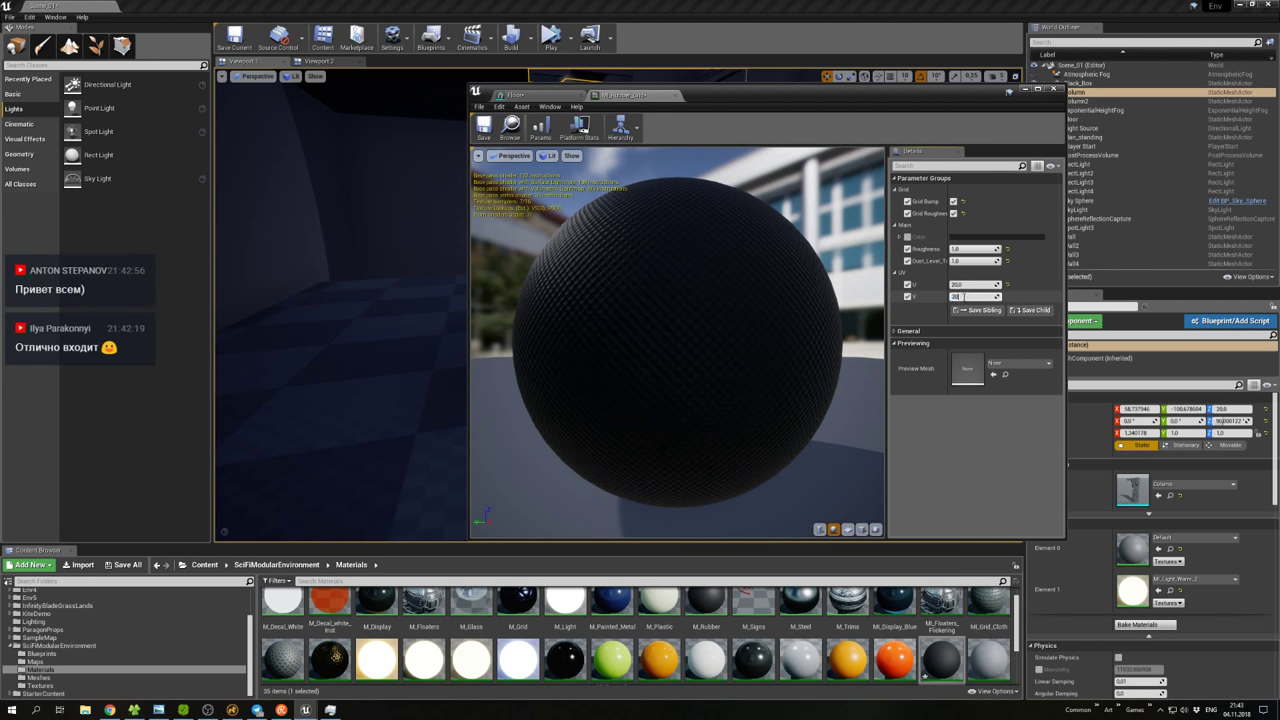
left_click(487, 136)
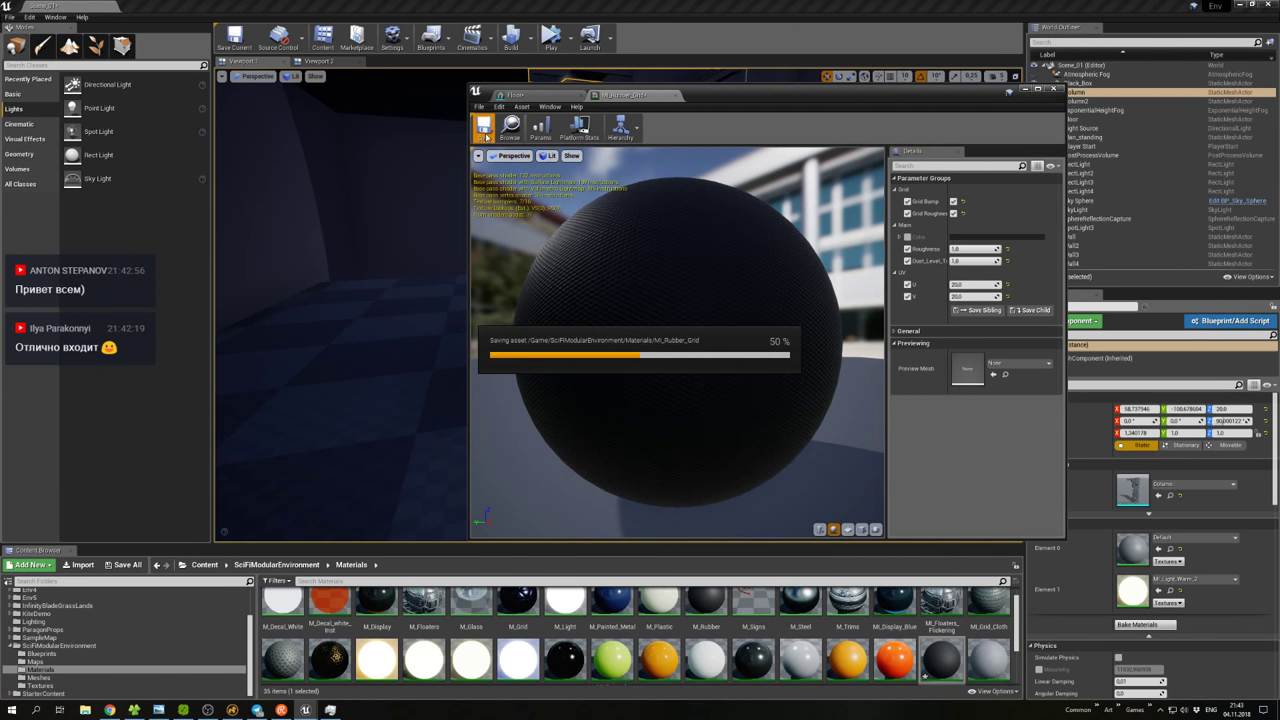
left_click(1026, 90)
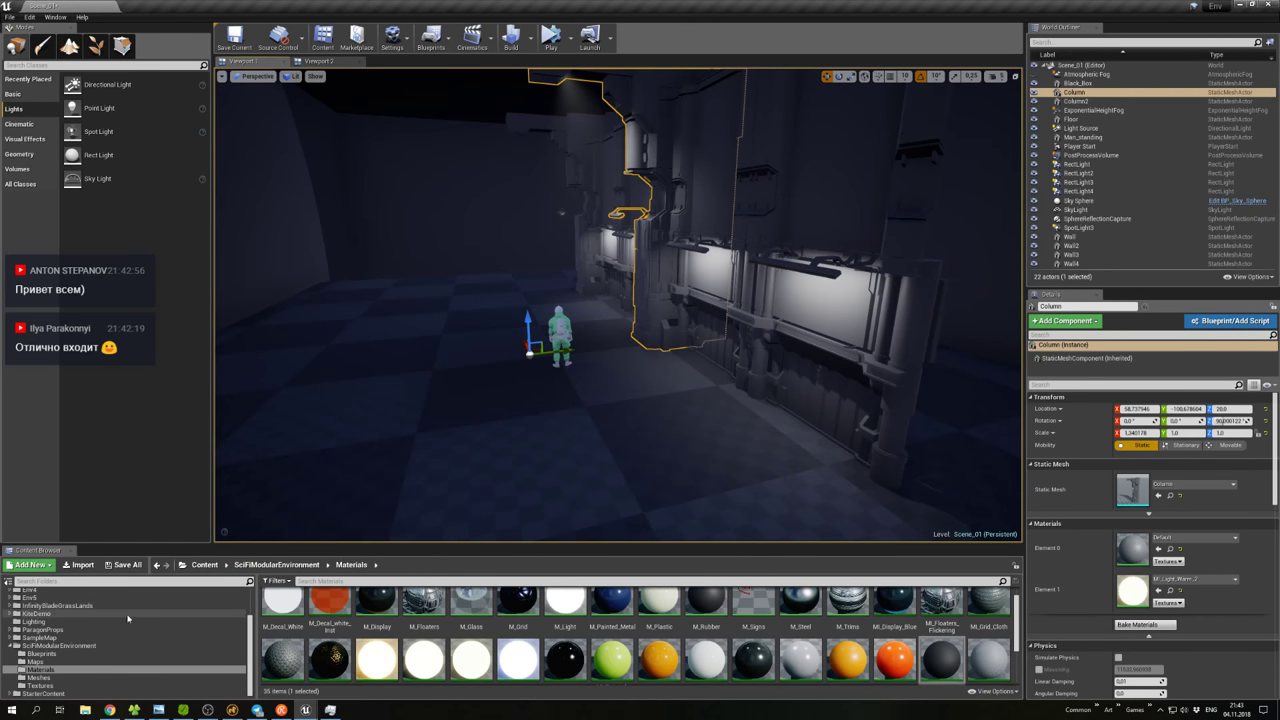
Place the Floor mesh from the Env5 folder on the ground in front of the lit wall panels and save.
left_click(29, 597)
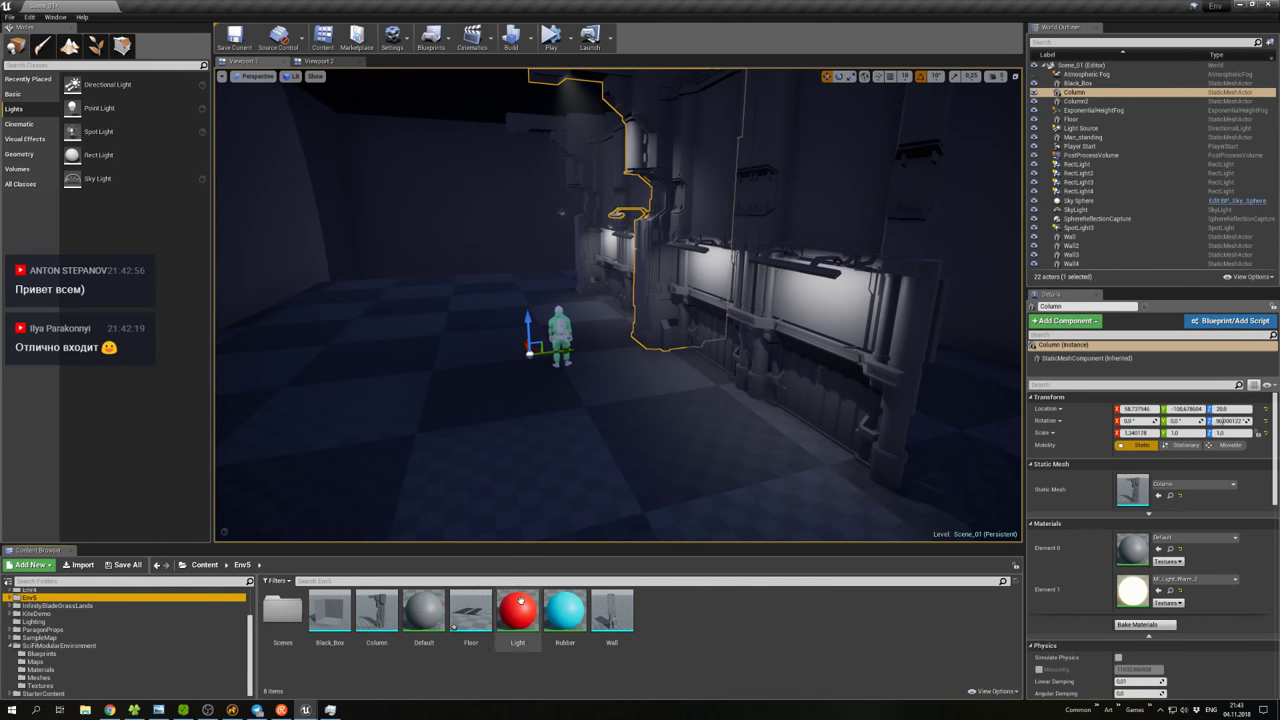
left_click_drag(471, 612, 678, 419)
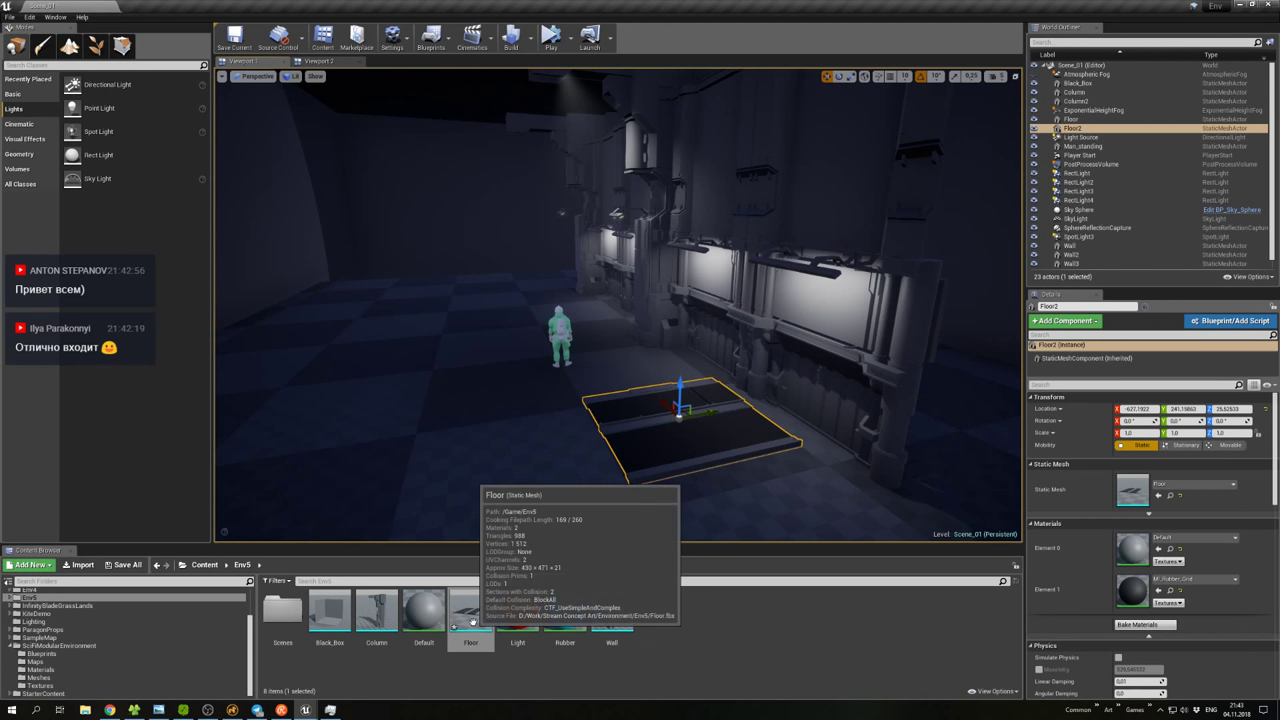
left_click(471, 614)
key("ctrl+s")
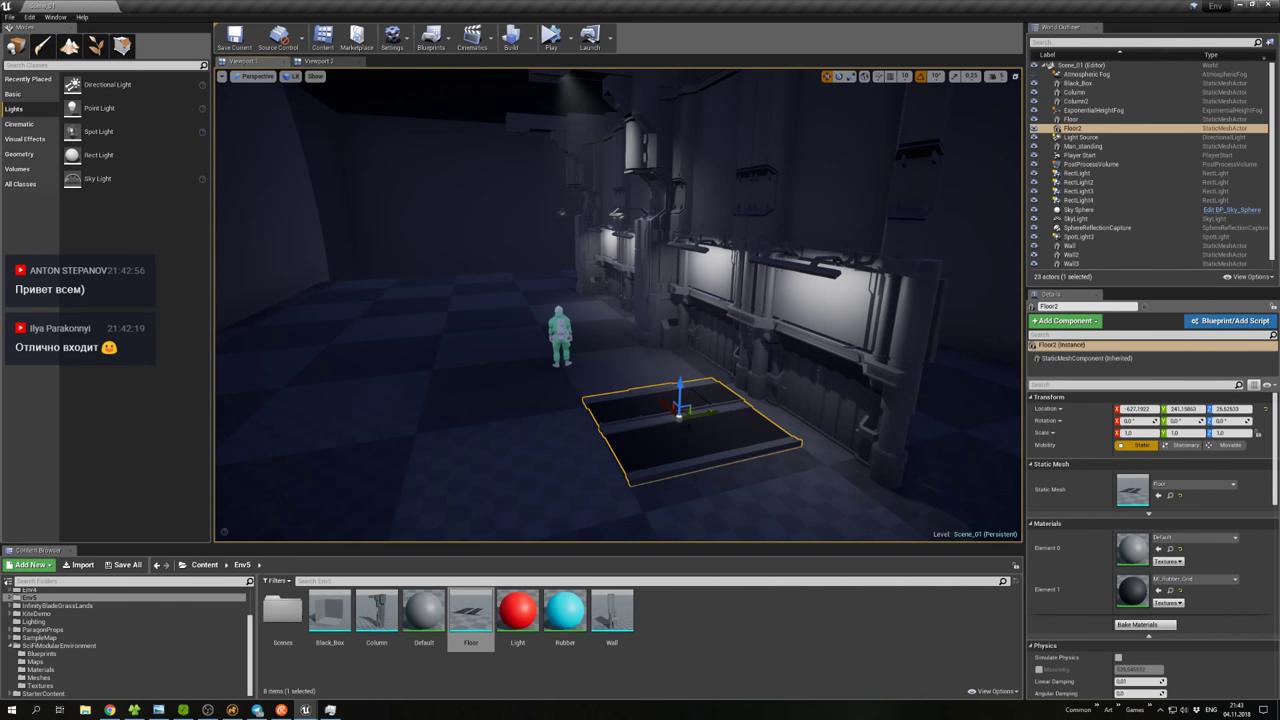
Rotate the placed floor tile to 90° about the vertical axis so its strips run along the wall.
key("e")
left_click_drag(735, 425, 705, 436)
key("w")
left_click_drag(618, 420, 618, 350)
left_click(450, 450)
right_click_drag(750, 428, 720, 432)
left_click(720, 432)
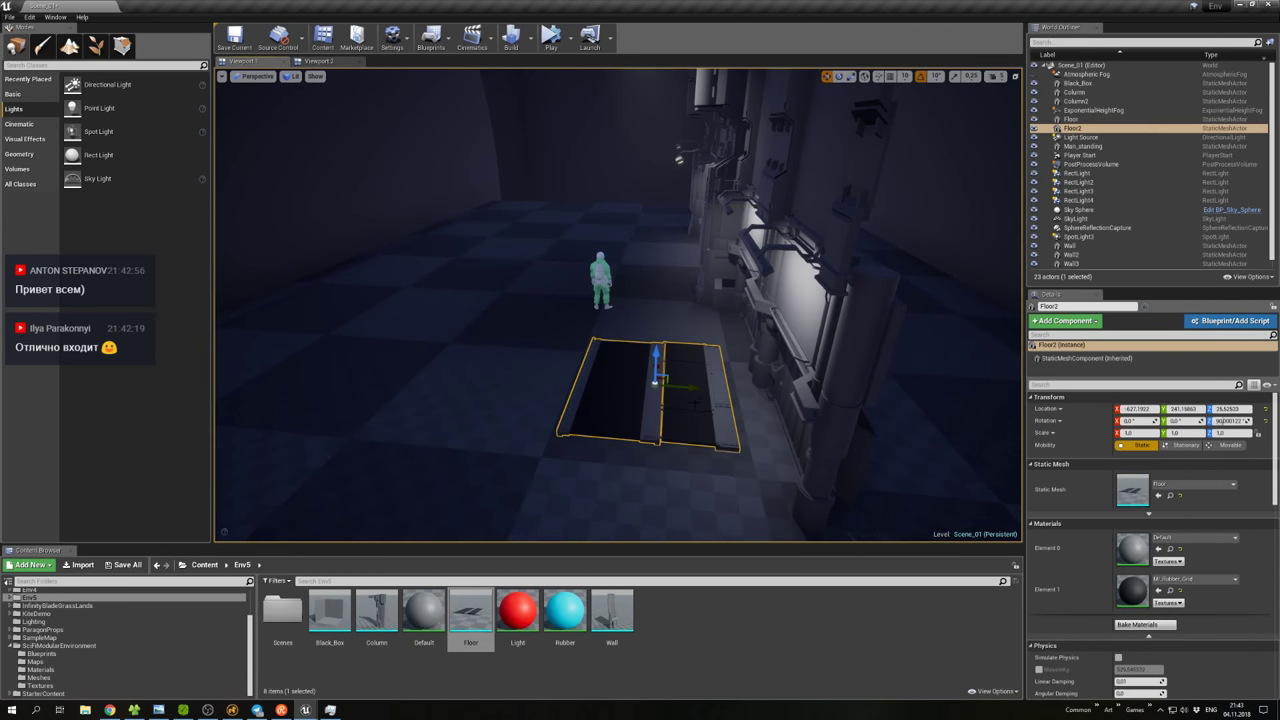
Undo a trial move, fit the floor tile against the wall panel's base, and stretch its Y scale to about 1.08.
left_click_drag(665, 375, 698, 402)
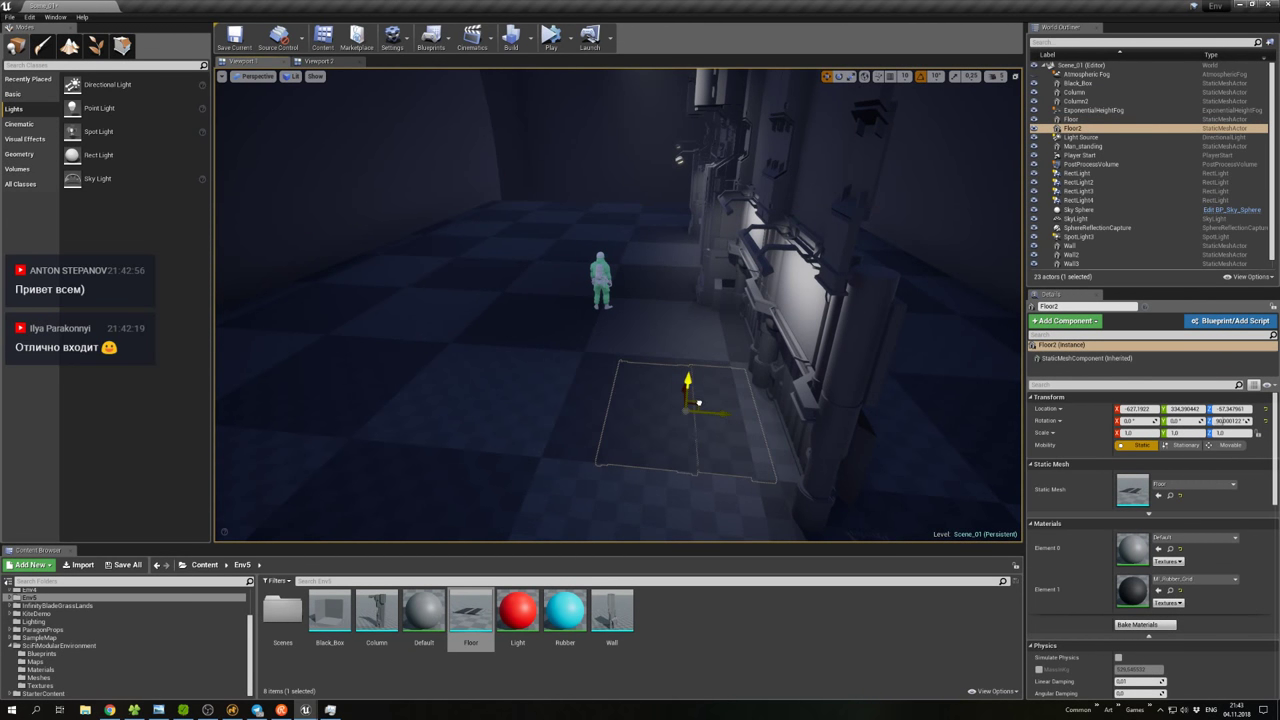
key("ctrl+z")
right_click_drag(698, 402, 632, 398)
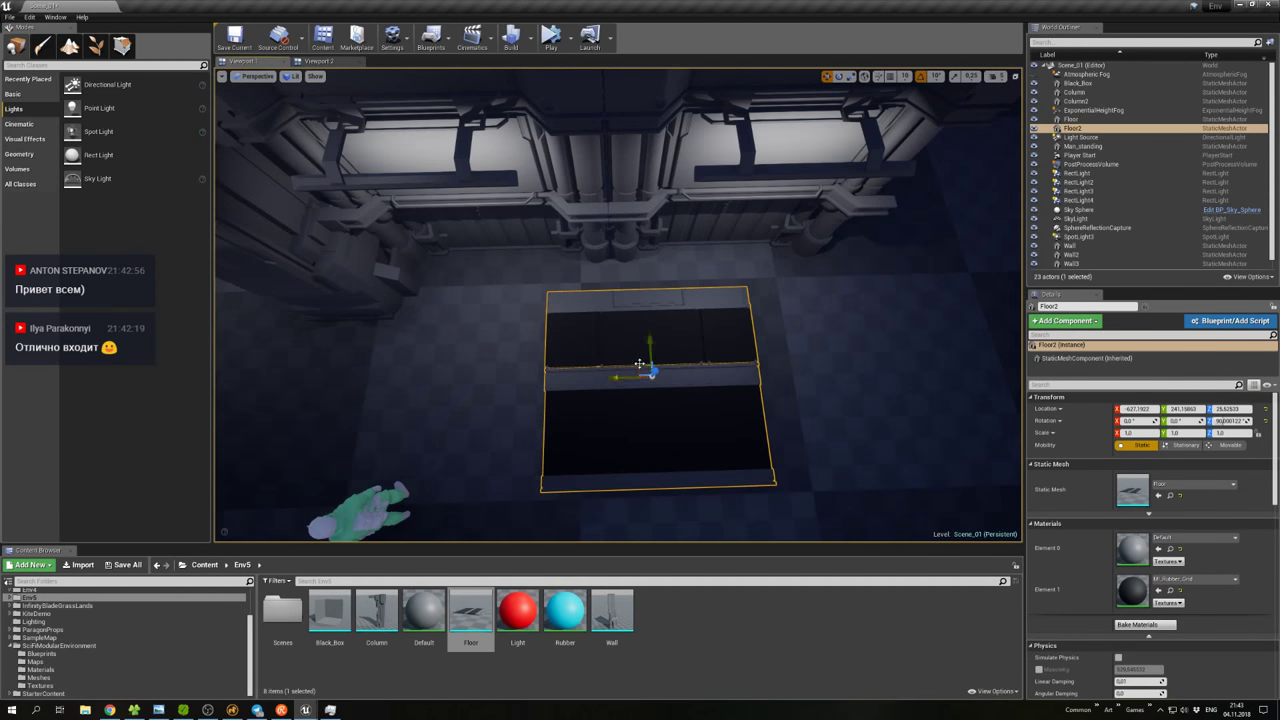
left_click_drag(639, 363, 710, 307)
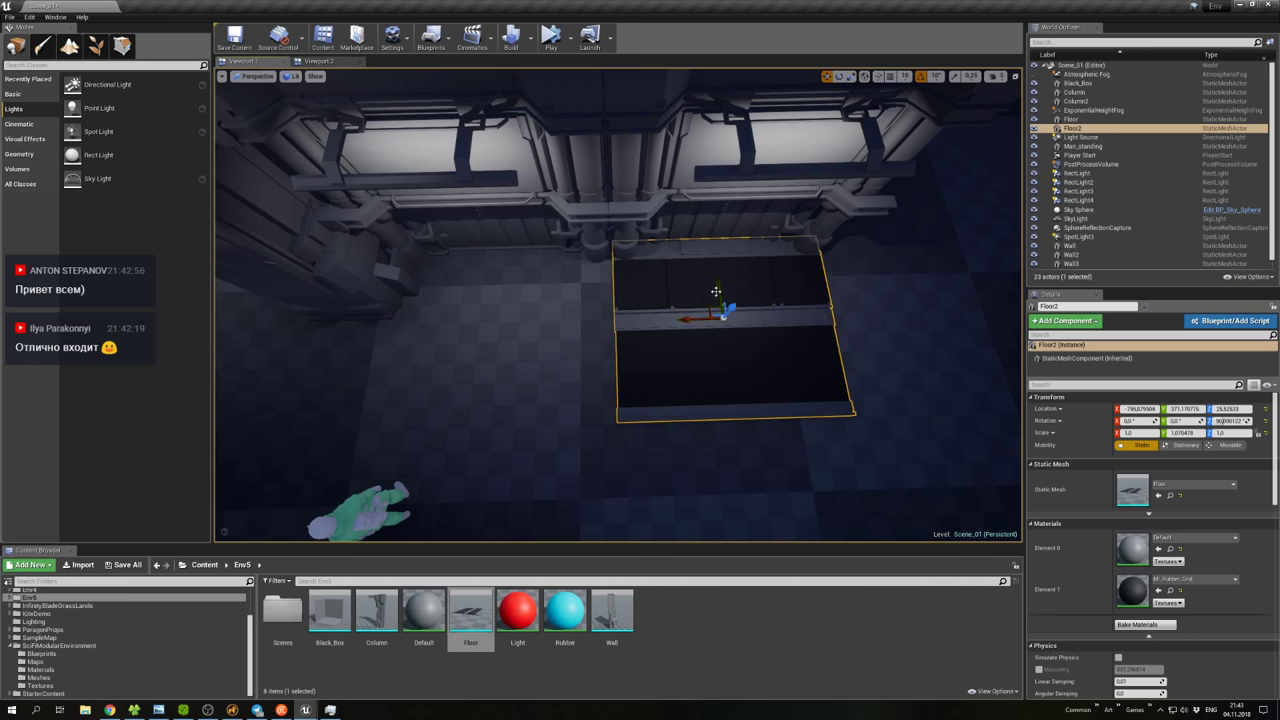
left_click_drag(716, 291, 724, 292)
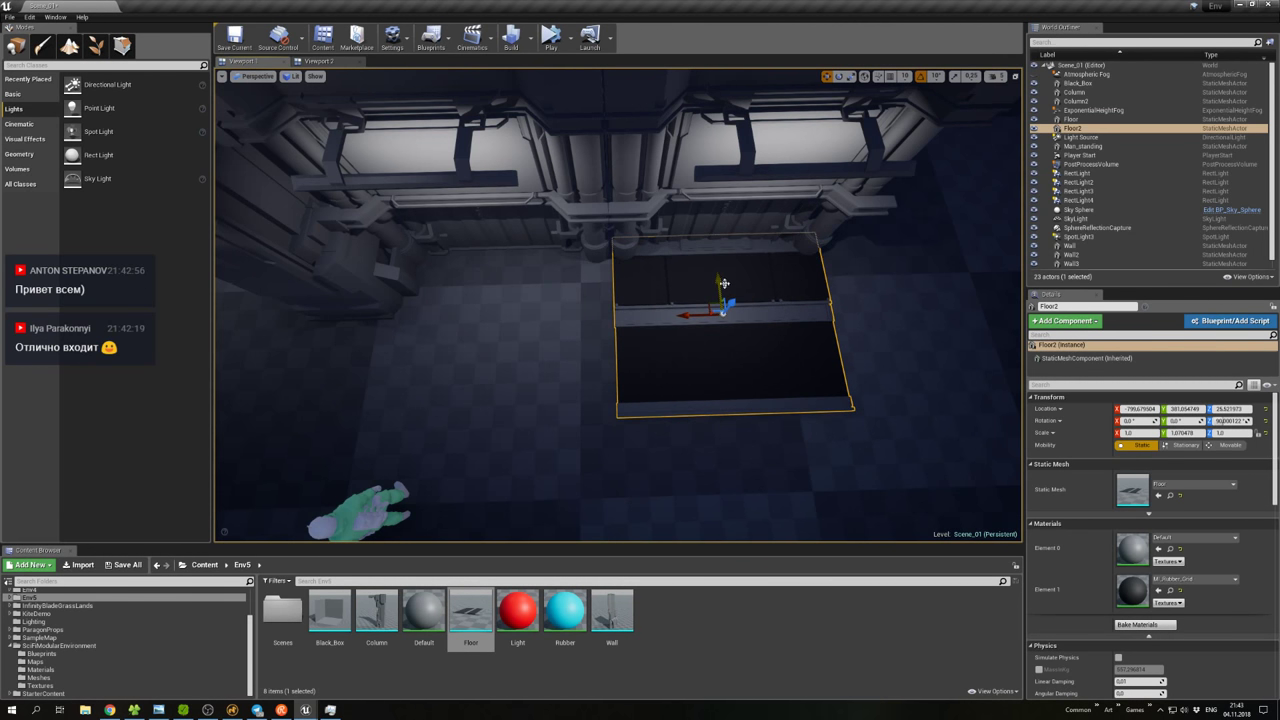
Duplicate the floor tile and butt the copy against its side in front of the neighbouring wall panel.
left_click_drag(724, 284, 476, 320, "alt")
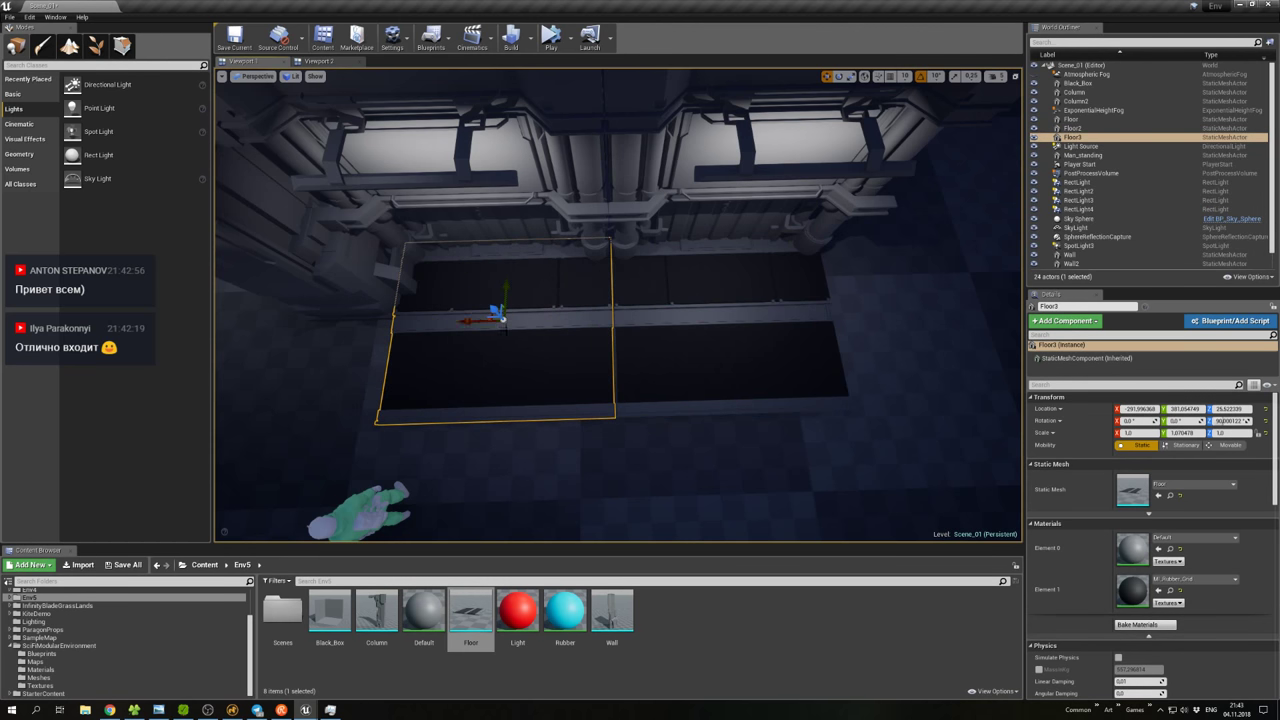
right_click_drag(500, 318, 383, 254)
key("f")
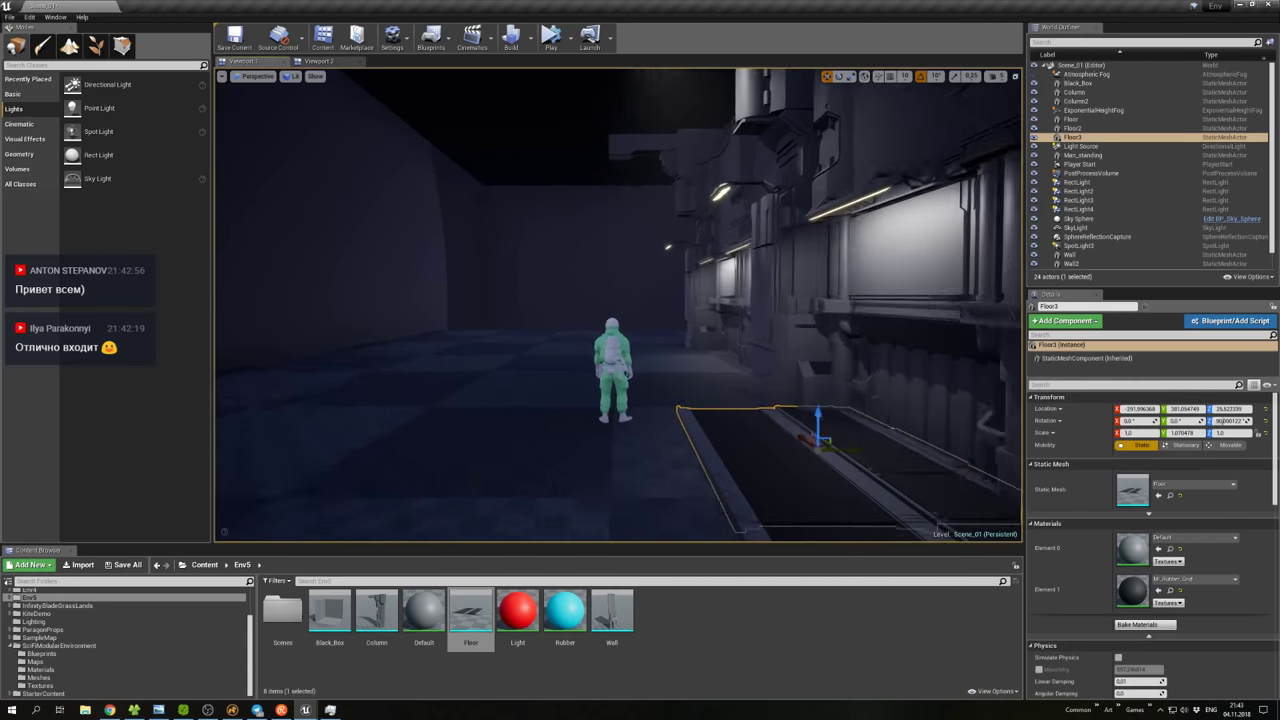
Switch to Modo, assign the Default material to the floor's three narrow inset panels, and delete the extra material entry from the shader tree.
left_click(236, 711)
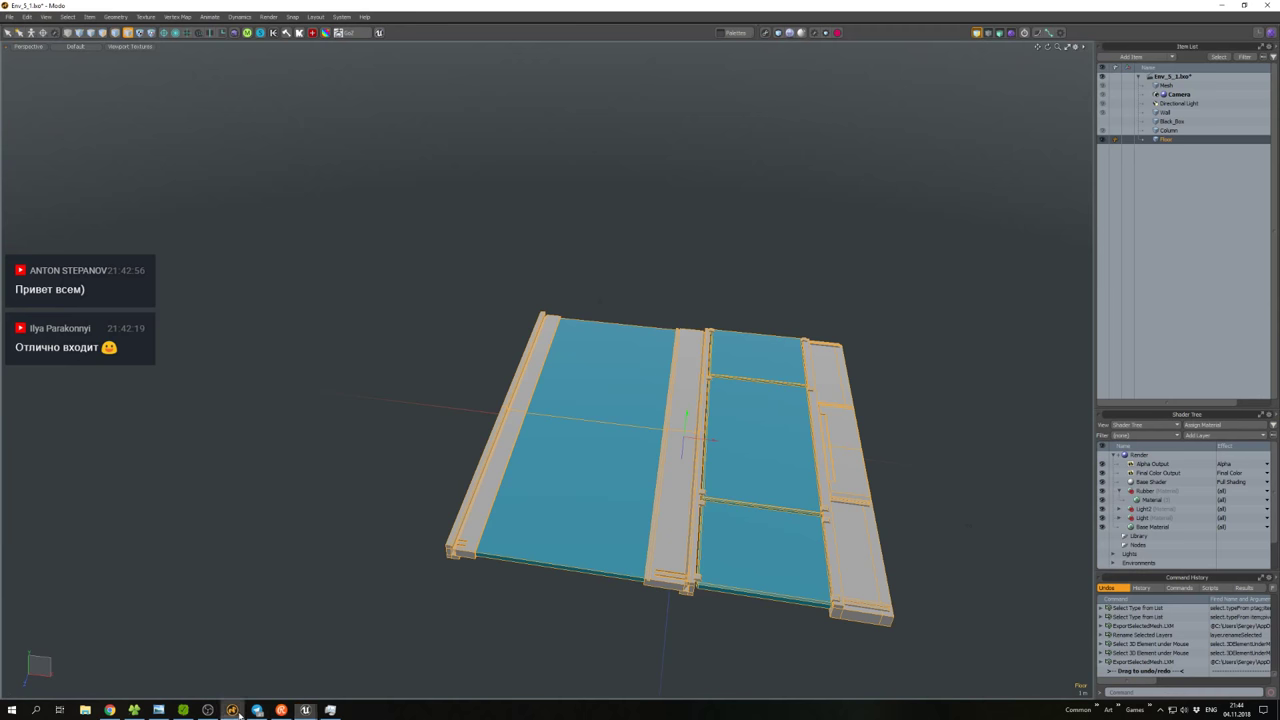
left_click_drag(782, 515, 650, 530, "alt")
key("m")
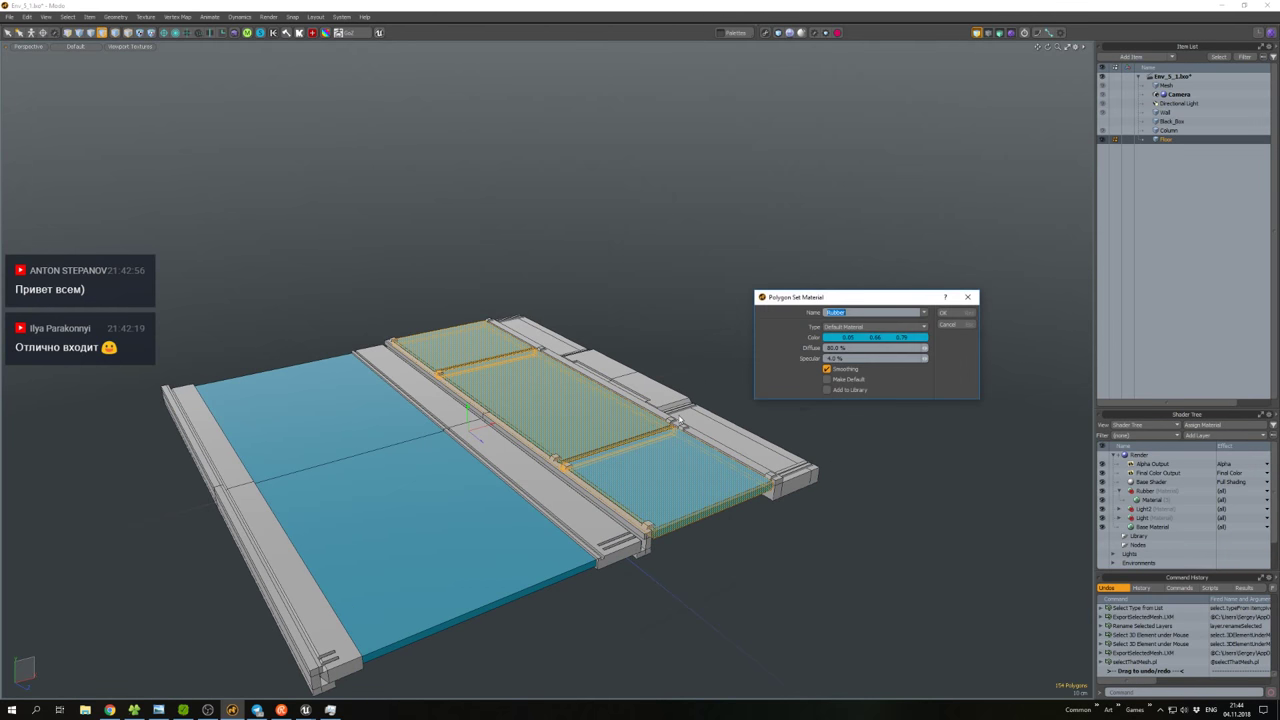
left_click(921, 291)
left_click(947, 313)
left_click(1146, 492)
left_click_drag(700, 450, 780, 400, "alt")
key("Delete")
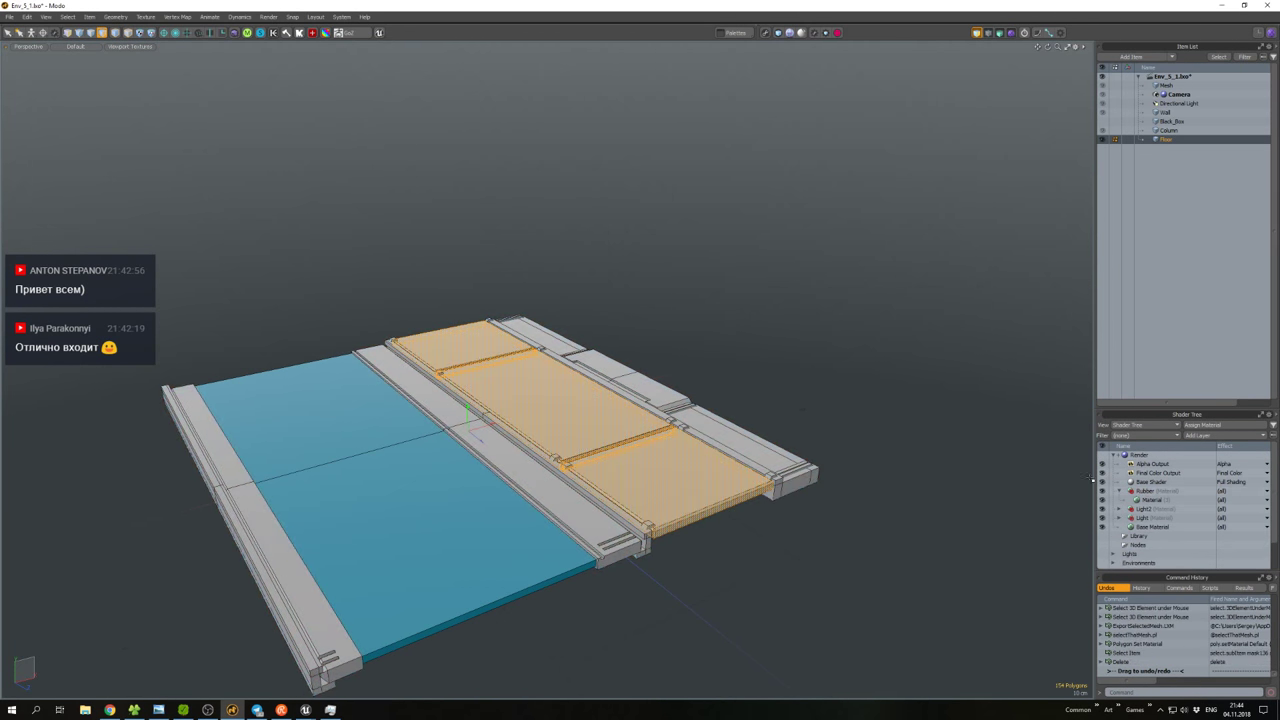
Export the floor mesh as FBX over the existing Floor file in the Env5 folder, and switch back to Unreal.
left_click(793, 393)
key("5")
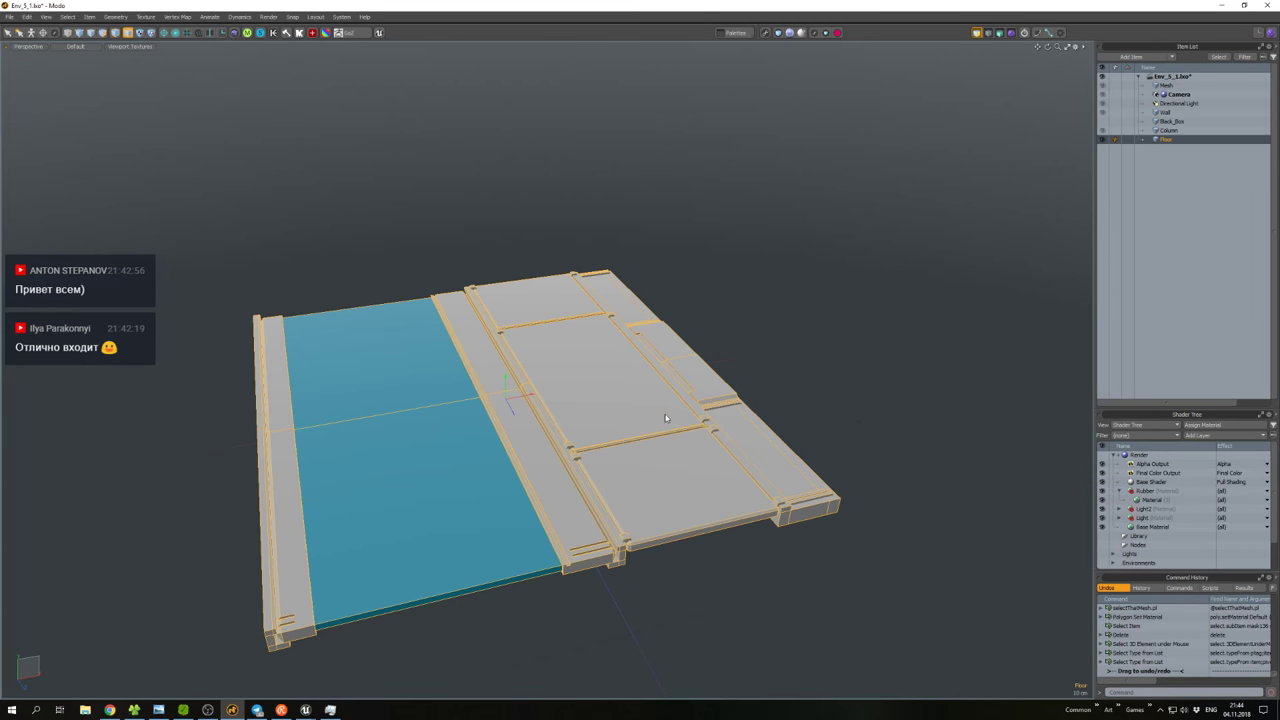
left_click_drag(666, 423, 690, 406, "alt")
key("ctrl+e")
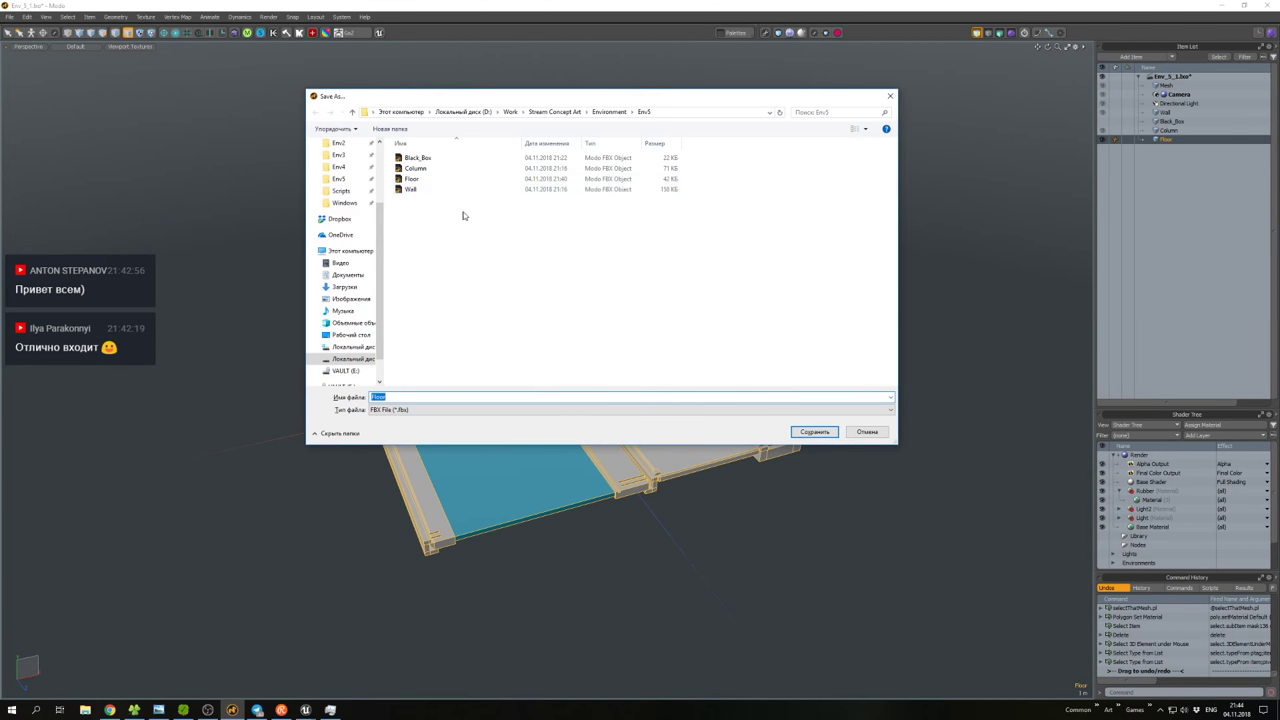
double_click(410, 180)
left_click(666, 354)
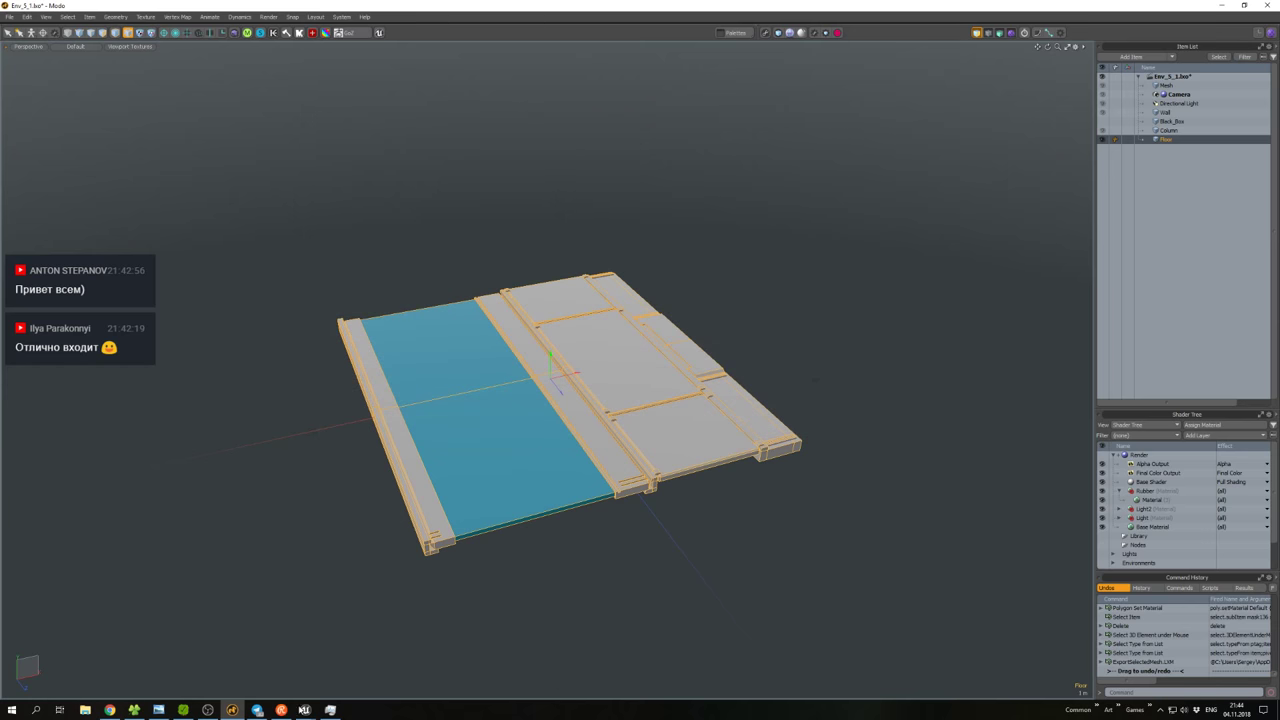
mouse_move(305, 709)
left_click(300, 670)
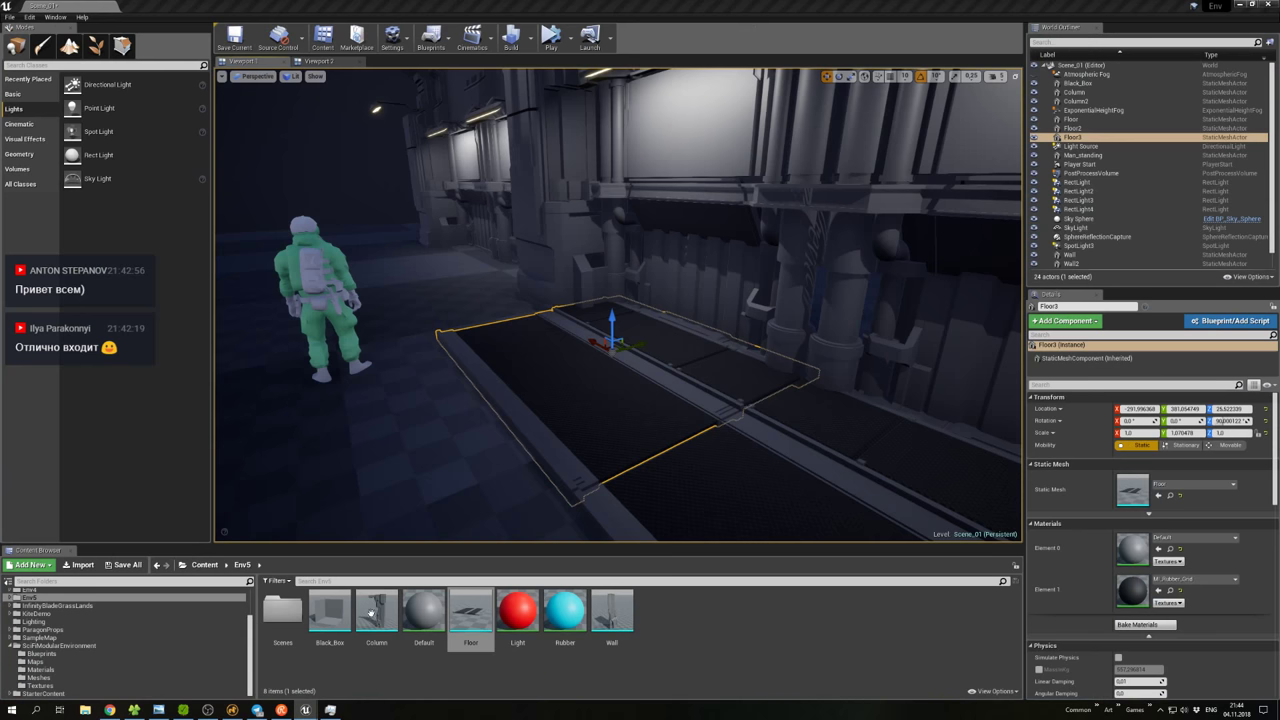
Reimport the Floor static mesh from its updated source file.
right_click(470, 612)
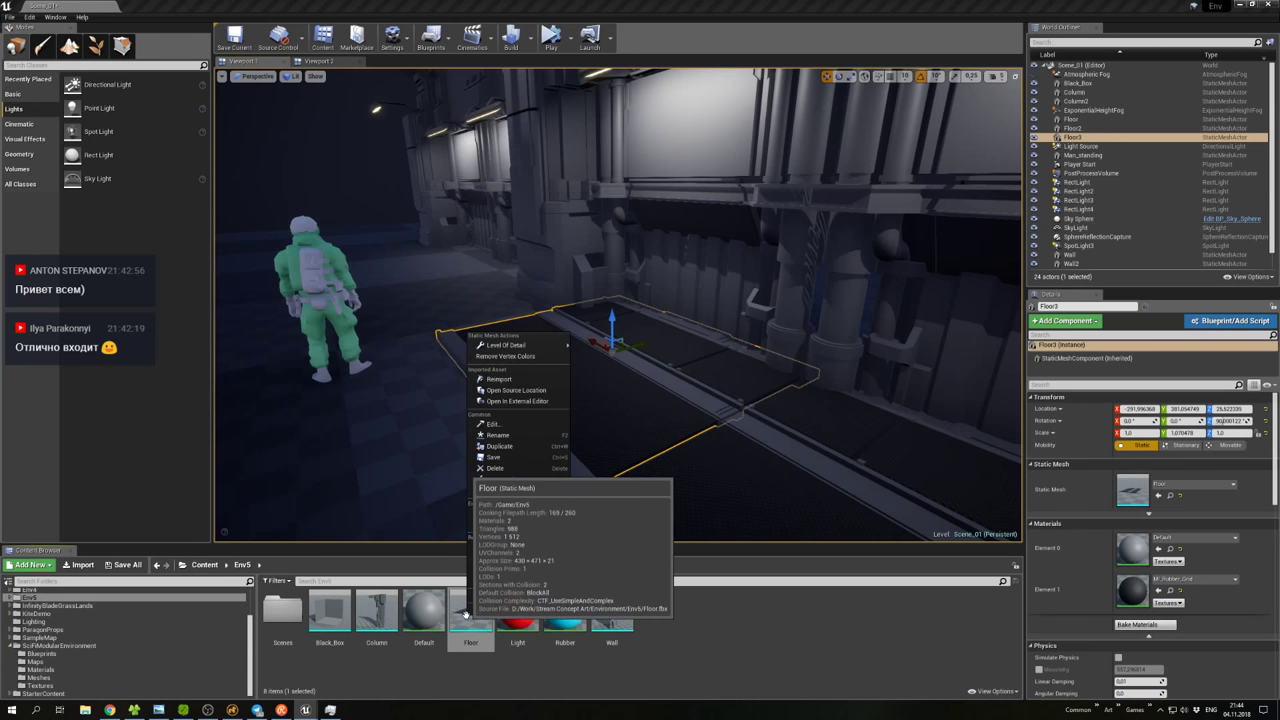
left_click(497, 380)
right_click_drag(600, 300, 488, 316)
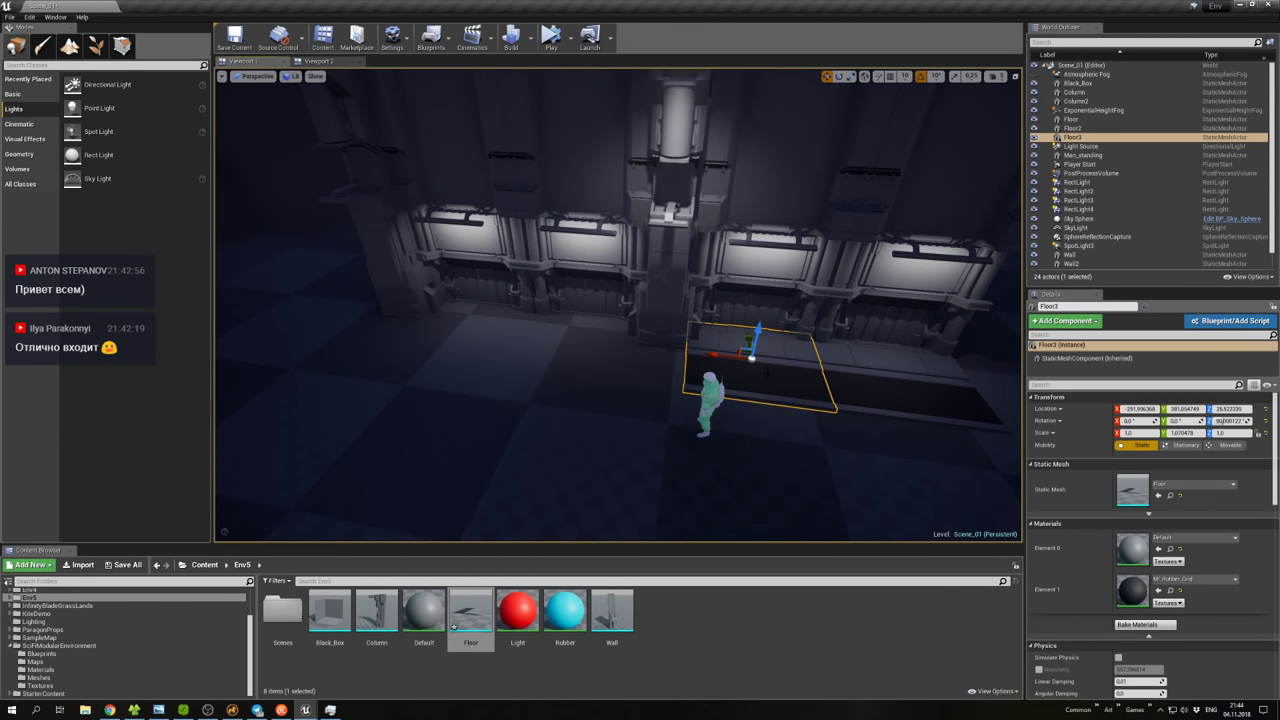
Duplicate the floor tile twice and line the copies up in front of the two wall panels beyond the column.
key("ctrl+w")
left_click_drag(720, 355, 537, 340)
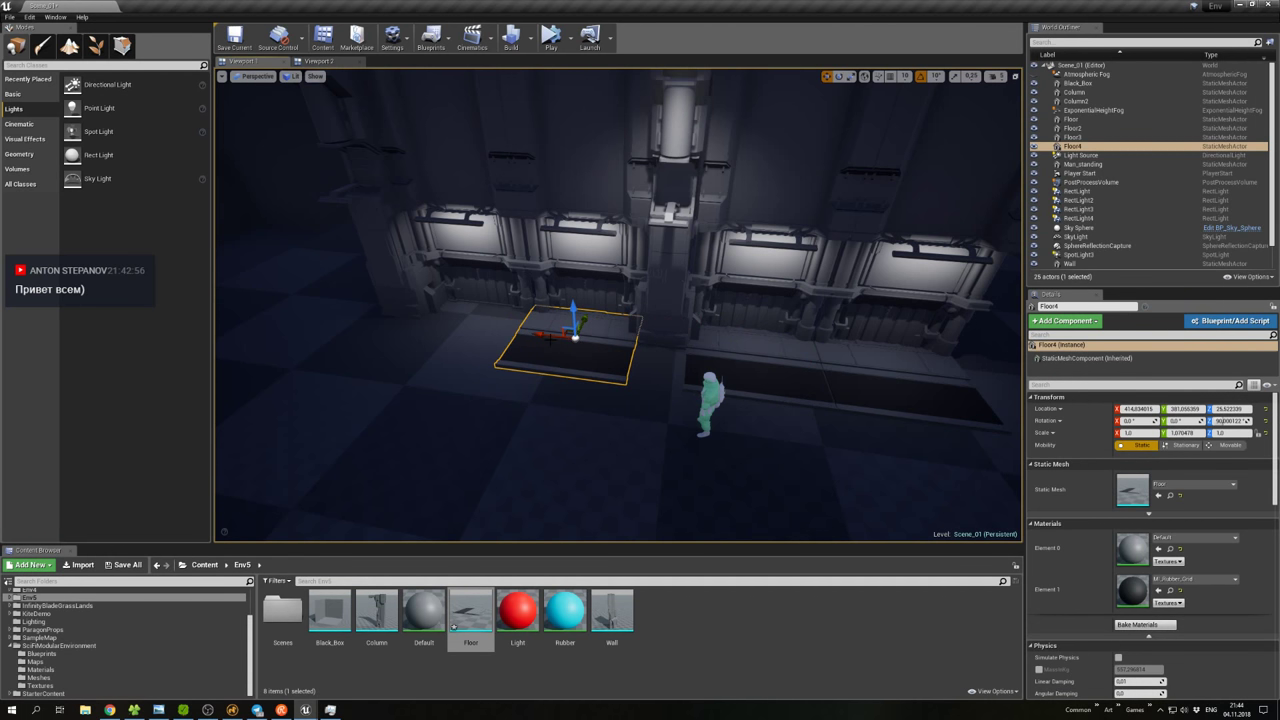
key("ctrl+w")
left_click_drag(543, 337, 425, 321)
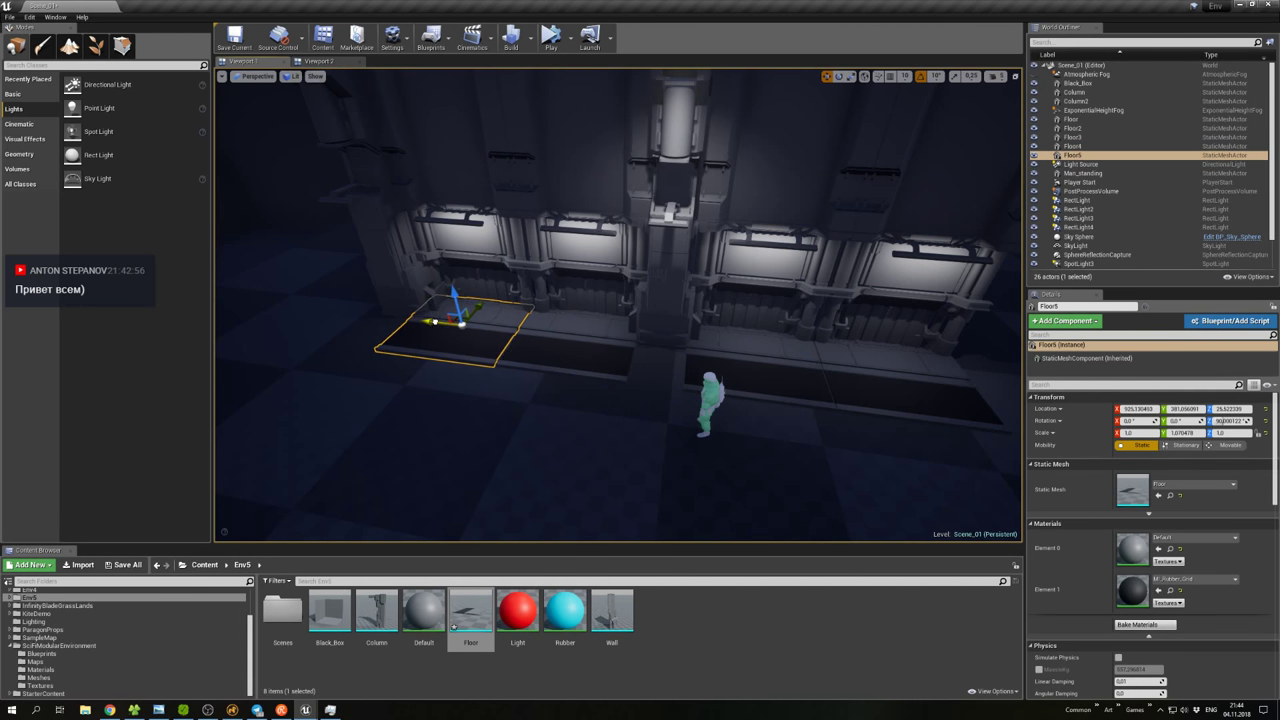
left_click(545, 338, "ctrl")
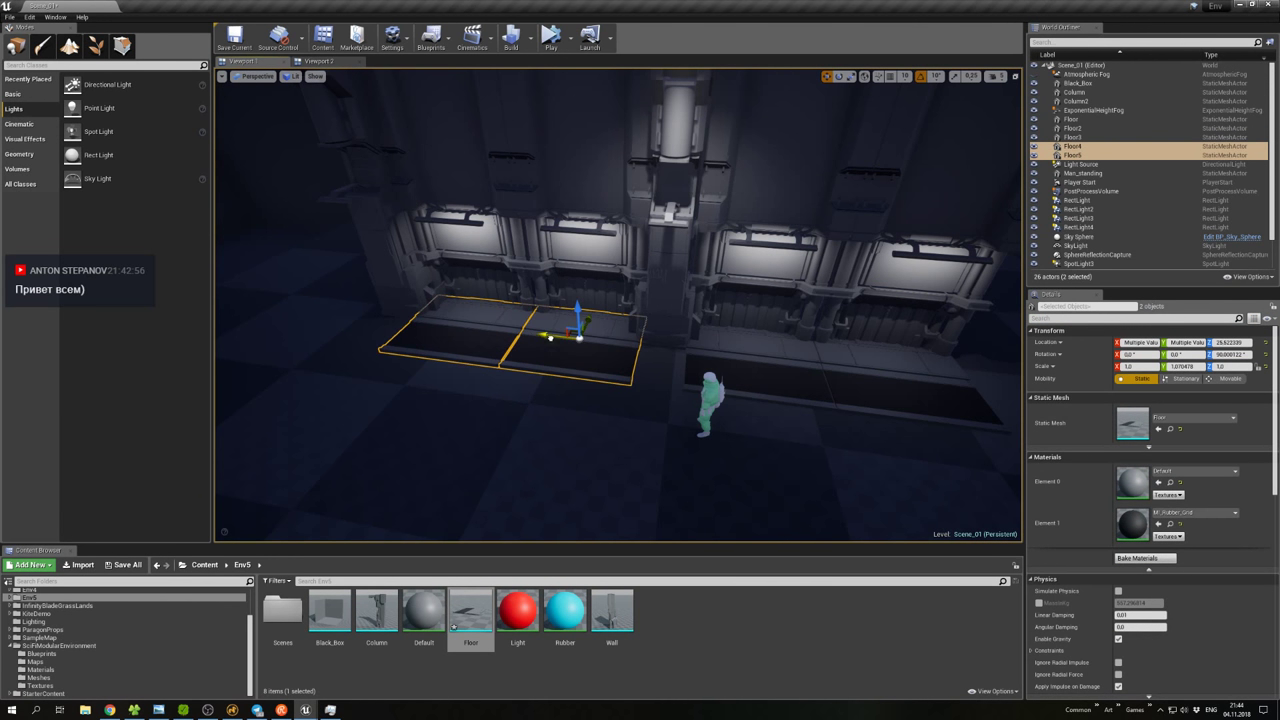
Duplicate a floor tile into the gap in front of the column and narrow it along Y to fit between its neighbours.
left_click(770, 378)
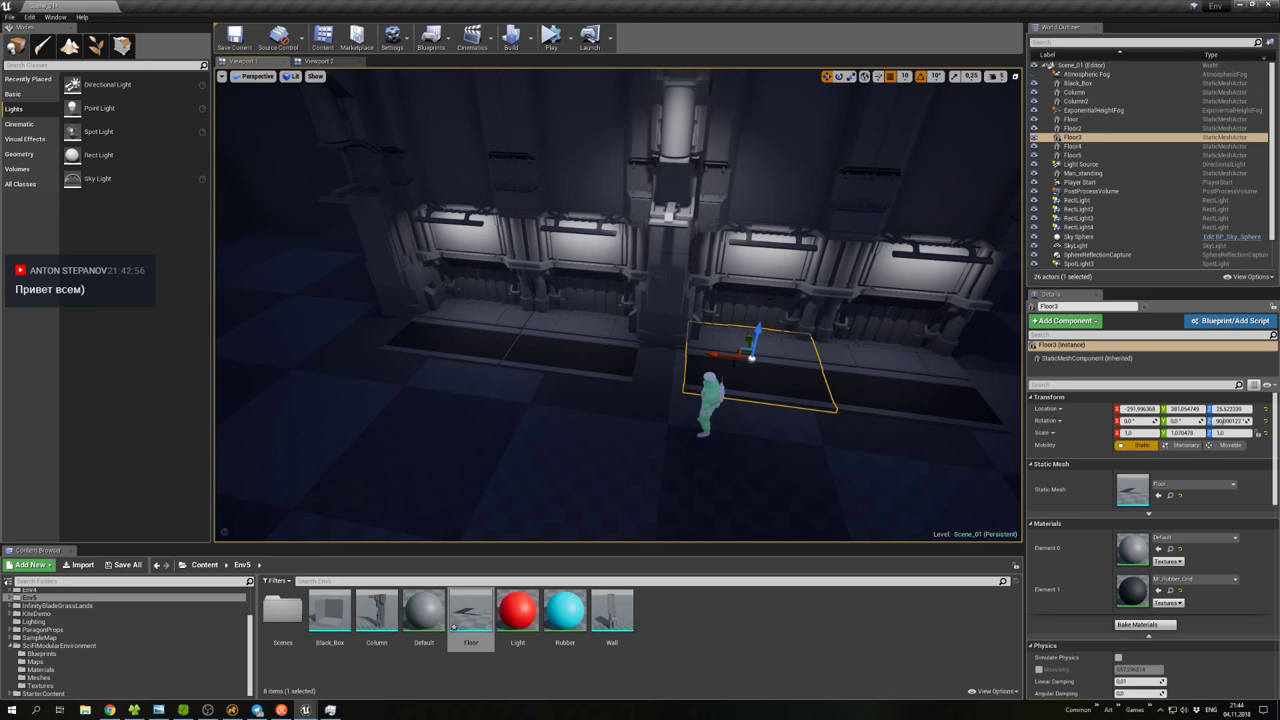
left_click_drag(748, 357, 628, 353, "alt")
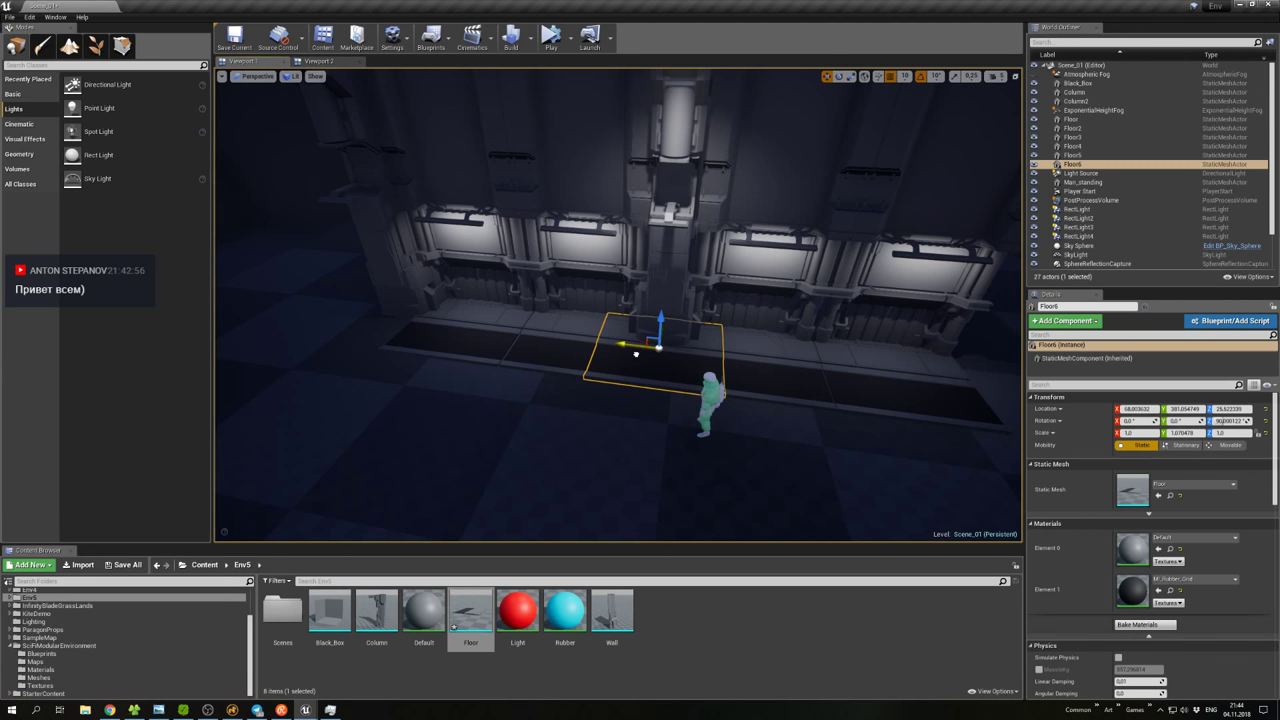
left_click(904, 76)
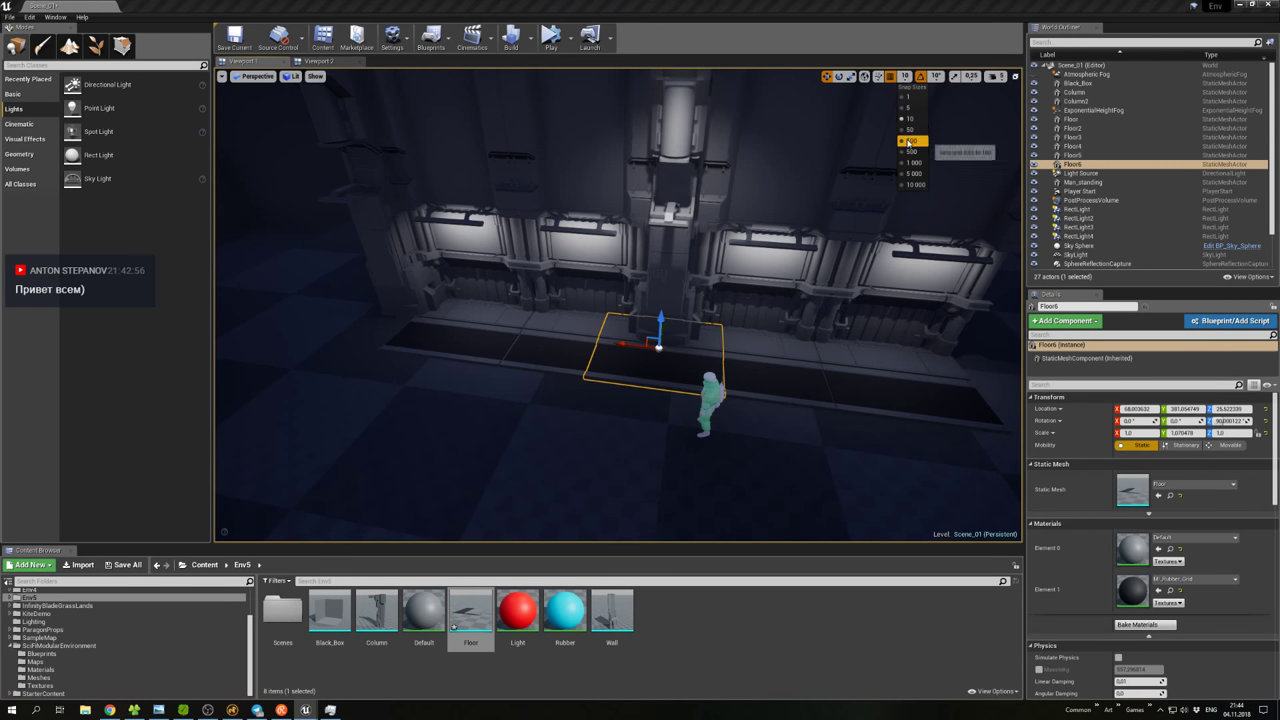
left_click(908, 141)
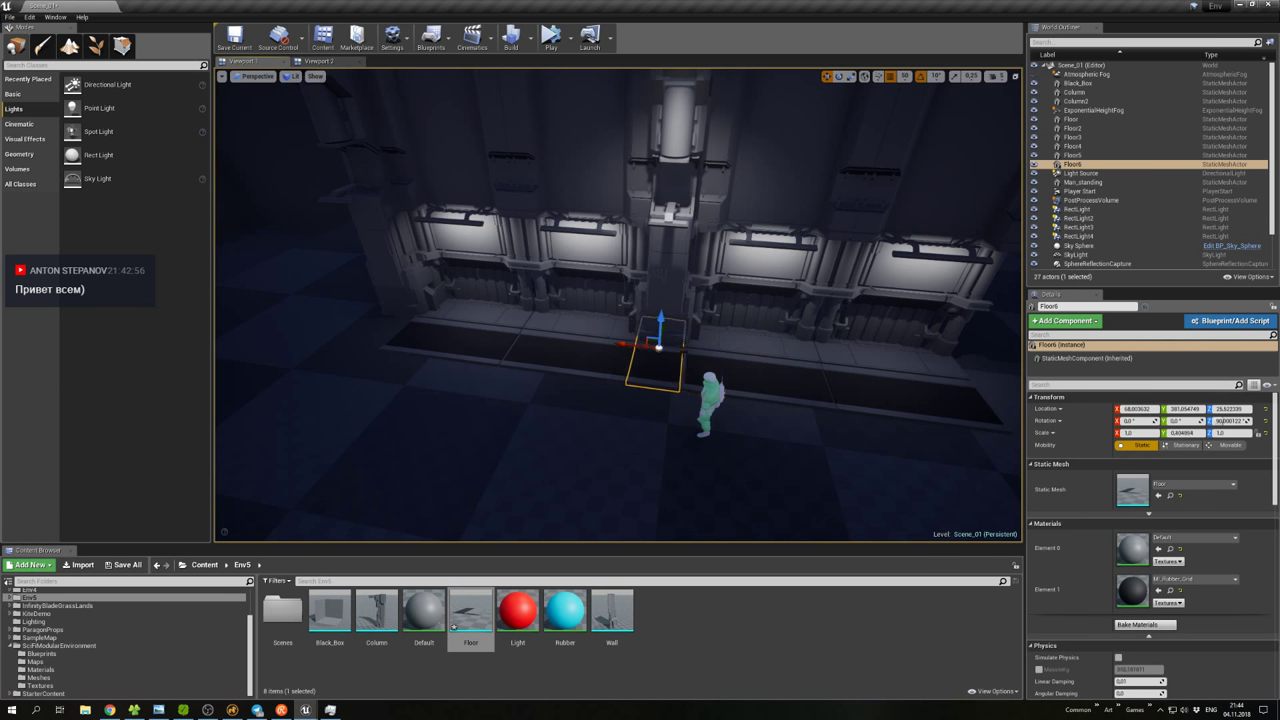
scroll(639, 348, "up", 3)
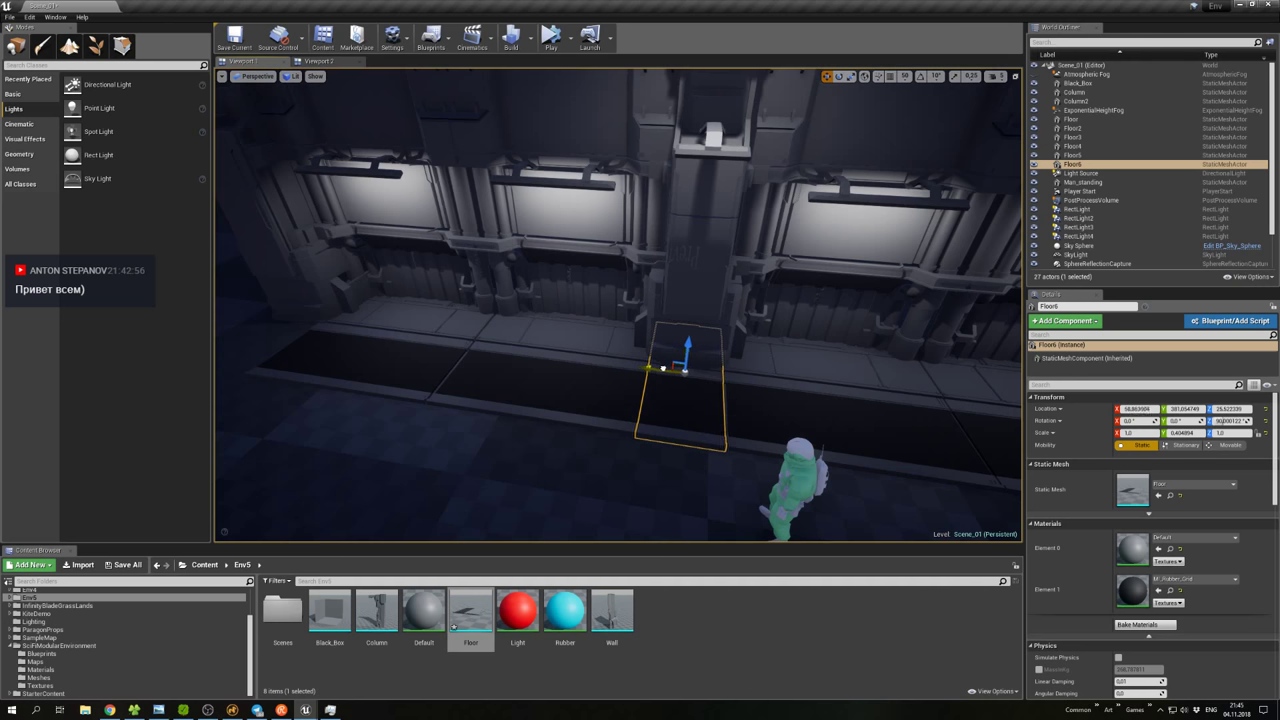
left_click(525, 355)
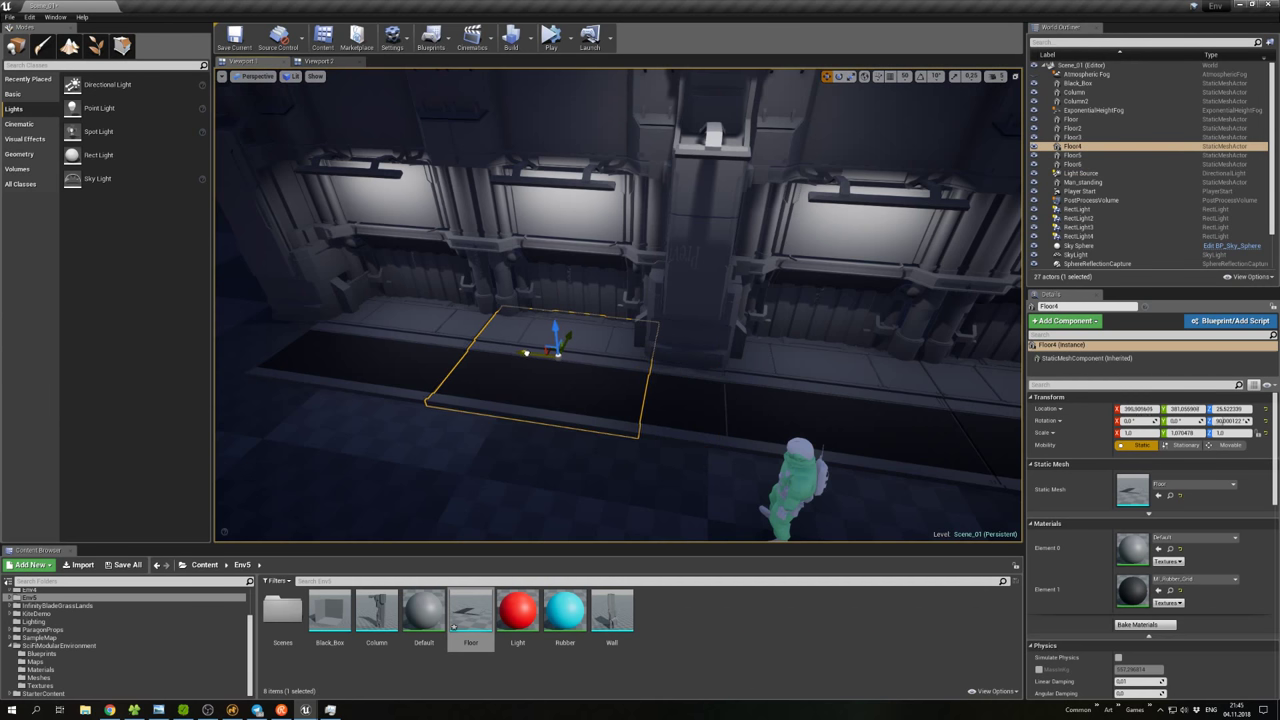
Duplicate the floor tile beside the column outward onto the open floor, away from the wall.
left_click(820, 380)
mouse_move(820, 380)
right_mouse_down()
mouse_move(600, 390)
mouse_move(565, 382)
mouse_move(565, 355)
mouse_move(545, 356)
mouse_move(580, 355)
mouse_move(592, 335)
mouse_move(600, 353)
mouse_move(804, 374)
right_mouse_up()
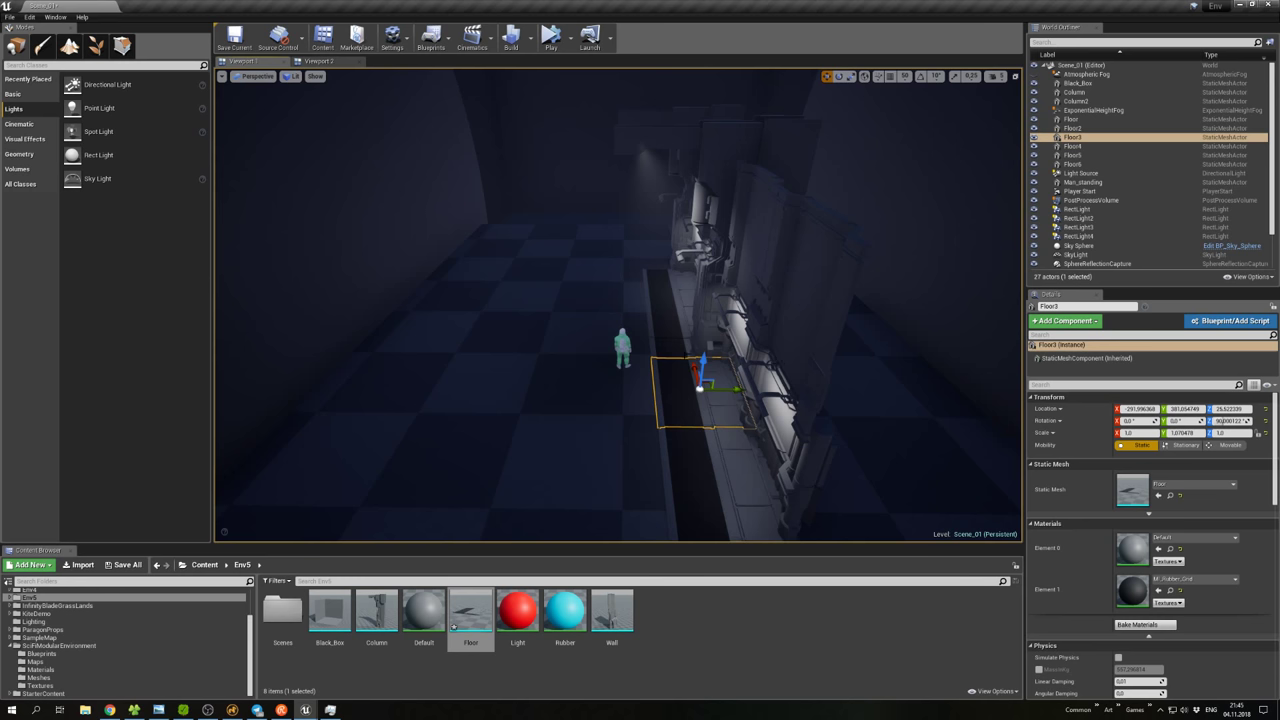
right_click_drag(804, 374, 815, 384)
left_click_drag(697, 290, 534, 323, "alt")
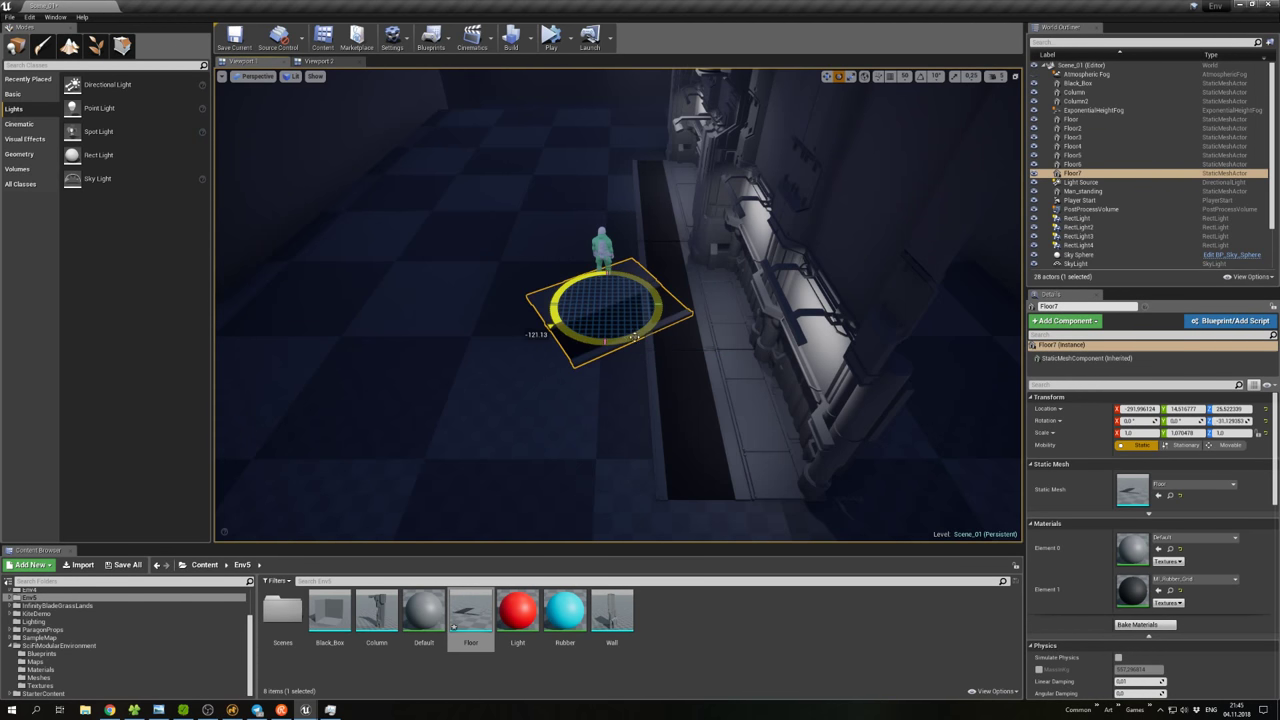
Try rotating the new outer floor tile, and undo the rotations.
key("ctrl+z")
mouse_move(629, 330)
left_mouse_down()
mouse_move(605, 340)
mouse_move(628, 336)
left_mouse_up()
key("ctrl+z")
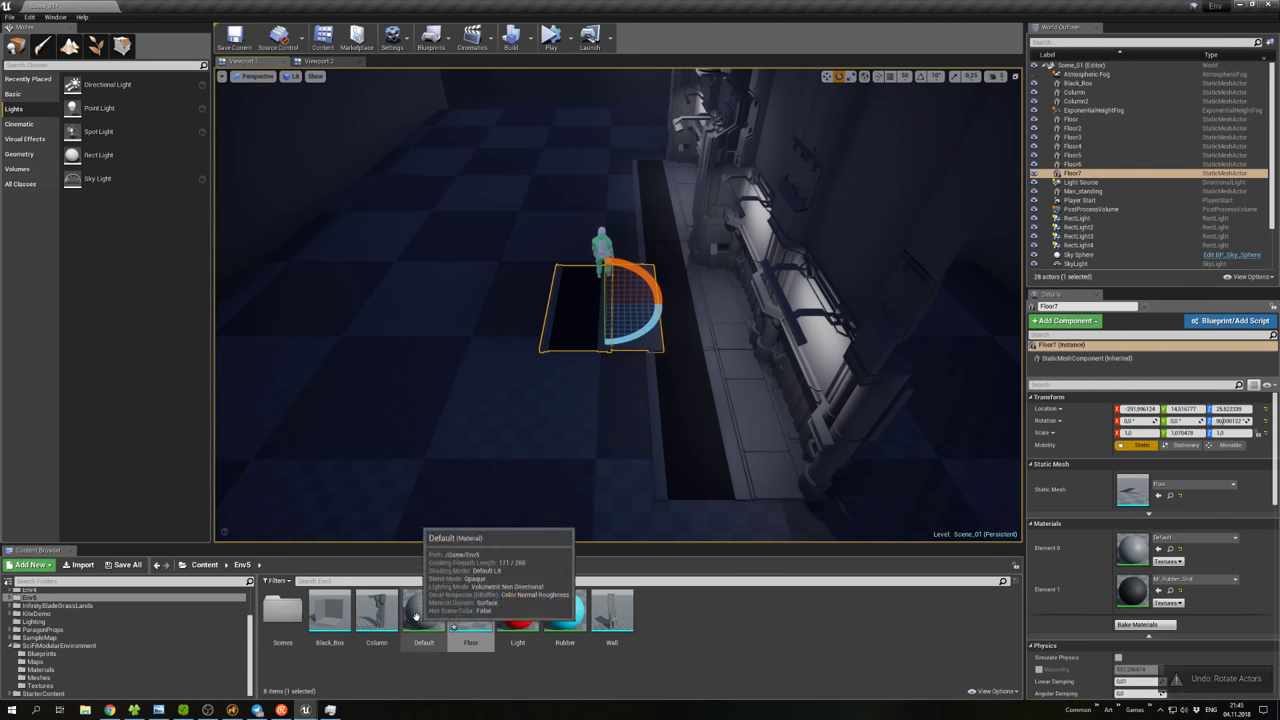
Assign the Default material to the outer floor tile's dark inset panels and reselect the tile.
left_click_drag(424, 610, 590, 360)
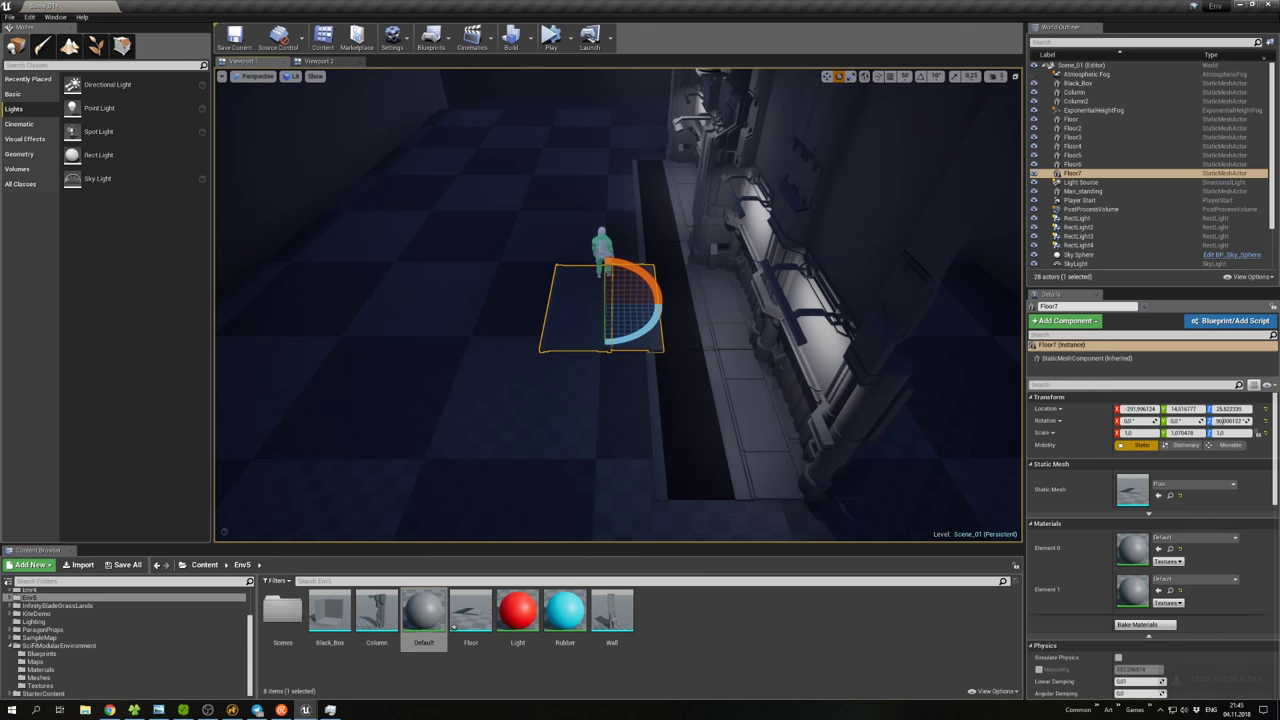
right_click(607, 326)
left_click(505, 346)
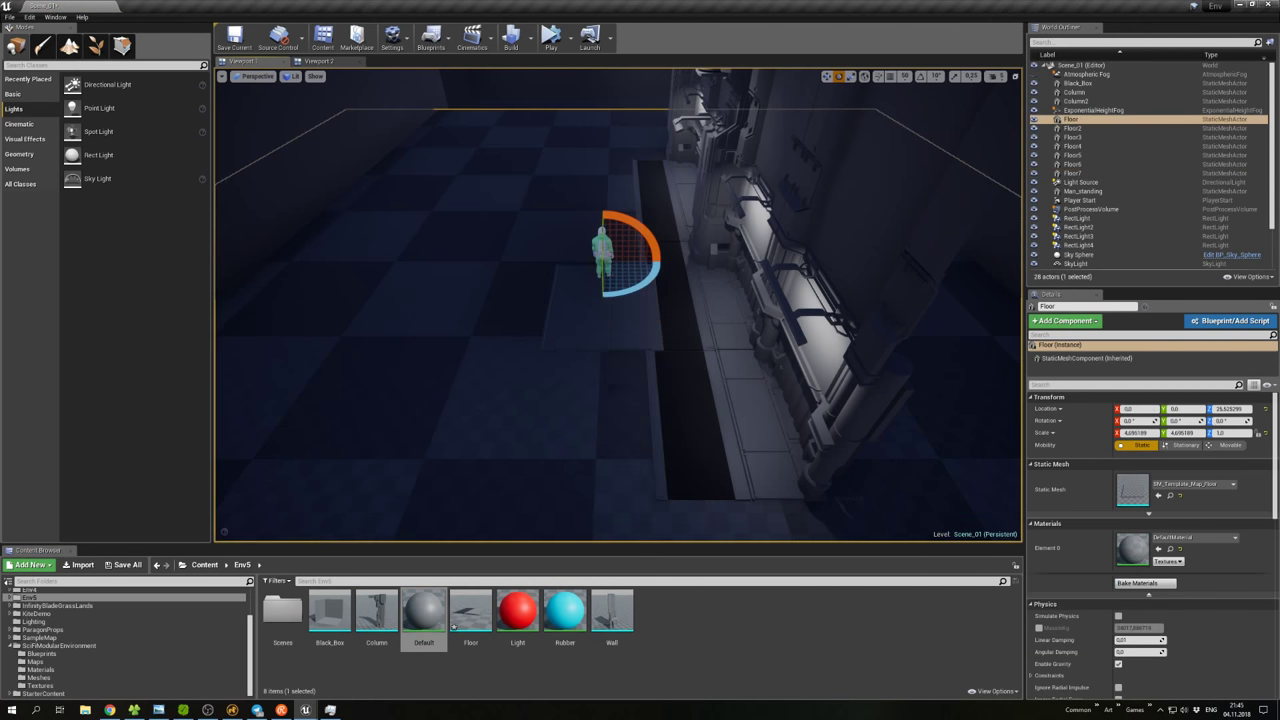
left_click(653, 367)
right_click_drag(653, 367, 728, 338)
left_click(728, 338)
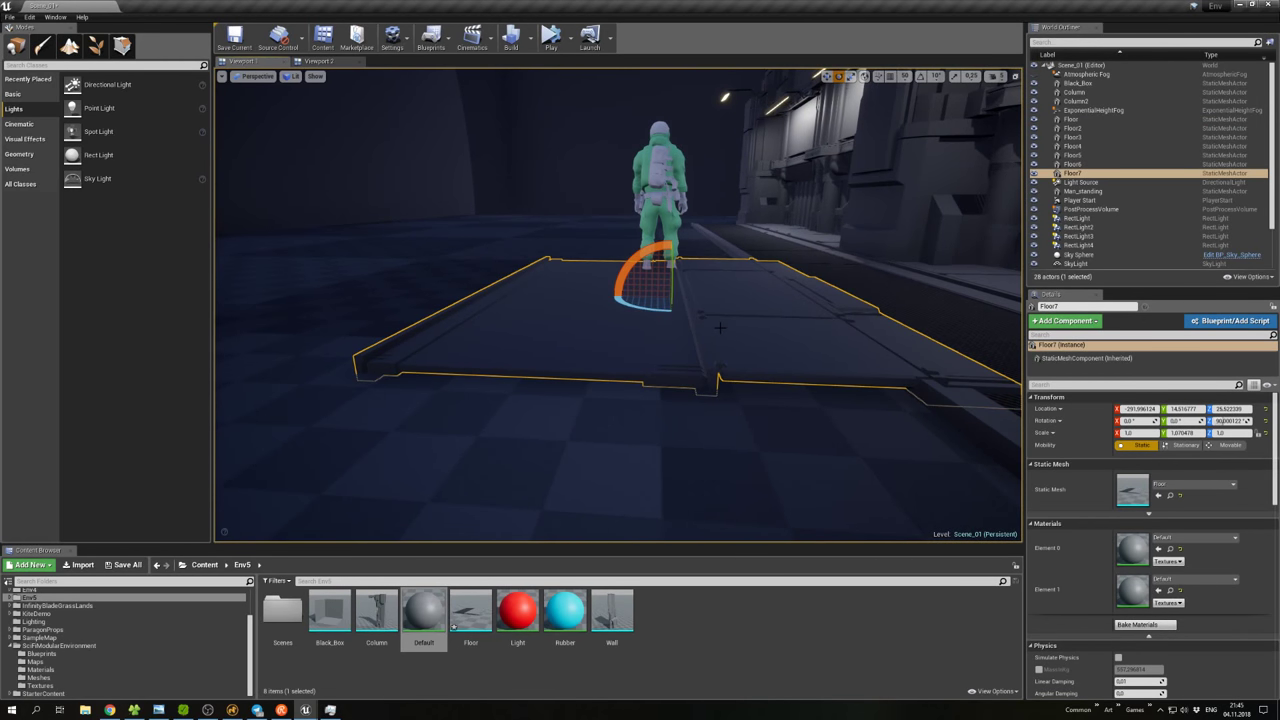
Move the outer floor tile further from the wall and slightly down, to about Y -38.4 and Z 20.7.
left_click_drag(680, 285, 638, 292)
right_click(678, 363)
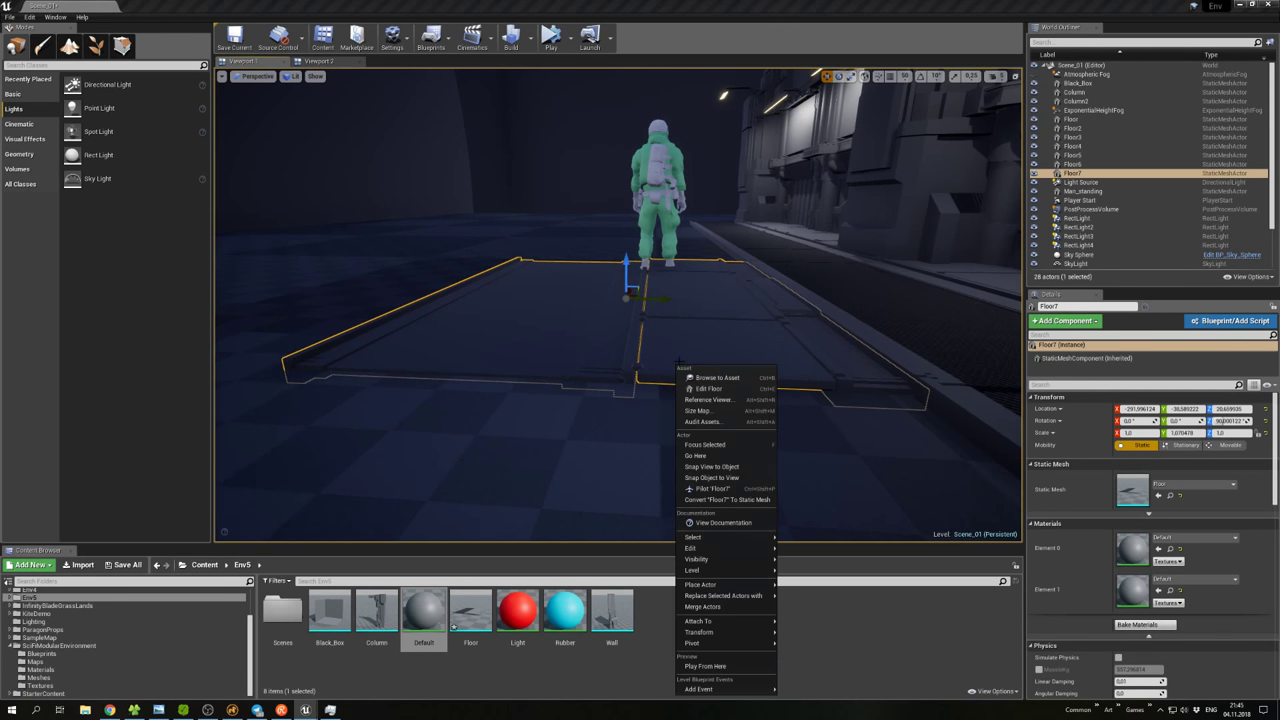
right_click(682, 306)
Show the editor icons of the lights in the viewport in front of the wall bays.
right_click_drag(663, 324, 620, 312)
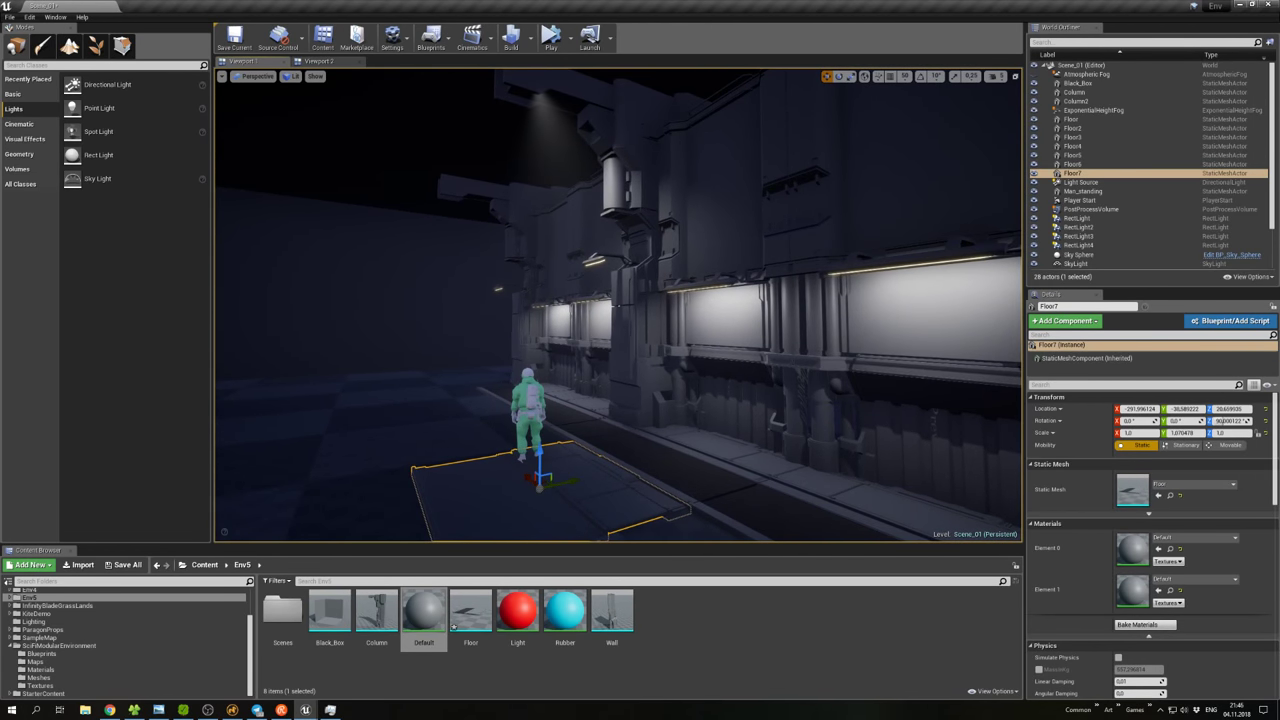
right_click_drag(620, 312, 604, 316)
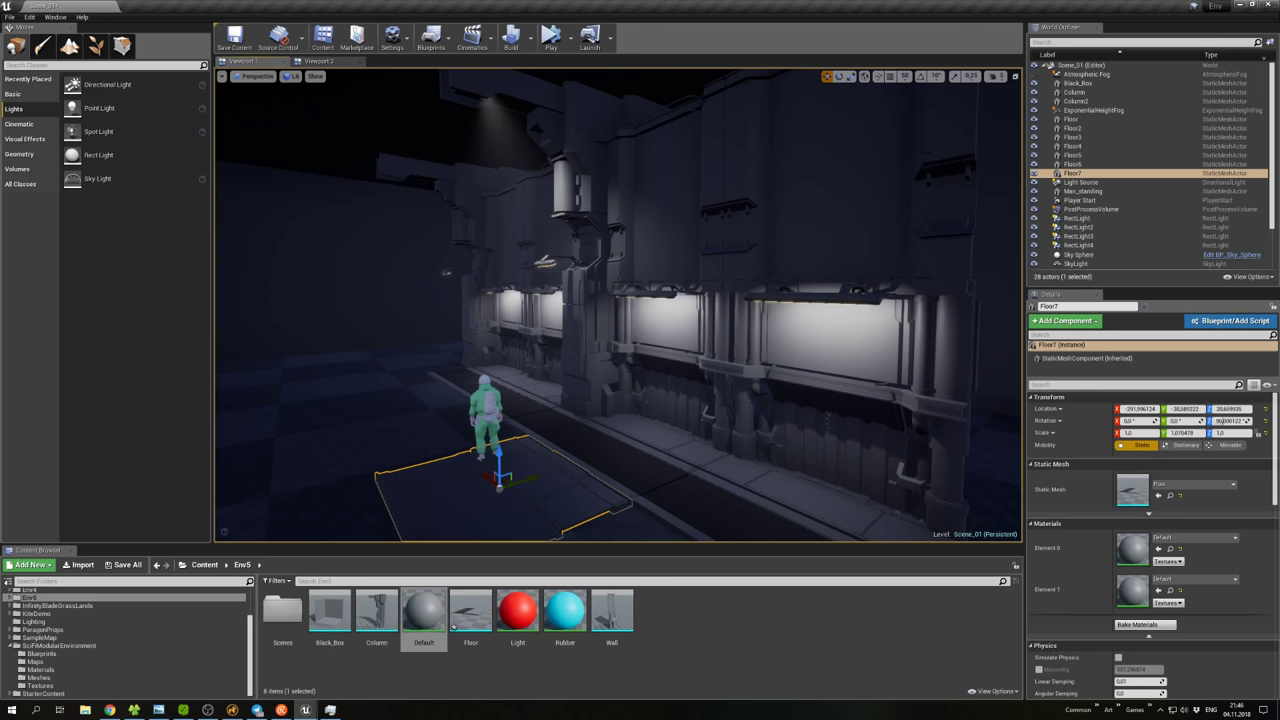
right_click_drag(604, 316, 630, 316)
left_click(646, 364)
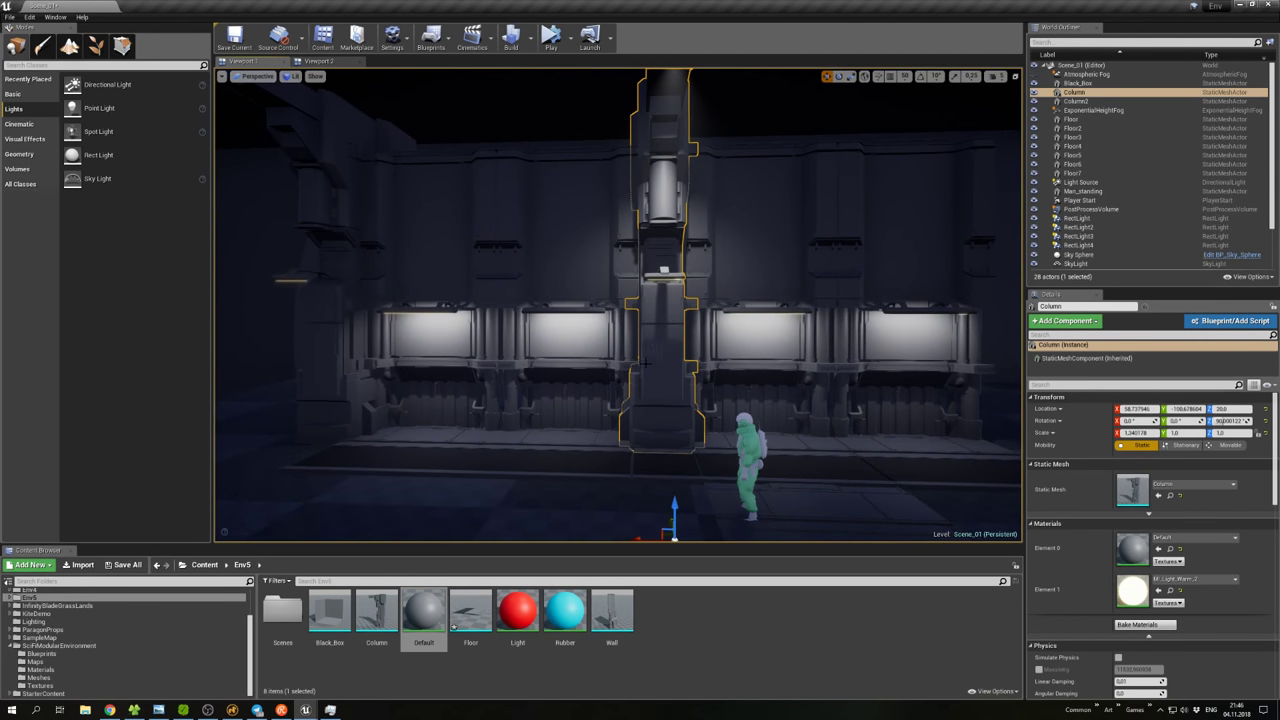
left_click(547, 346)
key("g")
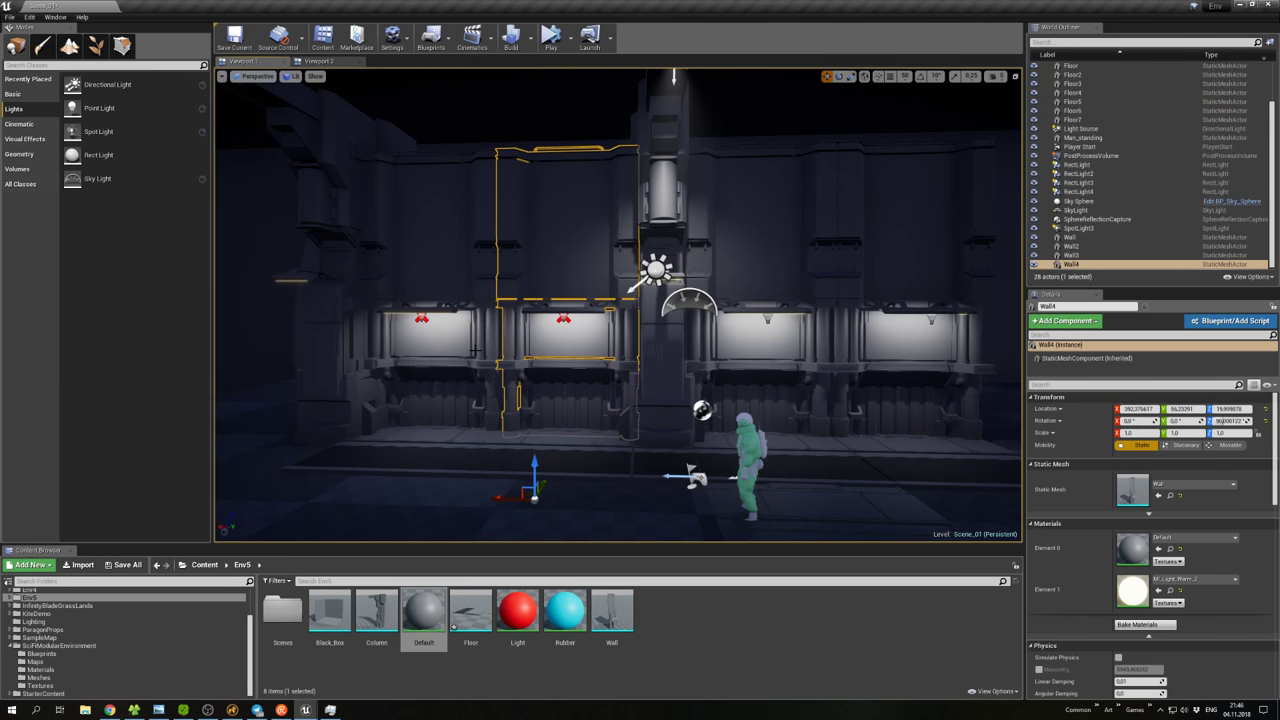
Duplicate the far bay along the wall, including its two wall panels, two rect lights, end column and three floor tiles.
left_click(424, 319)
left_click(564, 319, "ctrl")
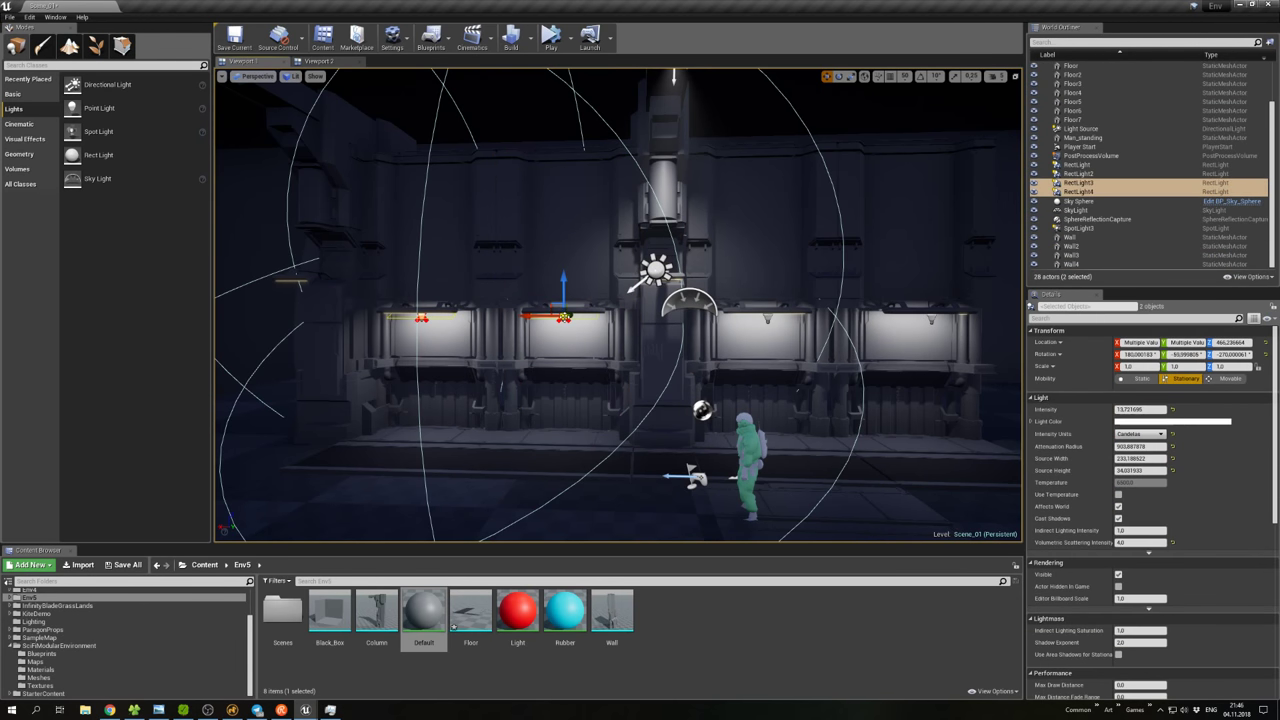
left_click(524, 344, "ctrl")
left_click(426, 355, "ctrl")
left_click(310, 318, "ctrl")
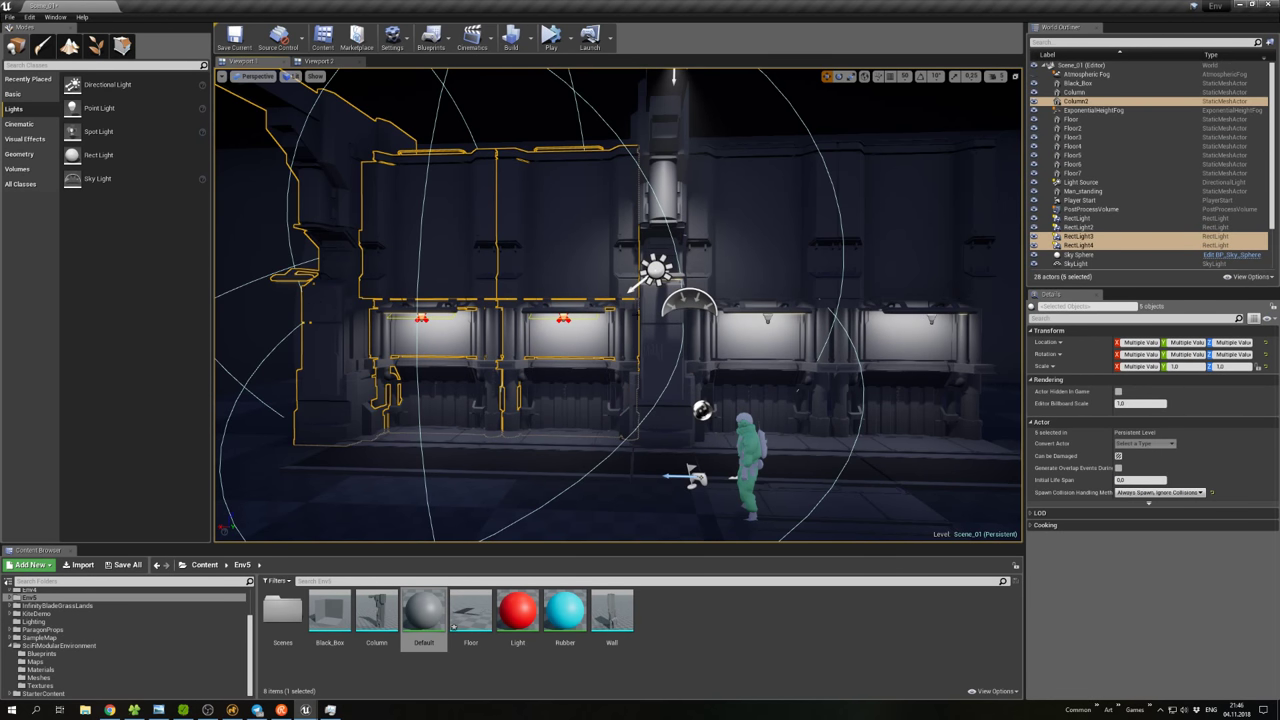
left_click(645, 362, "ctrl")
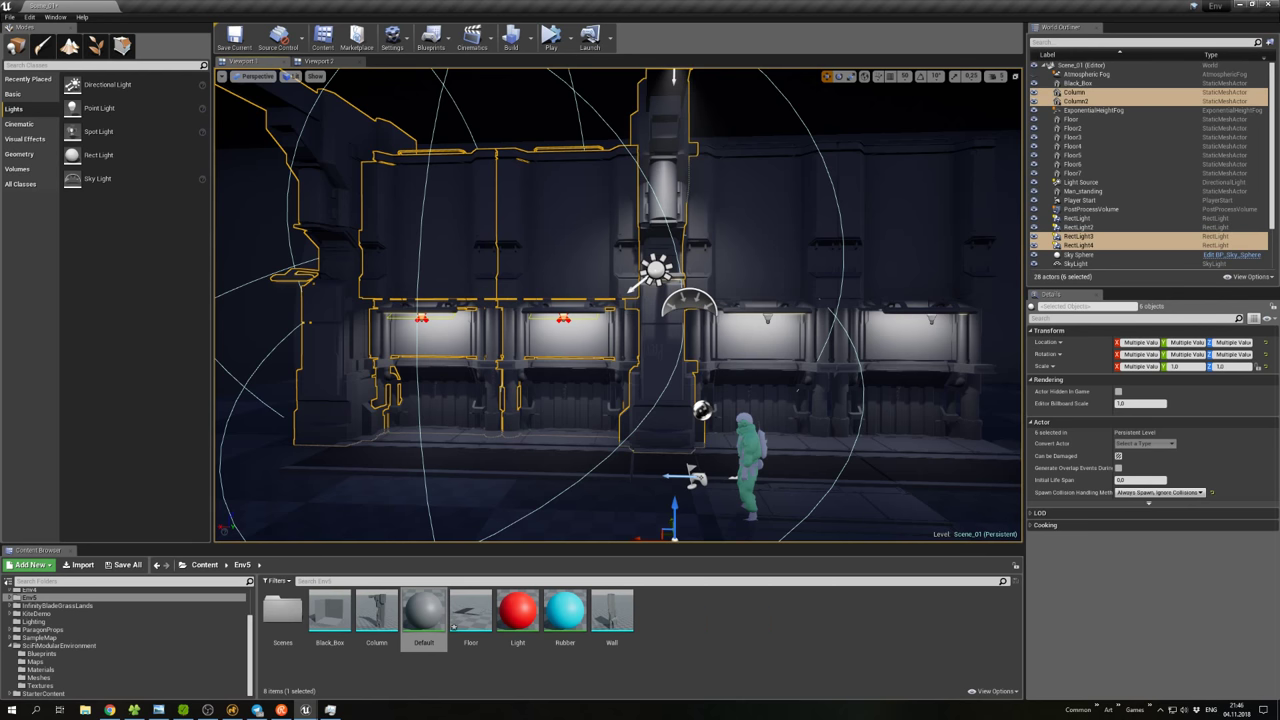
right_click(557, 371)
right_click_drag(557, 371, 510, 415)
left_click(643, 368, "ctrl")
left_click(532, 358, "ctrl")
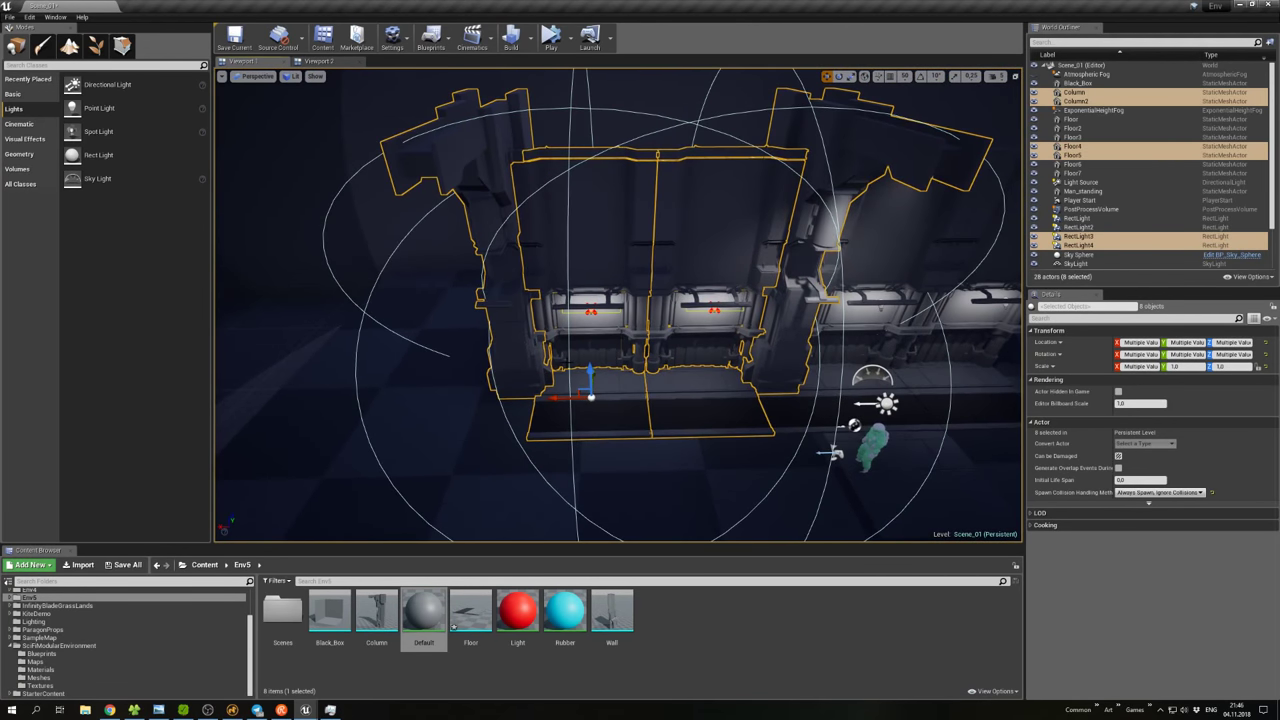
left_click(785, 415, "ctrl")
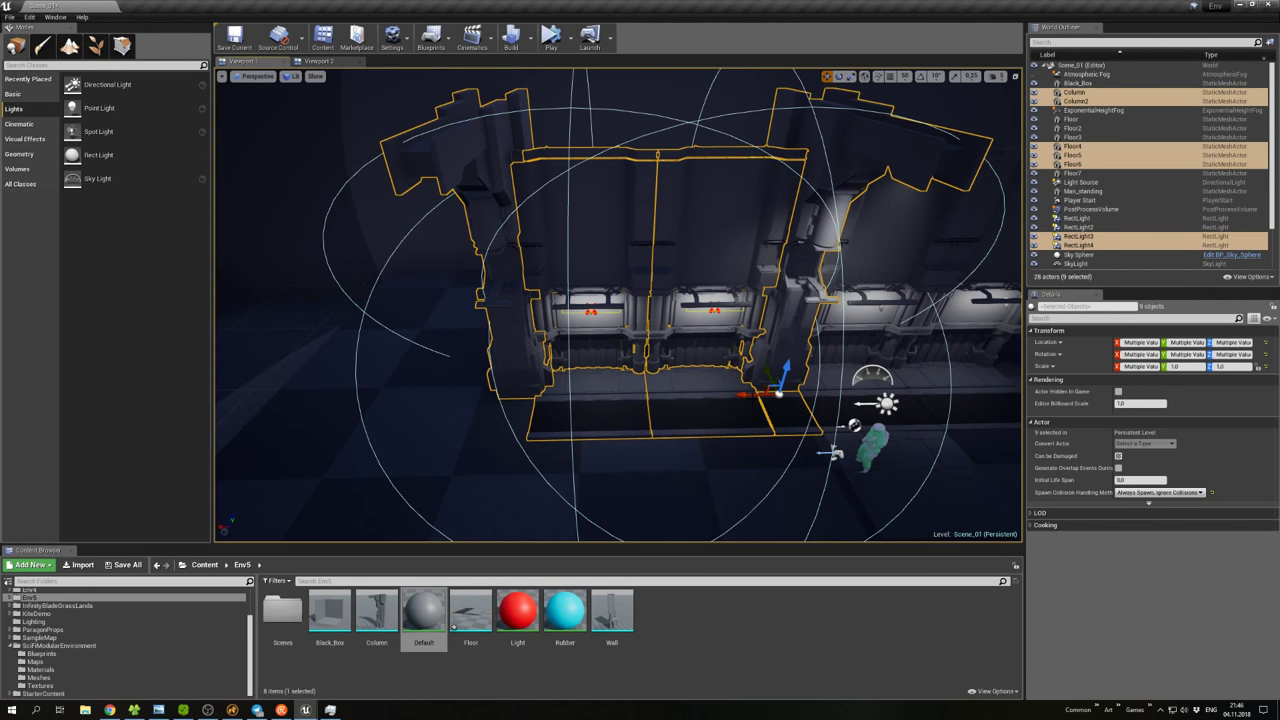
left_click(785, 335, "ctrl")
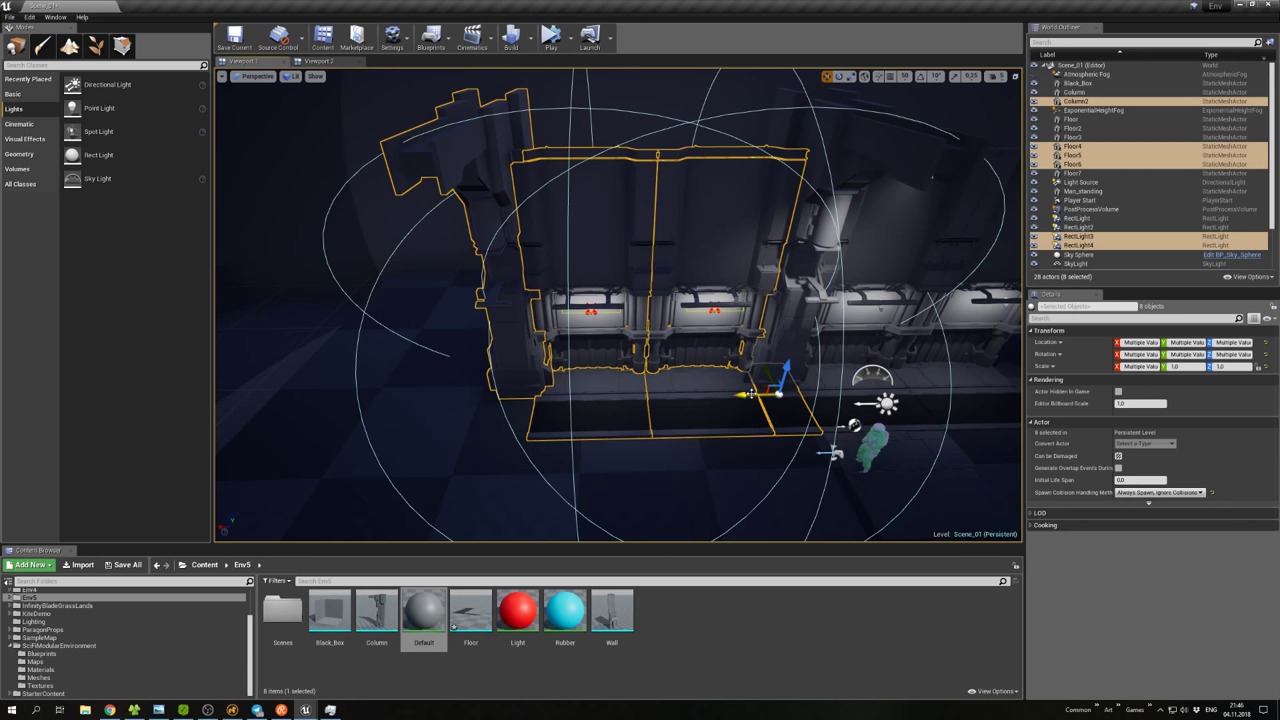
left_click_drag(752, 393, 485, 404, "alt")
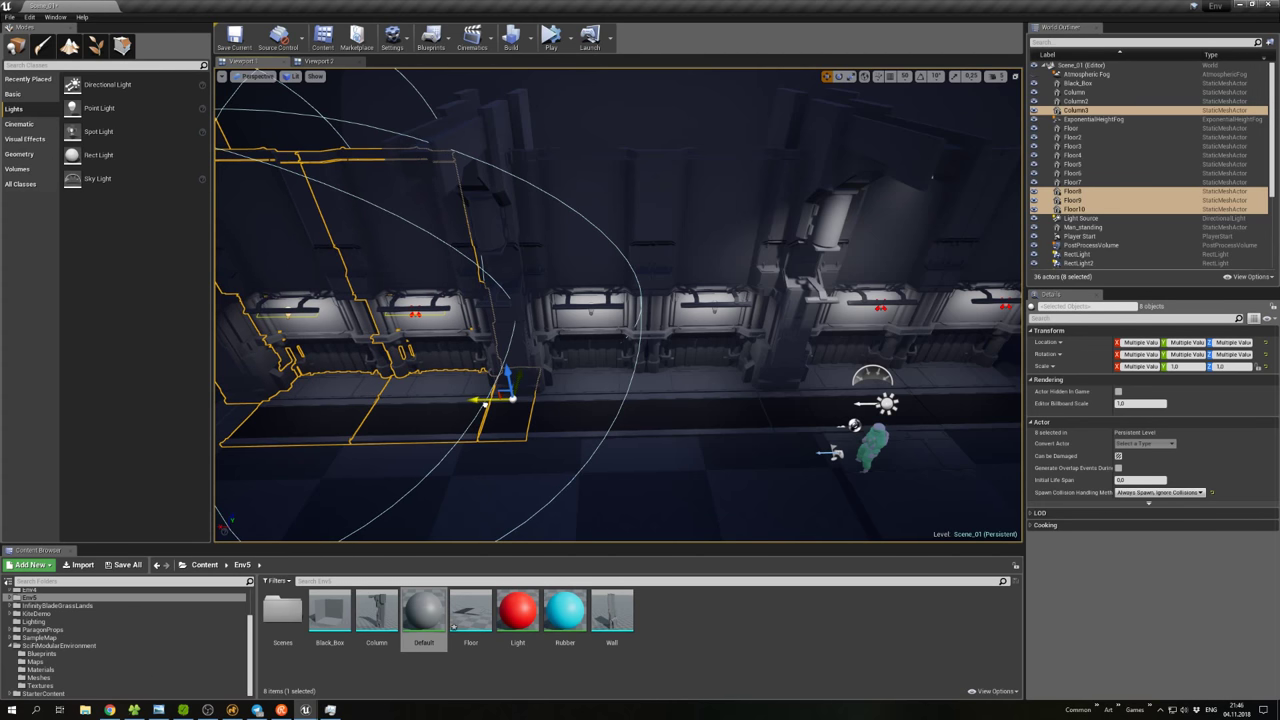
Lower the spotlight to the column's lamp at about Z 582 and set its light color to pale warm yellow, hue about 41.7.
left_click(710, 415)
right_click_drag(710, 415, 515, 405)
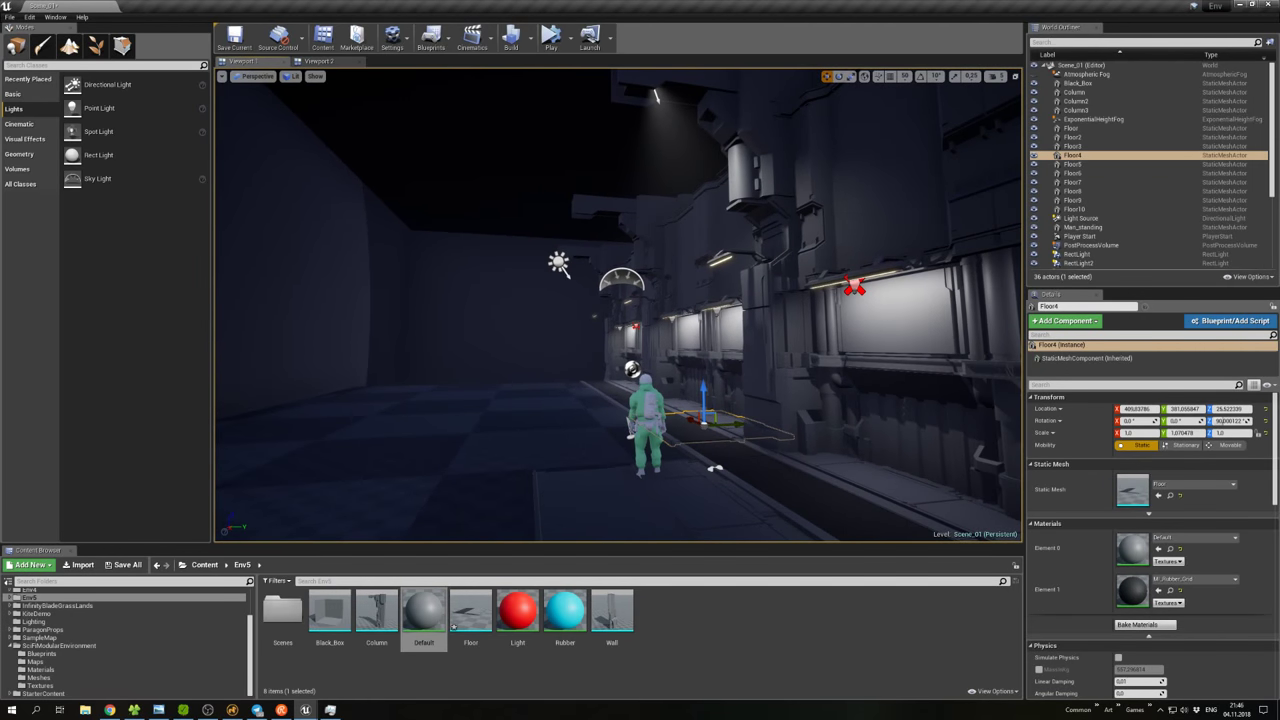
left_click(655, 93)
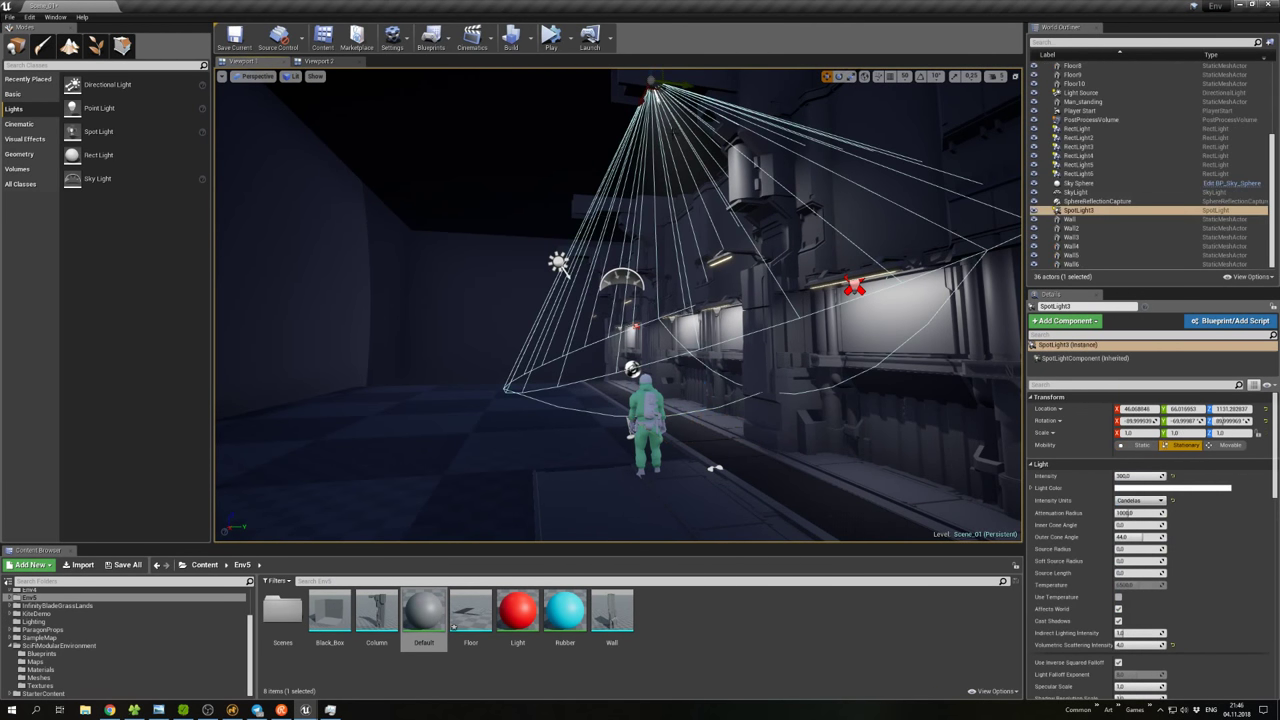
left_click_drag(655, 93, 723, 262)
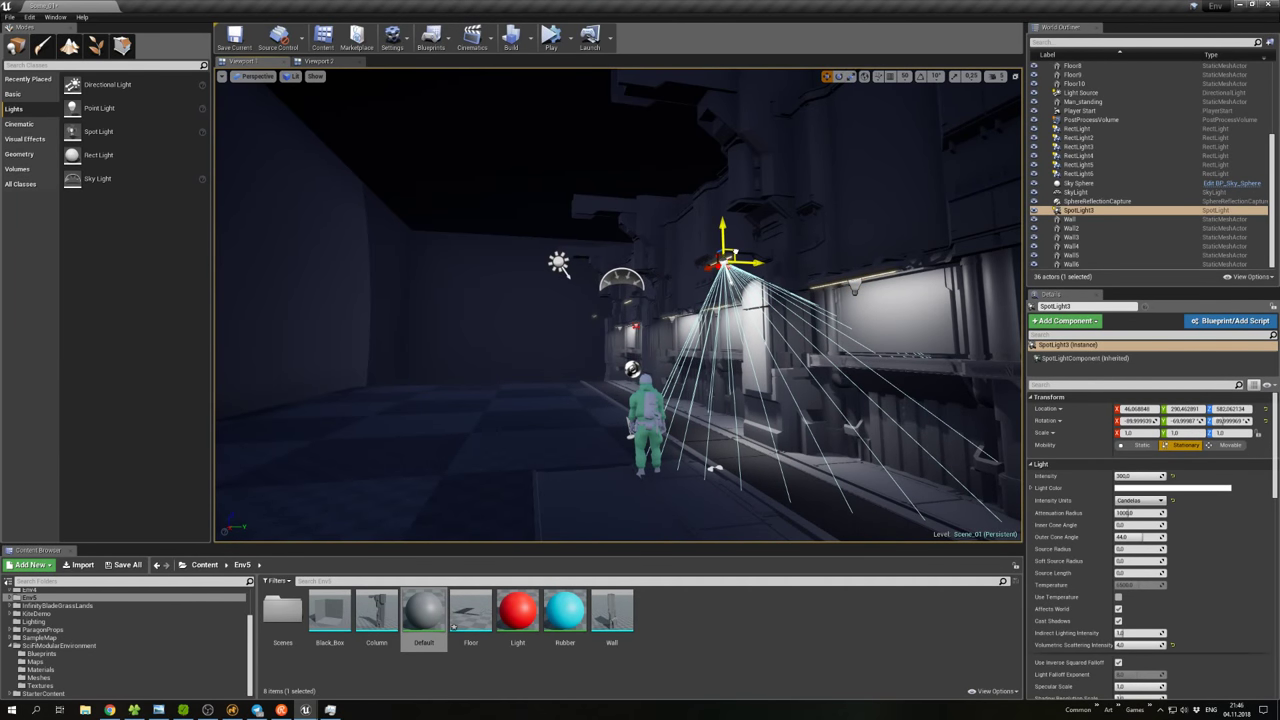
left_click(1133, 488)
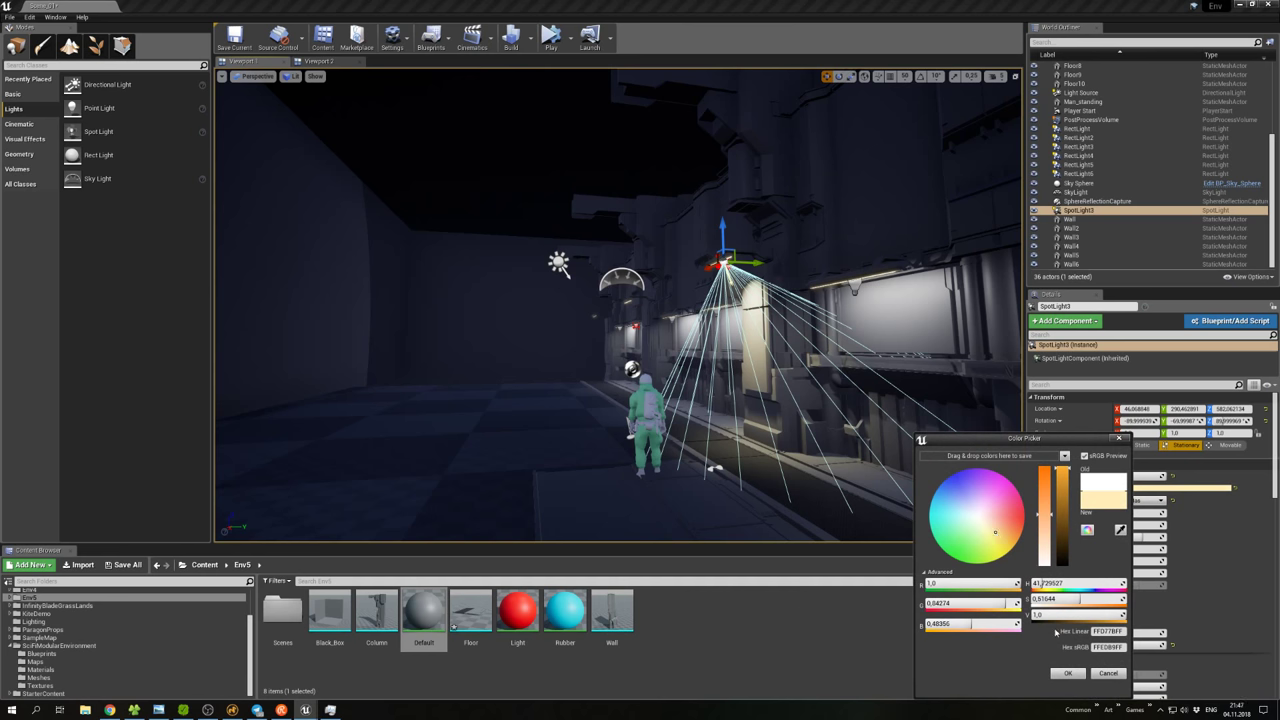
left_click(1066, 673)
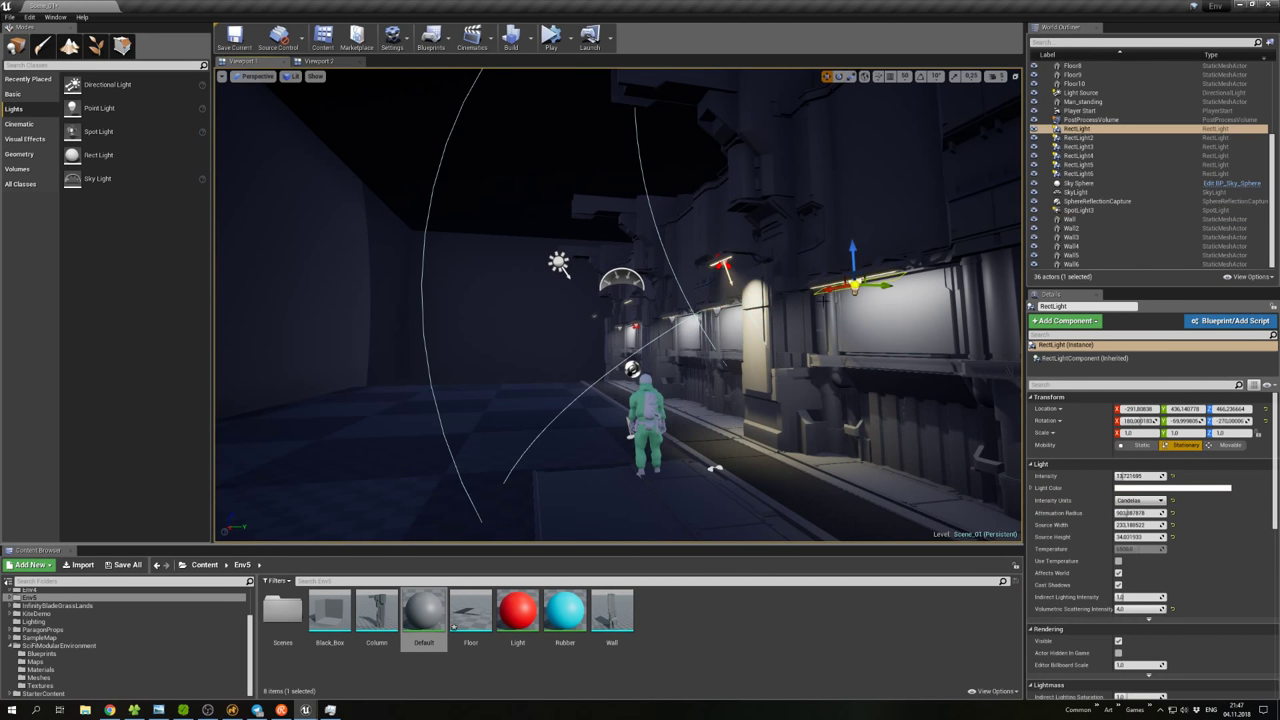
Select all six rect lights and set their light color to pale warm yellow, hue about 51.8 and saturation about 0.185.
right_click_drag(620, 300, 740, 320)
left_click(700, 320)
left_click(631, 315)
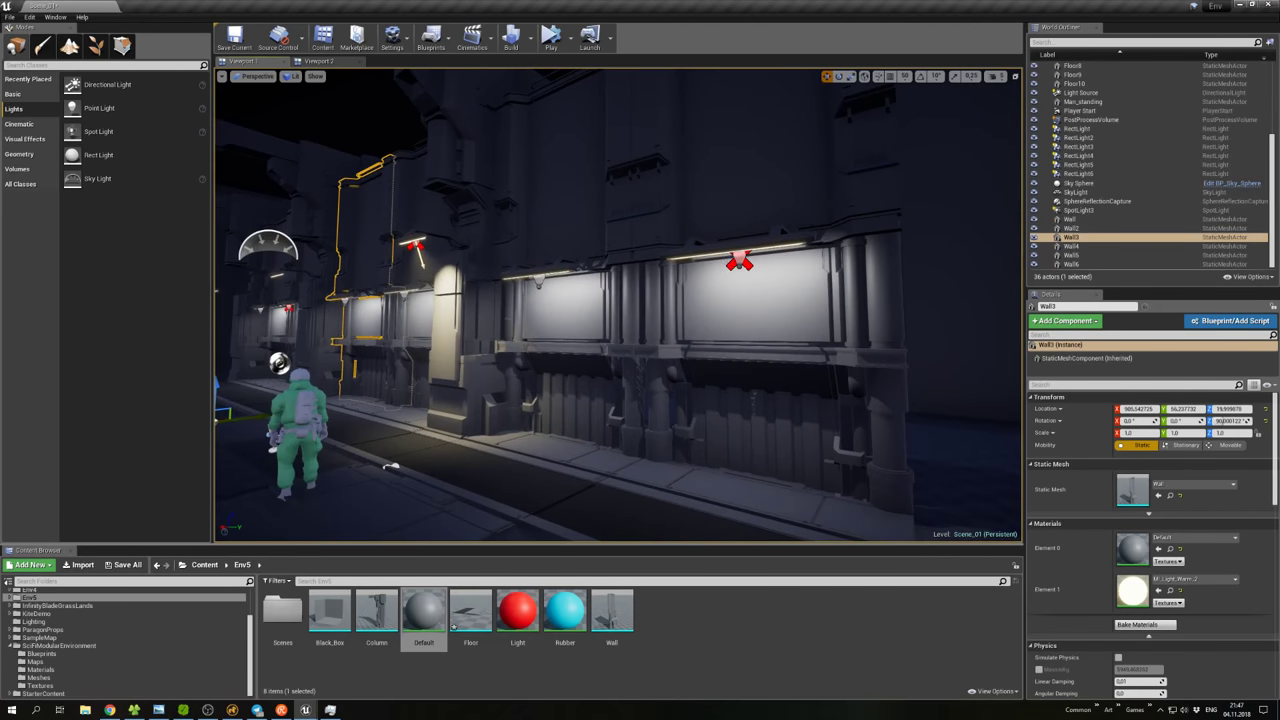
left_click(739, 261)
left_click(540, 287, "ctrl")
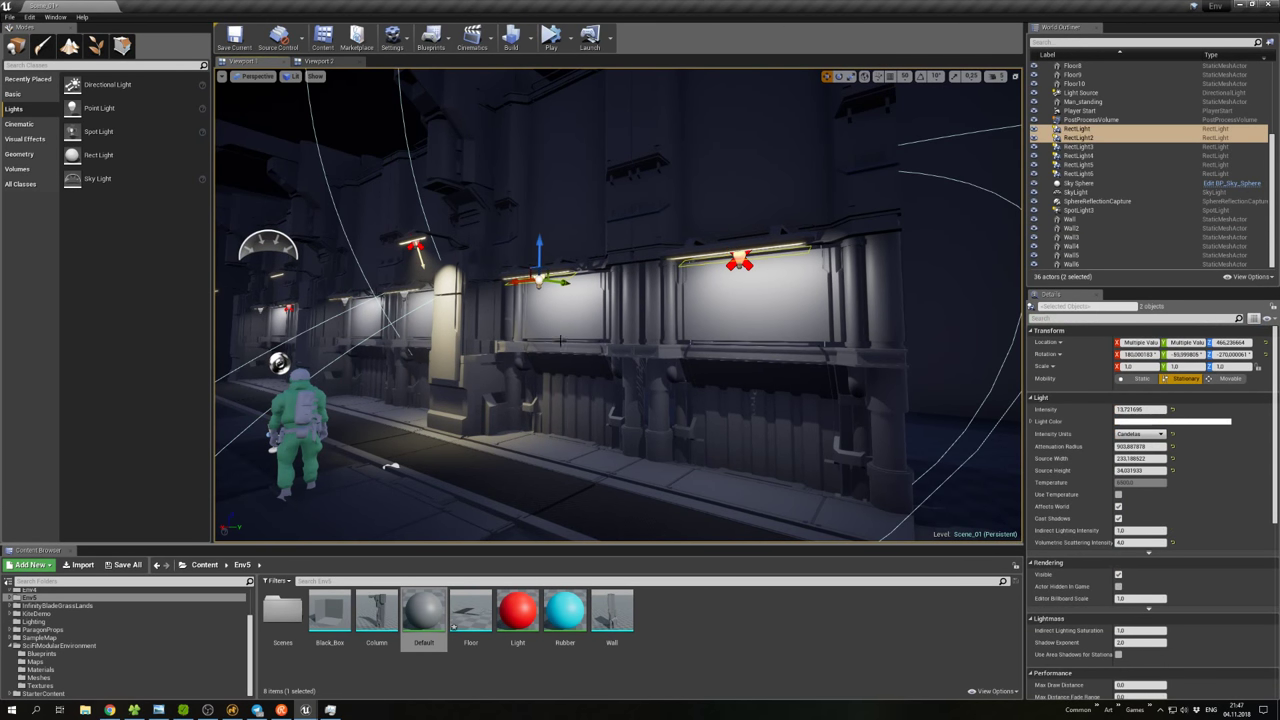
right_click_drag(540, 287, 630, 300)
left_click(750, 268, "ctrl")
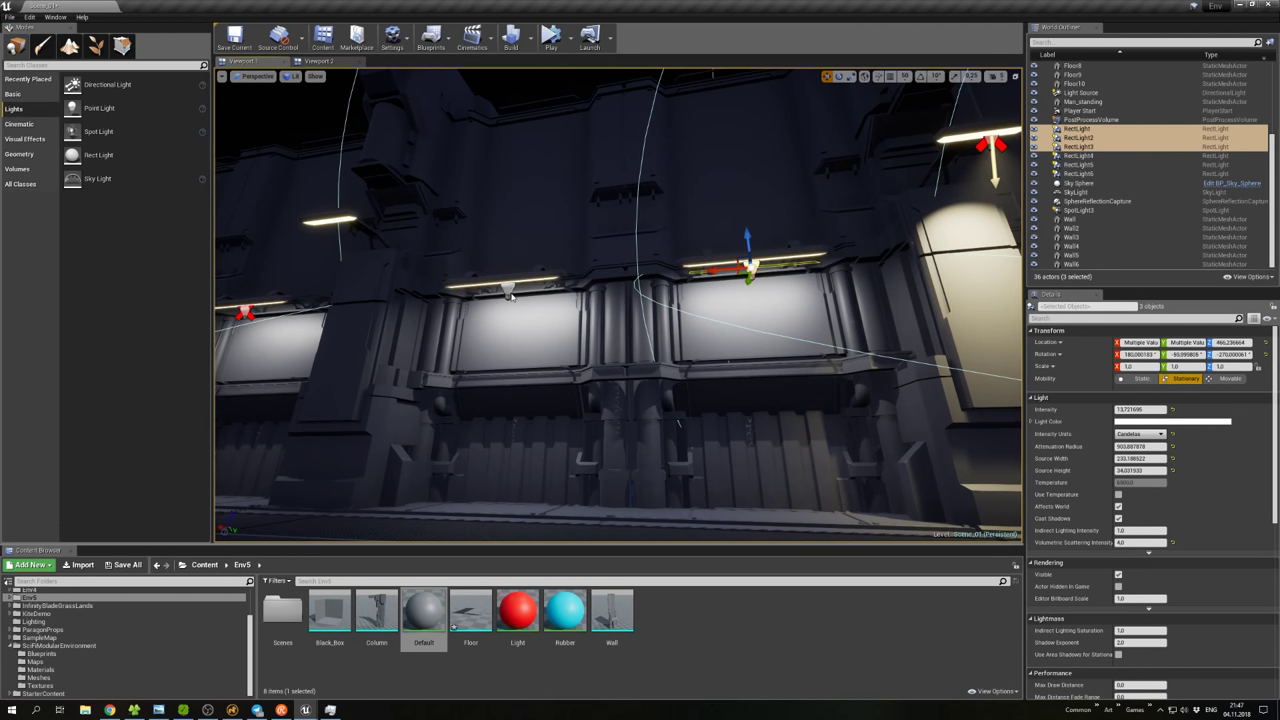
left_click(1077, 129)
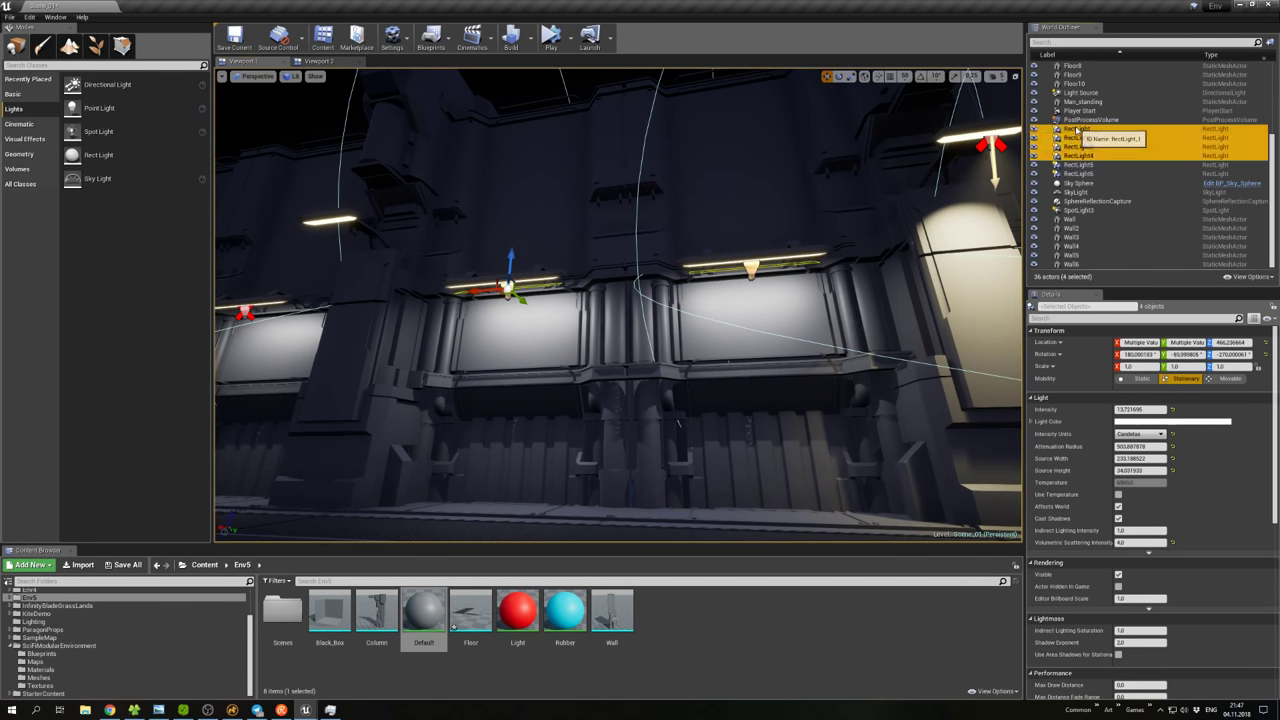
left_click(1078, 173, "shift")
left_click(1170, 421)
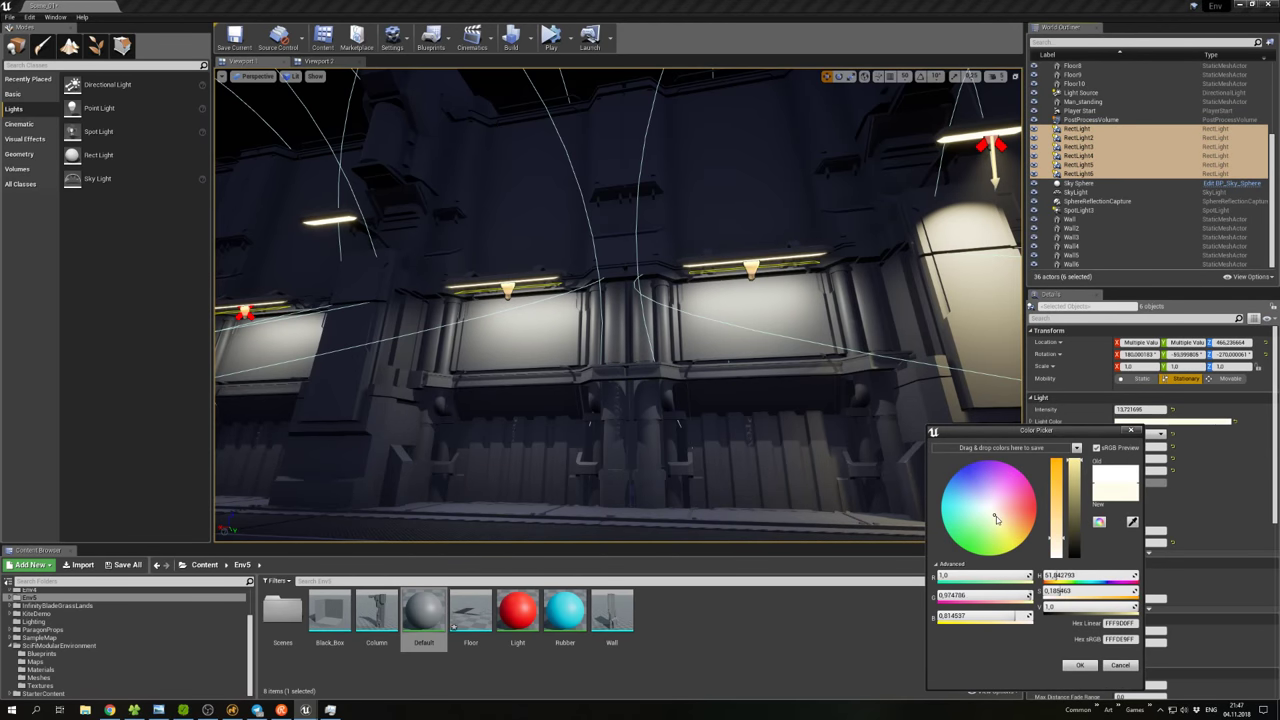
left_click(1079, 665)
Duplicate the lamp-lit column and move the copy along the wall to its open near end, at about X -1073.
left_click_drag(600, 400, 500, 380)
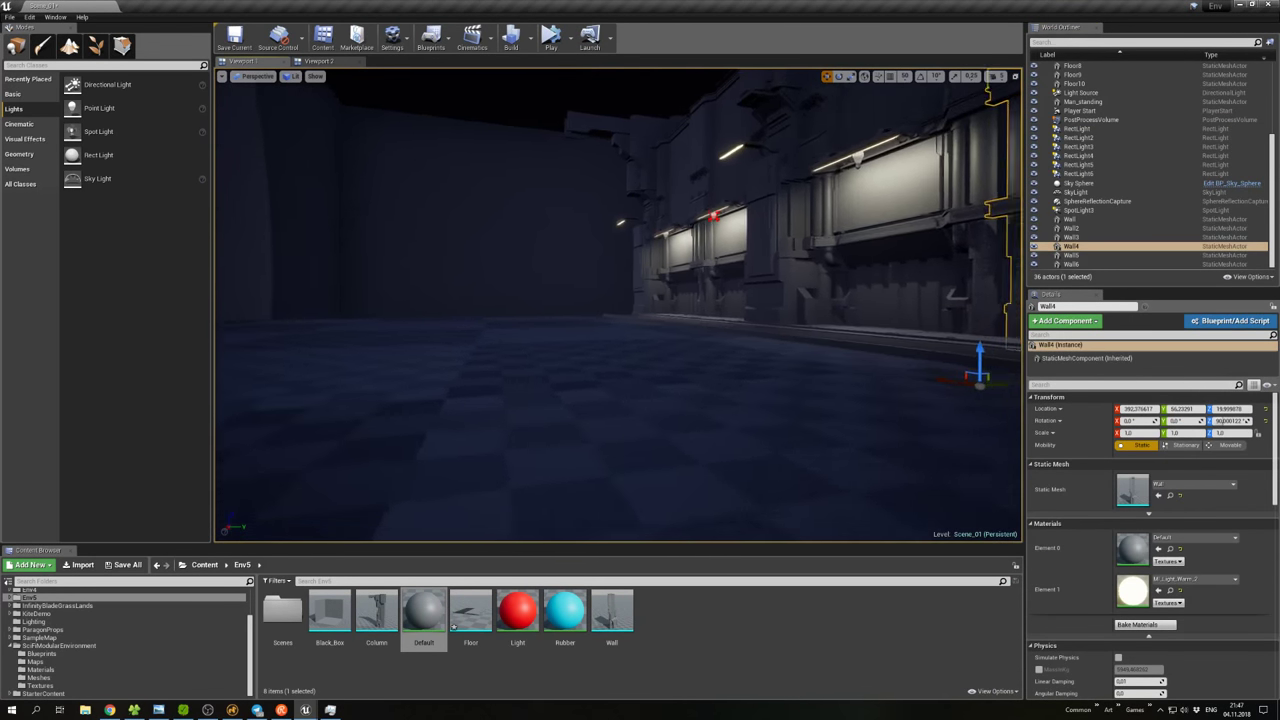
left_click_drag(632, 493, 632, 493)
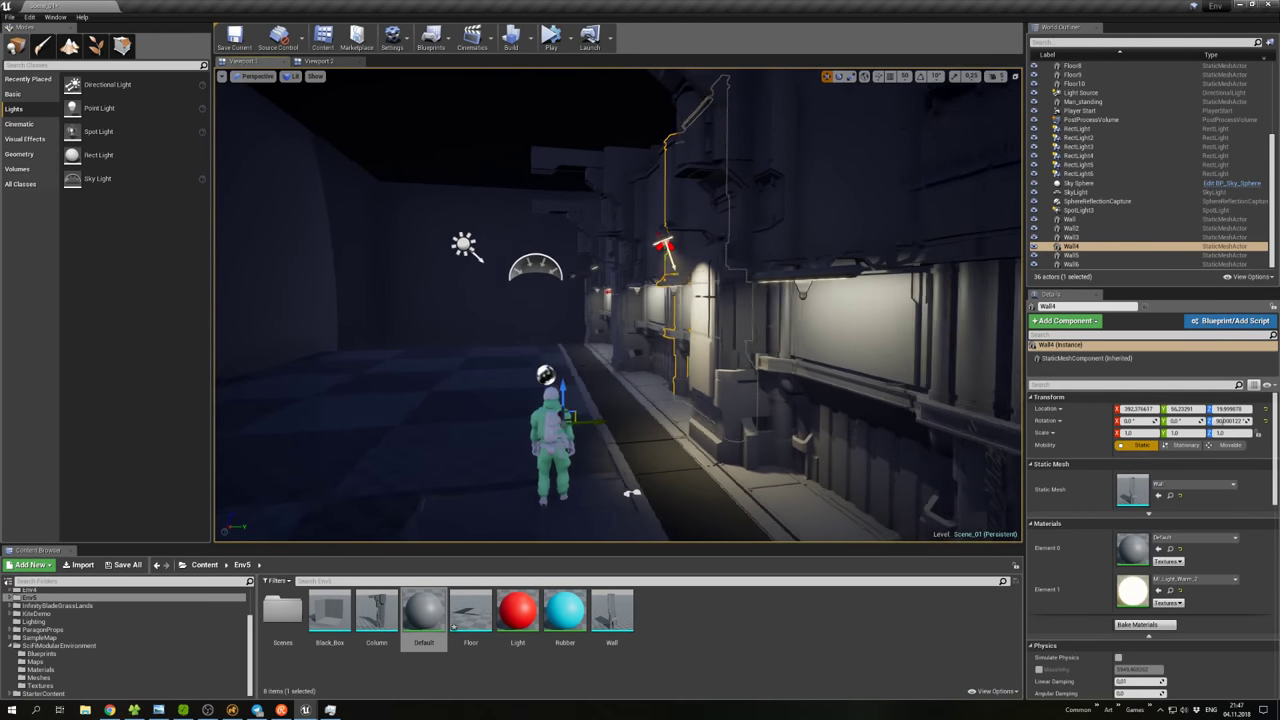
left_click_drag(620, 400, 540, 440)
left_click(706, 406)
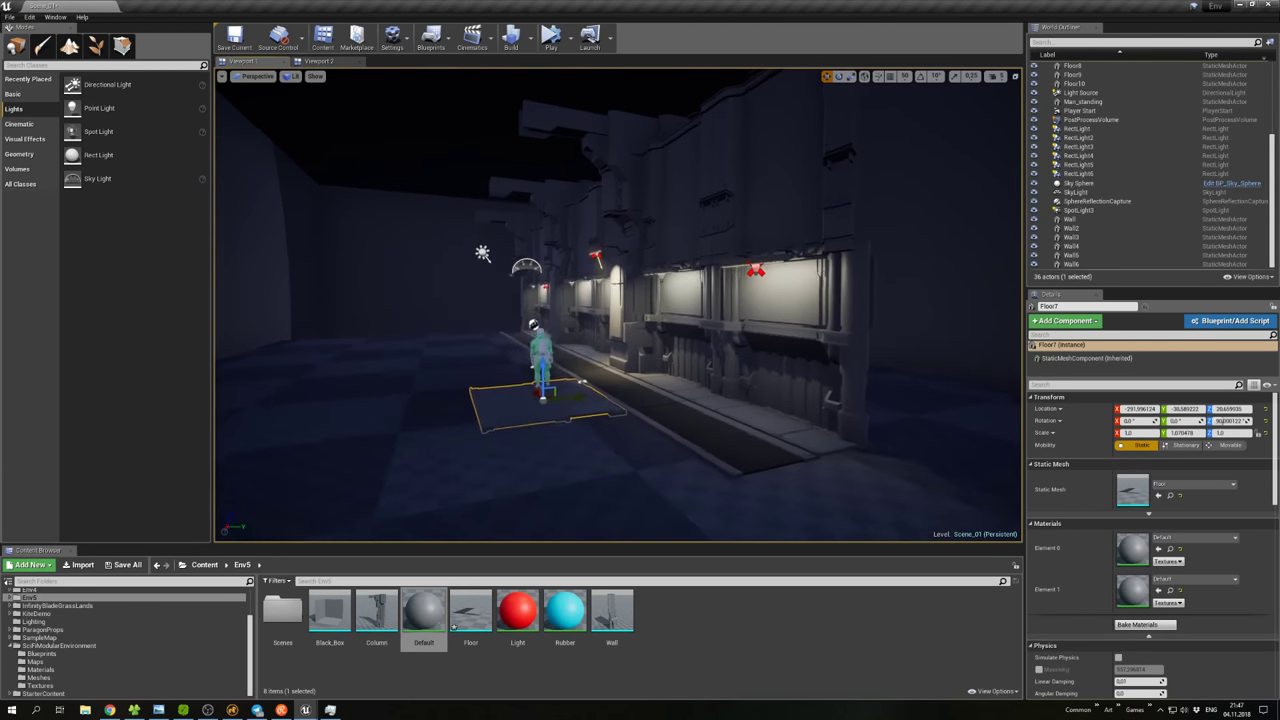
right_click_drag(540, 440, 695, 440)
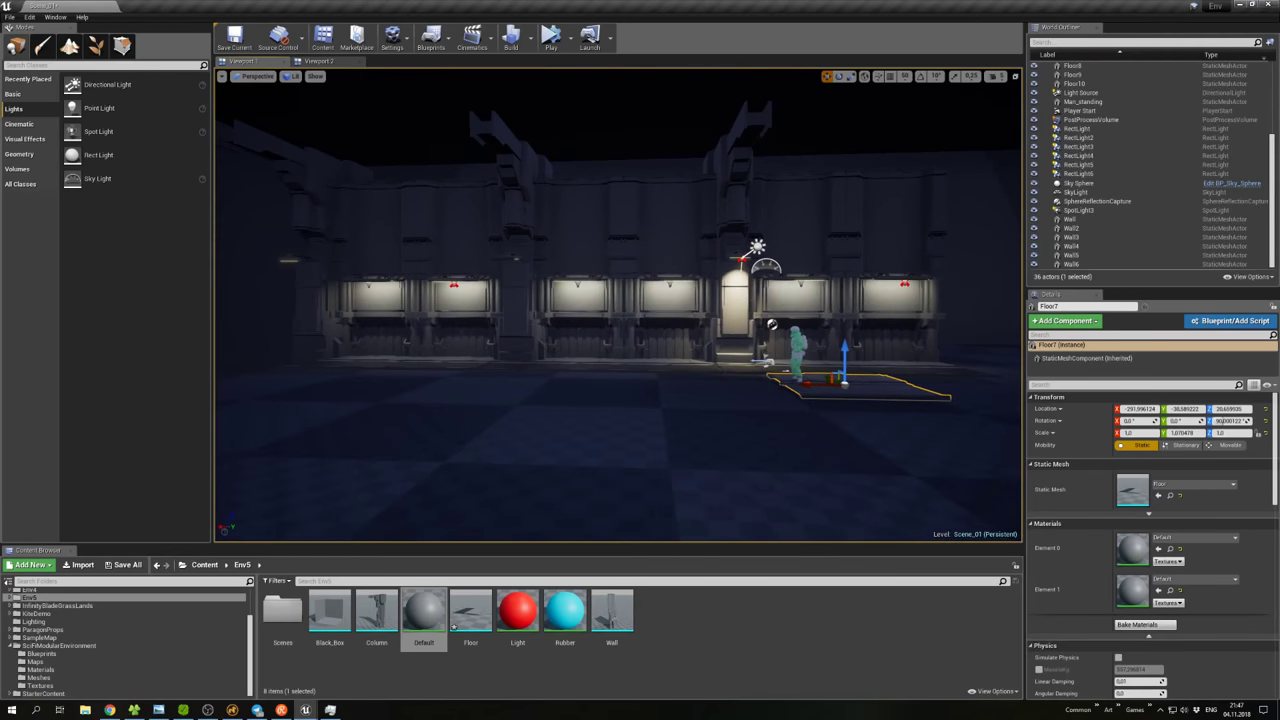
left_click(727, 283)
key("ctrl+w")
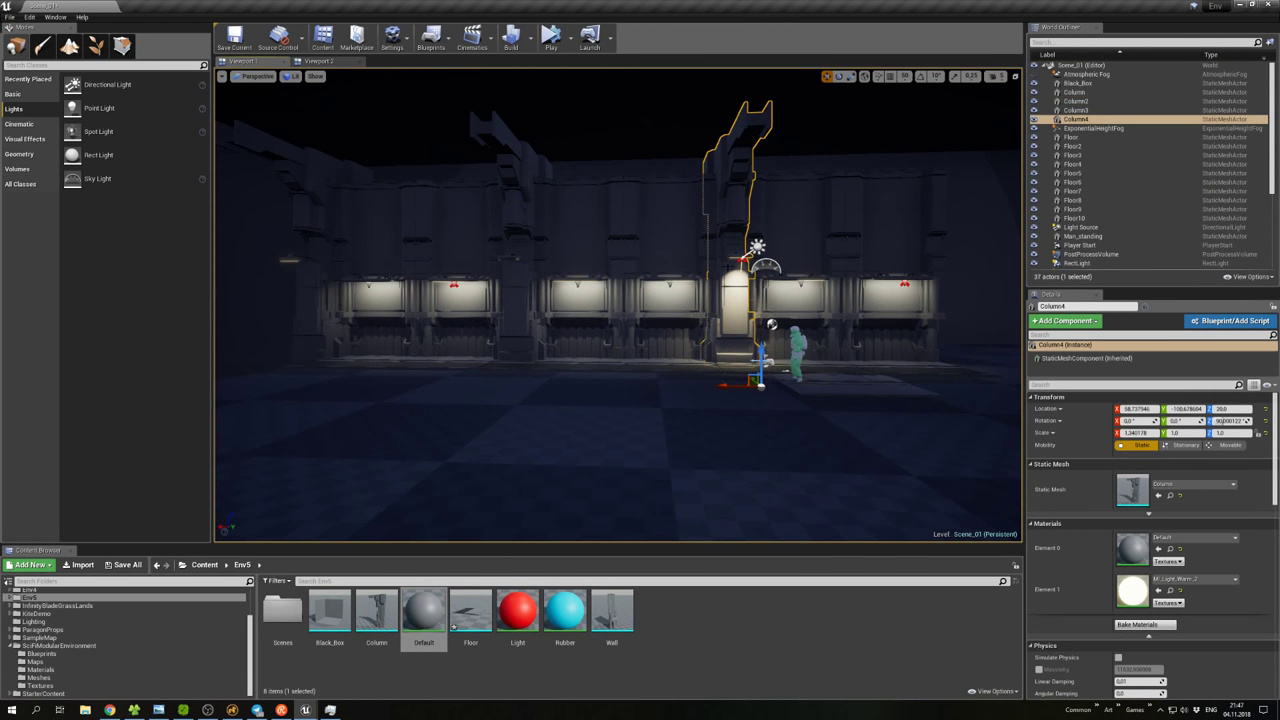
left_click_drag(726, 385, 917, 385)
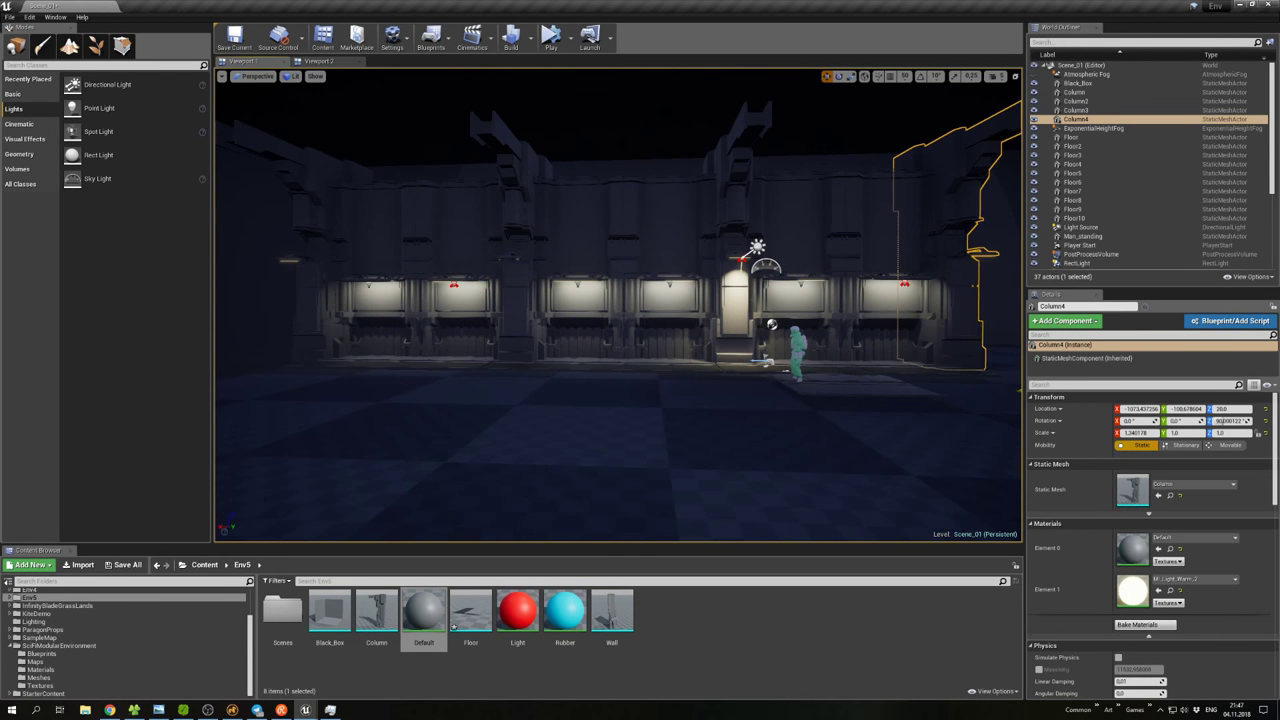
Duplicate the narrow floor tile in front of the lit column and place it before the end column, at about X -1154.
right_click_drag(917, 385, 845, 386)
left_click_drag(757, 479, 777, 477)
left_click(456, 368)
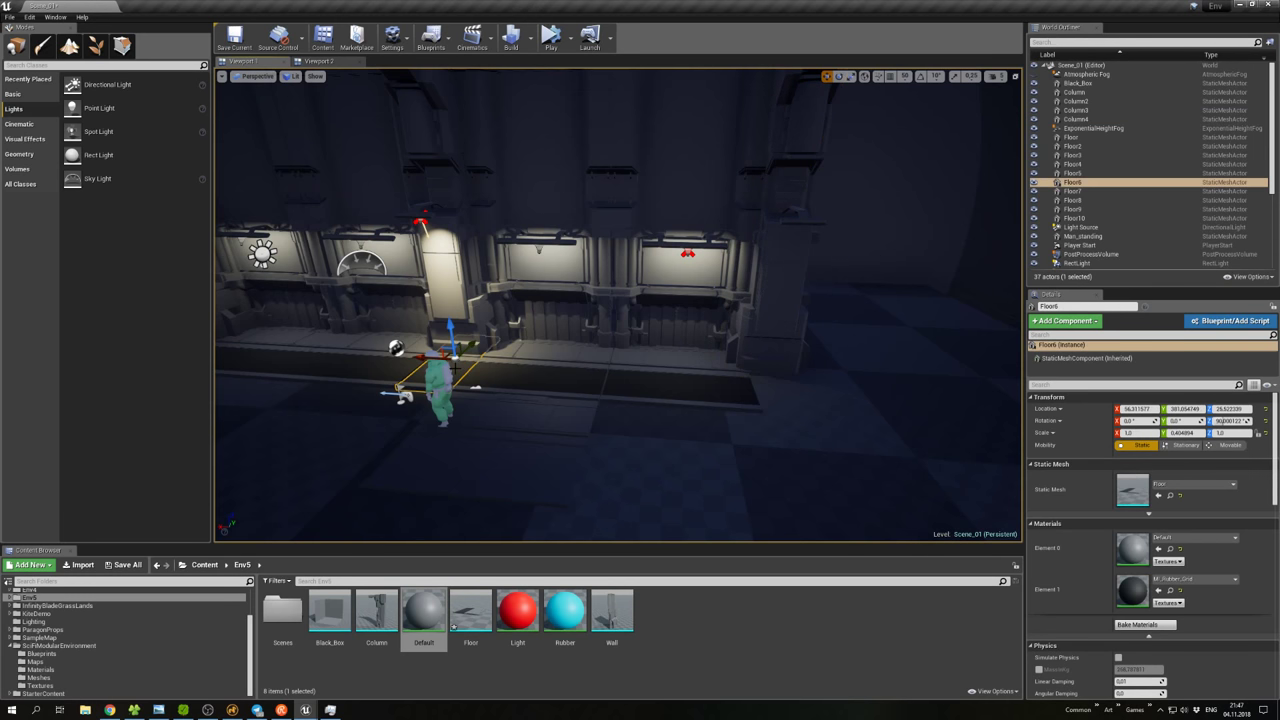
key("ctrl+w")
left_click_drag(476, 388, 762, 408)
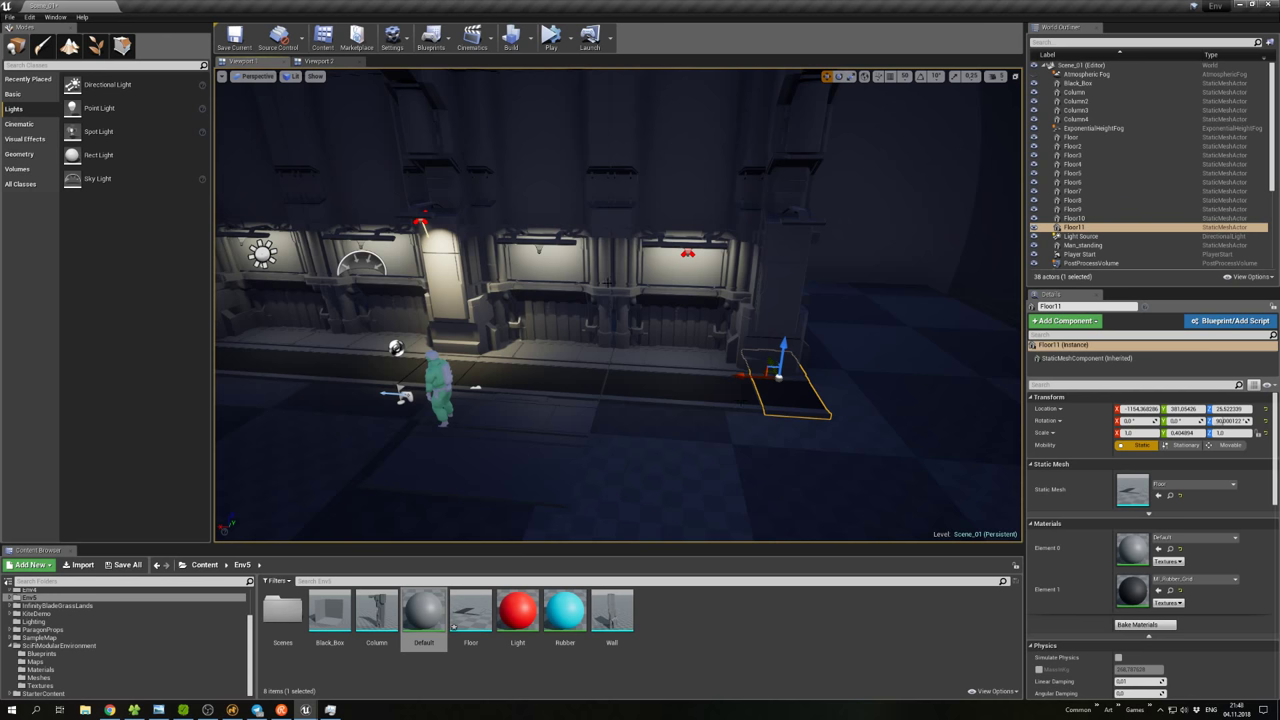
Select the four columns in the actor list and sort the list by type.
right_click_drag(607, 283, 533, 430)
left_click(720, 250, "ctrl")
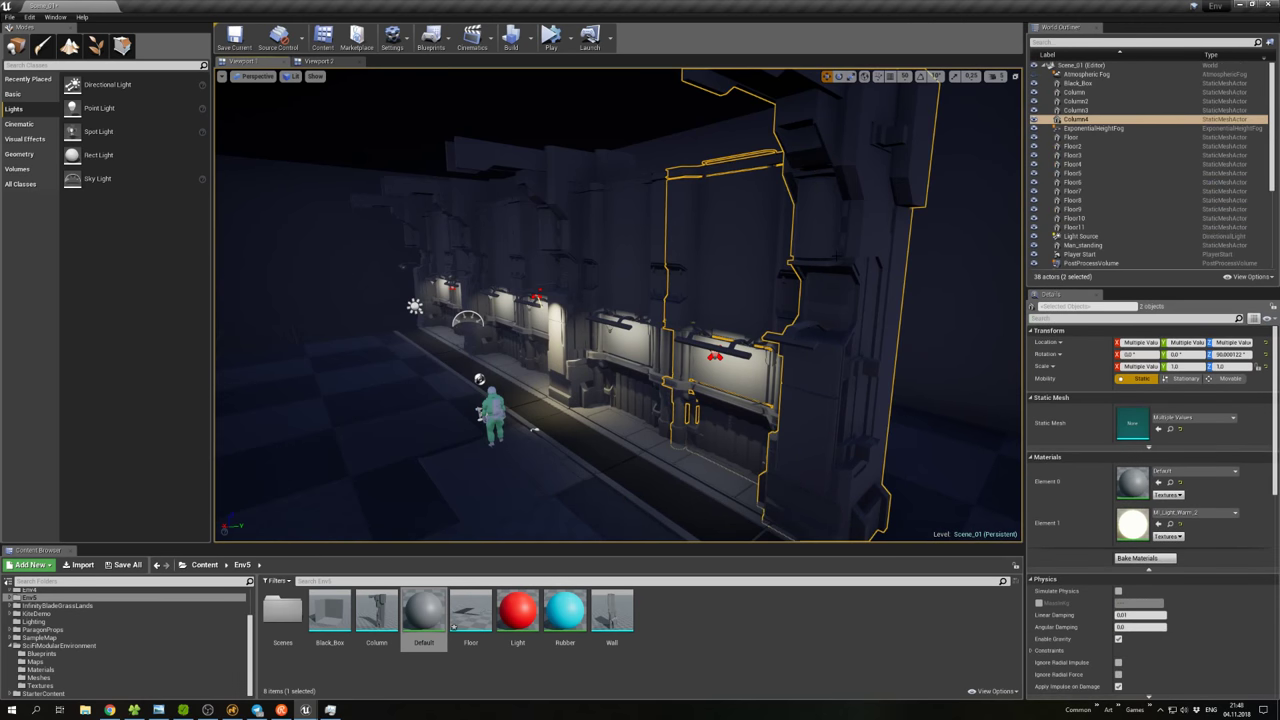
left_click(1075, 92)
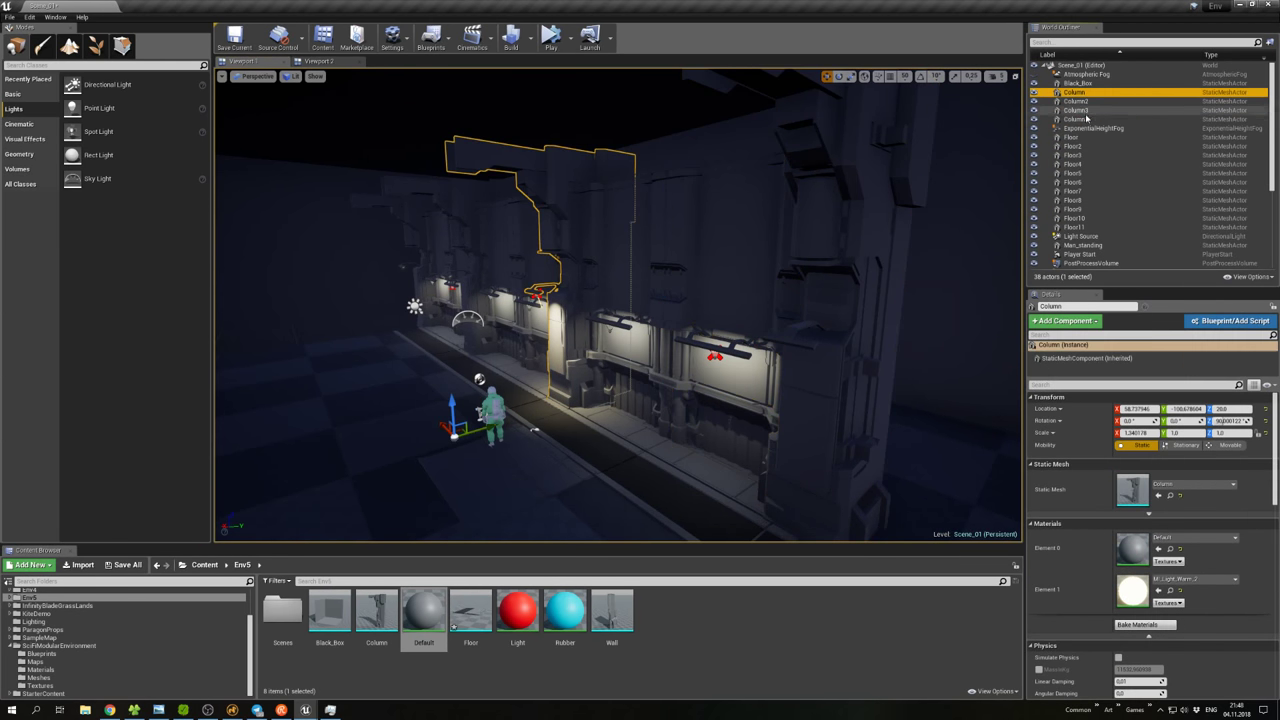
left_click(1088, 120, "shift")
scroll(1080, 175, "down", 1)
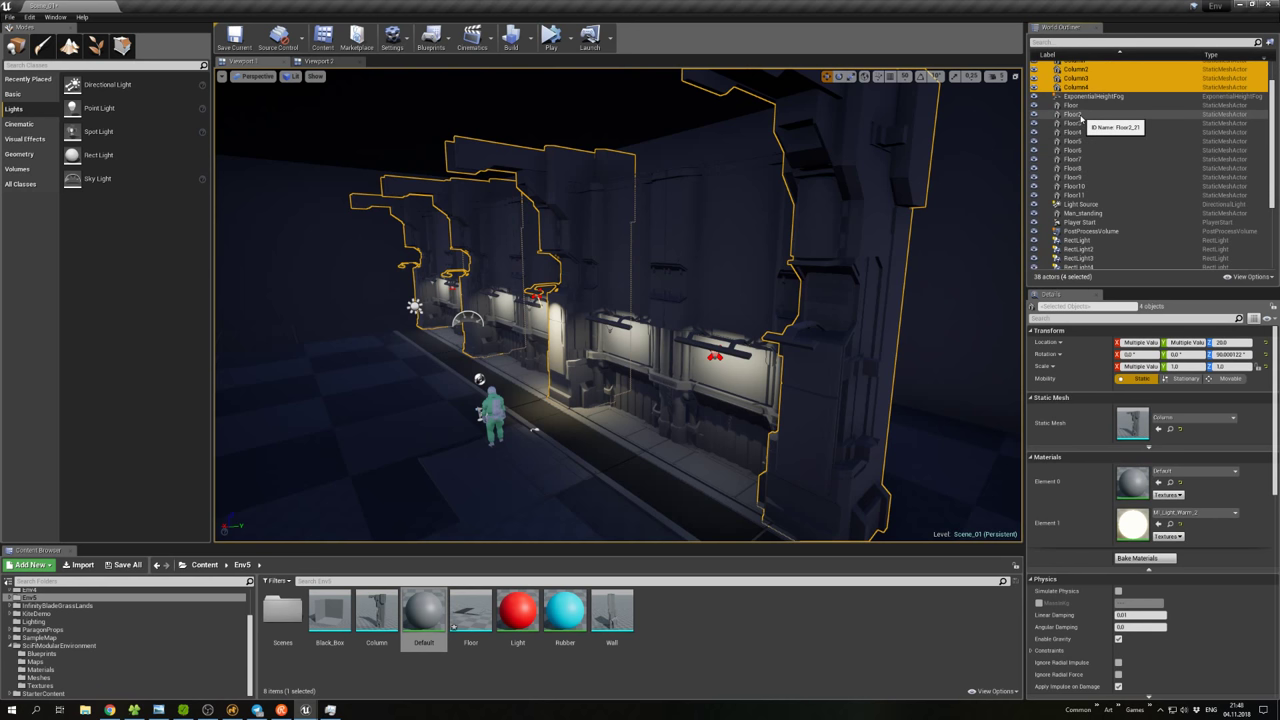
left_click(1215, 55)
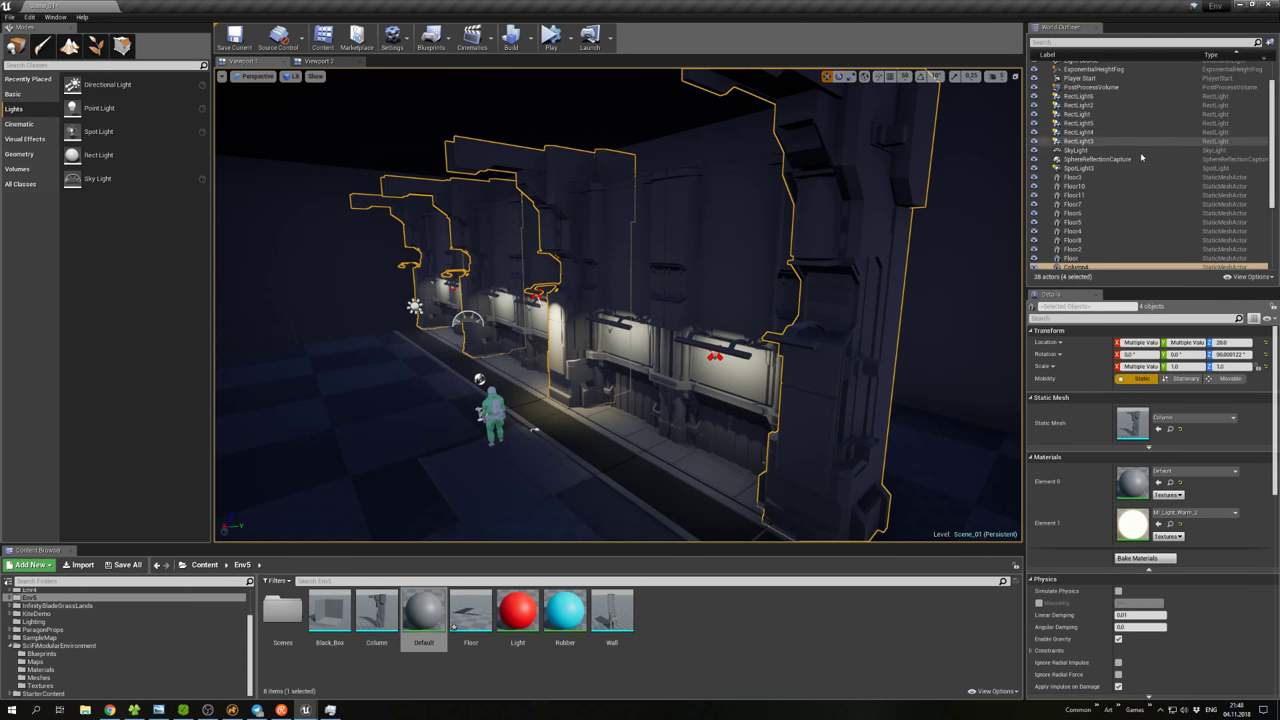
Select all wall, column and floor modules from Floor3 to Wall6, excluding Man_standing, Floor7, the large base Floor and Black_Box.
left_click(1072, 177)
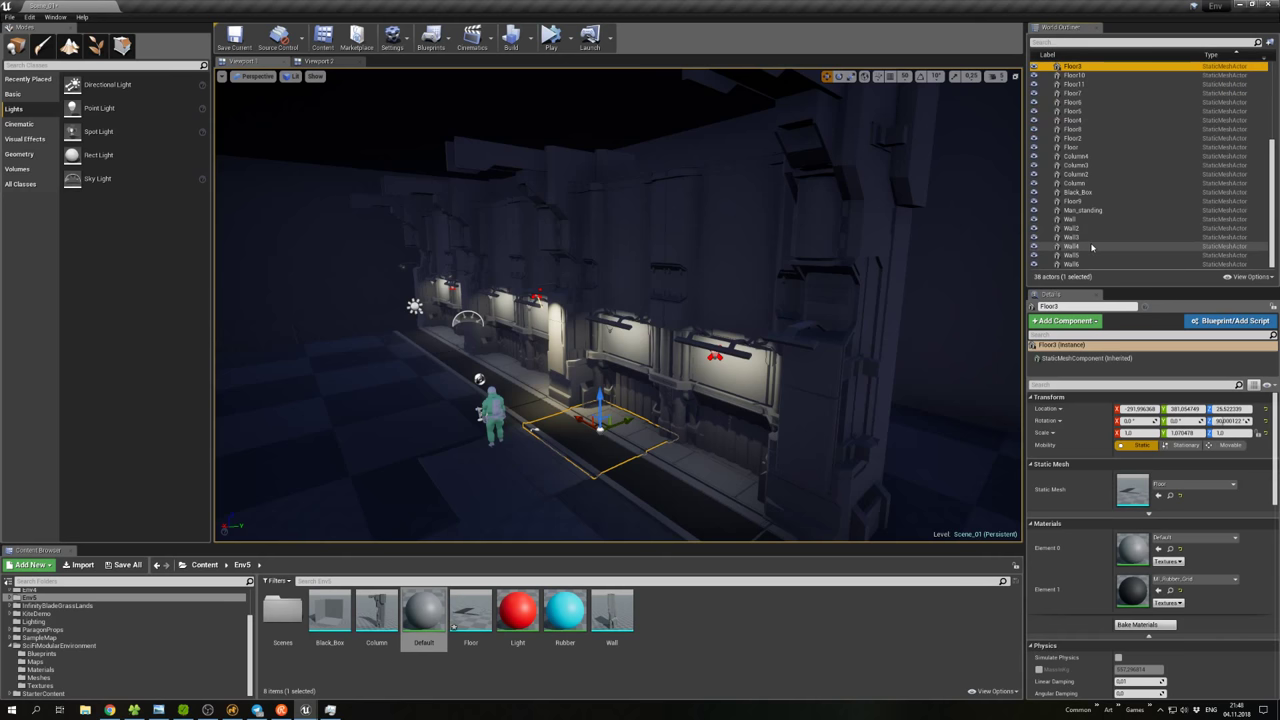
left_click(1085, 264, "shift")
left_click(493, 408, "ctrl")
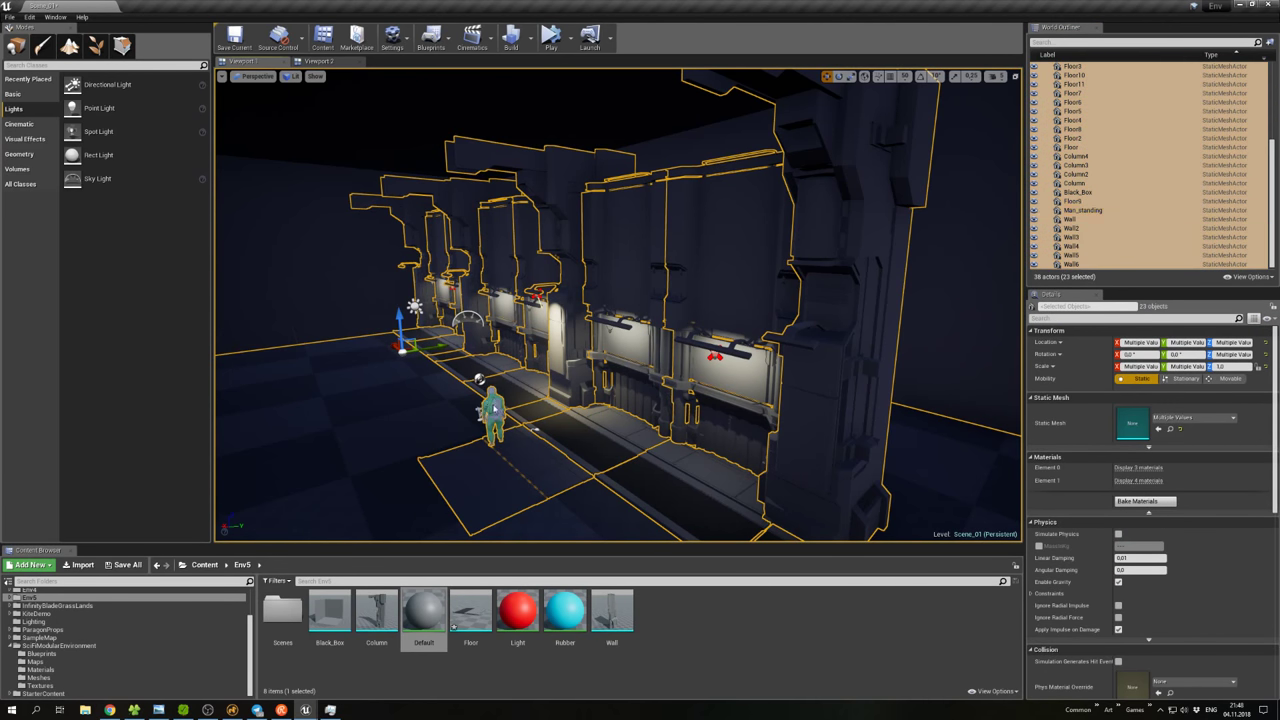
left_click(494, 484, "ctrl")
left_click(364, 410, "ctrl")
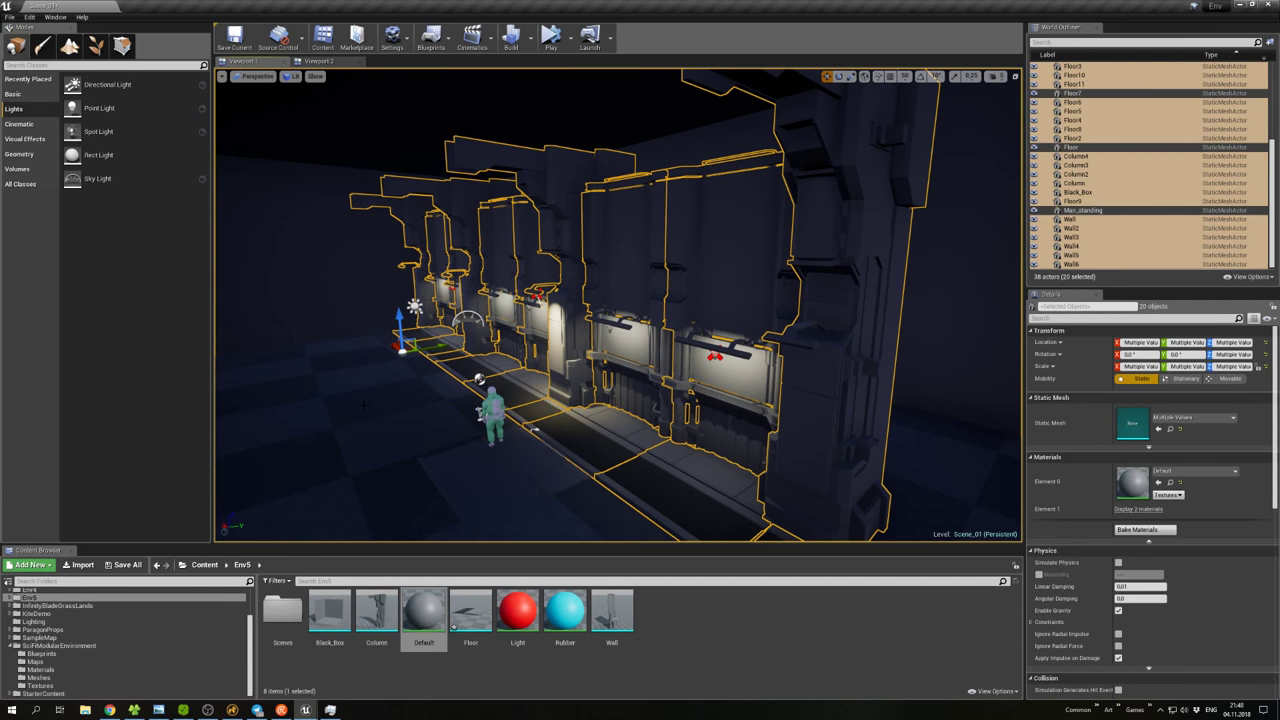
left_click(352, 273, "ctrl")
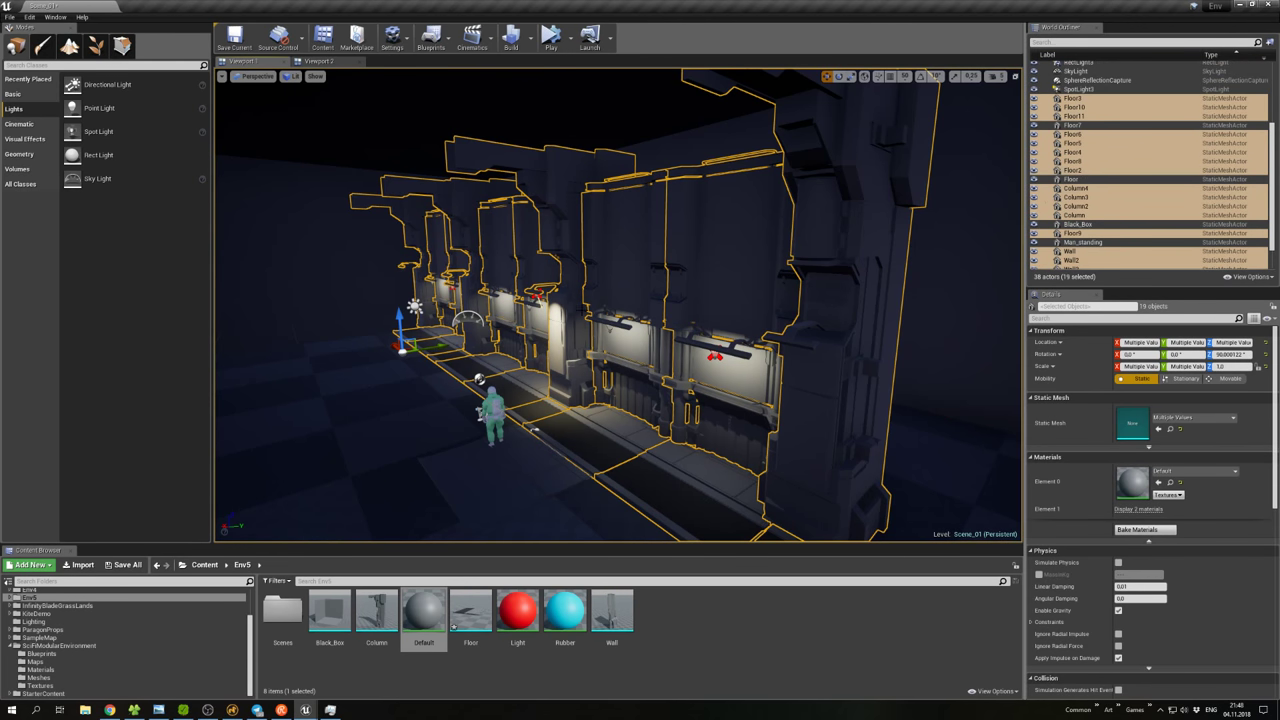
Restore the selection of wall, column and floor modules and switch the transform gizmo to local space.
right_click_drag(600, 300, 545, 300)
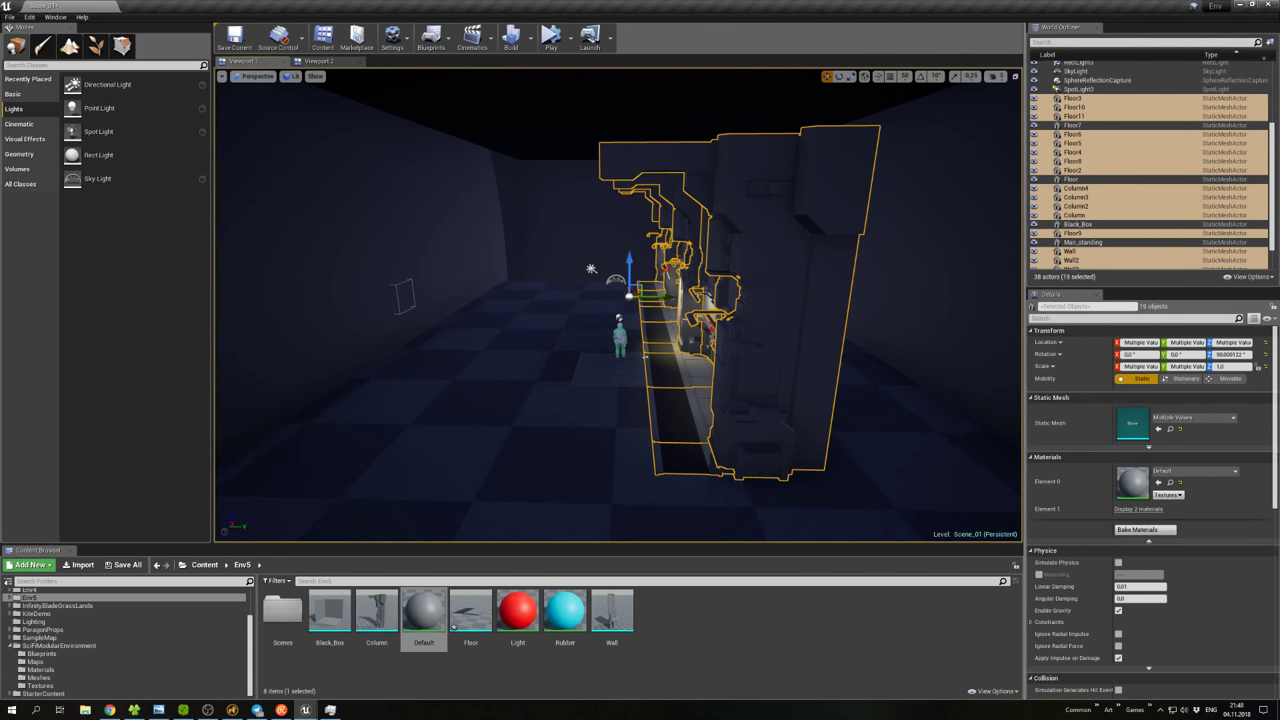
left_click(591, 387)
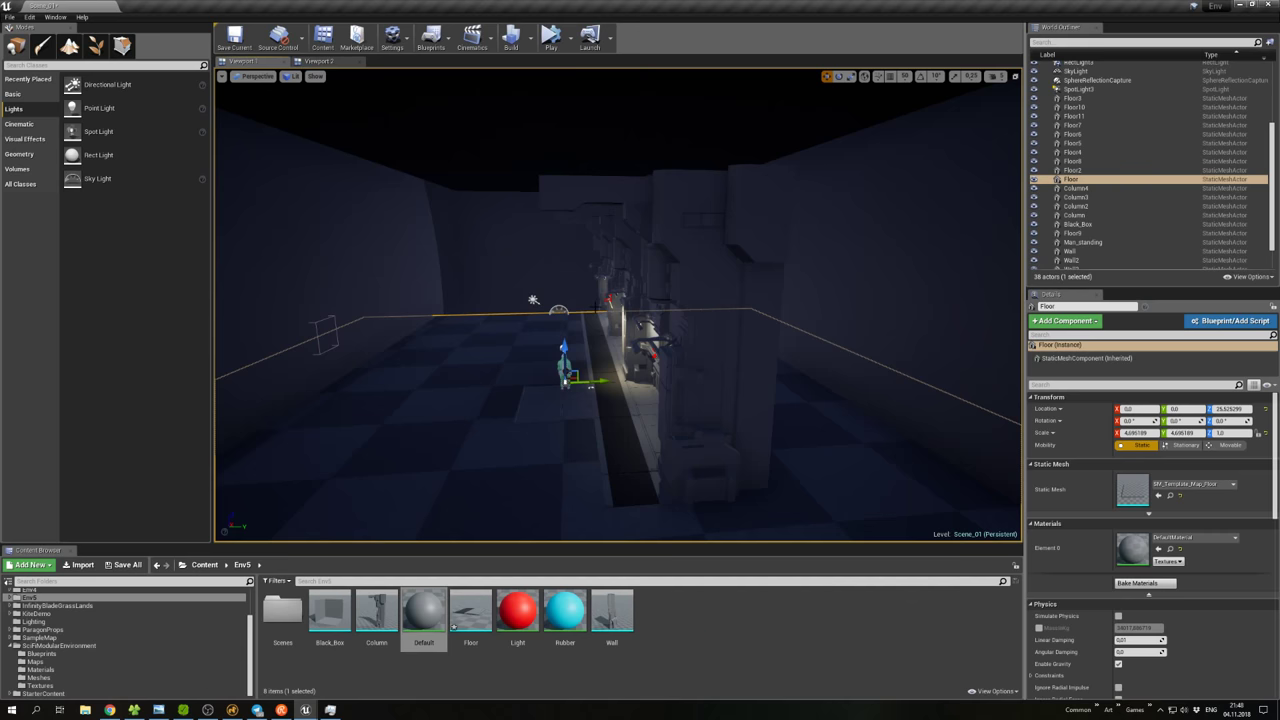
key("ctrl+z")
right_click_drag(596, 306, 610, 362)
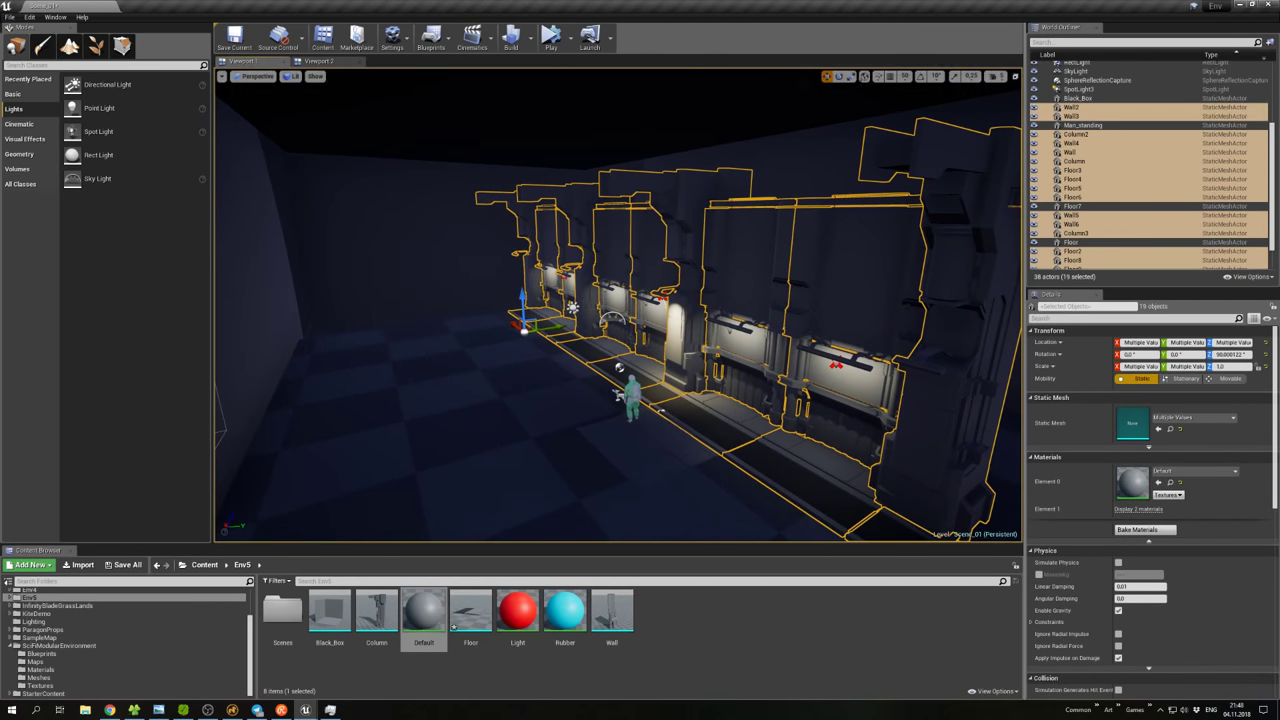
left_click(864, 77)
left_click(864, 77)
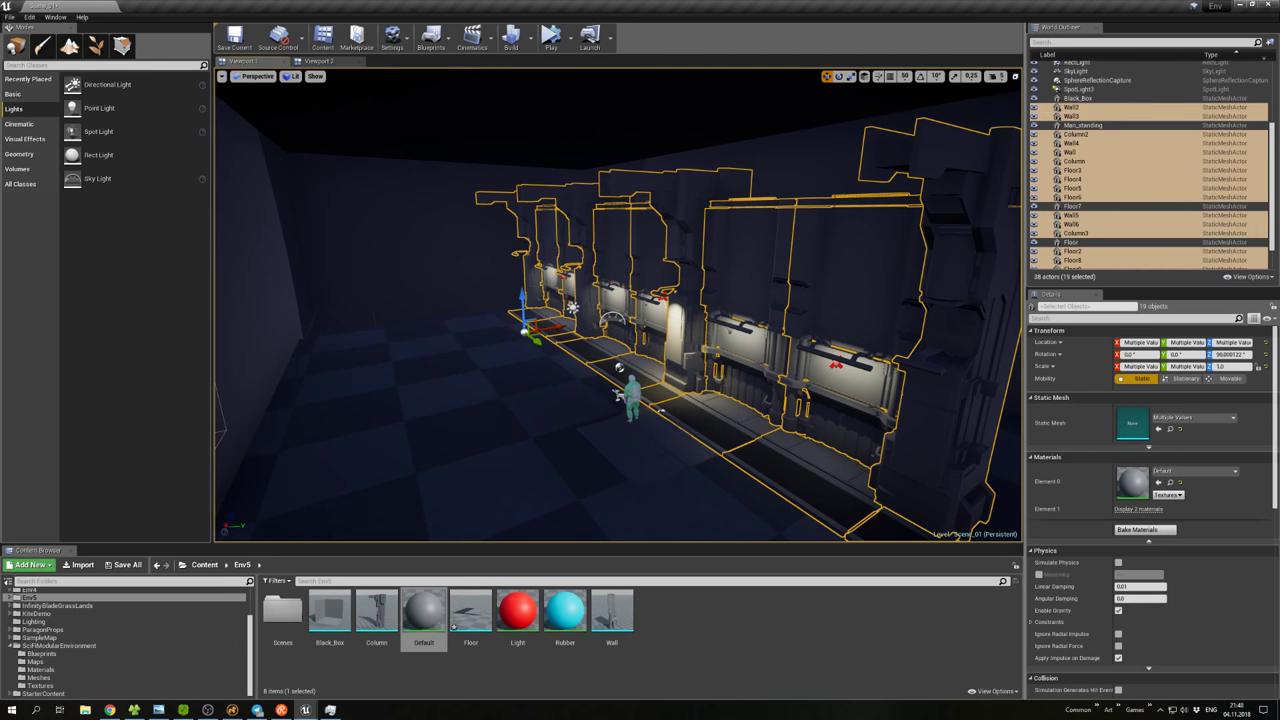
Duplicate the selected group of walls, columns and floor tiles and move the copy across to the opposite side of the room.
right_click_drag(620, 360, 636, 316)
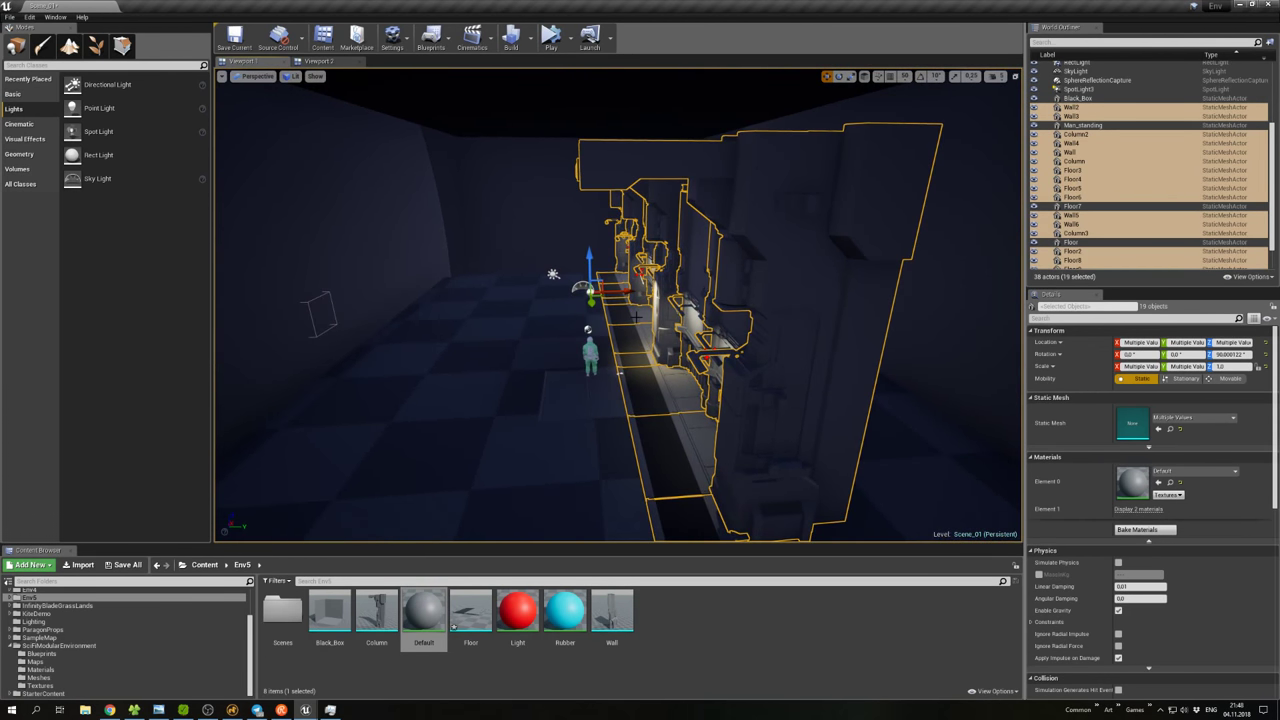
key("ctrl+w")
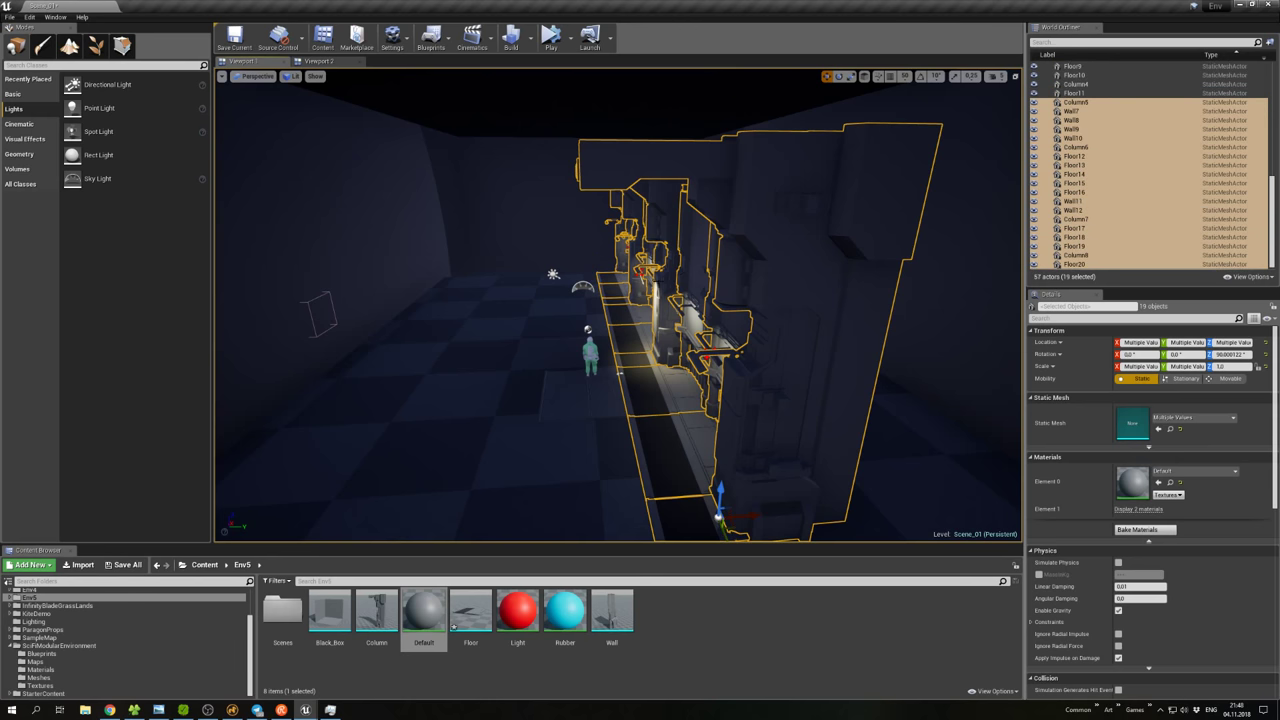
left_click_drag(662, 275, 662, 318)
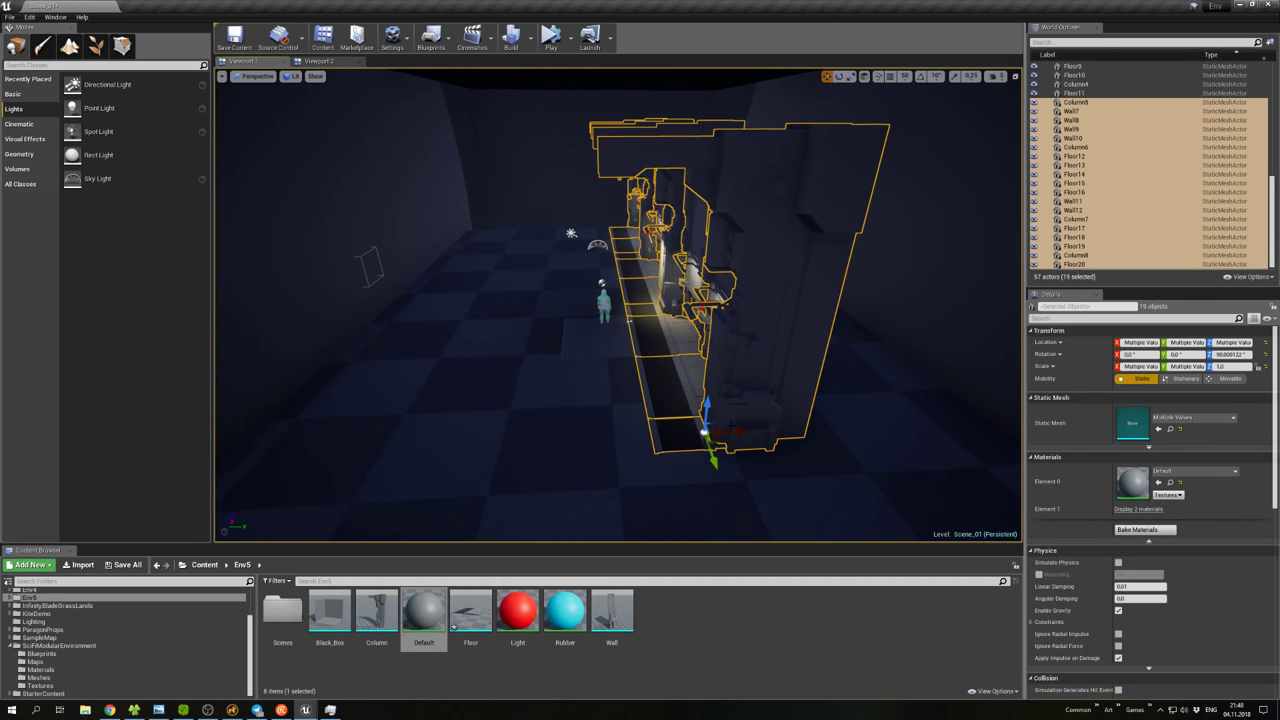
left_click_drag(733, 411, 420, 442)
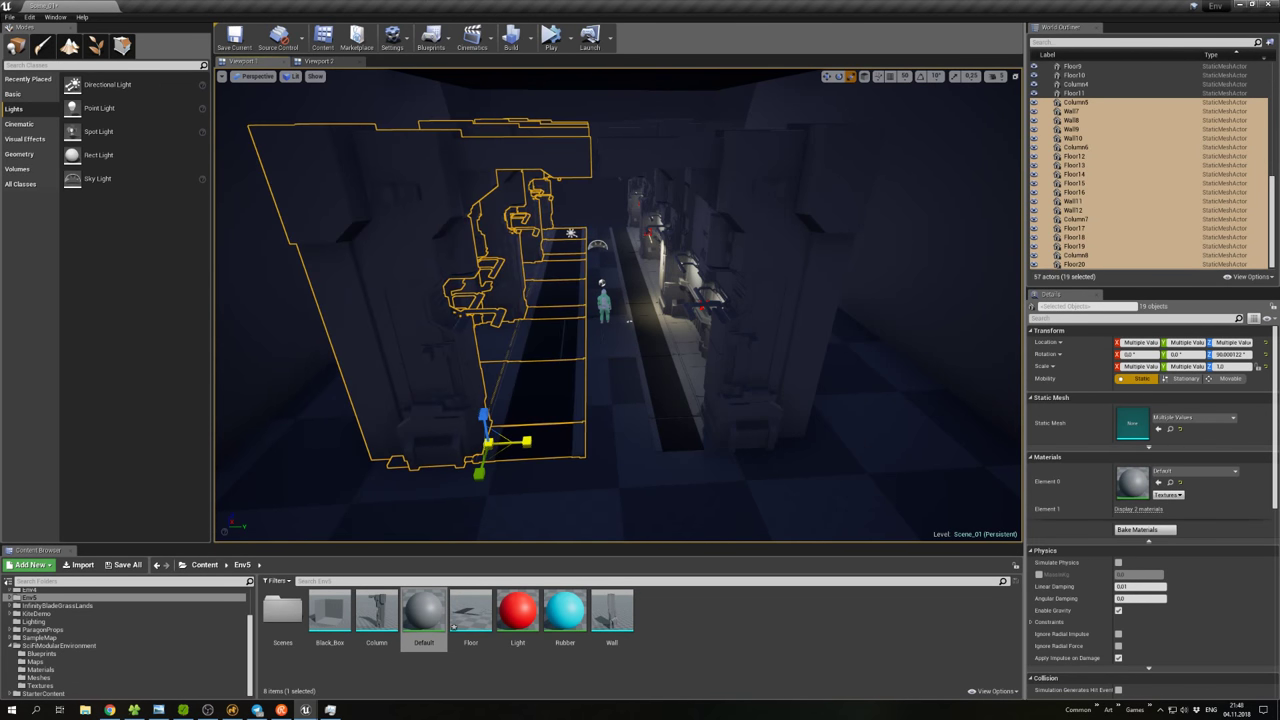
Try to mirror the copied row by scaling it along X, including an X scale of -1.
left_click_drag(527, 441, 520, 442)
key("ctrl+z")
key("ctrl+z")
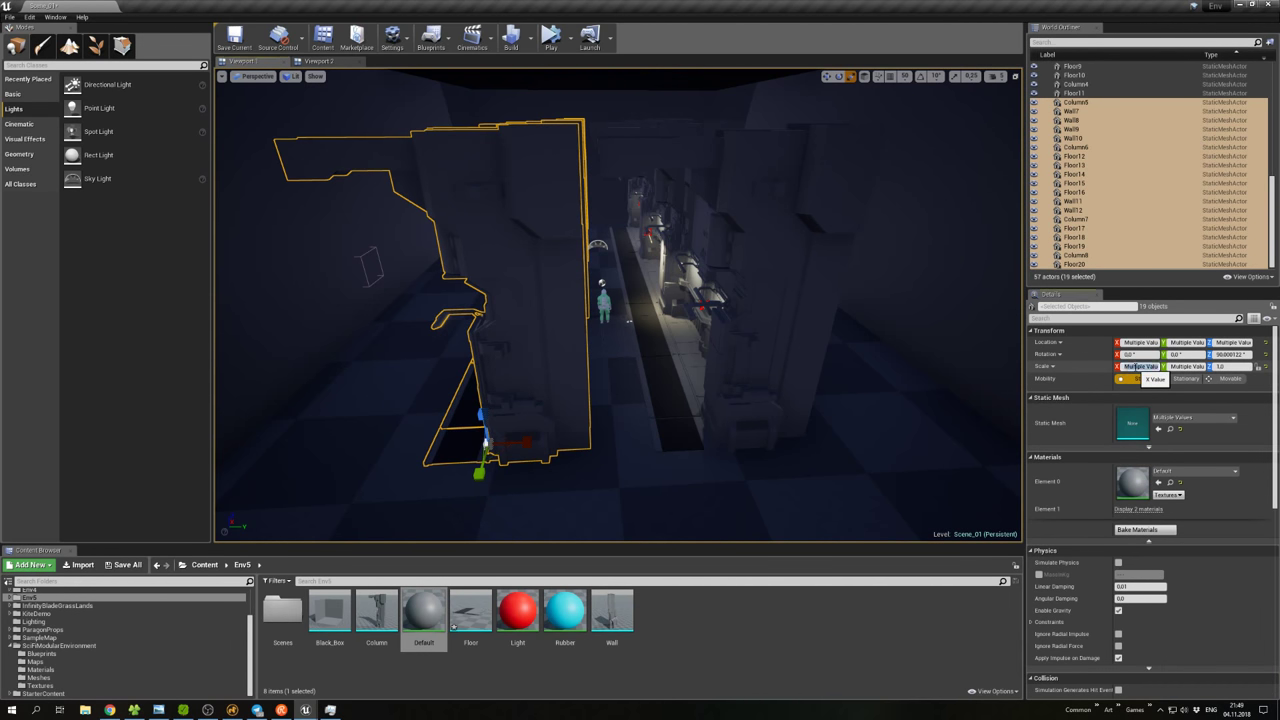
key("Return")
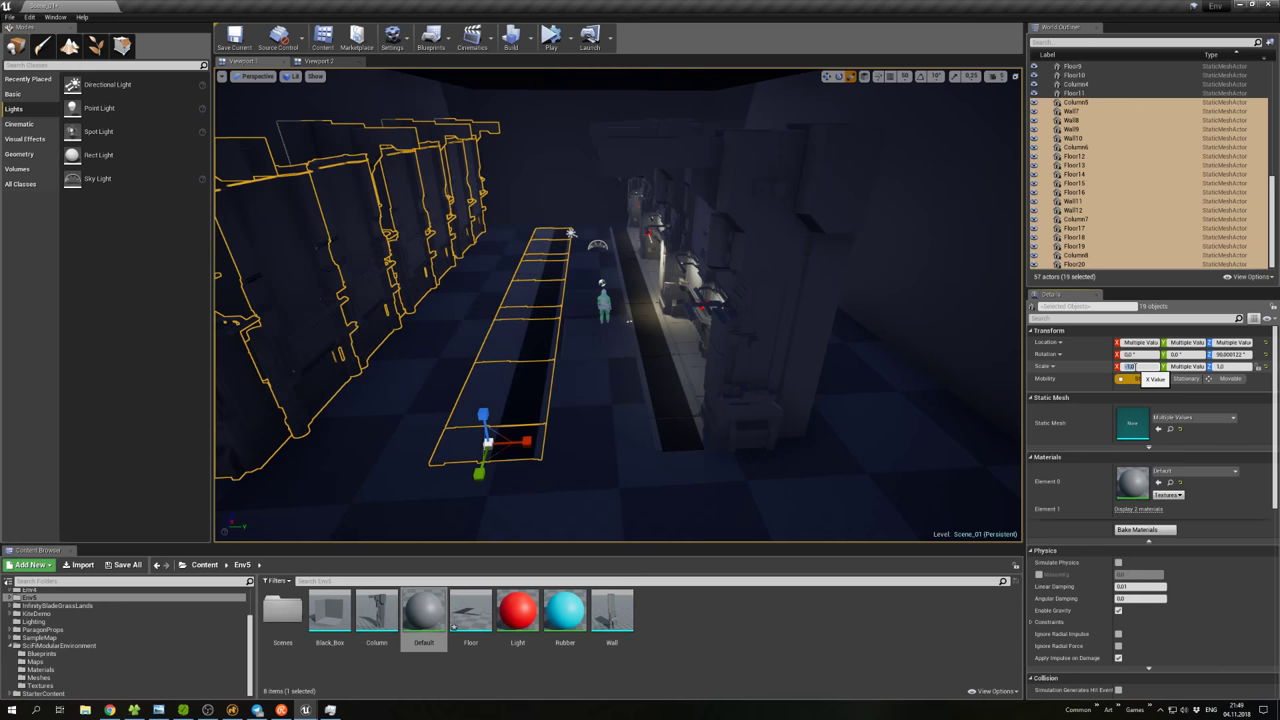
right_click_drag(860, 393, 860, 393)
key("ctrl+z")
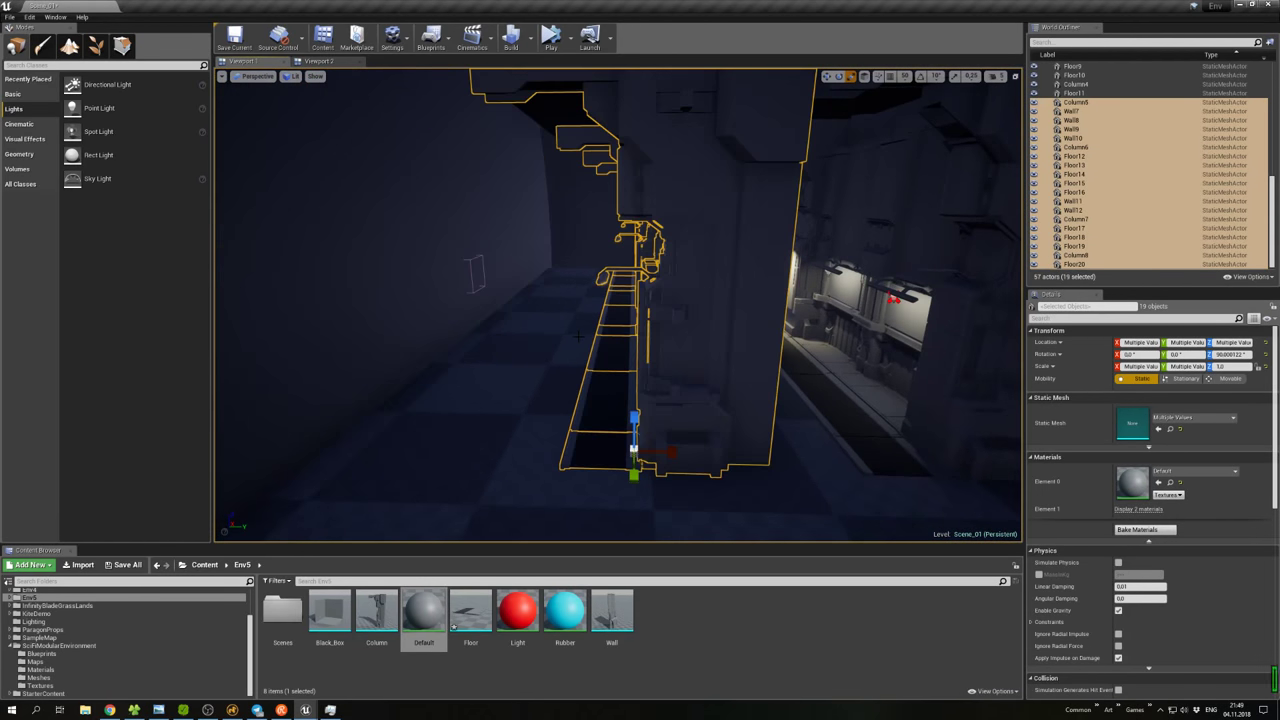
Undo back to the unmoved copy of the row and move it across again to the opposite side of the figure.
left_click(864, 77)
right_click_drag(893, 207, 893, 207)
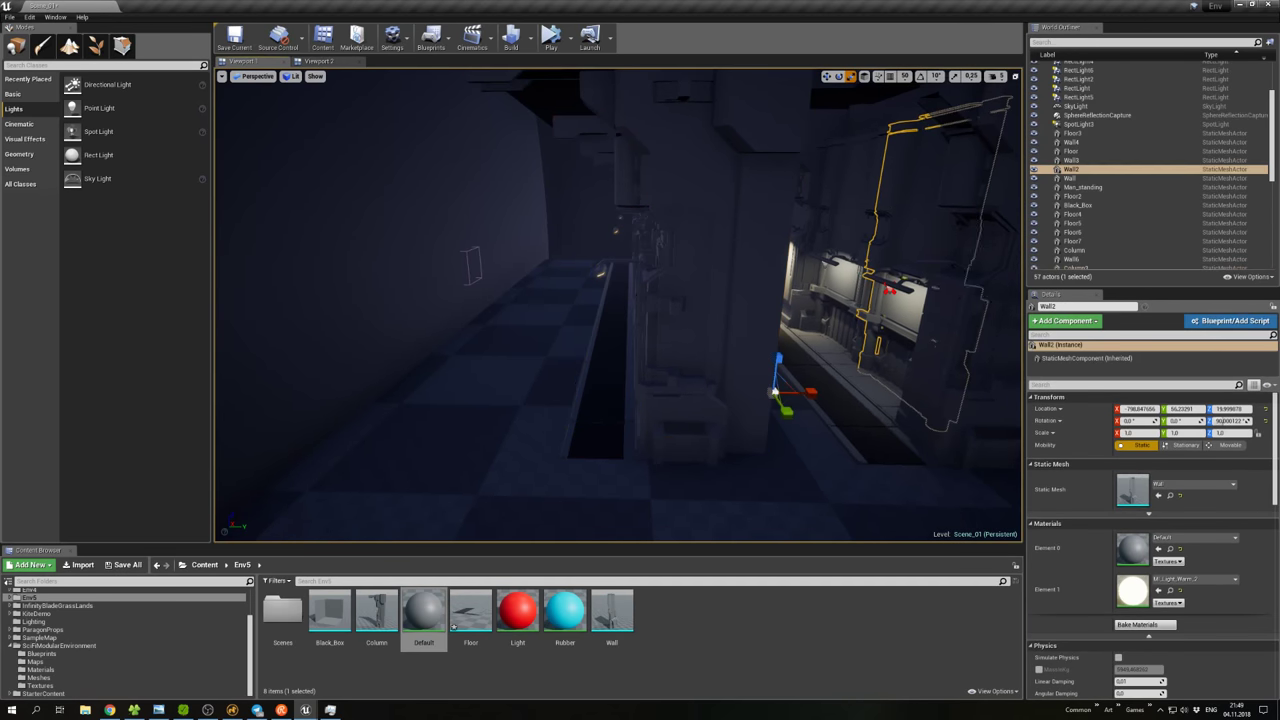
right_click(893, 207)
right_click_drag(632, 264, 632, 264)
key("ctrl+z")
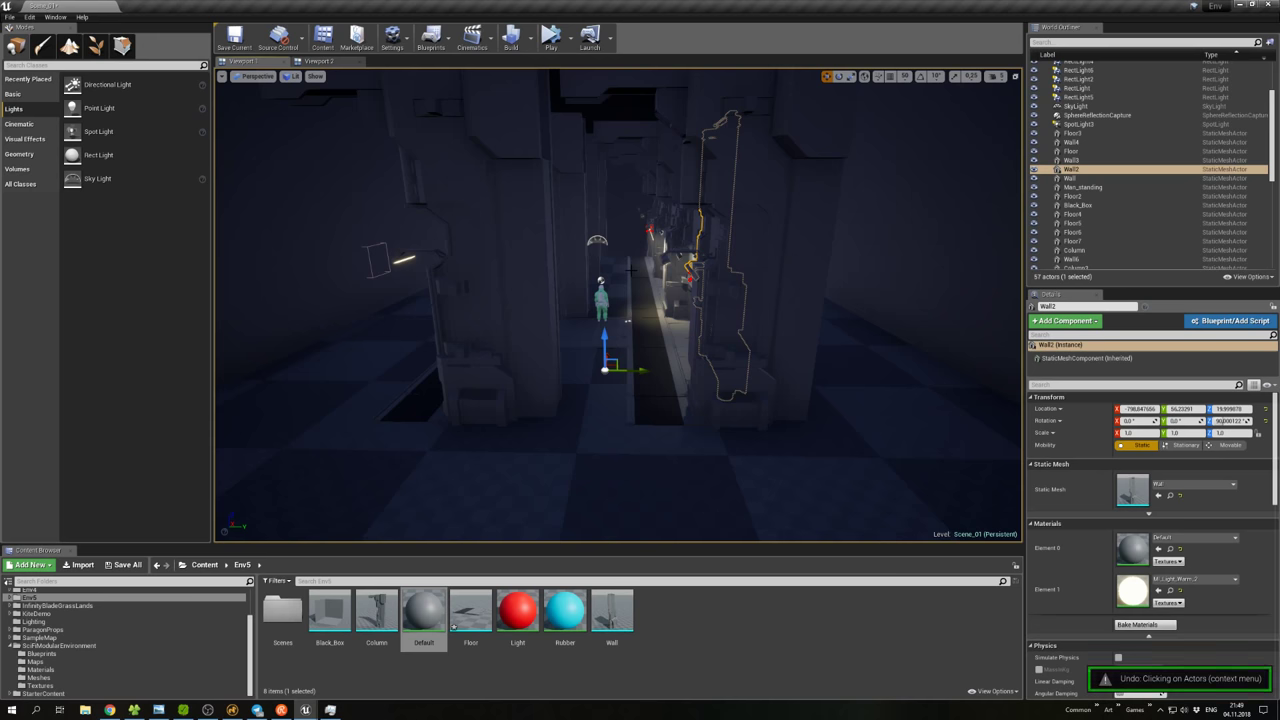
key("ctrl+z")
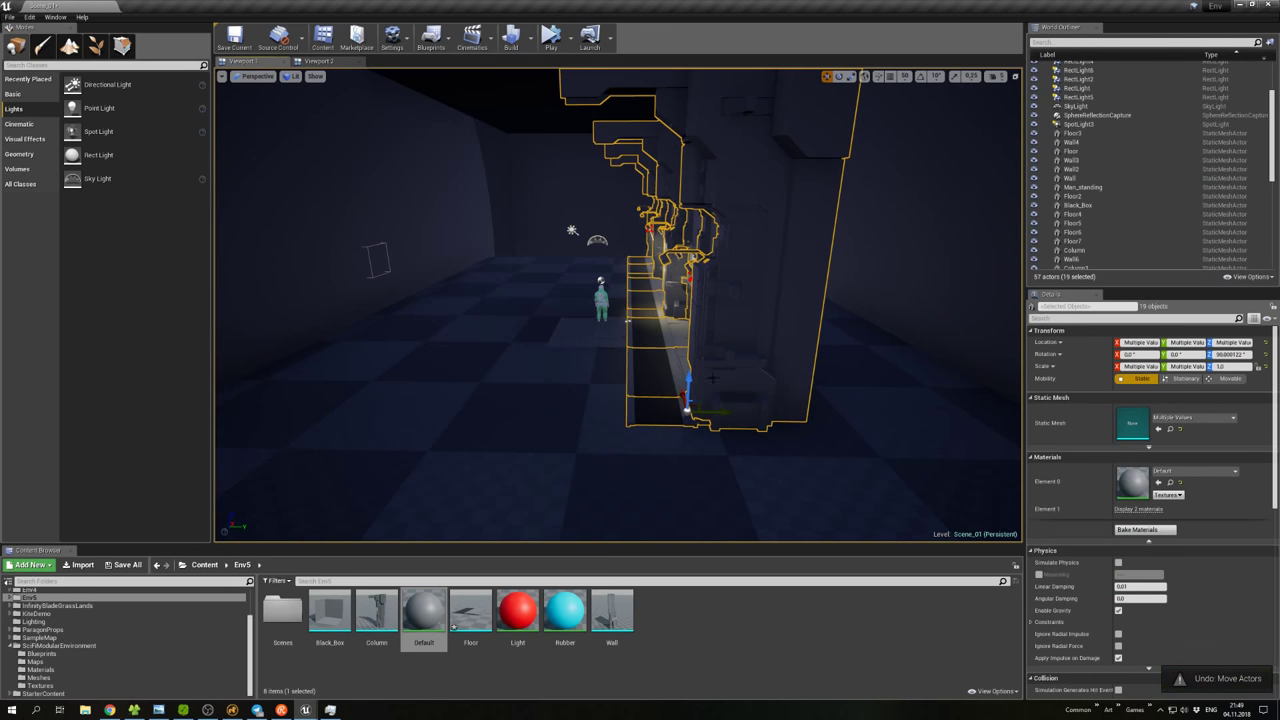
left_click_drag(711, 412, 475, 386)
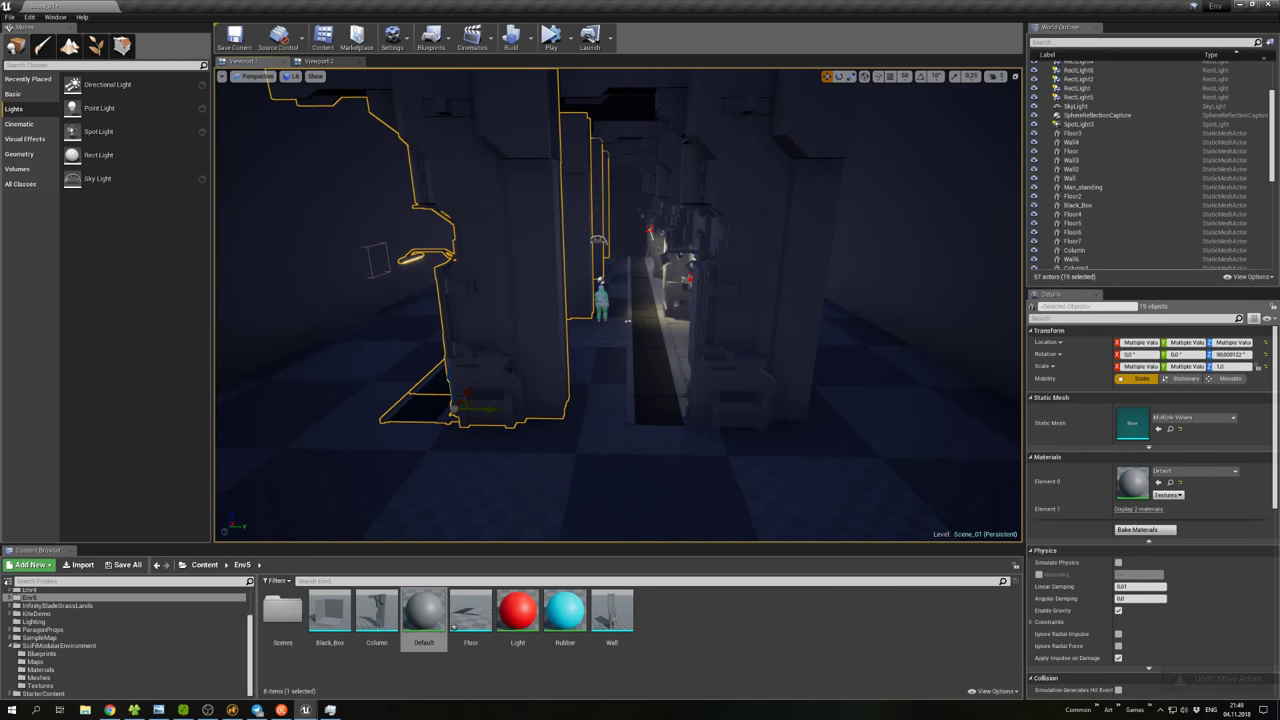
Frame the standing figure from above and try rotating it.
left_click(601, 300)
key("f")
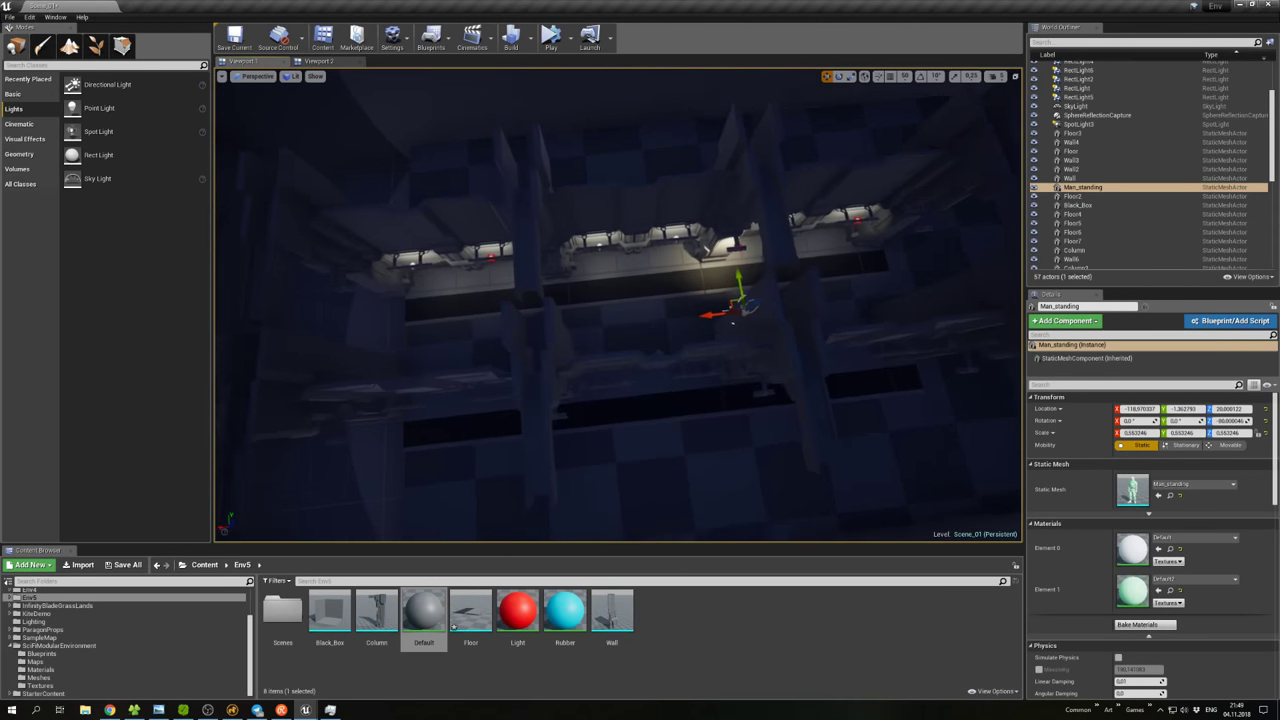
left_click_drag(732, 322, 732, 322, "alt")
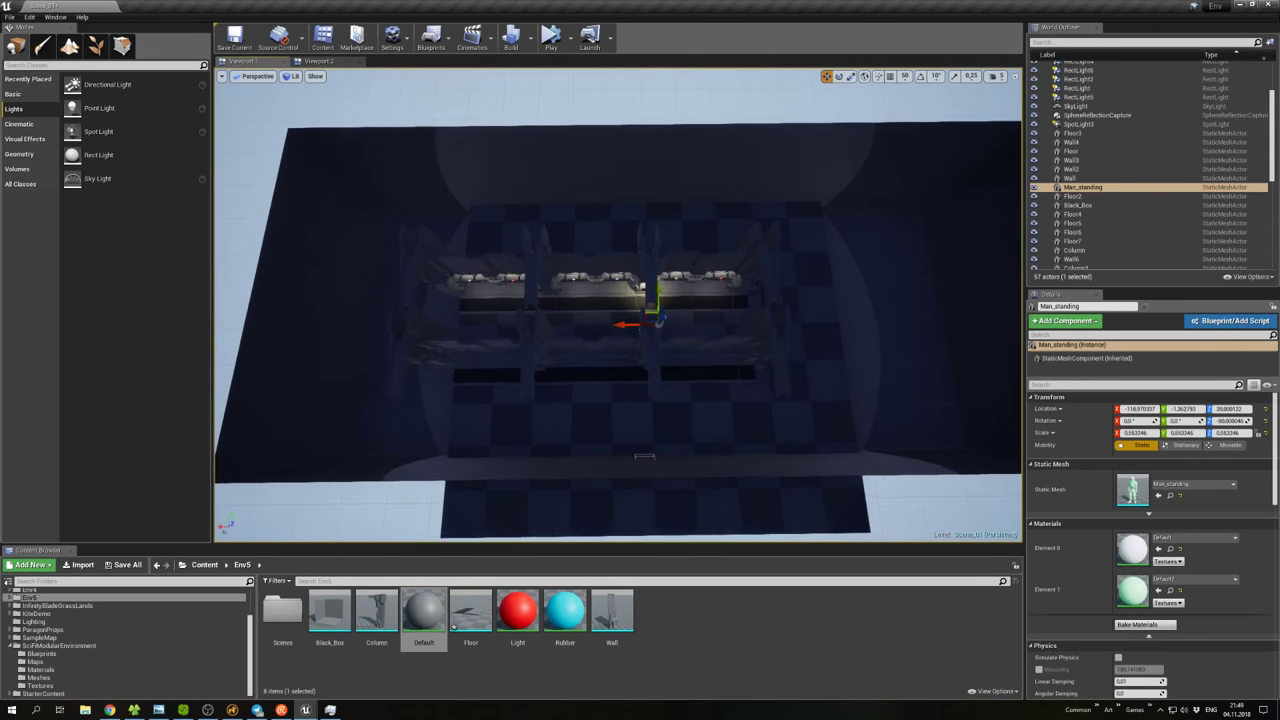
key("e")
left_click_drag(611, 356, 645, 330)
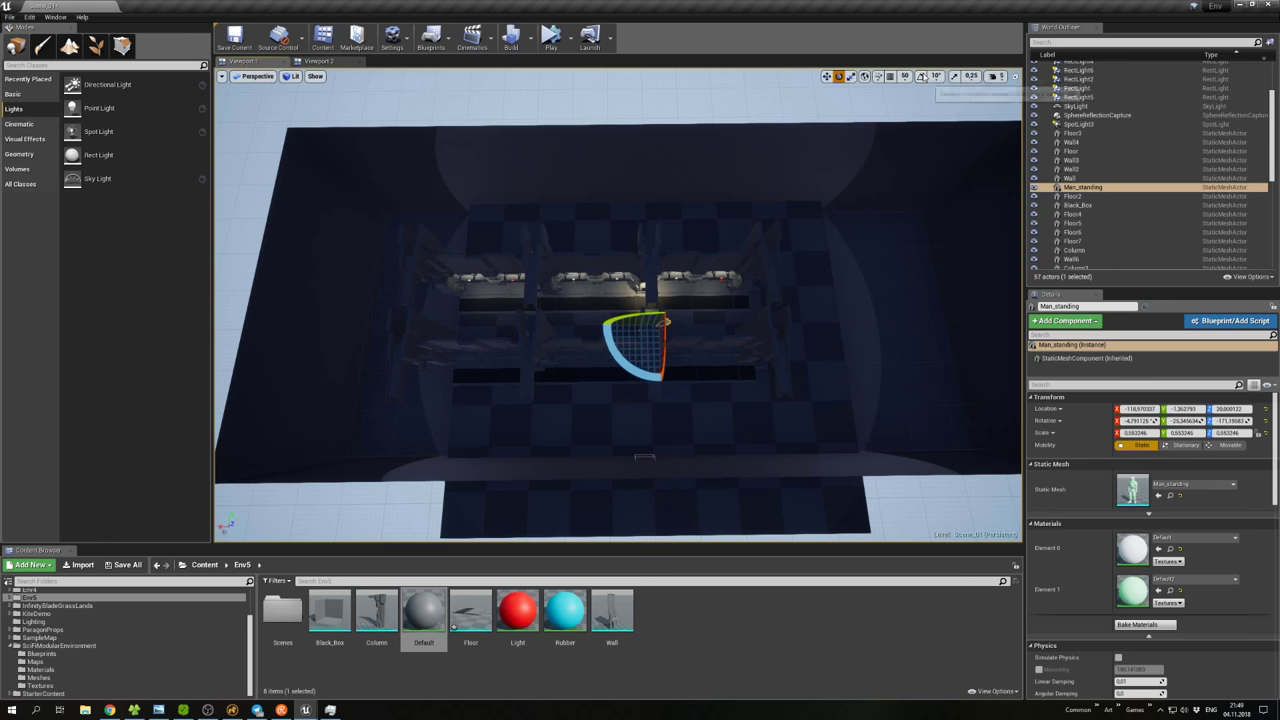
Enable 10° rotation snapping and undo the rotations made to the standing figure.
left_click(920, 76)
left_click_drag(628, 377, 660, 345)
key("ctrl+z")
key("ctrl+z")
key("ctrl+z")
key("ctrl+z")
key("ctrl+z")
key("ctrl+z")
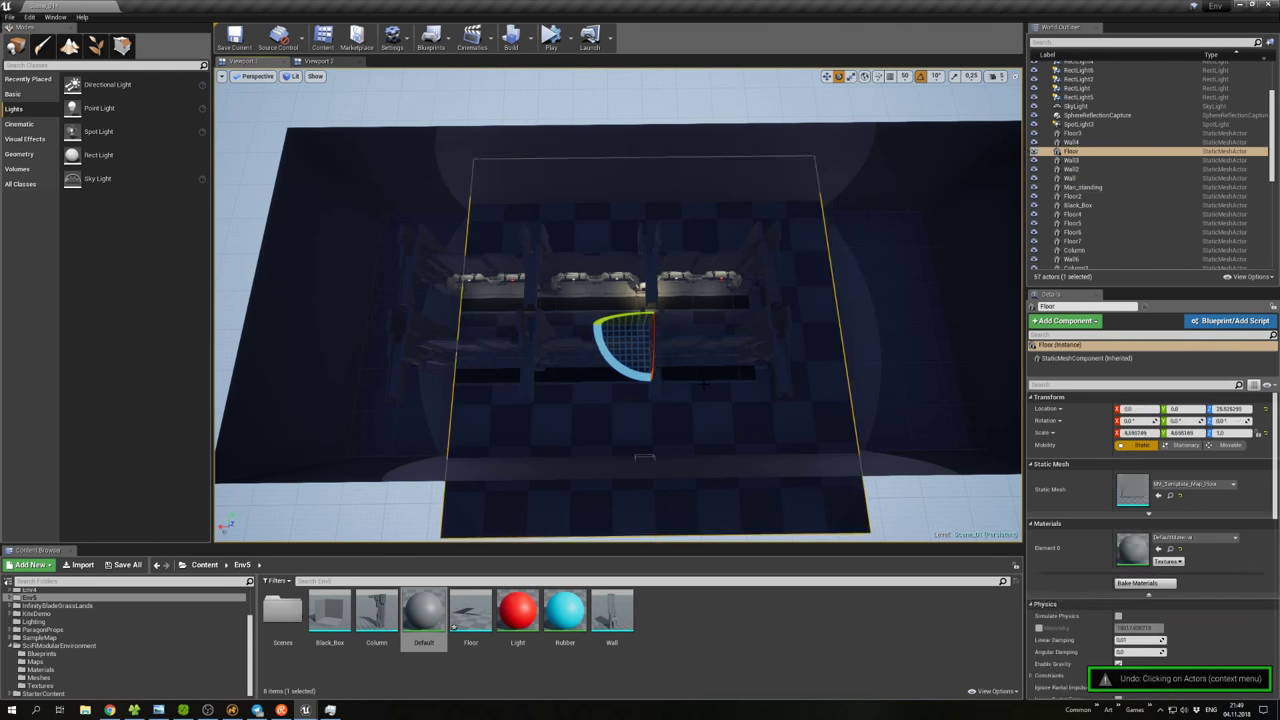
Rotate the copied row 180° and slide it lengthwise so it faces the original row.
left_click_drag(712, 405, 790, 412)
key("w")
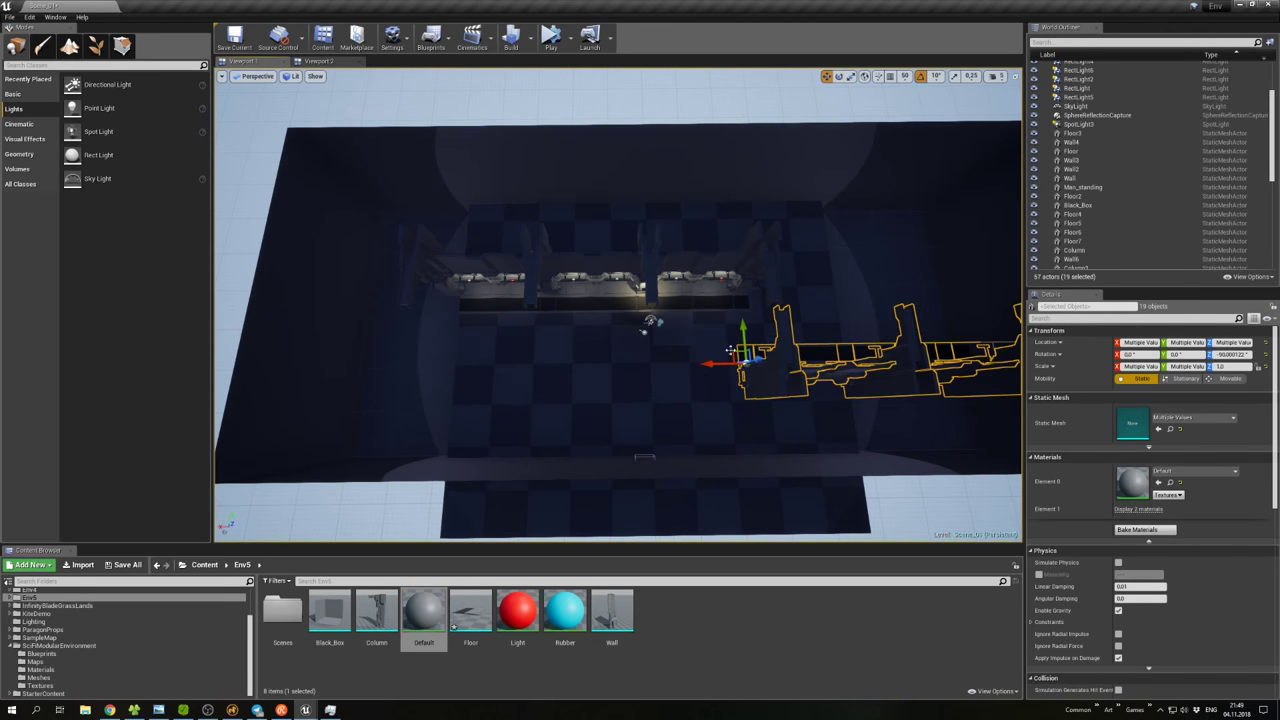
left_click_drag(733, 354, 433, 357)
Restore the selection of the rotated row and adjust its position opposite the original row to form a corridor.
left_click(672, 288)
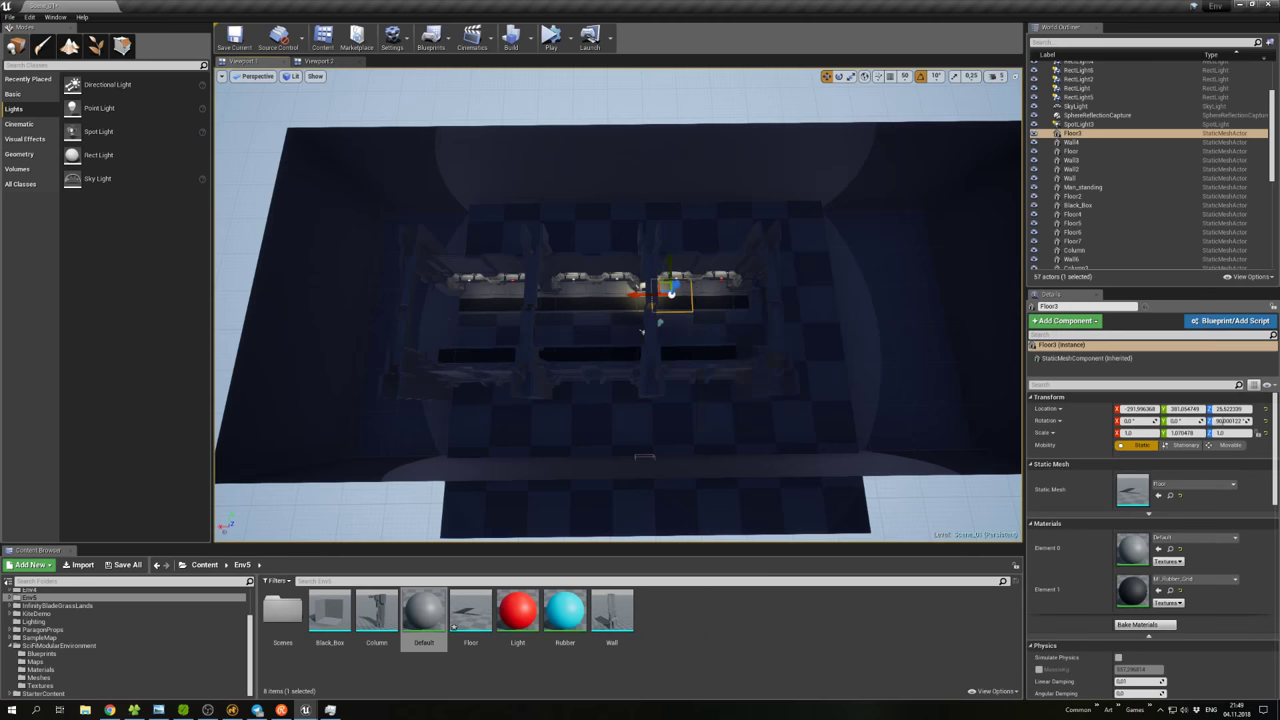
right_click(698, 292)
right_click_drag(698, 292, 666, 302)
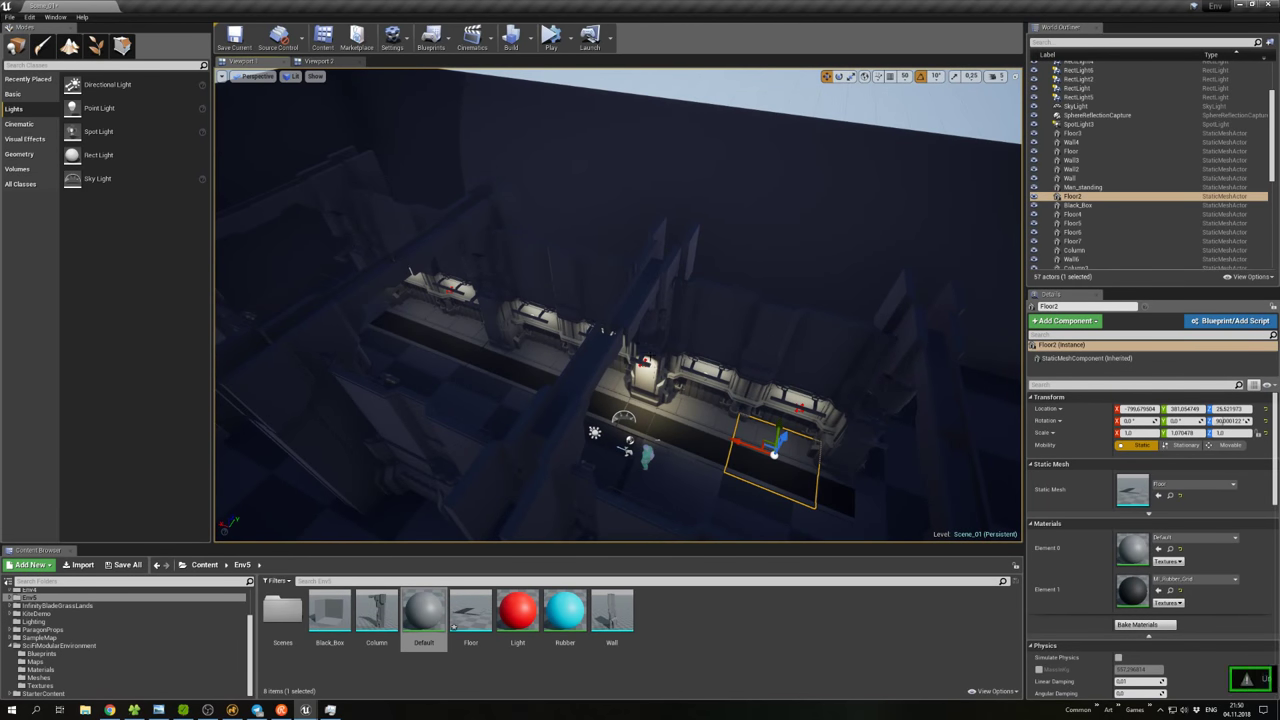
key("ctrl+z")
key("ctrl+z")
key("ctrl+z")
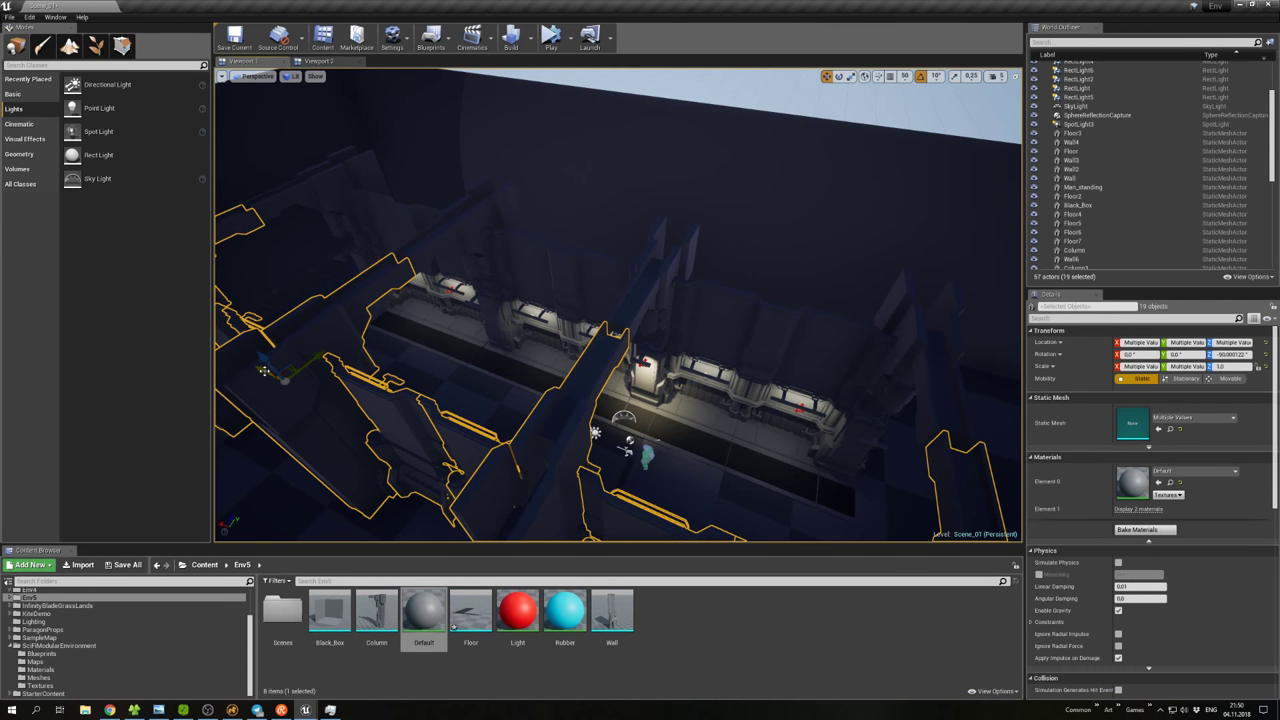
left_click(723, 84)
right_click_drag(723, 300, 702, 246)
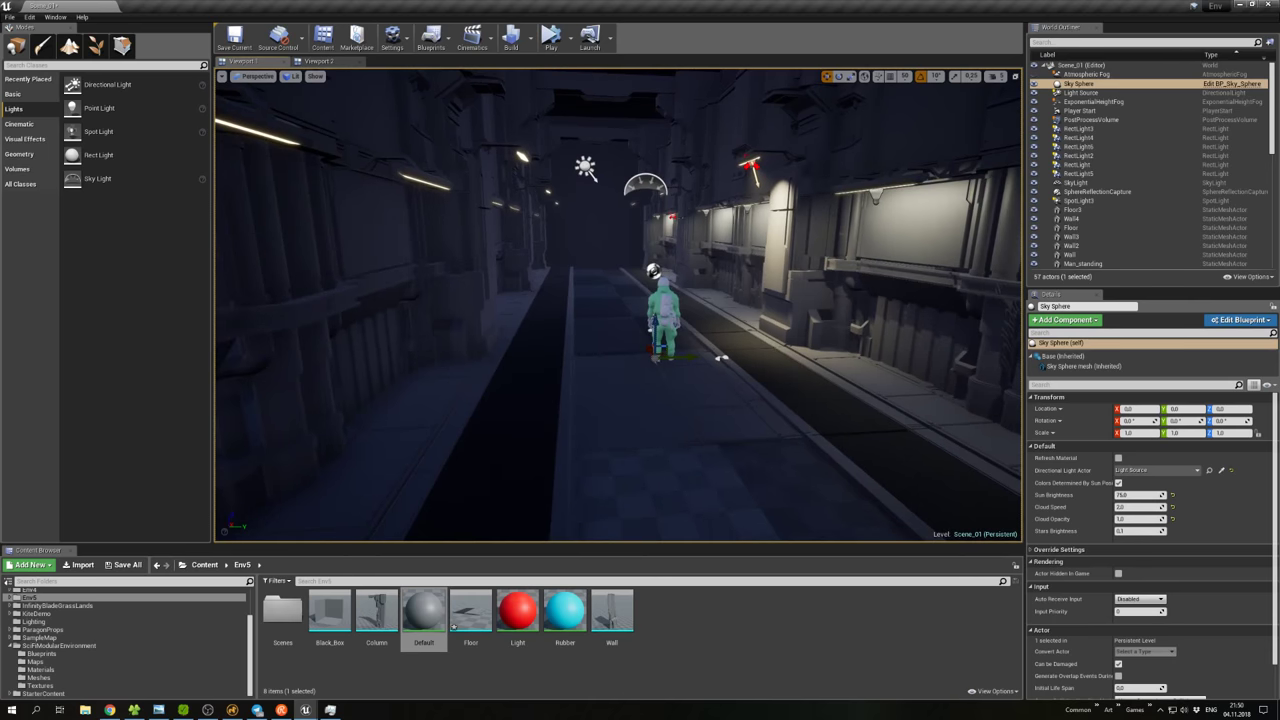
Rotate the floor tile under the standing figure by 90° and scale it along Y to about 0.918 to fit between the rows.
left_click(719, 357)
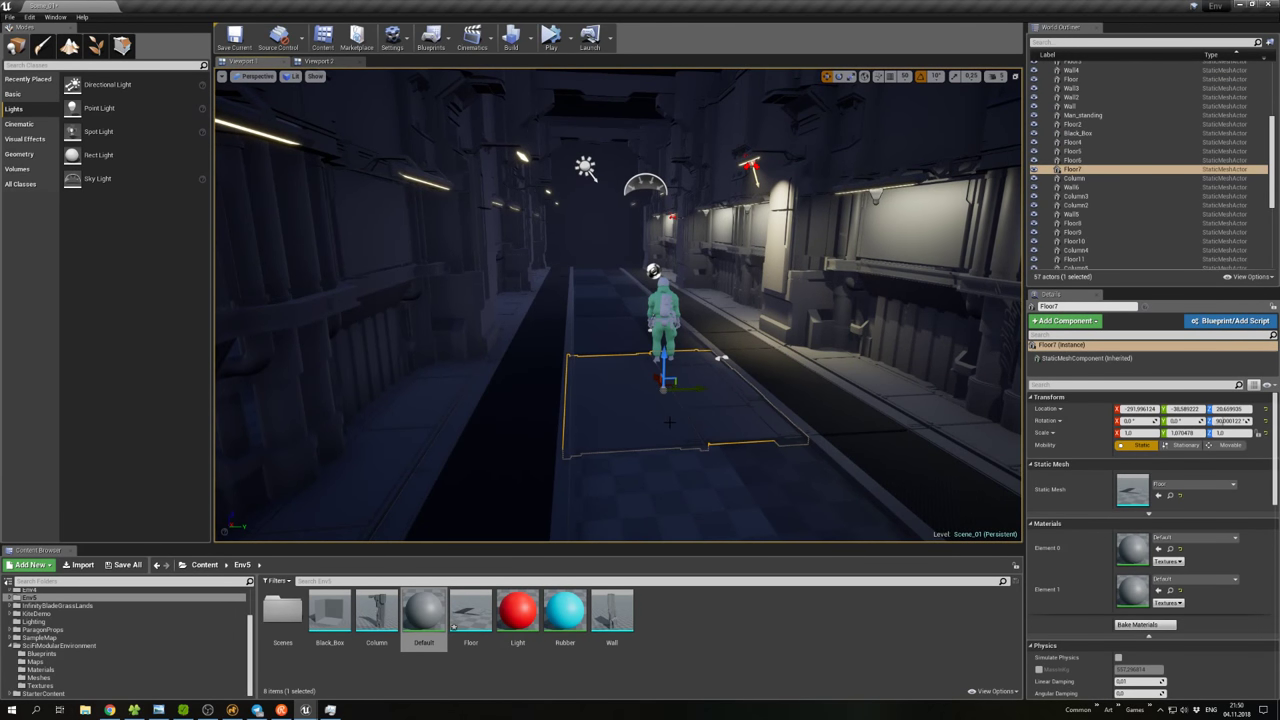
key("e")
left_click_drag(649, 409, 588, 397)
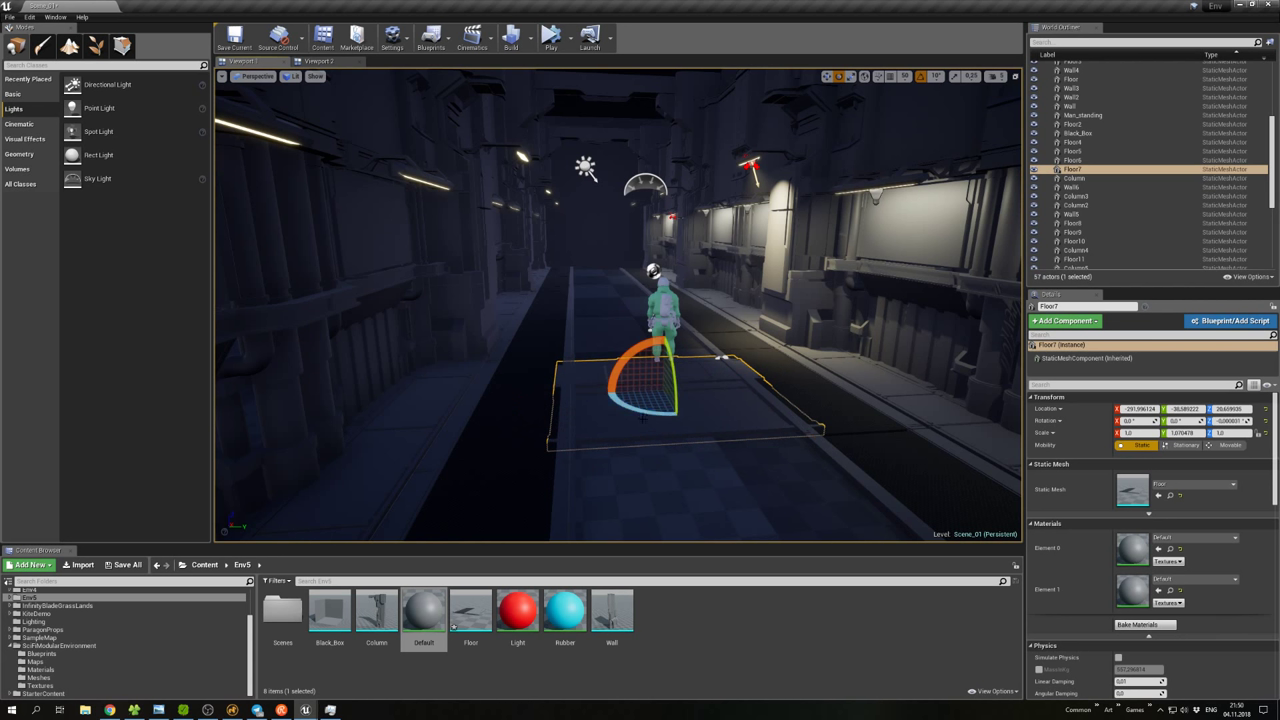
key("r")
left_click_drag(701, 389, 694, 388)
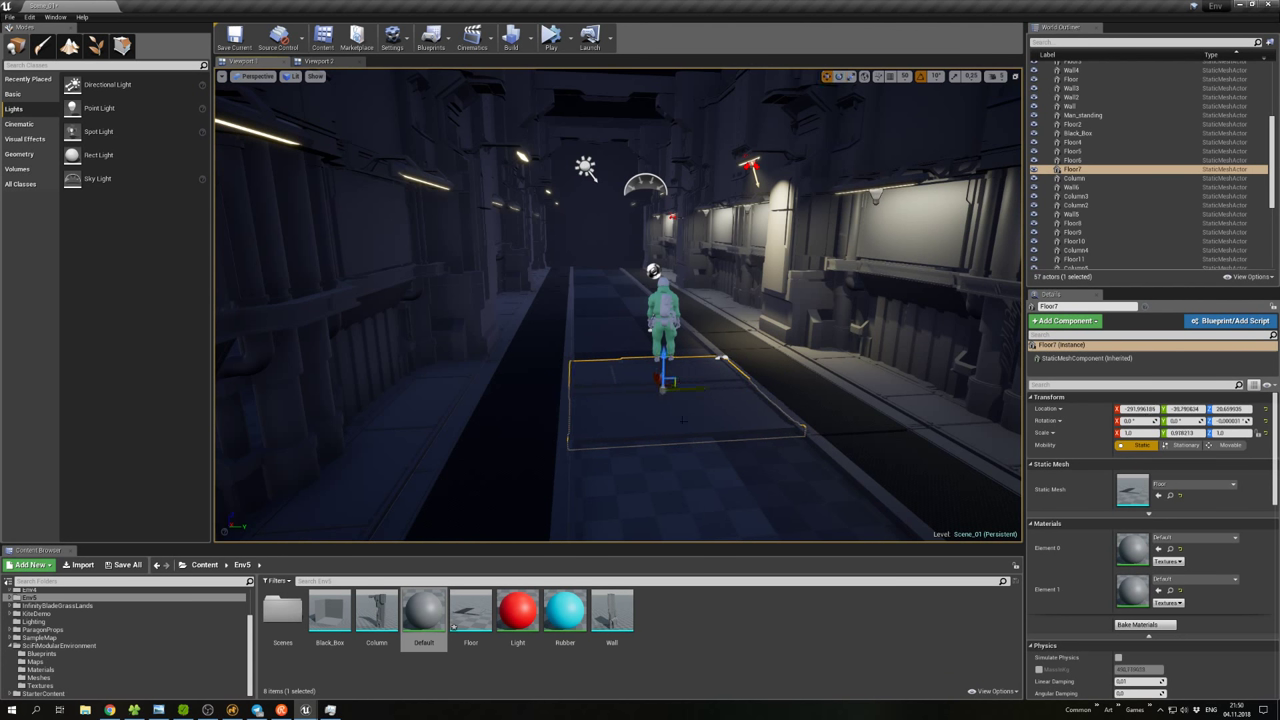
Examine how the centre floor tile fits against the neighbouring floor strips on both sides of the corridor.
right_click_drag(683, 420, 665, 441)
right_click(665, 441)
left_click(602, 396)
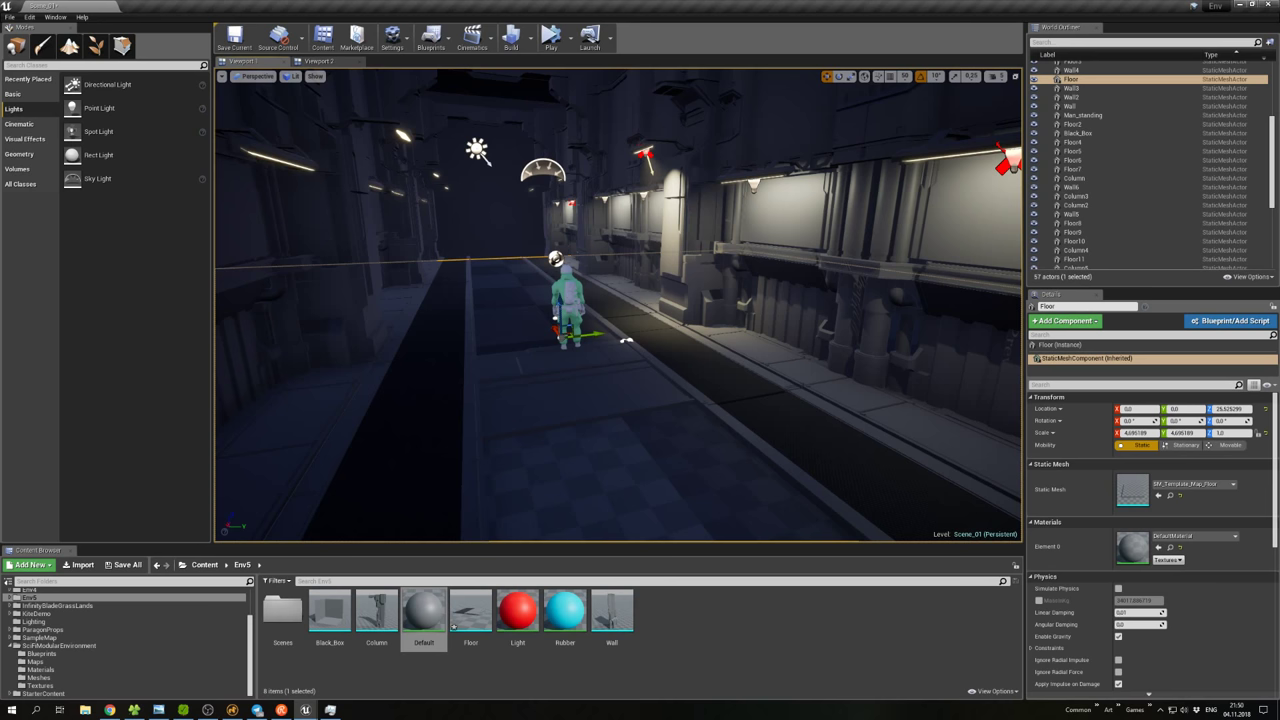
mouse_move(618, 305)
right_mouse_down()
mouse_move(640, 315)
mouse_move(600, 318)
right_mouse_up()
right_click(500, 358)
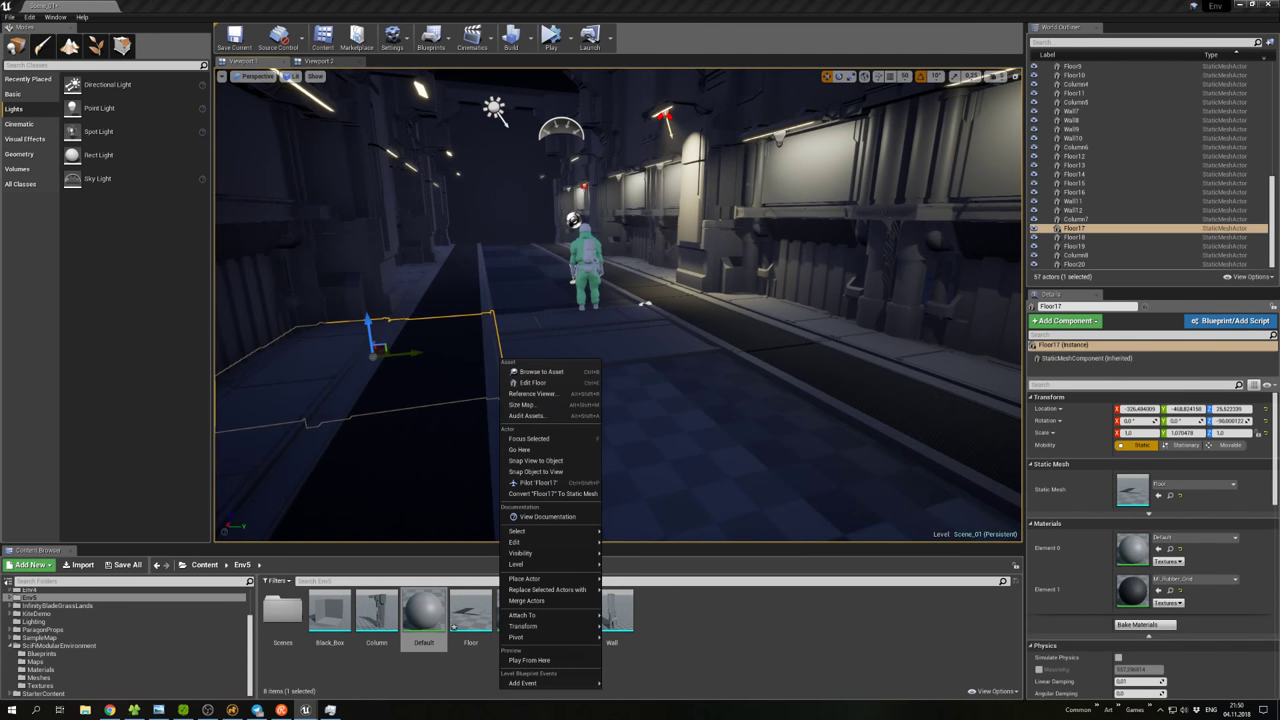
left_click(605, 335)
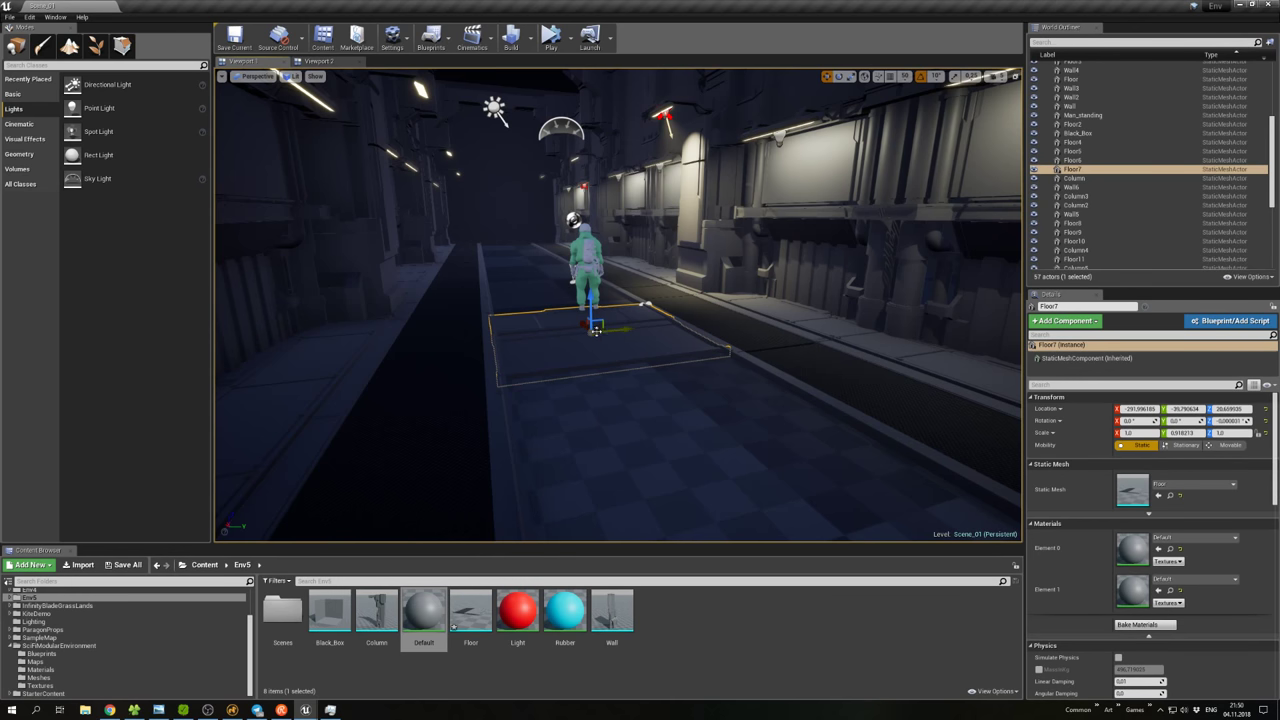
right_click_drag(595, 331, 560, 243)
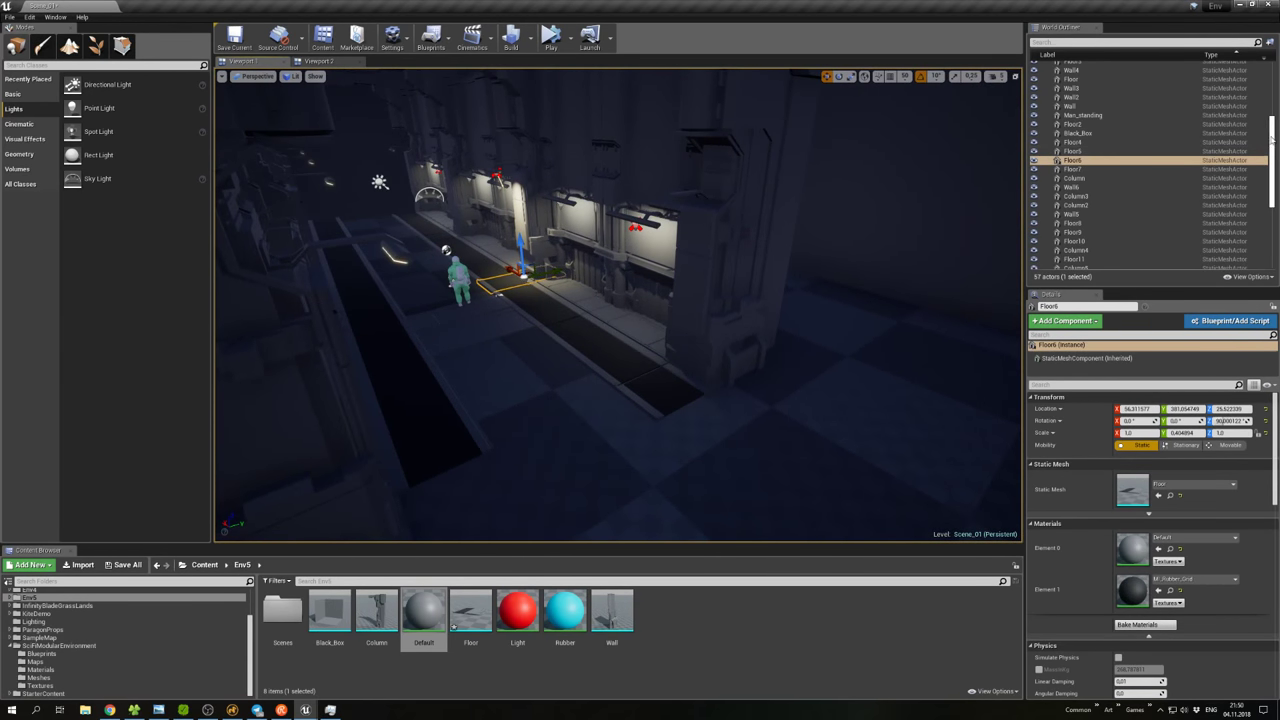
Sort the scene actors by type, select all six rect lights and SpotLight3, and set their mobility to Movable.
left_click_drag(1271, 140, 1271, 70)
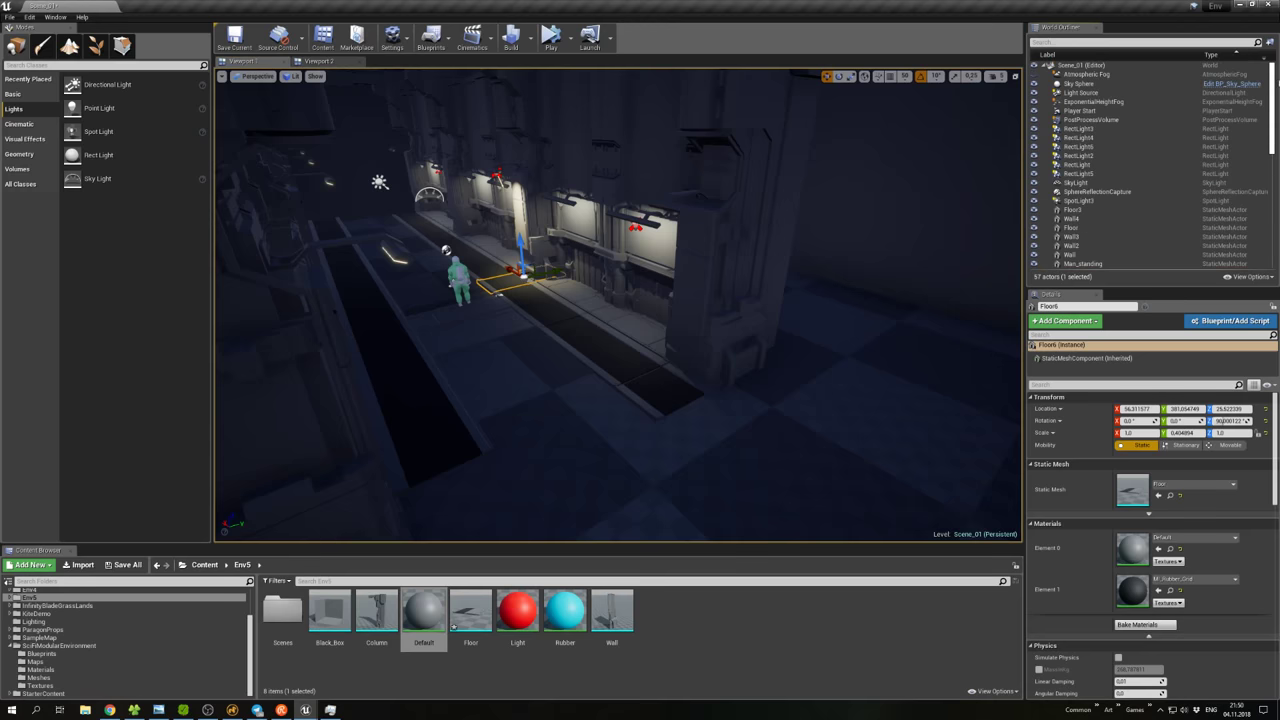
left_click(1227, 55)
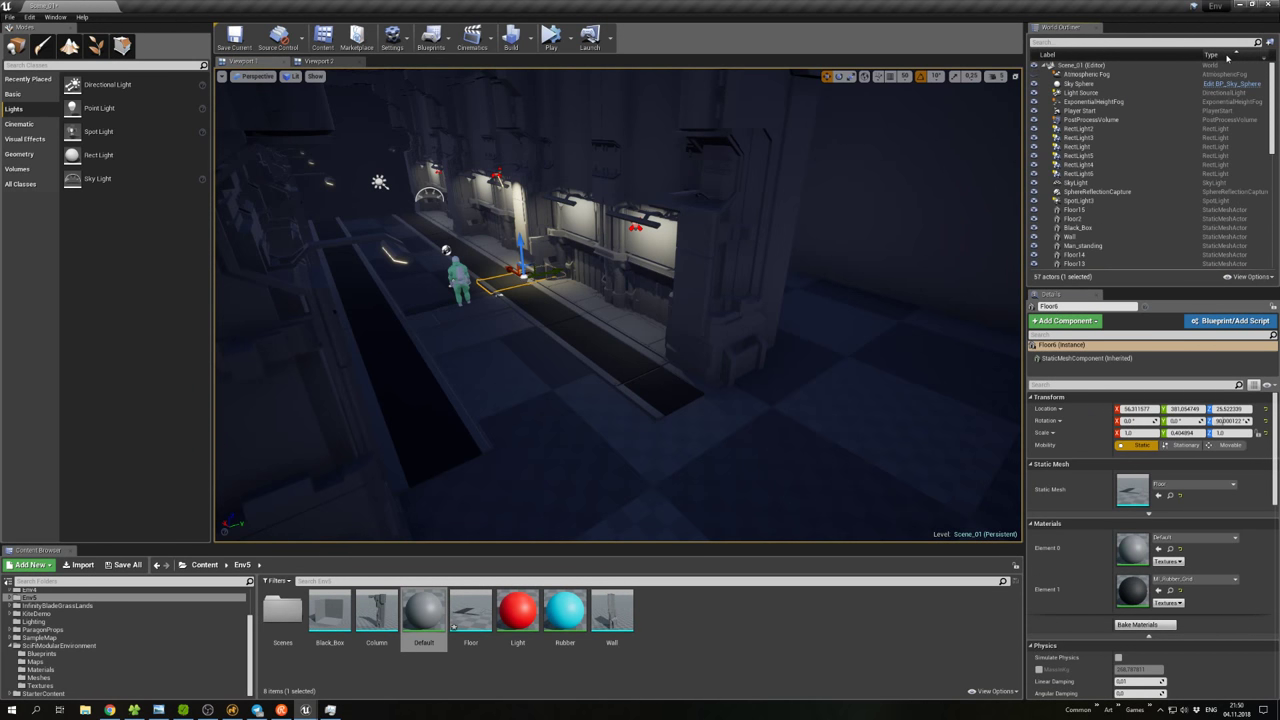
left_click(1090, 130)
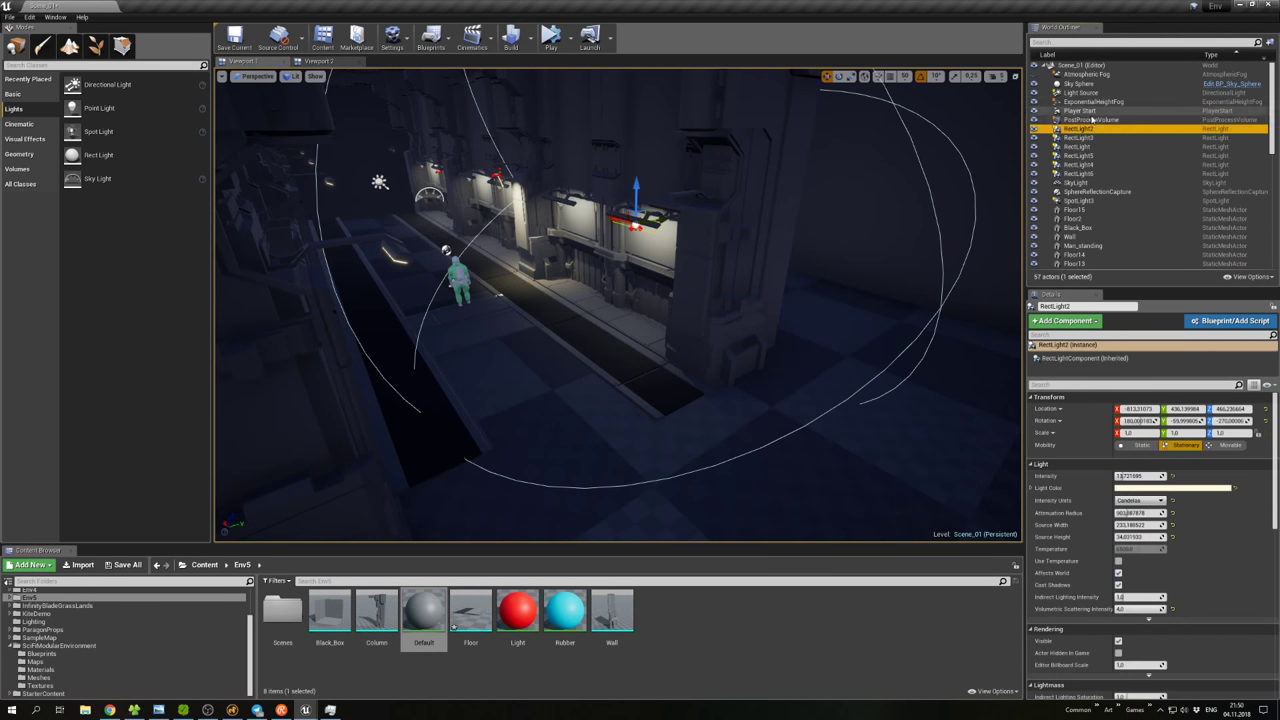
left_click(1090, 174, "shift")
left_click(1090, 201, "ctrl")
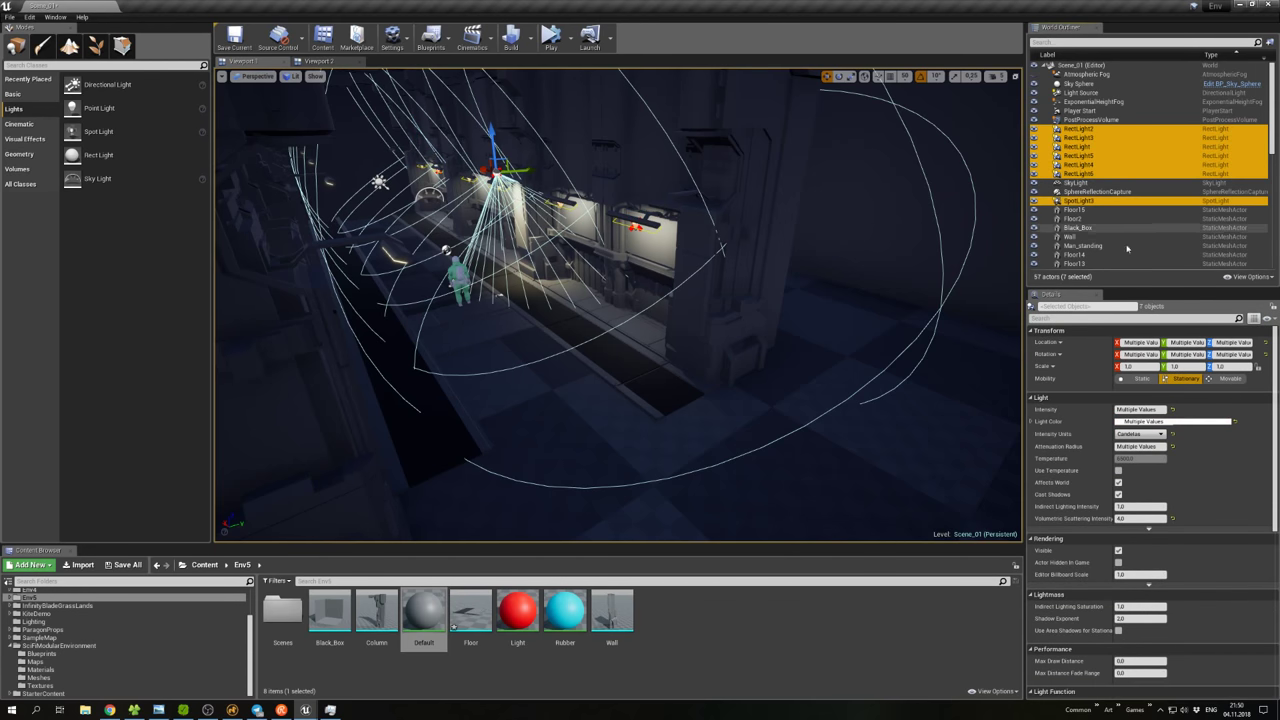
left_click(1228, 379)
Duplicate the short floor tile Floor19 and place the copy at the near end of the copied row's floor strip.
left_click(447, 249)
right_click_drag(447, 249, 480, 260)
left_click(700, 395)
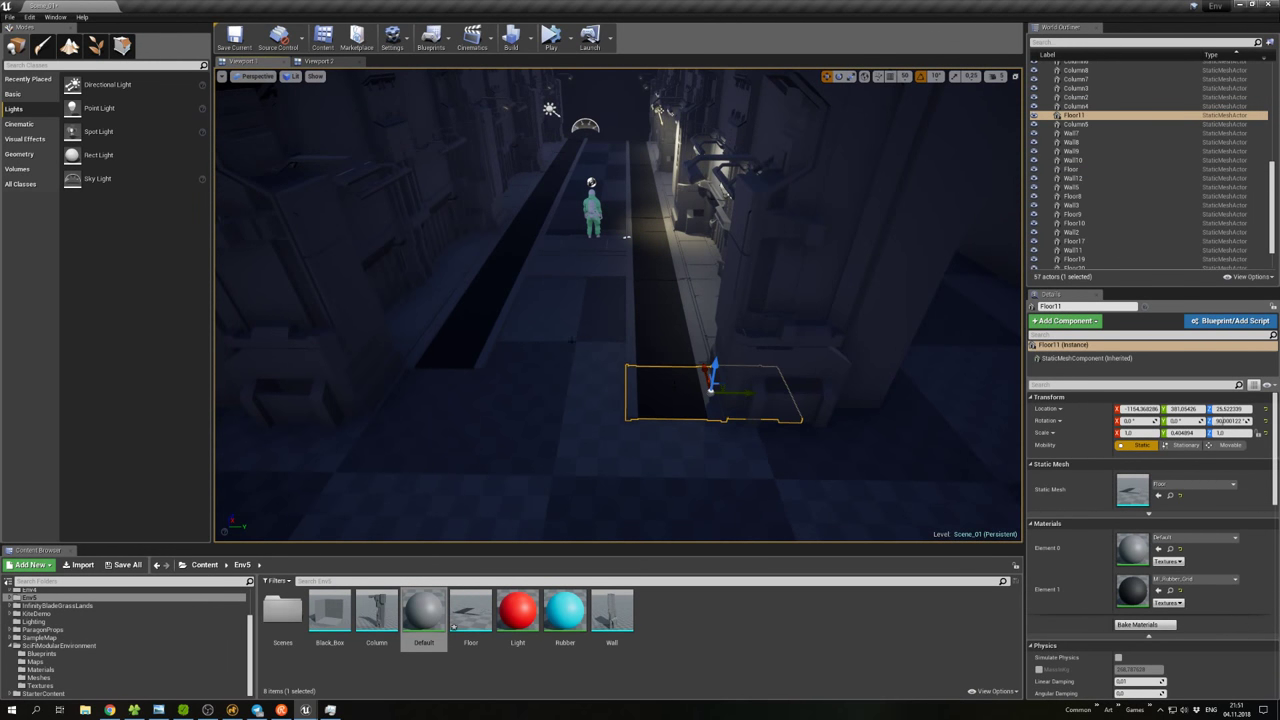
left_click(520, 207)
left_click(516, 224)
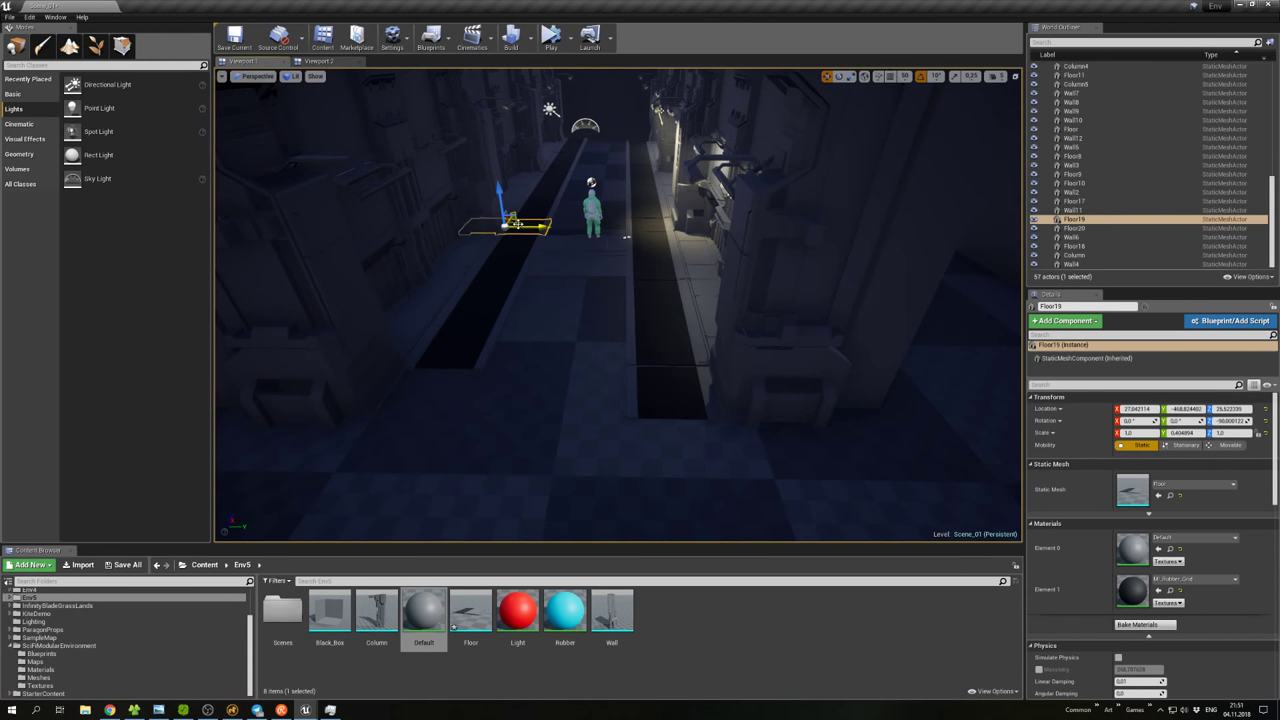
left_click_drag(510, 220, 398, 378, "alt")
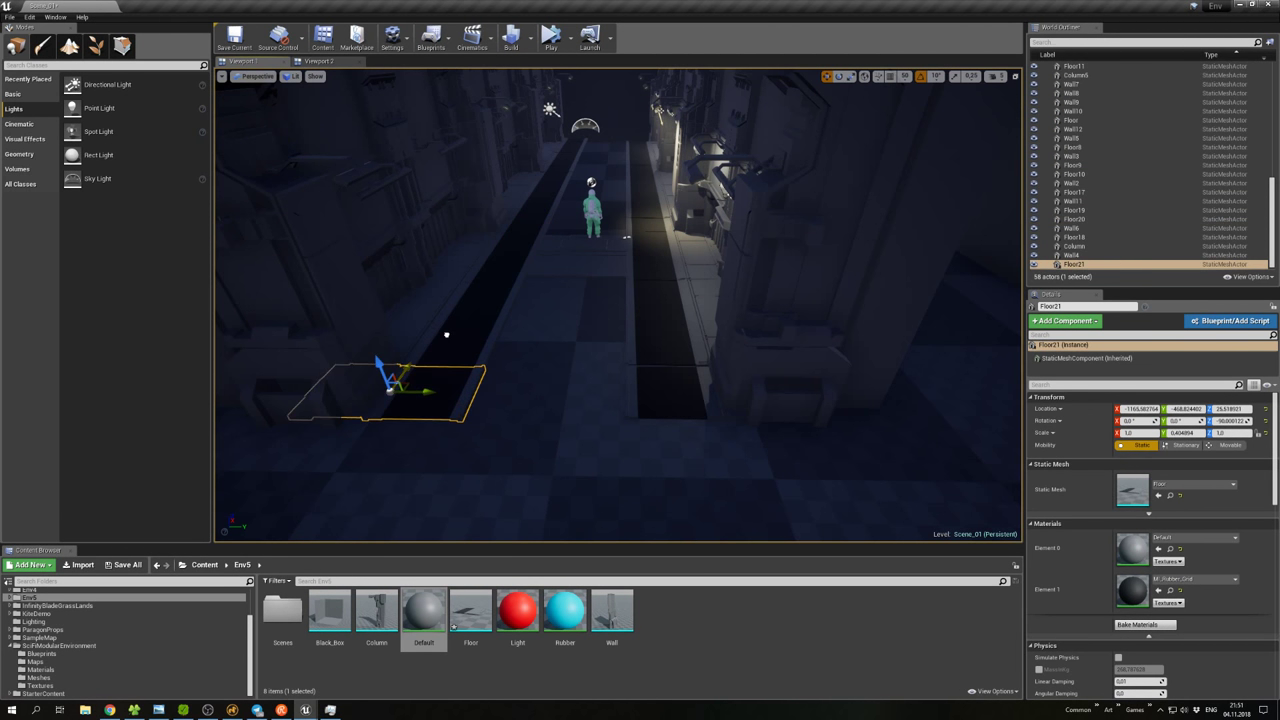
right_click_drag(626, 237, 568, 300)
key("w")
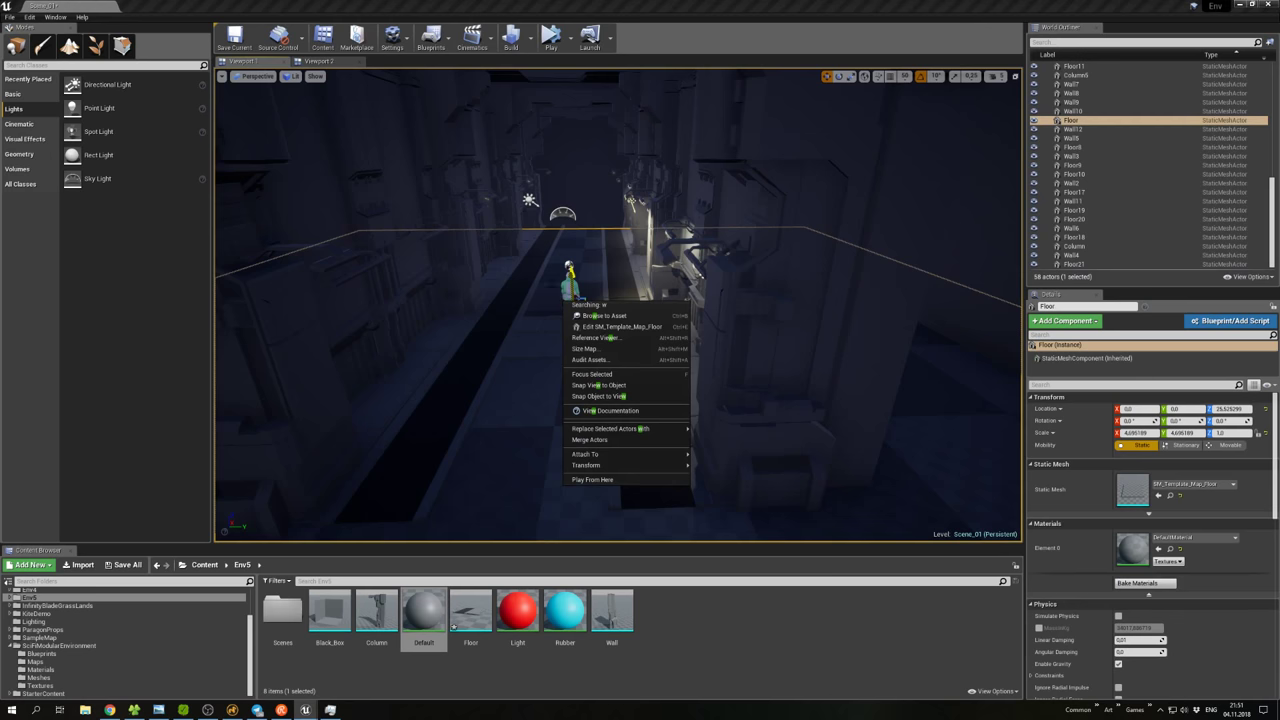
Inspect the settings of the SkyLight and the directional light named Light Source.
left_click(528, 265)
key("w")
right_click_drag(820, 263, 820, 263)
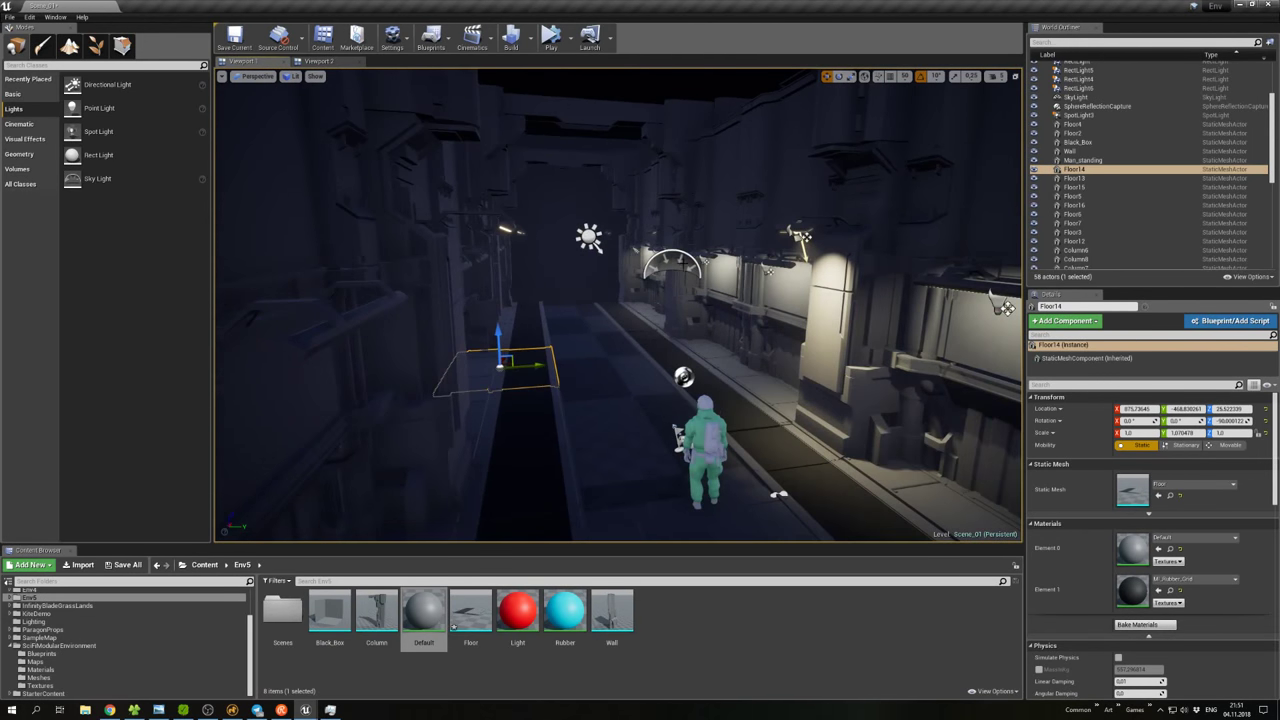
left_click(1075, 97)
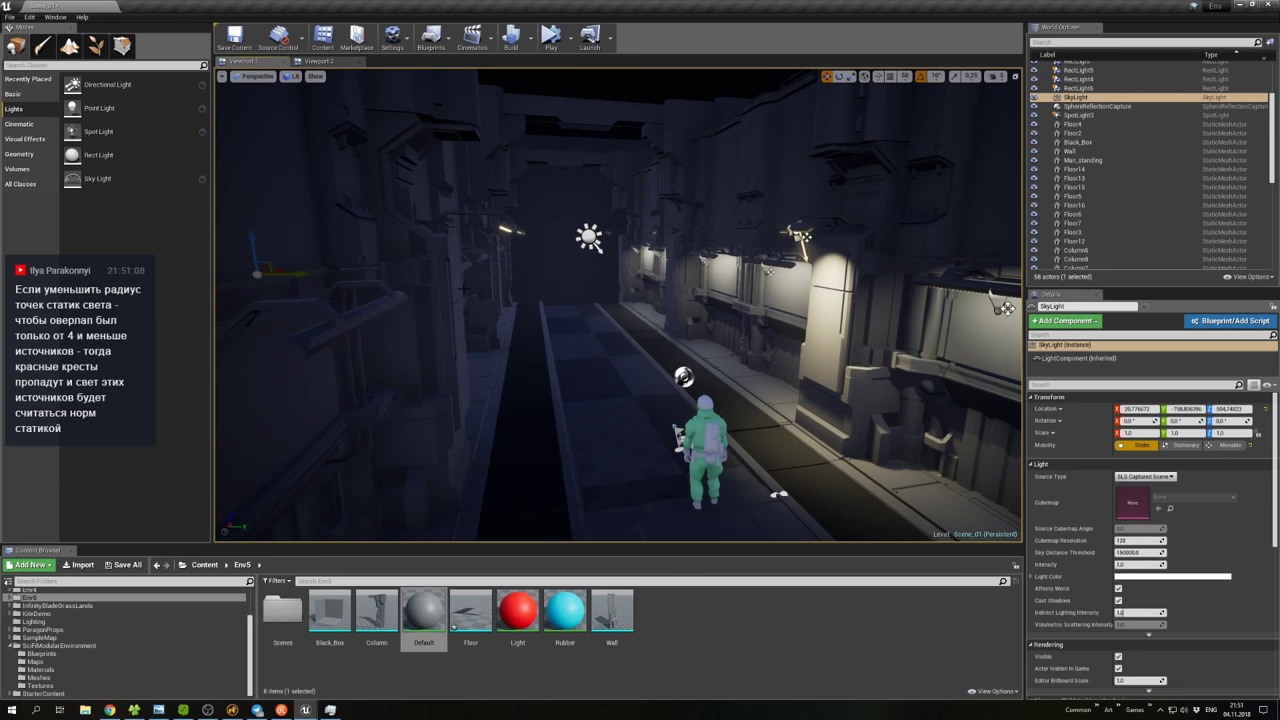
left_click(589, 237)
left_click_drag(587, 234, 431, 229)
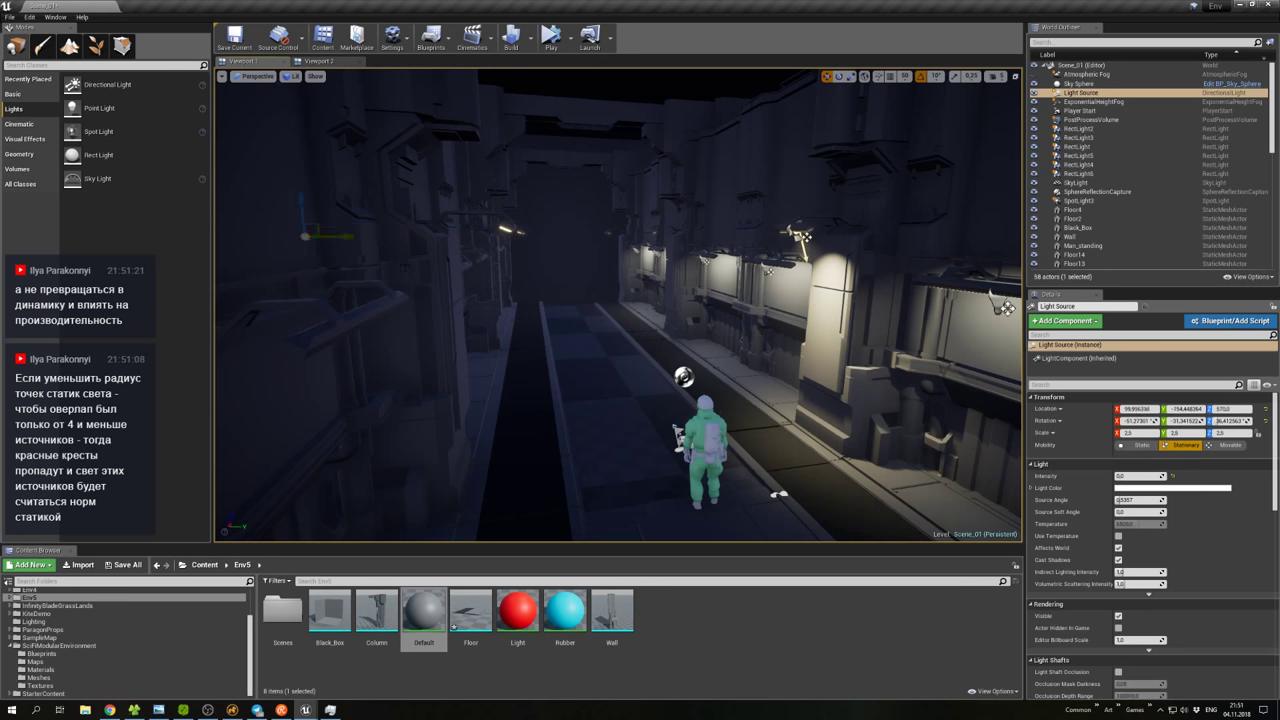
right_click_drag(620, 300, 664, 305)
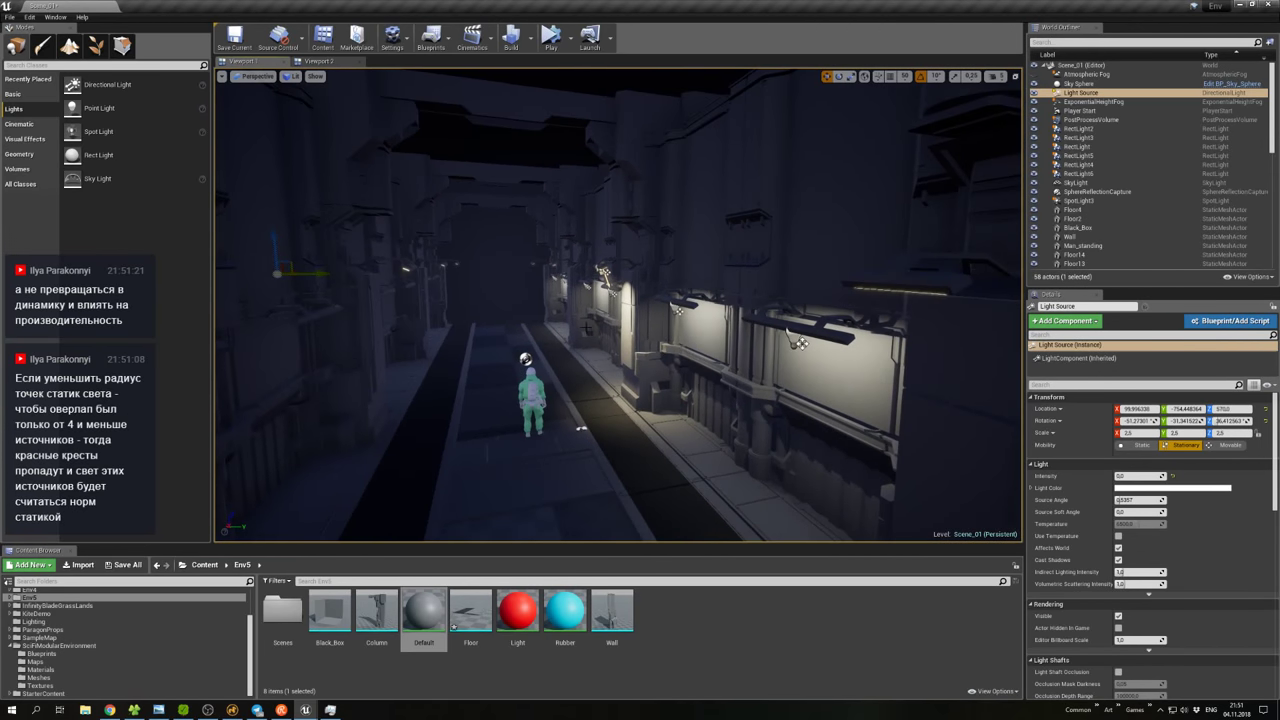
left_click(1090, 131)
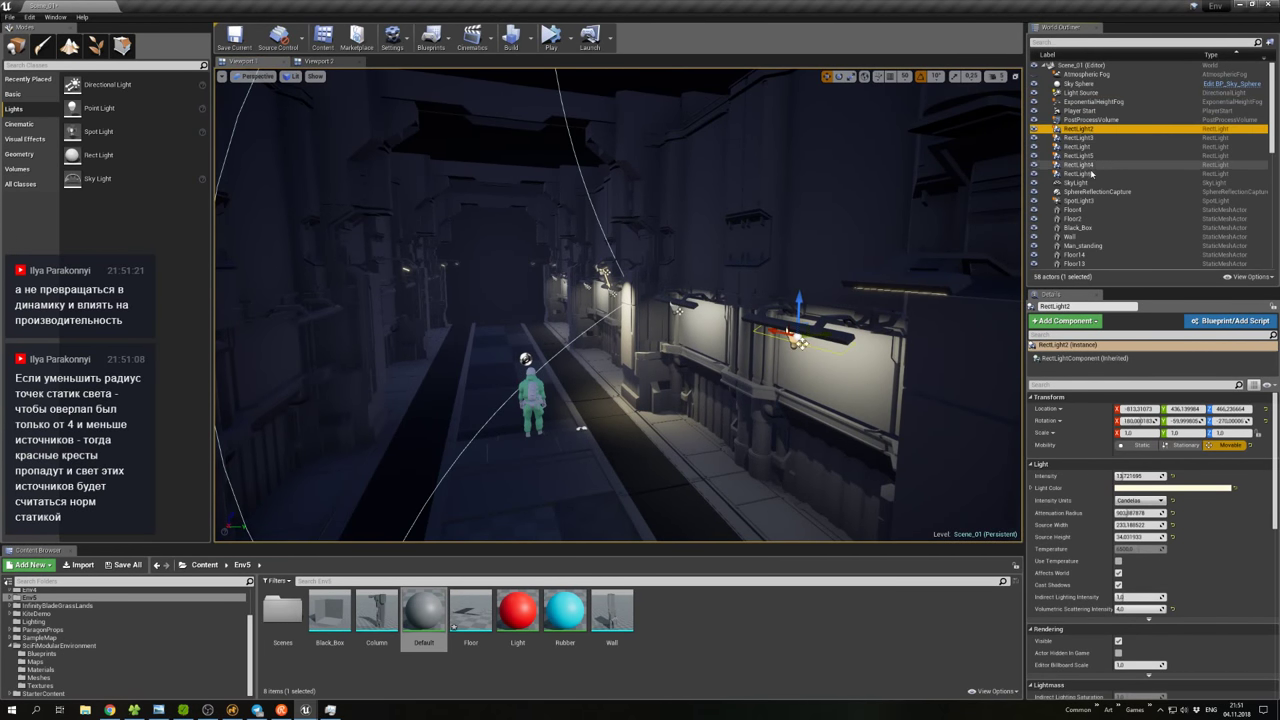
left_click(1090, 174, "shift")
left_click(758, 266)
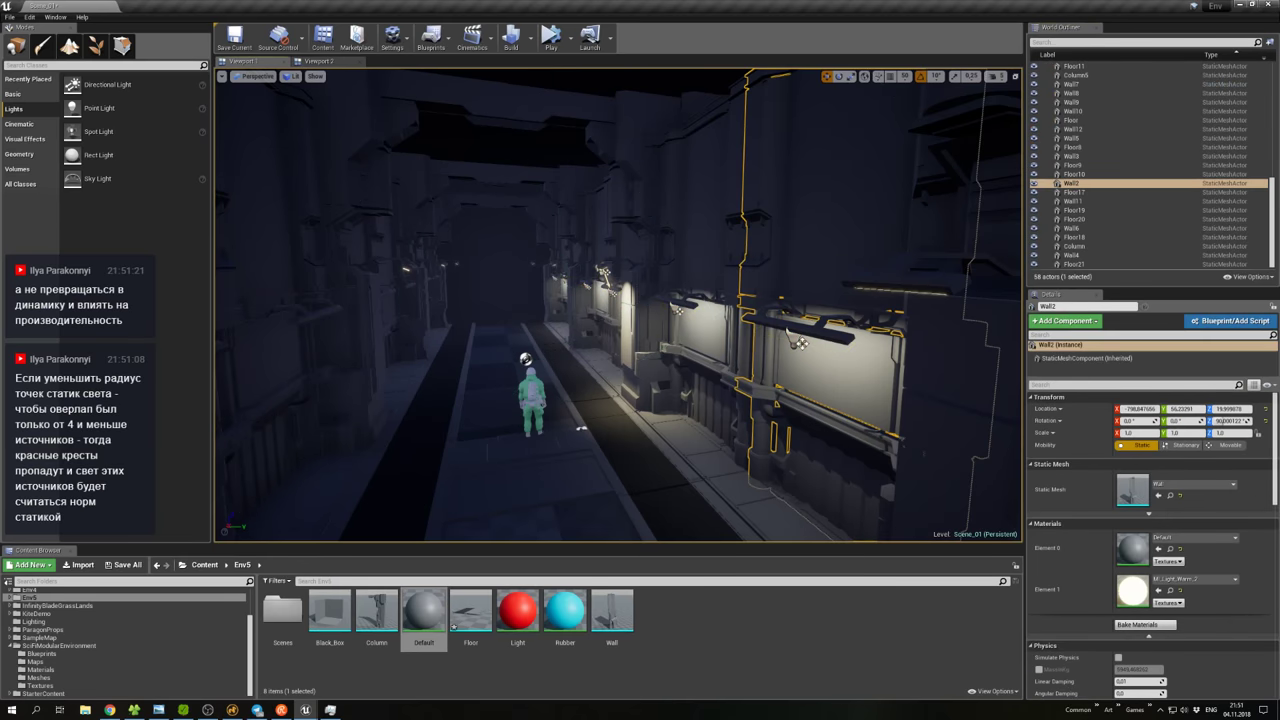
right_click(758, 266)
left_click(615, 270)
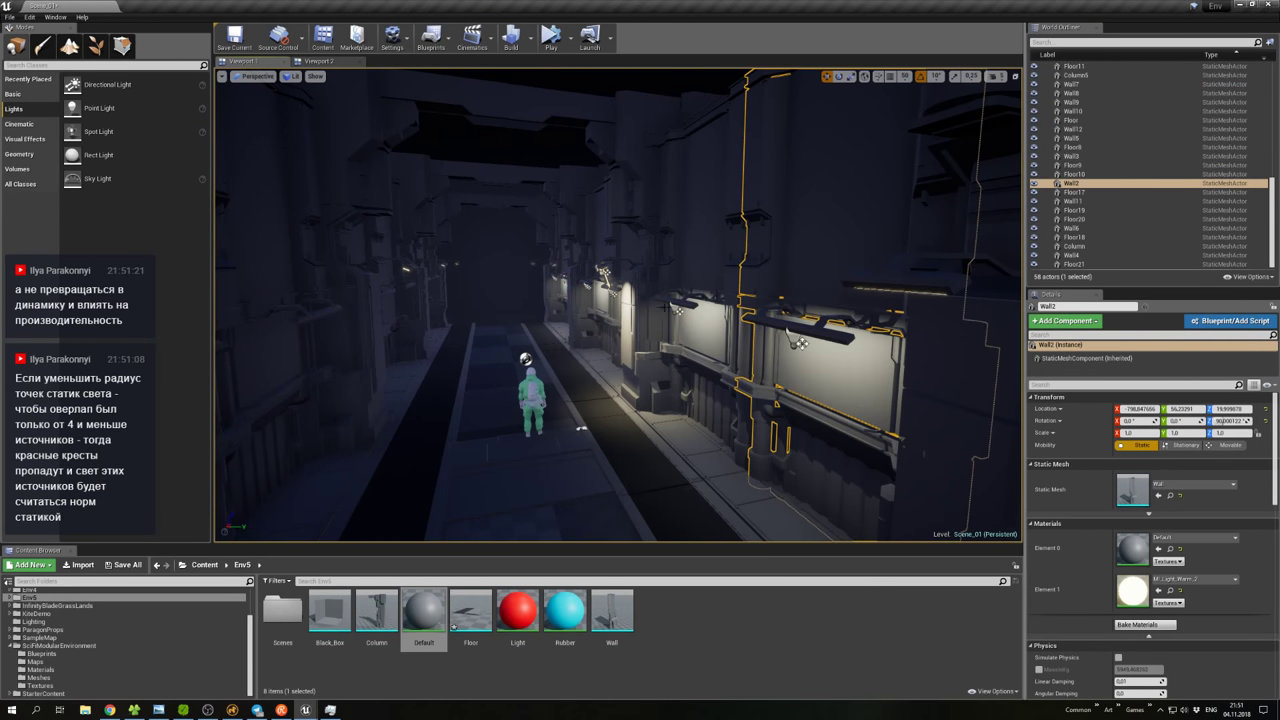
left_click(615, 270)
Select all six rect lights, set their attenuation radius to 400 and switch their mobility to Static.
scroll(1163, 166, "up", 5)
scroll(1163, 170, "up", 4)
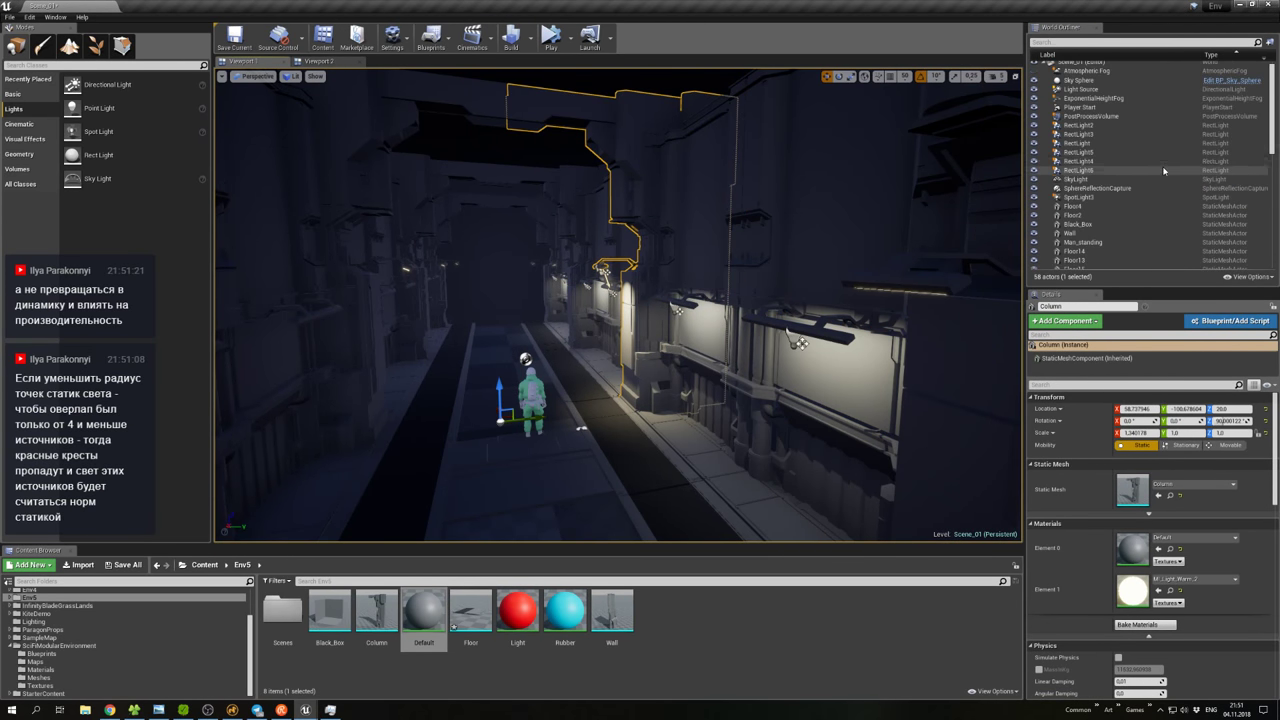
left_click(1103, 170)
left_click(1089, 125, "shift")
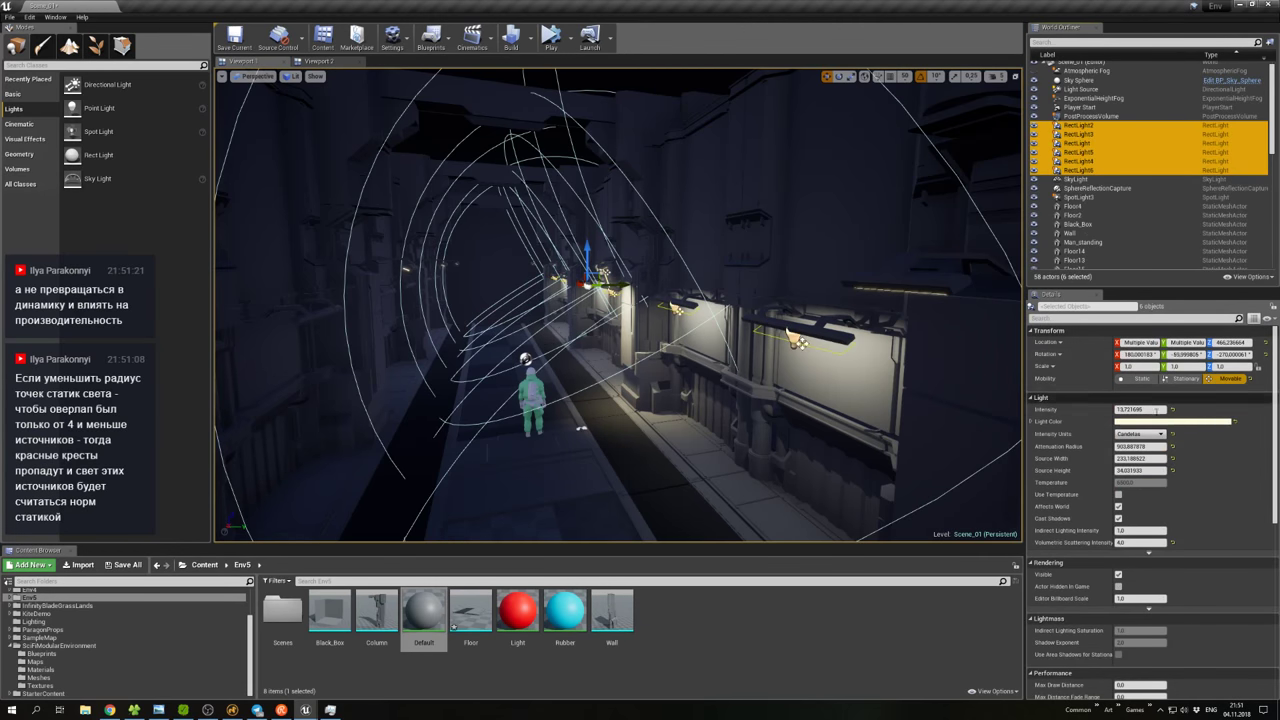
left_click(1138, 458)
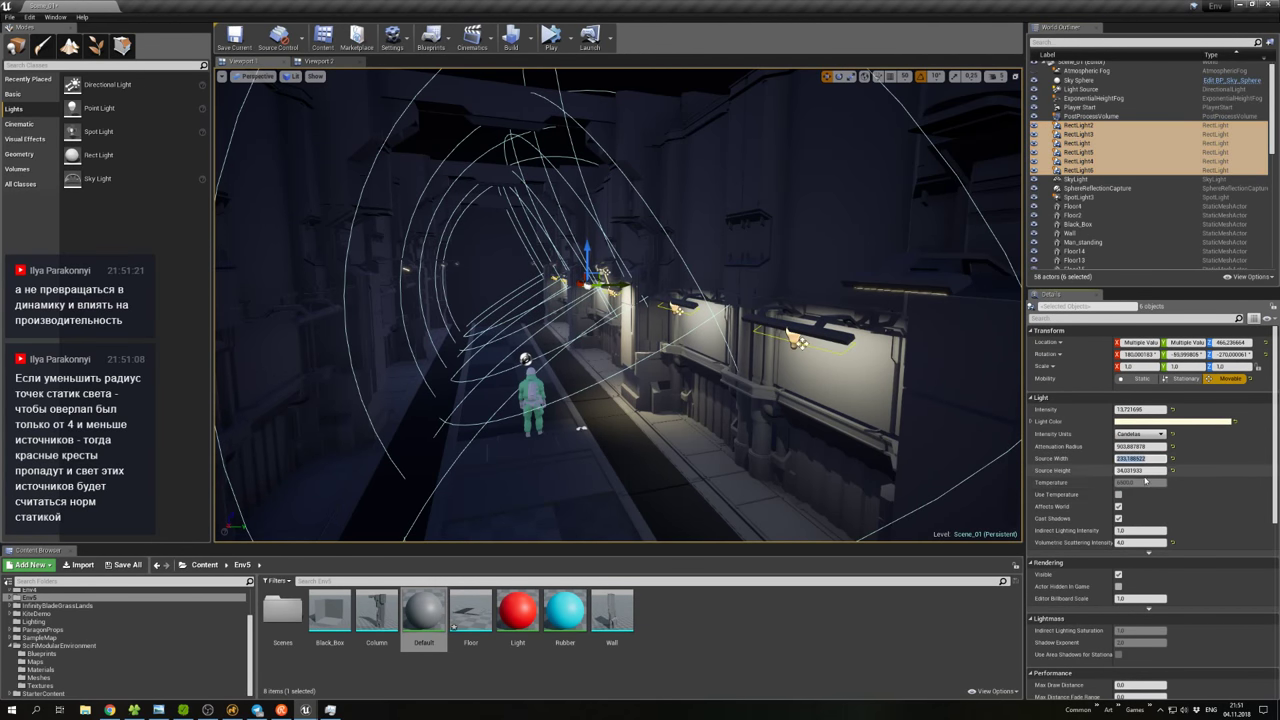
left_click(1140, 446)
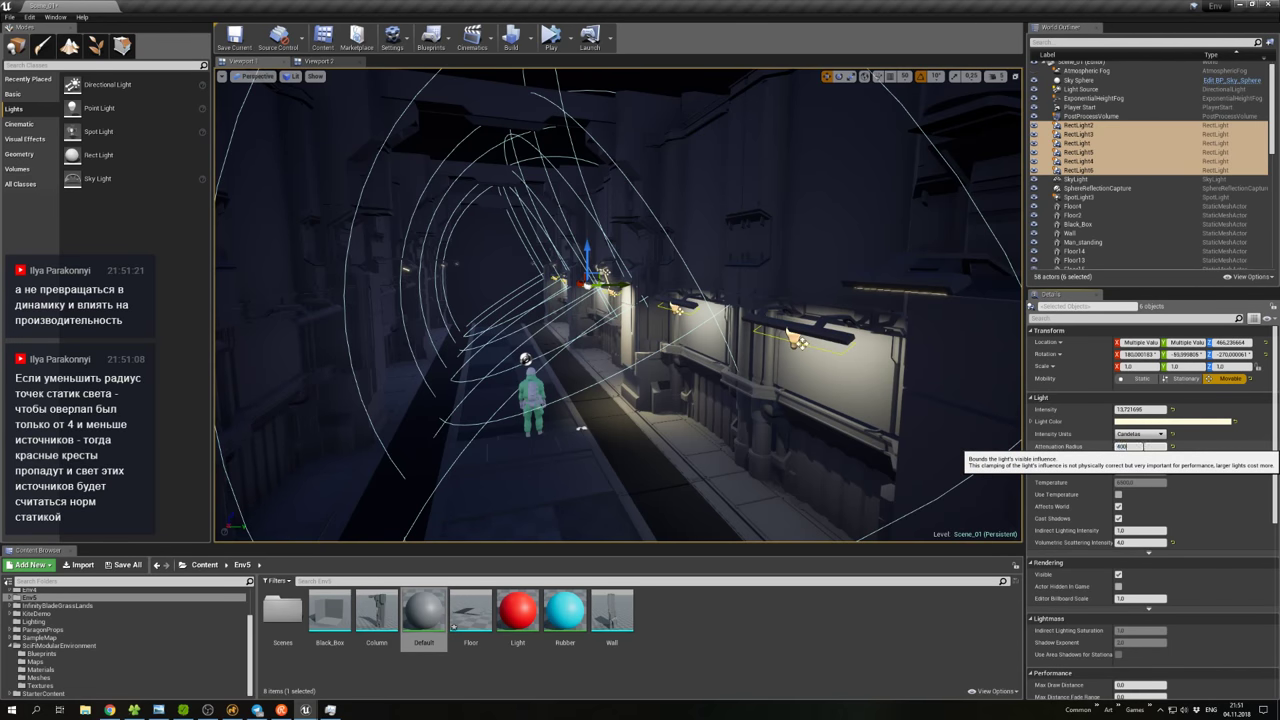
type("400")
key("Return")
left_click(1138, 380)
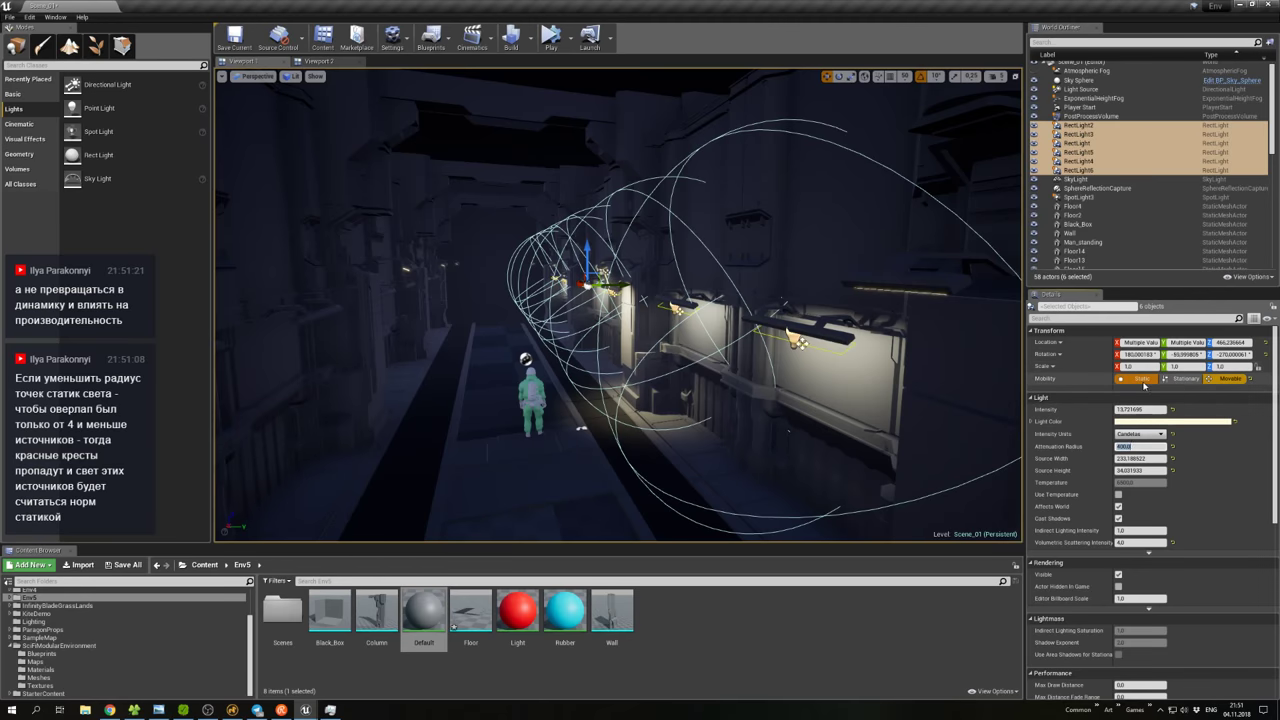
left_click(870, 420)
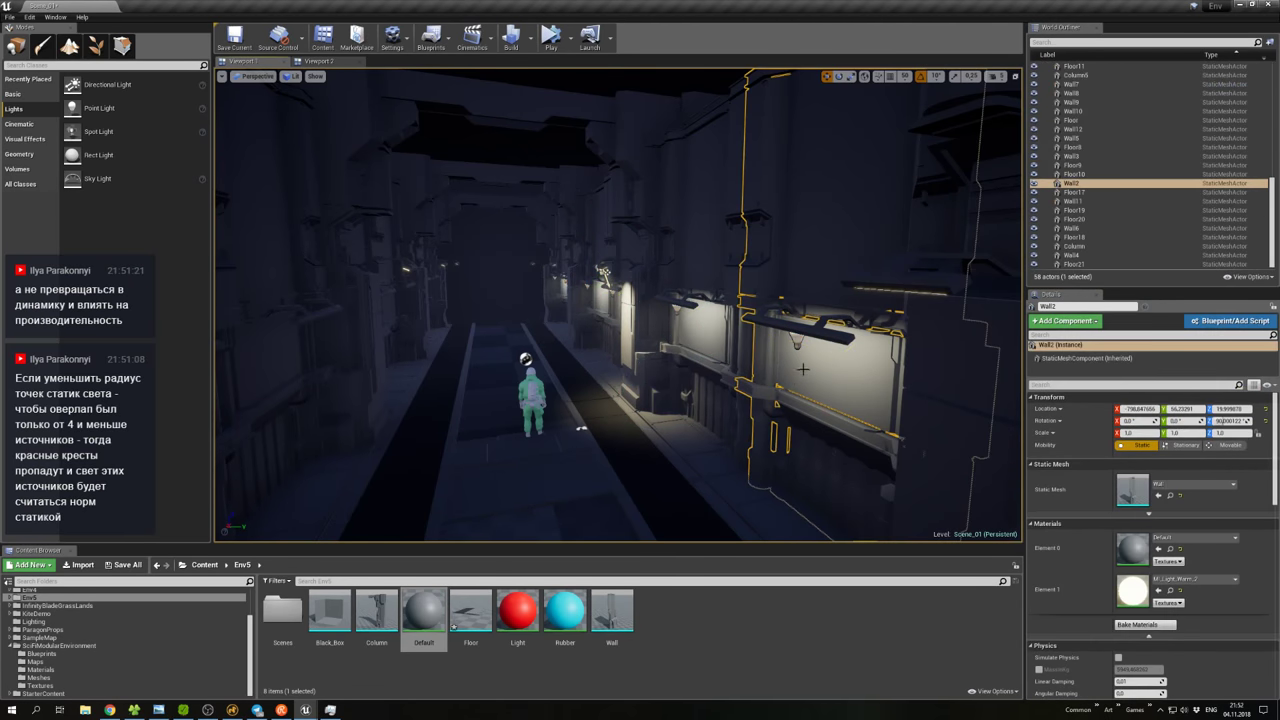
Duplicate SpotLight3 and place the copy along the corridor at the matching column of the copied row, at X about 1163.
right_click_drag(870, 420, 762, 347)
key("w")
left_click(613, 302)
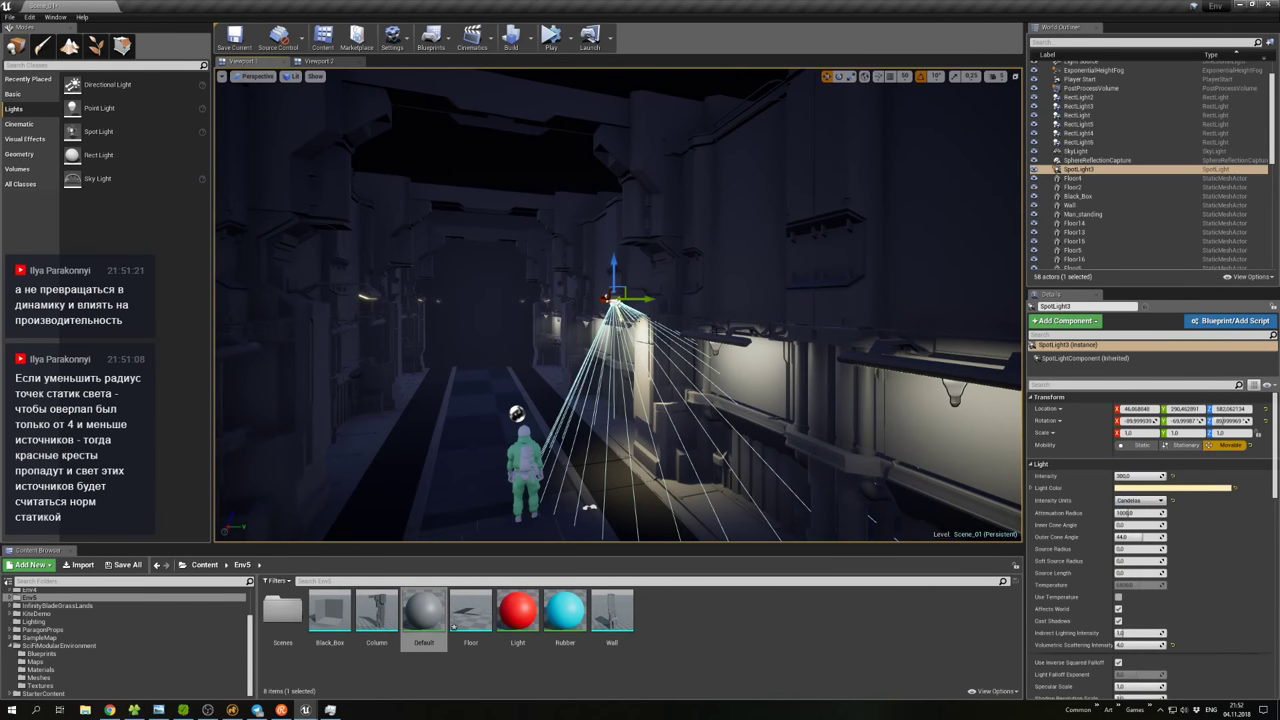
mouse_move(613, 302)
right_mouse_down()
mouse_move(578, 300)
mouse_move(625, 302)
mouse_move(607, 302)
right_mouse_up()
key("f")
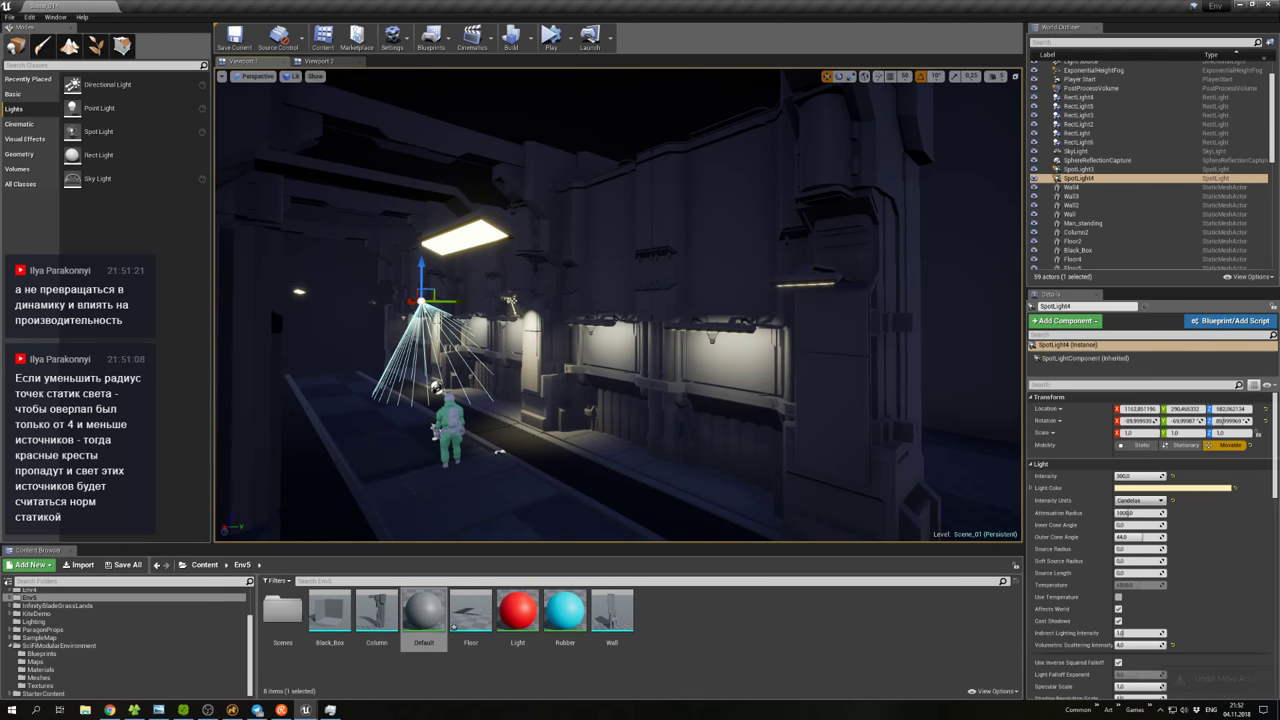
right_click_drag(607, 302, 675, 316)
left_click(530, 320)
left_click(671, 312)
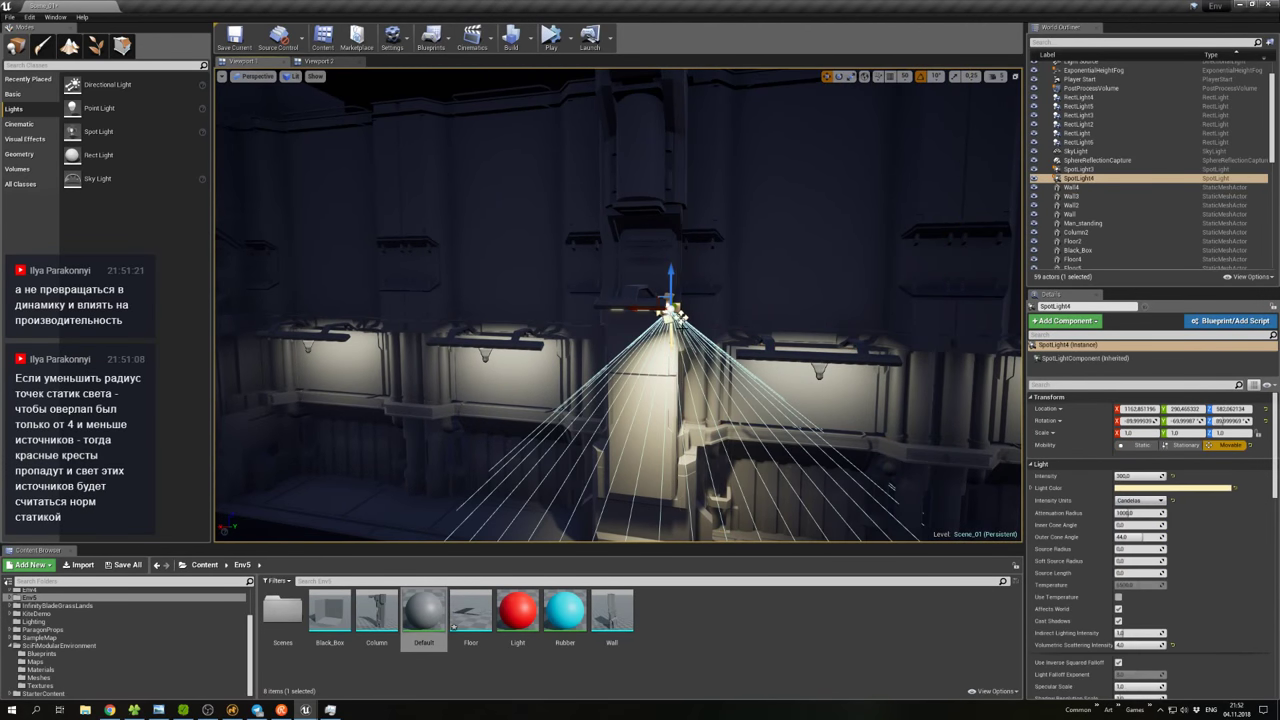
right_click_drag(671, 312, 703, 357)
right_click(708, 347)
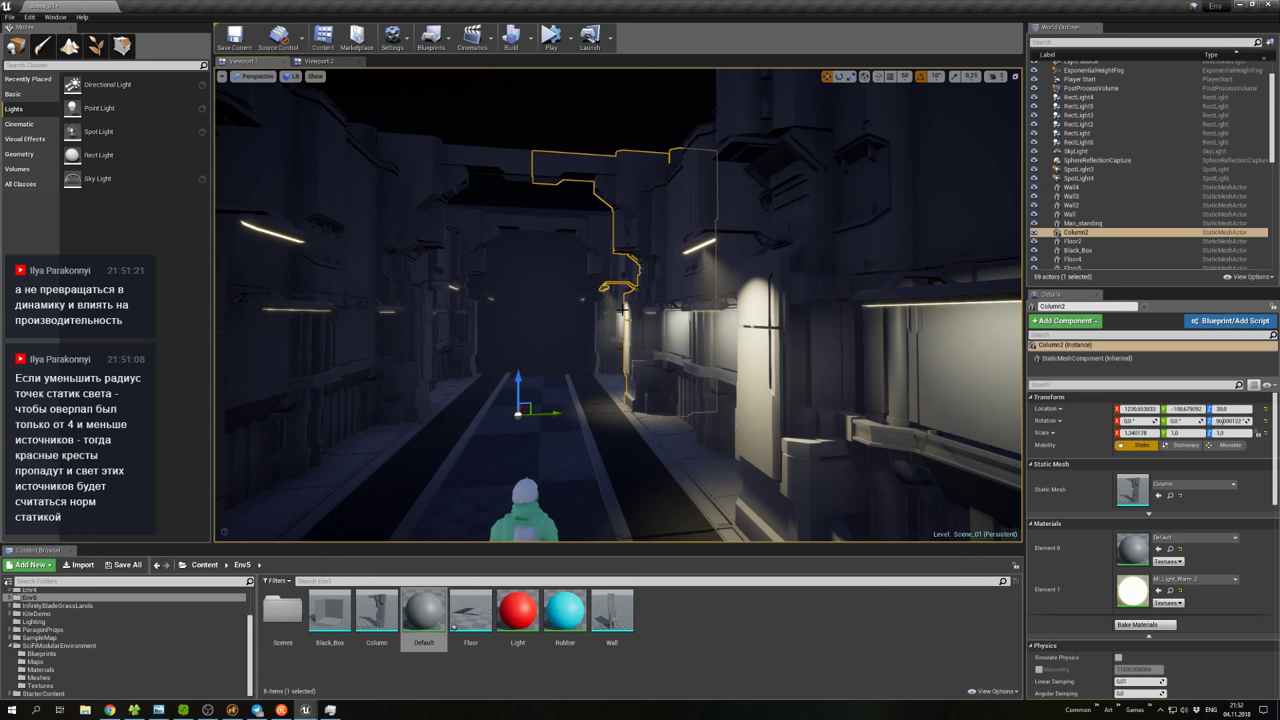
right_click_drag(703, 357, 691, 357)
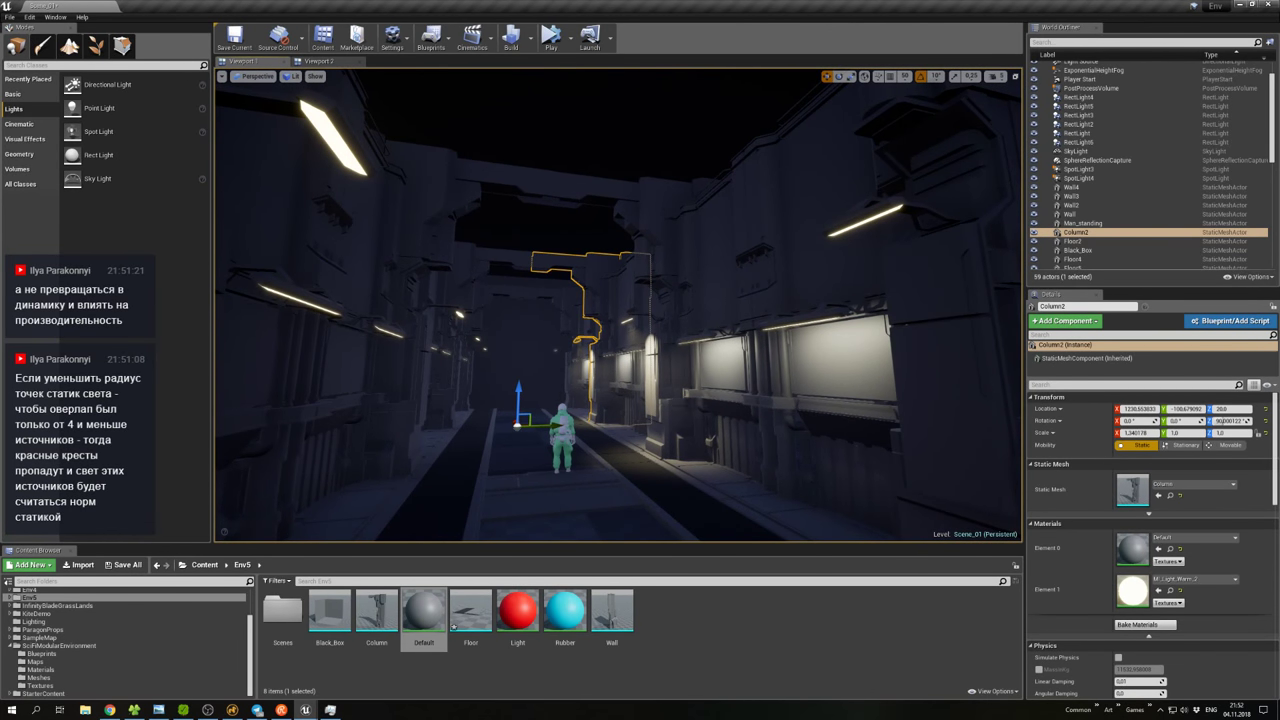
left_click(720, 313)
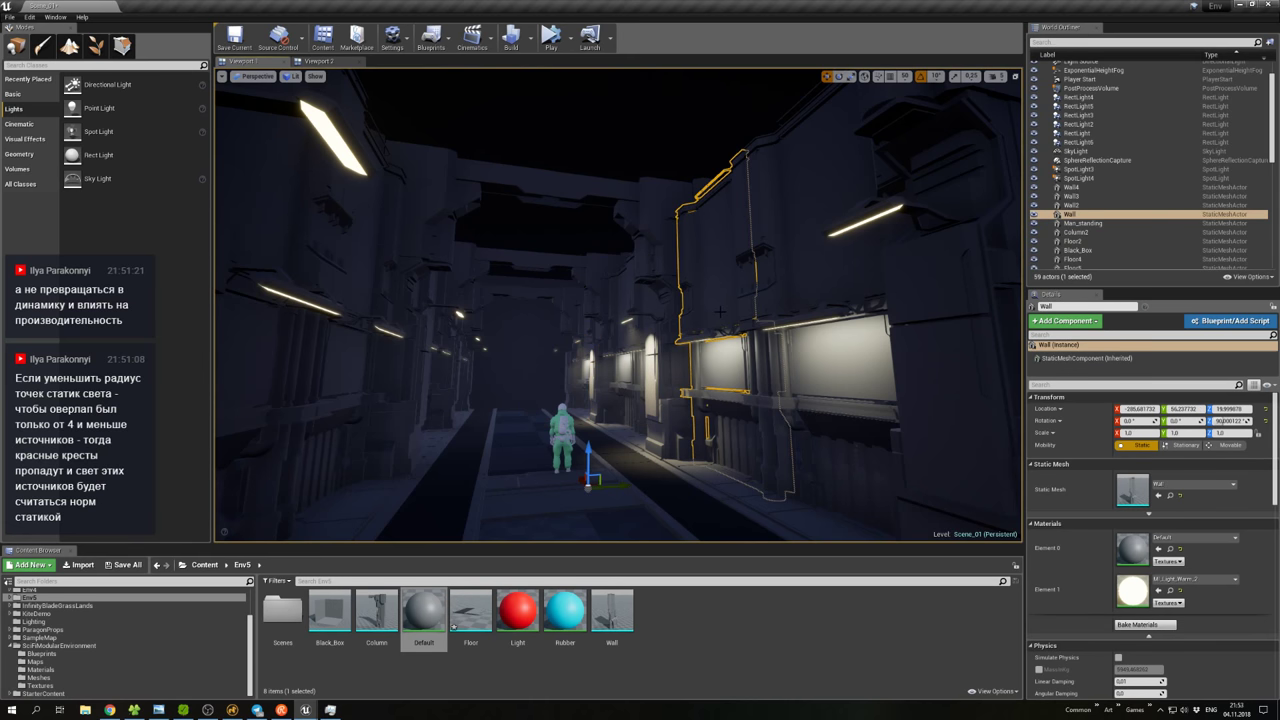
Move the centre floor tile Floor7 to the near end of the walkway at X about -829 and stretch it along X.
right_click_drag(691, 357, 691, 357)
left_click(632, 277)
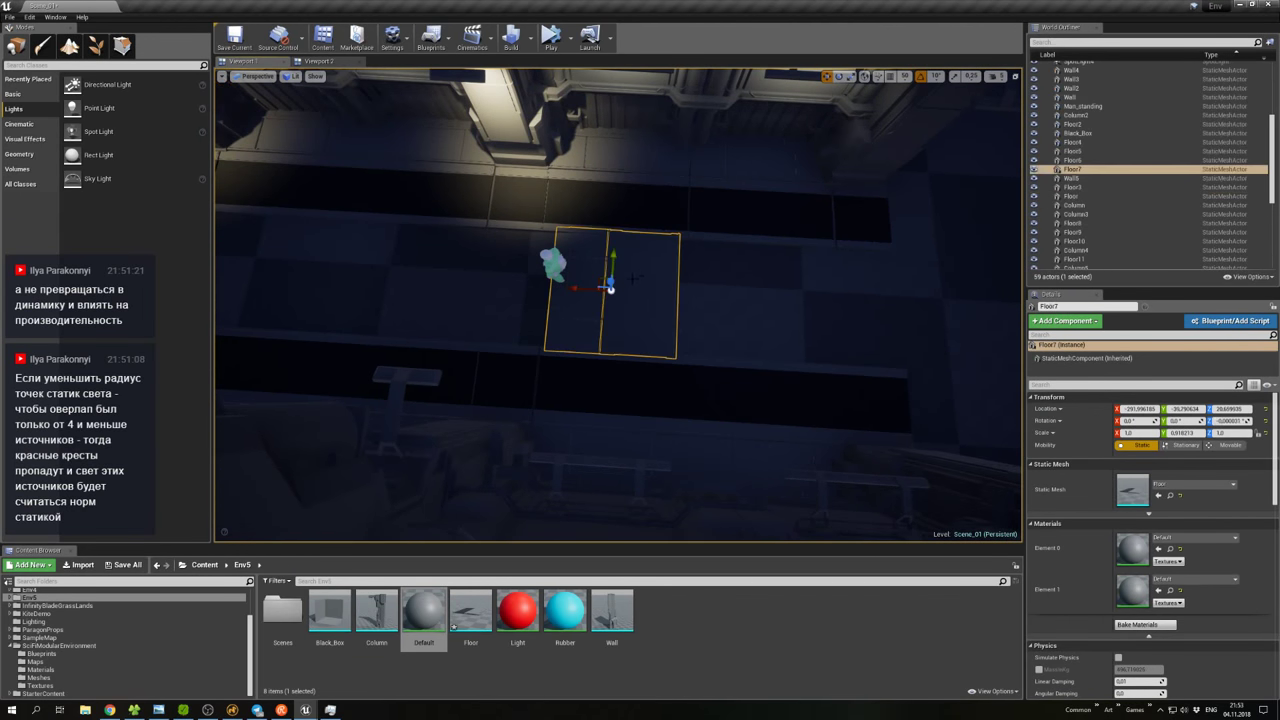
left_click_drag(587, 289, 777, 302)
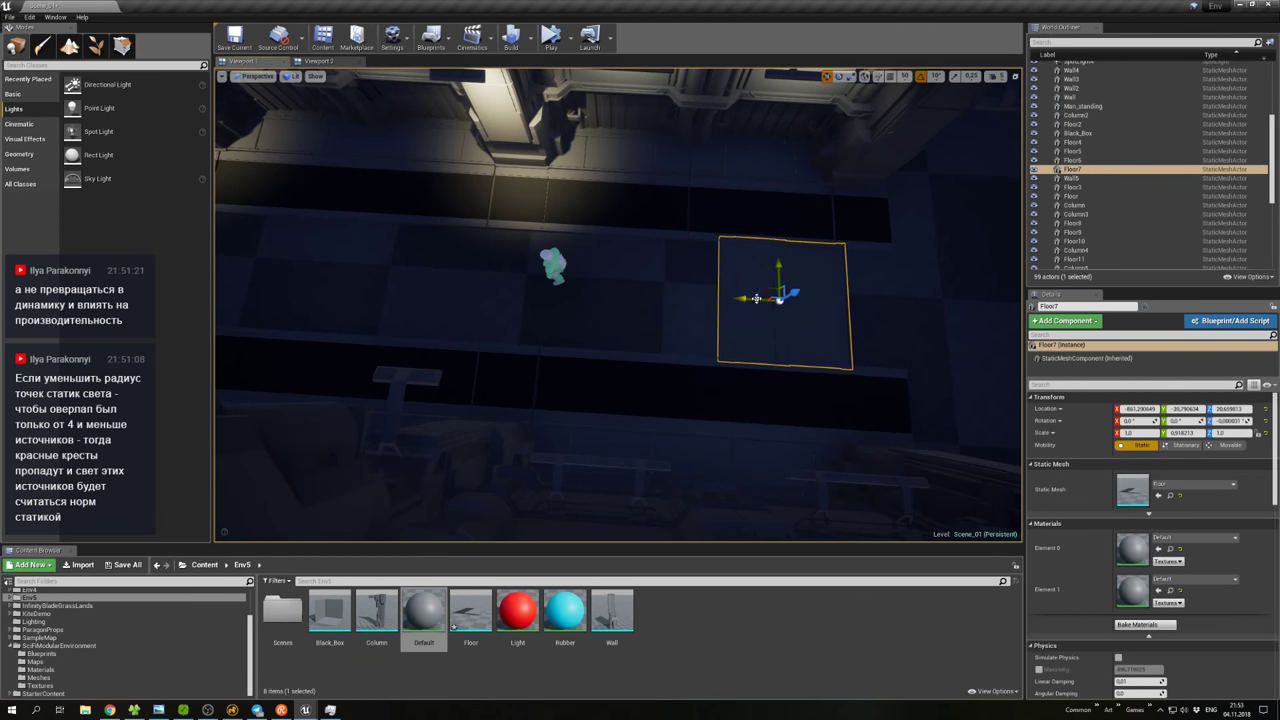
left_click_drag(1136, 432, 1170, 432)
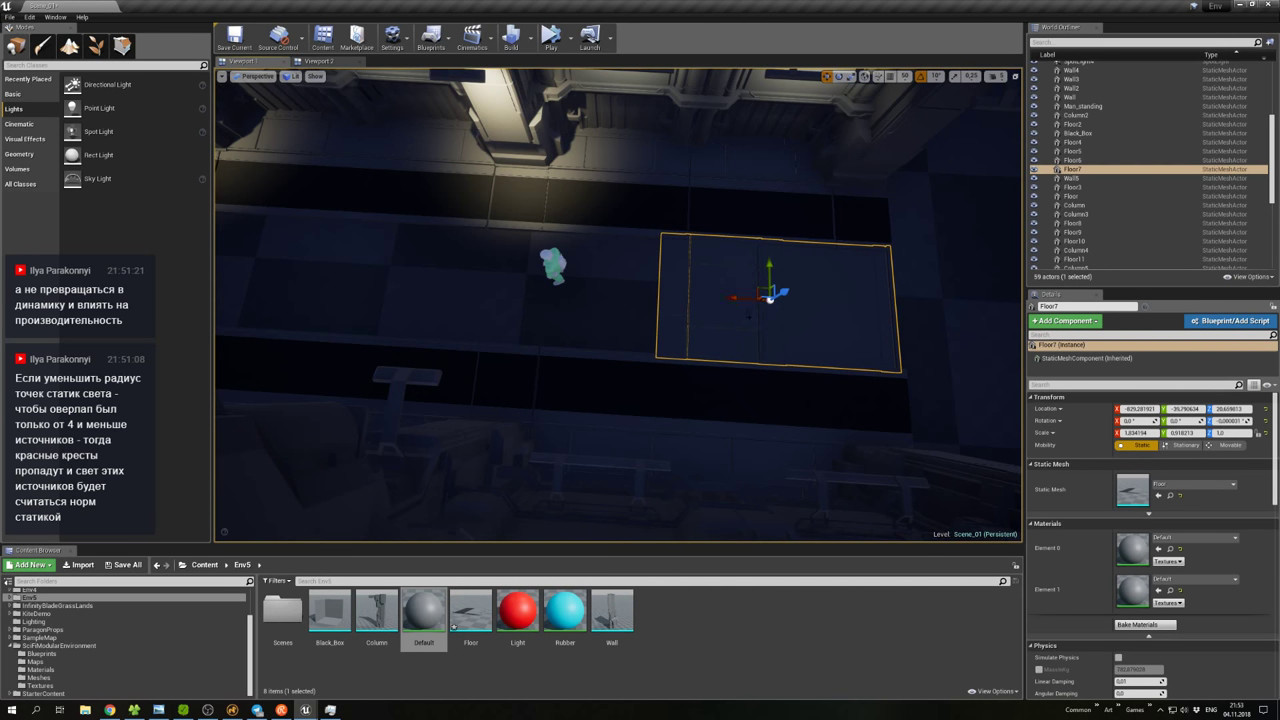
scroll(749, 316, "down", 6)
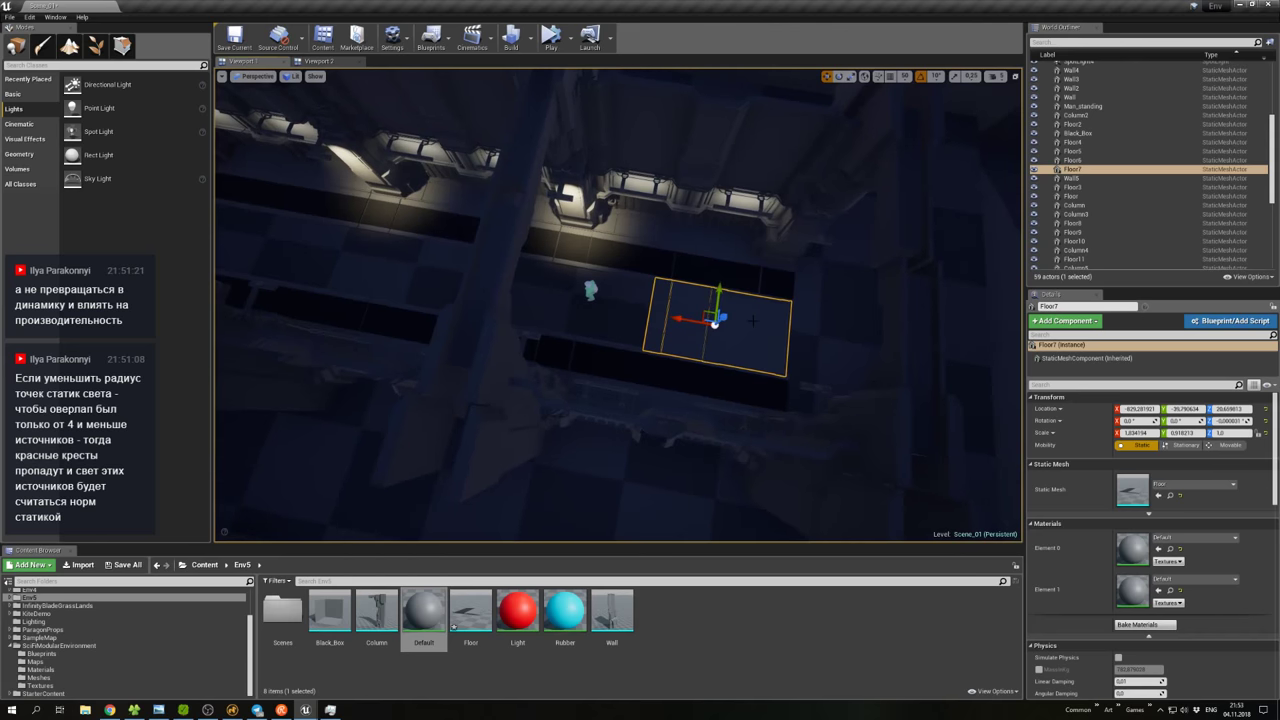
Duplicate the stretched floor tile end to end with the original and copy the pair further along the corridor's centre.
key("ctrl+w")
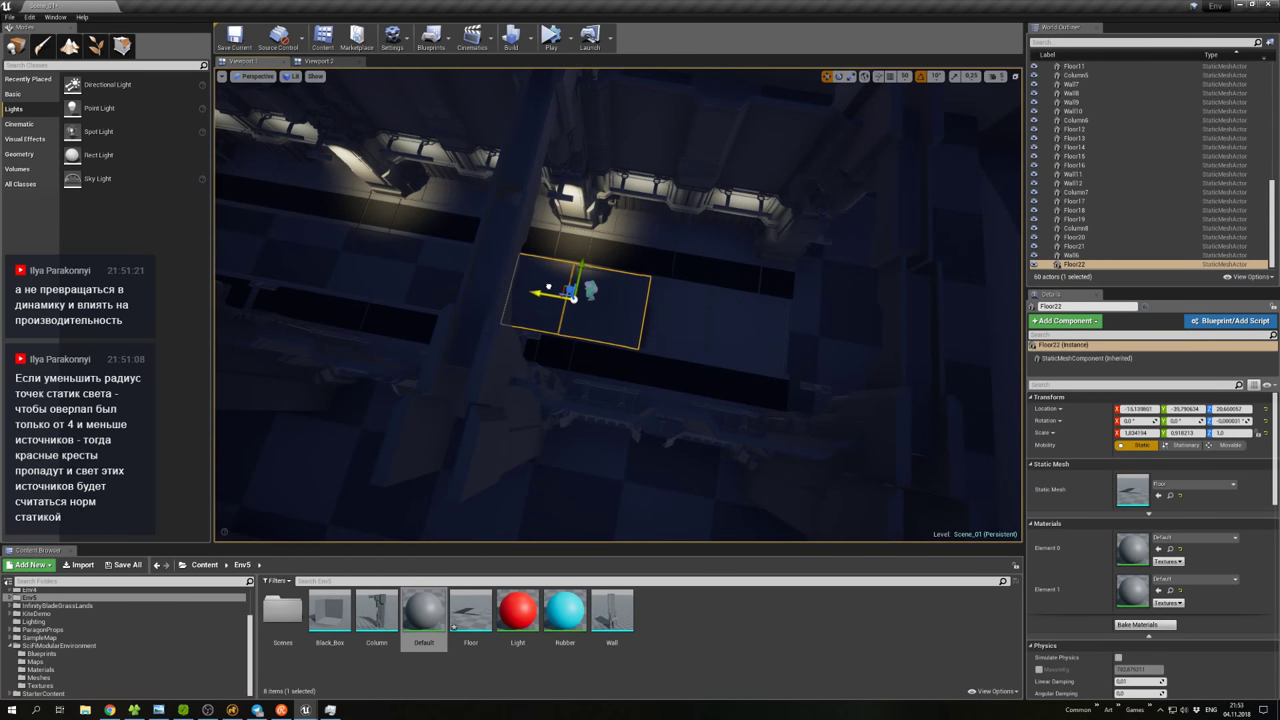
left_click(712, 320, "ctrl")
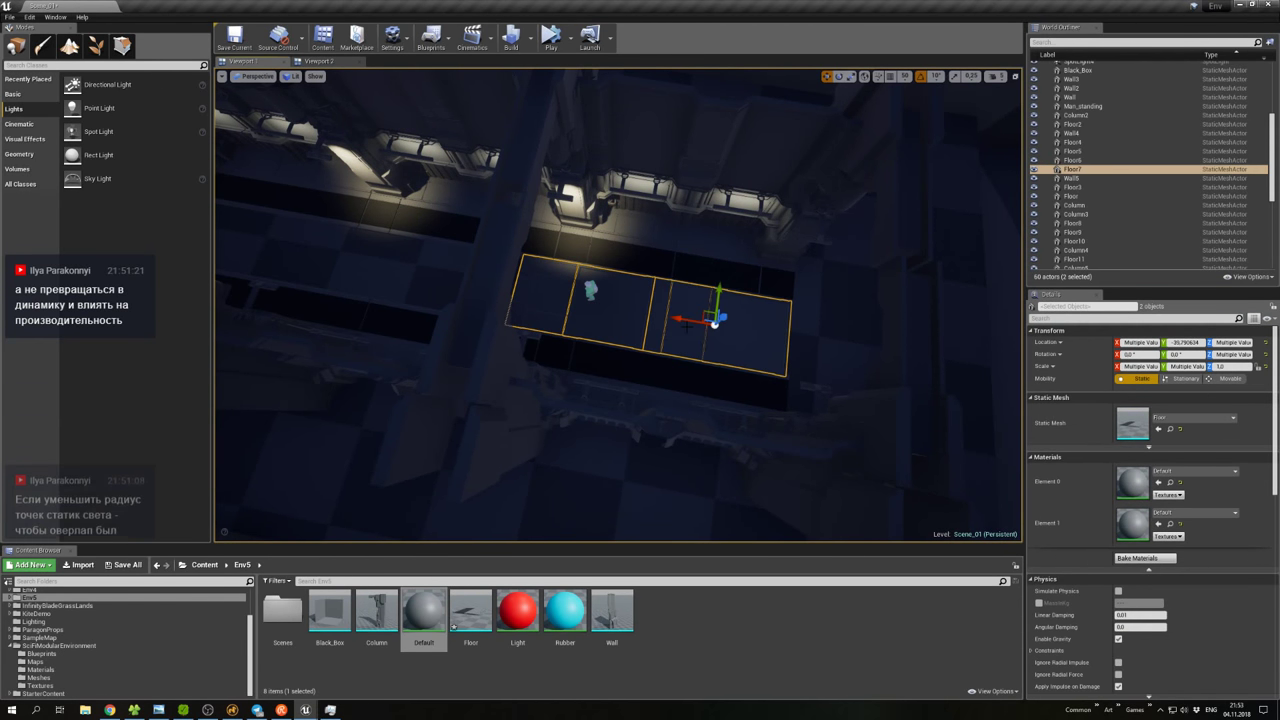
key("ctrl+w")
left_click_drag(574, 297, 426, 270)
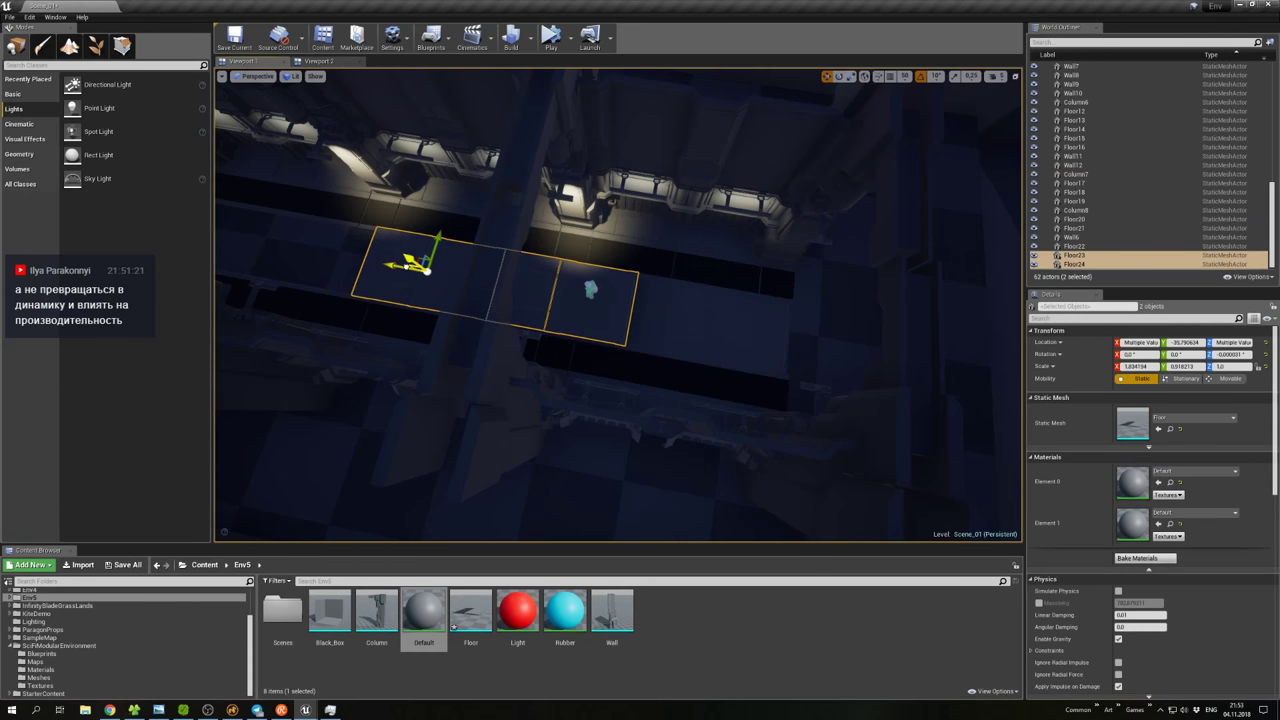
key("ctrl+z")
left_click_drag(557, 288, 293, 247)
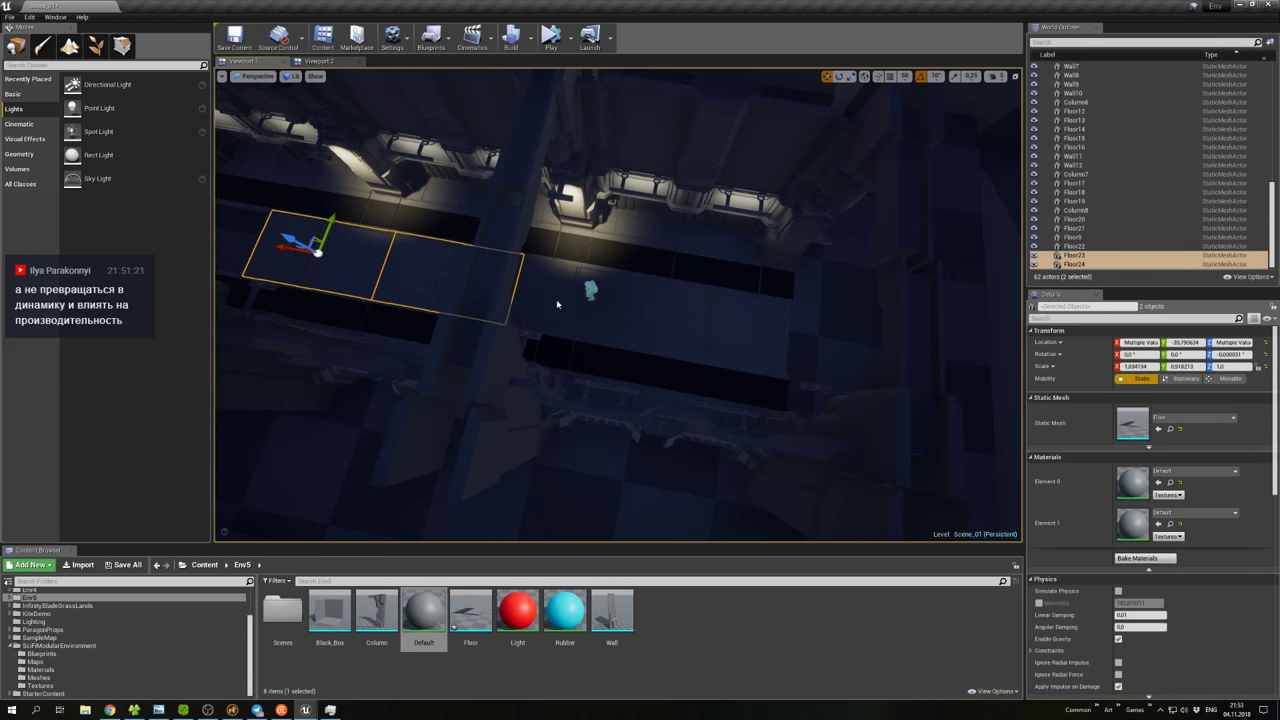
Add one more copy of the stretched floor tile at the corridor's far end, at X about 2334.
left_click(696, 345, "ctrl")
left_click_drag(696, 345, 722, 398, "alt")
left_click(645, 318)
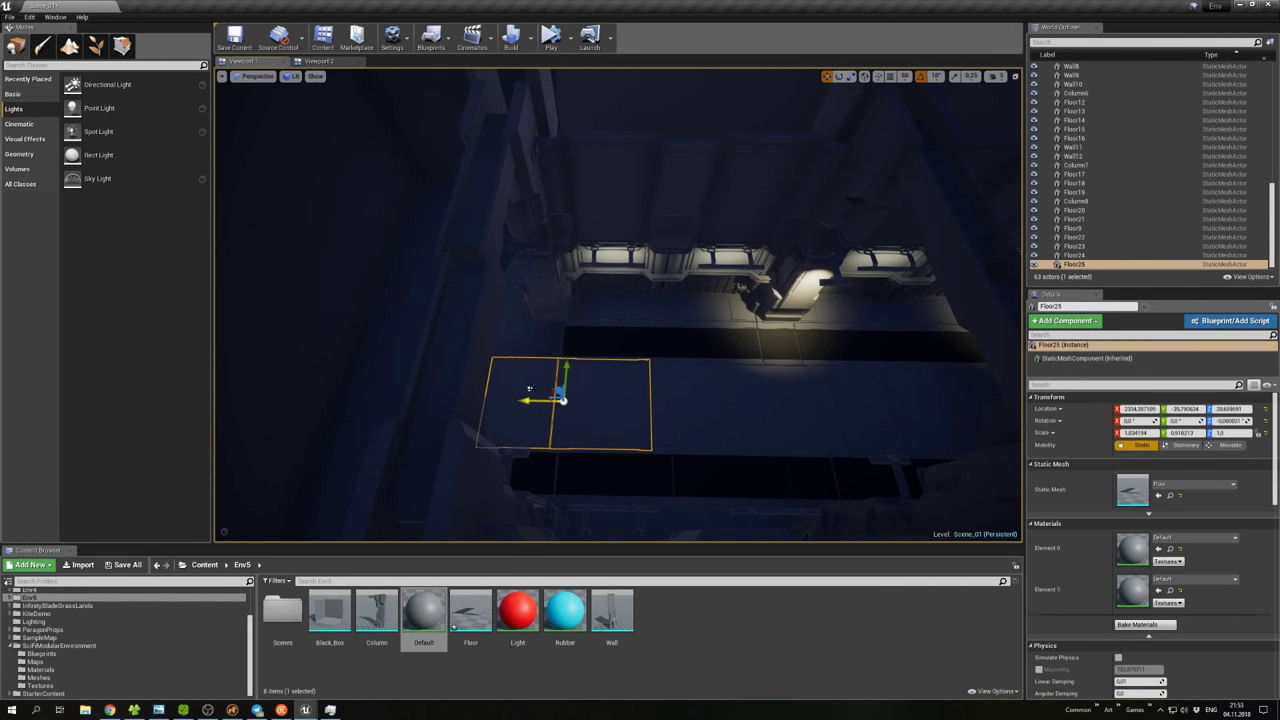
Duplicate the end wall panel of the near row, turn the copy horizontal above the corridor as a ceiling and enlarge it uniformly.
right_click_drag(529, 388, 606, 329)
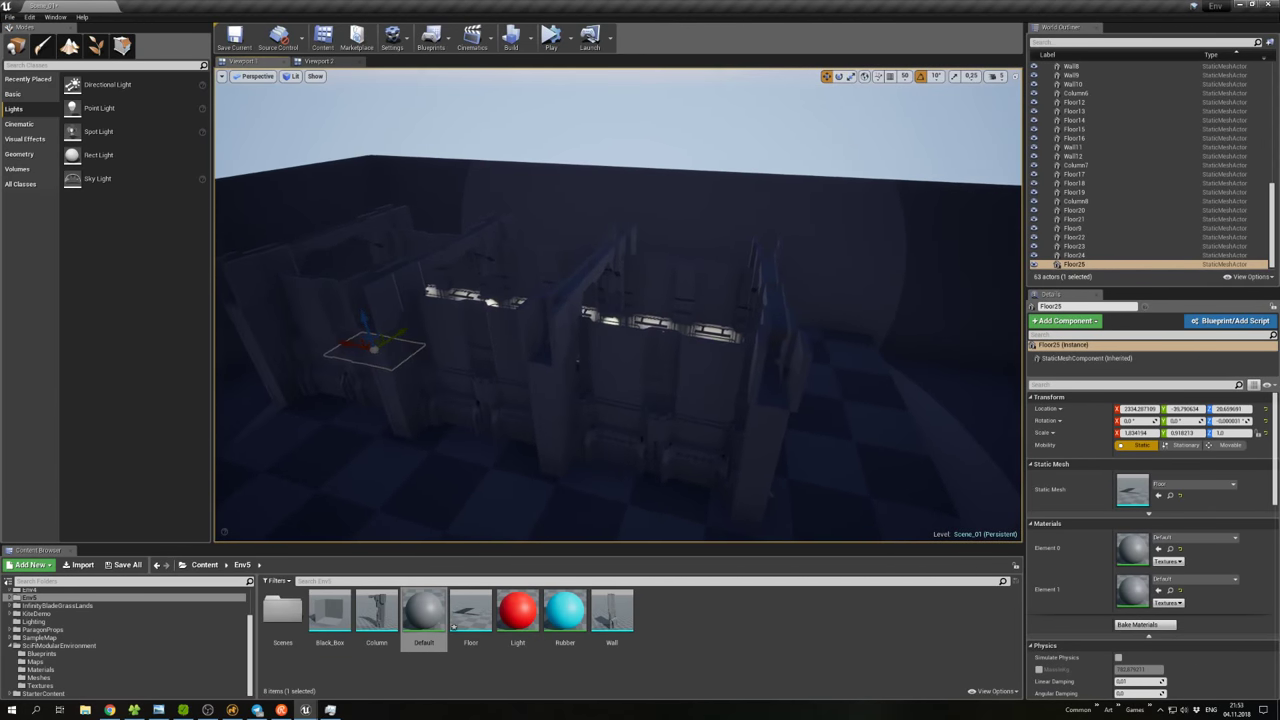
left_click(674, 395)
key("ctrl+w")
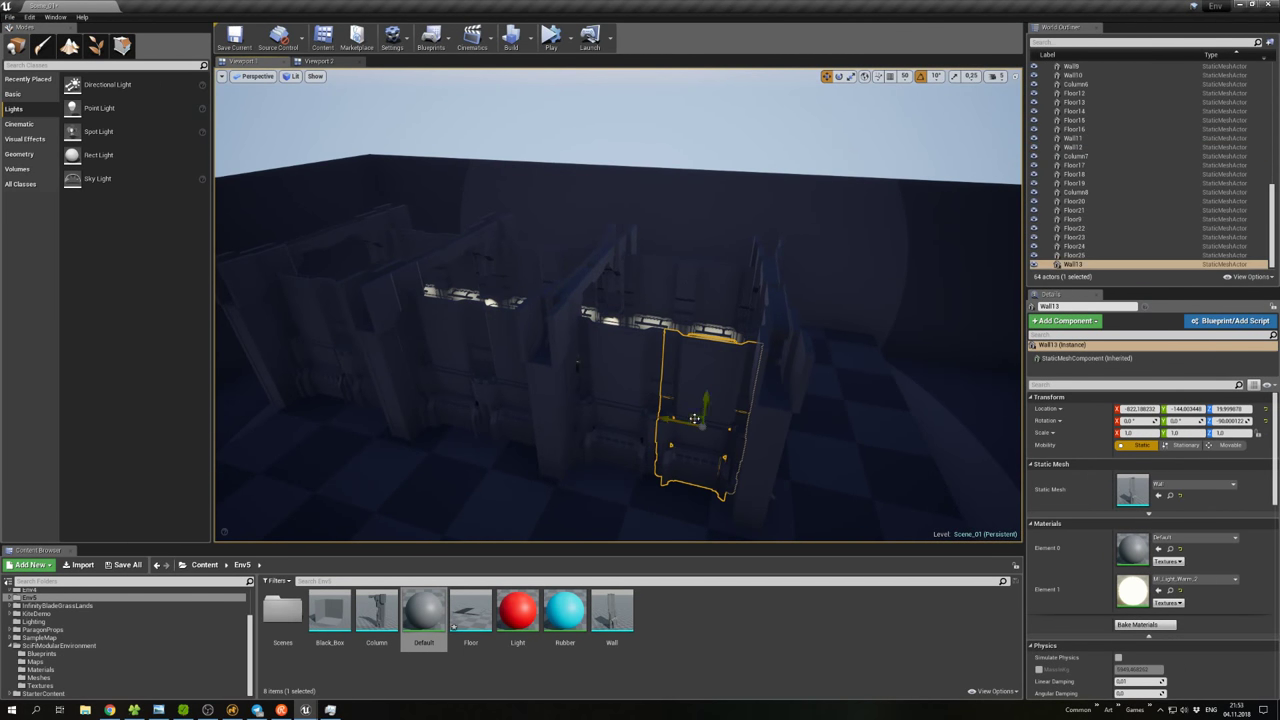
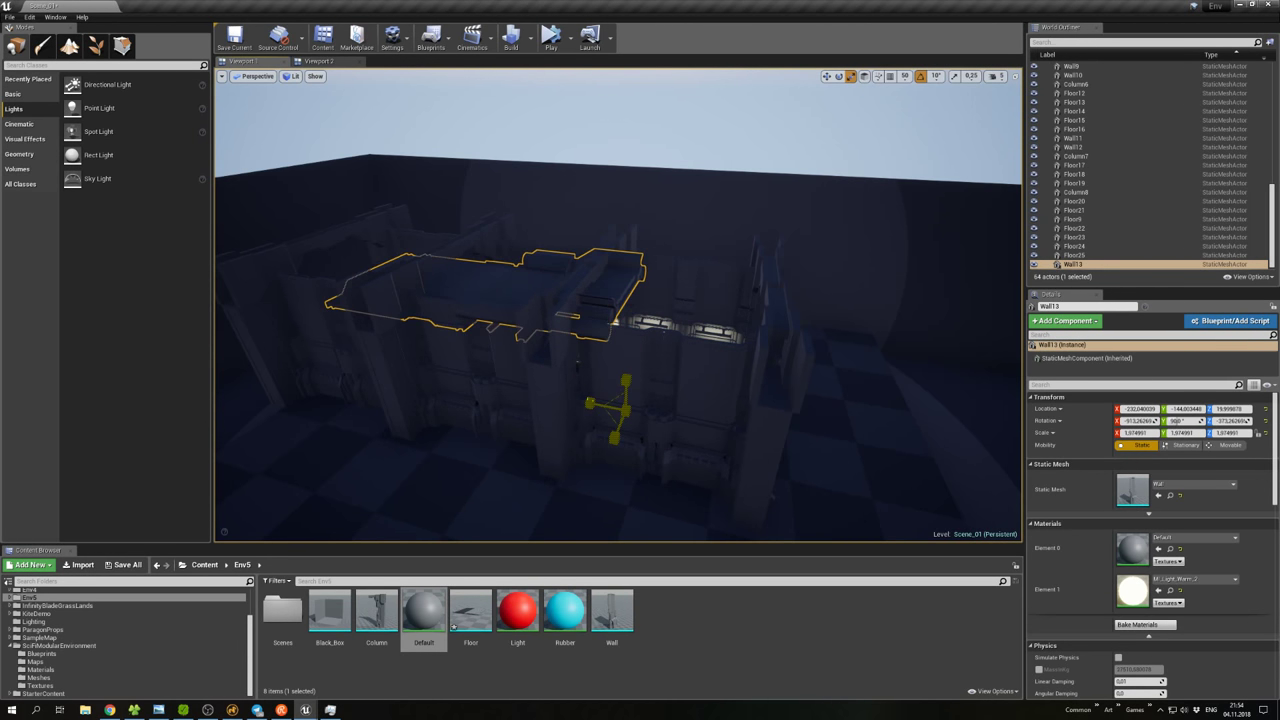
mouse_move(612, 405)
left_mouse_down()
mouse_move(640, 392)
mouse_move(586, 371)
mouse_move(600, 371)
mouse_move(614, 427)
left_mouse_up()
right_click_drag(614, 427, 614, 427)
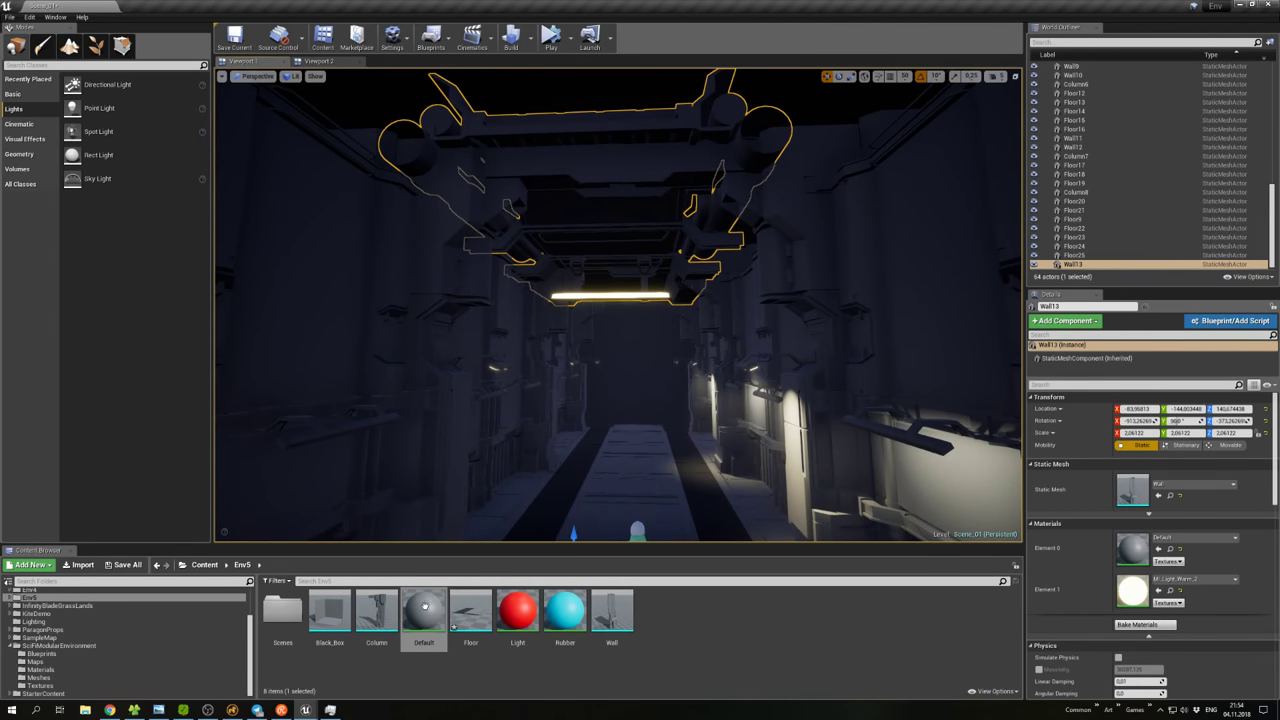
Apply the Default material to the ceiling piece's light strip, widen the piece along Y and centre it at Y about -42.
left_click_drag(424, 606, 601, 363)
left_click_drag(628, 297, 628, 297)
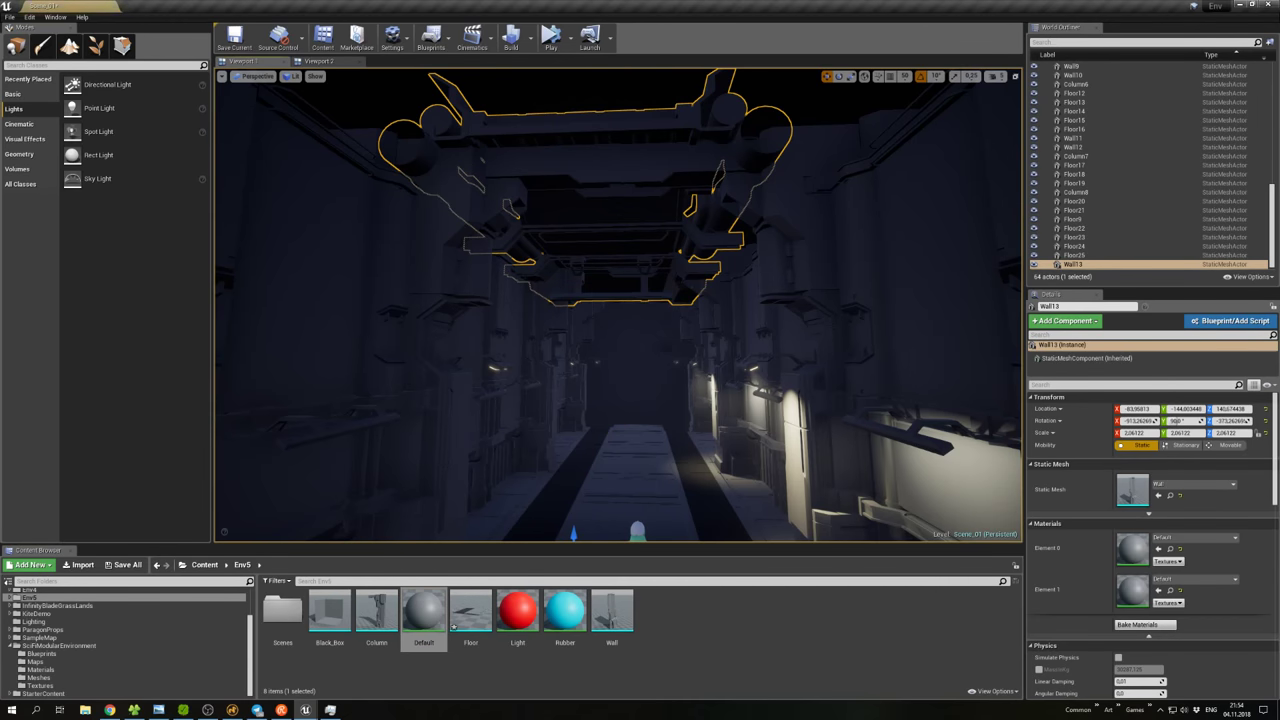
scroll(636, 314, "down", 10)
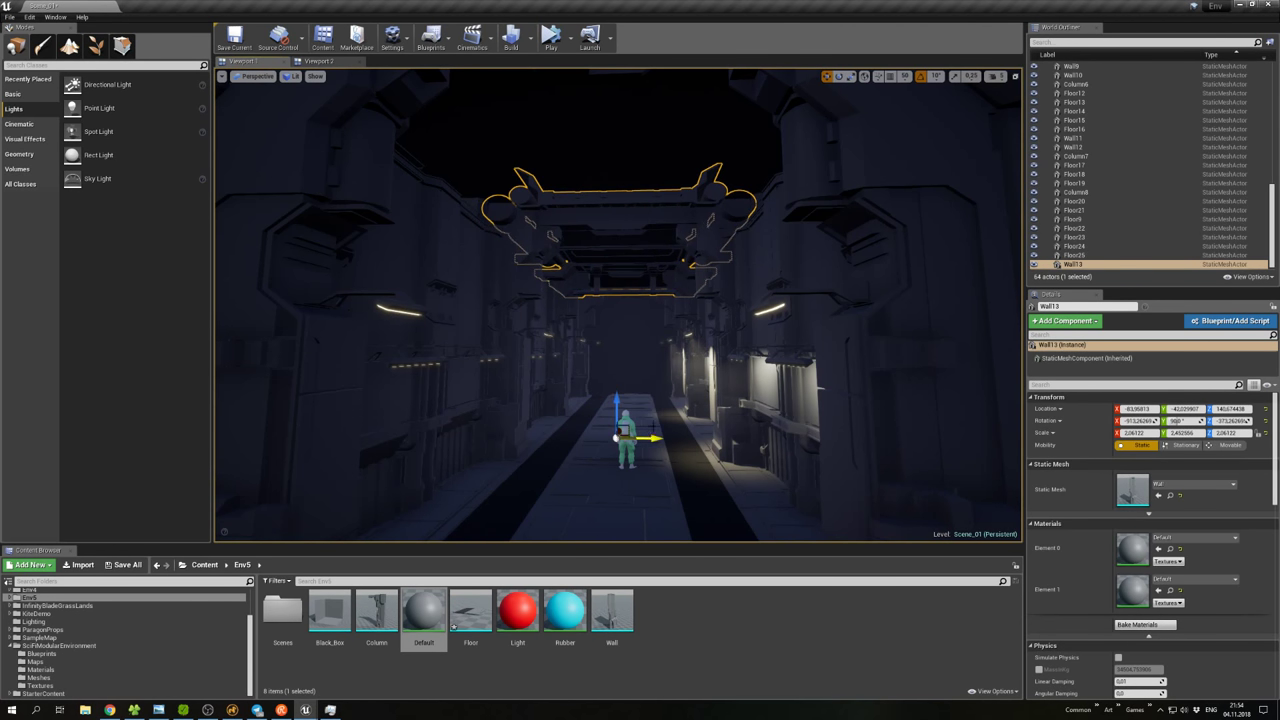
scroll(636, 314, "up", 10)
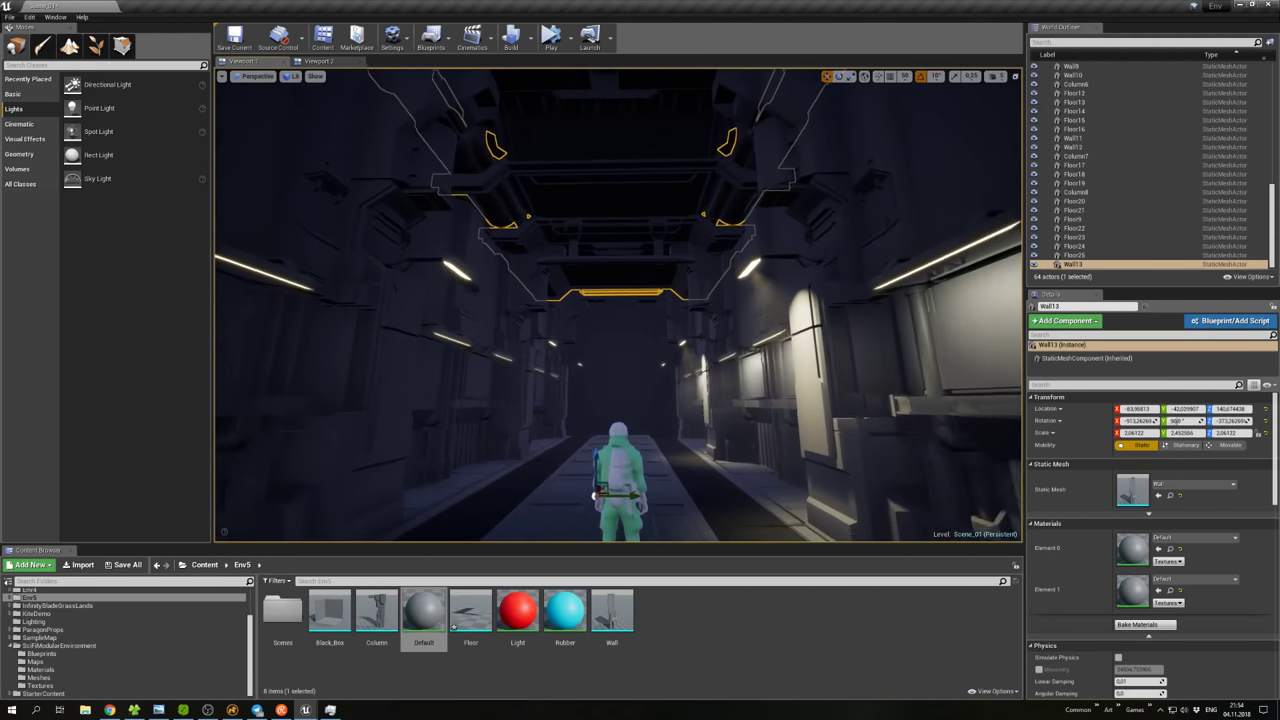
Move the ceiling piece along X so it sits further along the corridor above the wall rows.
scroll(636, 314, "up", 5)
scroll(636, 314, "down", 8)
scroll(636, 314, "up", 2)
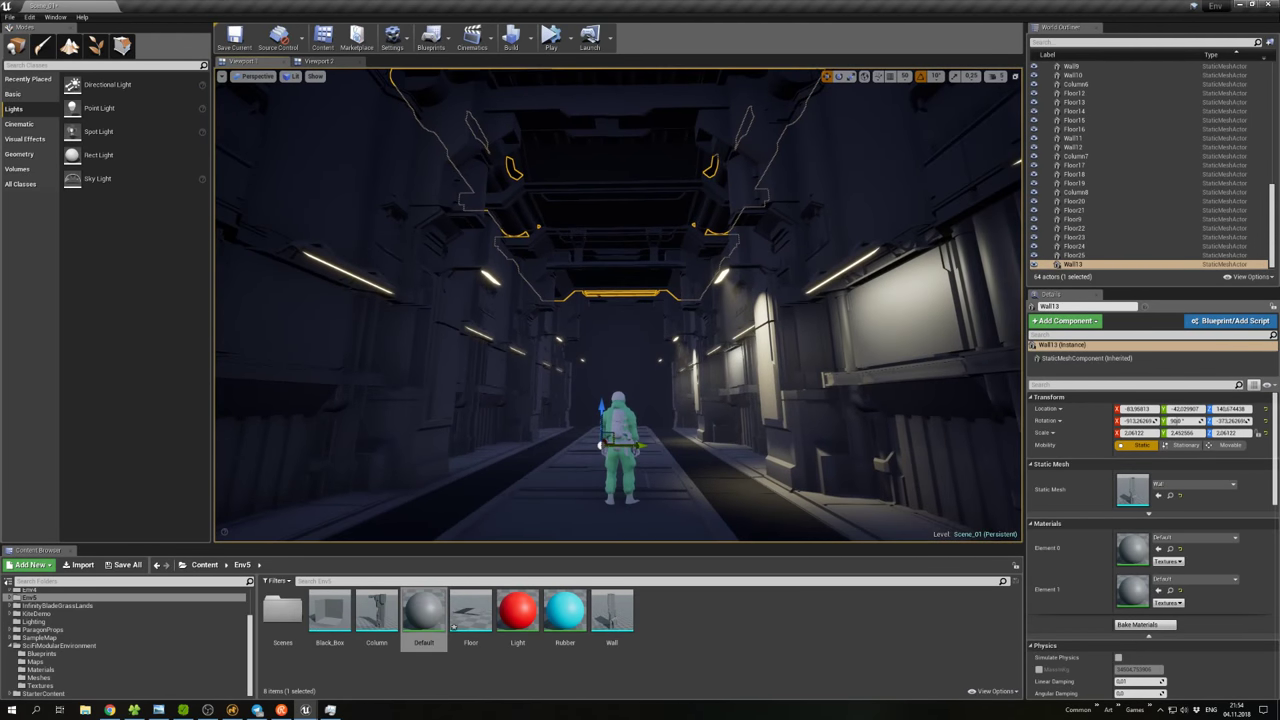
key("f")
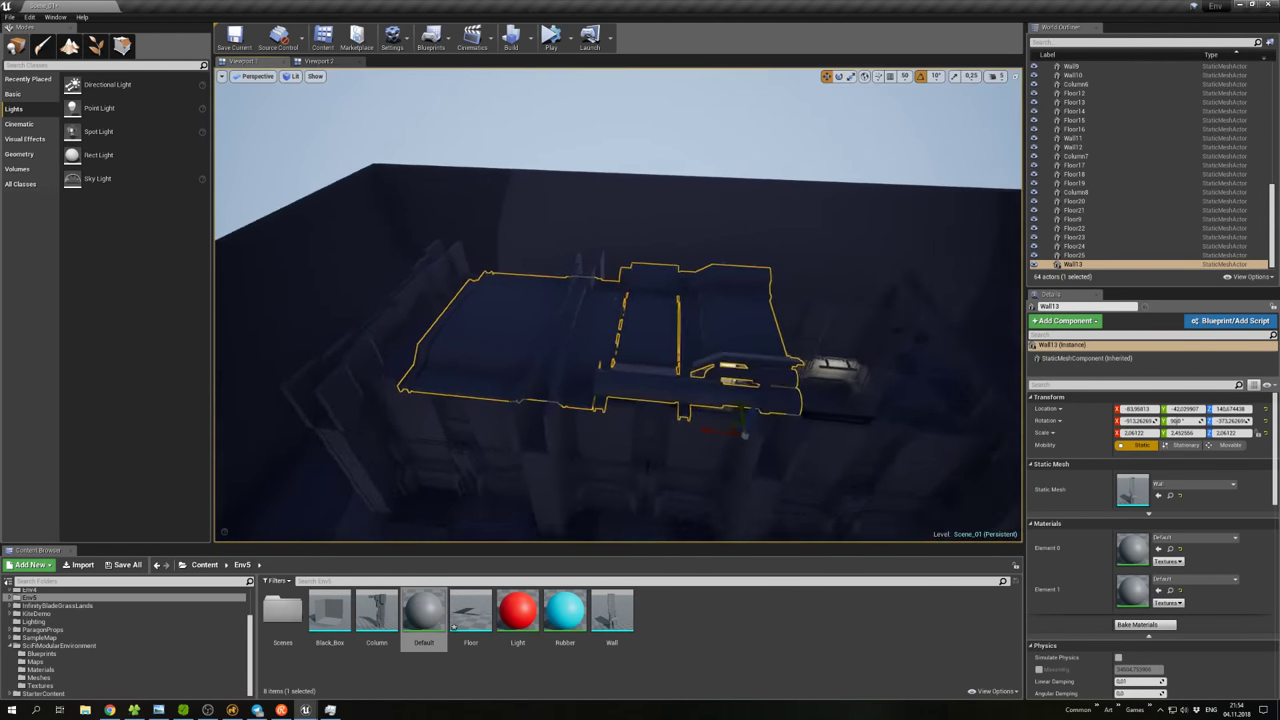
left_click_drag(632, 322, 643, 381, "alt")
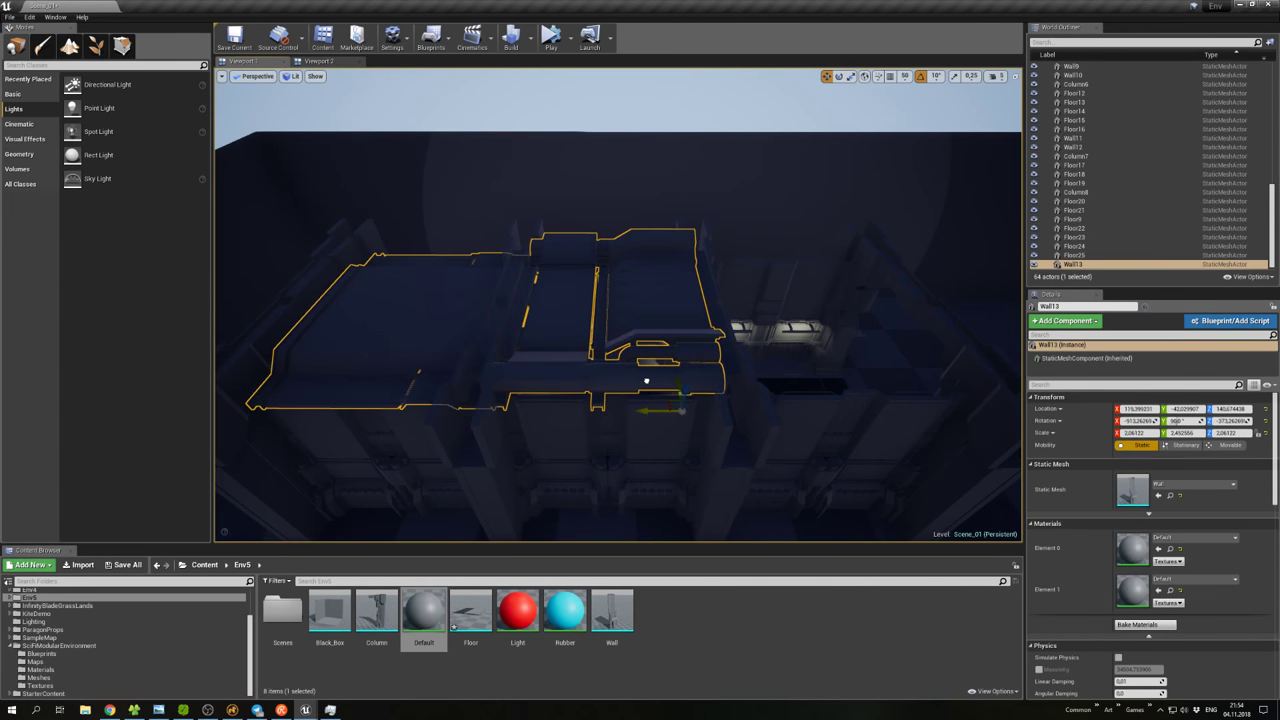
scroll(643, 381, "down", 3)
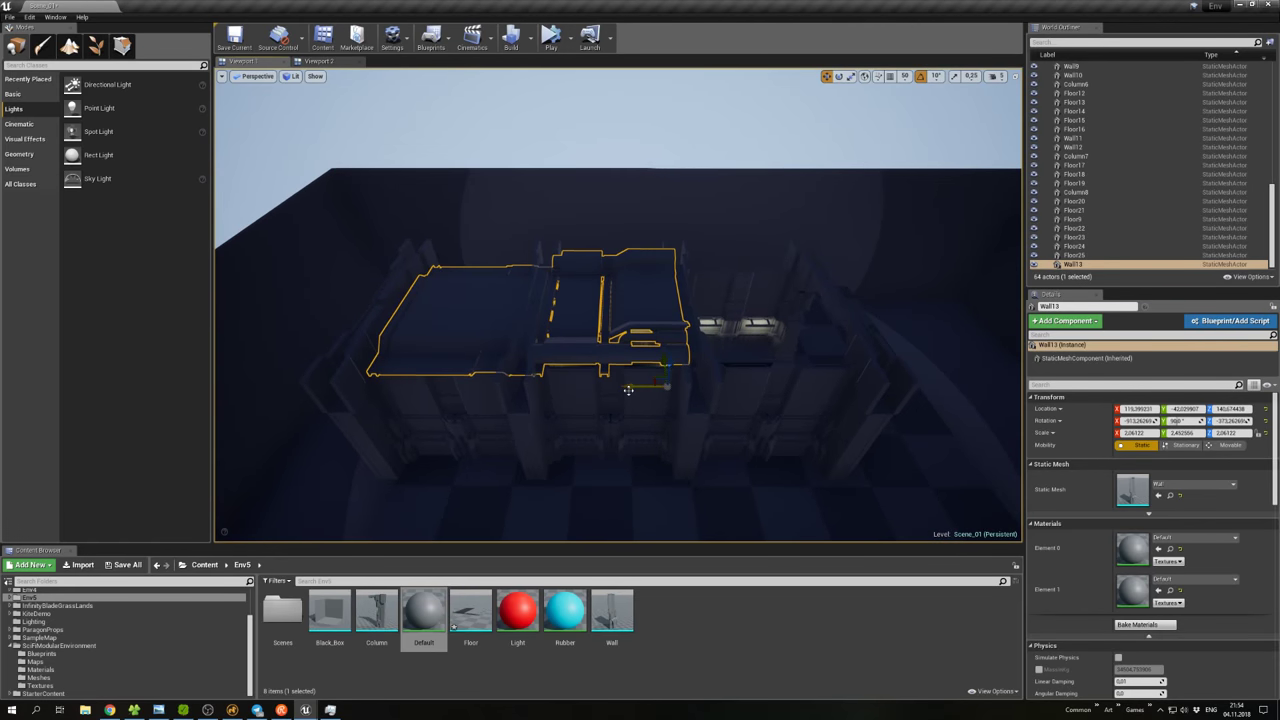
Duplicate the ceiling piece, turn the copy to face the opposite way and butt it against the original above the corridor.
left_click_drag(631, 390, 930, 413)
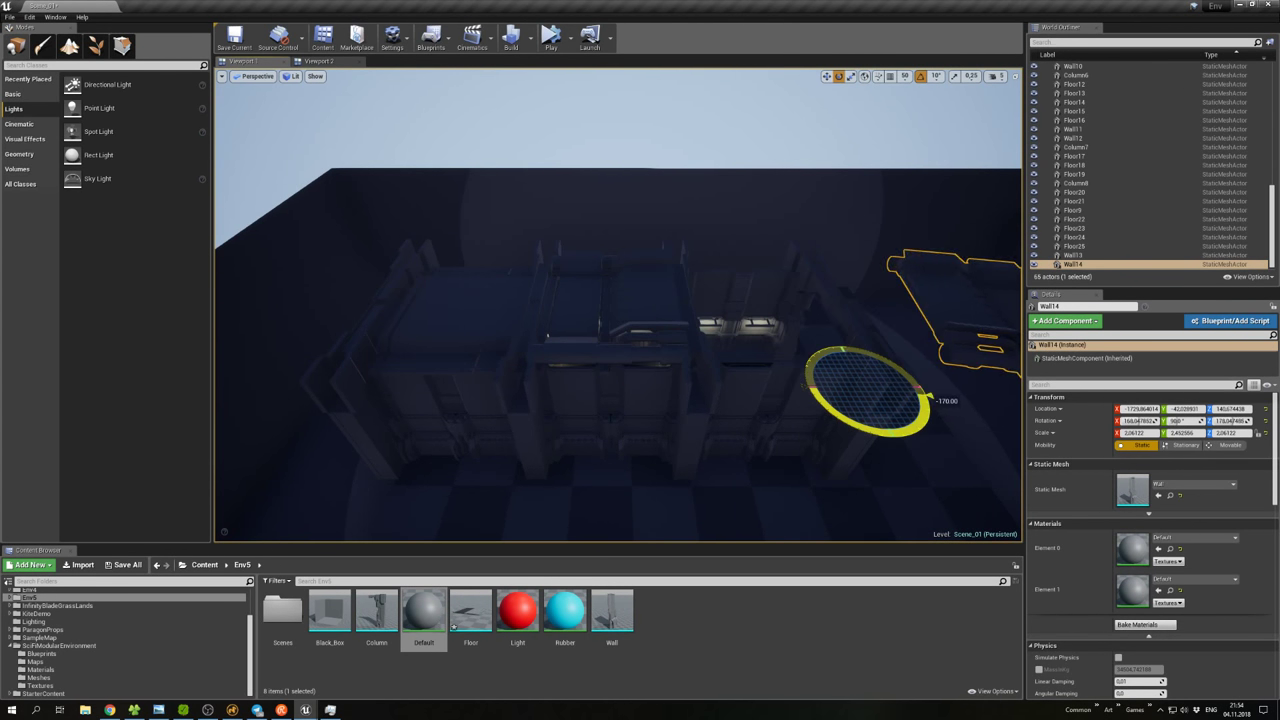
key("w")
double_click(1075, 75)
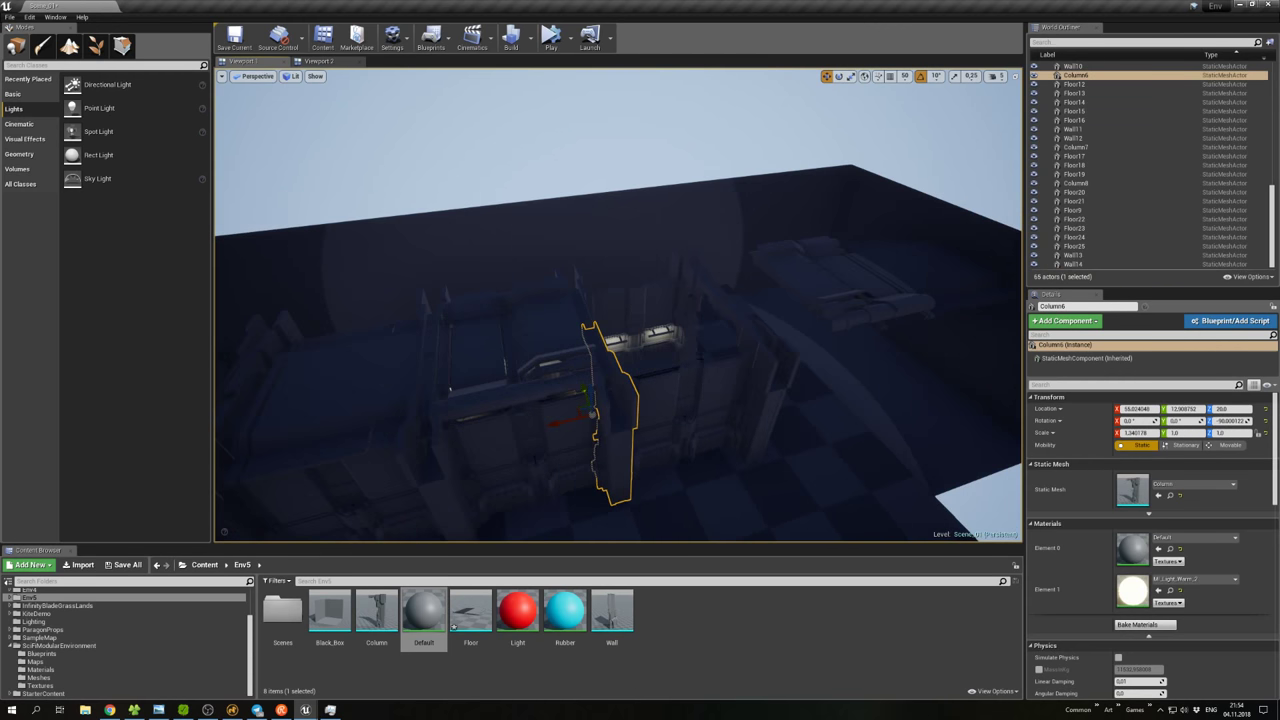
left_click(1073, 264)
left_click_drag(749, 359, 561, 397)
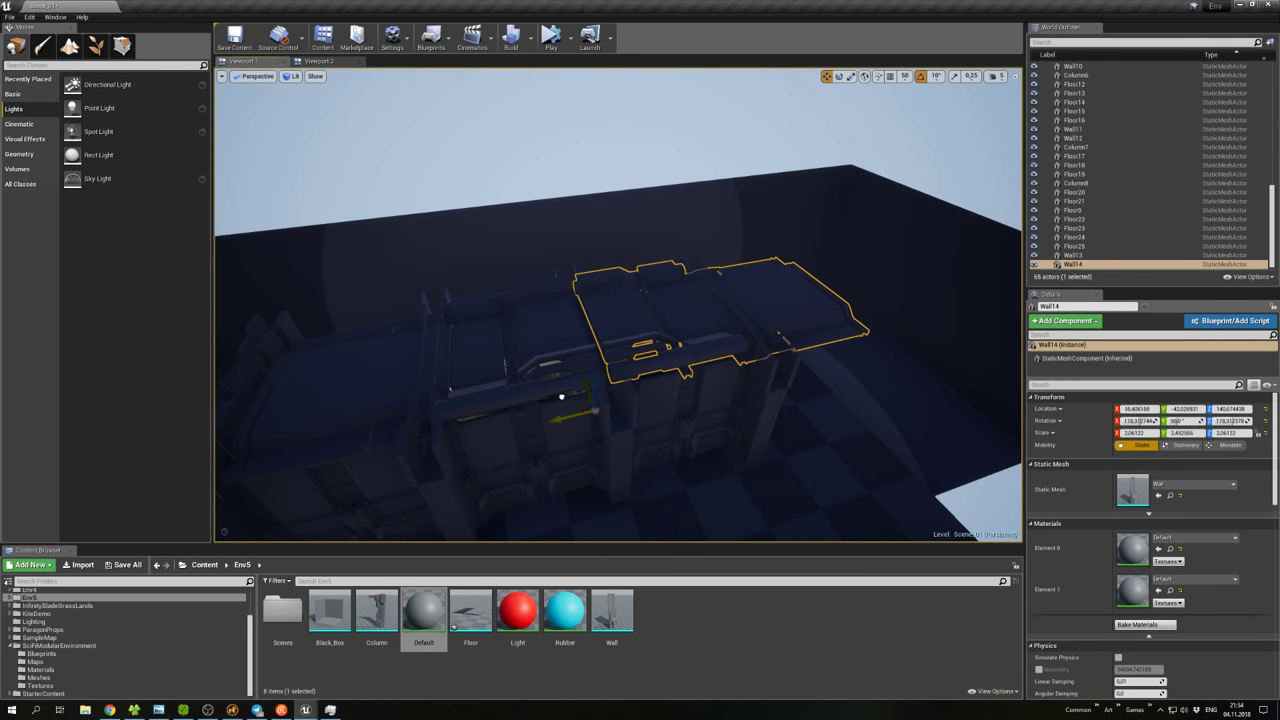
Examine the corridor from inside, checking the ceiling, wall lights and floor around the standing figure from several positions.
left_click(700, 401)
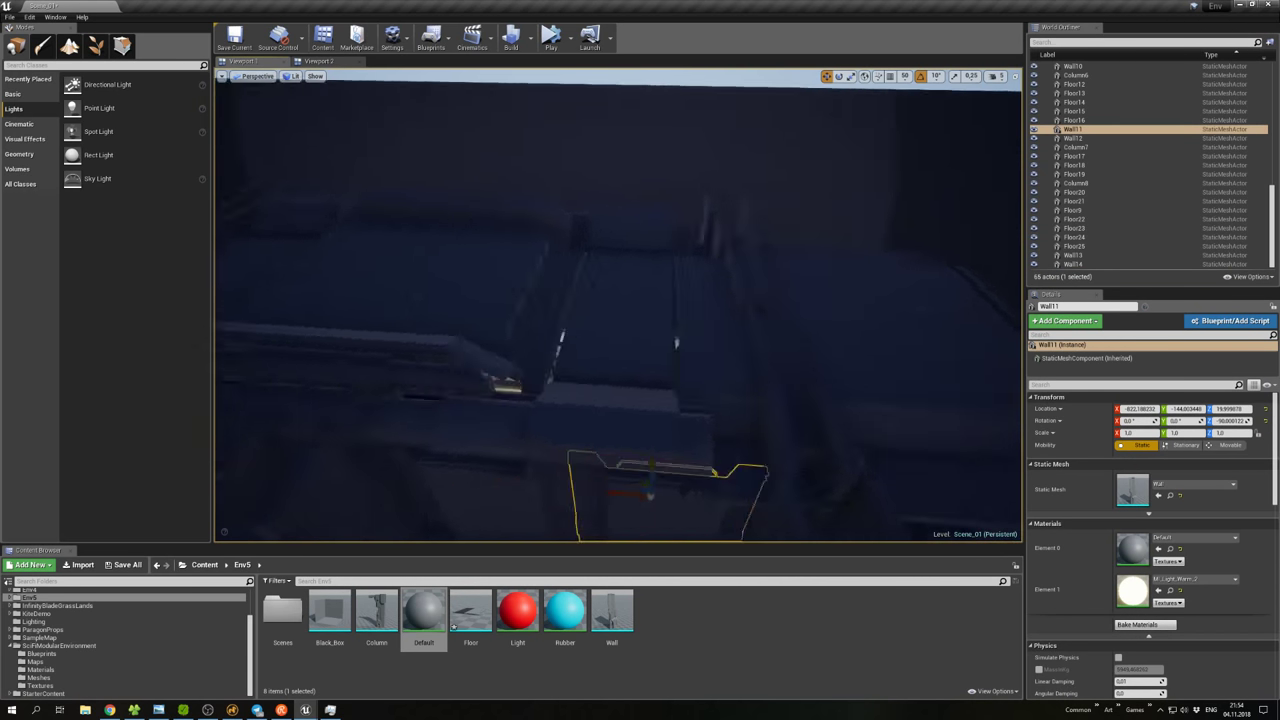
key("f")
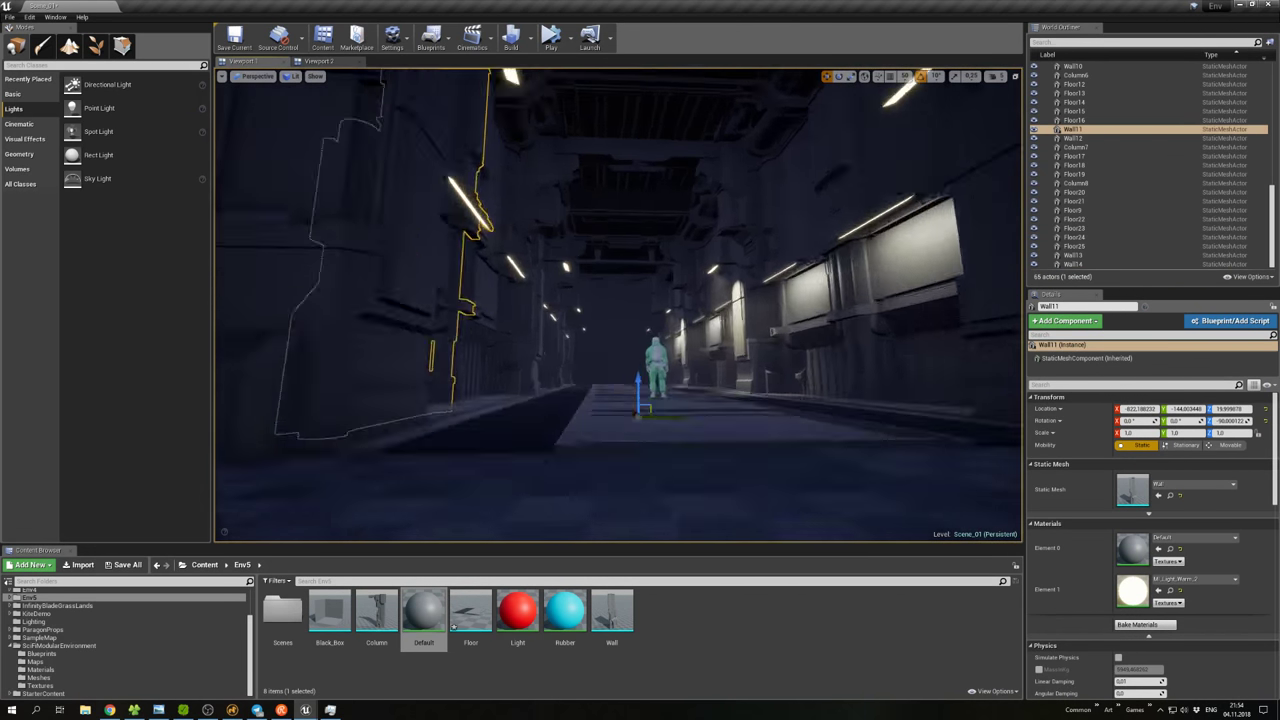
key("w")
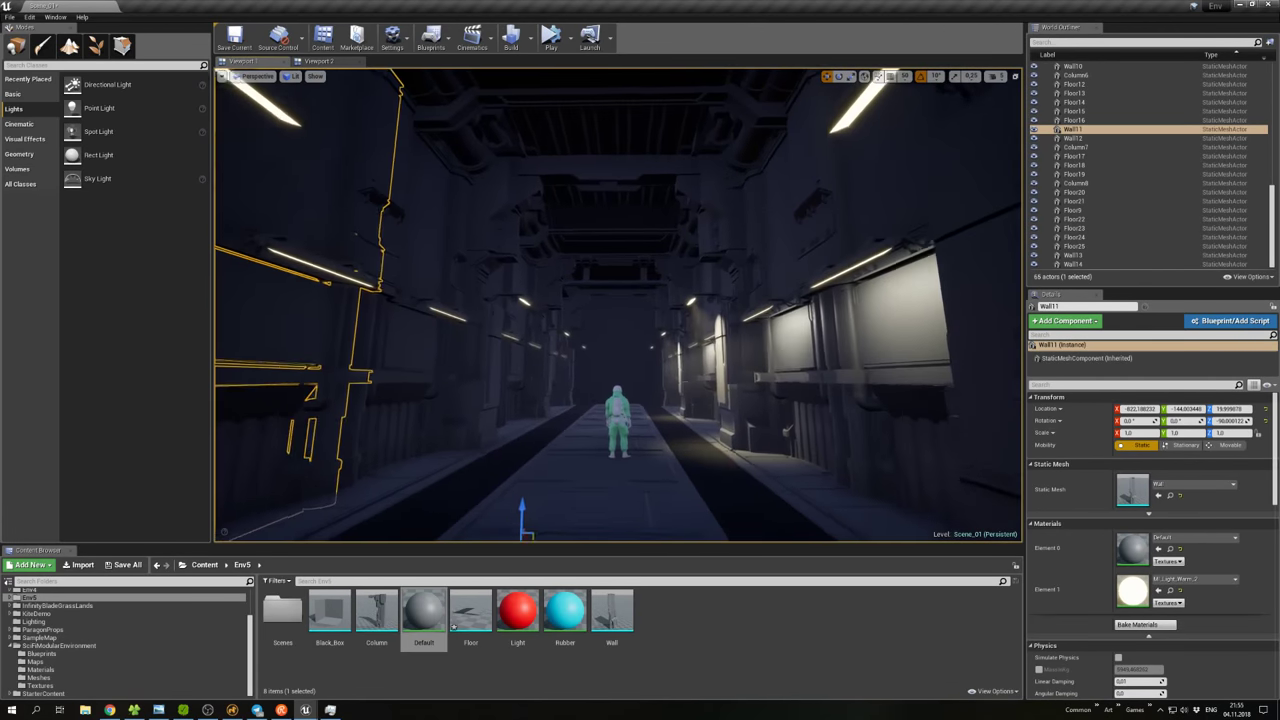
key("w")
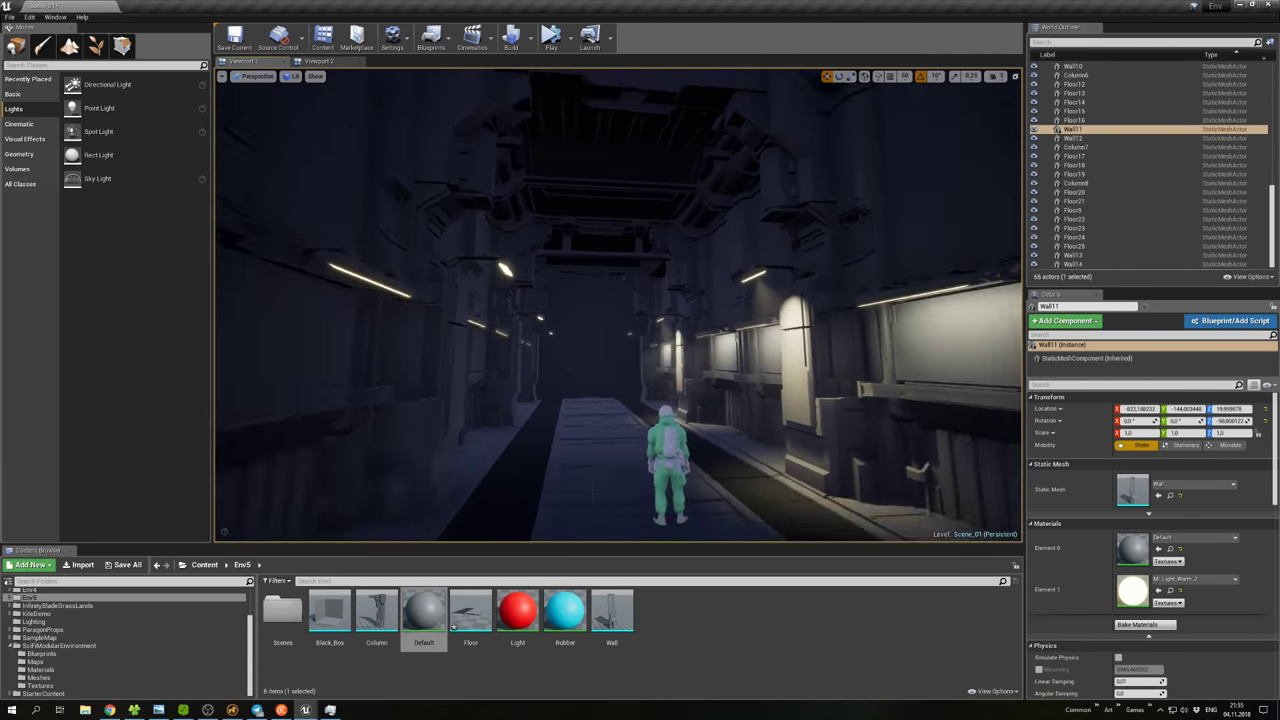
key("w")
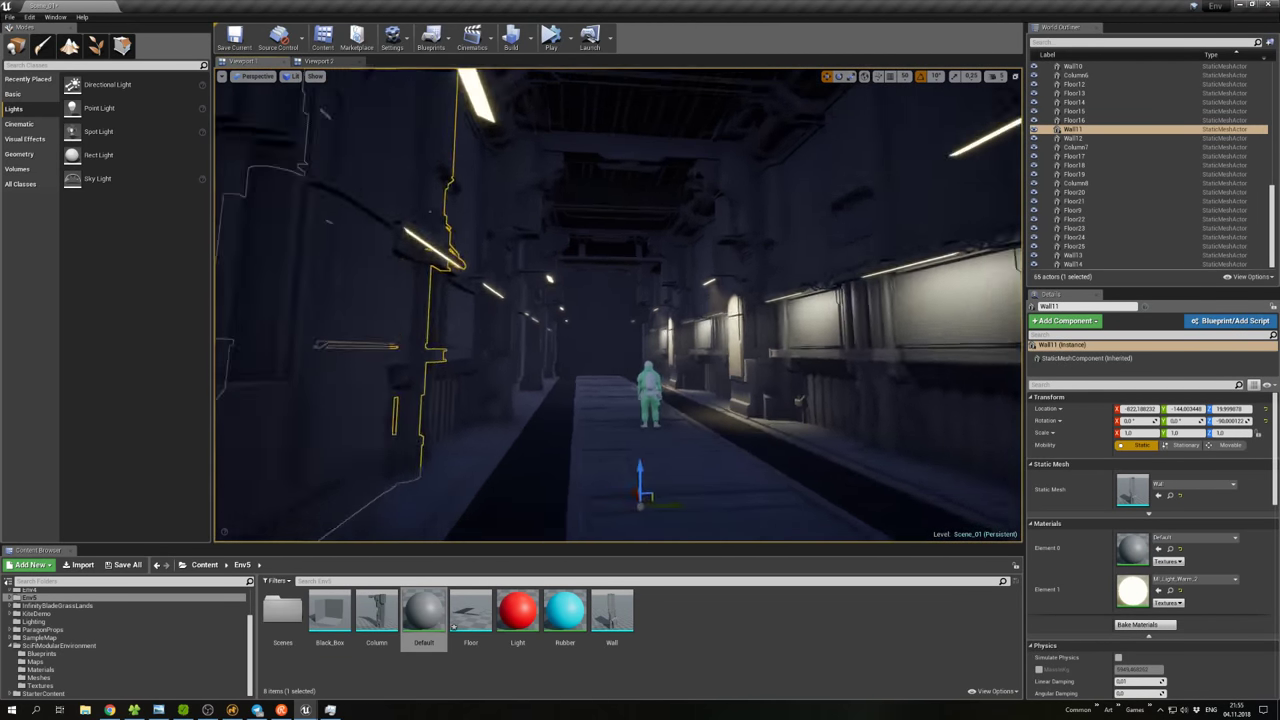
key("w")
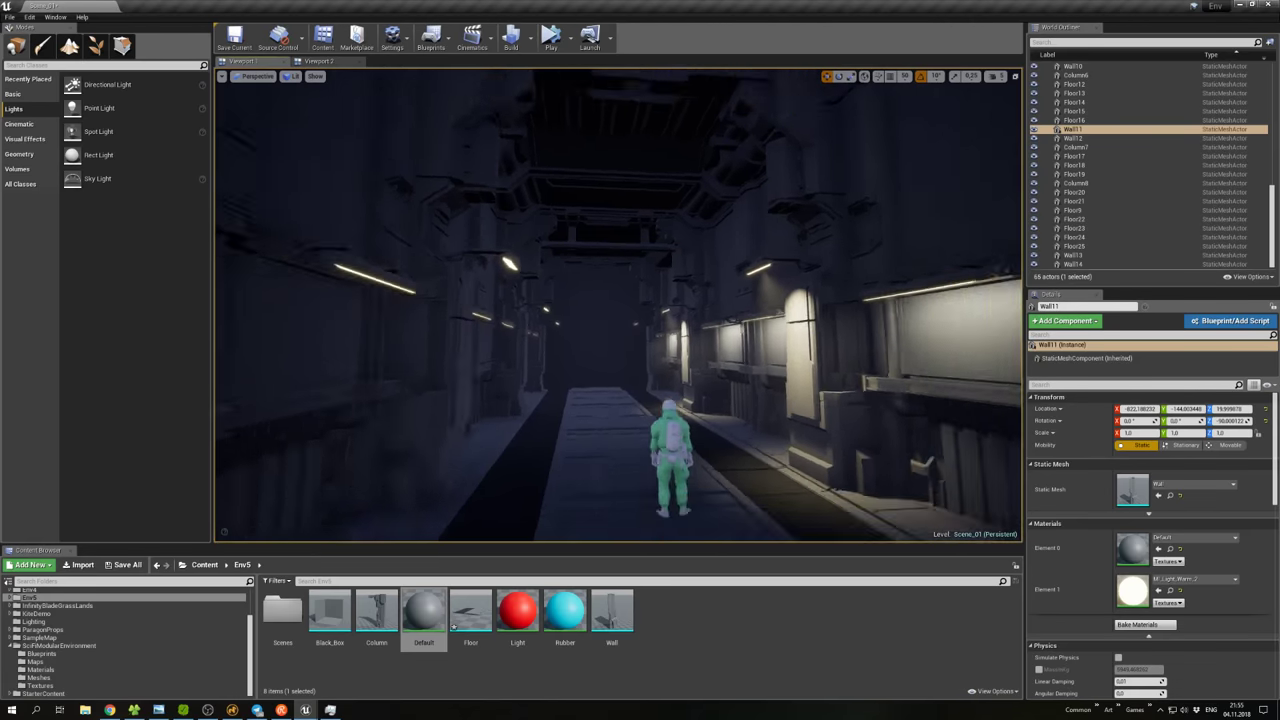
key("s")
key("w")
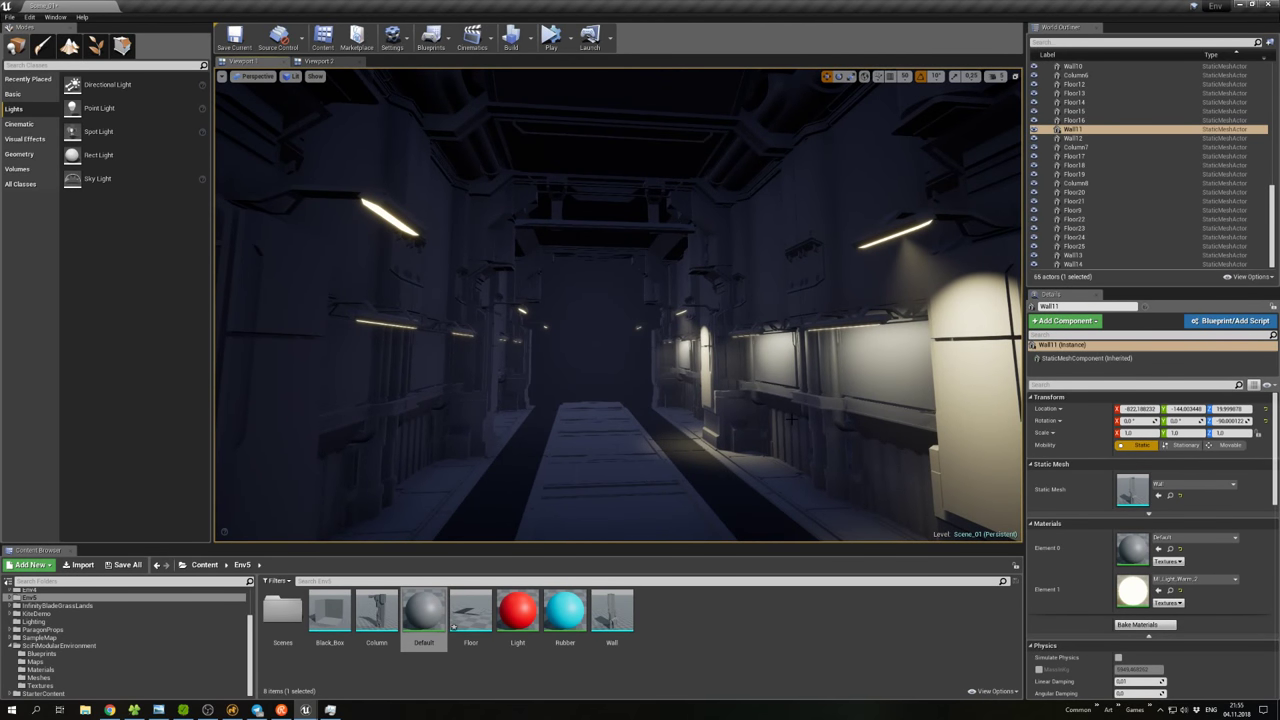
key("s")
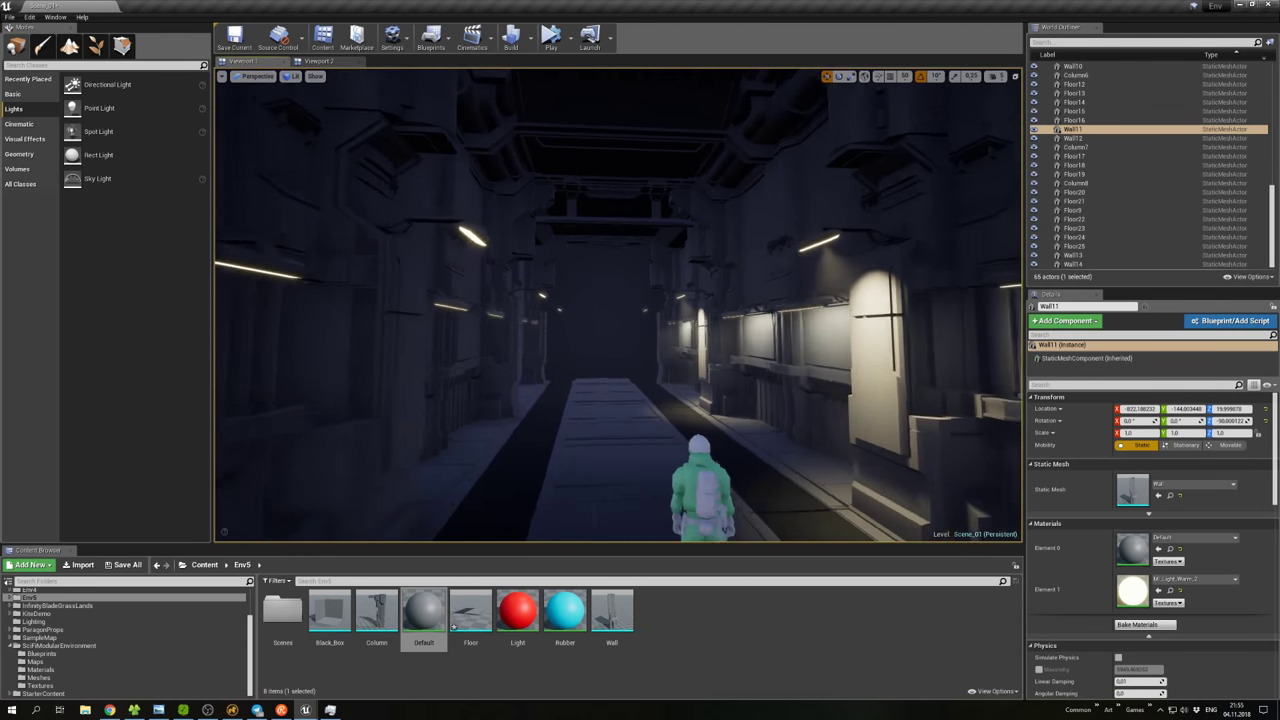
key("w")
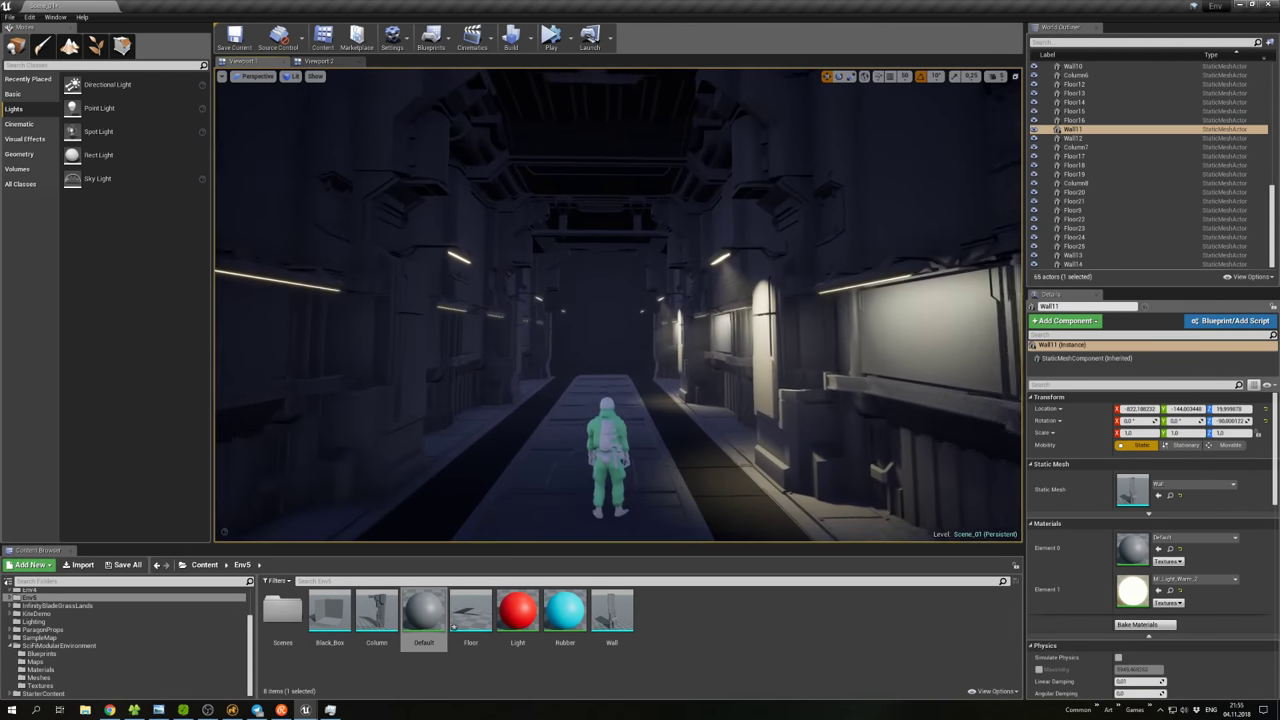
key("d")
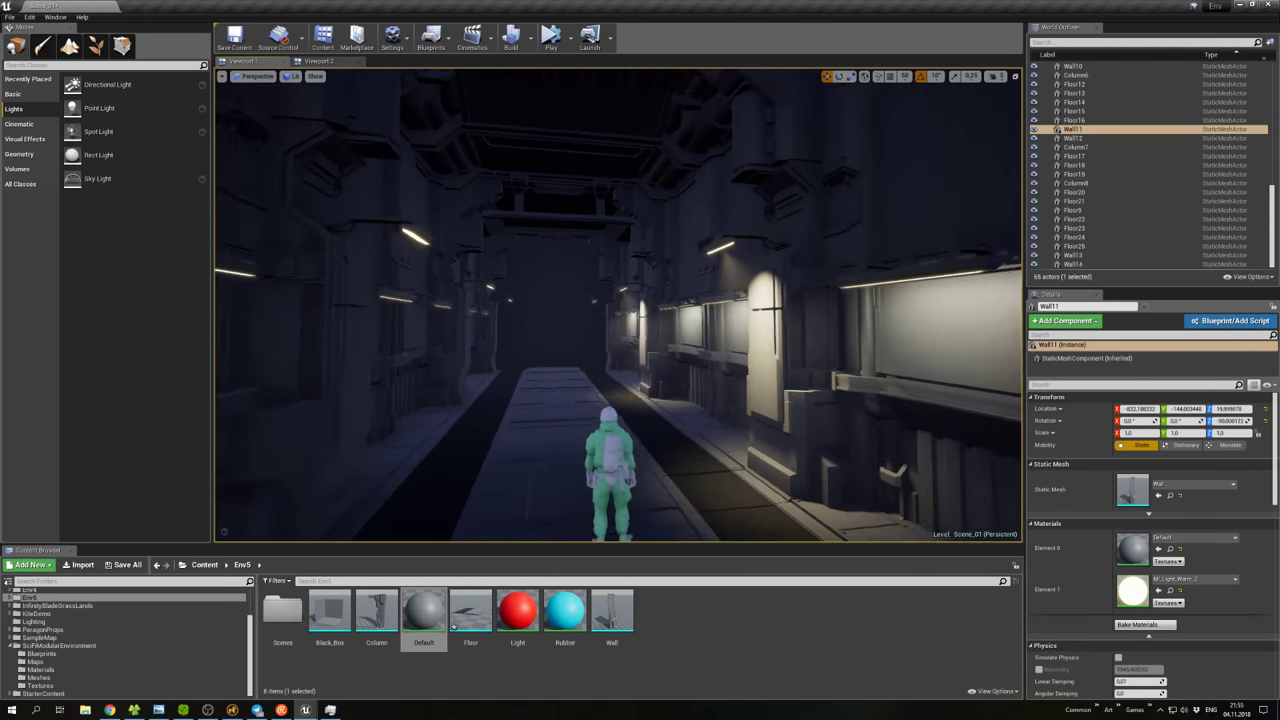
key("s")
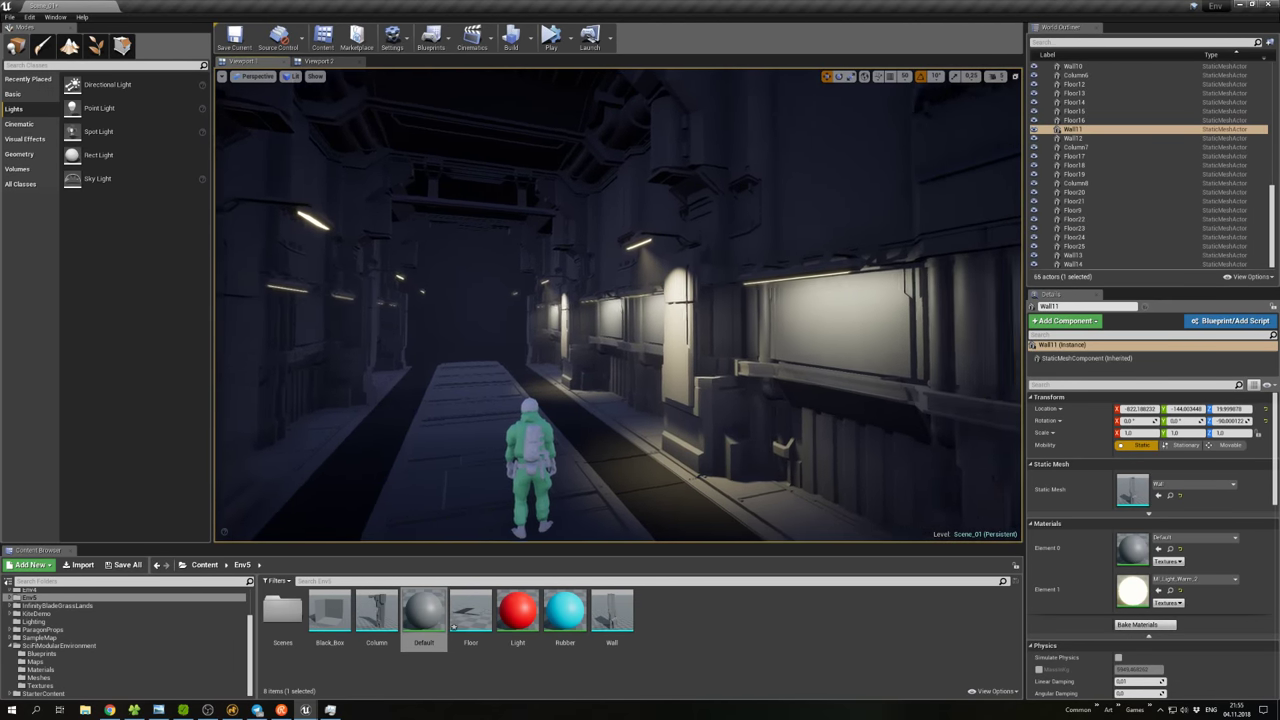
key("w")
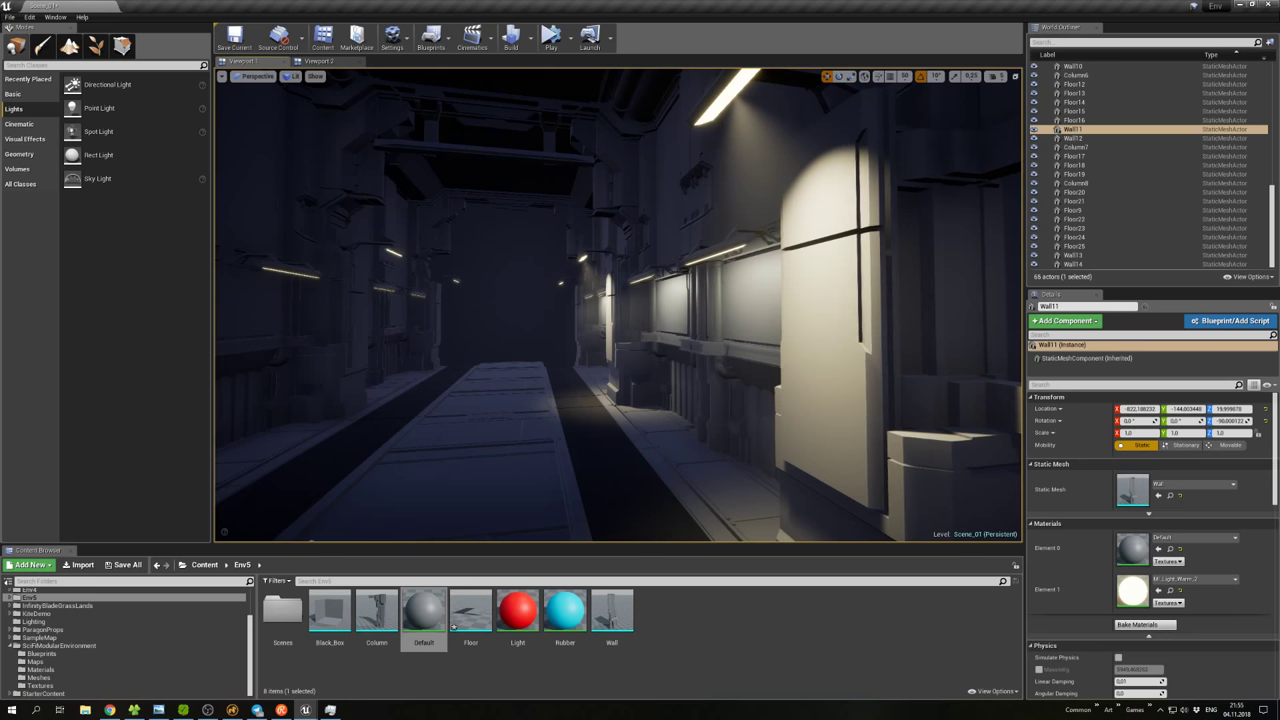
Select the large checkered base floor beneath the corridor and hide it in the level.
key("s")
mouse_move(618, 305)
right_mouse_down()
mouse_move(560, 240)
mouse_move(535, 185)
mouse_move(618, 305)
mouse_move(600, 315)
mouse_move(599, 290)
right_mouse_up()
left_click(600, 300)
key("f")
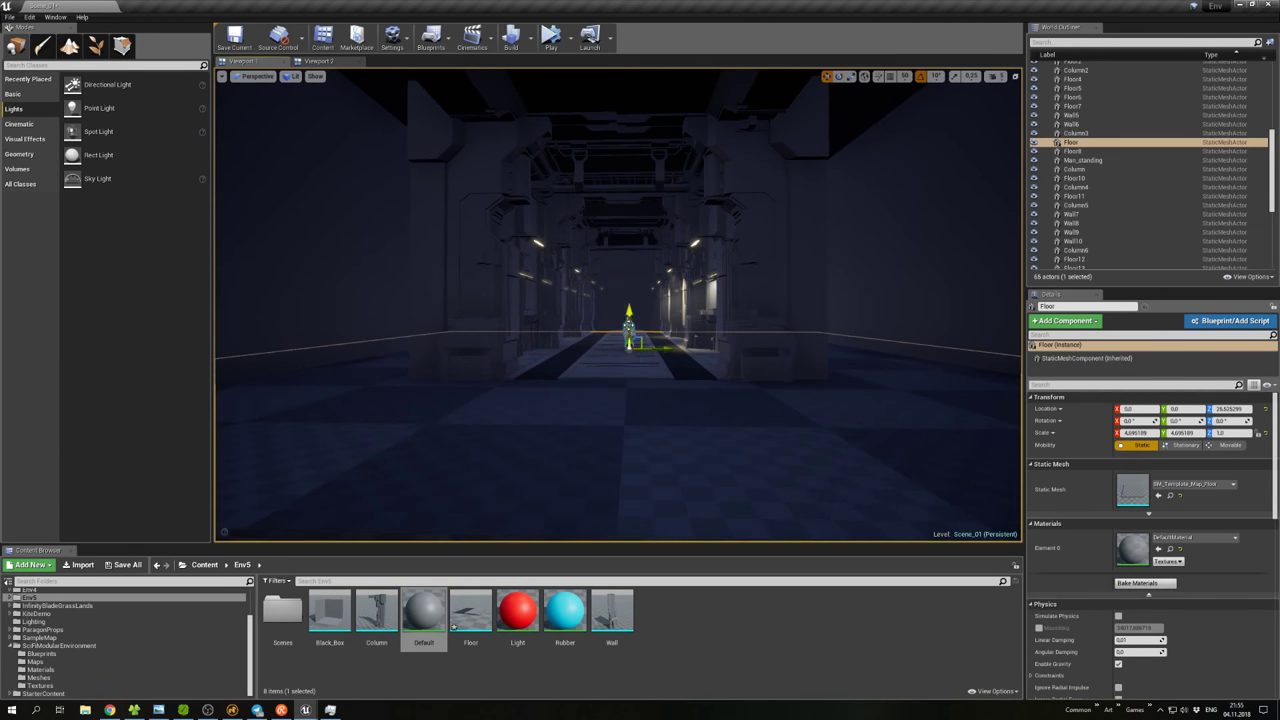
left_click_drag(628, 312, 628, 337)
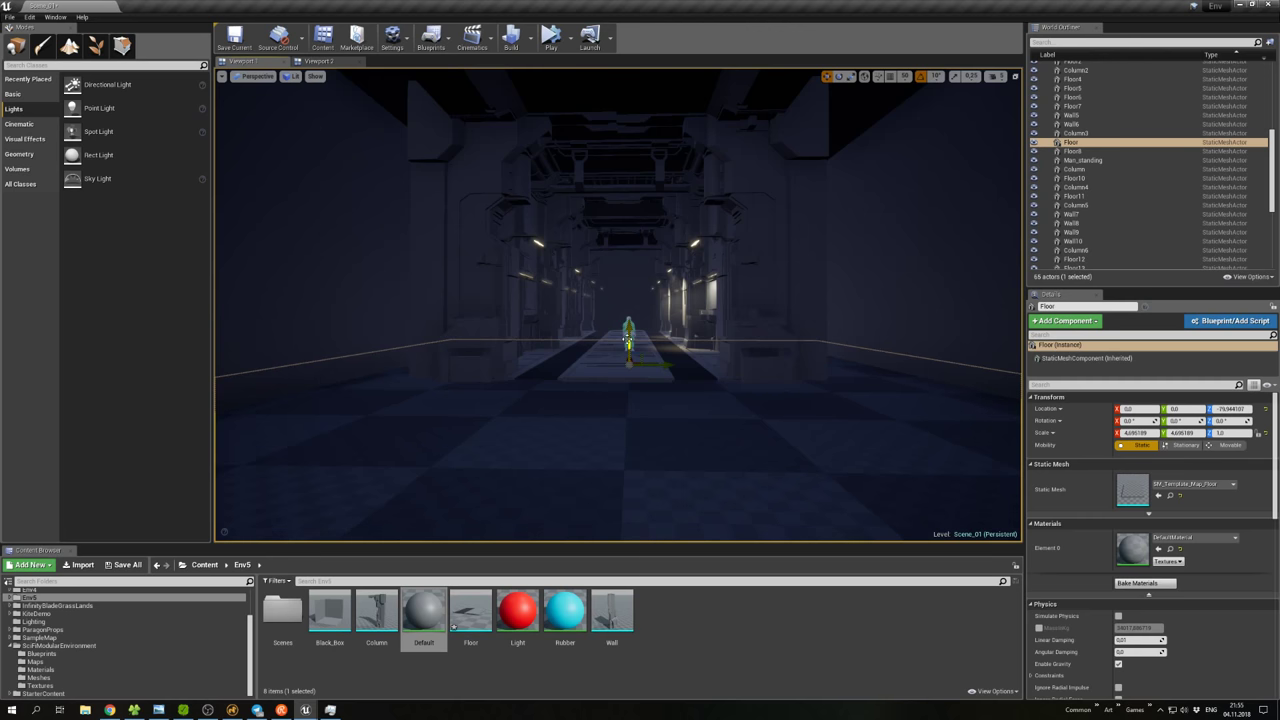
key("ctrl+z")
left_click(1035, 160)
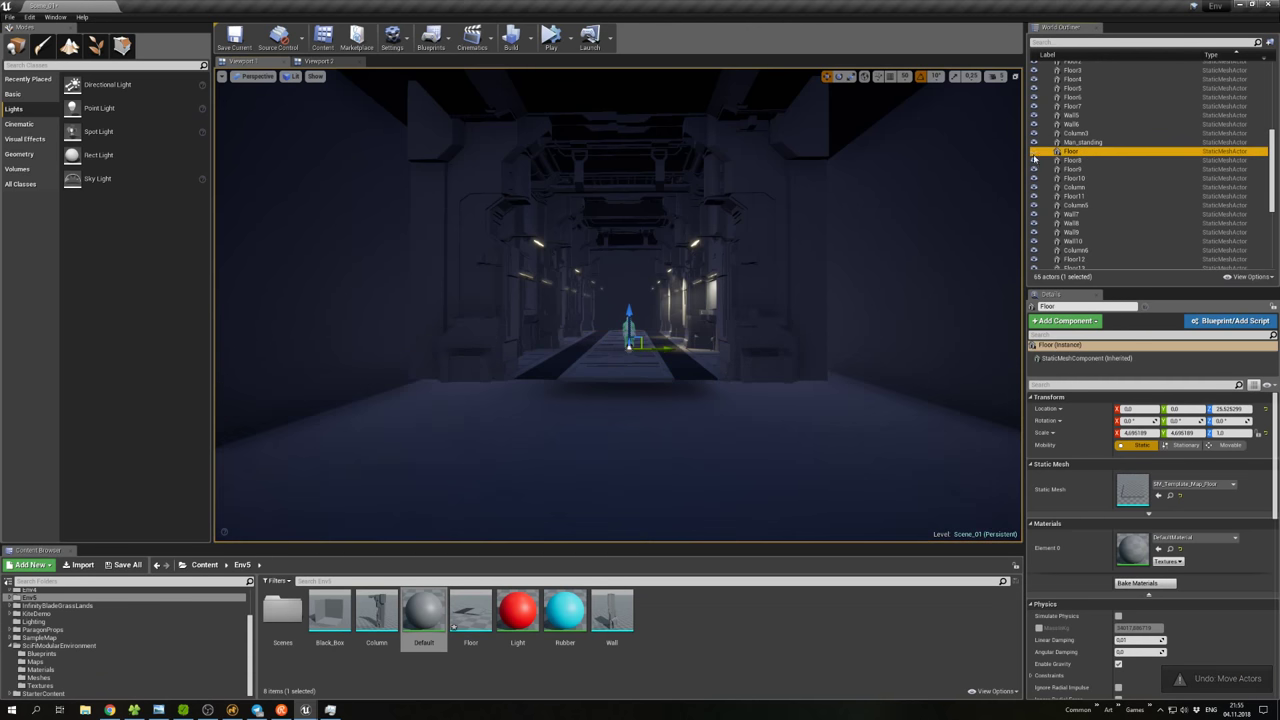
Try lowering the side floor tile beside the standing figure, then undo the move.
key("w")
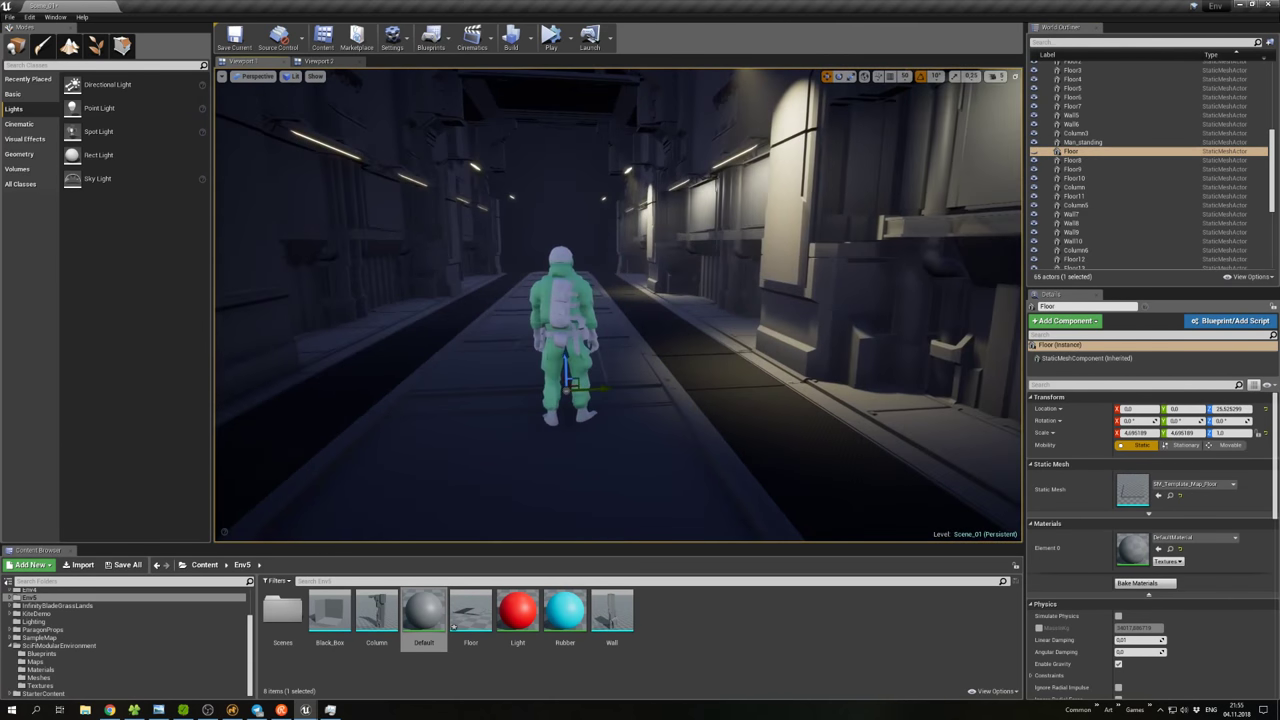
key("a")
left_click(705, 305)
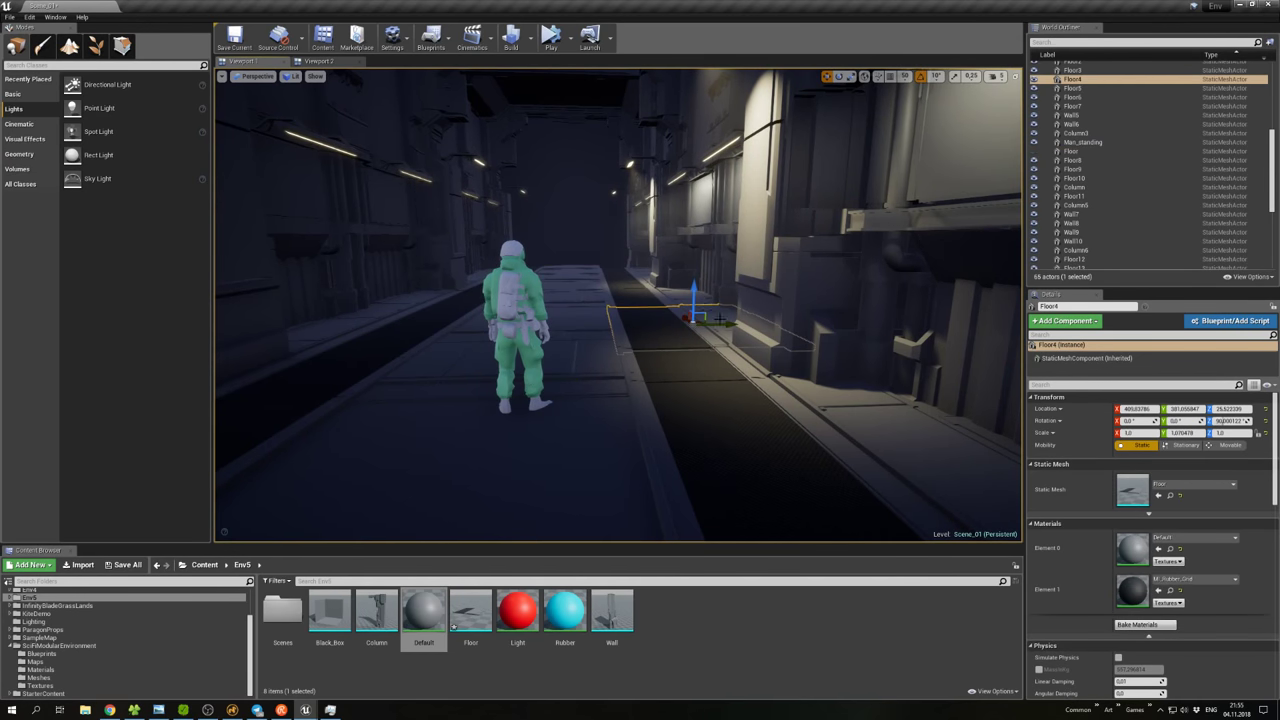
key("d")
left_click(706, 352)
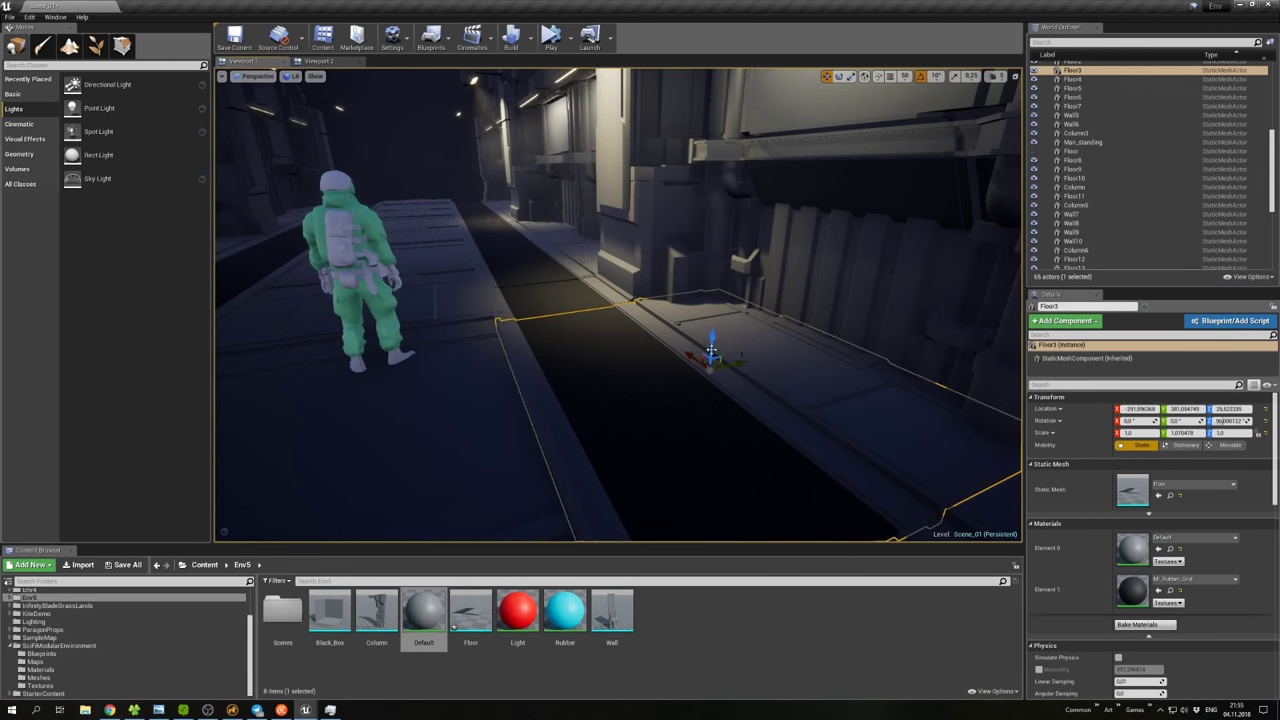
left_click_drag(707, 347, 708, 403)
key("ctrl+z")
right_click_drag(708, 401, 600, 289)
key("s")
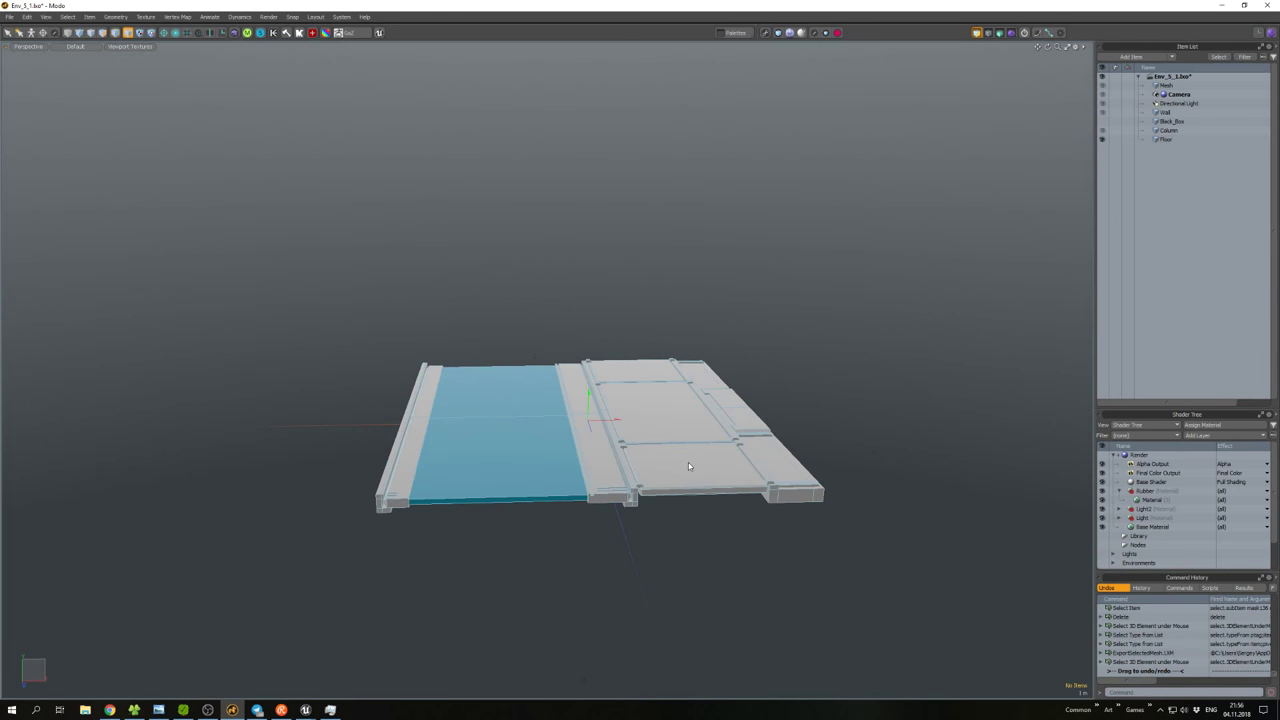
Switch to Modo, select the whole three-section plate in the Floor mesh and move it down 47 cm.
left_click(674, 450)
key("3")
double_click(674, 450)
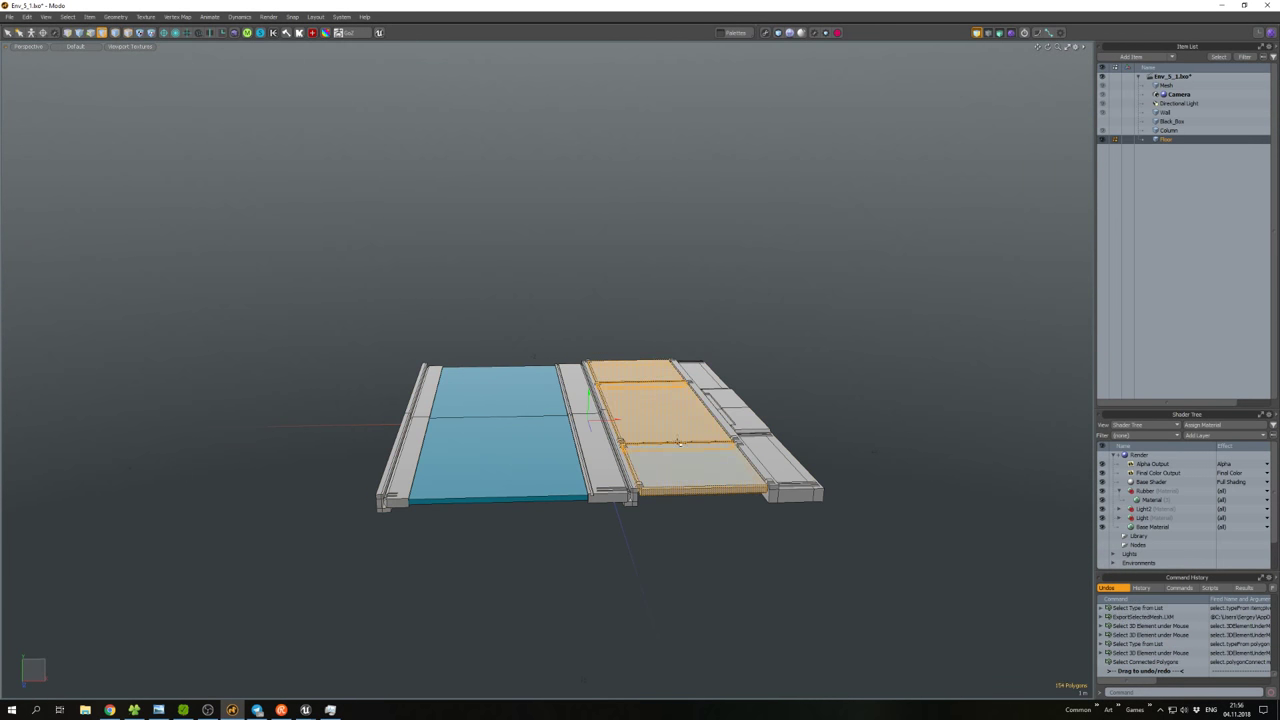
left_click_drag(674, 450, 608, 469, "alt")
scroll(608, 354, "up", 5)
scroll(572, 402, "down", 4)
key("w")
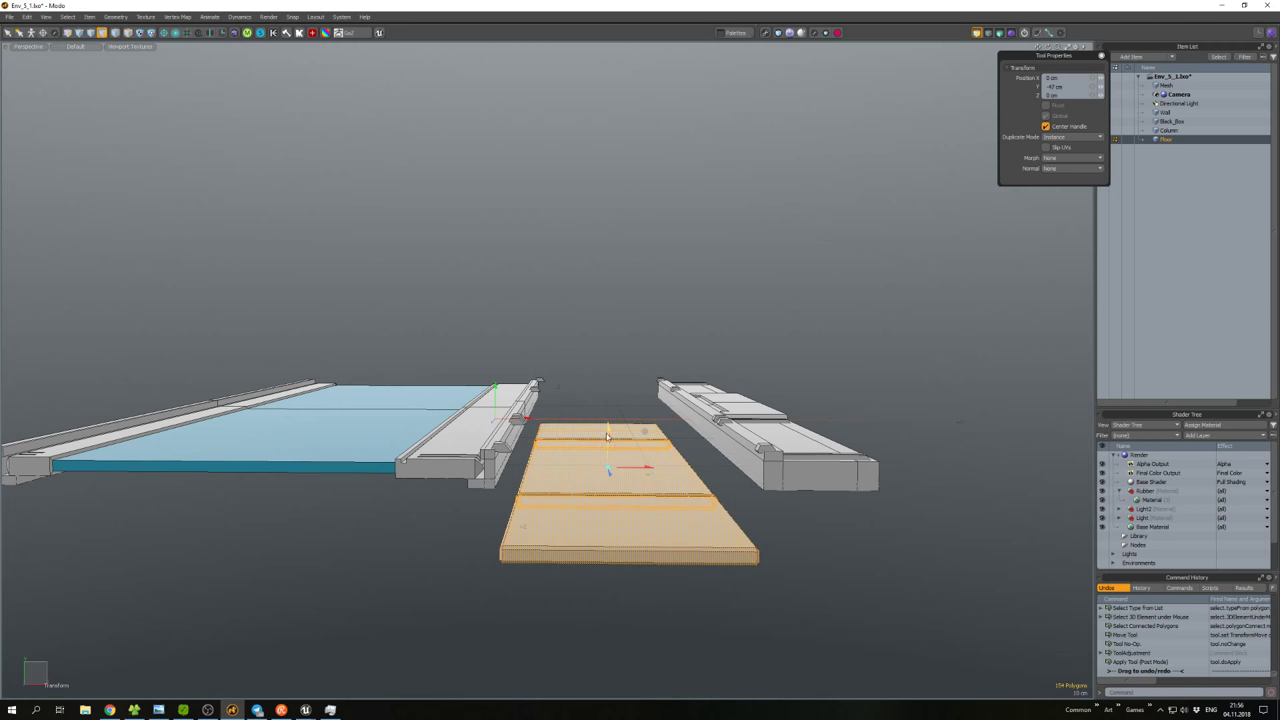
left_click(600, 388)
left_click_drag(600, 388, 608, 434, "alt")
Select the lowered plate's crosswise edges and split them lengthwise with the 25-50-25 loop preset.
double_click(608, 434)
key("2")
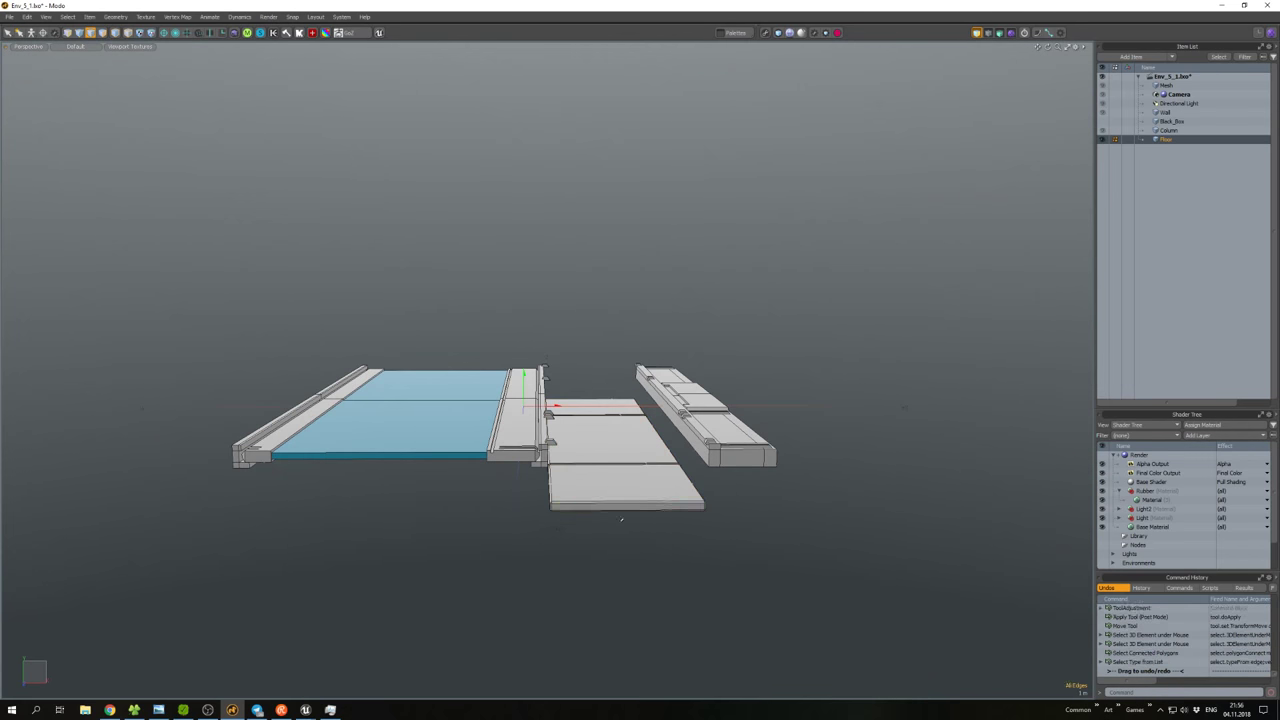
mouse_move(621, 519)
left_mouse_down()
mouse_move(596, 393)
mouse_move(601, 438)
left_mouse_up()
key("ctrl+space")
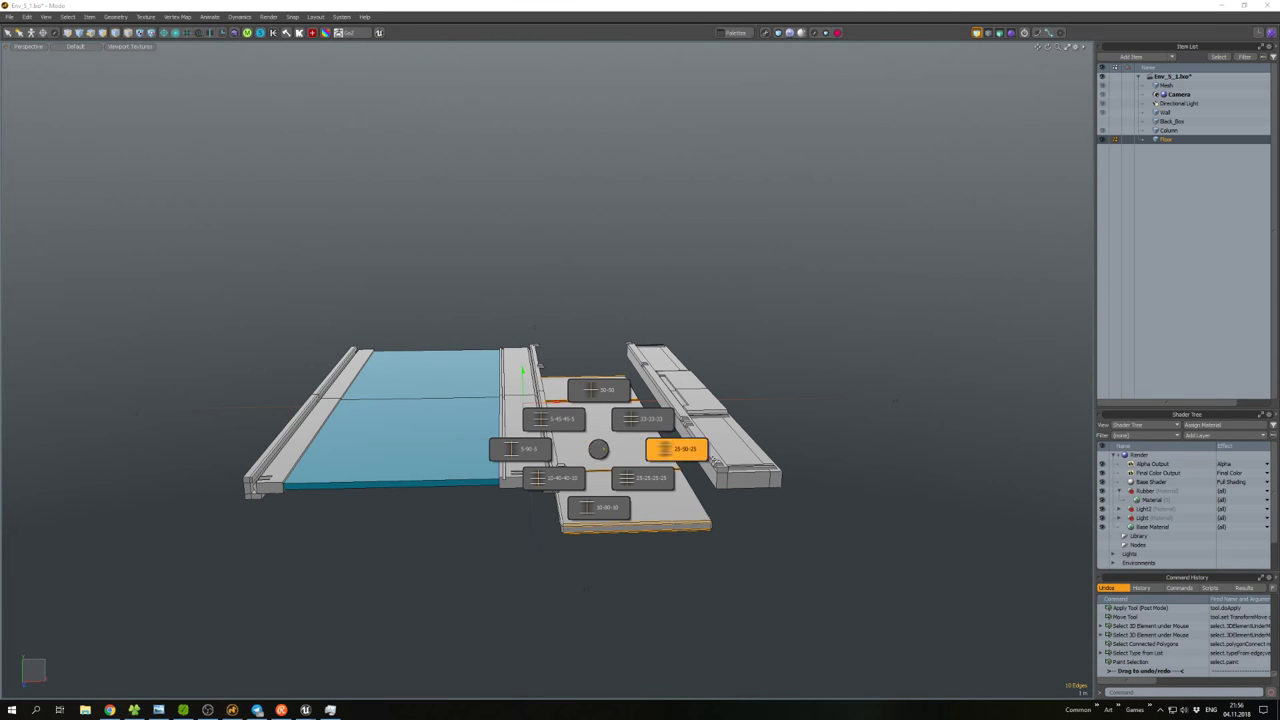
left_click(680, 445)
Raise the plate's right-edge vertices to meet the outer floor strip, forming a sloped side.
left_click_drag(680, 445, 682, 486, "alt")
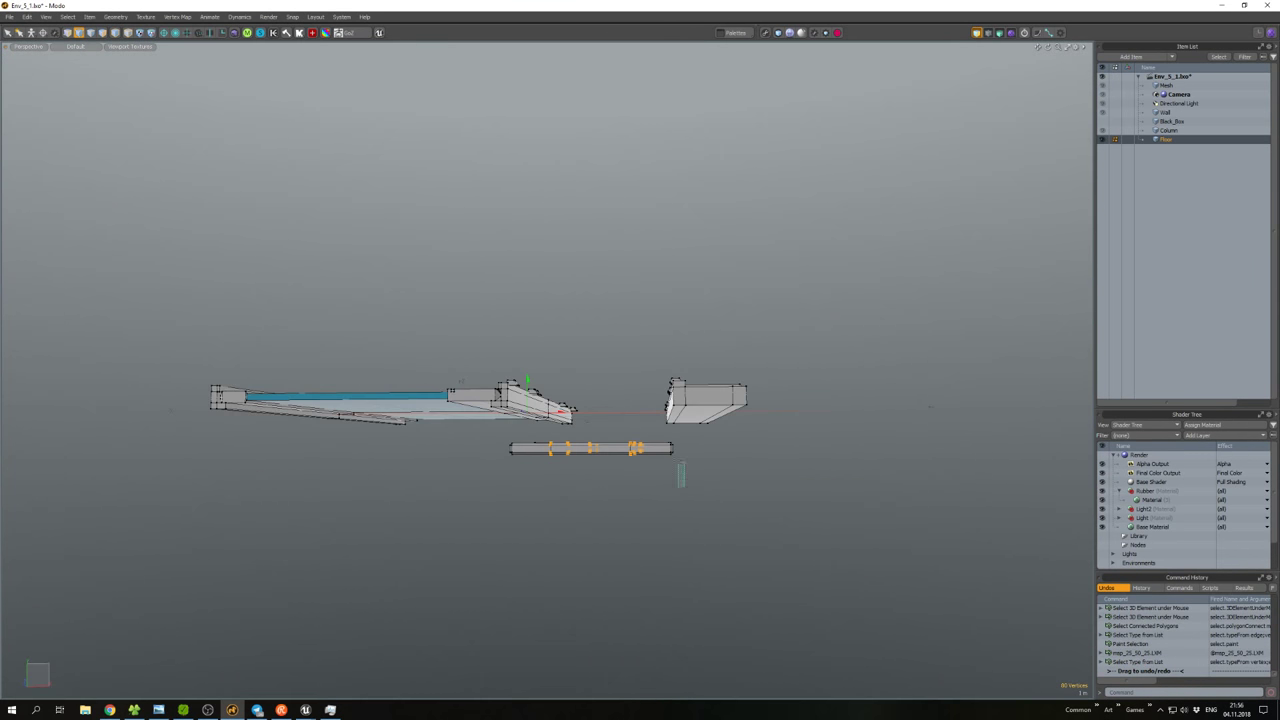
right_click_drag(662, 430, 684, 486)
key("w")
left_click_drag(705, 420, 720, 430)
key("space")
Reposition the plate's remaining vertices and raise its left edge to the middle floor strip, forming the channel's second slope.
mouse_move(545, 430)
right_mouse_down()
mouse_move(640, 488)
mouse_move(560, 432)
right_mouse_up()
key("w")
key("space")
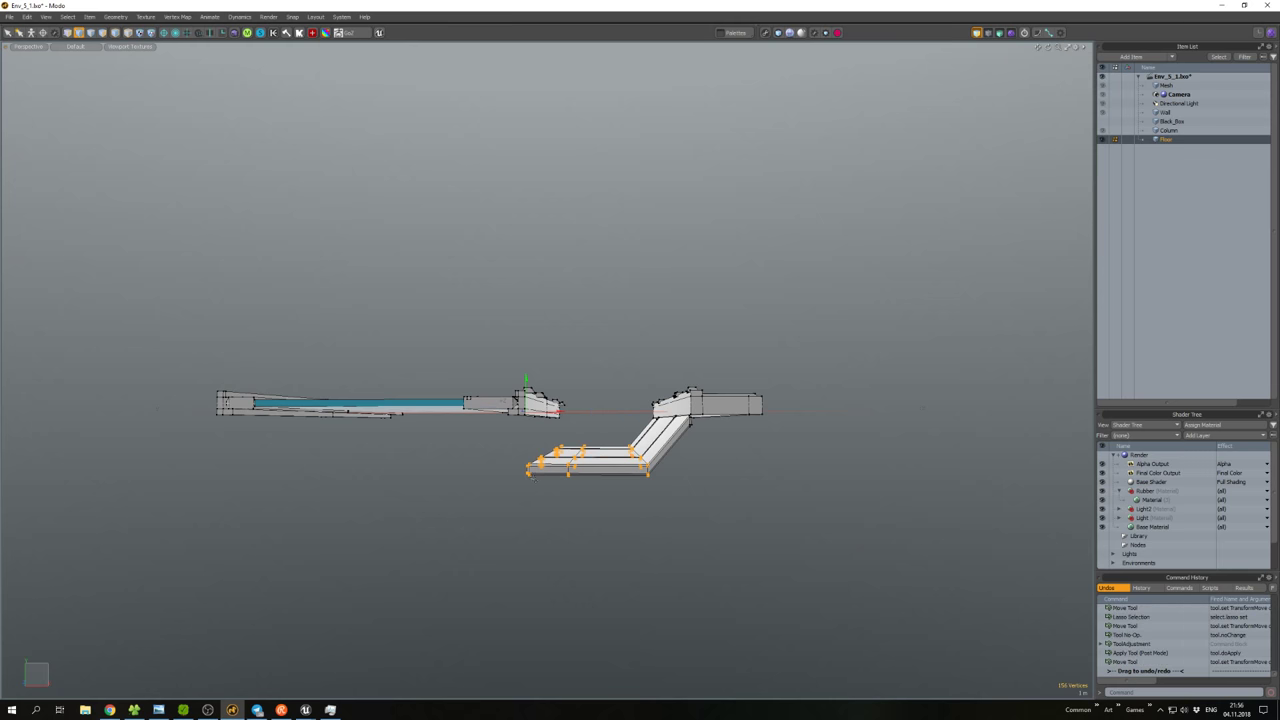
left_click(592, 428)
left_click_drag(592, 428, 552, 476, "alt")
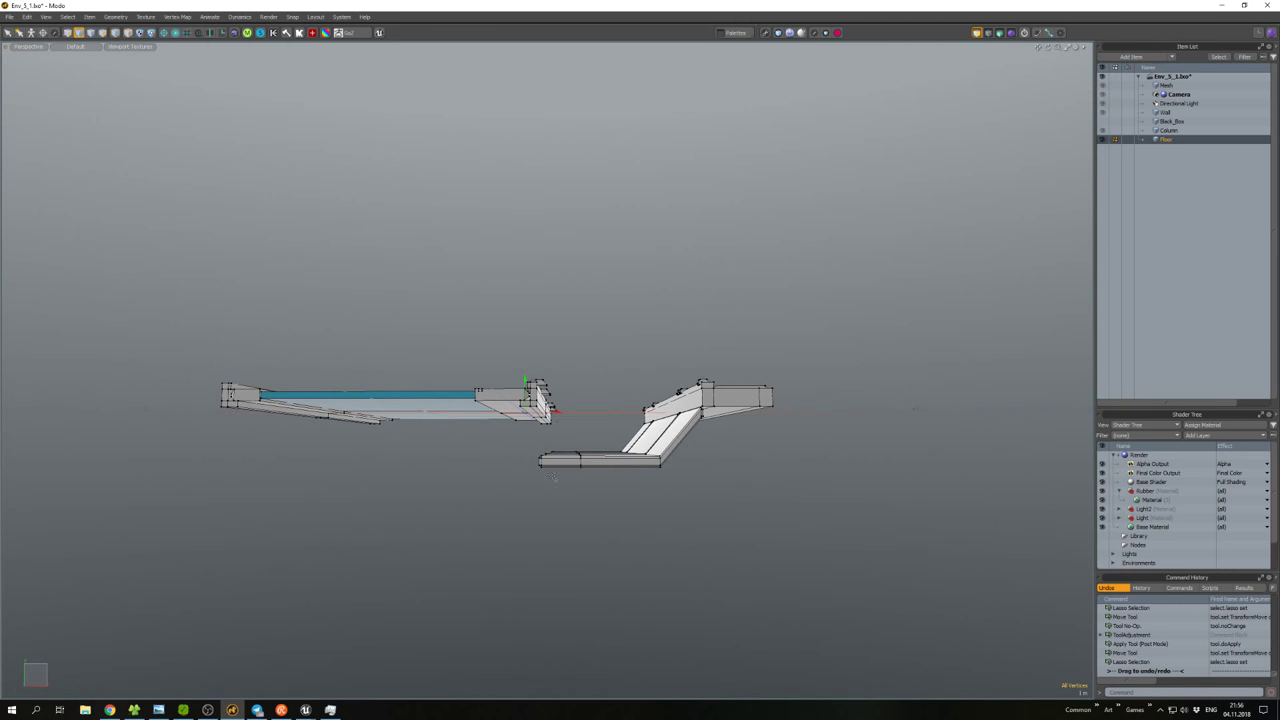
key("w")
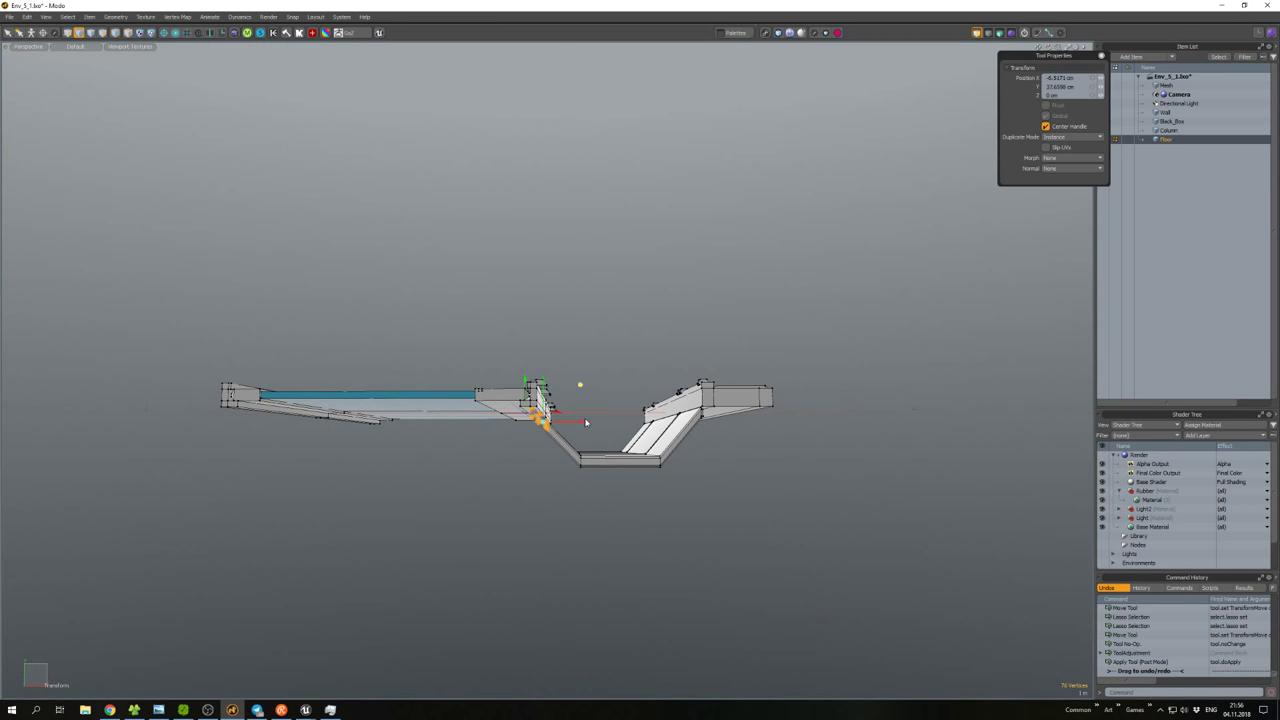
key("space")
Adjust the channel's left side so its upper edge tucks against the middle floor strip.
left_click(586, 422)
left_click_drag(586, 422, 620, 348, "alt")
scroll(557, 415, "up", 5)
scroll(557, 415, "down", 1)
double_click(545, 400)
key("w")
left_click(540, 365)
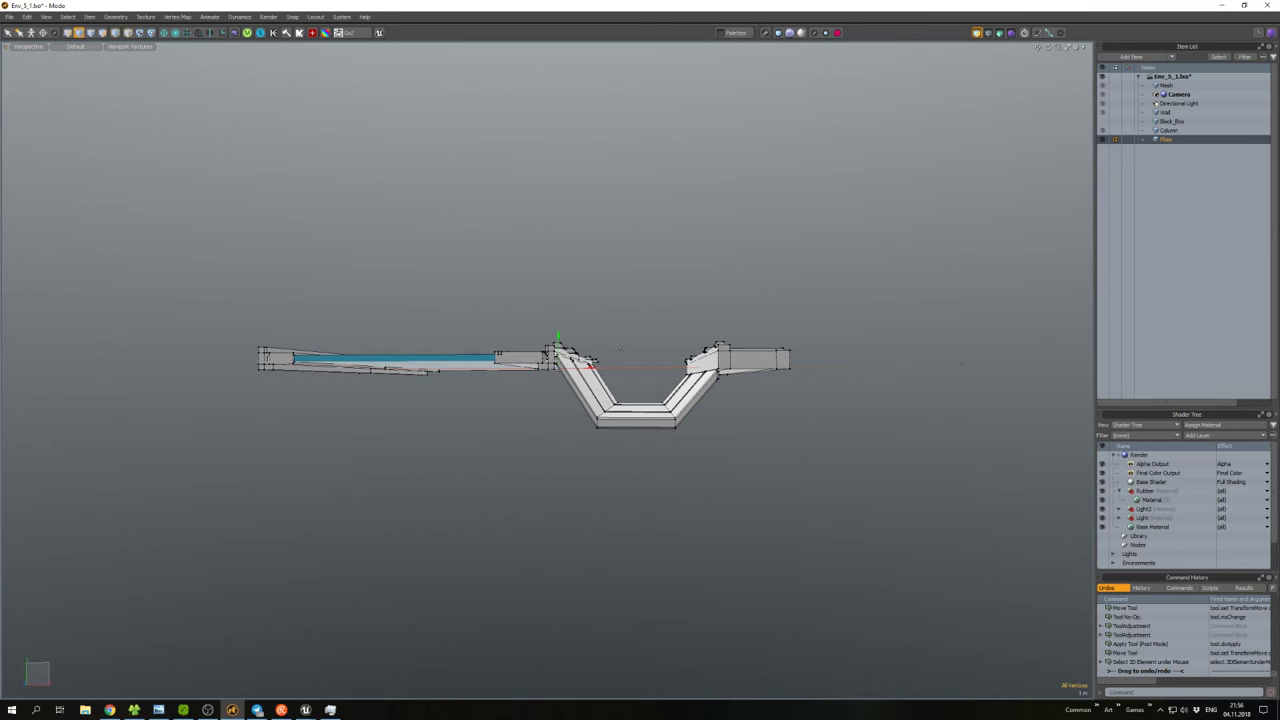
In the front view, select the lower vertices of the small clips on both upper edges of the channel.
key("ctrl+space")
left_click(688, 374)
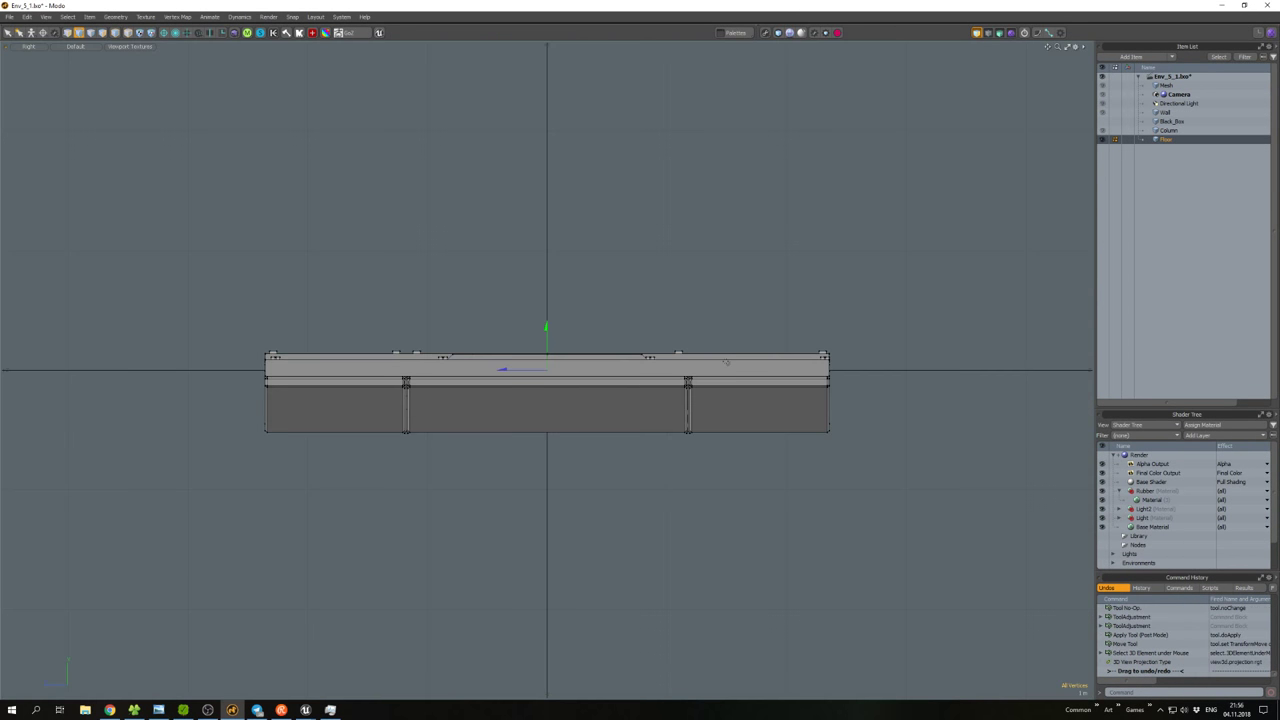
key("ctrl+space")
left_click(657, 395)
scroll(740, 362, "up", 6)
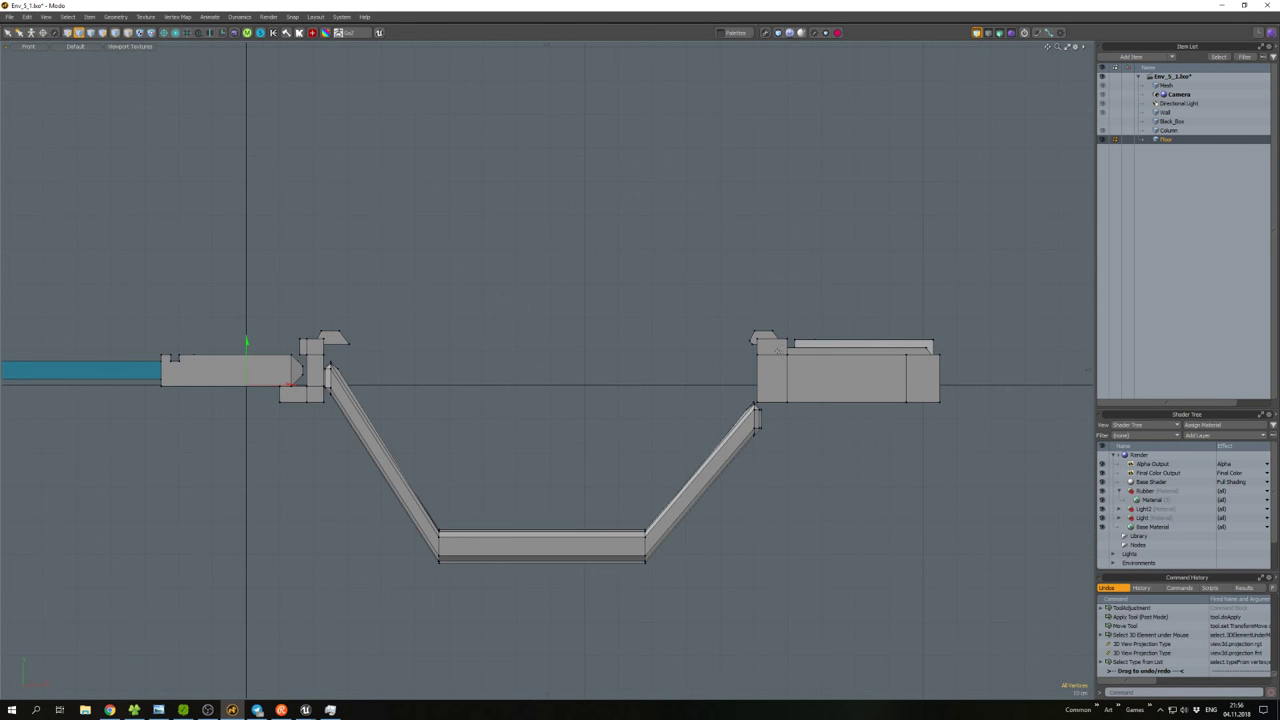
right_click_drag(605, 343, 316, 345)
key("w")
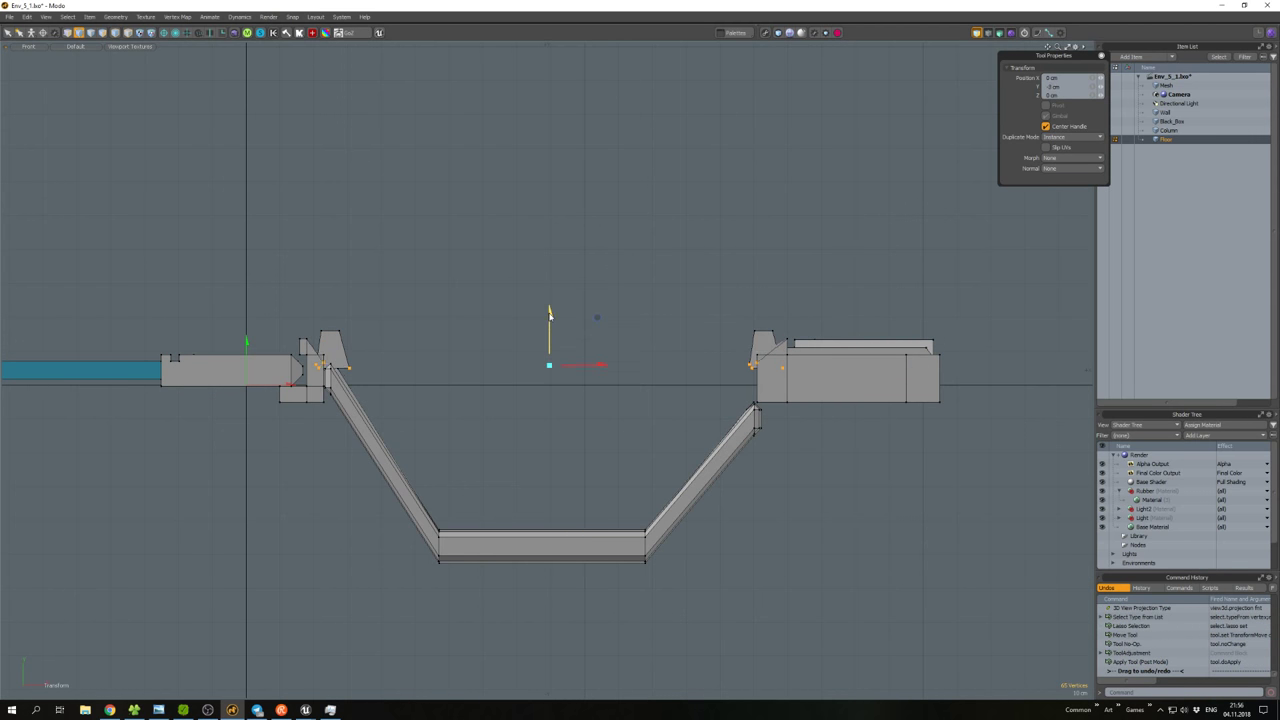
left_click_drag(549, 345, 549, 314)
key("space")
Deselect the stray strip vertices and lower the clips' bottom vertices so the clips reach down the channel-facing sides.
scroll(325, 343, "up", 5)
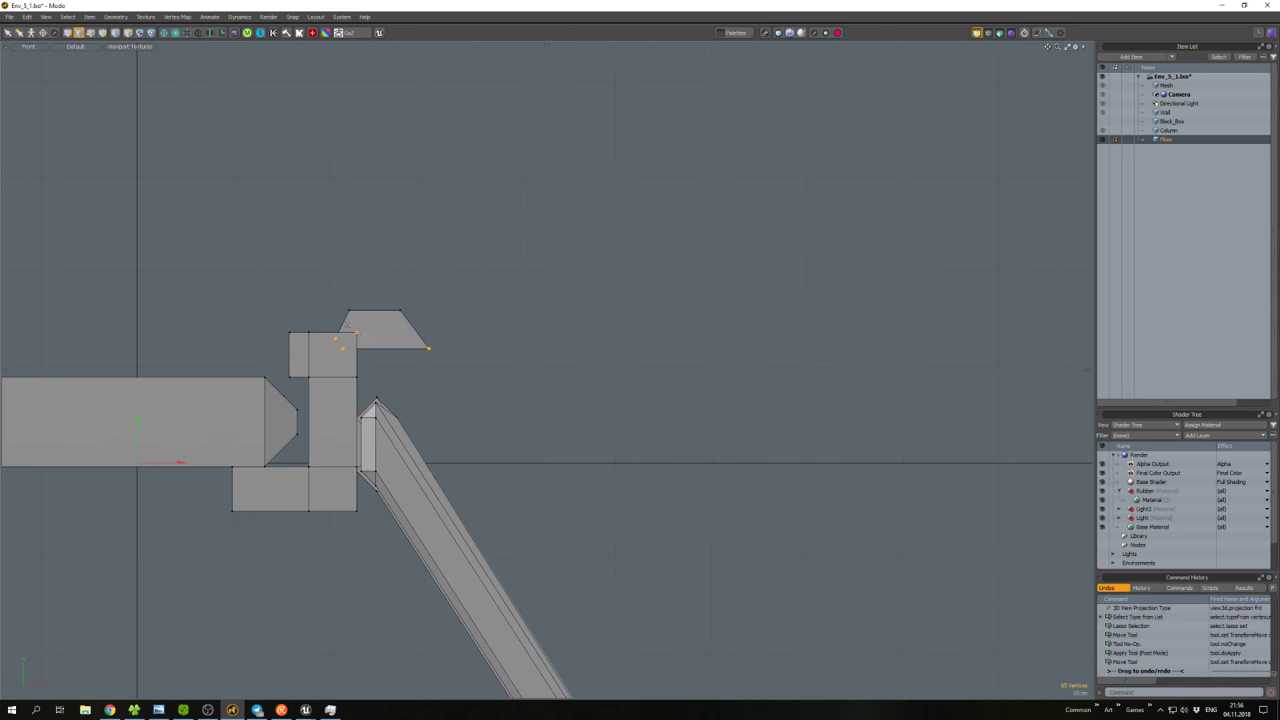
scroll(344, 326, "down", 5)
key("w")
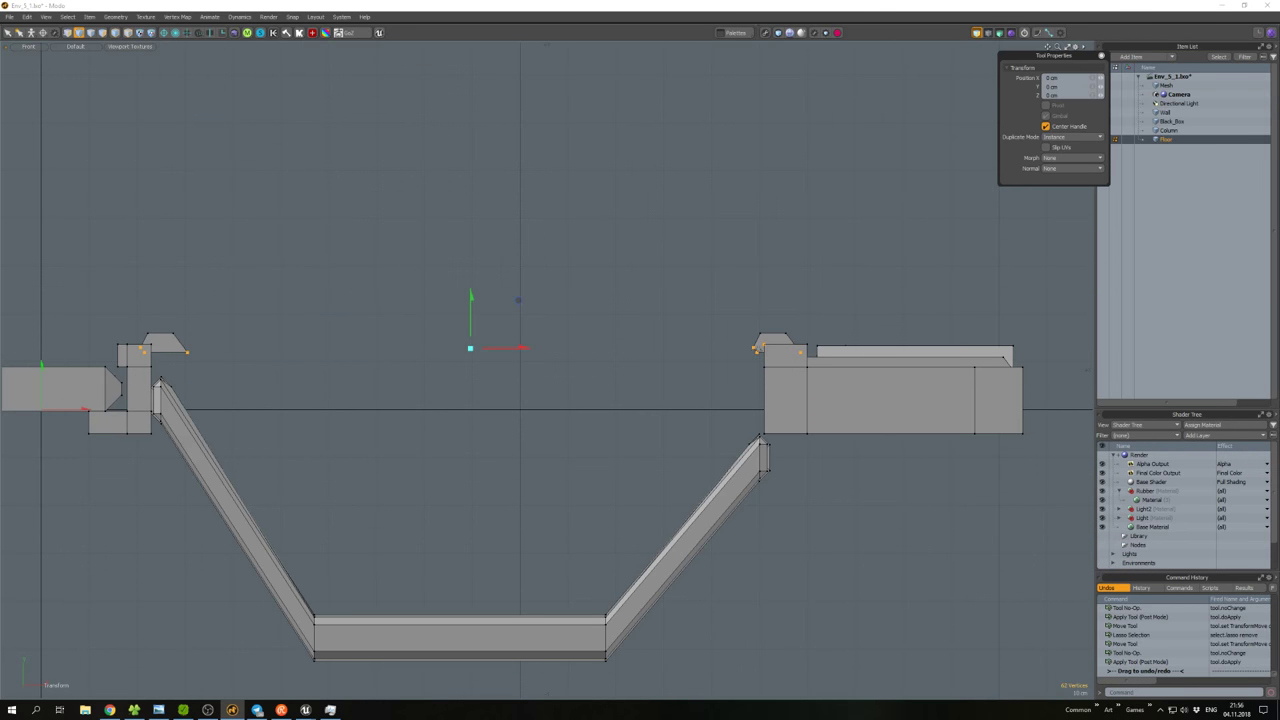
key("space")
scroll(770, 347, "up", 4)
scroll(740, 355, "down", 6)
key("w")
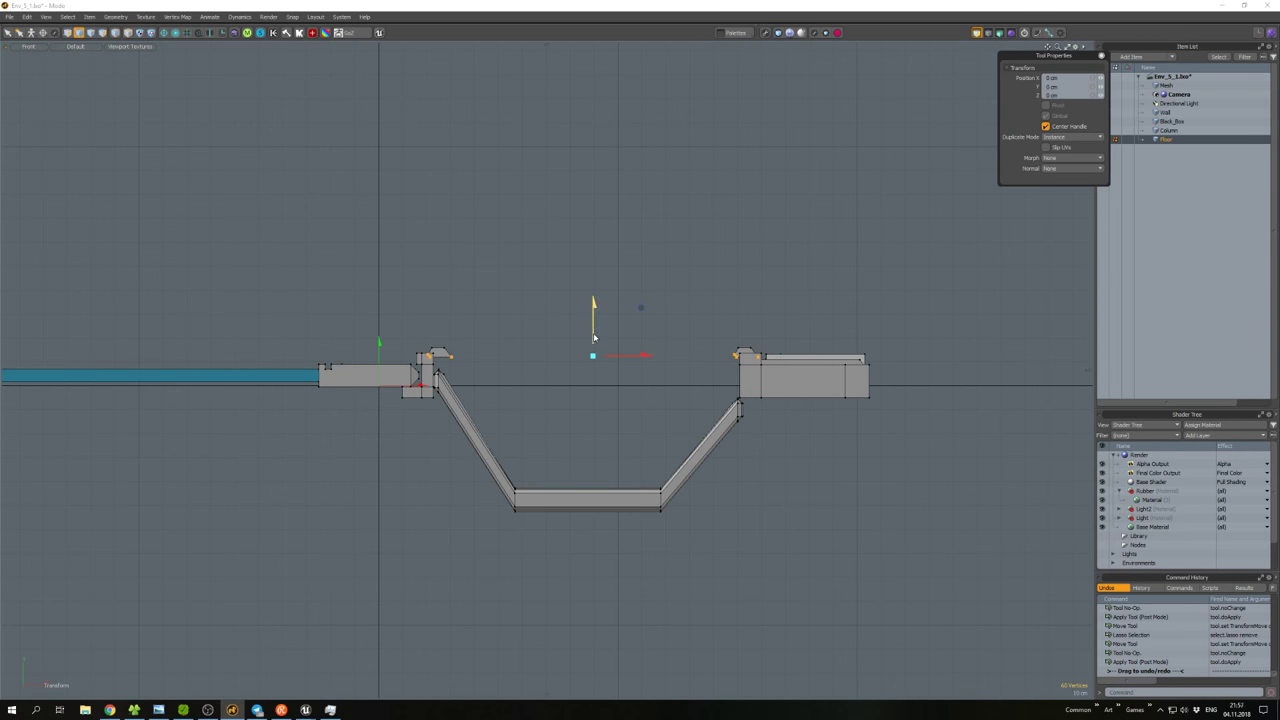
left_click_drag(593, 338, 593, 336)
key("space")
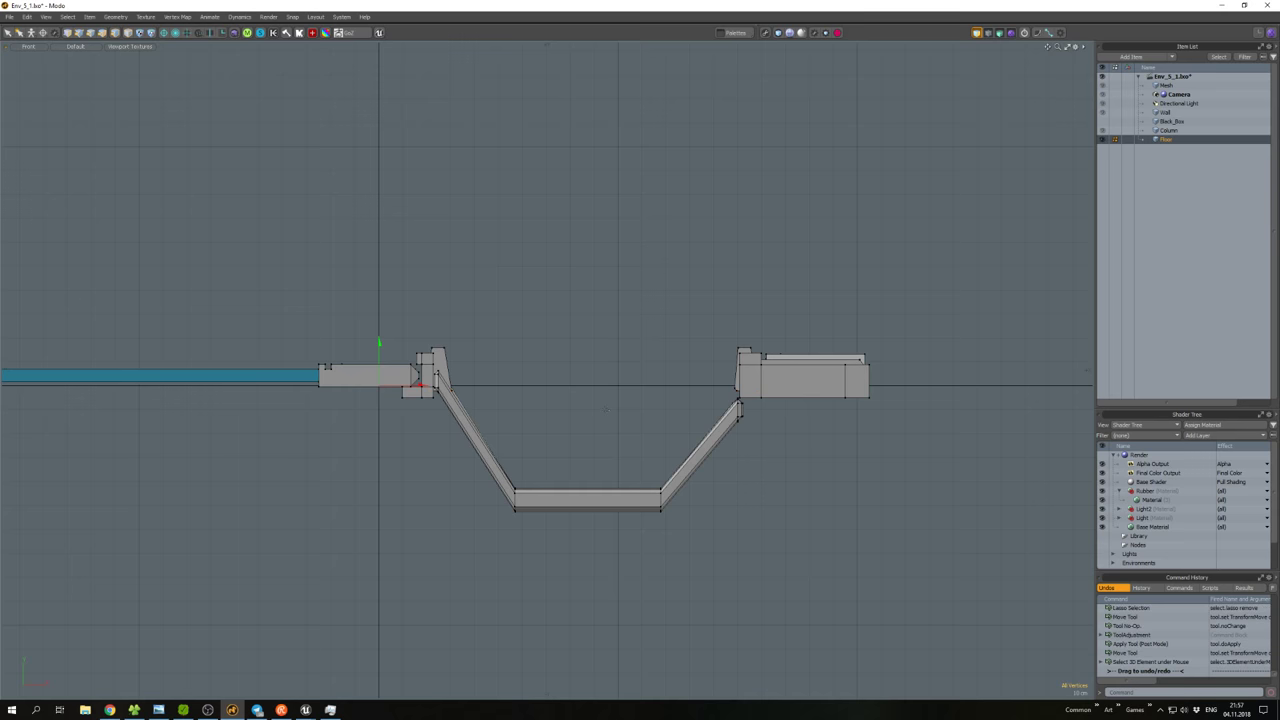
Examine the lengthened clips along both edges of the channel in perspective.
left_click_drag(604, 408, 548, 369, "alt")
scroll(548, 369, "up", 5)
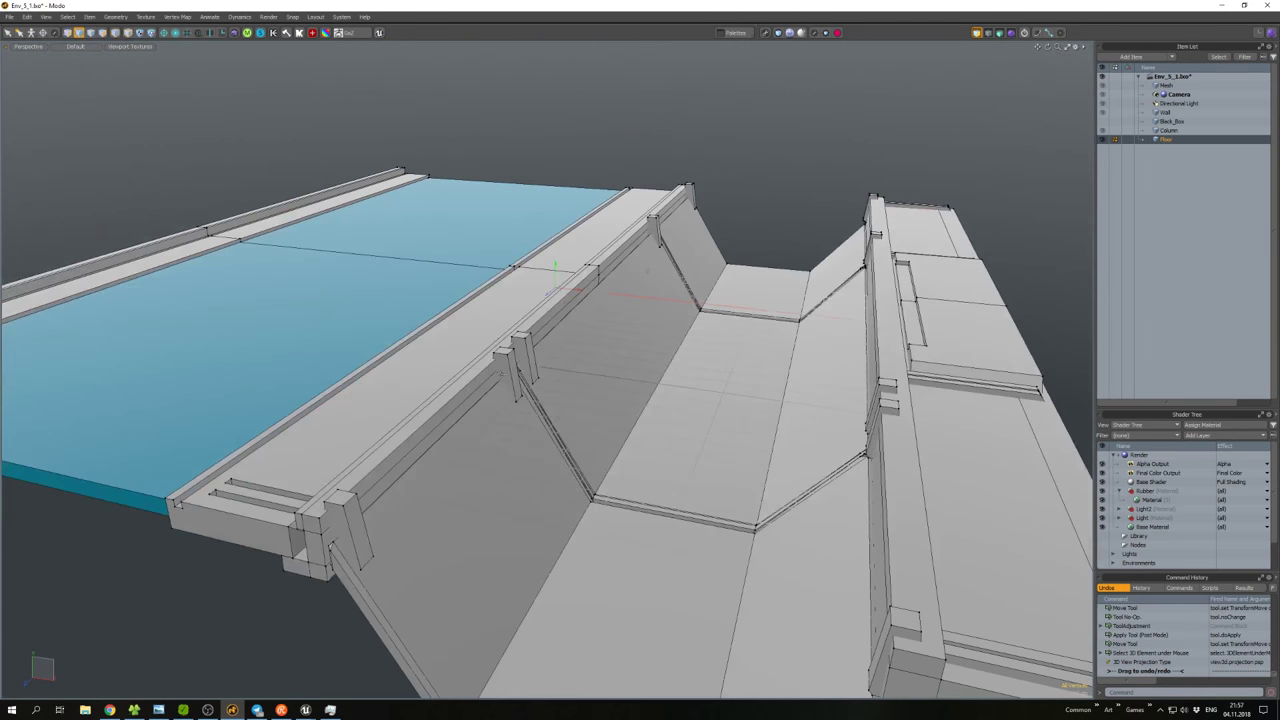
scroll(548, 369, "down", 3)
double_click(509, 371)
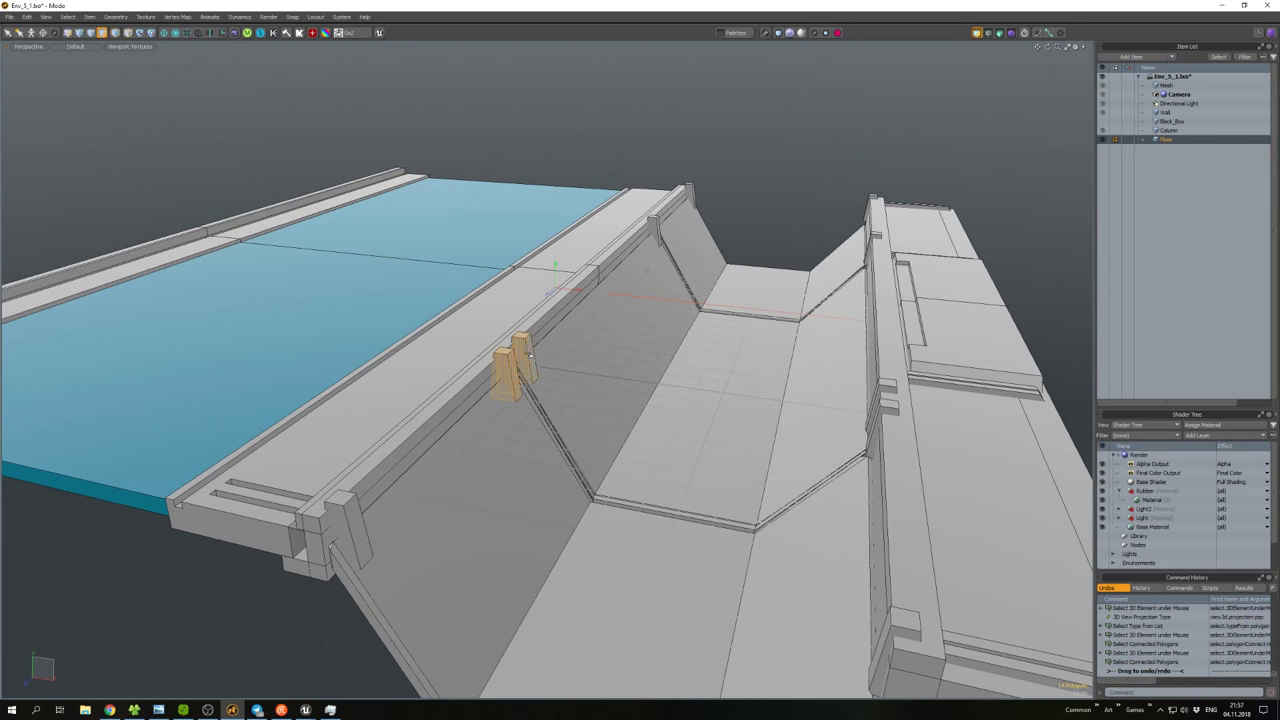
mouse_move(512, 368)
left_mouse_down("alt")
mouse_move(565, 367)
mouse_move(566, 320)
mouse_move(558, 370)
mouse_move(542, 358)
mouse_move(700, 286)
mouse_move(629, 240)
mouse_move(630, 285)
left_mouse_up("alt")
scroll(542, 358, "up", 5)
scroll(542, 358, "down", 3)
scroll(700, 286, "down", 5)
Select the Floor item and export it over the existing Floor.fbx in the Env5 folder.
left_click(700, 286)
key("5")
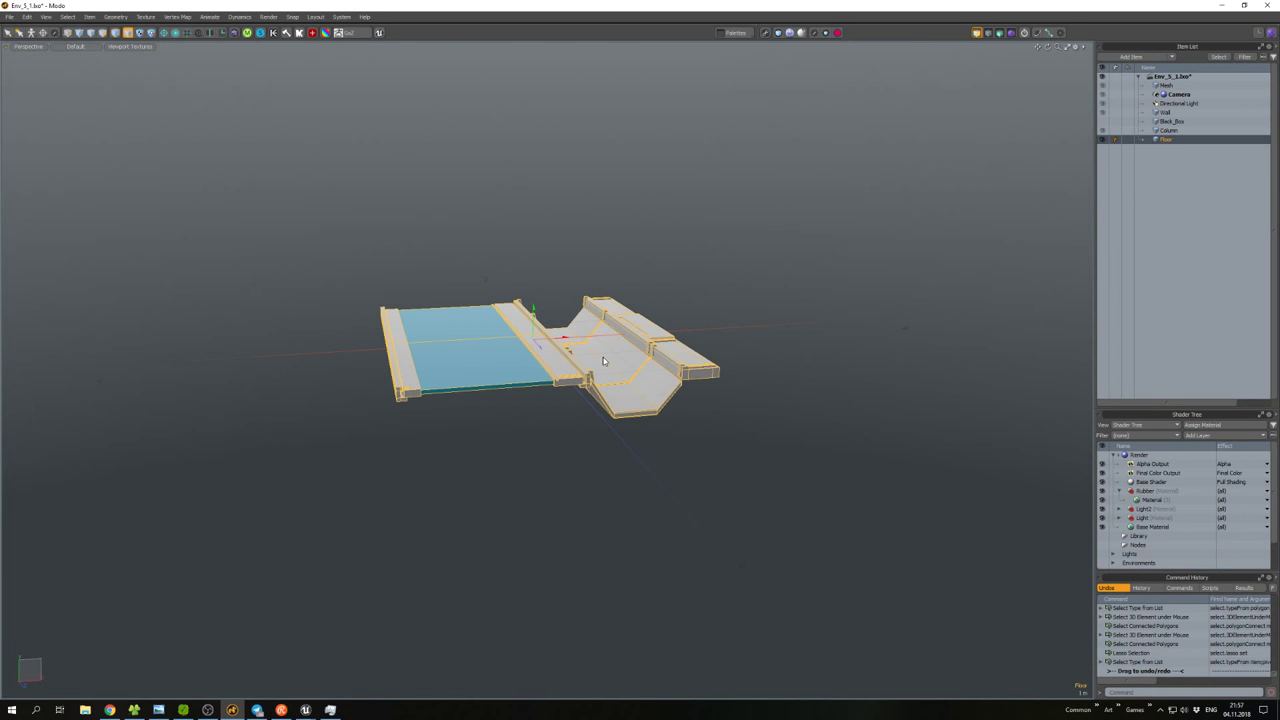
left_click_drag(594, 325, 590, 395, "alt")
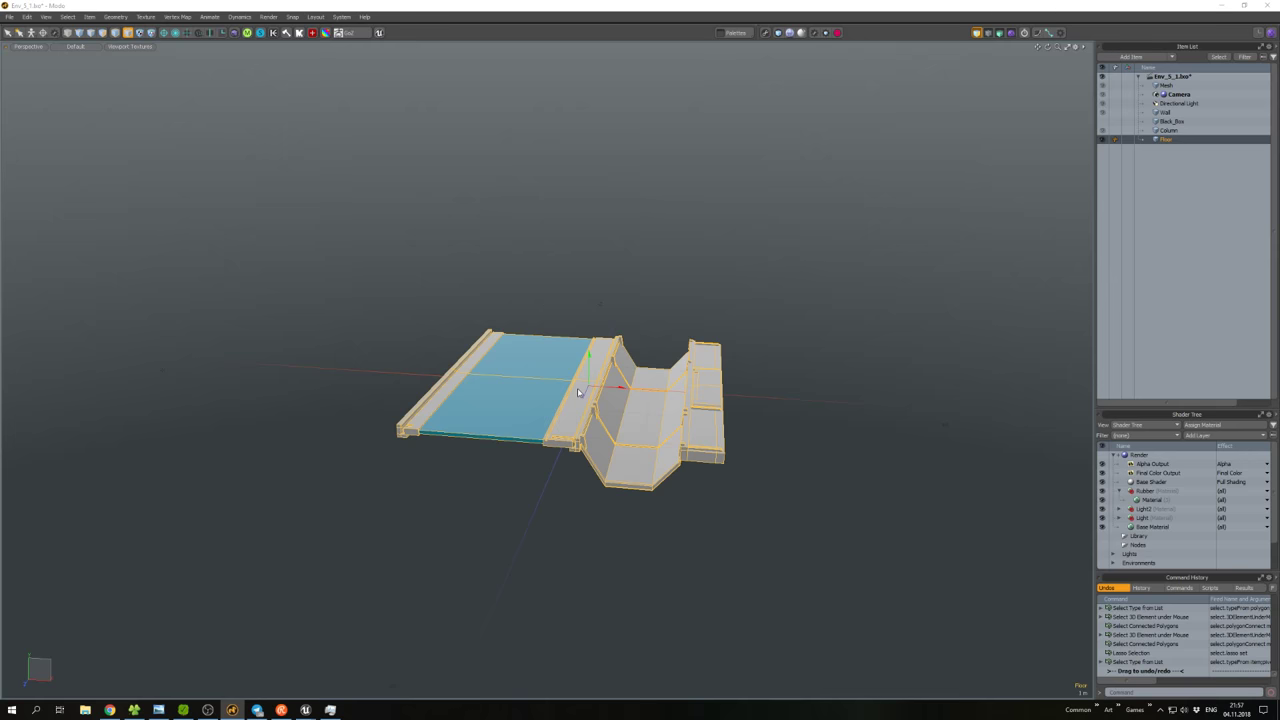
key("ctrl+shift+s")
double_click(411, 178)
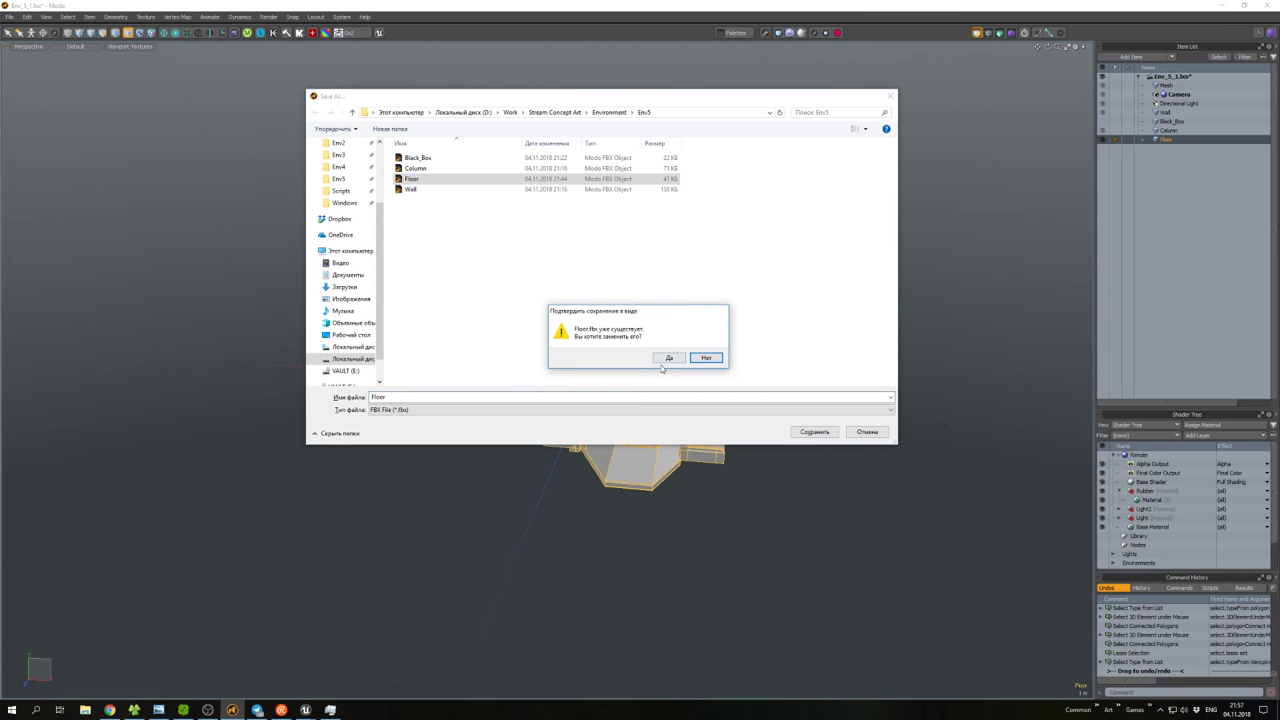
left_click(668, 358)
Switch to Unreal Editor and reimport the Floor static mesh.
mouse_move(306, 710)
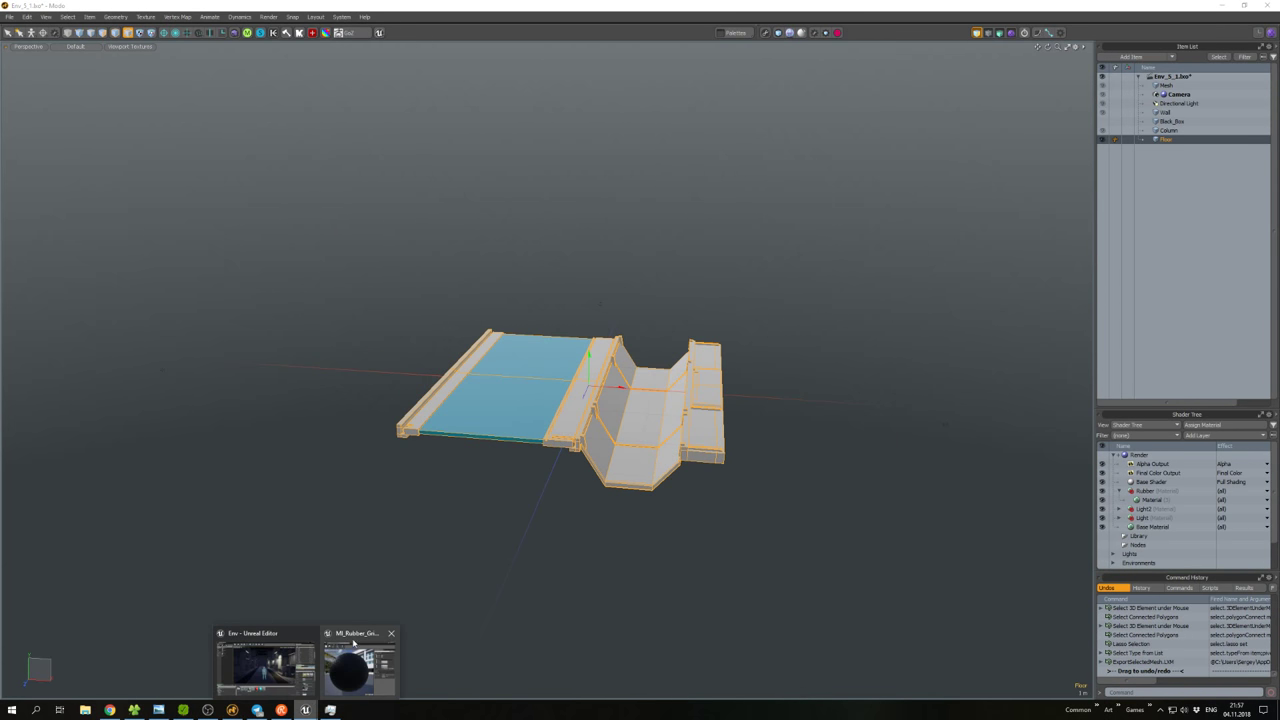
left_click(268, 660)
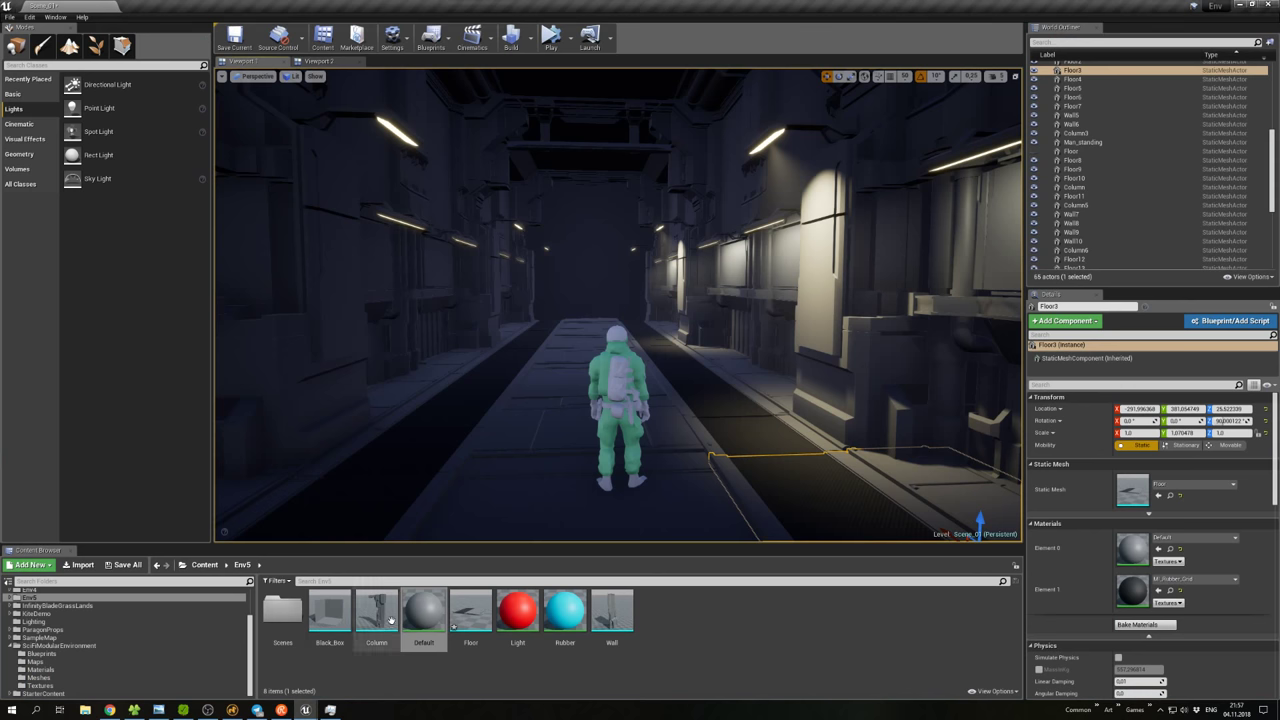
left_click(471, 612)
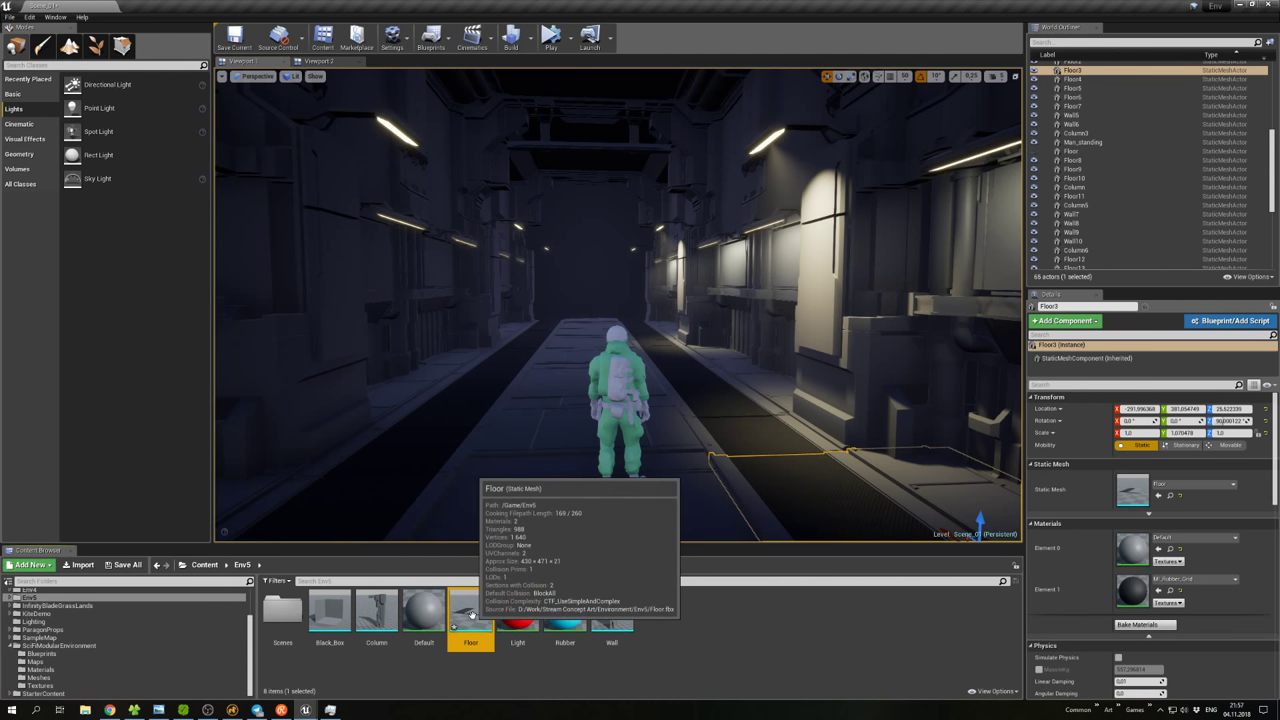
right_click(471, 612)
left_click(512, 398)
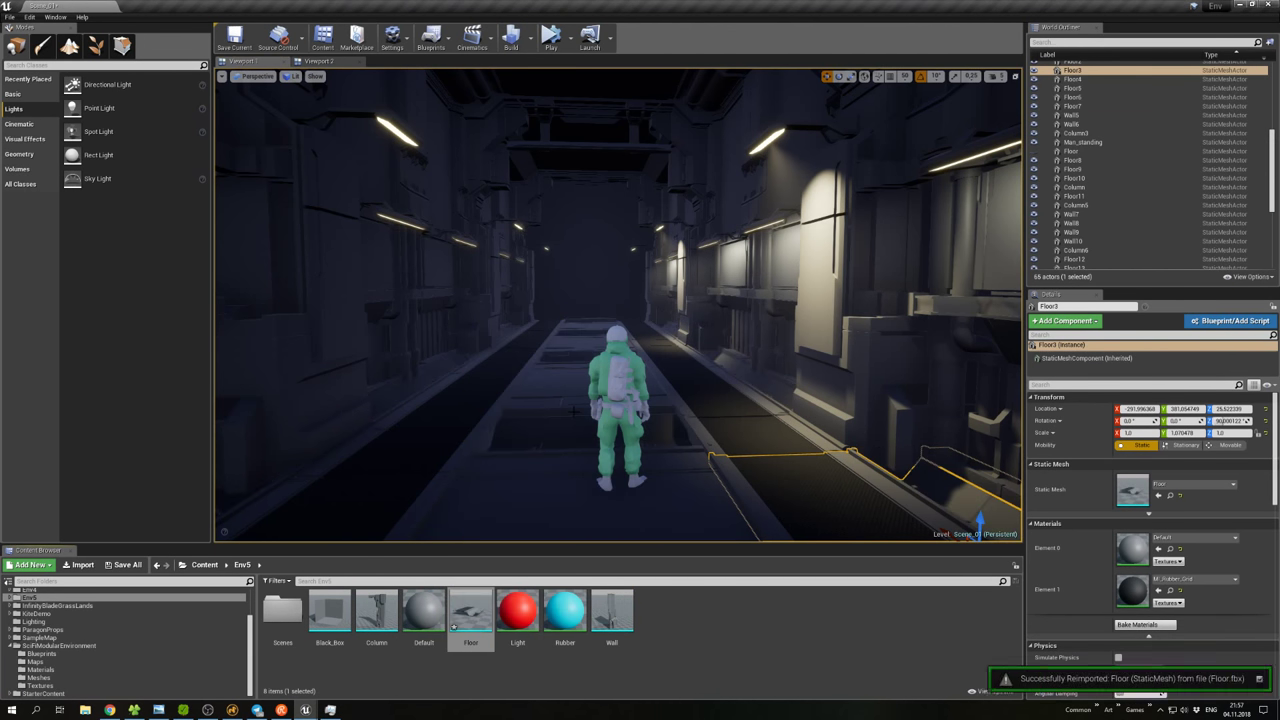
Select the central walkway's floor modules and flatten them vertically to remove the channel dips.
left_click_drag(620, 300, 585, 430)
left_click(581, 452)
left_click(505, 322, "ctrl")
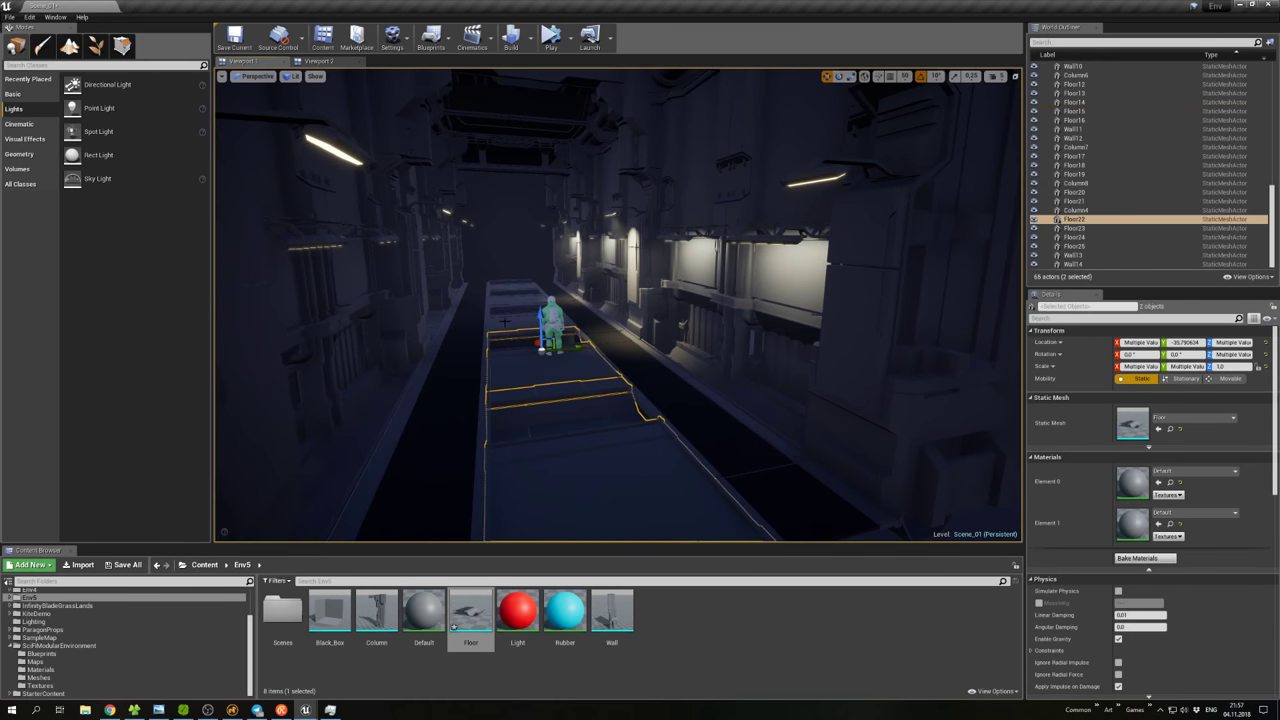
left_click(503, 290, "ctrl")
right_click_drag(618, 300, 606, 280)
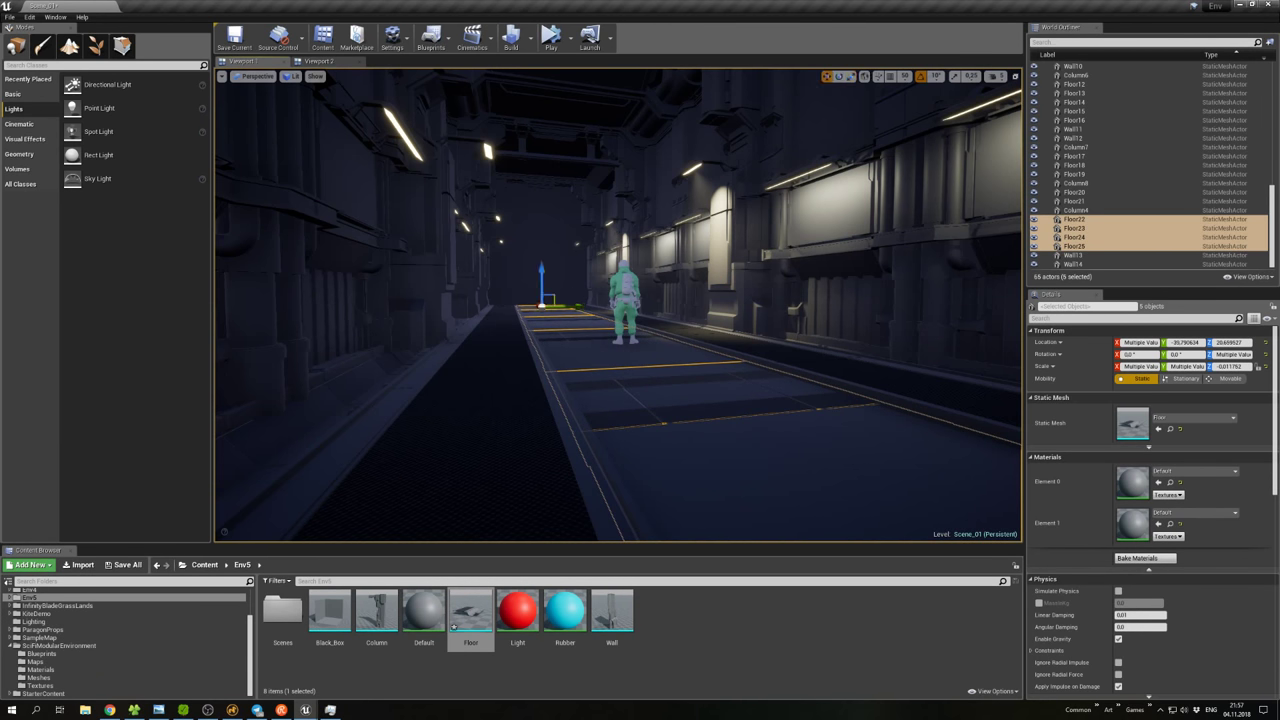
Review the corridor with the recessed floor channels from behind the character.
left_click(766, 315)
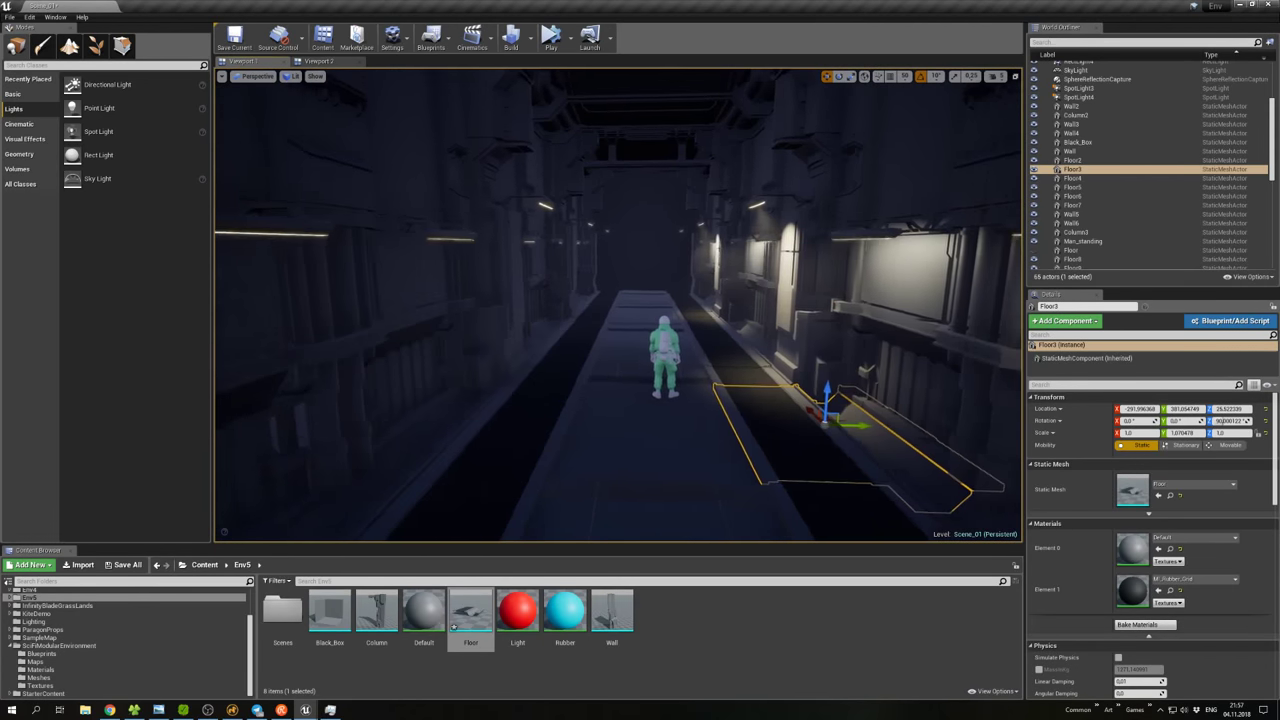
mouse_move(618, 305)
right_mouse_down()
mouse_move(660, 300)
mouse_move(640, 320)
mouse_move(570, 300)
mouse_move(660, 305)
mouse_move(600, 300)
right_mouse_up()
left_click(880, 230)
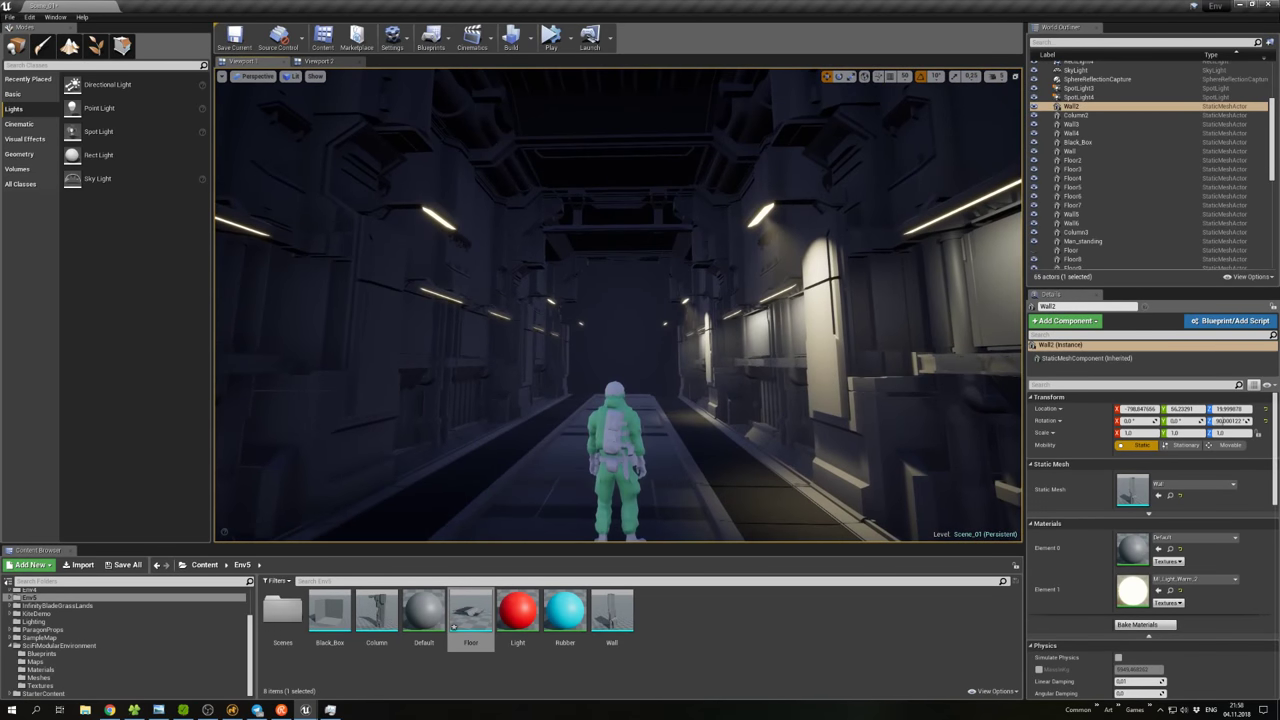
Switch to Modo and select the Floor mesh's raised rail beside the channel.
left_click(232, 710)
left_click(581, 504)
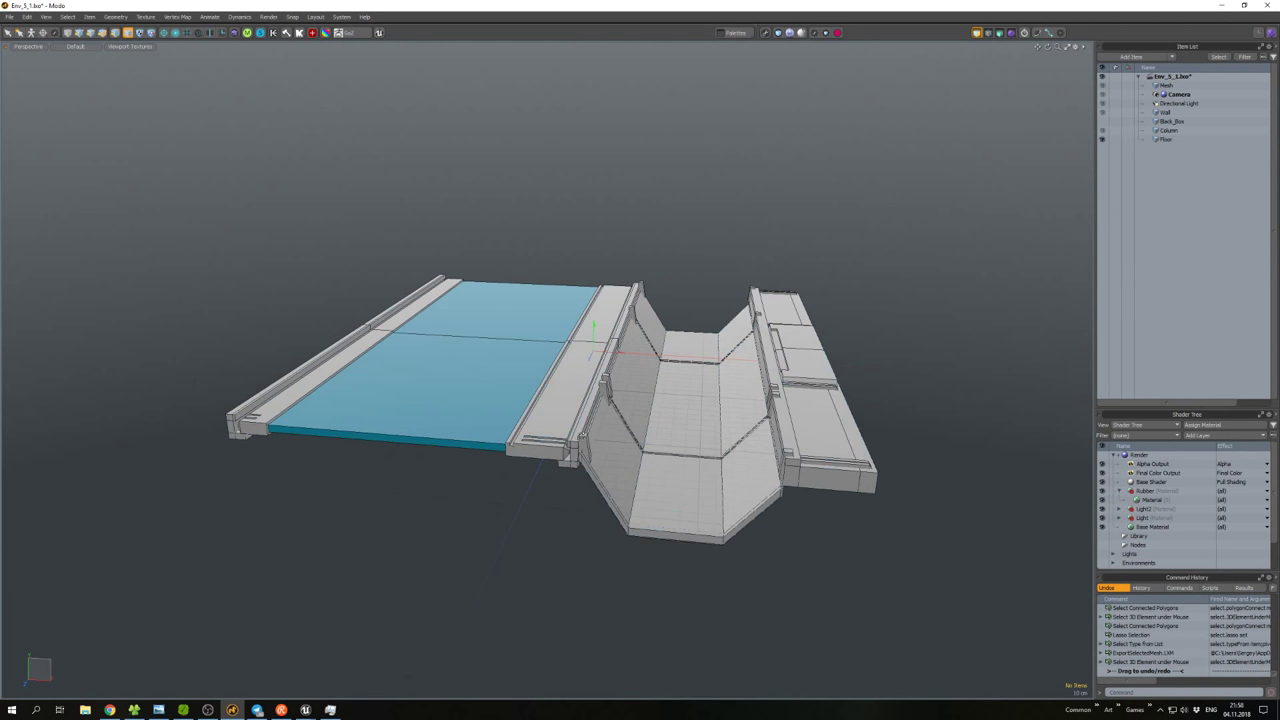
left_click(540, 475)
left_click_drag(470, 500, 500, 363, "alt")
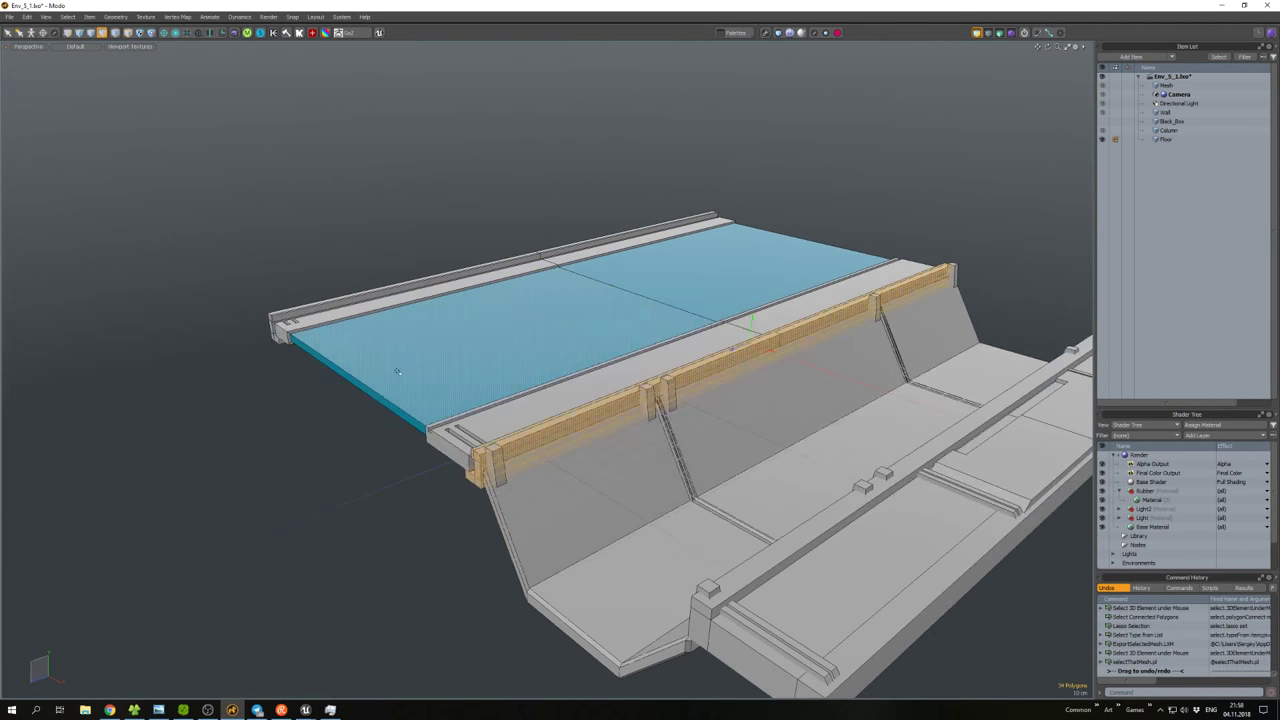
left_click(500, 363)
mouse_move(640, 385)
left_mouse_down("alt")
mouse_move(648, 374)
mouse_move(353, 563)
mouse_move(505, 450)
mouse_move(530, 470)
left_mouse_up("alt")
Add a cube, move it onto the rail near its front end, and narrow it along the rail.
left_click(648, 374)
key("3")
double_click(512, 458)
key("w")
scroll(549, 485, "up", 5)
scroll(532, 537, "down", 3)
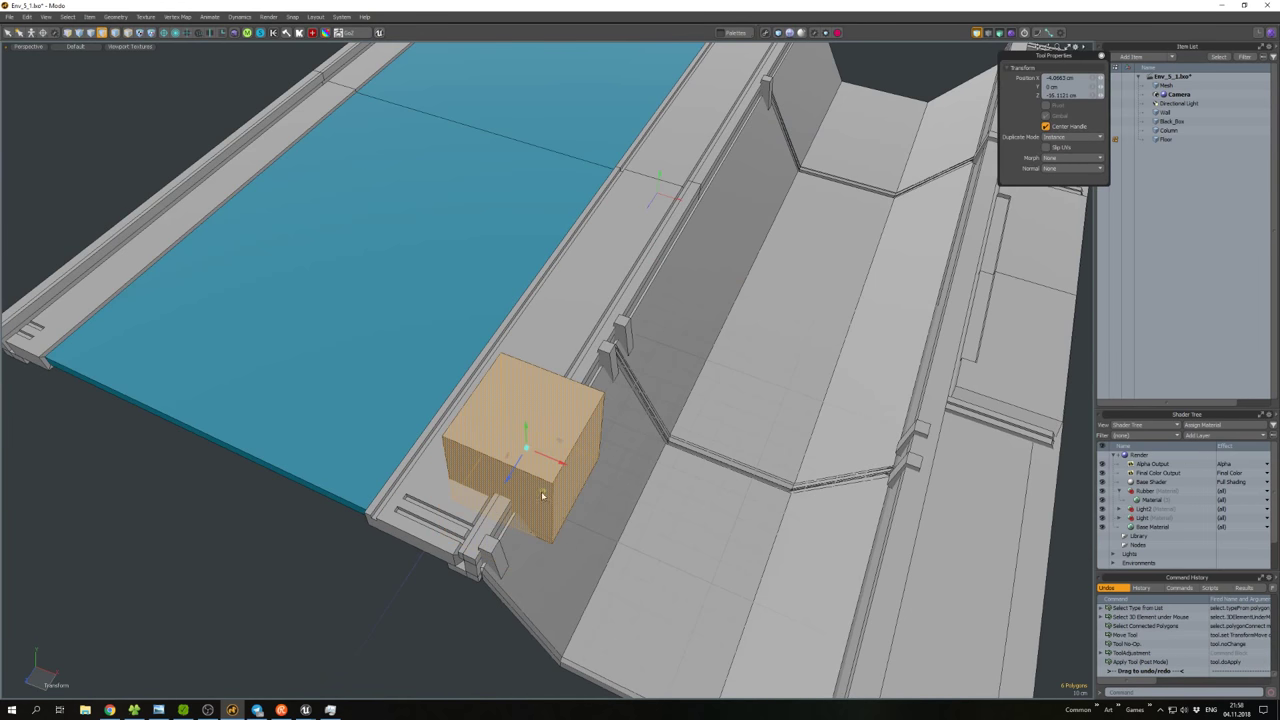
left_click_drag(532, 537, 566, 457, "alt")
key("space")
scroll(566, 457, "up", 2)
key("r")
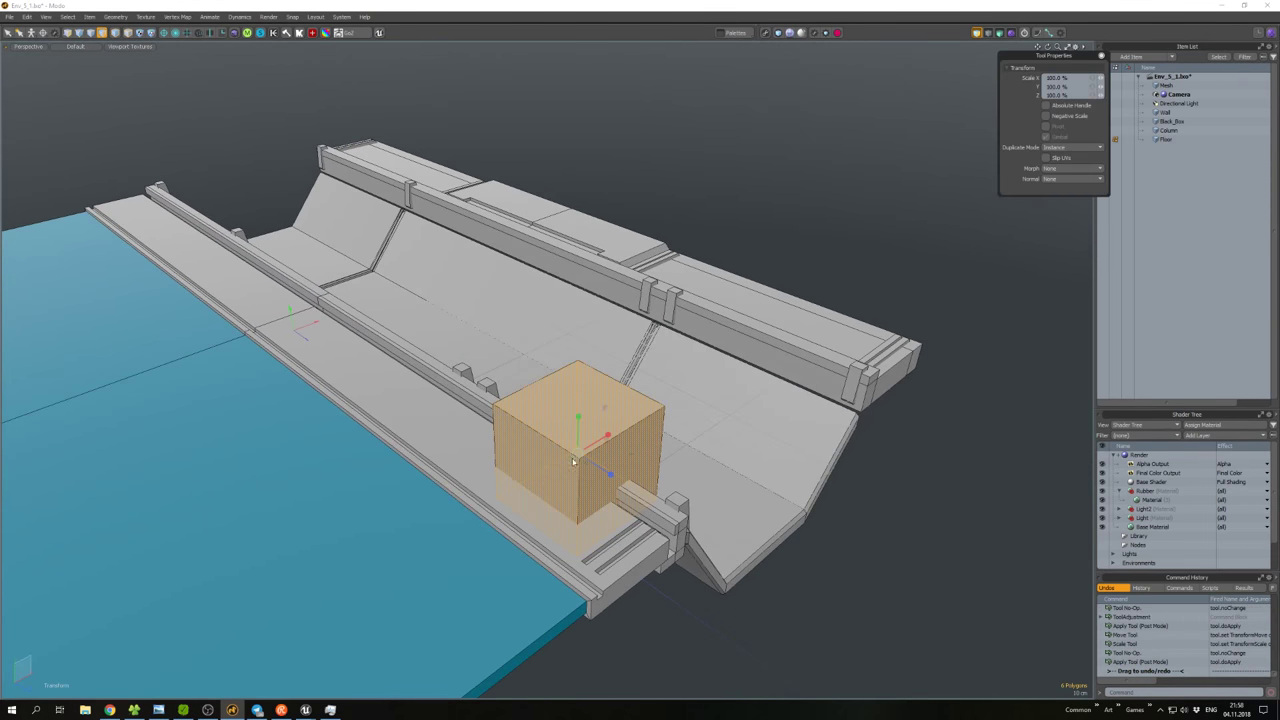
Bevel the cube's two lengthwise top edges, with the wider chamfer facing the blue floor panel.
key("2")
left_click(535, 433)
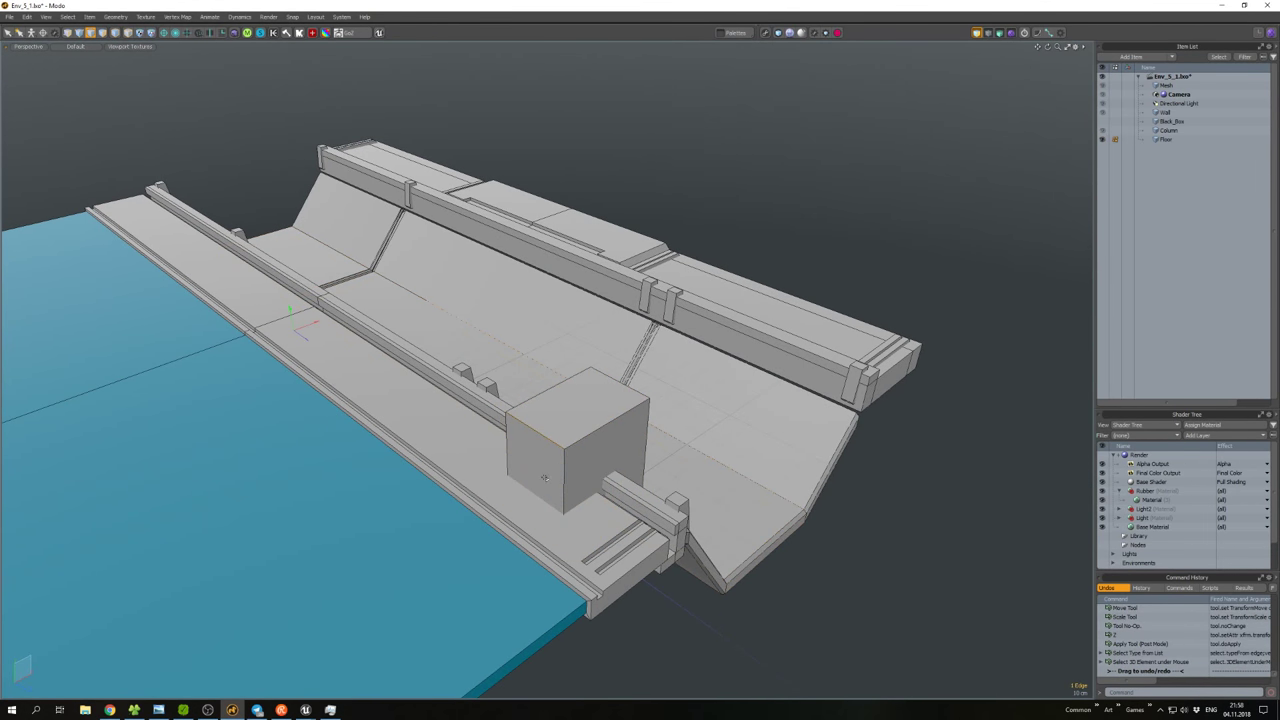
key("b")
left_click_drag(507, 416, 520, 424)
key("space")
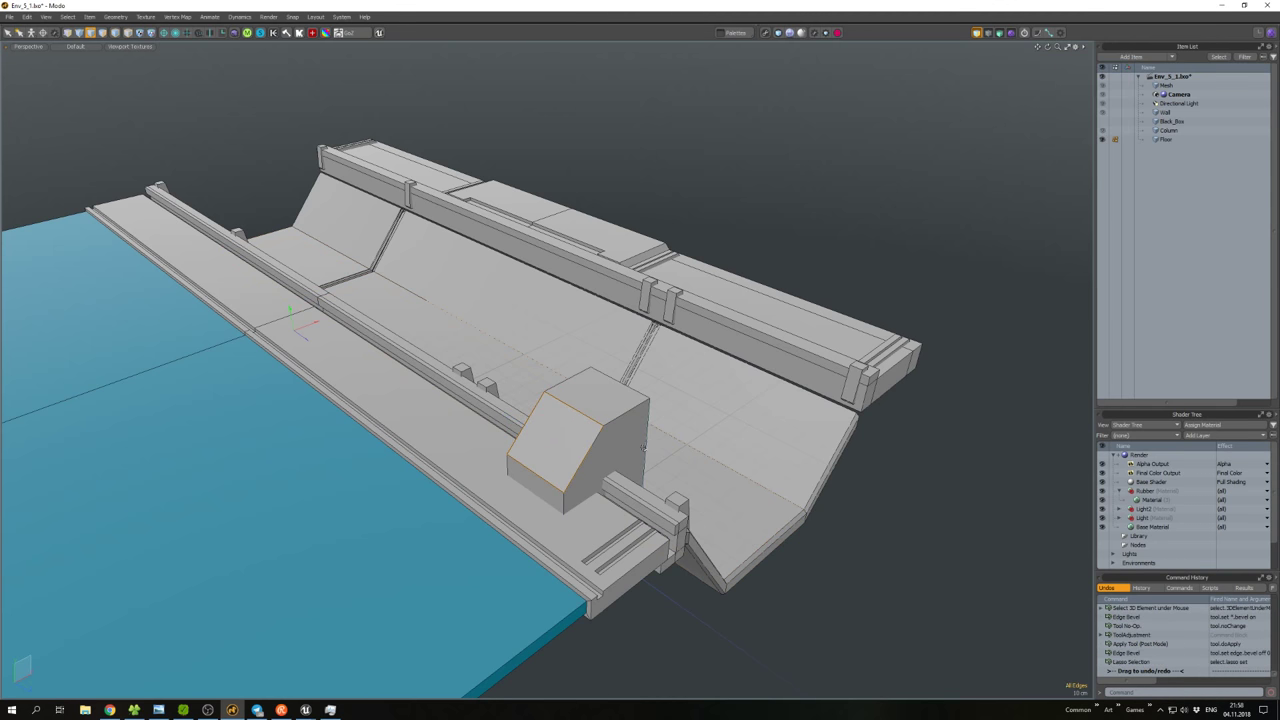
left_click_drag(575, 468, 692, 443, "alt")
key("b")
key("space")
Duplicate the chamfered block, raise the copy above the original, and scale the copy.
key("3")
left_click(625, 445)
key("]")
key("w")
key("space")
key("w")
key("ctrl+c")
key("ctrl+v")
key("r")
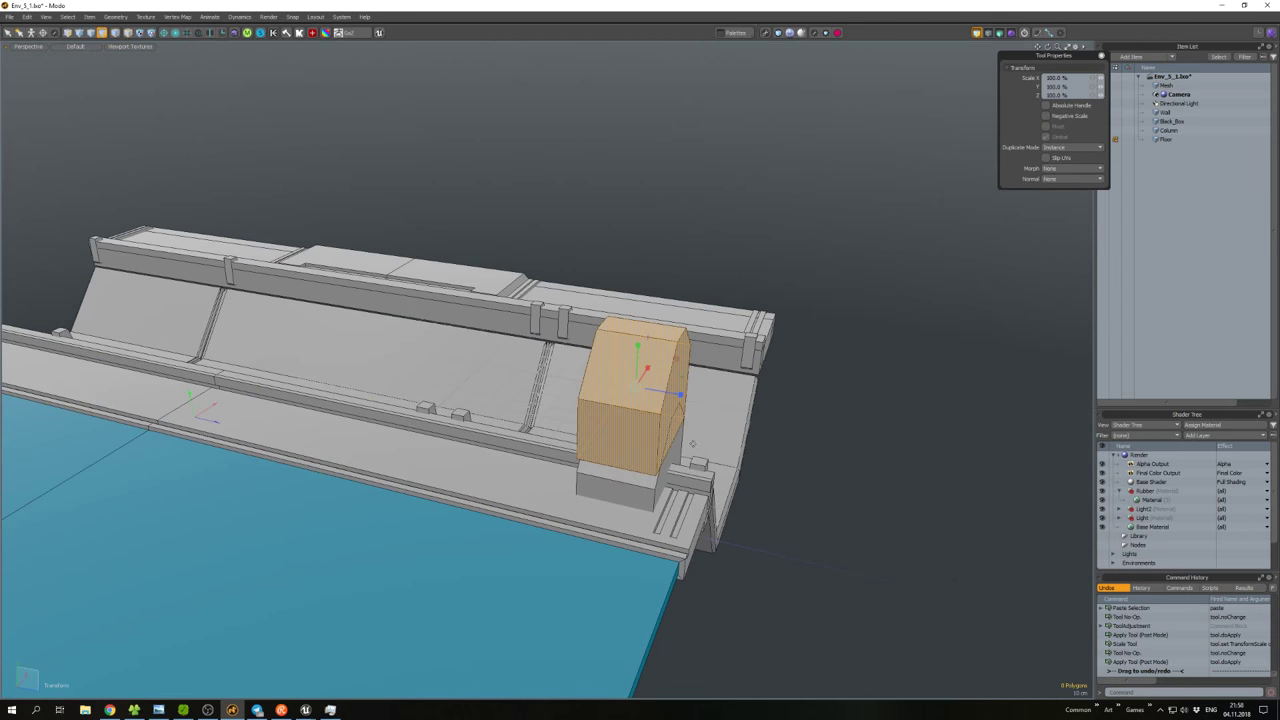
left_click_drag(681, 396, 645, 472)
Reposition the raised copy and subtract it from the block, carving a recess between two upright side walls.
key("space")
key("5")
left_click(645, 472)
key("3")
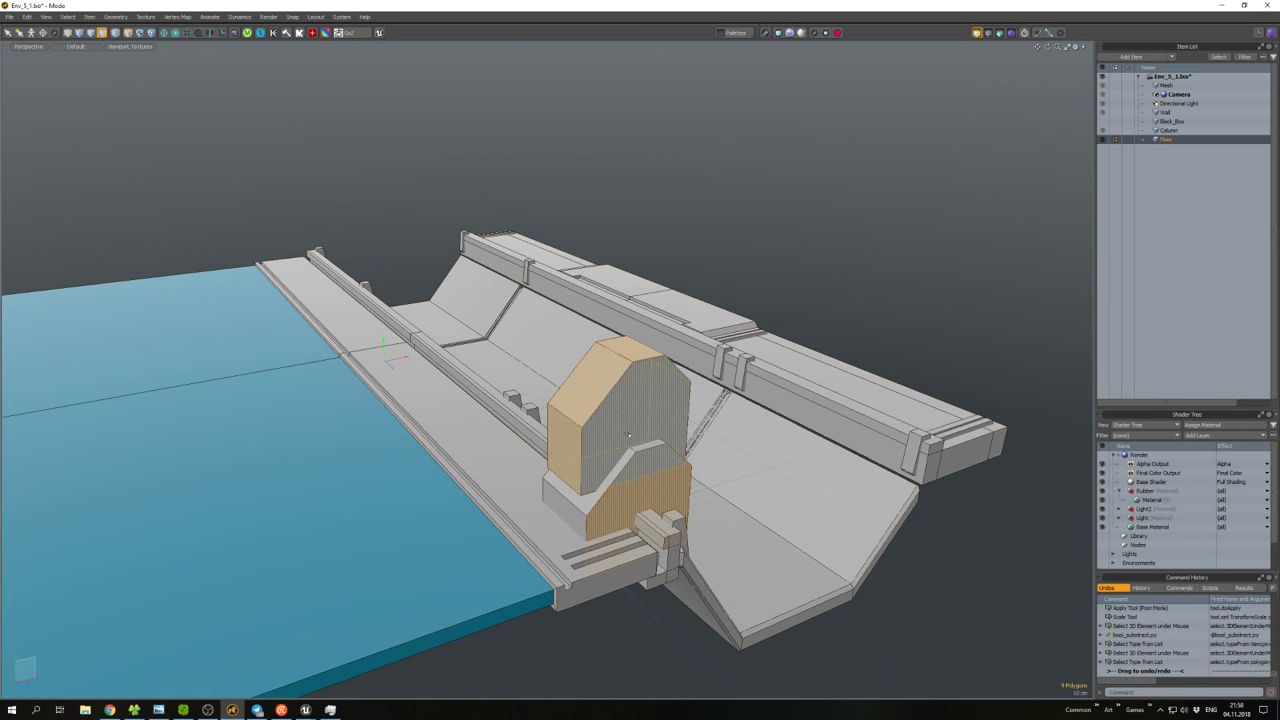
left_click(644, 471)
key("bracketright")
key("w")
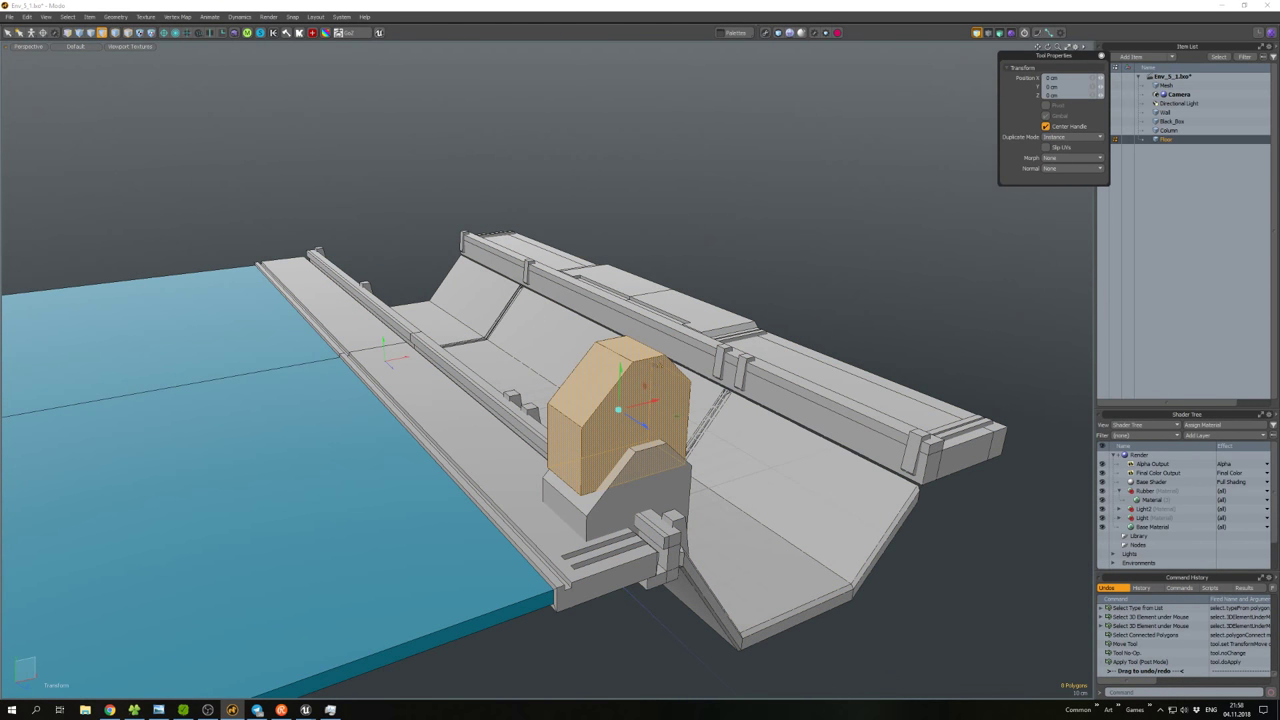
left_click_drag(657, 365, 710, 500)
key("space")
Create a 24-sided cylinder along the X axis and place it on the block's side facing the blue panel.
left_click(100, 32)
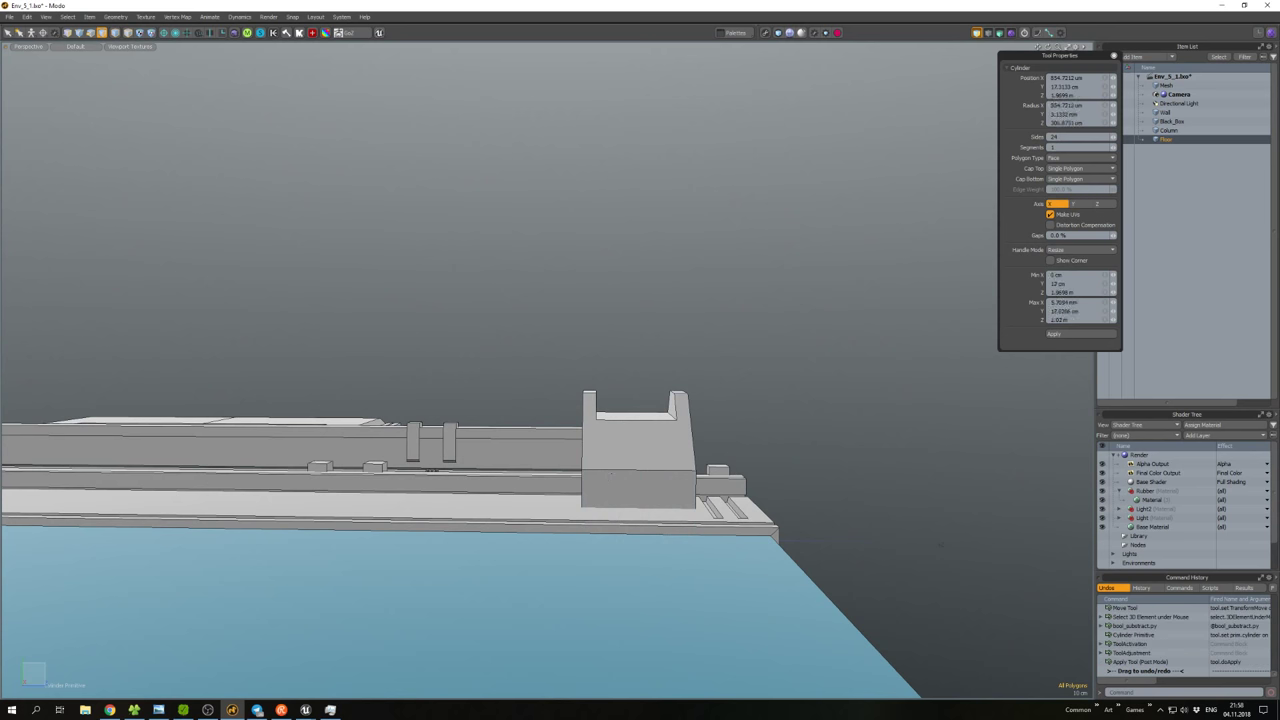
key("space")
double_click(612, 476)
left_click_drag(612, 476, 596, 492, "alt")
key("w")
Bevel the rim of the cylinder's outer end cap.
left_click(596, 492)
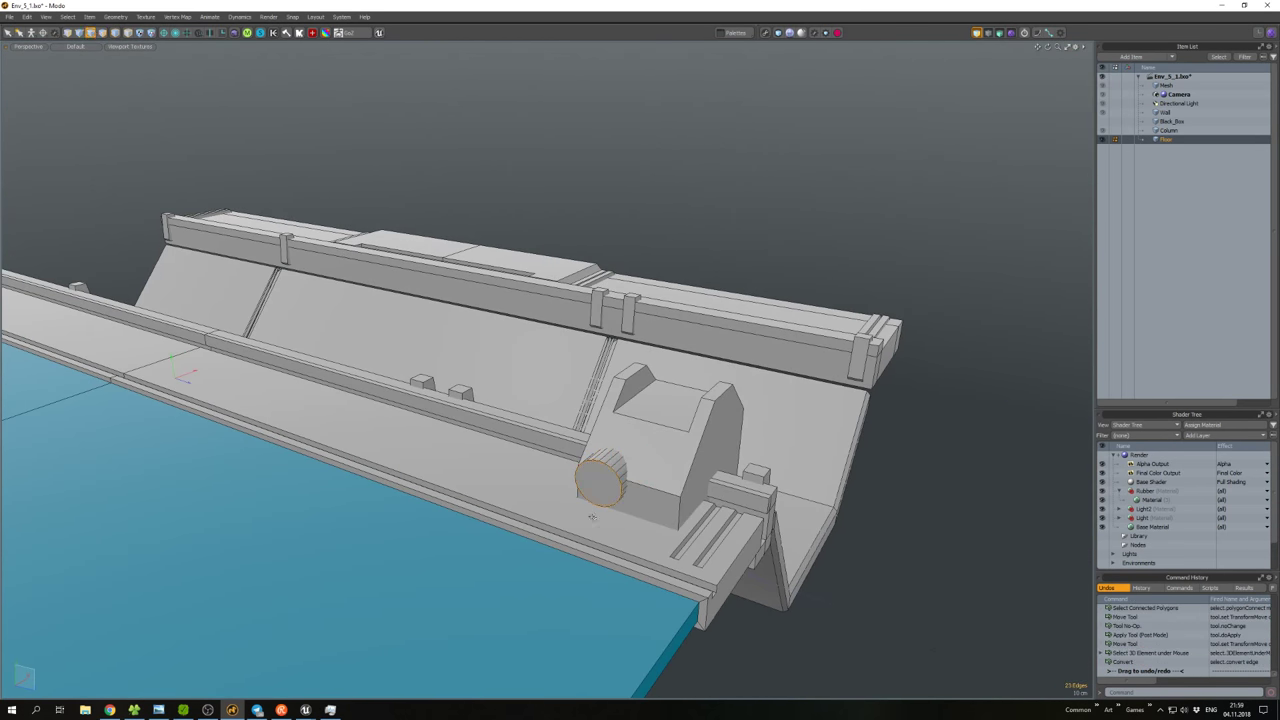
key("b")
key("space")
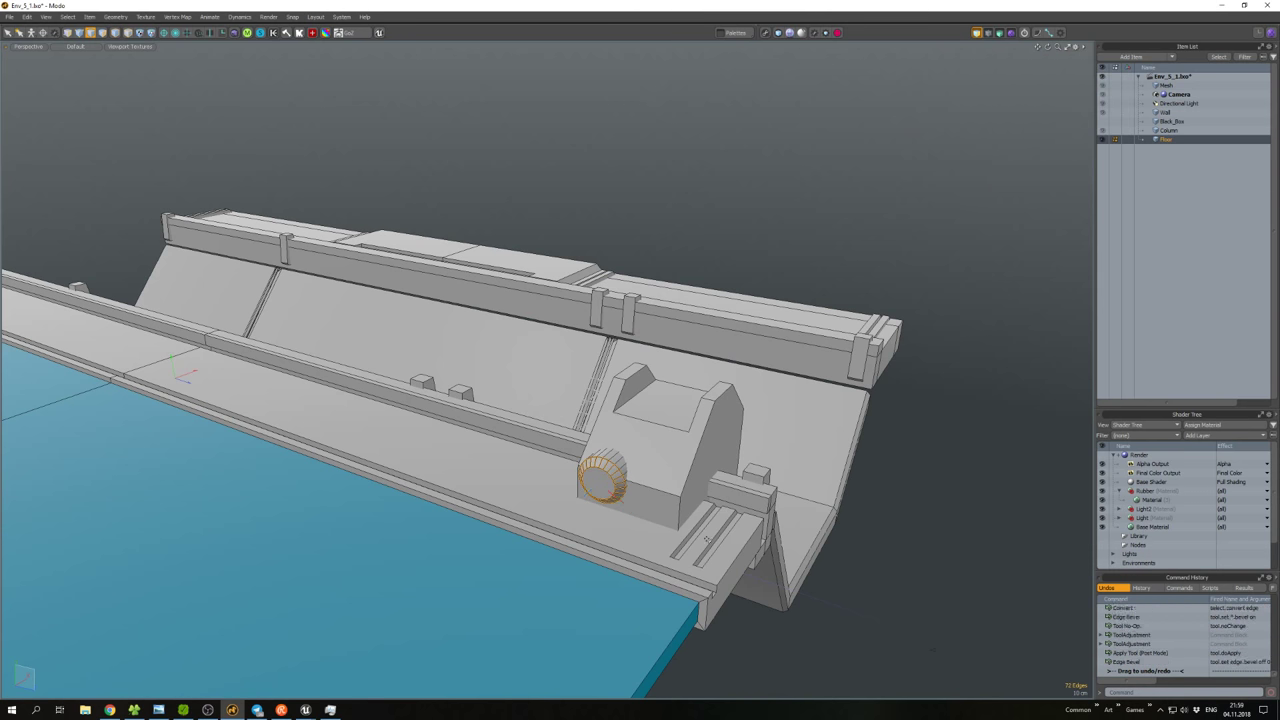
Adjust the added parts' placement and repeat the block with its cylinder at the rail's far end using the pp_polyhatchet script.
scroll(598, 521, "down", 3)
left_click_drag(598, 521, 572, 408, "alt")
key("3")
key("w")
scroll(700, 420, "up", 3)
key("space")
key("ctrl+a")
key("ctrl+space")
left_click(503, 437)
left_click(560, 430)
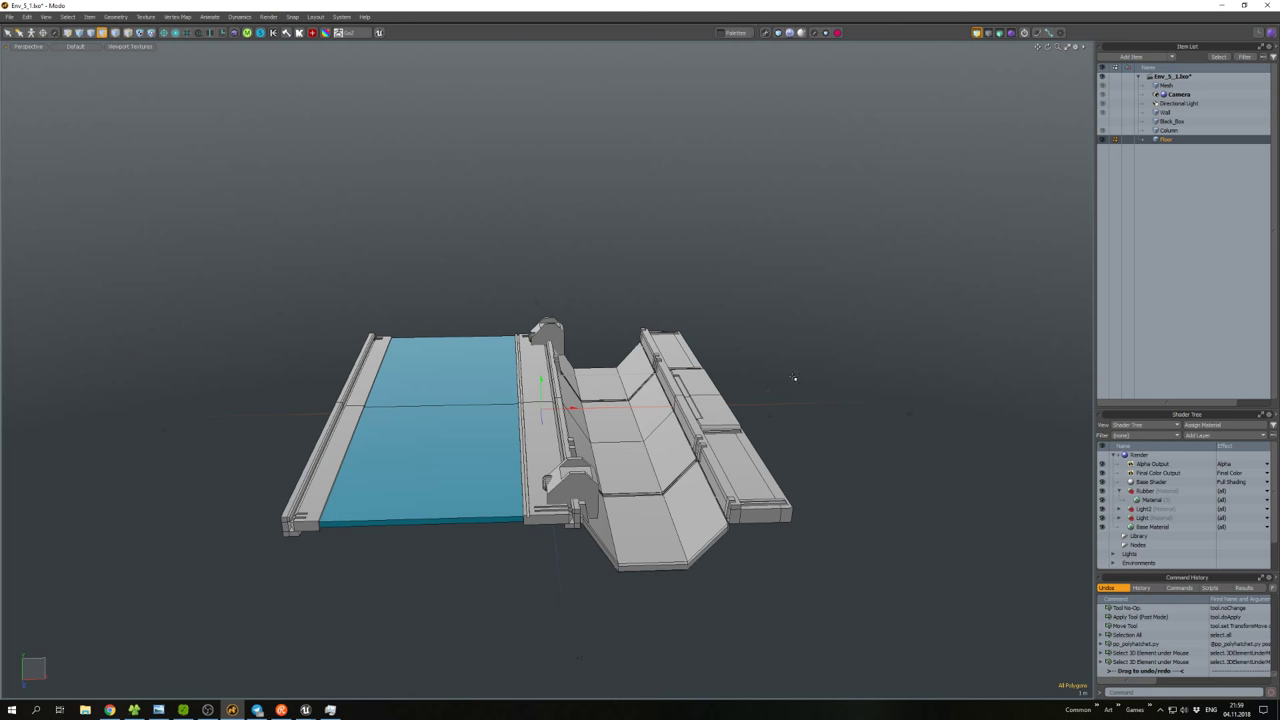
Copy the top faces of the rail between the two blocks, offset the copy sideways and up, and thicken it into a second bar.
mouse_move(571, 408)
left_mouse_down("alt")
mouse_move(197, 358)
mouse_move(90, 362)
mouse_move(575, 392)
left_mouse_up("alt")
scroll(575, 392, "down", 2)
scroll(575, 392, "up", 5)
left_click(602, 355)
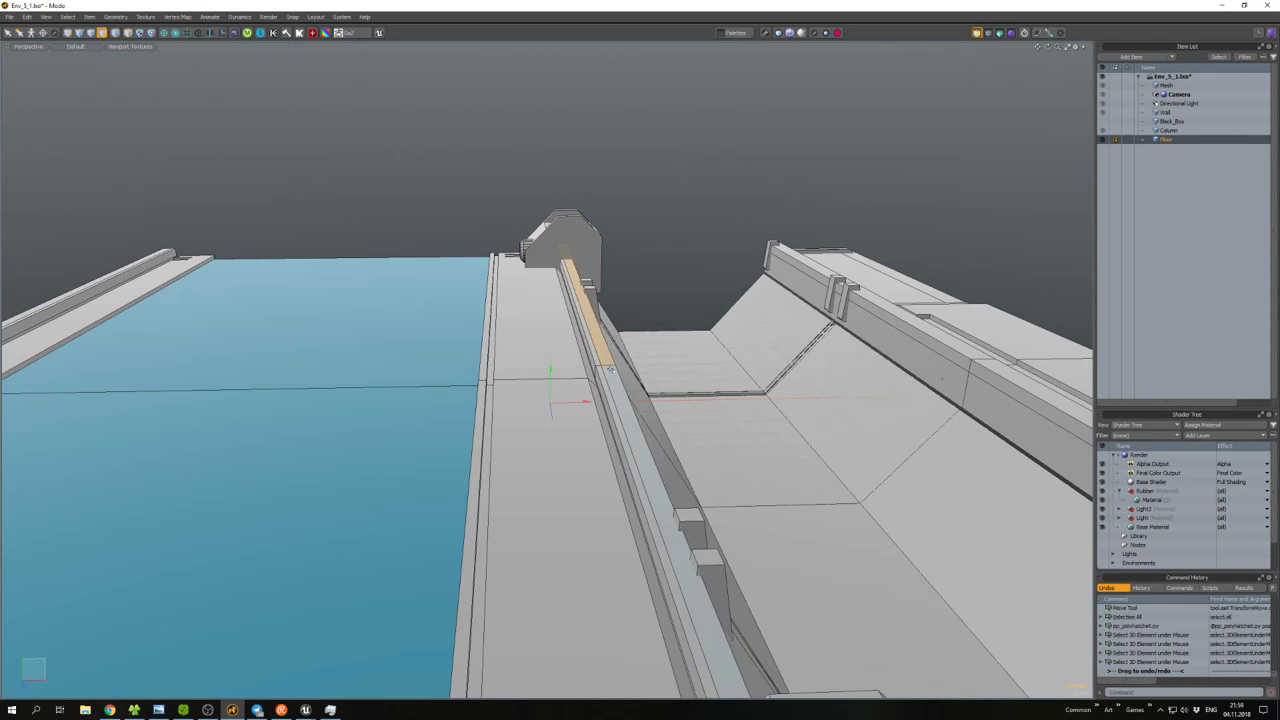
scroll(633, 420, "down", 4)
scroll(633, 420, "up", 4)
key("w")
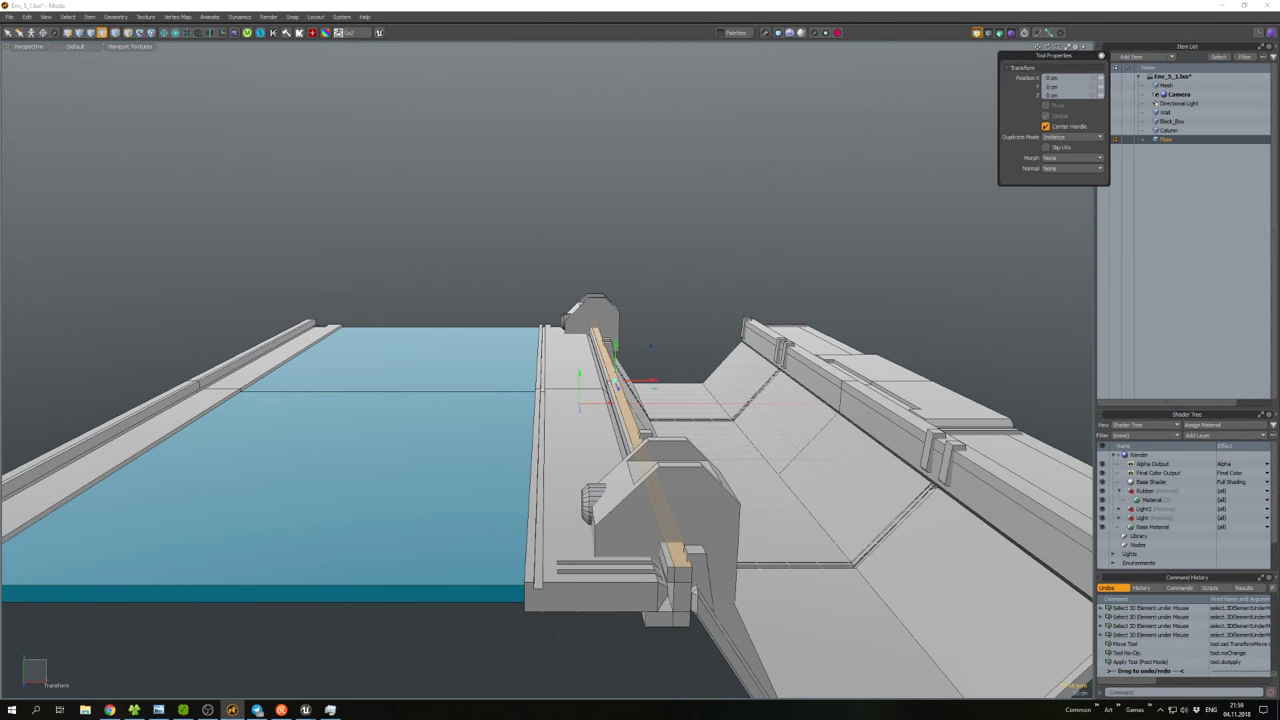
key("ctrl+c")
key("ctrl+v")
left_click_drag(650, 347, 651, 341)
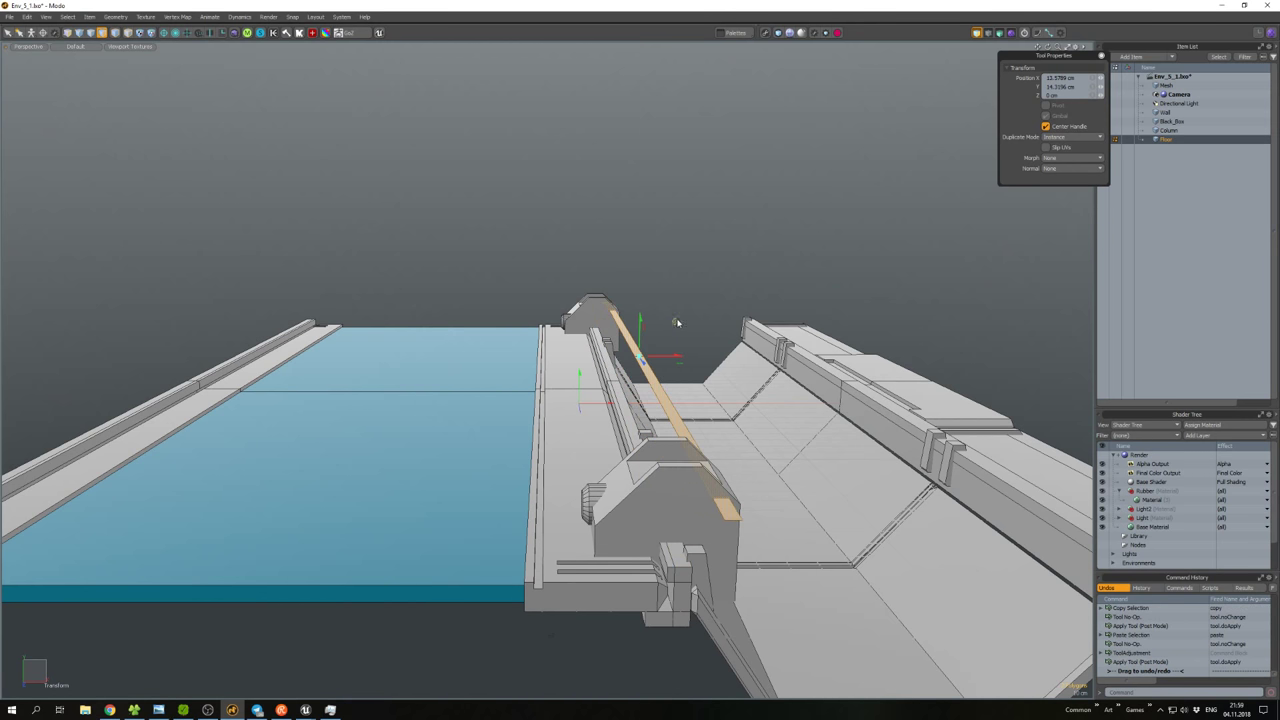
key("d")
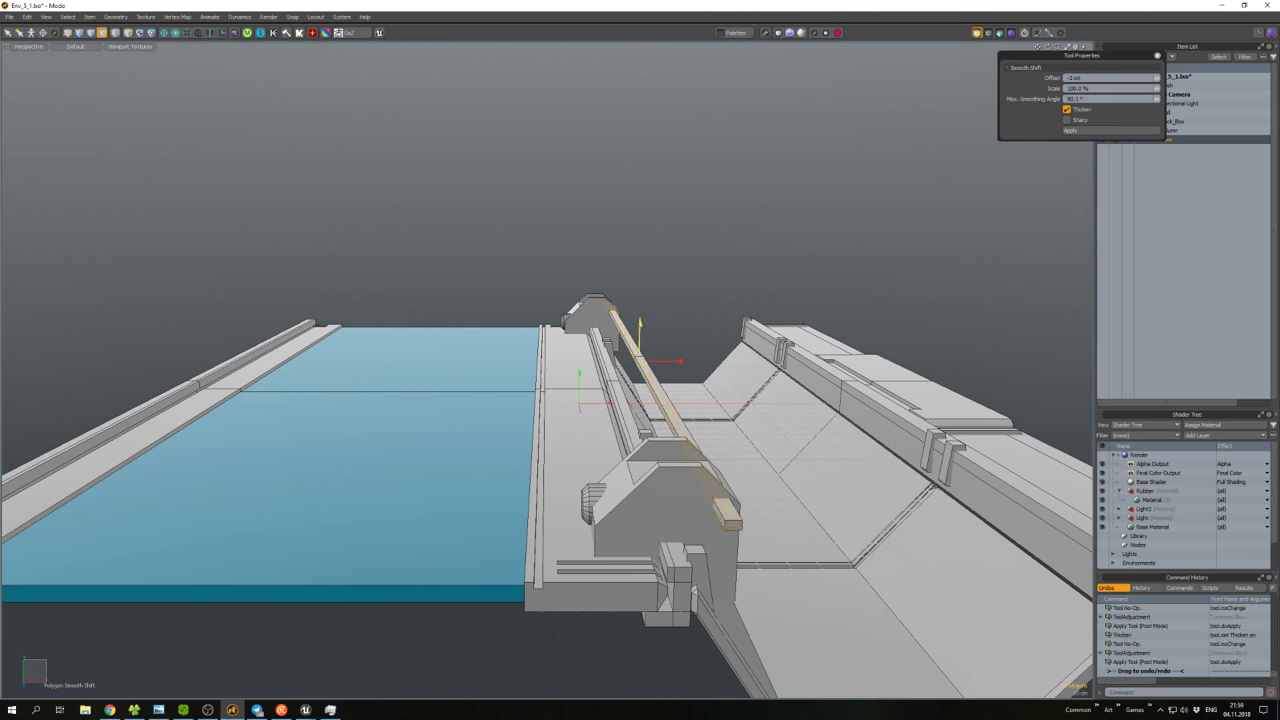
key("space")
Copy a rail clip's top face, thicken it with a -4 cm offset and extend one end up to the raised bar as a slanted strut.
left_click_drag(670, 352, 590, 330, "alt")
scroll(772, 354, "up", 5)
scroll(598, 400, "up", 5)
key("ctrl+c")
key("ctrl+v")
scroll(598, 400, "down", 5)
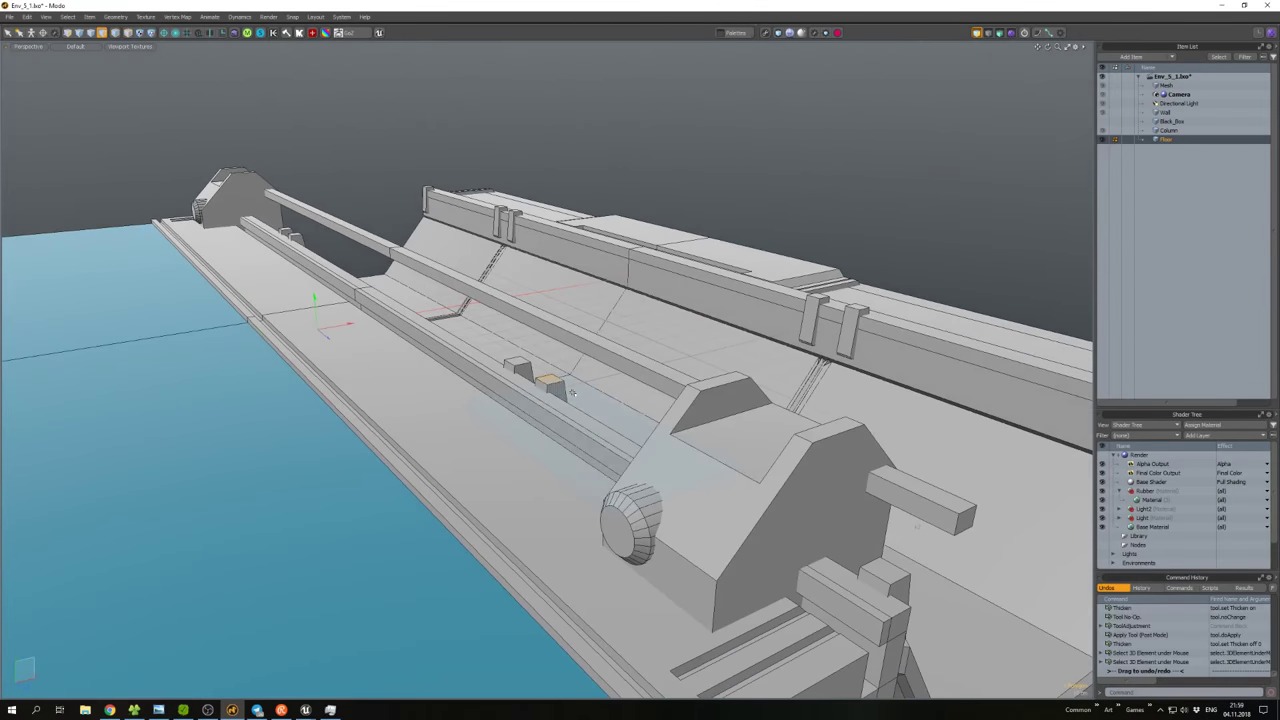
key("w")
key("shift+d")
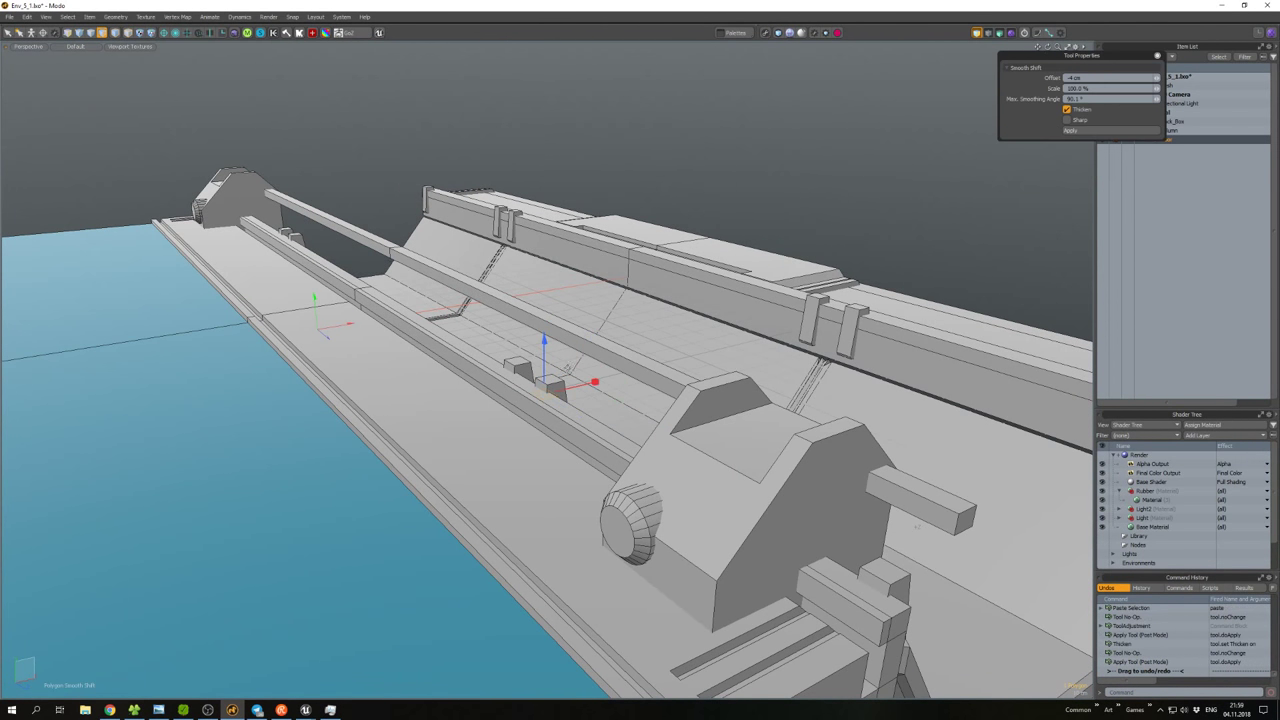
key("w")
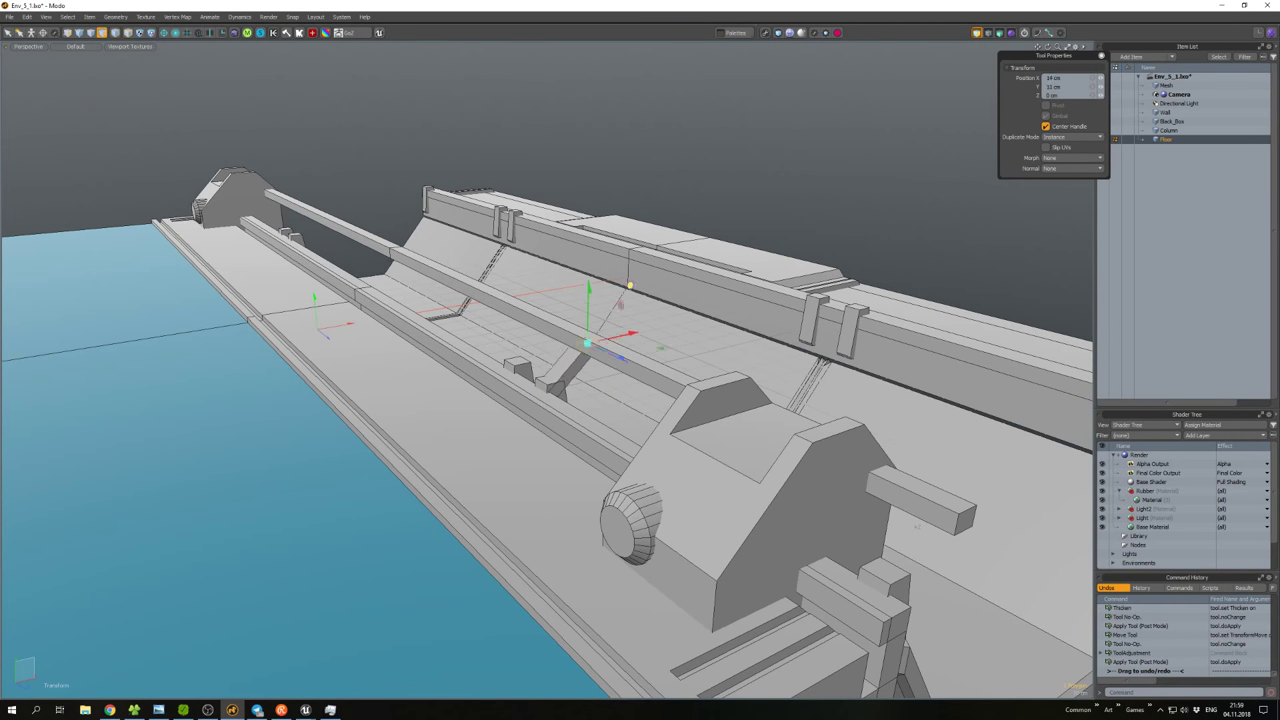
key("space")
double_click(560, 372)
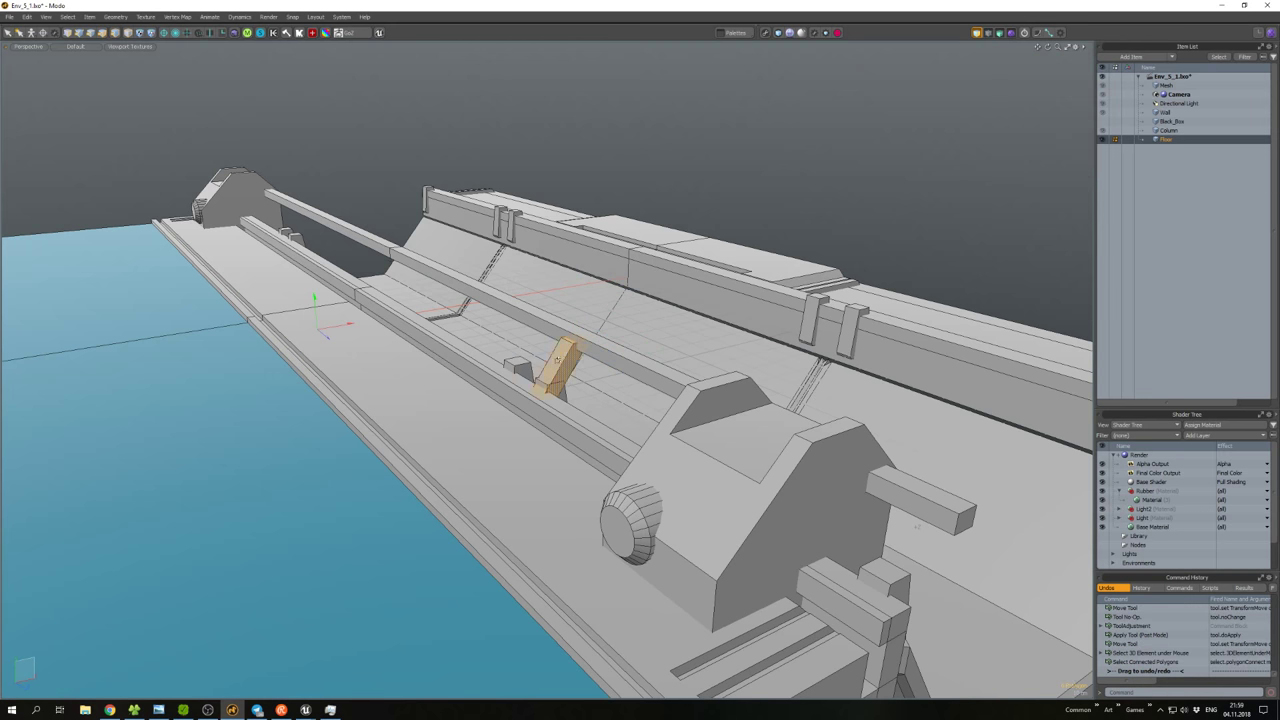
Narrow the slanted strut along Z and move it along the rail beside the nearer end block.
left_click_drag(560, 372, 716, 408, "alt")
key("r")
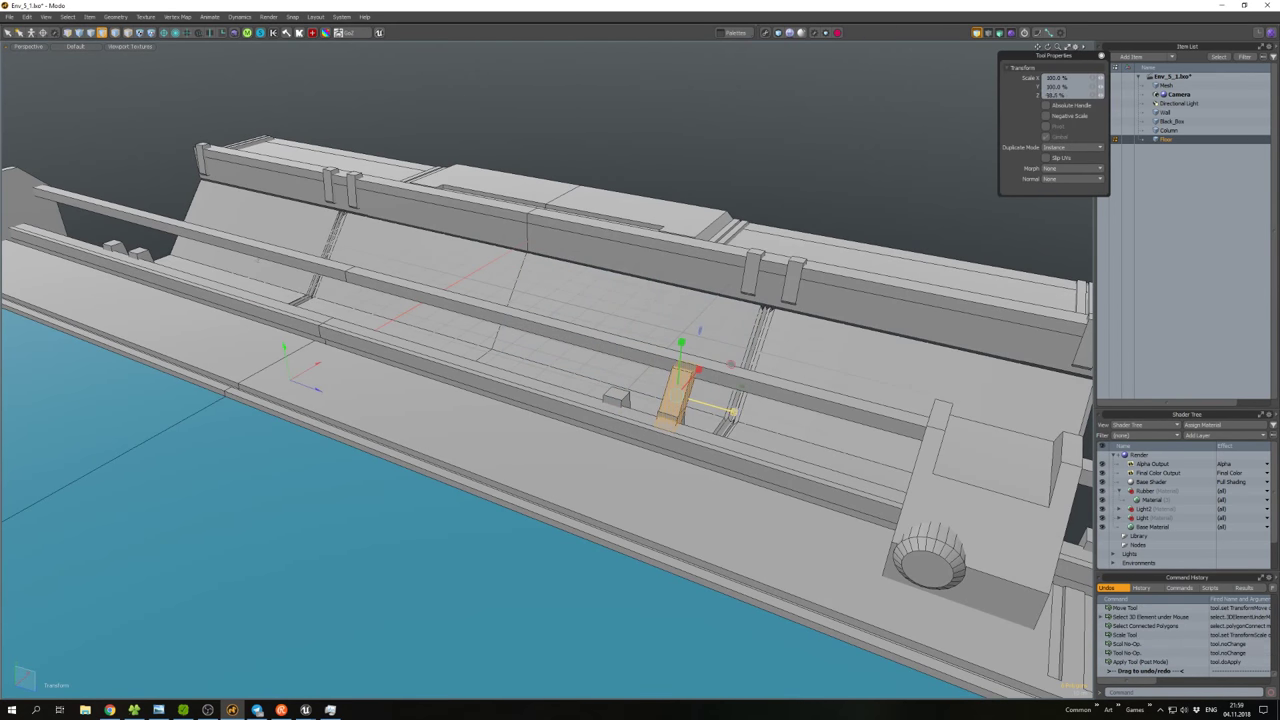
key("w")
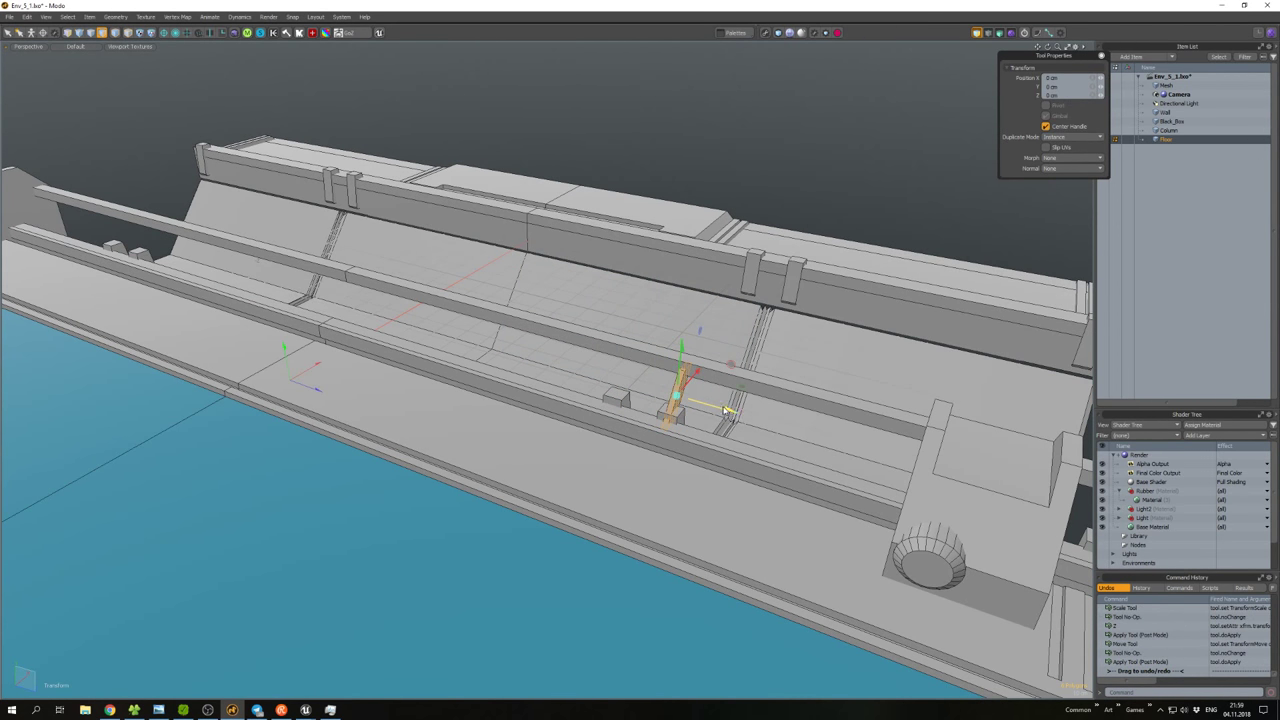
left_click_drag(726, 410, 935, 468)
key("space")
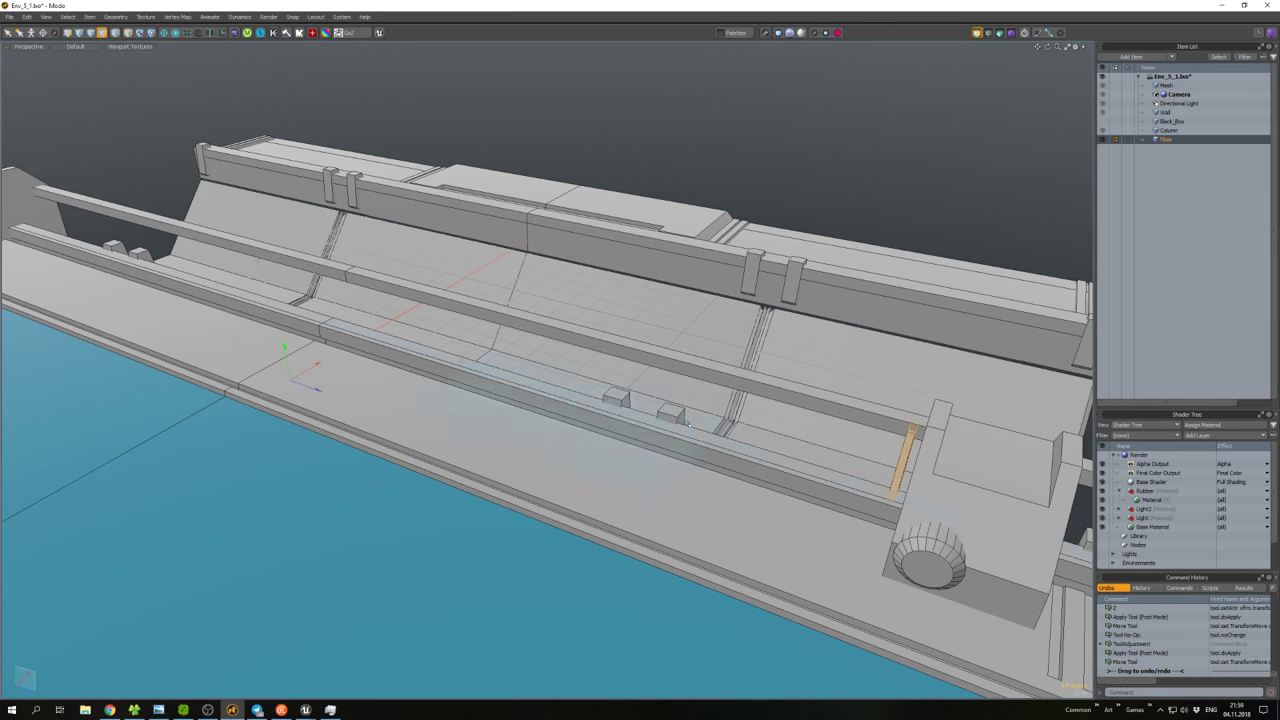
Delete the small clips beside the rail and clone the slanted strut along Z into a row between the two bars.
middle_click_drag(677, 420, 790, 457)
key("Delete")
double_click(870, 396)
key("w")
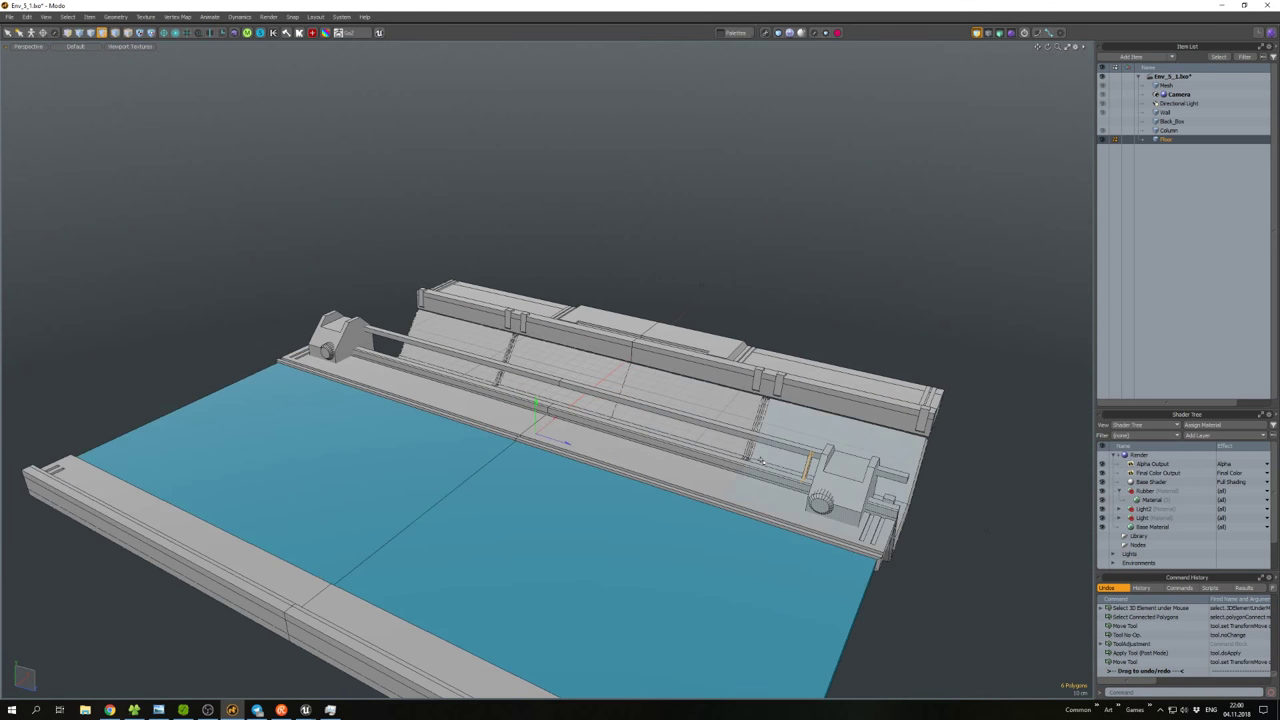
key("w")
key("space")
mouse_move(808, 466)
left_mouse_down()
mouse_move(700, 420)
mouse_move(734, 411)
mouse_move(705, 400)
mouse_move(690, 335)
mouse_move(665, 375)
mouse_move(642, 349)
mouse_move(620, 360)
mouse_move(655, 372)
left_mouse_up()
key("c")
key("space")
Export the floor mesh as FBX, overwriting the existing Floor file in the Env5 folder.
key("5")
left_click_drag(604, 437, 680, 482, "alt")
key("ctrl+shift+s")
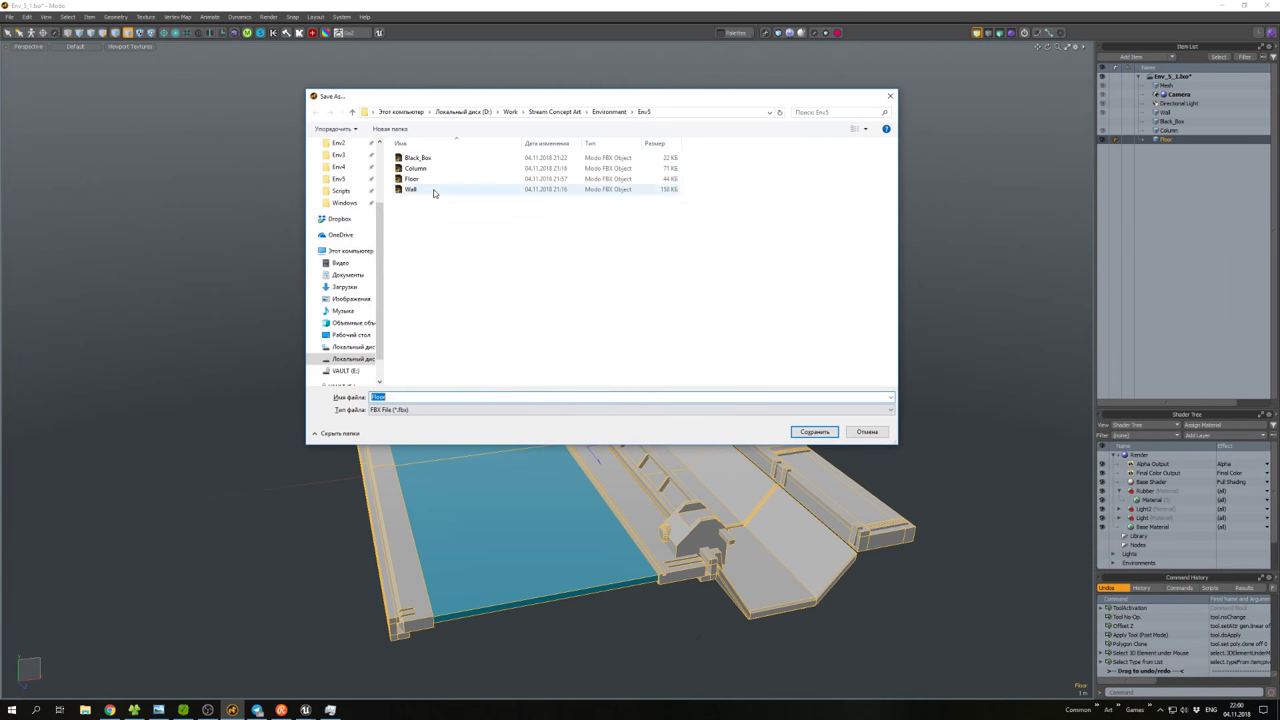
double_click(411, 178)
left_click(669, 358)
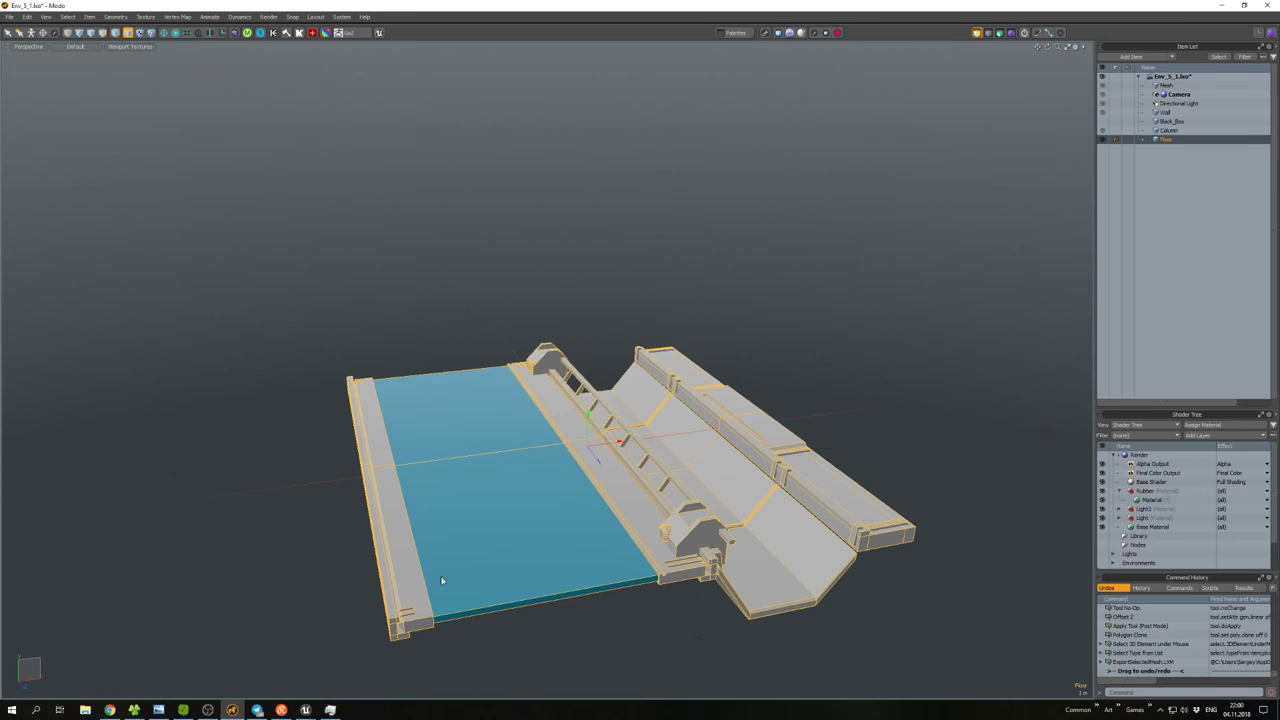
Switch to Unreal Editor and reimport the Floor static mesh from its updated FBX.
mouse_move(305, 712)
left_click(264, 668)
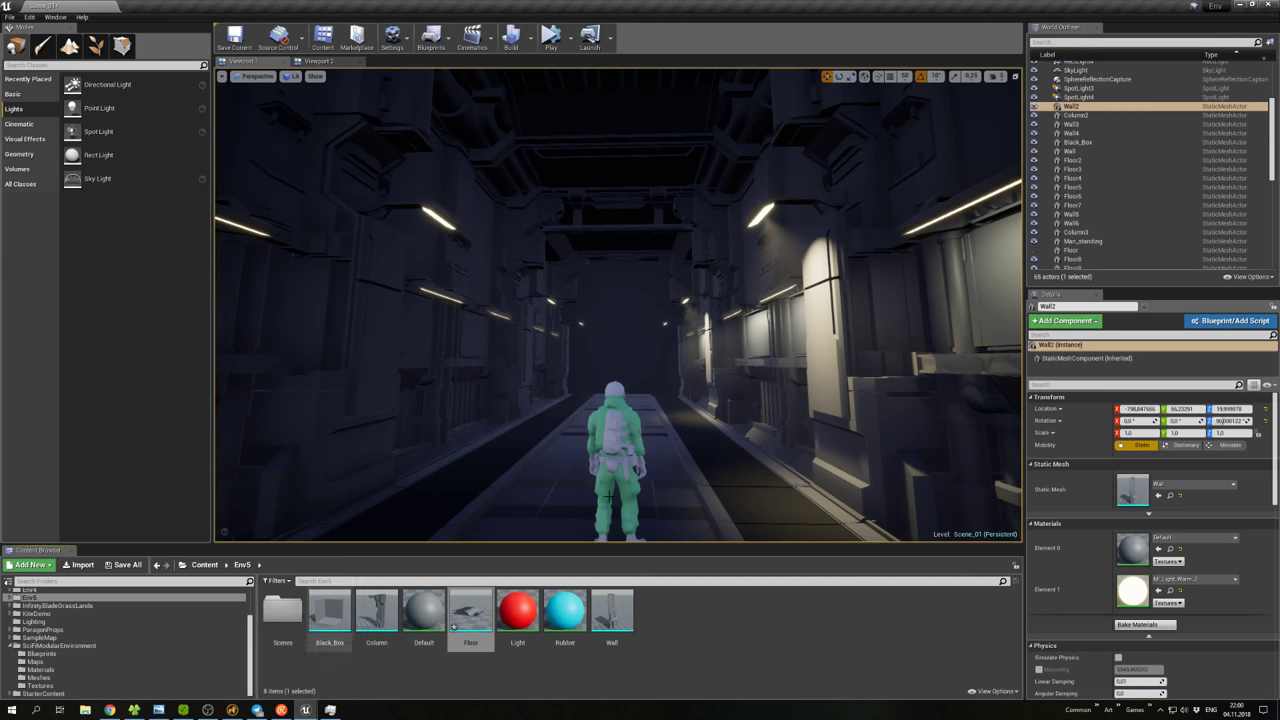
right_click(478, 613)
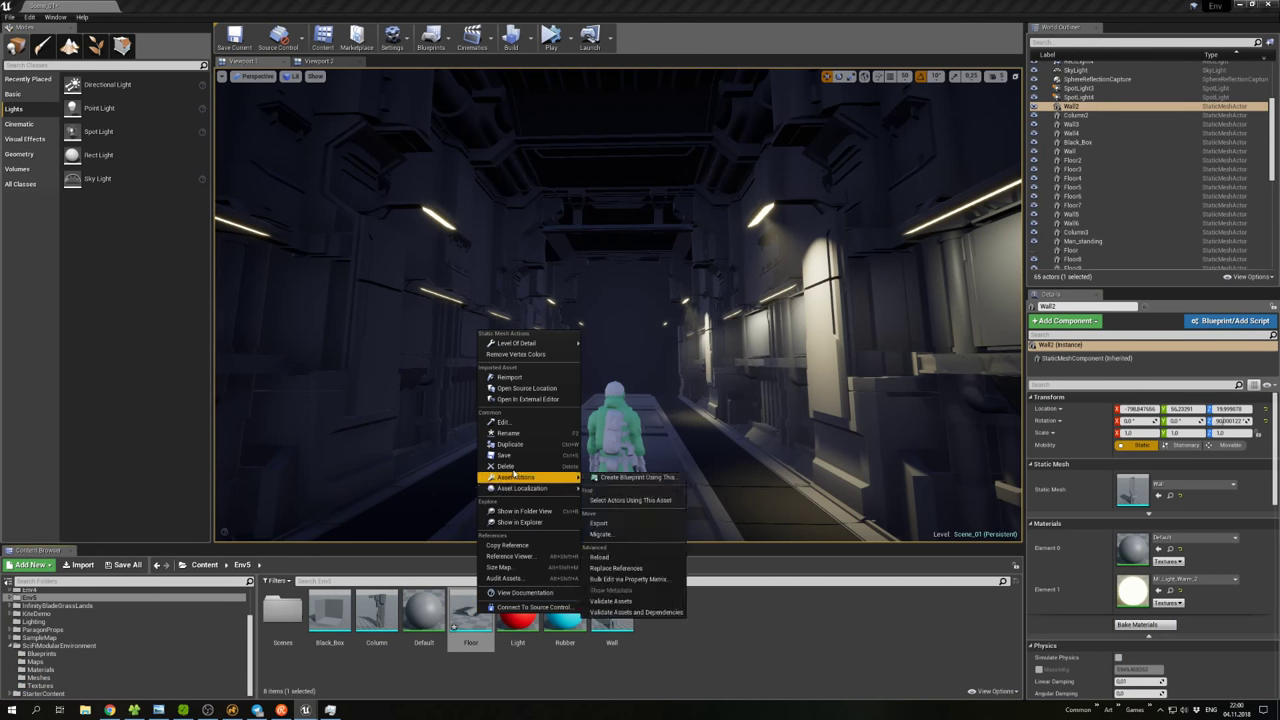
left_click(525, 382)
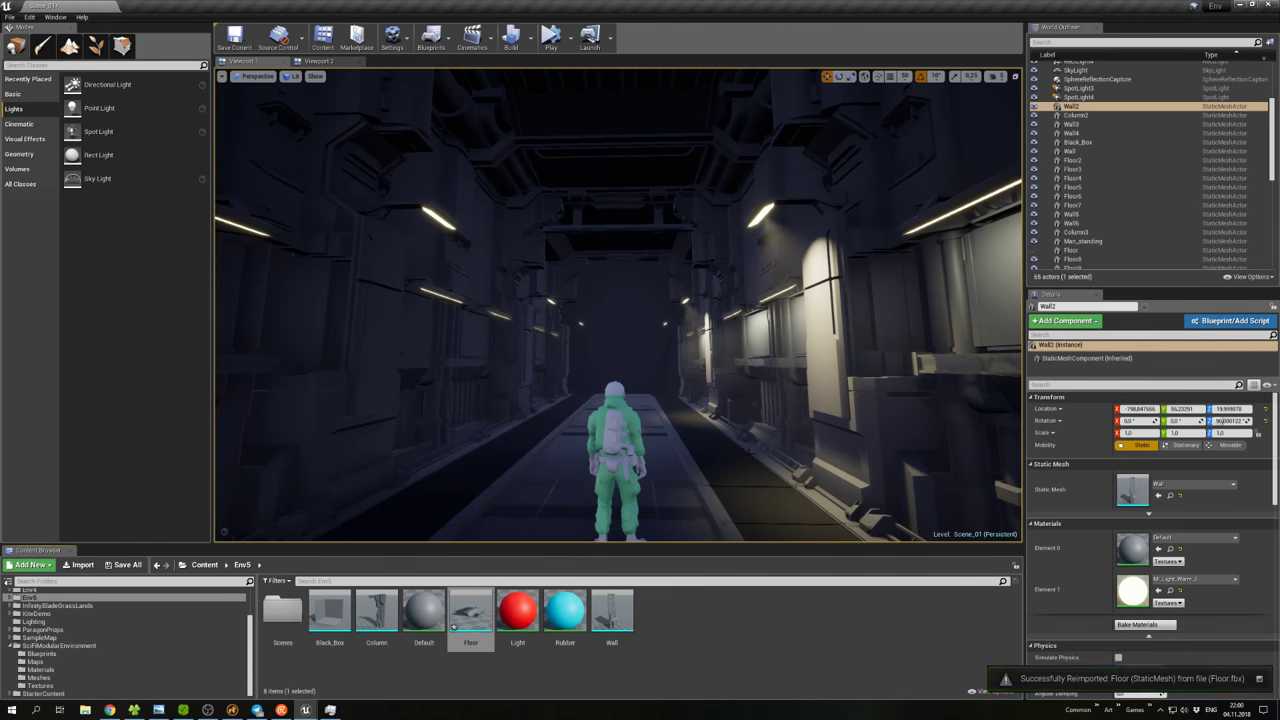
right_click_drag(525, 382, 462, 346)
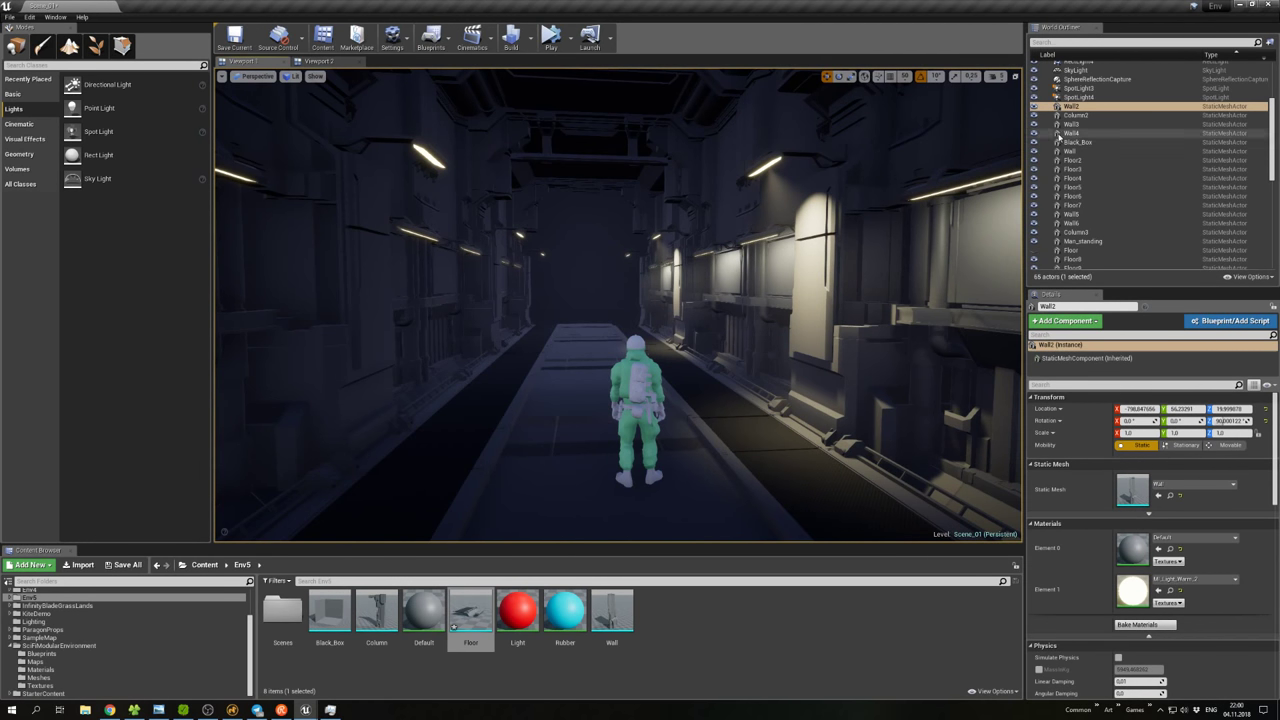
Reduce the sphere reflection capture's influence radius to about 1128 and place three duplicates of it along the corridor.
left_click(1097, 79)
right_click_drag(779, 181, 850, 200)
key("f")
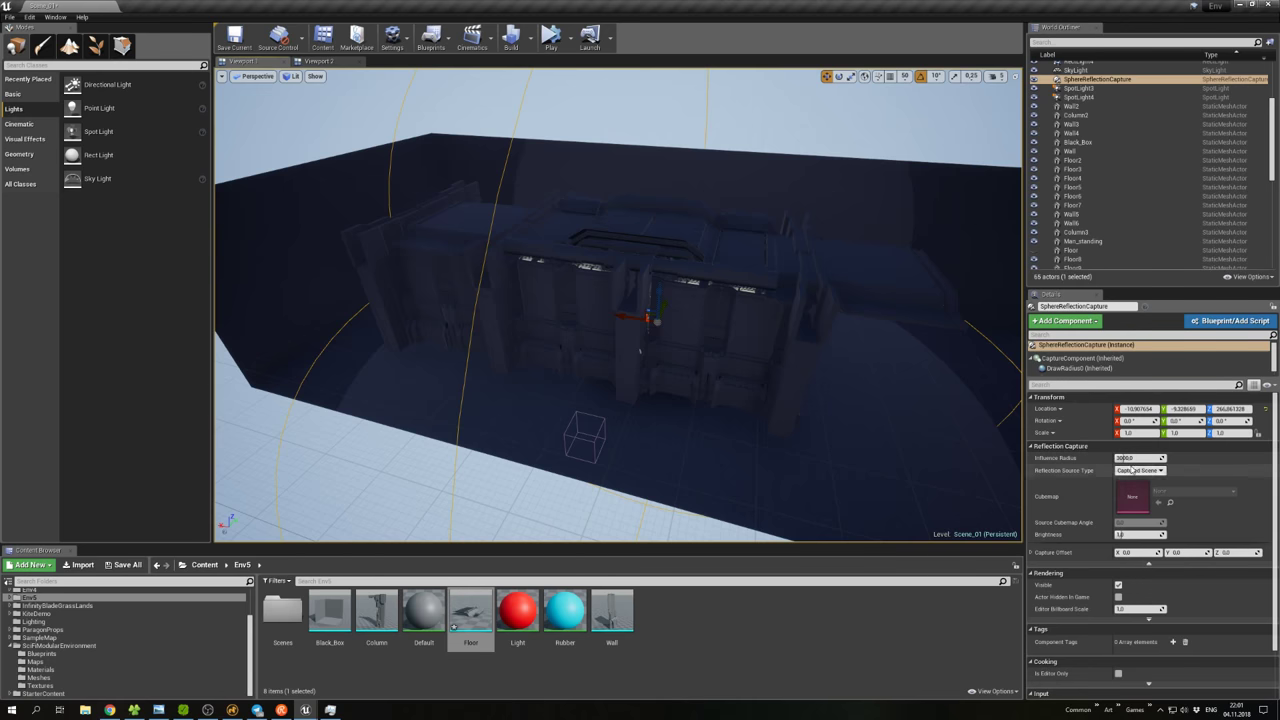
mouse_move(1124, 458)
left_mouse_down()
mouse_move(1072, 458)
mouse_move(1100, 458)
left_mouse_up()
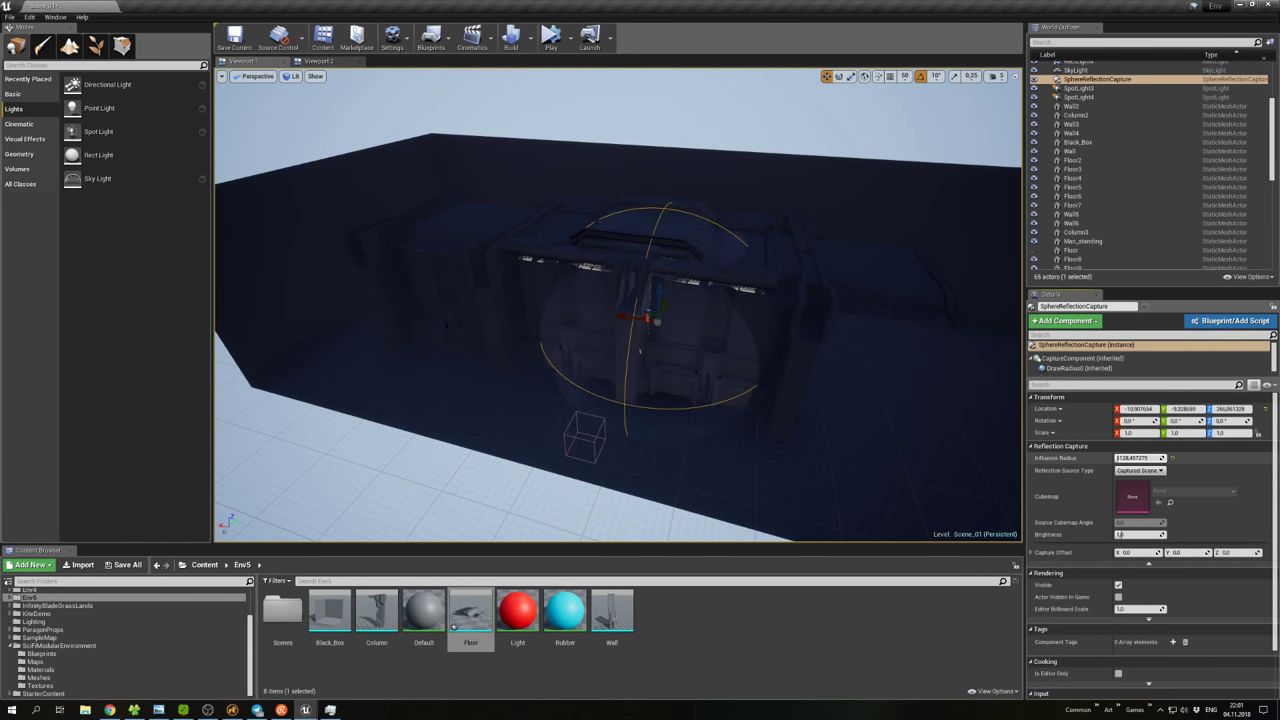
left_click_drag(641, 319, 439, 270)
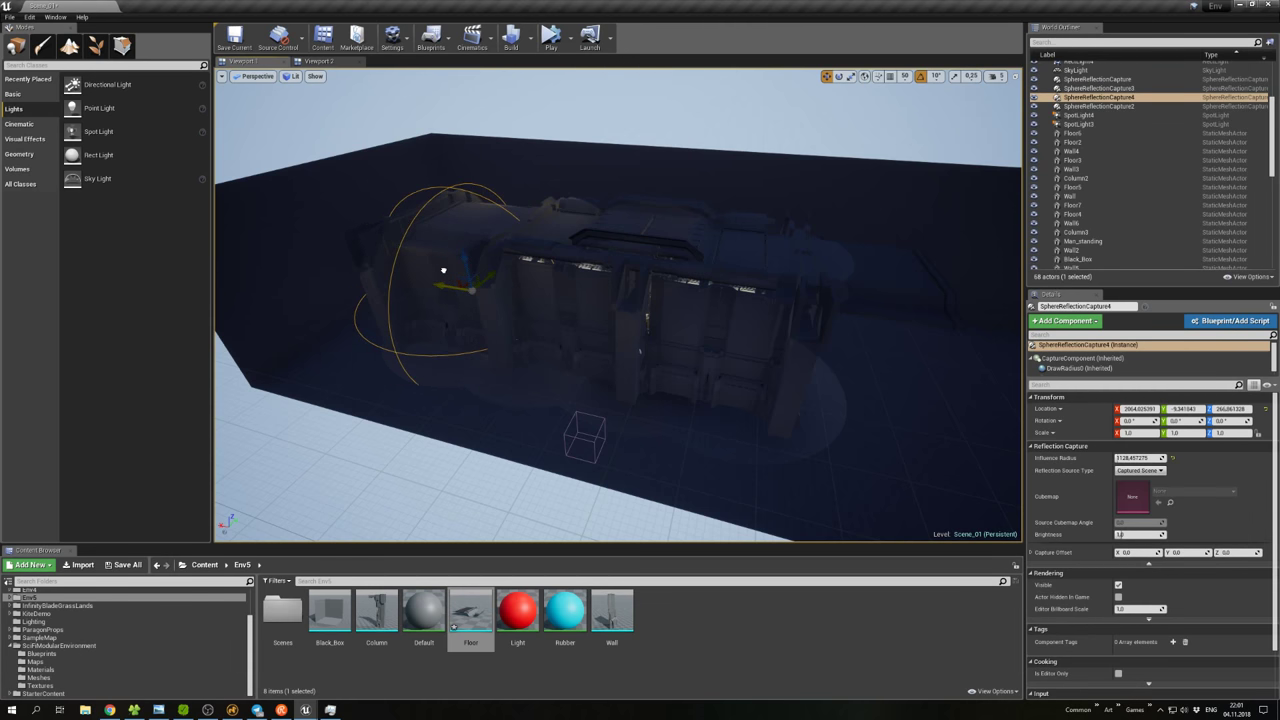
Select all four sphere reflection captures and lower their brightness.
left_click(1097, 79)
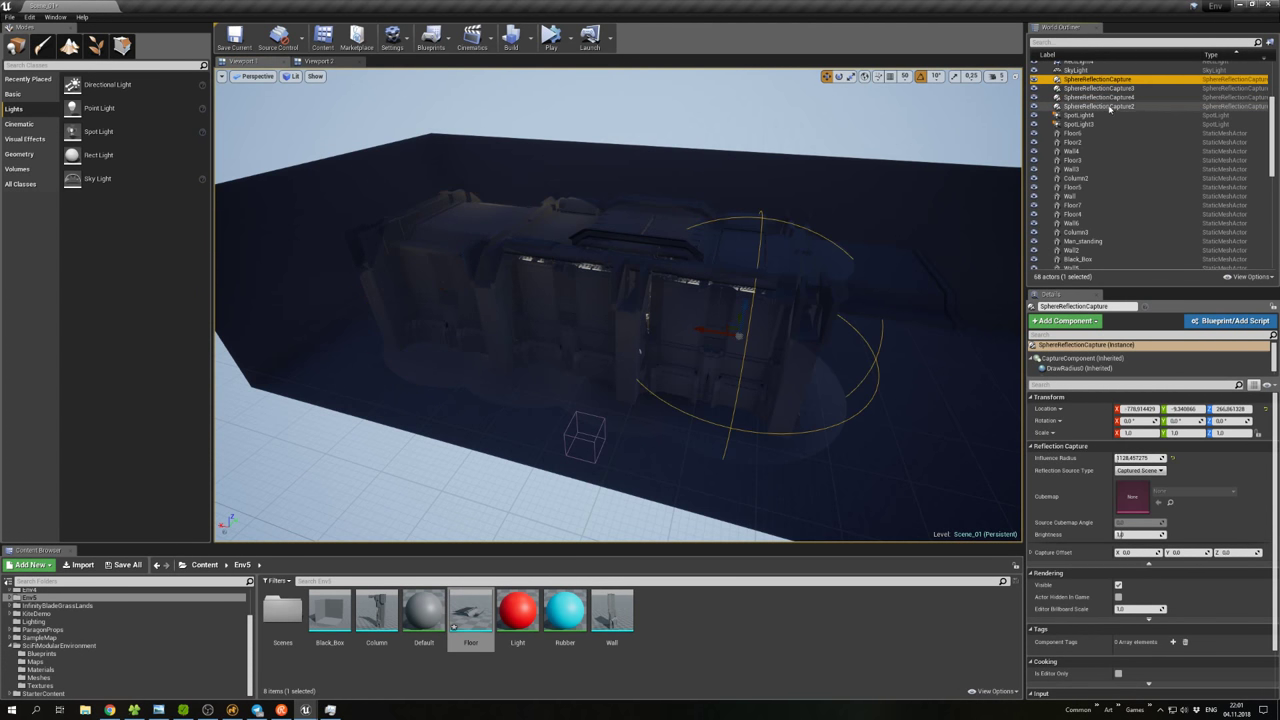
left_click(1100, 106, "shift")
left_click(1128, 468)
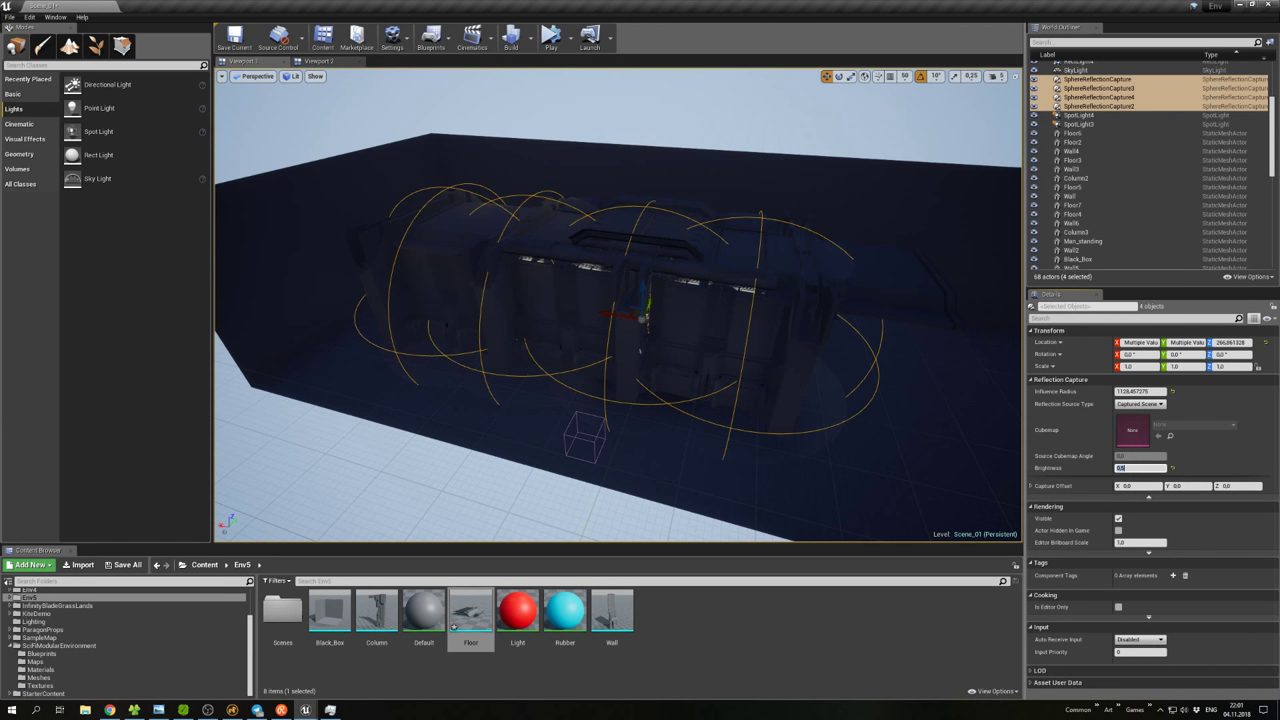
right_click_drag(620, 300, 628, 300)
key("f")
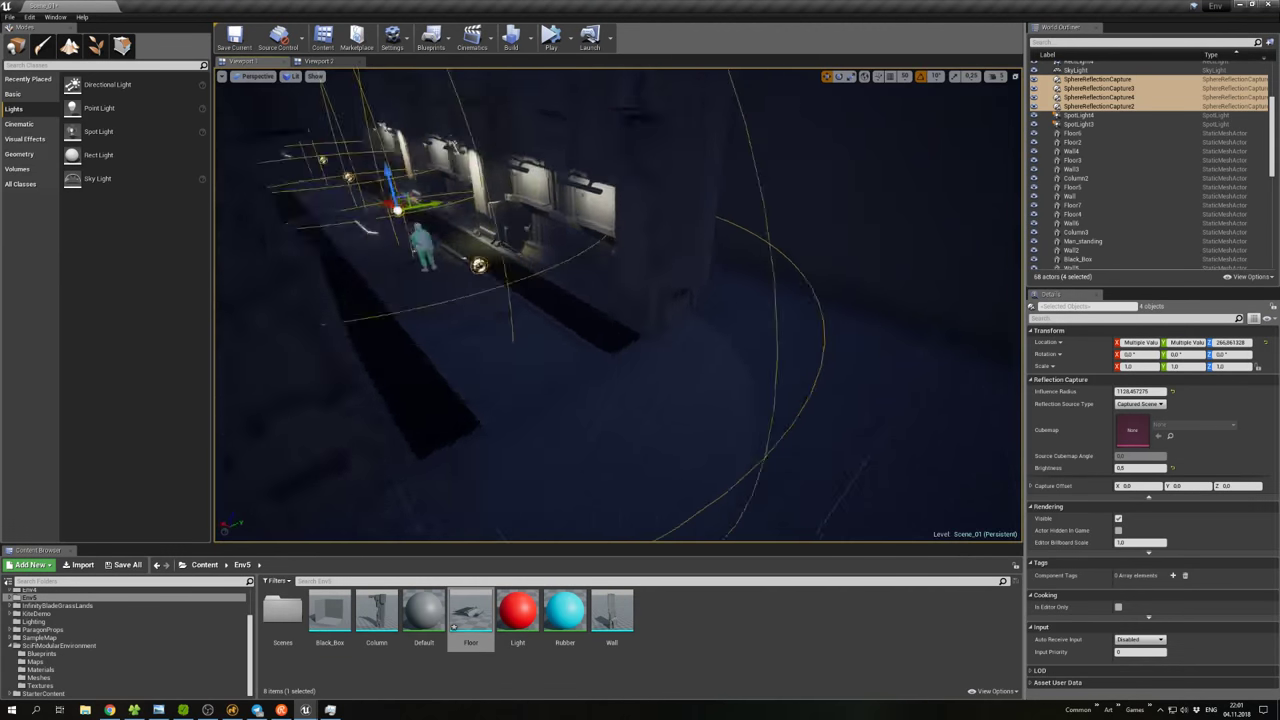
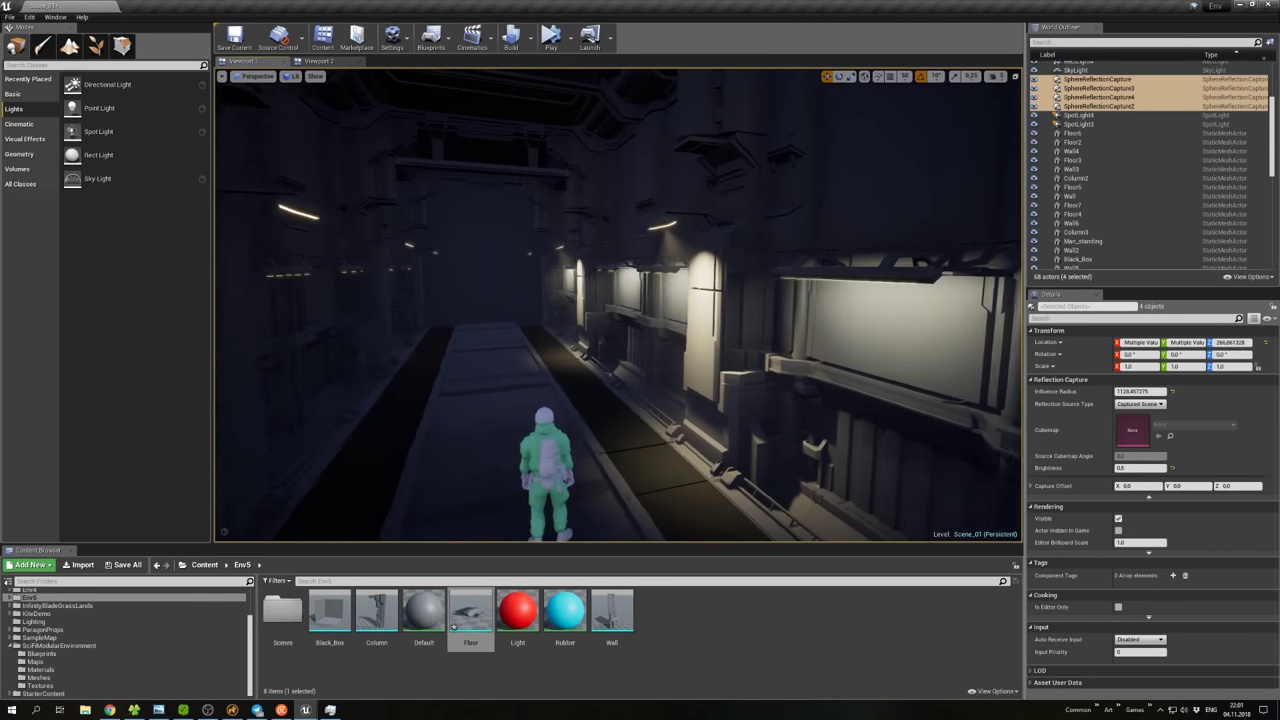
Switch to Modo, save the scene and unhide all the modules.
left_click(232, 710)
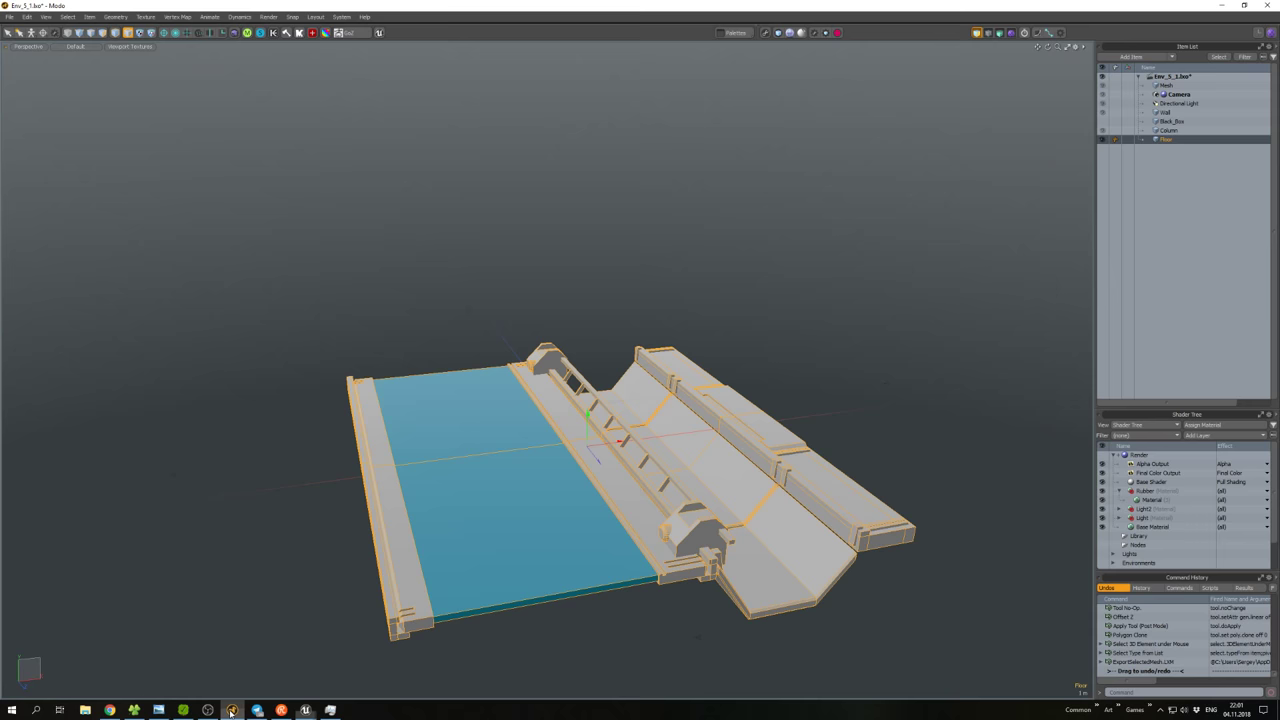
left_click(800, 430)
scroll(710, 393, "down", 5)
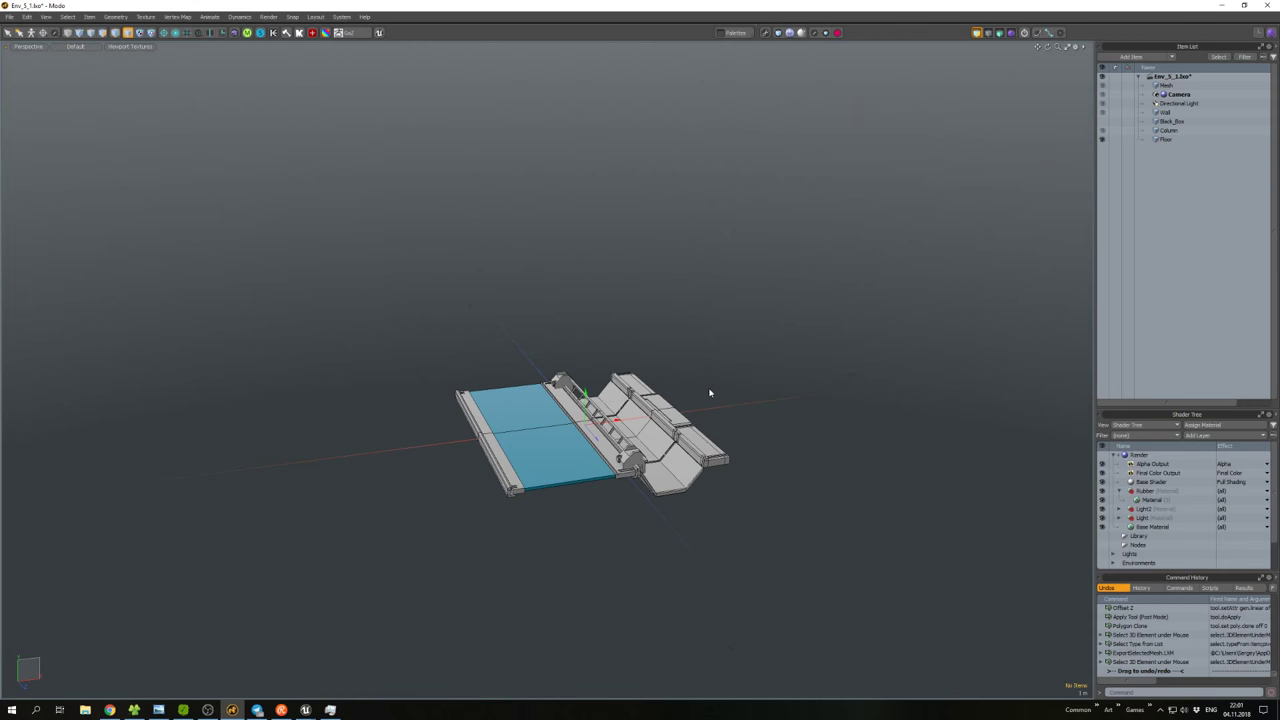
left_click(672, 412)
key("u")
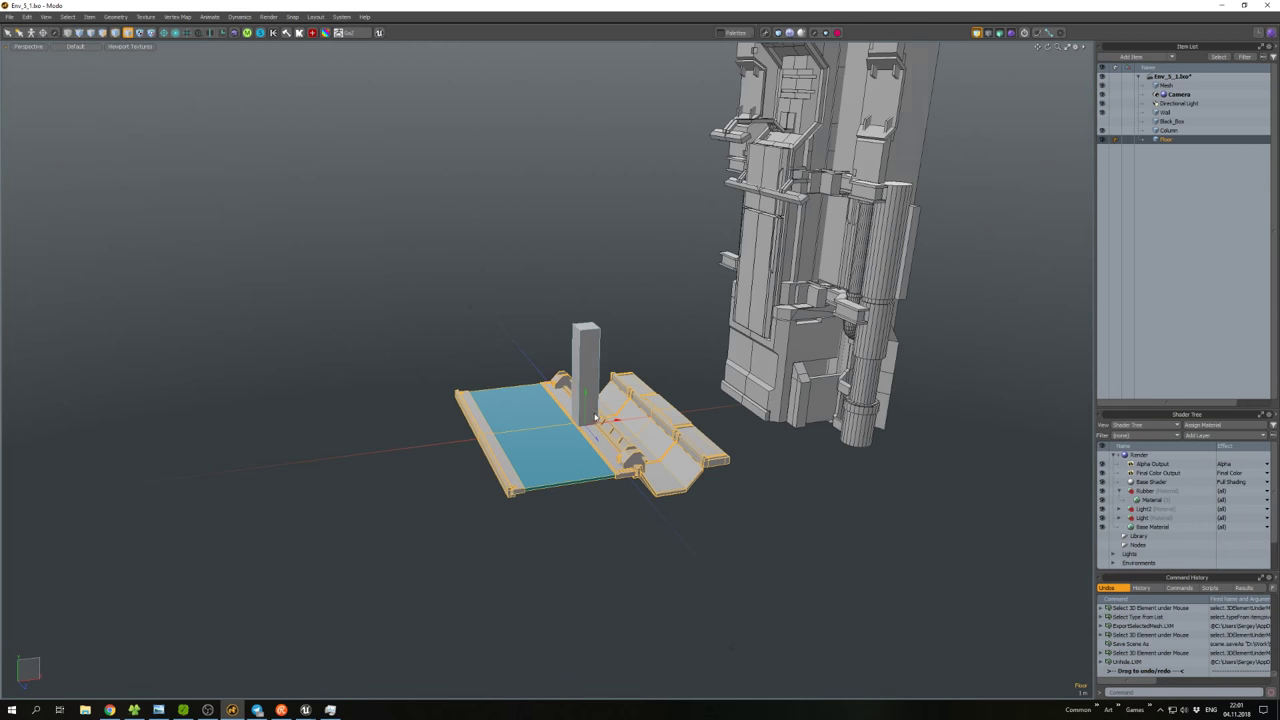
Duplicate two adjacent small panel faces in the Column's upper recess, move the copy down over the thin ledges and increase its height.
scroll(630, 438, "up", 4)
left_click_drag(672, 387, 652, 403, "alt")
scroll(650, 388, "up", 4)
scroll(636, 386, "down", 3)
scroll(600, 382, "down", 2)
scroll(575, 379, "up", 4)
scroll(610, 390, "up", 5)
left_click(617, 375)
left_click(609, 337)
scroll(609, 337, "up", 2)
left_click(600, 343)
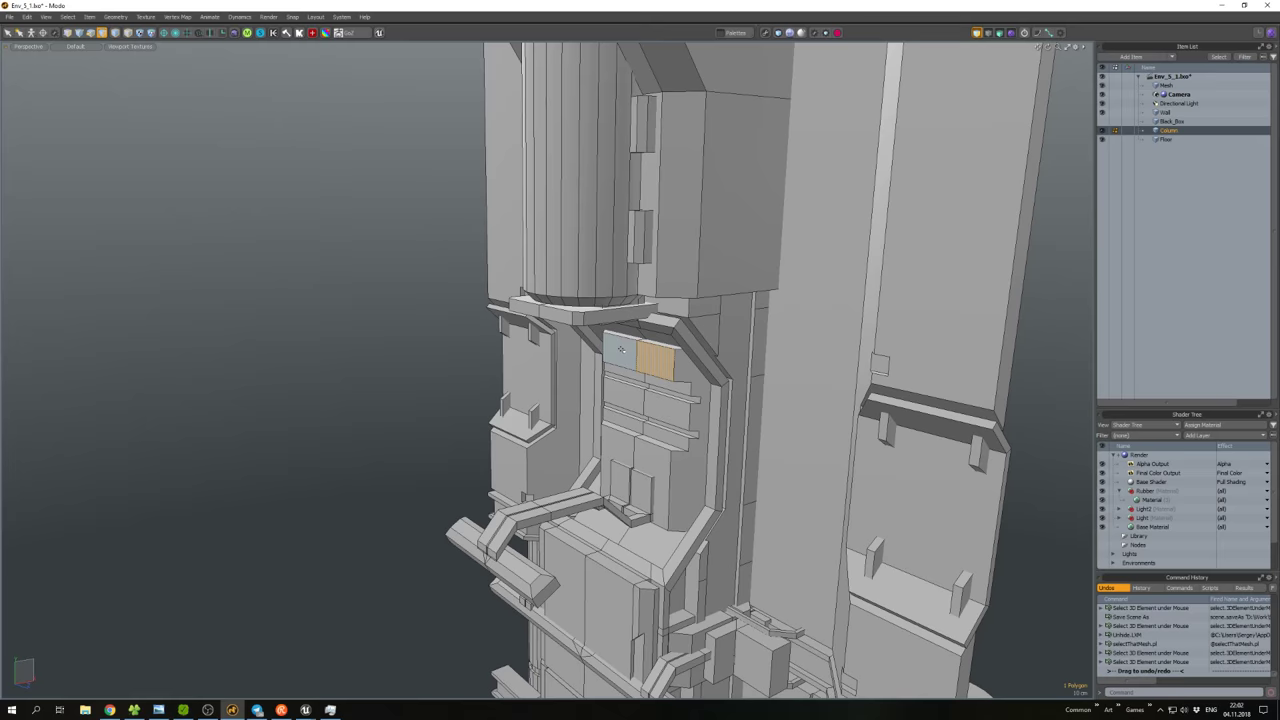
left_click_drag(620, 348, 686, 326, "alt")
key("w")
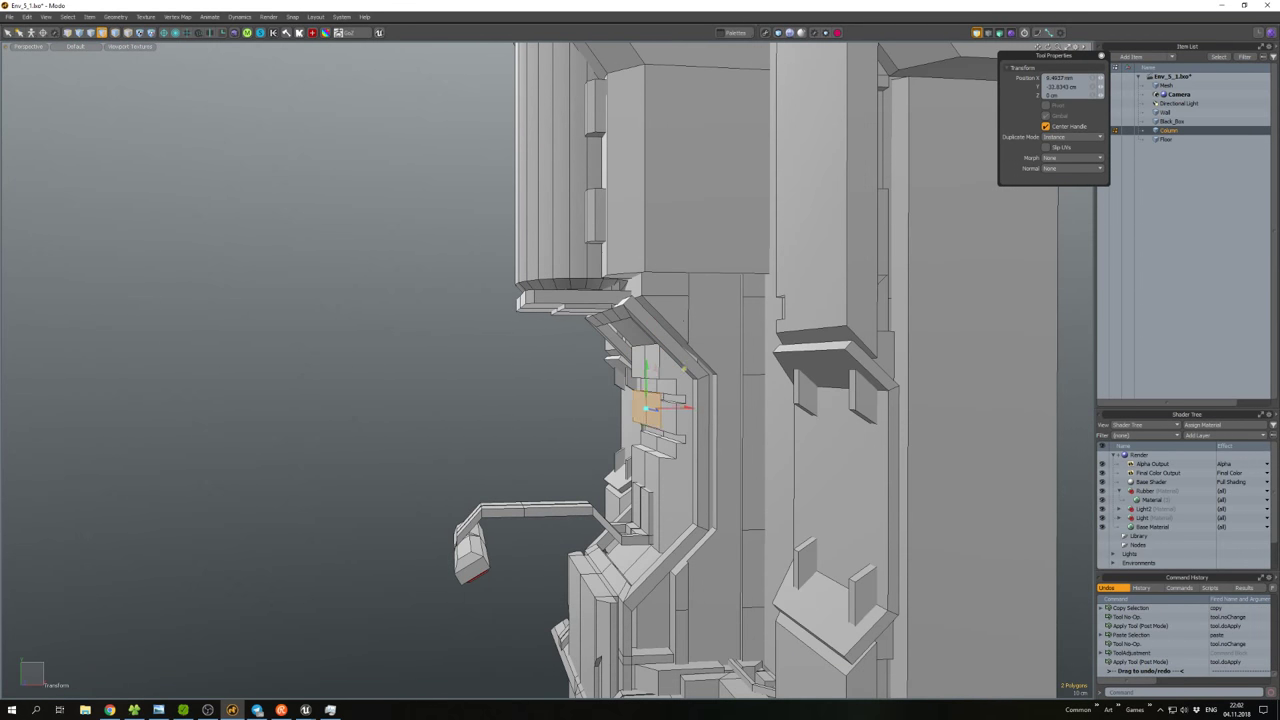
mouse_move(650, 400)
left_mouse_down("alt")
mouse_move(600, 400)
mouse_move(650, 400)
left_mouse_up("alt")
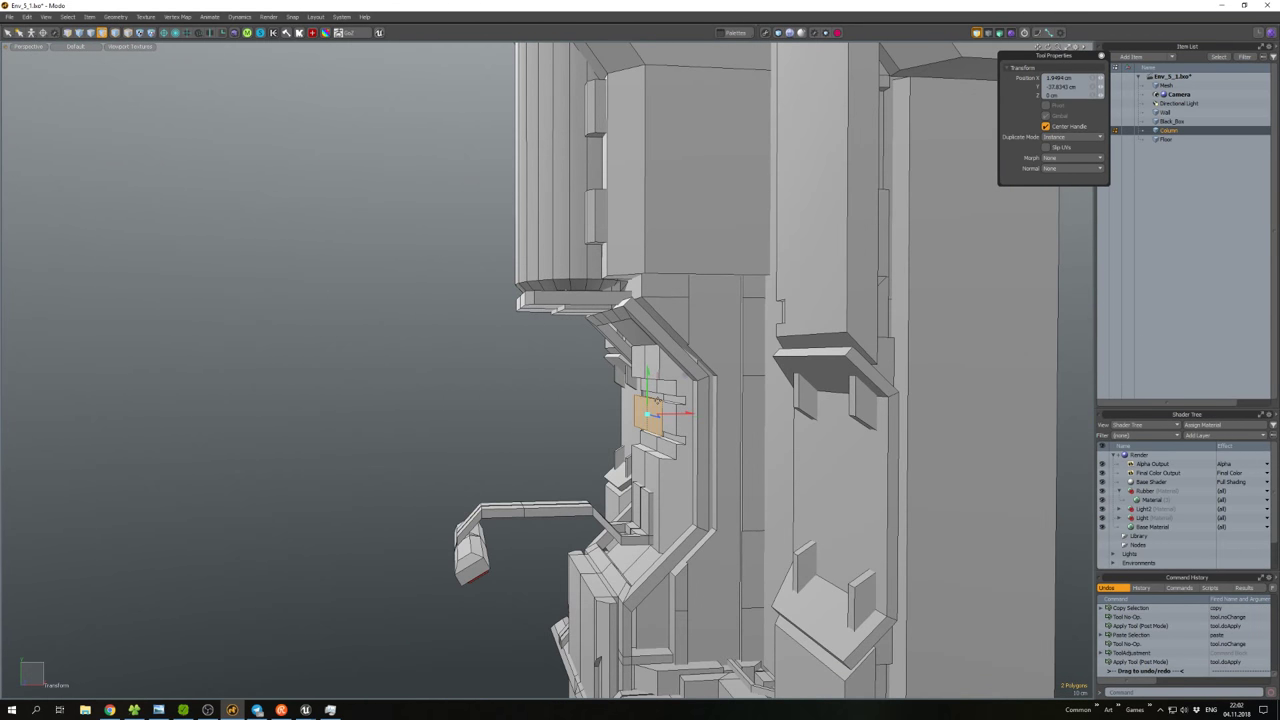
key("r")
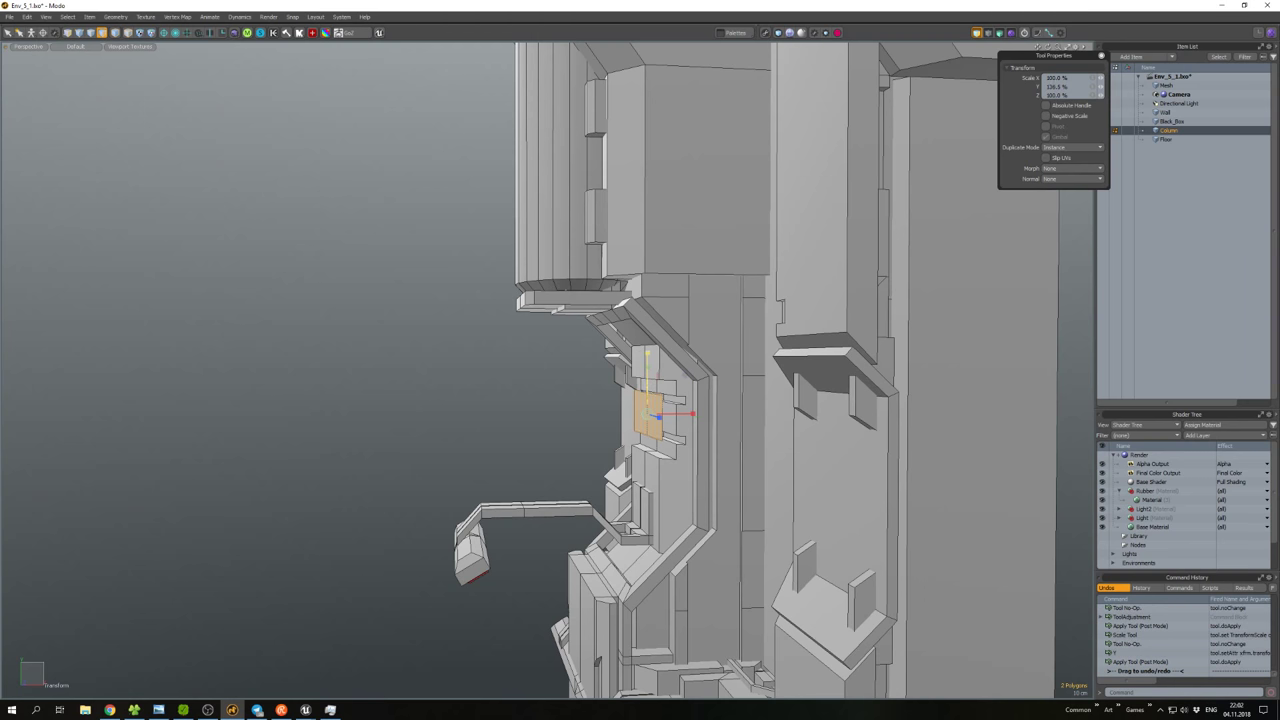
key("w")
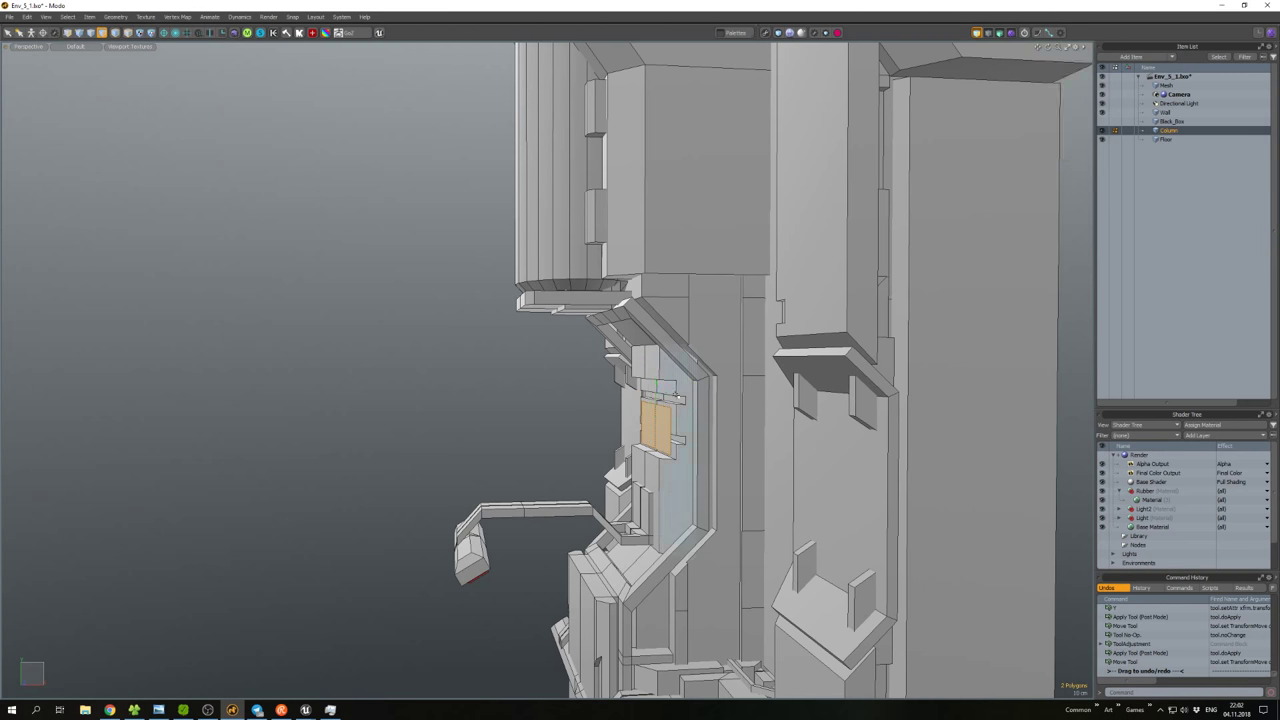
Pull the copied pair of panel faces outwards and up beneath the cylinder's base plate to form a slanted block.
left_click_drag(650, 400, 600, 400, "alt")
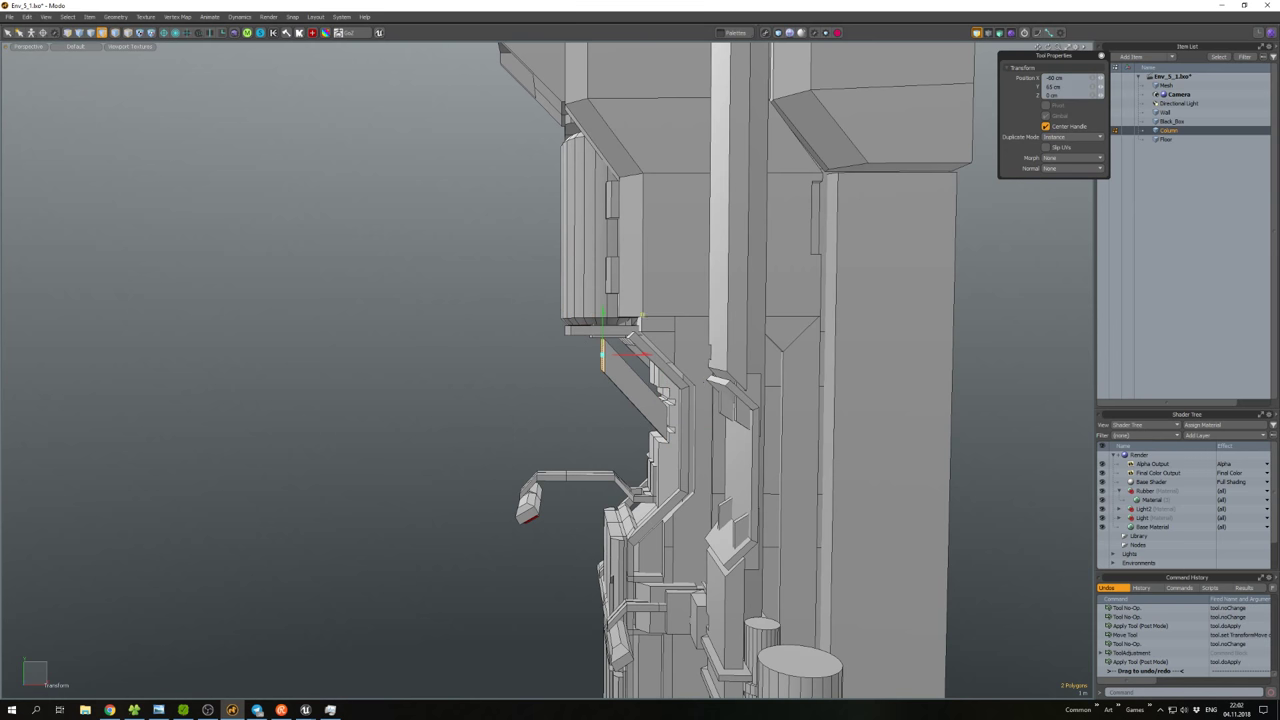
left_click_drag(640, 320, 684, 387, "alt")
key("2")
Select the slanted block's side and underside faces as groups, then inset them and push them inwards as a recess.
left_click(661, 371)
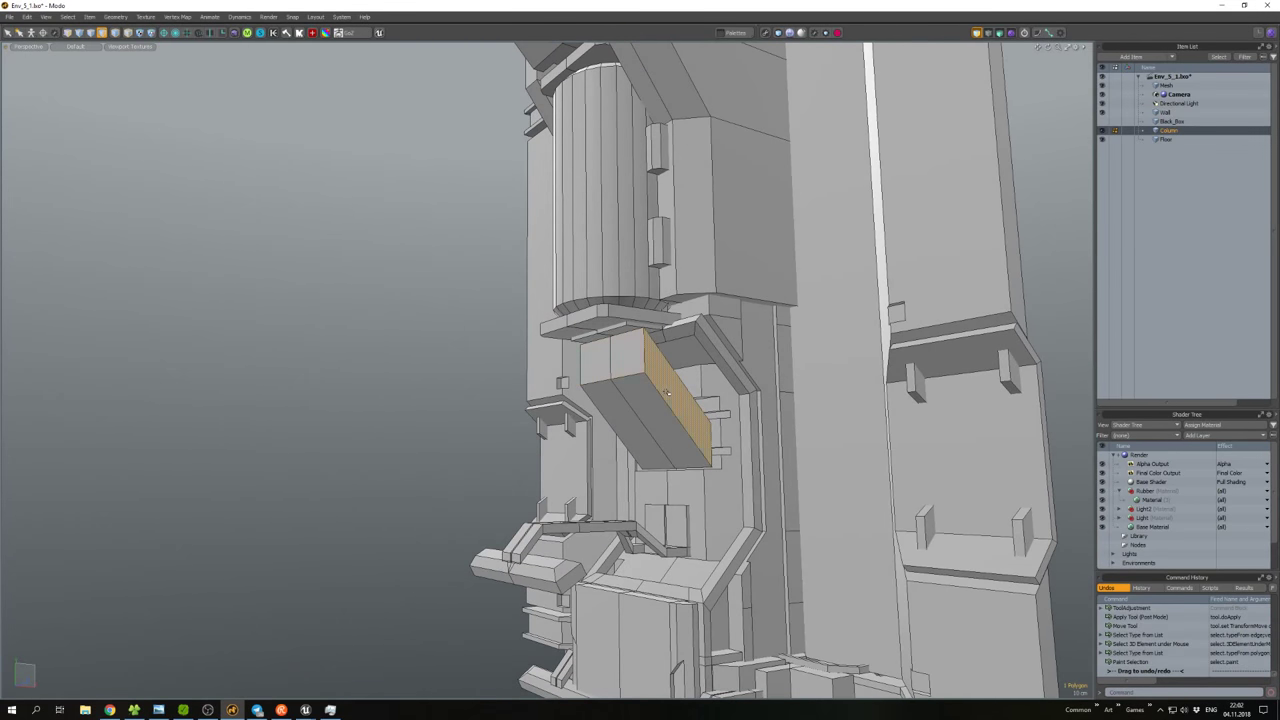
left_click(625, 410, "shift")
right_click(568, 415)
mouse_move(568, 415)
left_mouse_down("alt")
mouse_move(580, 412)
mouse_move(470, 378)
mouse_move(700, 404)
mouse_move(690, 434)
left_mouse_up("alt")
left_click(483, 393, "ctrl")
key("b")
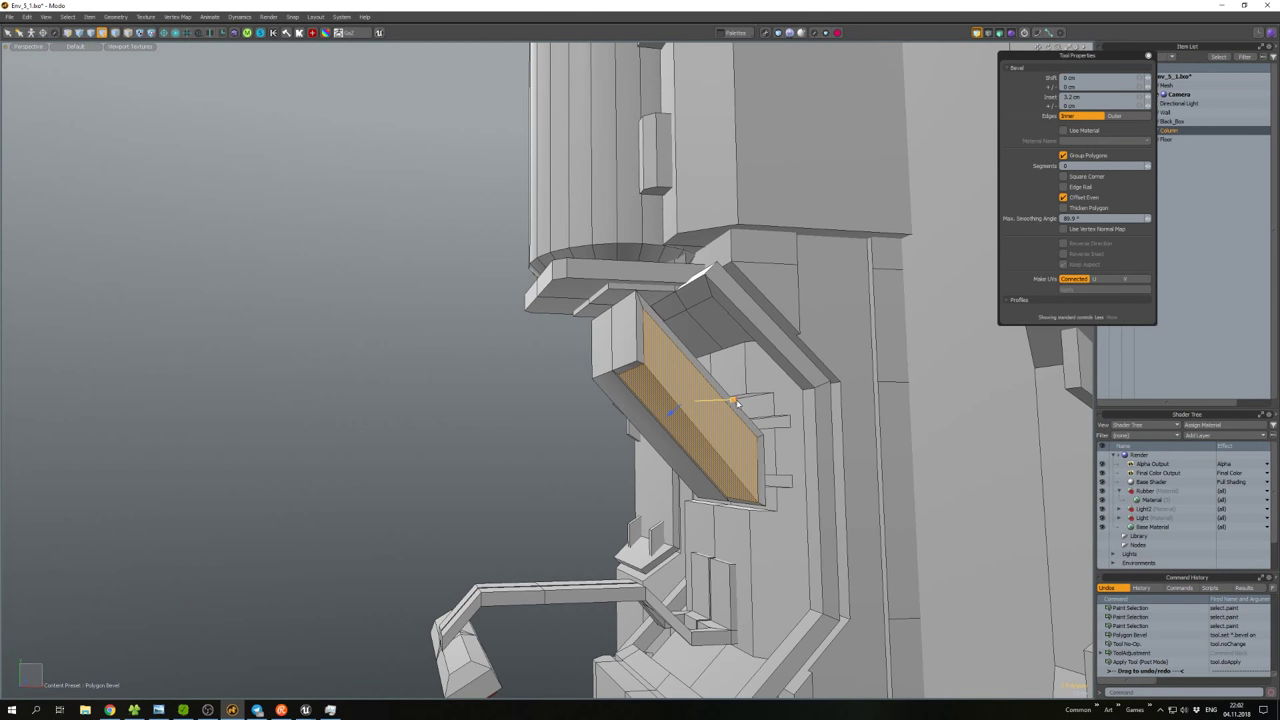
key("space")
key("b")
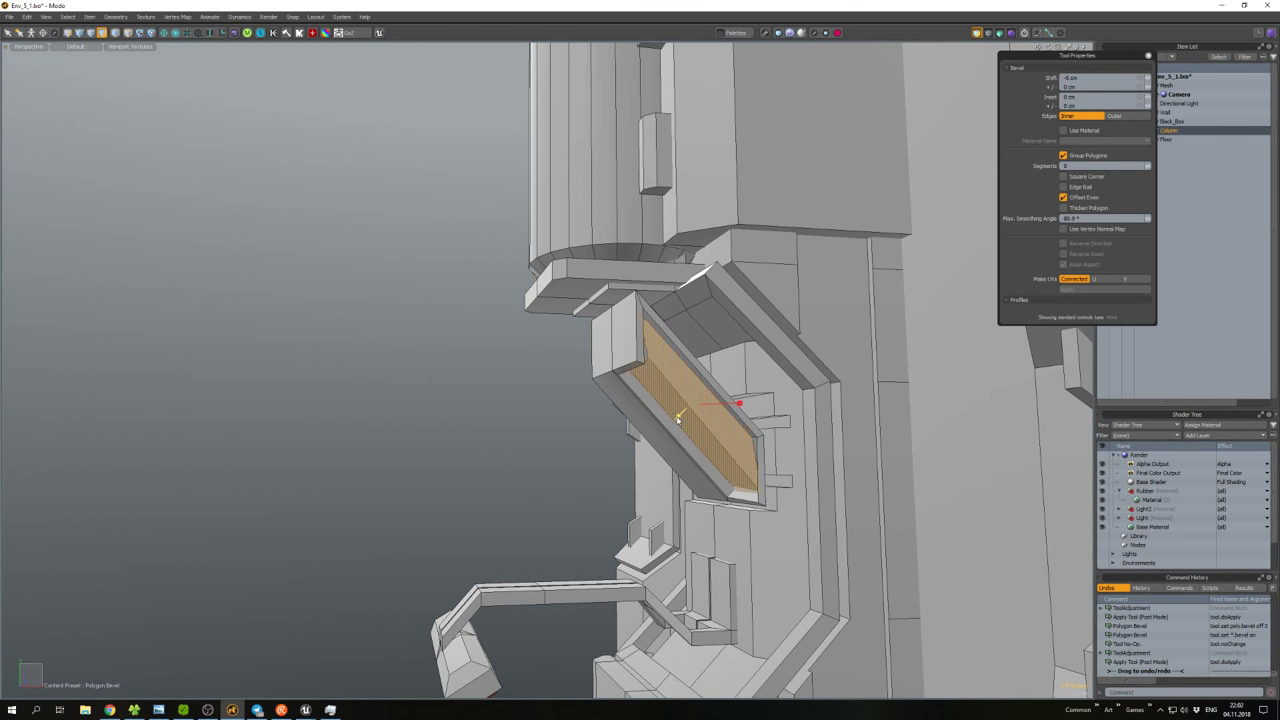
key("space")
Move the connected block geometry sideways under the cylinder and shift the opening's inner side face outwards to widen it.
left_click_drag(677, 419, 655, 385, "alt")
left_click(716, 420)
double_click(716, 420)
key("r")
key("w")
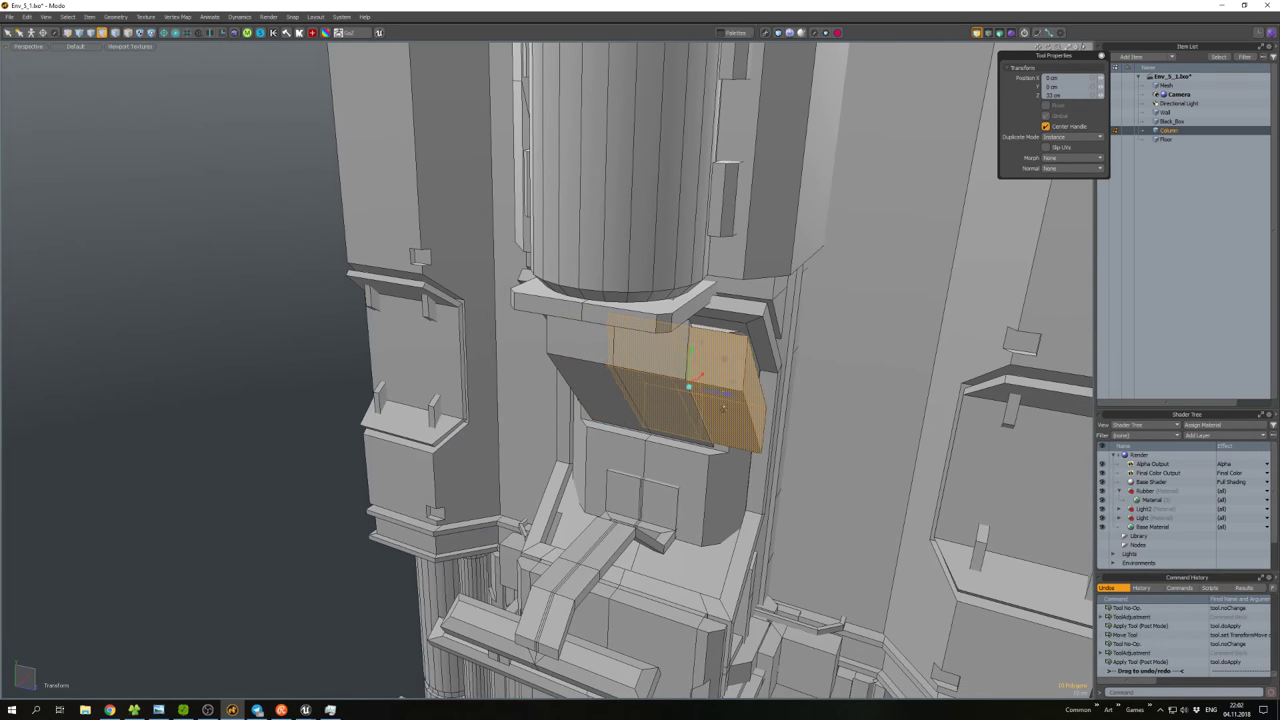
left_click_drag(723, 408, 557, 381, "alt")
key("space")
key("ctrl+b")
double_click(587, 376)
key("w")
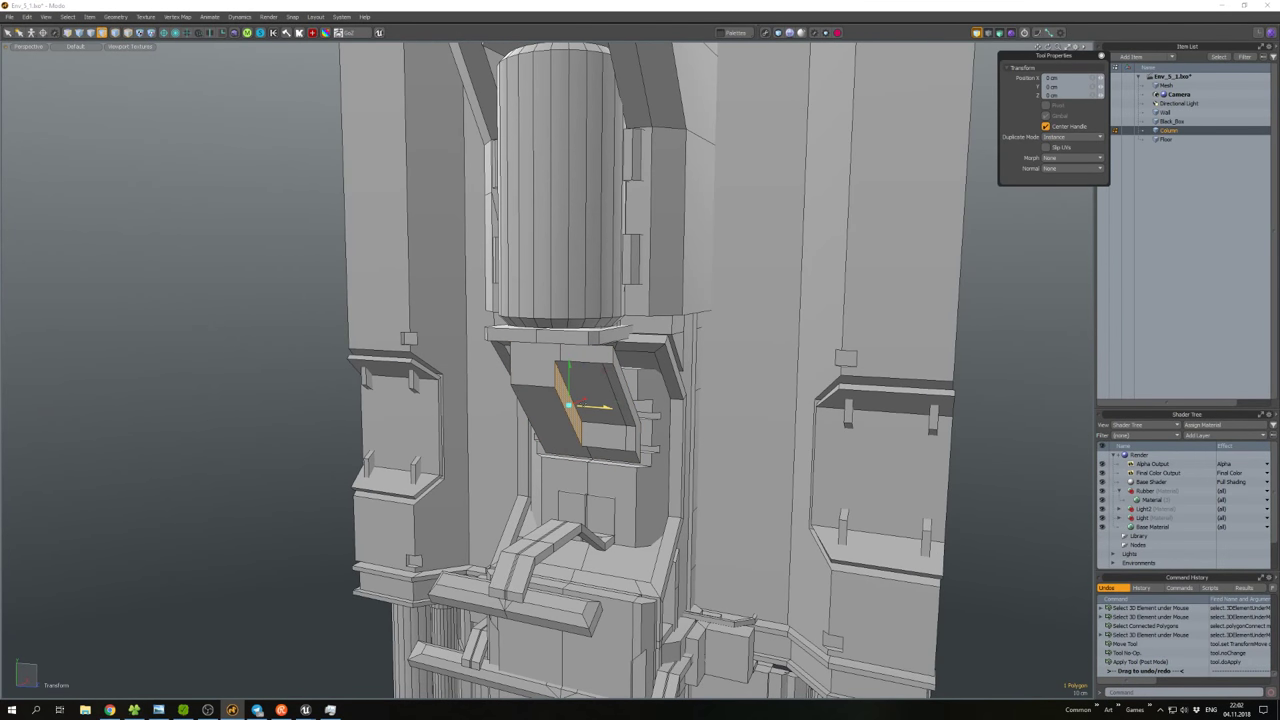
key("space")
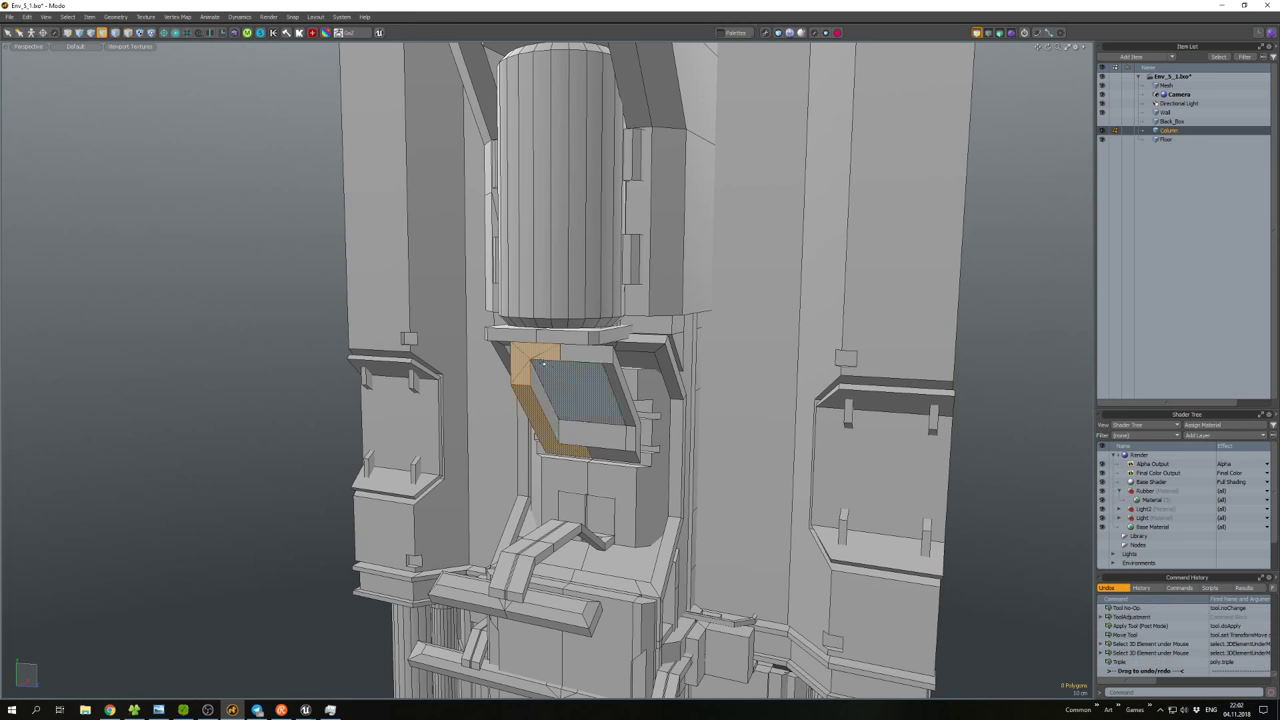
Extrude the corner faces on the block's front 40 cm outwards and delete the leftover diagonal edges on the end.
scroll(548, 358, "up", 3)
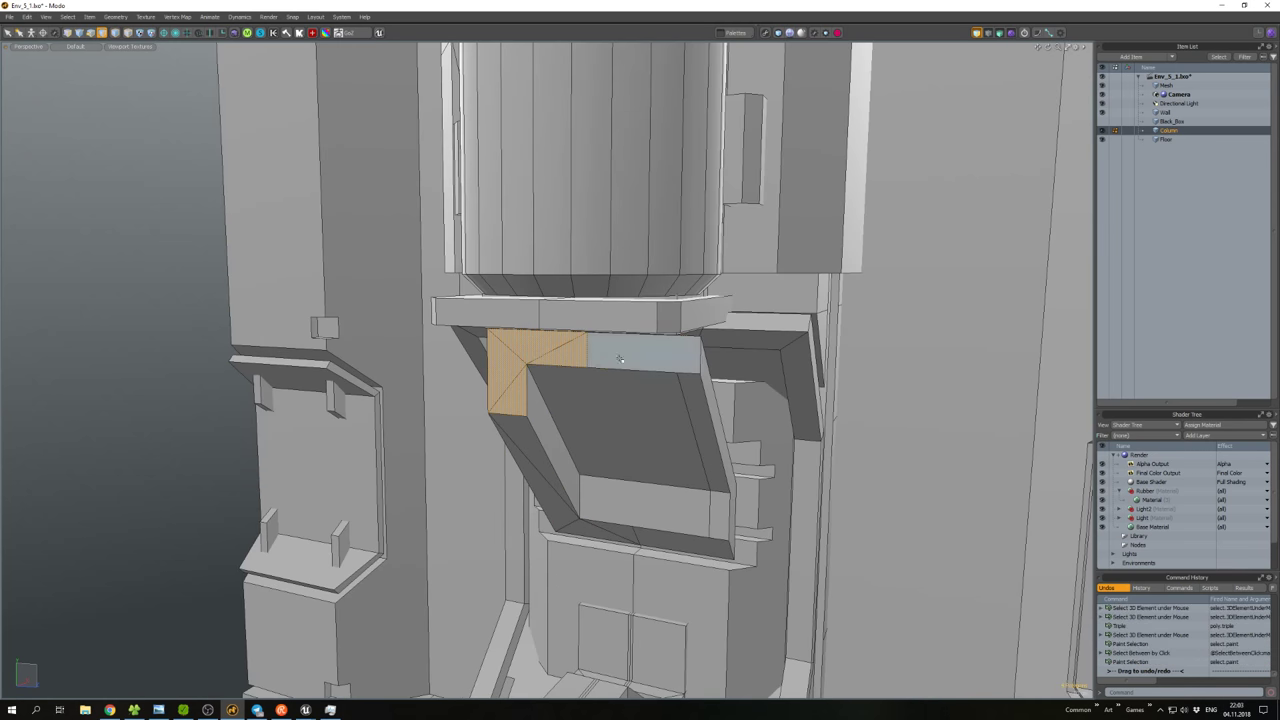
left_click_drag(657, 361, 520, 340, "alt")
key("b")
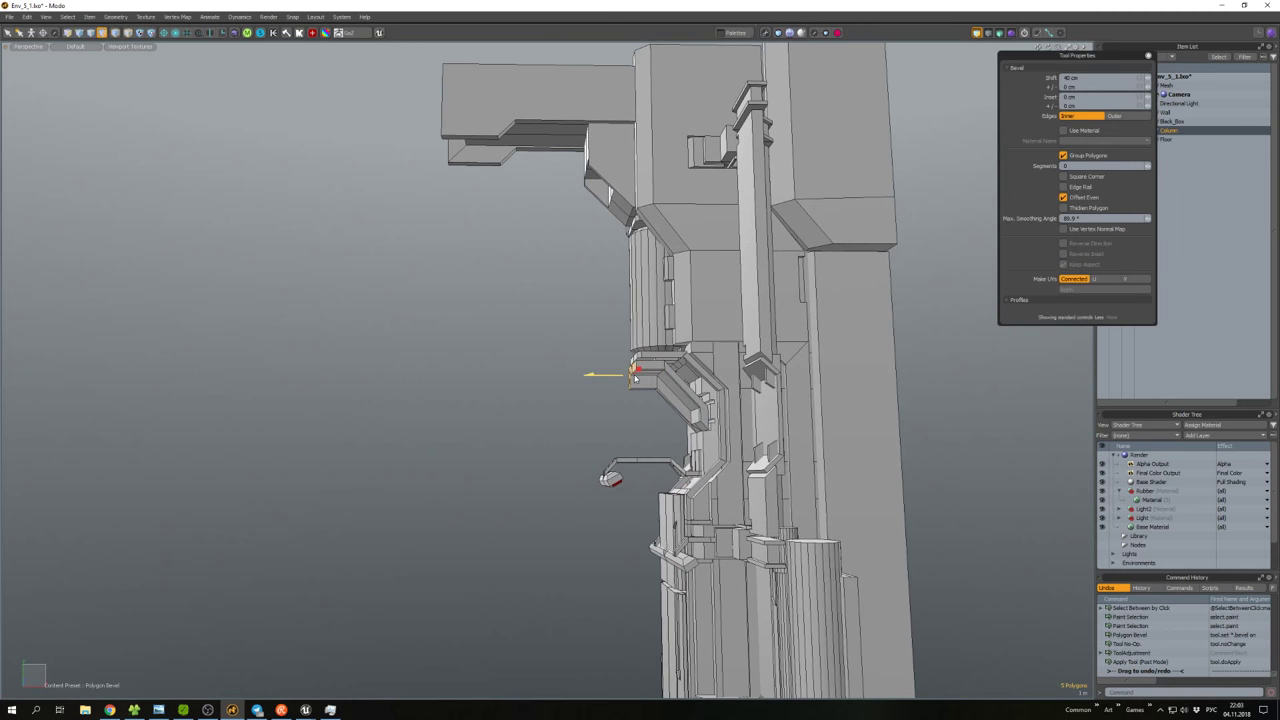
key("space")
left_click_drag(634, 378, 581, 385, "alt")
scroll(584, 370, "up", 5)
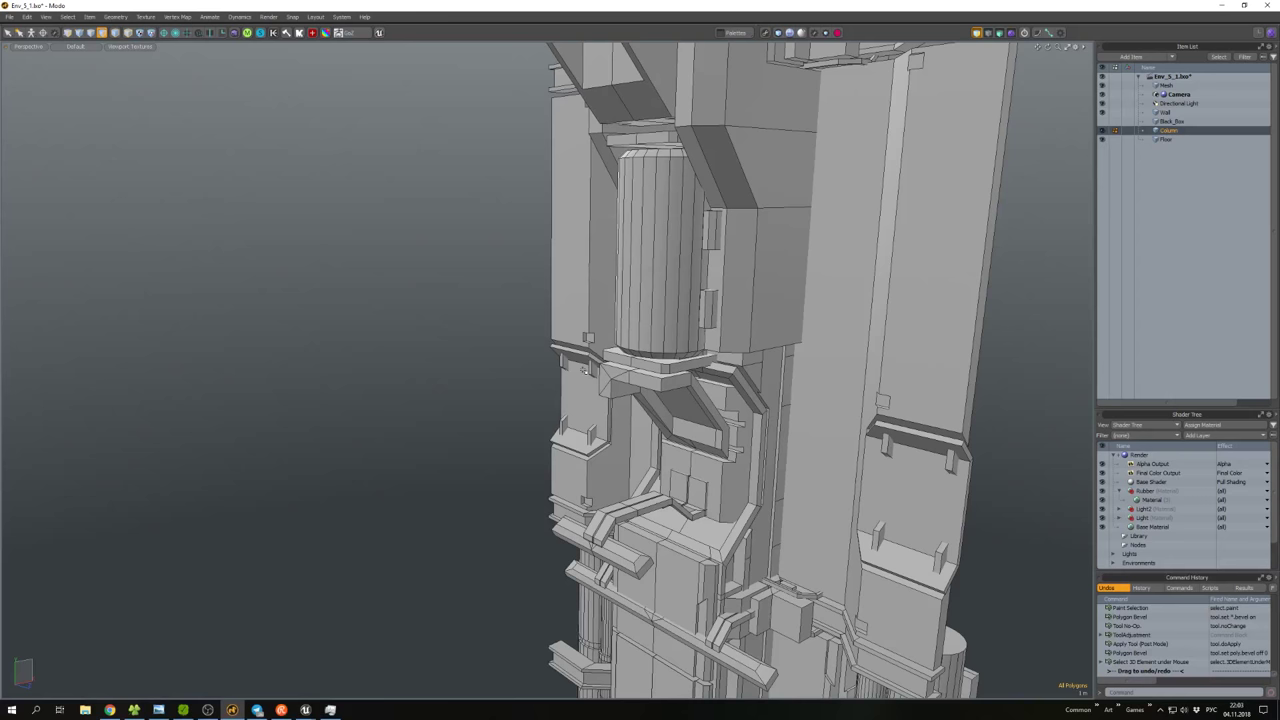
key("2")
scroll(625, 383, "up", 4)
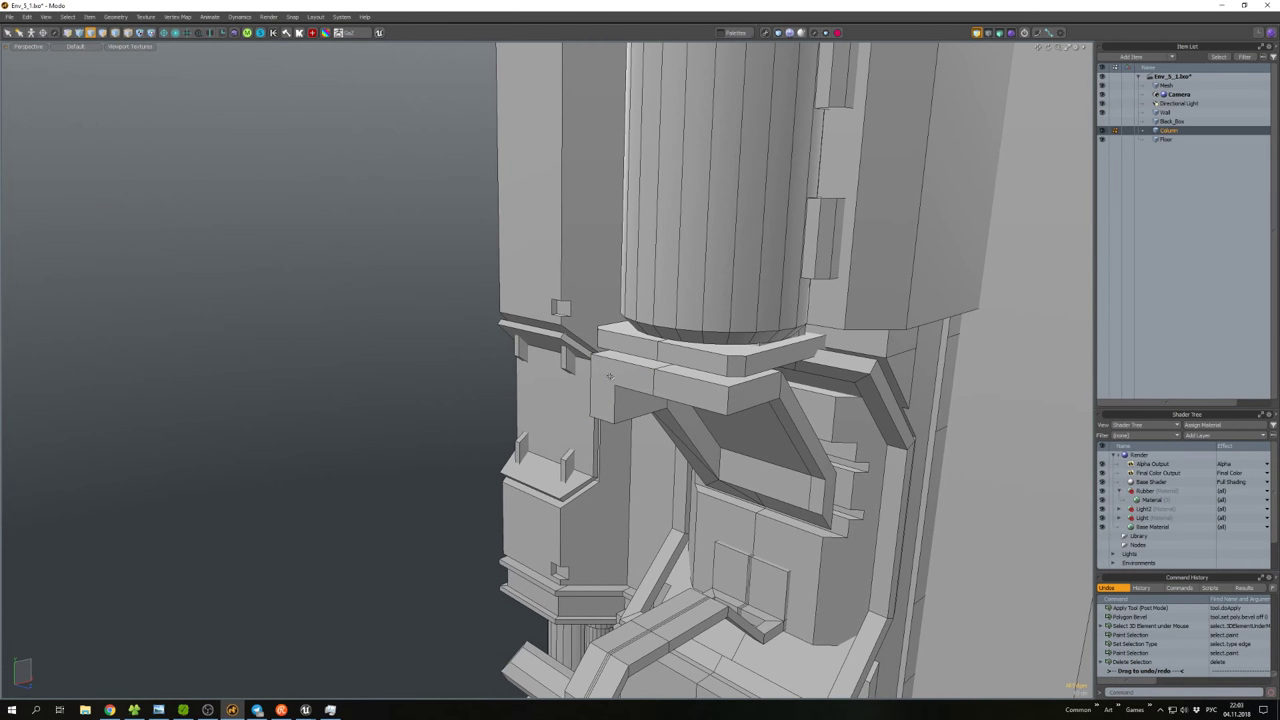
Extrude the merged end face into a long horizontal beam projecting from the column and move its end further out.
scroll(618, 375, "down", 5)
key("b")
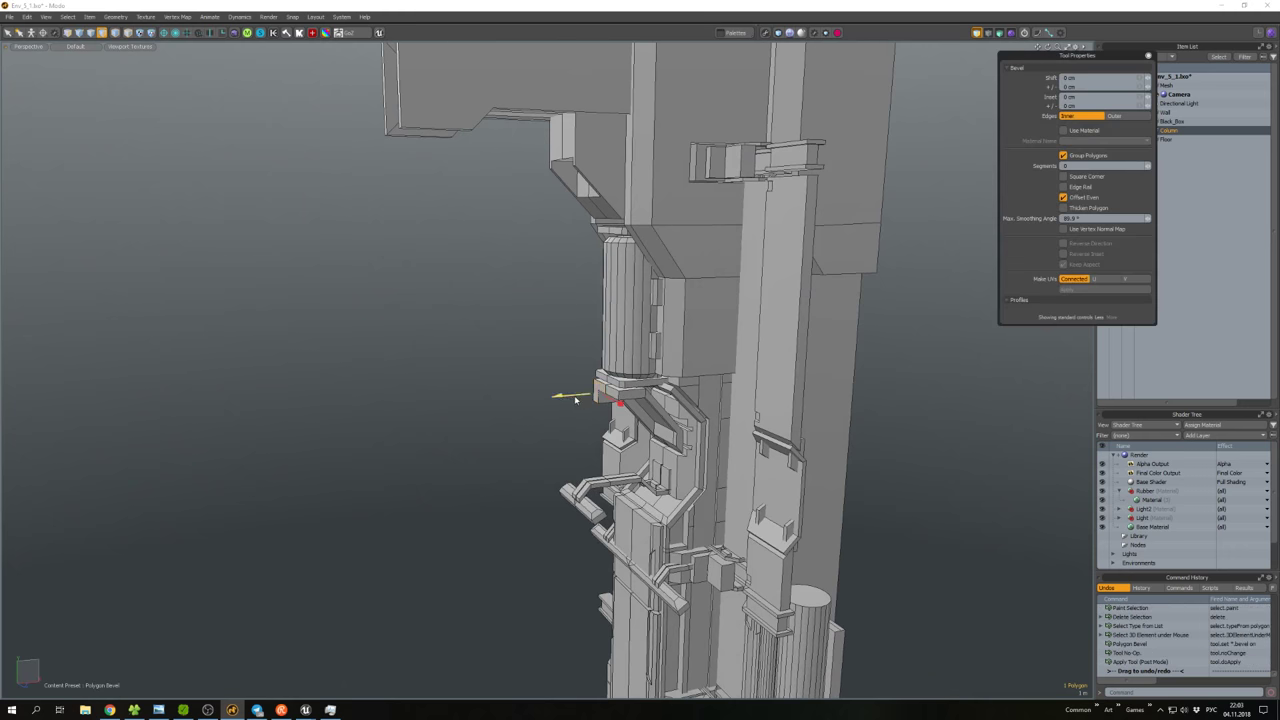
scroll(575, 400, "down", 5)
left_click_drag(543, 451, 576, 324, "alt")
key("w")
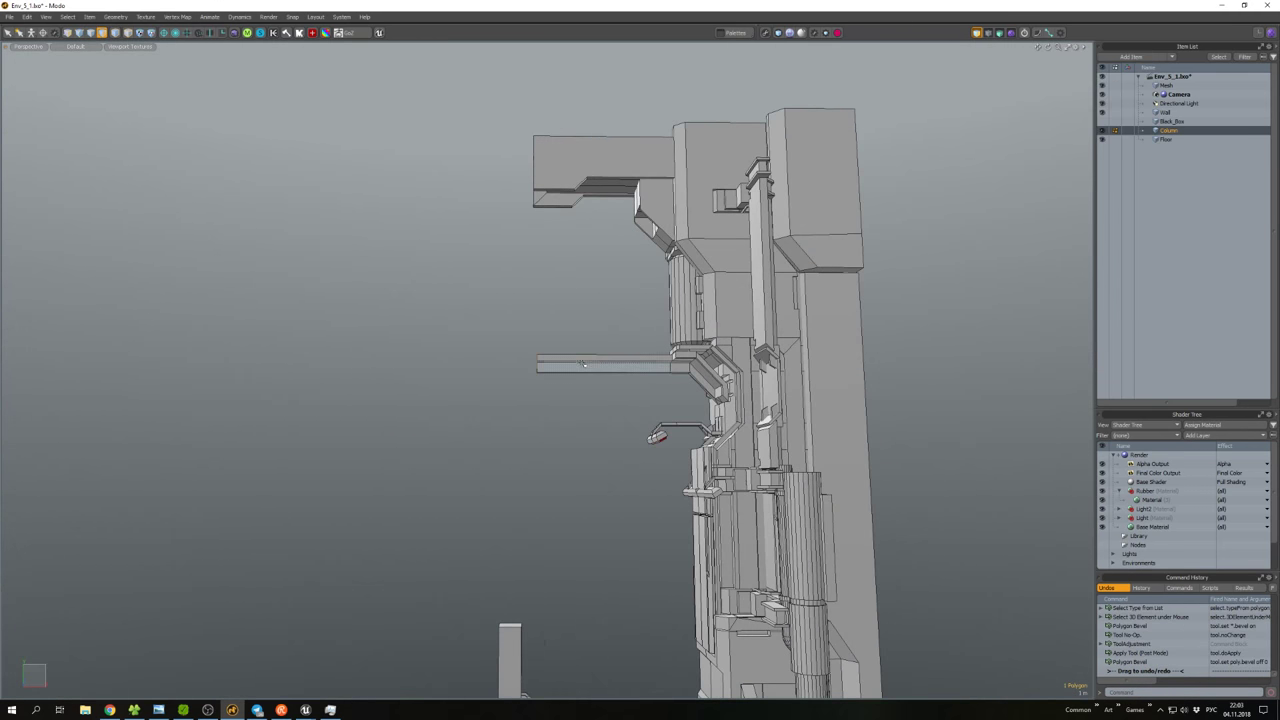
left_click(572, 368)
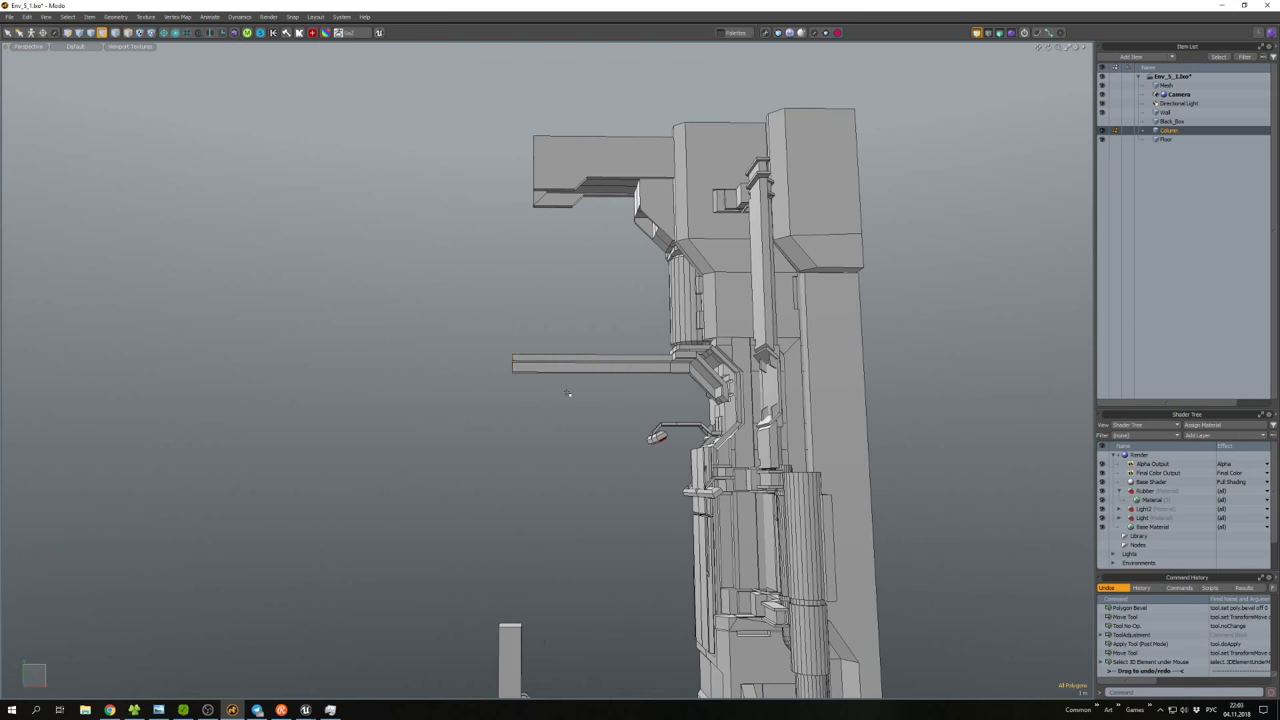
Switch to the Unreal Editor and examine the column's overhead parts in the corridor from a low viewpoint.
left_click_drag(563, 394, 395, 607, "alt")
mouse_move(308, 710)
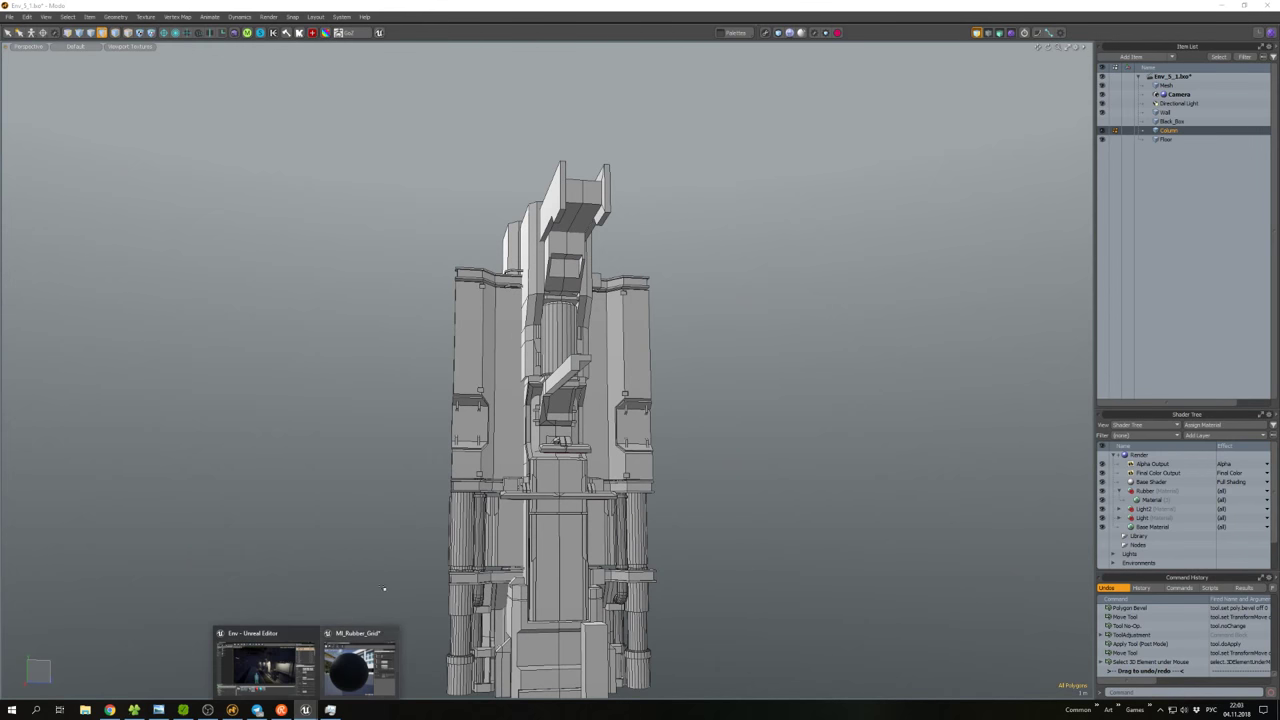
left_click(262, 662)
key("w")
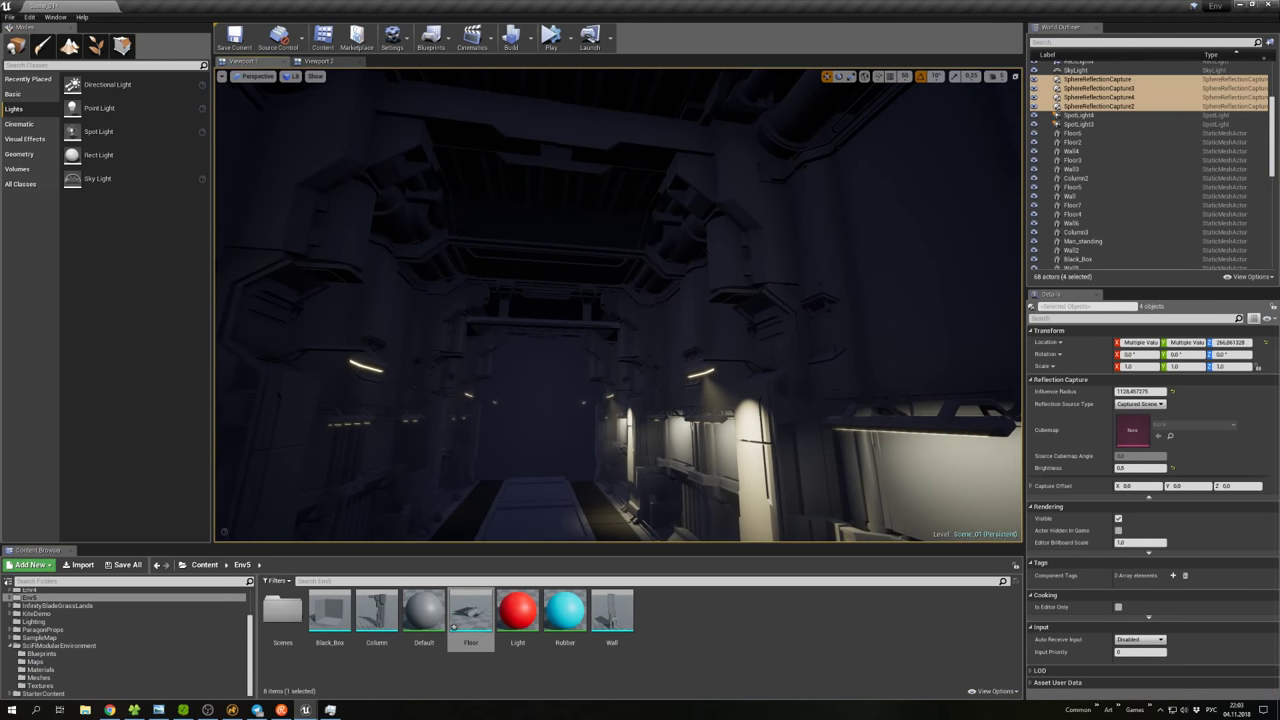
right_click_drag(620, 300, 601, 223)
left_click(760, 400)
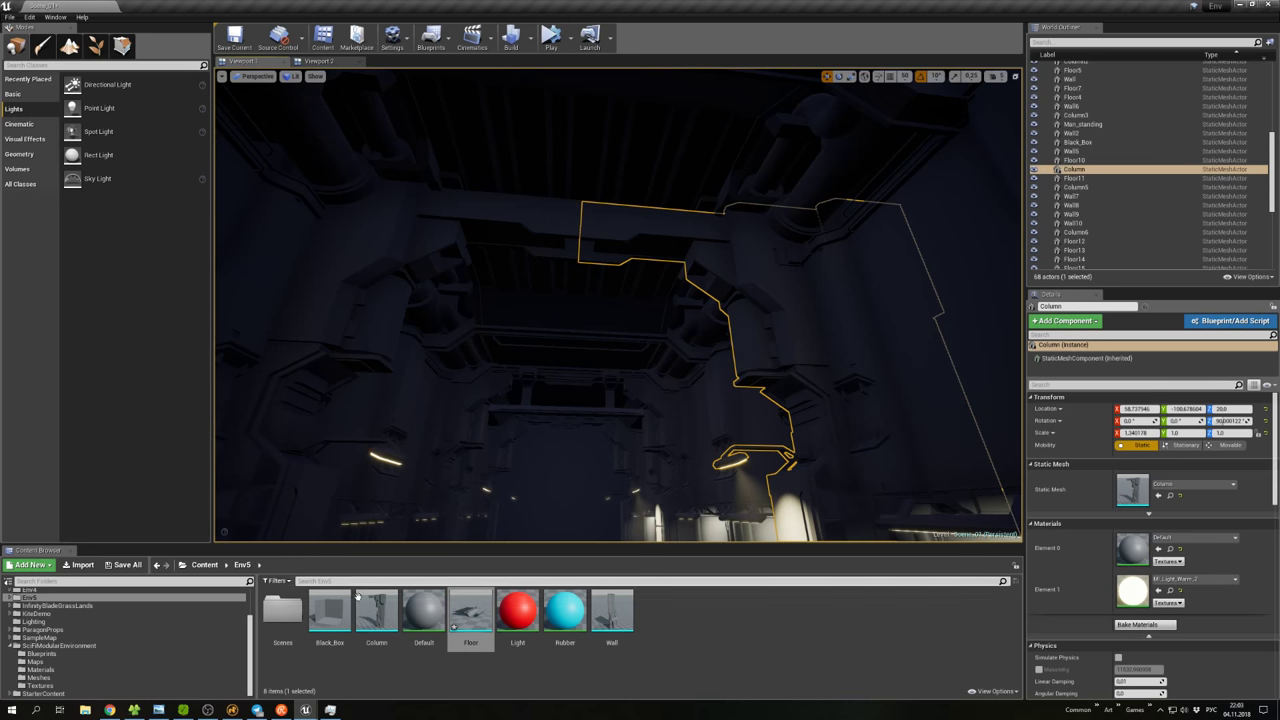
Switch back to Modo and snap the beam's end vertices into line with the end of the column's upper overhang.
left_click(231, 709)
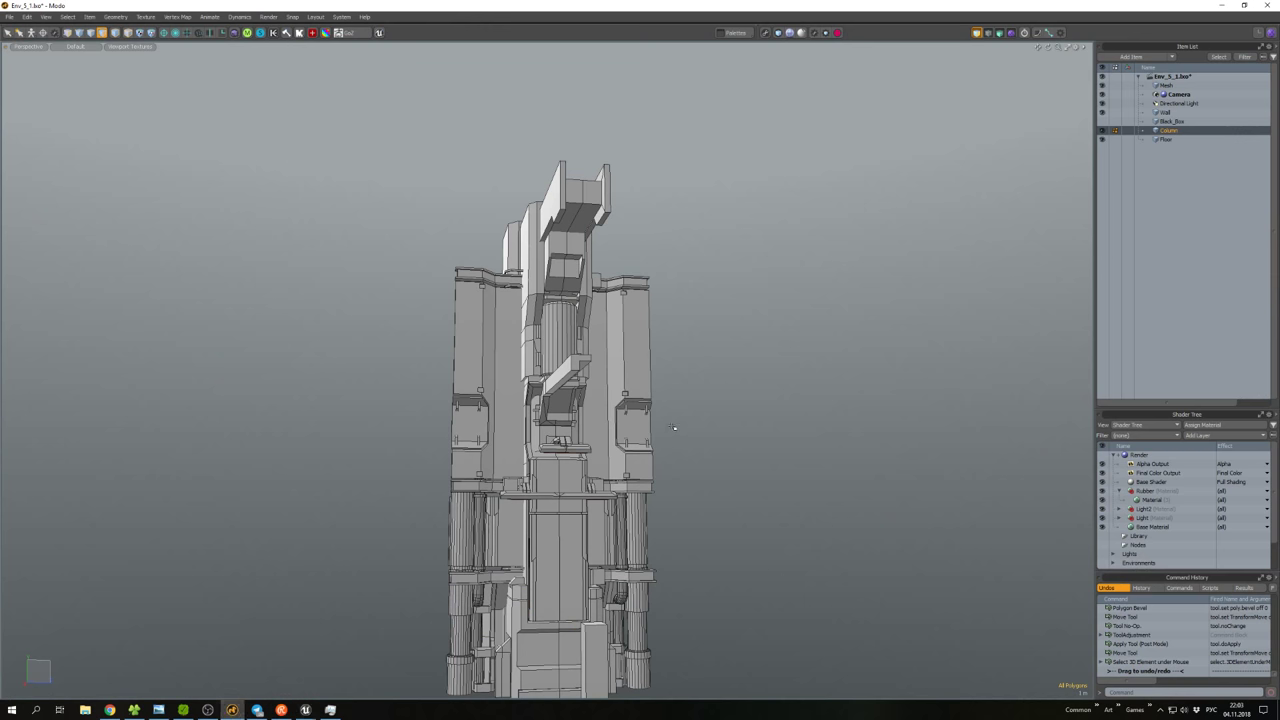
left_click_drag(674, 428, 579, 380, "alt")
left_click_drag(544, 329, 544, 333, "alt")
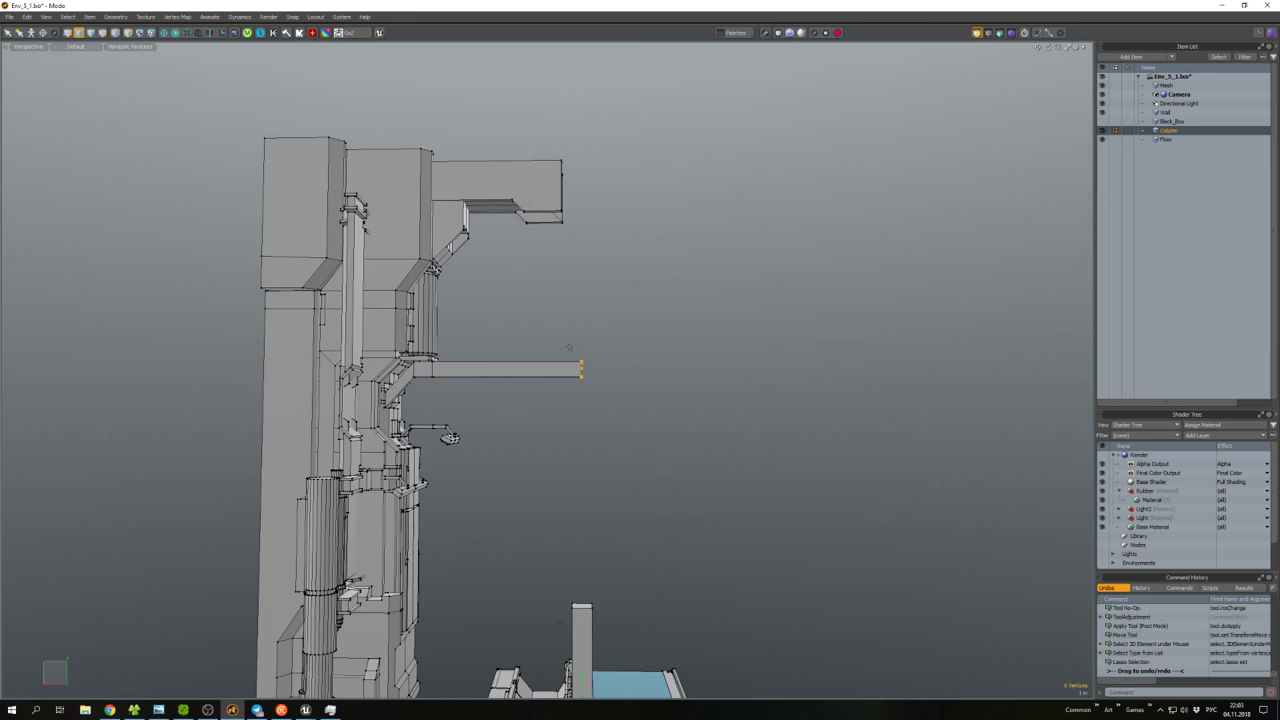
key("w")
key("x")
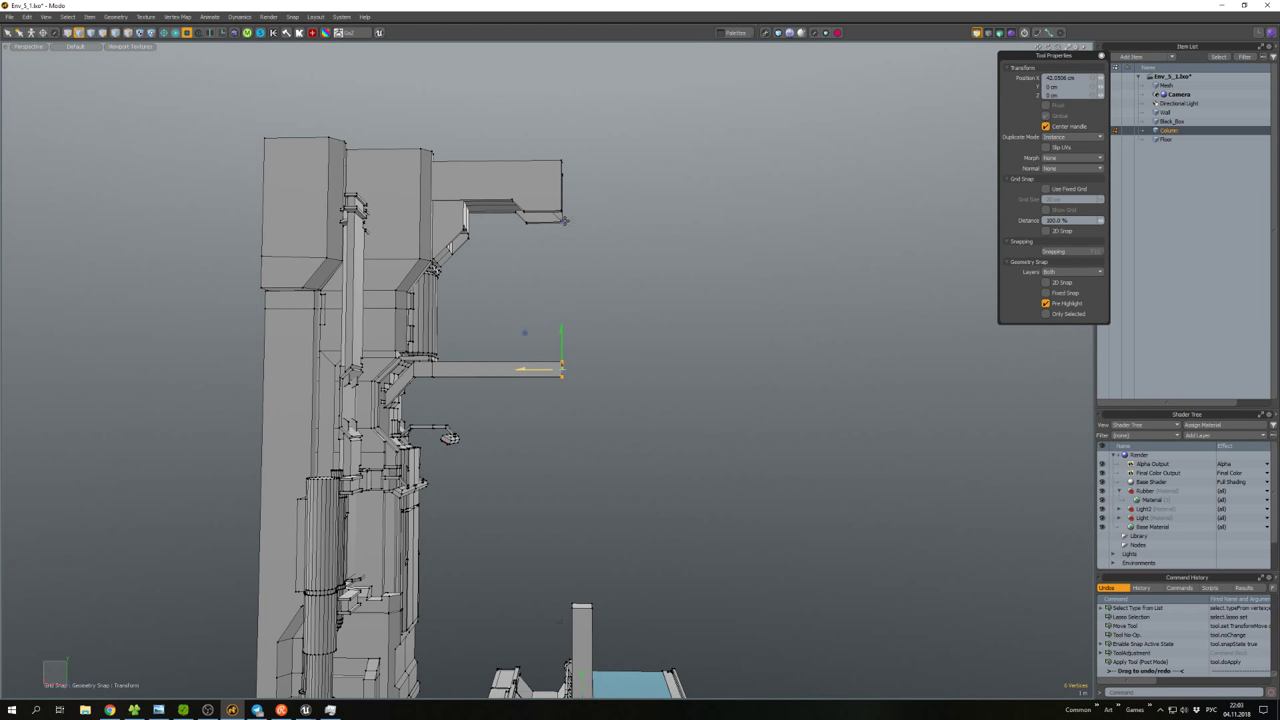
key("space")
left_click_drag(565, 221, 430, 228, "alt")
Duplicate the beam's side face, scale the copy to 15% in X and move it to the beam's lower edge near the column.
key("3")
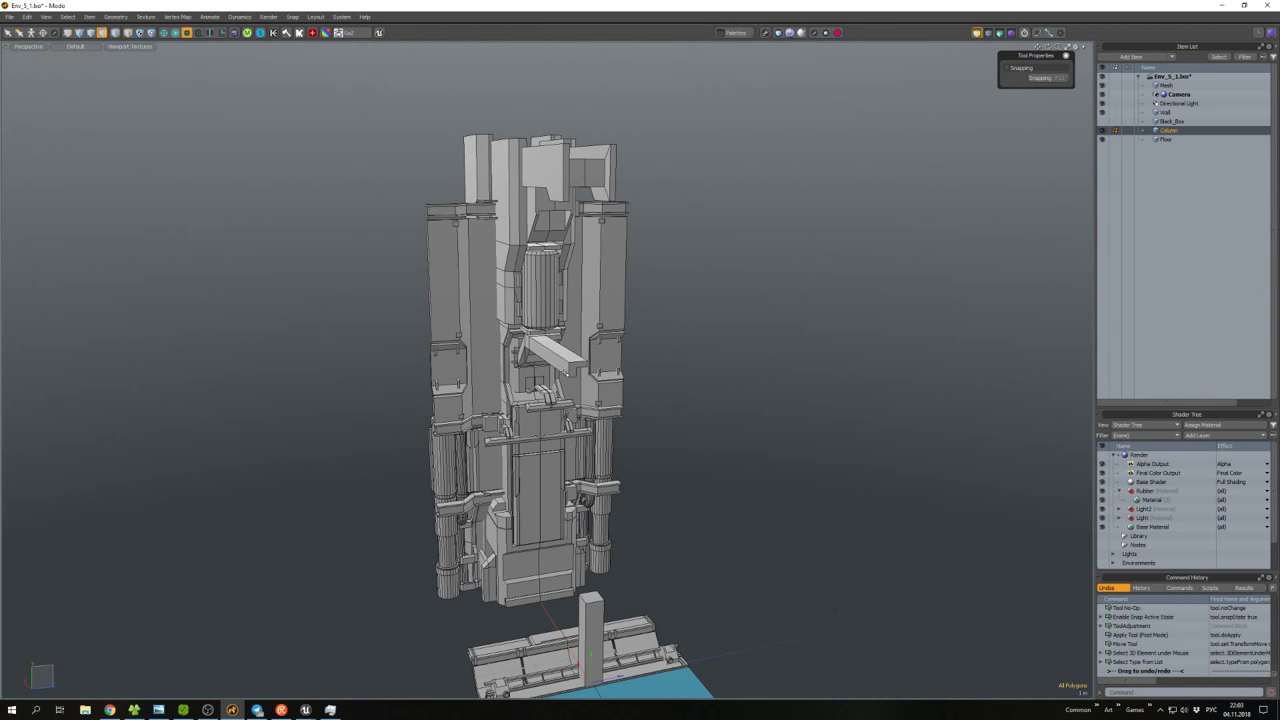
left_click_drag(560, 340, 617, 418, "alt")
left_click(609, 345)
scroll(609, 345, "up", 5)
key("2")
left_click(608, 418)
key("r")
key("ctrl+c")
key("ctrl+v")
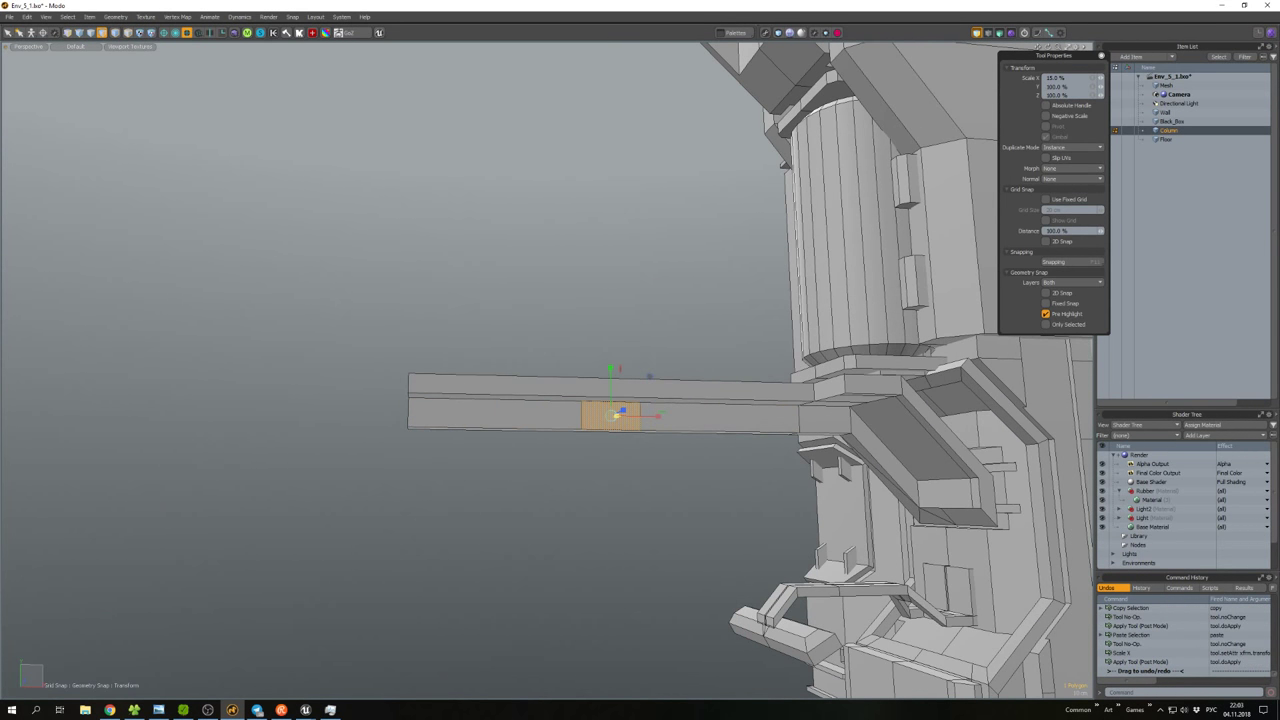
key("w")
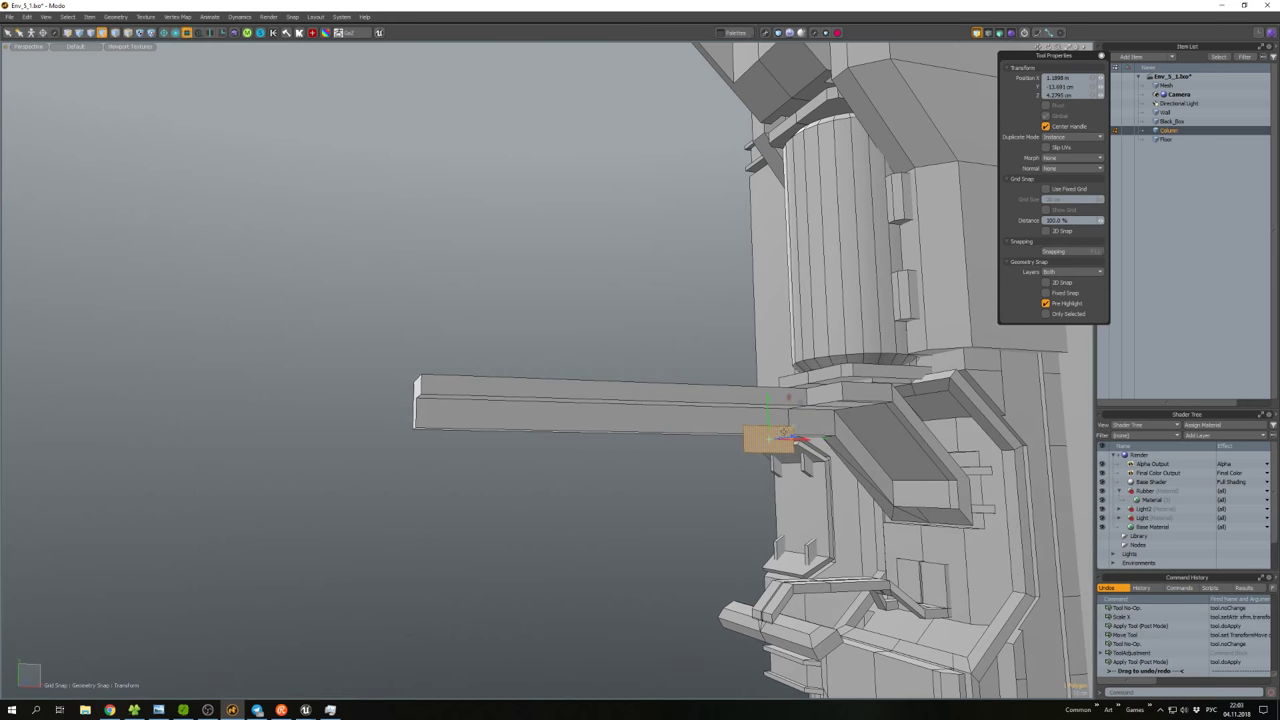
Thicken the small face into a block, duplicate it along the beam and subtract both blocks to cut notches in the lower edge.
key("x")
key("shift+t")
left_click_drag(750, 442, 340, 430, "alt")
key("space")
double_click(700, 430)
key("w")
key("ctrl+v")
key("space")
left_click_drag(622, 402, 590, 405, "alt")
Shift the beam's notched side face together with the adjoining bracket side faces inwards to thin the web under the beam.
left_click(580, 405)
key("w")
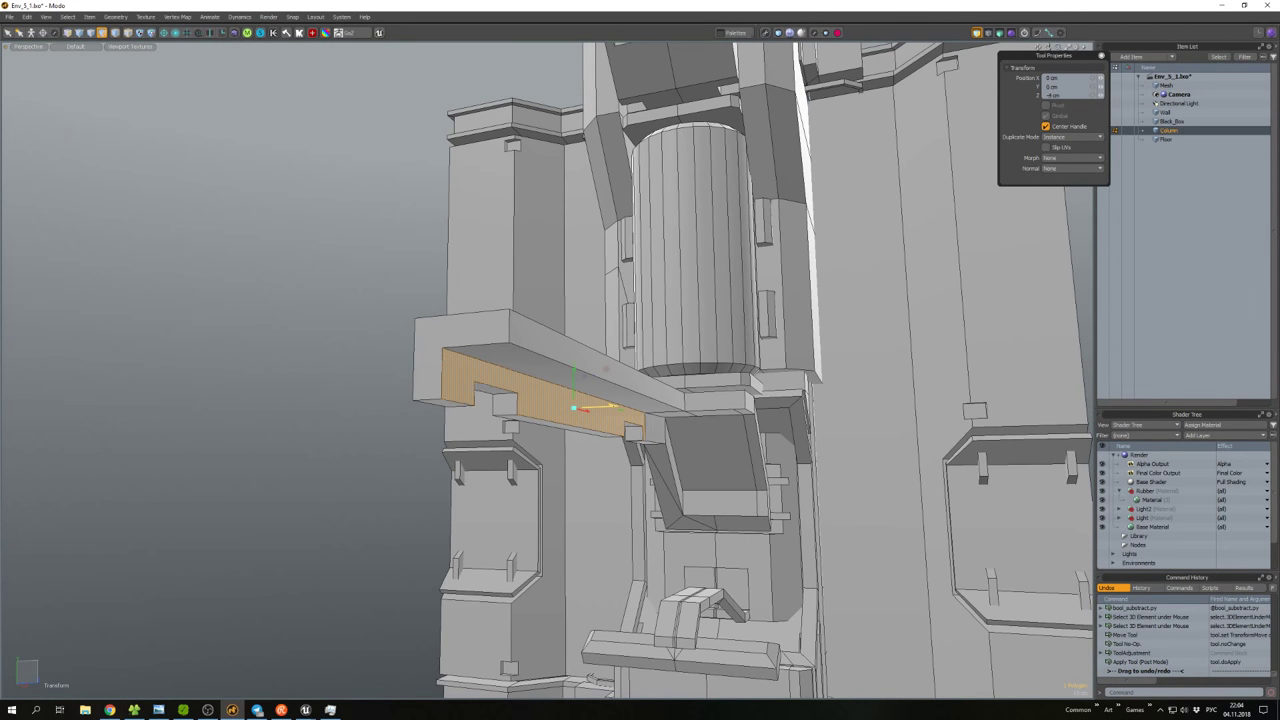
key("w")
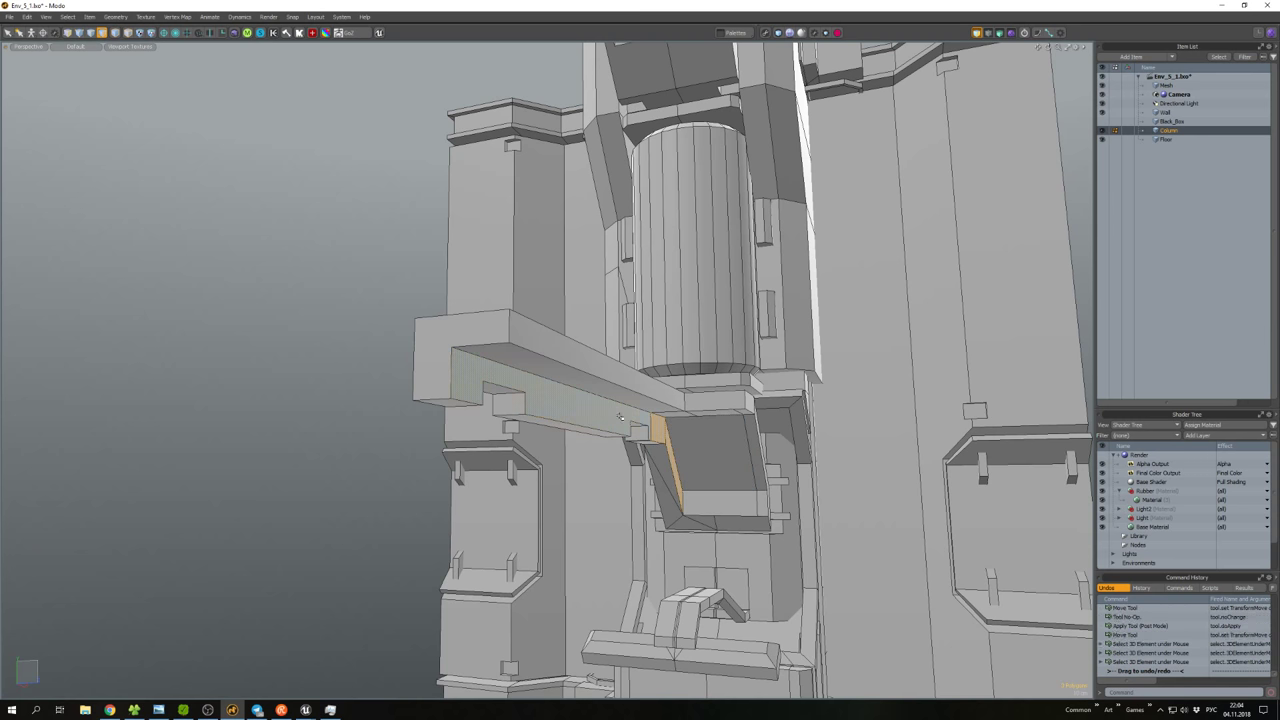
left_click(620, 417)
key("w")
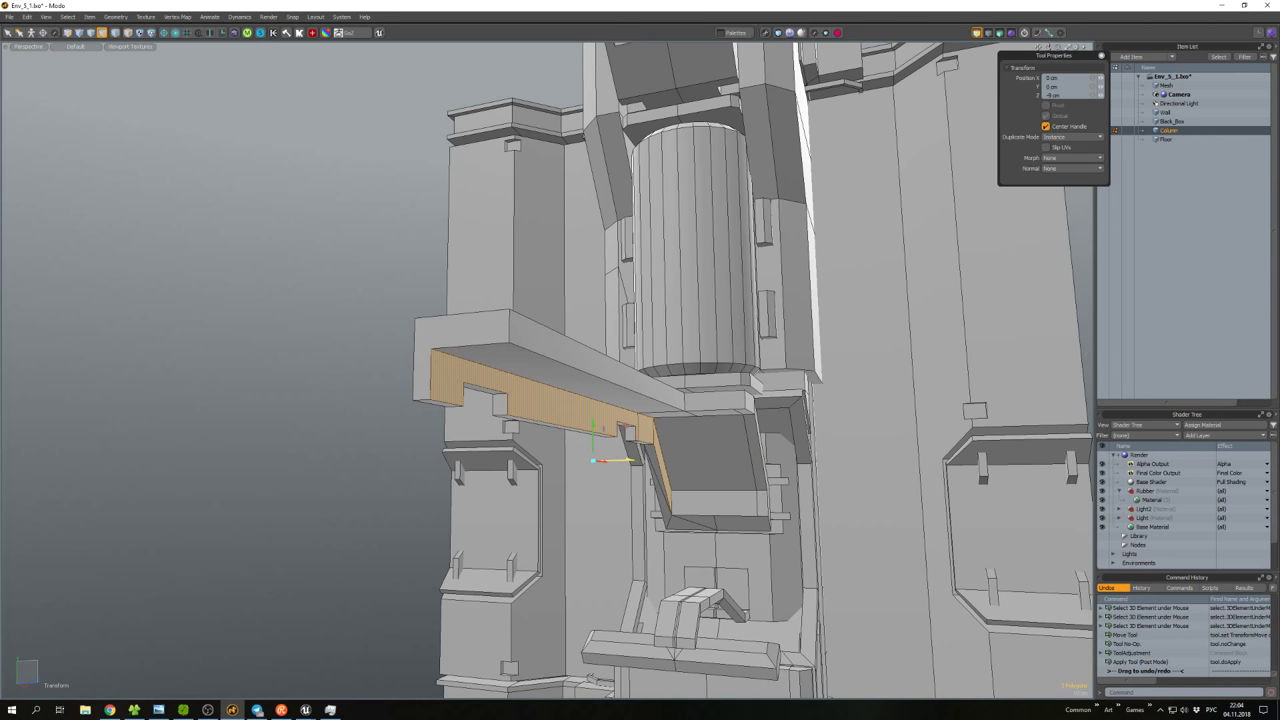
key("w")
Create a small cube on the beam's side and position it near the beam's column end.
left_click_drag(600, 400, 470, 364, "alt")
left_click_drag(789, 390, 517, 401, "alt")
scroll(507, 388, "up", 3)
key("w")
scroll(490, 400, "up", 4)
key("ctrl+shift+c")
key("w")
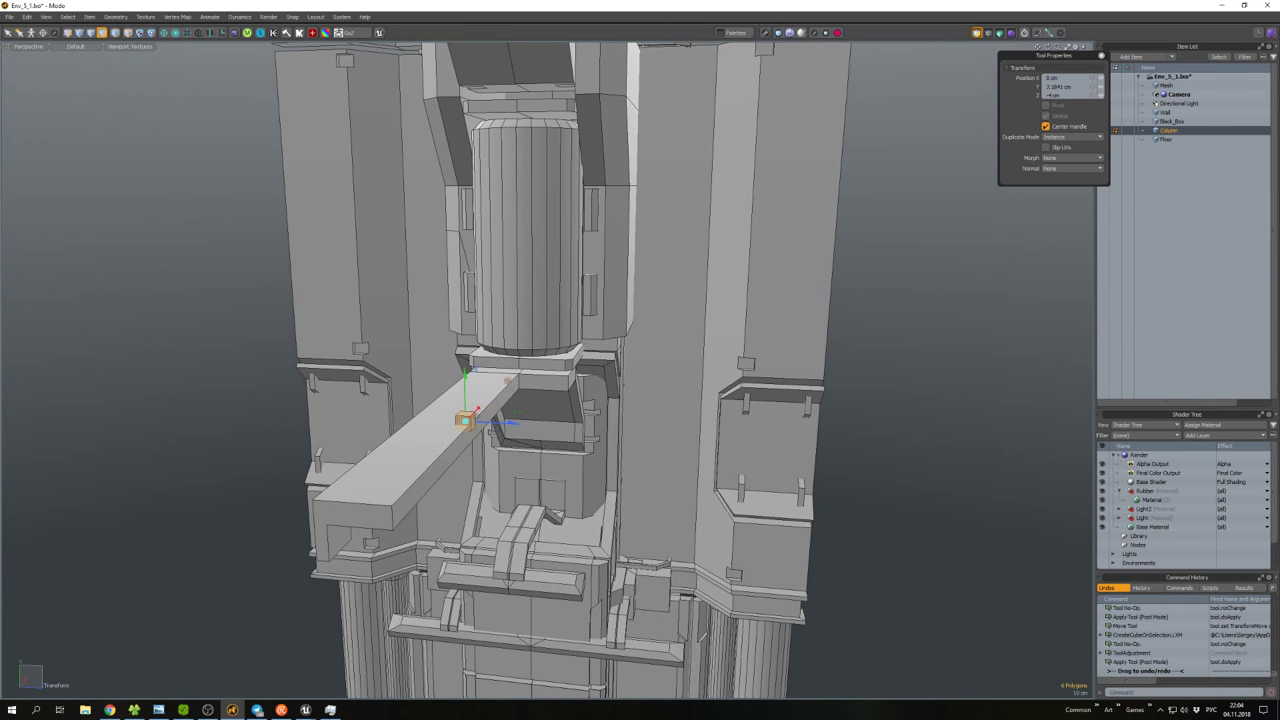
key("ctrl+z")
Extrude the cube's face into a thin slanted strut rising from the beam, and add an edge loop near its upper bend.
scroll(512, 380, "up", 2)
scroll(512, 380, "down", 4)
key("w")
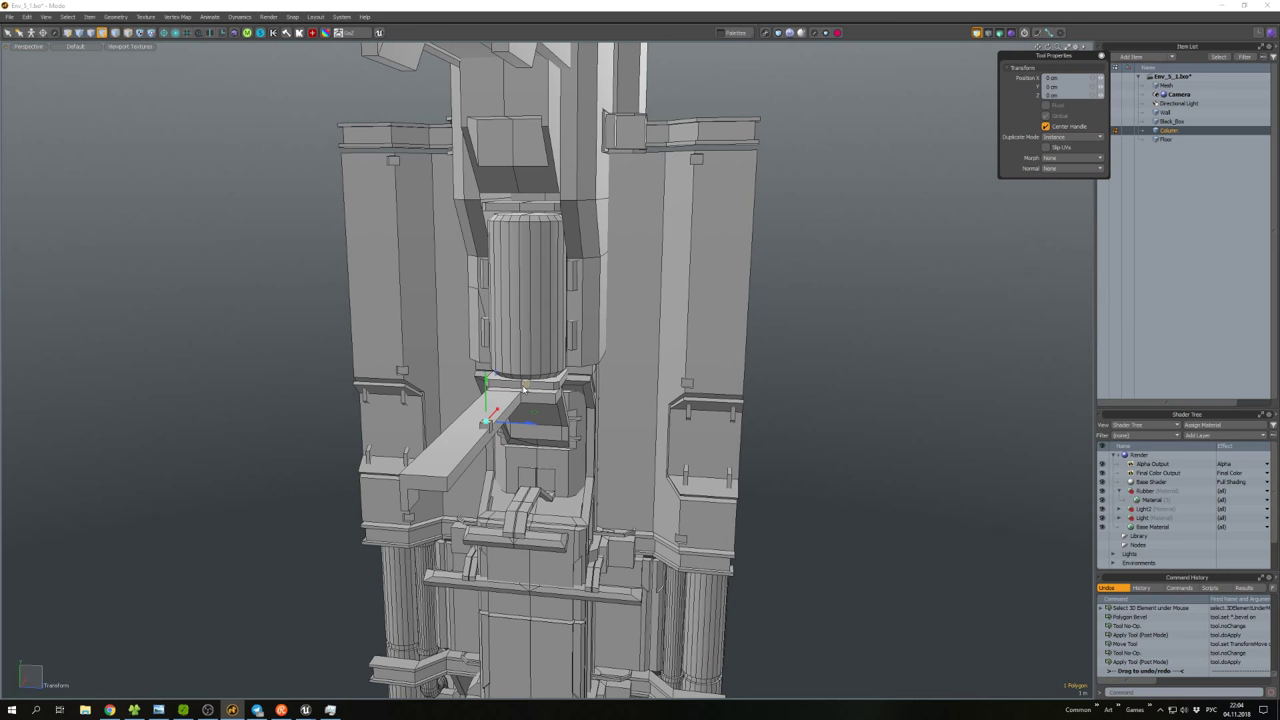
key("2")
scroll(530, 385, "up", 5)
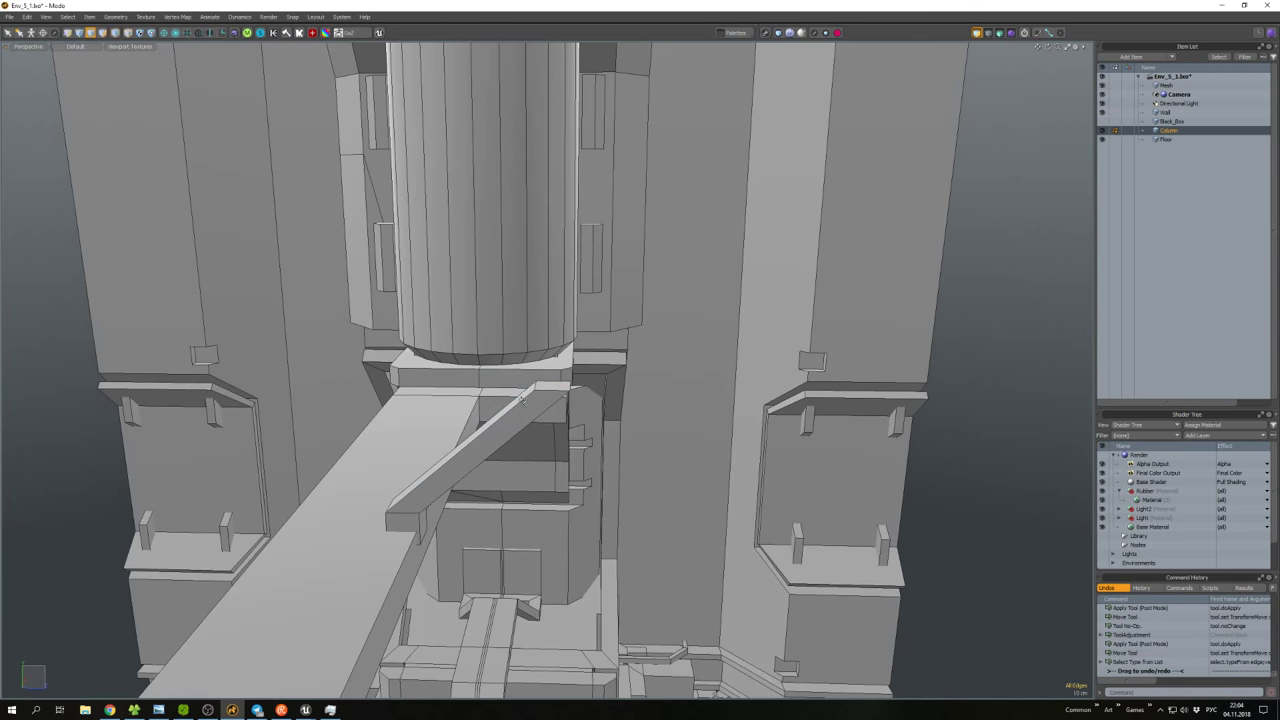
key("alt+l")
key("3")
scroll(519, 401, "down", 4)
left_click_drag(519, 401, 509, 383, "alt")
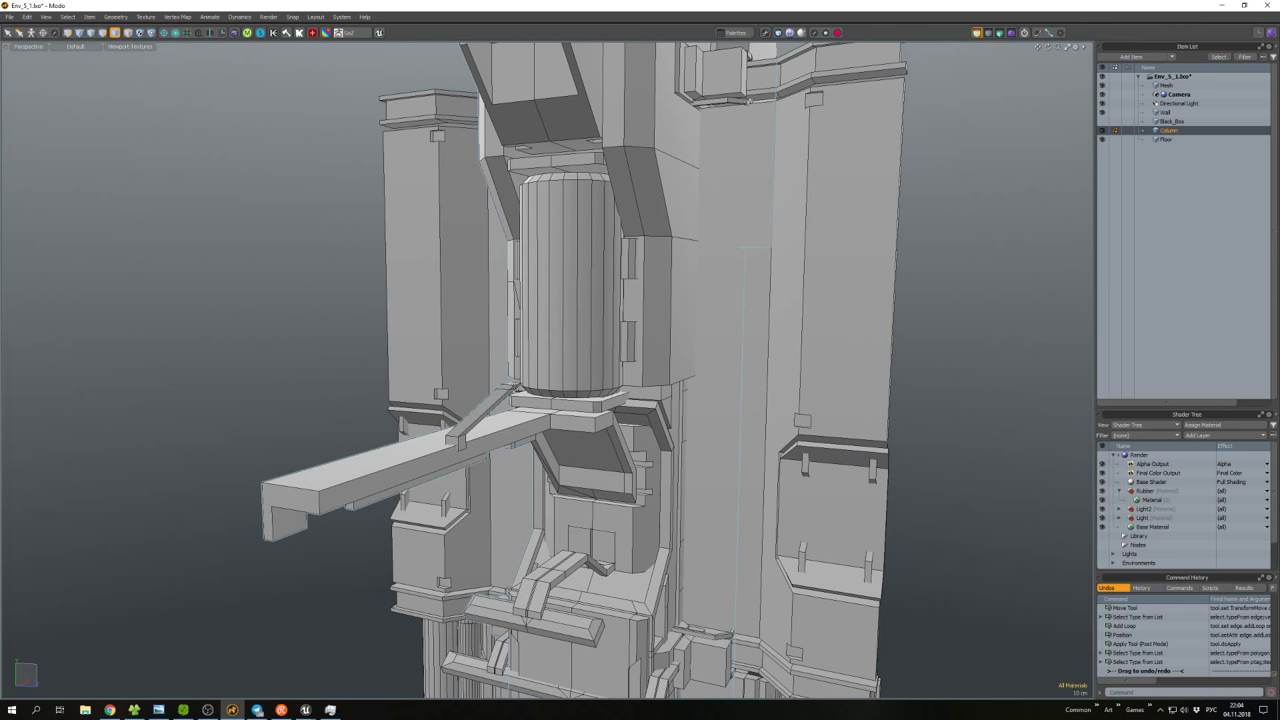
Extrude the strut's end face into a long horizontal bar past the column and add a final segment angled downwards.
scroll(505, 385, "down", 4)
left_click_drag(505, 385, 540, 425, "alt")
left_click(545, 430)
key("b")
key("w")
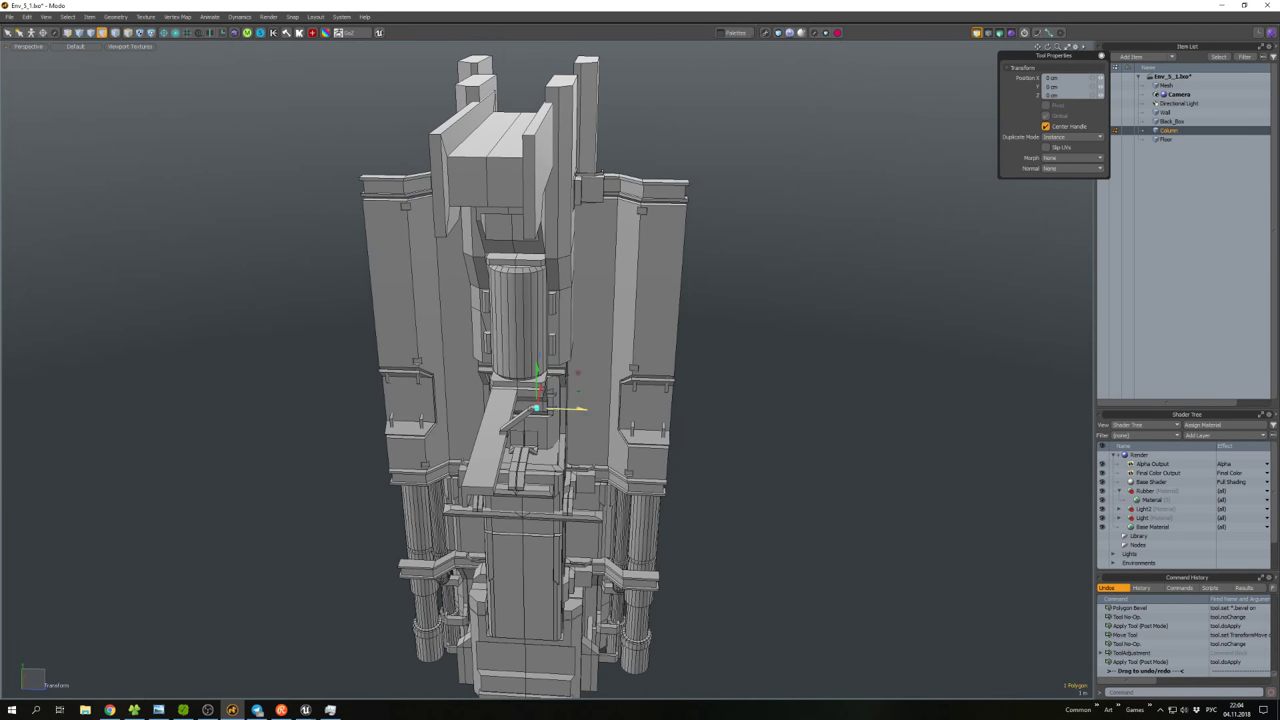
scroll(771, 426, "up", 4)
left_click_drag(771, 426, 757, 355, "alt")
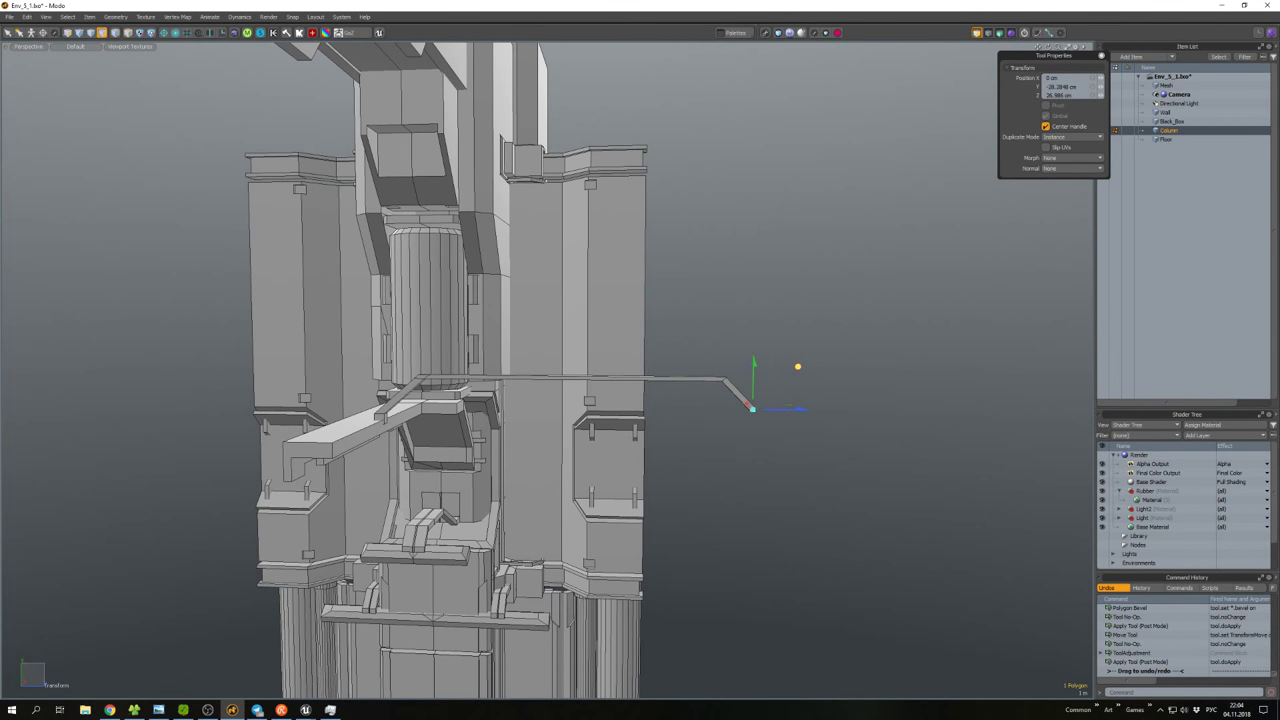
key("space")
Select the vertices of the bar's angled end segment and move them further out to lengthen the bar.
scroll(801, 385, "down", 3)
mouse_move(837, 403)
left_mouse_down("alt")
mouse_move(820, 415)
mouse_move(829, 426)
left_mouse_up("alt")
key("1")
scroll(763, 404, "up", 2)
key("w")
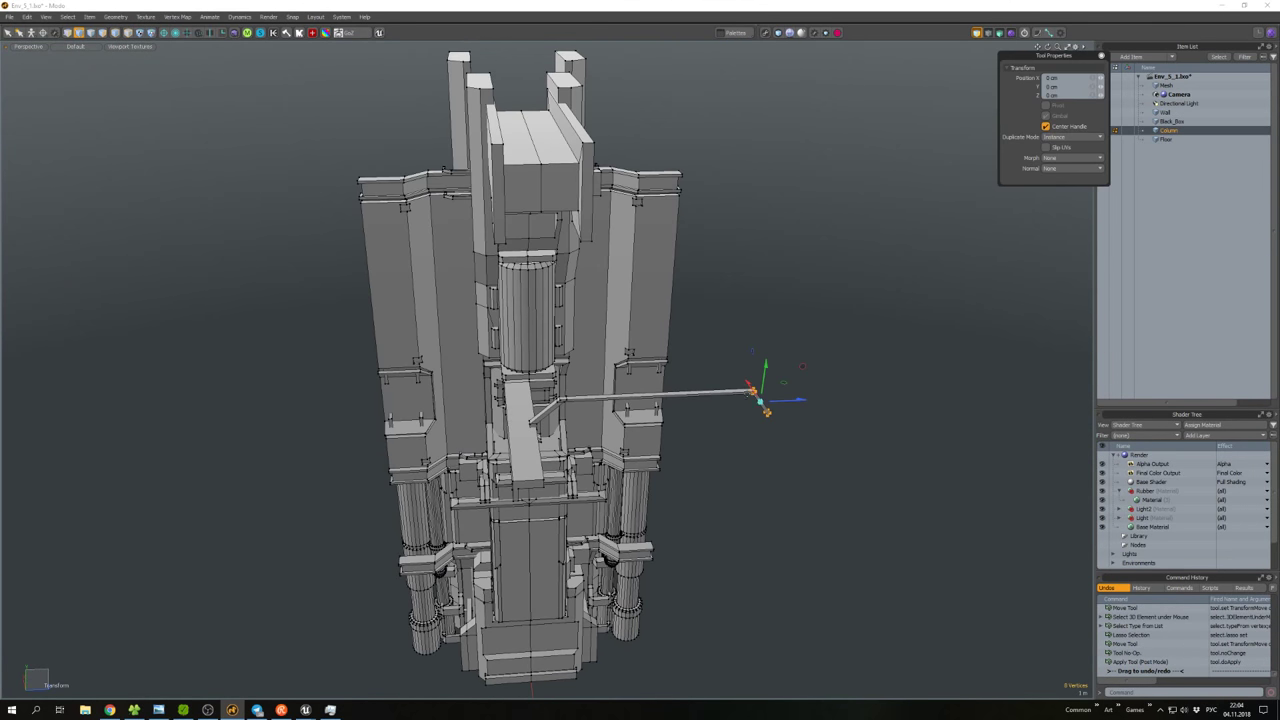
key("space")
Duplicate the whole bent bar and move the copy 1.3 m along the beam.
key("3")
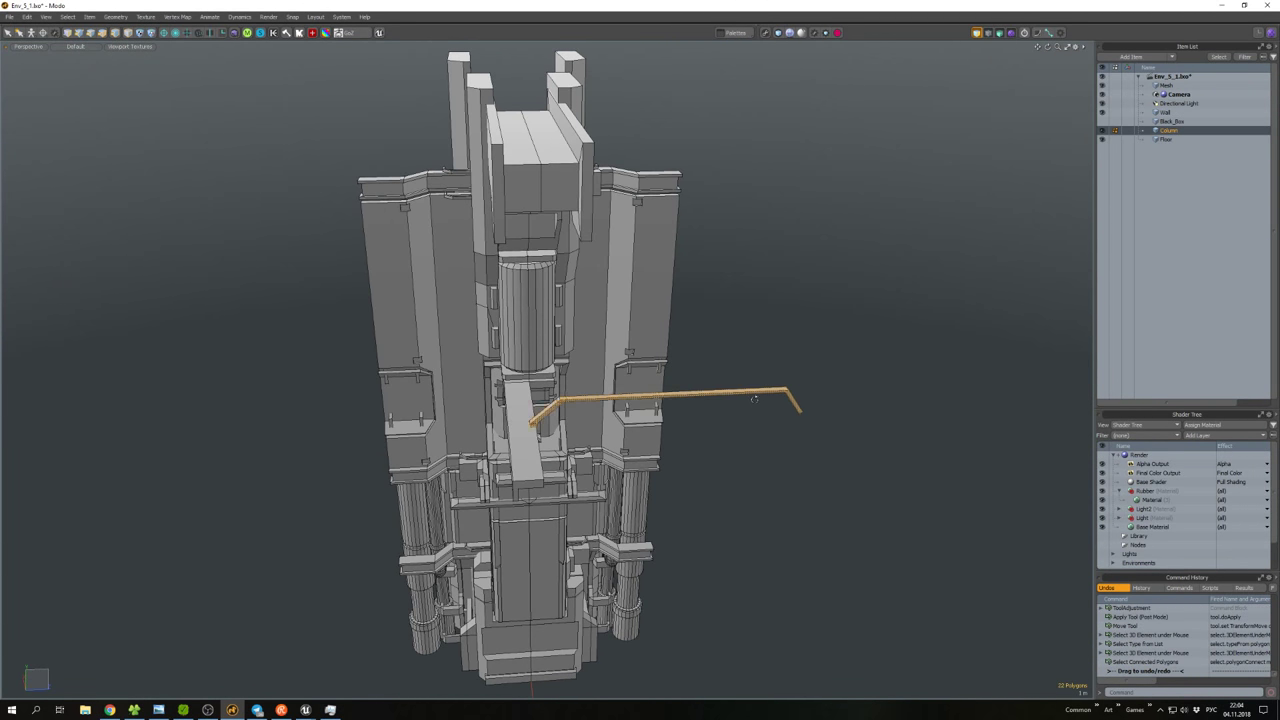
left_click_drag(754, 400, 478, 357, "alt")
key("w")
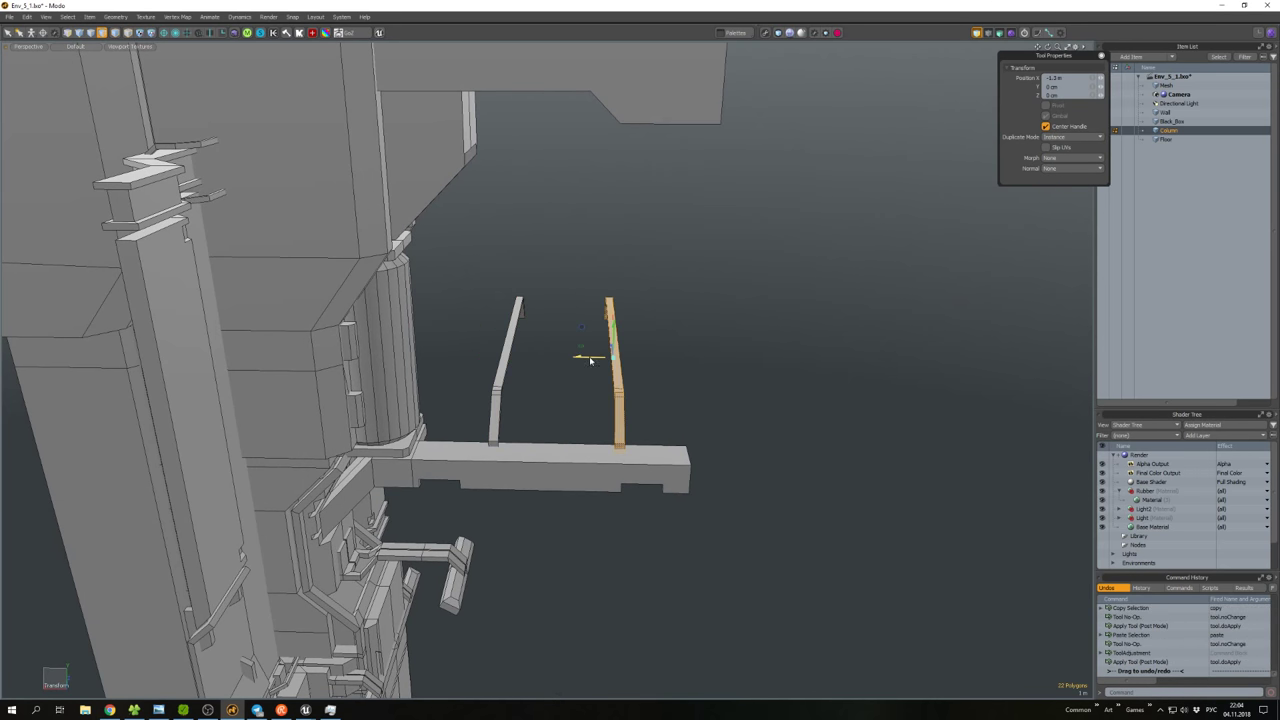
Add edge loops across the long horizontal segments of both bars with the 25/50/25 split.
key("space")
key("2")
key("l")
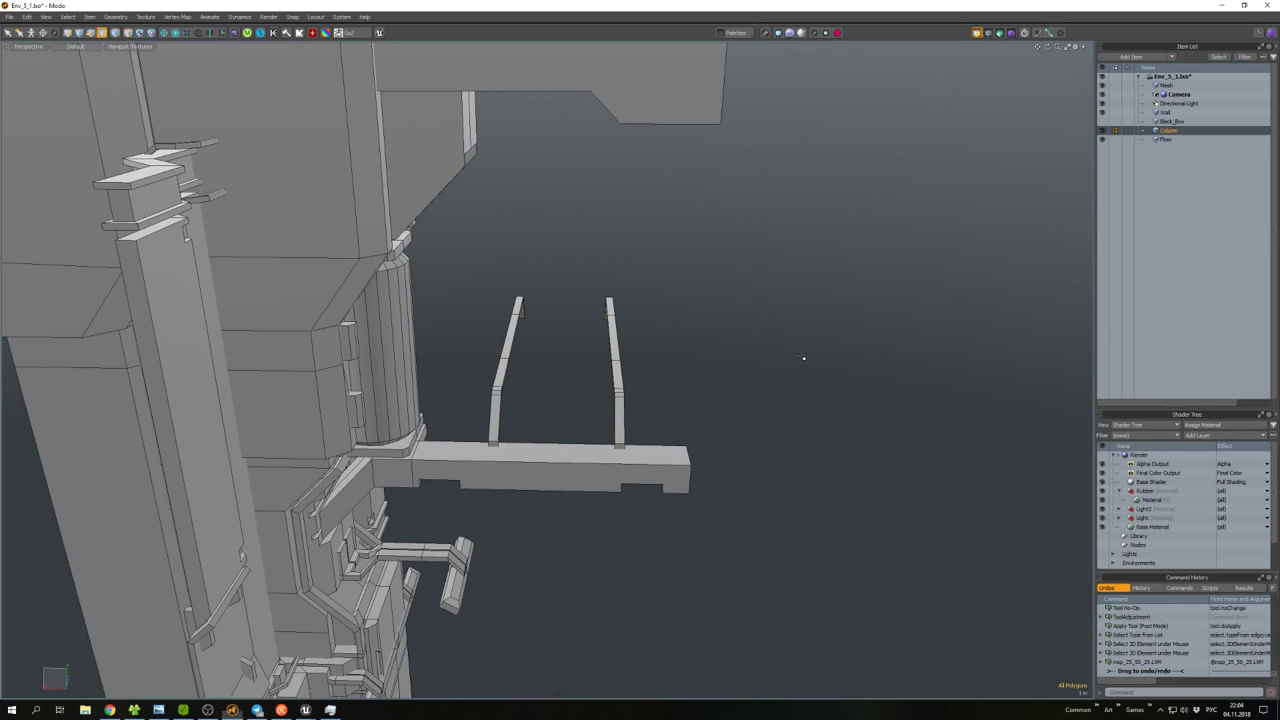
left_click_drag(800, 356, 742, 408, "alt")
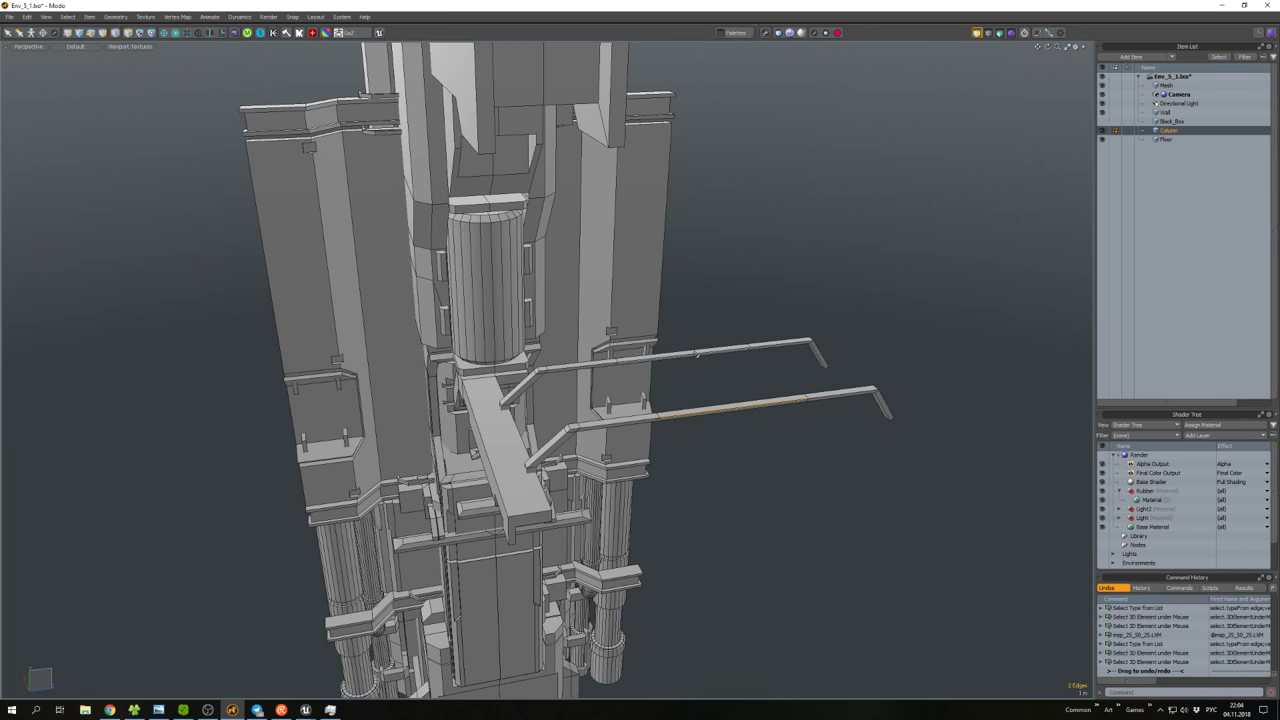
Select the middle sections of both bars and scale them along X to bring them closer together, bending the bars inwards.
key("3")
left_click_drag(900, 357, 746, 439, "alt")
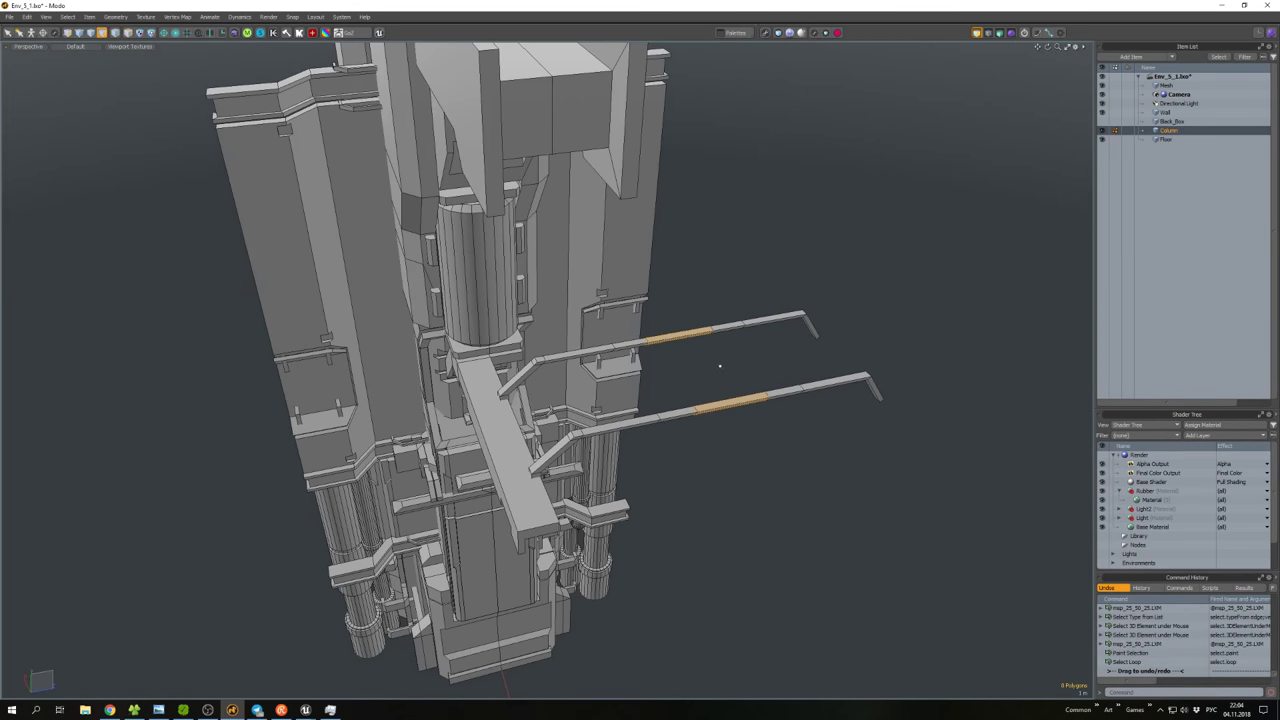
left_click_drag(720, 366, 716, 299, "alt")
key("r")
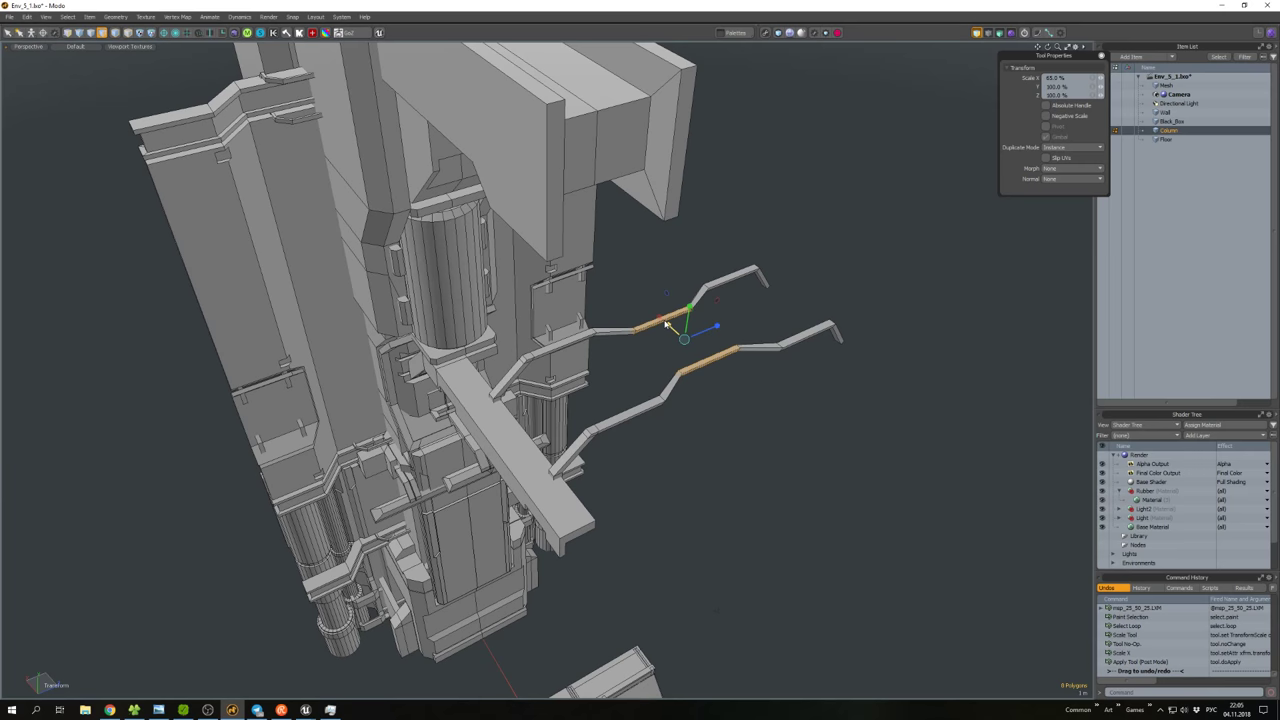
key("space")
scroll(680, 335, "up", 5)
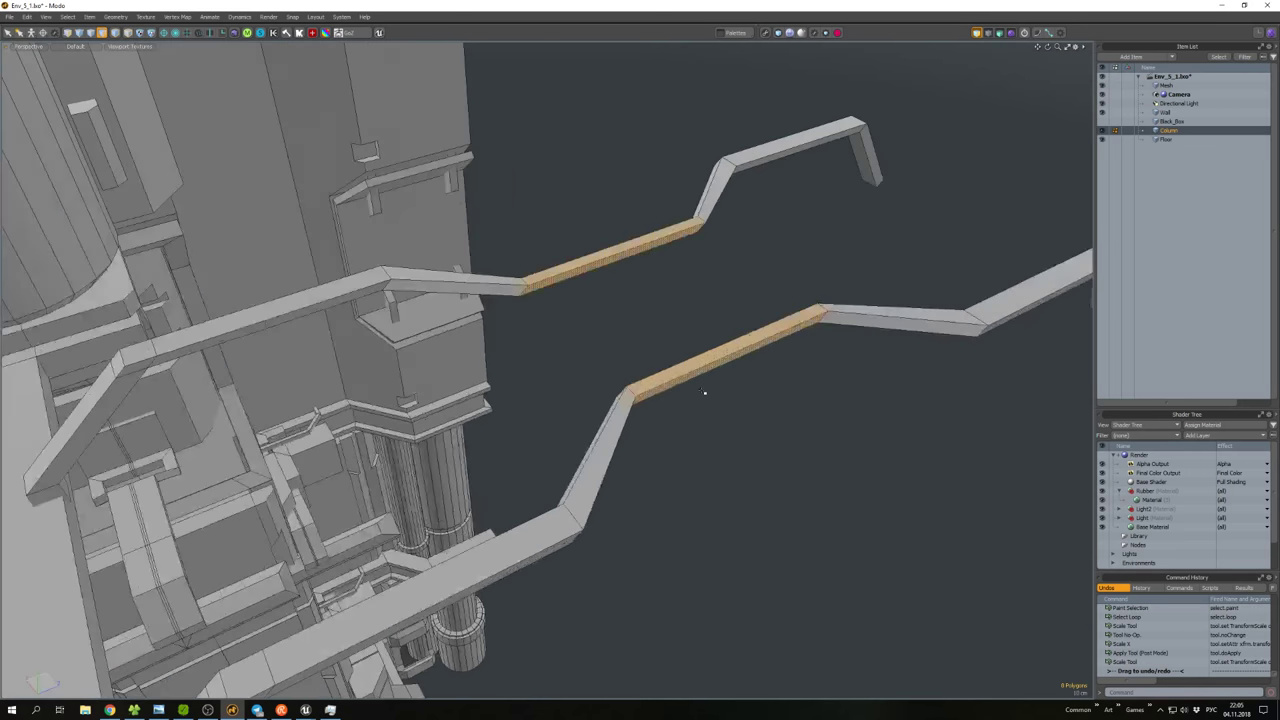
Select the outer side faces of both bars' middle sections and scale them along X to widen those sections.
left_click_drag(705, 381, 793, 385, "alt")
left_click_drag(227, 452, 167, 517, "alt")
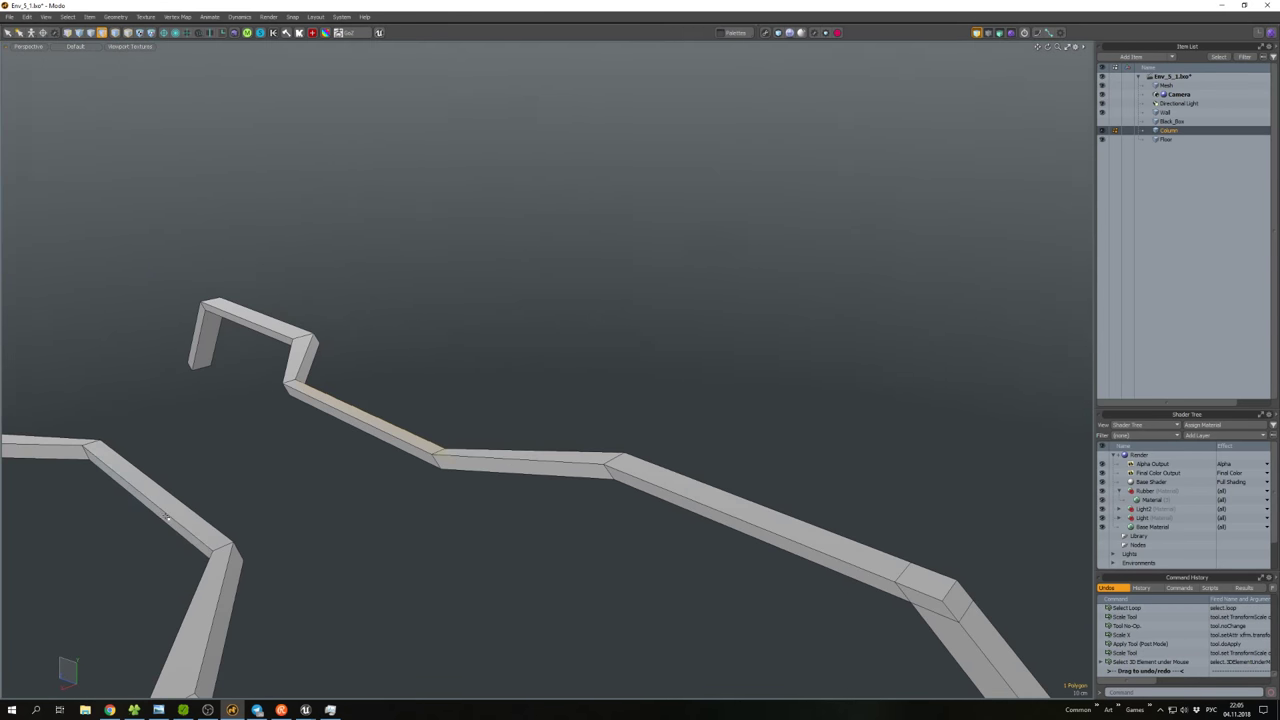
left_click_drag(250, 503, 251, 488, "alt")
key("r")
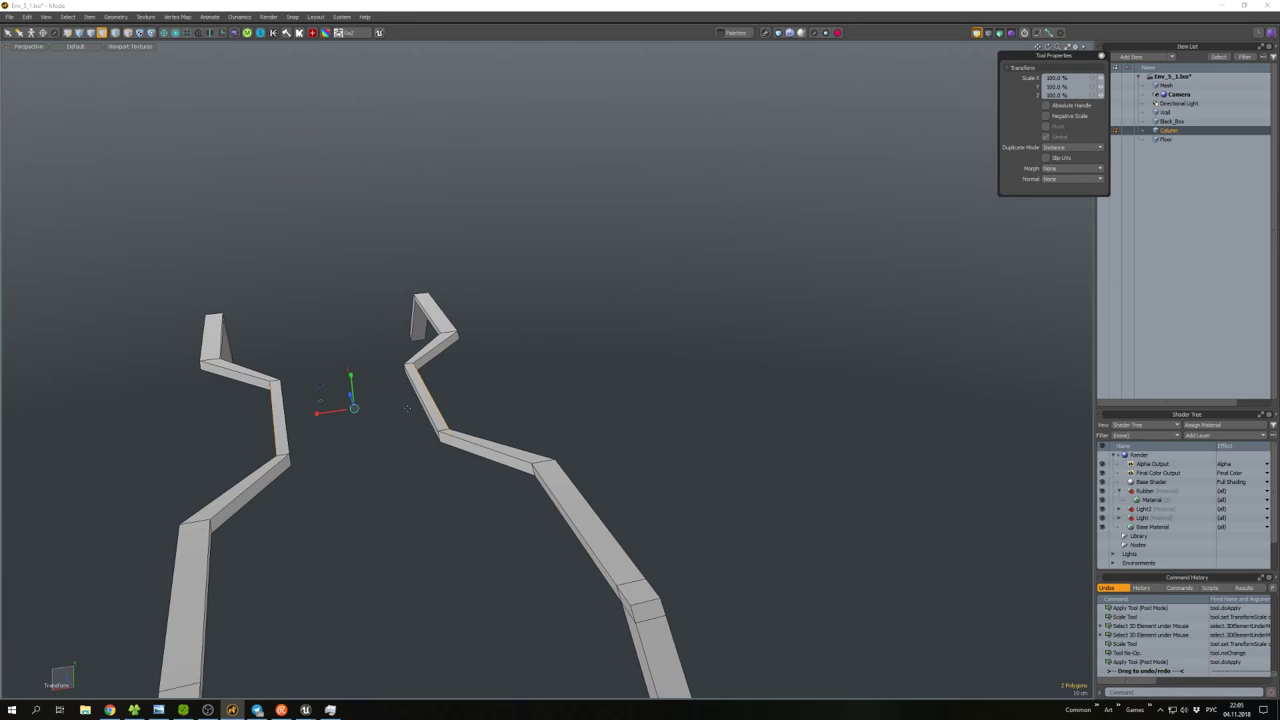
left_click_drag(336, 455, 493, 326, "alt")
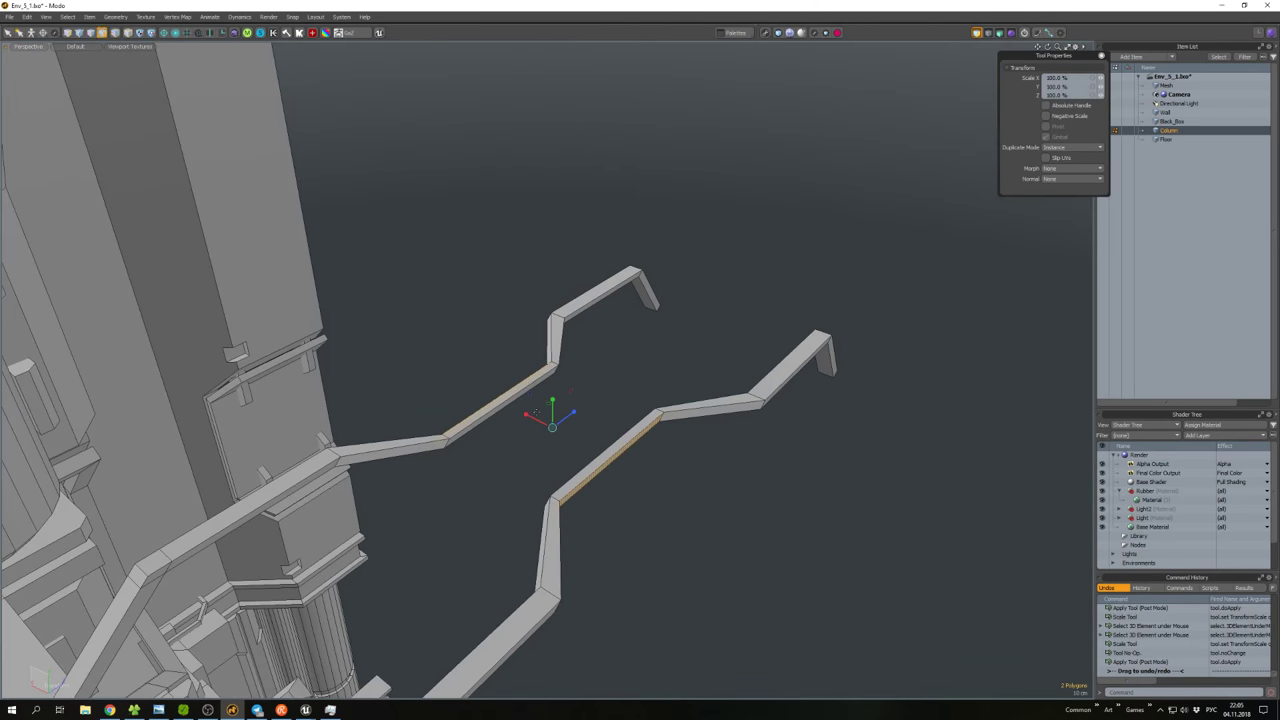
left_click_drag(536, 413, 535, 424)
key("q")
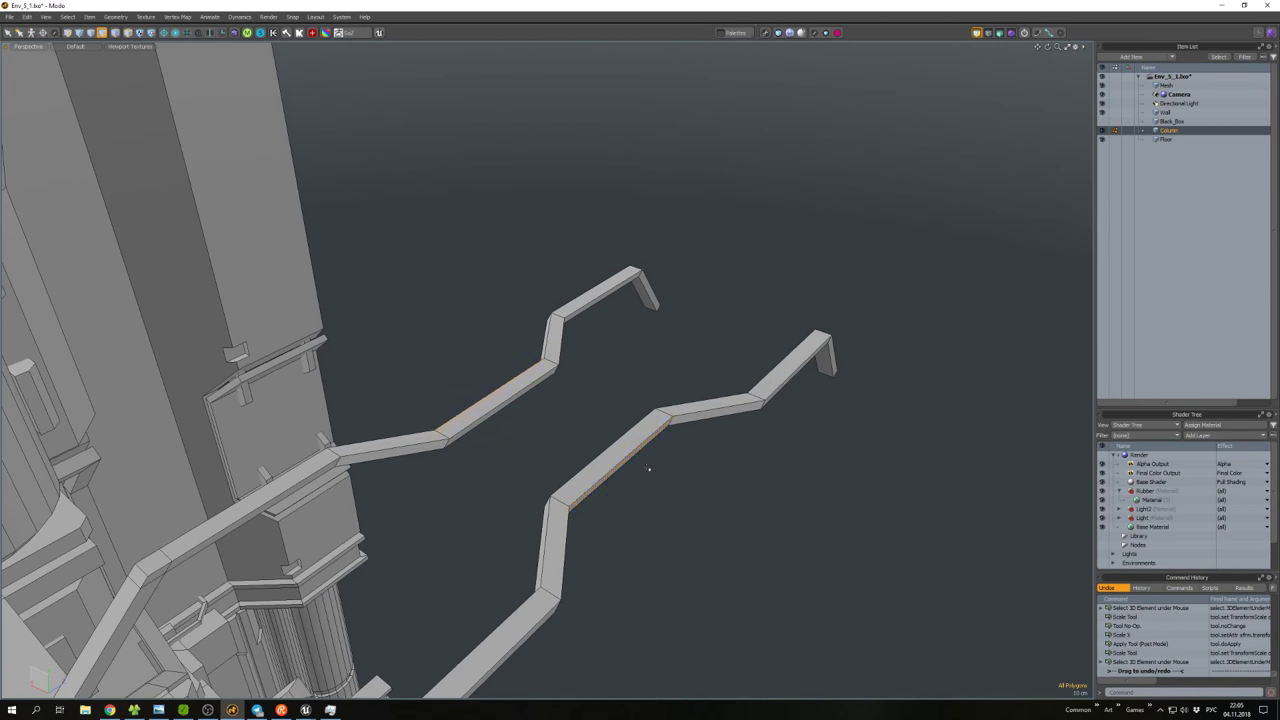
Export the Column item as an FBX, overwriting Column.fbx in the Env5 folder.
left_click_drag(648, 468, 656, 404, "alt")
key("5")
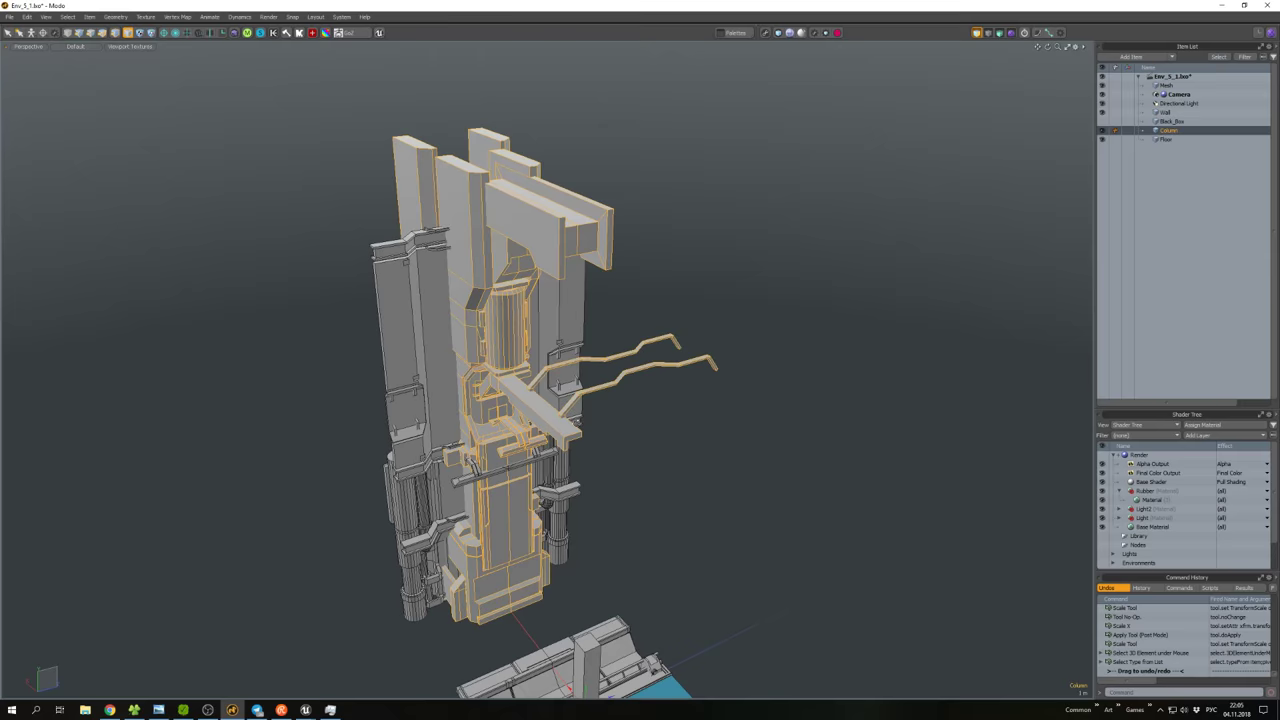
left_click_drag(560, 425, 491, 423, "alt")
key("ctrl+shift+e")
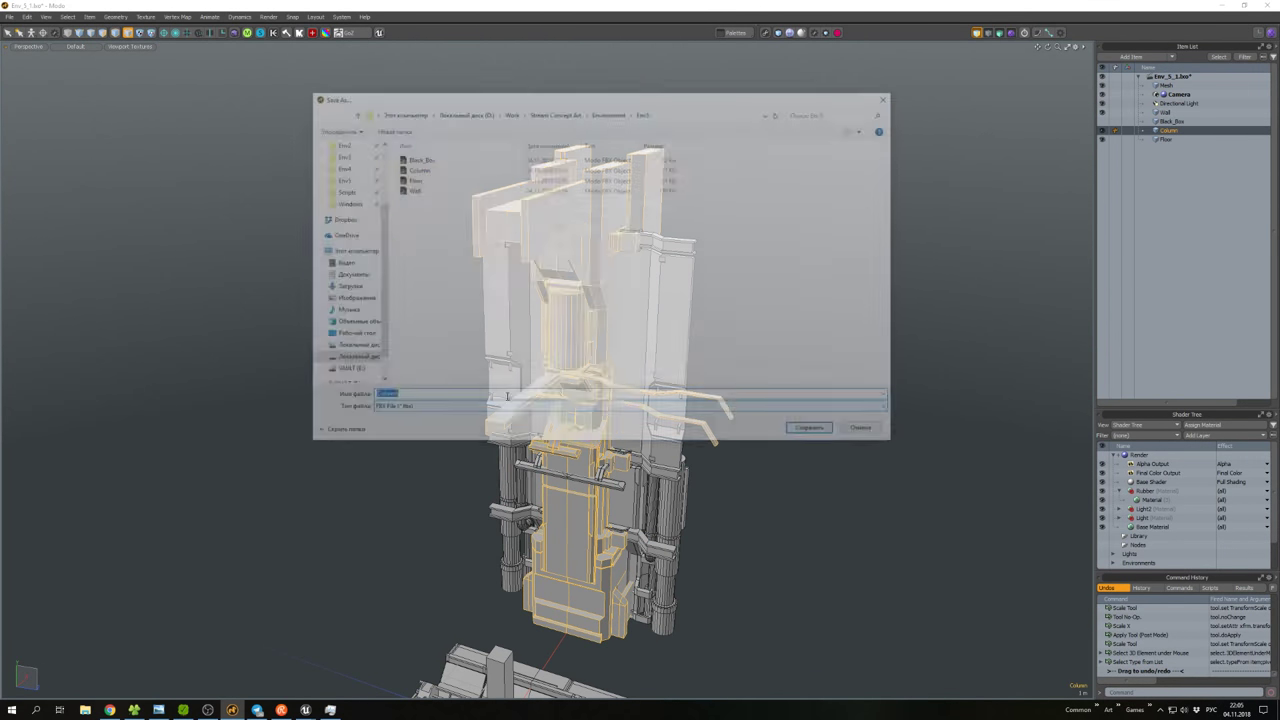
double_click(415, 168)
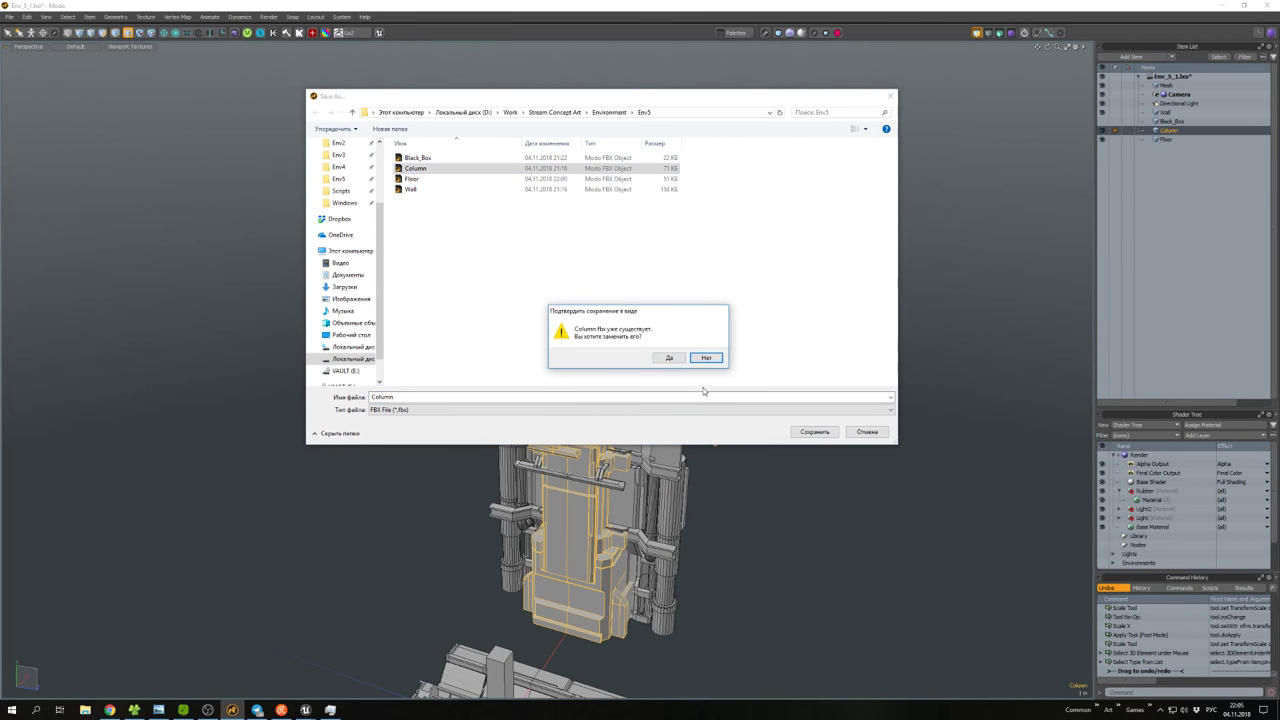
left_click(671, 359)
Switch to the Unreal Editor and reimport the Wall static mesh, then inspect the corridor.
mouse_move(305, 710)
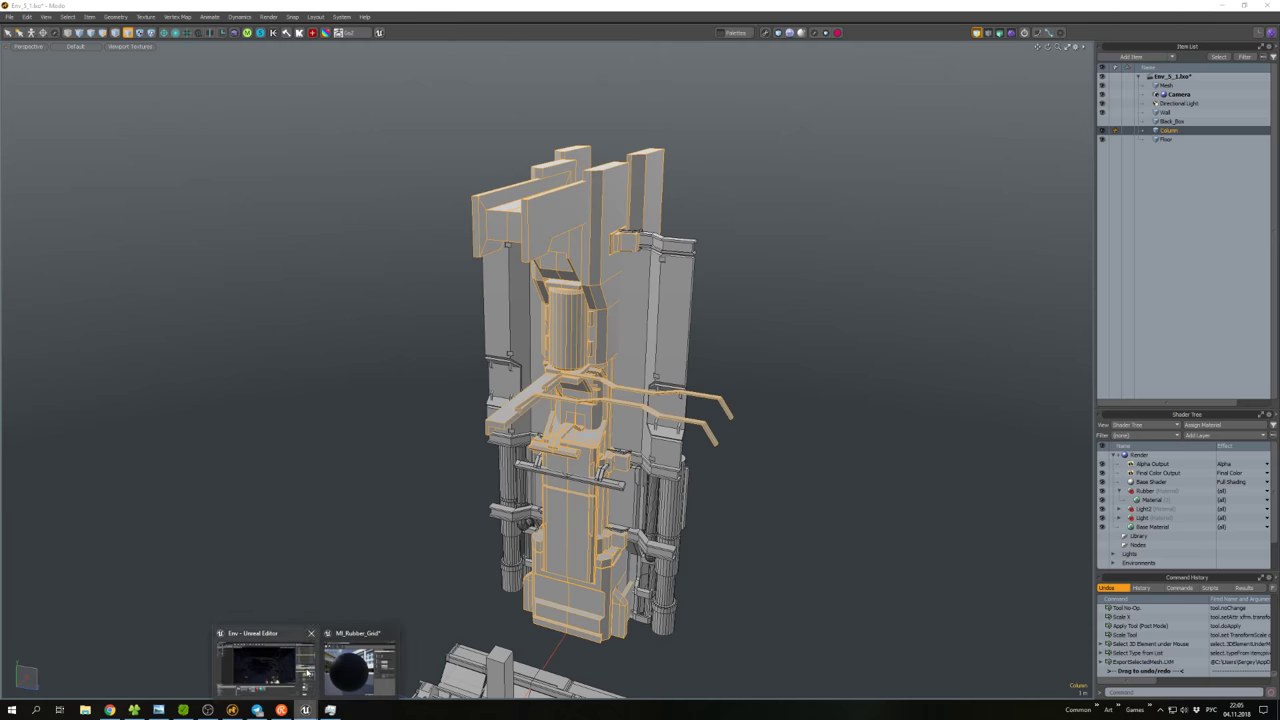
left_click(264, 664)
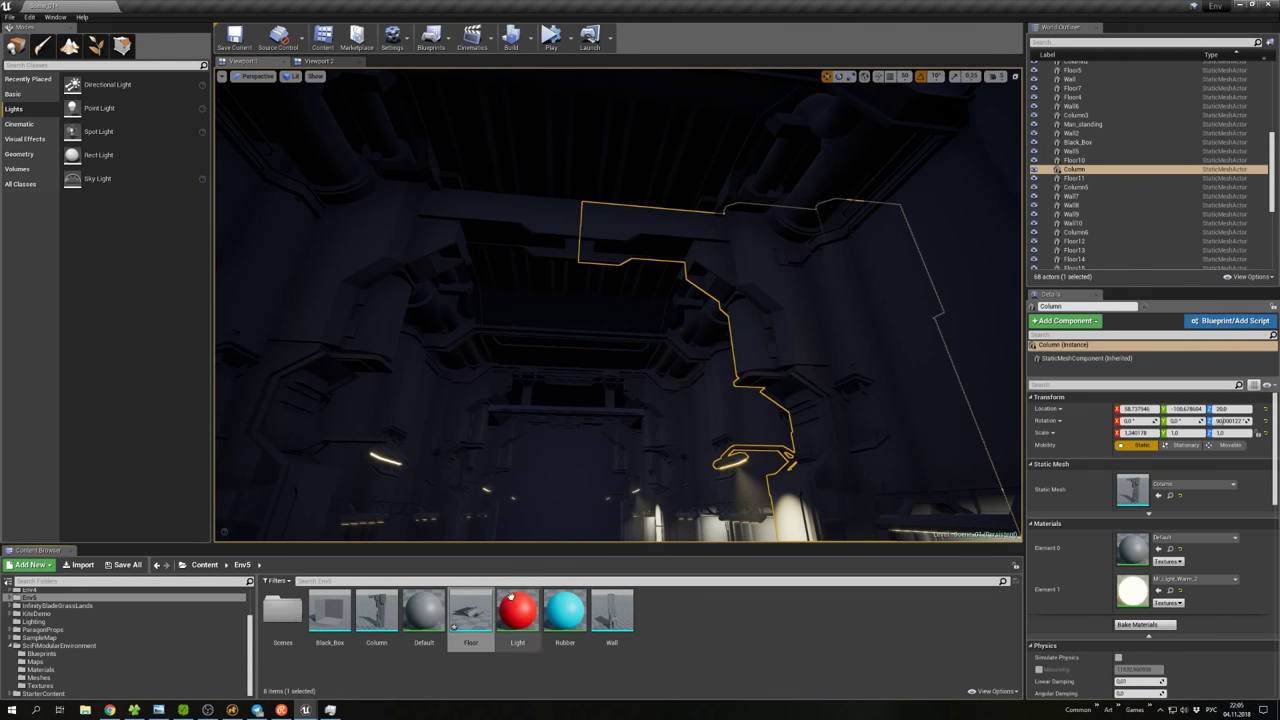
left_click(614, 612)
right_click(614, 612)
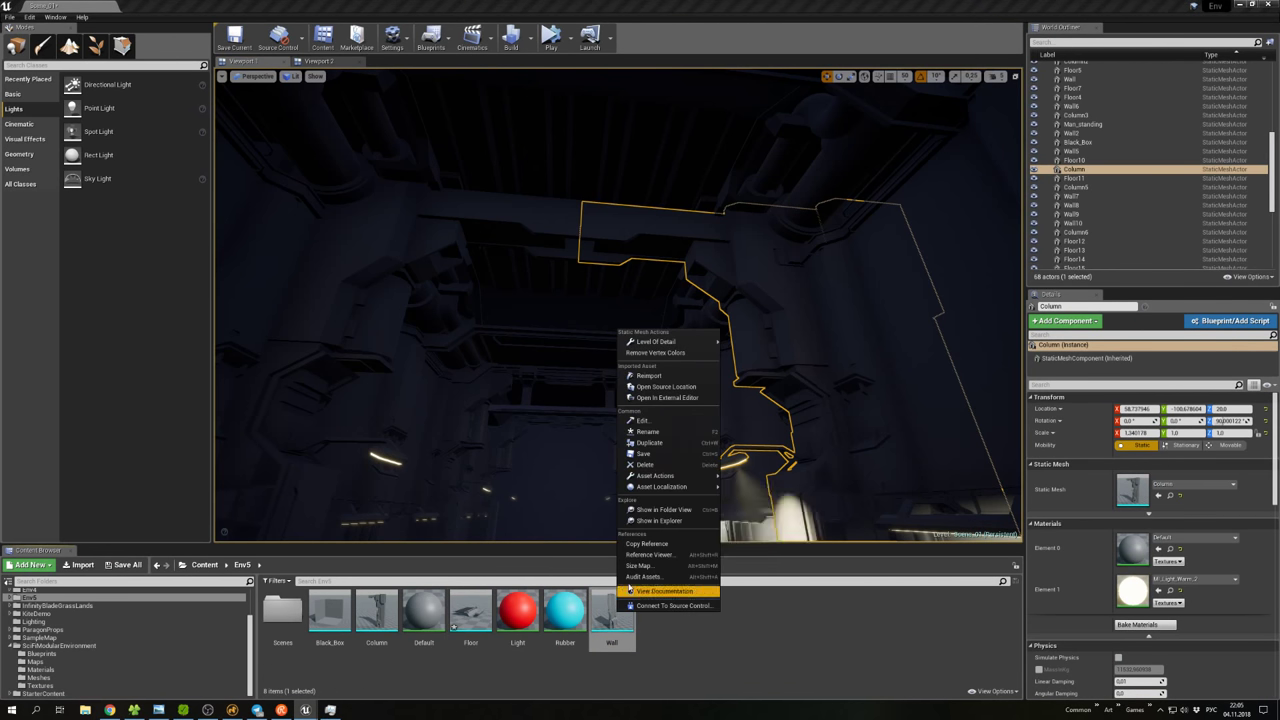
left_click(665, 393)
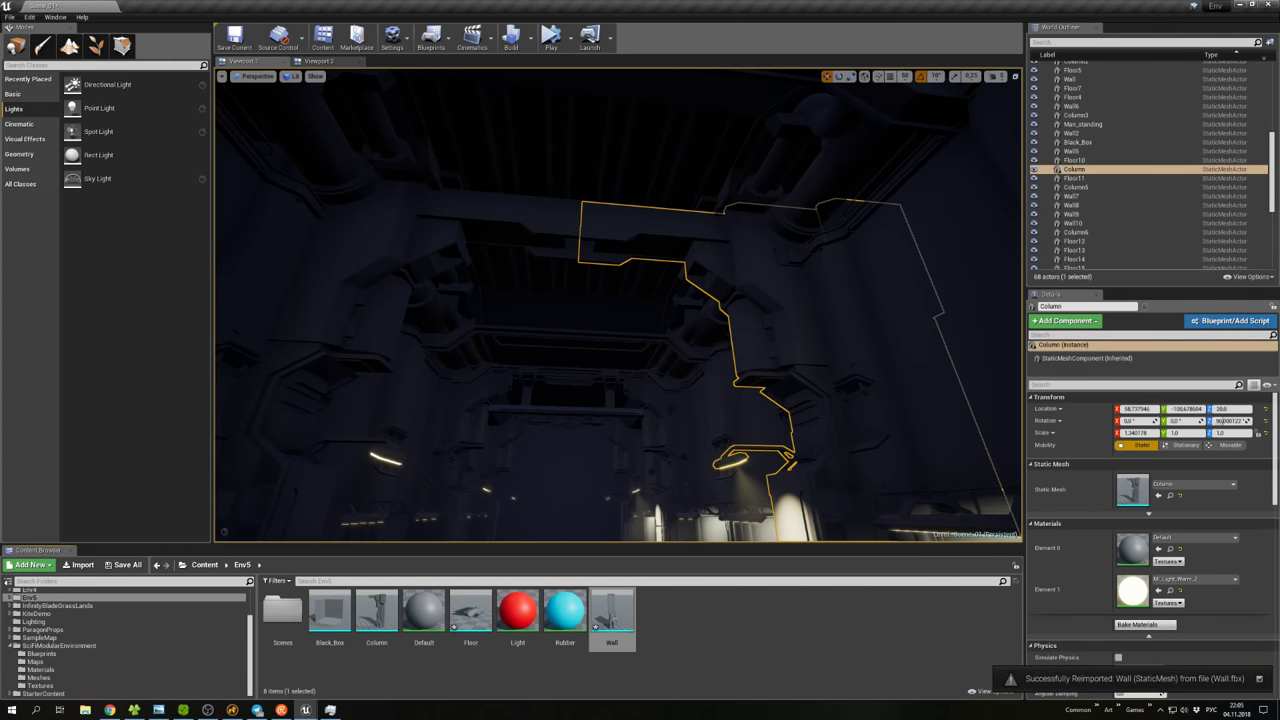
right_click_drag(618, 305, 590, 300)
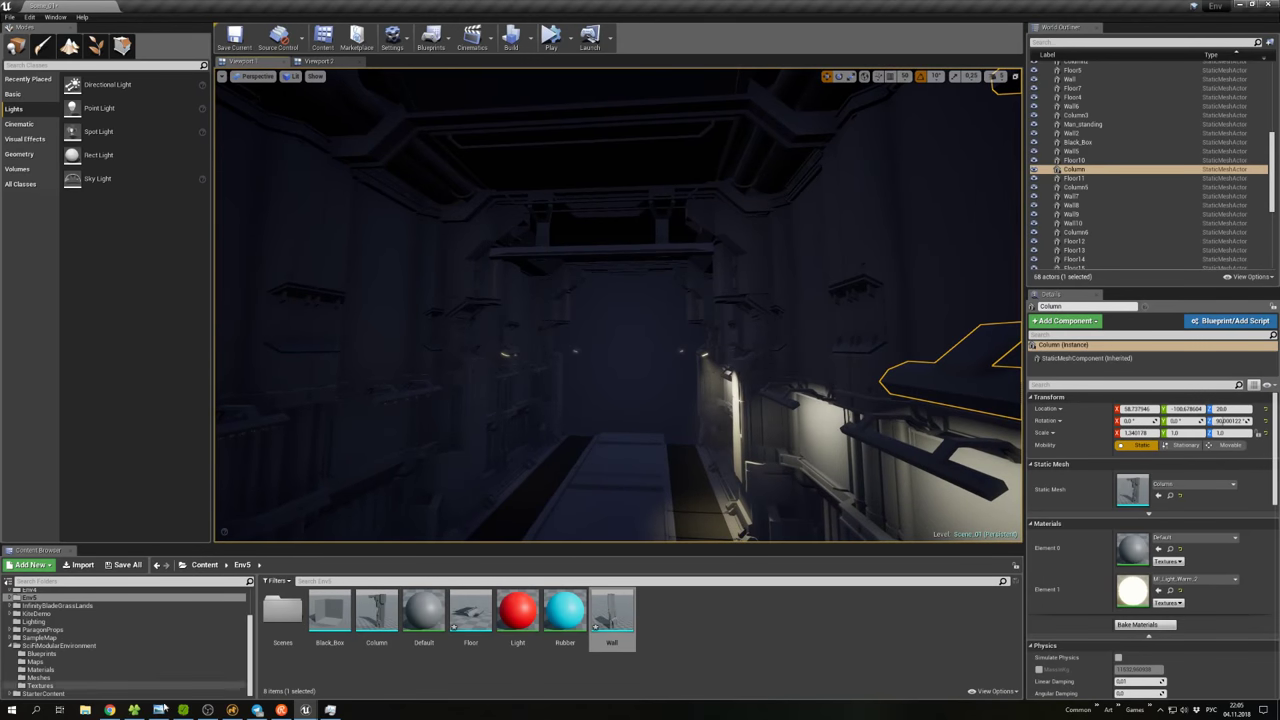
Switch back to Modo, reselect the Column item and export it again over Column.fbx.
left_click(232, 710)
left_click(843, 423)
left_click(585, 422)
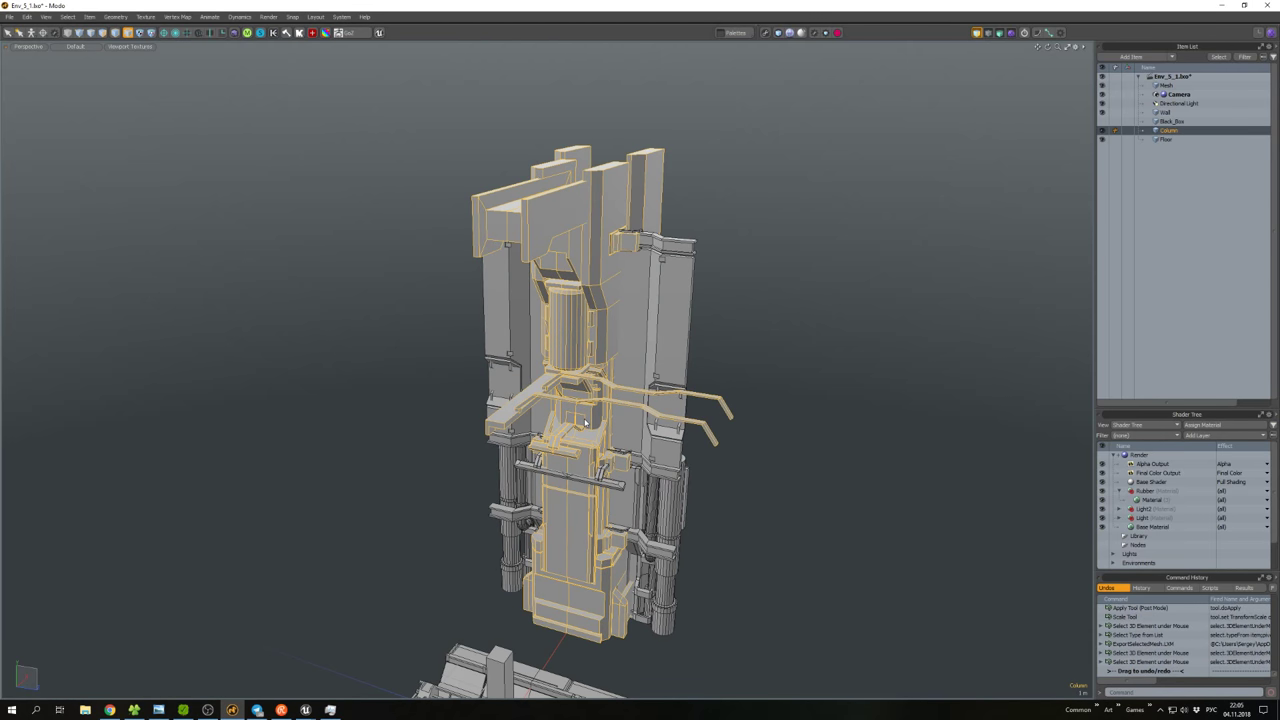
left_click_drag(585, 422, 570, 410, "alt")
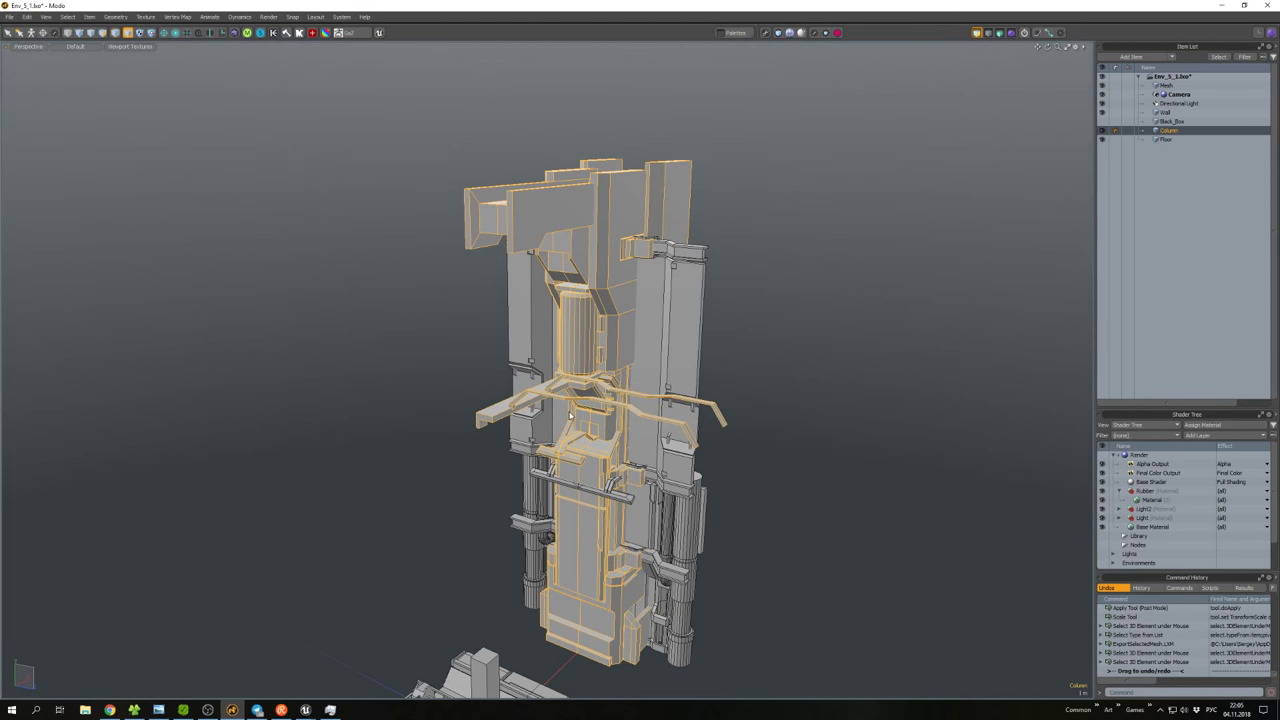
key("ctrl+shift+e")
left_click(813, 432)
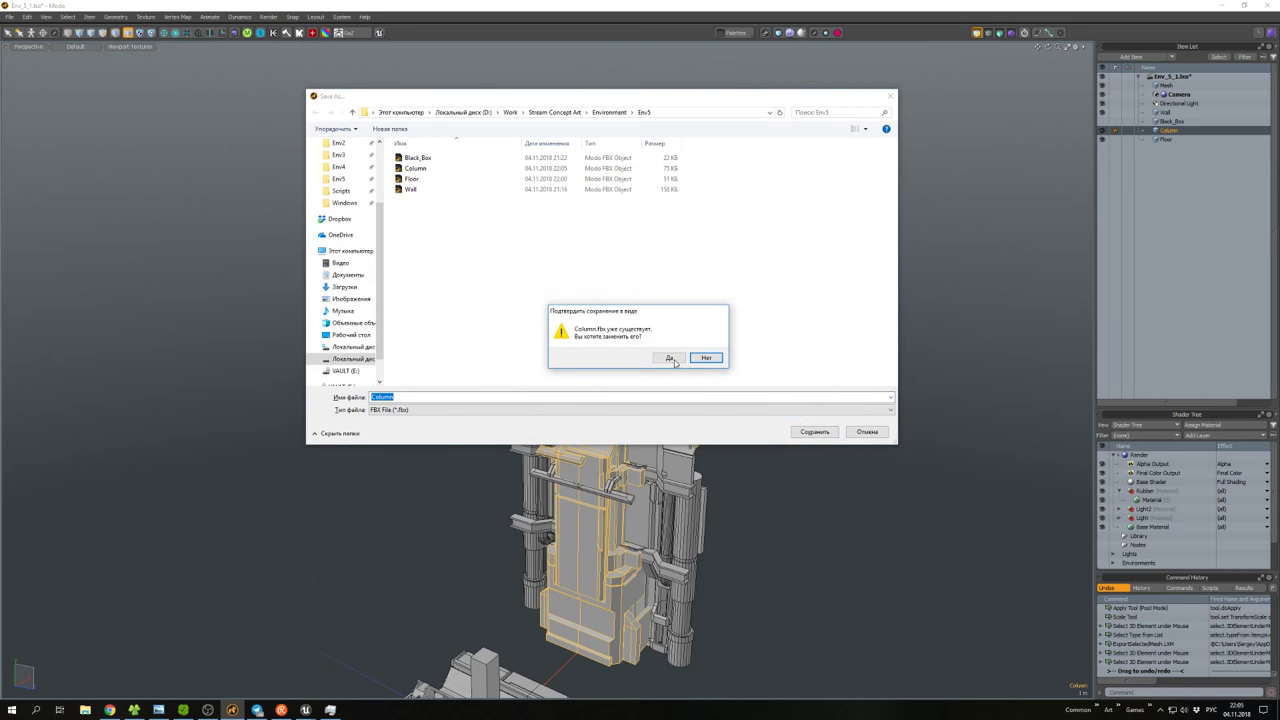
left_click(700, 355)
Switch to the Unreal Editor, reimport the Column static mesh and inspect the new bars in the corridor.
mouse_move(305, 709)
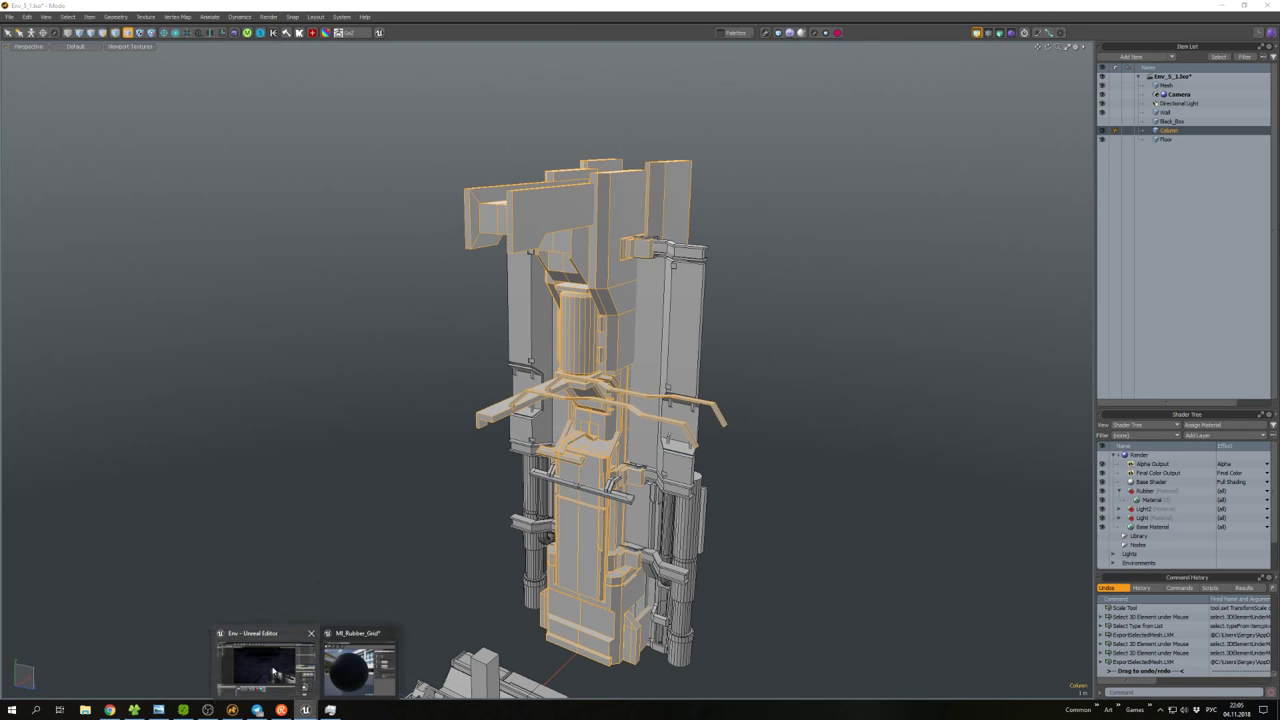
left_click(272, 668)
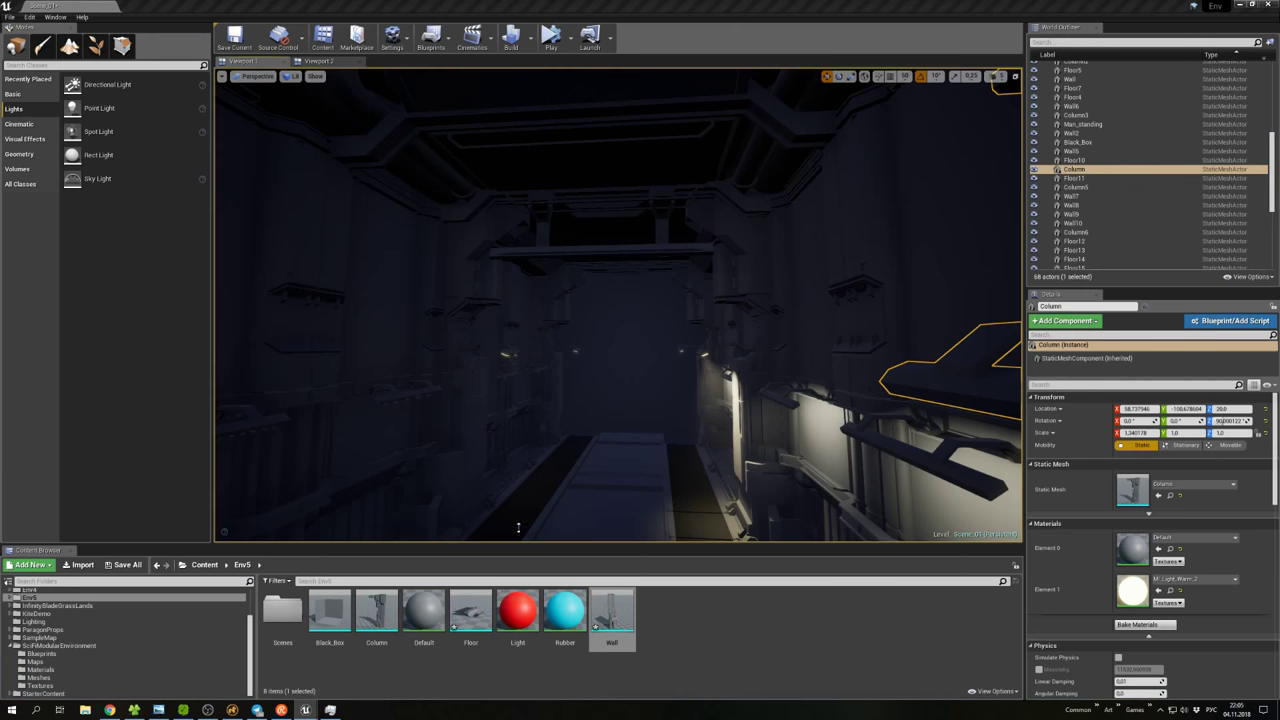
right_click(379, 612)
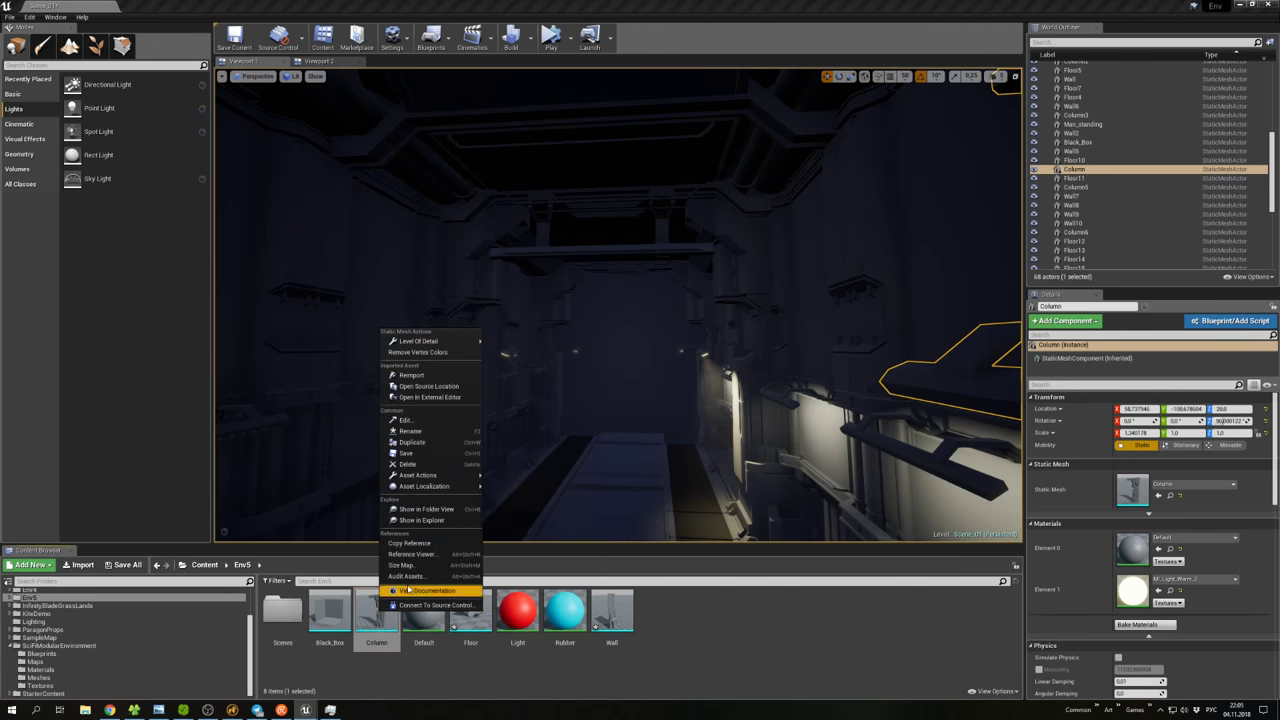
left_click(424, 376)
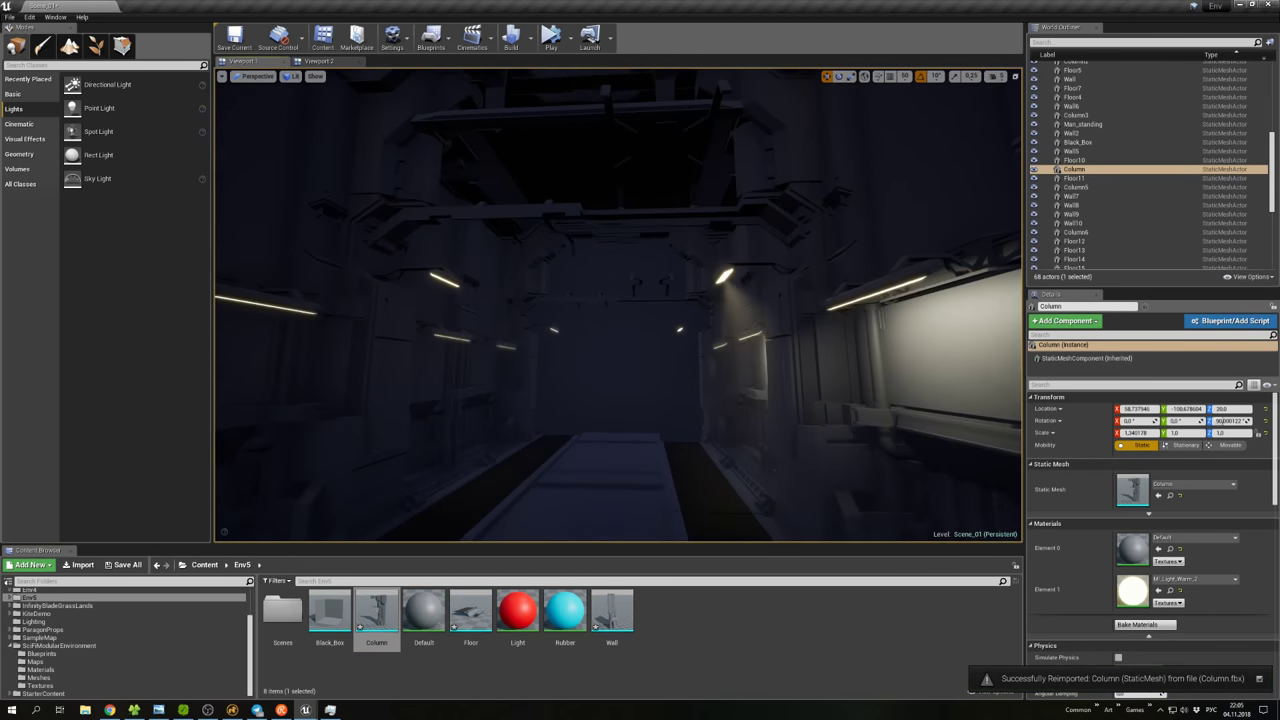
key("f")
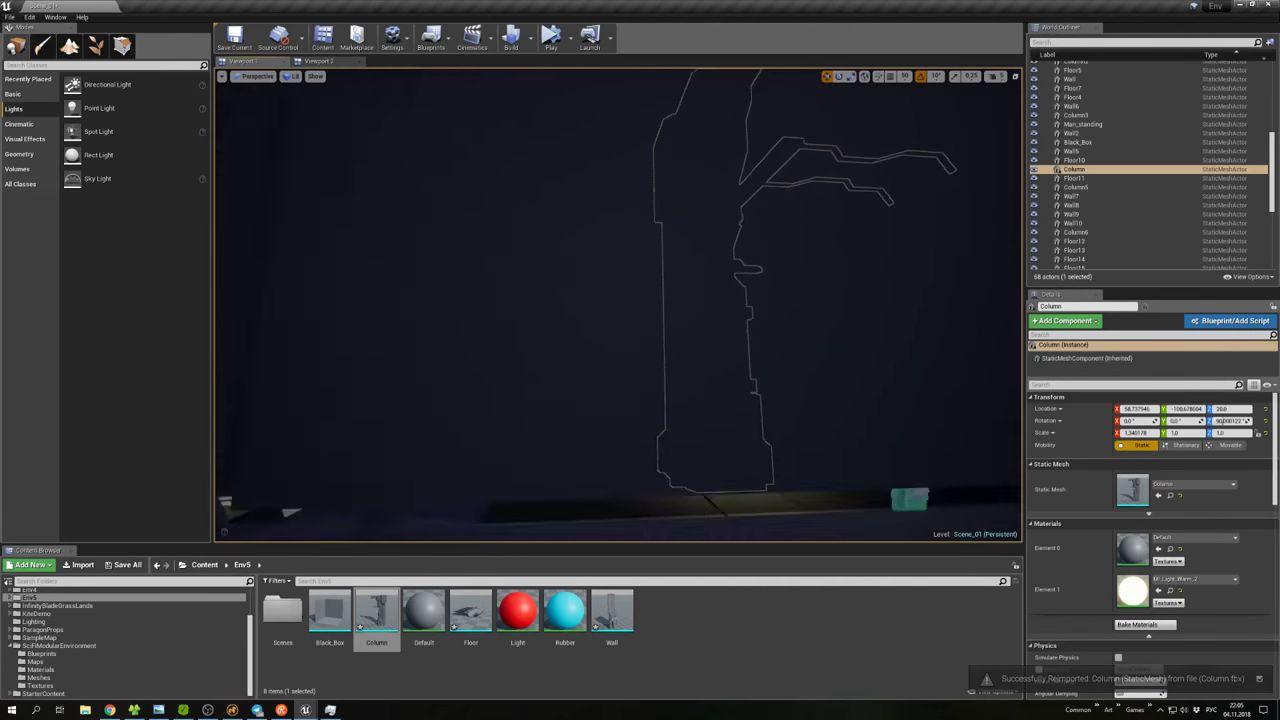
mouse_move(617, 305)
right_mouse_down()
mouse_move(560, 300)
mouse_move(614, 302)
right_mouse_up()
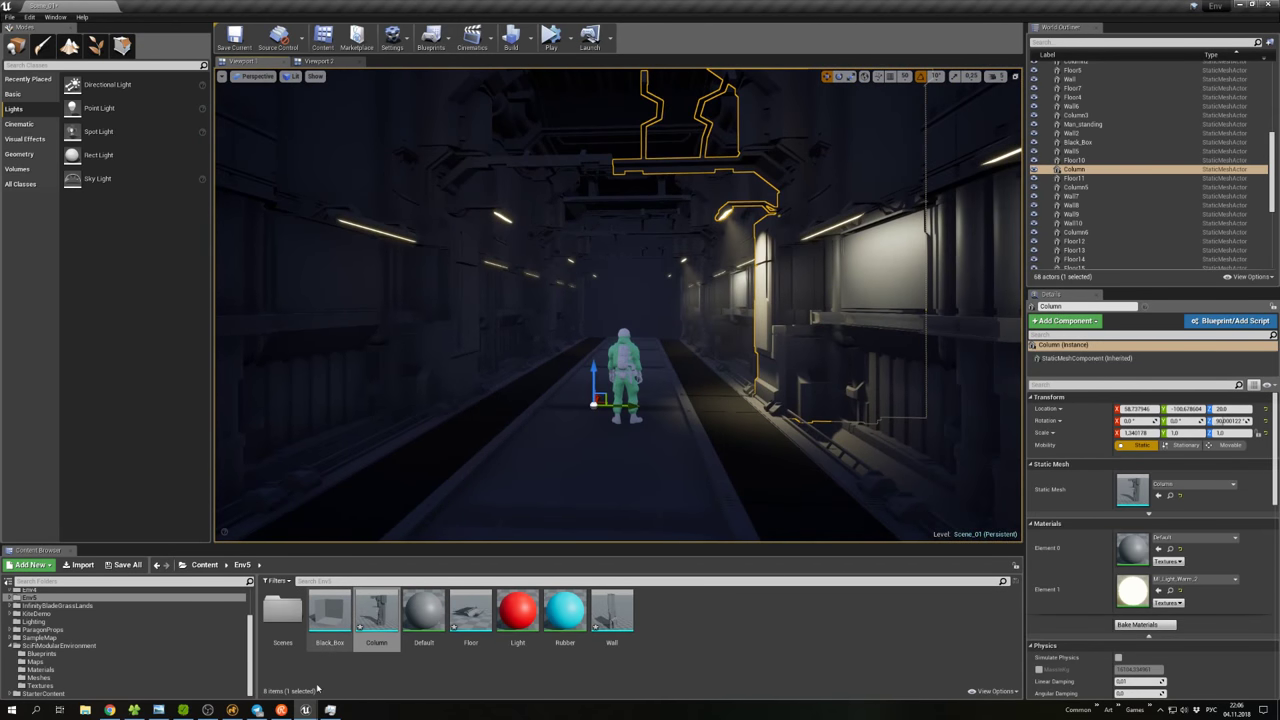
Switch to Modo and move the outer end vertices of both bent bars away from the column to lengthen the bars.
left_click(231, 710)
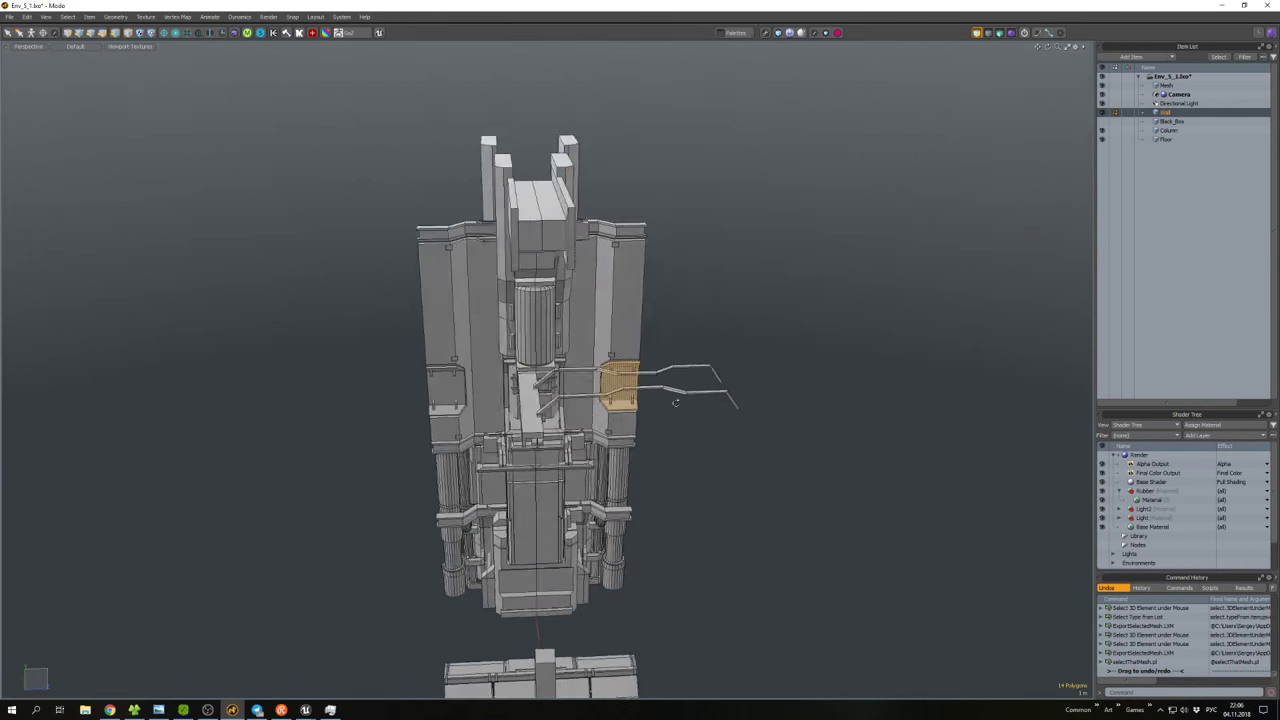
left_click_drag(675, 402, 690, 373, "alt")
double_click(690, 373)
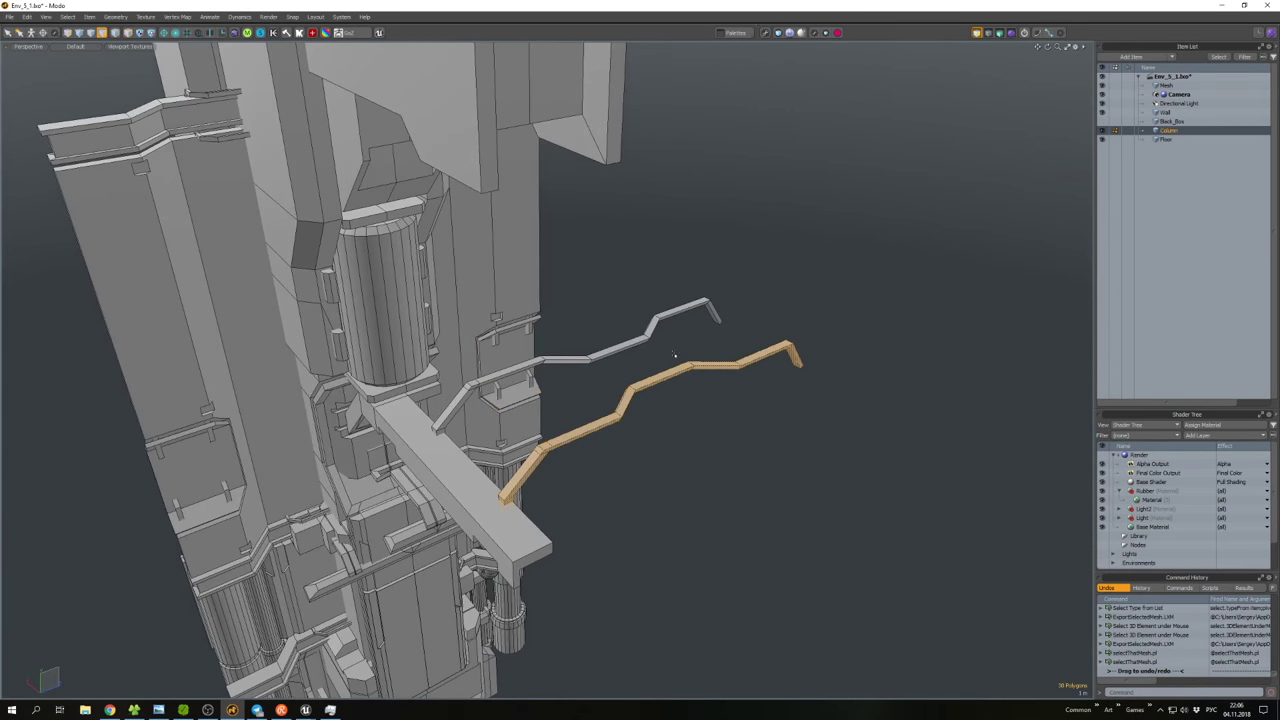
double_click(644, 346, "shift")
key("ctrl+1")
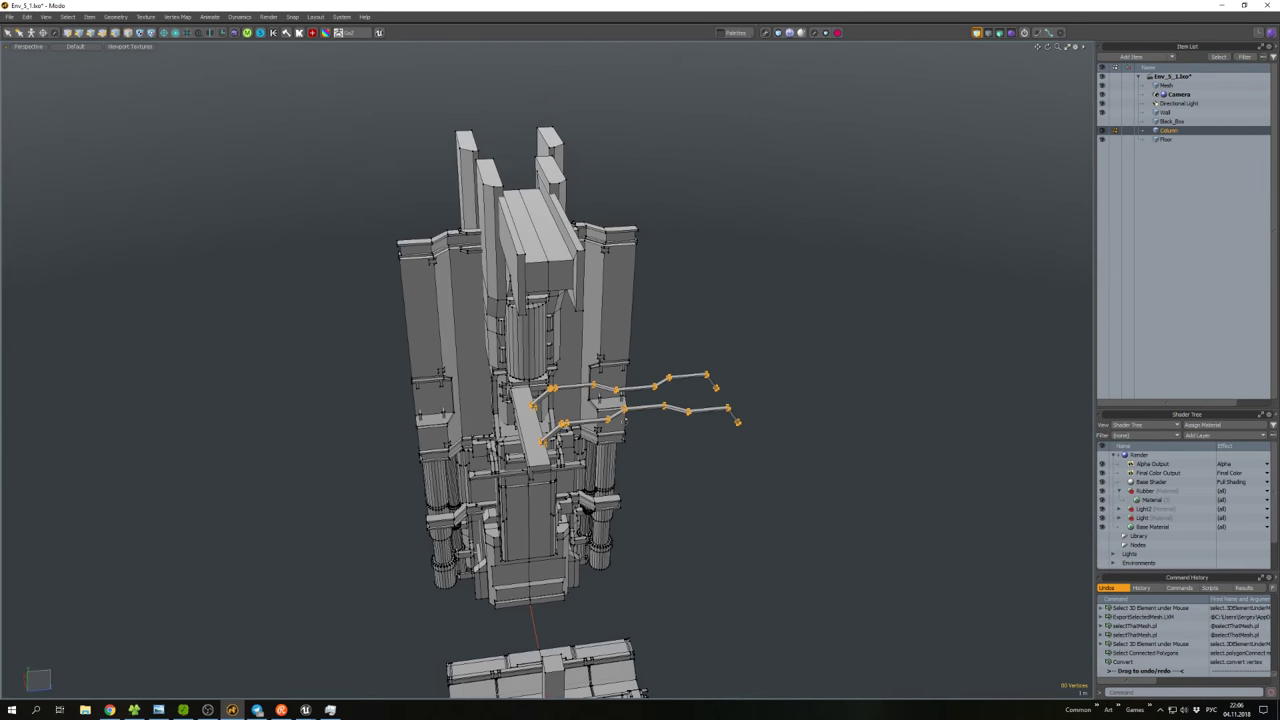
key("w")
left_click_drag(560, 400, 600, 395, "alt")
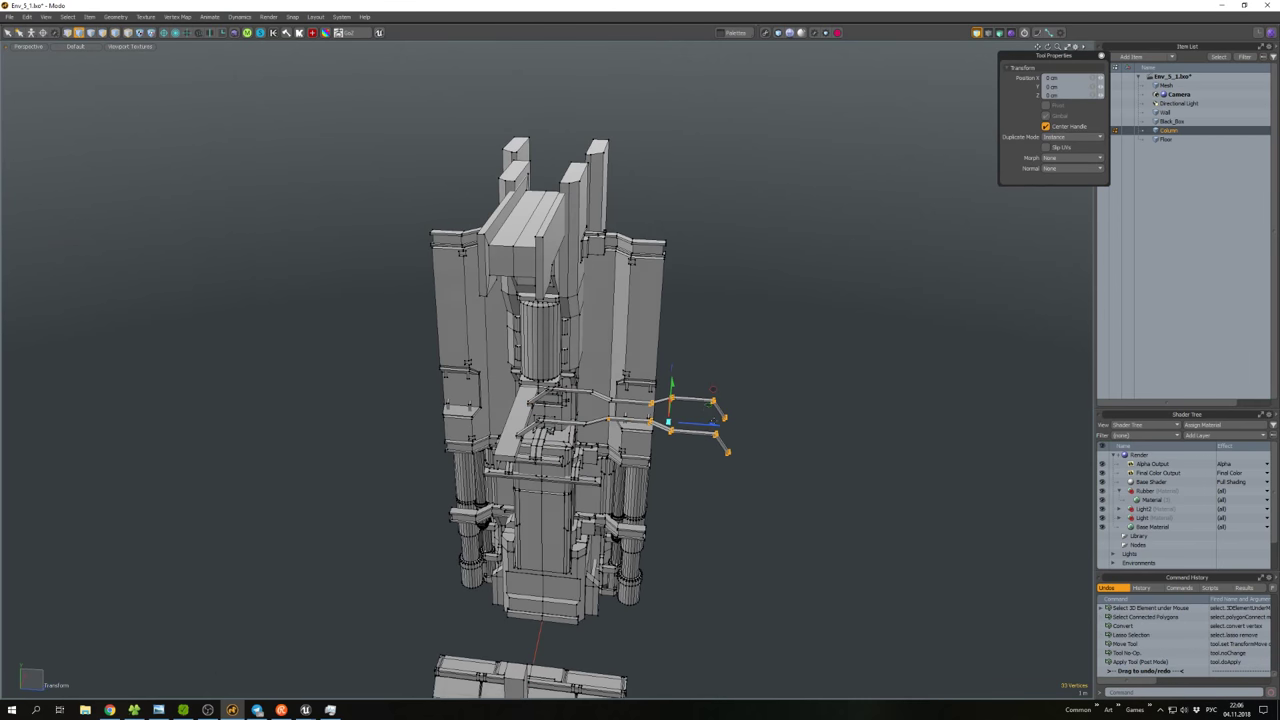
key("q")
left_click_drag(823, 437, 965, 420)
key("w")
Place two instances of the Wall item in a row beside the original, along the direction of the bars.
key("3")
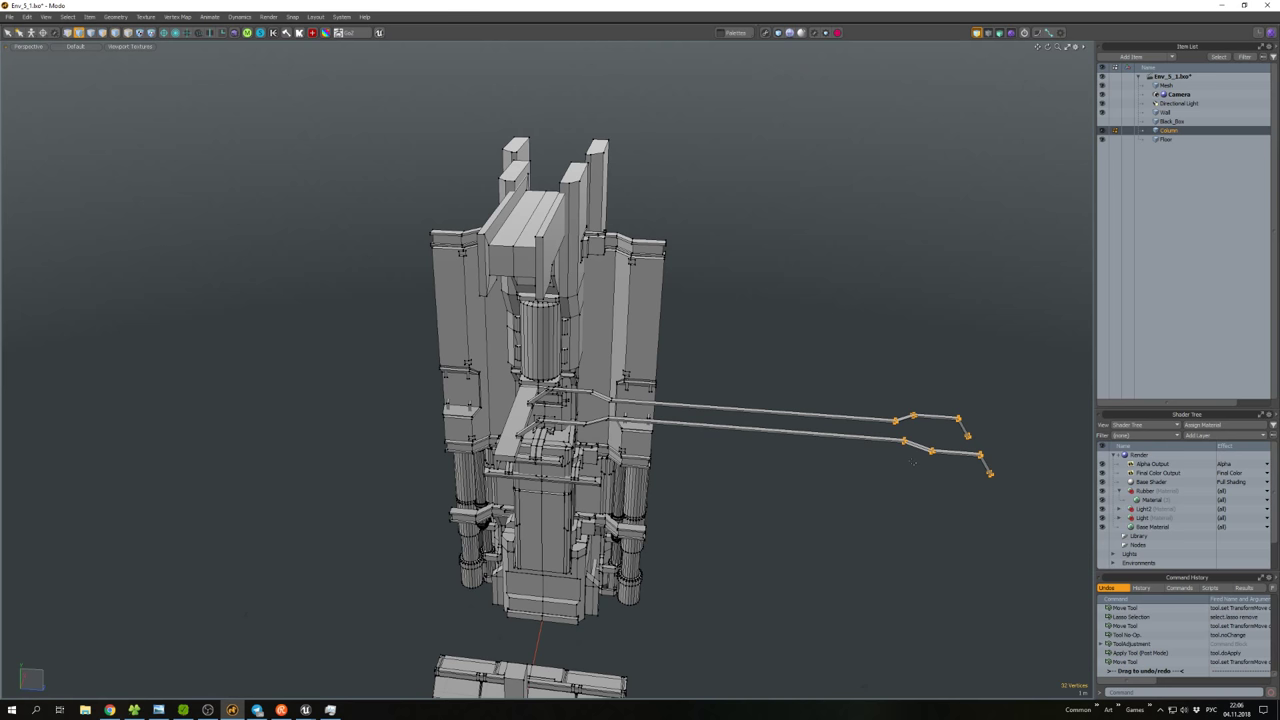
double_click(726, 398)
key("5")
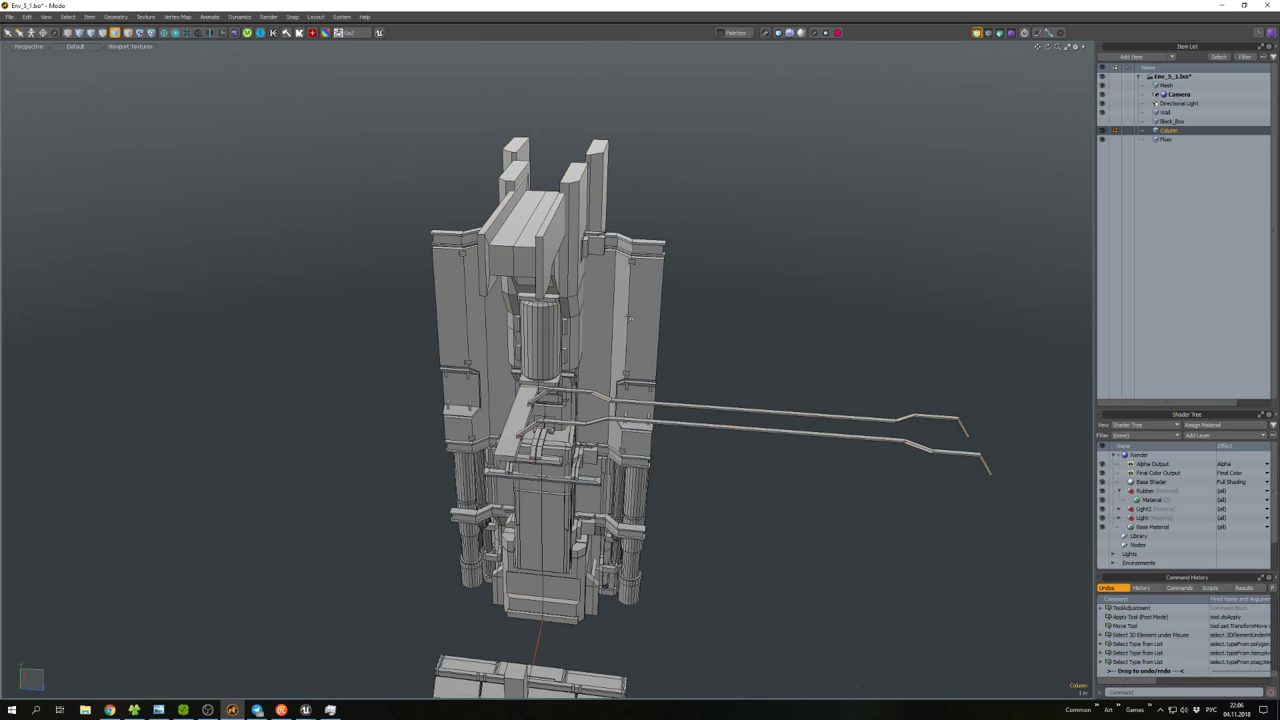
left_click_drag(669, 357, 560, 300, "alt")
left_click(544, 285)
key("y")
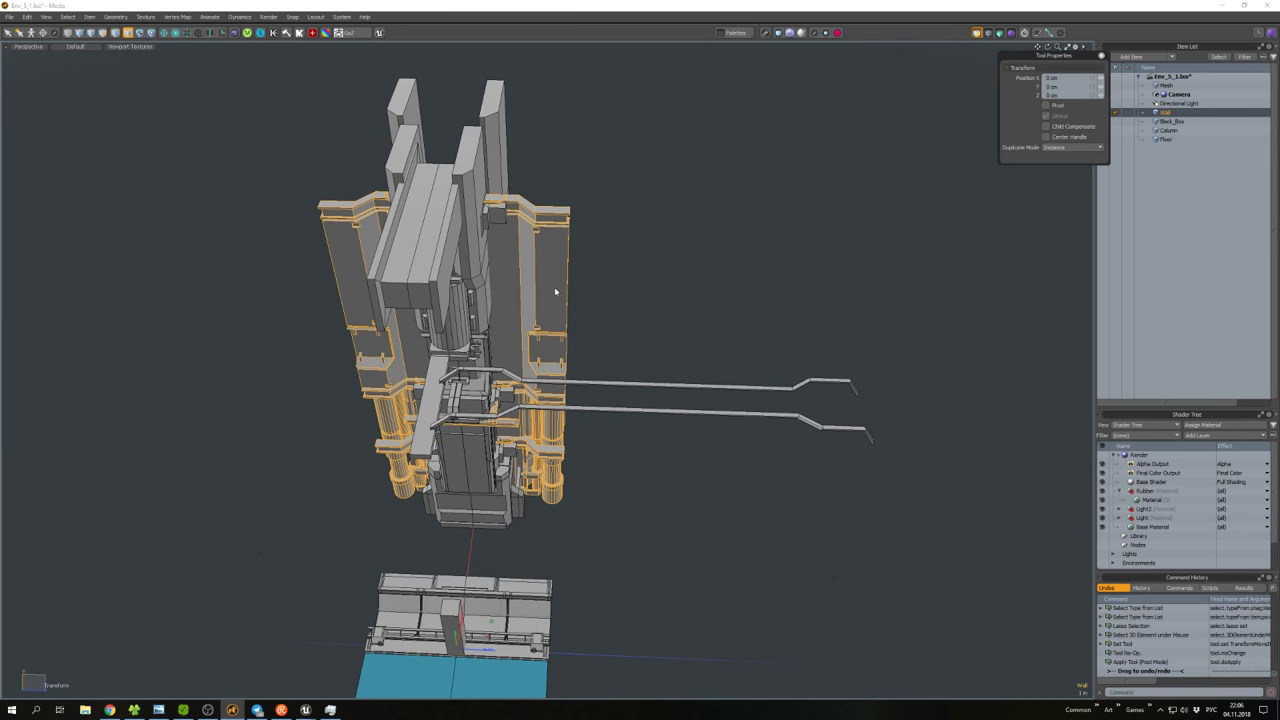
scroll(470, 380, "down", 2)
left_click_drag(544, 285, 544, 305, "alt")
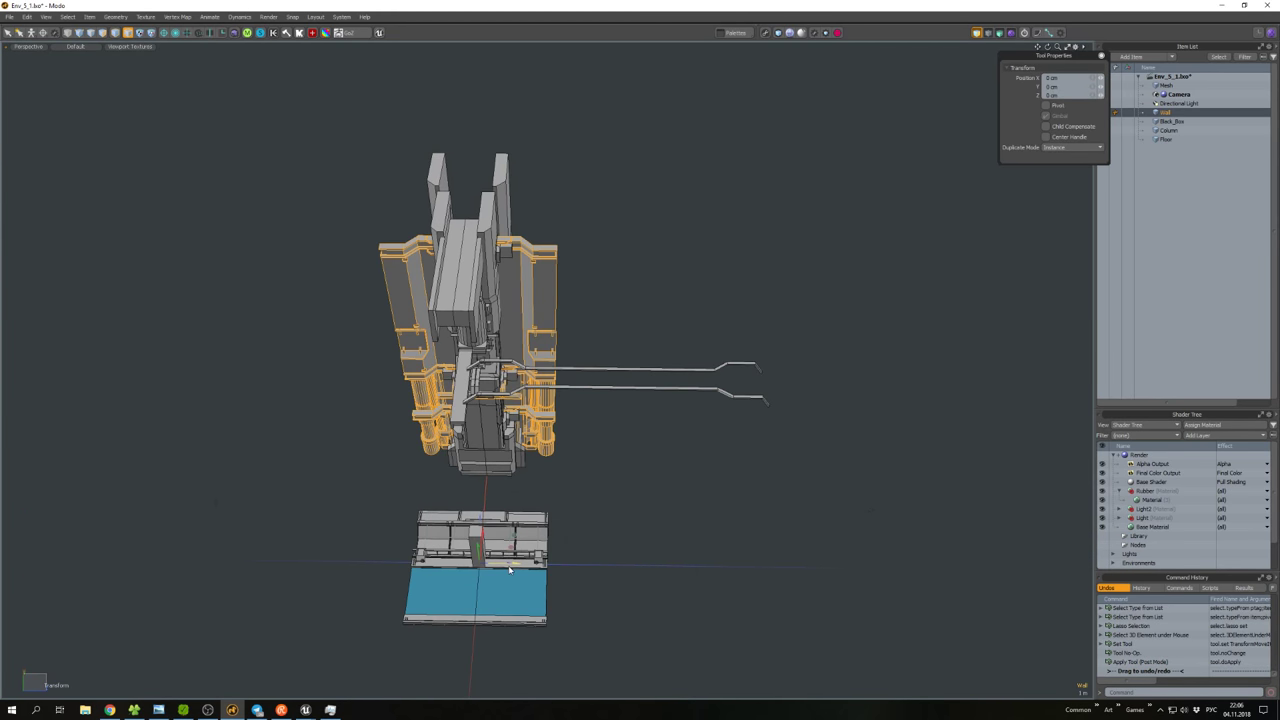
left_click_drag(509, 569, 757, 566, "ctrl")
key("w")
left_click(796, 512)
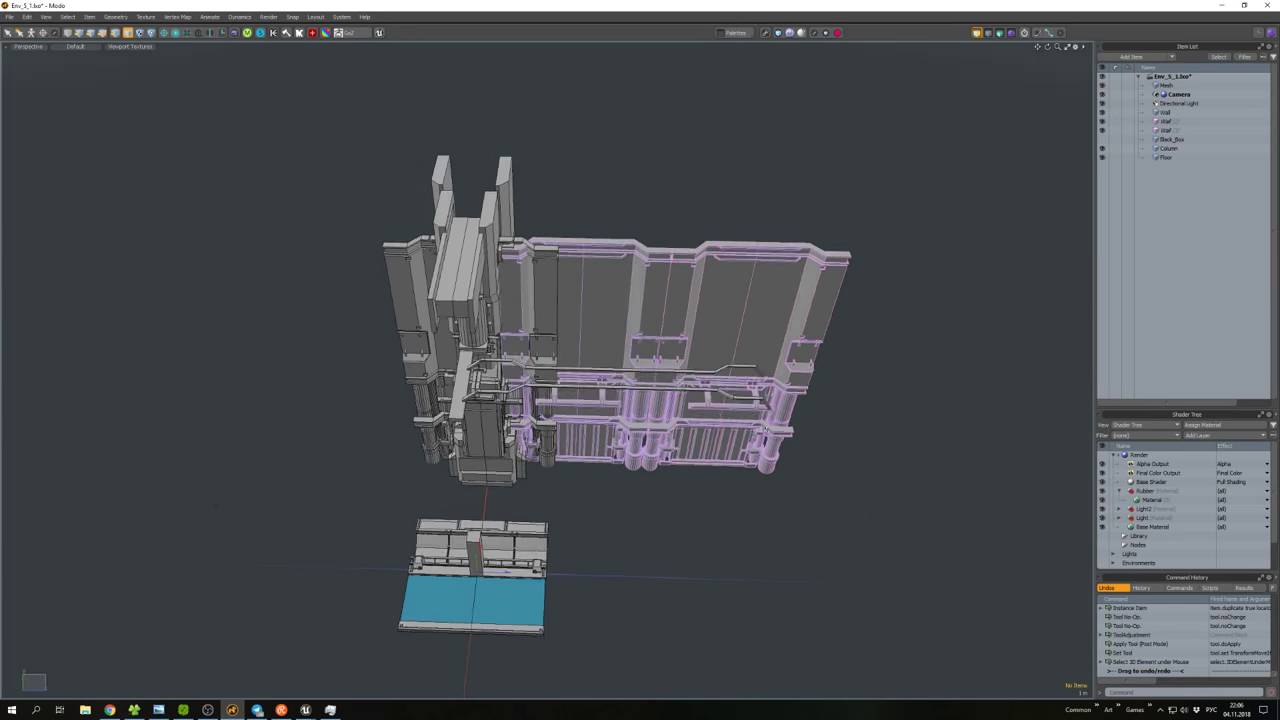
Try to place instances of the Column and Floor items together farther along the wall row.
left_click_drag(796, 512, 393, 327, "alt")
left_click(486, 326)
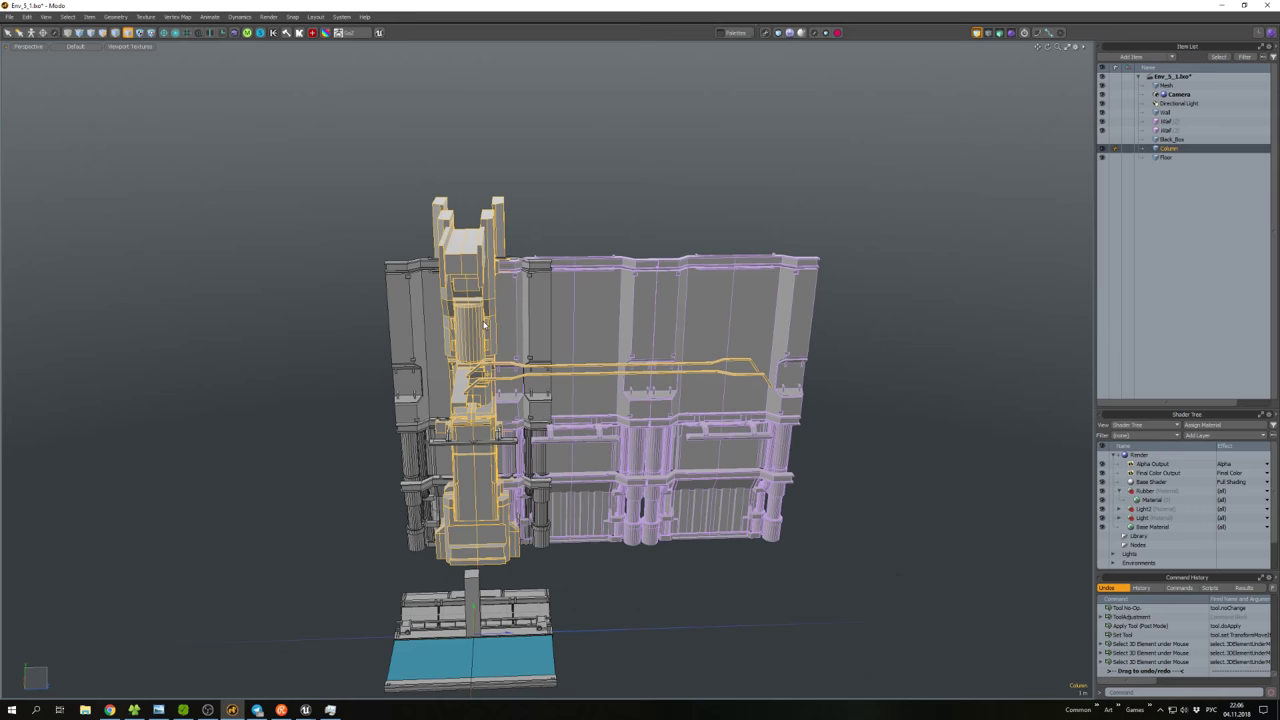
key("w")
left_click_drag(486, 326, 524, 401, "alt")
key("w")
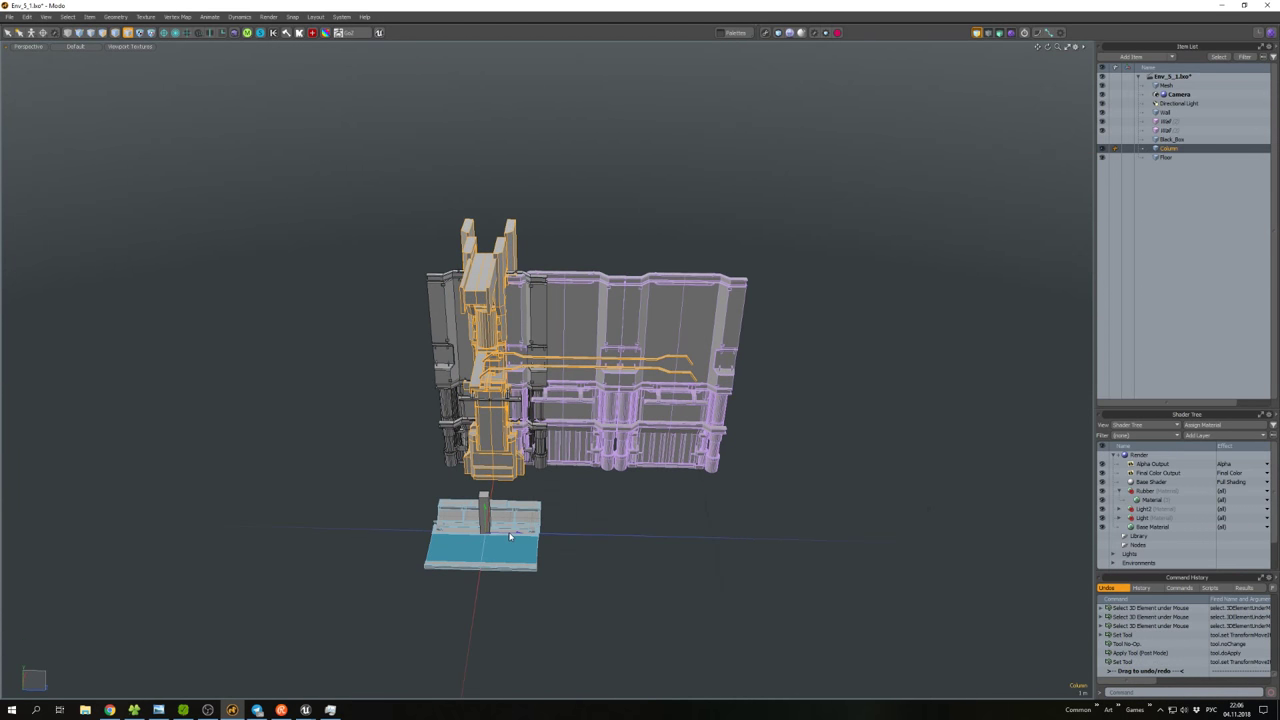
left_click_drag(509, 537, 617, 545, "shift")
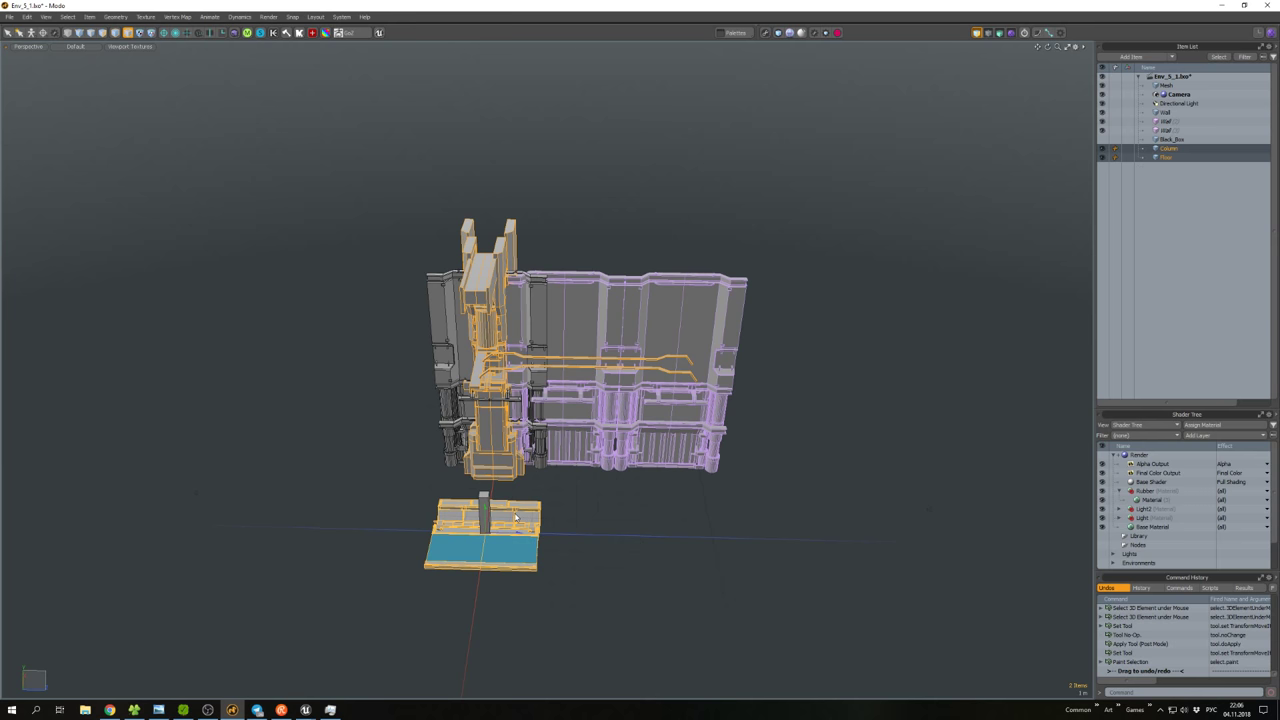
key("w")
left_click_drag(521, 536, 696, 538)
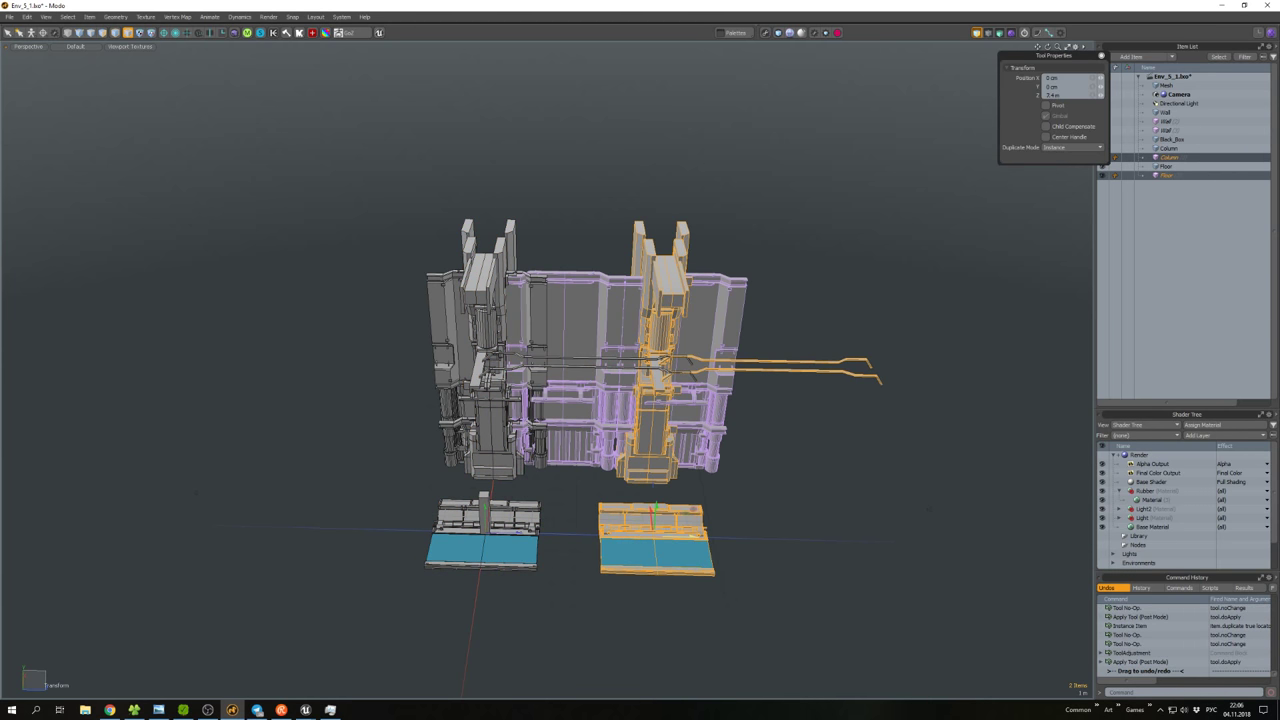
key("ctrl+z")
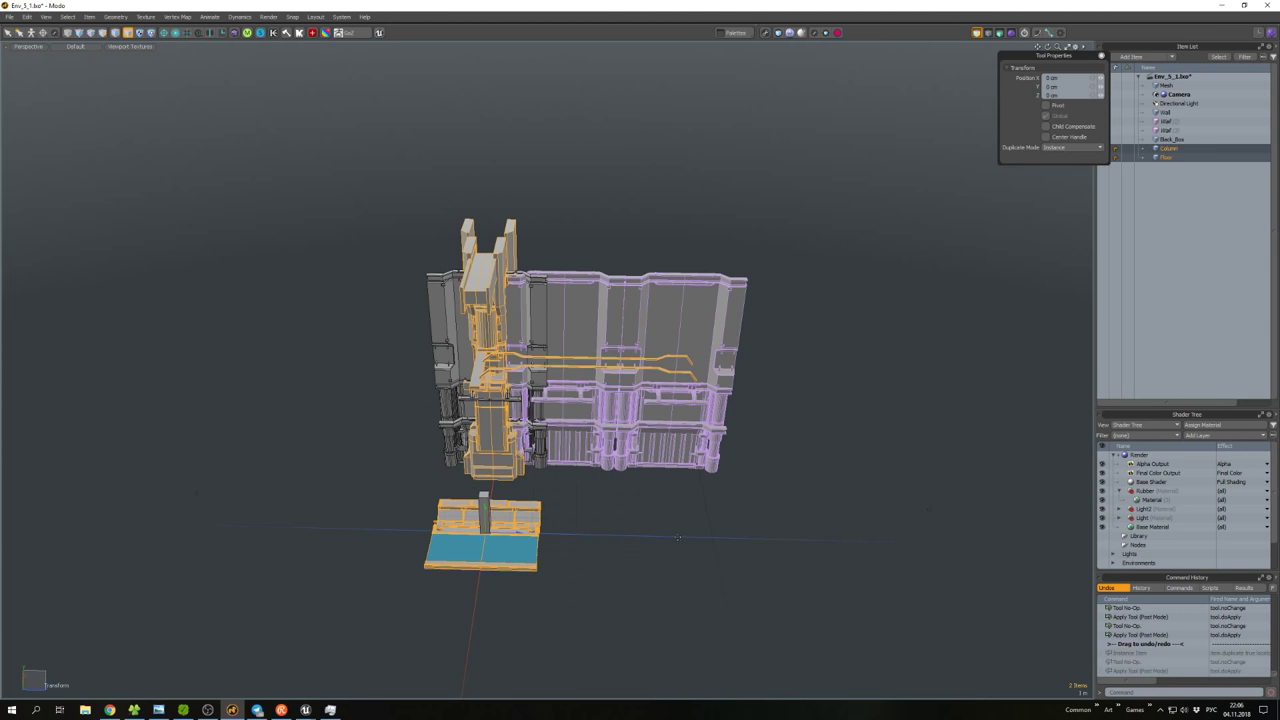
key("space")
left_click(657, 537)
Examine the Floor module, the block standing on it and their fit with the column and walls up close.
scroll(490, 530, "up", 6)
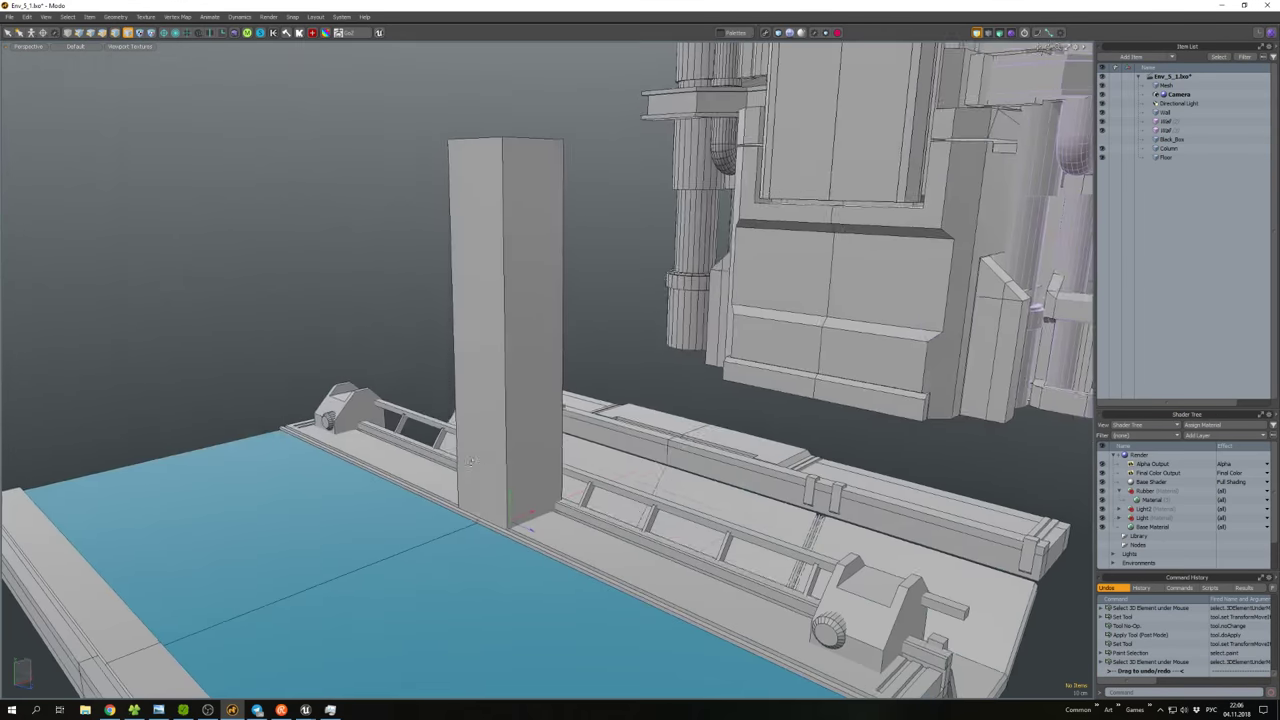
scroll(470, 460, "up", 5)
scroll(570, 534, "down", 3)
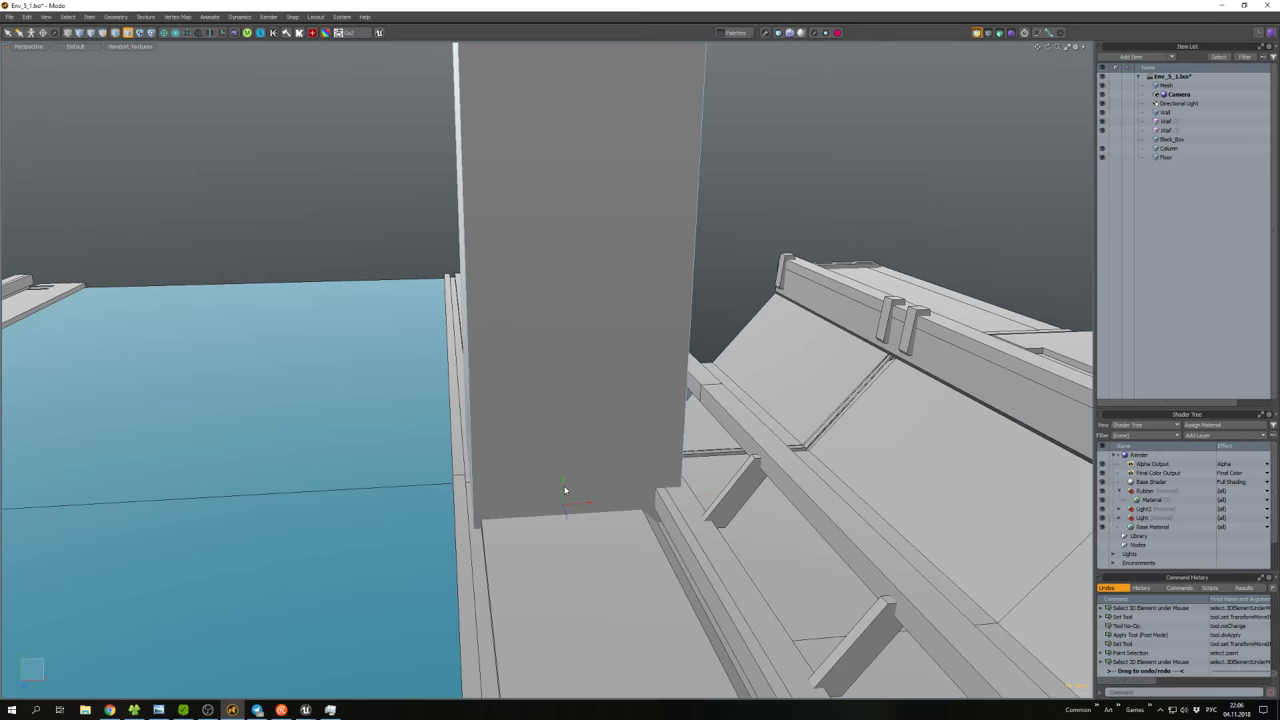
scroll(565, 490, "down", 5)
scroll(593, 500, "up", 8)
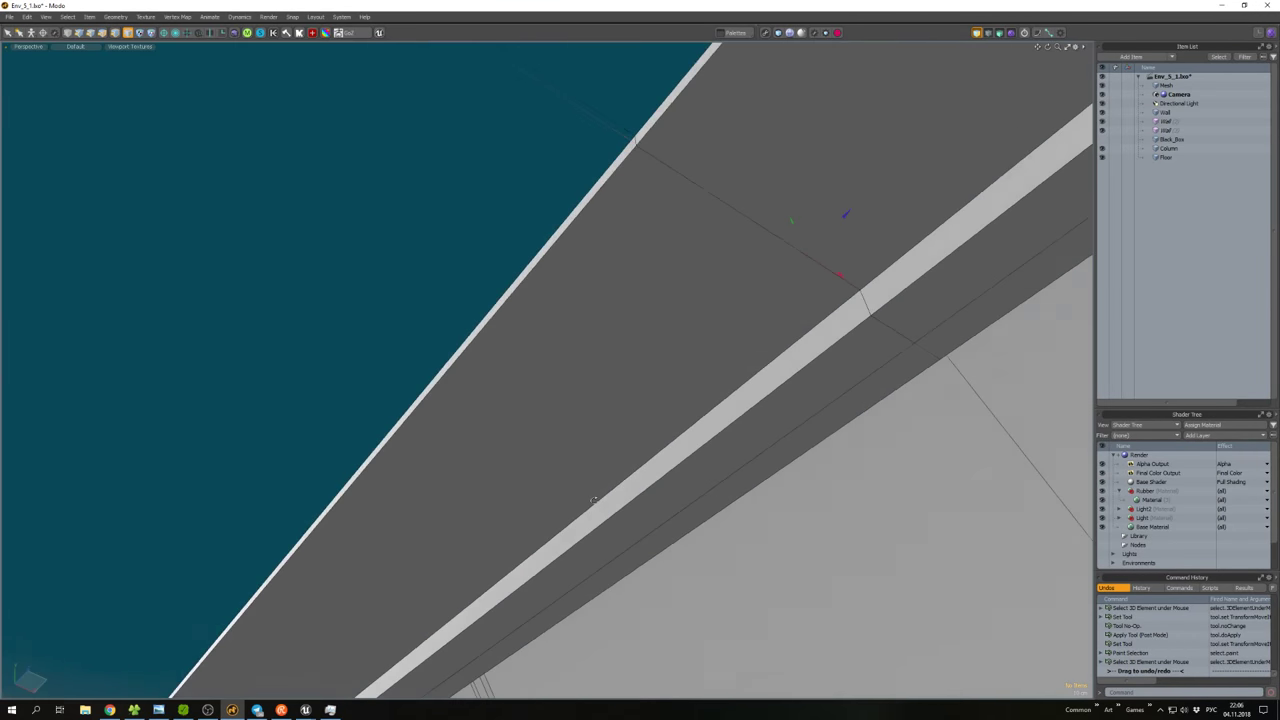
scroll(900, 470, "down", 8)
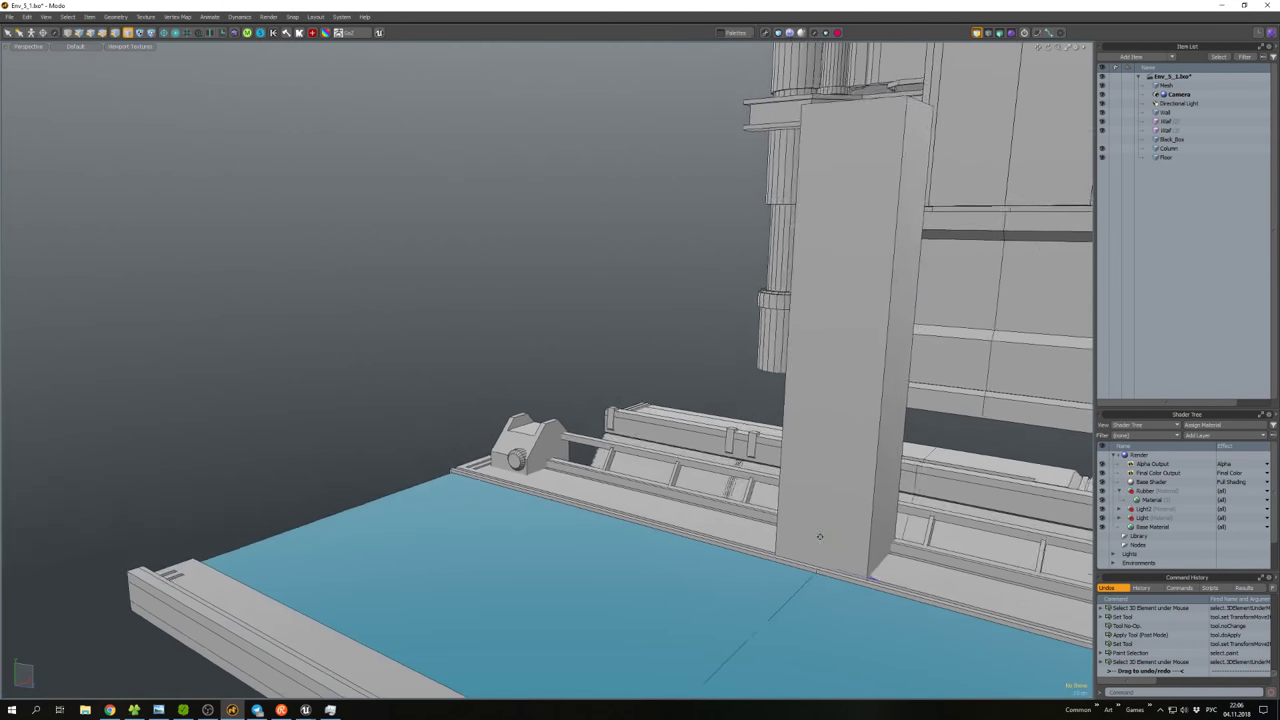
scroll(819, 537, "down", 5)
left_click_drag(819, 537, 560, 372, "alt")
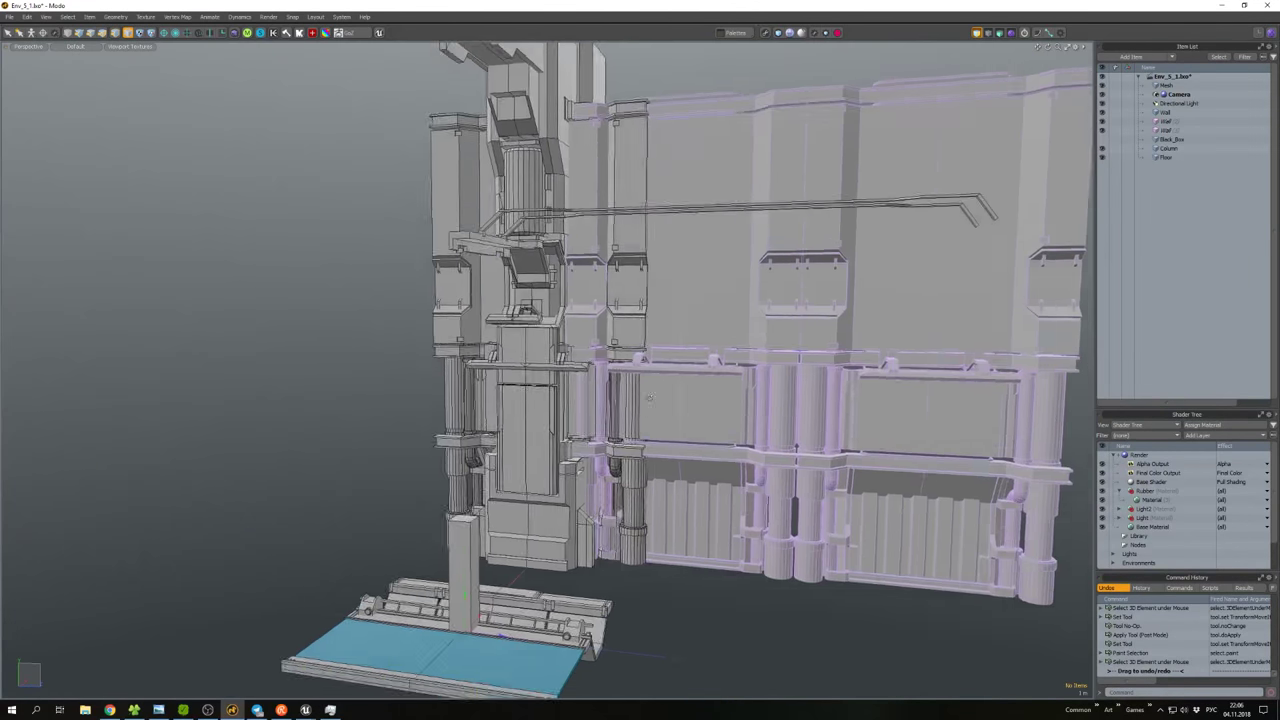
scroll(650, 397, "down", 3)
Place an instance of the Column item at the far end of the two Wall instances.
left_click(600, 385)
key("w")
scroll(582, 372, "down", 3)
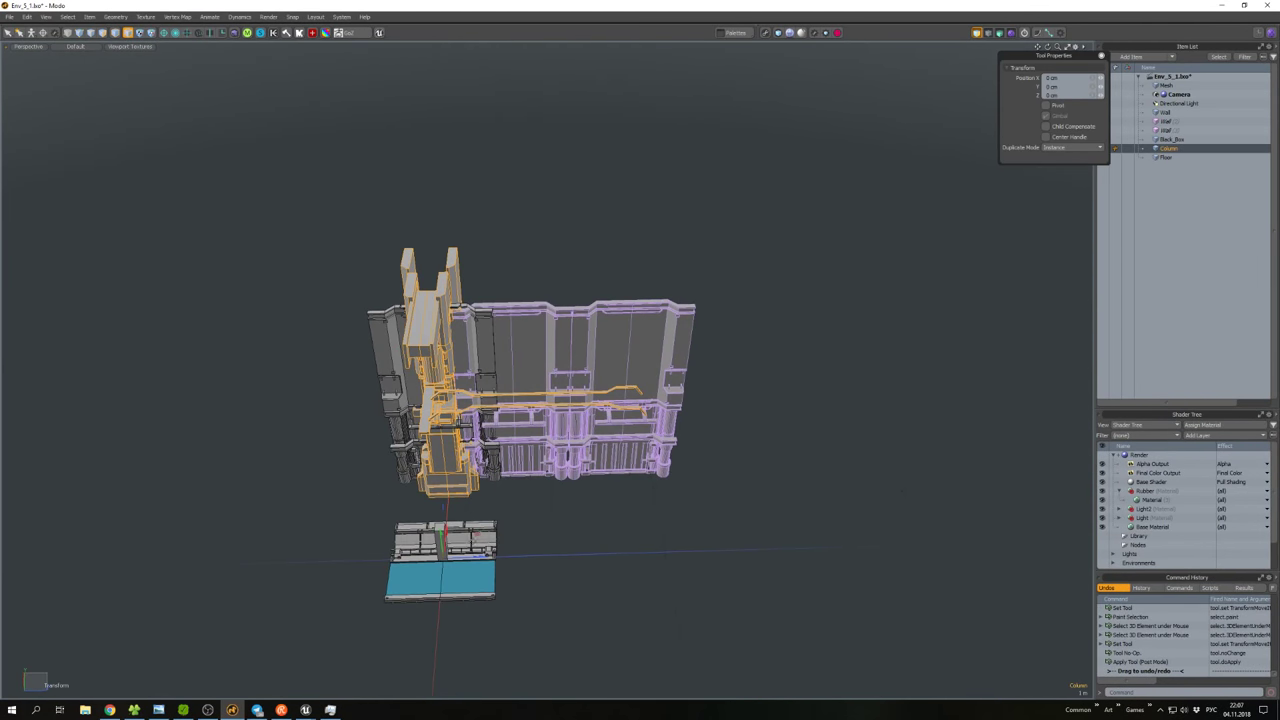
left_click_drag(476, 560, 748, 549, "shift")
key("space")
left_click(683, 586)
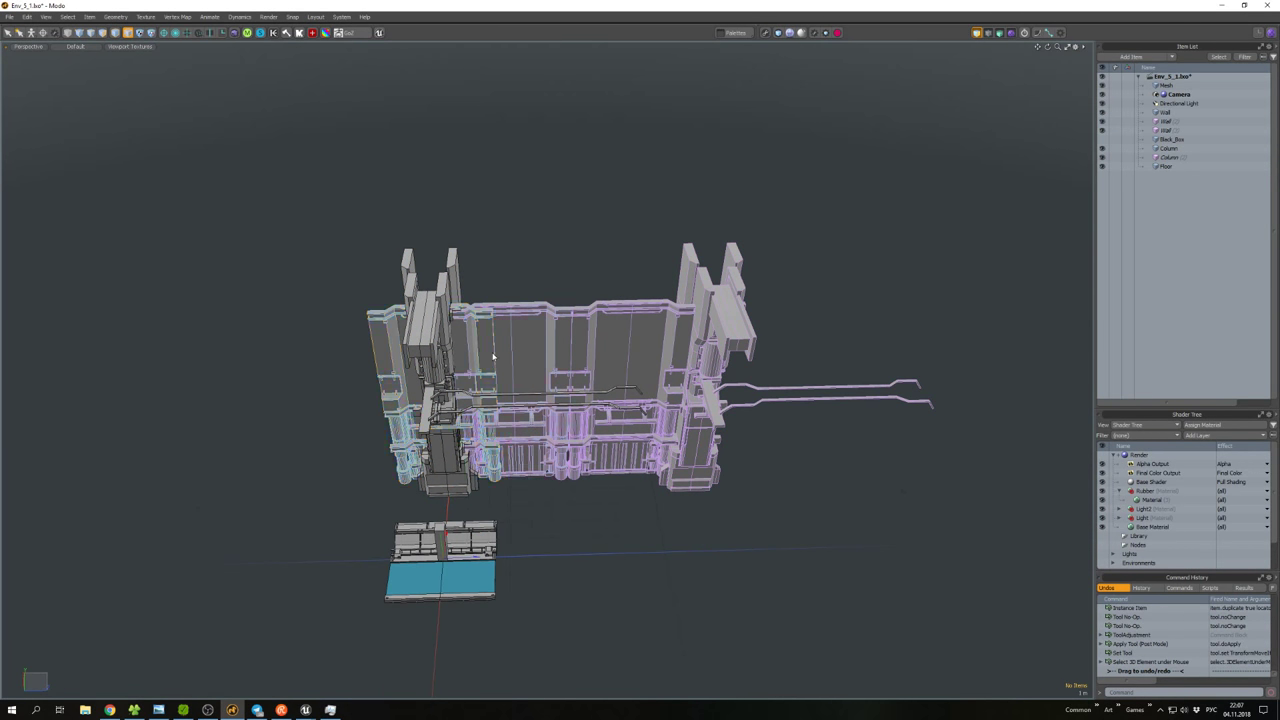
Isolate the Column, its instance and the two Wall instances by hiding the original Wall, Floor and other items.
left_click(498, 368)
left_click(717, 340)
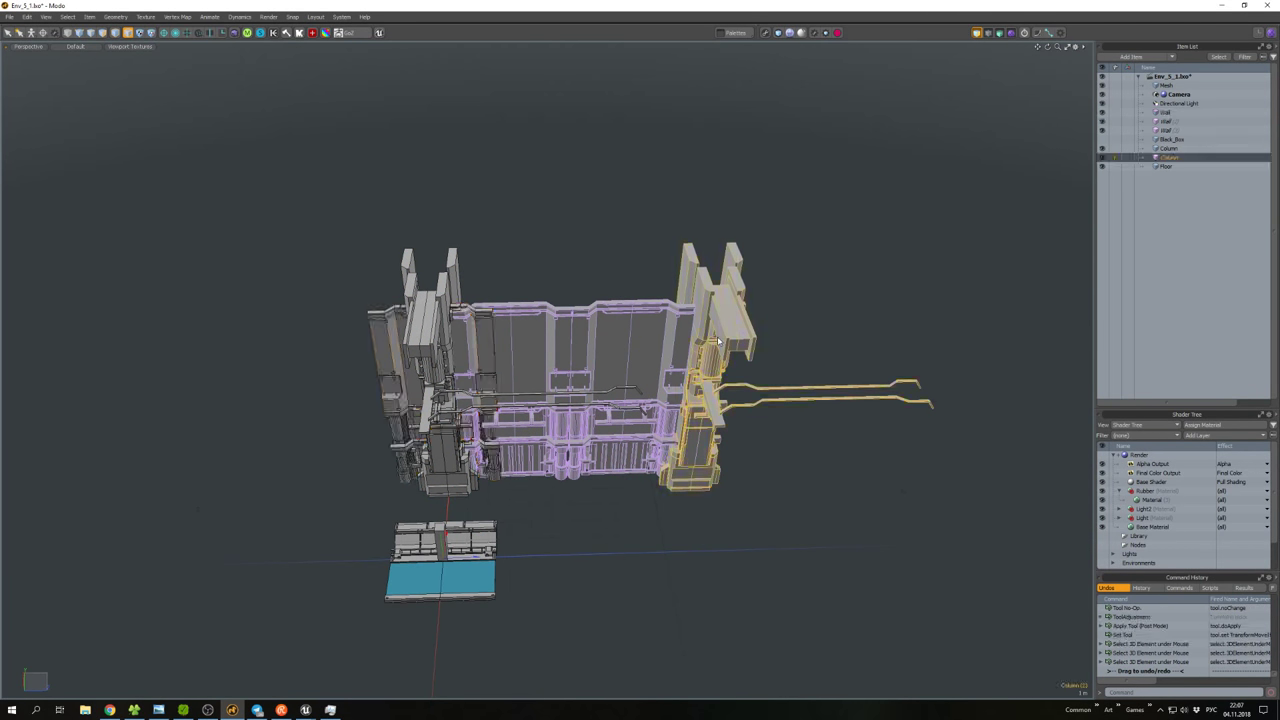
left_click(538, 345, "shift")
key("shift+h")
left_click(230, 300)
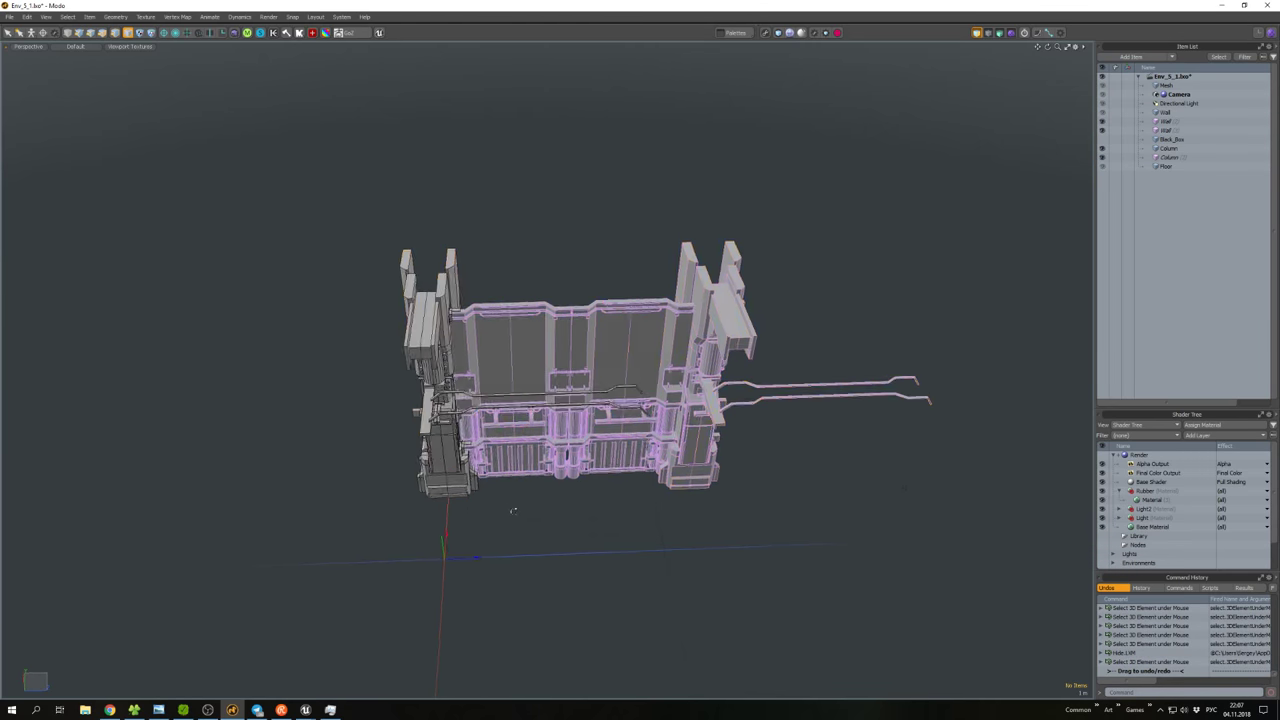
Select the outer end vertices of both bent bars in the Column mesh and move them along Z to reach the far column.
left_click_drag(230, 300, 653, 387, "alt")
left_click_drag(735, 346, 527, 357, "alt")
left_click(660, 348)
double_click(749, 328)
key("ctrl+1")
right_click_drag(510, 365, 546, 375, "ctrl")
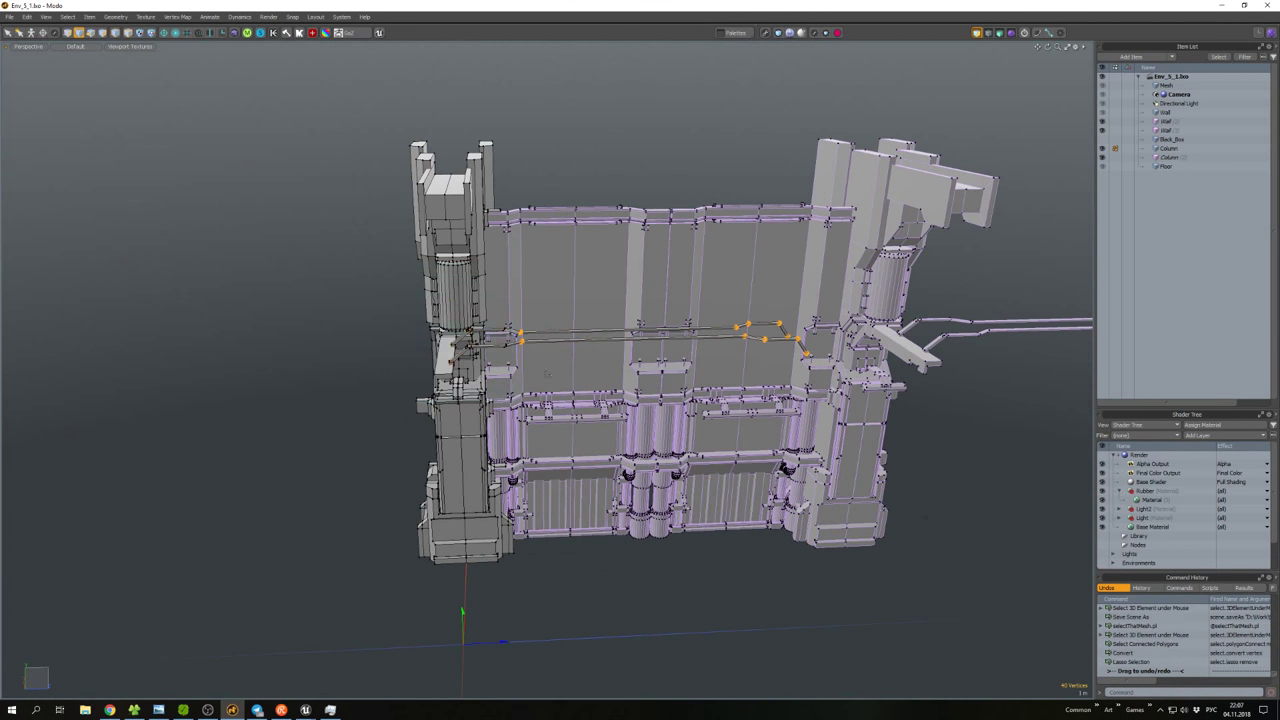
key("w")
left_click_drag(546, 375, 450, 370, "alt")
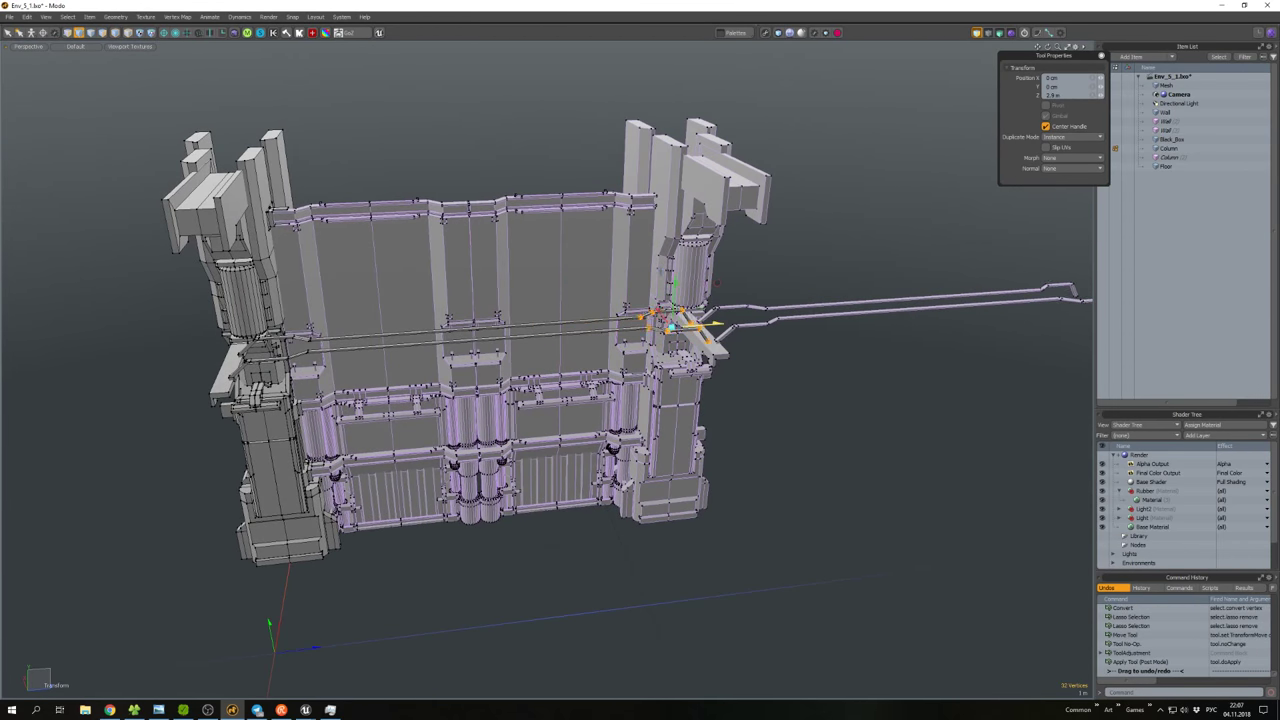
key("w")
left_click(763, 389)
Paste a copy of a bar polygon, then scale and move it into a flat plate lying across the two bars.
left_click_drag(763, 389, 795, 255, "alt")
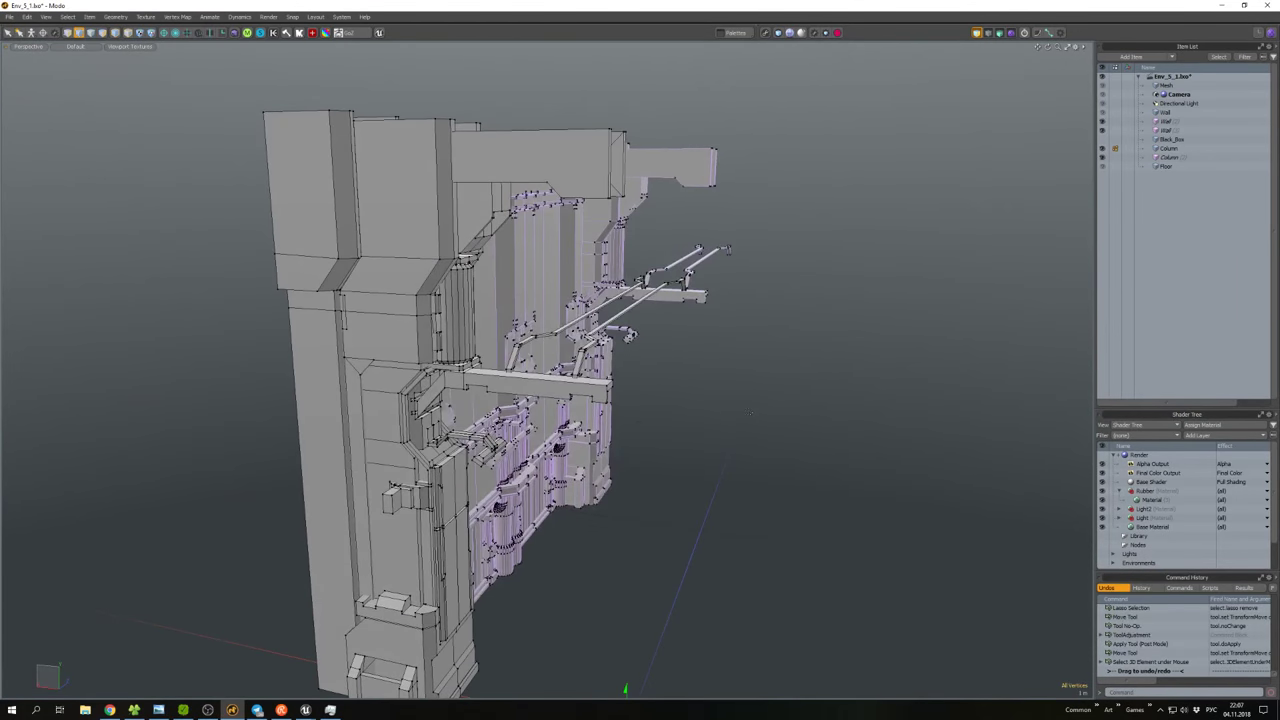
key("3")
left_click_drag(750, 412, 668, 222, "alt")
left_click(718, 397)
left_click(640, 300)
key("r")
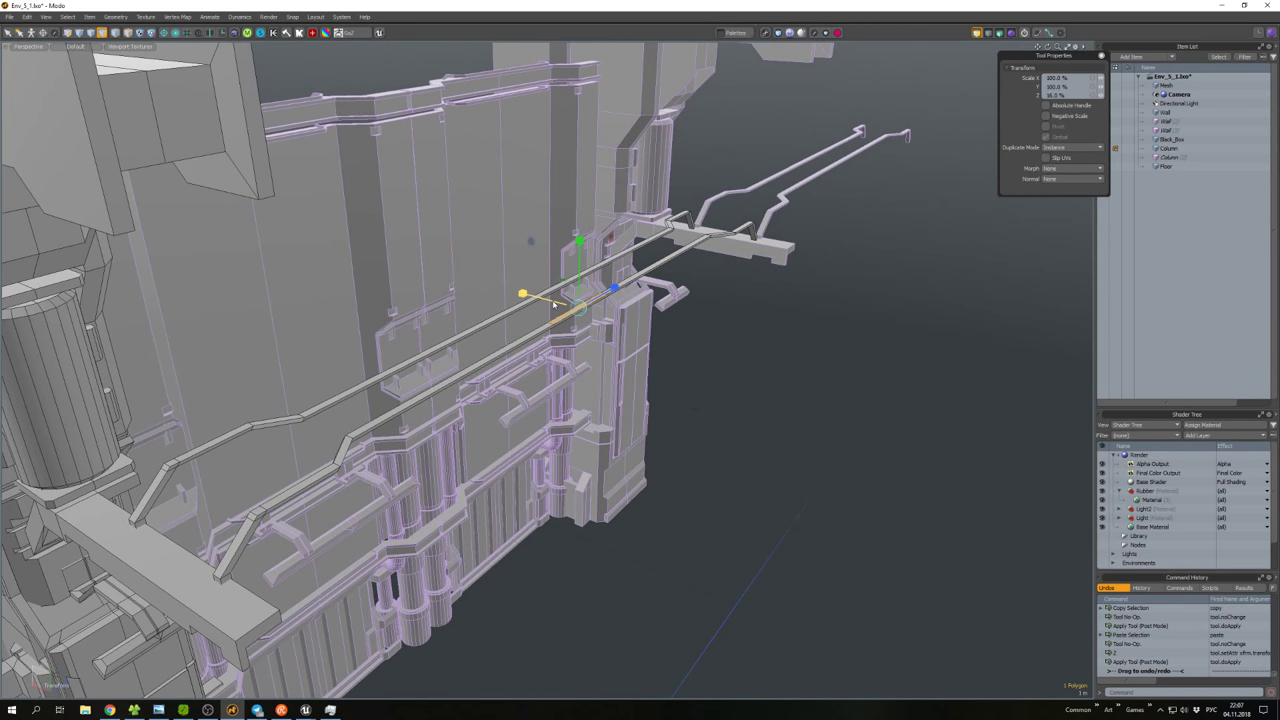
key("w")
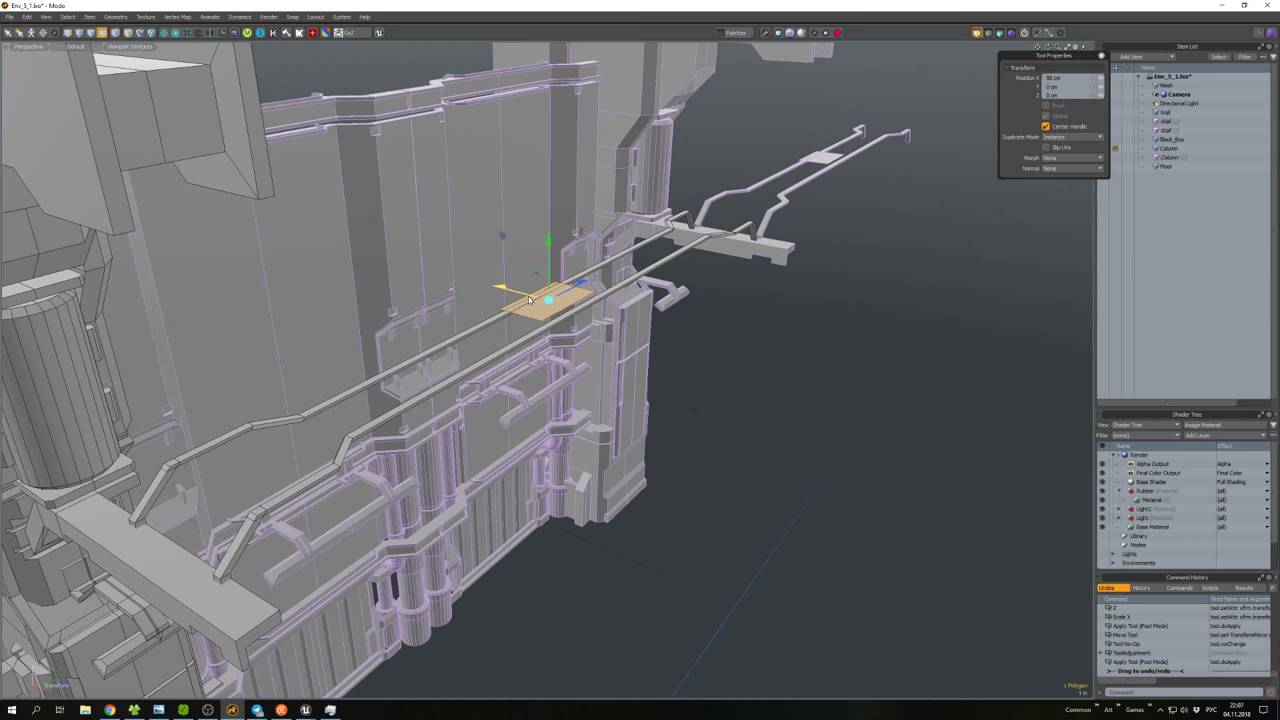
key("r")
key("space")
Extend the plate's wall-side edge diagonally upward, straight up and across the top to form a bent strip.
left_click_drag(640, 360, 400, 360, "alt")
mouse_move(566, 266)
left_mouse_down("alt")
mouse_move(540, 280)
mouse_move(567, 325)
mouse_move(577, 275)
left_mouse_up("alt")
scroll(567, 325, "up", 5)
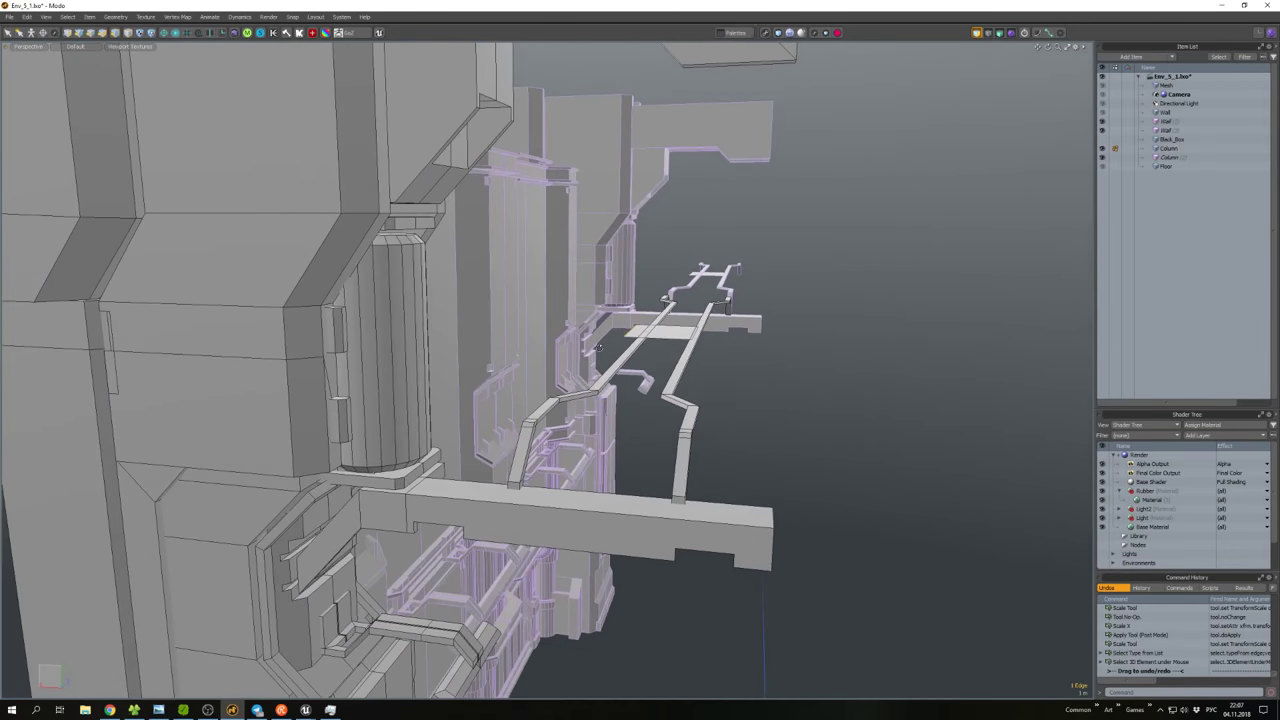
key("w")
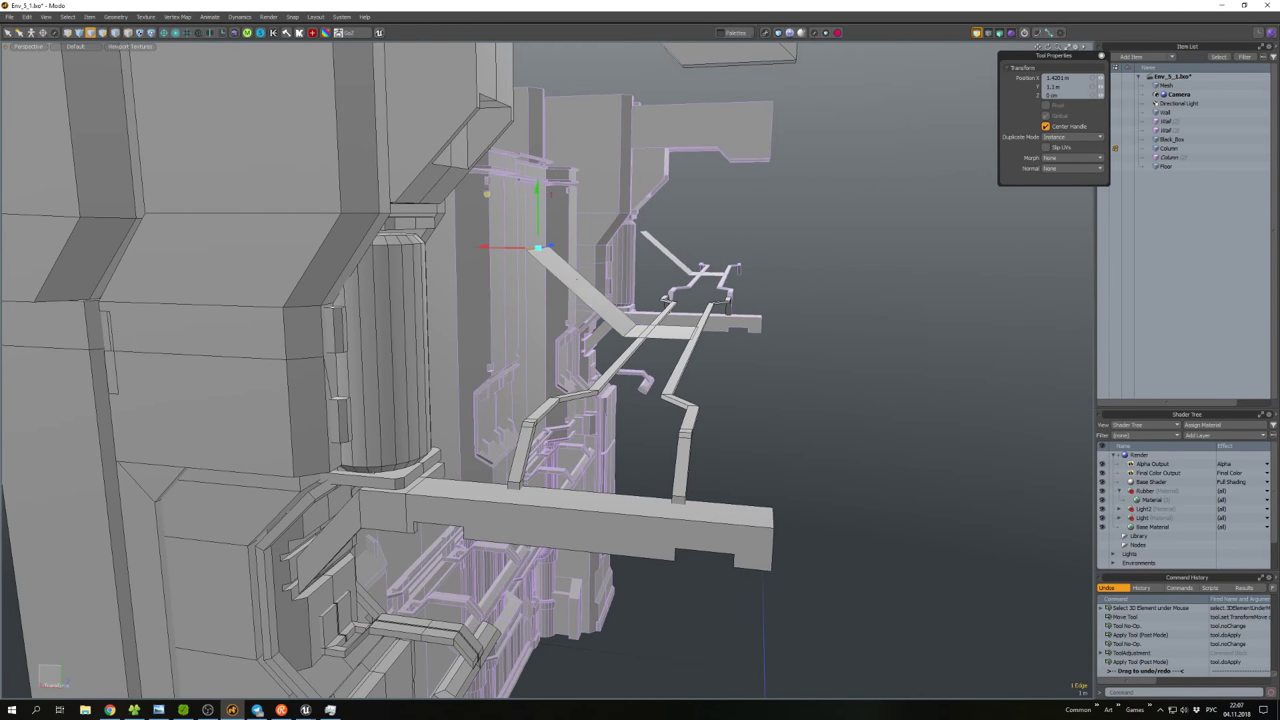
left_click_drag(521, 231, 463, 197, "alt")
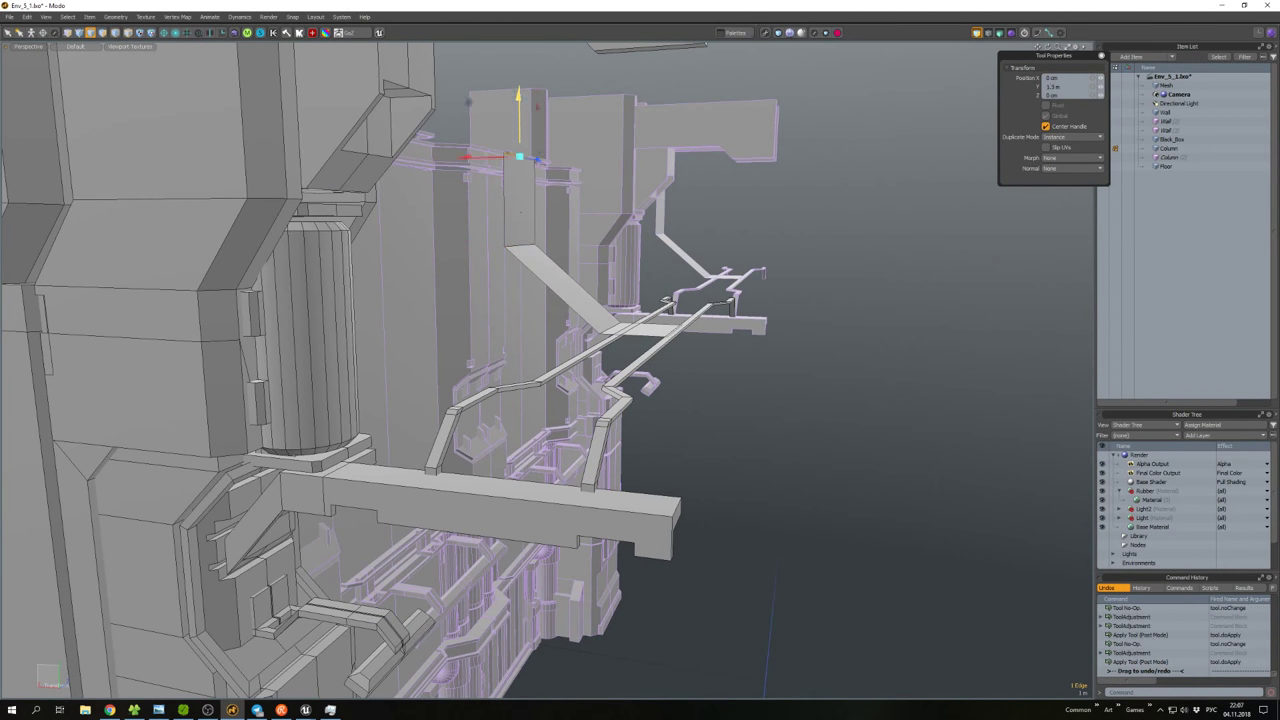
left_click_drag(463, 197, 630, 355, "alt")
Try to thicken the whole bent strip and bevel its polygons.
key("3")
left_click(580, 330)
key("bracketright")
key("shift+d")
key("b")
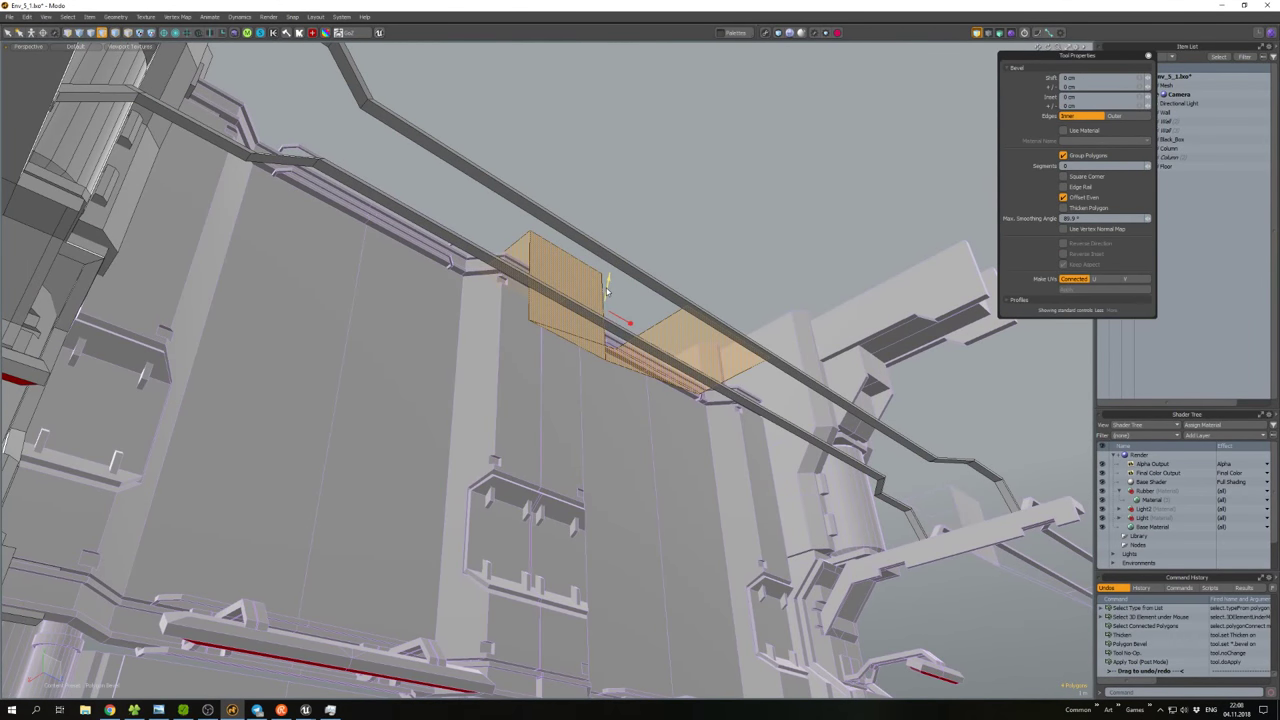
left_click_drag(606, 296, 655, 365, "alt")
key("ctrl+z")
key("ctrl+z")
key("ctrl+z")
key("ctrl+z")
key("ctrl+z")
key("ctrl+z")
Inset the strip's bottom, diagonal and vertical polygons by 10 cm and delete the inner faces, leaving an open frame.
left_click(616, 202, "shift")
left_click_drag(616, 202, 580, 228, "alt")
left_click_drag(604, 283, 712, 356, "alt")
key("b")
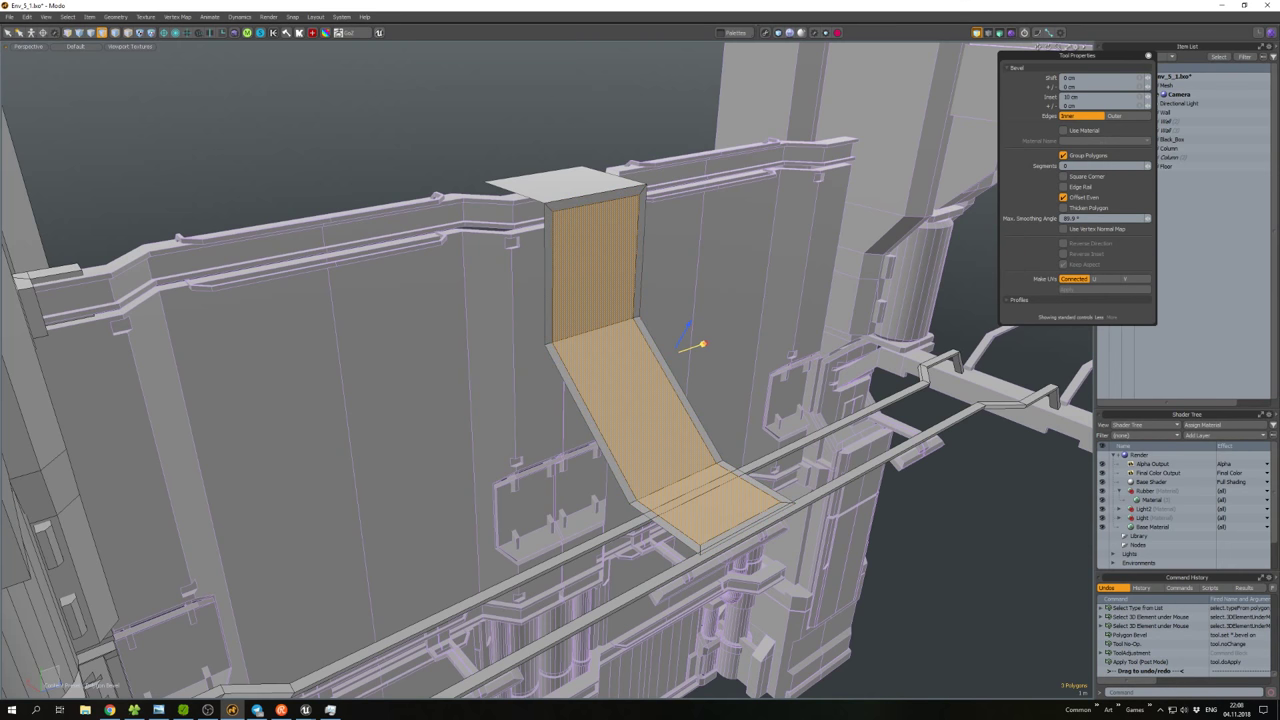
key("space")
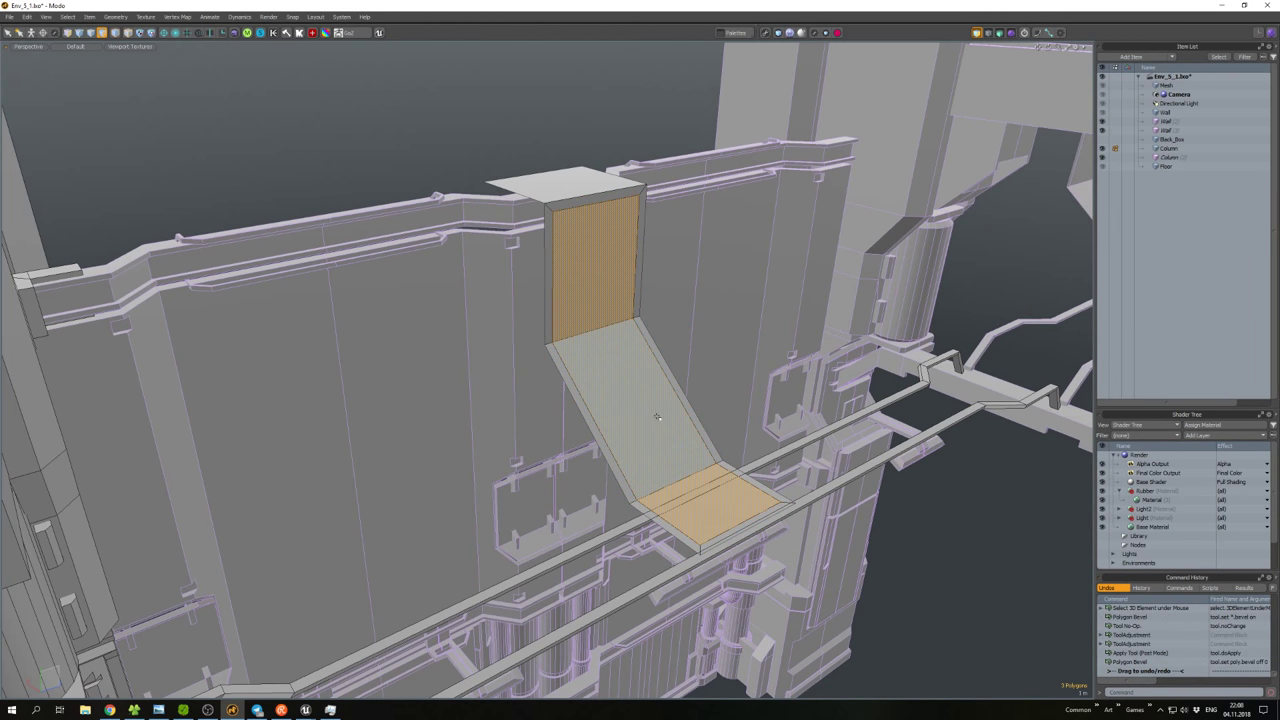
key("Delete")
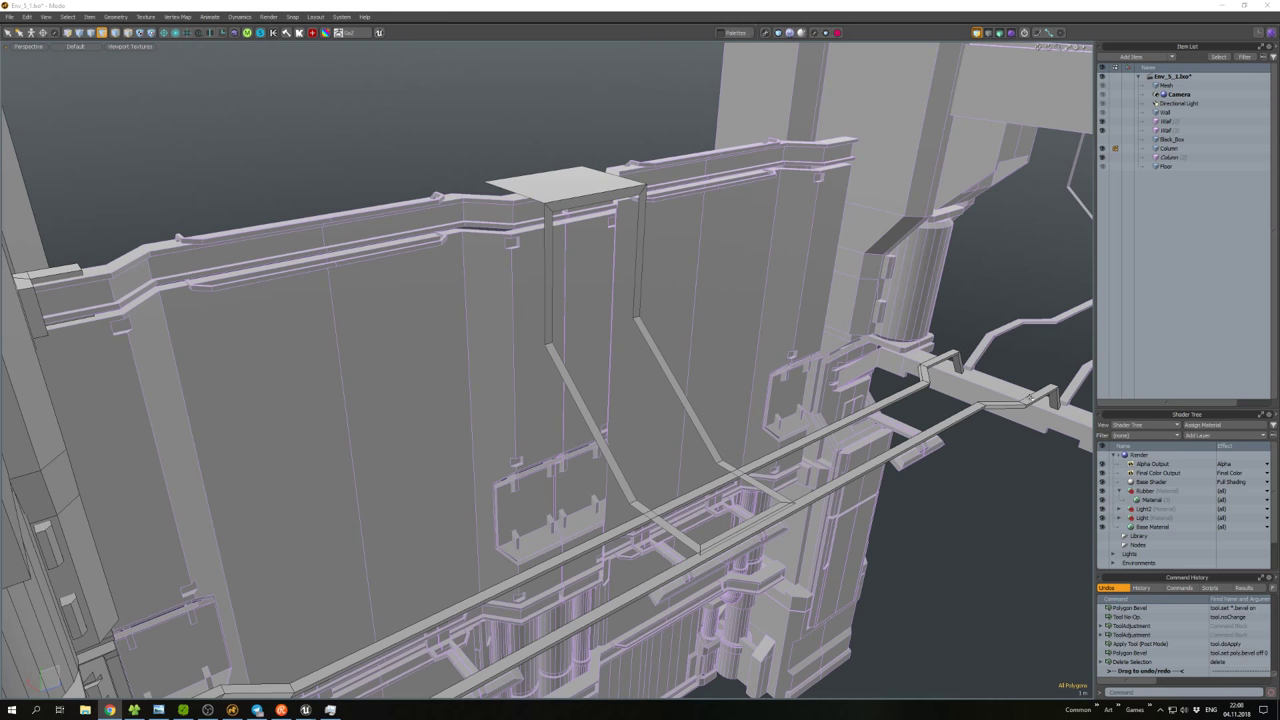
Split both diagonal frame members at 25-50-25 and bridge their middle segments with a panel.
left_click_drag(651, 352, 660, 370, "alt")
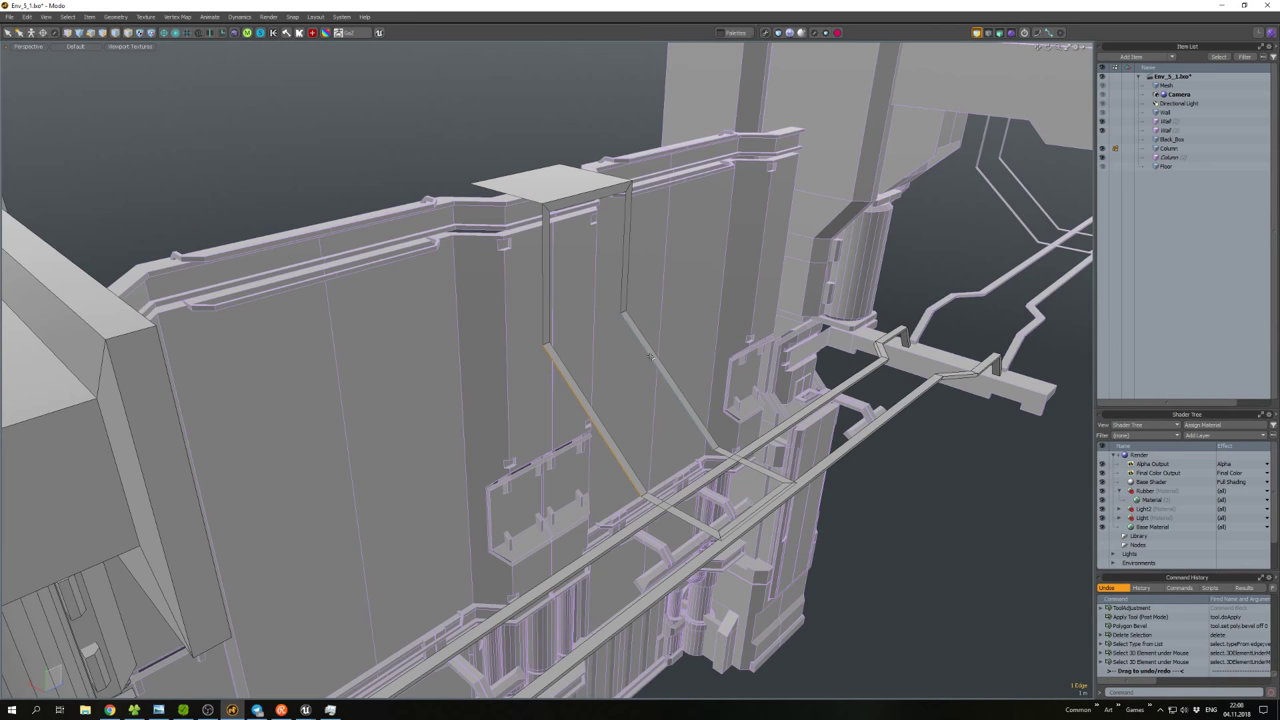
key("3")
left_click_drag(820, 360, 660, 372, "alt")
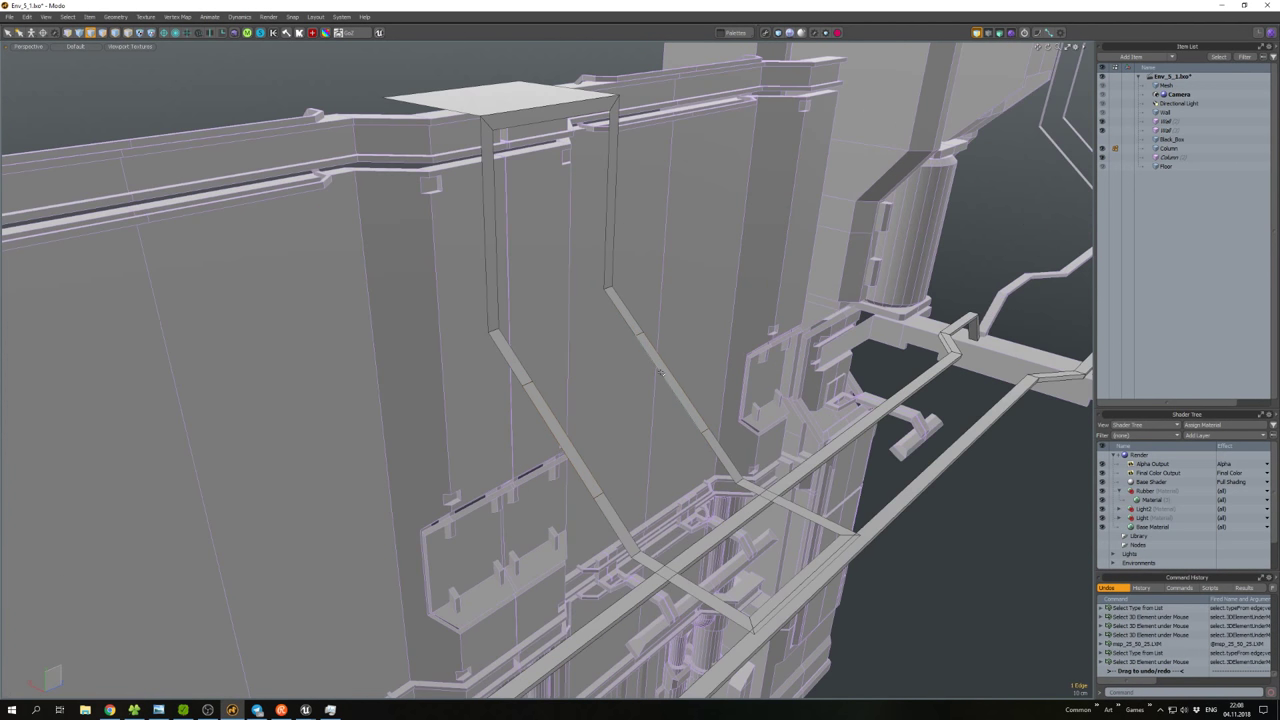
left_click_drag(569, 437, 614, 436, "alt")
Select the whole connected frame with its panel and thicken it with an offset of -10 cm.
double_click(616, 442)
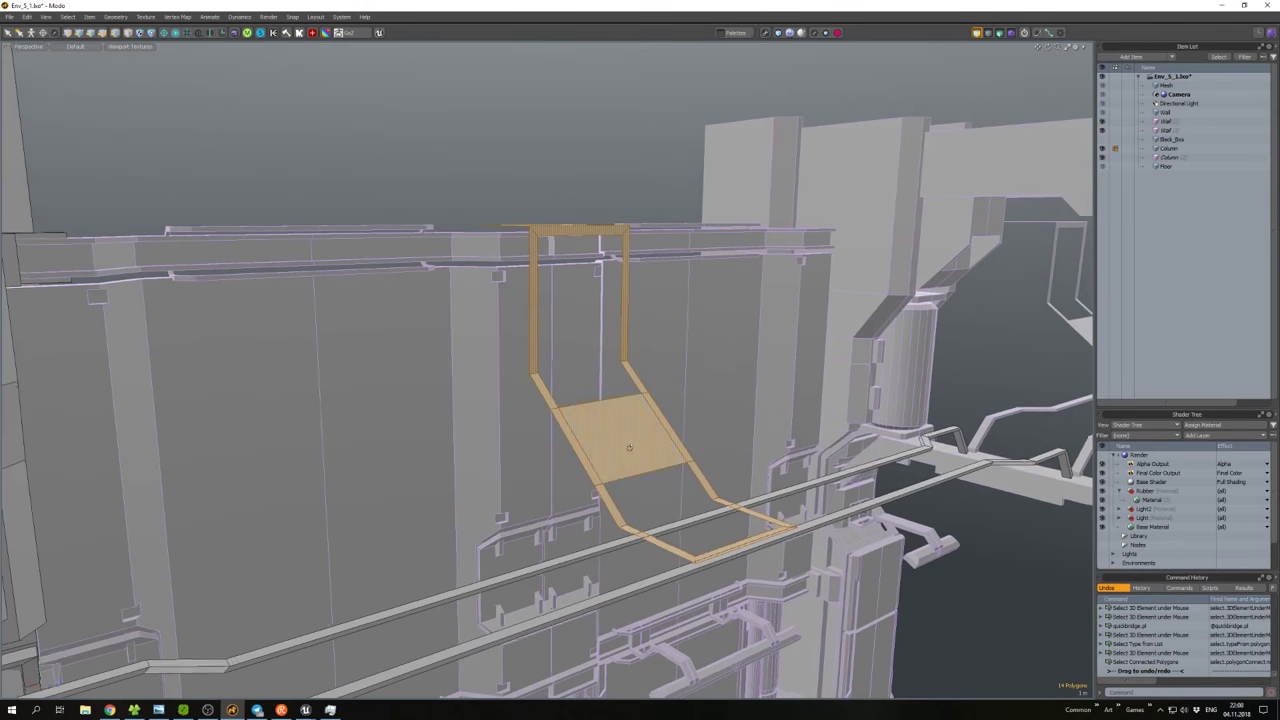
key("shift+t")
left_click_drag(630, 347, 631, 348)
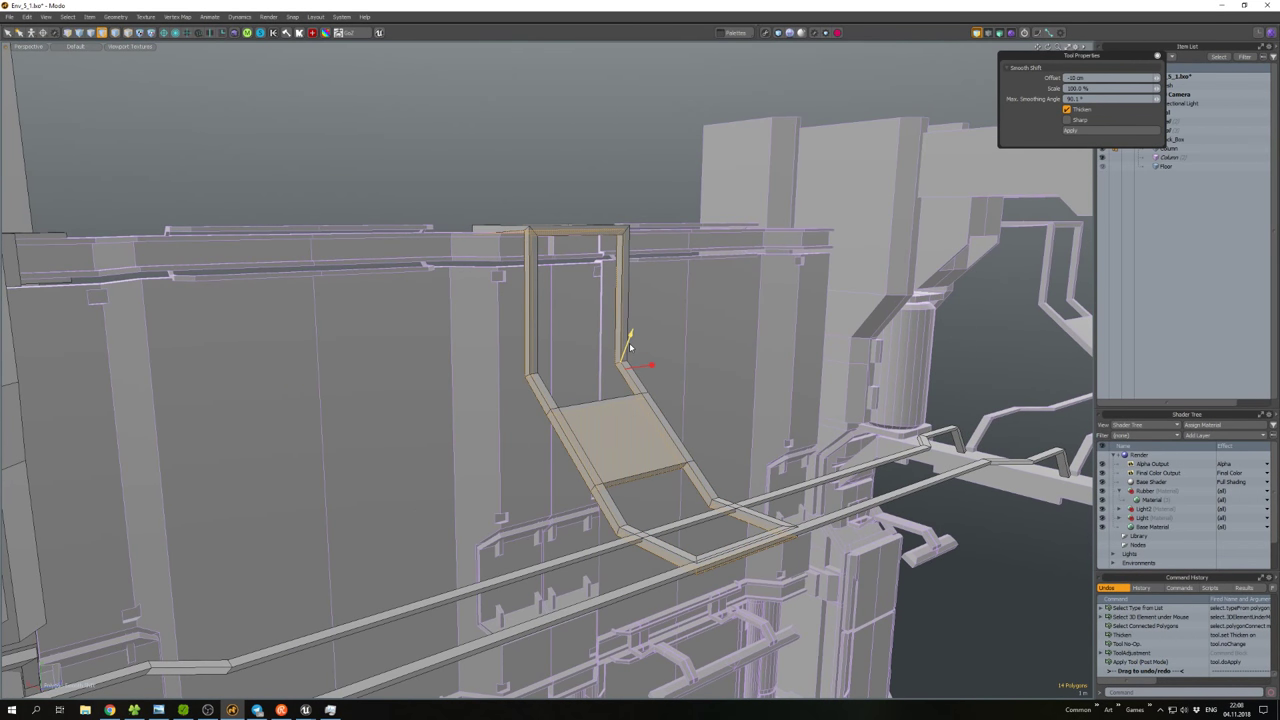
key("space")
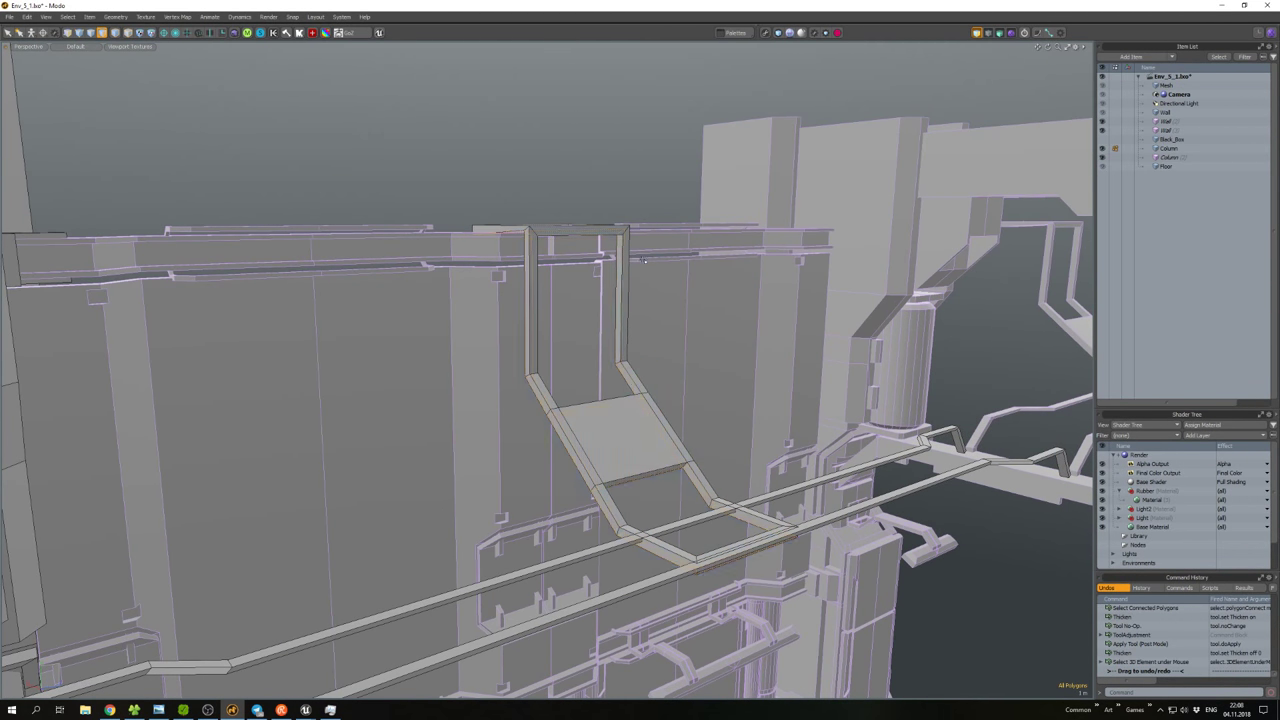
Paste a copied polygon and scale and move it into a long straight bar between the upper beams of the columns.
left_click_drag(643, 260, 645, 425, "alt")
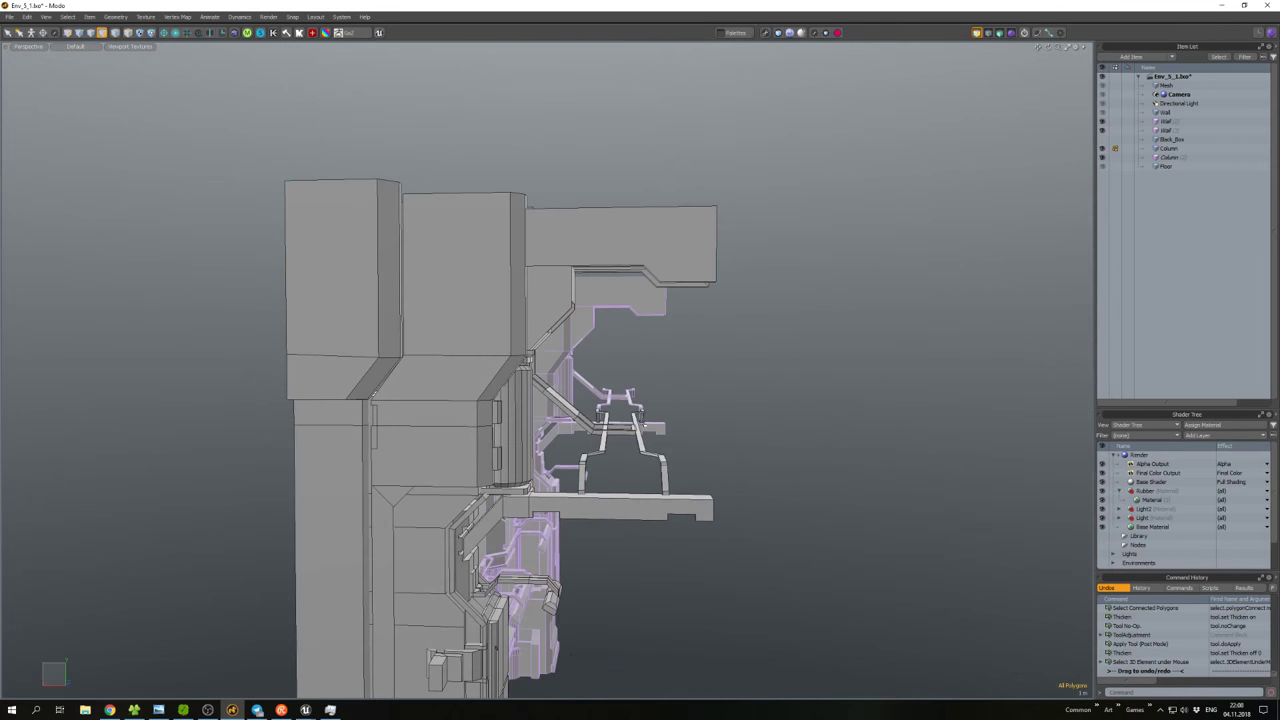
left_click_drag(612, 495, 673, 345, "alt")
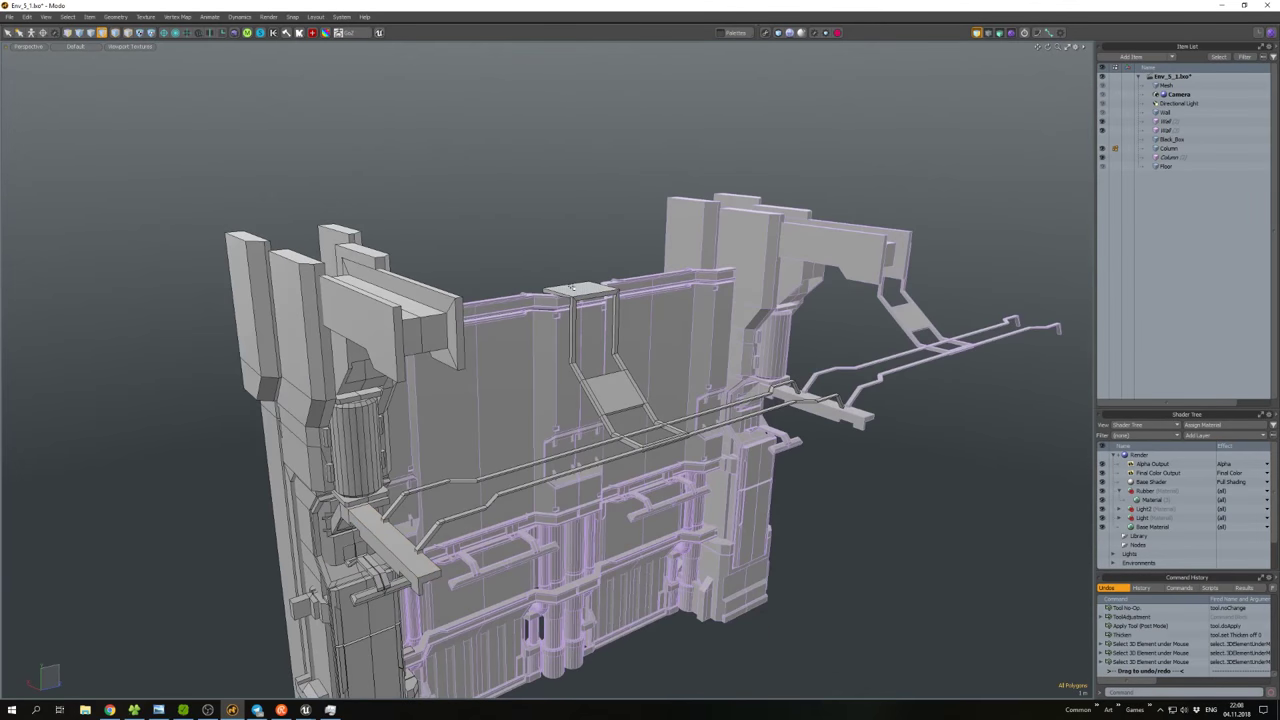
left_click(535, 287)
left_click_drag(573, 285, 664, 323, "alt")
key("w")
key("ctrl+c")
key("ctrl+v")
key("r")
scroll(583, 350, "up", 5)
key("d")
key("space")
key("w")
key("r")
Paste a copy of the long upper bar and move it parallel beside the first one.
key("w")
key("ctrl+c")
key("ctrl+v")
Extrude the underside of the long upper bar nearer the wall downward to make the bar deeper.
left_click(693, 321)
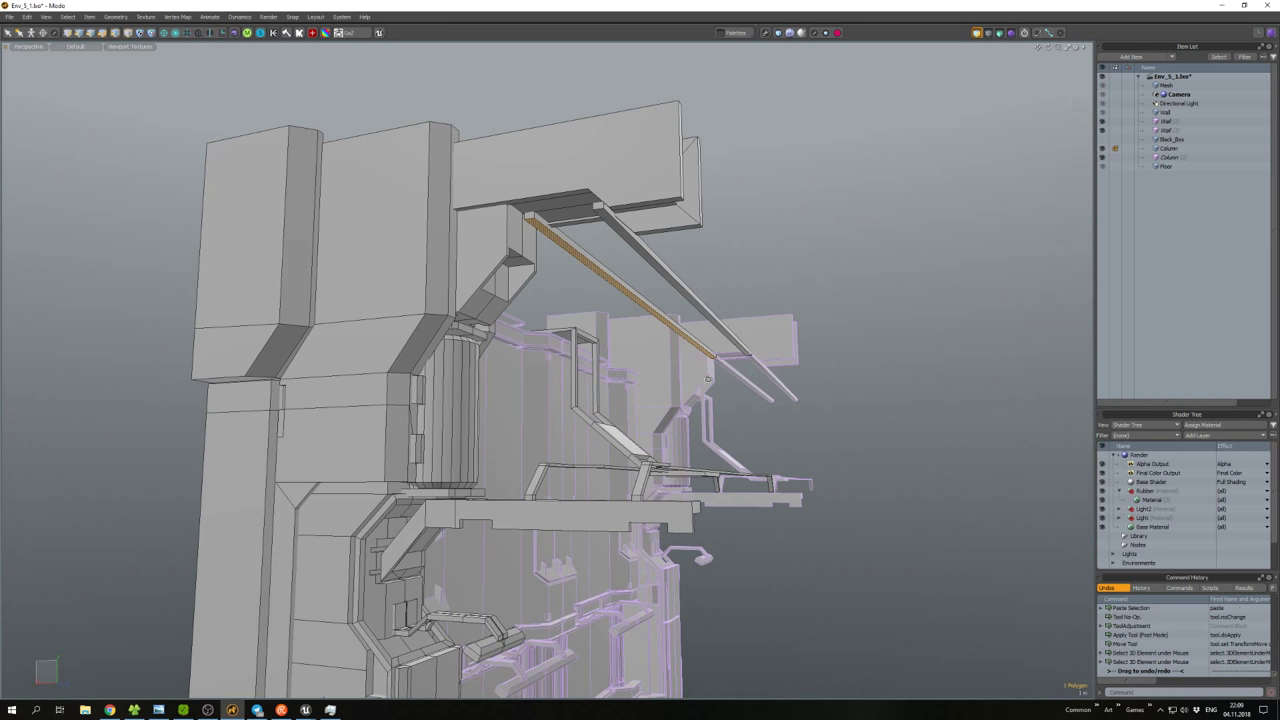
key("b")
left_click(652, 348, "shift")
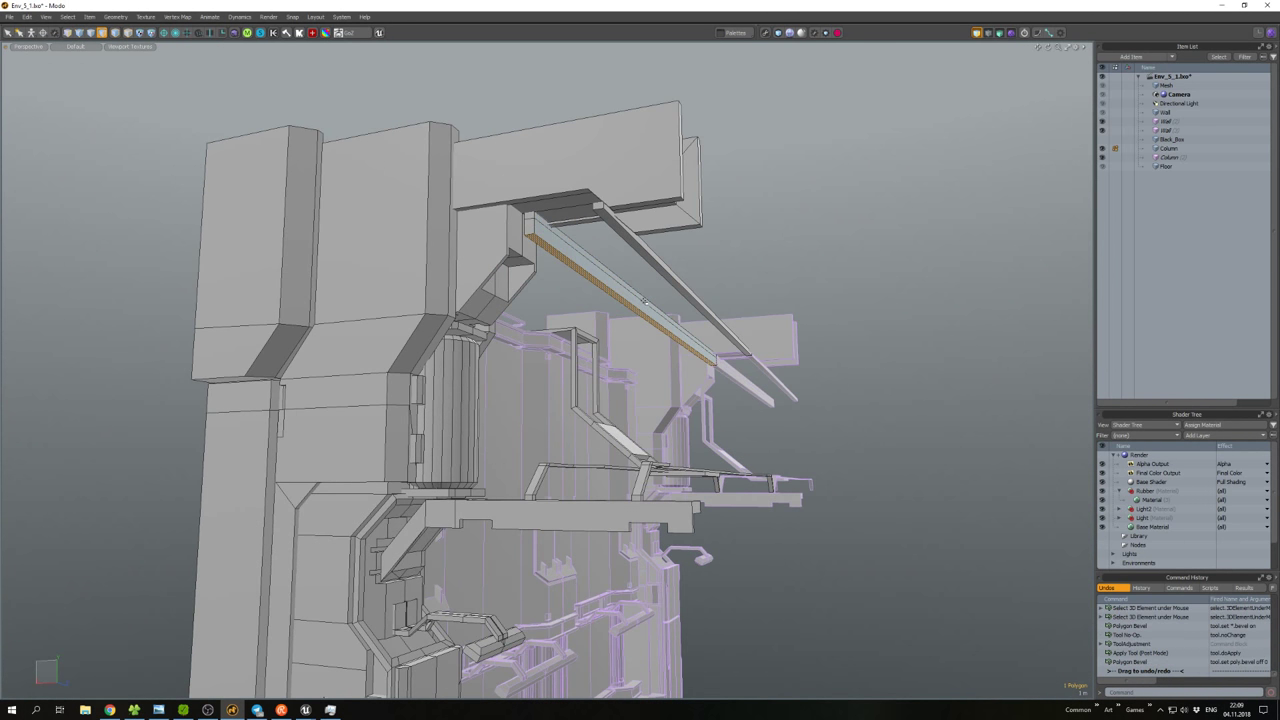
key("b")
key("ctrl+z")
key("ctrl+z")
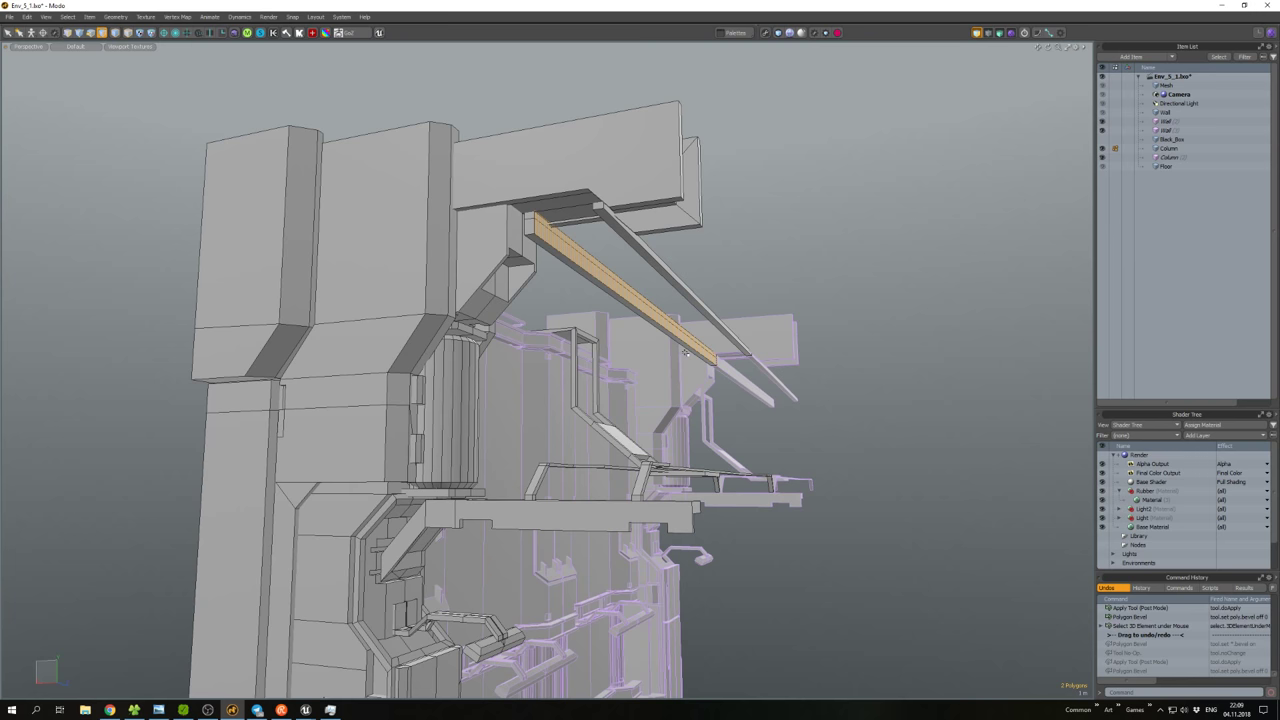
Move the two side faces of the deepened bar, and shift the whole connected bar 10 cm along X.
key("w")
mouse_move(633, 329)
left_mouse_down("alt")
mouse_move(657, 300)
mouse_move(630, 286)
mouse_move(660, 295)
mouse_move(645, 318)
left_mouse_up("alt")
key("space")
double_click(603, 265)
key("w")
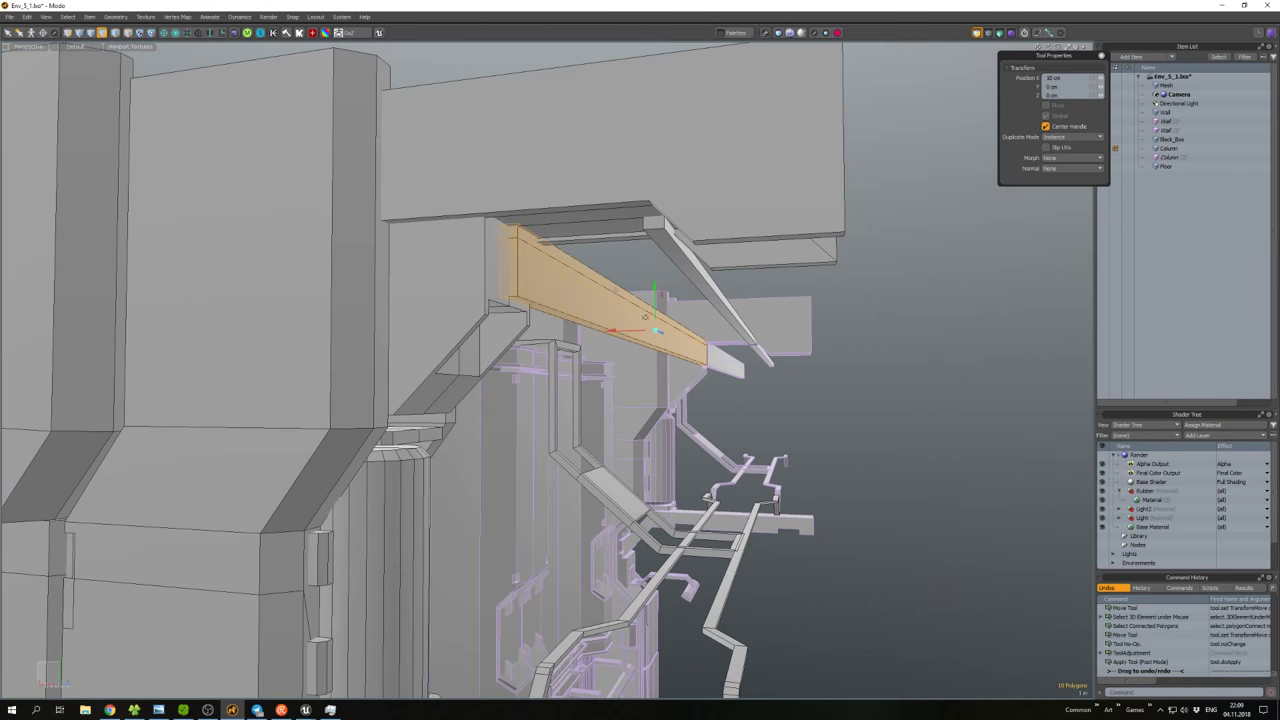
Extrude the upper side strip of the deepened bar by 20 cm to form a ledge.
key("space")
left_click(650, 310)
key("b")
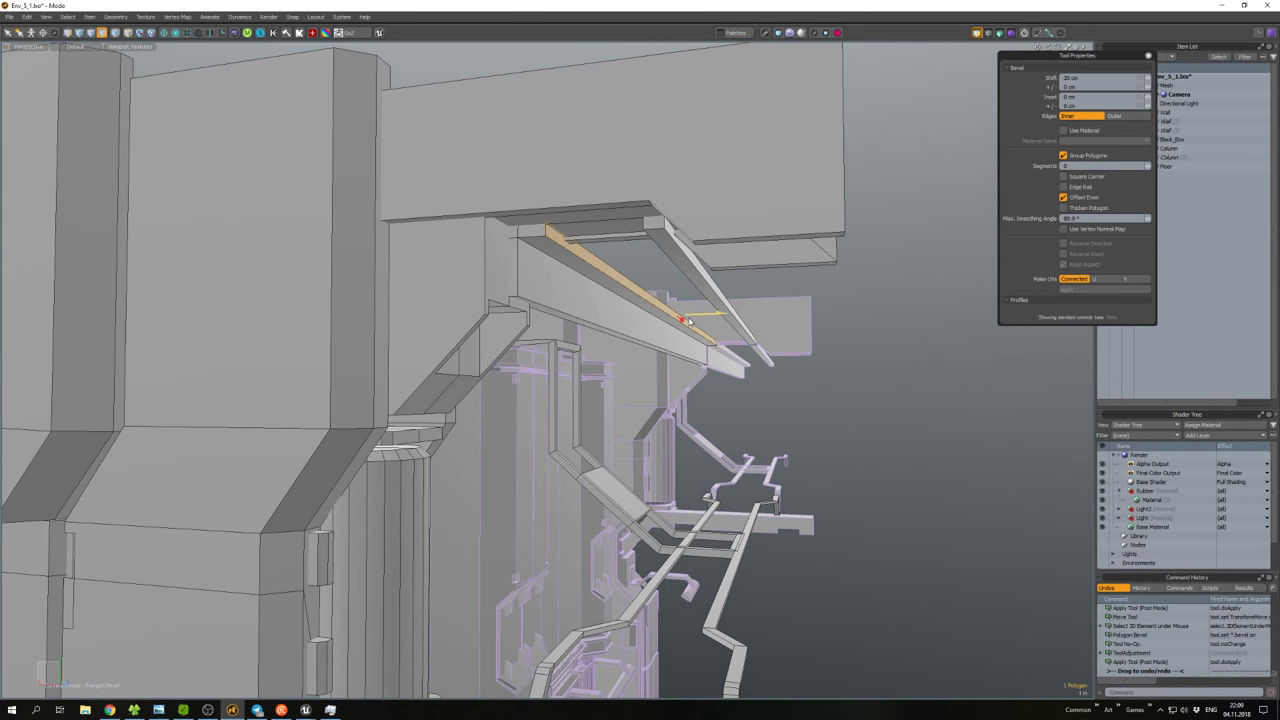
key("space")
Paste a copy of the hanging bracket's top plate polygon, move it beside the long bar and thicken it into a block.
left_click(829, 423)
left_click_drag(829, 423, 759, 380, "alt")
left_click_drag(628, 365, 714, 347, "alt")
left_click(692, 322)
key("w")
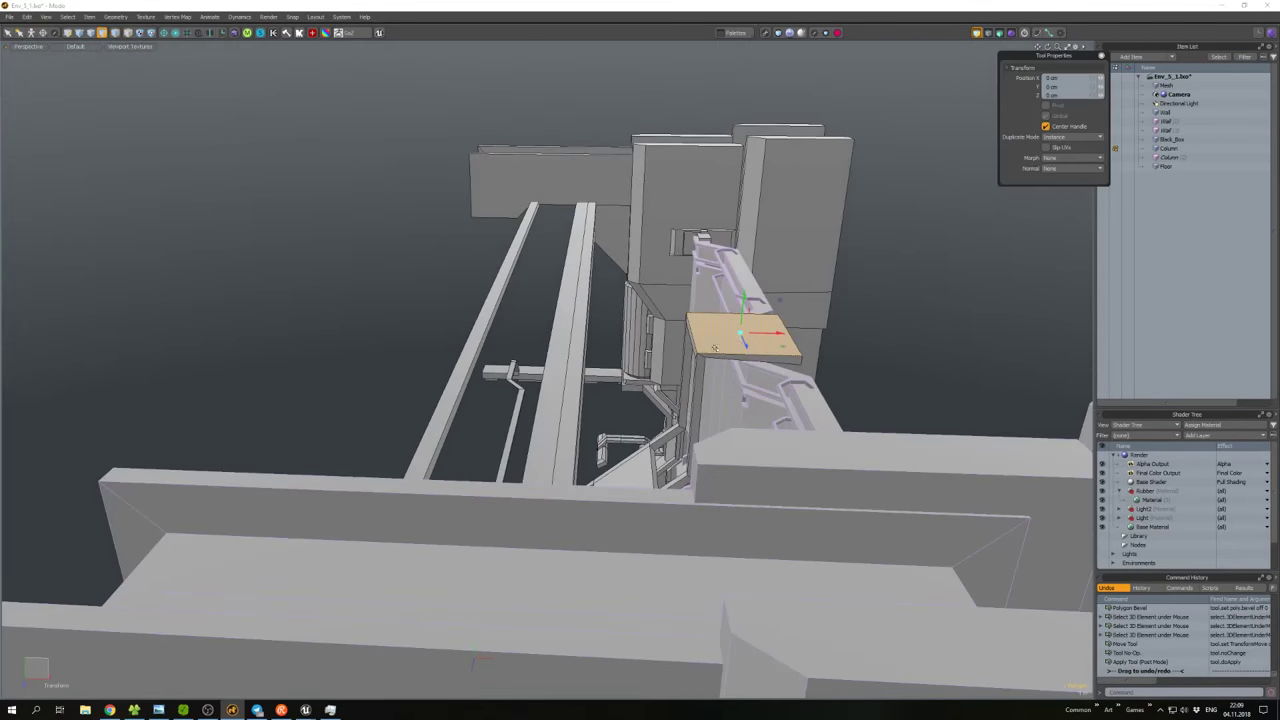
key("ctrl+c")
key("ctrl+v")
key("d")
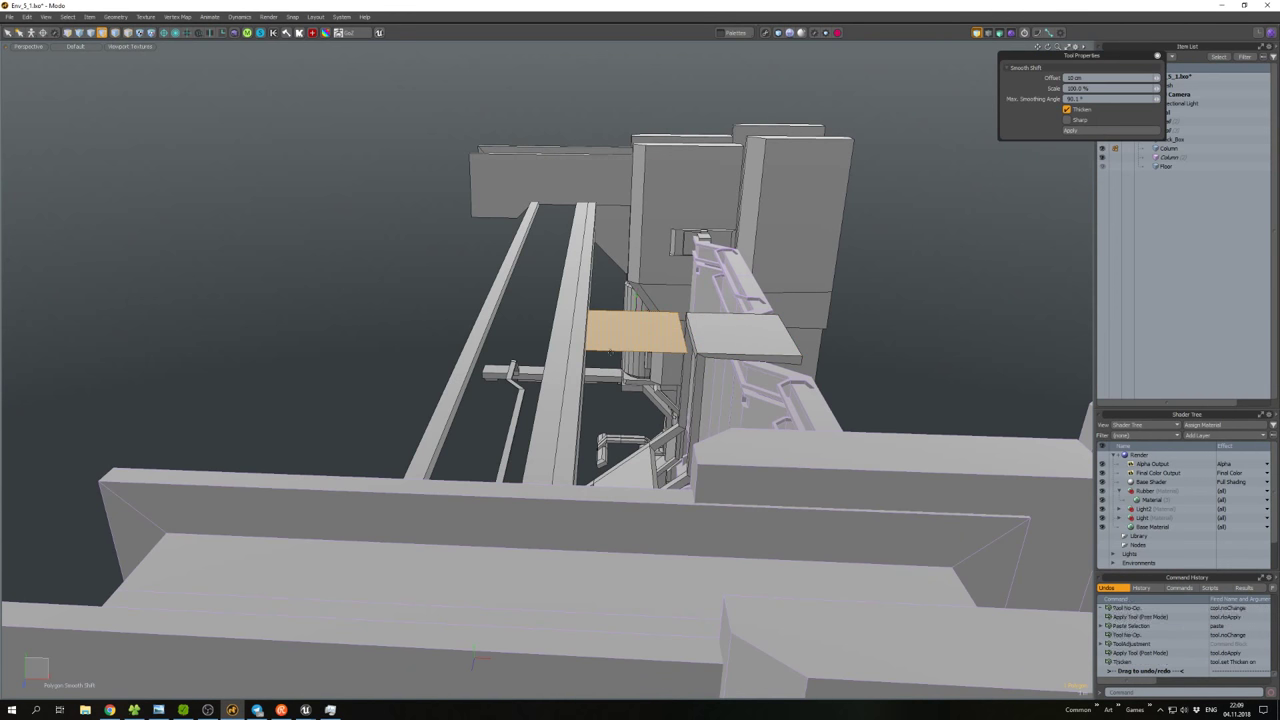
key("space")
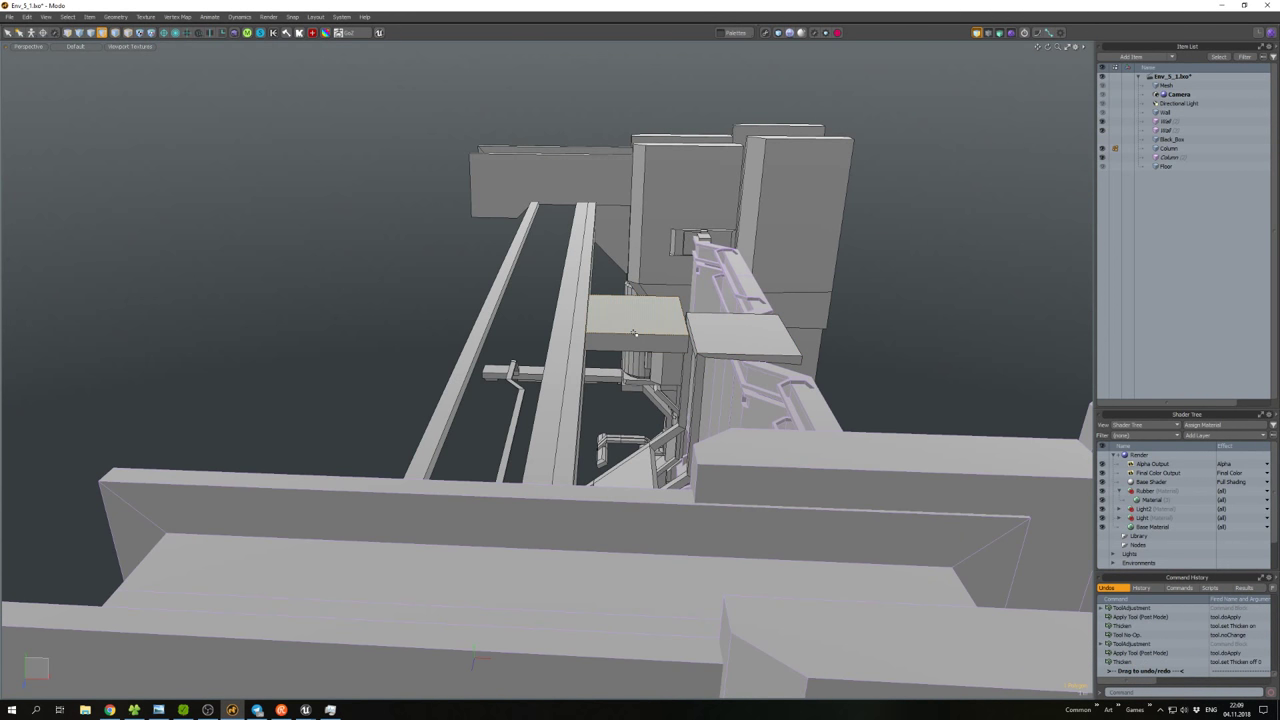
Scale and move the connected block into a narrow cross bar spanning between the wall top and the long bar.
double_click(635, 322)
left_click_drag(635, 322, 545, 428, "alt")
key("r")
key("w")
key("space")
key("w")
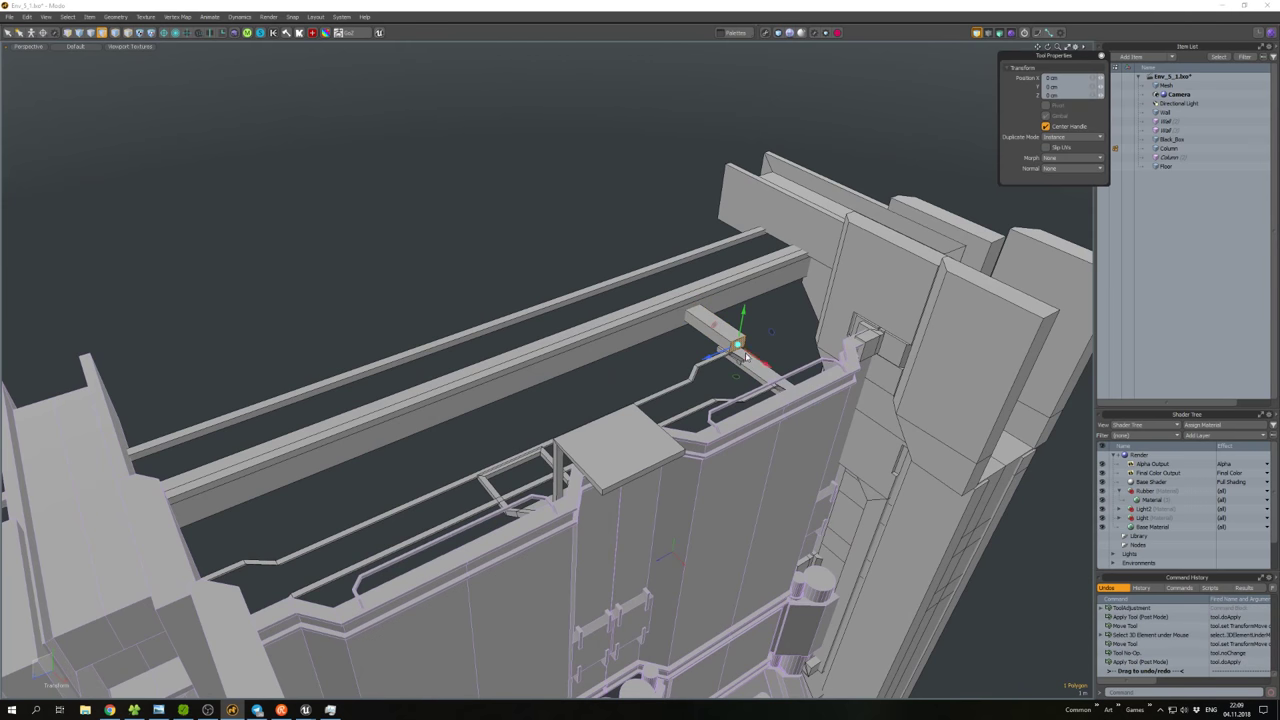
Split the cross bar lengthwise at 25-50-25.
left_click(752, 355)
key("2")
left_click_drag(826, 408, 815, 430, "alt")
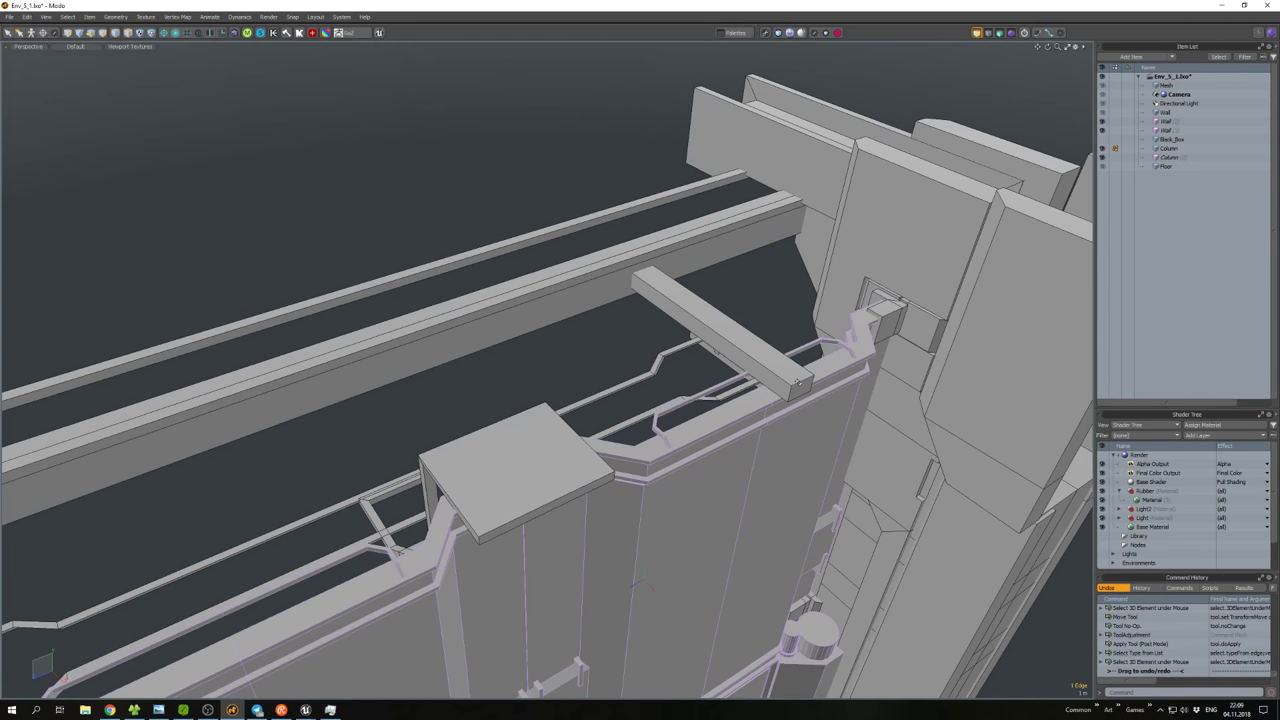
key("3")
Select the middle polygon loop running around the cross bar and bevel it inward to form a groove.
double_click(801, 386)
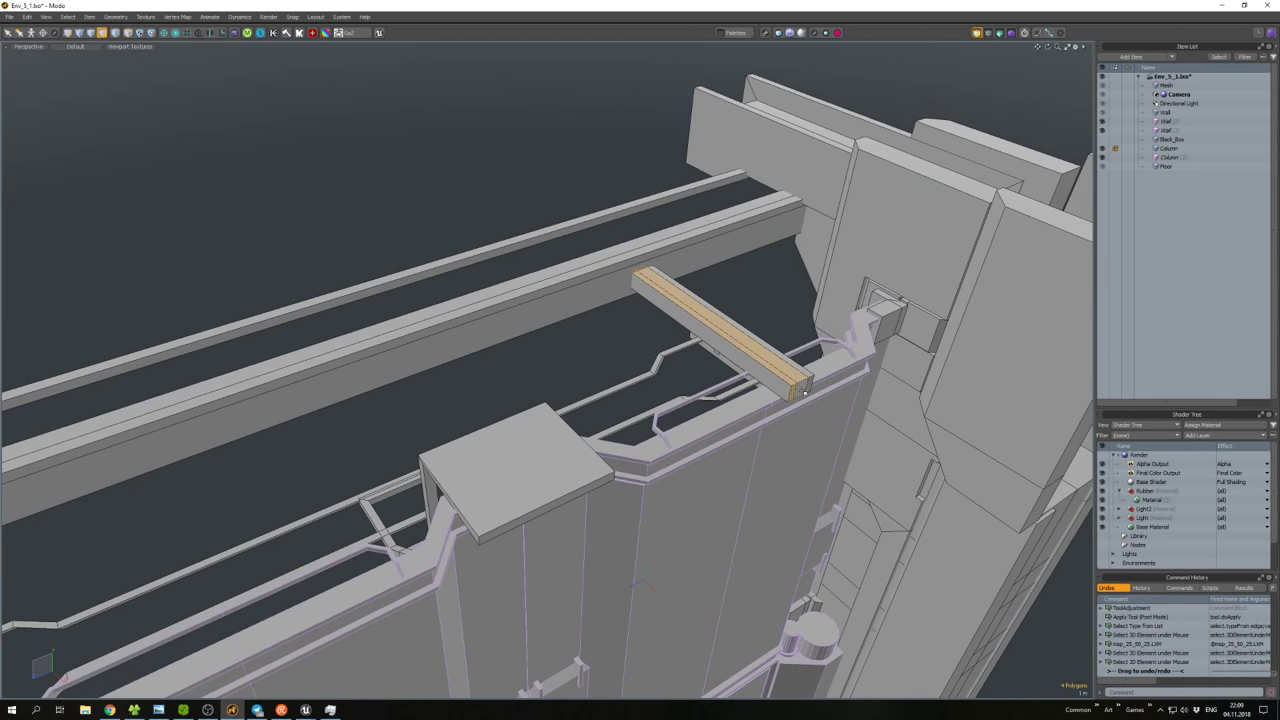
left_click_drag(792, 370, 741, 358, "alt")
key("b")
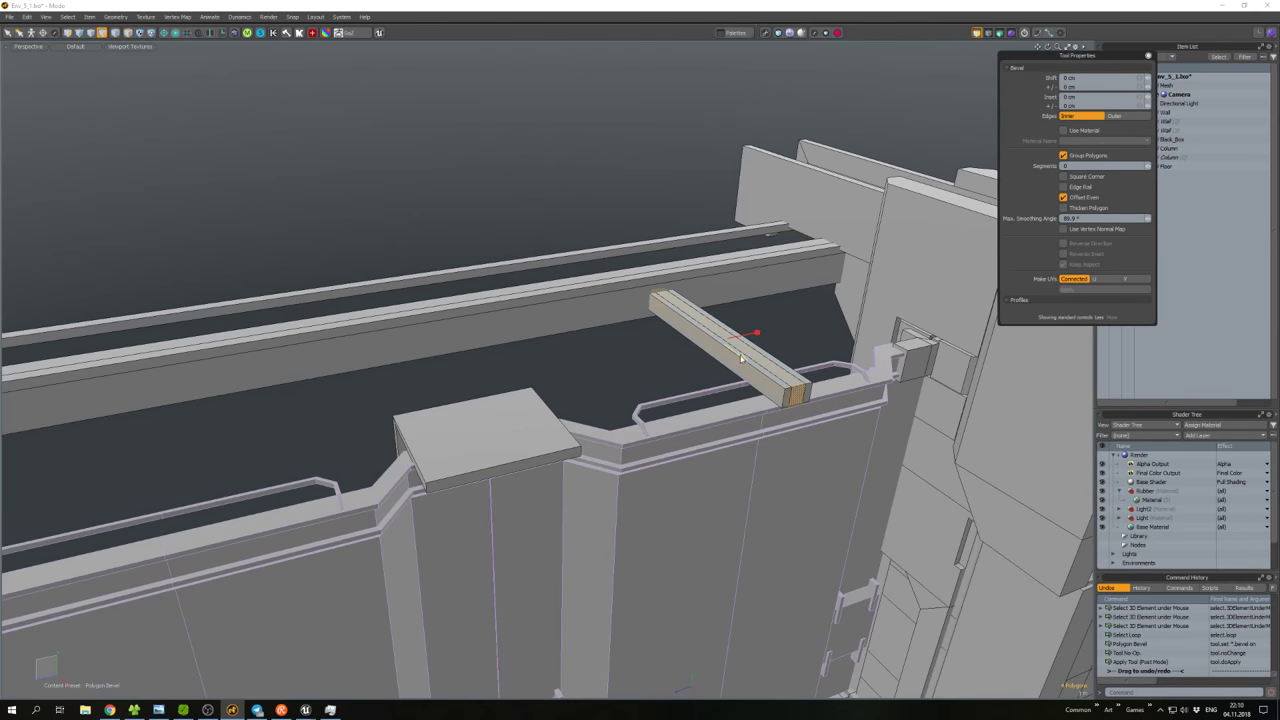
scroll(741, 358, "up", 3)
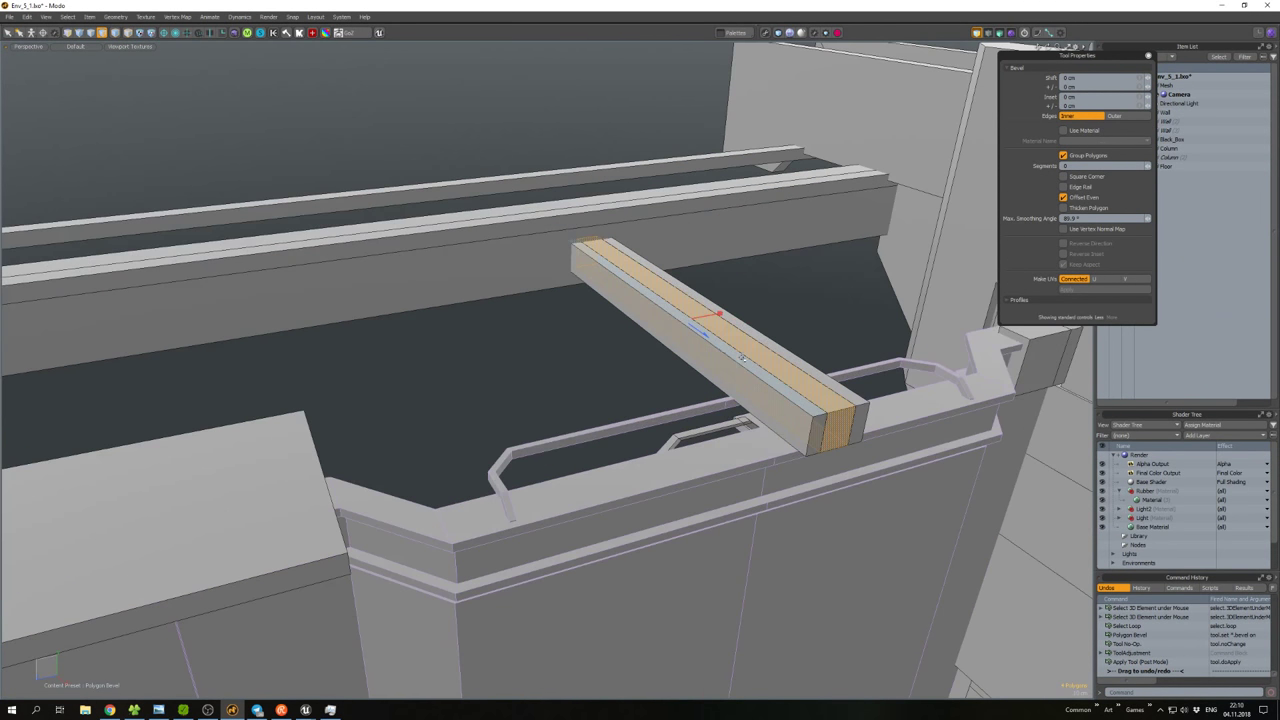
Scale the whole grooved cross bar, move it toward the column, and place a copy near the middle of the wall.
double_click(707, 342)
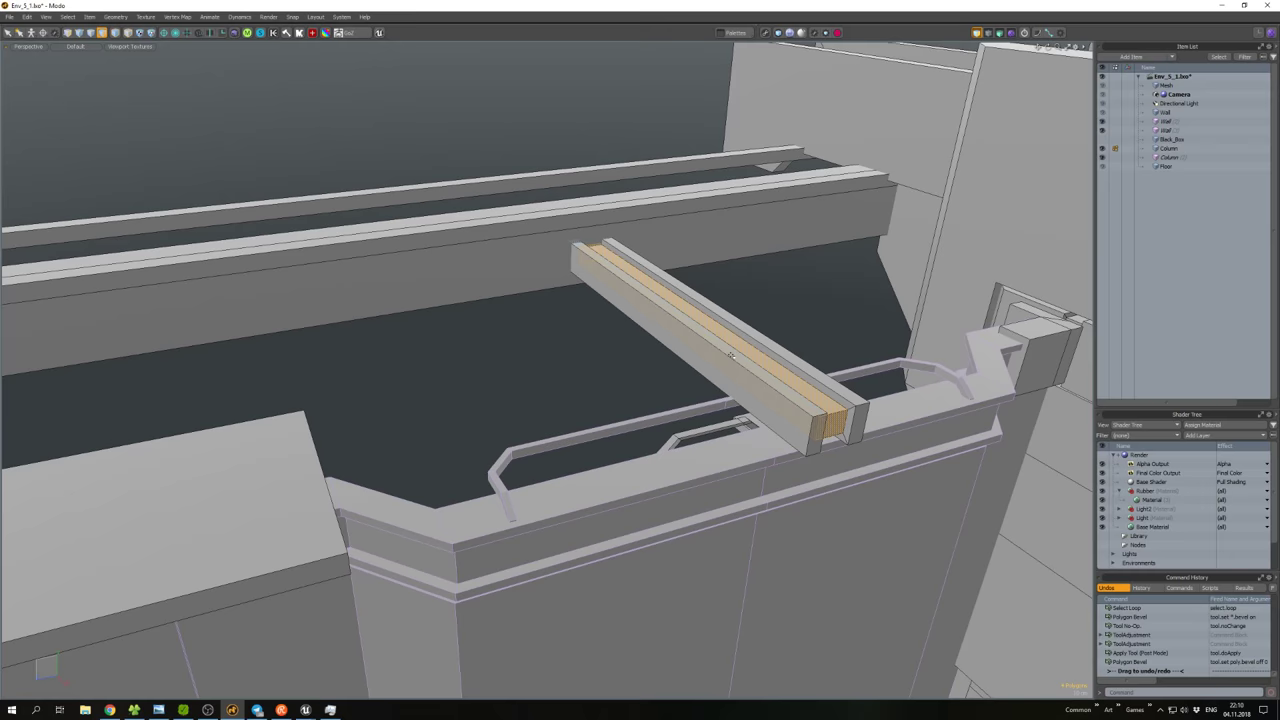
left_click_drag(707, 342, 770, 458, "alt")
key("w")
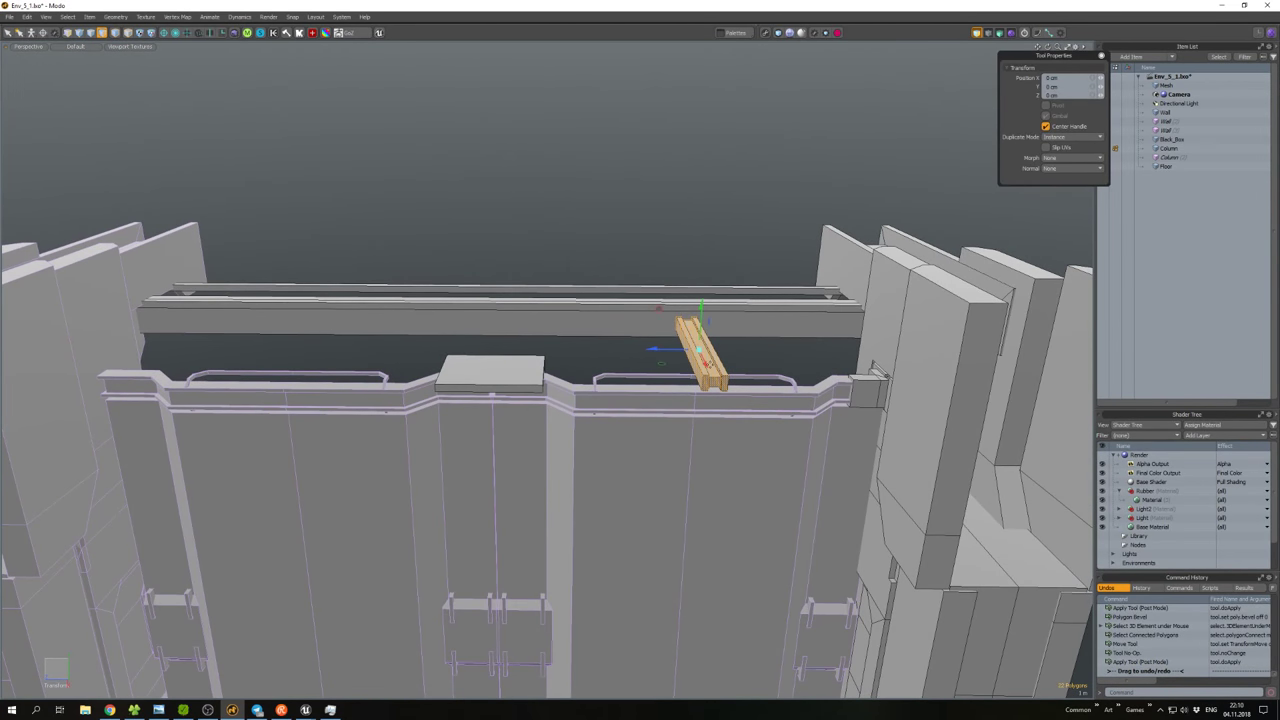
key("r")
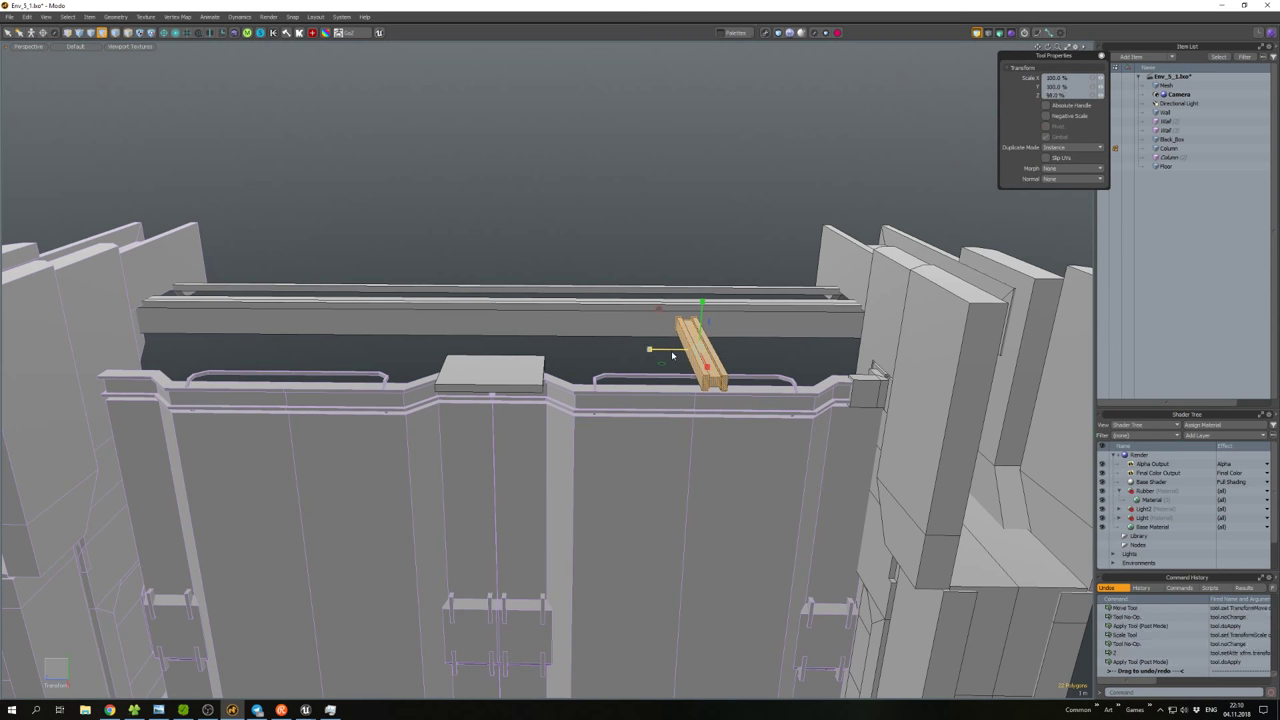
key("w")
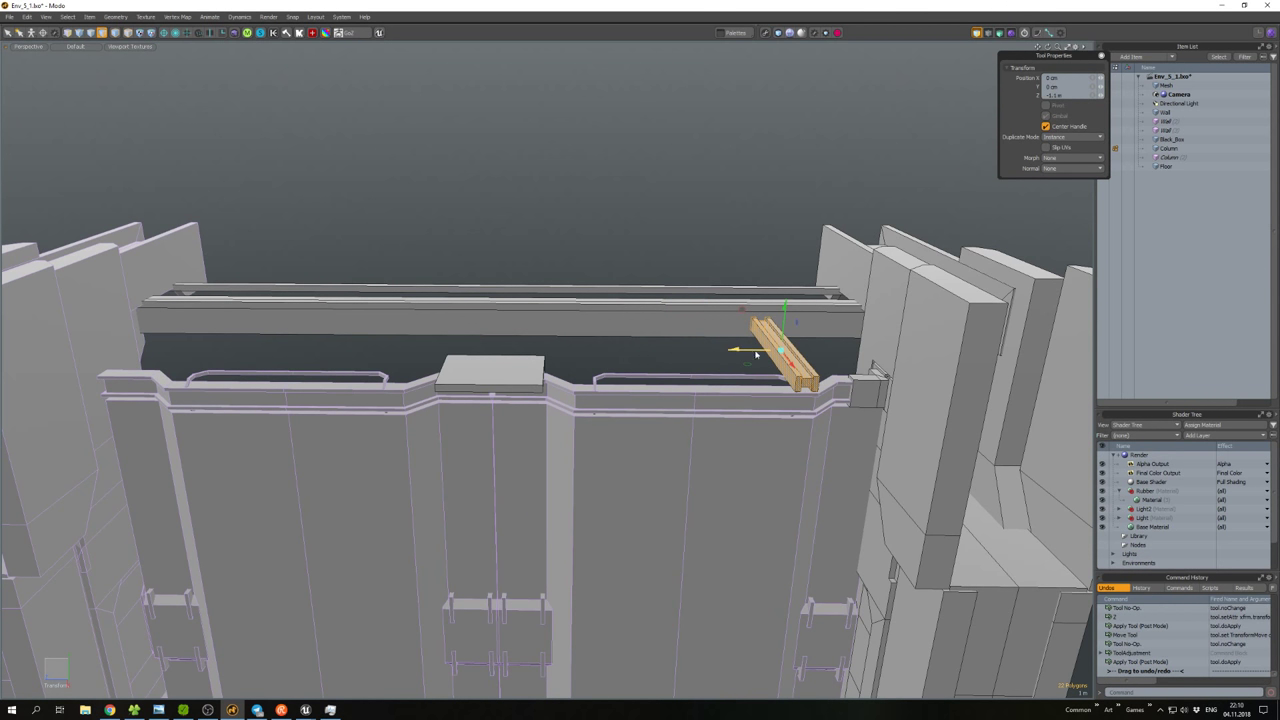
key("space")
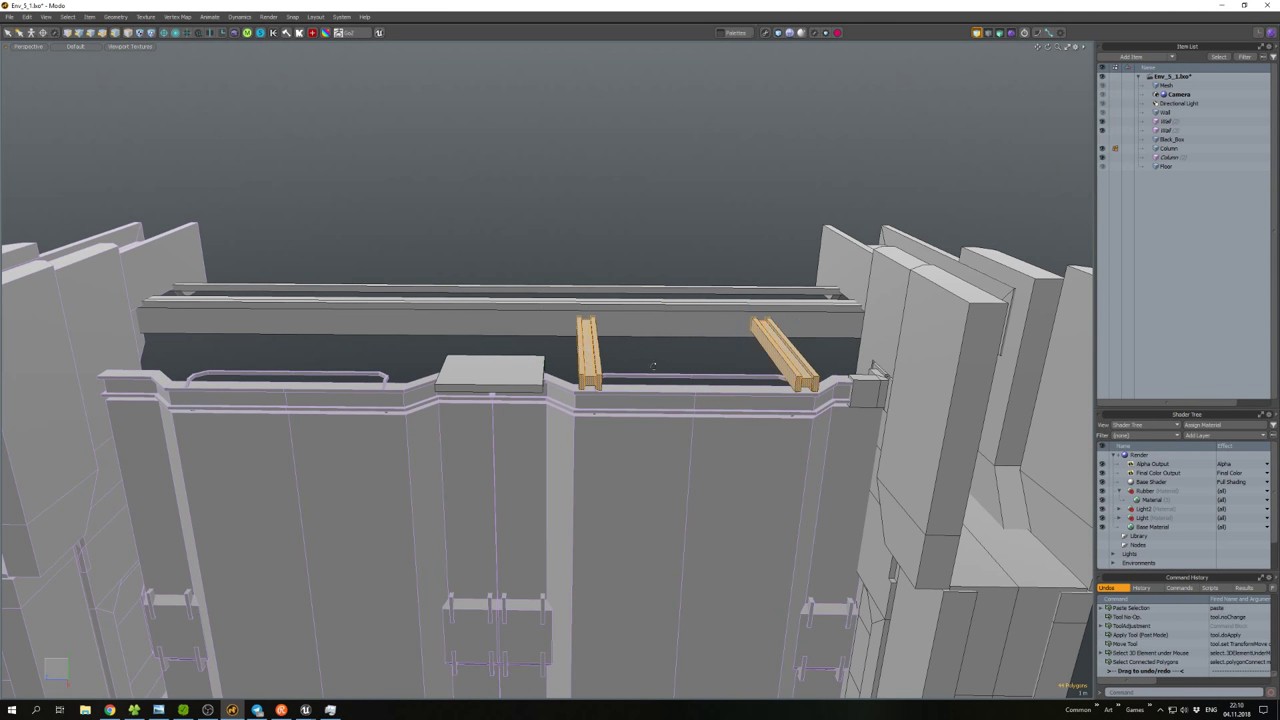
Paste a copy of the two grooved cross bars and move it 5.4 m along Z to the other half of the wall.
left_click_drag(653, 366, 900, 380, "alt")
key("ctrl+c")
key("ctrl+v")
key("w")
left_click_drag(1047, 372, 770, 372)
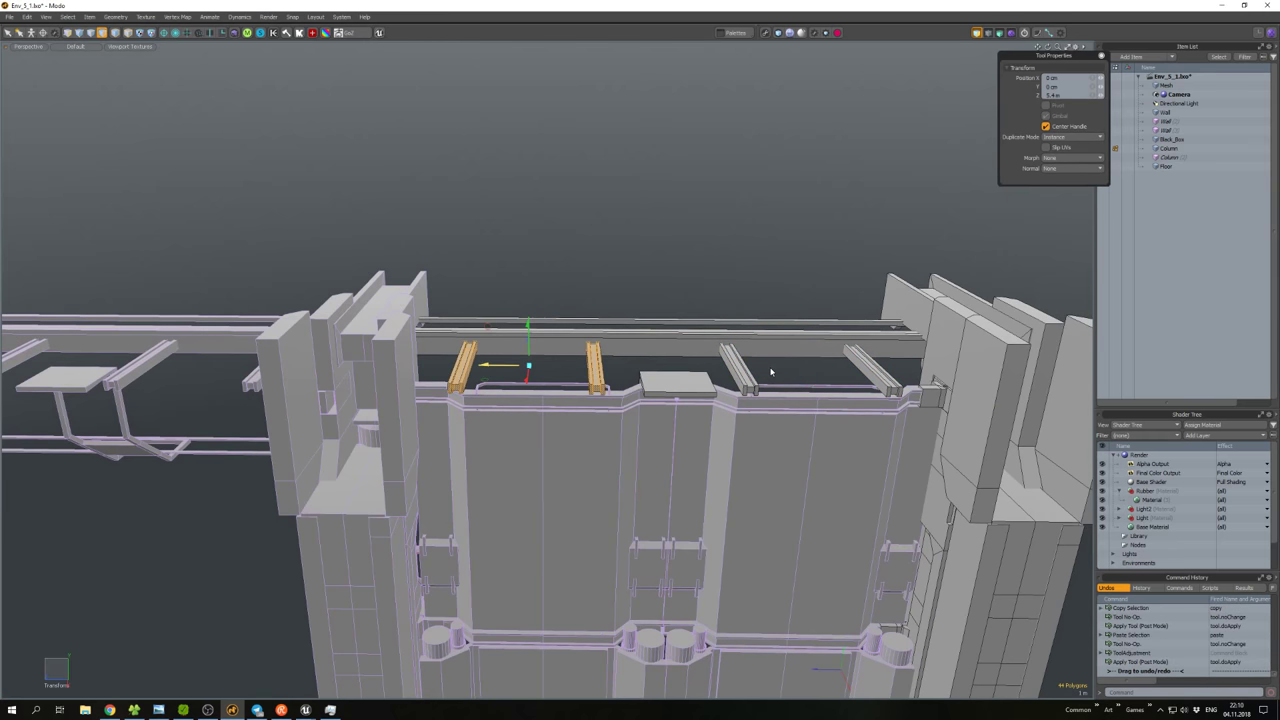
key("space")
Examine the bent lengthwise rods and the column's lower crossbeam from the side.
left_click_drag(512, 369, 600, 320, "alt")
scroll(600, 320, "up", 8)
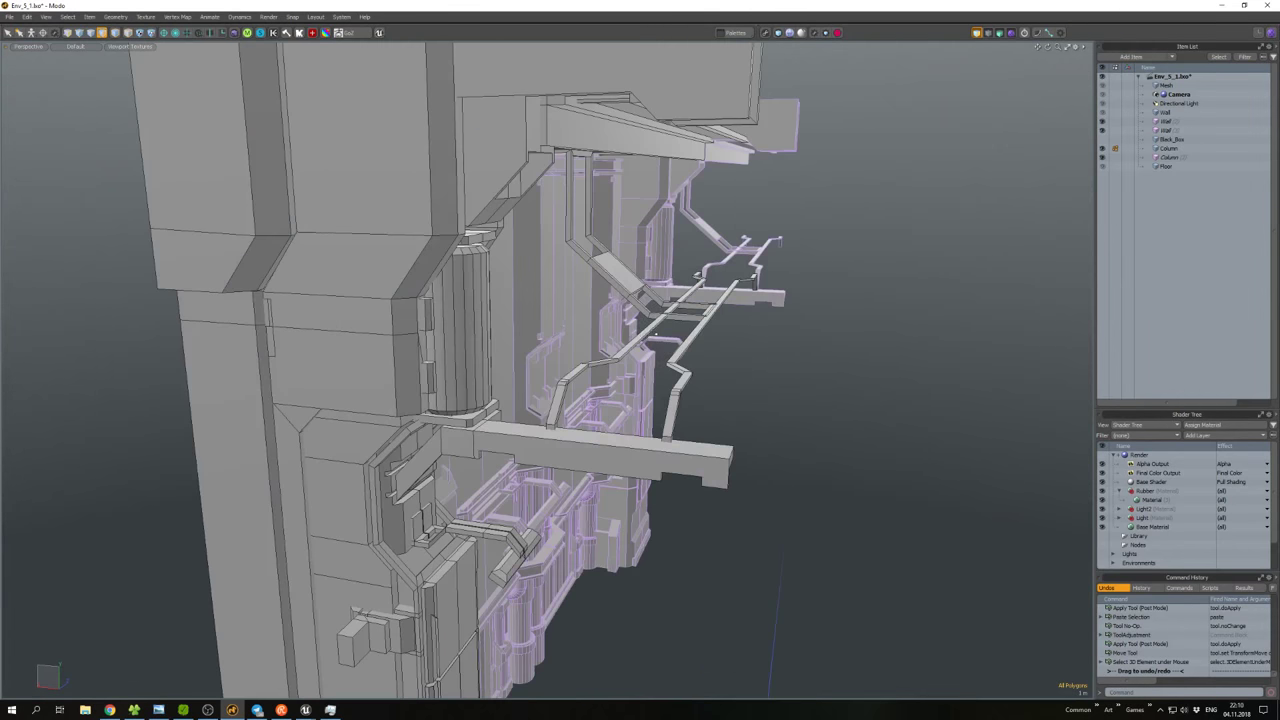
left_click(620, 330)
left_click(676, 374)
scroll(676, 374, "down", 6)
left_click_drag(676, 374, 600, 420, "alt")
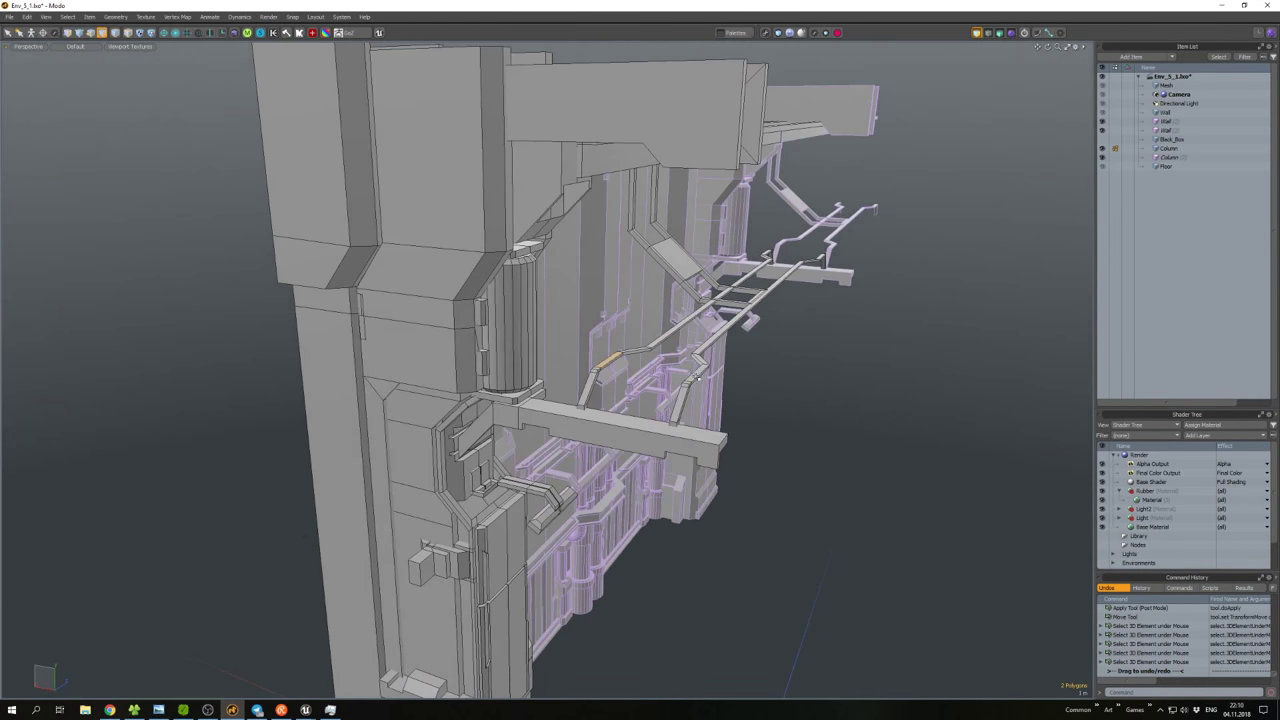
left_click_drag(698, 378, 660, 474, "alt")
left_click_drag(665, 382, 600, 398, "alt")
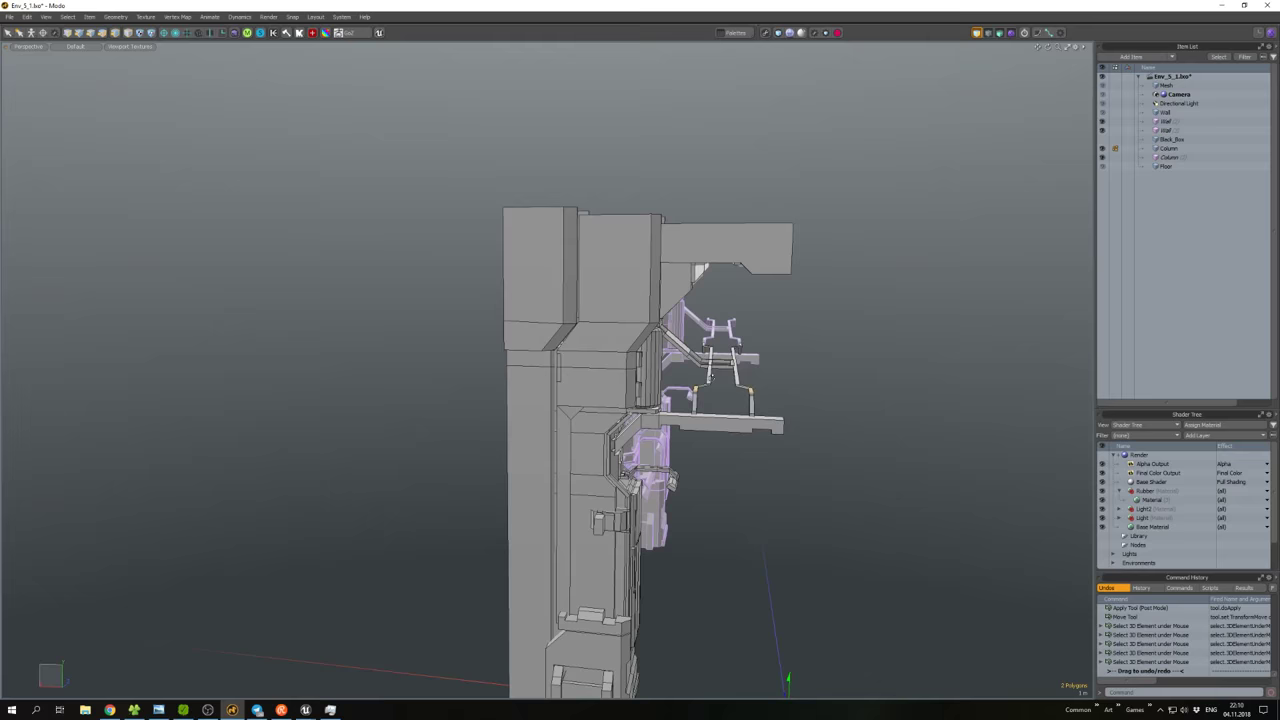
left_click_drag(710, 375, 716, 390, "alt")
Split the straight run of the inner lengthwise rod at 25-50-25 and its end segments at 10-80-10.
left_click(716, 390)
key("shift+a")
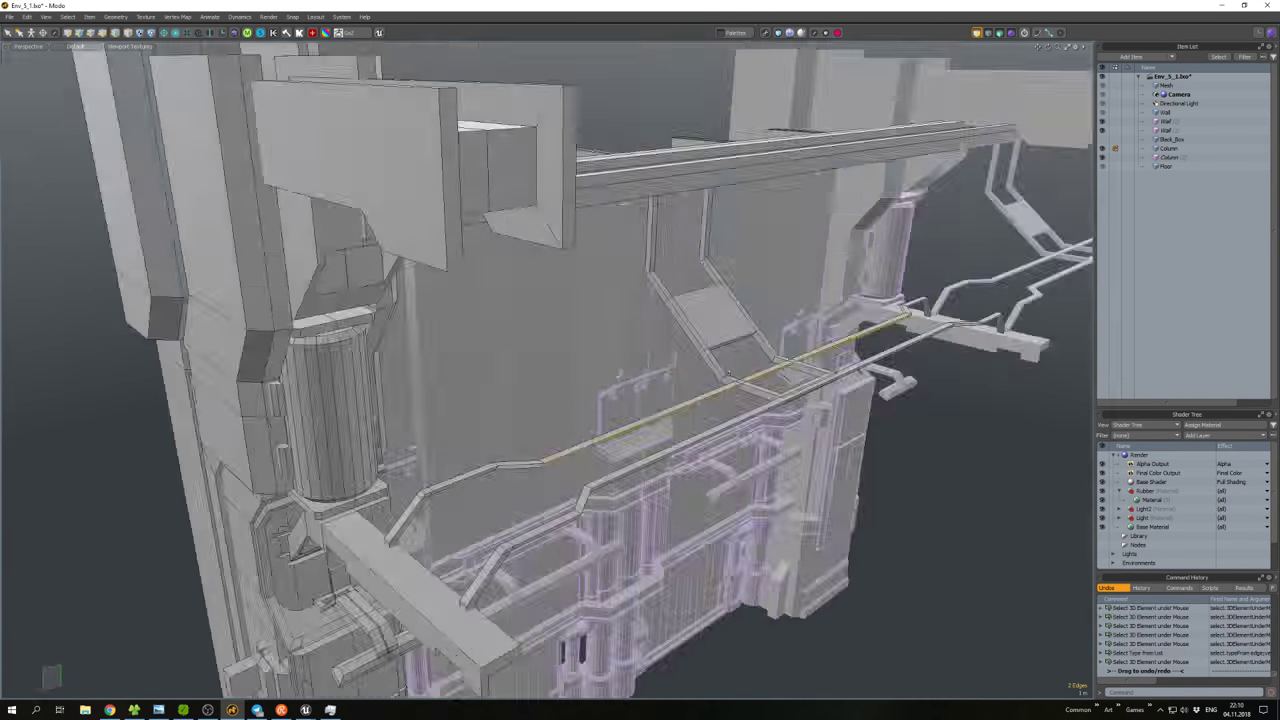
left_click(916, 403)
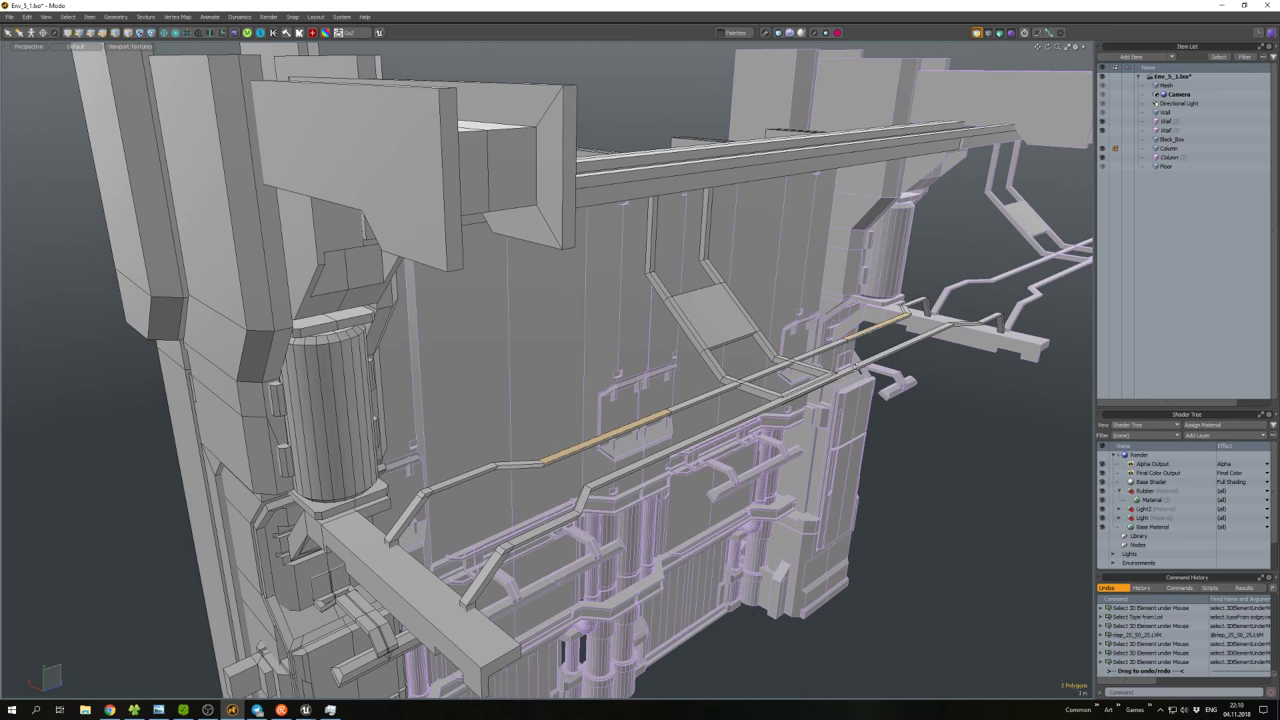
left_click_drag(610, 418, 618, 420, "alt")
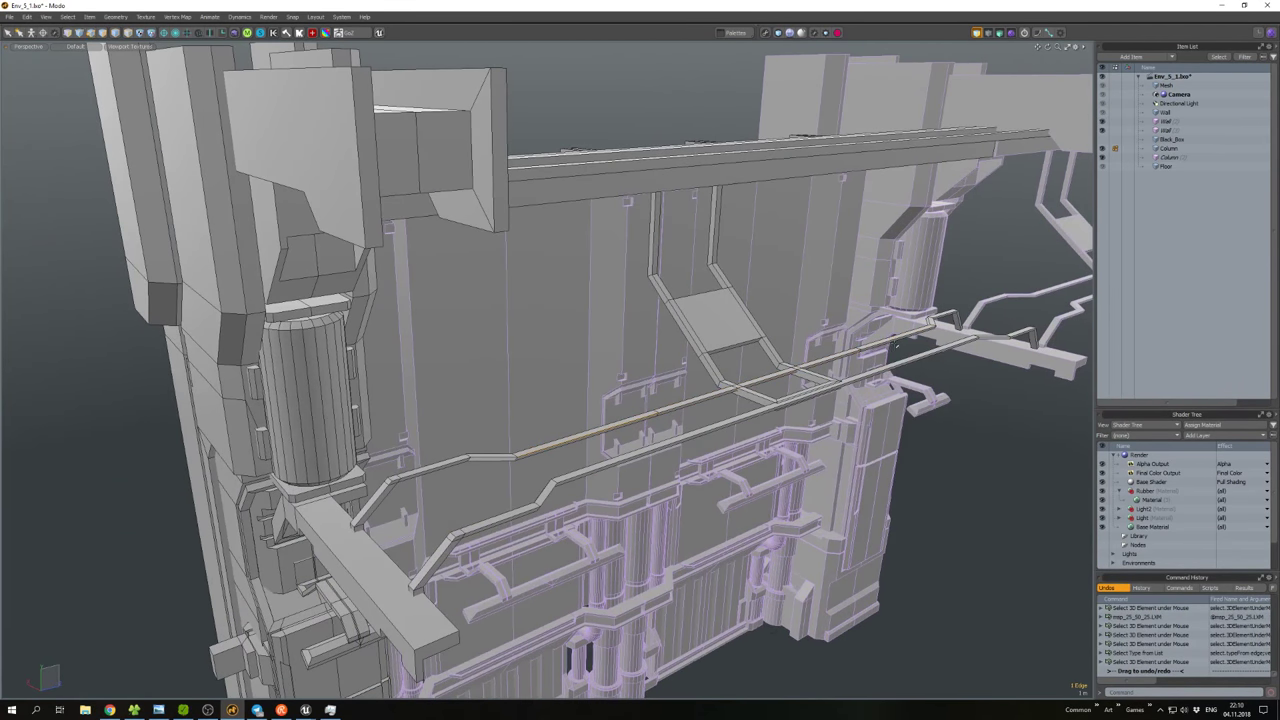
key("shift+a")
left_click(870, 425)
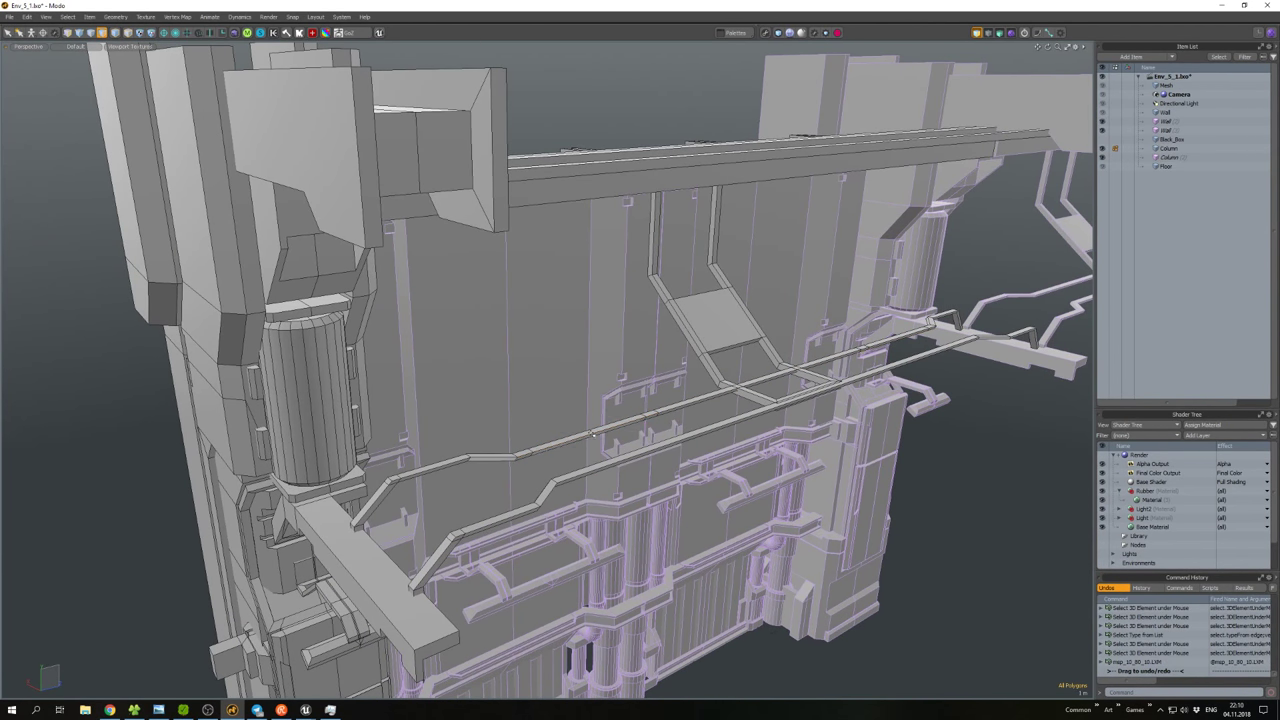
Extrude the small split polygons on top of the inner rod upward into thin vertical posts.
scroll(591, 434, "up", 5)
mouse_move(663, 425)
left_mouse_down("alt")
mouse_move(868, 385)
mouse_move(691, 391)
mouse_move(677, 434)
left_mouse_up("alt")
key("b")
key("space")
Split the thin vertical posts along their height at 25-50-25.
key("2")
scroll(715, 323, "up", 5)
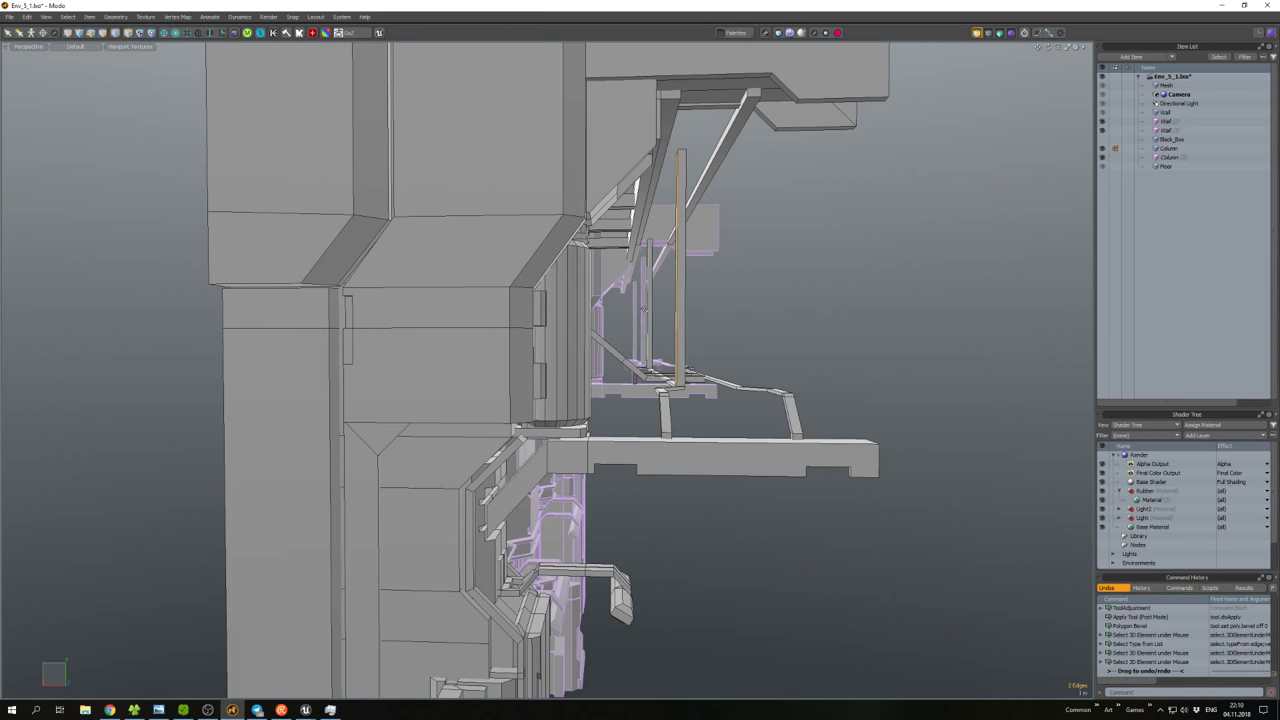
left_click_drag(744, 296, 720, 260, "alt")
key("3")
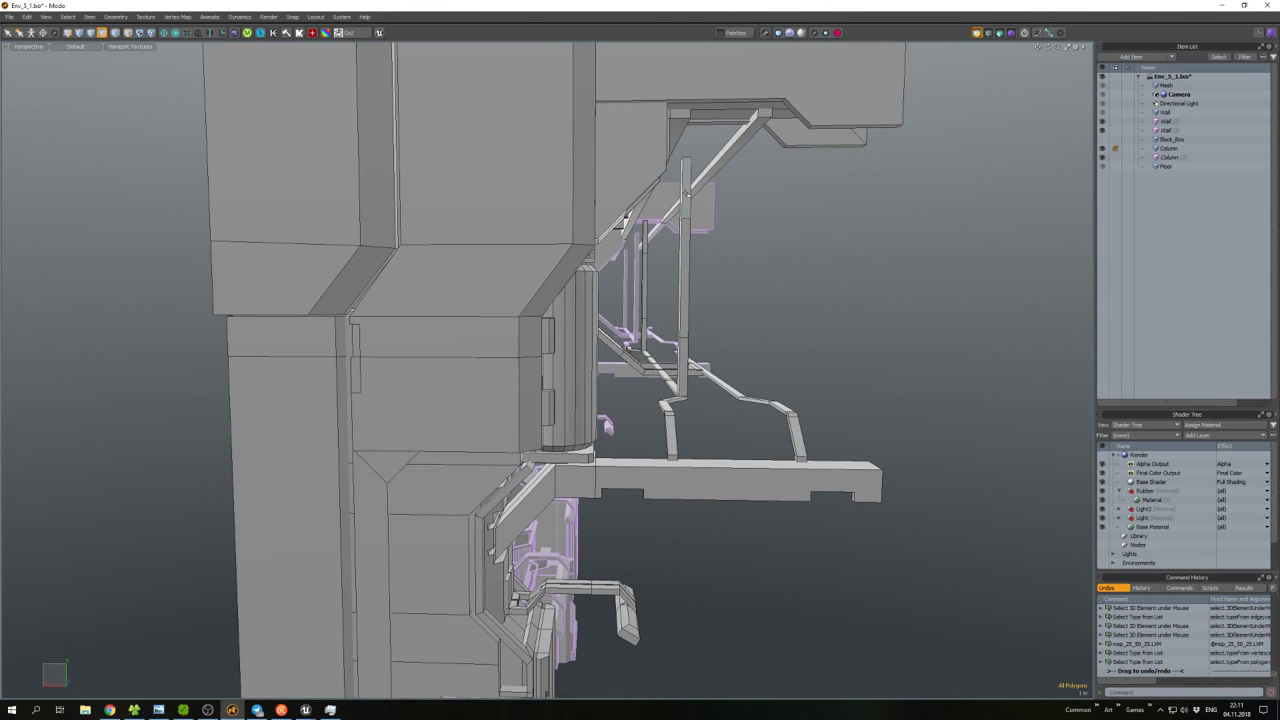
Convert the connected posts to vertices, keep only the upper ones and move them sideways under the deepened bar.
double_click(686, 190)
key("shift+1")
right_click_drag(588, 318, 829, 446, "ctrl")
mouse_move(829, 446)
left_mouse_down("alt")
mouse_move(700, 294)
mouse_move(619, 267)
left_mouse_up("alt")
key("w")
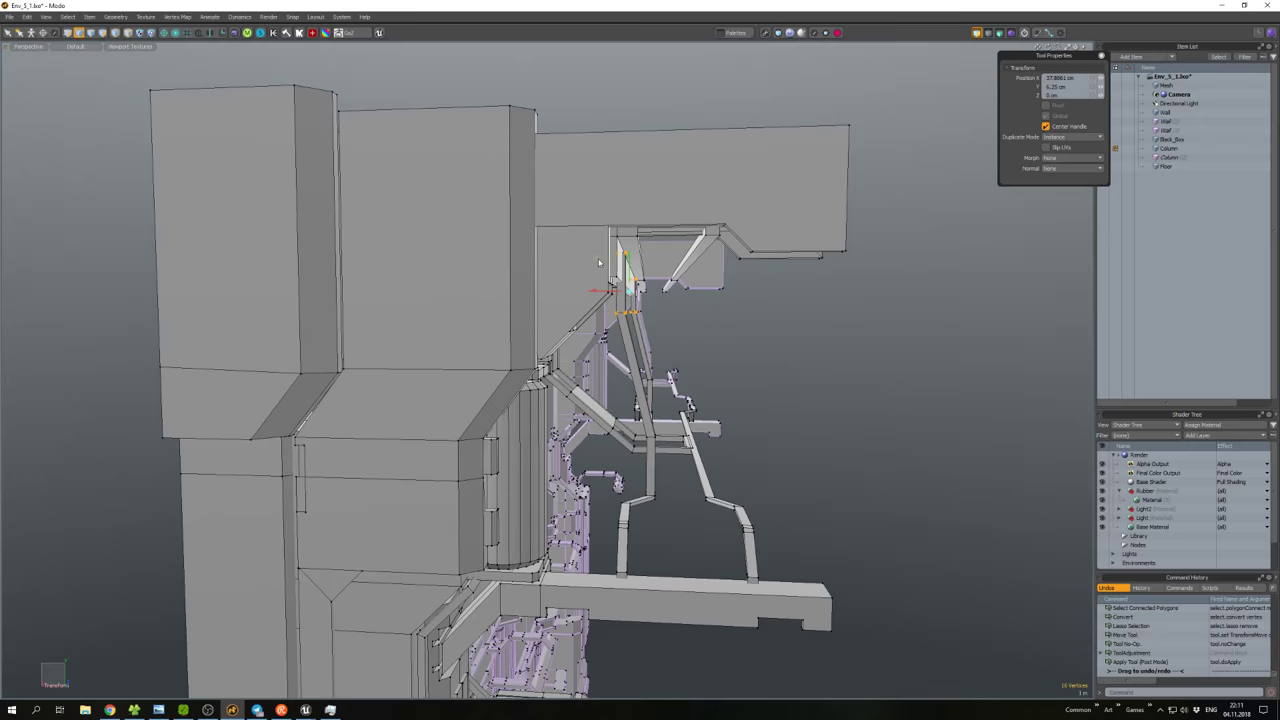
left_click_drag(621, 268, 622, 283, "alt")
Reduce the selection to the posts' lower bend vertices and move them 1.2 m down.
key("space")
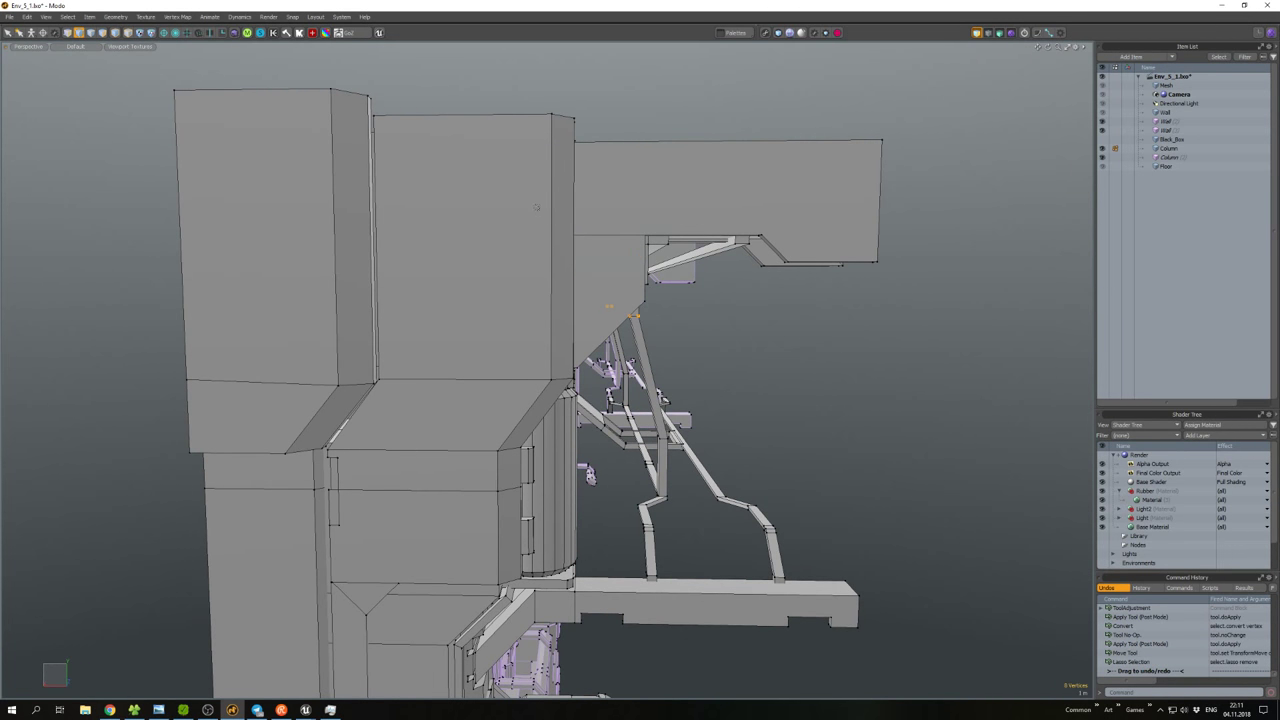
key("w")
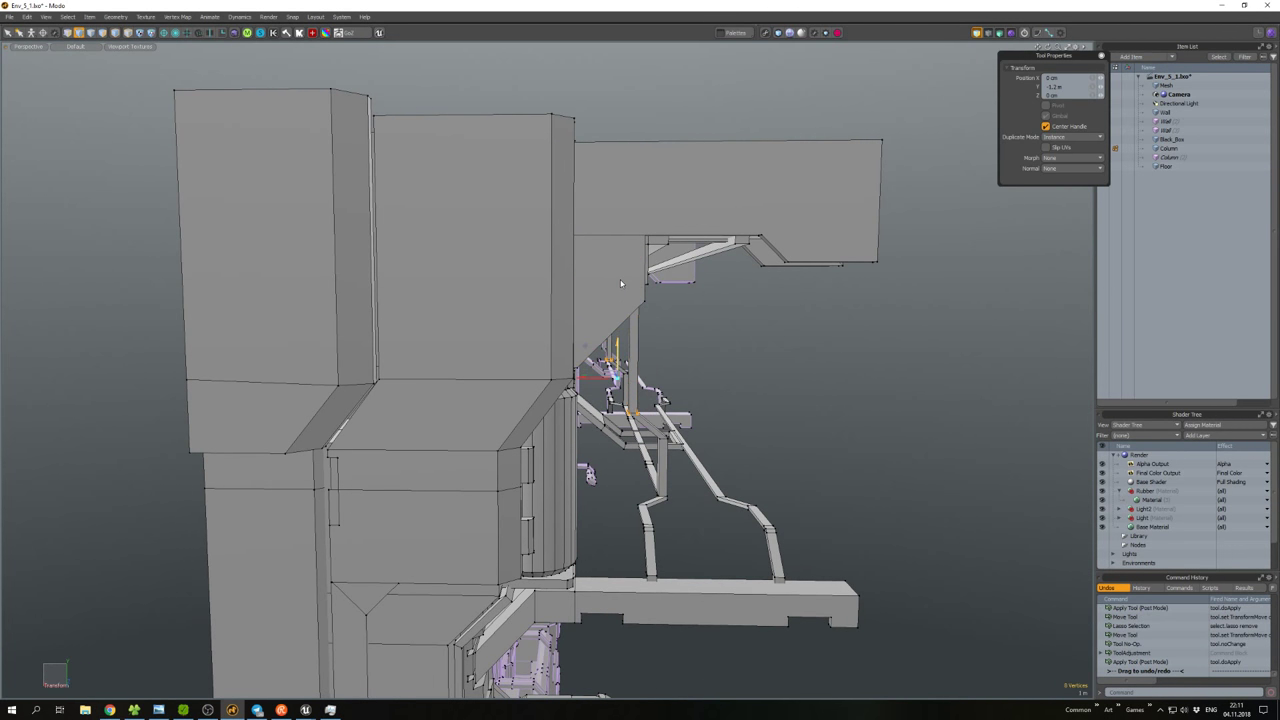
key("space")
Select the Column mesh and export it over the existing Column FBX file in the Env5 folder.
left_click_drag(618, 345, 640, 400, "alt")
left_click(651, 403)
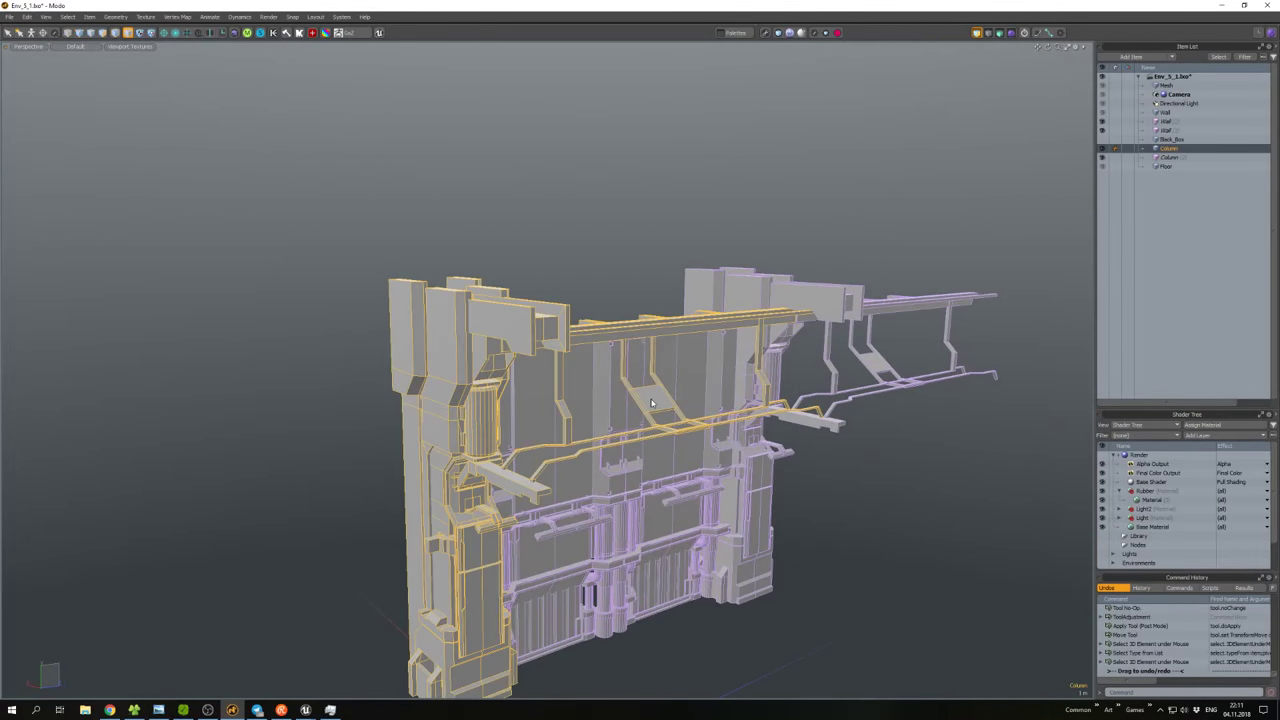
key("ctrl+shift+s")
double_click(415, 168)
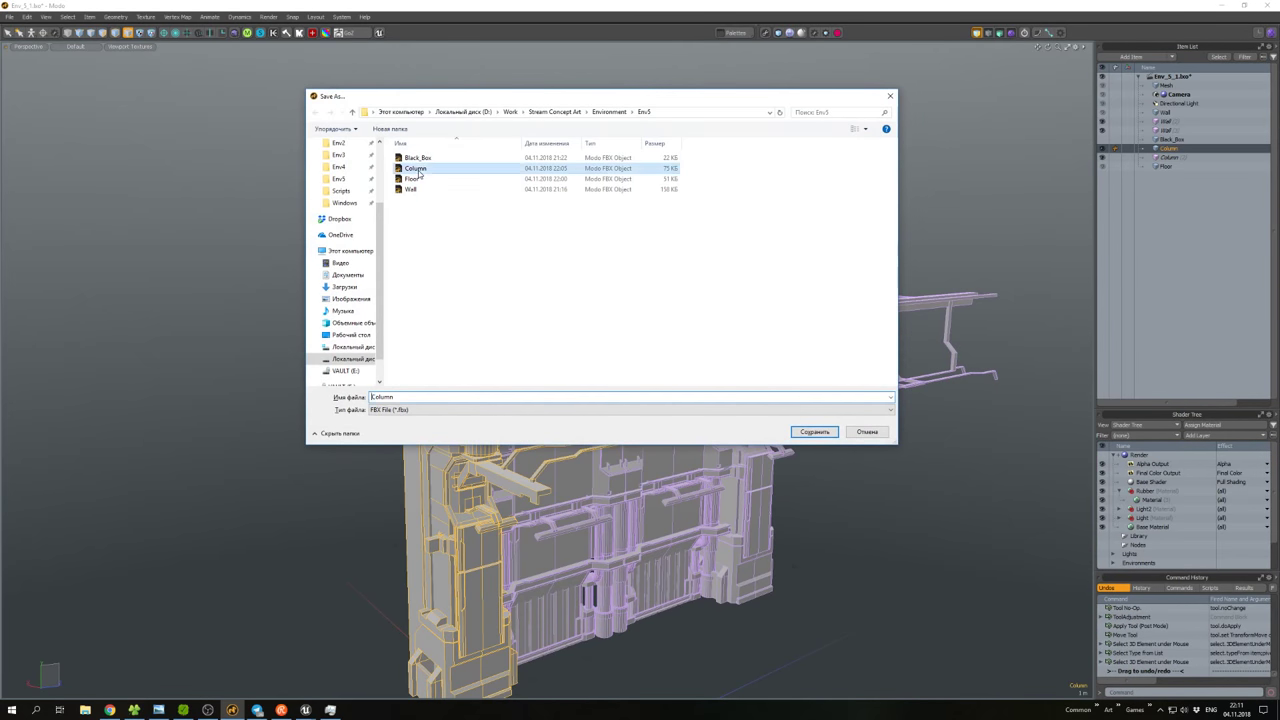
left_click(669, 357)
Switch to the Unreal Editor and reimport the Column static mesh from its updated FBX file.
mouse_move(305, 710)
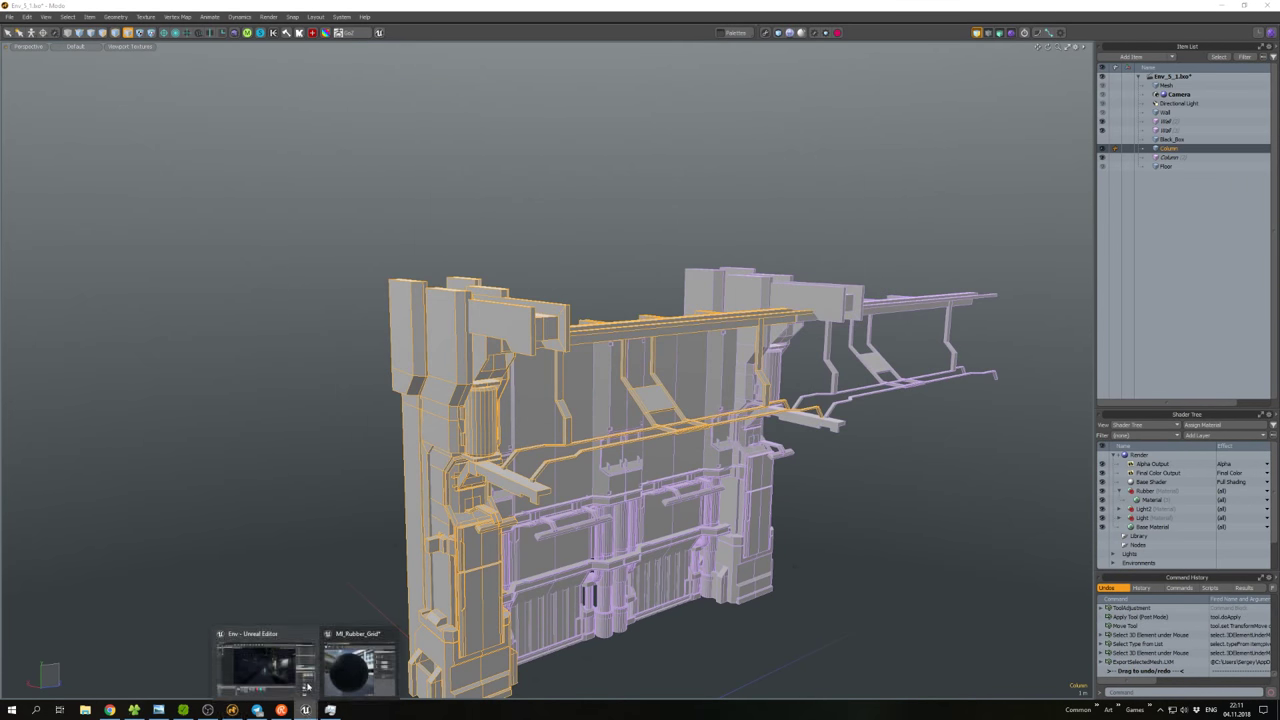
left_click(263, 668)
right_click(376, 612)
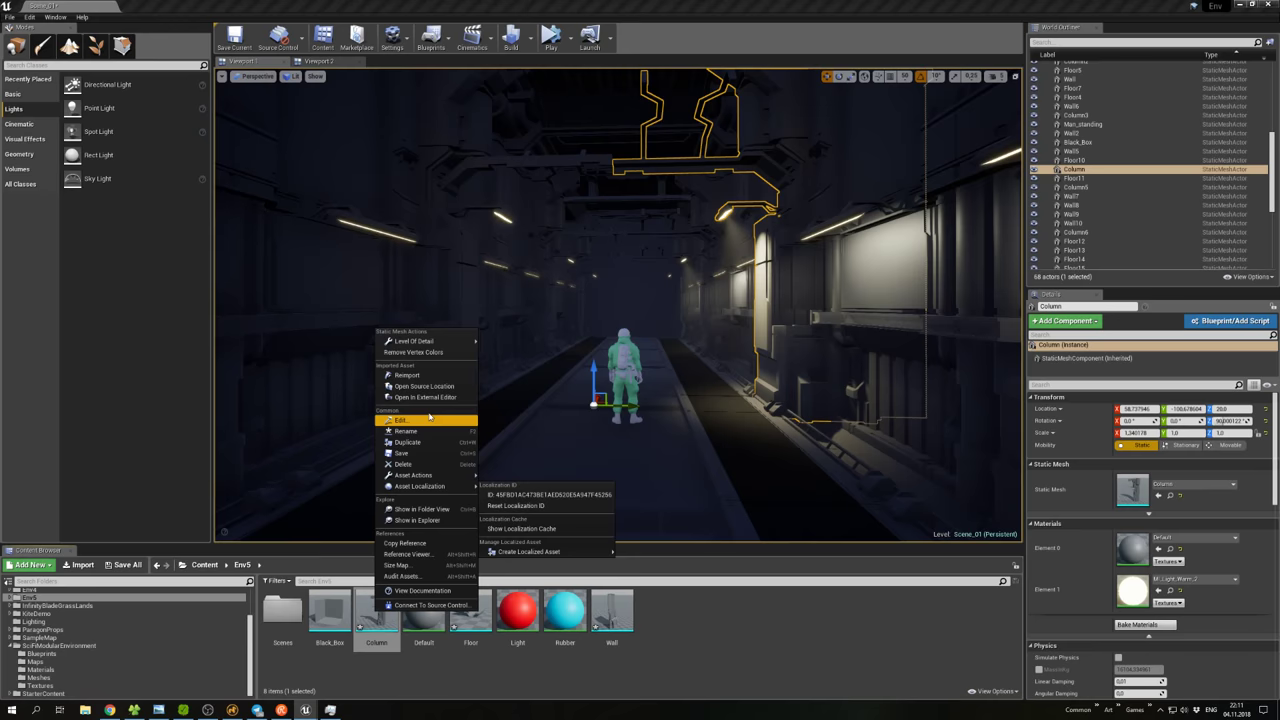
left_click(408, 375)
Examine the reimported columns' overhead bars and hanging posts from several viewpoints inside the corridor.
right_click_drag(430, 380, 585, 322)
left_click(550, 350)
left_click(585, 322)
right_click(585, 322)
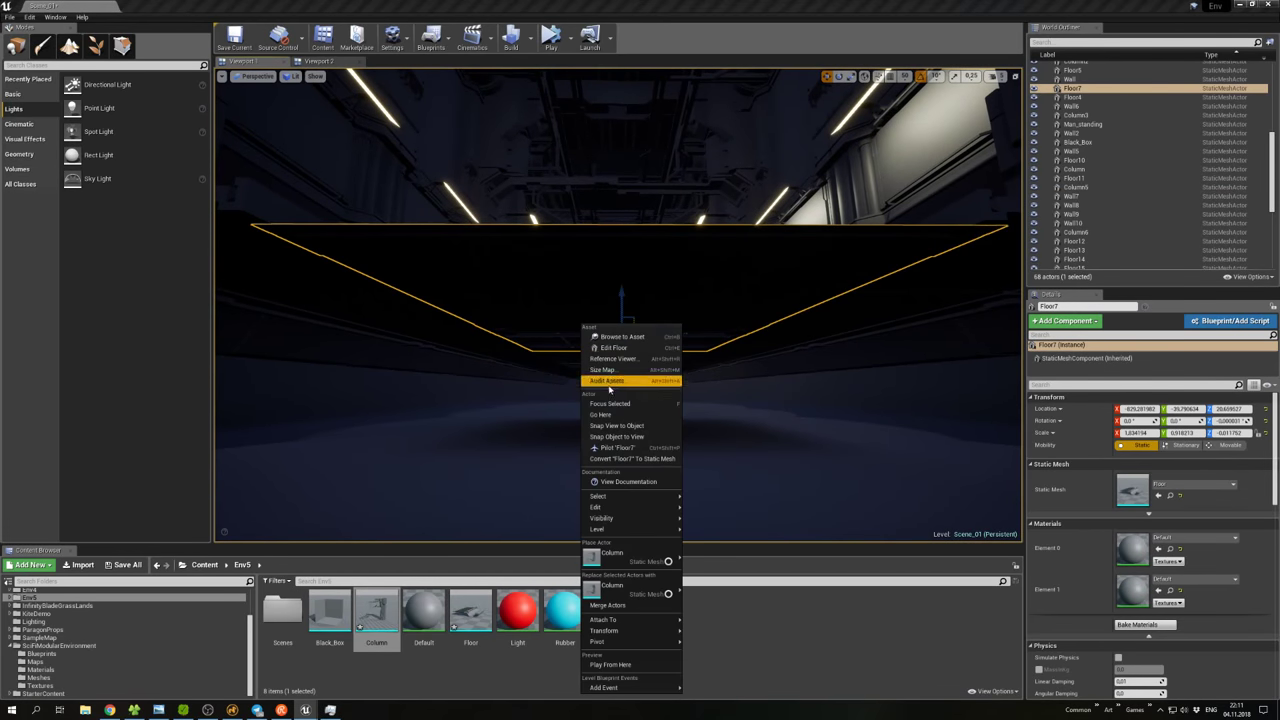
left_click(625, 377)
right_click_drag(515, 418, 515, 405)
right_click_drag(618, 305, 588, 331)
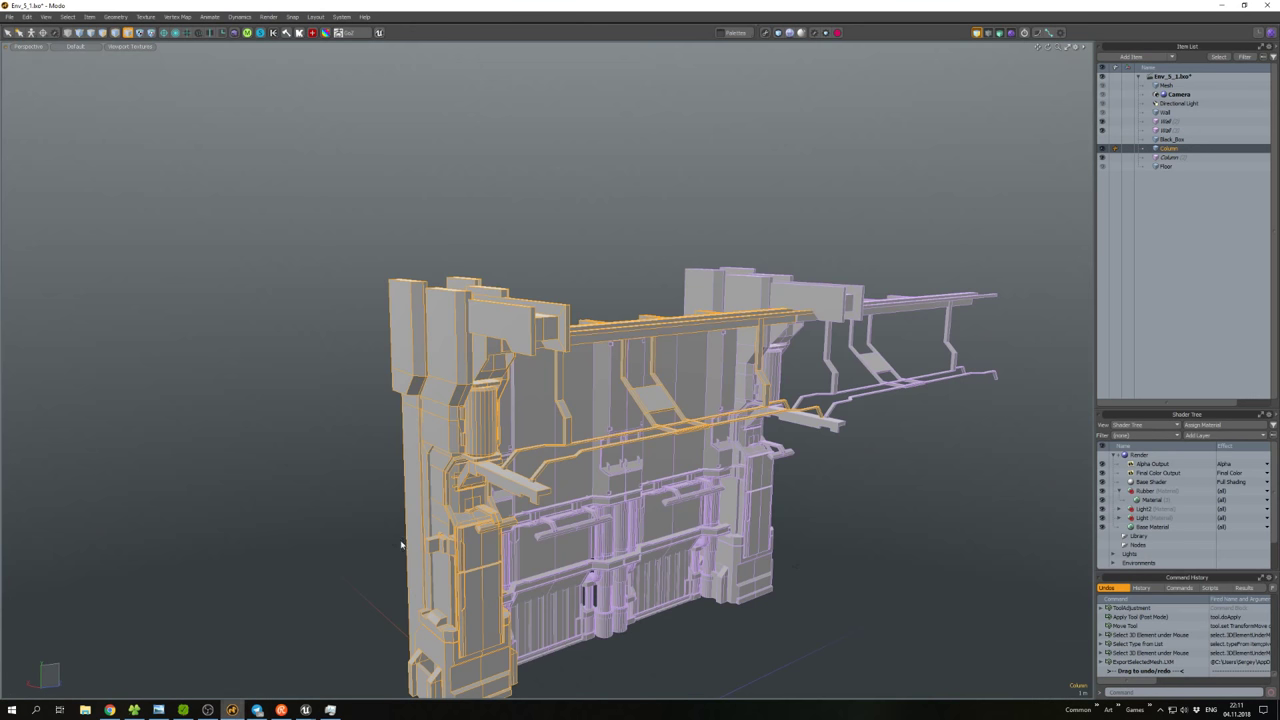
Switch to Modo and add a large horizontal cylinder pipe to the Column mesh, running lengthwise below the upper bars.
mouse_move(600, 420)
left_mouse_down("alt")
mouse_move(803, 429)
mouse_move(812, 414)
mouse_move(760, 410)
left_mouse_up("alt")
key("q")
left_click(812, 414)
left_click(92, 32)
mouse_move(641, 392)
left_mouse_down()
mouse_move(684, 392)
mouse_move(458, 403)
mouse_move(870, 437)
mouse_move(557, 398)
mouse_move(770, 333)
mouse_move(790, 312)
mouse_move(780, 305)
left_mouse_up()
key("space")
left_click(441, 400)
key("w")
key("space")
Add an edge loop around the large pipe close to its far end.
key("2")
scroll(796, 307, "up", 2)
scroll(768, 293, "down", 3)
scroll(785, 313, "up", 3)
key("alt+l")
left_click(785, 313)
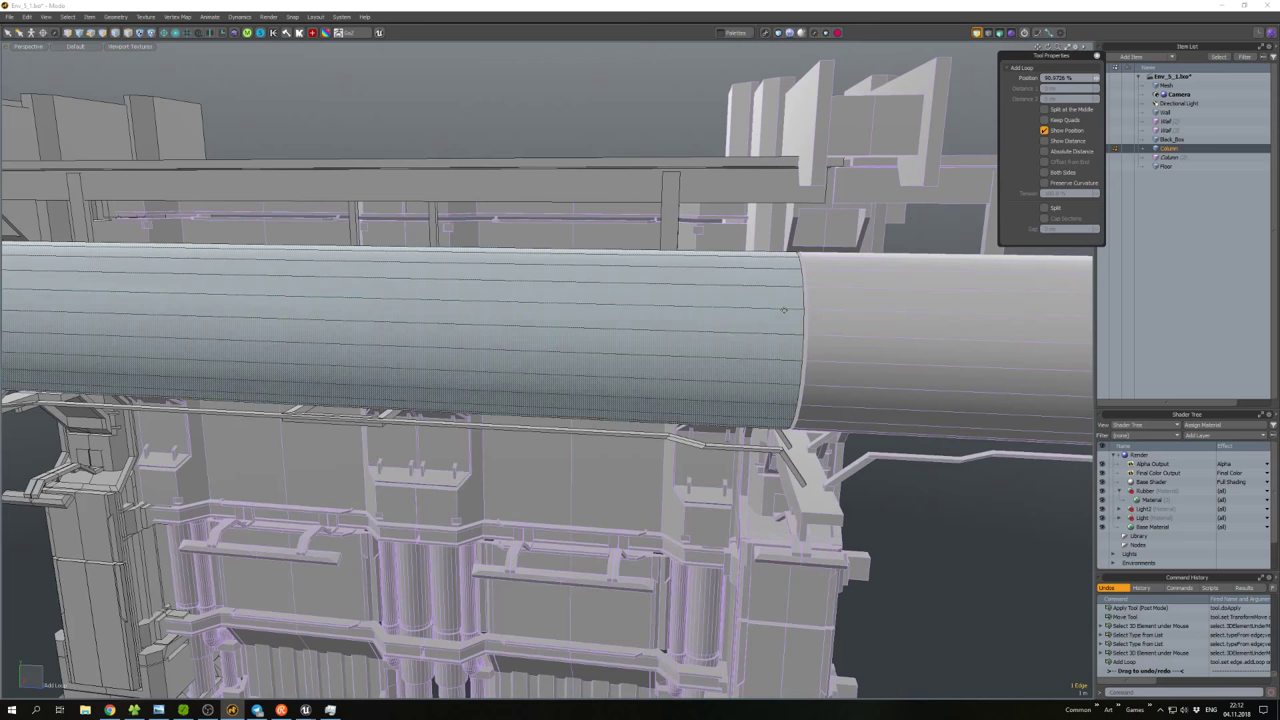
Select the ring of narrow polygons at the pipe's far end and bevel it outward with a 10 cm shift.
key("3")
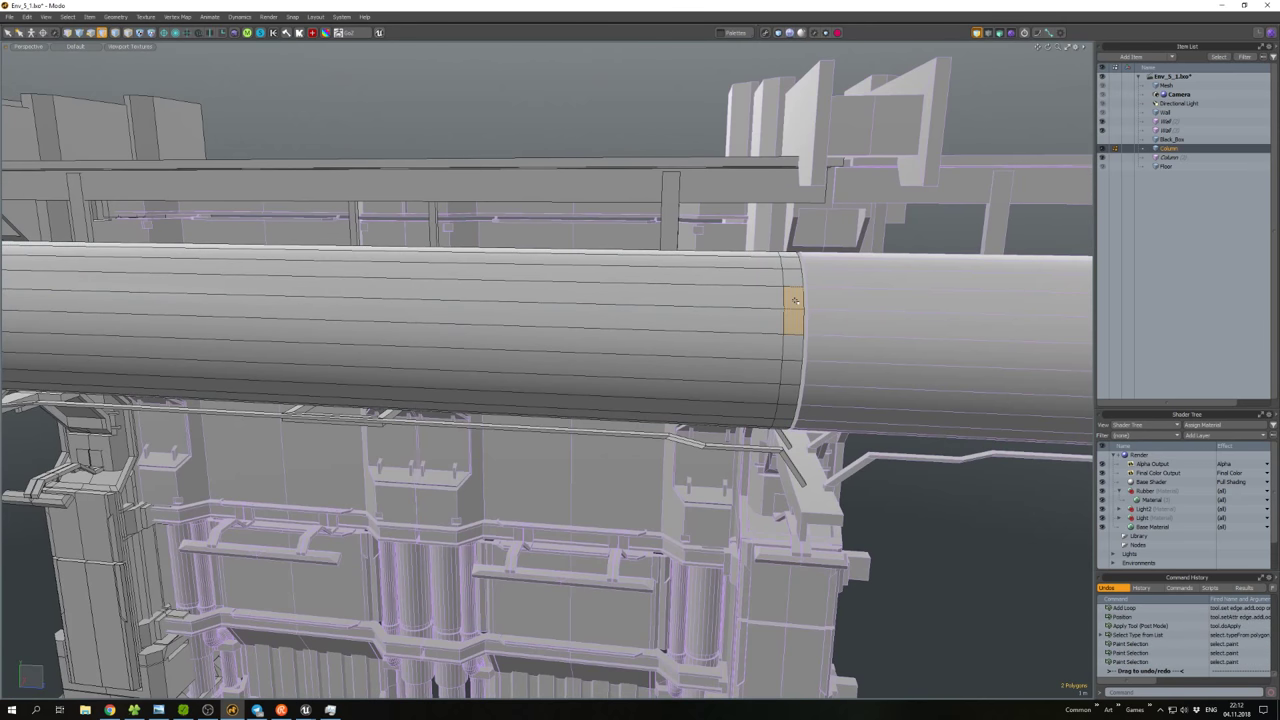
left_click_drag(796, 314, 790, 333, "alt")
key("b")
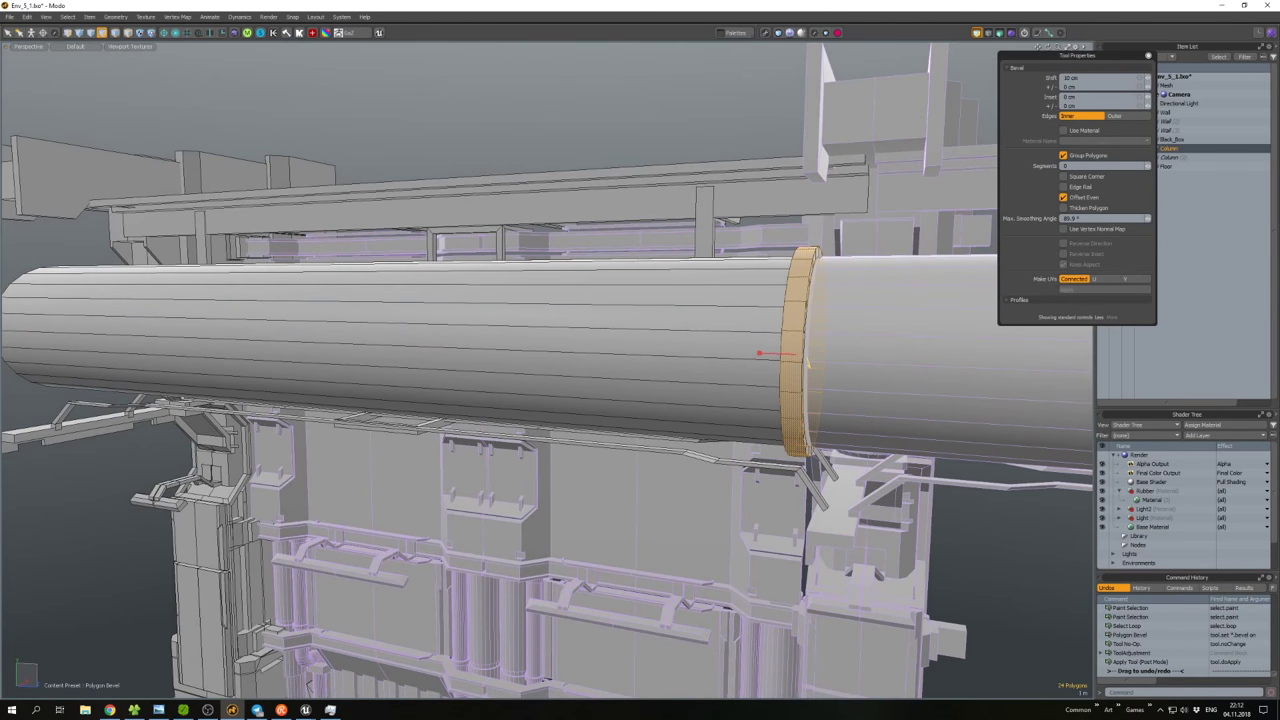
key("space")
Adjust the opposite end of the large pipe with the Move tool.
scroll(640, 330, "down", 3)
left_click_drag(640, 330, 531, 374, "alt")
key("2")
scroll(584, 357, "up", 2)
scroll(508, 348, "down", 5)
scroll(555, 347, "up", 5)
key("w")
key("space")
key("w")
Add an edge loop about 17 cm from the pipe's near end.
key("2")
scroll(515, 375, "up", 3)
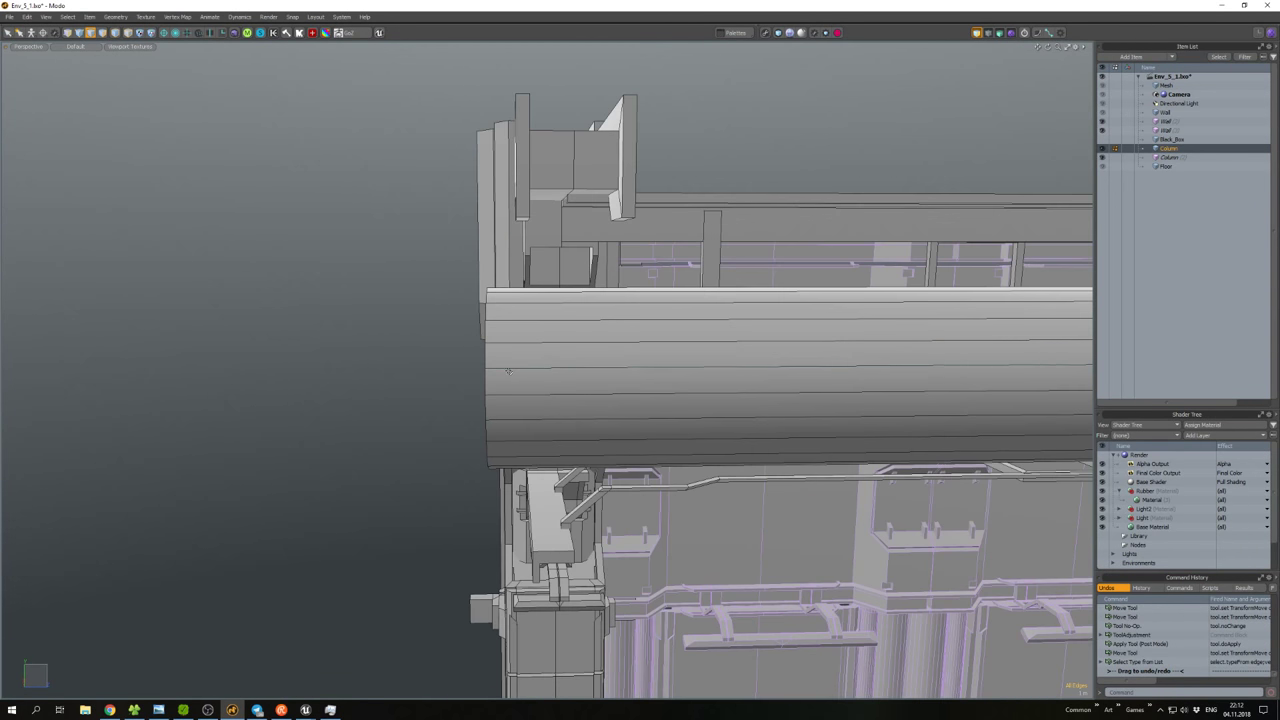
key("b")
key("2")
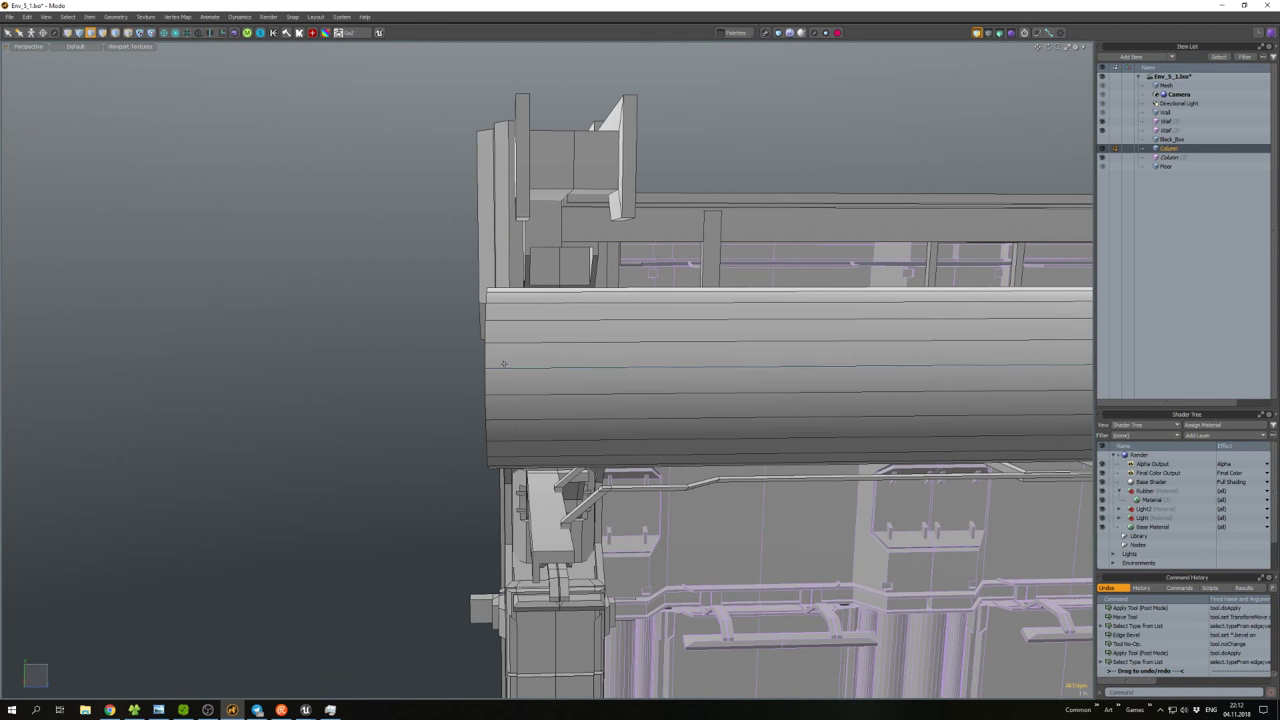
key("alt+l")
left_click(503, 368)
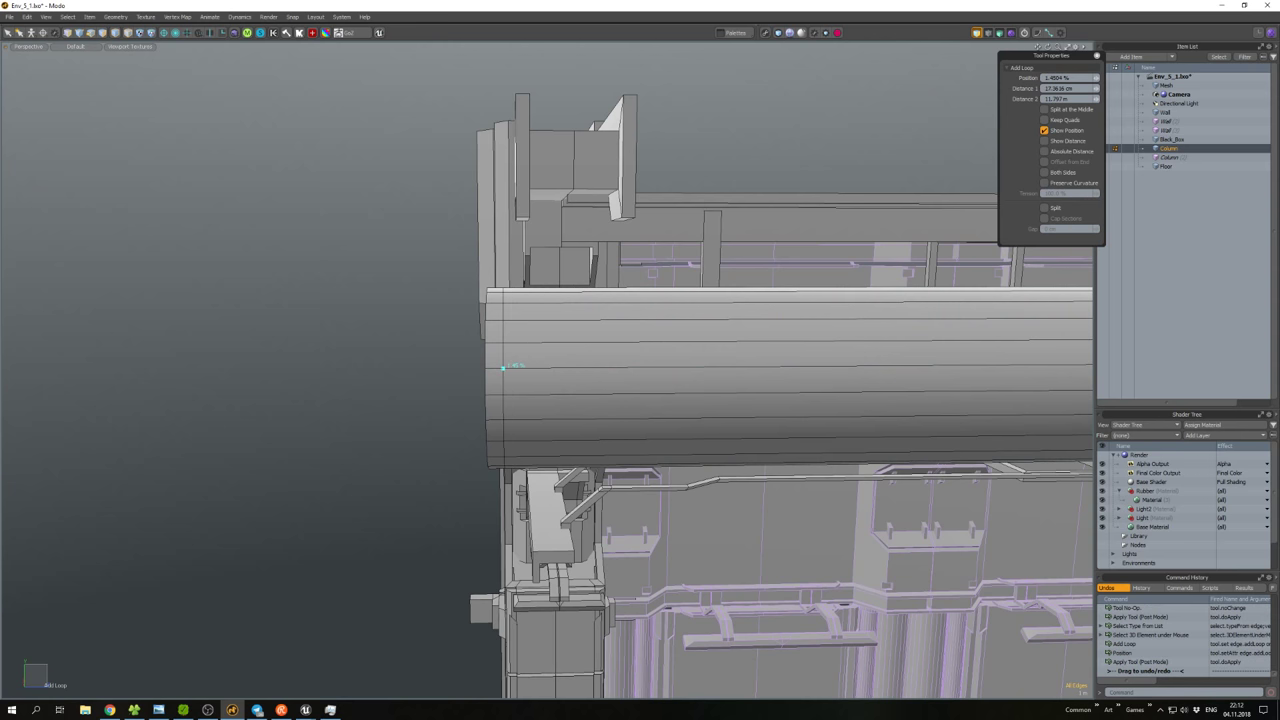
Select the ring of polygons around the pipe's near end and bevel it outward into a flange.
key("3")
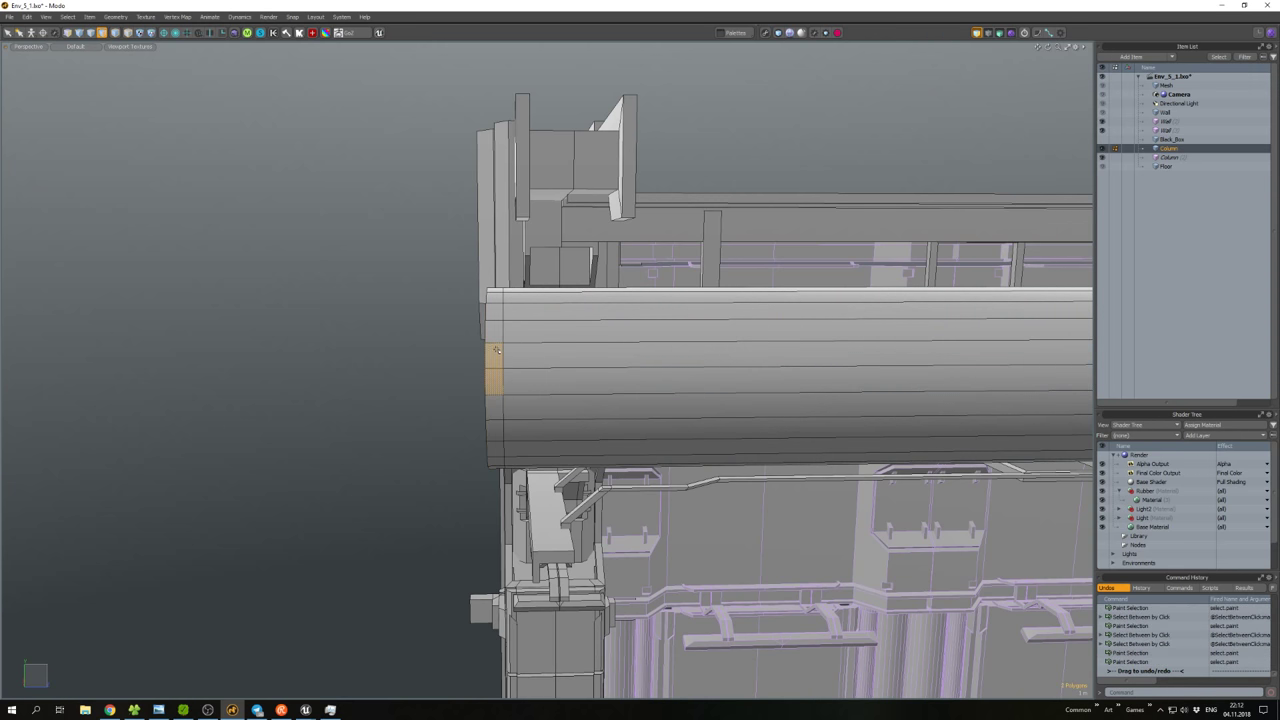
left_click_drag(494, 350, 466, 361, "alt")
key("b")
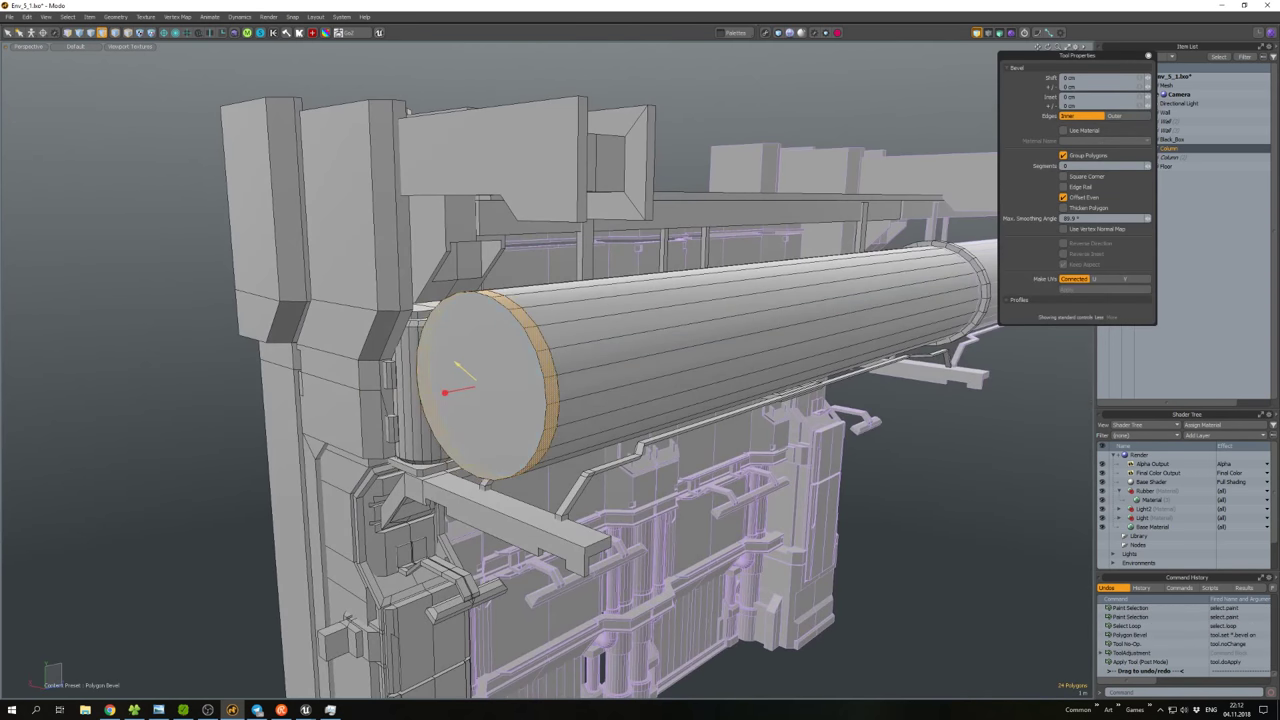
key("space")
Select the whole connected pipe and move it over the lower bracket, farther away from the wall.
left_click_drag(700, 400, 591, 345, "alt")
double_click(577, 352)
key("w")
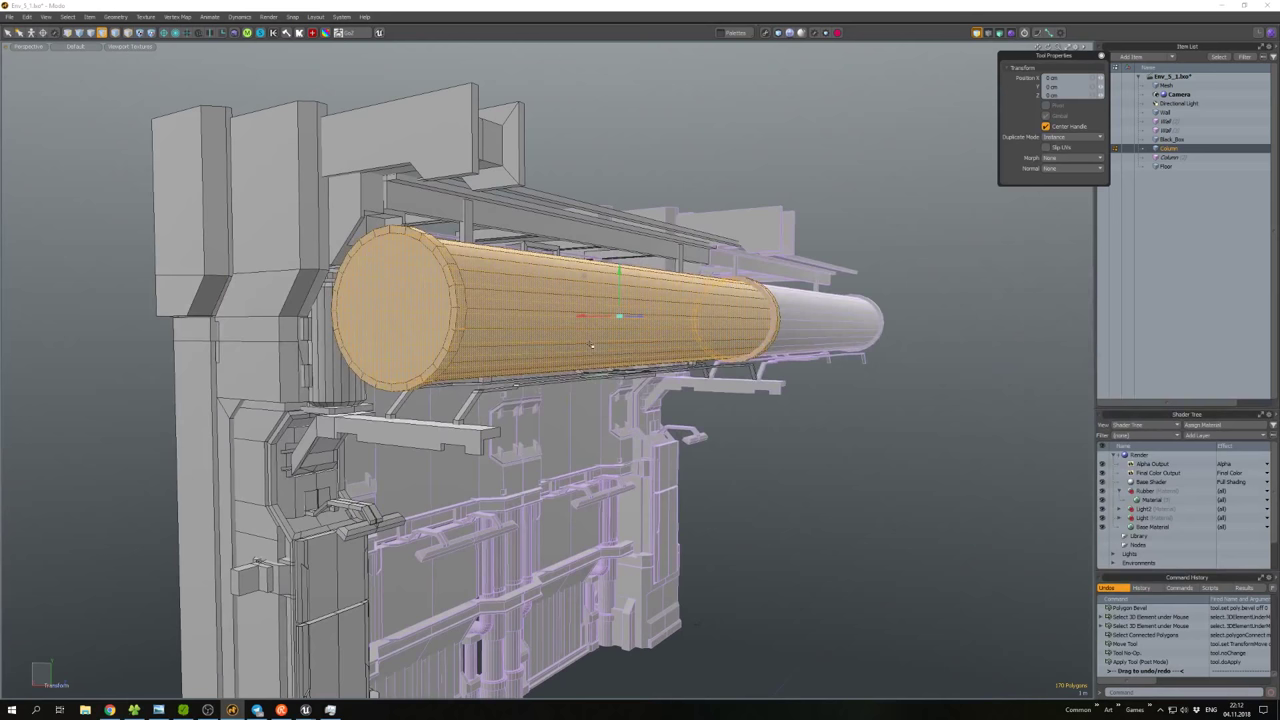
left_click_drag(621, 290, 623, 325)
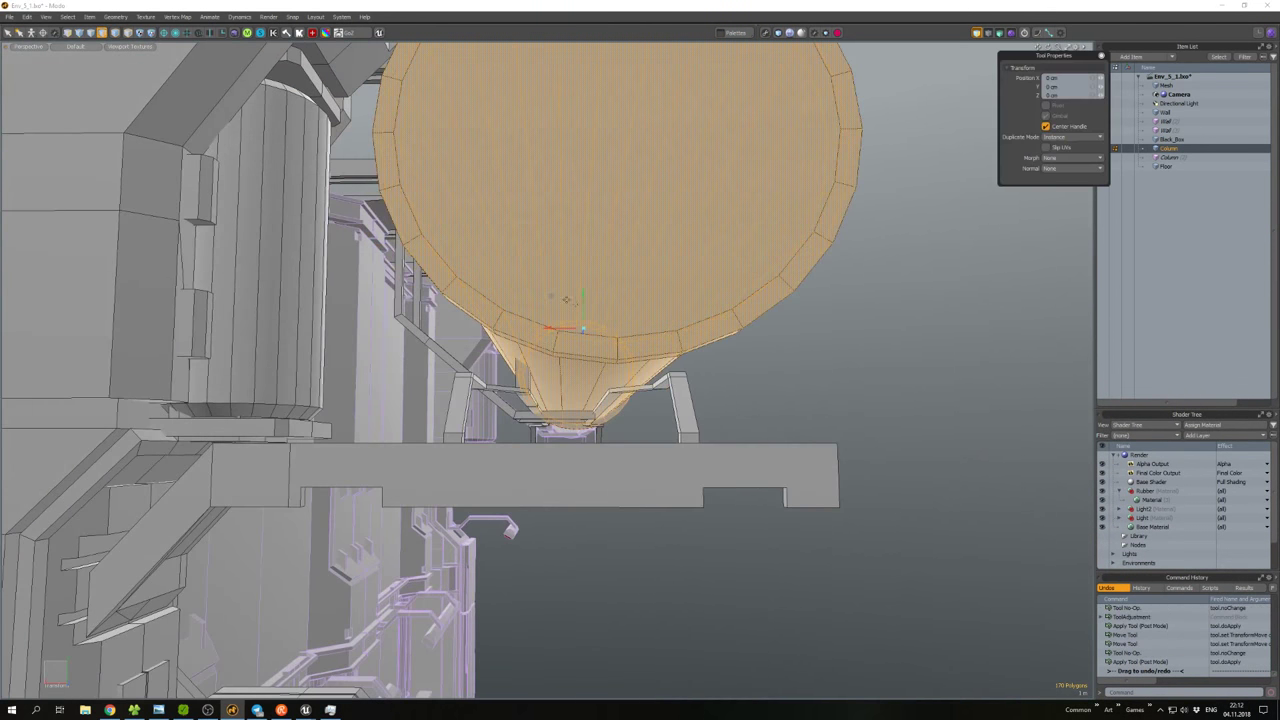
left_click_drag(551, 298, 589, 321)
key("space")
key("w")
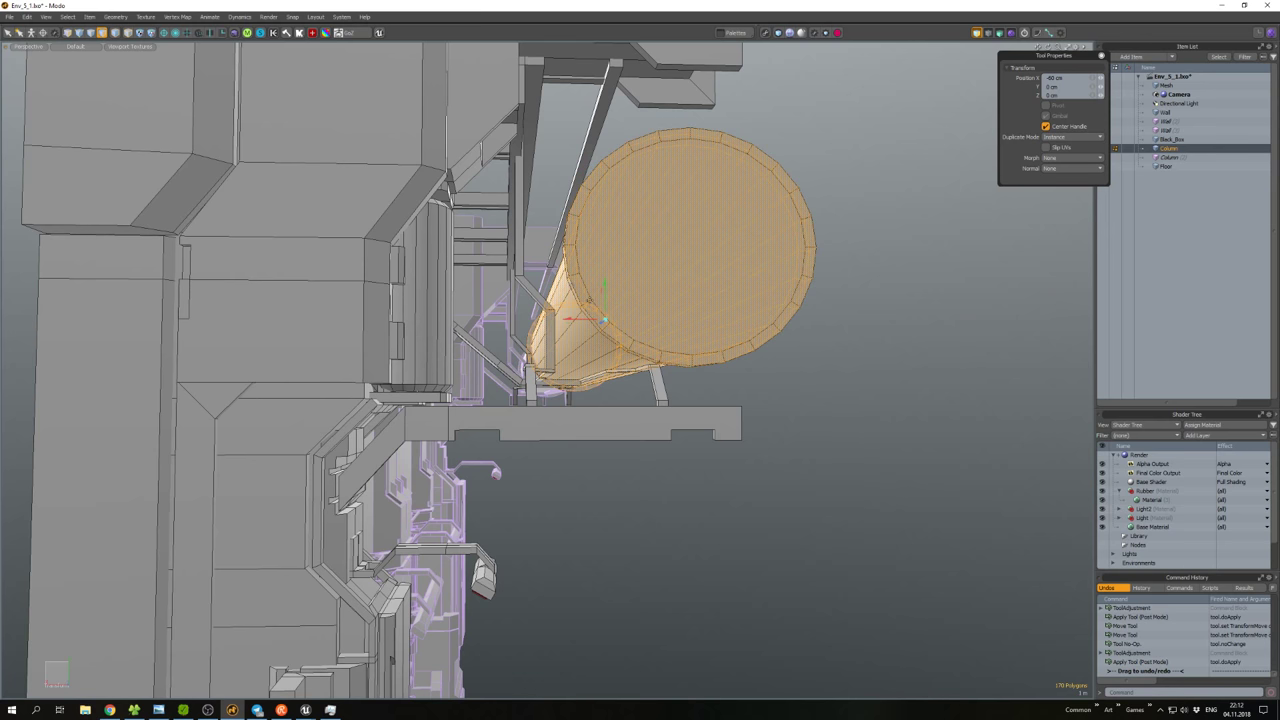
key("space")
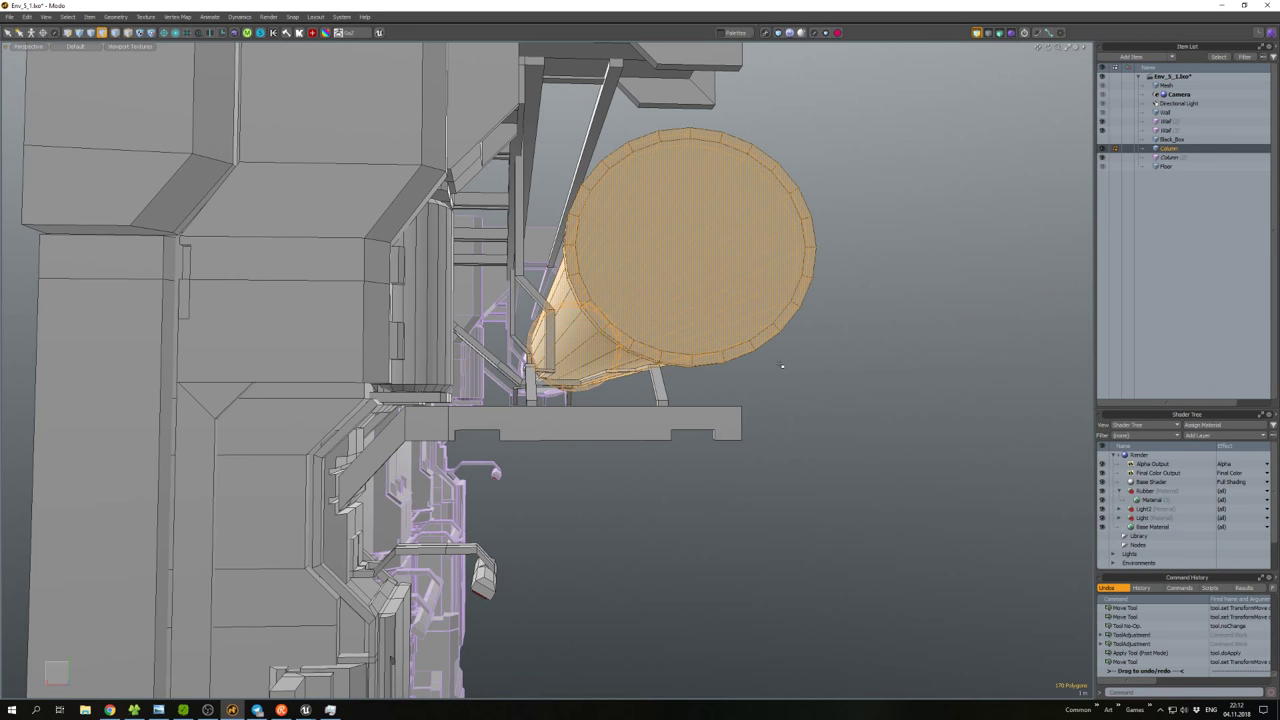
left_click(786, 363)
middle_click_drag(786, 363, 737, 348)
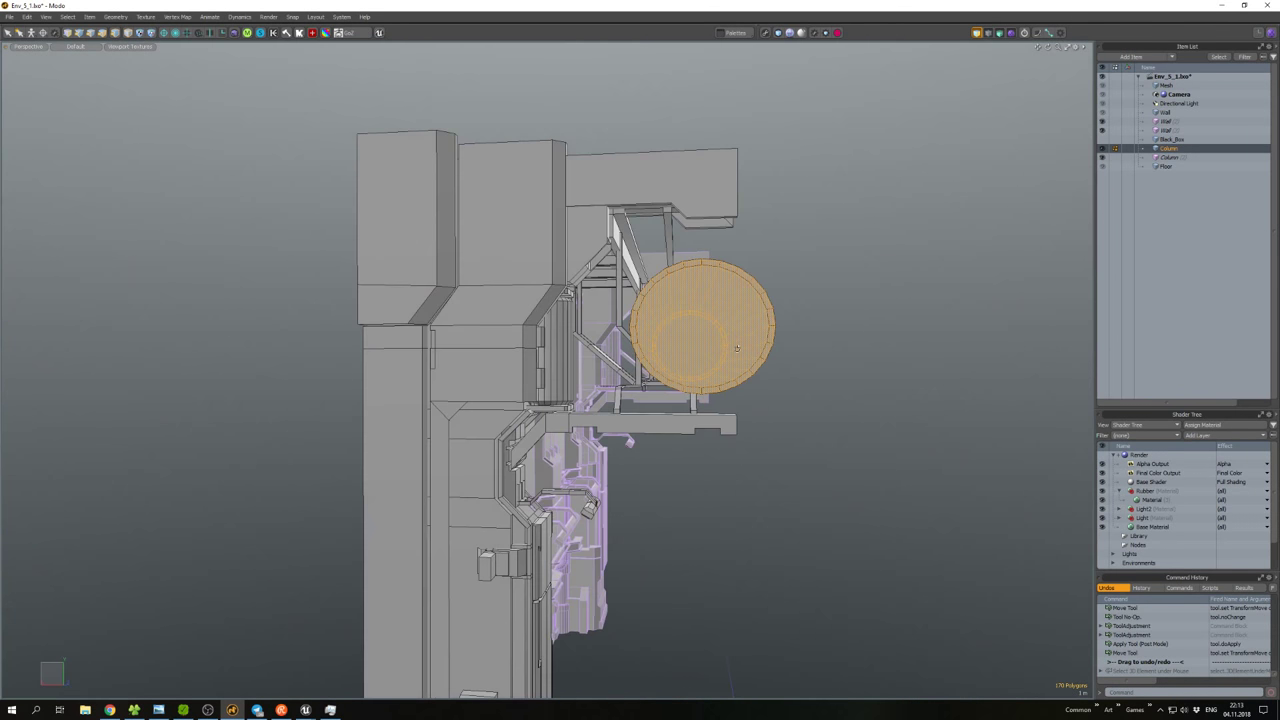
Scale the pipe's cross-section down in X and Y, and move it 20 cm in X and -20 cm in Y.
key("r")
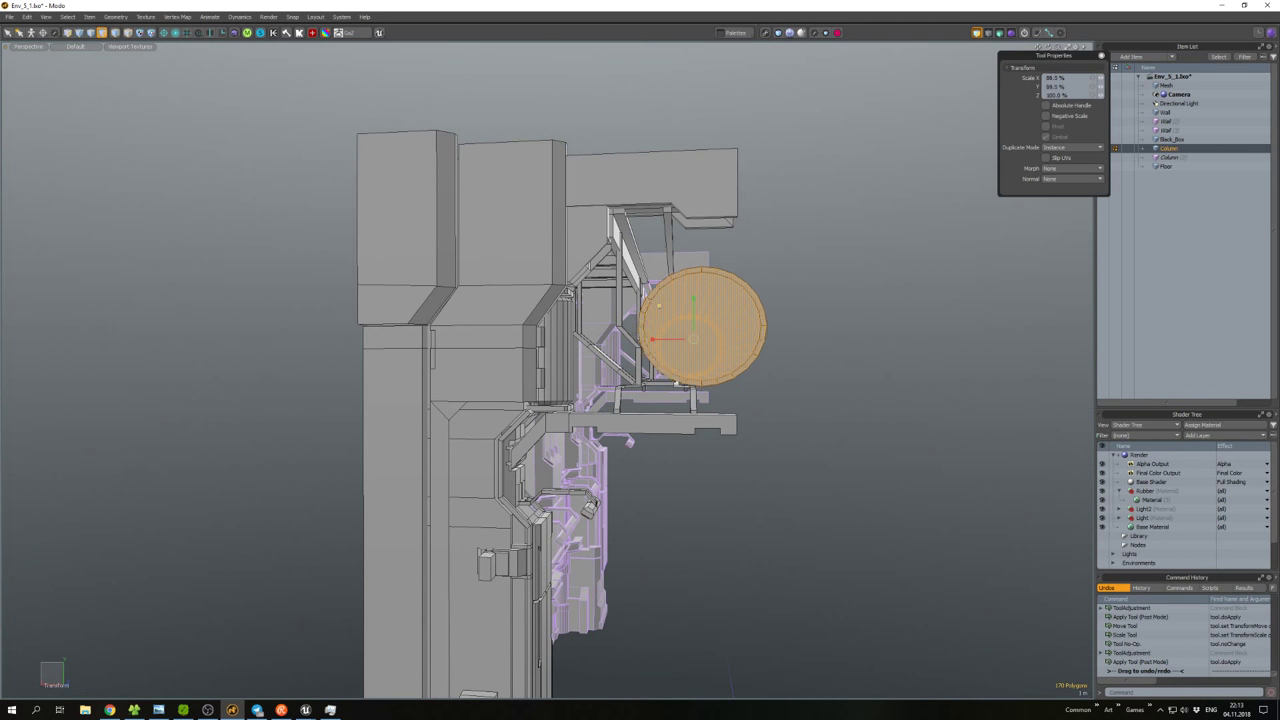
key("w")
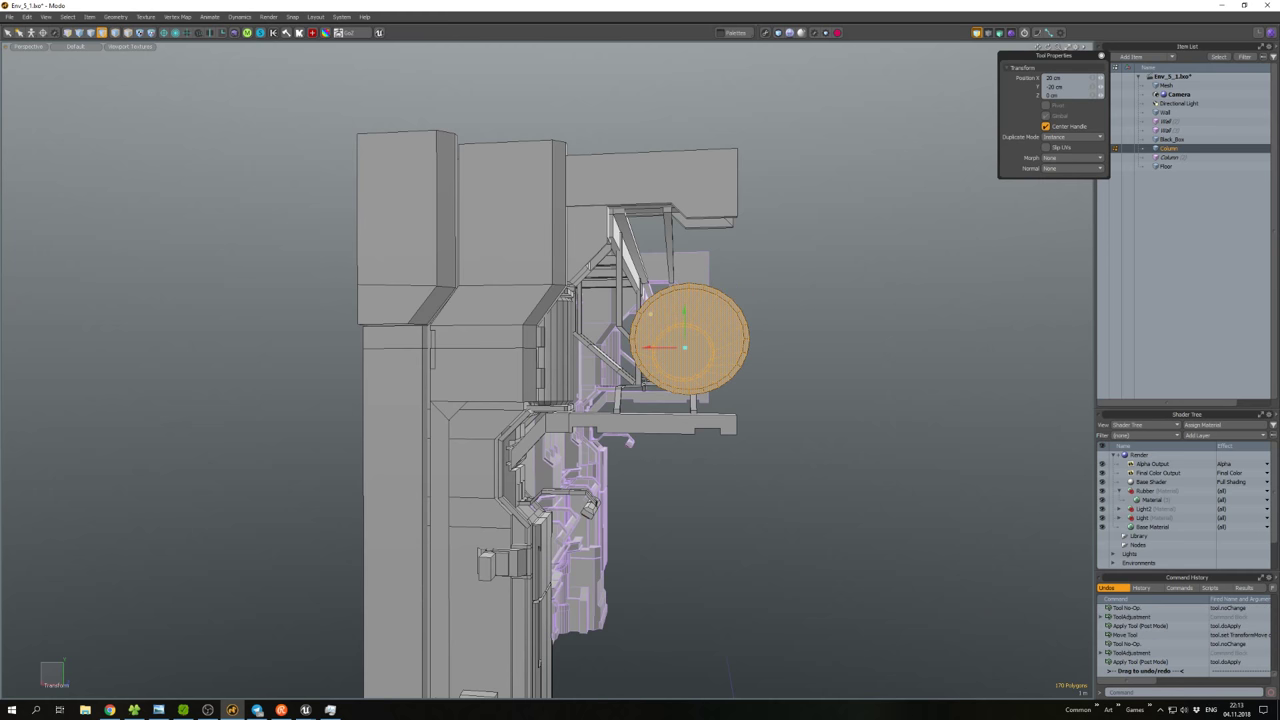
mouse_move(655, 330)
middle_mouse_down()
mouse_move(655, 375)
mouse_move(655, 317)
middle_mouse_up()
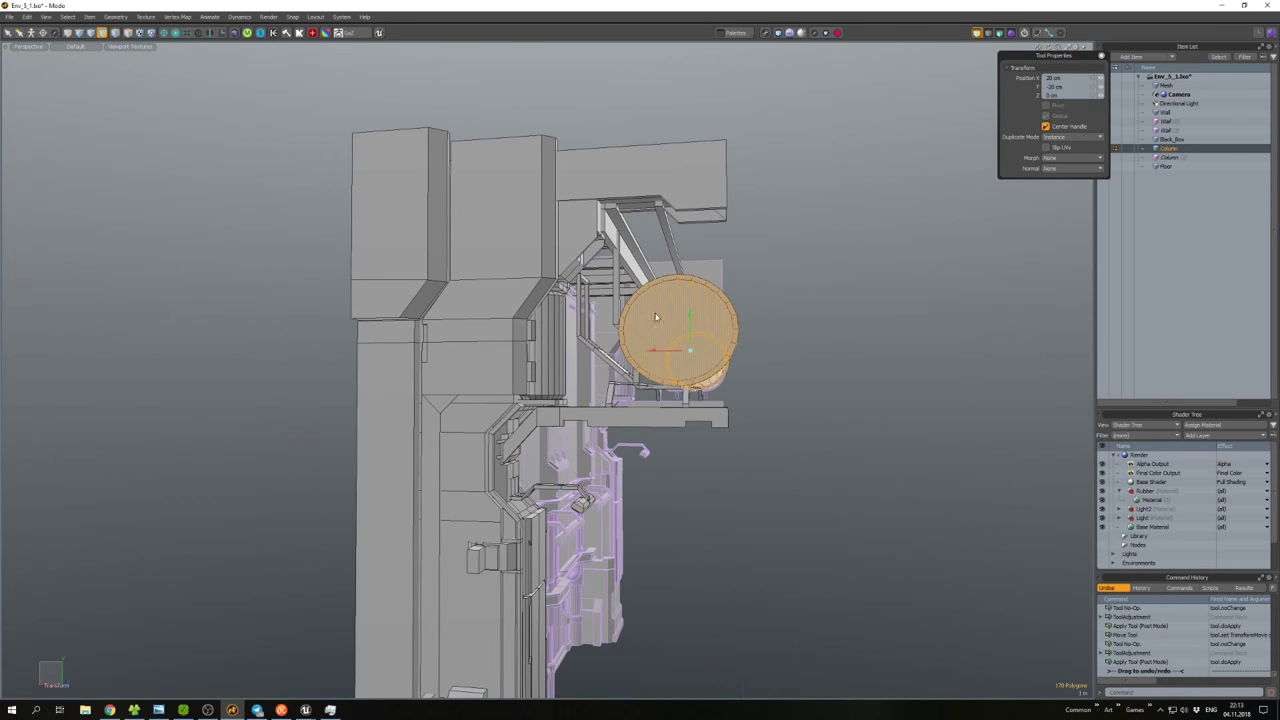
left_click(808, 354)
Duplicate the large pipe, scale the copy to about 34.5% in X and Y, and place it on the wall side.
middle_click_drag(808, 354, 700, 338)
double_click(726, 336)
key("w")
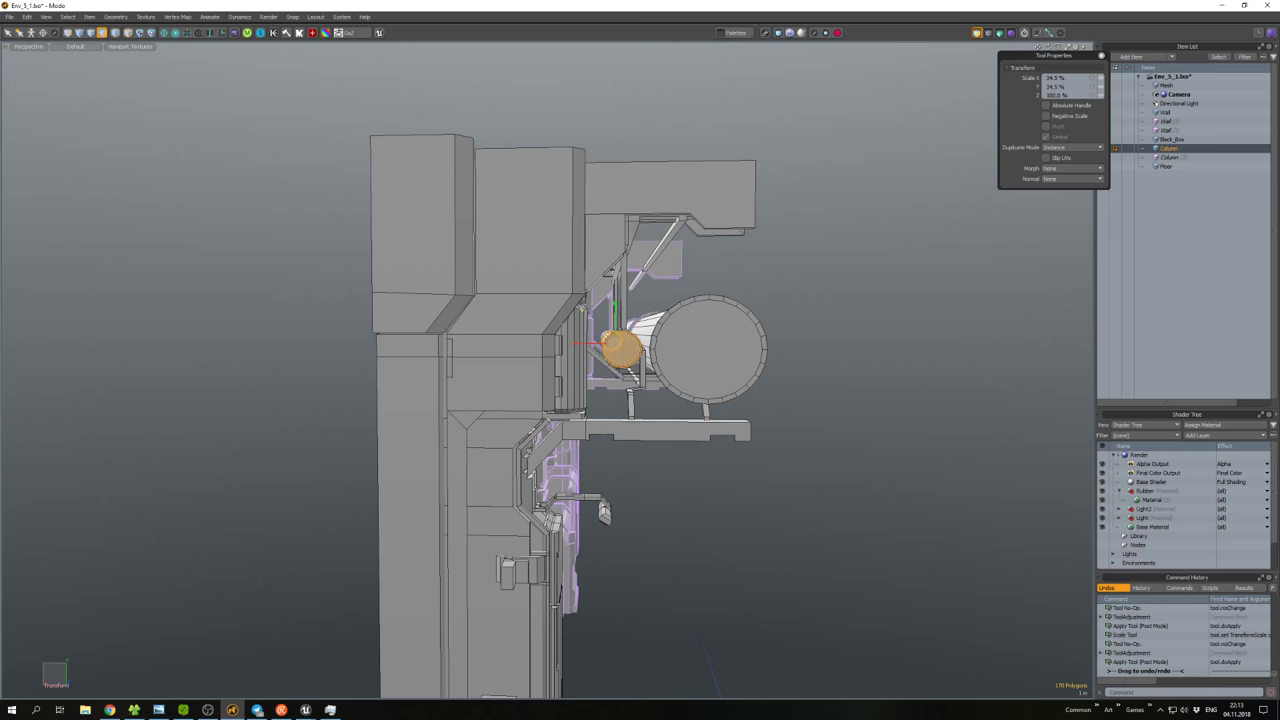
key("q")
Copy and paste the small pipe, moving the copy -40 cm in X and 90 cm in Y.
right_click(629, 309)
left_click(629, 309)
middle_click_drag(629, 309, 580, 320)
key("y")
key("space")
key("y")
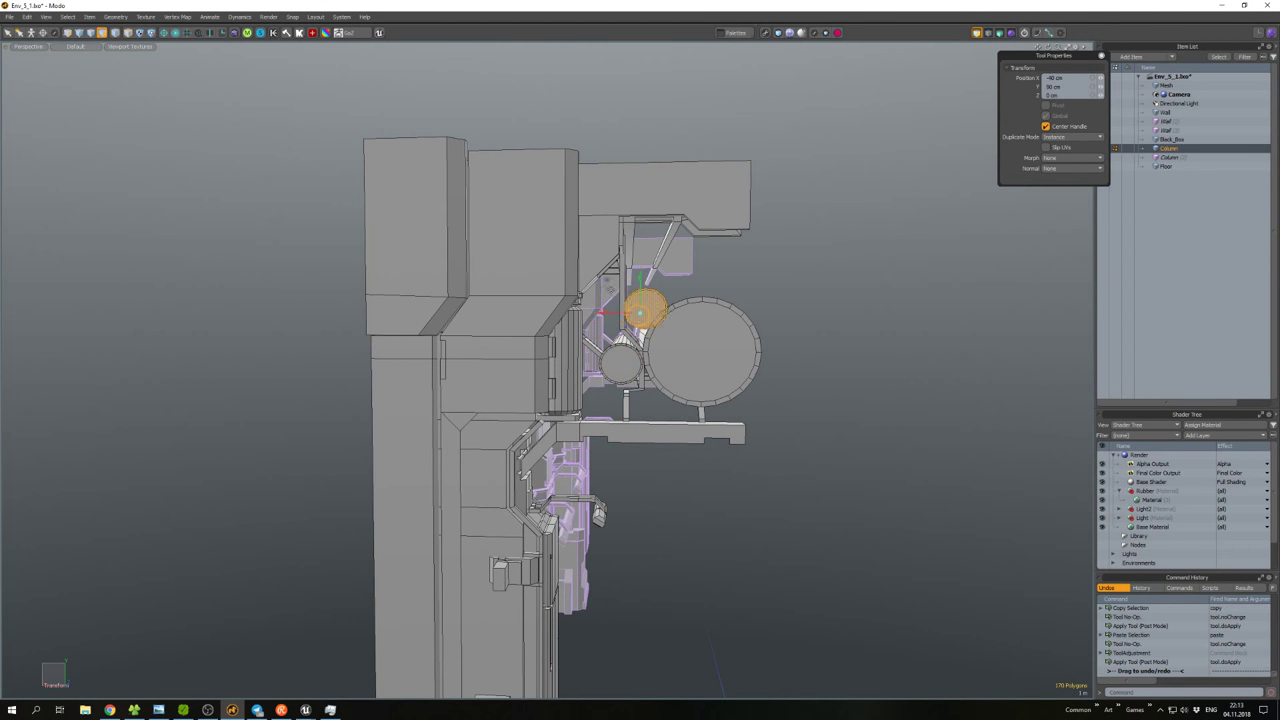
Delete a connected piece from the Column mesh and return to item selection.
middle_click_drag(625, 425, 500, 374)
key("space")
left_click(733, 370)
key("5")
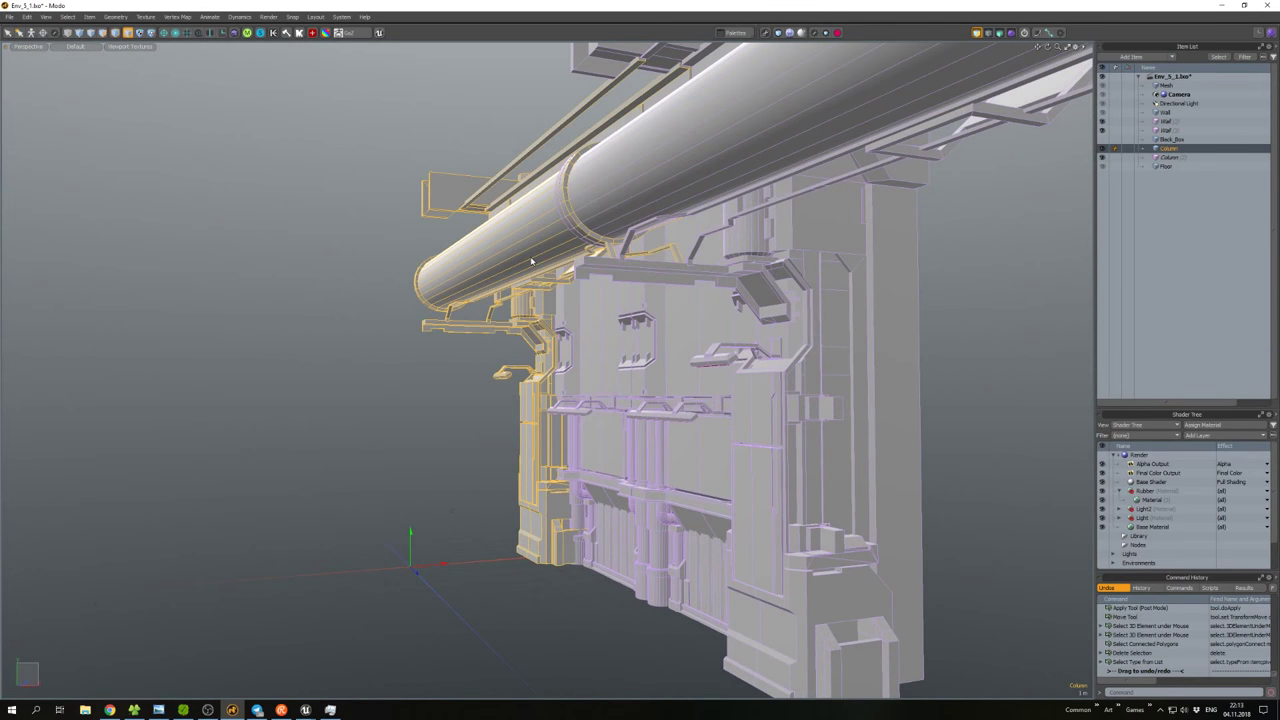
Export the Column mesh over the existing Column FBX file, and reimport the Column asset in the Unreal Editor.
key("ctrl+shift+e")
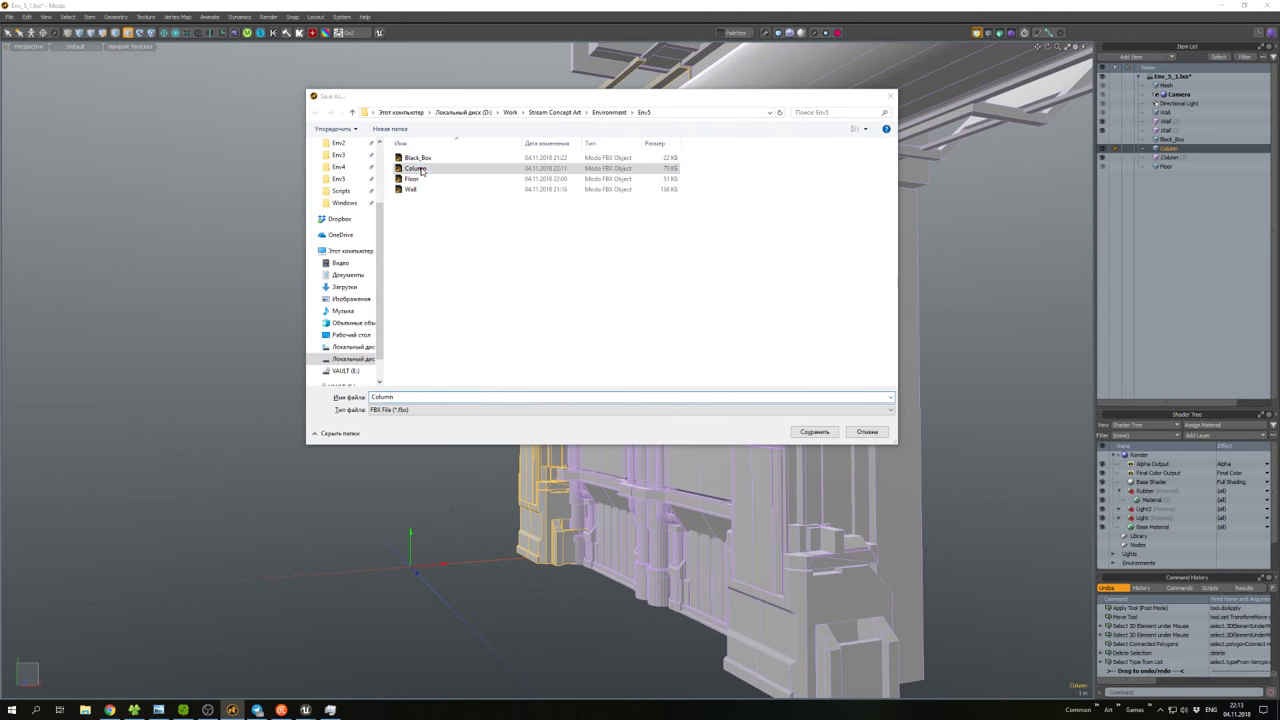
left_click(670, 357)
mouse_move(307, 710)
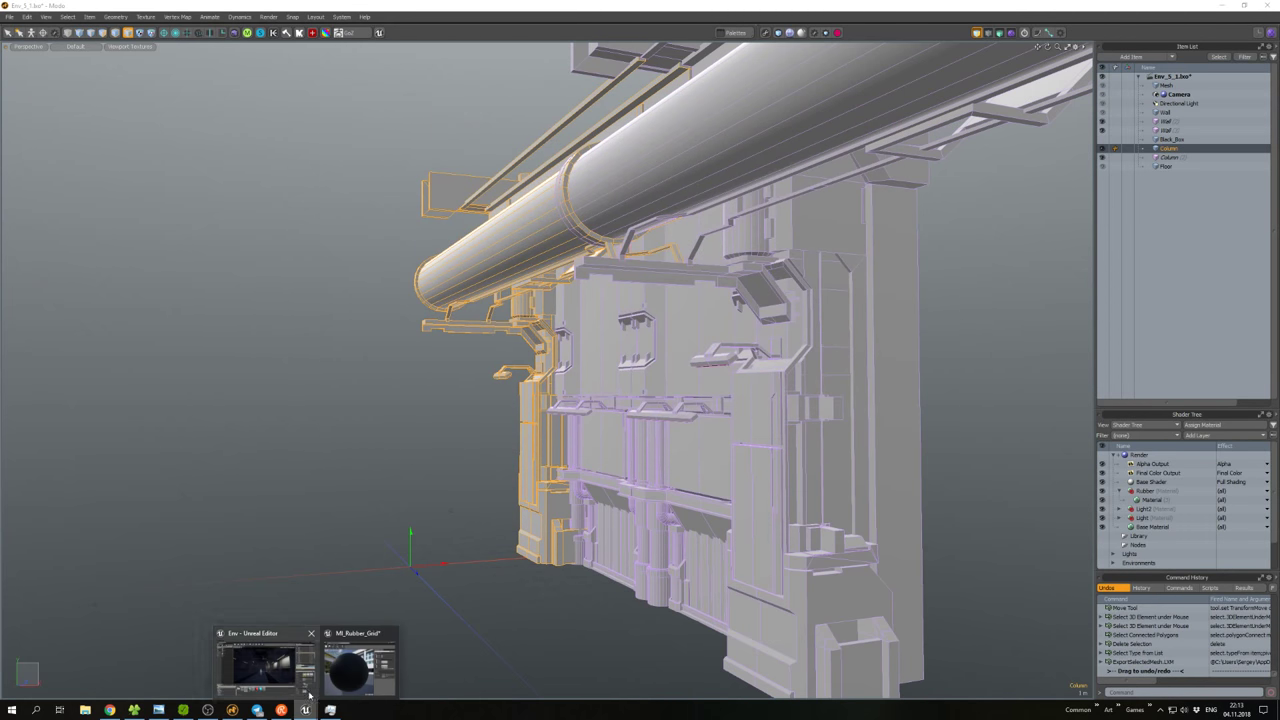
left_click(280, 678)
right_click(377, 620)
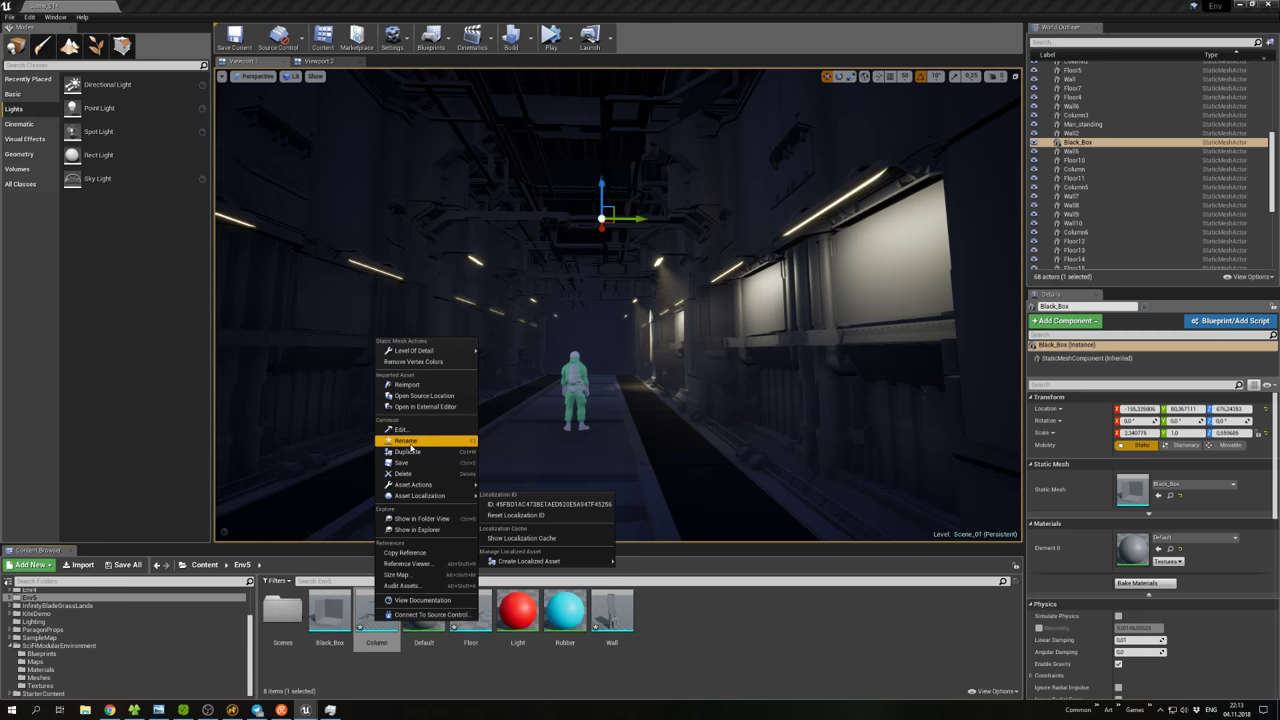
left_click(416, 386)
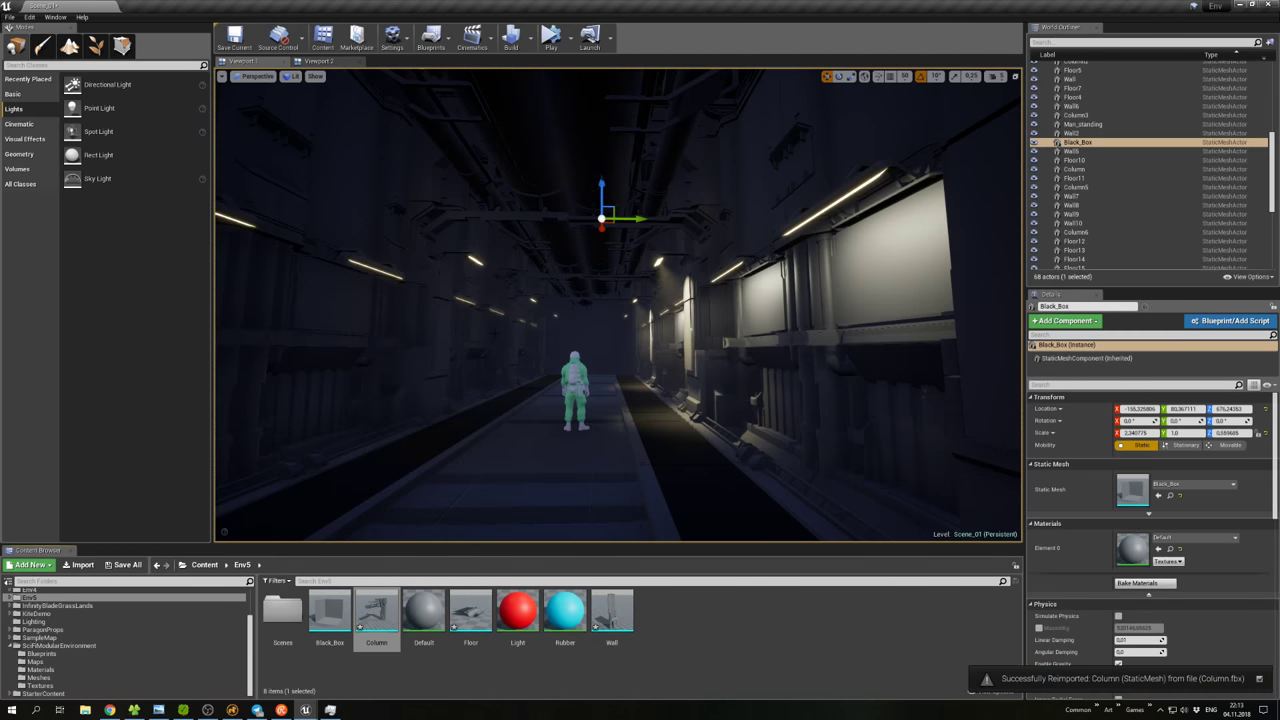
Examine the corridor with the new ceiling pipes from several distances and angles.
right_click_drag(618, 305, 625, 252)
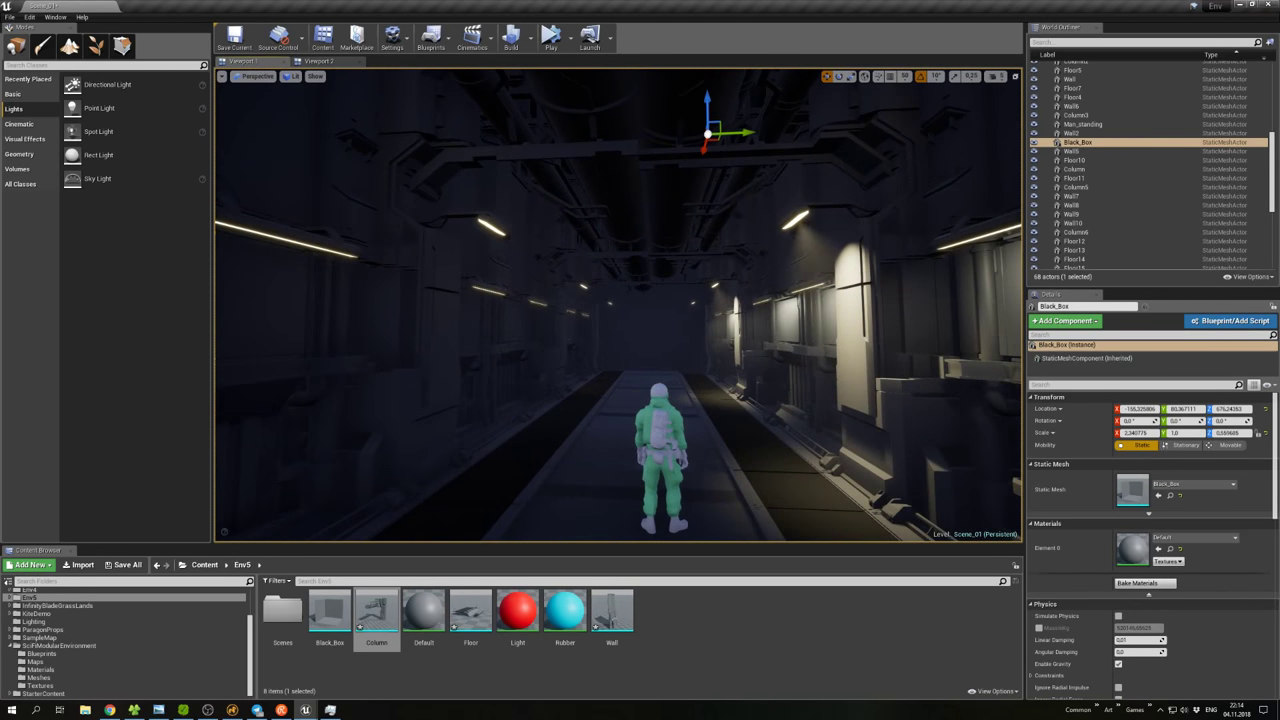
key("w")
right_click_drag(625, 252, 625, 252)
key("s")
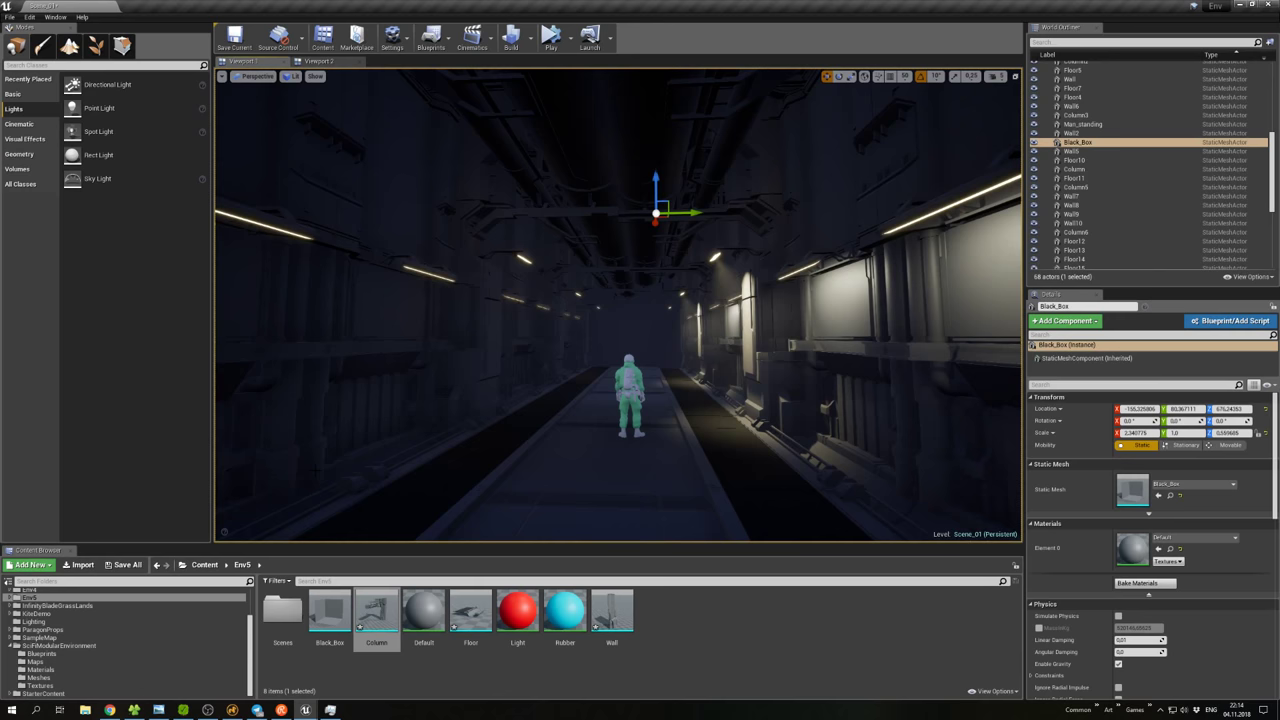
left_click(232, 710)
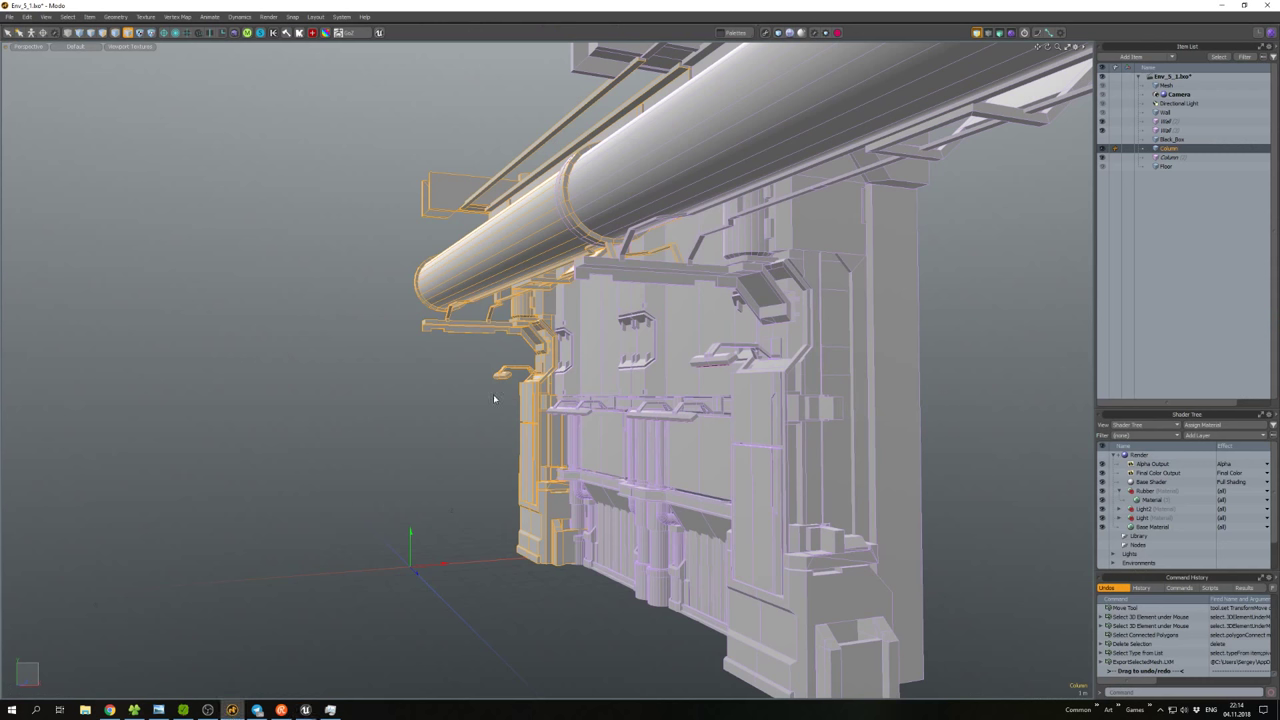
mouse_move(312, 701)
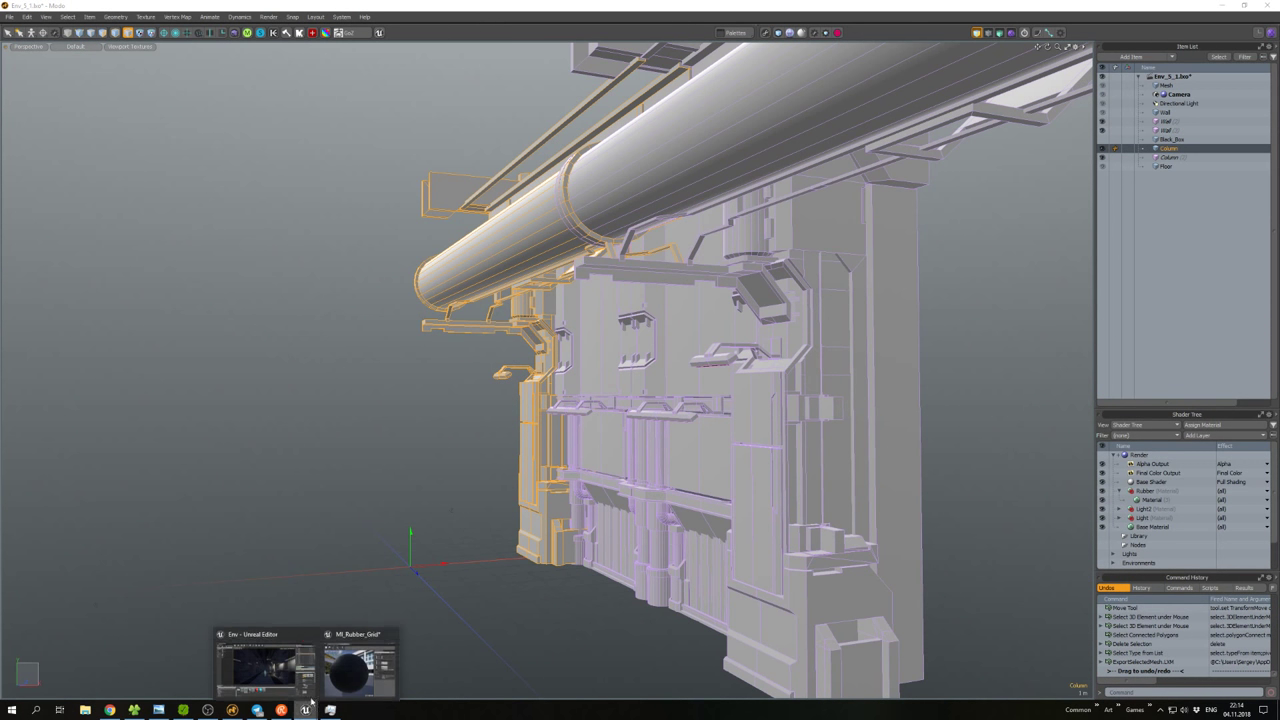
left_click(262, 676)
left_click_drag(618, 305, 708, 242)
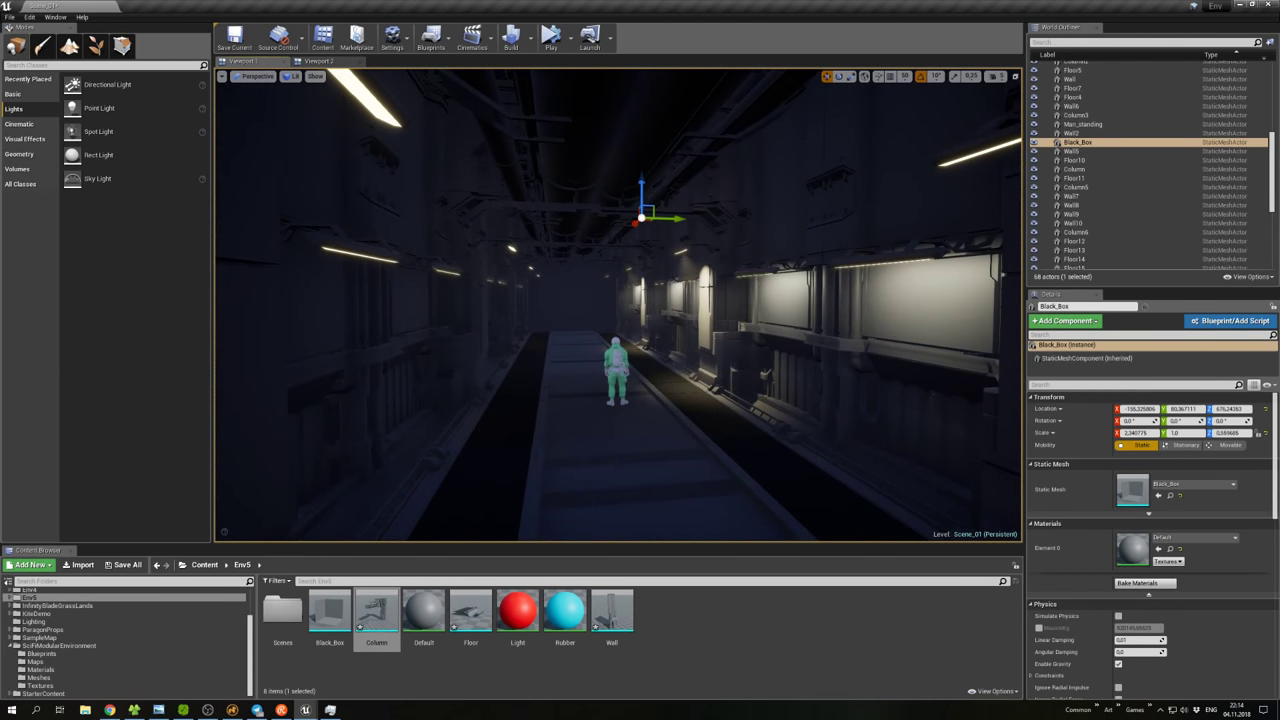
right_click_drag(708, 242, 726, 222)
Select all six rect lights along the right corridor wall and duplicate them across to the left wall.
scroll(1121, 209, "up", 4)
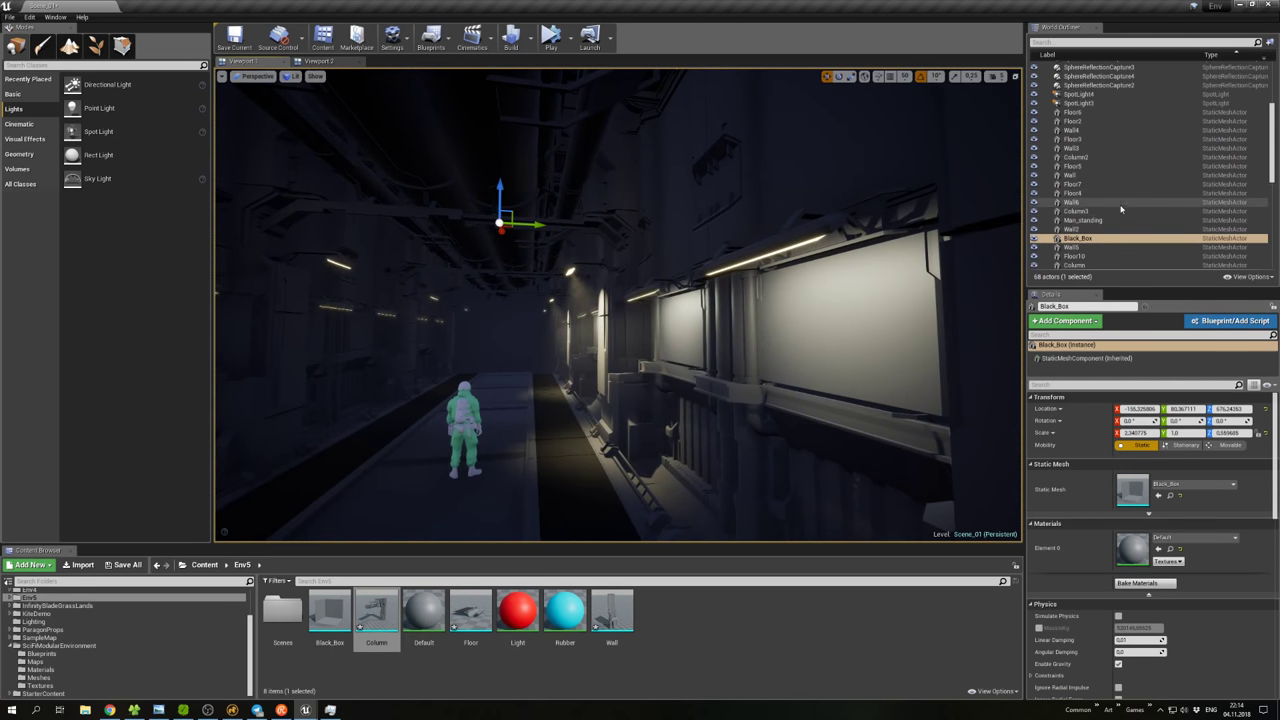
scroll(1121, 209, "up", 4)
left_click(1078, 107)
left_click(1078, 152, "shift")
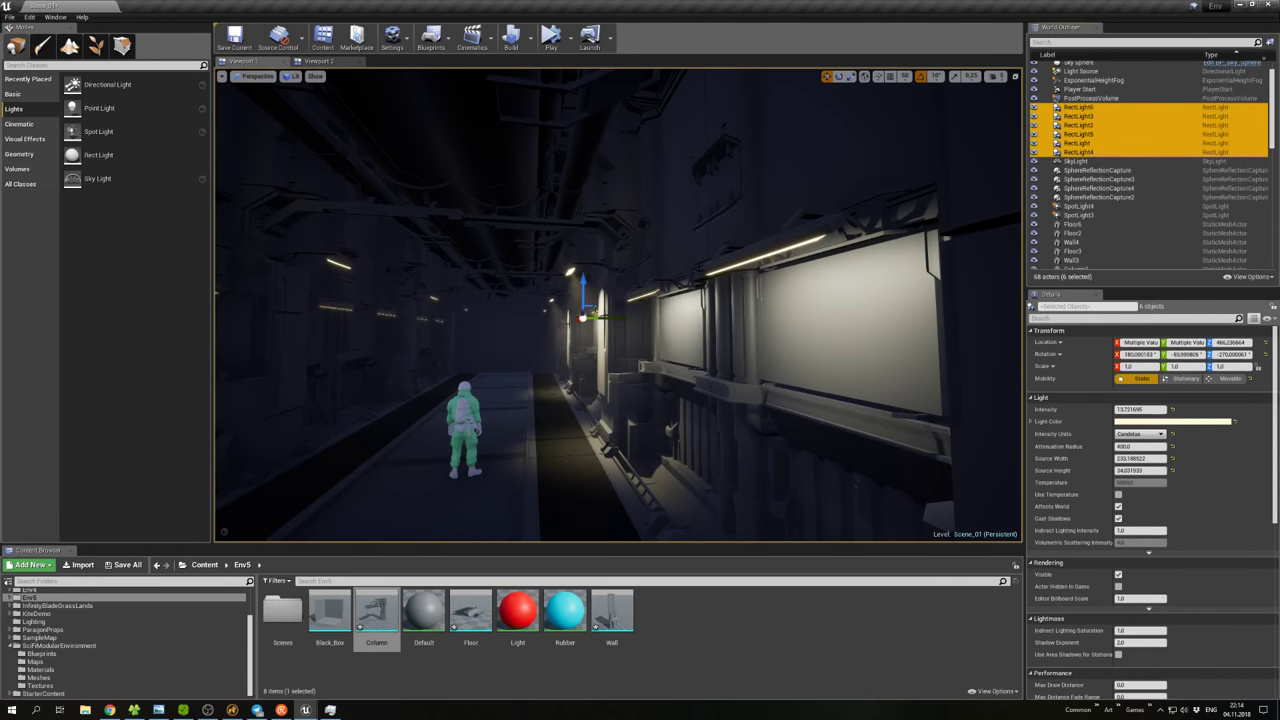
key("f")
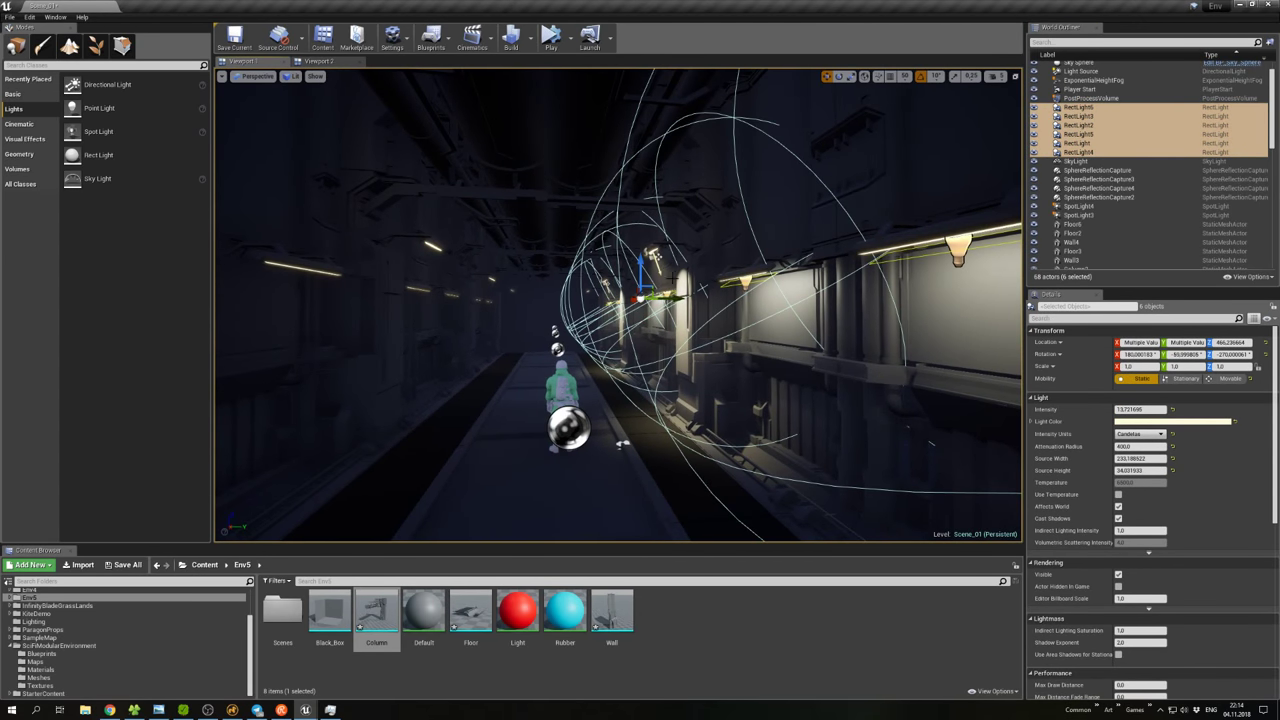
right_click(676, 280)
left_click(1082, 107)
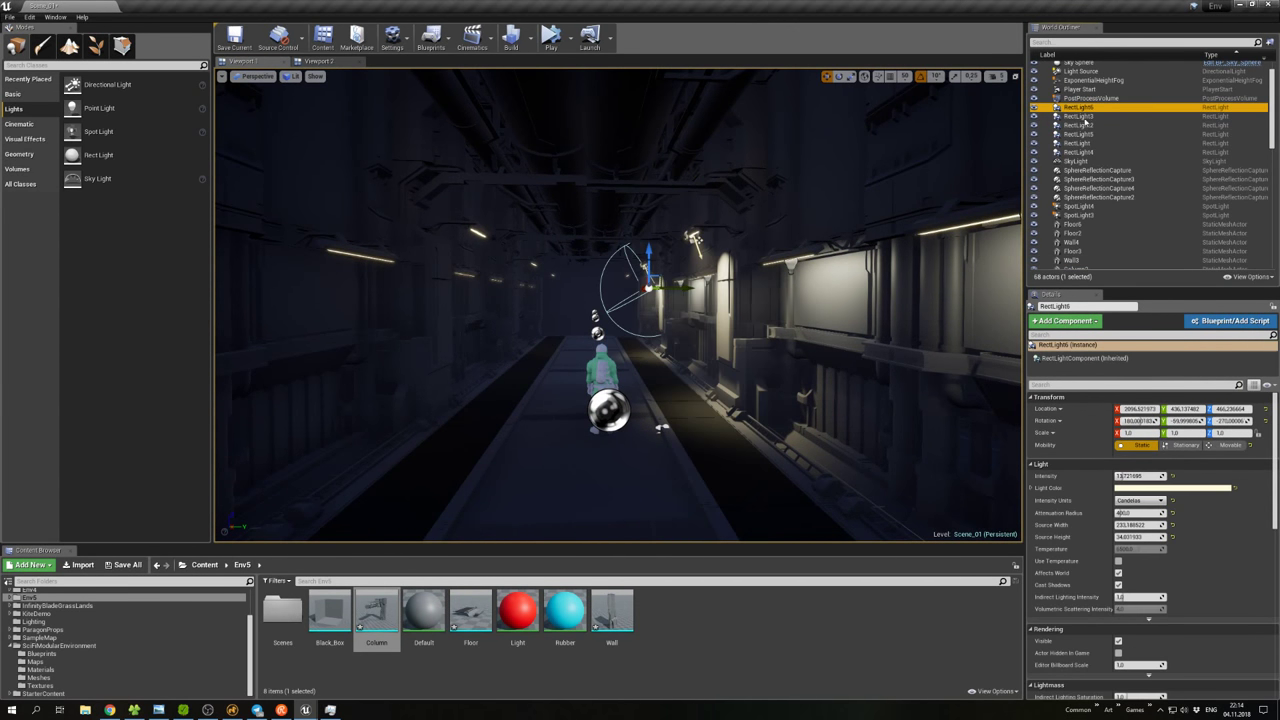
left_click(1079, 152, "shift")
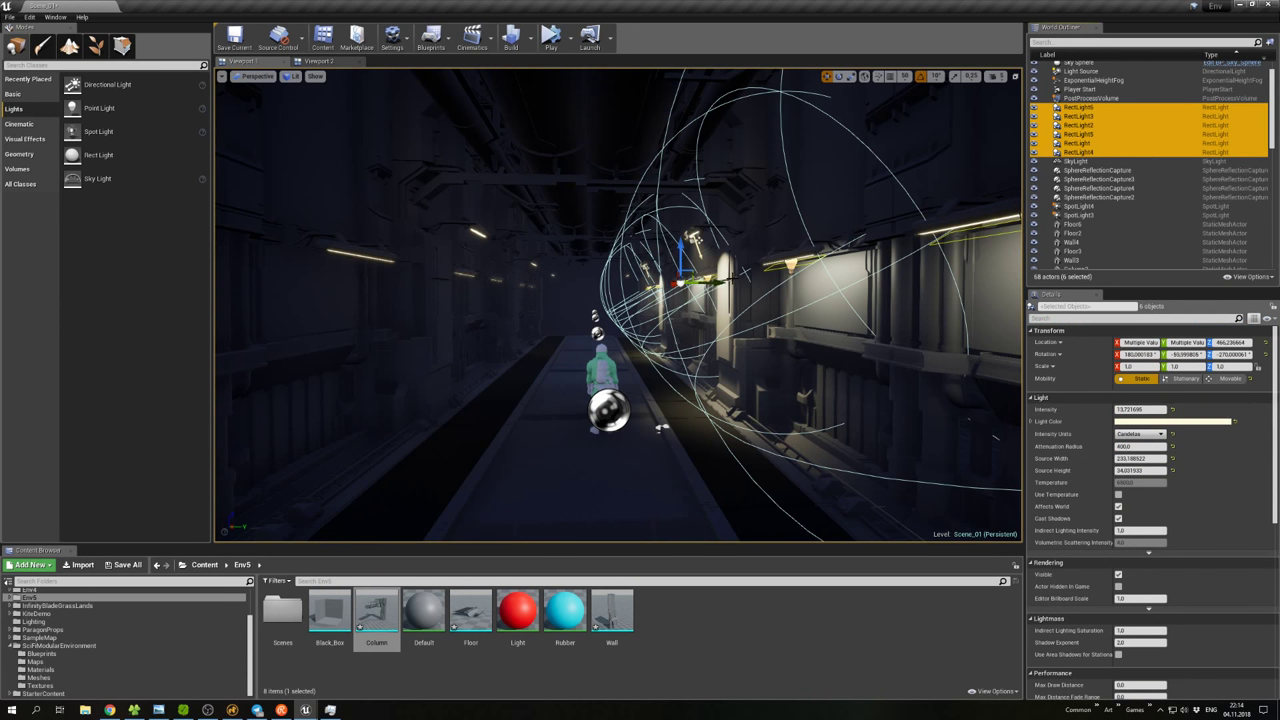
left_click_drag(743, 272, 530, 288, "alt")
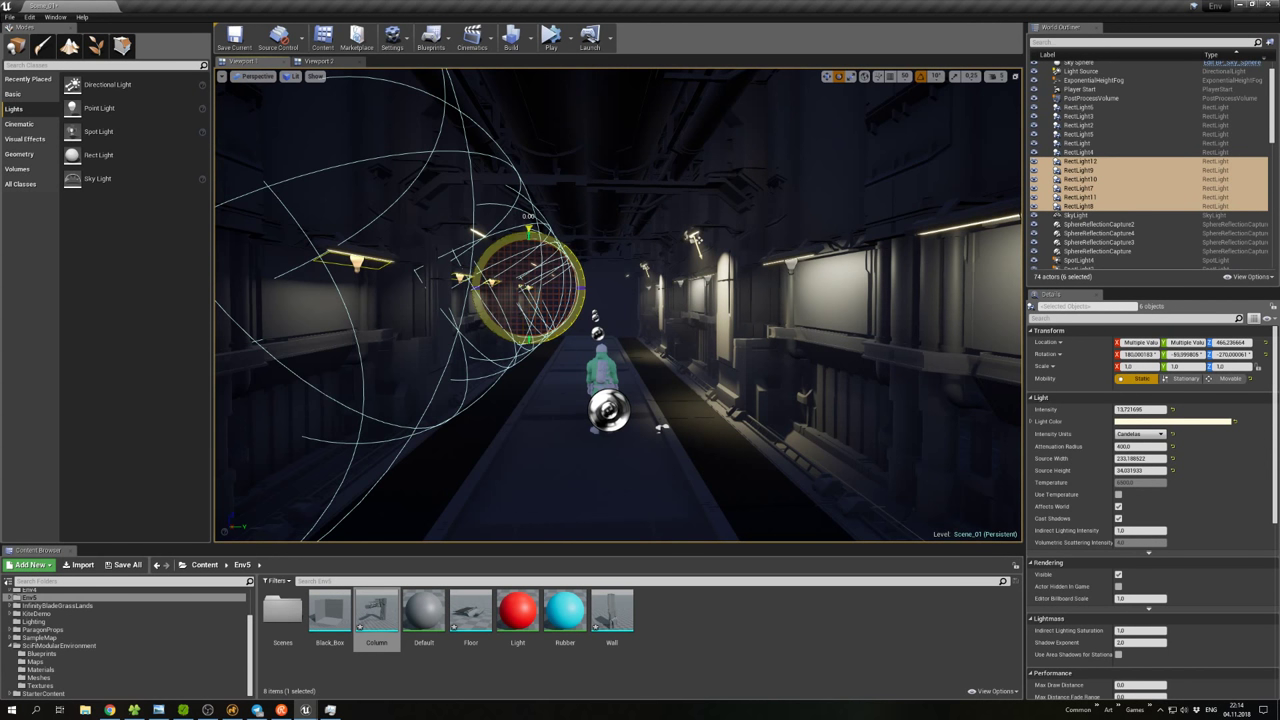
Rotate the six duplicated rect lights by about 50 degrees to face the left wall panels, and adjust their position beneath the light strips.
left_click_drag(528, 228, 584, 244)
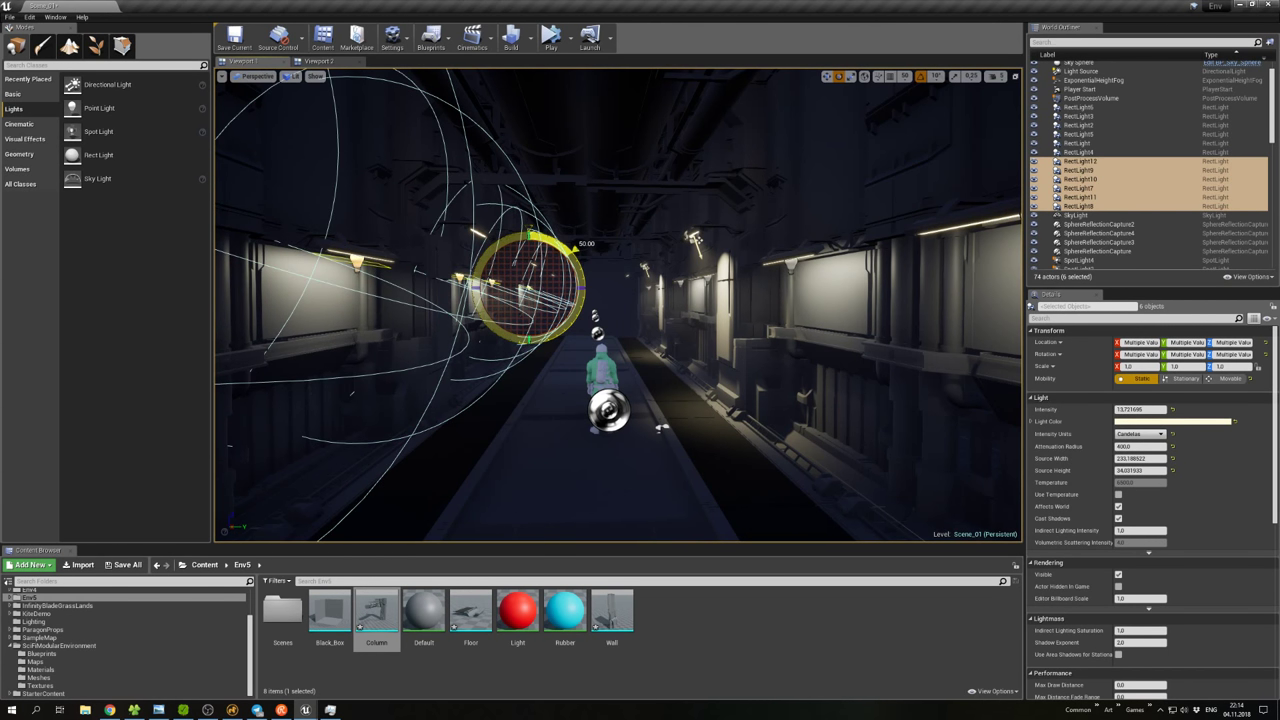
key("w")
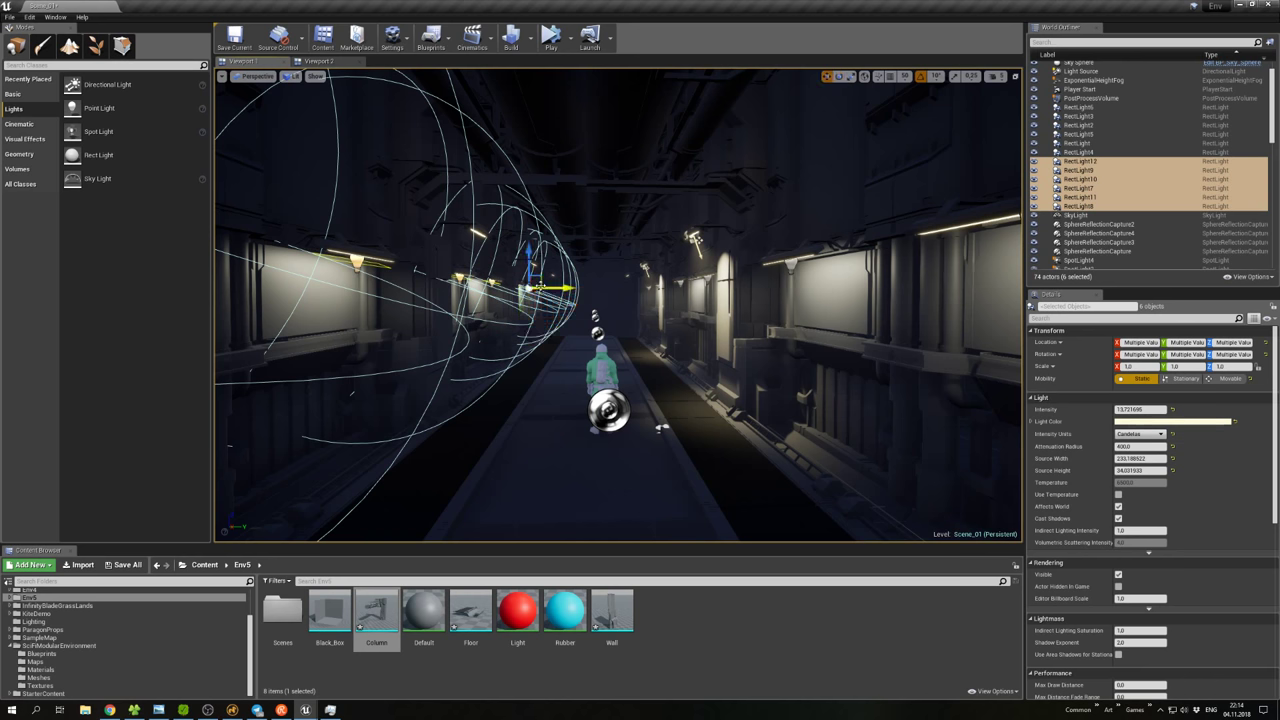
left_click_drag(537, 276, 538, 276)
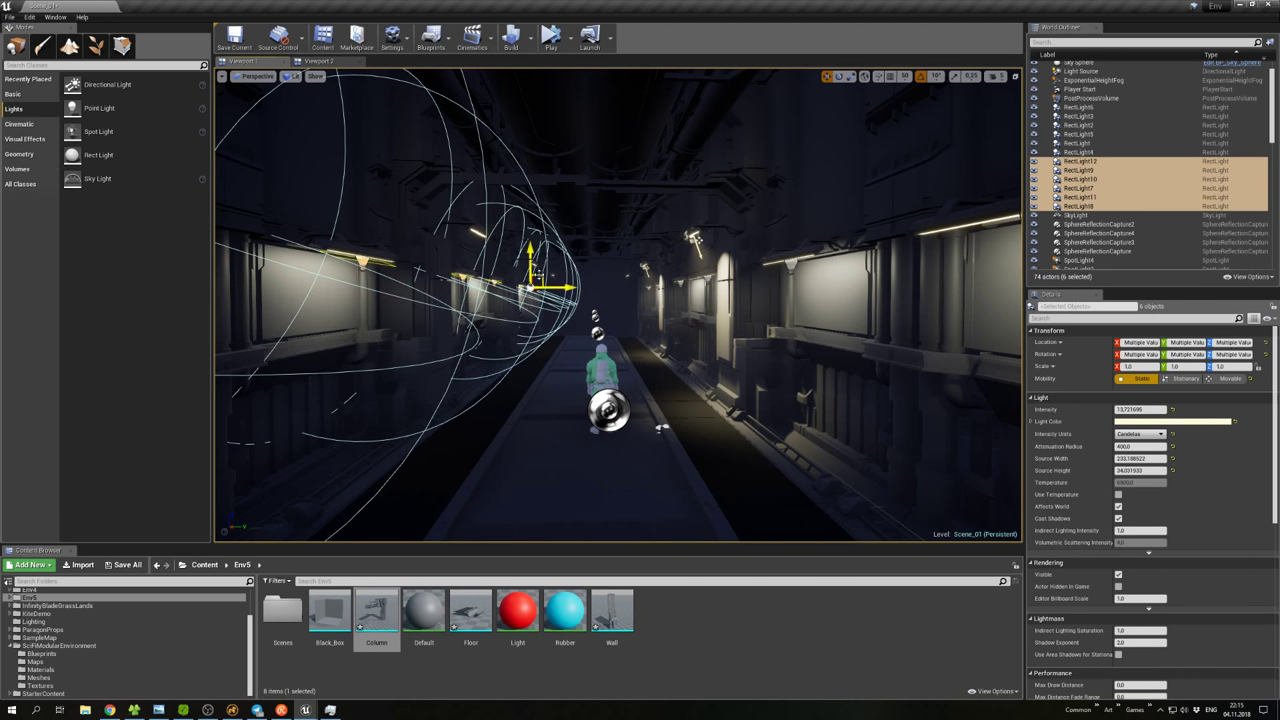
Examine the rect lighting on both corridor walls from several angles.
left_click(660, 303)
right_click(638, 290)
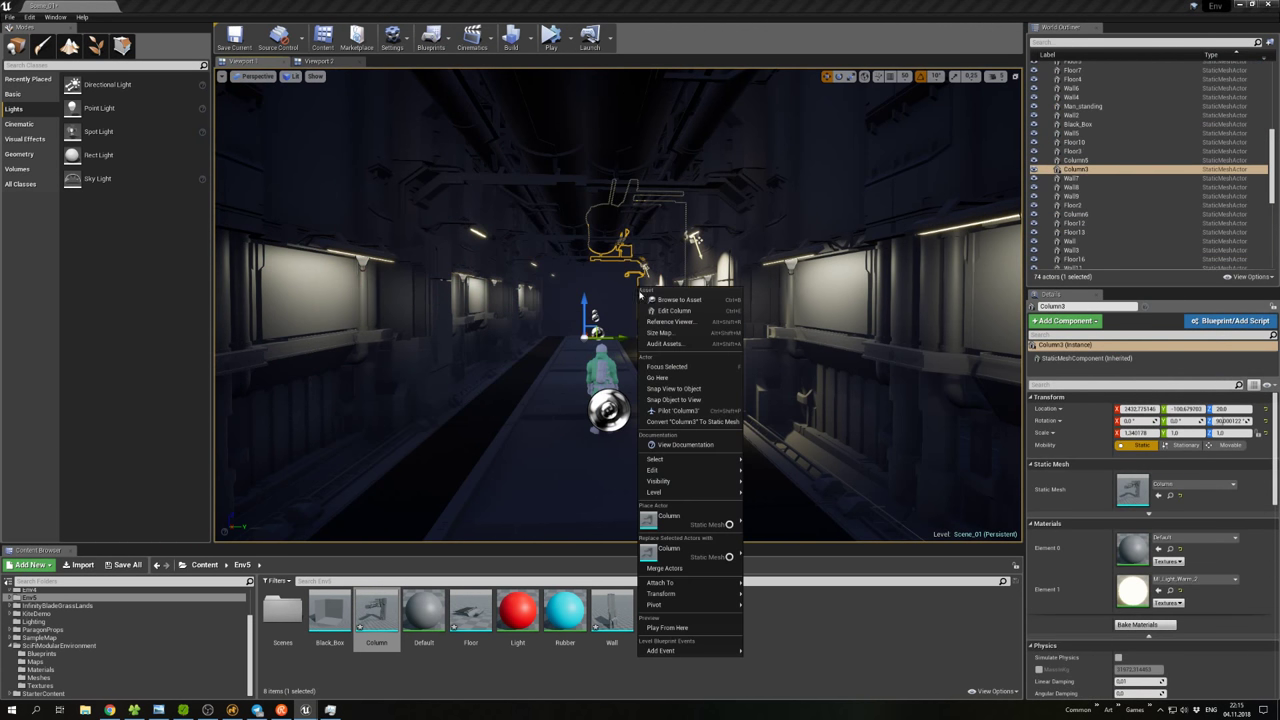
left_click(640, 292)
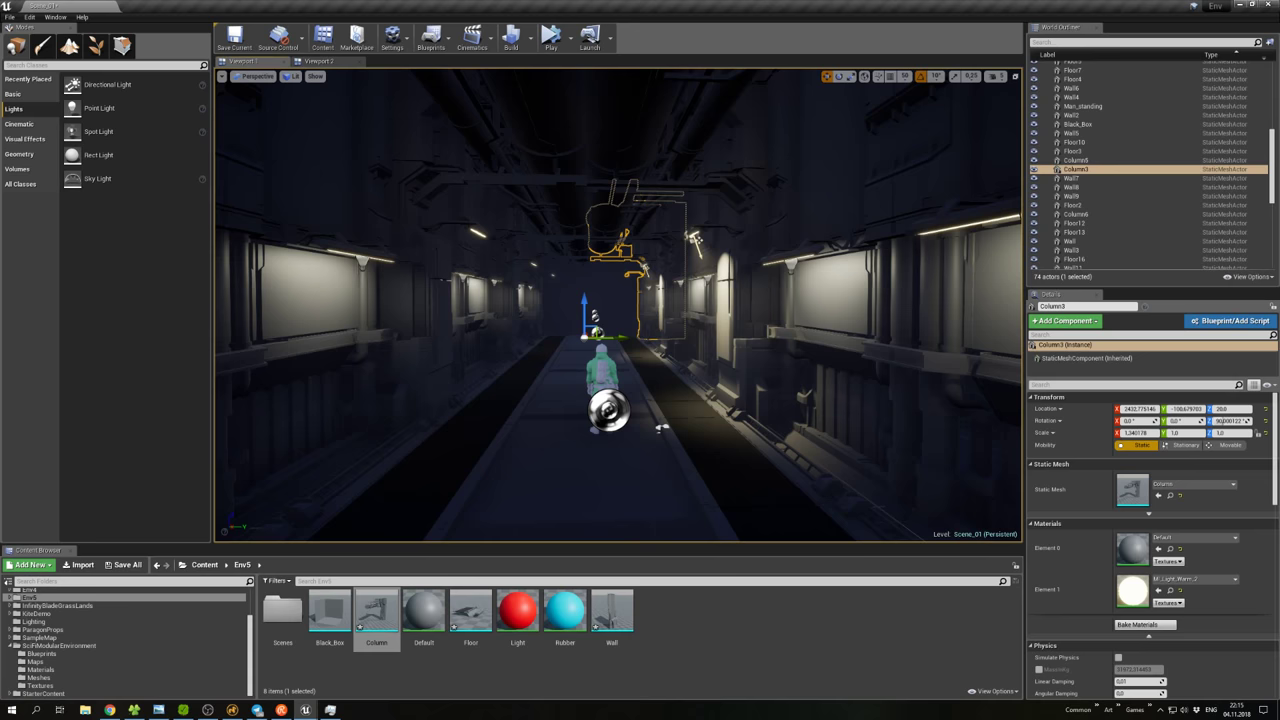
right_click_drag(640, 292, 560, 330)
left_click(552, 322)
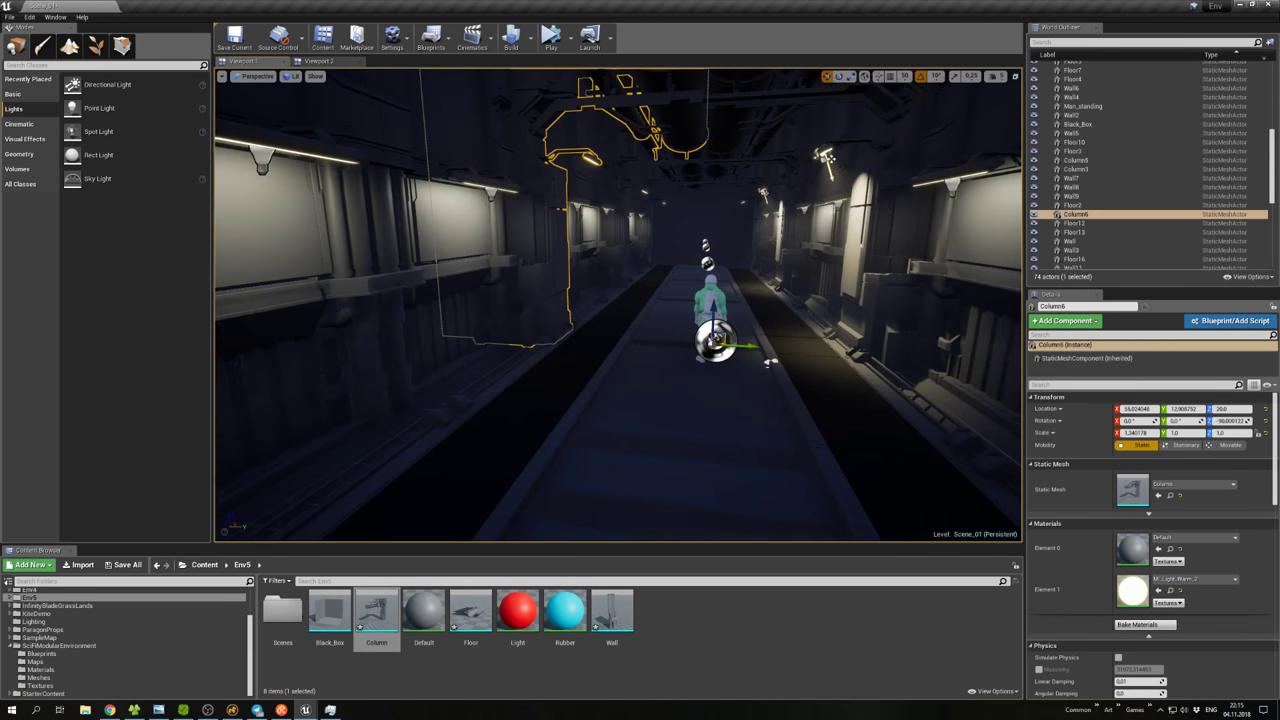
left_click(767, 362)
mouse_move(767, 362)
right_mouse_down()
mouse_move(606, 475)
mouse_move(560, 440)
right_mouse_up()
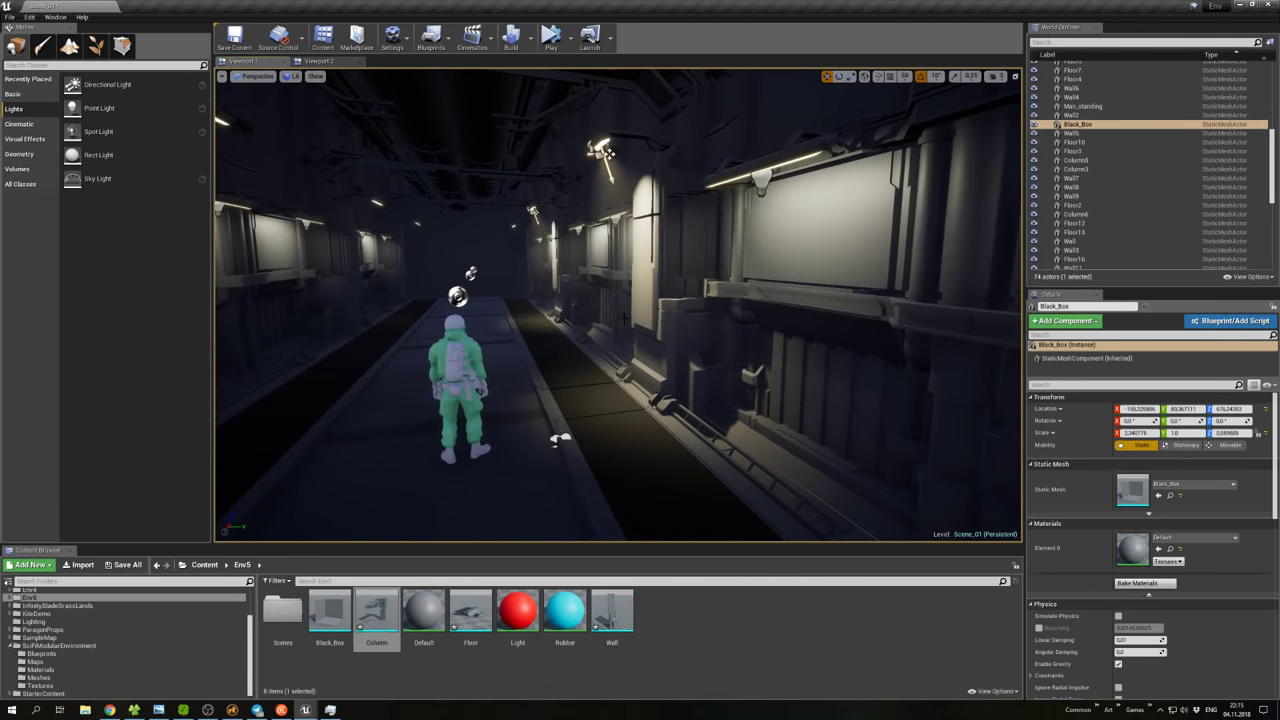
Duplicate the rect light beside the brightly lit right-hand column and lower the copy to the floor edge, at about 29 in Z.
left_click(614, 220)
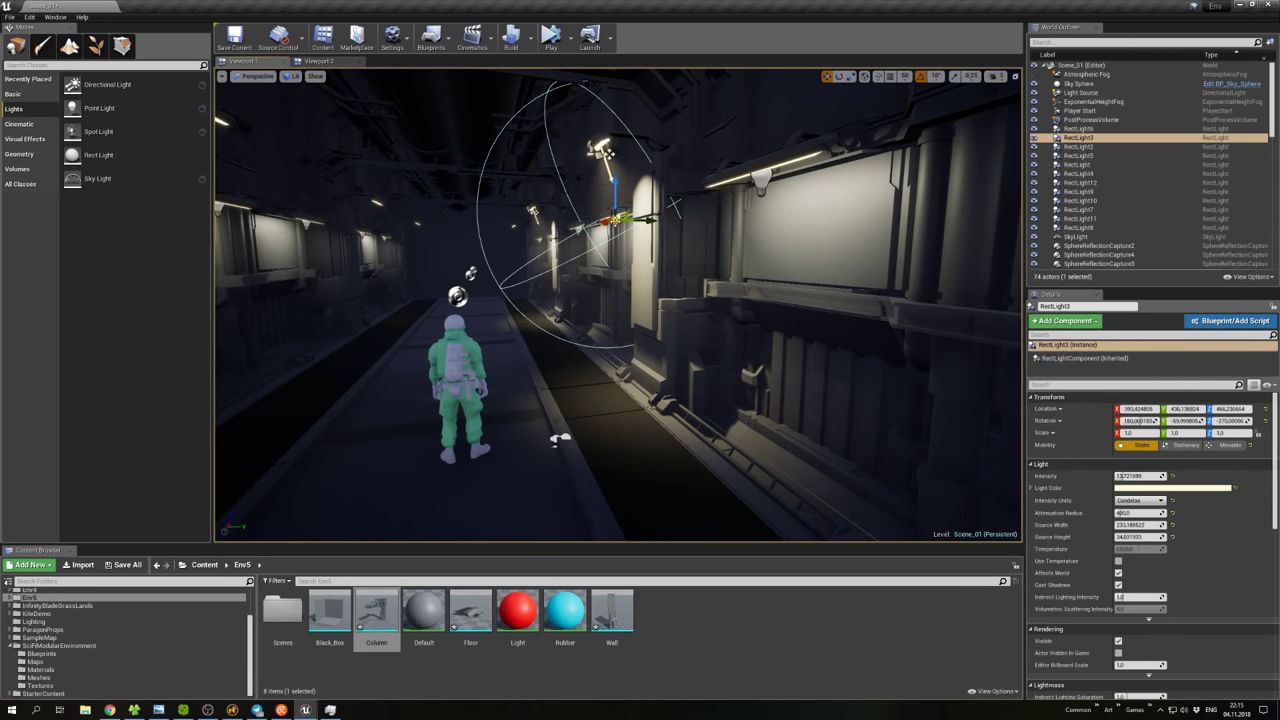
left_click_drag(612, 185, 614, 335, "alt")
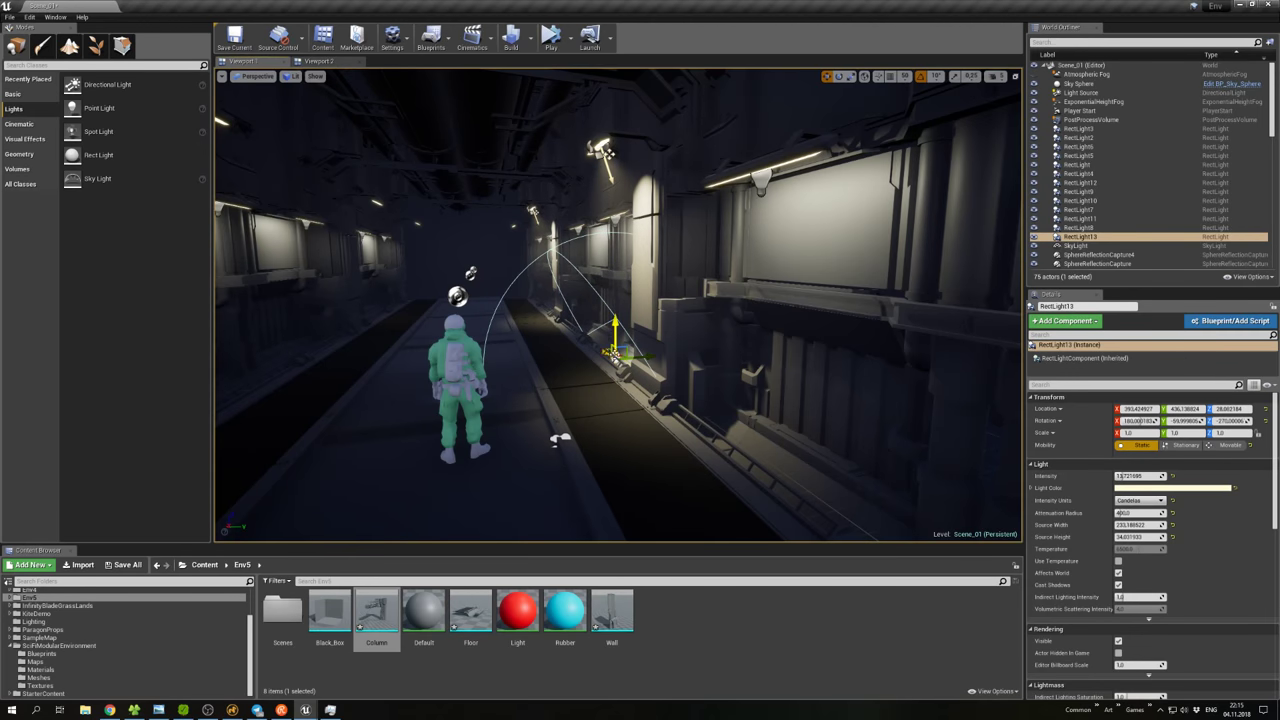
right_click(610, 362)
left_click(612, 378)
key("f")
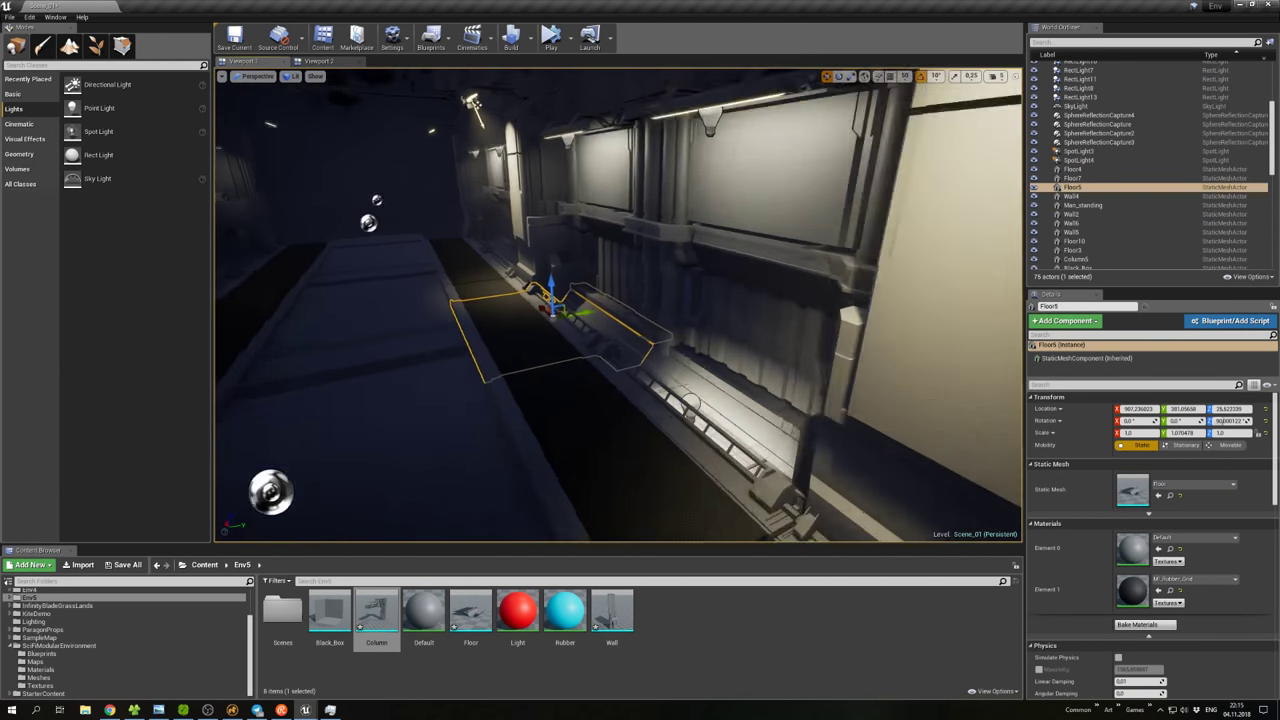
left_click_drag(620, 300, 660, 305, "alt")
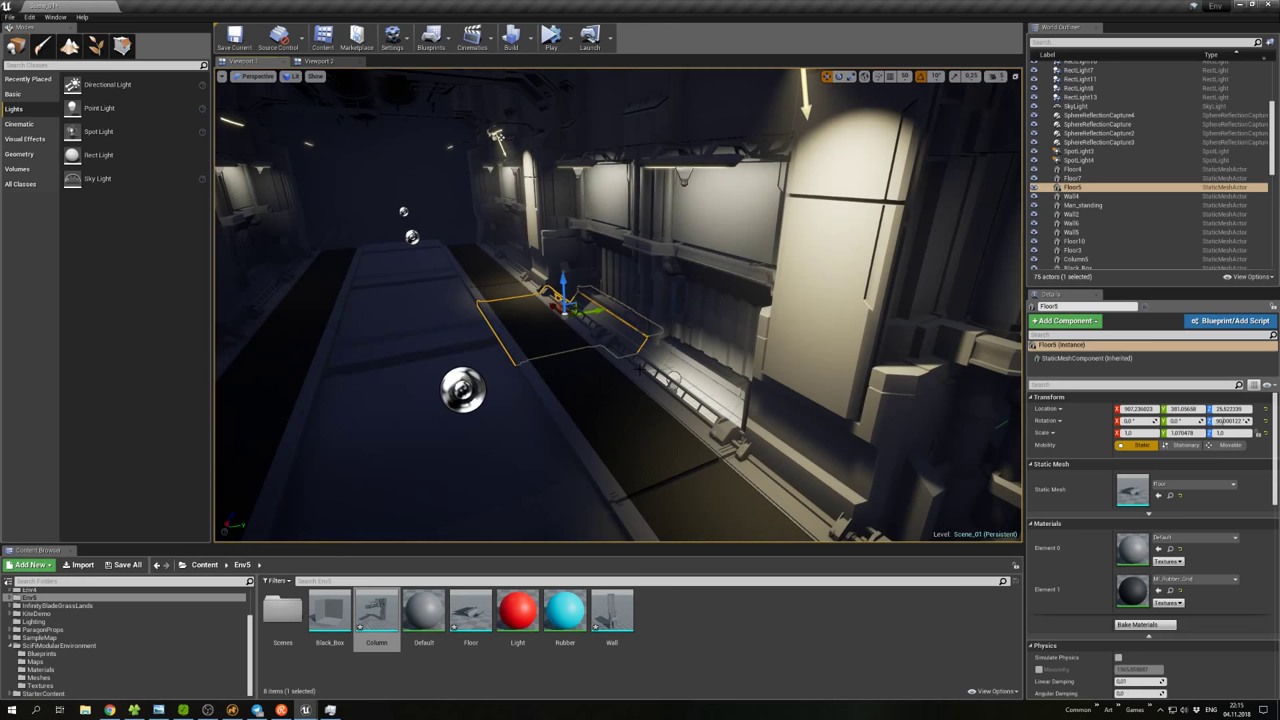
Set the floor-edge rect light's source width to 2000 and try an intensity of 180.
left_click(677, 375)
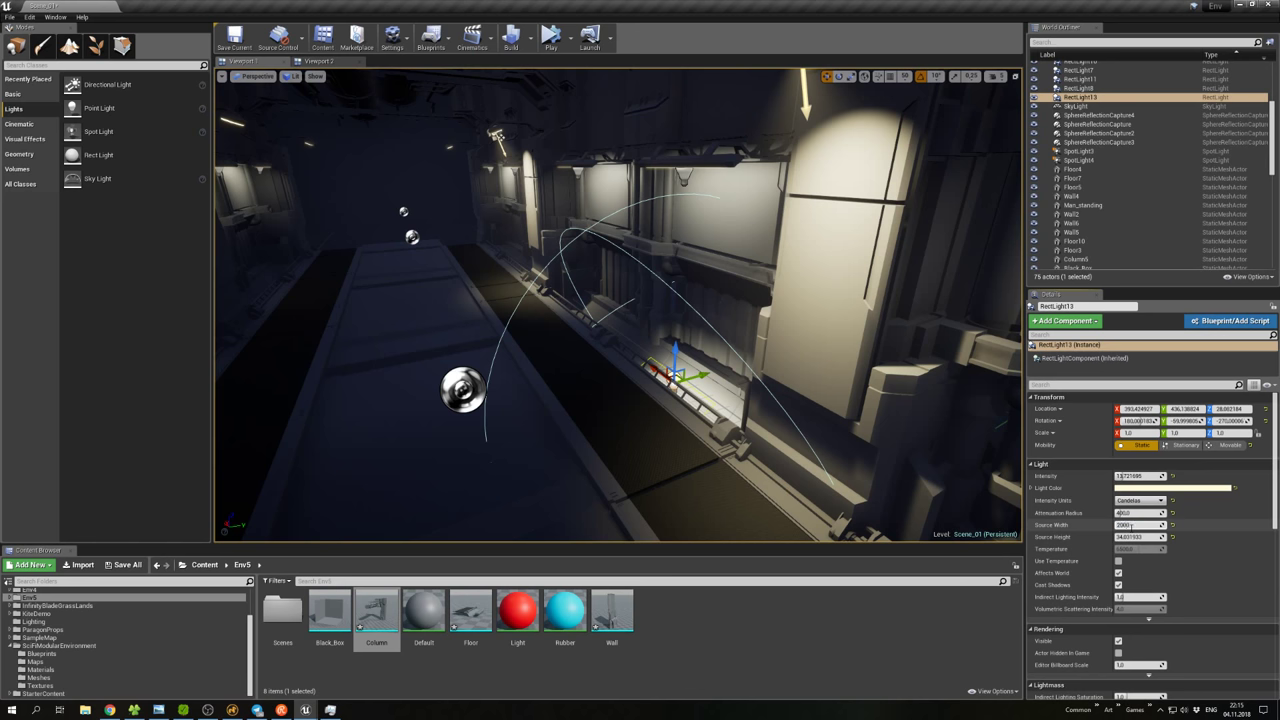
key("Return")
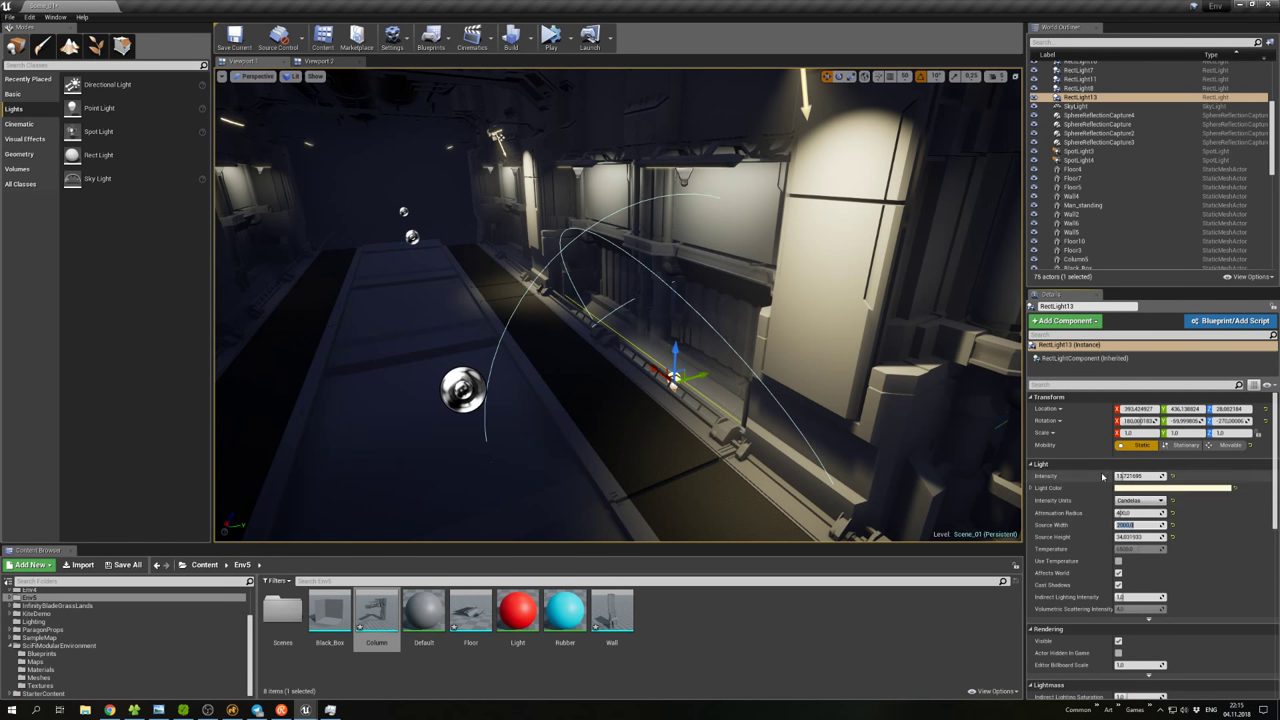
type("150")
key("Return")
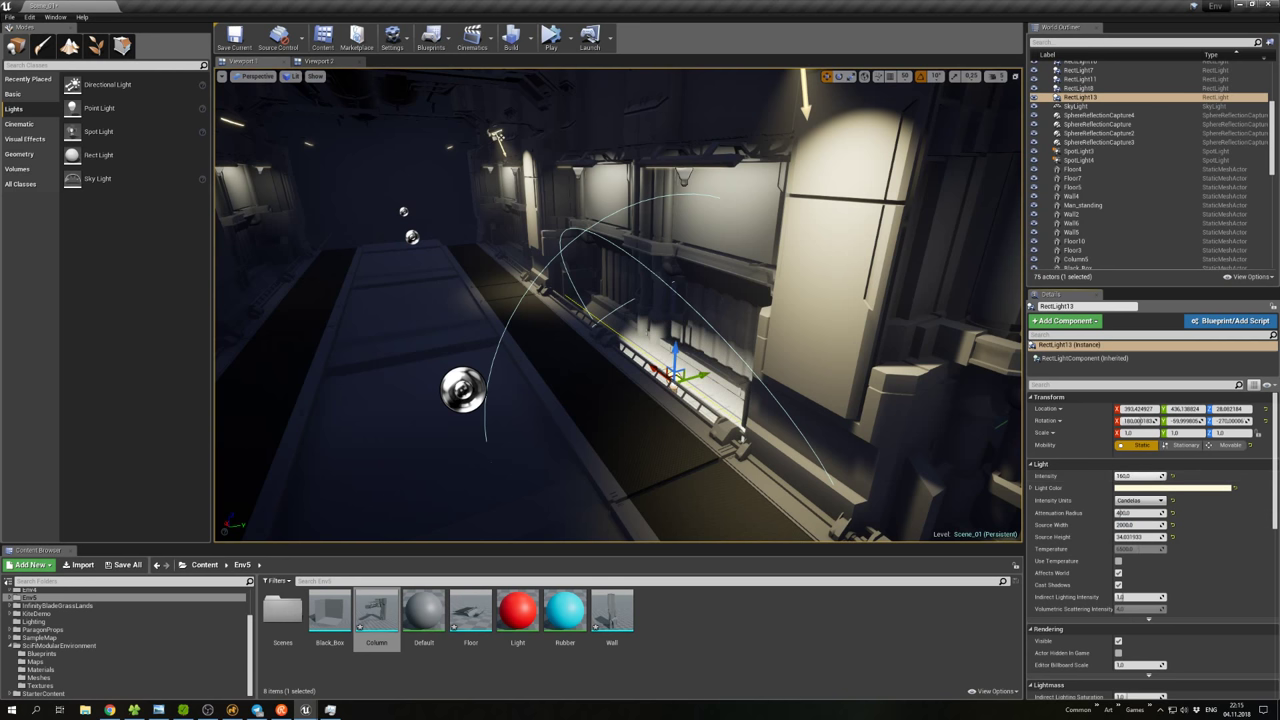
Reduce the floor-edge rect light's intensity to about 37 and shift it along the corridor to about 515 in X.
key("ctrl+z")
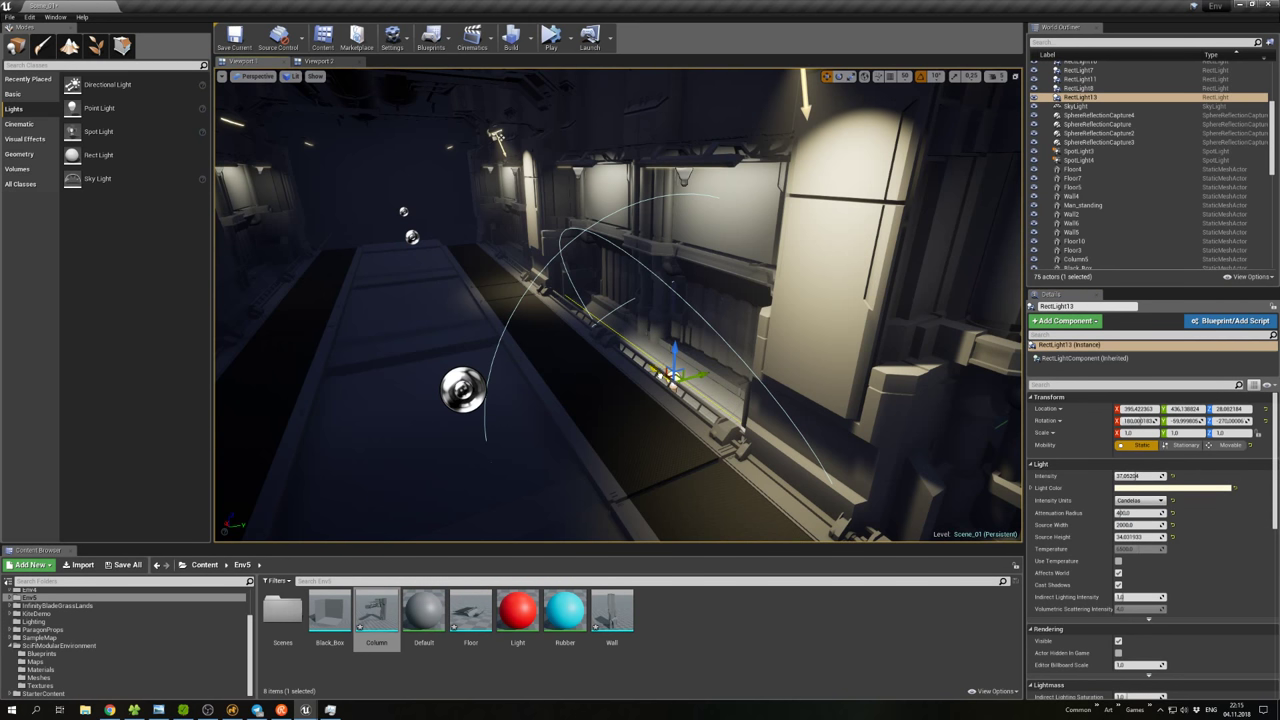
left_click_drag(1138, 408, 1192, 408)
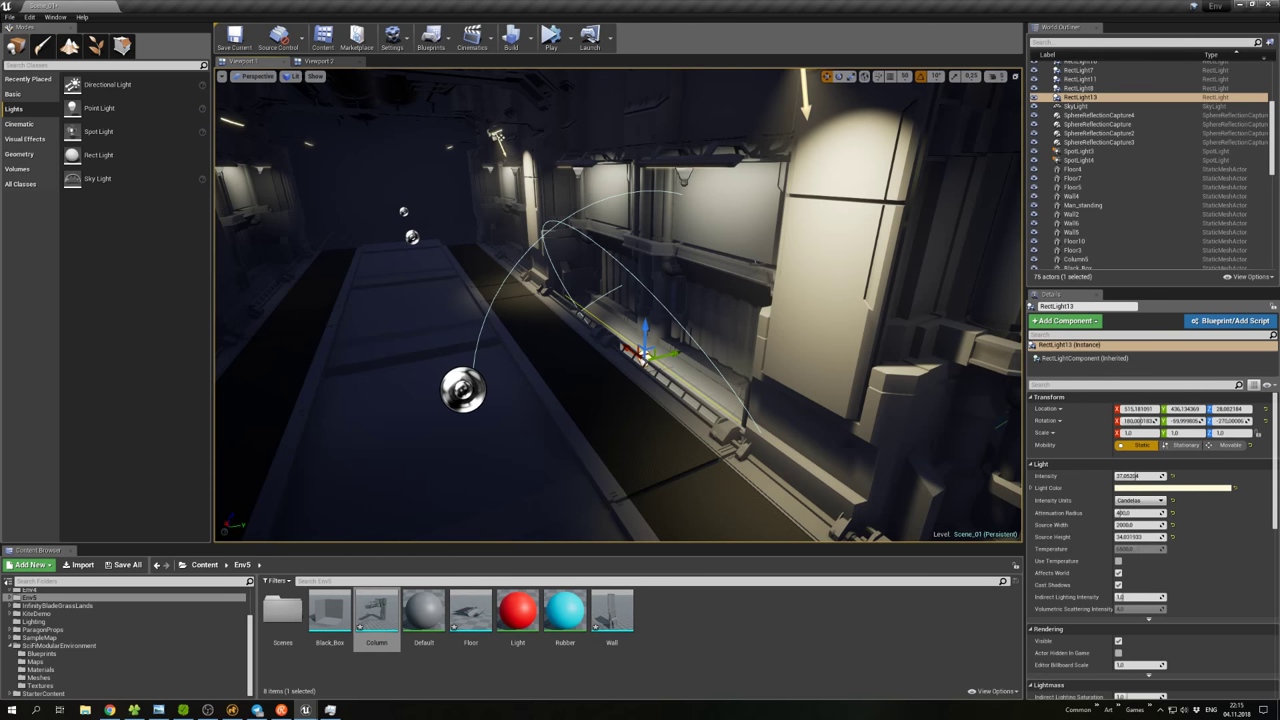
Set the source width of RectLight13, the light at floor level beside the wall, to 1000.
left_click(640, 364)
right_click(640, 364)
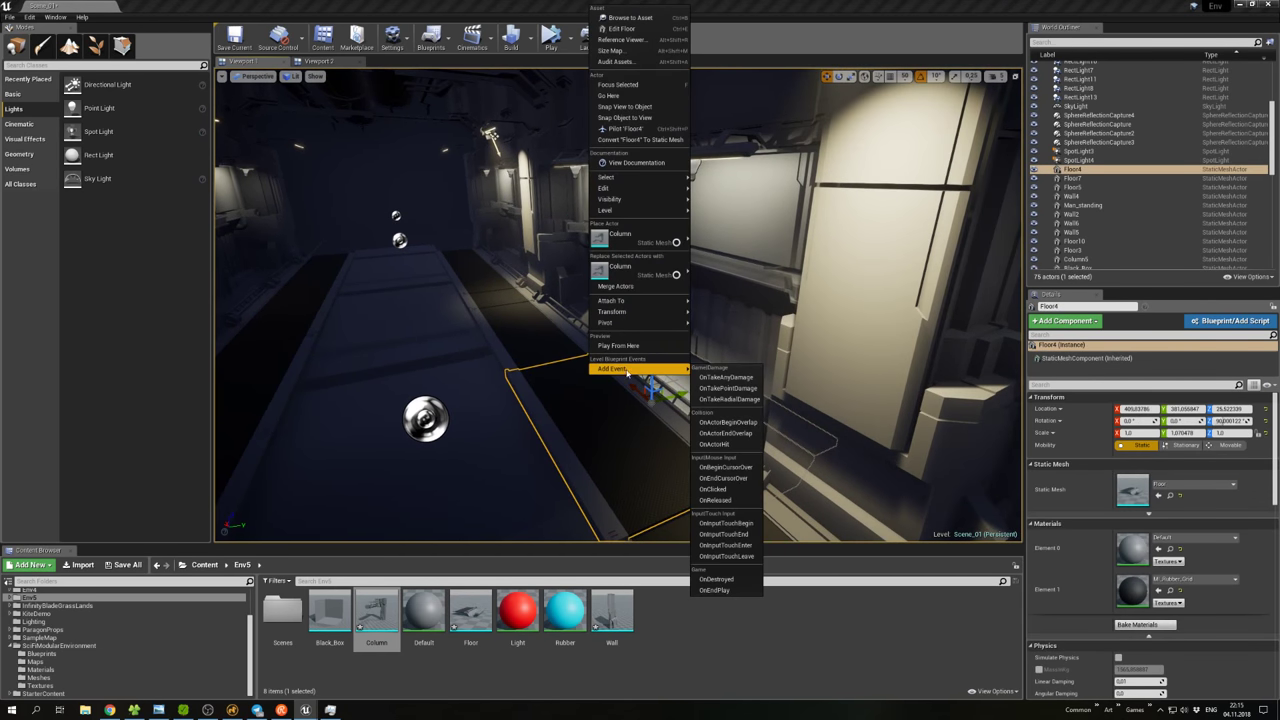
key("Escape")
left_click(646, 363)
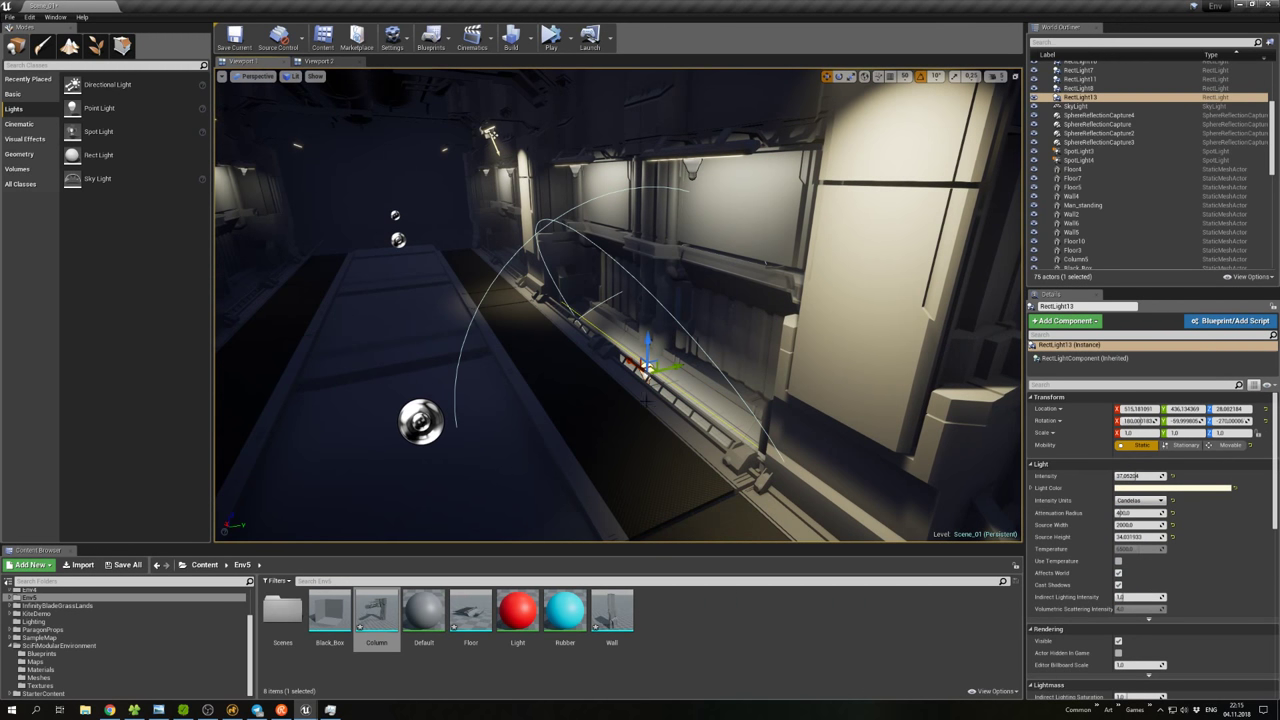
left_click_drag(646, 398, 490, 392, "alt")
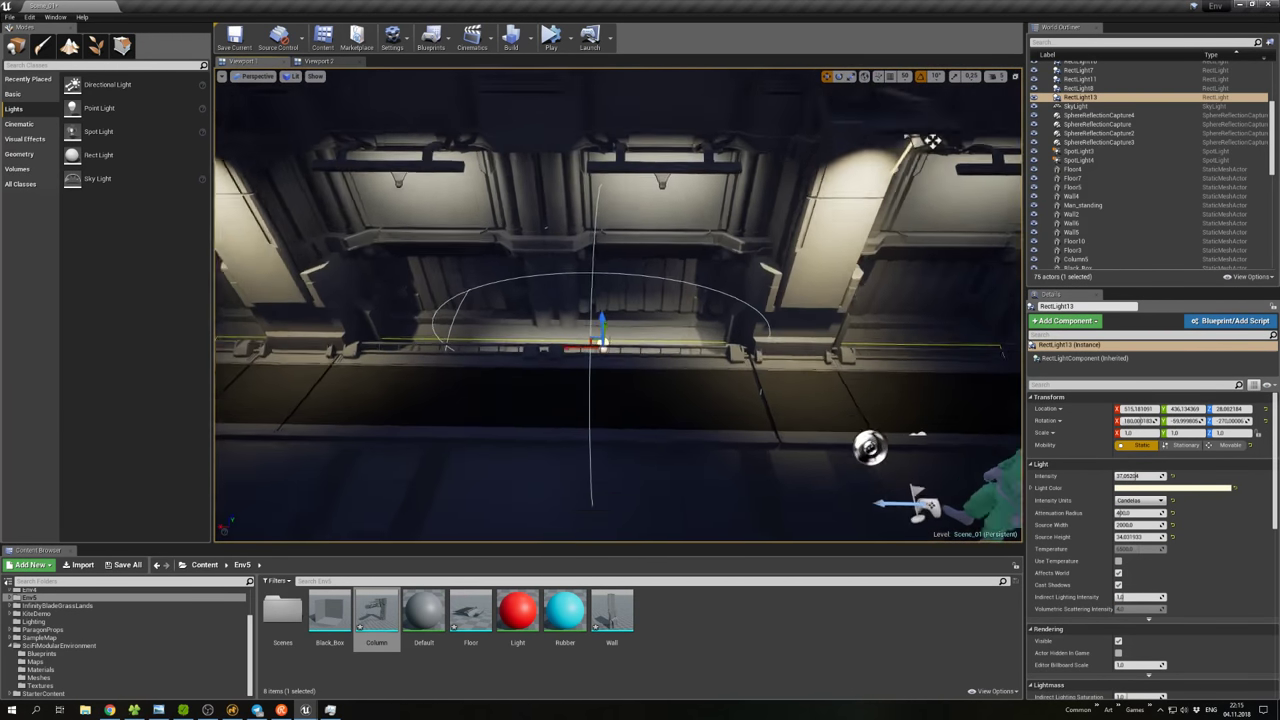
right_click_drag(490, 392, 470, 400, "alt")
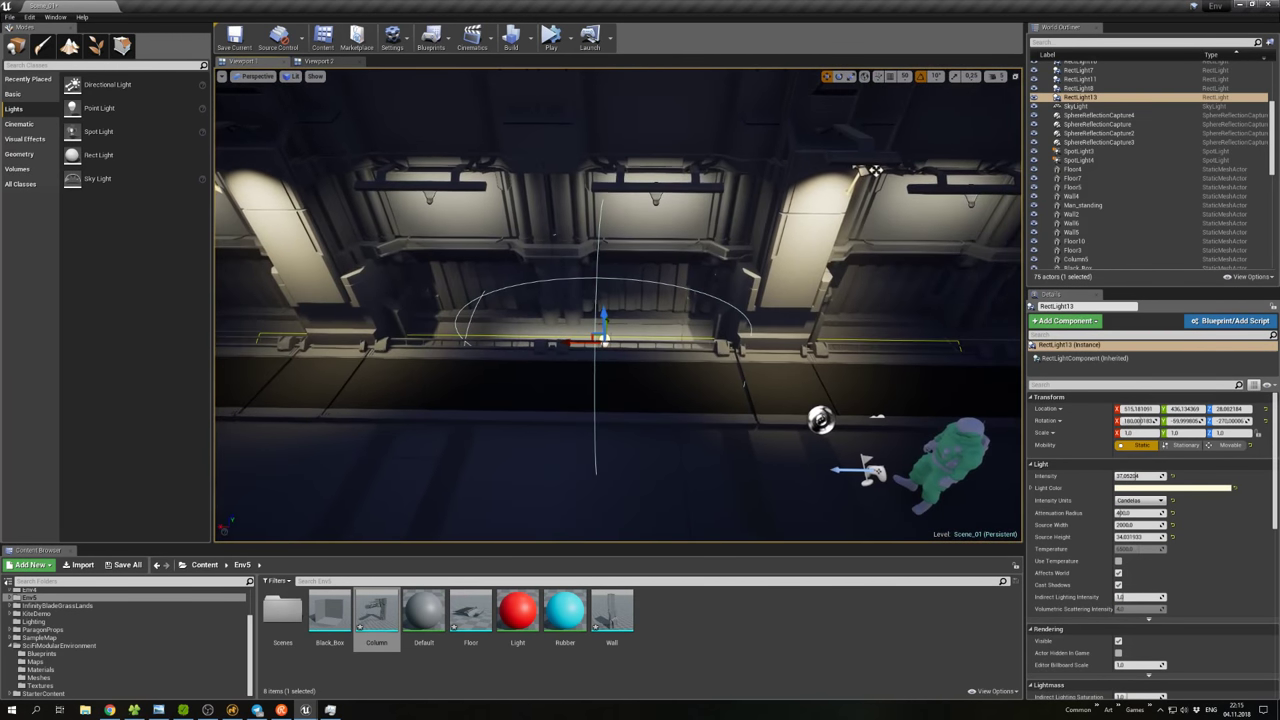
left_click(1131, 513)
type("400")
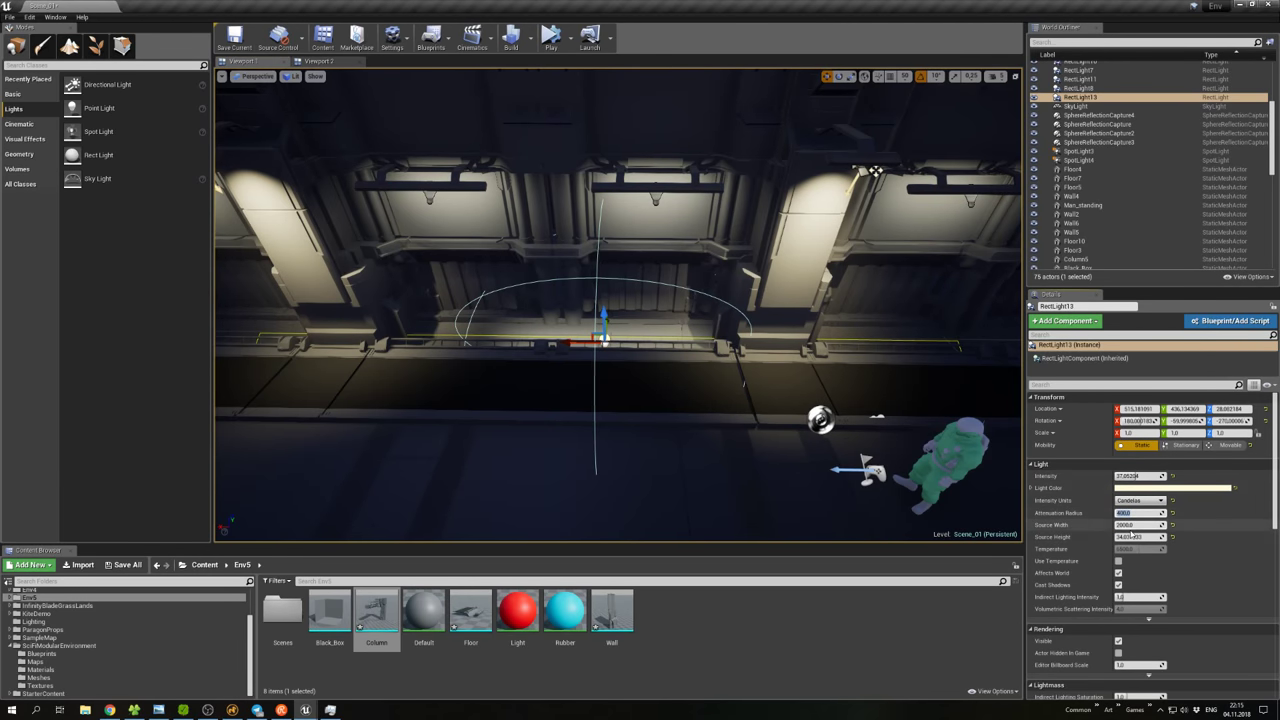
left_click(1127, 525)
type("100")
key("Return")
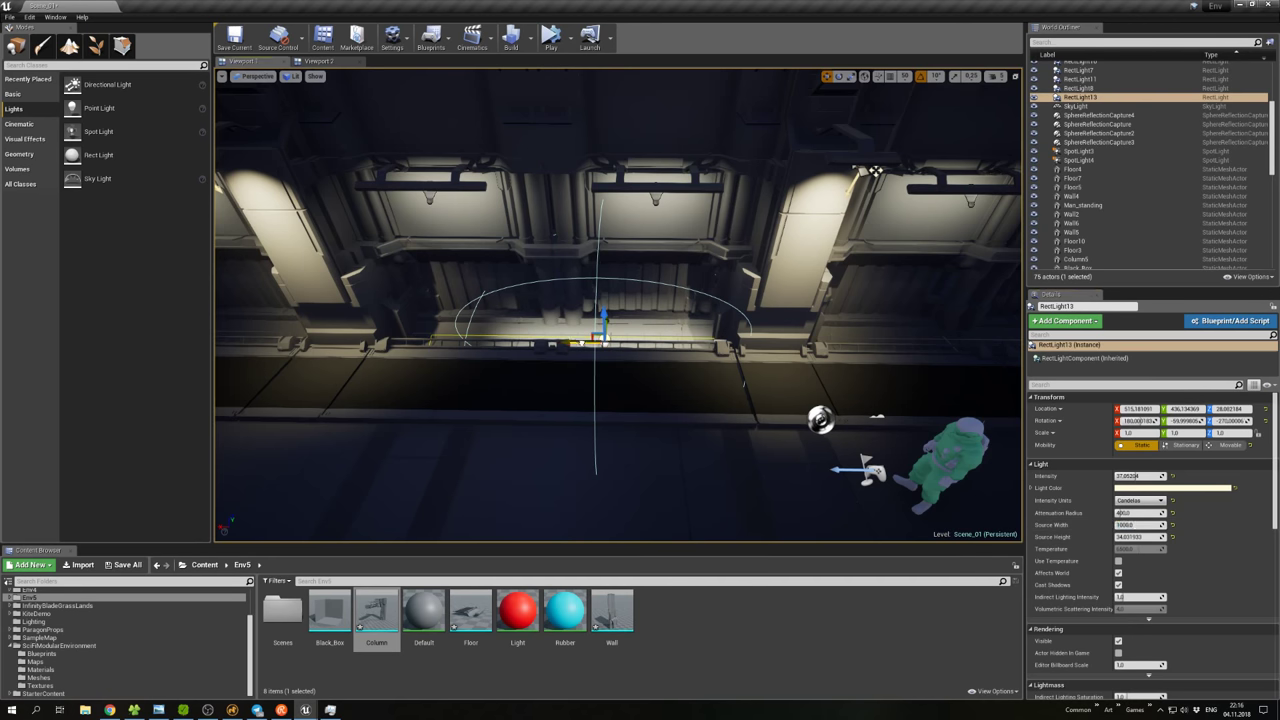
Shift RectLight13 along the wall to centre it under the recess and raise its attenuation radius to about 722.
left_click_drag(600, 335, 565, 335)
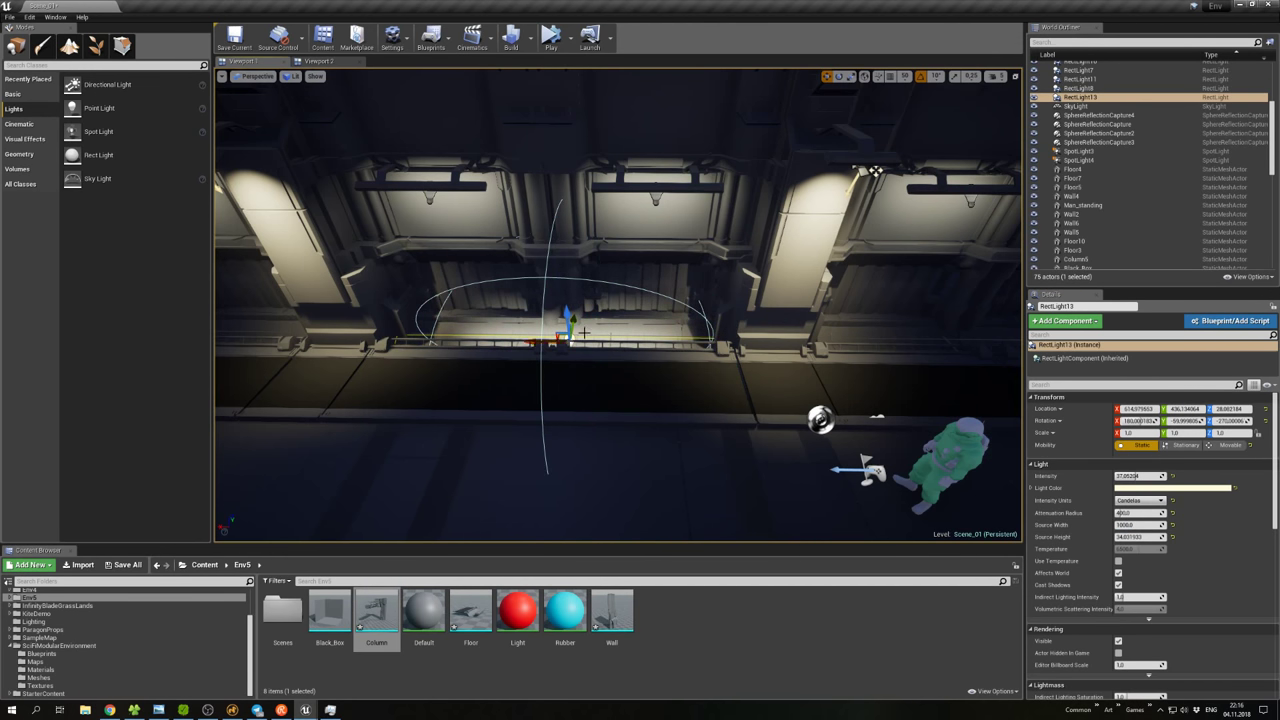
left_click_drag(1138, 512, 1220, 512)
Change RectLight13's light color to orange, with a hue of about 12.9 and a saturation of about 0.93.
left_click(1172, 488)
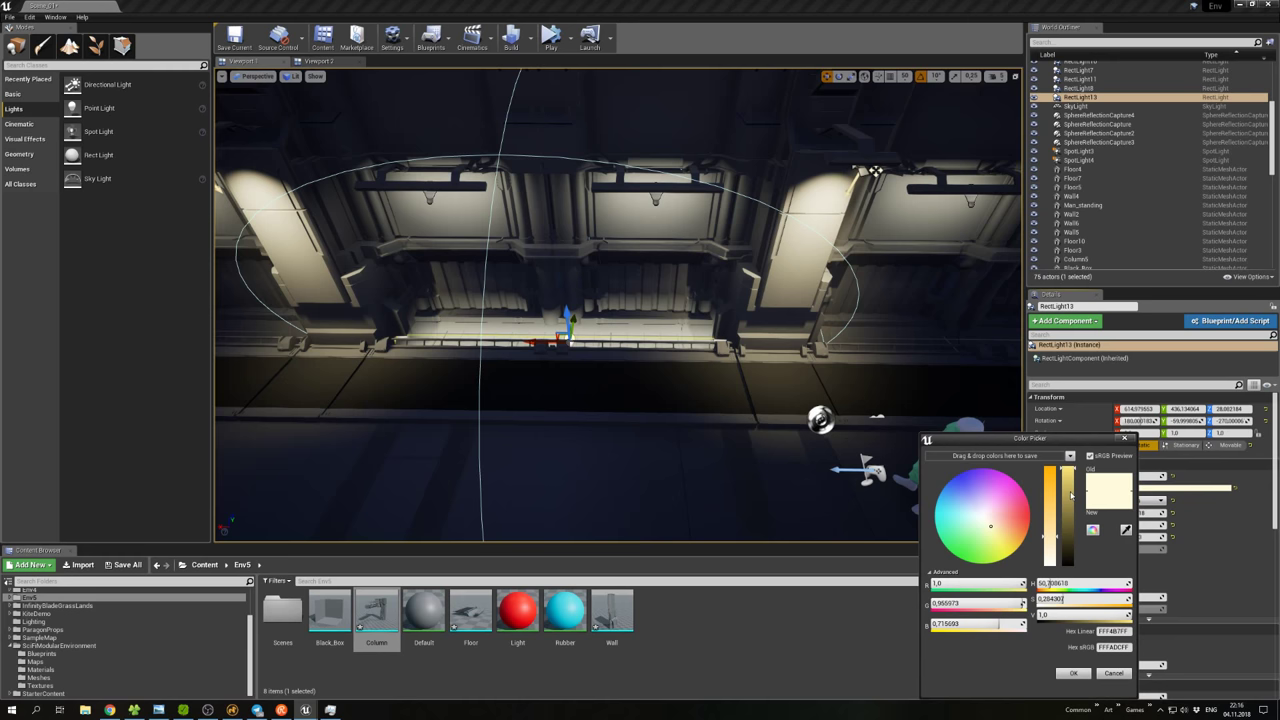
left_click(1008, 520)
left_click(1023, 530)
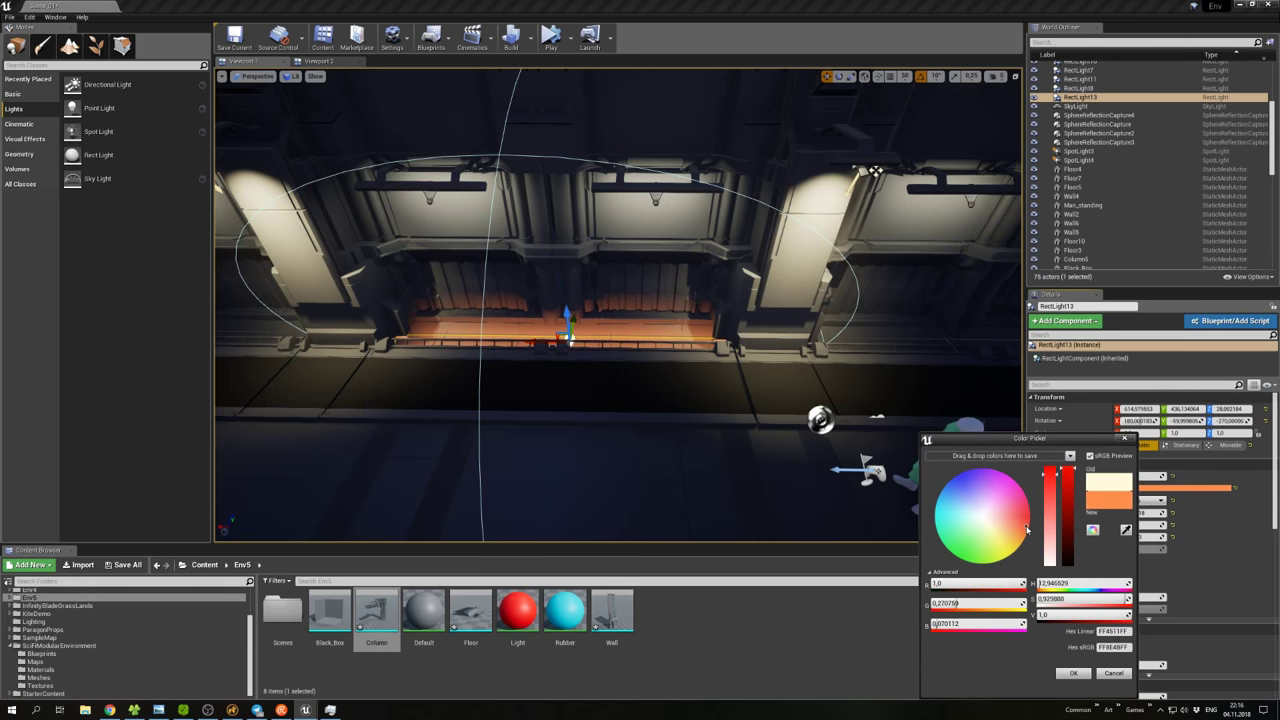
Tilt RectLight13 to about -20° around Y and reposition it beside the wall at a height of about 21.3.
right_click_drag(875, 172, 515, 182)
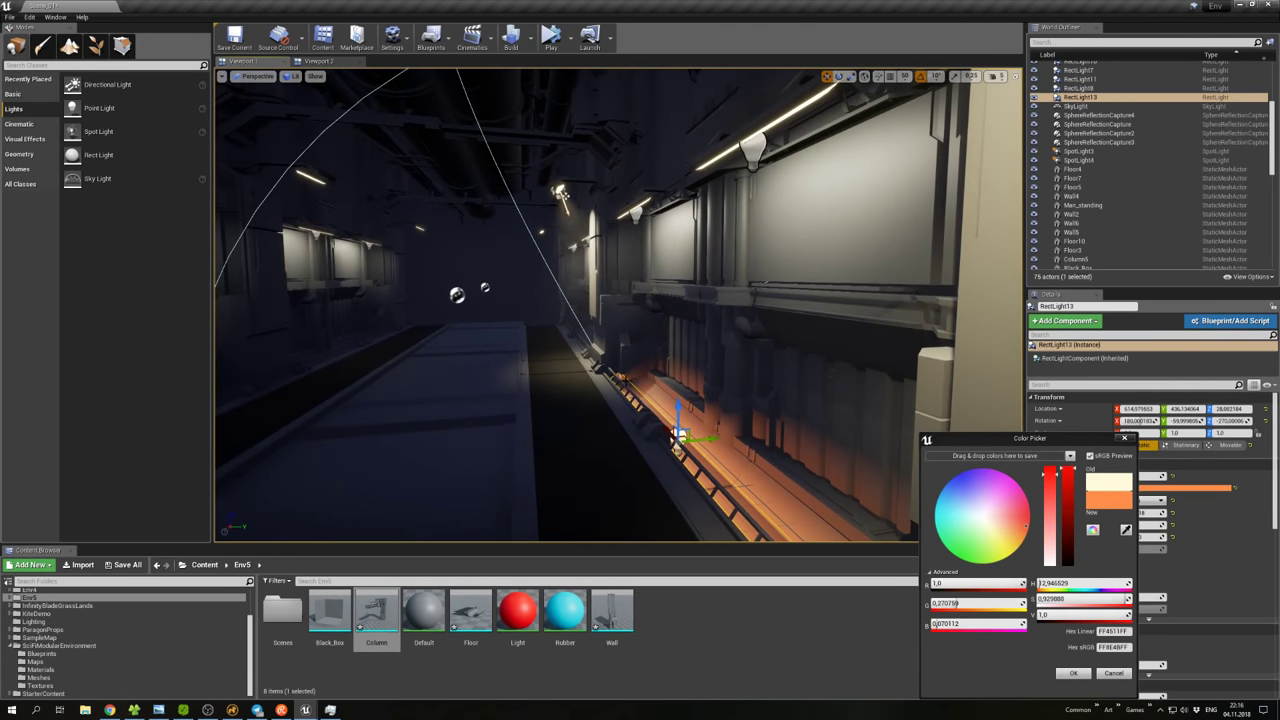
key("e")
left_click_drag(702, 414, 690, 445)
key("w")
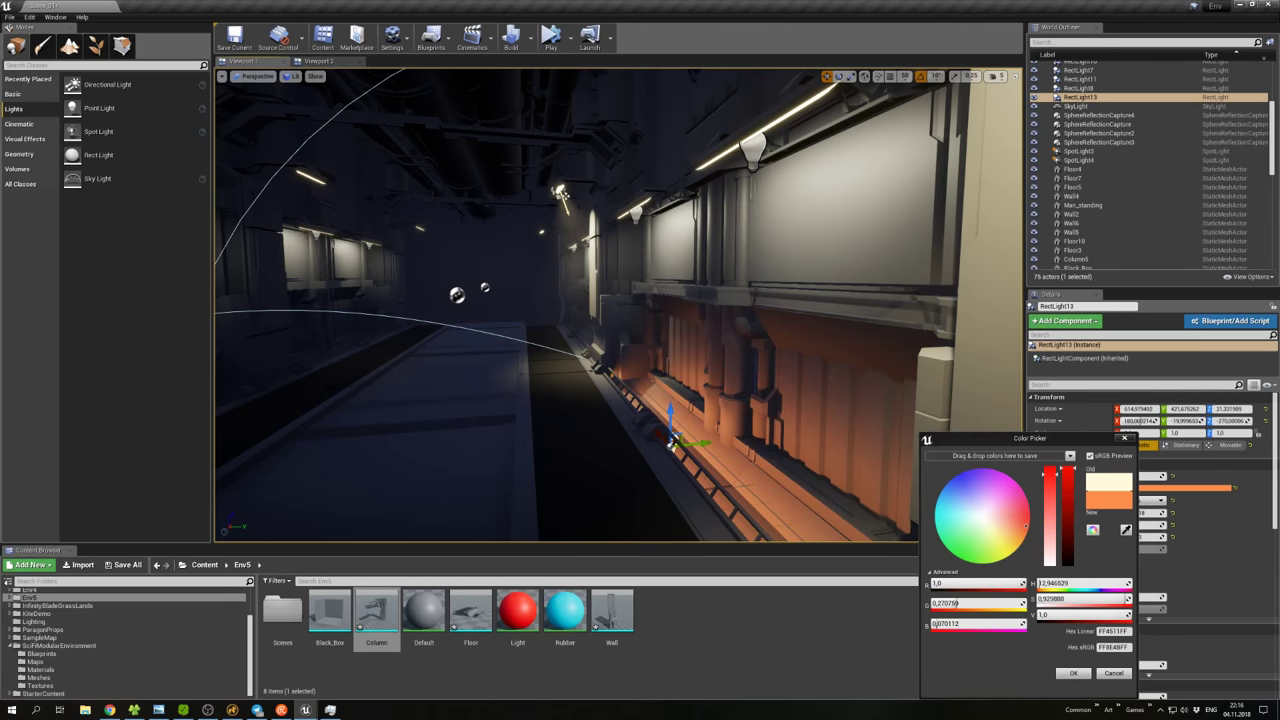
right_click_drag(690, 445, 600, 438)
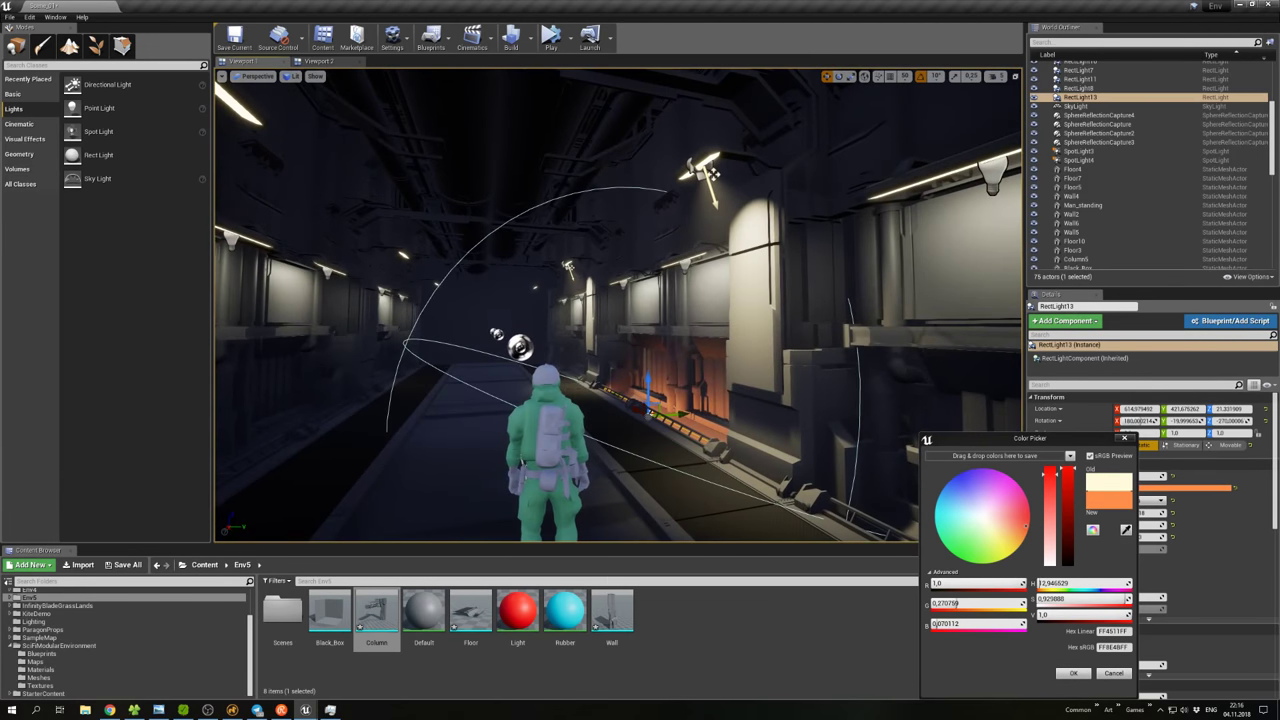
Reduce RectLight13's intensity to about 23.9 candelas.
right_click(610, 330)
key("Escape")
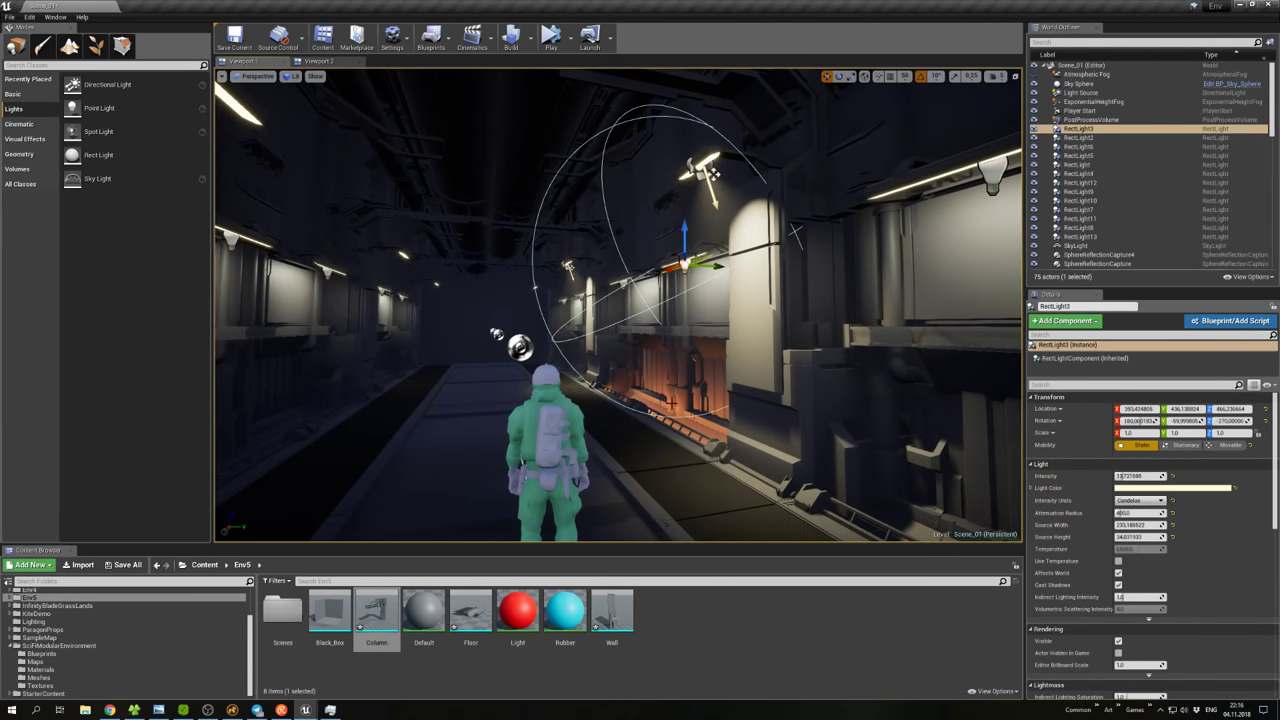
right_click(665, 50)
type("w")
left_click(648, 408)
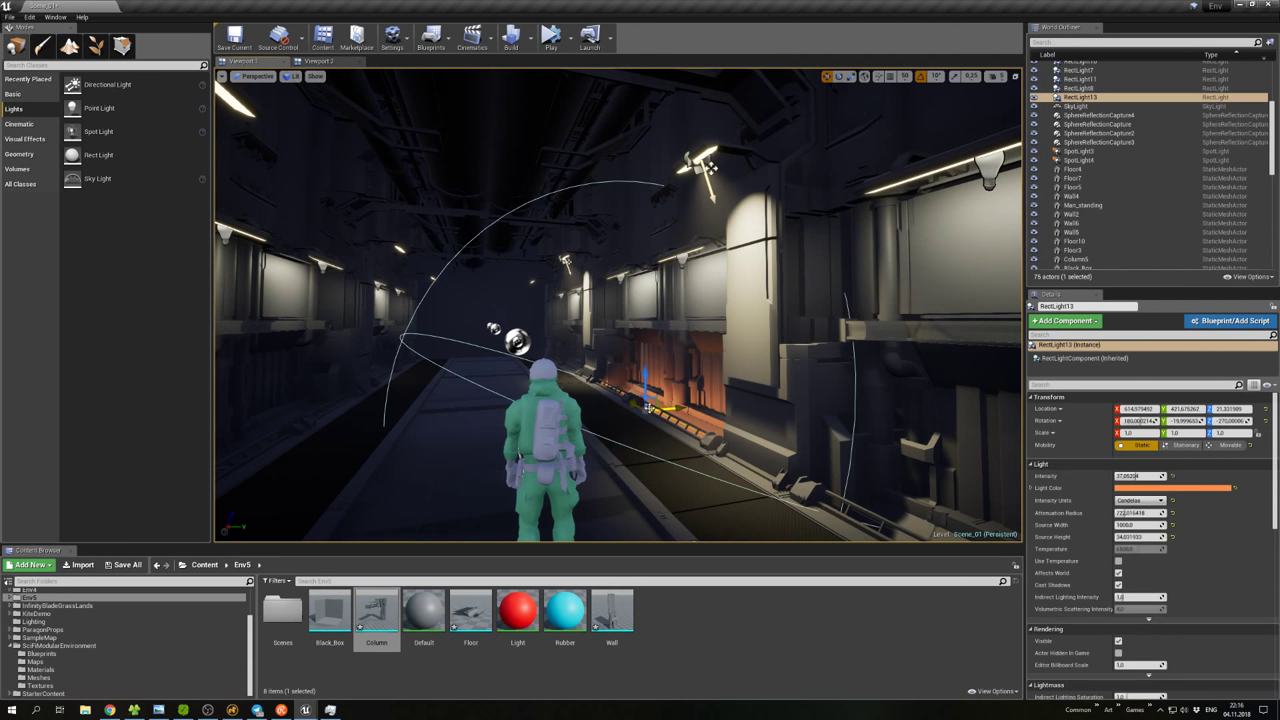
left_click_drag(1138, 476, 1128, 476)
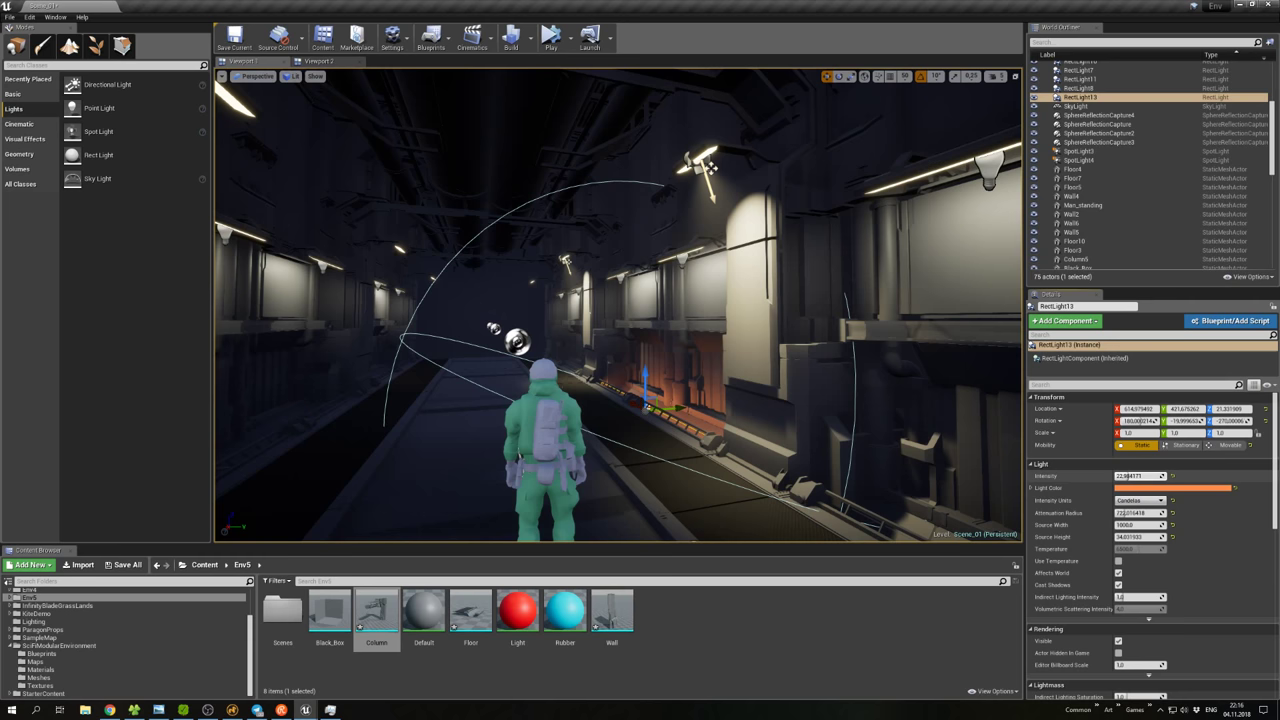
Duplicate the orange light along the same wall into the wall section behind the character, at X about -568.
right_click_drag(620, 300, 708, 302)
left_click_drag(578, 362, 880, 362, "alt")
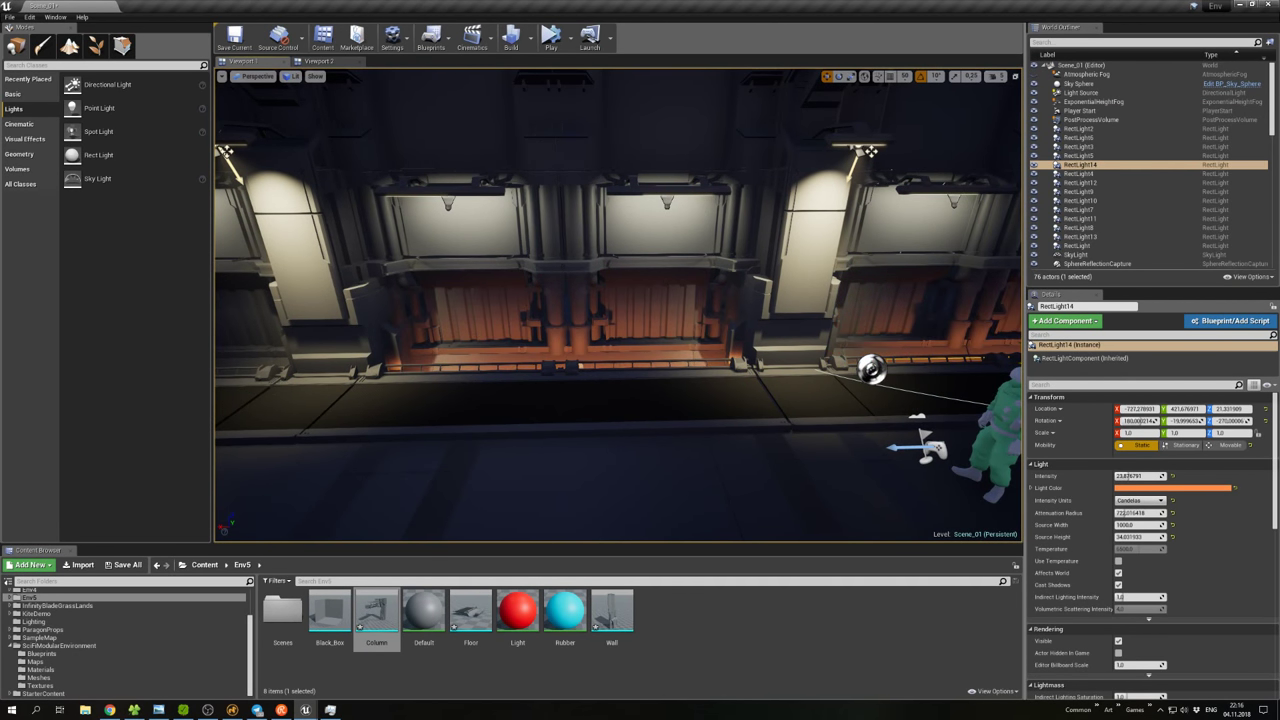
right_click_drag(640, 300, 588, 303)
left_click_drag(743, 428, 680, 422)
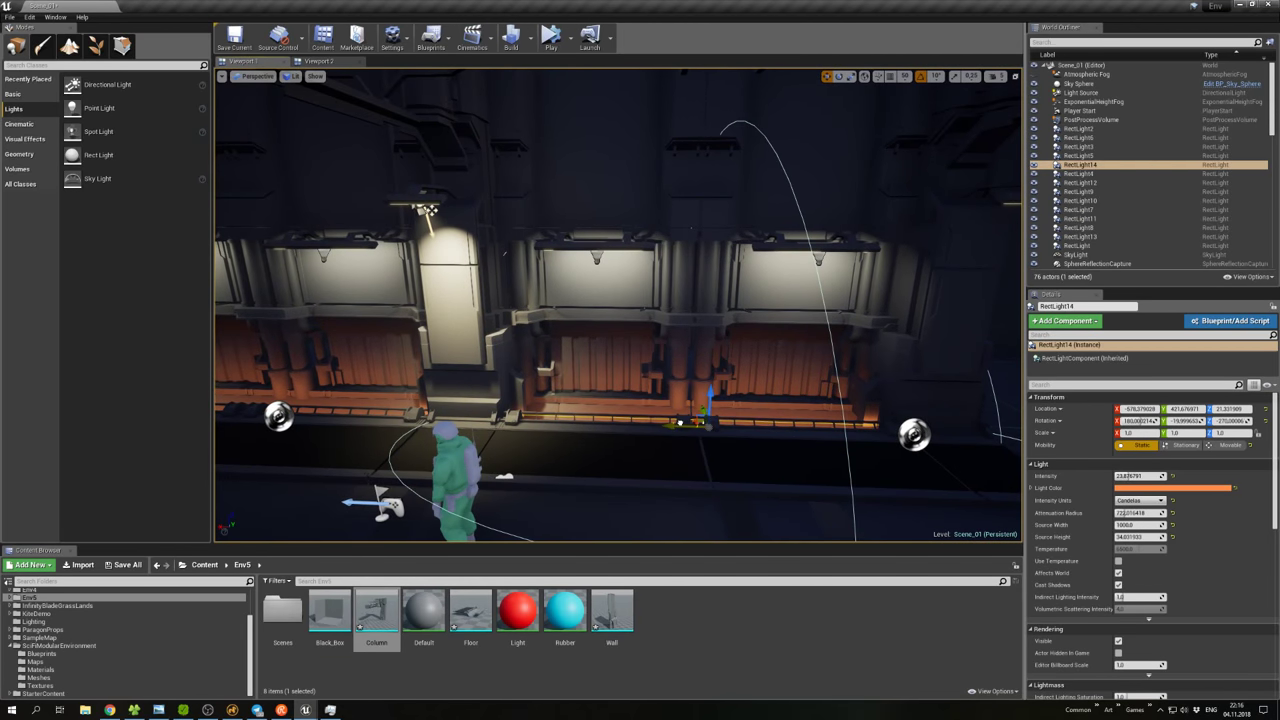
right_click_drag(600, 300, 660, 300)
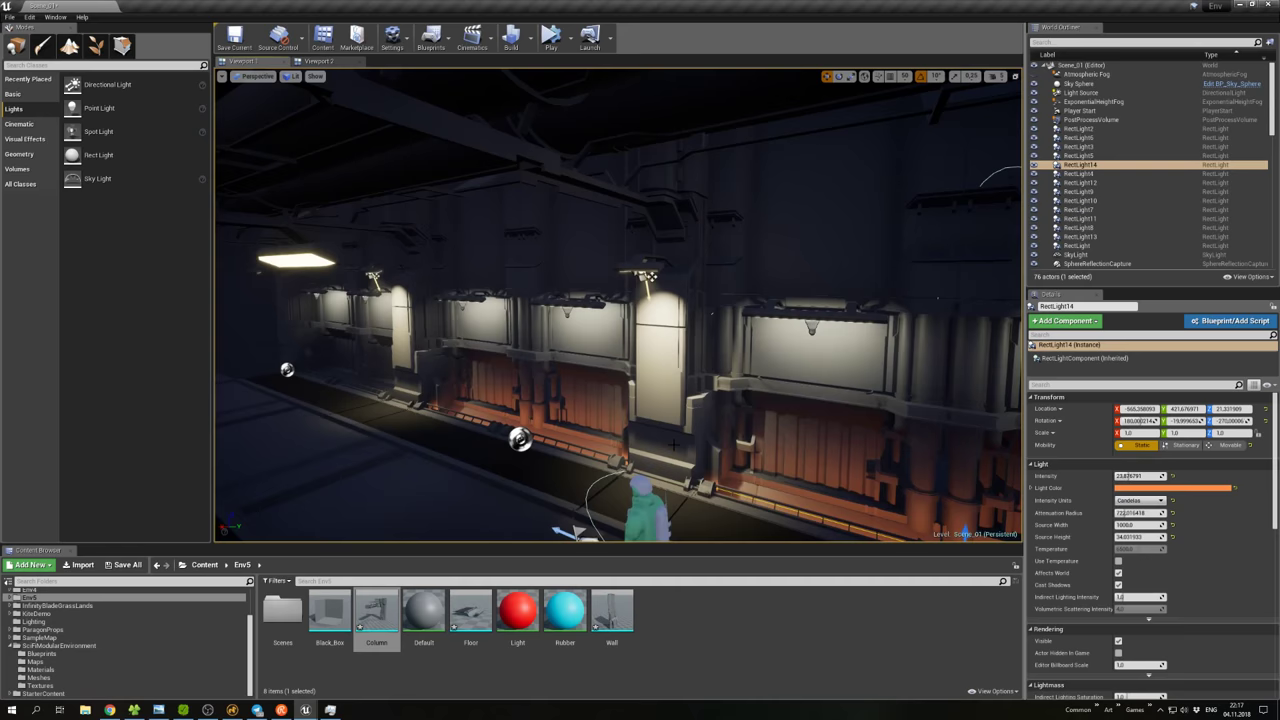
Duplicate RectLight13 along the same wall into the far wall section, at X about 1864.
right_click(674, 444)
right_click_drag(674, 444, 690, 520)
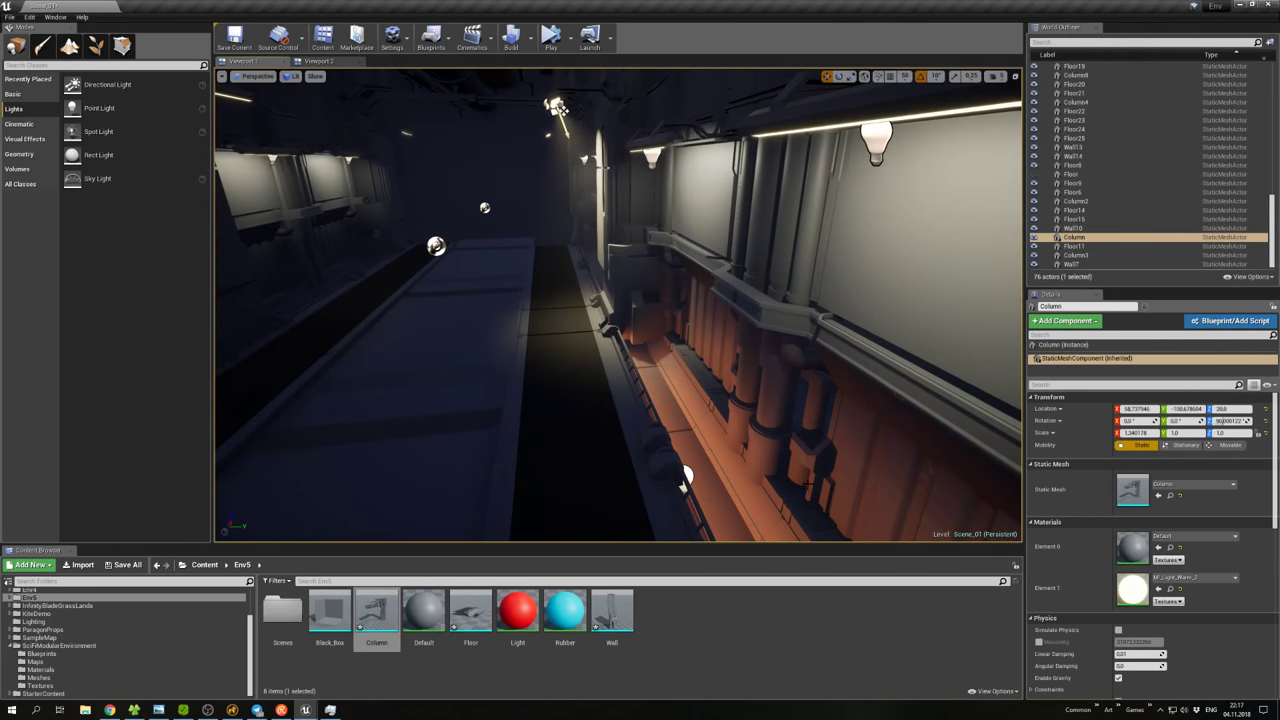
left_click(686, 475)
right_click_drag(686, 475, 672, 475)
left_click(672, 474)
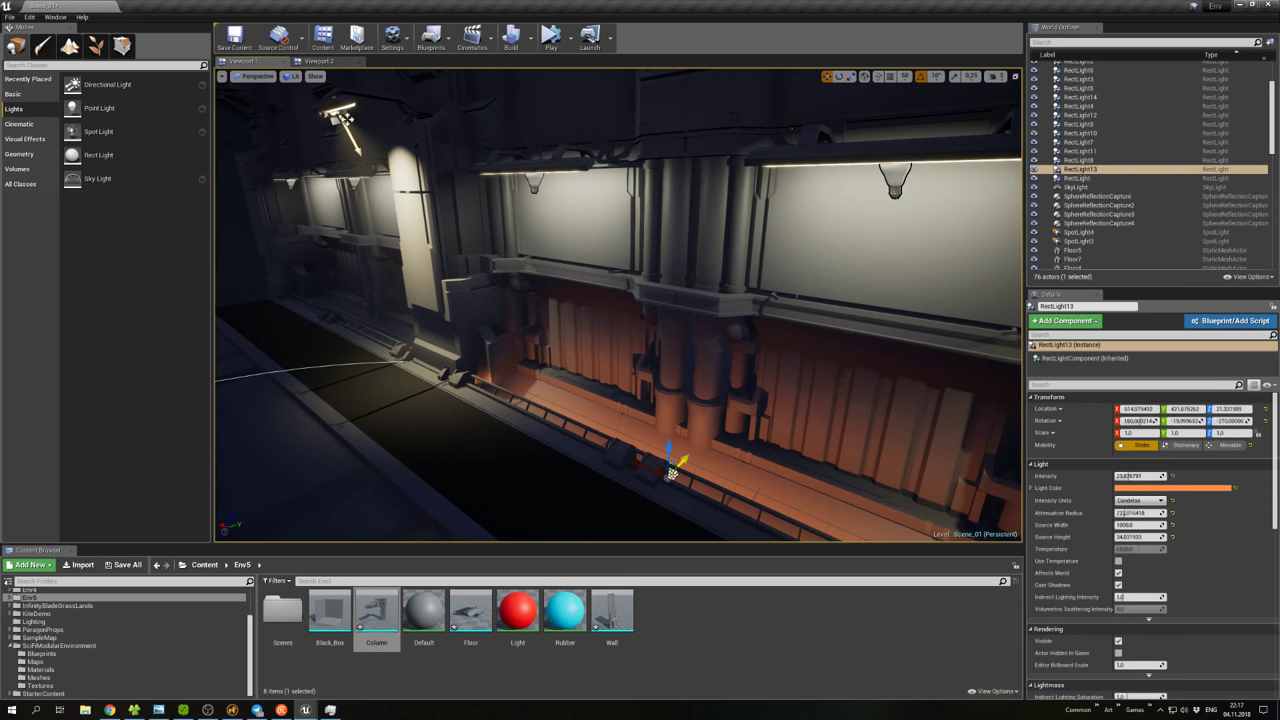
key("ctrl+w")
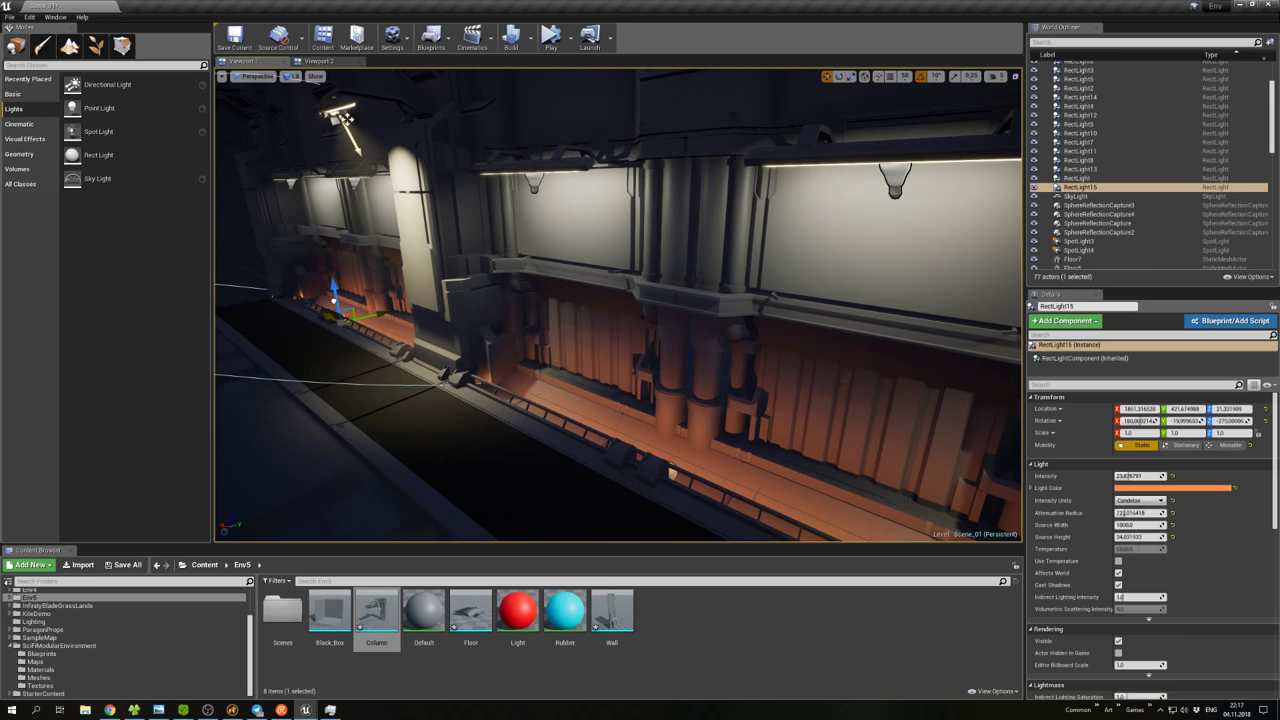
right_click_drag(672, 474, 635, 398)
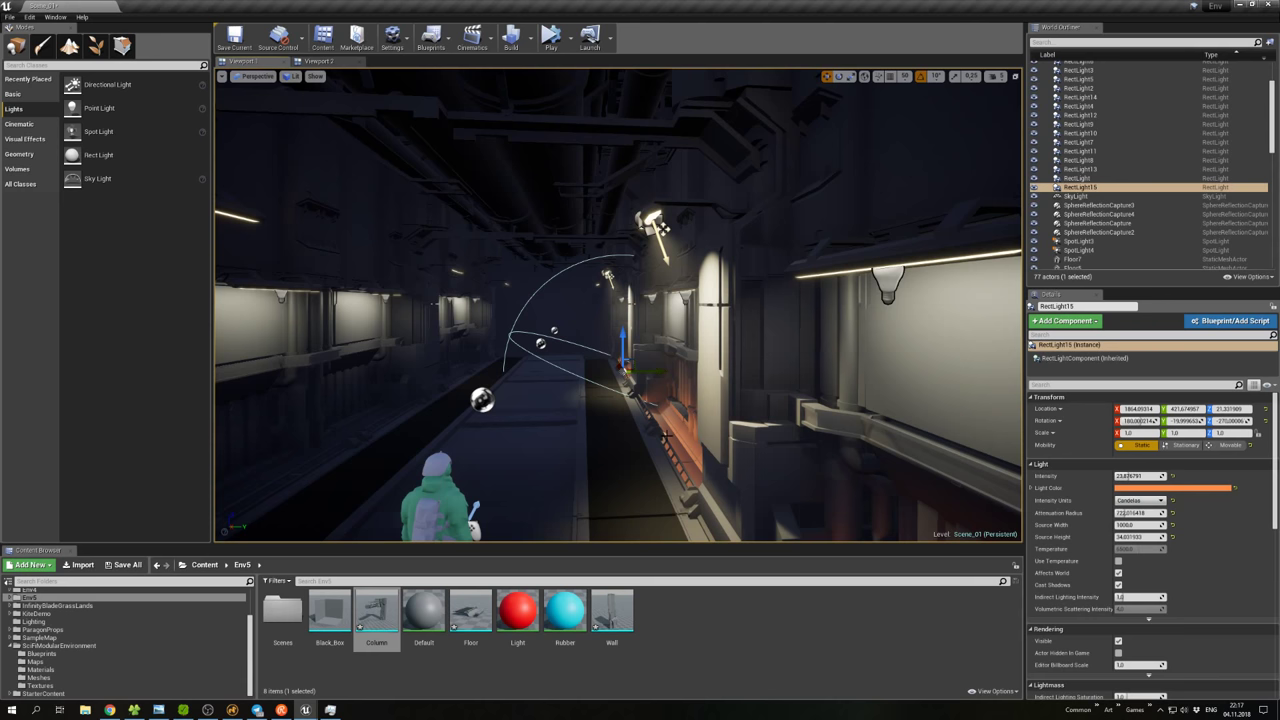
left_click(663, 437)
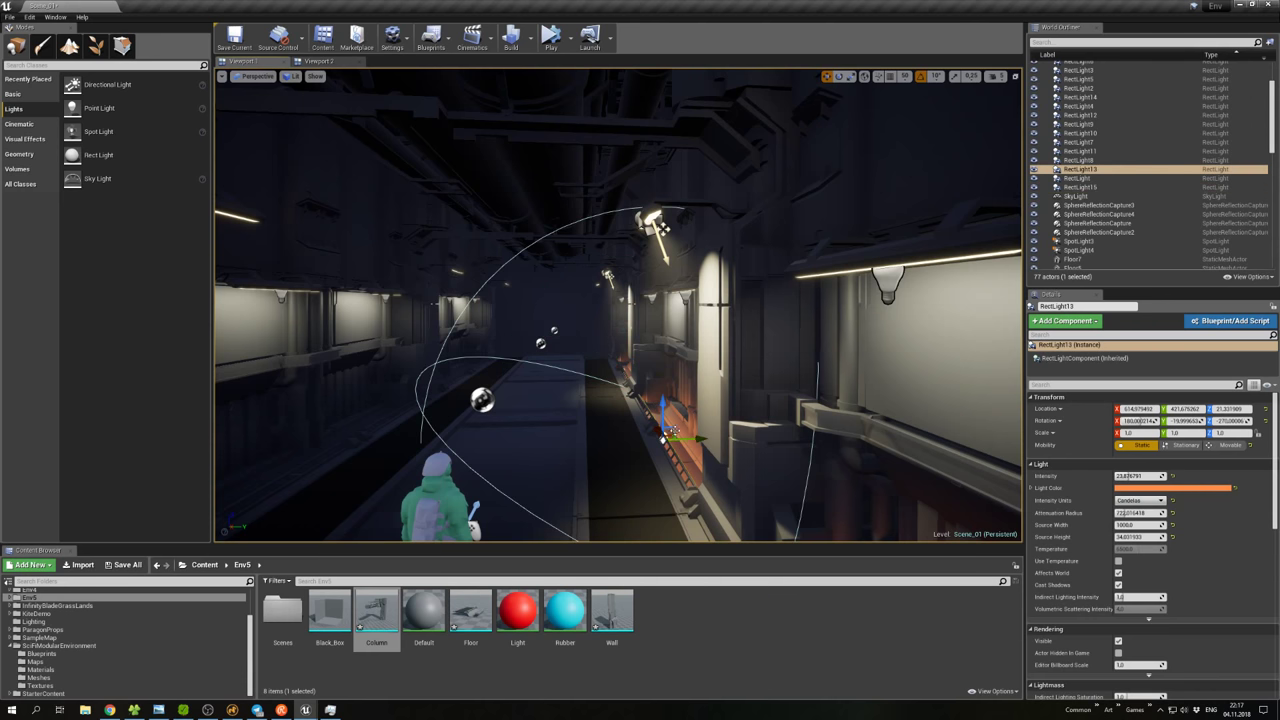
right_click_drag(663, 437, 608, 479)
left_click(637, 386, "ctrl")
left_click(625, 484, "ctrl")
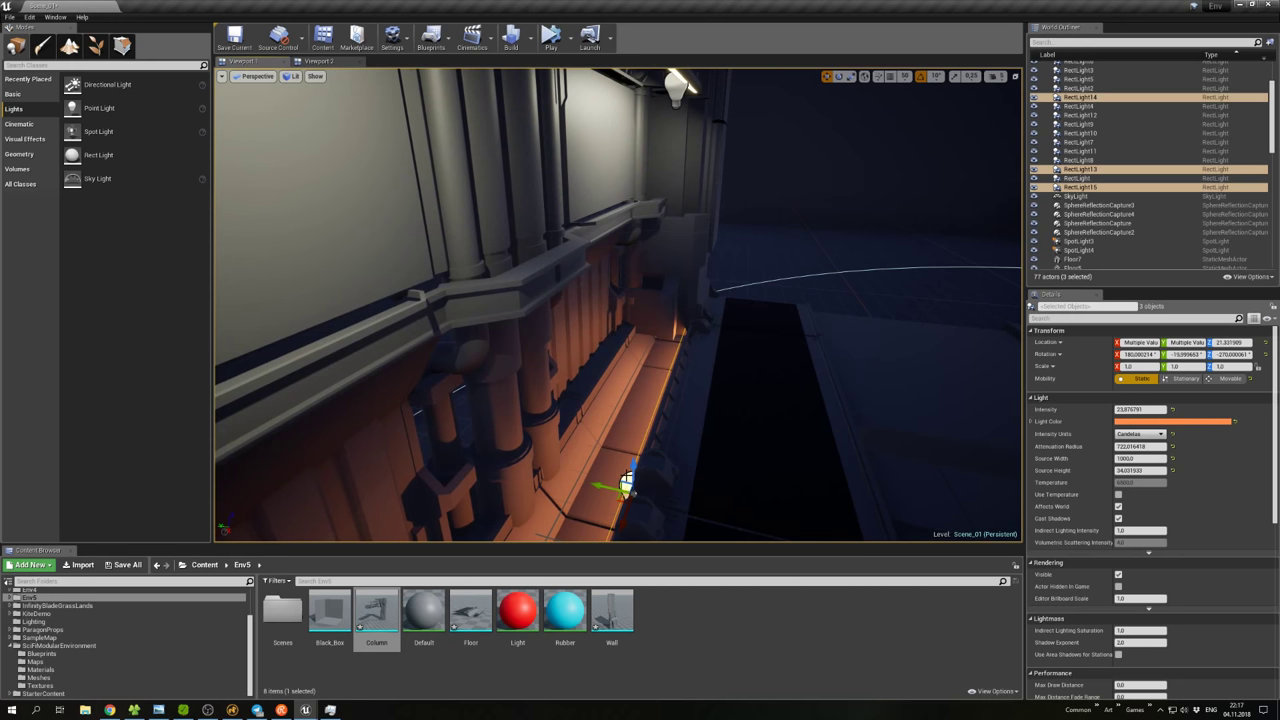
right_click(1110, 172)
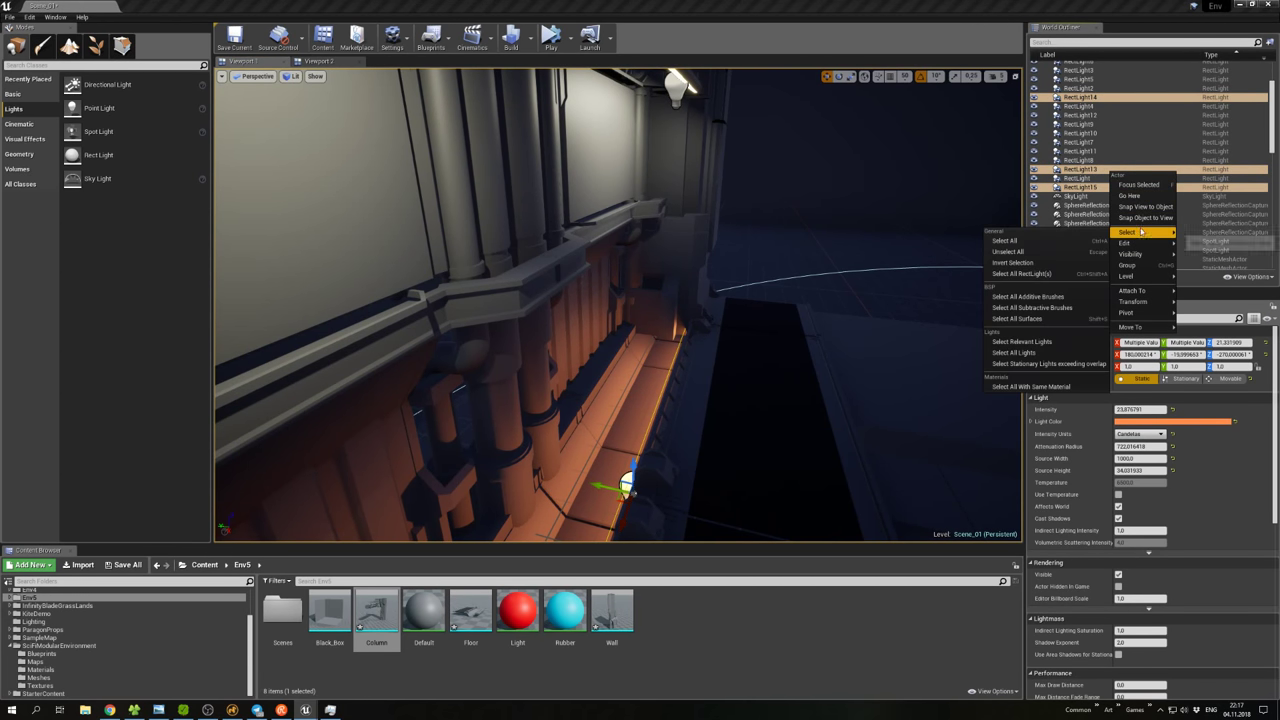
mouse_move(1124, 243)
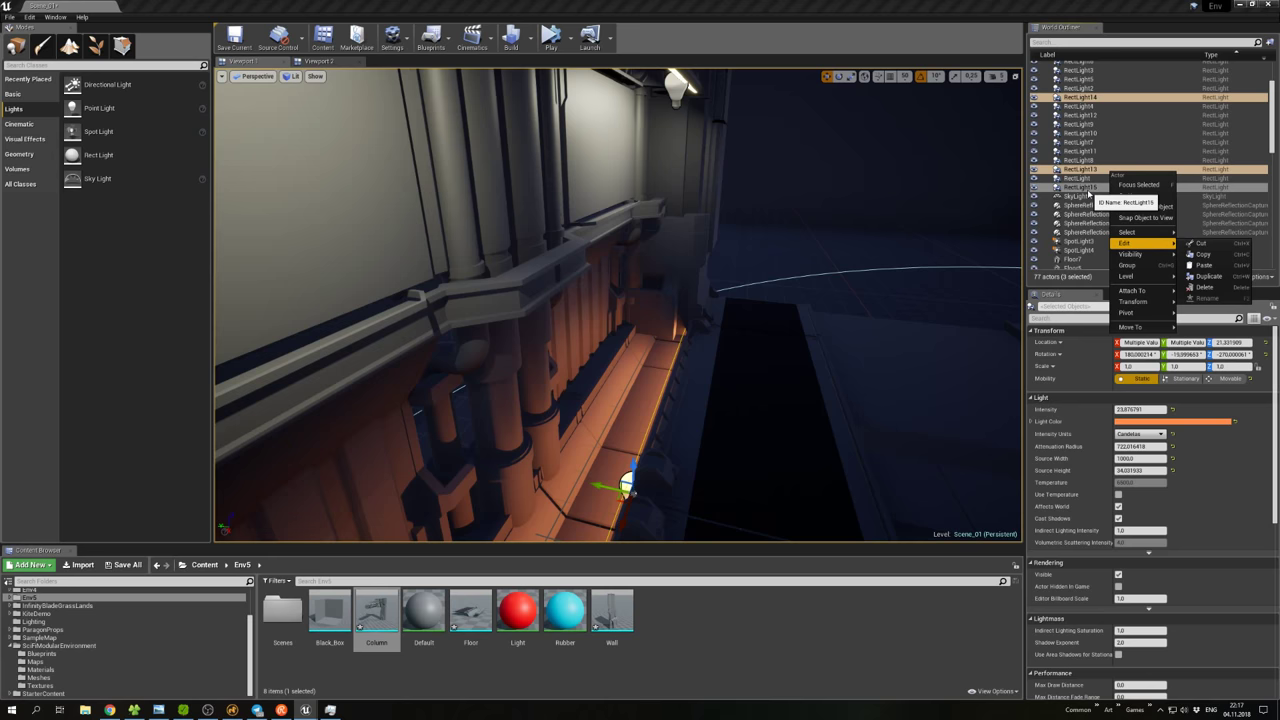
Rename RectLight13 to Red_light.
left_click(1085, 170)
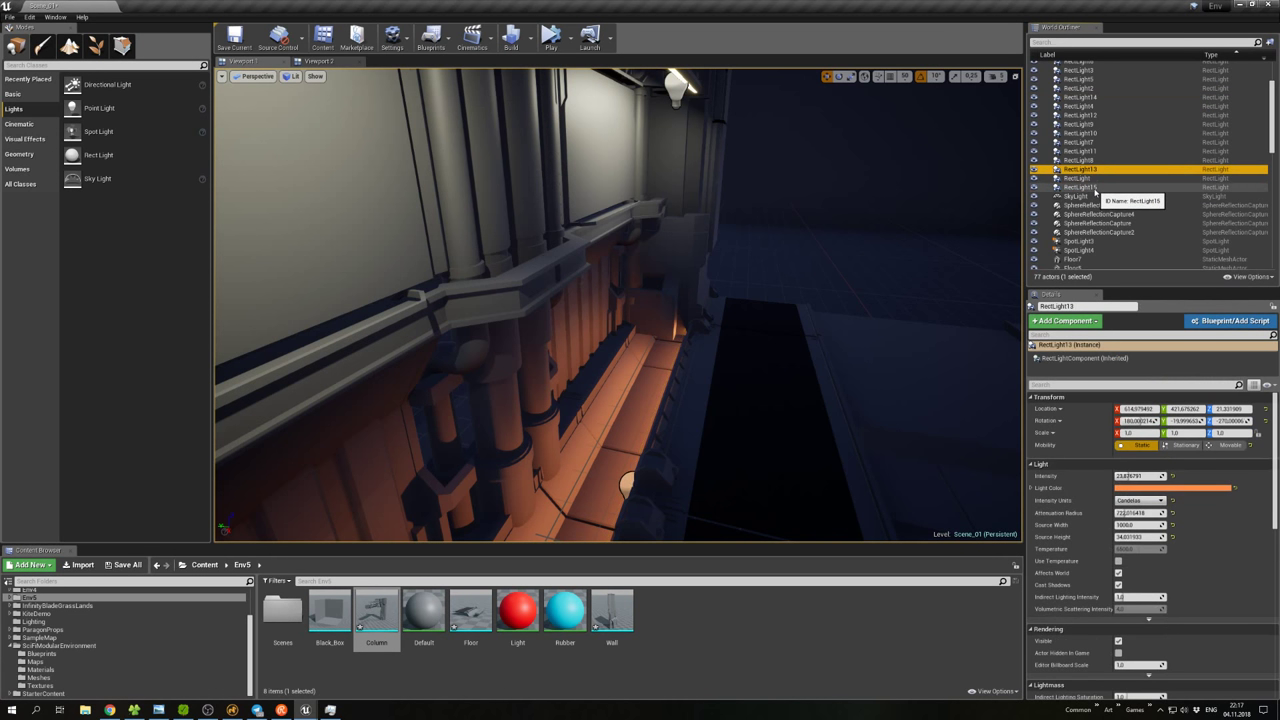
left_click(1079, 307)
left_click(1085, 307)
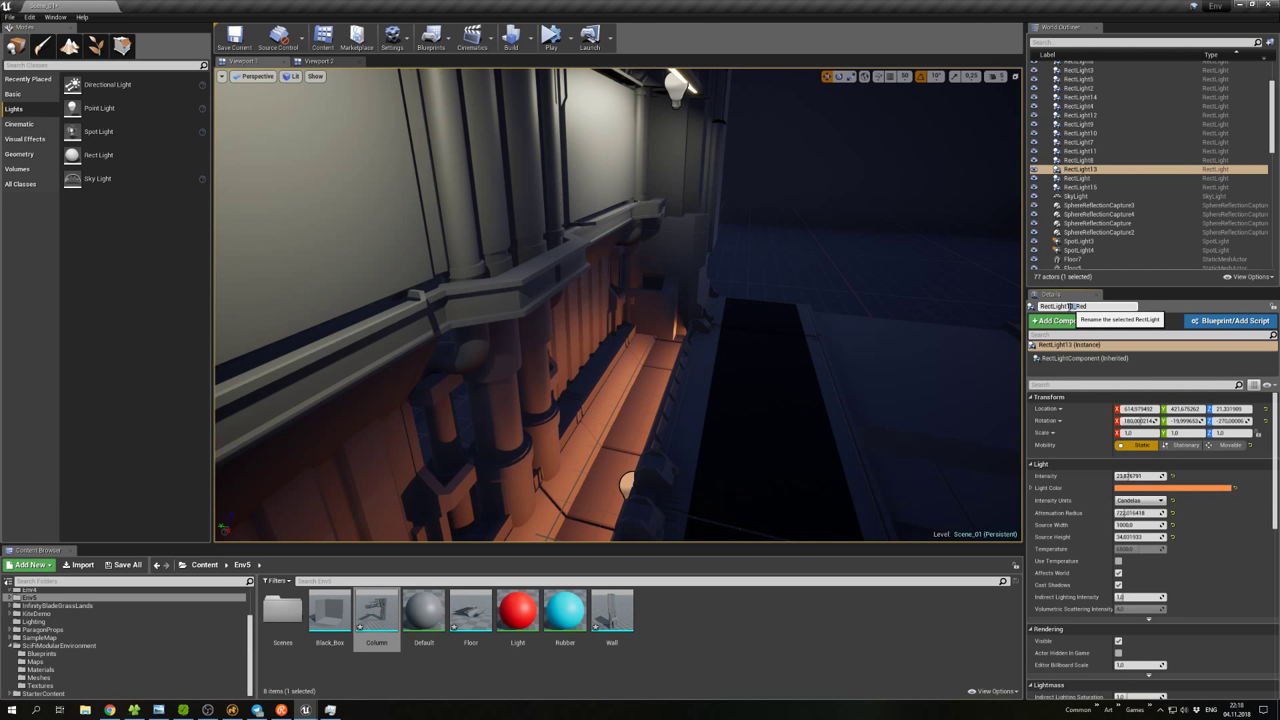
key("BackSpace")
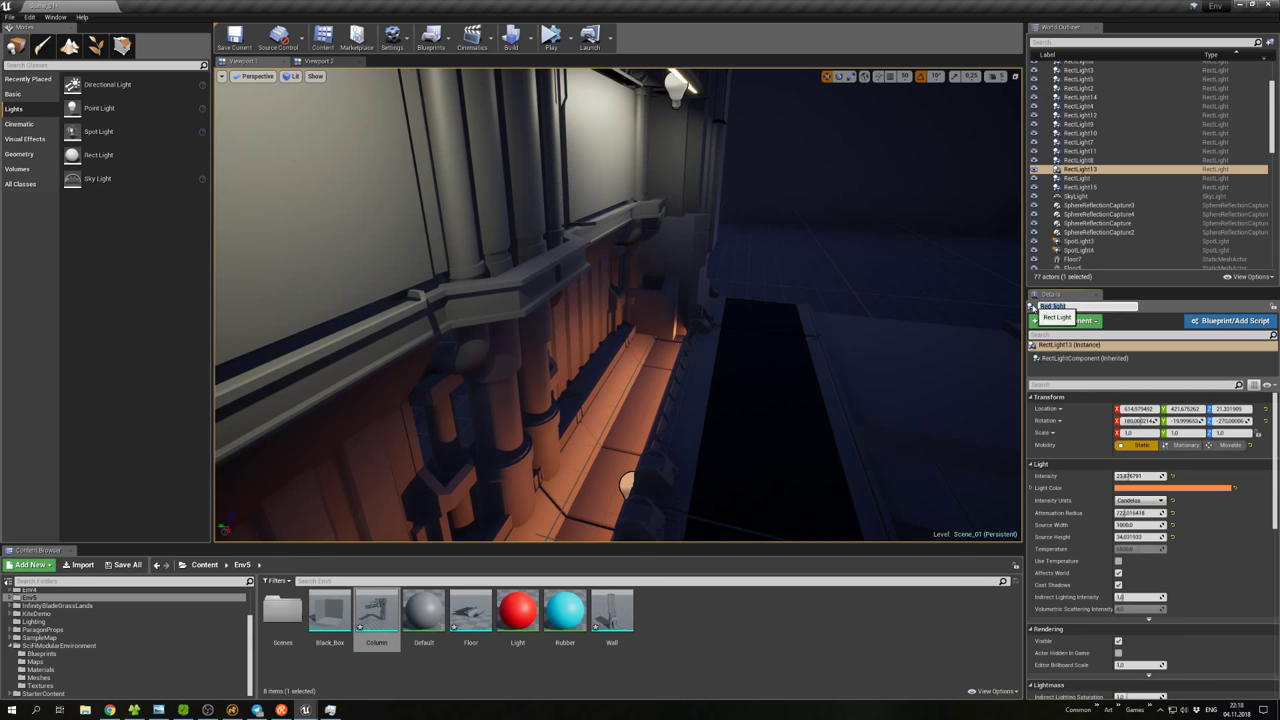
Rename RectLight15 and RectLight14 to Red_light as well.
left_click(1080, 187)
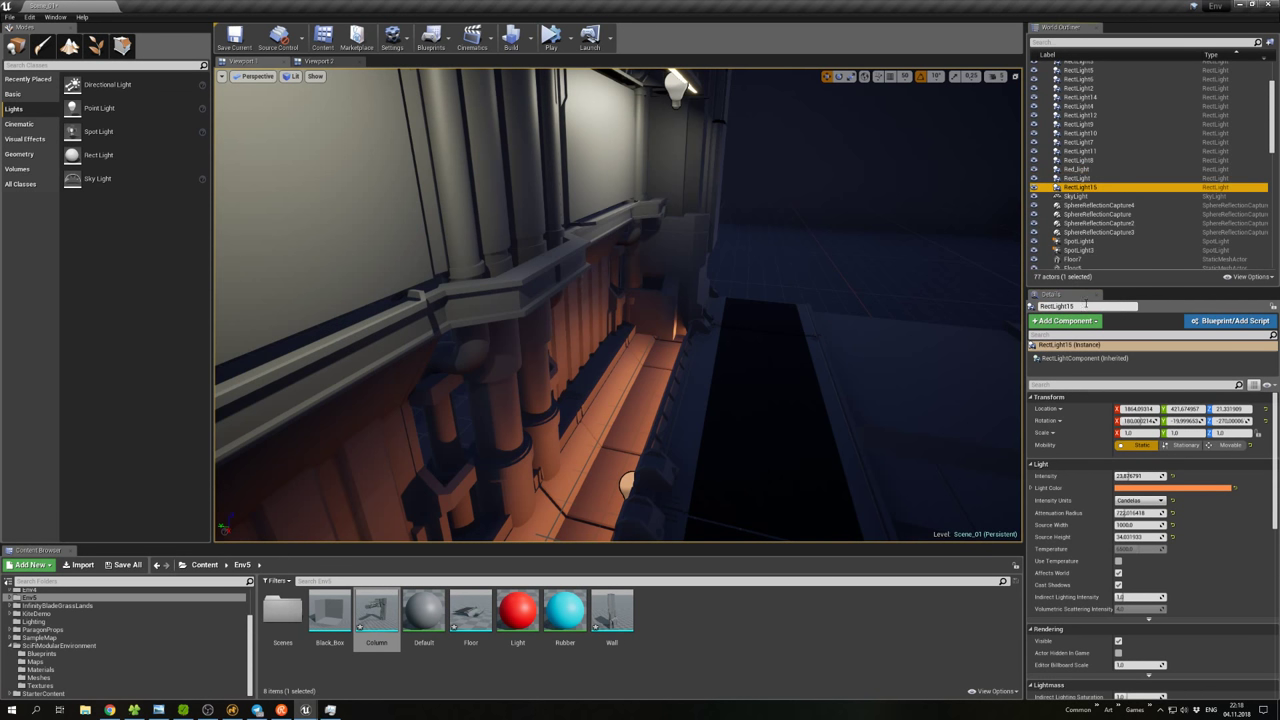
type("Red_light")
key("Return")
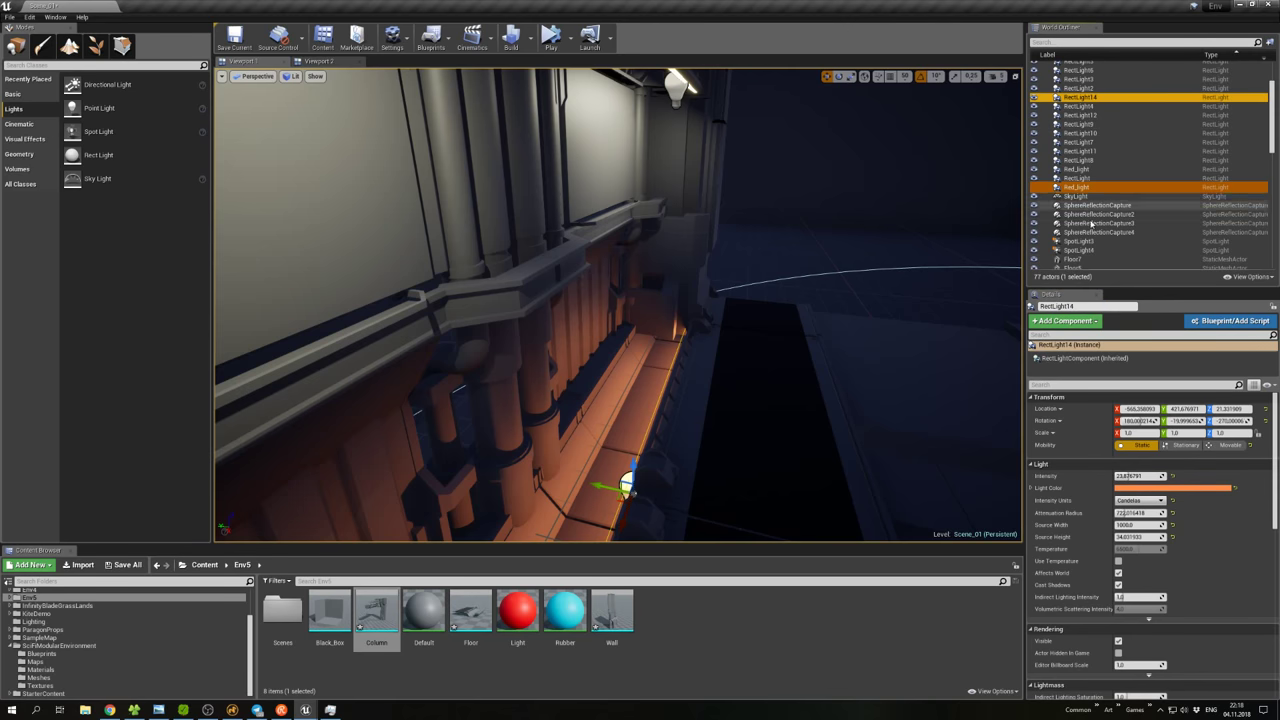
left_click(1086, 307)
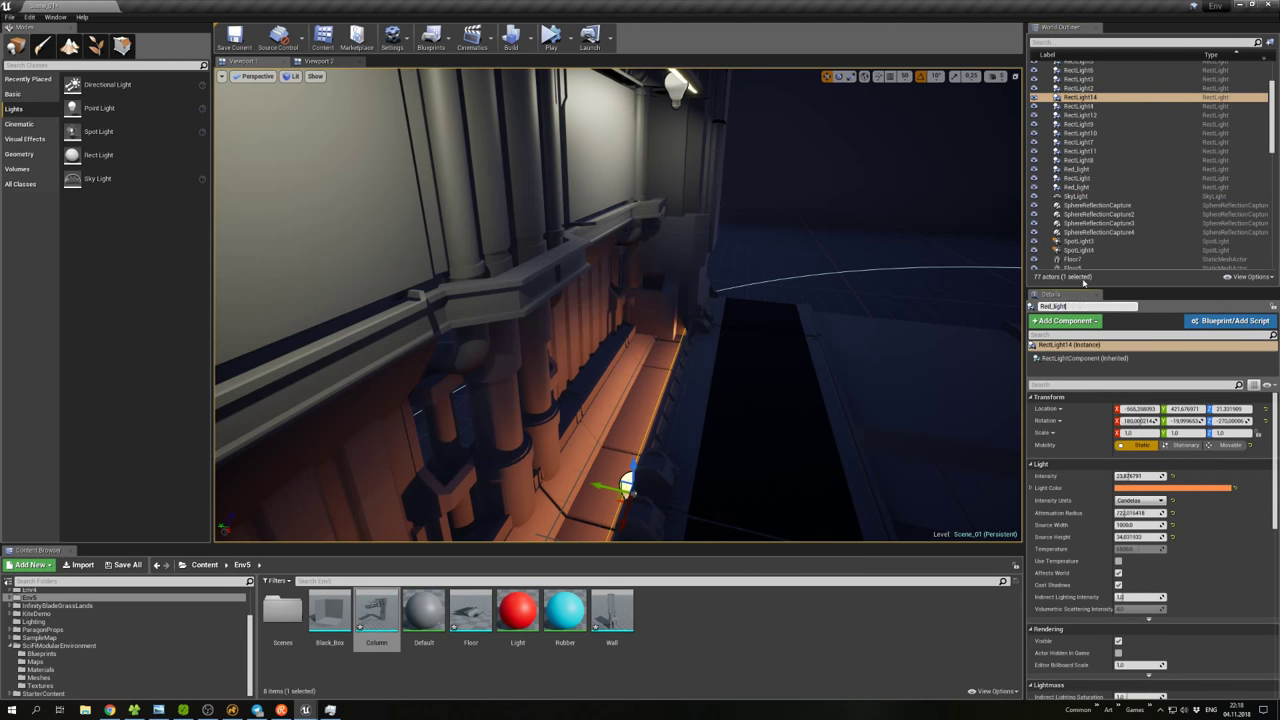
type("Red_light")
Duplicate the Red_light nearest the corridor's entrance across to the opposite wall.
left_click(1078, 169)
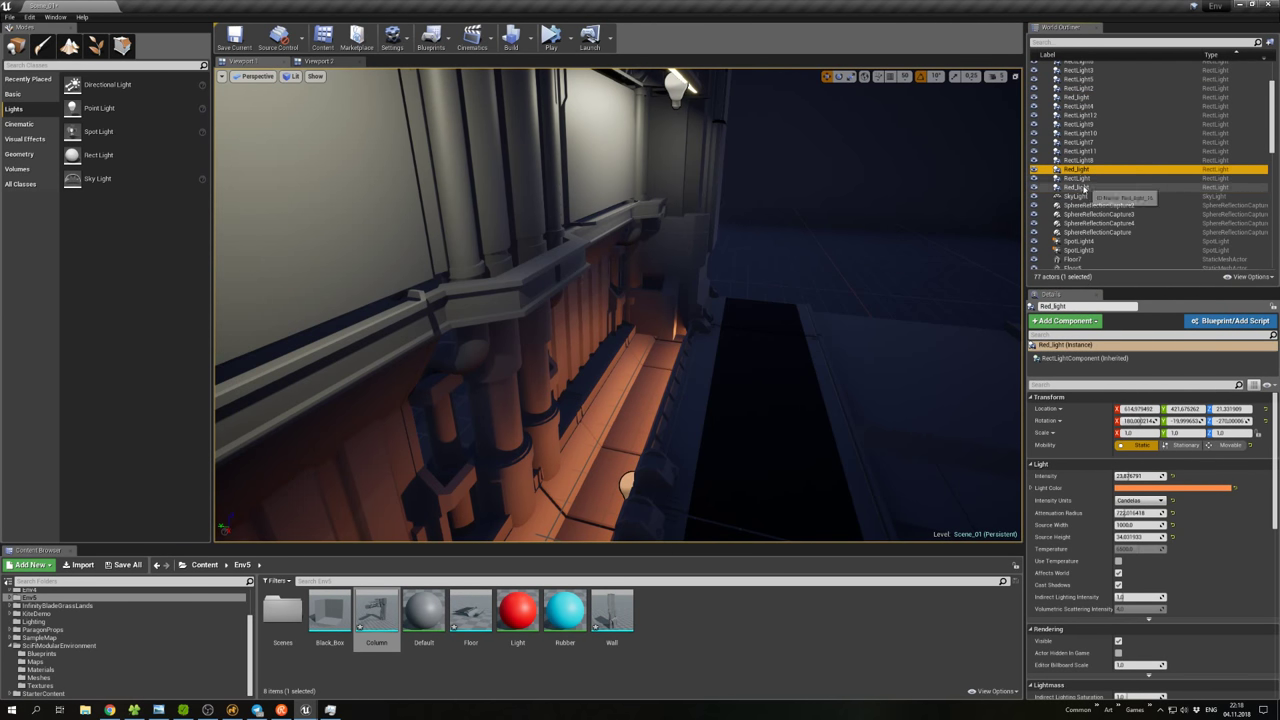
left_click(1080, 99)
right_click_drag(618, 305, 505, 300)
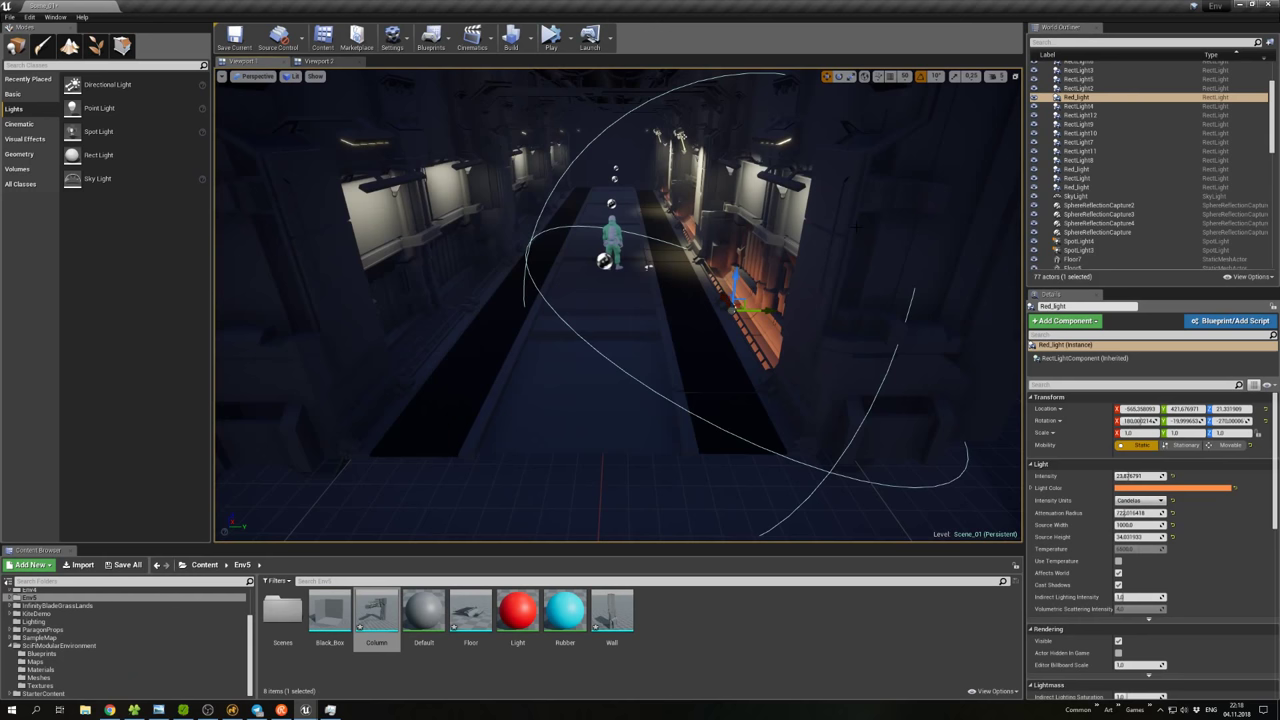
left_click_drag(765, 308, 498, 305, "alt")
left_click(578, 316)
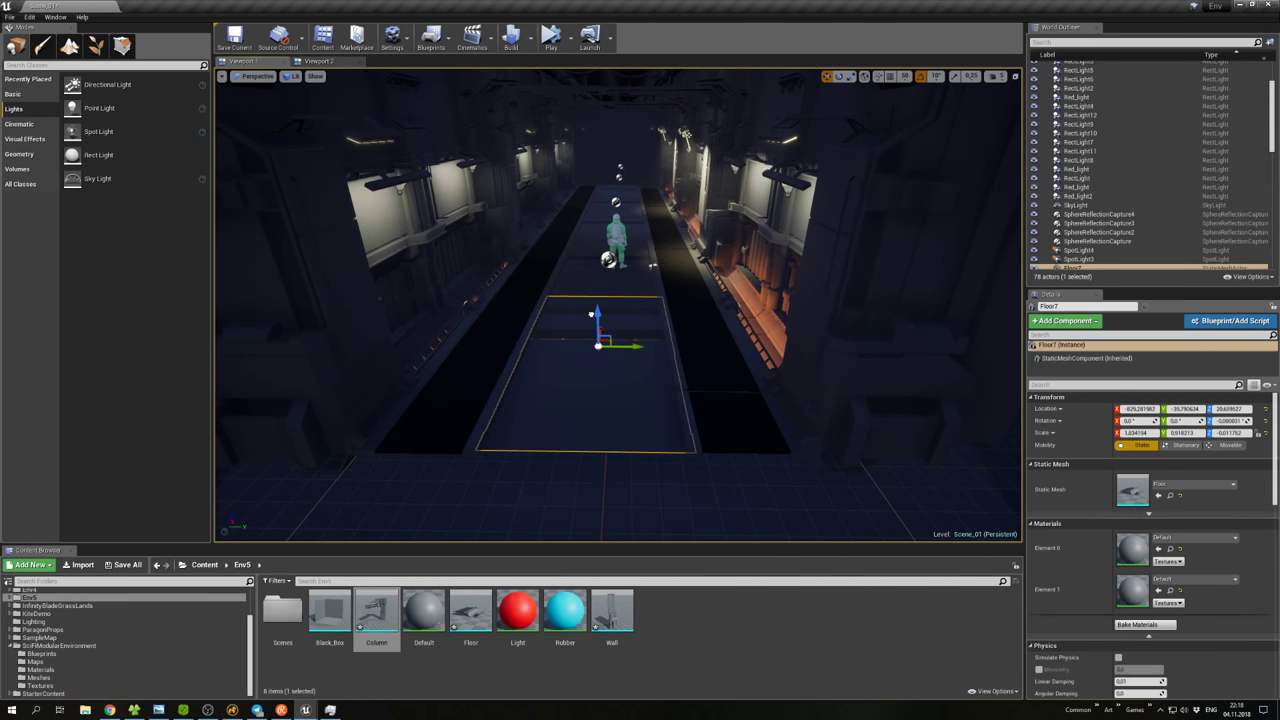
Rotate Red_light2 by 180° about the vertical axis so it faces the opposite wall, and shift it to Y about -512.
right_click(577, 313)
key("Escape")
right_click_drag(577, 313, 530, 312)
left_click(597, 327)
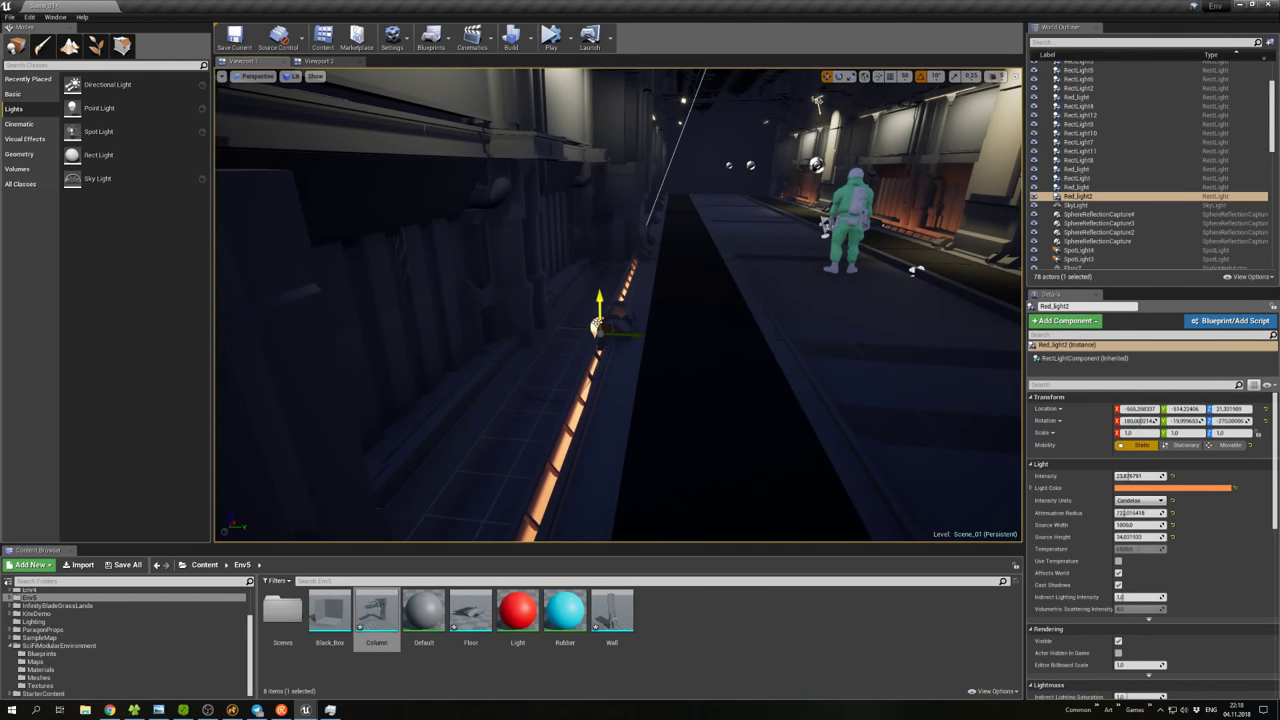
key("e")
left_click_drag(612, 330, 720, 336)
right_click_drag(720, 336, 810, 324)
key("w")
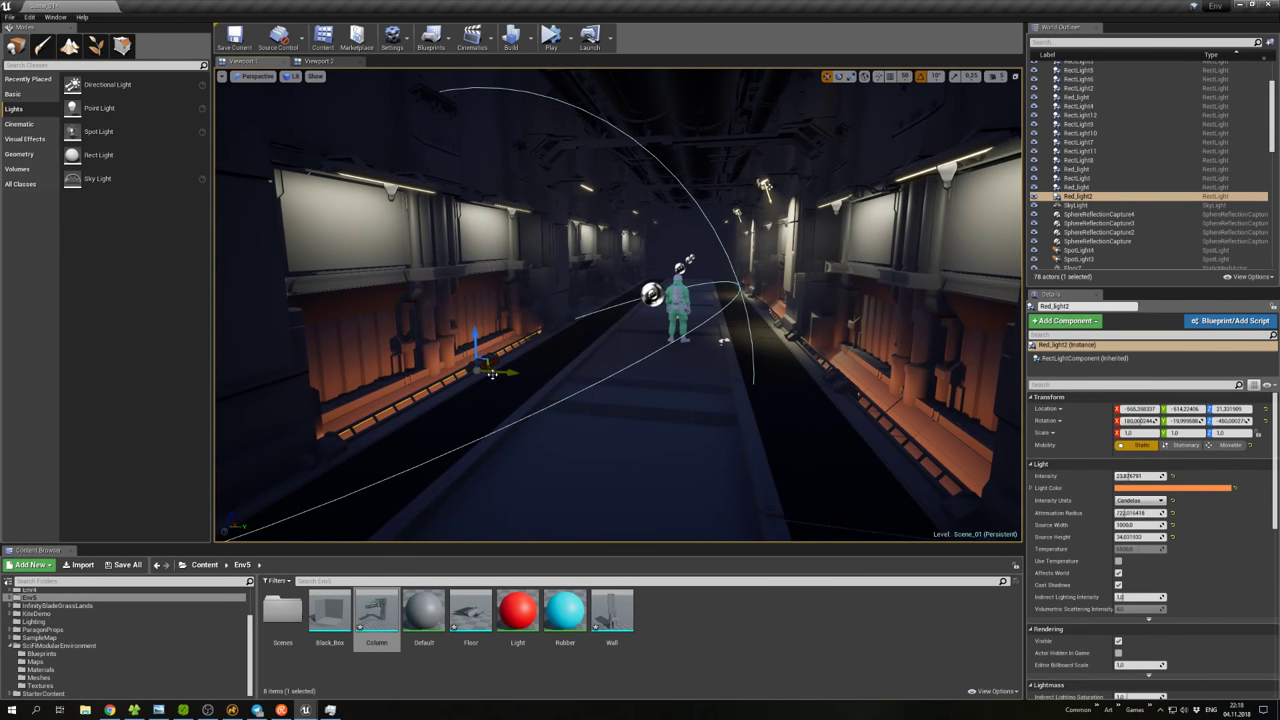
left_click_drag(497, 372, 493, 372)
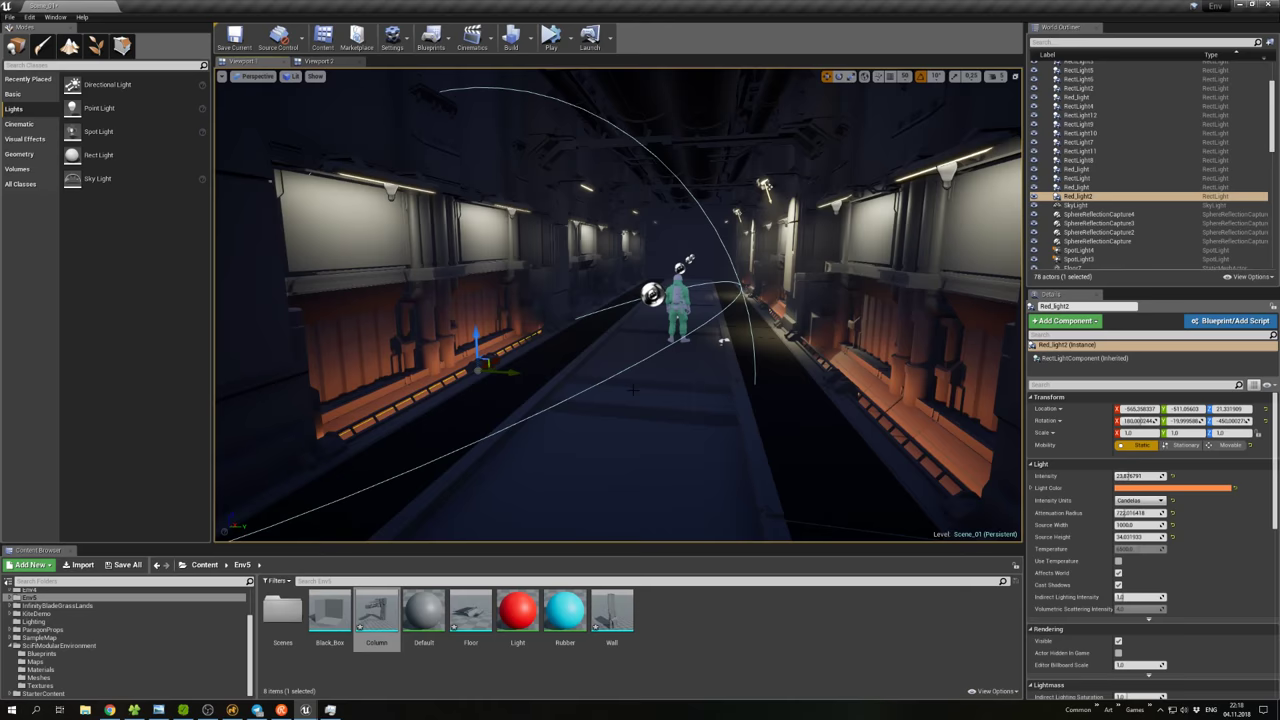
right_click_drag(633, 390, 684, 390)
right_click(684, 390)
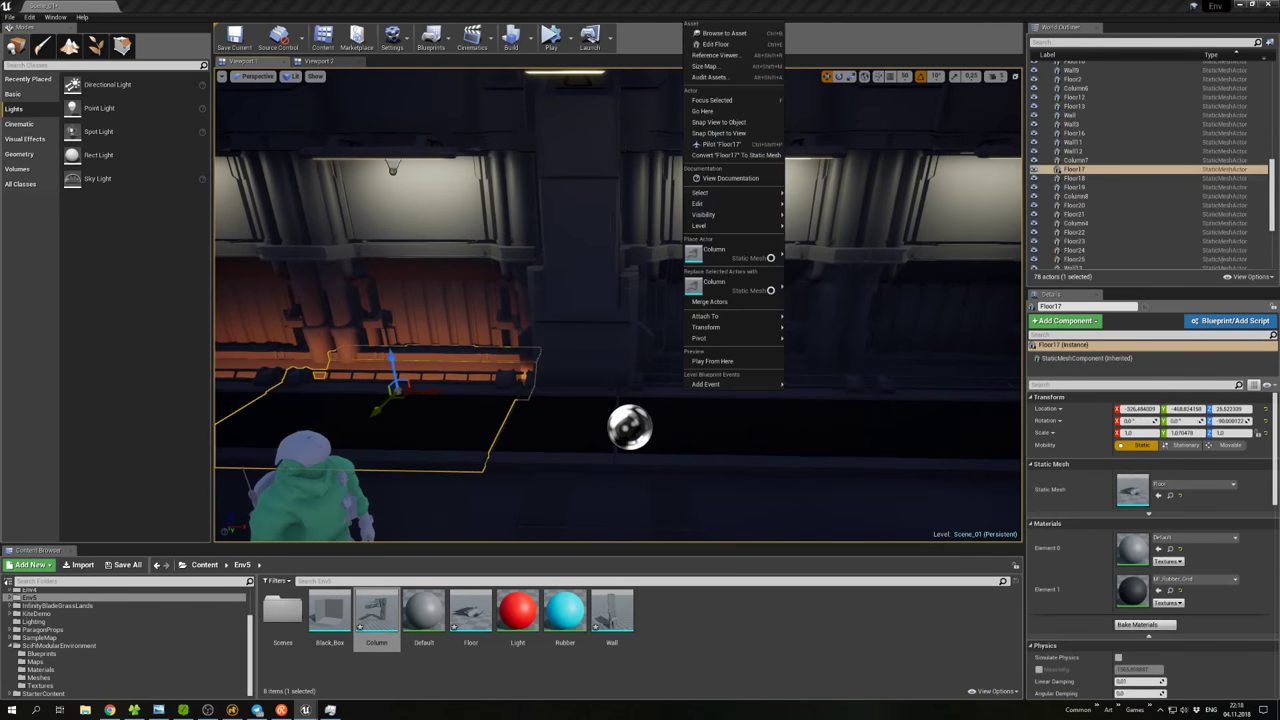
left_click(434, 385)
left_click_drag(430, 392, 629, 386)
key("ctrl+z")
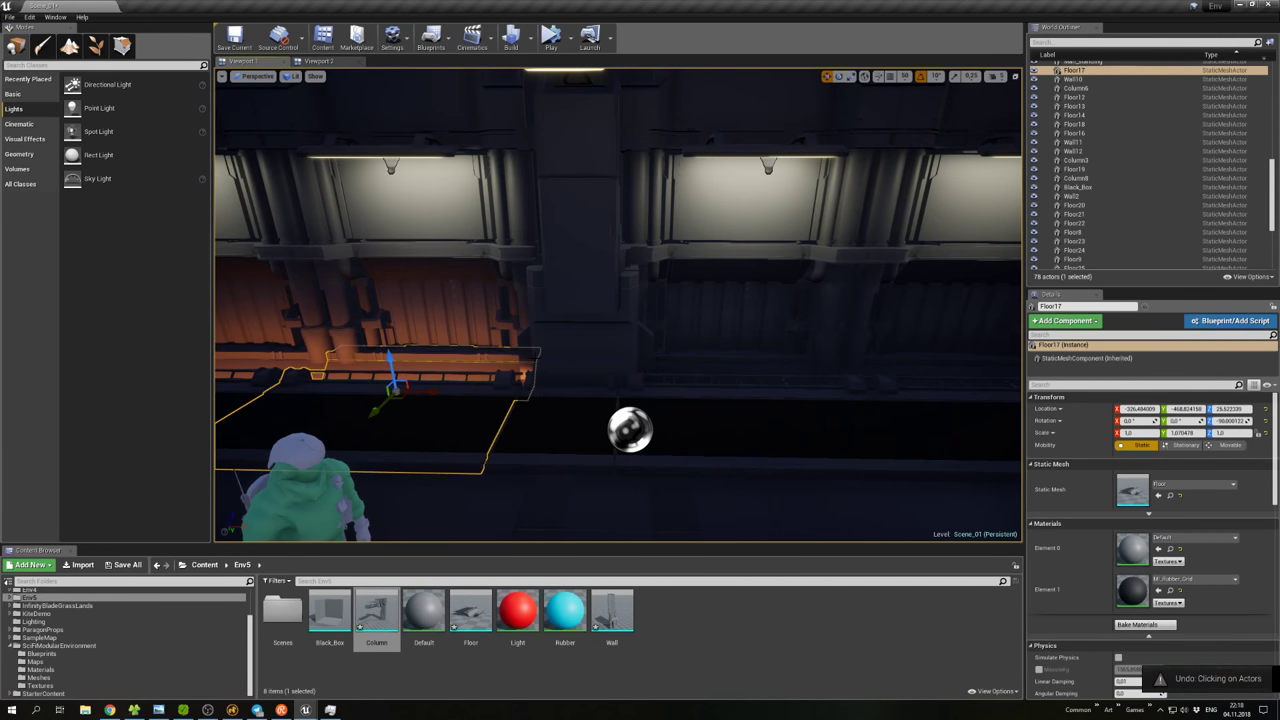
key("ctrl+z")
Duplicate Red_light2 twice along its wall, into the middle section and into the far section at X about 1844.
key("ctrl+w")
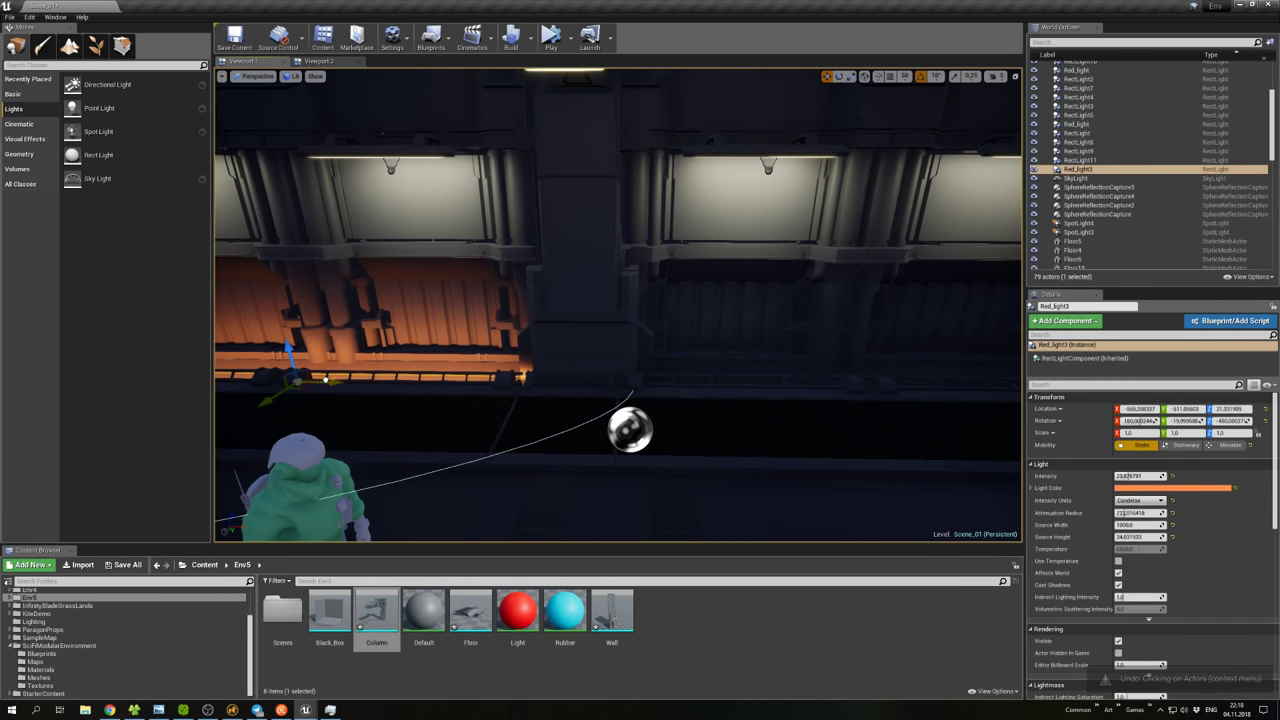
left_click_drag(325, 380, 640, 400)
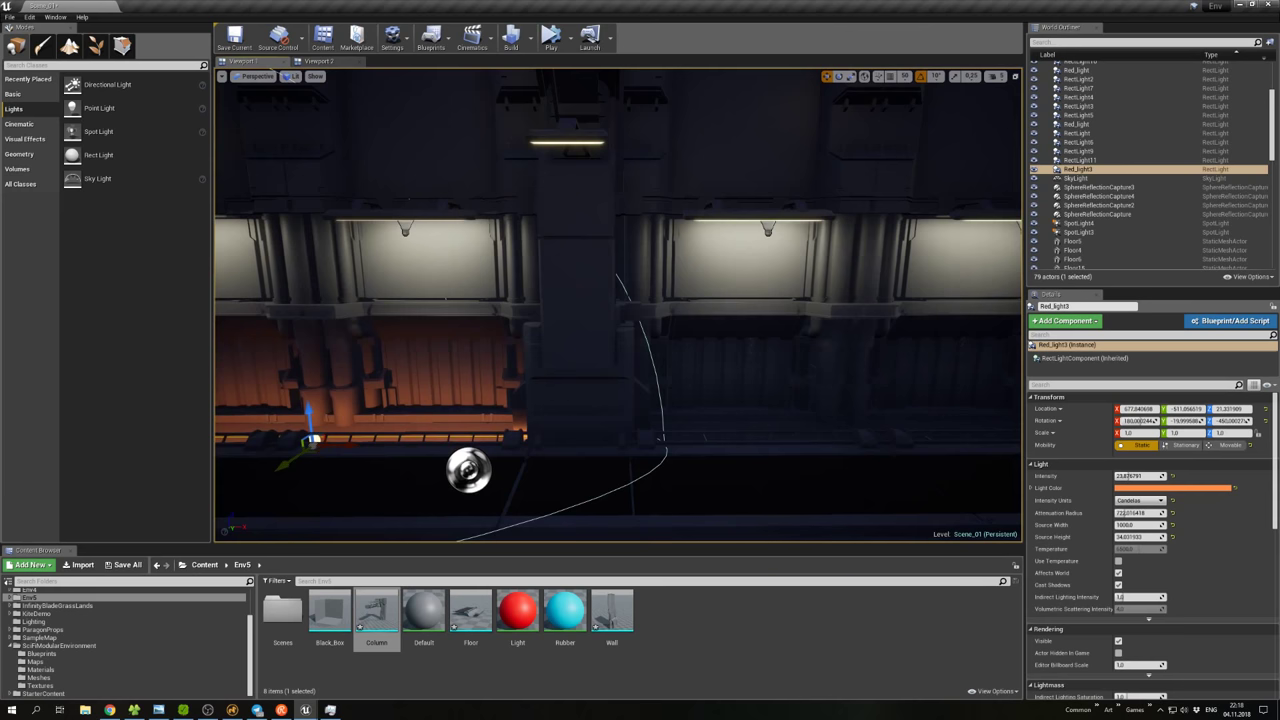
key("ctrl+w")
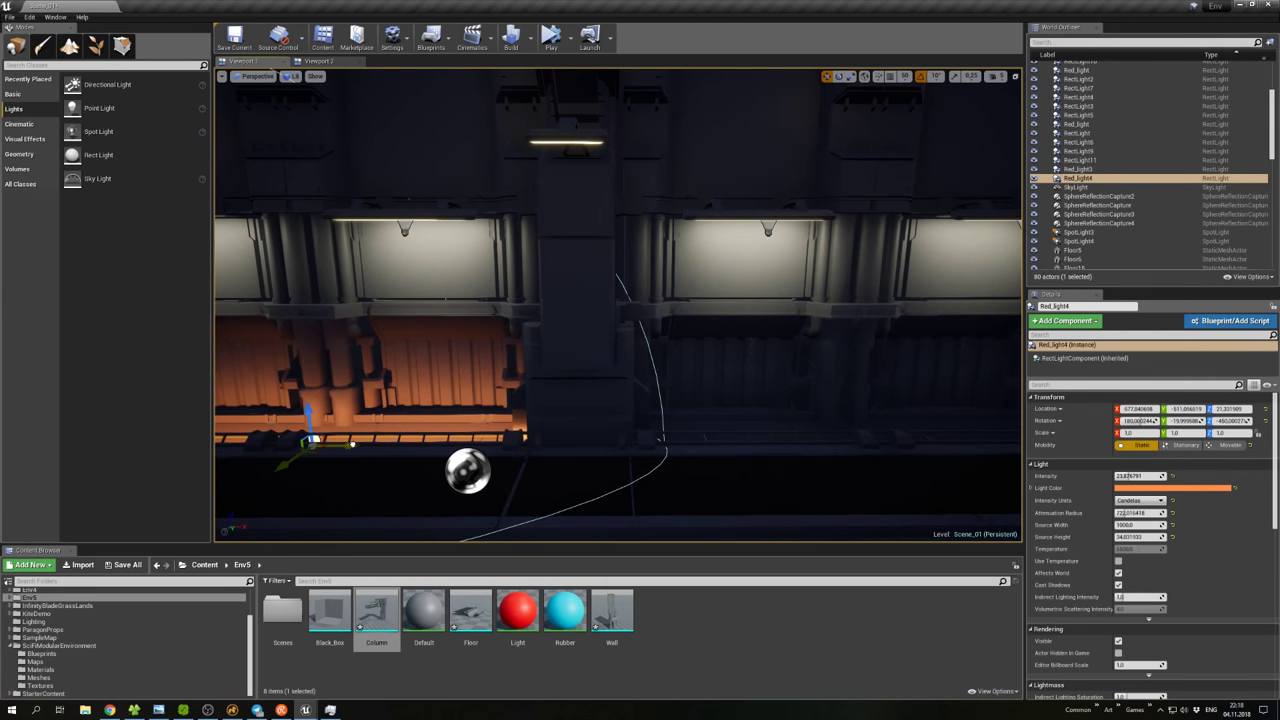
left_click_drag(352, 443, 913, 447)
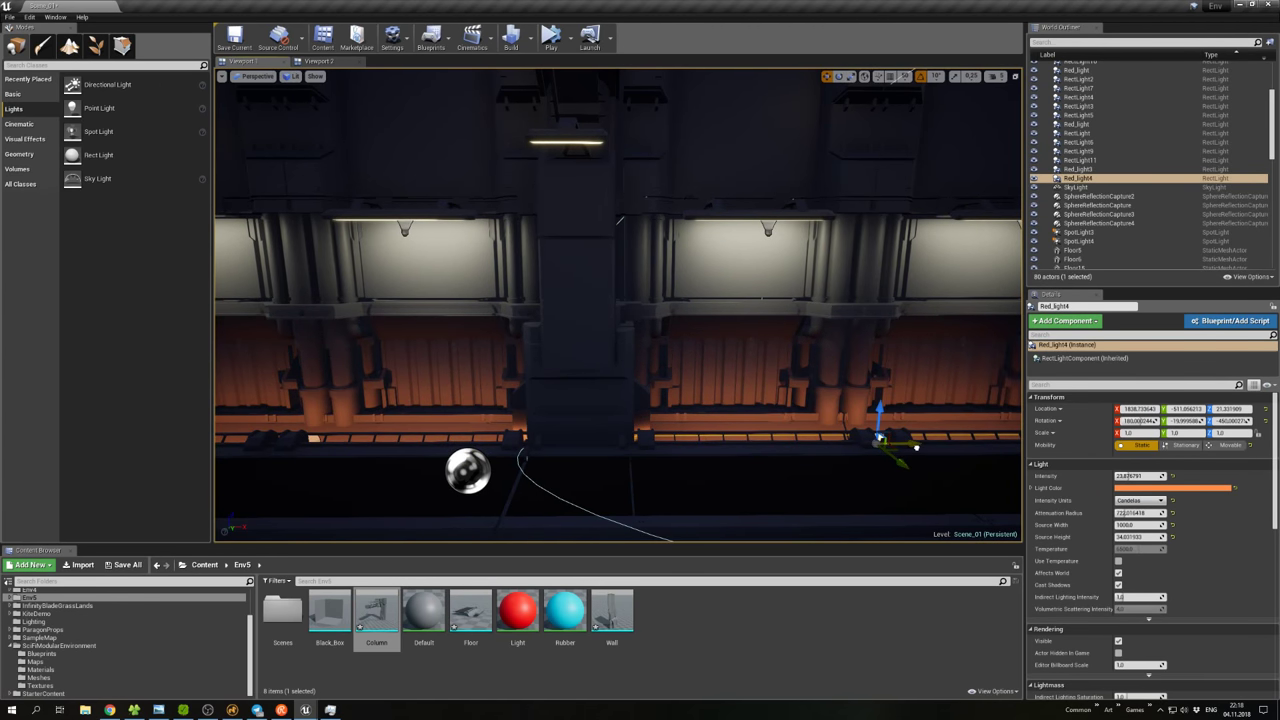
right_click_drag(918, 447, 657, 396)
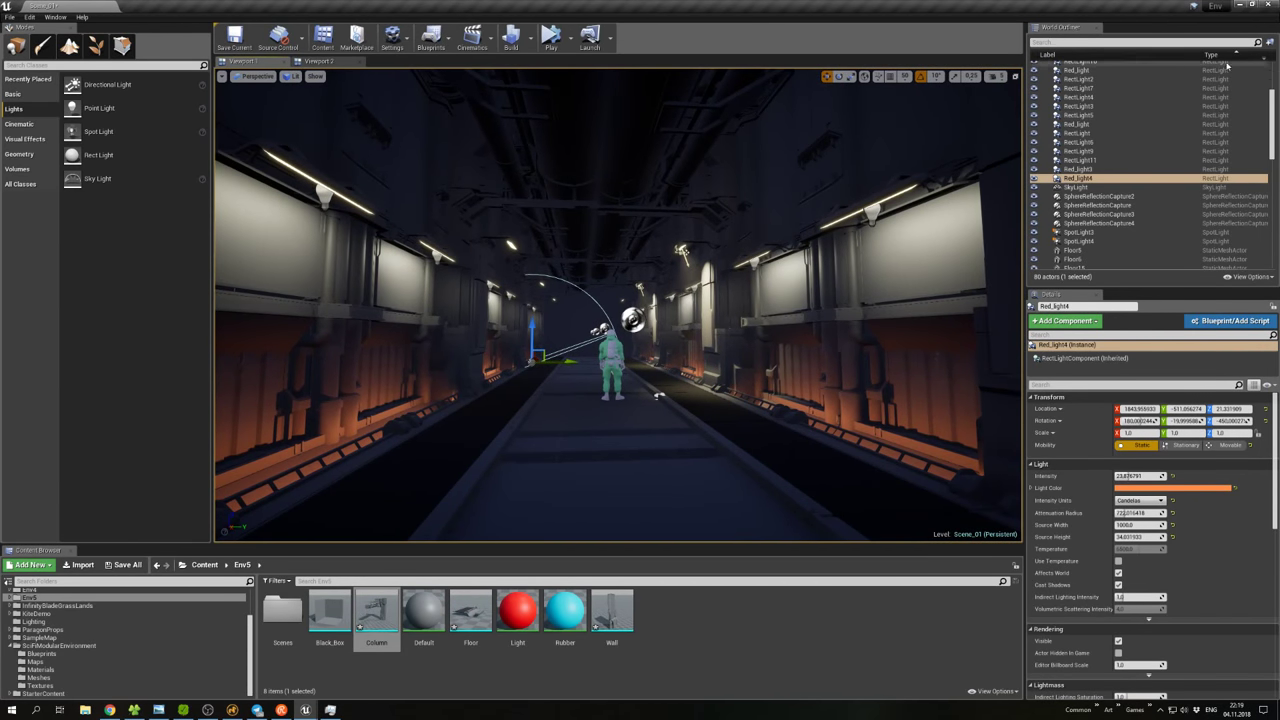
Filter the scene's actors by "red" and select all the Red_light rect lights together.
scroll(1225, 62, "down", 5)
scroll(1150, 140, "up", 5)
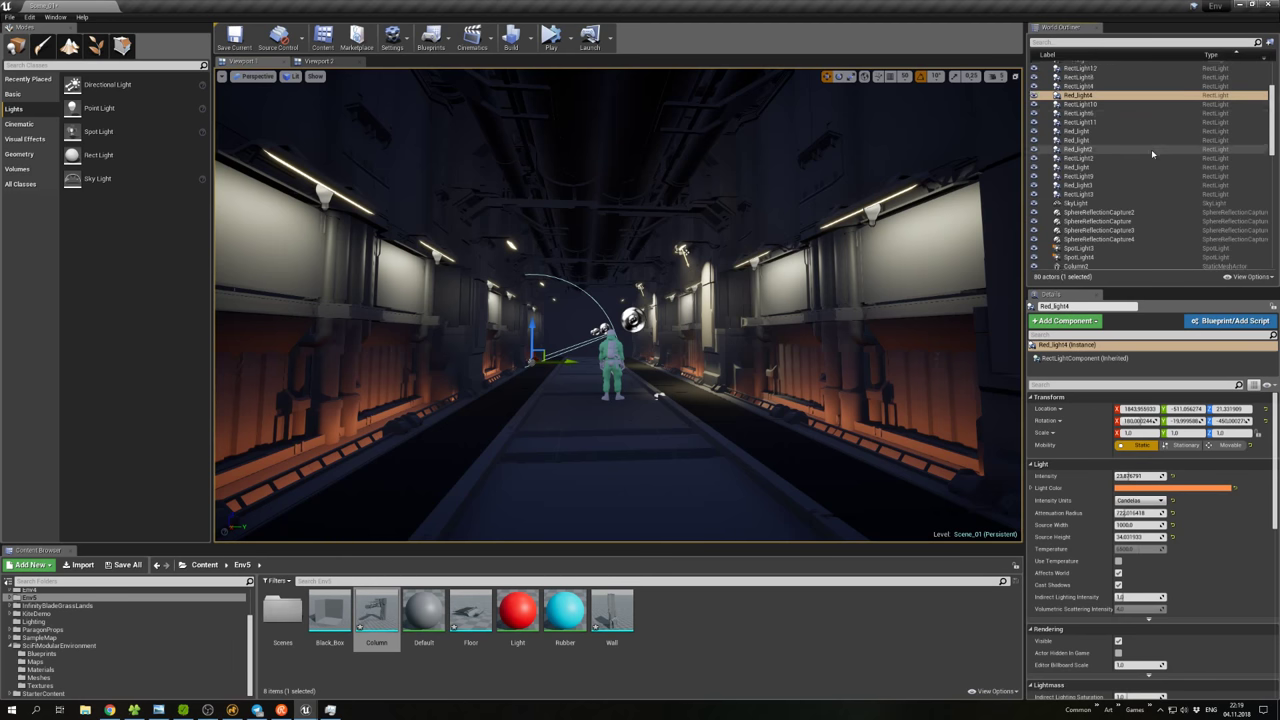
left_click(1088, 163)
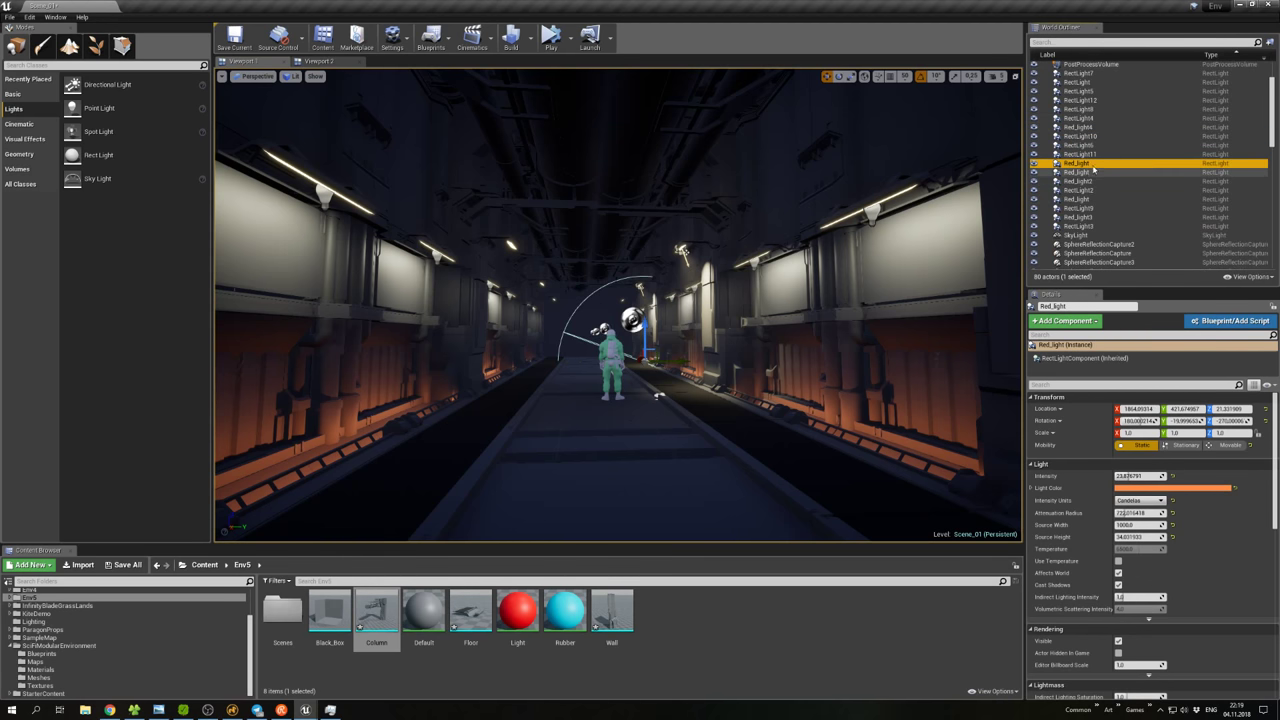
type("red")
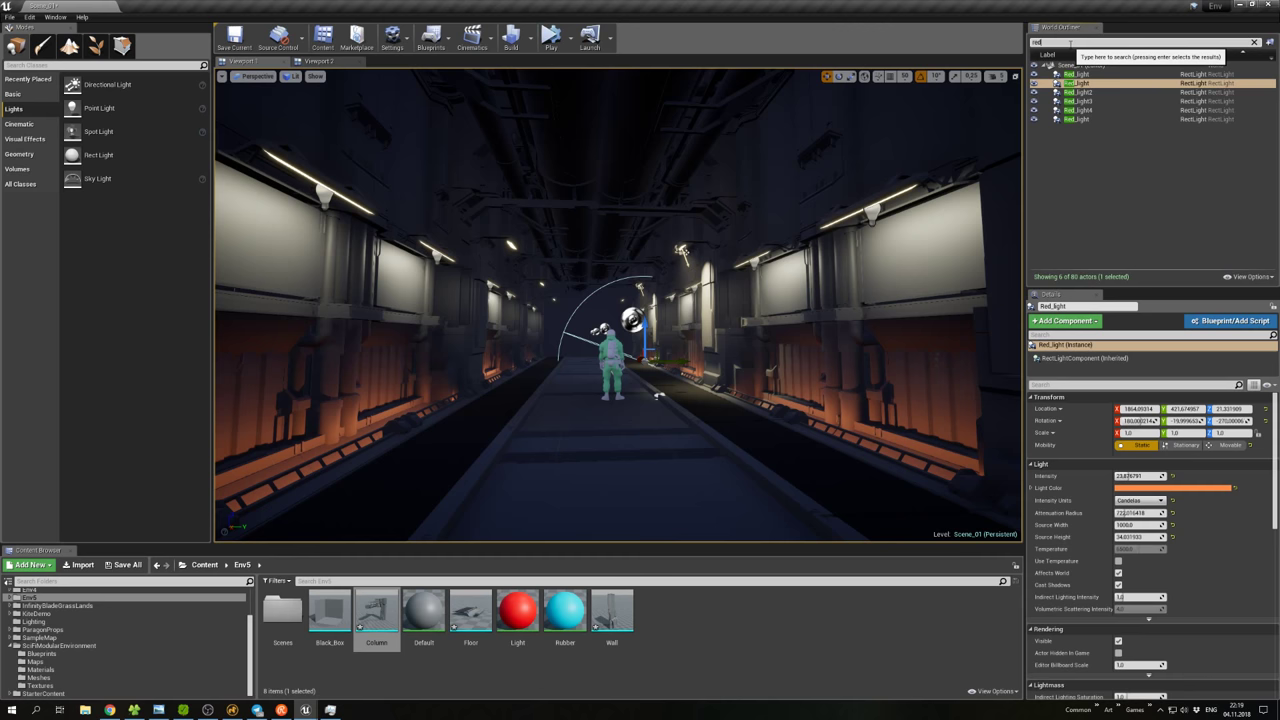
left_click(1078, 74)
left_click(1080, 119, "shift")
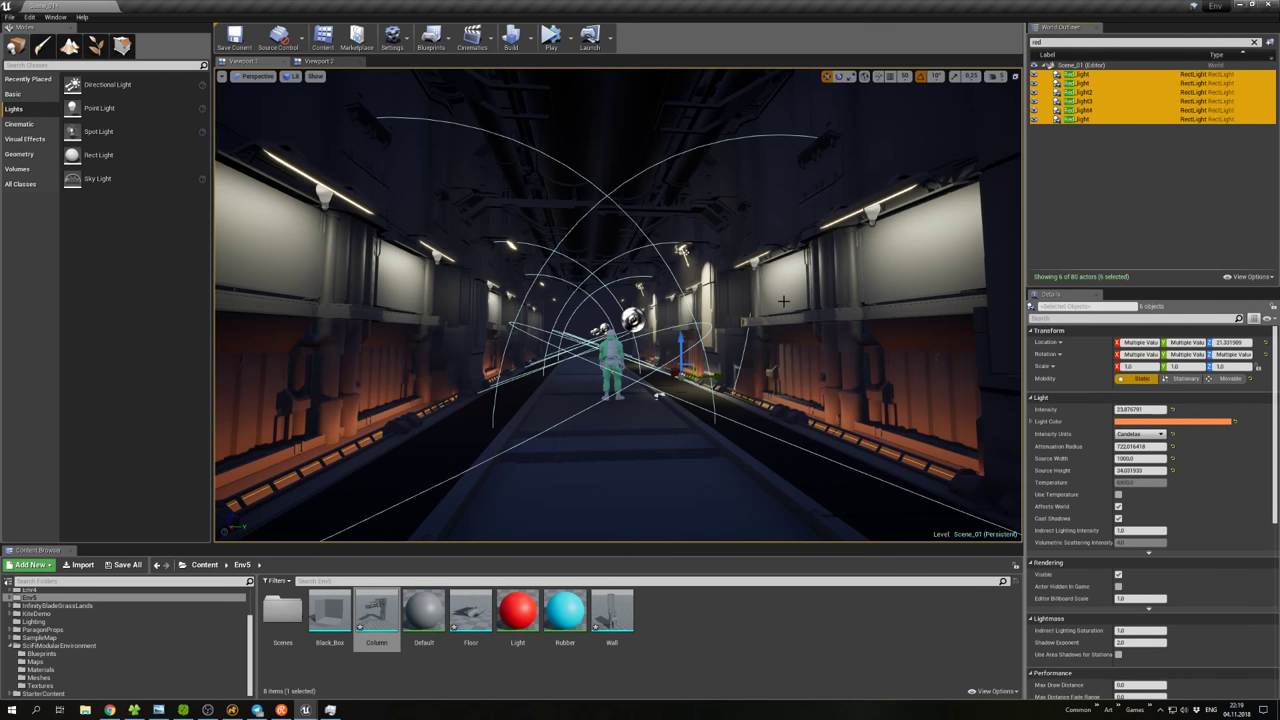
right_click(752, 320)
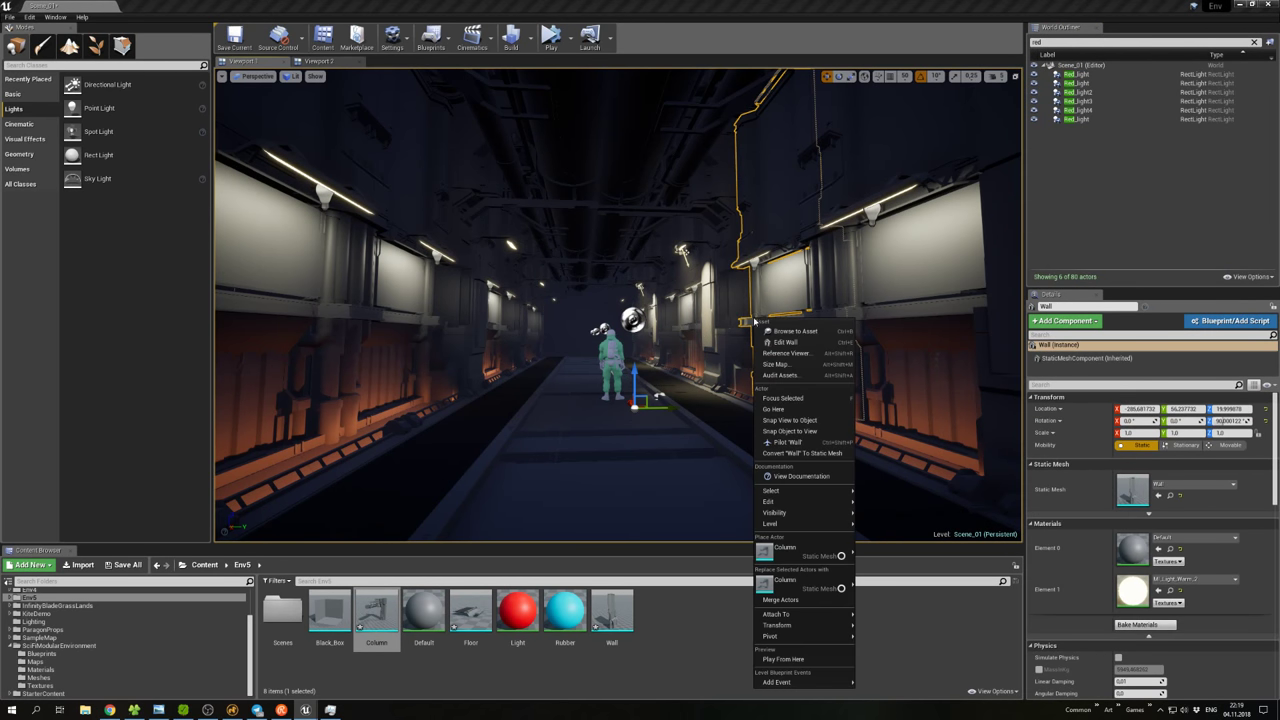
key("Escape")
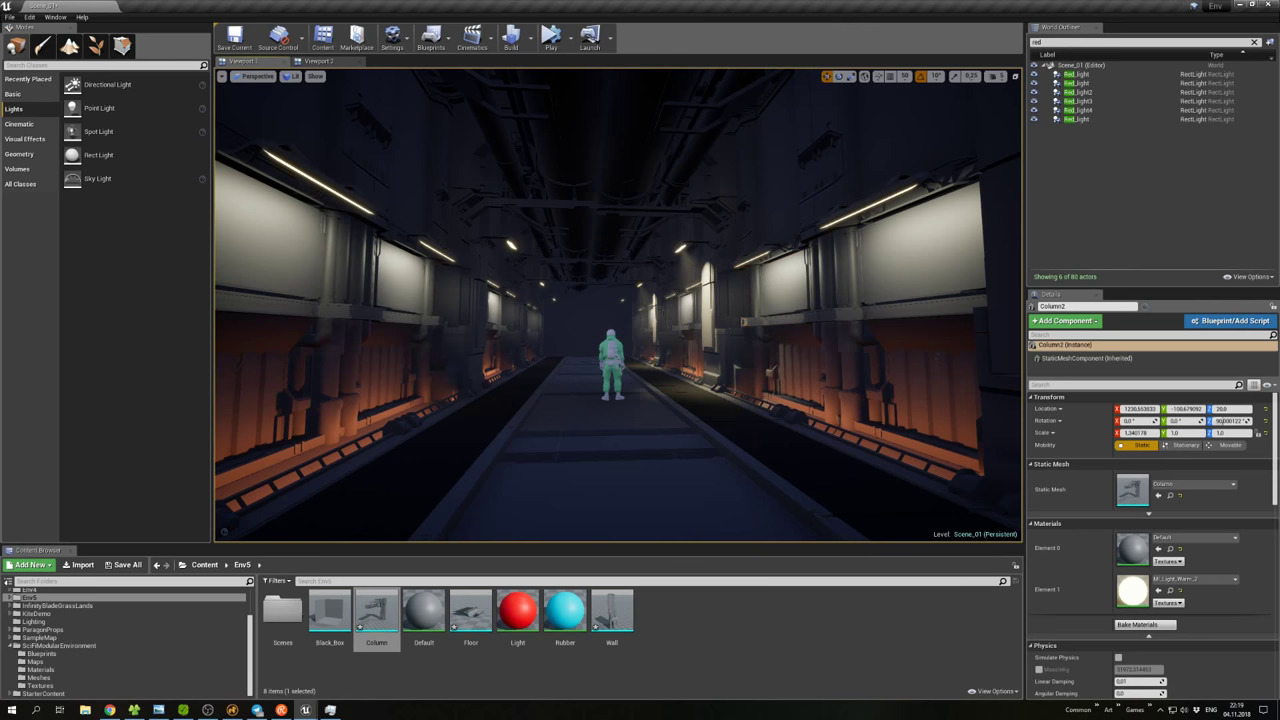
left_click(1078, 74)
left_click(1078, 119, "shift")
Try intensities of 1000 and 200 on all the selected Red_light actors.
left_click(1137, 409)
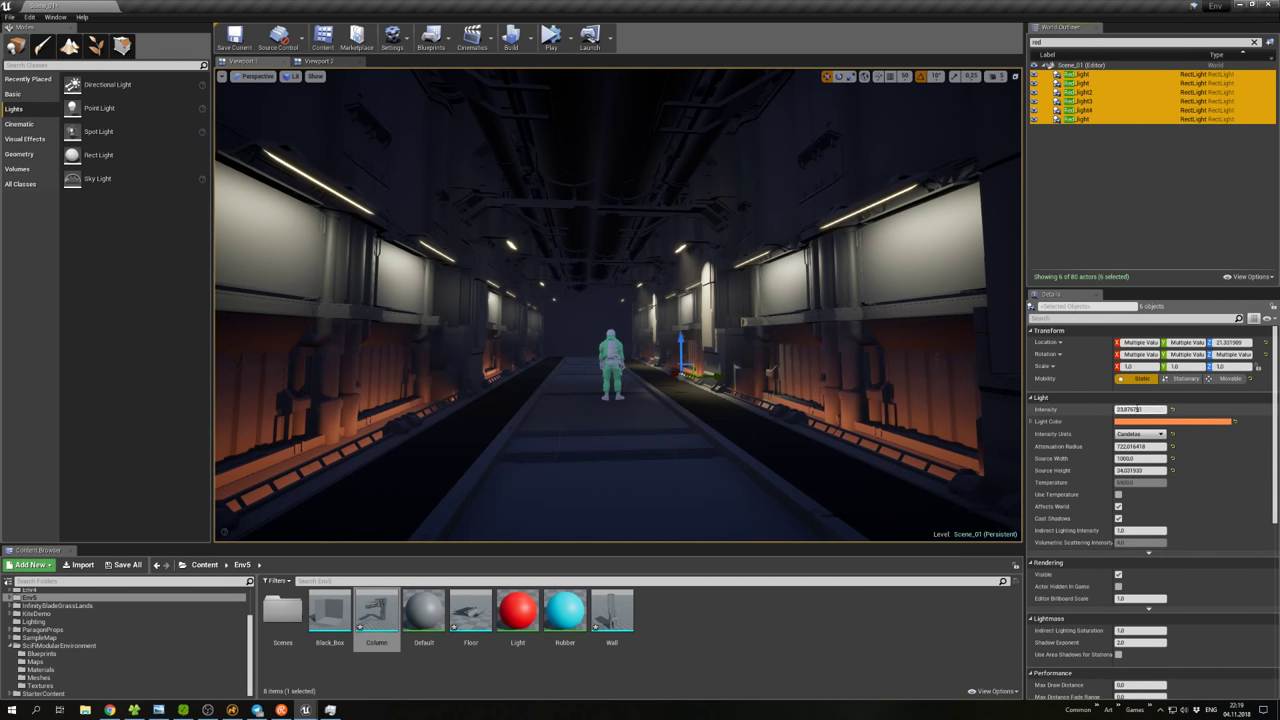
left_click(1151, 409)
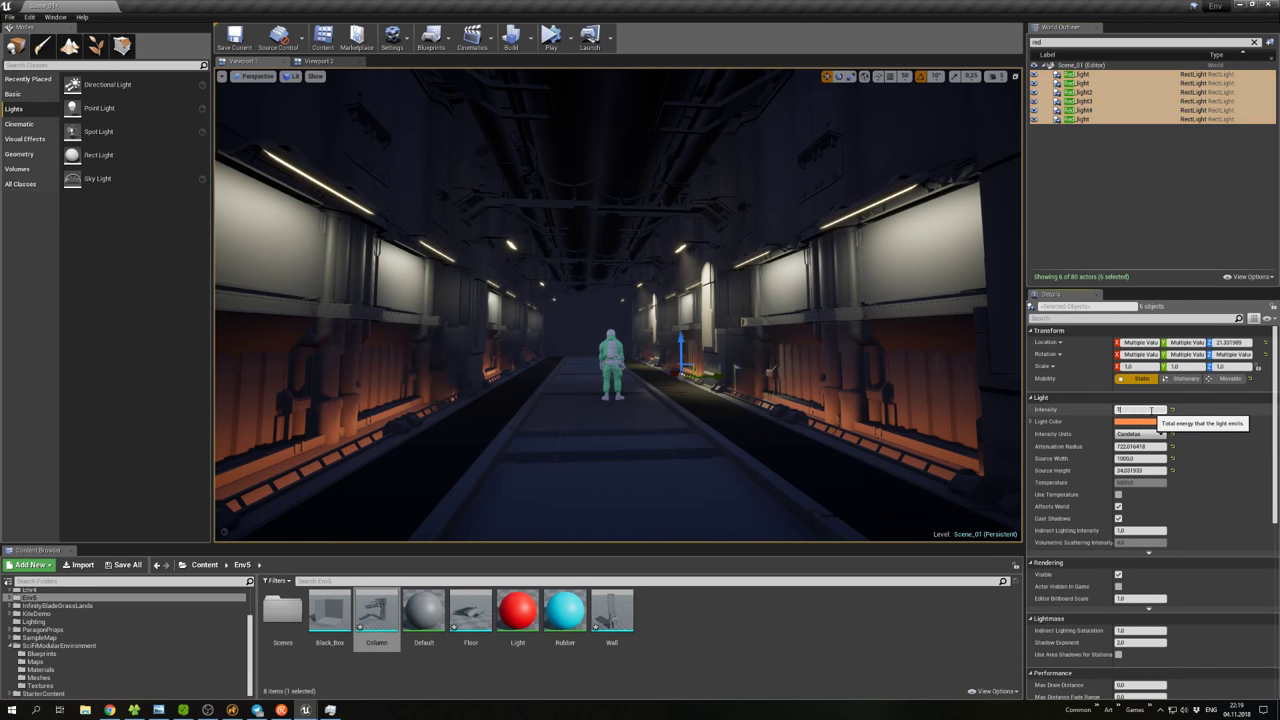
type("1000")
key("Return")
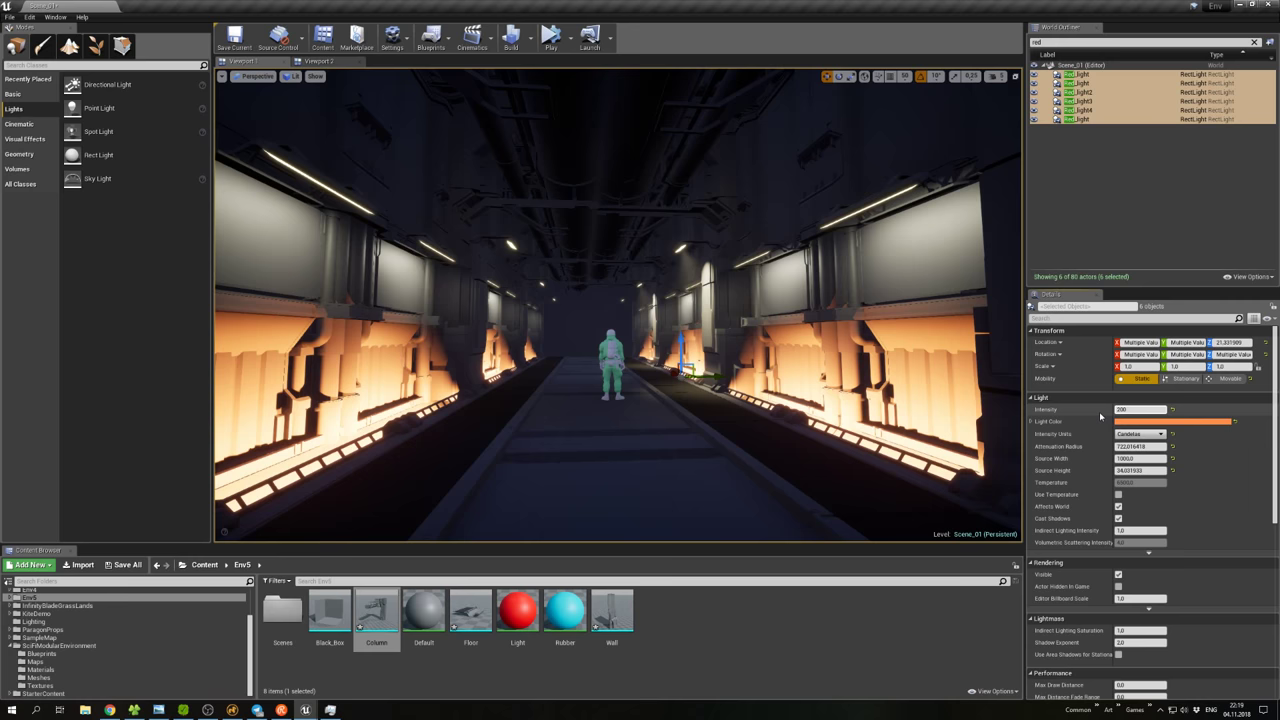
type("200")
key("Return")
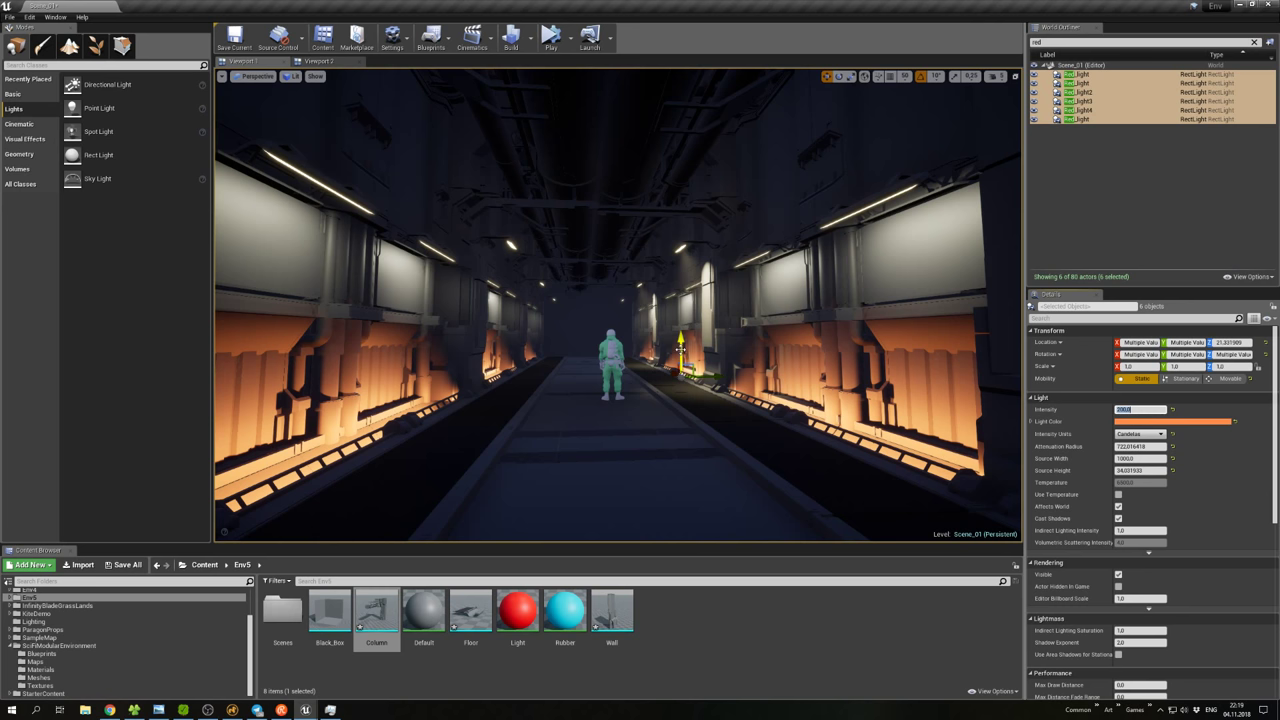
Lower the selected red lights to Z about 18.7, then try an attenuation radius of 400 and set it to 700.
mouse_move(1232, 342)
left_mouse_down()
mouse_move(1205, 342)
mouse_move(1245, 342)
left_mouse_up()
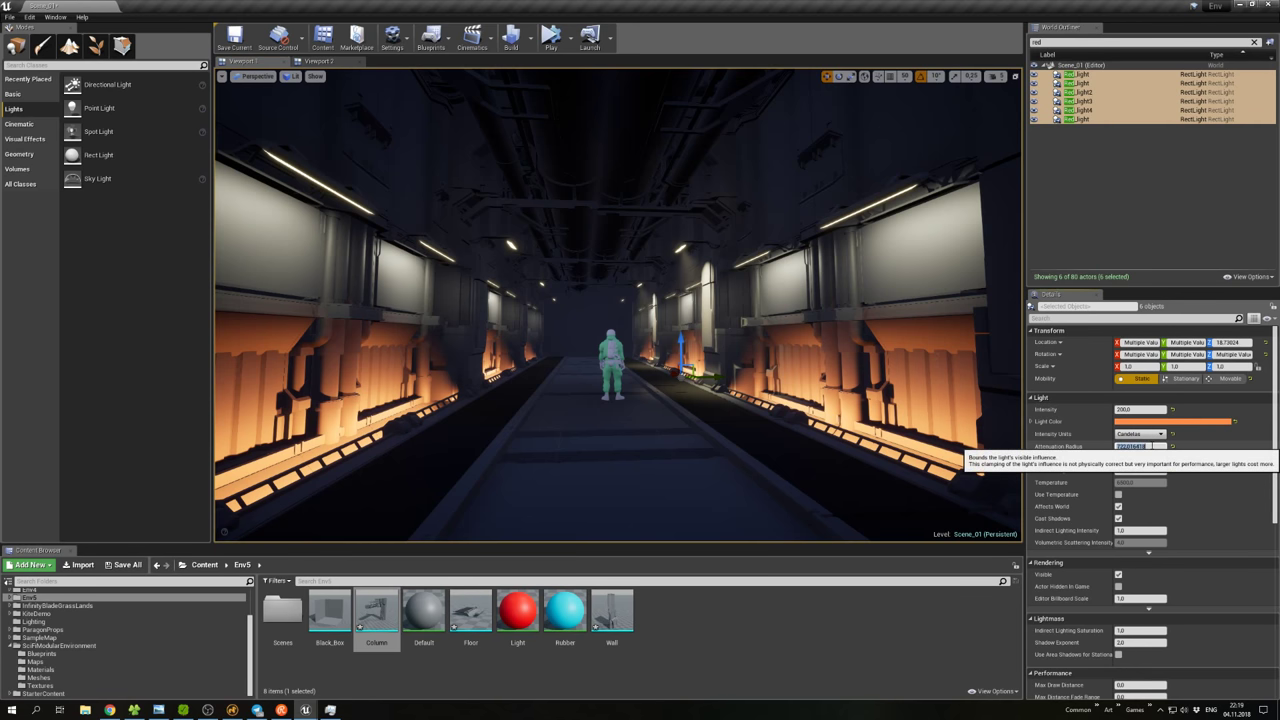
left_click(1146, 447)
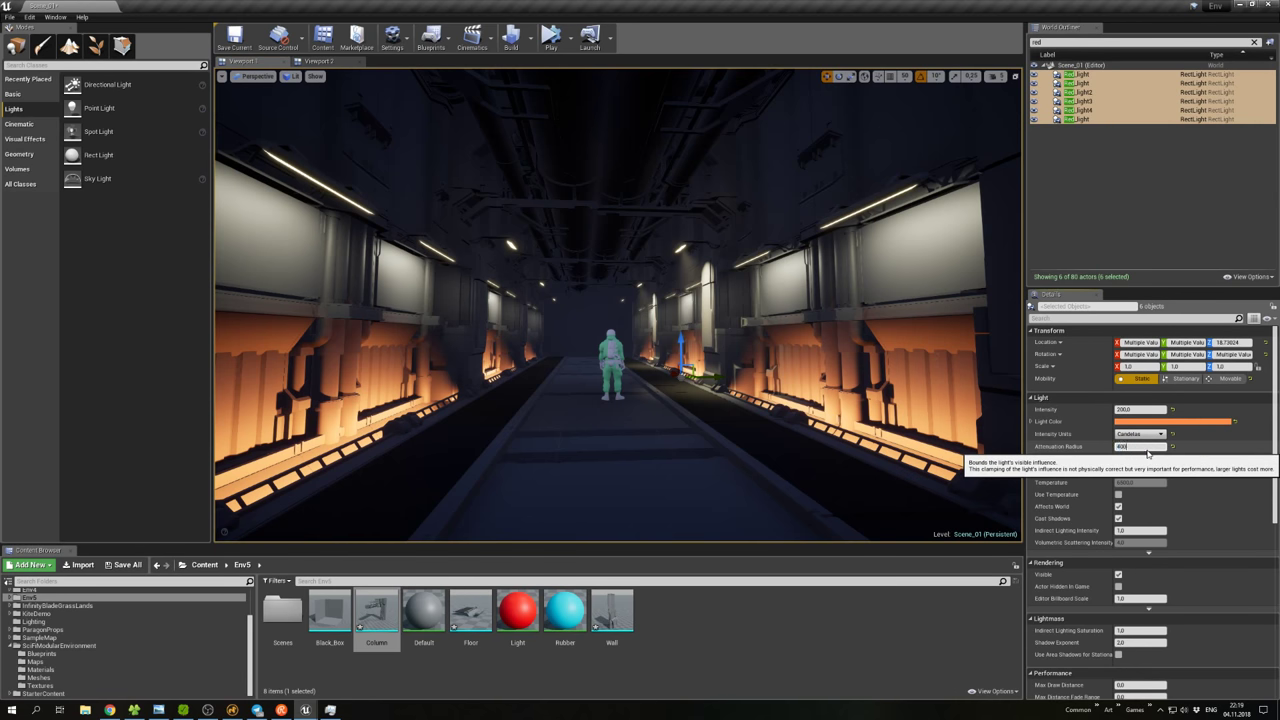
type("400")
key("Return")
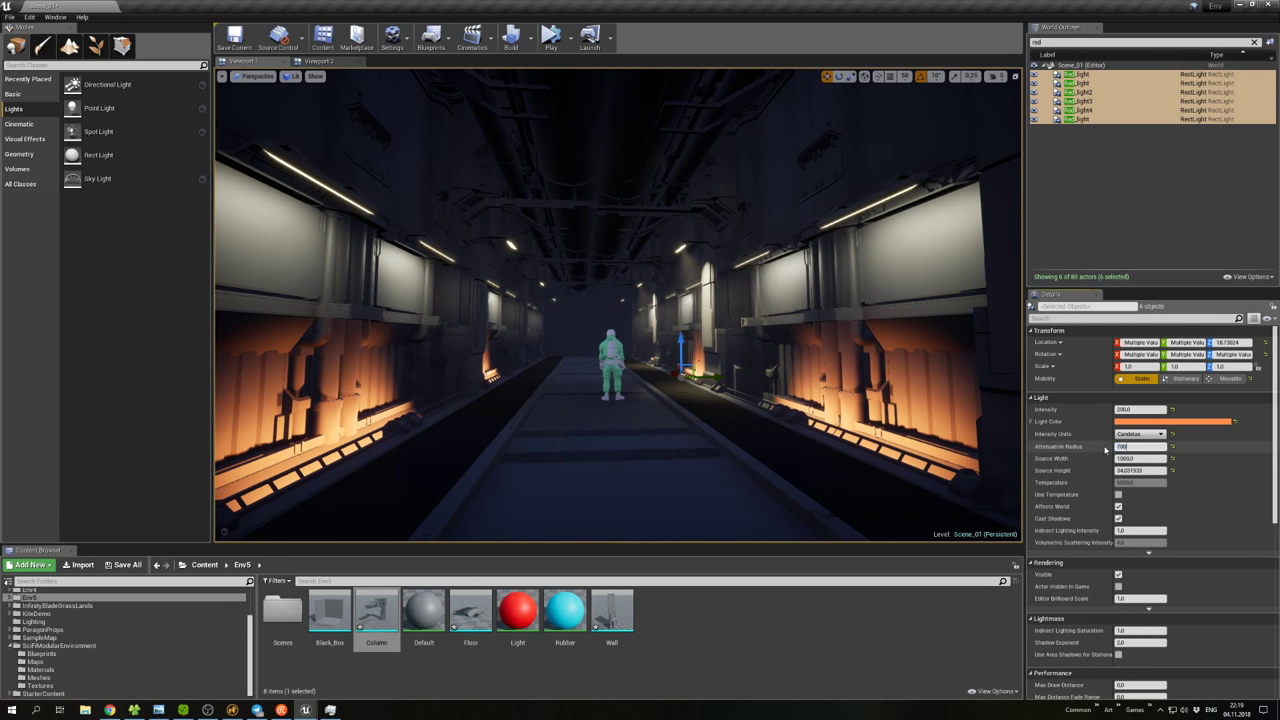
type("700")
key("Return")
Set the intensity of the selected red lights to 100.
left_click(1140, 410)
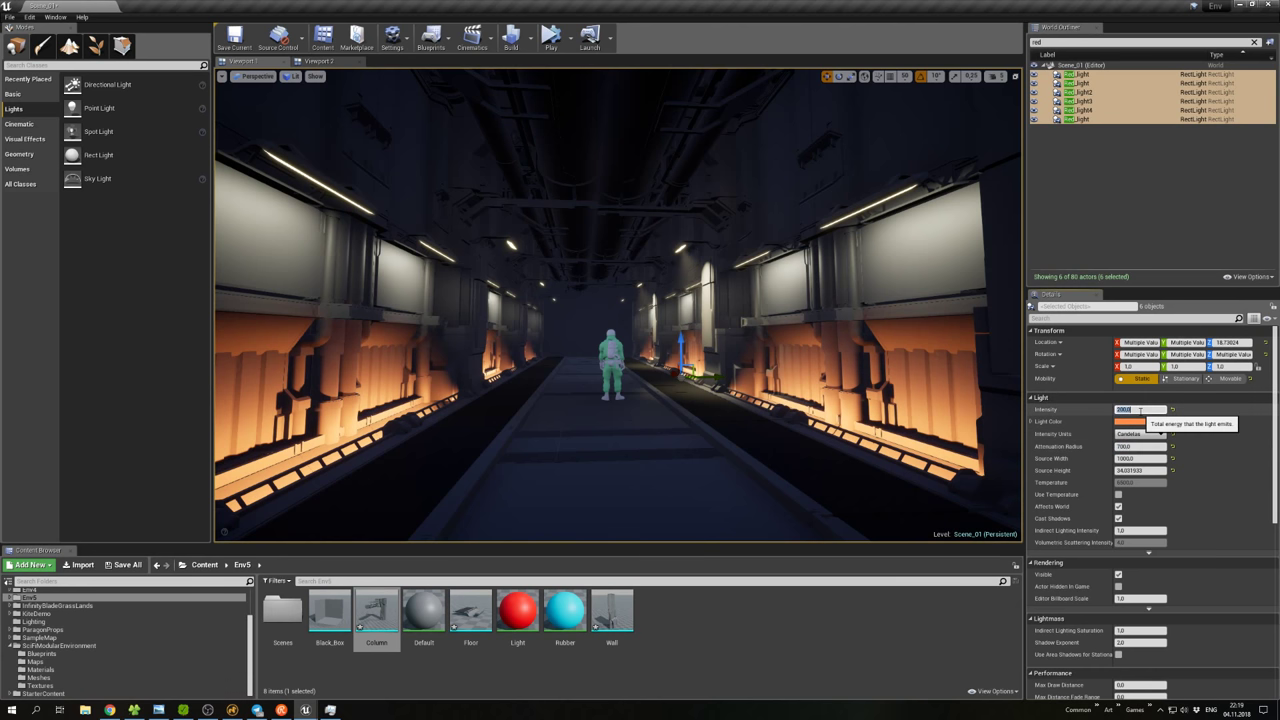
type("100")
key("Return")
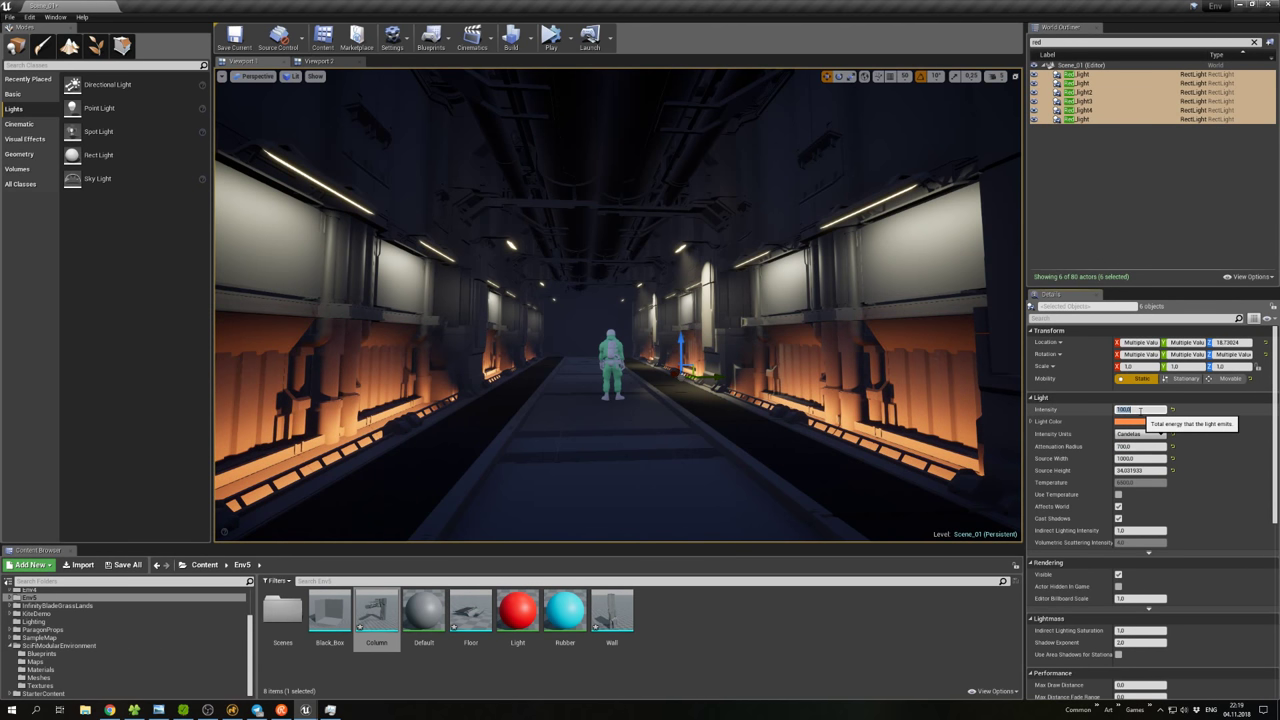
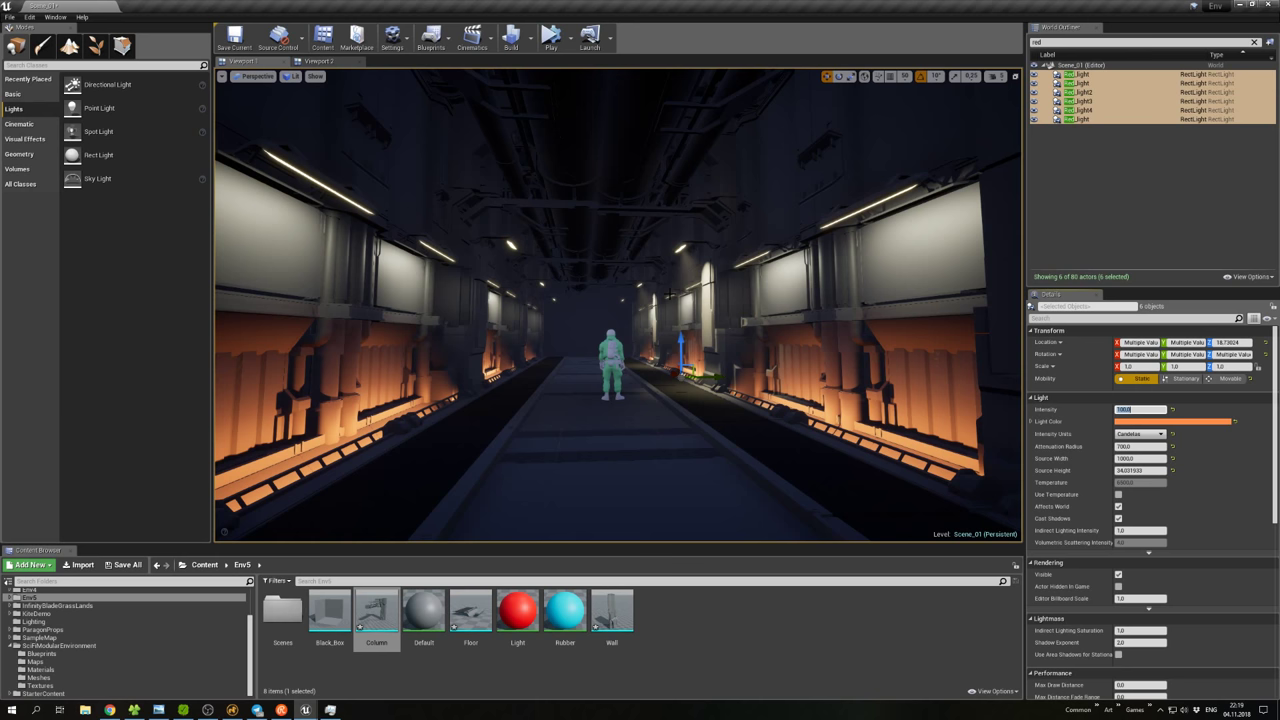
mouse_move(686, 262)
right_mouse_down()
mouse_move(740, 240)
mouse_move(672, 266)
right_mouse_up()
Switch to Modo, tilt the lamp head on the column's bracket arm flatter, and move it to the arm's end.
left_click(232, 709)
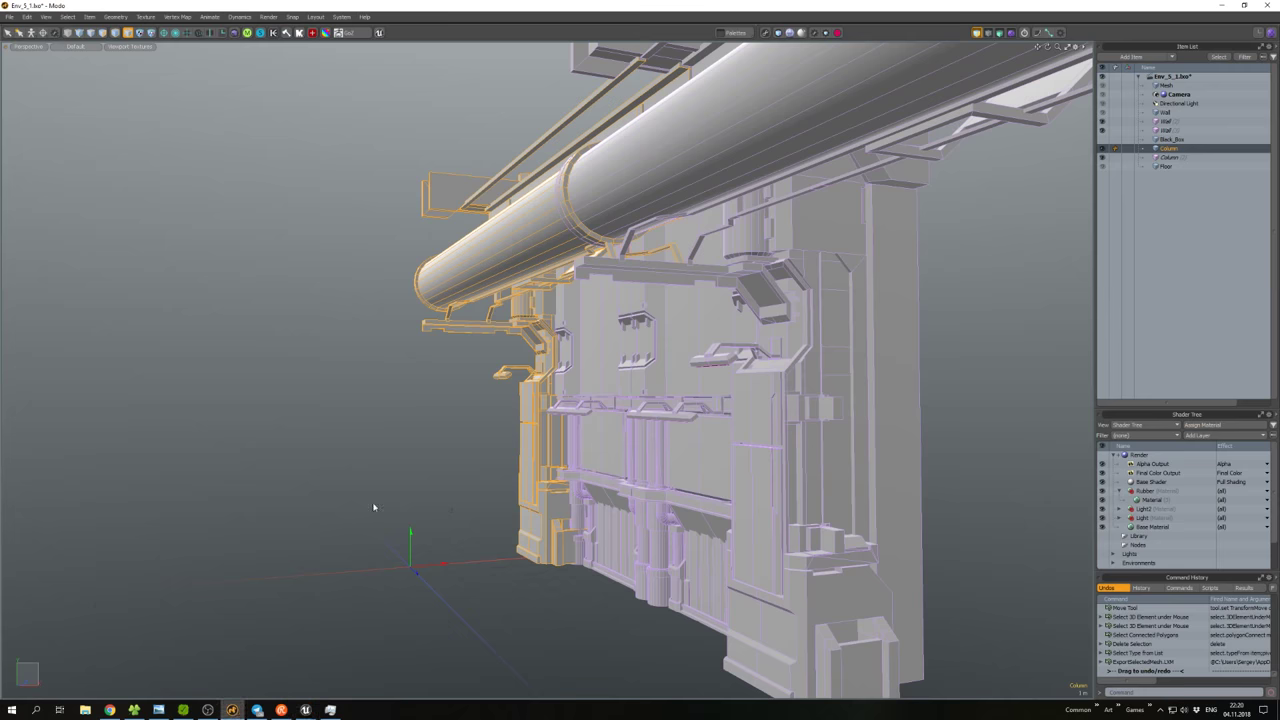
left_click_drag(583, 393, 583, 393, "alt")
key("e")
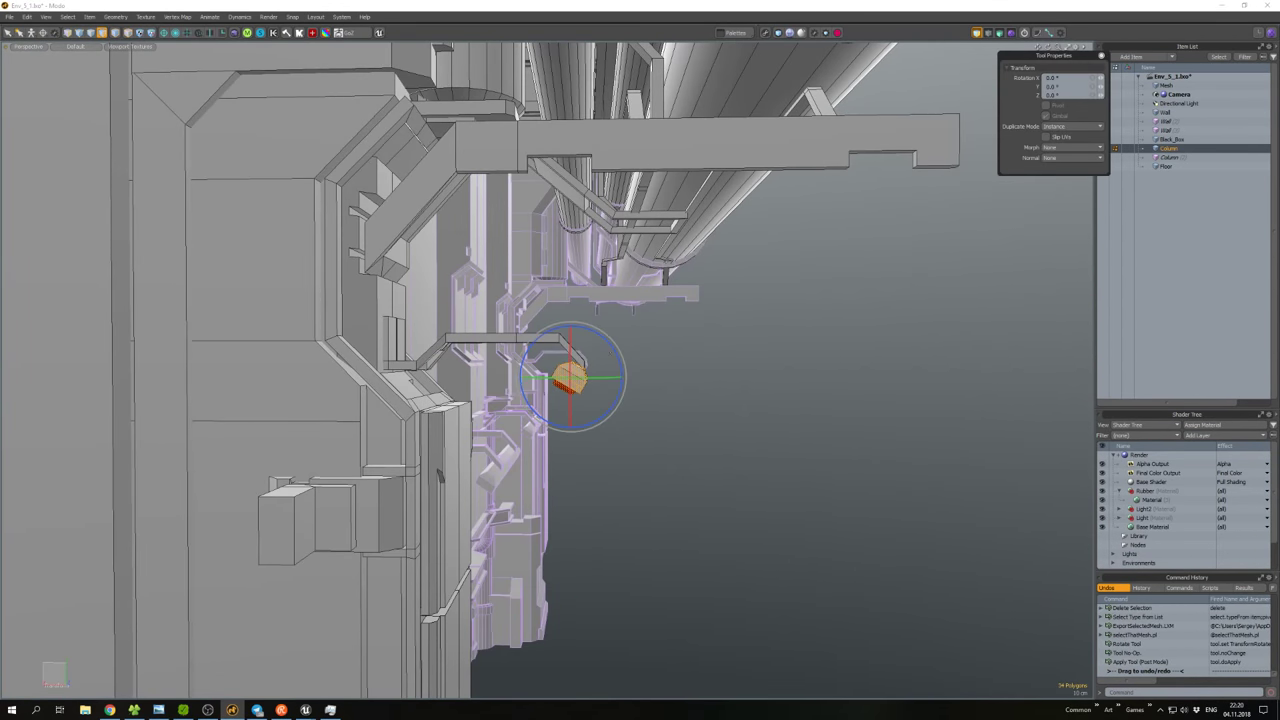
key("w")
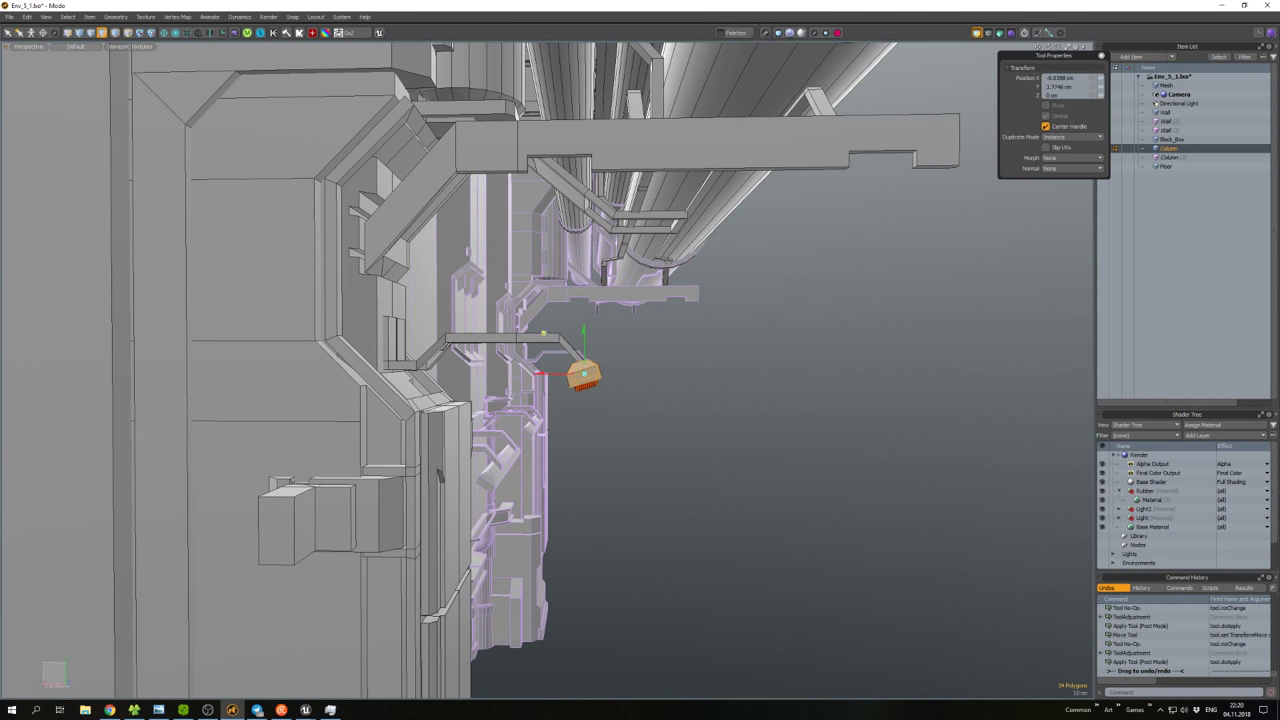
key("w")
Duplicate the lamp head and, in the front view, place the copy beside the original on the side away from the column.
left_click_drag(583, 393, 524, 388, "alt")
key("w")
key("ctrl+c")
key("ctrl+v")
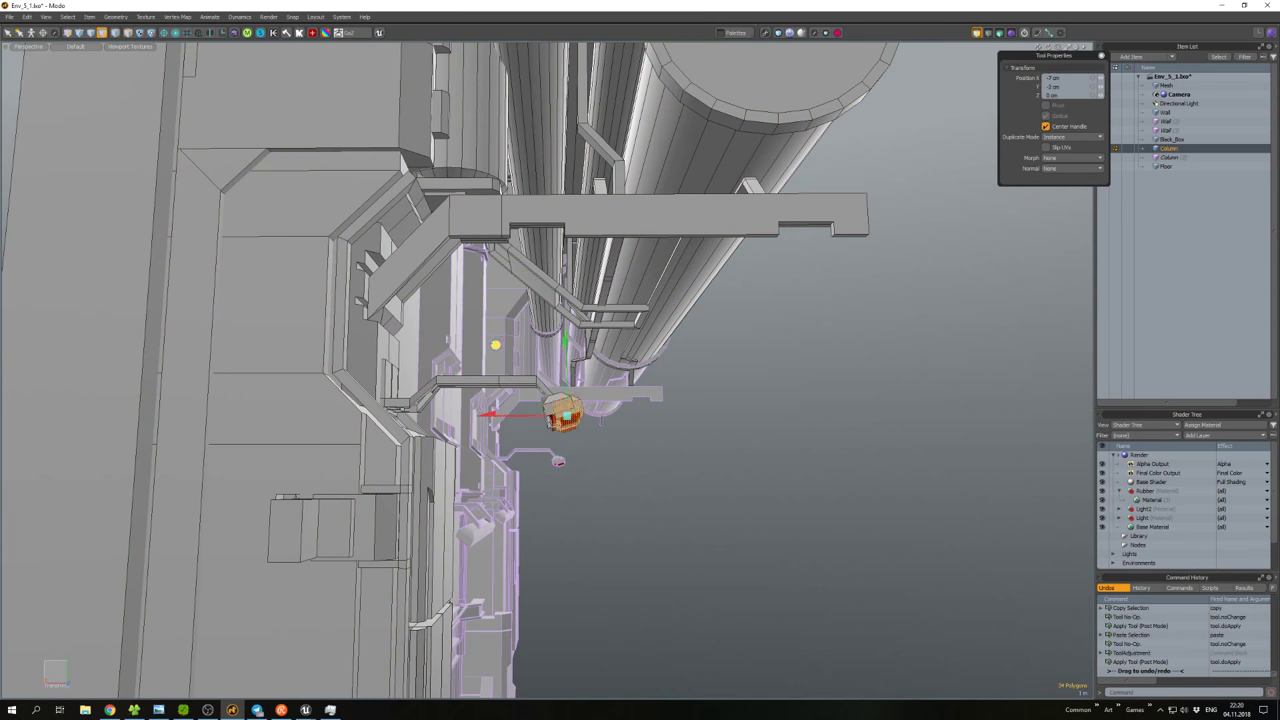
left_click_drag(492, 343, 528, 366)
key("ctrl+space")
left_click(537, 396)
scroll(549, 460, "up", 3)
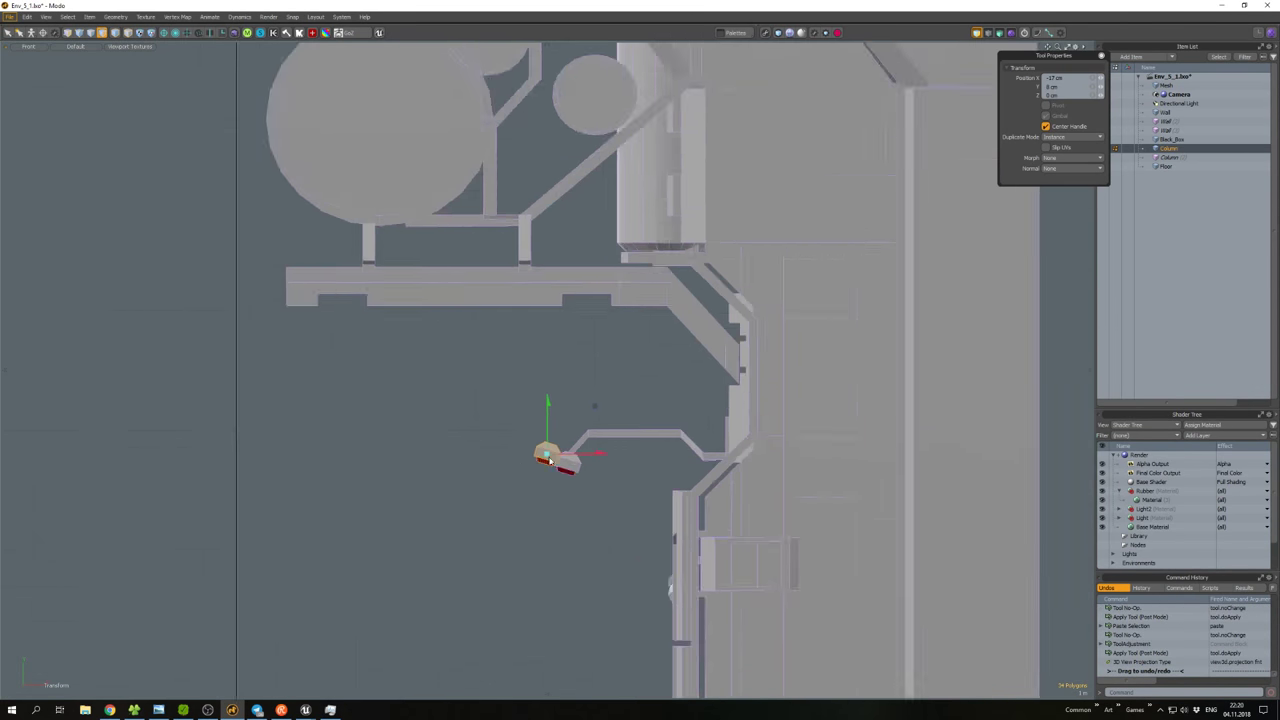
scroll(549, 460, "up", 3)
Duplicate the lamp head again and offset the copy about 42 cm in X and -12 cm in Y to complete a row of three.
left_click_drag(534, 451, 717, 517)
key("ctrl+c")
key("ctrl+v")
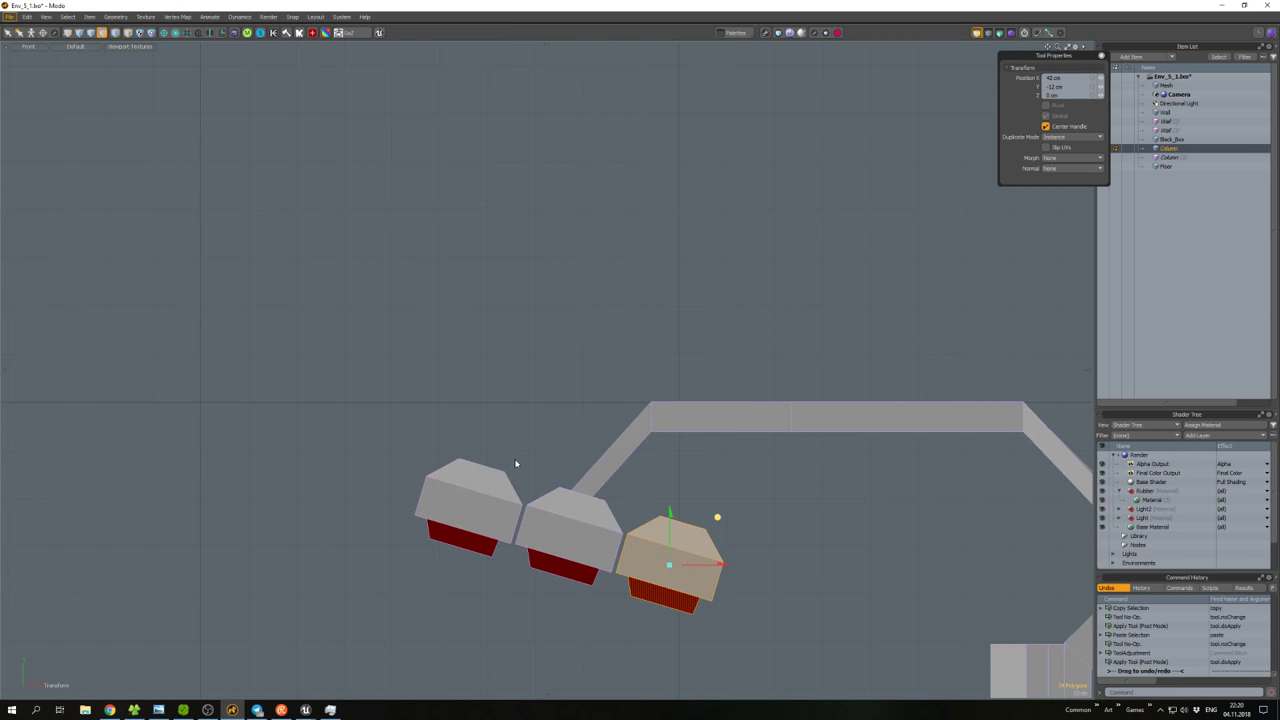
key("space")
Copy the bracket arm's front segment to both outer lamp heads, about 21 cm outward and then back towards the column.
scroll(750, 480, "down", 3)
left_click(768, 446)
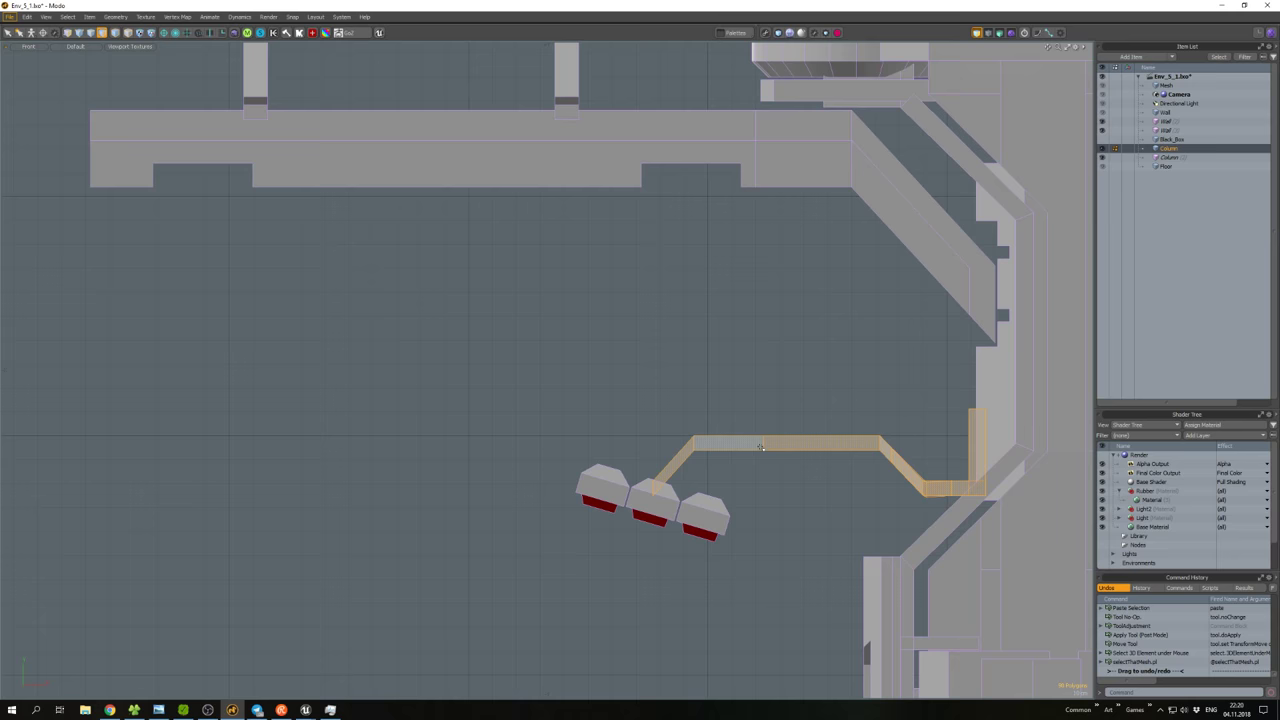
middle_click_drag(768, 446, 703, 406)
right_click_drag(922, 490, 720, 300, "ctrl")
scroll(675, 399, "up", 2)
key("w")
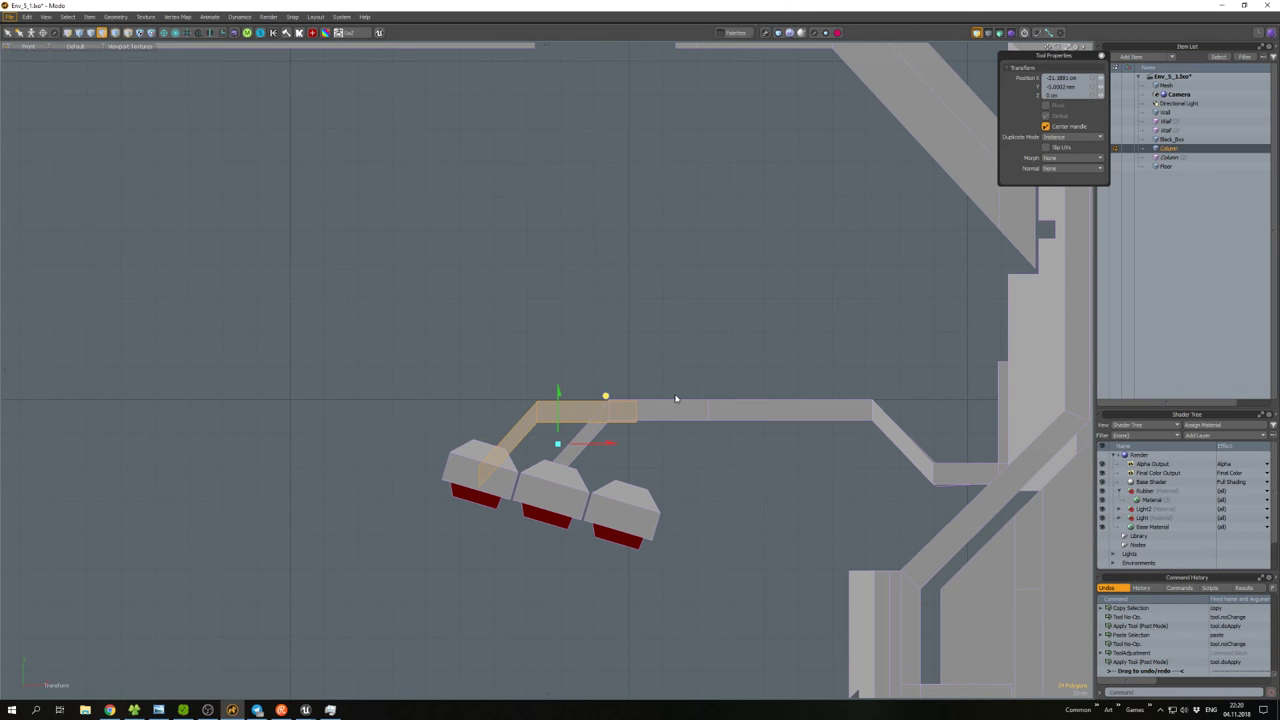
left_click_drag(605, 400, 737, 410)
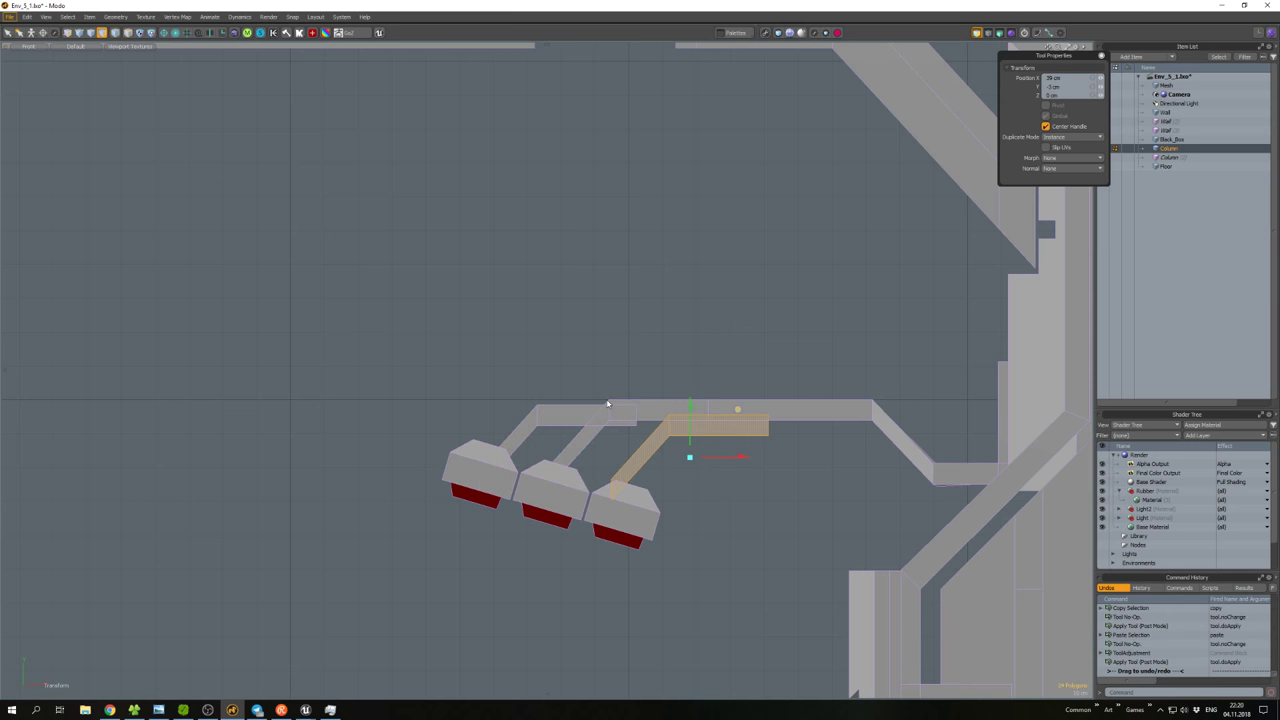
Move the column-side end vertices of the inner lamp's arm segment up into the bracket's main bar.
key("1")
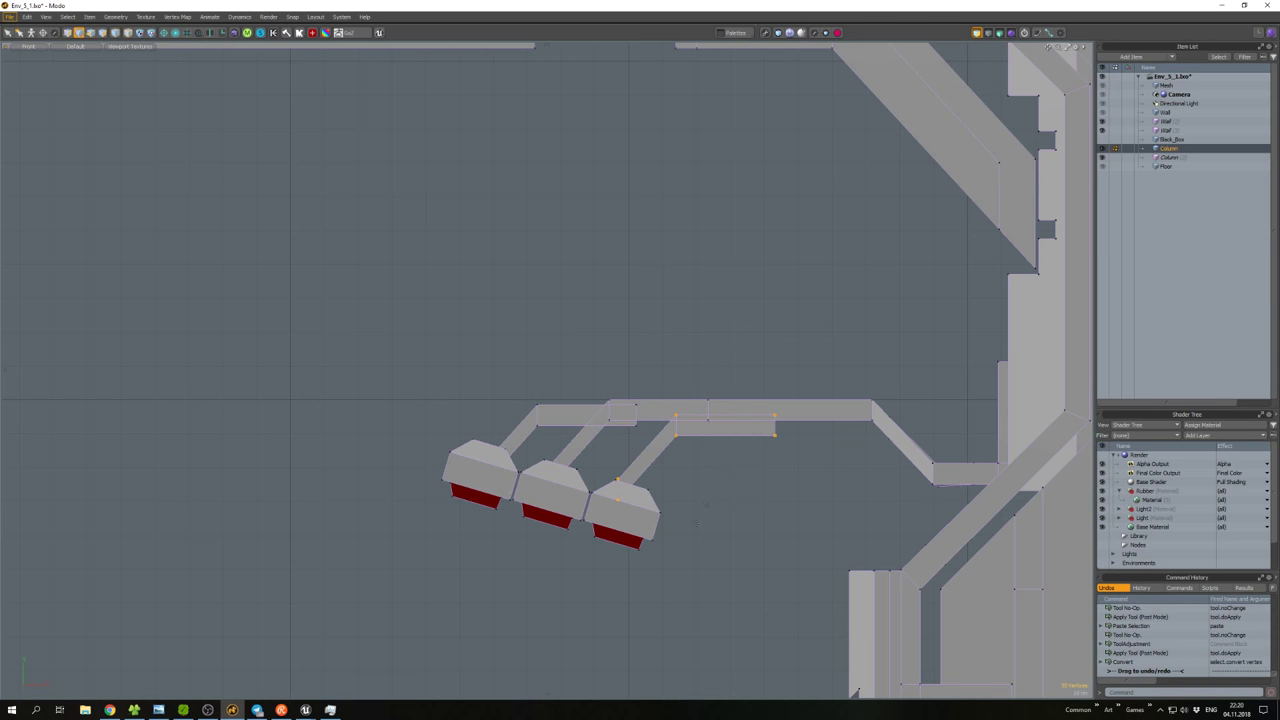
right_click_drag(650, 395, 700, 450, "ctrl")
key("w")
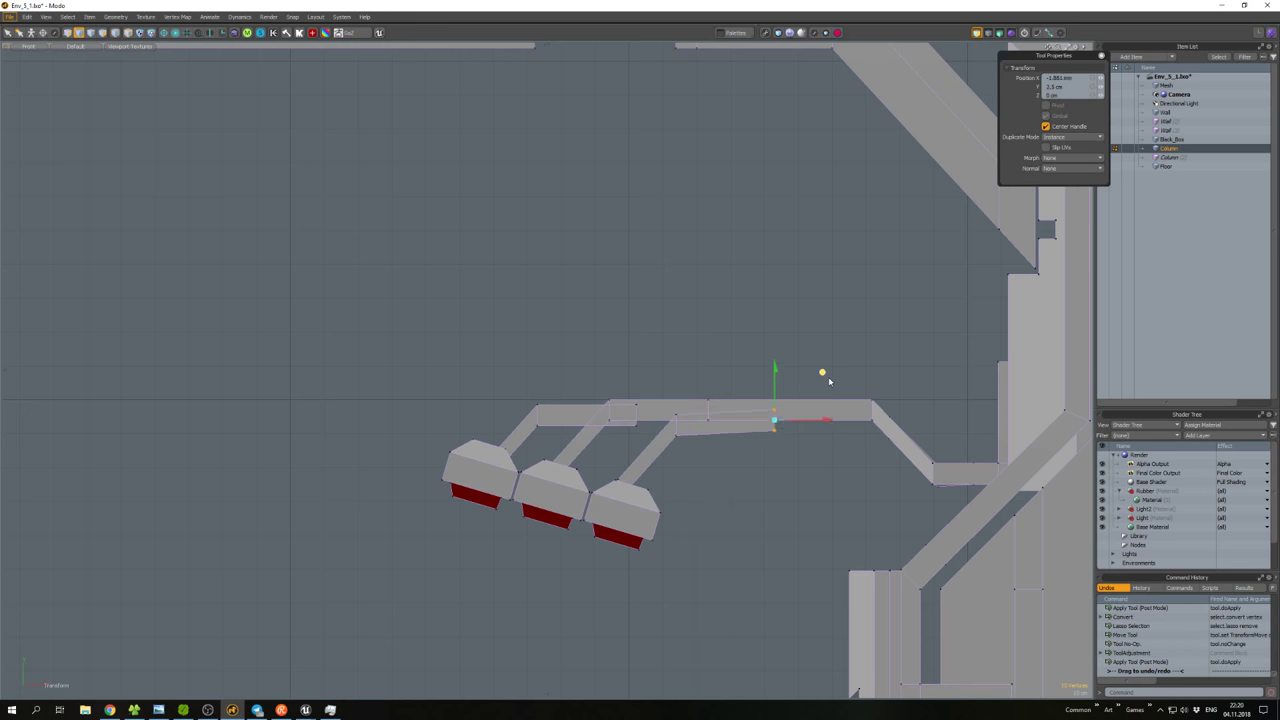
key("space")
Select the bracket arm's connected pieces, including its mounting plates, and scale them along Z.
mouse_move(820, 366)
left_mouse_down("alt")
mouse_move(800, 406)
mouse_move(548, 402)
mouse_move(720, 345)
mouse_move(760, 370)
mouse_move(800, 372)
mouse_move(508, 342)
mouse_move(575, 350)
left_mouse_up("alt")
key("5")
left_click(508, 342)
key("r")
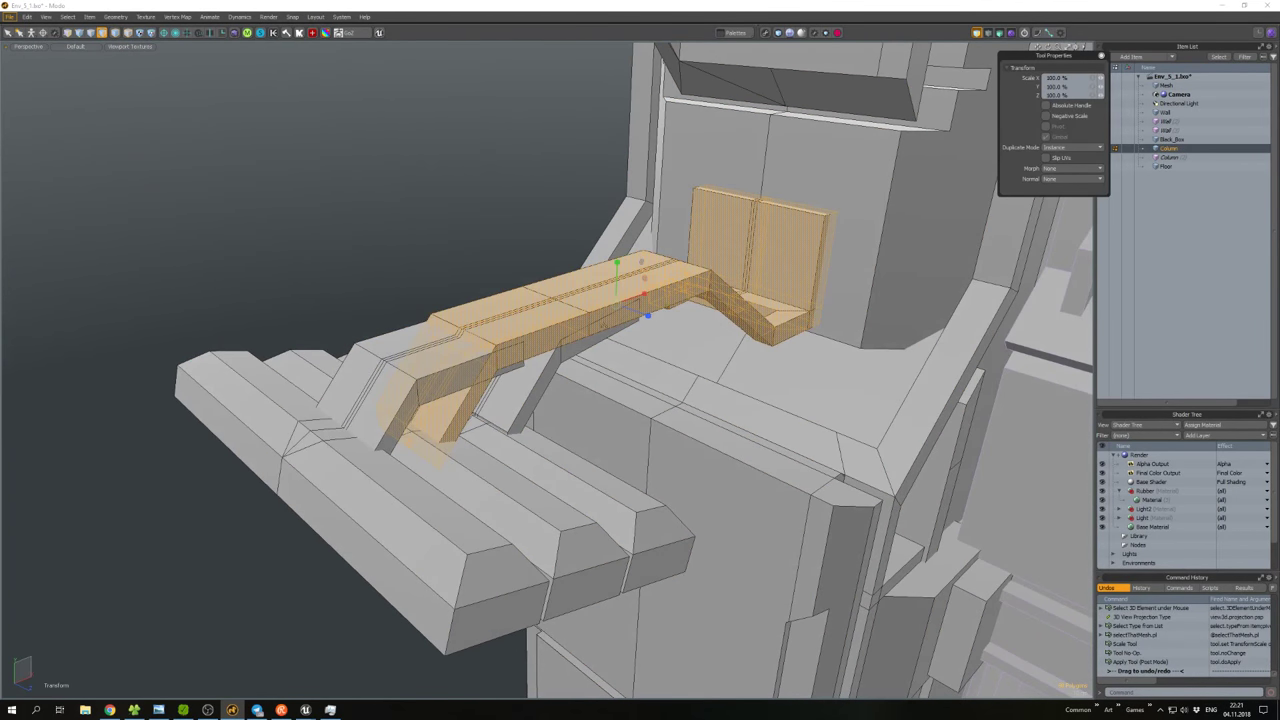
key("r")
Delete the copied arm segment that leads to the inner lamp head nearest the column.
left_click_drag(640, 316, 493, 278, "alt")
key("3")
double_click(527, 322)
key("Delete")
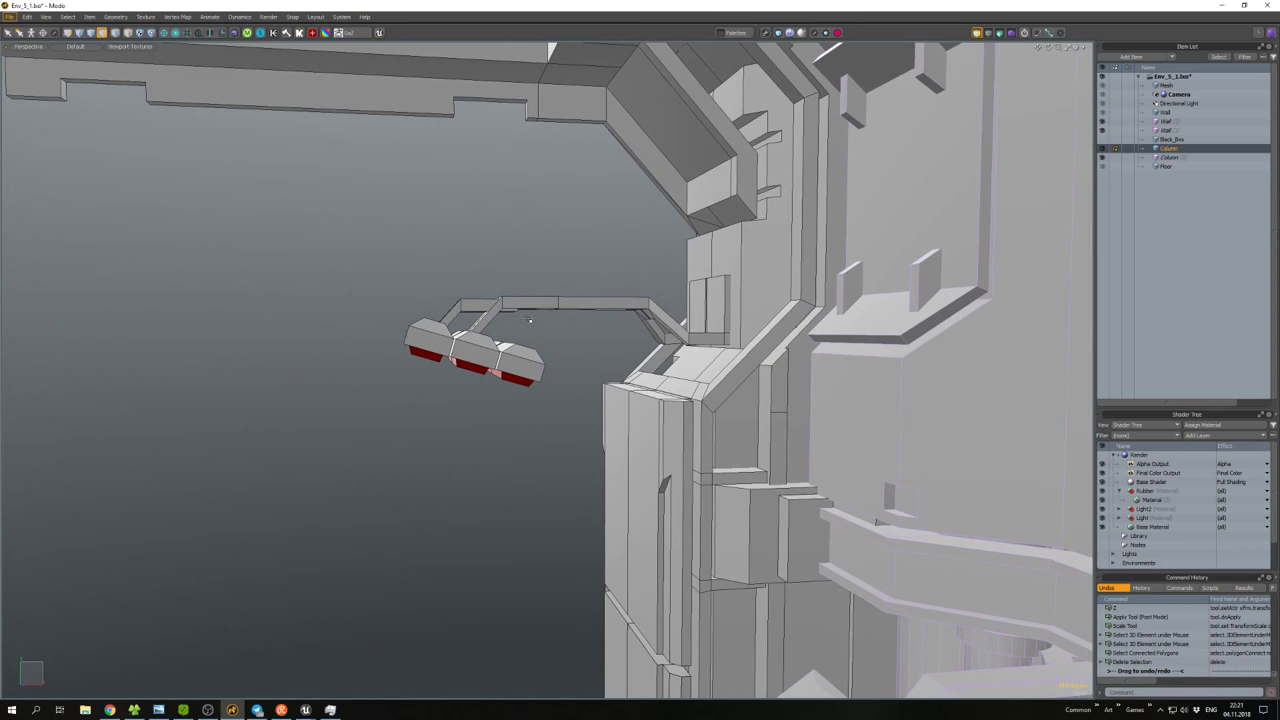
Build a diagonal strut from the outer end of the lamp bracket up to the column's angled upper beam.
left_click_drag(532, 324, 548, 263, "alt")
key("5")
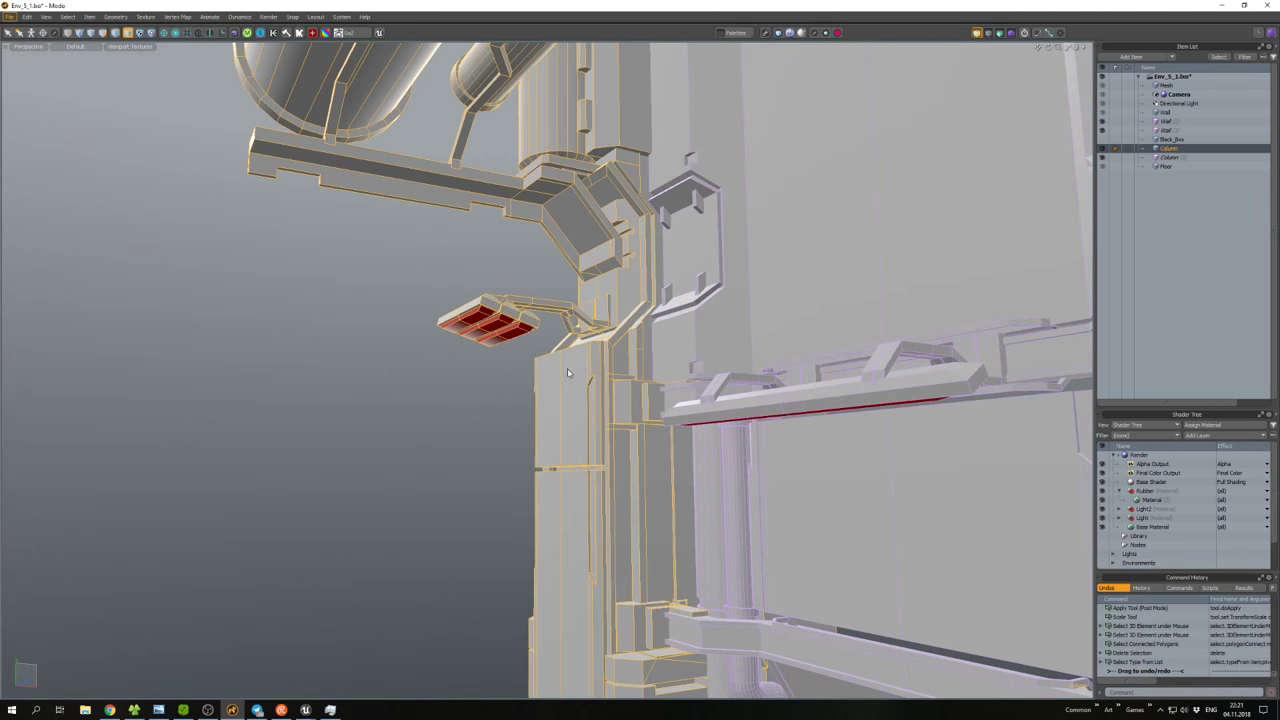
left_click_drag(555, 373, 660, 215, "alt")
key("3")
left_click(497, 331)
left_click(553, 344)
key("w")
key("r")
key("w")
key("space")
Thin the diagonal strut with the Push tool at a distance of about -2.9 cm.
double_click(677, 207)
key("shift+p")
left_click_drag(620, 262, 607, 264)
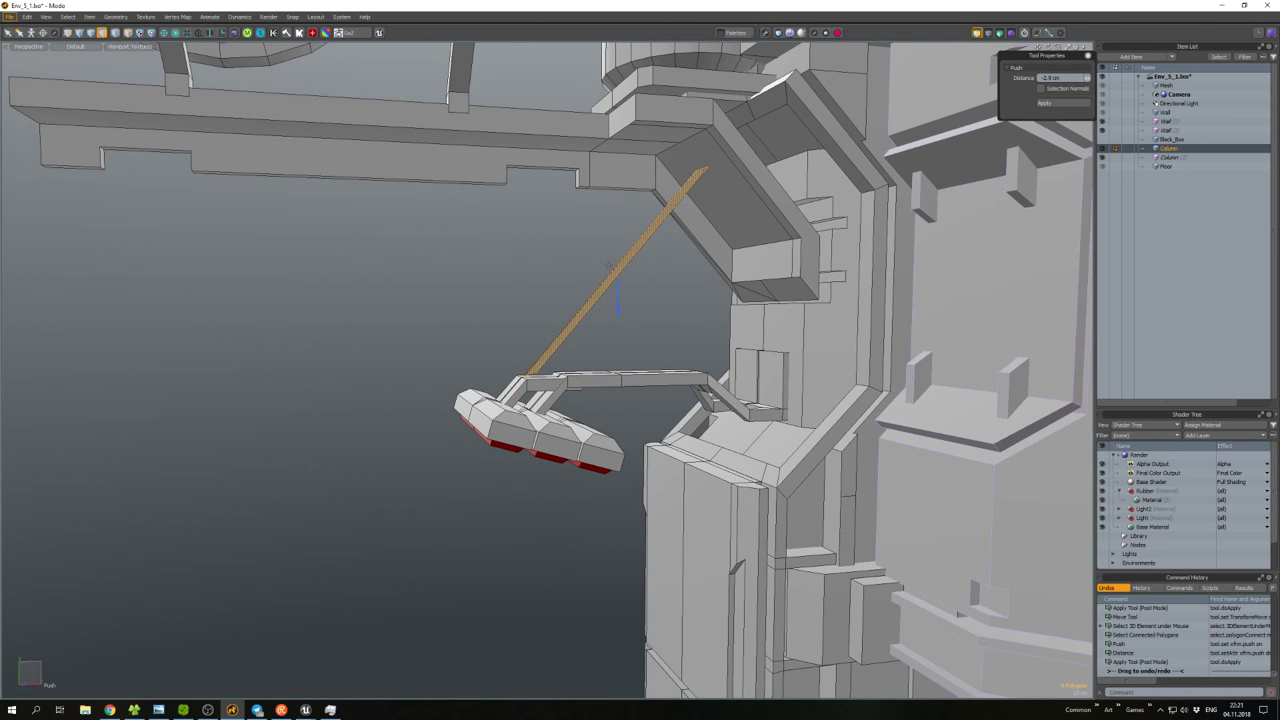
Move the strut's lower end vertices down and outward onto the outer lamp's arm segment.
left_click_drag(654, 310, 623, 306, "alt")
double_click(623, 303)
key("1")
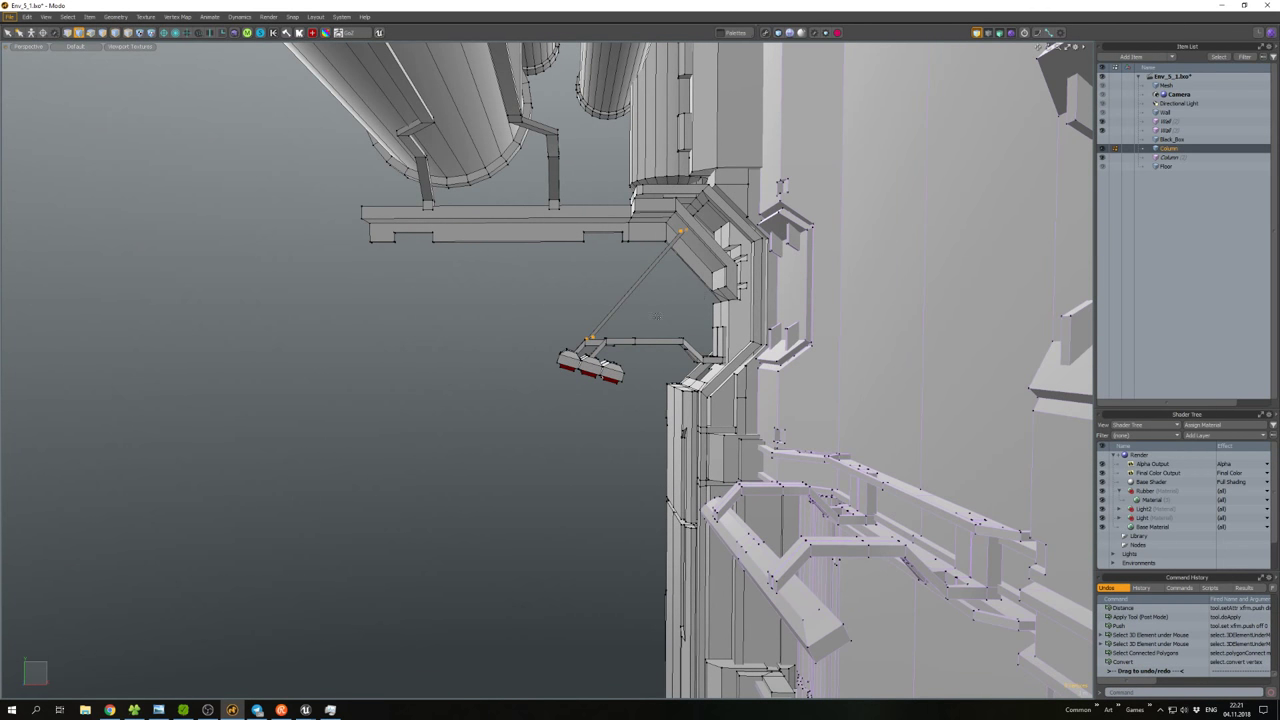
right_click_drag(665, 215, 640, 292, "ctrl")
key("w")
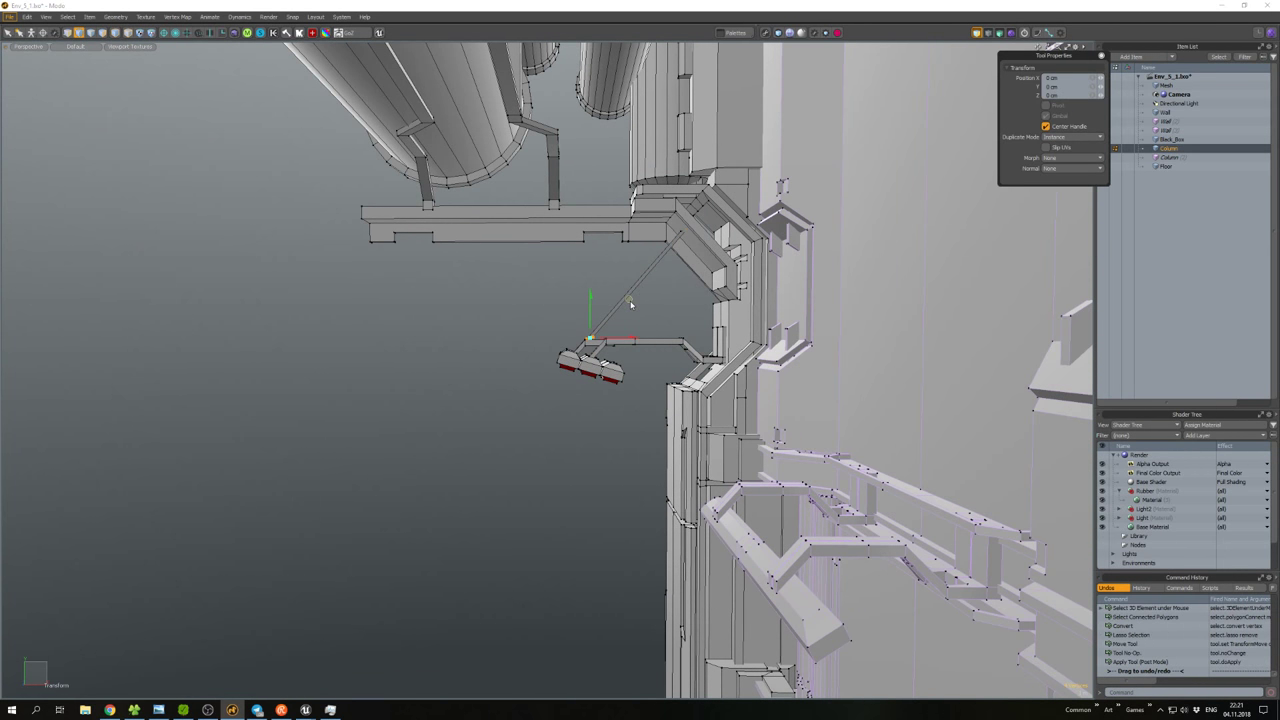
key("ctrl+z")
key("ctrl+z")
key("ctrl+z")
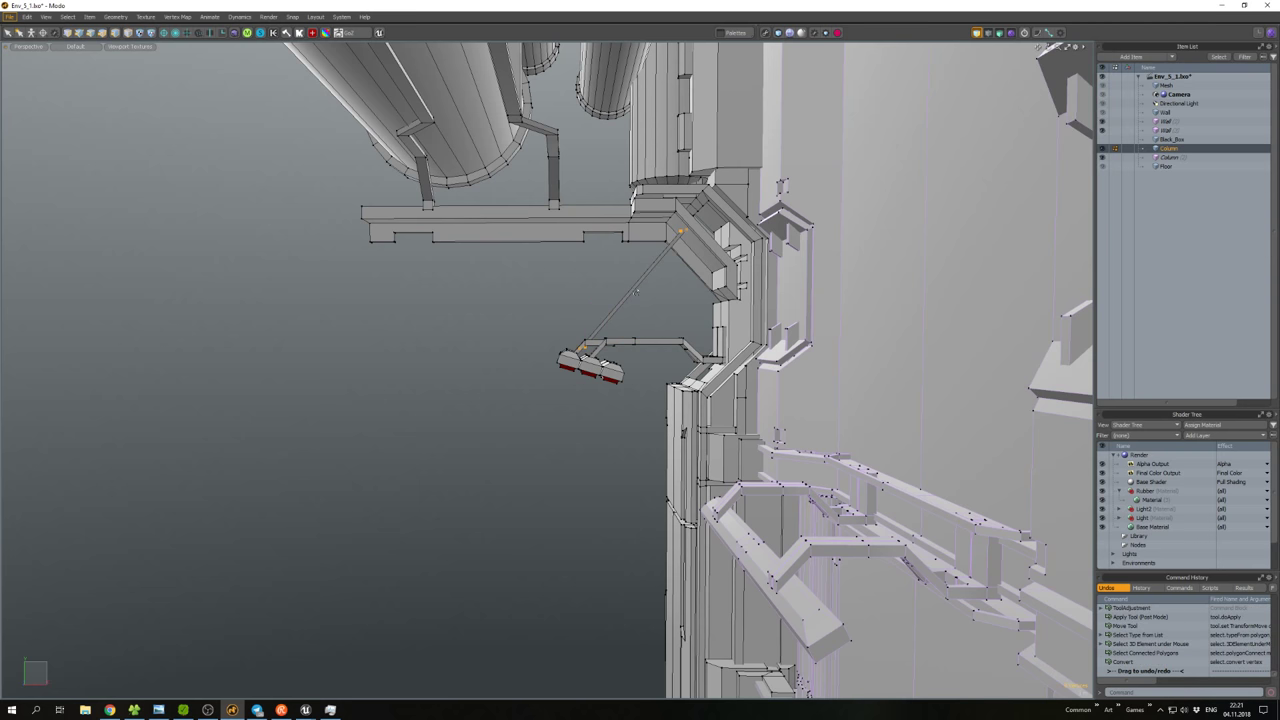
Move the strut's upper end vertices about 6.2 cm in X and -10.3 cm in Y into the angled beam.
right_click_drag(638, 396, 638, 396, "ctrl")
key("w")
mouse_move(726, 196)
left_mouse_down()
mouse_move(650, 150)
mouse_move(728, 200)
left_mouse_up()
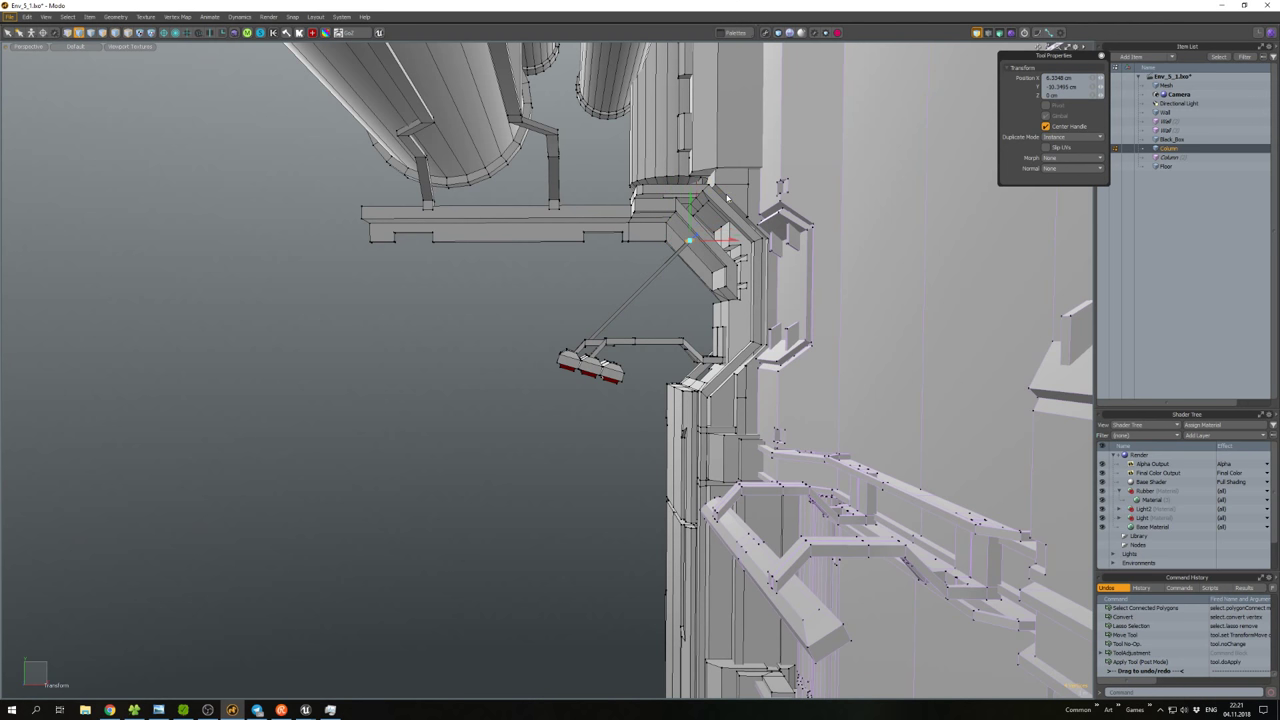
key("space")
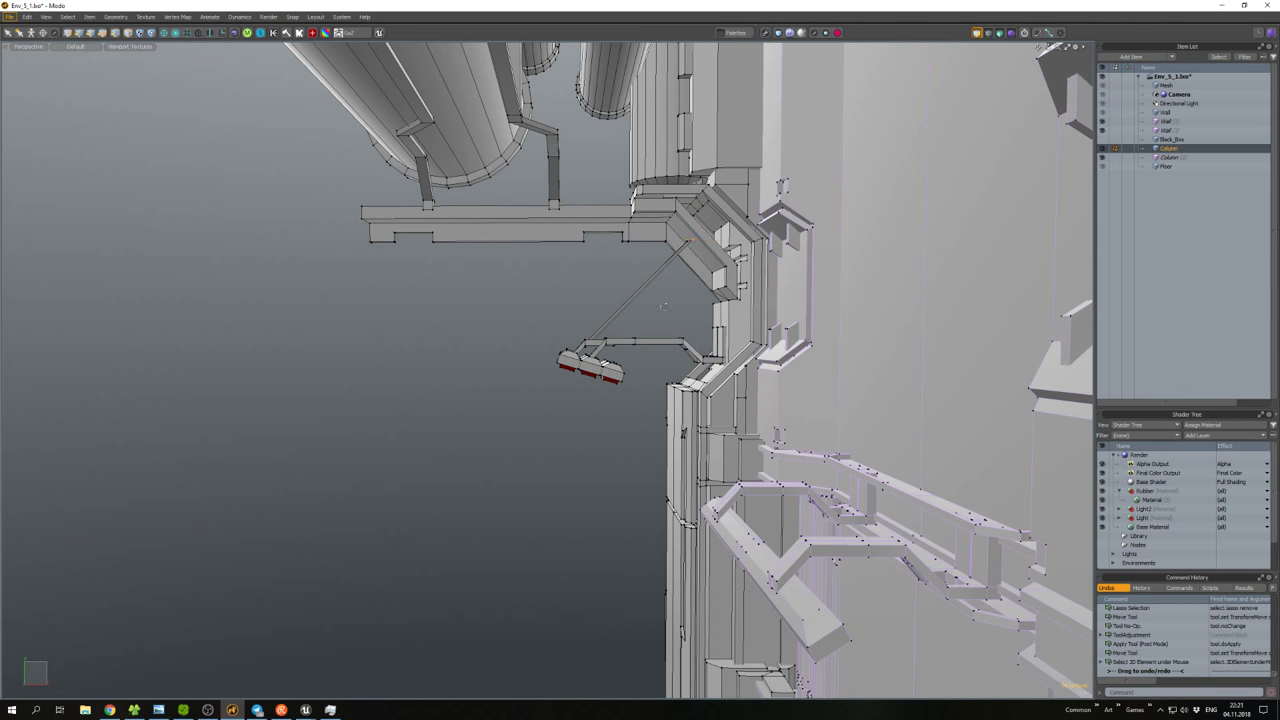
Export the column mesh, overwriting the existing Column.fbx.
left_click_drag(728, 198, 581, 275, "alt")
key("5")
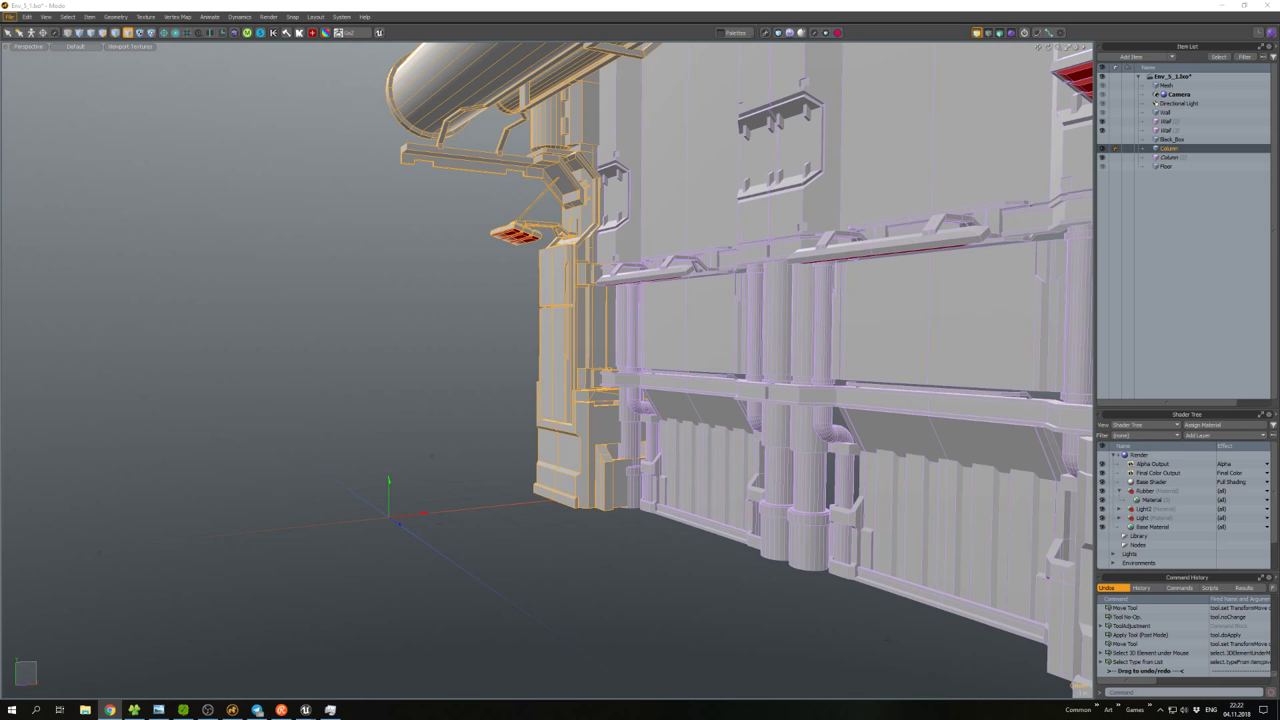
left_click_drag(515, 267, 476, 329, "alt")
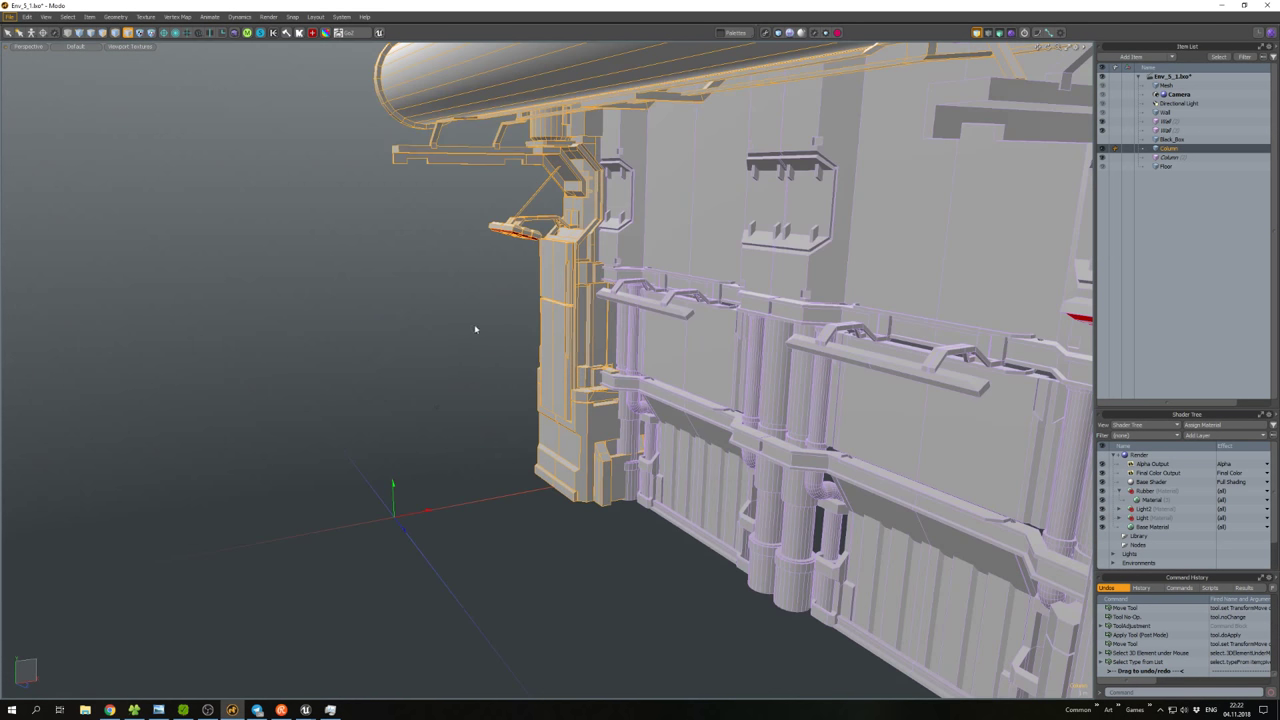
left_click(549, 300)
left_click(549, 300)
key("ctrl+shift+s")
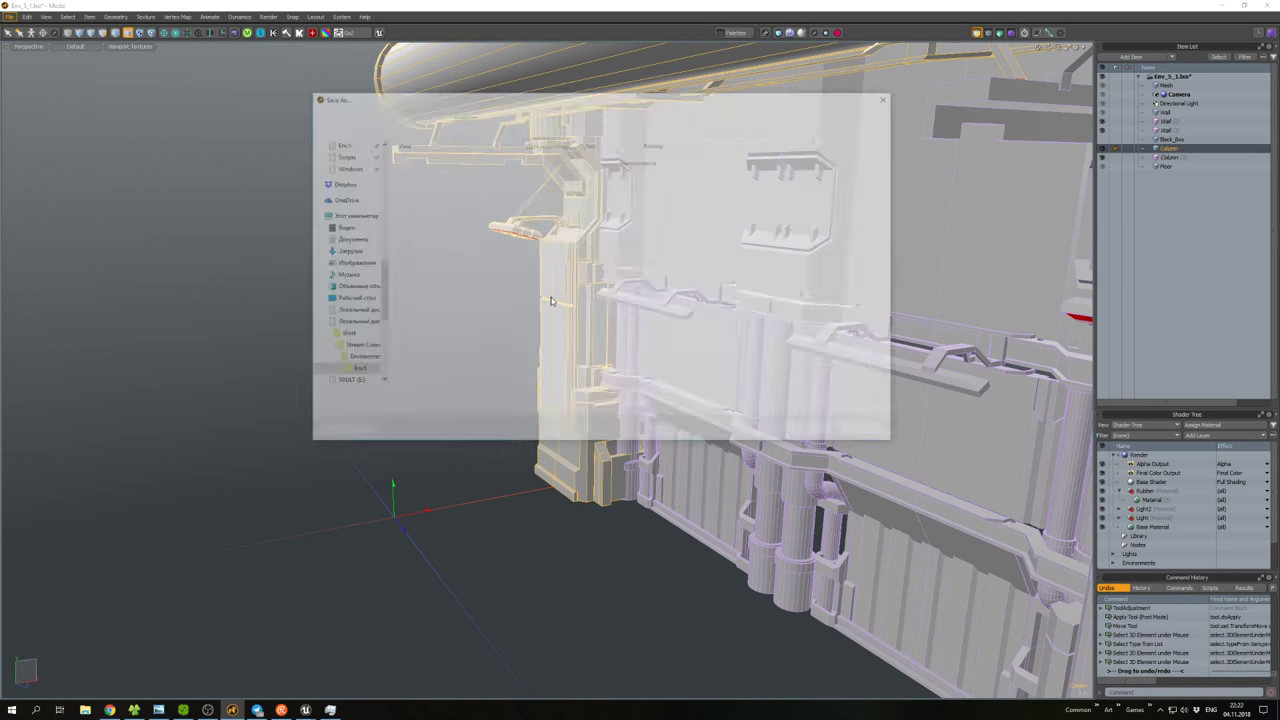
double_click(416, 168)
left_click(668, 362)
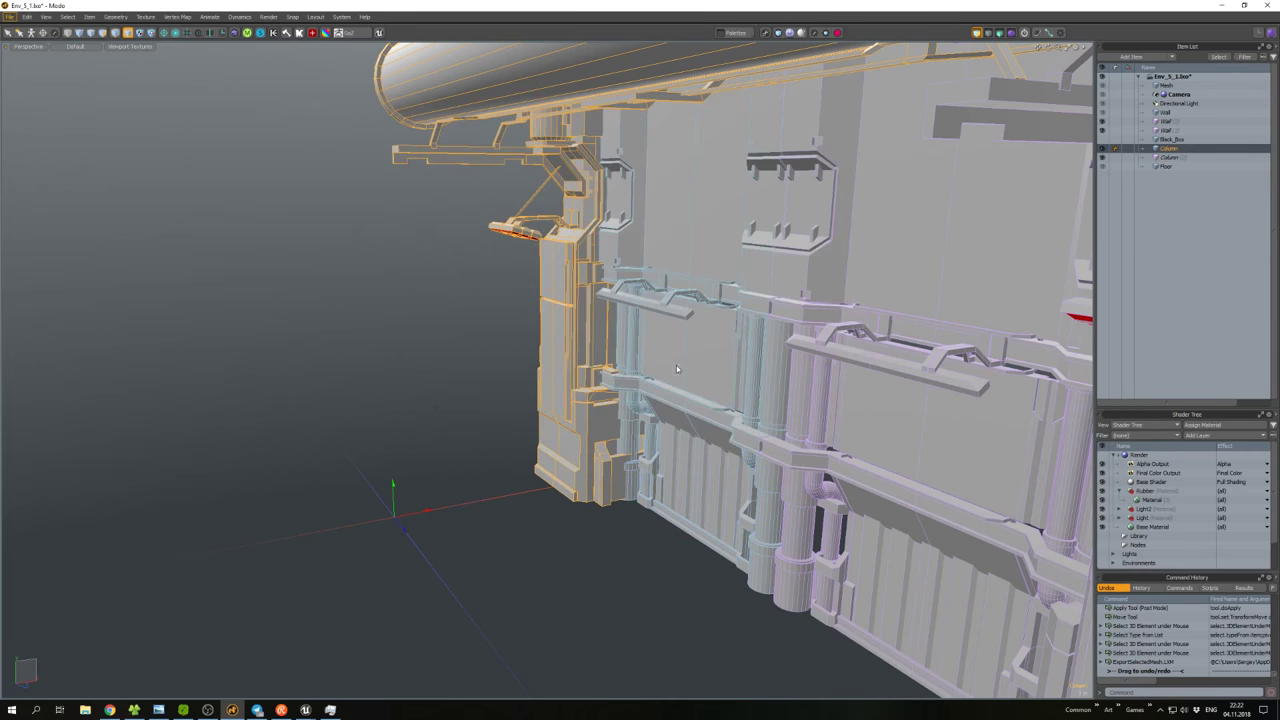
Switch to Unreal Editor and reimport the Column static mesh from the Env5 folder.
mouse_move(296, 713)
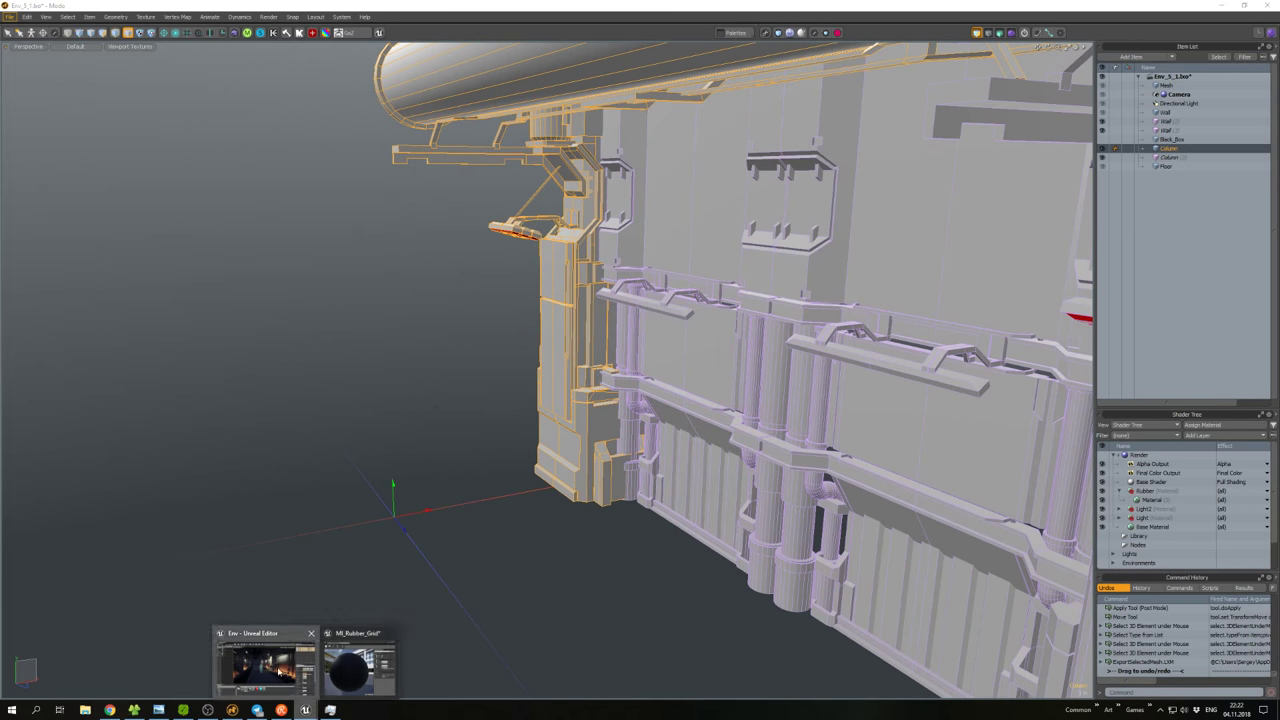
left_click(280, 672)
right_click(370, 612)
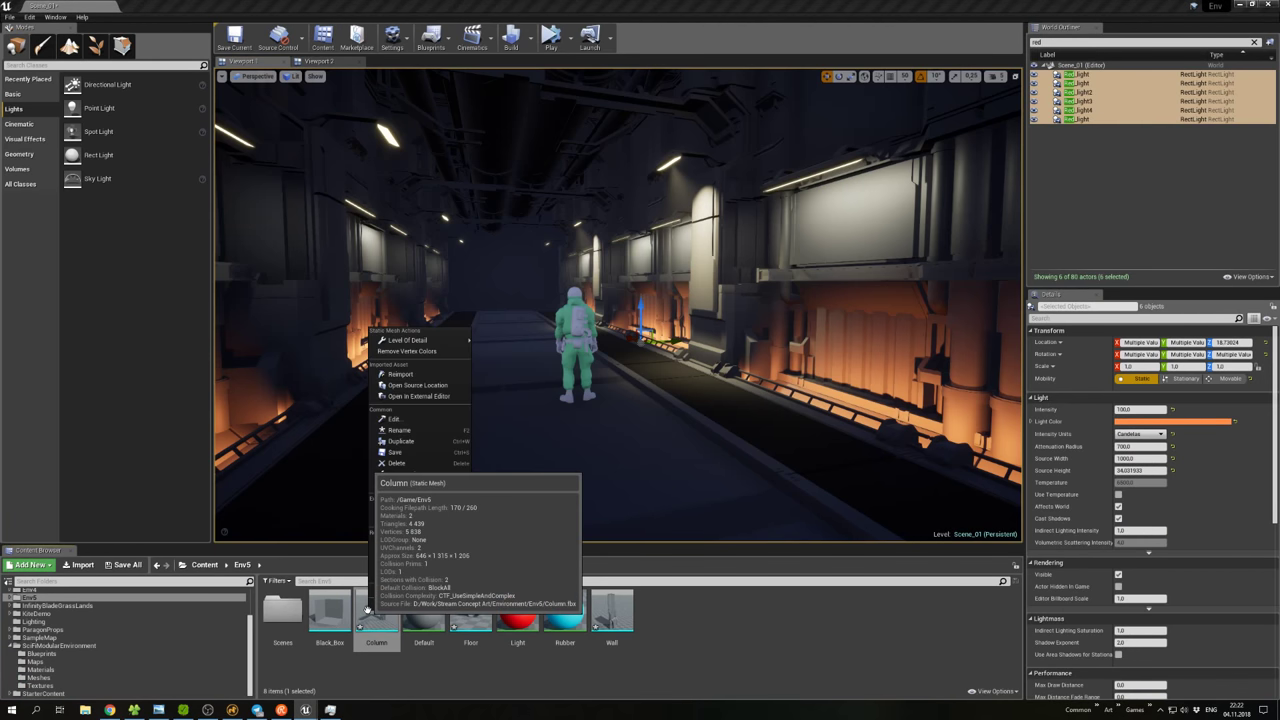
left_click(400, 373)
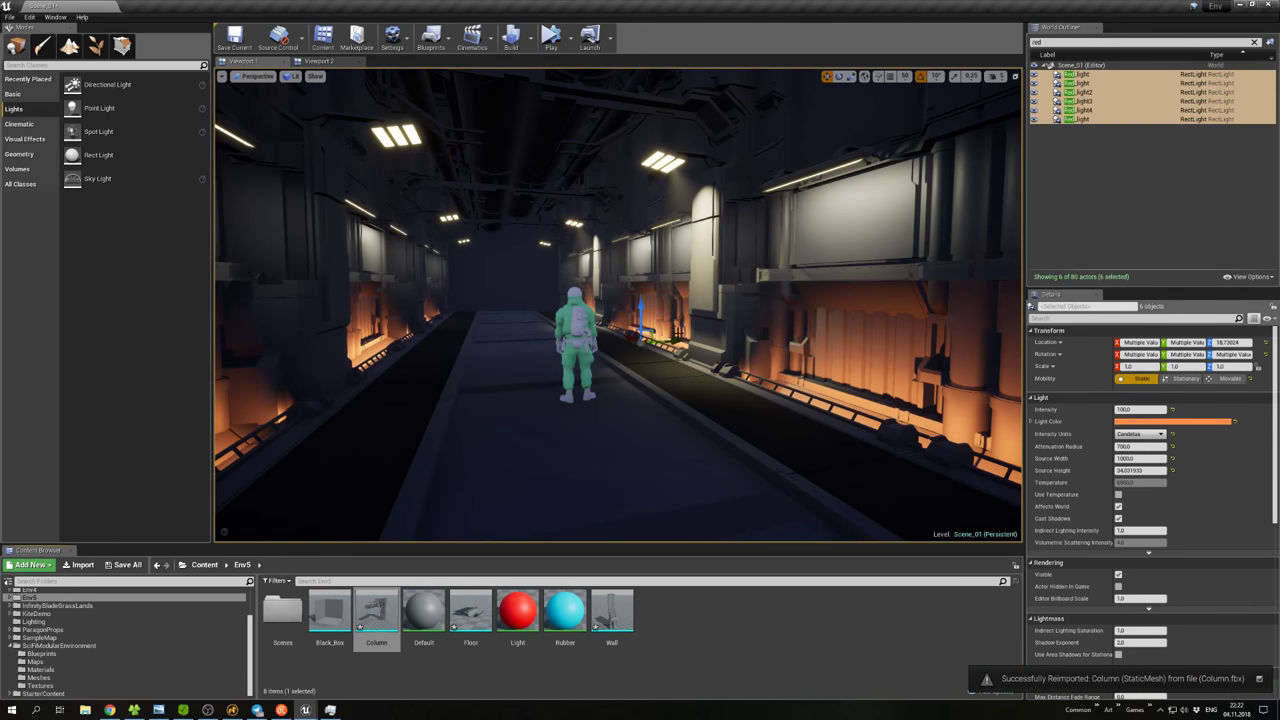
Move SpotLight3 to the near column's triple lamp and rotate it to shine straight down.
mouse_move(618, 305)
right_mouse_down()
mouse_move(560, 305)
mouse_move(735, 297)
right_mouse_up()
left_click(735, 297)
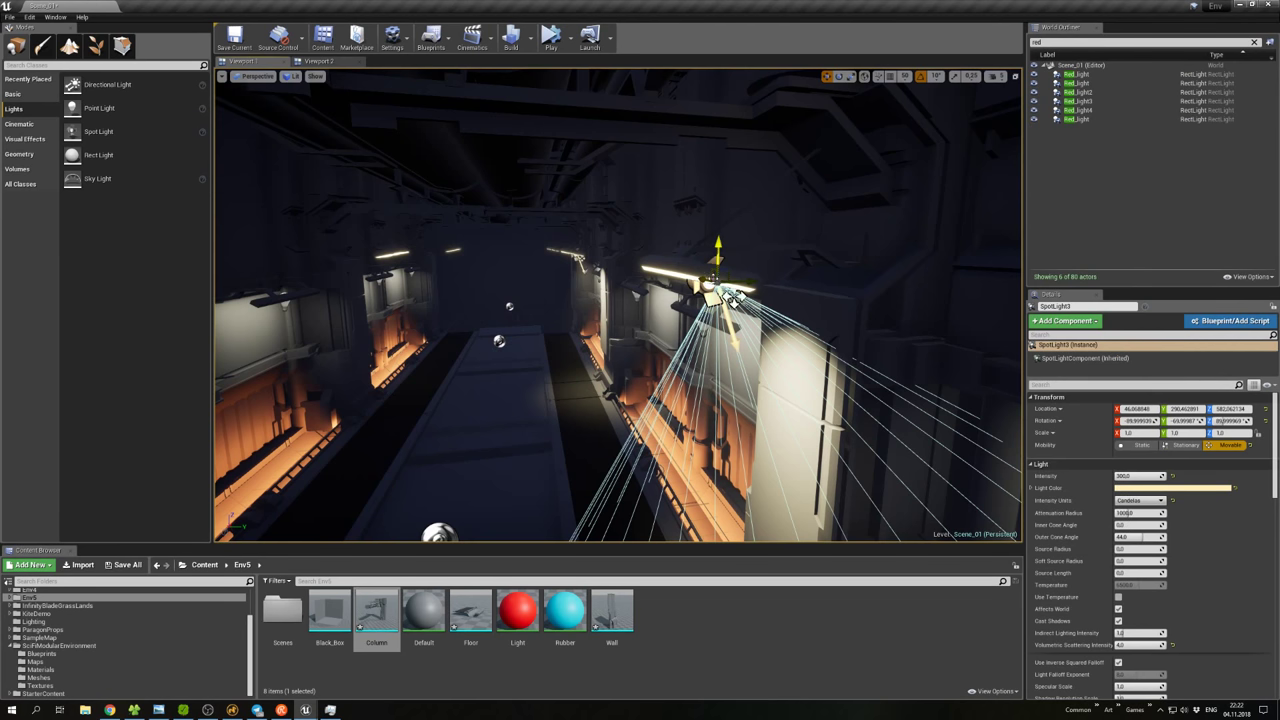
left_click_drag(735, 297, 719, 262)
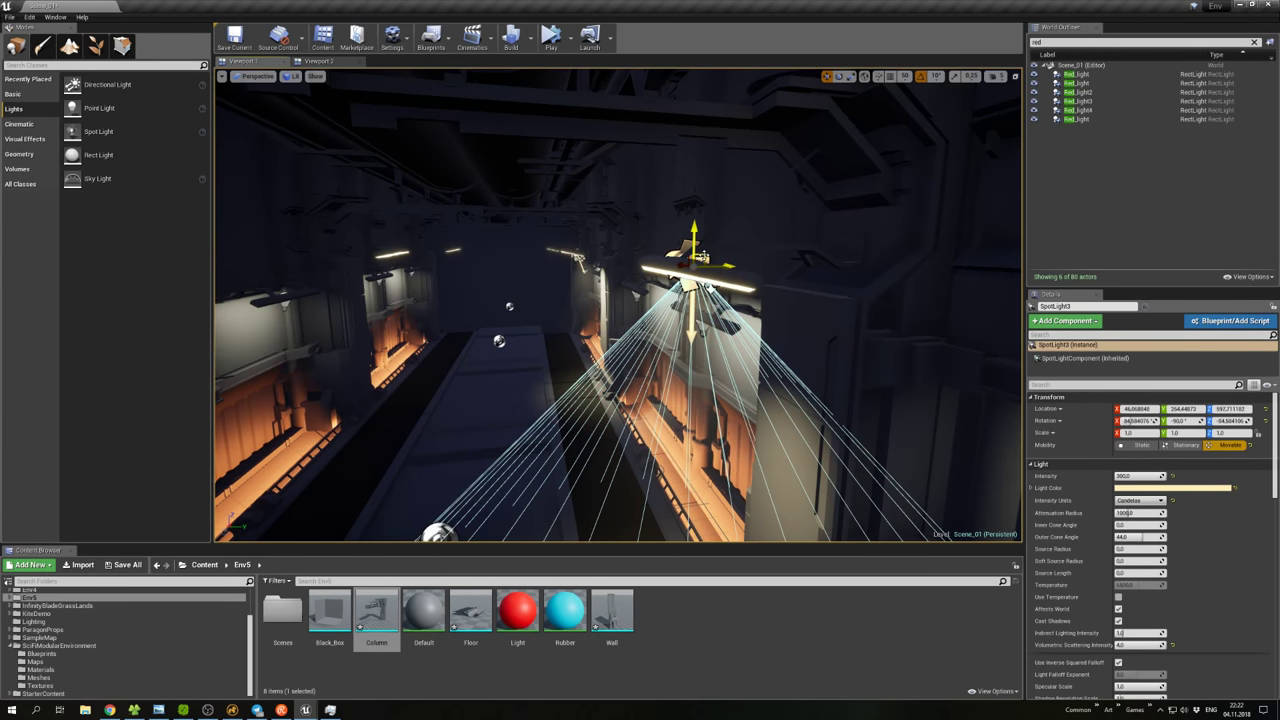
Duplicate SpotLight3 across the corridor to the opposite column's lamp, and delete the copy.
right_click_drag(618, 305, 590, 290)
right_click(645, 287)
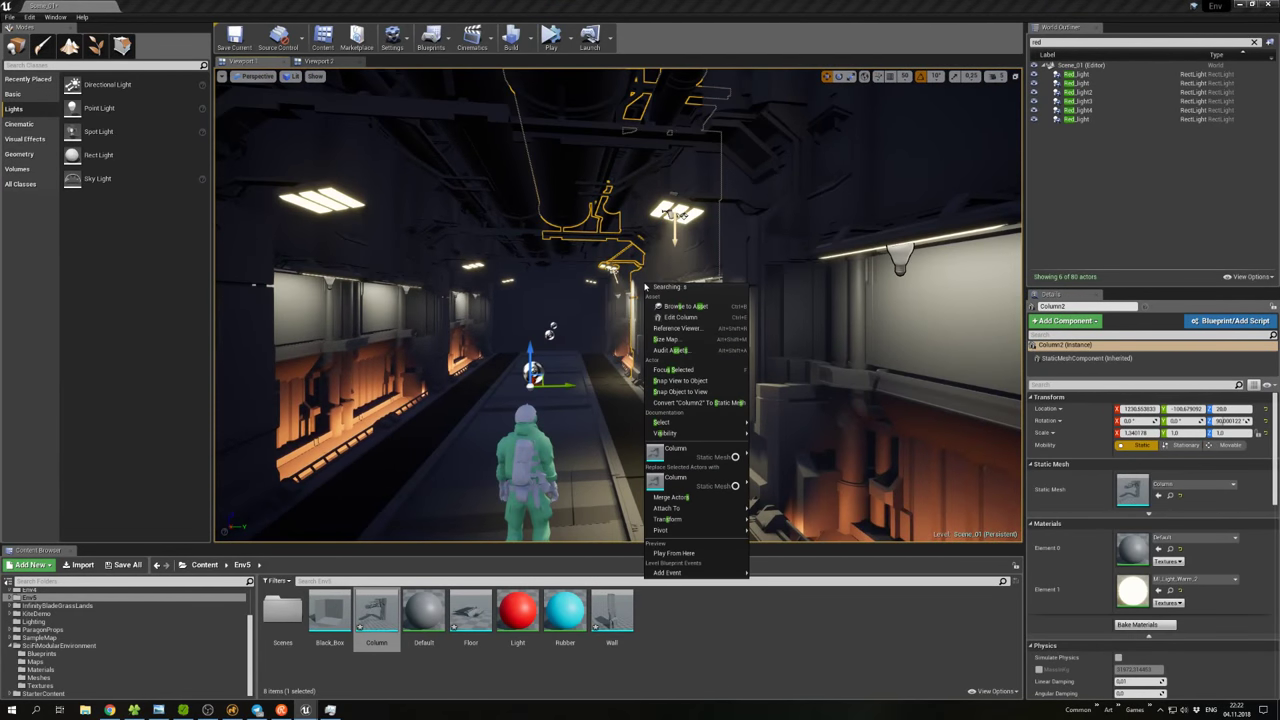
left_click(672, 222)
key("f")
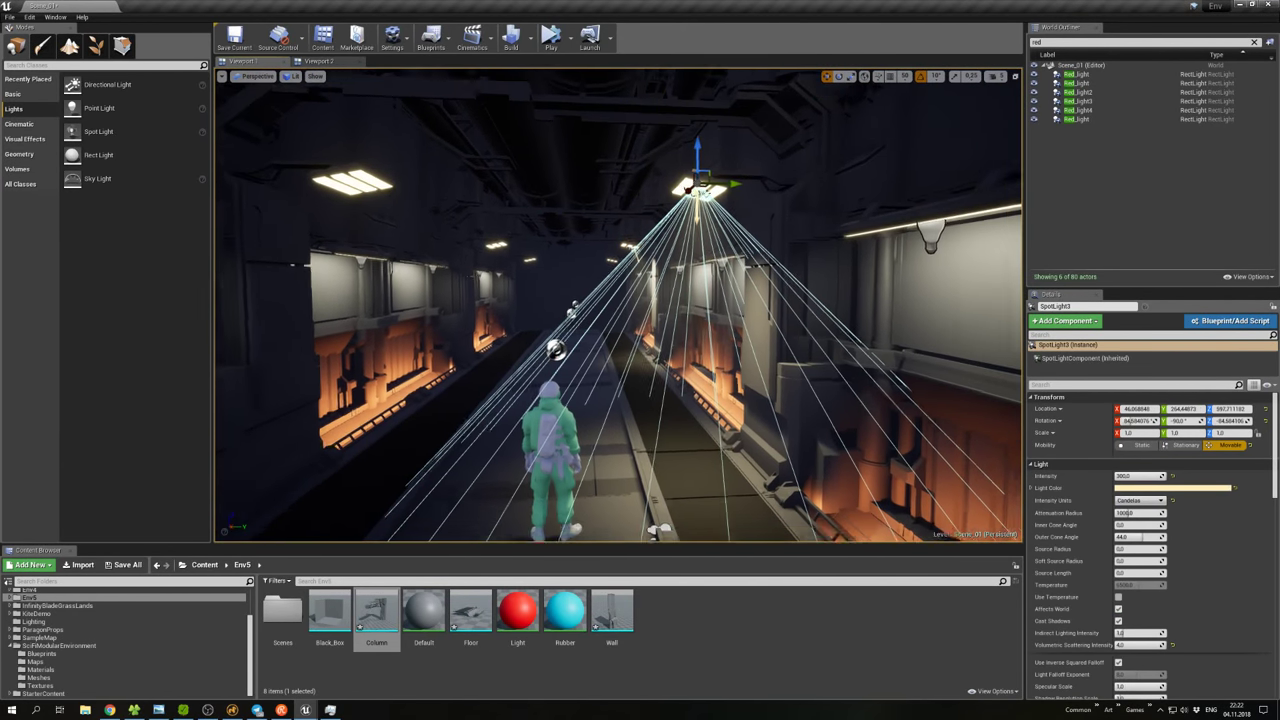
right_click_drag(672, 222, 664, 246)
left_click_drag(697, 222, 443, 217, "alt")
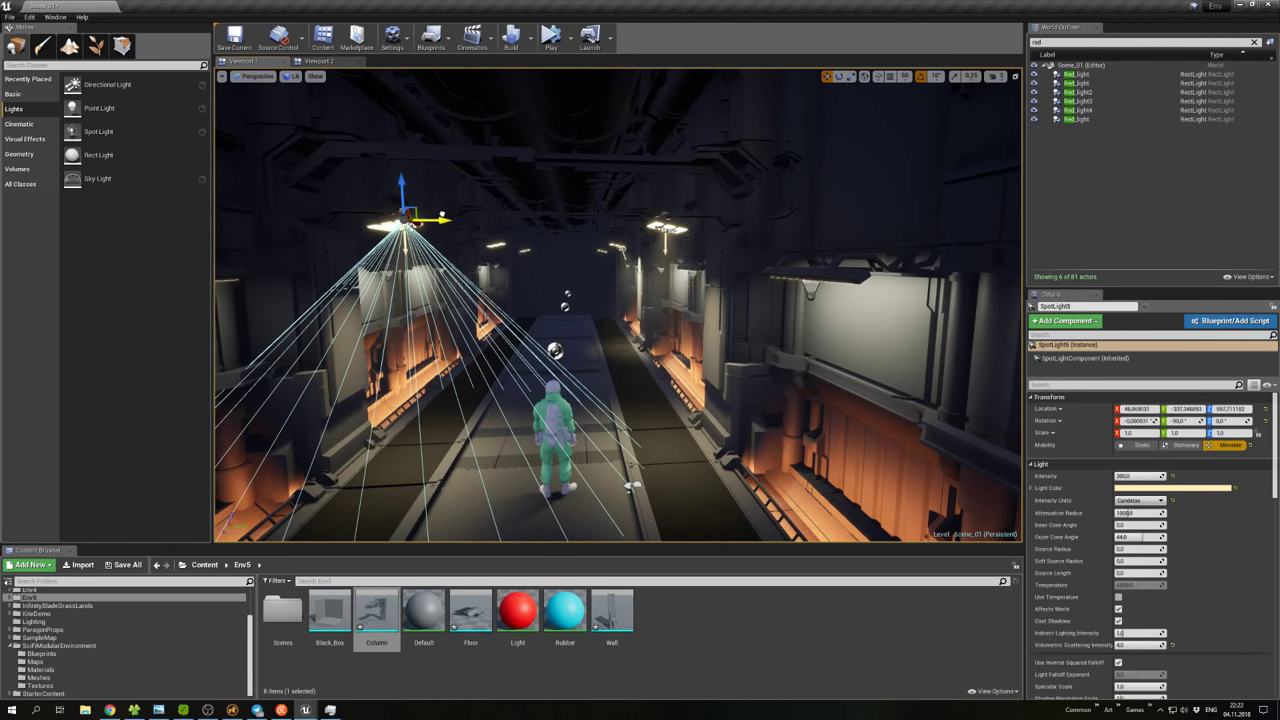
key("Delete")
Clear the World Outliner's search filter and select SpotLight3 after checking SpotLight4.
left_click(665, 226)
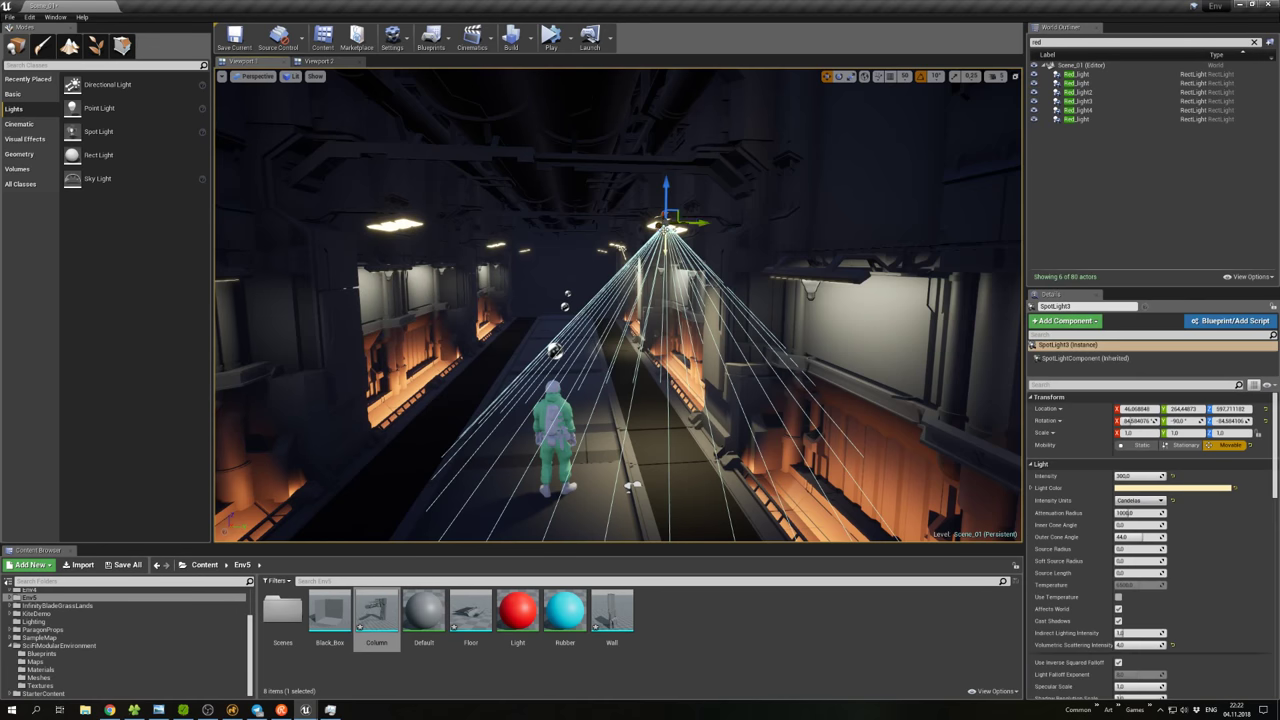
left_click(1060, 43)
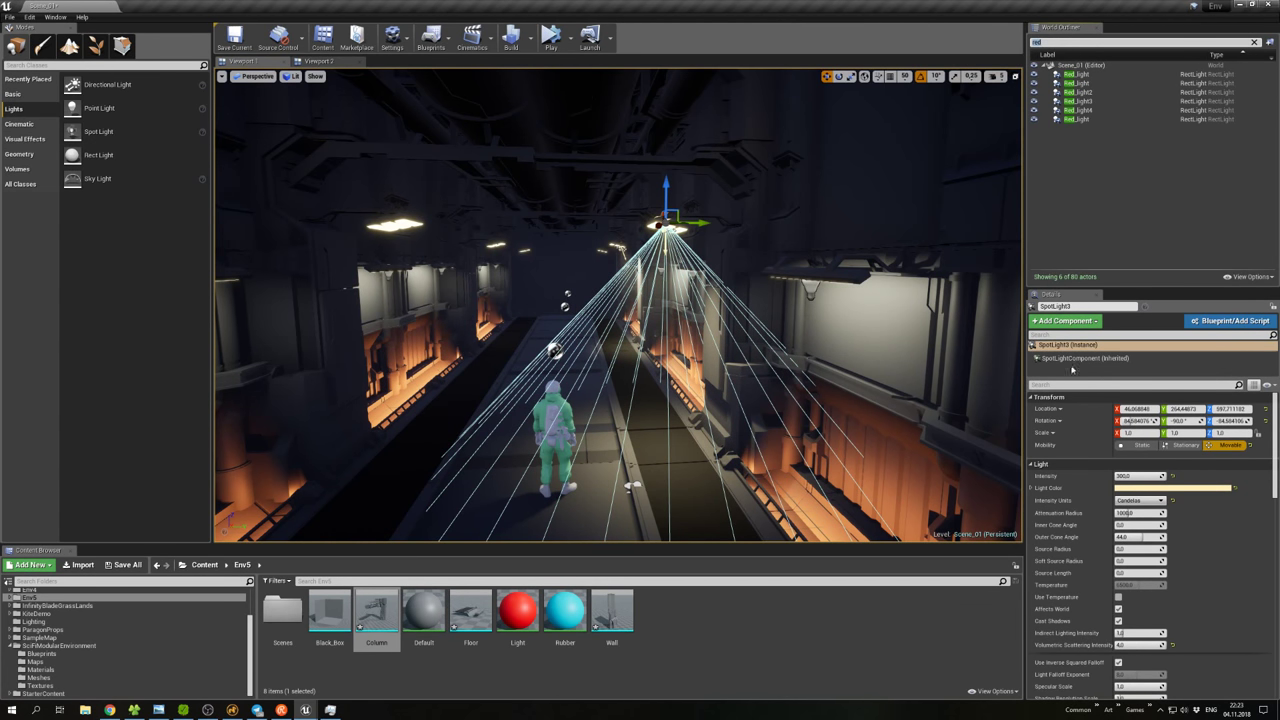
left_click(1254, 42)
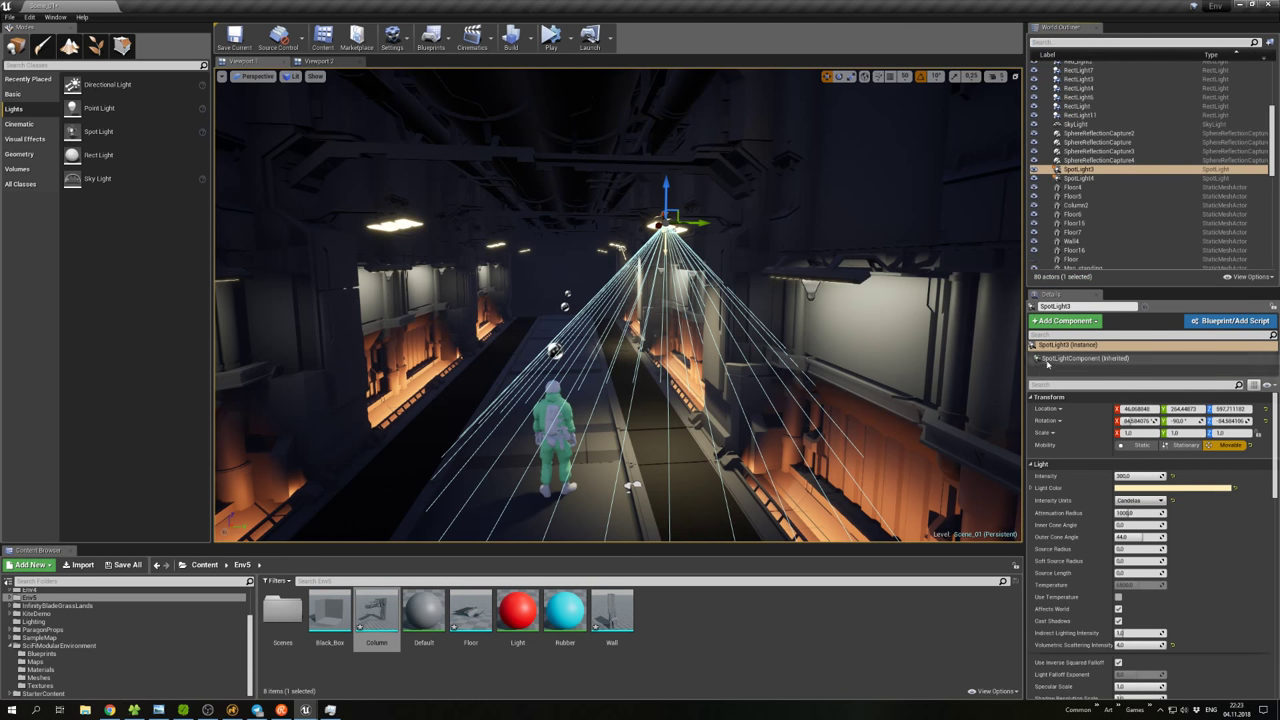
left_click(1080, 178)
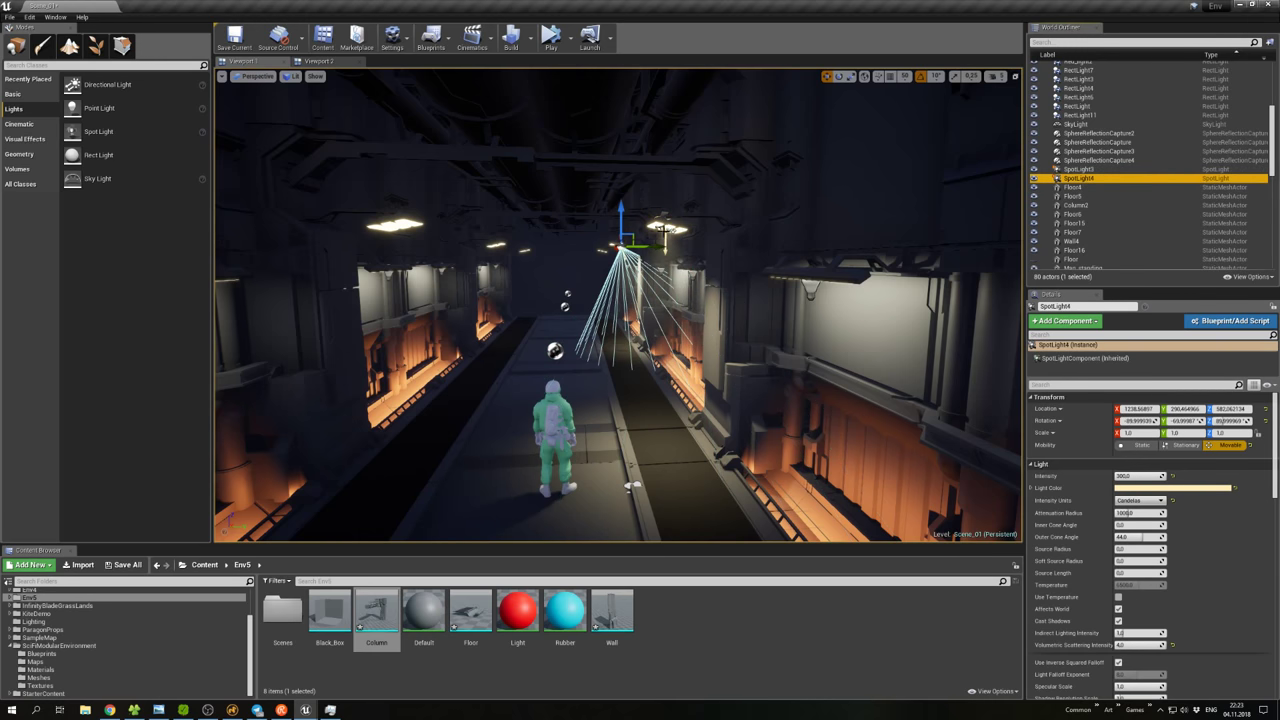
left_click(1078, 169)
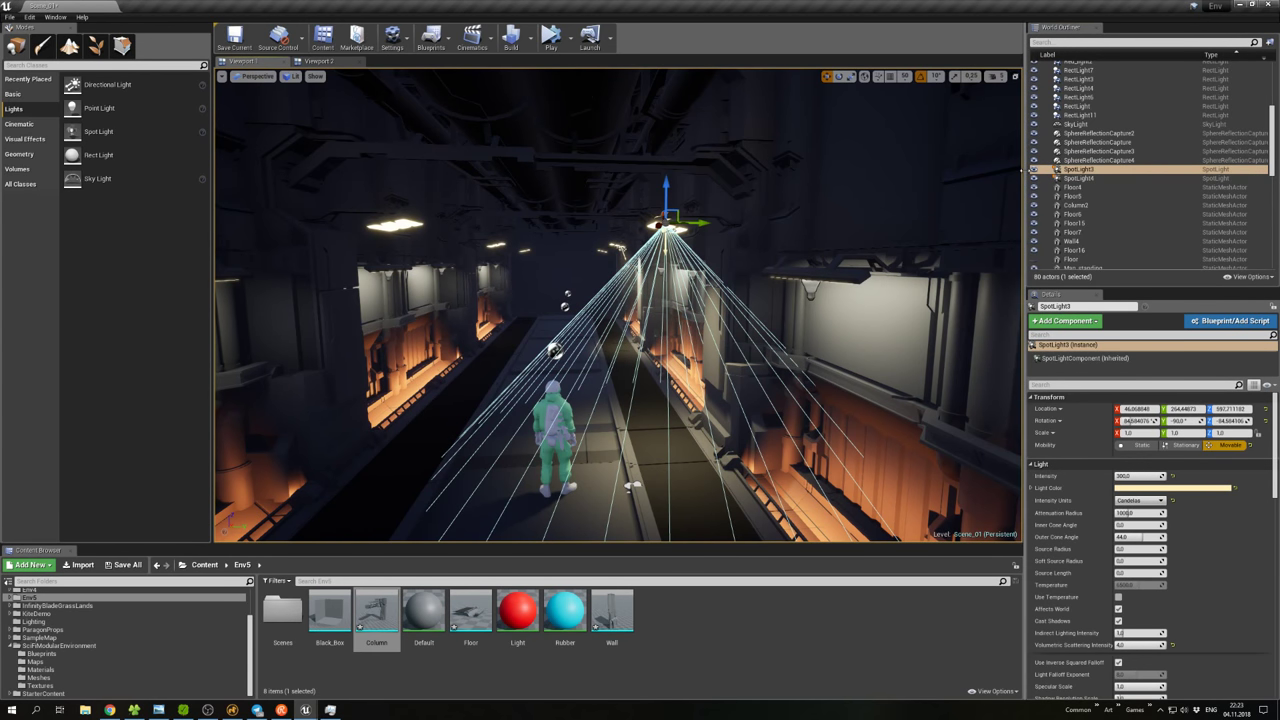
right_click(1071, 171)
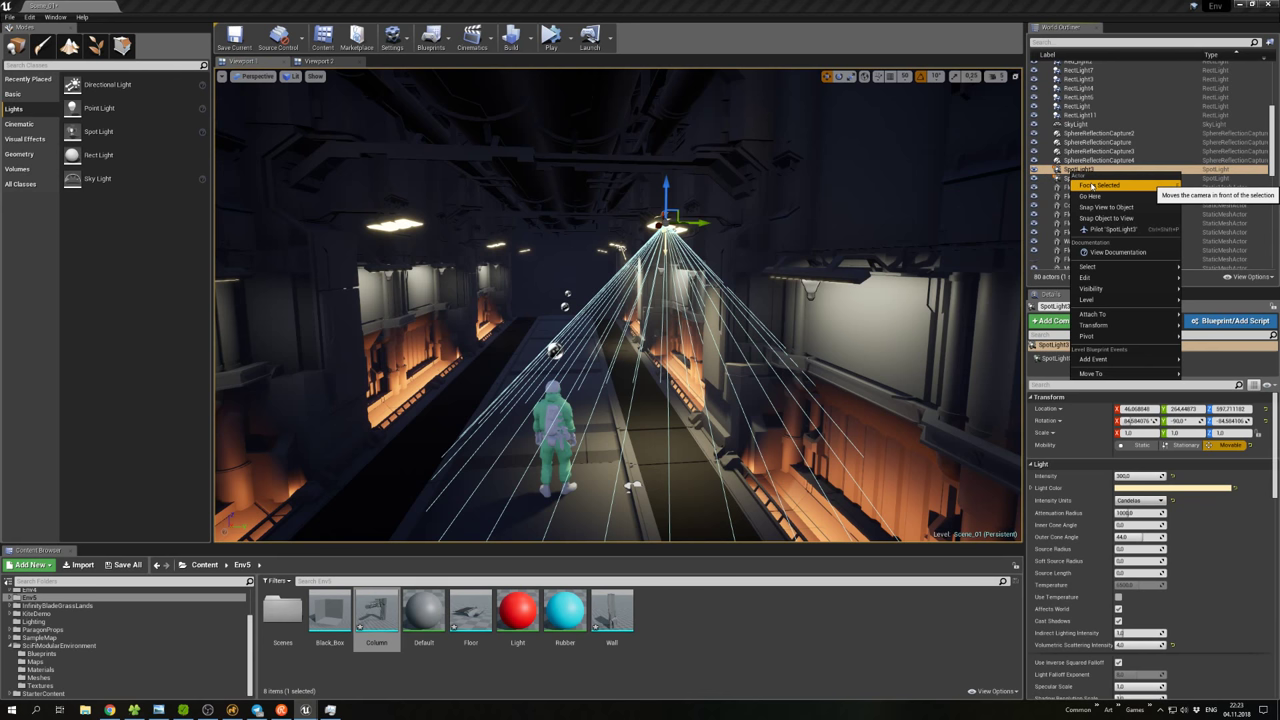
mouse_move(1095, 314)
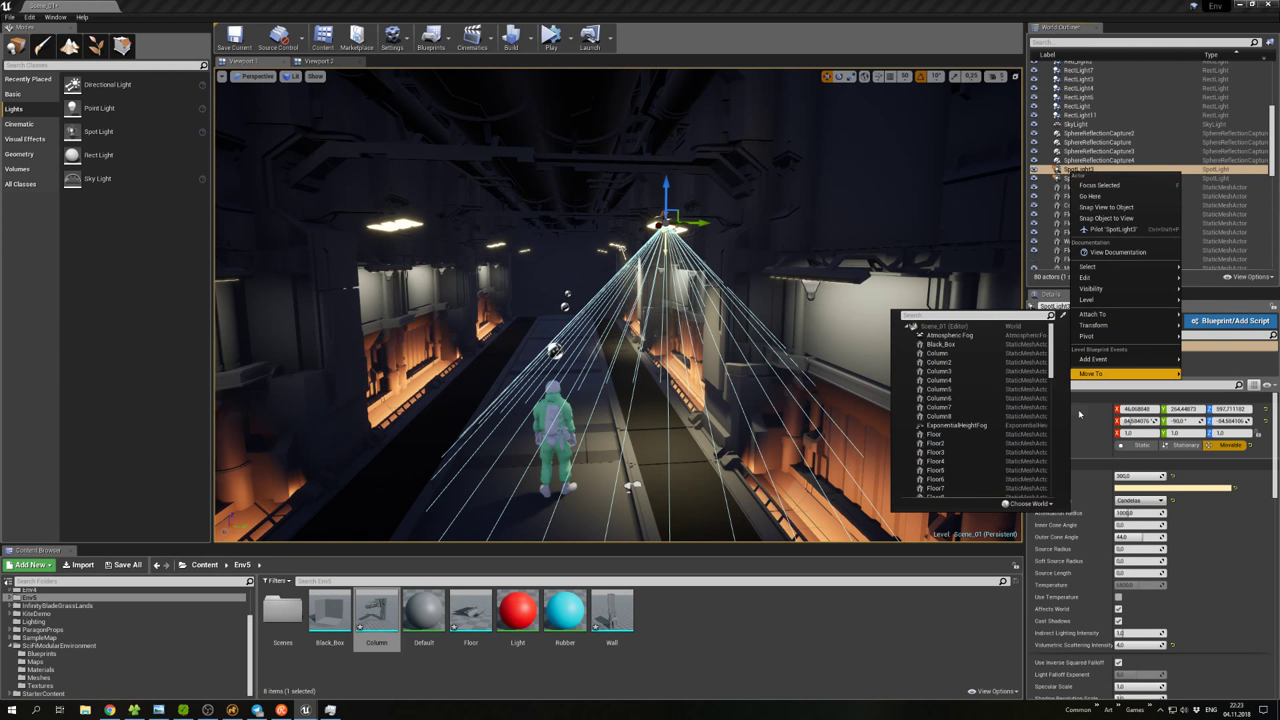
left_click(1276, 451)
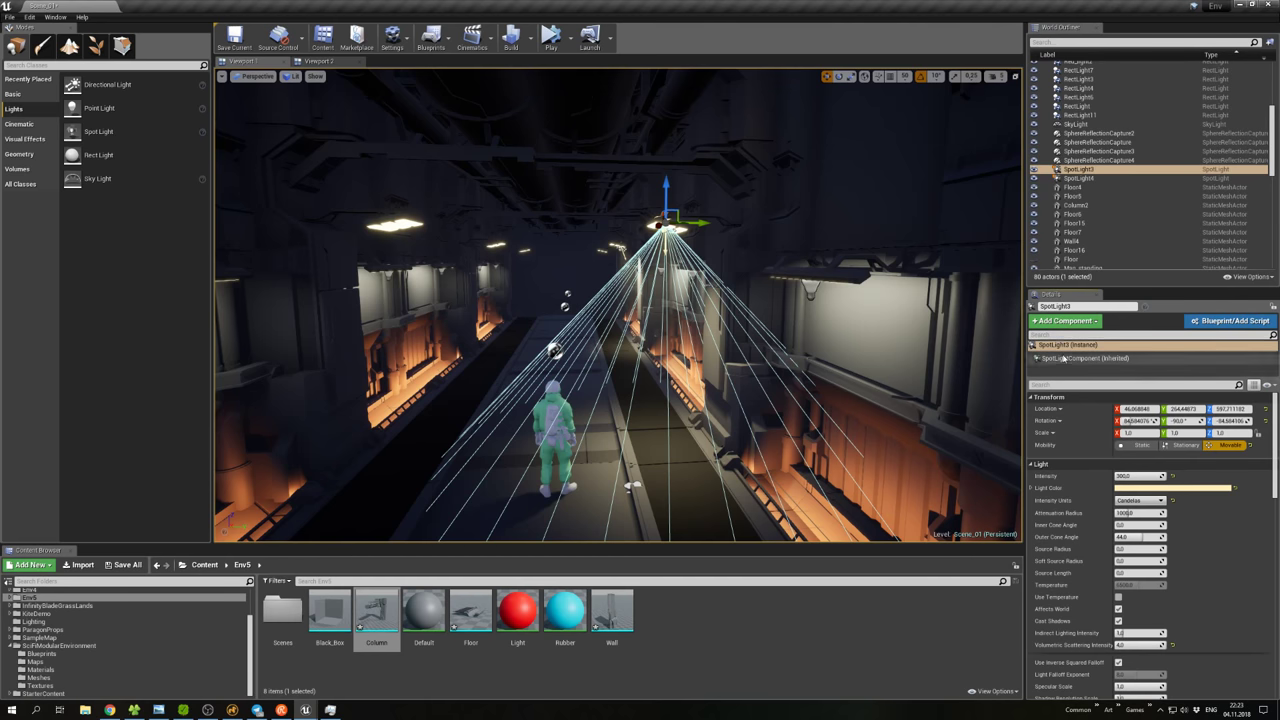
left_click(1065, 345)
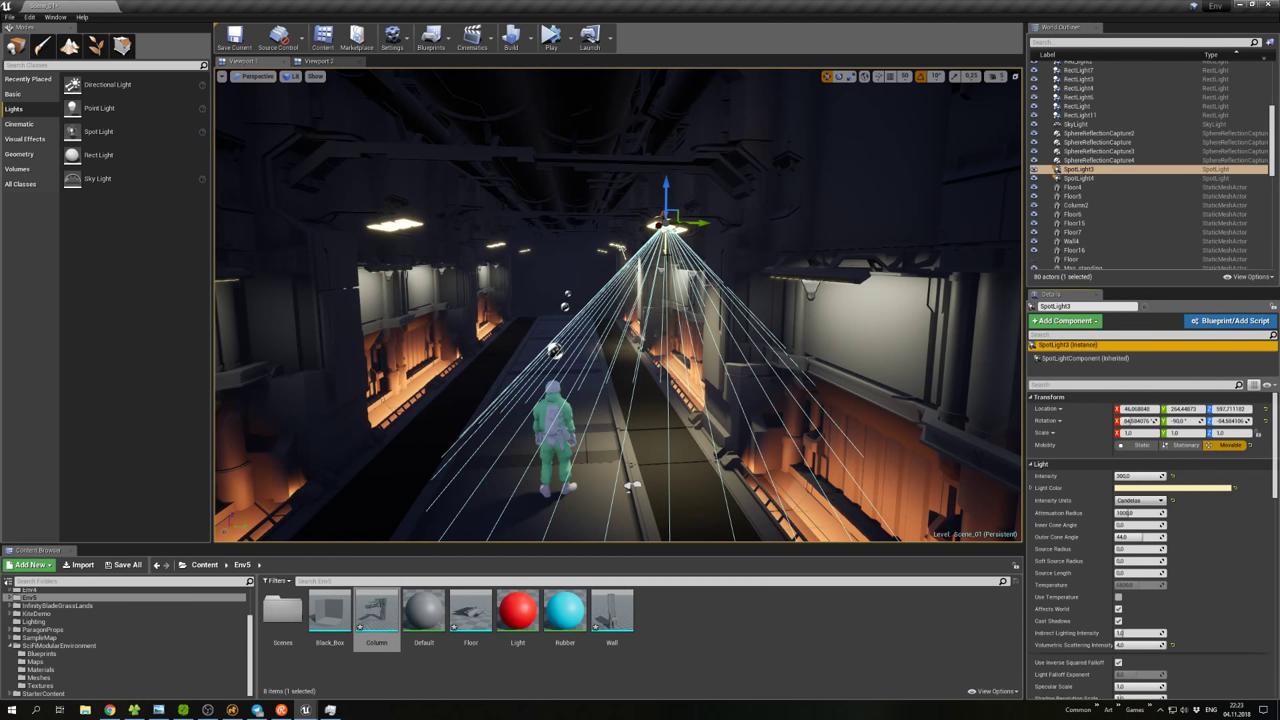
Delete SpotLight4, the slanted spot light at the farther column's lamp.
right_click_drag(618, 300, 618, 300)
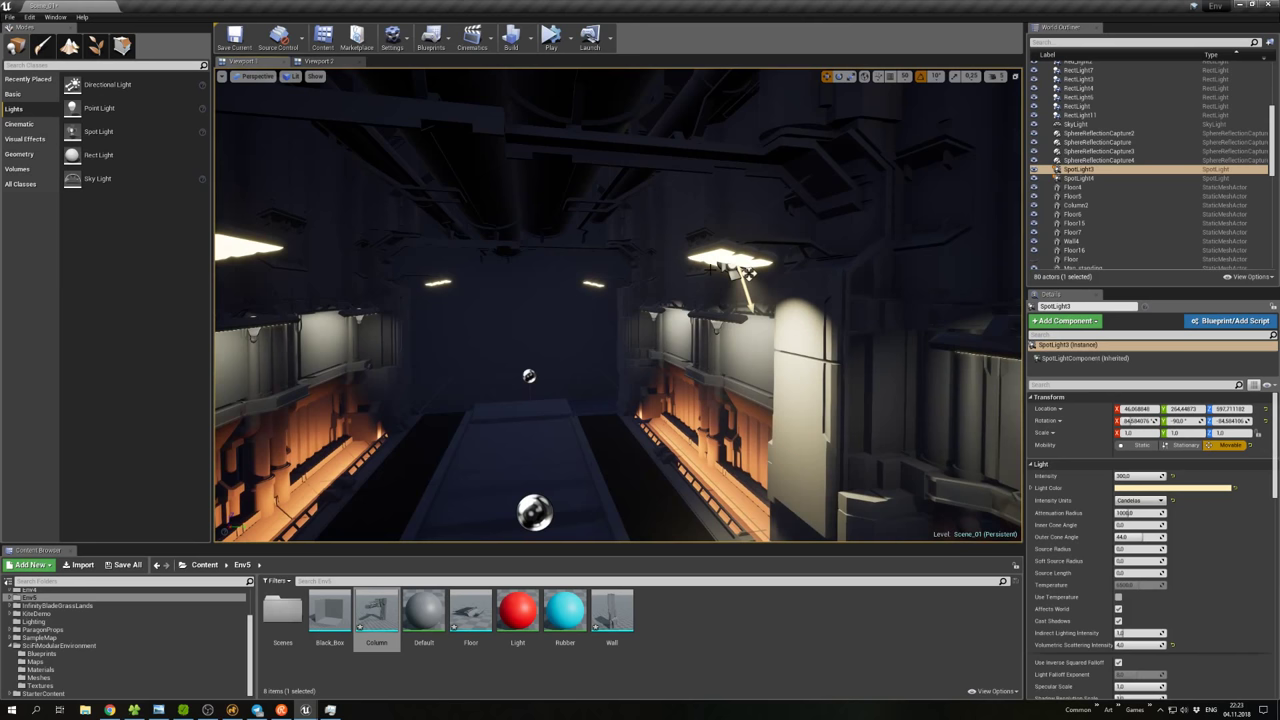
left_click(743, 271)
key("Delete")
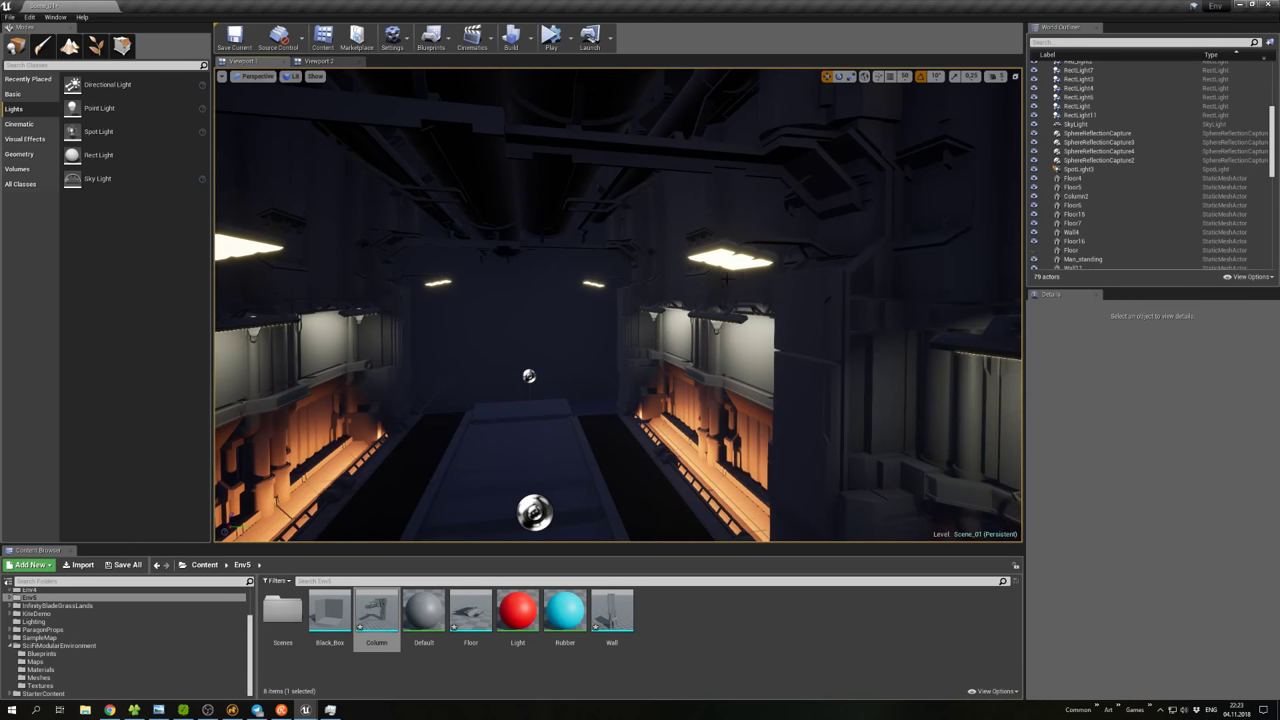
Lower SpotLight3 to a Z location of about 586.6 so it sits just beneath the near column's triple lamp.
left_click(730, 278)
right_click_drag(643, 296, 686, 530)
left_click(643, 296)
left_click(578, 217)
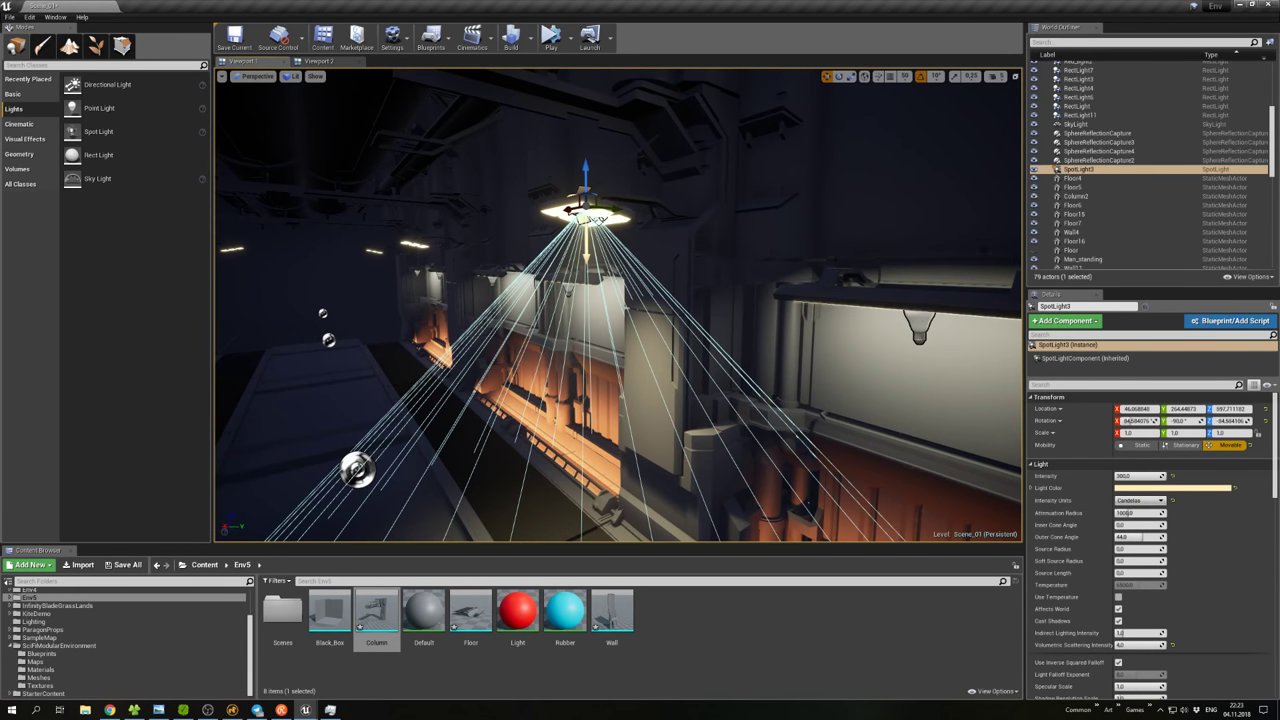
left_click_drag(586, 190, 586, 199)
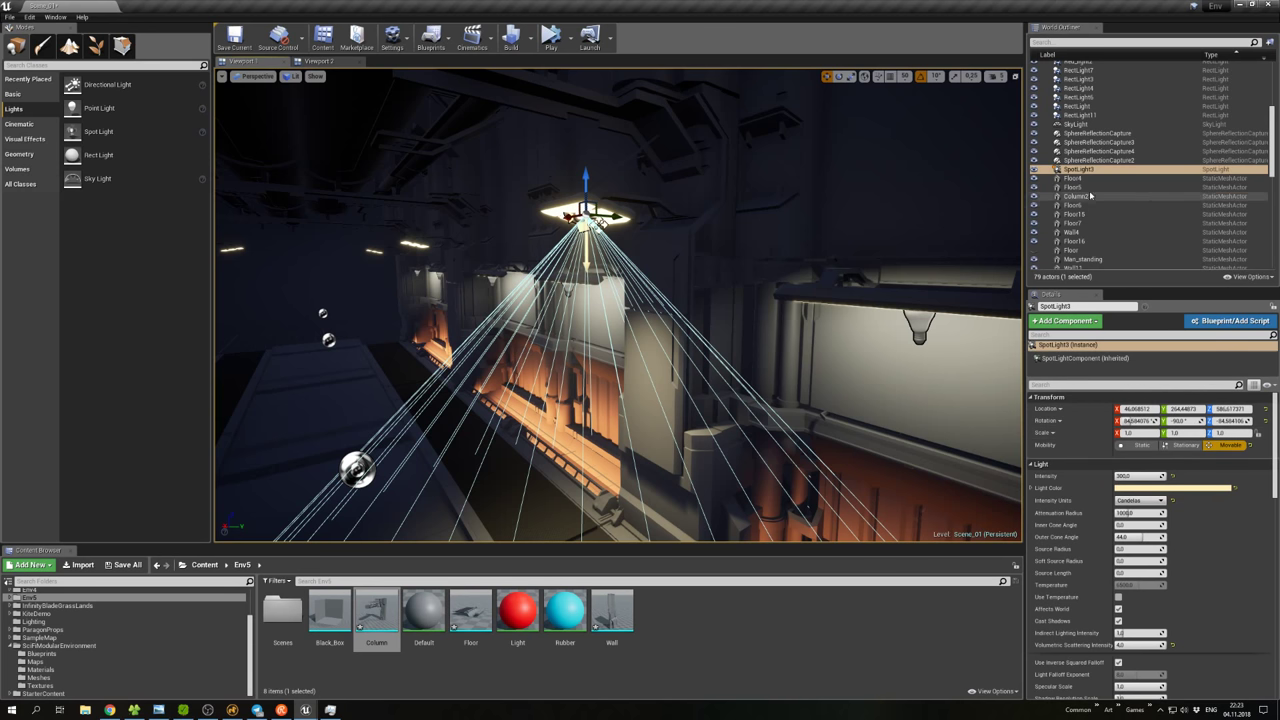
Rename SpotLight3 in the World Outliner as Projector_light.
double_click(1091, 177)
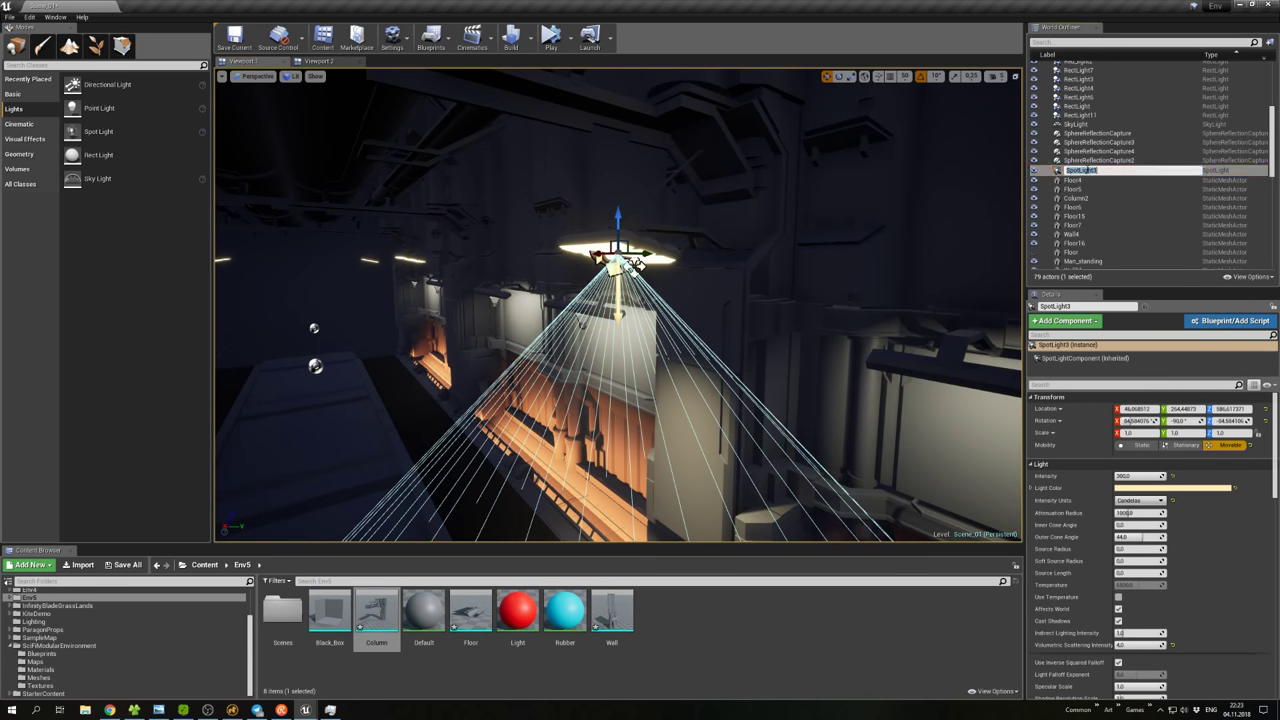
right_click(1092, 177)
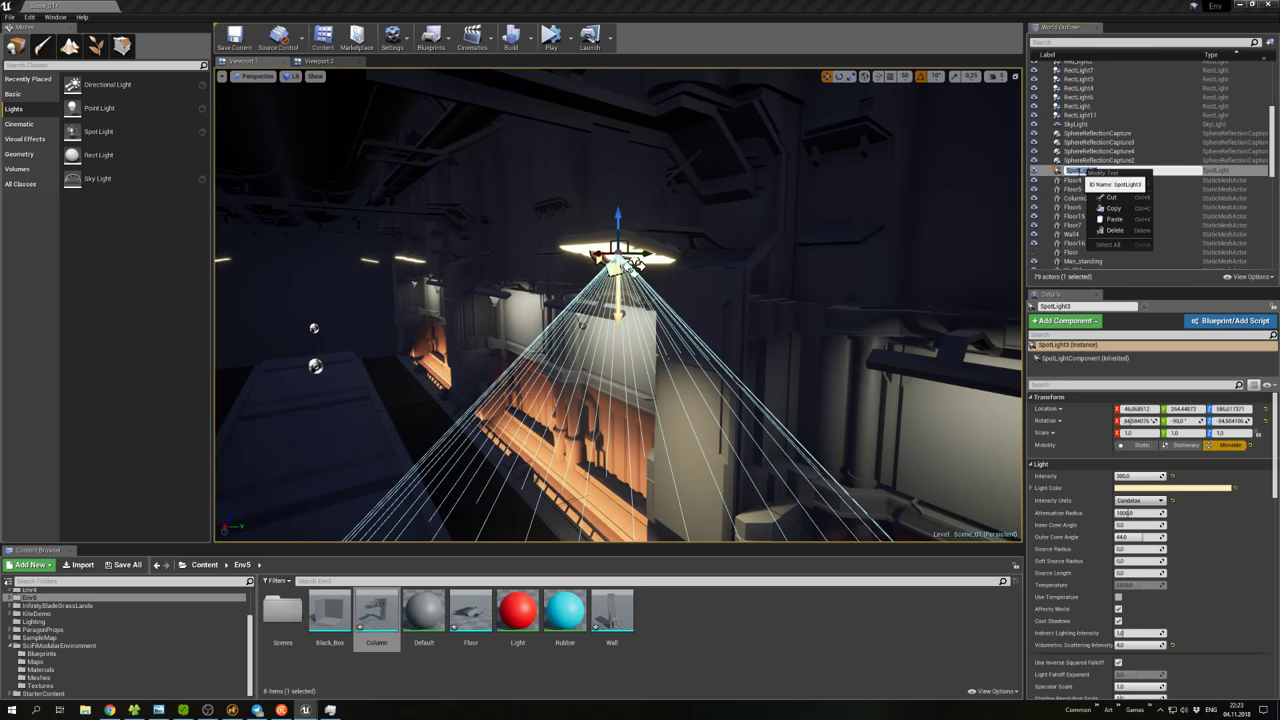
left_click(1107, 172)
key("F2")
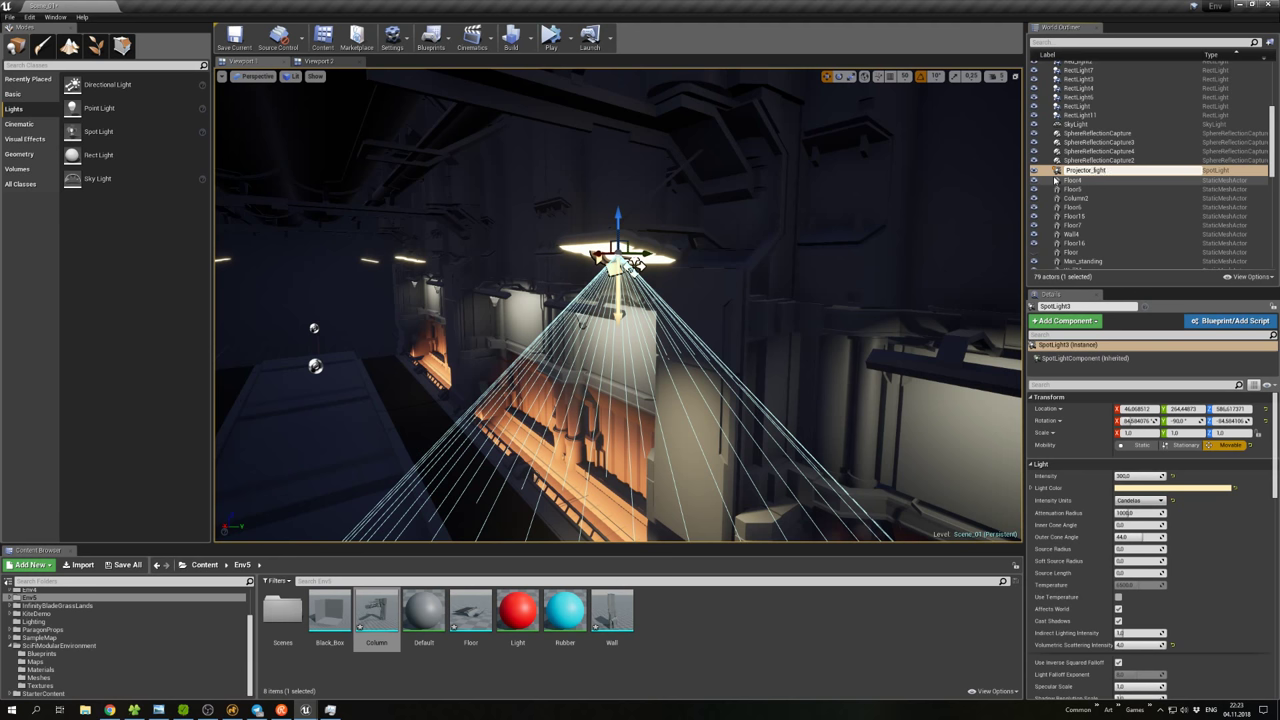
left_click(632, 265)
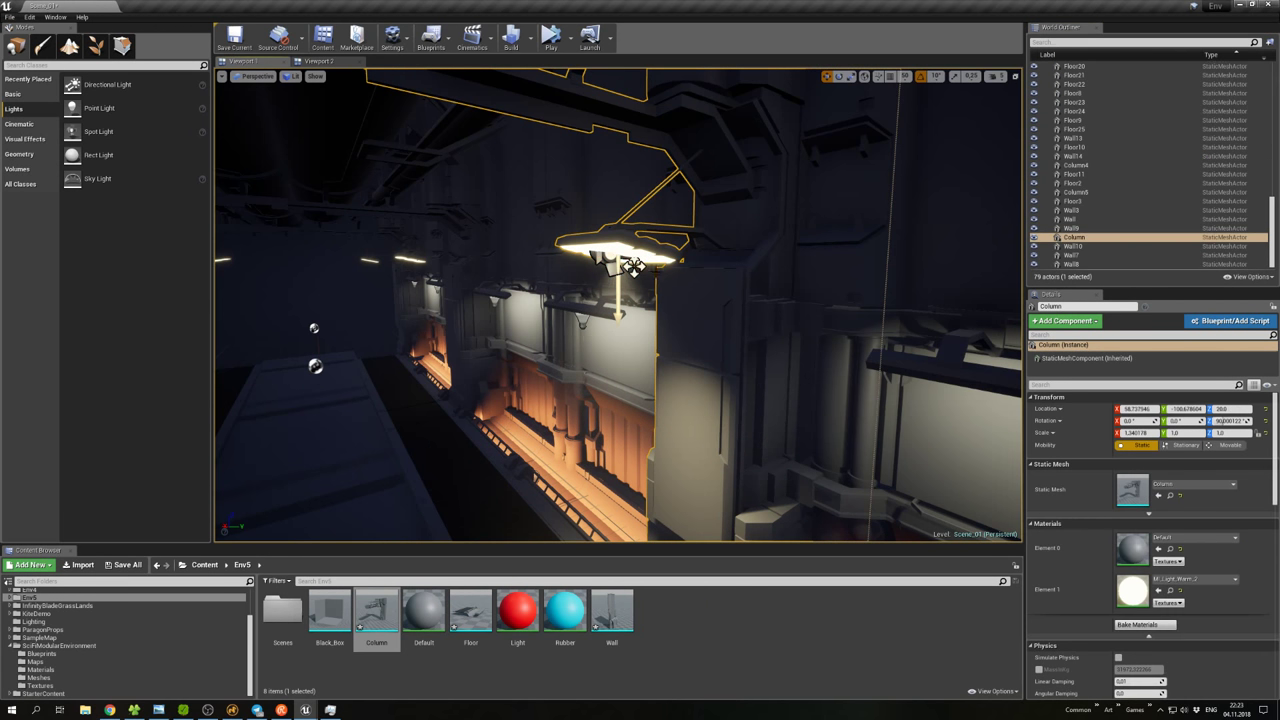
Duplicate Projector_light along the same wall to the neighbouring column's lamp at X about -1129.
left_click(632, 265)
right_click_drag(632, 265, 682, 278)
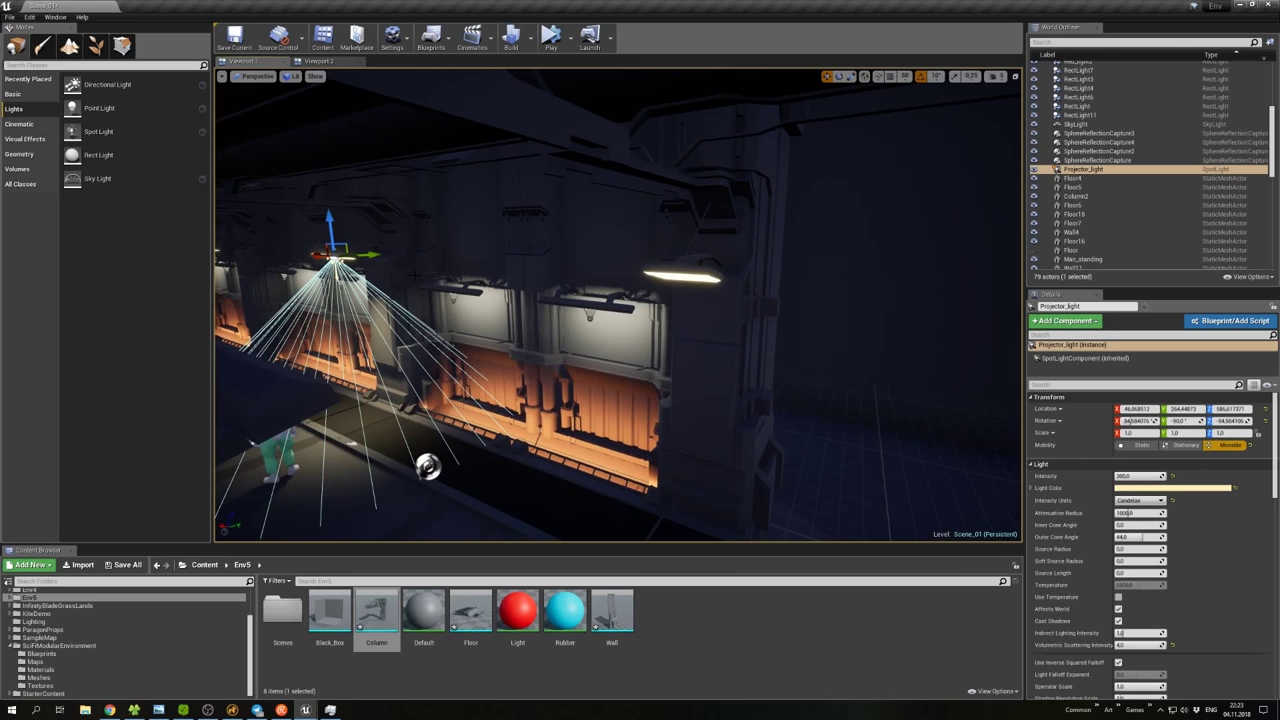
left_click_drag(370, 256, 686, 280, "alt")
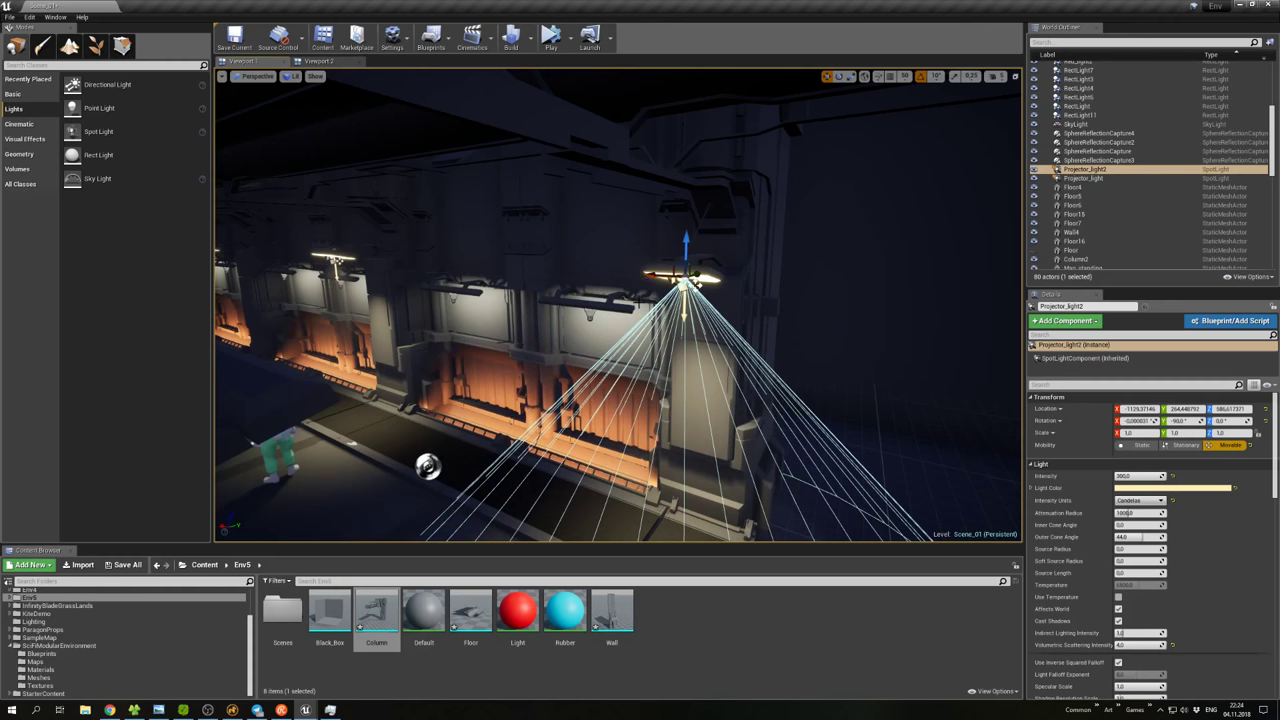
Duplicate Projector_light twice down the corridor the other way, placing copies at the farther lamps at X about 1239 and 2343.
left_click(639, 303)
right_click_drag(639, 303, 793, 380)
left_click(548, 285)
right_click(660, 330)
left_click(577, 313)
left_click(857, 326)
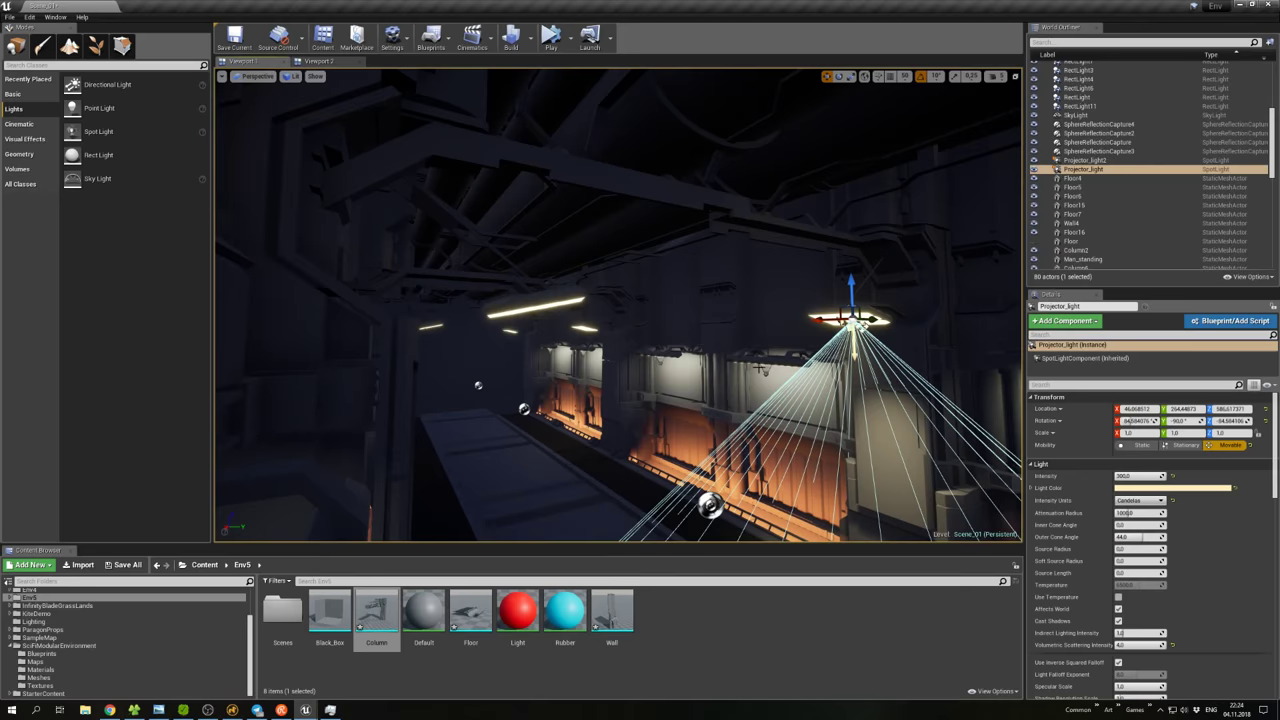
right_click_drag(857, 326, 800, 306)
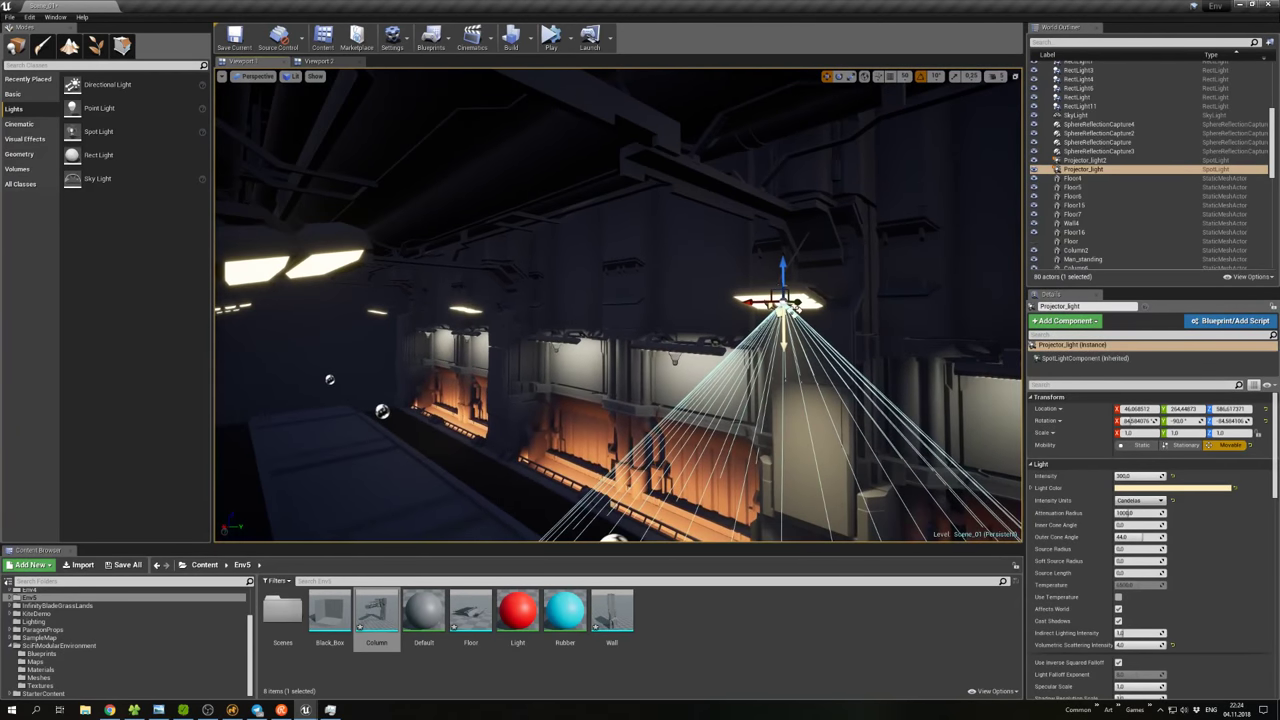
key("ctrl+w")
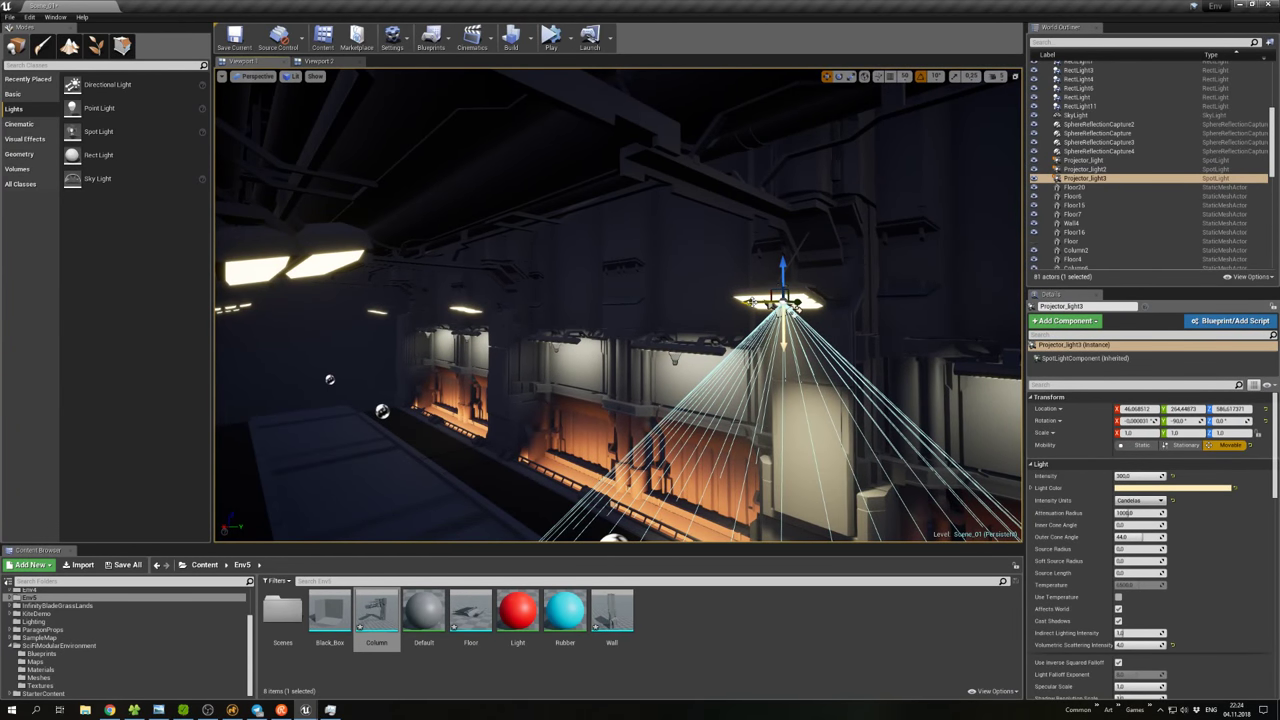
left_click_drag(792, 304, 472, 307)
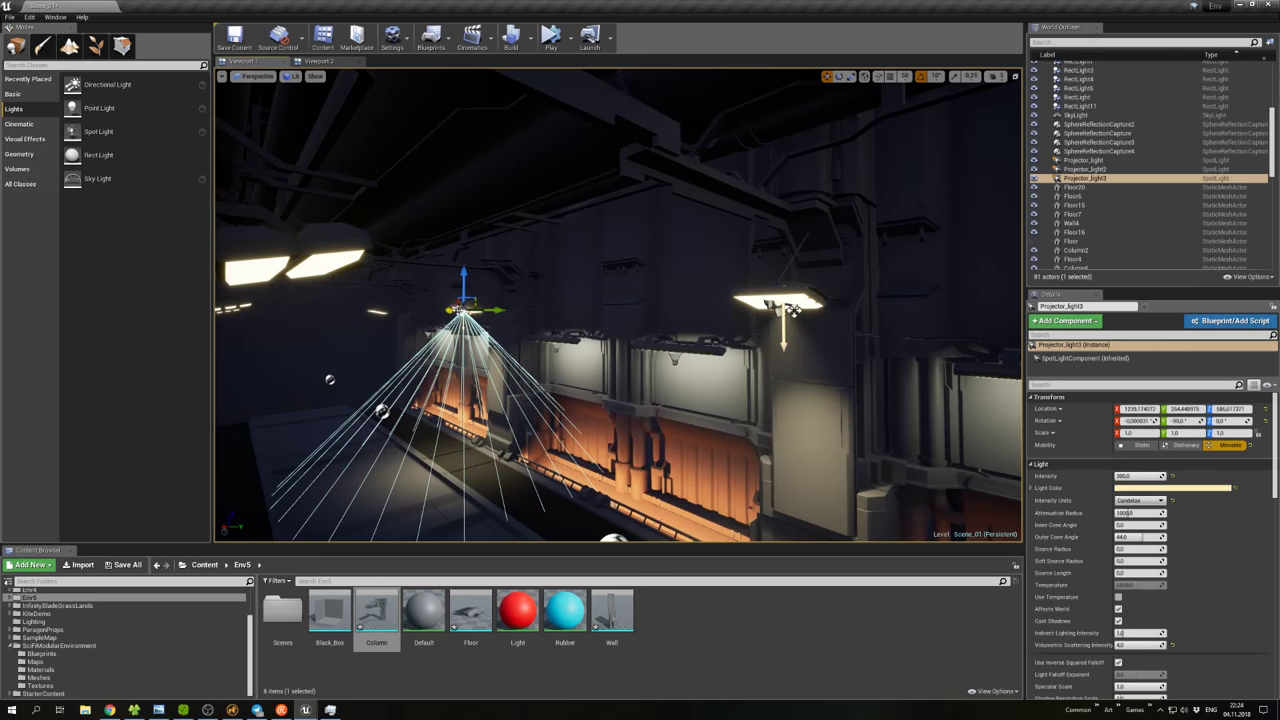
key("ctrl+w")
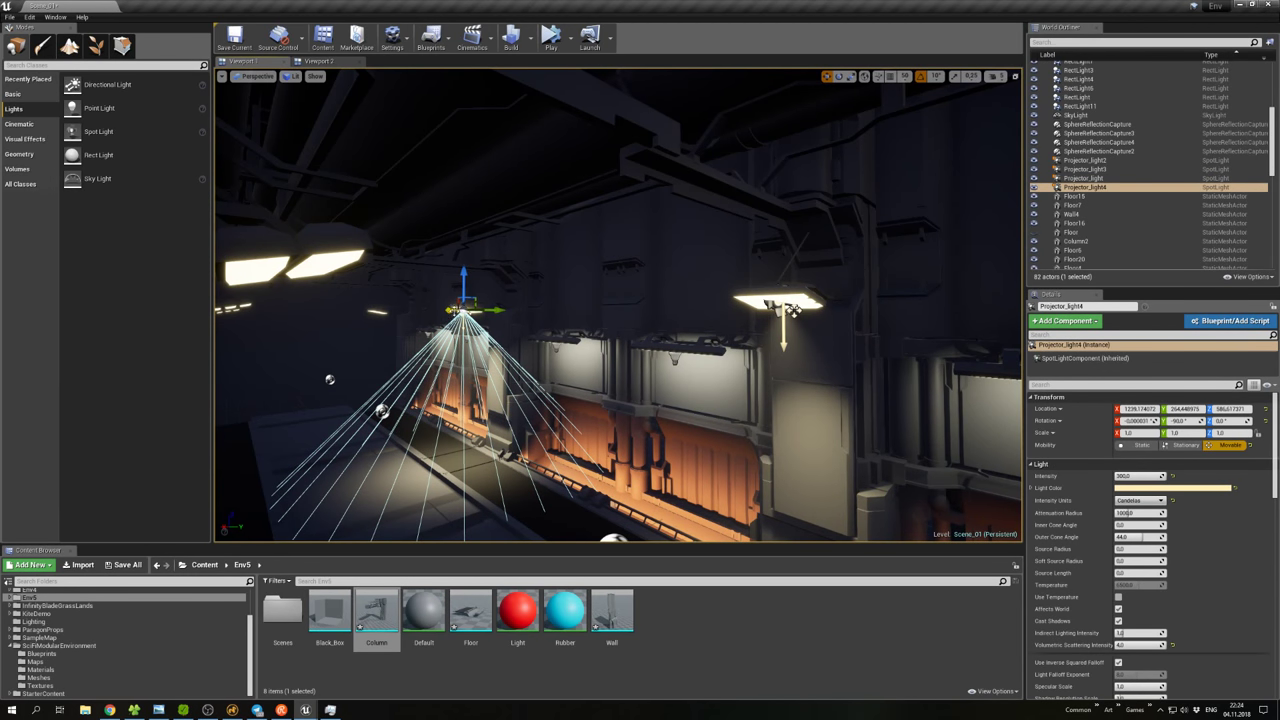
left_click_drag(470, 309, 387, 312)
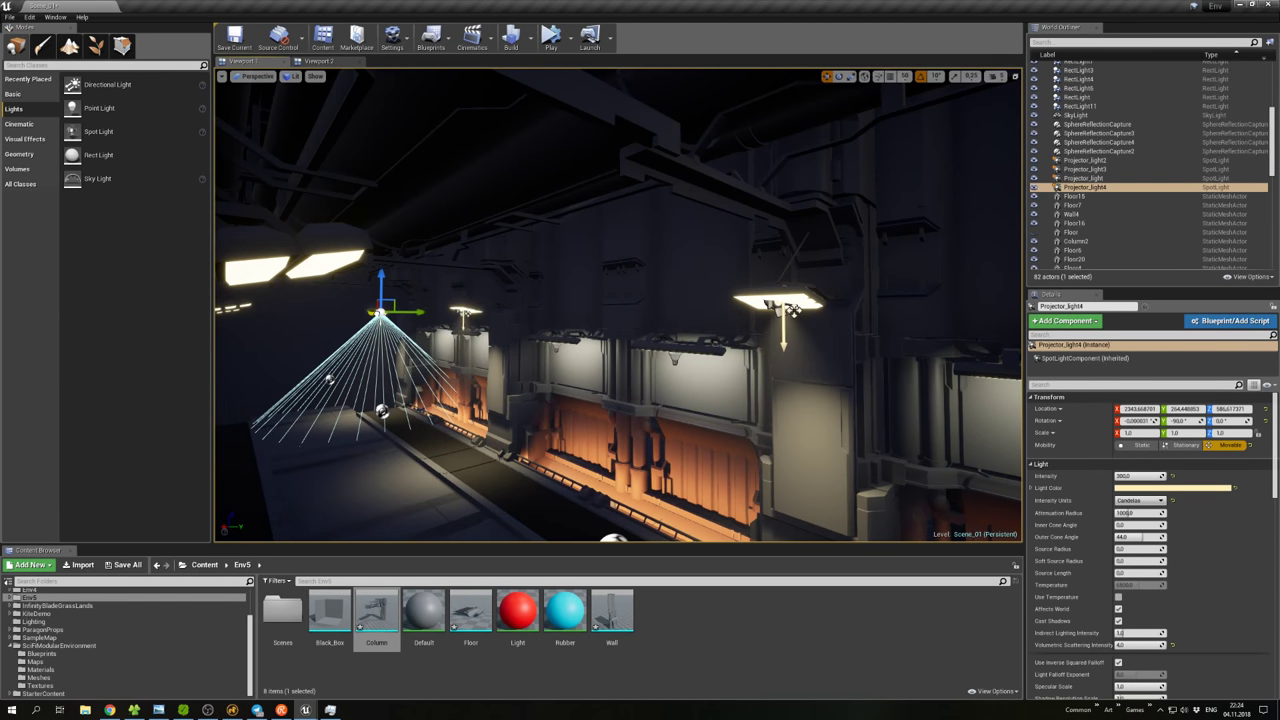
Filter the World Outliner by "pro" and duplicate all four Projector lights across the corridor to the opposite wall's lamps.
right_click_drag(792, 311, 568, 414)
right_click(568, 414)
left_click(568, 414)
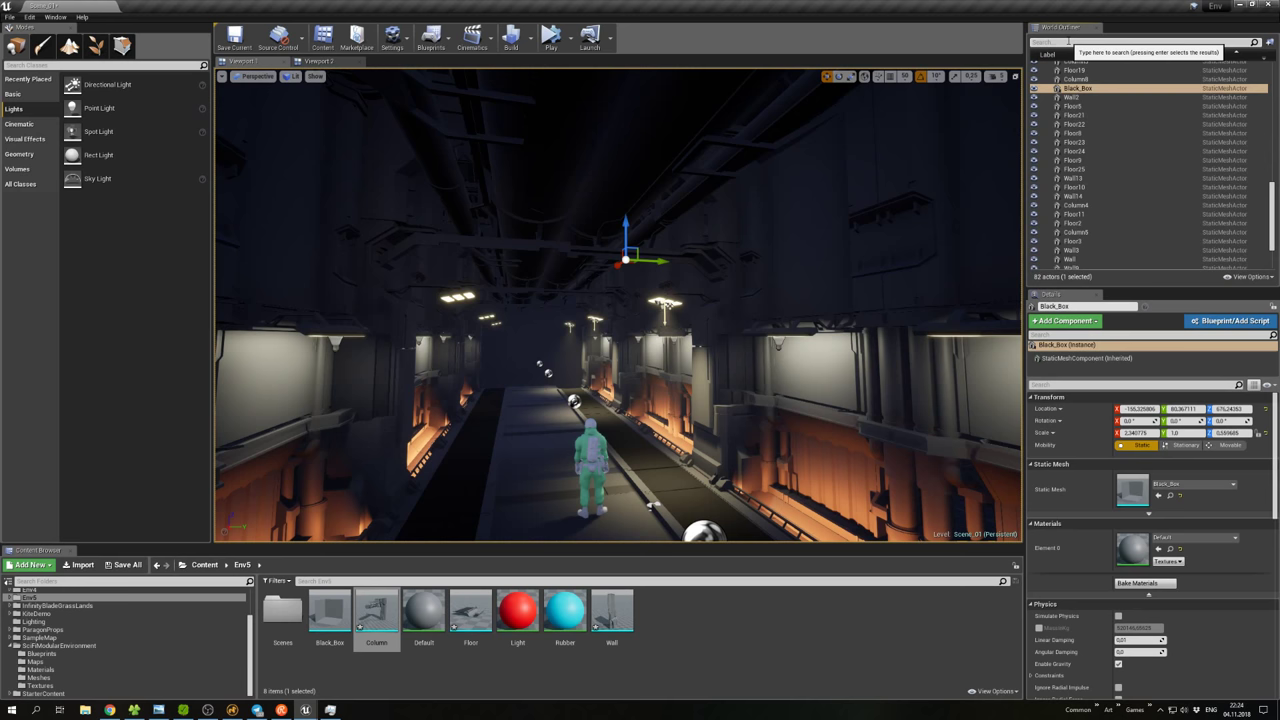
left_click(1070, 45)
type("pro")
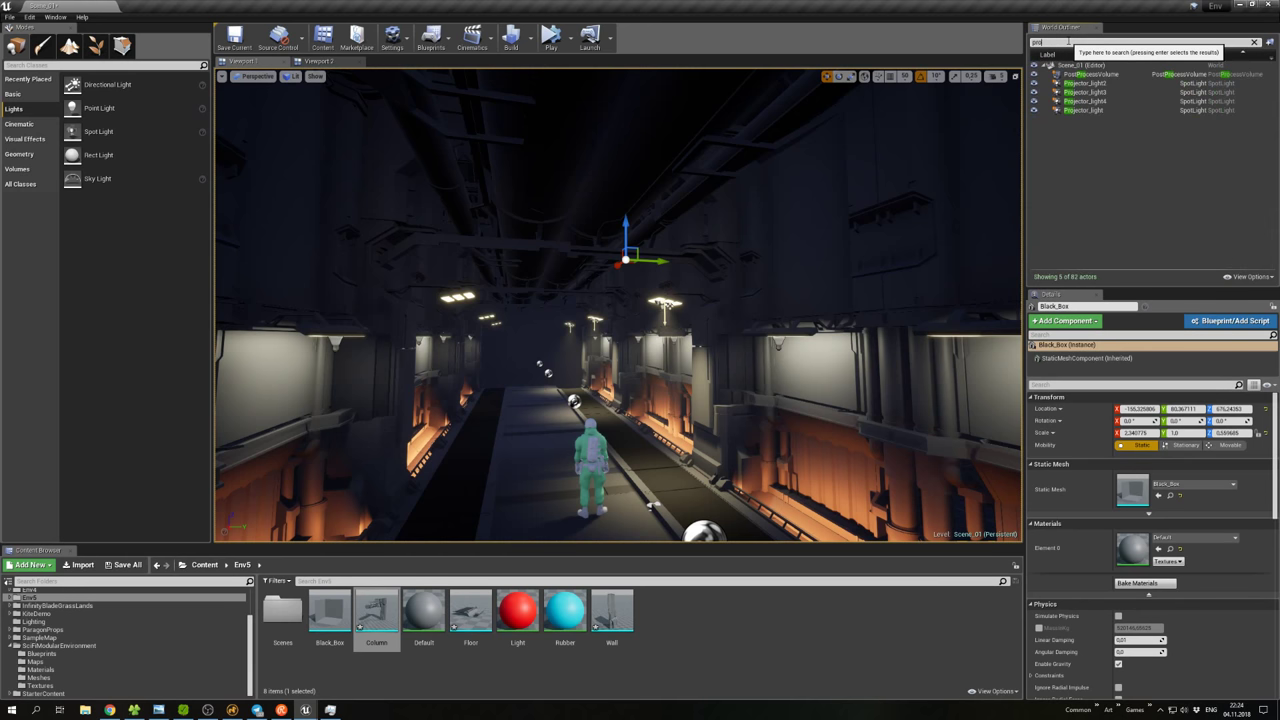
left_click(1085, 83)
left_click(1085, 110, "shift")
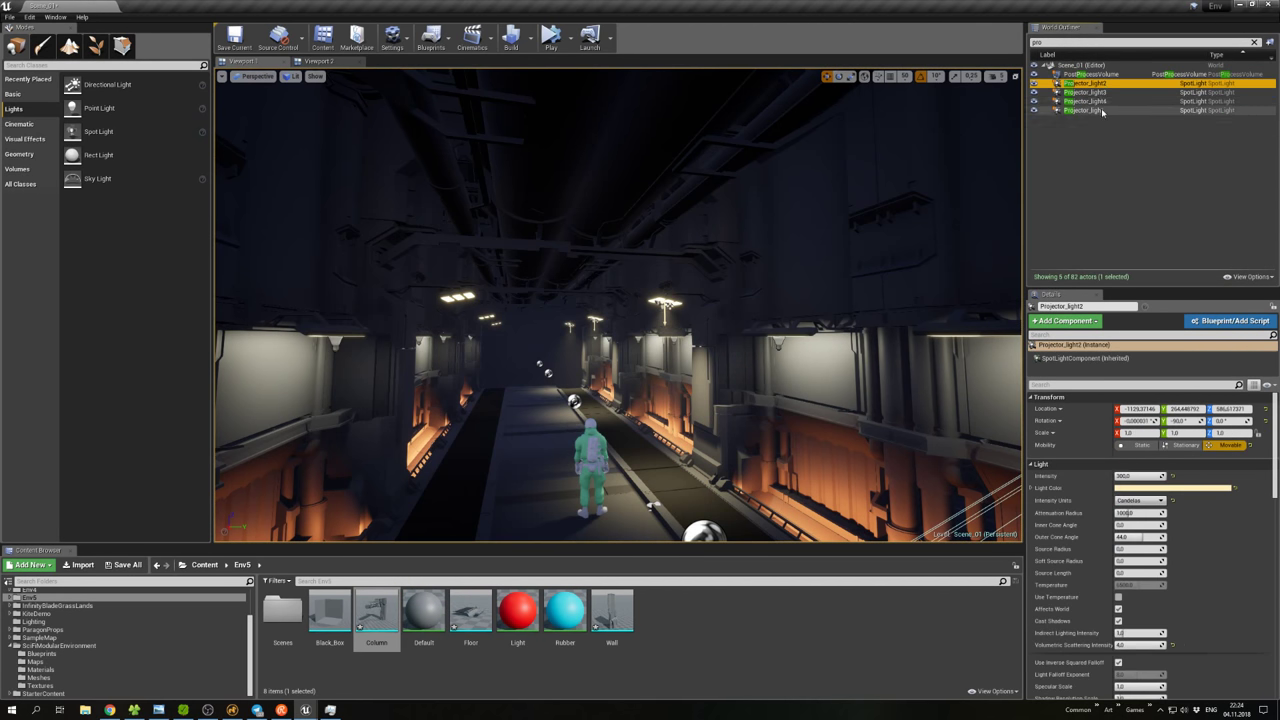
right_click_drag(618, 305, 618, 305)
key("ctrl+w")
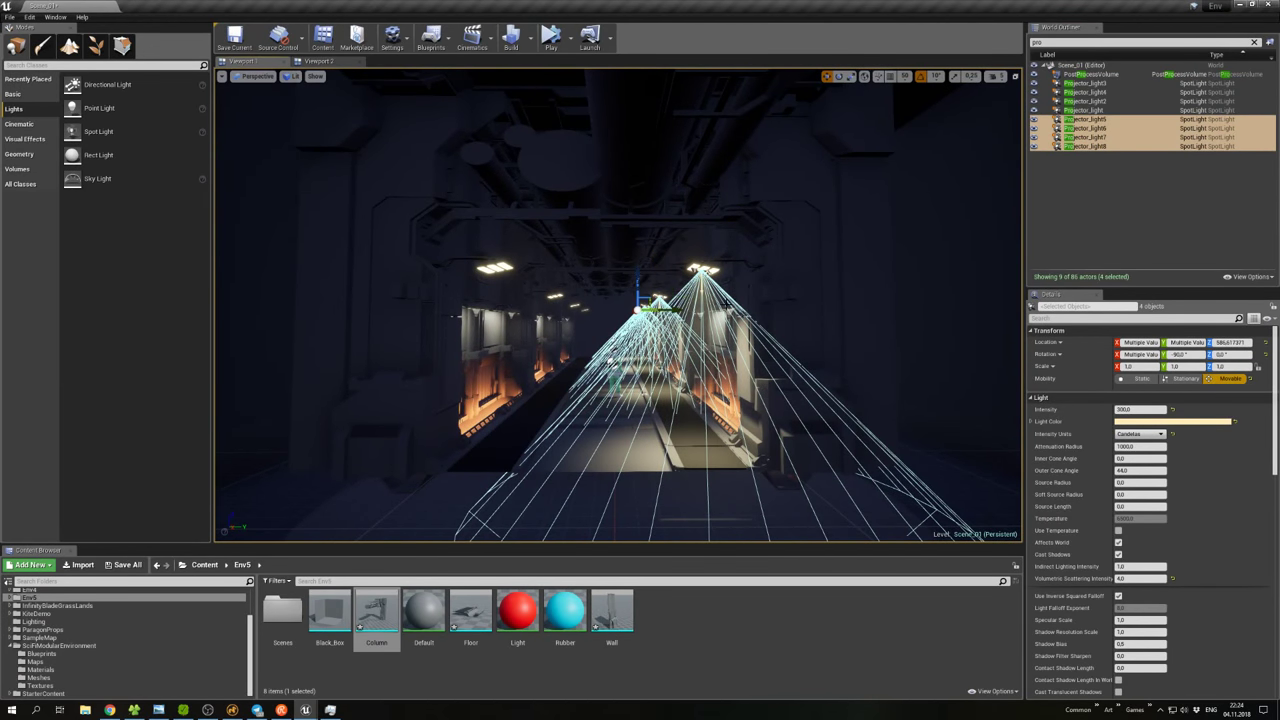
left_click_drag(660, 310, 609, 310)
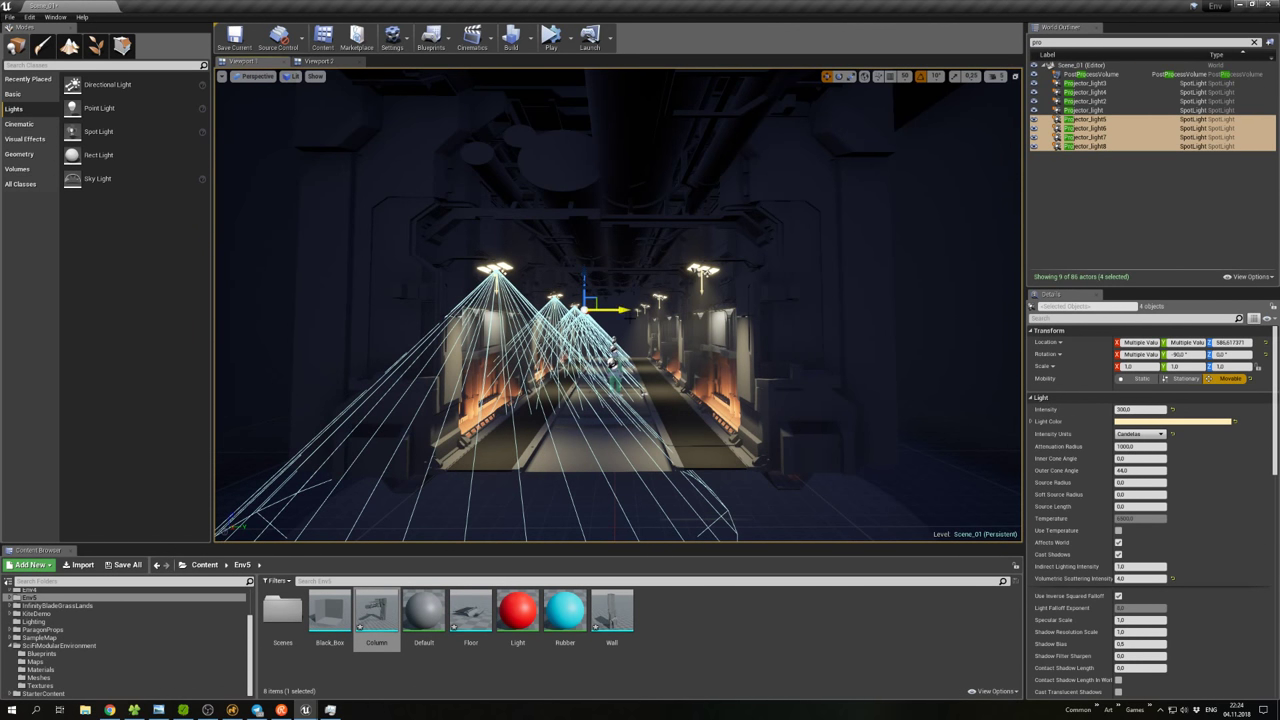
Examine the corridor lighting on both walls from the entrance and from close behind the standing man.
left_click(663, 336)
right_click(648, 382)
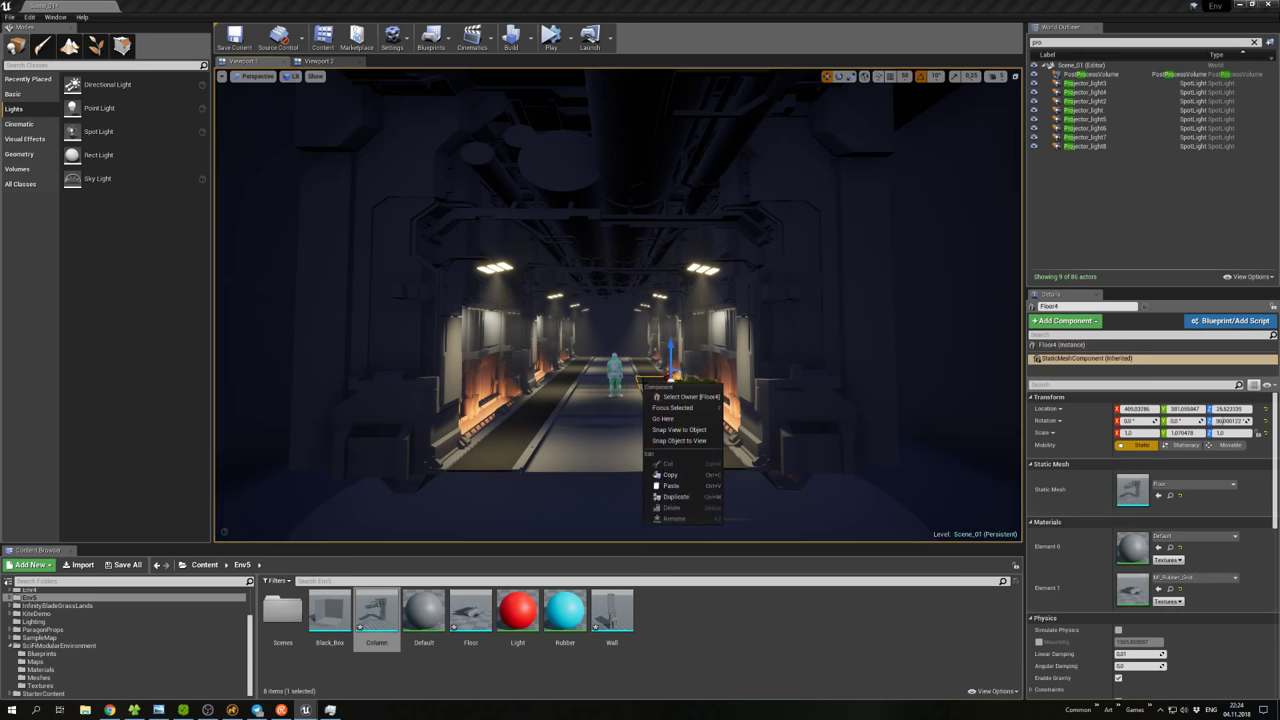
key("Escape")
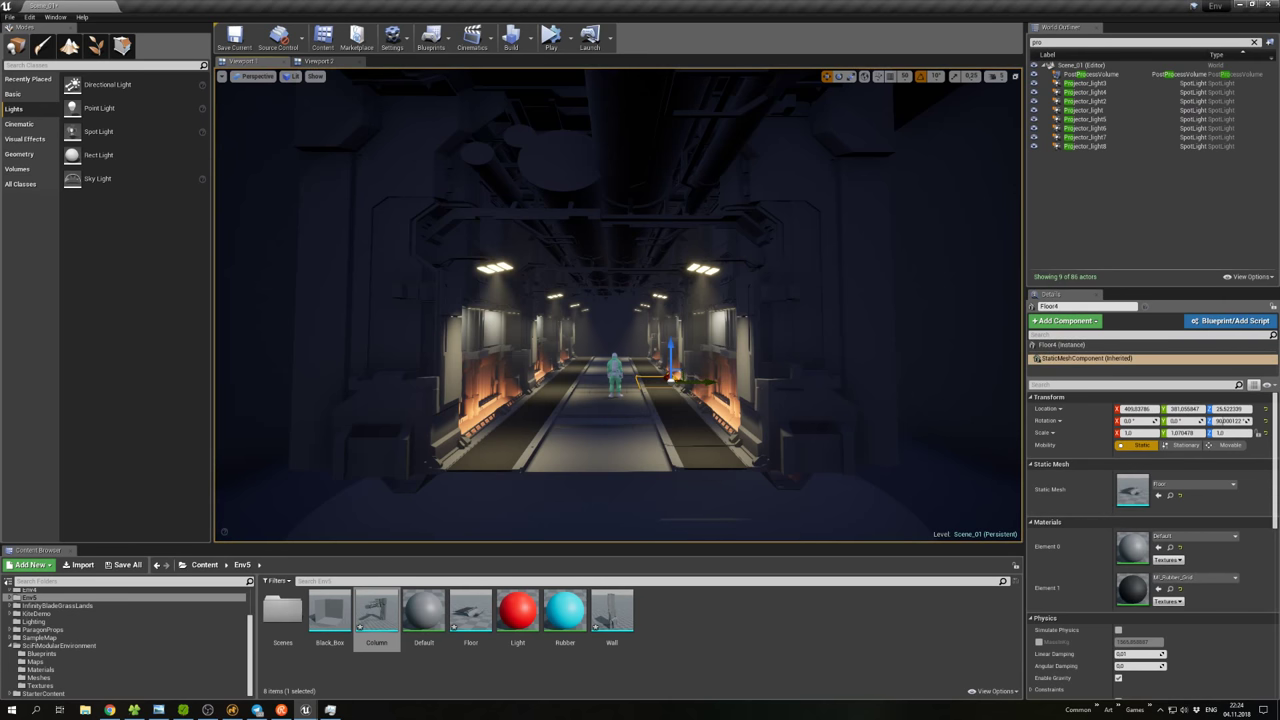
key("Left")
left_click(612, 280)
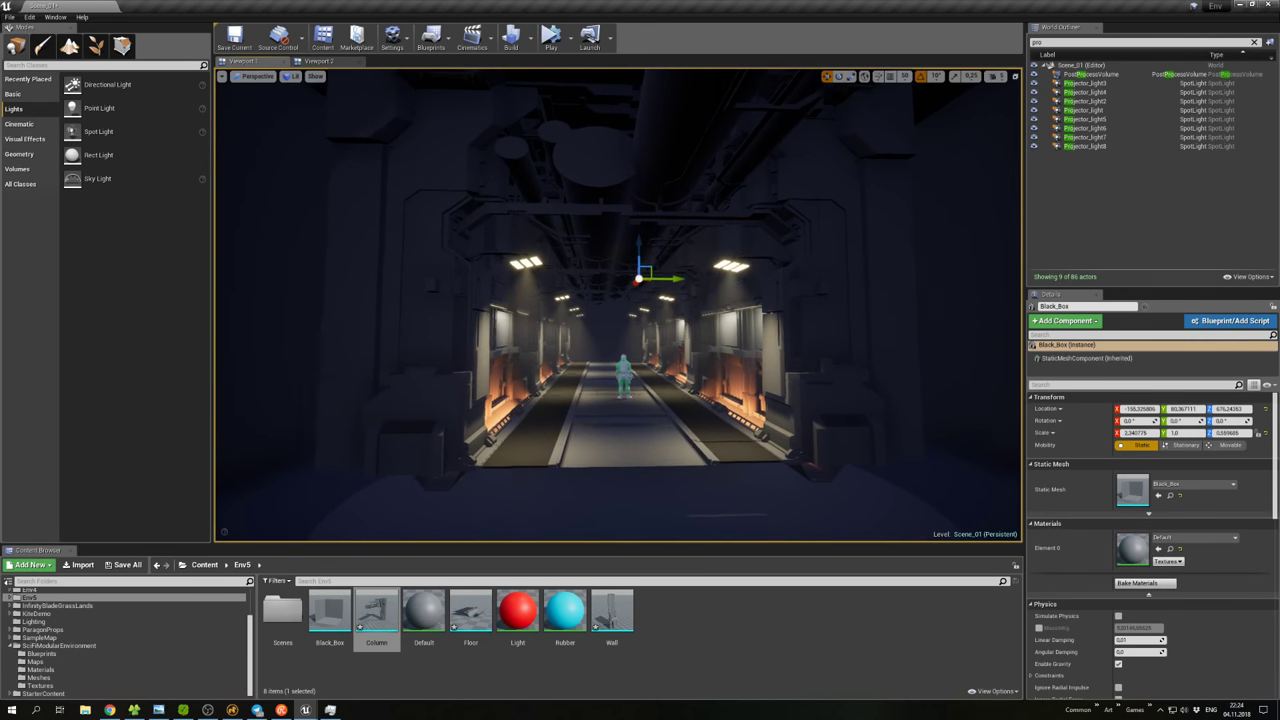
key("Up")
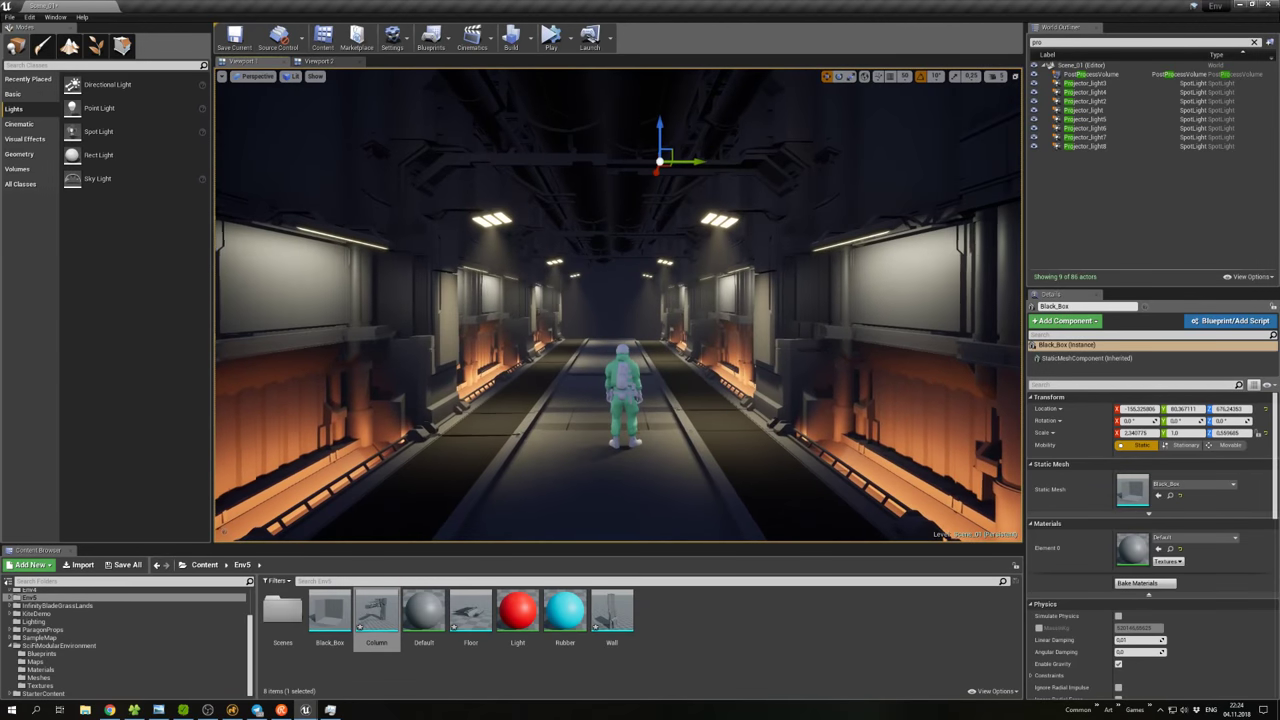
key("Up")
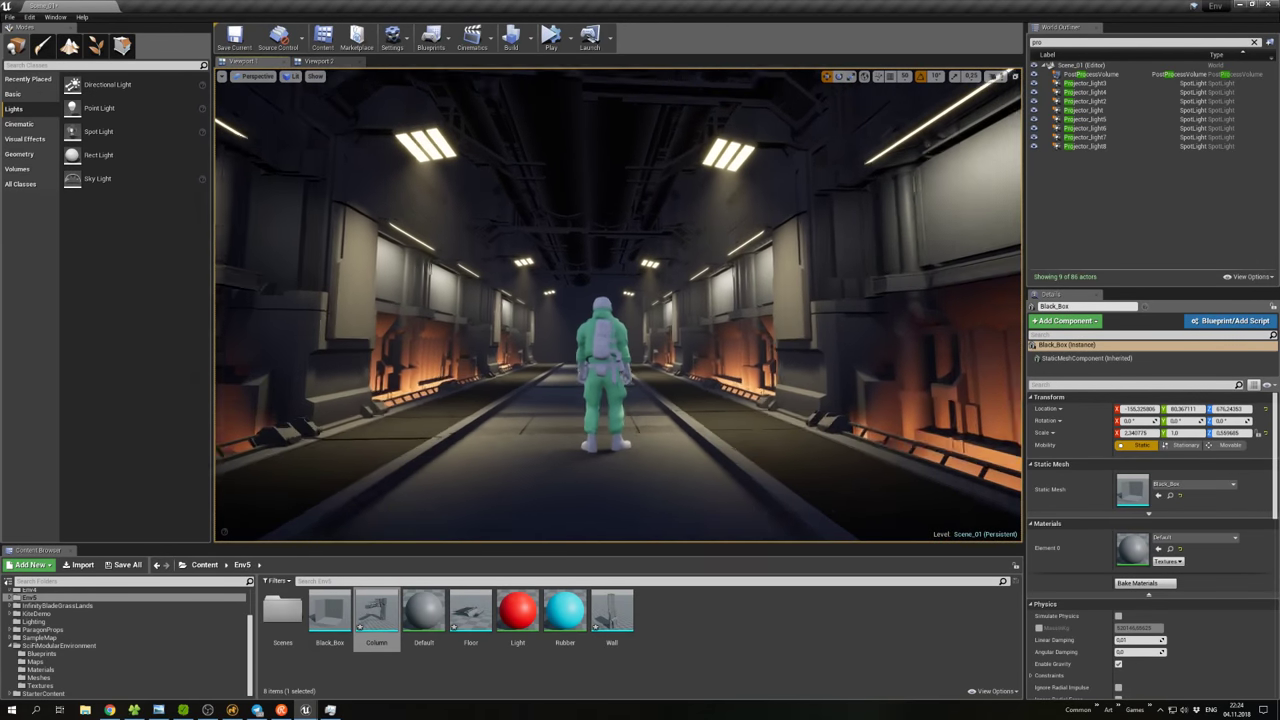
key("Down")
key("Left")
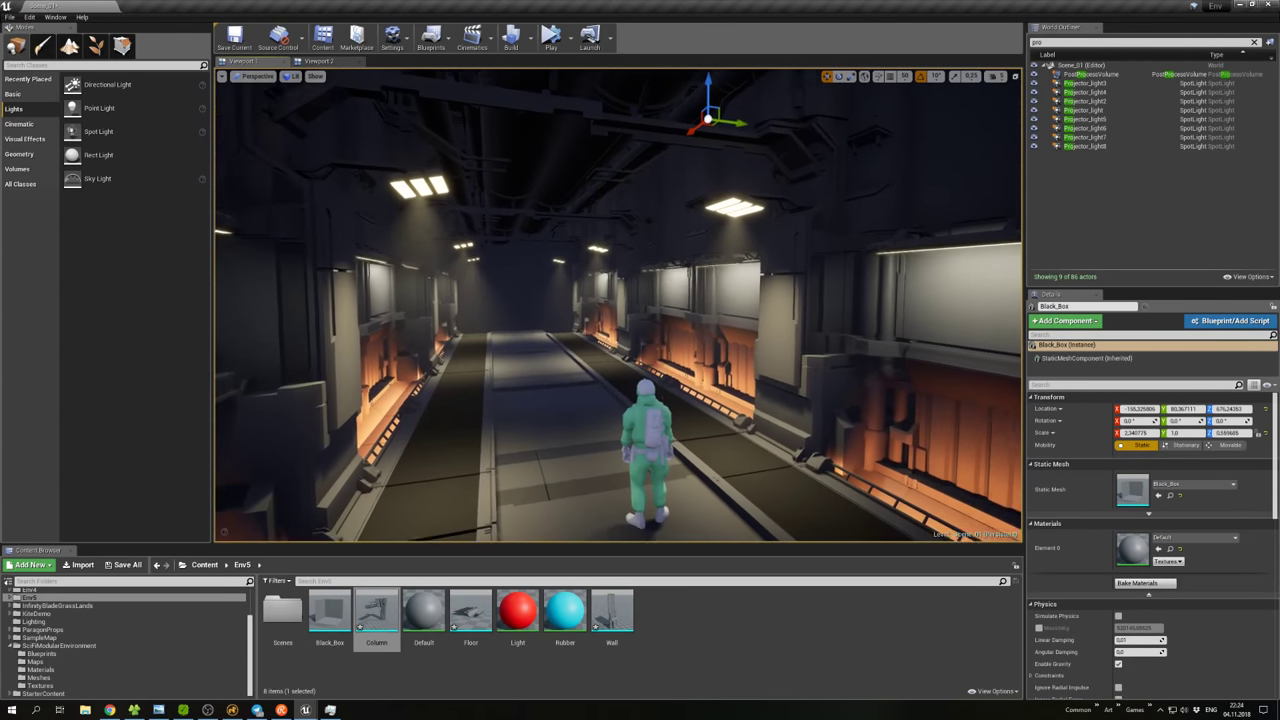
Open the Default material, spread out its nodes, and connect a new Constant node to the Roughness input.
double_click(424, 610)
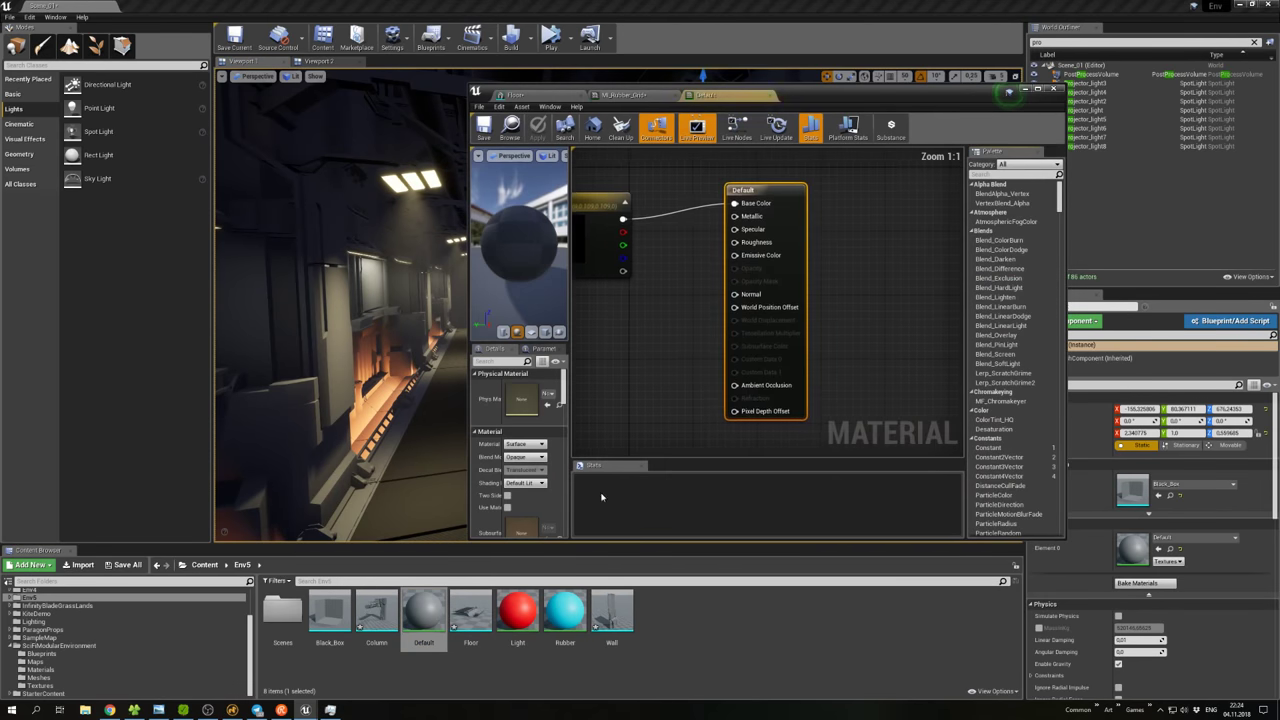
left_click_drag(812, 220, 854, 228)
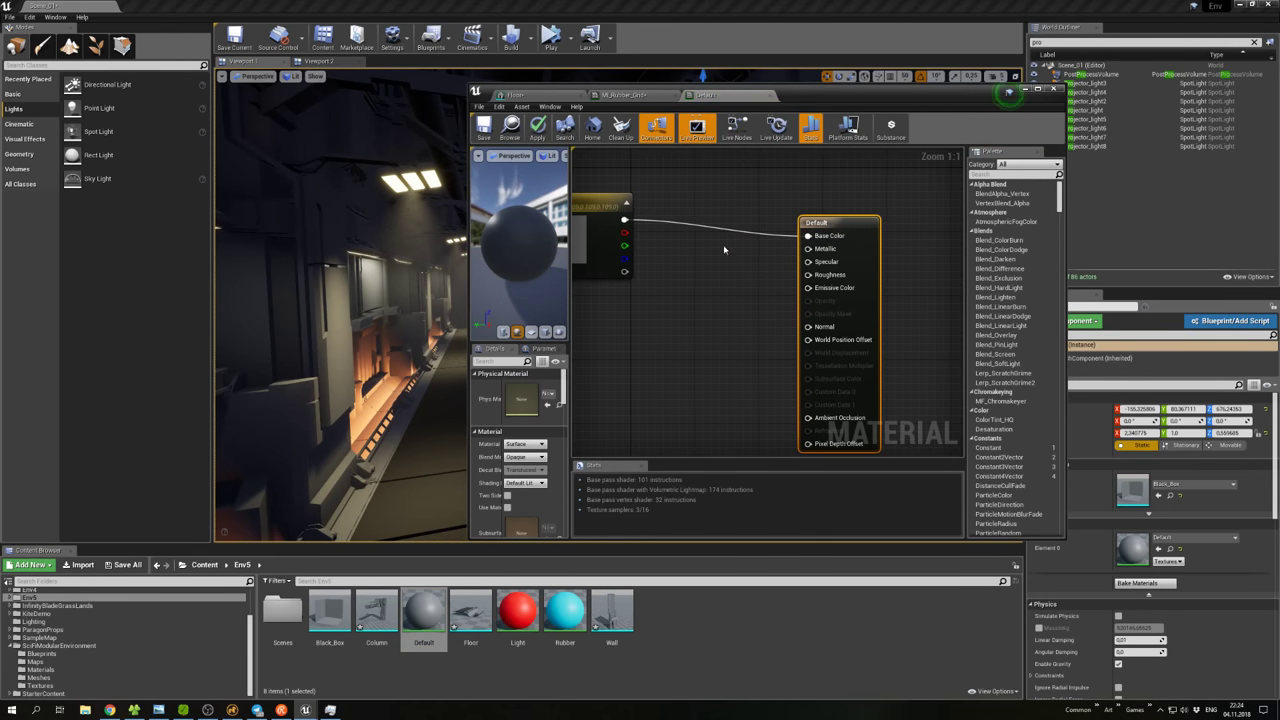
left_click_drag(601, 203, 808, 235)
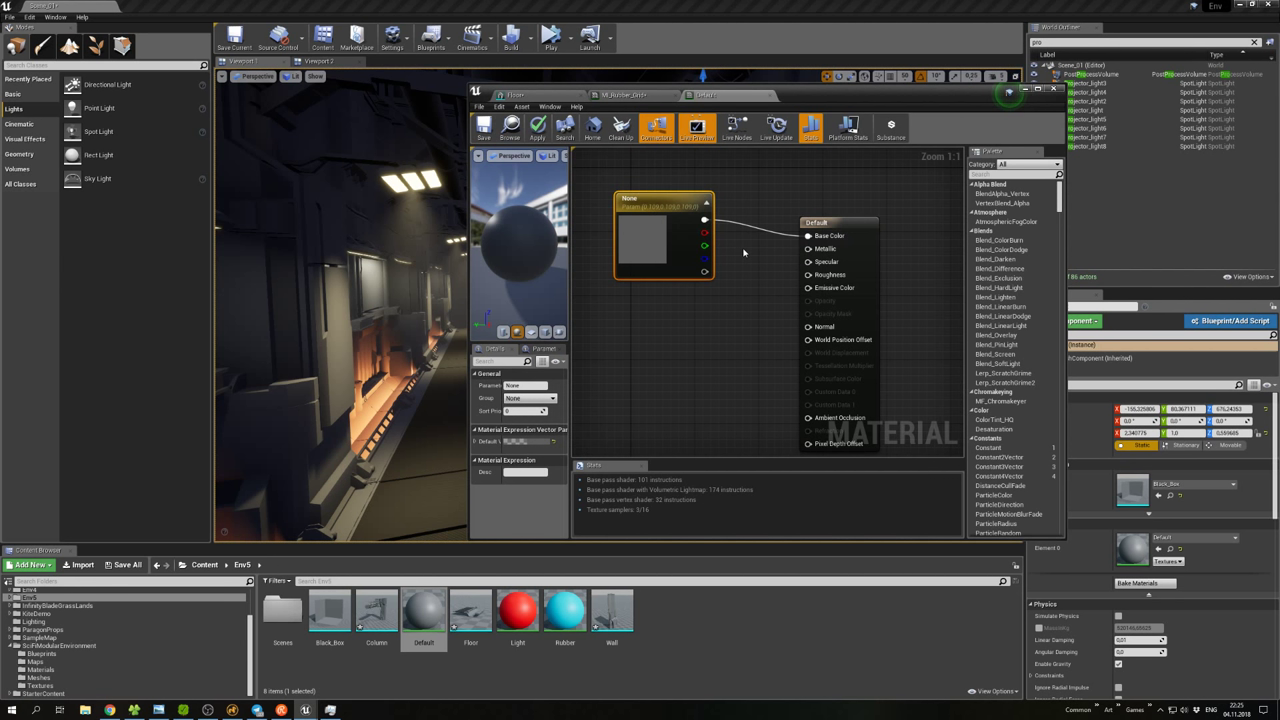
left_click(669, 344)
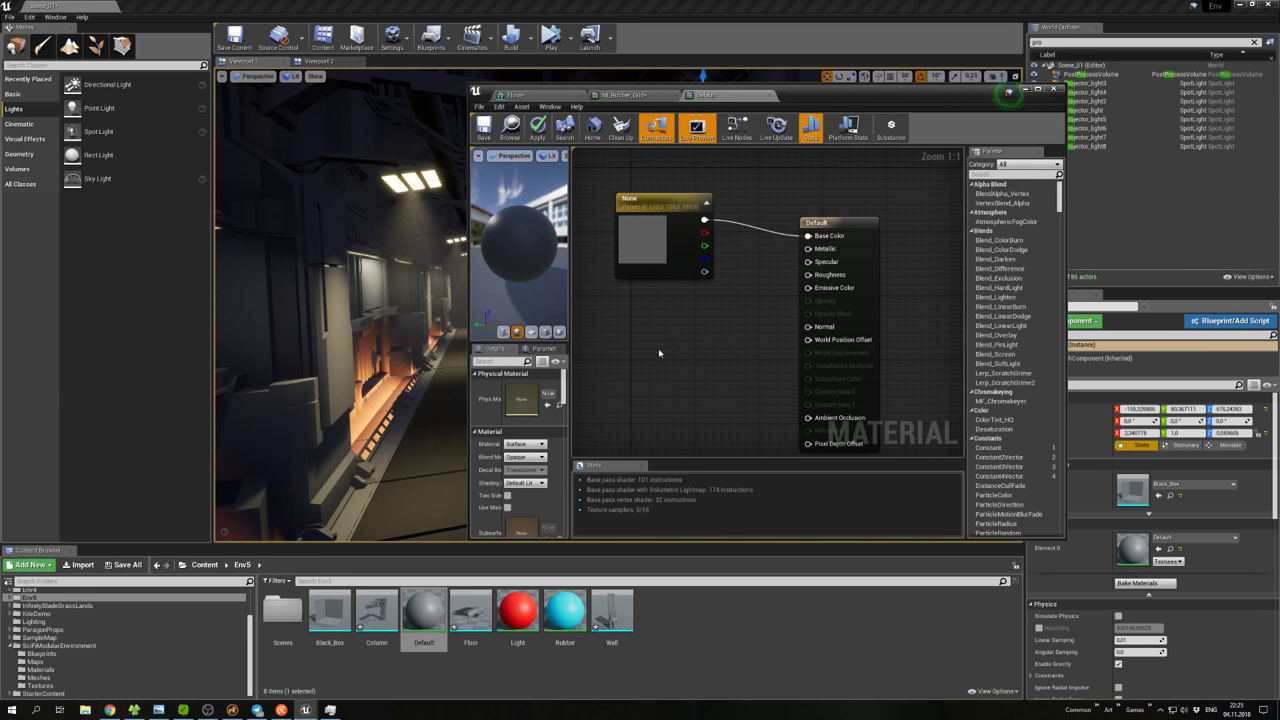
left_click(659, 354)
left_click_drag(673, 369, 808, 275)
Set the Roughness constant to 0.3 and save the Default material, minimising its editor.
left_click(527, 386)
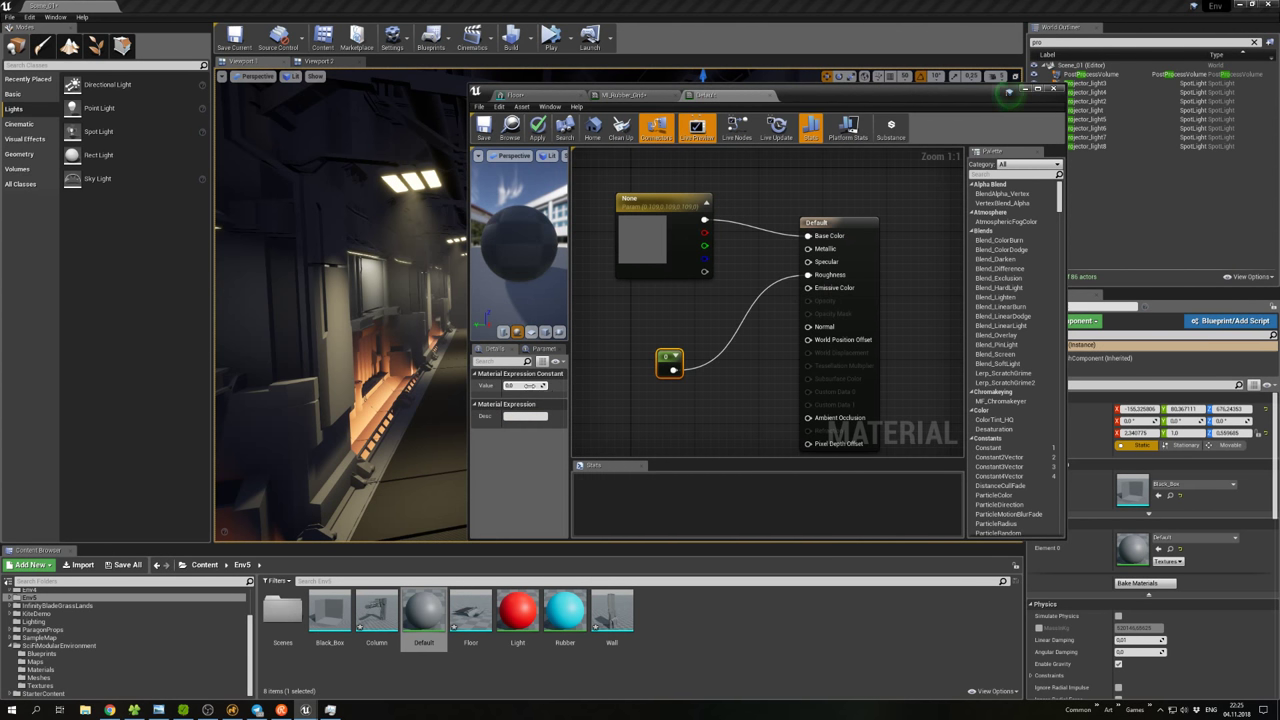
key("Return")
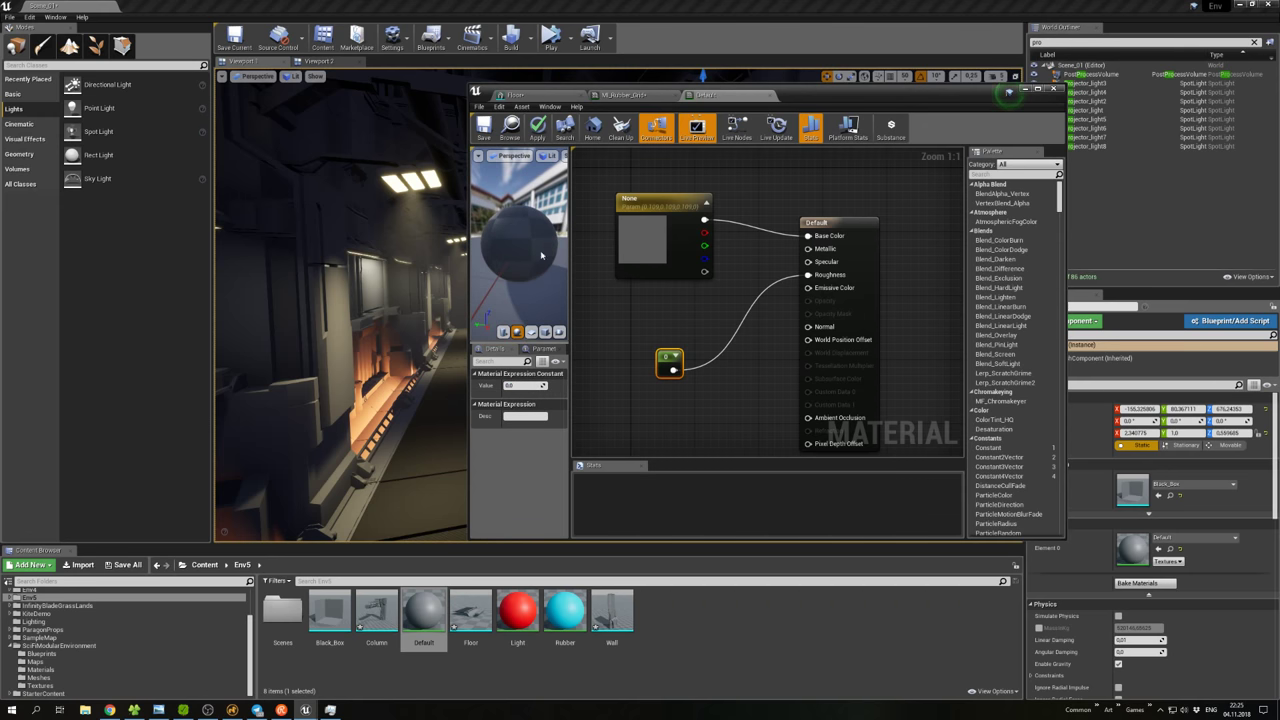
left_click_drag(519, 388, 556, 385)
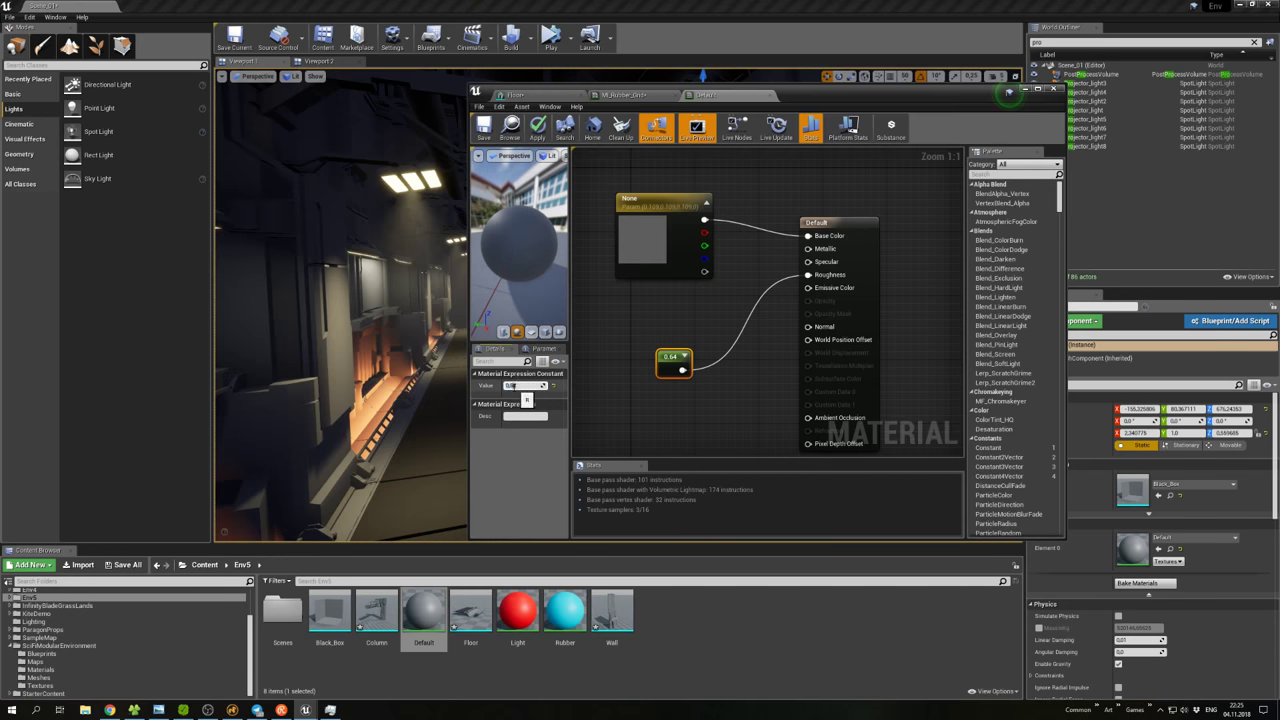
type("0.3")
key("Return")
left_click(629, 357)
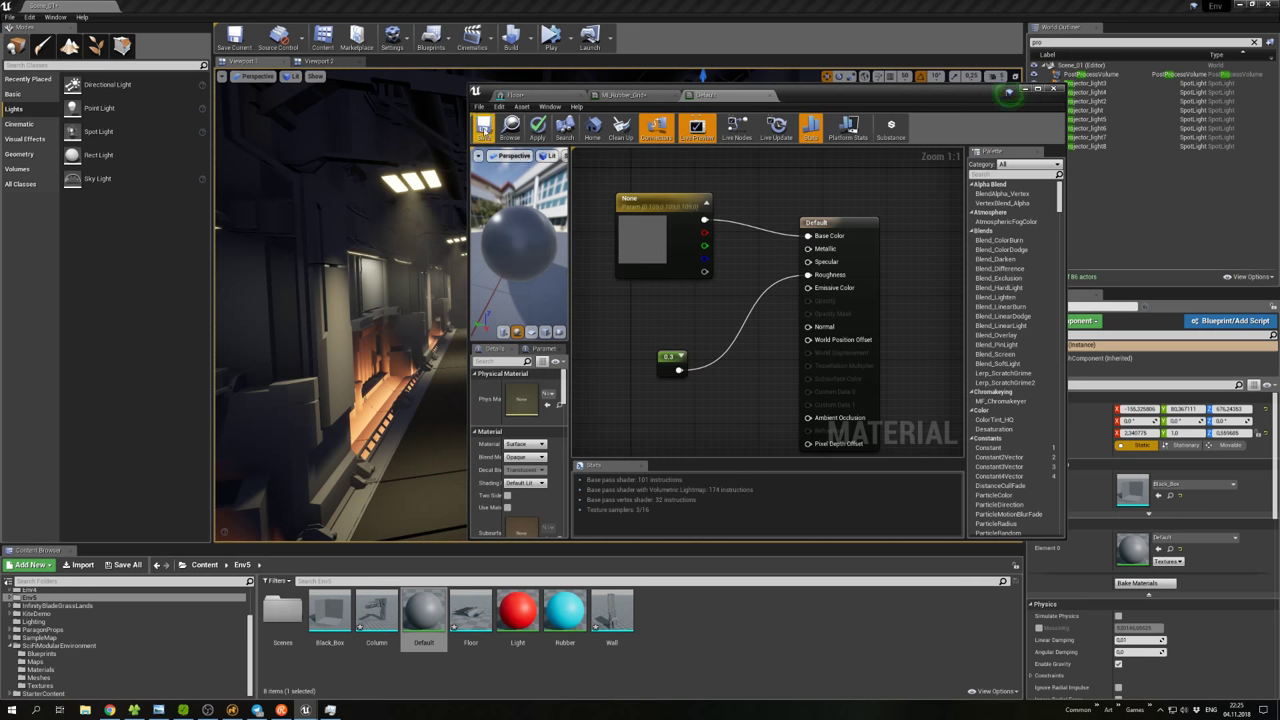
left_click(483, 127)
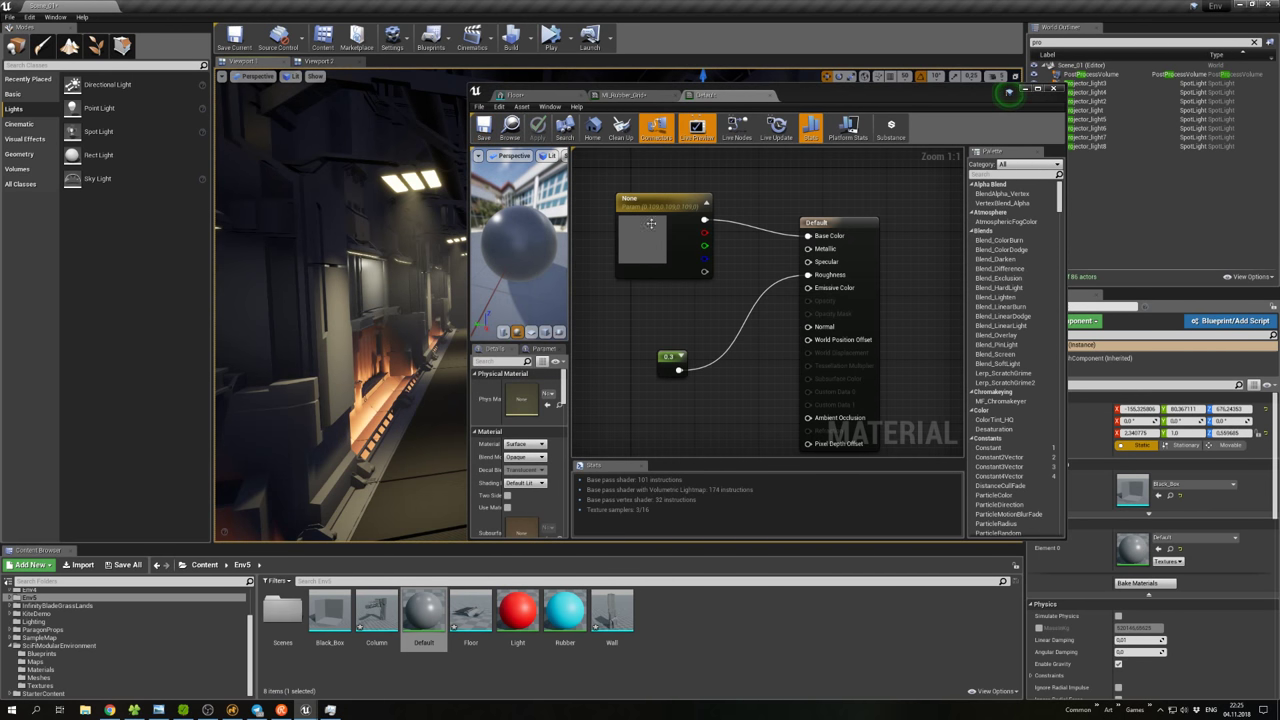
left_click(1025, 89)
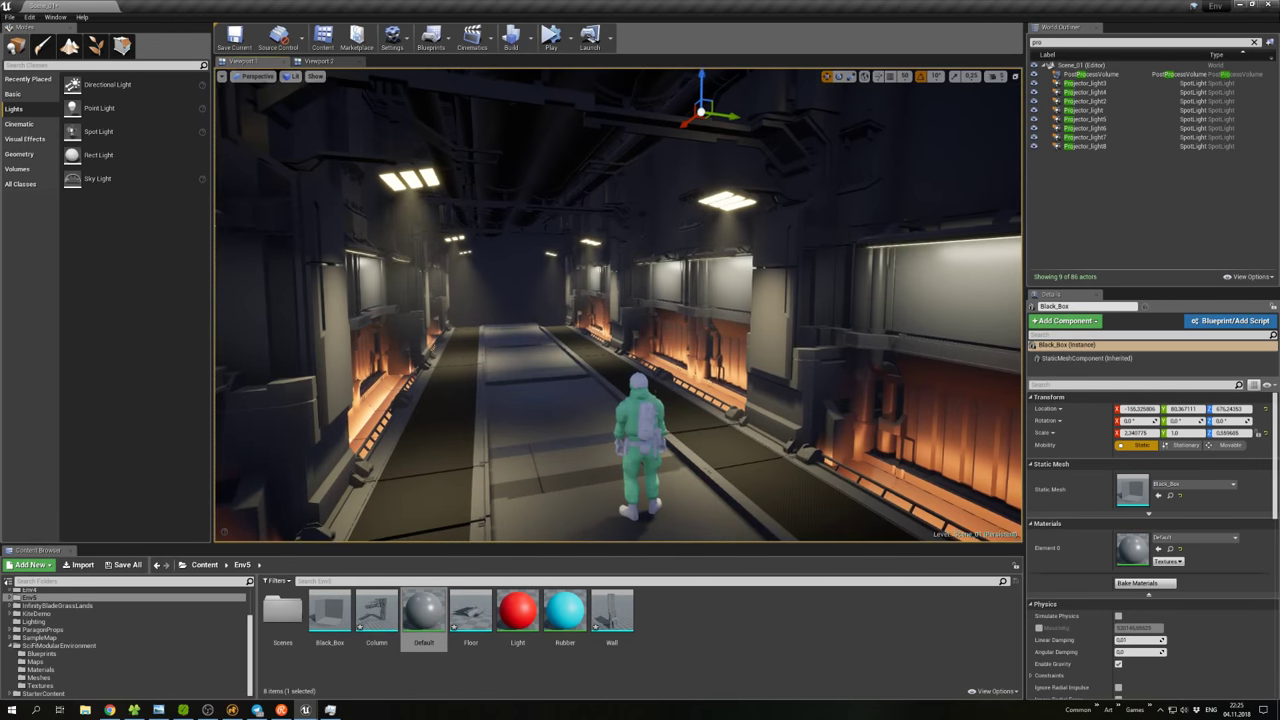
Filter the World Outliner by "red" and change the light colour of all six Red_light rect lights to a yellower orange.
right_click_drag(600, 300, 588, 272)
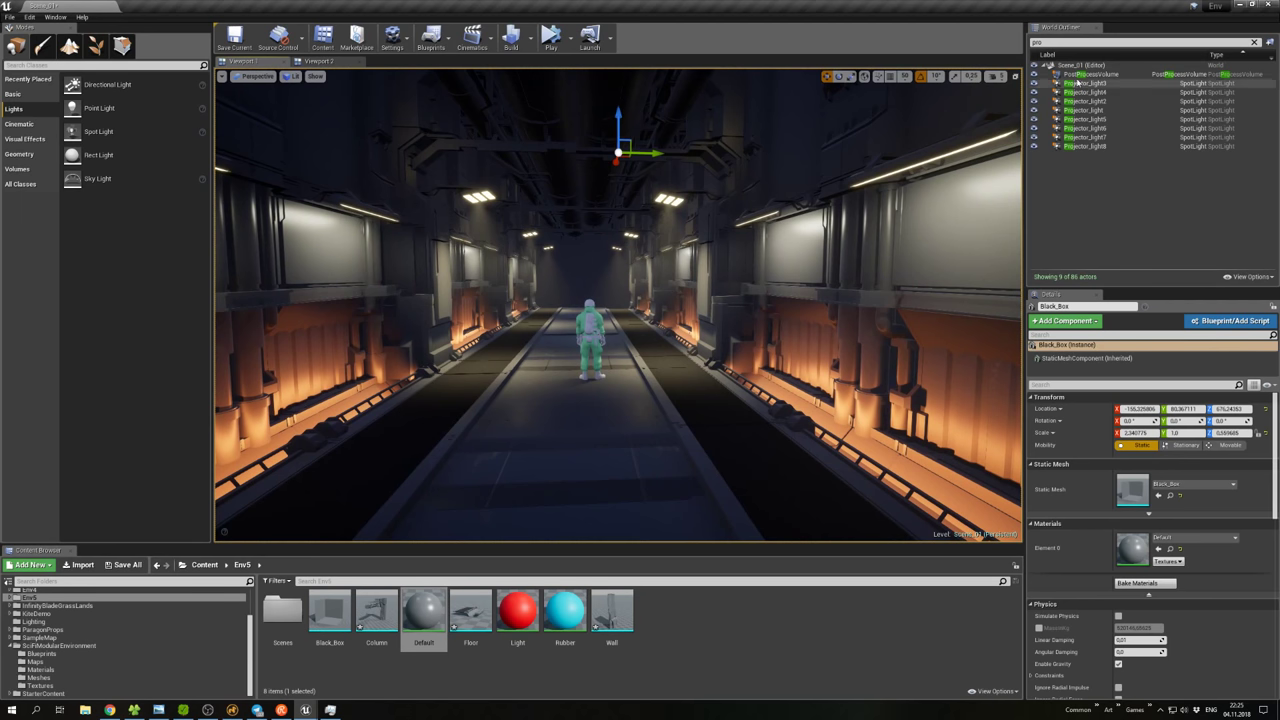
key("BackSpace")
key("BackSpace")
key("BackSpace")
type("red")
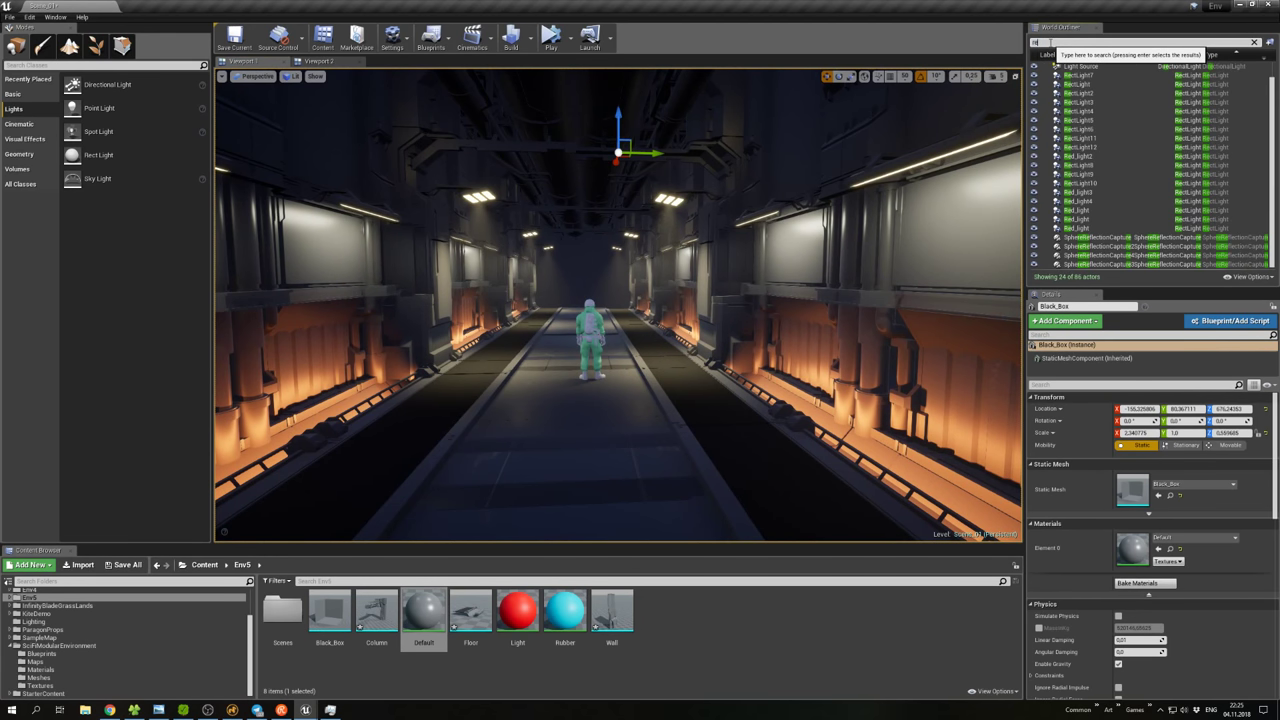
left_click(1076, 74)
left_click(1078, 119, "shift")
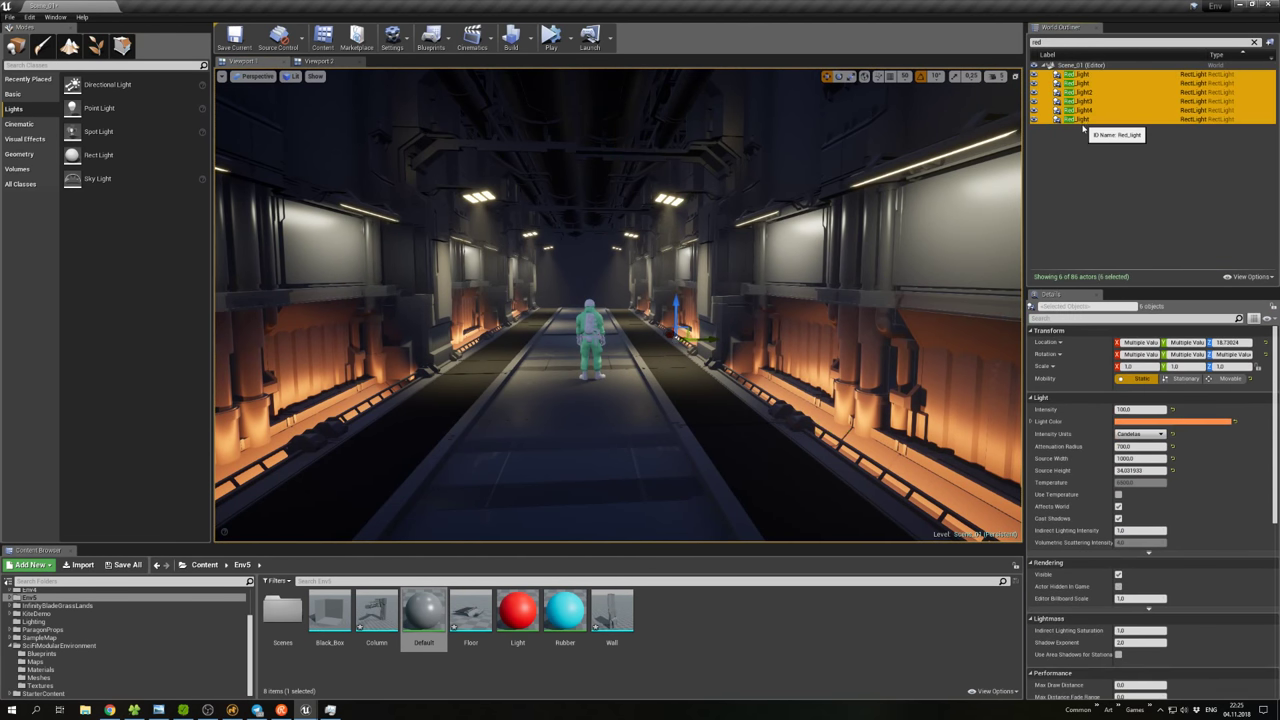
left_click(1170, 421)
left_click_drag(1010, 465, 990, 488)
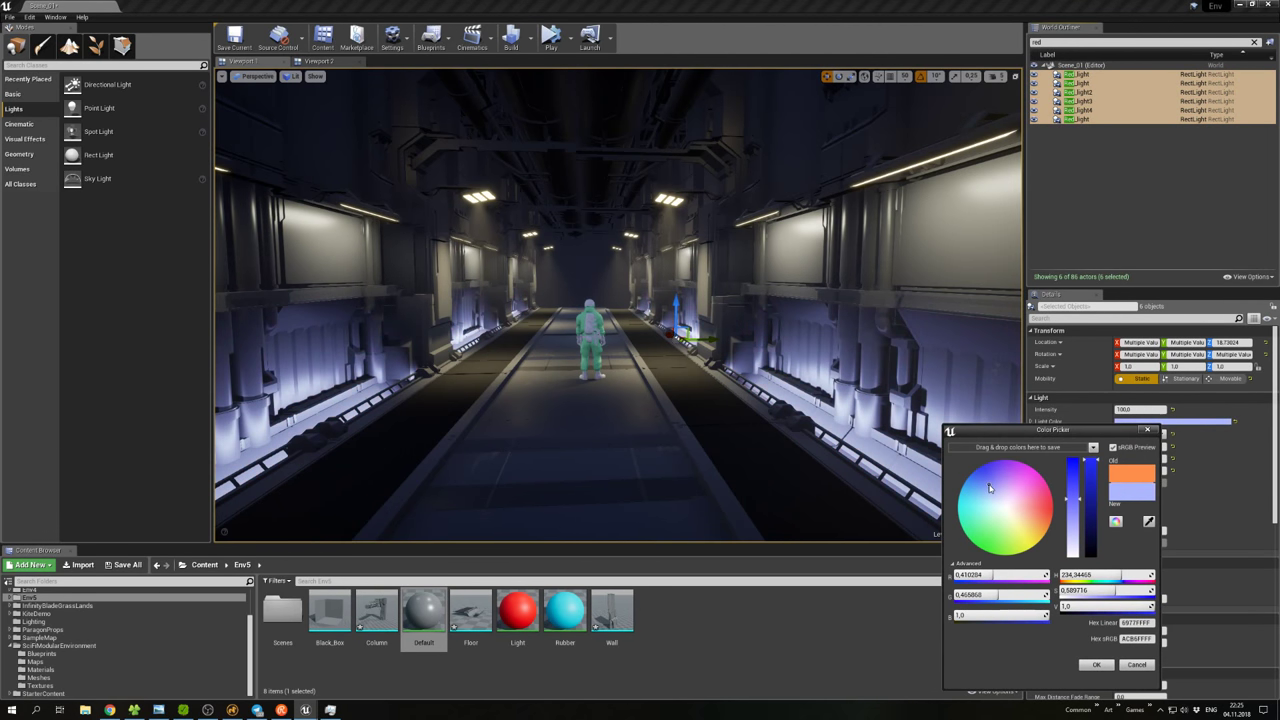
left_click_drag(990, 488, 1052, 526)
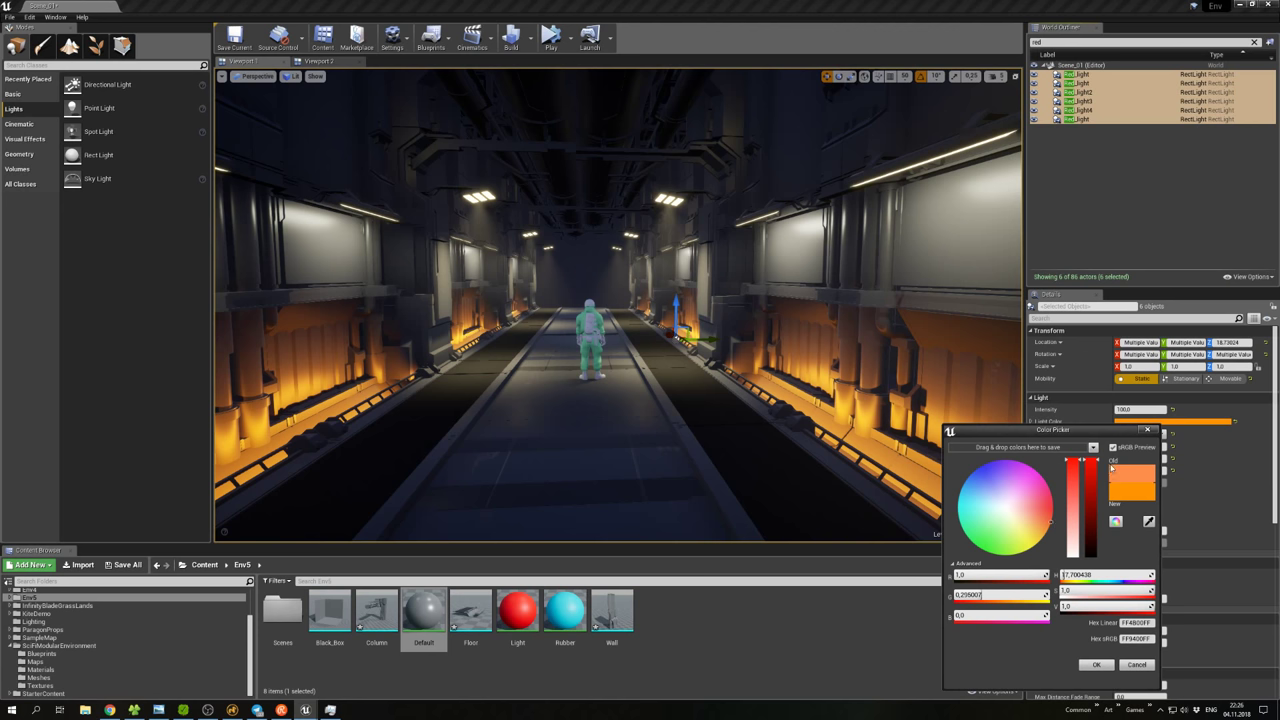
left_click_drag(1058, 523, 1049, 530)
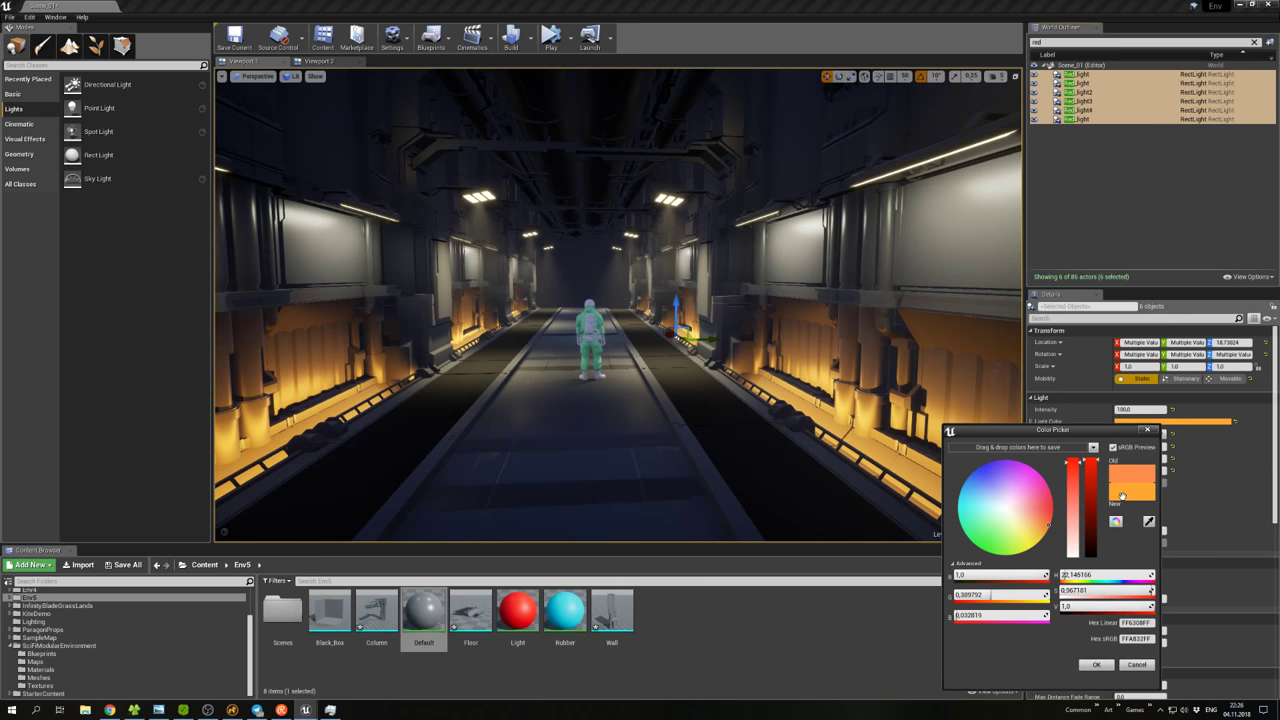
left_click(1097, 664)
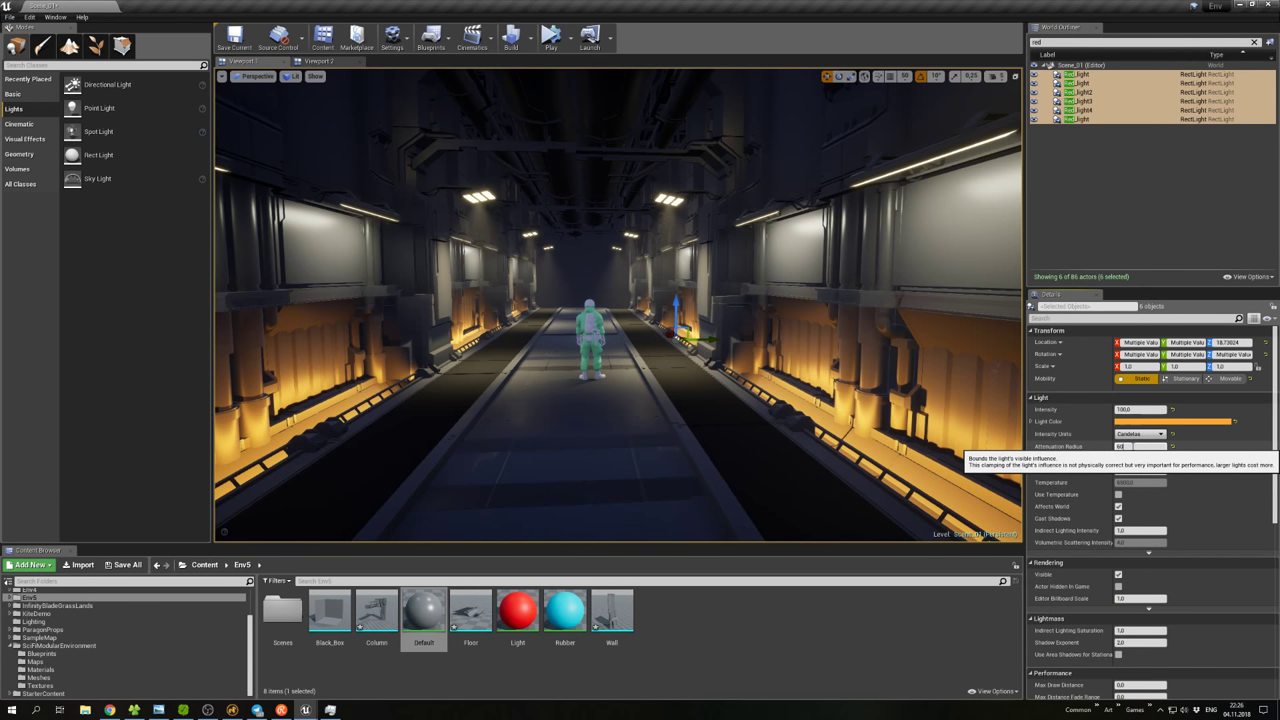
Set the attenuation radius of the six Red_light rect lights to 600 and deselect them.
left_click(1128, 446)
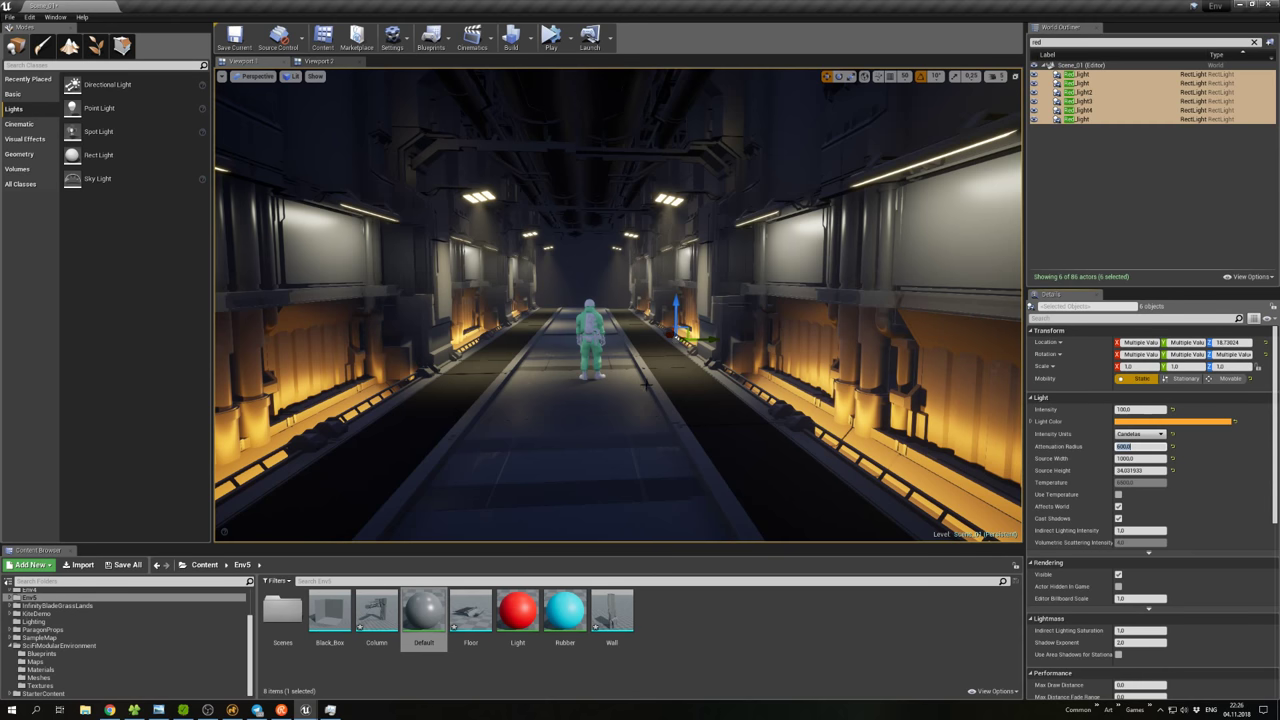
left_click(563, 434)
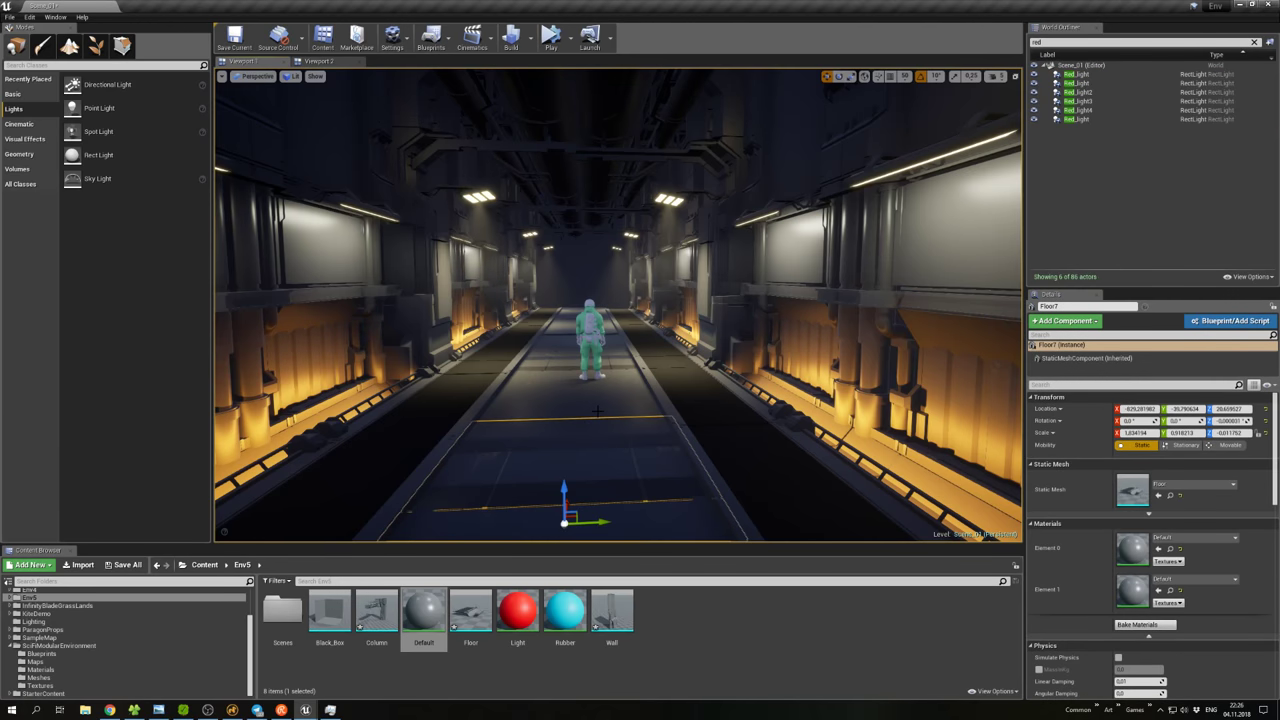
left_click(604, 270)
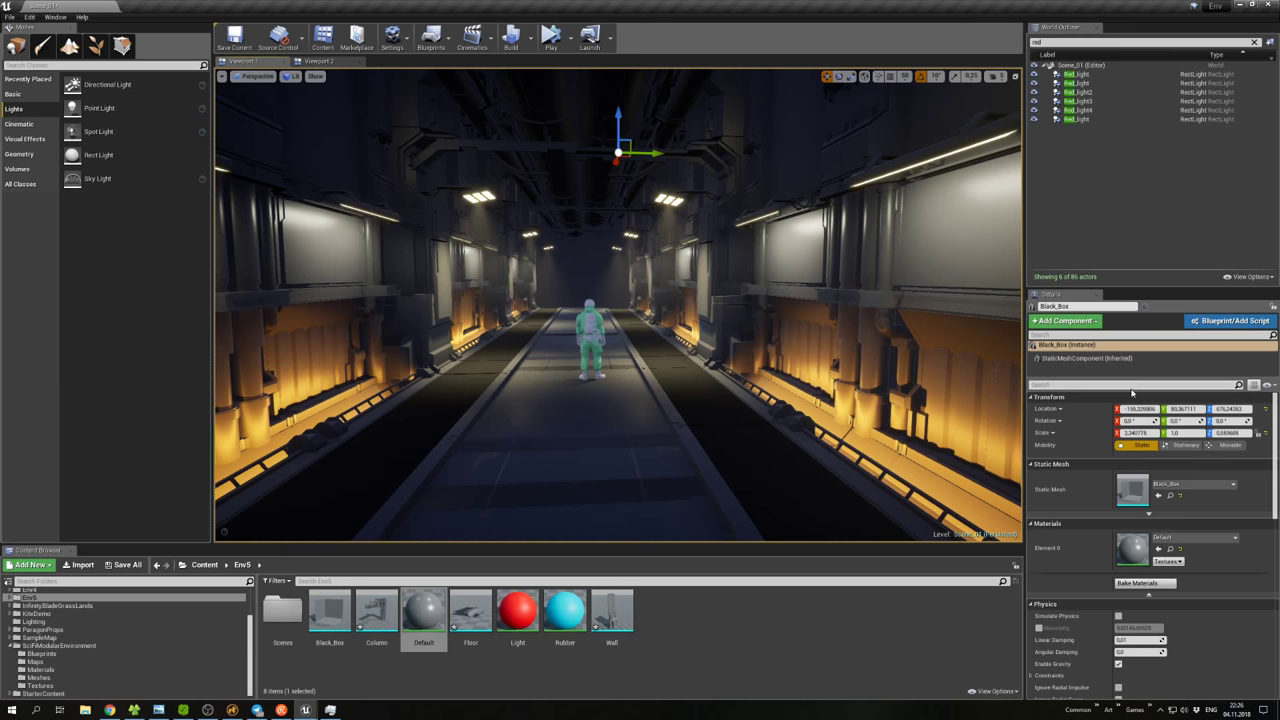
left_click(1076, 119)
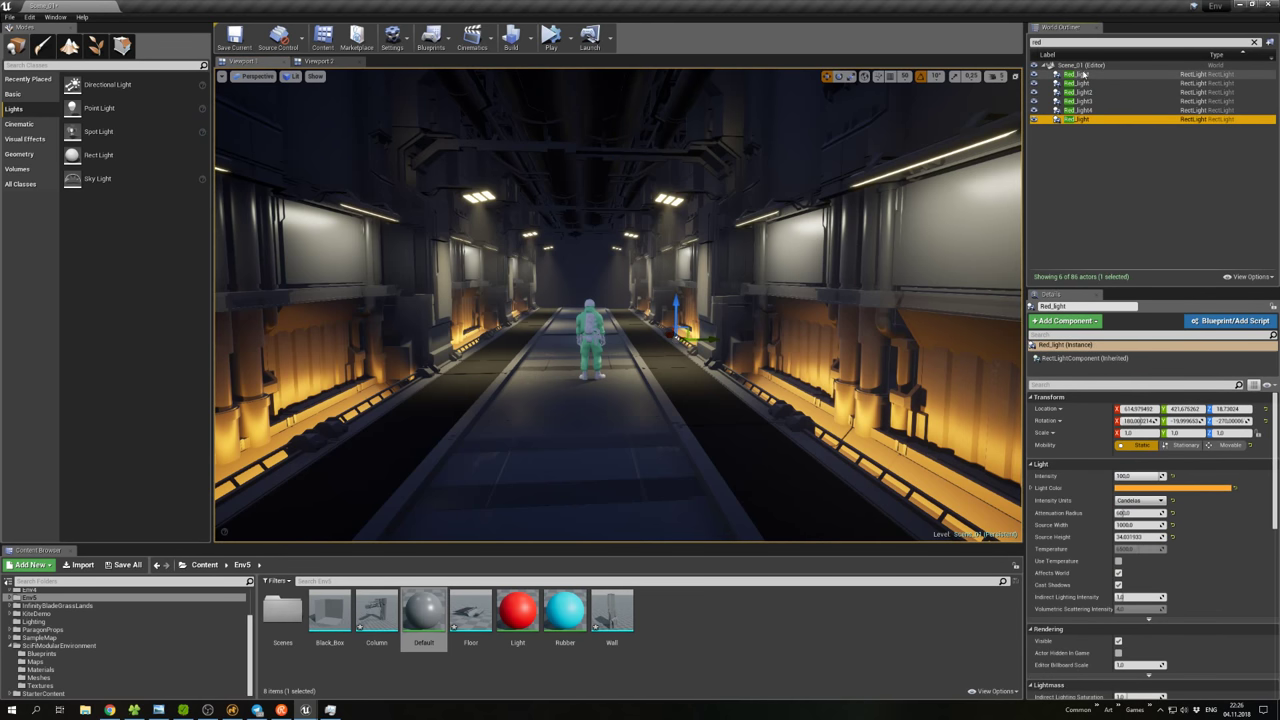
left_click(1083, 74, "shift")
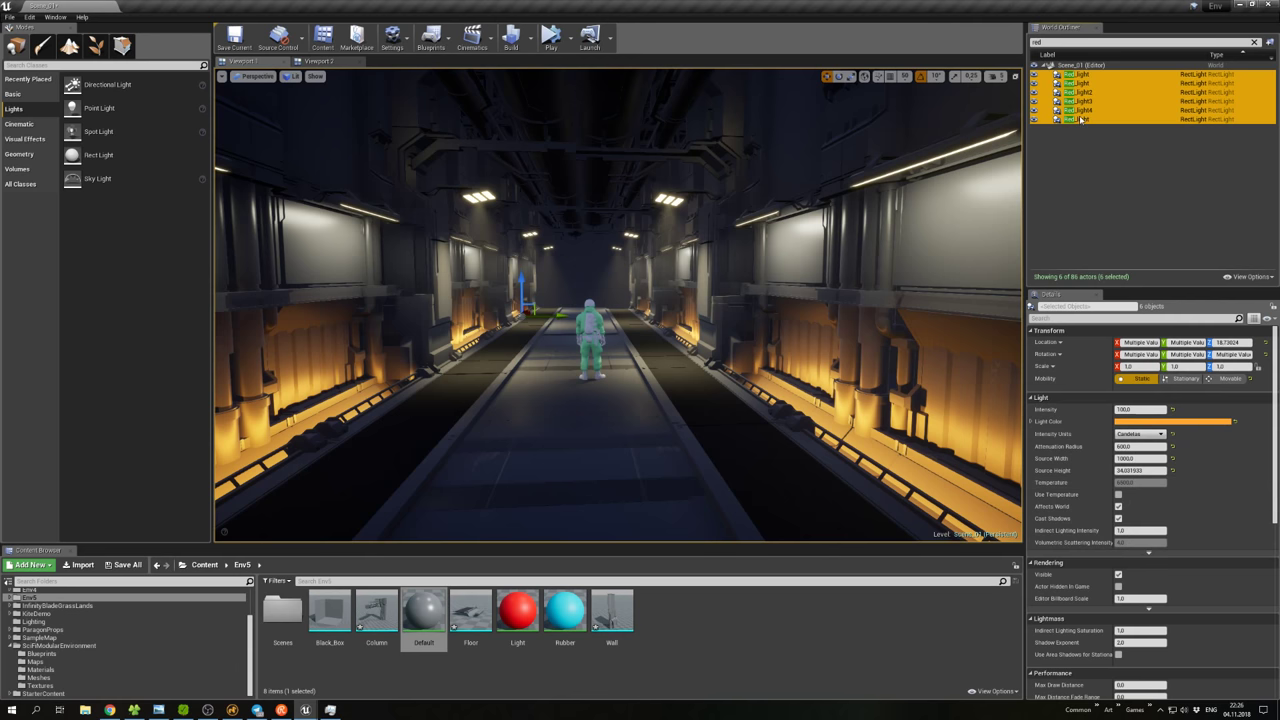
left_click(680, 381)
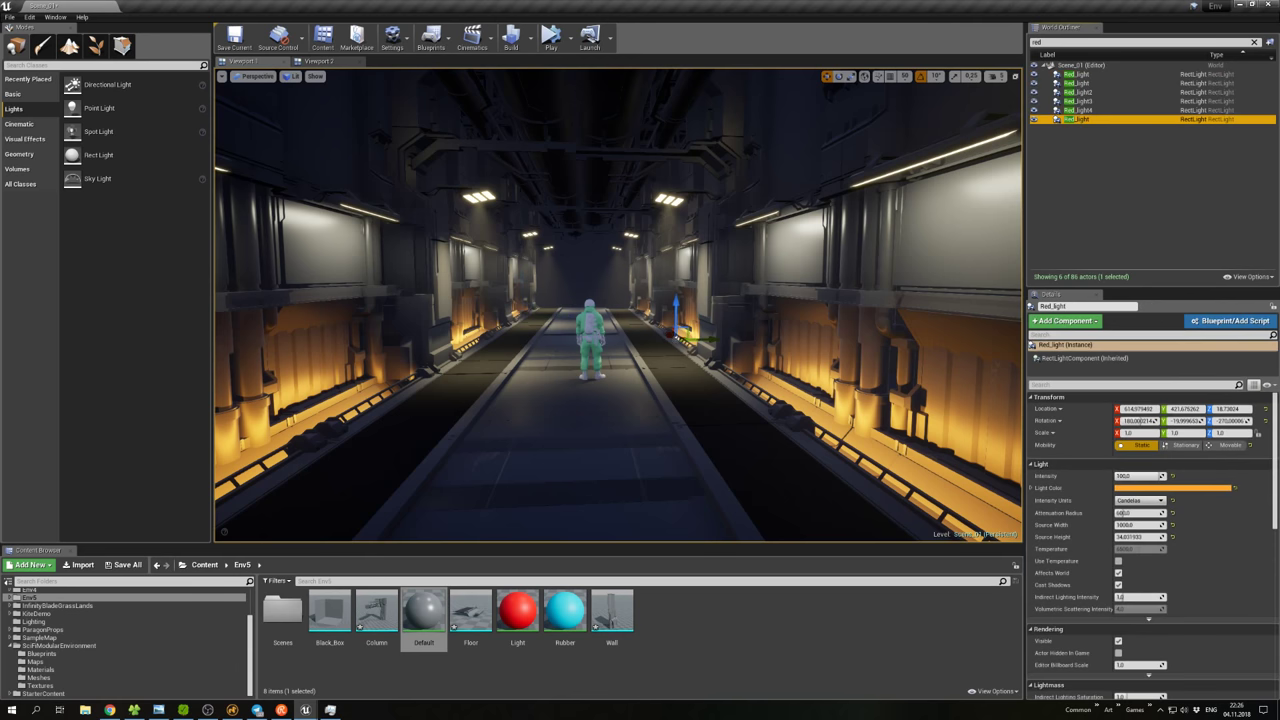
Filter the World Outliner by "exp" and set the ExponentialHeightFog's Static Lighting Scattering Intensity to about 2.4 and Scattering Distribution to about 0.15.
left_click(1046, 42)
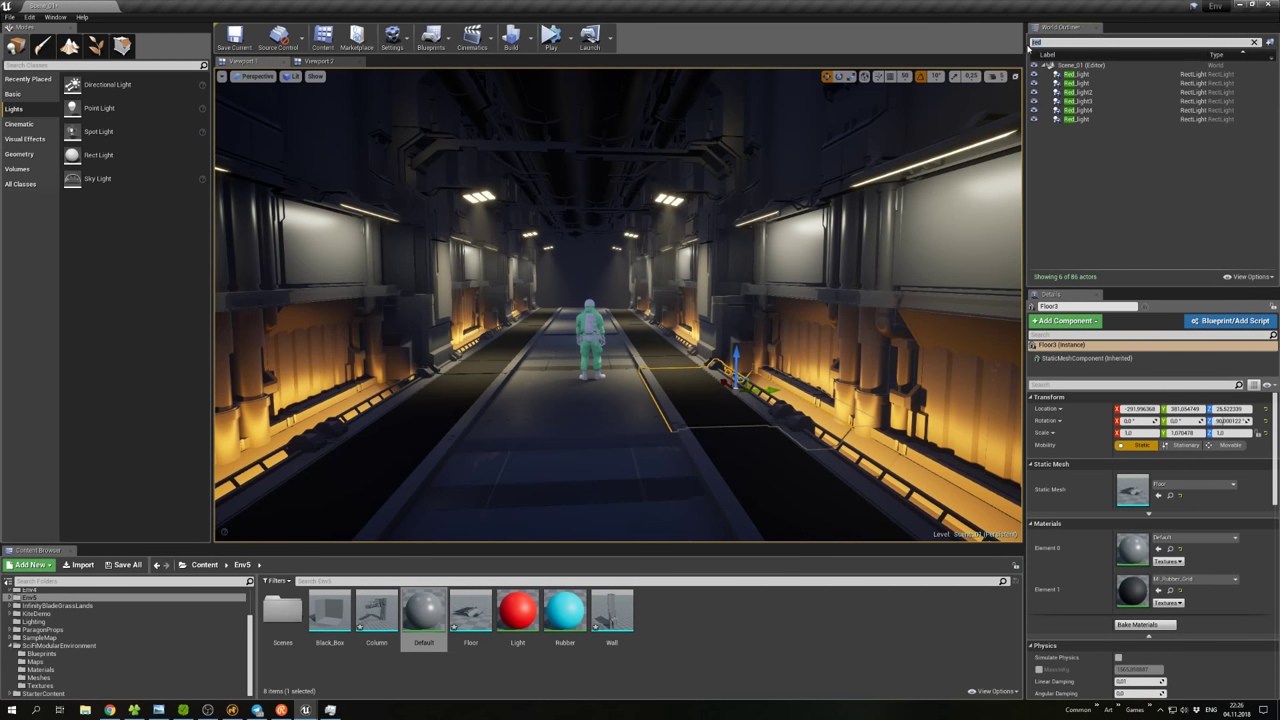
type("exp")
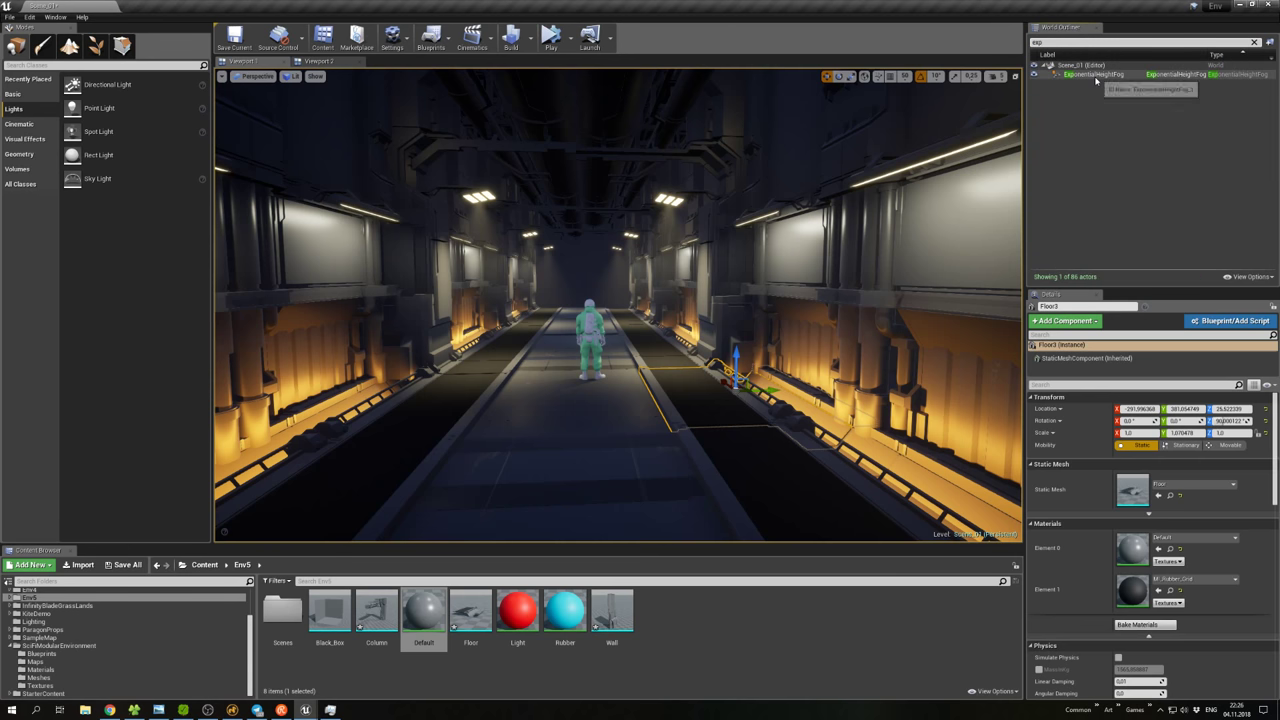
left_click(1095, 74)
scroll(1186, 503, "down", 1)
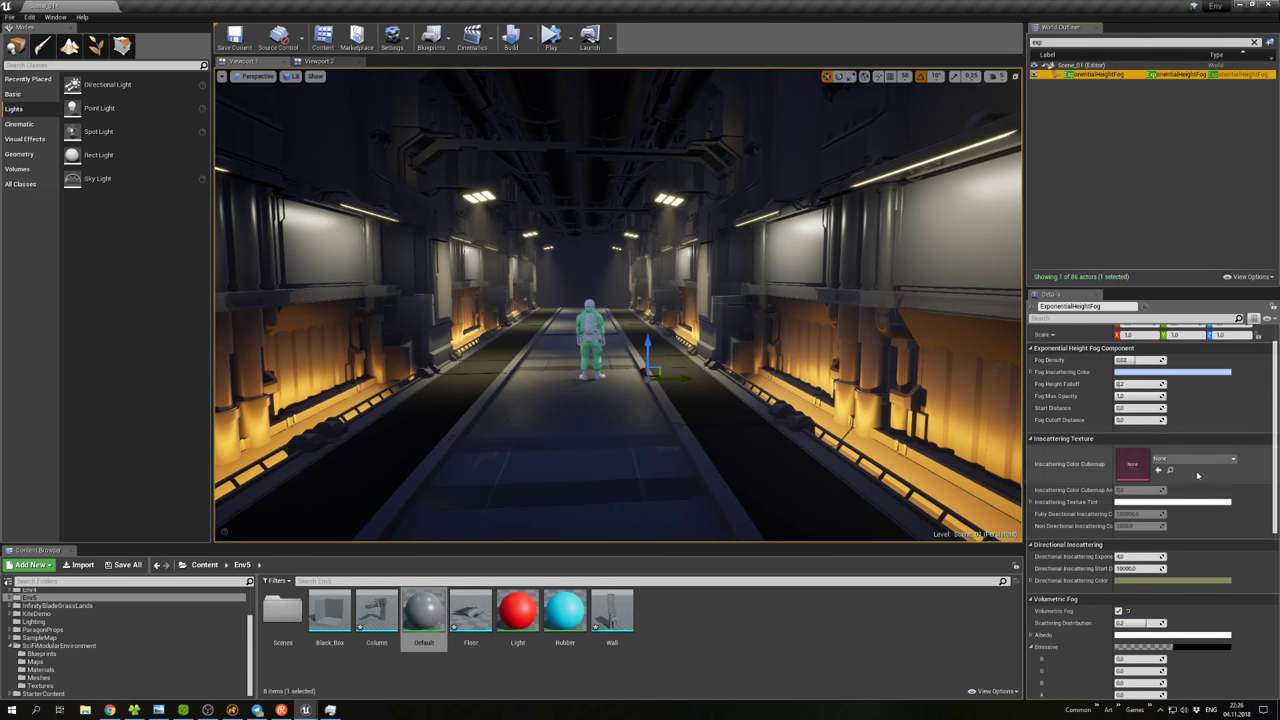
scroll(1180, 560, "down", 3)
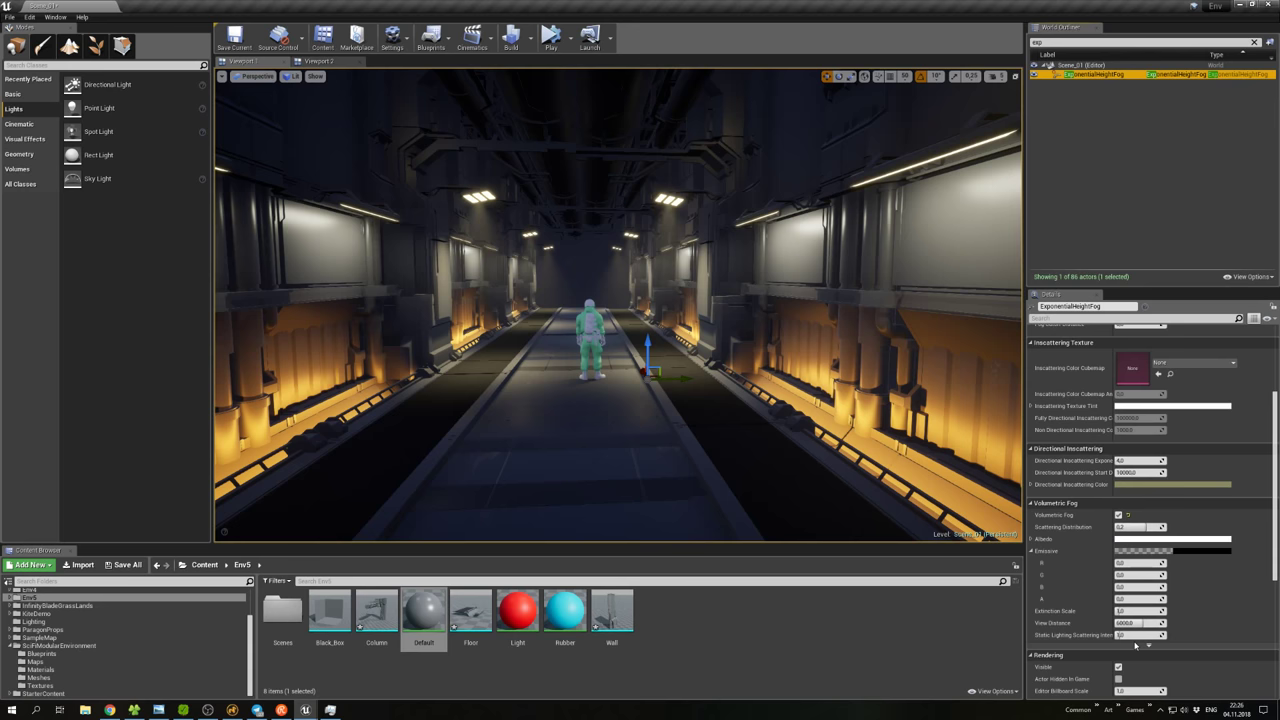
mouse_move(1140, 634)
left_mouse_down()
mouse_move(1206, 634)
mouse_move(1124, 636)
left_mouse_up()
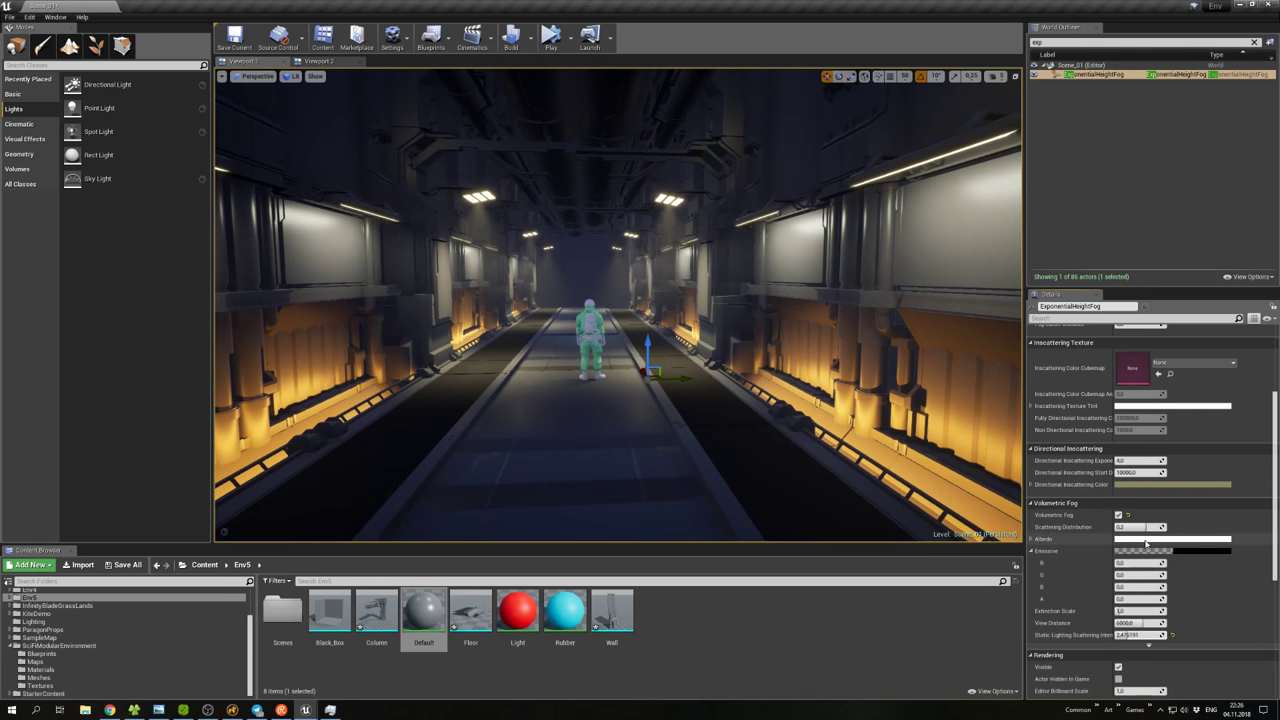
left_click_drag(1138, 527, 1128, 527)
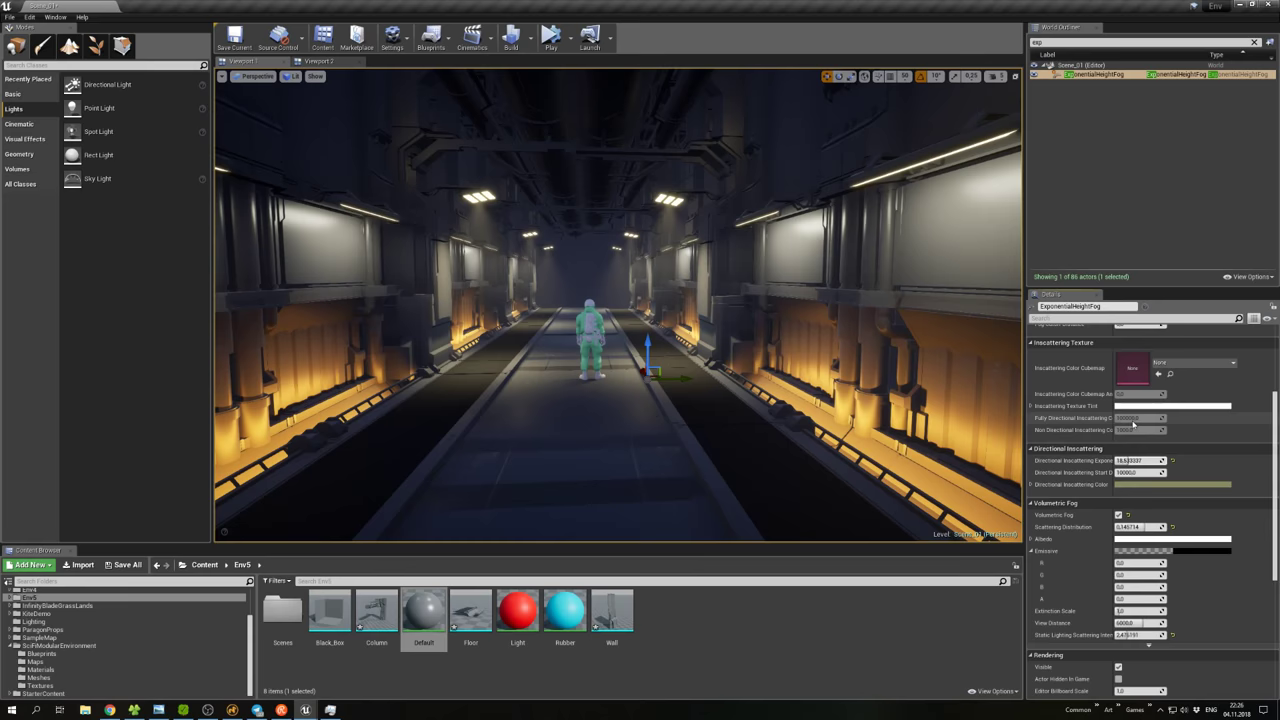
Adjust the height fog's Fog Density to about 0.04 and its Fog Height Falloff to about 1.6.
scroll(1125, 418, "up", 3)
left_click_drag(1128, 386, 1158, 410)
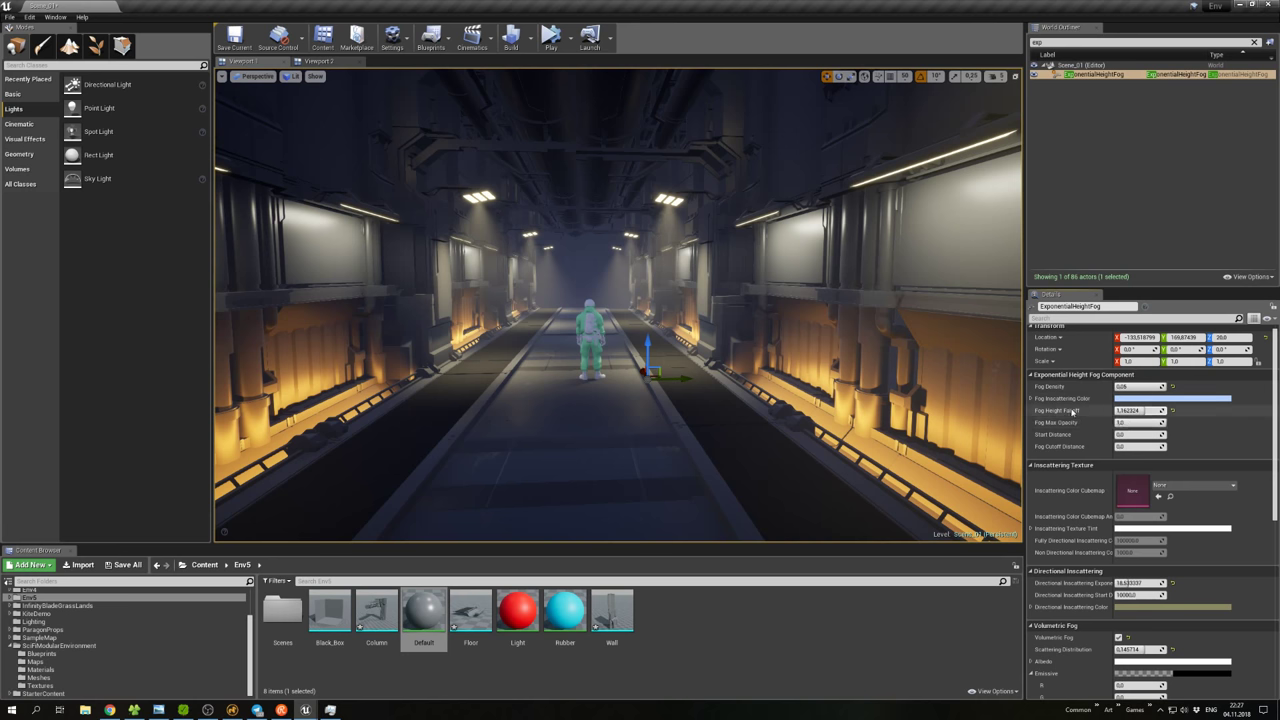
left_click_drag(1140, 386, 1150, 410)
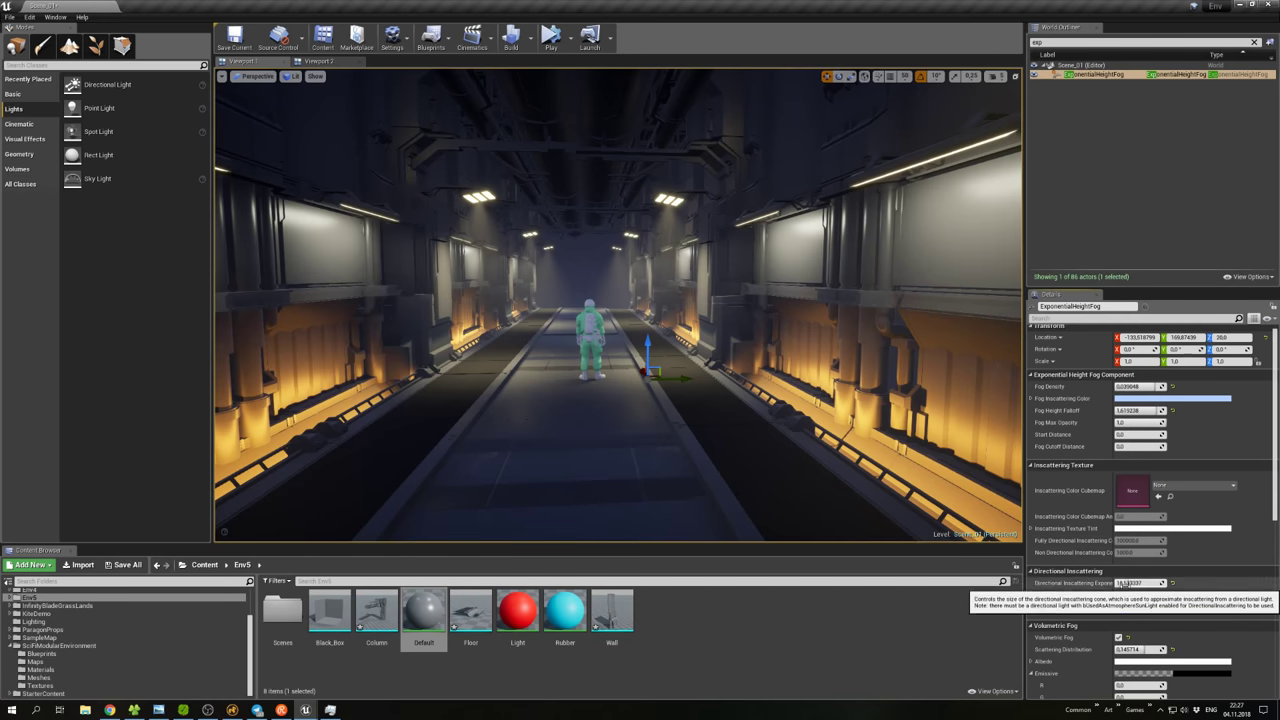
Set the fog's Directional Inscattering Exponent to about 25.6 and Scattering Distribution to about 0.11, and raise its Extinction Scale.
left_click_drag(1129, 582, 1150, 582)
scroll(1135, 582, "down", 3)
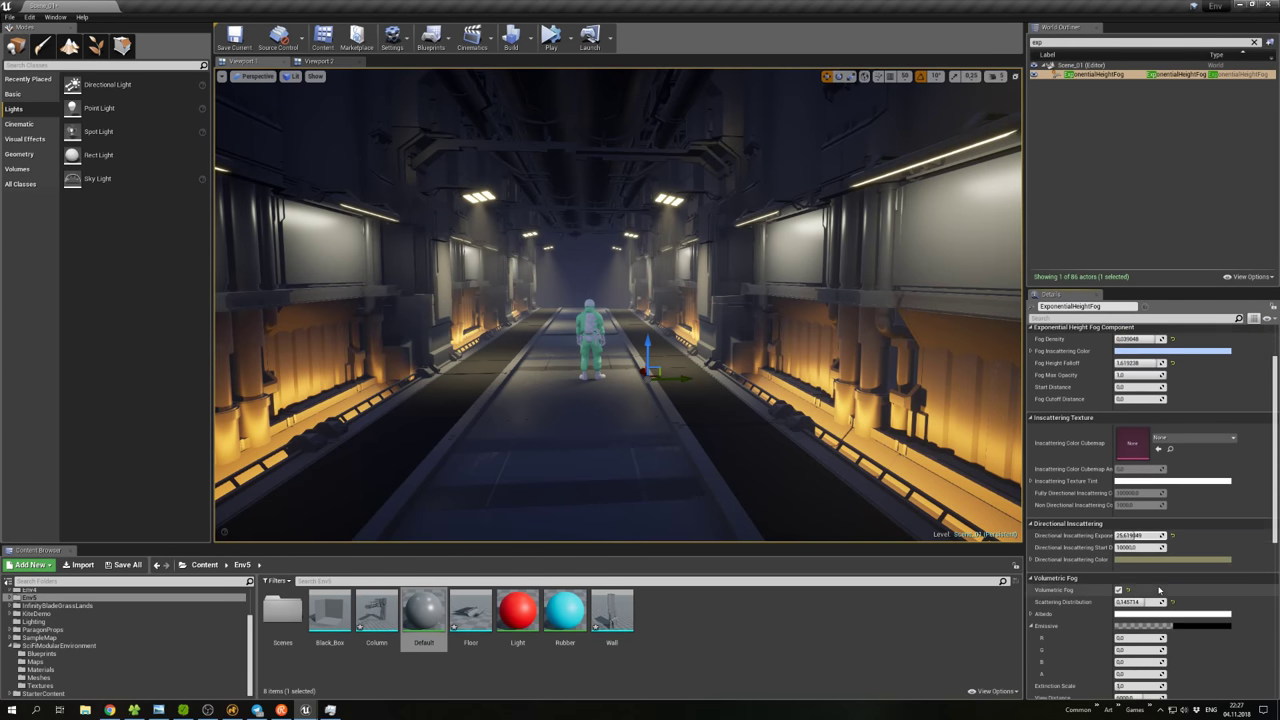
mouse_move(1138, 538)
left_mouse_down()
mouse_move(1120, 538)
mouse_move(1160, 538)
left_mouse_up()
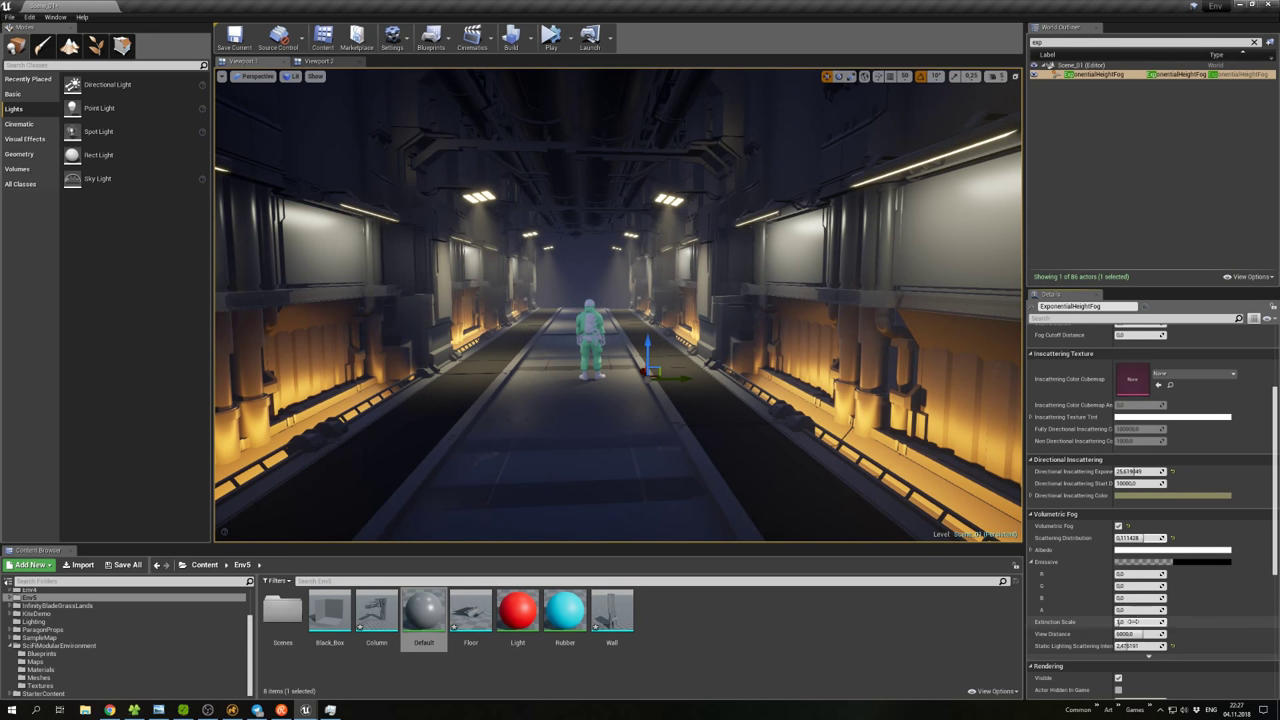
left_click_drag(1122, 622, 1130, 622)
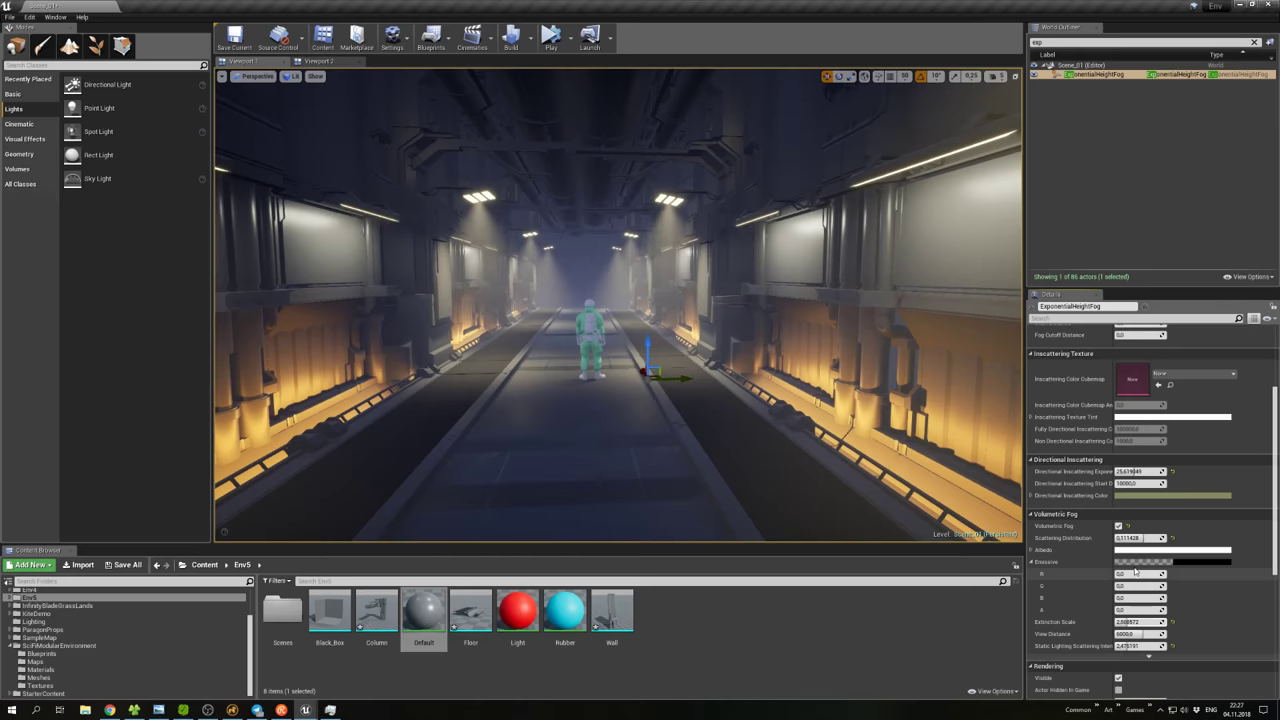
Change the height fog's Fog Inscattering Color from light blue to a near-white.
scroll(1142, 560, "up", 6)
left_click(1140, 399)
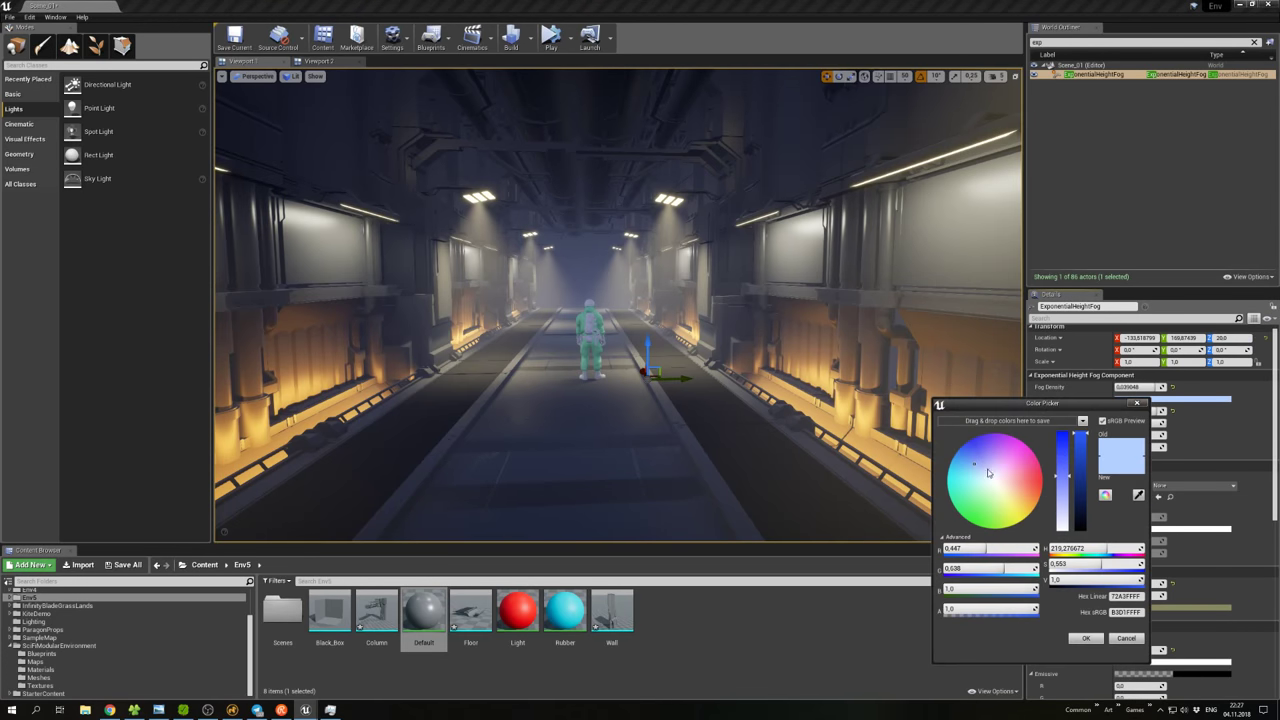
mouse_move(988, 473)
left_mouse_down()
mouse_move(996, 487)
mouse_move(1038, 490)
mouse_move(969, 460)
mouse_move(999, 498)
mouse_move(1036, 492)
mouse_move(996, 484)
left_mouse_up()
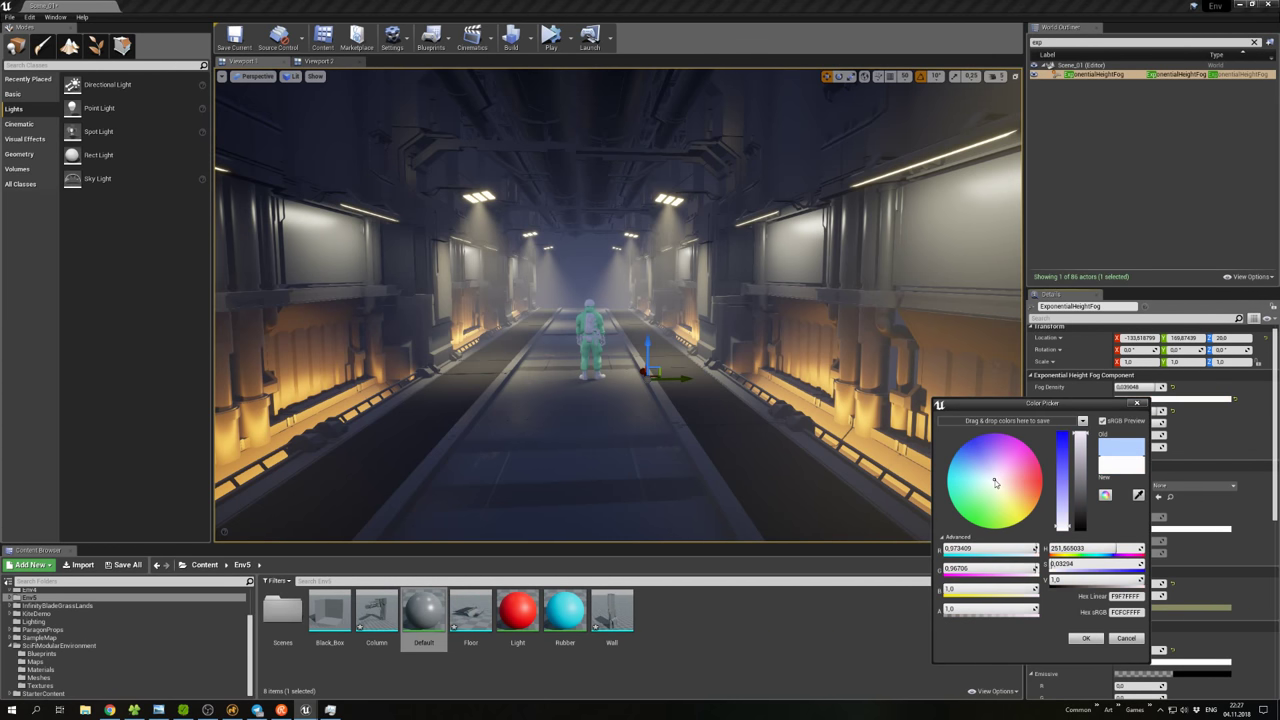
left_click(1086, 638)
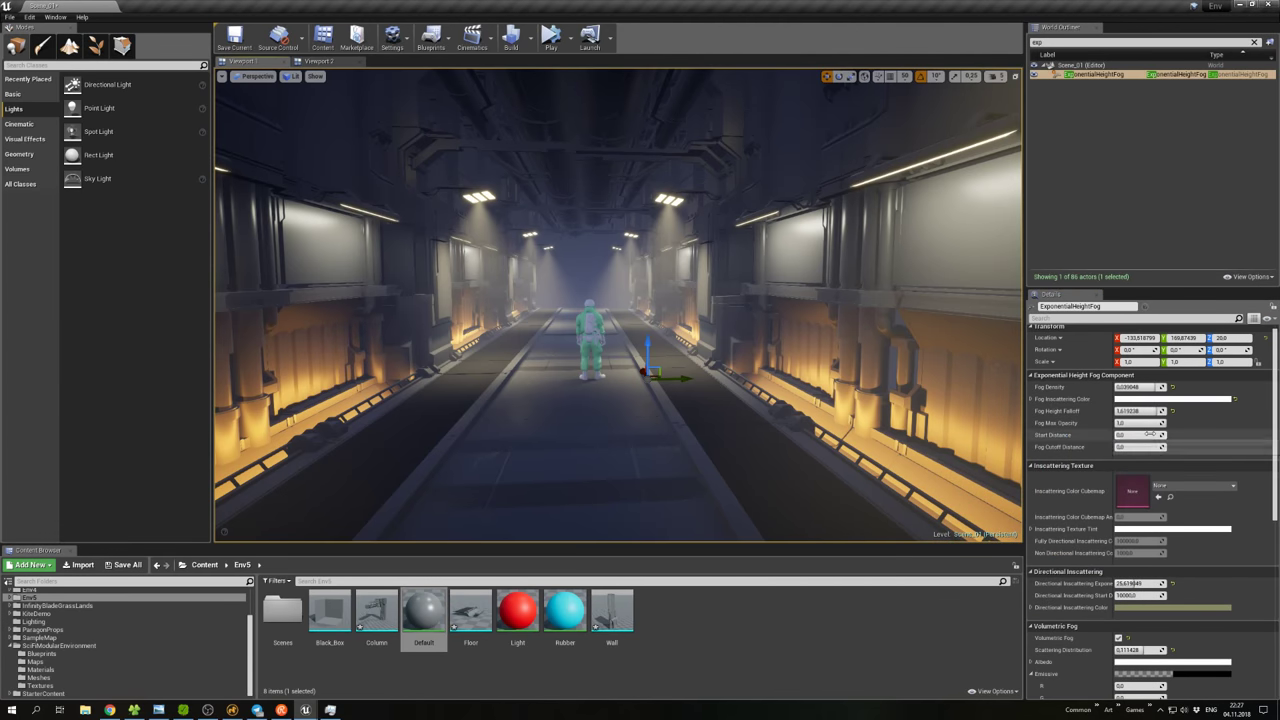
Set the Fog Height Falloff to 2 and lower the Fog Density to about 0.018.
left_click(1140, 411)
type("2")
key("Return")
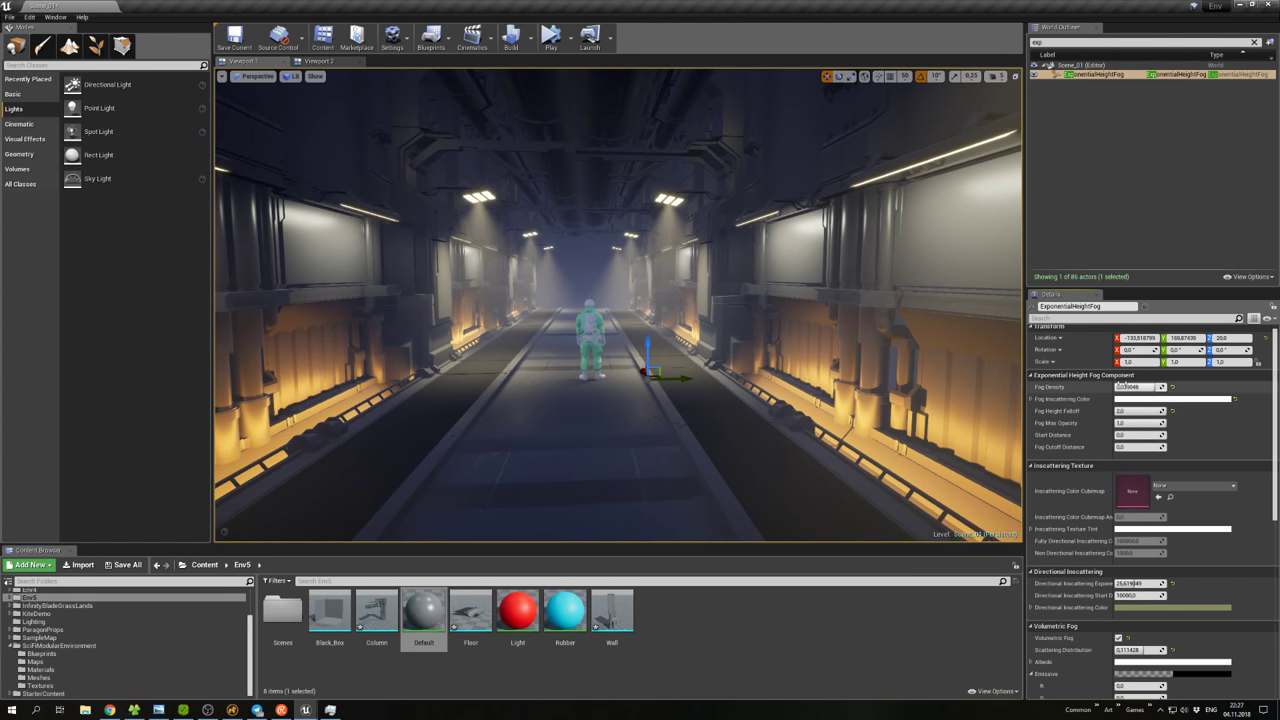
left_click_drag(1148, 387, 1116, 387)
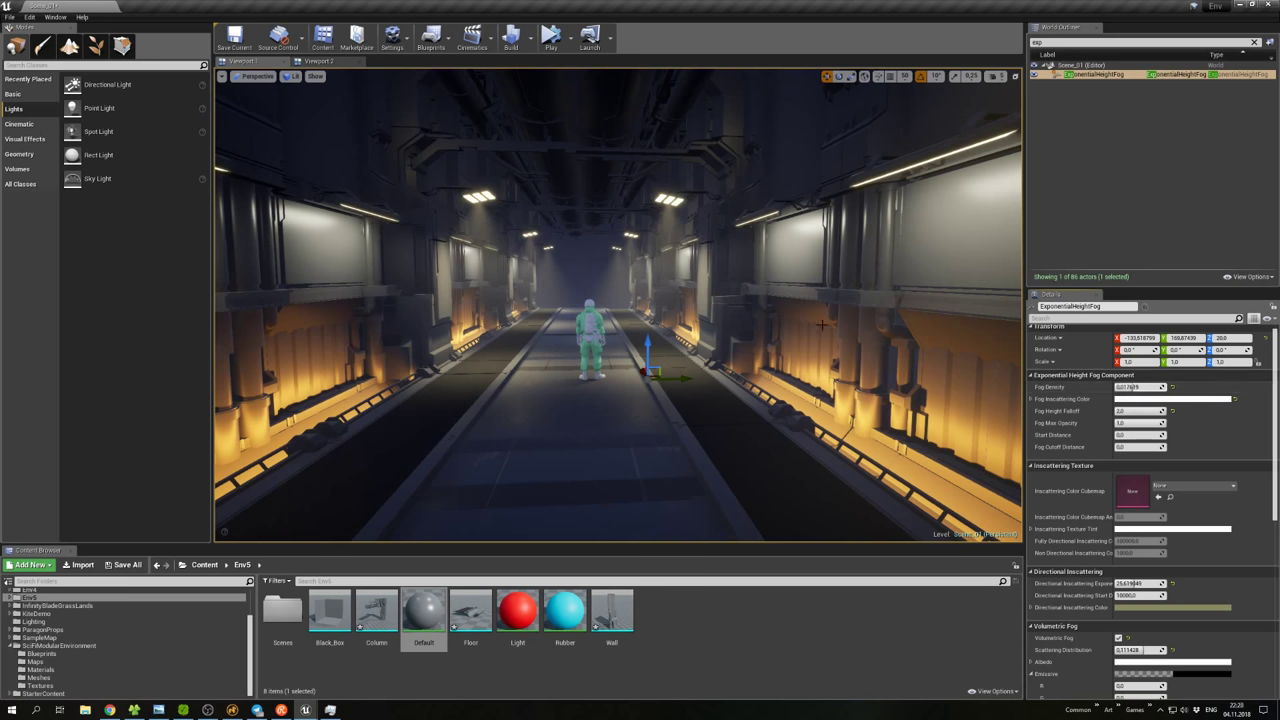
Open the Default material from the Env5 folder for editing.
left_click_drag(609, 276, 630, 220)
left_click(609, 276)
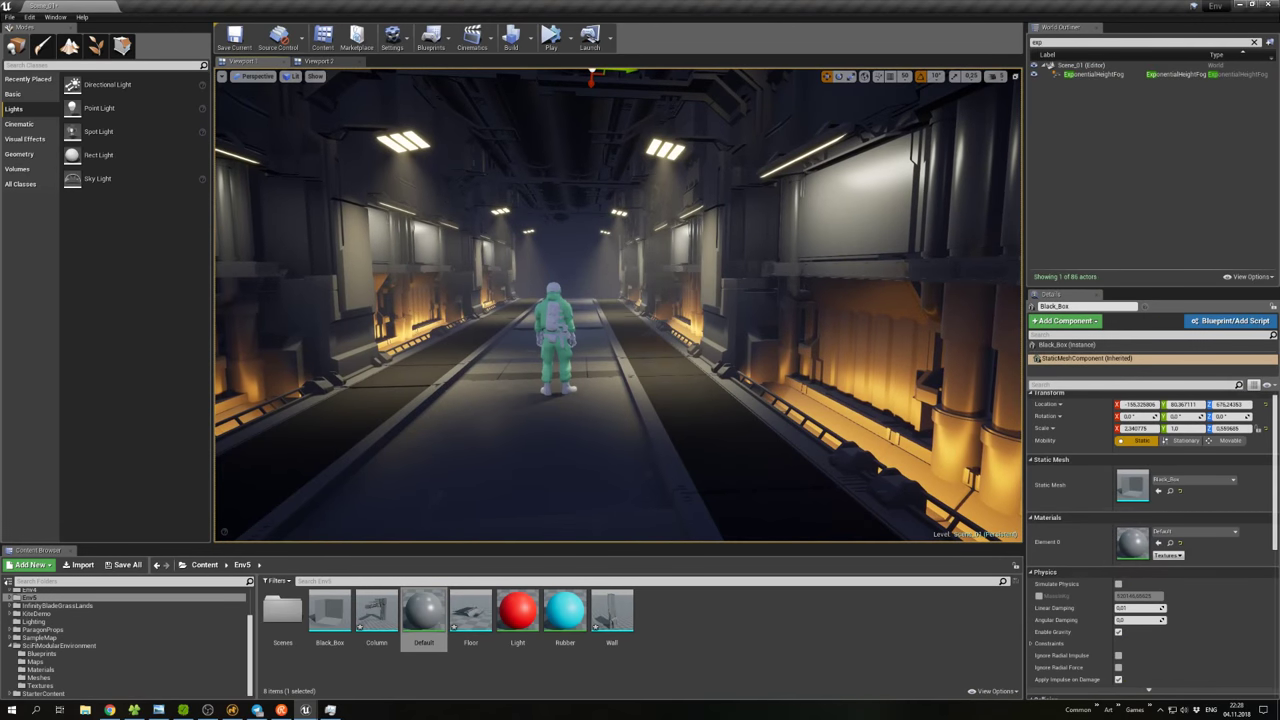
right_click(609, 276)
key("Escape")
mouse_move(609, 276)
left_mouse_down()
mouse_move(612, 320)
mouse_move(590, 308)
mouse_move(626, 292)
left_mouse_up()
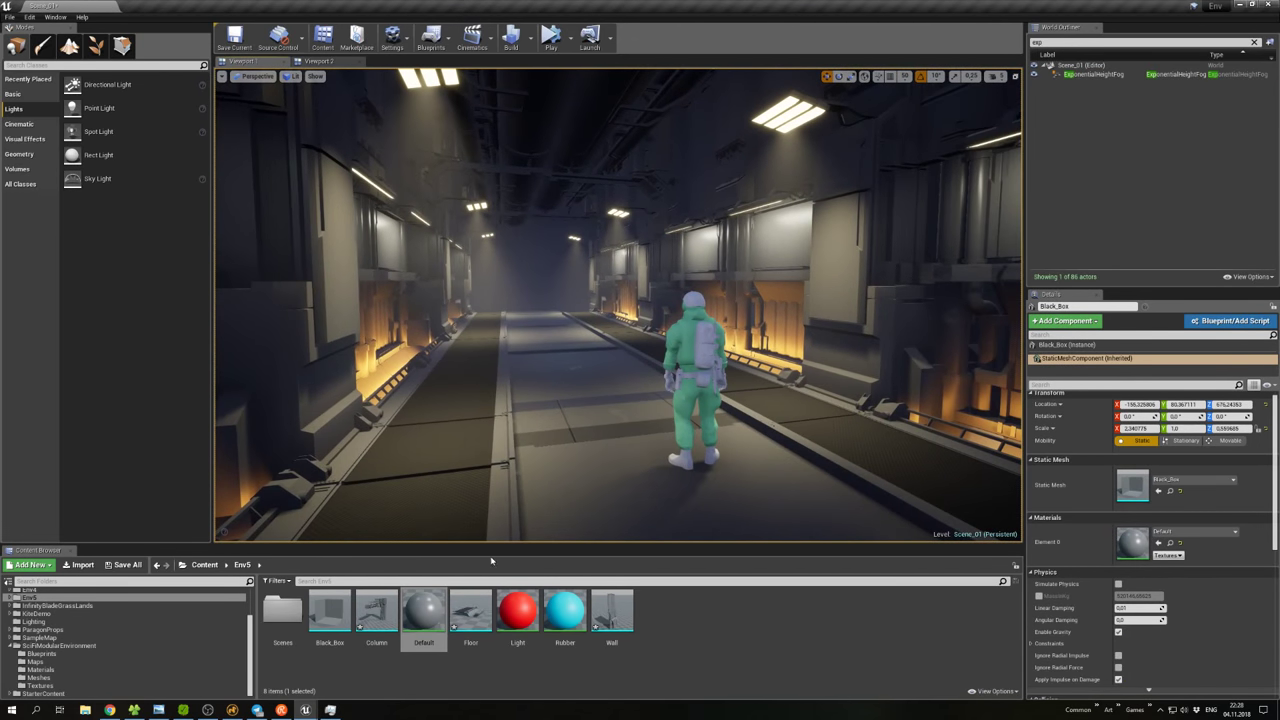
left_click(376, 612)
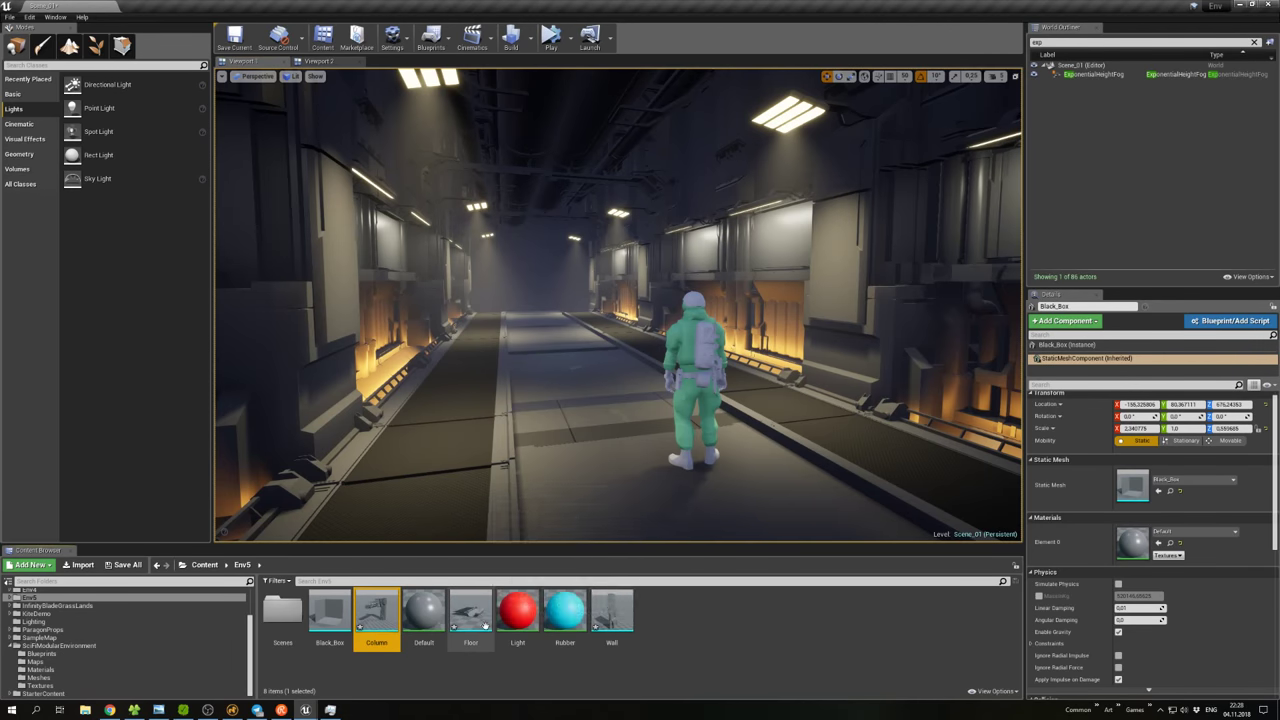
left_click(471, 612)
left_click(611, 612)
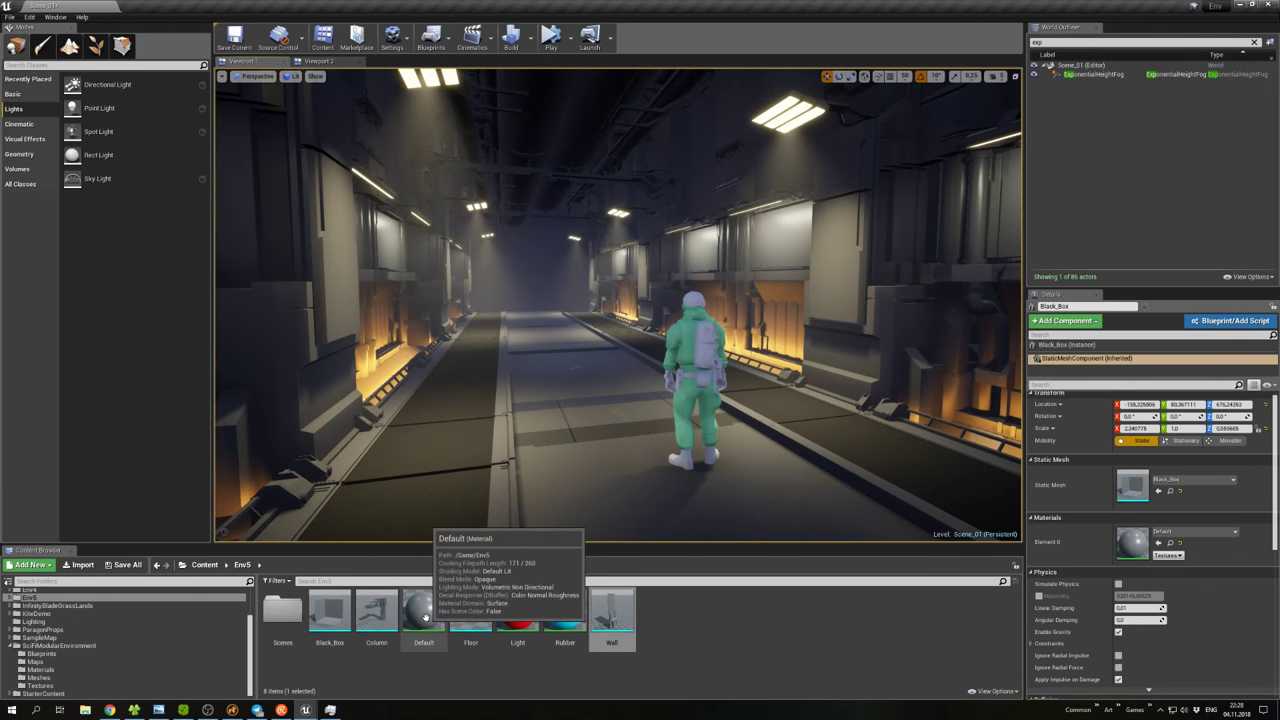
double_click(420, 614)
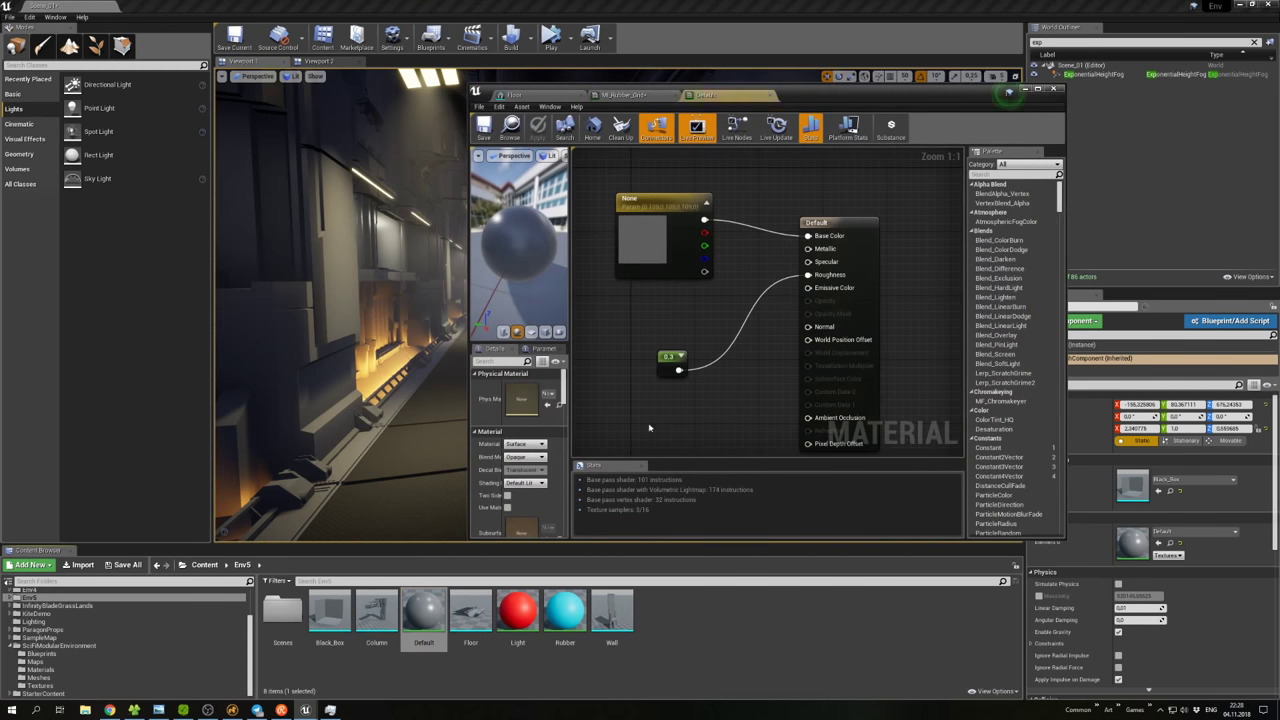
Add the SciFi_008000_Kopie texture from the Env1 folder to the Default material, connect it to Base Color and save.
scroll(249, 620, "up", 3)
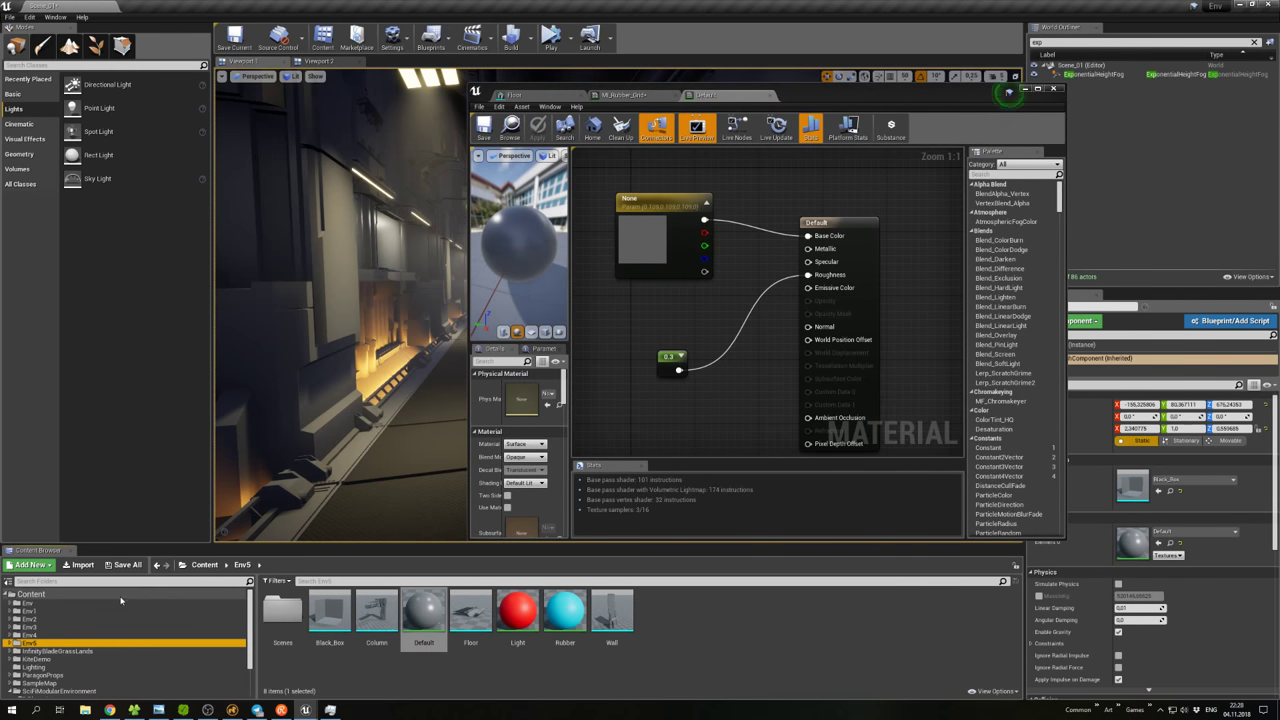
left_click(111, 605)
left_click(101, 610)
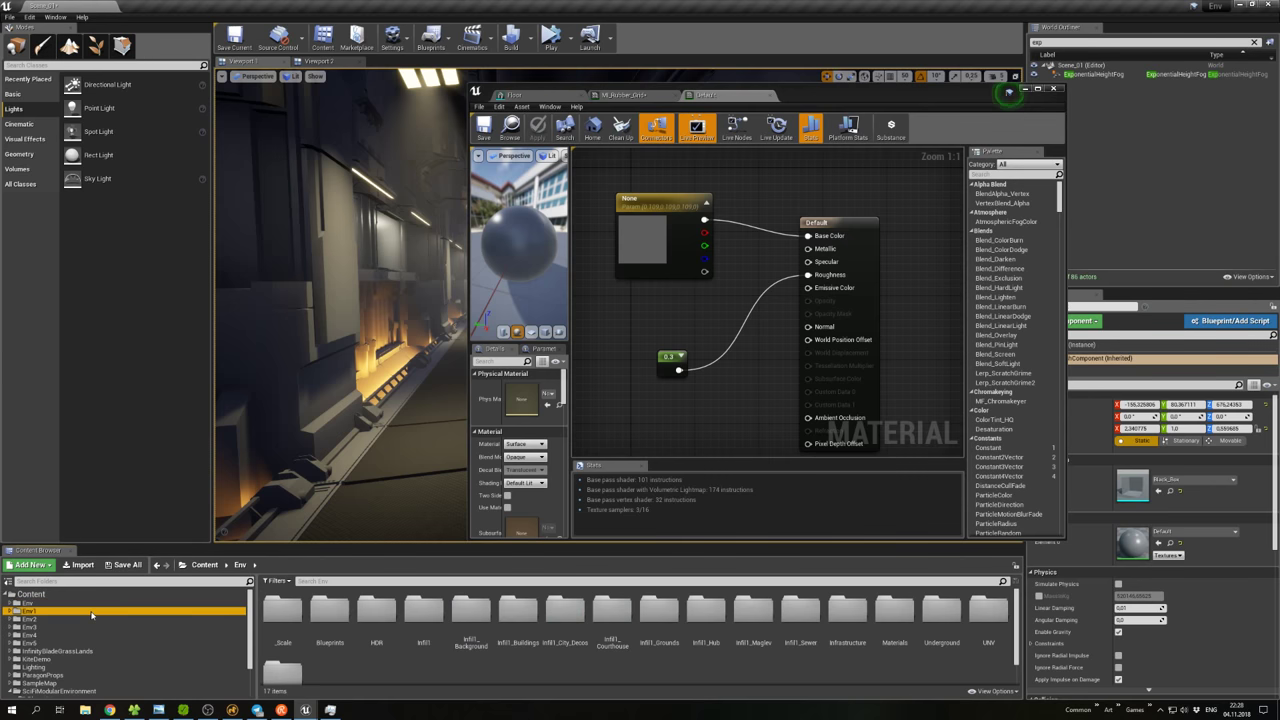
left_click_drag(612, 612, 610, 207)
scroll(660, 350, "down", 4)
scroll(610, 207, "up", 1)
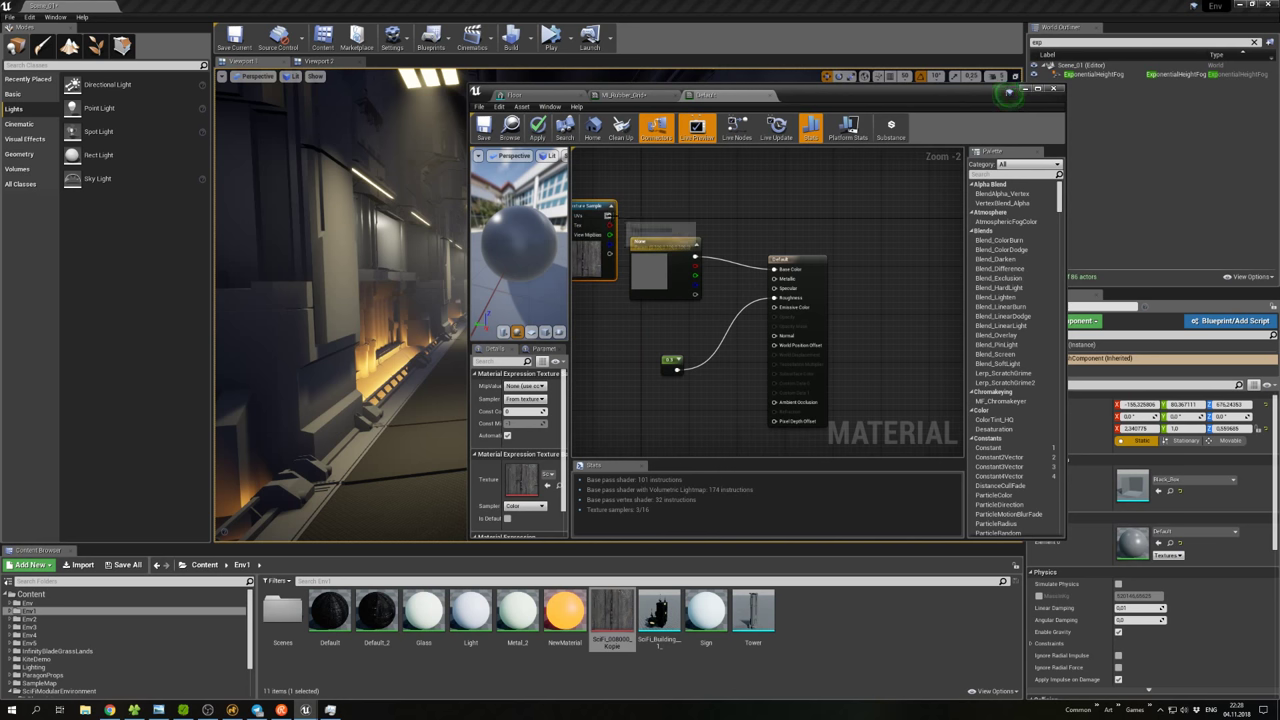
left_click_drag(778, 270, 775, 270)
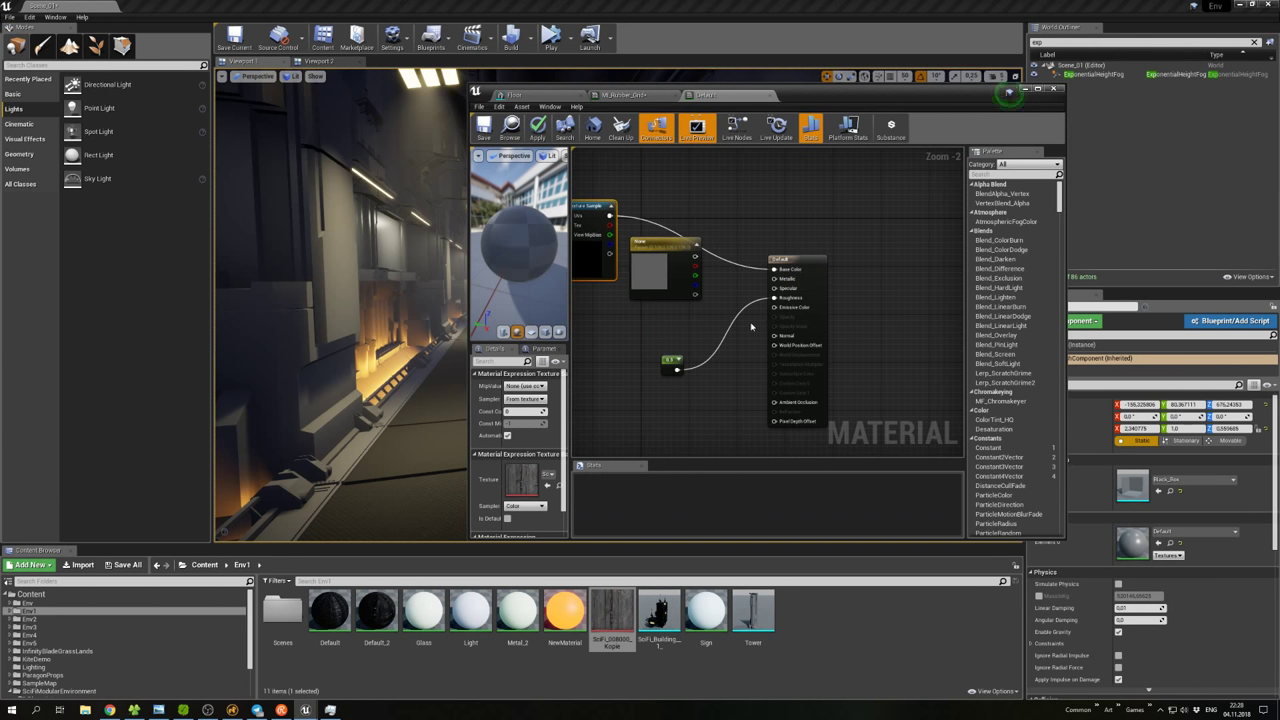
left_click(497, 144)
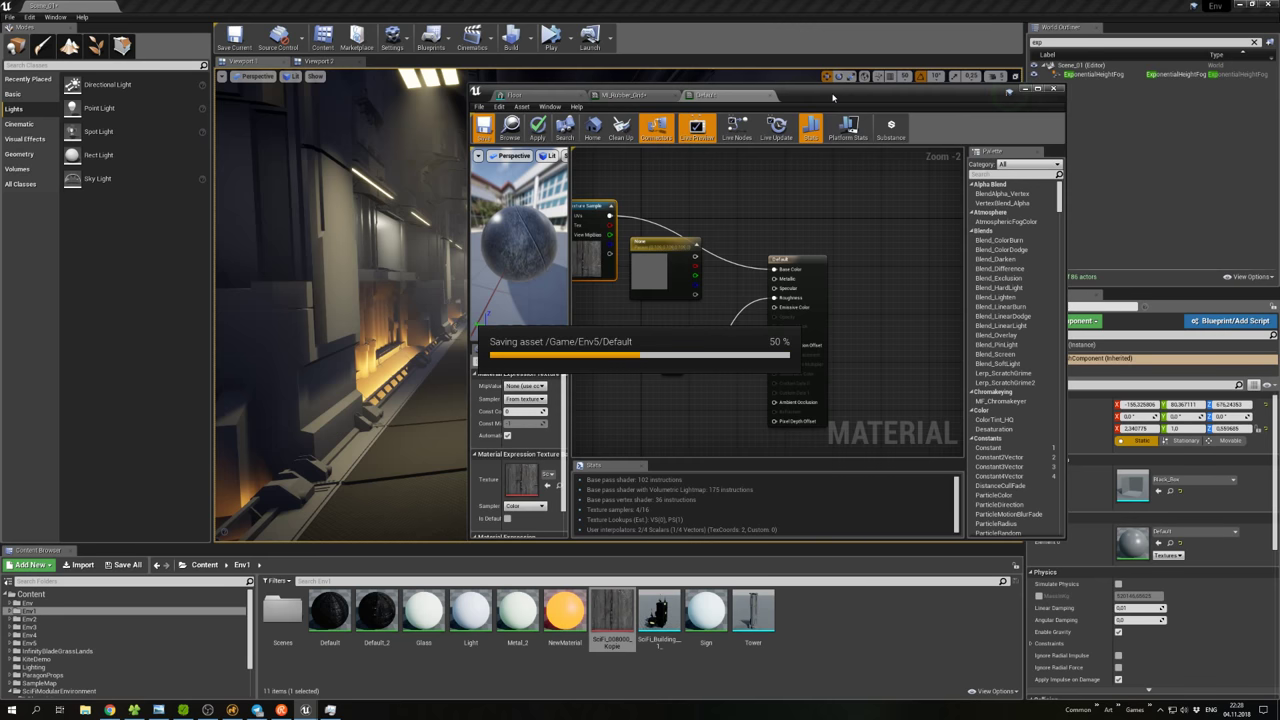
mouse_move(833, 97)
left_mouse_down()
mouse_move(839, 459)
mouse_move(852, 109)
left_mouse_up()
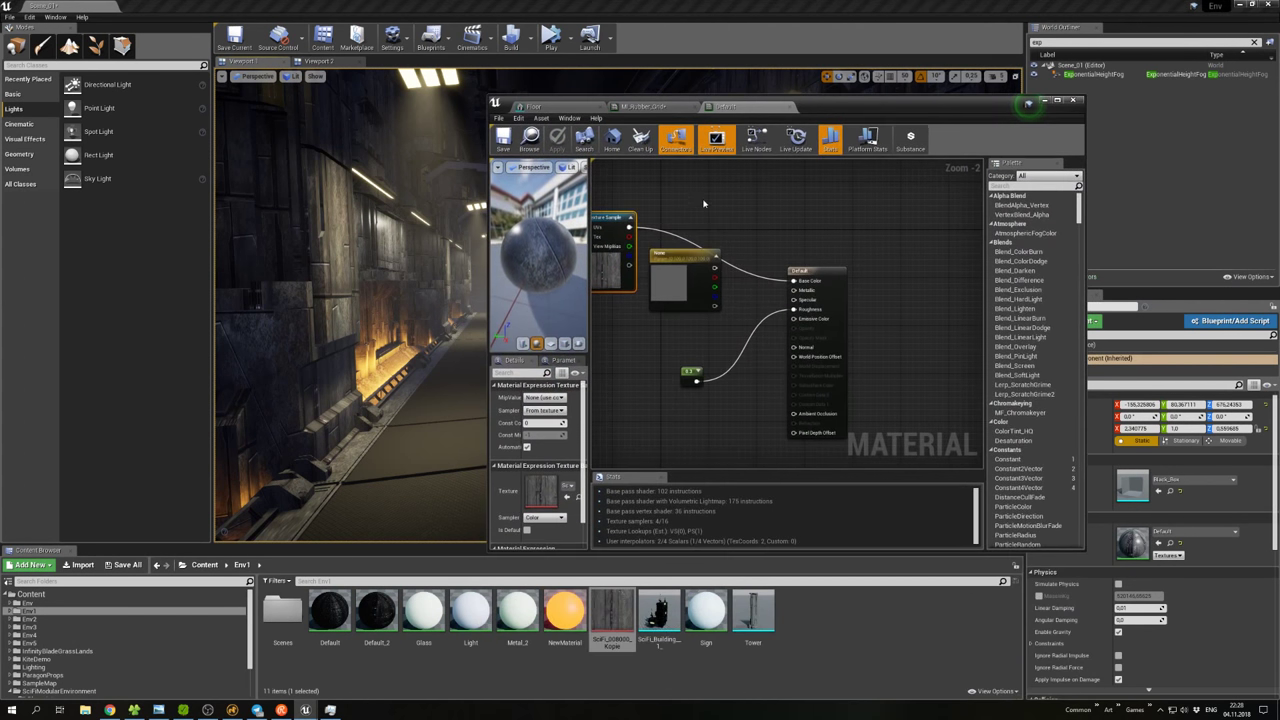
Connect a new TexCoord node to the texture's UVs, set its U and V tiling to 0.43 and save the material.
left_click(645, 265)
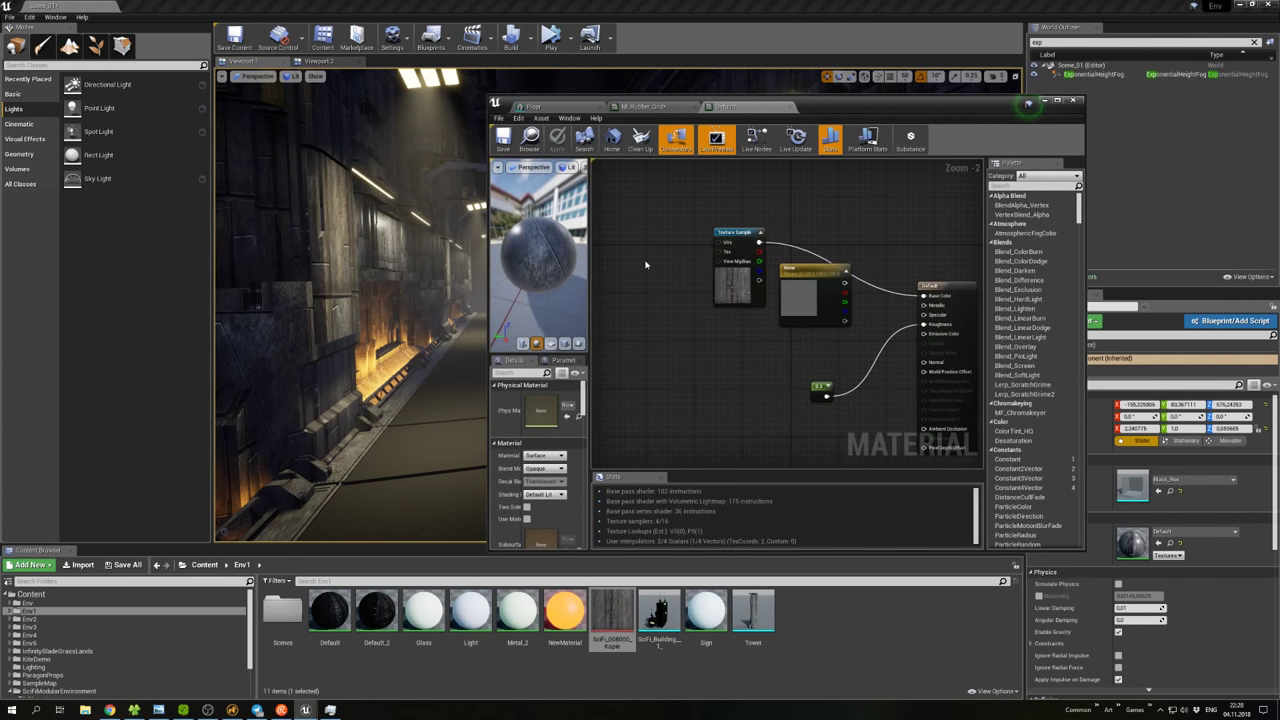
left_click(649, 259)
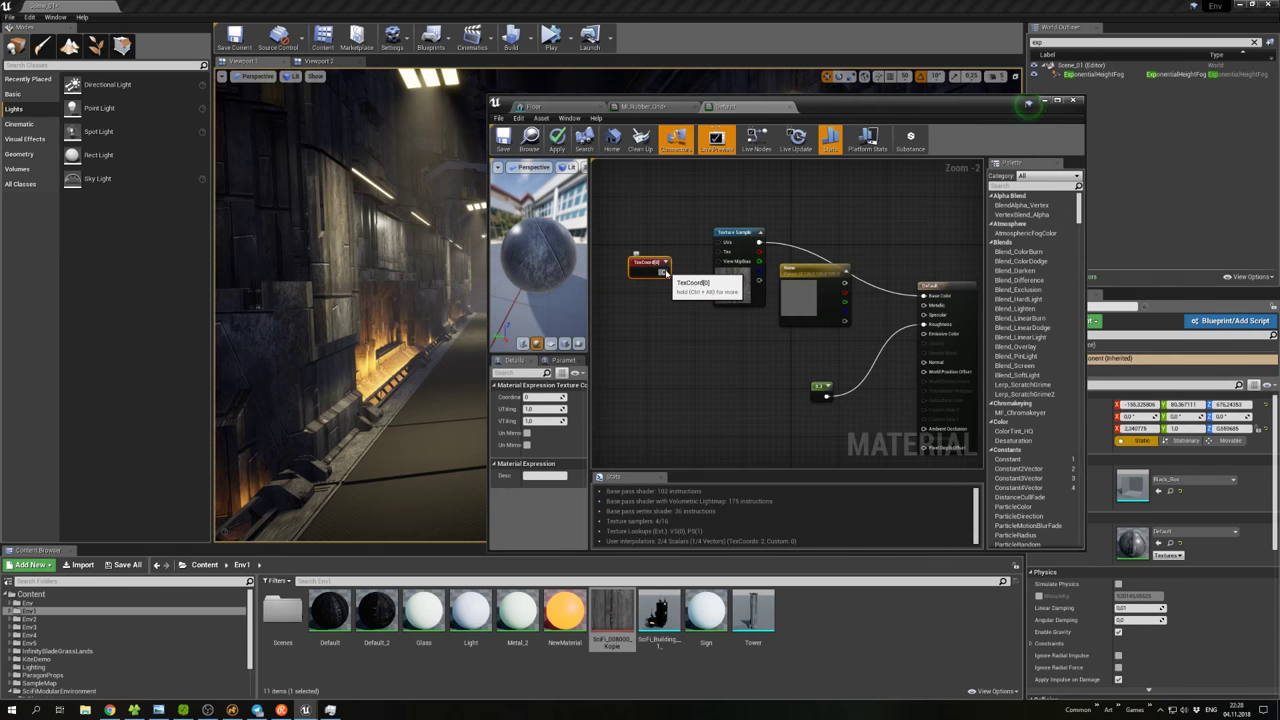
left_click_drag(664, 272, 719, 243)
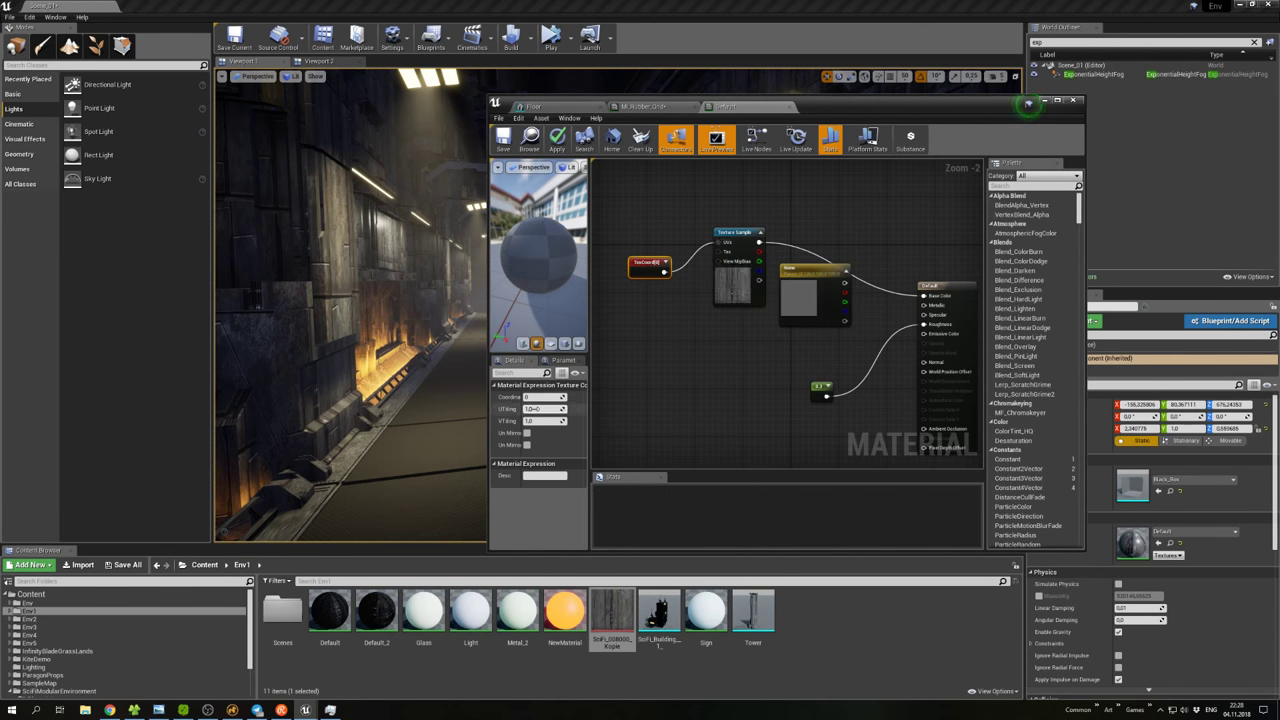
left_click(541, 410)
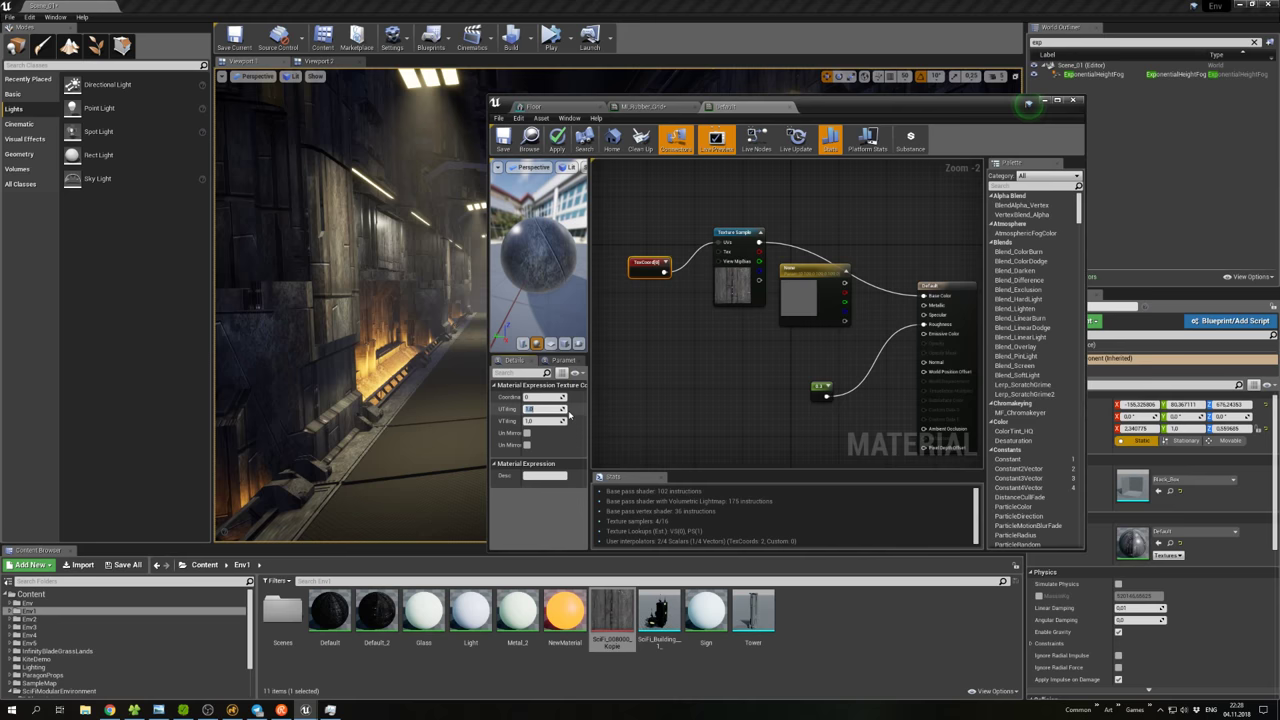
key("Return")
left_click(541, 410)
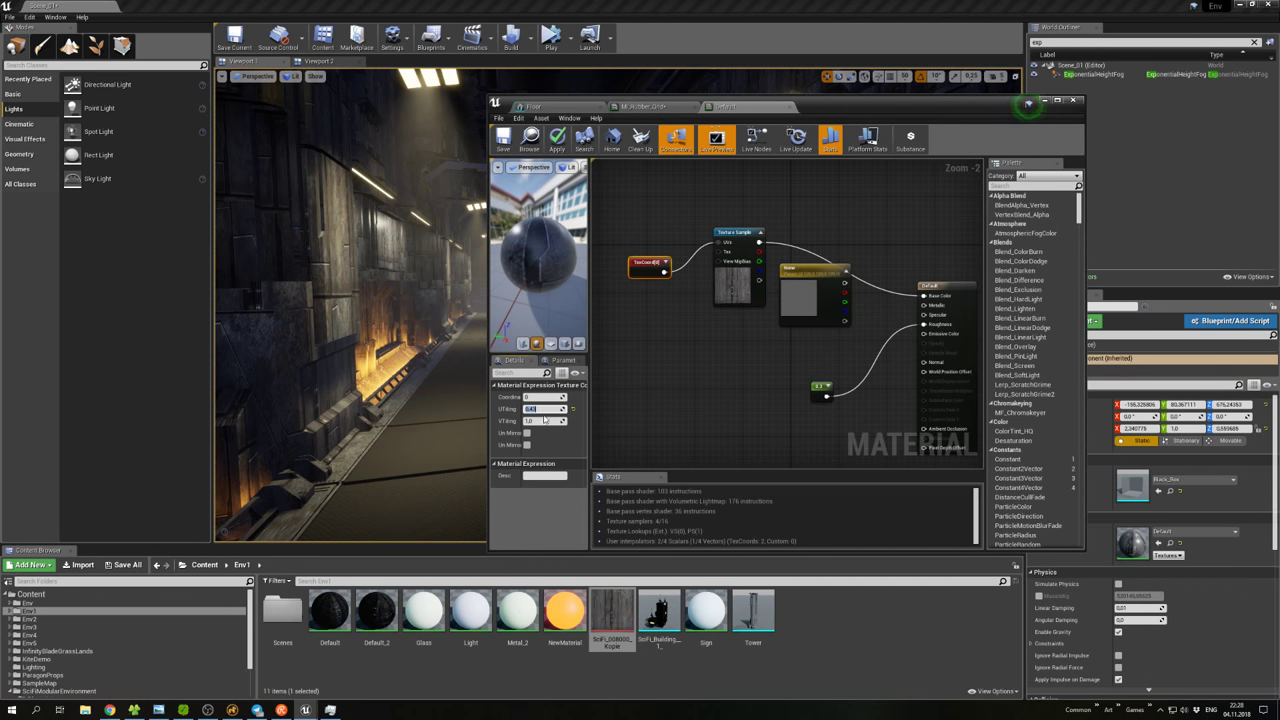
left_click(660, 371)
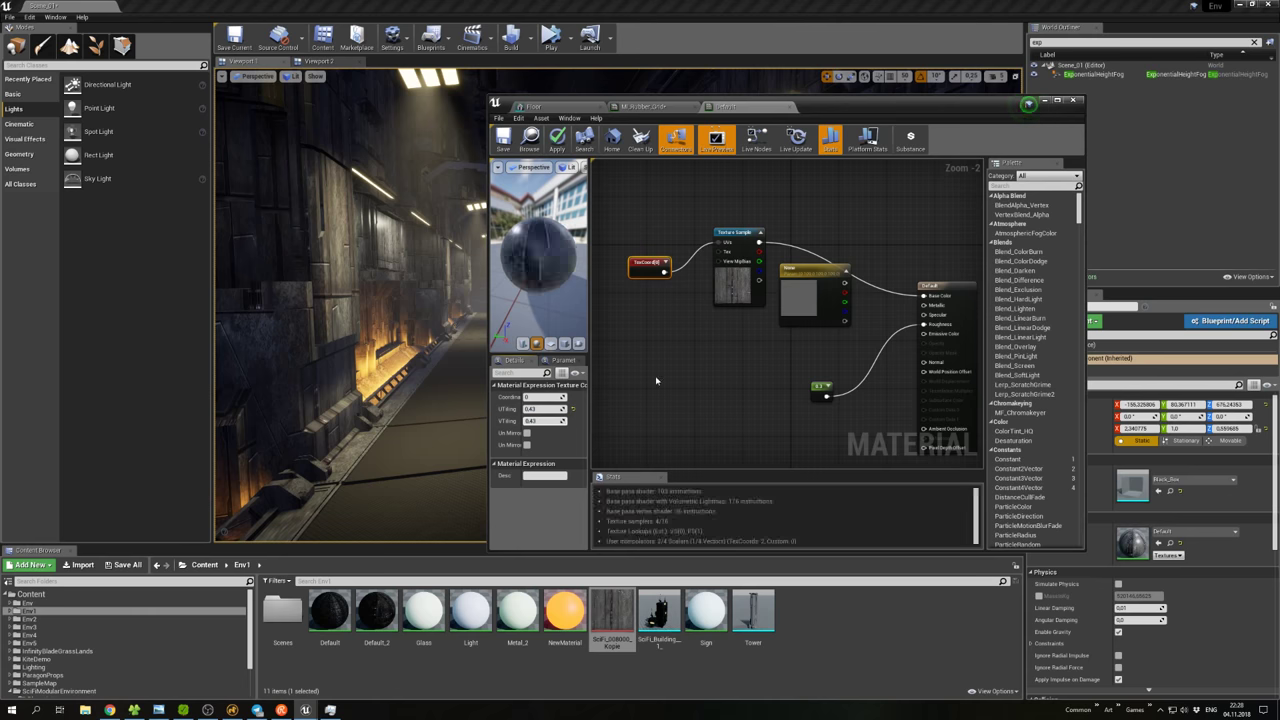
left_click(503, 140)
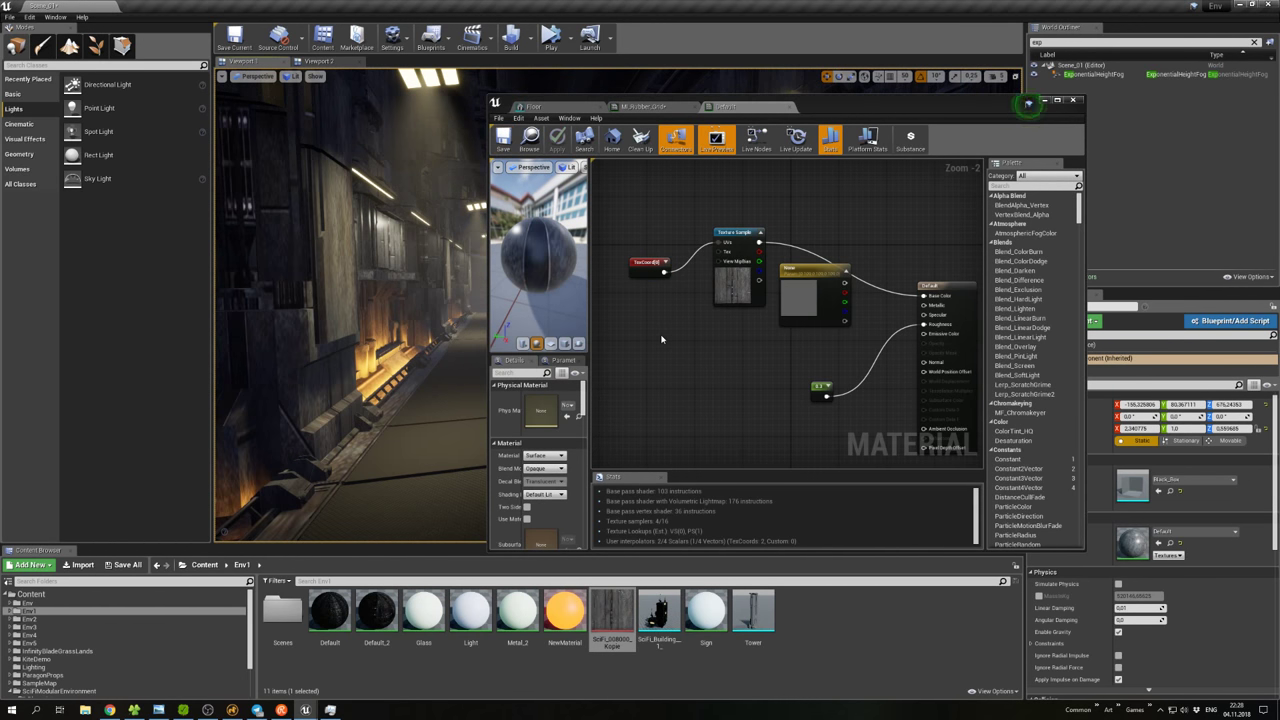
left_click_drag(928, 106, 901, 127)
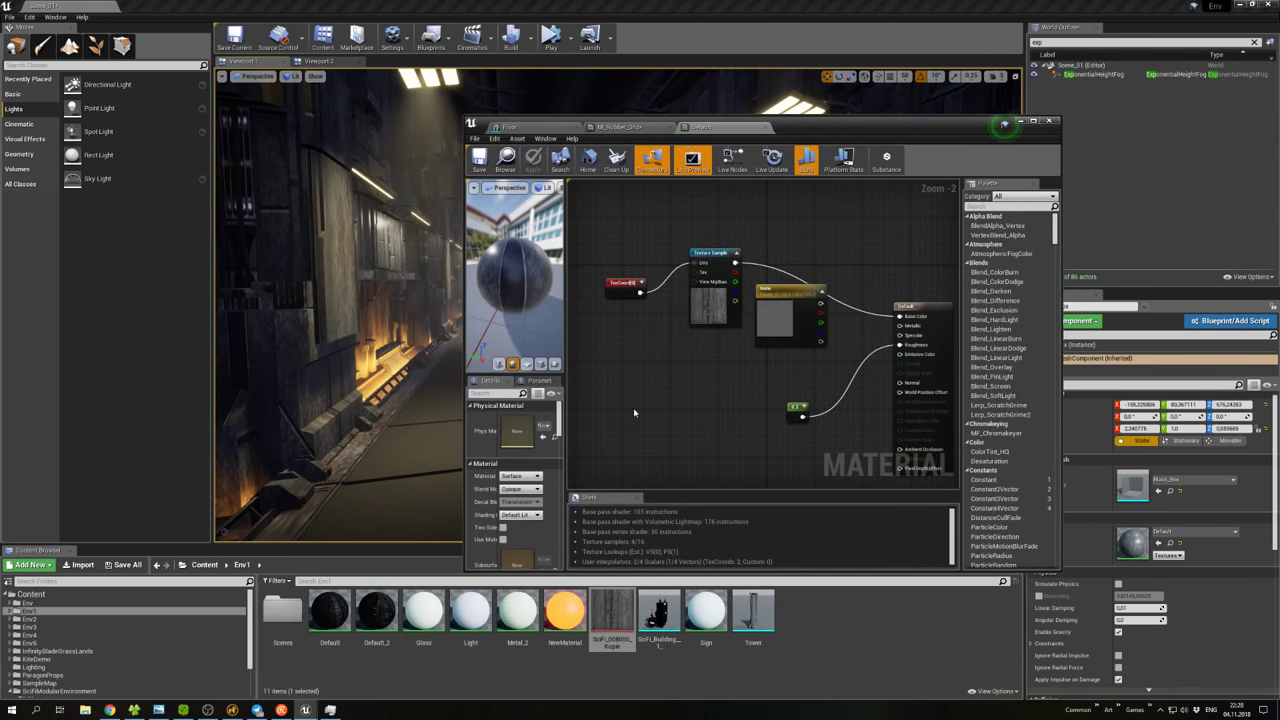
Set the TexCoord node's U and V tiling to 0.1 and save the material.
left_click(698, 288)
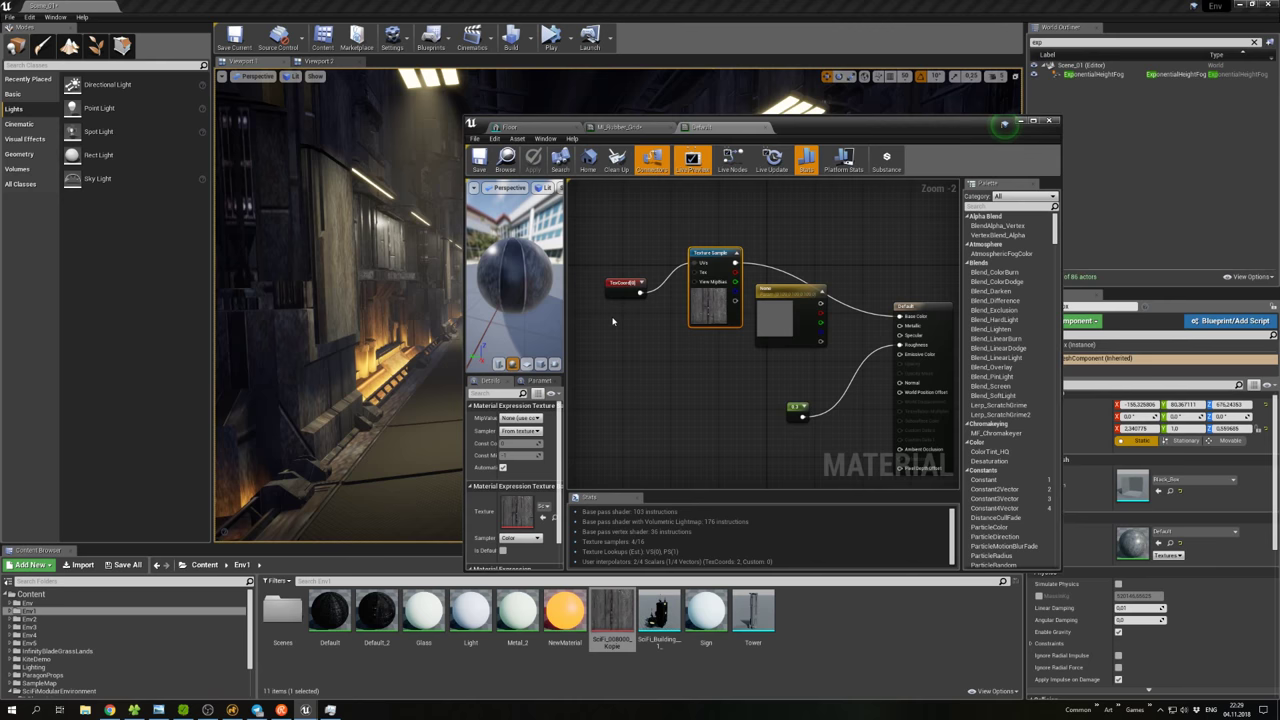
left_click(622, 288)
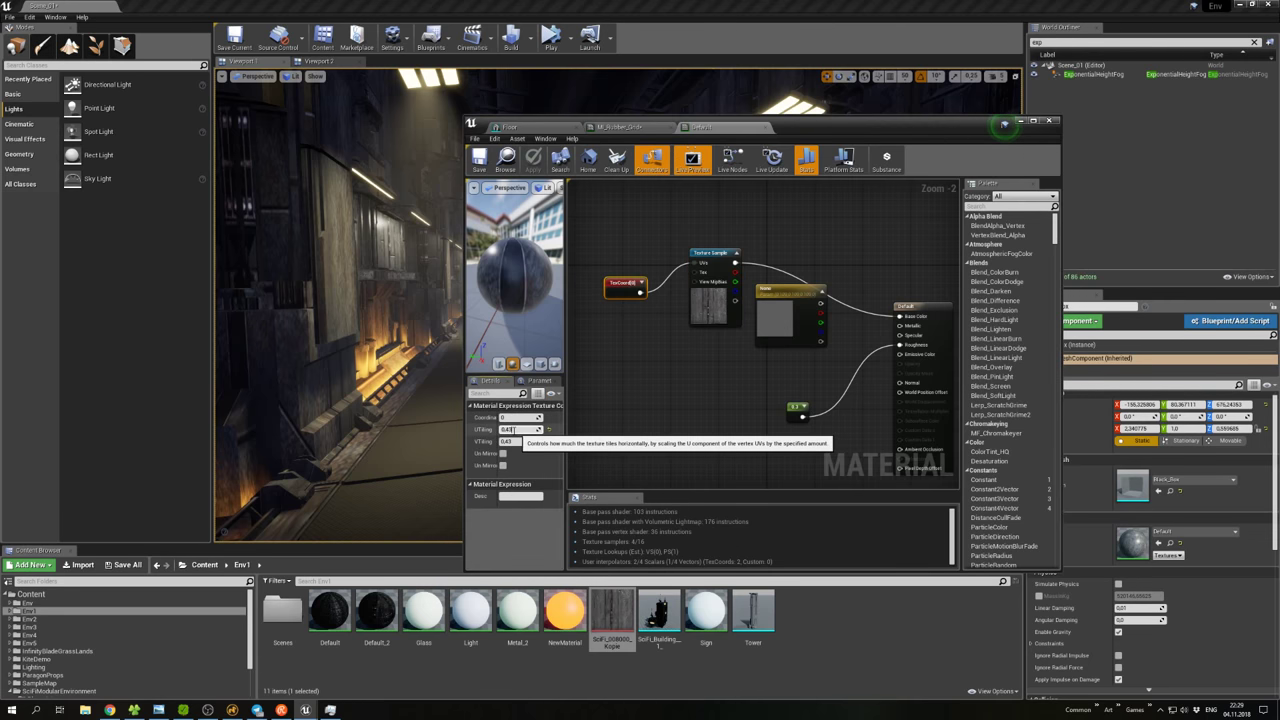
type("0,1")
key("Return")
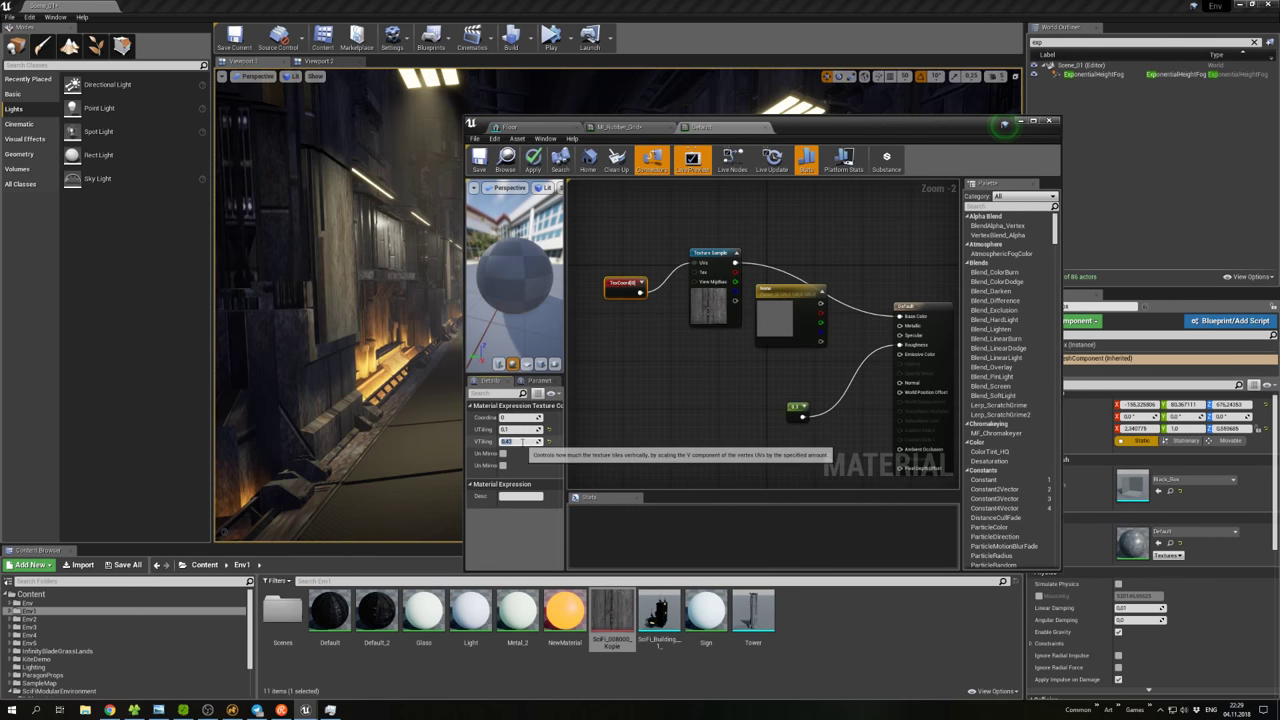
type("0,1")
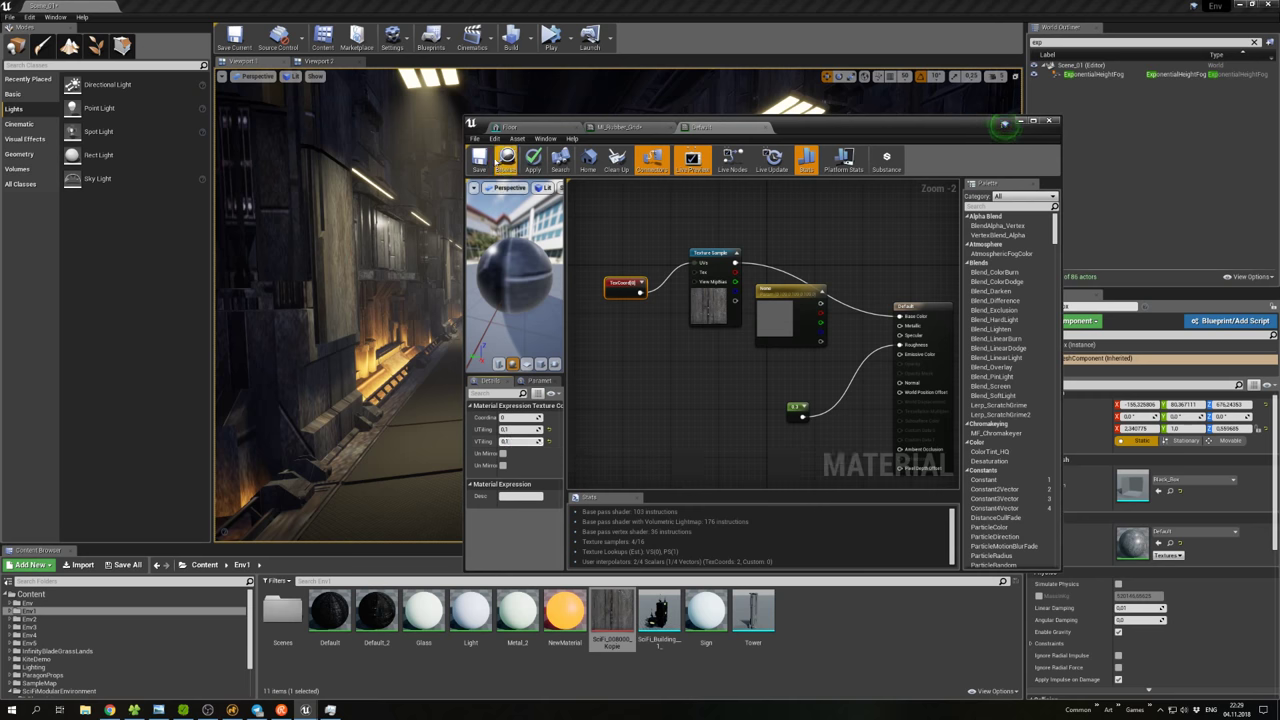
key("Return")
key("ctrl+s")
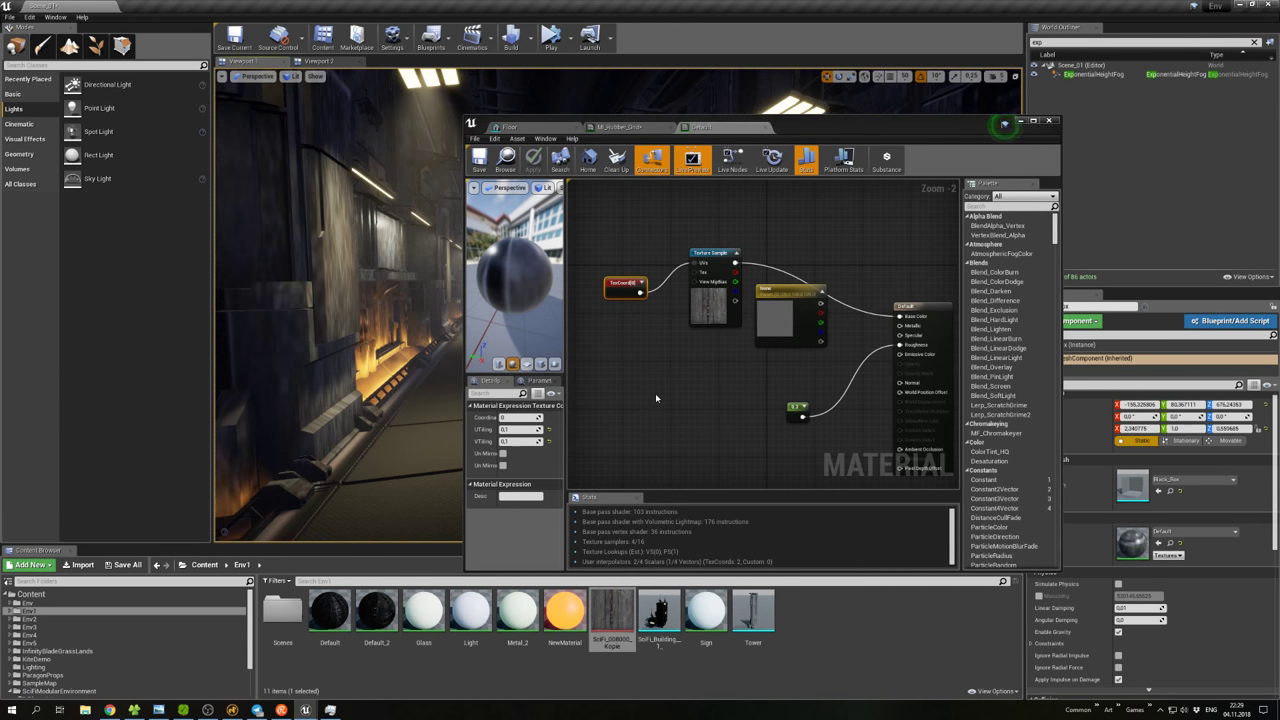
left_click_drag(810, 130, 794, 158)
Delete the texture sample, reconnect the grey color parameter to Base Color and save the material.
left_click(703, 318)
key("Delete")
left_click_drag(805, 330, 884, 344)
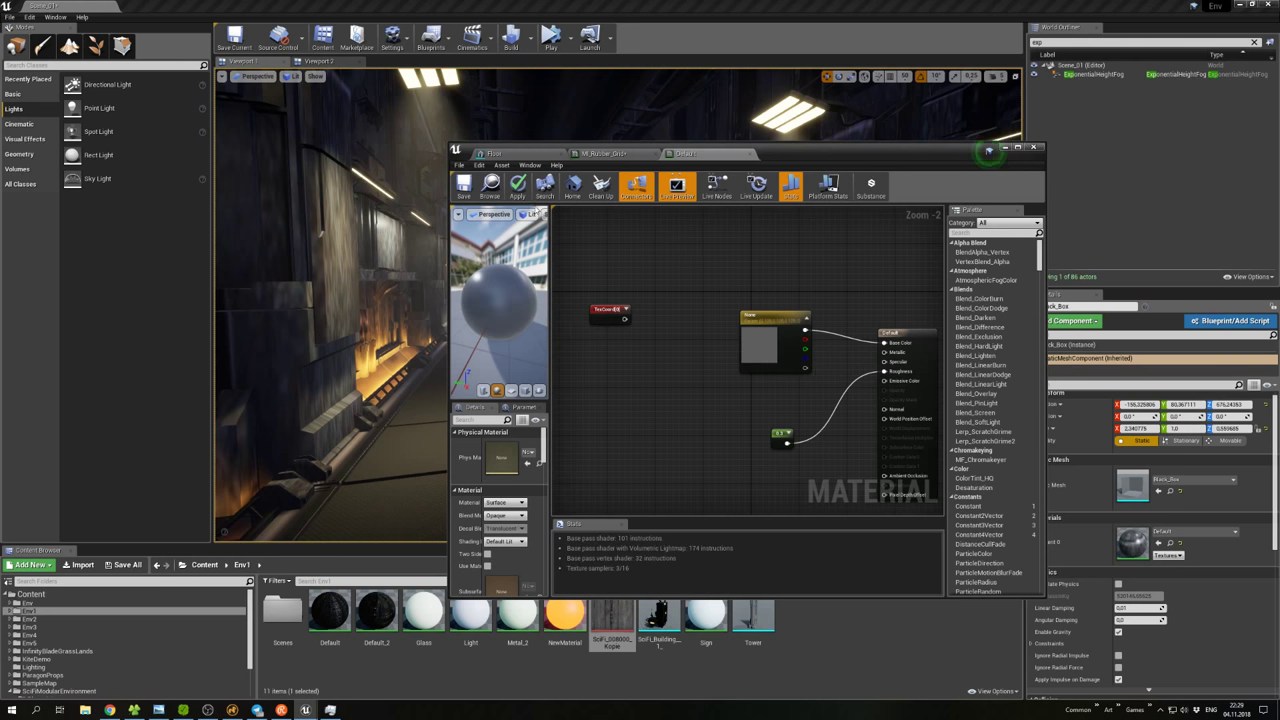
left_click(466, 190)
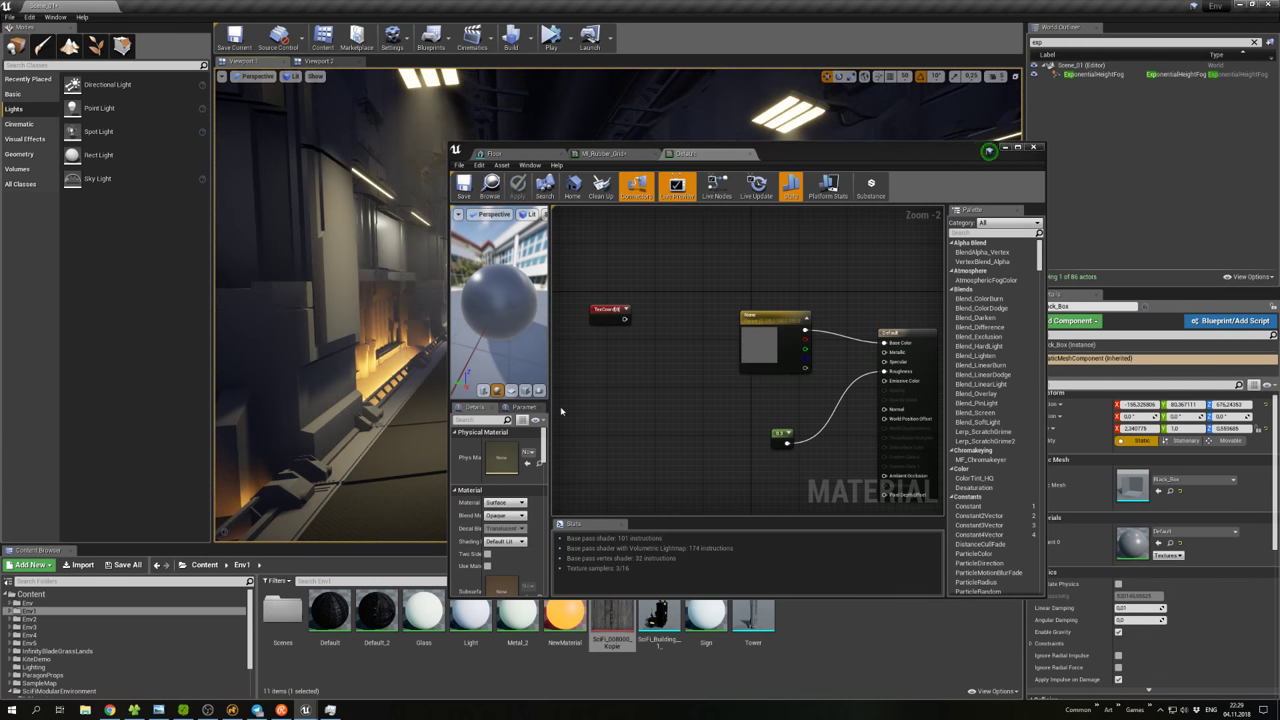
Darken the color parameter's default value to about 0.099, update the Default material and return to the corridor level.
left_click(768, 355)
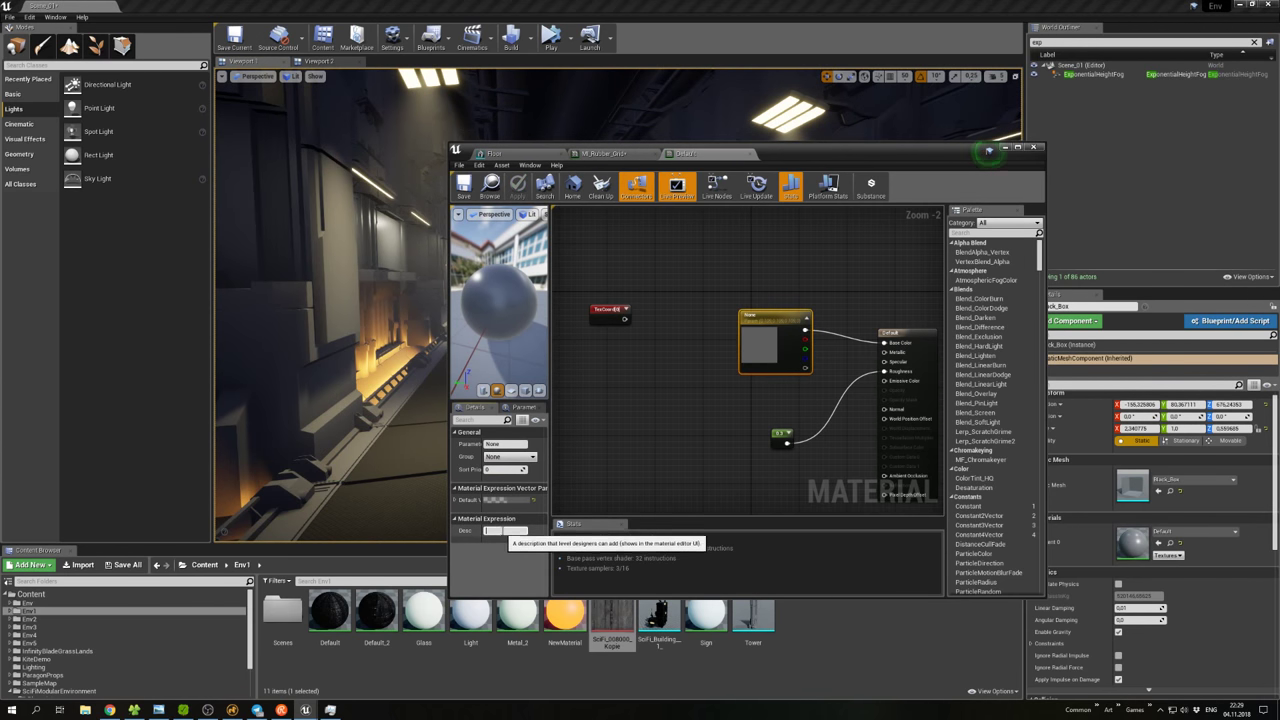
left_click(517, 501)
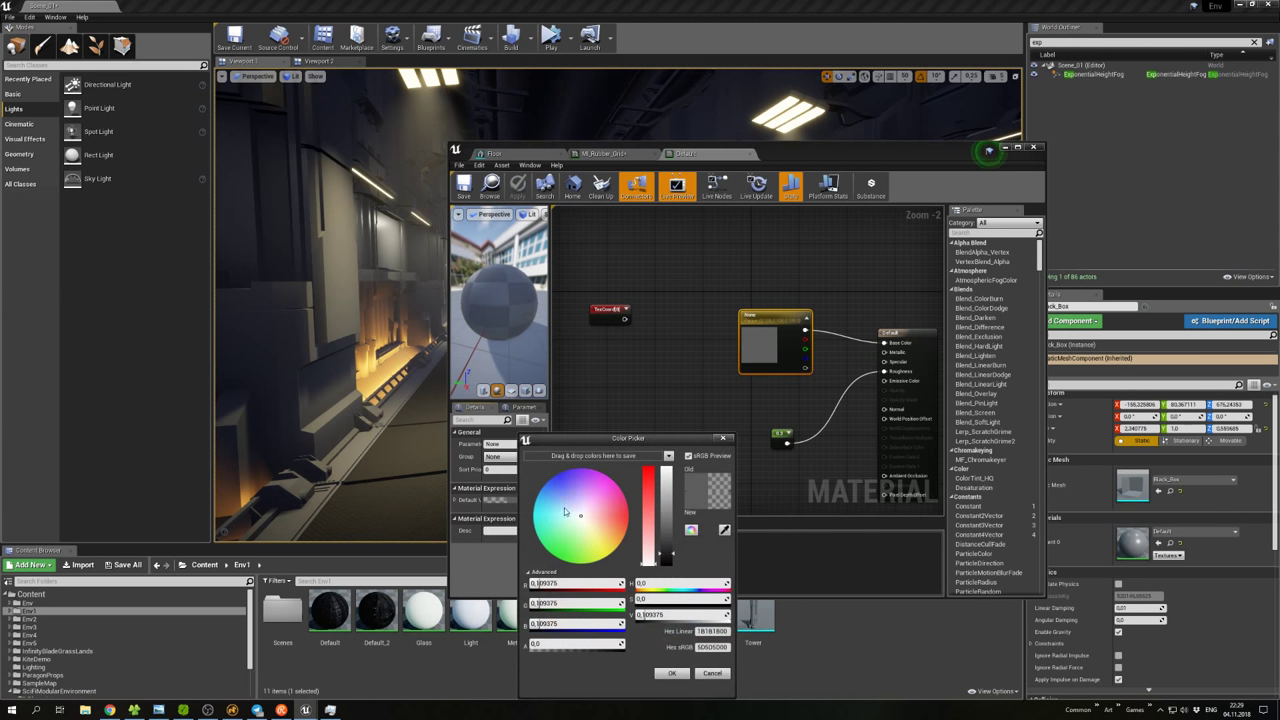
left_click_drag(669, 558, 671, 555)
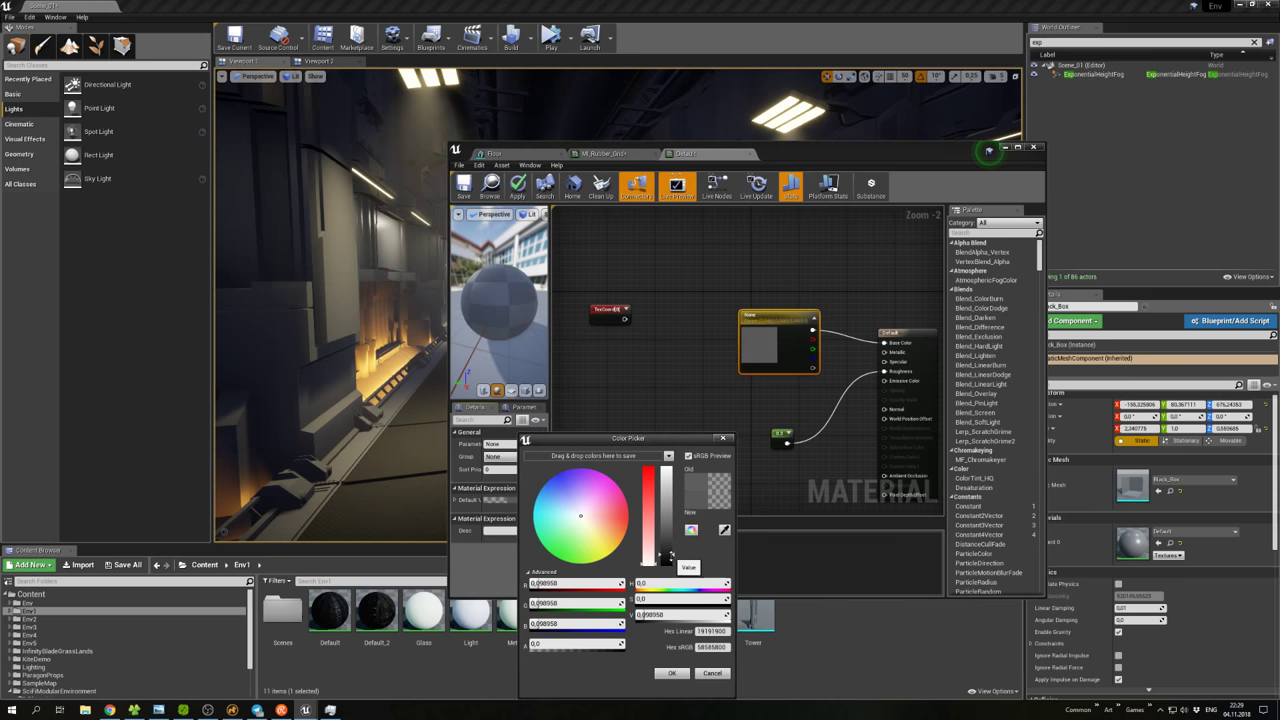
left_click(672, 673)
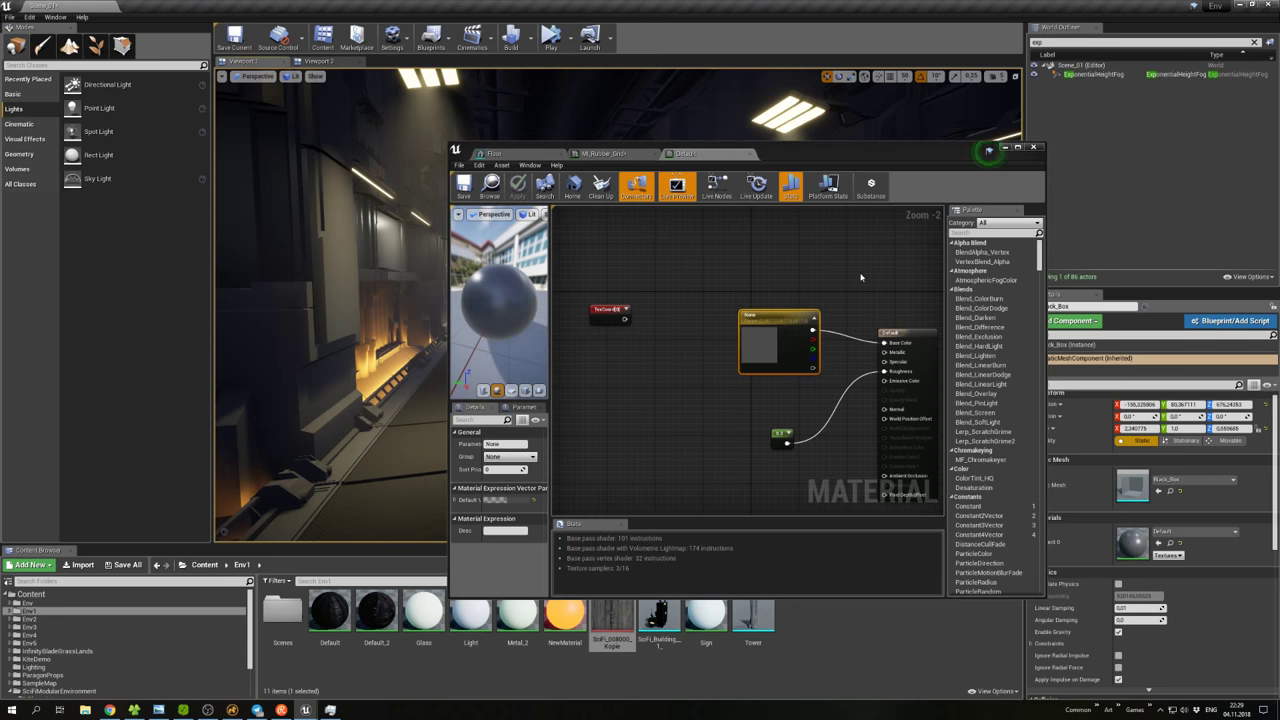
left_click(1005, 148)
left_click(790, 250)
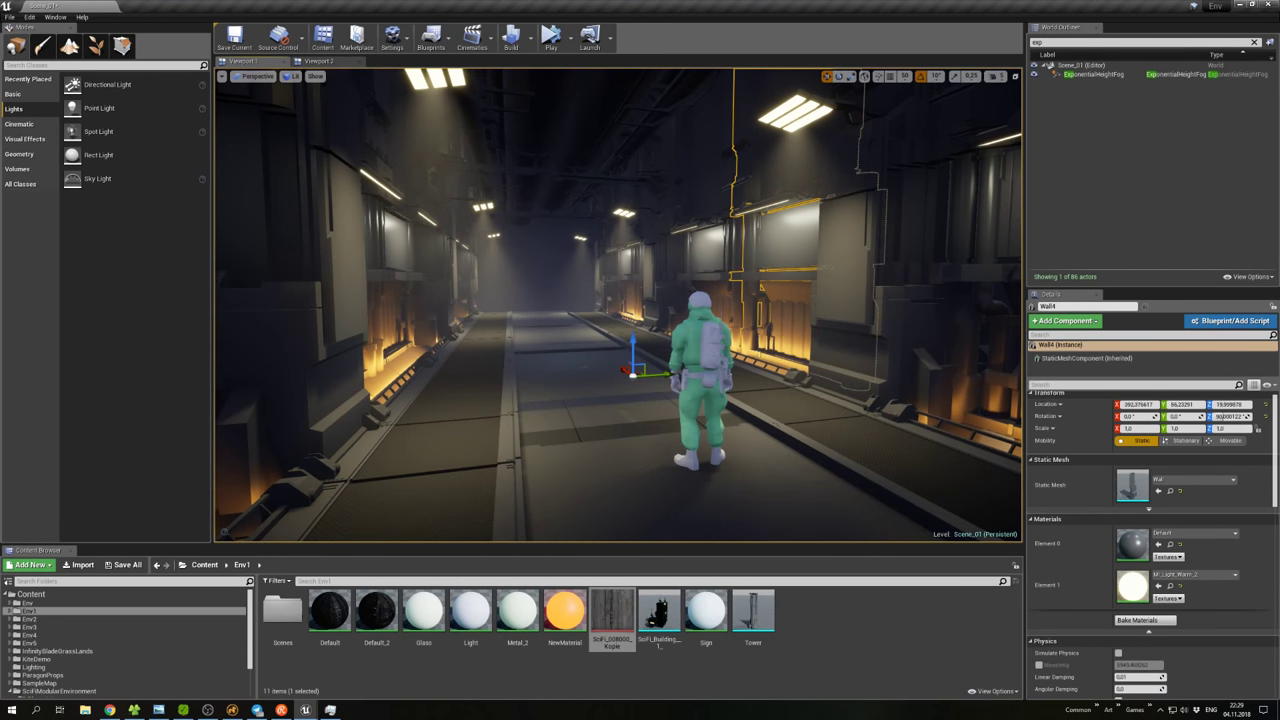
right_click_drag(598, 265, 586, 265)
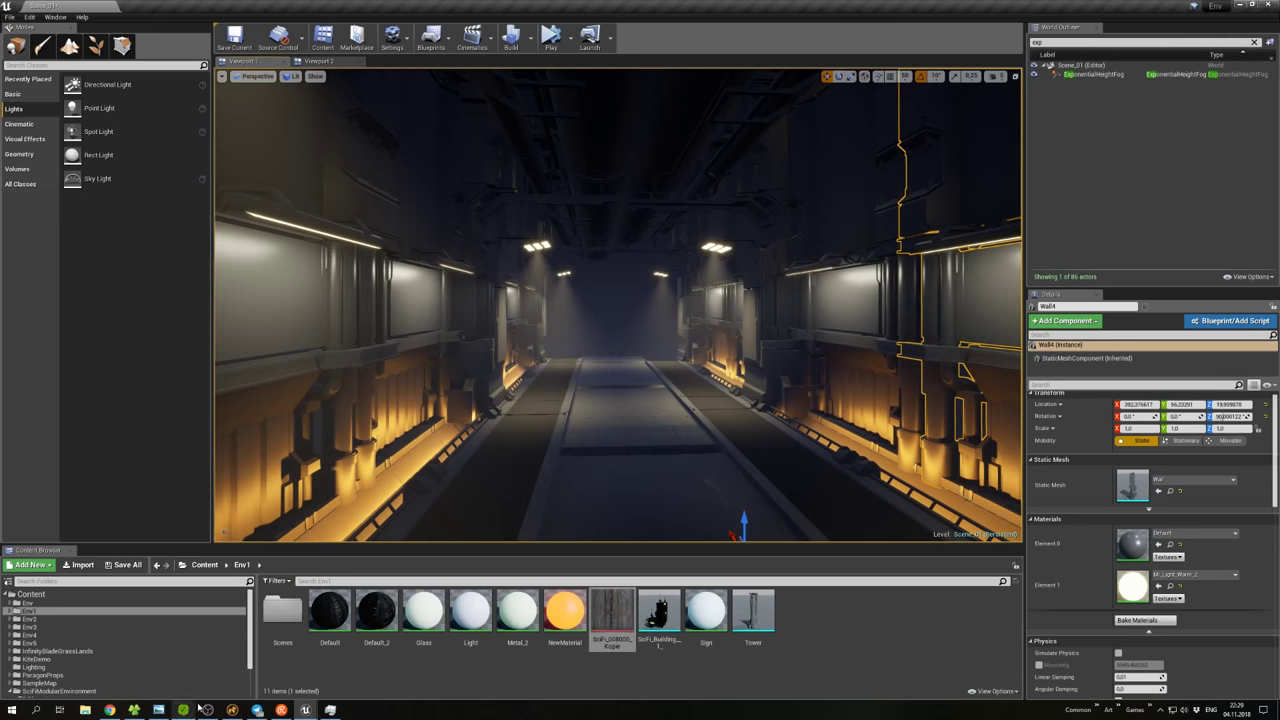
Switch to Modo and pick out the long round pipe in the floor's side channel in polygon mode.
left_click(232, 709)
left_click(505, 405)
left_click_drag(505, 405, 580, 335, "alt")
key("u")
scroll(466, 327, "up", 5)
mouse_move(664, 337)
left_mouse_down("alt")
mouse_move(600, 365)
mouse_move(559, 434)
mouse_move(568, 370)
mouse_move(565, 395)
mouse_move(529, 429)
mouse_move(600, 400)
mouse_move(625, 405)
mouse_move(780, 525)
mouse_move(771, 355)
left_mouse_up("alt")
scroll(600, 375, "up", 5)
left_click(589, 393)
scroll(589, 393, "up", 3)
key("3")
left_click(557, 393)
key("space")
double_click(529, 429)
scroll(644, 377, "up", 3)
Adjust the pipe's length by moving its end-cap polygons, shifting the near one by -10 cm in Z.
left_click(623, 409)
key("w")
key("space")
left_click_drag(536, 391, 900, 445, "alt")
key("w")
key("space")
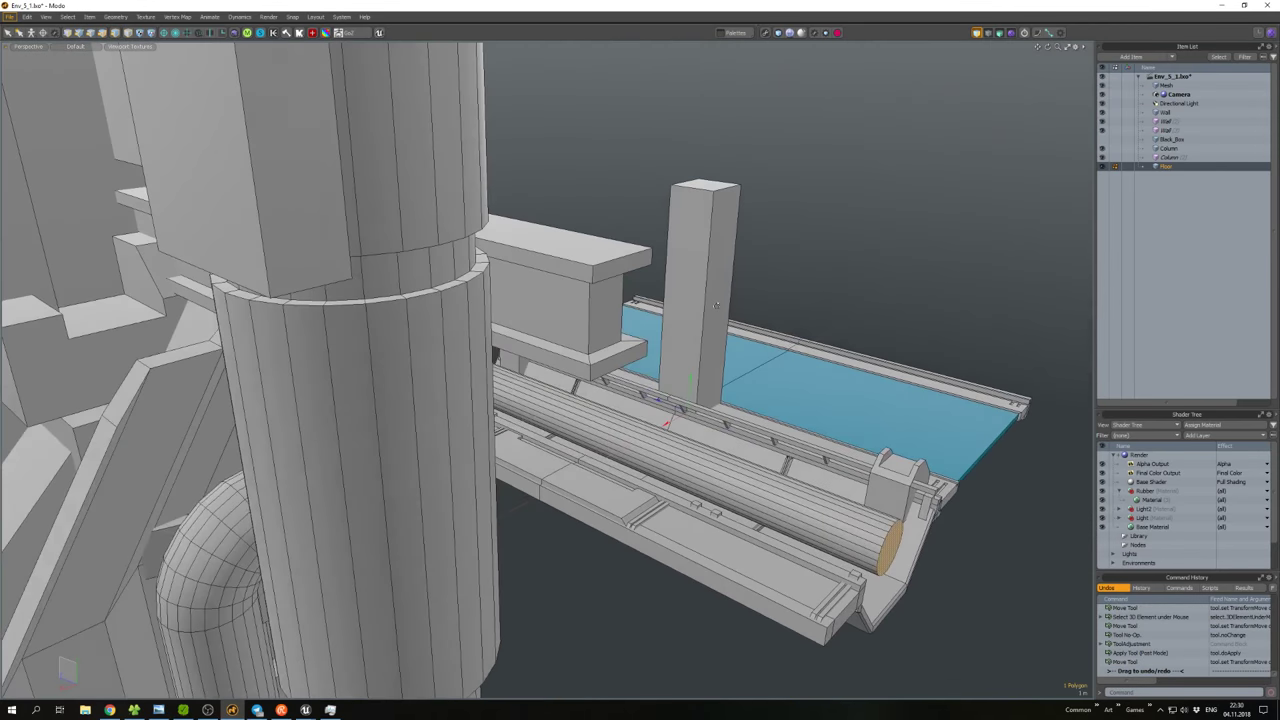
key("w")
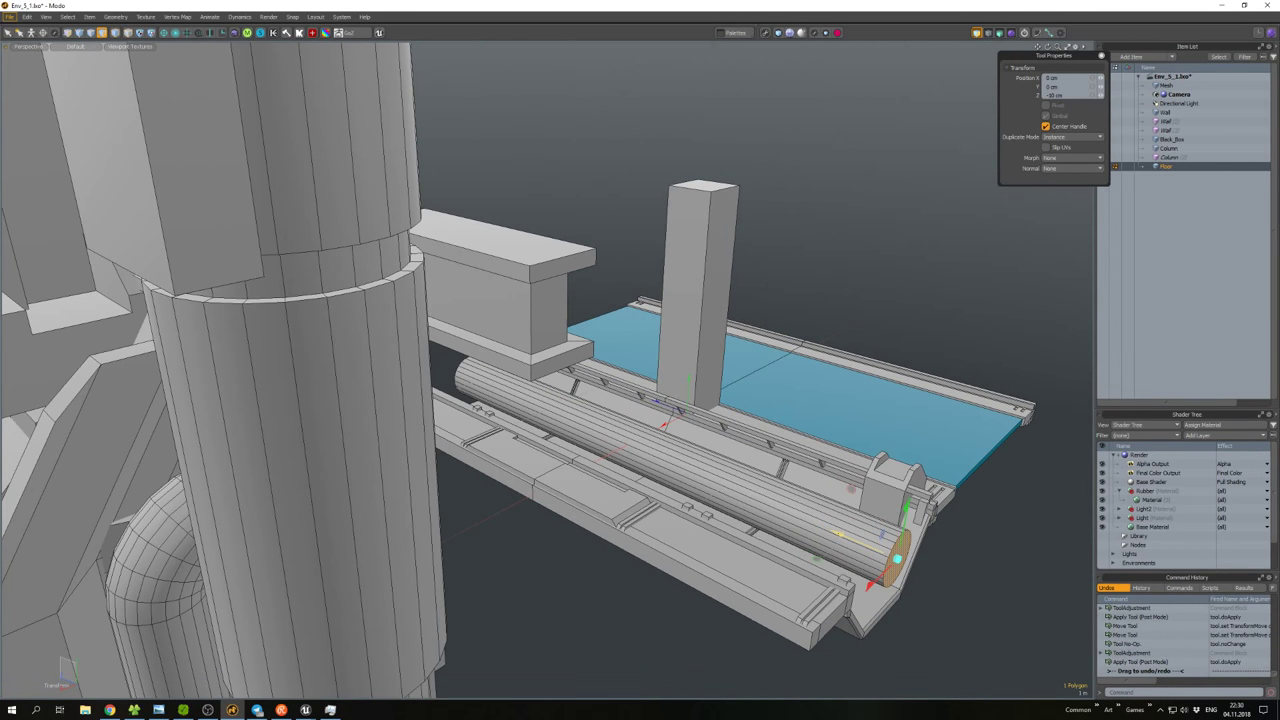
key("space")
Duplicate the entire long pipe and move the copy toward the channel's outer side, offset -8 cm in X and 22 cm in Y.
double_click(838, 532)
left_click_drag(838, 532, 685, 410, "alt")
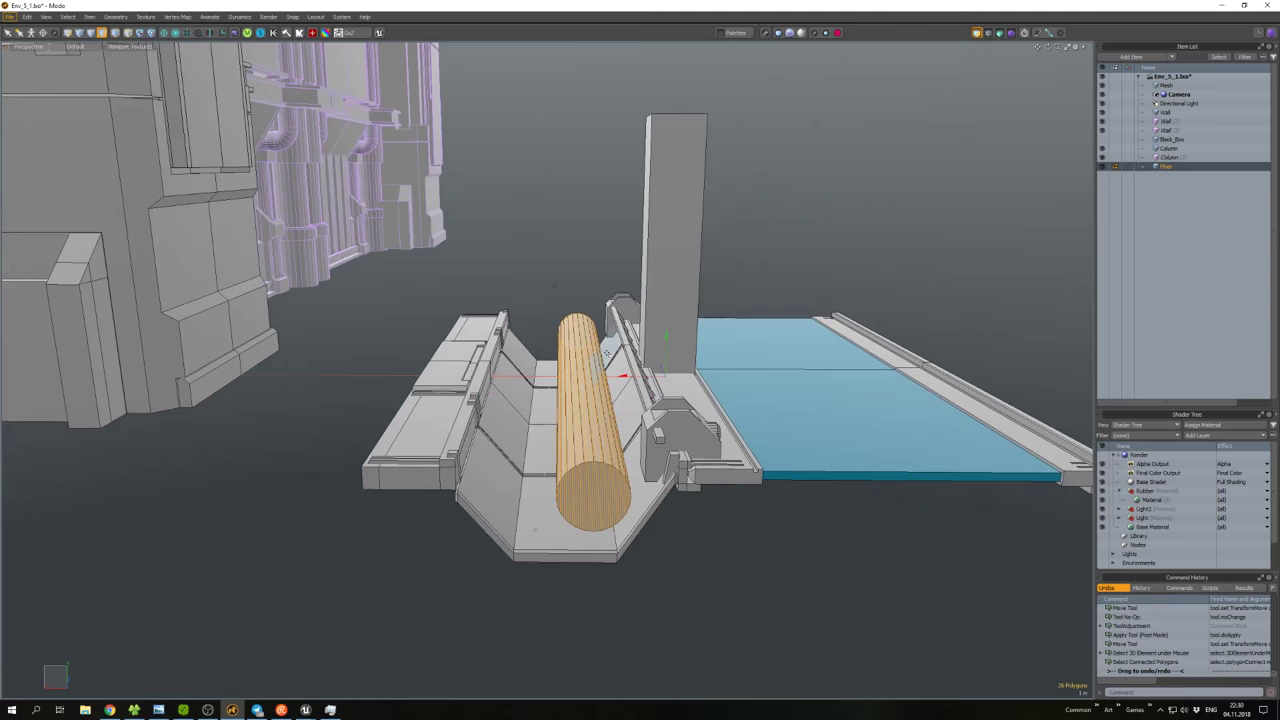
key("w")
scroll(598, 400, "up", 3)
key("ctrl+c")
key("ctrl+v")
mouse_move(547, 358)
left_mouse_down()
mouse_move(471, 366)
mouse_move(500, 420)
mouse_move(463, 392)
mouse_move(530, 400)
mouse_move(530, 370)
left_mouse_up()
scroll(512, 424, "down", 5)
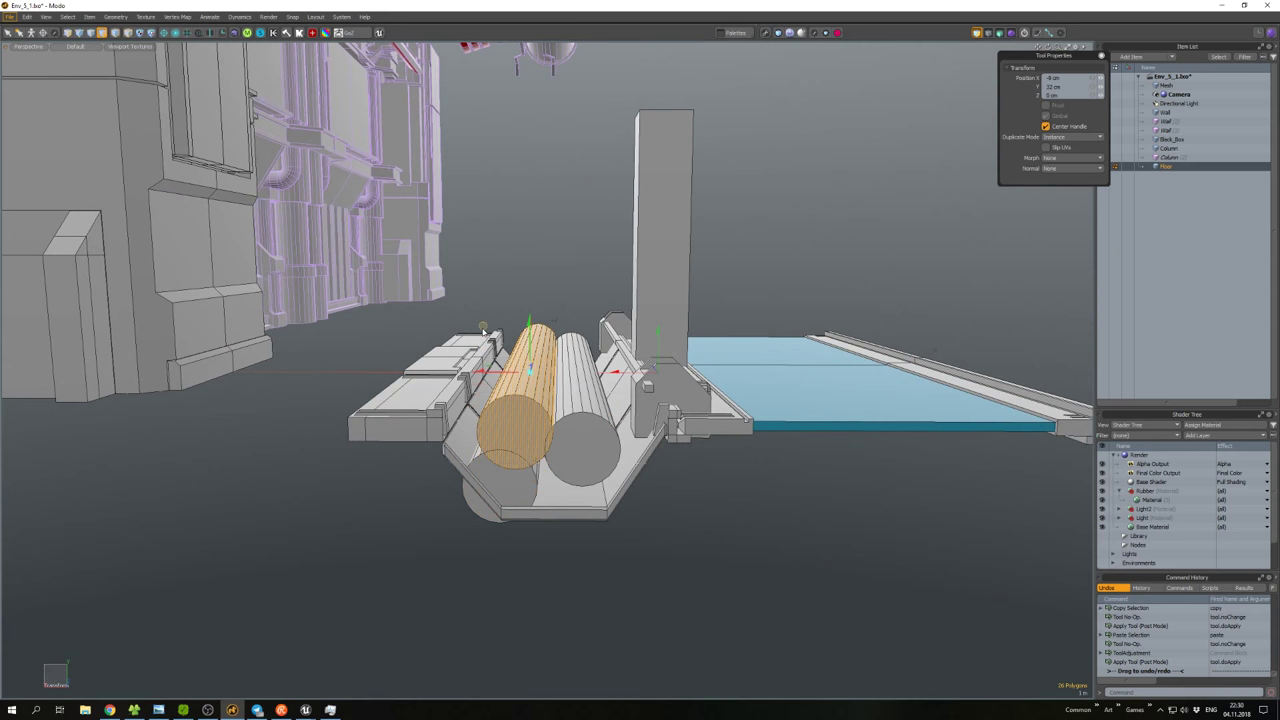
Scale the copied pipe down into a much thinner pipe.
key("r")
mouse_move(481, 328)
left_mouse_down()
mouse_move(465, 328)
mouse_move(494, 338)
mouse_move(495, 326)
left_mouse_up()
key("w")
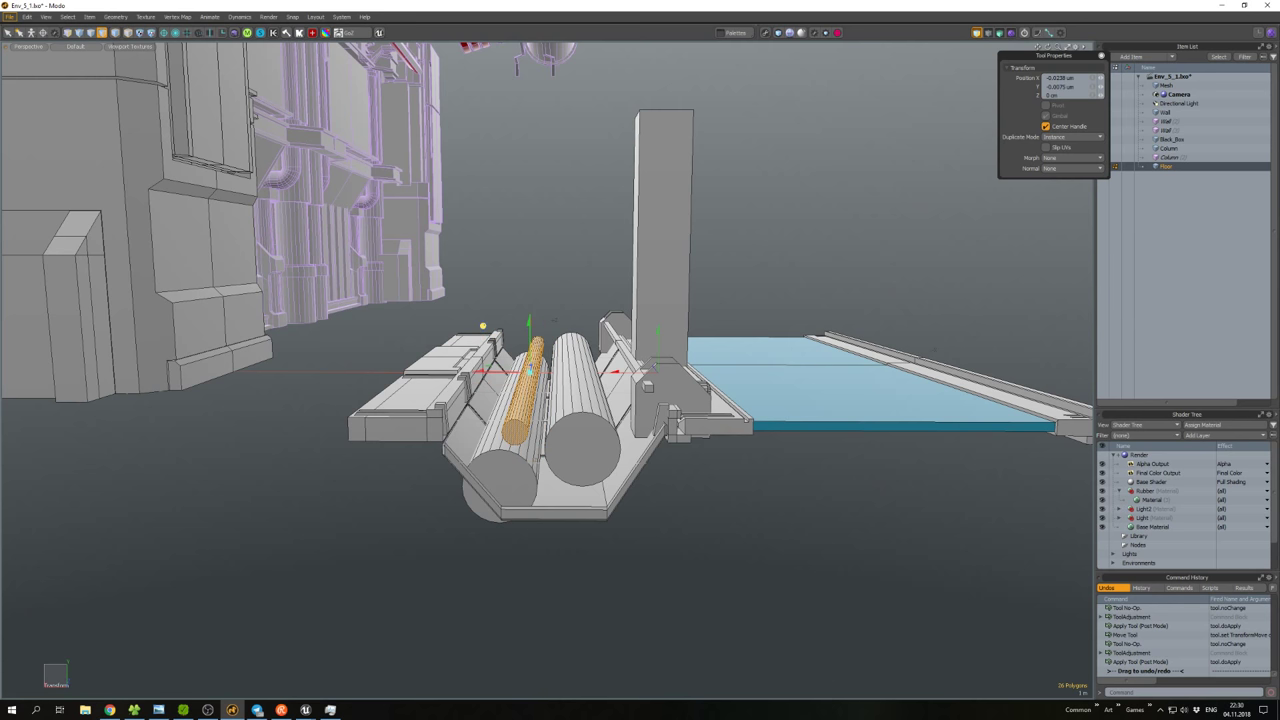
key("space")
left_click_drag(588, 279, 620, 340, "alt")
Arrange the large pipe on the channel's outer side and move the thin pipe beside it by 28 cm in X and -4 cm in Y.
double_click(588, 383)
key("w")
key("space")
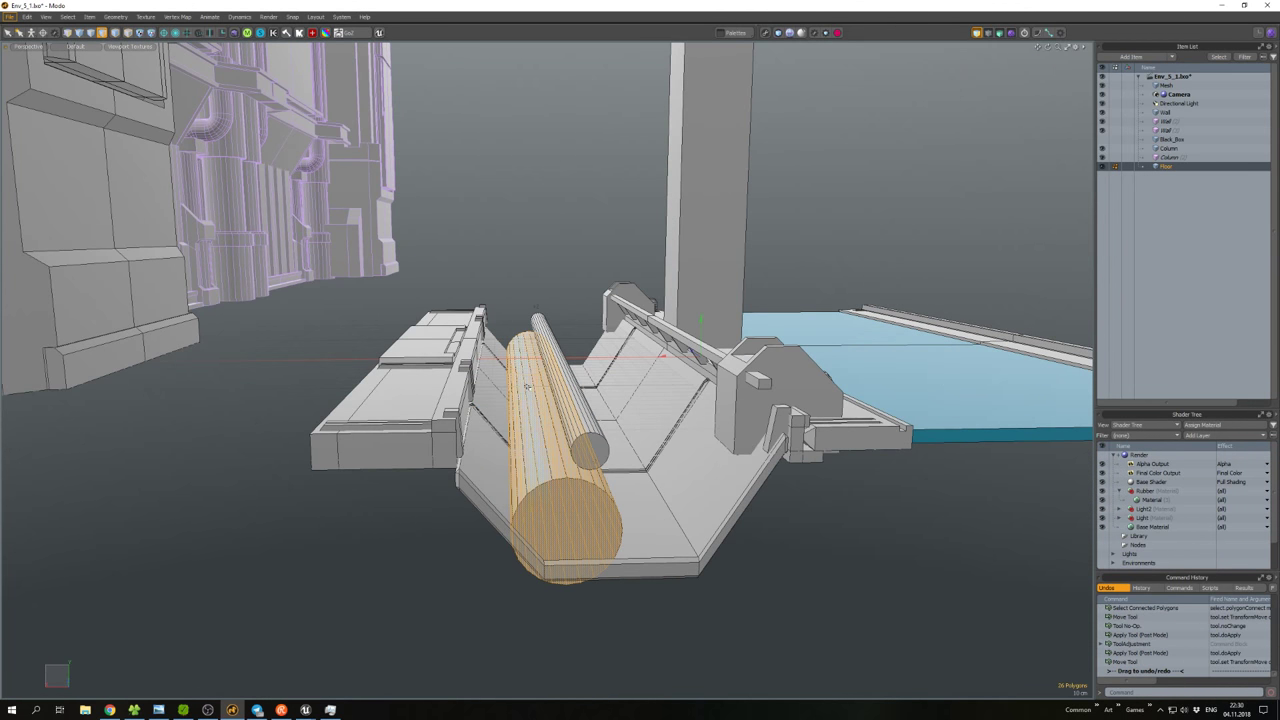
double_click(560, 390)
key("w")
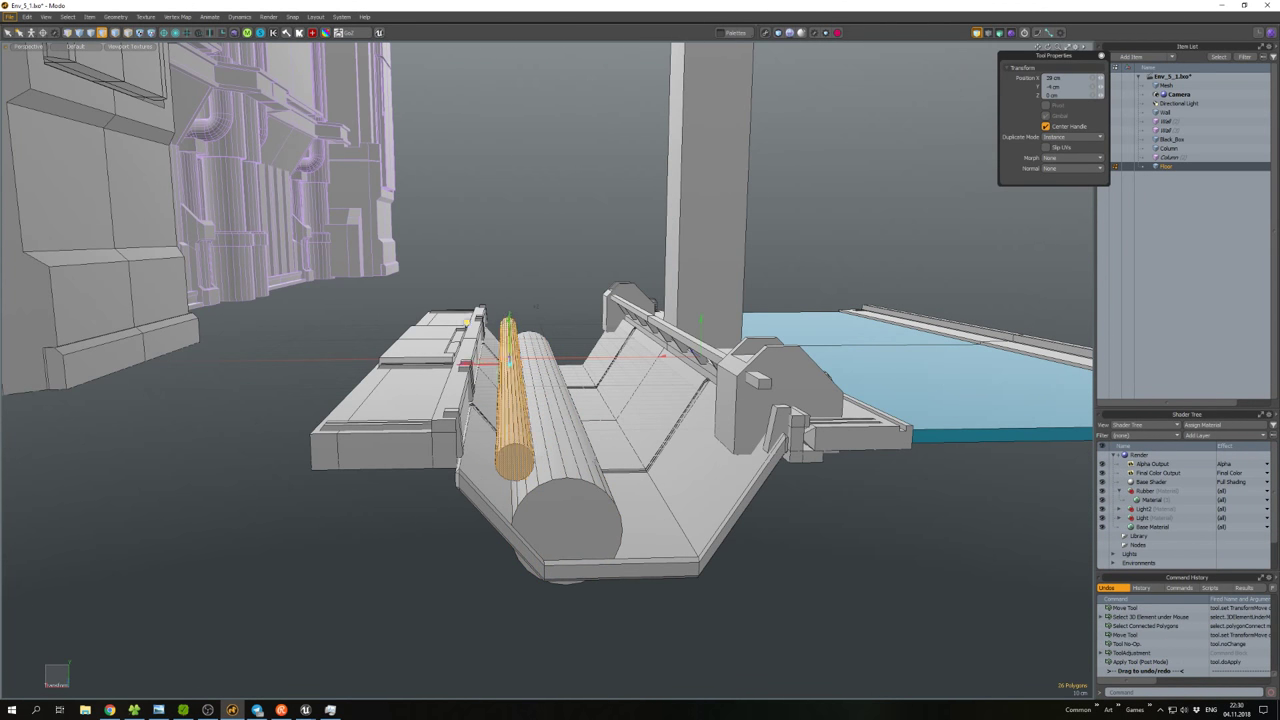
key("space")
Duplicate the two angular bracket blocks from the floor's inner rail and fit the copies around the thin pipe as clamps.
double_click(775, 395)
double_click(628, 306, "shift")
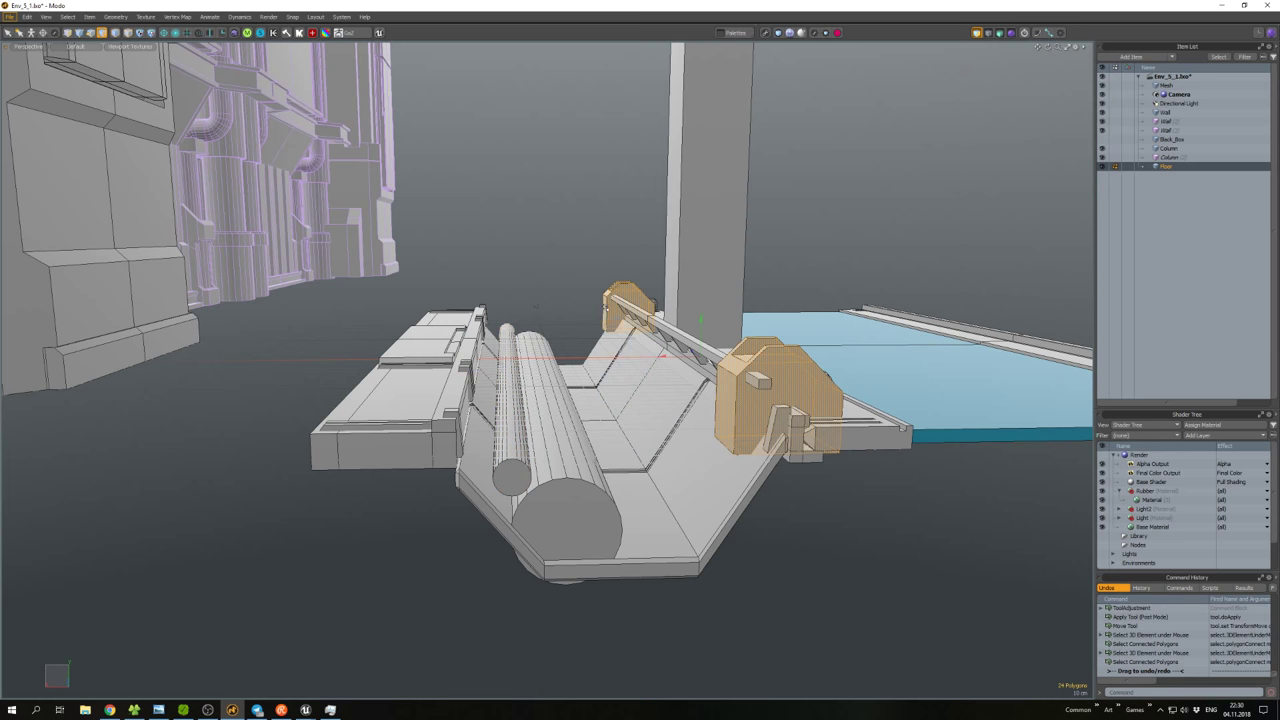
key("w")
key("ctrl+c")
key("ctrl+v")
left_click_drag(640, 293, 525, 354)
key("space")
Copy the thin pipe and place the duplicate on the other side of the large pipe, shifted -51 cm in X.
left_click(735, 409)
scroll(525, 354, "up", 3)
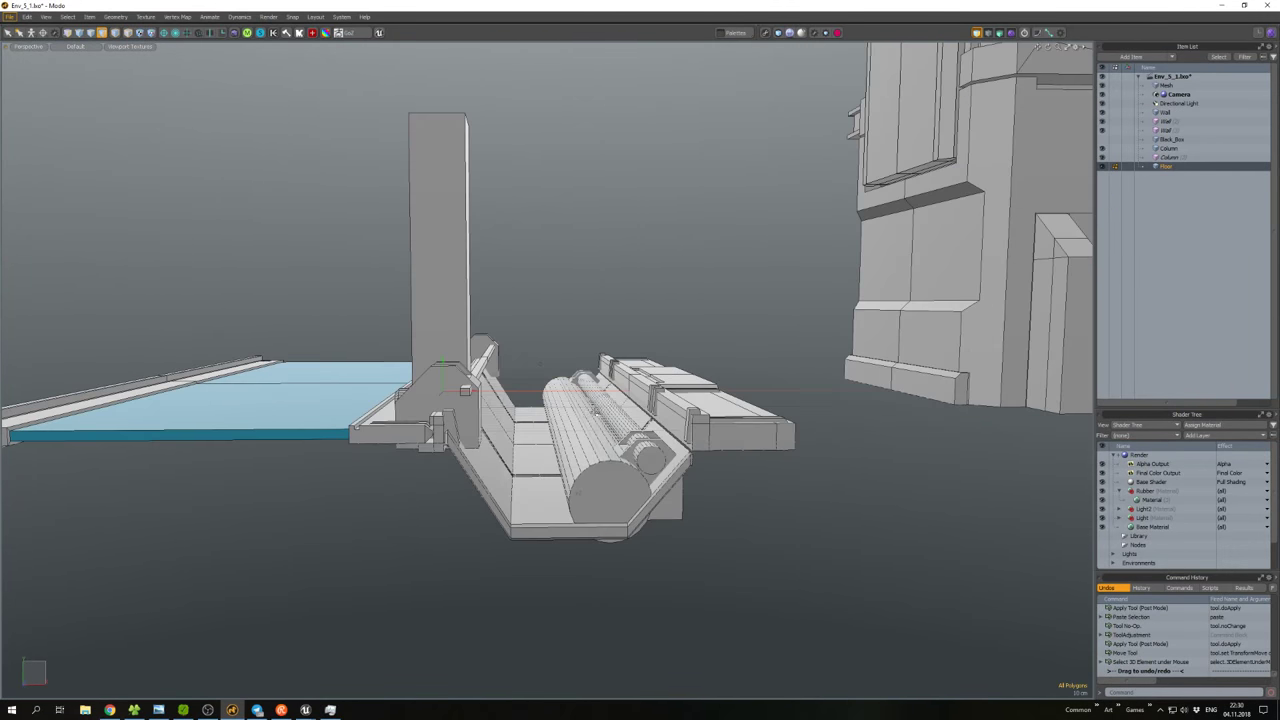
key("w")
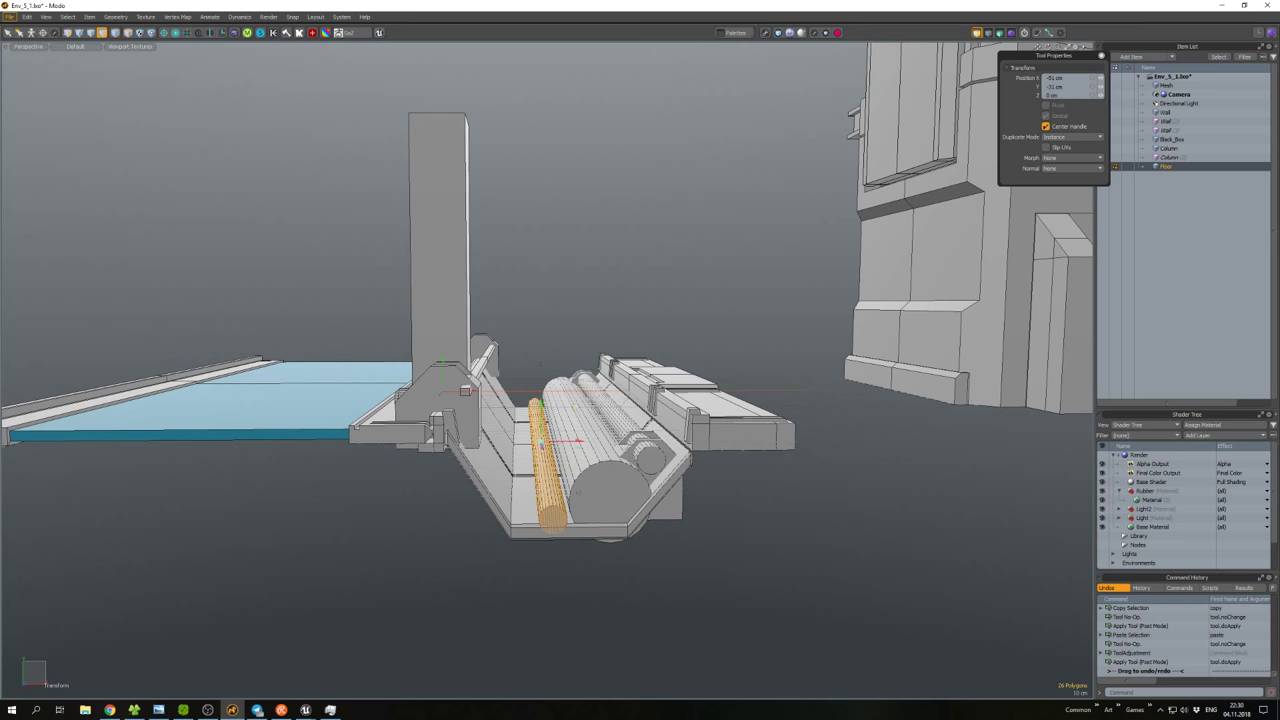
key("space")
Extrude the top faces of four small posts on the outer ledge up toward the pipes and rotate the end faces 90° about Z.
left_click_drag(541, 366, 720, 524, "alt")
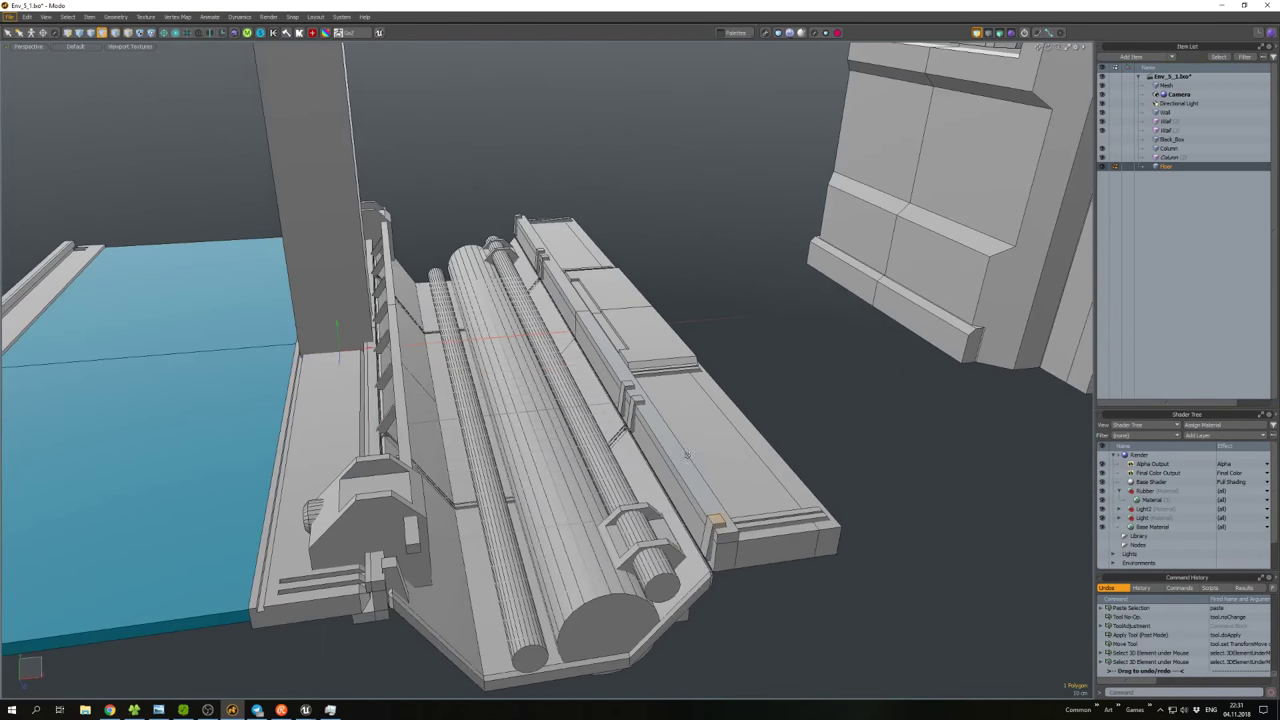
left_click_drag(688, 454, 497, 303, "alt")
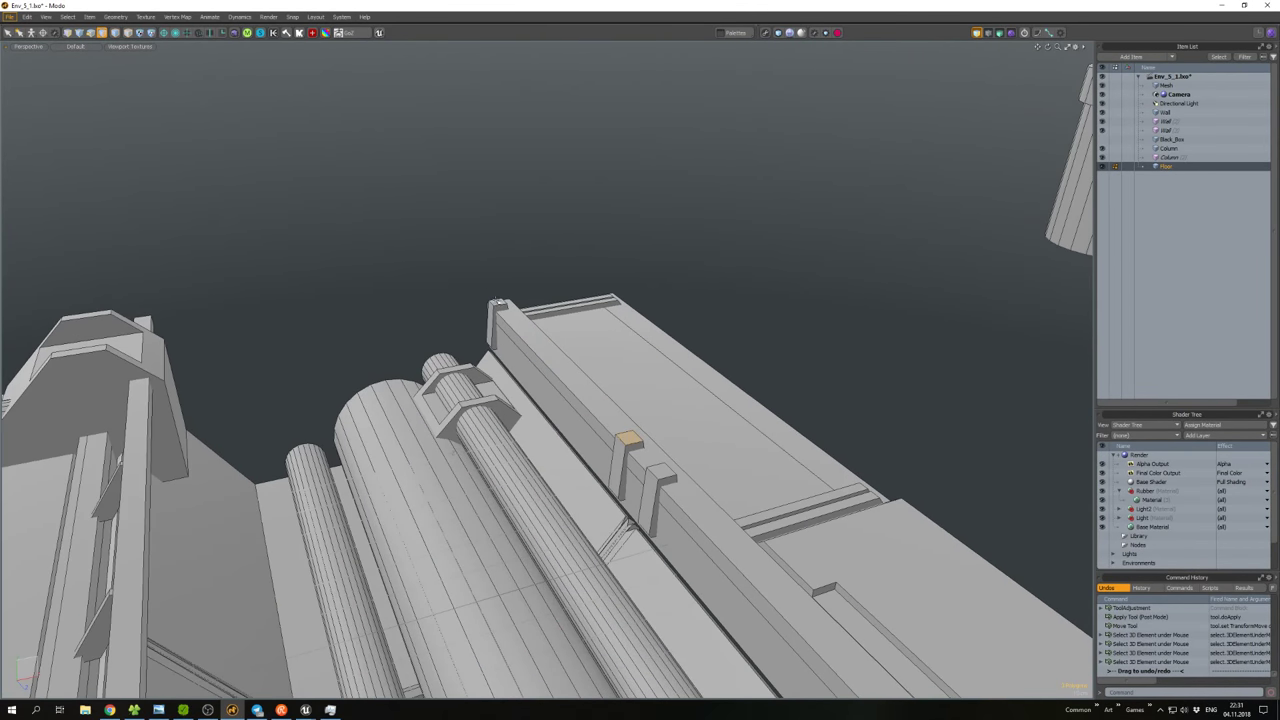
left_click_drag(591, 354, 558, 350, "alt")
left_click_drag(516, 304, 603, 298, "alt")
key("w")
key("space")
key("e")
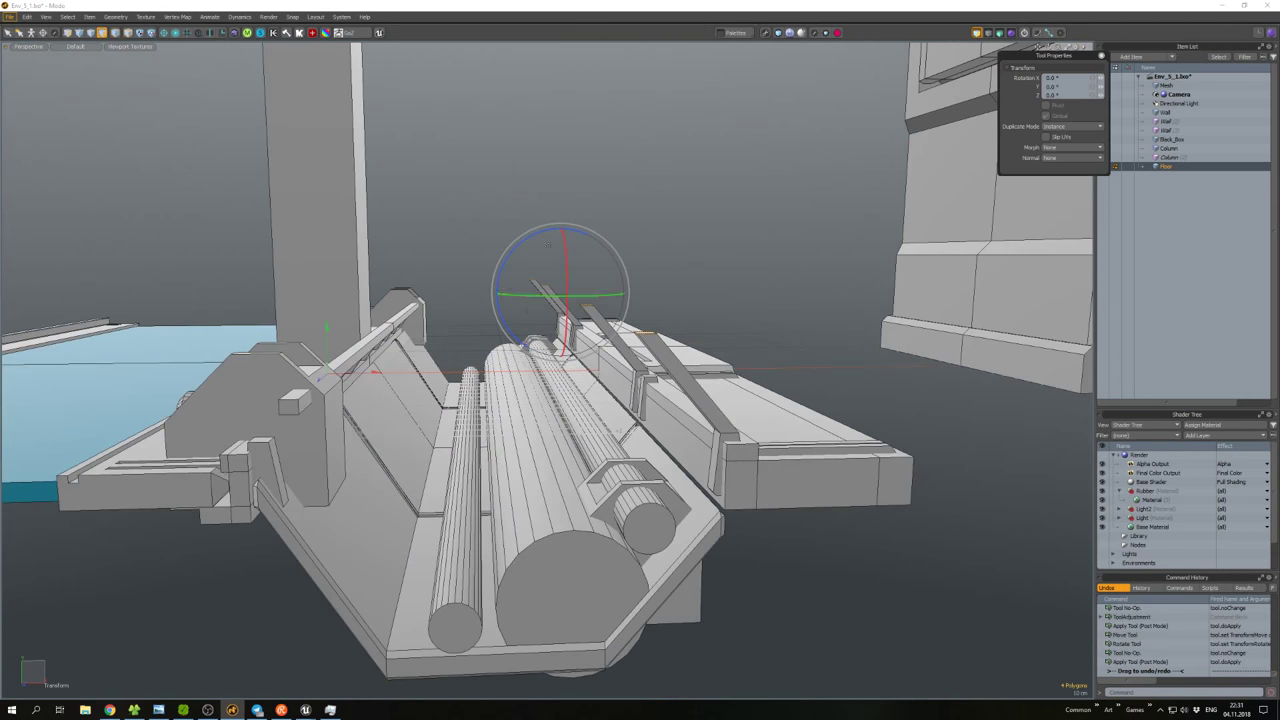
left_click_drag(542, 240, 512, 276)
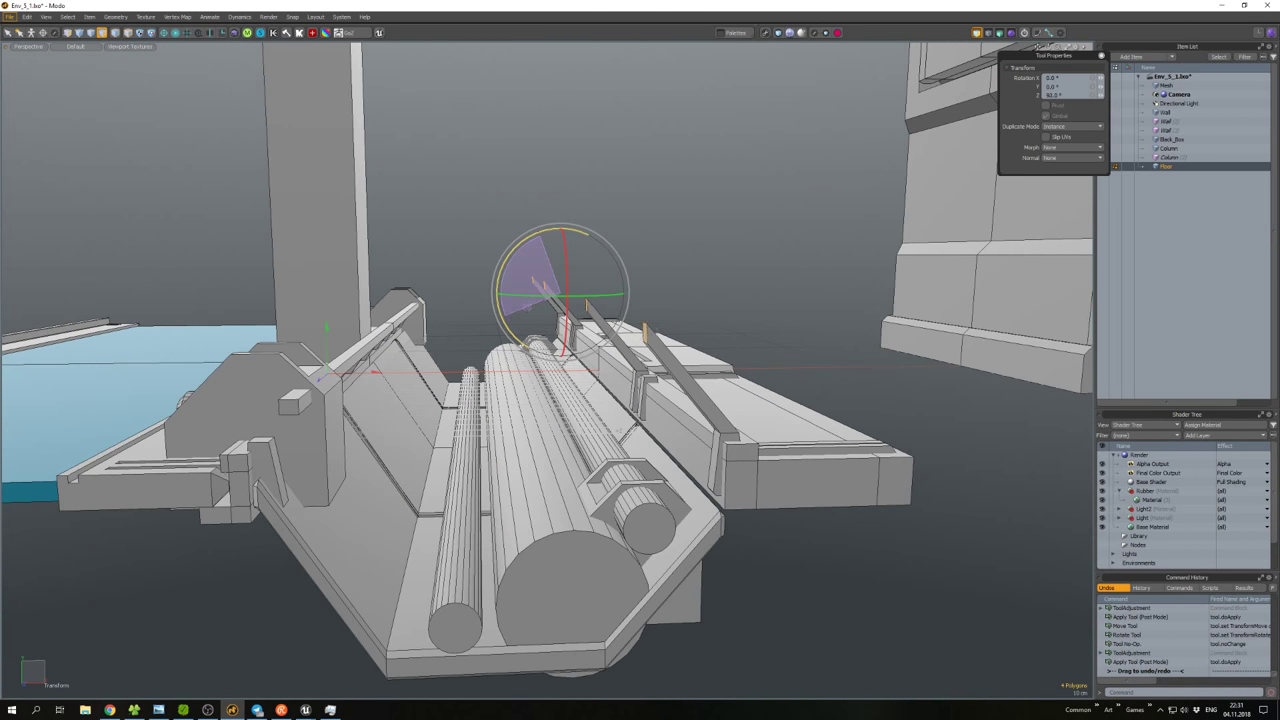
Bevel the four rotated end faces and move them -61 cm in X to span the pipes as horizontal bars.
key("b")
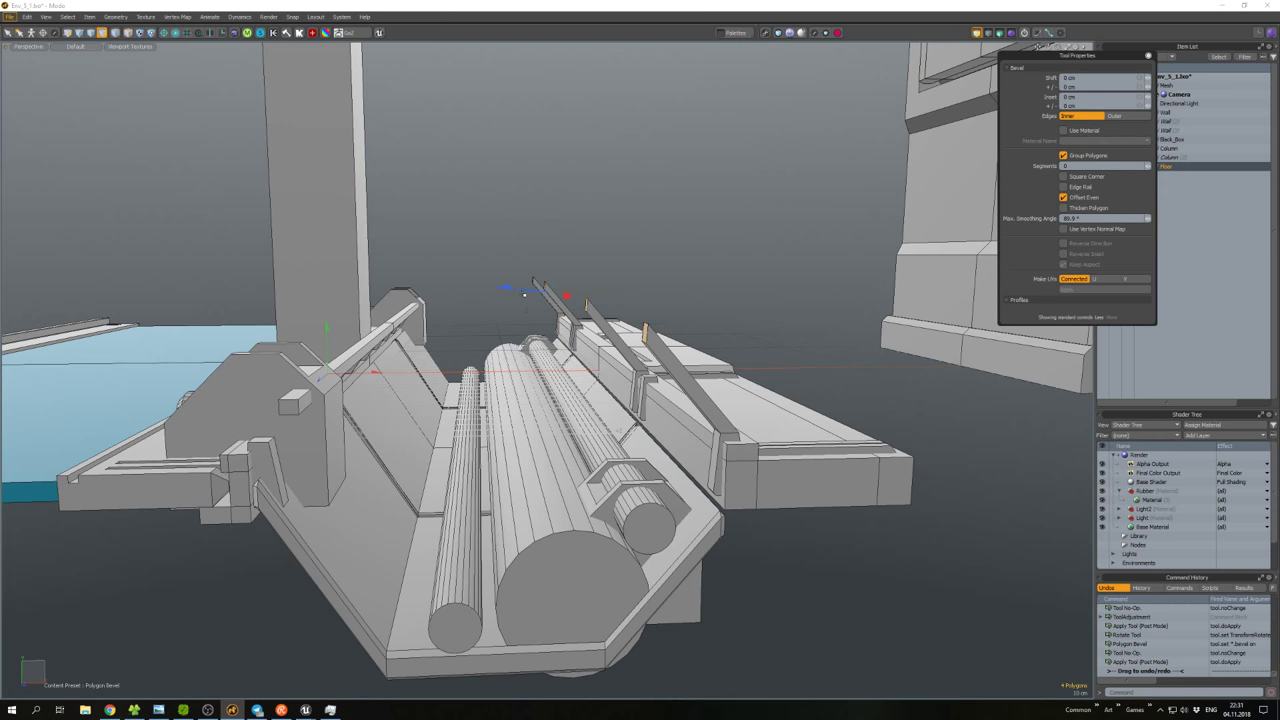
key("w")
left_click_drag(600, 292, 508, 292)
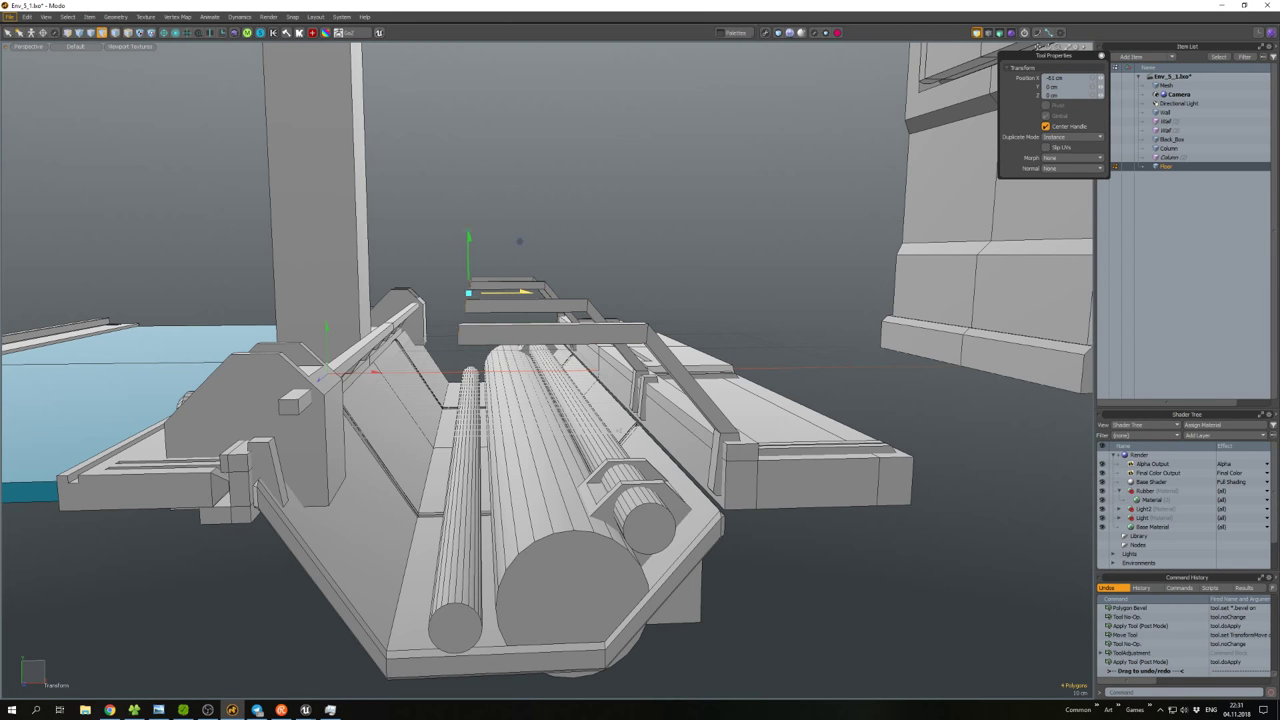
Extend the four bar ends further across the channel, sloping them down toward the inner rail to complete the guard frames.
key("space")
left_click_drag(640, 360, 770, 315, "alt")
key("ctrl+z")
key("ctrl+z")
key("ctrl+z")
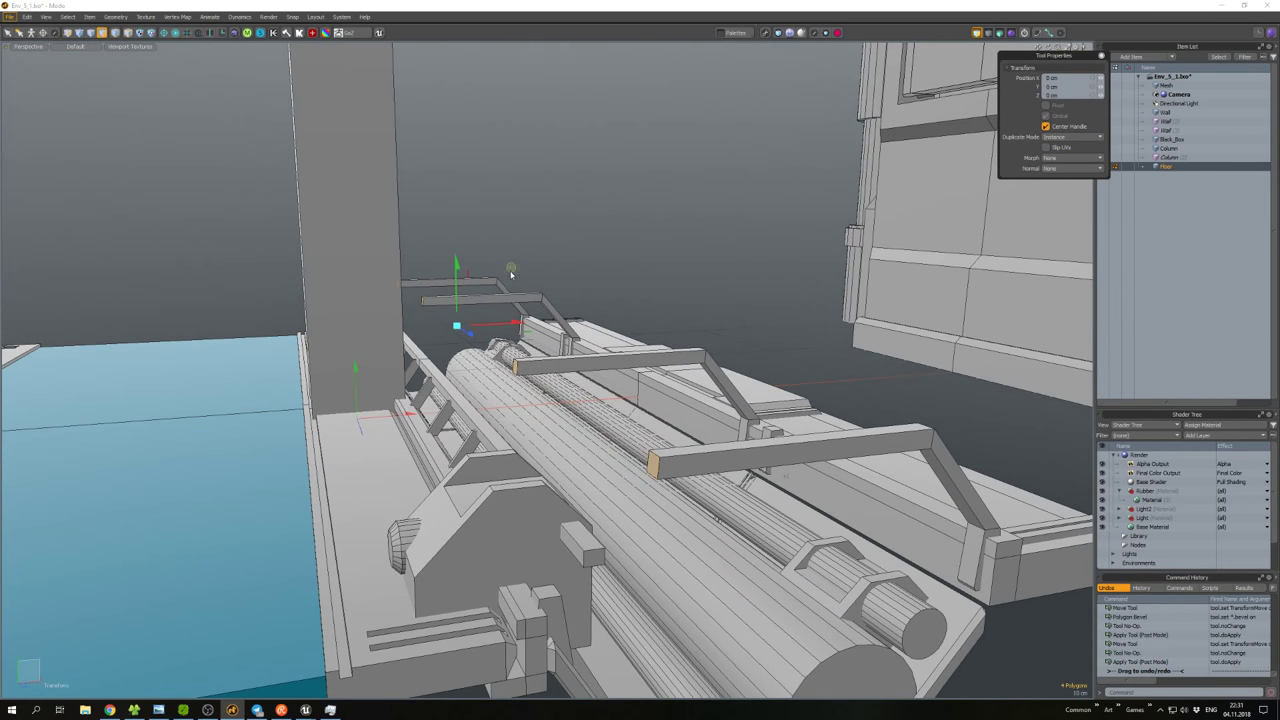
left_click_drag(511, 270, 480, 304)
key("space")
scroll(548, 370, "down", 5)
left_click_drag(548, 370, 606, 383, "alt")
scroll(650, 345, "down", 5)
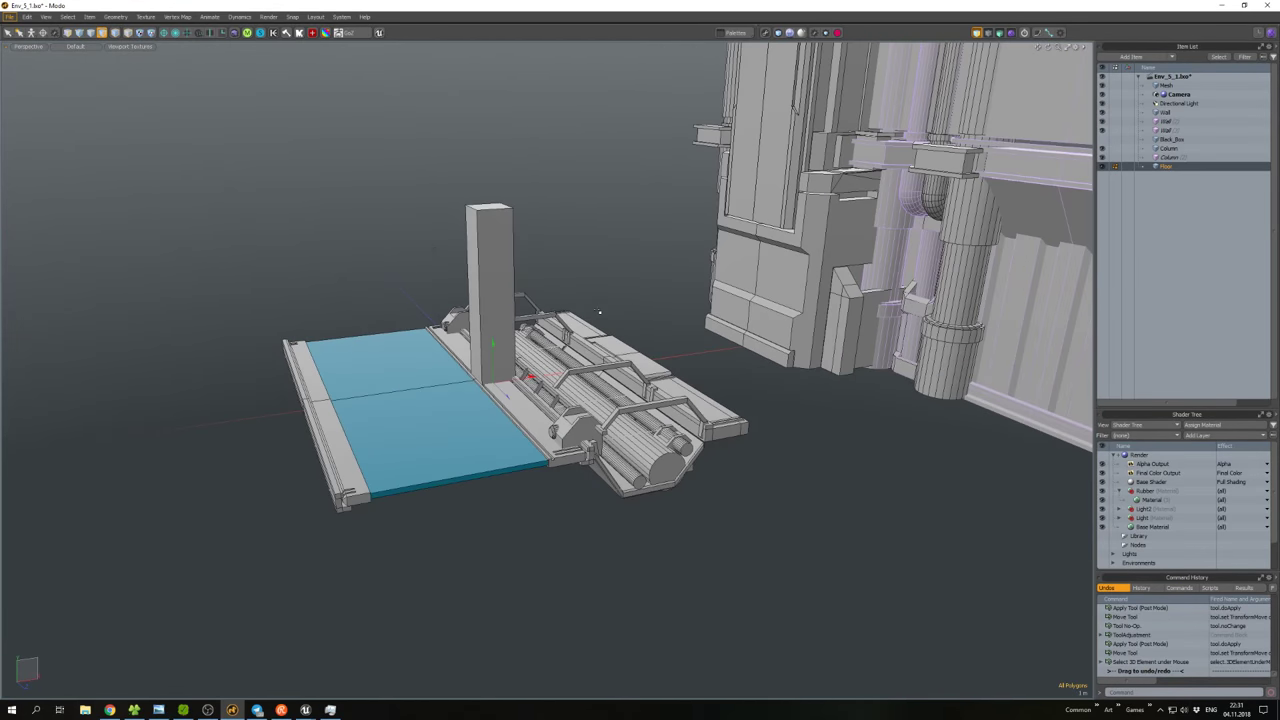
Export the floor mesh as FBX into the Env5 folder, overwriting Column.fbx.
key("5")
key("ctrl+shift+s")
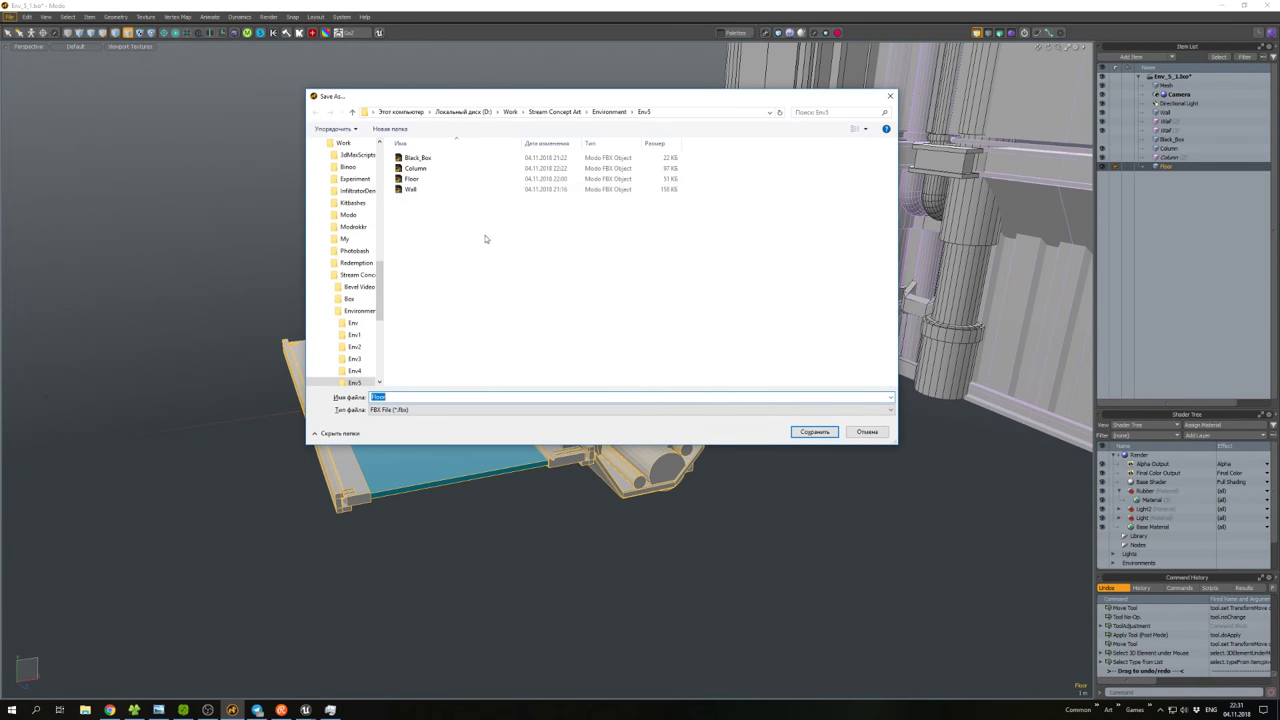
left_click(415, 168)
key("Return")
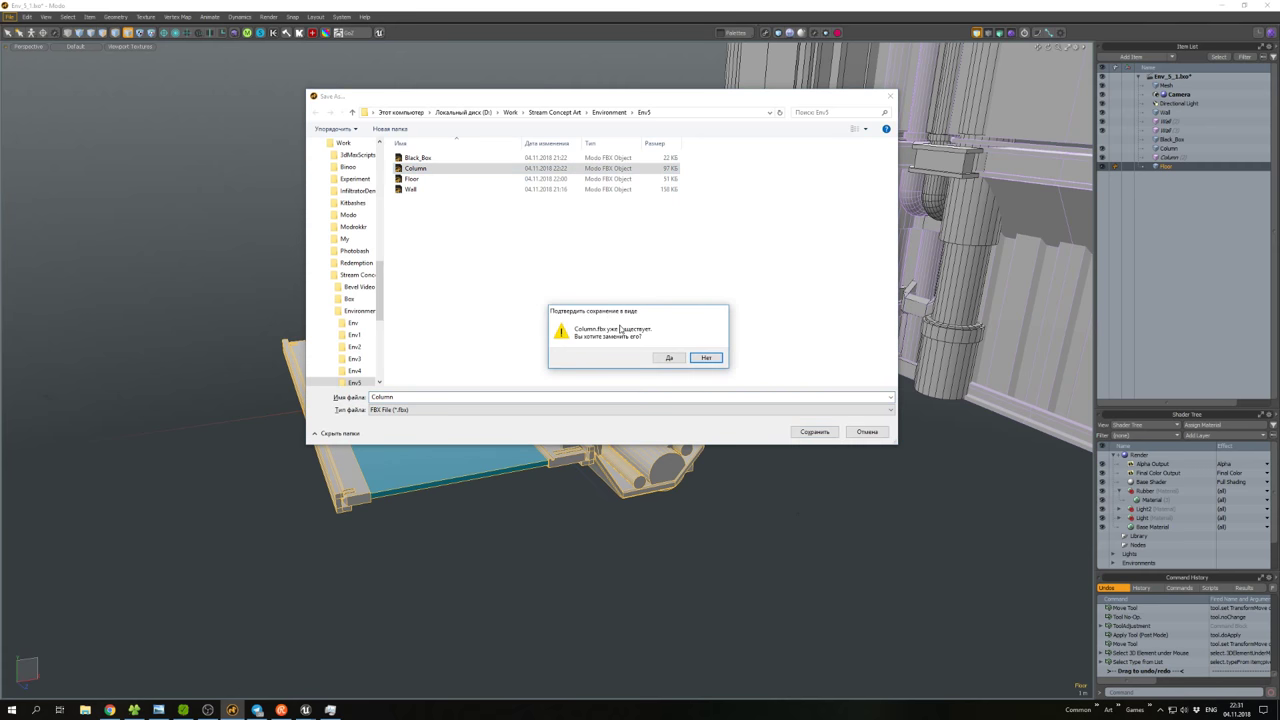
left_click(670, 359)
Switch to Unreal, open the Env5 content folder and reimport the Floor static mesh.
left_click(265, 665)
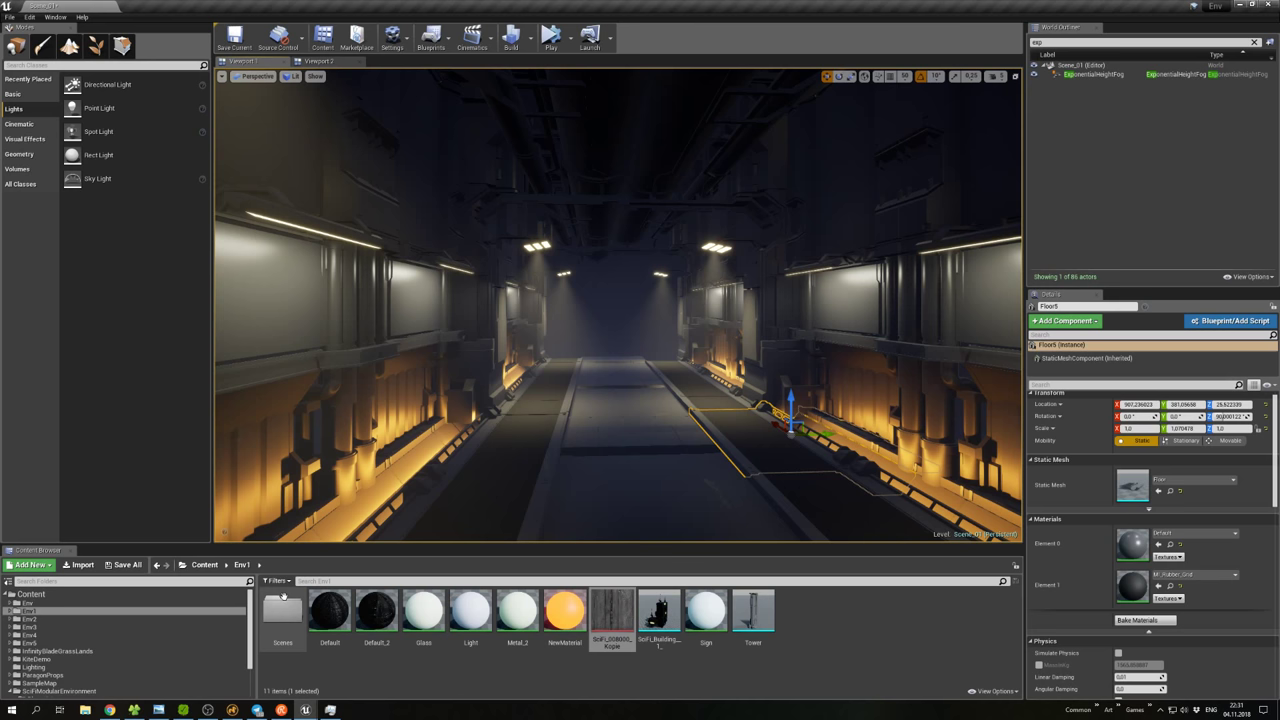
left_click(30, 643)
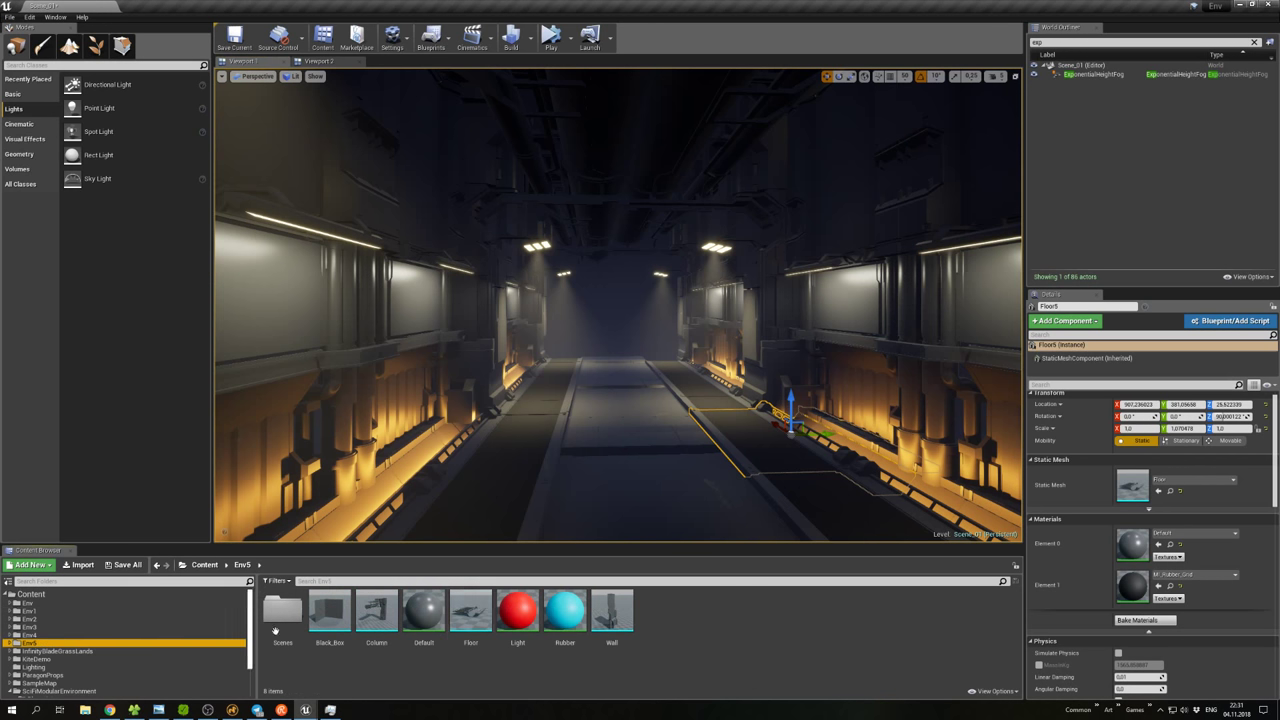
right_click(464, 617)
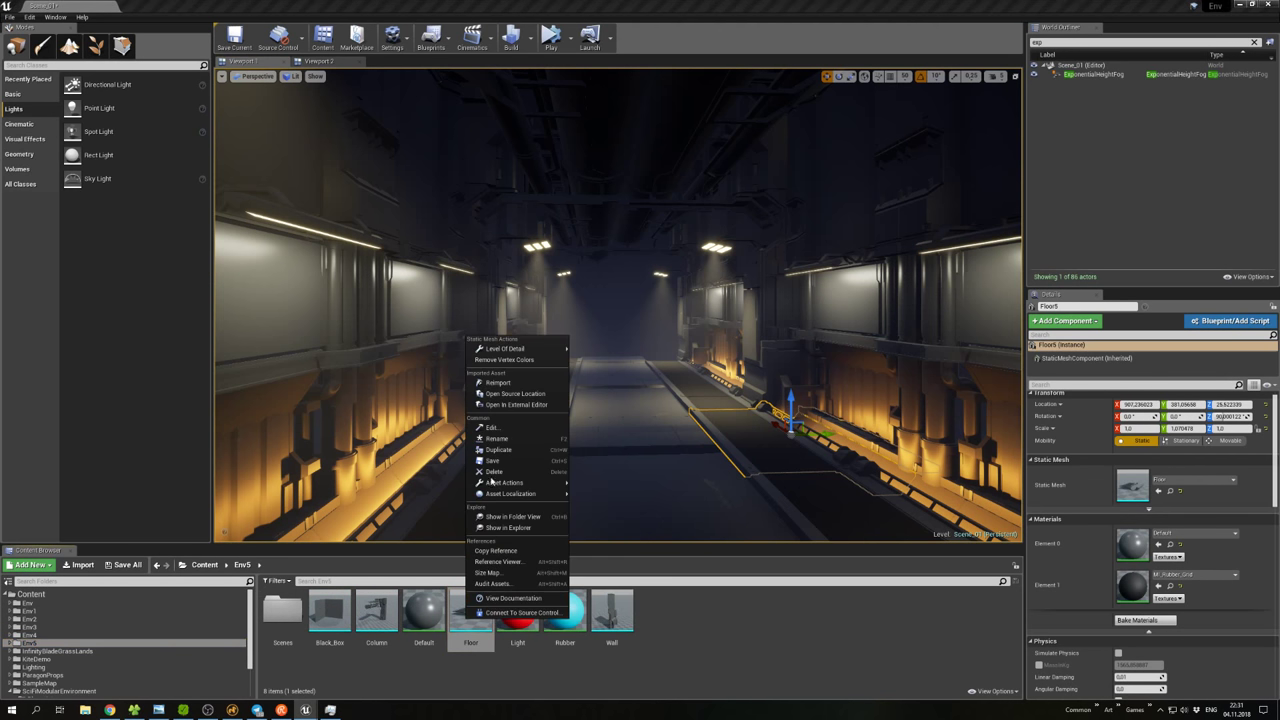
left_click(500, 381)
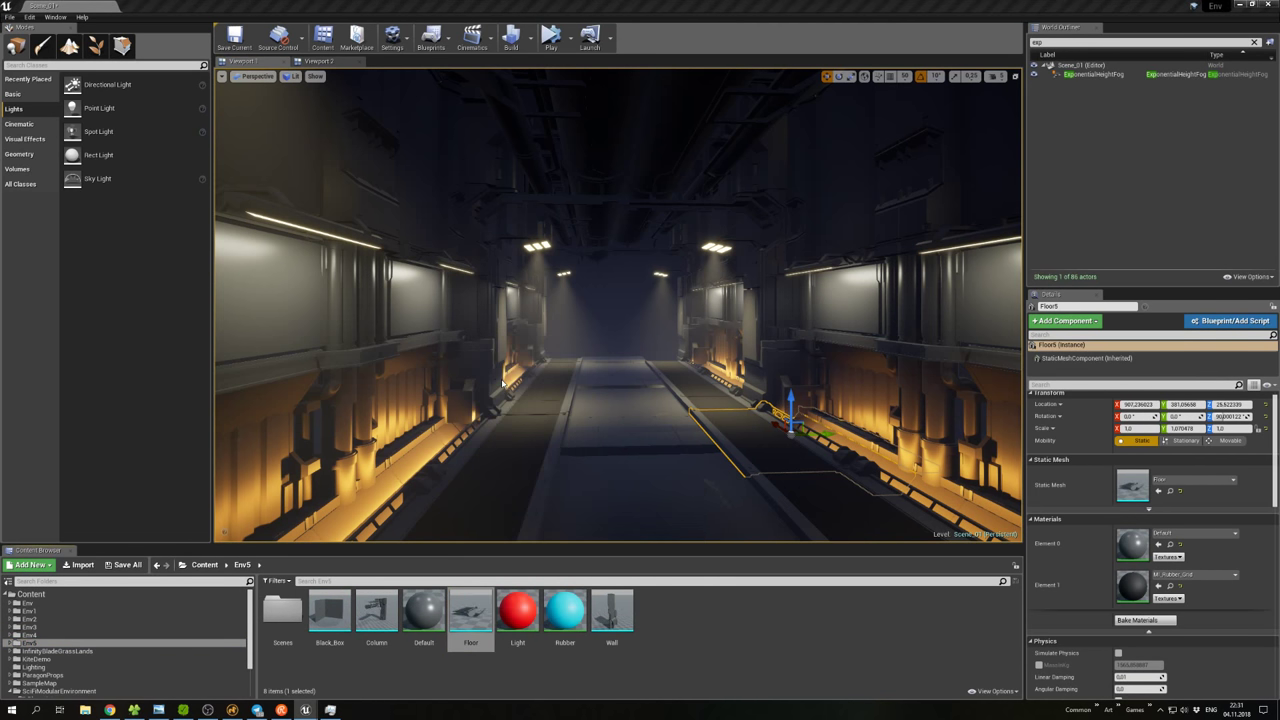
Inspect the floor's side channel up close in the corridor and reimport the Floor mesh once more.
left_click(624, 391)
right_click_drag(624, 391, 800, 388)
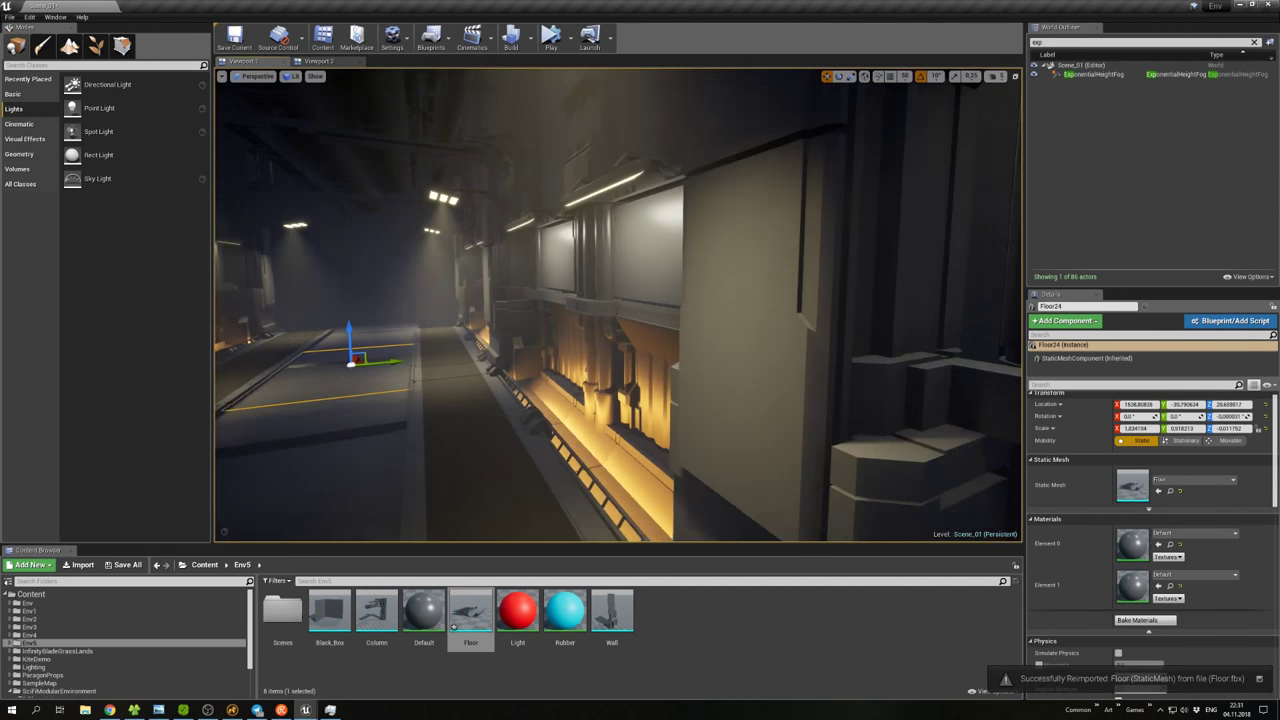
right_click(643, 35)
right_click_drag(643, 35, 561, 419)
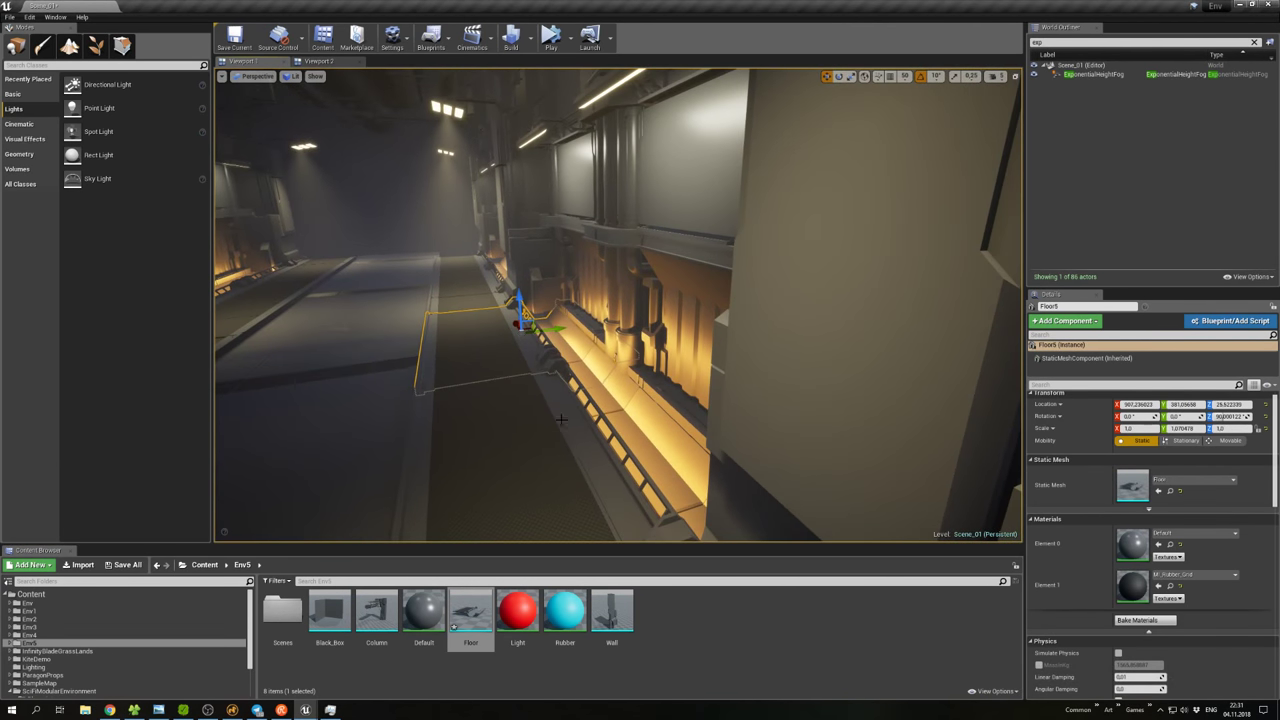
right_click(459, 626)
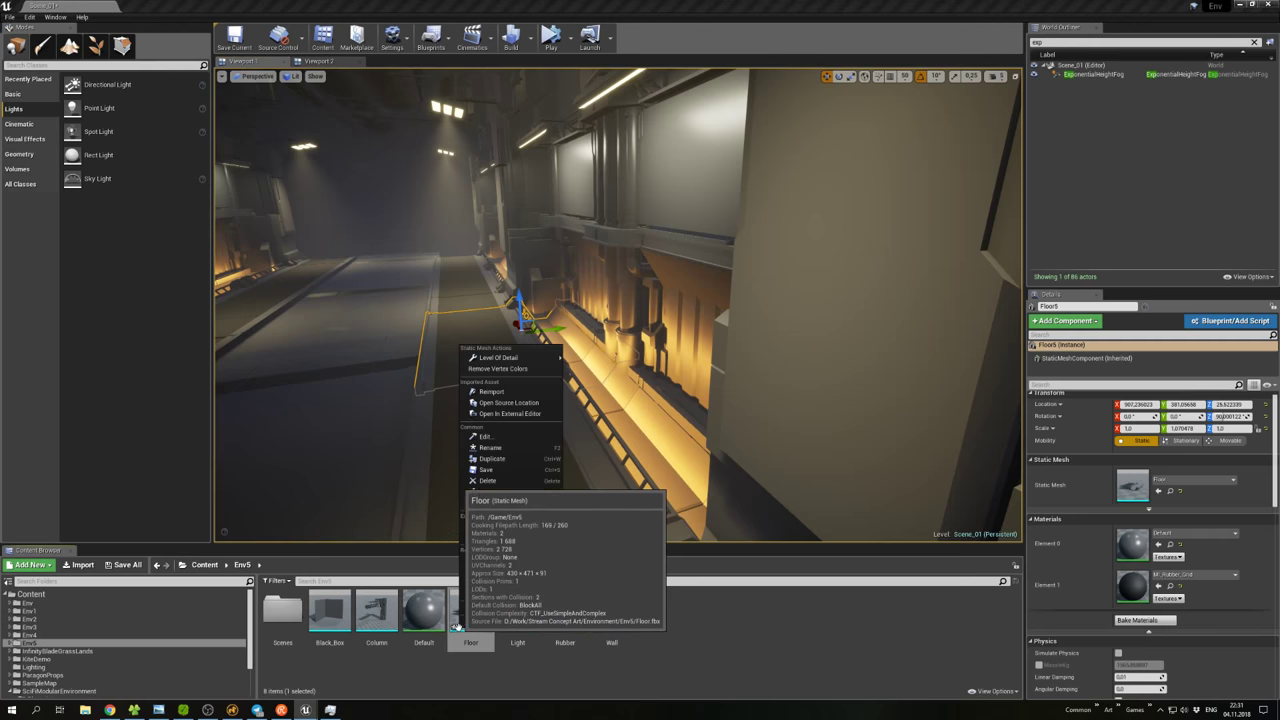
left_click(502, 393)
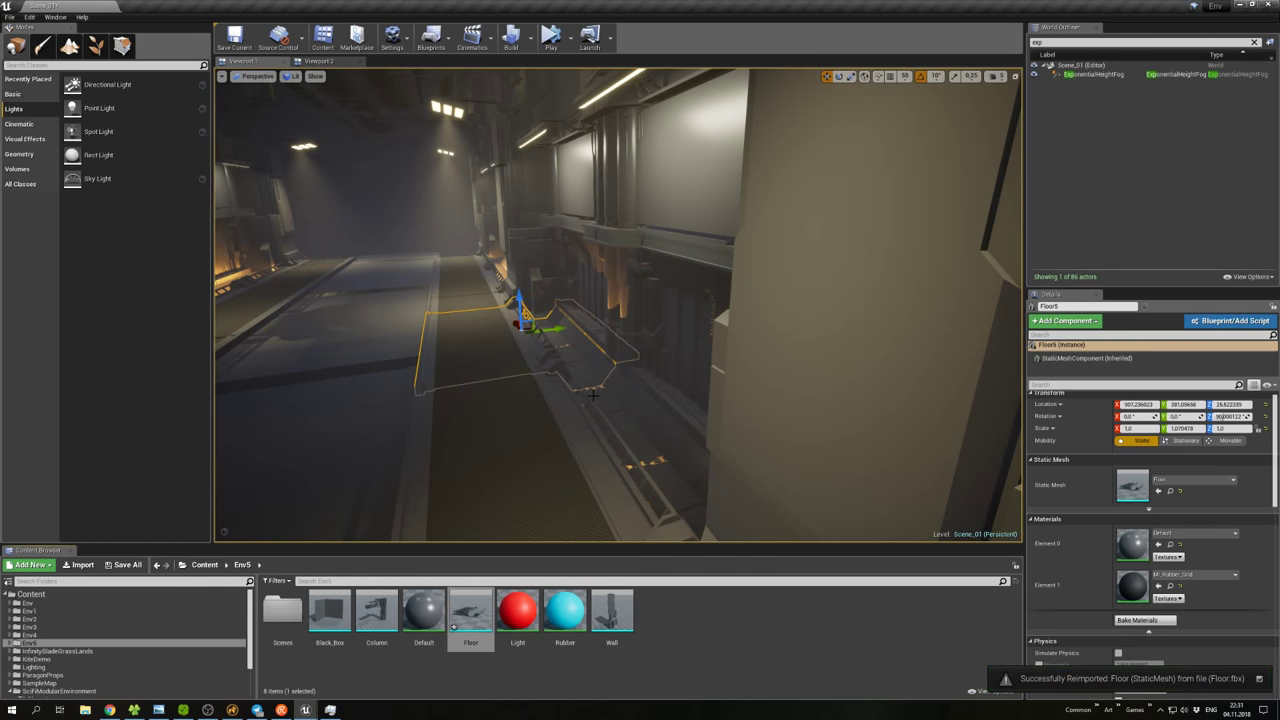
right_click_drag(637, 404, 840, 406)
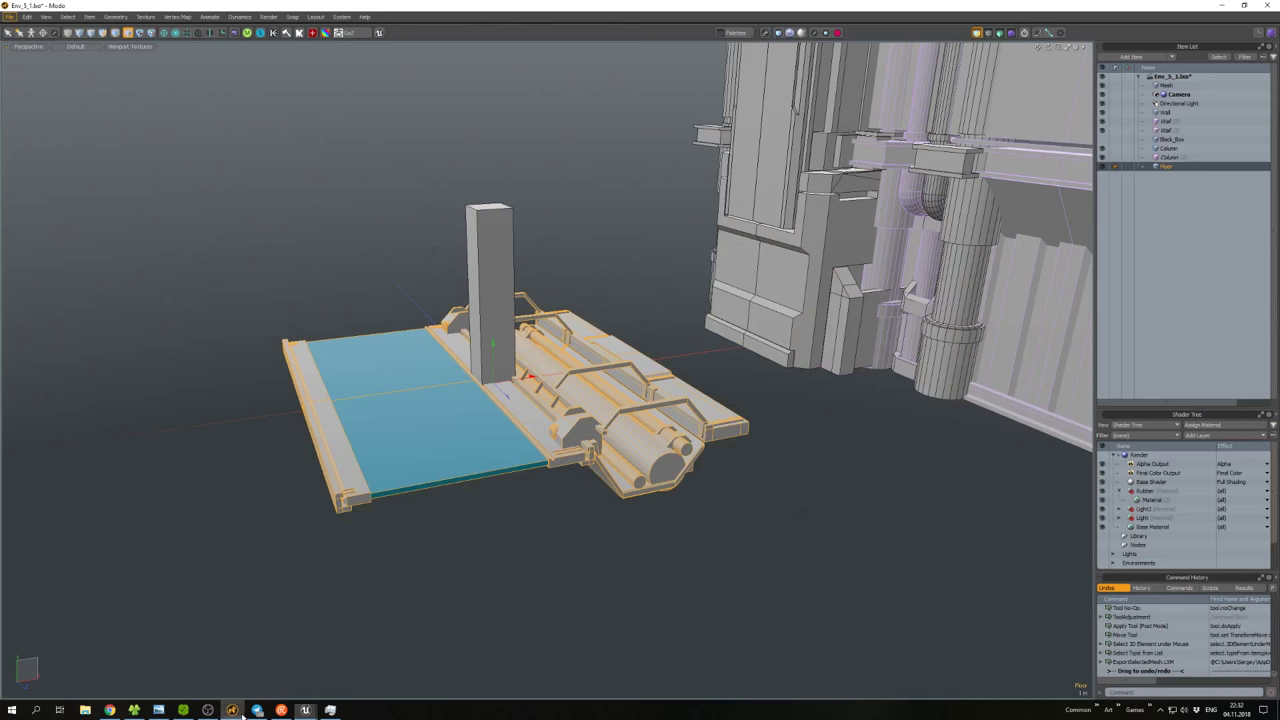
Return to Modo and export the floor mesh again, replacing Floor.fbx in the Env5 folder.
left_click(232, 710)
key("ctrl+e")
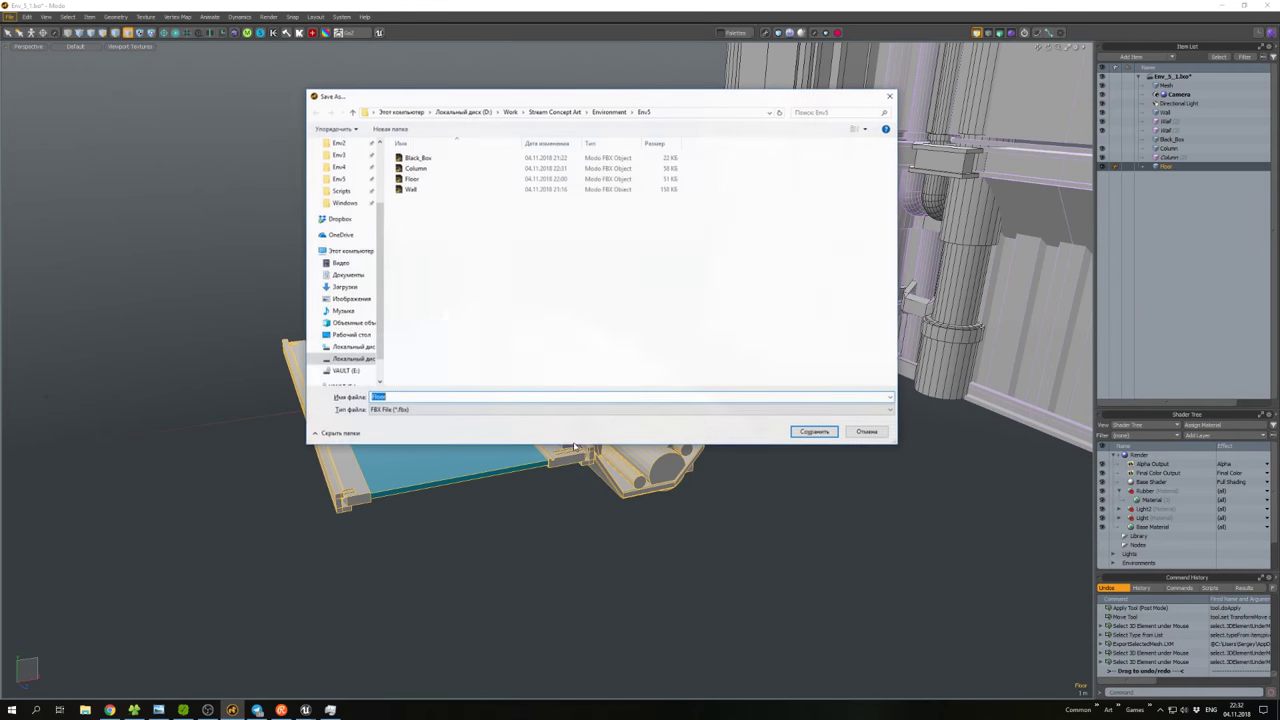
left_click(667, 358)
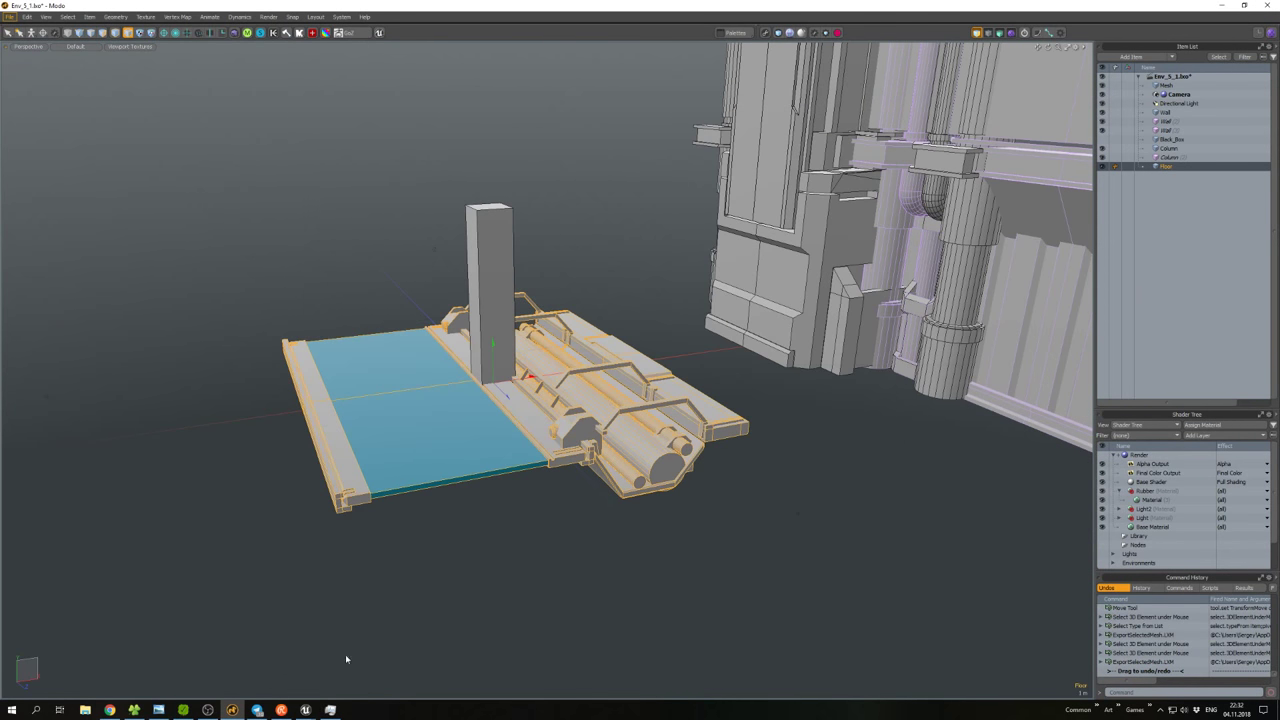
Switch back to Unreal and reimport the Floor static mesh from the newly exported file.
mouse_move(305, 710)
left_click(277, 665)
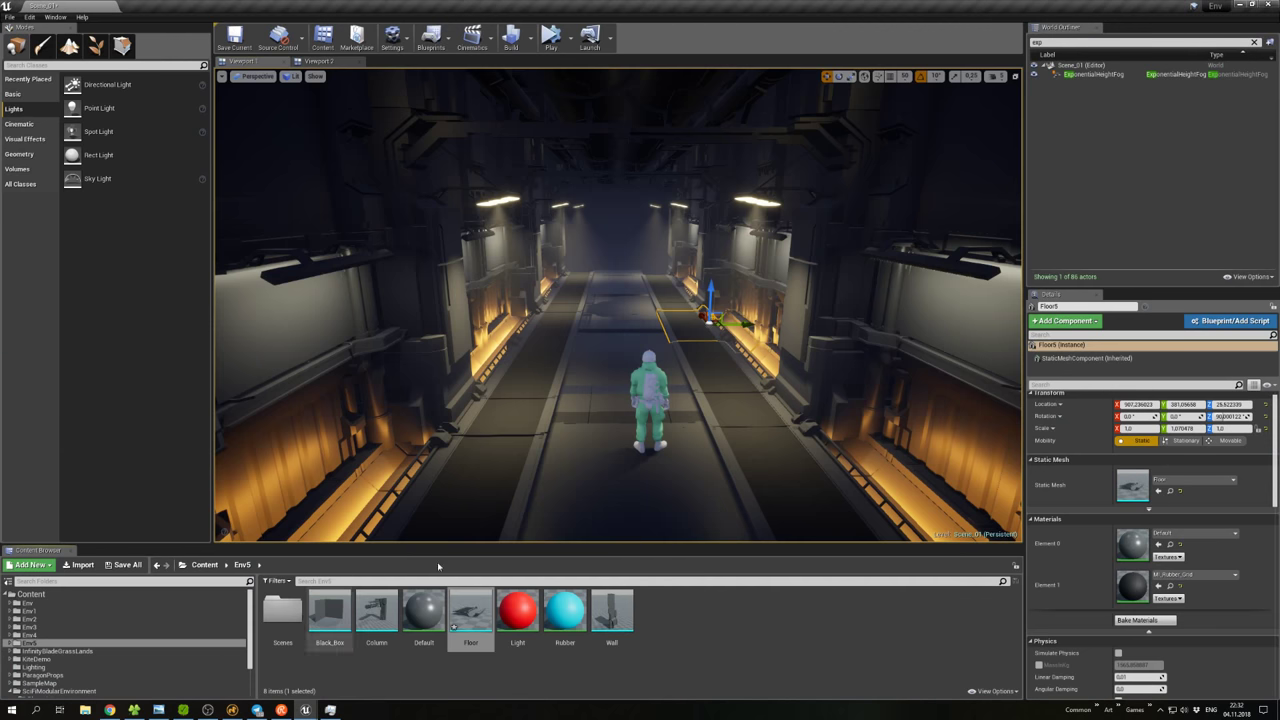
right_click(455, 624)
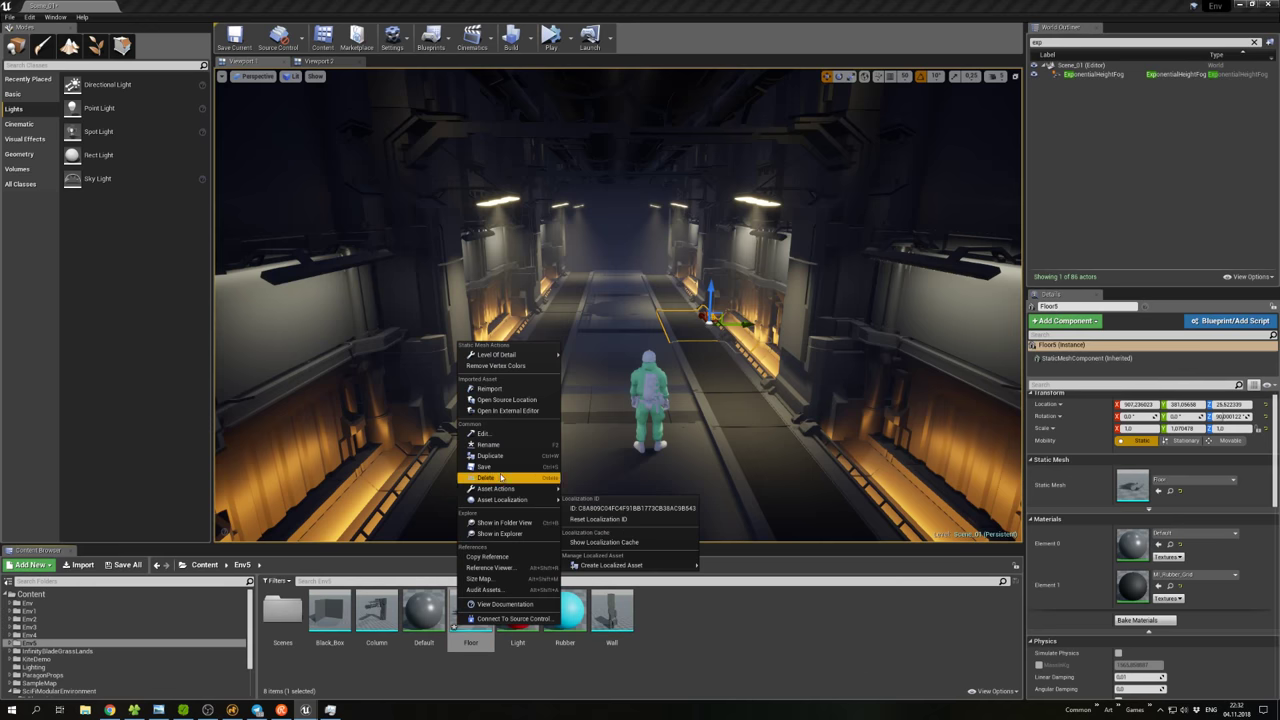
left_click(505, 392)
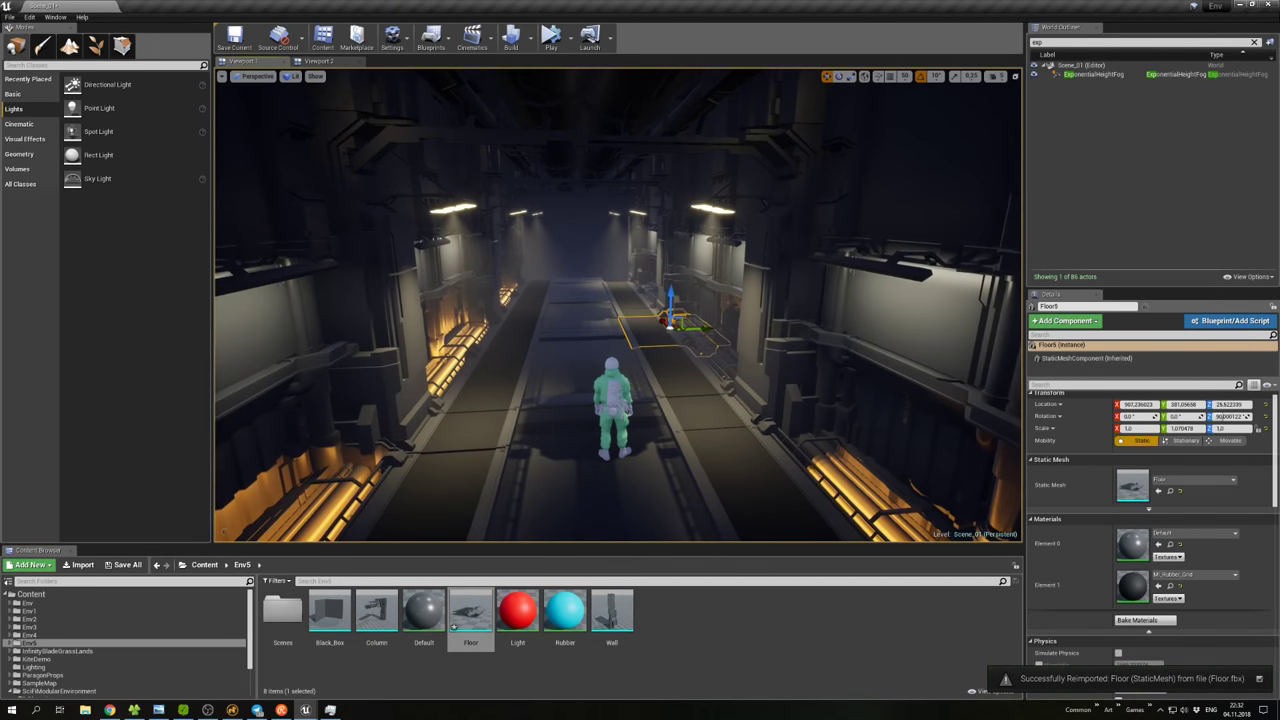
Raise the Projector_light spot light slightly at the near ceiling lamp and check the corridor without editor helpers.
mouse_move(617, 305)
right_mouse_down()
mouse_move(640, 300)
mouse_move(600, 320)
mouse_move(640, 305)
mouse_move(610, 300)
mouse_move(630, 300)
mouse_move(610, 320)
mouse_move(628, 300)
mouse_move(598, 305)
mouse_move(610, 305)
right_mouse_up()
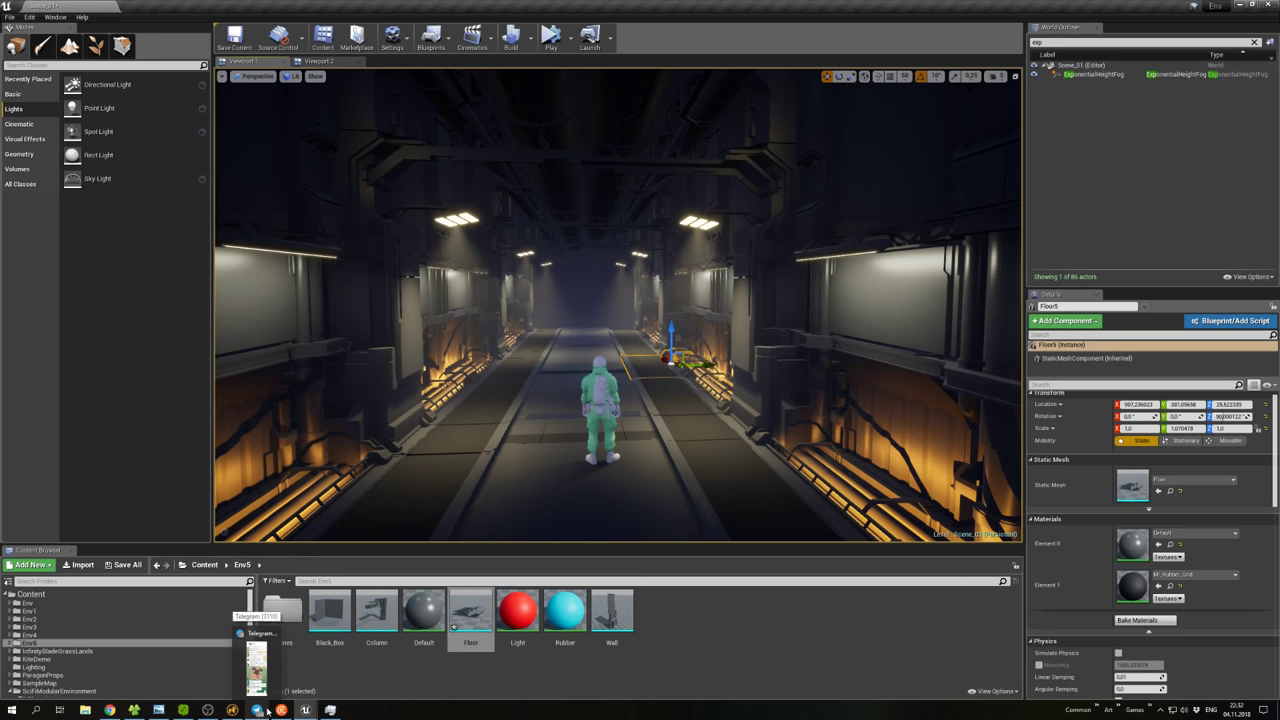
right_click_drag(610, 305, 610, 305)
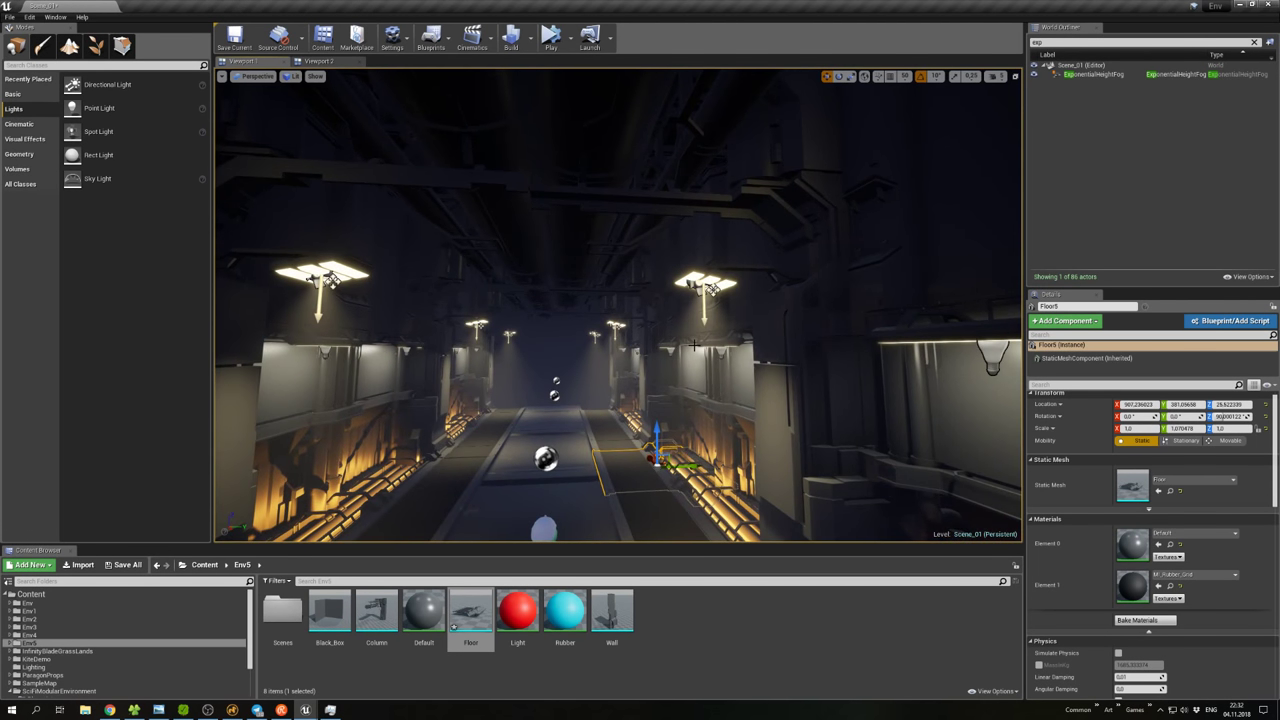
left_click(705, 287)
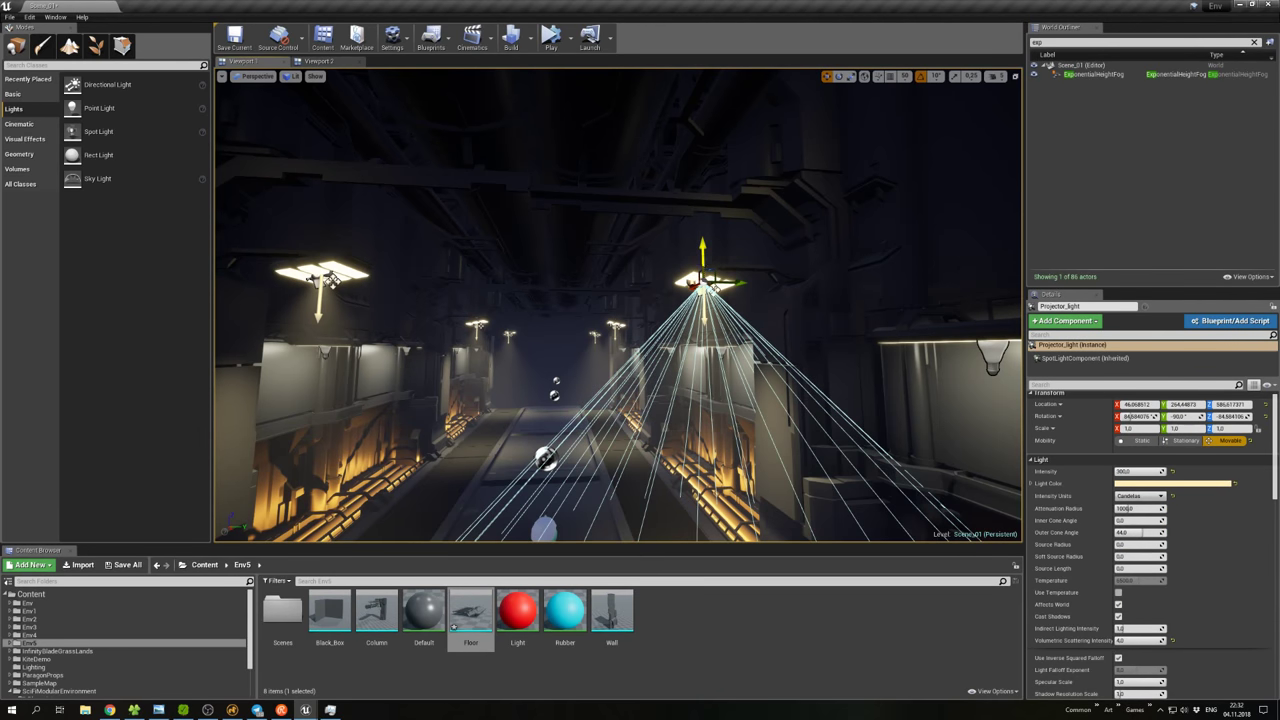
left_click_drag(702, 250, 702, 246)
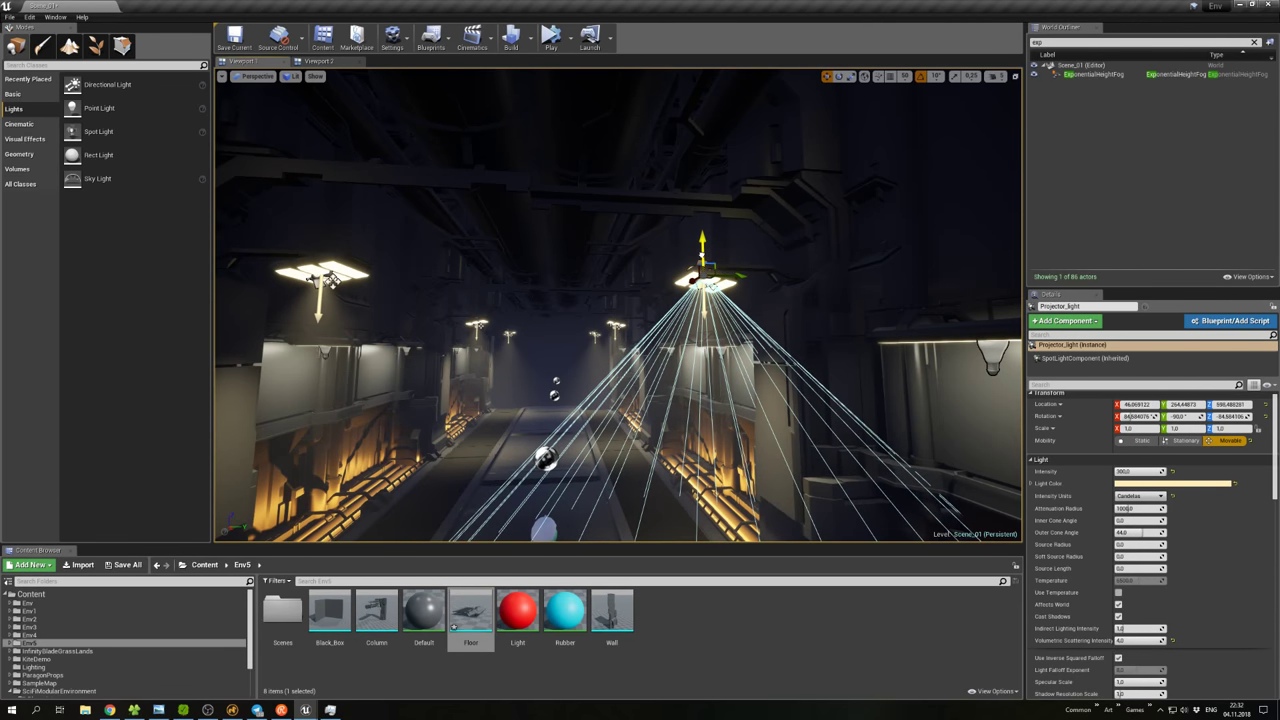
key("g")
left_click(586, 400)
right_click(586, 400)
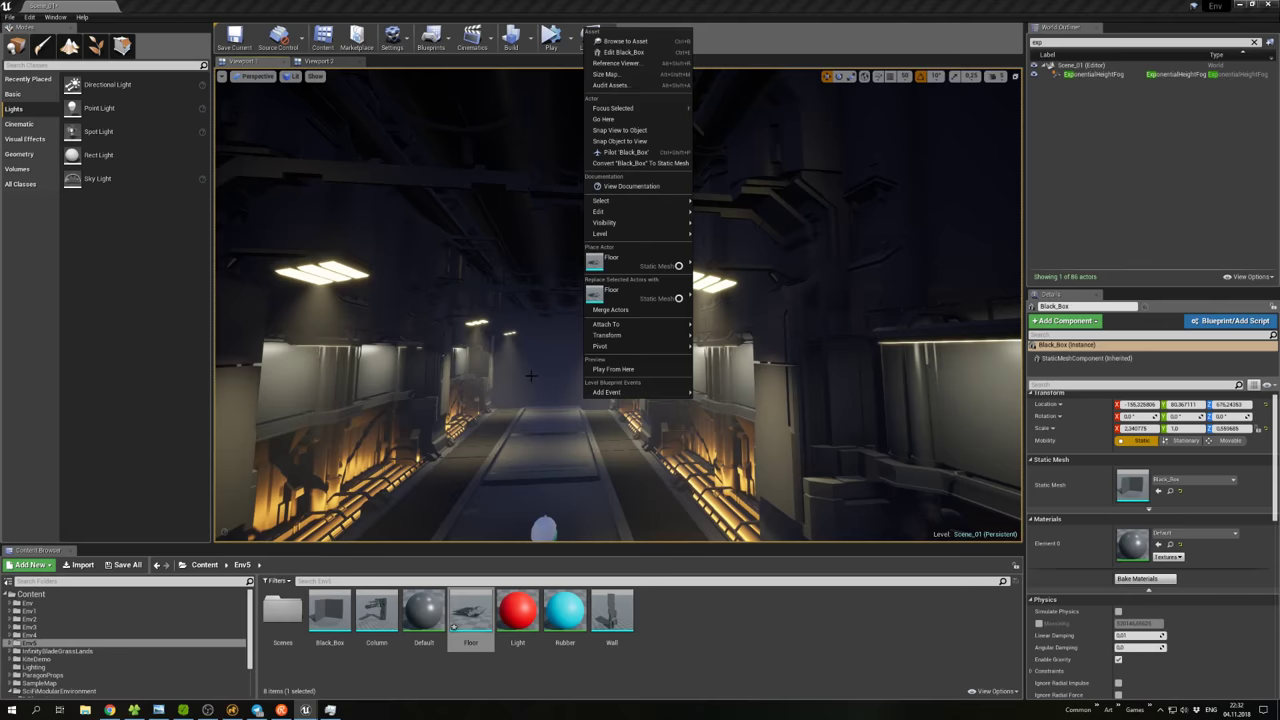
scroll(521, 384, "down", 5)
Switch to Modo, isolate the Column mesh and bring its lamp head into close view.
left_click(233, 710)
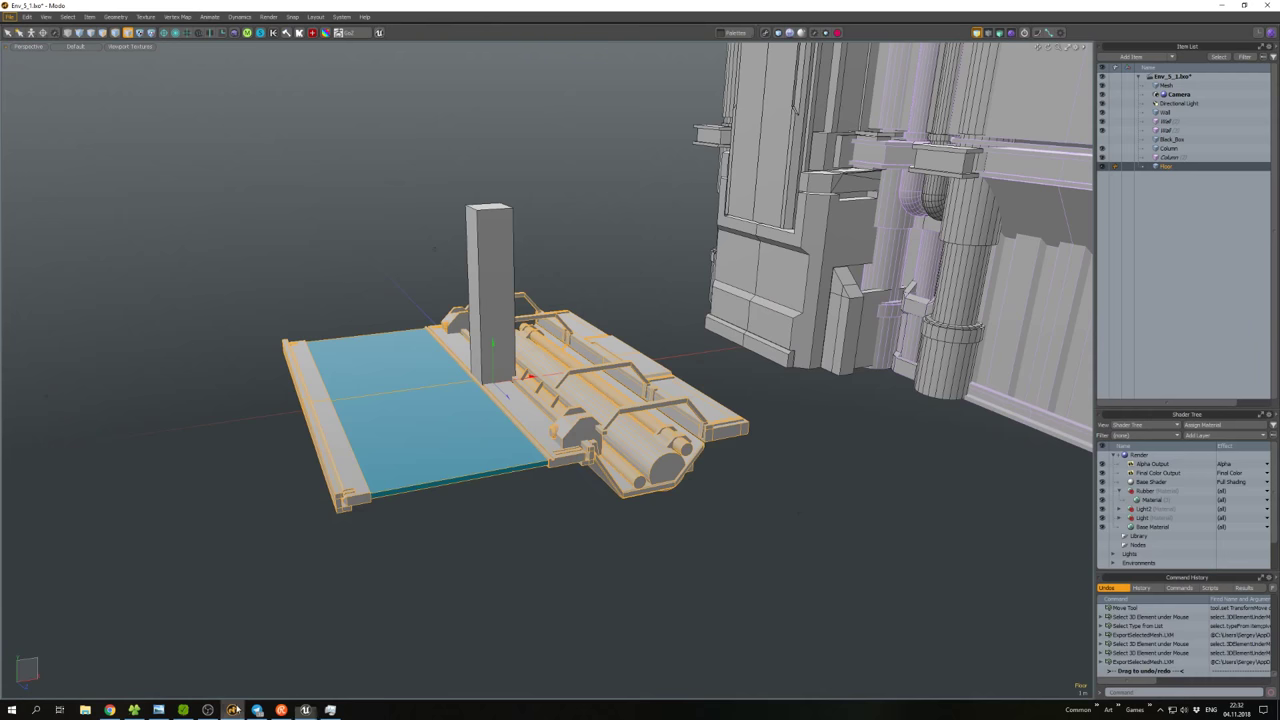
left_click(705, 370)
left_click_drag(705, 370, 690, 300, "alt")
left_click(653, 345)
Copy the end polygon of the column's lamp head, offset it outward and thicken it into a solid with Smooth Shift.
left_click(720, 405)
left_click(720, 405)
left_click(712, 412)
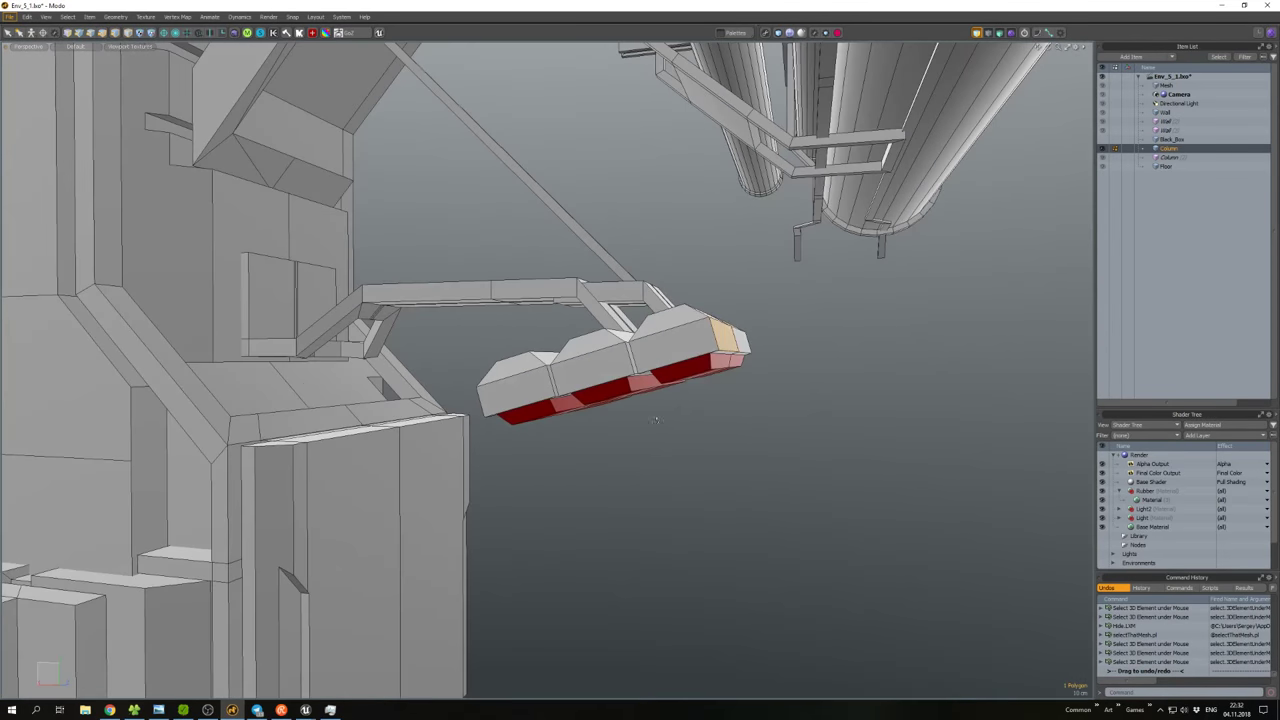
key("w")
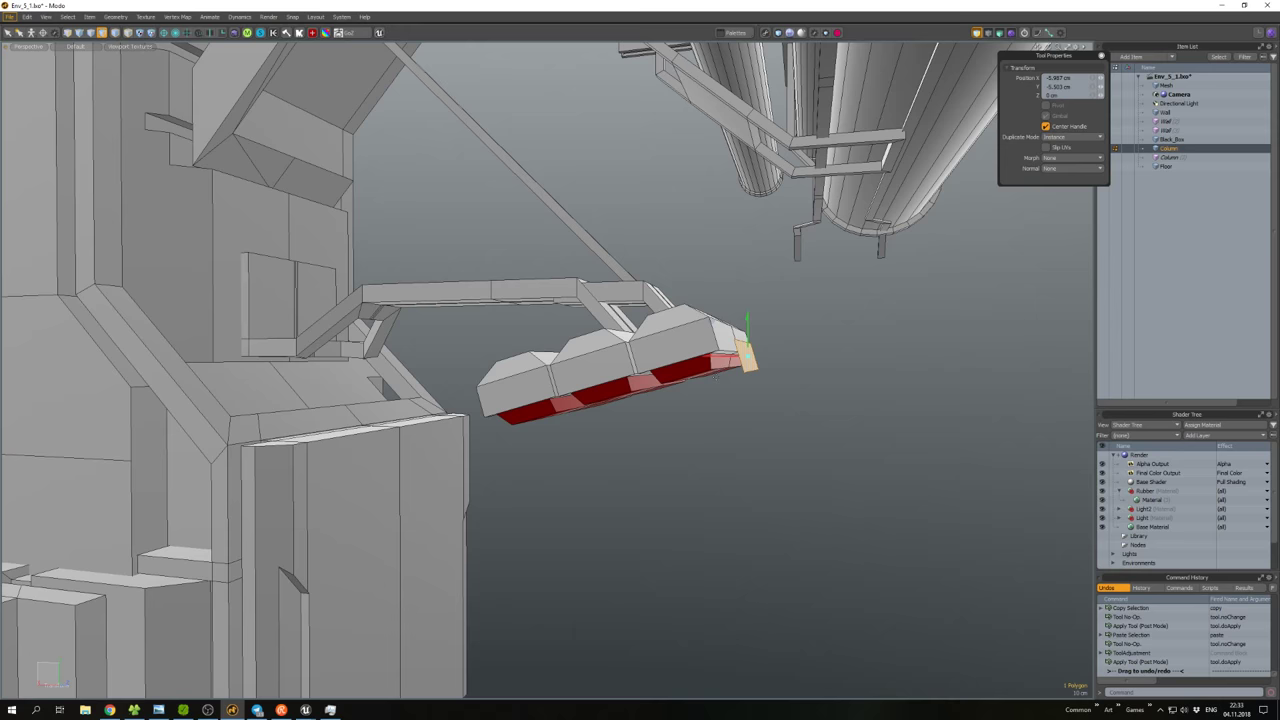
key("shift+d")
left_click_drag(690, 300, 800, 322, "alt")
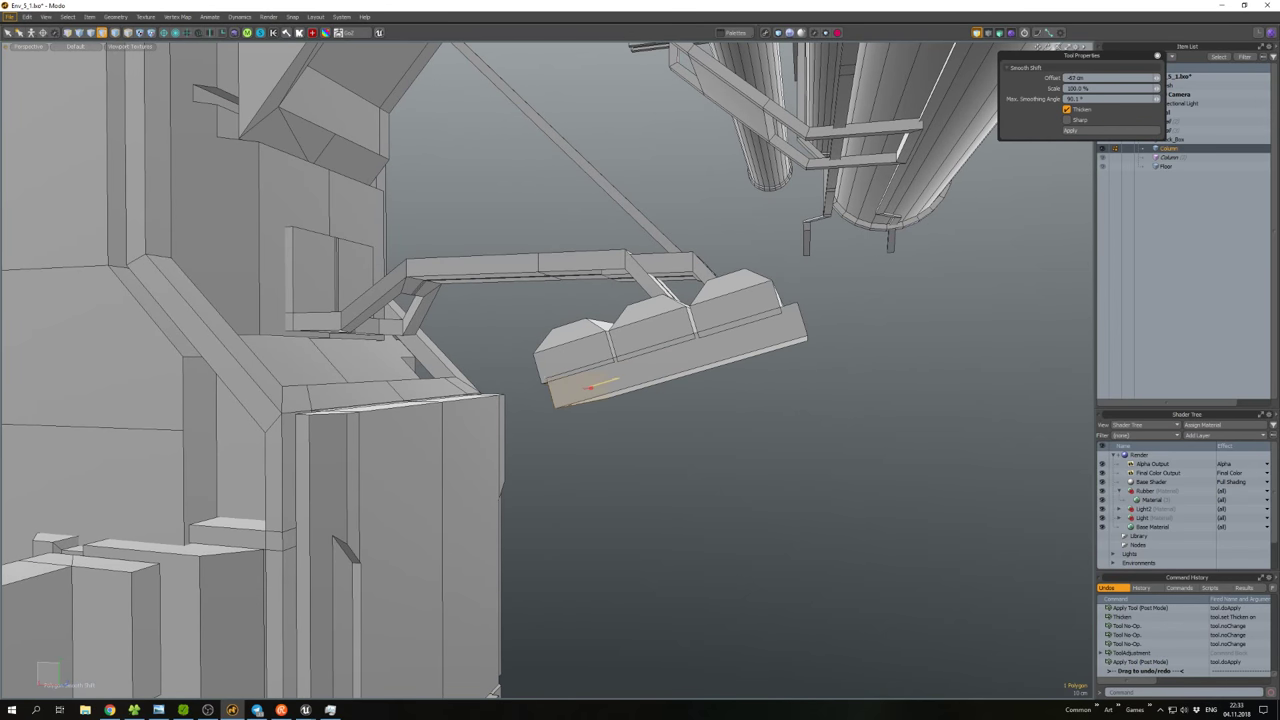
Scale the whole new block down to a thin strip on its local axes and move it below the red light panels.
key("space")
double_click(575, 391)
key("shift+a")
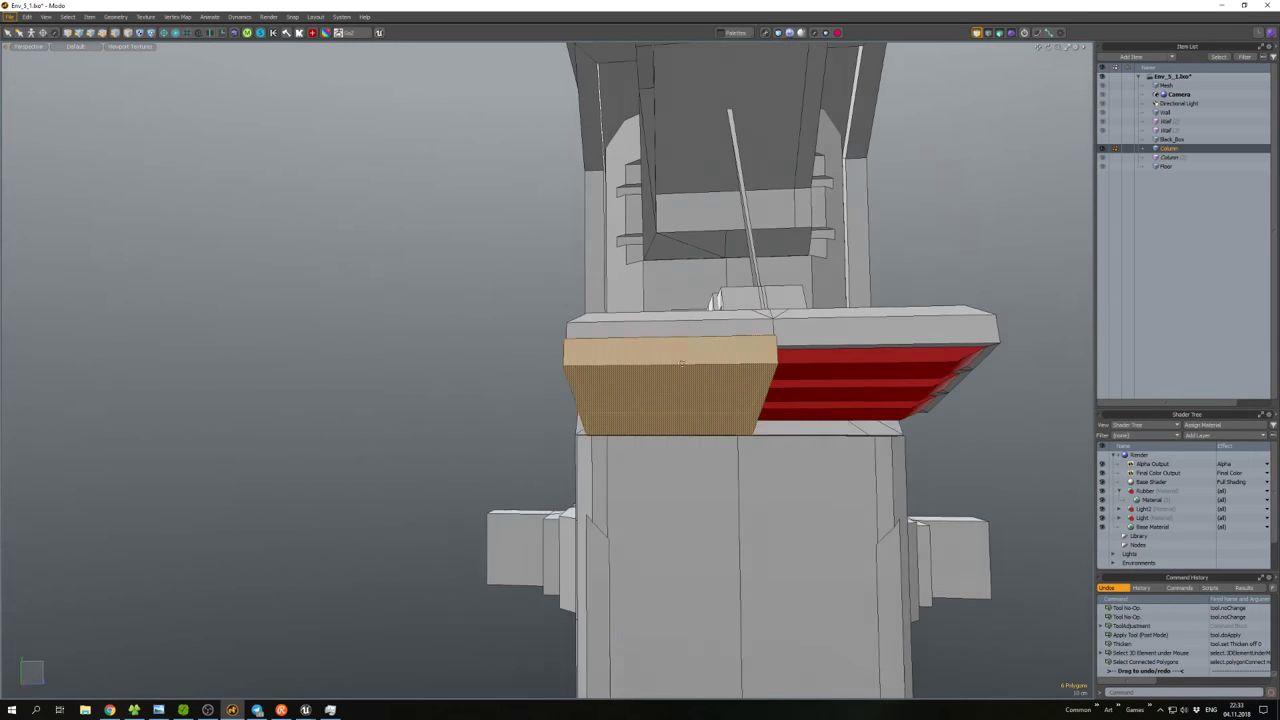
key("r")
left_click_drag(720, 366, 640, 430)
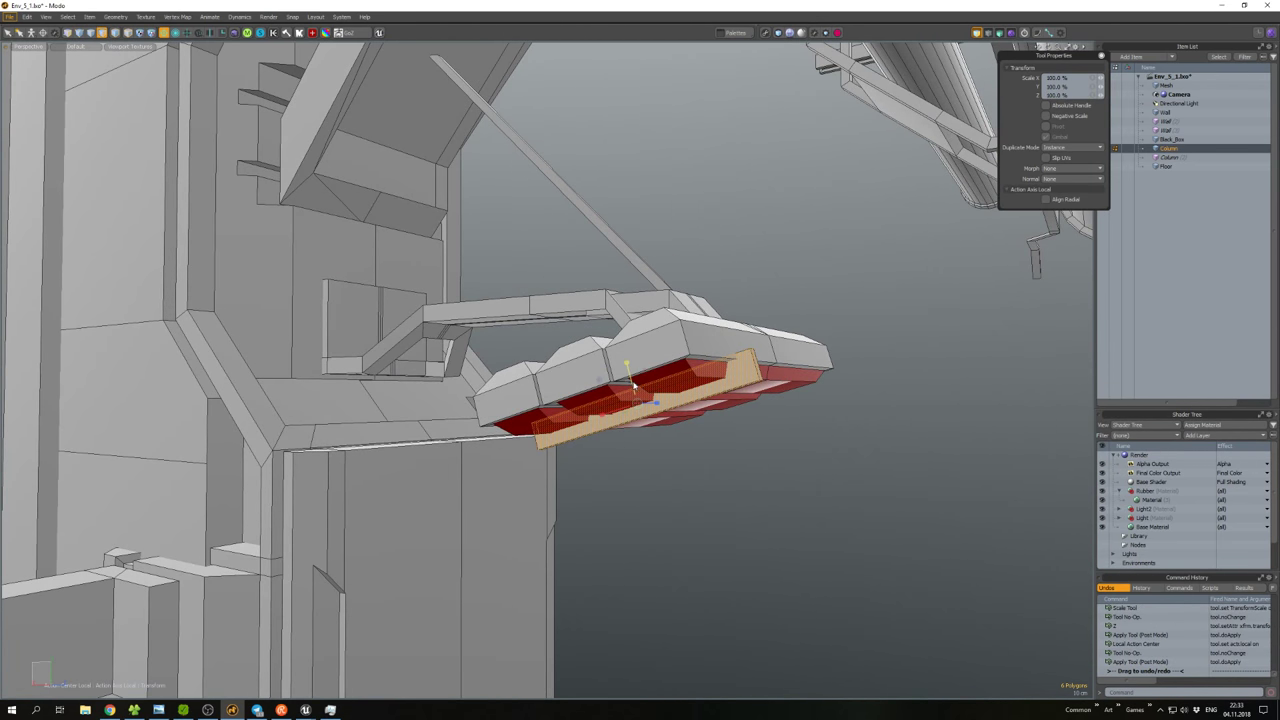
key("w")
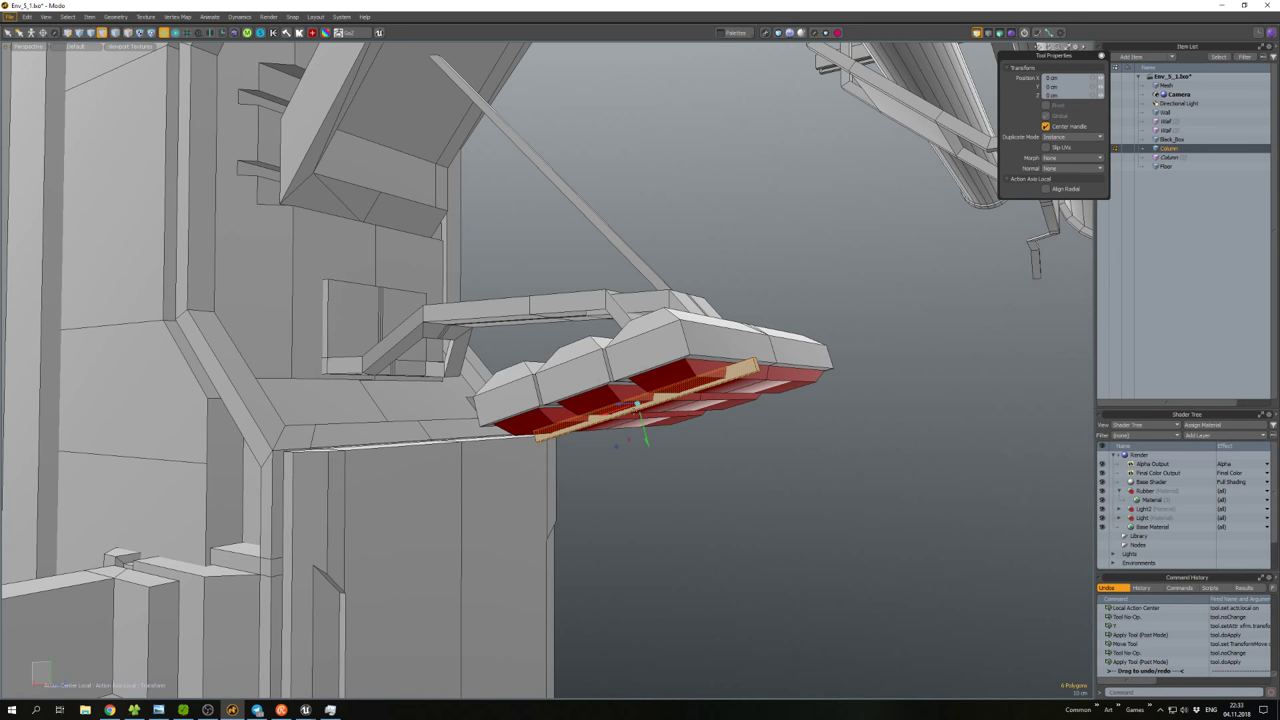
left_click_drag(645, 418, 656, 443)
Shorten the strip's upper long face along its length so that both ends are slanted.
left_click(735, 445)
left_click_drag(735, 445, 650, 376, "alt")
left_click_drag(600, 455, 613, 423, "alt")
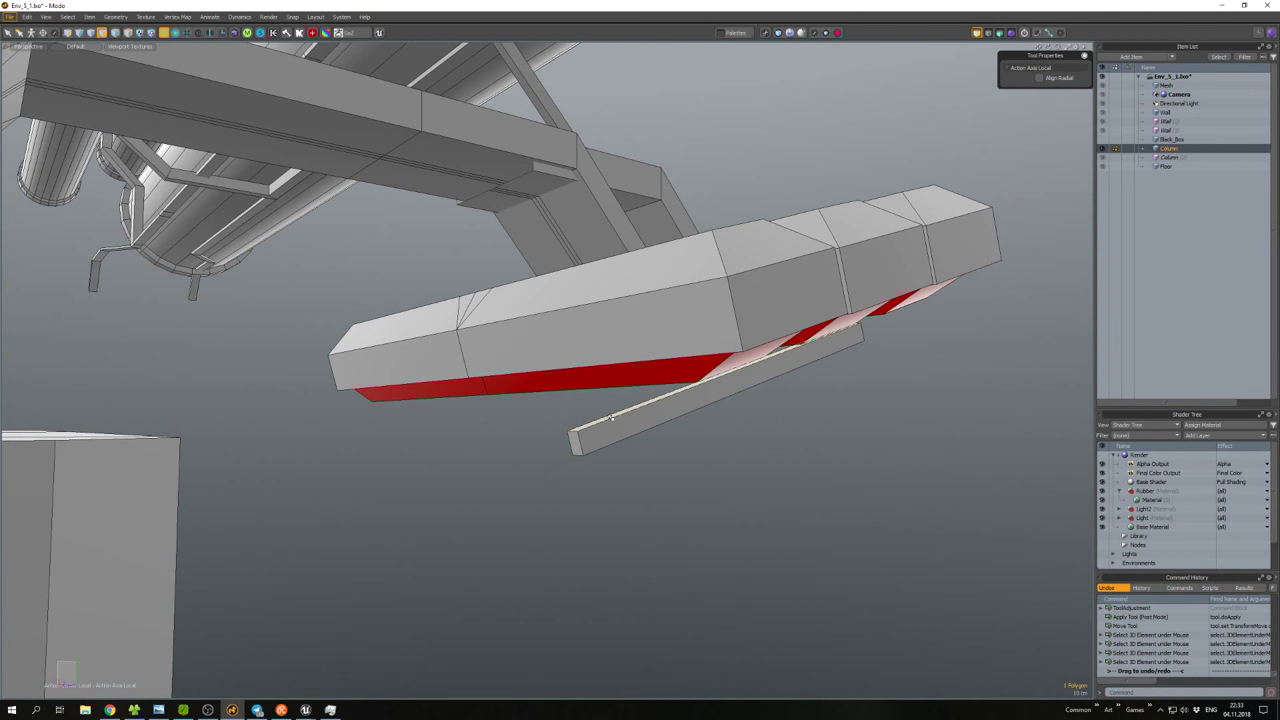
key("r")
key("space")
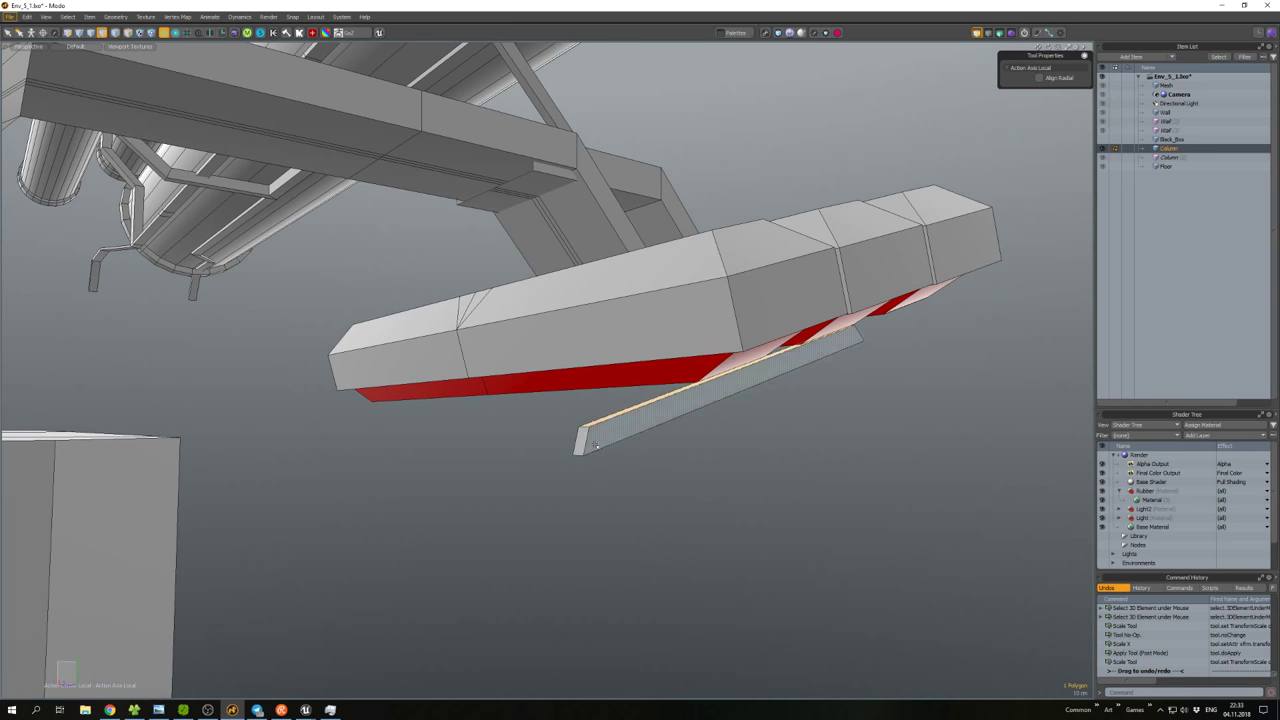
Bevel out both end faces of the strip and move them up toward the lamp housing as side arms.
left_click(714, 382)
left_click_drag(714, 382, 810, 400, "alt")
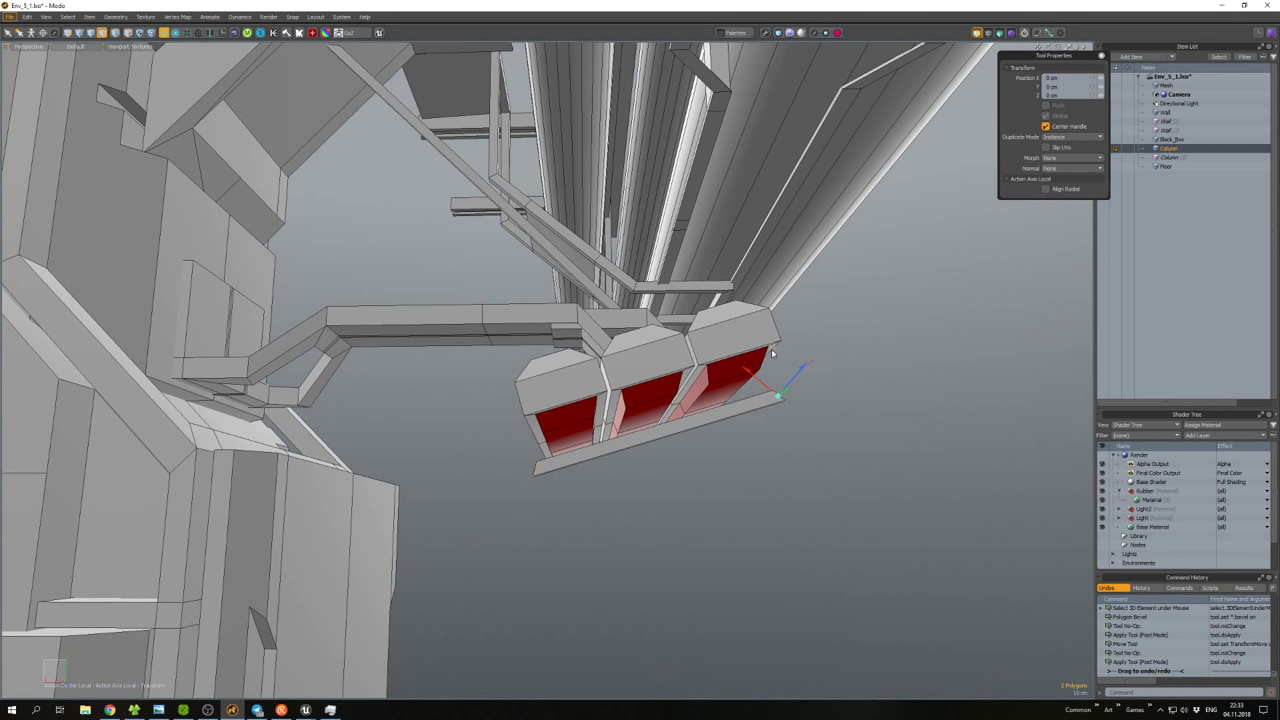
left_click(101, 32)
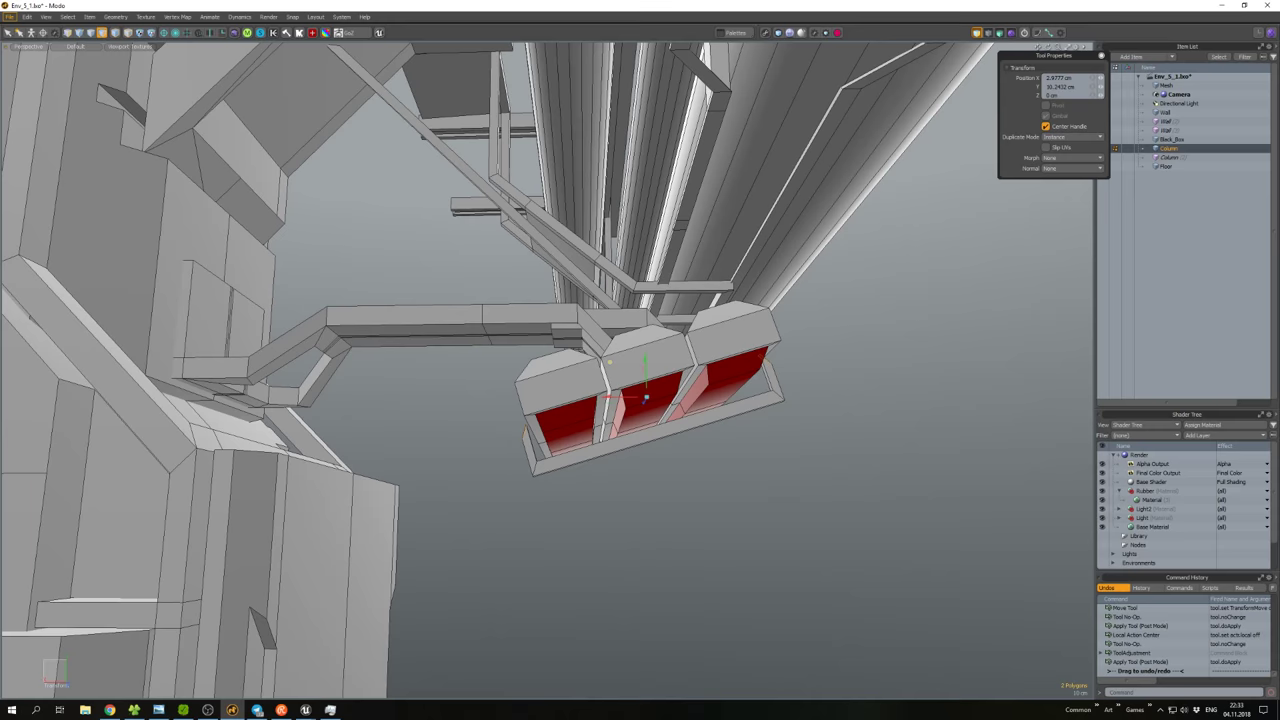
Select the polygon loop of the guard's lower bar, shorten it along its local length and adjust its position.
left_click_drag(645, 398, 718, 398, "alt")
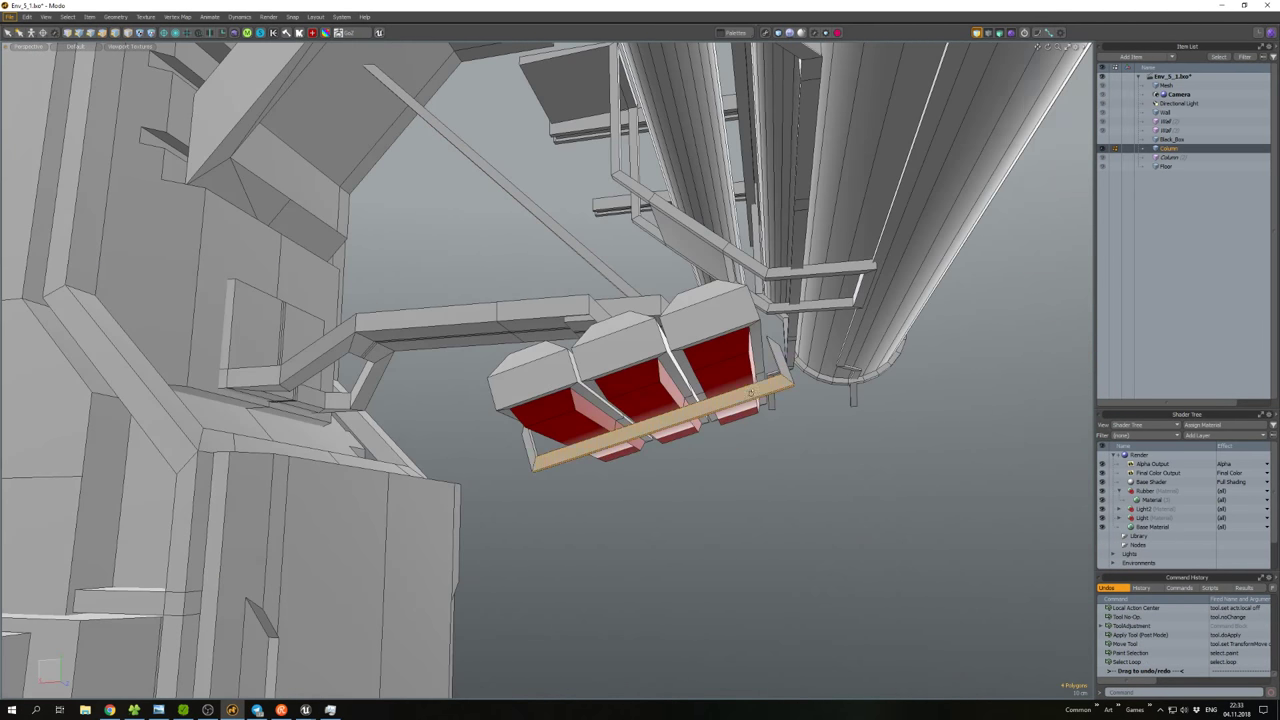
key("r")
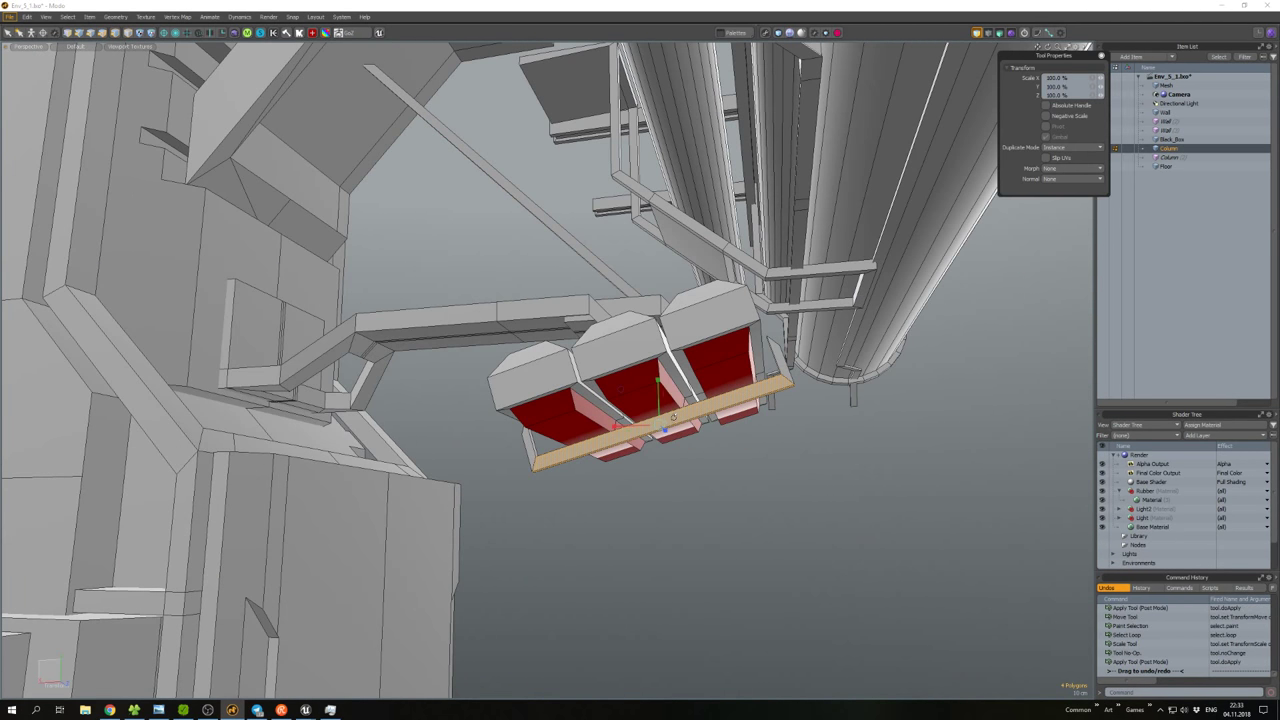
key("ctrl+a")
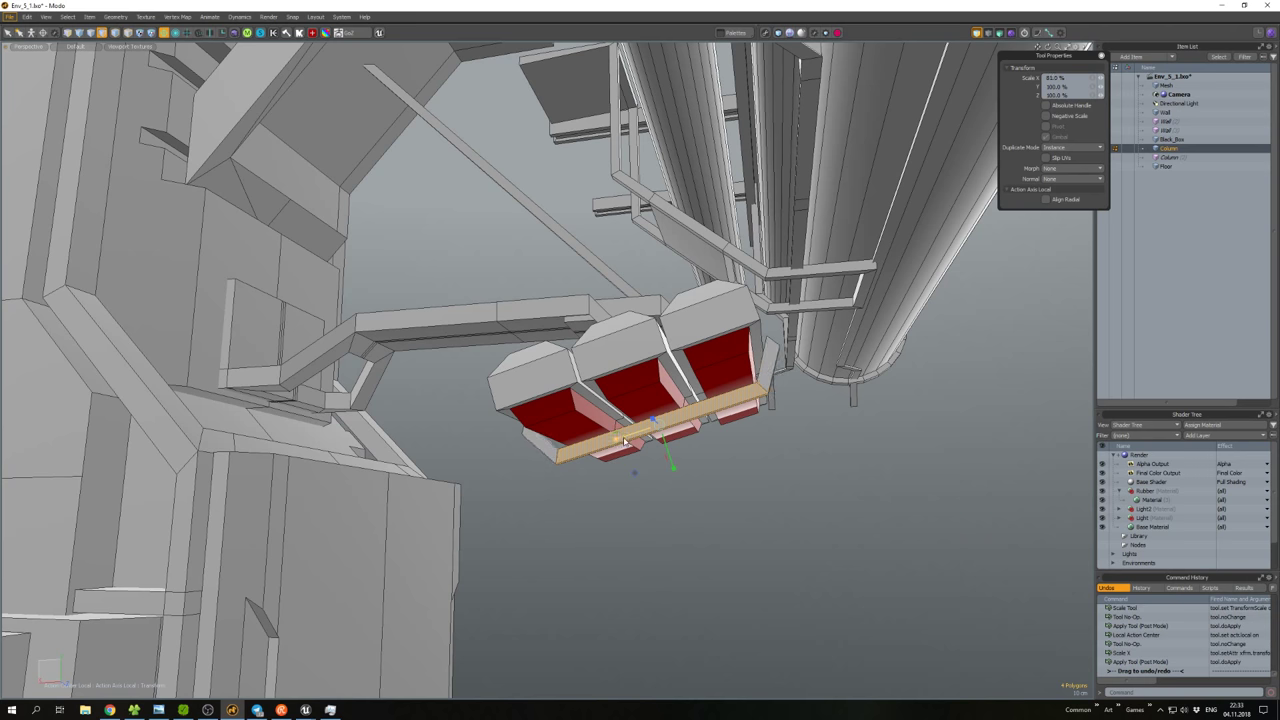
key("w")
key("w")
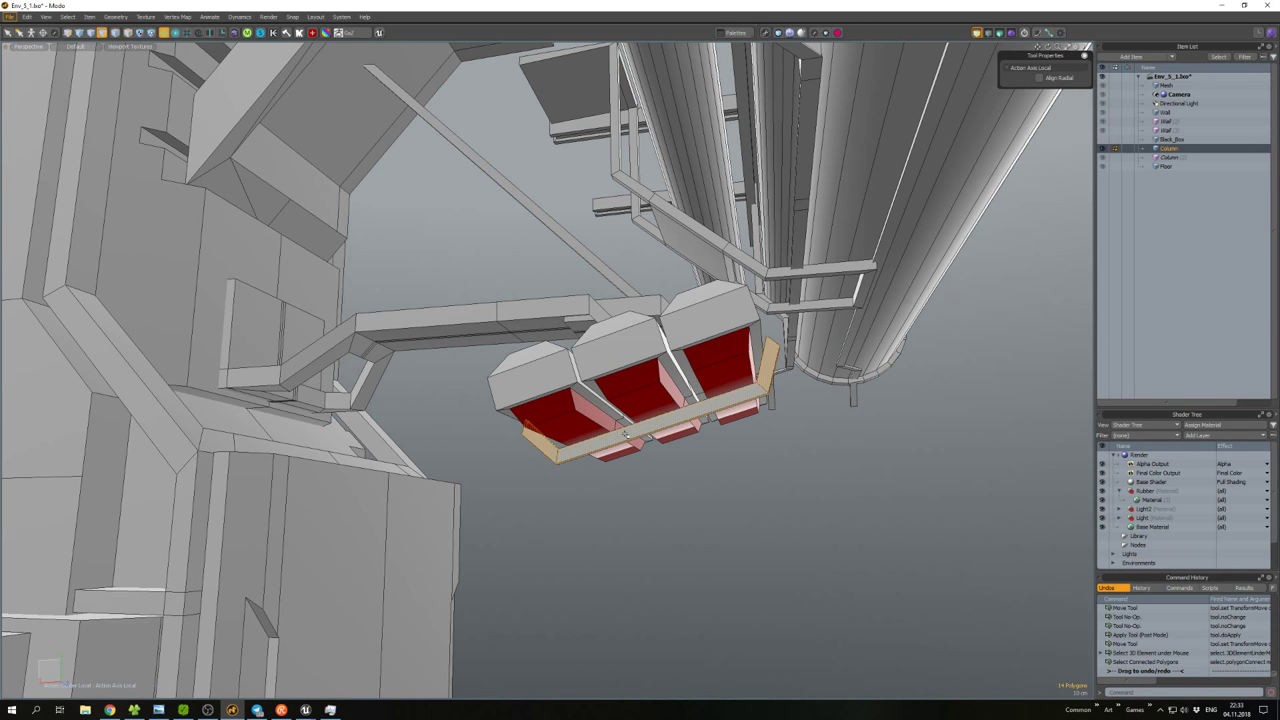
Select the complete guard frame, stretch it in height and refine its position and proportions around the lamp.
middle_click_drag(626, 433, 733, 418)
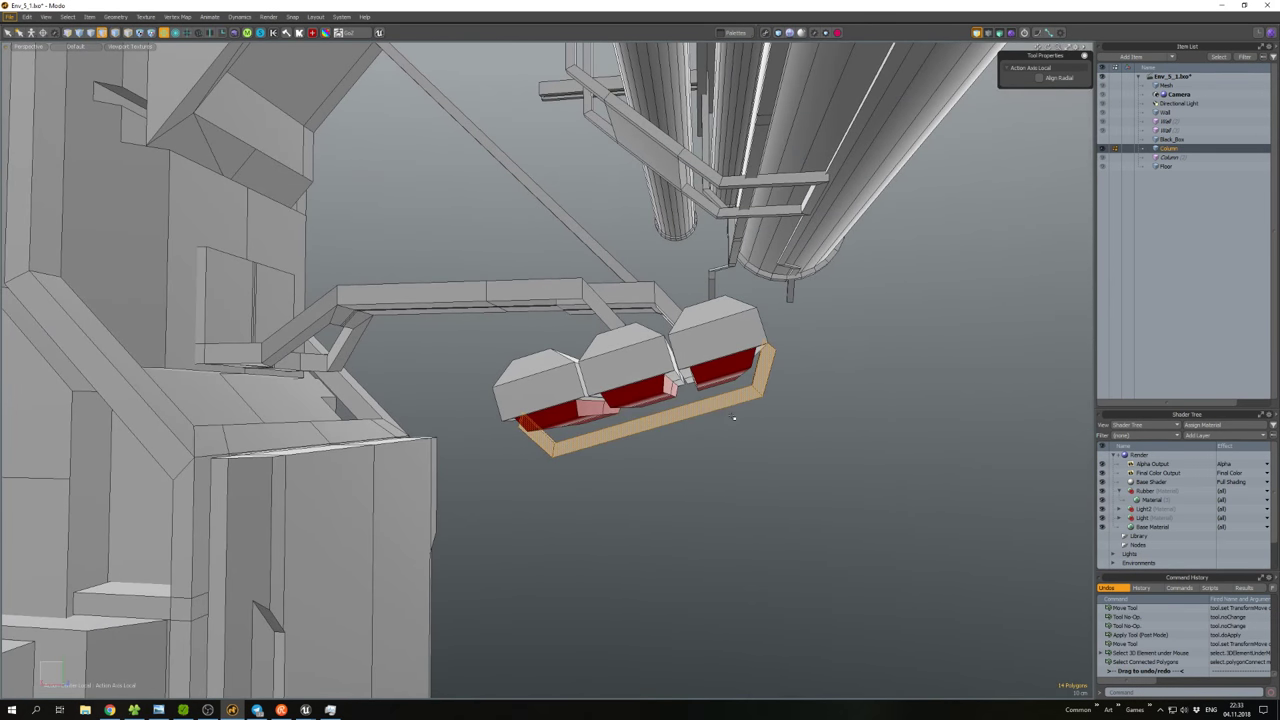
key("r")
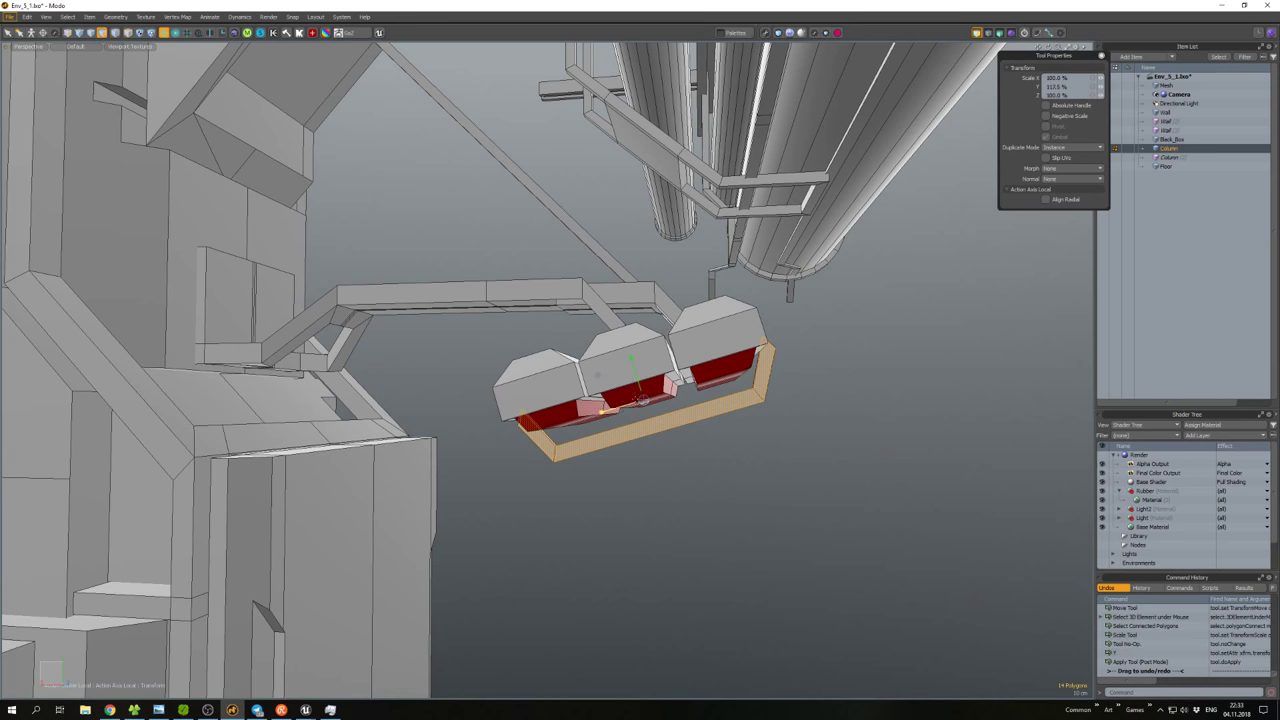
key("w")
mouse_move(638, 403)
middle_mouse_down()
mouse_move(607, 374)
mouse_move(647, 413)
middle_mouse_up()
key("r")
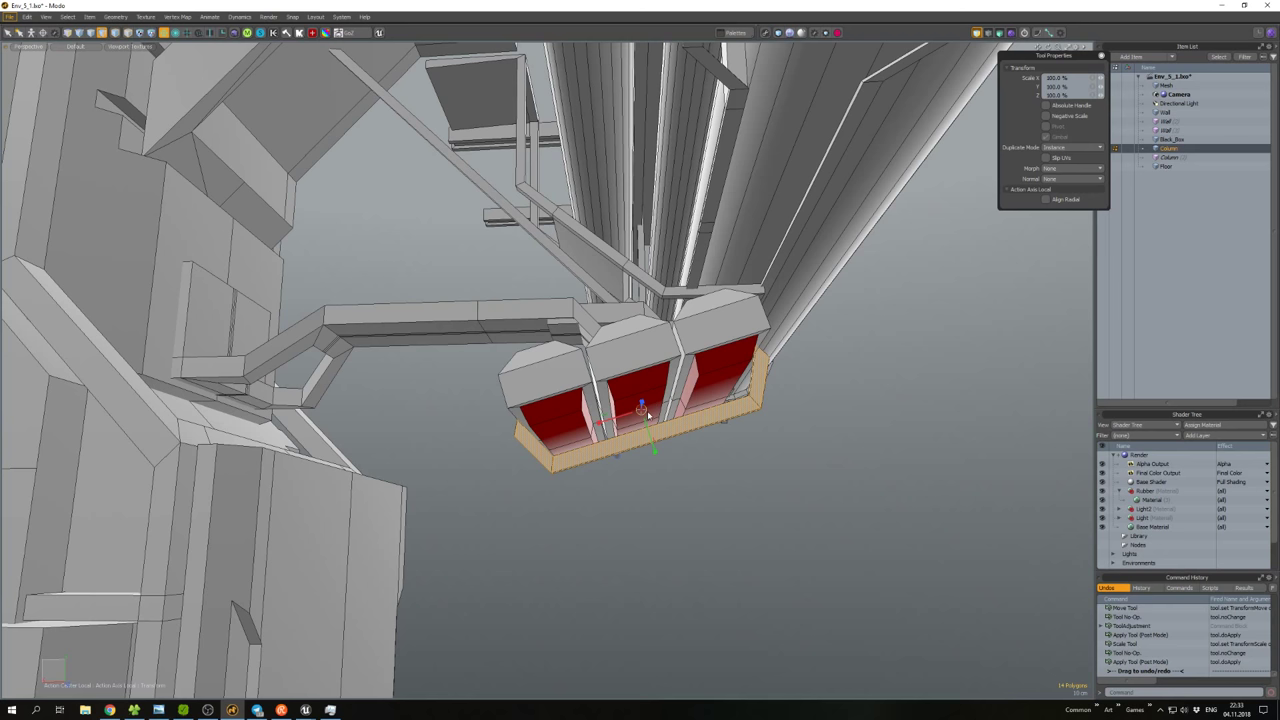
Adjust the inner face of the guard frame's lower bar with the Move tool on its local axis.
key("space")
left_click(605, 430)
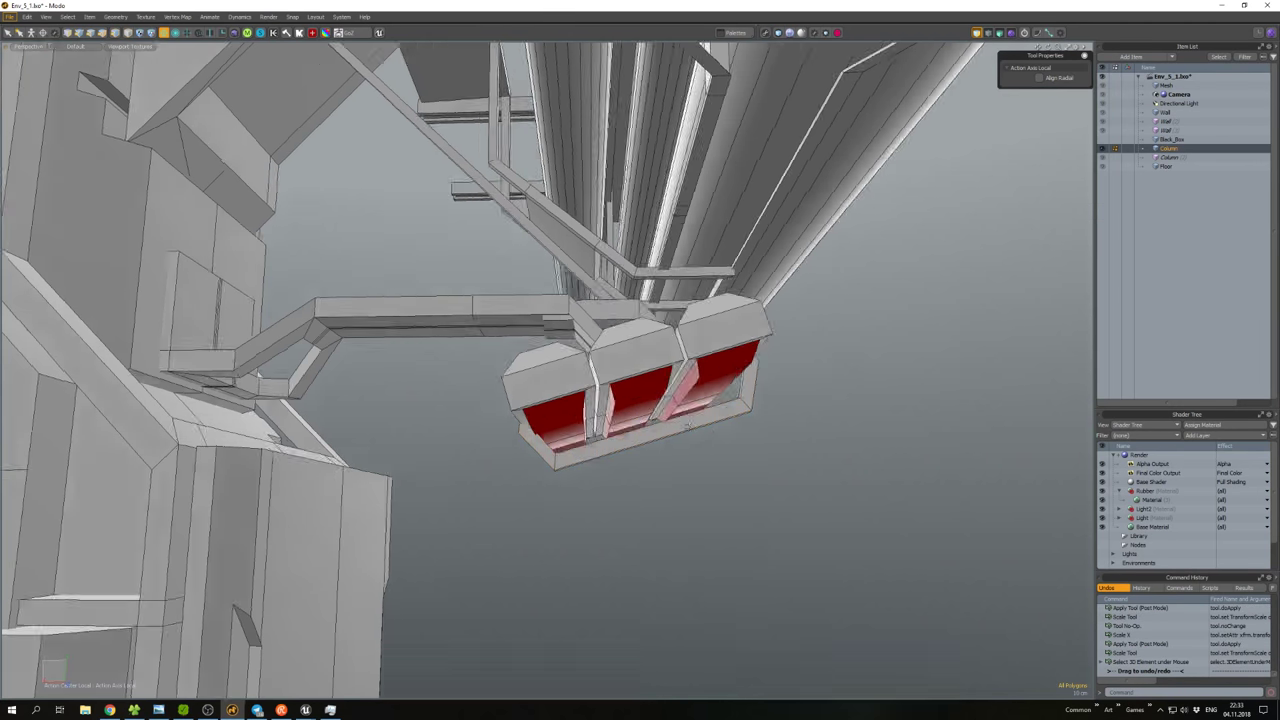
middle_click_drag(605, 430, 601, 437)
scroll(601, 437, "up", 3)
left_click(518, 418)
key("w")
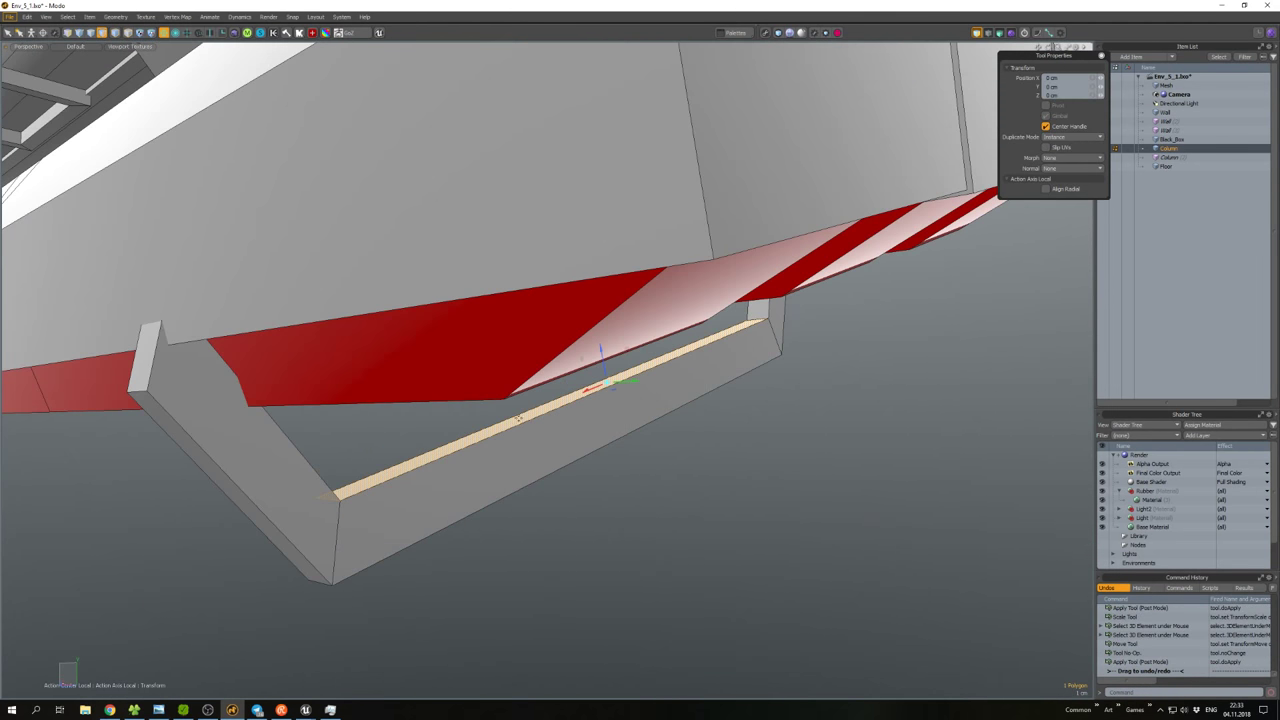
Shift the guard frame toward the lamp's outer edge and place a duplicate of it alongside.
double_click(600, 382)
middle_click_drag(600, 382, 550, 388)
key("space")
key("w")
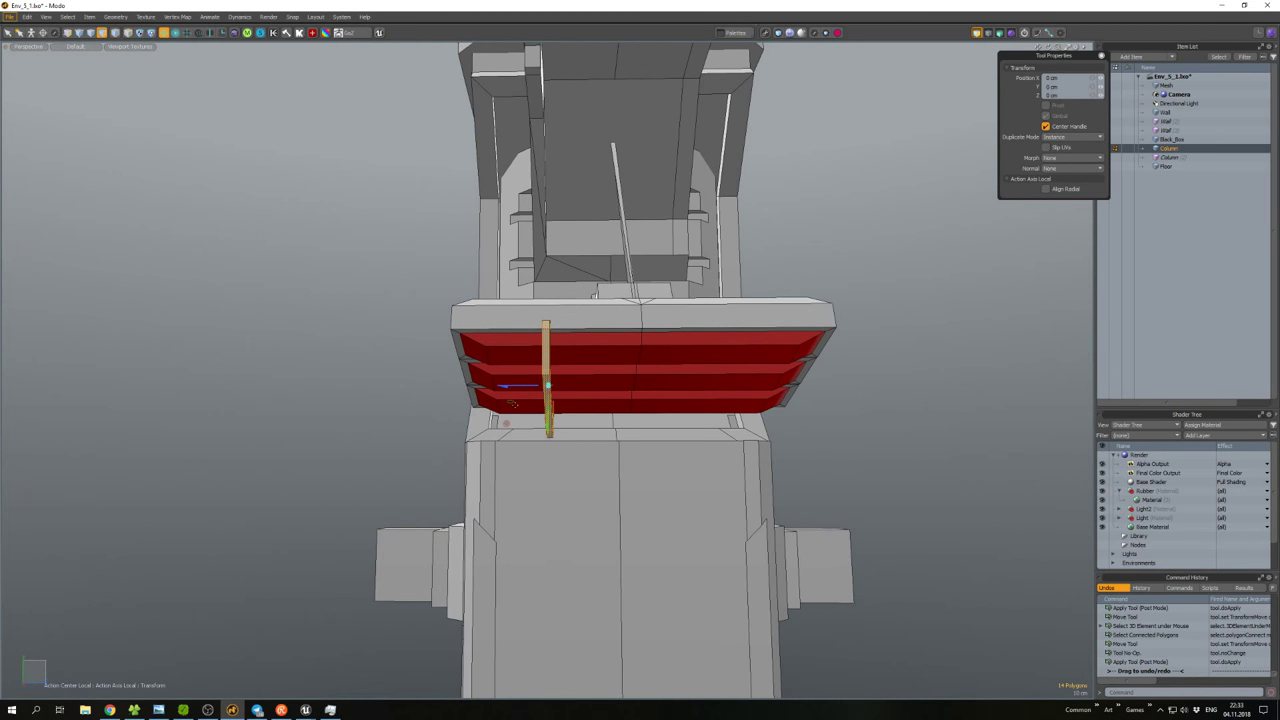
key("ctrl+c")
key("ctrl+v")
left_click_drag(502, 385, 530, 384)
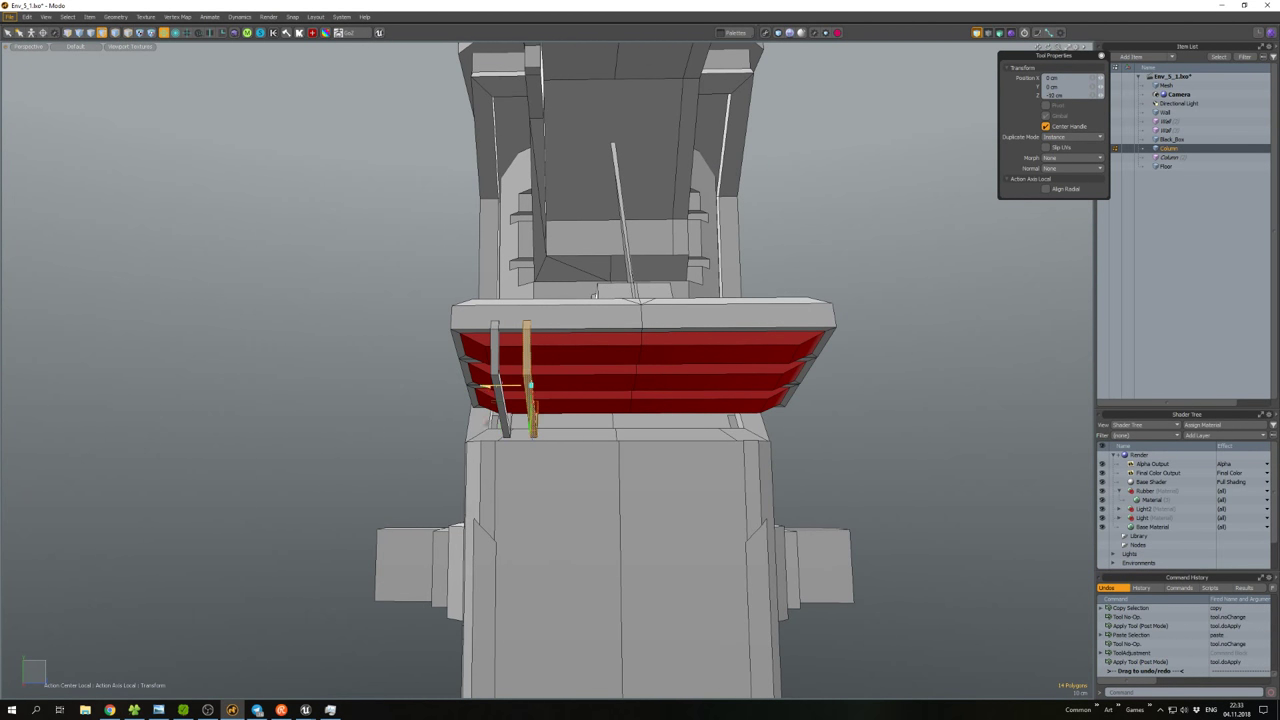
Select both guard frames, duplicate the pair and move the copies across to the other half of the lamp.
key("space")
double_click(497, 362)
key("w")
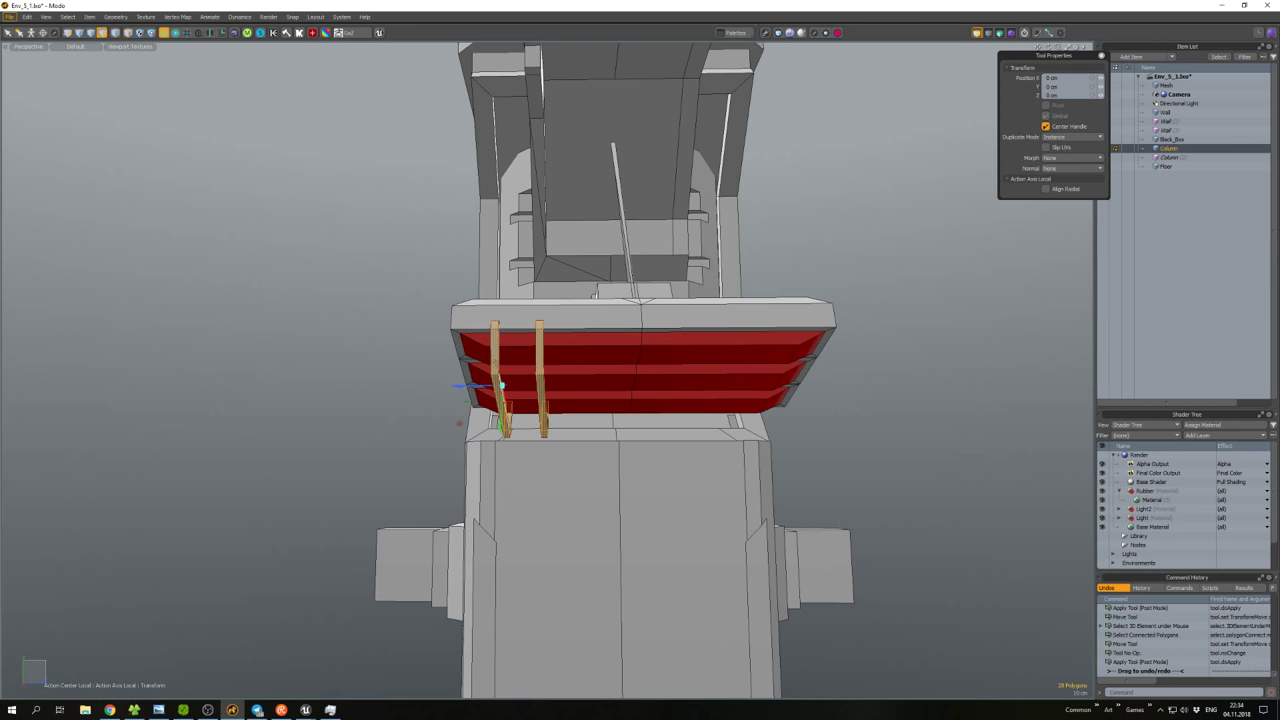
left_click_drag(477, 390, 340, 390)
key("ctrl+z")
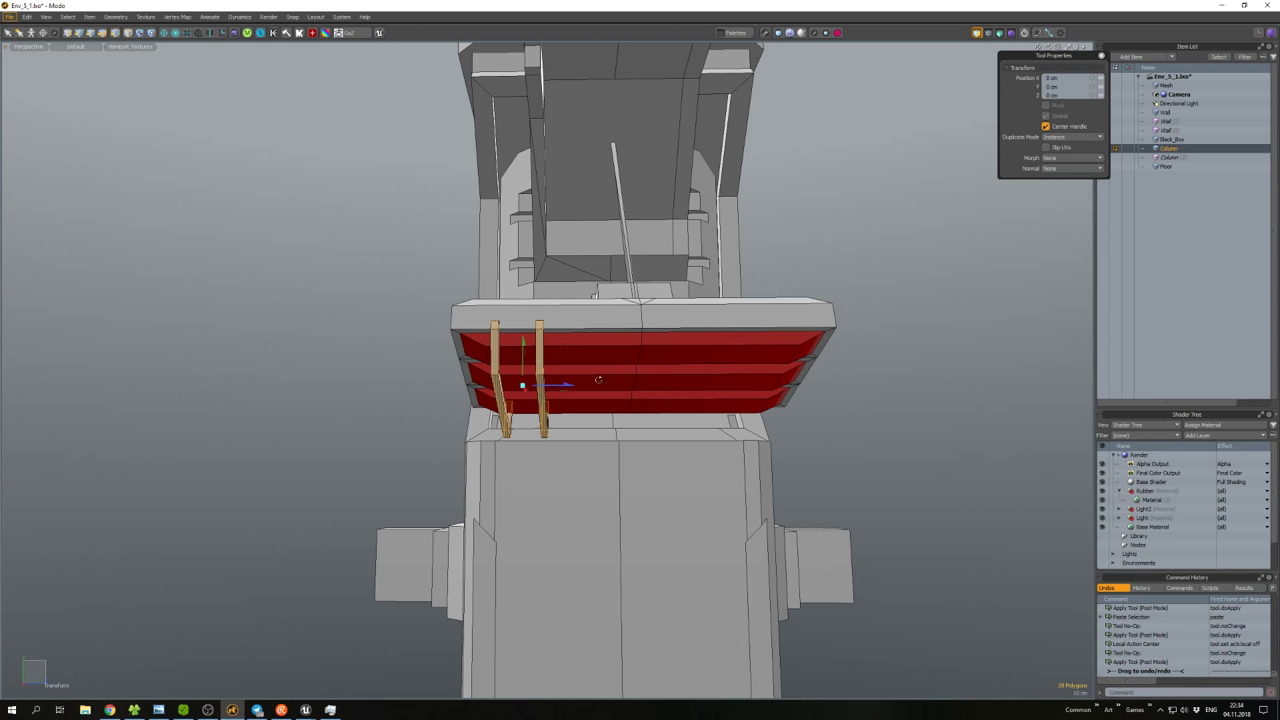
key("ctrl+c")
key("ctrl+v")
left_click_drag(553, 388, 588, 357)
key("space")
left_click(820, 391)
Export the Column mesh as FBX, replacing Column.fbx in the Env5 folder.
key("5")
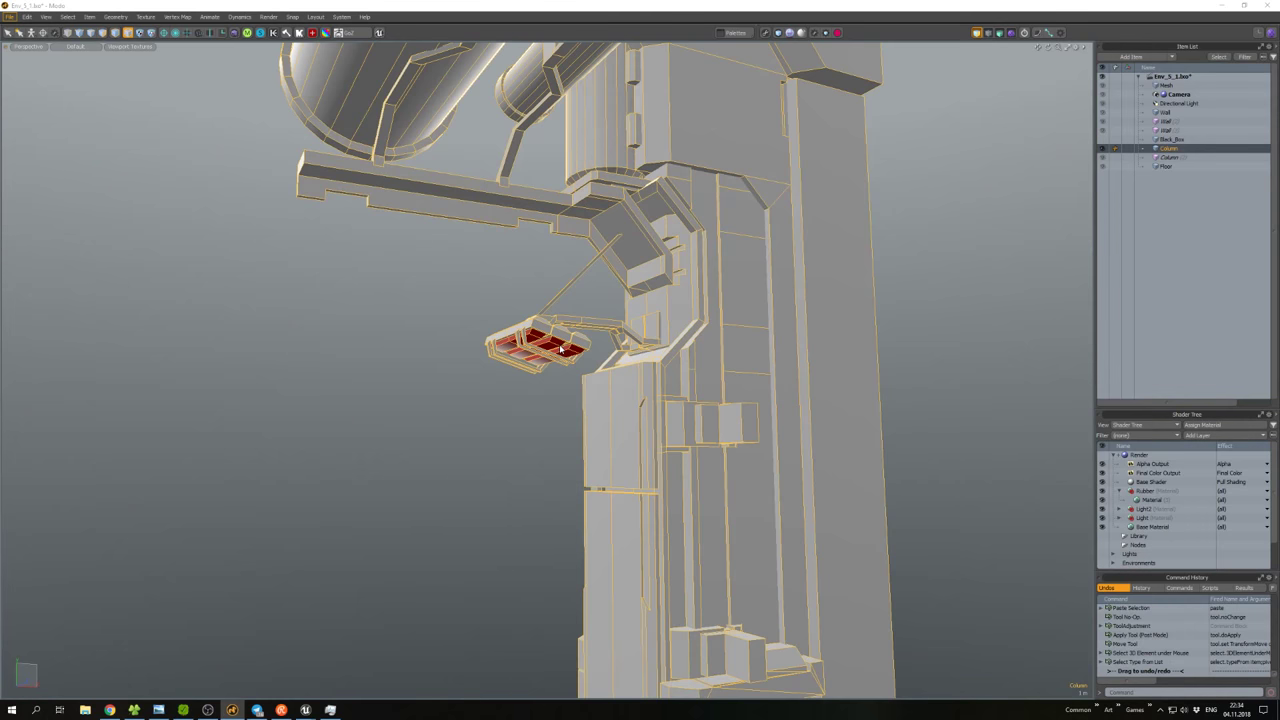
key("ctrl+shift+s")
double_click(415, 168)
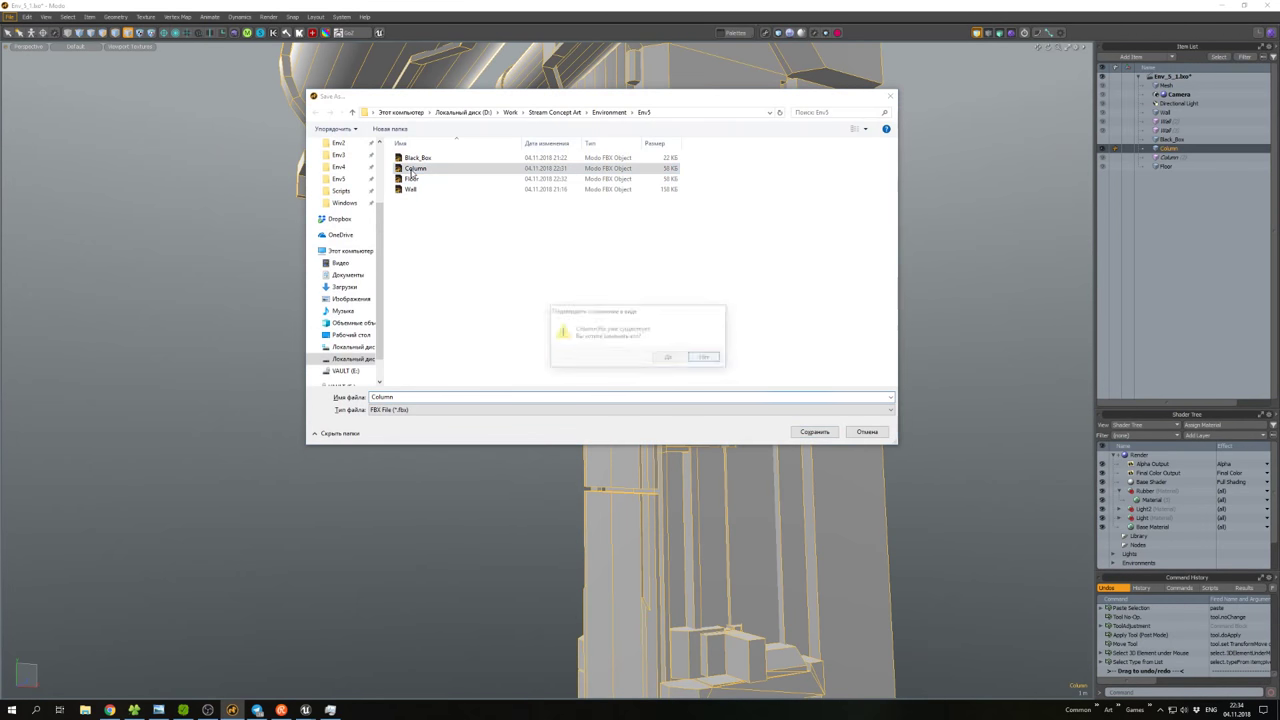
left_click(667, 359)
Switch to the Unreal level editor, reimport the Column static mesh and look at the guarded lamps in the corridor.
left_click(305, 711)
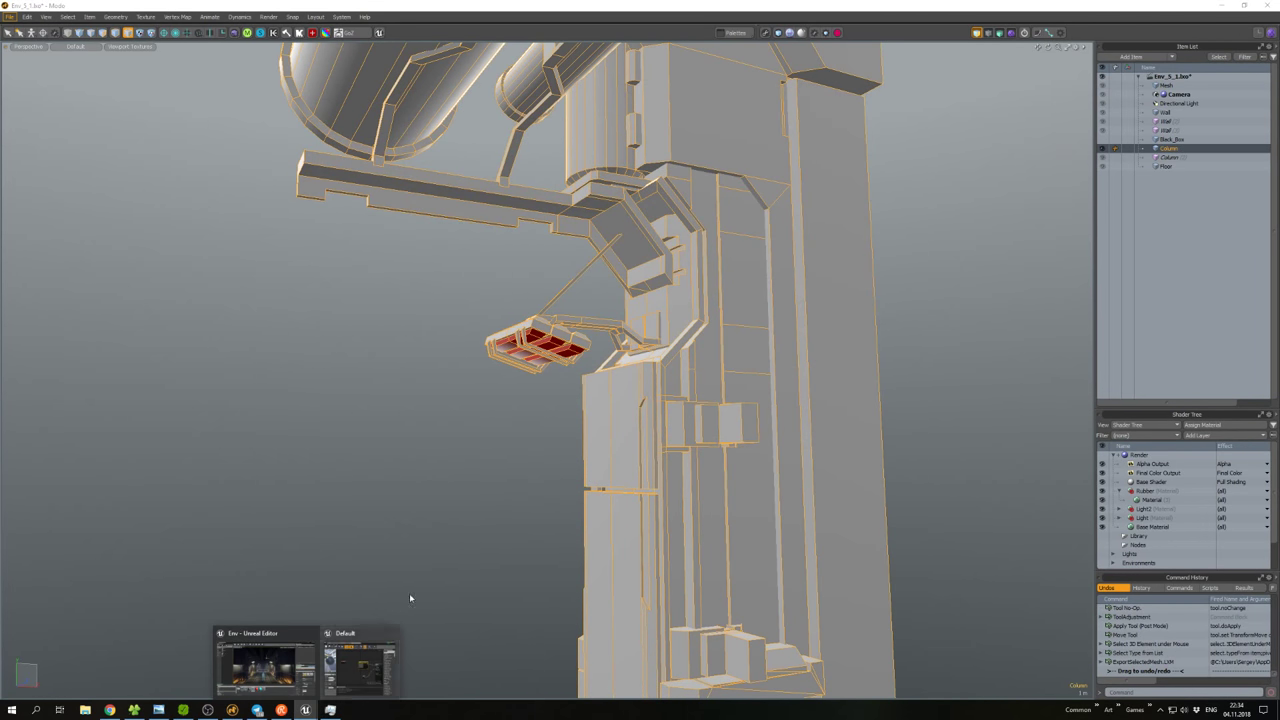
left_click(268, 672)
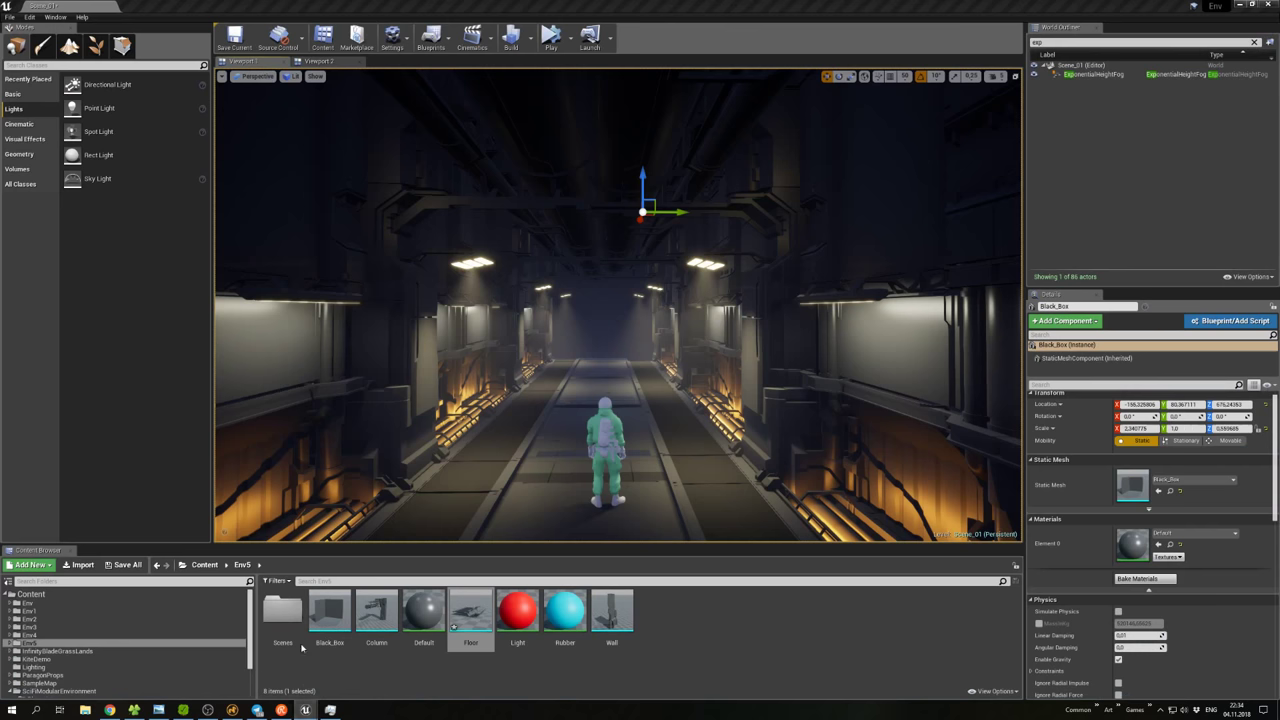
right_click(373, 618)
left_click(398, 384)
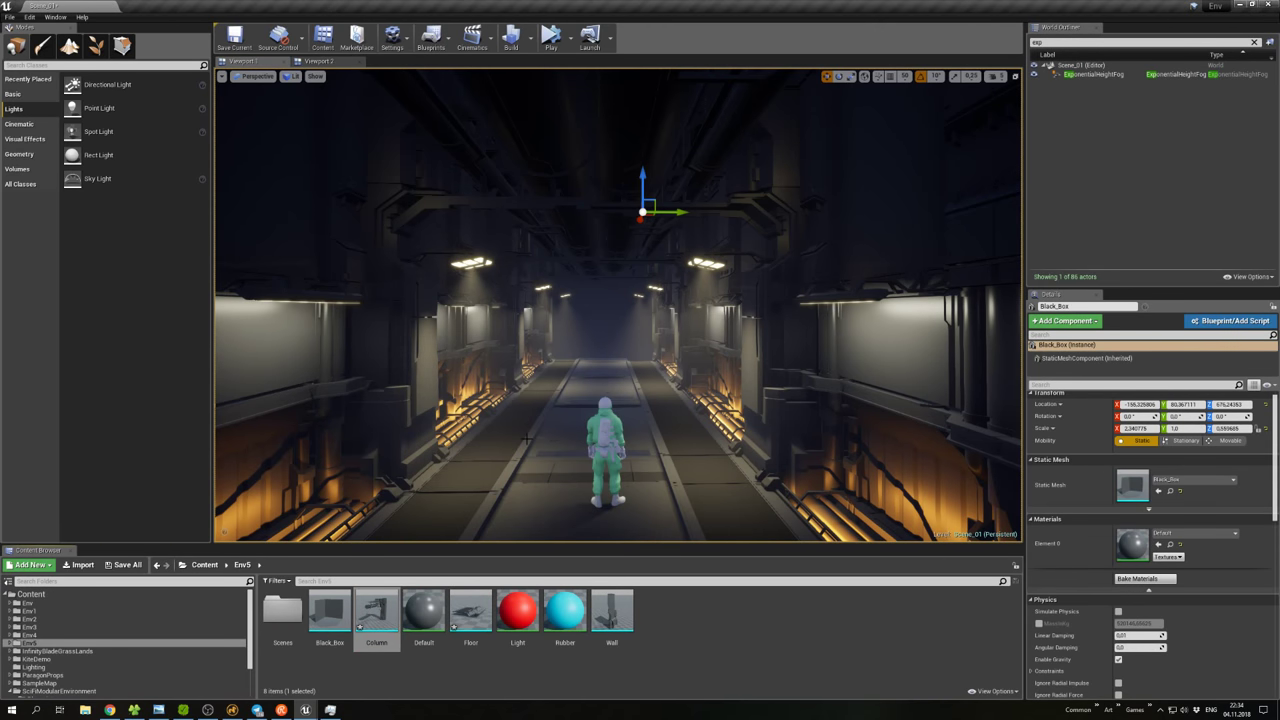
scroll(631, 353, "down", 5)
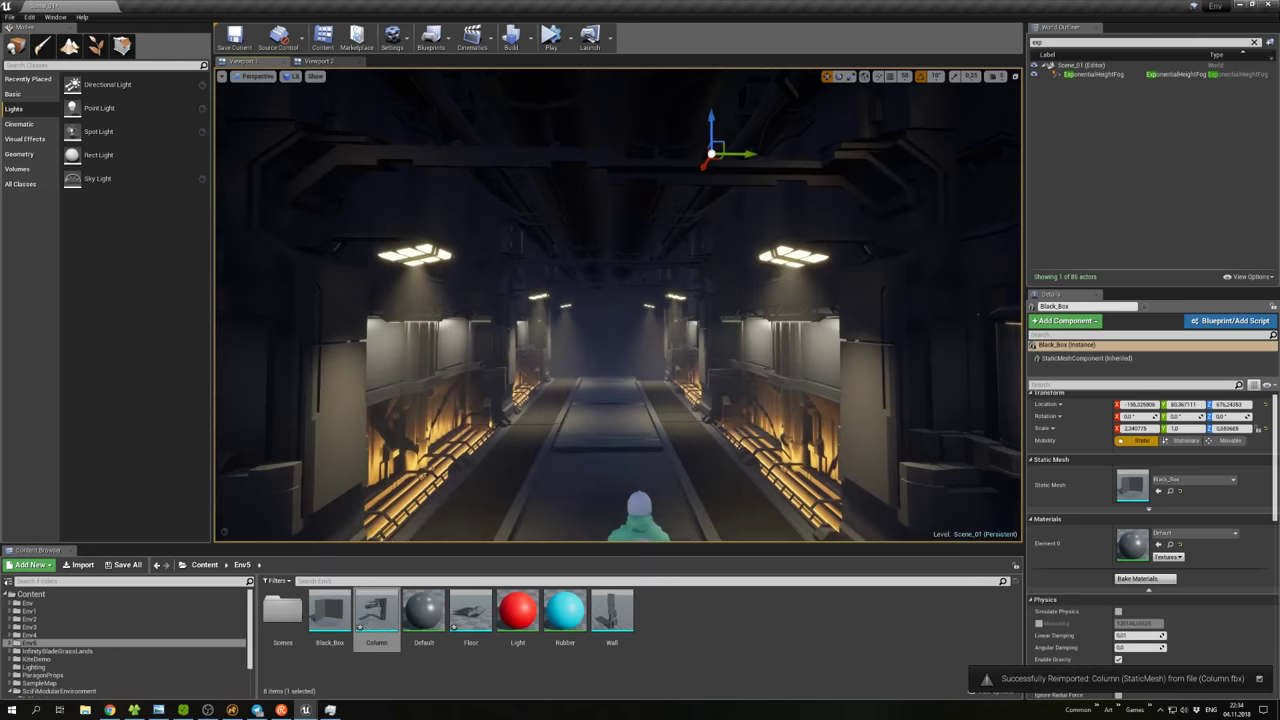
Switch to Modo, unhide the modules and isolate the Floor mesh for editing.
right_click(635, 357)
left_click_drag(635, 357, 632, 426)
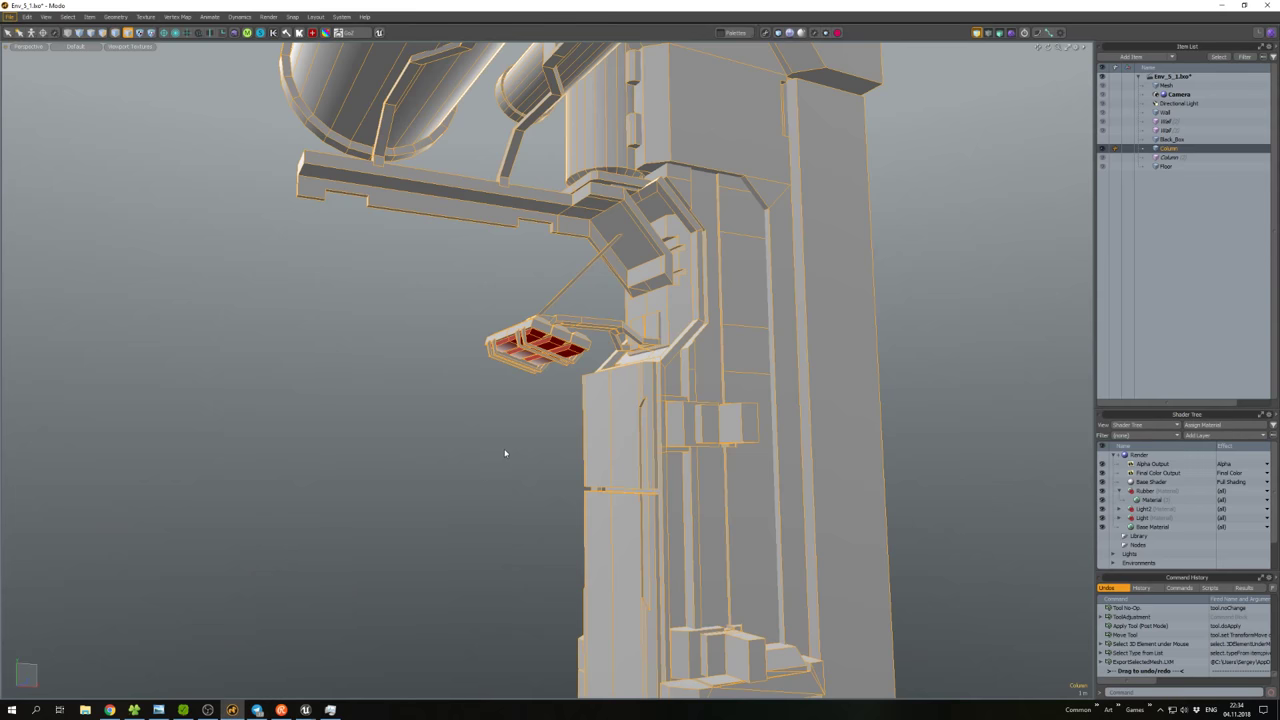
left_click_drag(506, 449, 529, 457, "alt")
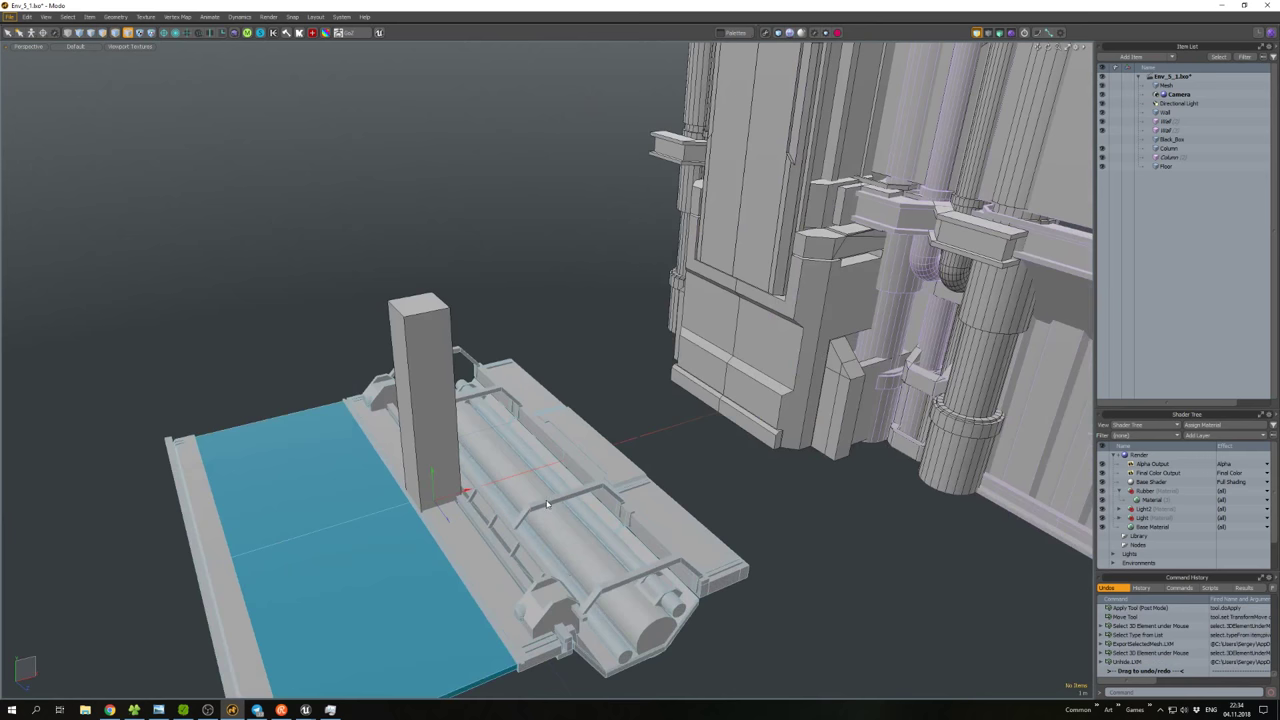
left_click(548, 505)
key("shift+h")
Duplicate the long guard rail on the Floor mesh and place the copy along the upper outer corners of the cross frames.
mouse_move(548, 505)
left_mouse_down("alt")
mouse_move(466, 364)
mouse_move(503, 320)
mouse_move(610, 266)
mouse_move(640, 300)
mouse_move(625, 315)
mouse_move(654, 350)
left_mouse_up("alt")
left_click(505, 430)
double_click(471, 366)
key("w")
key("ctrl+c")
key("ctrl+v")
key("r")
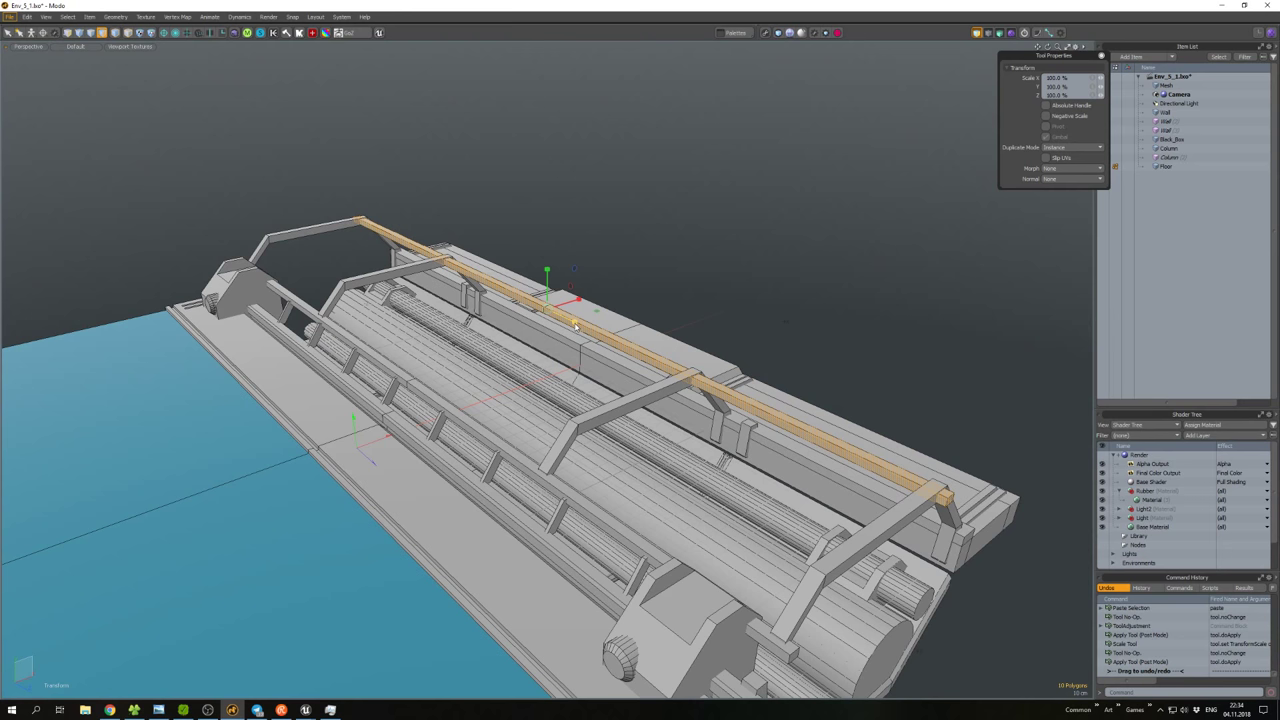
key("space")
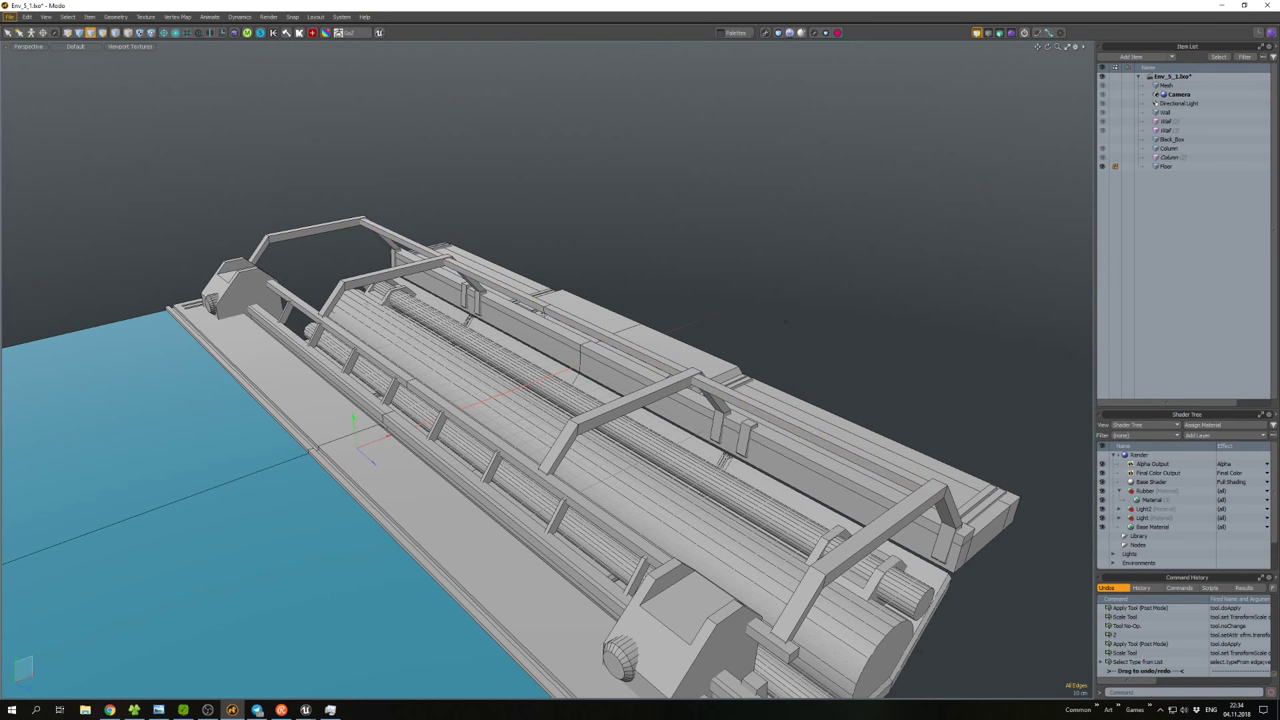
Bevel the new rail's middle edge loop into a wider section and split that section in 25-50-25 proportions.
scroll(624, 336, "up", 3)
key("b")
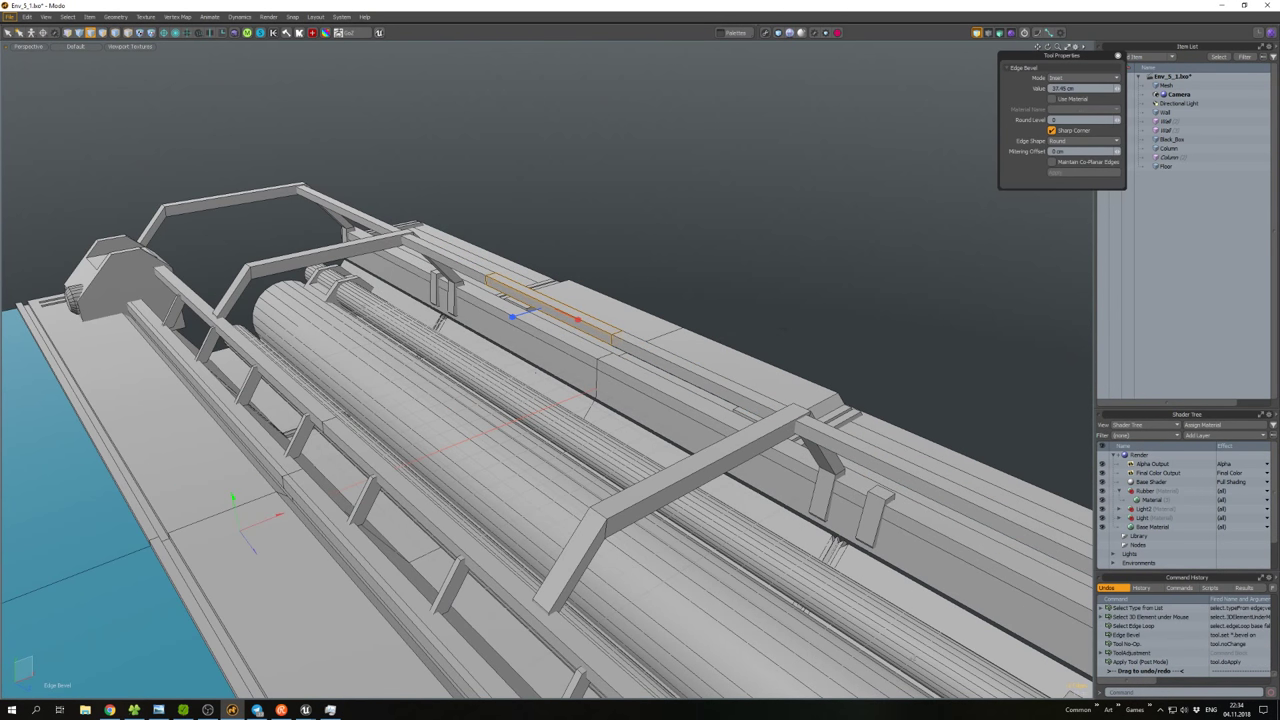
key("2")
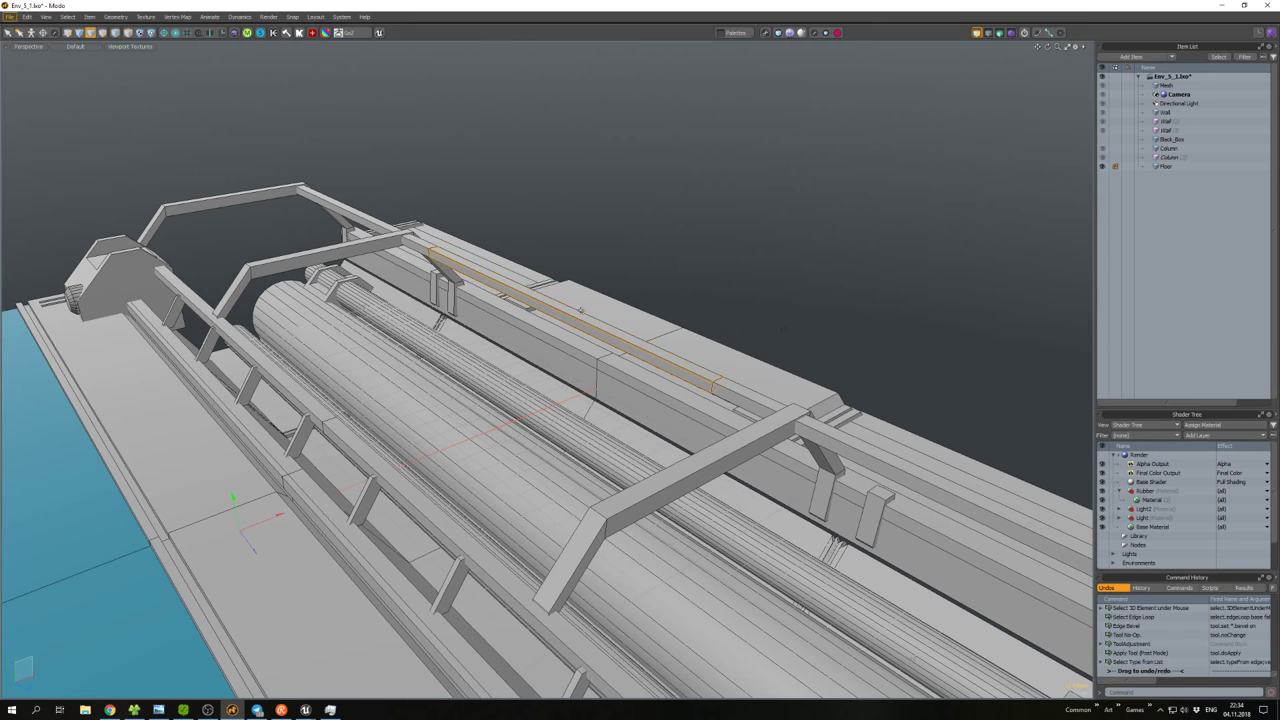
key("ctrl+space")
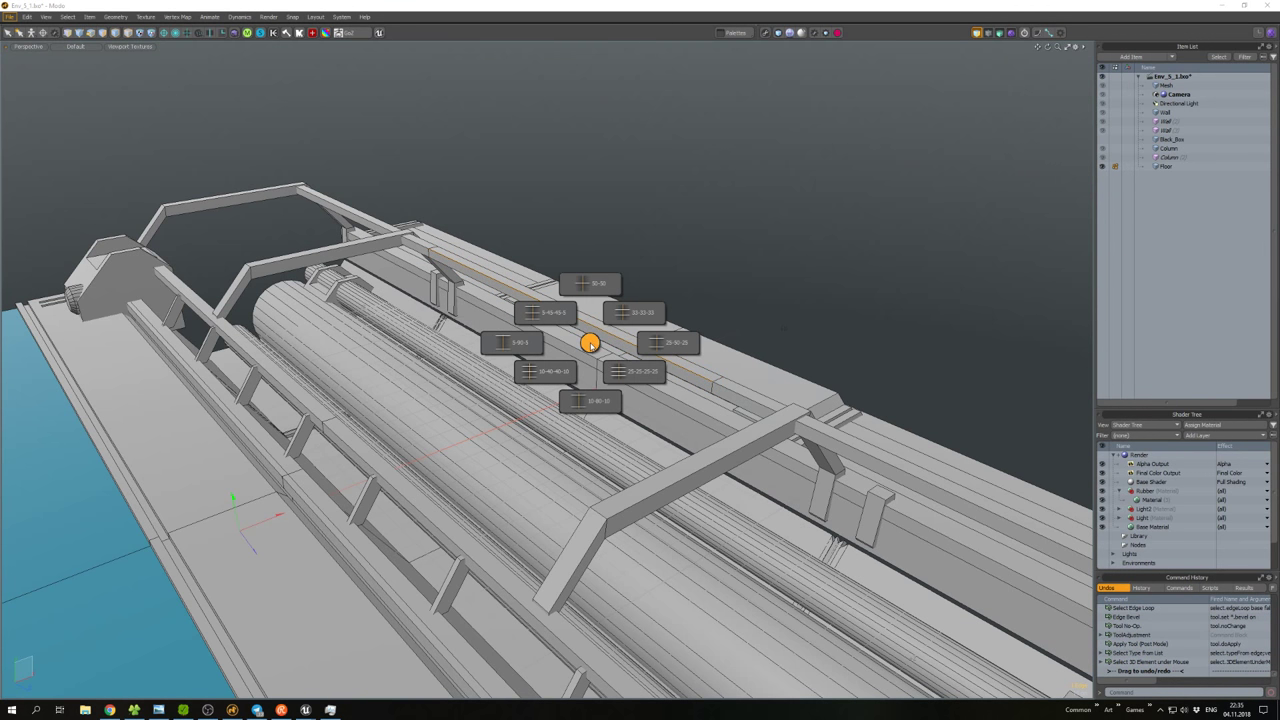
left_click(731, 348)
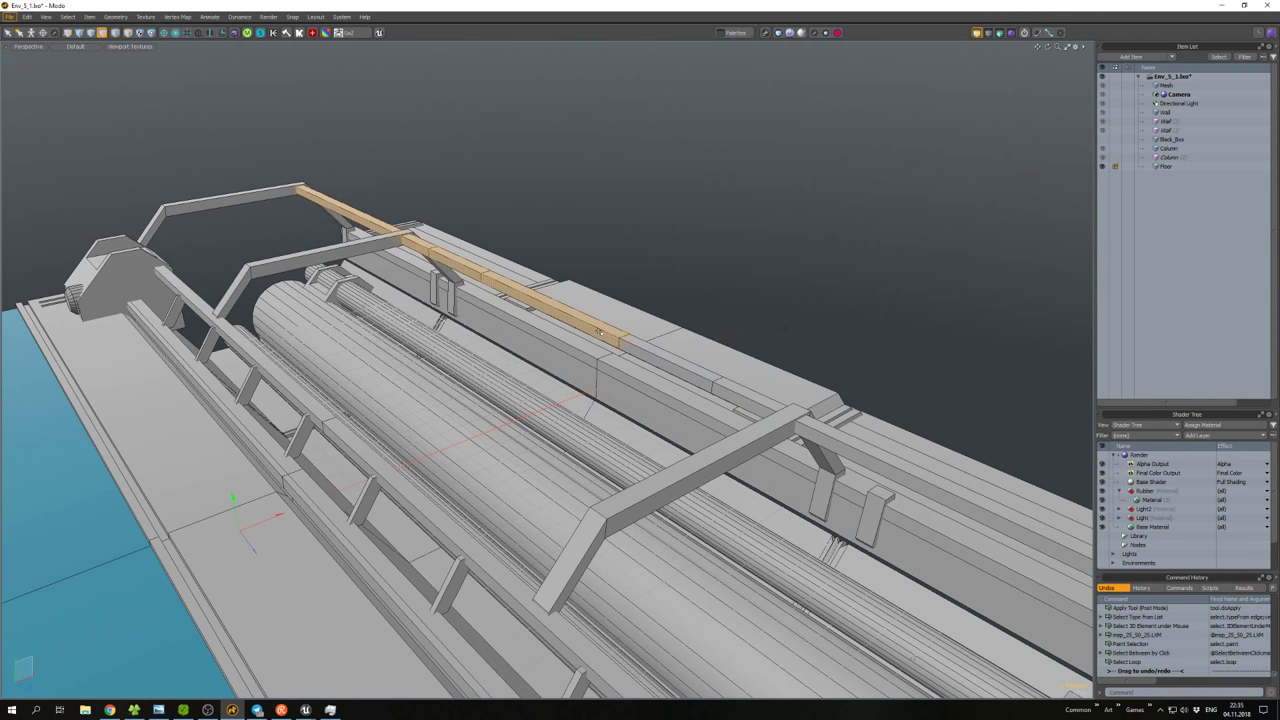
Move the rail's central segments inward over the pipes so that the rail bends between the cross frames.
key("w")
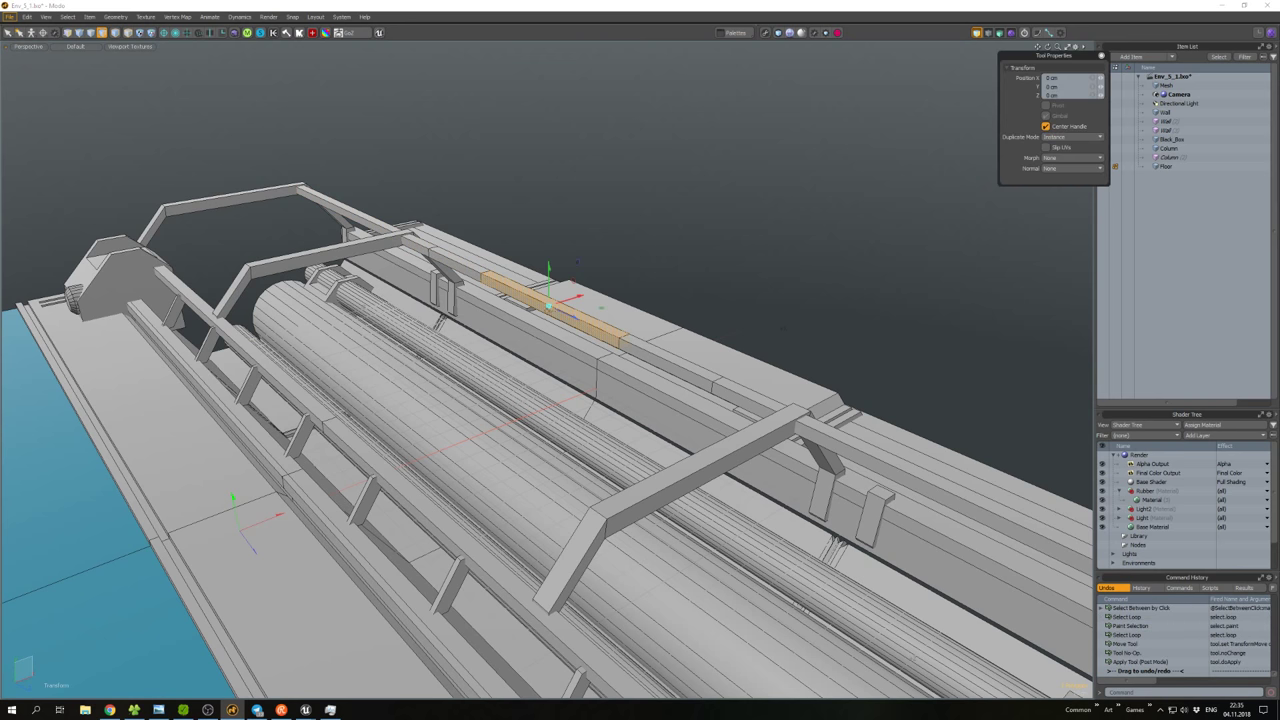
left_click_drag(566, 302, 750, 335)
key("w")
left_click(513, 323)
Duplicate a cross frame at the middle of the guard and widen the copy along Z to roughly six times its width.
double_click(720, 348)
key("w")
key("ctrl+c")
key("ctrl+v")
scroll(750, 335, "up", 5)
key("r")
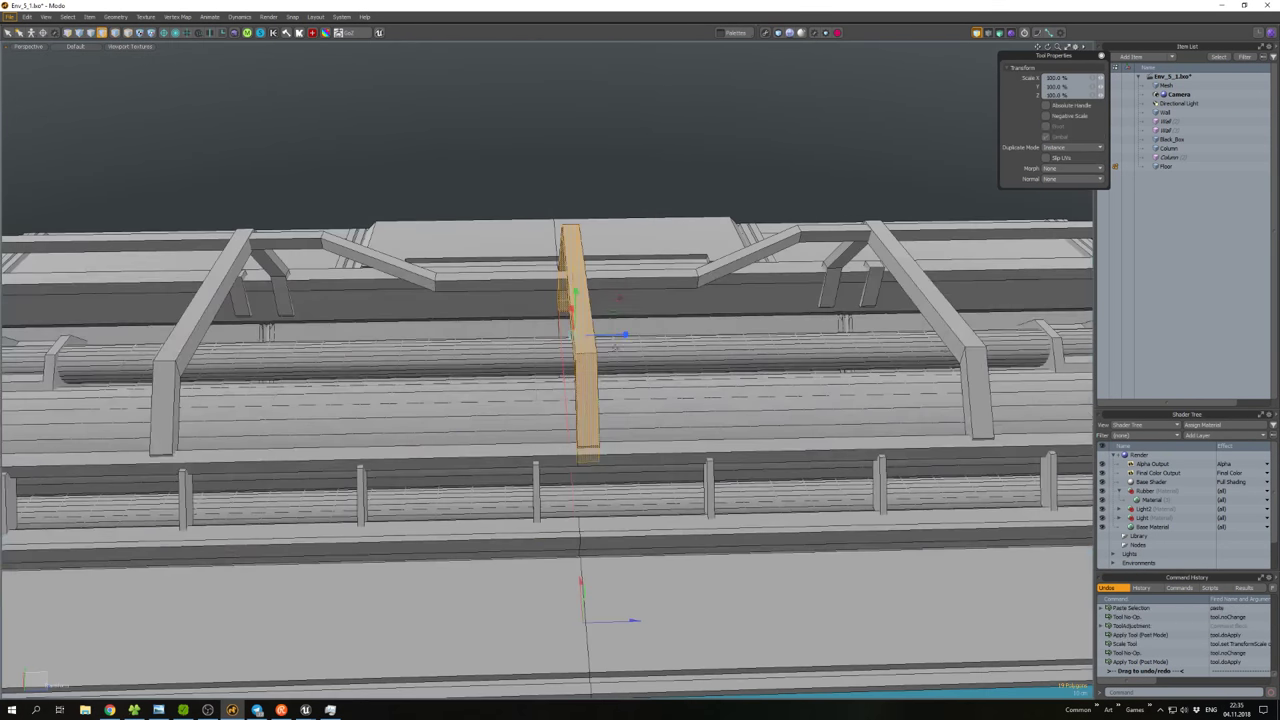
left_click_drag(624, 337, 883, 330)
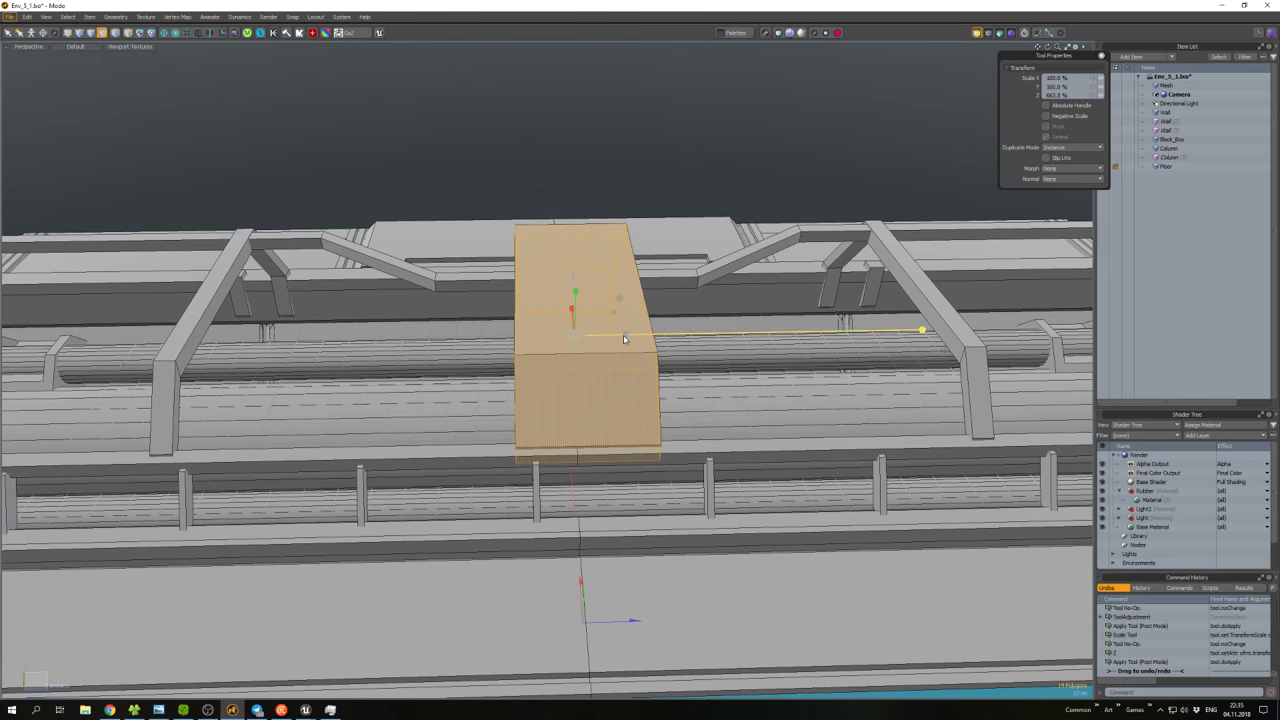
scroll(624, 339, "down", 10)
left_click(643, 240)
Delete the outer sloped part of the widened frame and cap its open end.
left_click_drag(643, 240, 435, 236, "alt")
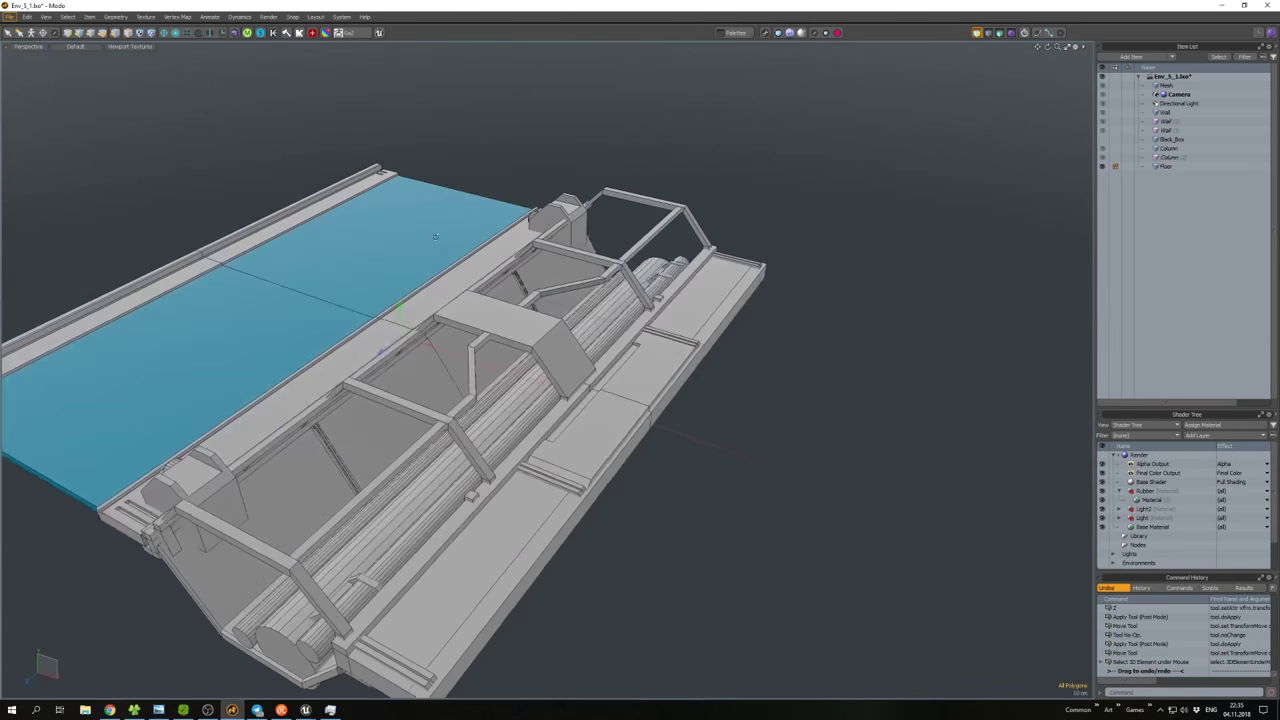
double_click(515, 335)
left_click_drag(515, 335, 567, 349, "alt")
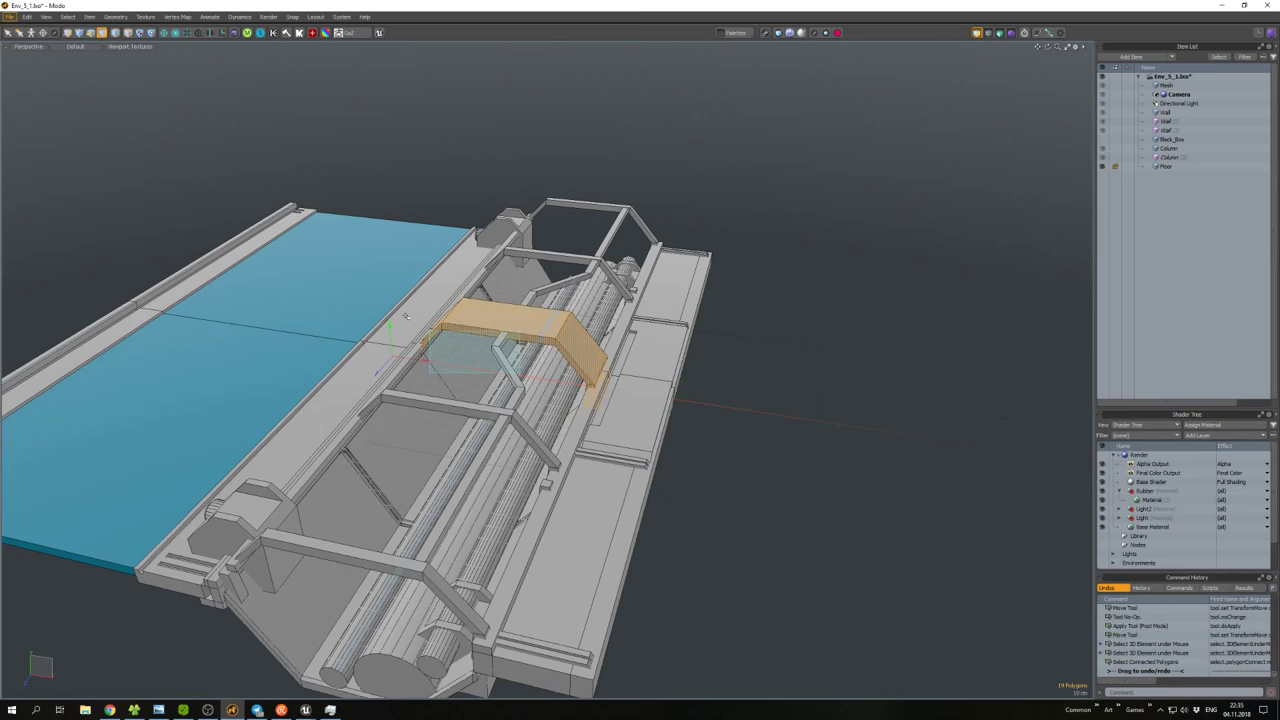
mouse_move(406, 317)
right_mouse_down("ctrl")
mouse_move(376, 268)
mouse_move(447, 290)
right_mouse_up("ctrl")
key("Delete")
scroll(534, 333, "up", 2)
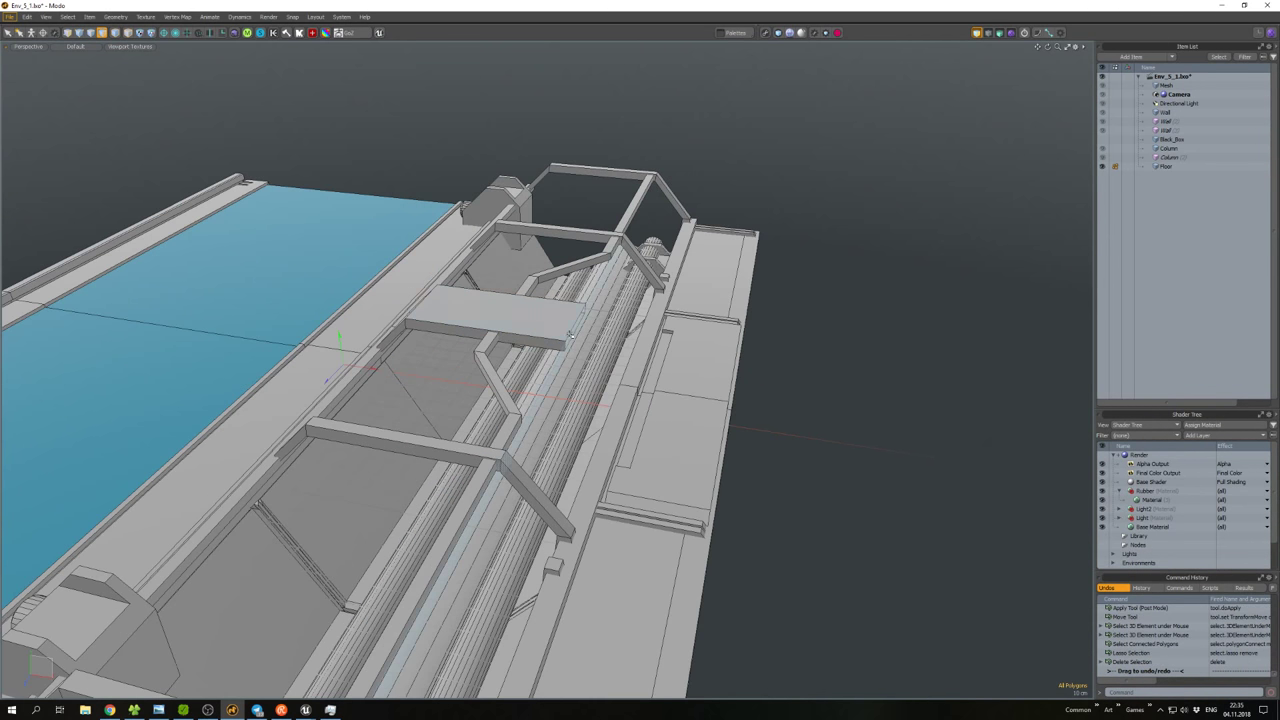
key("p")
left_click_drag(567, 330, 583, 323, "alt")
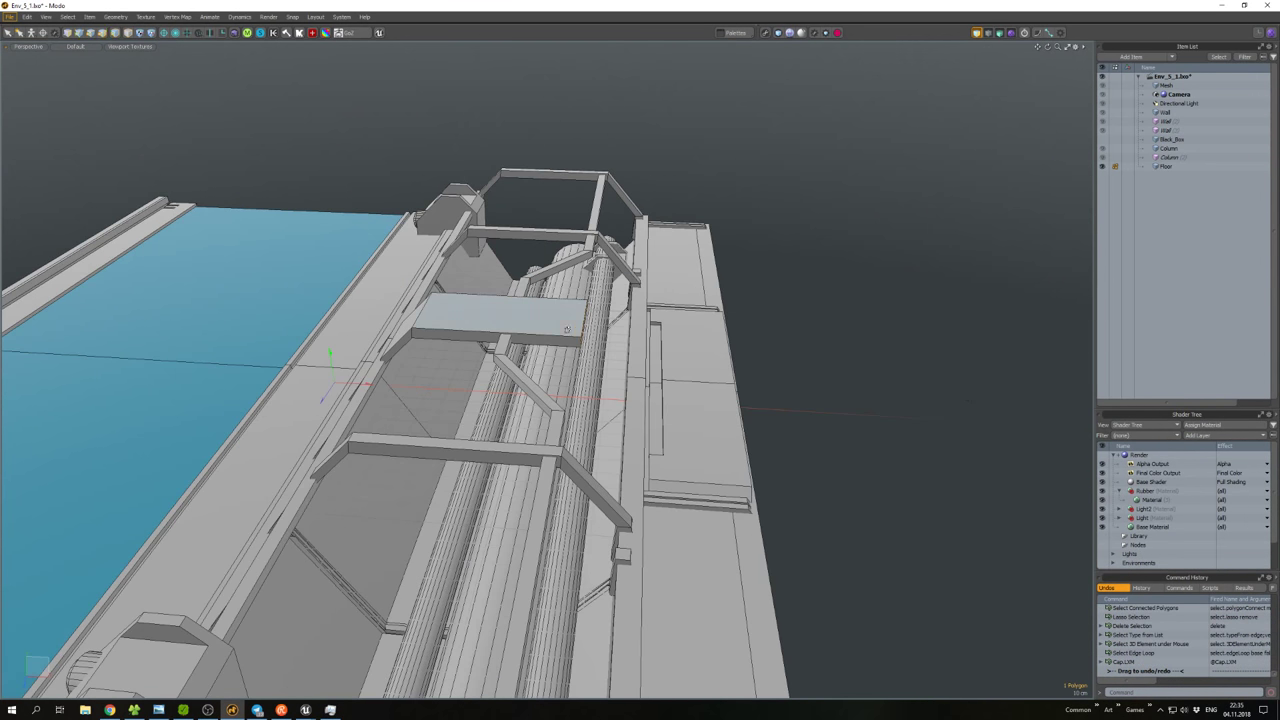
Pull the plate's capped end back to the bent rail and fine-tune the position of the whole plate.
key("w")
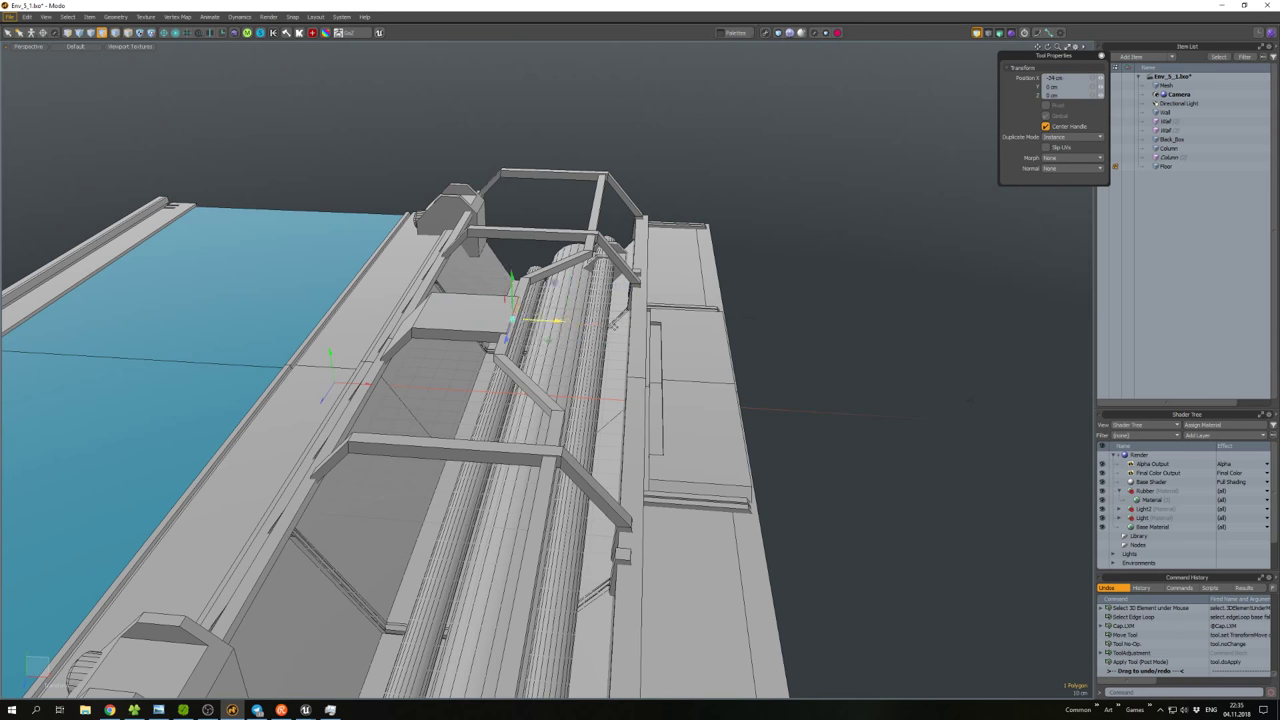
key("q")
scroll(448, 320, "up", 3)
left_click(443, 320)
left_click_drag(443, 320, 448, 318, "alt")
double_click(448, 318)
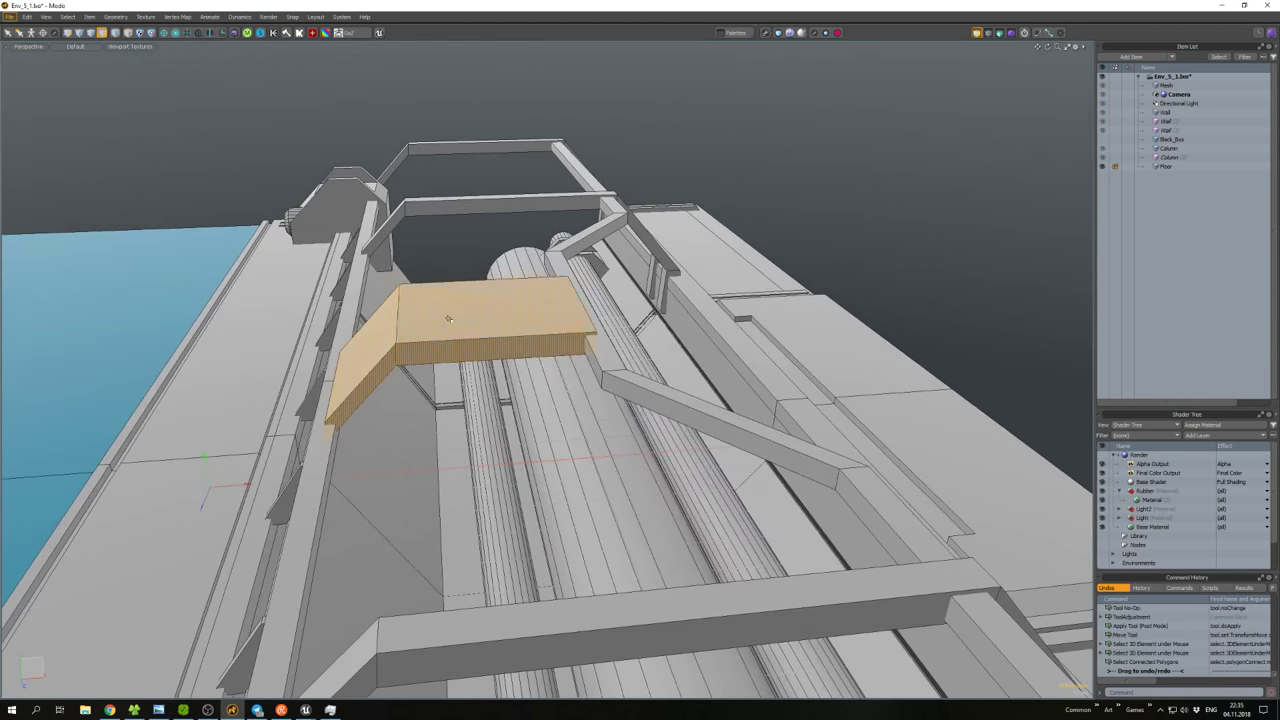
key("w")
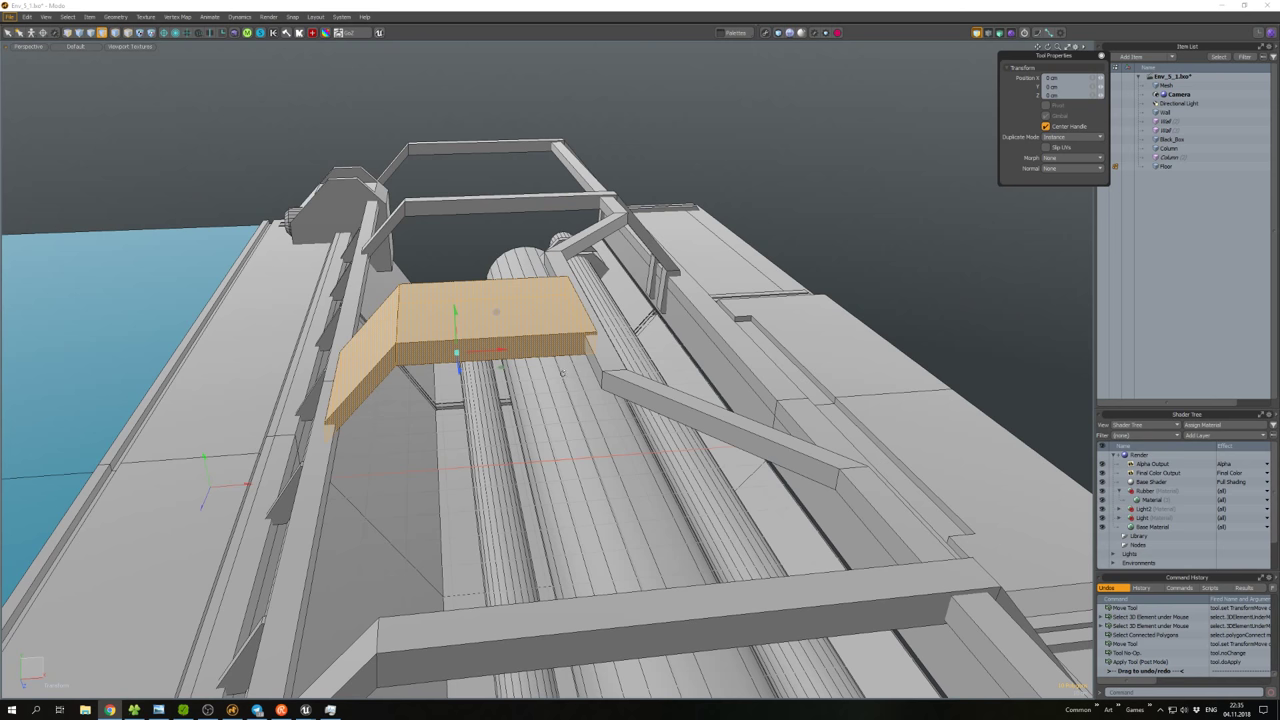
left_click_drag(562, 373, 540, 357, "alt")
left_click_drag(448, 310, 458, 322)
key("q")
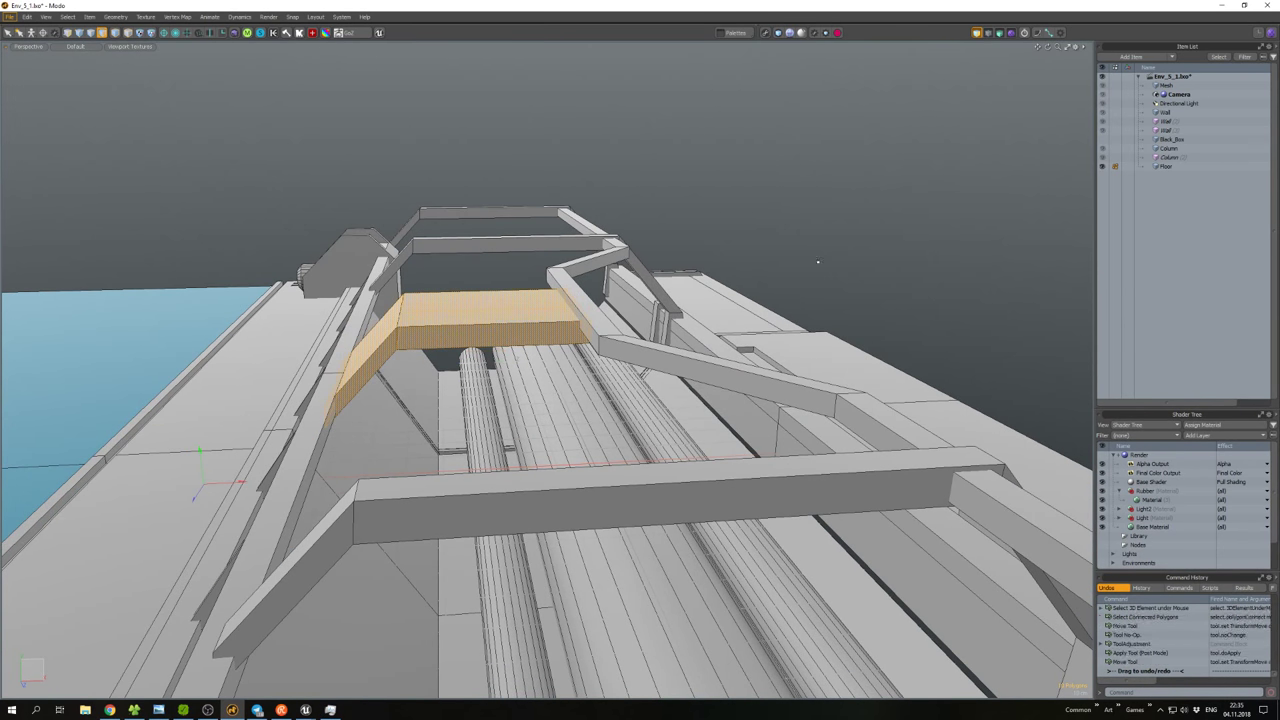
Select the plate's upper and lower faces and inset them as groups with a polygon bevel.
left_click(818, 262)
left_click_drag(818, 262, 620, 290, "alt")
scroll(510, 300, "up", 3)
left_click(510, 300)
scroll(543, 265, "up", 5)
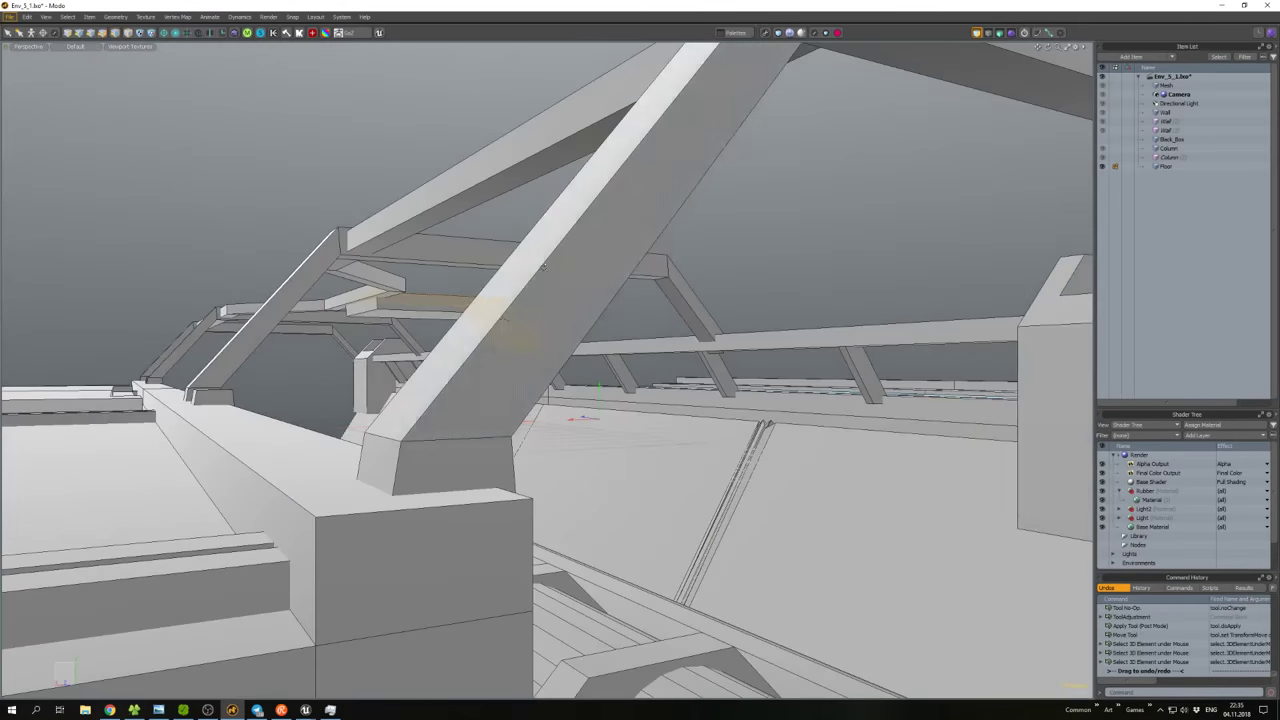
scroll(543, 265, "down", 5)
left_click_drag(543, 265, 719, 380, "alt")
left_click(500, 330)
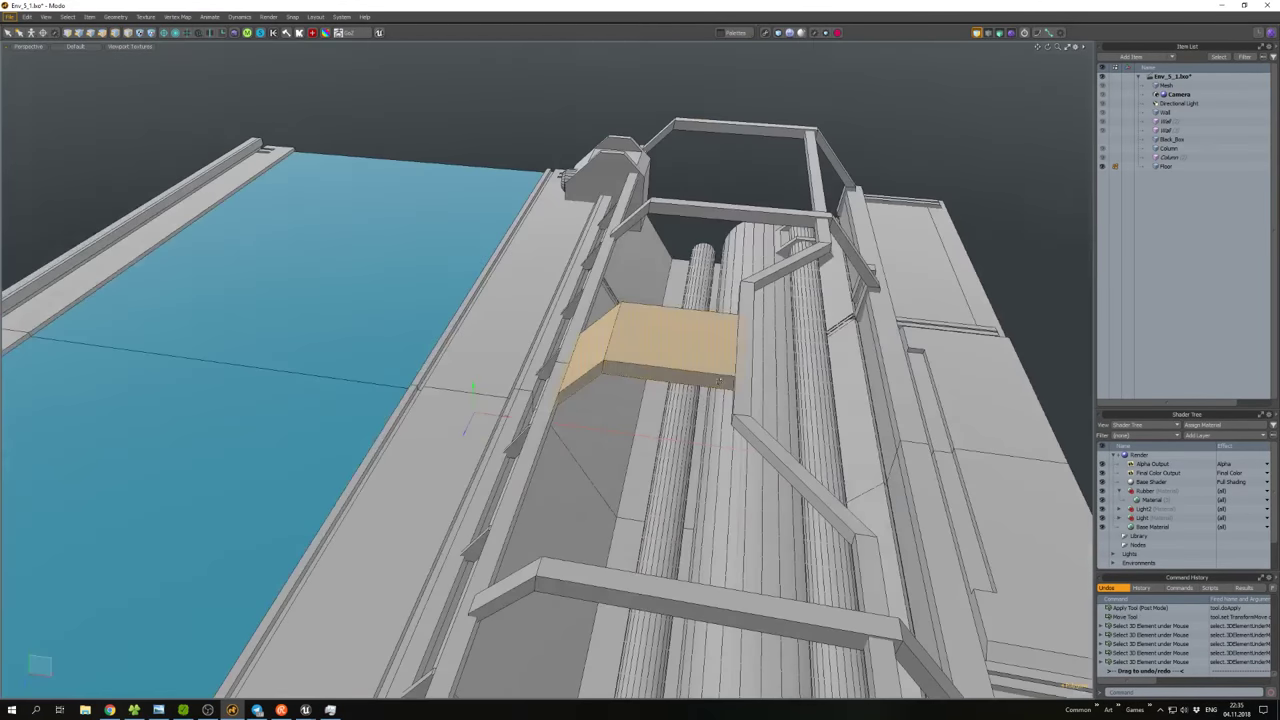
key("b")
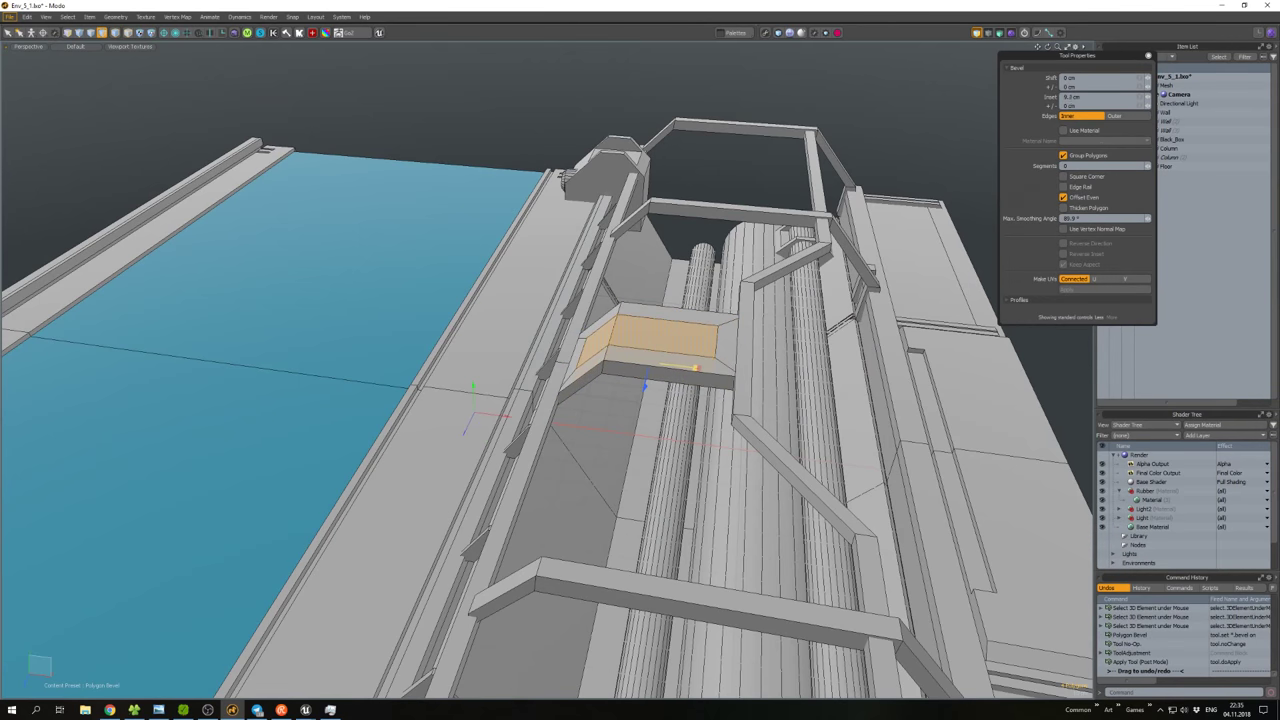
key("space")
Bridge the inset faces to cut an opening through the plate, leaving a bent frame.
key("alt+l")
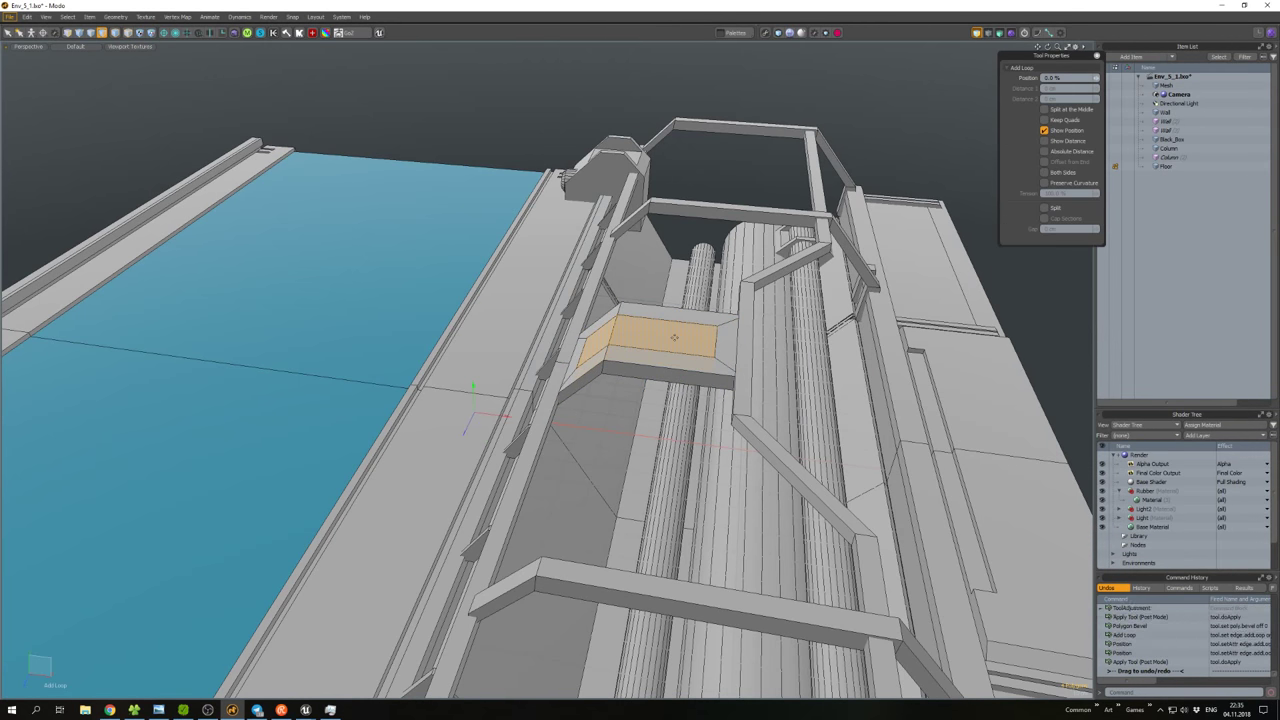
key("space")
key("alt+l")
key("space")
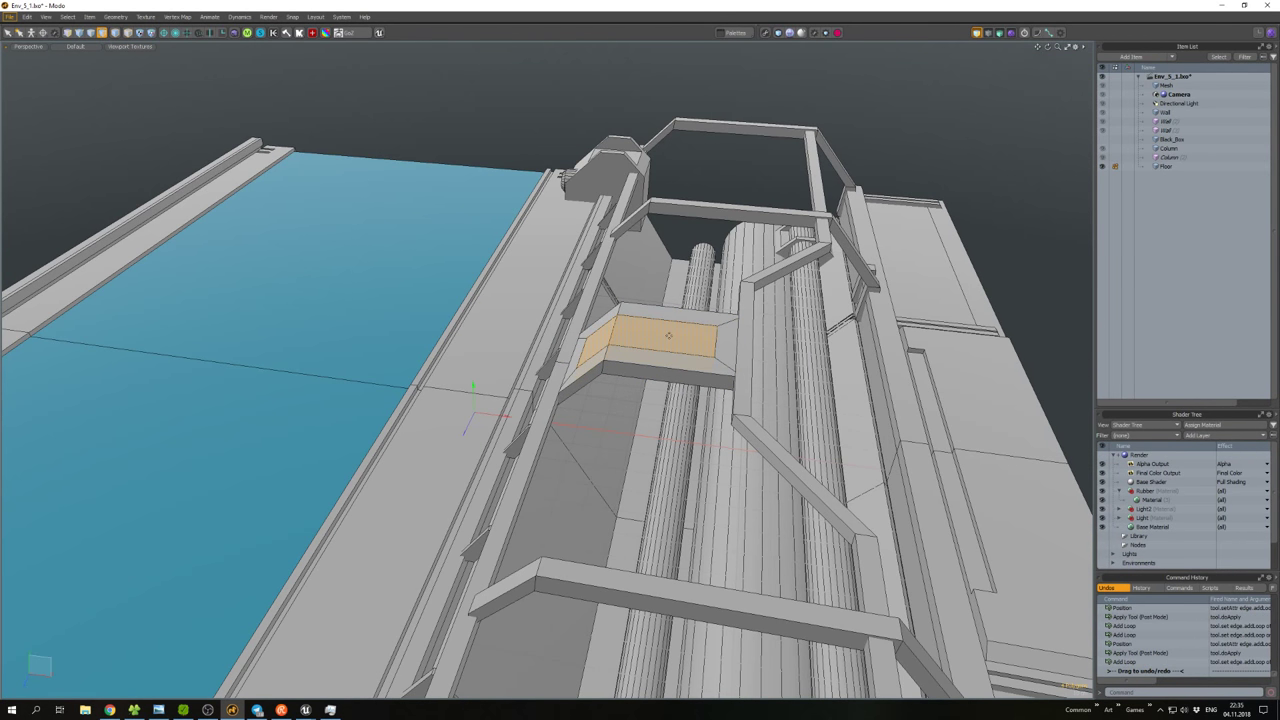
key("ctrl+b")
key("space")
scroll(668, 335, "down", 5)
left_click_drag(668, 335, 786, 289, "alt")
scroll(777, 268, "down", 4)
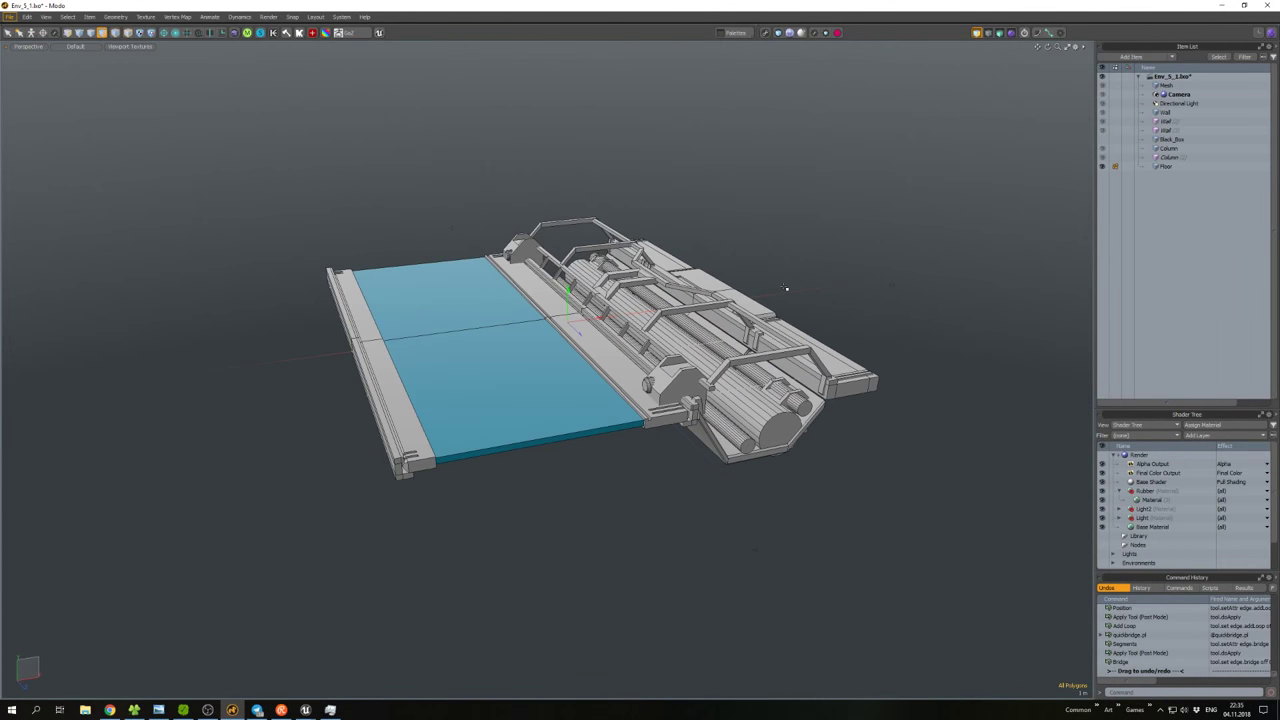
Export the Floor mesh as FBX, replacing Floor.fbx in the Env5 folder.
key("5")
left_click(631, 376)
key("ctrl+shift+s")
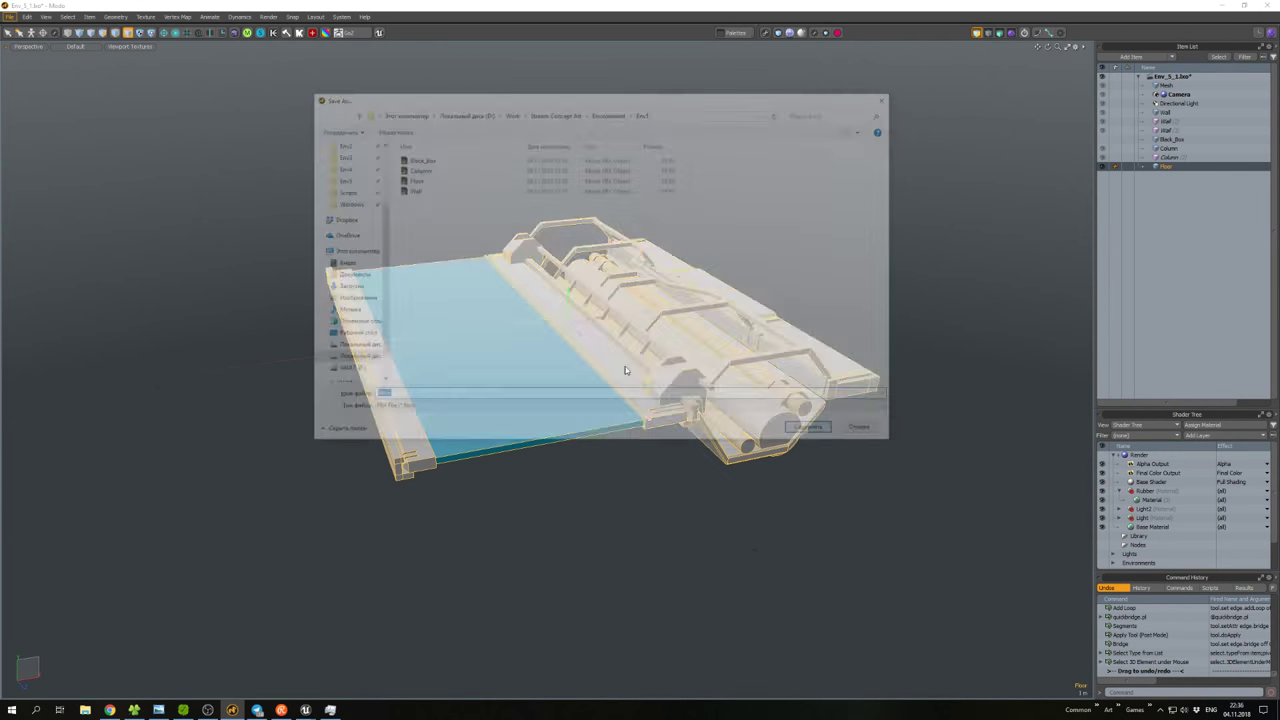
left_click(813, 432)
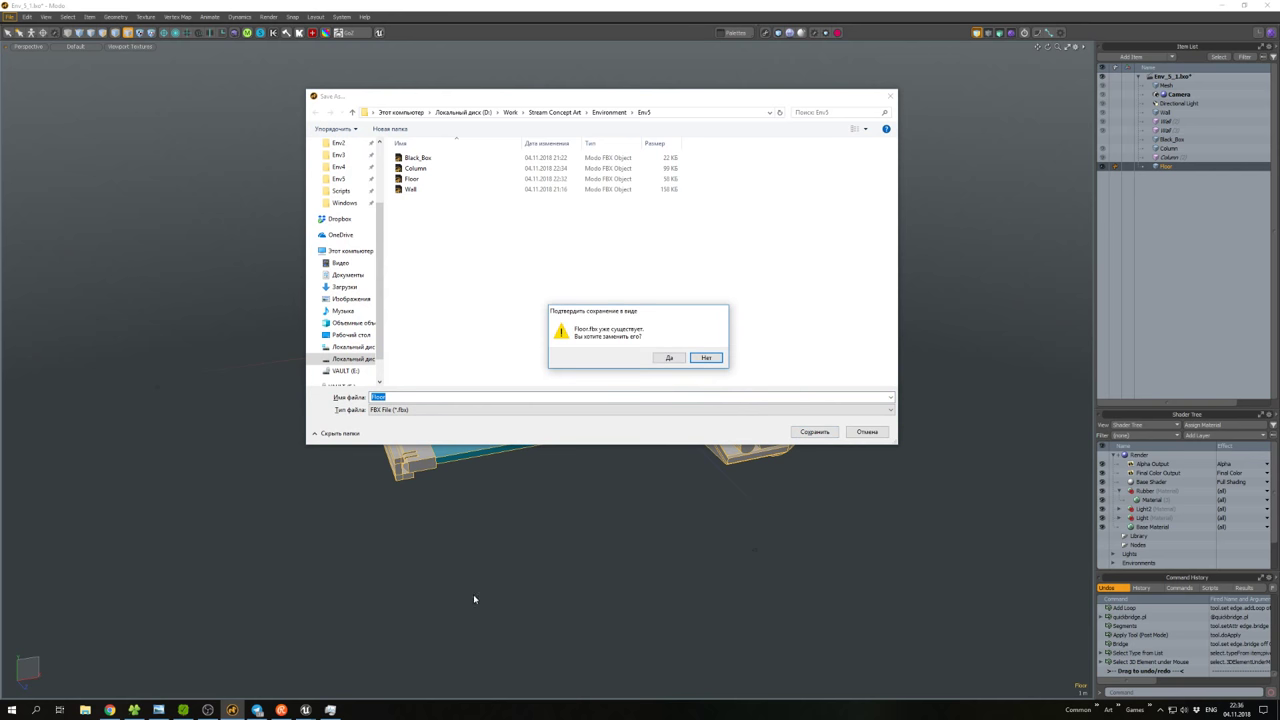
left_click(671, 357)
Switch to the Unreal level editor, reimport the Floor static mesh and look at the new guard rails in the corridor.
mouse_move(305, 709)
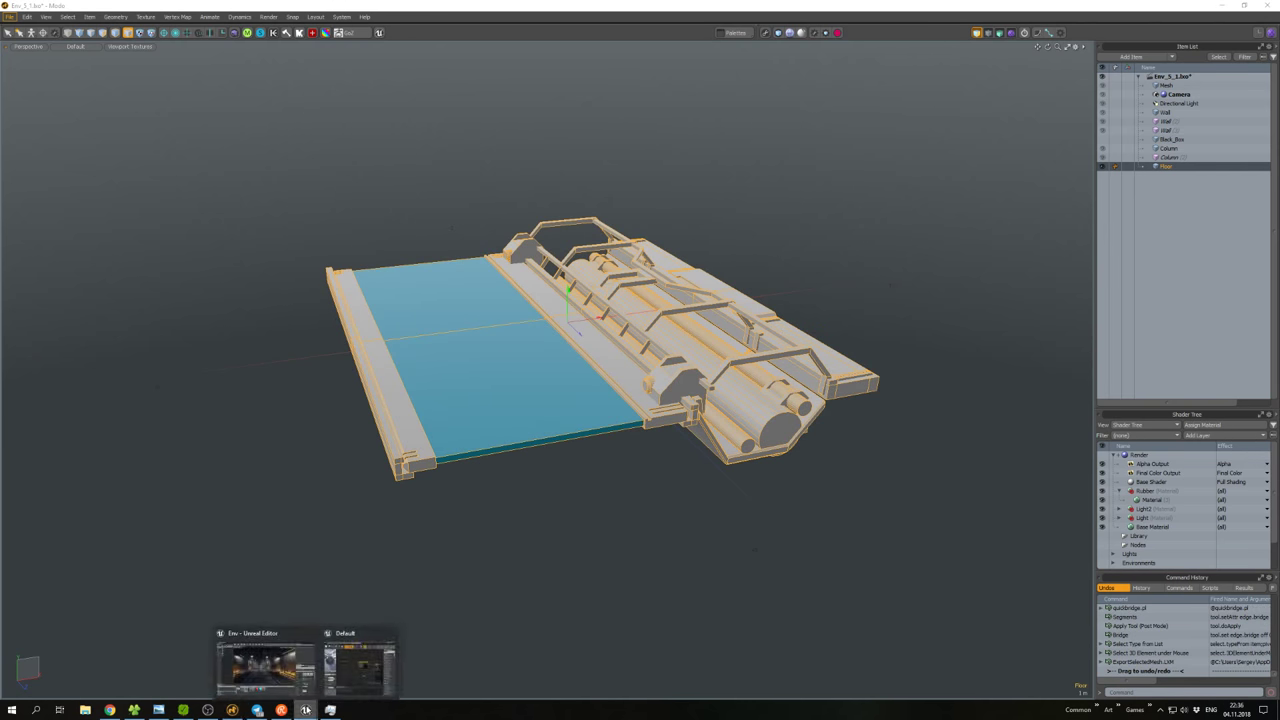
left_click(264, 668)
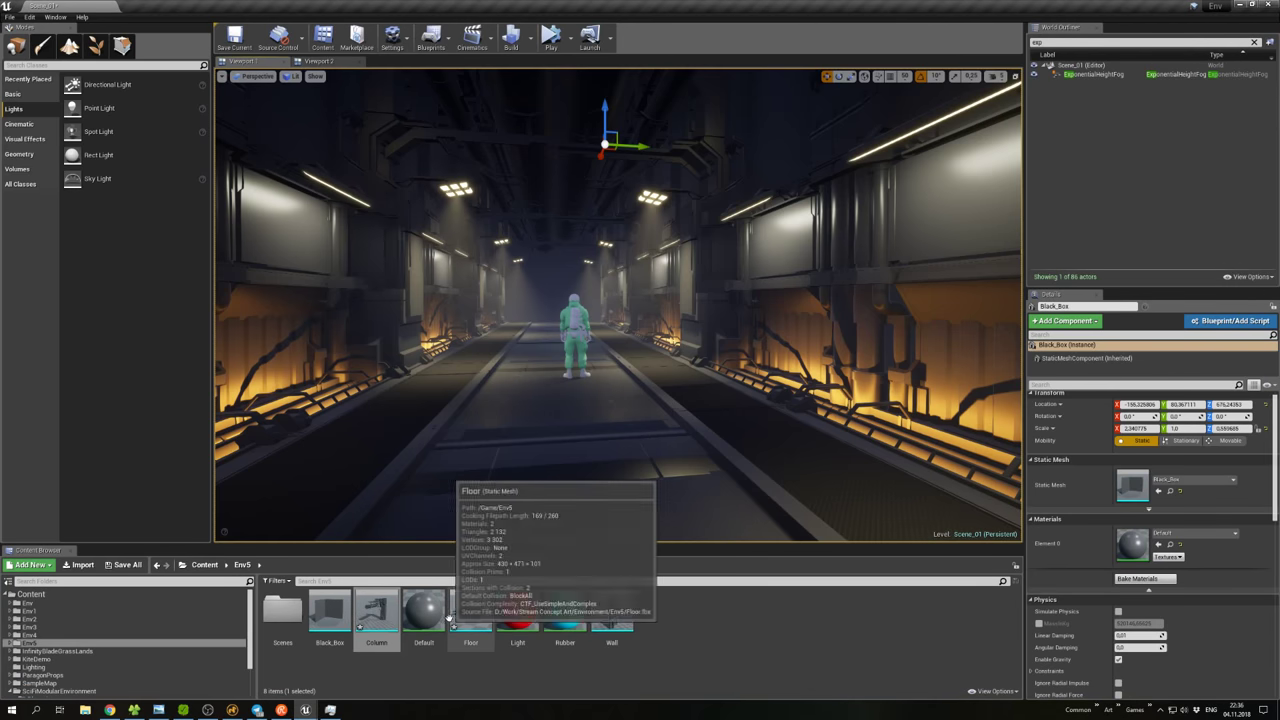
right_click(470, 625)
left_click(495, 385)
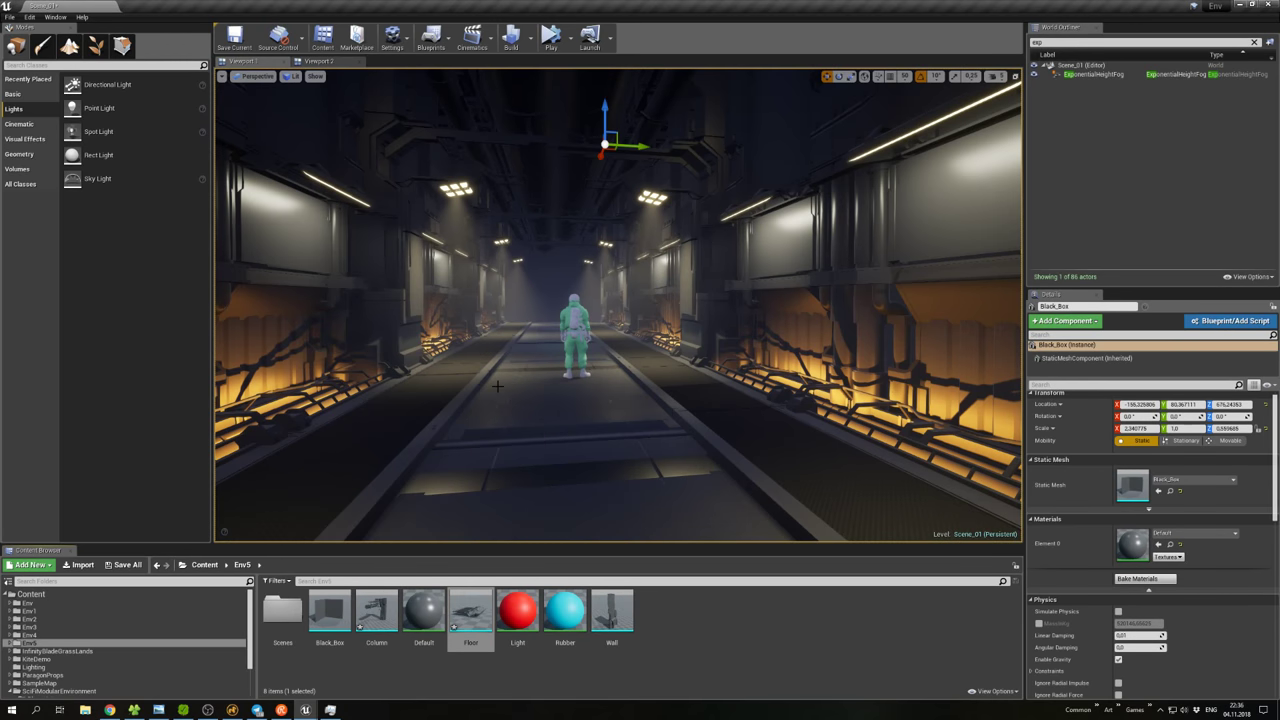
left_click(613, 363)
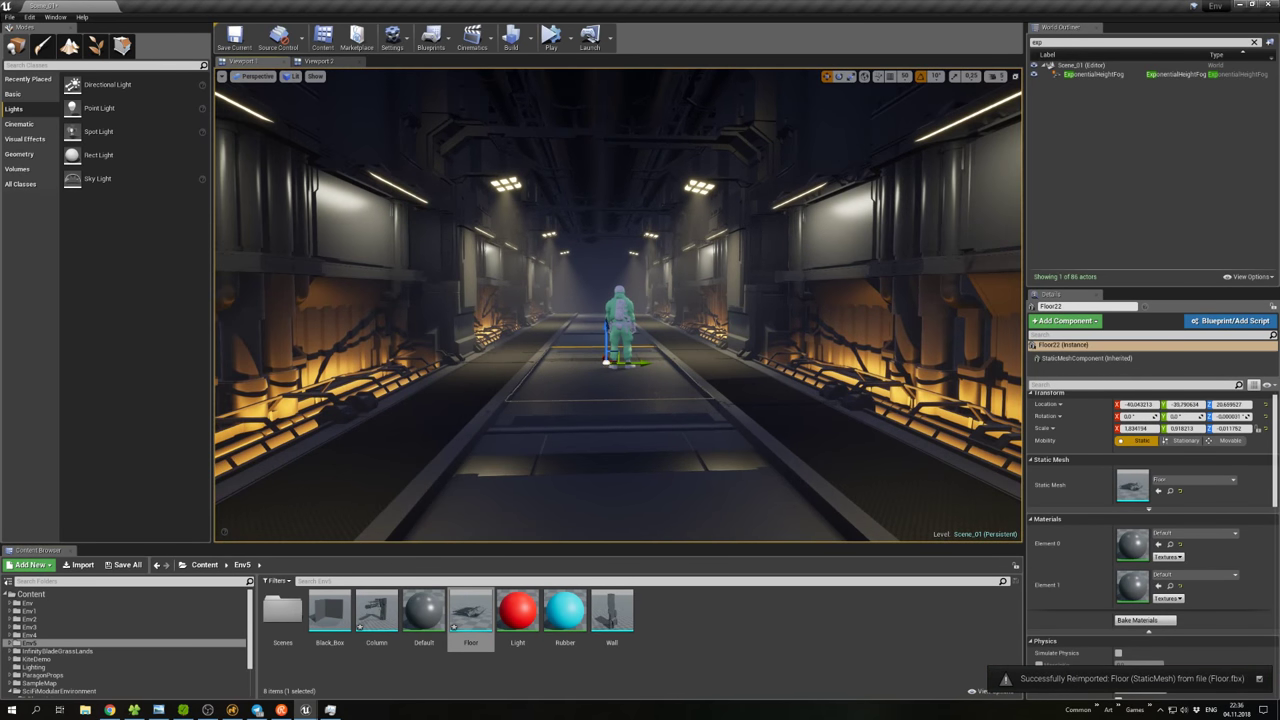
left_click(490, 342)
right_click_drag(490, 342, 540, 338)
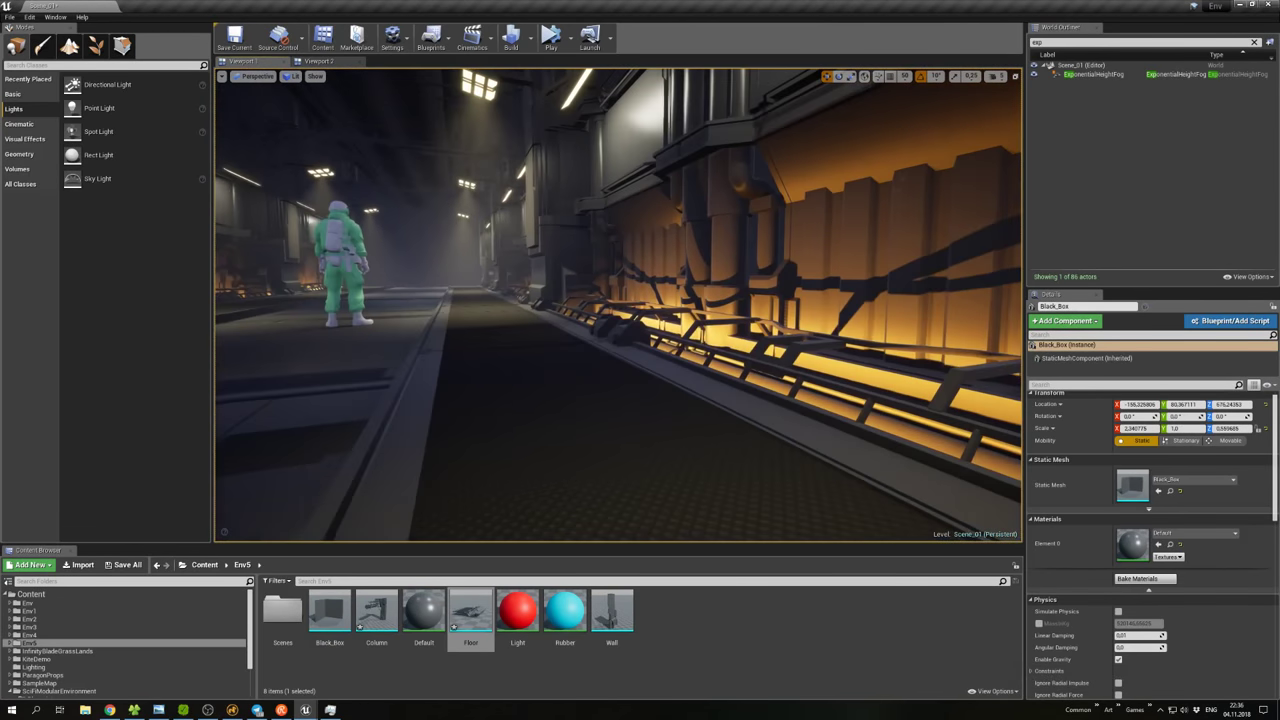
Examine the guard rails and lit pipes along both corridor walls, from down the hallway and close up.
right_click(614, 322)
left_click(786, 212)
right_click(790, 212)
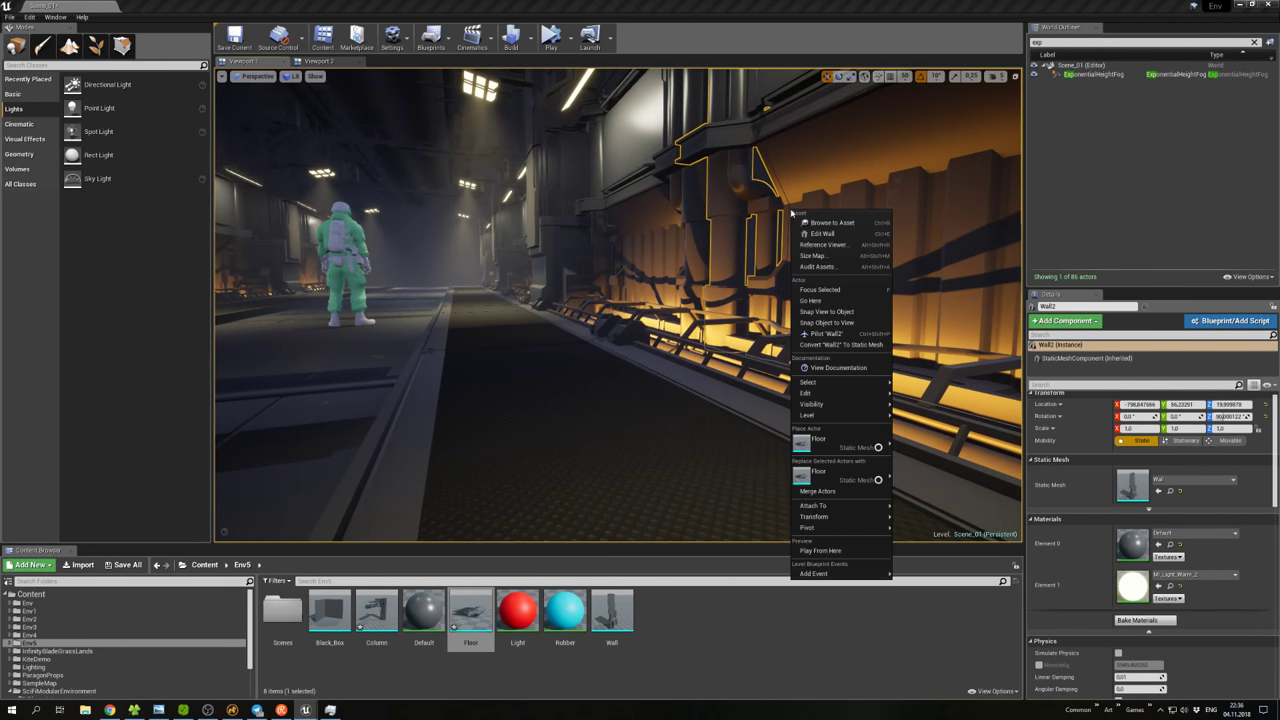
left_click(422, 237)
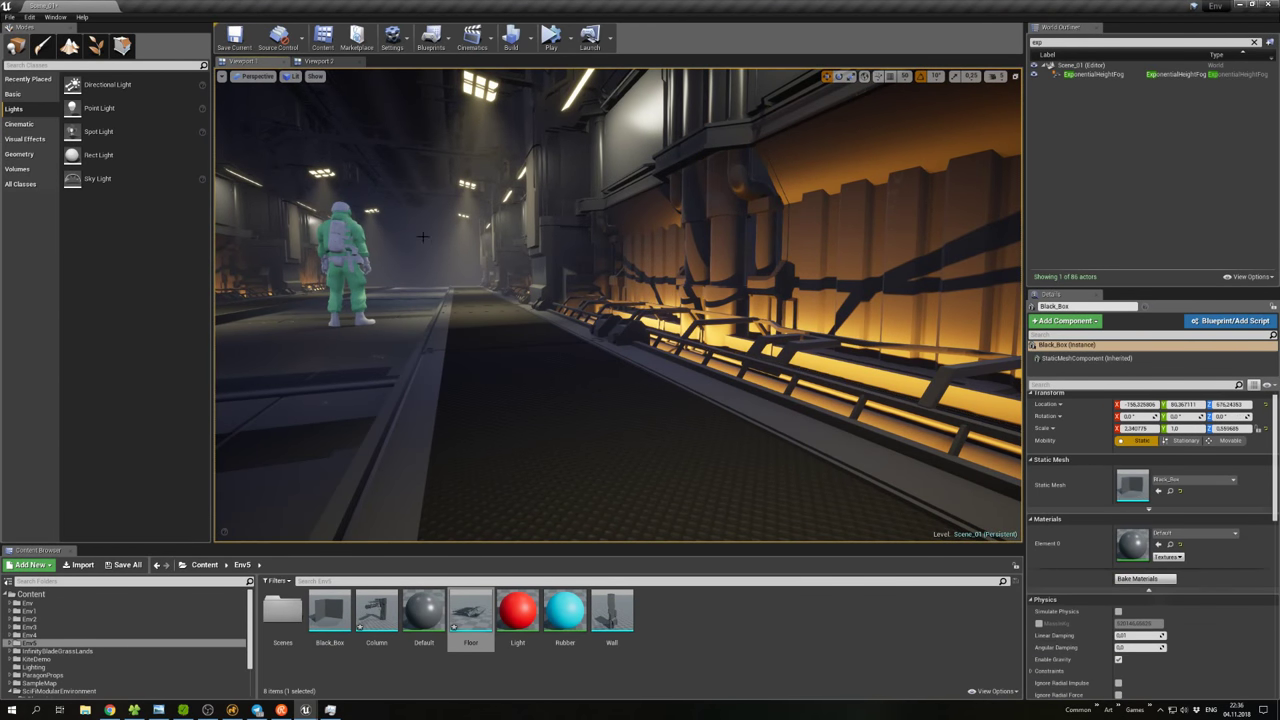
right_click(478, 252)
left_click(617, 195)
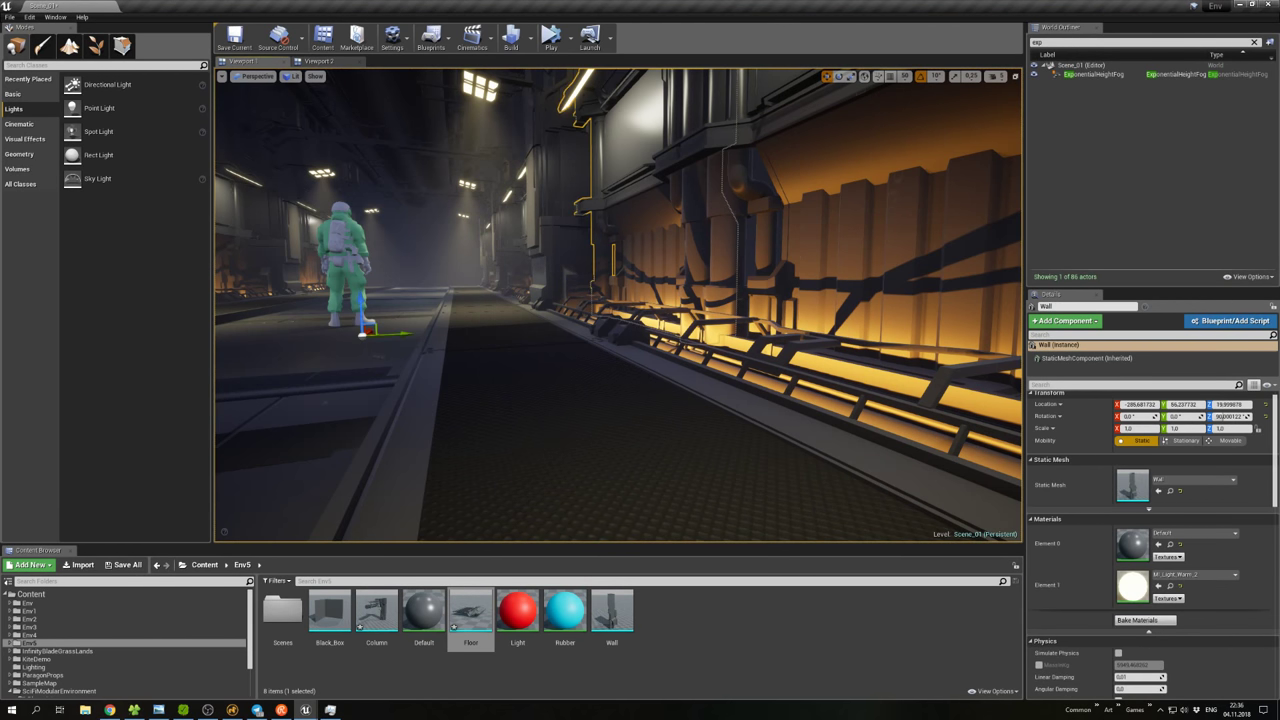
key("f")
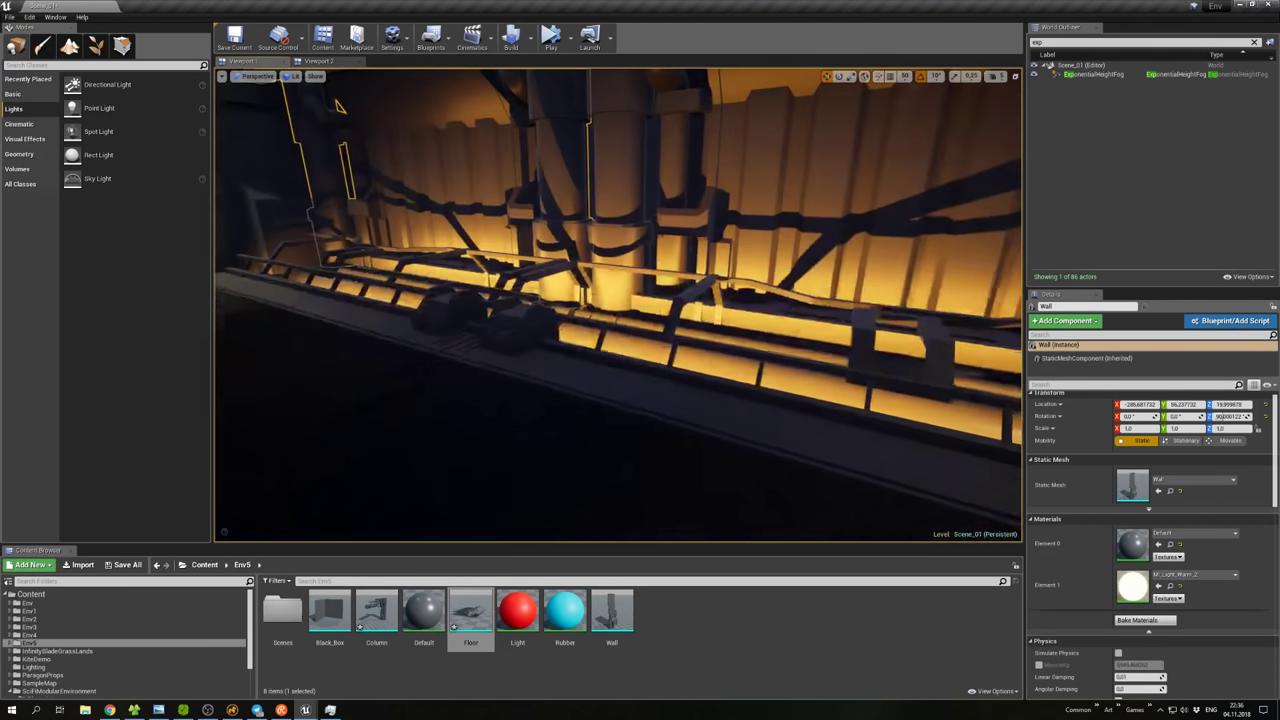
right_click_drag(618, 305, 578, 293)
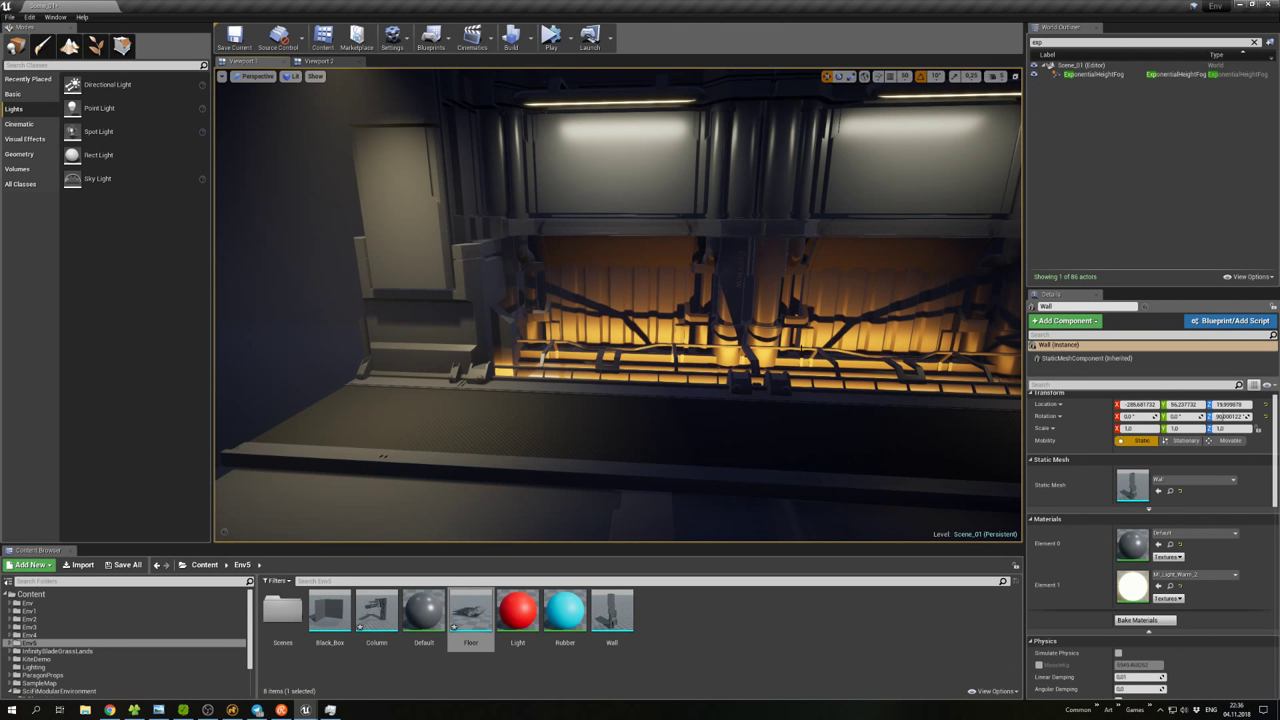
right_click_drag(578, 293, 585, 276)
right_click(652, 327)
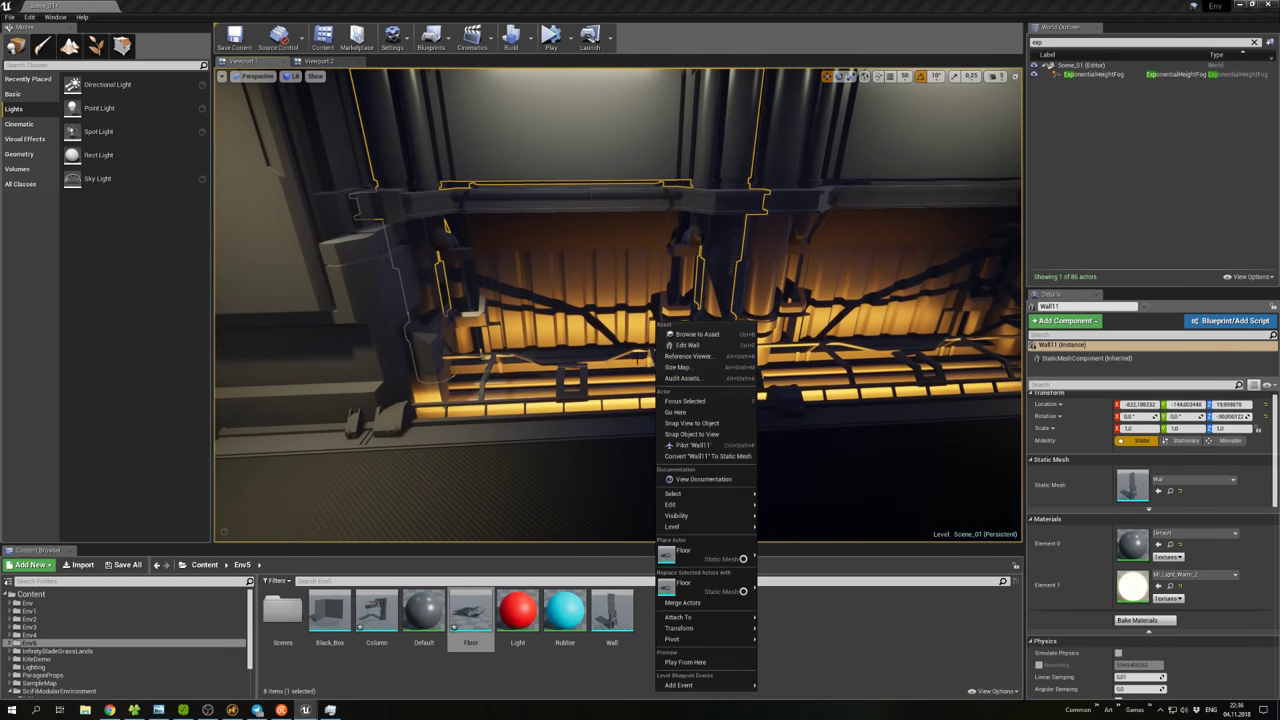
Try raising the floor segment below the lit wall slightly and undo the move.
left_click(600, 470)
right_click_drag(600, 470, 600, 480)
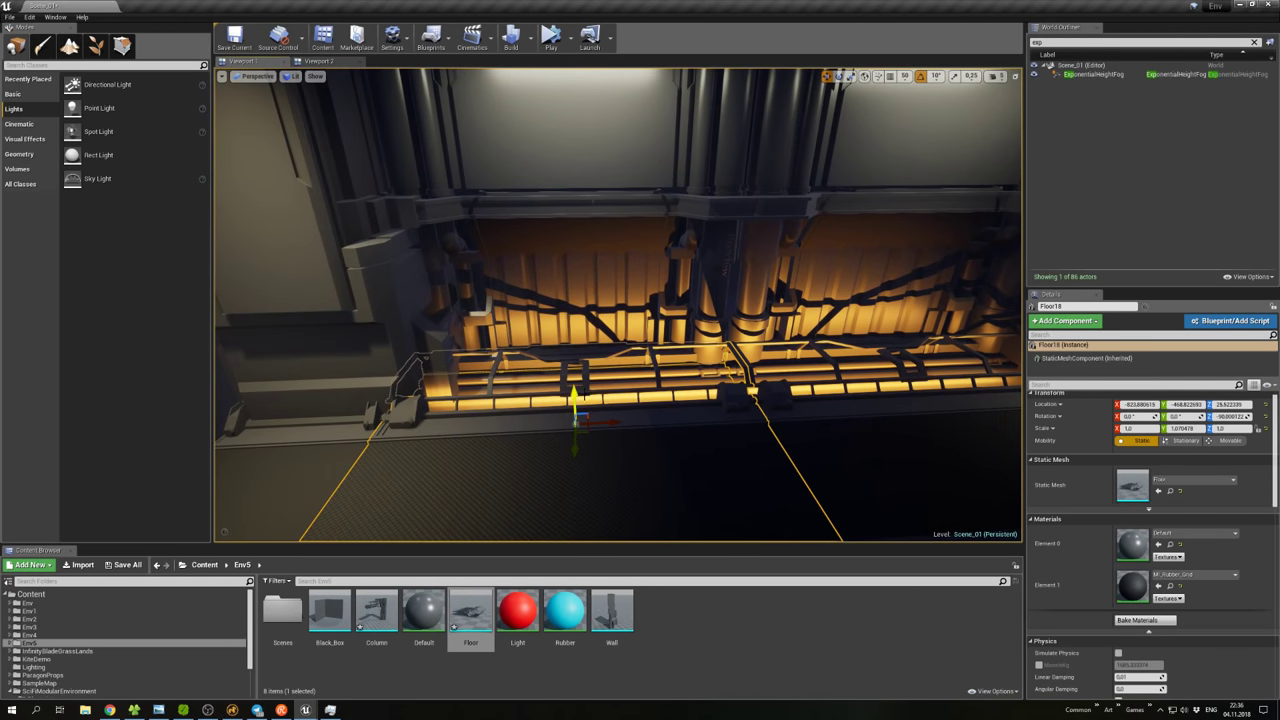
mouse_move(574, 395)
left_mouse_down()
mouse_move(574, 412)
mouse_move(573, 376)
mouse_move(567, 398)
left_mouse_up()
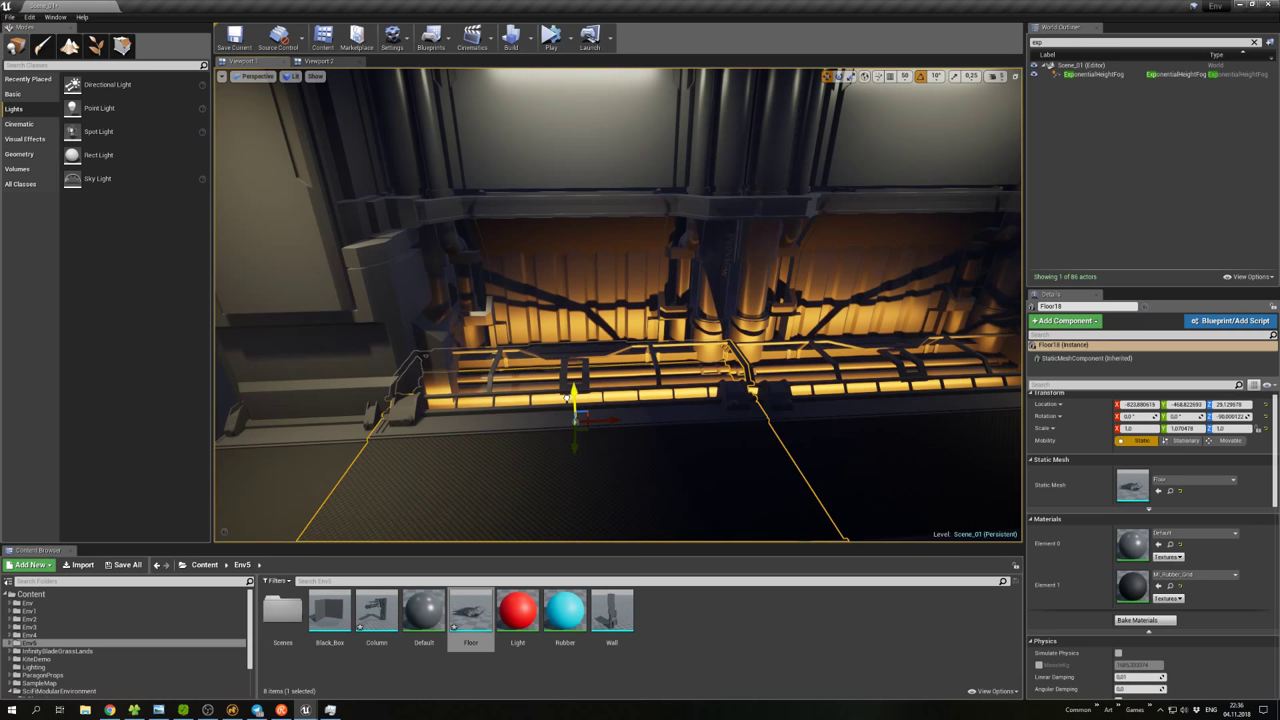
key("ctrl+z")
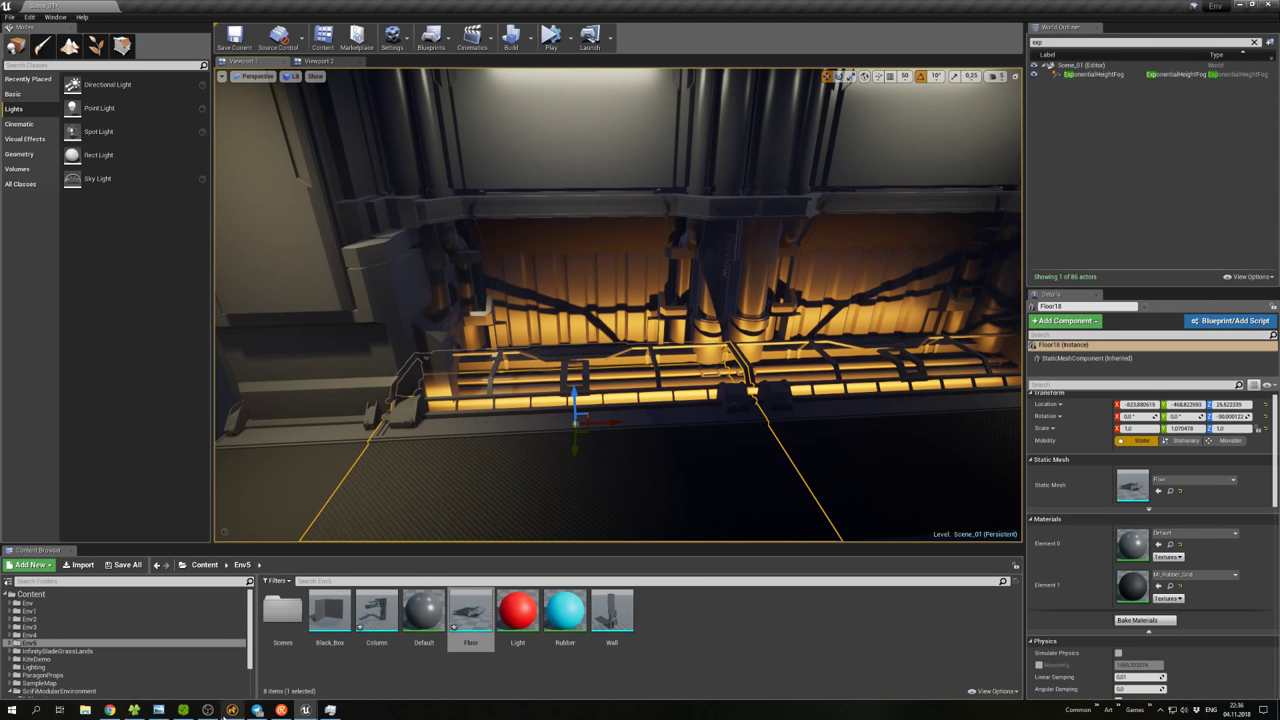
Switch to Modo and delete the middle bent bracket spanning the Floor mesh's pipes.
left_click(225, 713)
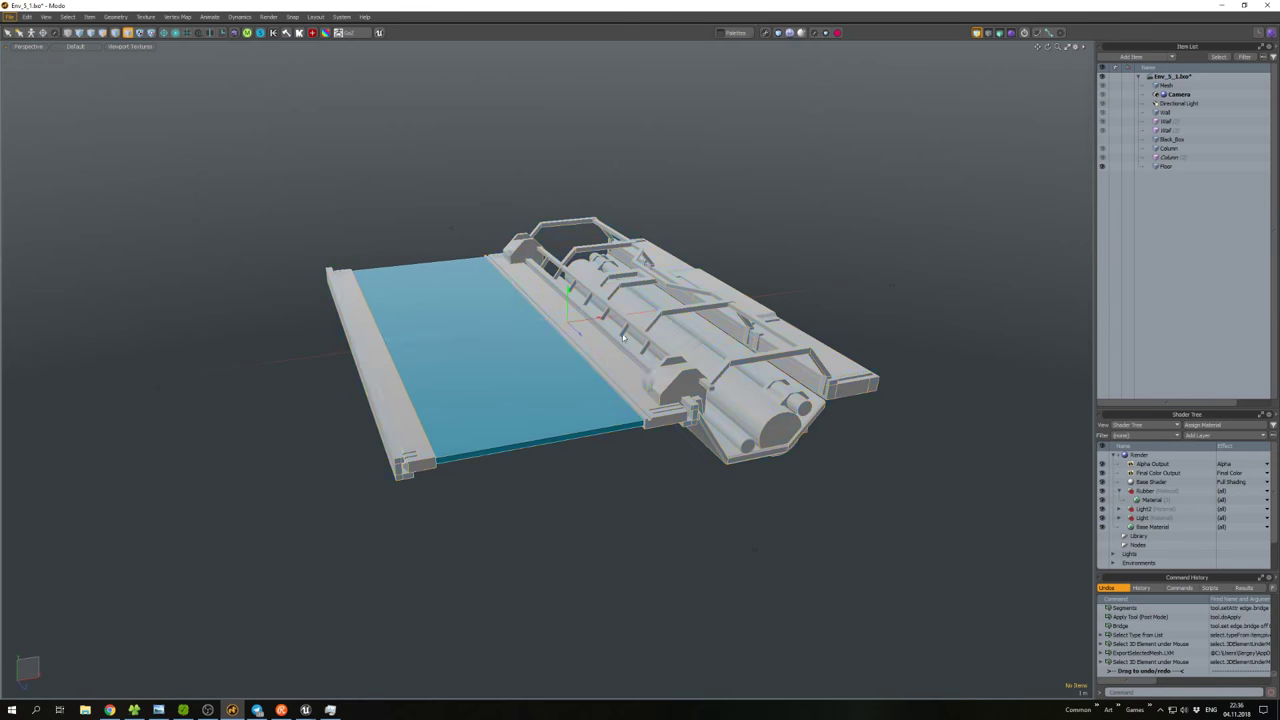
left_click_drag(371, 600, 560, 330, "alt")
left_click(652, 289)
key("Delete")
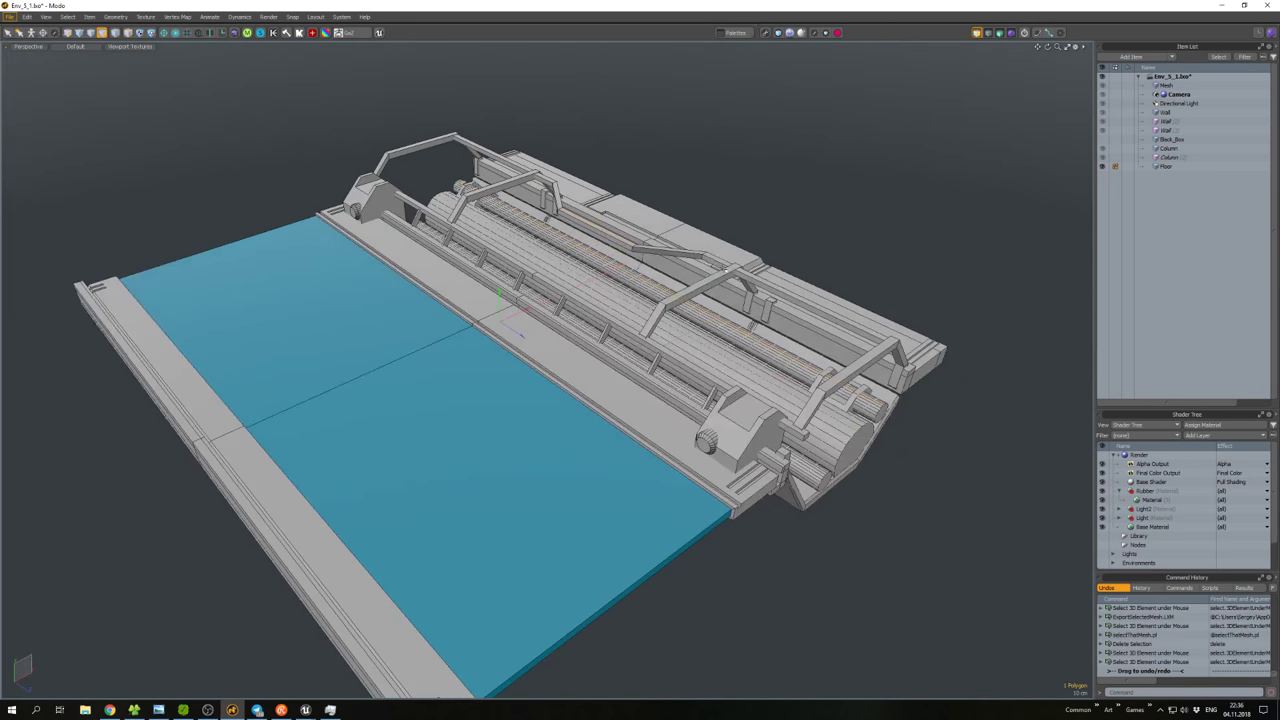
Duplicate the two inner bent brackets beside their originals along Z to form pairs, moving the second copy -24 cm.
double_click(724, 270)
left_click_drag(724, 270, 686, 270, "alt")
key("w")
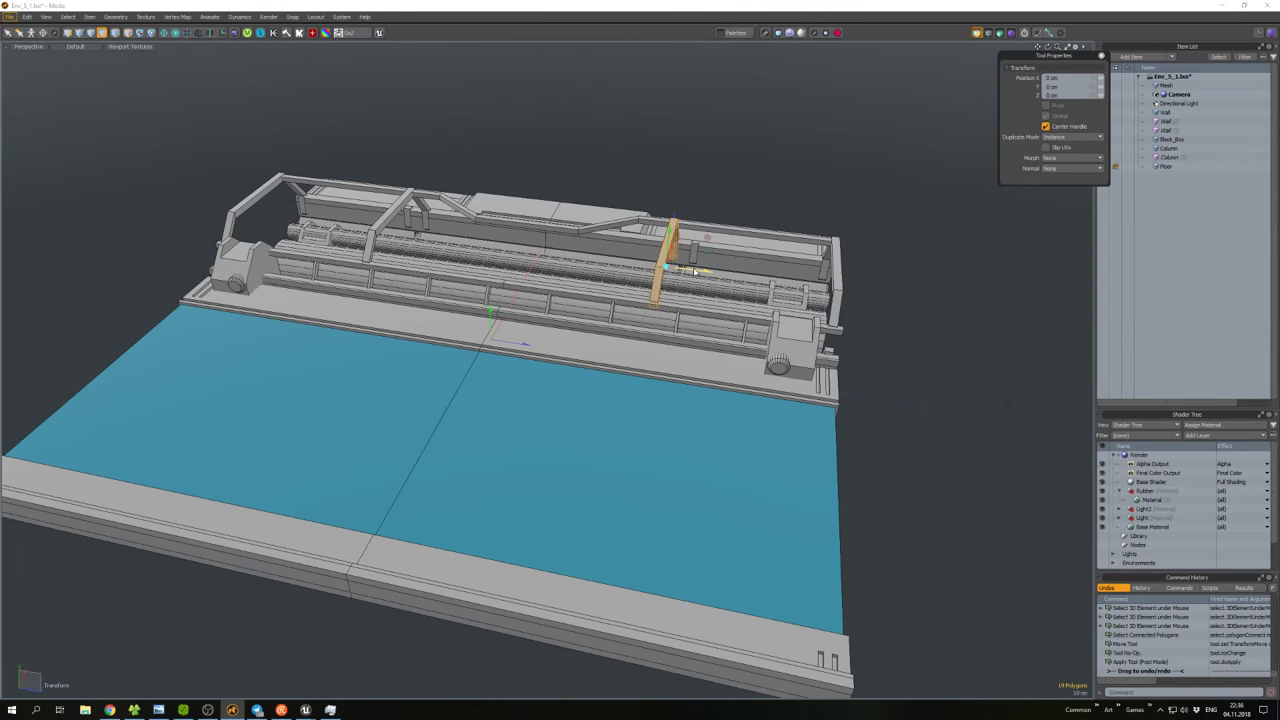
left_click_drag(420, 240, 396, 232)
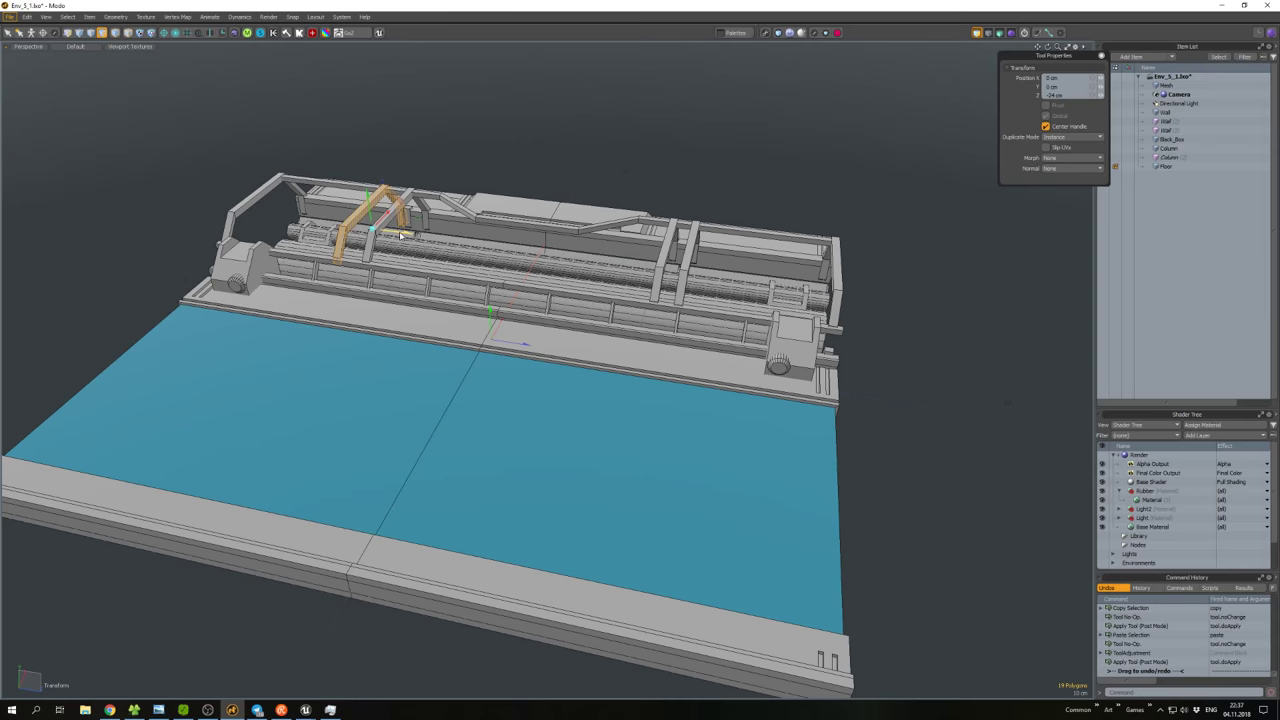
key("q")
Select the Floor mesh item and export it as FBX, replacing Floor.fbx in the Env5 folder.
left_click(634, 131)
key("5")
left_click_drag(634, 131, 616, 279, "alt")
left_click(616, 279)
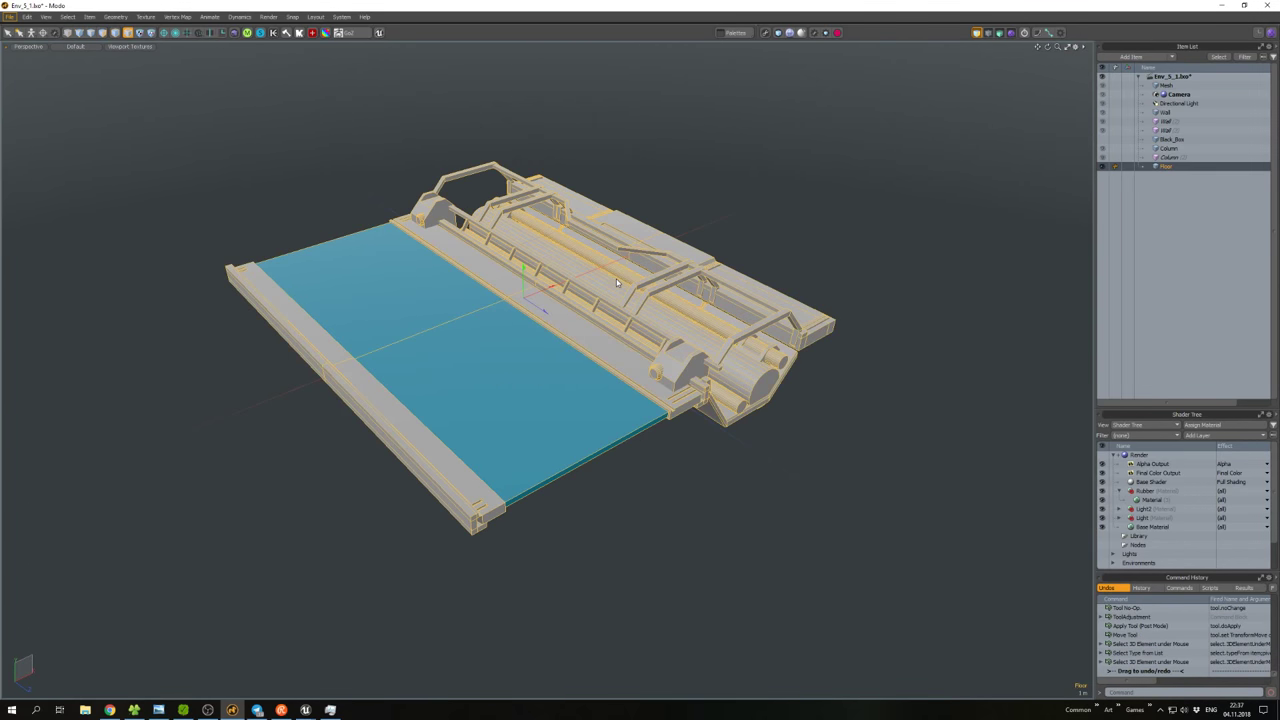
key("ctrl+shift+s")
double_click(411, 178)
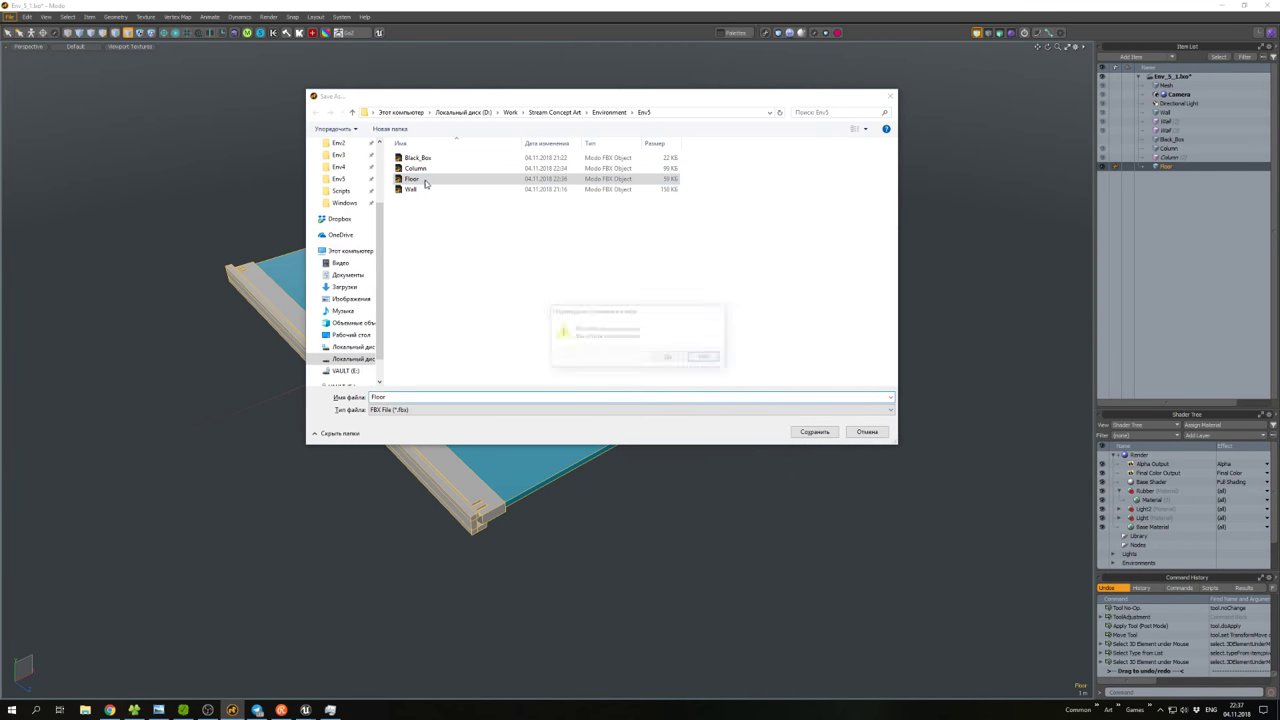
left_click(667, 357)
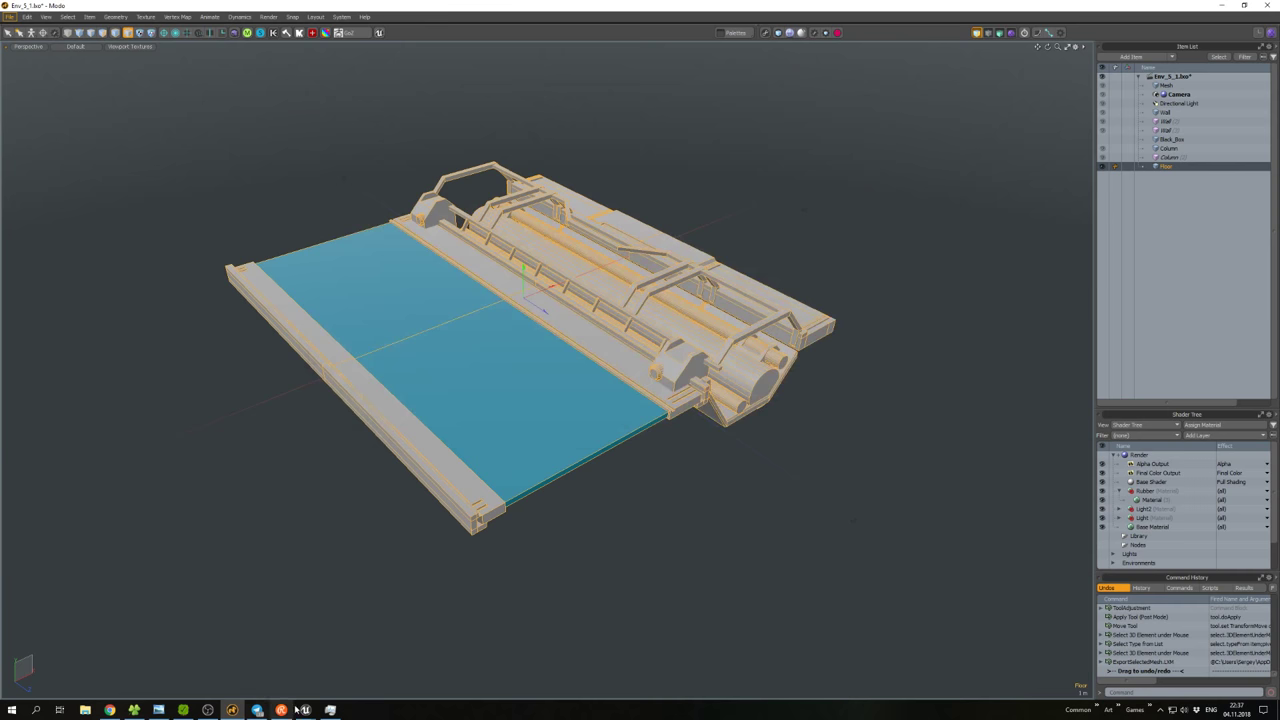
Switch to the Unreal level editor, reimport the Floor static mesh and inspect the paired brackets along the corridor.
mouse_move(303, 709)
left_click(355, 665)
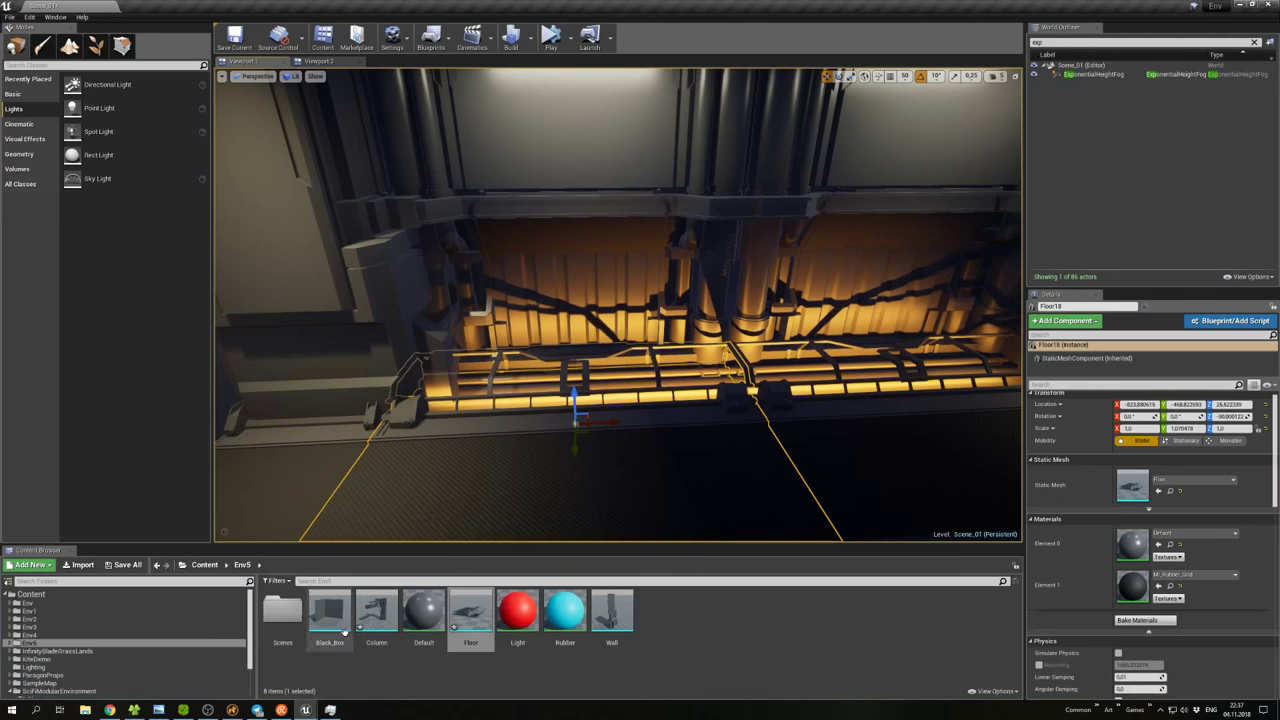
right_click(466, 621)
left_click(498, 387)
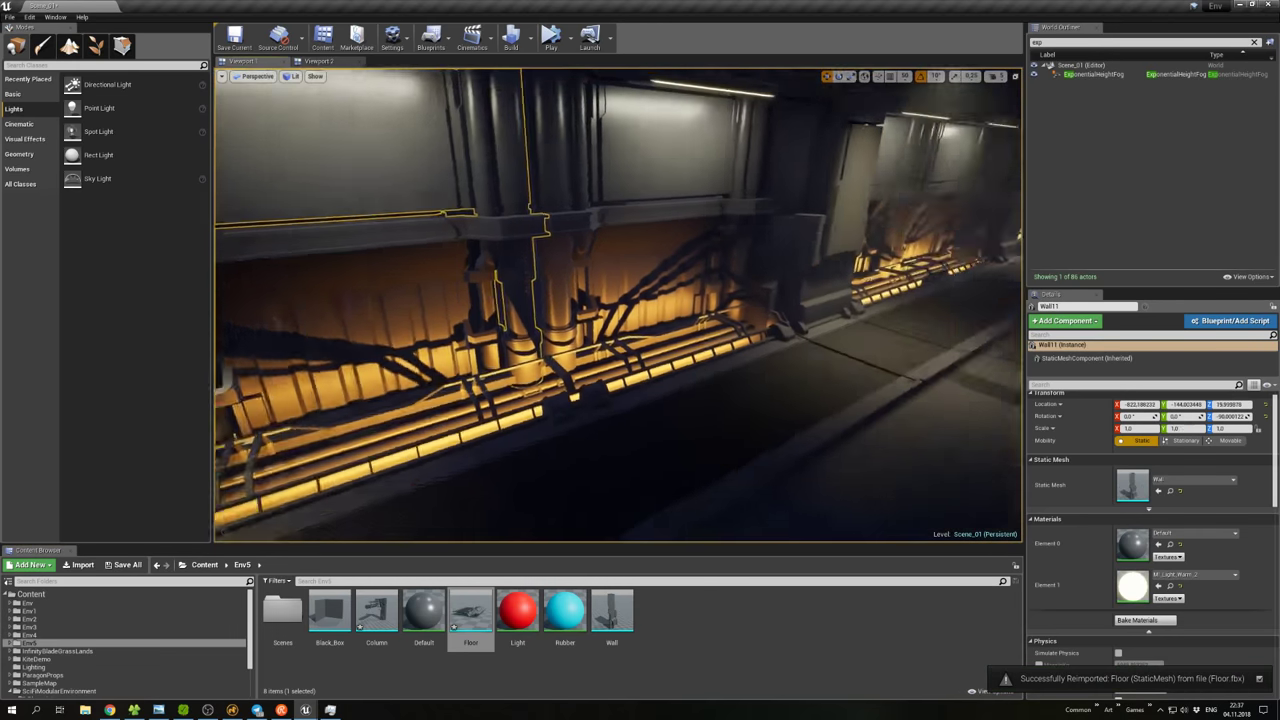
right_click_drag(498, 387, 520, 380)
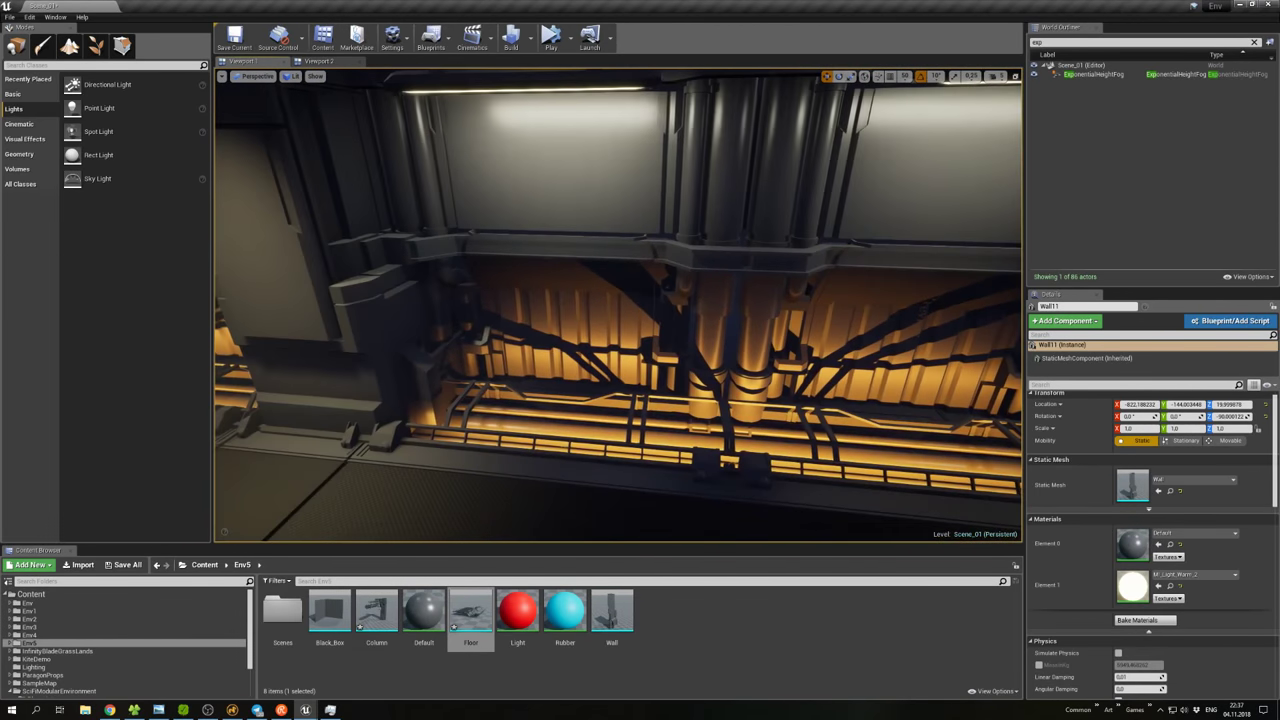
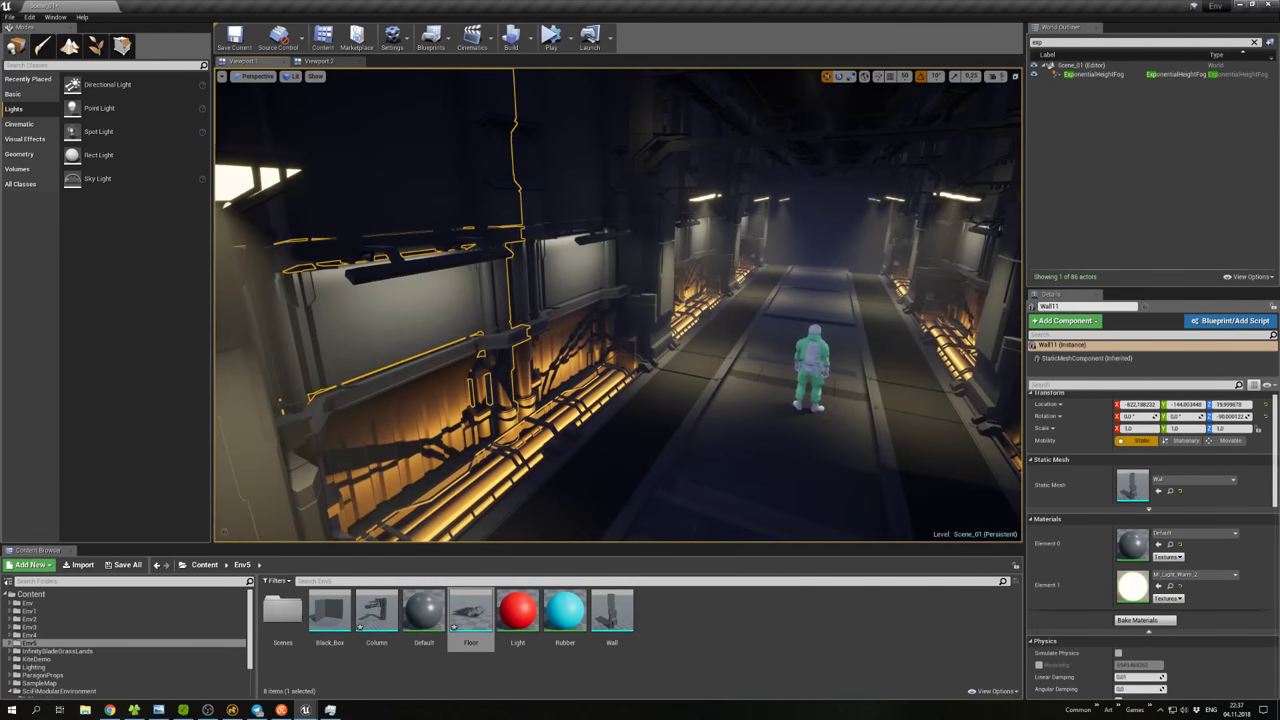
right_click_drag(618, 305, 720, 305)
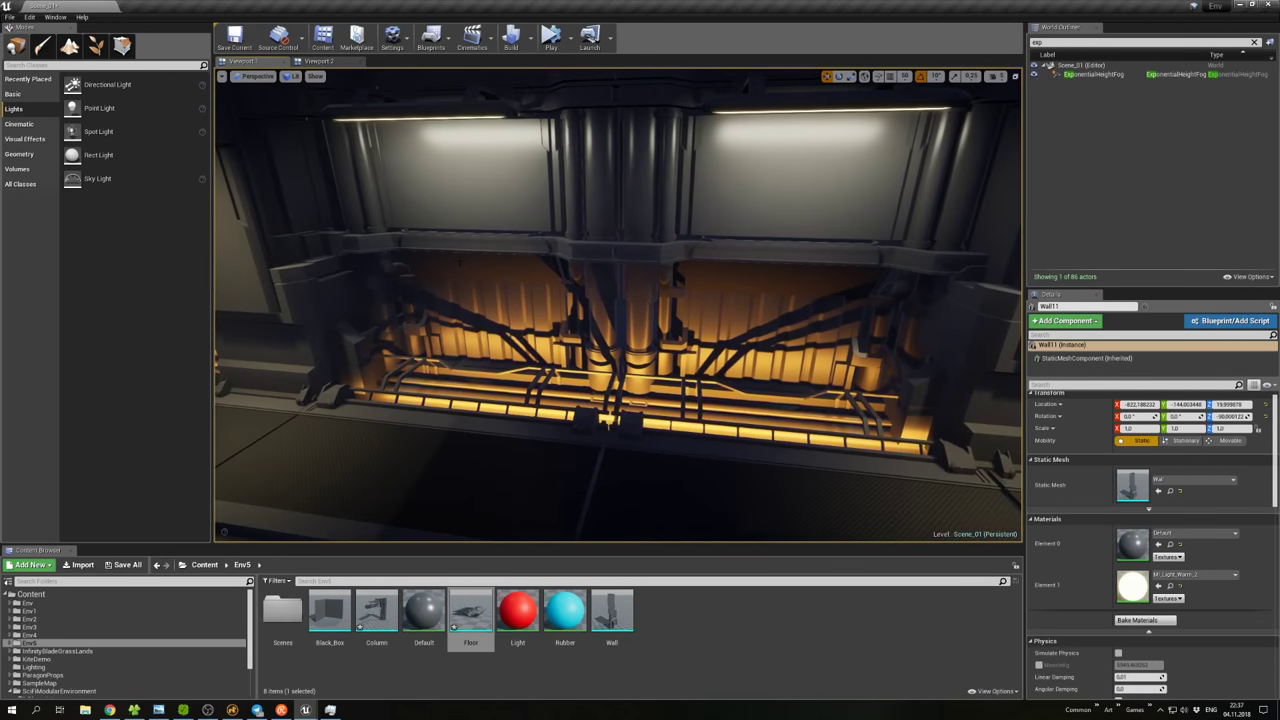
Filter the level's actors by "red" and focus on the wall bay lit by the second Red_light.
left_click(1040, 42)
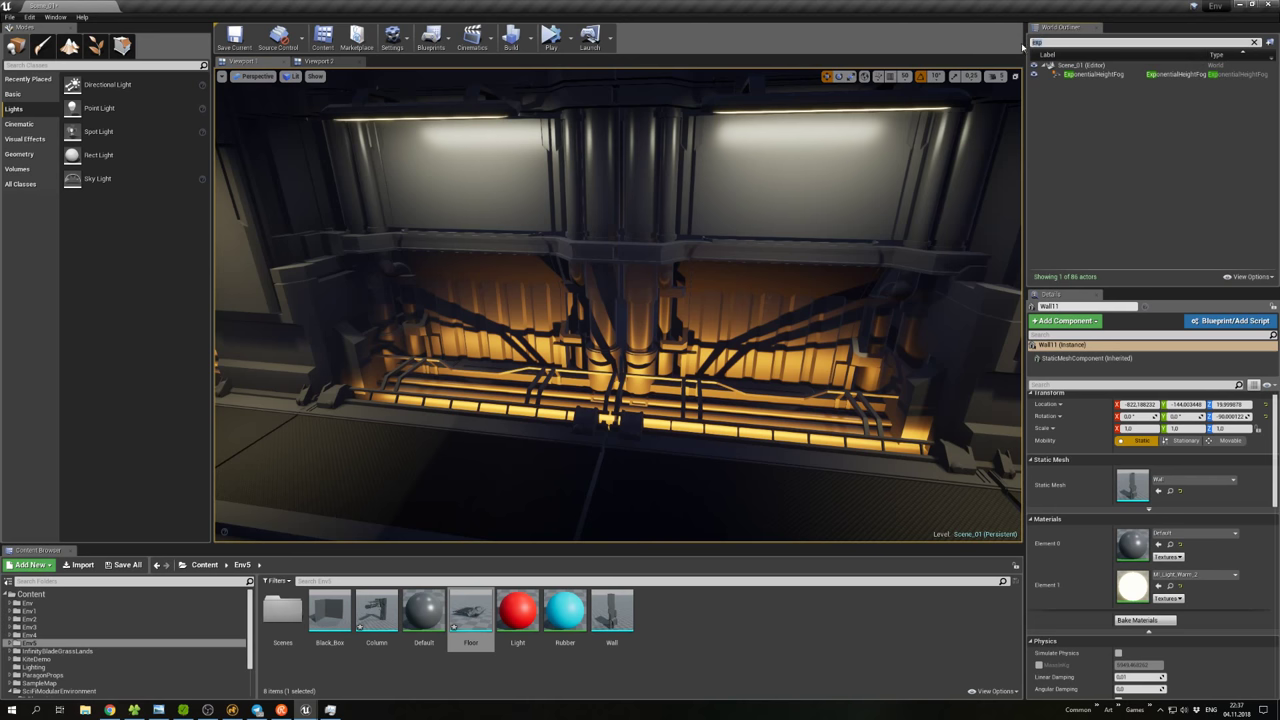
type("red")
left_click(1076, 74)
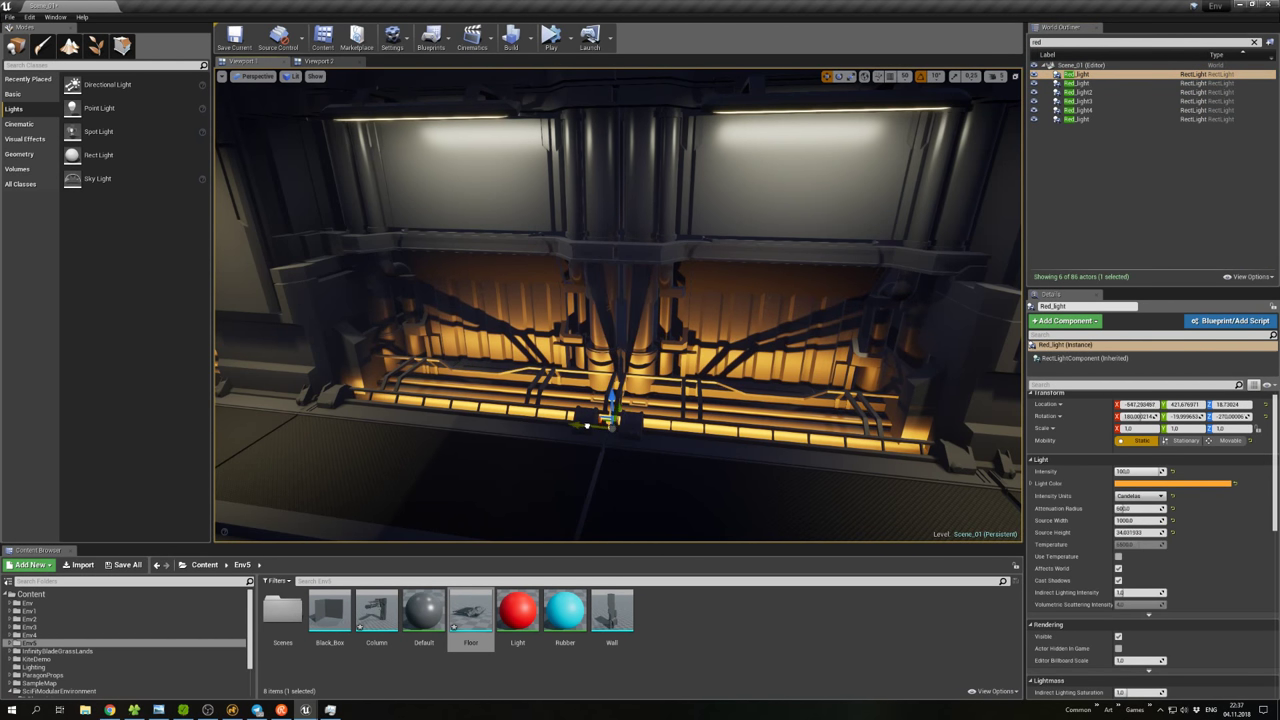
left_click(1080, 84)
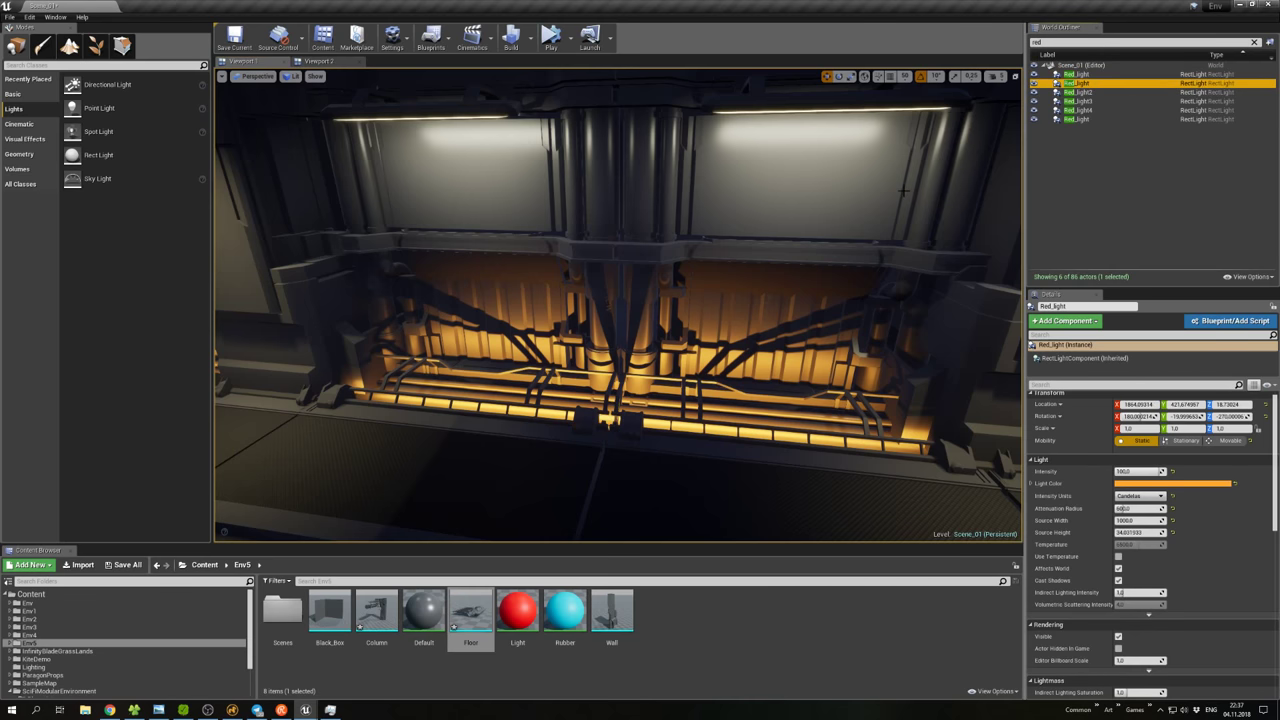
key("f")
left_click(828, 228)
key("f")
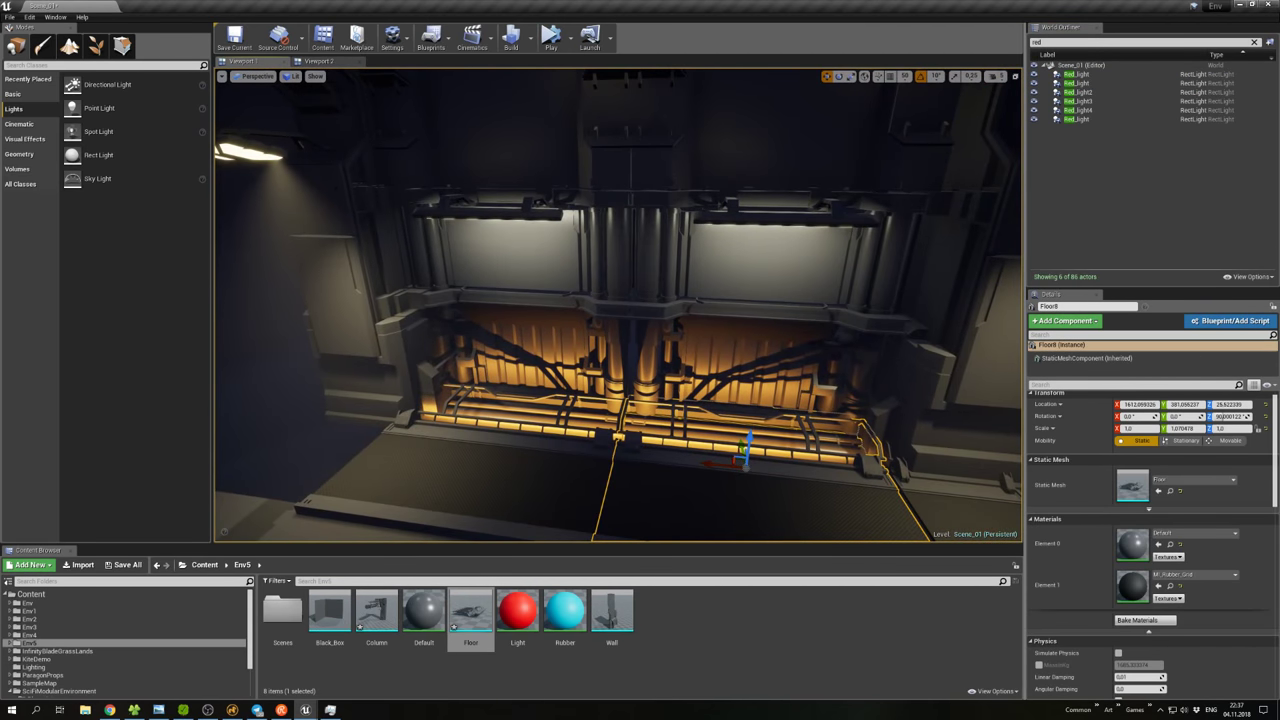
Focus on Red_light2, shift it slightly along its wall bay and check the orange lighting from the corridor.
left_click(1077, 83)
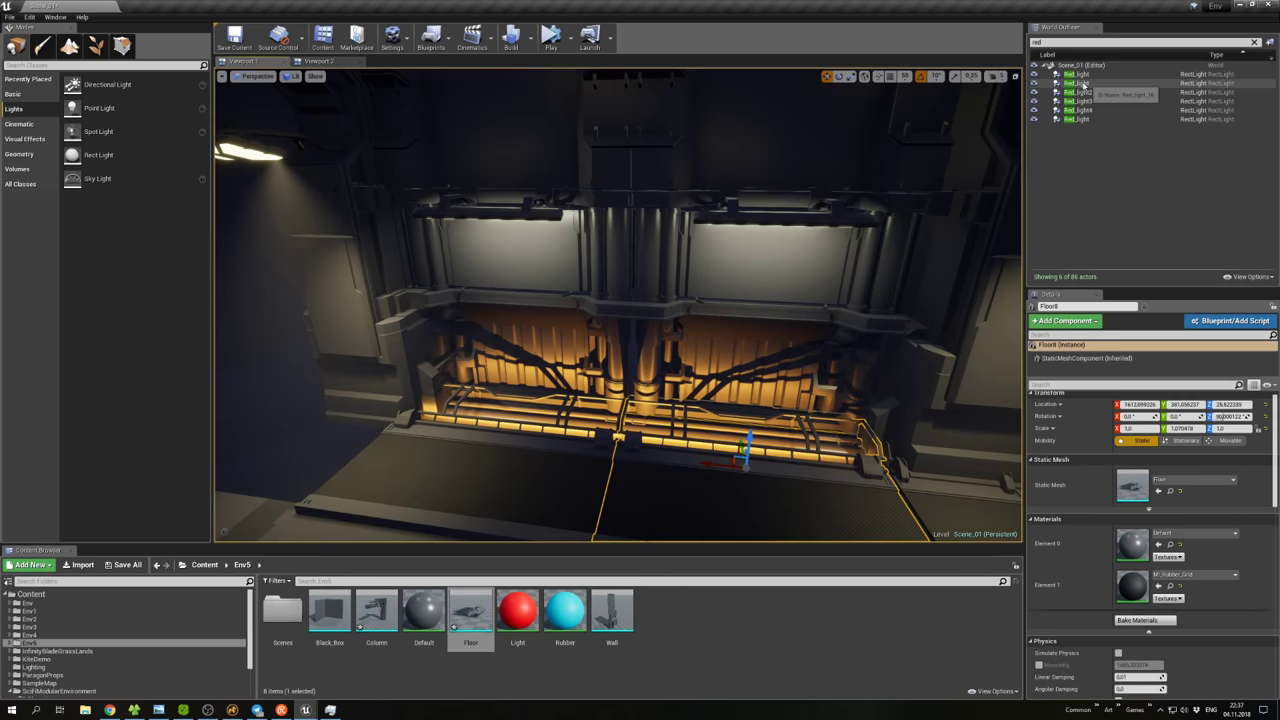
left_click(1078, 92)
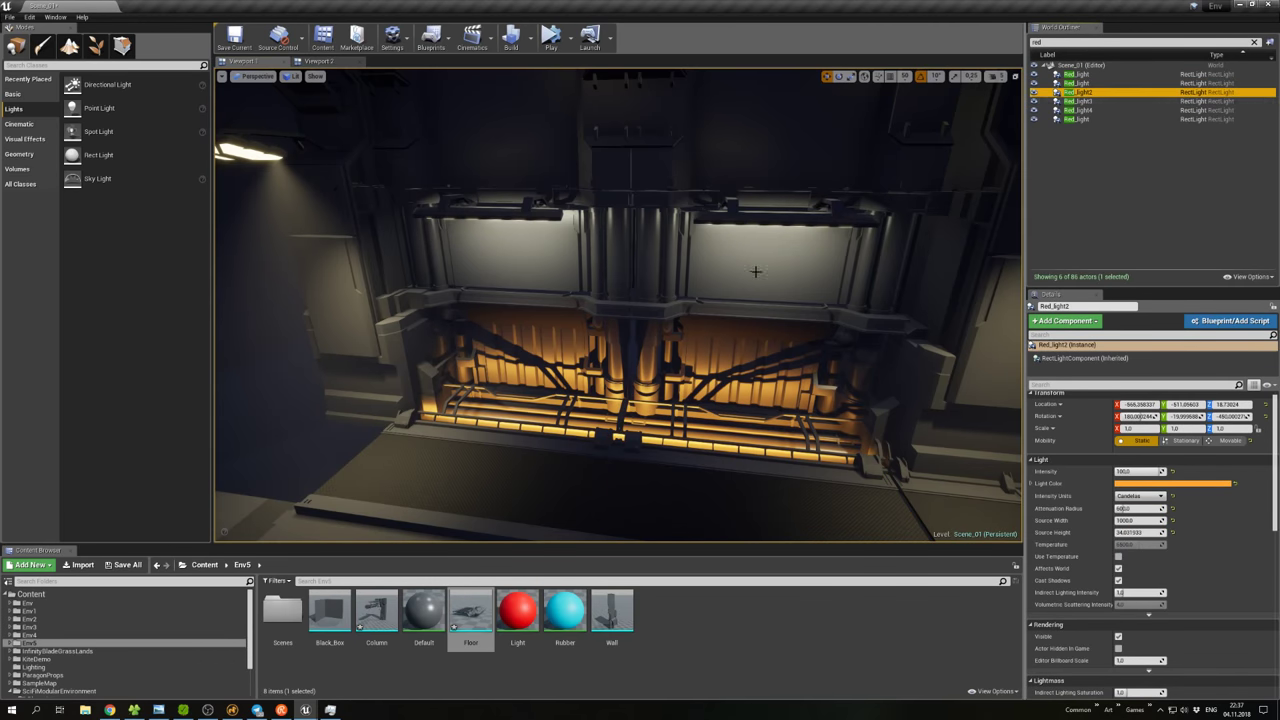
key("f")
left_click_drag(618, 306, 432, 310, "alt")
left_click_drag(648, 480, 636, 479)
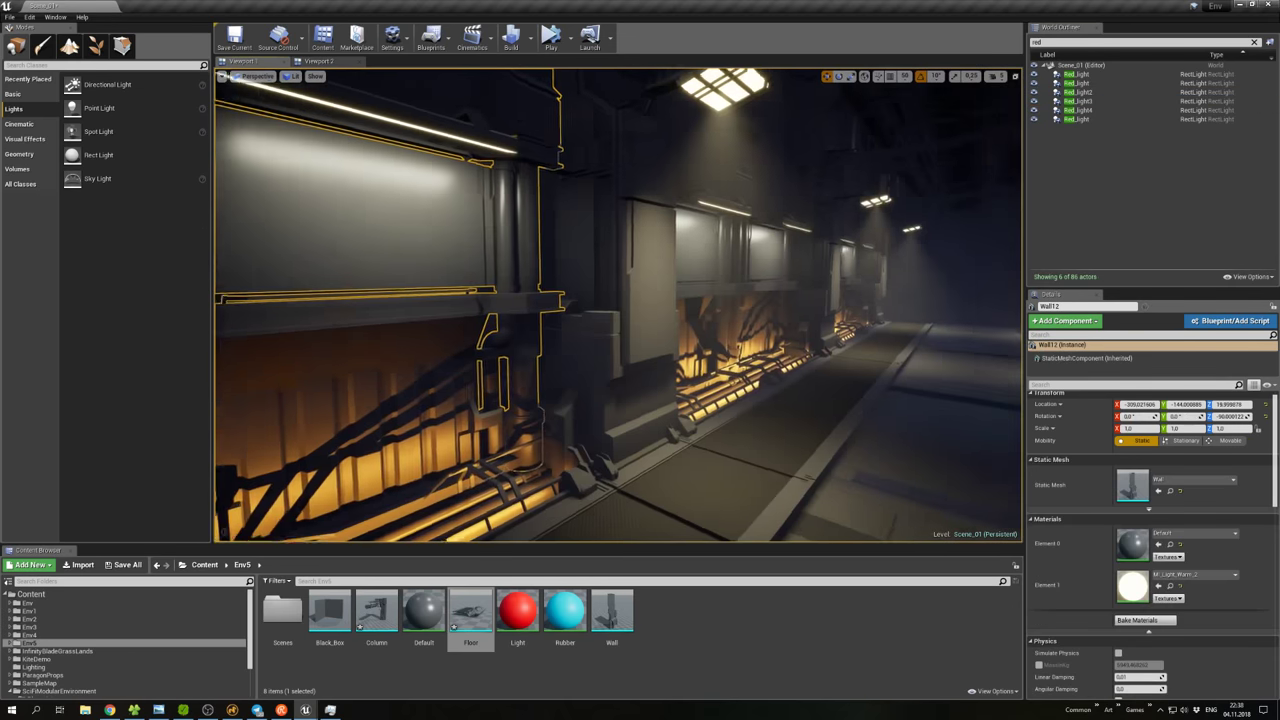
right_click_drag(790, 298, 746, 298)
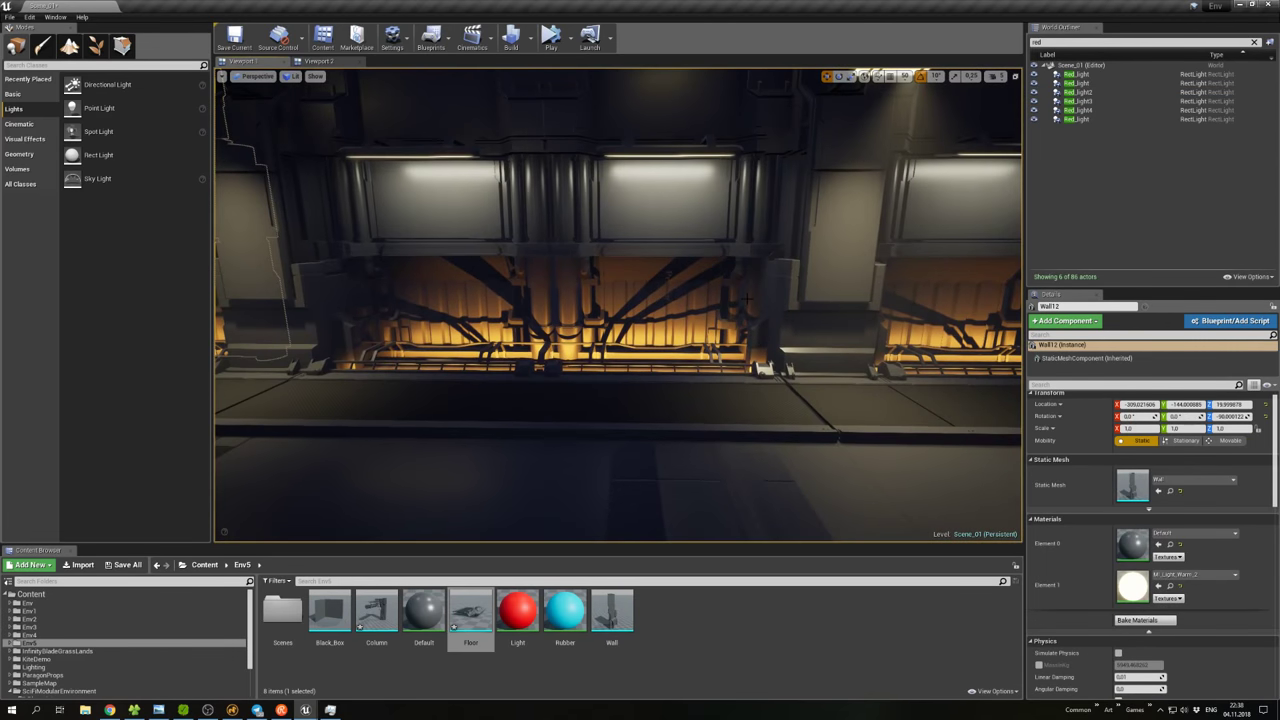
Move Red_light3 to about X 624 and Red_light4 to about X 1829, and focus on the last Red_light.
double_click(1077, 102)
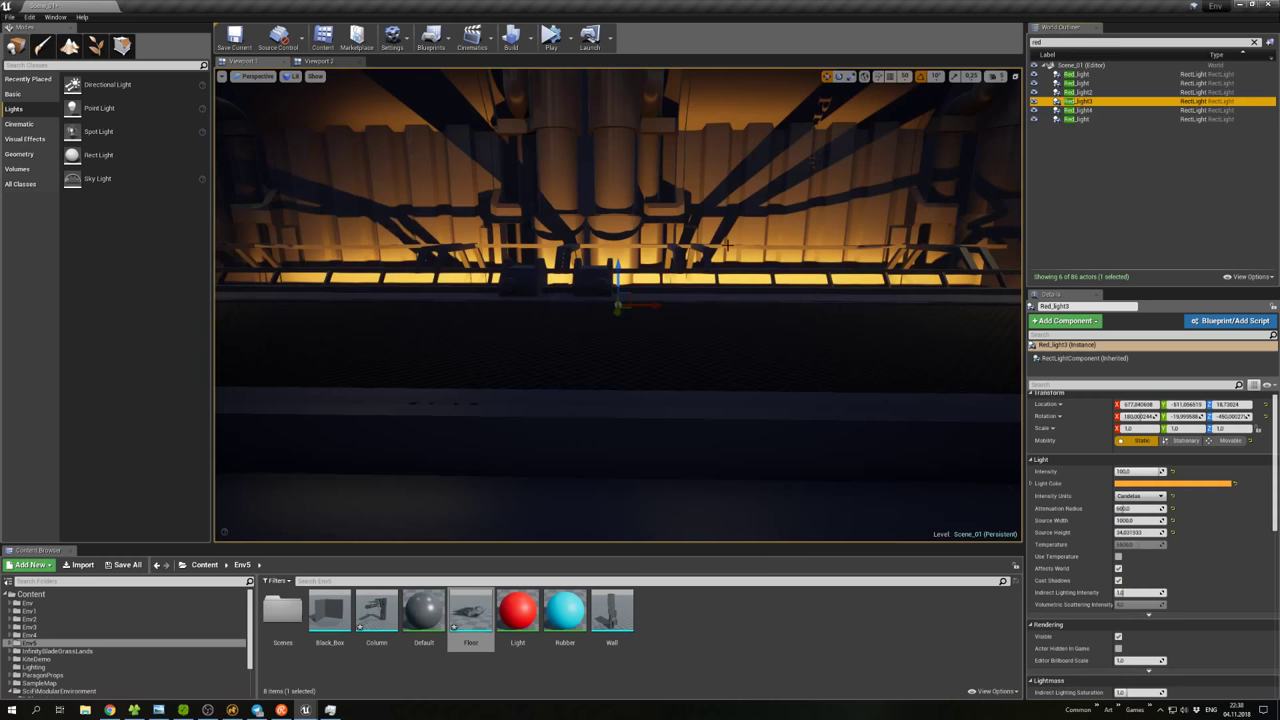
left_click_drag(647, 306, 589, 282)
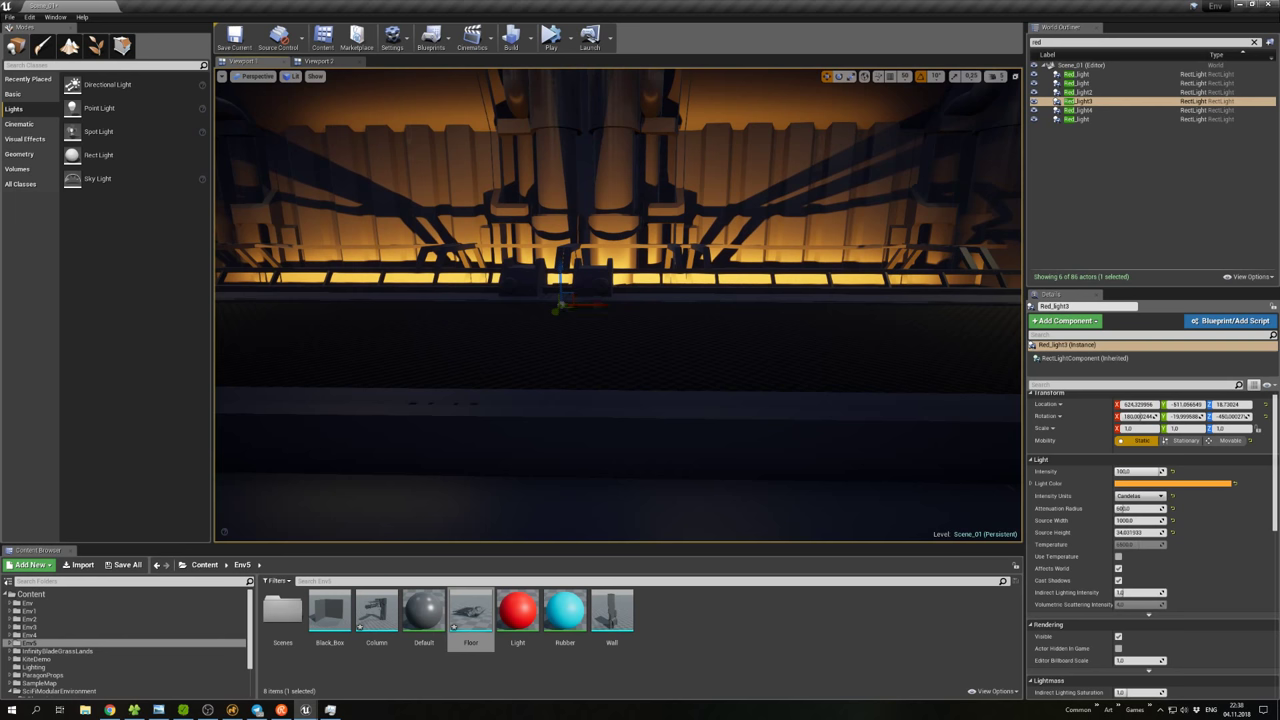
double_click(1078, 110)
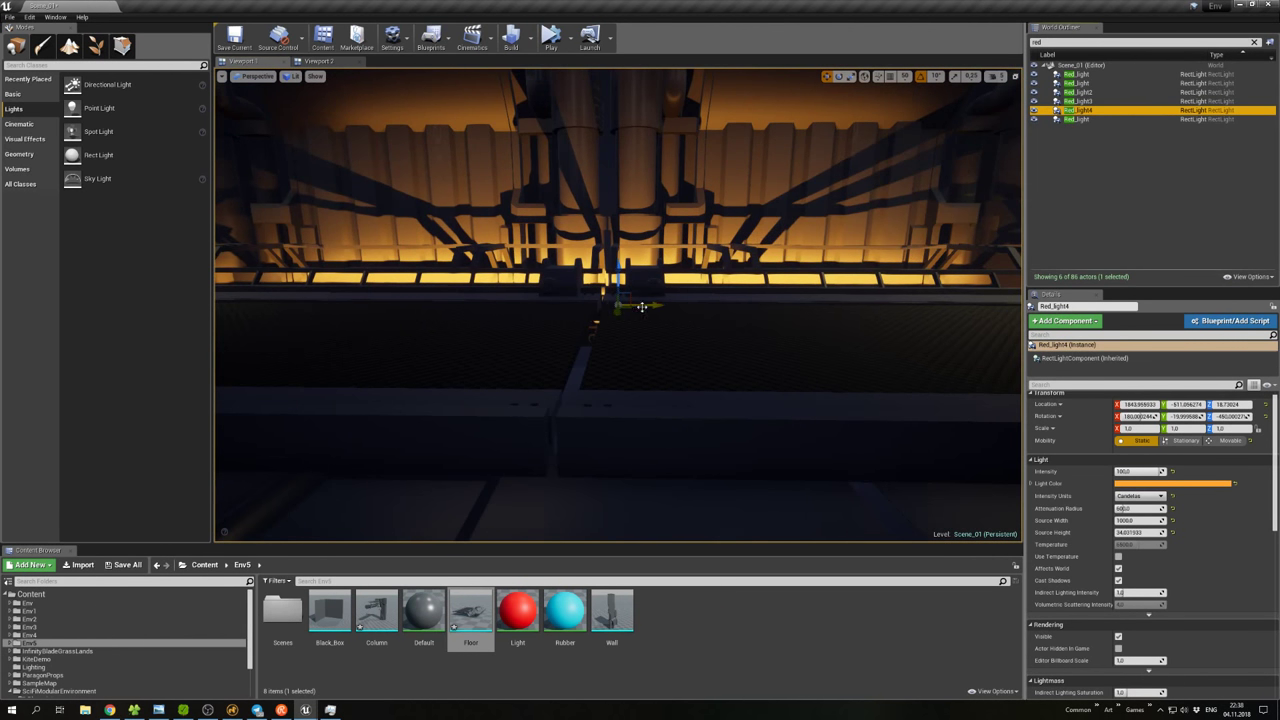
left_click_drag(641, 306, 625, 304)
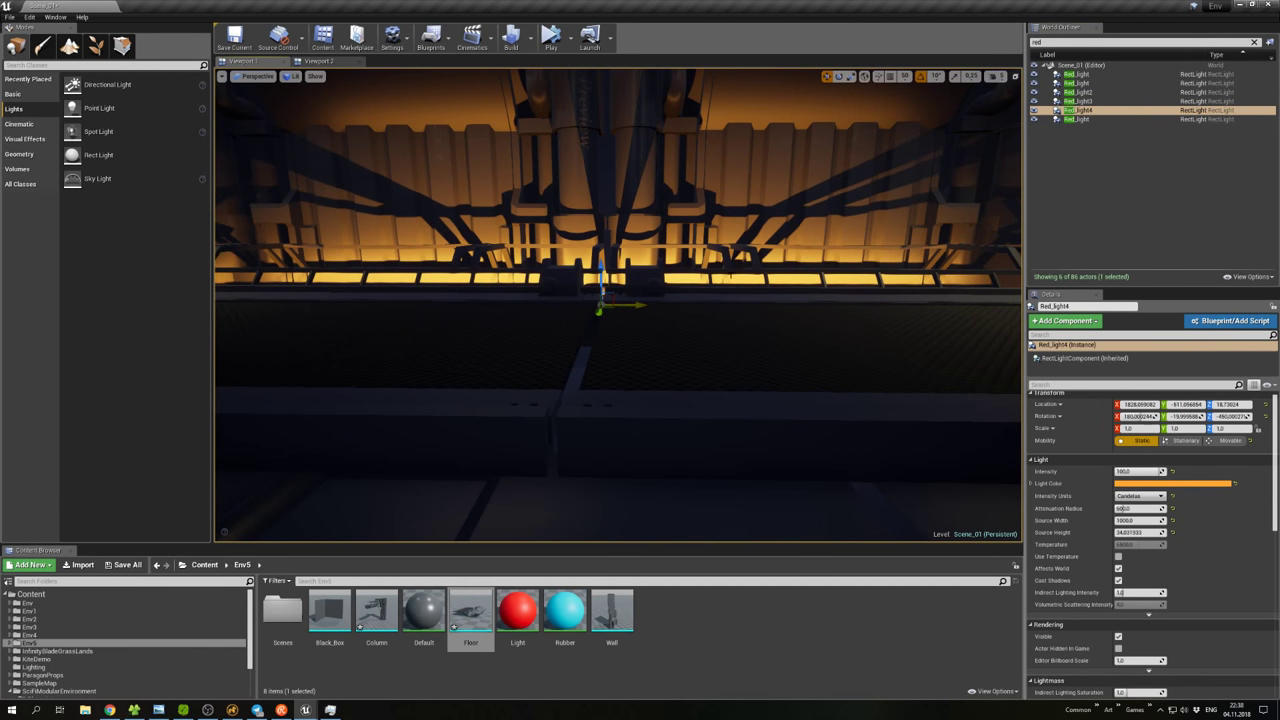
double_click(1078, 119)
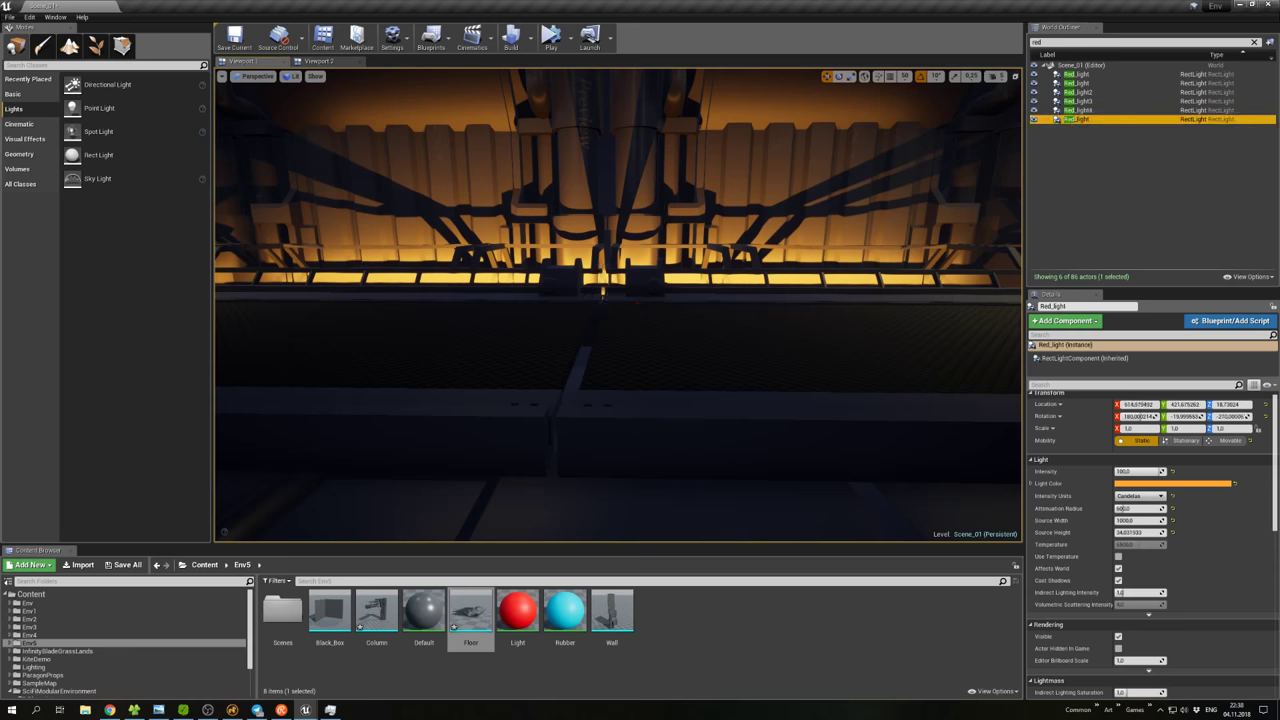
double_click(1078, 119)
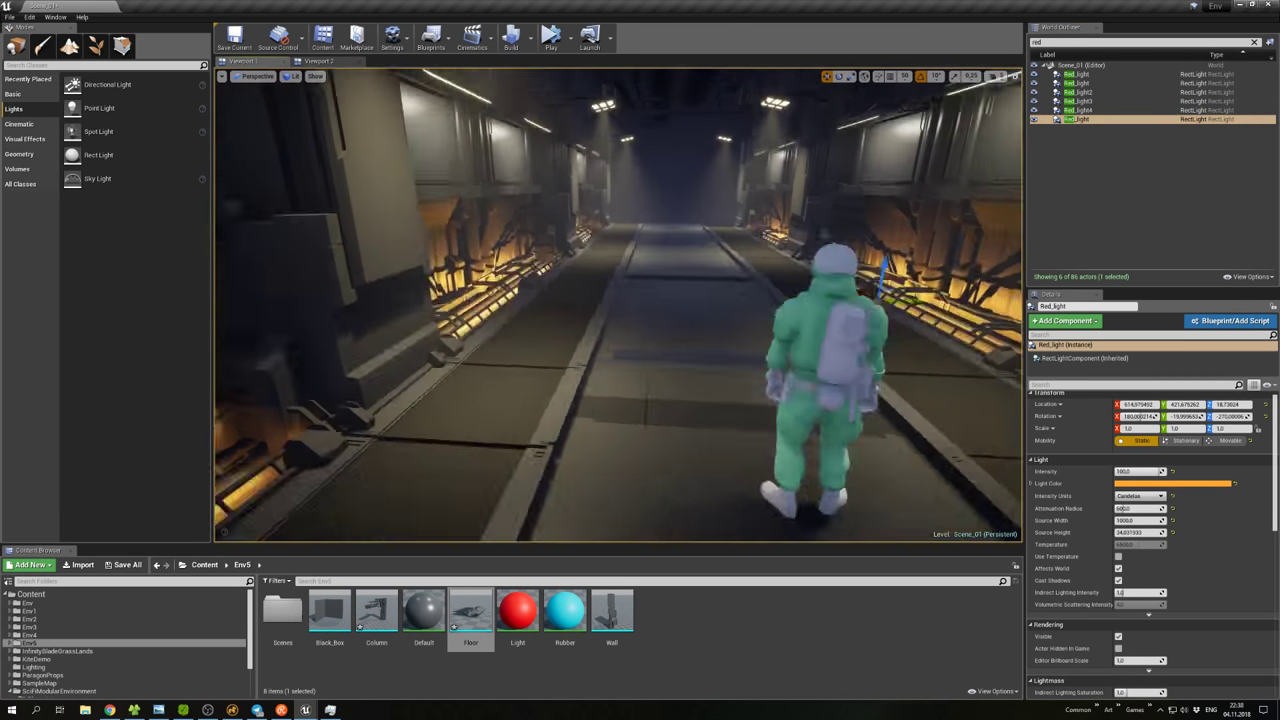
left_click(592, 221)
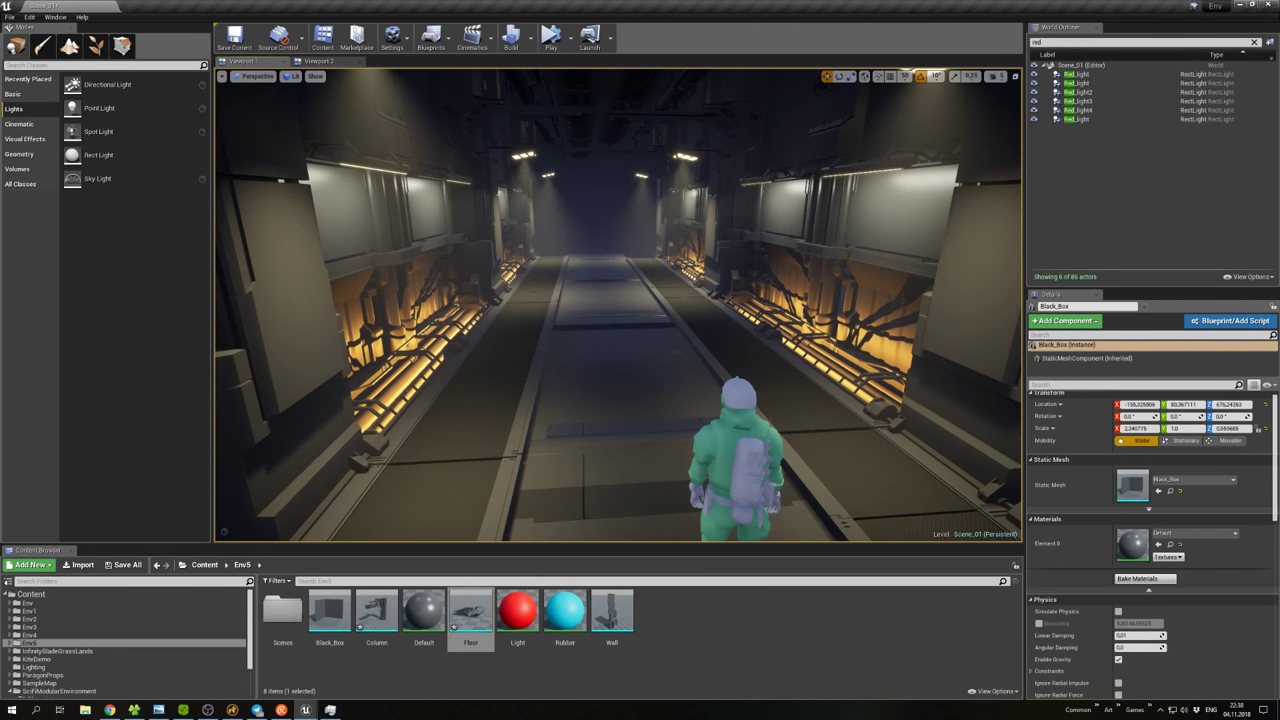
right_click(602, 211)
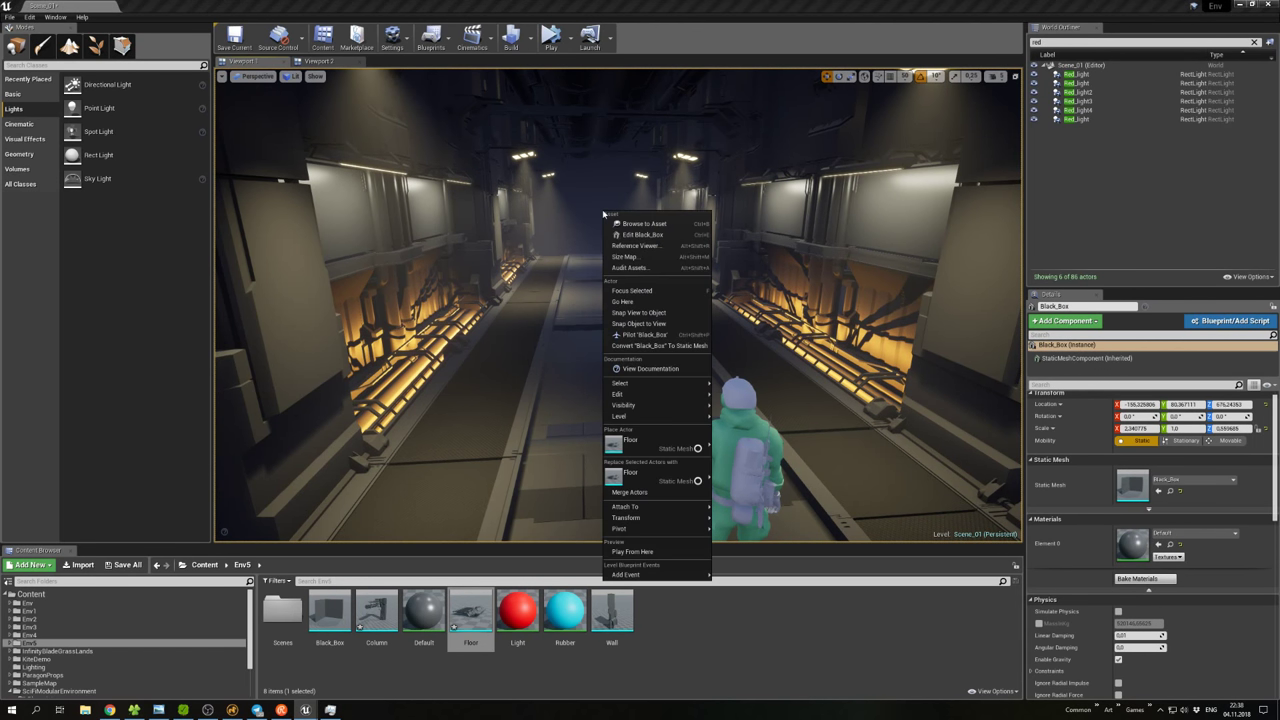
left_click(485, 197)
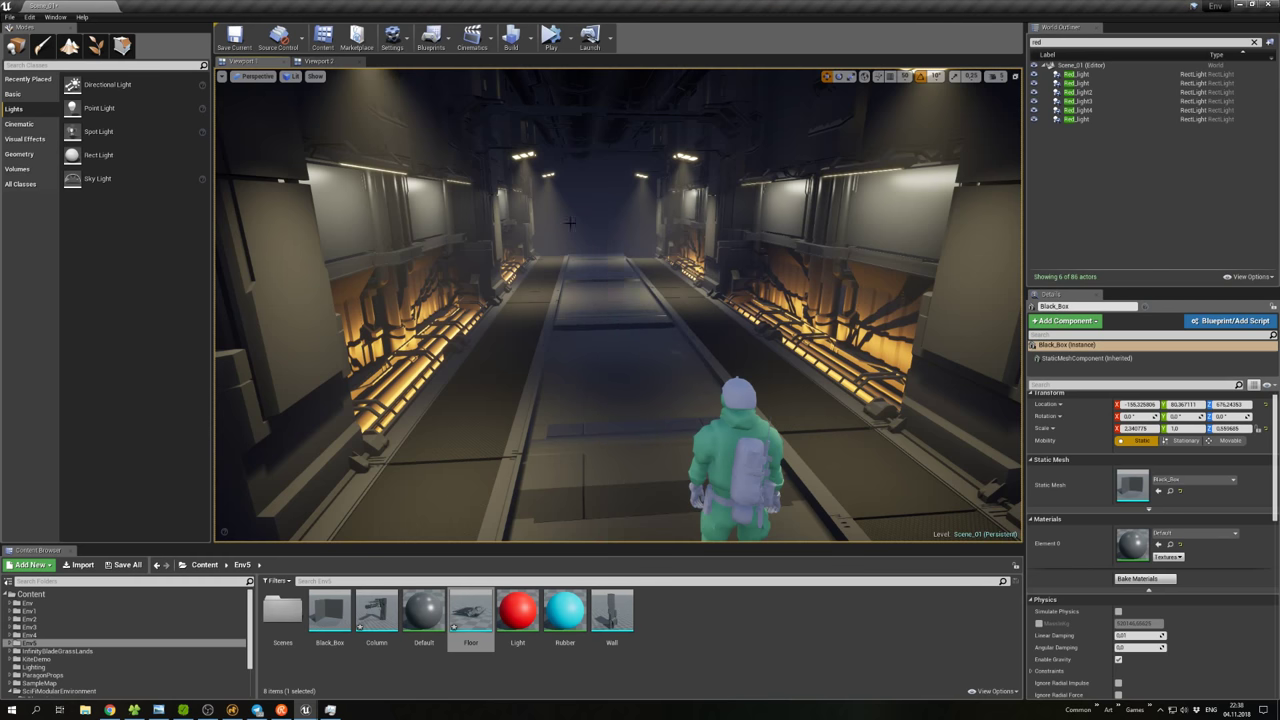
left_click(530, 312)
left_click(581, 228)
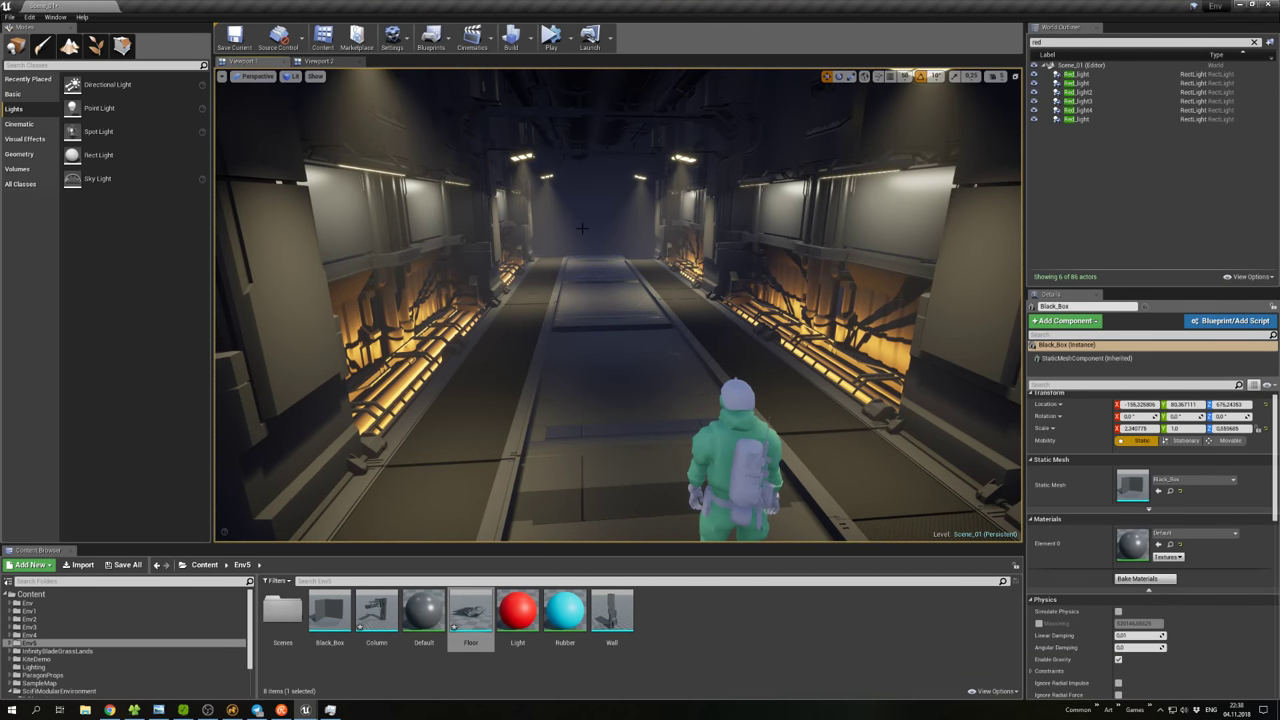
right_click(561, 294)
key("Escape")
Open the SciFiModularEnvironment Materials folder and apply M_Rubber to the suit of the character standing in the corridor.
right_click_drag(561, 294, 533, 362)
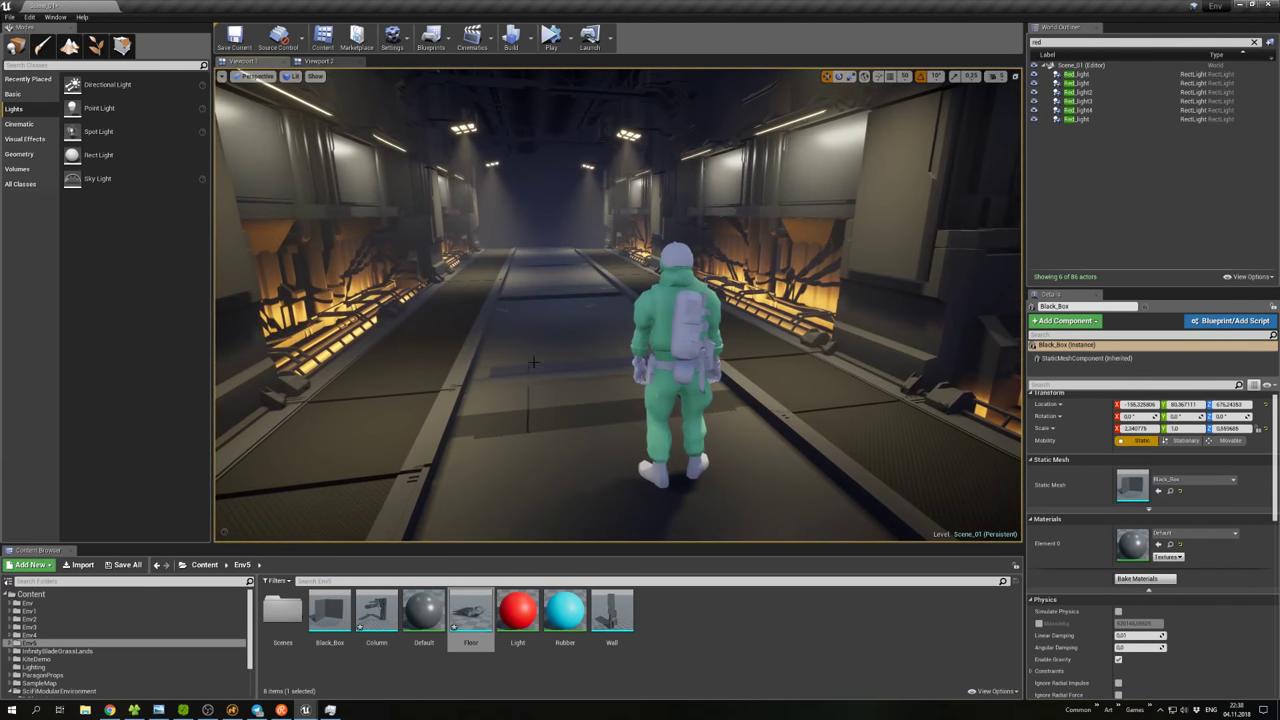
left_click(60, 691)
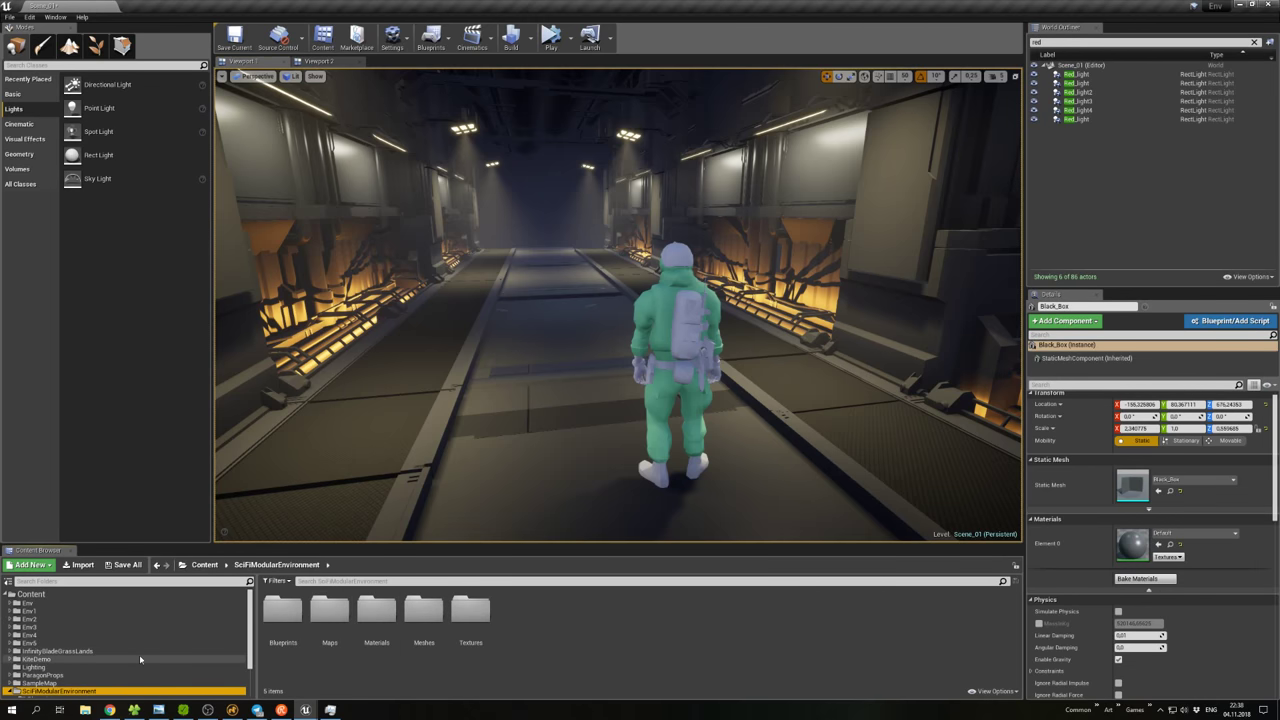
double_click(377, 610)
left_click_drag(706, 610, 700, 352)
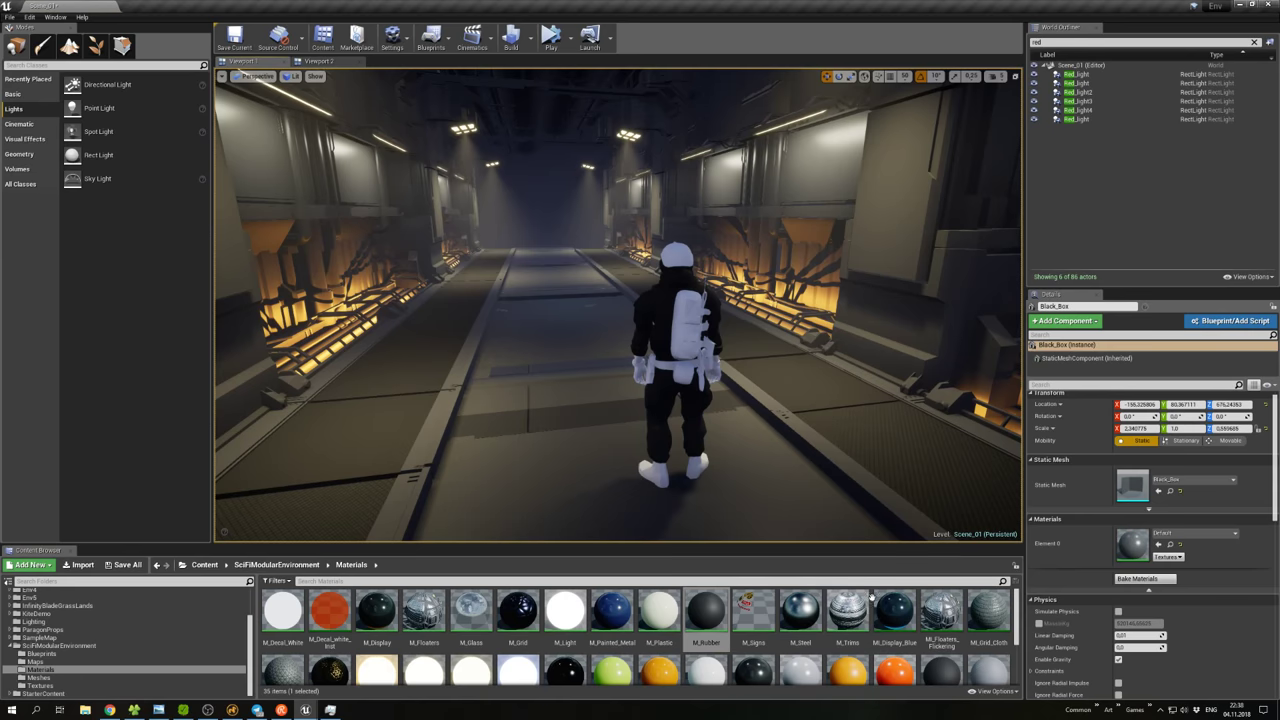
Try the MI_Grid_Cloth_2, M_Grid and MI_Plastic_Black_2 materials on the character's suit.
left_click_drag(283, 669, 663, 323)
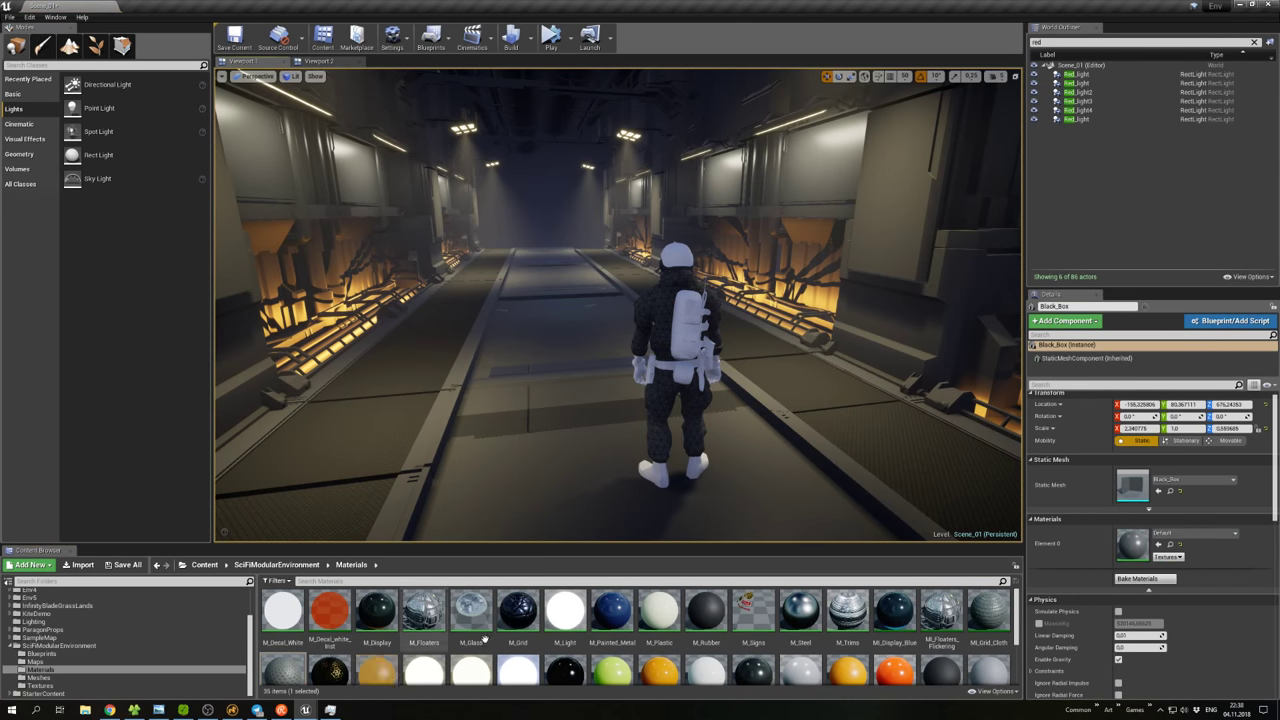
scroll(676, 595, "down", 1)
scroll(676, 595, "up", 1)
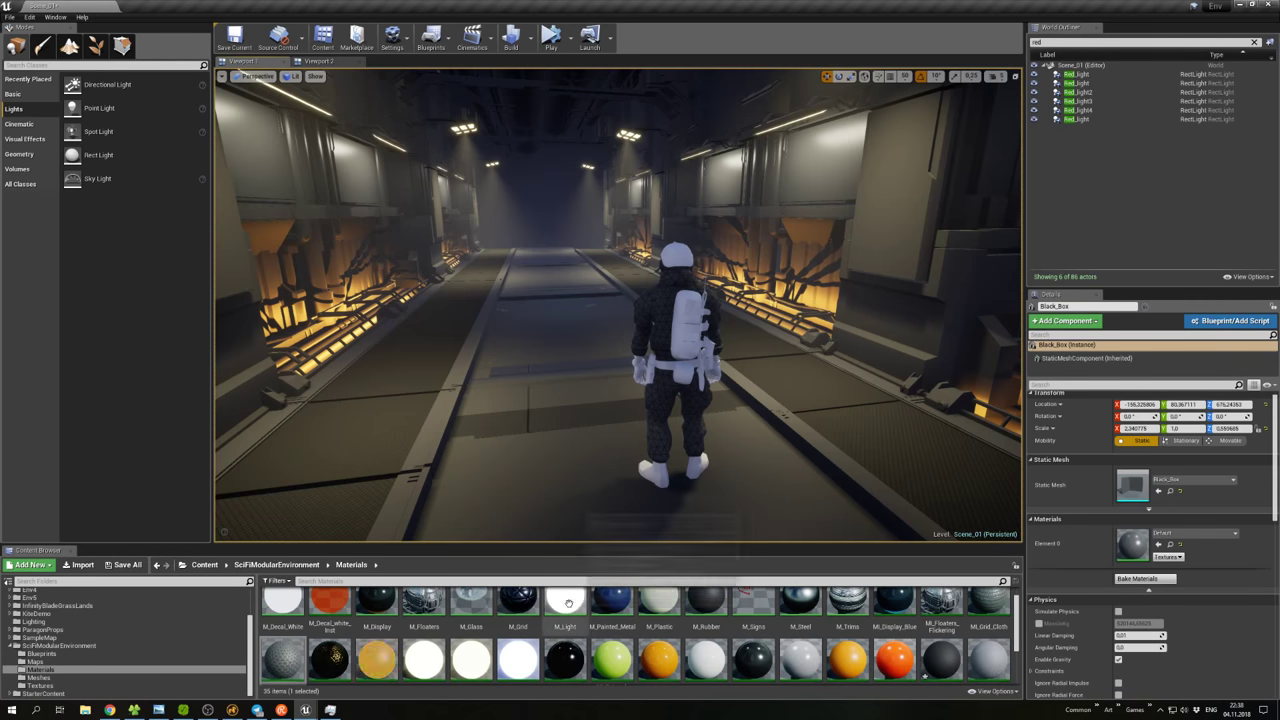
left_click_drag(518, 600, 670, 350)
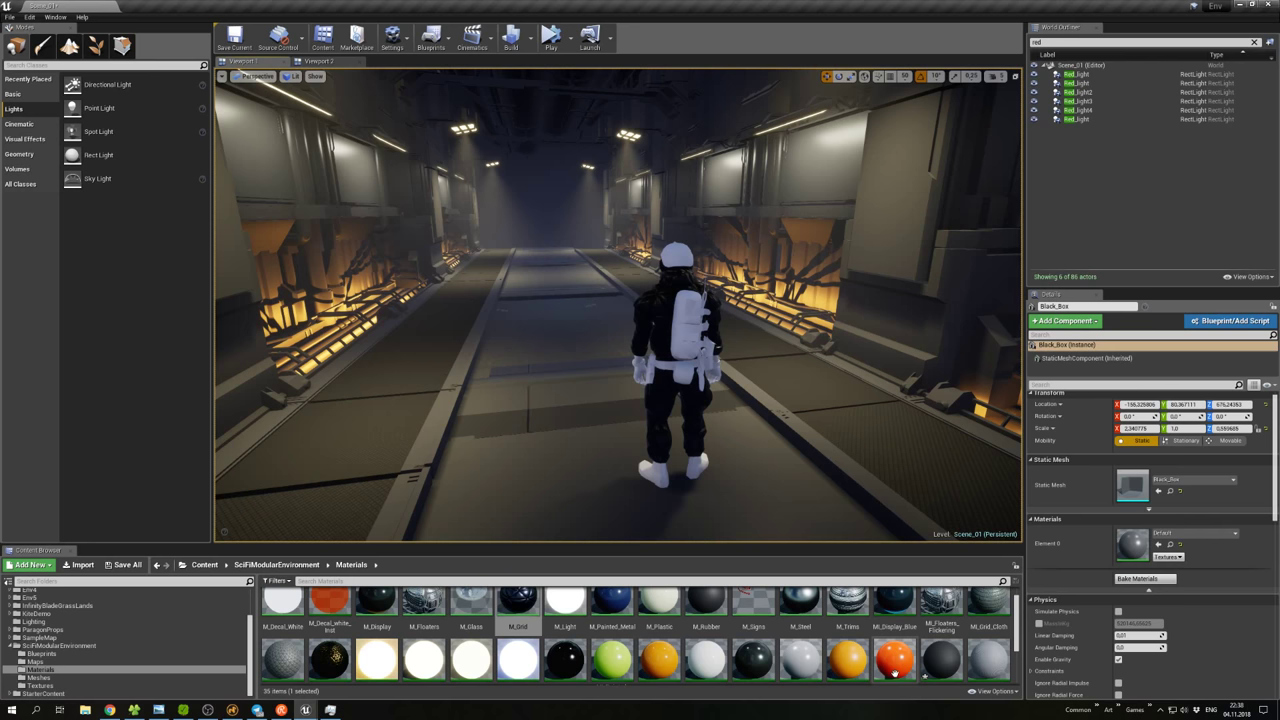
left_click_drag(800, 660, 660, 394)
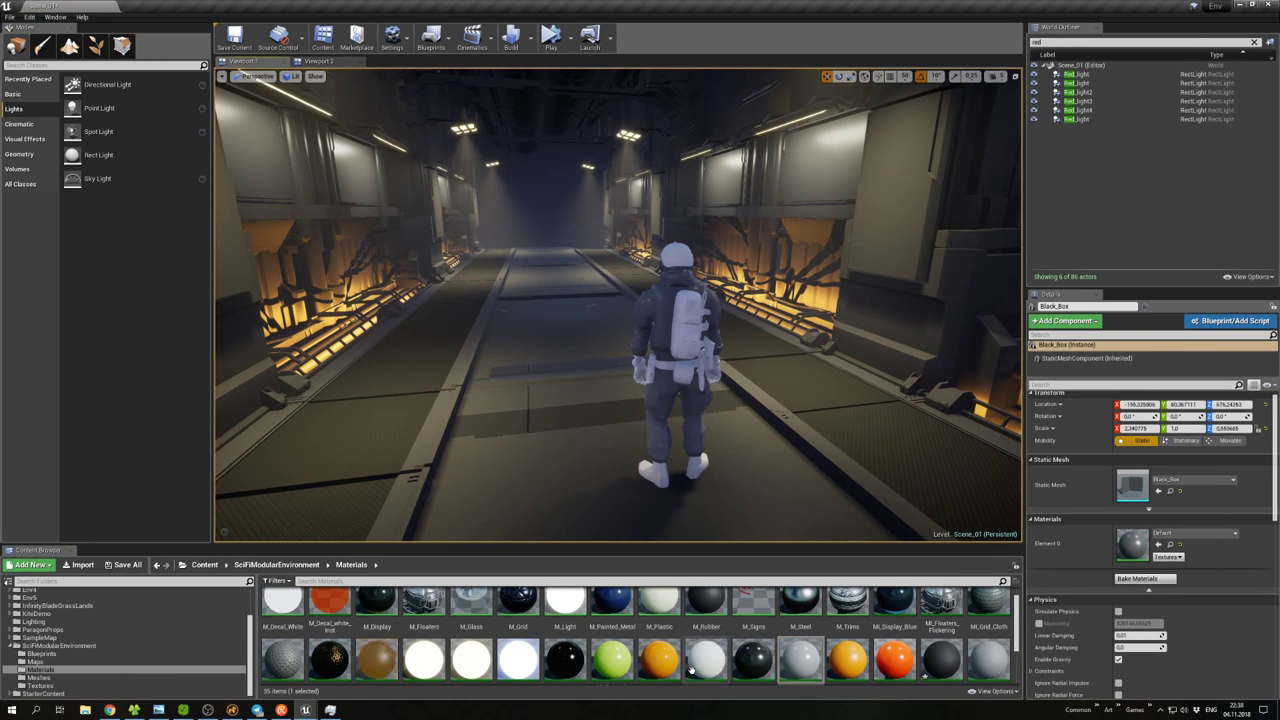
scroll(795, 634, "up", 1)
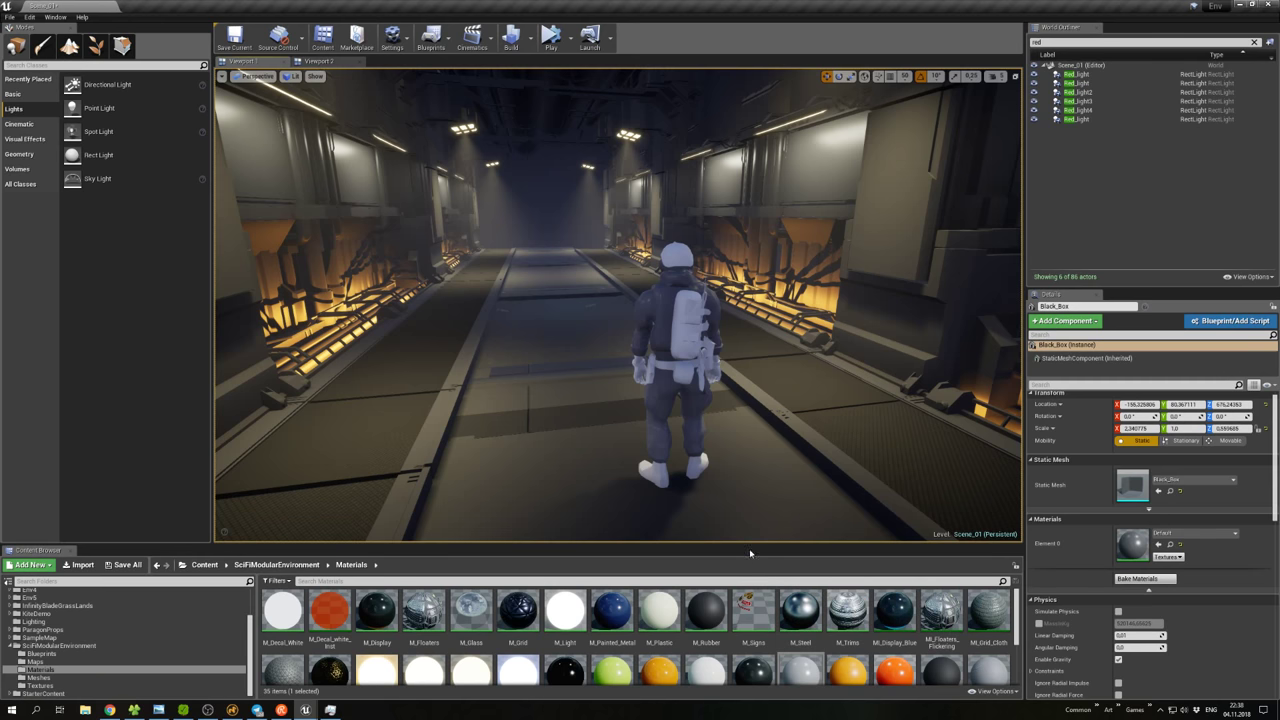
Enlarge the asset area, try MI_Rubber_Grid and MI_Rubber_Grid_Gray on the character's gear, and apply MI_Grid_Cloth_2 to the suit.
left_click_drag(755, 546, 757, 478)
left_click_drag(941, 610, 688, 295)
left_click_drag(988, 610, 660, 447)
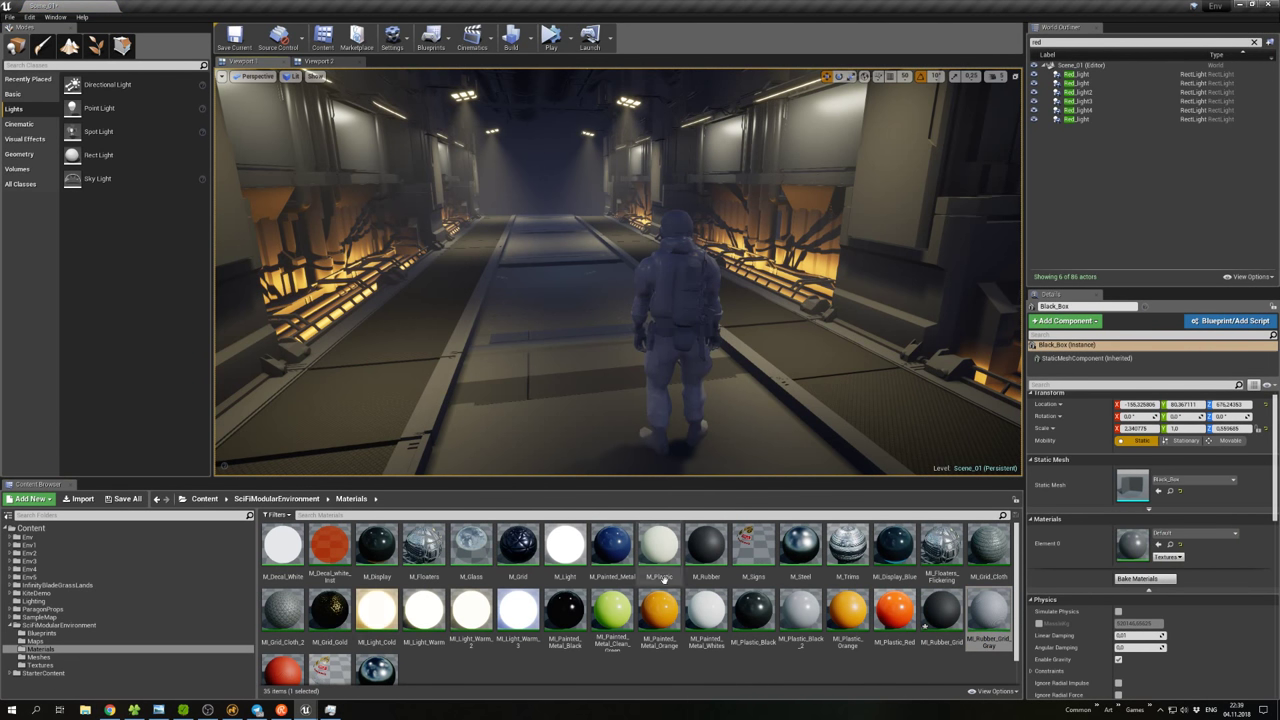
left_click_drag(288, 617, 668, 386)
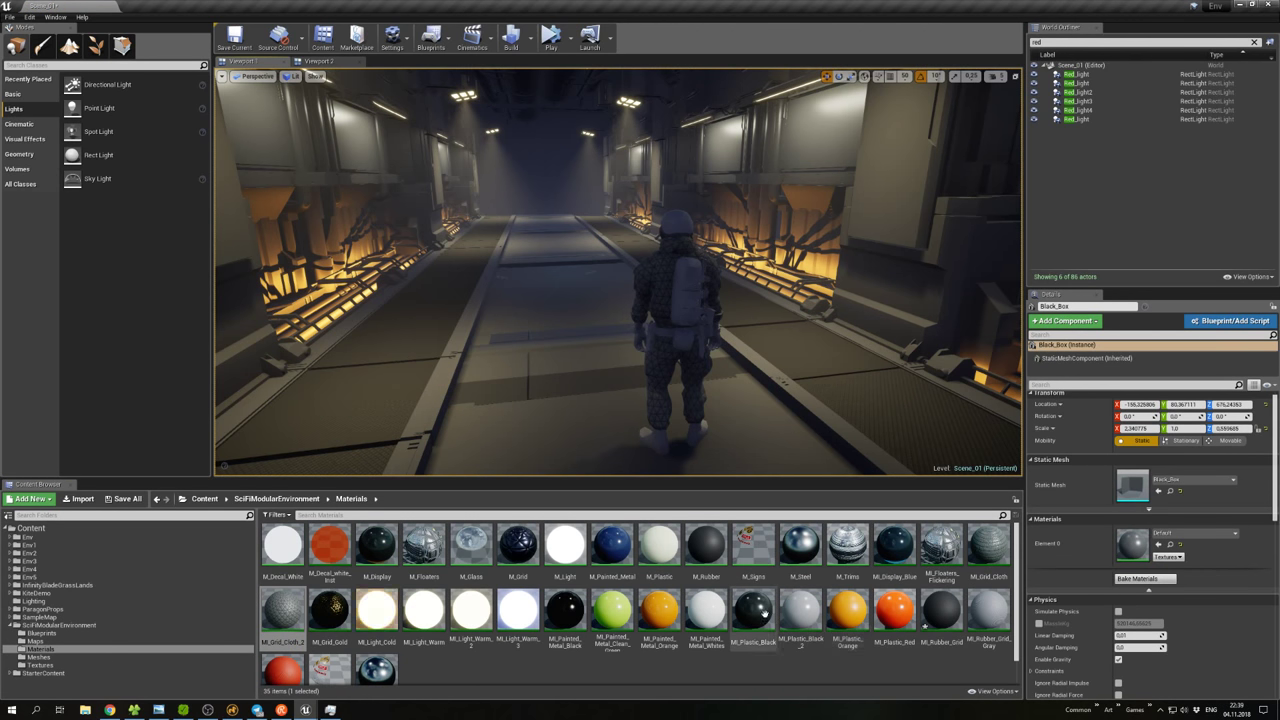
Try M_Rubber and M_Trims on the character's helmet, backpack and boots, and apply MI_Plastic_Black to the backpack.
left_click_drag(706, 545, 685, 290)
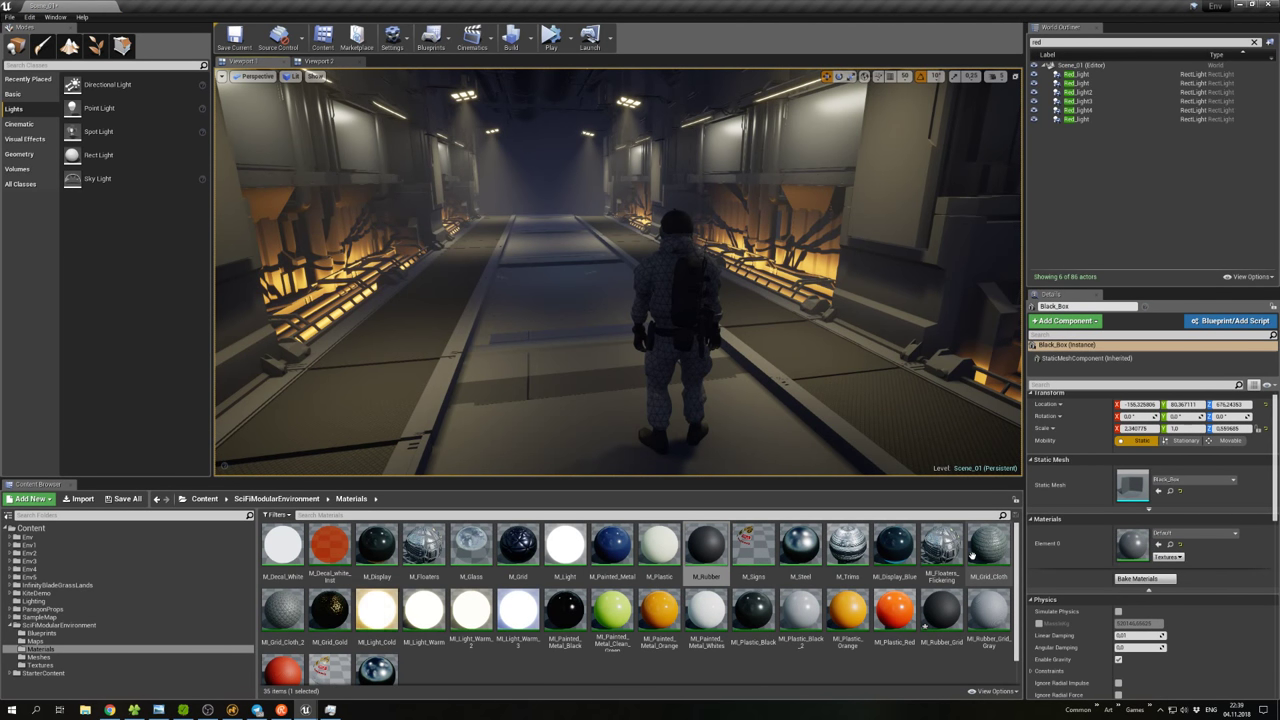
mouse_move(988, 545)
left_mouse_down()
mouse_move(718, 402)
mouse_move(945, 528)
mouse_move(964, 552)
left_mouse_up()
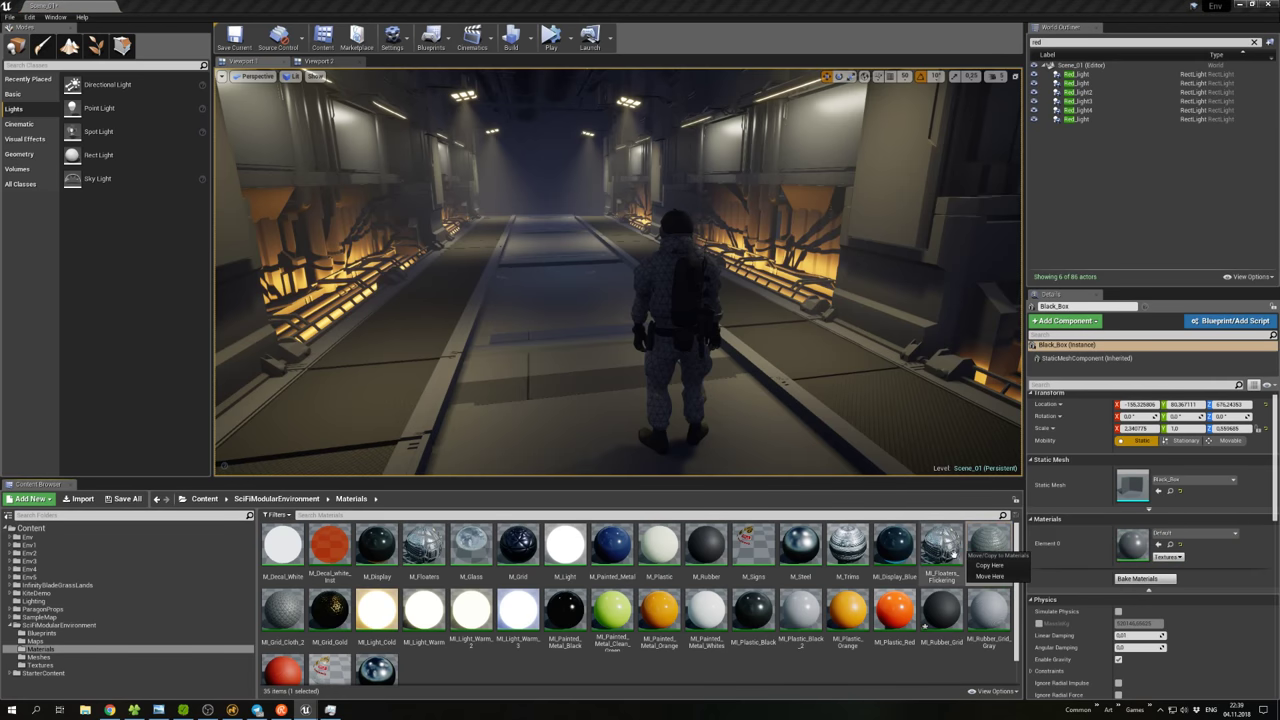
left_click(847, 545)
left_click_drag(847, 545, 692, 303)
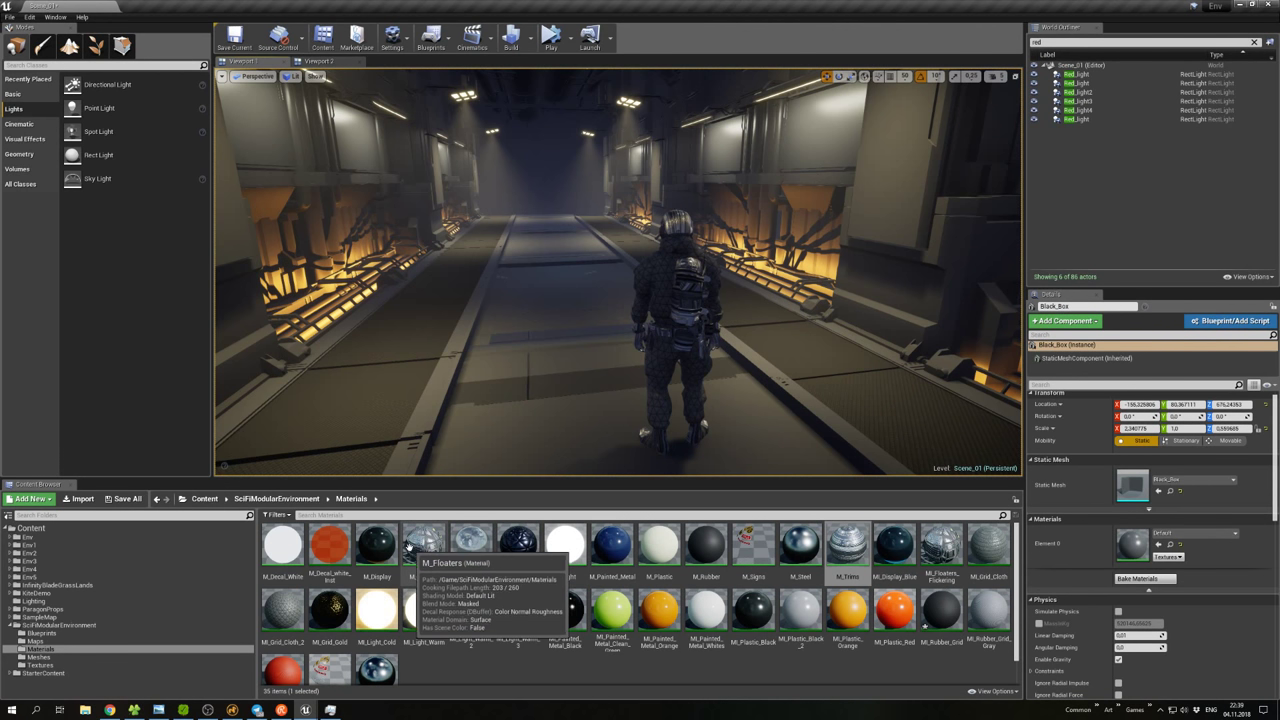
left_click_drag(753, 607, 690, 300)
Examine the corridor behind the character and the structure's far end from outside, selecting the column, black box and wall pieces.
key("w")
mouse_move(690, 300)
right_mouse_down()
mouse_move(930, 290)
mouse_move(738, 300)
mouse_move(740, 270)
mouse_move(694, 312)
right_mouse_up()
key("s")
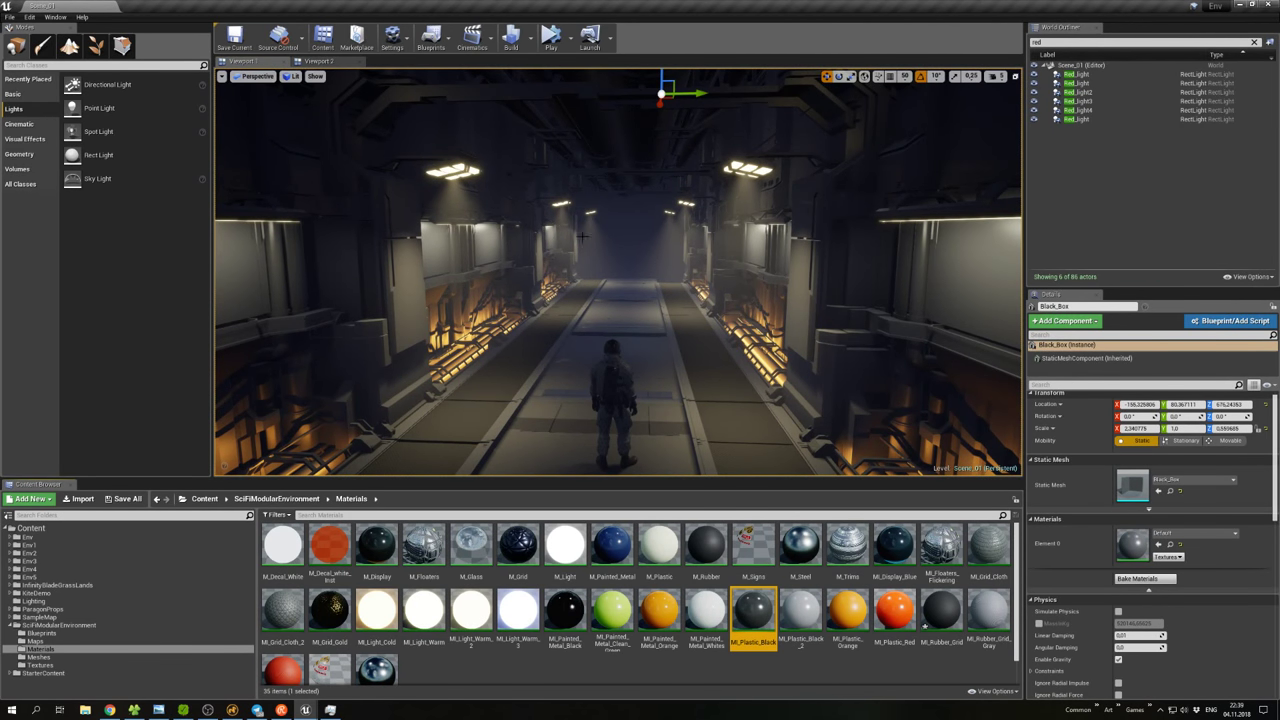
type("s")
right_click_drag(623, 286, 600, 300)
left_click(625, 291)
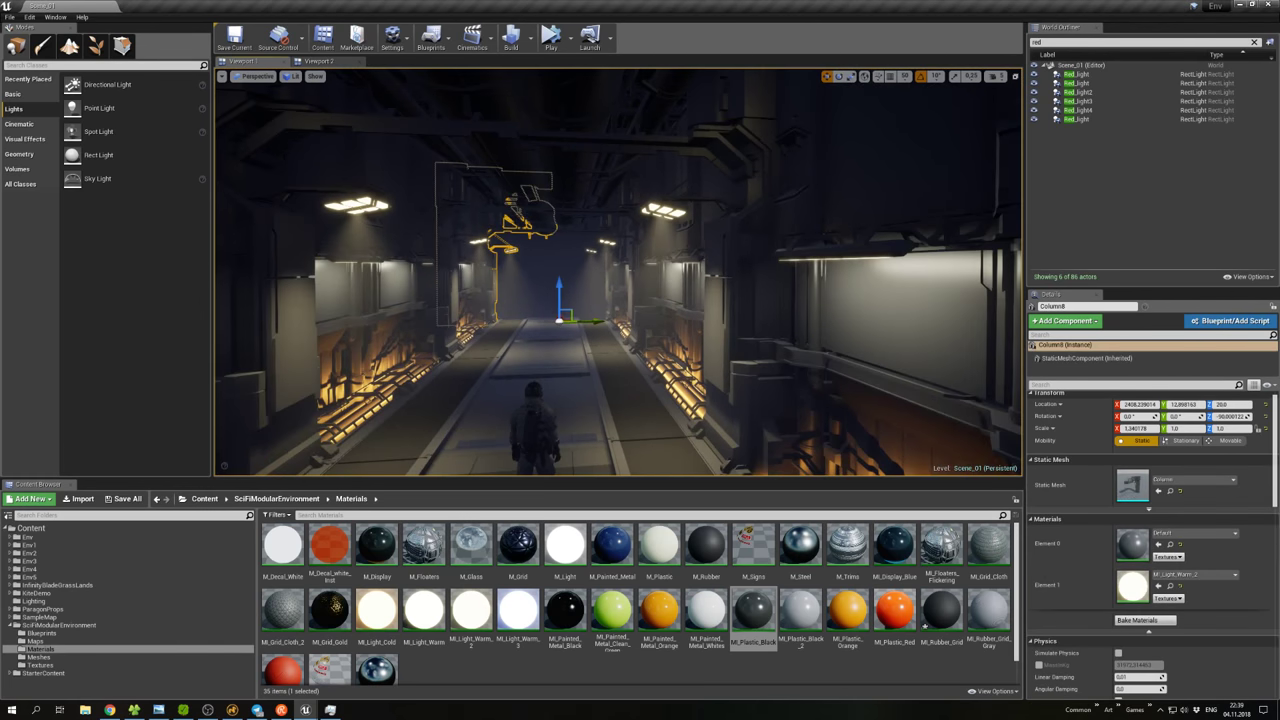
left_click(532, 266)
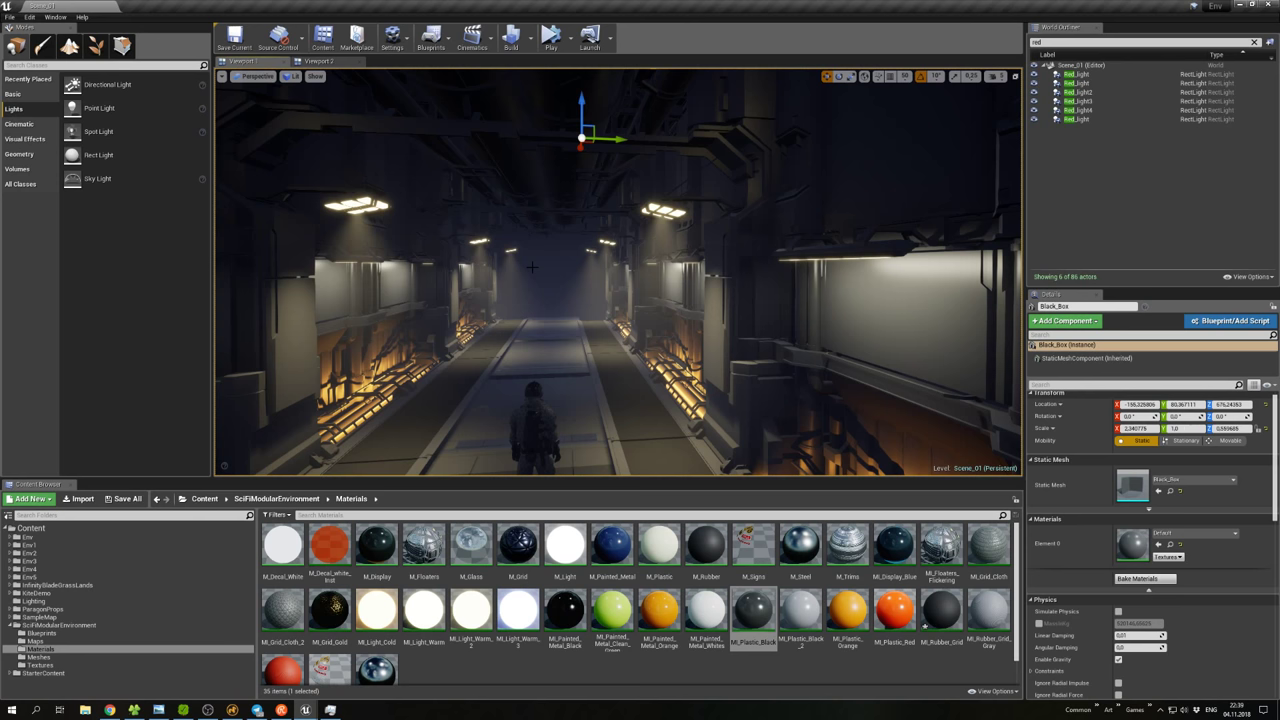
right_click_drag(533, 282, 562, 301)
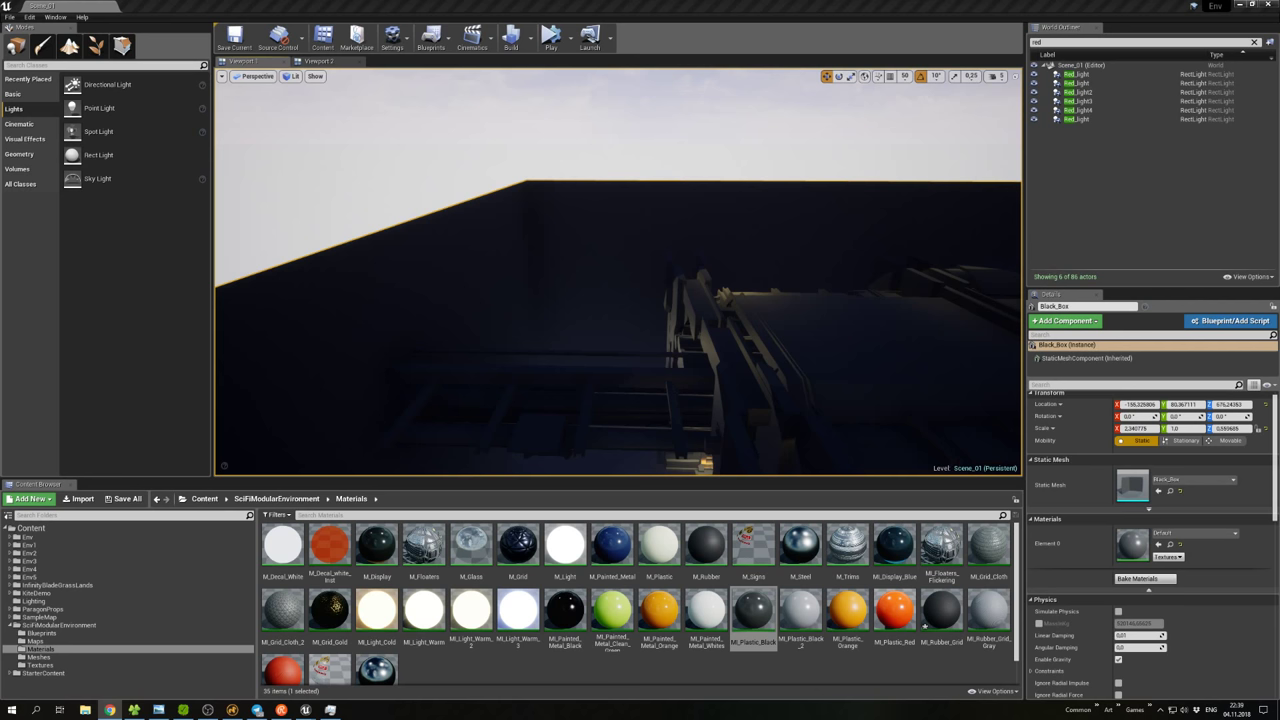
left_click(850, 330)
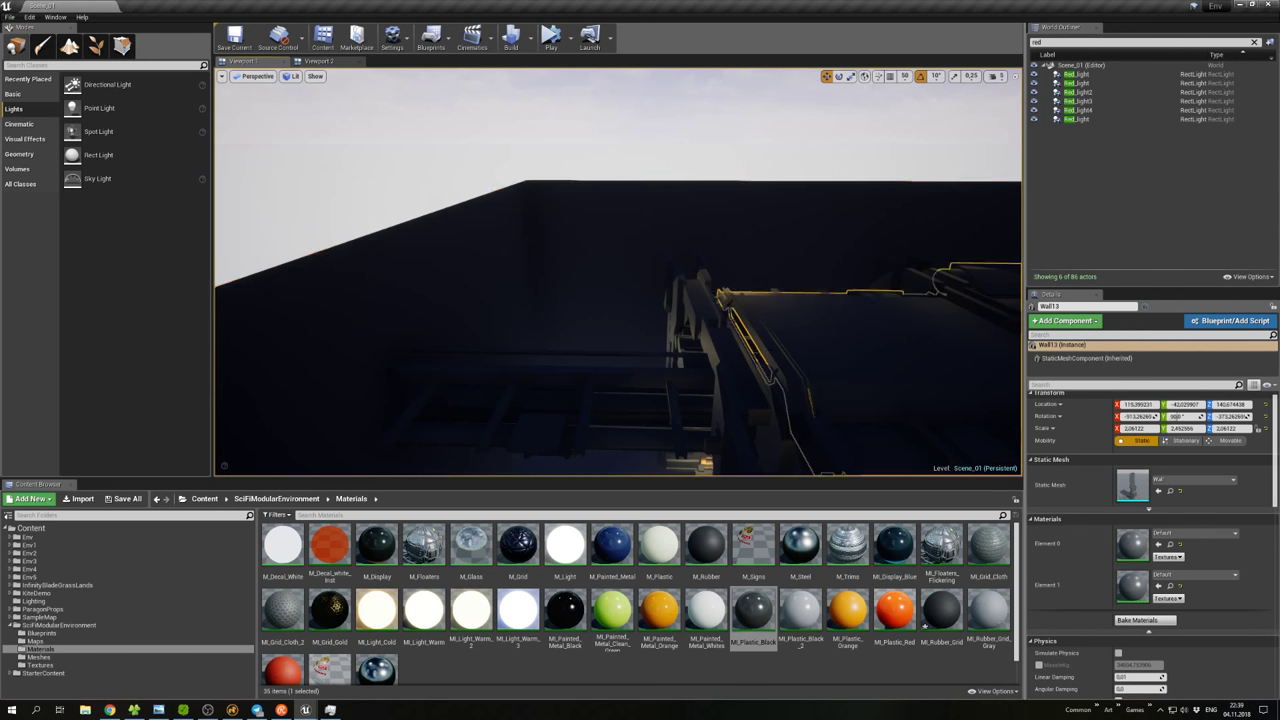
Duplicate the wall module nearest the corridor's far end beyond that end and rotate the copy 90° to stand across the passage.
right_click_drag(850, 330, 740, 305)
left_click(645, 330)
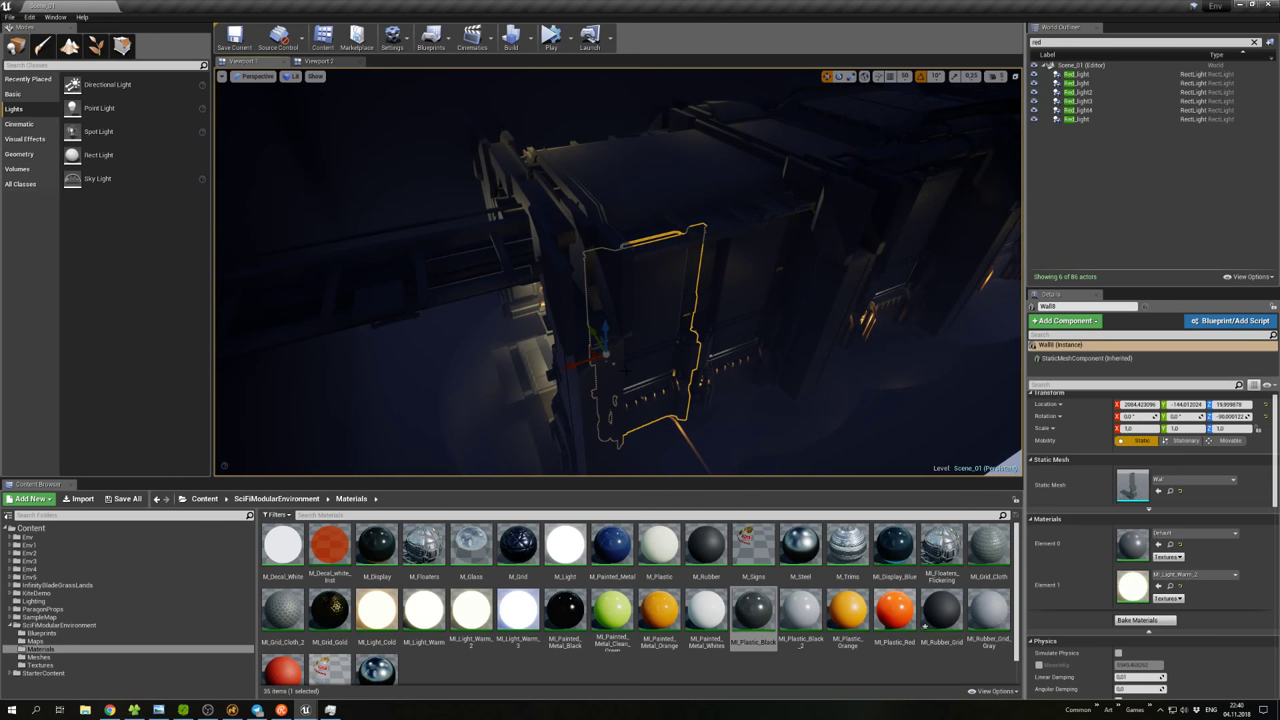
left_click_drag(595, 360, 526, 368)
key("e")
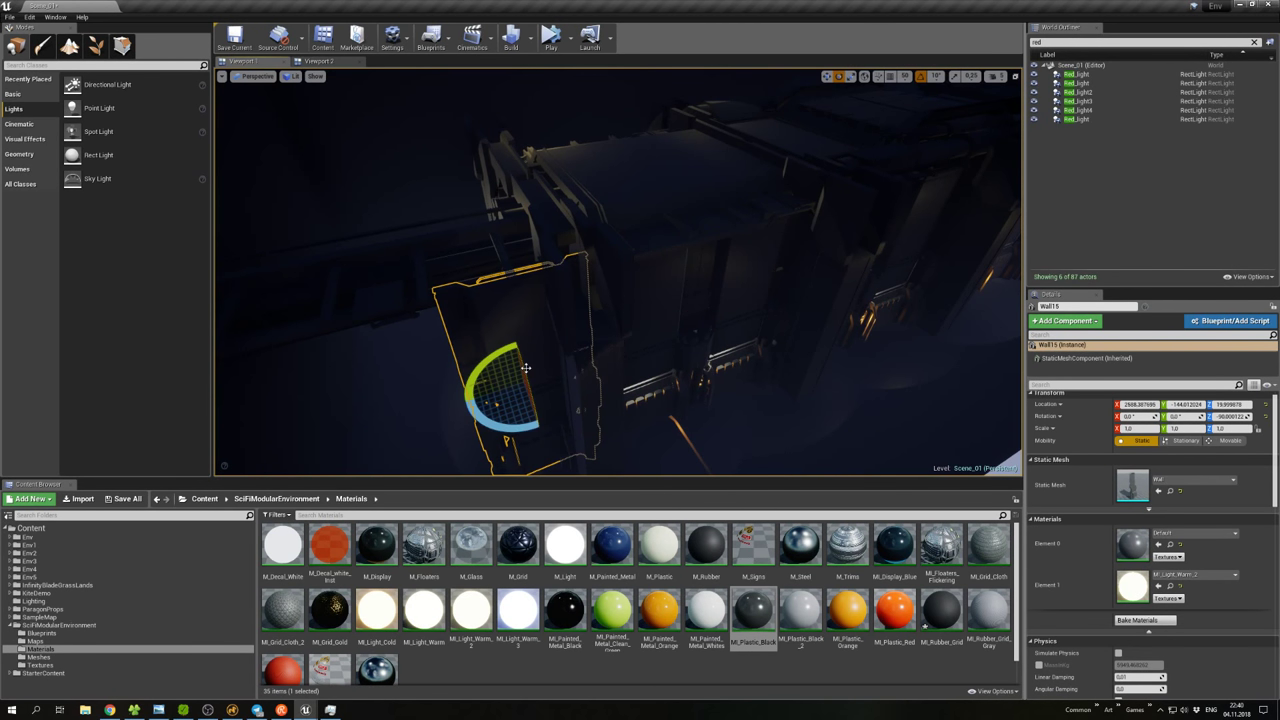
left_click_drag(505, 425, 465, 405)
key("w")
left_click(505, 385)
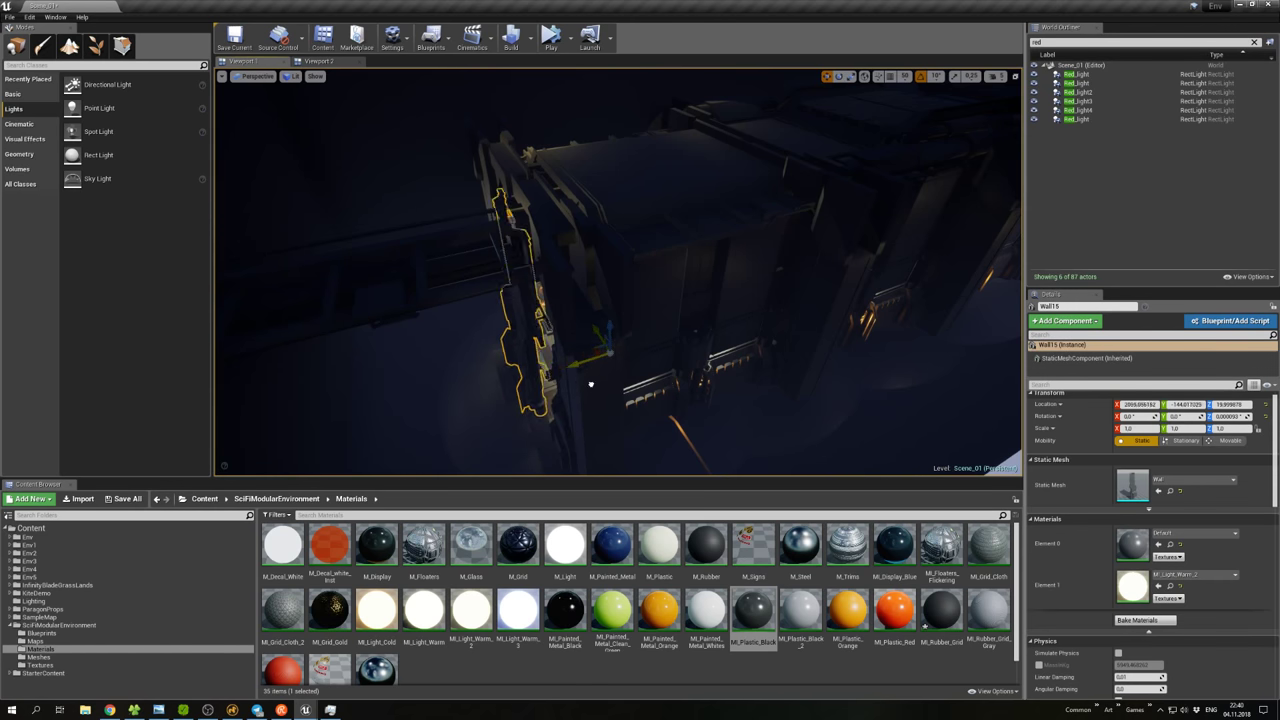
Rotate Wall15 90° about X and place it across the corridor's far end at about X 1999, Y -890, Z 288.
key("f")
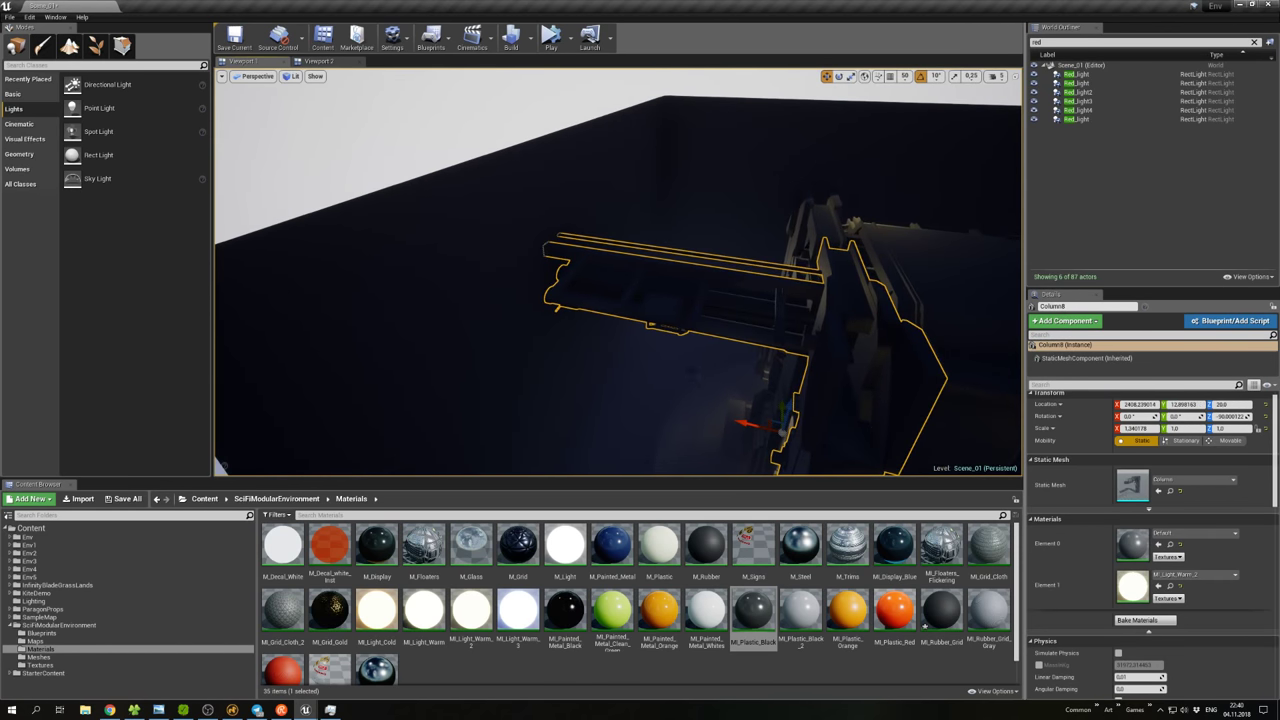
left_click(713, 362)
key("f")
right_click_drag(713, 362, 535, 340)
left_click(541, 346)
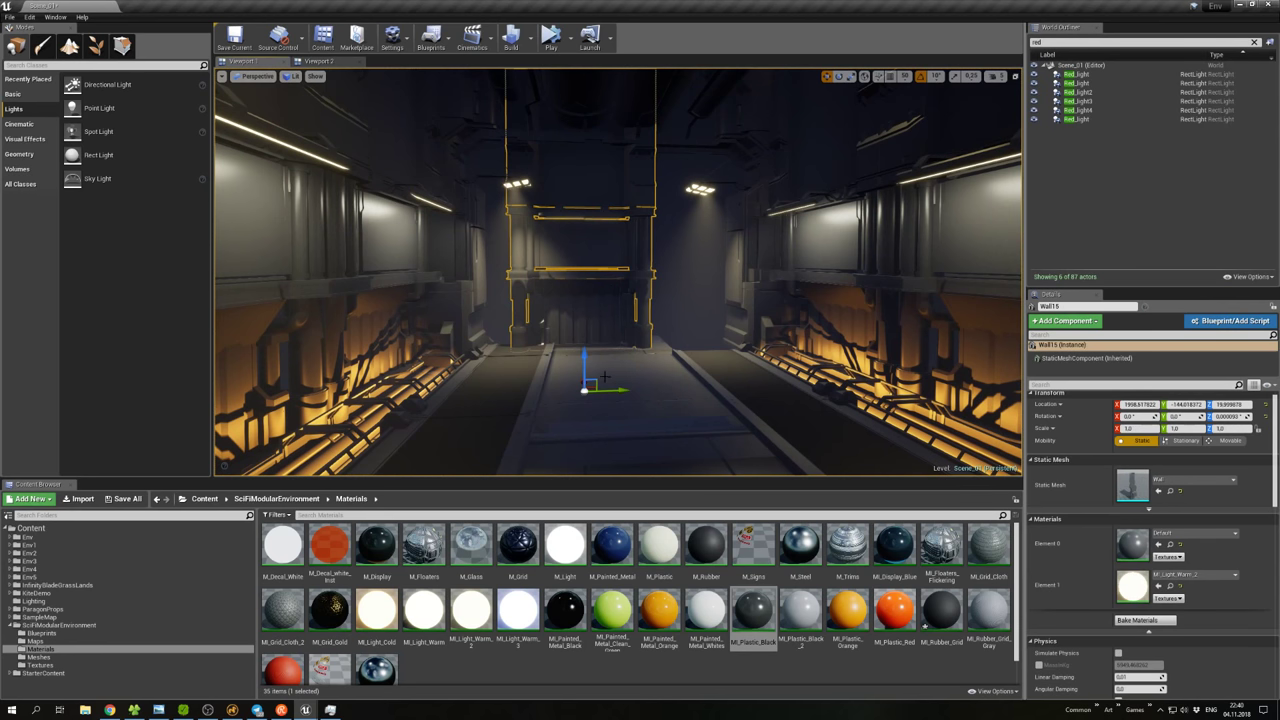
mouse_move(584, 370)
left_mouse_down()
mouse_move(575, 458)
mouse_move(586, 357)
left_mouse_up()
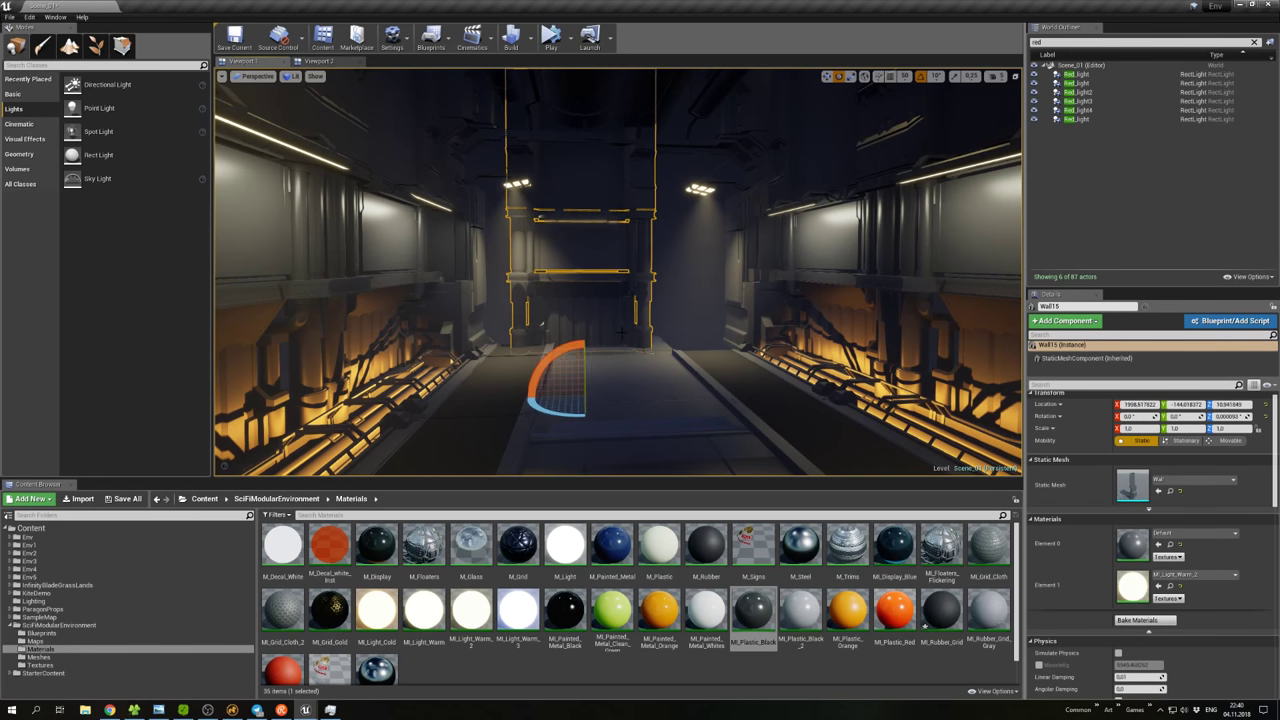
left_click_drag(562, 352, 262, 270)
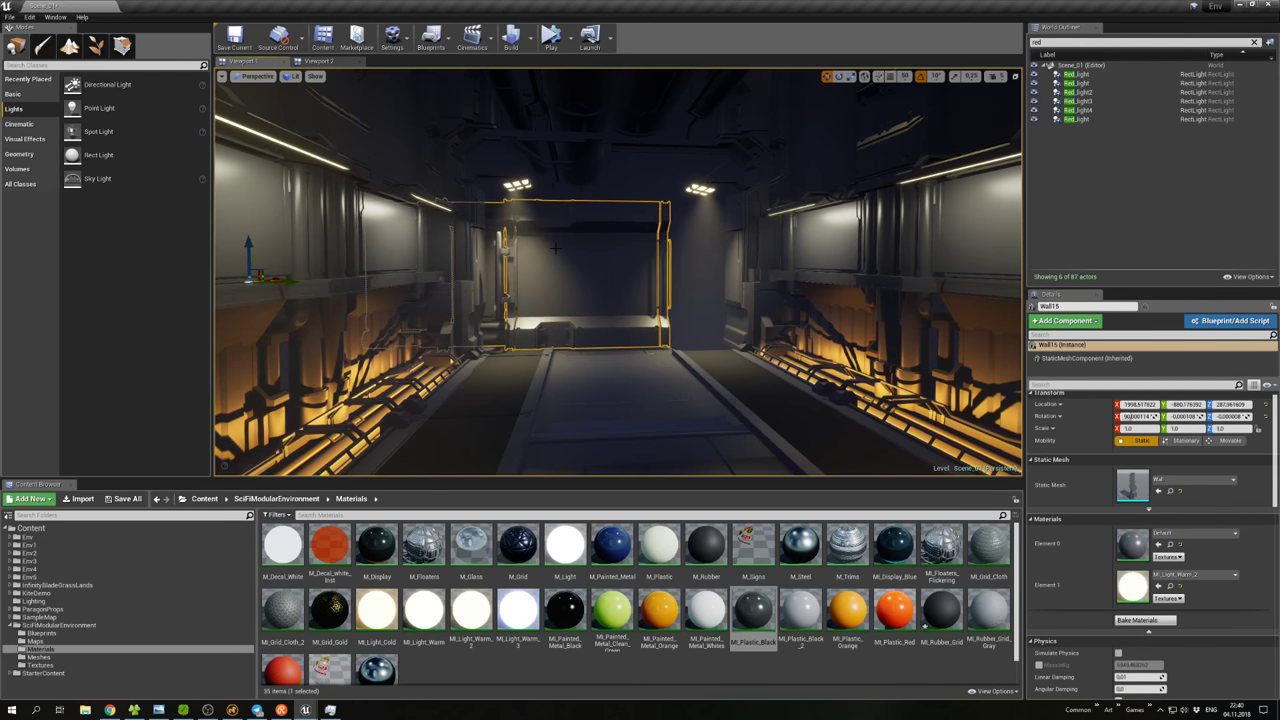
Move the Wall15 end panel along X to about 1946, closer to the corridor's last column.
right_click_drag(555, 248, 645, 350)
right_click(559, 318)
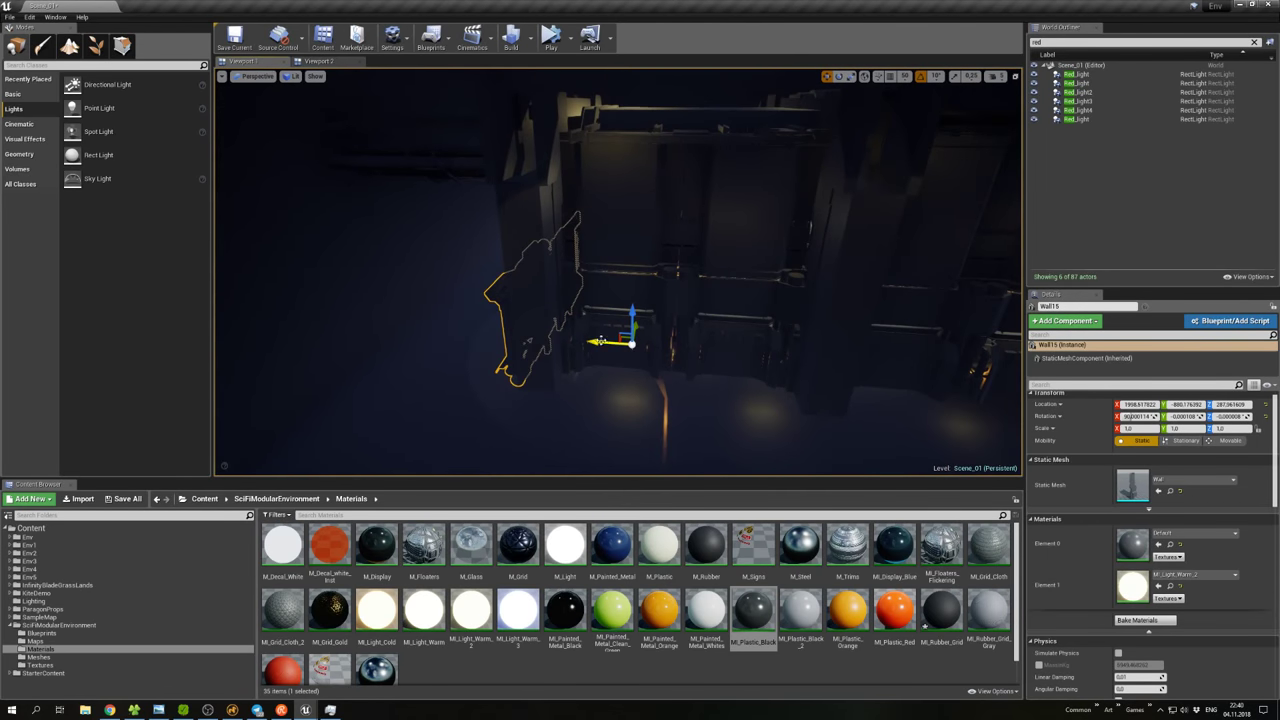
left_click_drag(583, 343, 621, 343)
right_click(549, 334)
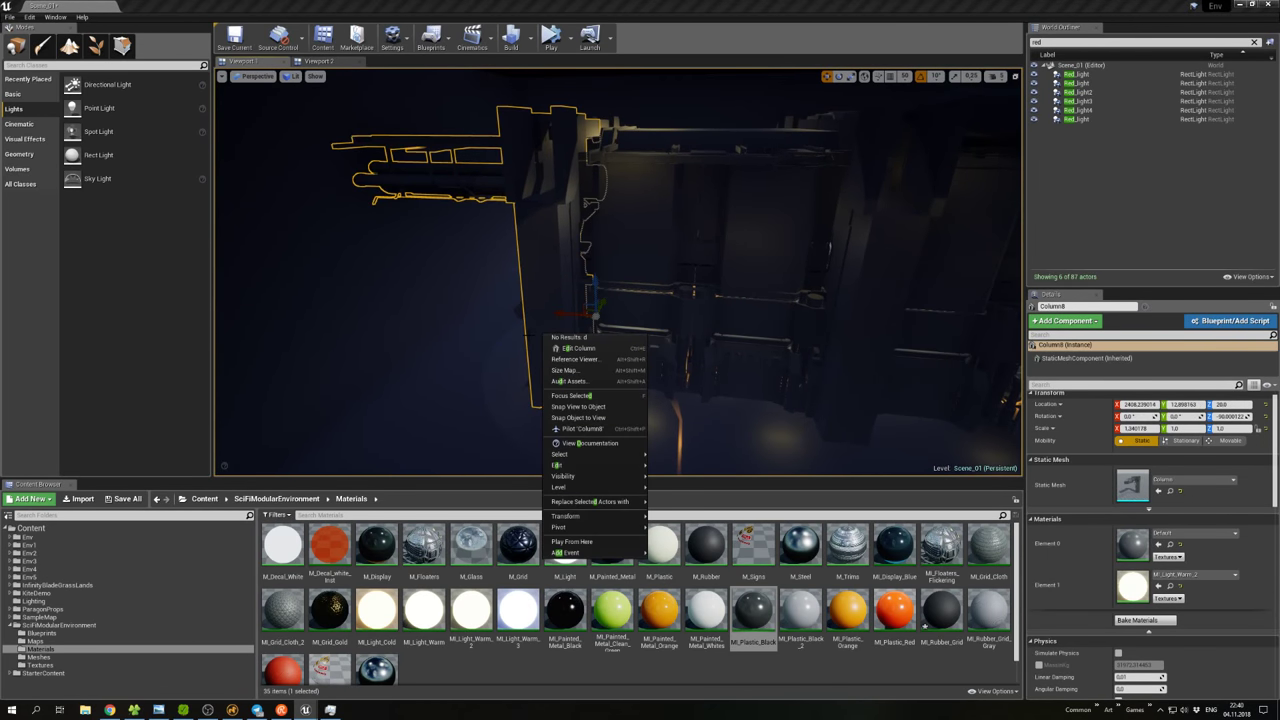
left_click(549, 334)
right_click_drag(549, 334, 573, 320)
left_click(579, 312)
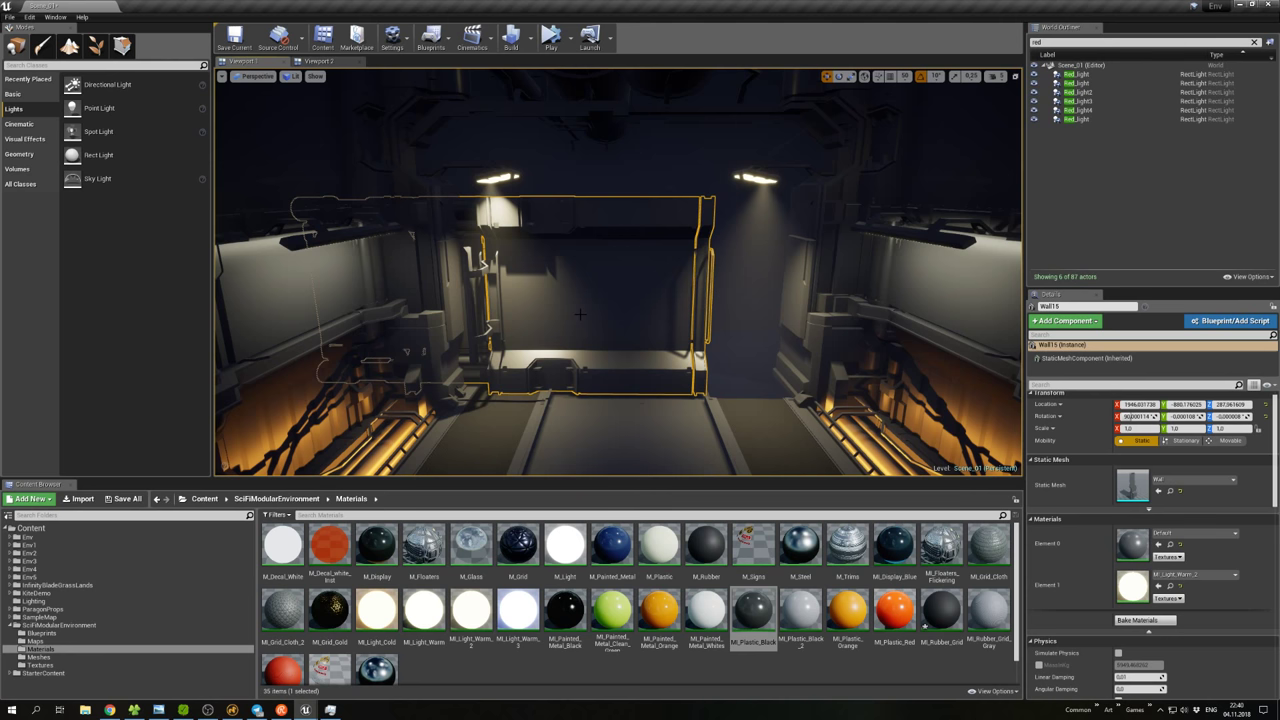
right_click_drag(527, 314, 566, 336)
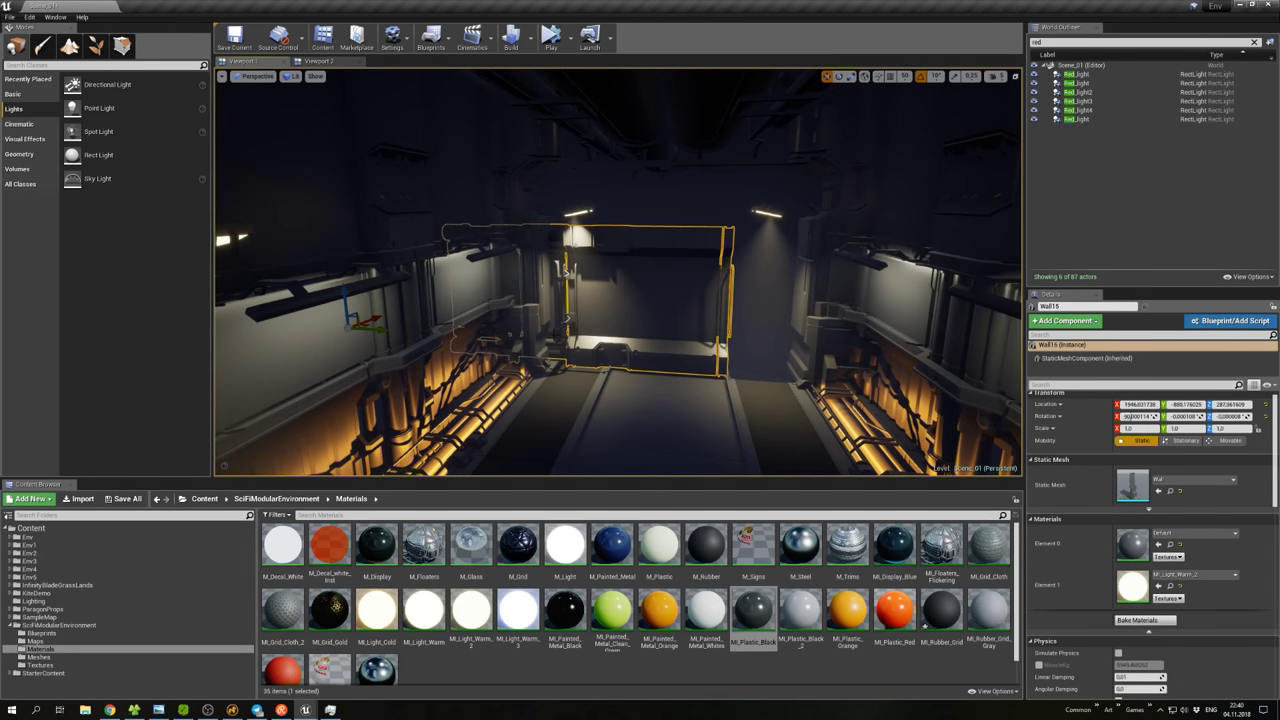
Duplicate the end-wall panel along Y and mirror the copy with a Z scale of -1.
left_click_drag(385, 330, 458, 334)
key("e")
key("w")
key("r")
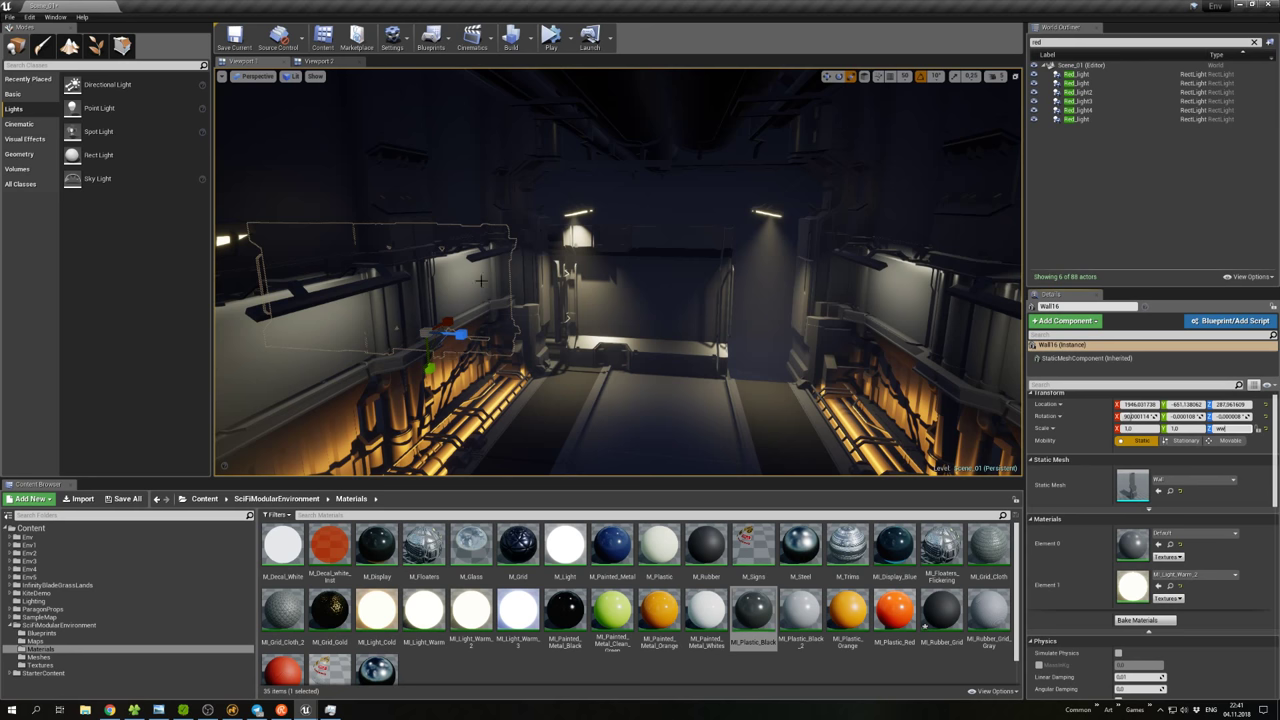
right_click_drag(481, 281, 400, 300)
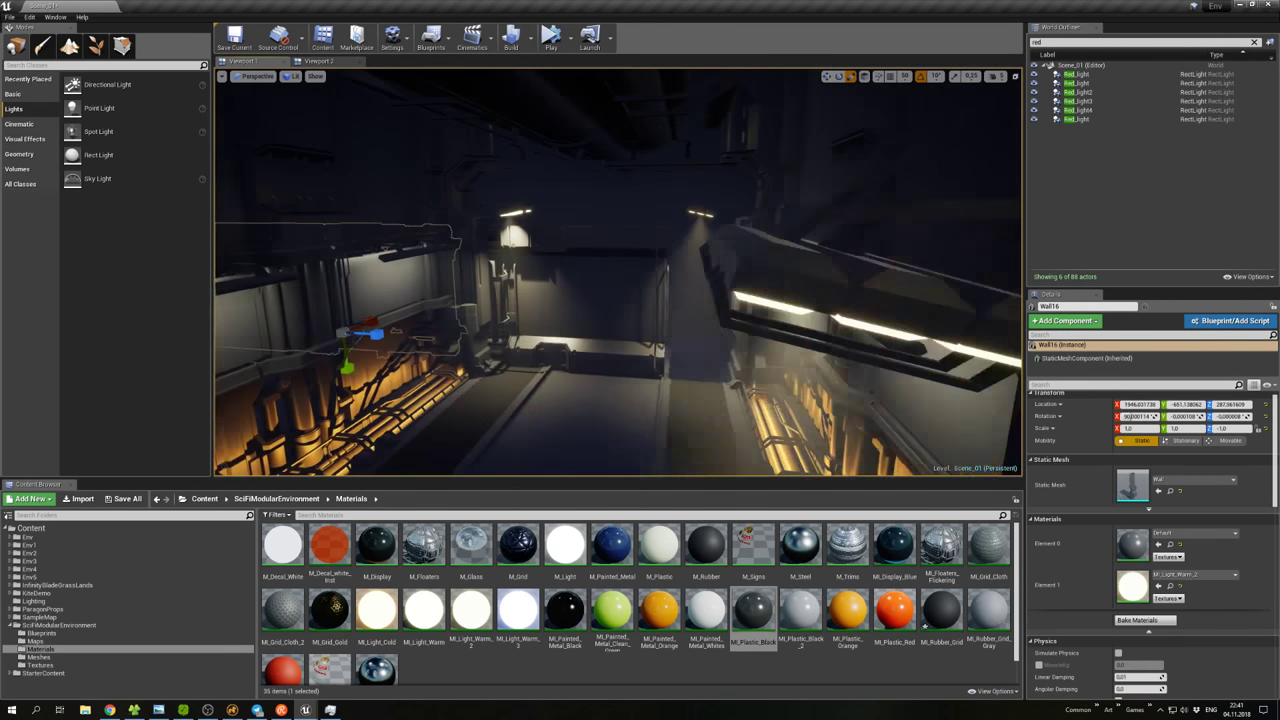
Move the mirrored Wall16 panel across the corridor to Y about 1214, beside the original end panel.
right_click_drag(400, 300, 390, 305)
left_click_drag(345, 332, 958, 366)
right_click(714, 408)
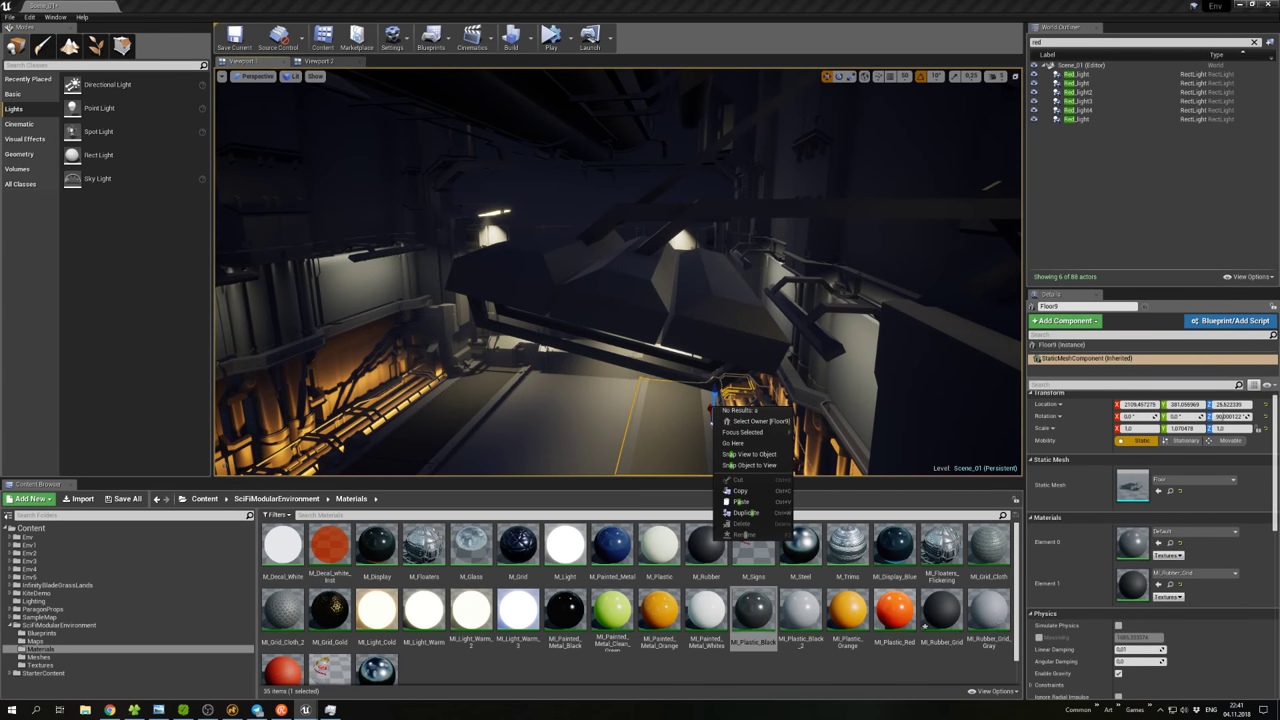
right_click_drag(721, 297, 721, 297)
left_click(737, 290)
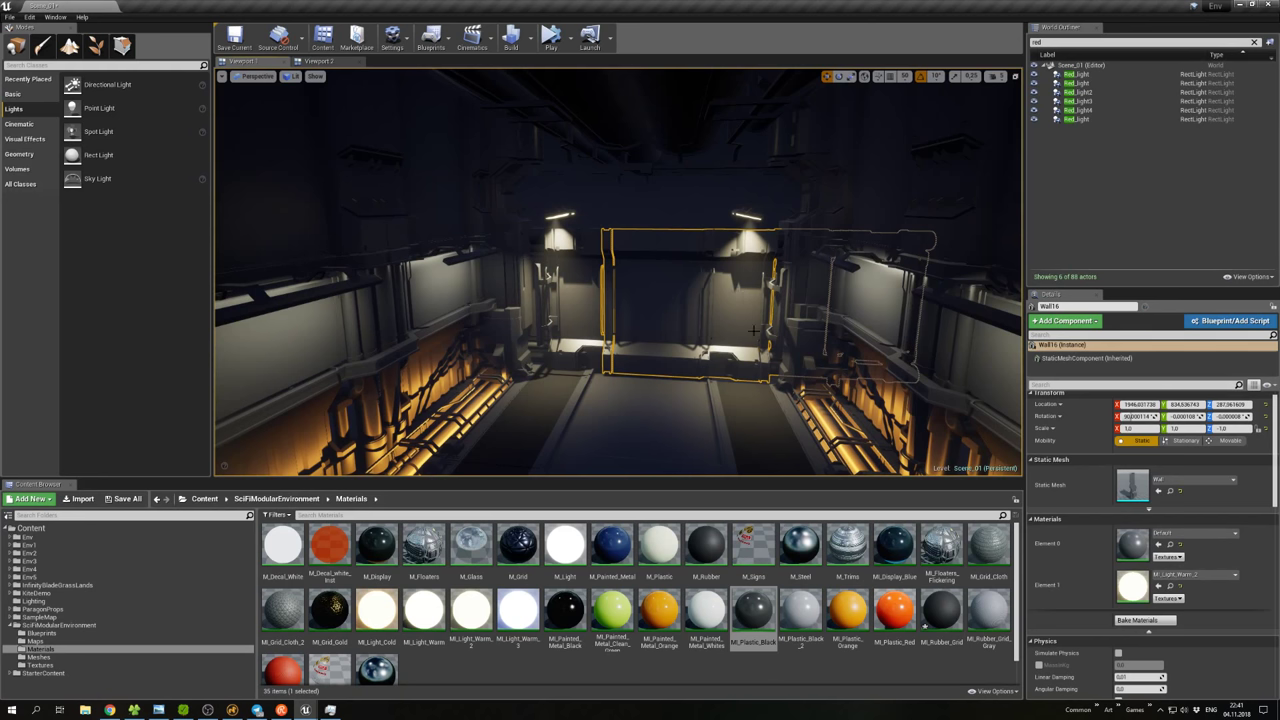
right_click_drag(754, 330, 648, 304)
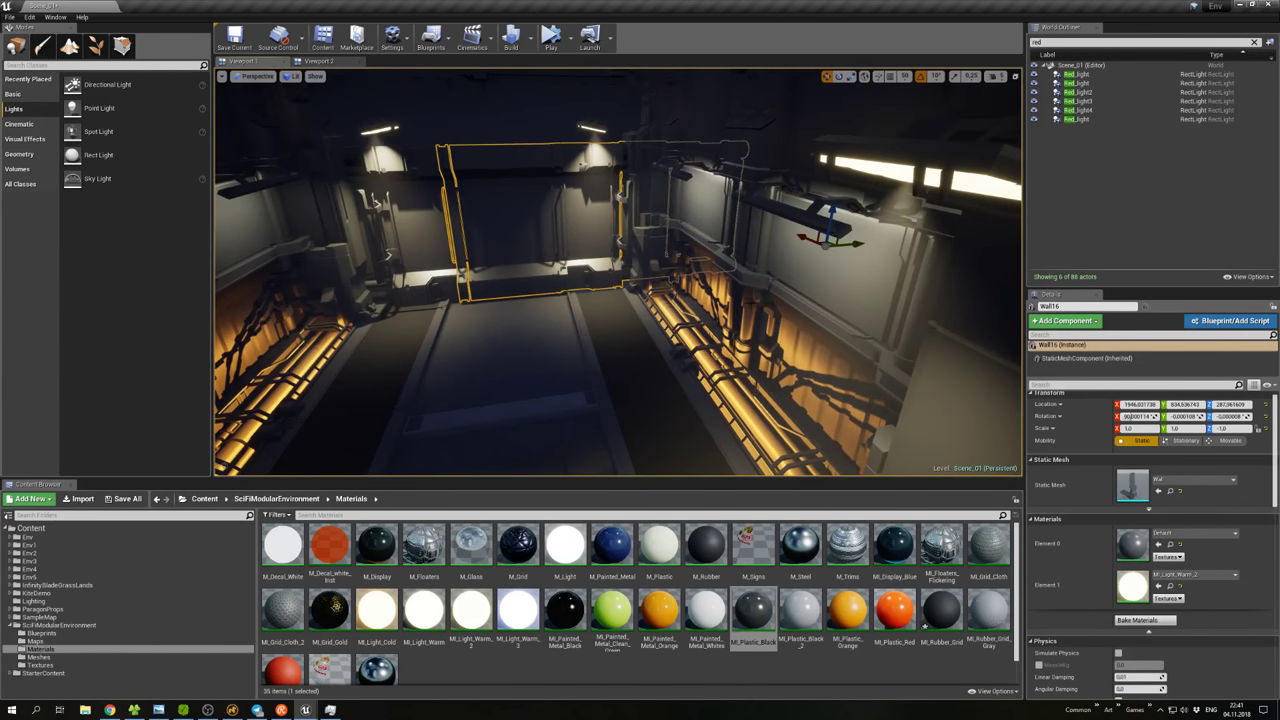
left_click_drag(851, 243, 961, 231)
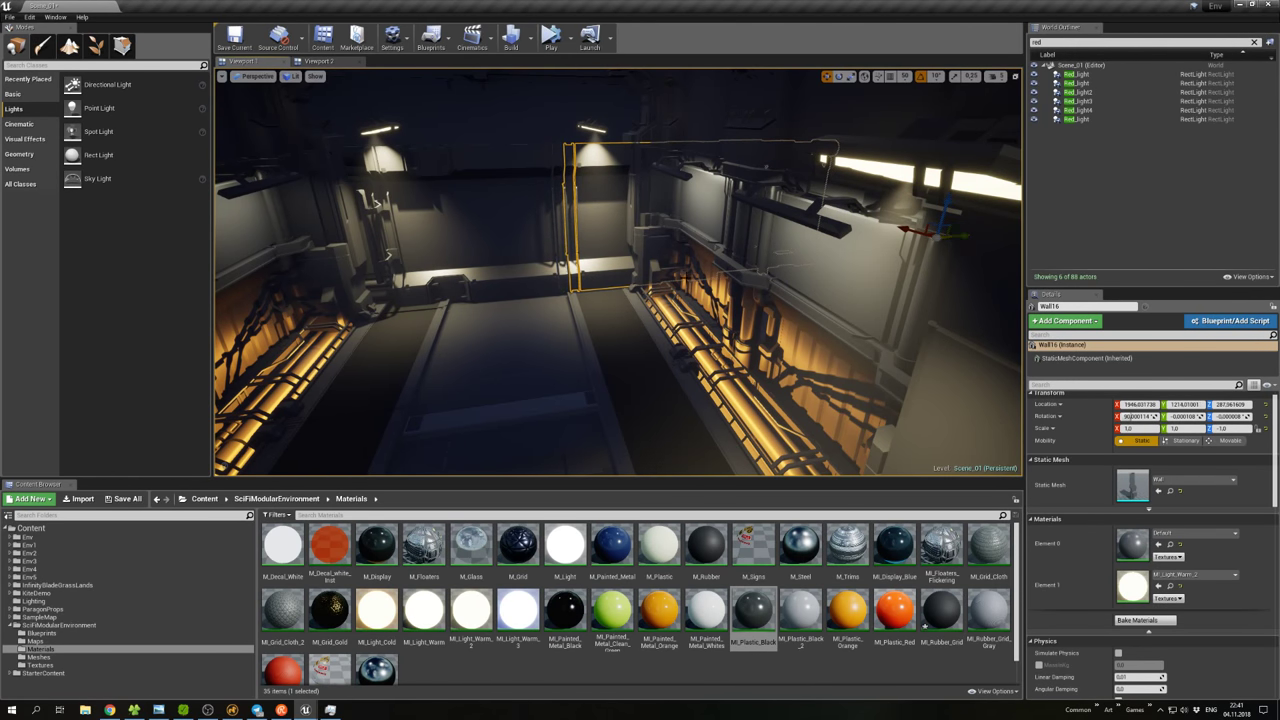
Select both end-wall panels and shift them together along Y to centre their seam, with Wall15 at Y about -1084.
left_click(543, 270, "ctrl")
mouse_move(490, 214)
right_mouse_down()
mouse_move(470, 212)
mouse_move(490, 214)
right_mouse_up()
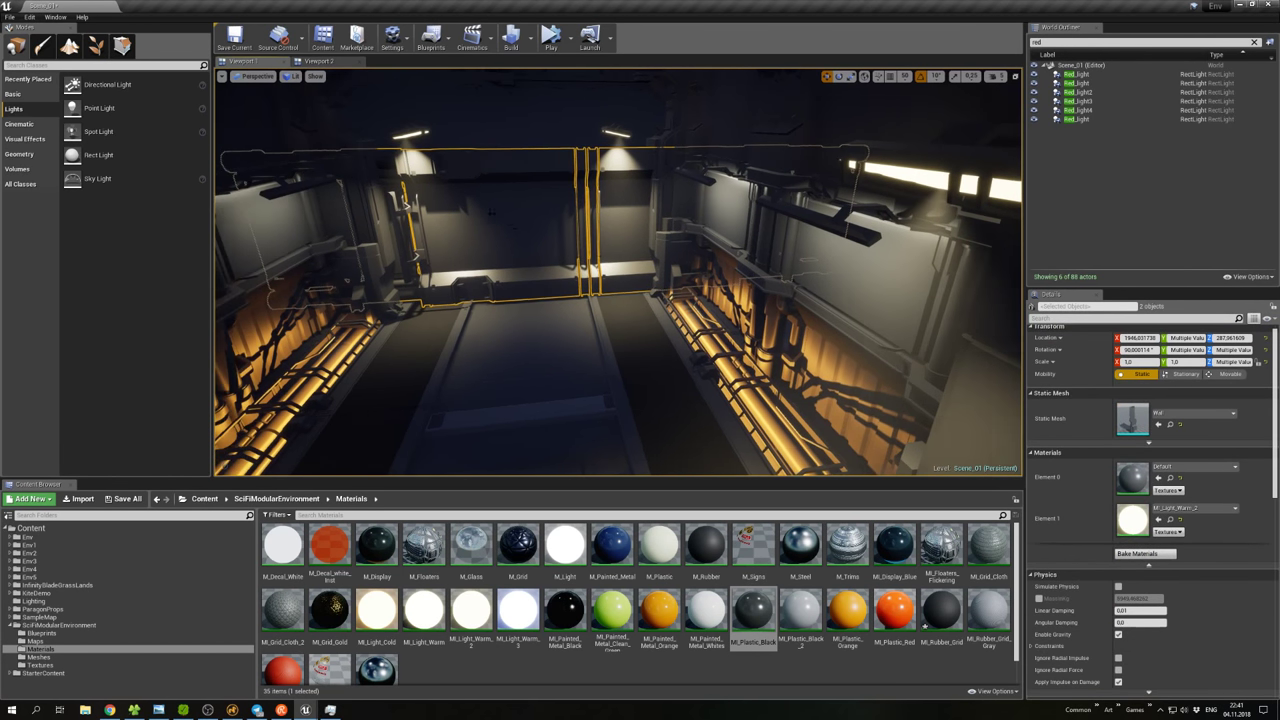
right_click(490, 214)
left_click(425, 254)
right_click_drag(425, 254, 460, 245)
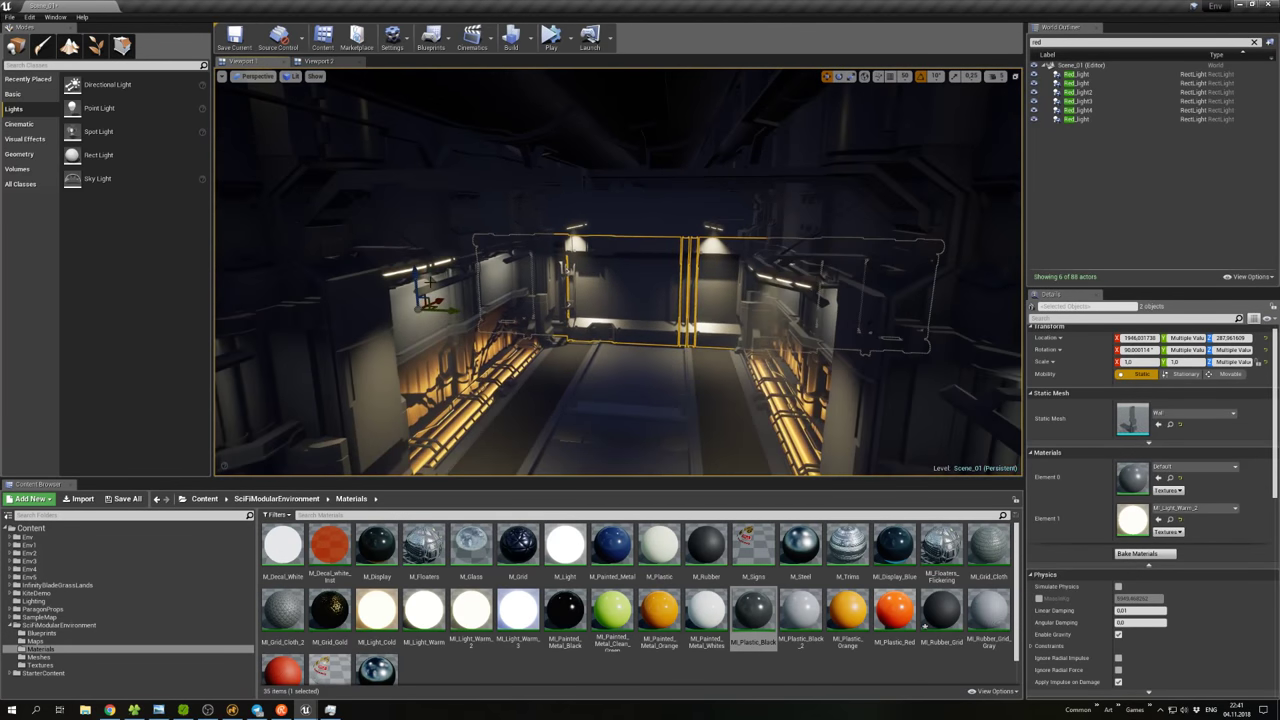
right_click_drag(396, 298, 396, 298)
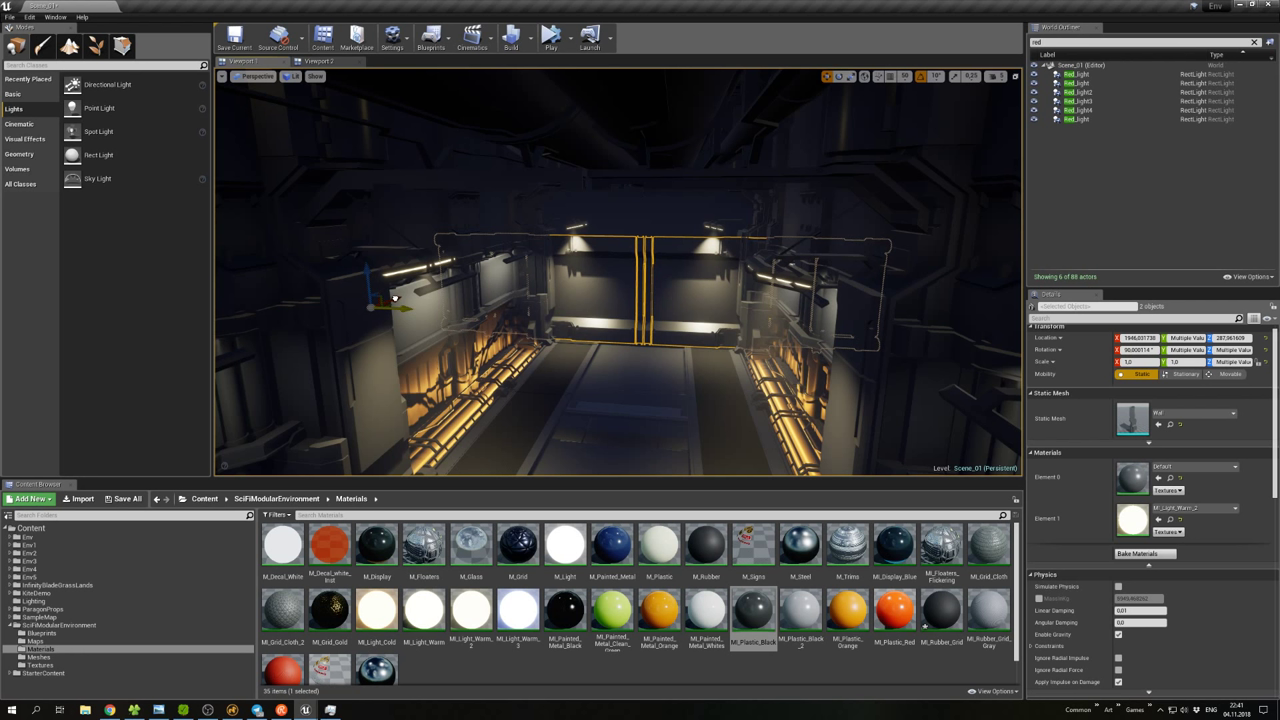
Try to scale both end-wall panels together along their length, and undo the scaling.
key("r")
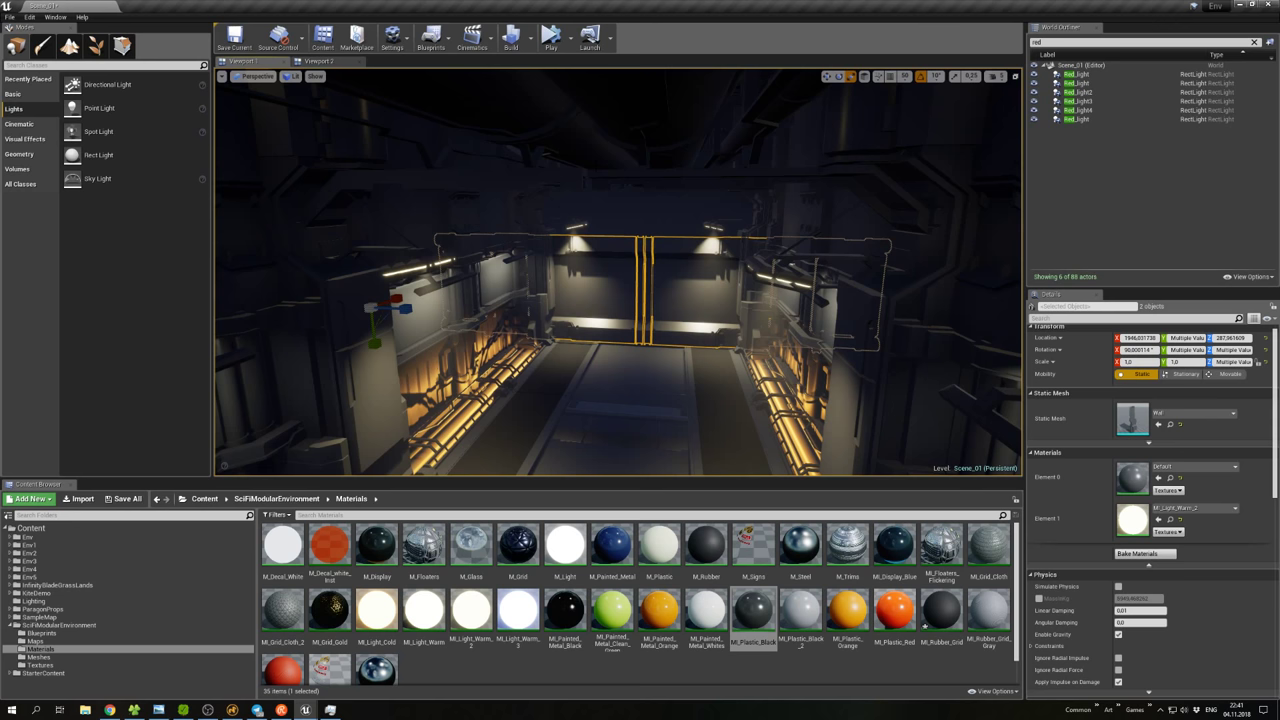
right_click_drag(620, 230, 640, 228)
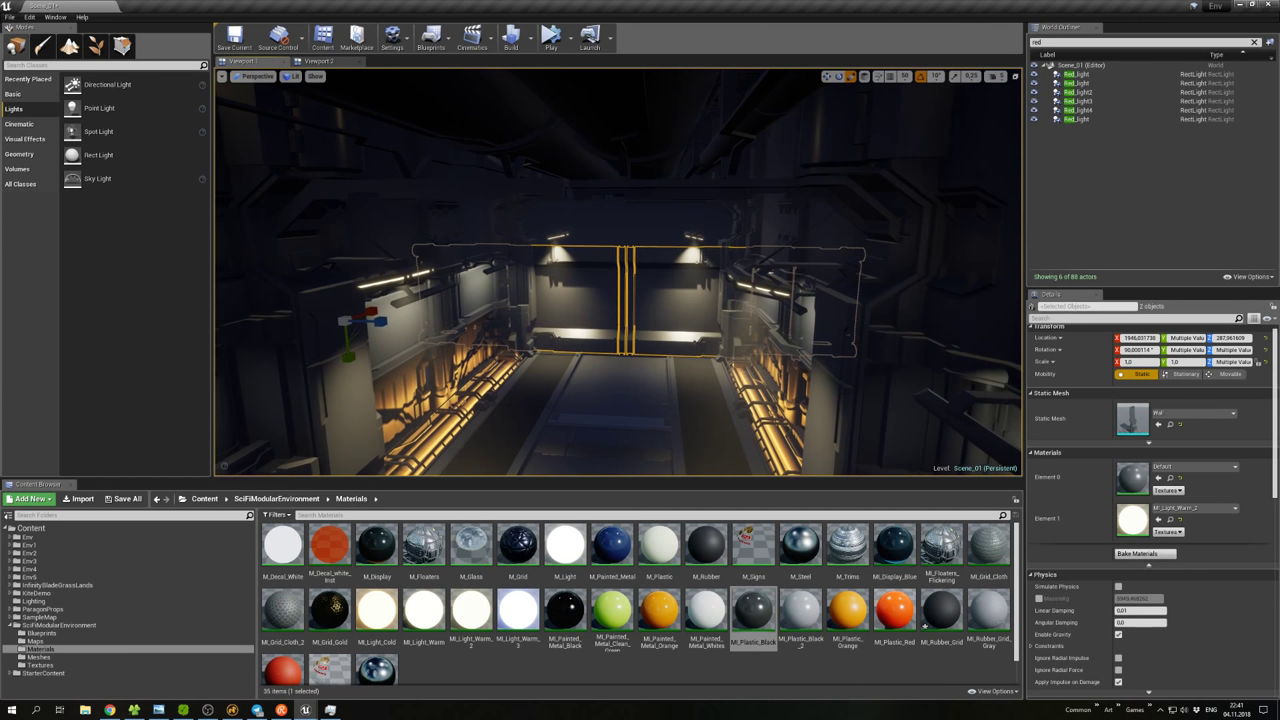
right_click(620, 230)
left_click(600, 190)
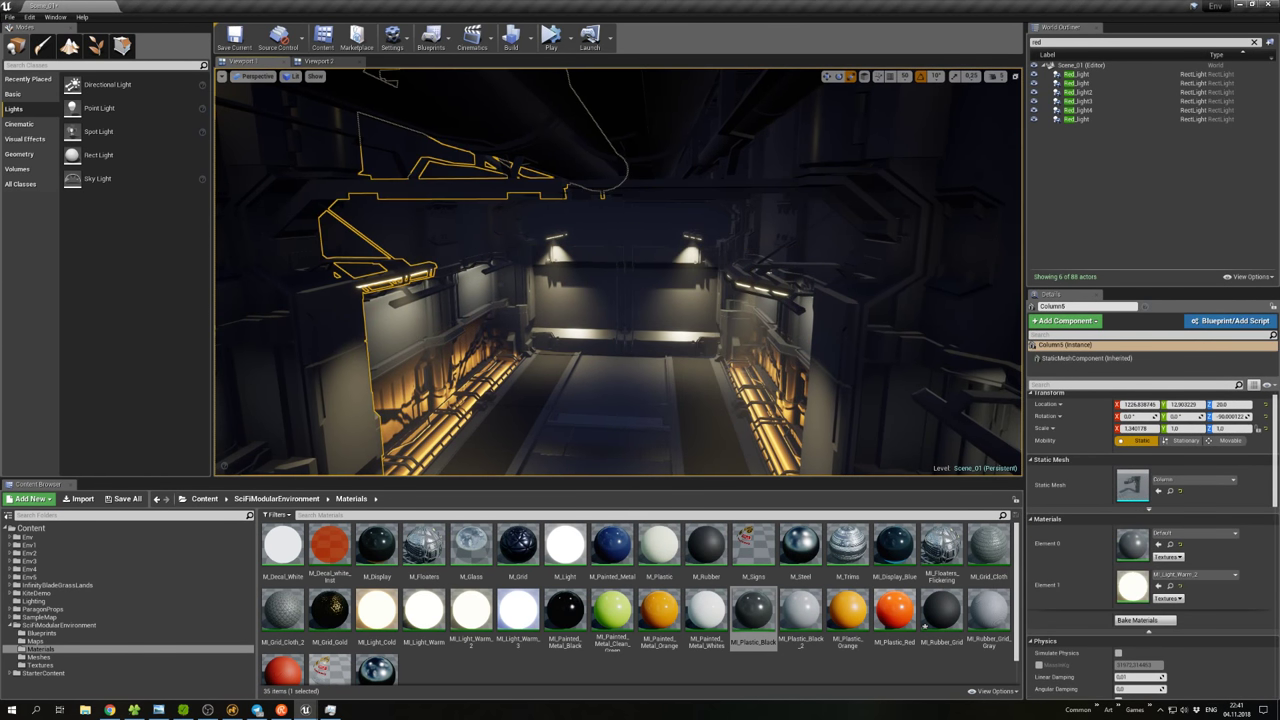
left_click(605, 190)
left_click(665, 293)
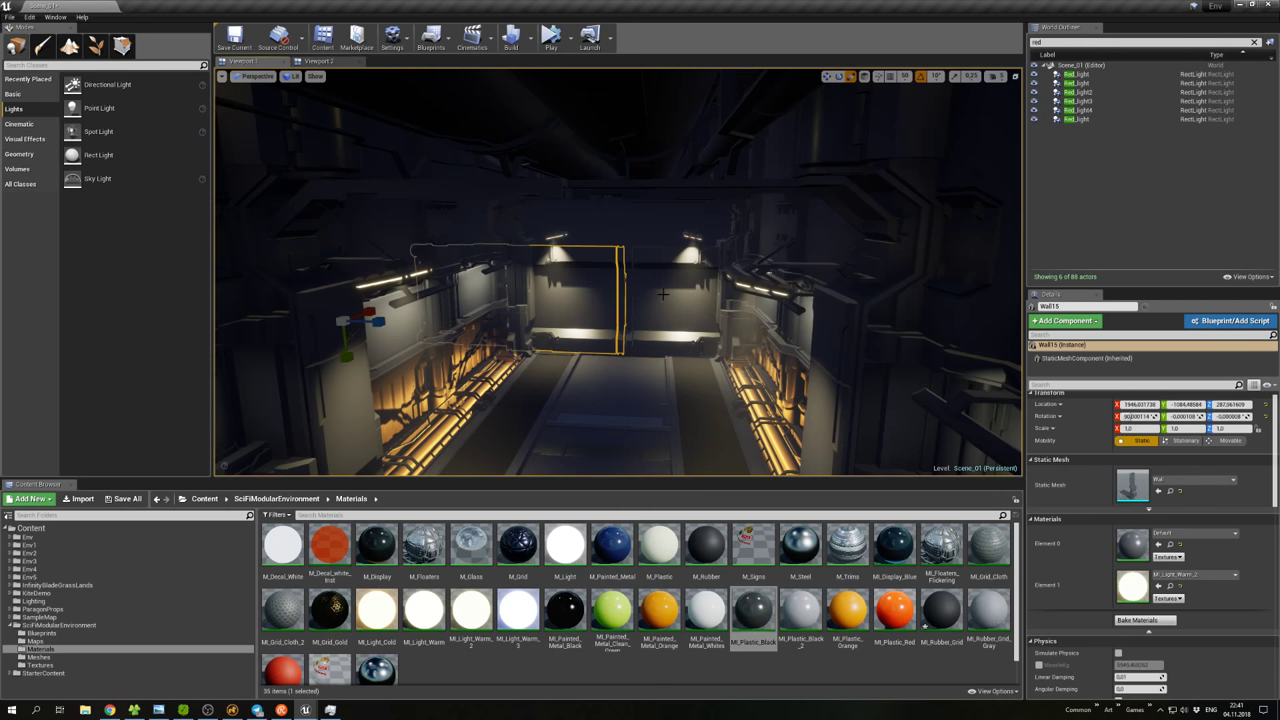
left_click_drag(965, 338, 965, 338)
key("ctrl+z")
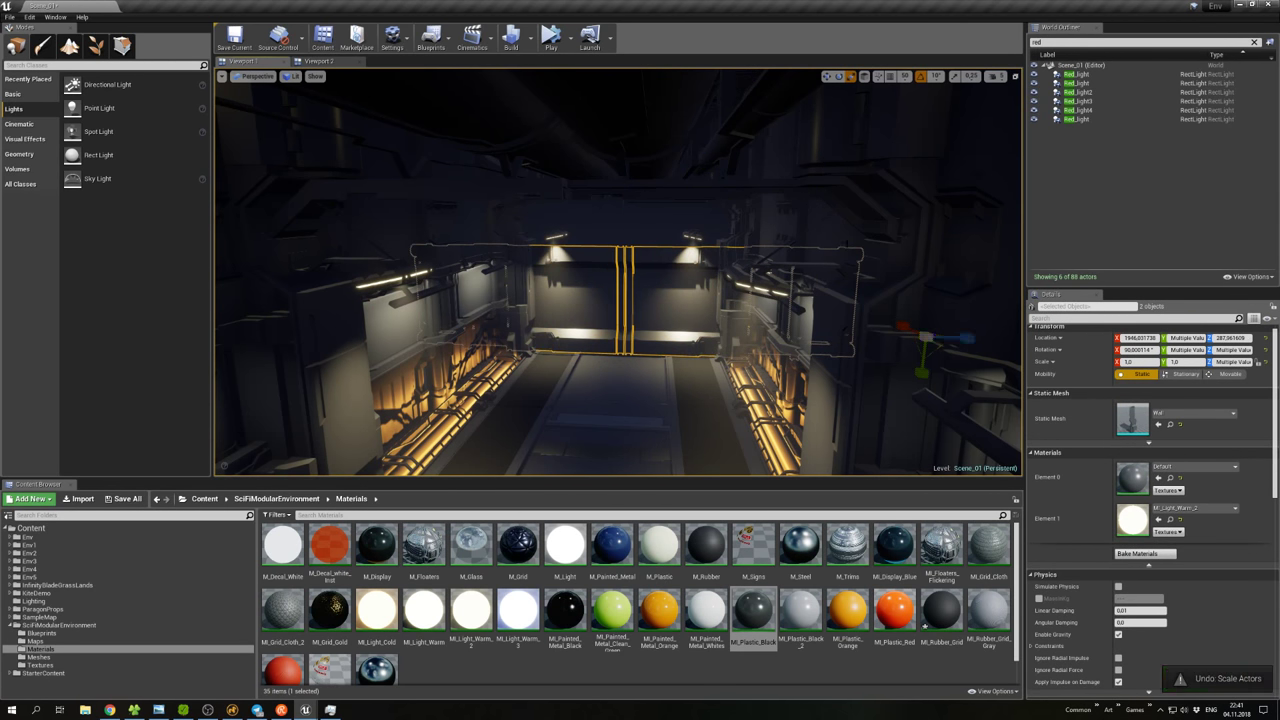
Clear the search filter in the World Outliner.
left_click(1254, 42)
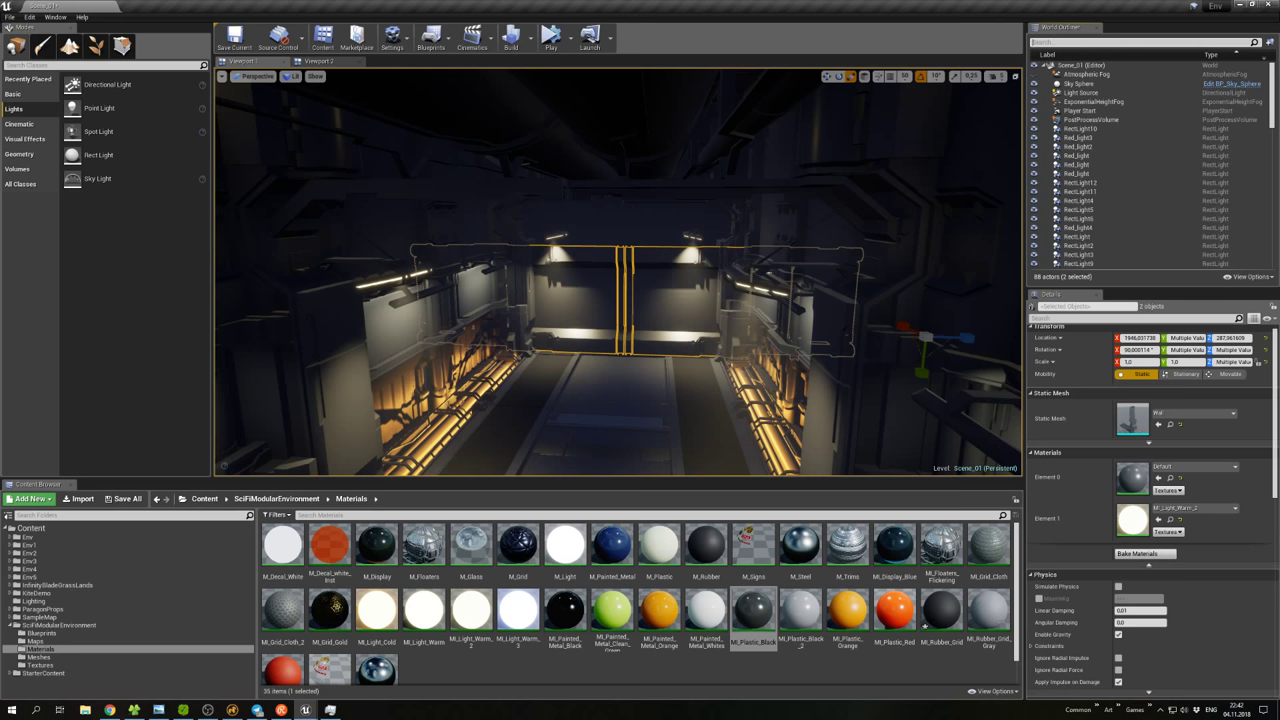
Toggle the transform coordinate space, try scaling both end-wall panels together again, and undo the scaling.
left_click(877, 77)
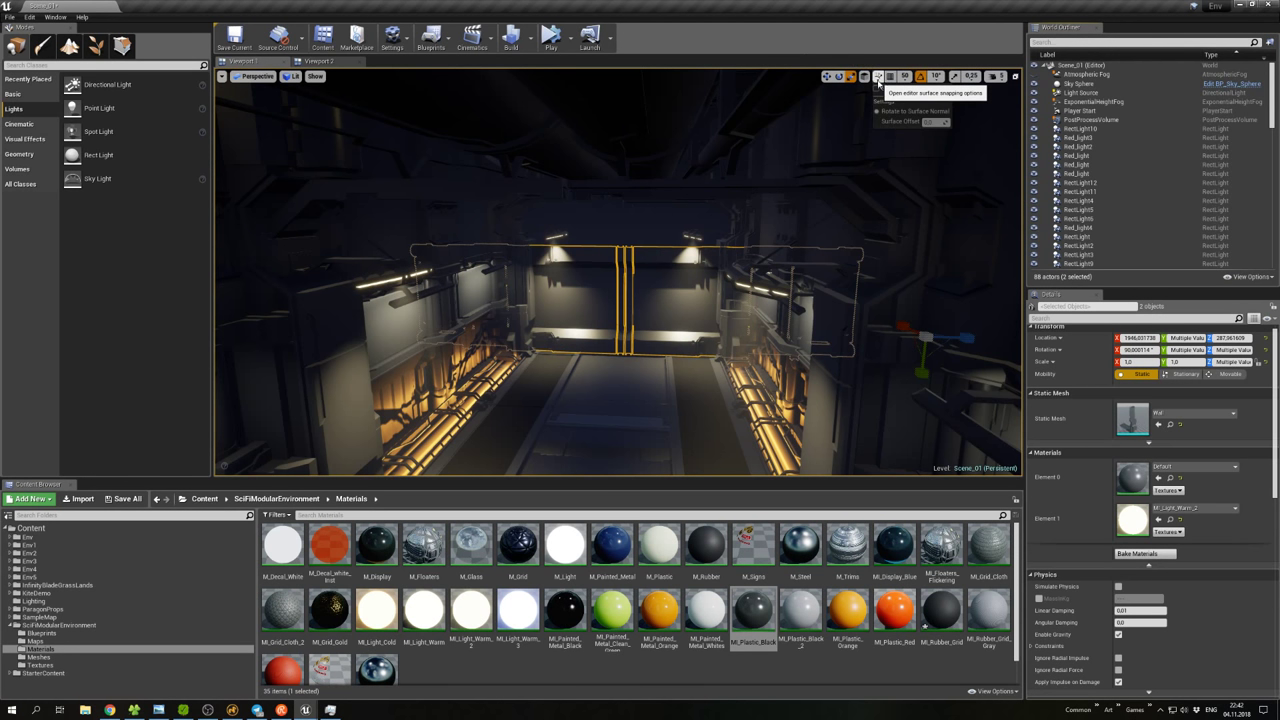
left_click(864, 78)
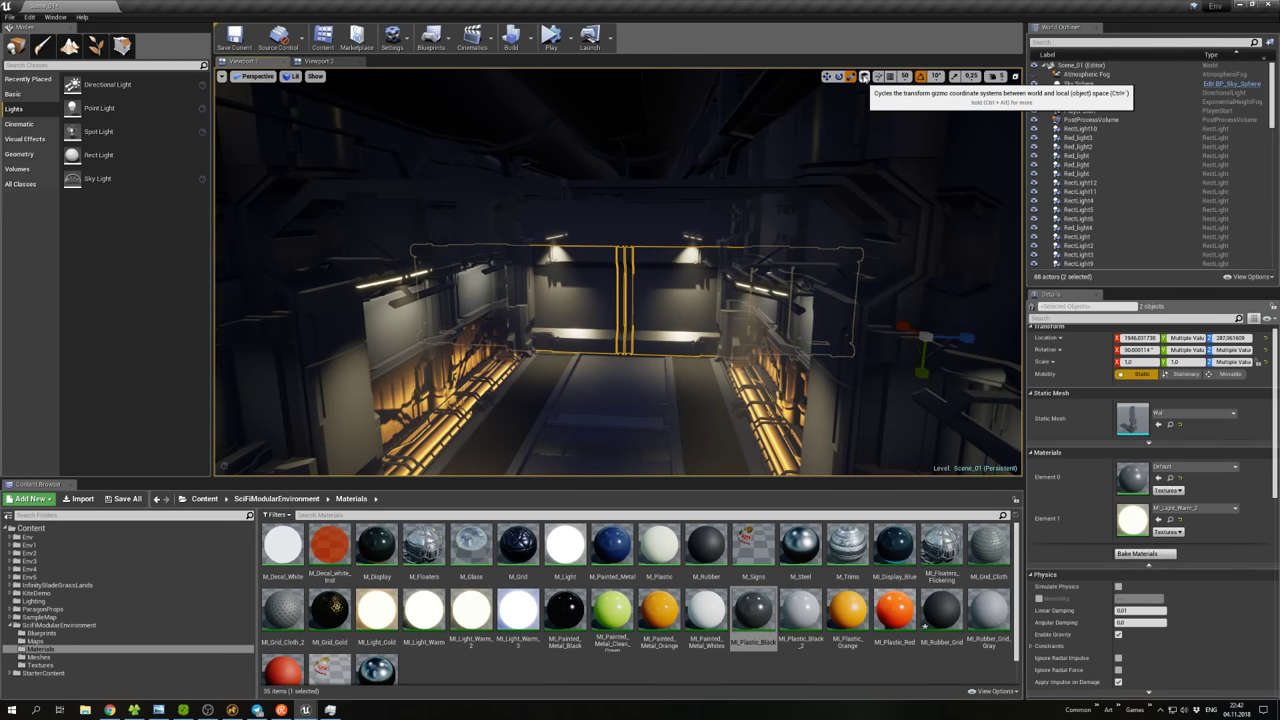
left_click(864, 78)
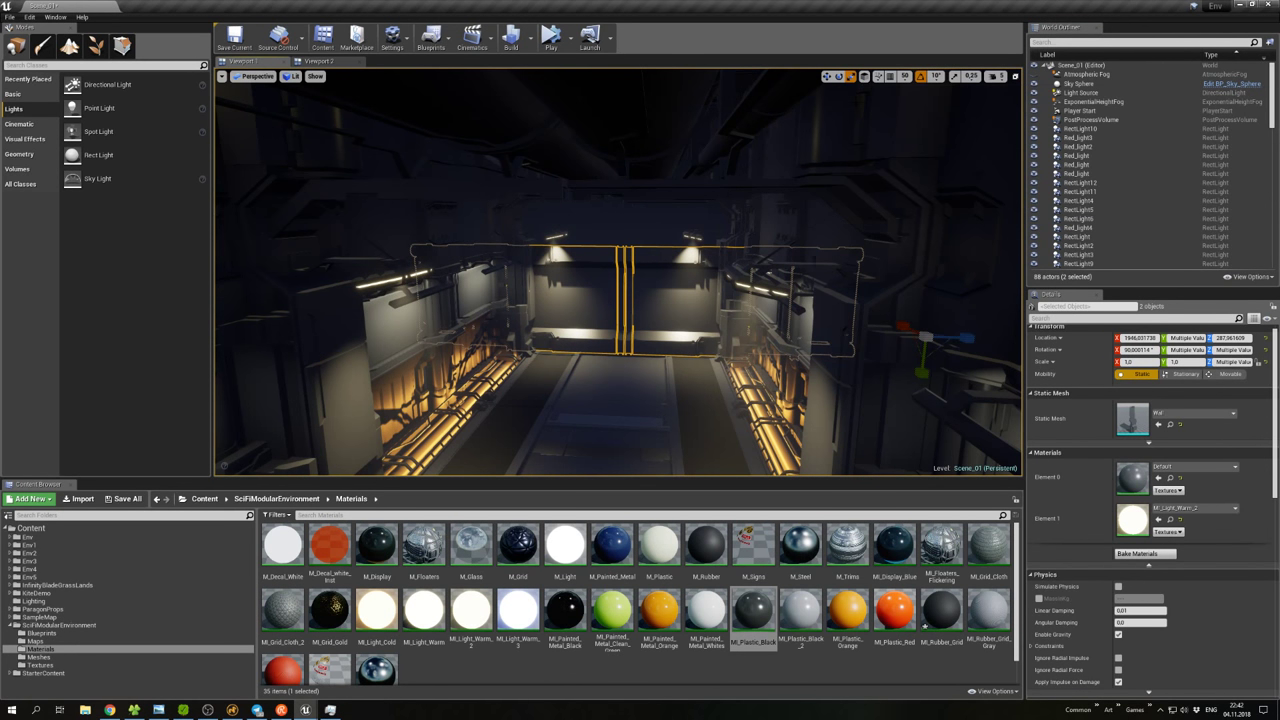
left_click_drag(930, 338, 966, 340)
key("ctrl+z")
key("ctrl+z")
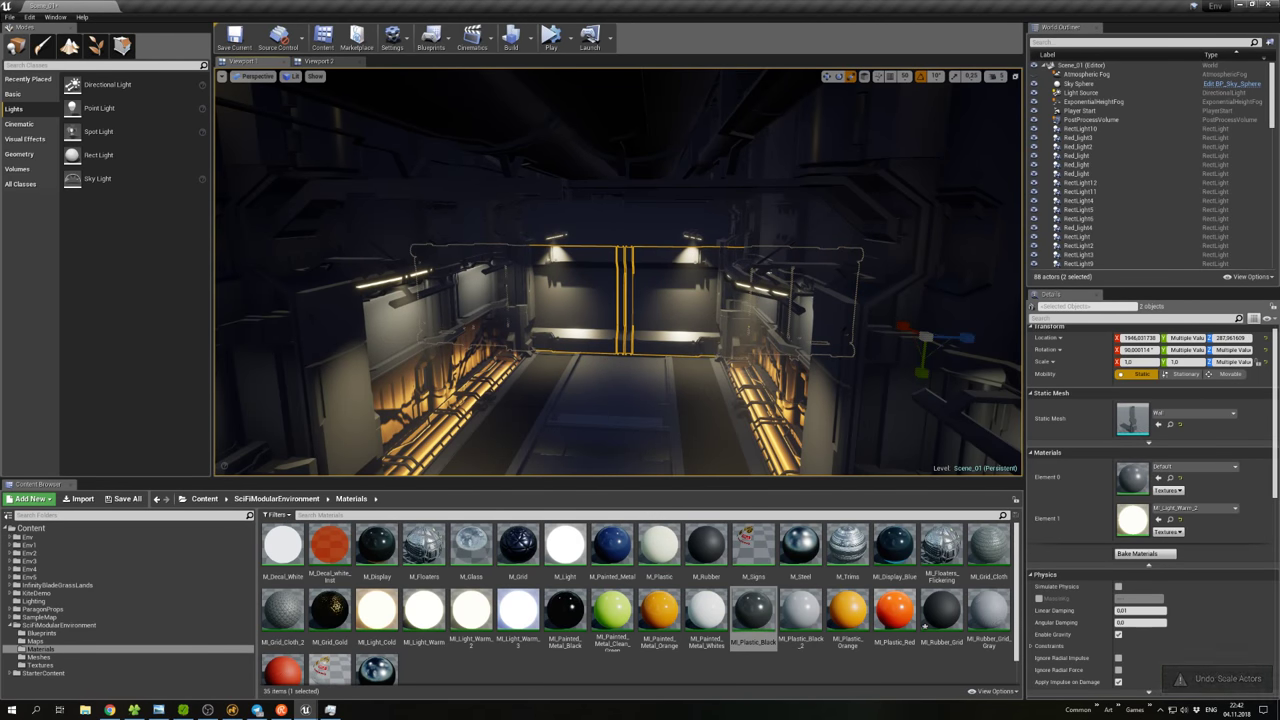
Select only the Wall15 end panel and shrink its width by reducing its Z scale.
left_click(589, 307)
left_click_drag(372, 321, 368, 348)
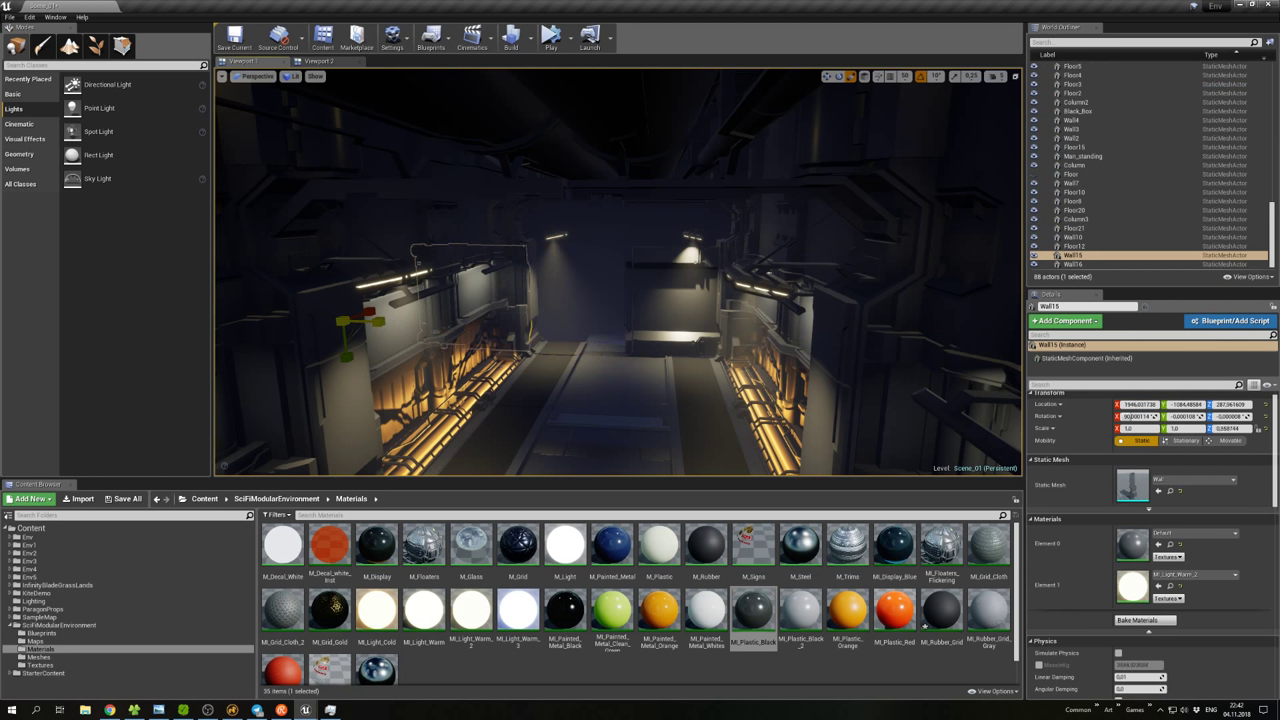
left_click(1230, 428)
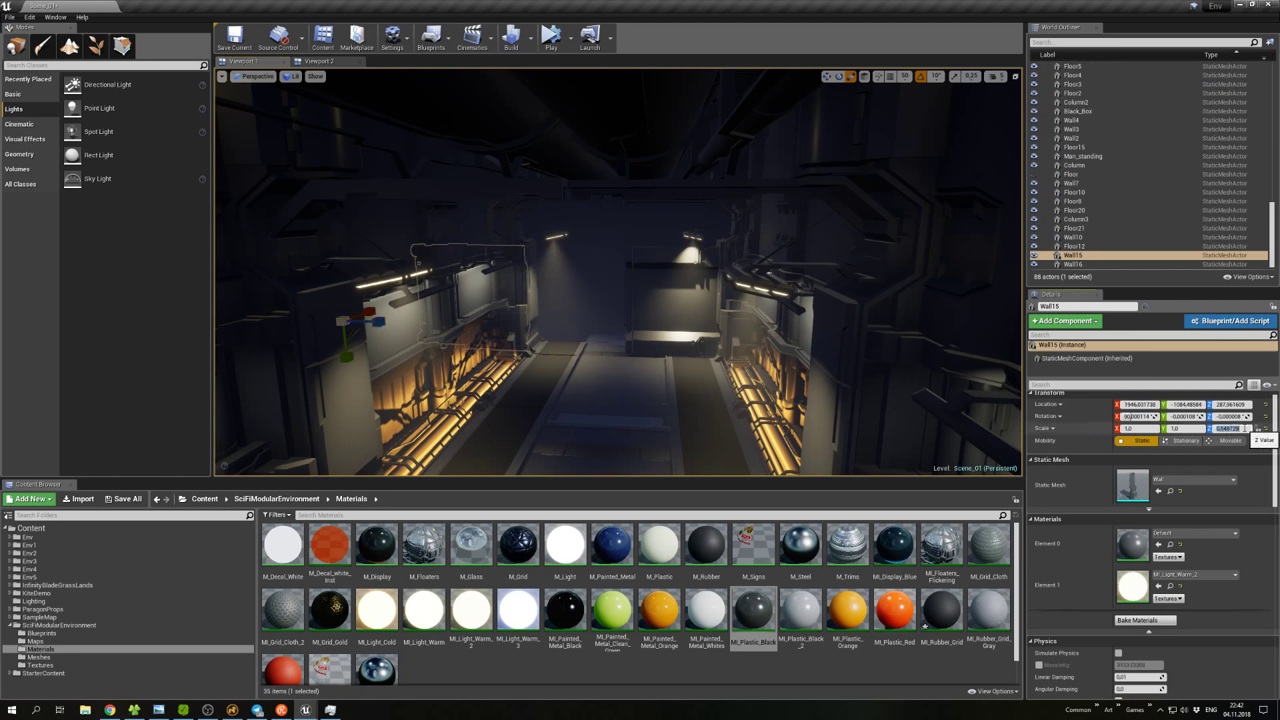
left_click(1230, 428)
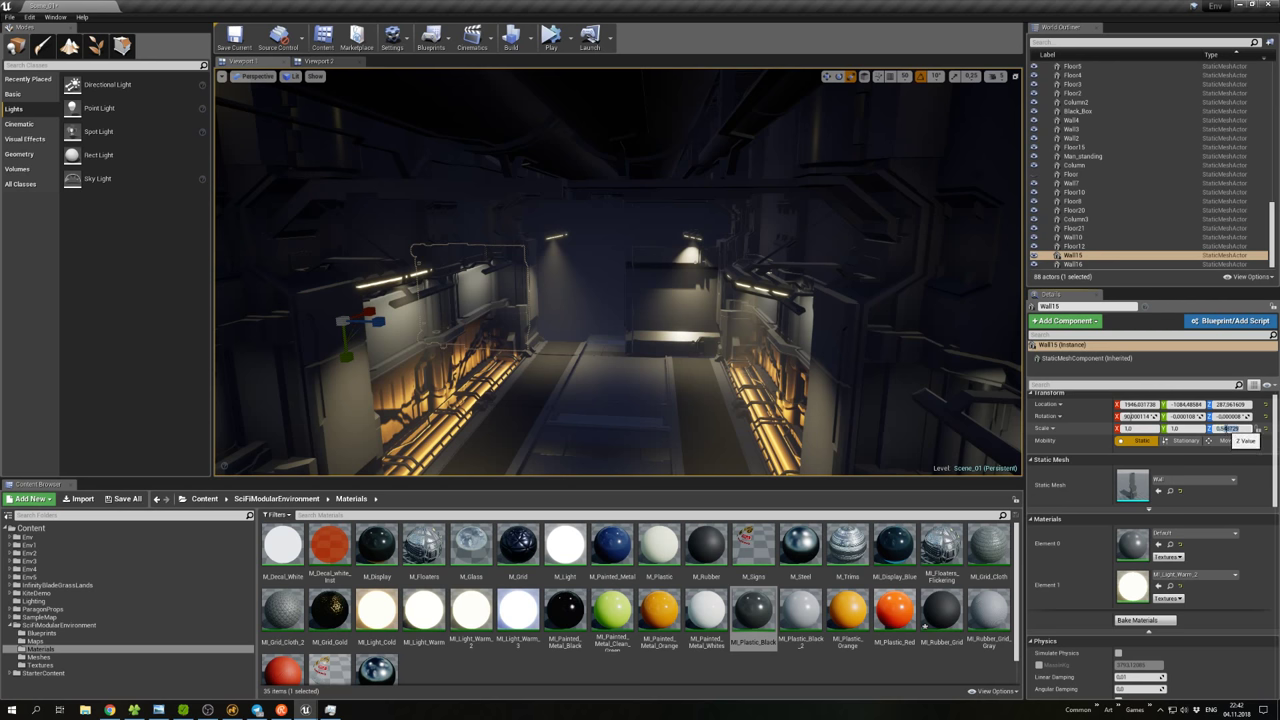
key("Return")
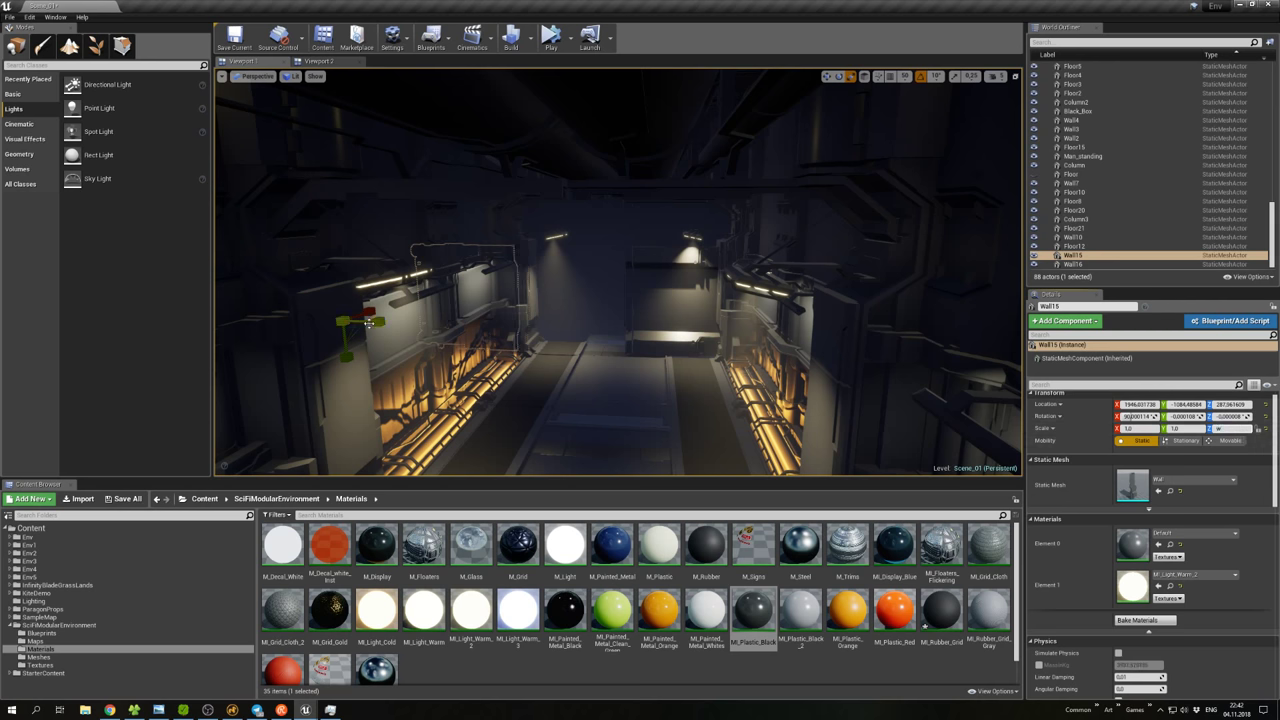
Set Wall15's Z scale to 0.7 and slide it along Y to about -768 to meet the mirrored panel.
right_click_drag(537, 298, 537, 299)
left_click_drag(287, 370, 455, 387)
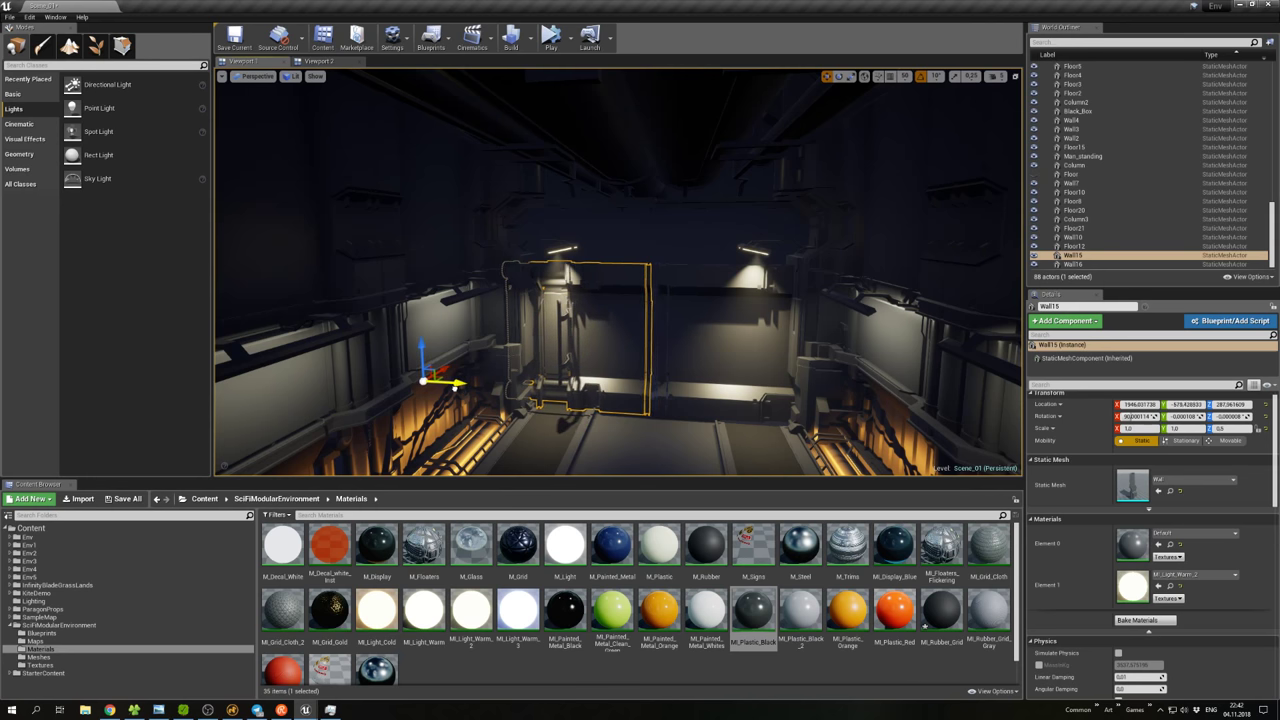
left_click_drag(455, 383, 443, 381)
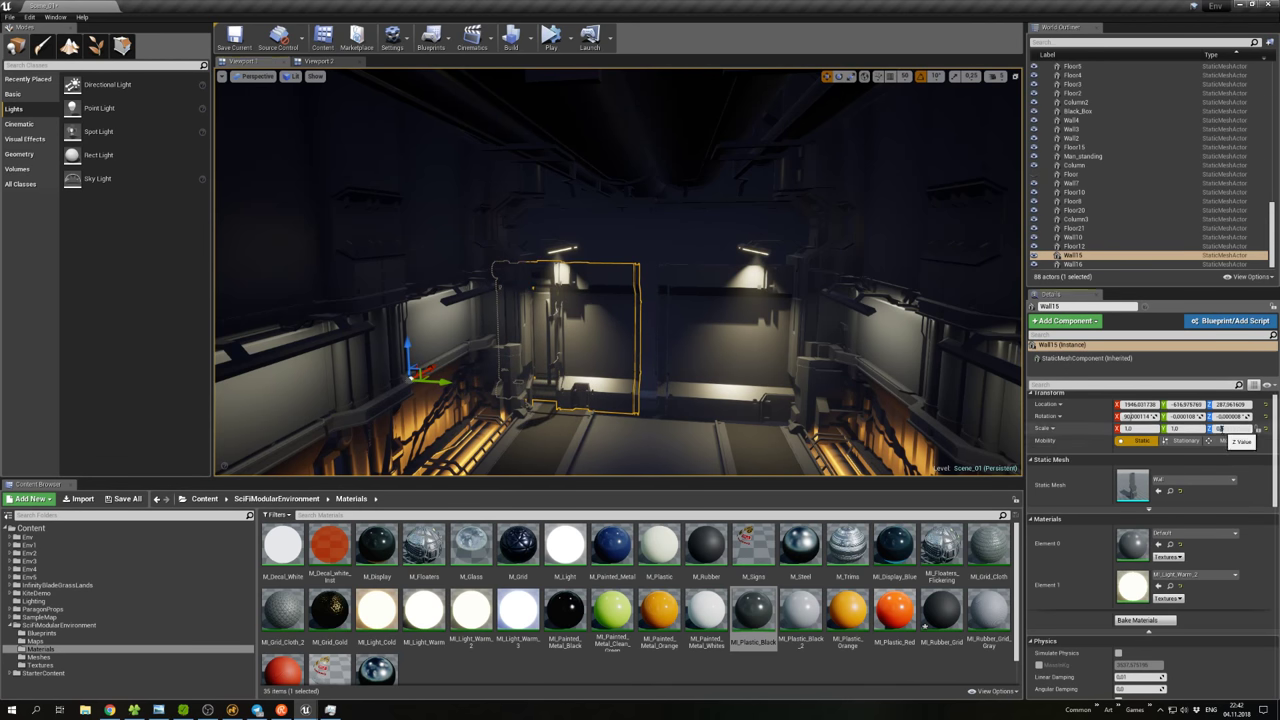
key("Return")
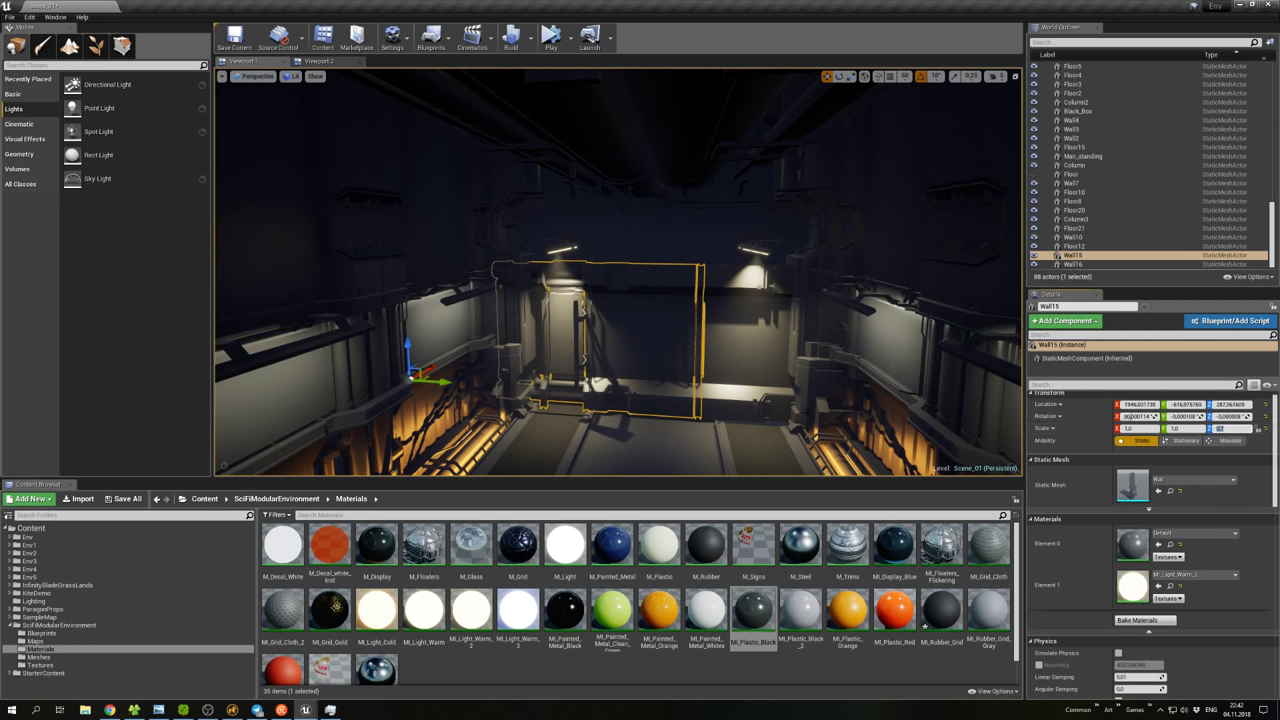
left_click_drag(443, 381, 381, 372)
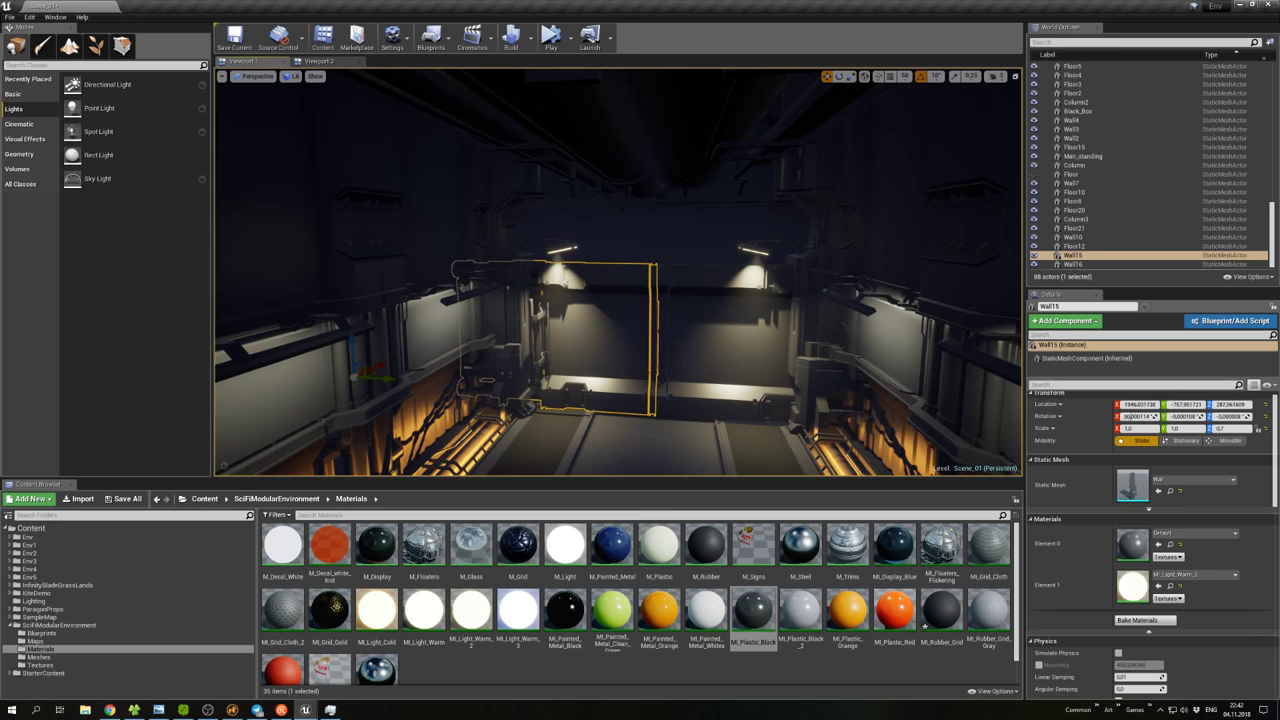
Select the mirrored Wall16 end panel and set its Z scale to -0.706.
left_click(700, 393)
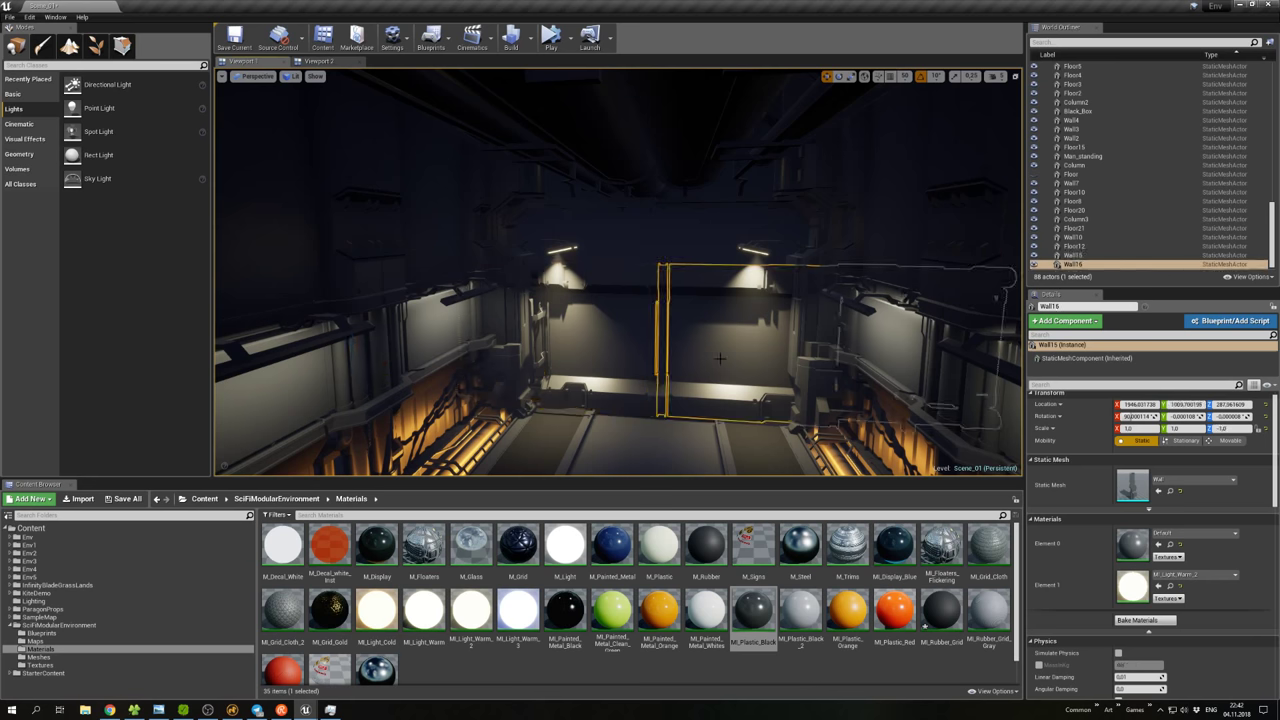
right_click(752, 345)
right_click_drag(752, 345, 870, 380)
left_click_drag(1230, 428, 1248, 428)
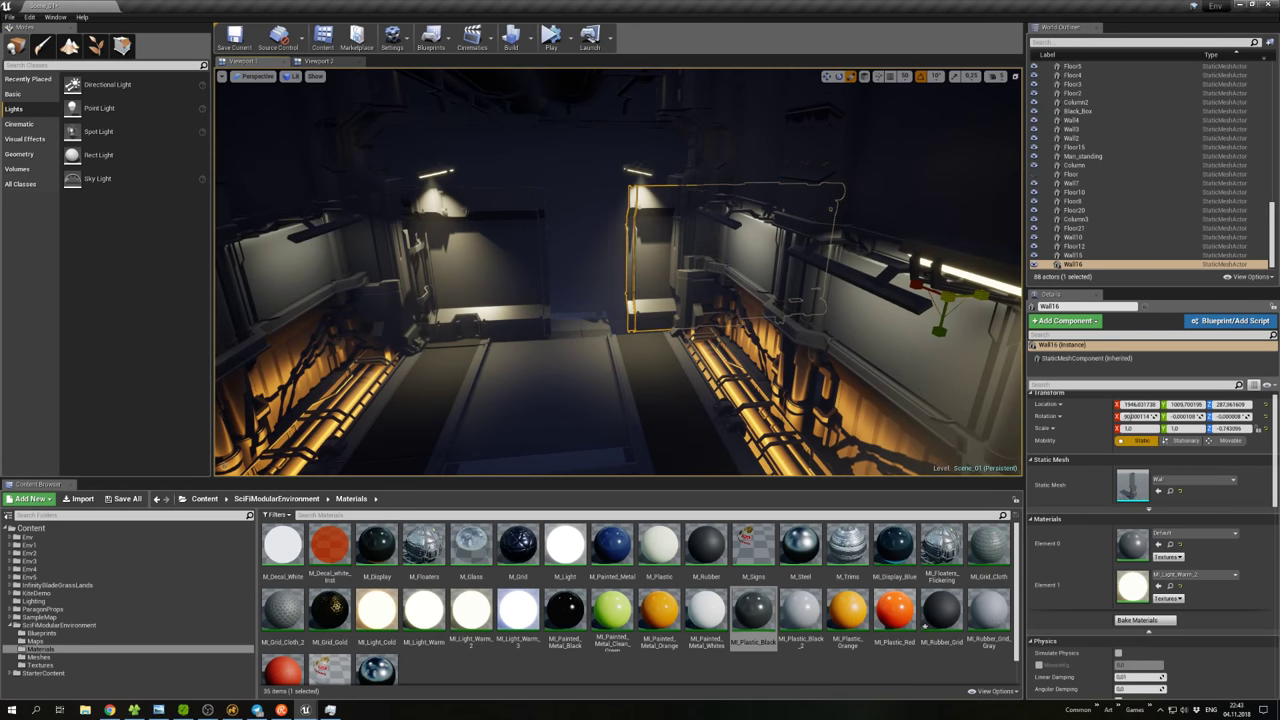
left_click(1229, 428)
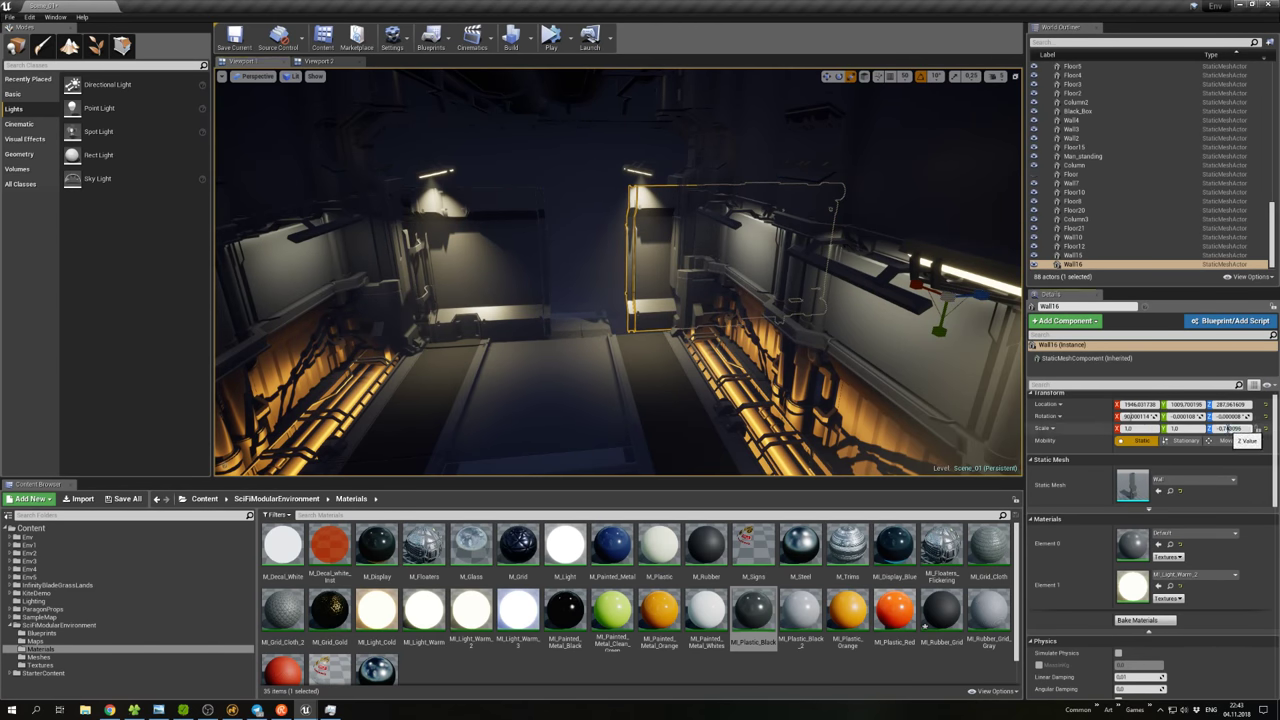
key("Return")
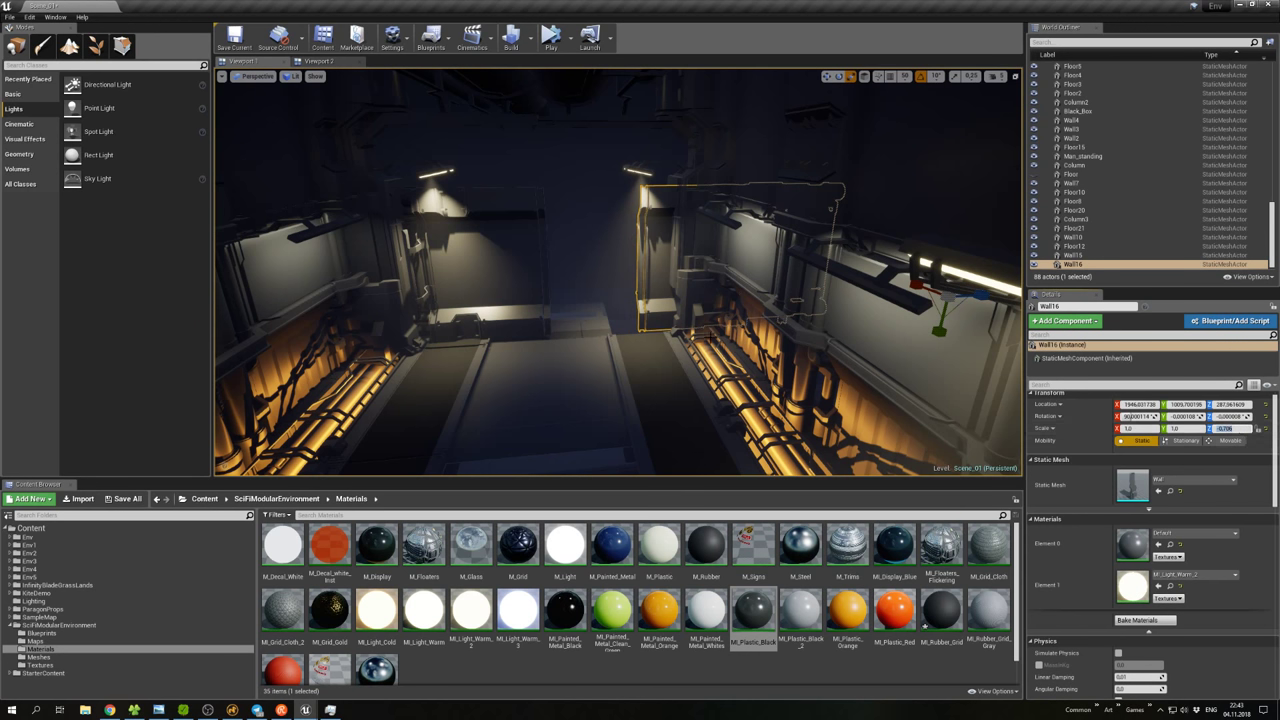
Slide Wall16 along Y to about 712 so it meets the Wall15 panel at the corridor's centre.
key("w")
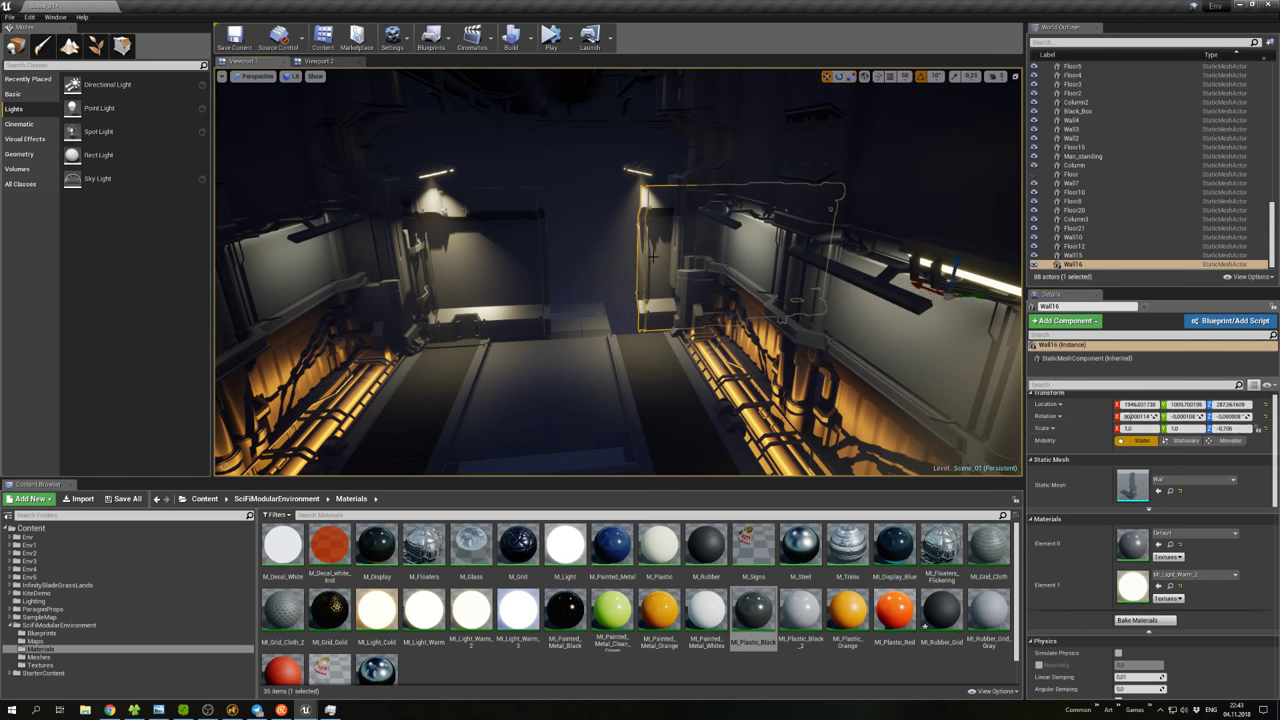
left_click_drag(948, 287, 870, 301)
right_click(583, 272)
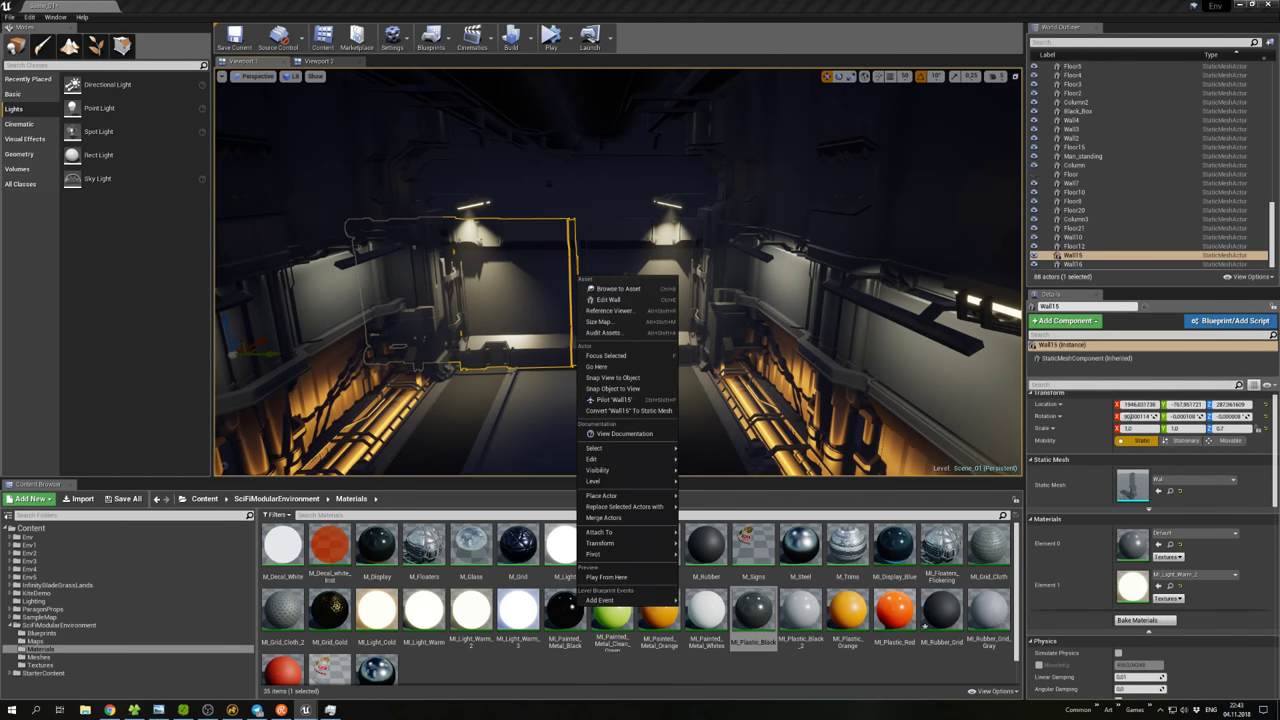
key("Escape")
scroll(618, 272, "down", 3)
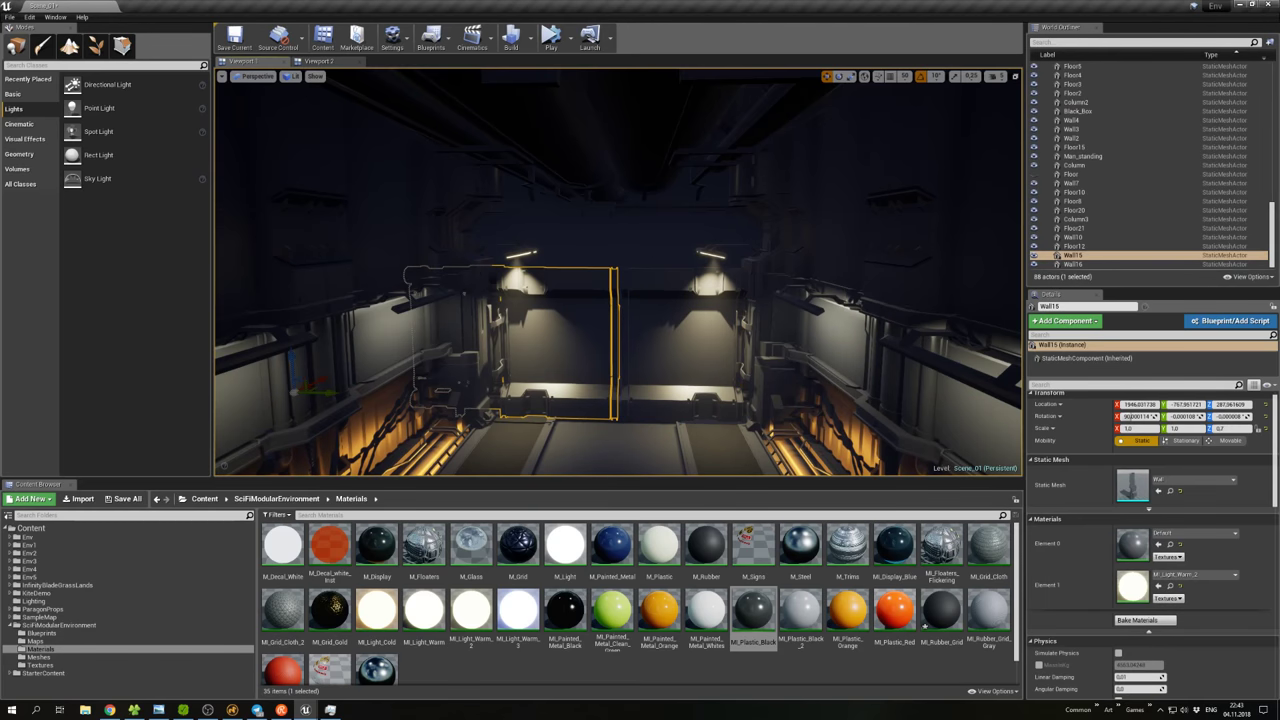
scroll(618, 272, "up", 5)
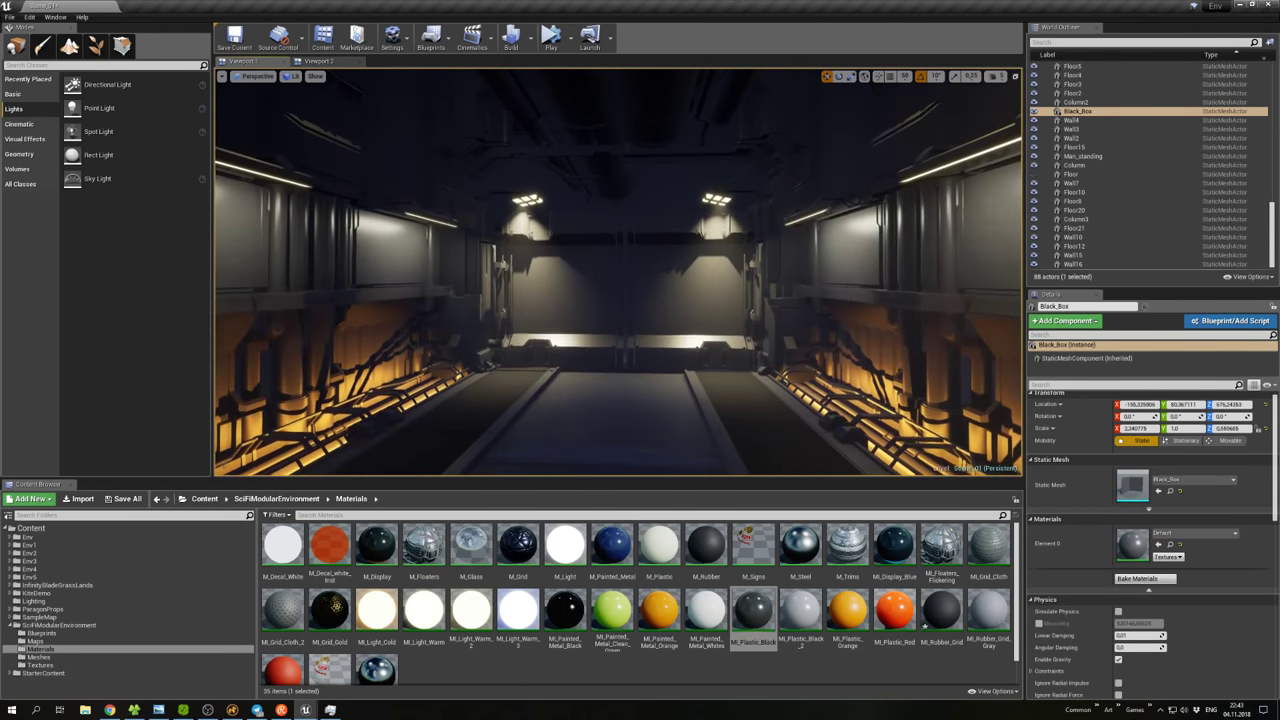
Select Wall15 and Wall16 together and shift both along X to about 1962.
left_click_drag(618, 272, 630, 225)
left_click_drag(268, 390, 350, 360)
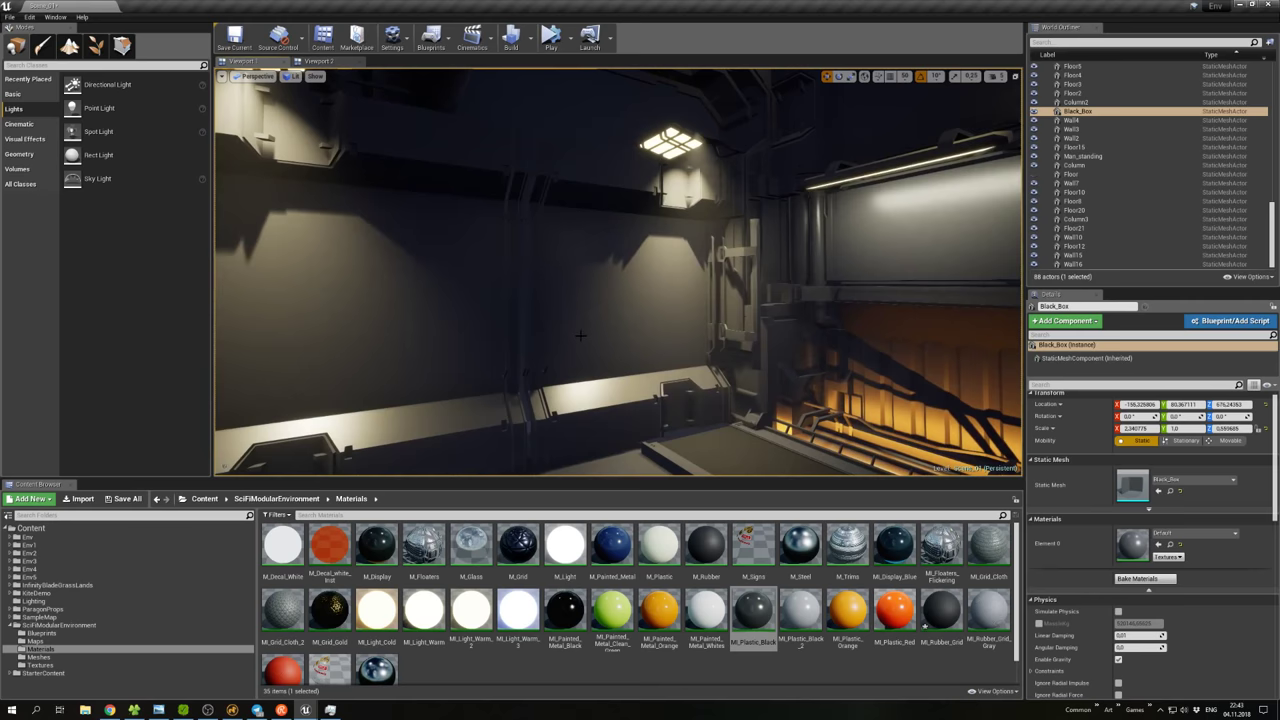
left_click(600, 320)
left_click(482, 395, "ctrl")
mouse_move(632, 296)
left_mouse_down()
mouse_move(678, 378)
mouse_move(656, 296)
left_mouse_up()
right_click(656, 296)
left_click(670, 278)
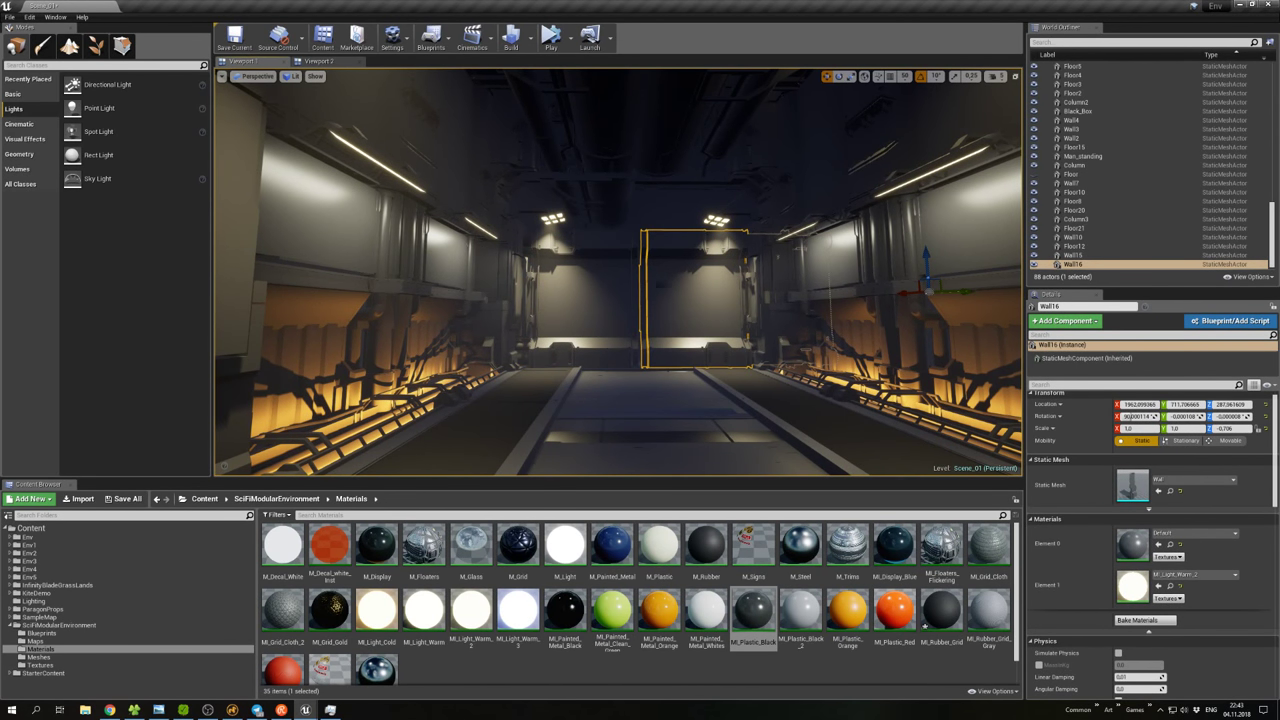
Duplicate the Floor12 piece along Y to about -136 and rotate the copy upright, parallel to the end wall.
left_click(616, 384)
left_click(509, 377)
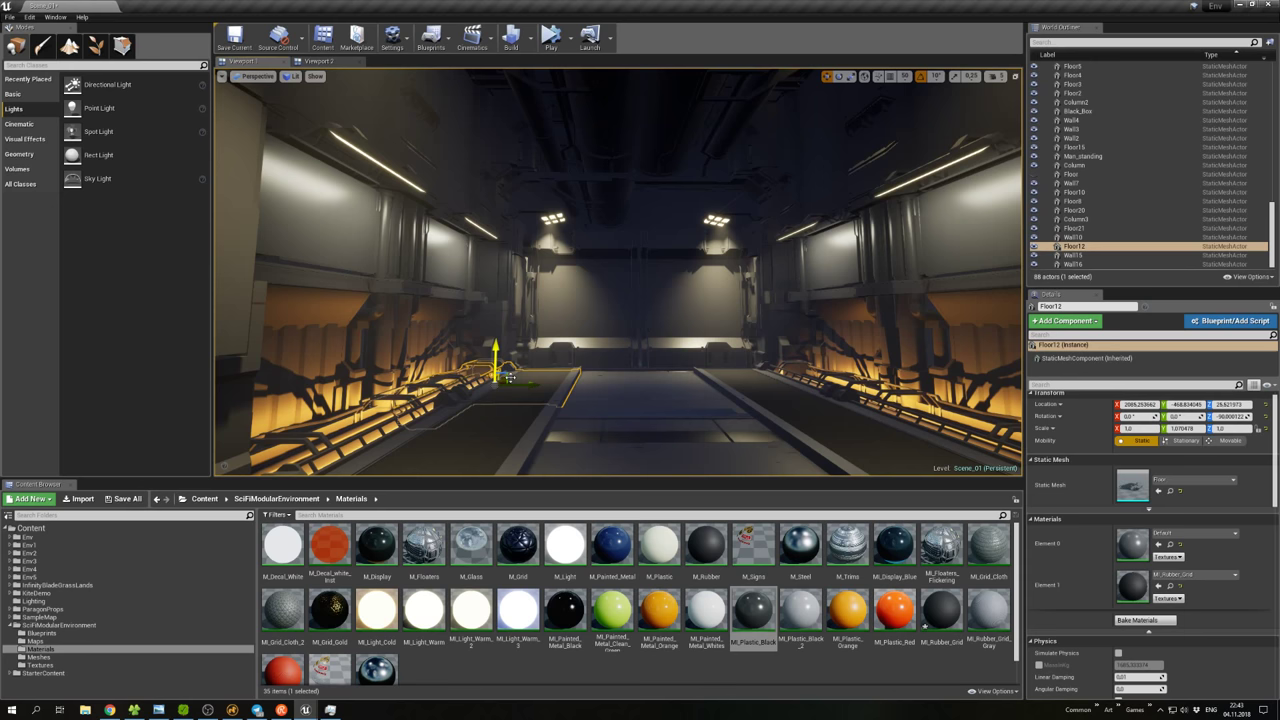
right_click_drag(540, 371, 569, 385)
left_click(700, 370)
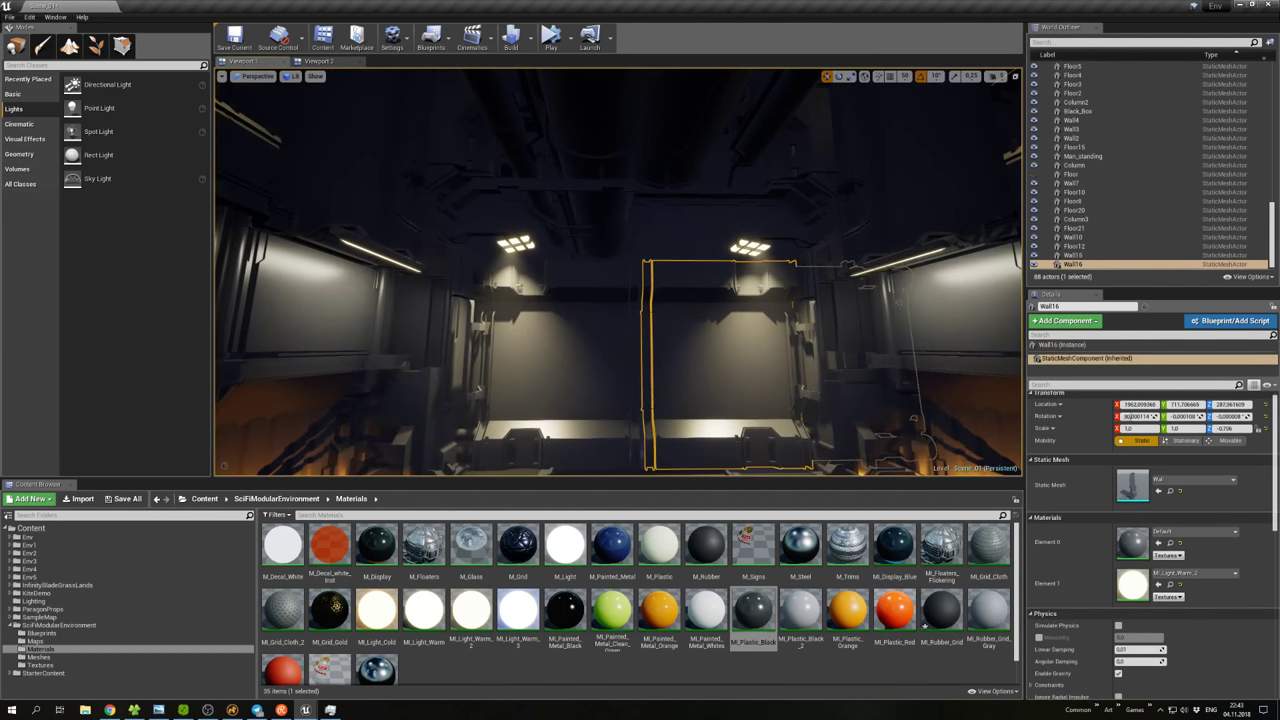
right_click_drag(700, 370, 700, 370)
right_click_drag(550, 335, 550, 335)
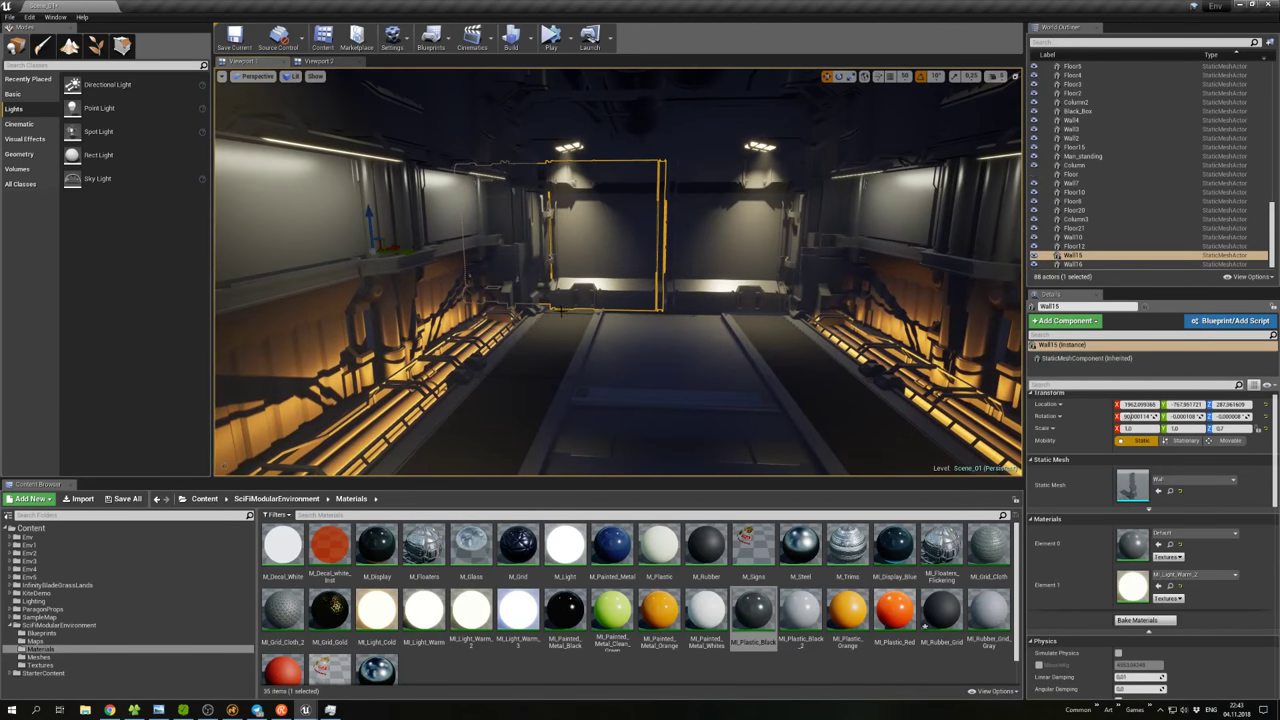
left_click(550, 335)
left_click_drag(550, 335, 600, 408, "alt")
key("e")
key("ctrl+z")
key("ctrl+z")
key("ctrl+z")
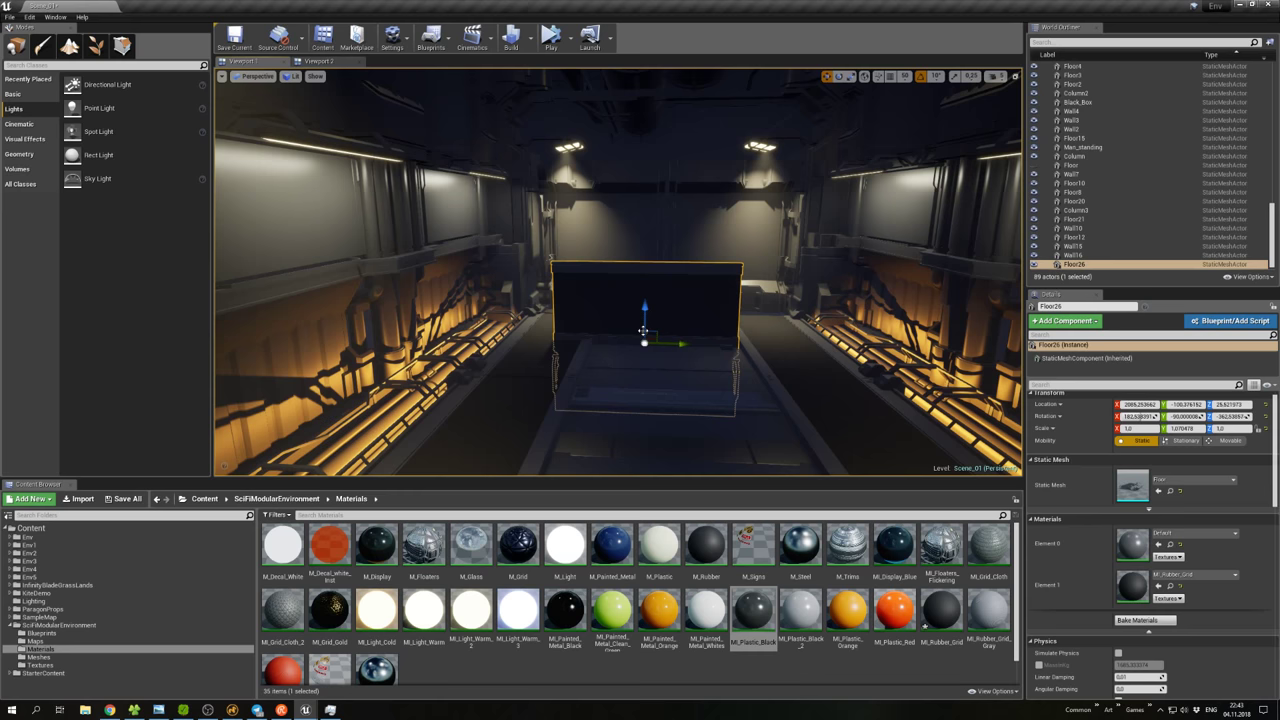
Raise the upright Floor26 copy to about Z 649 and push it back along X to about 2417.
left_click_drag(646, 313, 646, 104)
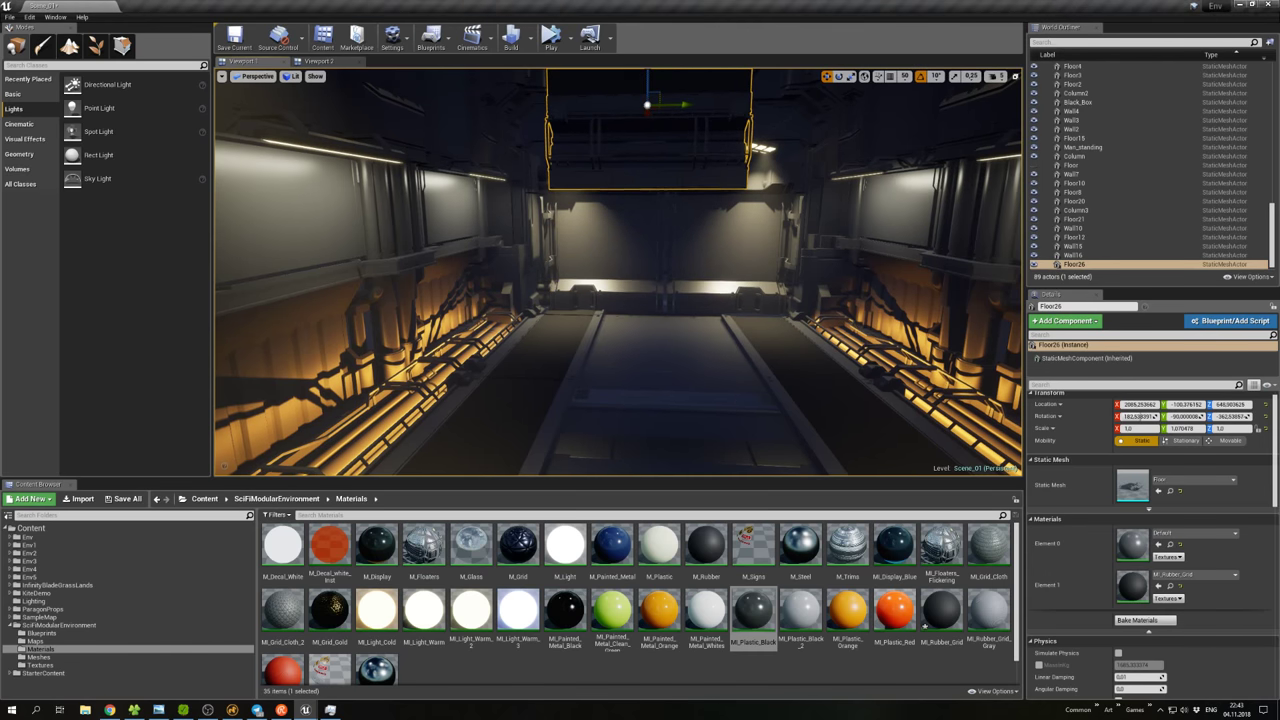
right_click(627, 173)
left_click(654, 251)
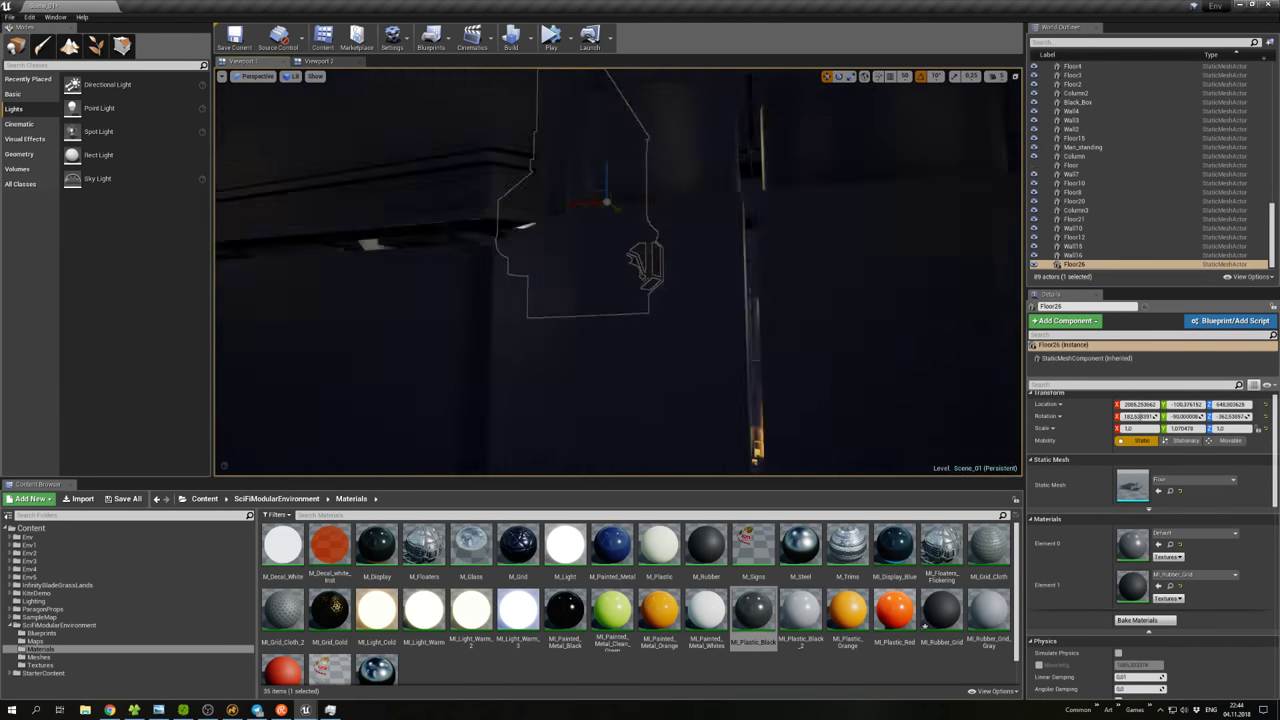
right_click_drag(310, 175, 310, 175)
left_click_drag(310, 175, 326, 174)
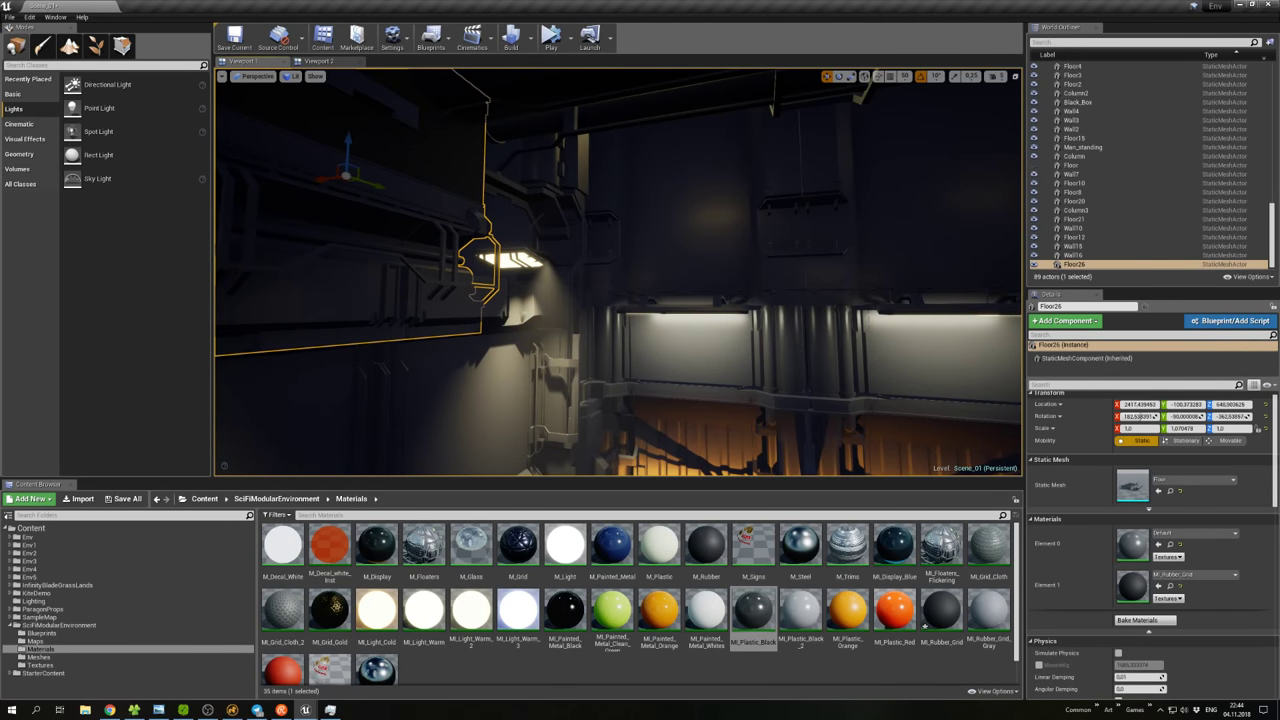
Fit Floor26 above one end-wall panel by moving it to about X 2448, Y -309 and Z 725.
right_click_drag(628, 206, 608, 200)
key("Escape")
left_click_drag(598, 198, 502, 168)
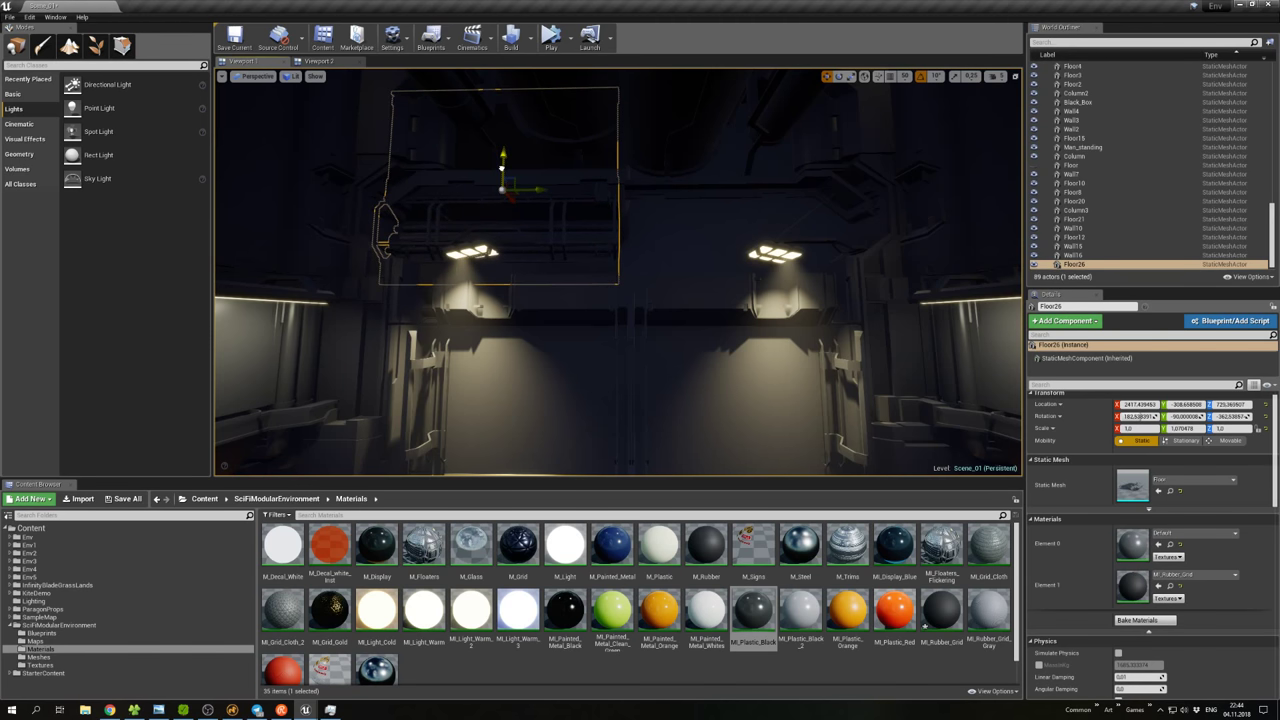
left_click(850, 380)
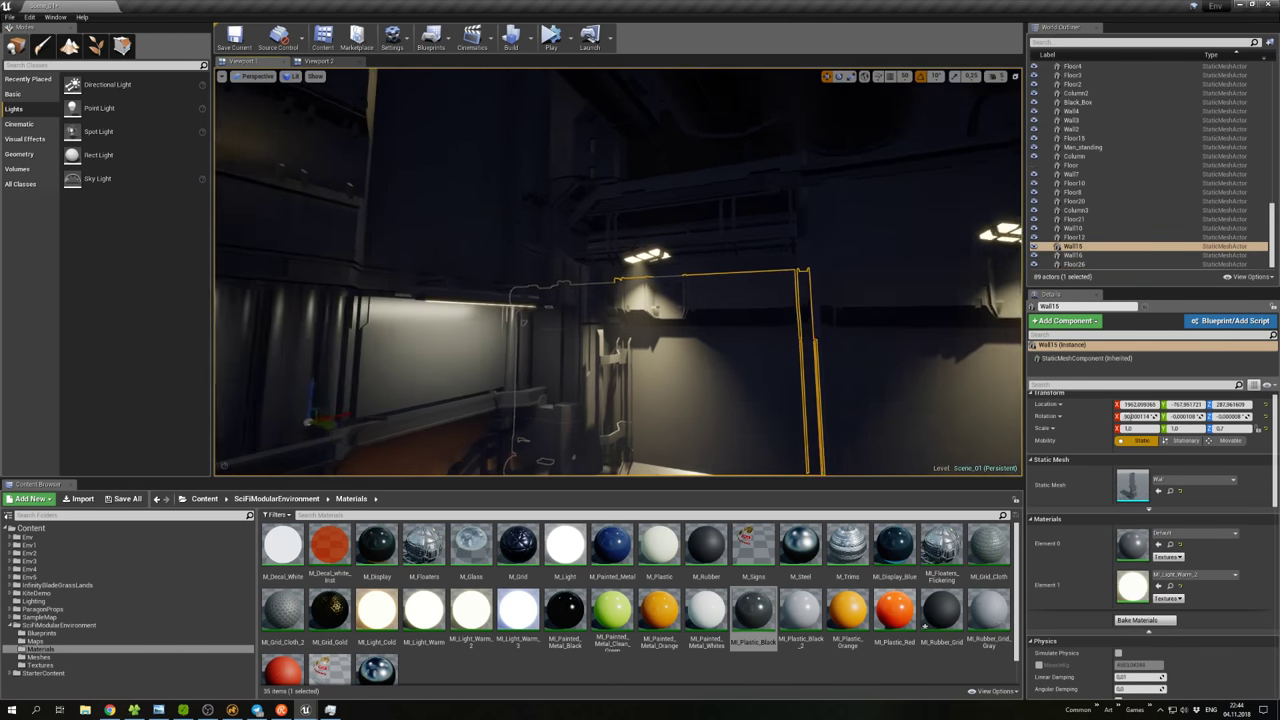
key("ctrl+z")
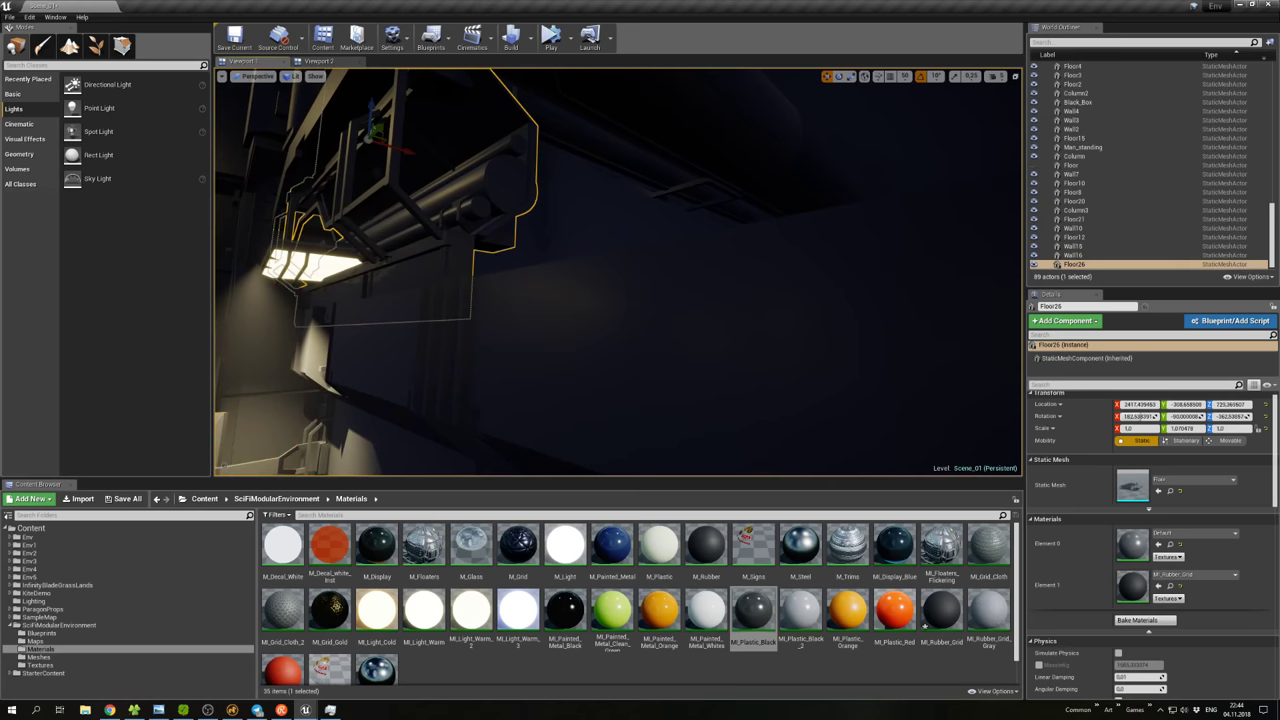
left_click_drag(401, 151, 429, 158)
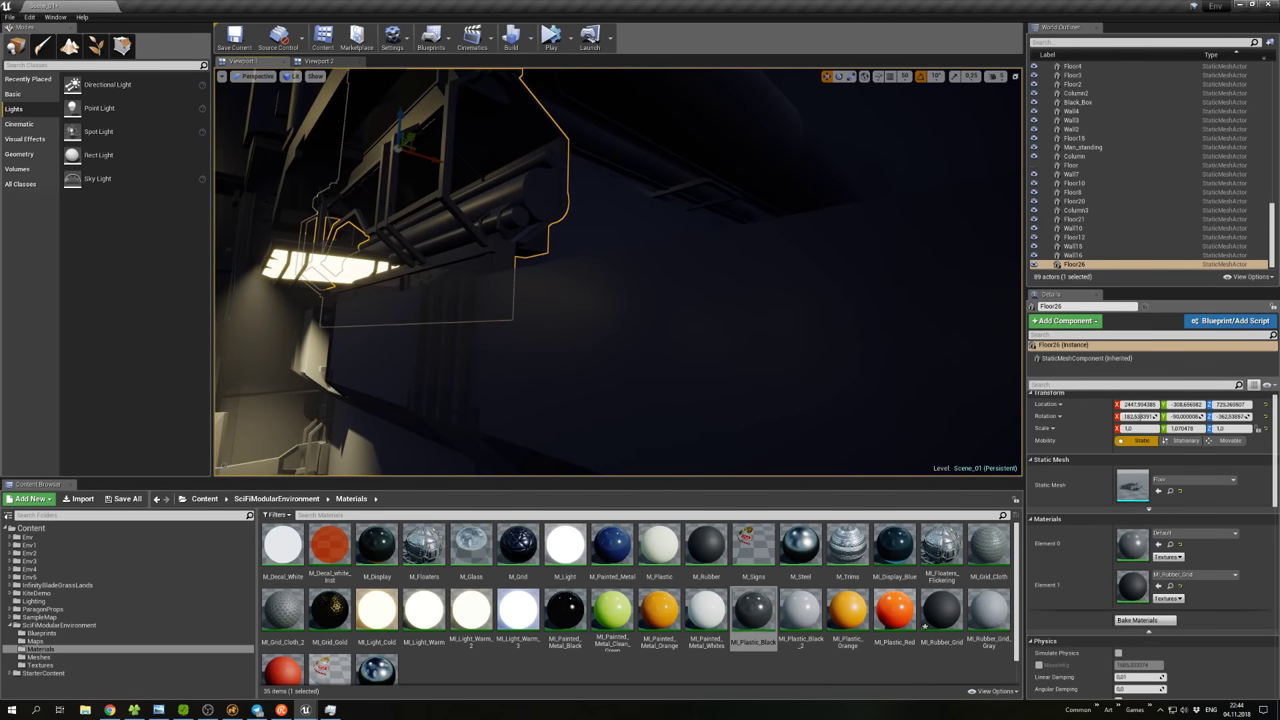
right_click_drag(429, 158, 466, 167)
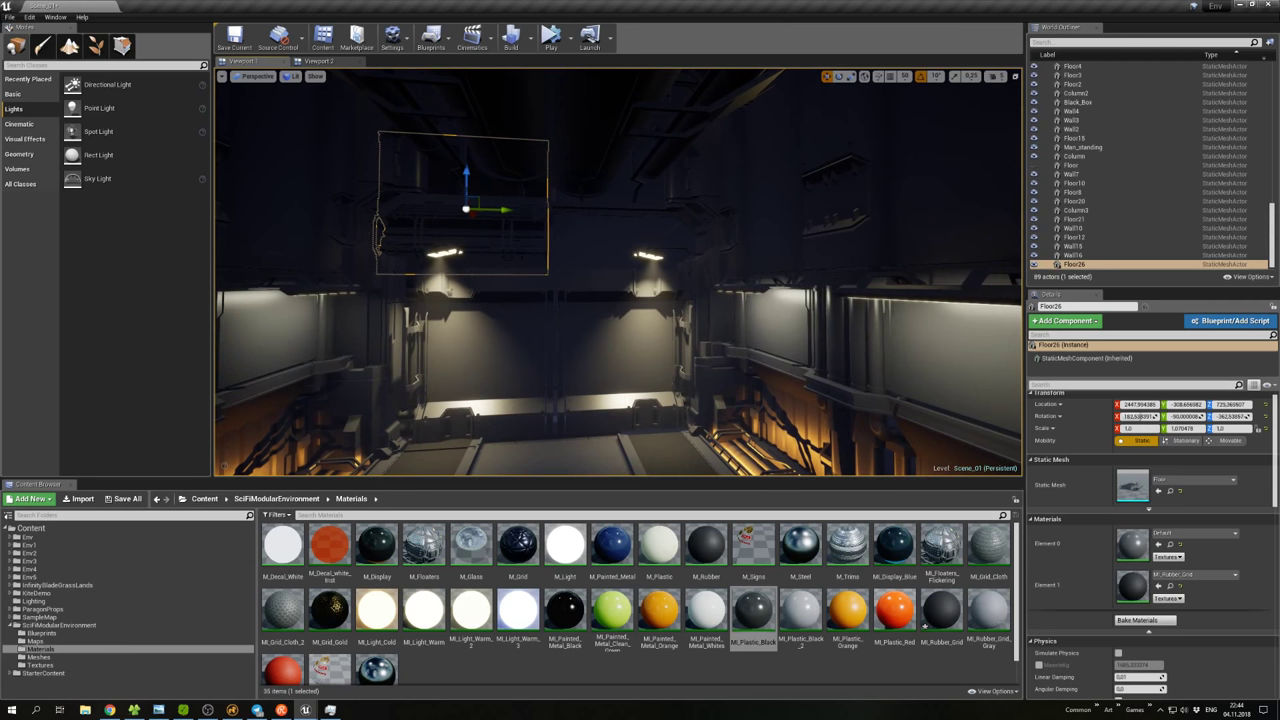
Duplicate Floor26 along Y to about 197 above the other end-wall panel and review the corridor's far end.
left_click_drag(497, 209, 668, 224, "alt")
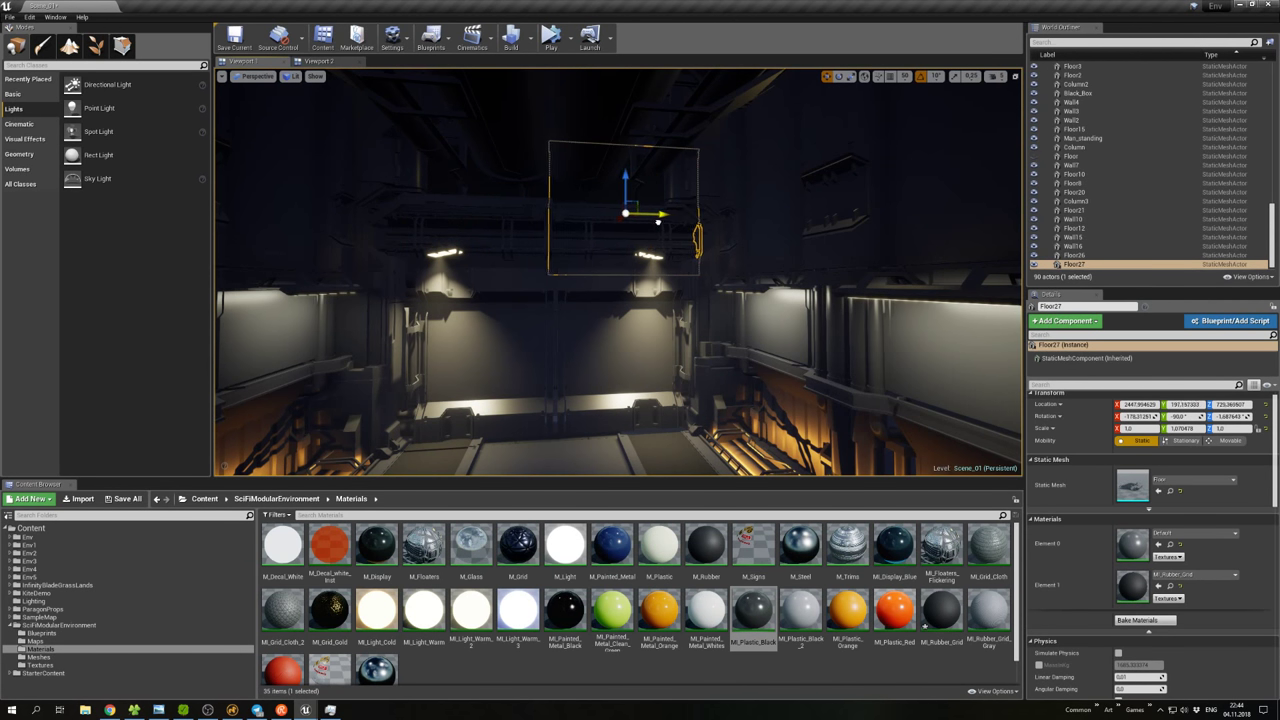
left_click(620, 350)
right_click_drag(620, 350, 638, 313)
left_click(686, 395)
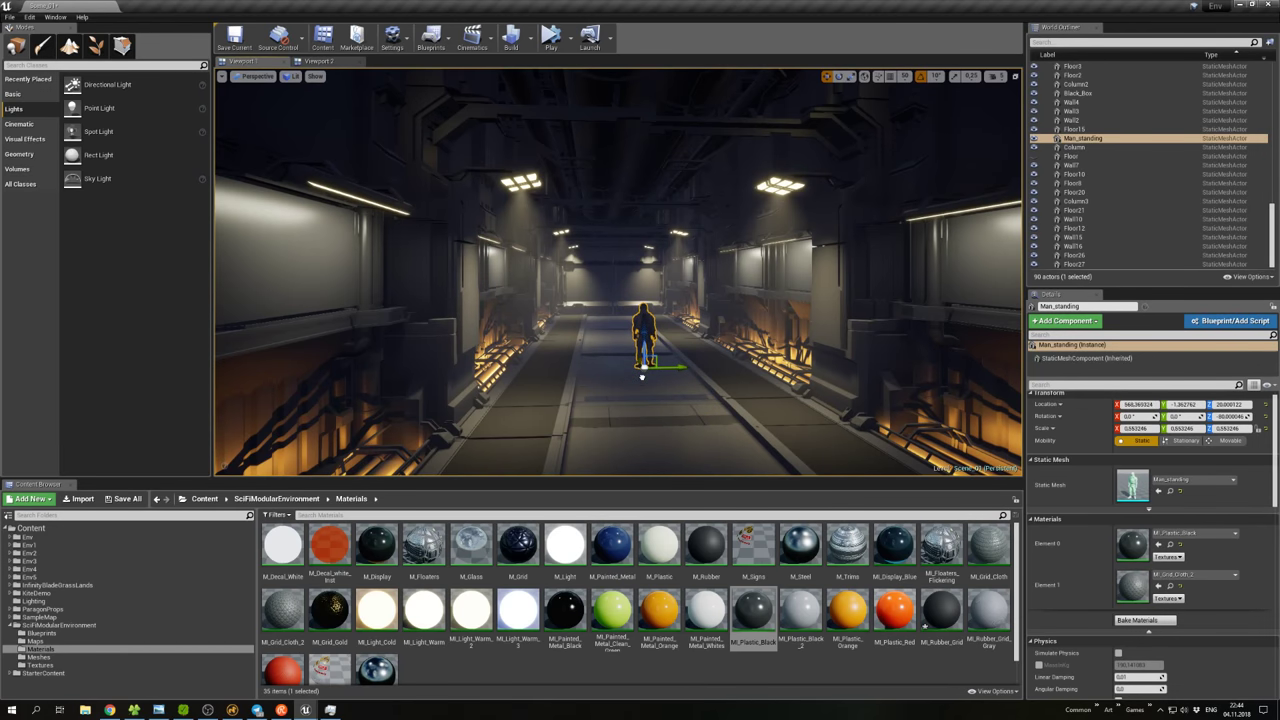
right_click_drag(686, 395, 688, 387)
right_click_drag(594, 286, 594, 286)
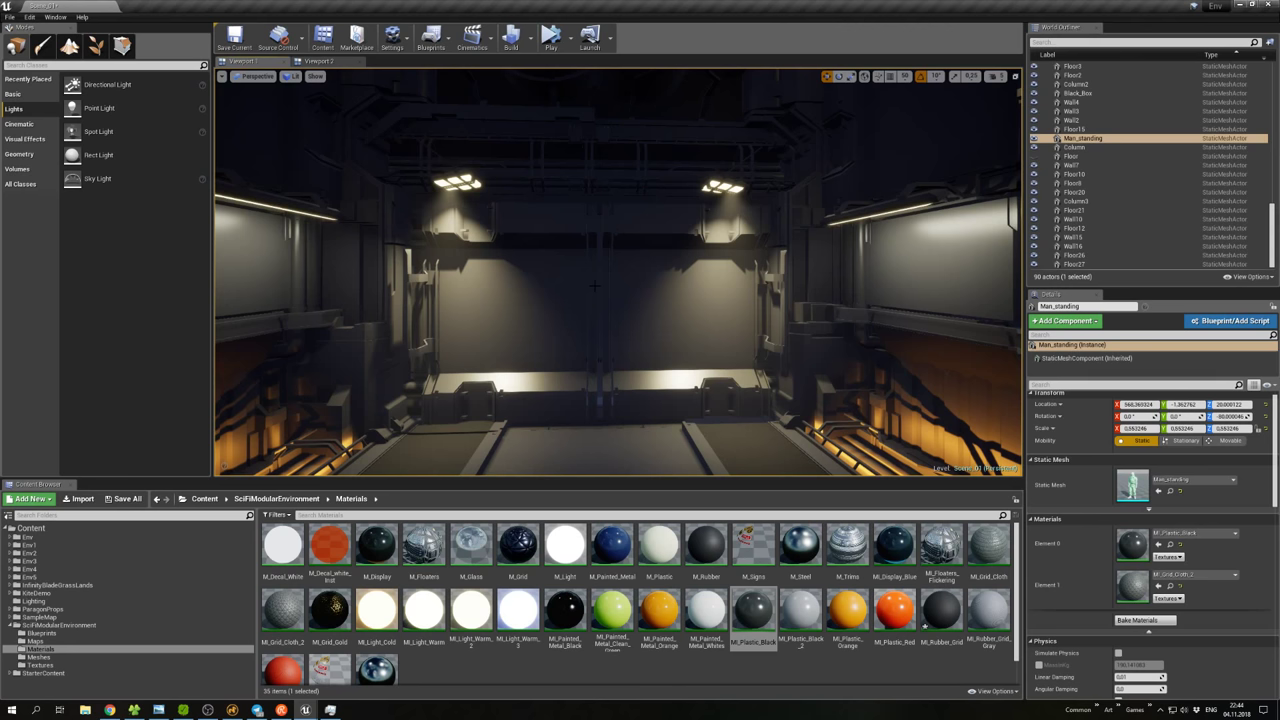
Turn on the viewport icons and duplicate an end-wall projector spotlight to the centre above the panels, at about Y -33.
key("g")
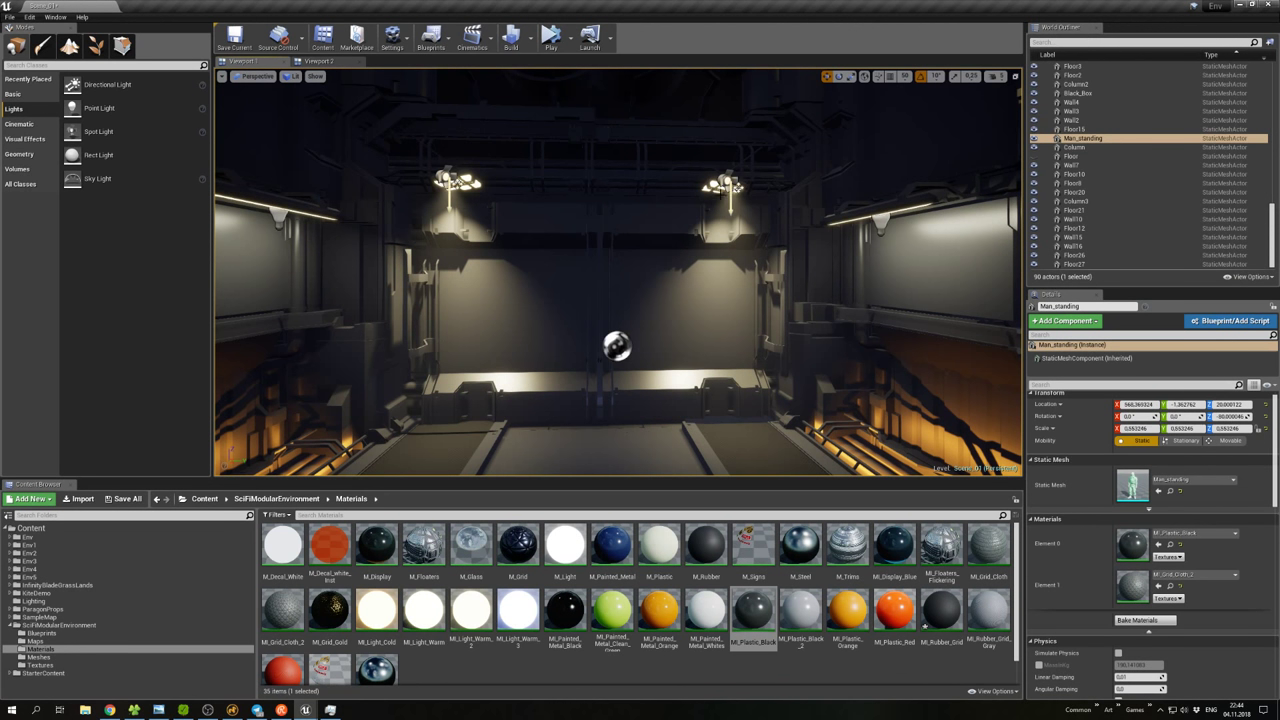
left_click(726, 184)
left_click_drag(760, 183, 611, 124, "alt")
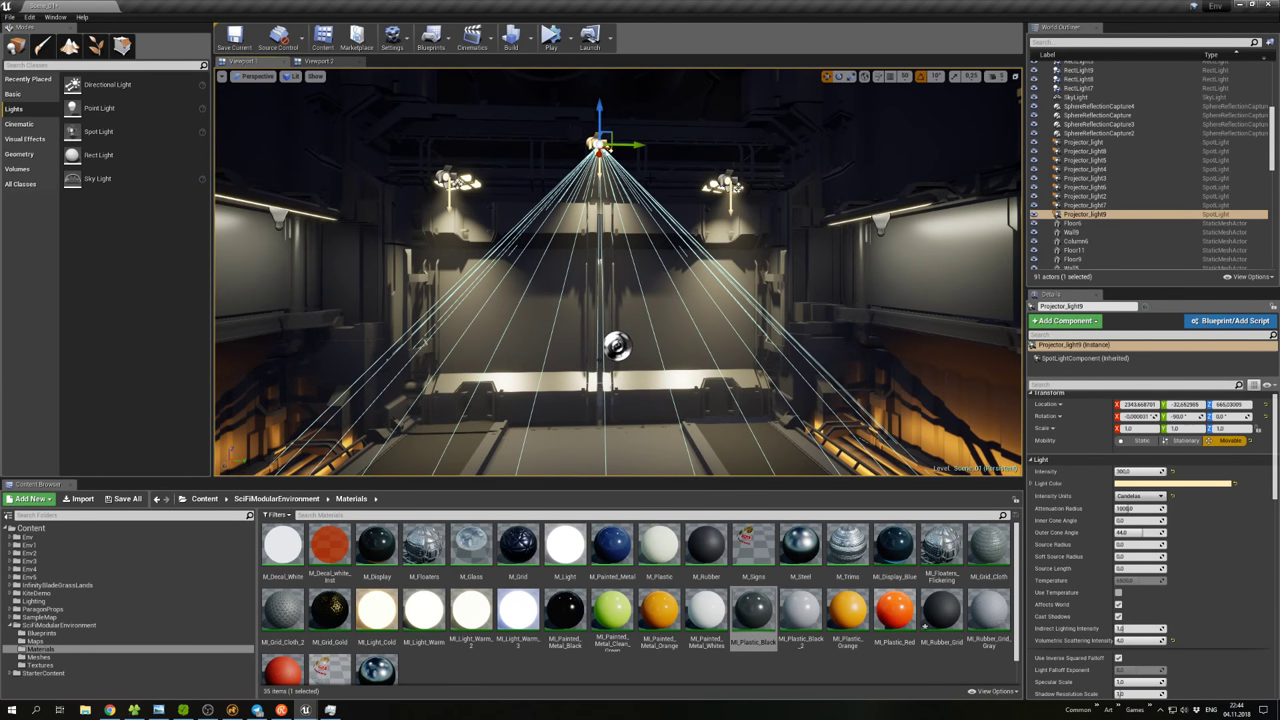
right_click_drag(685, 240, 655, 212)
right_click(655, 212)
key("Escape")
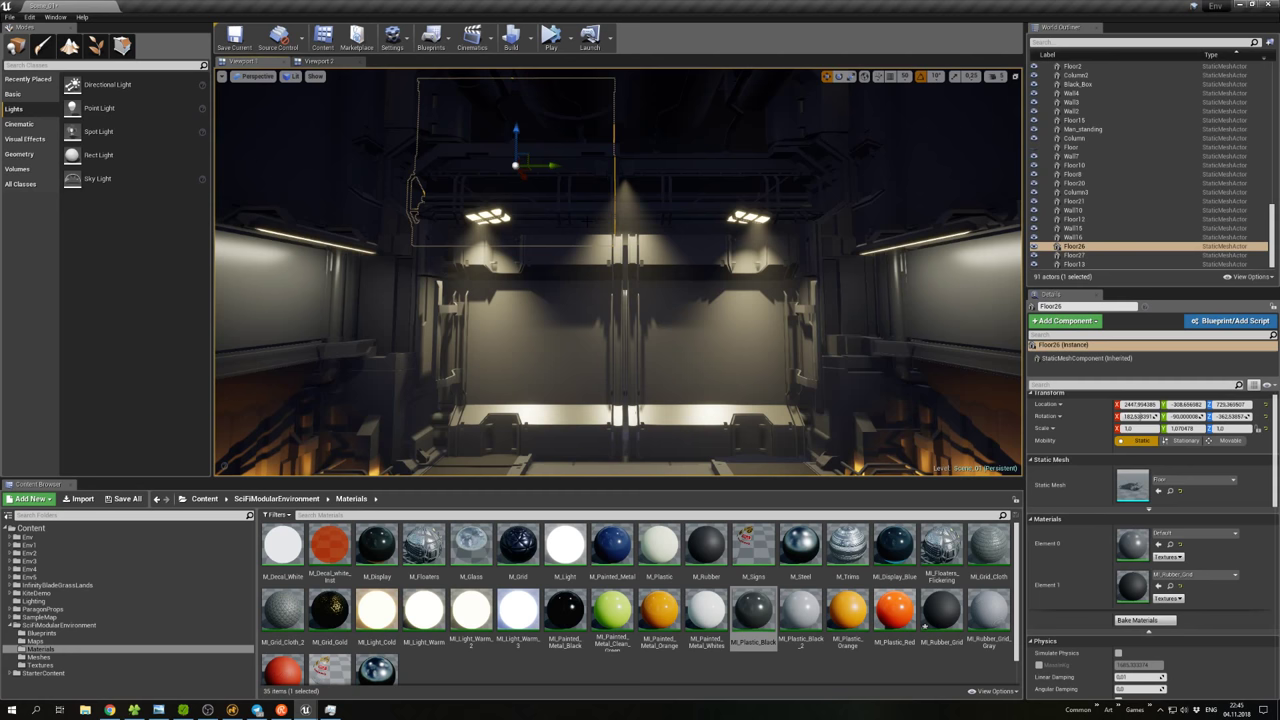
Select the Projector_light9 spotlight and reposition it to about X 2233 and Z 794.
key("s")
right_click_drag(698, 292, 698, 292)
key("w")
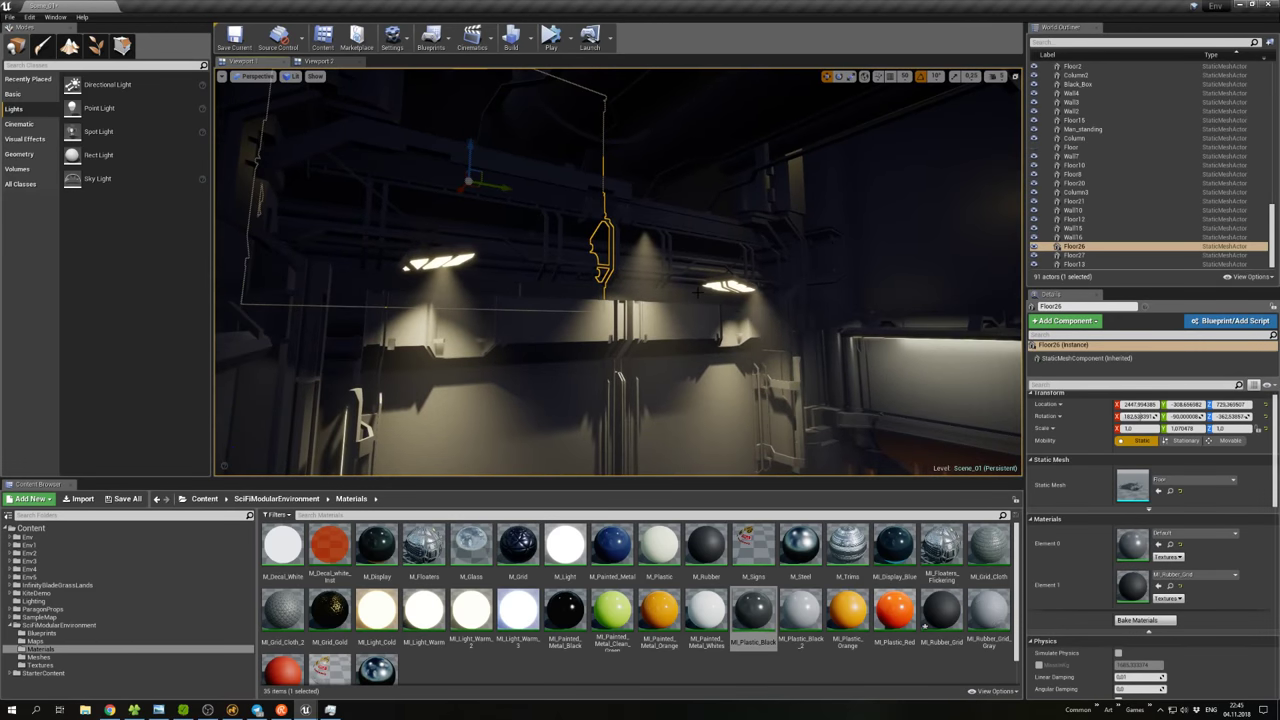
left_click(648, 236)
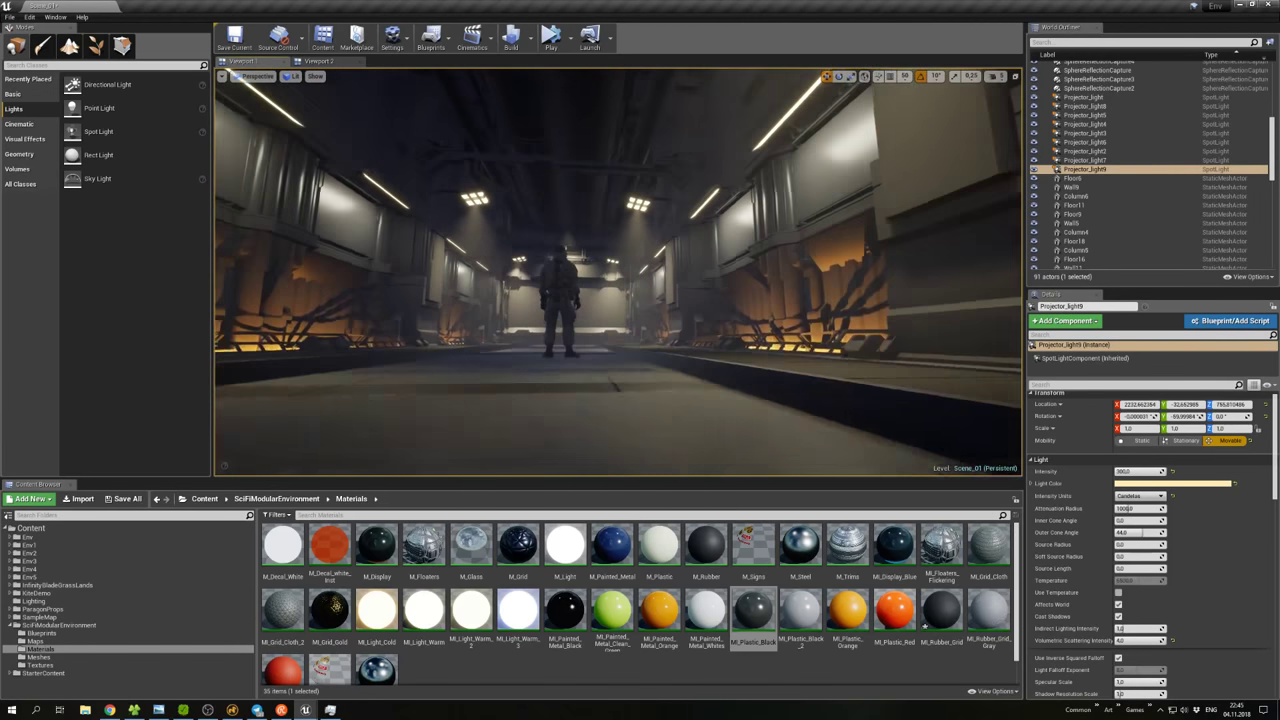
Switch to Modo, deselect the floor mesh and unhide all the environment items.
left_click(232, 711)
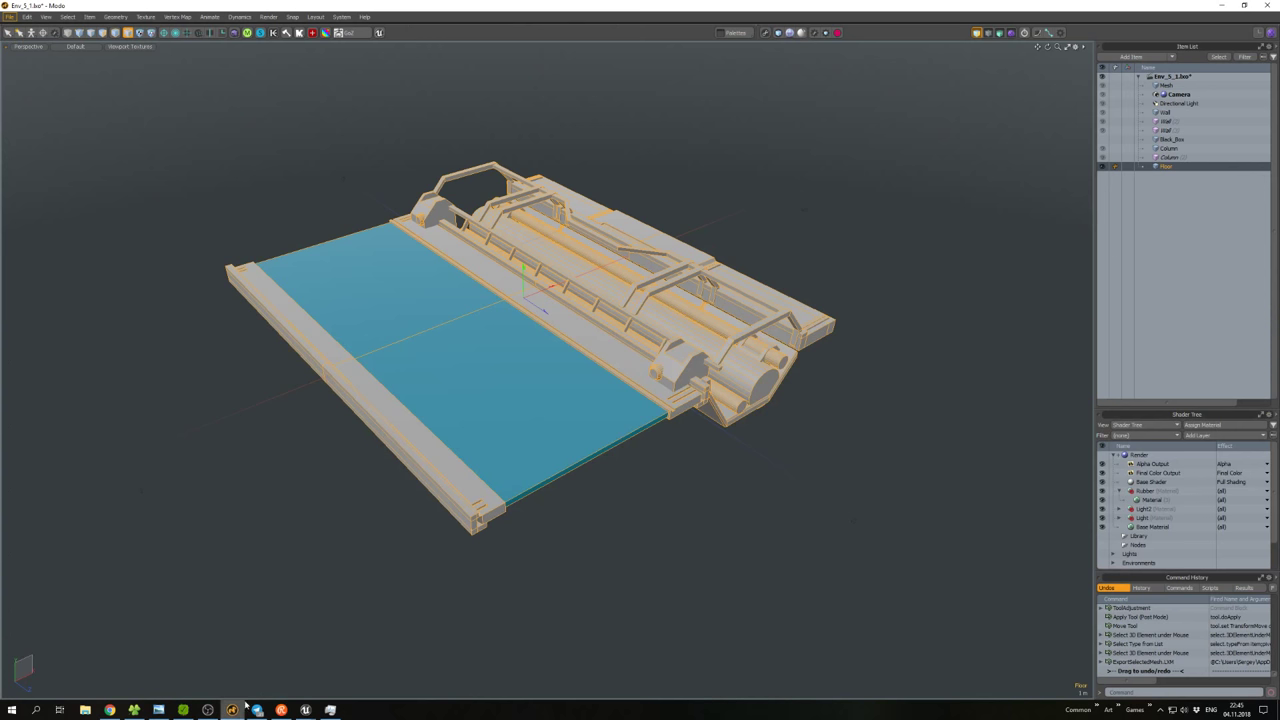
left_click(763, 494)
key("u")
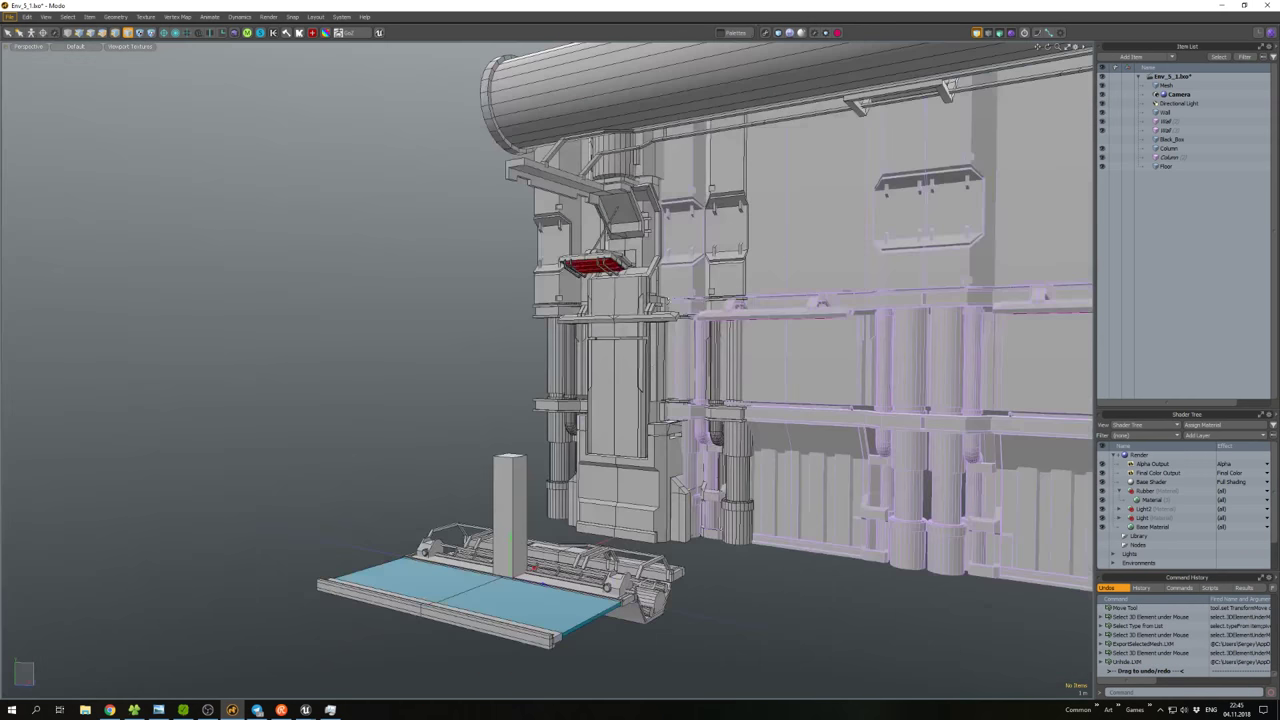
Select the wall instance and the Column mesh and hide every other item.
left_click_drag(420, 300, 612, 295, "alt")
left_click_drag(586, 241, 595, 288, "alt")
left_click(686, 337)
left_click(502, 383, "shift")
key("shift+h")
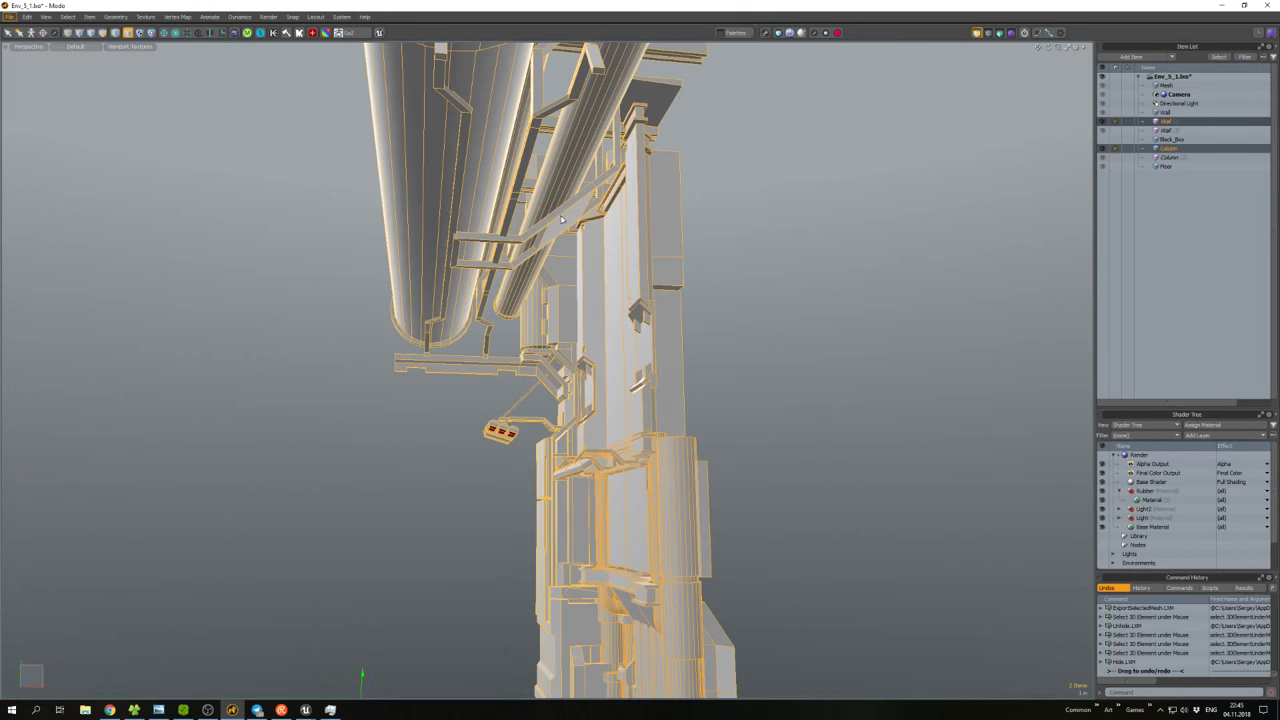
Paste a copy of the bracket frame polygons, rotate it about -165° on X and position it in front of the upper wall section.
key("3")
left_click_drag(562, 219, 698, 291, "alt")
key("w")
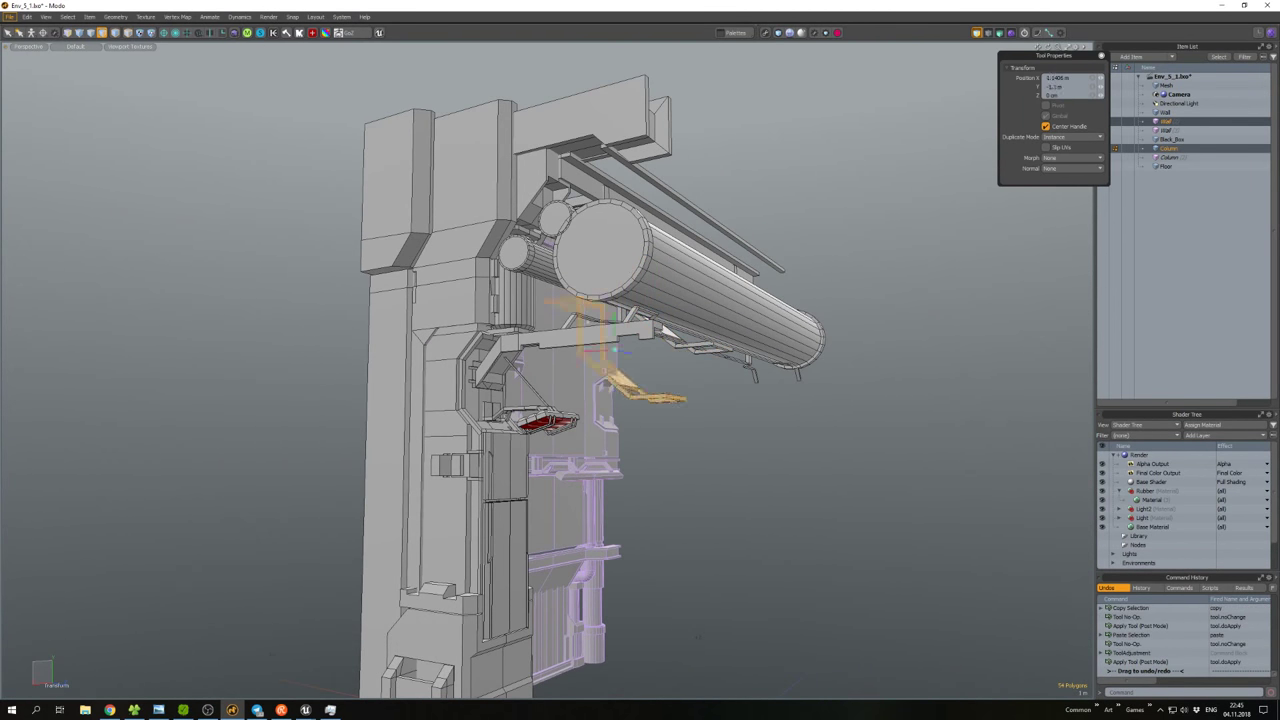
left_click_drag(697, 636, 744, 402, "alt")
key("e")
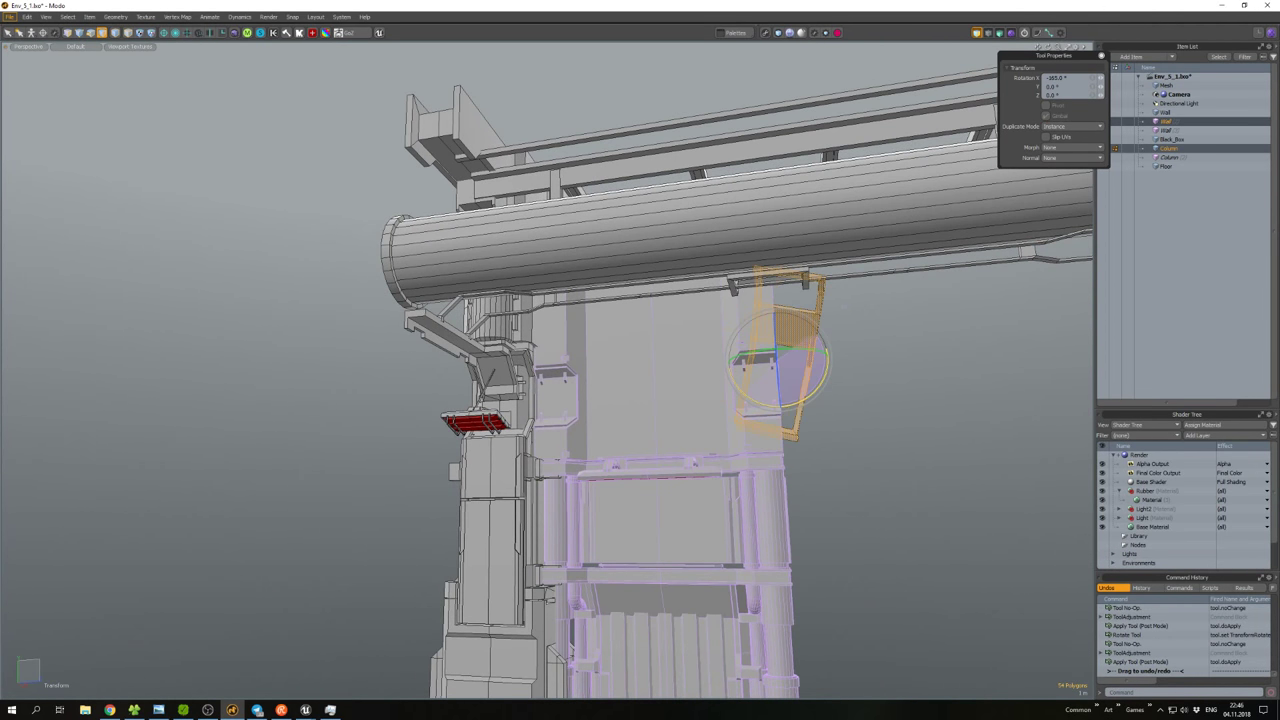
key("w")
left_click_drag(812, 323, 660, 400, "alt")
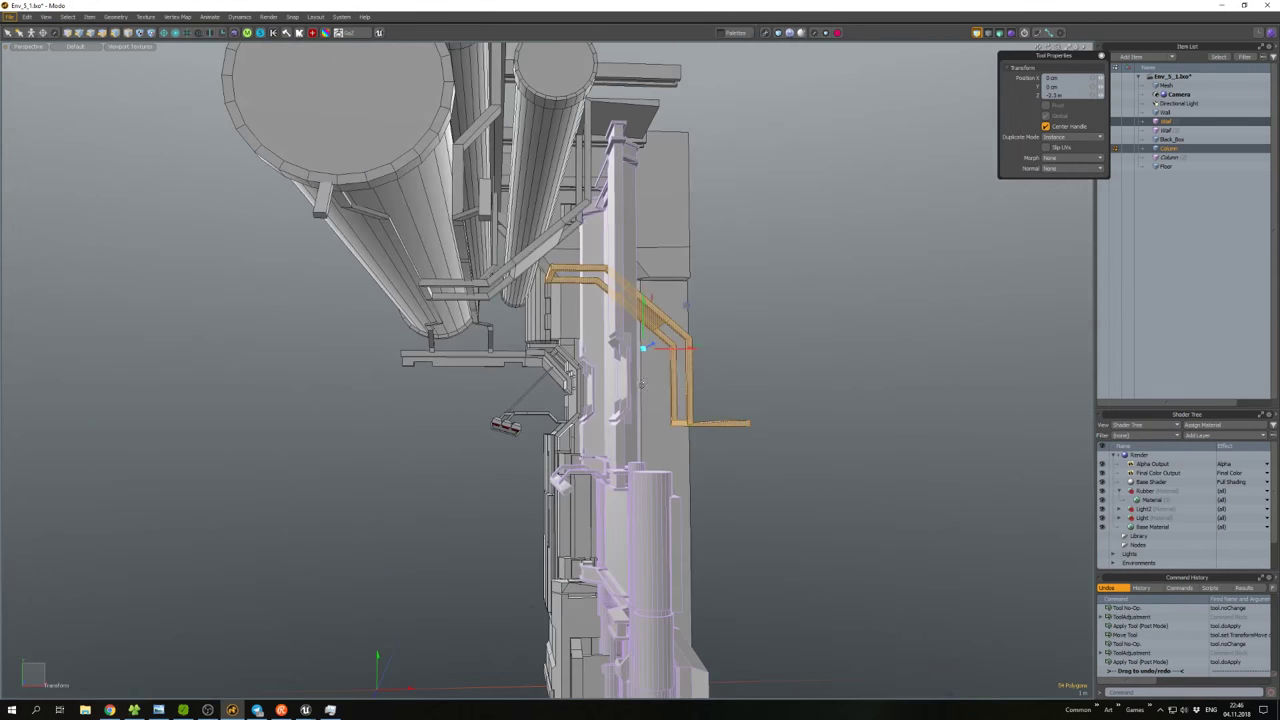
mouse_move(620, 298)
left_mouse_down("alt")
mouse_move(699, 294)
mouse_move(603, 274)
mouse_move(620, 314)
left_mouse_up("alt")
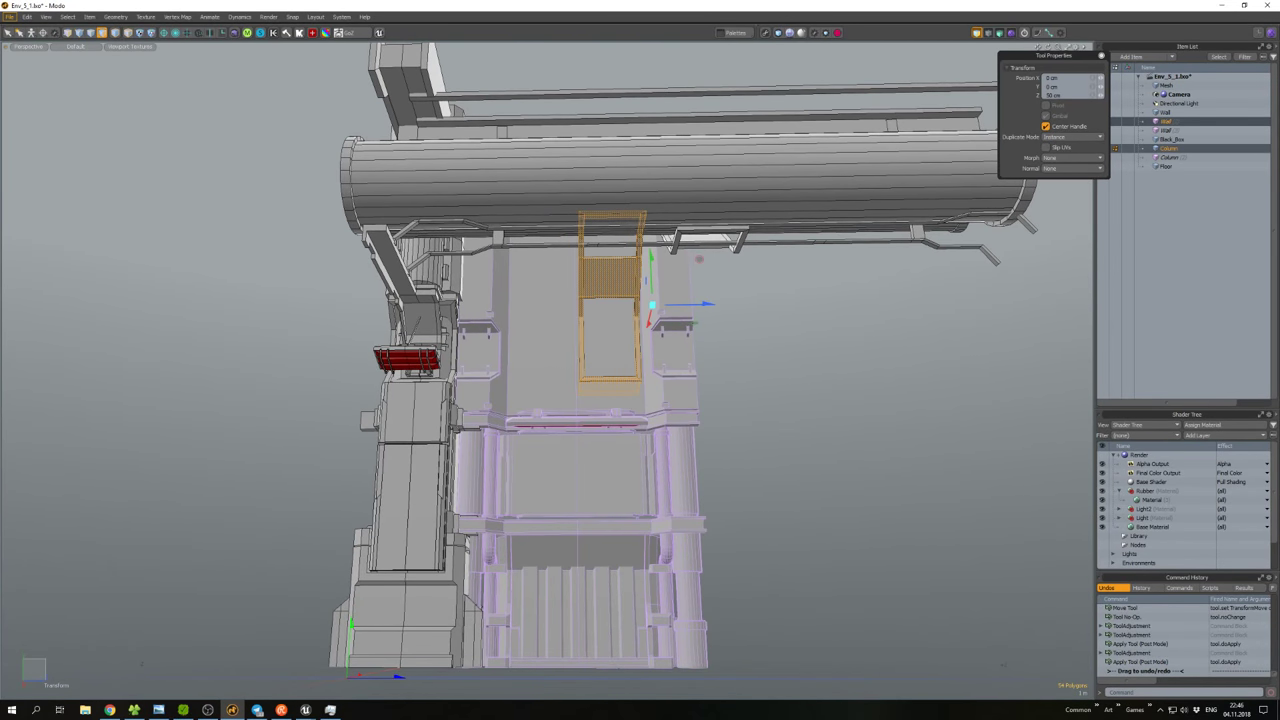
Widen the pasted frame along Z by moving the vertices of one side across the upper wall panel.
key("1")
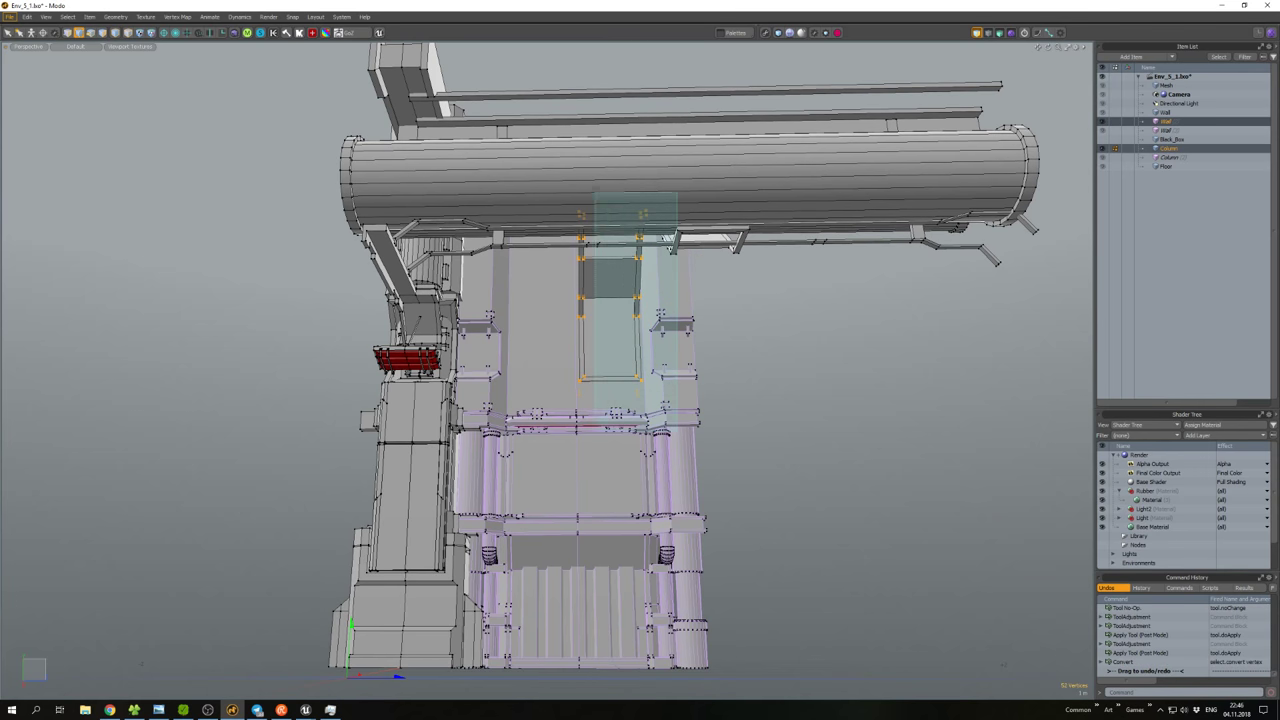
key("w")
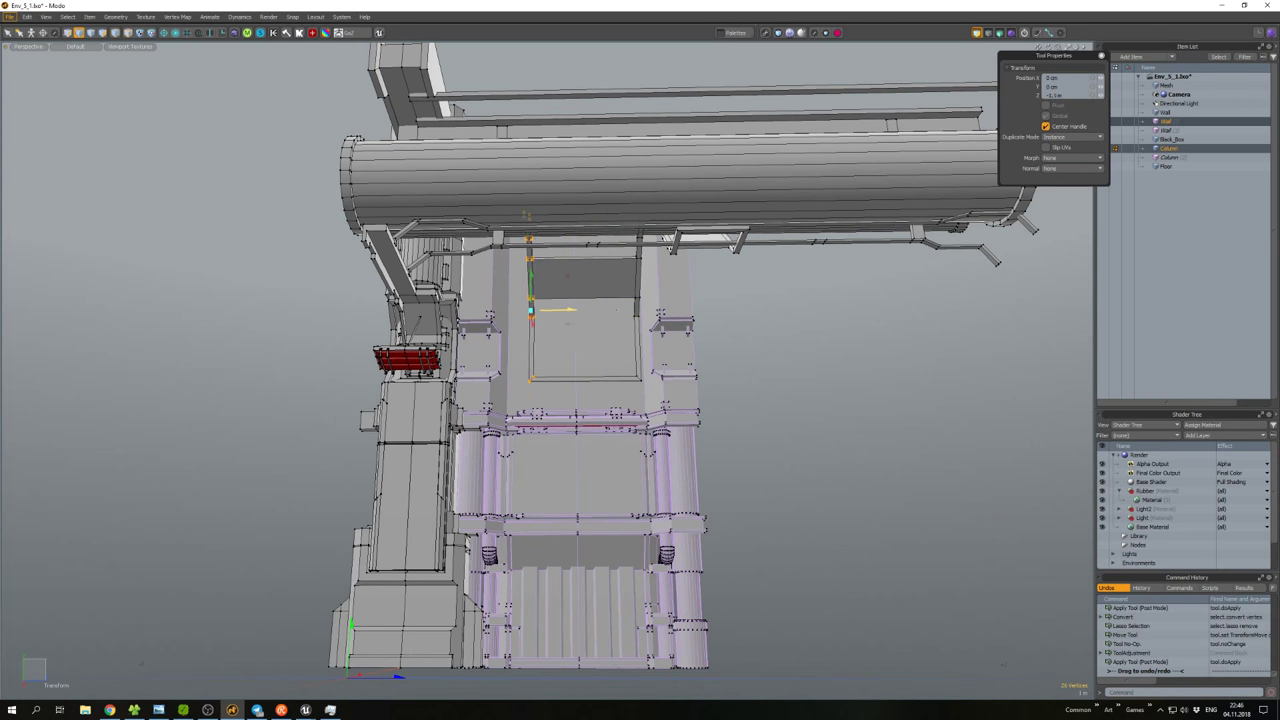
key("space")
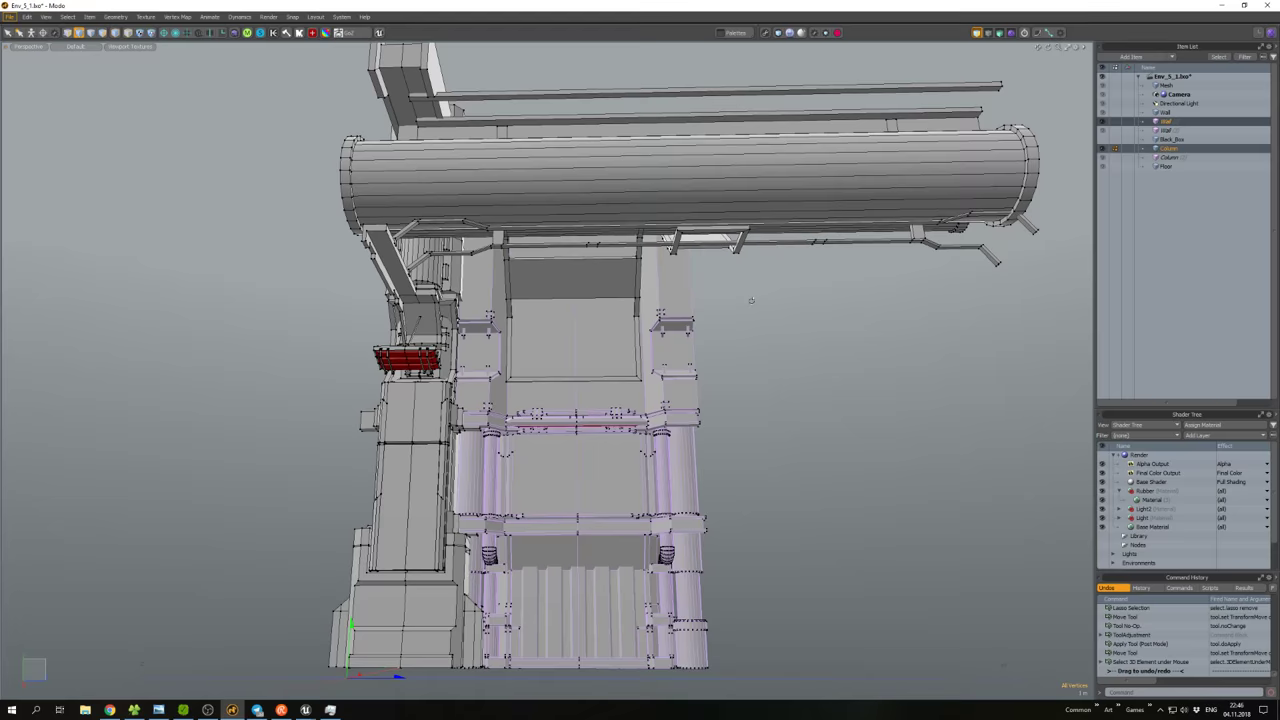
Select all connected polygons of the widened frame and shift it into place against the upper wall.
left_click_drag(543, 313, 630, 370, "alt")
key("3")
left_click(580, 300)
key("bracketright")
left_click(543, 300)
key("bracketright")
key("w")
left_click_drag(500, 290, 499, 313, "alt")
Select the whole thin pipe running past the frame and move it upwards, clear of the new frame.
double_click(499, 313)
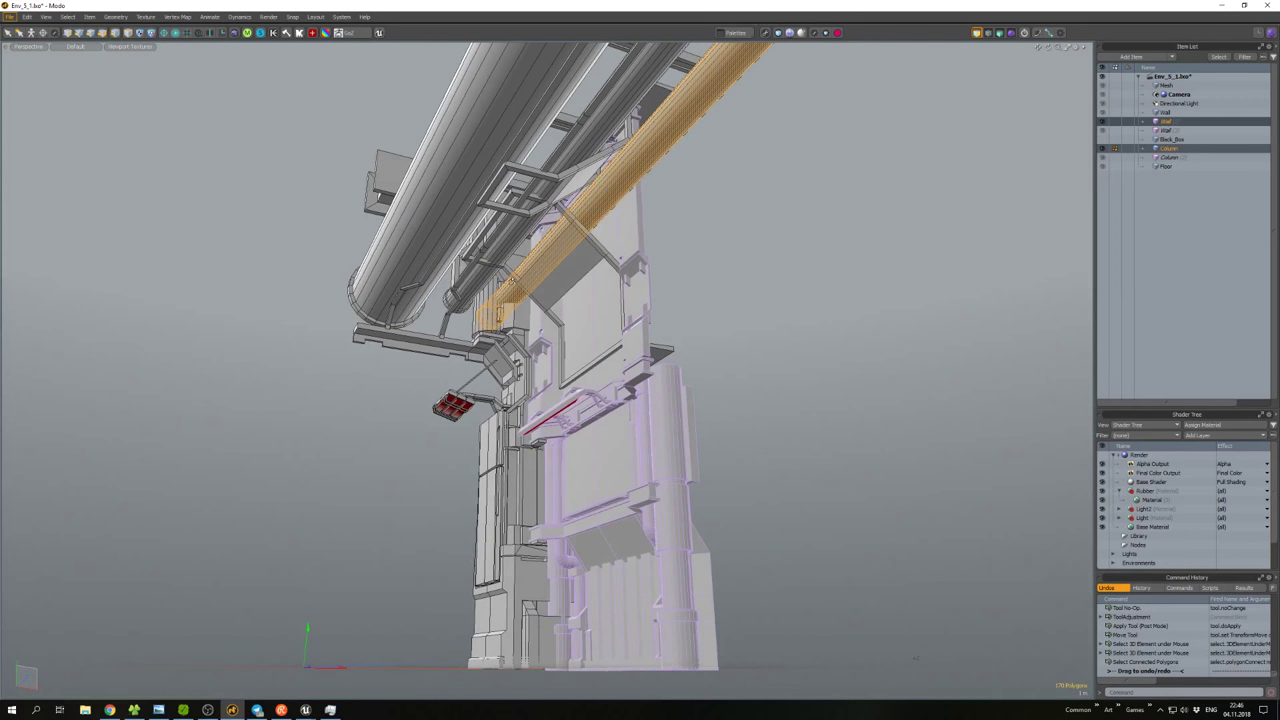
key("w")
key("q")
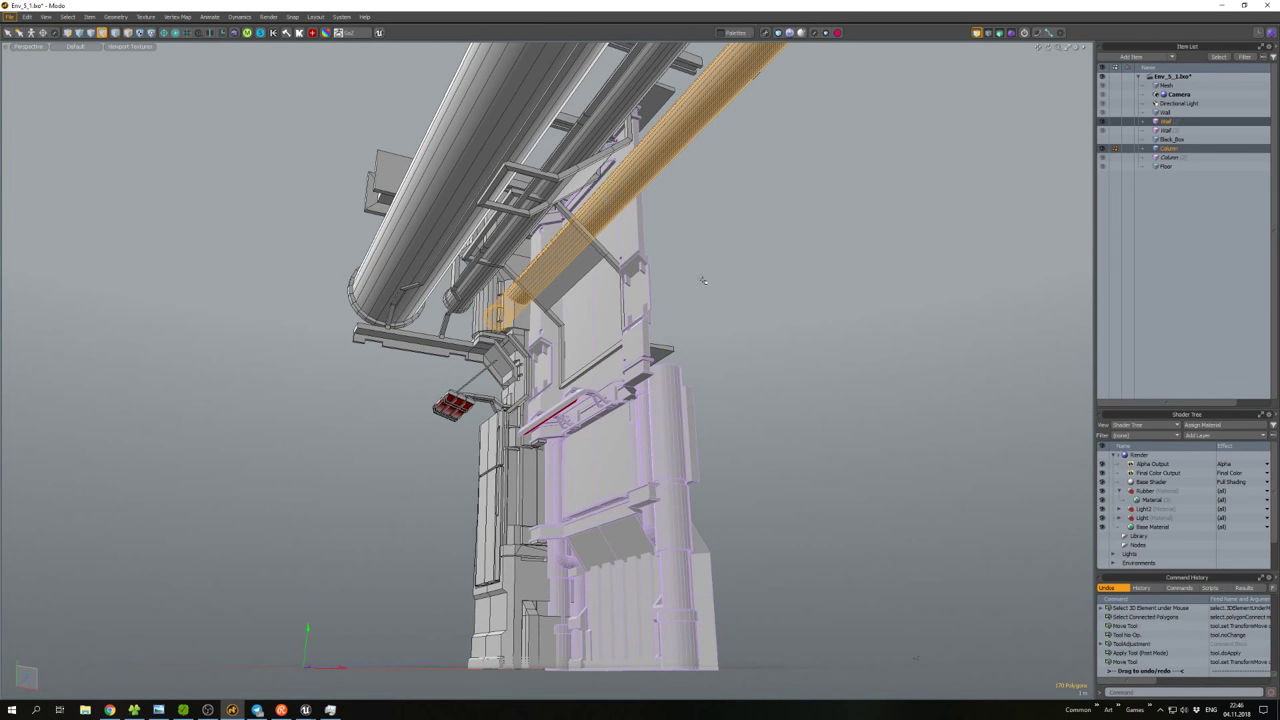
left_click(645, 210)
left_click_drag(645, 210, 577, 213, "alt")
double_click(593, 198)
key("w")
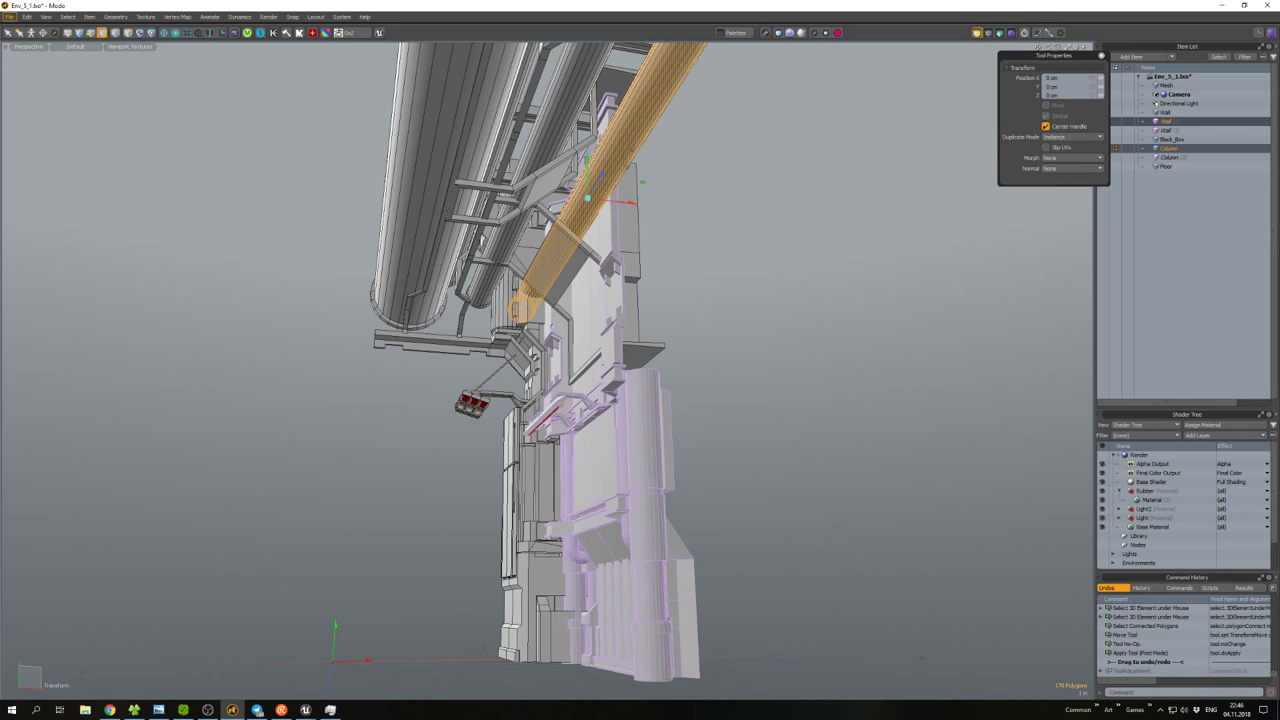
key("q")
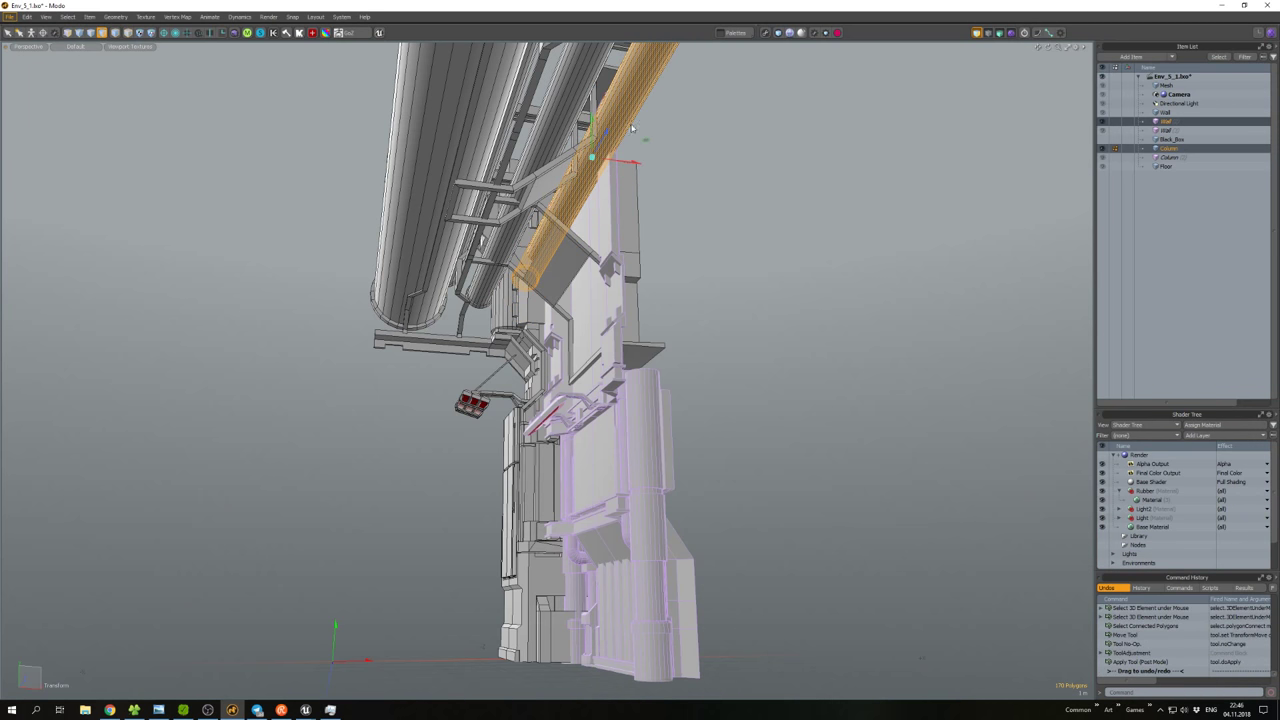
Extend the wide frame downwards by moving its lower vertices about 20 cm along negative Y.
left_click_drag(713, 238, 520, 252, "alt")
scroll(675, 240, "up", 3)
left_click_drag(625, 267, 630, 268, "alt")
double_click(630, 268)
key("1")
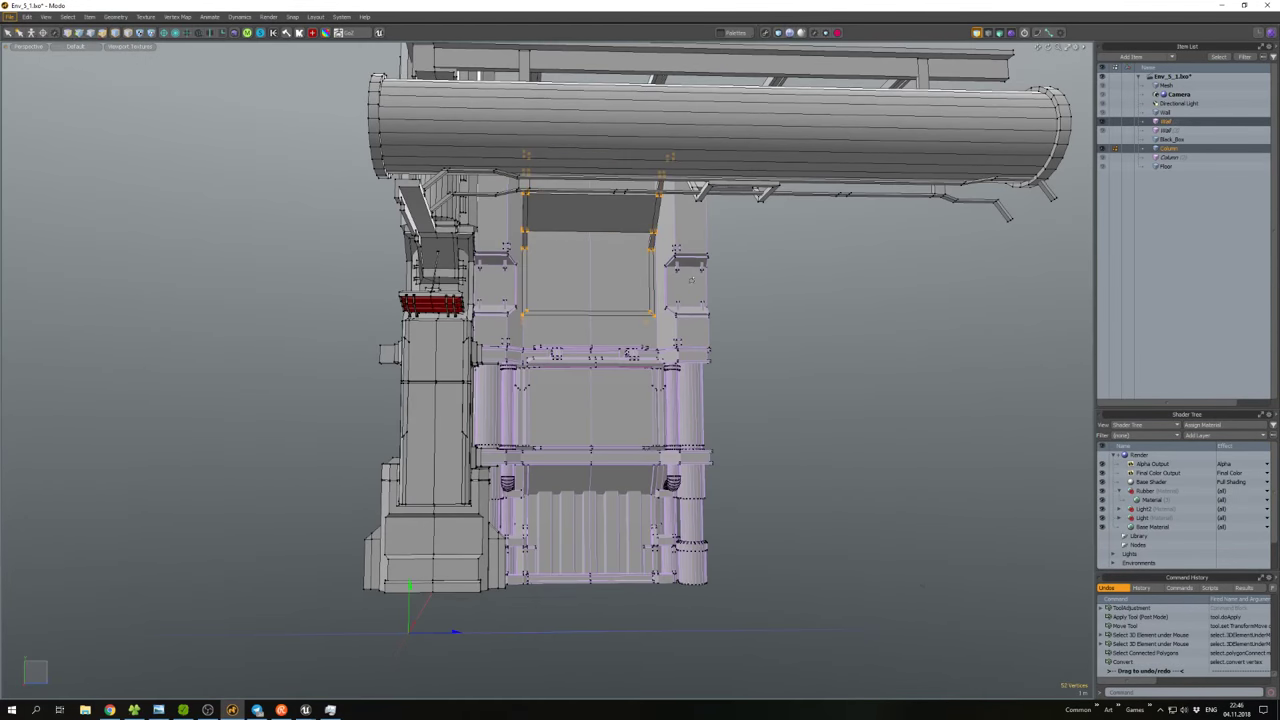
right_click_drag(505, 300, 510, 330)
key("w")
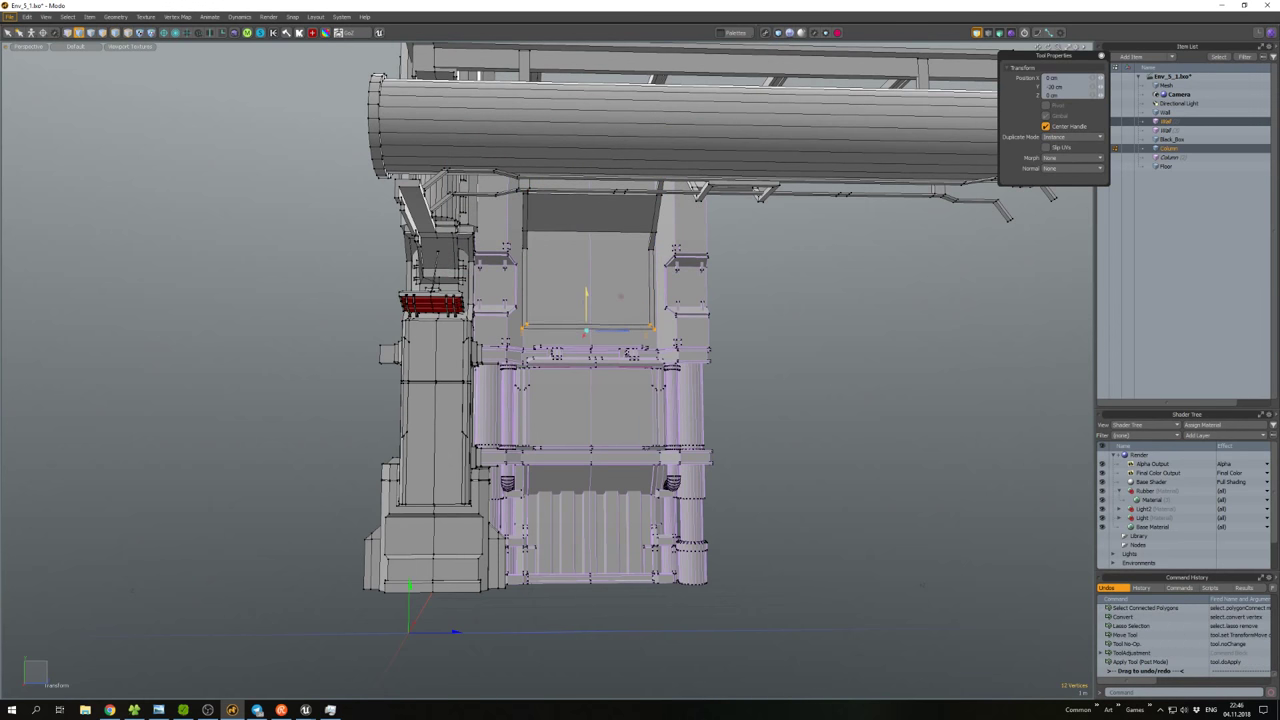
key("w")
left_click(619, 308)
Copy the wide frame about 5.6 m along Z, shift the copy back 50 cm and unhide all items.
left_click_drag(619, 308, 620, 370, "alt")
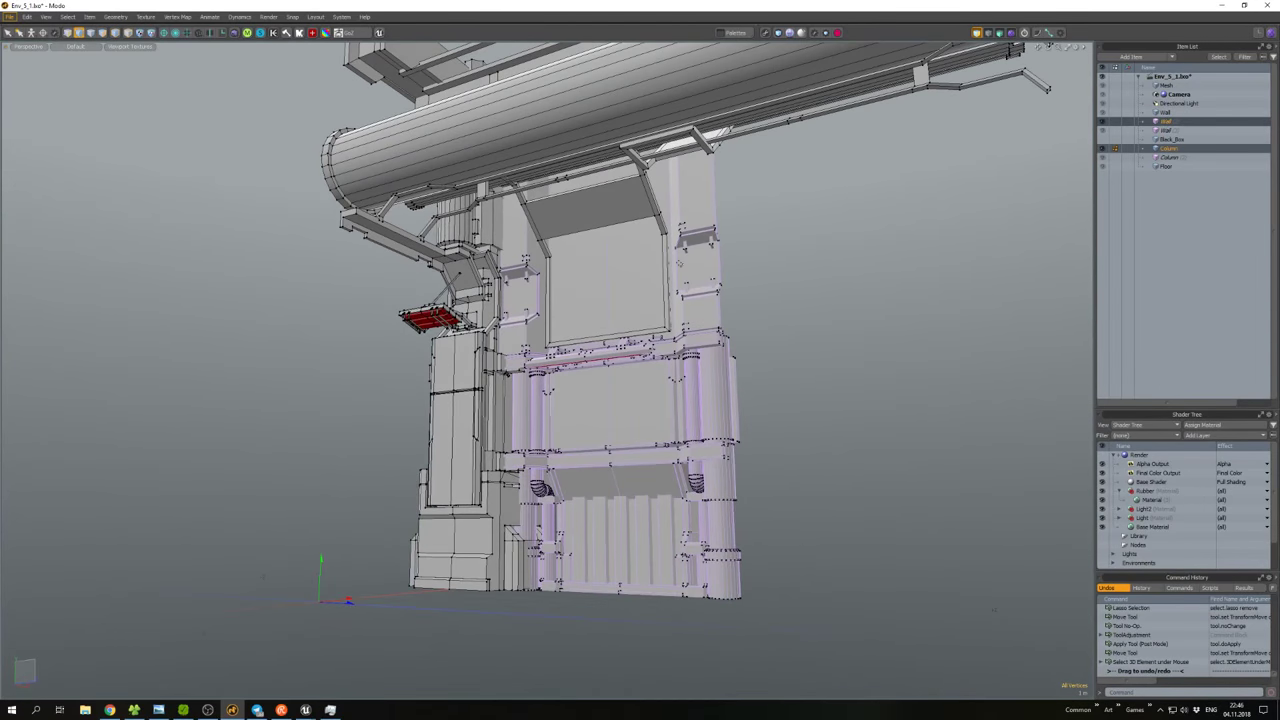
left_click_drag(643, 237, 505, 261, "alt")
key("w")
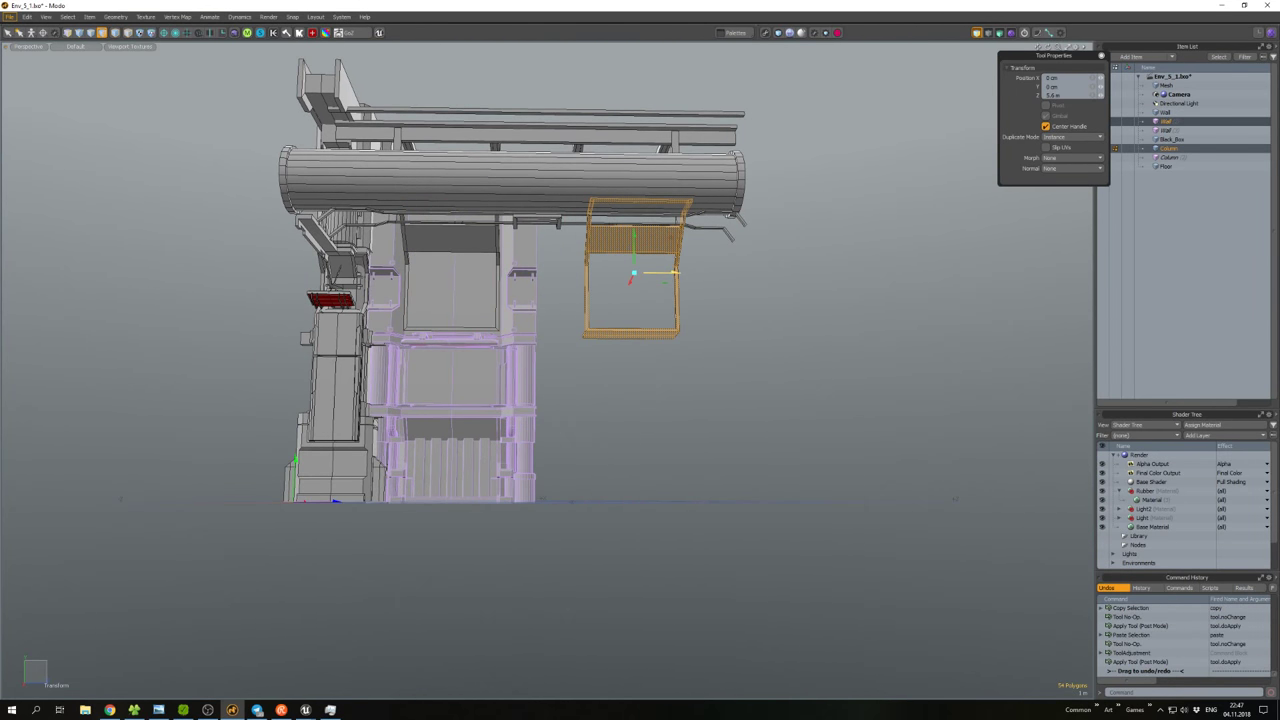
left_click_drag(505, 261, 632, 182, "alt")
scroll(630, 355, "up", 3)
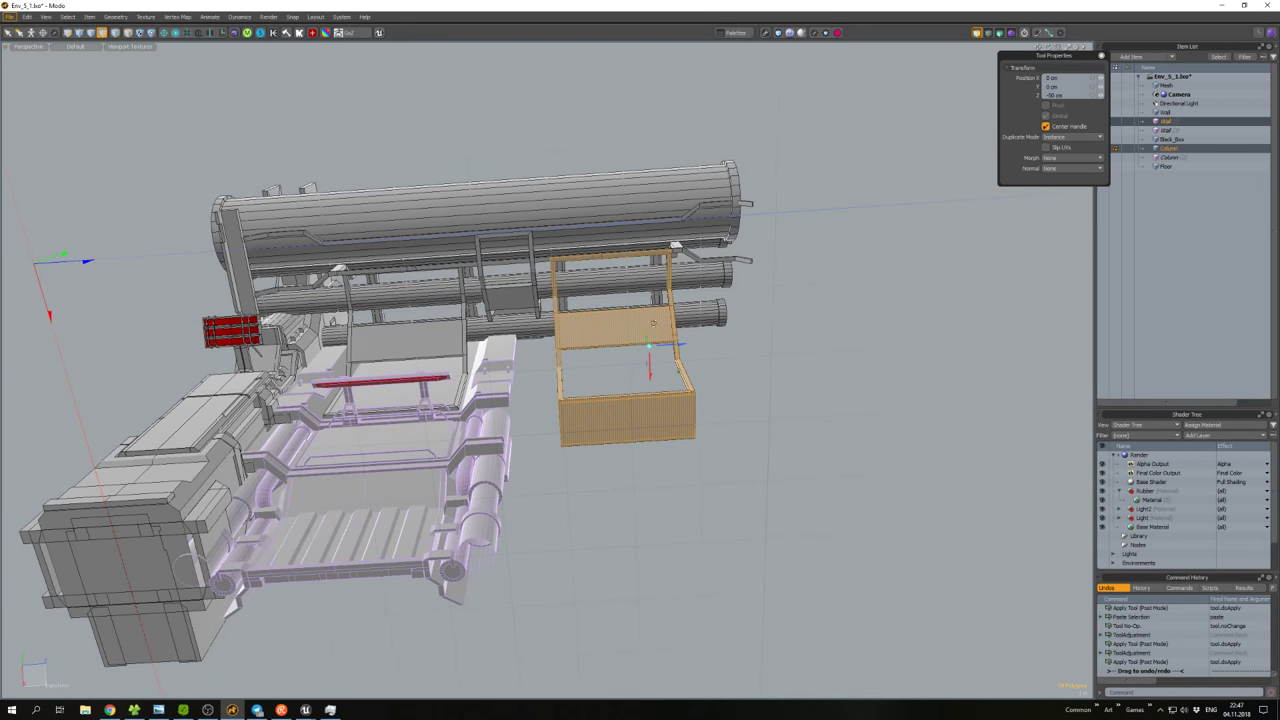
left_click_drag(652, 322, 440, 312, "alt")
key("u")
left_click_drag(834, 260, 329, 625, "alt")
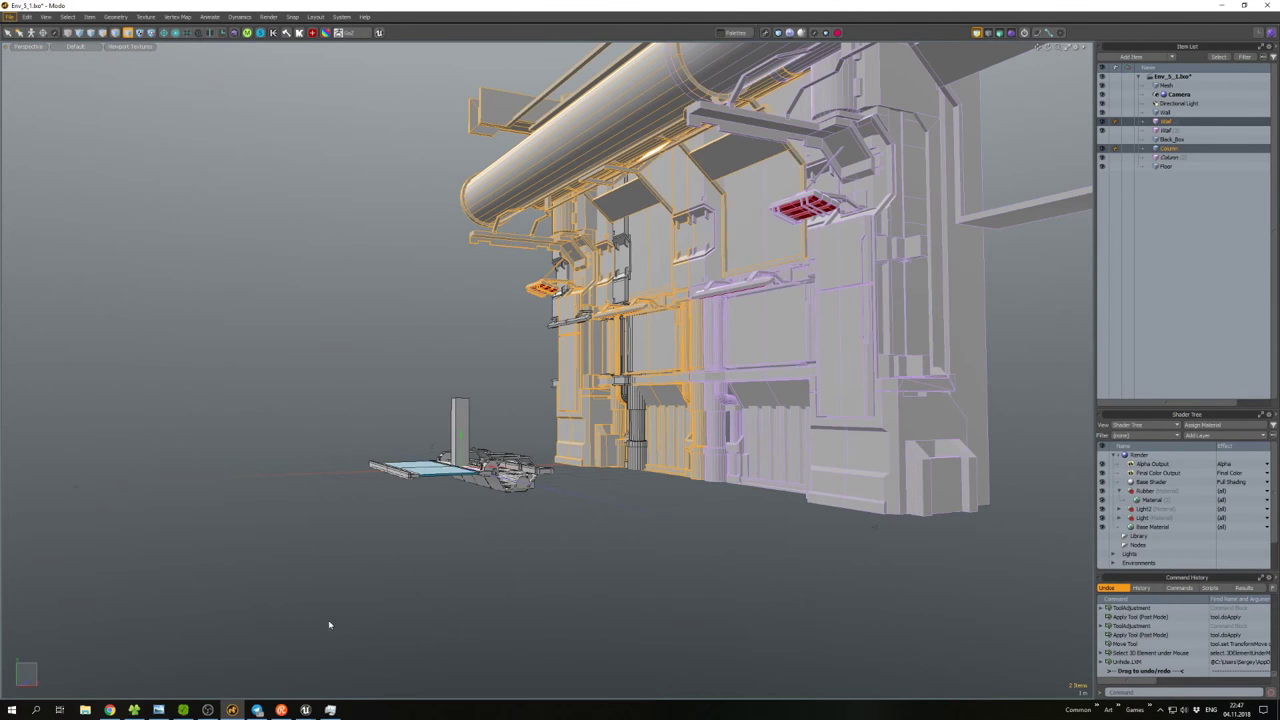
Switch to Unreal Editor and move the standing man figure farther down the corridor, to about X 1600.
left_click(265, 665)
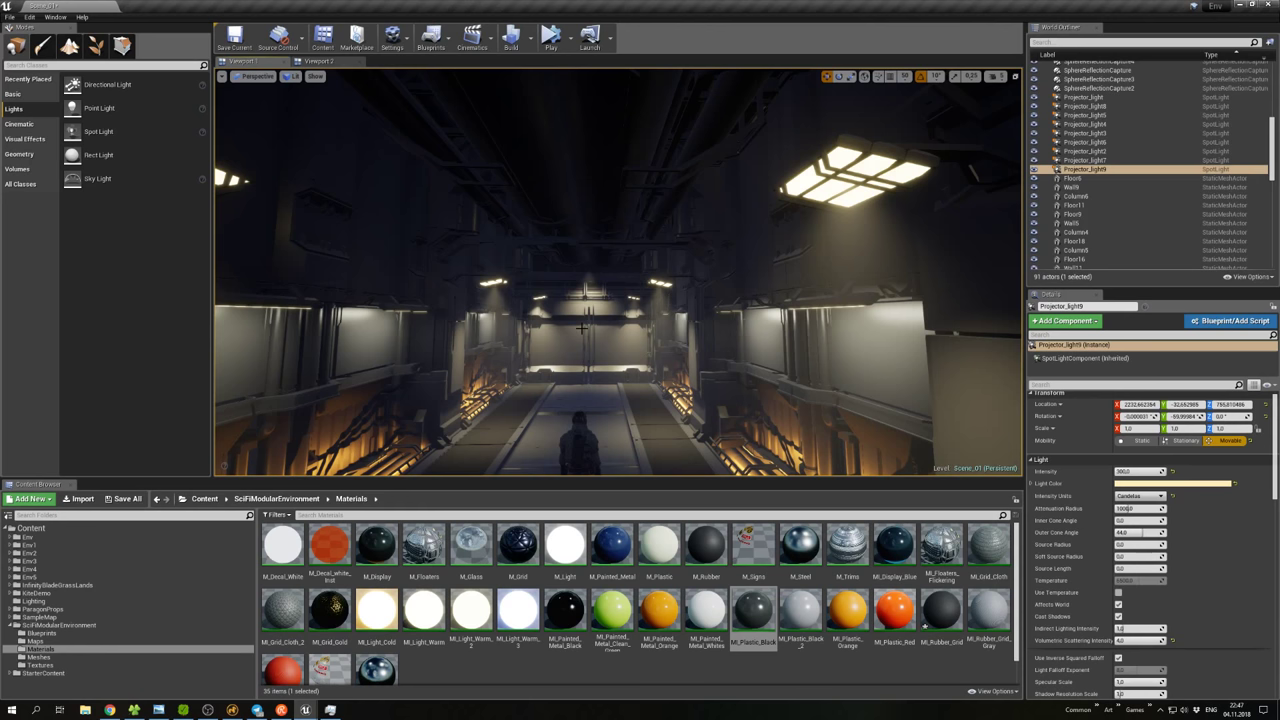
left_click(562, 208)
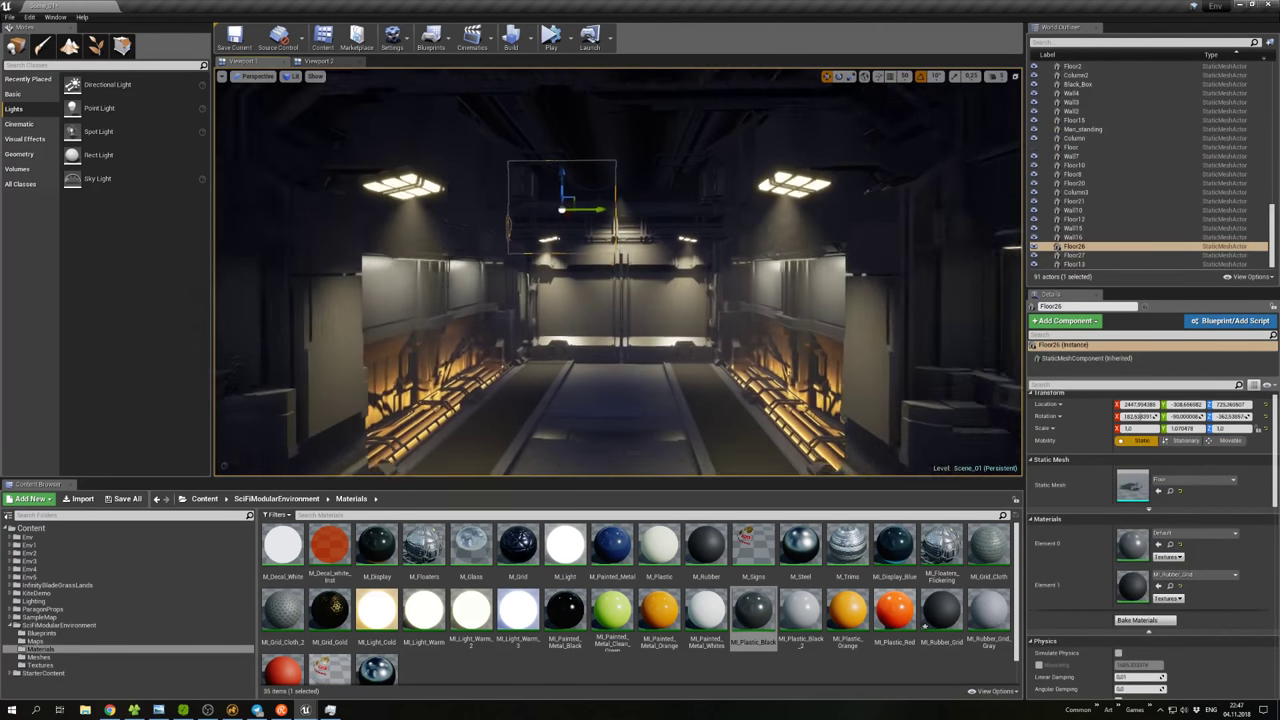
mouse_move(216, 177)
right_mouse_down()
mouse_move(260, 175)
mouse_move(222, 177)
right_mouse_up()
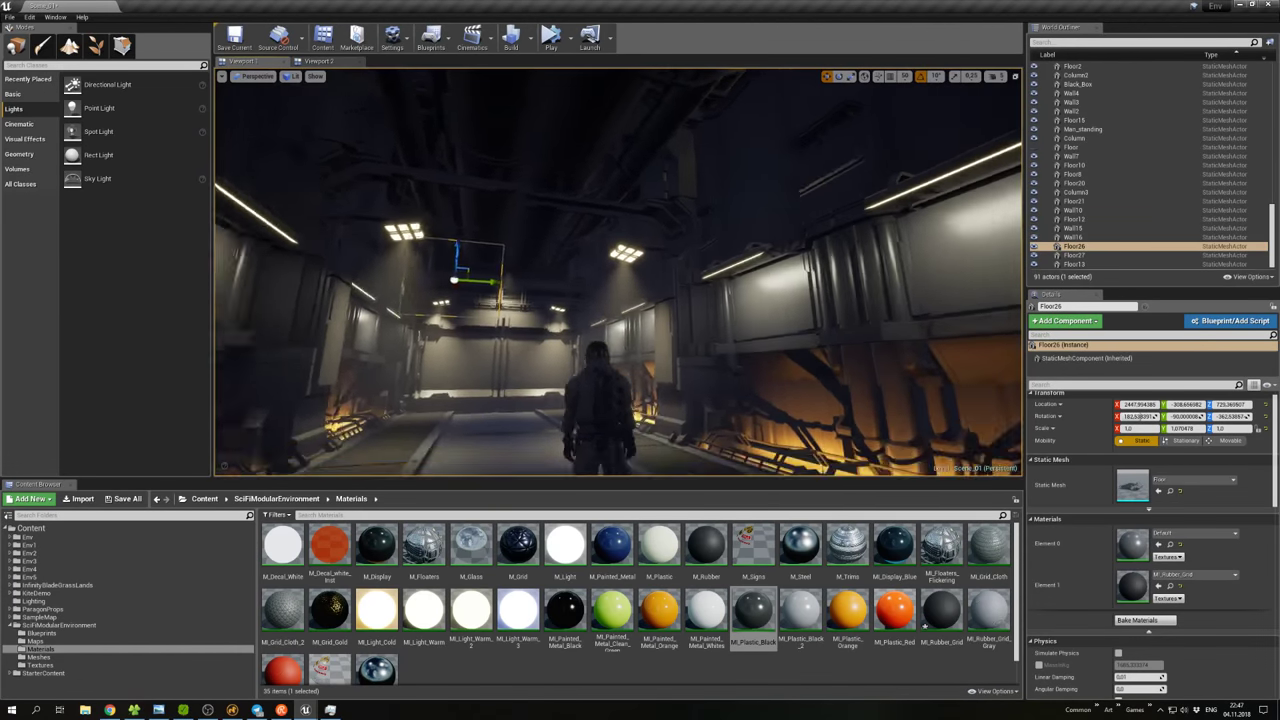
right_click_drag(222, 177, 222, 177)
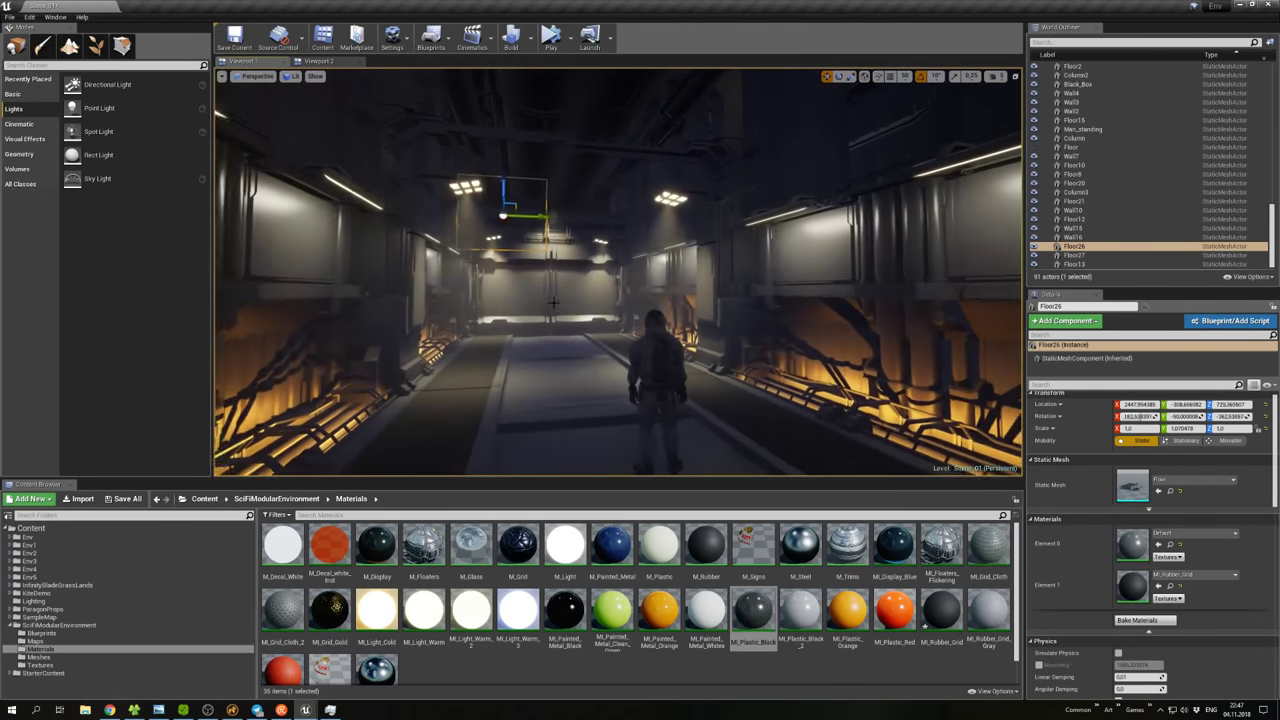
left_click(655, 380)
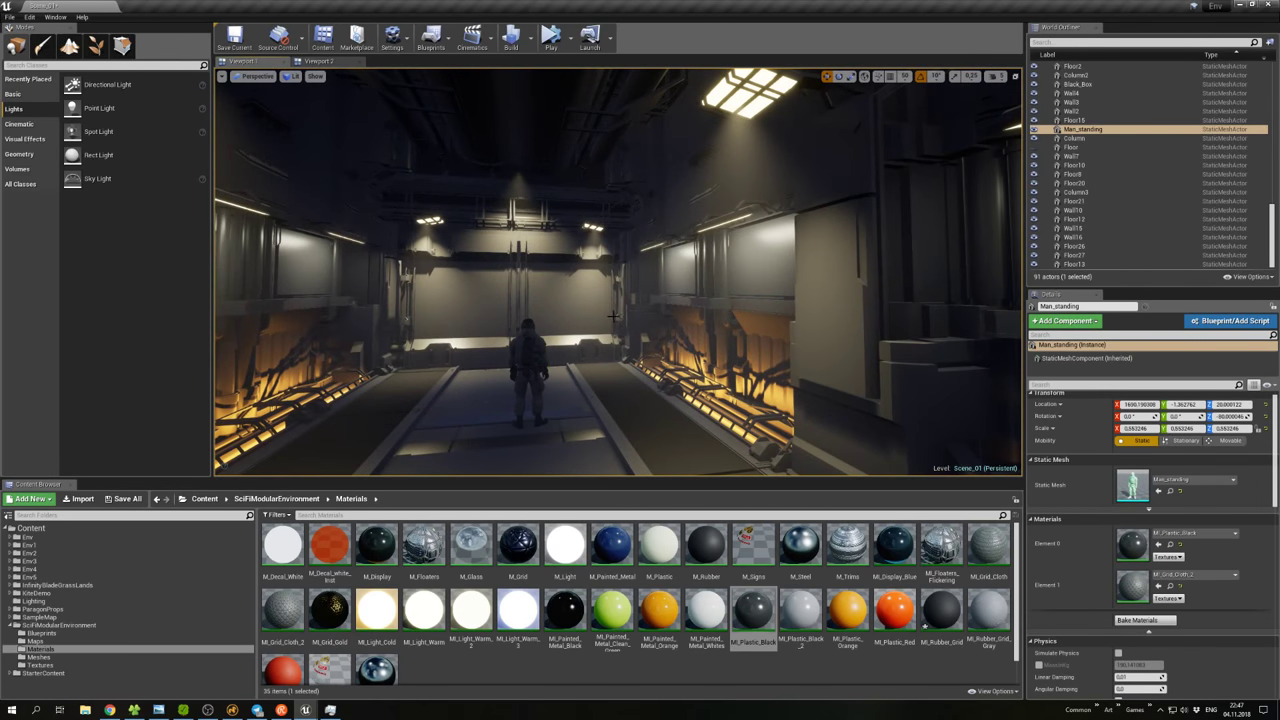
key("s")
right_click_drag(612, 316, 572, 302)
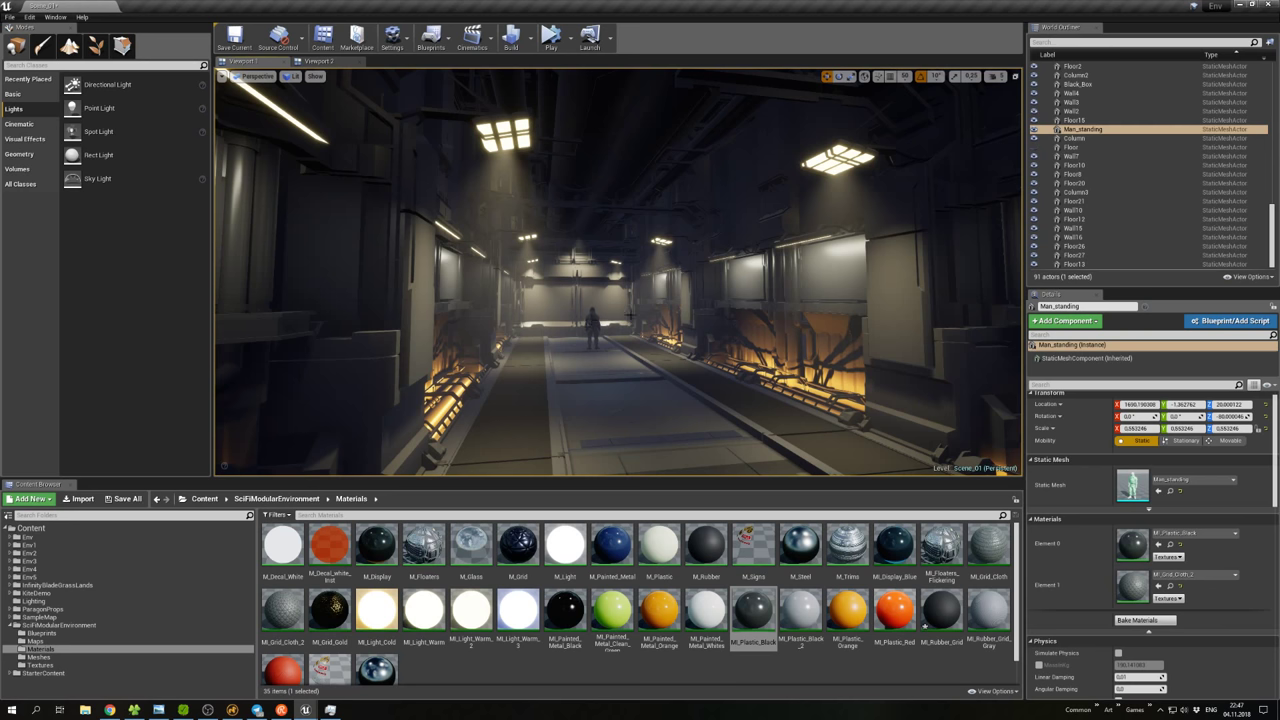
right_click_drag(630, 315, 594, 305)
Switch to Modo and export the Column mesh, overwriting the existing Column FBX file in the Env5 folder.
left_click(232, 709)
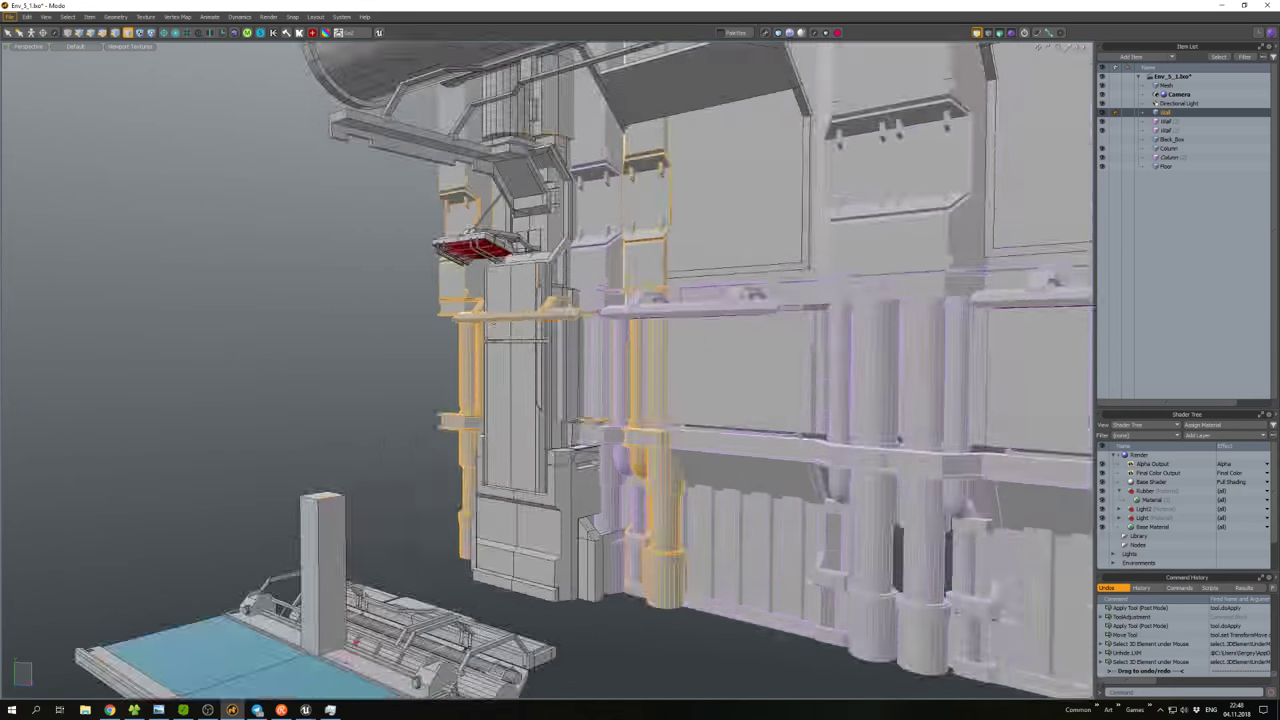
left_click_drag(300, 390, 640, 305, "alt")
left_click(548, 267)
key("shift+a")
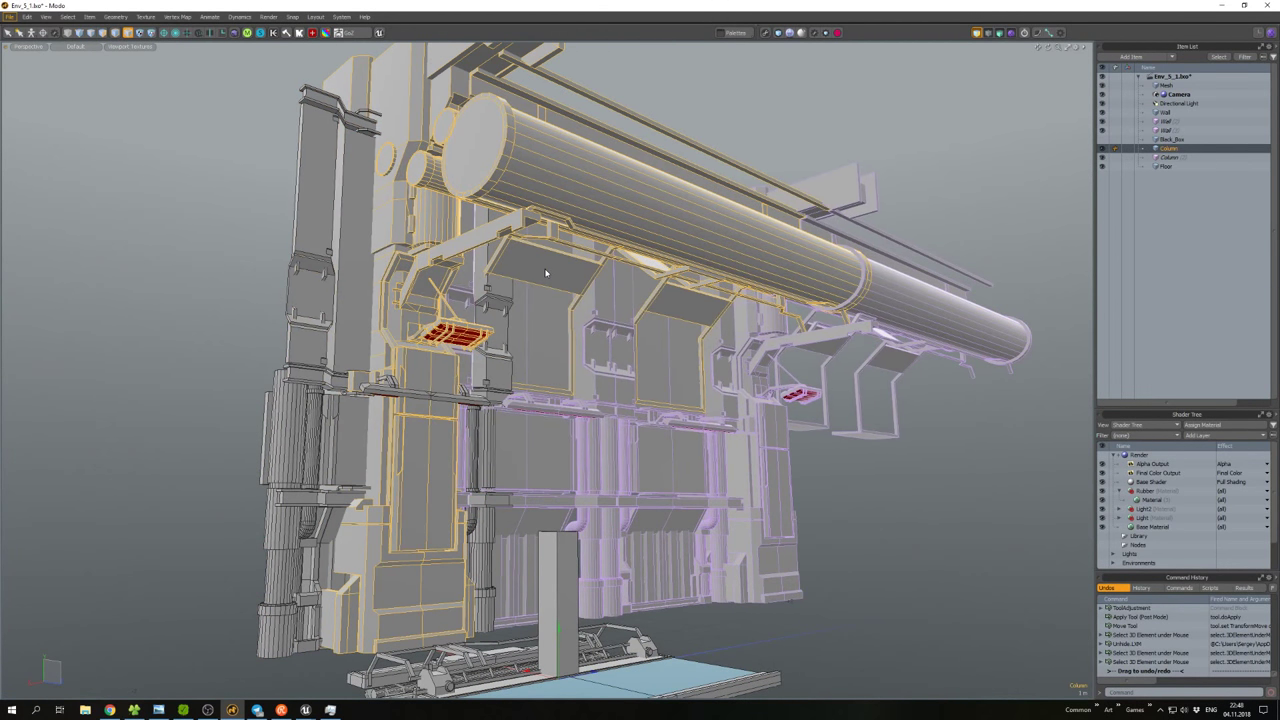
key("ctrl+shift+e")
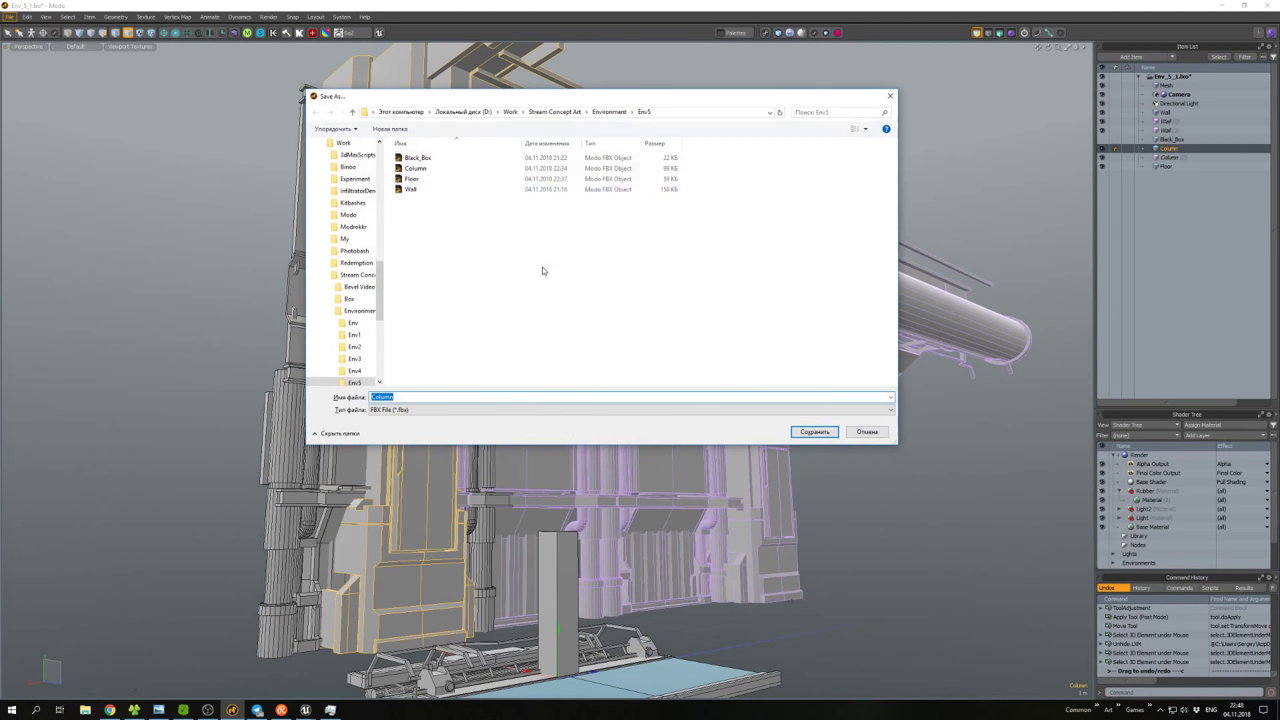
double_click(415, 168)
left_click(660, 358)
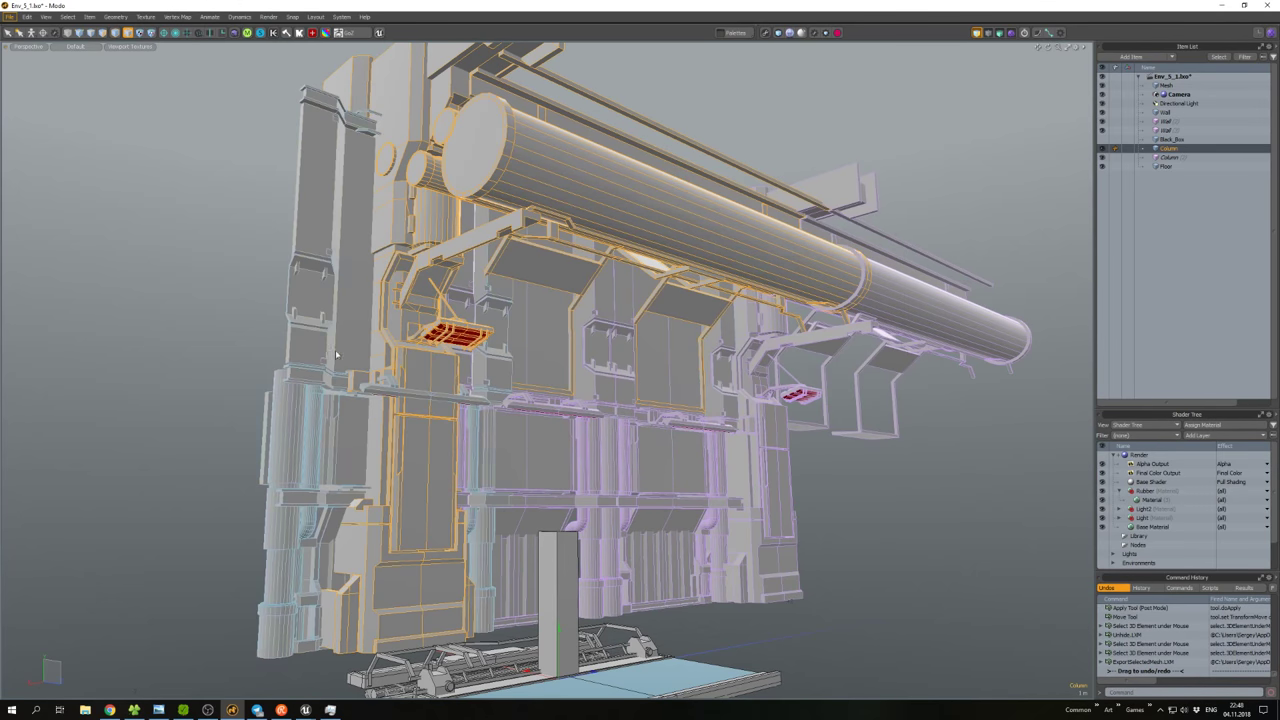
Isolate the Wall mesh and assign a new material named Plastic to its recessed middle panel.
left_click(336, 354)
key("shift+h")
scroll(573, 373, "up", 5)
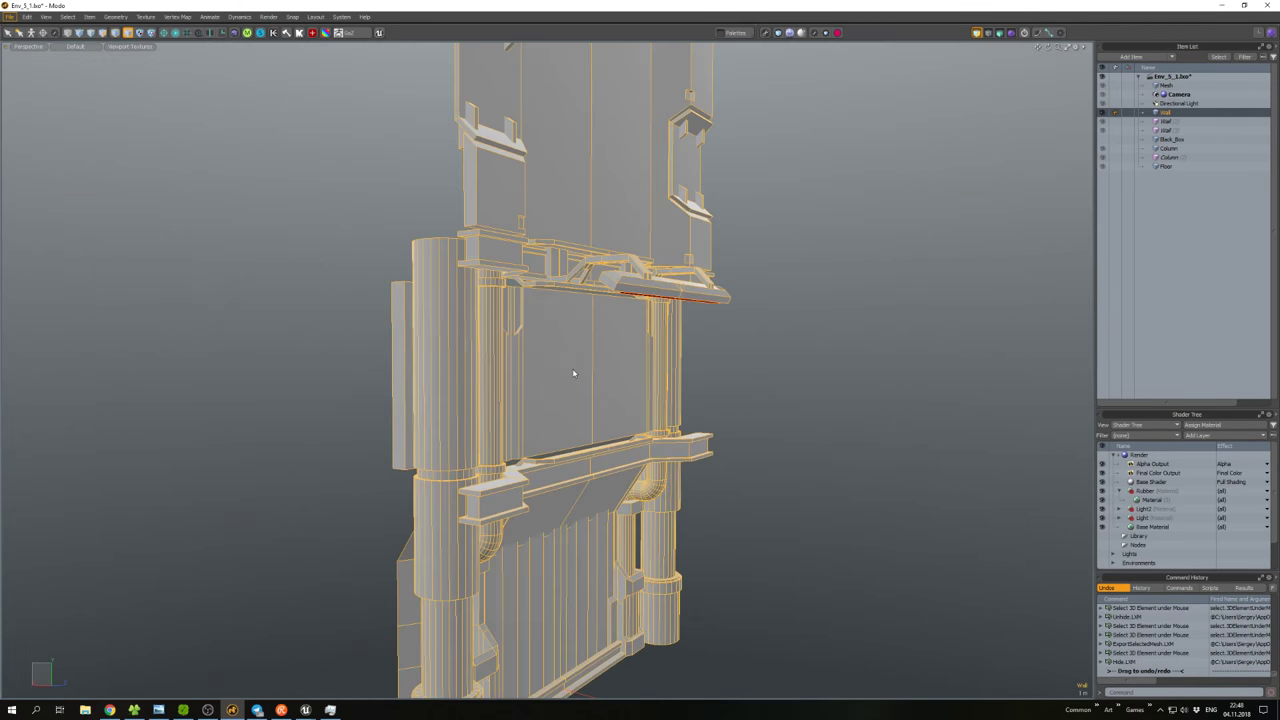
key("q")
mouse_move(573, 373)
left_mouse_down("alt")
mouse_move(480, 306)
mouse_move(506, 360)
mouse_move(576, 354)
left_mouse_up("alt")
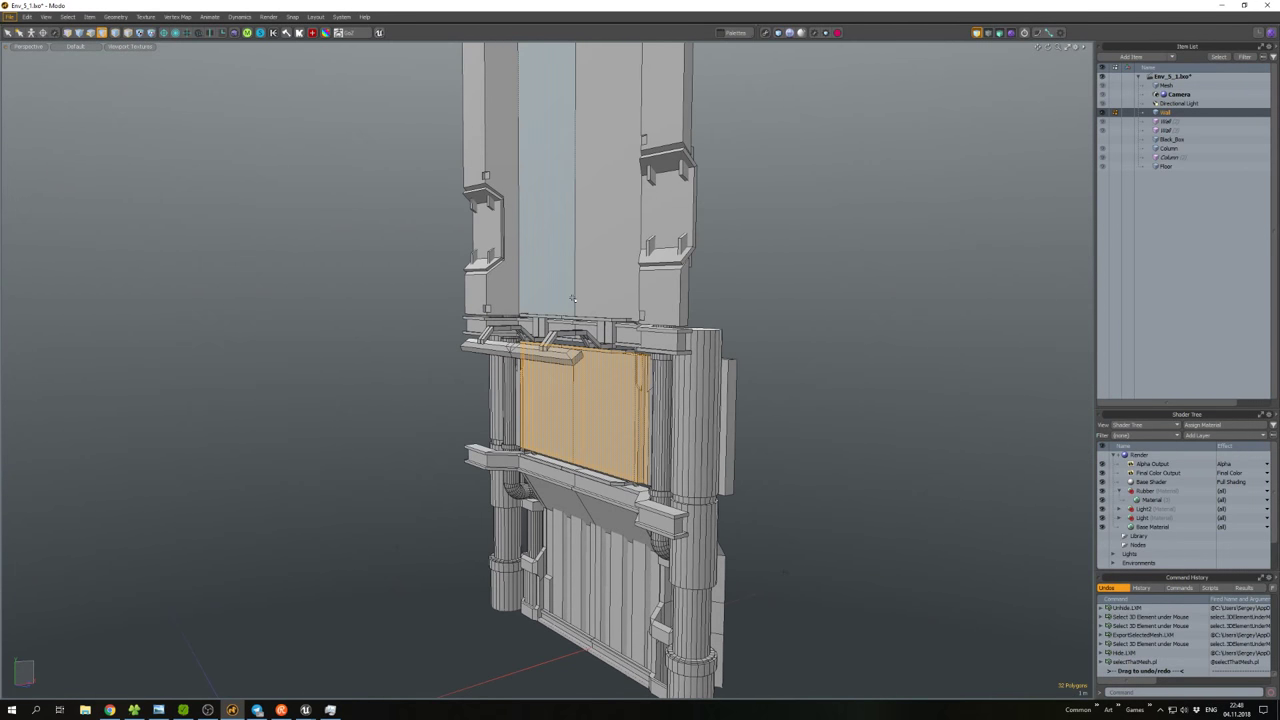
left_click_drag(573, 298, 597, 302, "alt")
key("m")
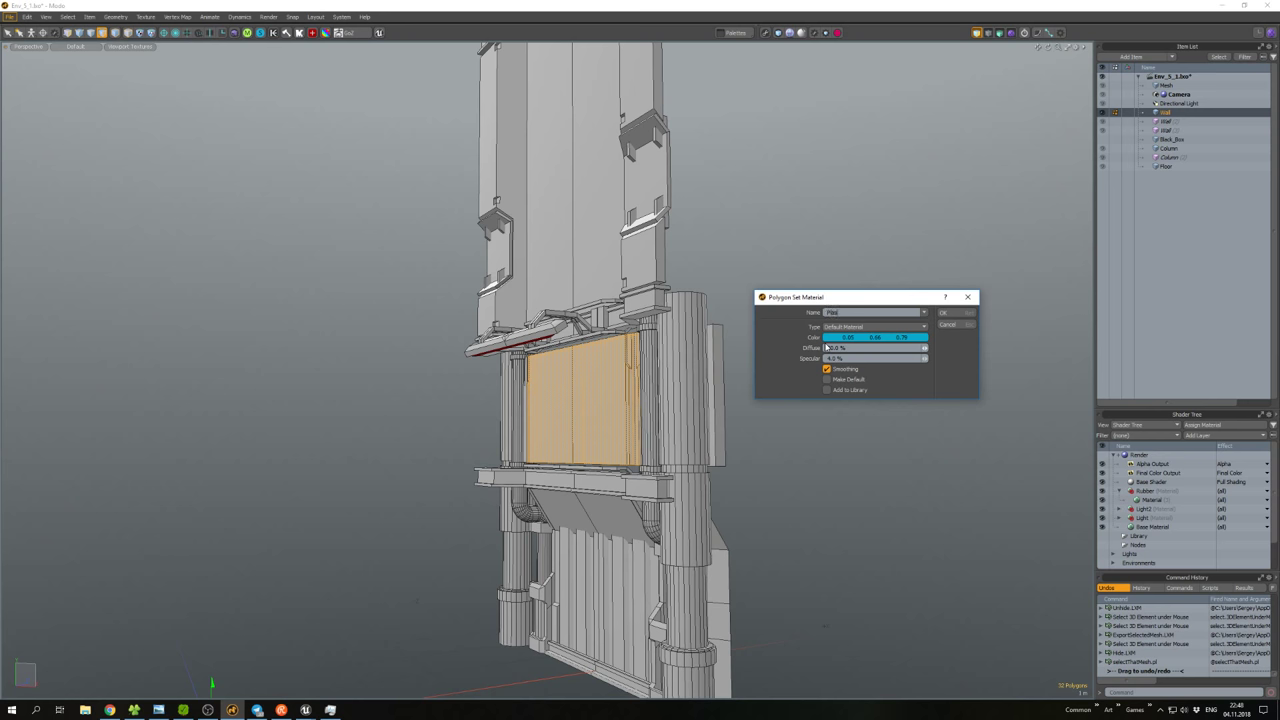
key("Return")
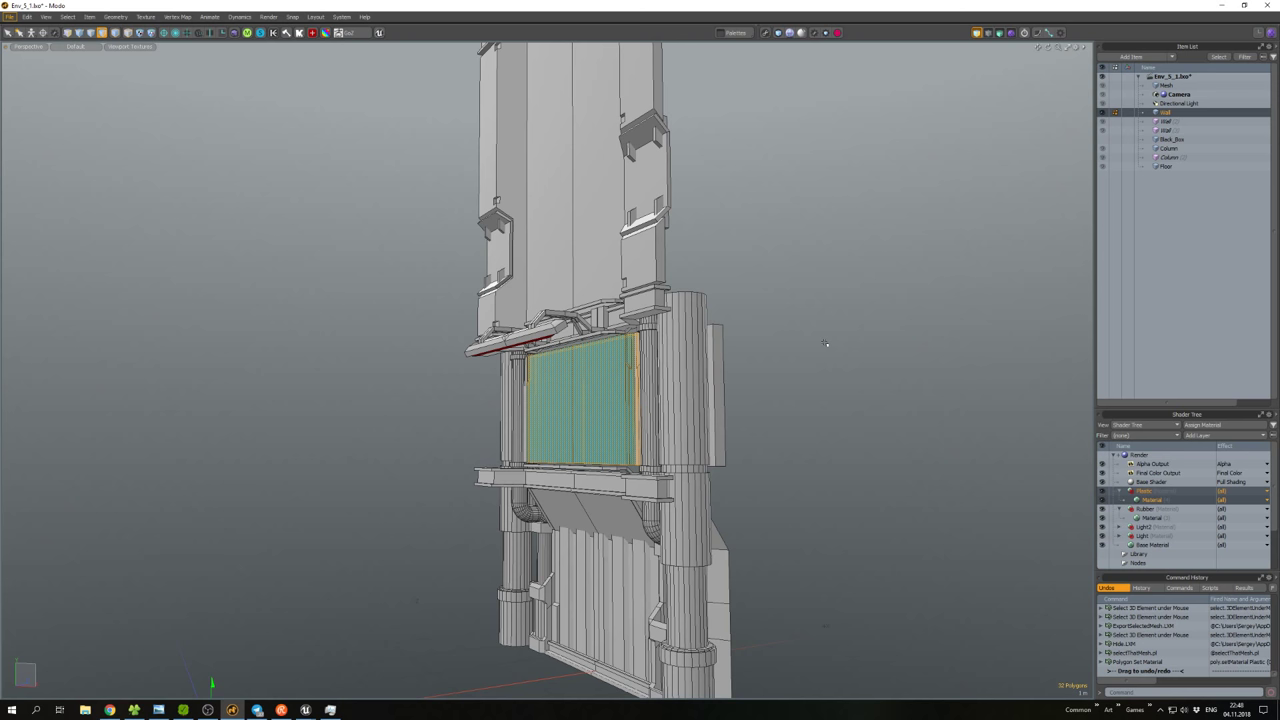
Set the Plastic material's diffuse colour to green, about RGB 0.5, 0.79, 0.5.
left_click(770, 382)
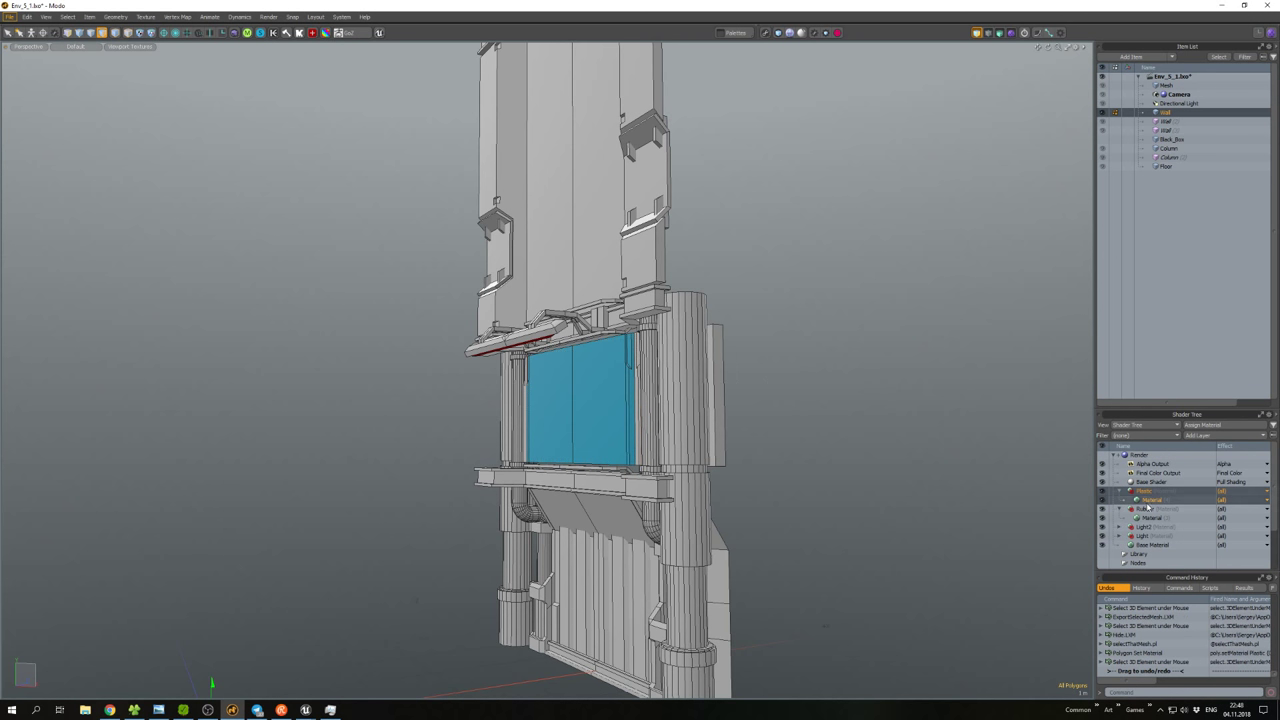
double_click(1147, 499)
left_click(1048, 382)
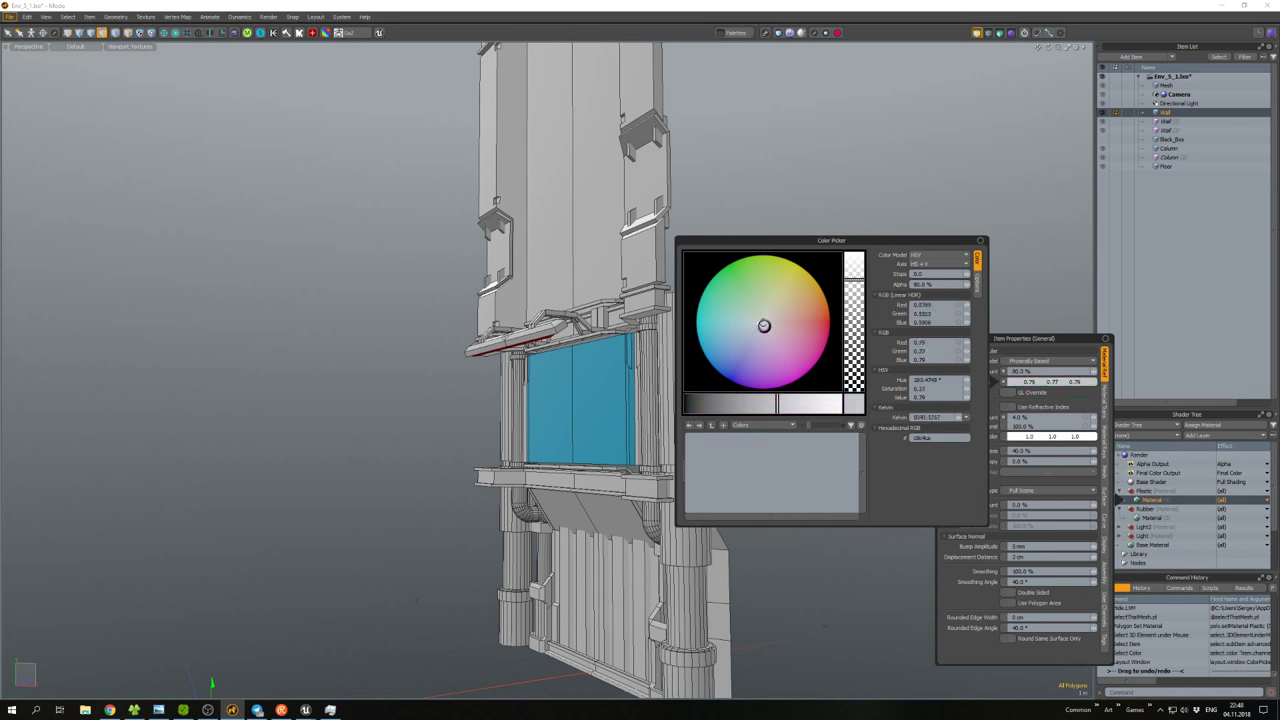
left_click_drag(764, 325, 741, 284)
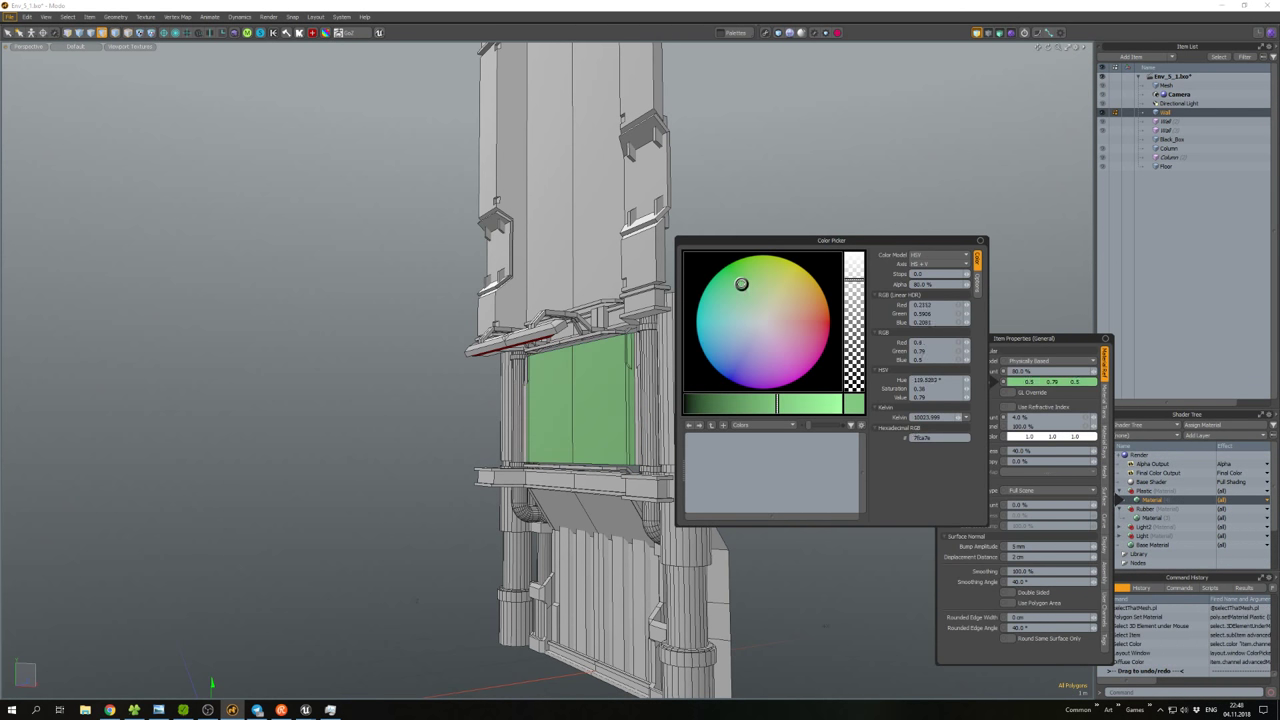
left_click(980, 241)
Unhide all the environment items and select the Column mesh.
left_click_drag(800, 300, 837, 338, "alt")
scroll(700, 320, "down", 3)
left_click(678, 326)
left_click(700, 330)
key("u")
scroll(682, 403, "up", 5)
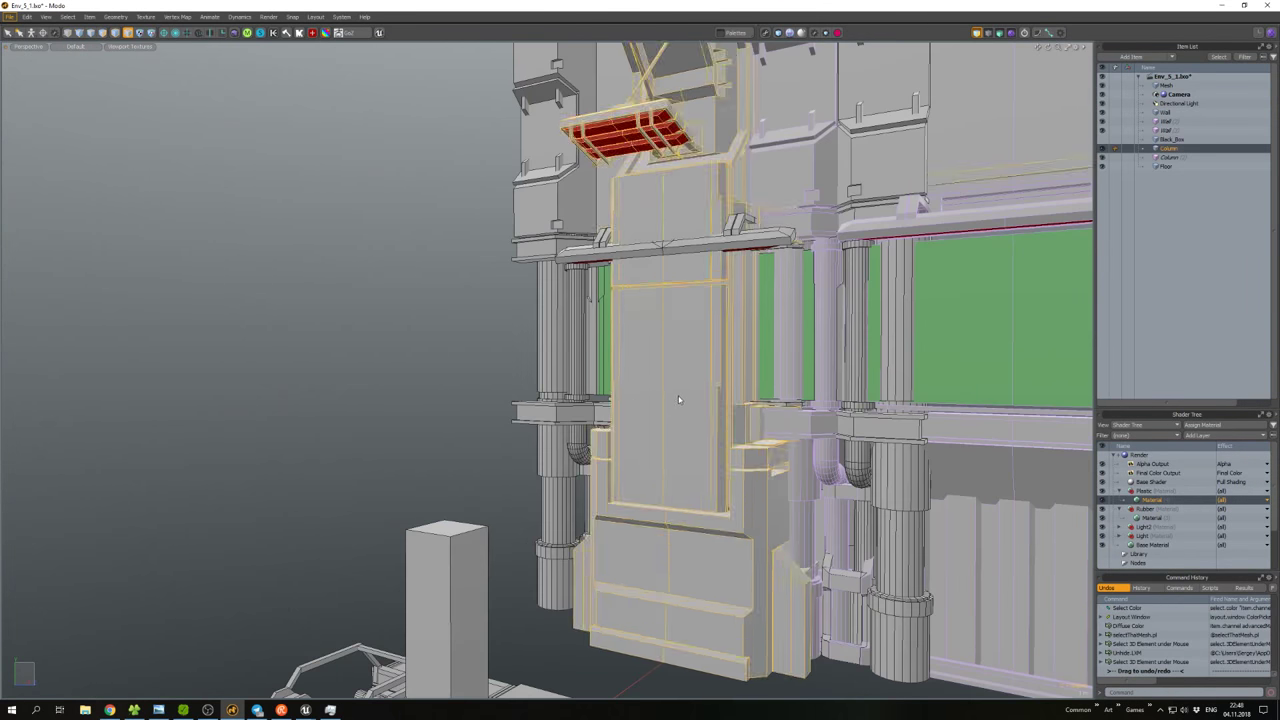
Assign the existing Plastic material to the tall recessed front panels of the Column mesh and return to item selection.
left_click(686, 292)
double_click(686, 290)
scroll(686, 290, "down", 5)
left_click_drag(686, 290, 589, 330, "alt")
key("m")
key("Return")
key("5")
Export the Column mesh as FBX to the Env5 folder, overwriting the existing Column file.
key("ctrl+shift+e")
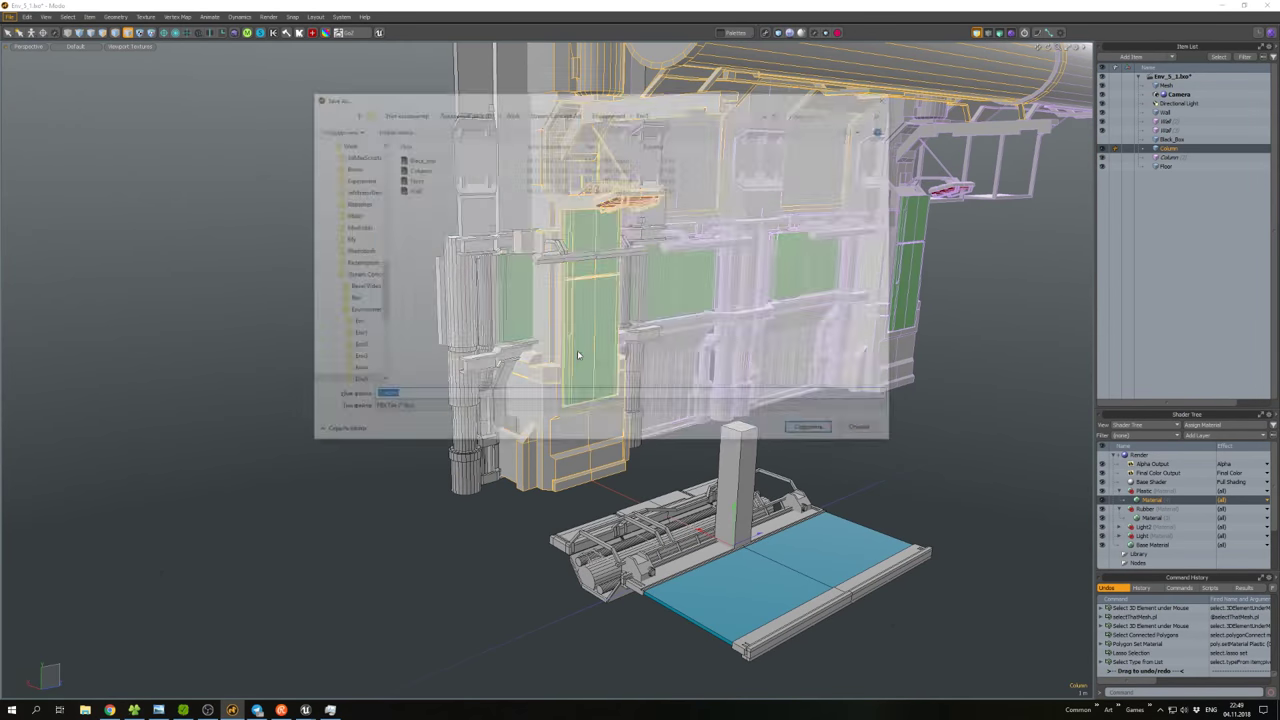
left_click(811, 432)
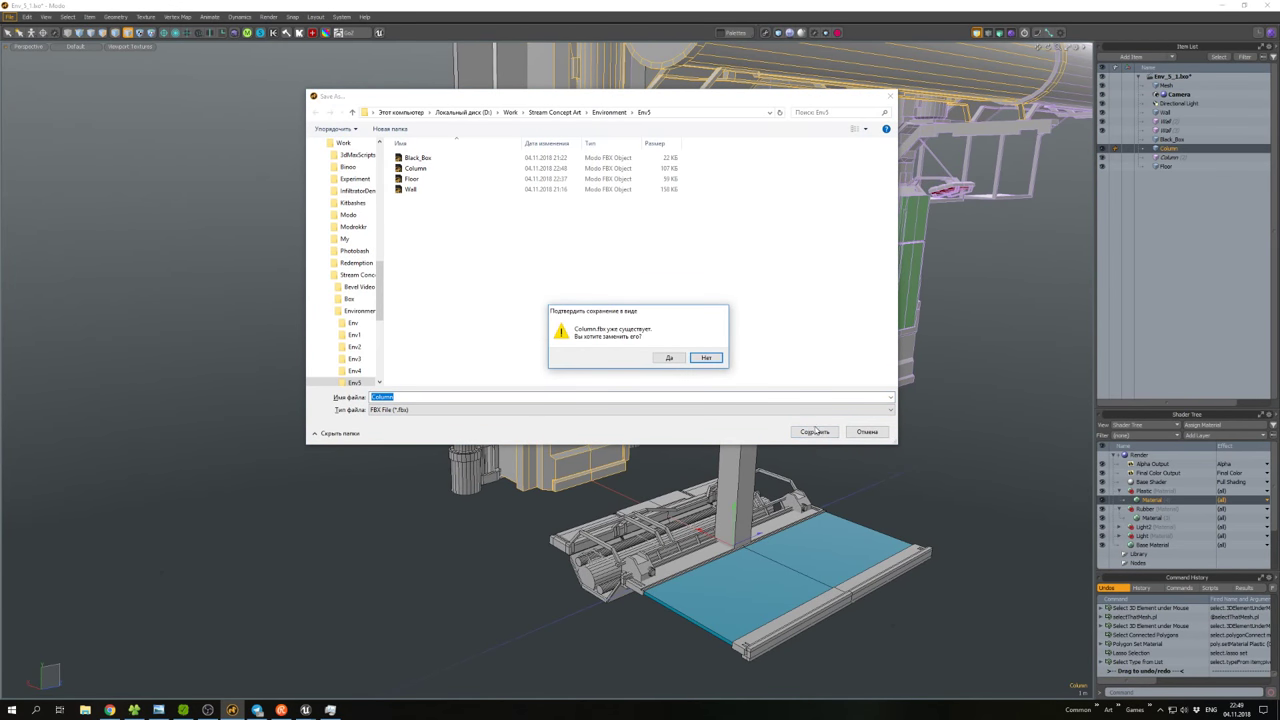
left_click(670, 358)
Select the Wall mesh and export it as FBX to the Env5 folder, overwriting the existing Wall file.
left_click(475, 420)
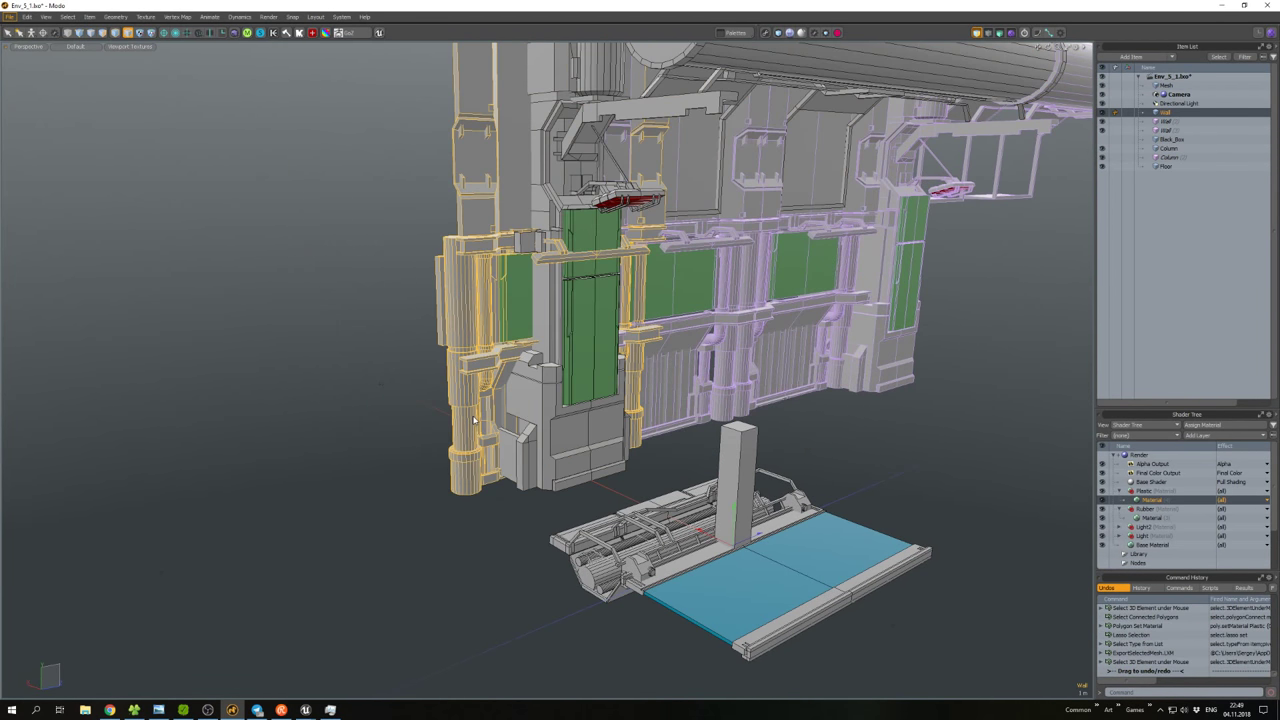
key("ctrl+shift+e")
left_click(813, 432)
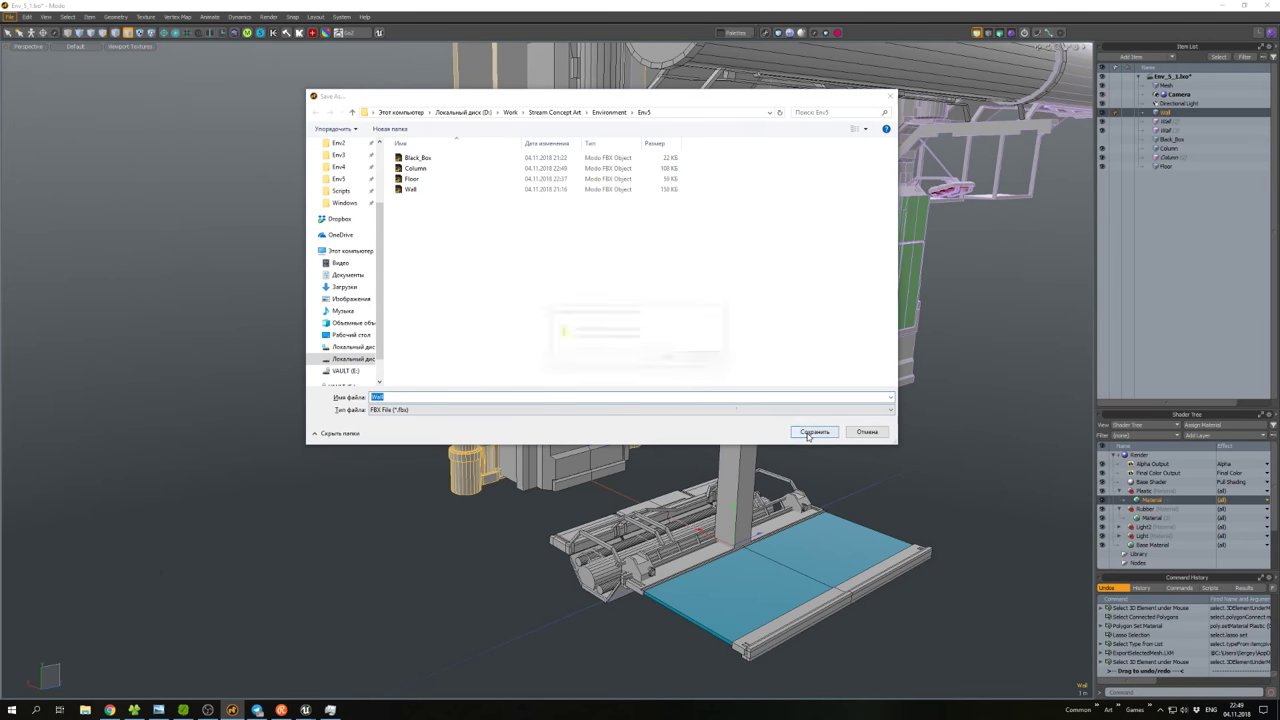
left_click(668, 358)
Switch to Unreal Editor and reimport the Column mesh from the Env5 content folder, accepting the proposed material matching.
mouse_move(305, 708)
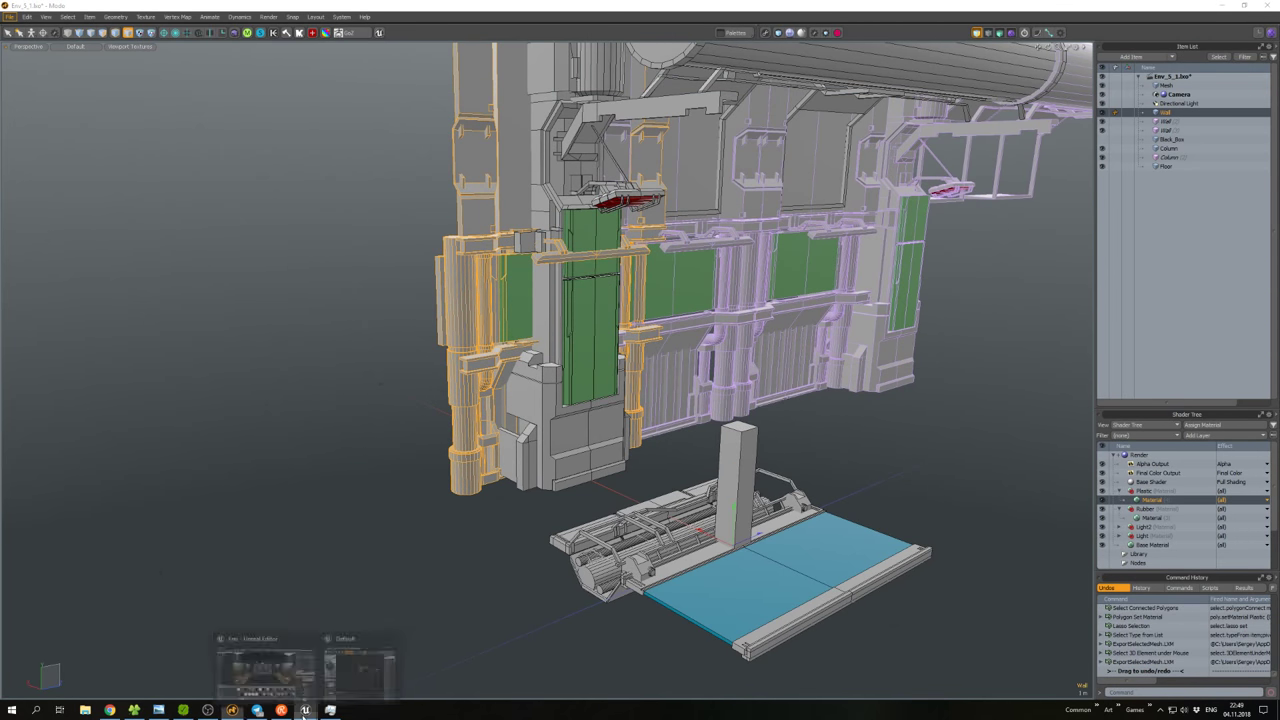
left_click(305, 674)
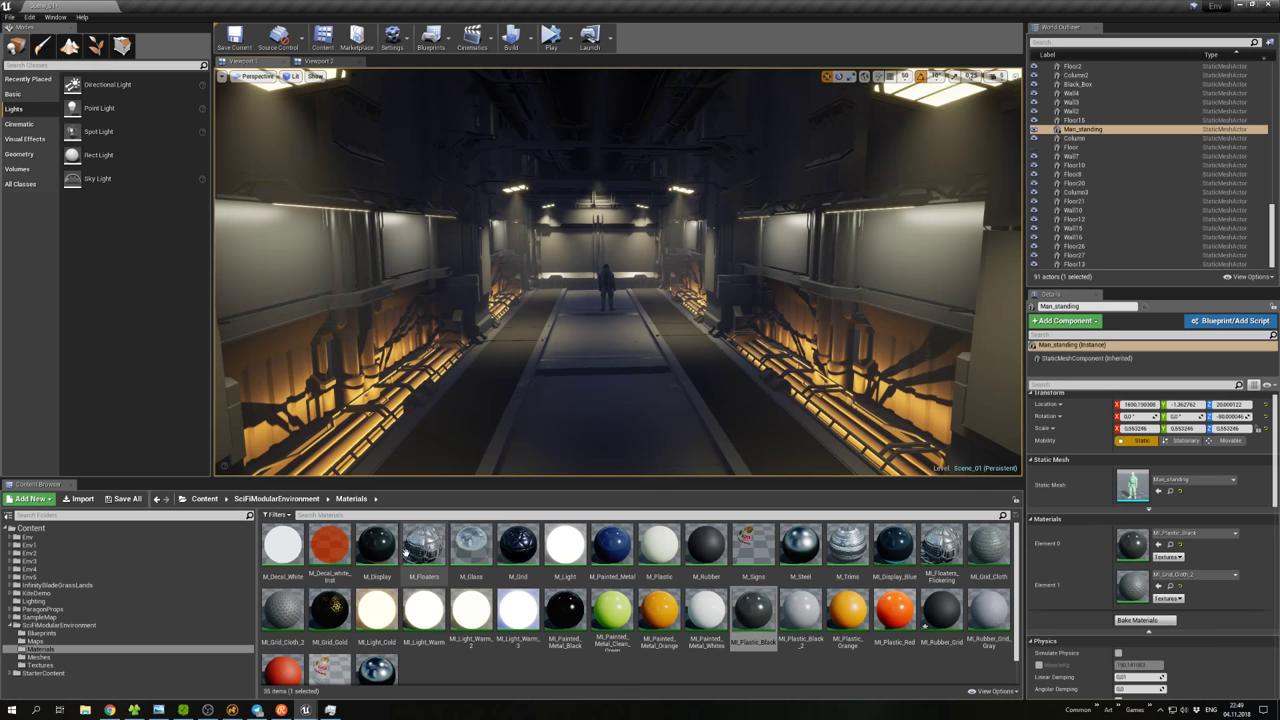
left_click(40, 577)
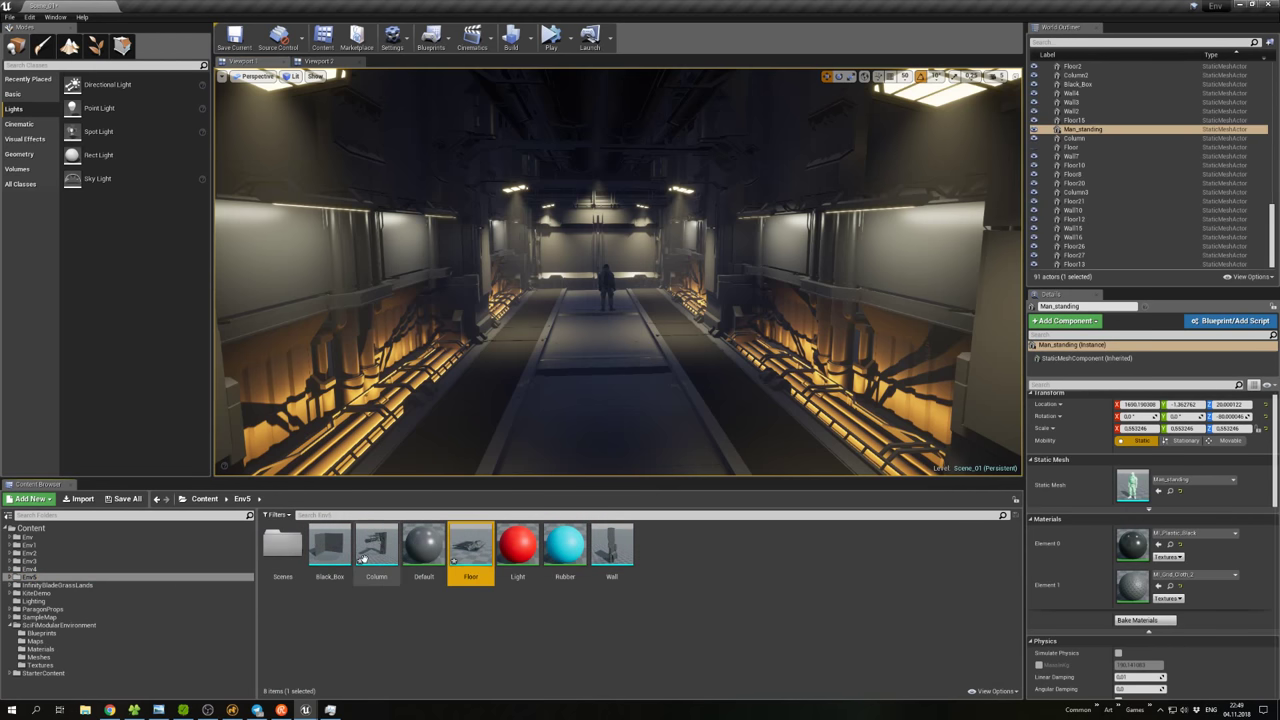
right_click(386, 549)
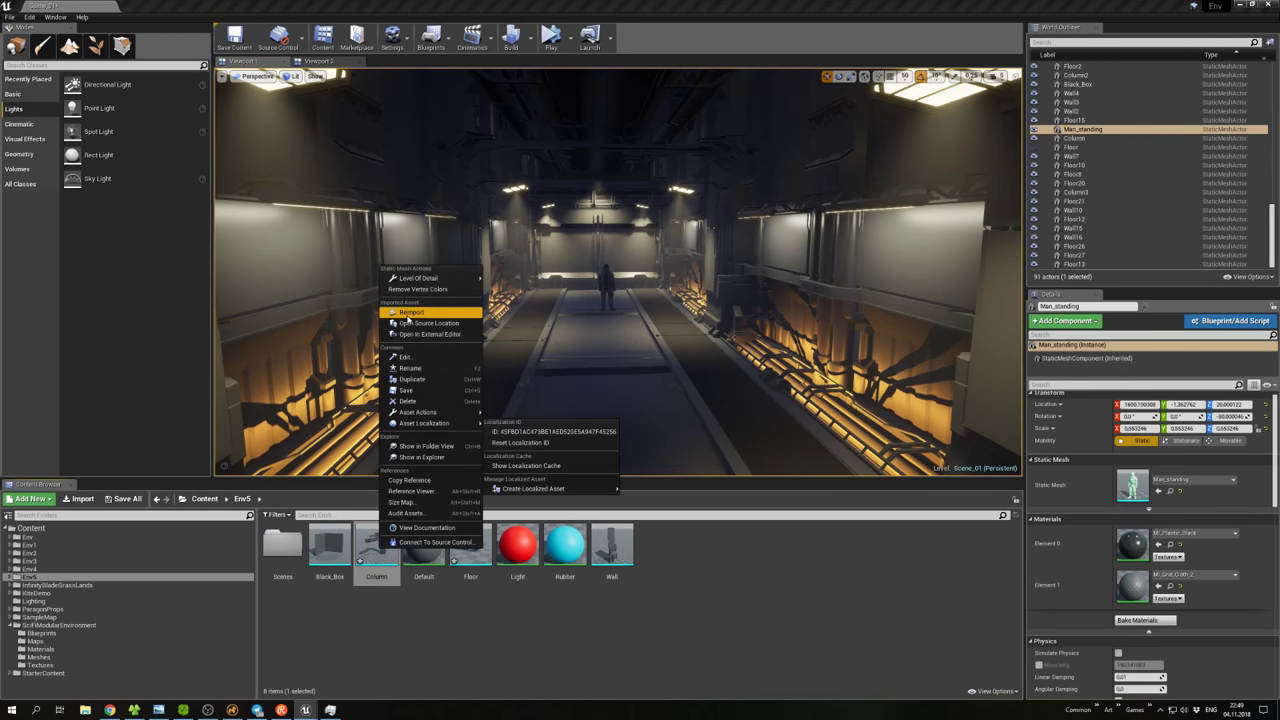
left_click(408, 316)
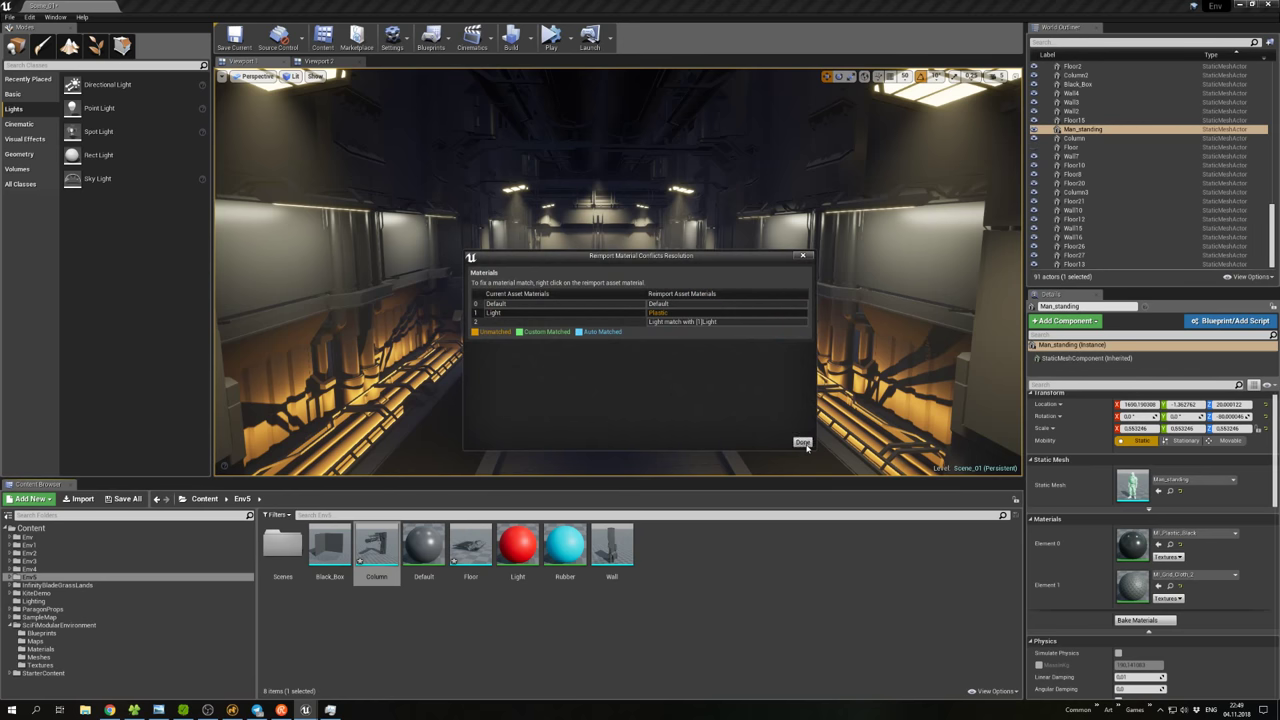
left_click(802, 442)
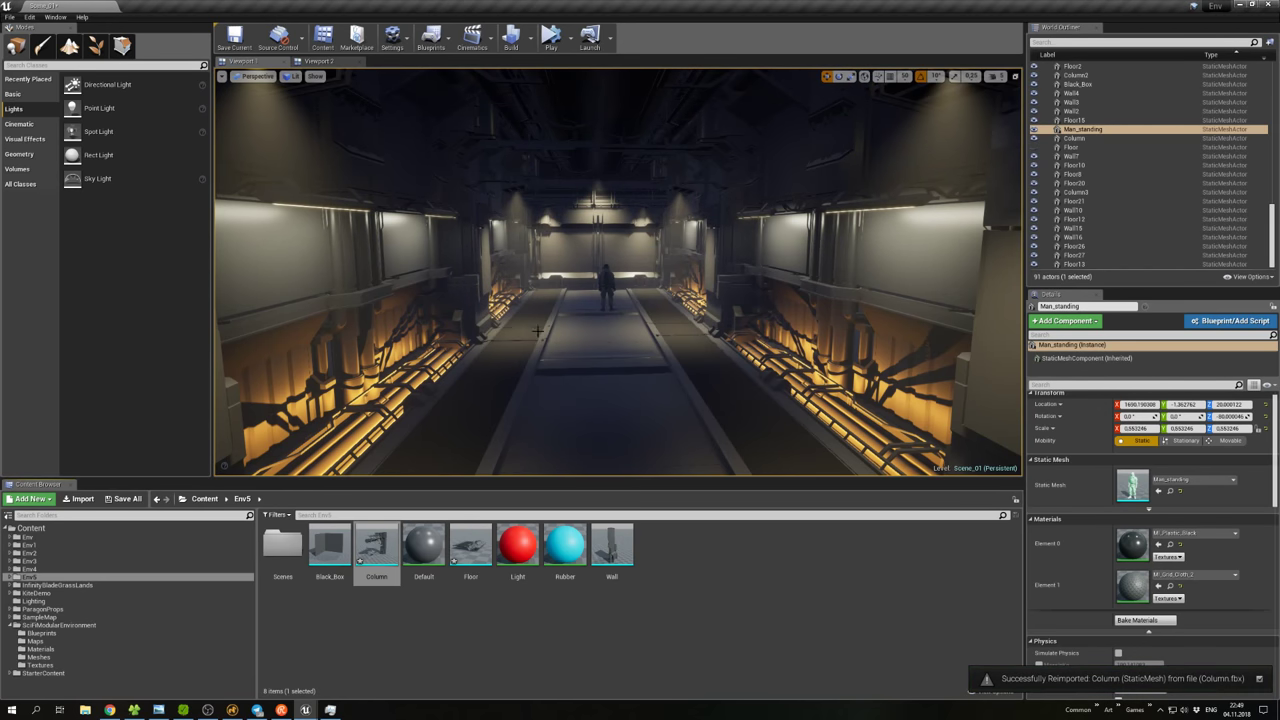
Reimport the Wall mesh in the Env5 content folder, accepting the proposed material matching.
left_click(470, 548)
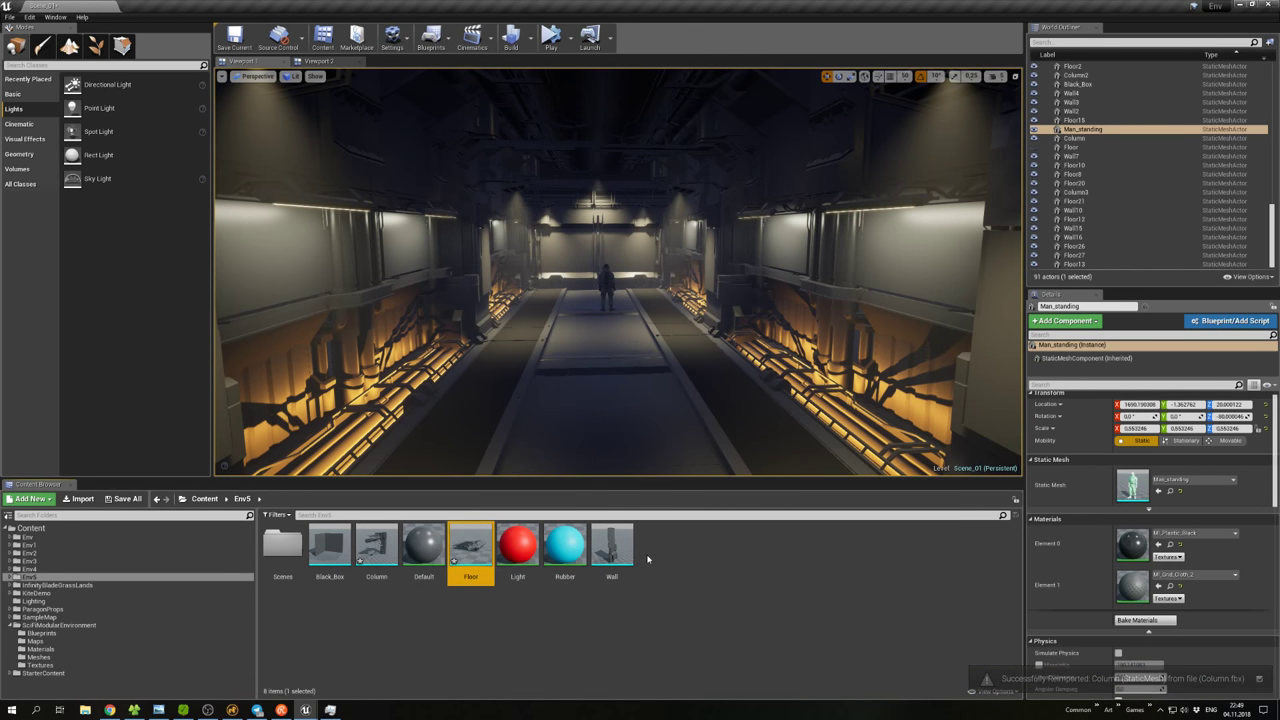
left_click(605, 552)
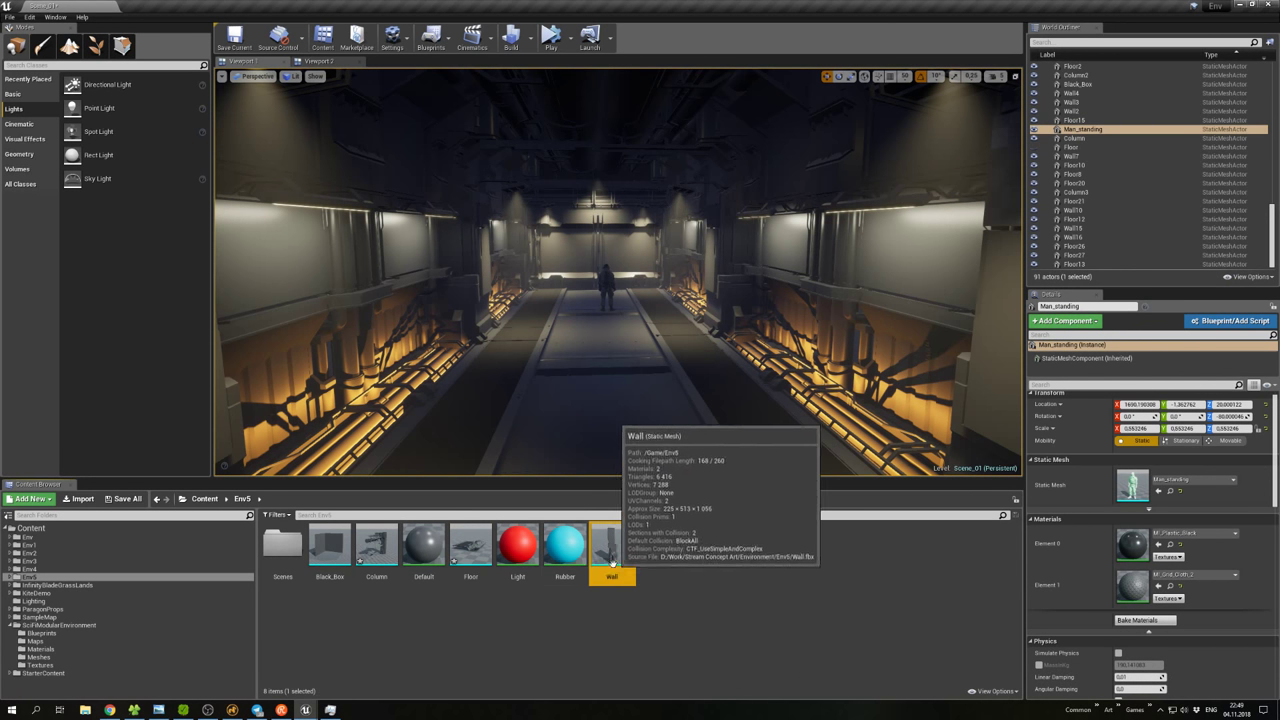
right_click(603, 553)
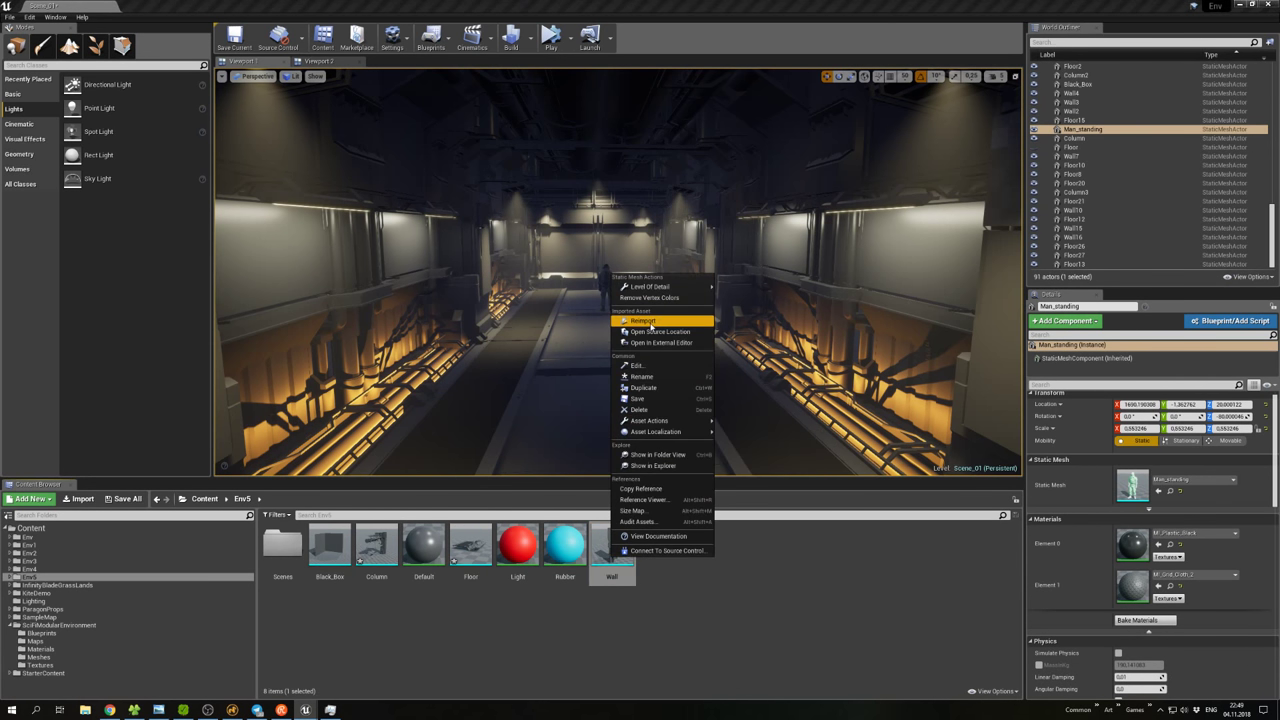
left_click(650, 326)
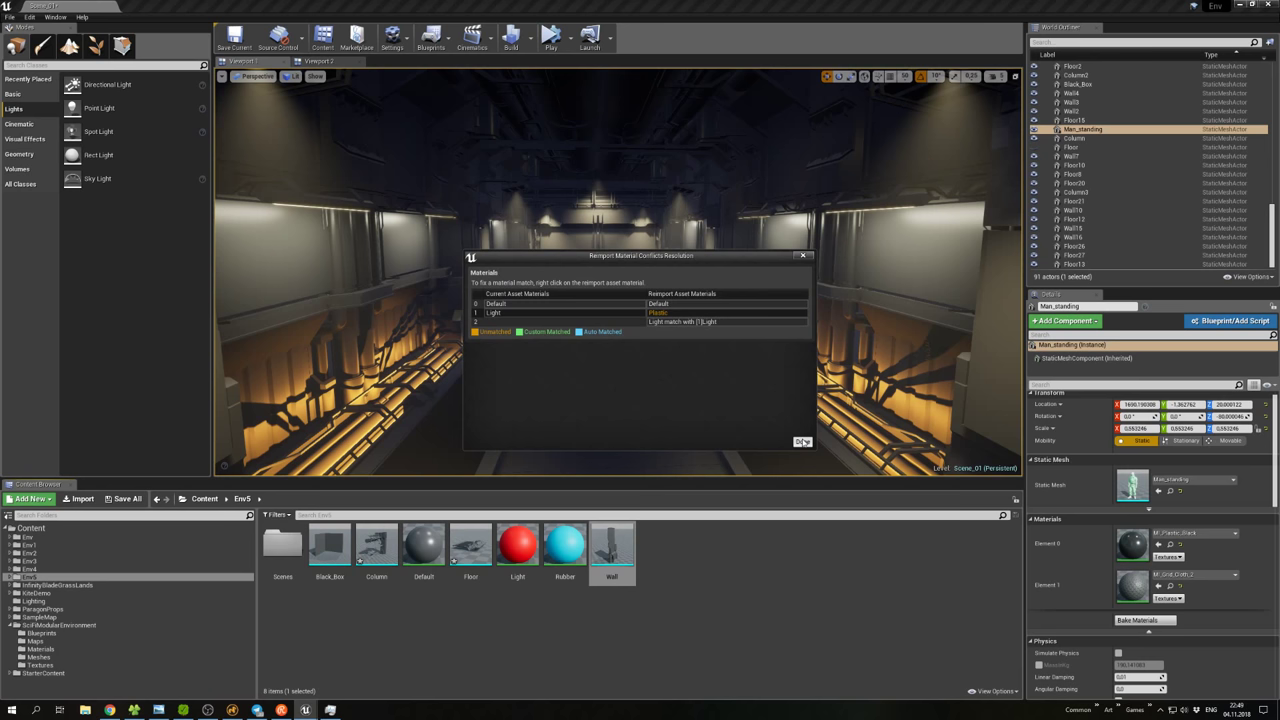
left_click(802, 442)
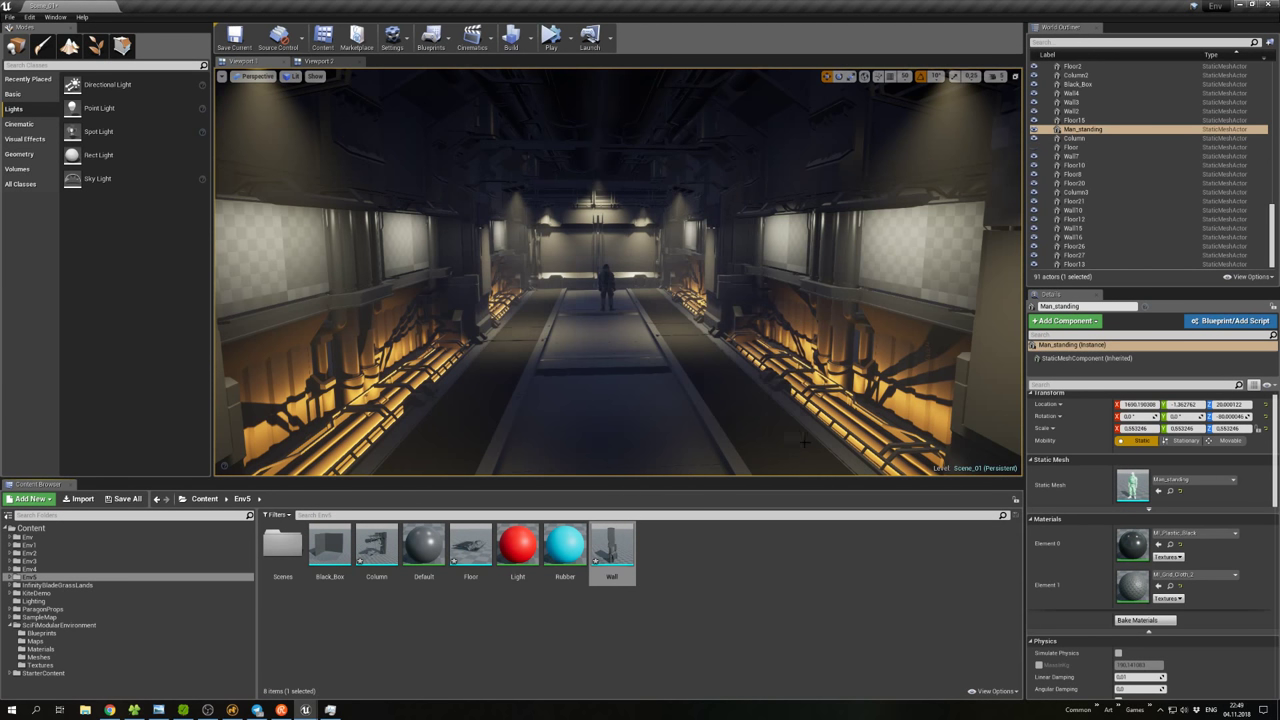
Duplicate the MI_Plastic_Orange material instance and assign the copy to material slot Element 2 of the Wall mesh.
left_click(915, 235)
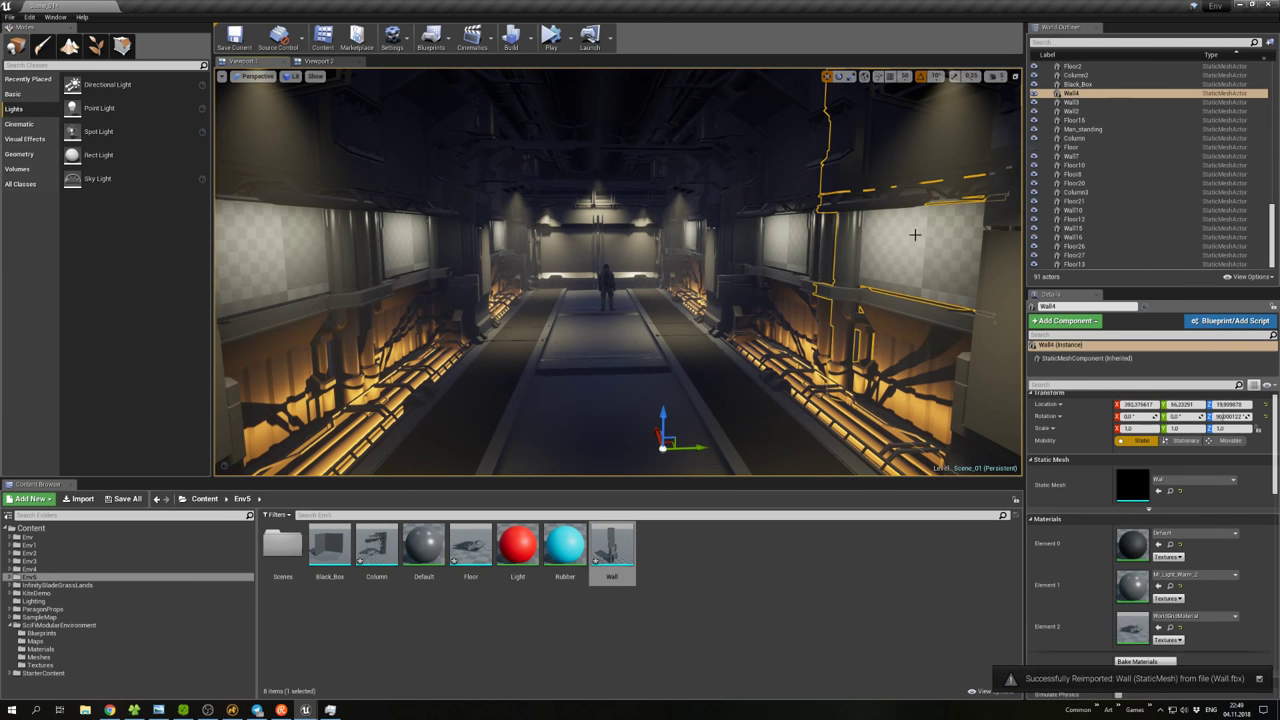
double_click(612, 548)
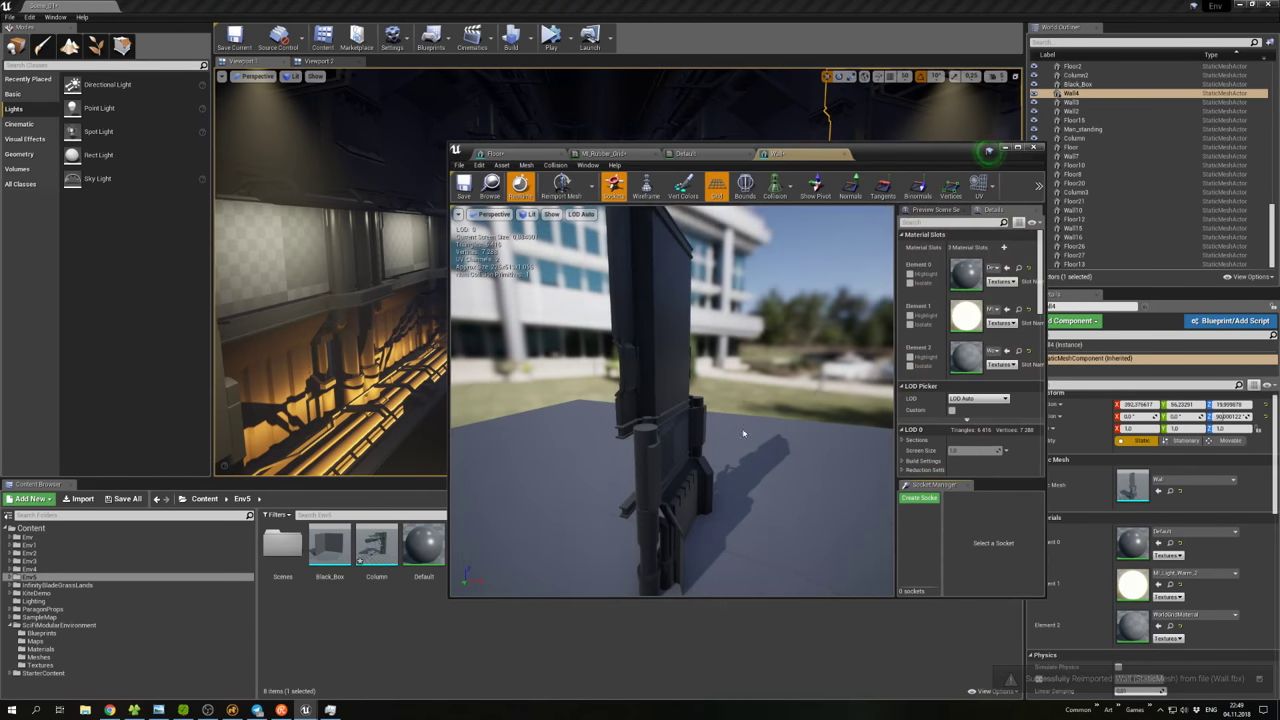
left_click(40, 649)
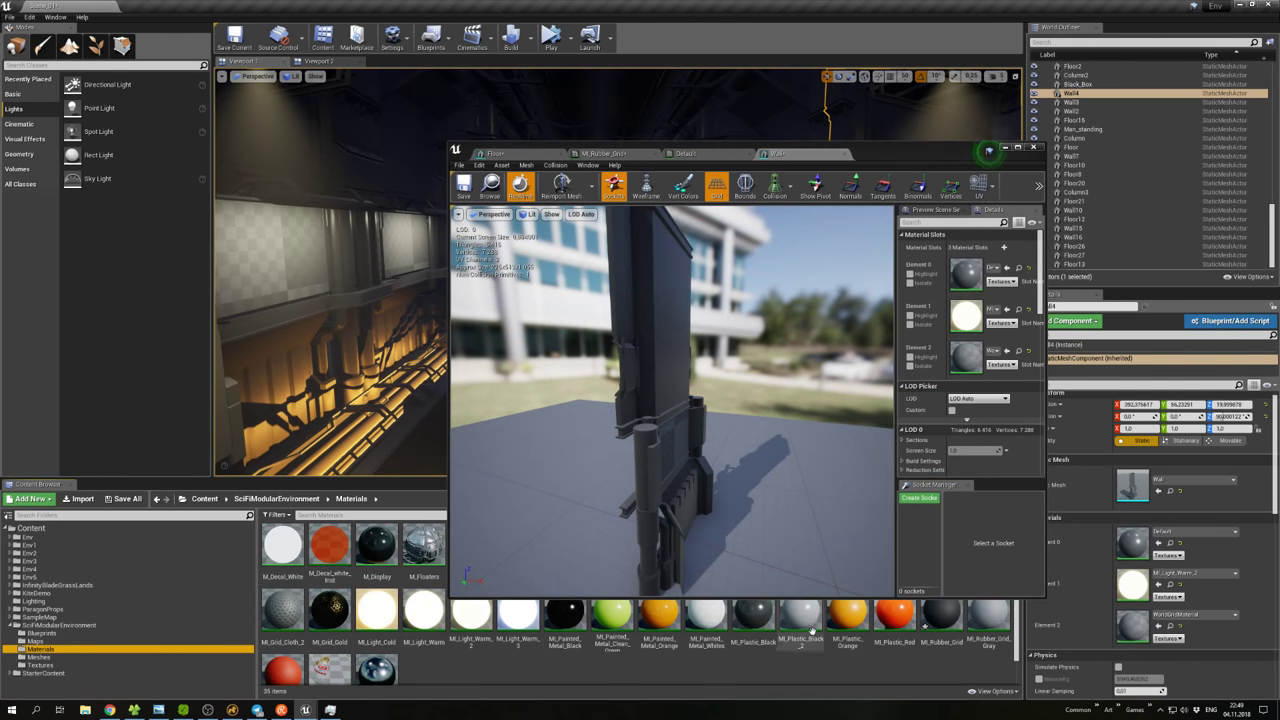
left_click(846, 622)
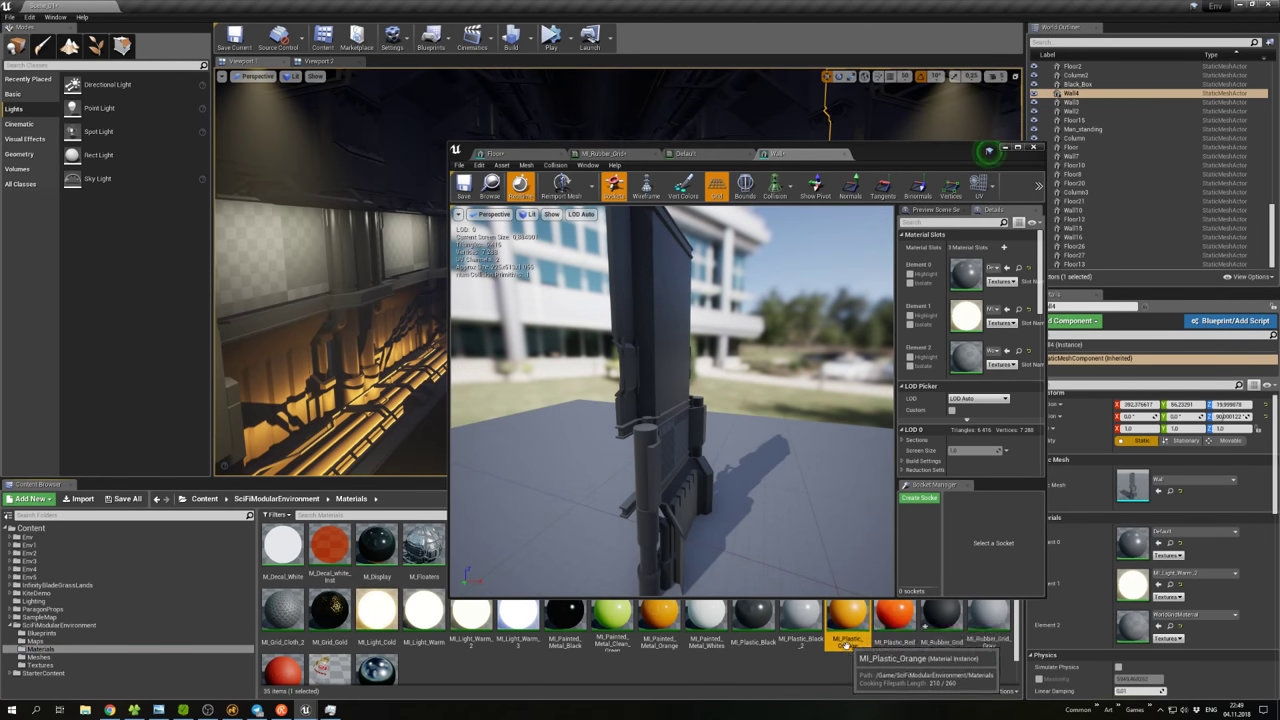
key("ctrl+c")
key("ctrl+v")
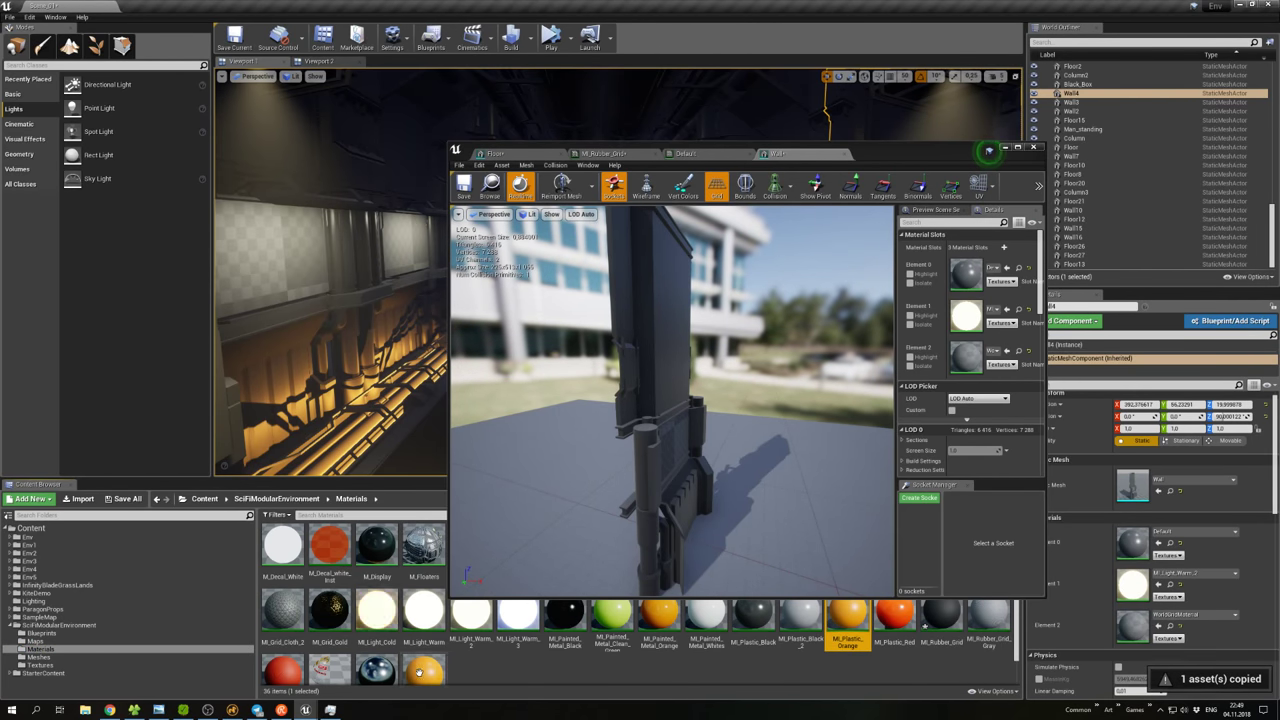
left_click_drag(422, 670, 966, 358)
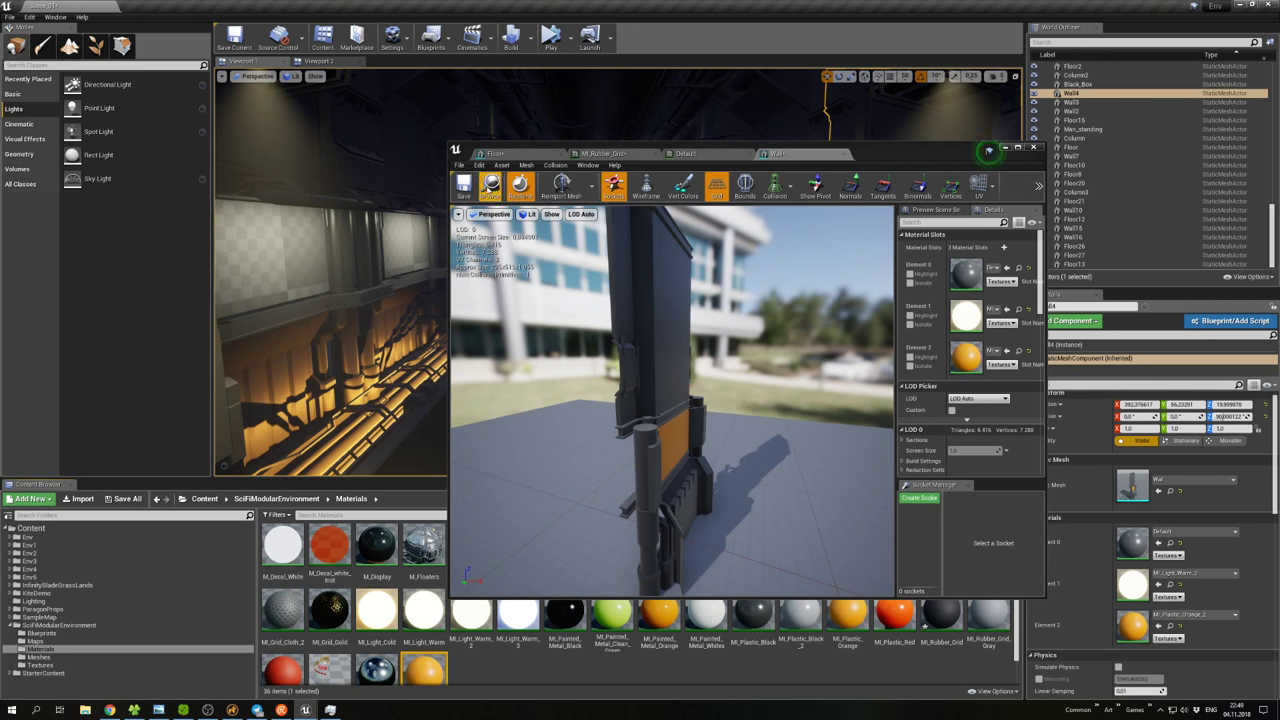
left_click(1005, 149)
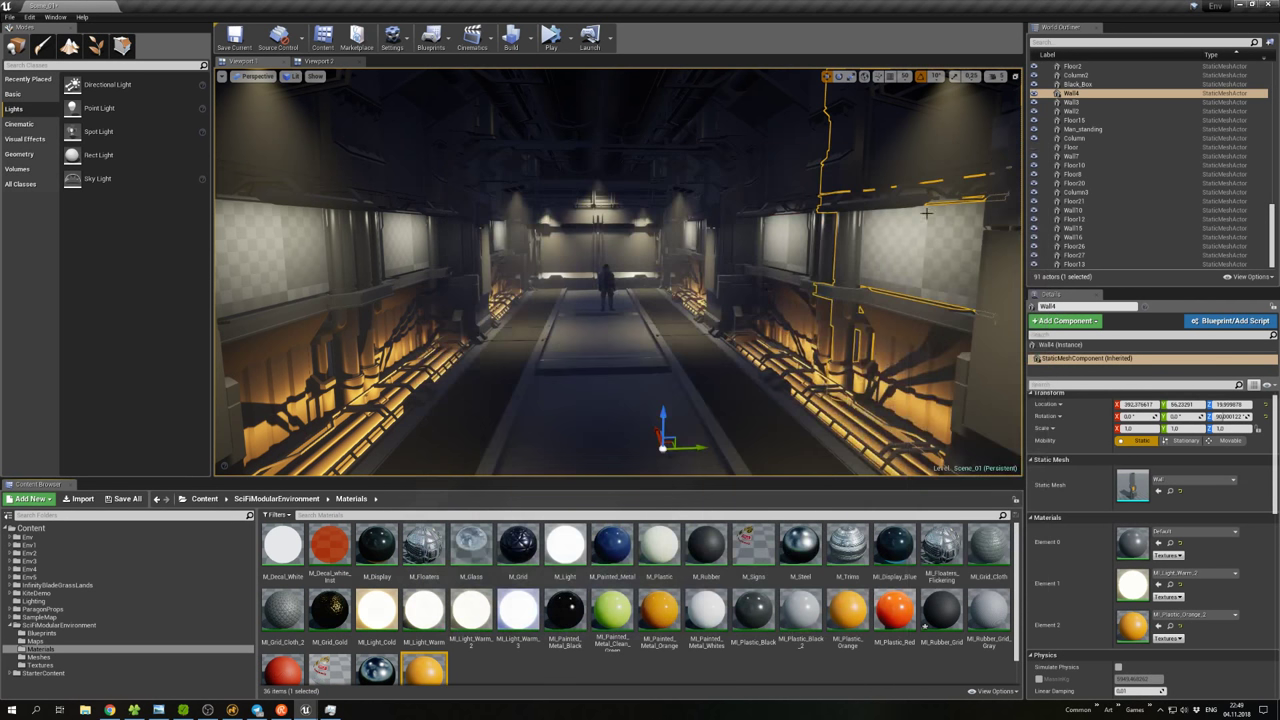
Assign MI_Plastic_Orange_2 to material slot Element 2 of the Column mesh.
left_click(726, 262)
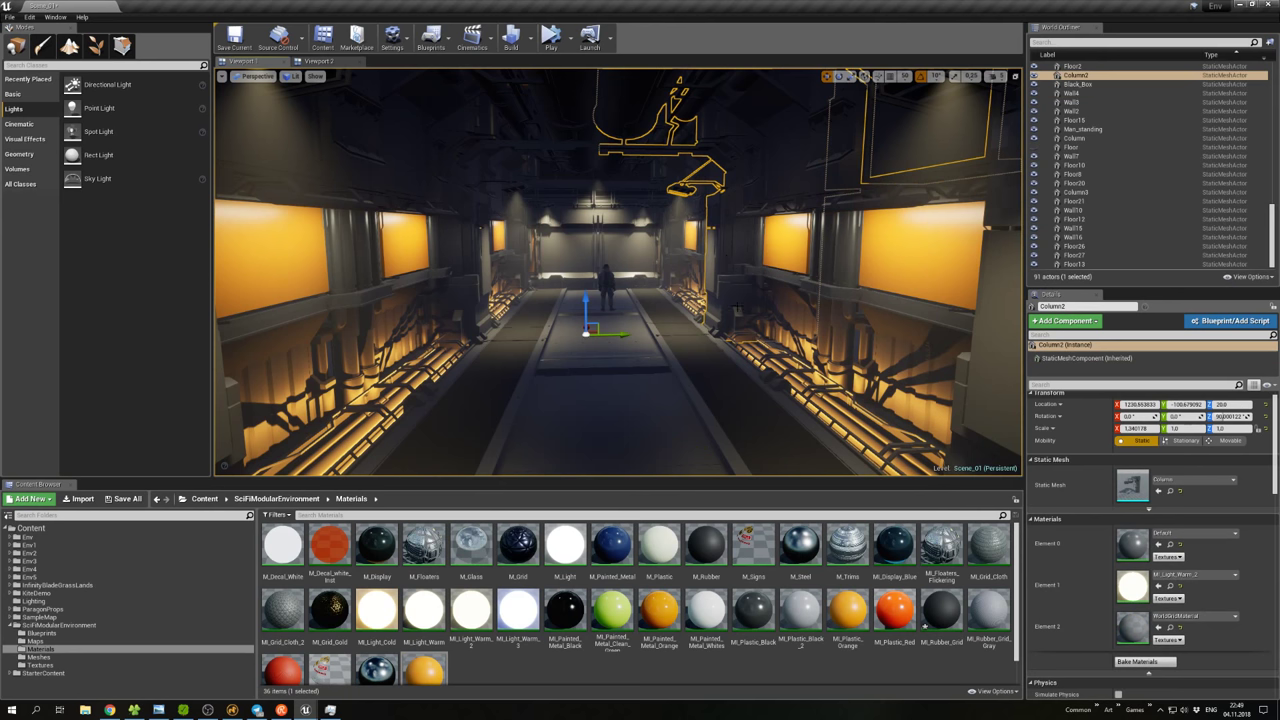
left_click(47, 578)
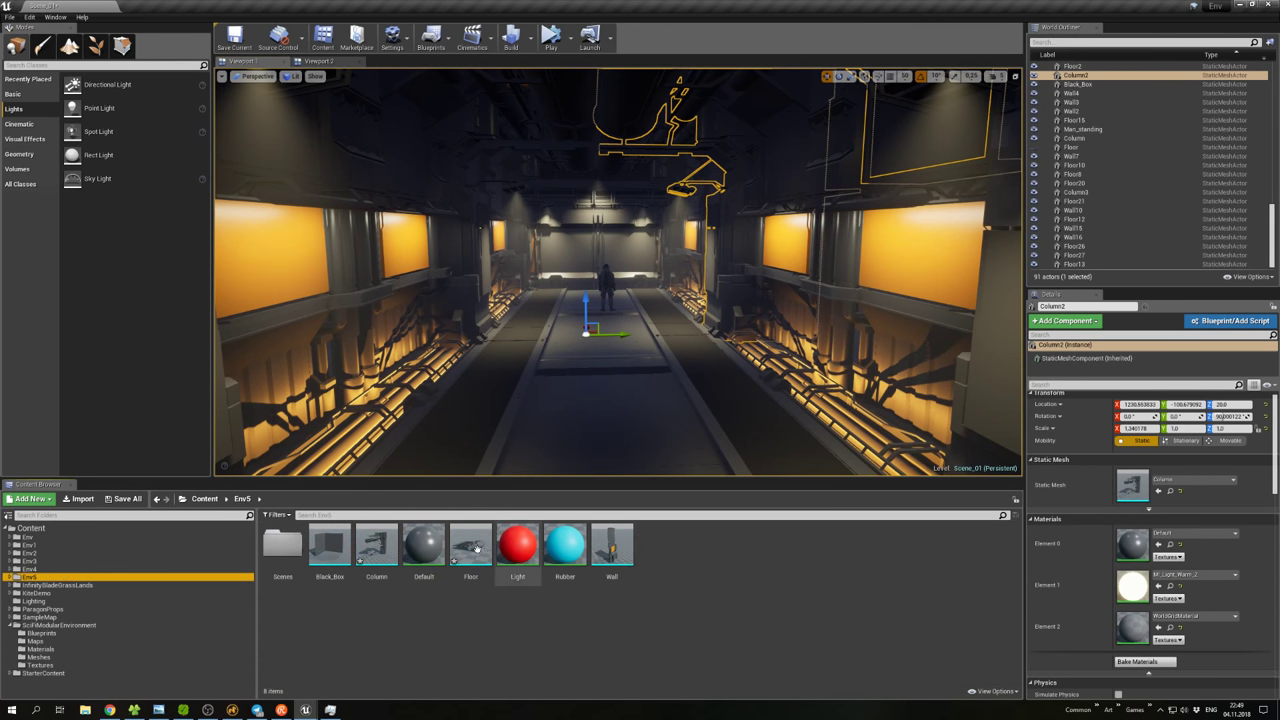
double_click(379, 550)
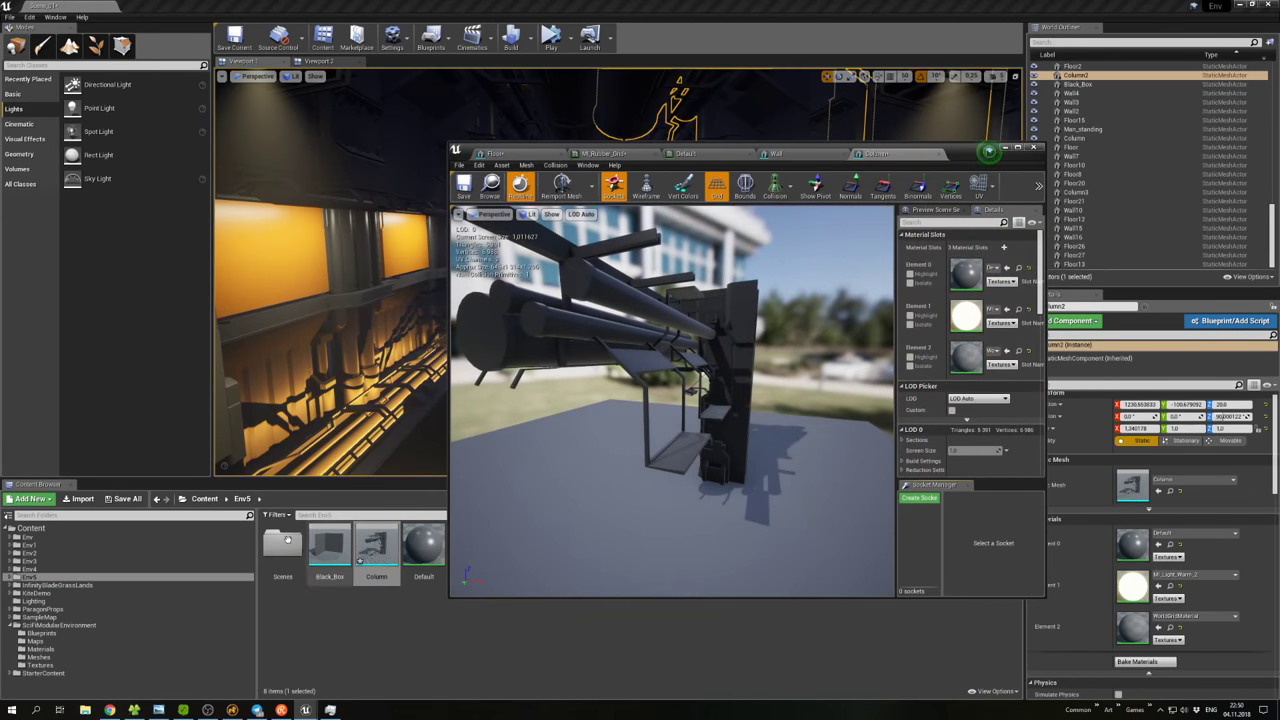
left_click(58, 624)
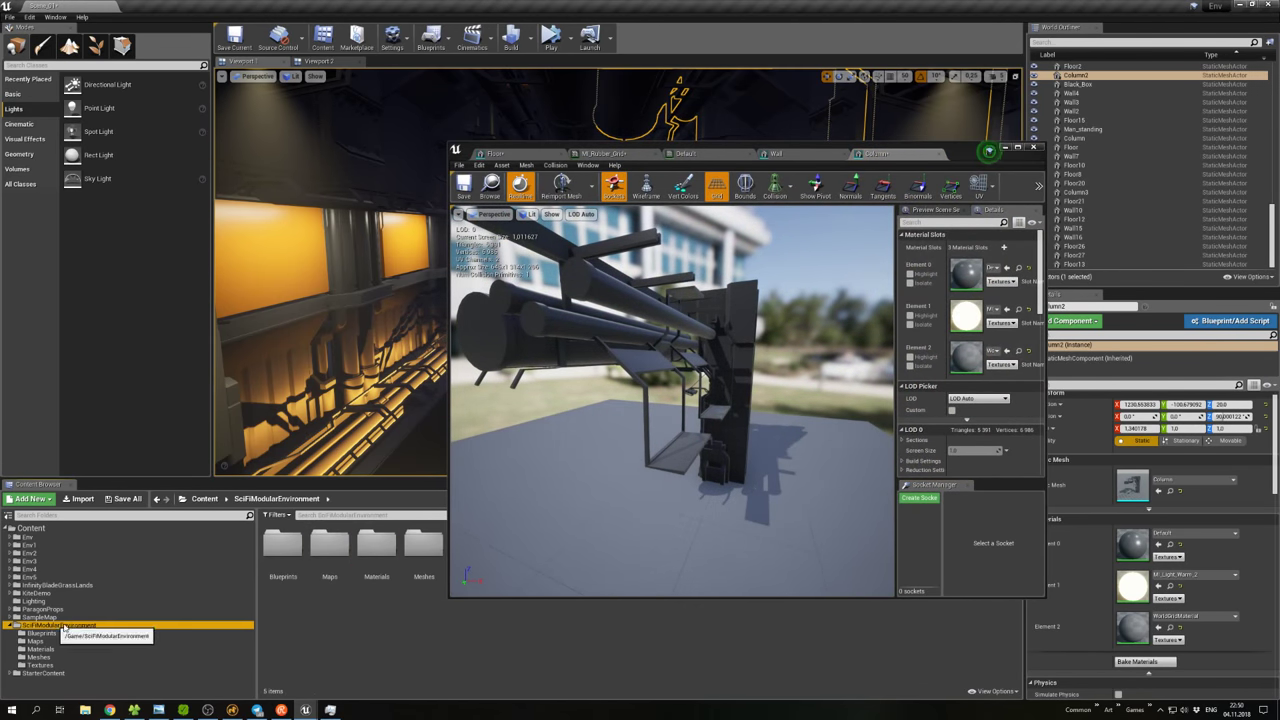
double_click(376, 545)
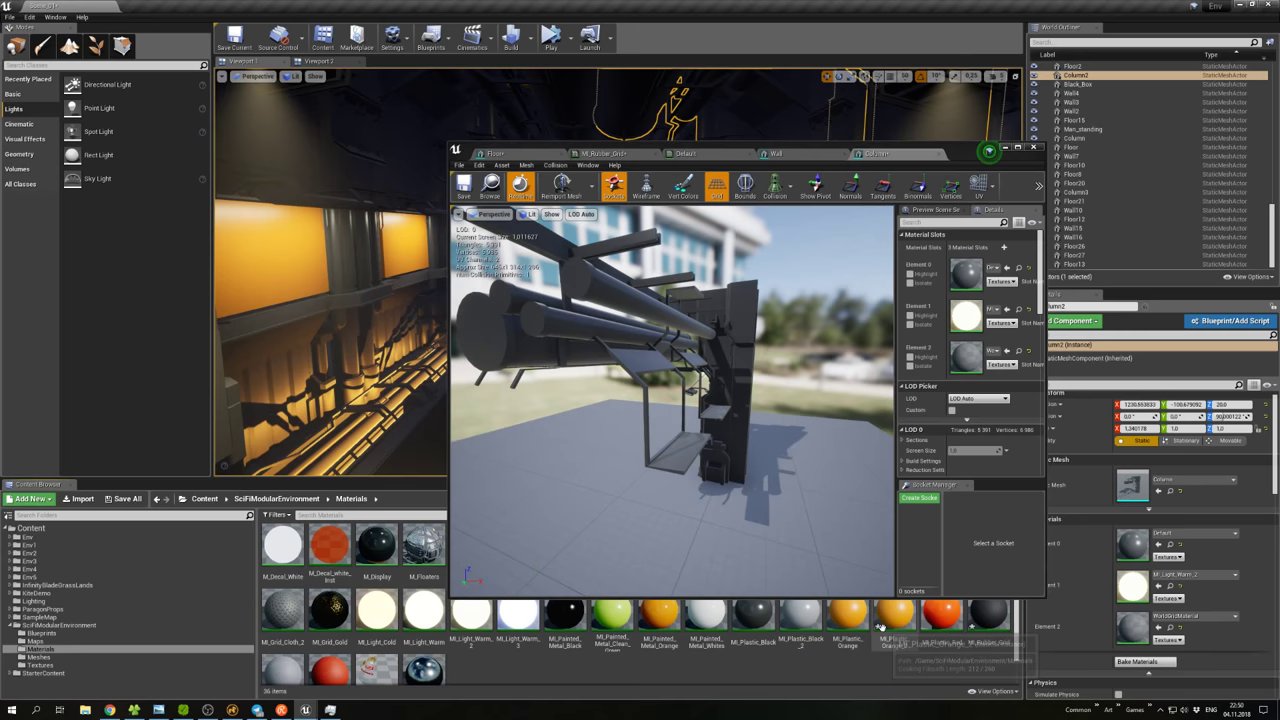
left_click_drag(895, 615, 965, 355)
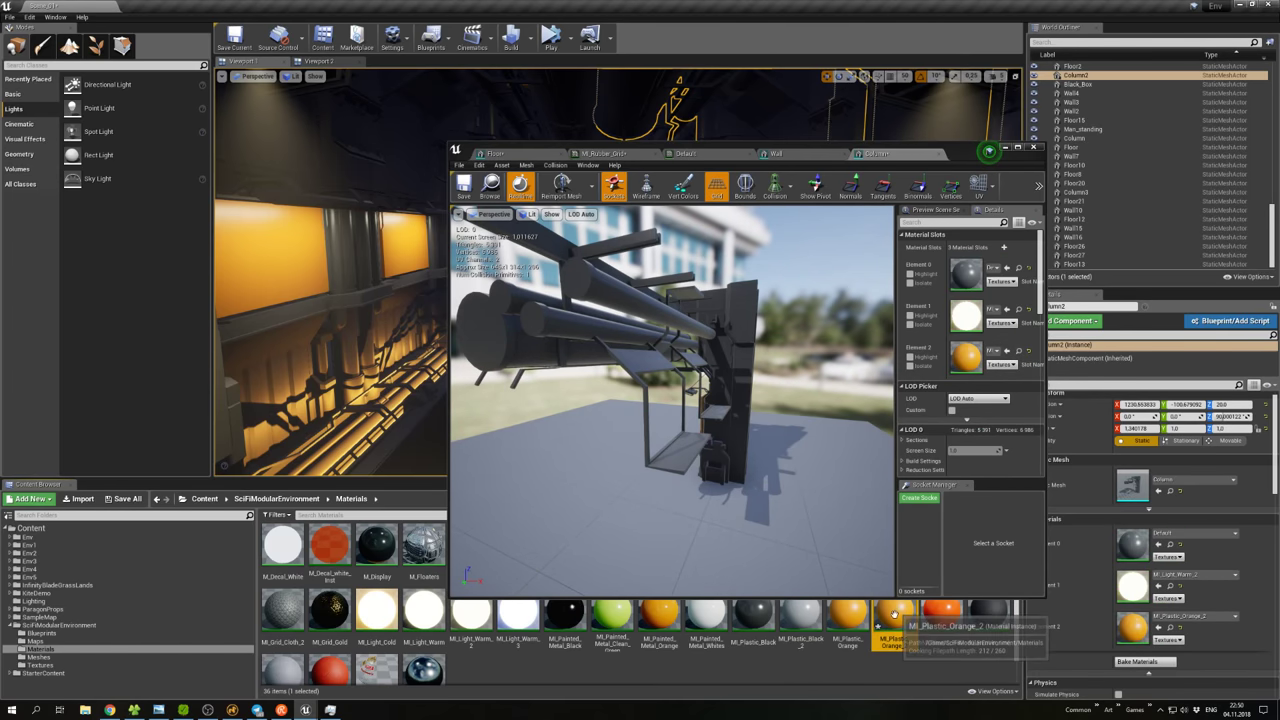
left_click(988, 615)
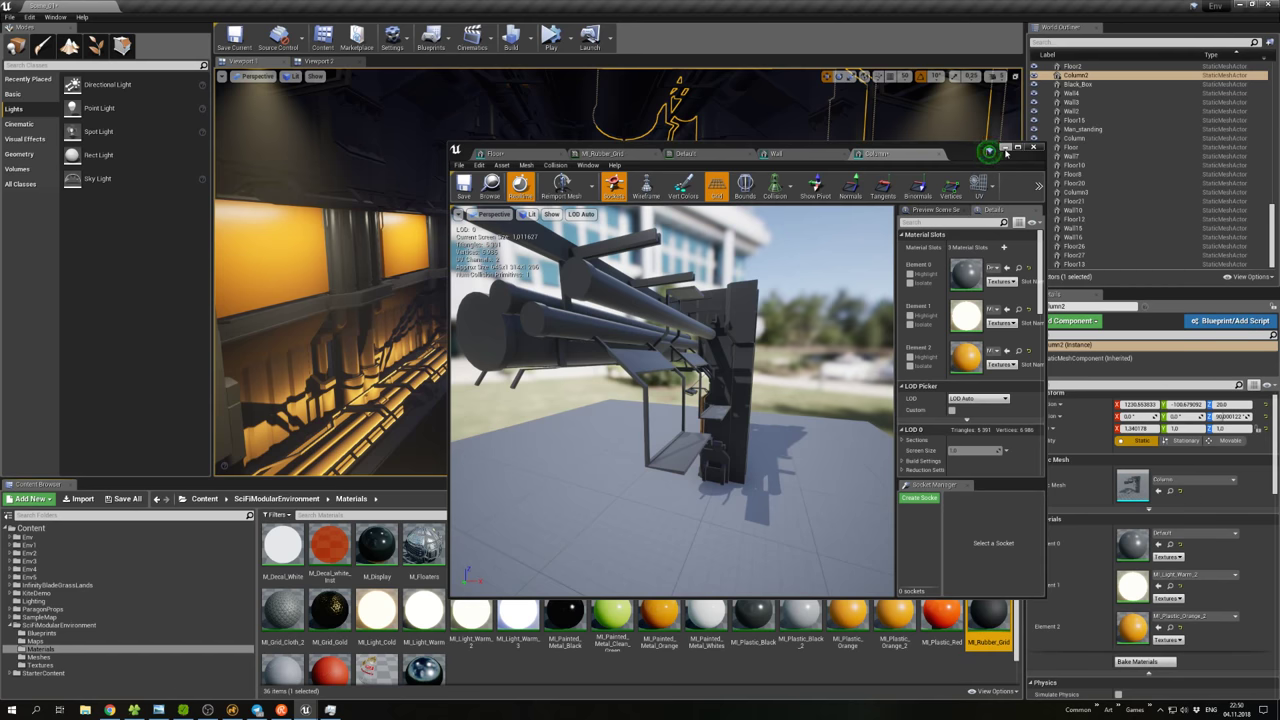
left_click(1005, 148)
Examine the new panel material on the walls and columns from a more distant, central view down the corridor.
left_click(995, 300)
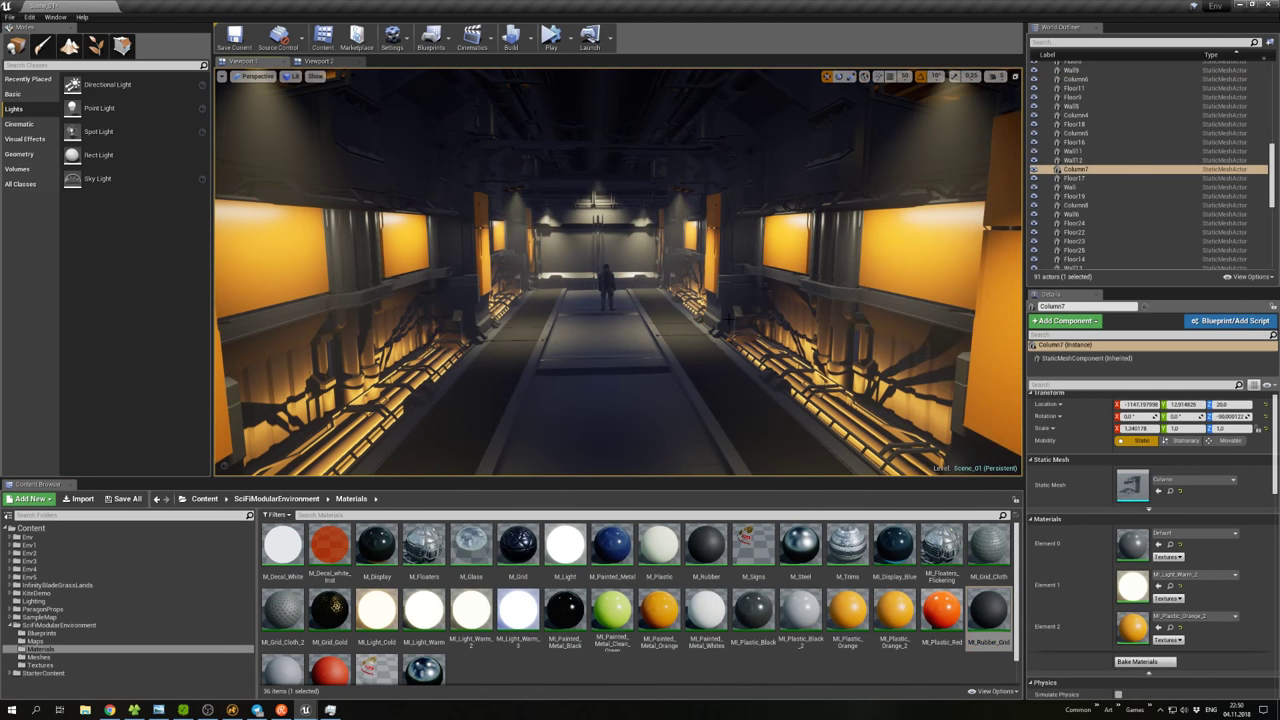
scroll(650, 313, "down", 3)
right_click(652, 313)
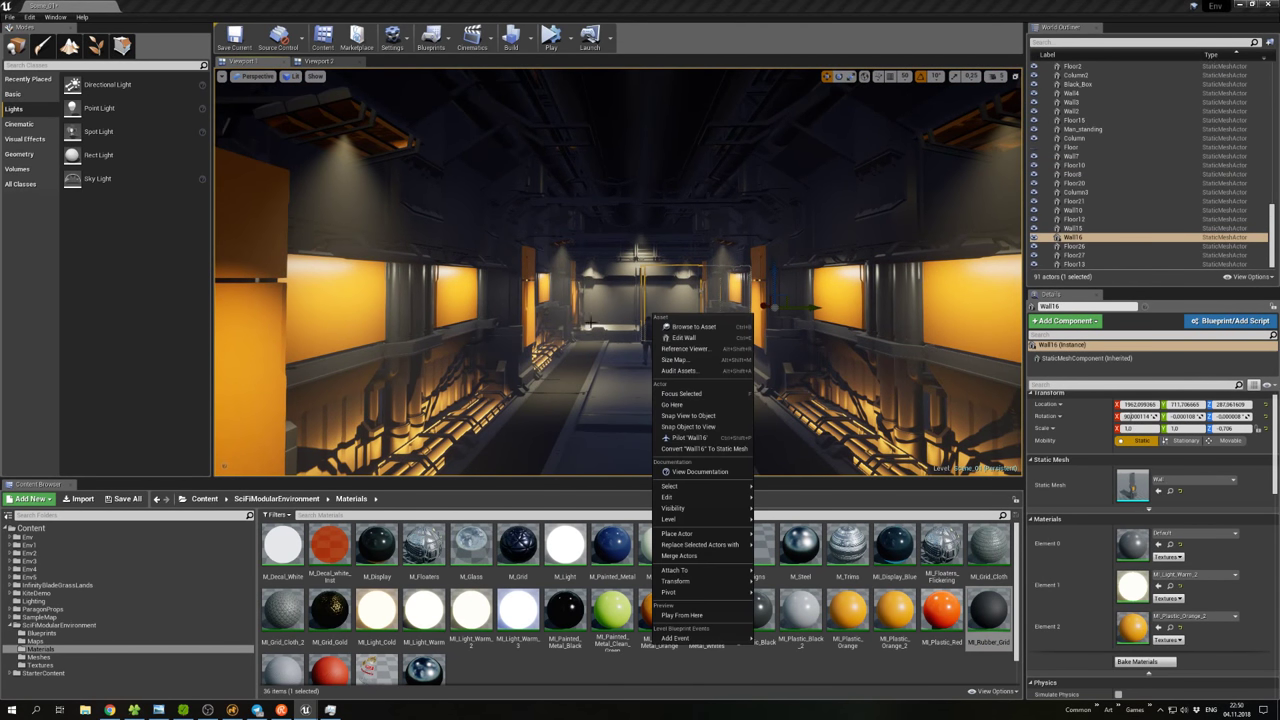
key("Escape")
right_click(614, 288)
key("Escape")
mouse_move(626, 288)
left_mouse_down()
mouse_move(660, 300)
mouse_move(626, 330)
mouse_move(626, 292)
left_mouse_up()
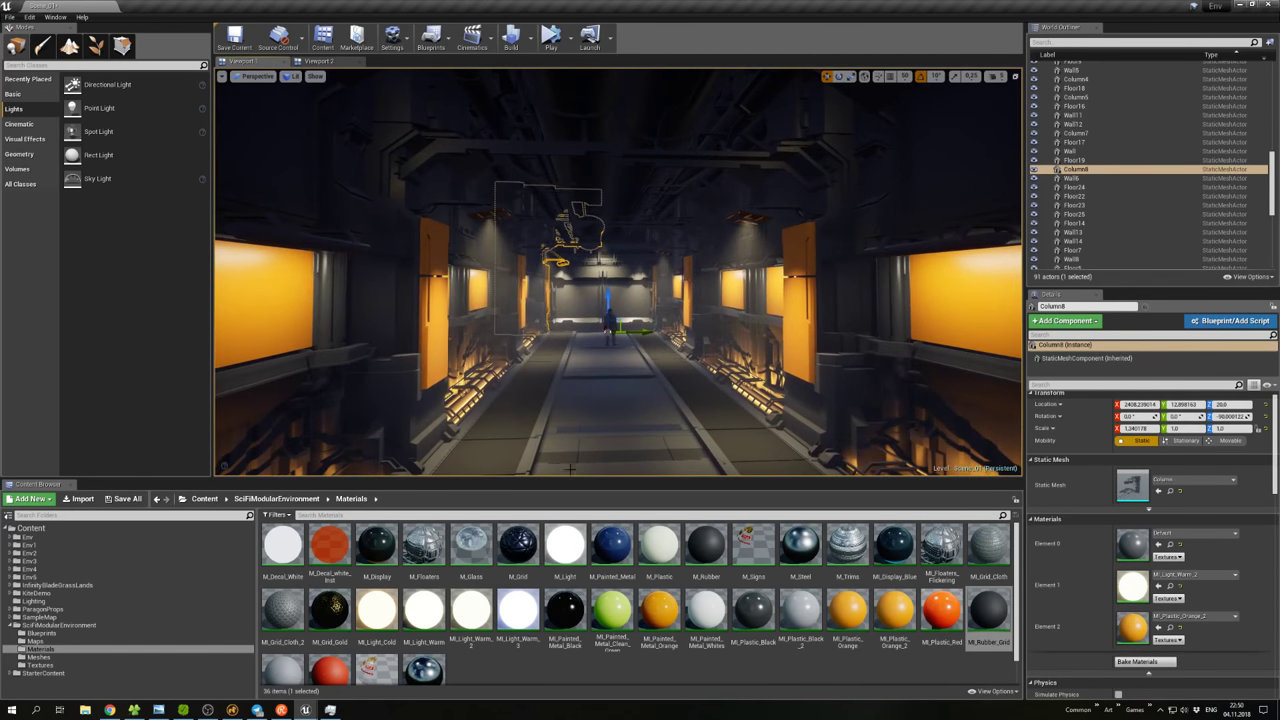
Open the MI_Plastic_Orange_2 material instance and change its Color to a dark neutral grey, hex sRGB 5D5F57FF.
double_click(895, 610)
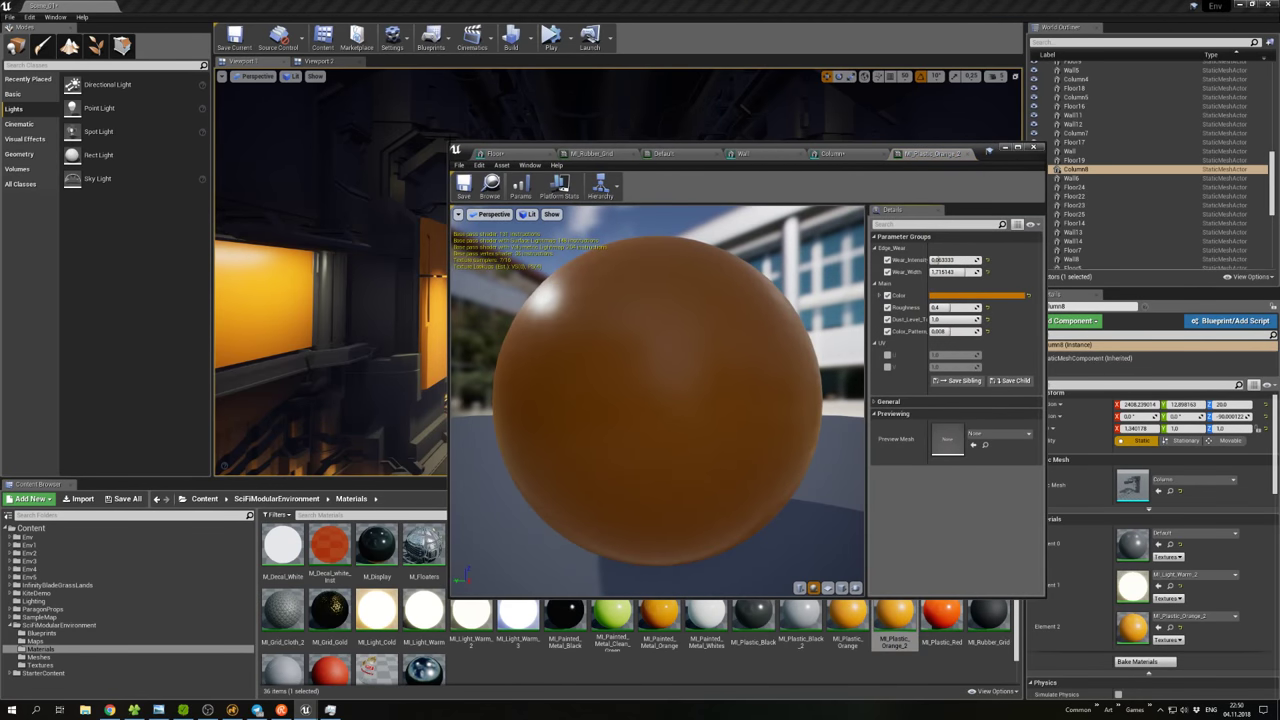
left_click_drag(448, 142, 585, 200)
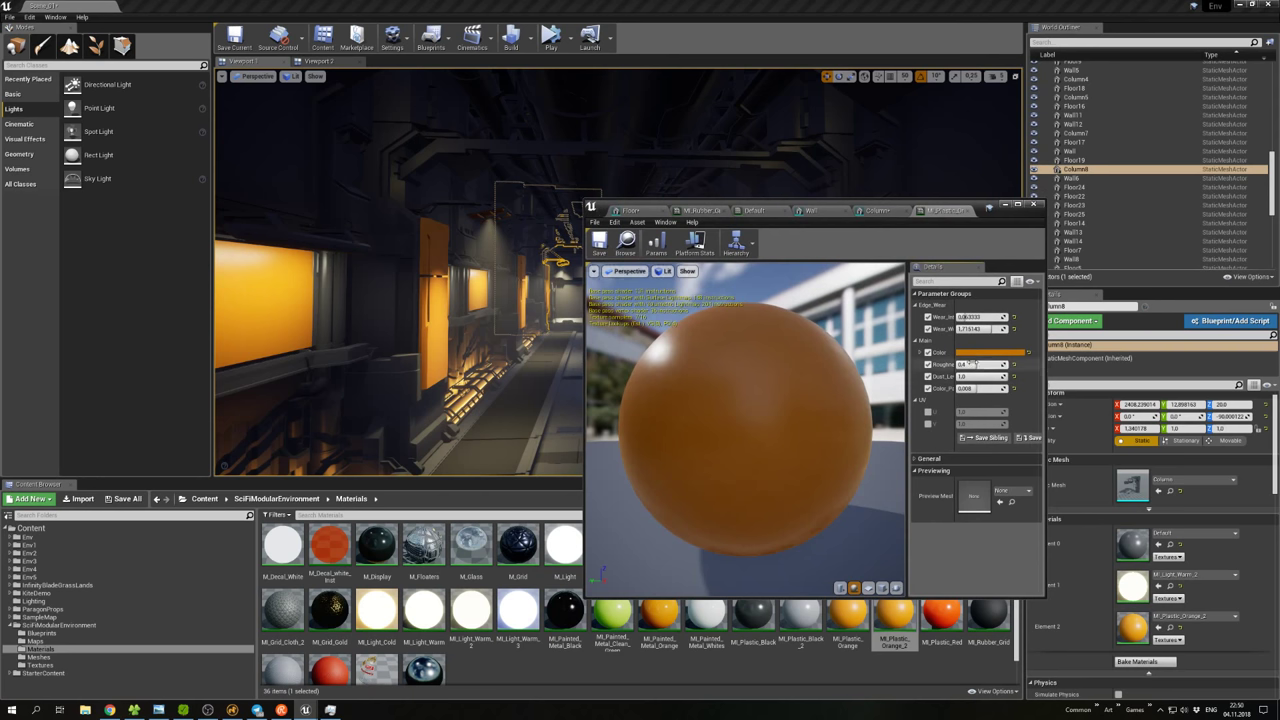
left_click(980, 353)
left_click(1048, 443)
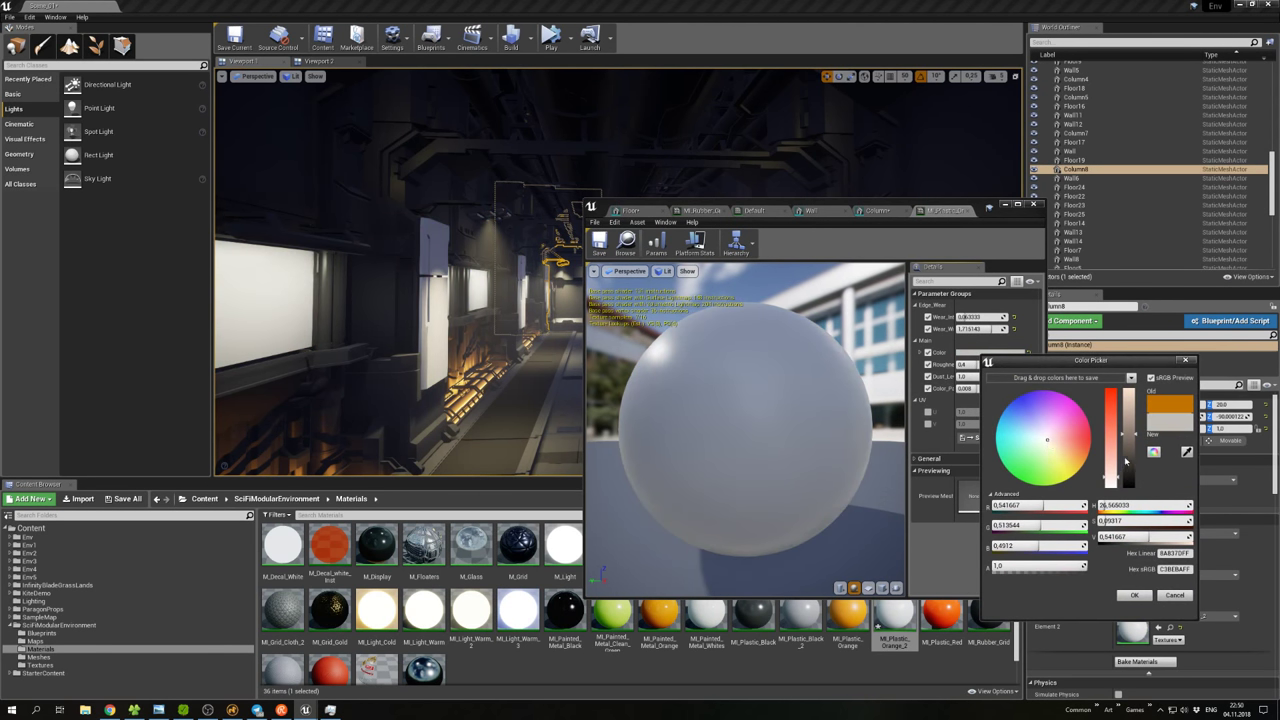
left_click_drag(1125, 460, 1122, 484)
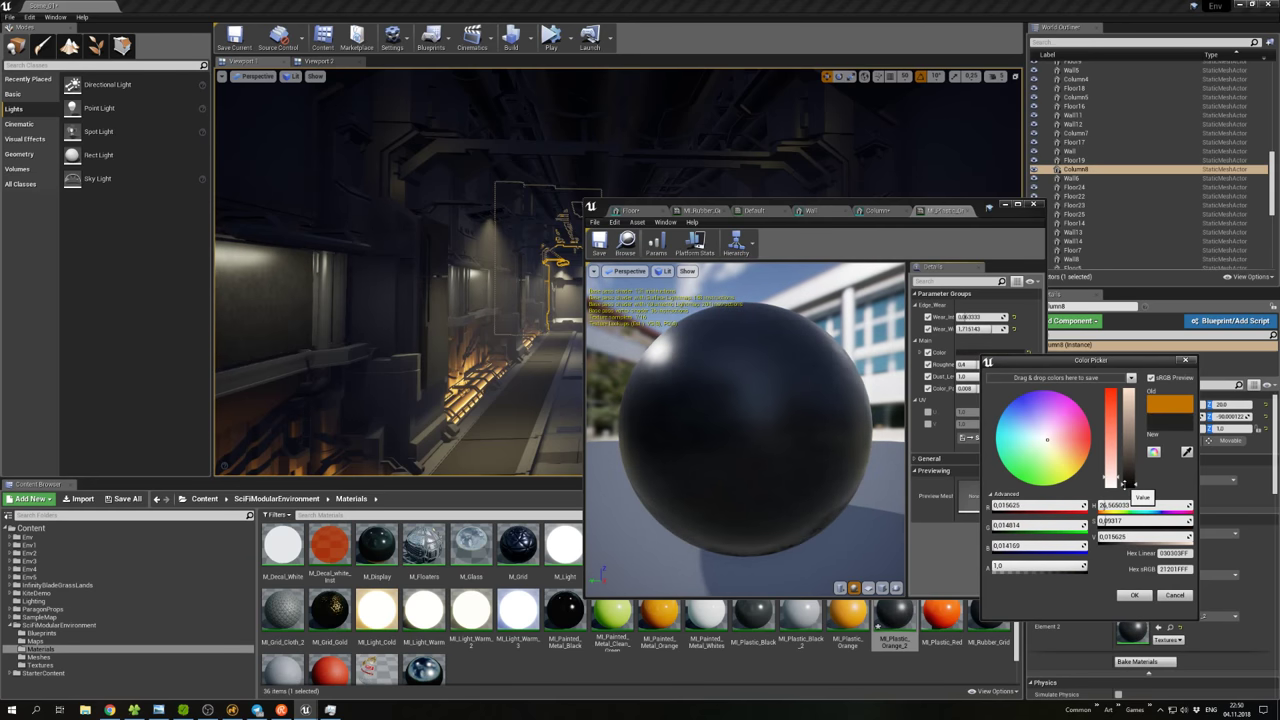
left_click_drag(875, 205, 1113, 88)
left_click_drag(1045, 448, 1028, 453)
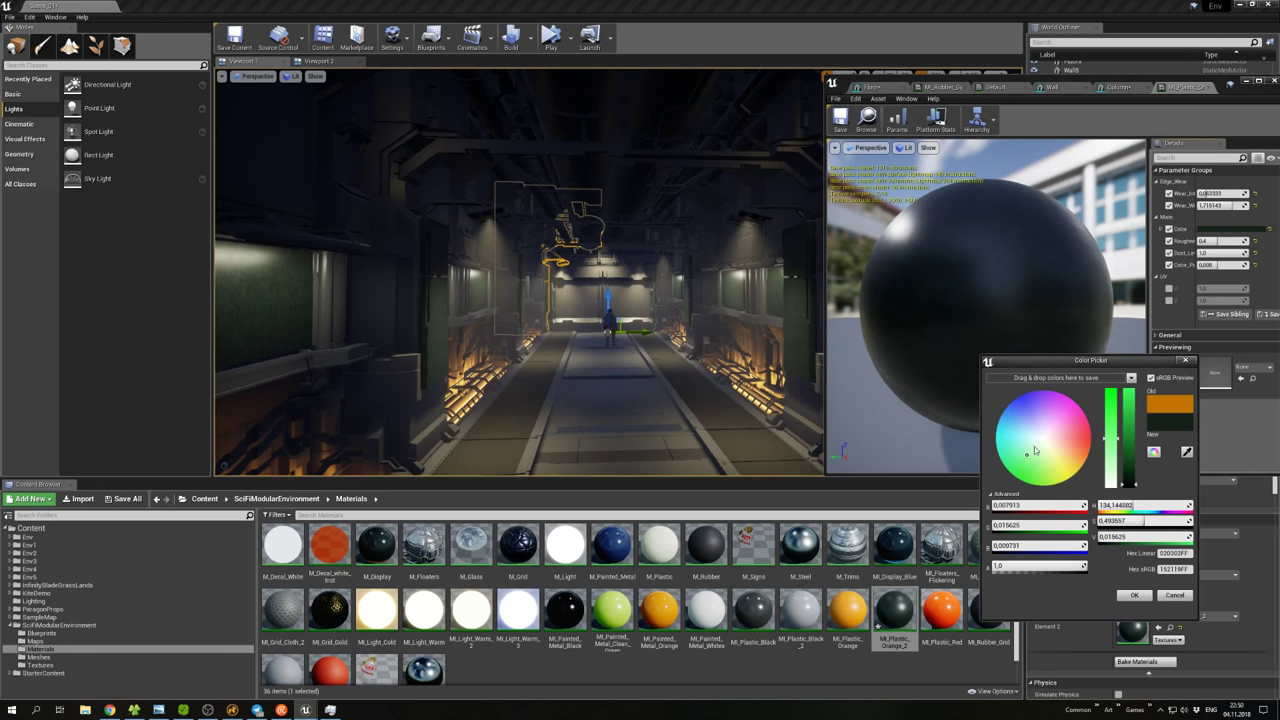
mouse_move(1035, 451)
left_mouse_down()
mouse_move(1019, 441)
mouse_move(1032, 426)
left_mouse_up()
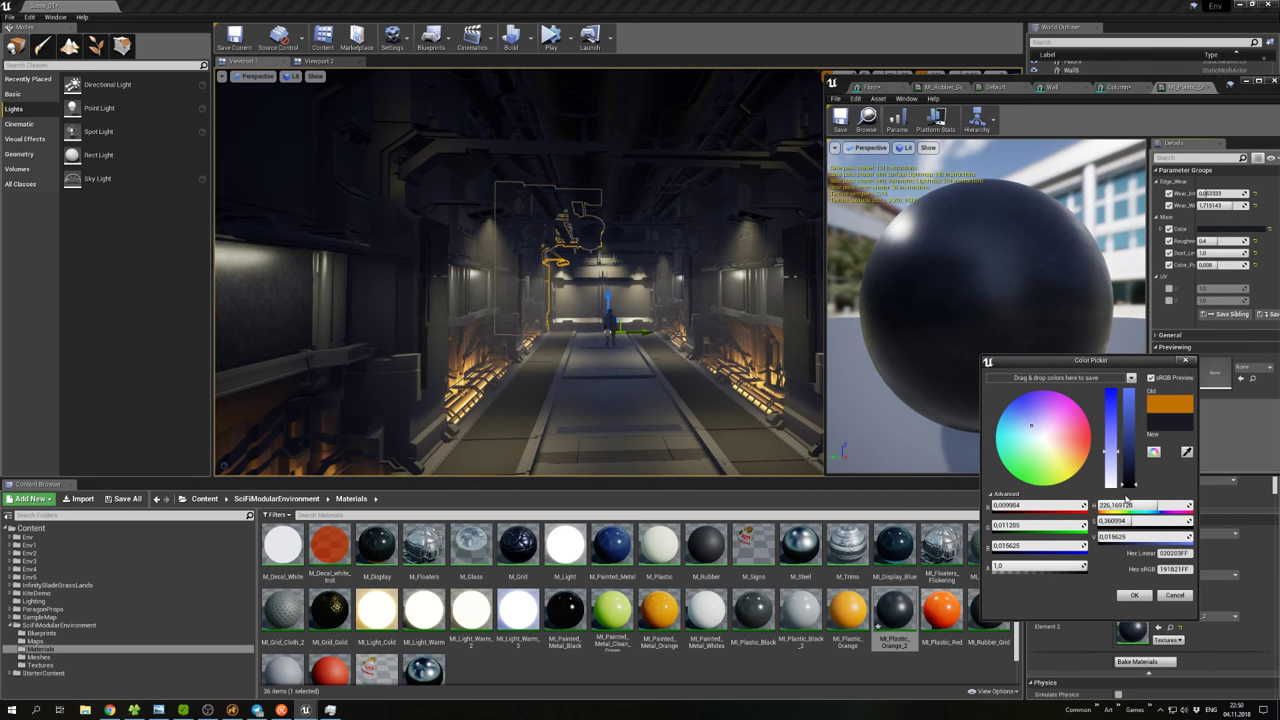
left_click_drag(1131, 485, 1129, 481)
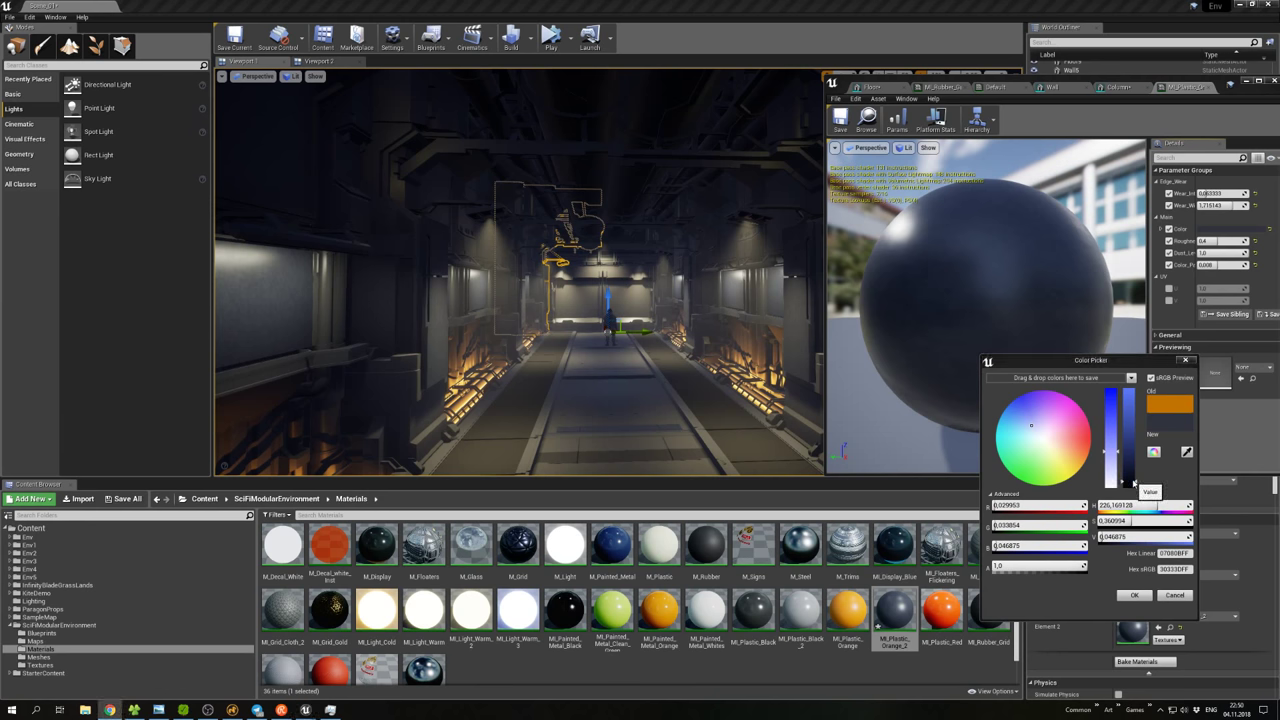
left_click_drag(1134, 480, 1132, 478)
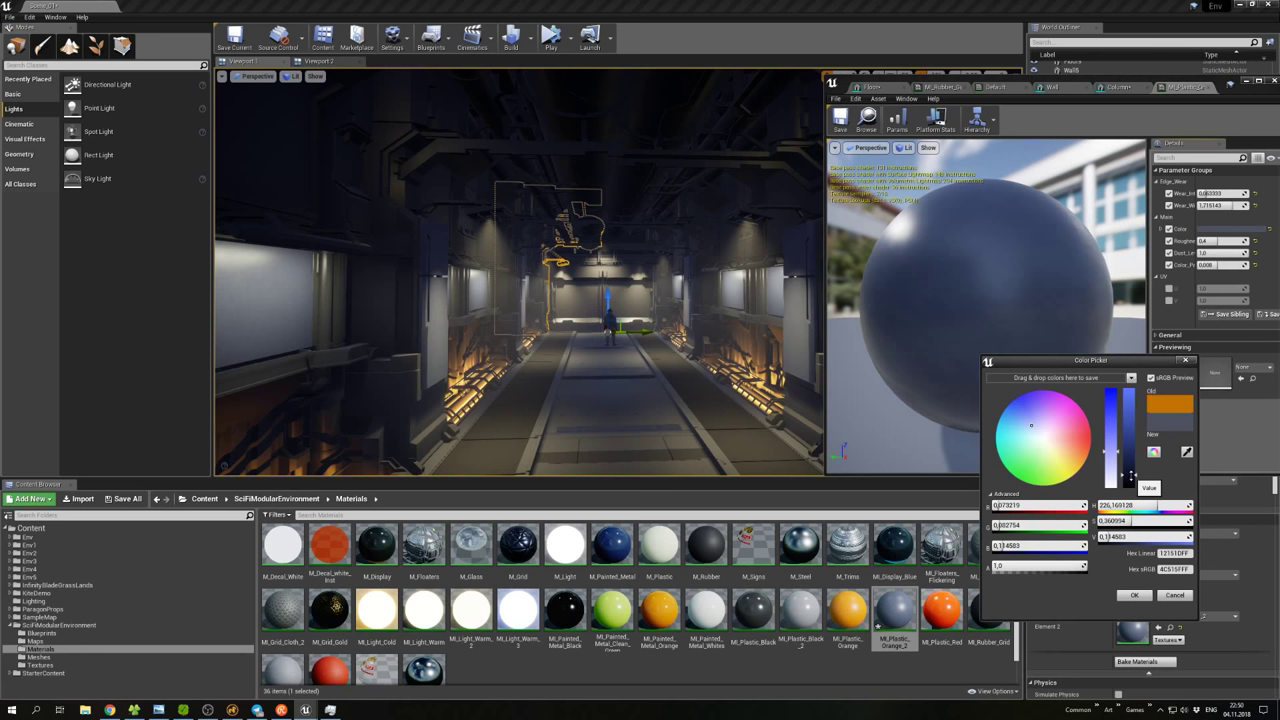
mouse_move(1040, 438)
left_mouse_down()
mouse_move(1062, 432)
mouse_move(1069, 456)
mouse_move(1046, 448)
left_mouse_up()
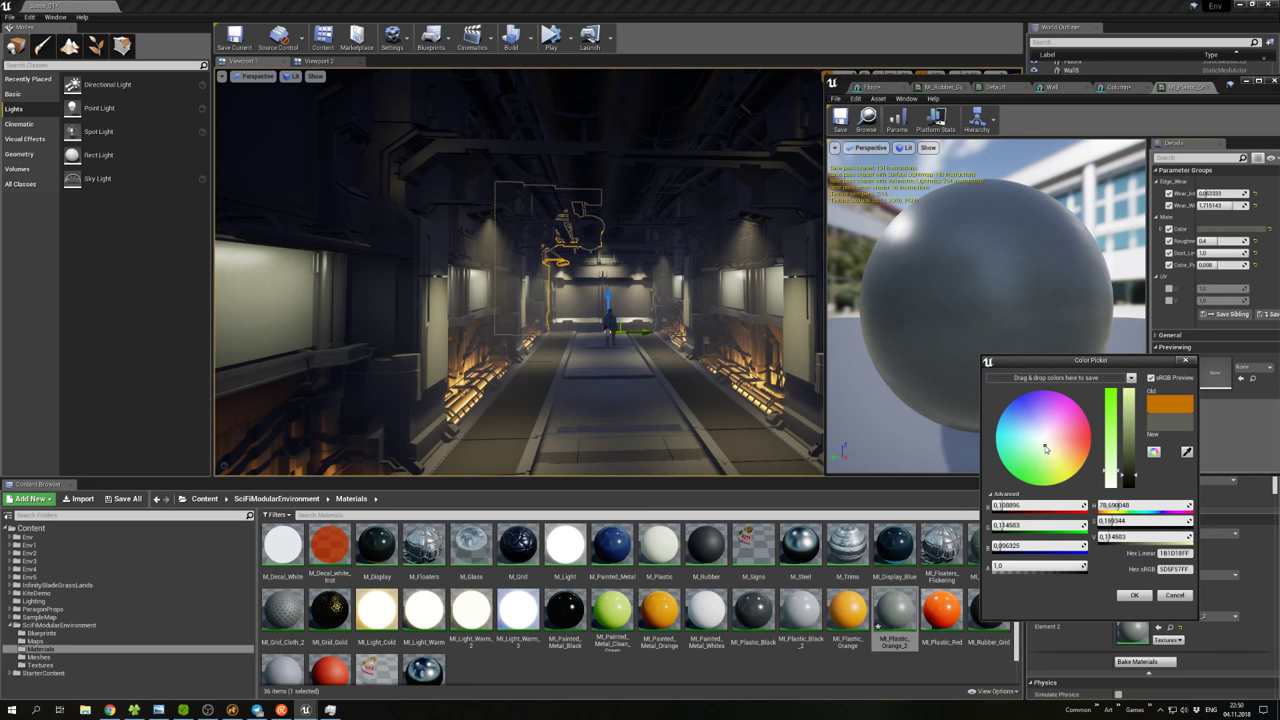
left_click(1134, 596)
Enable the U and V parameters of MI_Plastic_Orange_2, set both to 2, and put the material editor away.
left_click(1169, 288)
left_click(1169, 300)
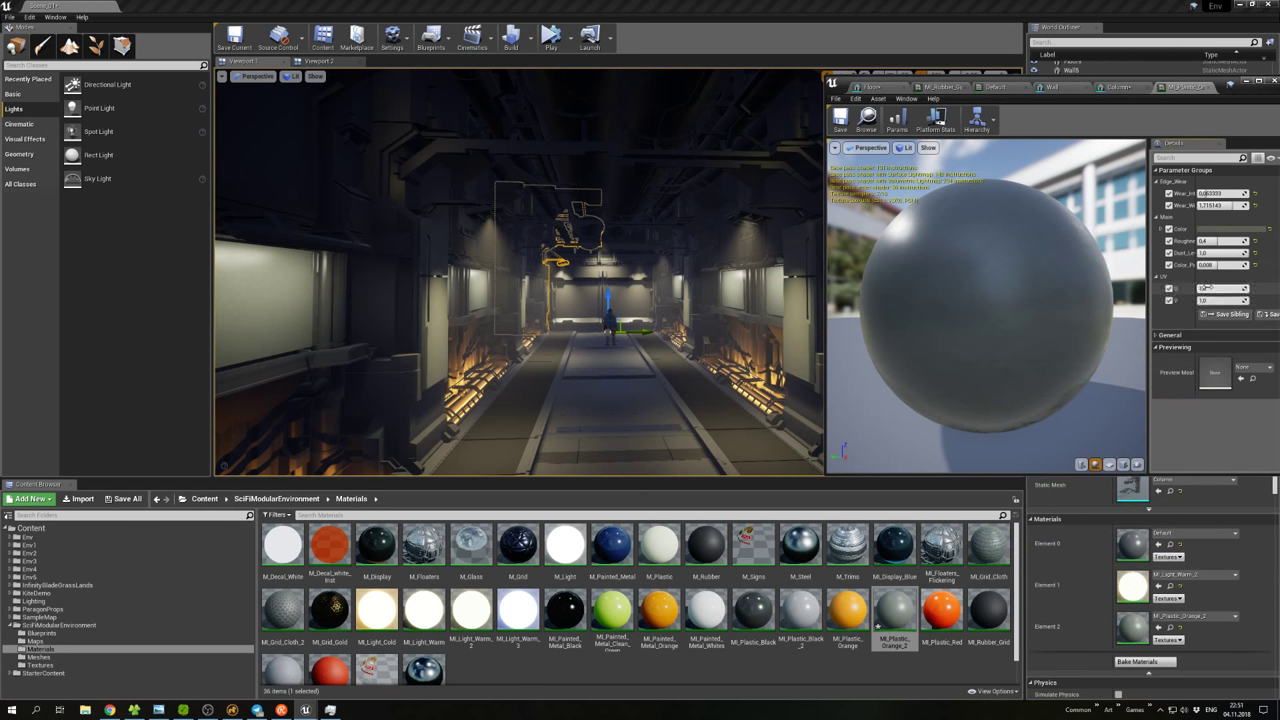
type("2")
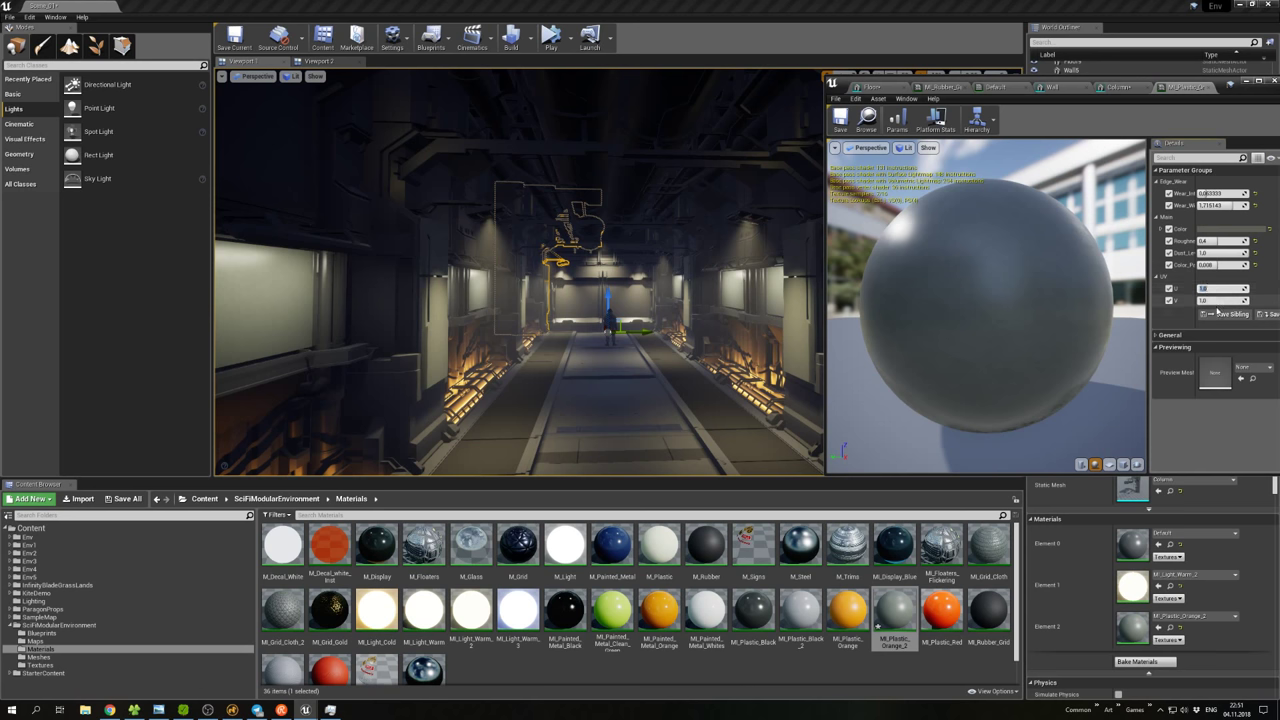
key("Tab")
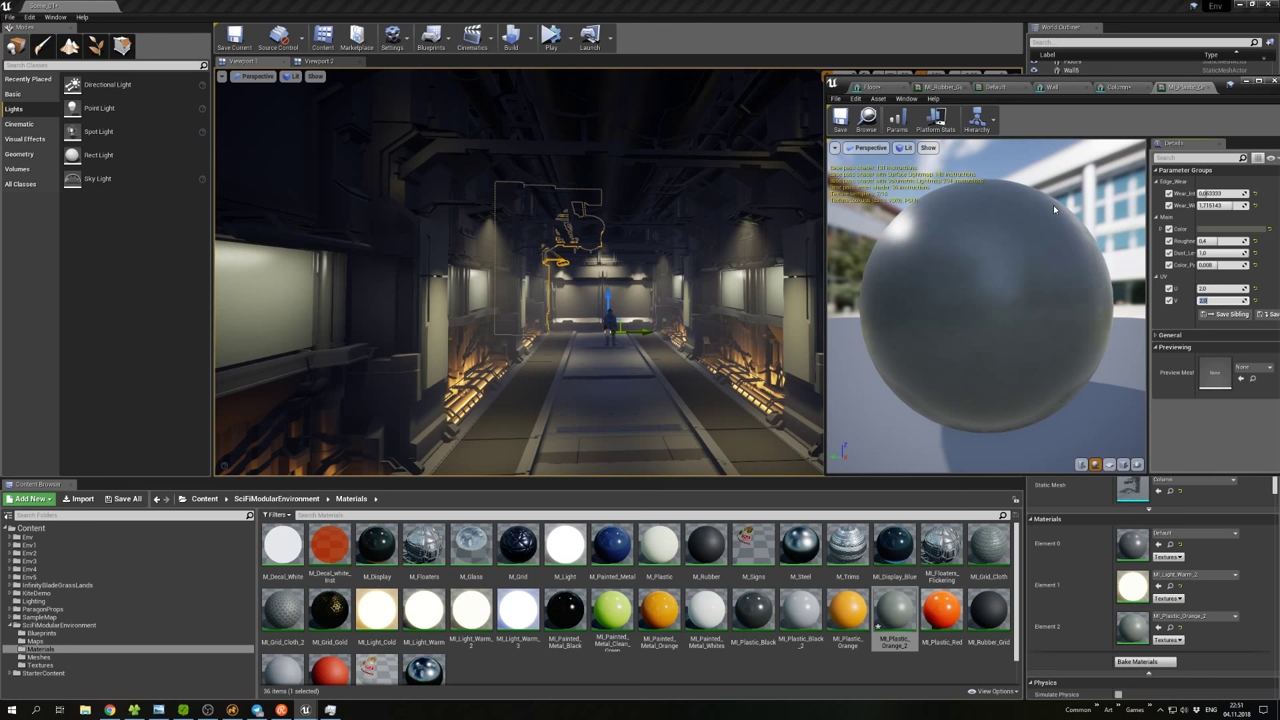
key("Return")
key("Return")
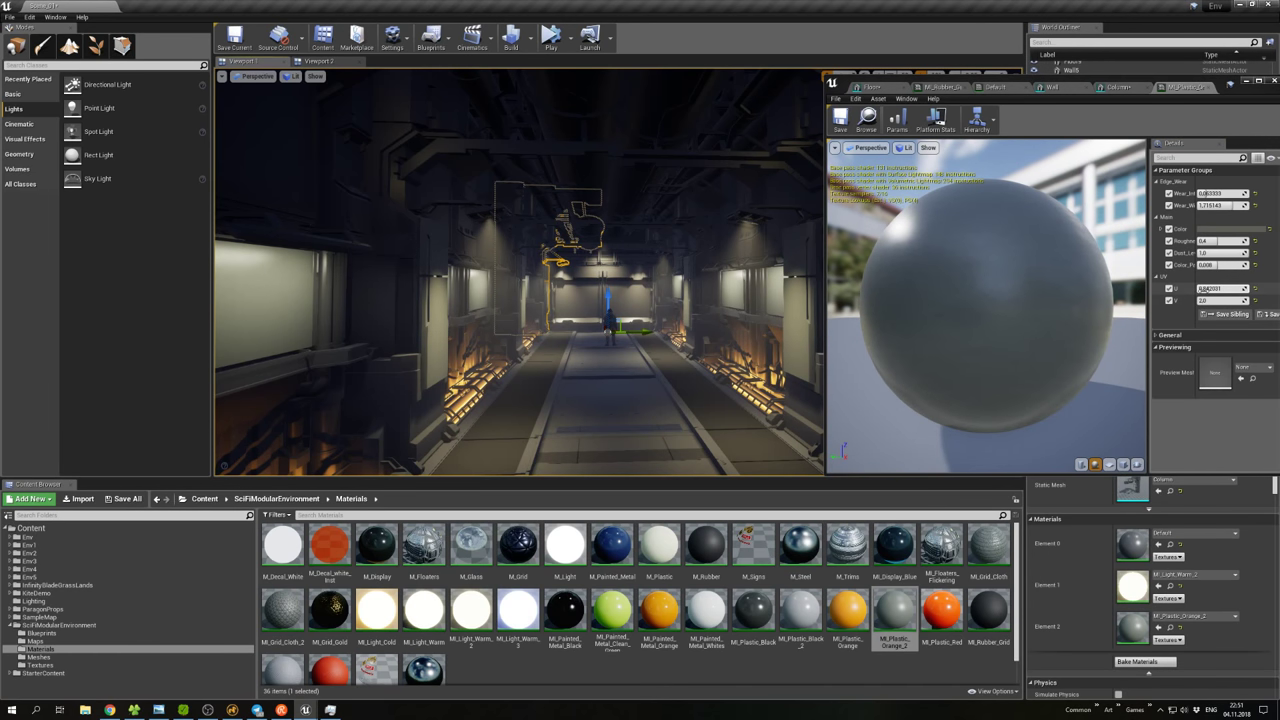
left_click(1248, 86)
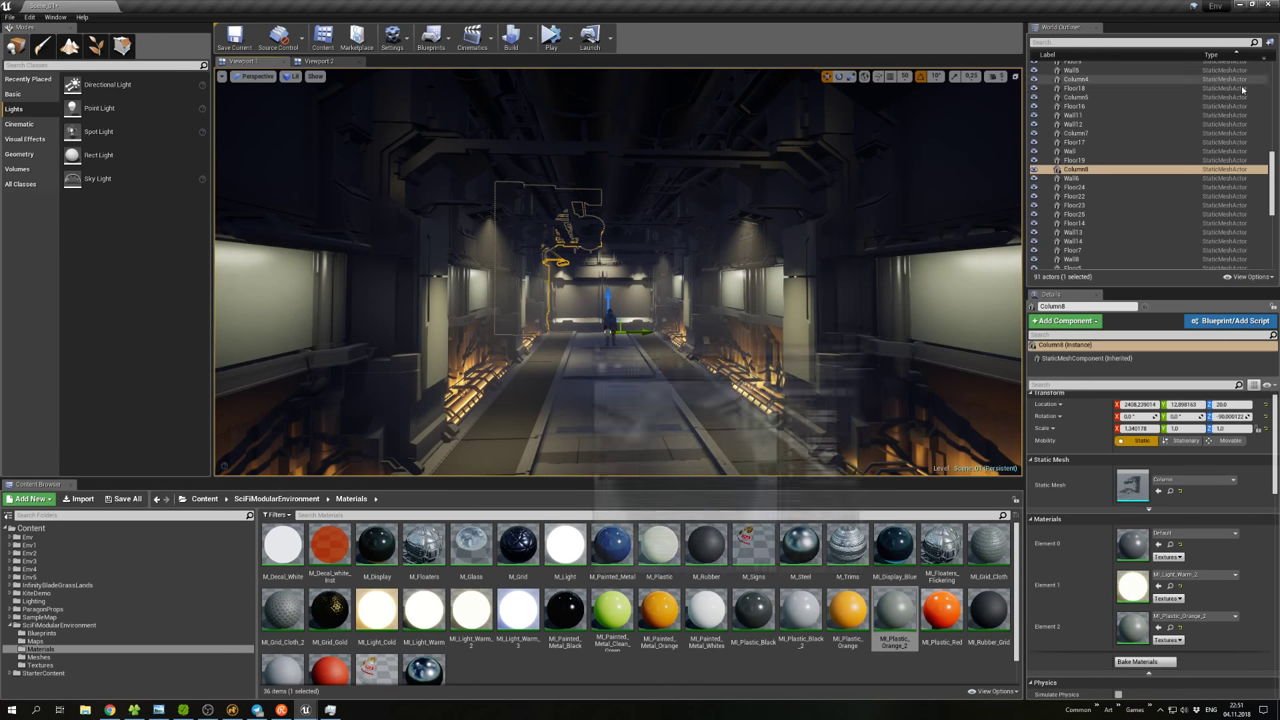
Simulate the level, select the checkered ground plane showing through the corridor floor, and stop the simulation.
left_click(552, 40)
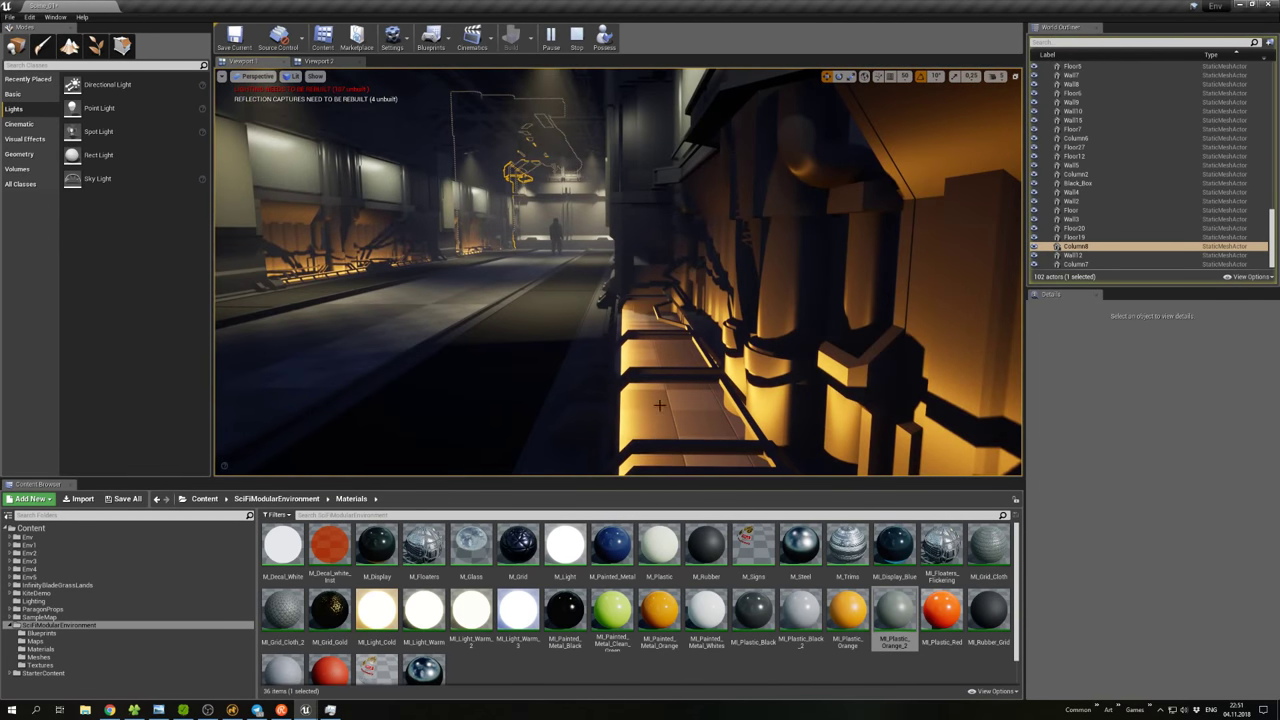
left_click(660, 406)
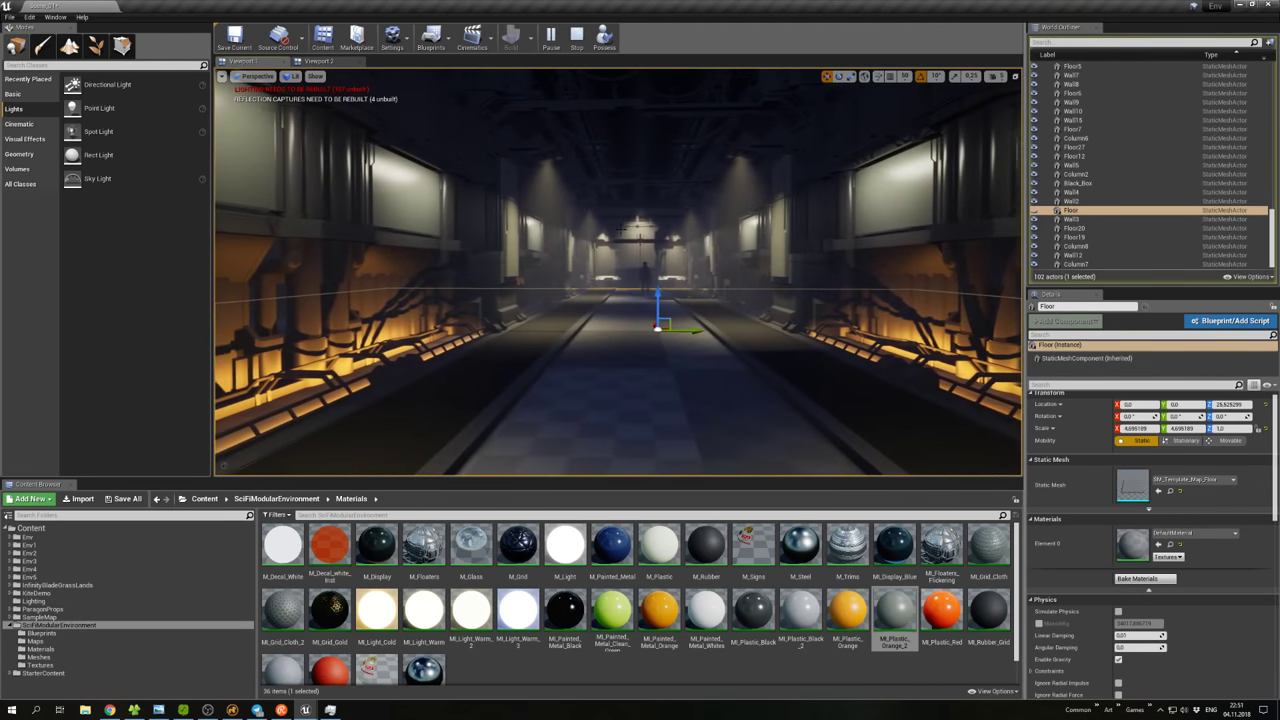
left_click(920, 76)
left_click(578, 40)
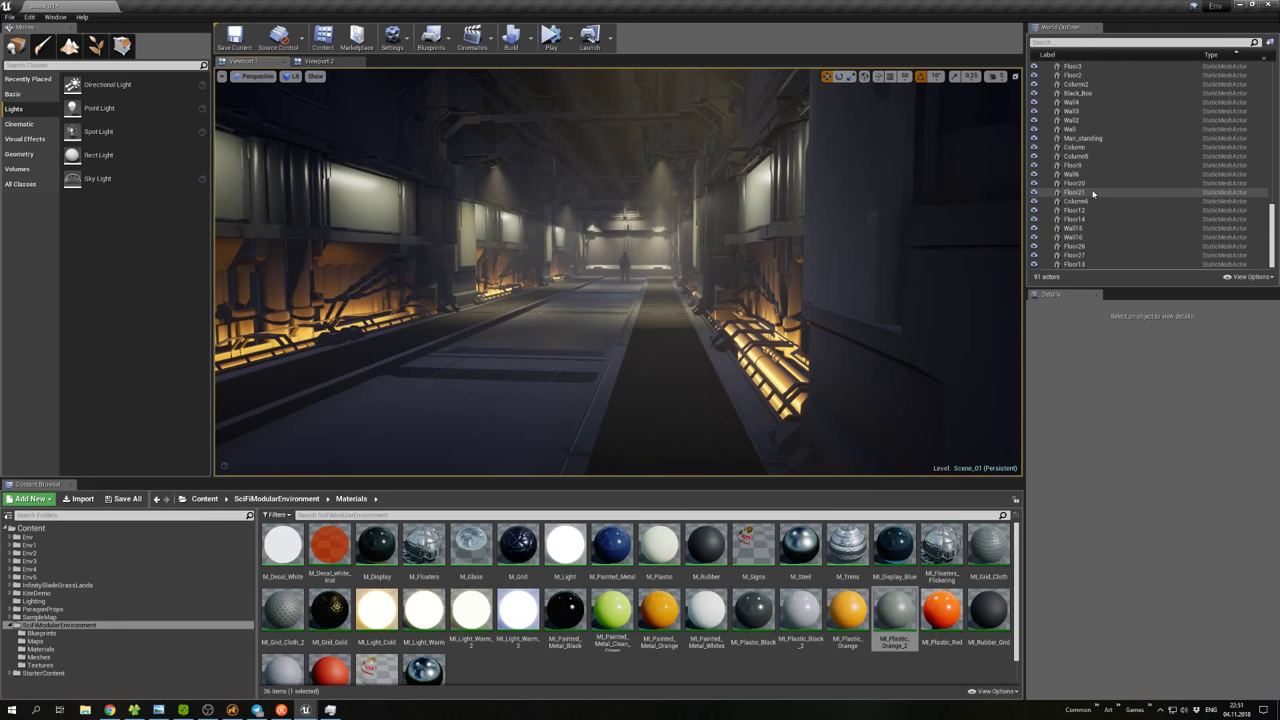
Filter the World Outliner by "Floor" and locate the plain Floor actor.
left_click(1065, 42)
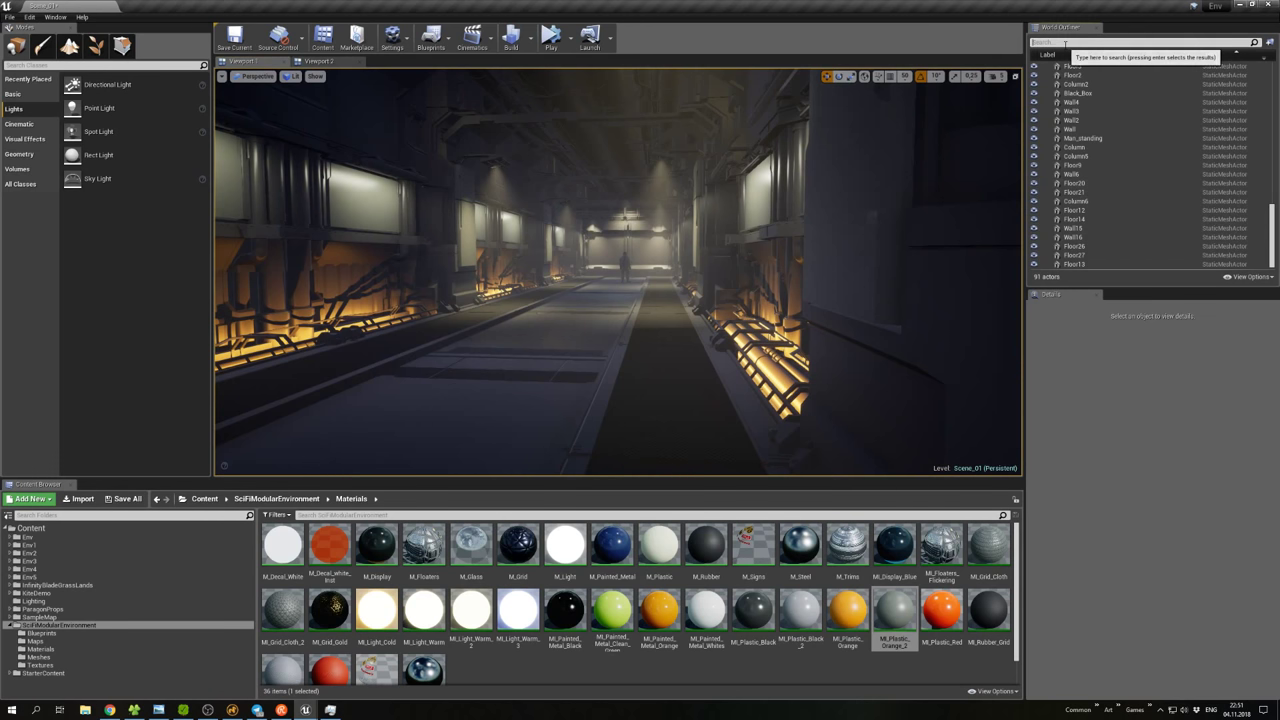
type("Floor")
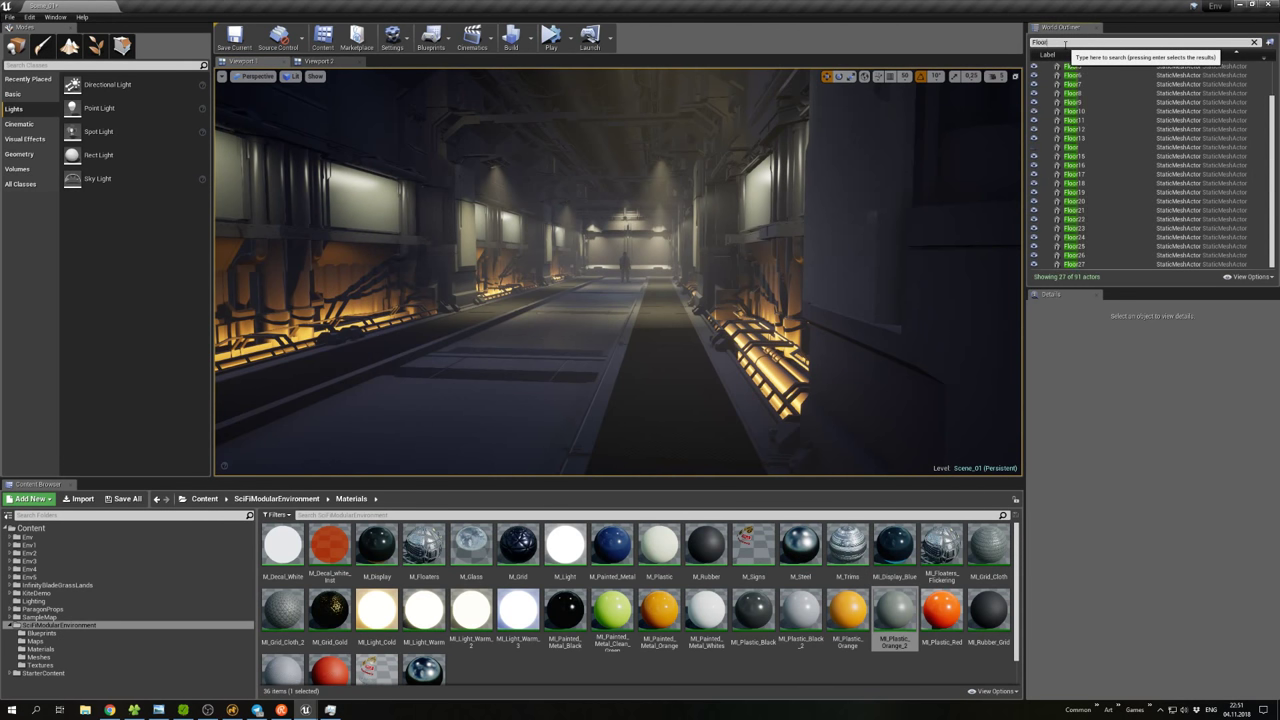
left_click(1090, 147)
key("Escape")
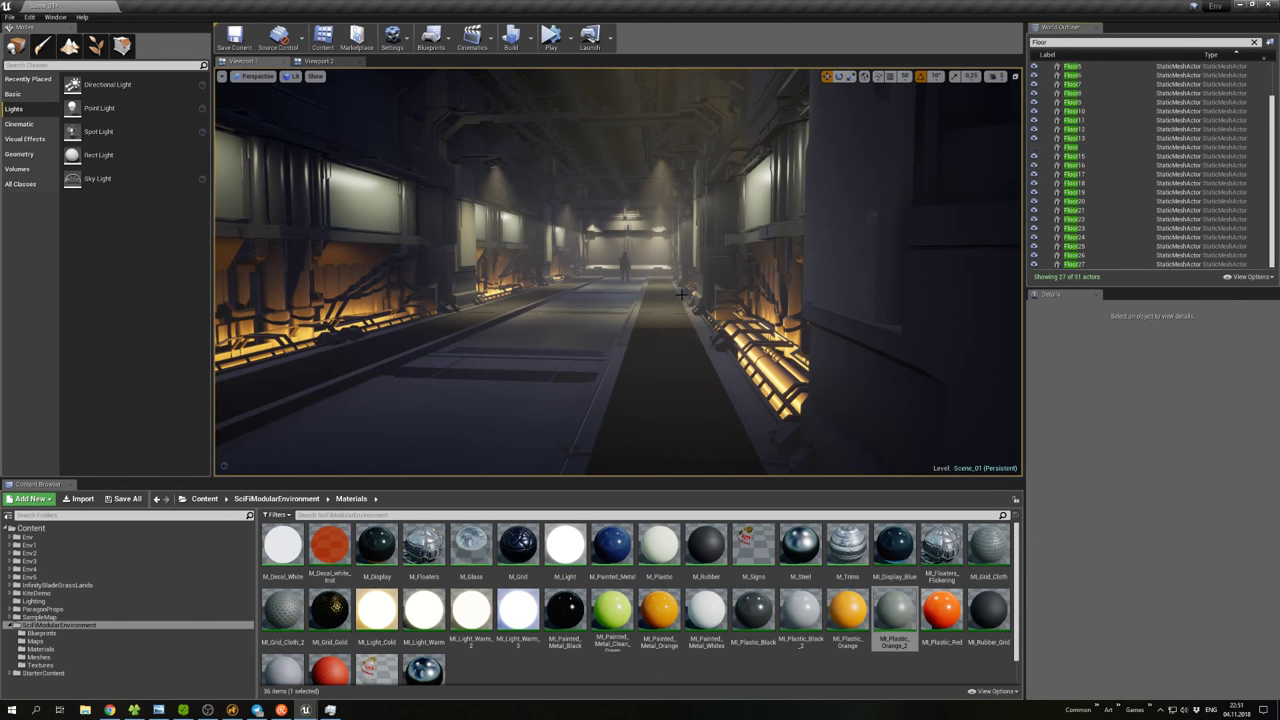
Simulate the level again, check which actor is the checkered ground by selecting it, and stop the simulation.
left_click(561, 46)
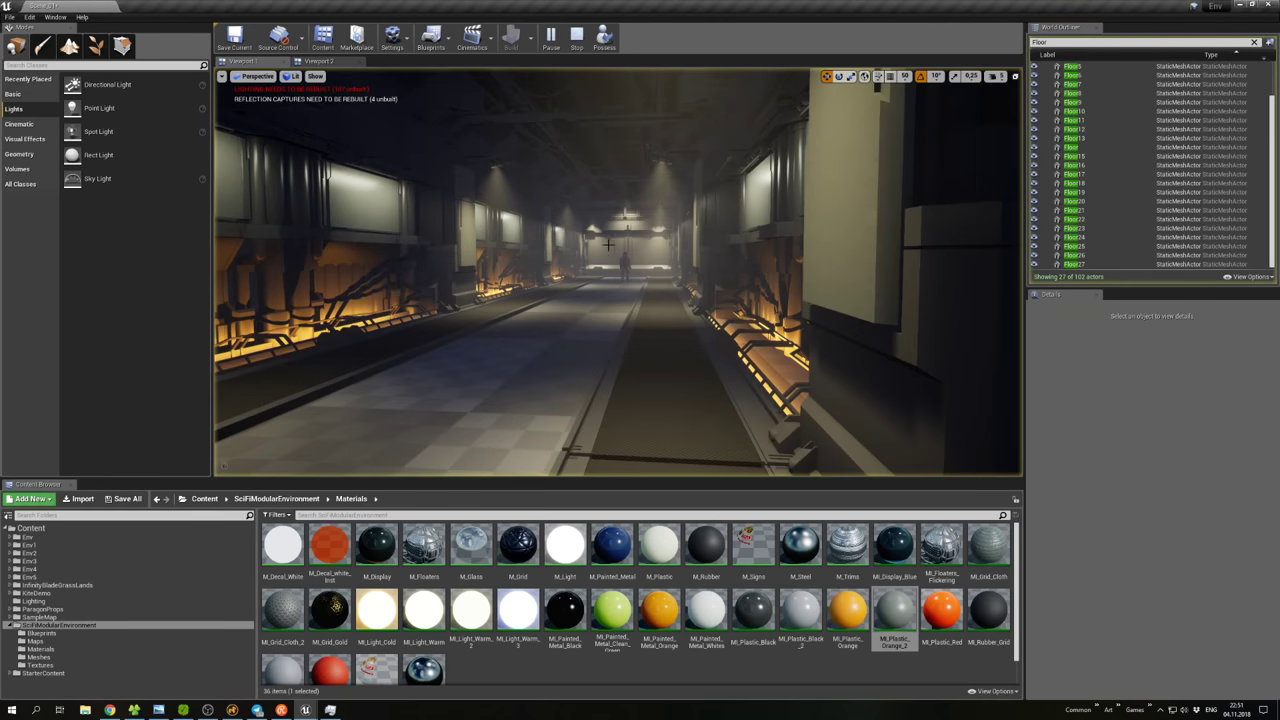
left_click(626, 309)
right_click(626, 309)
left_click(625, 320)
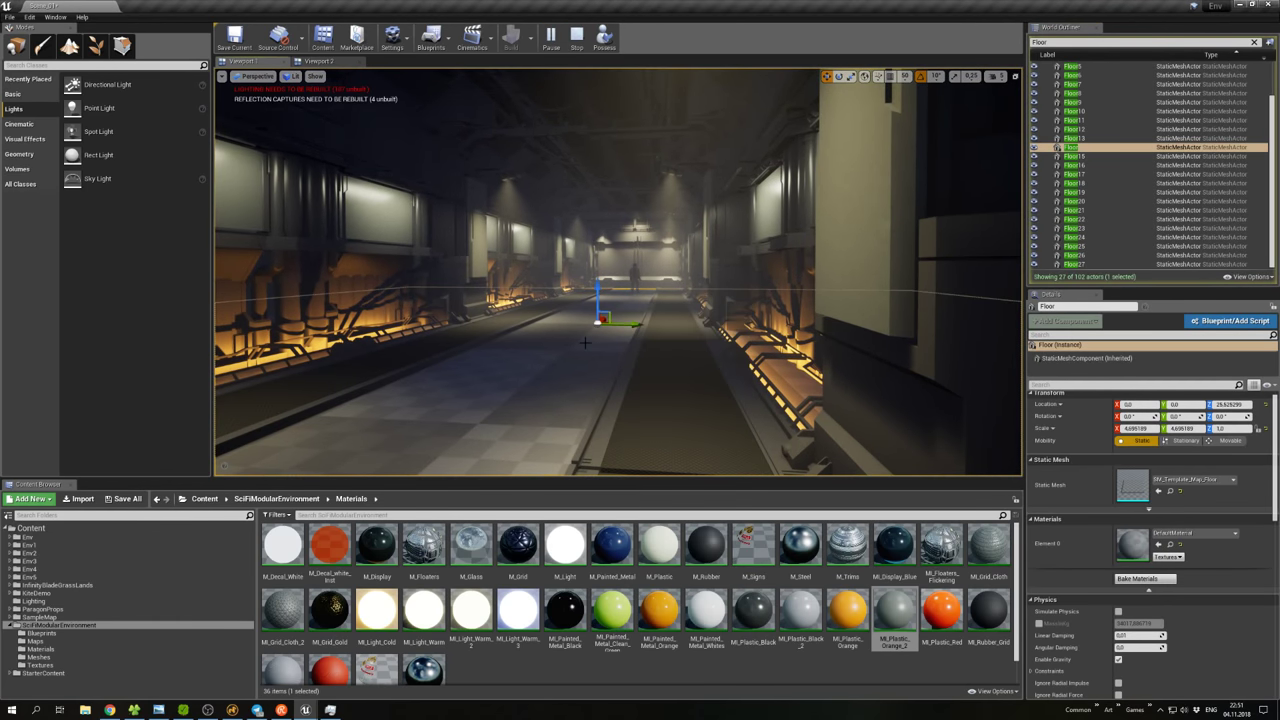
left_click(580, 44)
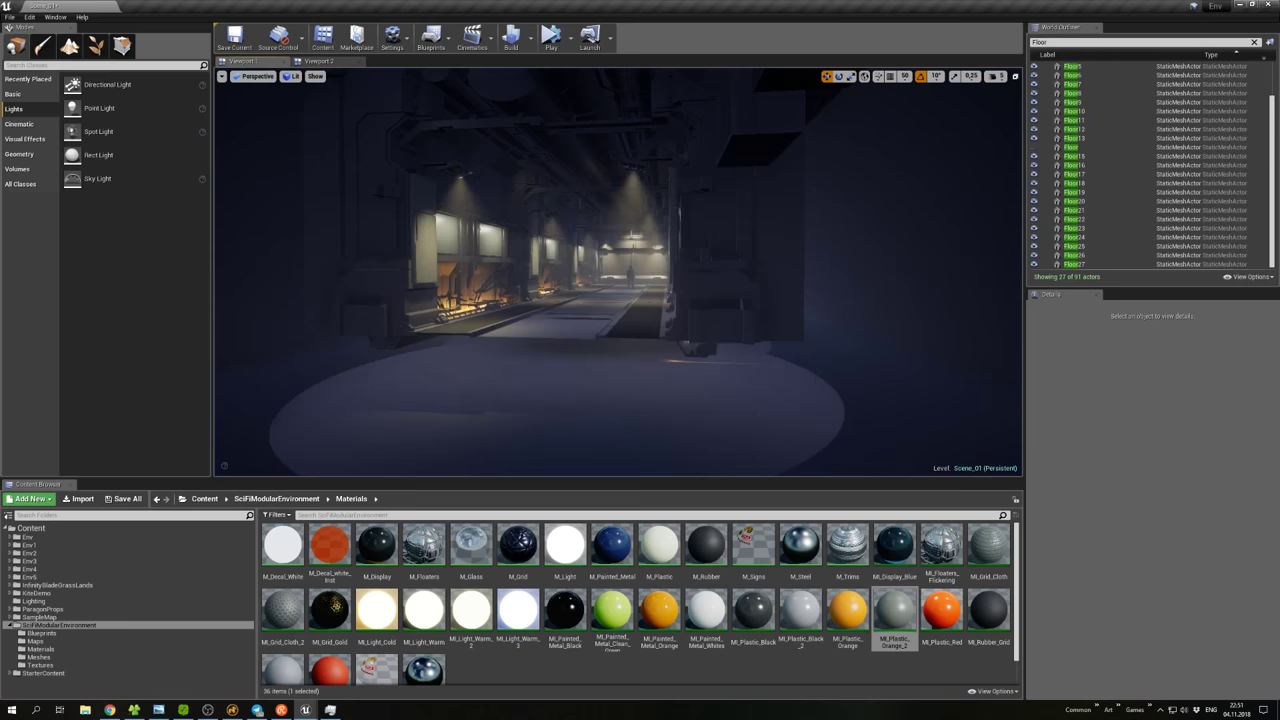
Select the Floor actor and move it down beneath the corridor's floor pieces.
left_click(1070, 147)
left_click_drag(608, 268, 615, 295)
right_click(671, 287)
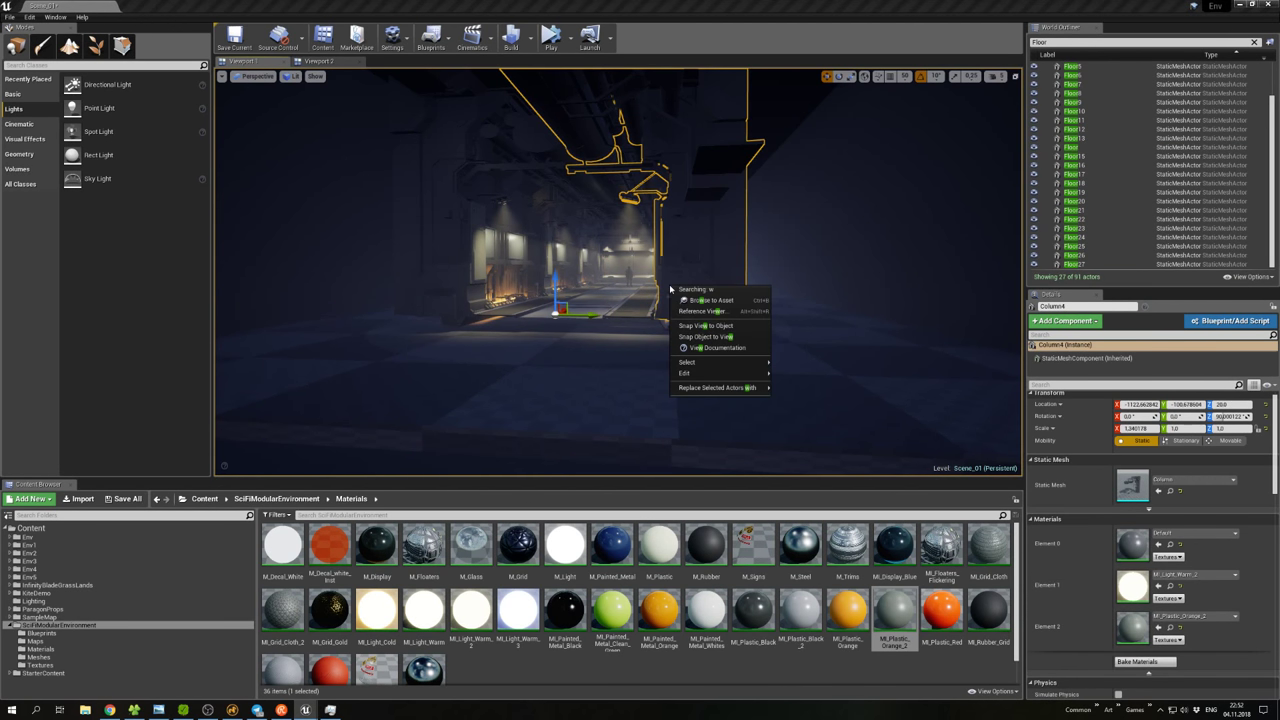
key("Escape")
key("f")
key("Up")
key("Up")
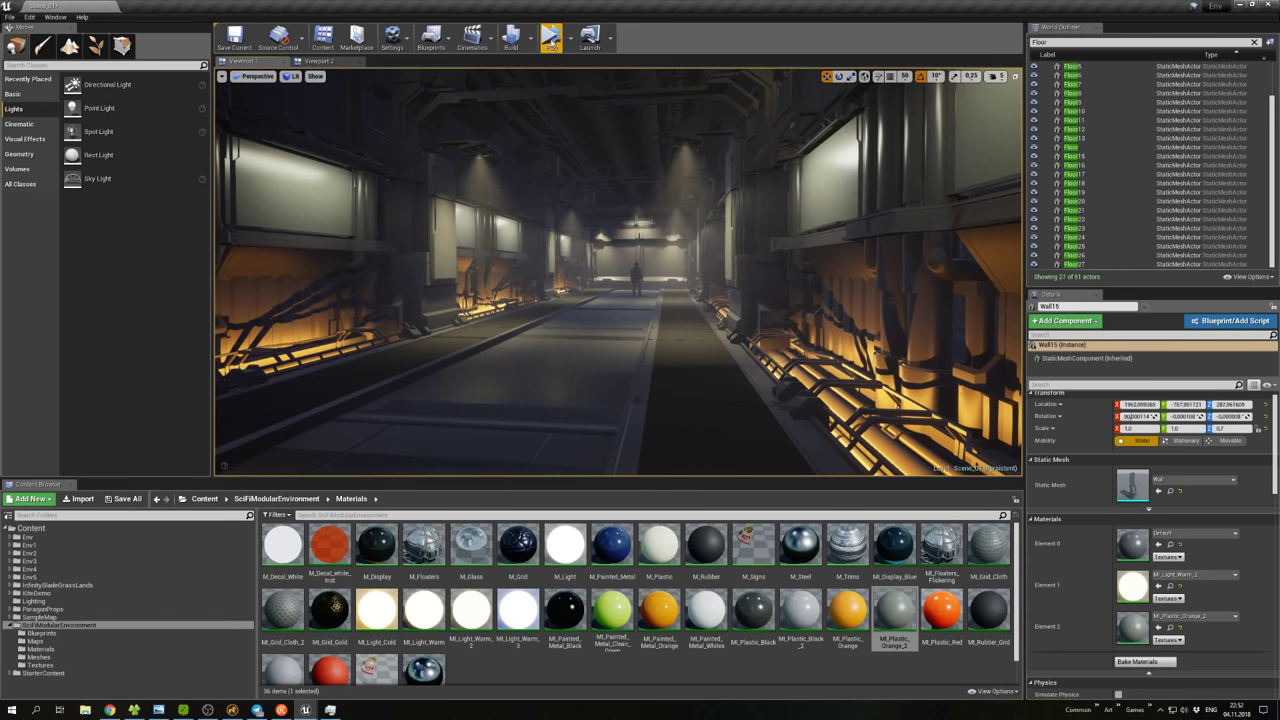
Simulate the level and travel through the corridor to examine the panels and the end wall.
left_click(551, 37)
key("w")
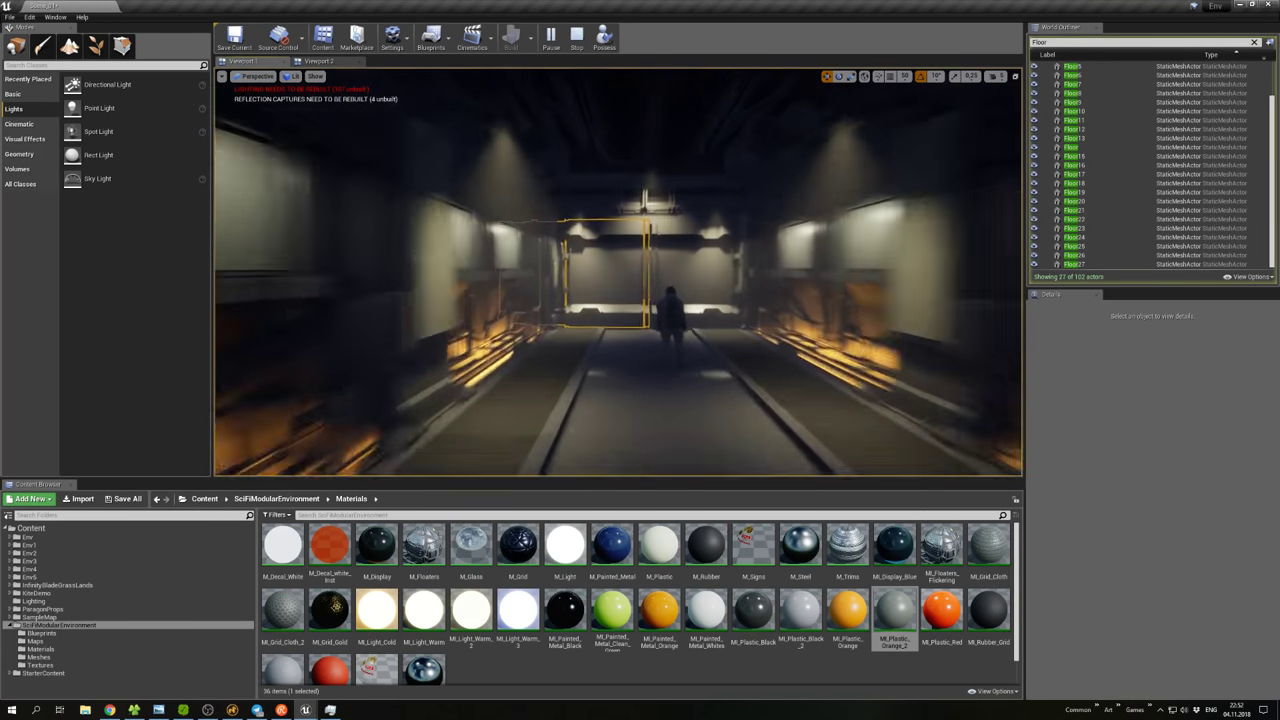
key("s")
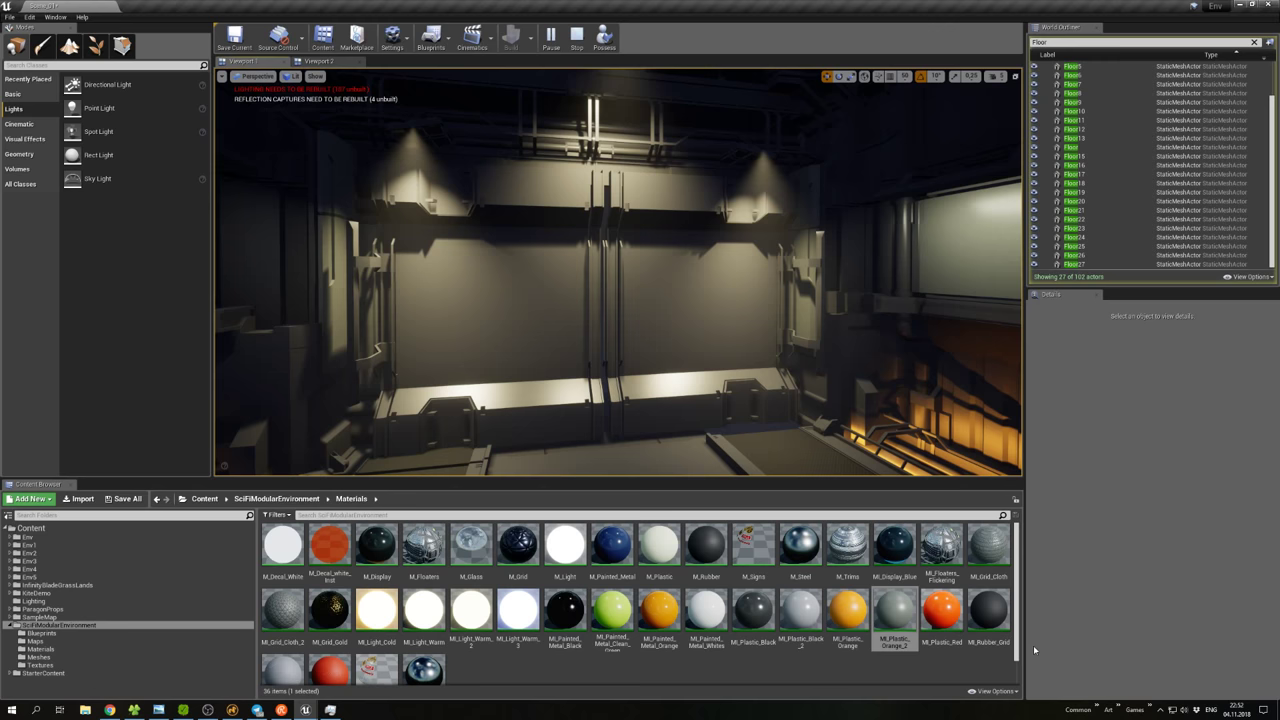
Try the M_Signs material on the corridor's end wall, and put back the Default material from the Env5 folder.
left_click_drag(753, 548, 593, 309)
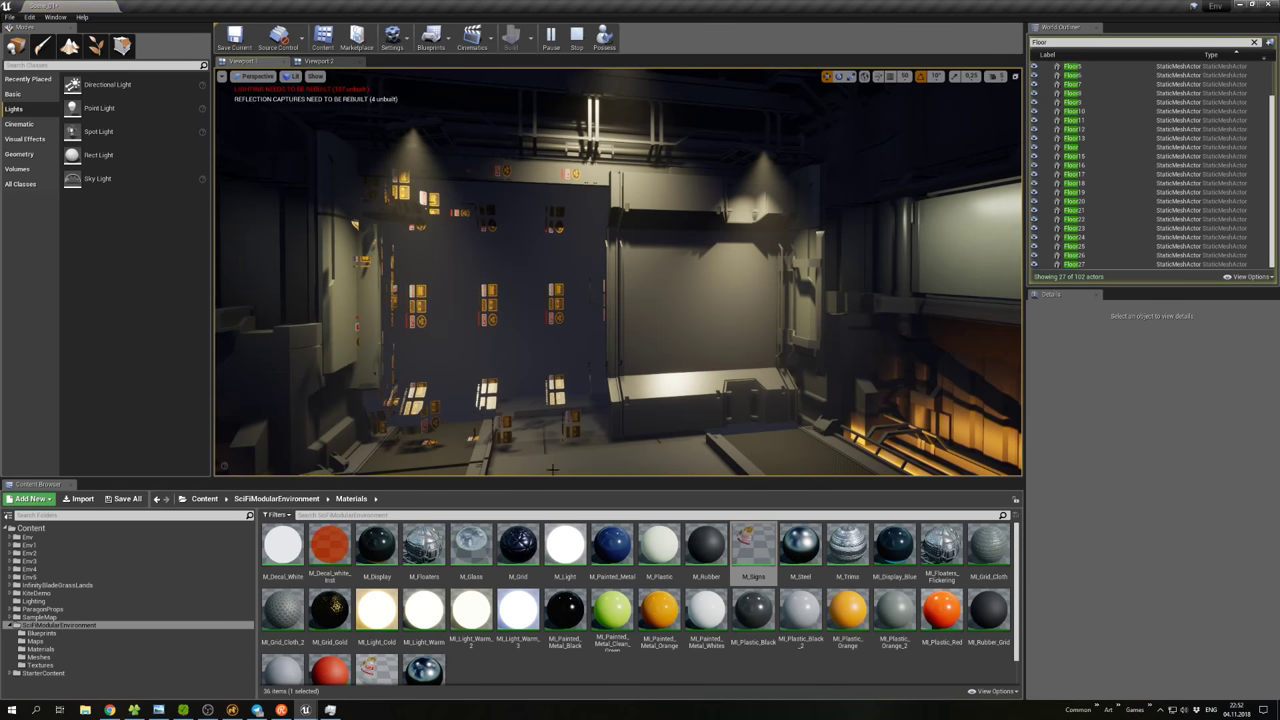
left_click(587, 400)
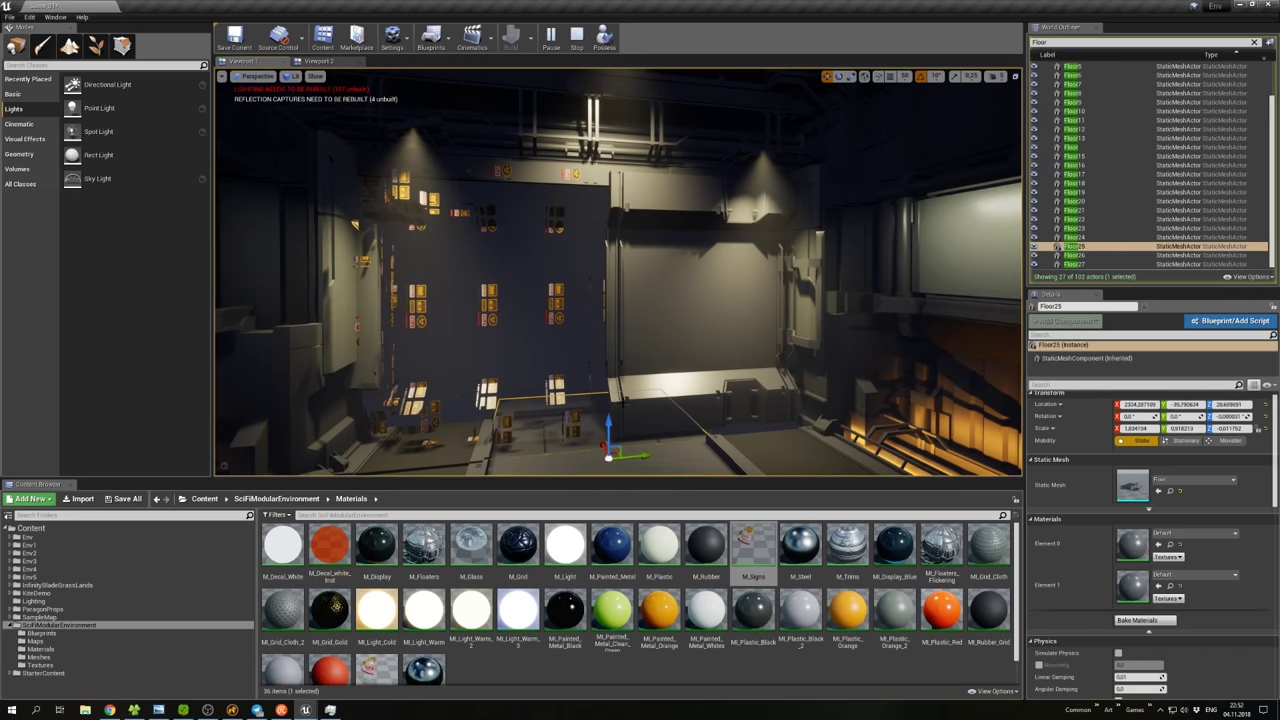
left_click(28, 577)
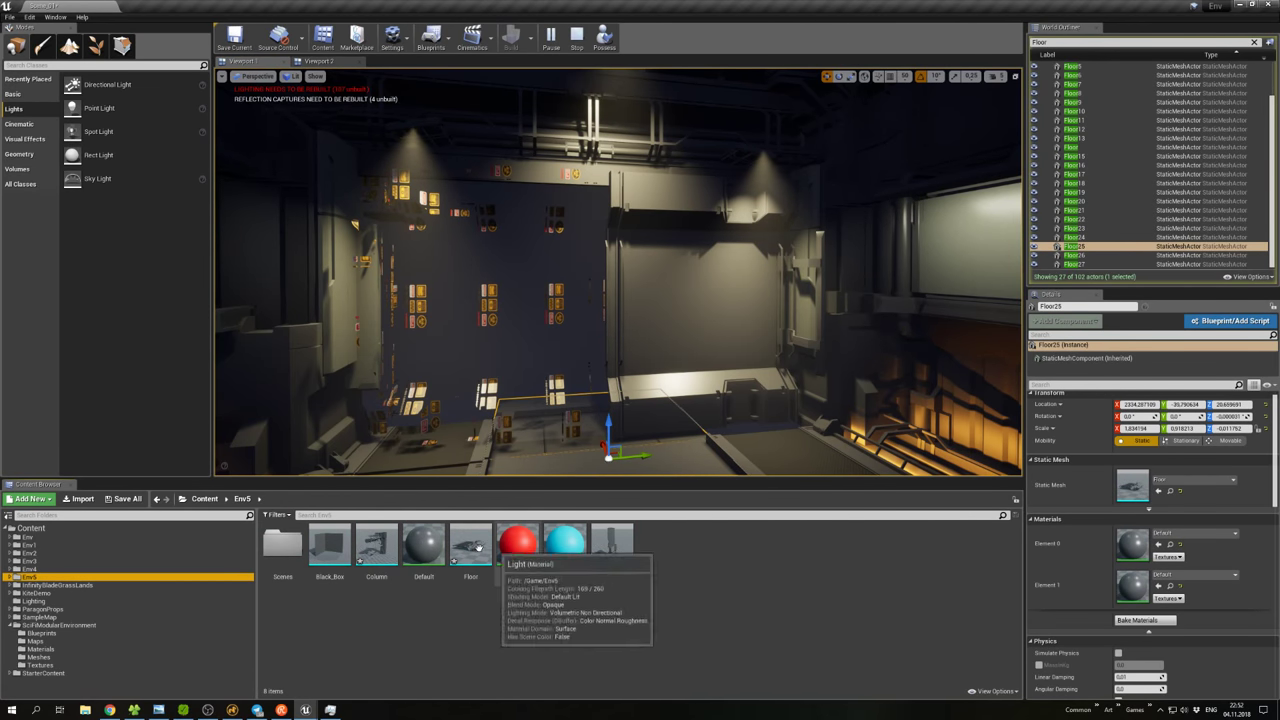
left_click(424, 553)
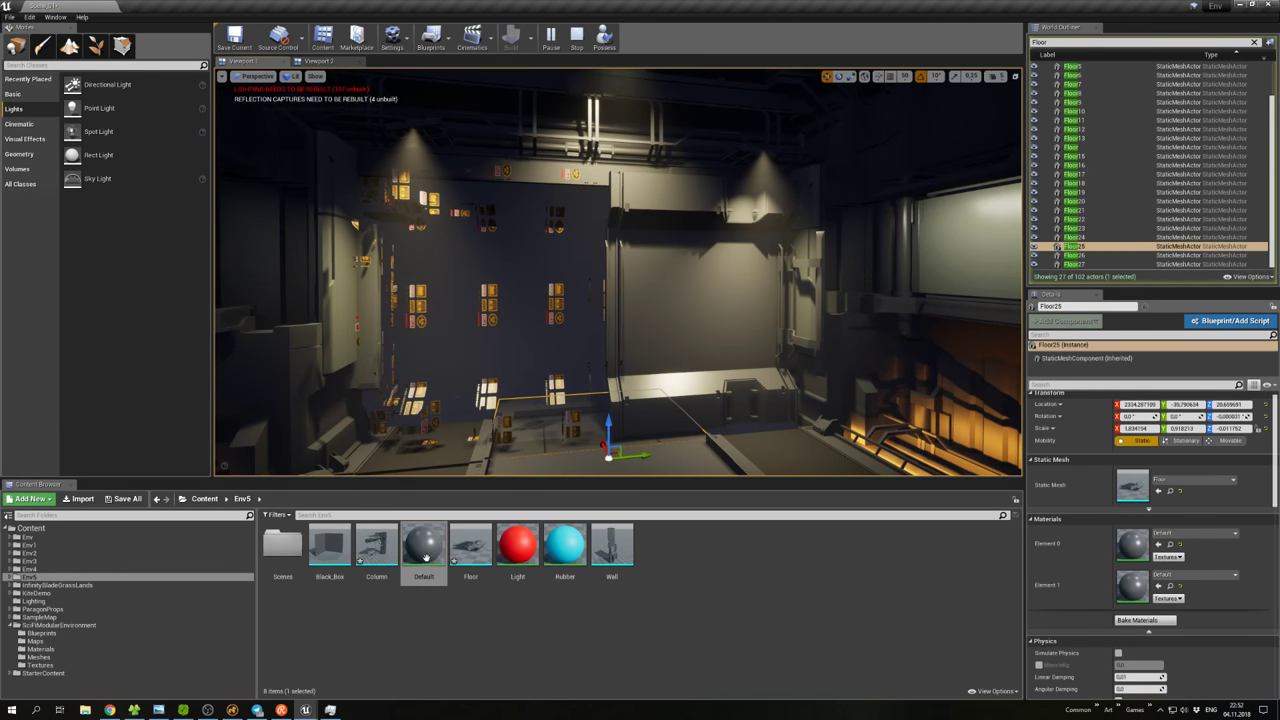
left_click_drag(424, 553, 494, 307)
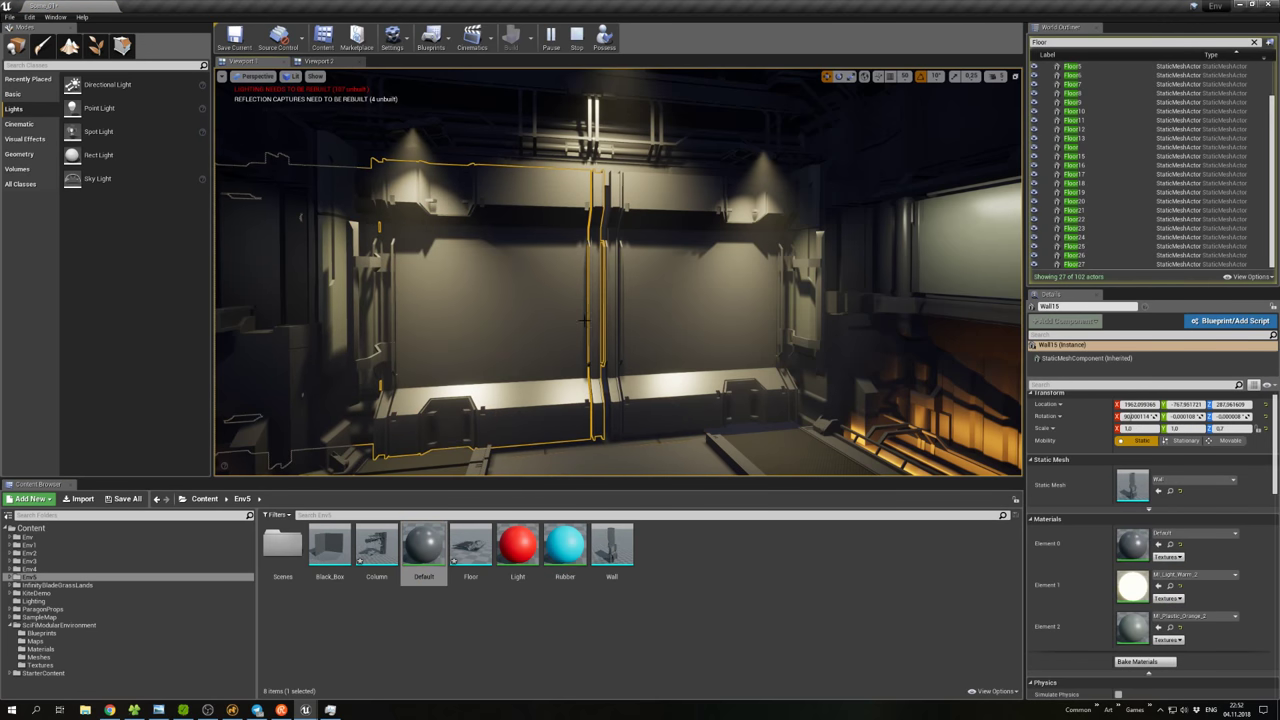
left_click_drag(584, 320, 708, 372)
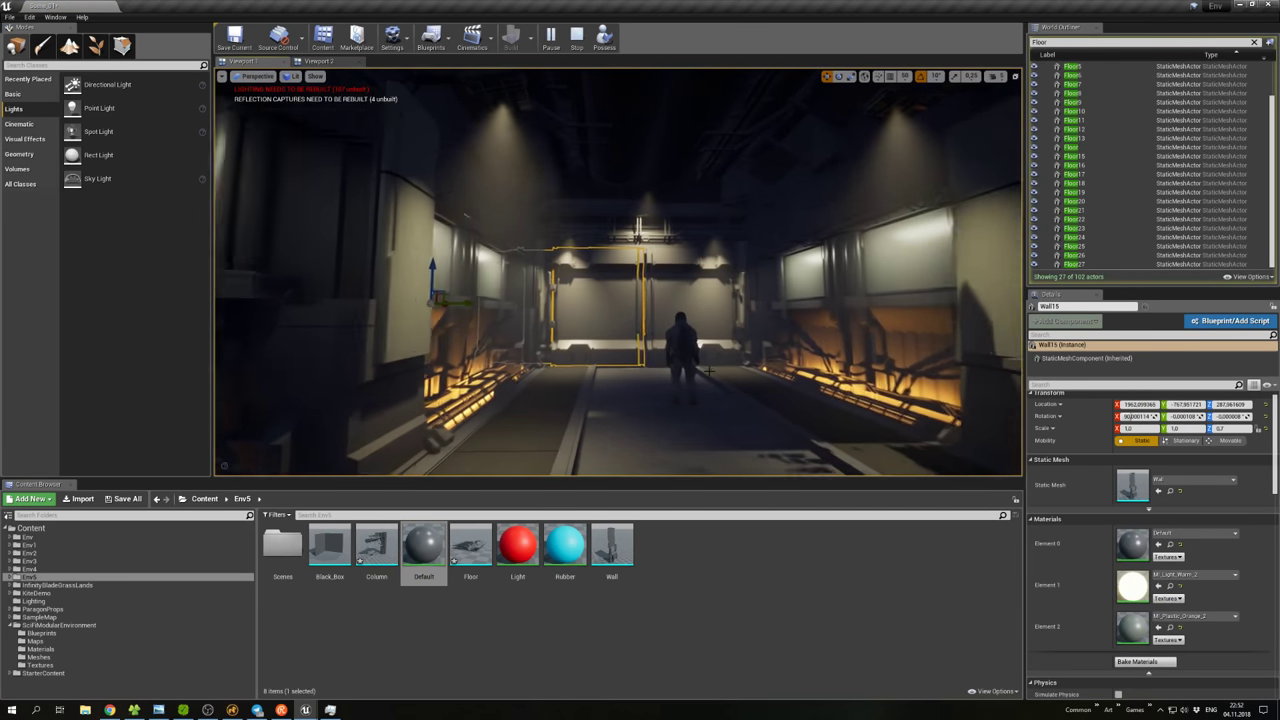
Launch Adobe Photoshop CC 2018.
left_click(1118, 709)
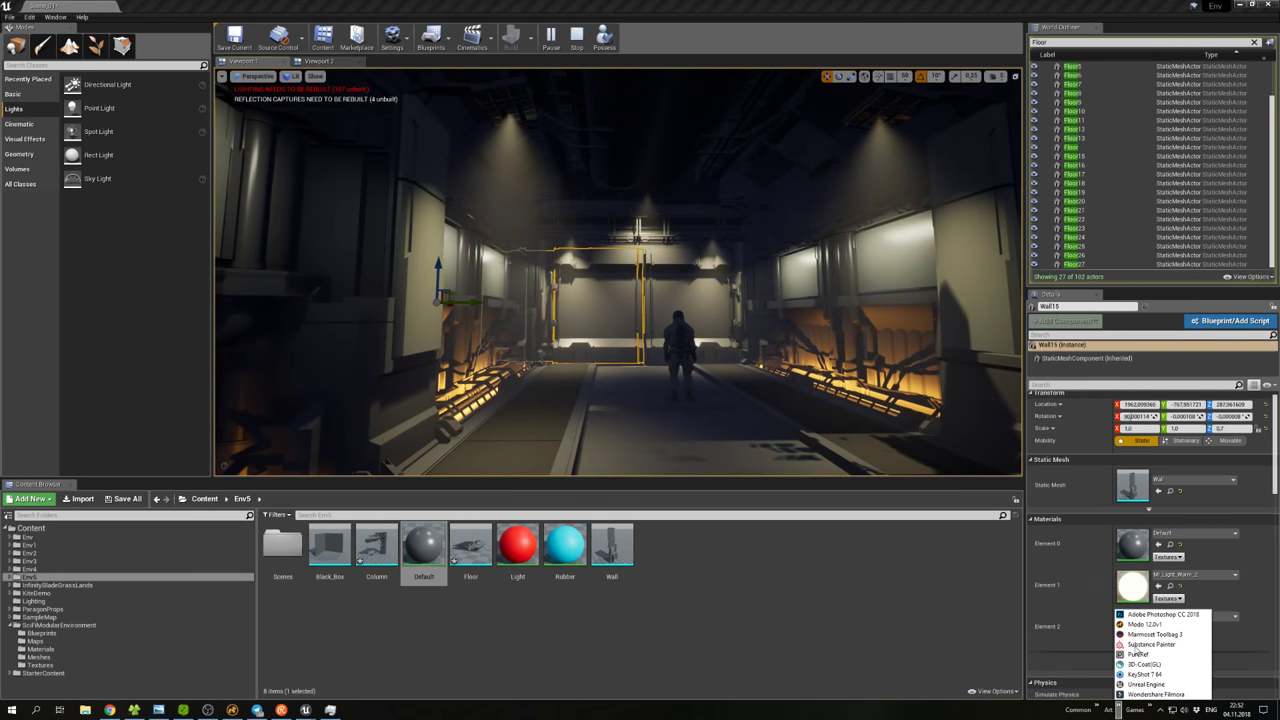
left_click(1160, 615)
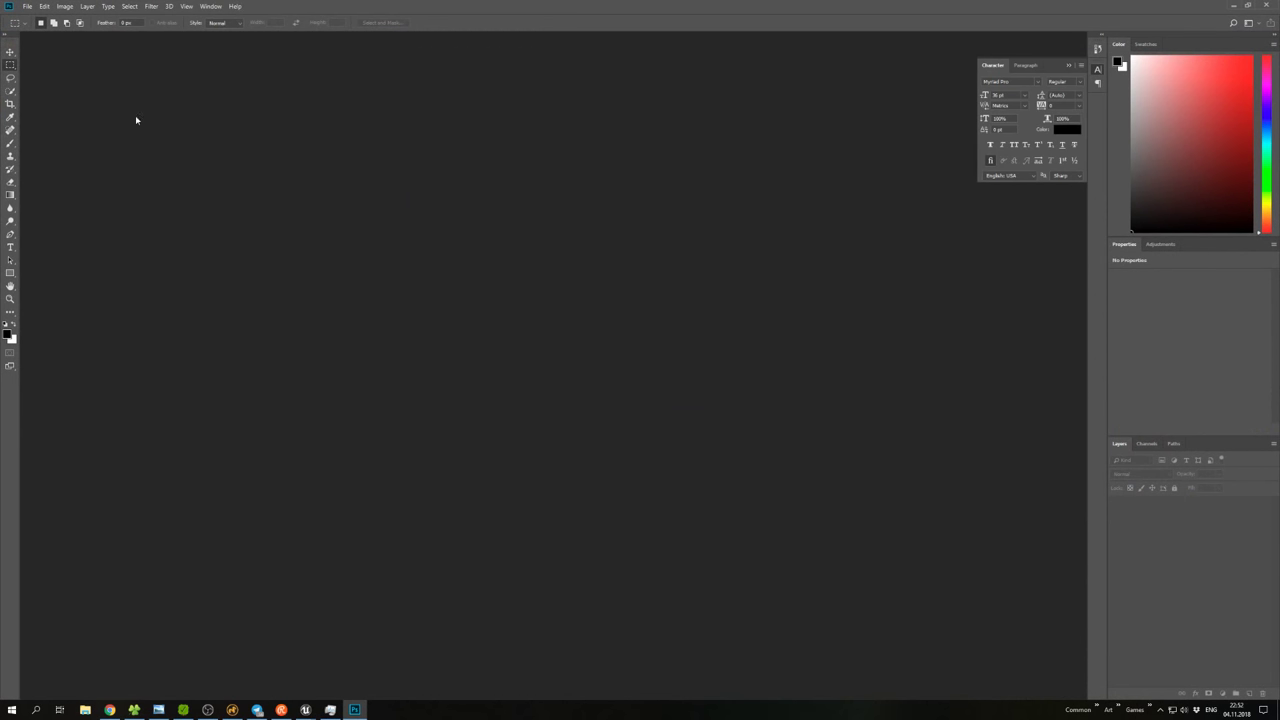
Create a new 1024 by 1024 pixel document with a white background at 72 pixels per inch.
left_click(27, 6)
left_click(35, 15)
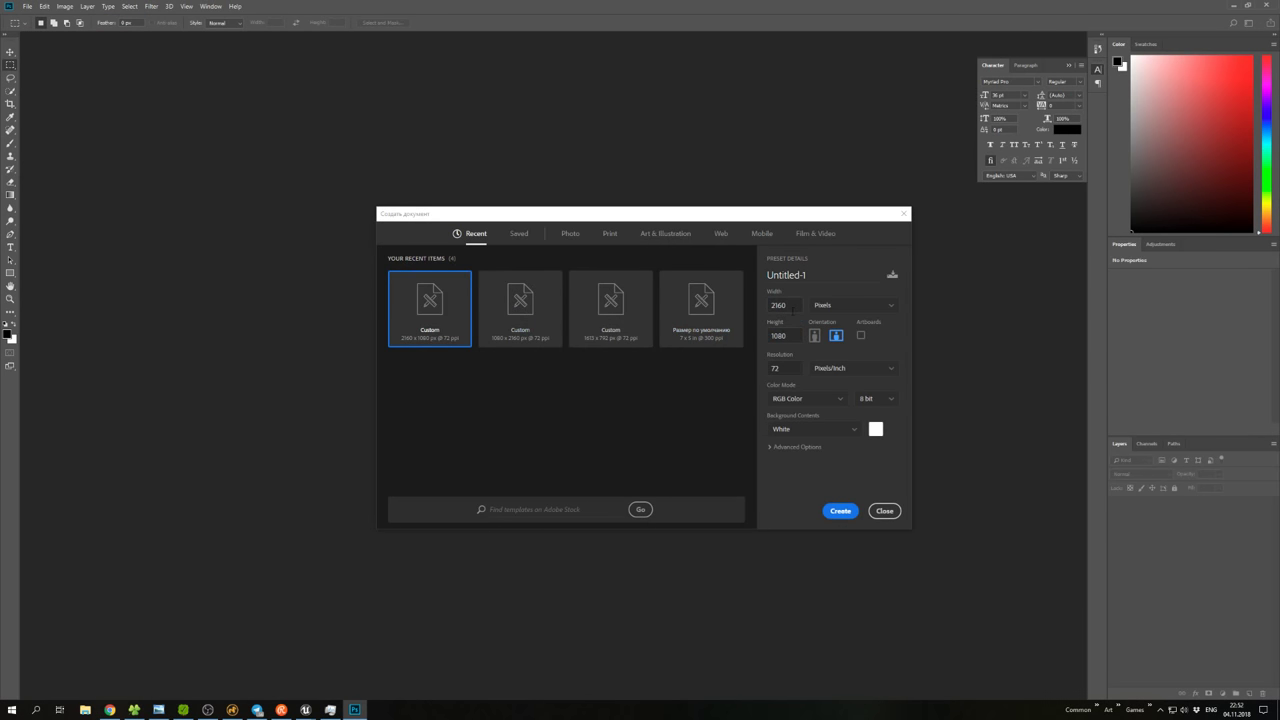
double_click(790, 306)
type("1")
key("Tab")
type("1024")
left_click(840, 511)
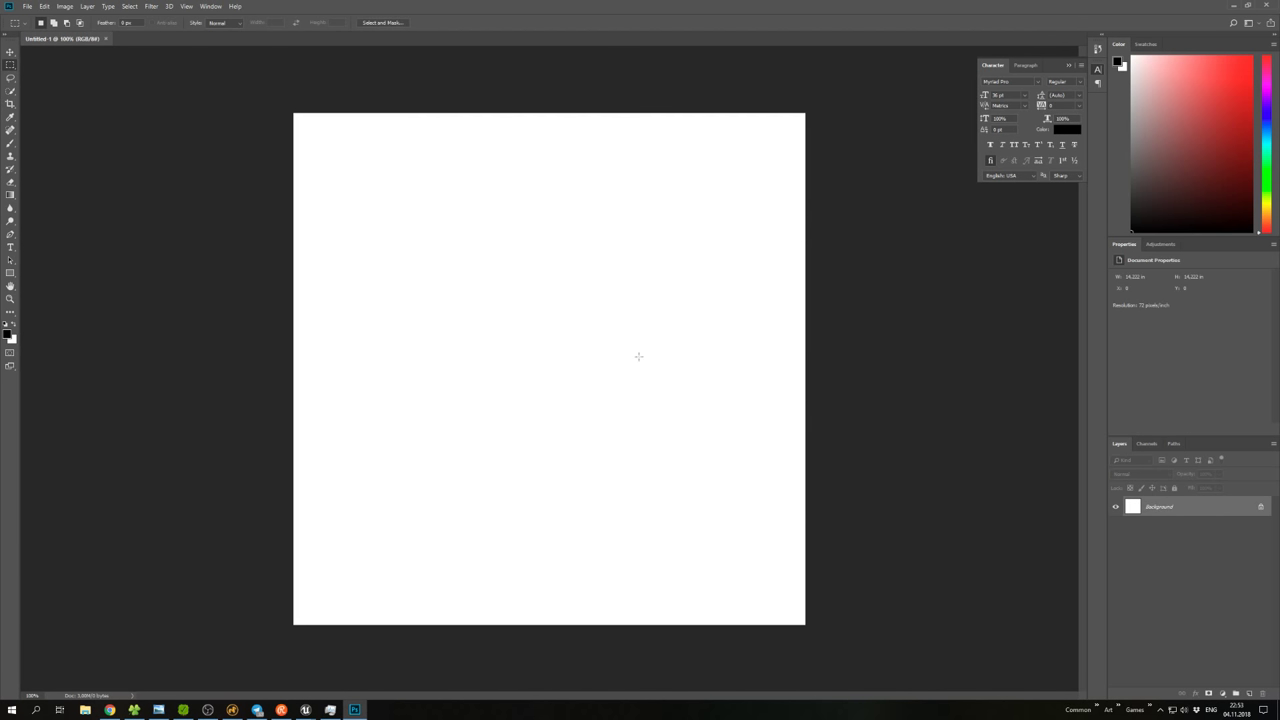
Convert the locked Background into a regular layer, keep it visible, and add an empty layer above it.
key("ctrl+minus")
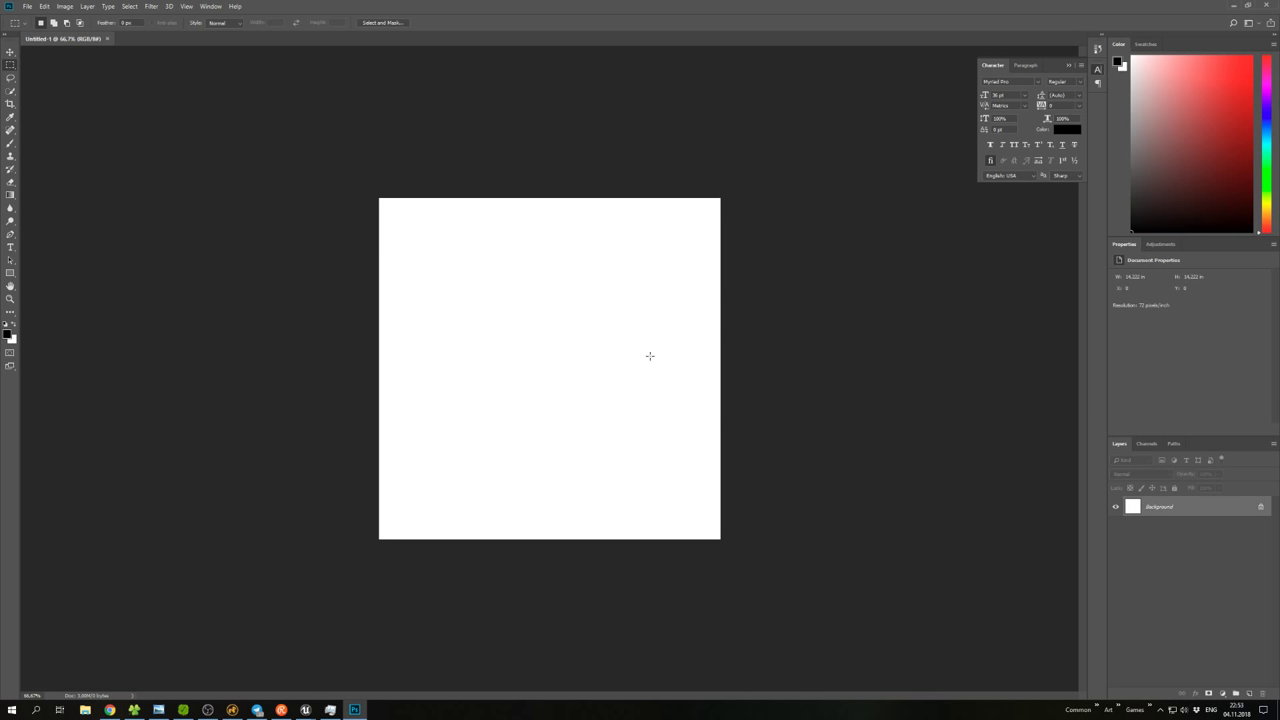
double_click(1200, 510)
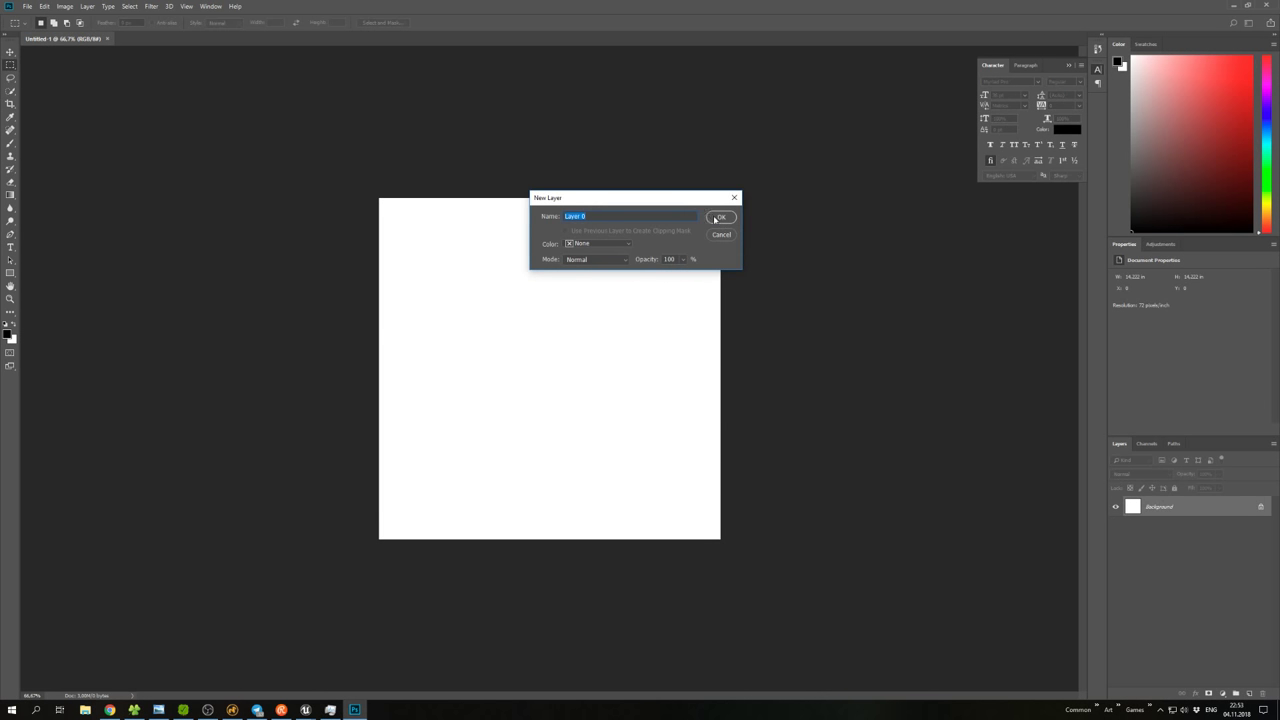
left_click(718, 218)
left_click(1115, 507)
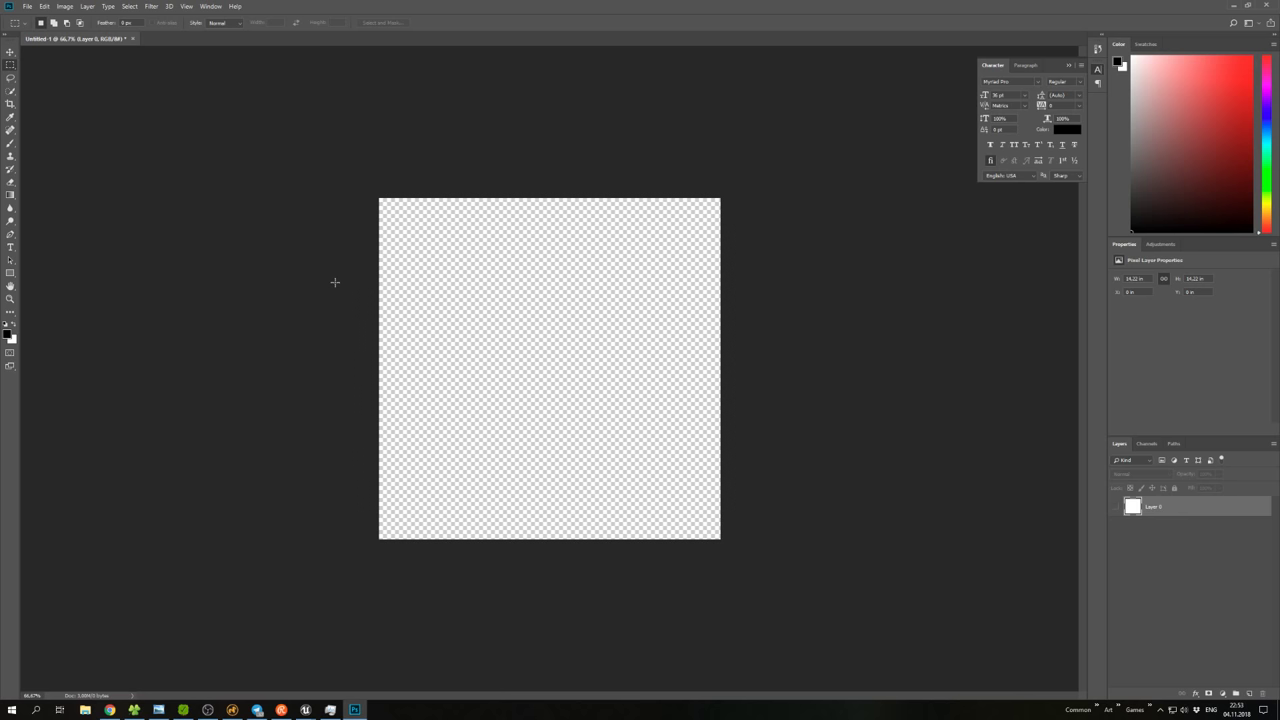
left_click(10, 247)
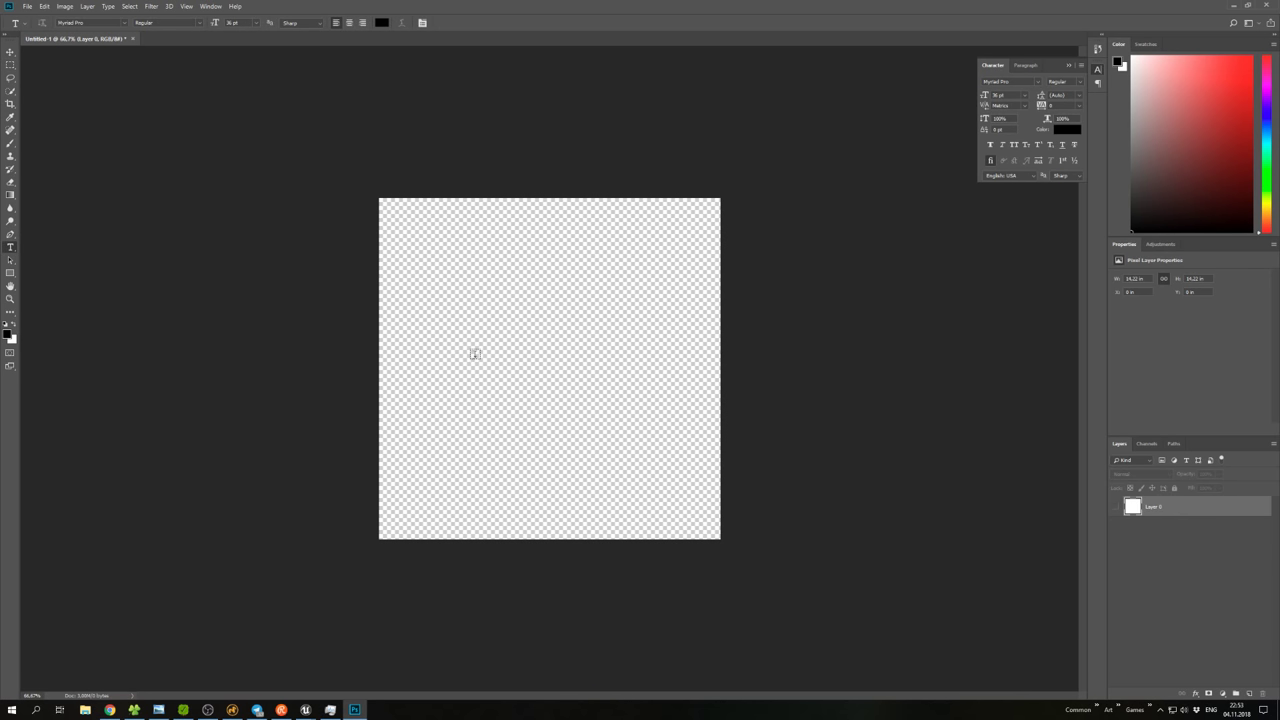
left_click(1116, 505)
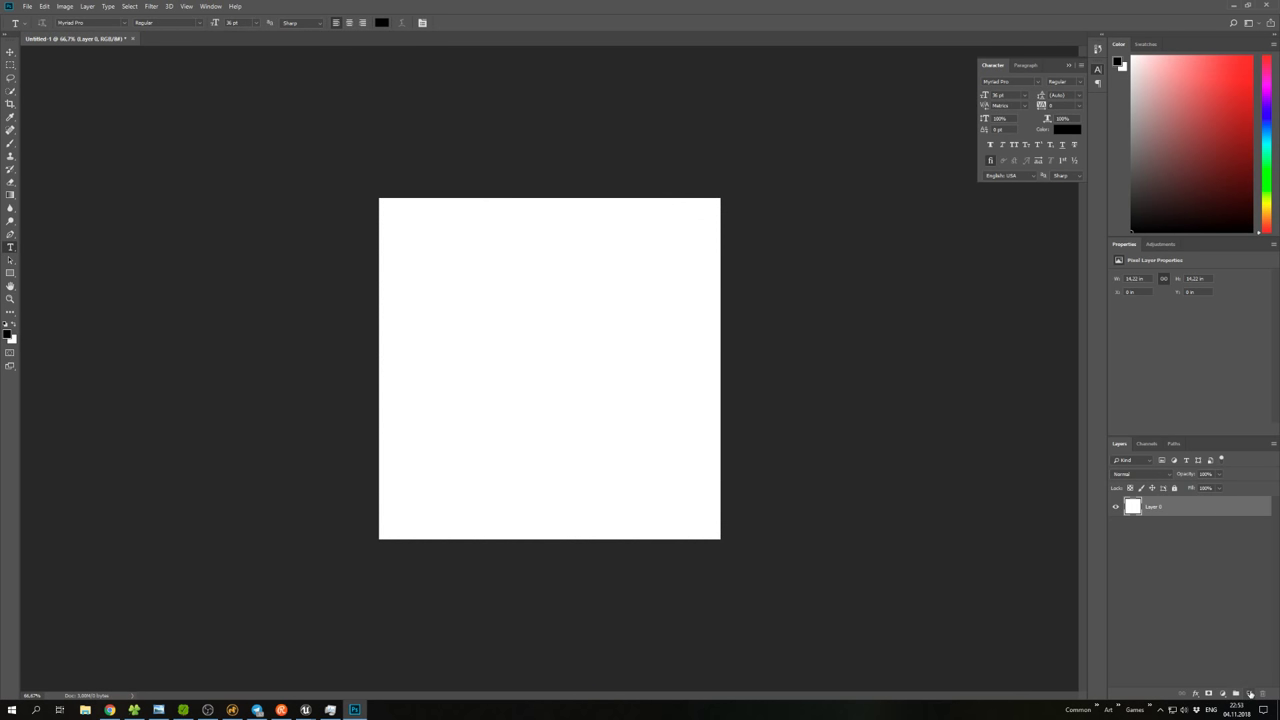
left_click(1236, 693)
Choose a dark red foreground colour and add the text "AREA 71" on the canvas with the Type tool.
left_click(1256, 56)
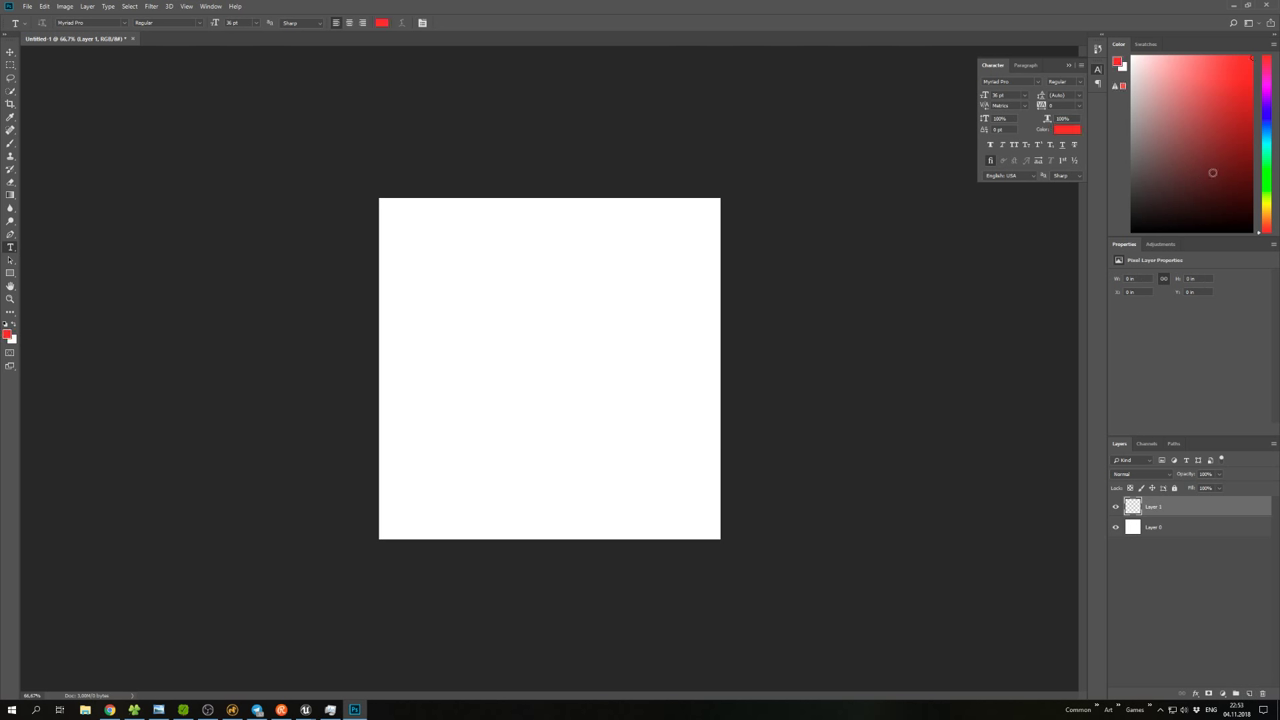
left_click(1251, 156)
left_click(440, 313)
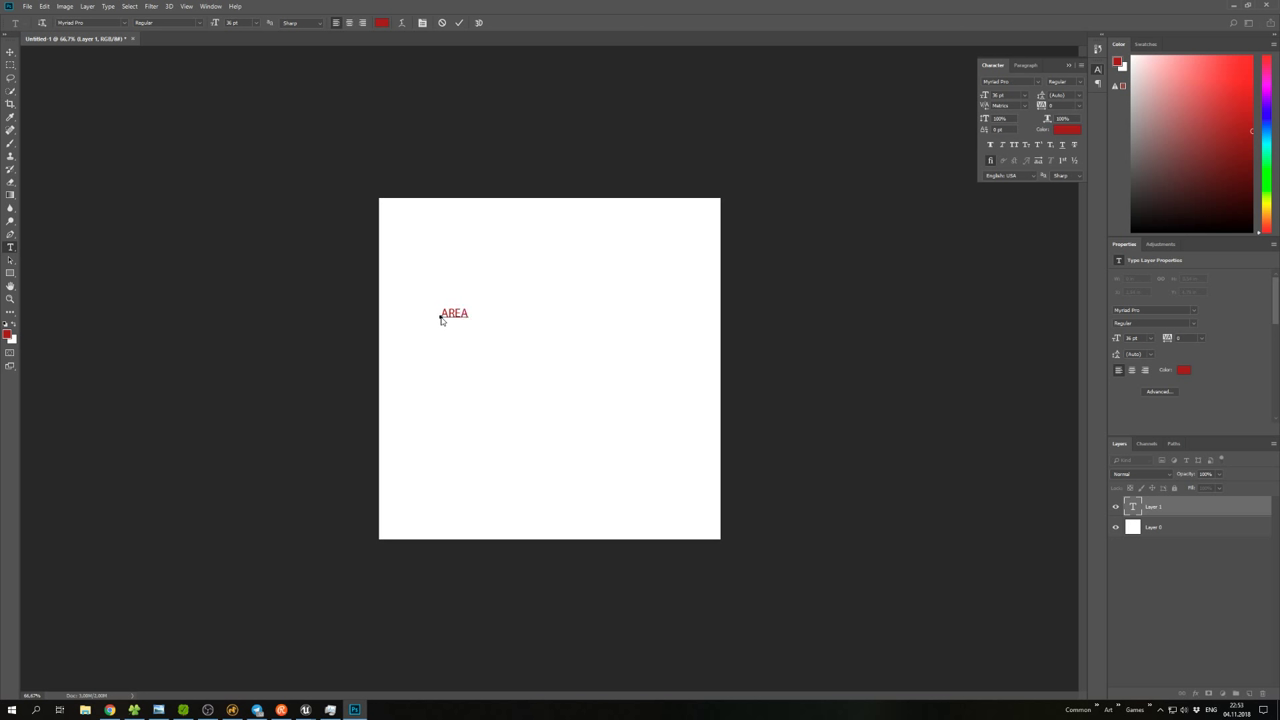
type("71")
left_click(476, 313)
key("BackSpace")
Set the AREA 71 text size to 200 pt and move it near the middle of the canvas.
left_click_drag(490, 312, 405, 317)
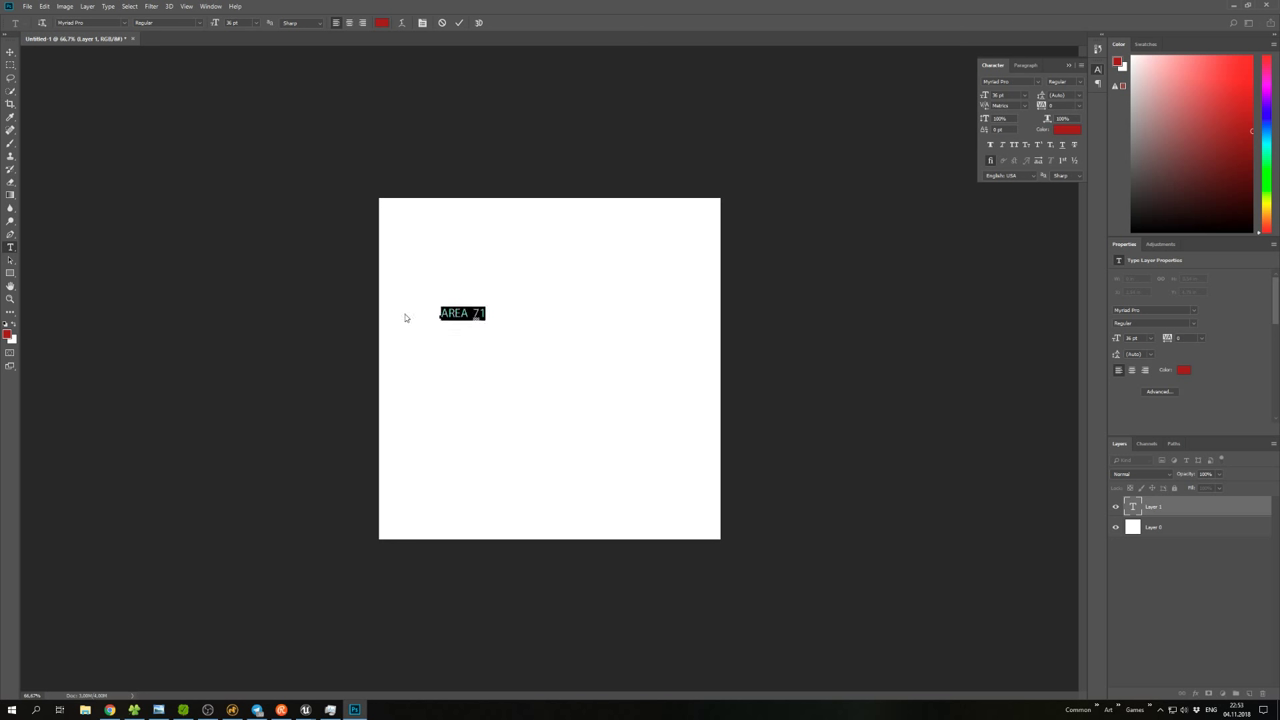
left_click(259, 23)
left_click(242, 149)
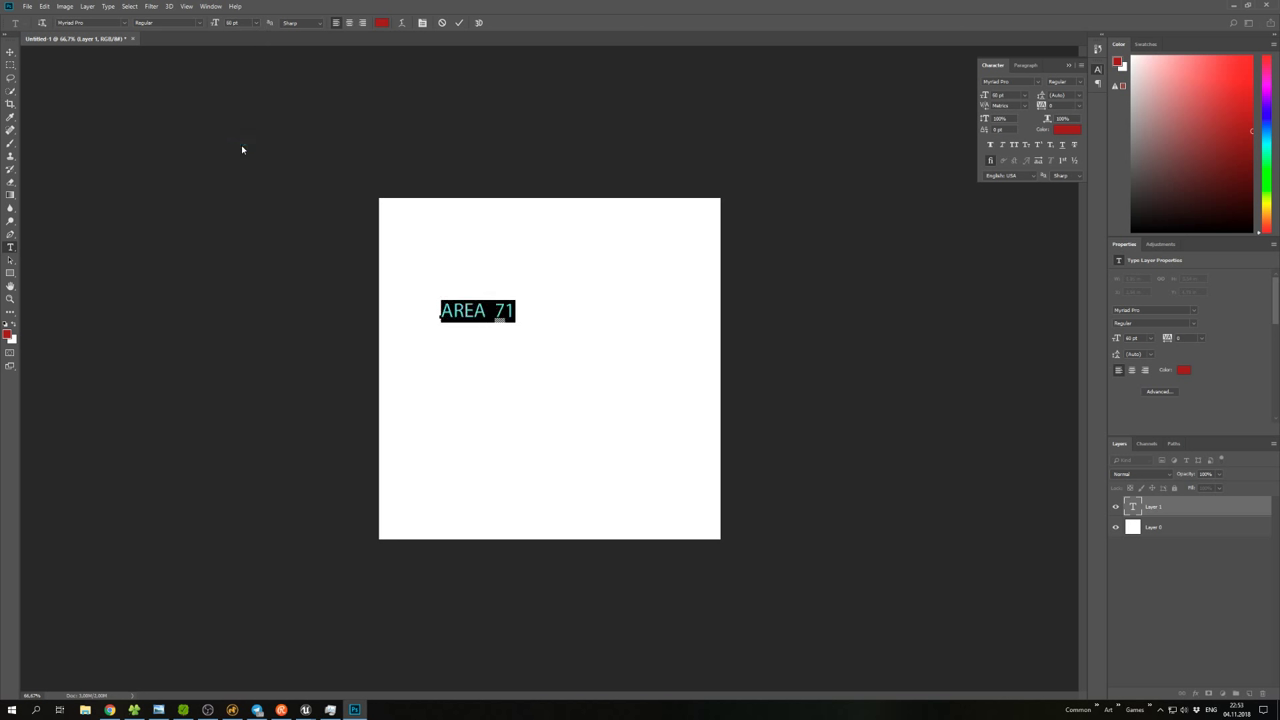
left_click(216, 23)
left_click(10, 51)
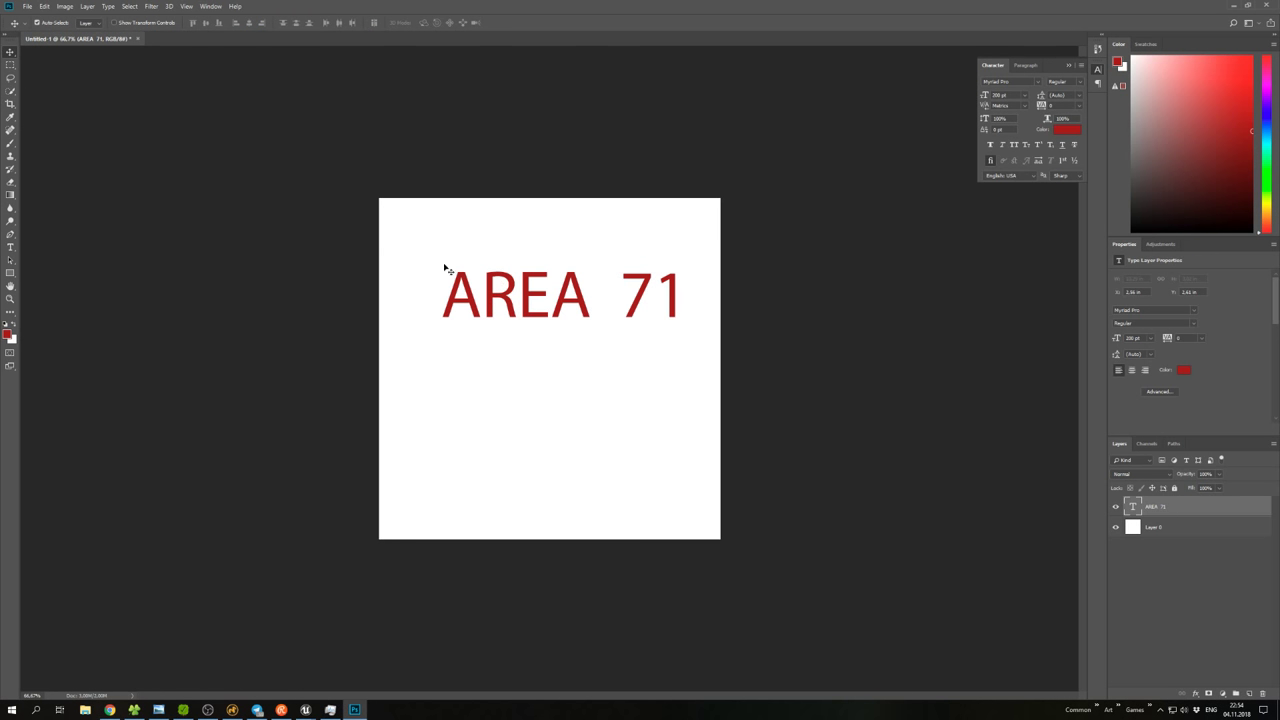
left_click_drag(566, 292, 539, 355)
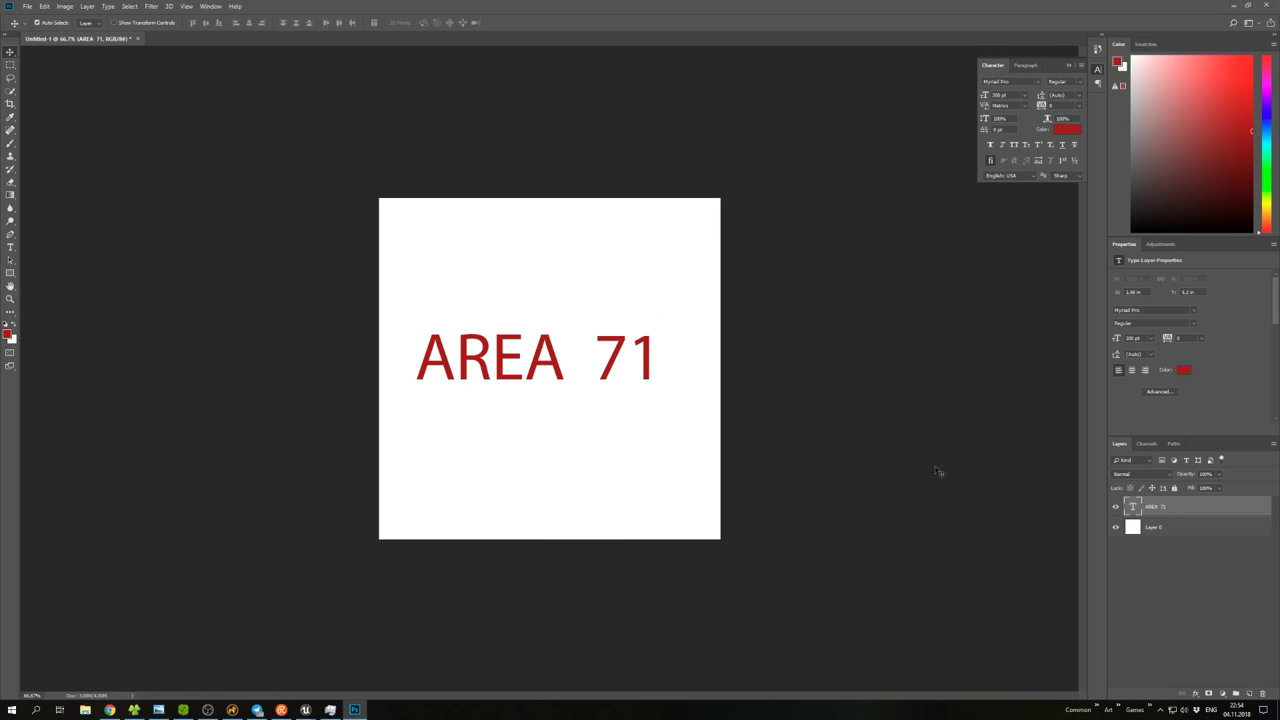
Preview fonts such as Impact and Lucida Console on the AREA 71 text, and keep Myriad Pro.
double_click(1131, 507)
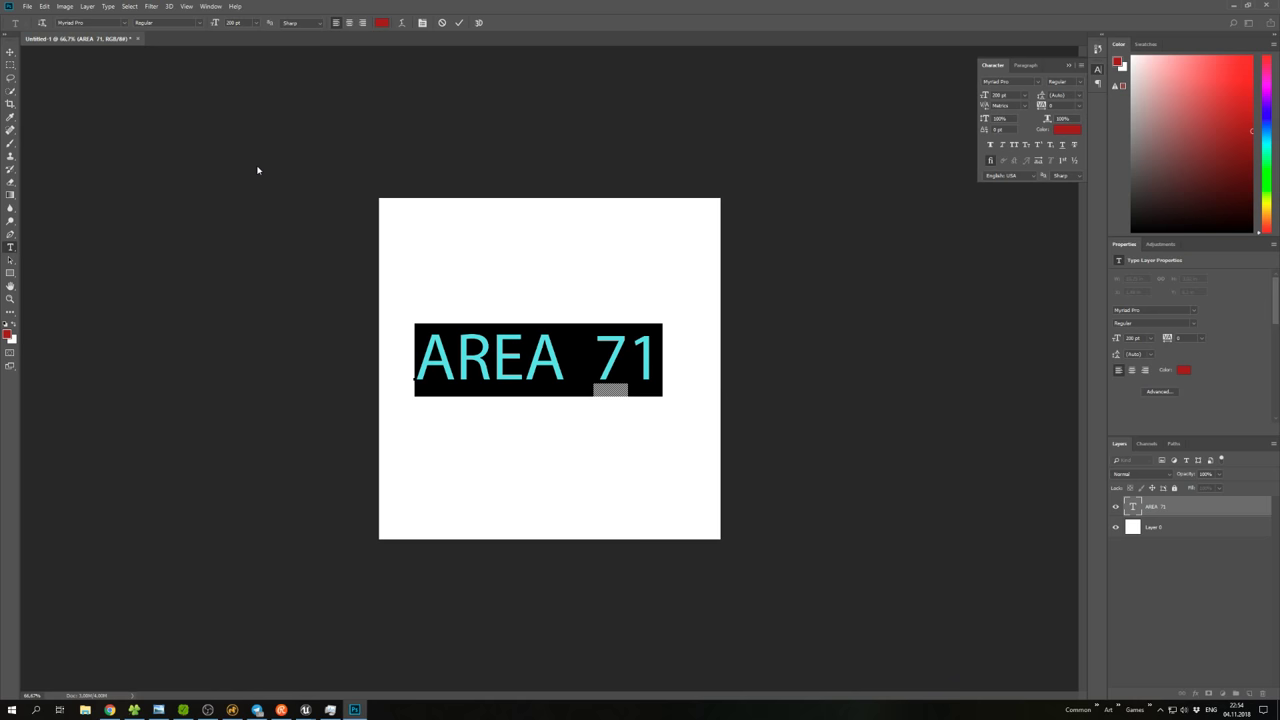
left_click(125, 23)
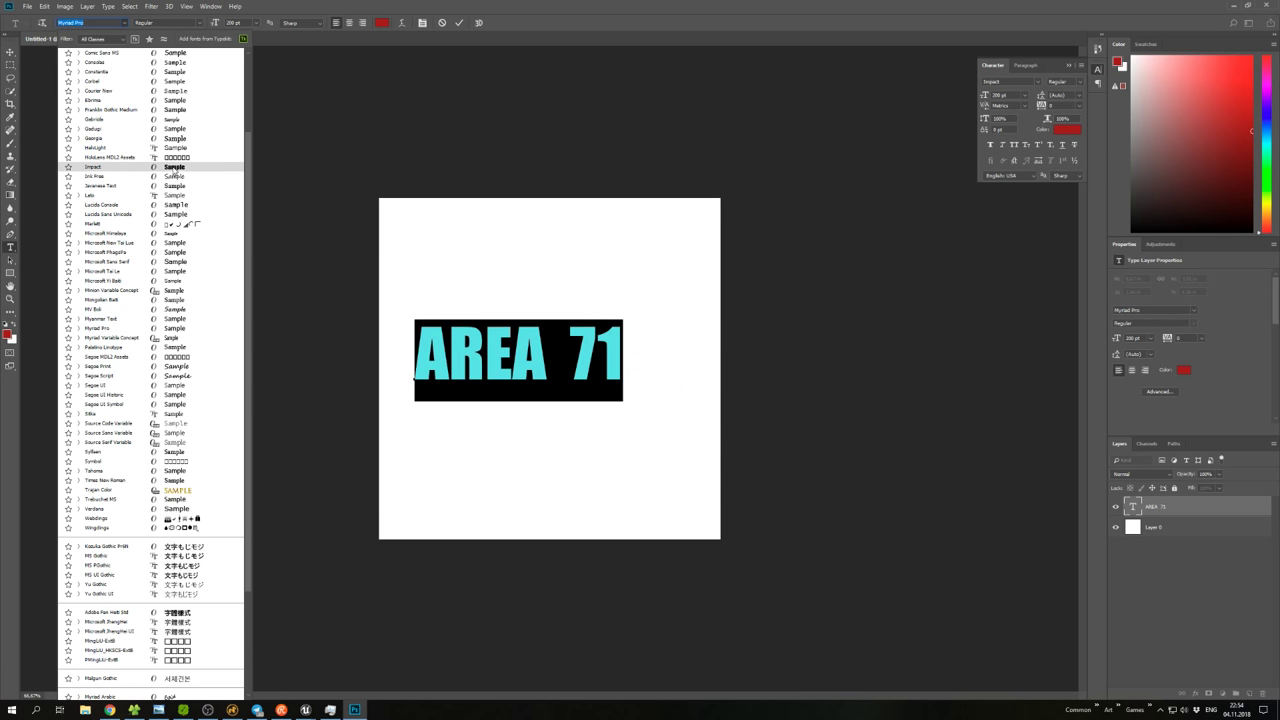
scroll(174, 170, "up", 3)
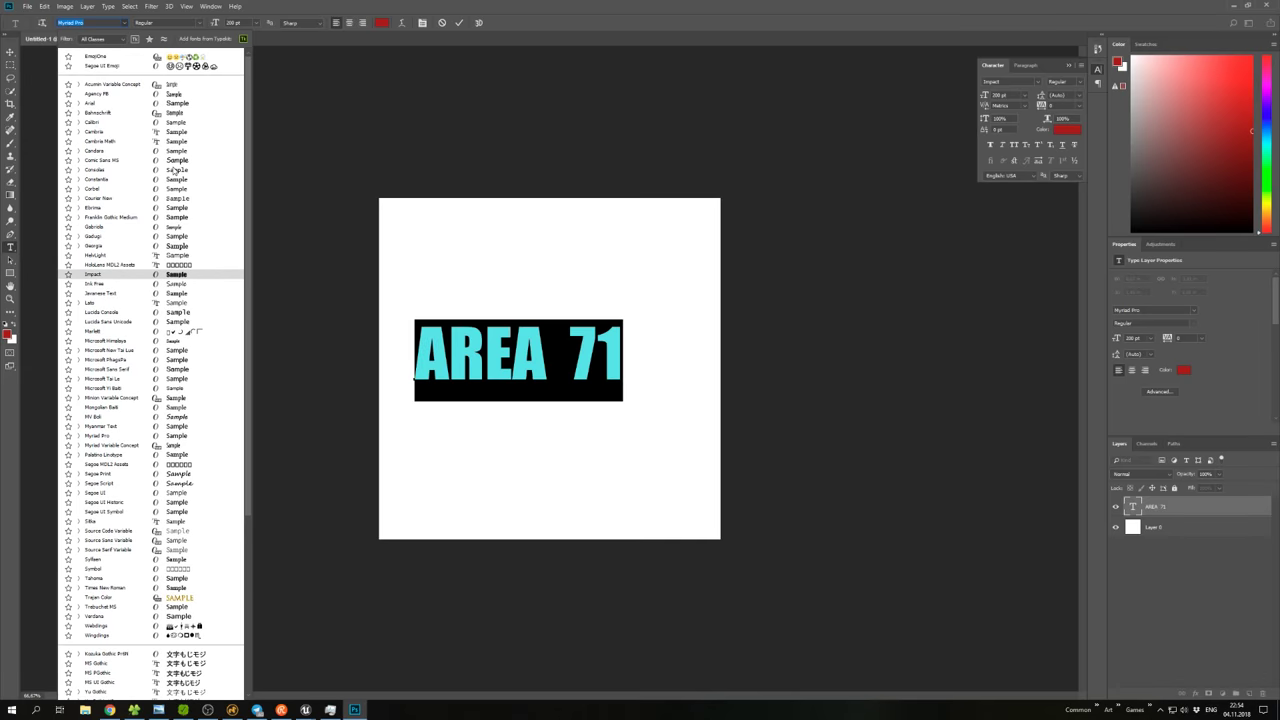
scroll(174, 170, "down", 5)
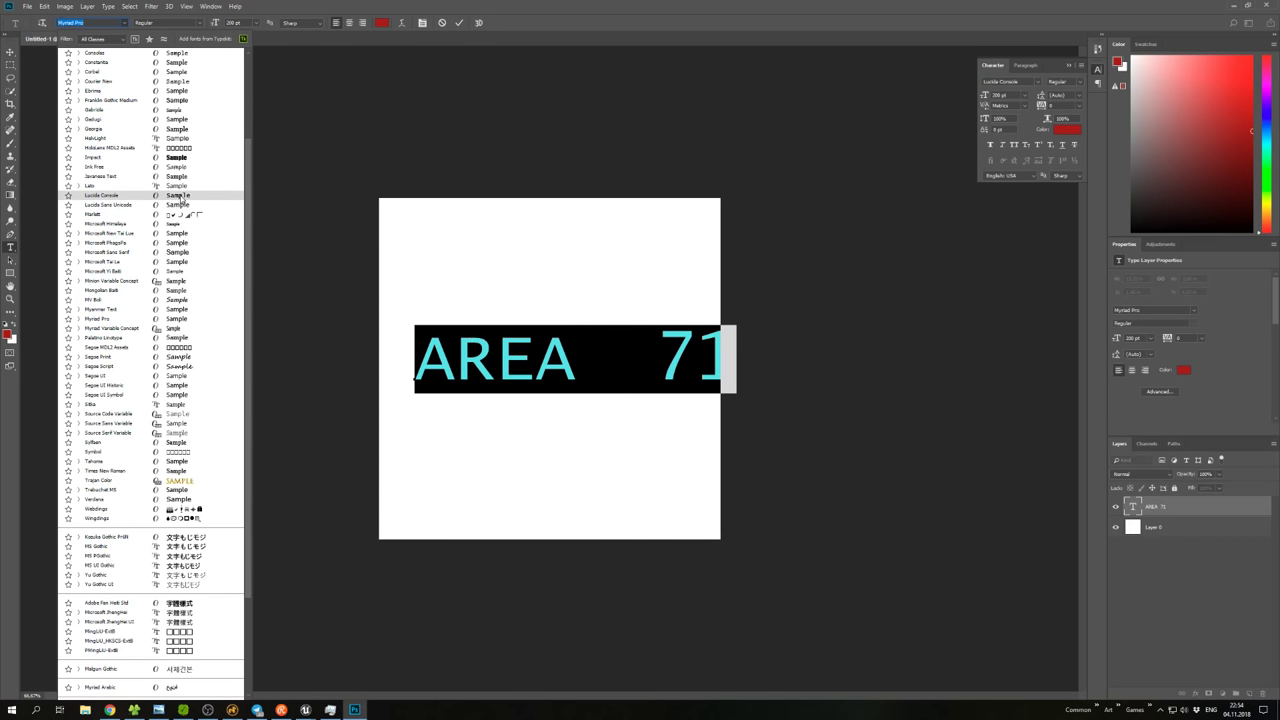
left_click(178, 320)
Set the AREA 71 text to the Bold style and centre it on the canvas.
left_click(10, 51)
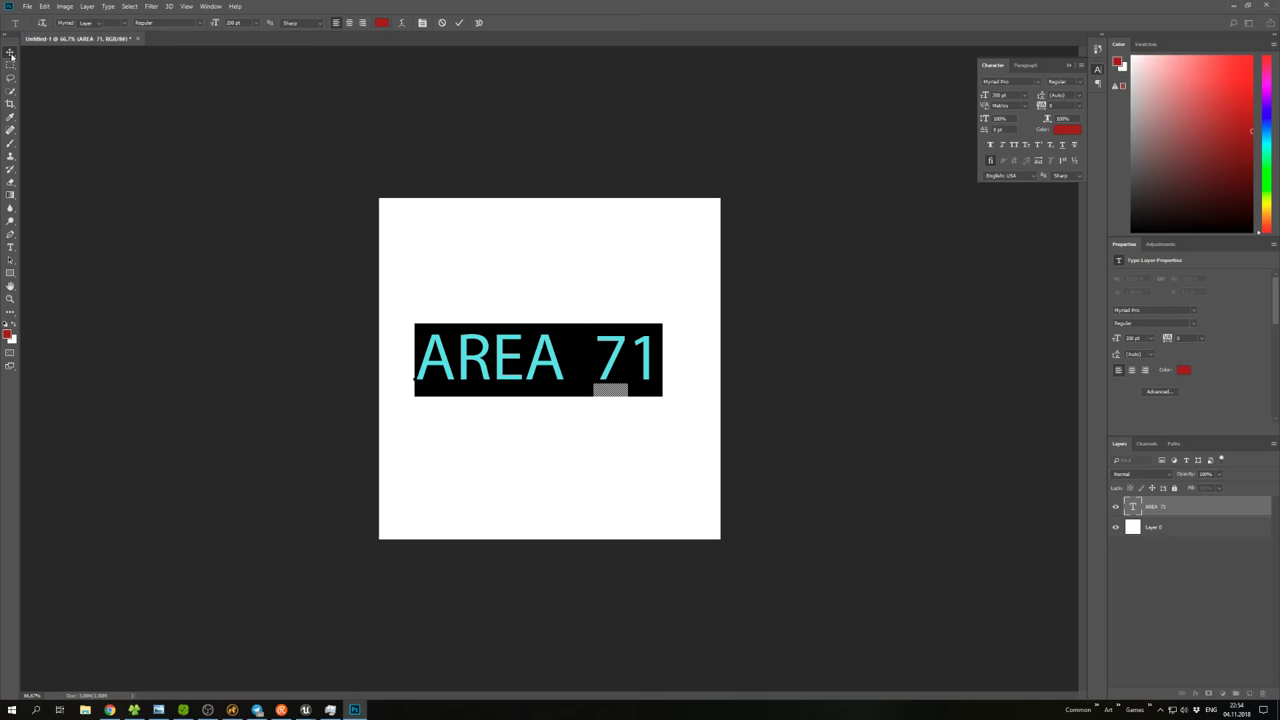
left_click_drag(503, 361, 517, 367)
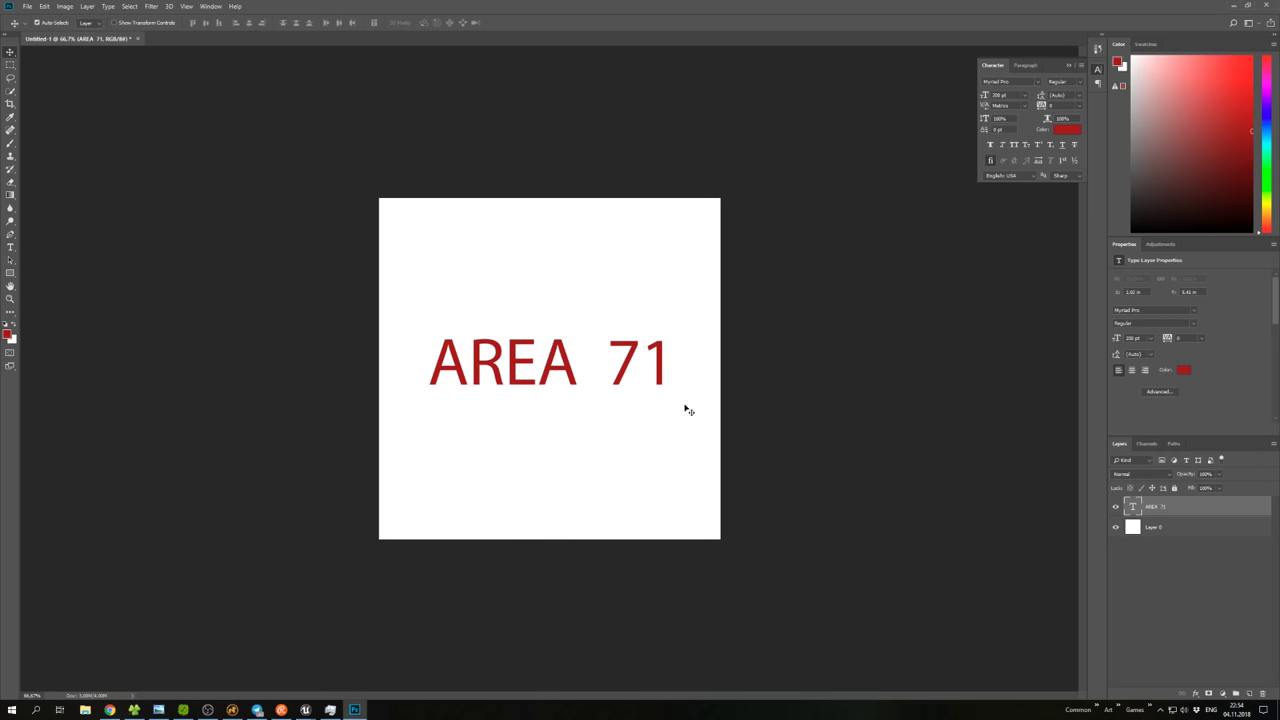
double_click(1133, 507)
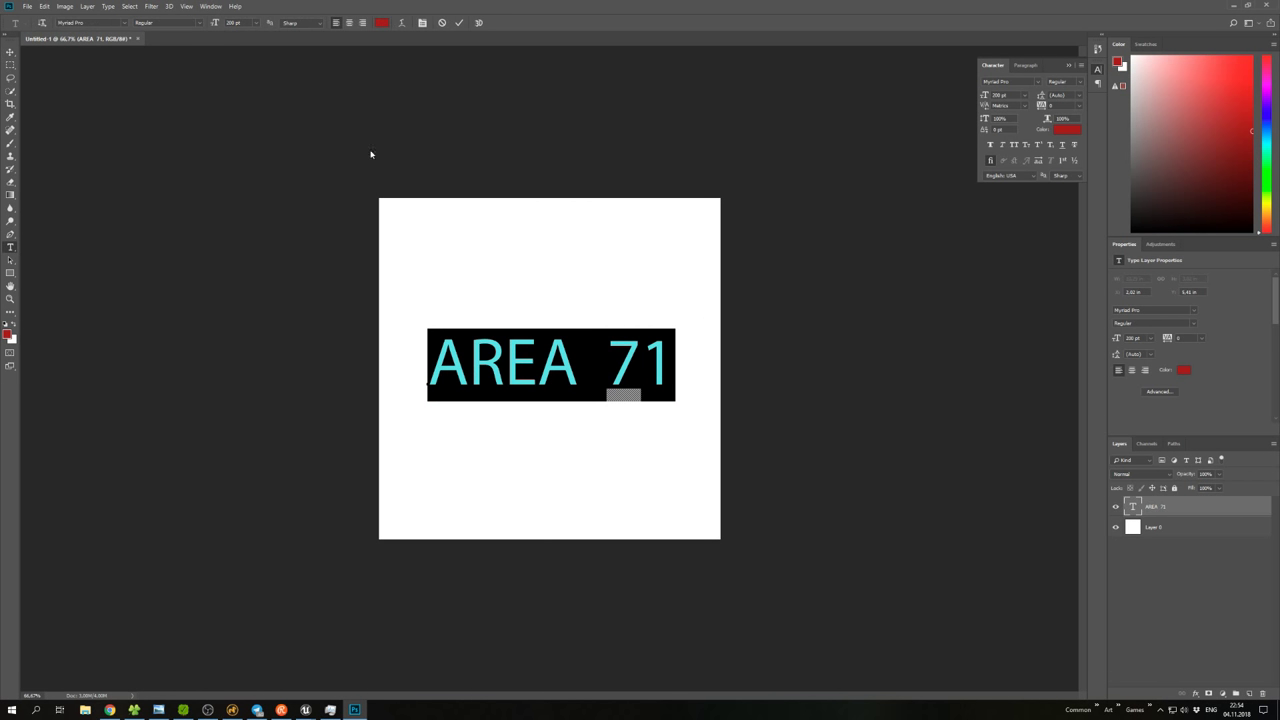
left_click(165, 22)
left_click(180, 48)
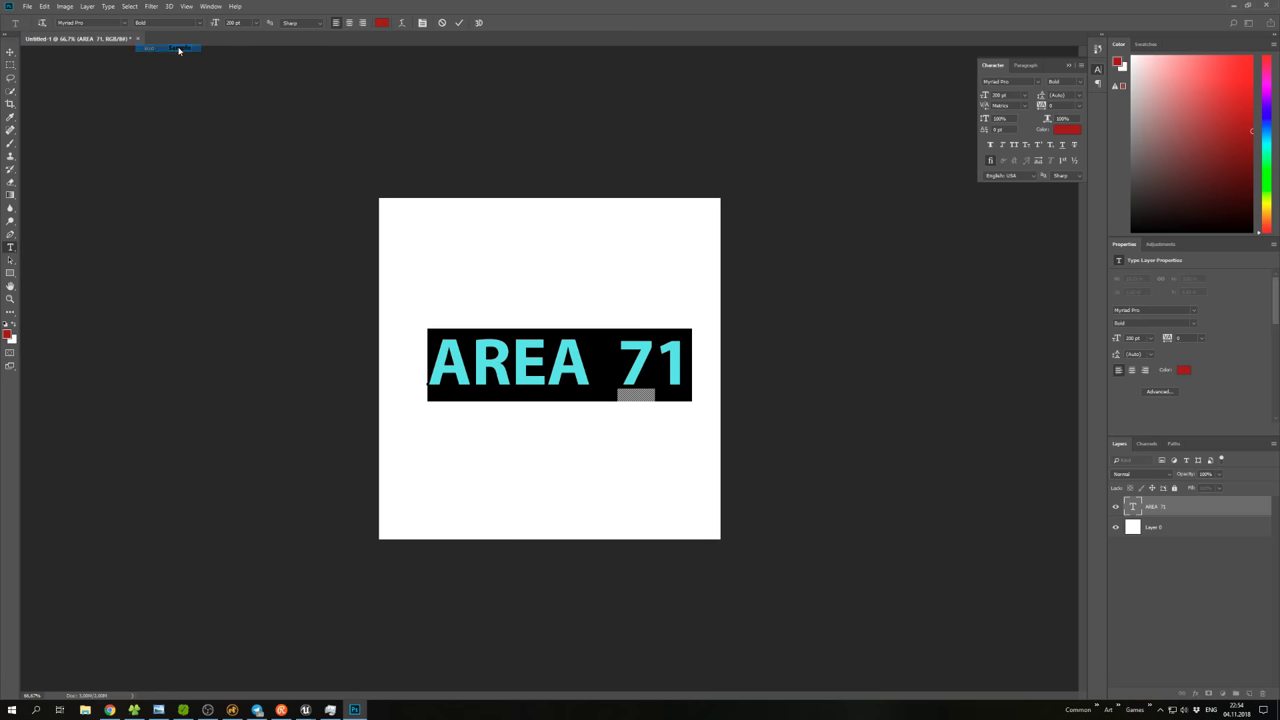
left_click(10, 51)
left_click_drag(610, 343, 606, 375)
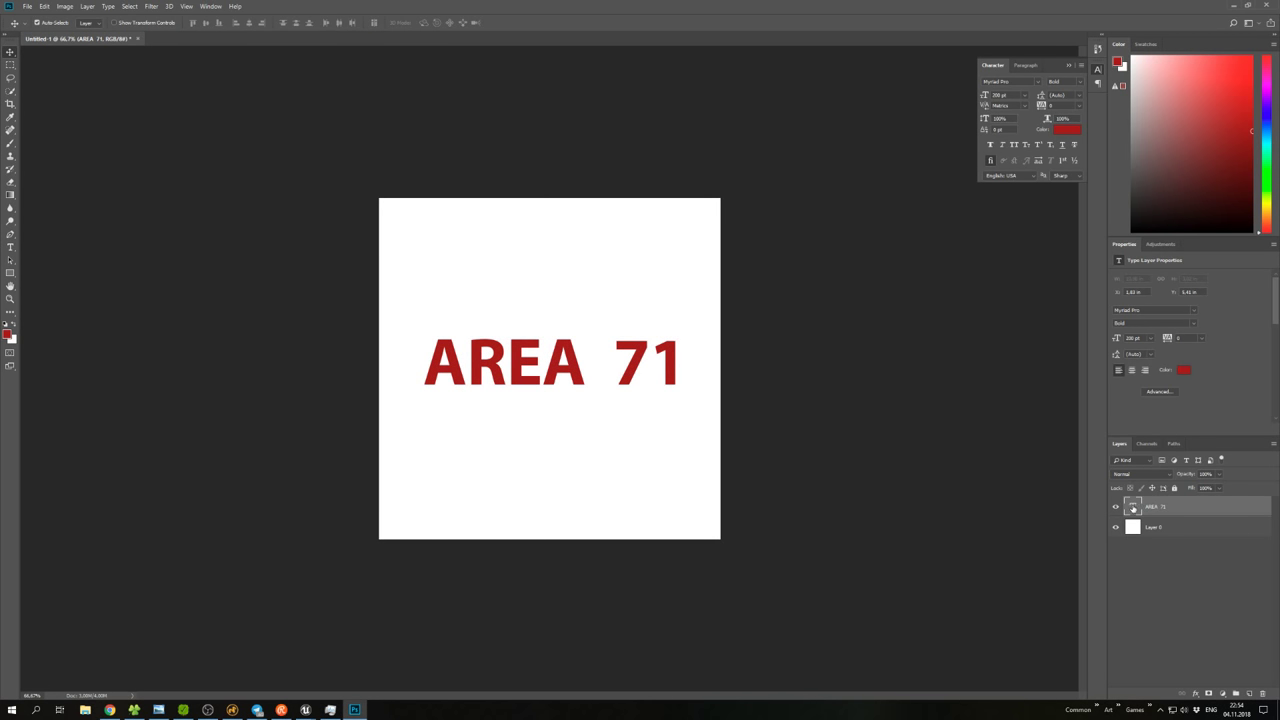
left_click(10, 64)
right_click(548, 372)
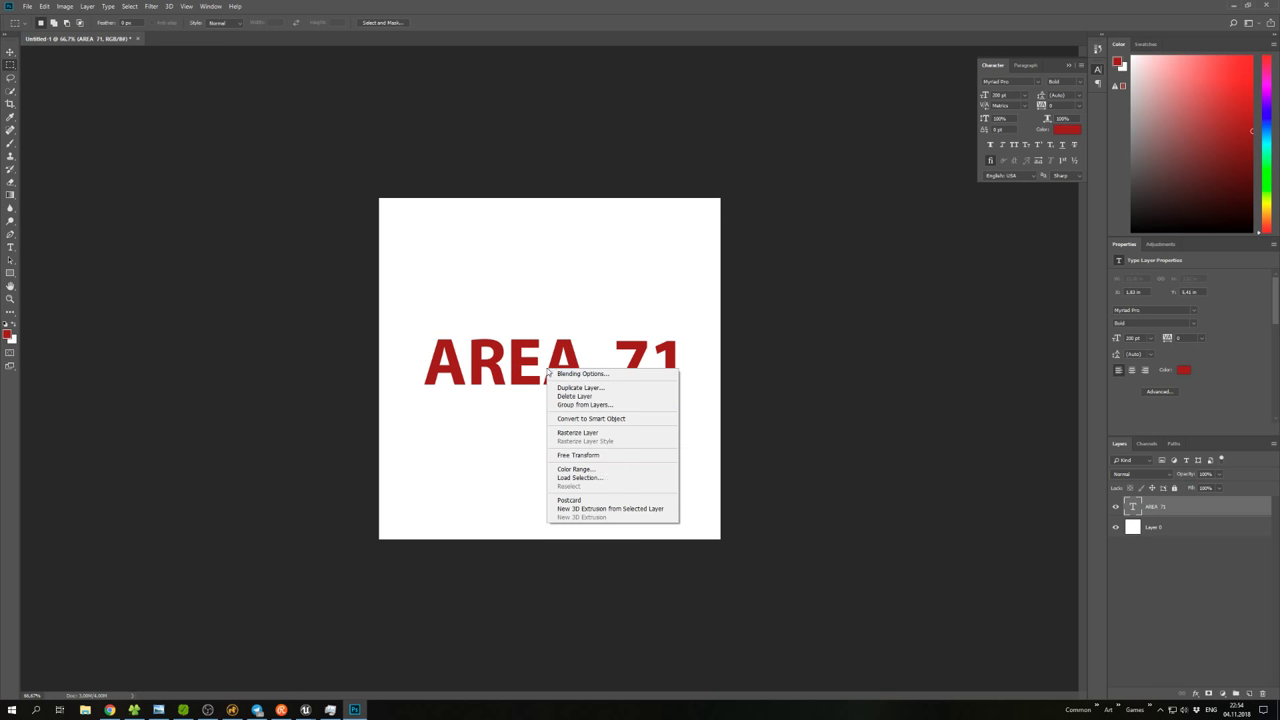
left_click(478, 388)
key("t")
key("q")
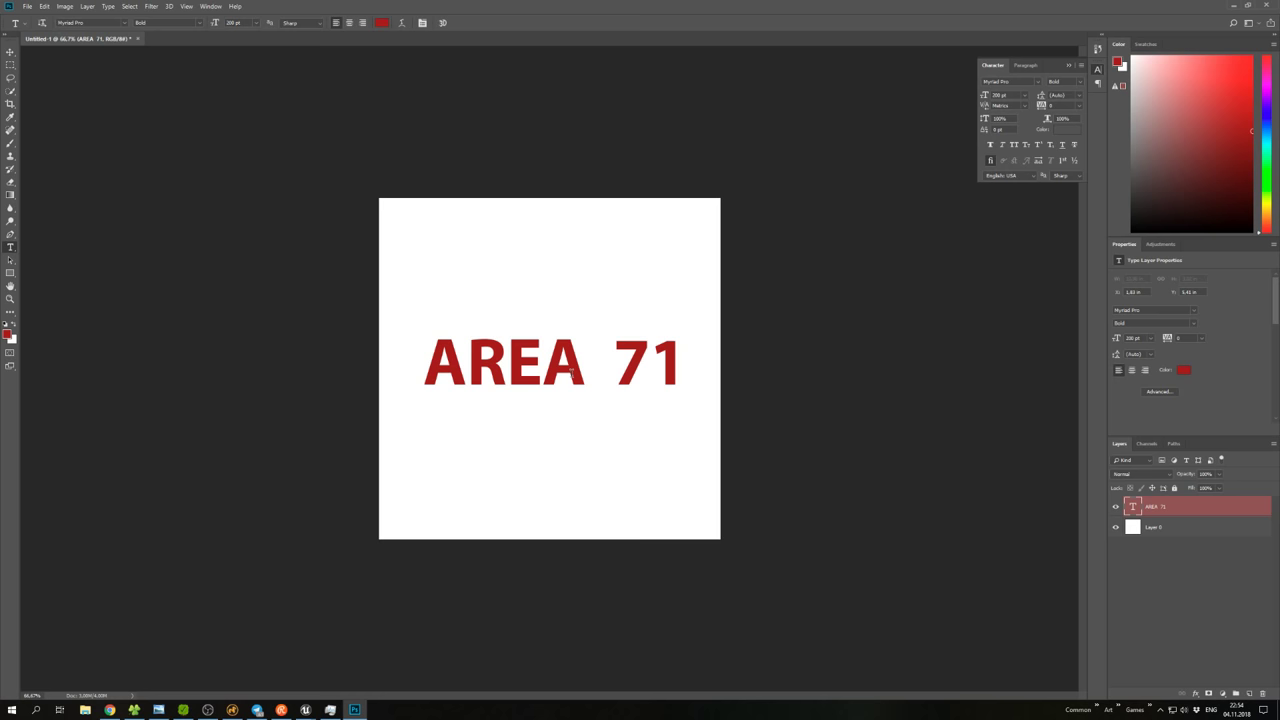
left_click(10, 51)
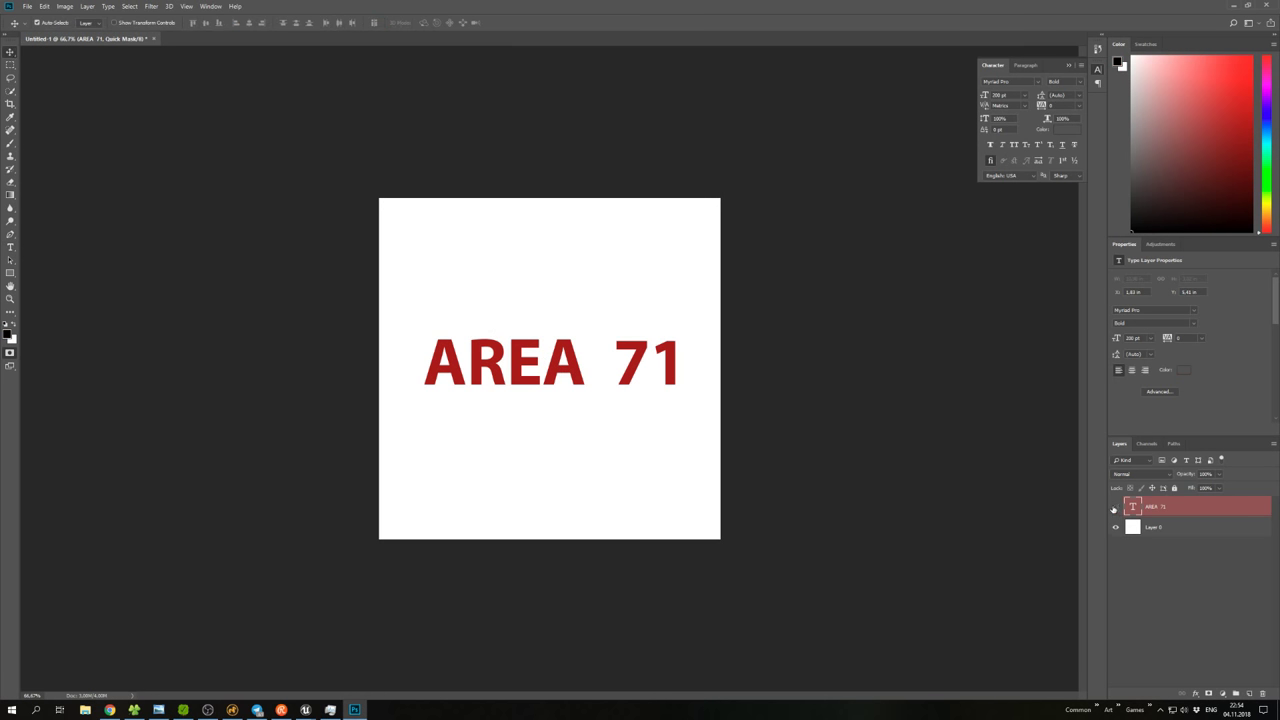
left_click(10, 64)
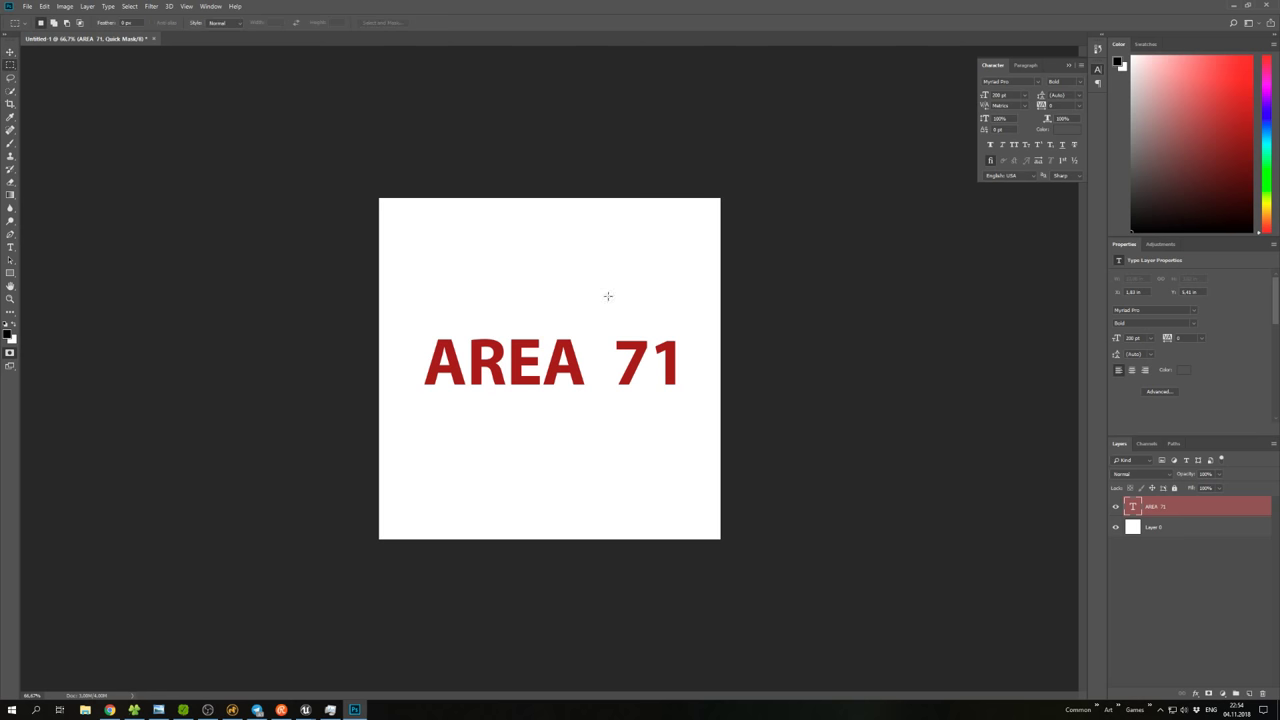
Set the AREA 71 text size to 220 pt.
double_click(1131, 507)
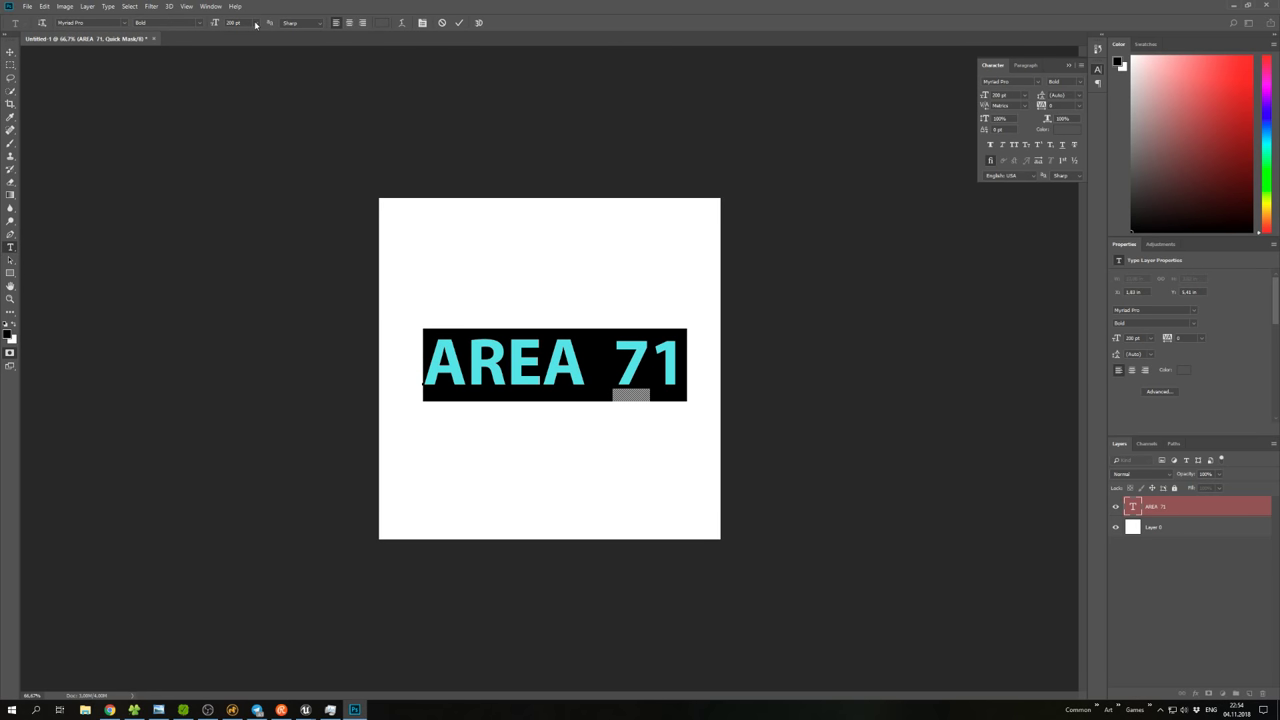
left_click(216, 23)
type("220")
key("Return")
left_click(11, 48)
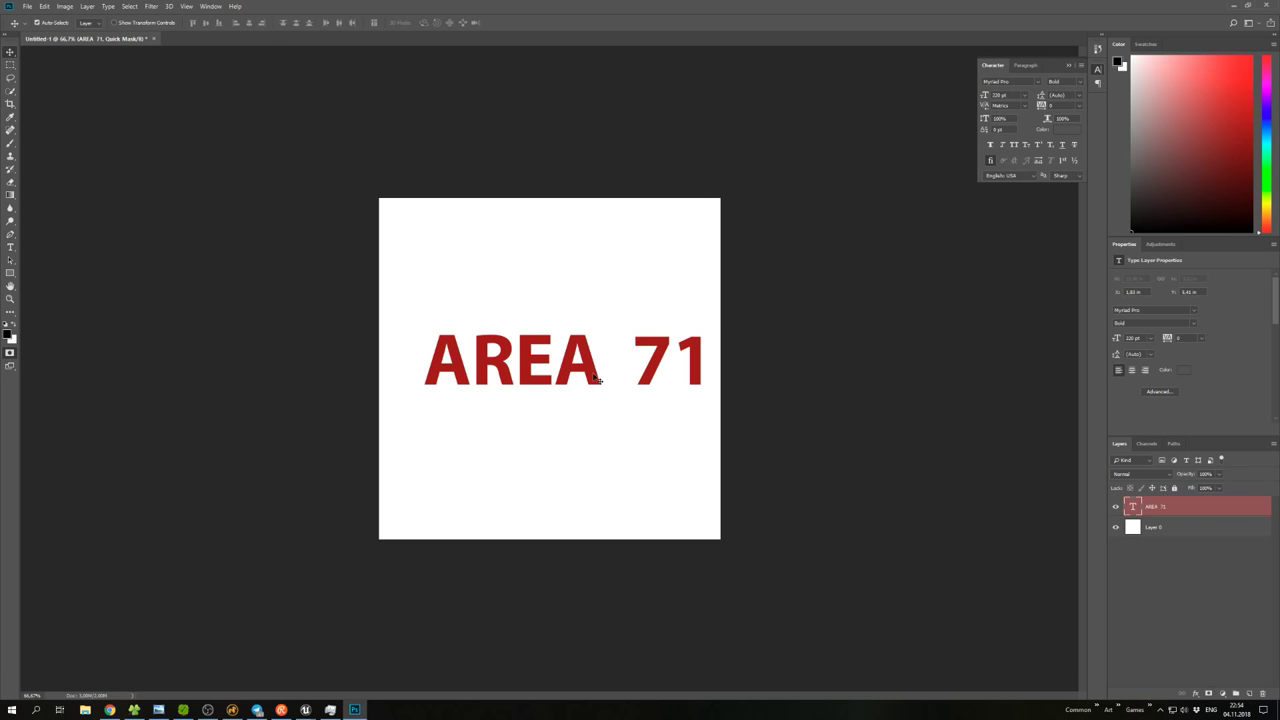
Delete the Quick Mask channel and go back to the layer list.
left_click(1148, 444)
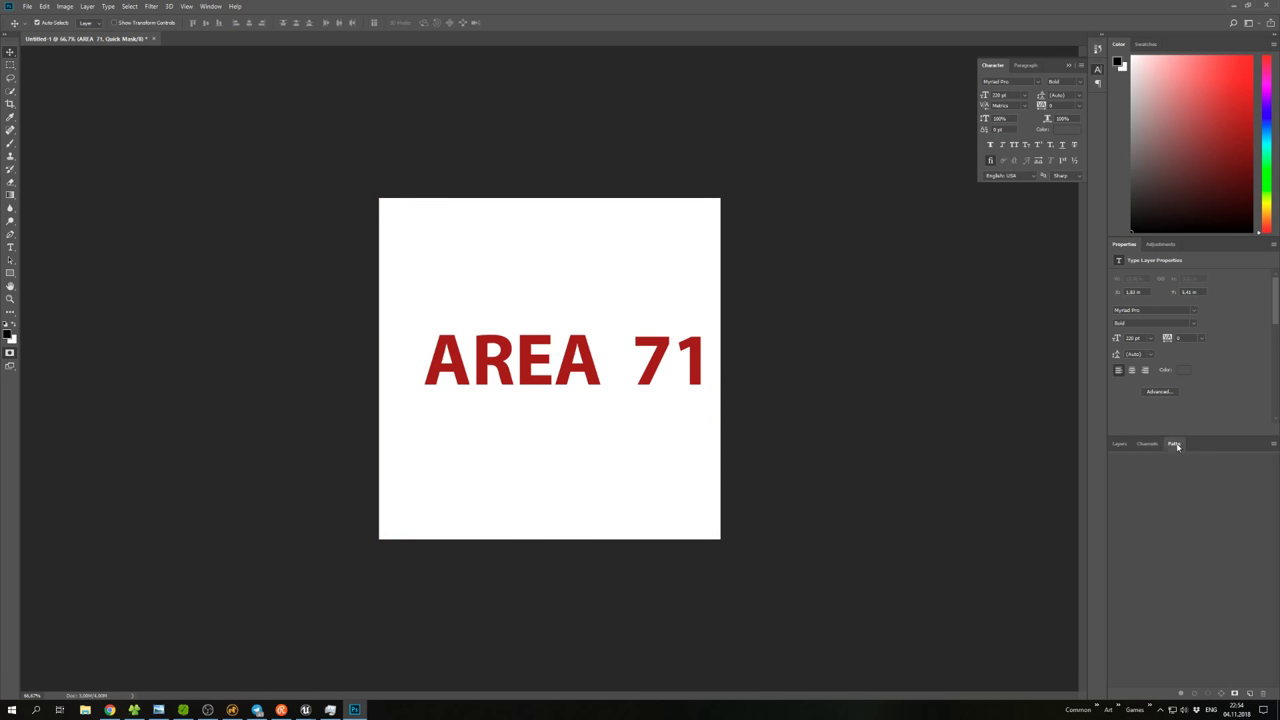
right_click(1124, 540)
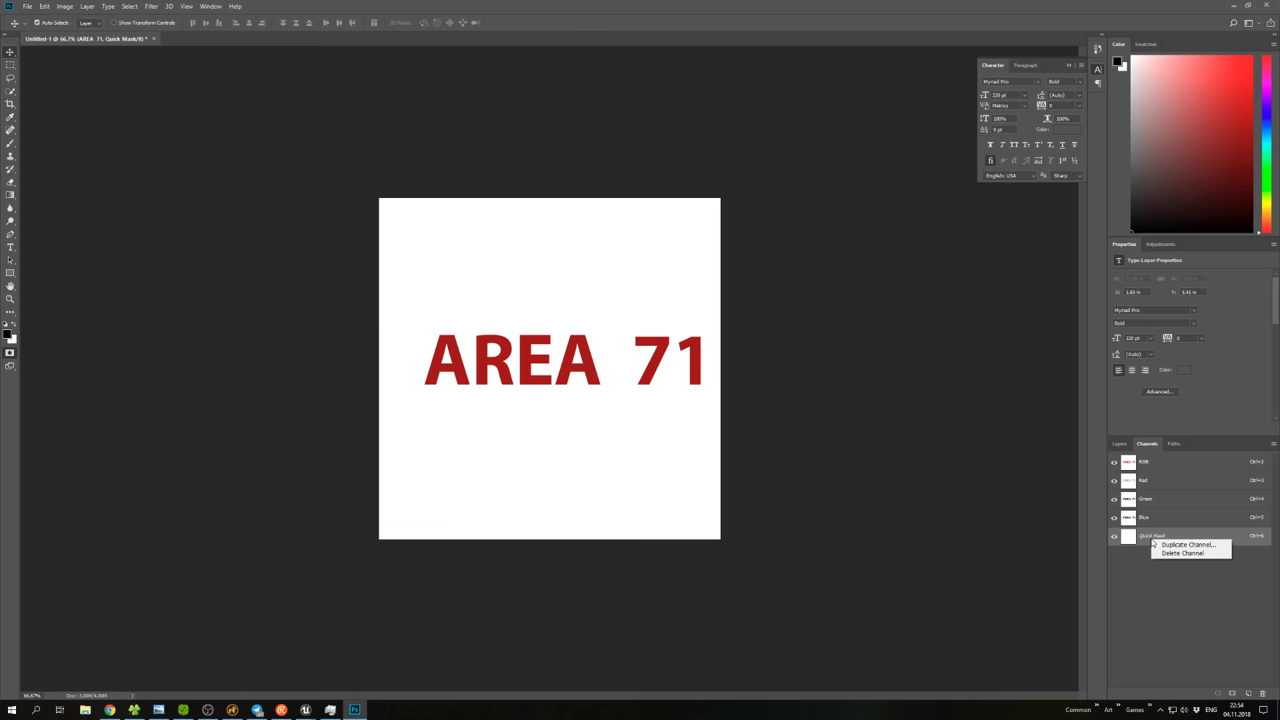
left_click(1190, 554)
left_click(1119, 444)
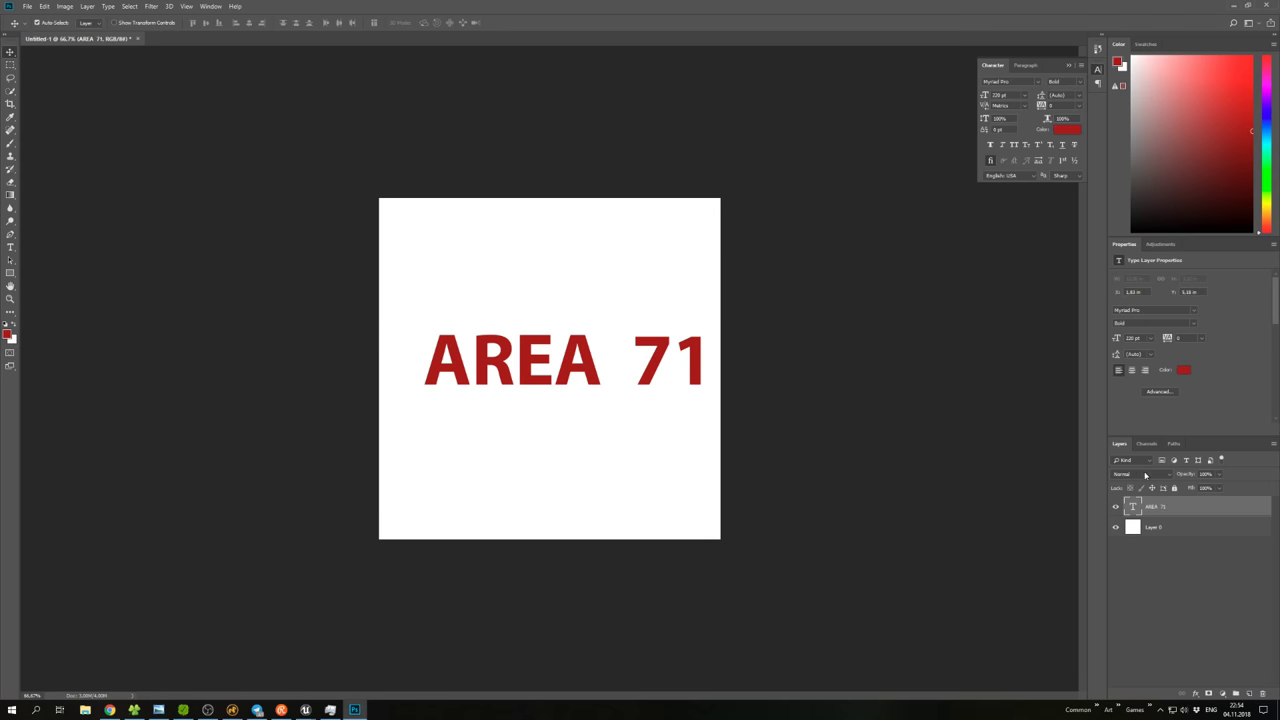
Reposition the AREA 71 text, place a copy slightly above it, and hide the original text layer.
mouse_move(565, 352)
left_mouse_down()
mouse_move(586, 343)
mouse_move(558, 361)
left_mouse_up()
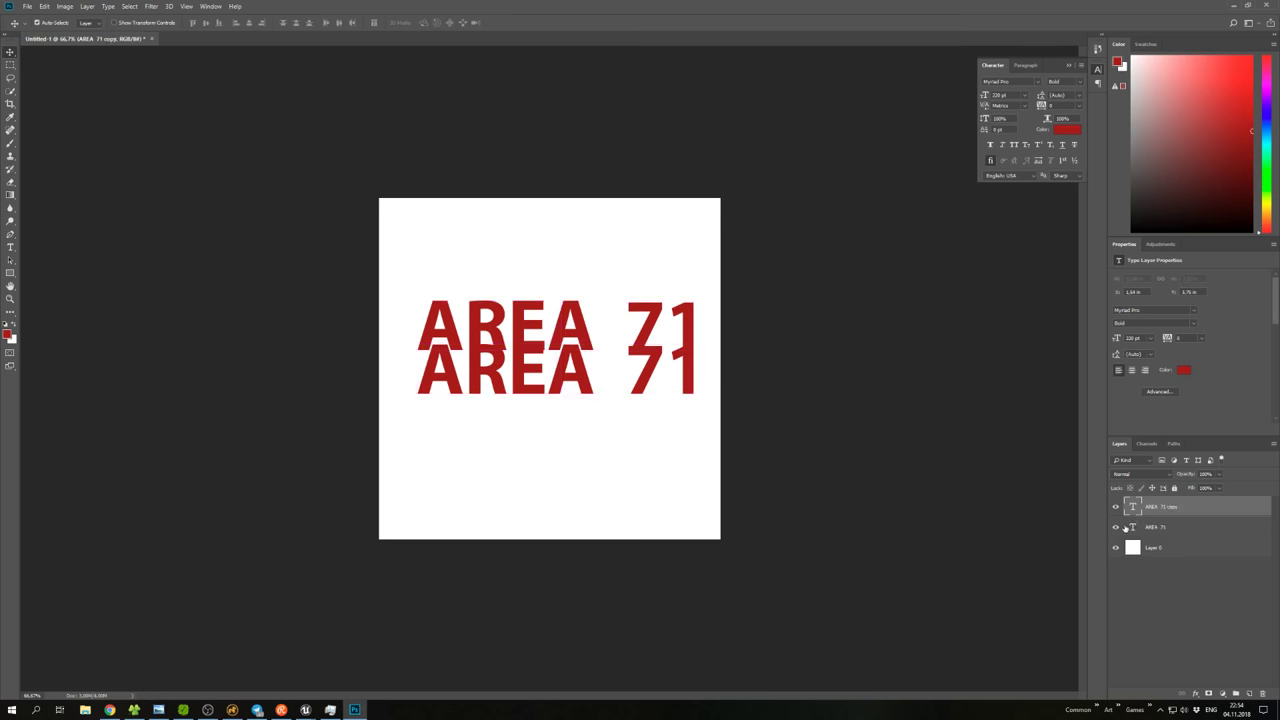
left_click(1116, 527)
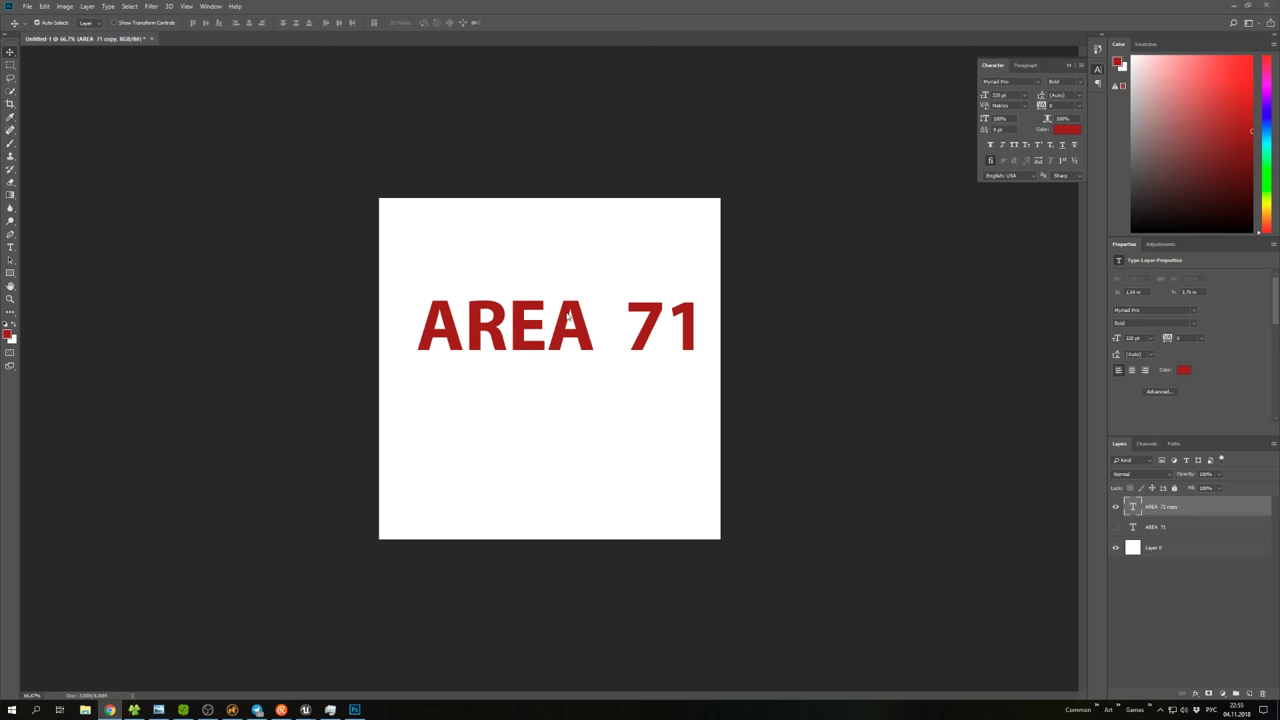
Place a copy of the AREA 71 text directly below it and replace the copy's wording with "ENGINEERING SECTOor".
key("ctrl")
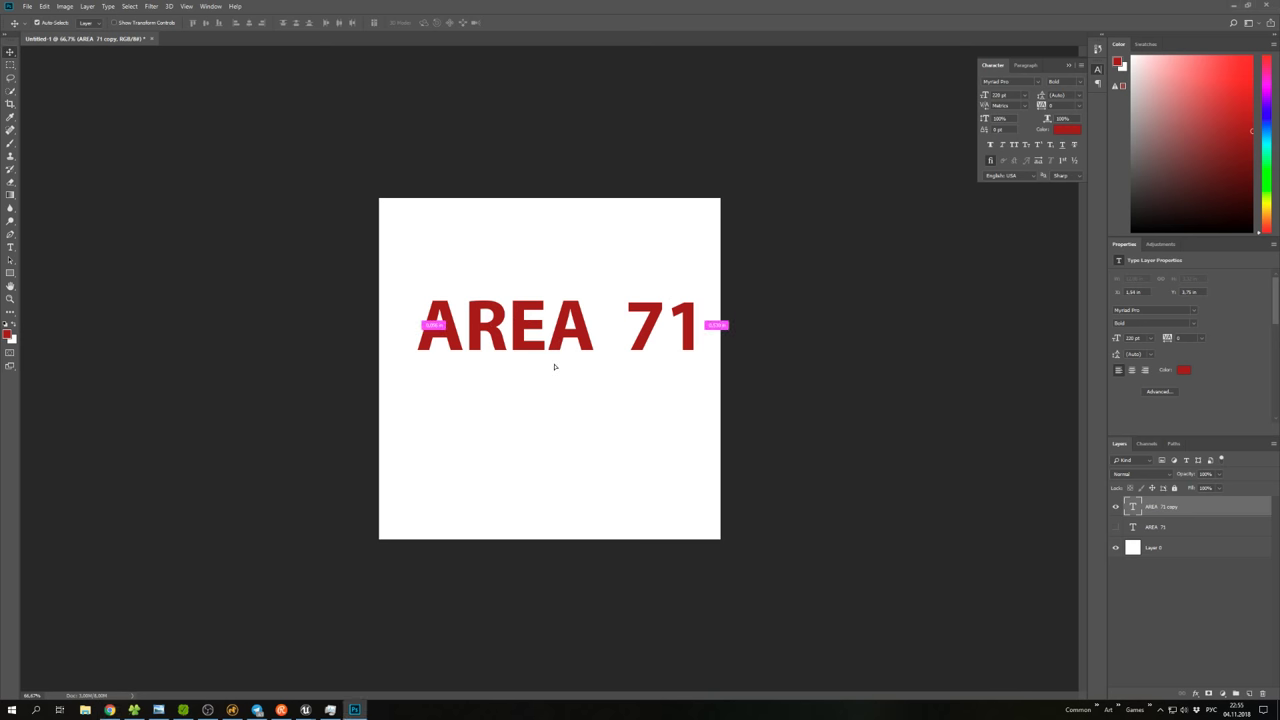
left_click_drag(554, 366, 556, 423, "alt")
double_click(1132, 507)
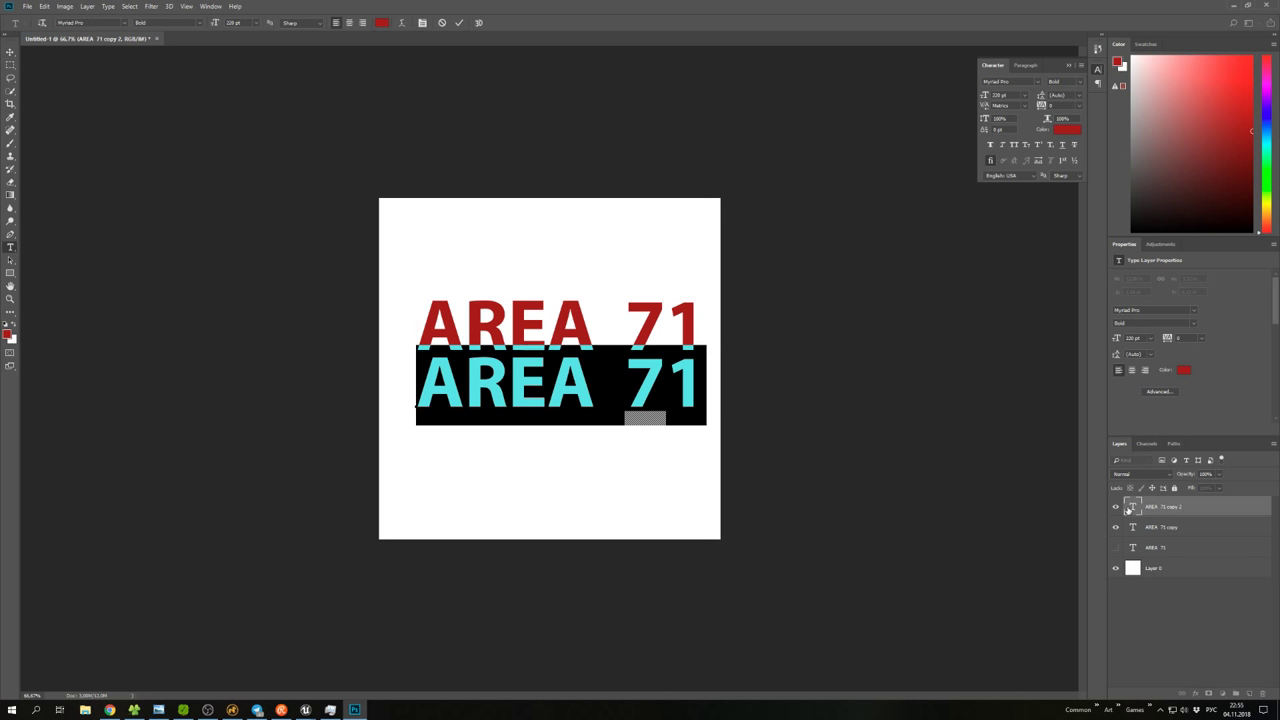
type("УТП")
key("BackSpace")
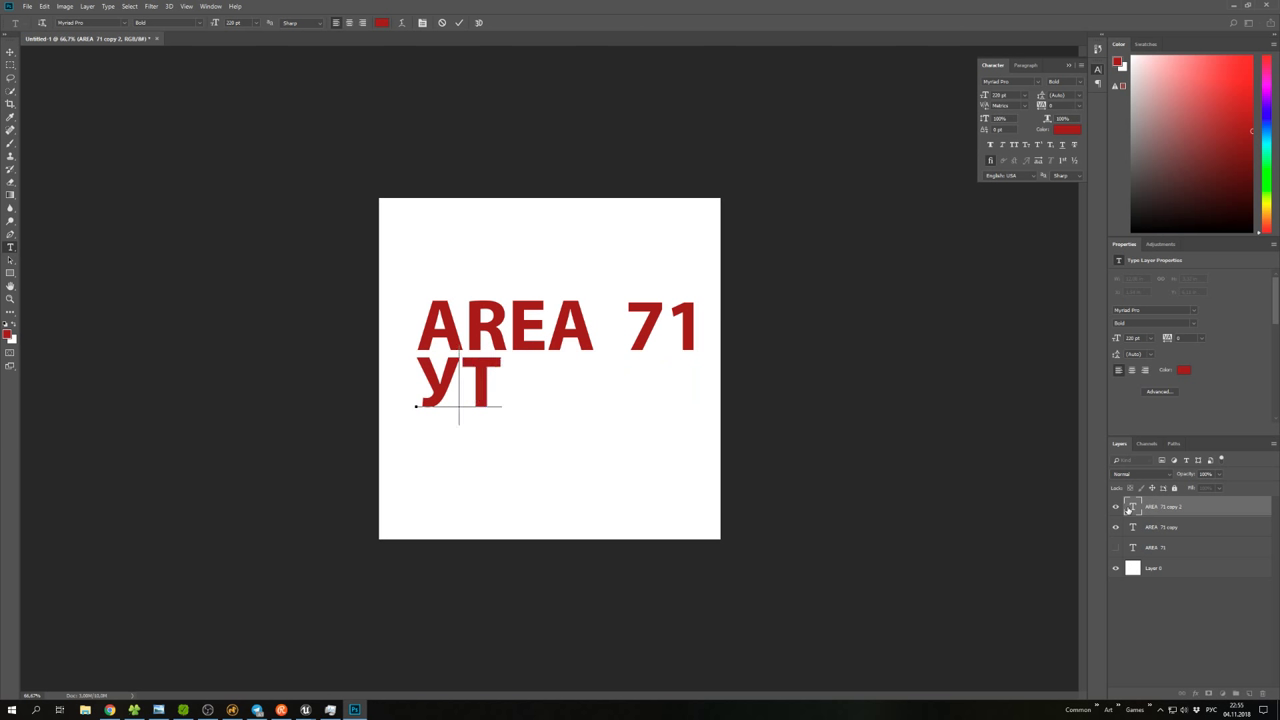
key("BackSpace")
key("BackSpace")
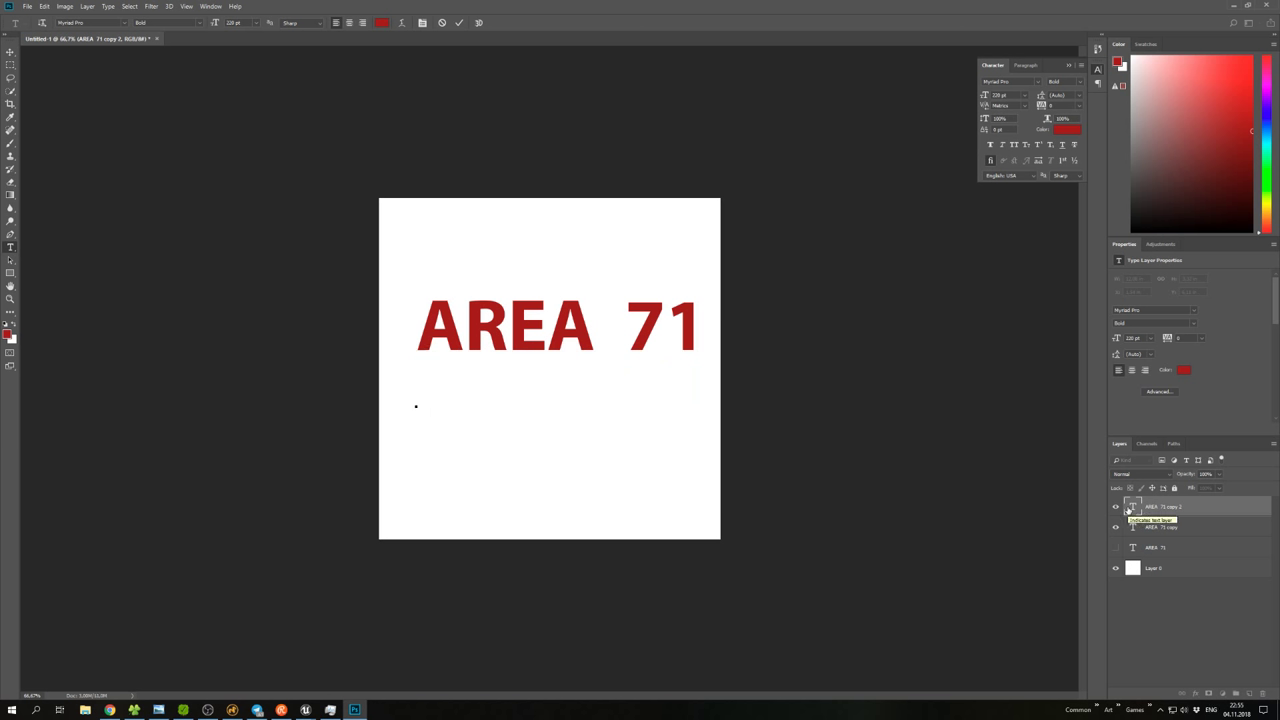
type("TNG")
key("BackSpace")
key("BackSpace")
key("BackSpace")
type("ENG")
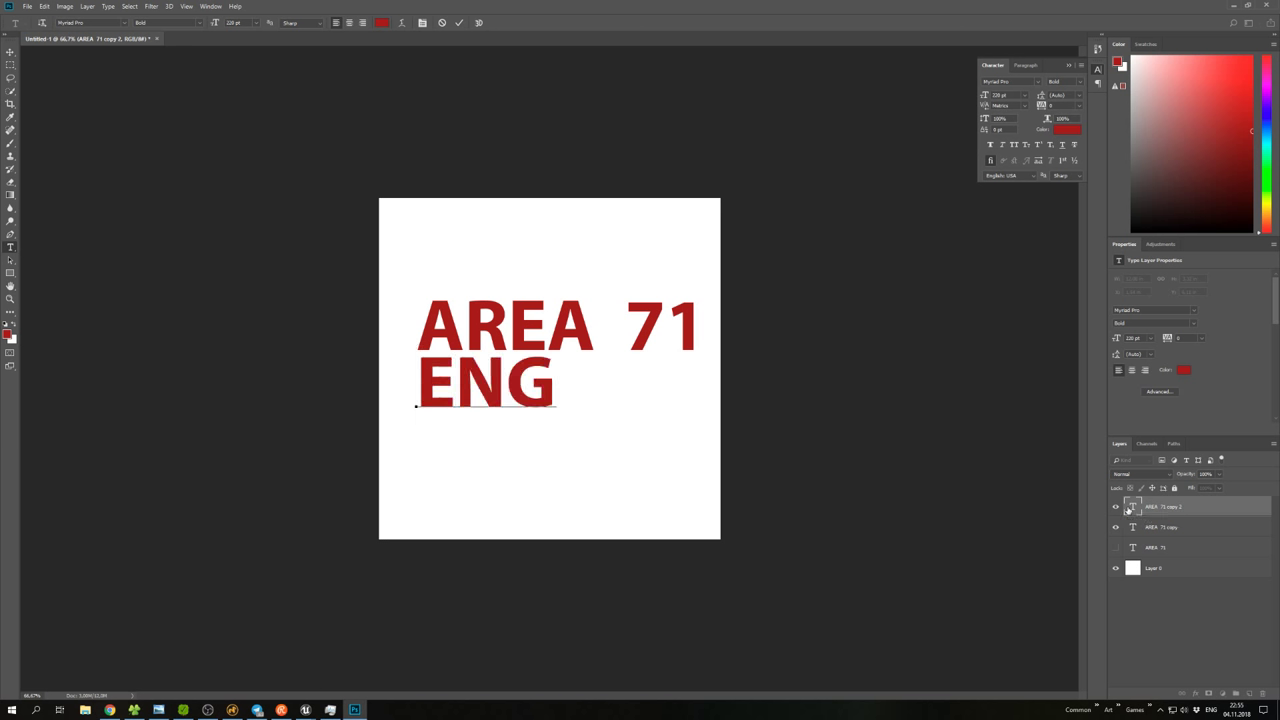
type("INEER")
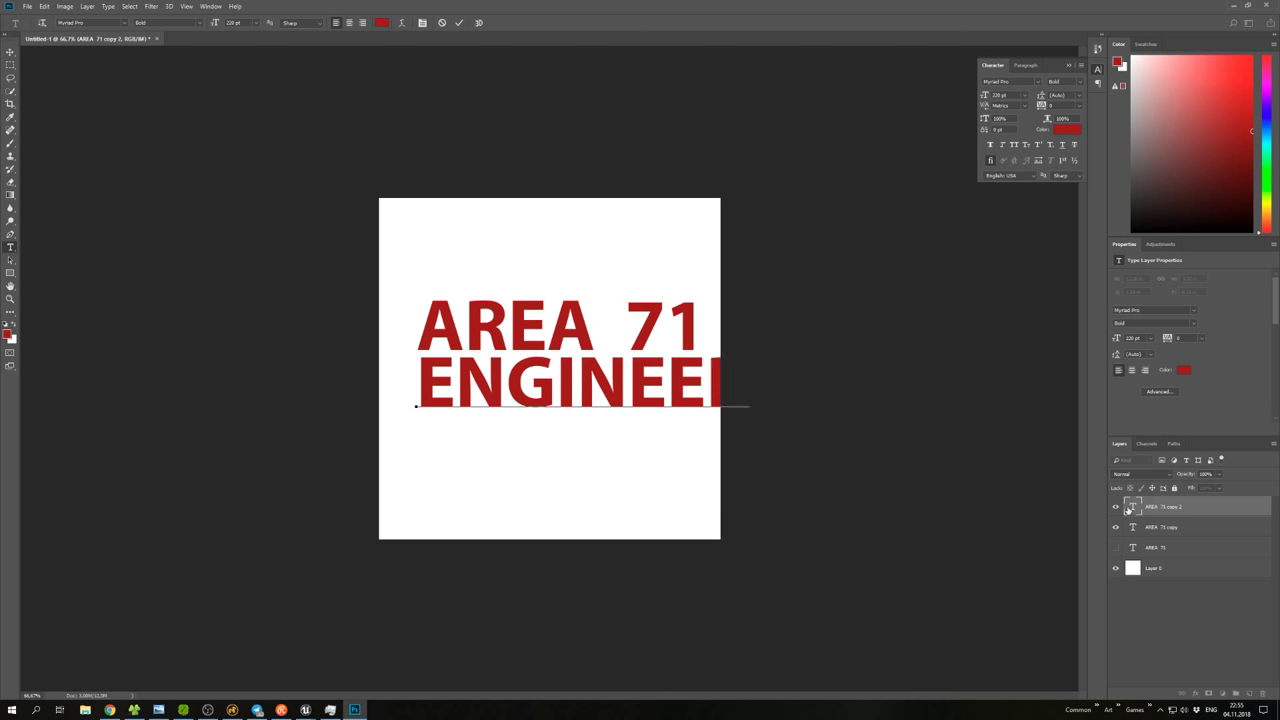
type("ING TEAM")
Set the size of the whole engineering subtitle text to 70 pt.
key("ctrl+a")
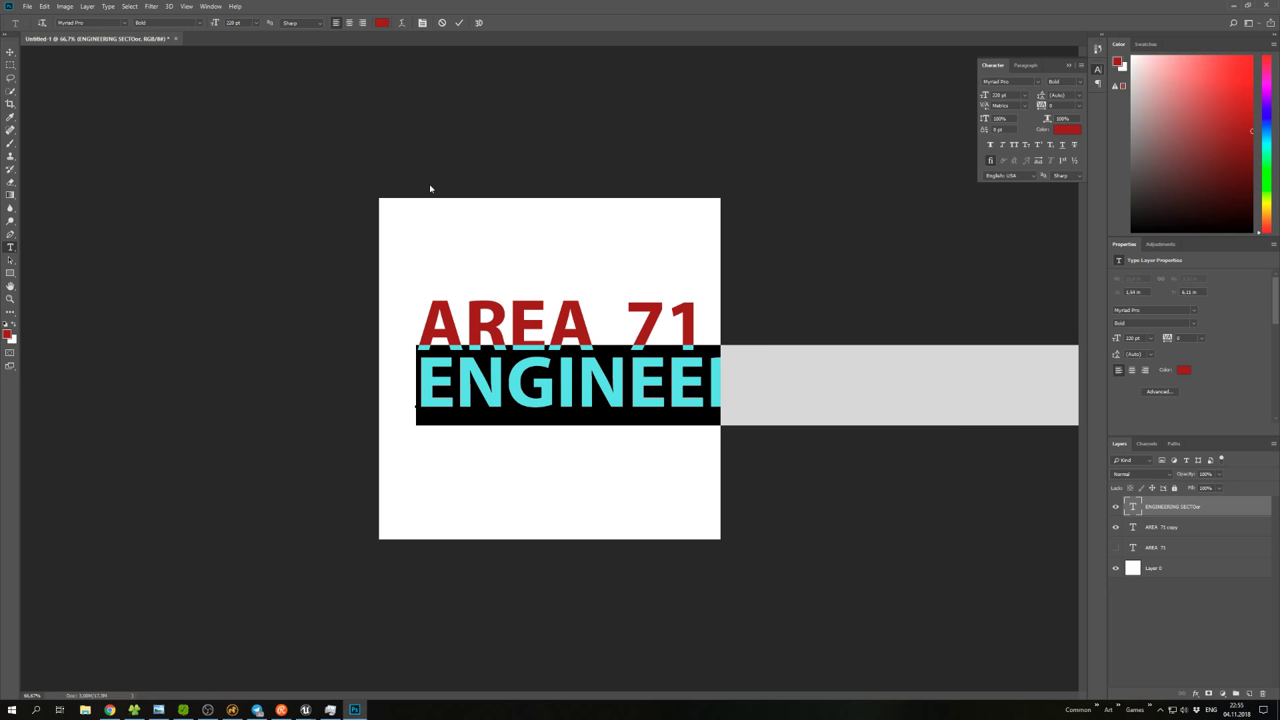
left_click(236, 22)
type("70")
key("Return")
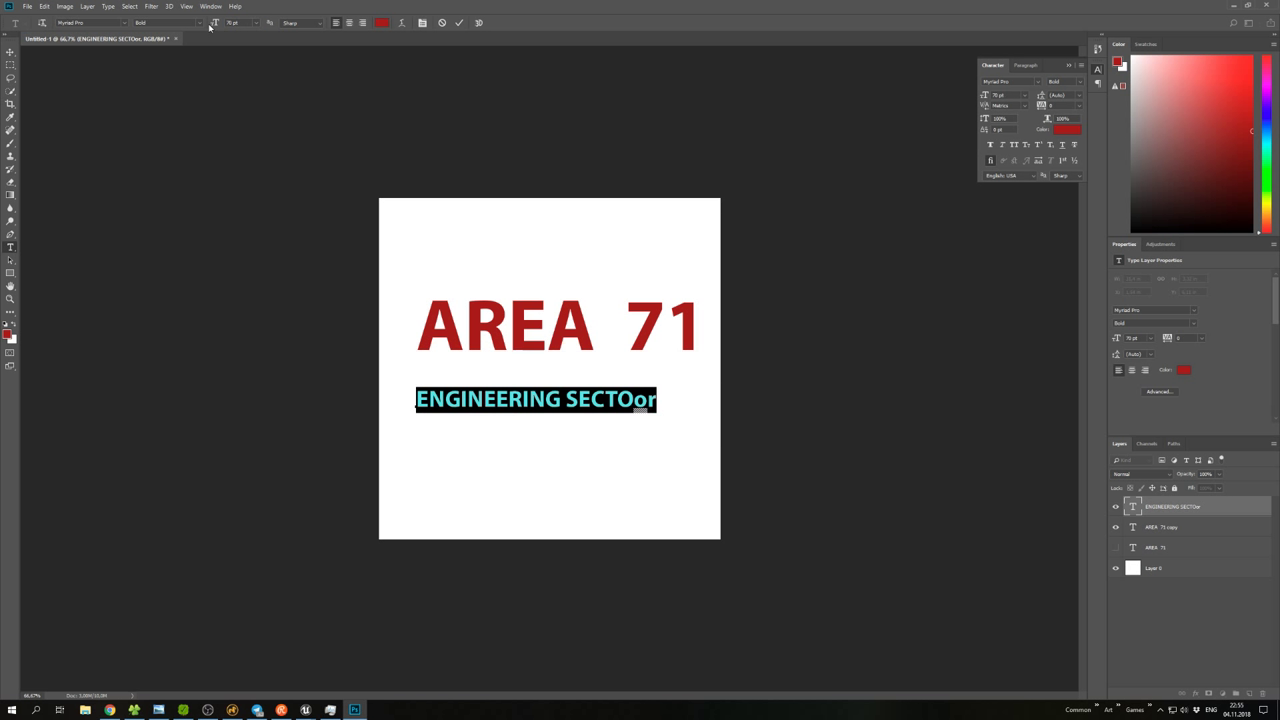
double_click(1133, 507)
key("Escape")
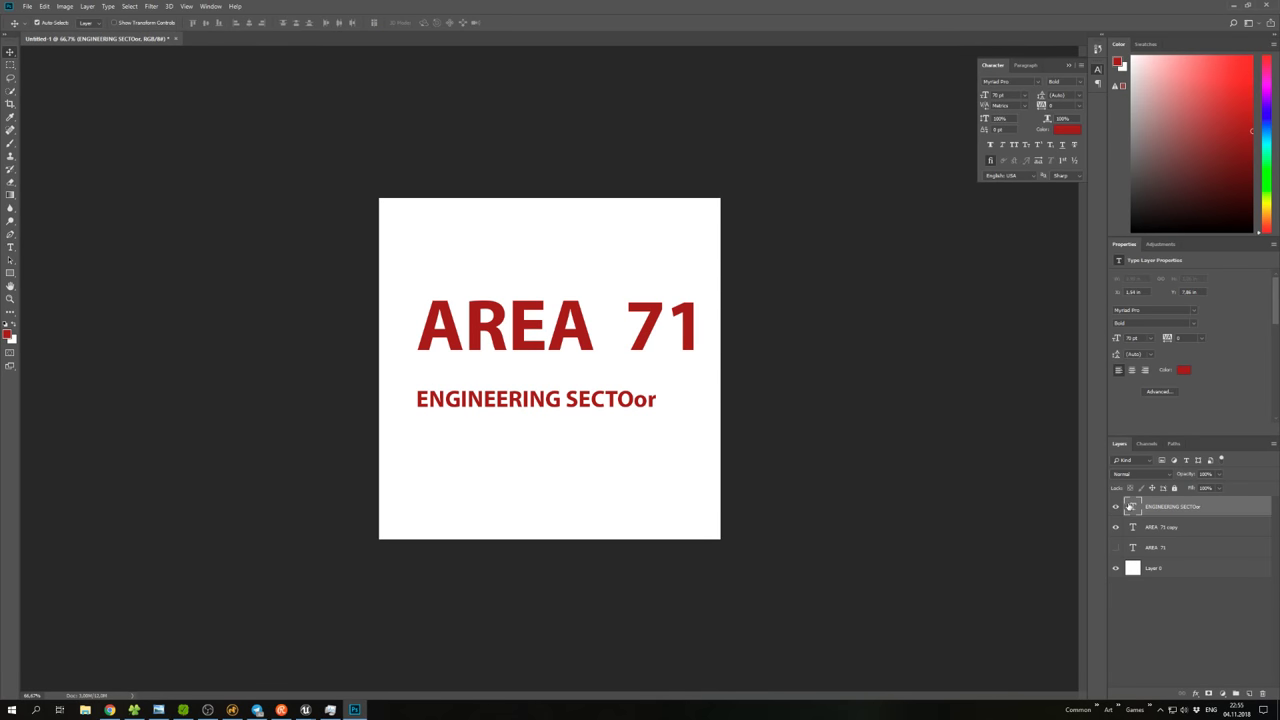
Widen the gap between the subtitle's two words and correct its ending so it reads "ENGINEERING SECTOR".
double_click(1133, 507)
left_click(565, 400)
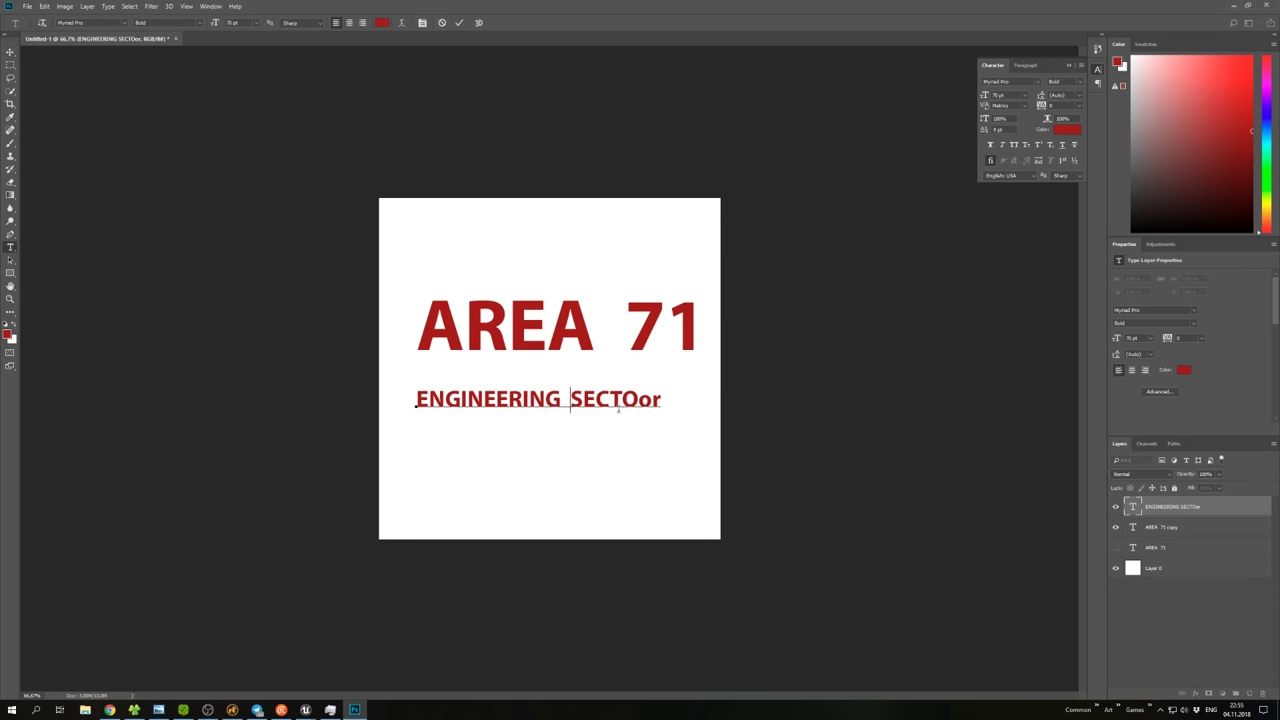
key("Right")
key("Right")
key("Right")
key("Right")
key("Right")
key("Right")
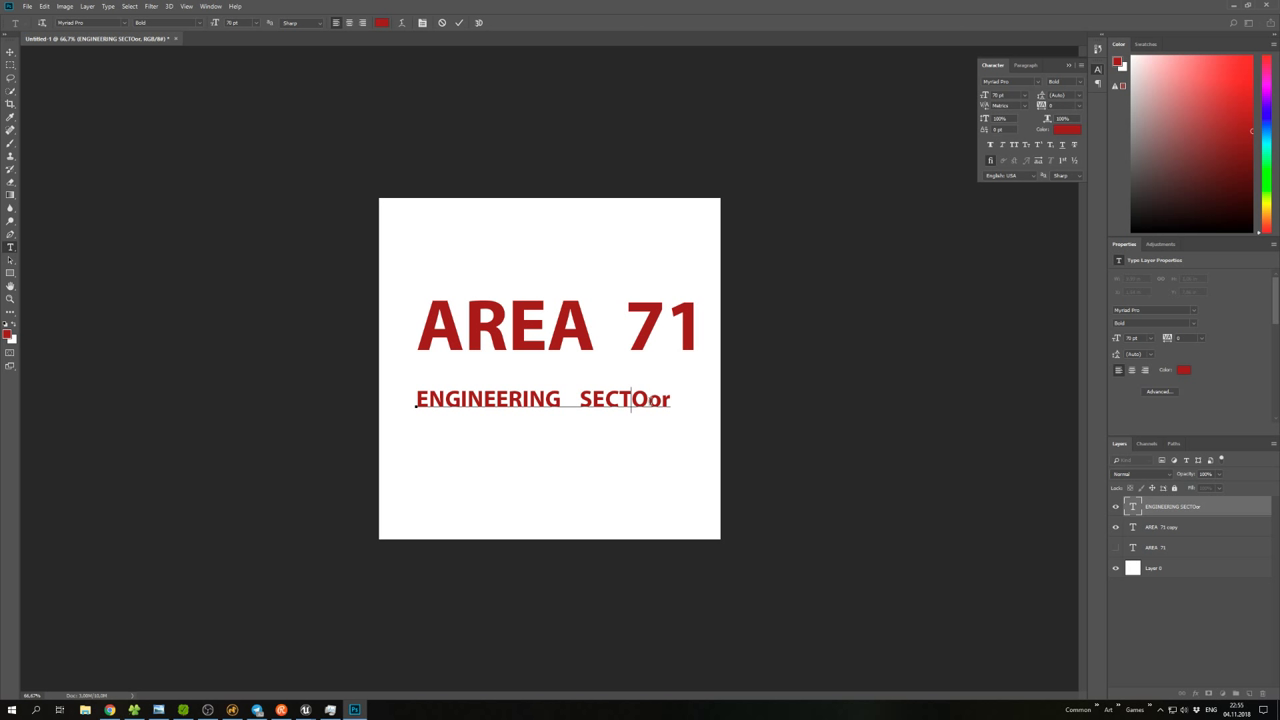
key("BackSpace")
key("BackSpace")
type("R")
Free-transform the ENGINEERING SECTOR text to match the width of AREA 71 and place it directly beneath that line.
left_click(10, 51)
left_click_drag(597, 406, 608, 403)
left_click(10, 64)
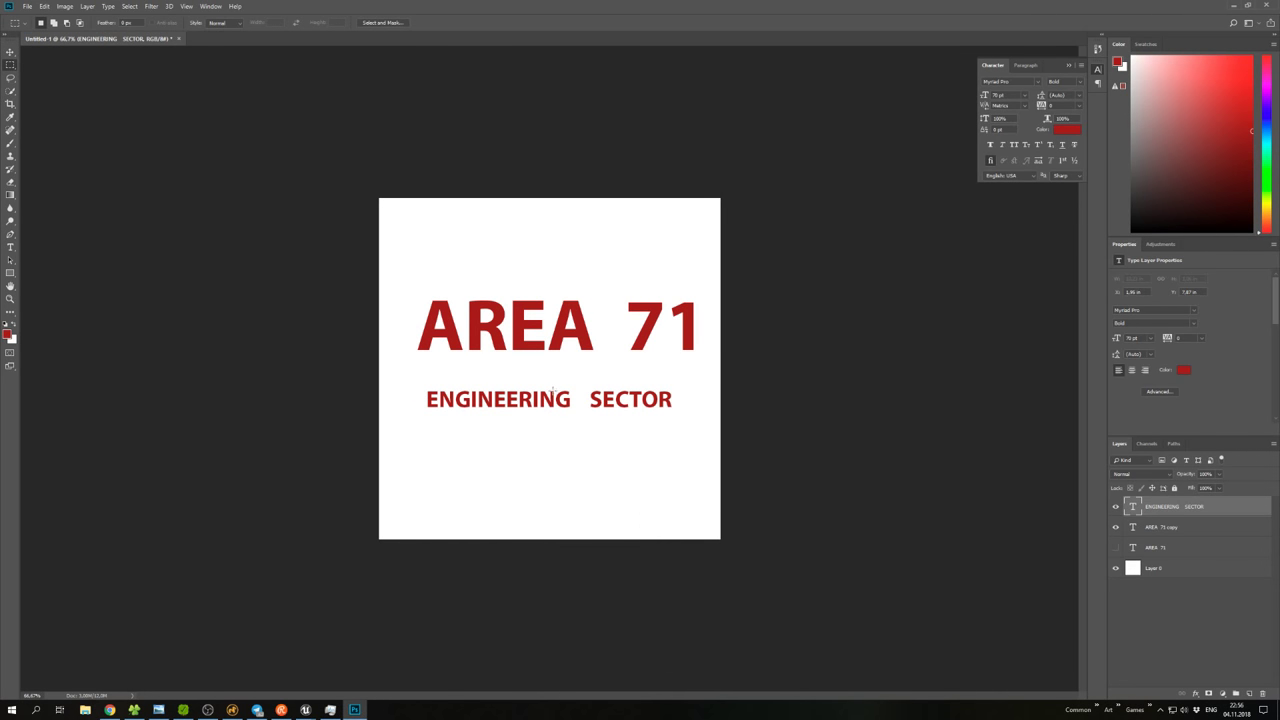
right_click(552, 391)
left_click(655, 452)
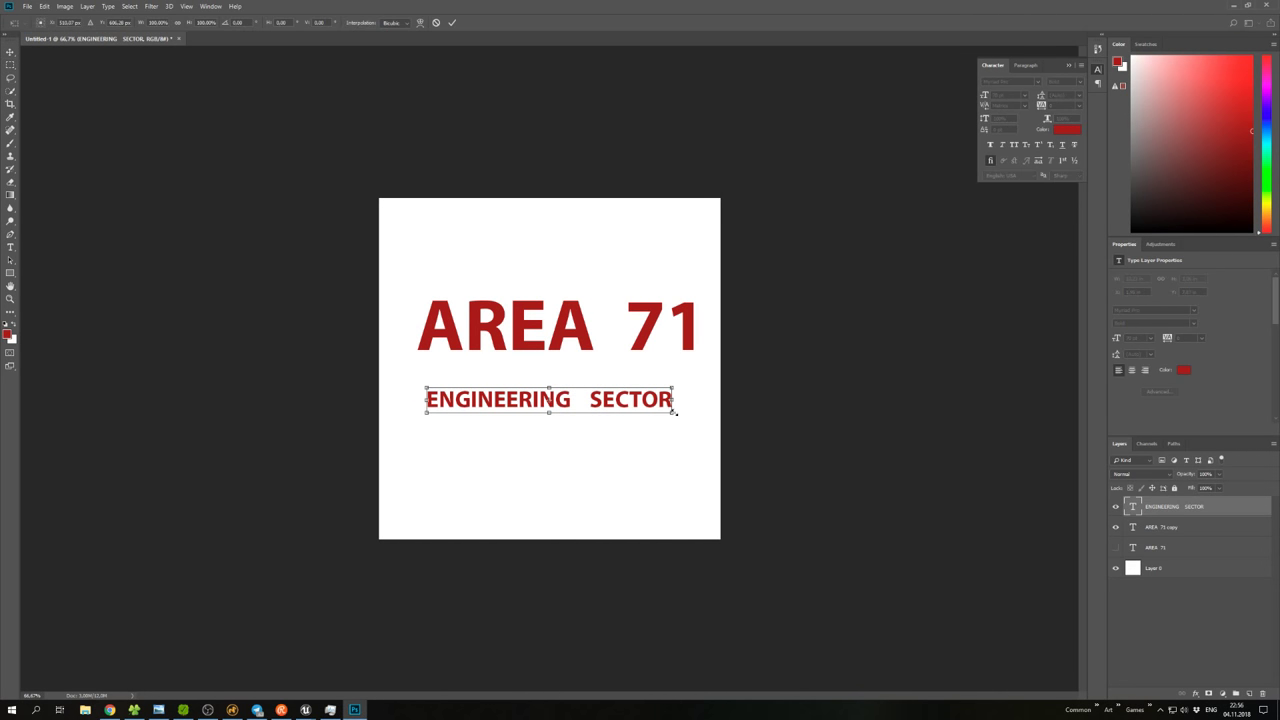
left_click_drag(675, 411, 699, 415)
left_click_drag(670, 400, 697, 368)
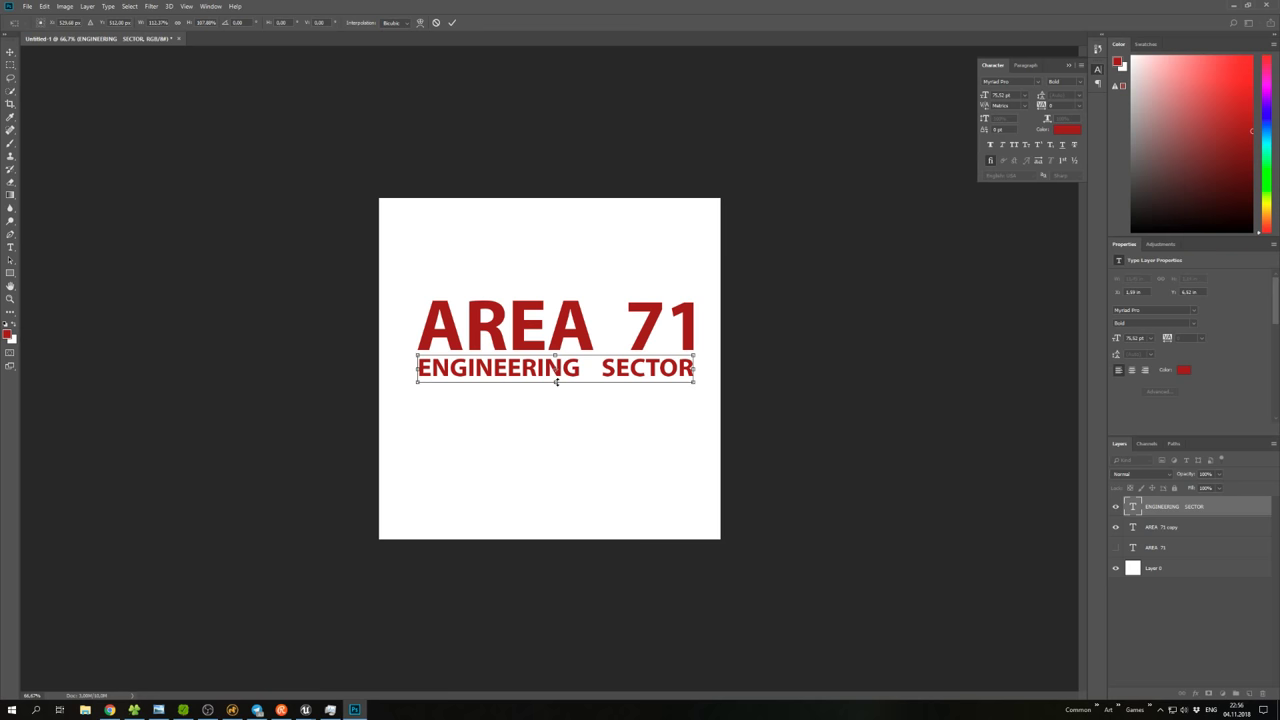
left_click_drag(555, 381, 603, 370)
key("Return")
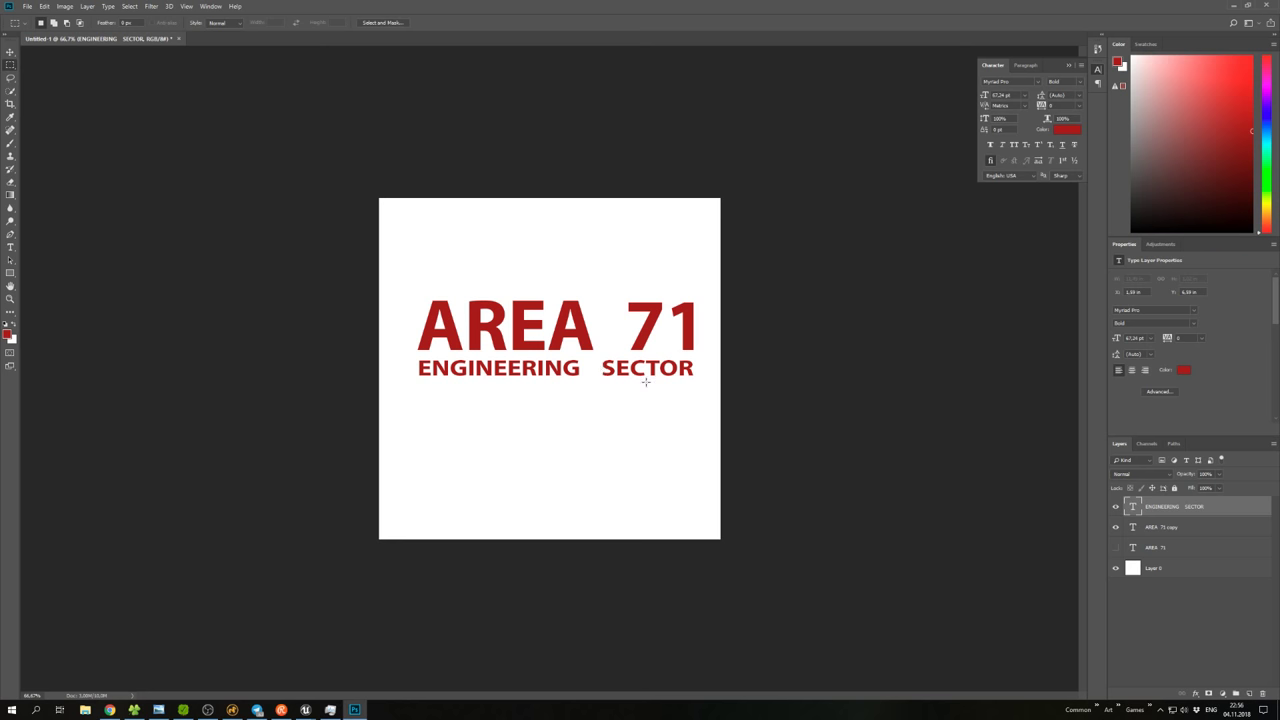
Move the AREA 71 and ENGINEERING SECTOR lines down together to the vertical middle of the canvas.
left_click(1166, 527, "ctrl")
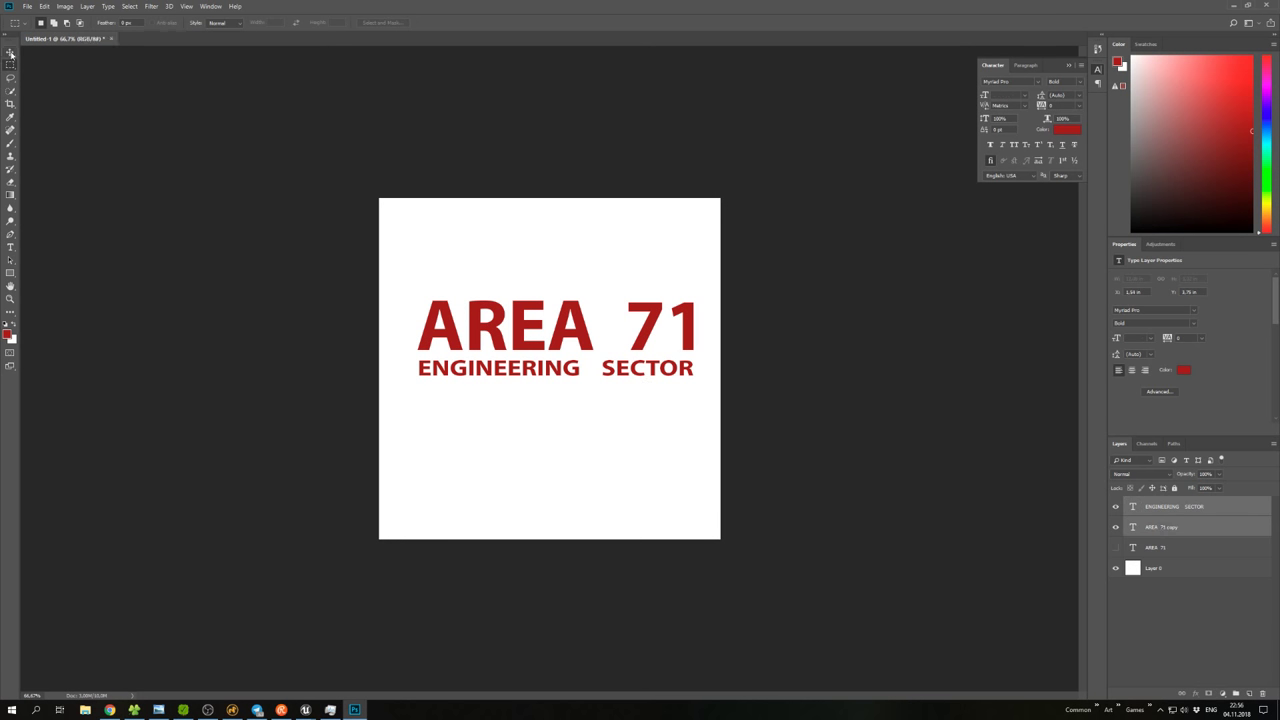
key("v")
left_click_drag(548, 333, 548, 355)
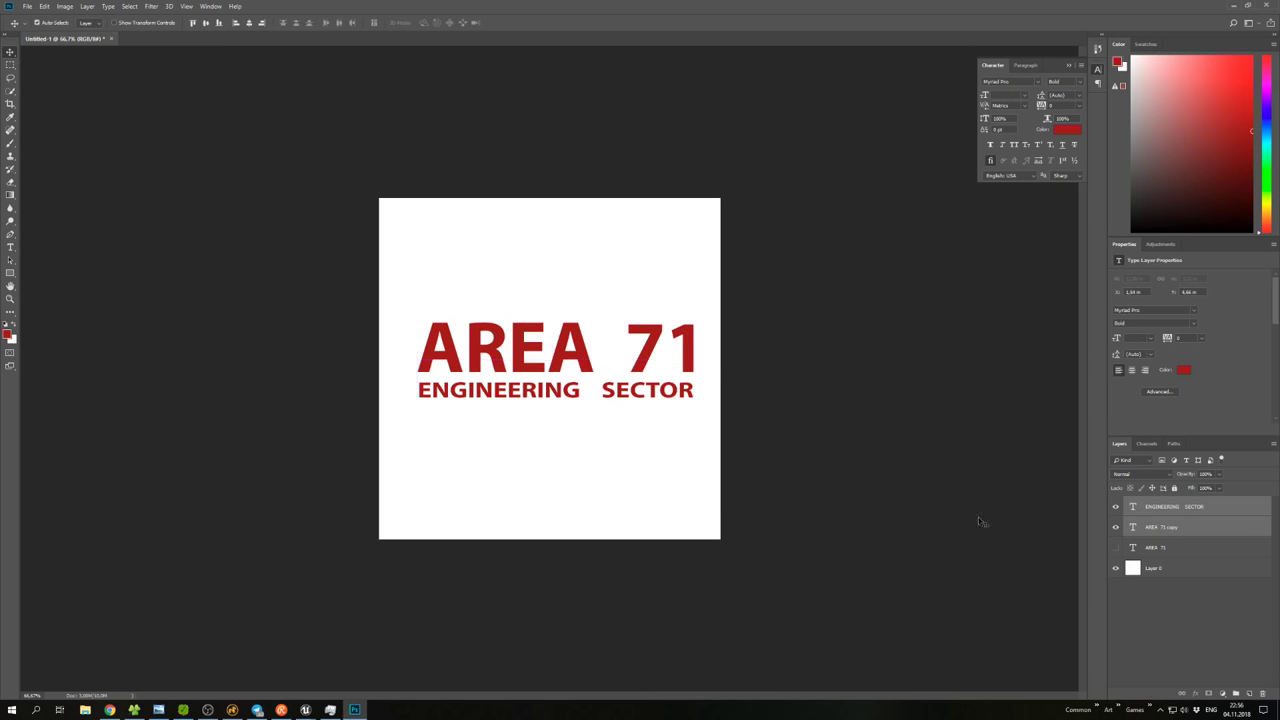
Group the two text layers, then duplicate the group and hide the original group.
key("ctrl+g")
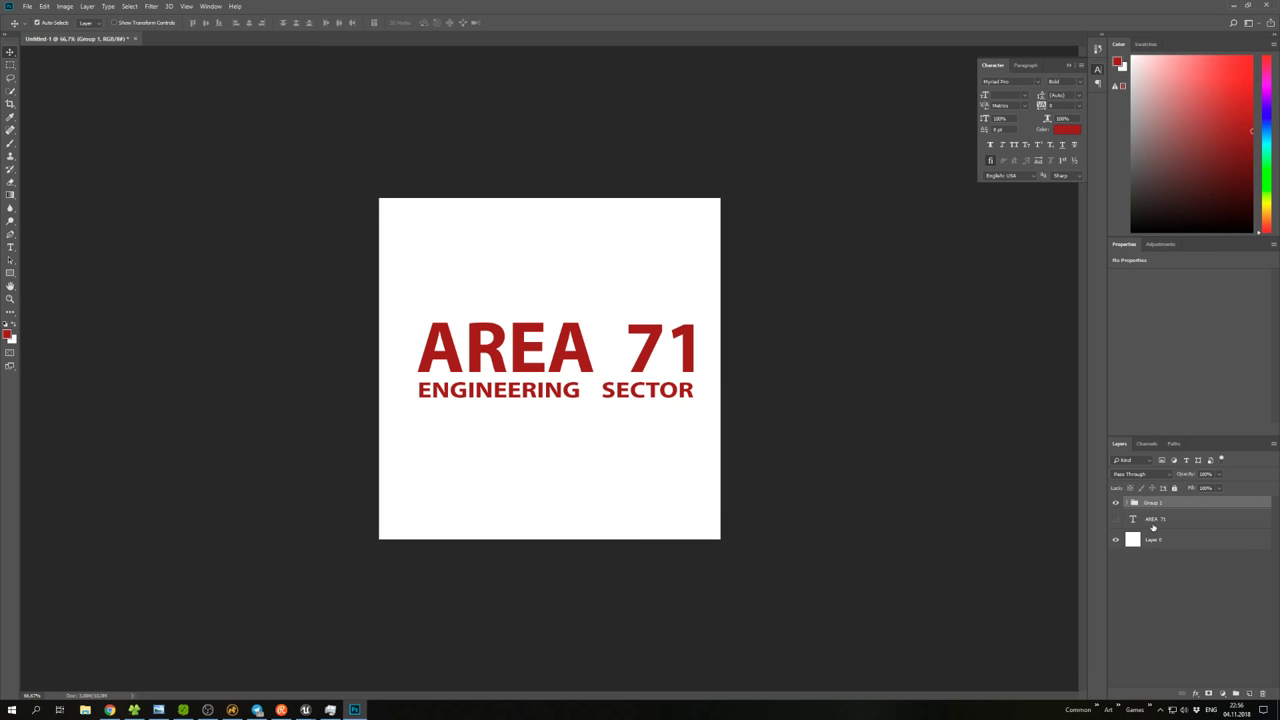
key("ctrl+j")
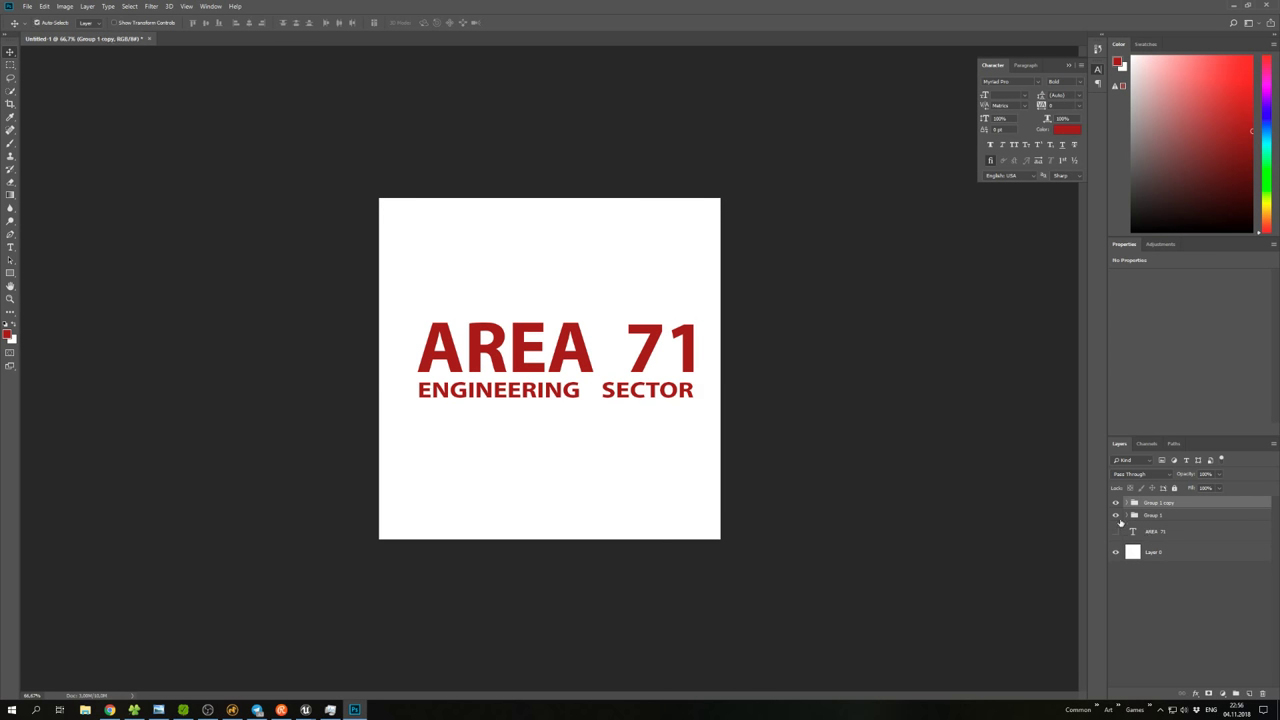
left_click(1127, 502)
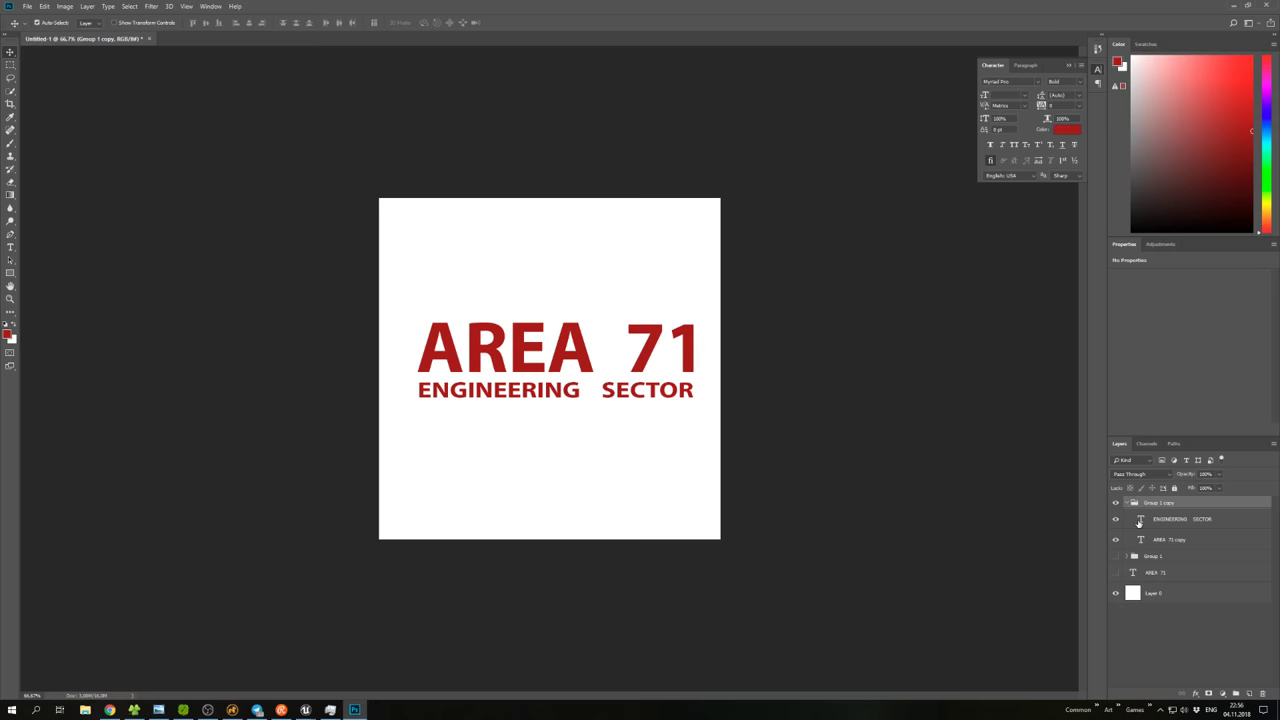
In the copied group, replace the ENGINEERING SECTOR text with "AEROSPACE INDUSTRY" and hide the AREA 71 line.
double_click(1140, 519)
left_click_drag(697, 392, 392, 401)
type("A")
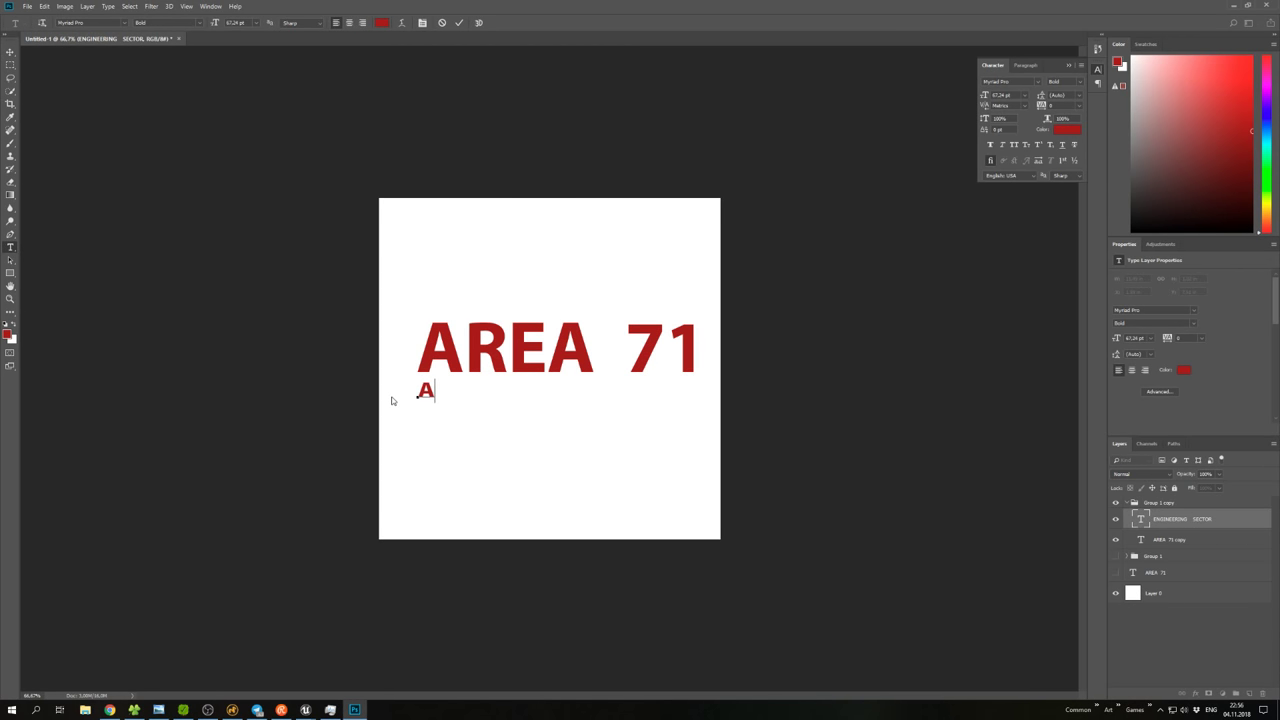
type("EROSPA")
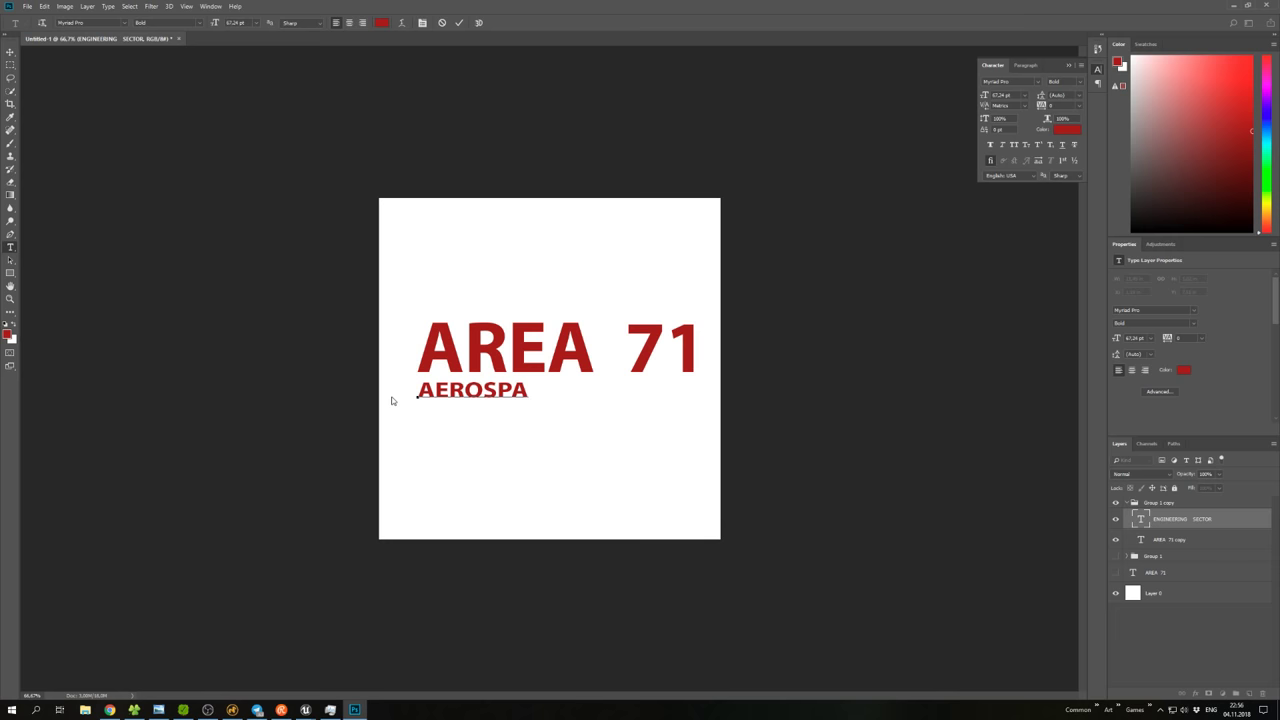
type("CE INDUSTRY")
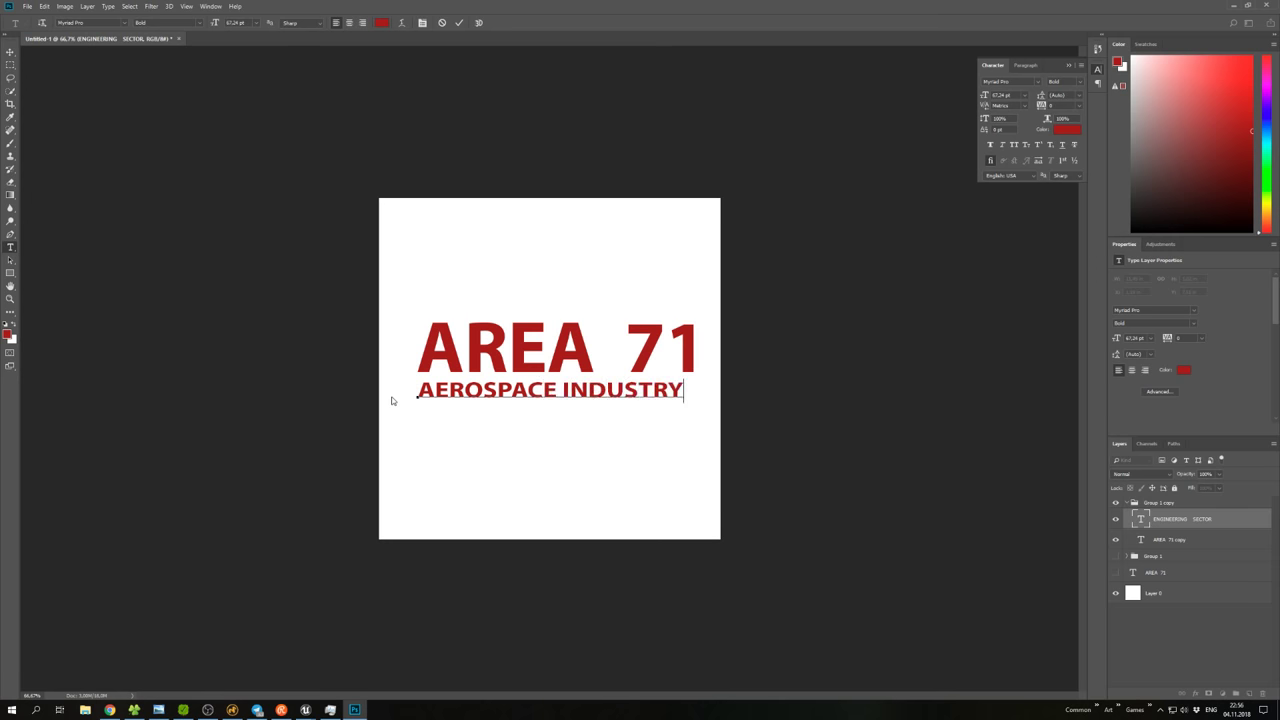
left_click(558, 390)
key("Return")
key("BackSpace")
left_click(10, 51)
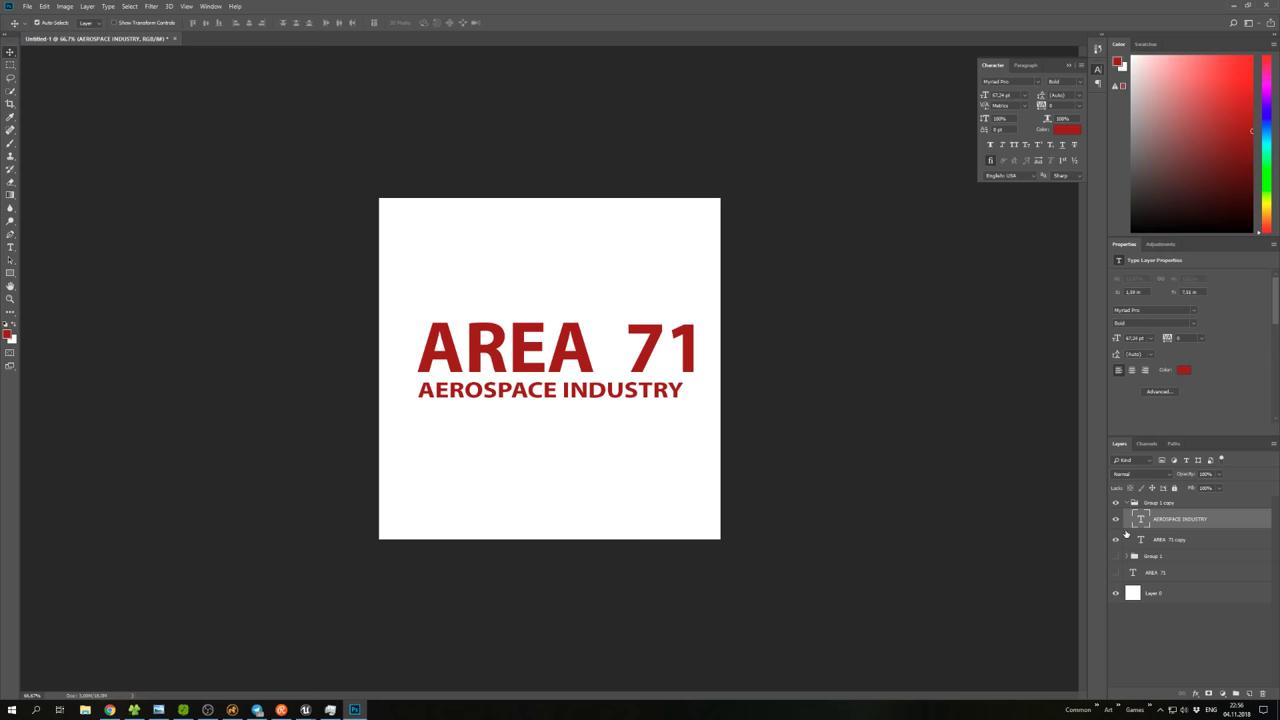
left_click(1116, 539)
Move AEROSPACE INDUSTRY up to the canvas centre and place a 30 pt copy of it directly beneath.
left_click_drag(558, 390, 598, 379)
double_click(1140, 519)
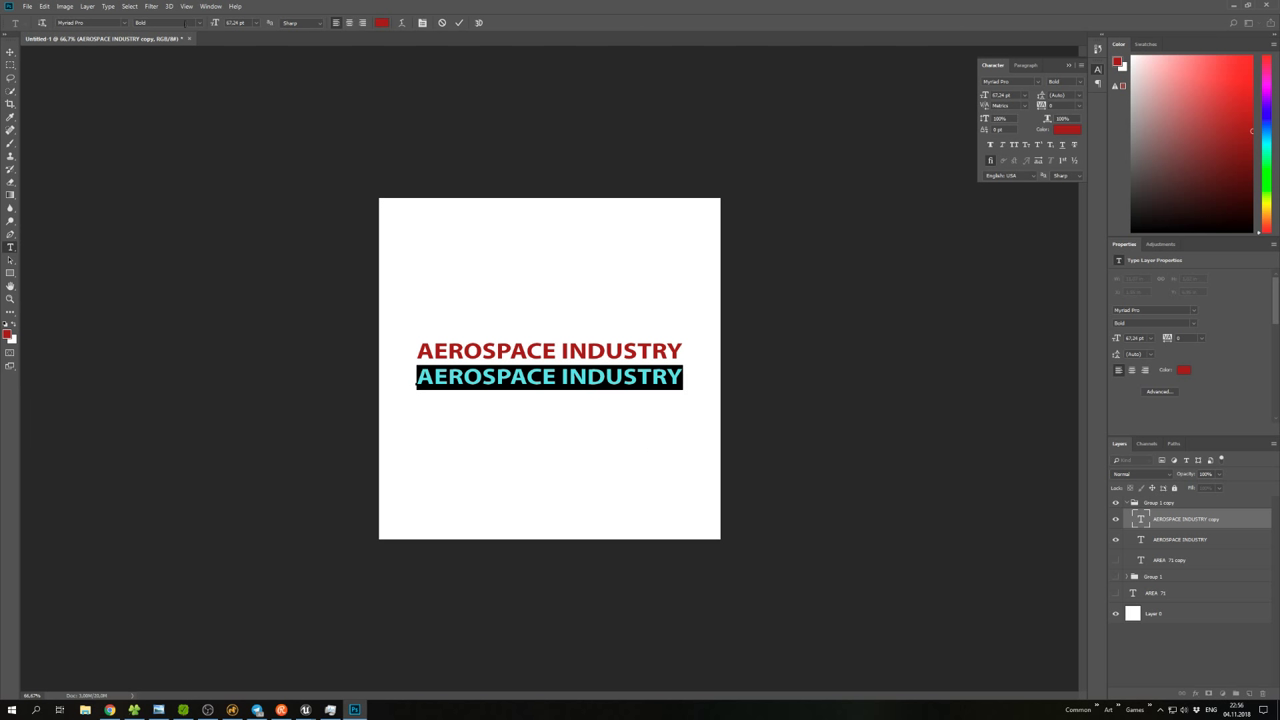
left_click(236, 22)
type("1")
type("0")
key("Return")
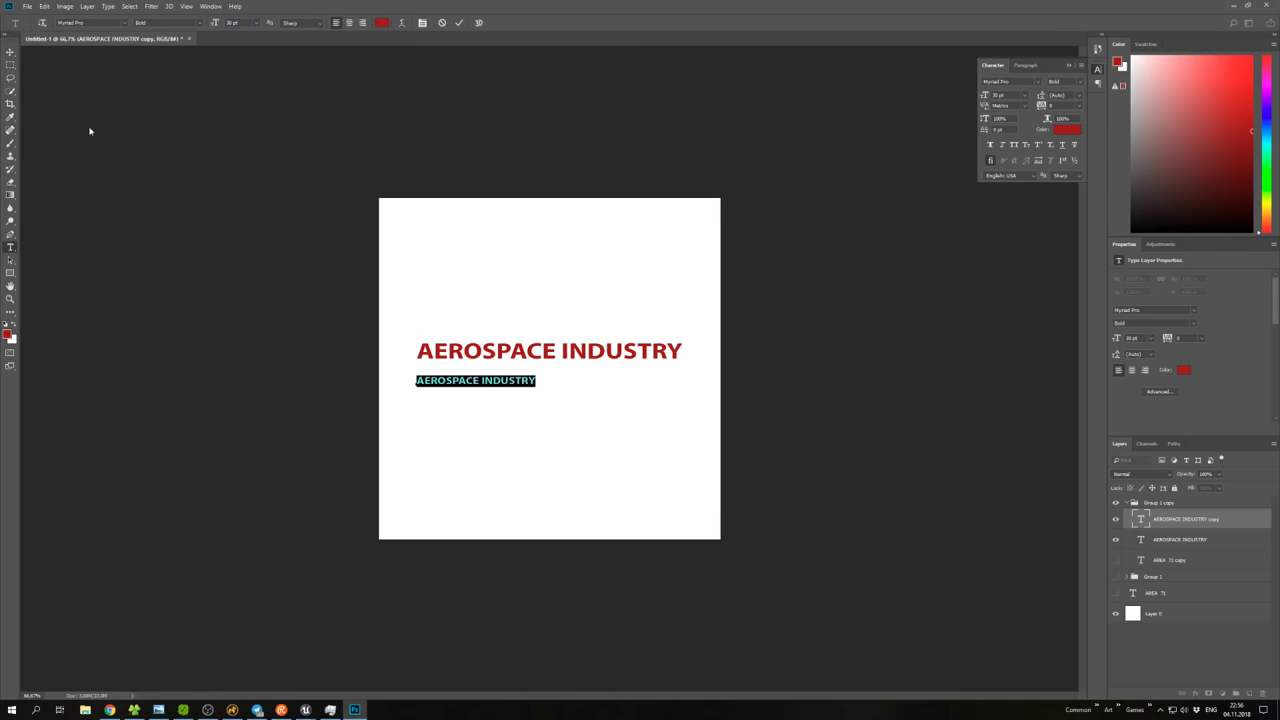
key("ctrl+Return")
key("v")
left_click_drag(514, 390, 515, 370)
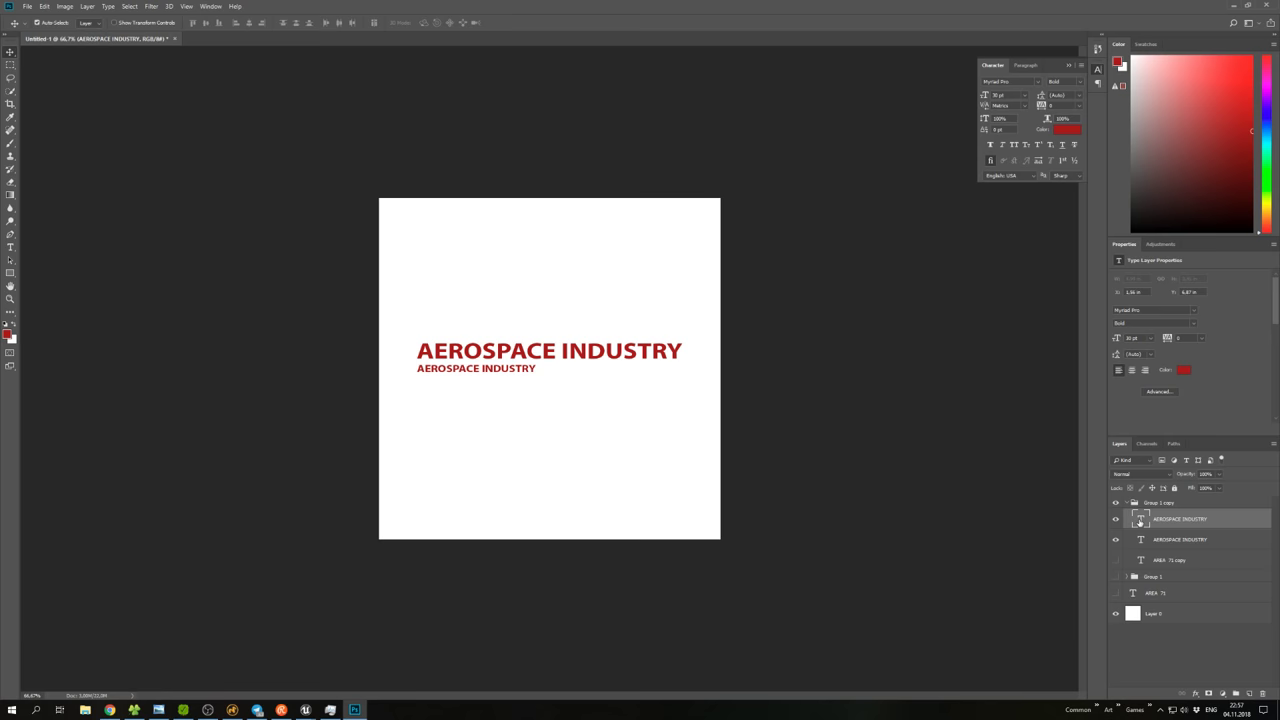
double_click(1139, 521)
key("Right")
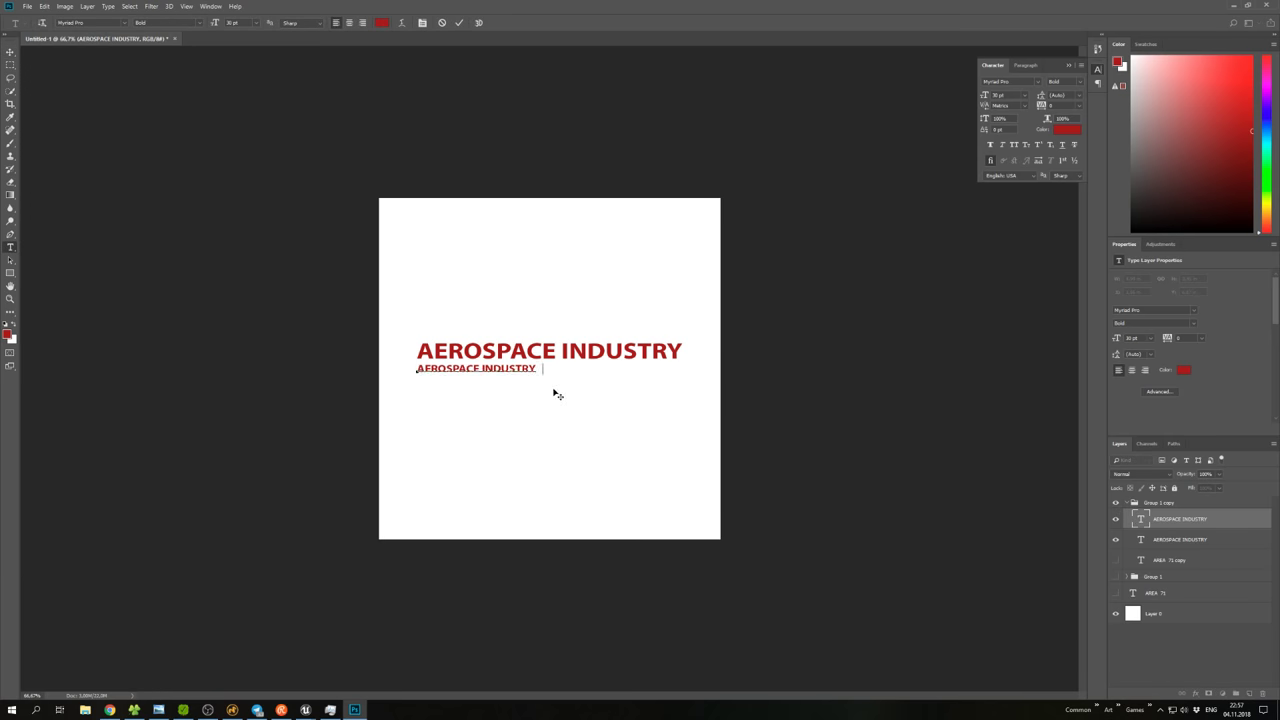
type("n")
key("BackSpace")
type("SN 0000002039992311")
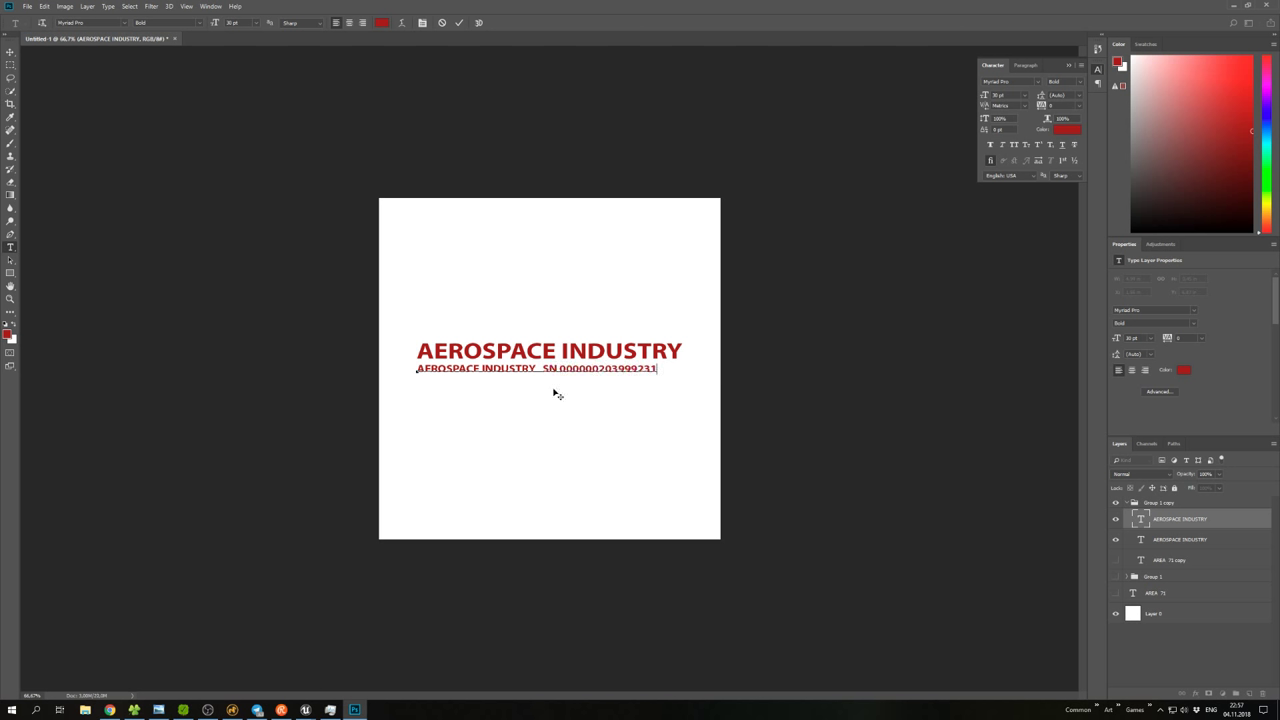
type("-66")
left_click(599, 369)
key("BackSpace")
type("-")
key("Left")
key("Left")
left_click(10, 51)
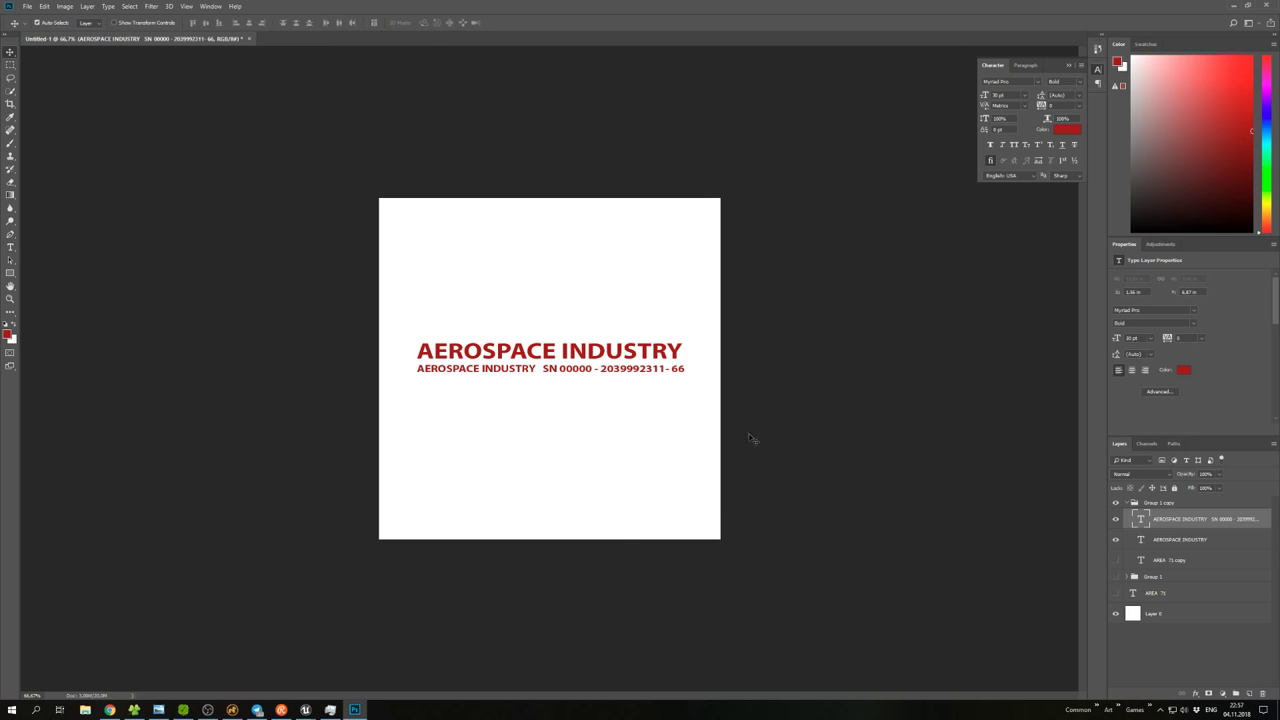
Collapse the copied AEROSPACE INDUSTRY group and hide it, checking the visibility of the original group as well.
left_click(1116, 503)
left_click(1116, 503)
left_click(1127, 502)
left_click(1116, 503)
left_click(1116, 515)
left_click(1116, 515)
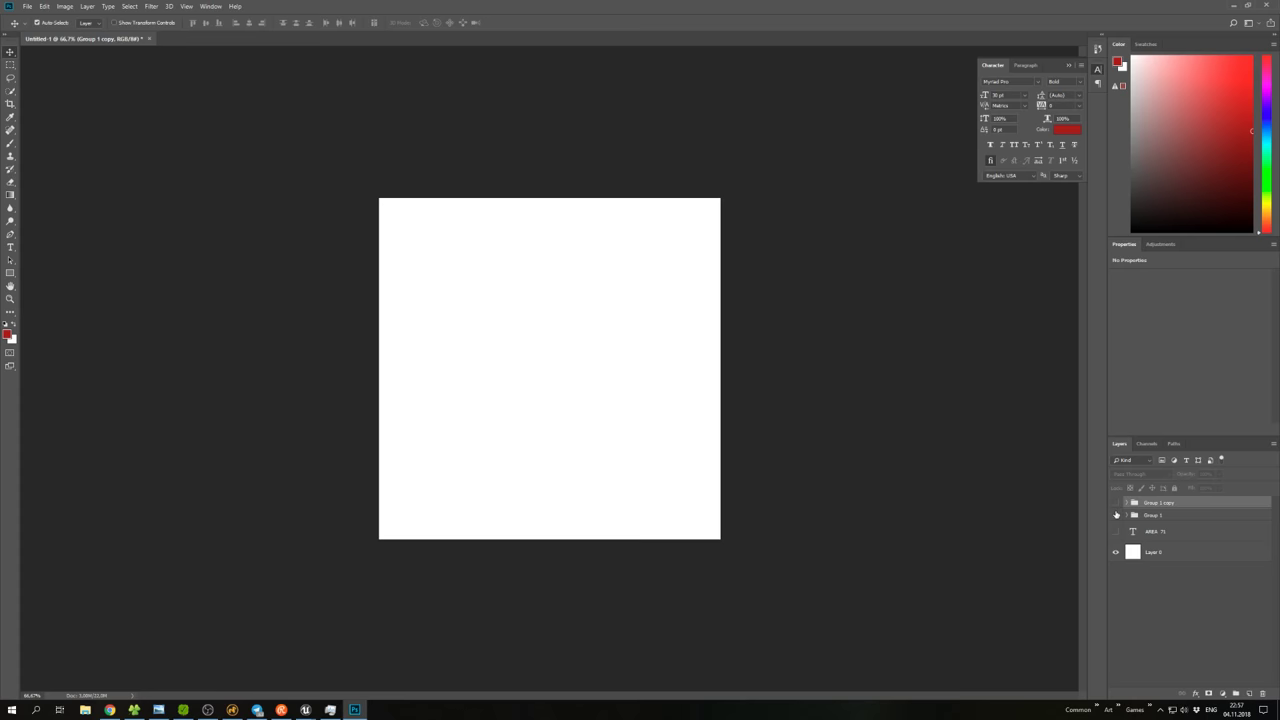
Compare the two sign groups, leave only the AREA 71 ENGINEERING SECTOR group visible, and hide the white background layer.
left_click(1116, 503)
left_click(1116, 503)
left_click(1116, 515)
left_click(1116, 503)
left_click(1116, 503)
left_click(1116, 515)
left_click(1116, 515)
left_click(1116, 515)
left_click(1116, 515)
left_click(1116, 552)
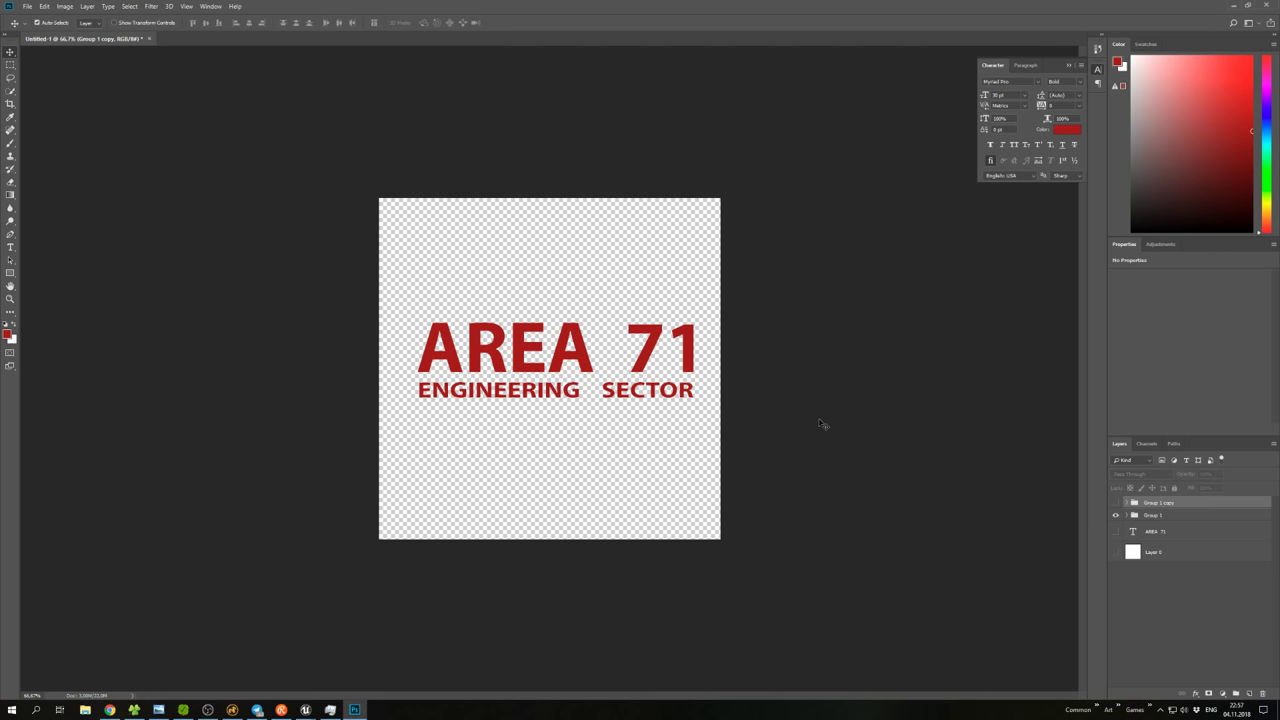
Save the visible AREA 71 ENGINEERING SECTOR graphic as a PNG named Area_Decal in the Env5 folder.
key("ctrl+shift+s")
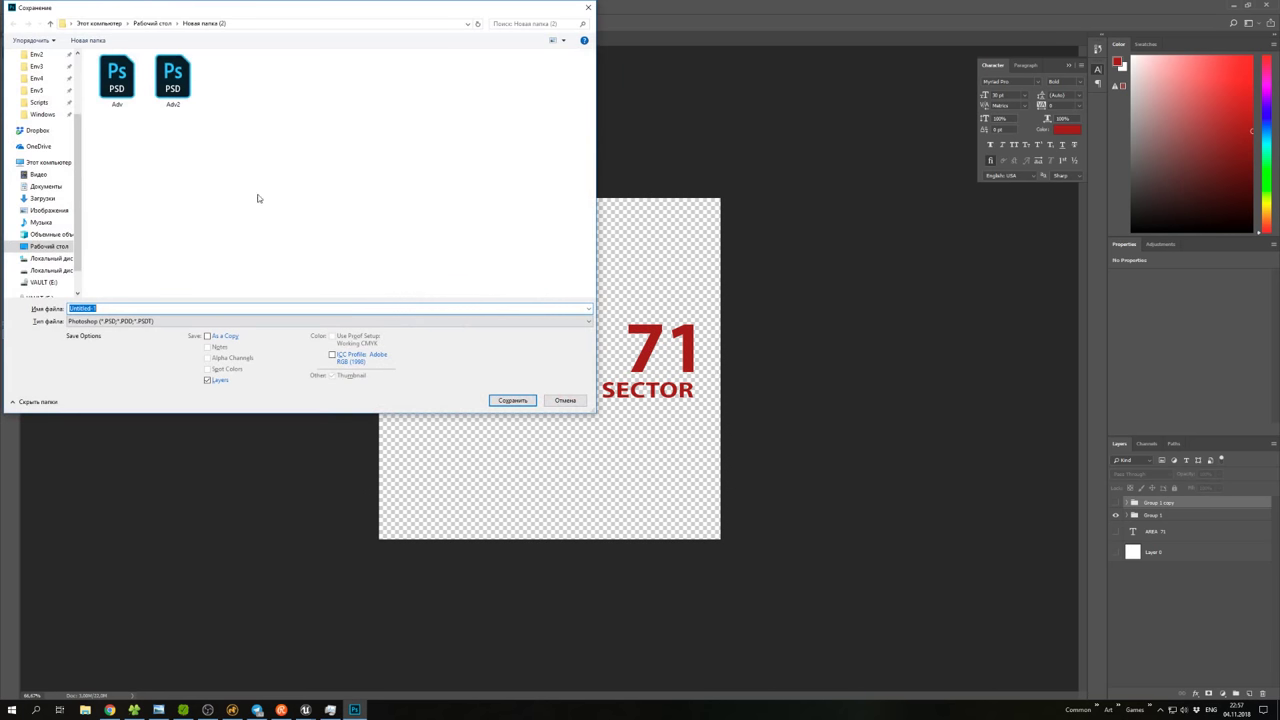
left_click(37, 91)
left_click(137, 321)
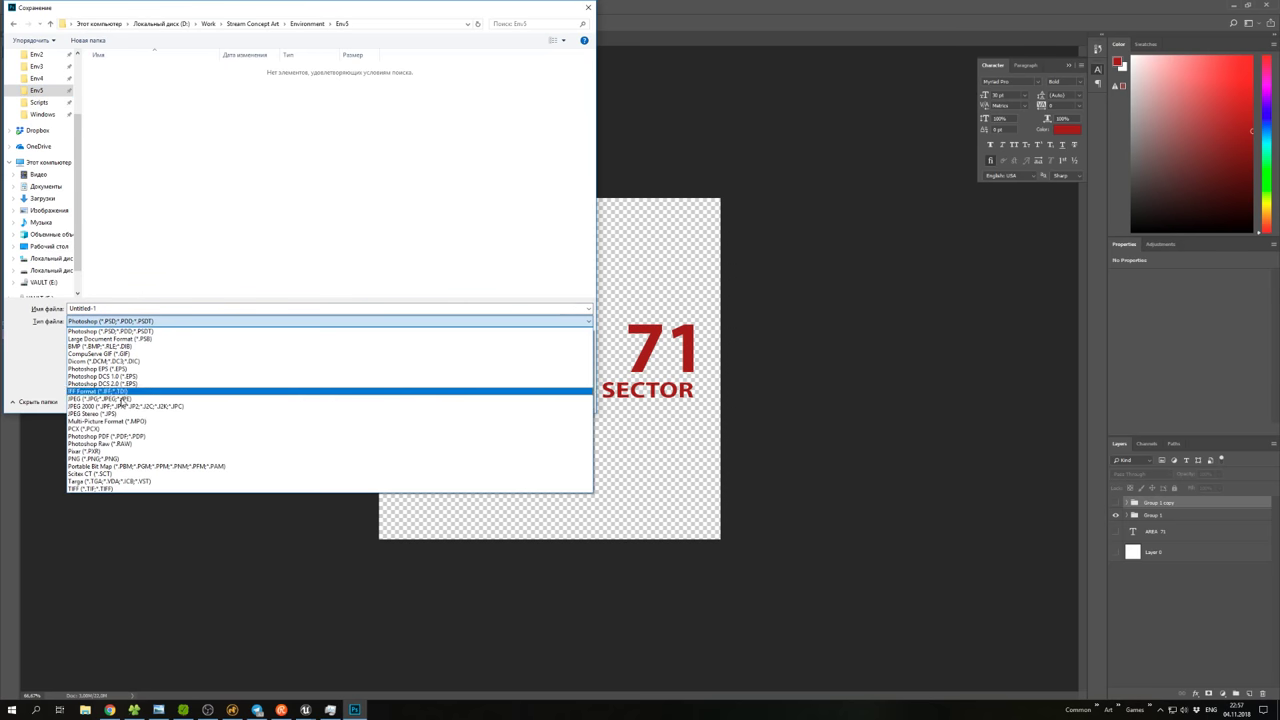
left_click(115, 458)
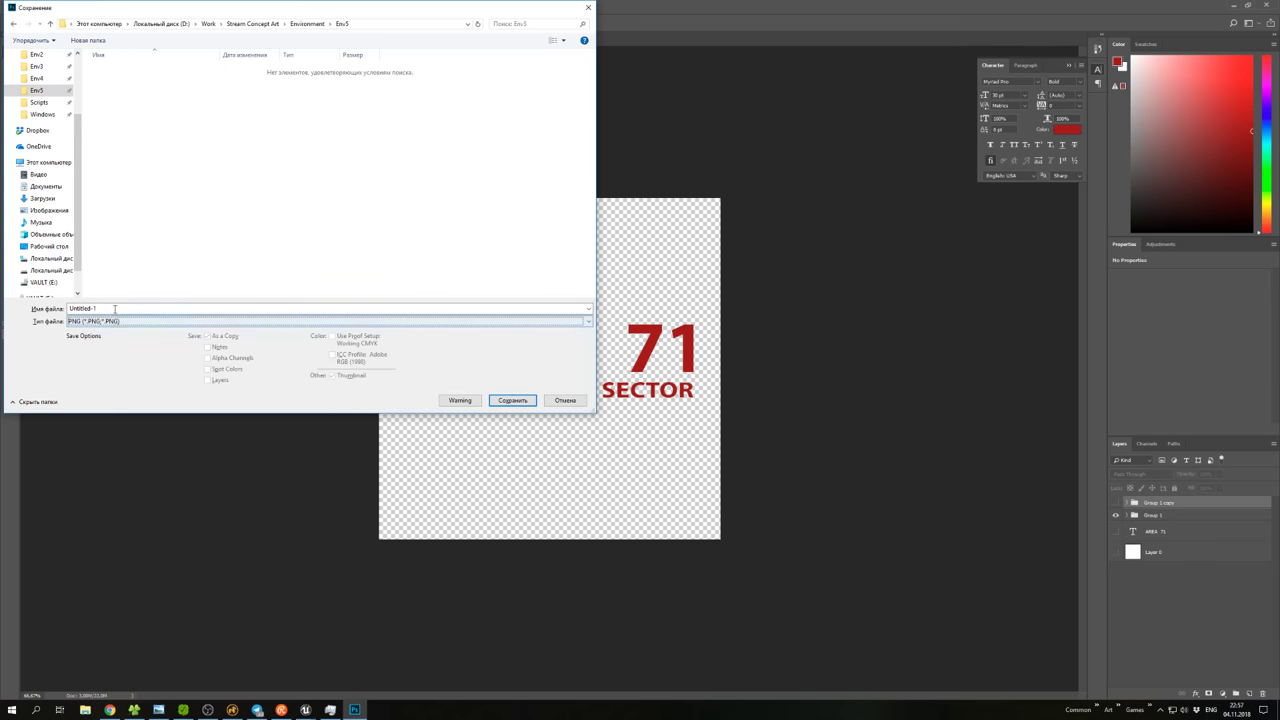
left_click(116, 307)
type("Area_Decal")
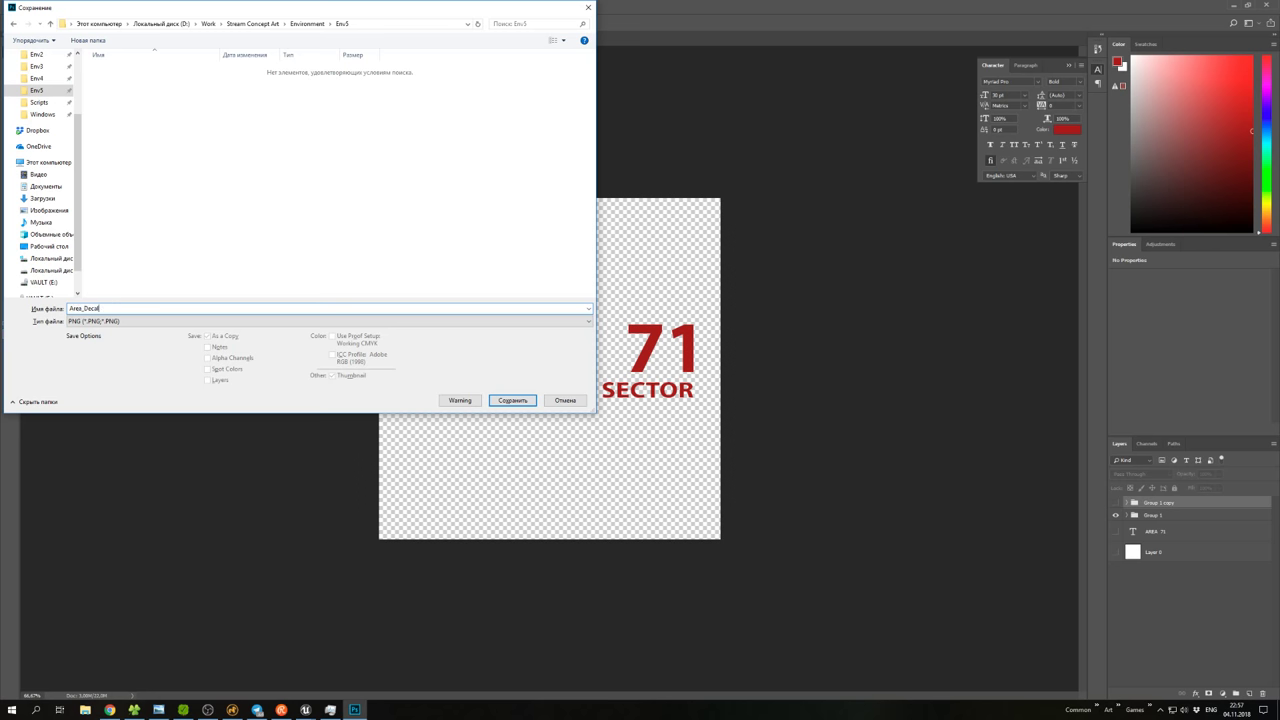
key("Return")
key("Return")
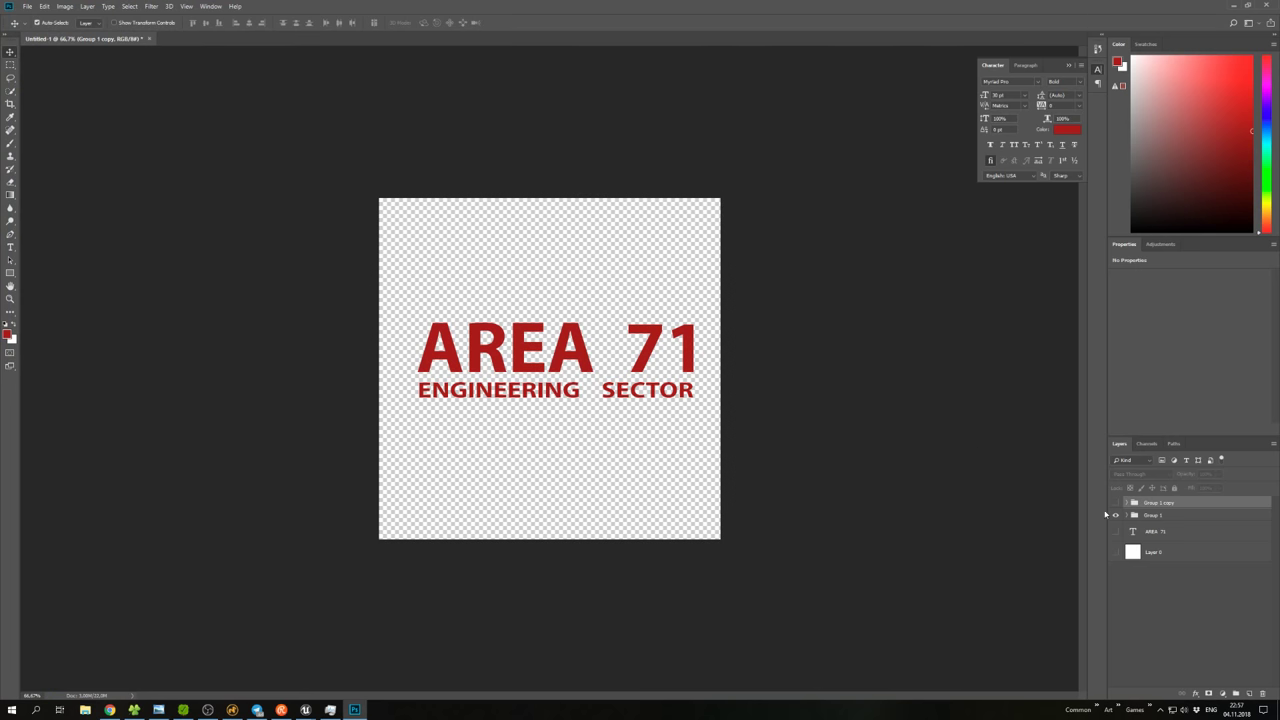
Show only the AEROSPACE INDUSTRY group and save it as a PNG named SN_Decal in the Env5 folder.
left_click(1116, 502, "alt")
key("ctrl+shift+s")
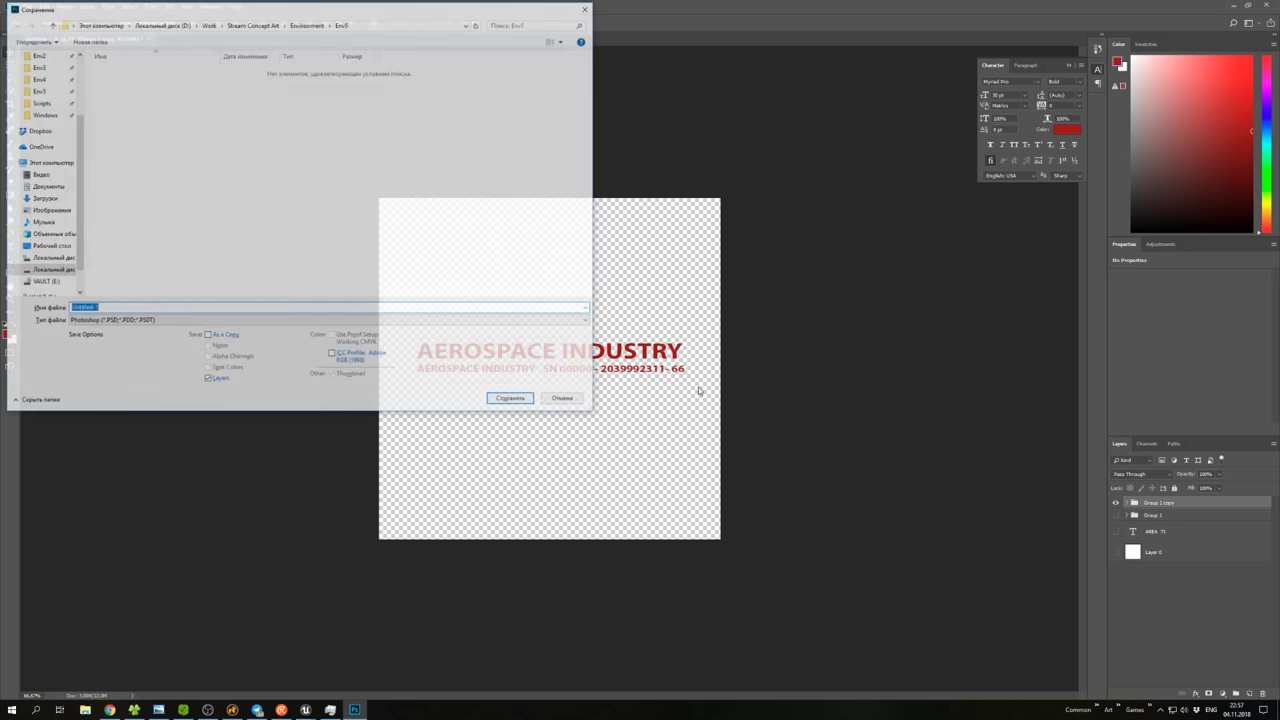
left_click(177, 321)
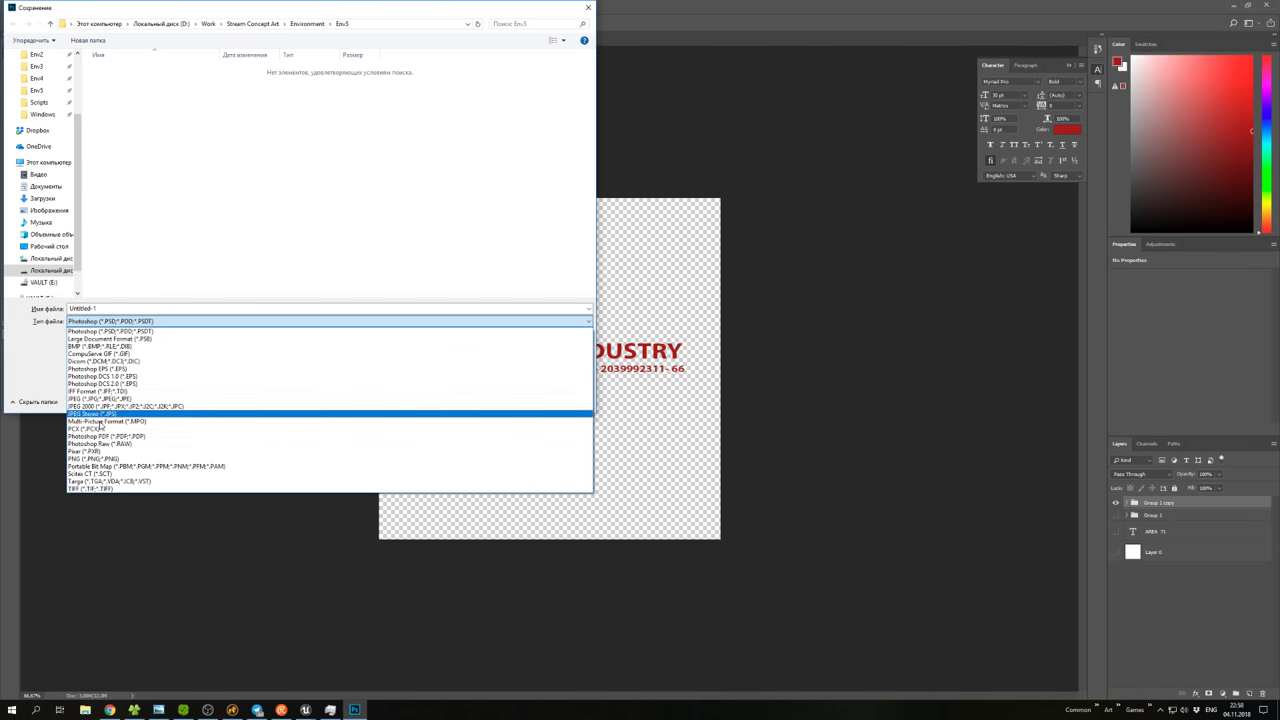
left_click(95, 458)
left_click(126, 308)
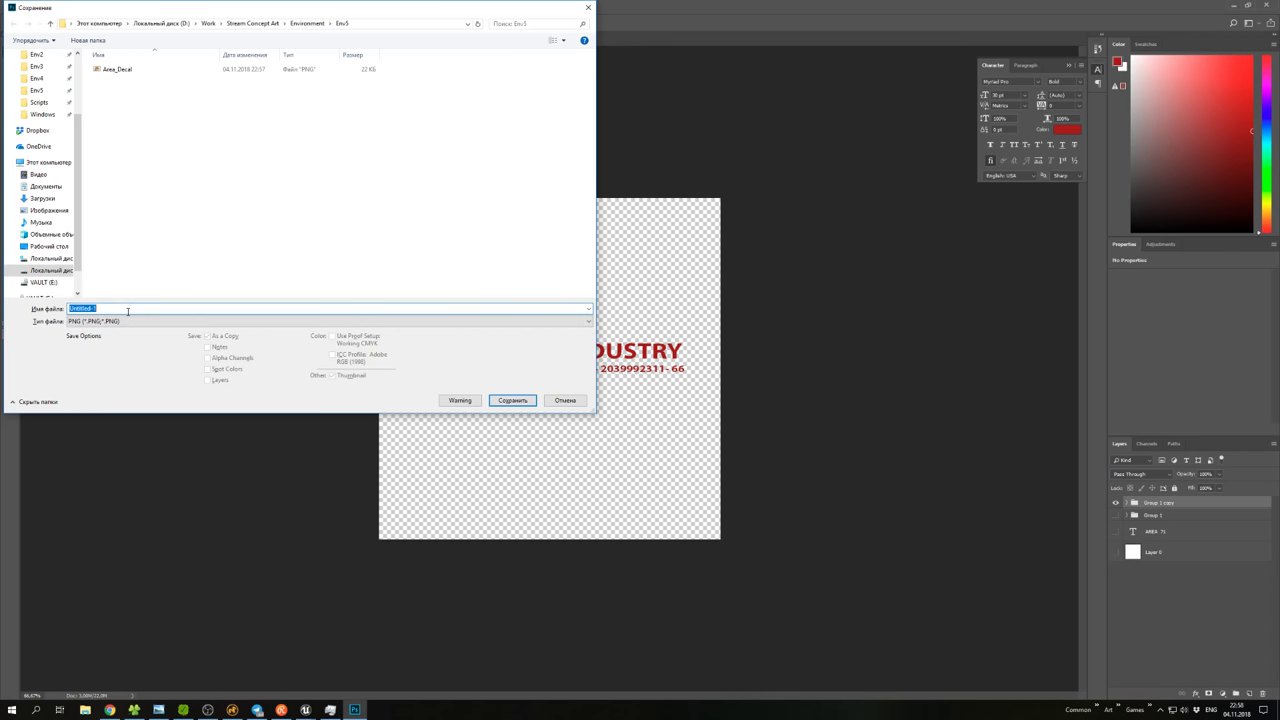
type("SN_Decal")
key("Return")
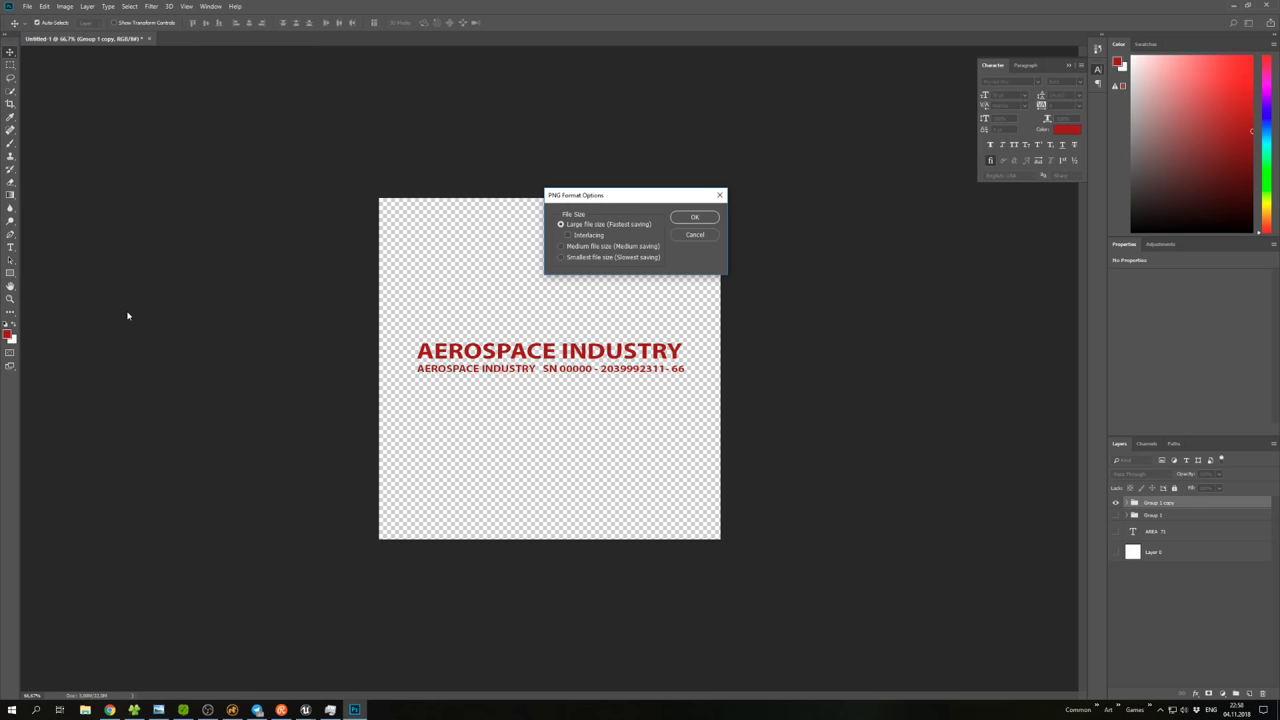
key("Return")
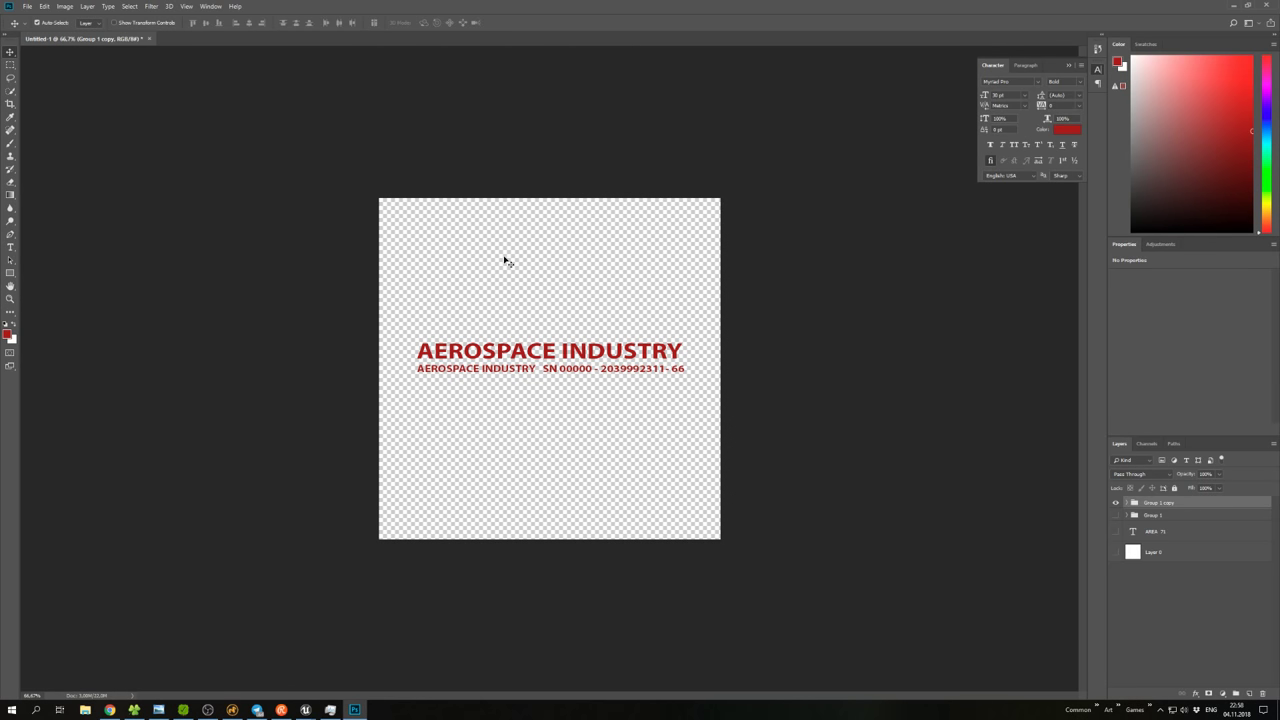
Save the layered document as a Photoshop file named Decal in Env5, keeping maximum compatibility.
left_click(570, 294)
key("ctrl+shift+s")
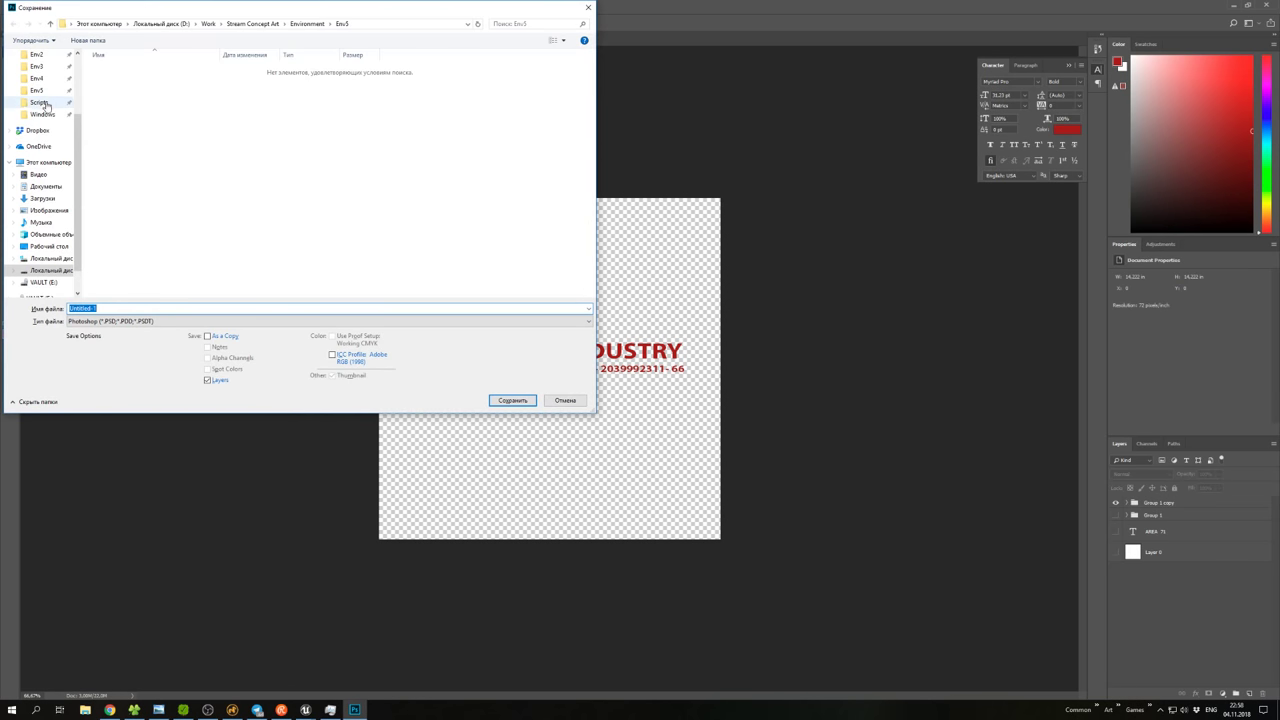
double_click(134, 308)
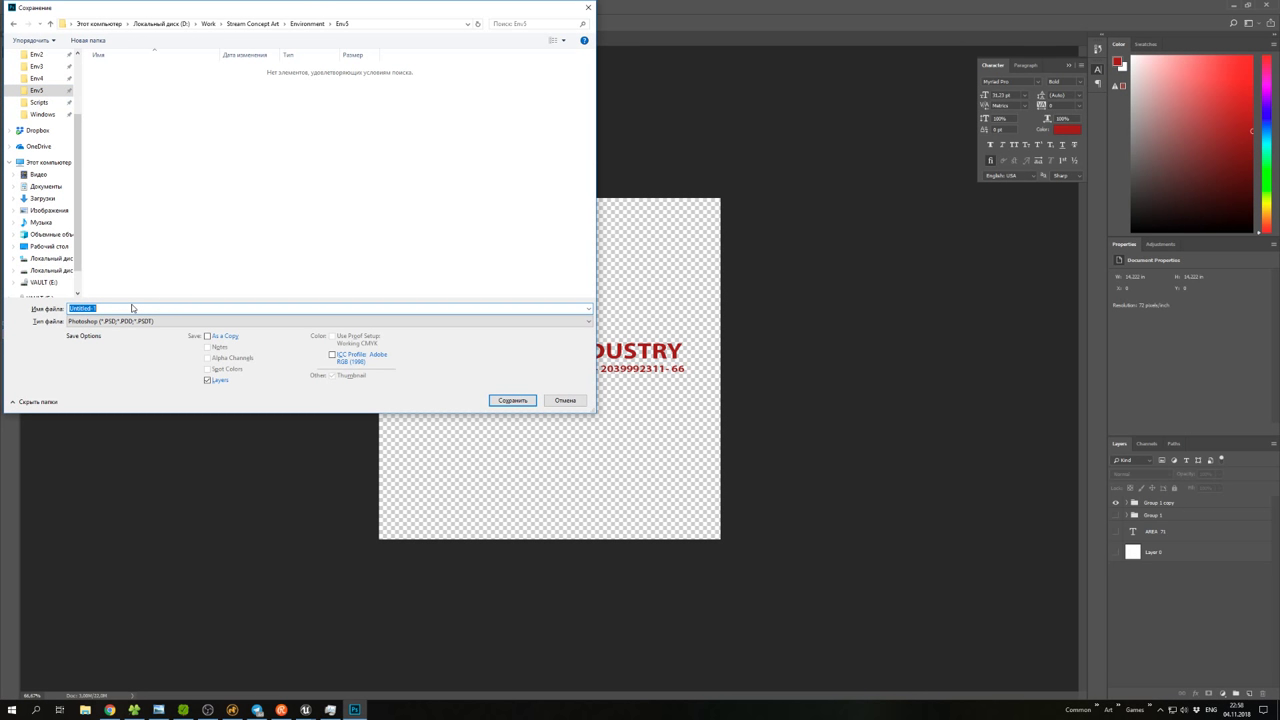
type("Decal")
key("Return")
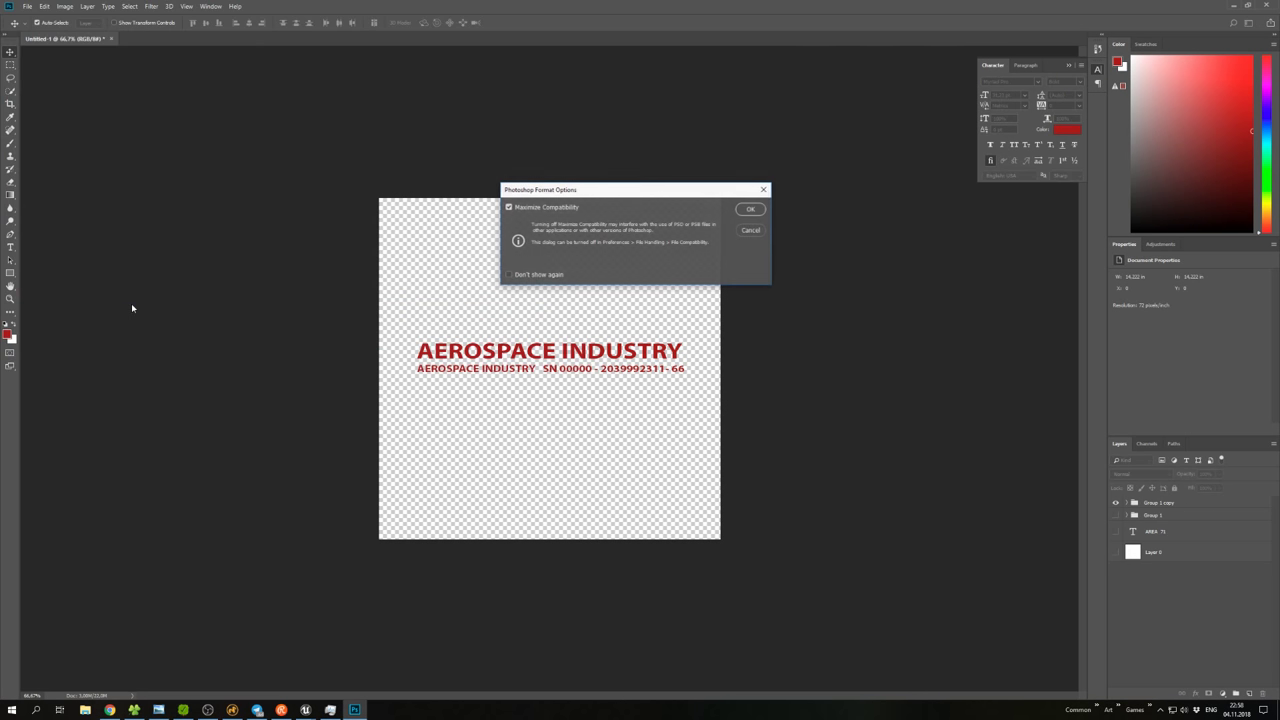
key("Return")
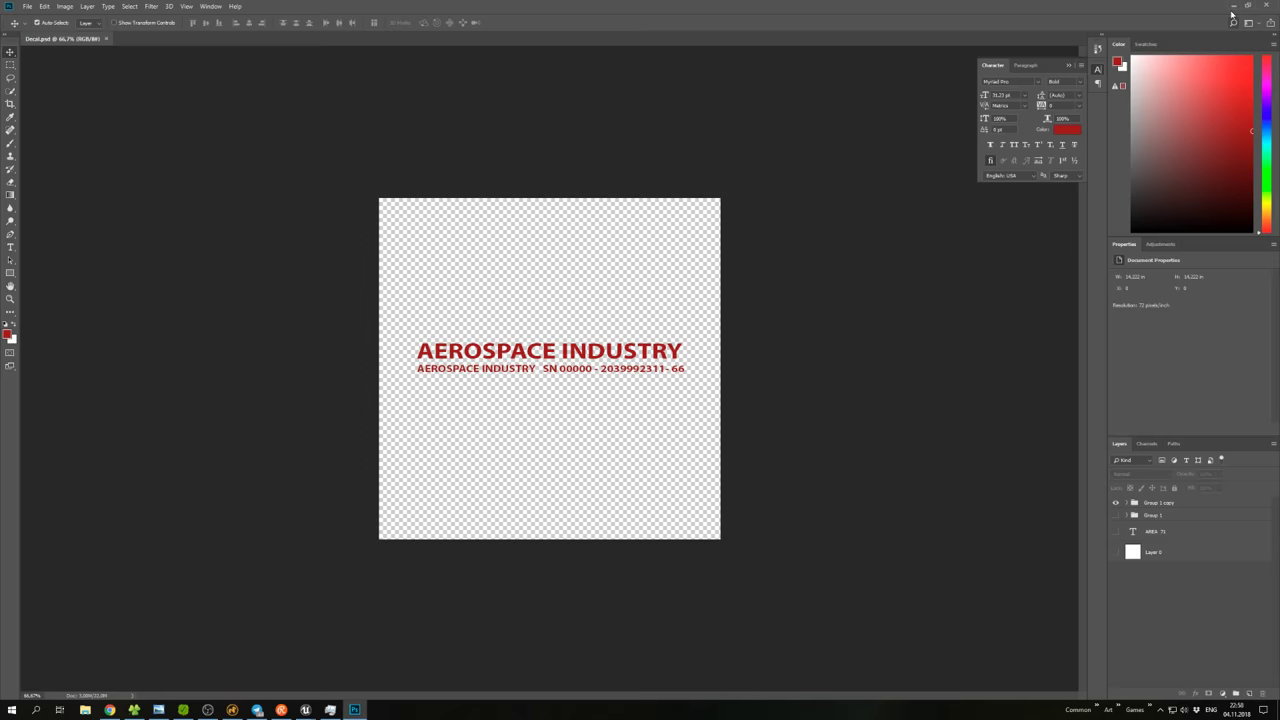
Switch to Unreal and import the Area_Decal and SN_Decal images into the Env5 content folder.
left_click(1232, 8)
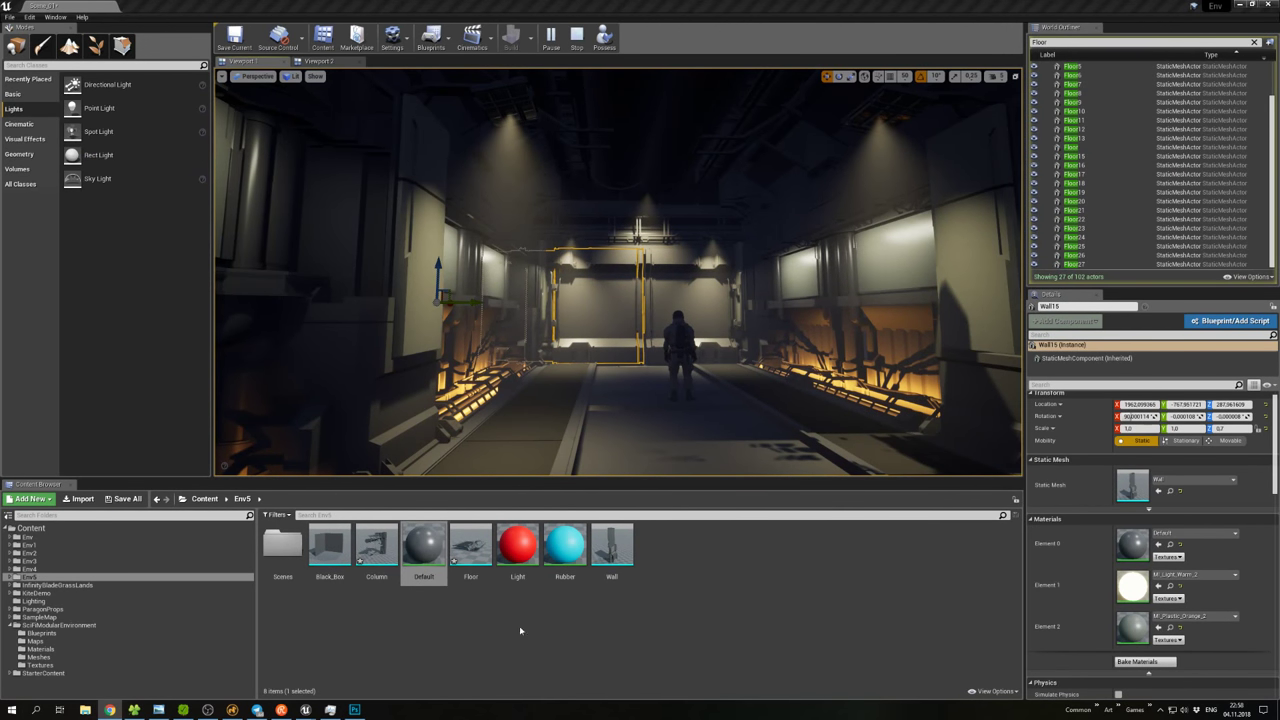
left_click(329, 545)
left_click(606, 552, "shift")
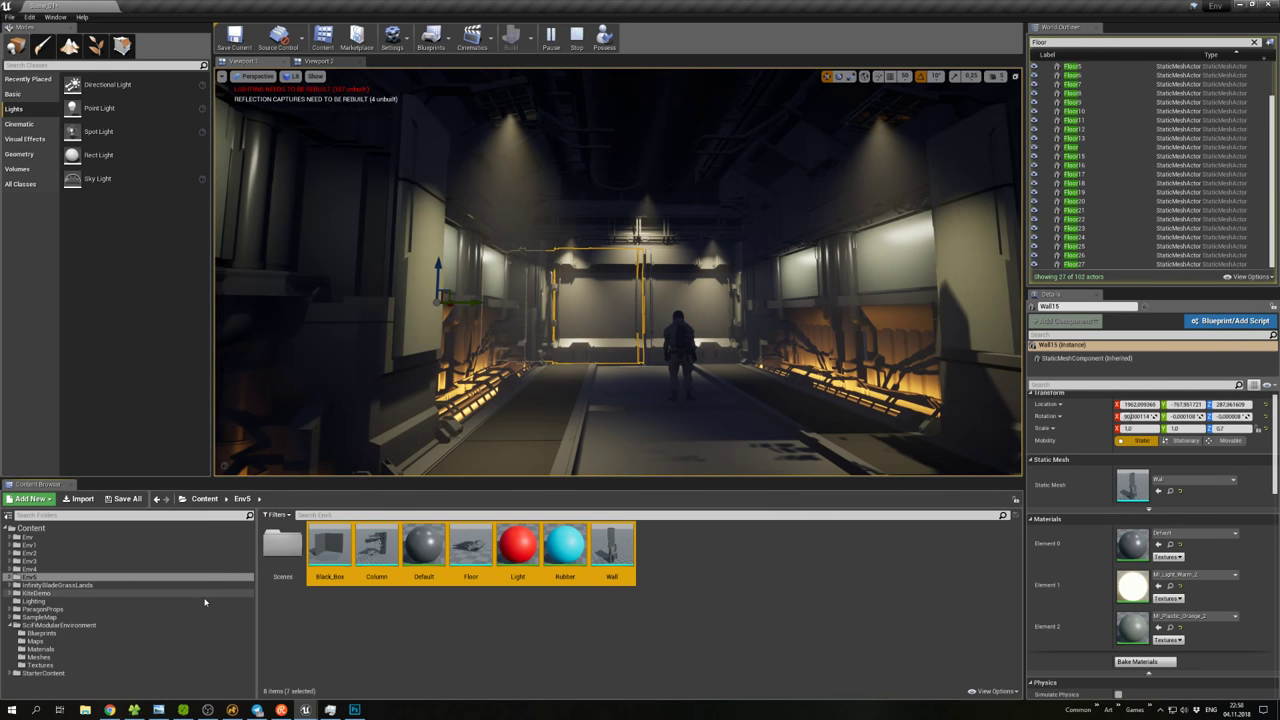
left_click(40, 578)
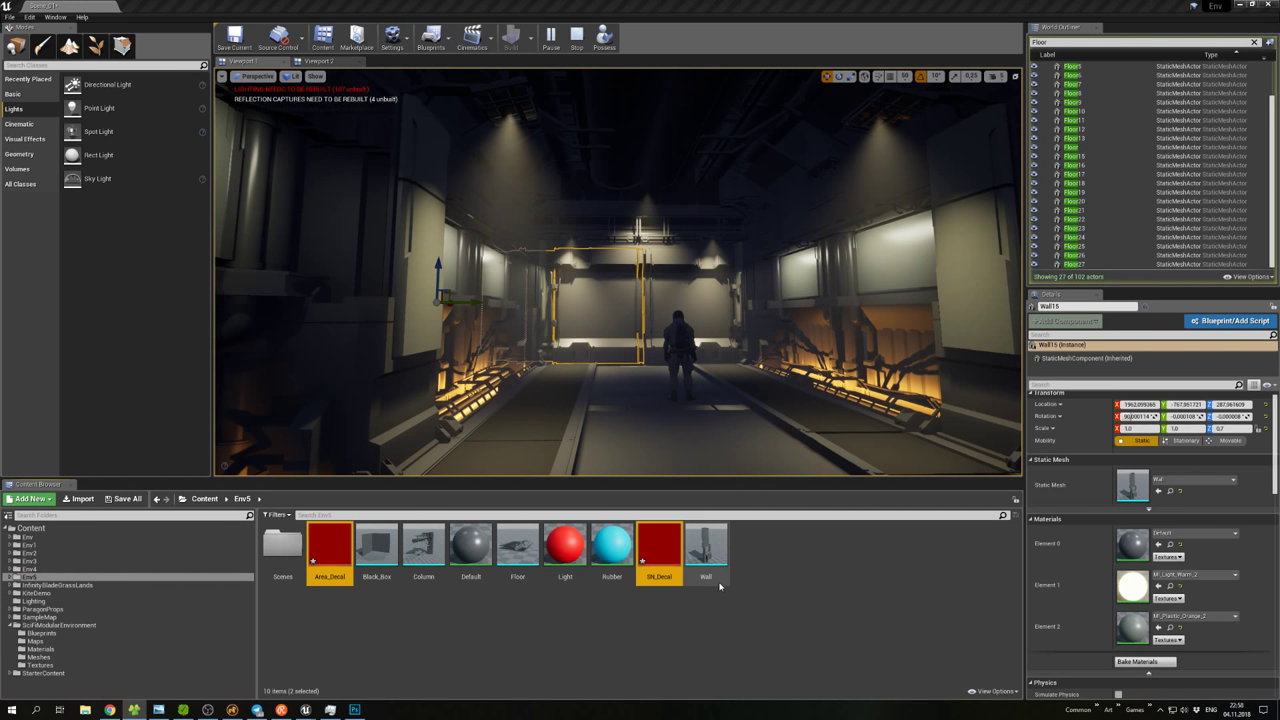
Open the imported SN_Decal texture and check its lettering against the transparent background.
double_click(651, 566)
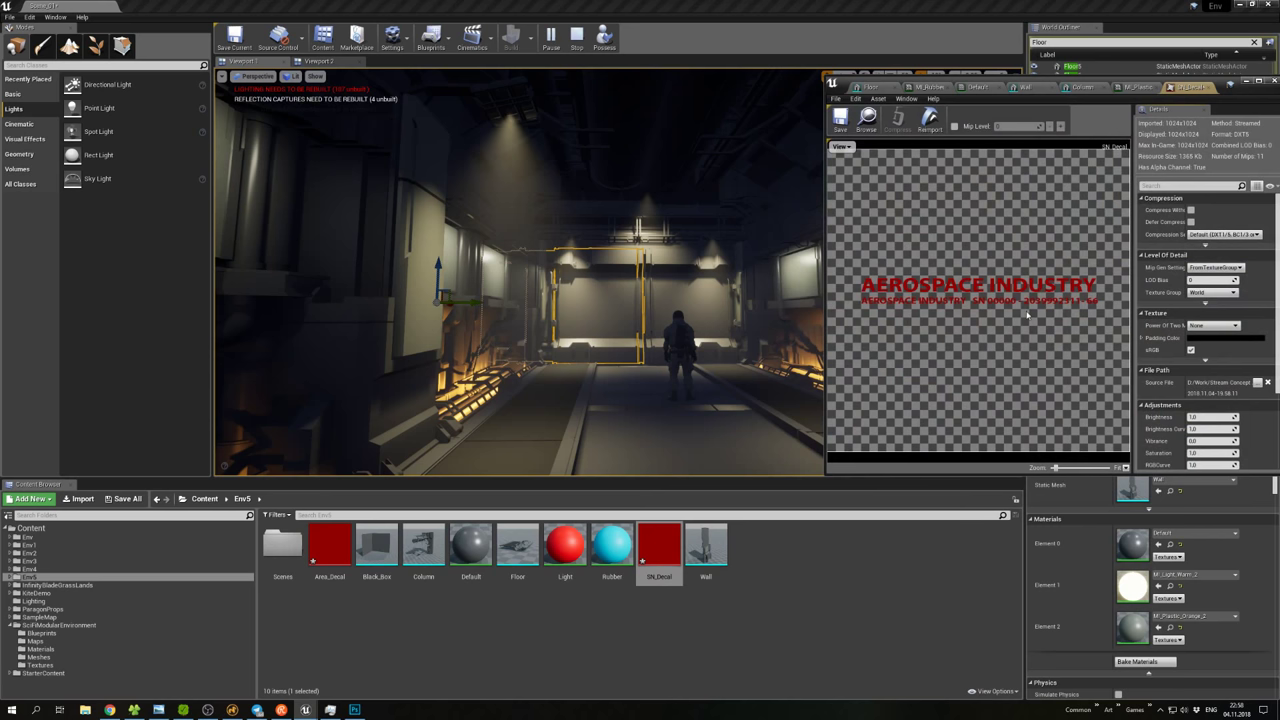
left_click(1273, 82)
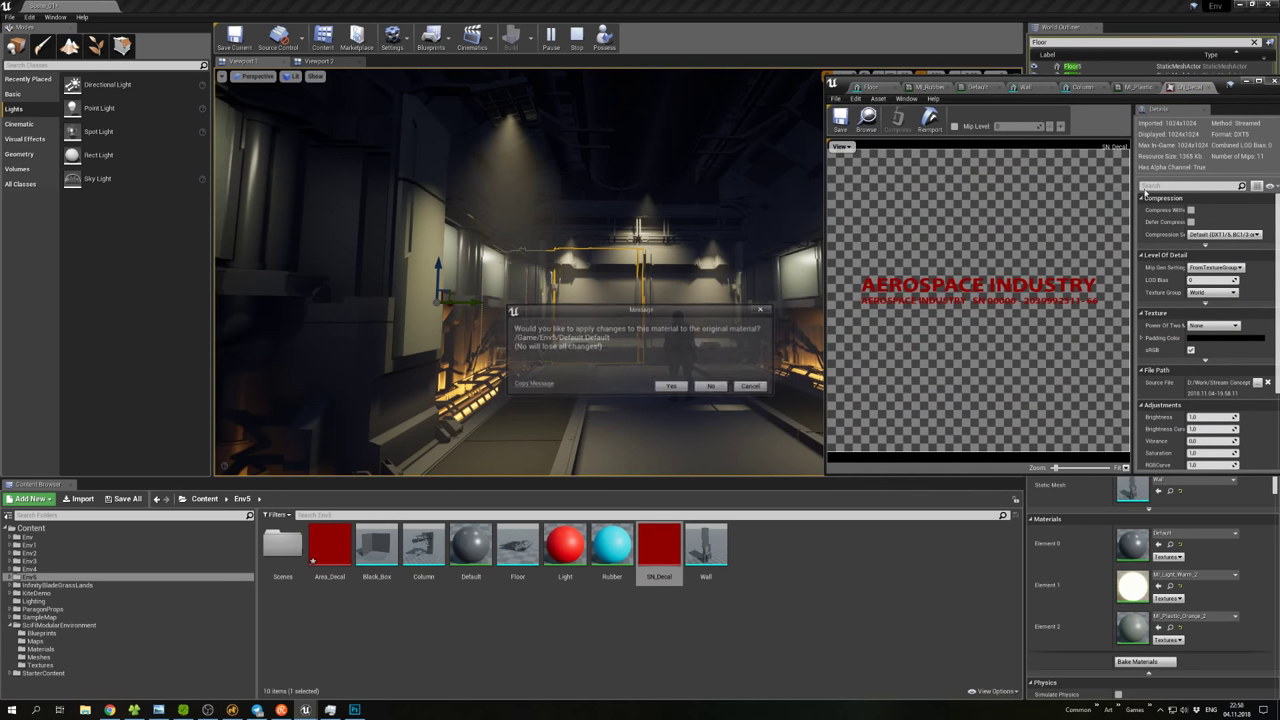
left_click(752, 387)
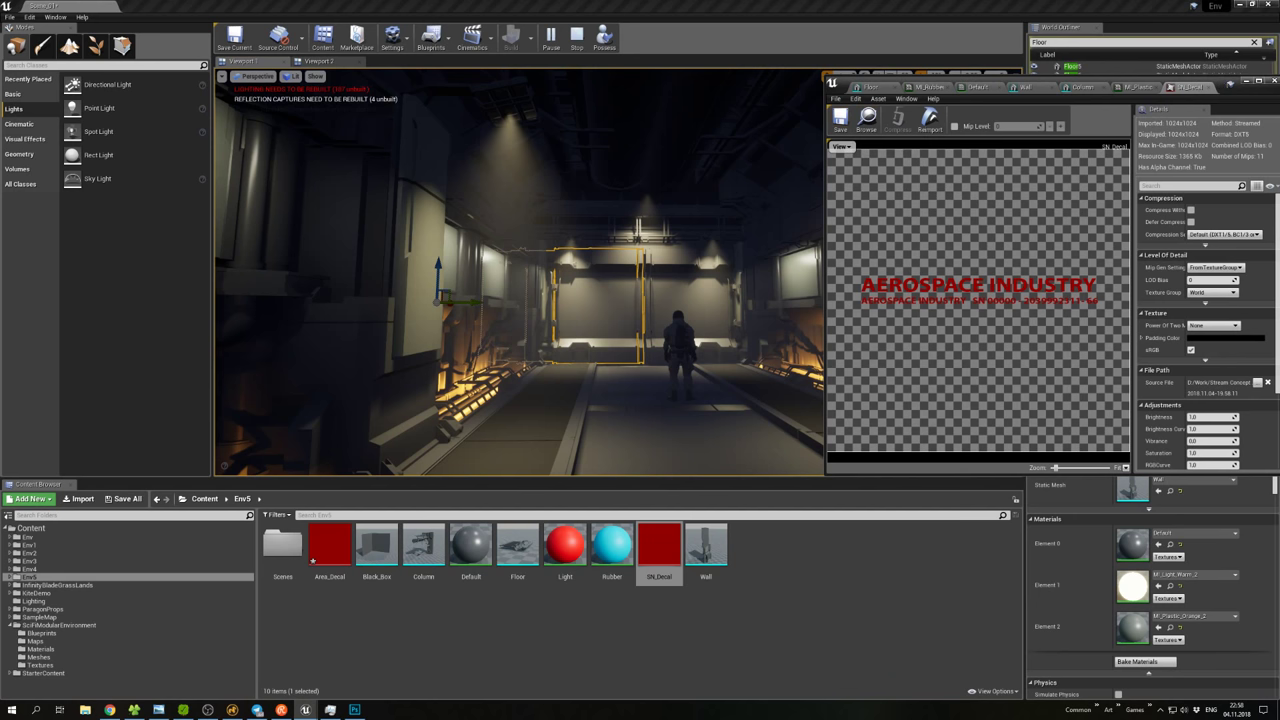
Close the asset editors, applying the pending changes to the Default material, and save the Area_Decal texture.
left_click(1272, 81)
left_click(671, 387)
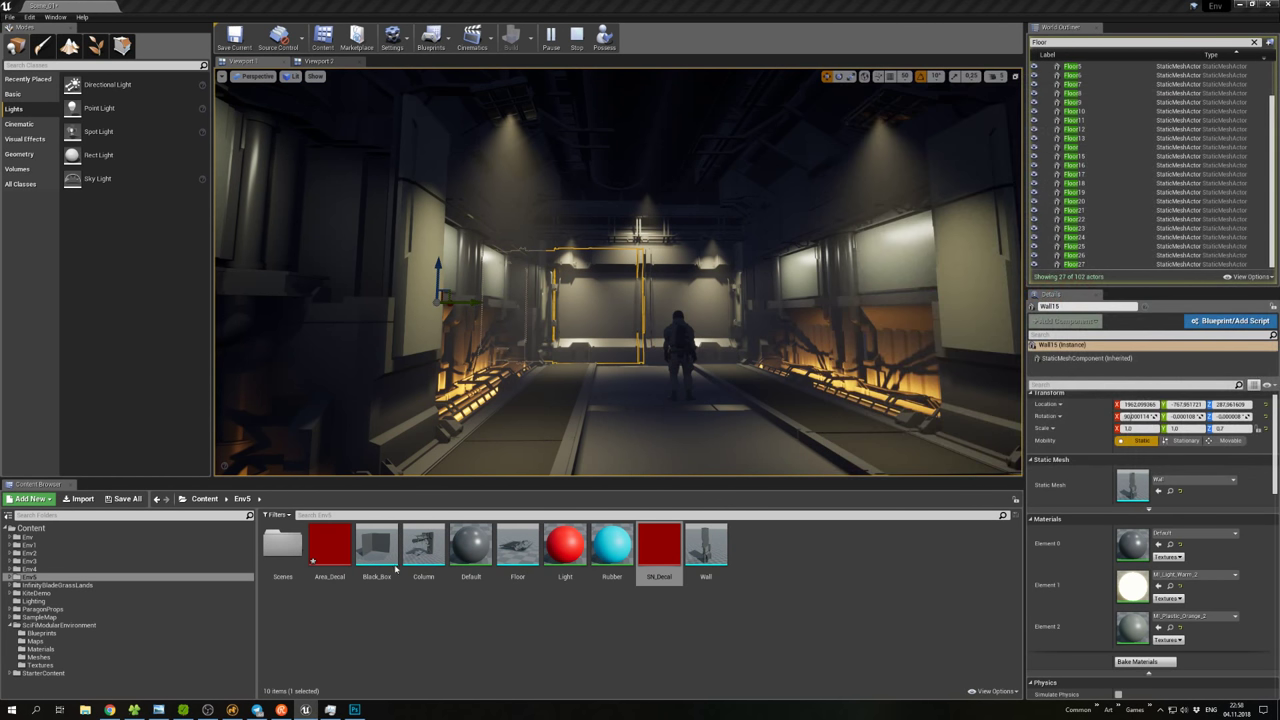
left_click(330, 548)
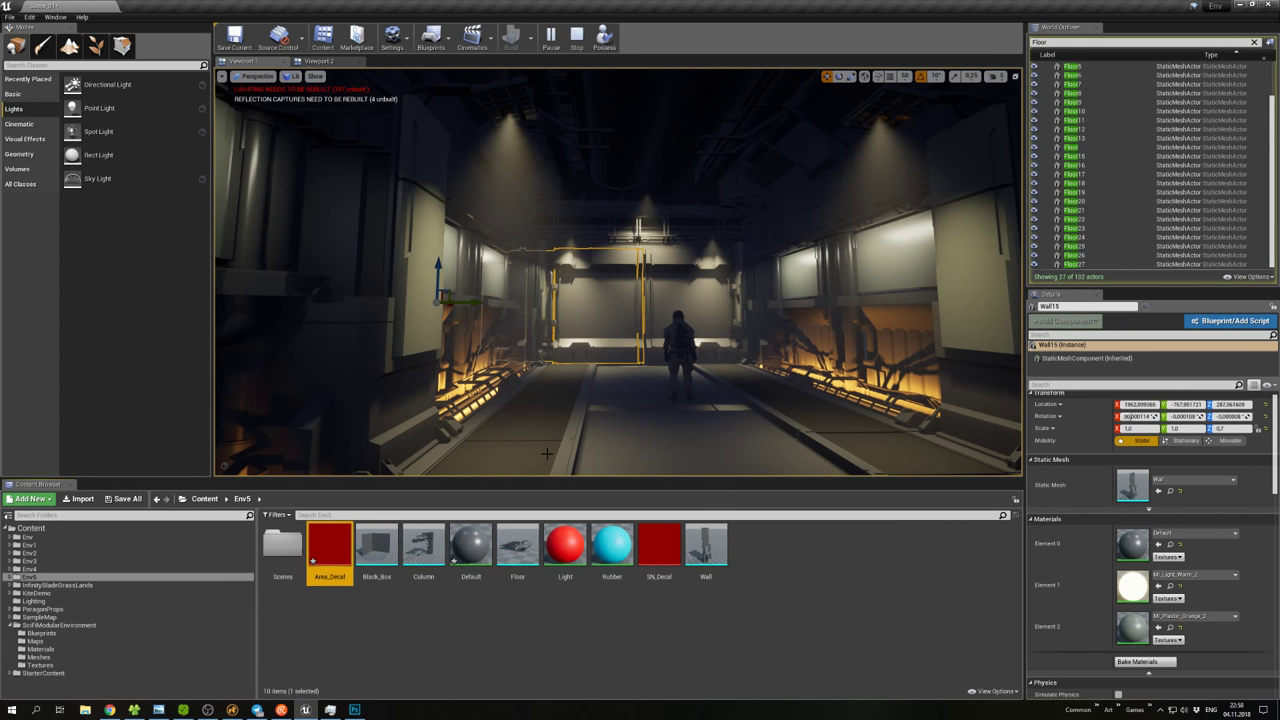
left_click(529, 604)
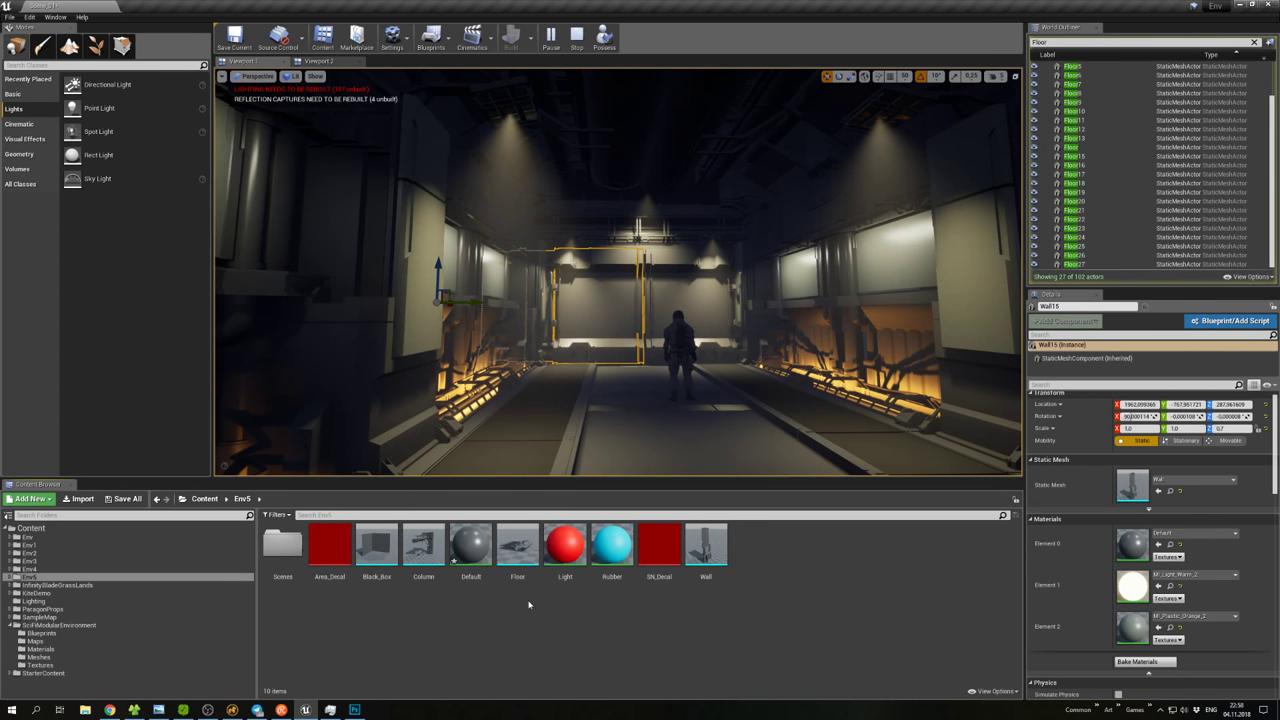
Duplicate M_Decal_White from the SciFiModularEnvironment materials and move the copy into the Env5 folder.
left_click(60, 625)
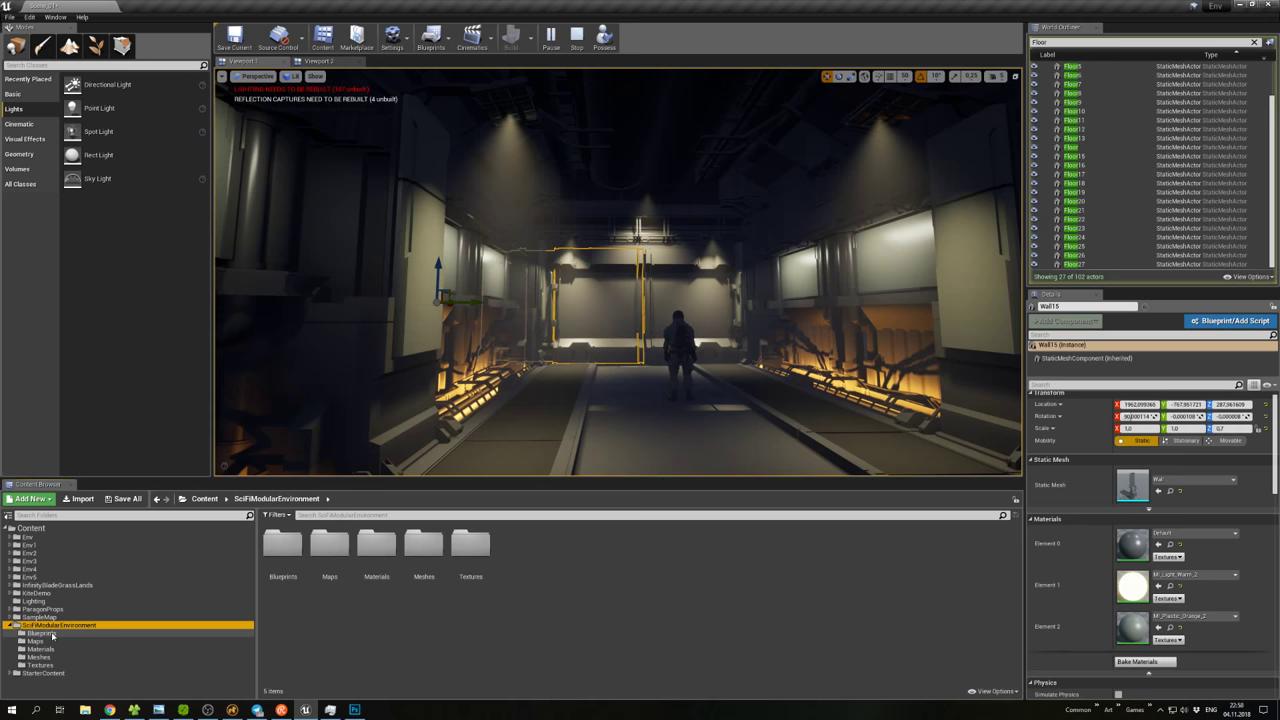
left_click(40, 665)
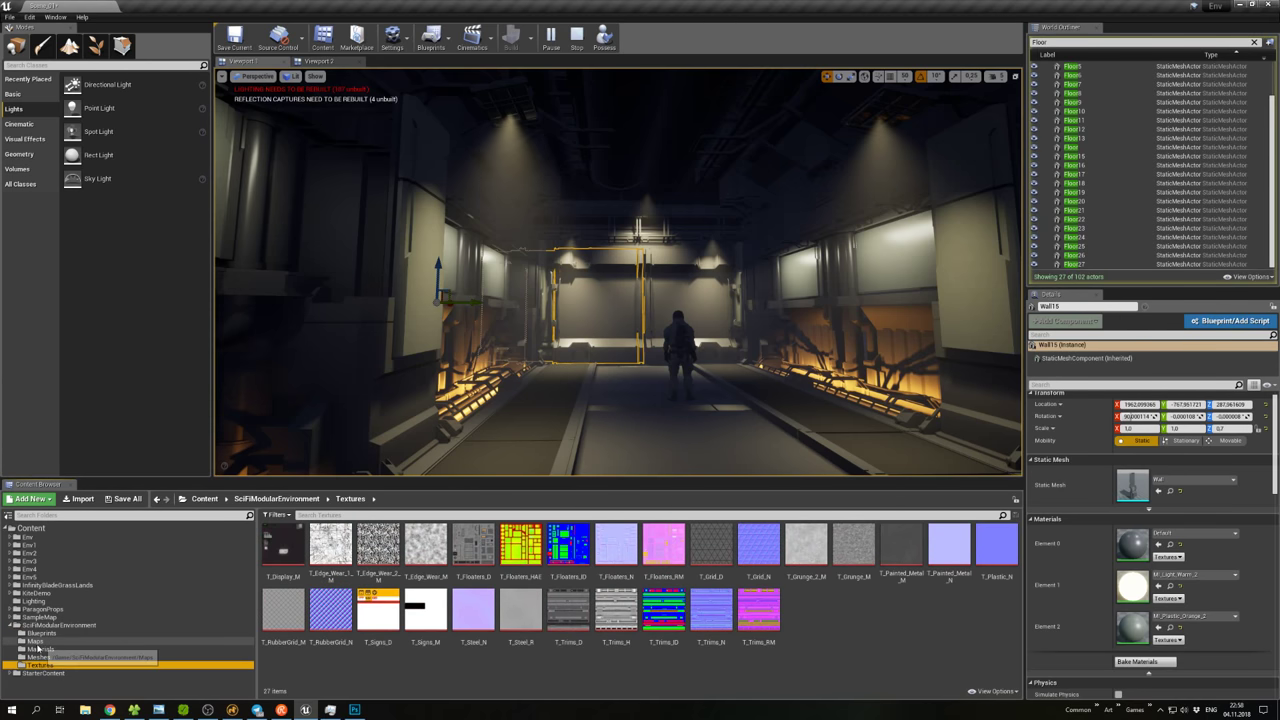
left_click(40, 650)
left_click(284, 545)
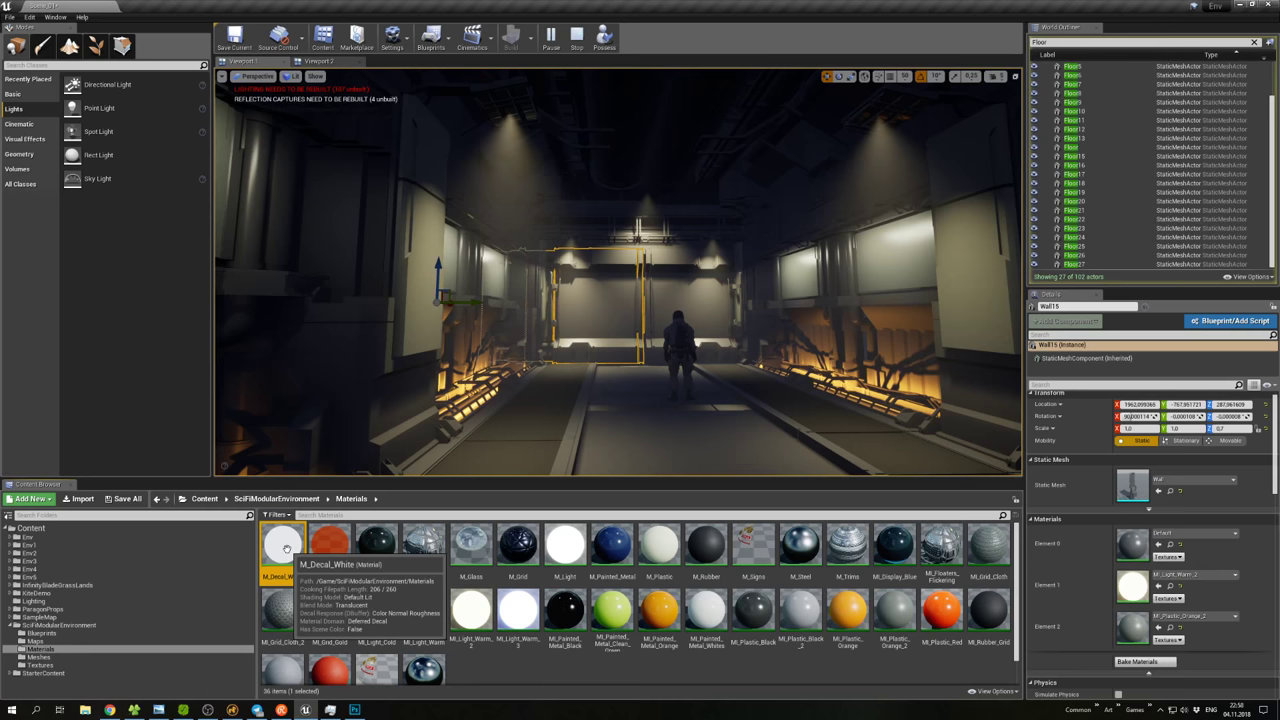
key("ctrl+w")
left_click_drag(471, 668, 41, 580)
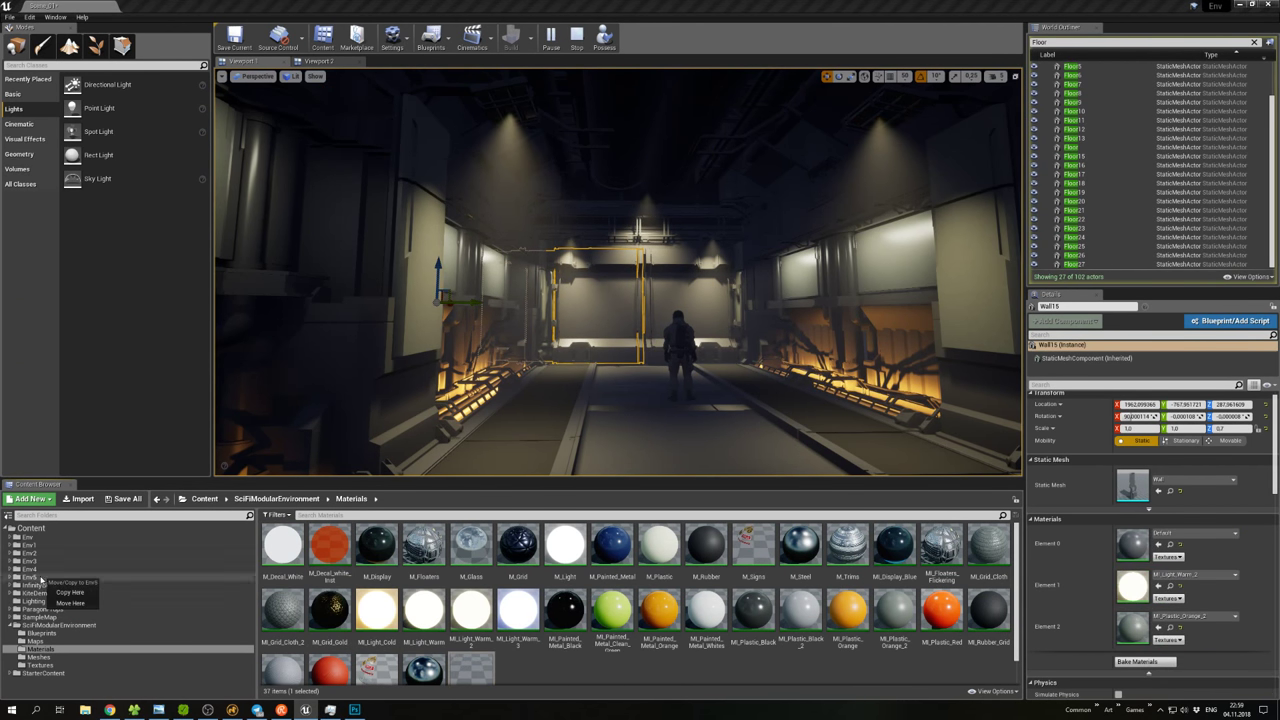
left_click(70, 603)
left_click(32, 578)
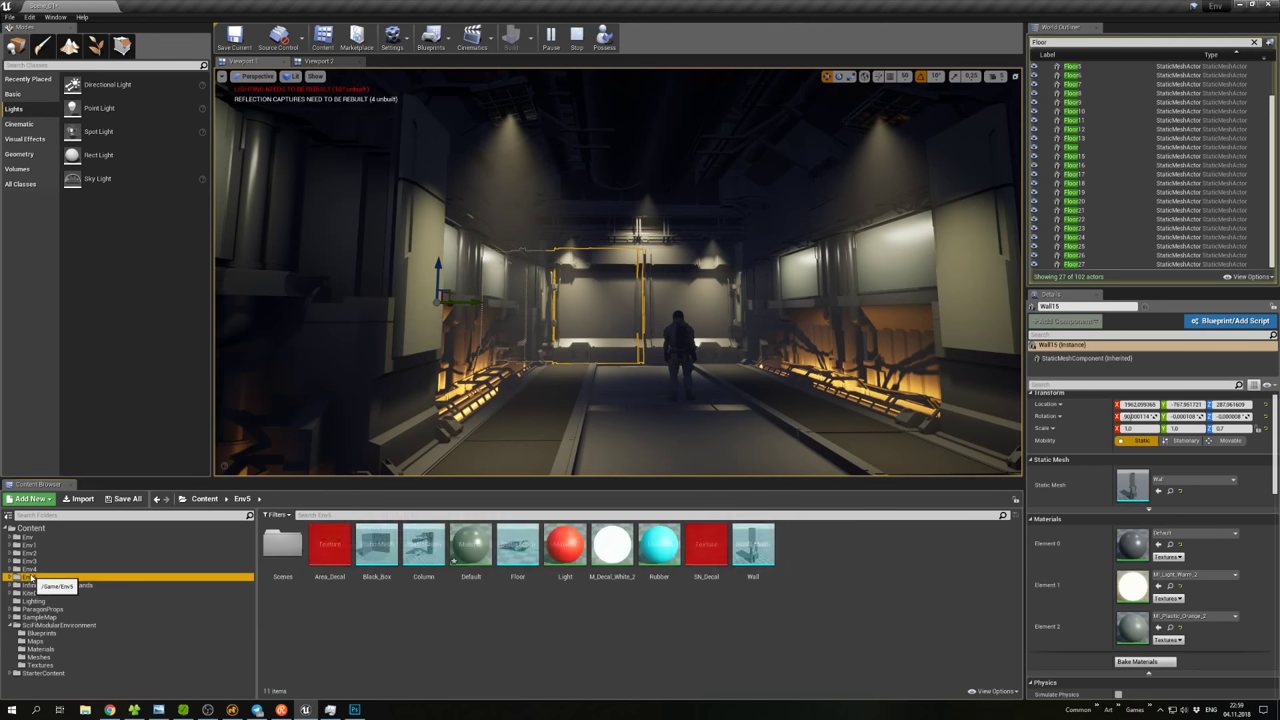
Open the M_Decal_White_2 material and add the Area_Decal texture to its graph as a Texture Sample below the Color node.
double_click(620, 550)
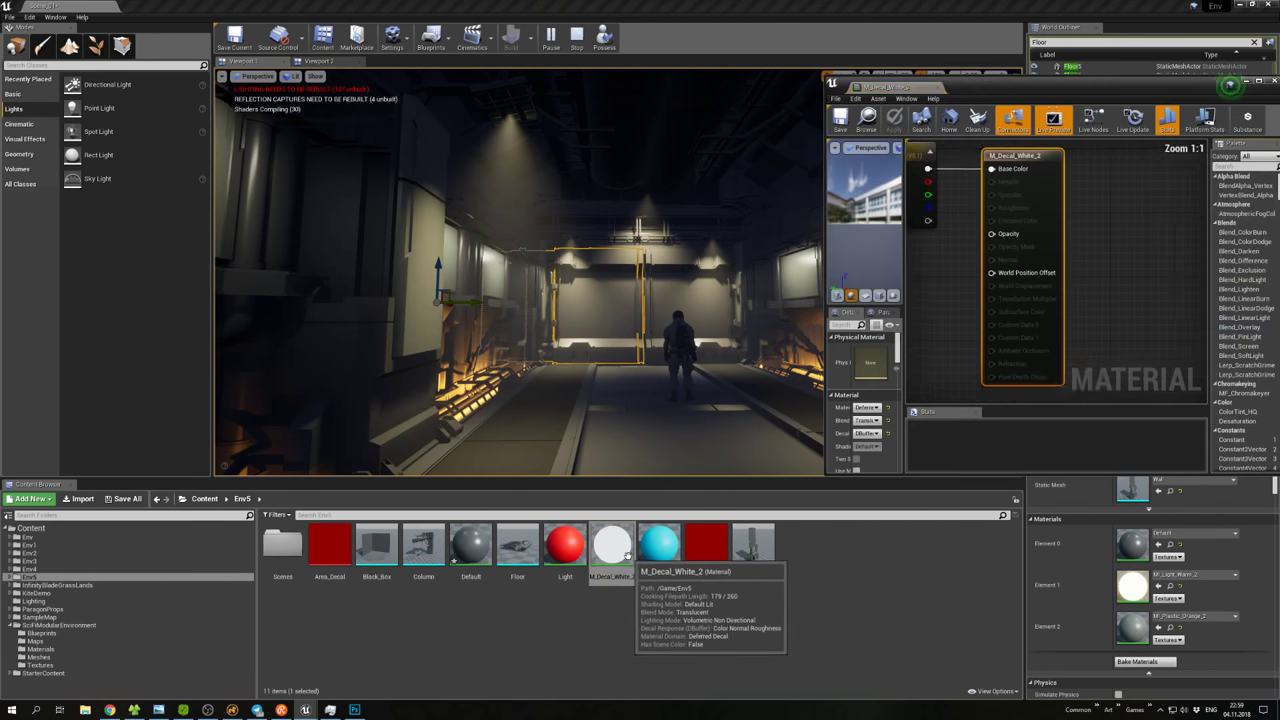
scroll(957, 297, "down", 4)
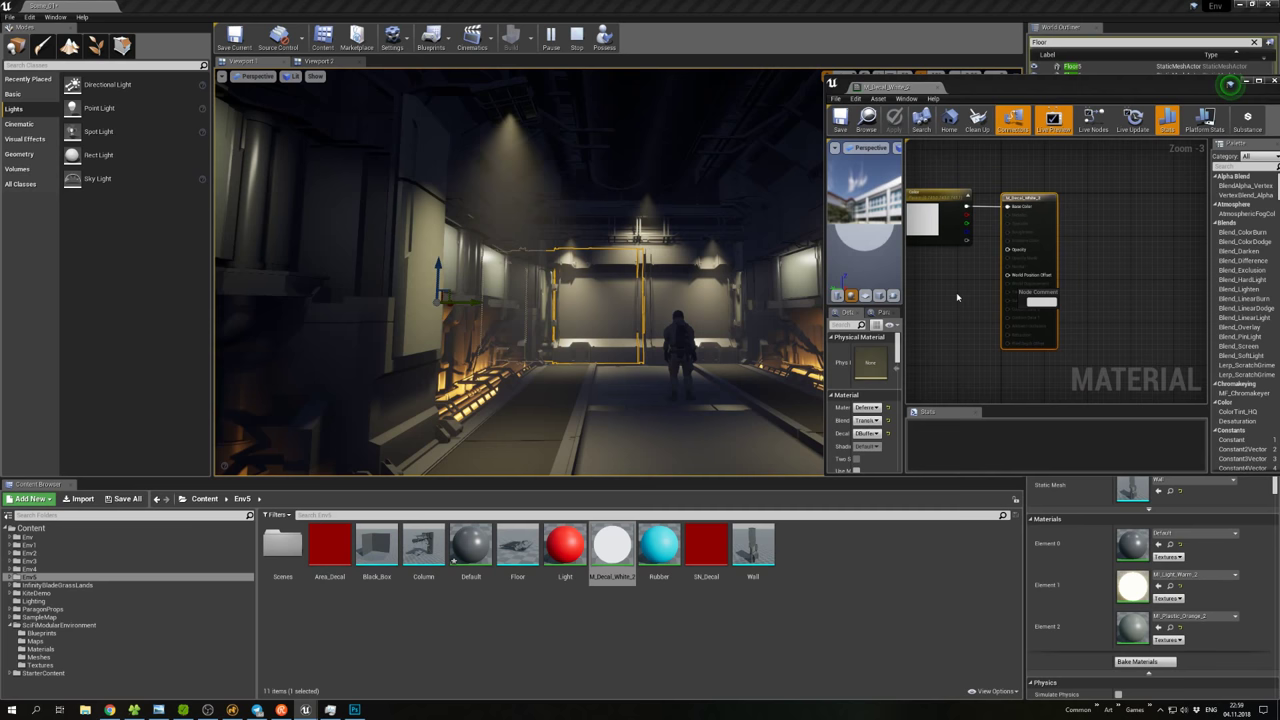
left_click(957, 297)
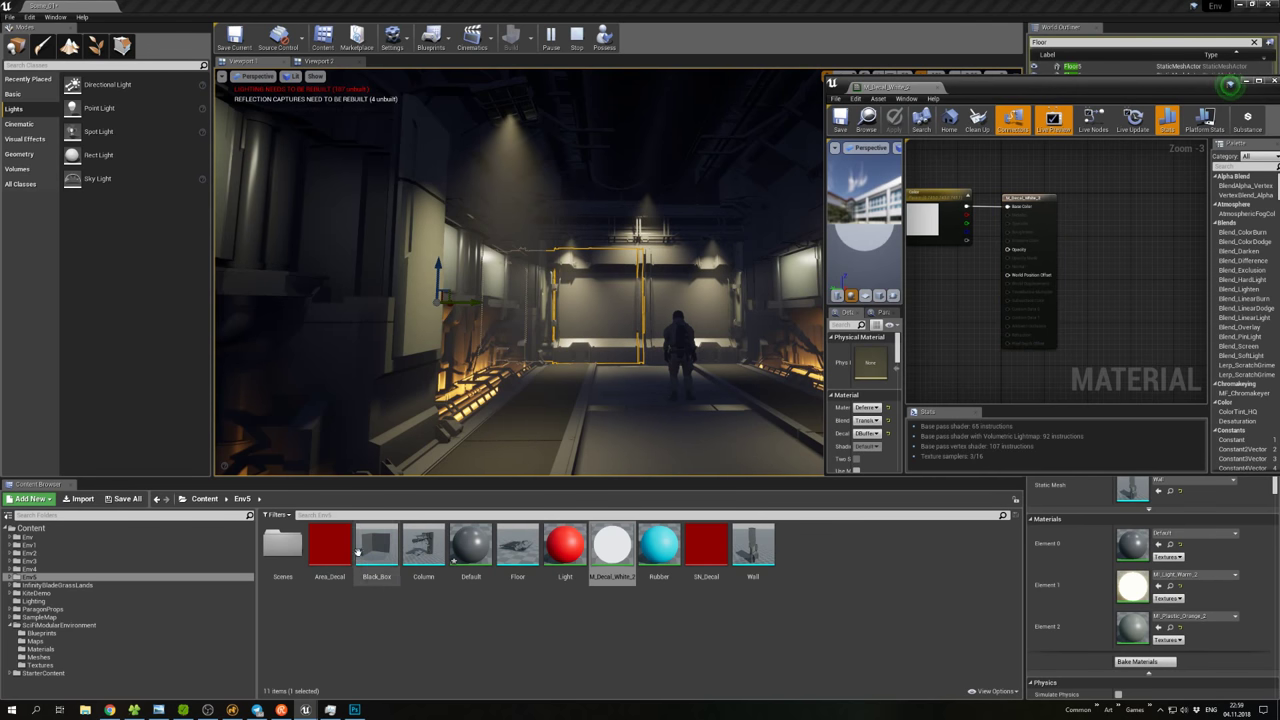
left_click_drag(330, 545, 943, 286)
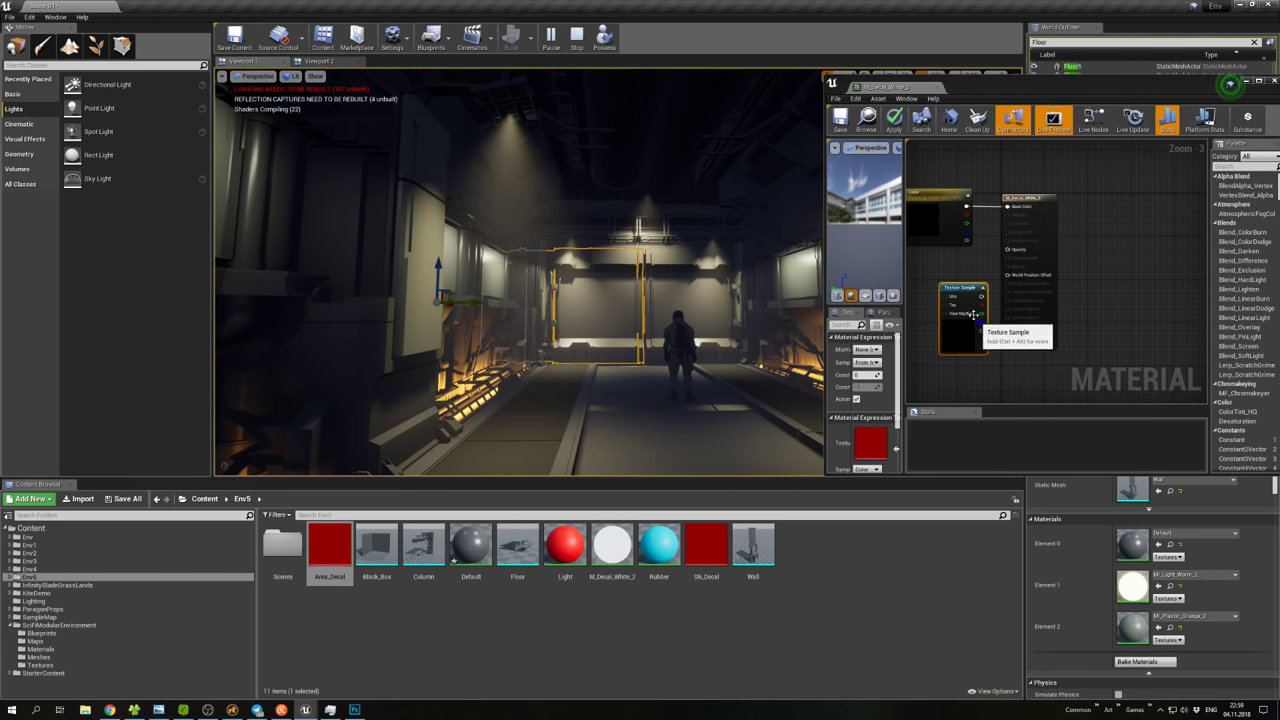
Move the material editor window over the viewport and enlarge it to make more room for the node graph.
left_click_drag(1230, 84, 957, 71)
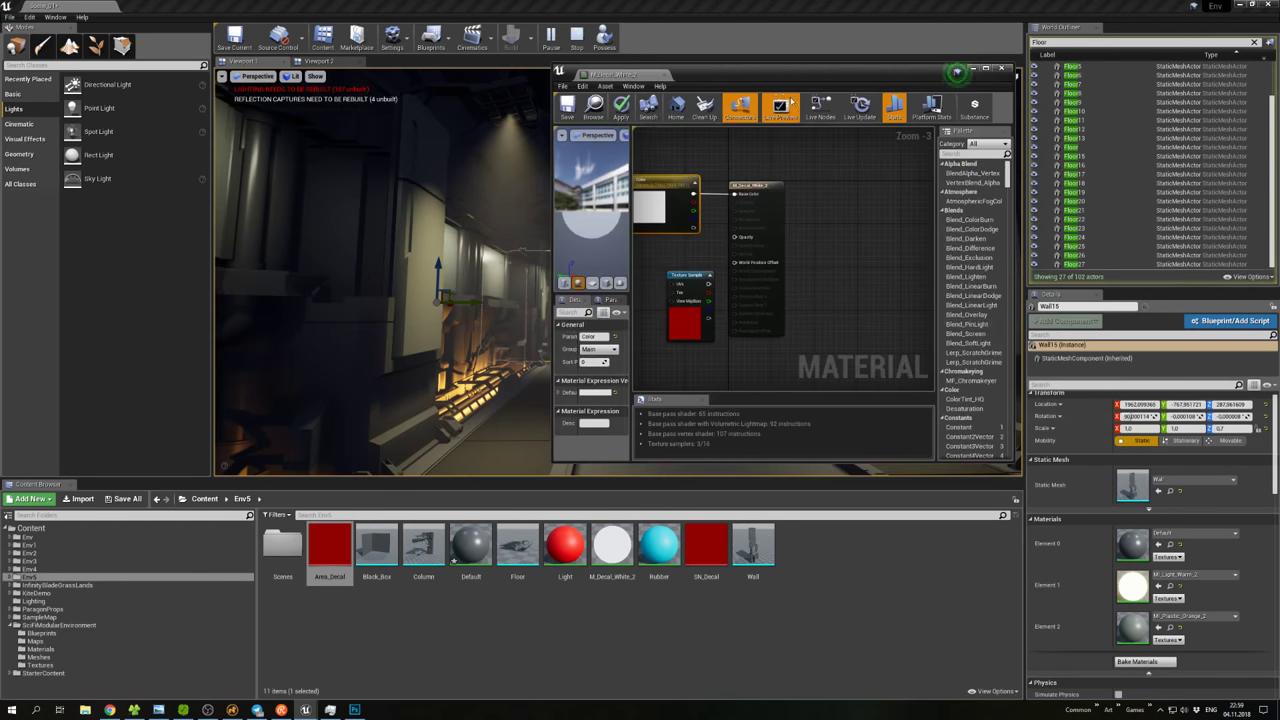
left_click_drag(1010, 462, 1165, 576)
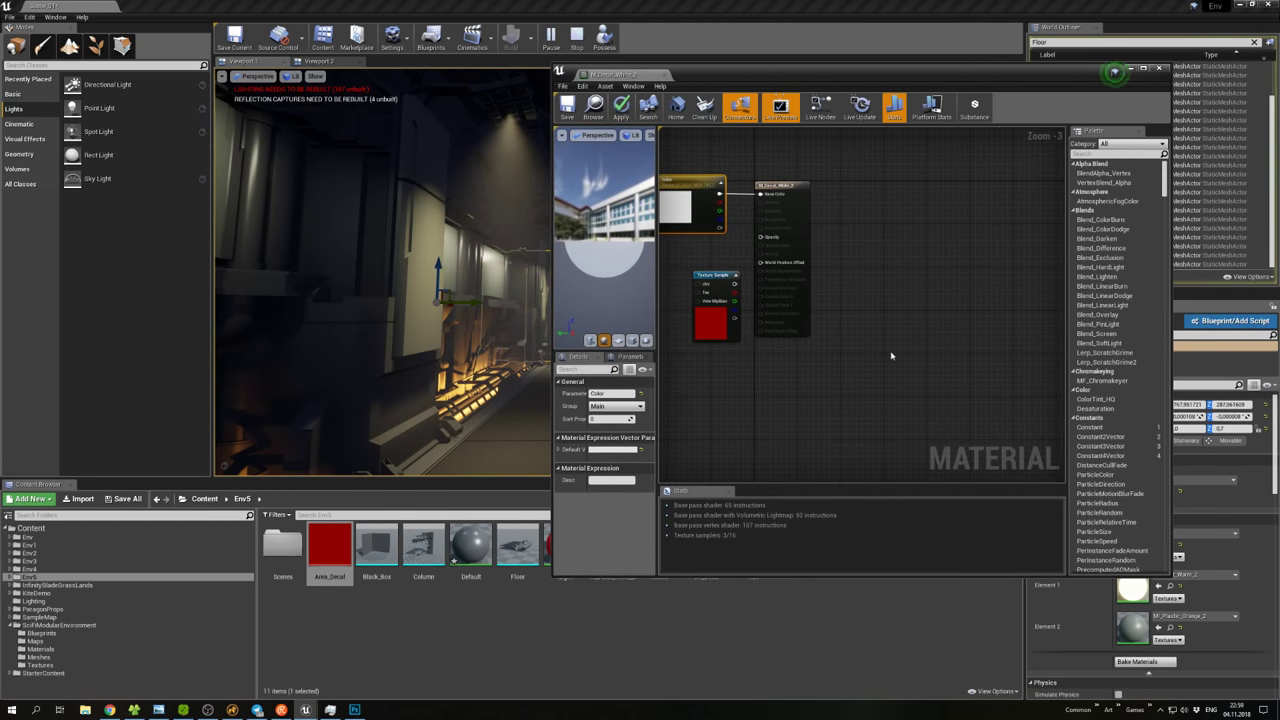
left_click_drag(851, 257, 891, 286)
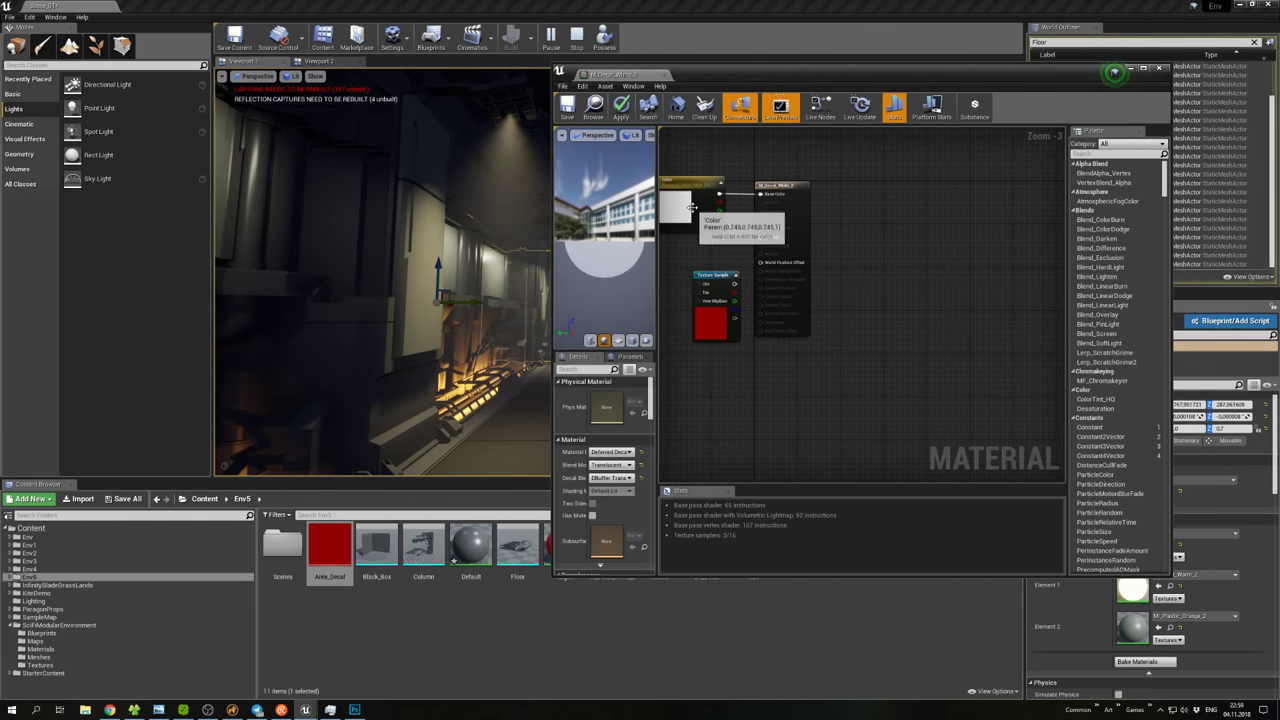
Replace the Color node by wiring the Area_Decal Texture Sample's colour into Base Color and its alpha into Opacity, and apply the material.
left_click(691, 207)
key("Delete")
left_click_drag(714, 291, 877, 193)
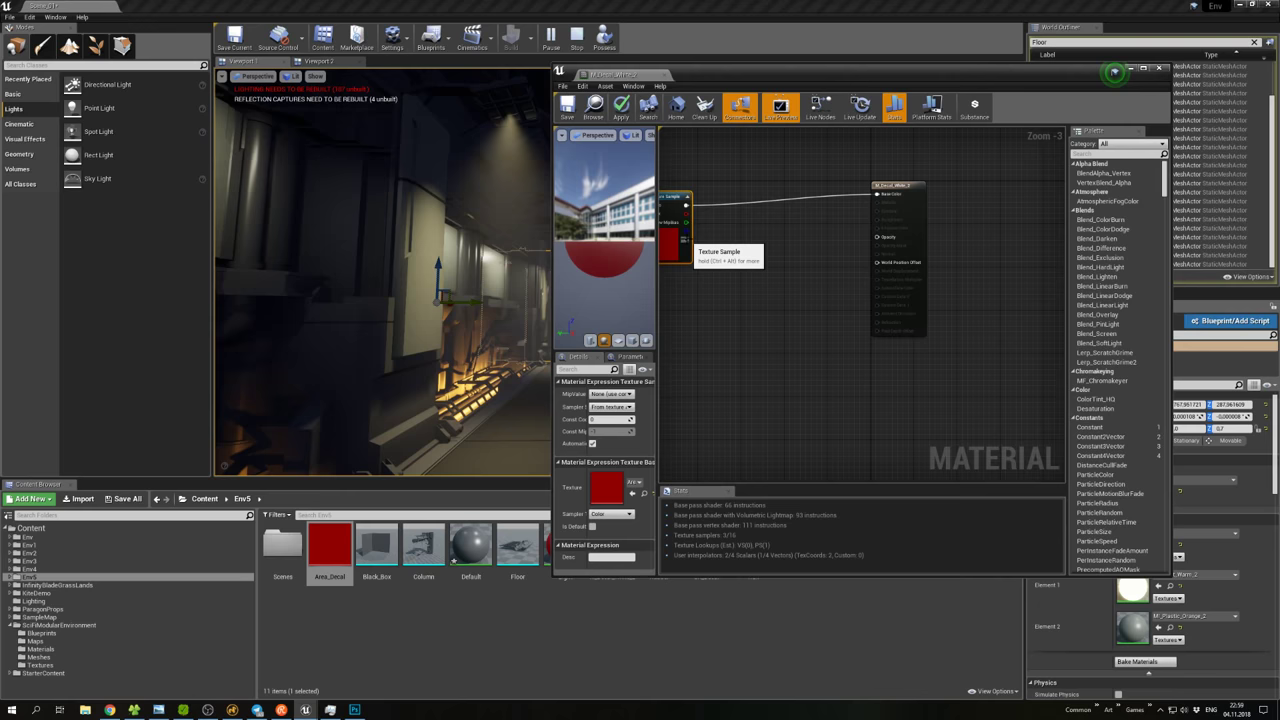
left_click_drag(687, 238, 879, 238)
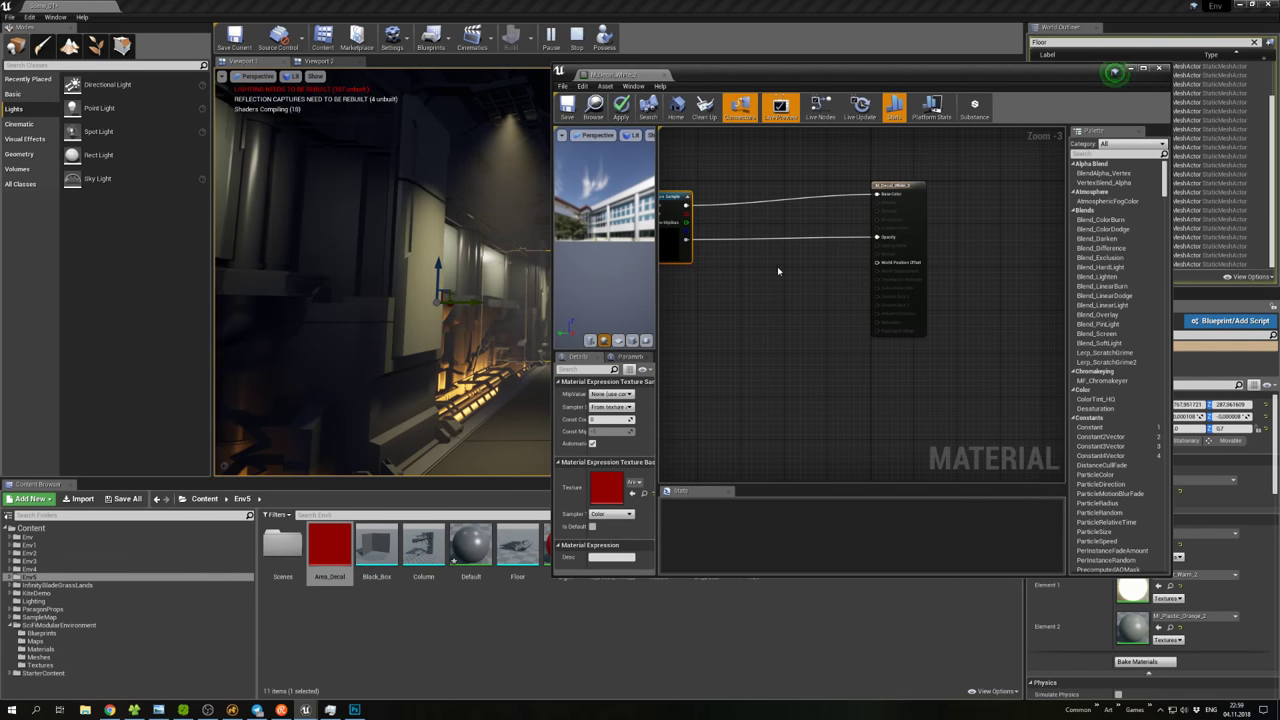
left_click_drag(614, 261, 710, 265)
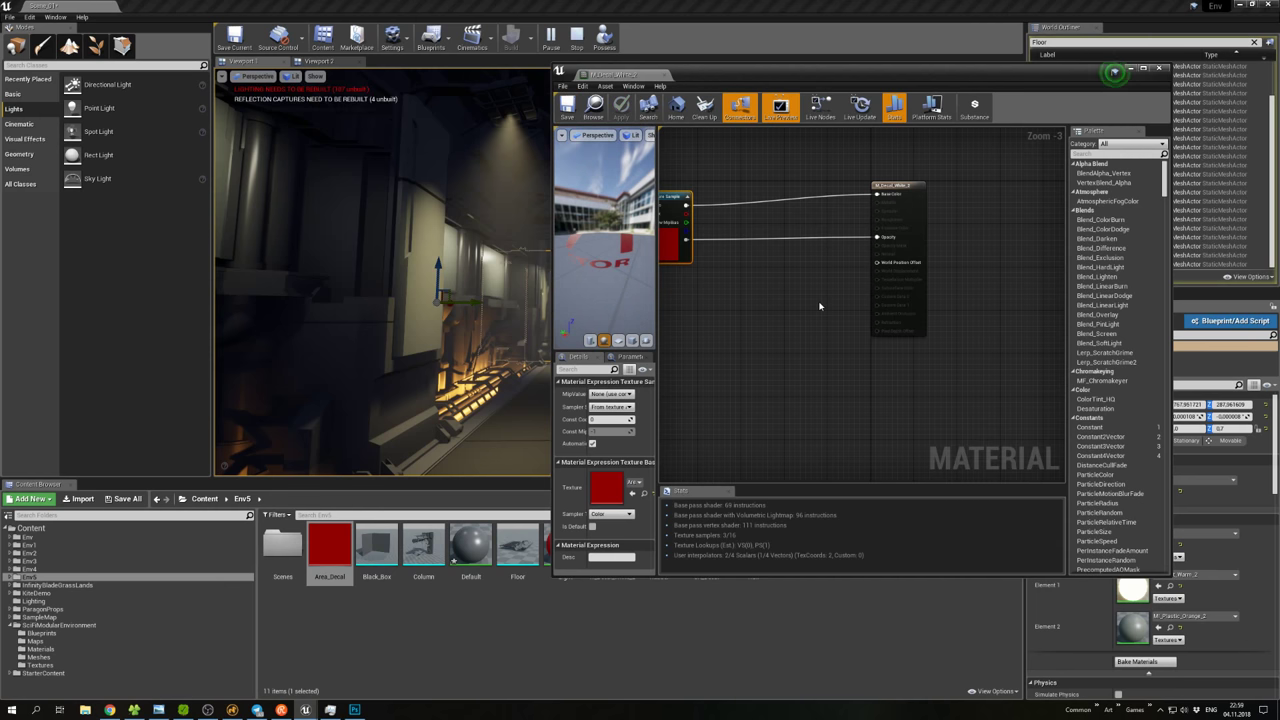
left_click(1131, 69)
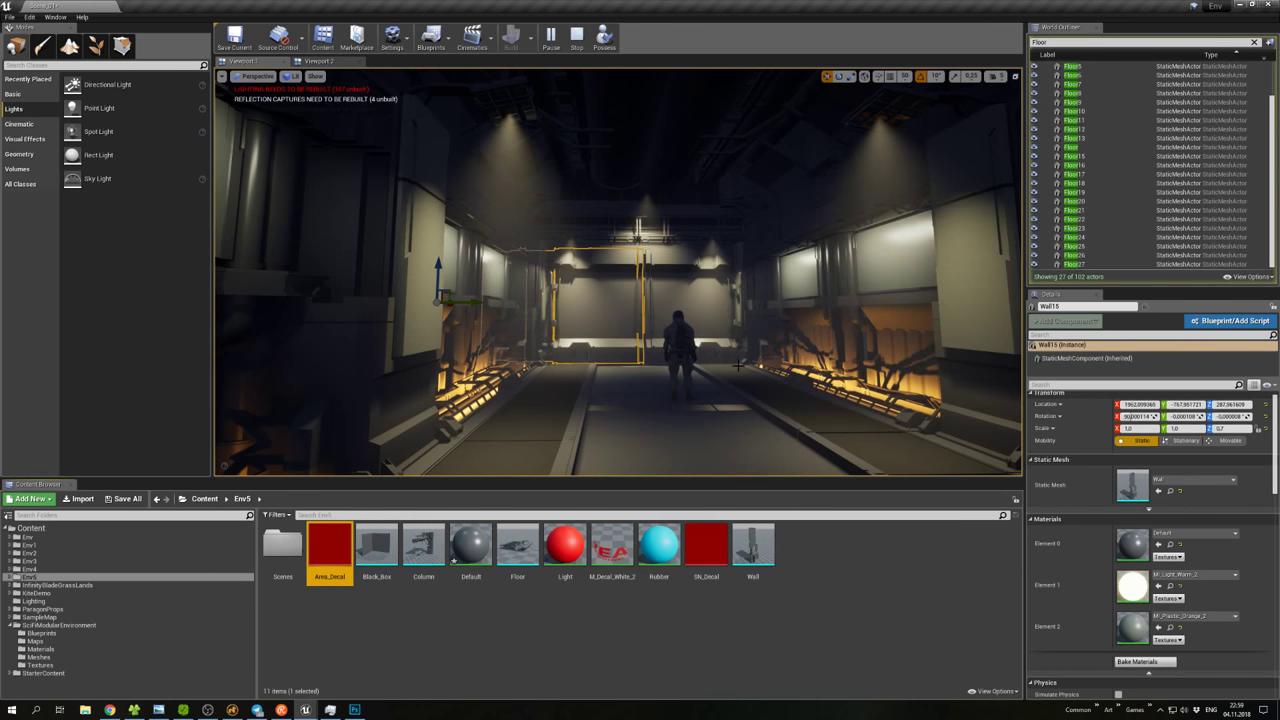
Place the M_Decal_White_2 material as a decal in the level at the base of the corridor's end wall.
left_click(672, 628)
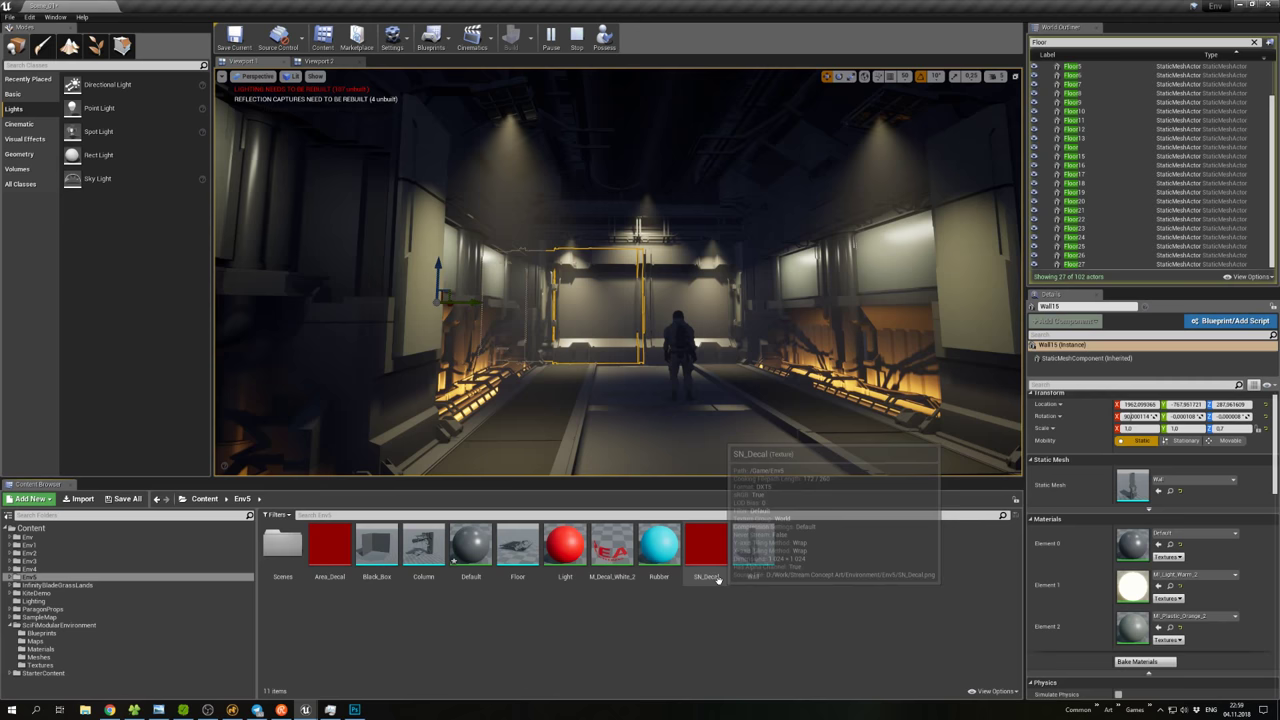
left_click(619, 553)
left_click_drag(621, 553, 612, 318)
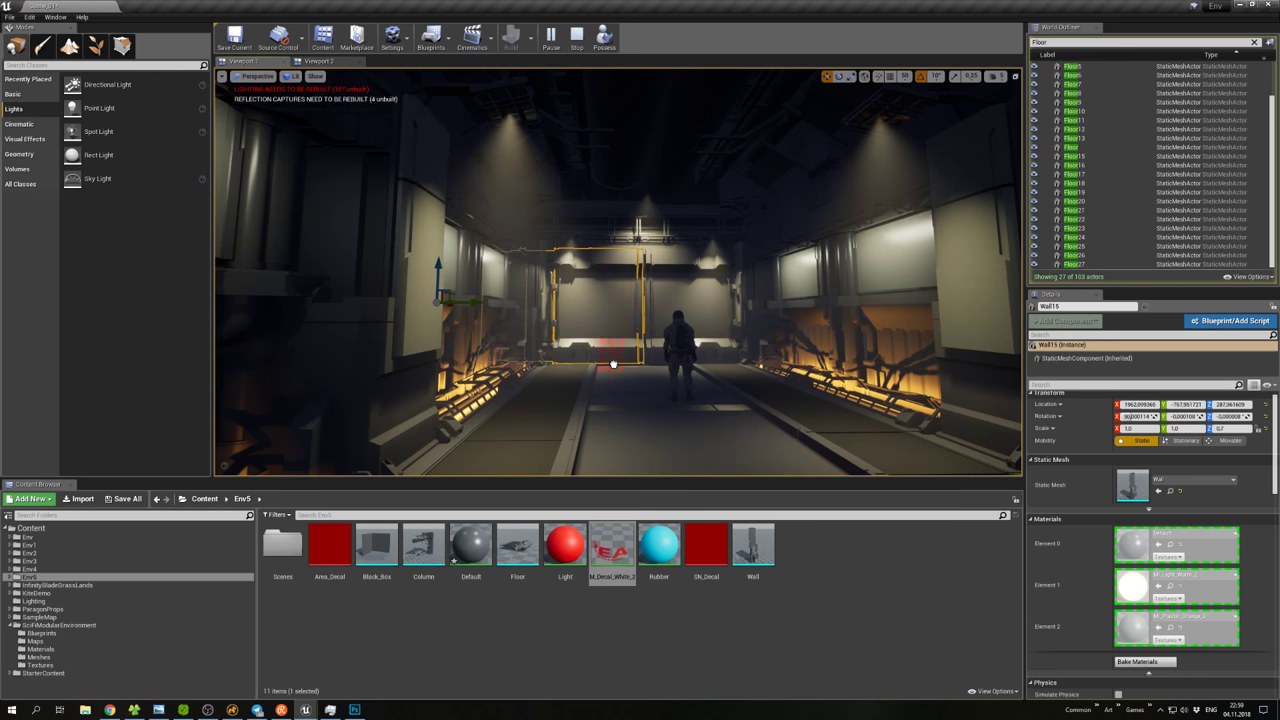
left_click_drag(613, 364, 613, 361)
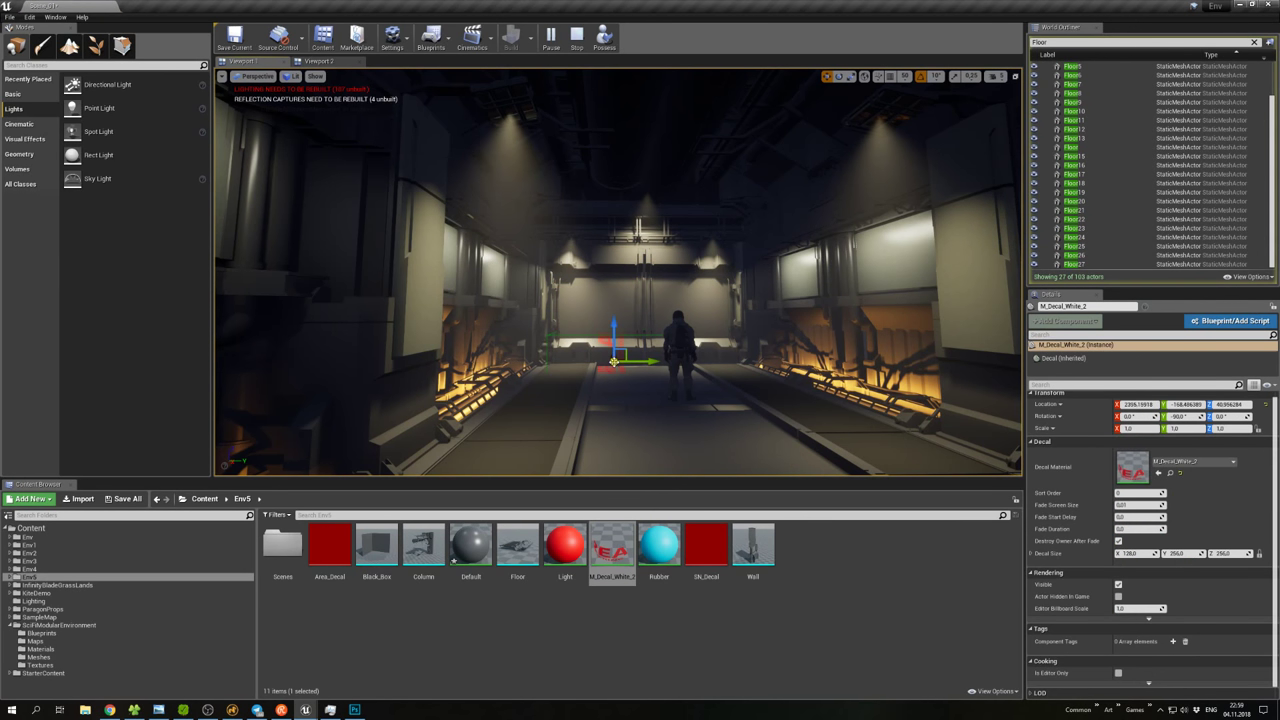
Rotate the AREA 71 decal to read upright and level, and raise it onto the end wall's left panel.
key("e")
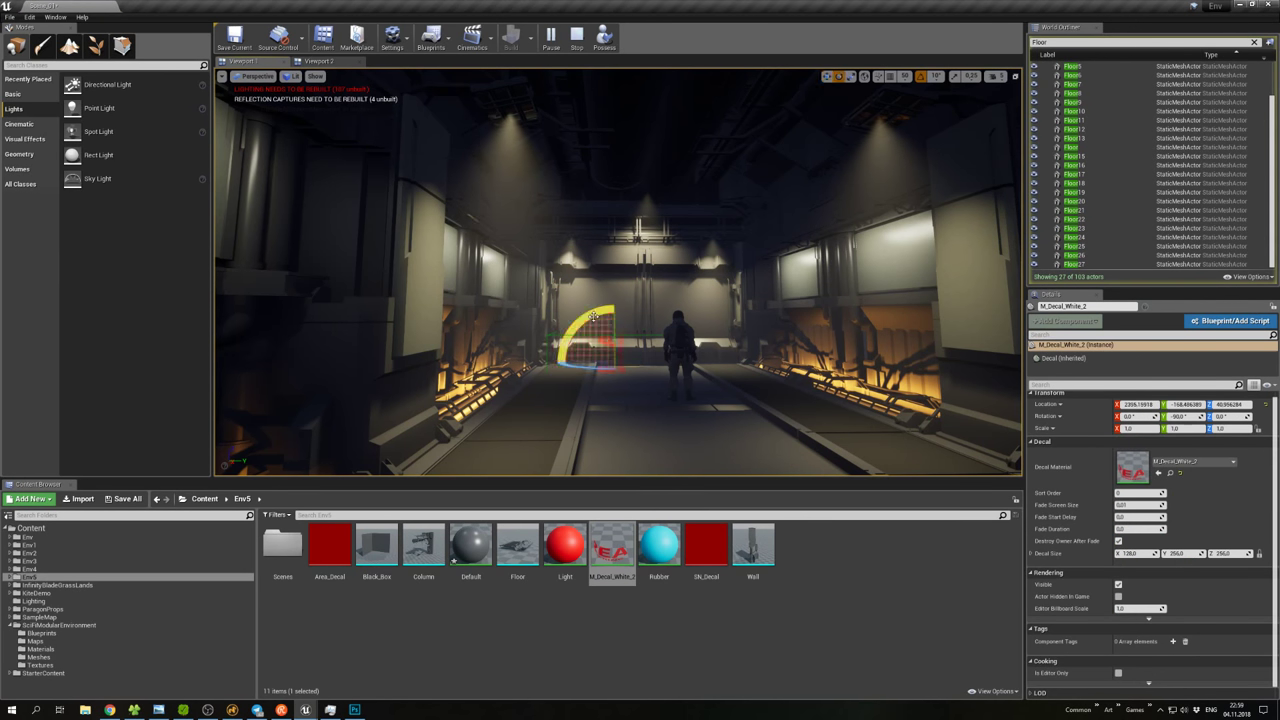
left_click_drag(594, 316, 619, 303)
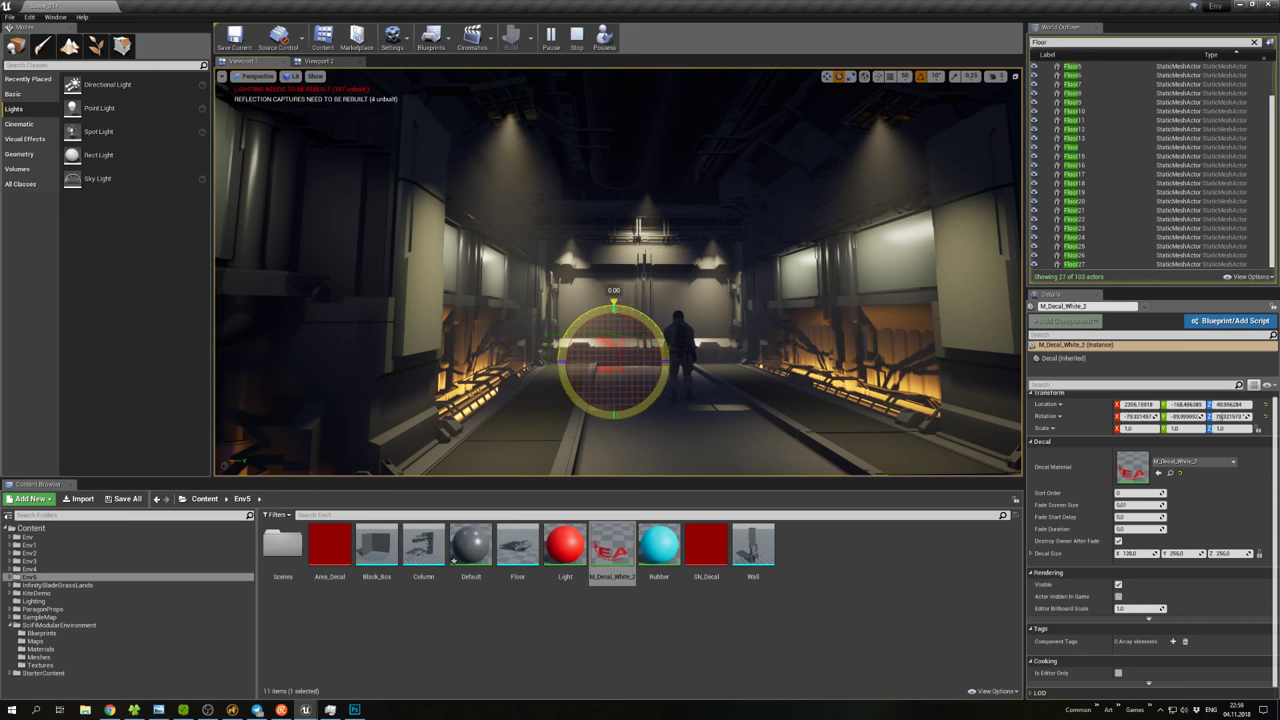
left_click_drag(672, 362, 613, 297)
key("w")
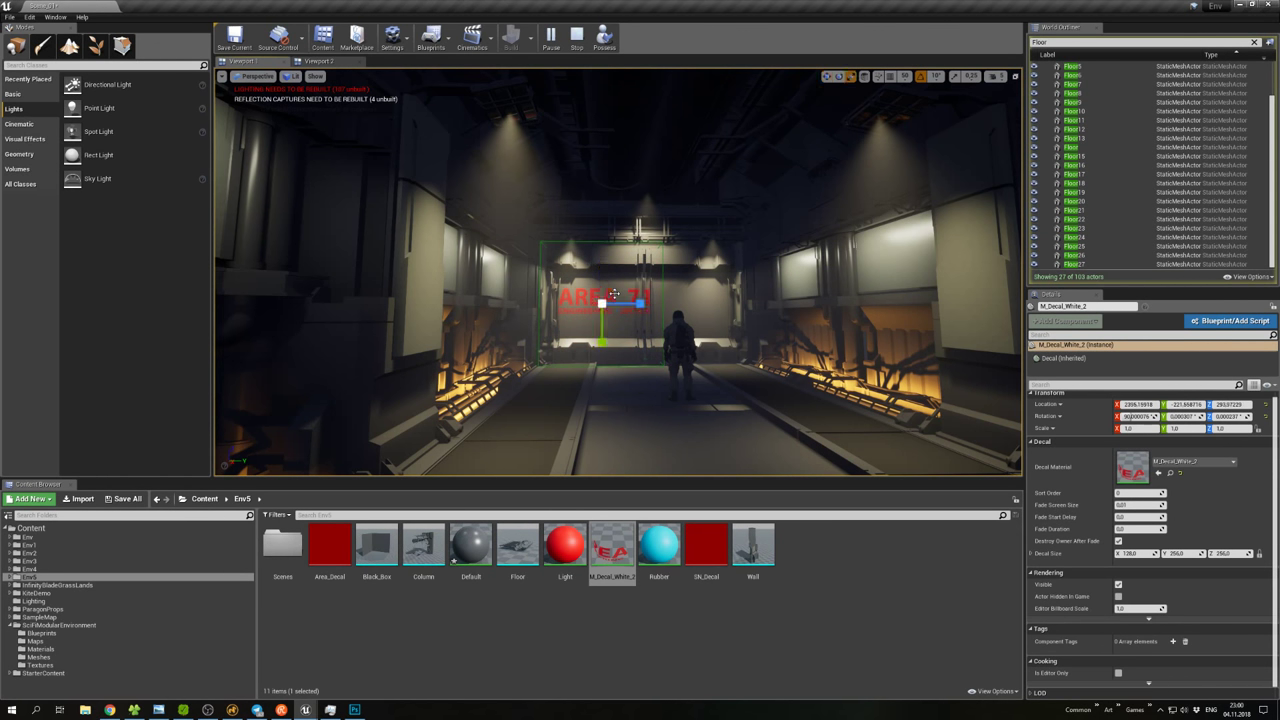
Find the decal actor by filtering the scene for "dec" and scale it down to about 0.43 × 0.71 × 0.71.
left_click(601, 304)
key("f")
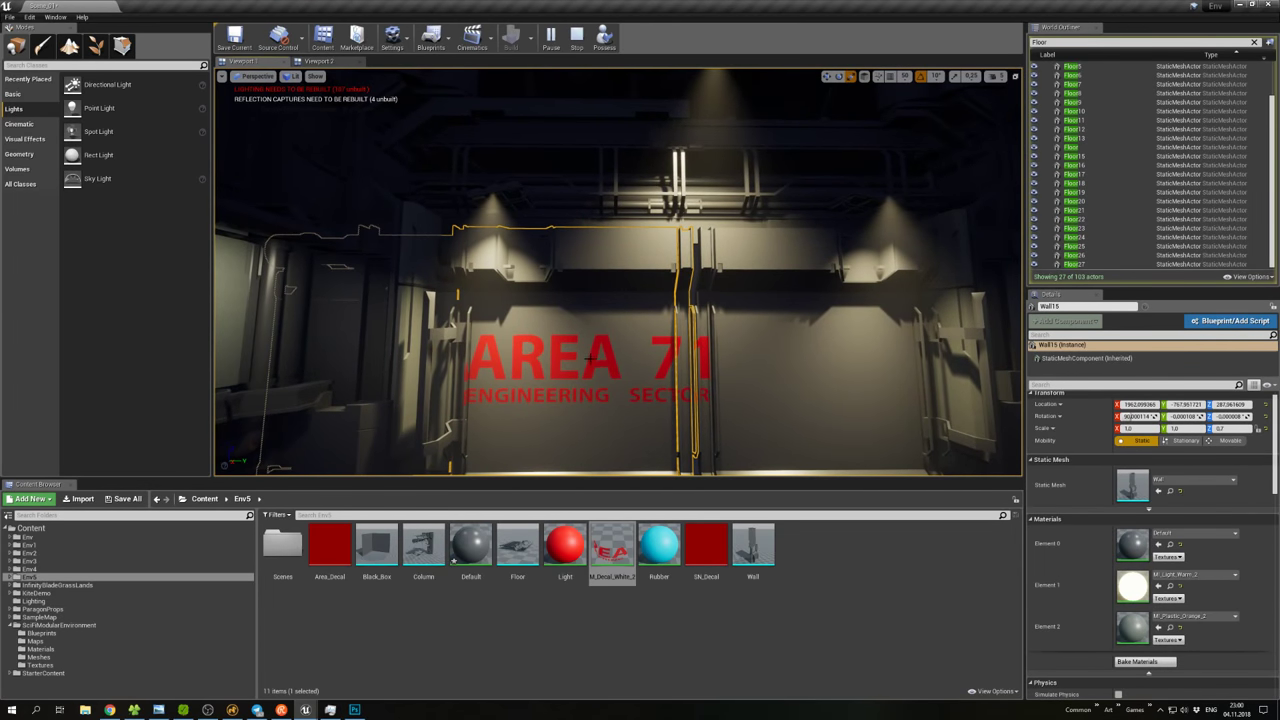
left_click(1072, 42)
type("dec")
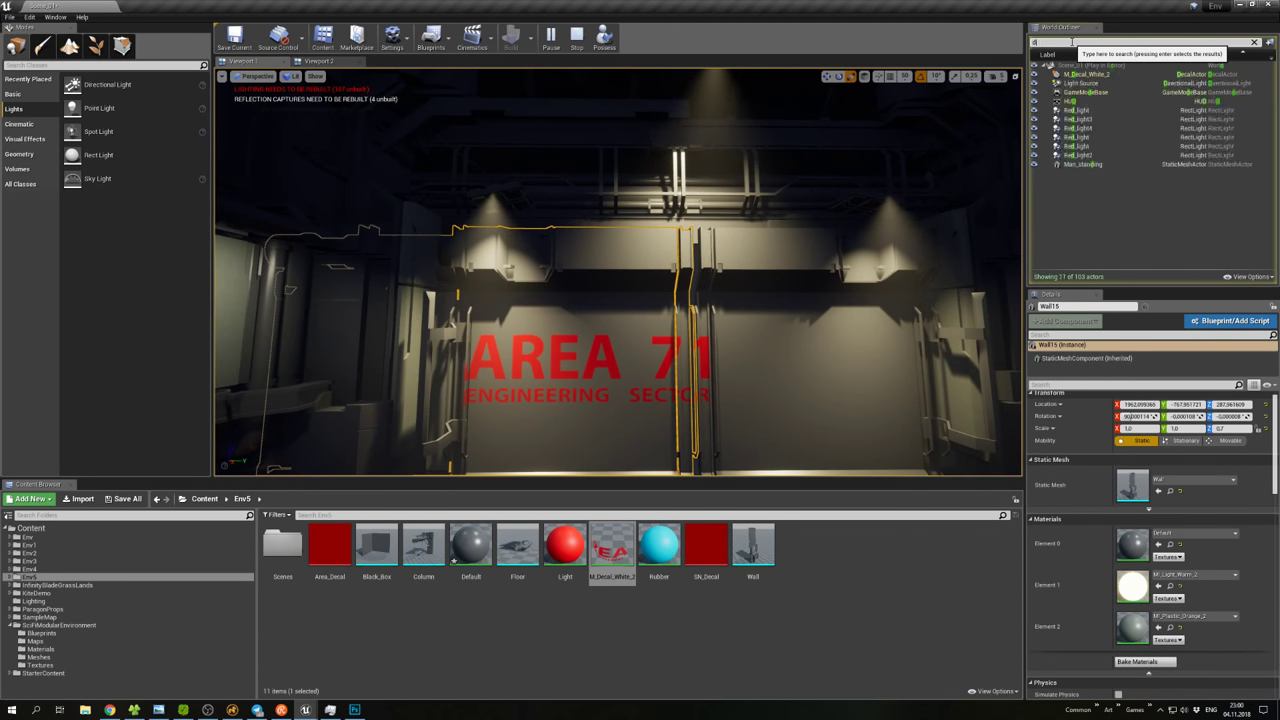
left_click(1076, 75)
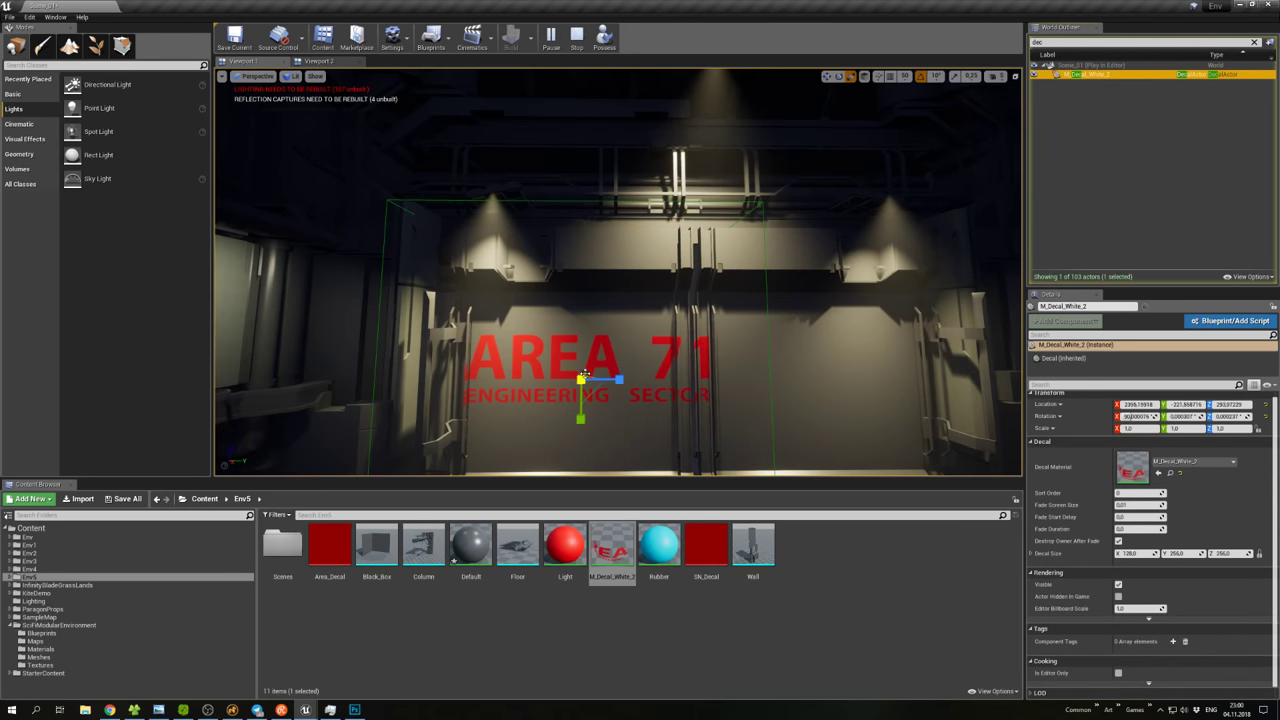
left_click_drag(583, 375, 559, 386)
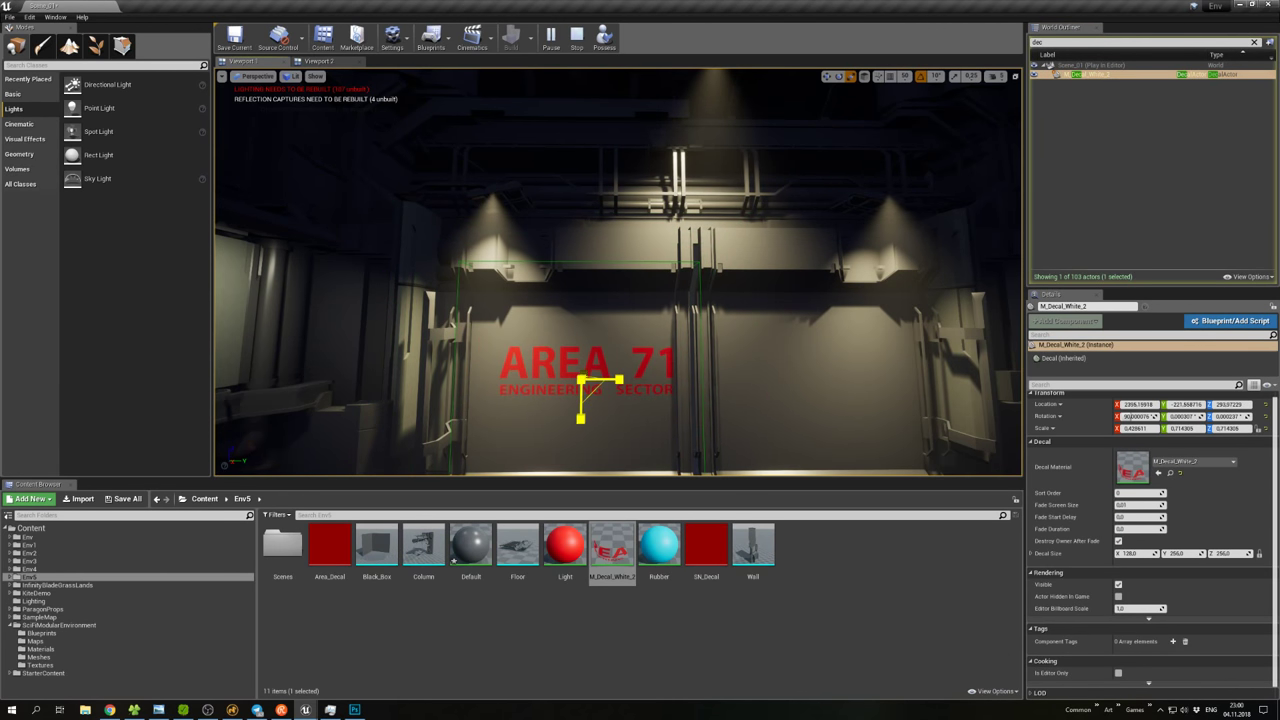
Try to shift the AREA 71 decal in depth relative to the end wall, and undo the move.
left_click(600, 306)
right_click(600, 306)
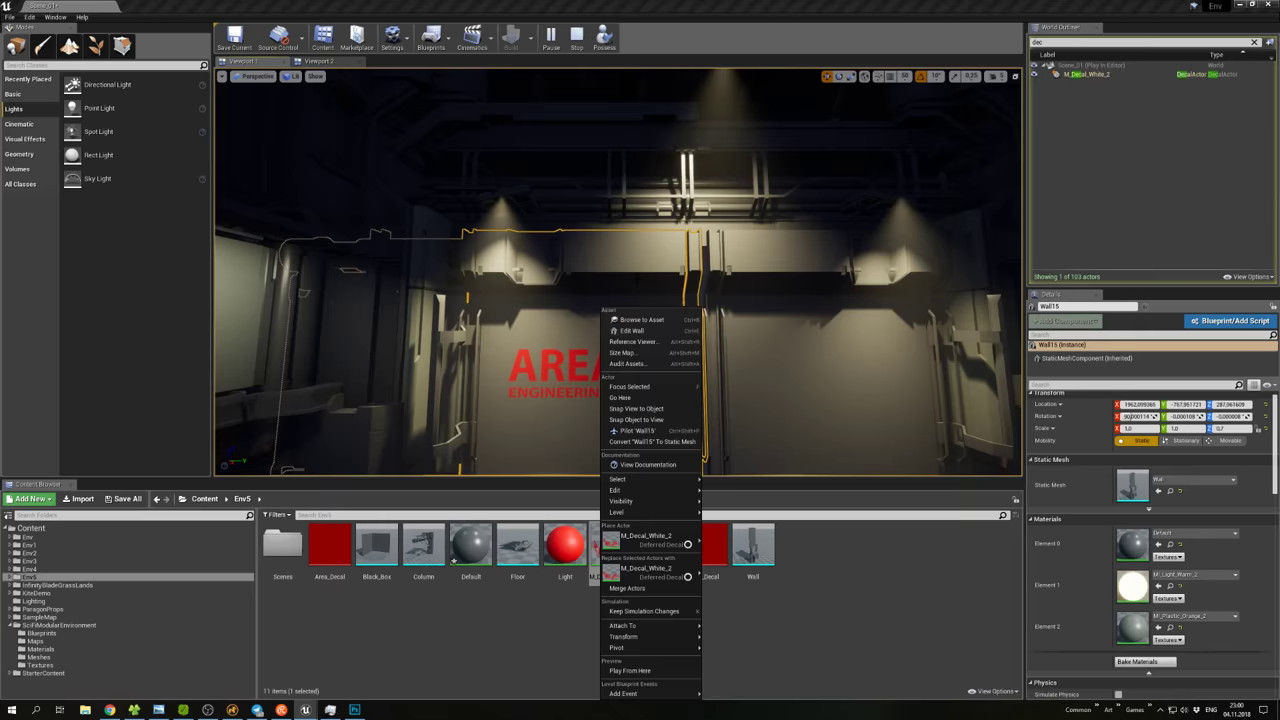
right_click_drag(600, 306, 515, 300)
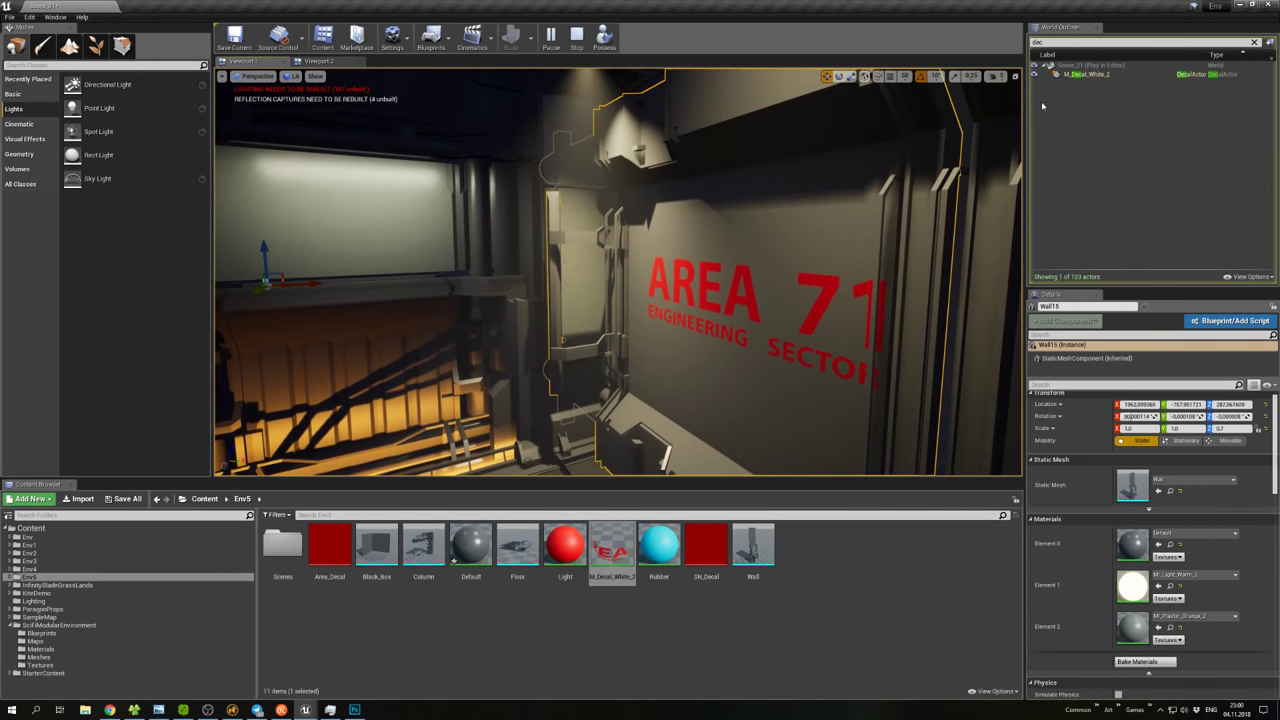
left_click(1080, 75)
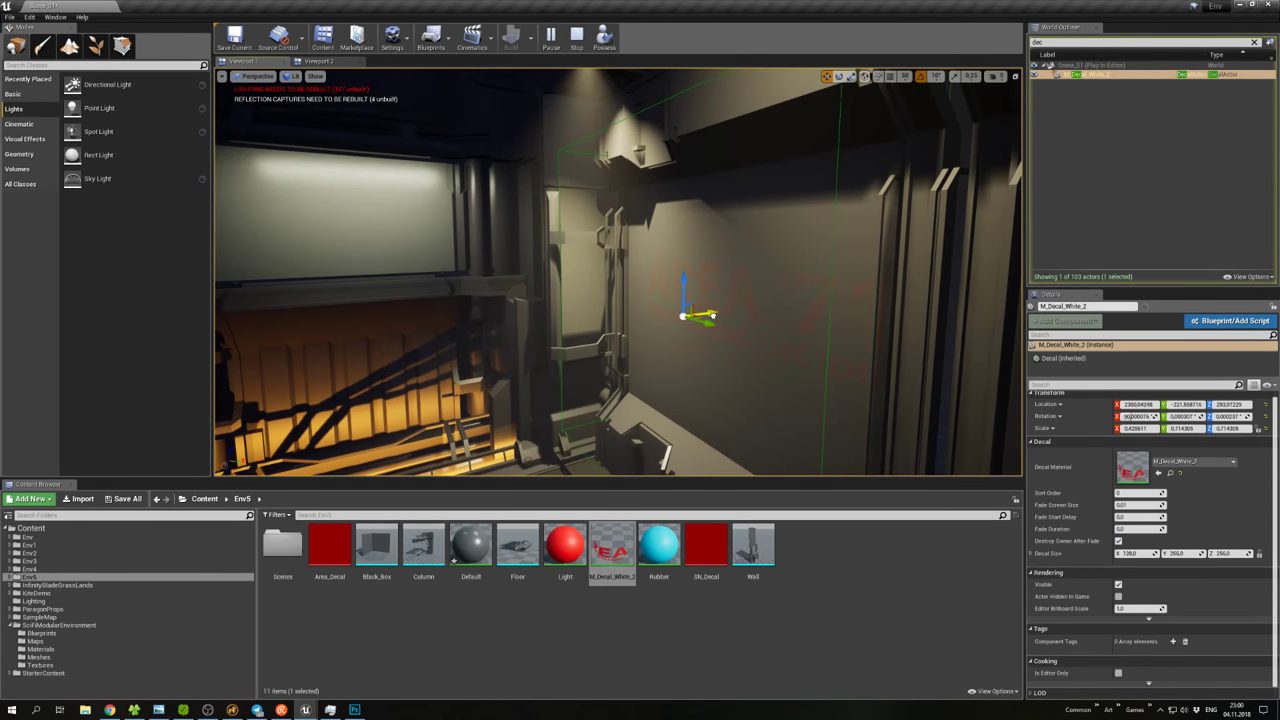
key("ctrl+z")
key("f")
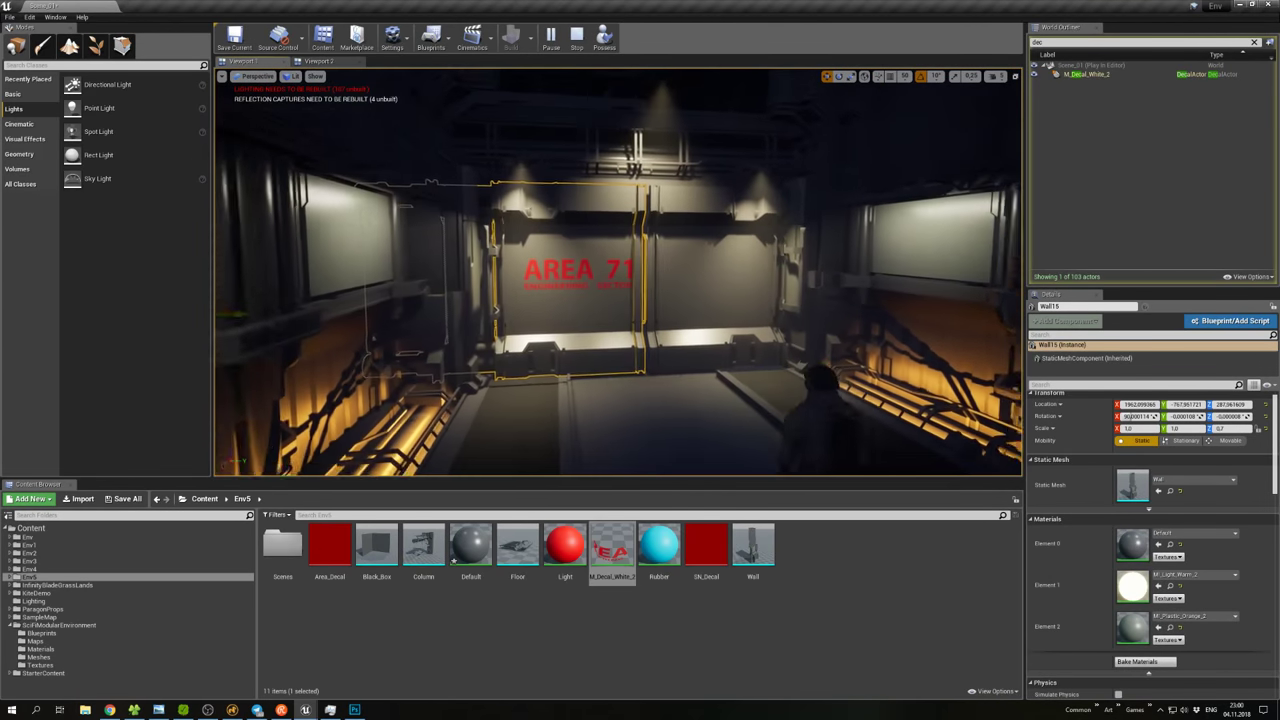
Move the AREA 71 decal across to the right panel of the end wall and deselect it.
left_click(1086, 74)
left_click_drag(588, 288, 752, 280)
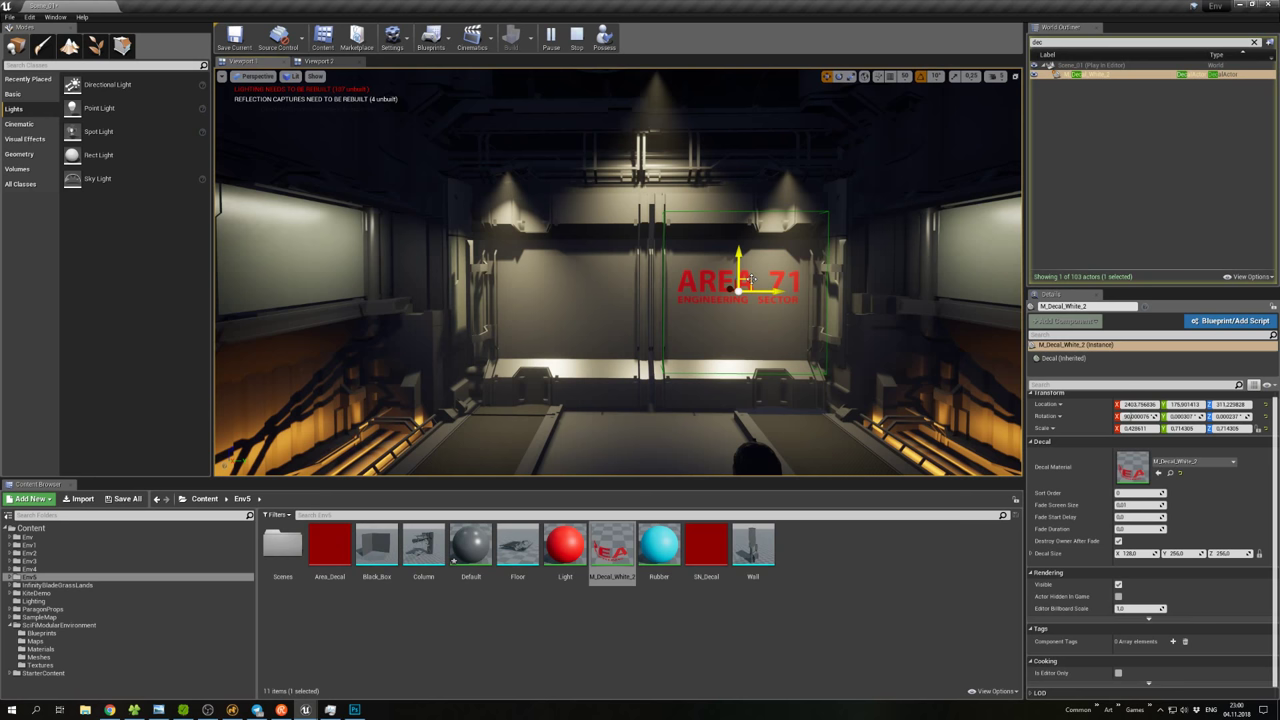
left_click(778, 343)
left_click(760, 140)
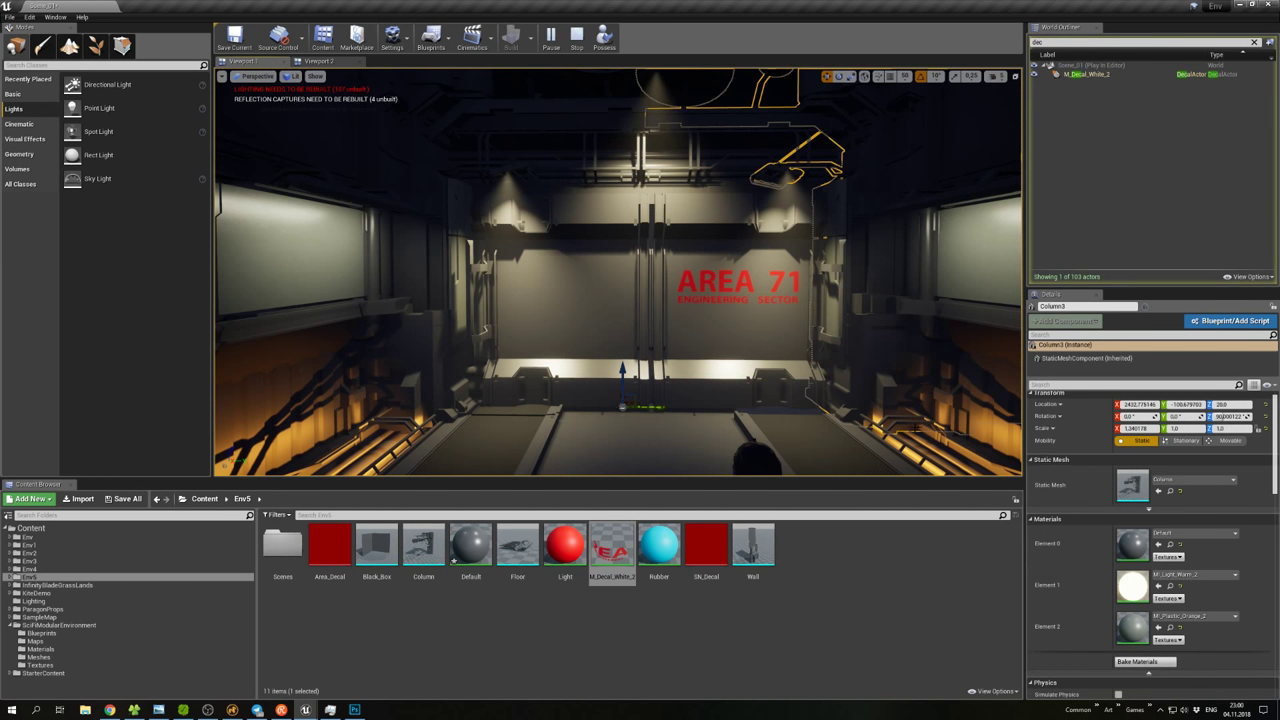
left_click(880, 430)
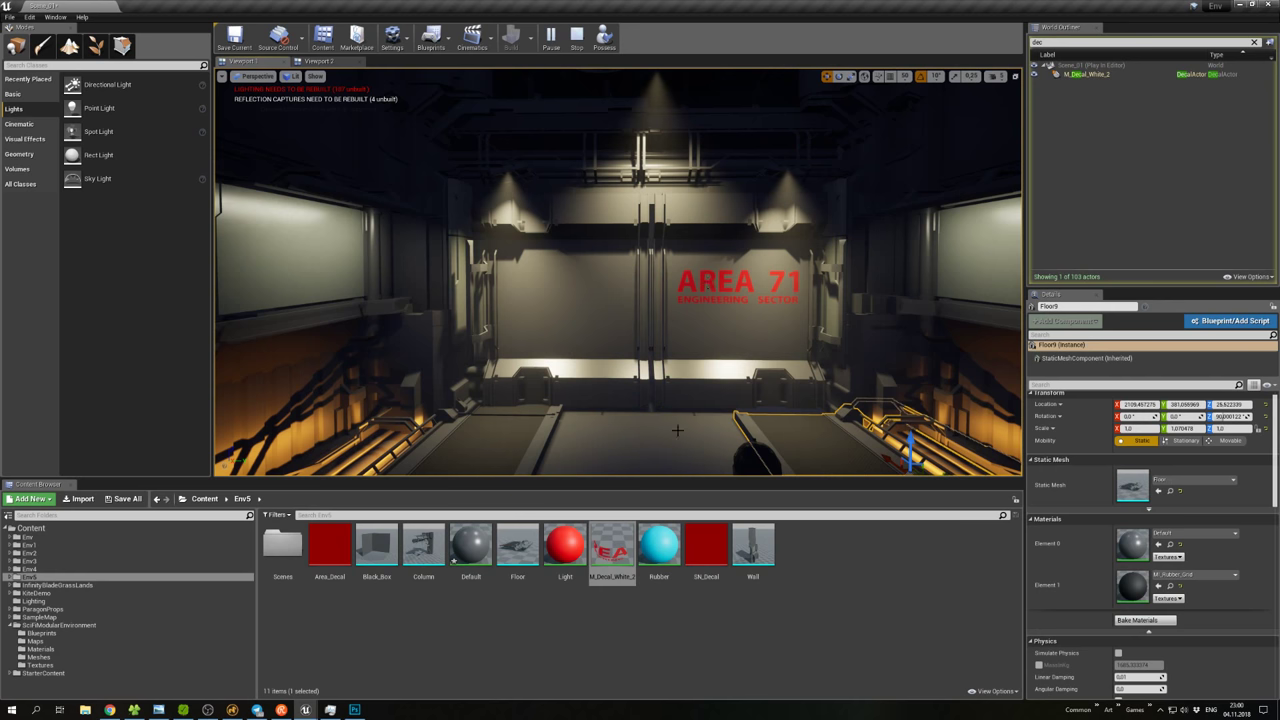
Duplicate the M_Decal_White_2 material in the Env5 folder and open the copy, M_Decal_White_3.
left_click(616, 550)
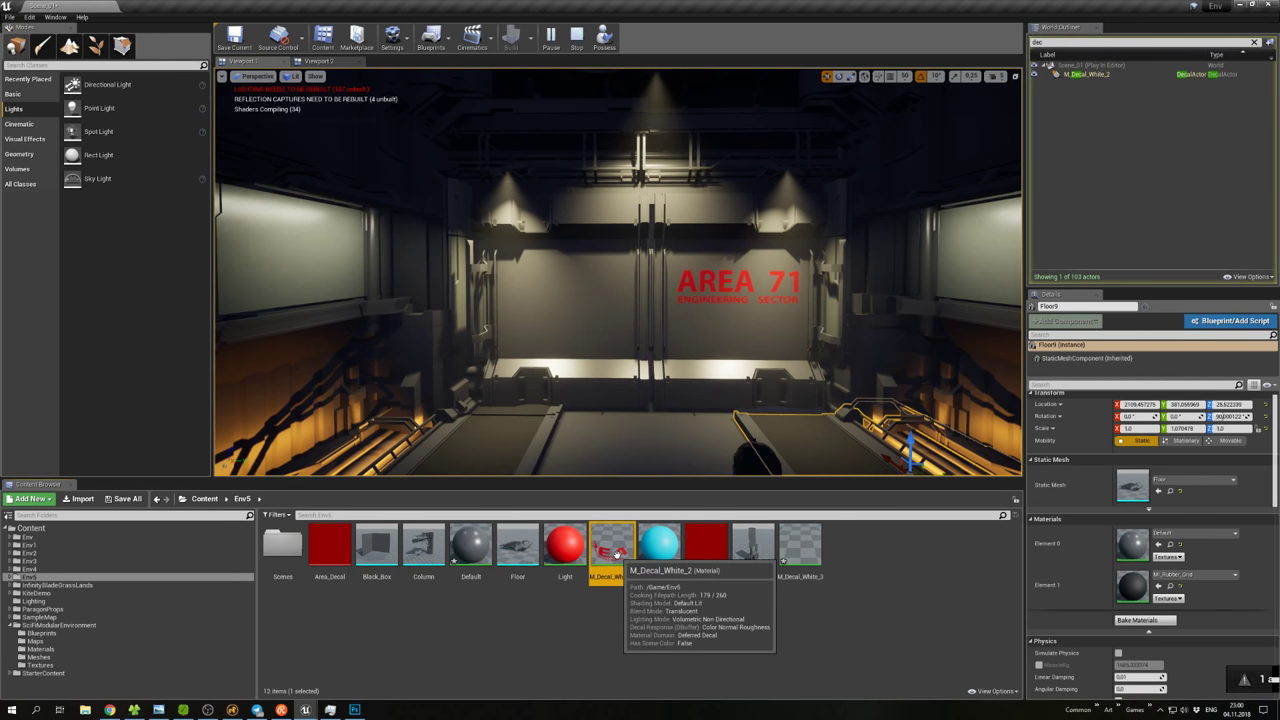
key("ctrl+w")
double_click(790, 548)
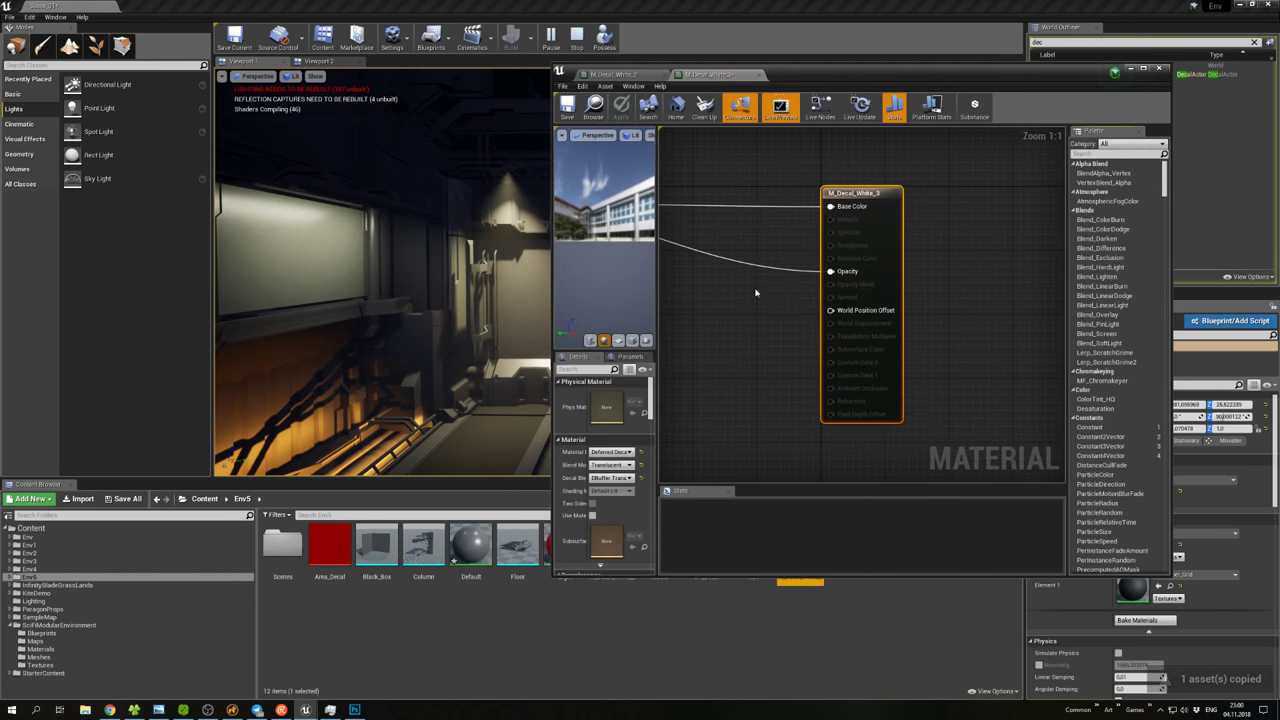
Delete the Area_Decal Texture Sample from the M_Decal_White_3 graph.
scroll(817, 345, "down", 5)
left_click(713, 236)
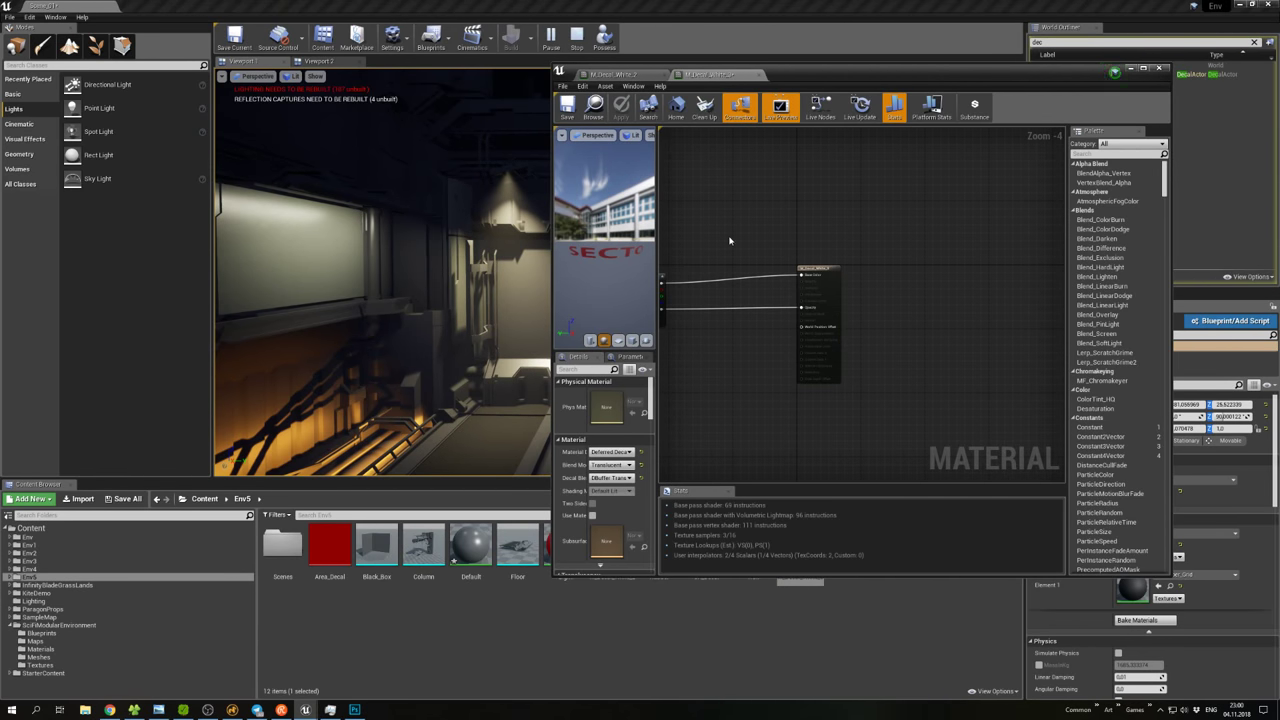
right_click_drag(753, 235, 915, 222)
scroll(810, 295, "up", 1)
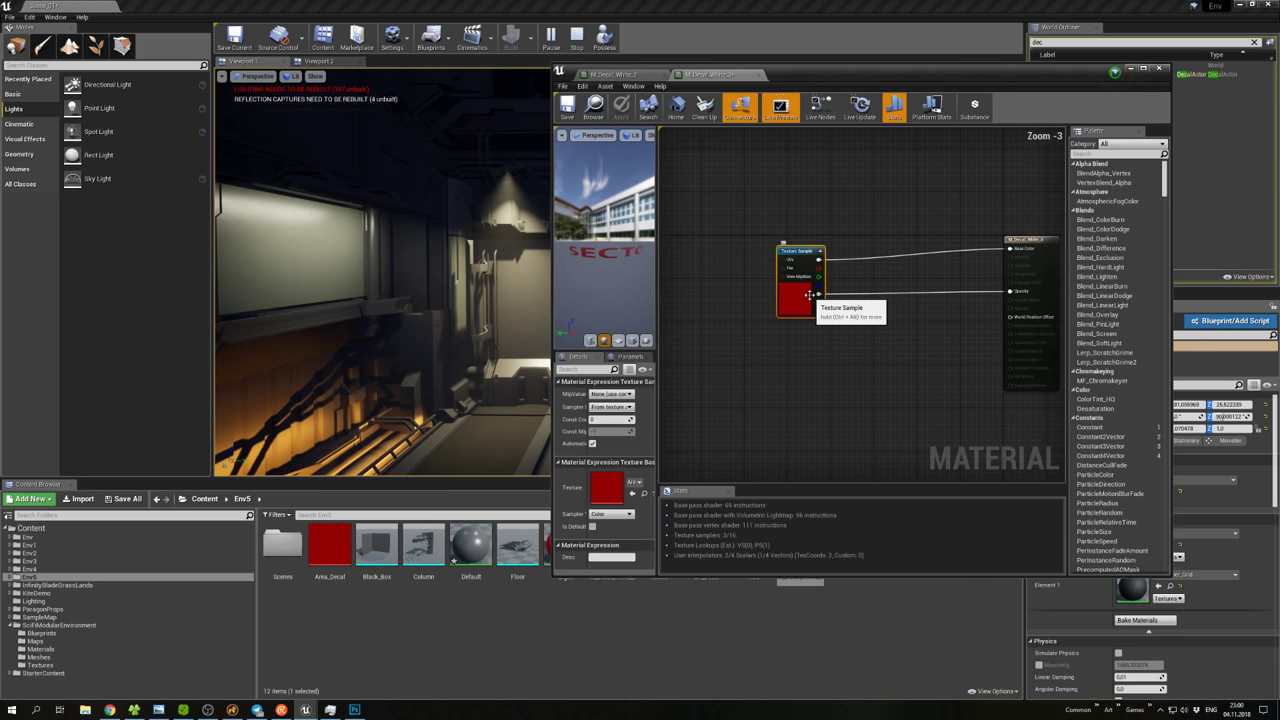
key("Delete")
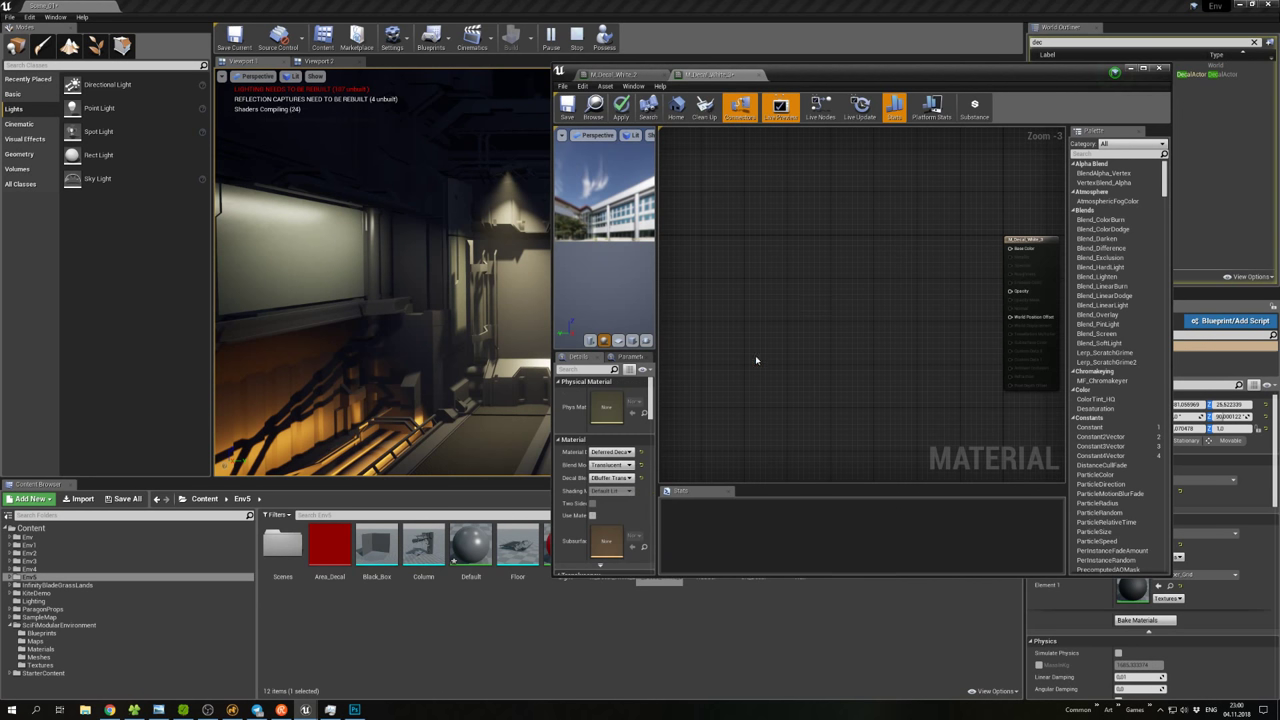
Uncover the asset folder and add the SN_Decal texture to the M_Decal_White_3 graph as a Texture Sample.
left_click_drag(838, 78, 1011, 67)
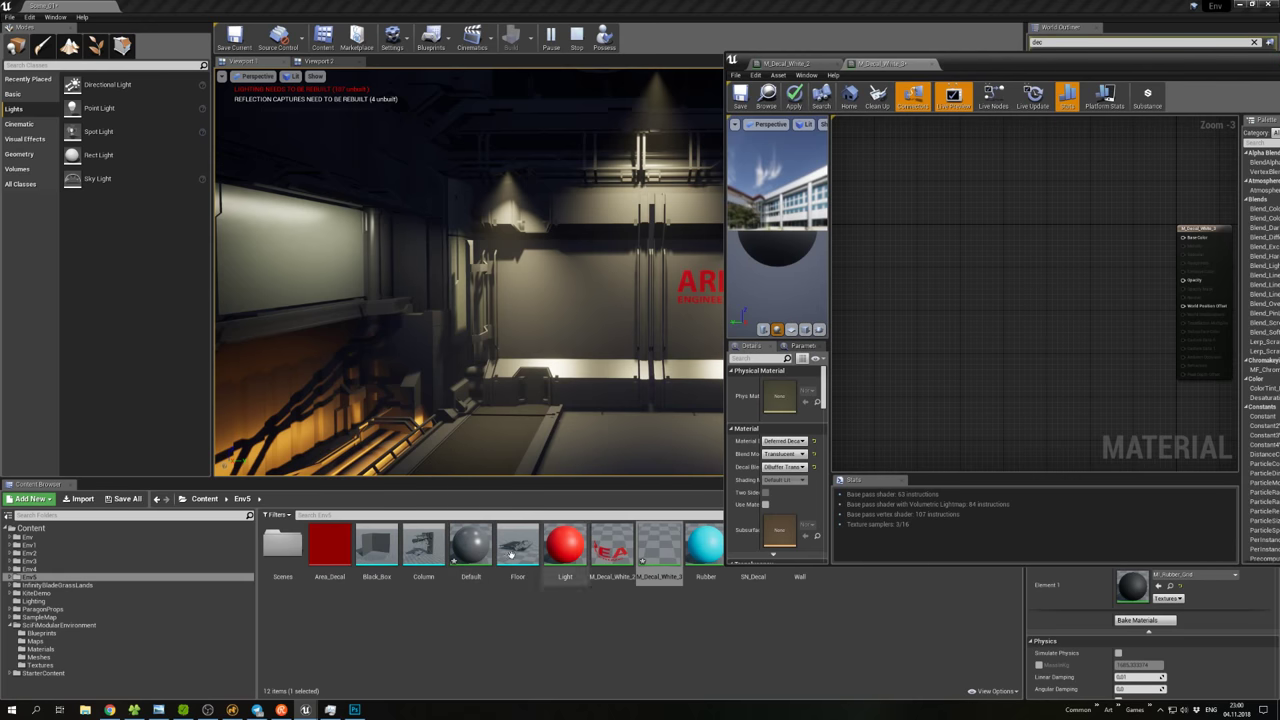
left_click_drag(1003, 64, 1114, 72)
left_click_drag(753, 550, 1050, 216)
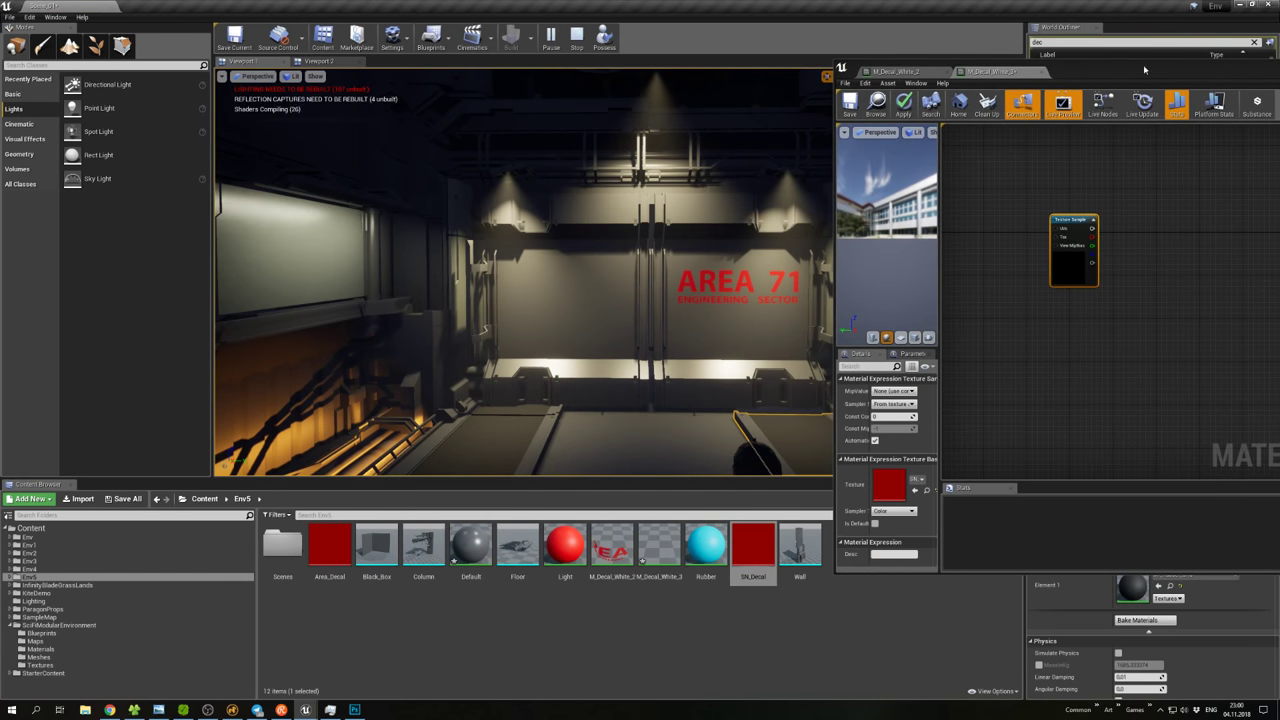
left_click_drag(1146, 68, 752, 88)
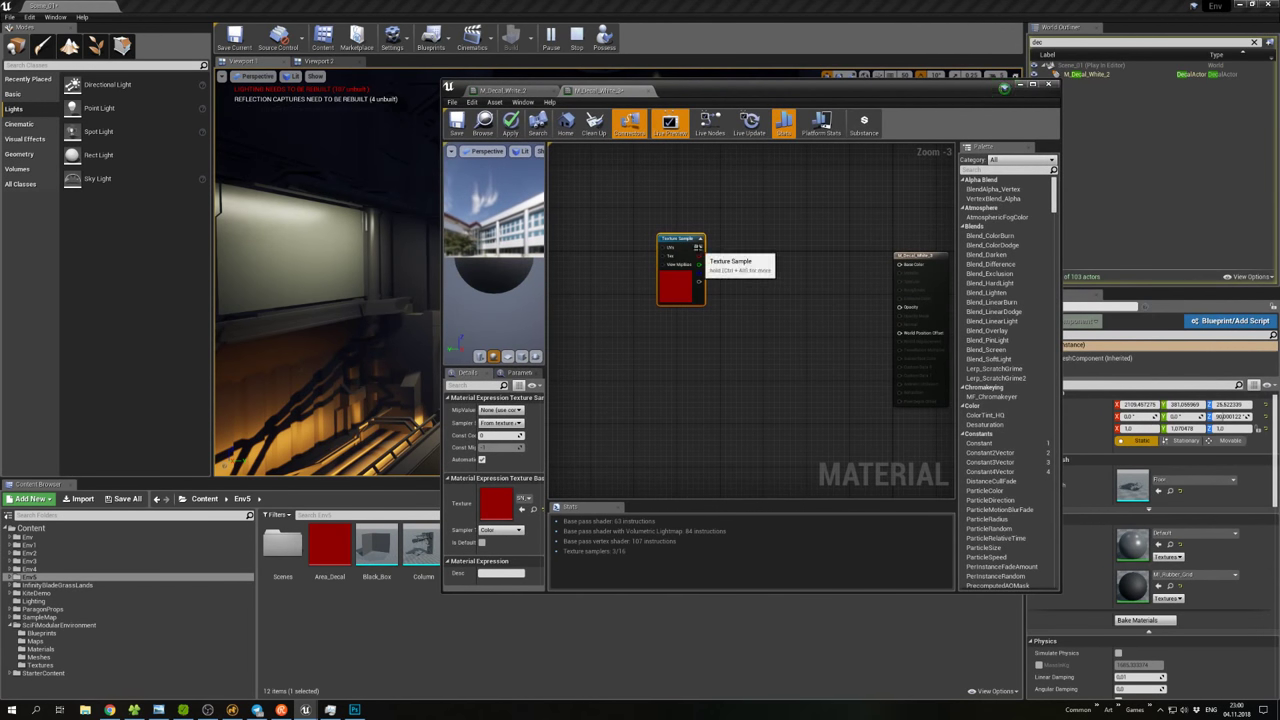
Wire the SN_Decal sample's colour into Base Color and its alpha into Opacity, apply the material and minimize the editor.
left_click_drag(700, 248, 899, 264)
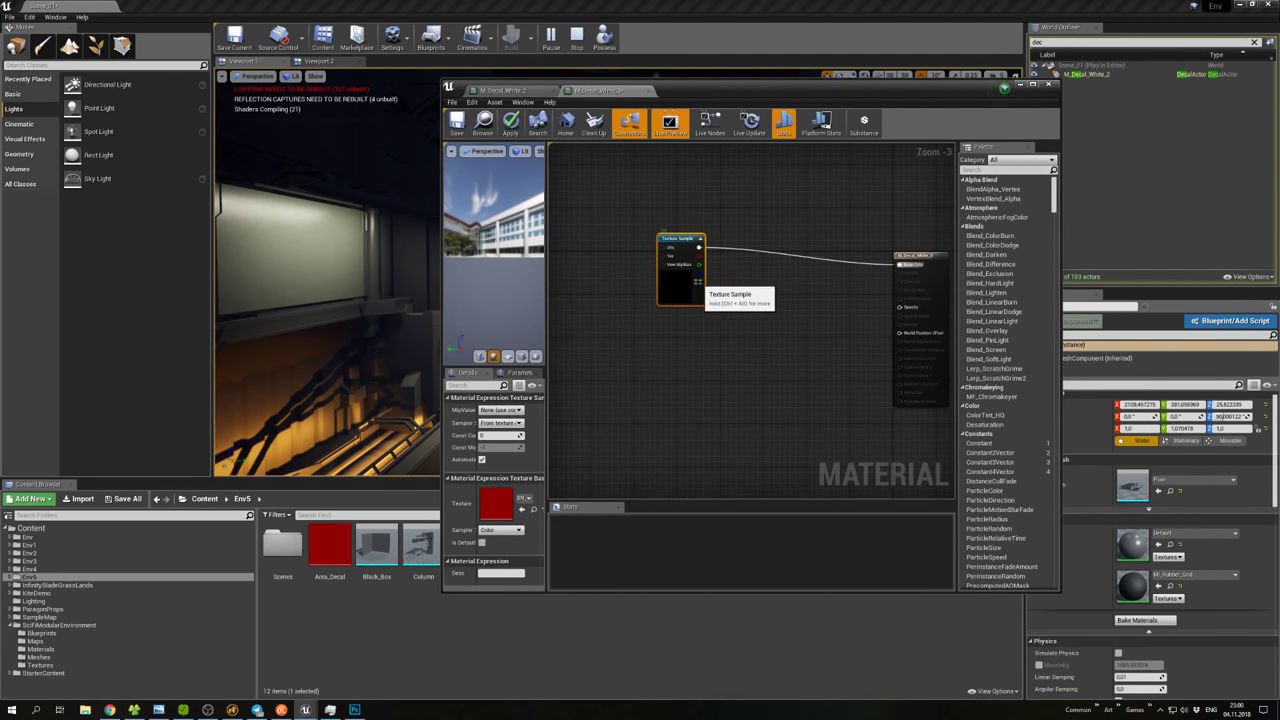
left_click_drag(700, 281, 899, 307)
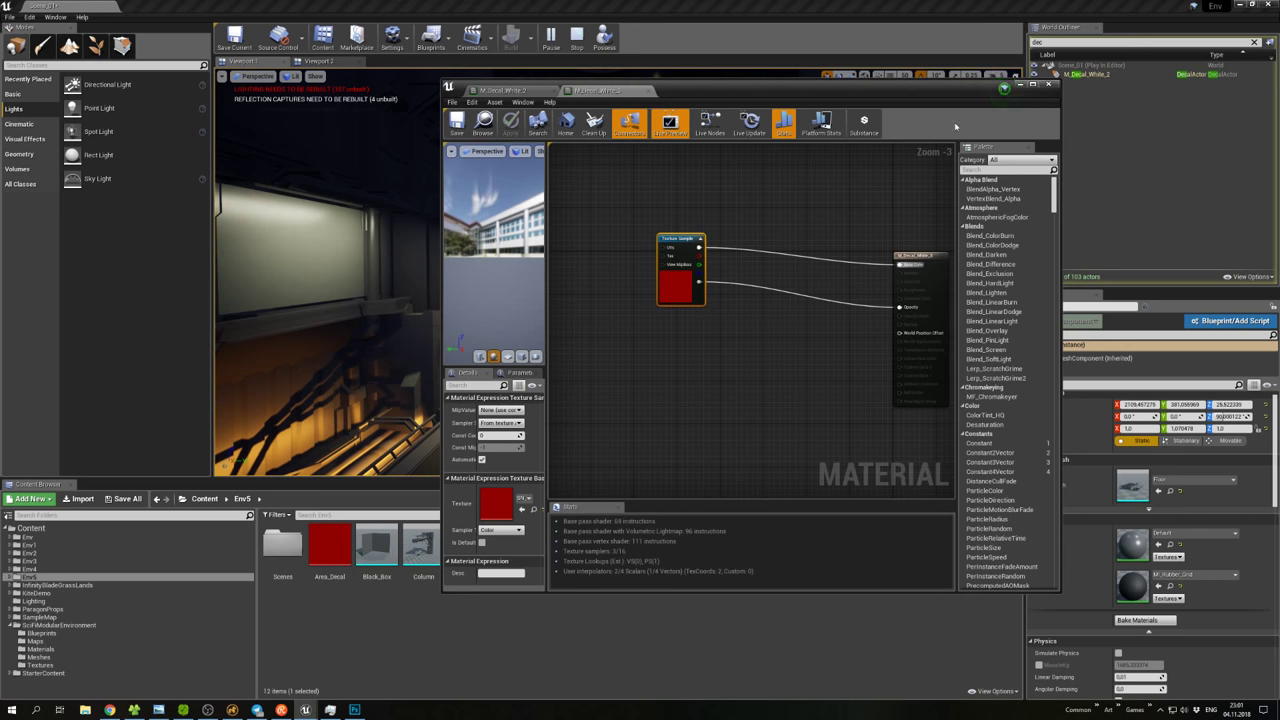
left_click(1019, 85)
Place the M_Decal_White_3 decal upright on the side wall's lit panel and scale it down to about 0.28 in Y and Z.
right_click_drag(600, 300, 736, 302)
left_click_drag(655, 547, 728, 254)
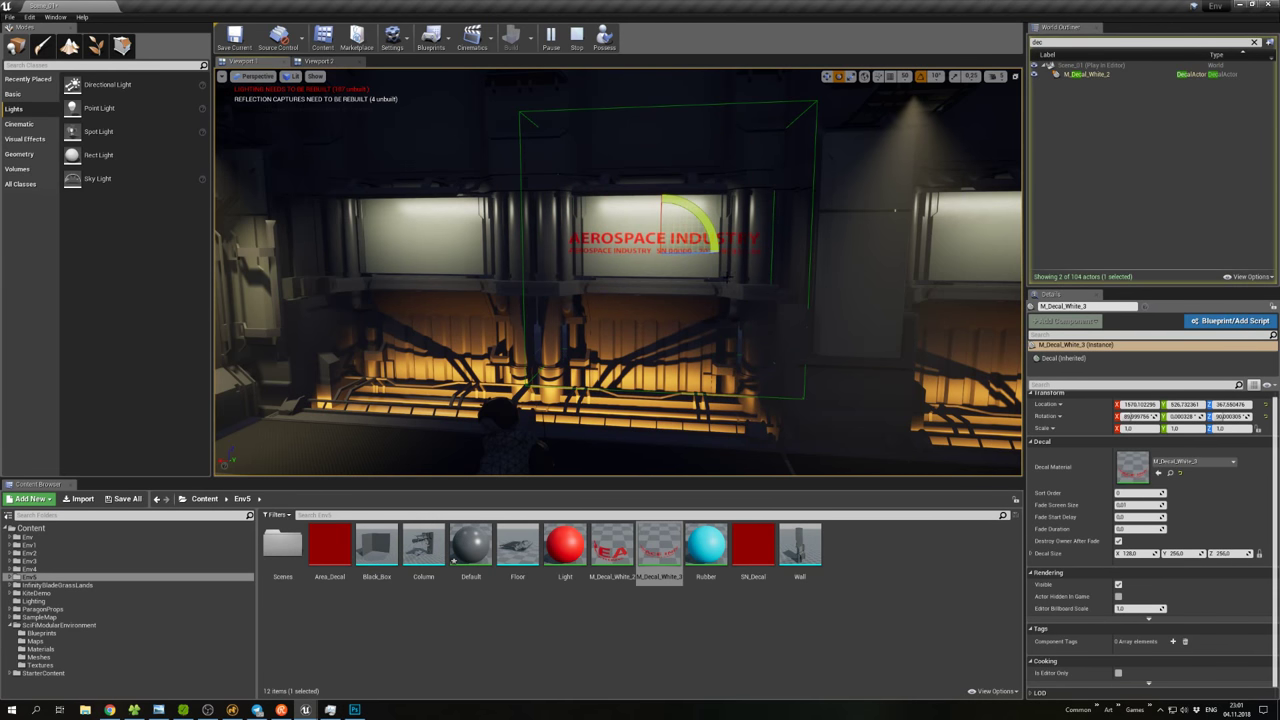
left_click_drag(684, 264, 665, 279)
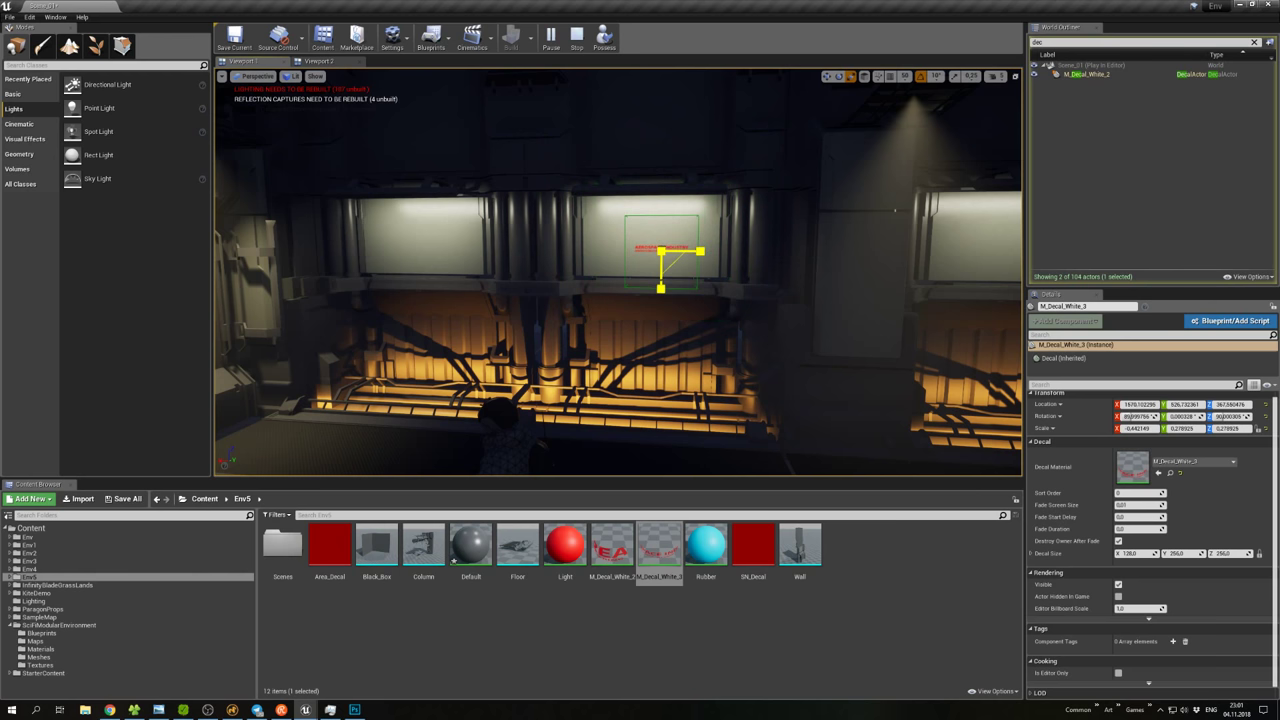
Move the AEROSPACE INDUSTRY decal to the lower-left corner of the side wall's lit panel.
key("w")
key("f")
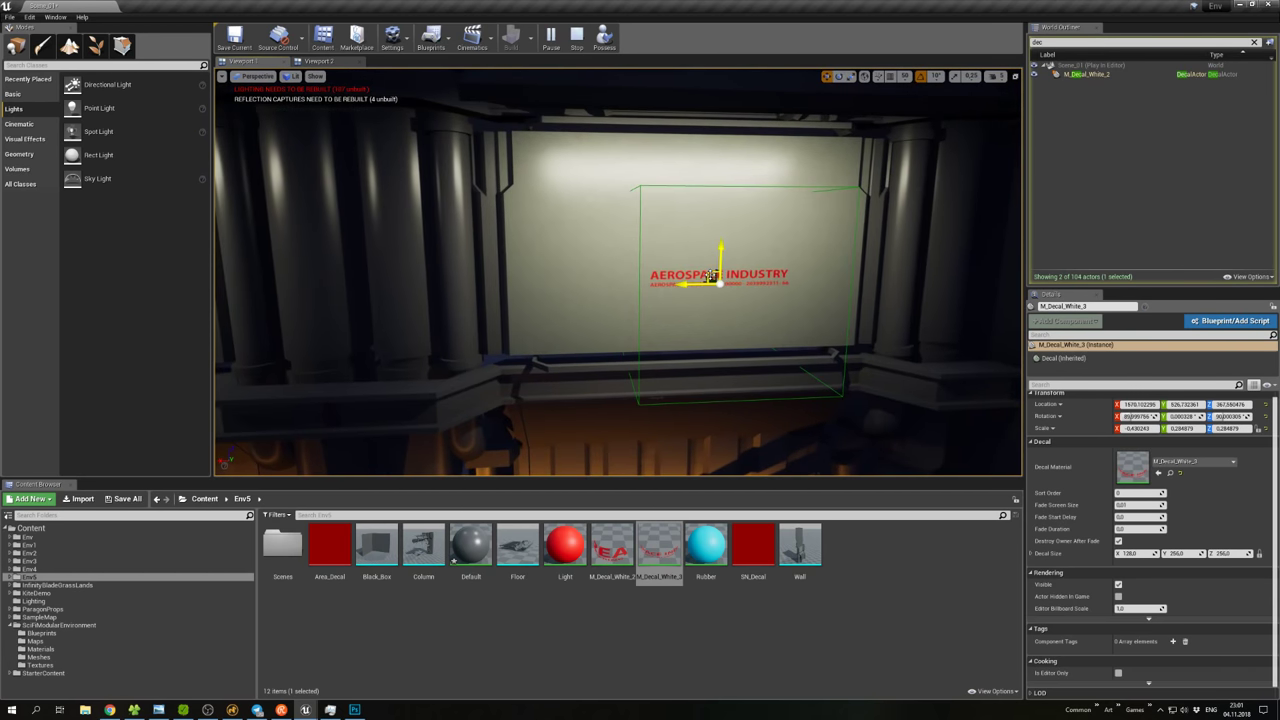
left_click_drag(709, 276, 596, 336)
right_click(717, 292)
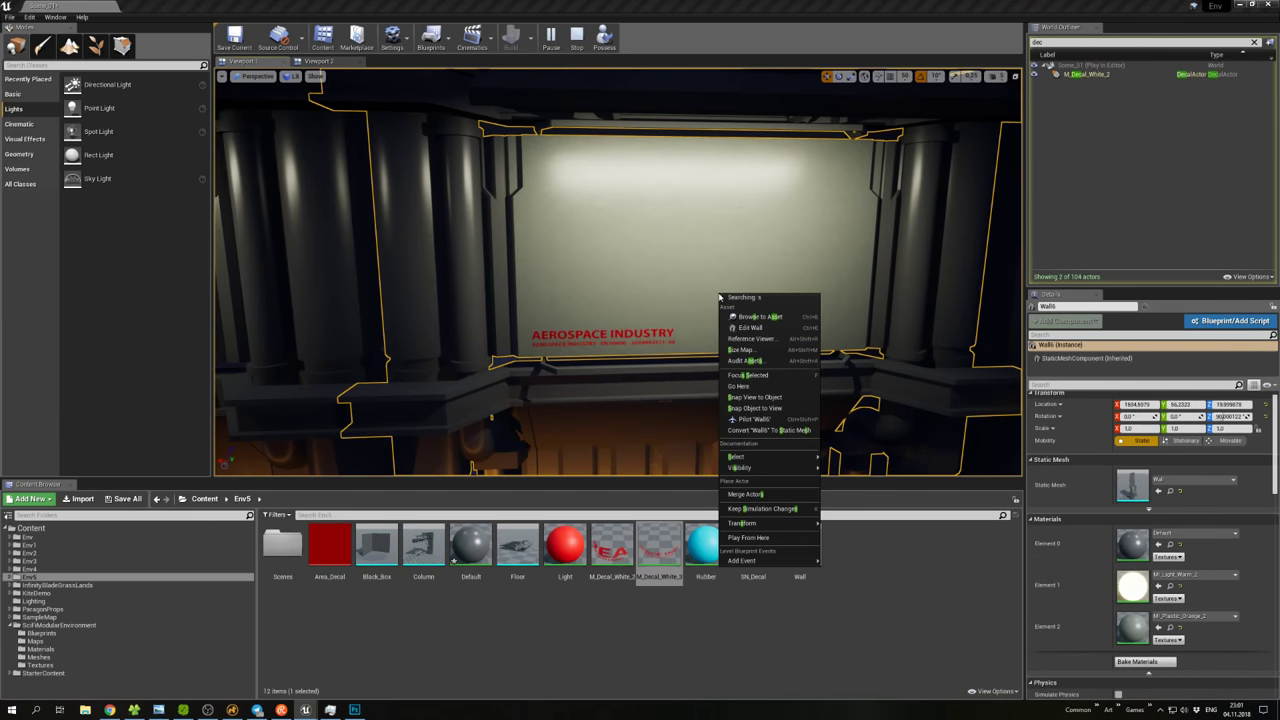
Try to rename the side wall's AEROSPACE INDUSTRY decal actor to M_Decal_SN.
left_click(691, 251)
mouse_move(691, 251)
right_mouse_down()
mouse_move(700, 241)
mouse_move(672, 244)
right_mouse_up()
mouse_move(618, 300)
right_mouse_down()
mouse_move(600, 300)
mouse_move(640, 300)
right_mouse_up()
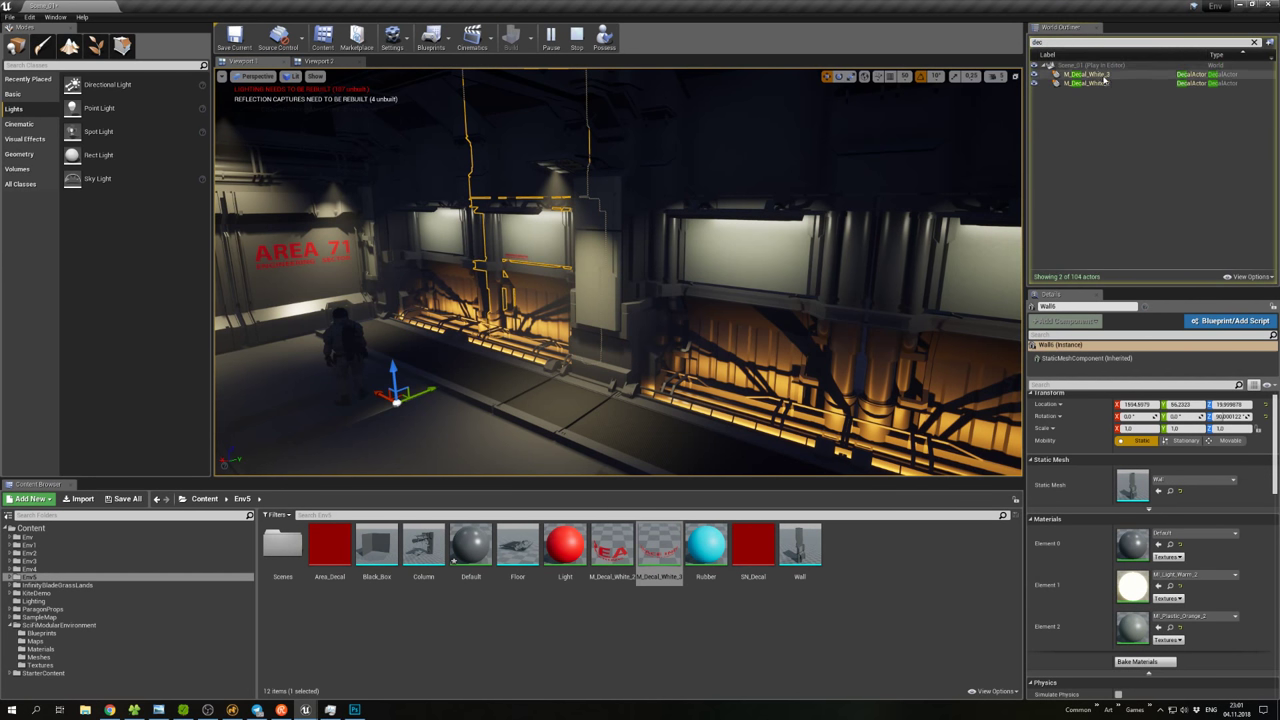
left_click(1088, 75)
mouse_move(553, 280)
right_mouse_down()
mouse_move(600, 280)
mouse_move(565, 282)
right_mouse_up()
left_click_drag(1092, 306, 1073, 307)
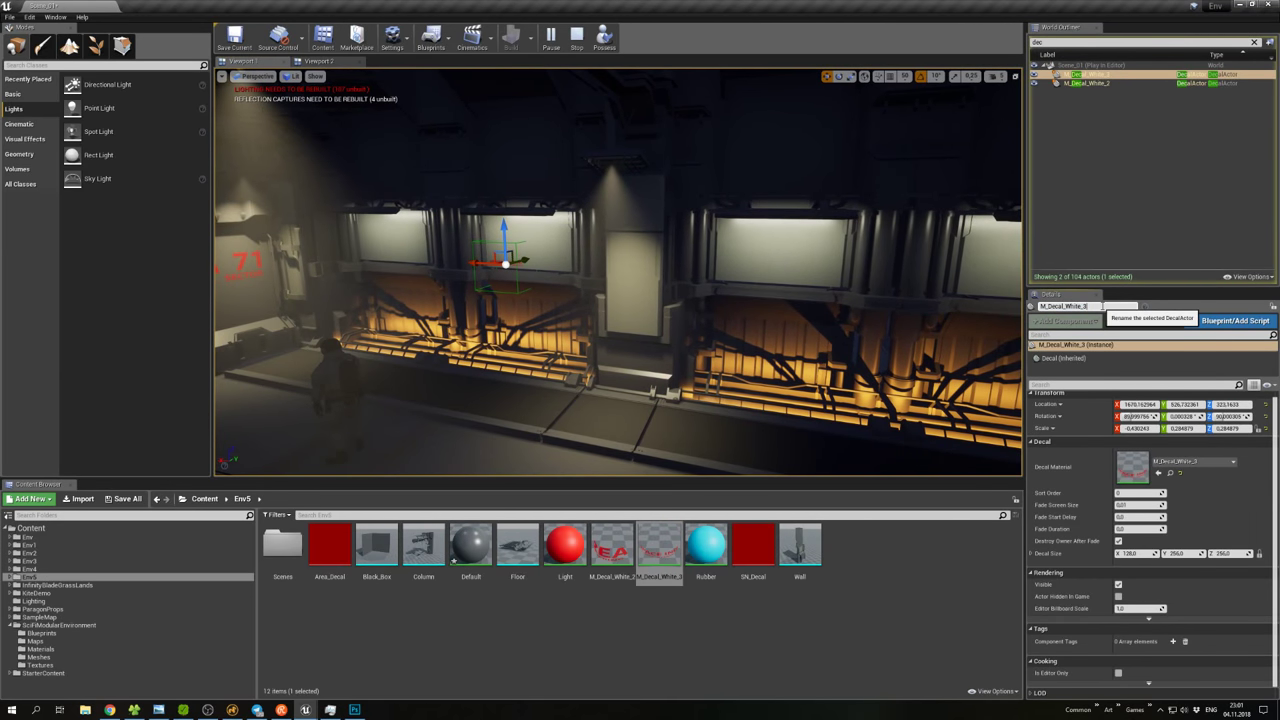
type("S")
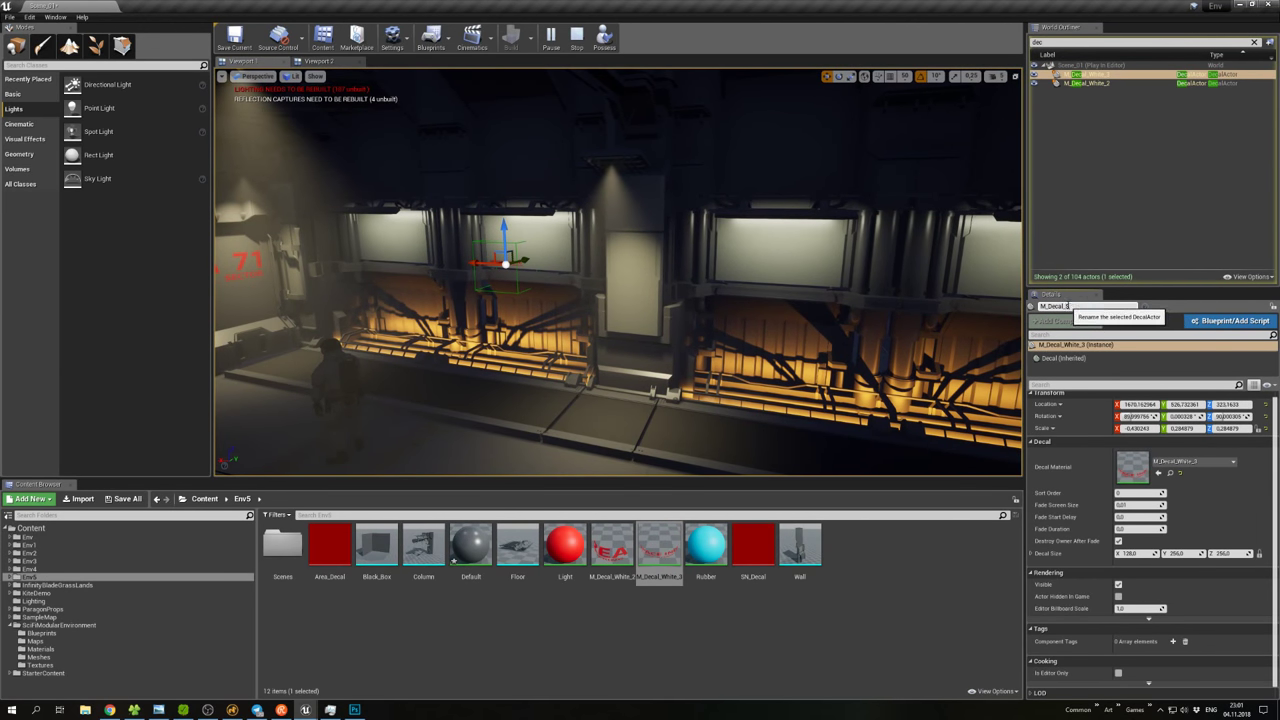
type("N")
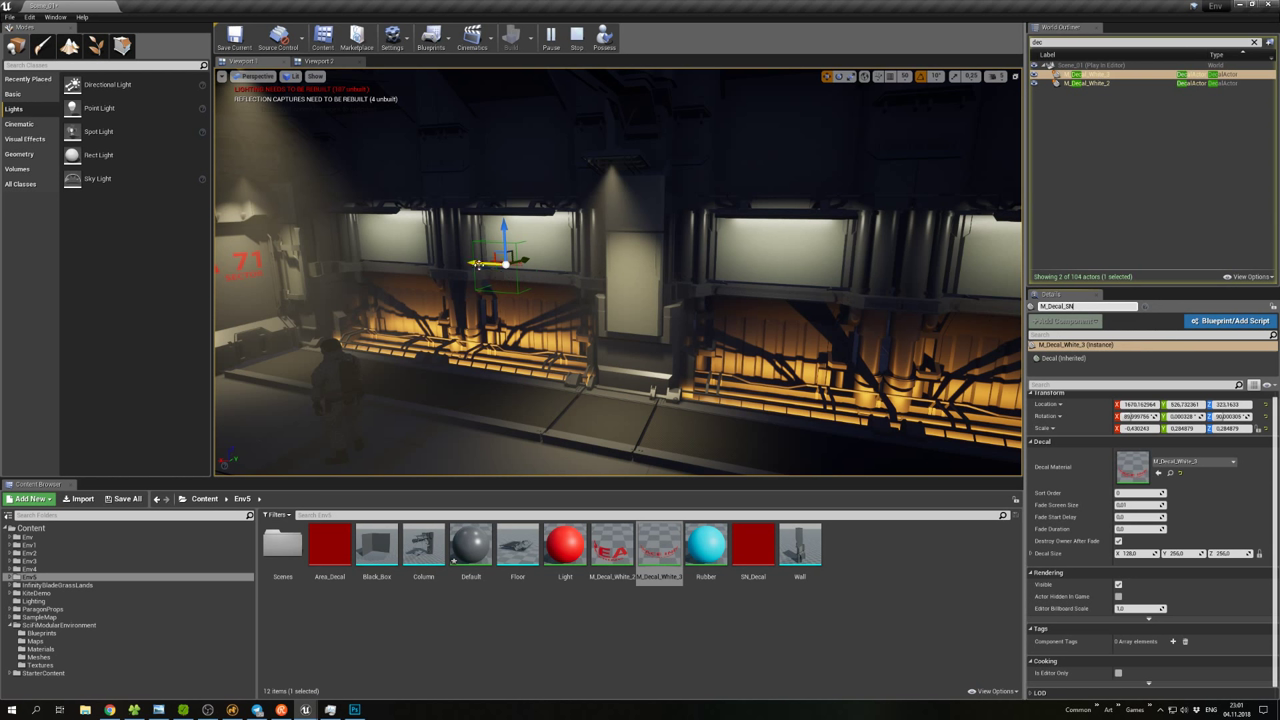
Shift the AEROSPACE INDUSTRY decal to its panel's lower-right corner and copy it to the lower-left corner of the next wall section's lit panel.
left_click_drag(478, 263, 532, 266)
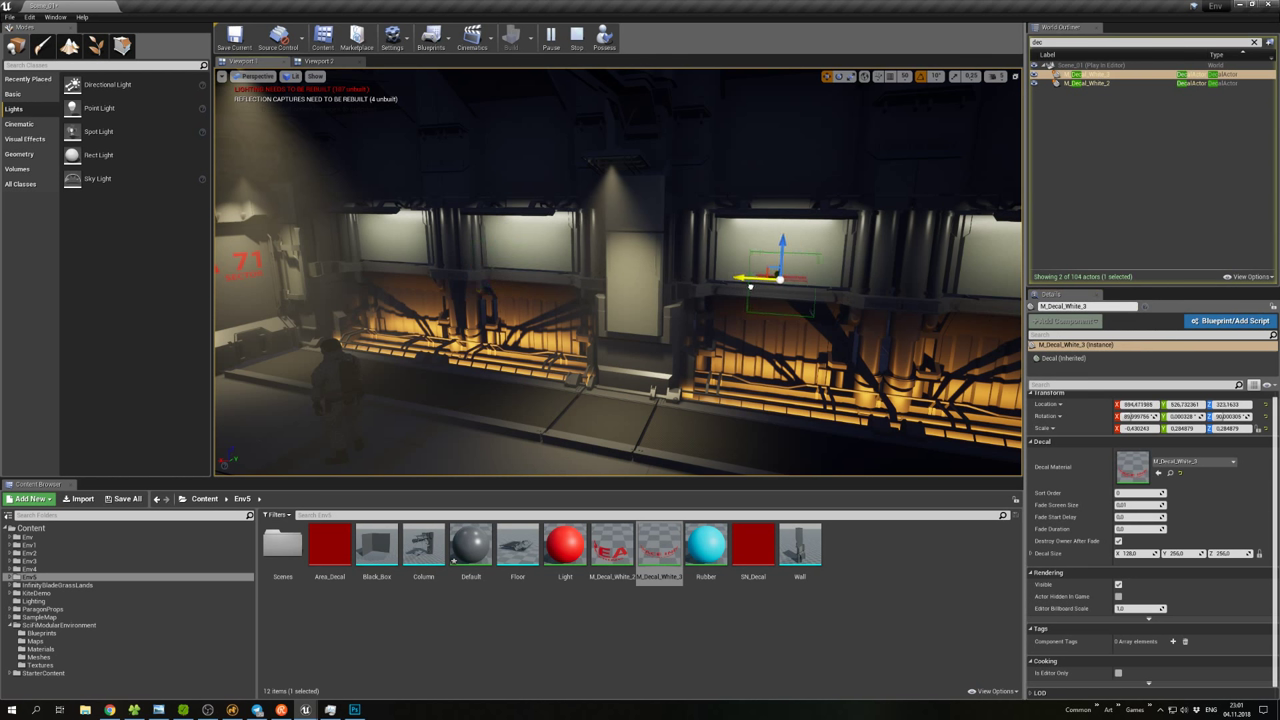
left_click_drag(752, 281, 647, 275)
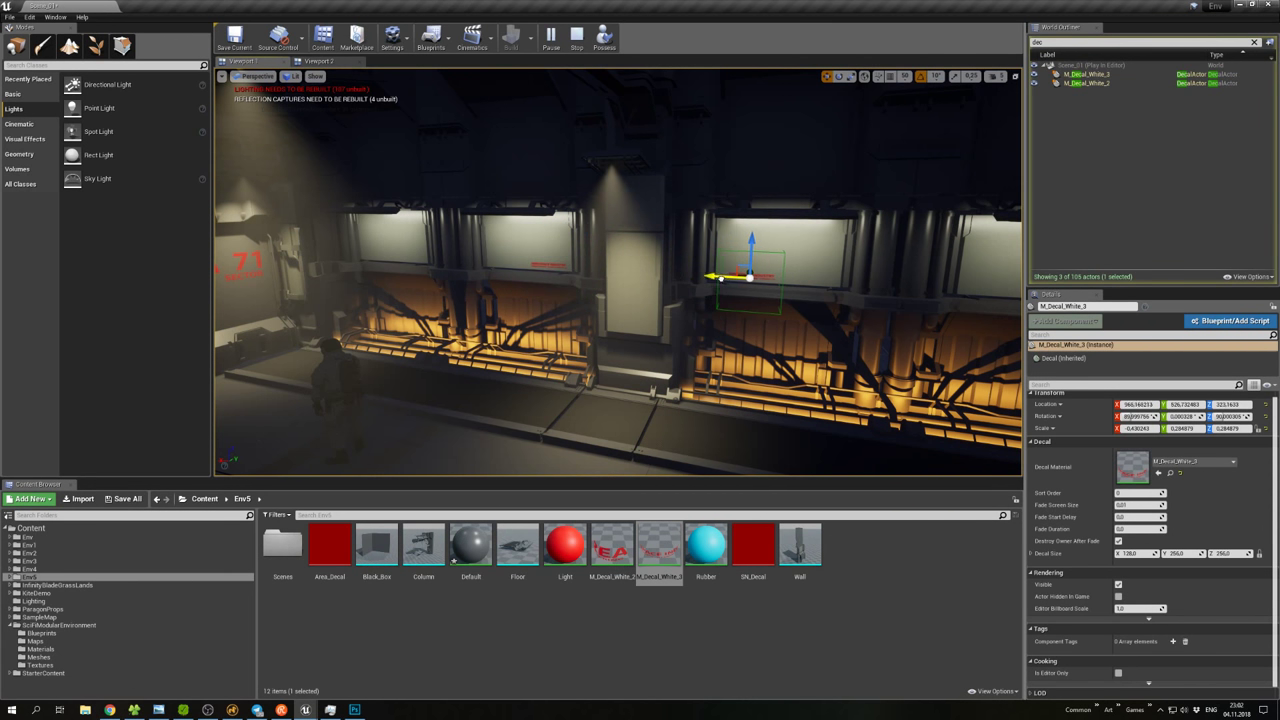
left_click(700, 110)
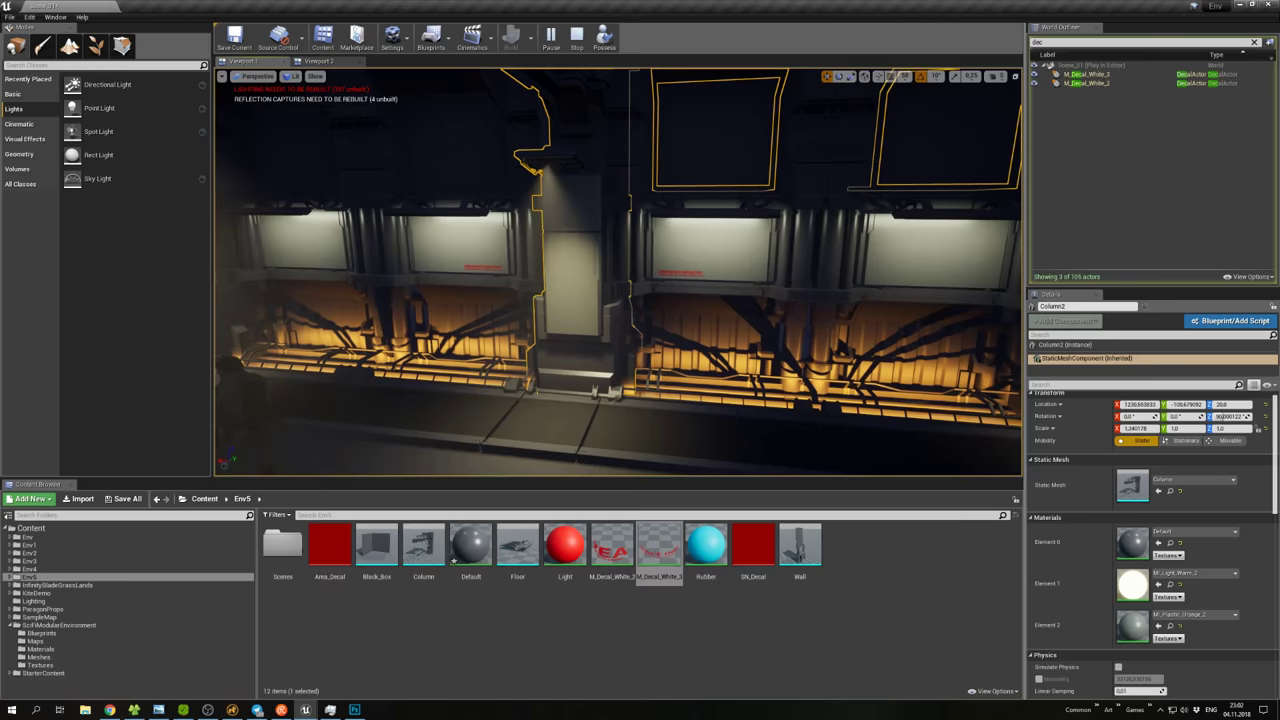
right_click_drag(700, 110, 657, 297)
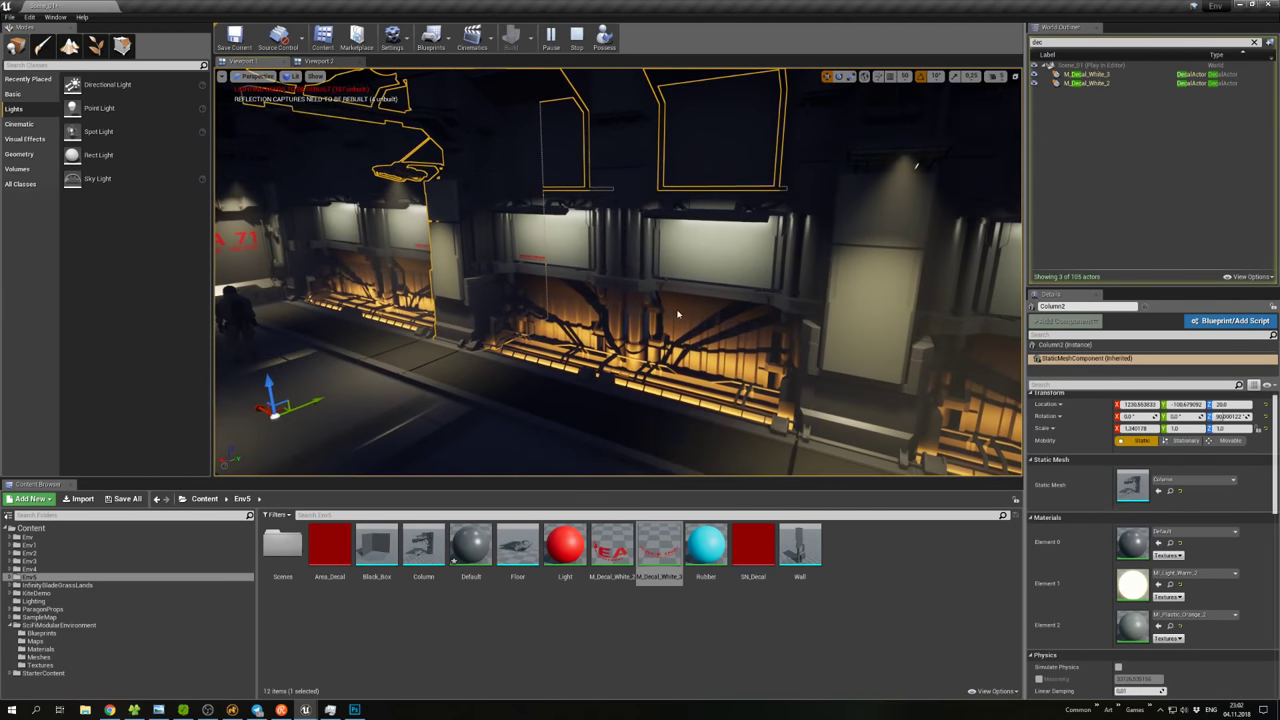
right_click(657, 297)
left_click(1053, 43)
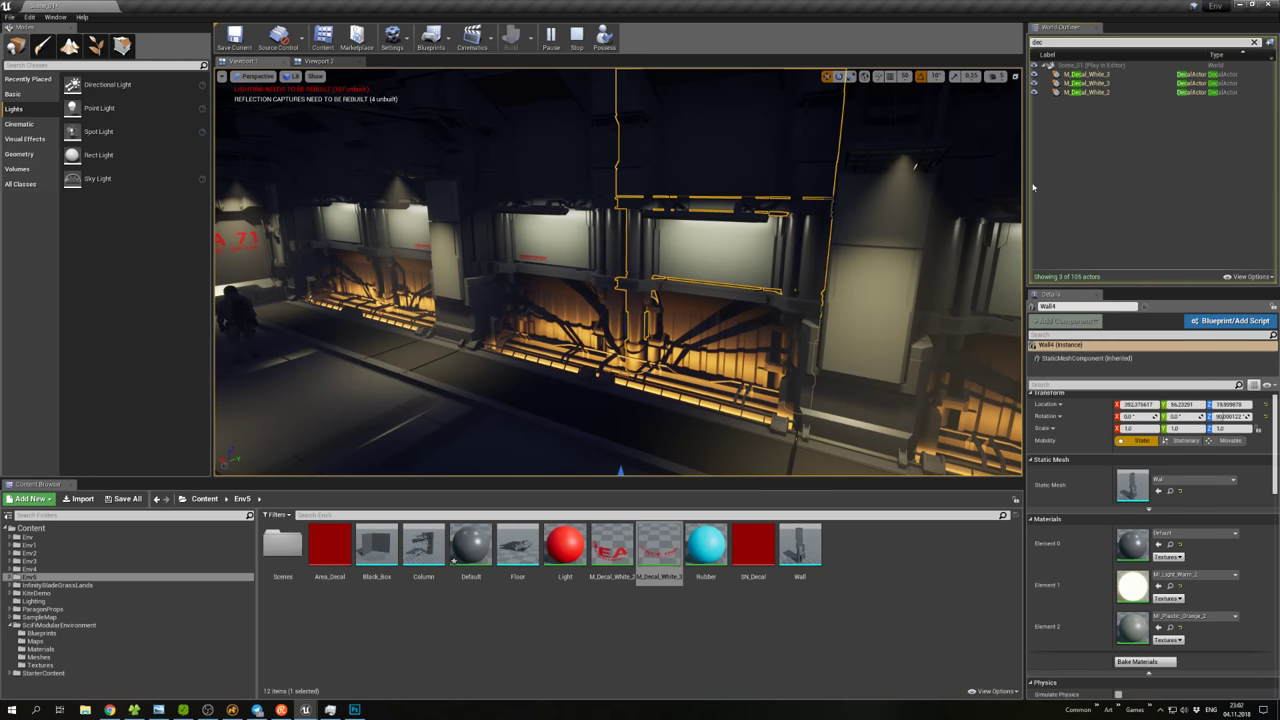
left_click(1090, 92)
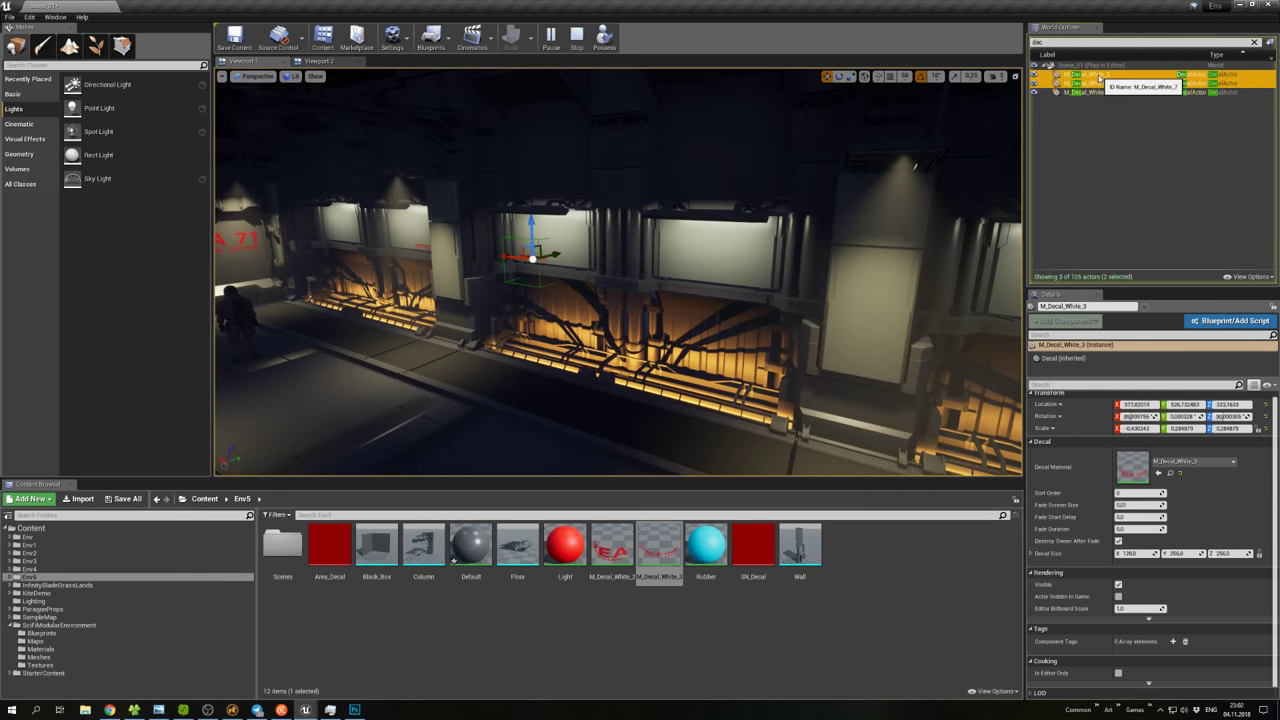
right_click_drag(660, 280, 540, 284)
Duplicate the M_Decal_White_2 material in the Env5 folder.
left_click(612, 550)
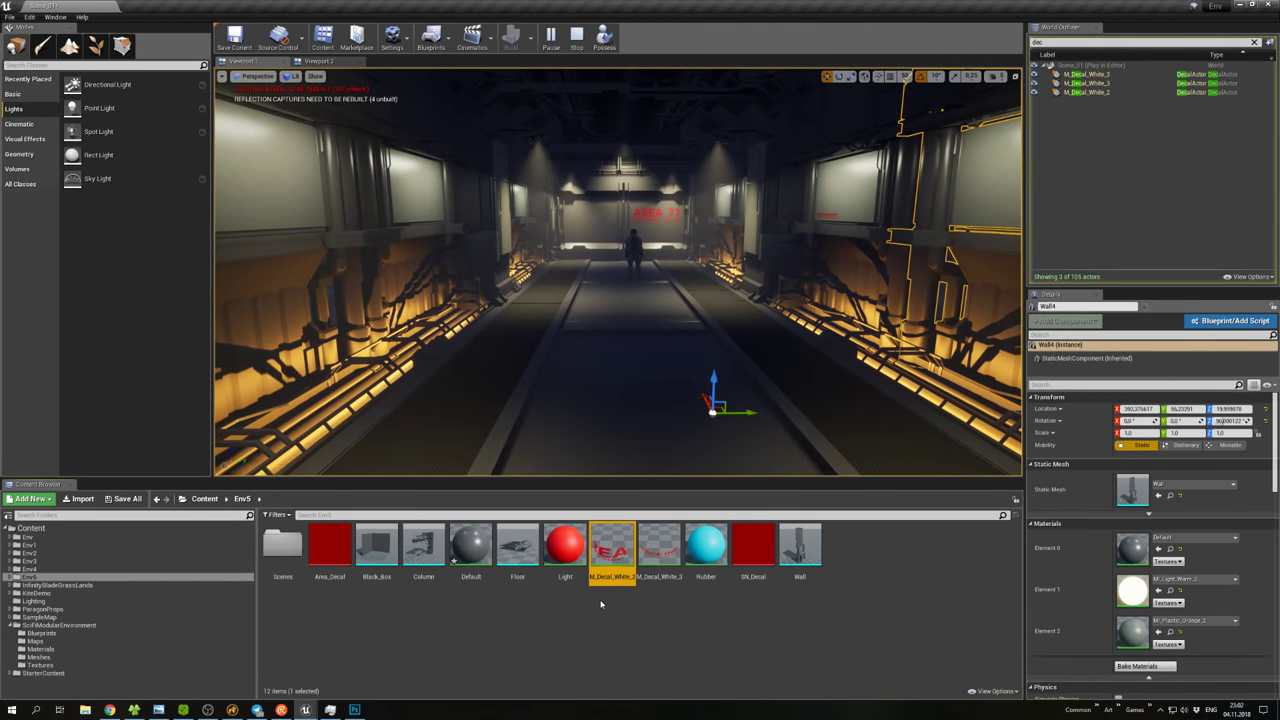
key("ctrl+v")
left_click(846, 546)
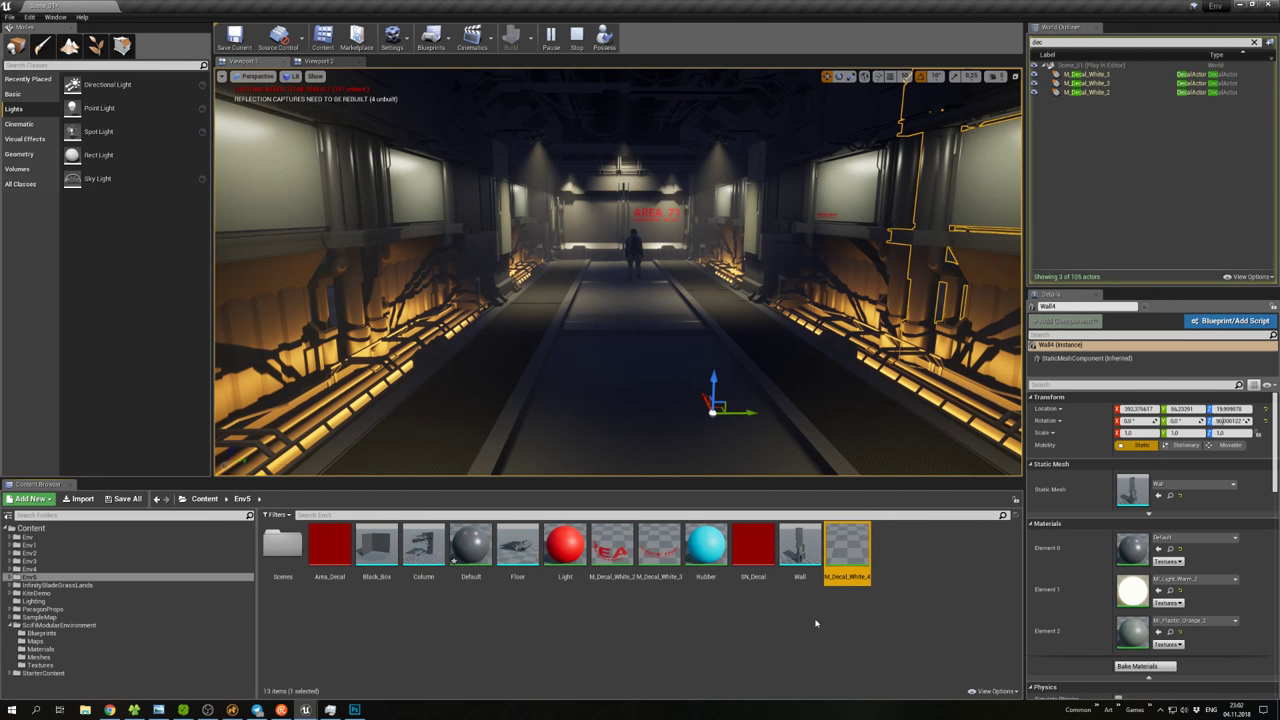
double_click(840, 563)
right_click_drag(586, 337, 876, 407)
scroll(876, 407, "down", 2)
right_click(717, 345)
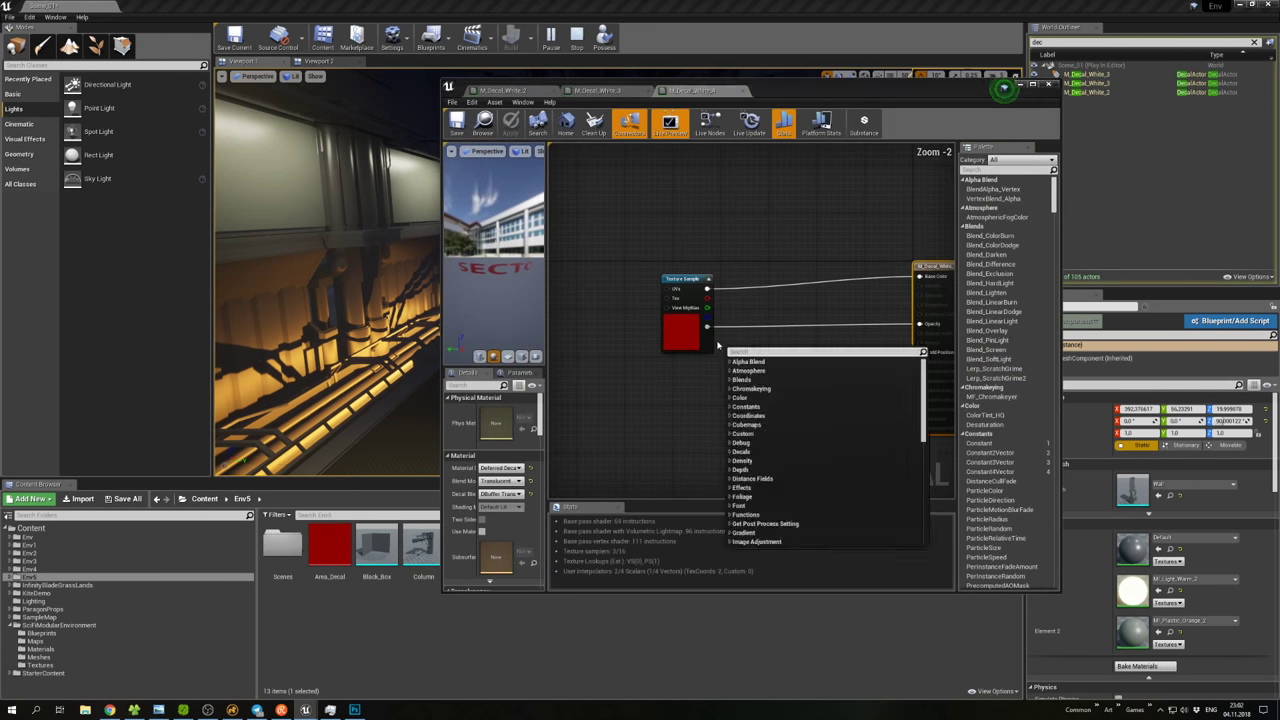
left_click(739, 274)
right_click_drag(785, 239, 717, 242)
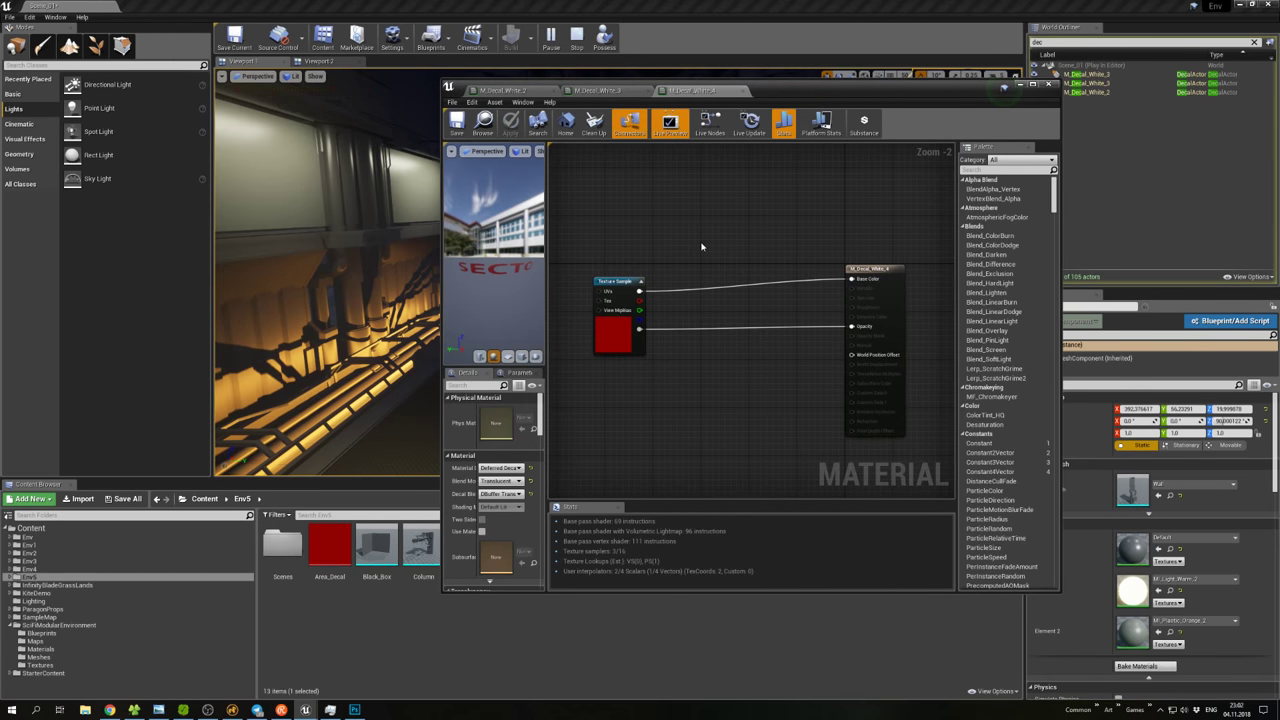
left_click(702, 246)
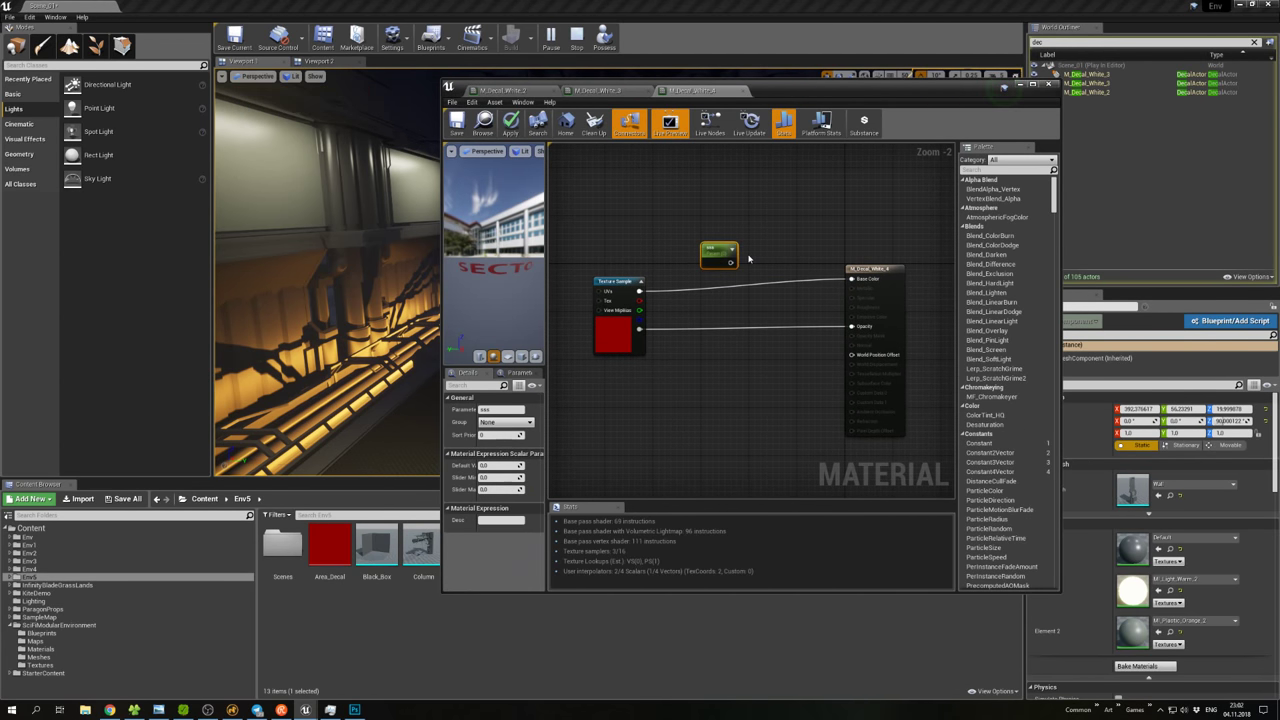
key("Delete")
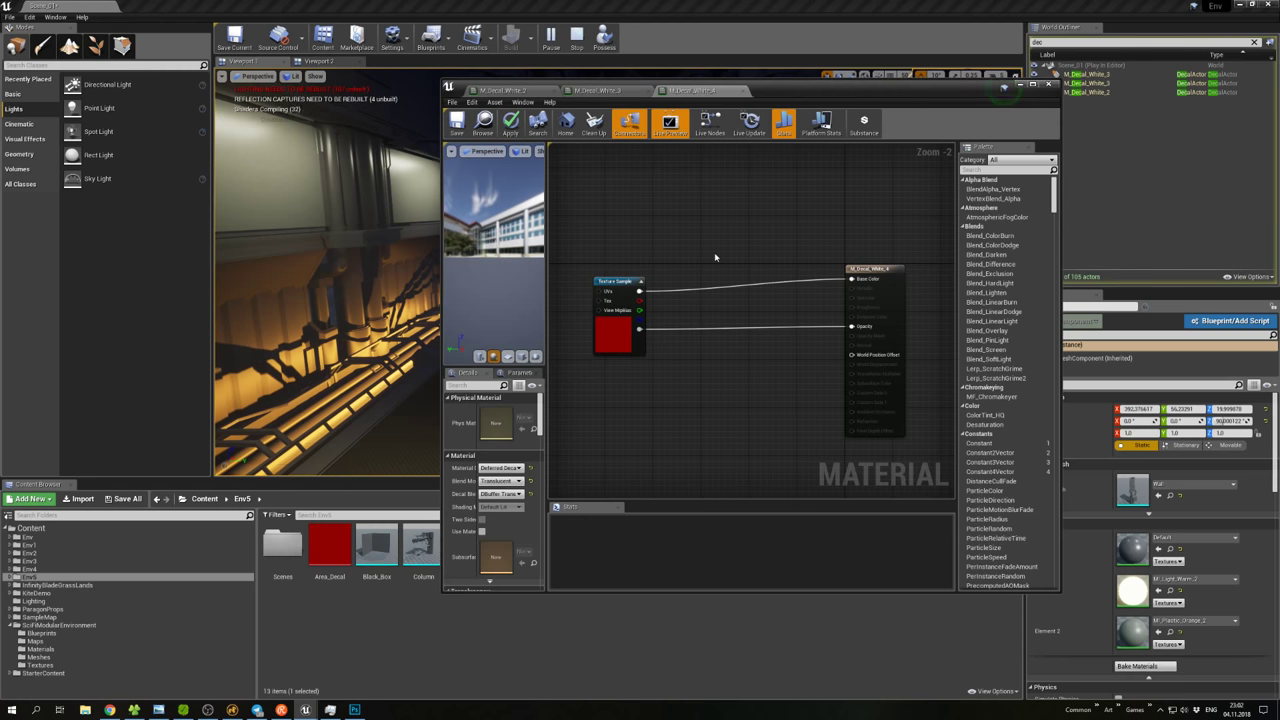
left_click(700, 262)
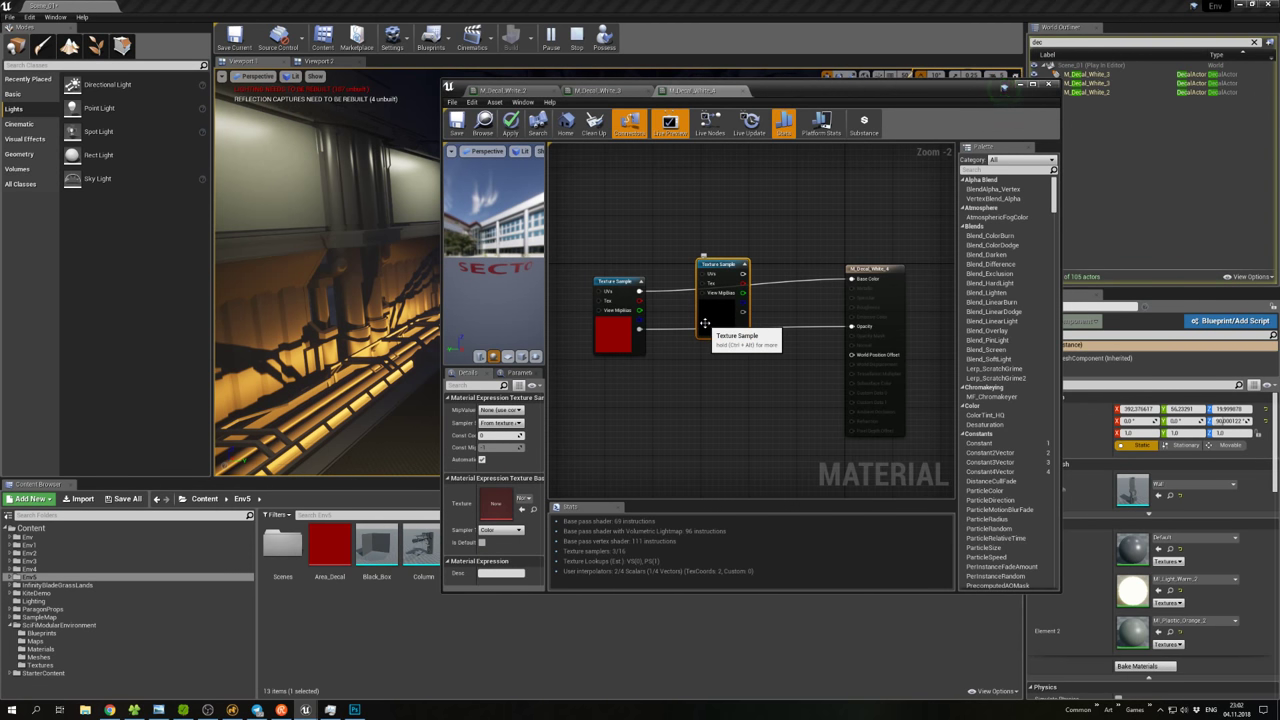
key("ctrl+z")
key("Delete")
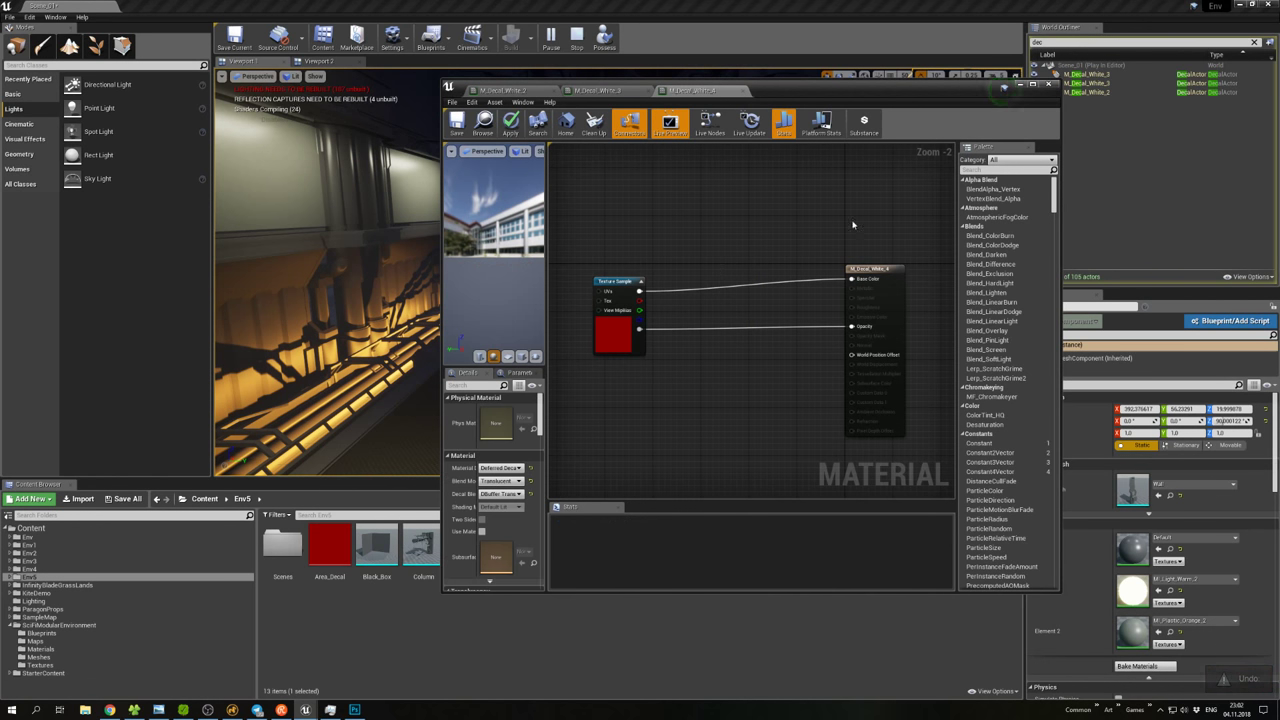
left_click(1017, 86)
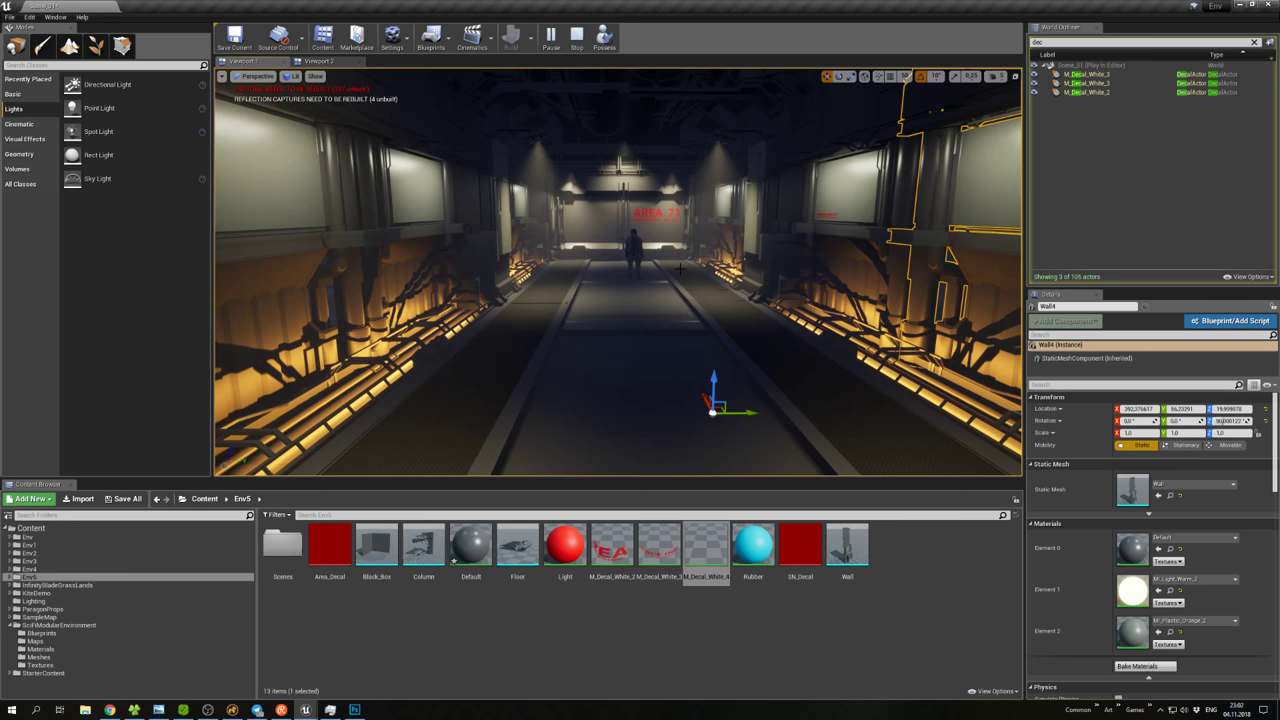
Duplicate the wall's AEROSPACE INDUSTRY decal and place the copy vertically on the light panel of the adjacent column.
key("w")
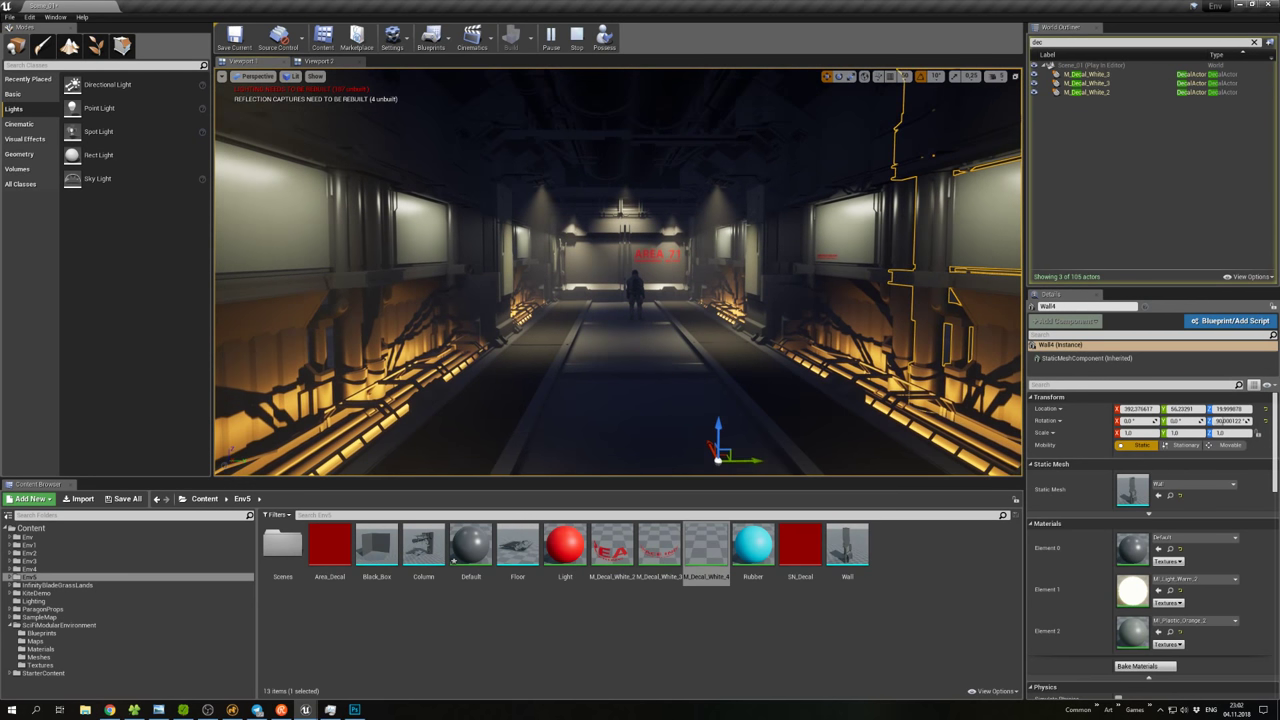
key("w")
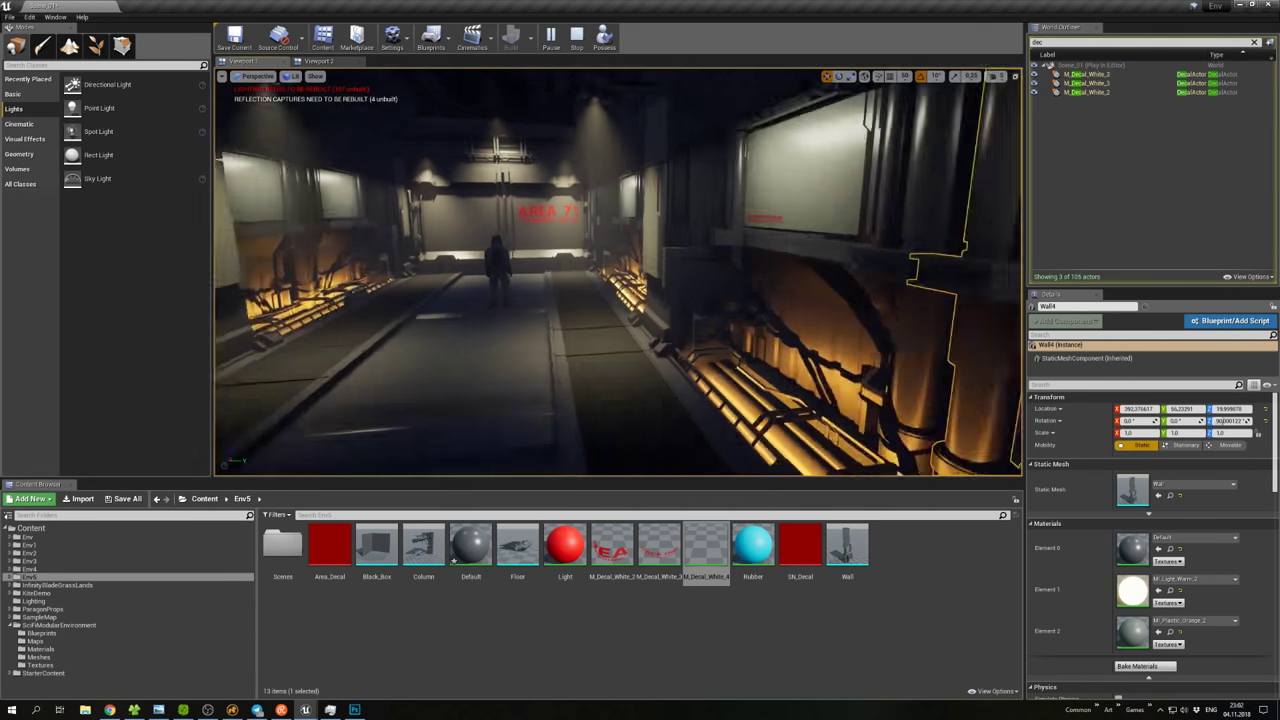
left_click(1086, 74)
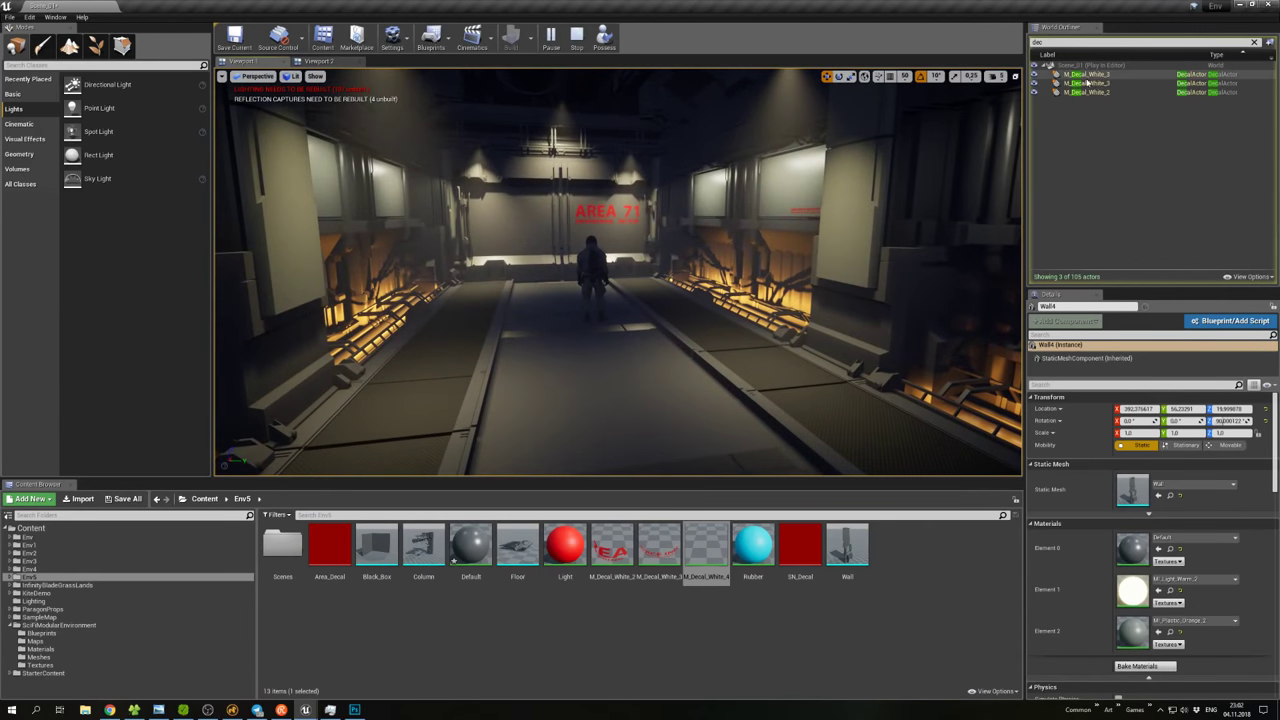
key("f")
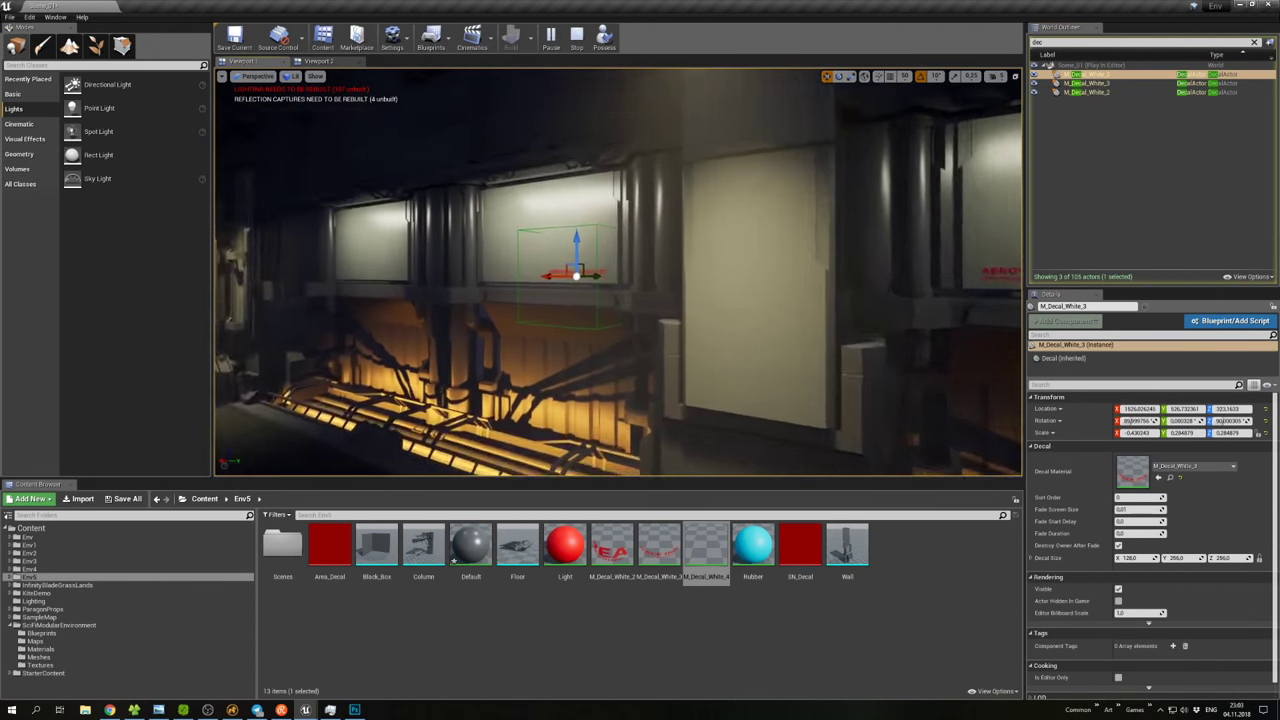
left_click_drag(516, 263, 512, 258, "alt")
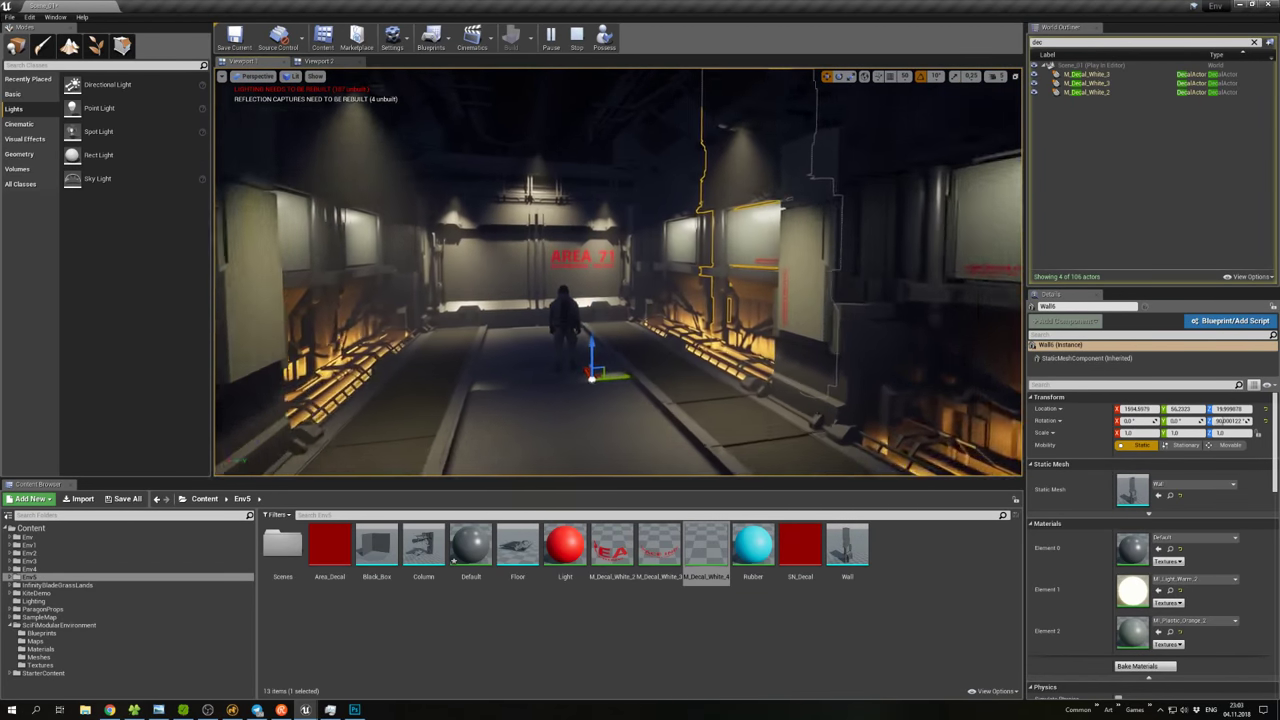
Copy the wall's AEROSPACE INDUSTRY decal down to the floor edge in front of the column, at about X 1275, Y 112, Z 49.
left_click(1086, 74)
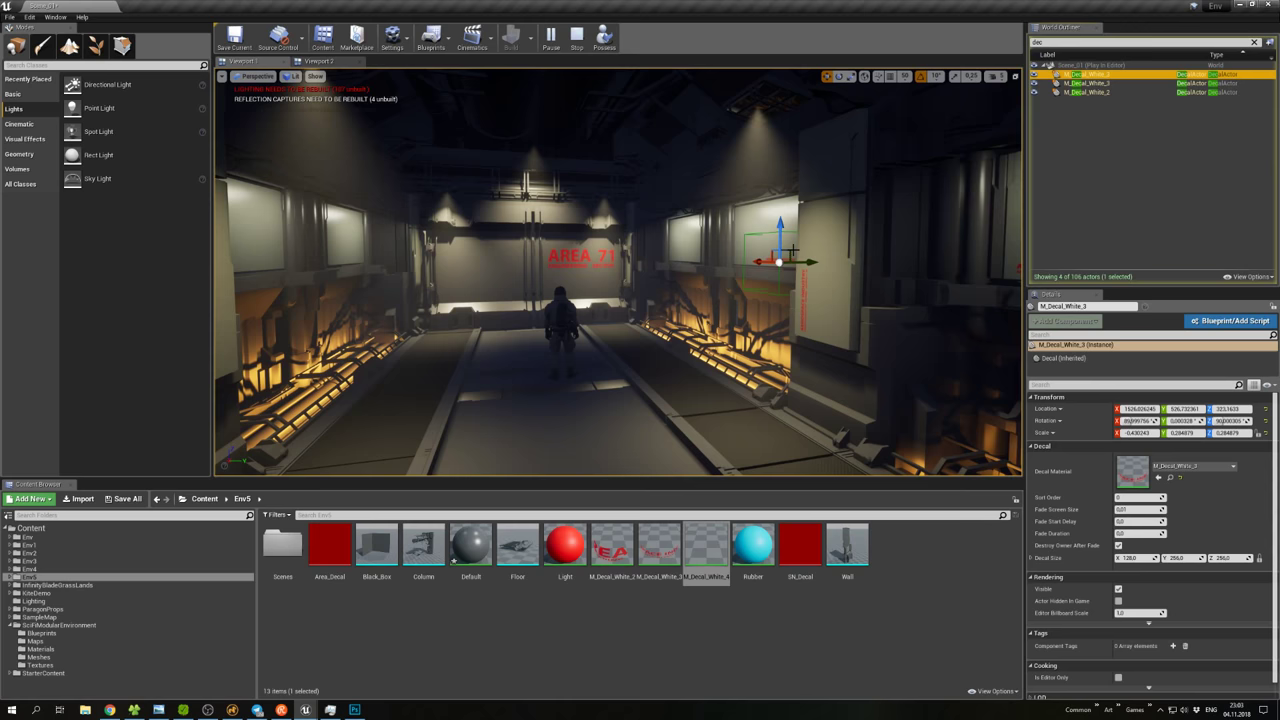
left_click(740, 302)
key("w")
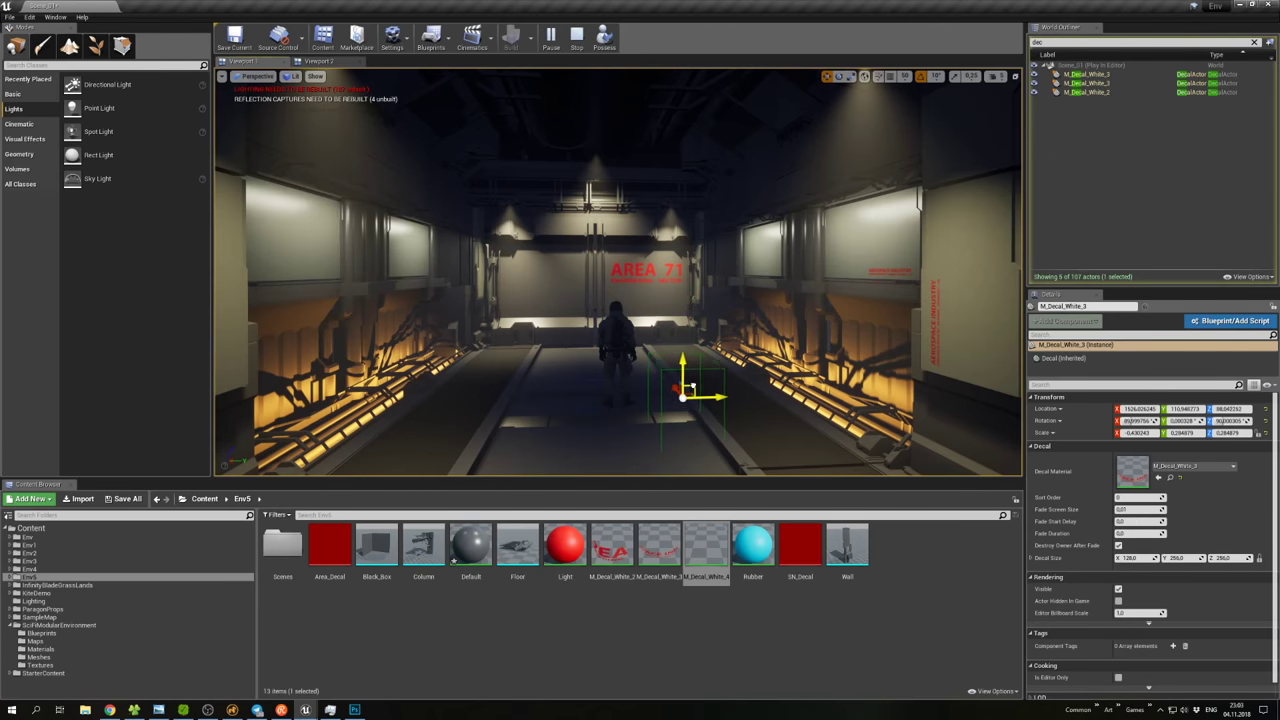
key("w")
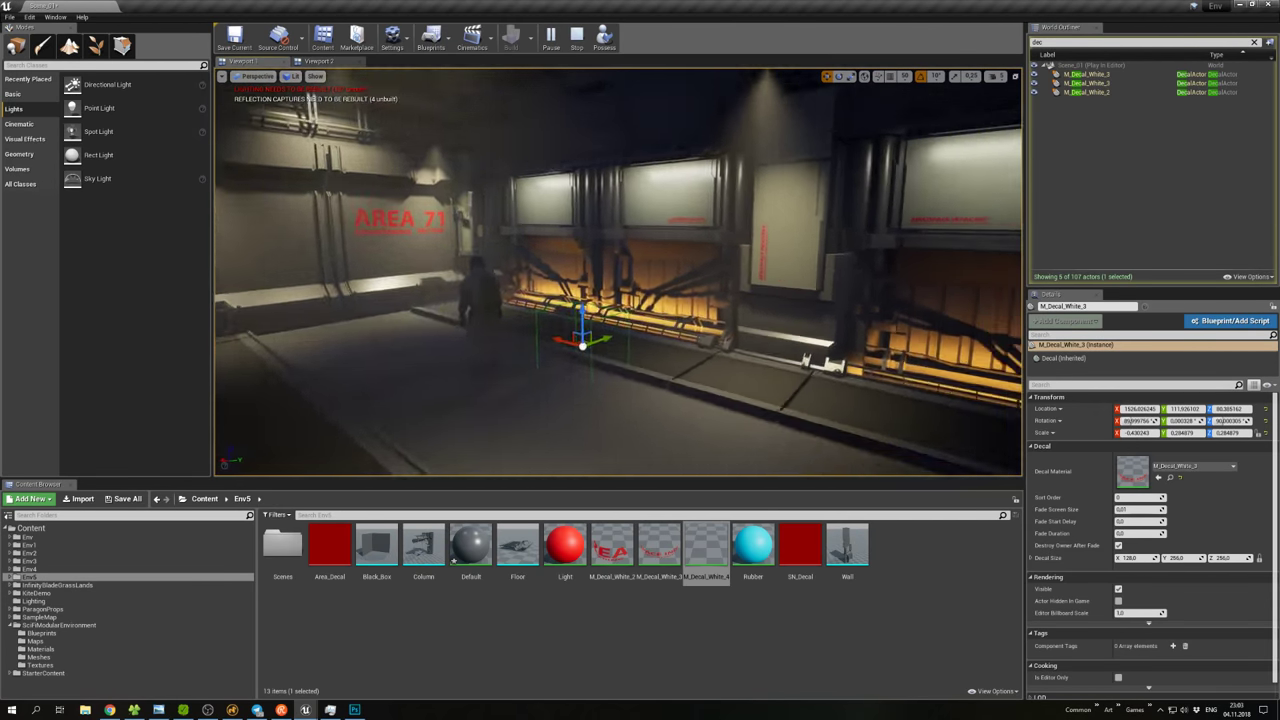
key("s")
left_click_drag(496, 253, 605, 291)
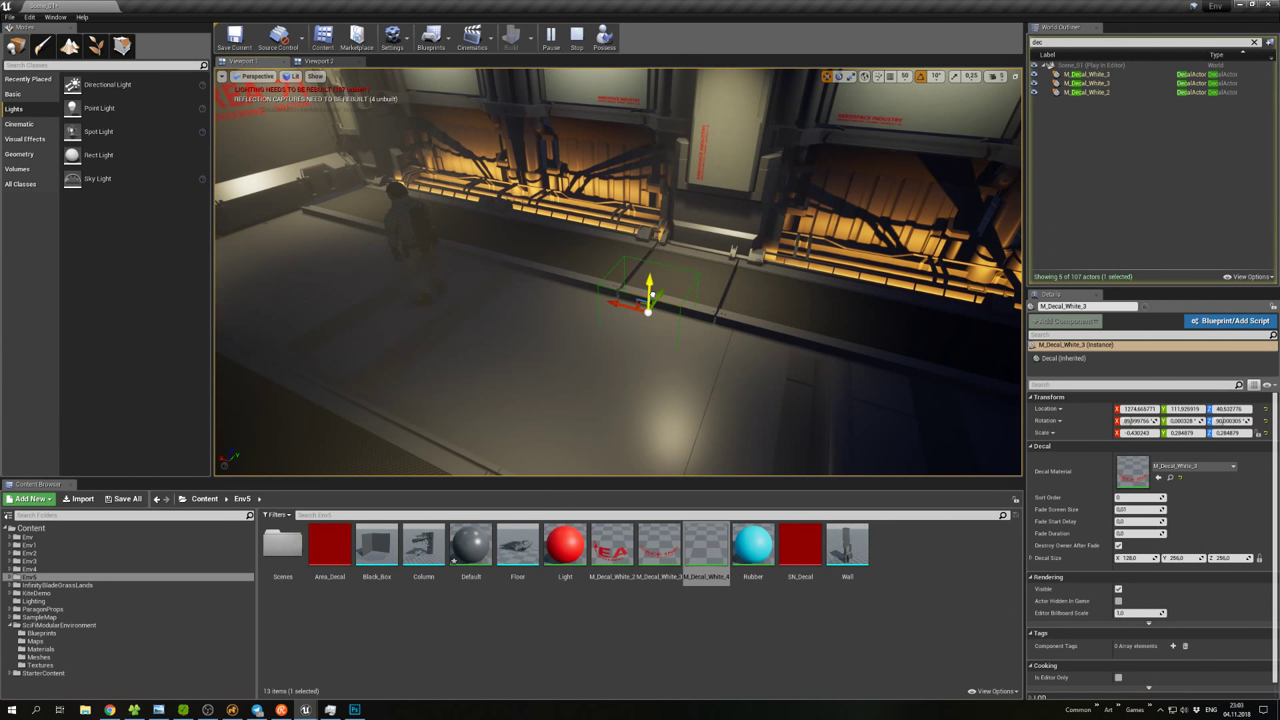
right_click_drag(648, 311, 686, 300)
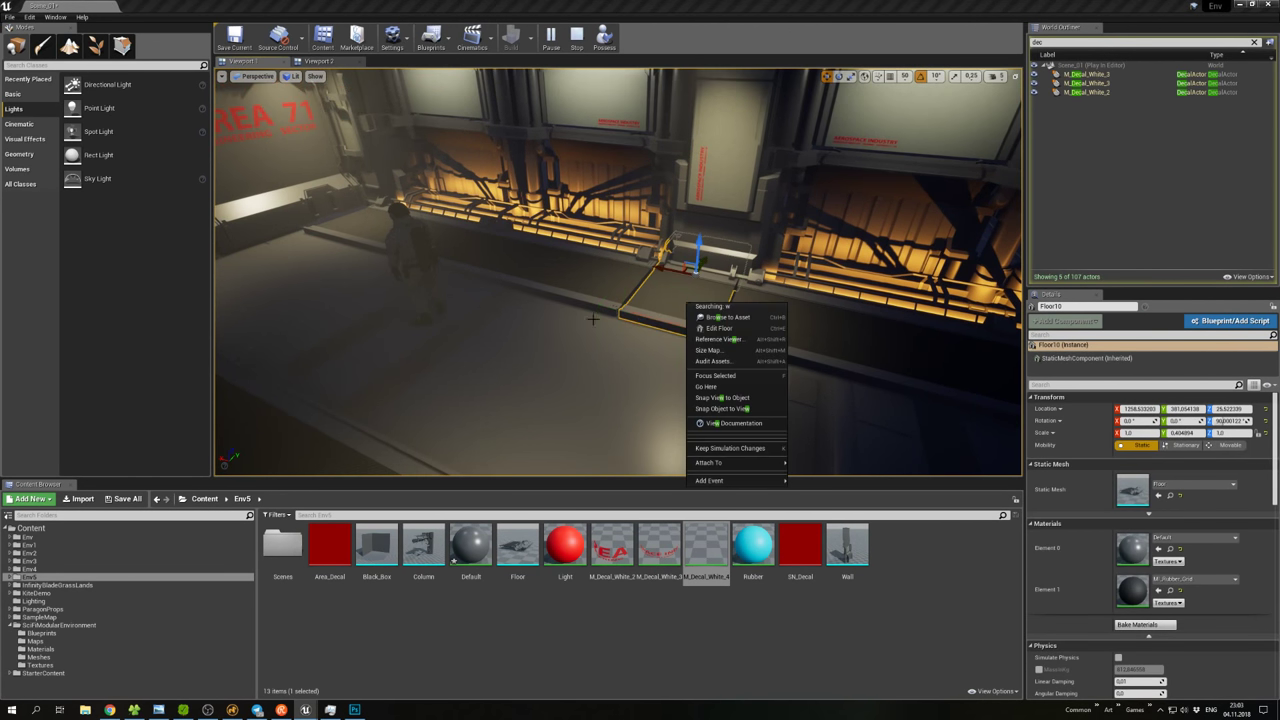
left_click_drag(592, 319, 748, 283)
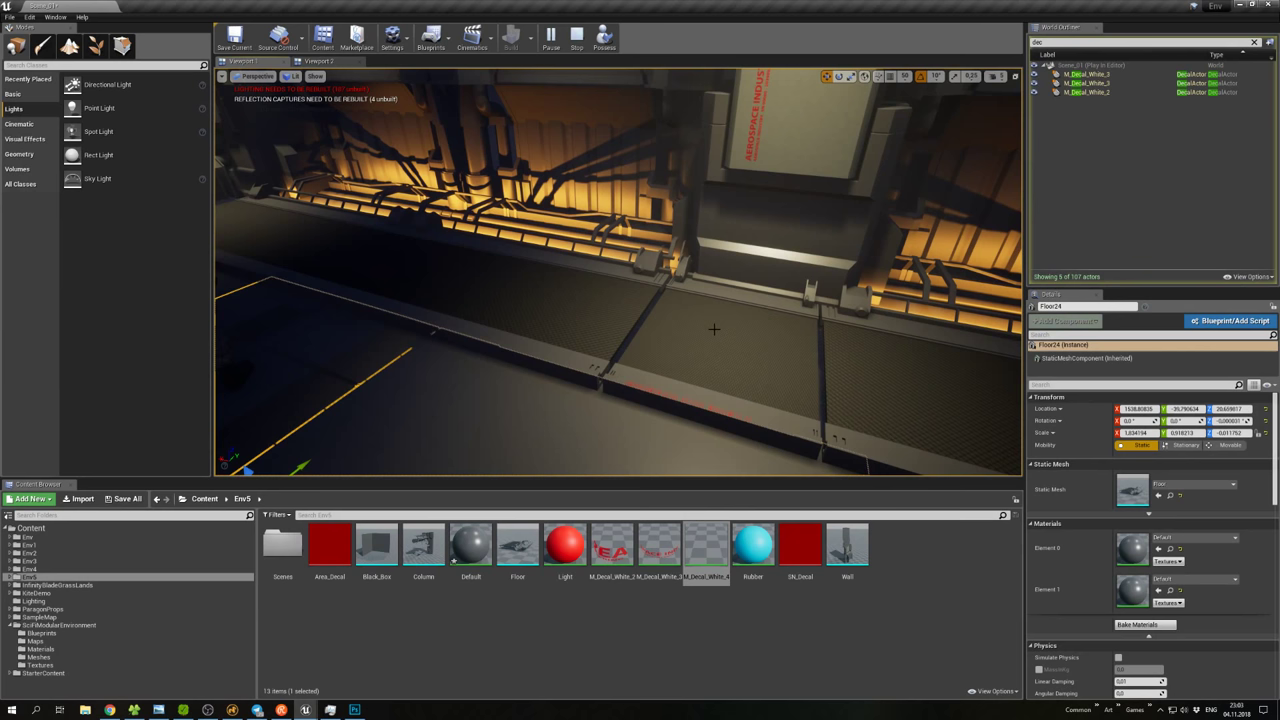
left_click_drag(747, 278, 671, 259)
right_click(727, 269)
right_click(671, 259)
Select the AEROSPACE INDUSTRY decal on the floor edge in front of the column and rotate it to project flat onto the floor.
left_click(1057, 42)
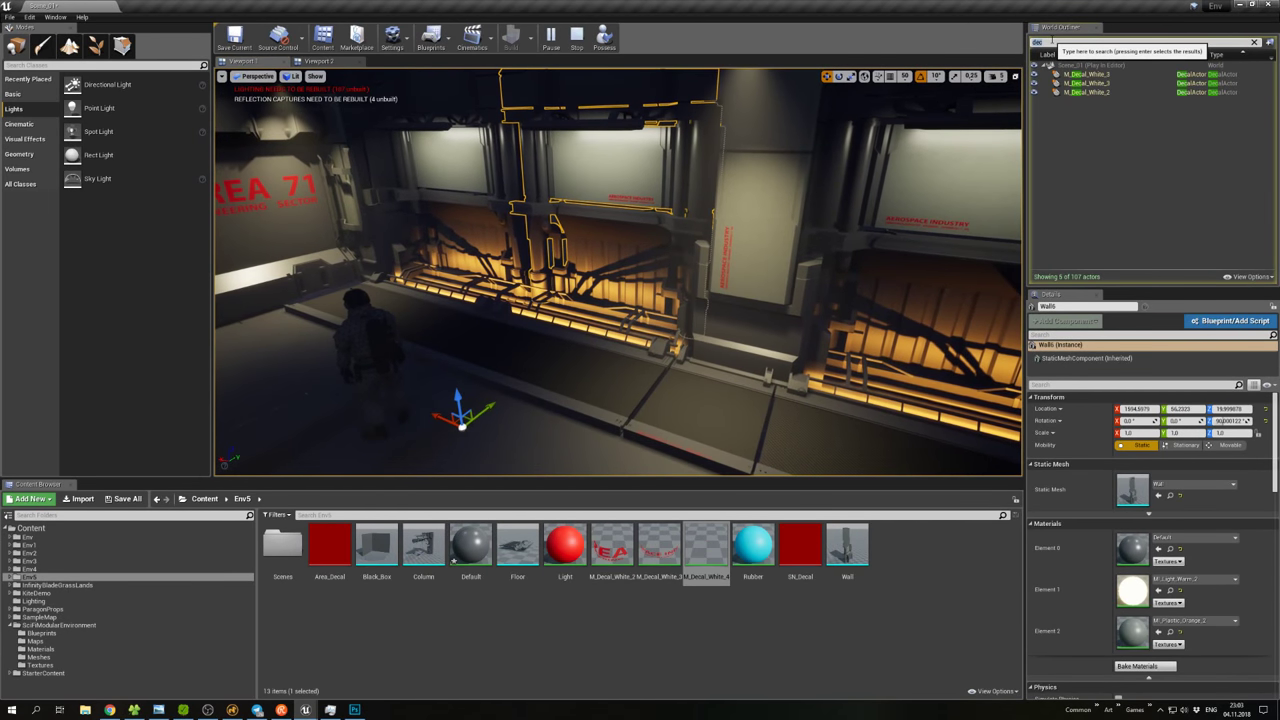
key("Return")
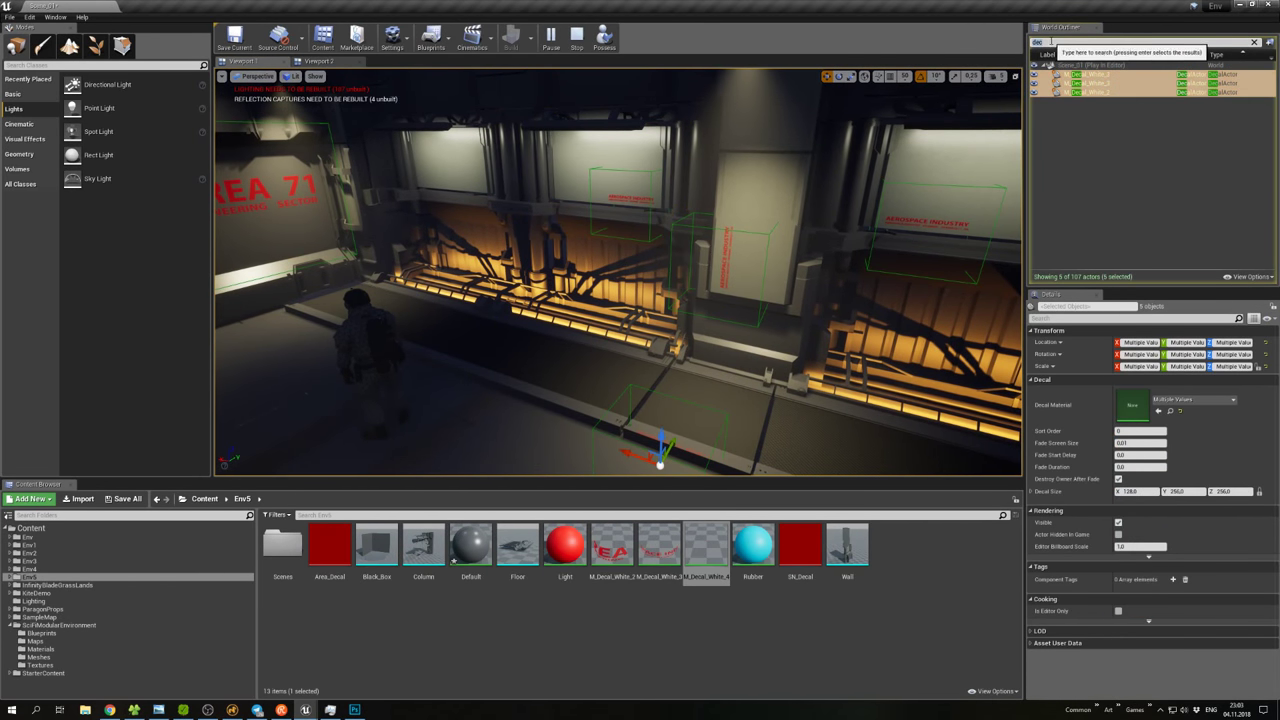
left_click(1090, 83)
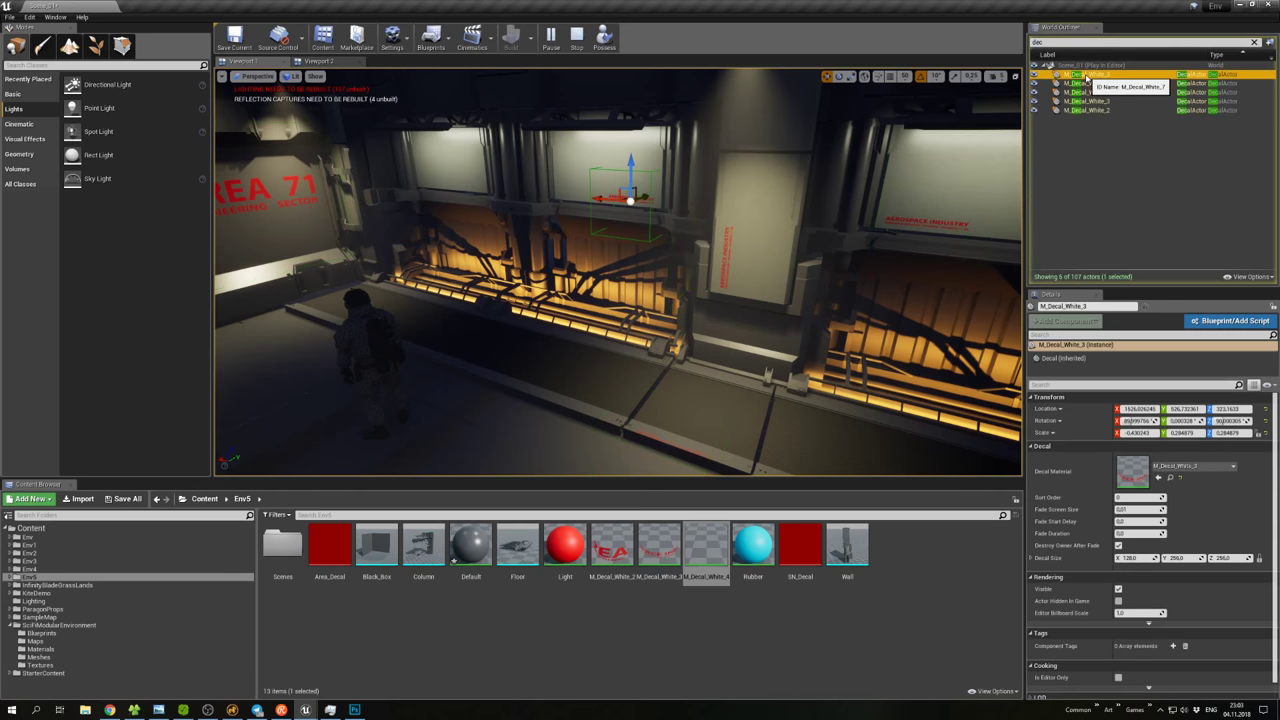
left_click(1093, 92)
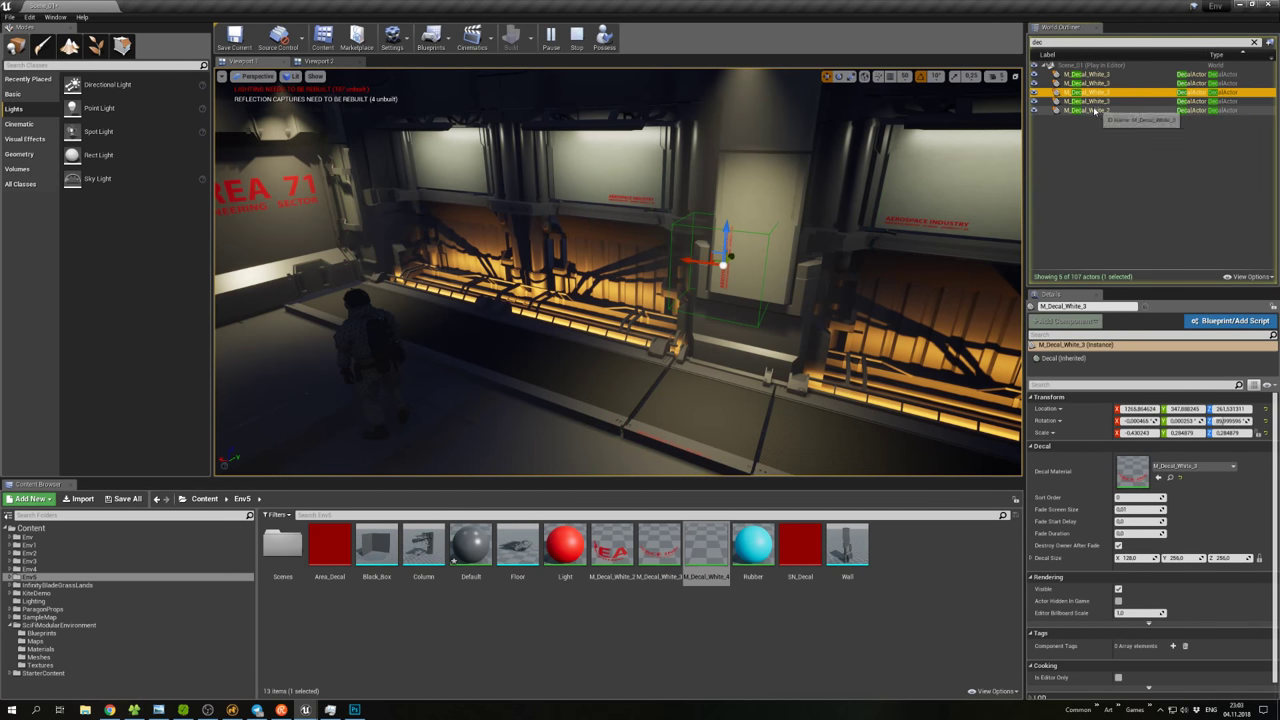
left_click(1090, 101)
right_click_drag(690, 366, 594, 352)
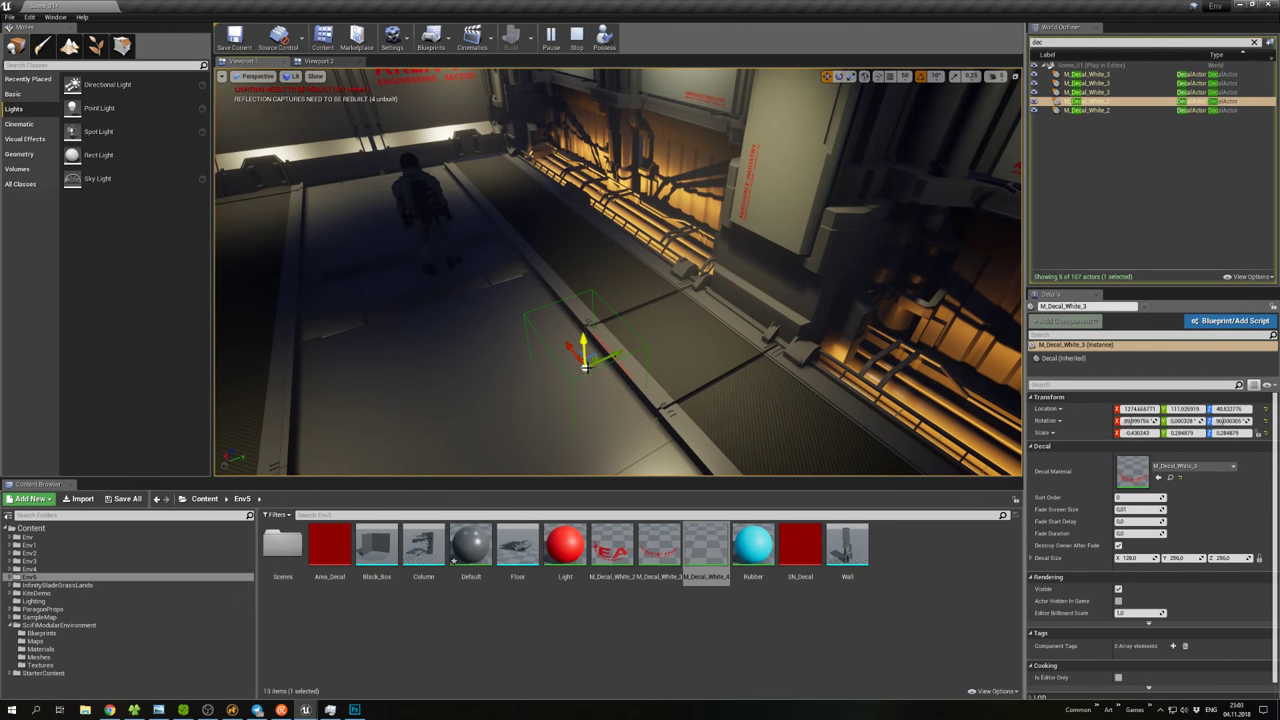
key("e")
left_click_drag(601, 404, 601, 404)
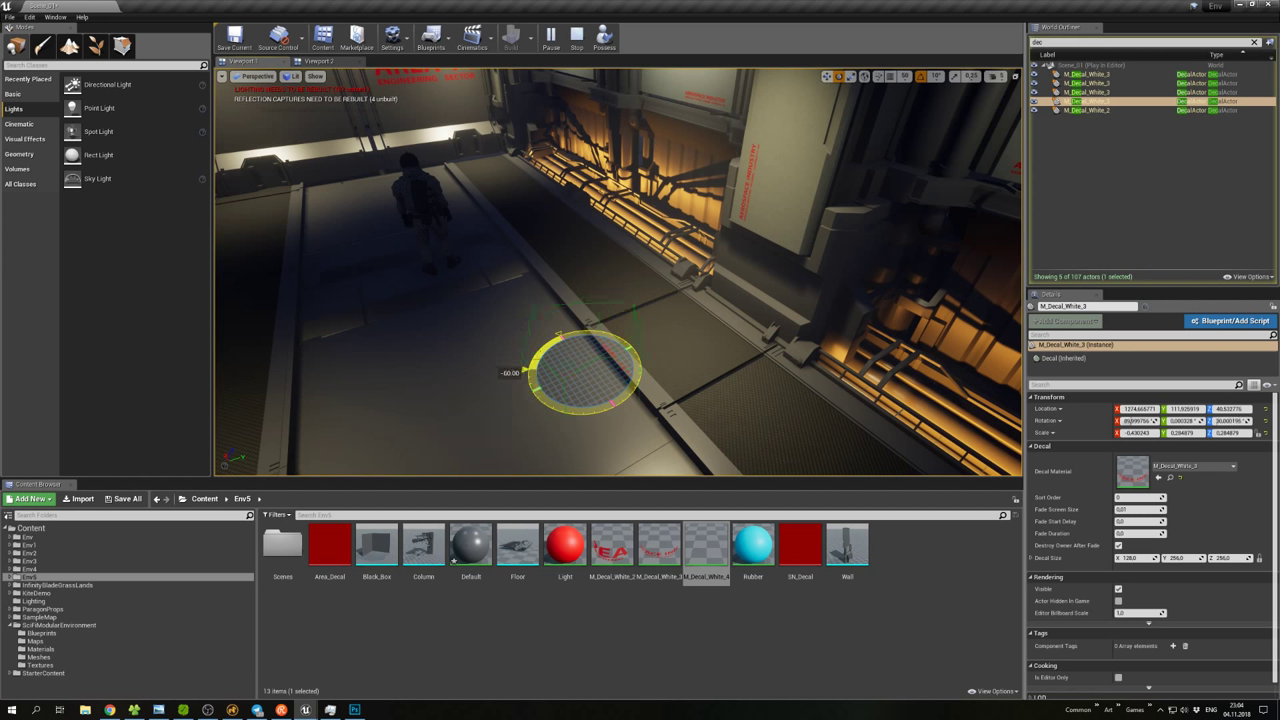
left_click_drag(601, 404, 632, 400)
Reshape the floor decal into a long thin stripe along the corridor, with zero rotation, Y scale about 0.038 and X scale -50.
key("w")
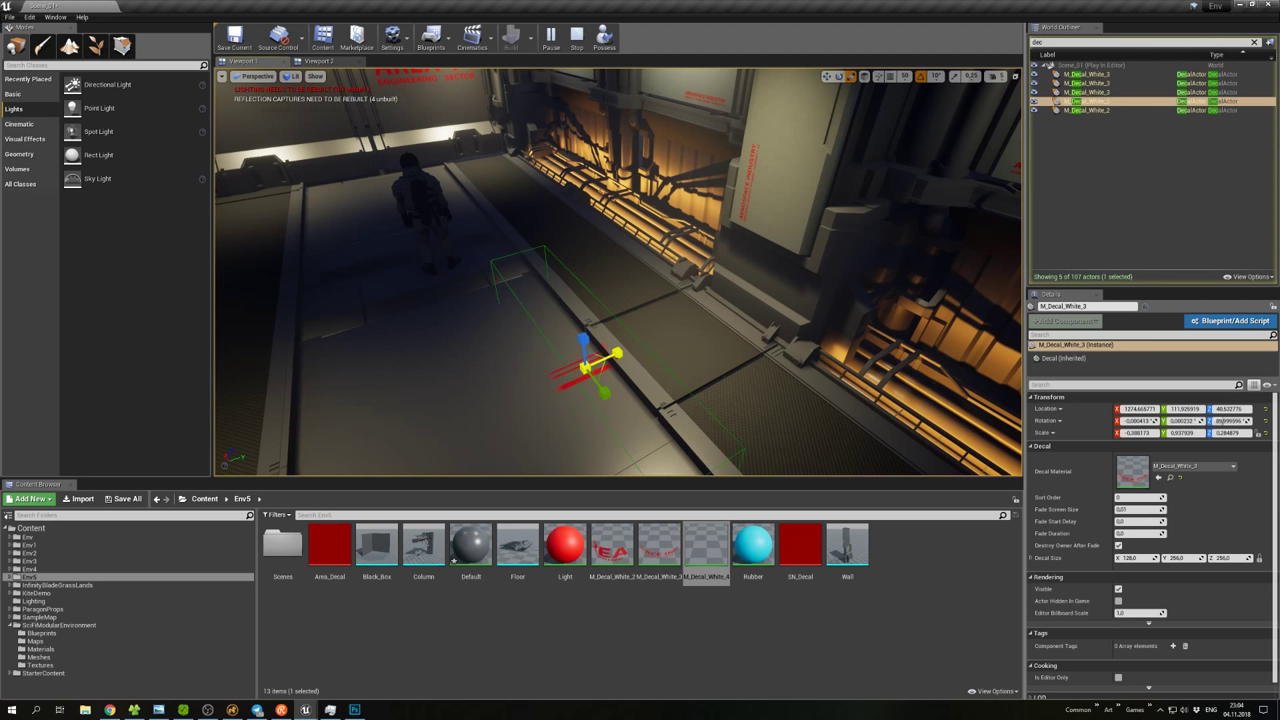
left_click_drag(575, 368, 536, 316)
key("e")
key("r")
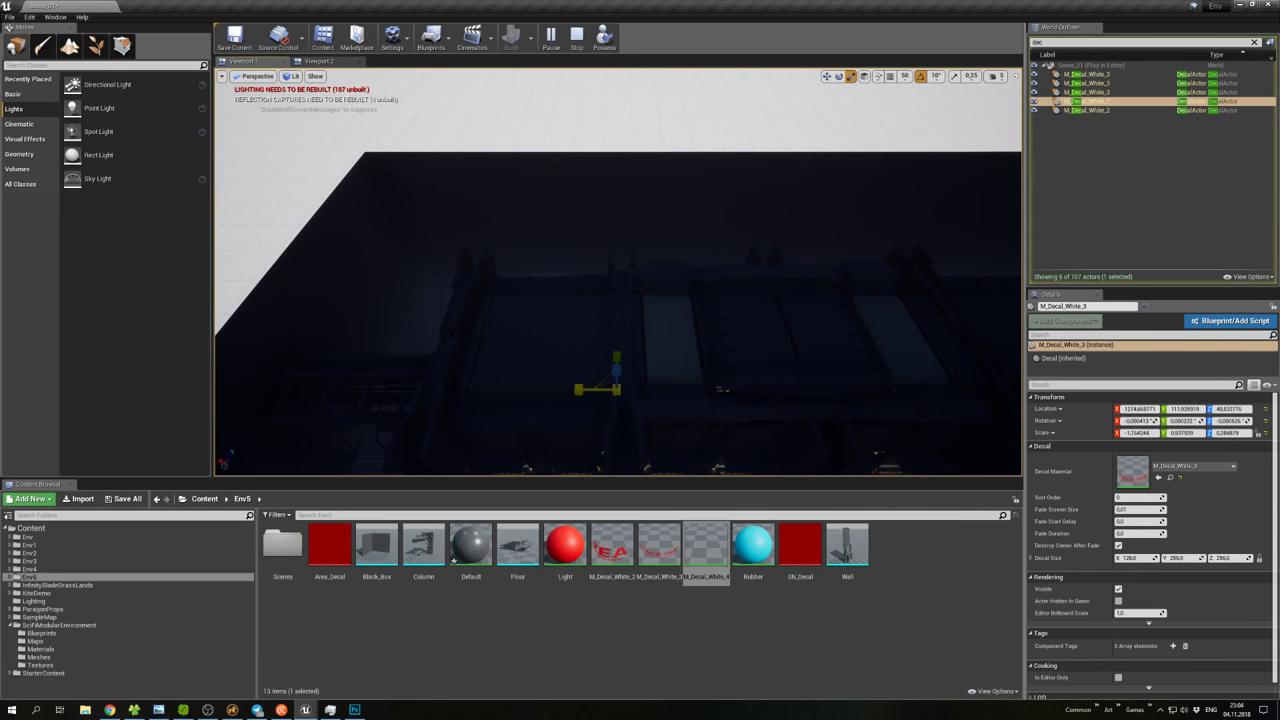
left_click_drag(536, 316, 630, 310, "alt")
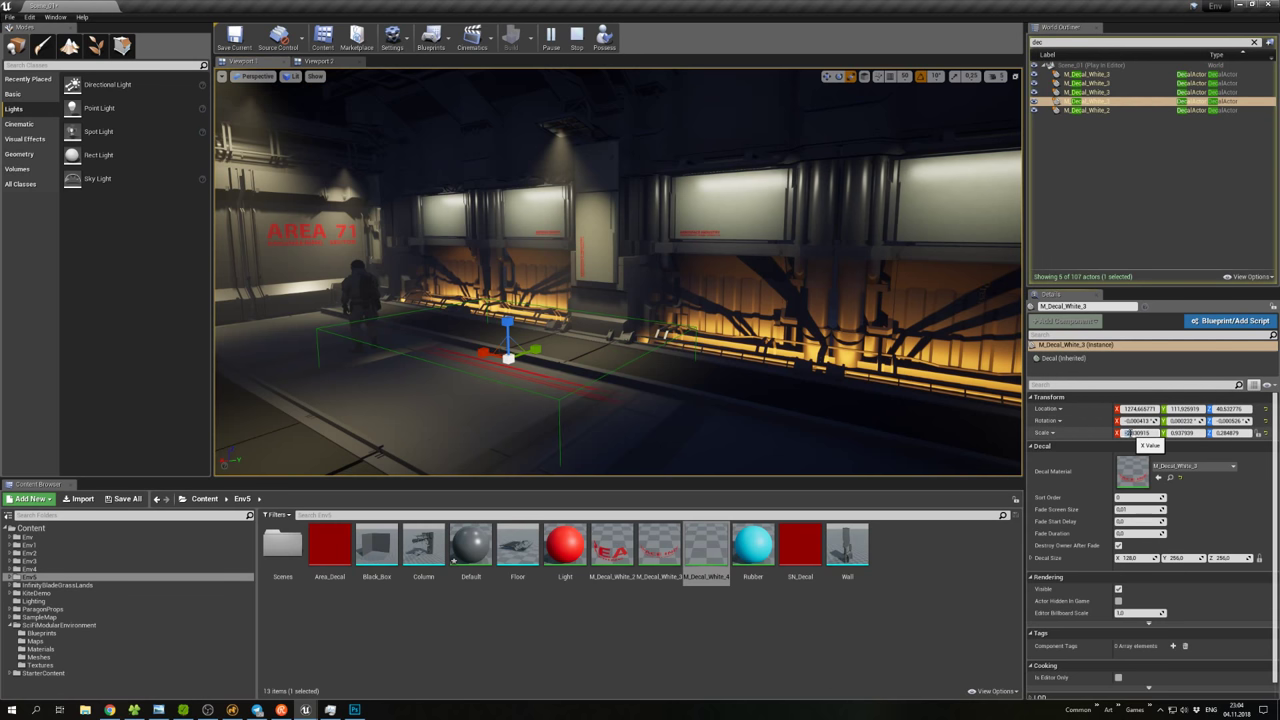
left_click(1131, 432)
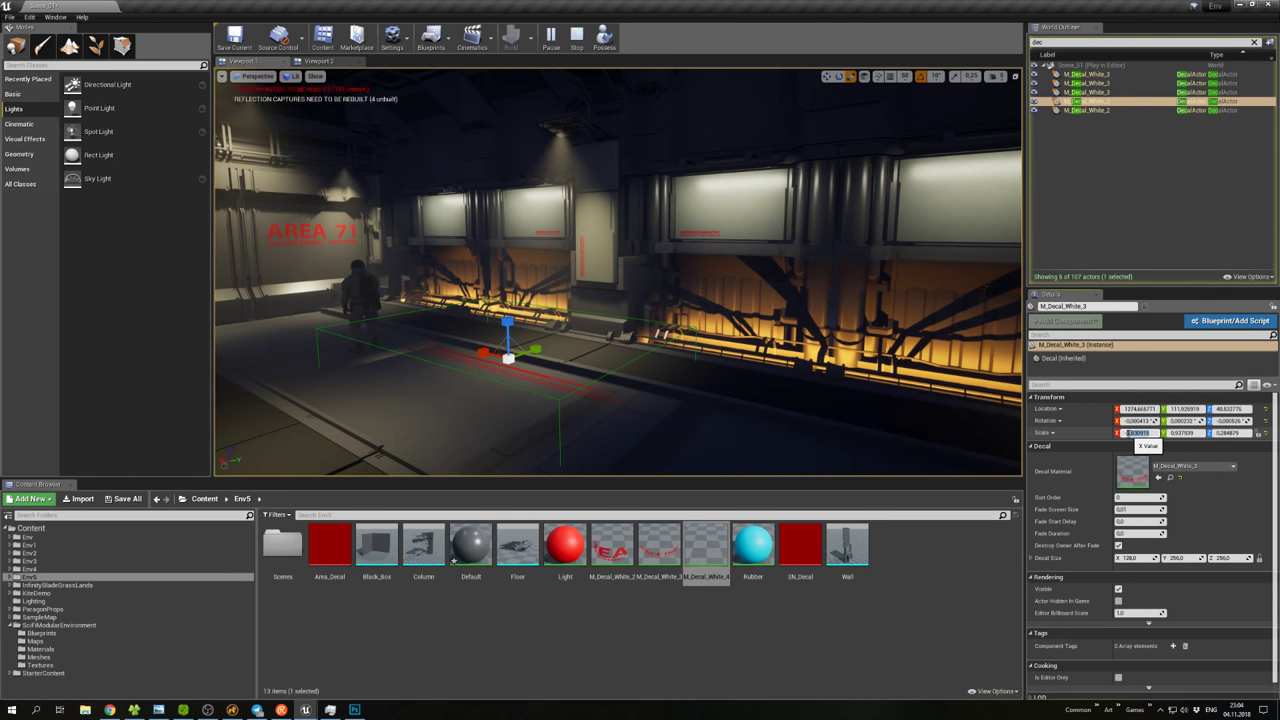
left_click_drag(610, 312, 640, 312, "alt")
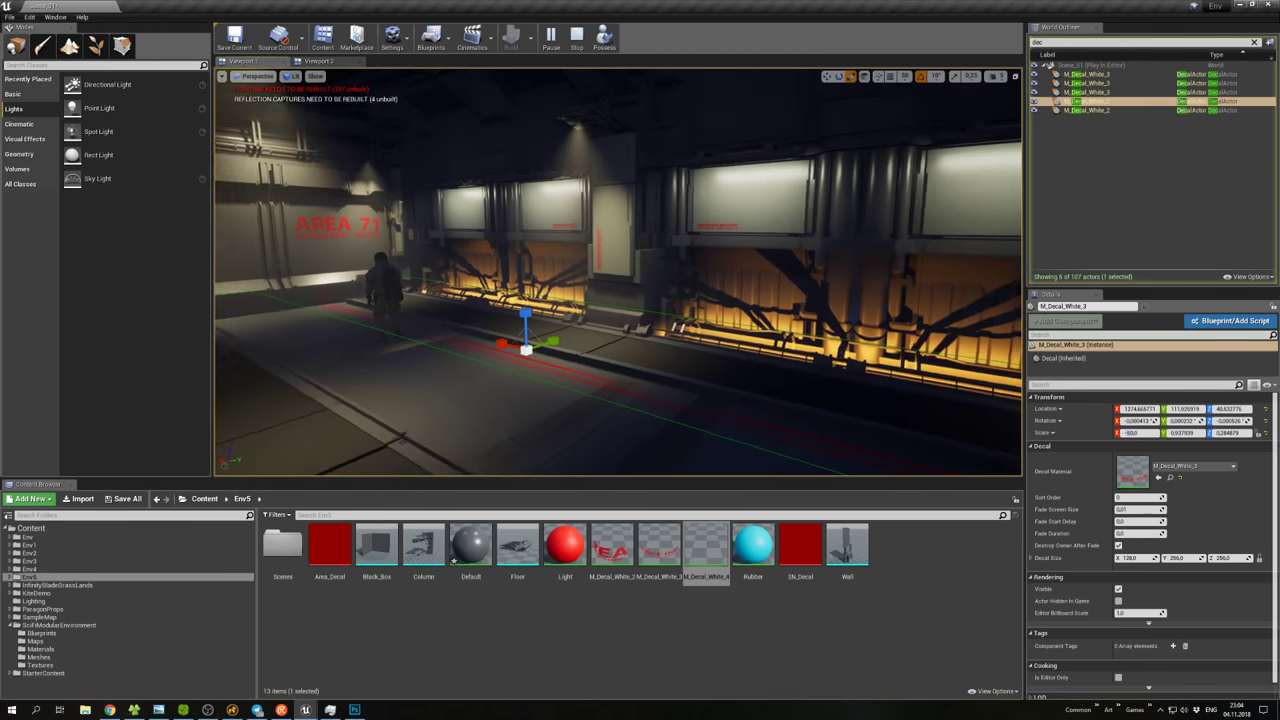
left_click(334, 443)
mouse_move(334, 443)
left_mouse_down("alt")
mouse_move(300, 440)
mouse_move(410, 440)
mouse_move(330, 440)
left_mouse_up("alt")
key("w")
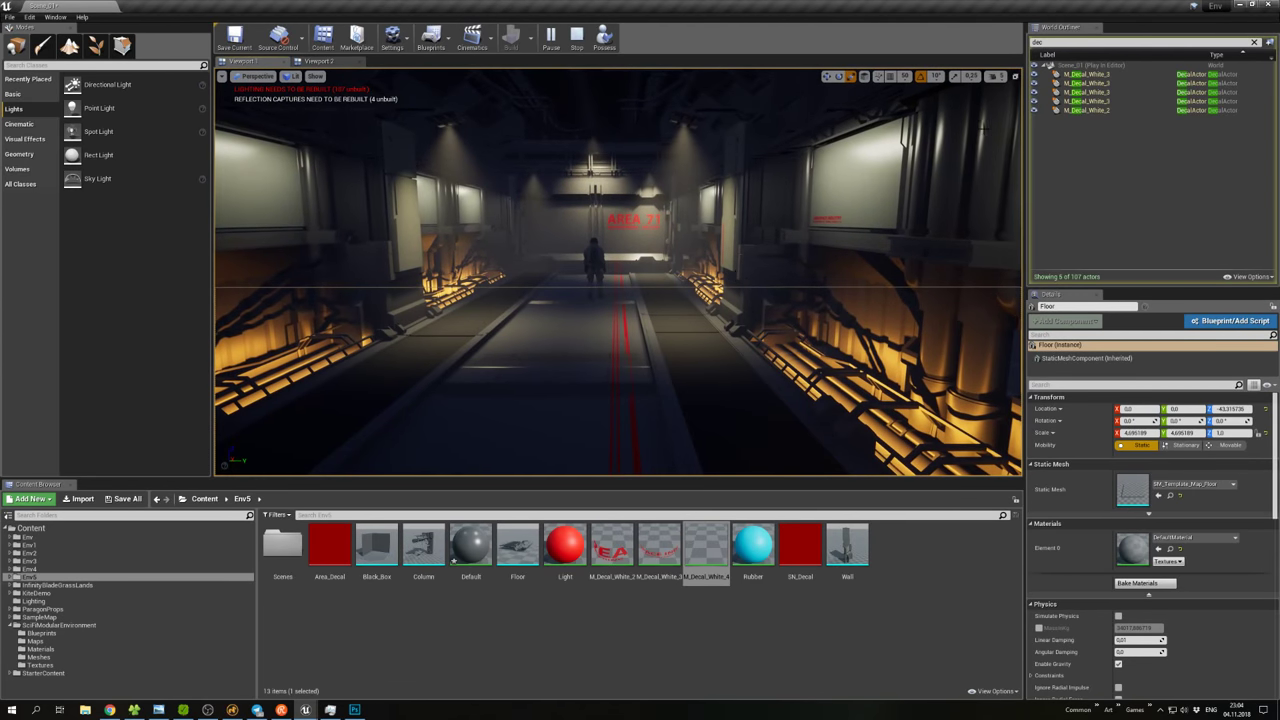
key("BackSpace")
key("BackSpace")
key("BackSpace")
left_click(677, 254)
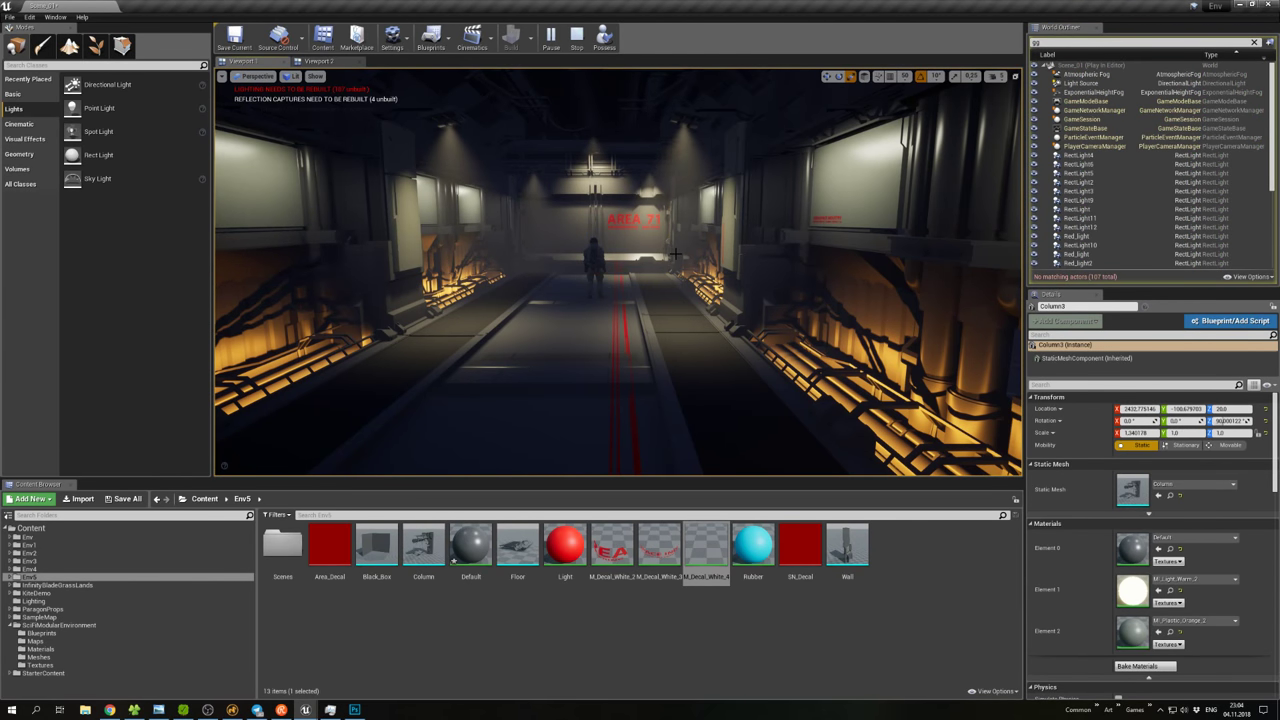
Filter the scene actors by "dec" and shift the red stripe decal sideways onto the walkway's edge, to about Y 180.
left_click(1050, 43)
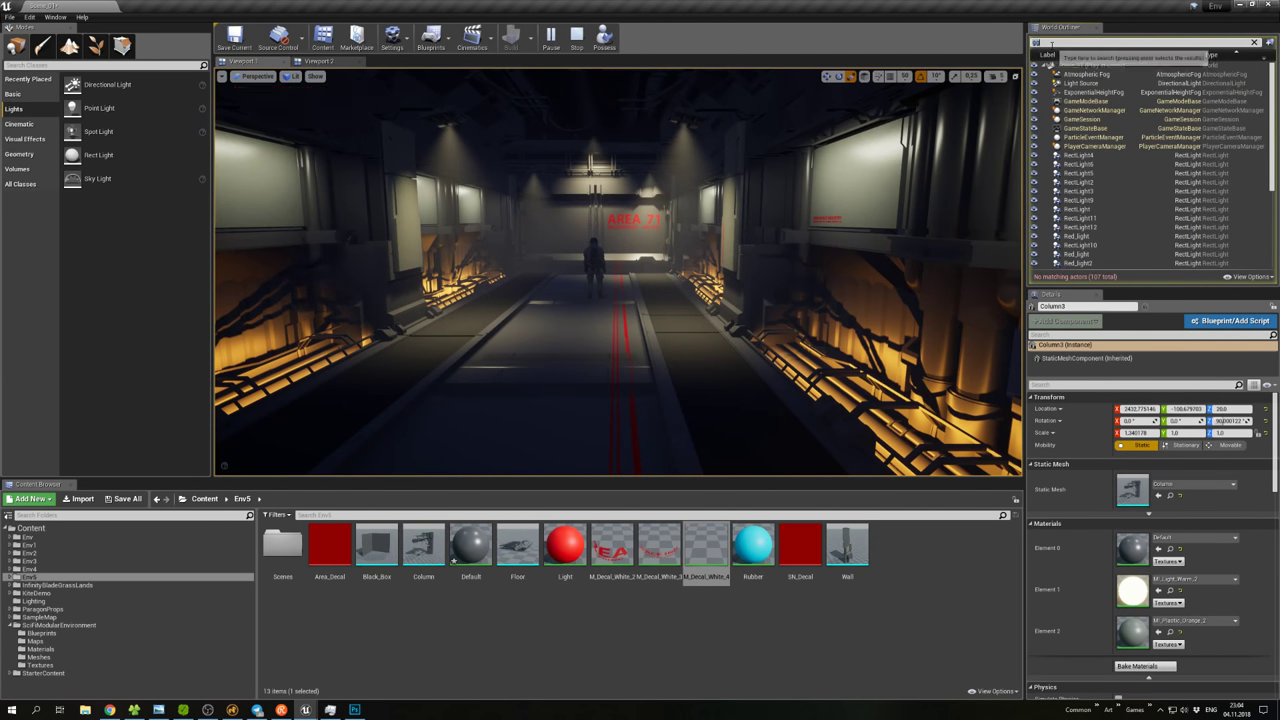
key("BackSpace")
key("BackSpace")
type("dec")
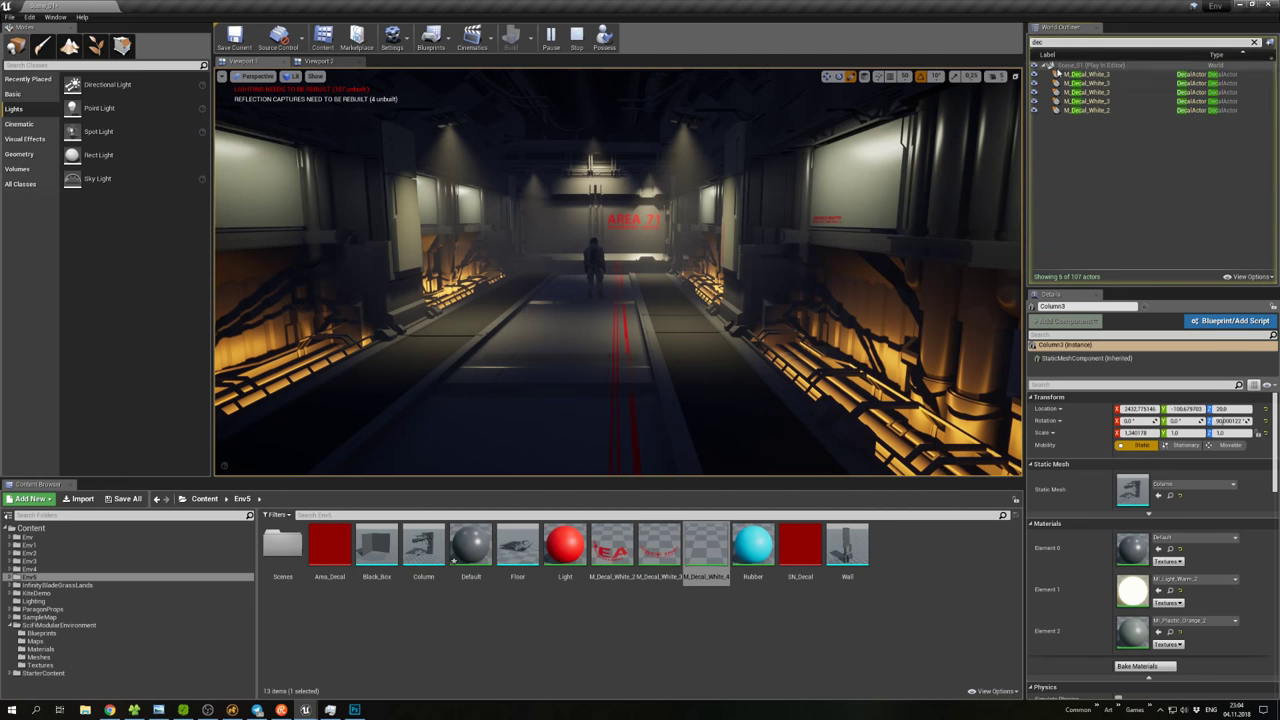
left_click(1103, 92)
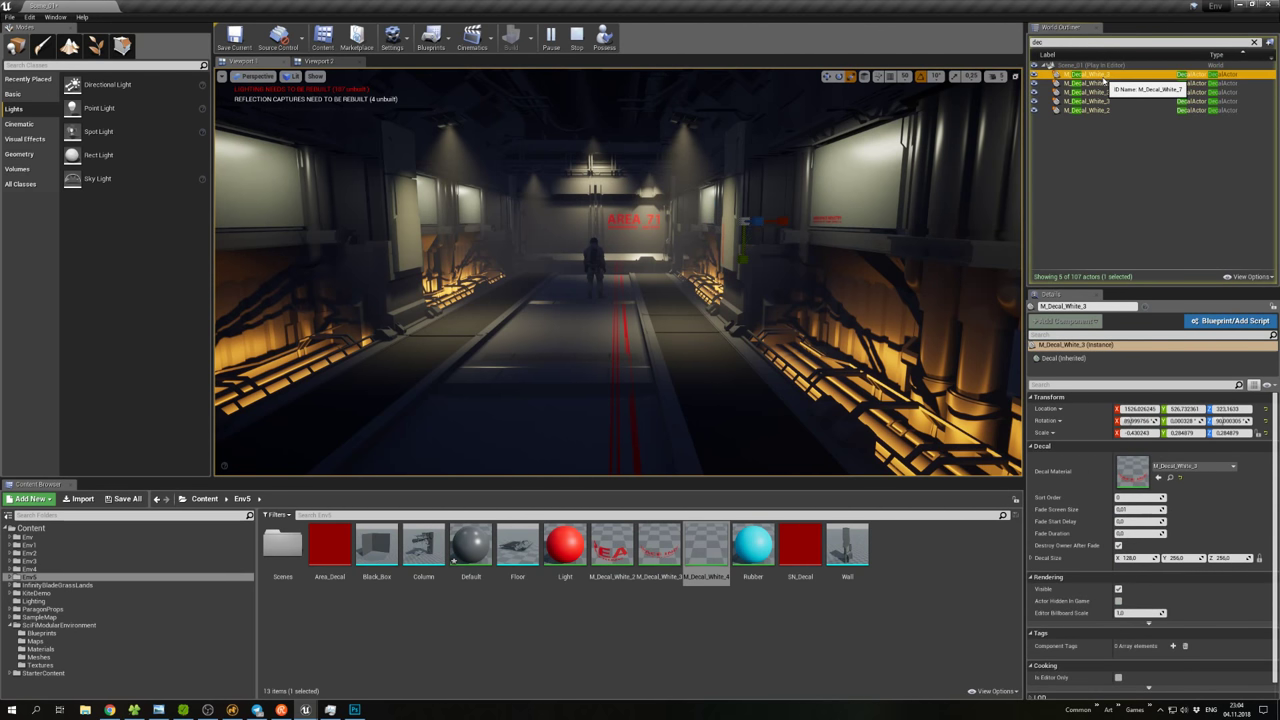
left_click(1101, 101)
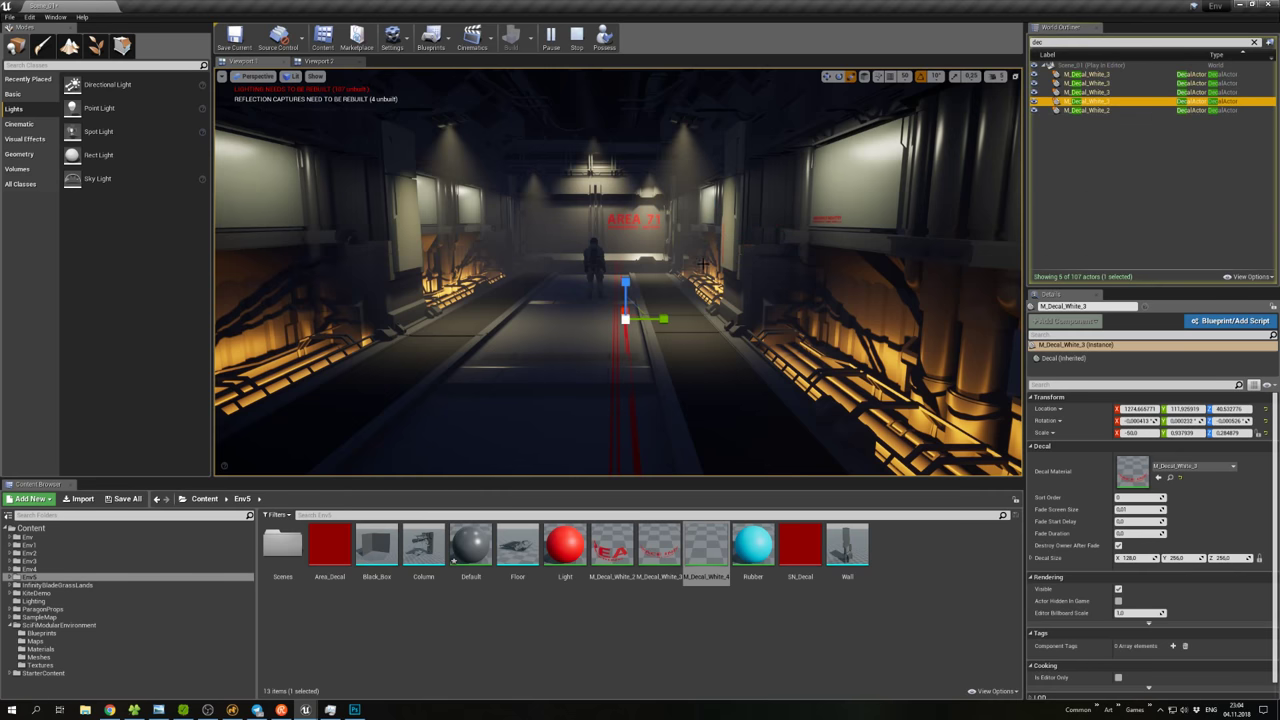
left_click_drag(651, 319, 665, 319)
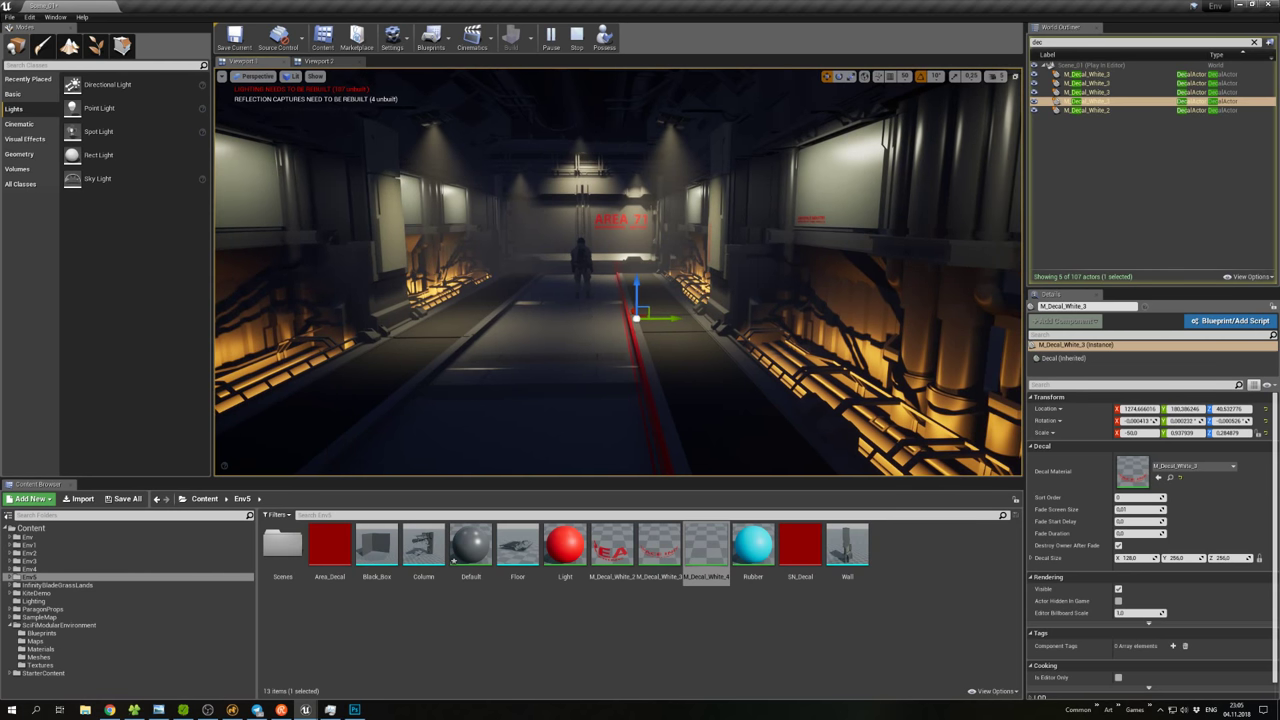
Duplicate the red stripe decal and place the copy along the walkway's opposite edge, at about Y -225.
right_click(594, 312)
mouse_move(594, 312)
right_mouse_down()
mouse_move(680, 312)
mouse_move(590, 312)
mouse_move(605, 310)
right_mouse_up()
right_click(494, 251)
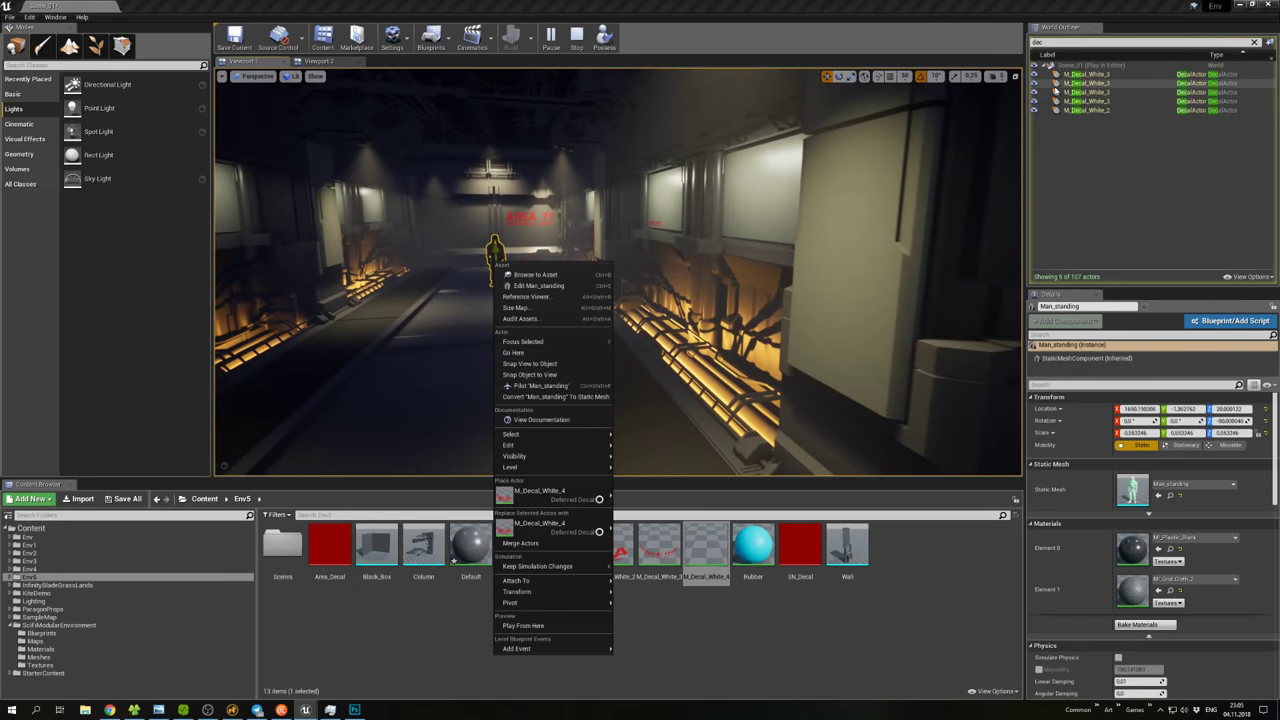
left_click(1088, 92)
left_click(1090, 101)
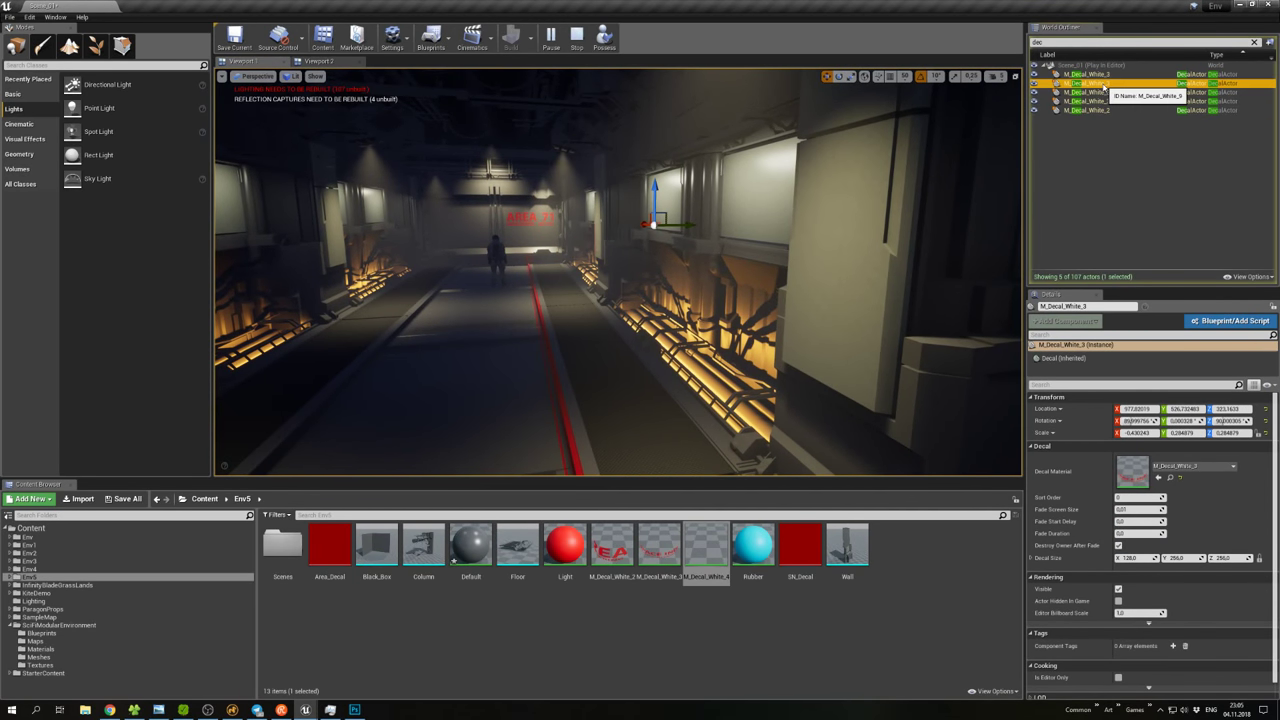
left_click(1088, 74)
left_click(1090, 101)
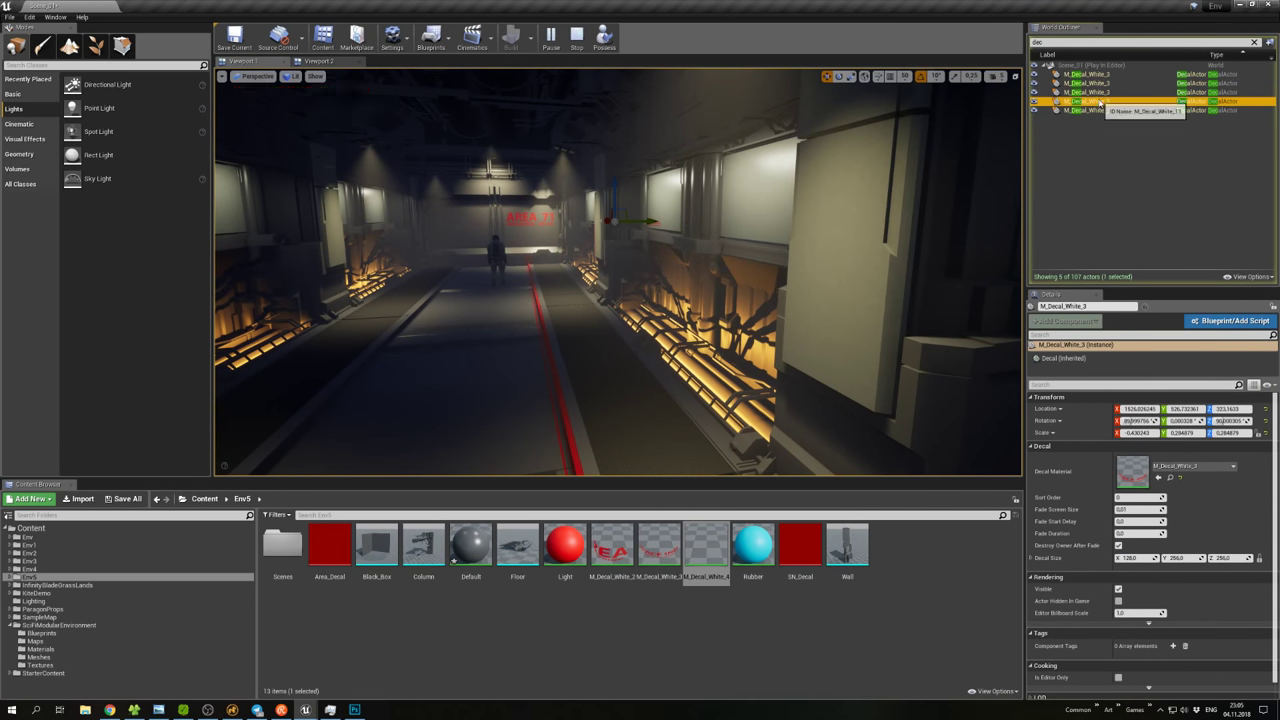
double_click(1090, 101)
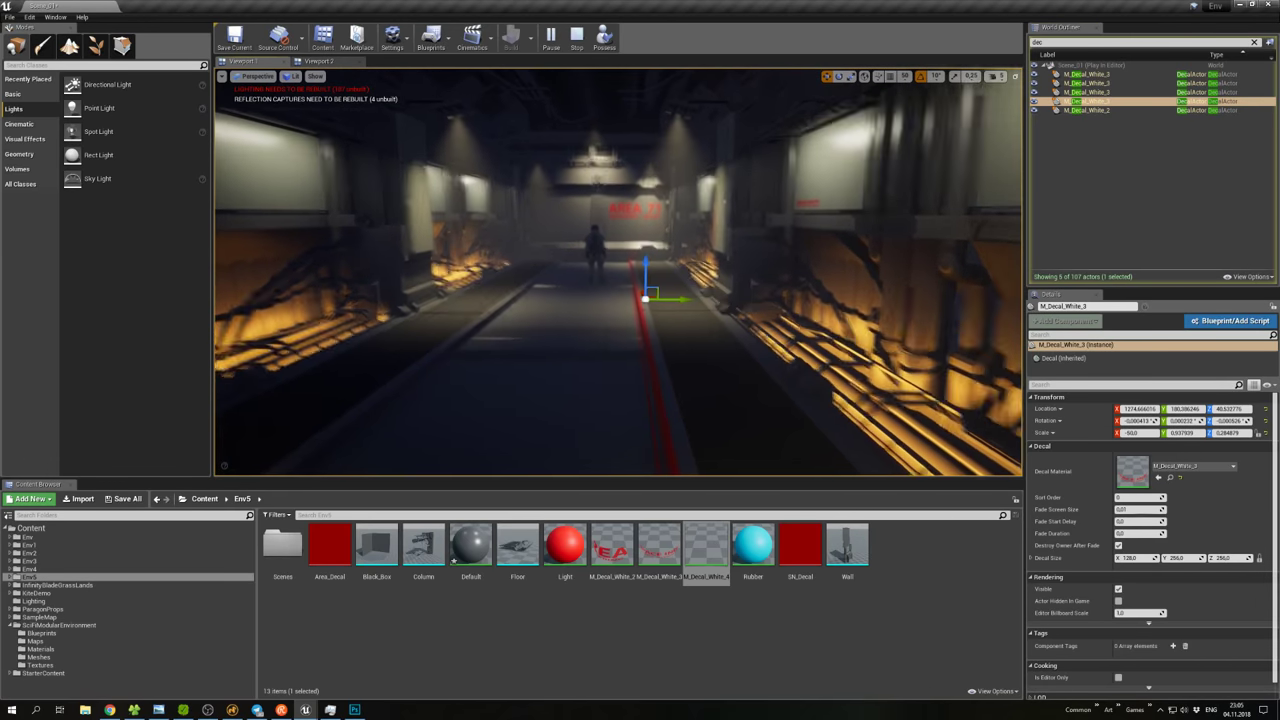
left_click_drag(685, 318, 493, 300, "alt")
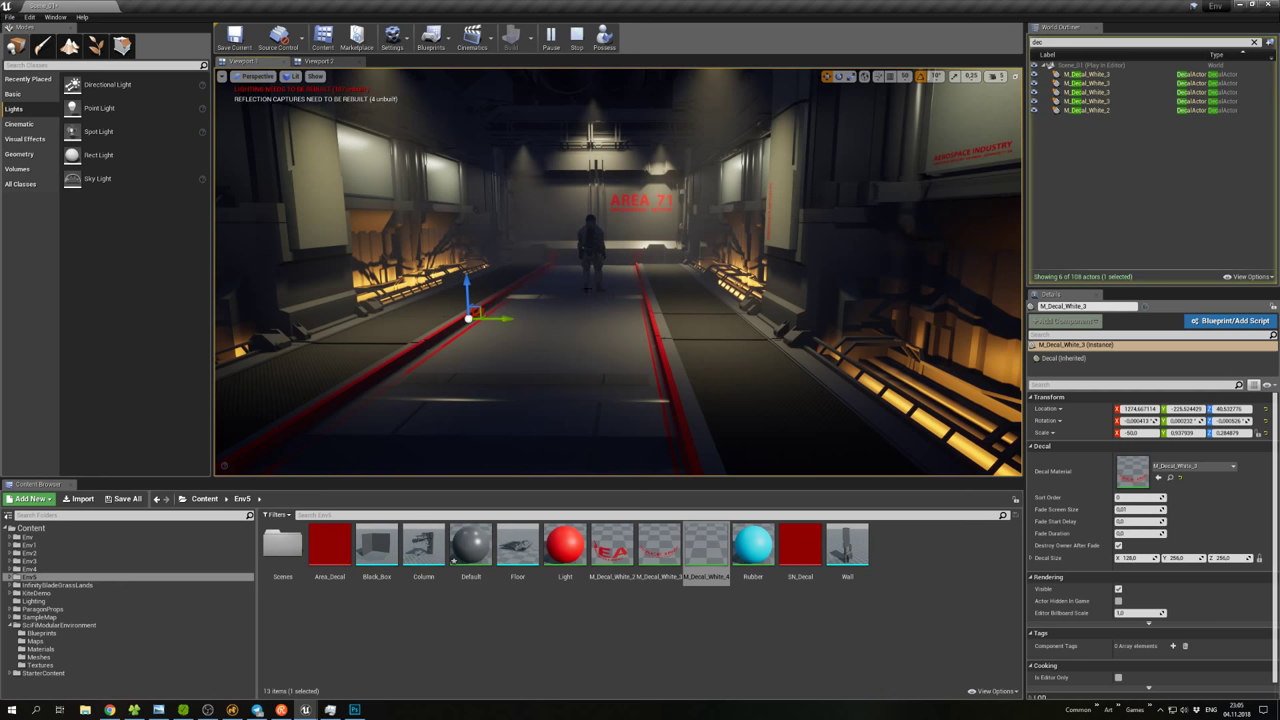
Select both red floor stripe decals together and raise them slightly.
left_click(1085, 92)
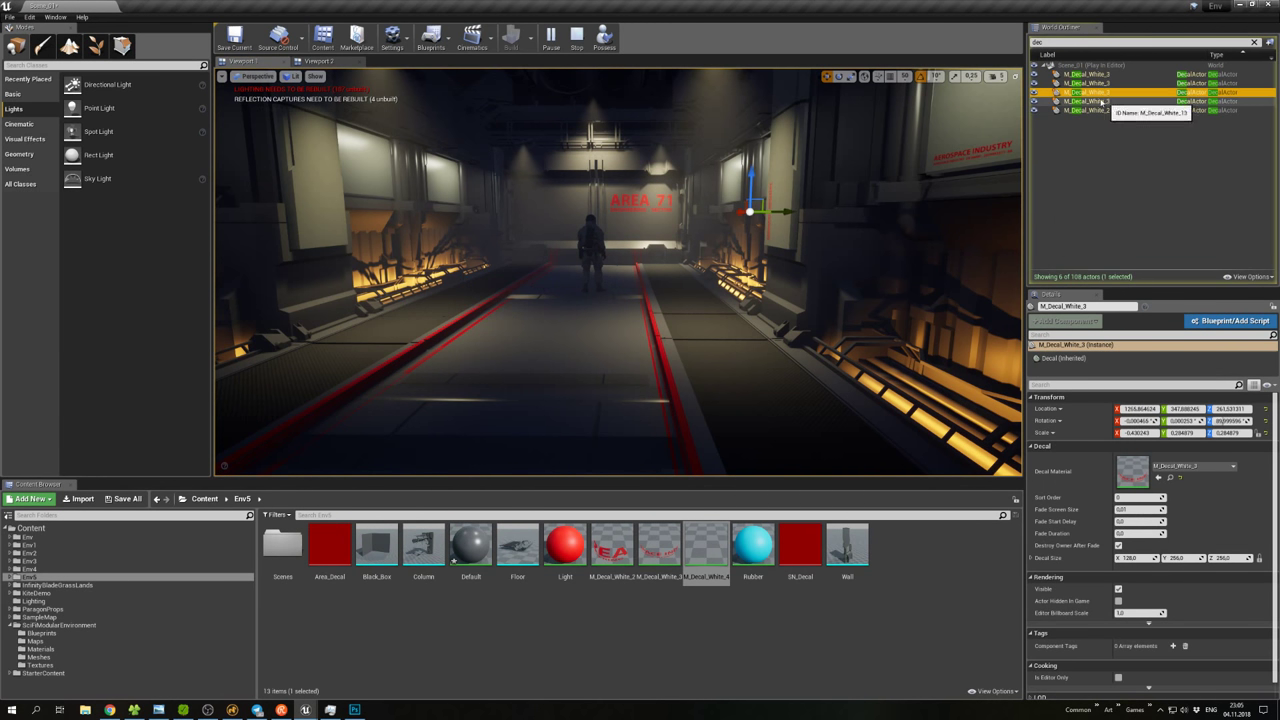
left_click(1058, 42)
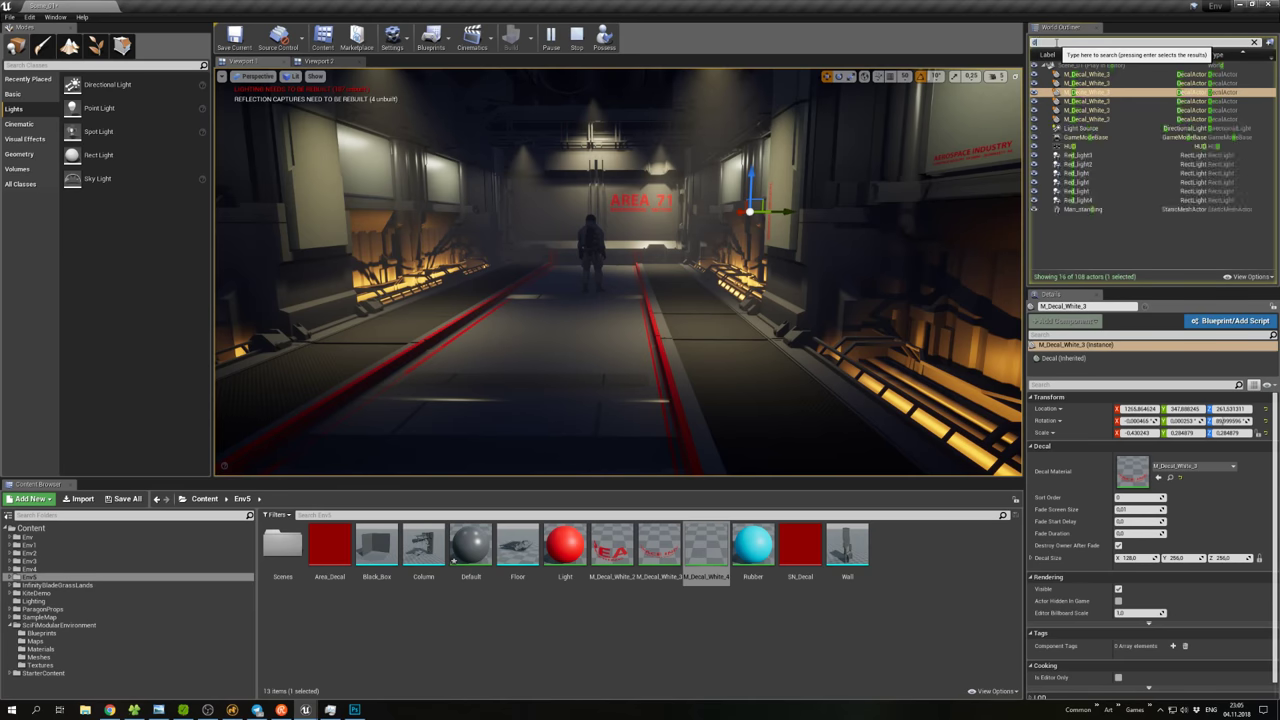
left_click(1093, 102)
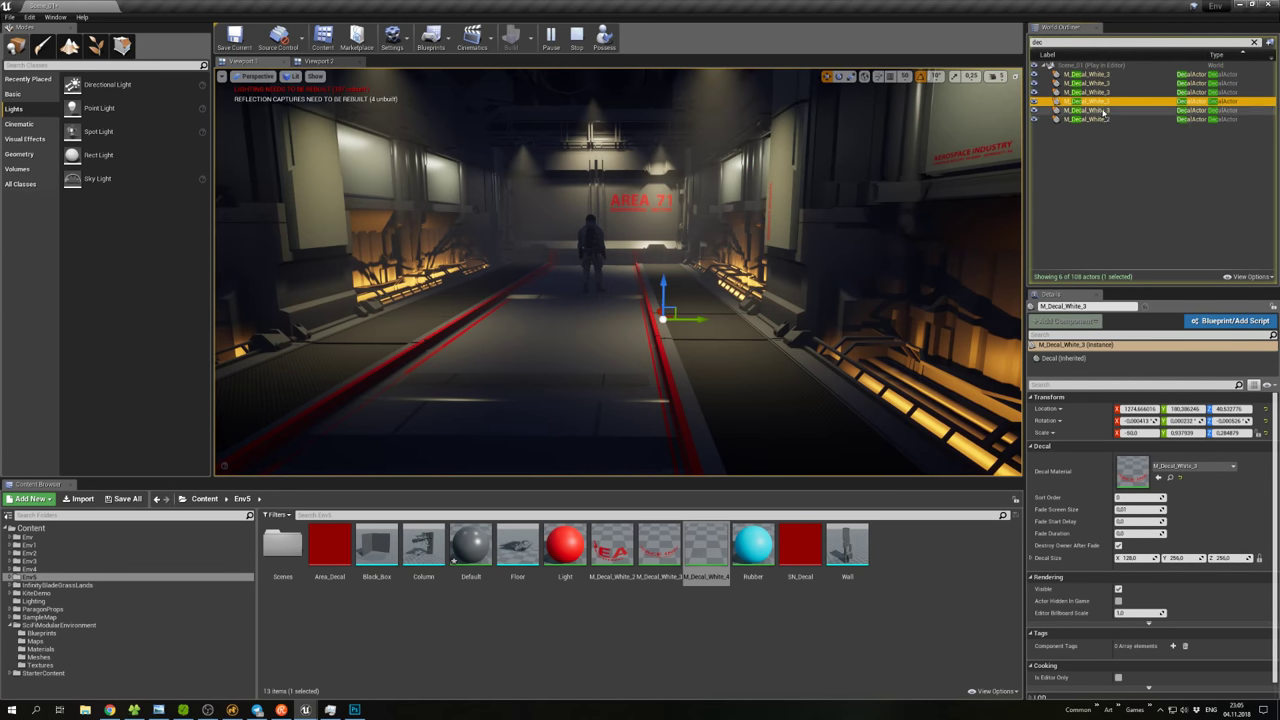
left_click(1090, 110, "ctrl")
left_click_drag(467, 292, 466, 289)
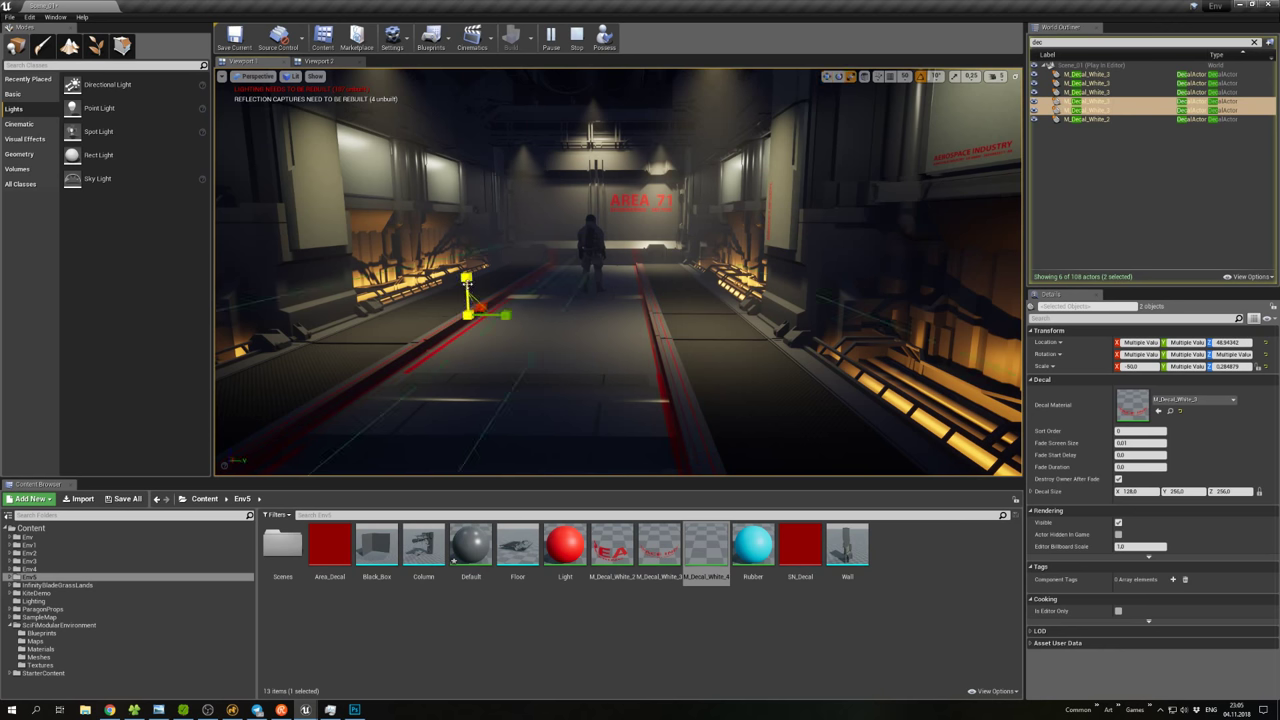
Narrow the two selected floor-stripe decals by reducing their Z scale to about 0.11.
left_click_drag(466, 284, 466, 284)
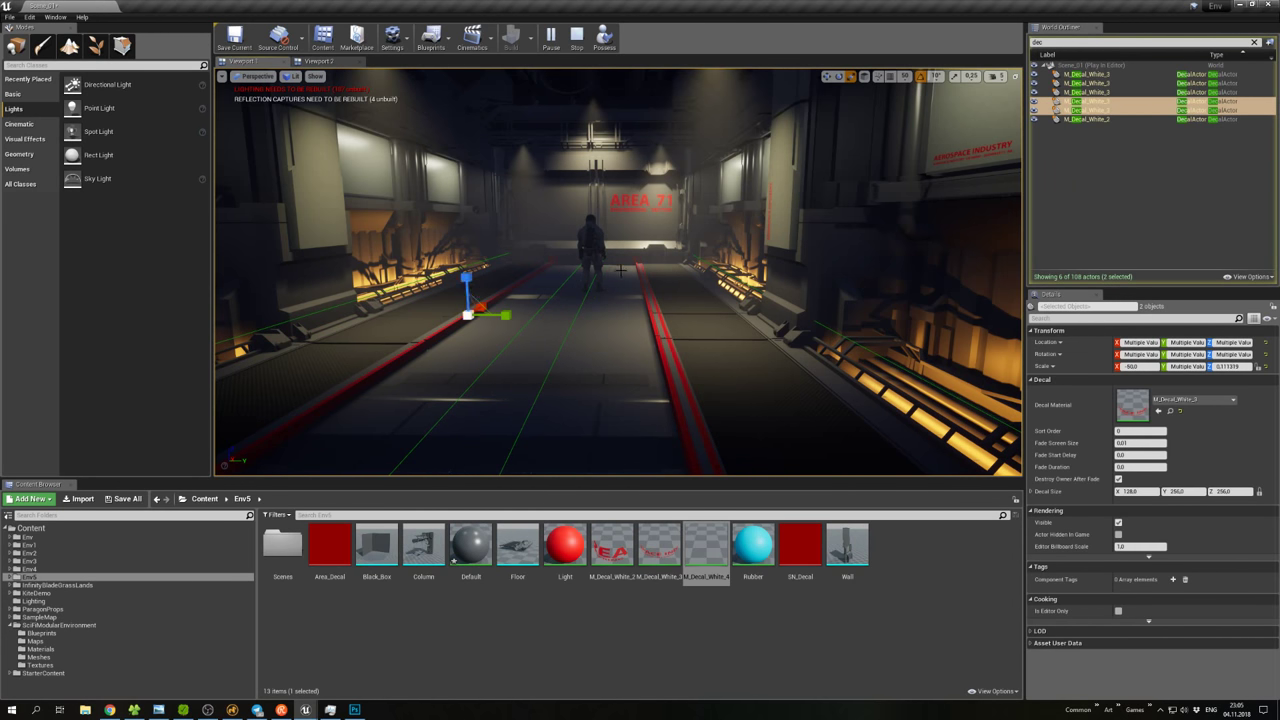
right_click(657, 259)
left_click(672, 256)
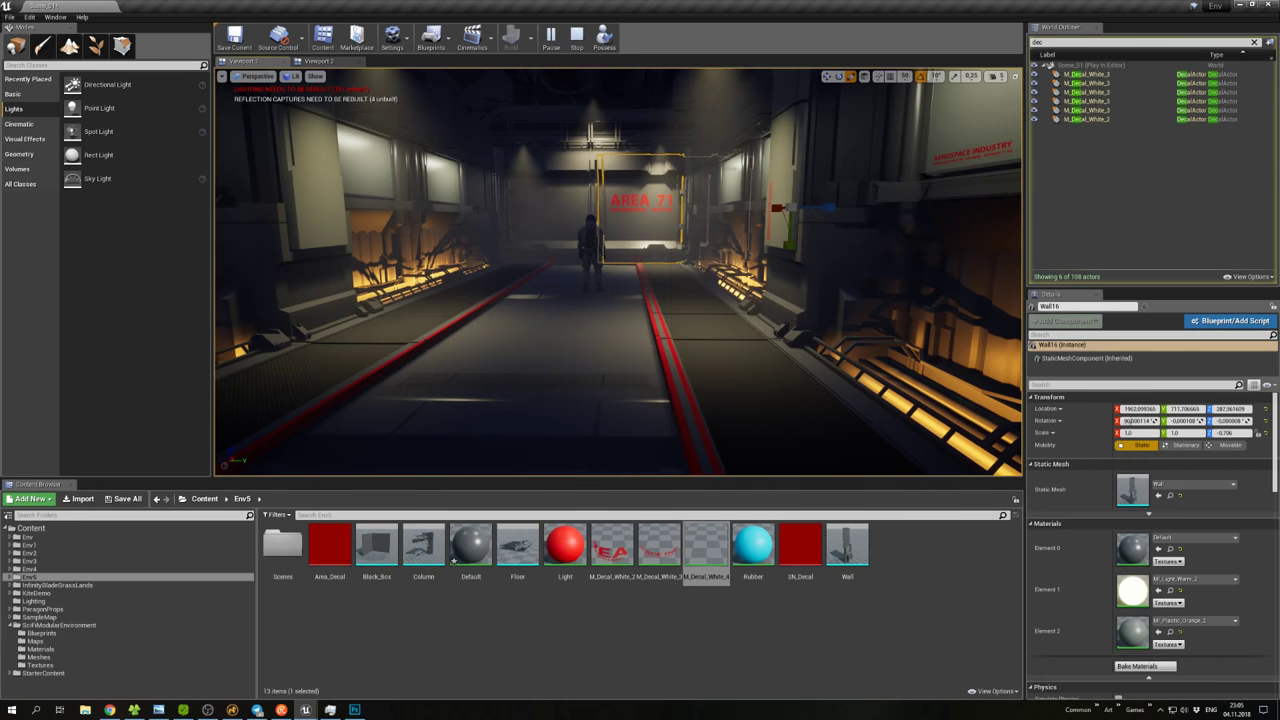
Examine the corridor's floor stripes, side walls and end wall from several viewpoints.
right_click_drag(684, 260, 643, 251)
right_click(643, 251)
left_click(547, 261)
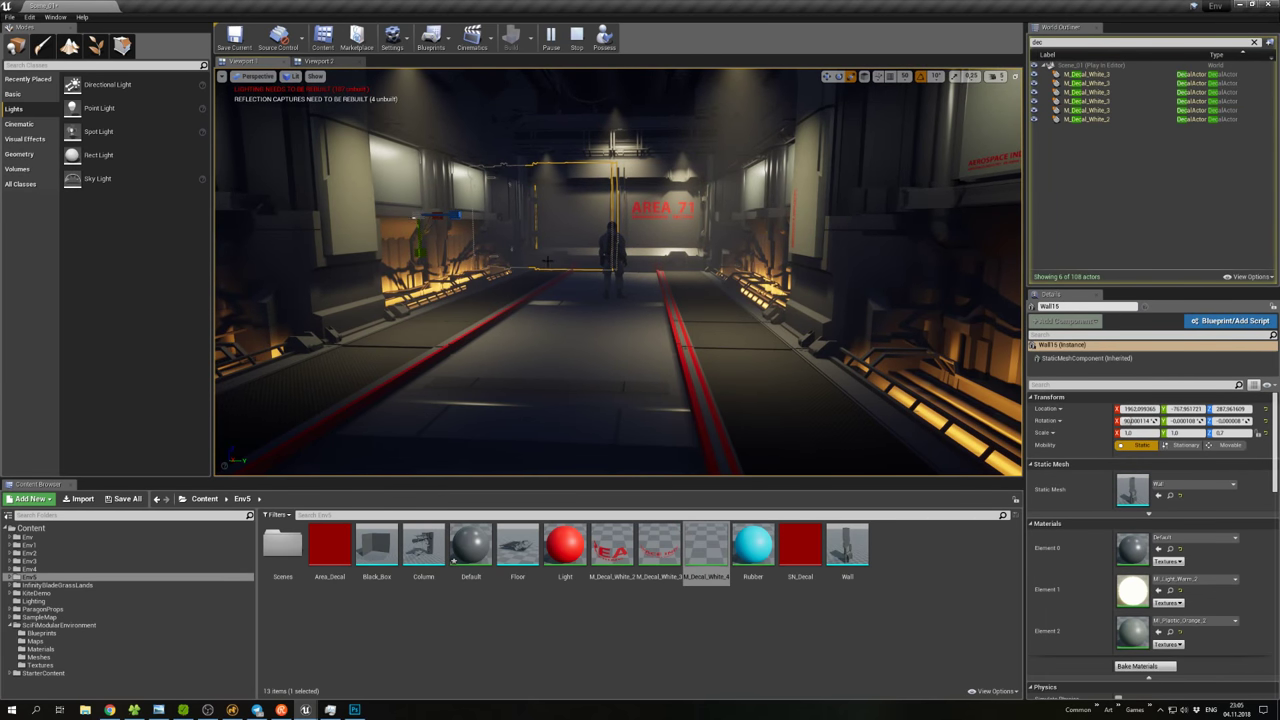
right_click_drag(585, 302, 605, 294)
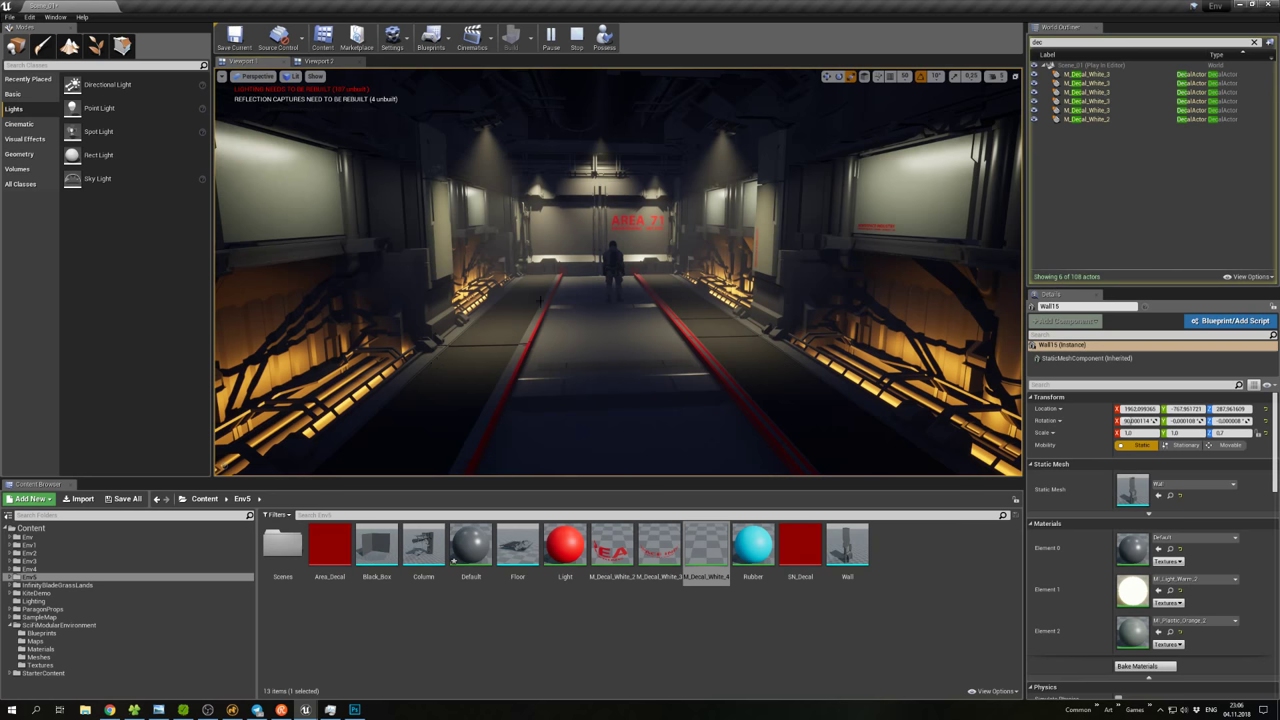
right_click(505, 284)
key("Escape")
right_click_drag(479, 332, 479, 332)
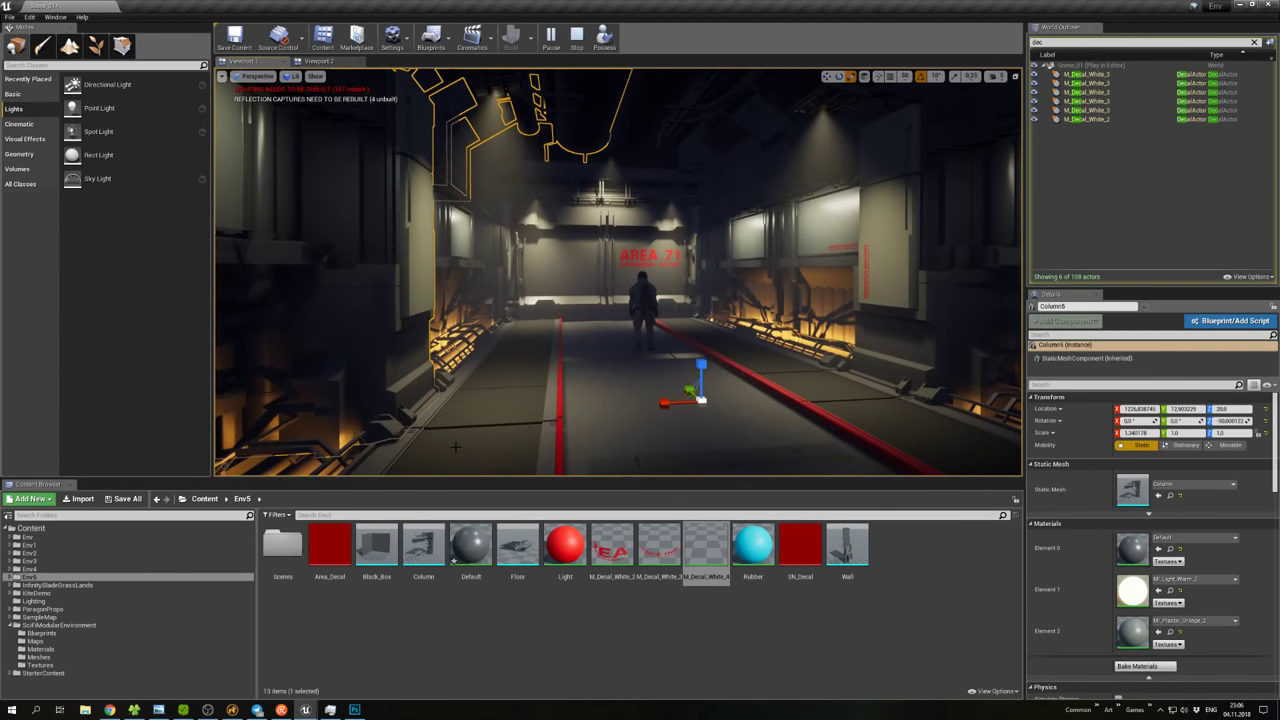
left_click(586, 292)
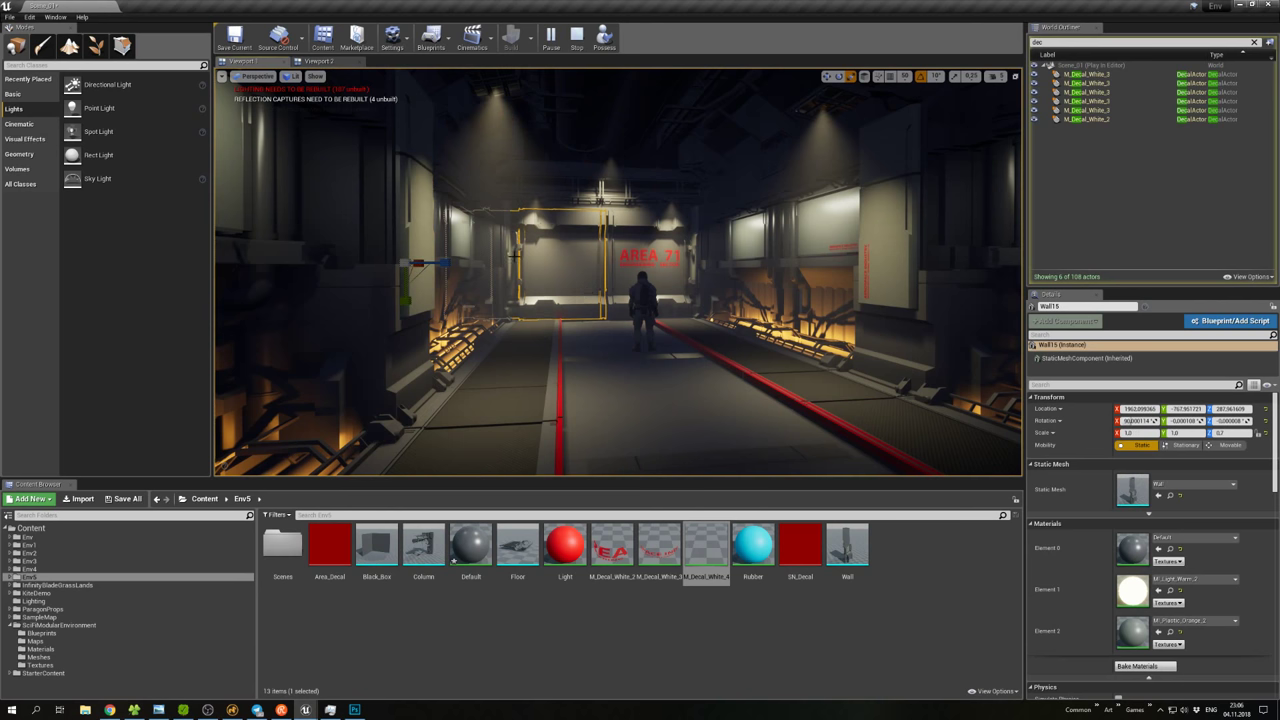
Save all levels and switch to Modo.
left_click(9, 17)
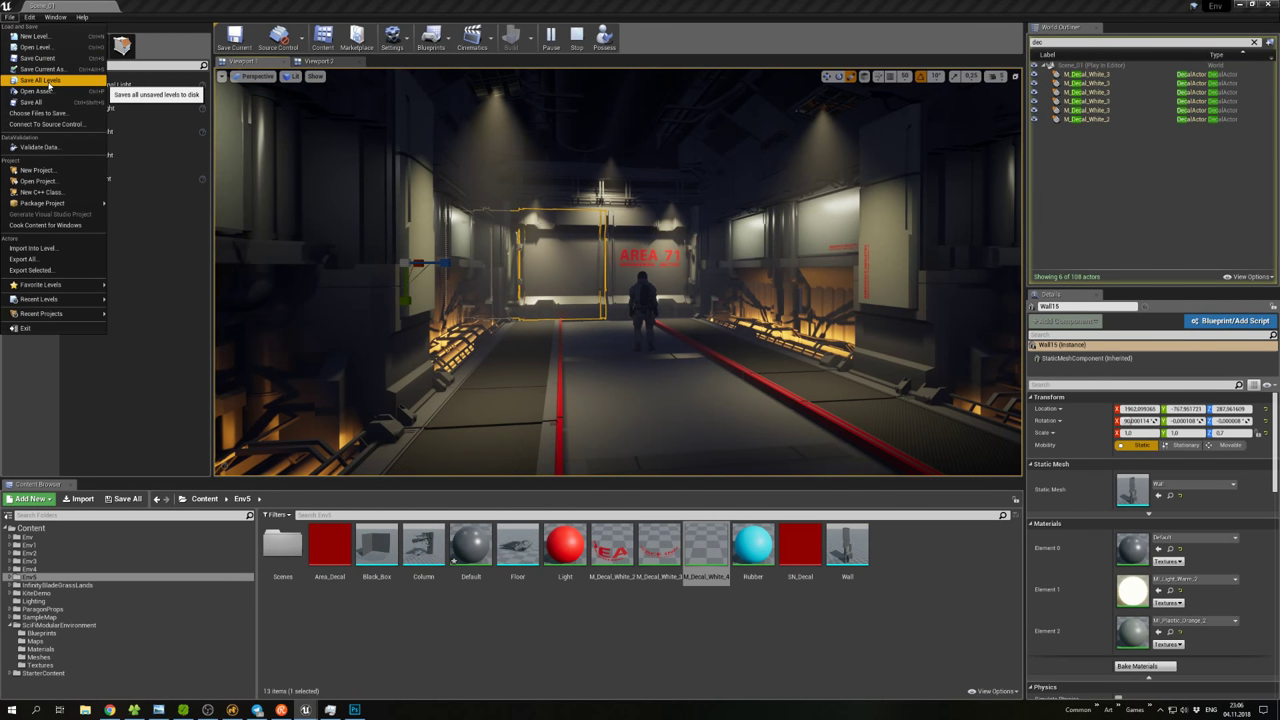
left_click(48, 84)
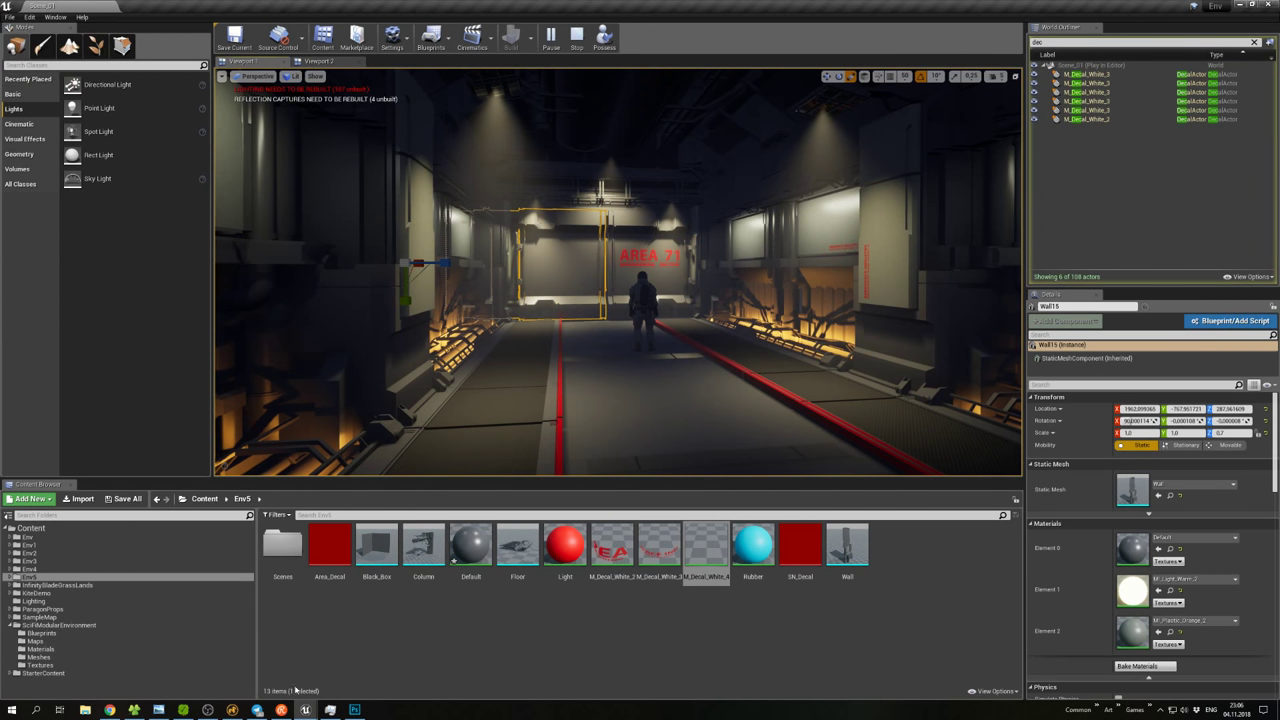
left_click(232, 709)
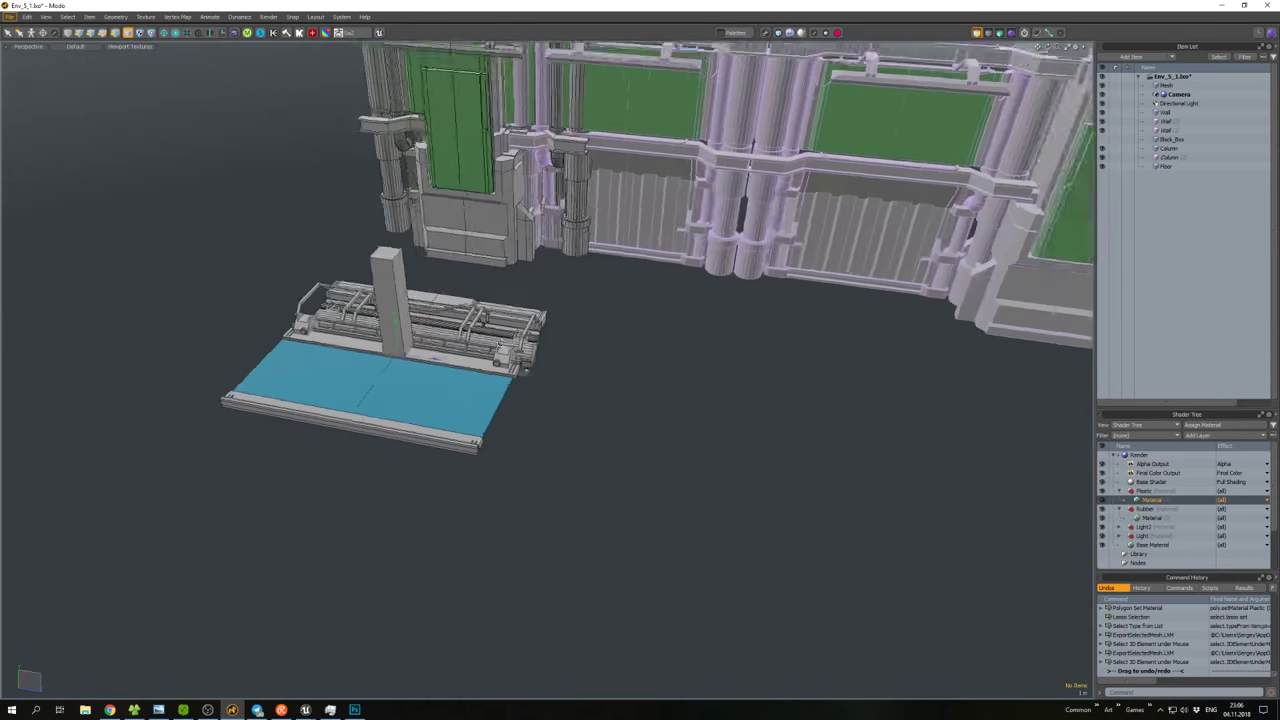
Copy the connected beam polygons along the floor module's edge and paste them into a new mesh item.
left_click_drag(500, 330, 545, 327, "alt")
left_click(437, 323)
left_click(545, 383)
left_click_drag(545, 383, 500, 410, "alt")
left_click(522, 371)
key("3")
double_click(453, 381)
key("ctrl+c")
key("n")
key("ctrl+v")
Isolate the new beam mesh and rename it Floor_central.
left_click_drag(536, 452, 488, 415, "alt")
key("5")
key("shift+h")
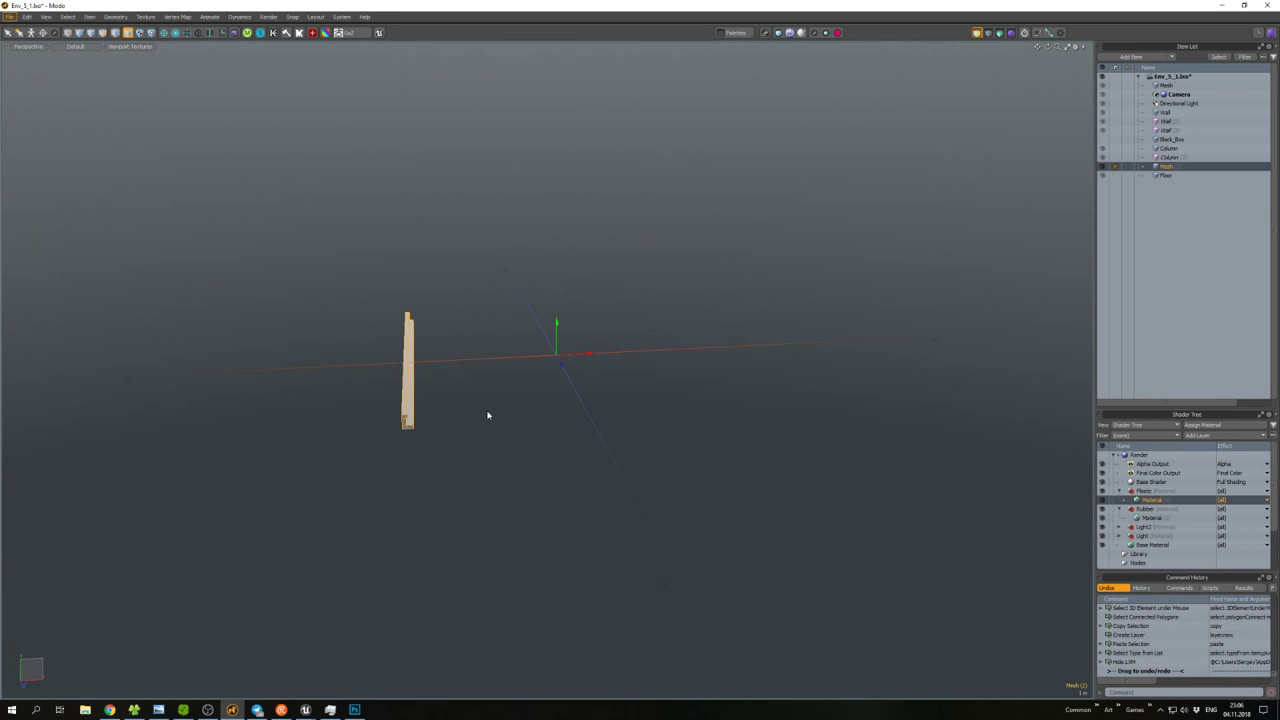
key("F2")
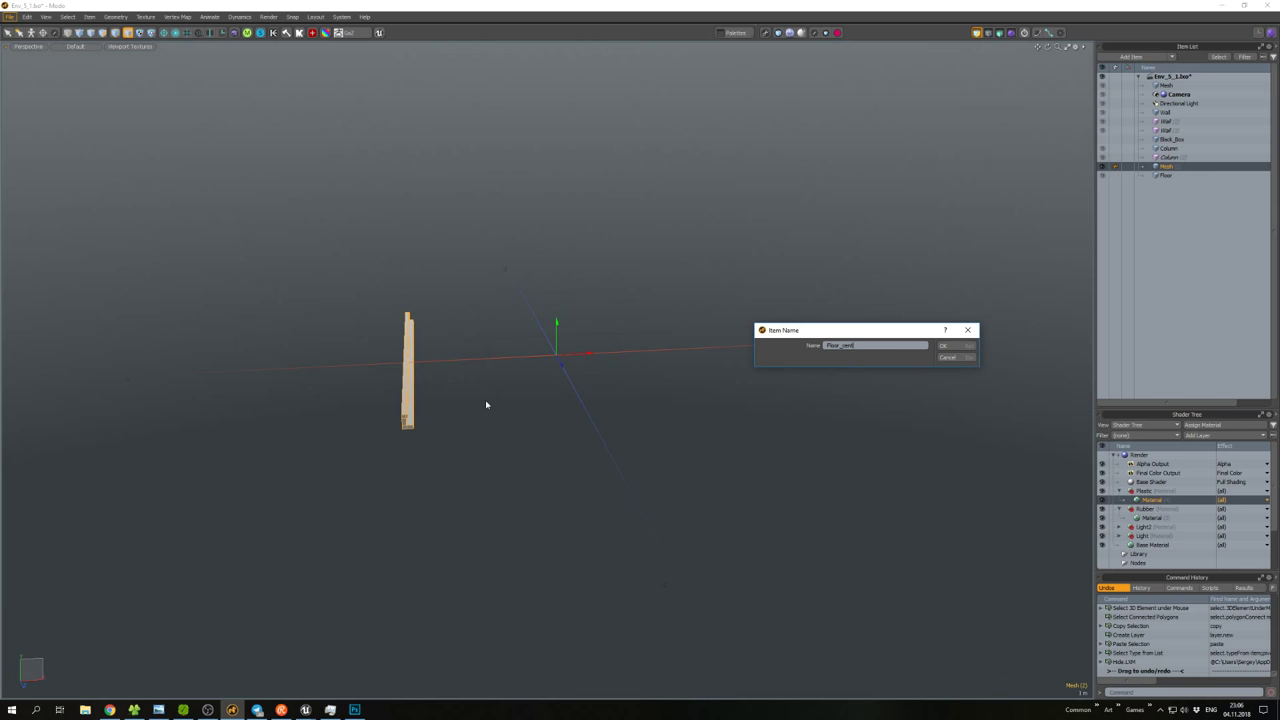
key("Return")
Mirror the whole beam along the X axis to the opposite side of the origin.
left_click_drag(485, 400, 499, 400, "alt")
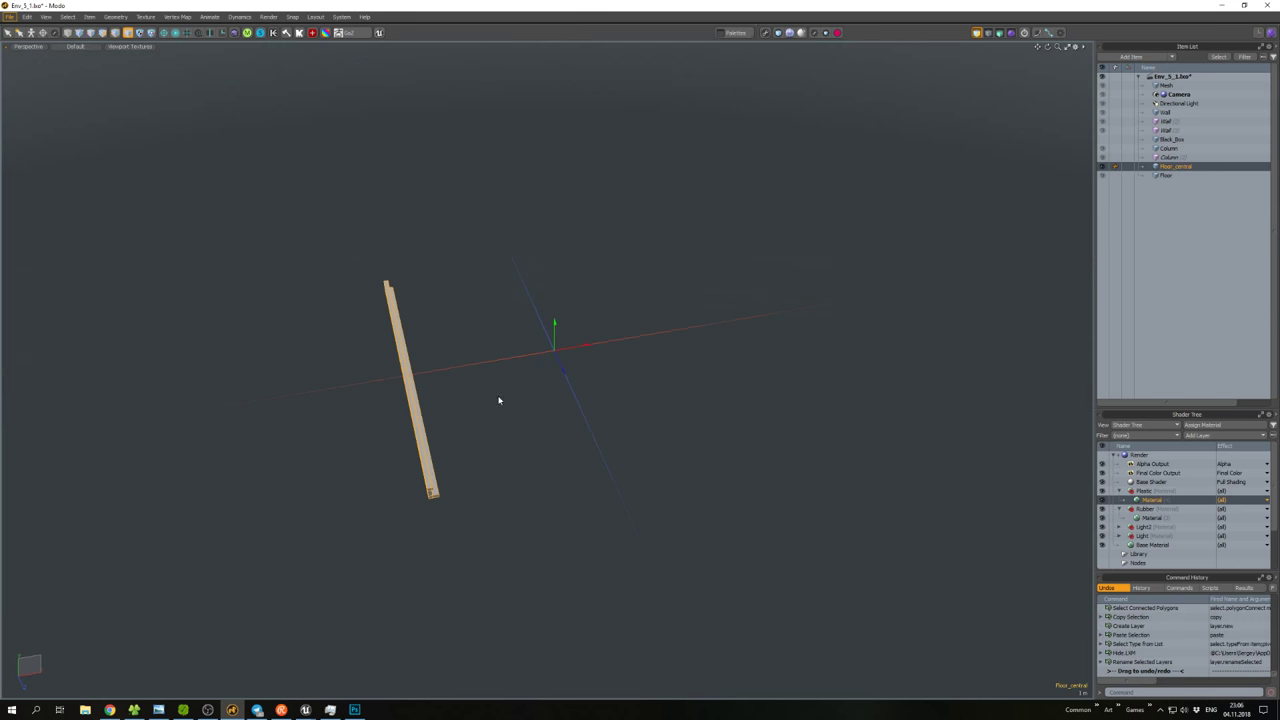
left_click_drag(411, 411, 452, 398, "alt")
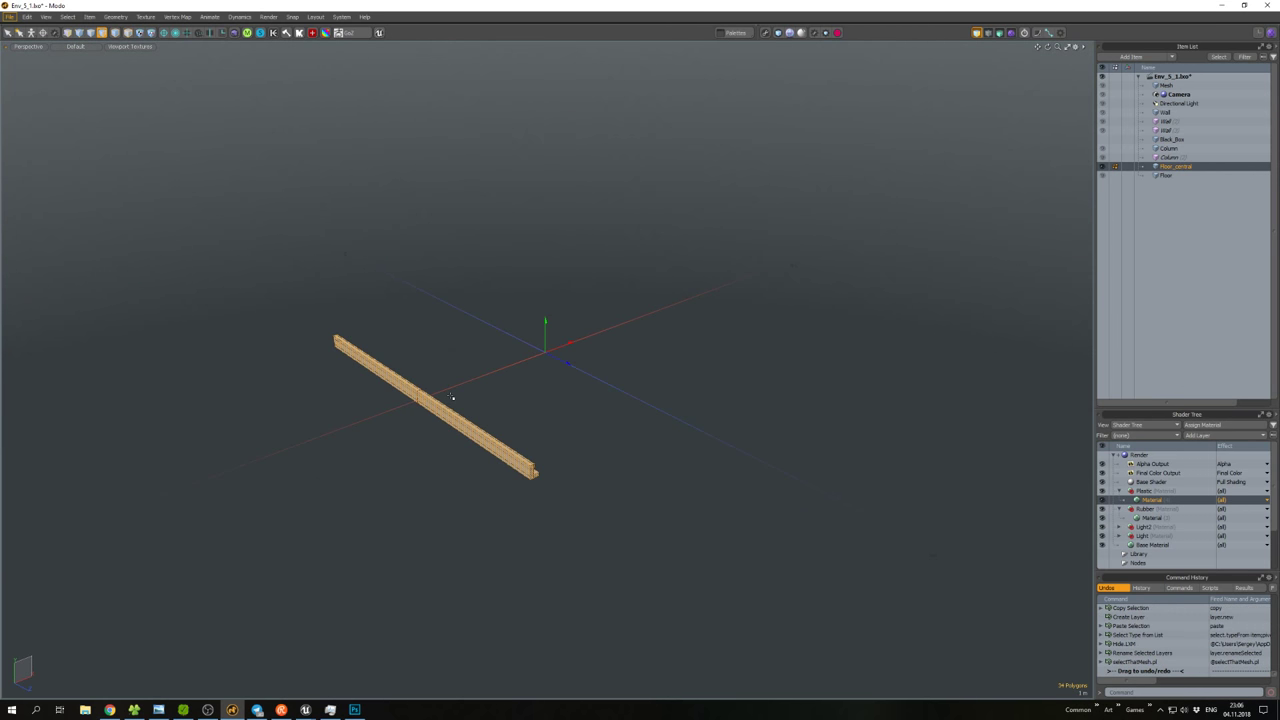
right_click(451, 398, "ctrl+shift")
left_click(402, 397)
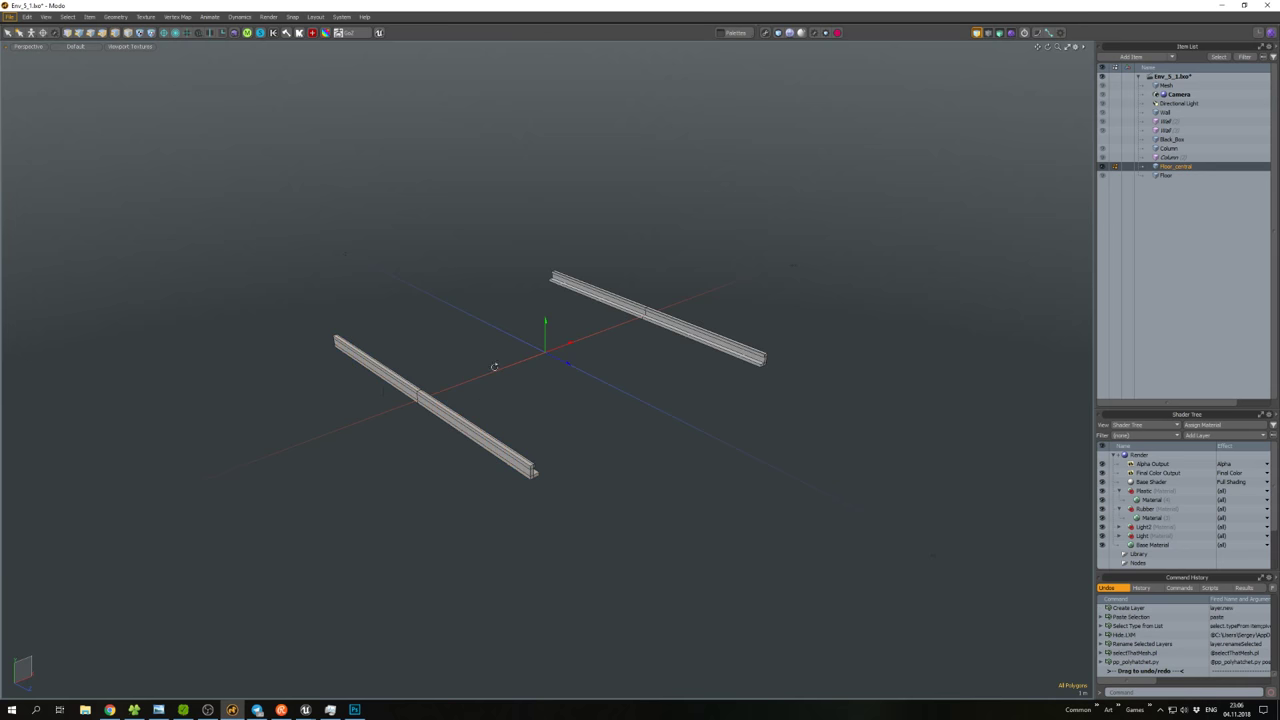
scroll(657, 358, "up", 3)
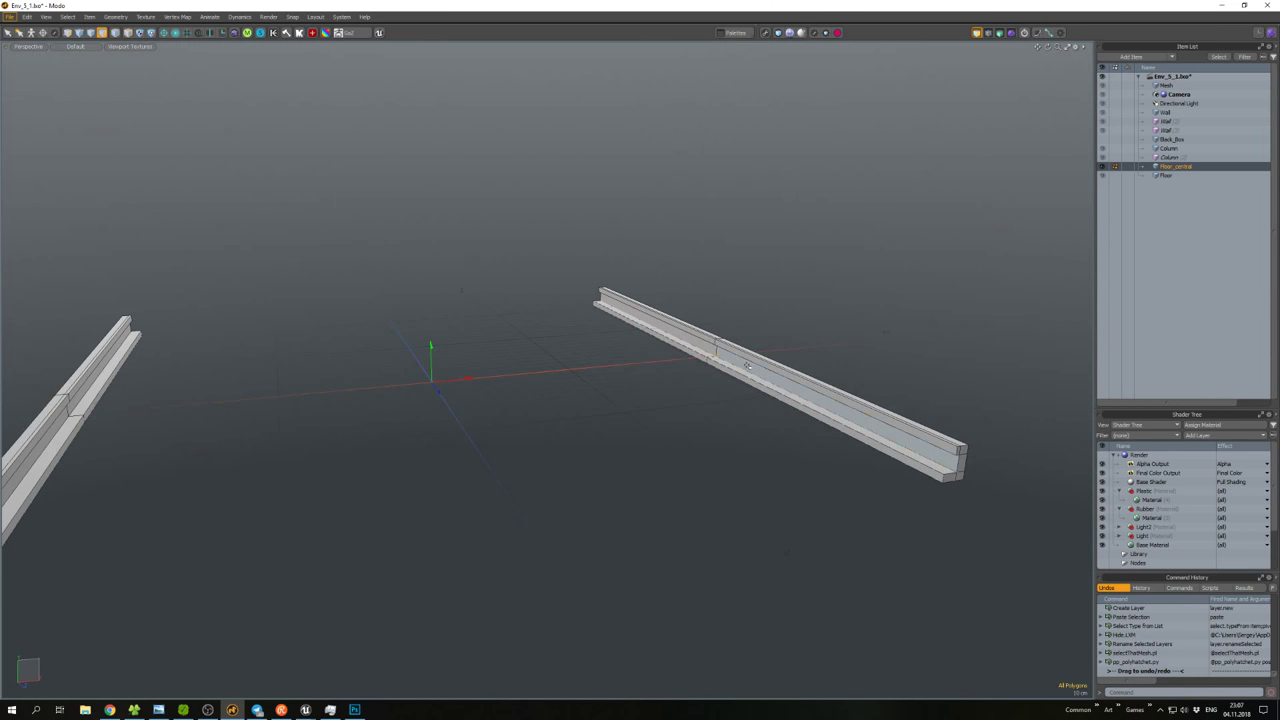
left_click(707, 351)
mouse_move(707, 351)
left_mouse_down("alt")
mouse_move(341, 350)
mouse_move(605, 365)
mouse_move(532, 390)
left_mouse_up("alt")
left_click(341, 350)
left_click(388, 342, "shift")
key("ctrl+c")
key("r")
key("ctrl+v")
key("f")
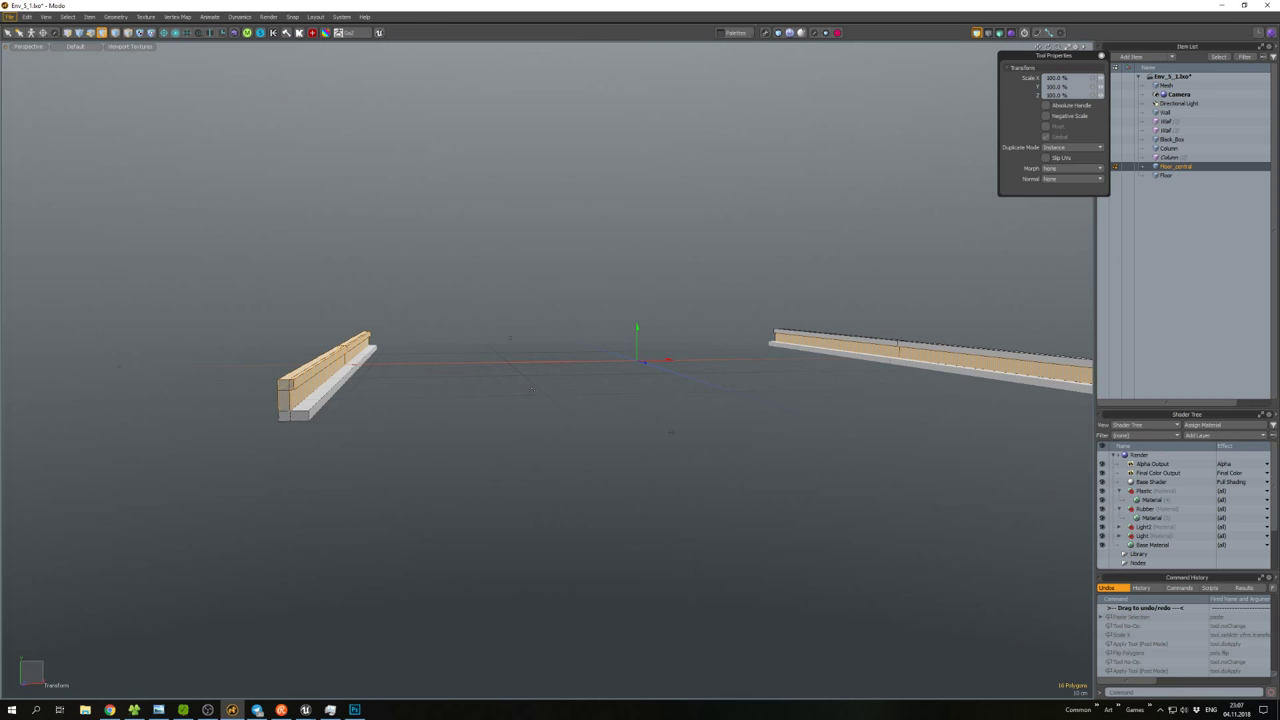
key("space")
Duplicate the inner side faces of one beam and thicken them about 4 m into a slab reaching the opposite beam.
scroll(425, 415, "up", 5)
left_click(355, 346)
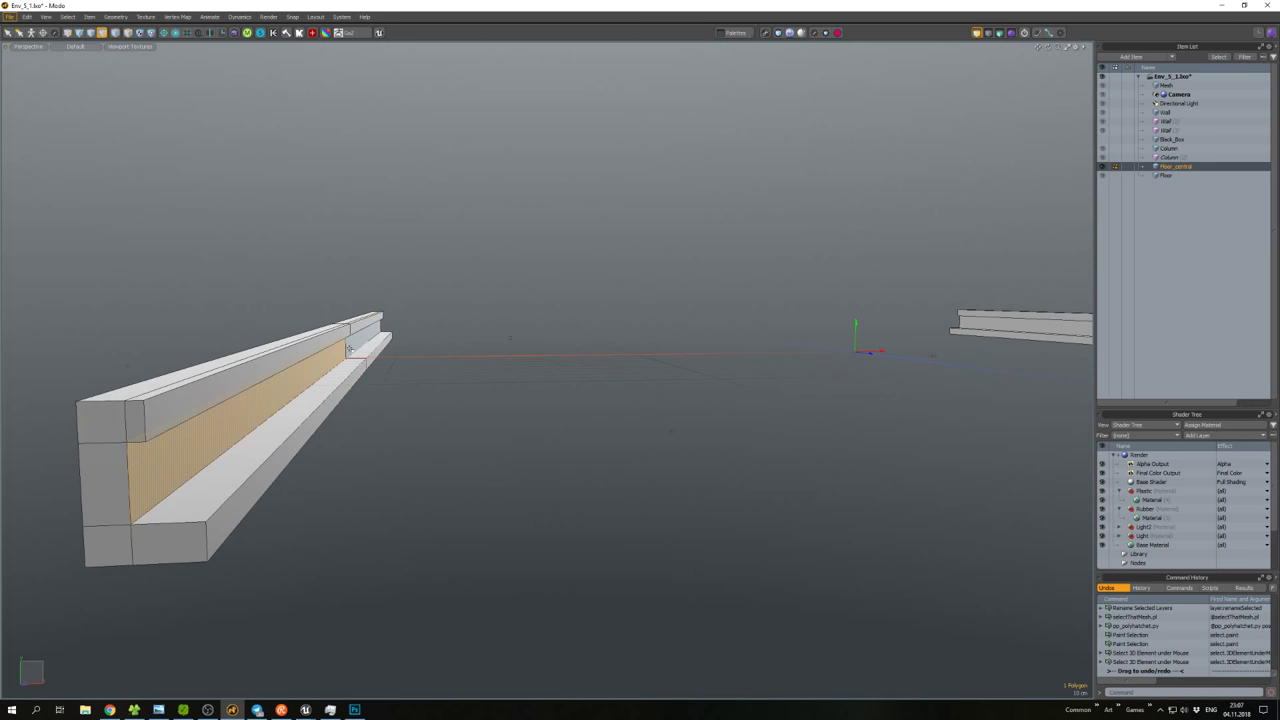
key("w")
key("d")
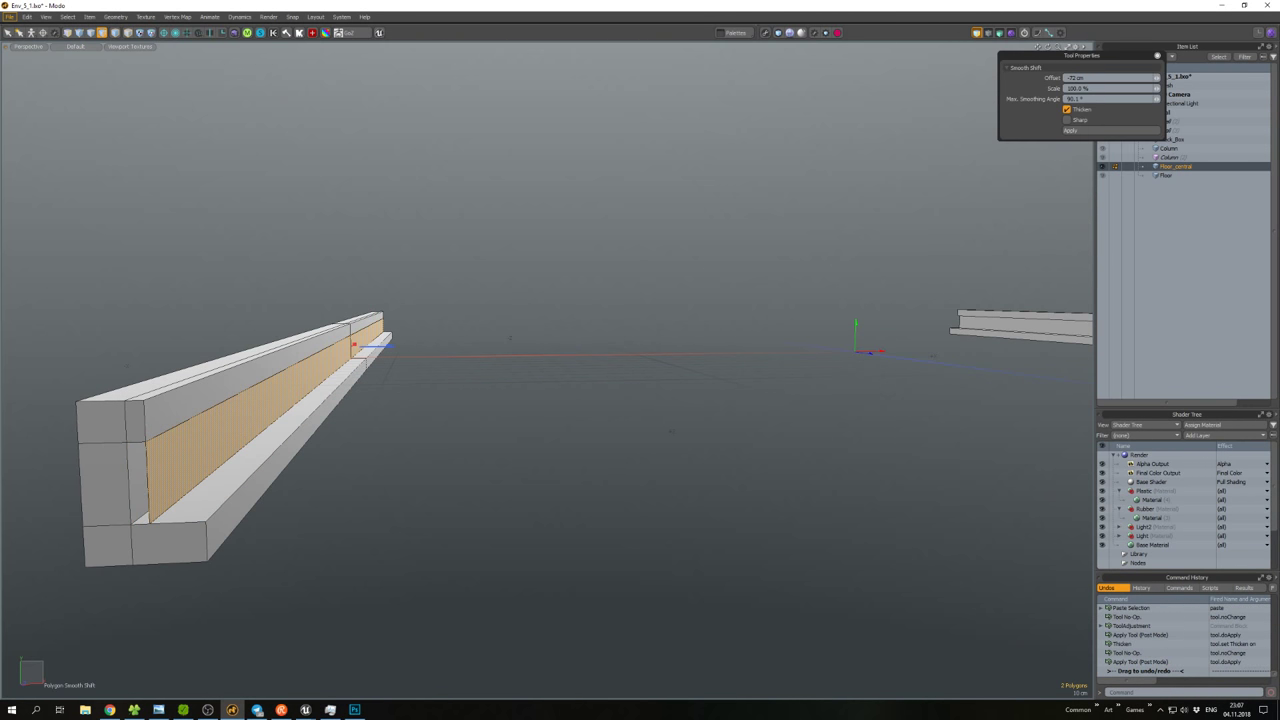
left_click_drag(377, 344, 400, 368, "alt")
left_click_drag(495, 358, 733, 355)
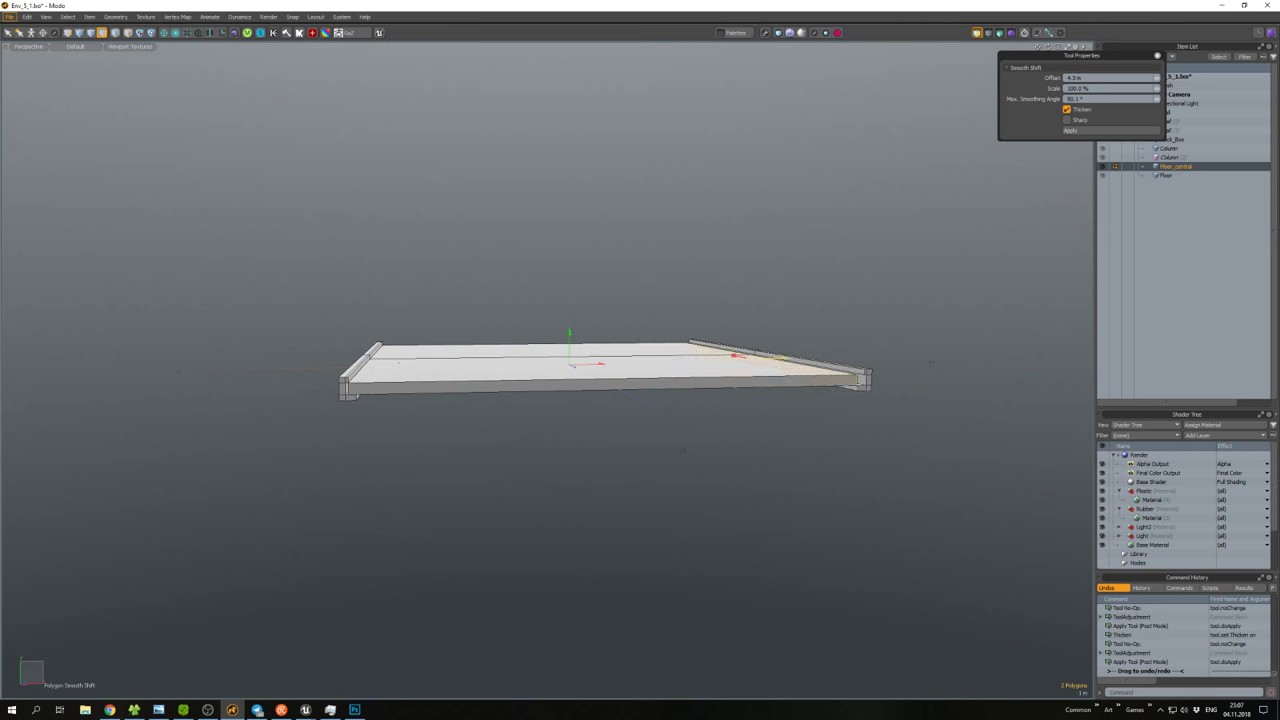
key("space")
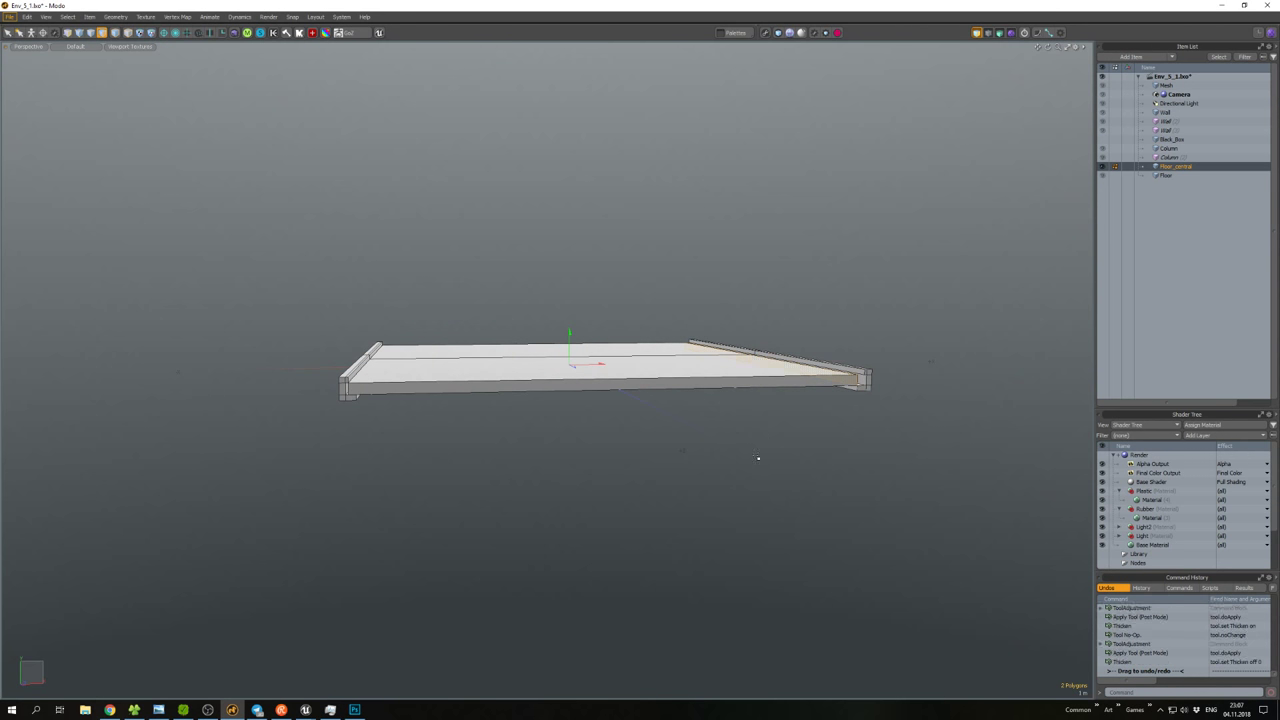
left_click_drag(760, 457, 740, 437, "alt")
double_click(718, 411)
scroll(625, 383, "up", 2)
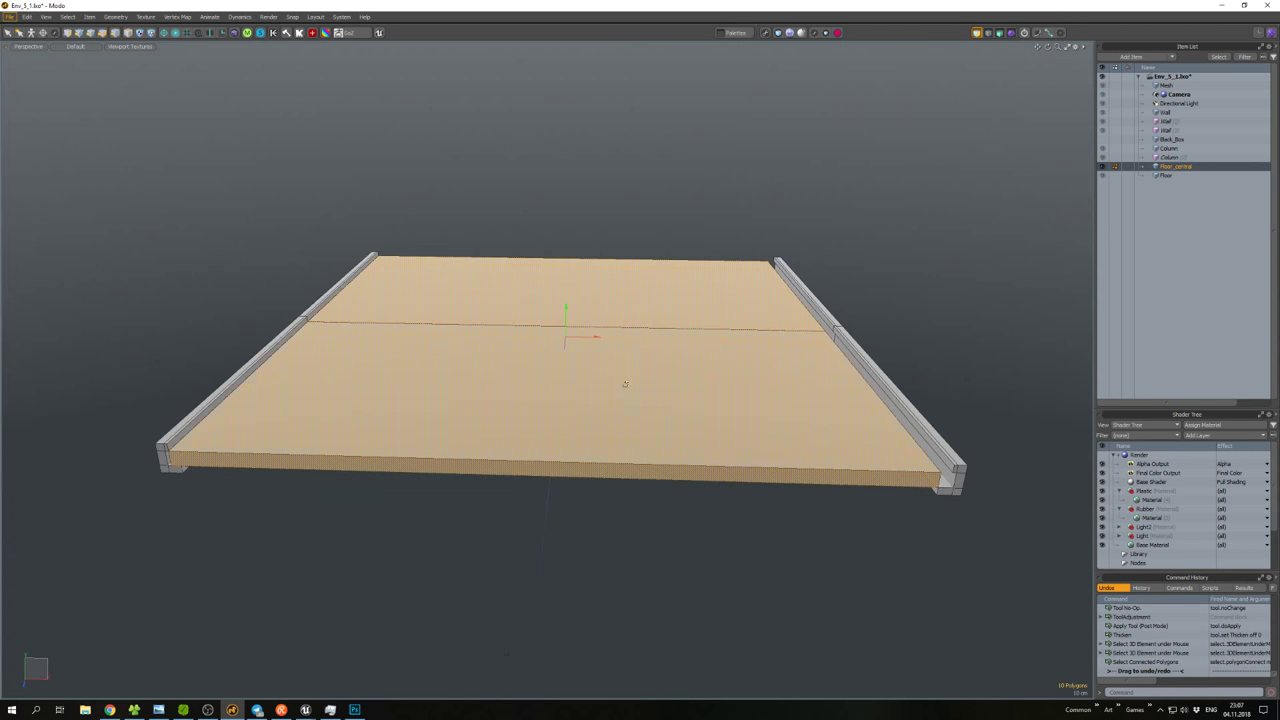
key("w")
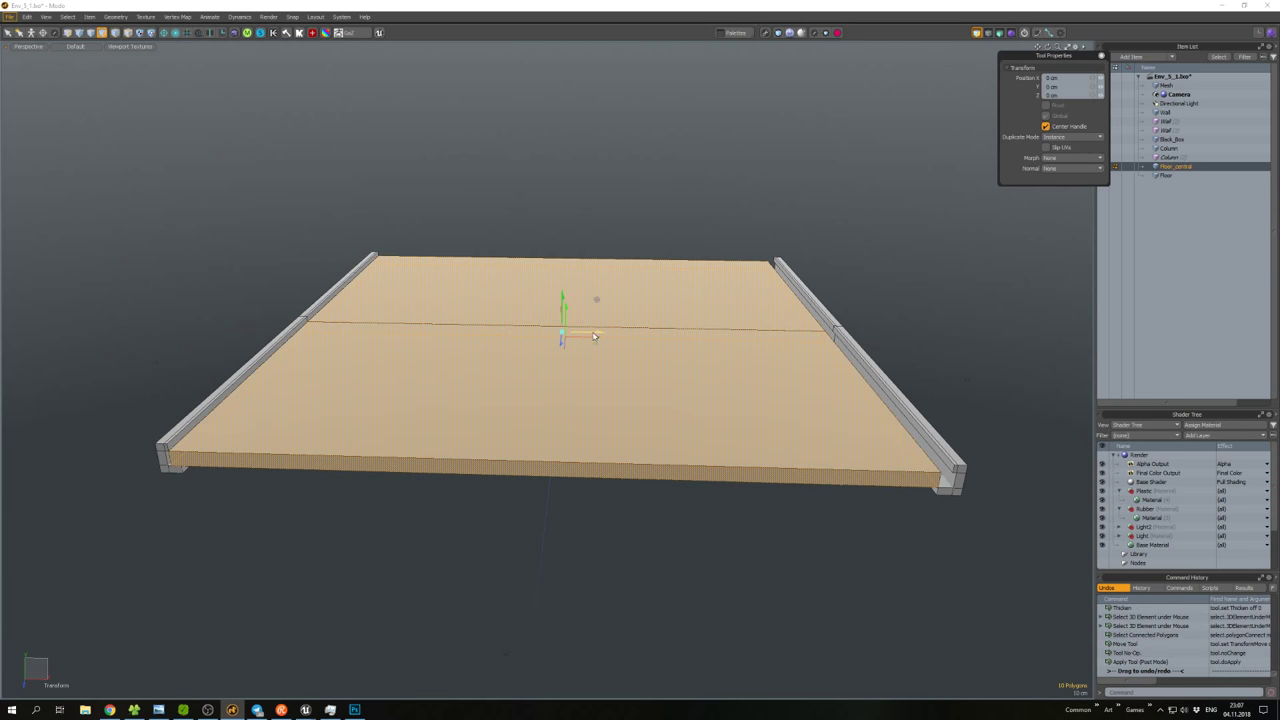
key("space")
Duplicate a long face beside one beam and shape it into a thin strip lying along the slab's edge.
left_click(626, 451)
left_click_drag(723, 391, 644, 362, "alt")
left_click(712, 330)
key("w")
key("ctrl+c")
key("ctrl+v")
key("r")
key("ctrl+z")
scroll(733, 323, "up", 2)
key("w")
scroll(705, 328, "up", 3)
key("shift+t")
key("q")
double_click(690, 345)
key("w")
key("q")
Bevel the long edge loops of the strip beside the beam.
key("2")
left_click(683, 349)
double_click(683, 349)
double_click(686, 403, "shift")
key("b")
key("q")
scroll(640, 400, "down", 3)
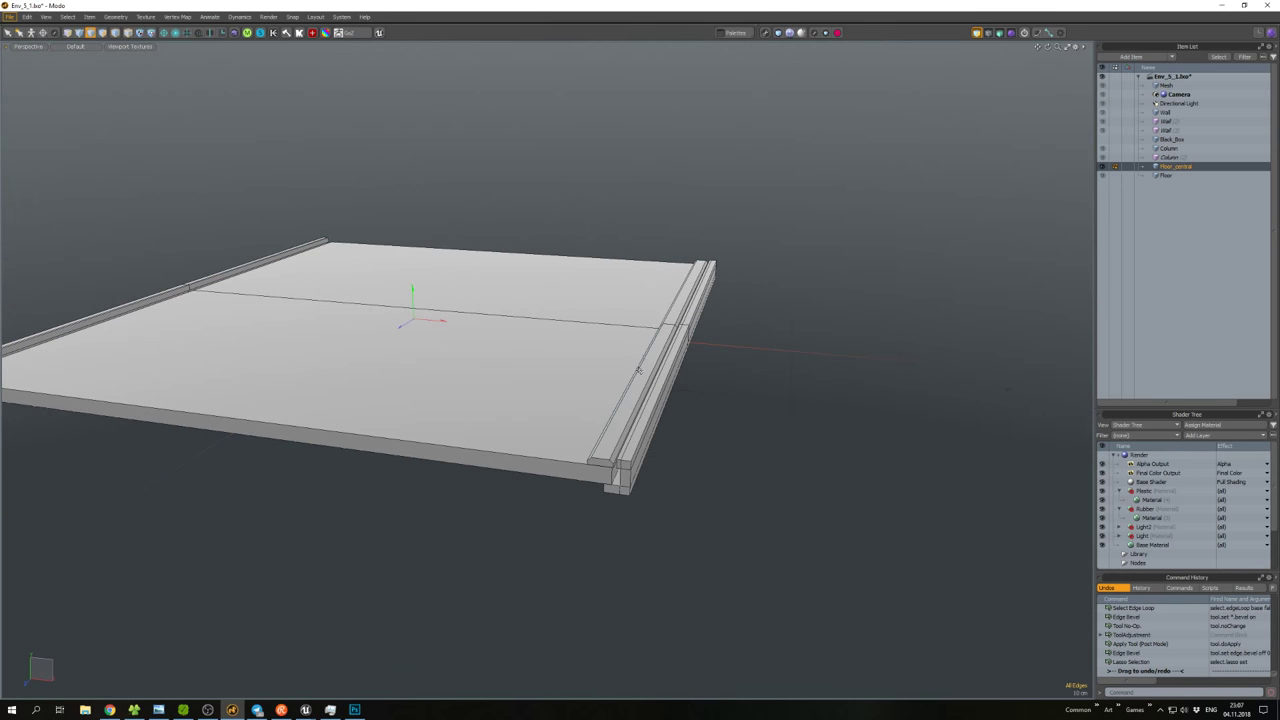
Select one half of the slab's top surface as a polygon.
key("3")
left_click(751, 374)
left_click_drag(751, 374, 397, 655, "alt")
left_click(617, 429)
Switch to Unreal Editor to check the corridor floor, and return to Modo.
mouse_move(305, 709)
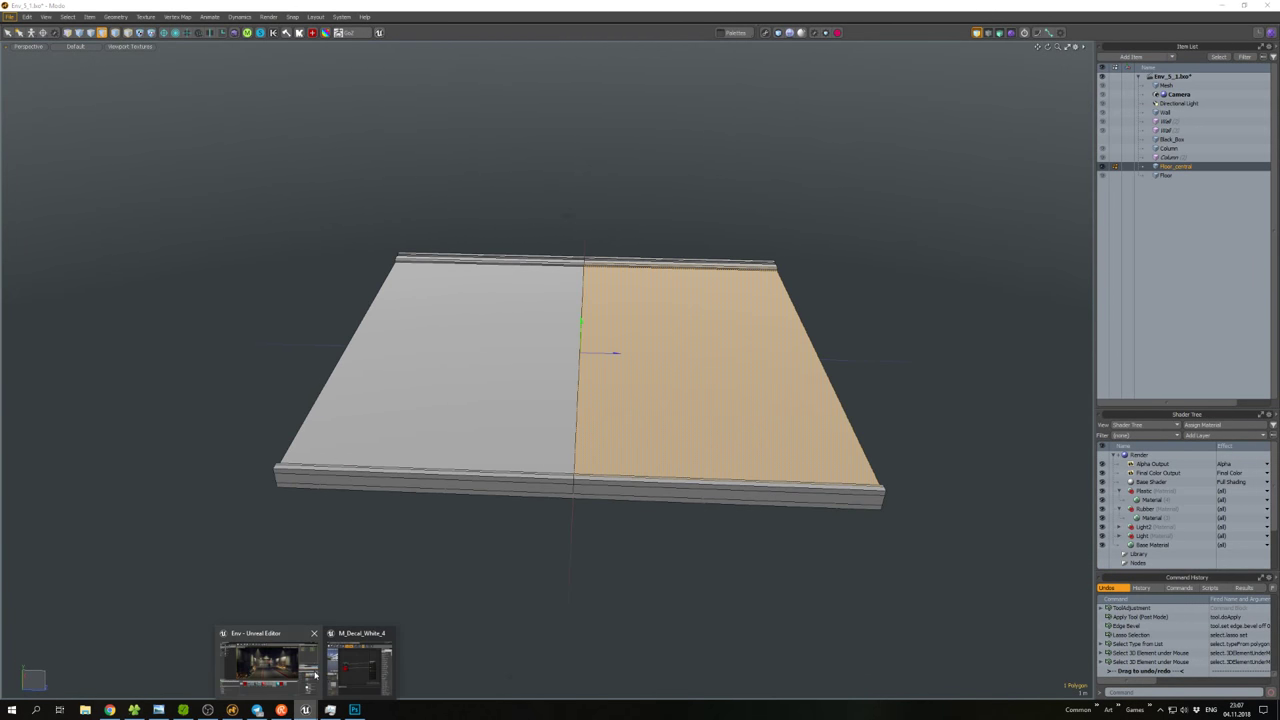
left_click(275, 672)
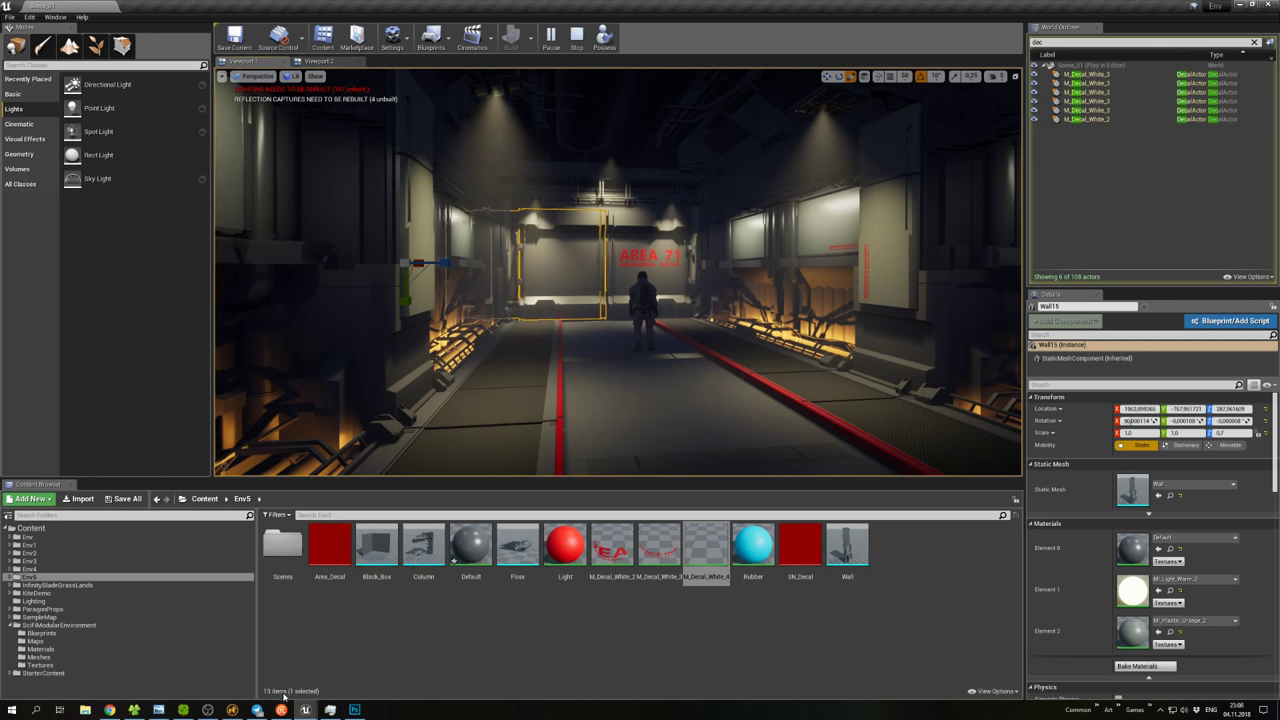
left_click(232, 709)
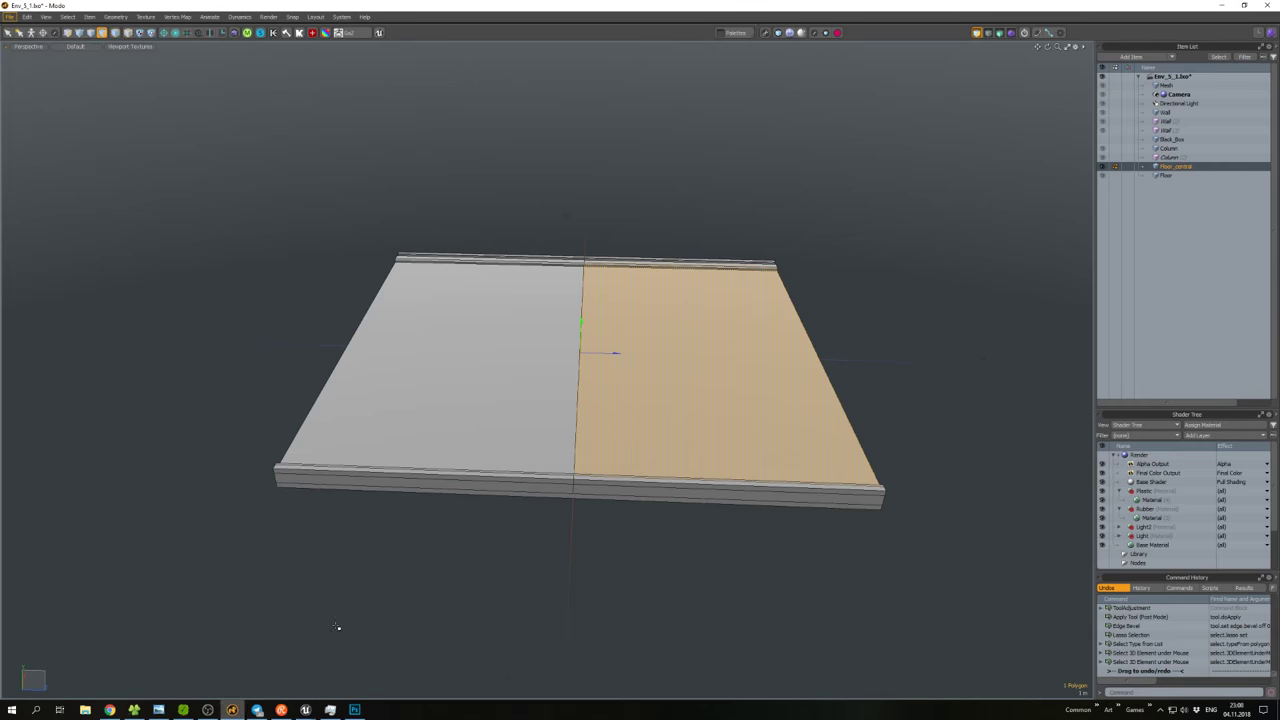
Duplicate the selected top polygon and shift the copy along Z towards the slab's other half.
left_click_drag(334, 623, 738, 353, "alt")
key("r")
key("w")
key("ctrl+c")
key("ctrl+v")
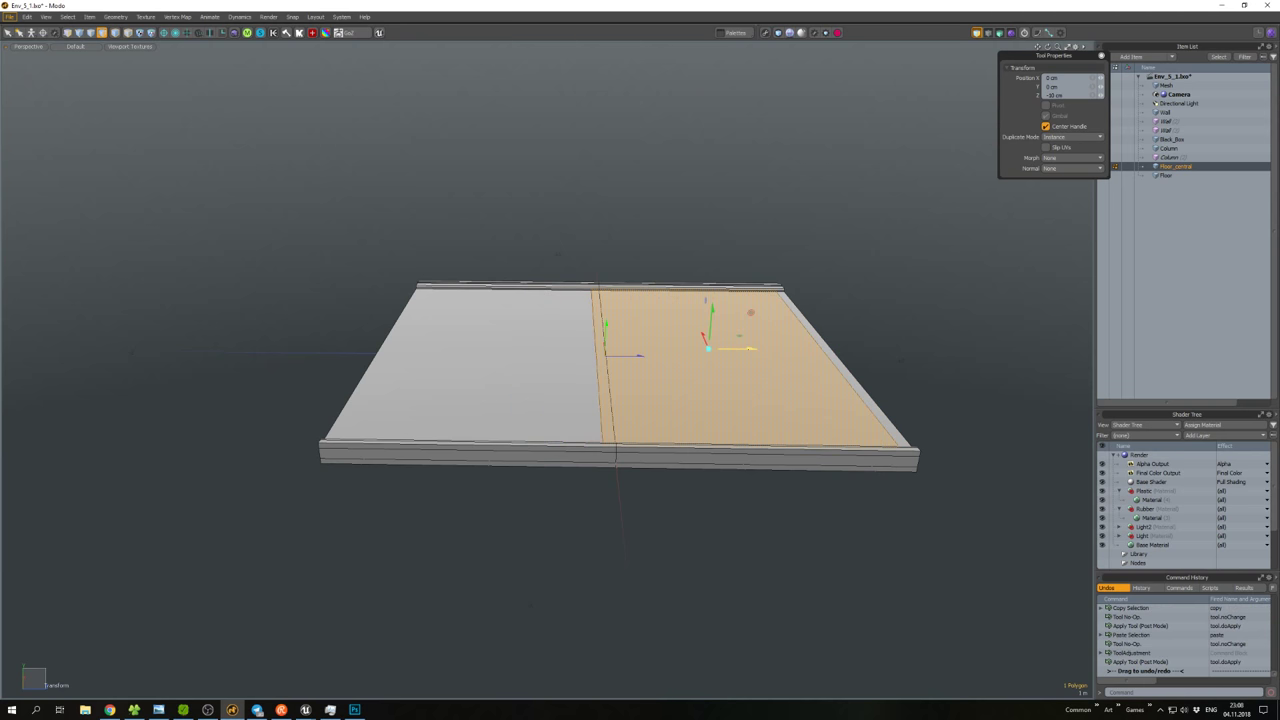
scroll(740, 353, "up", 3)
key("w")
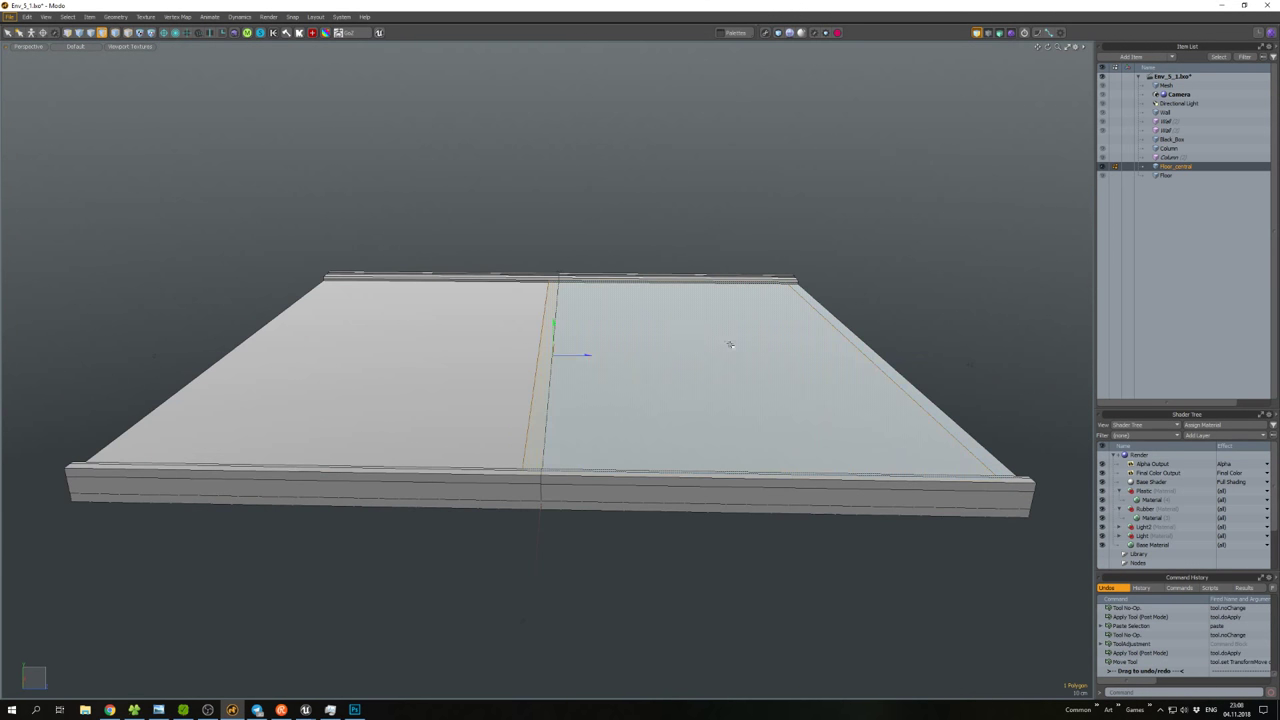
Move the duplicated polygon's edge outward until the face spans the whole slab top.
left_click_drag(701, 326, 263, 350)
key("2")
left_click(548, 364)
key("w")
key("2")
key("3")
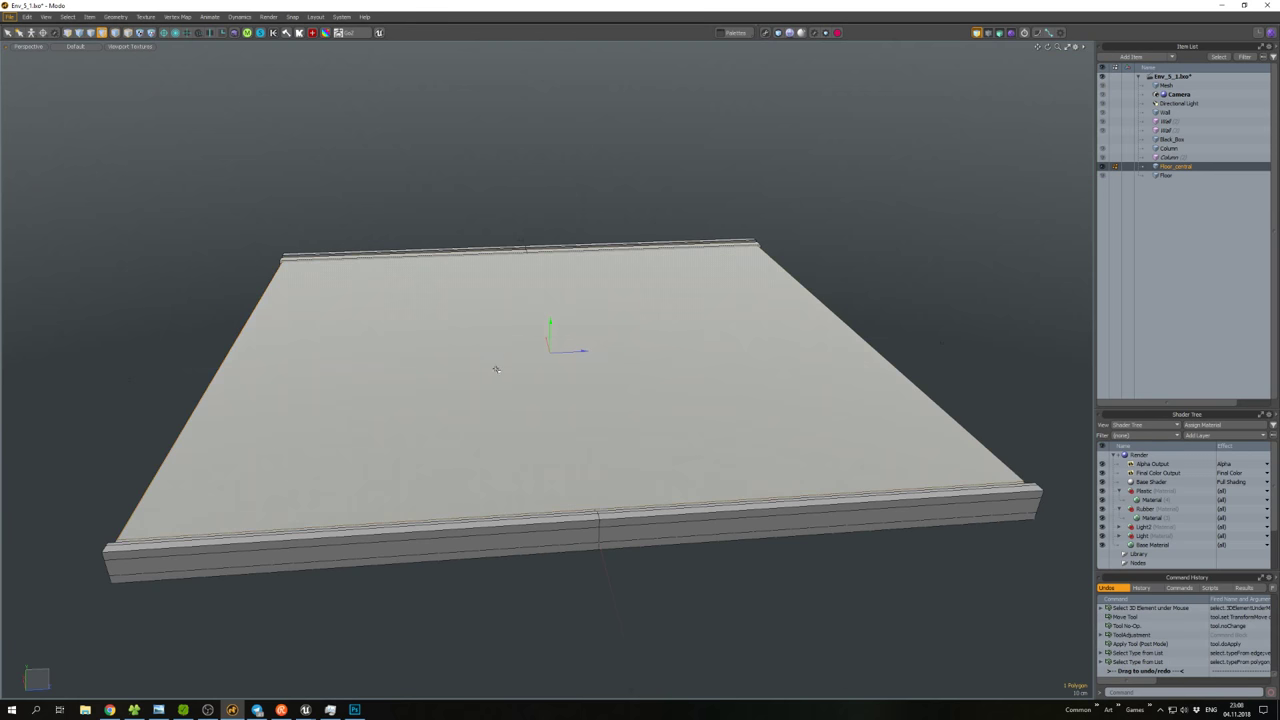
Isolate the full-size top polygon and split it into three equal strips with the 33-33-33 preset.
left_click(557, 371)
left_click_drag(557, 371, 457, 443, "alt")
key("shift+h")
key("2")
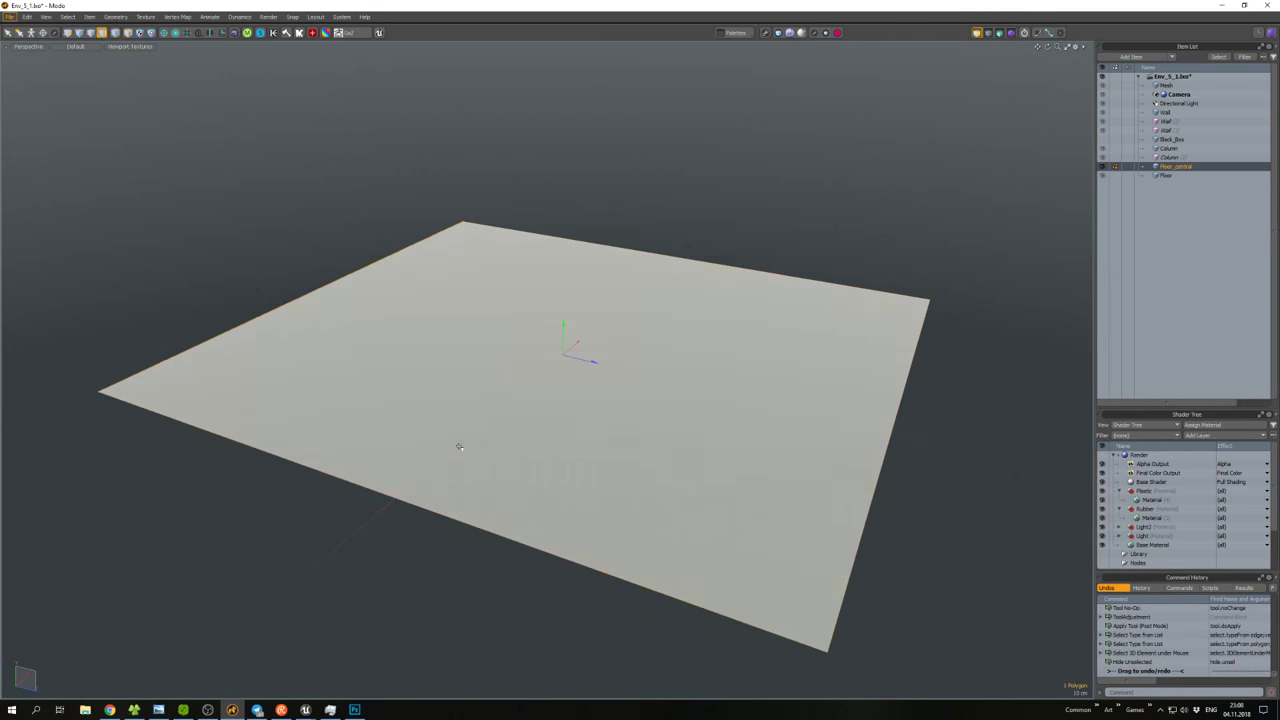
left_click(398, 499)
key("alt+c")
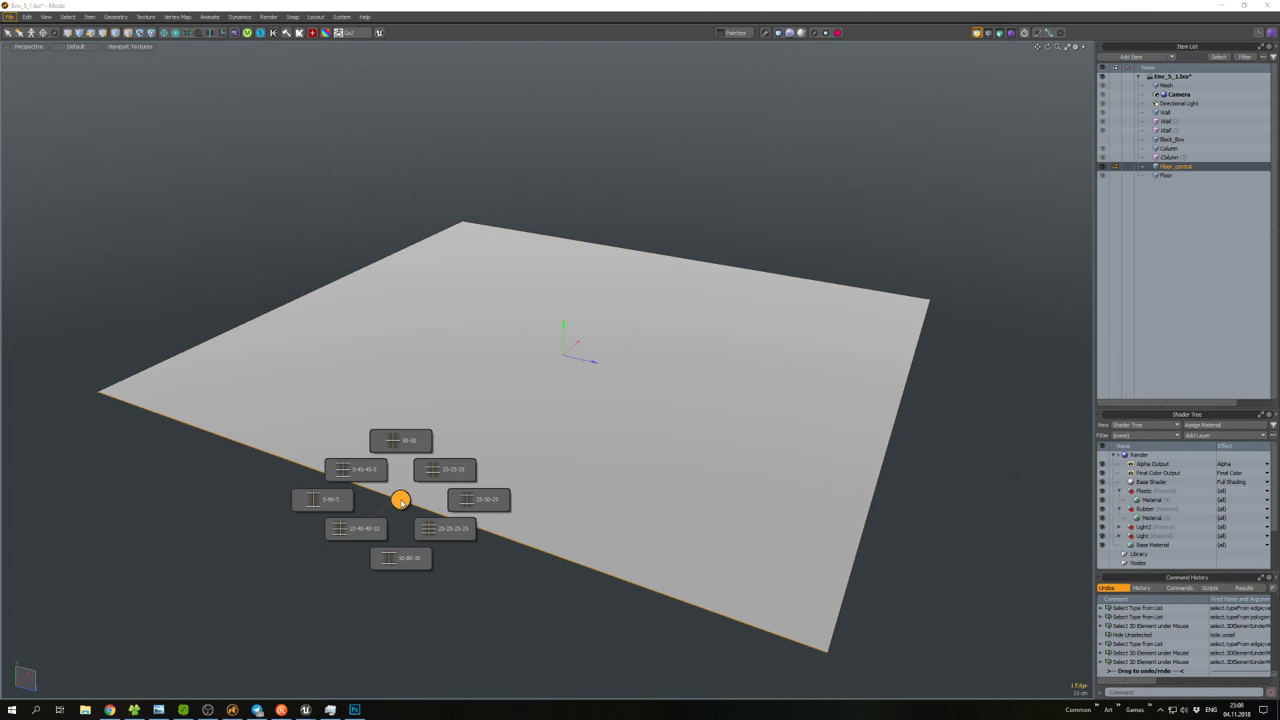
left_click(445, 469)
Delete the middle strip and the strip on the negative Z side.
left_click(345, 327)
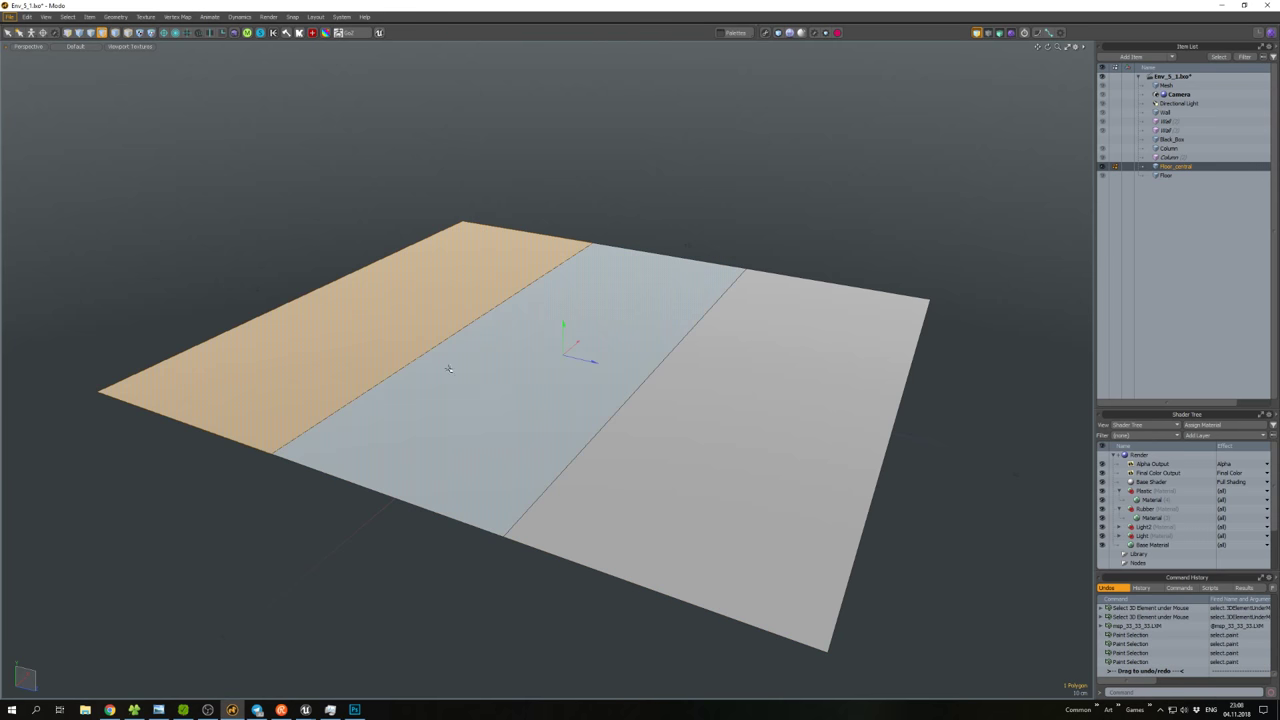
key("Delete")
left_click(537, 404)
key("Delete")
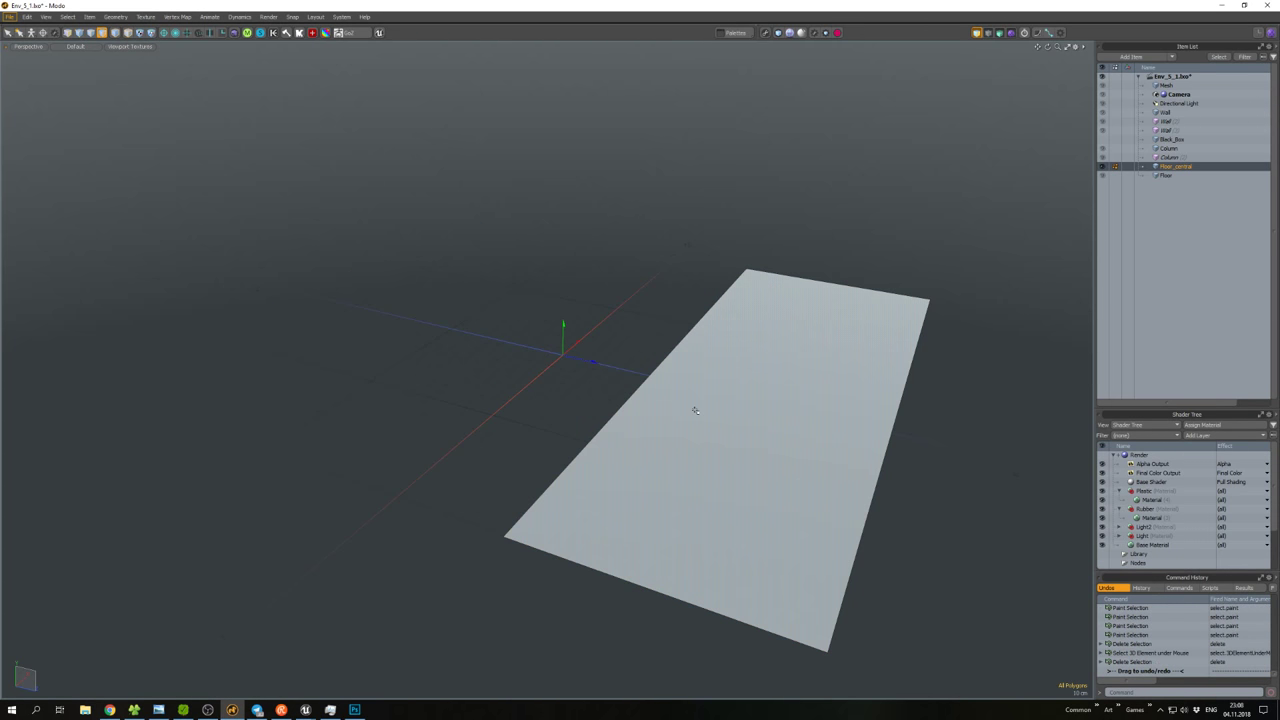
Bring back the hidden geometry and thicken the remaining top strip upward by 8 cm.
left_click(695, 410)
left_click_drag(695, 410, 780, 409, "alt")
key("alt+h")
left_click(700, 446)
key("w")
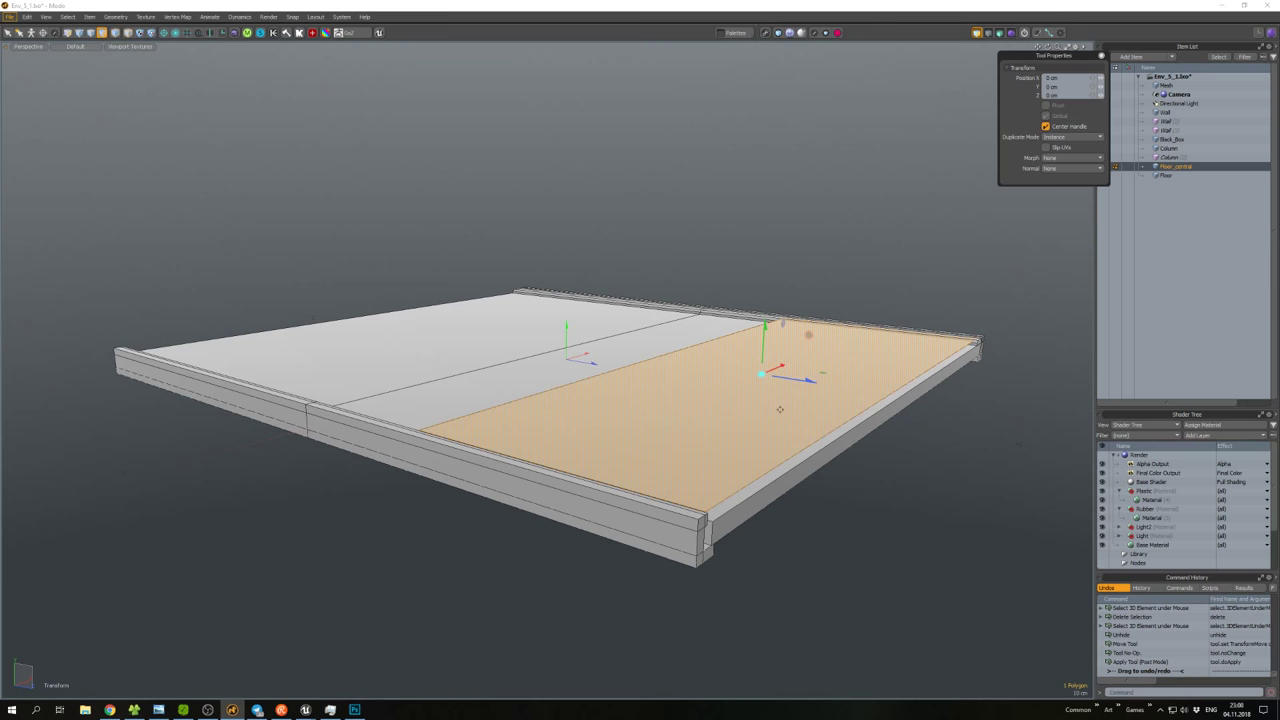
left_click_drag(767, 363, 763, 362)
key("shift+d")
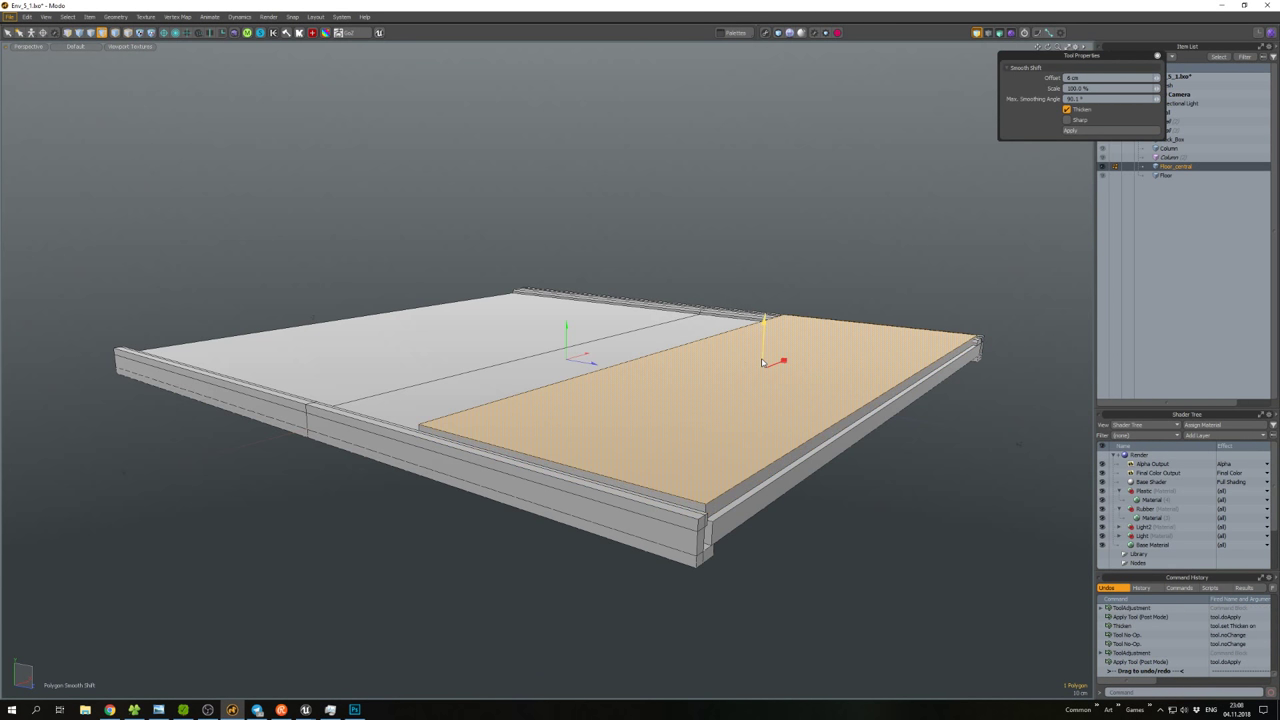
key("space")
Scale the whole raised panel down along X so it sits between the side beams.
double_click(751, 408)
left_click_drag(751, 408, 557, 400, "alt")
key("r")
left_click_drag(640, 382, 552, 420)
Bevel all edges of the raised panel by 1.8 cm with round level 2.
key("shift+2")
key("b")
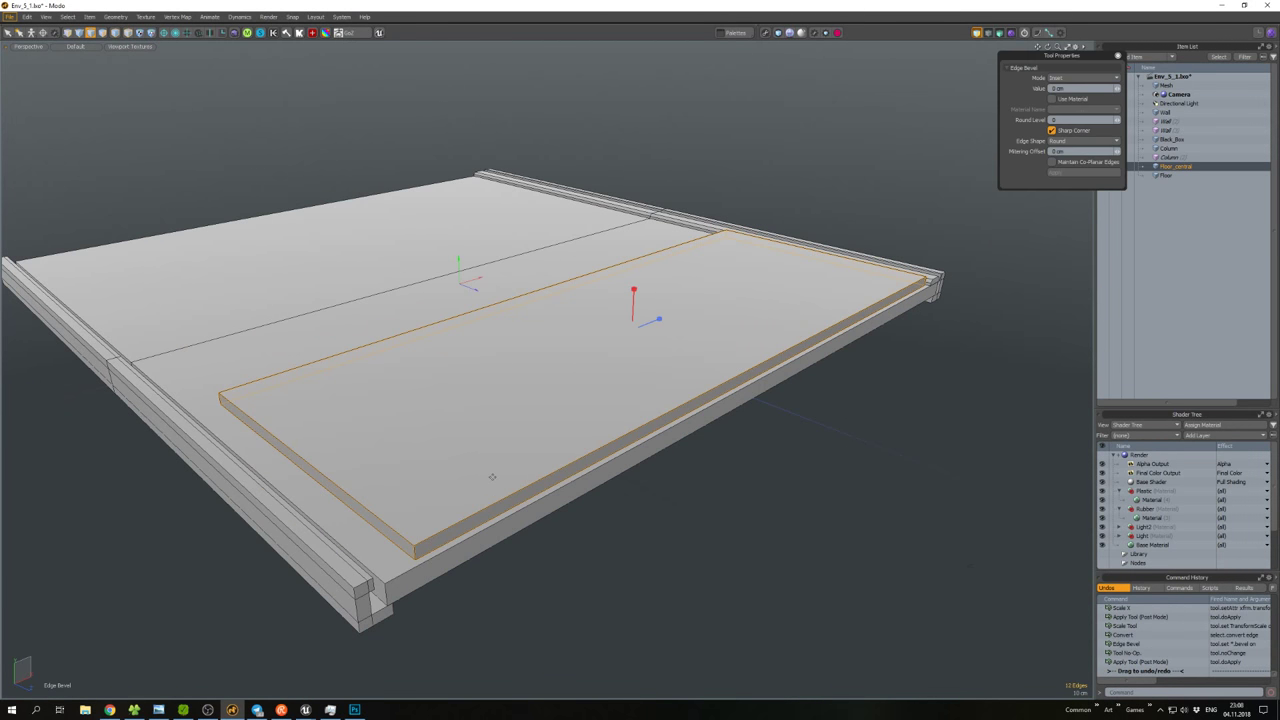
left_click_drag(491, 474, 492, 476)
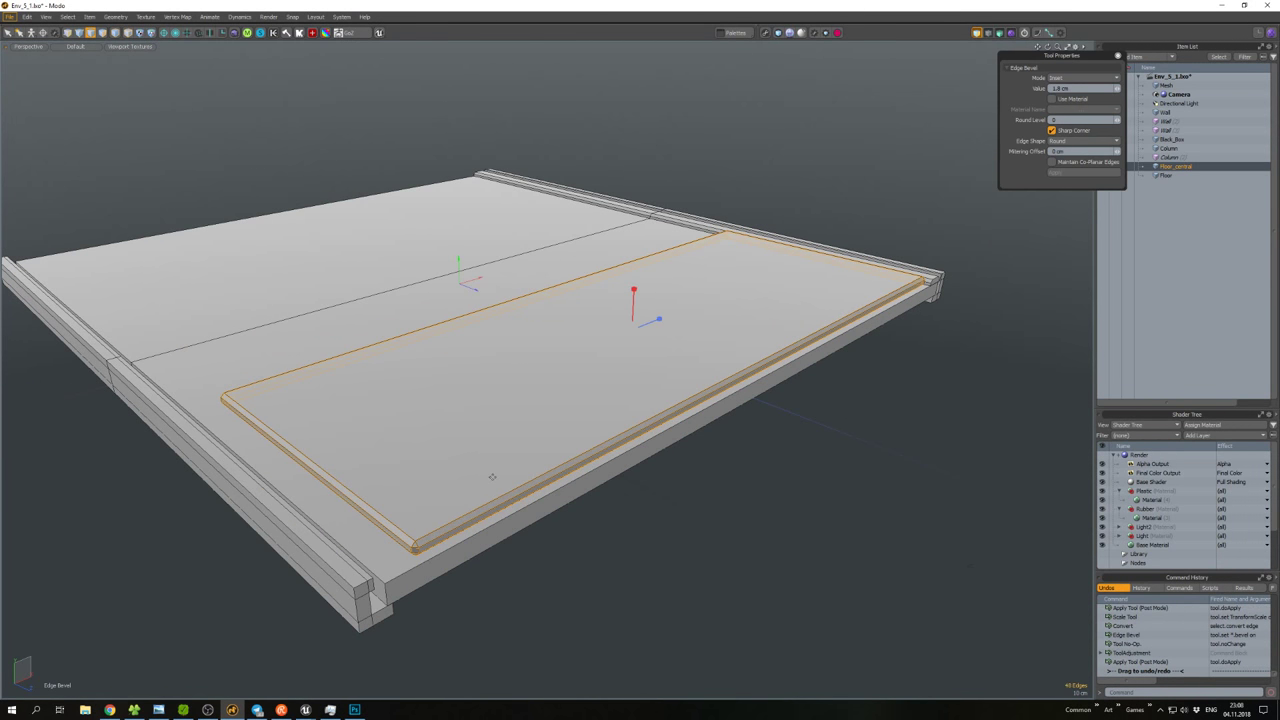
right_click_drag(491, 476, 491, 476)
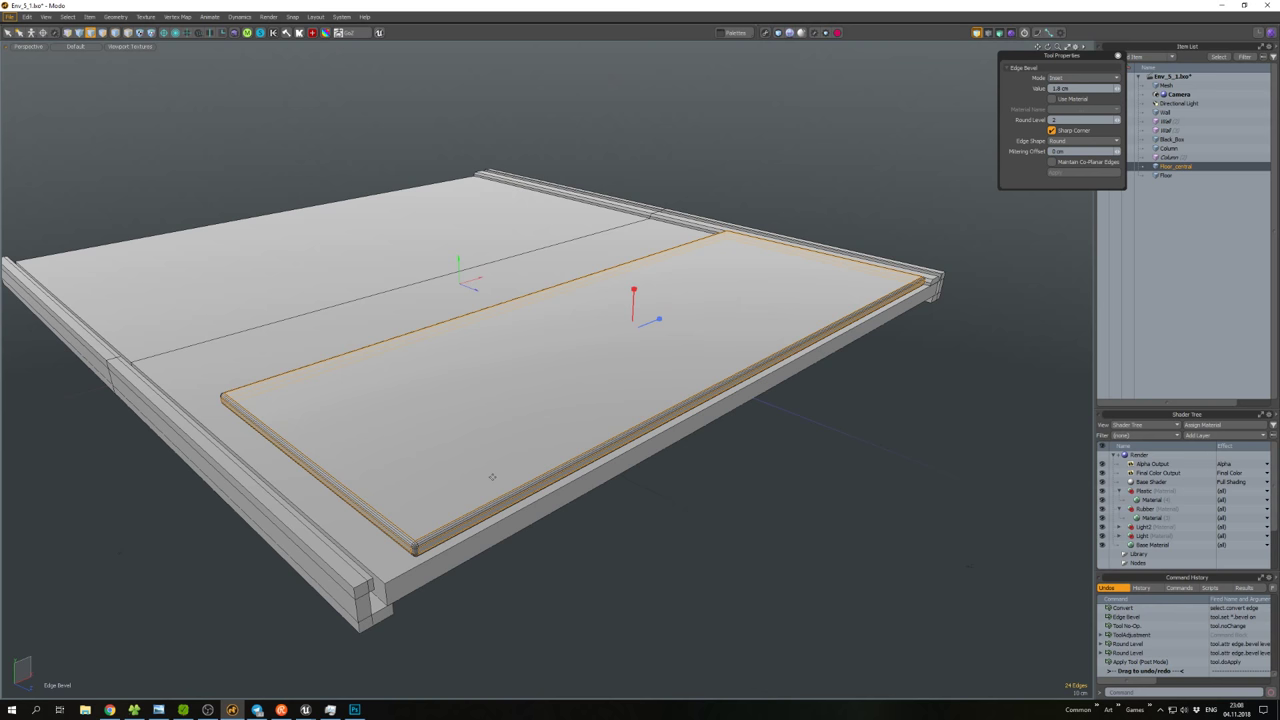
left_click_drag(491, 476, 697, 394)
key("space")
Select the whole rounded panel and lower it slightly onto the slab.
left_click(491, 466)
key("3")
double_click(654, 391)
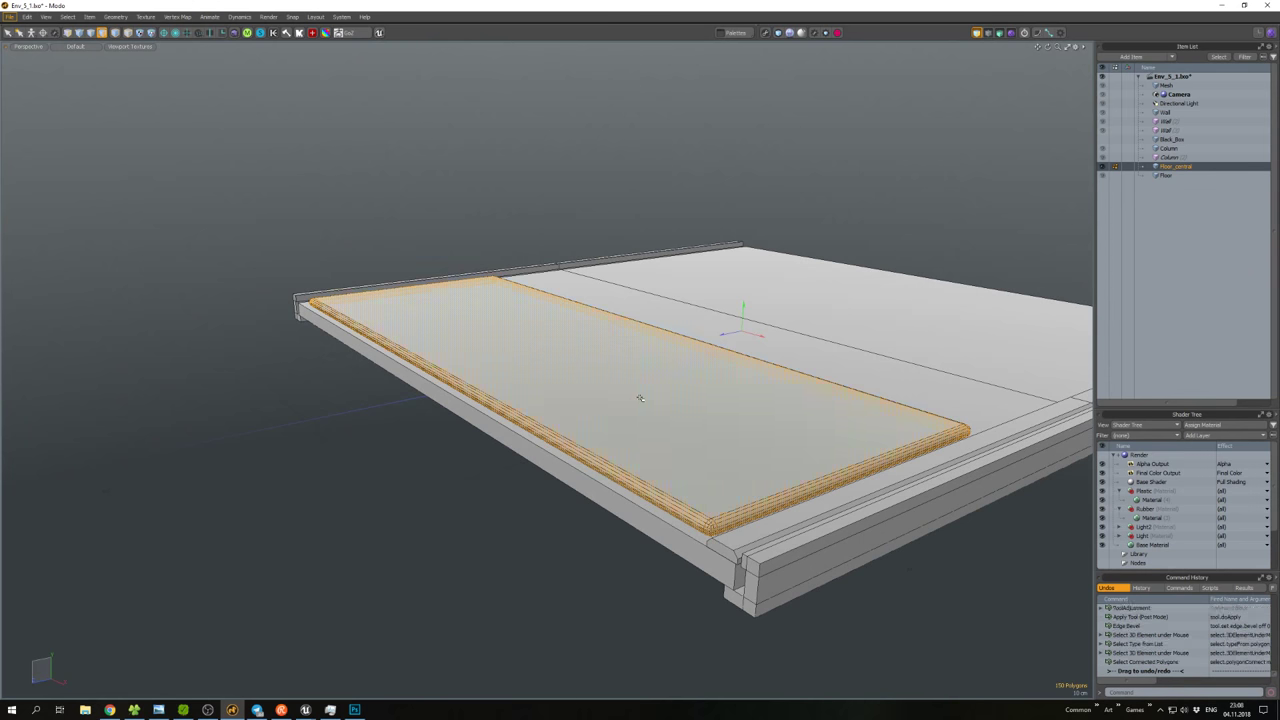
key("w")
left_click(553, 350)
left_click_drag(558, 322, 549, 333)
key("space")
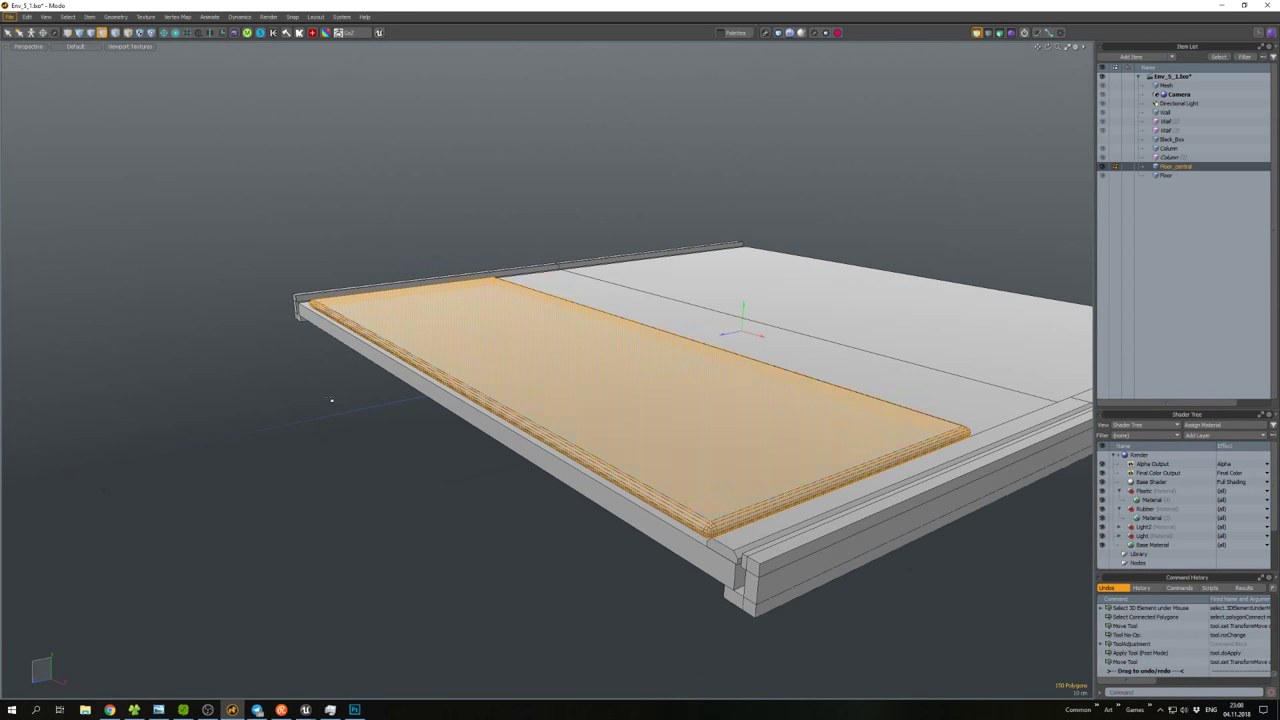
Assign the Plastic material to the whole rounded panel.
left_click(329, 394)
left_click_drag(329, 394, 725, 441, "alt")
double_click(610, 385)
key("m")
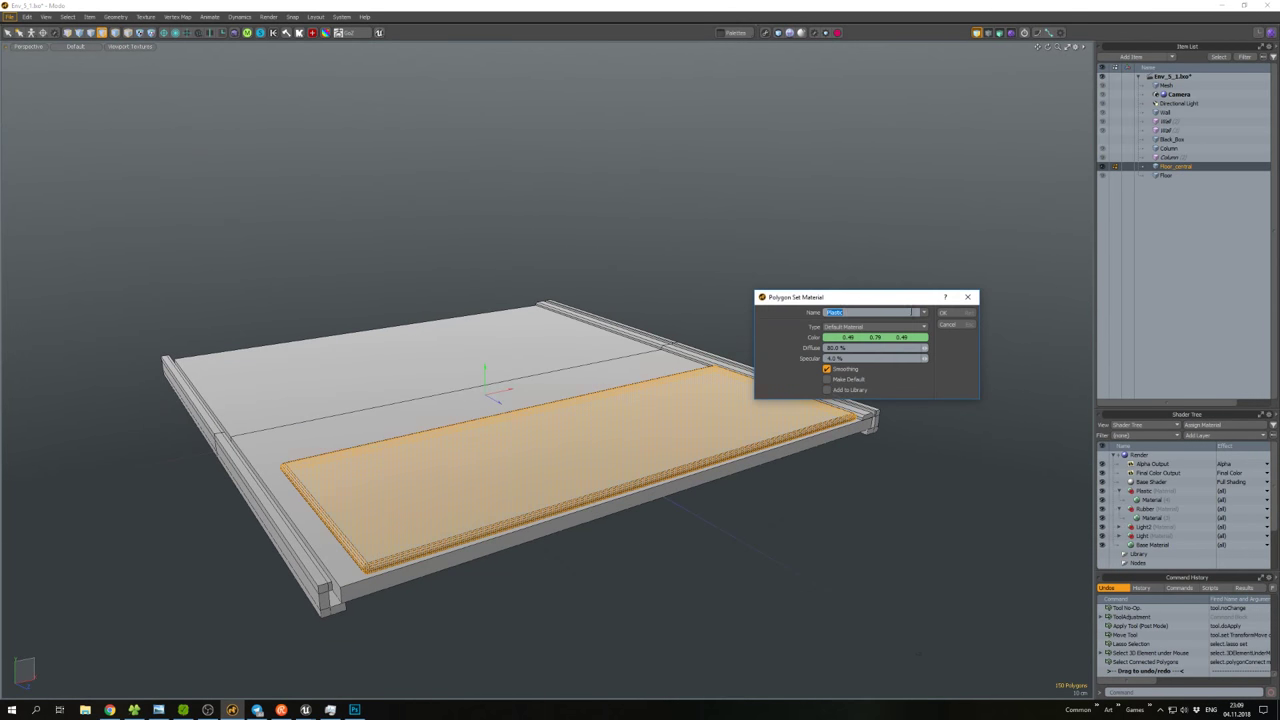
left_click(943, 312)
Add a cube primitive at the panel's outer corner beside the side beam.
left_click(943, 394)
left_click_drag(943, 394, 700, 420, "alt")
scroll(700, 420, "up", 5)
left_click(101, 32)
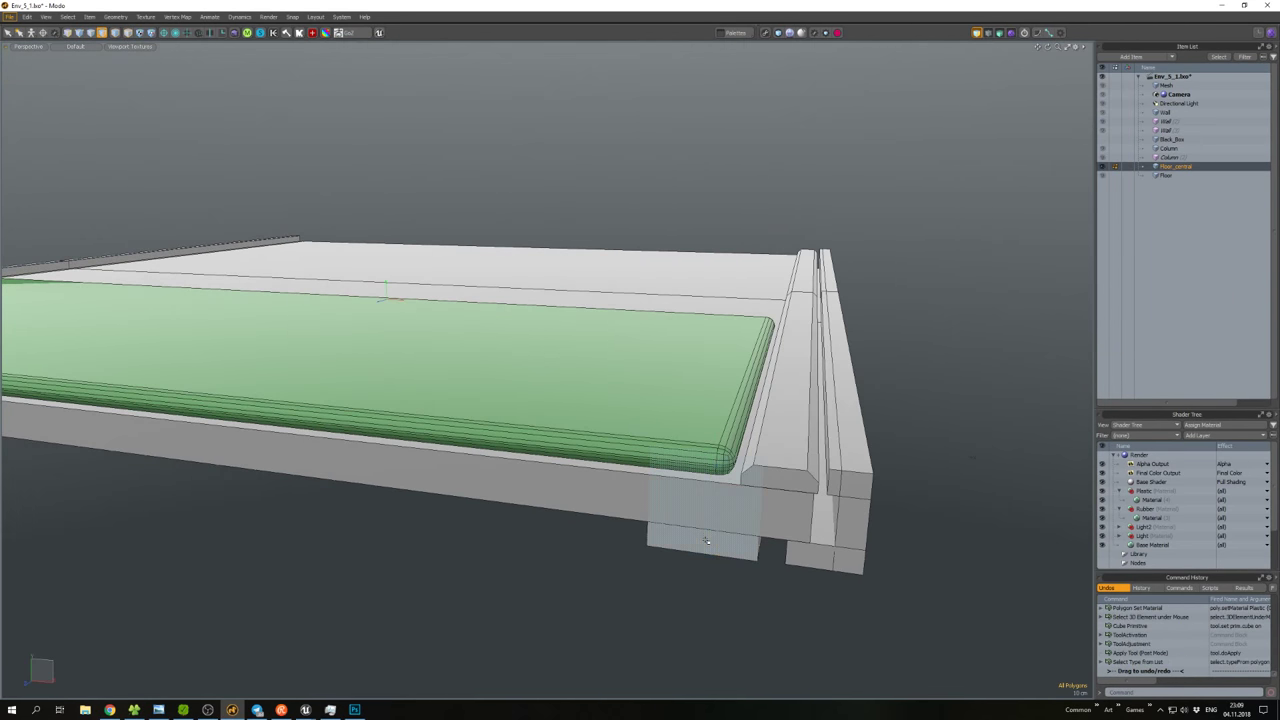
Flatten the cube into a low block and place it over the joint between panel and side beam.
double_click(707, 500)
key("w")
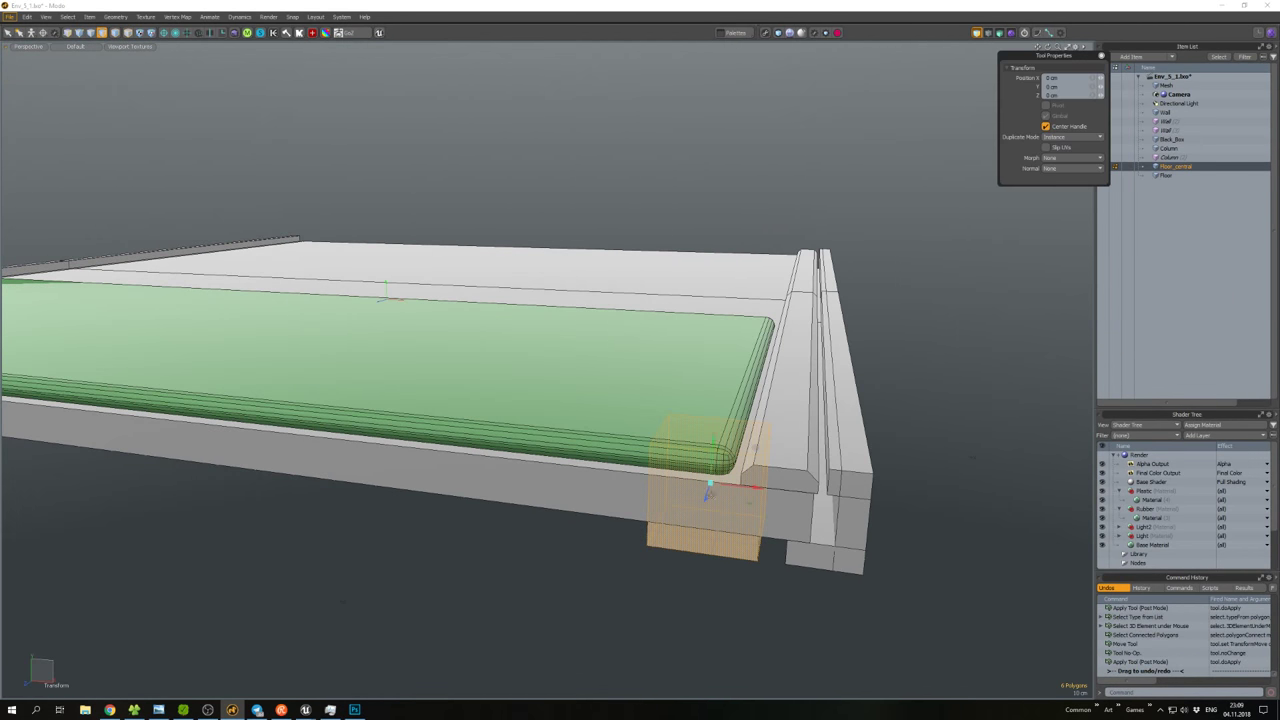
left_click_drag(710, 457, 711, 388)
mouse_move(711, 388)
left_mouse_down("alt")
mouse_move(668, 468)
mouse_move(703, 401)
left_mouse_up("alt")
key("r")
key("w")
left_click_drag(718, 459, 730, 432)
Bevel the block's two opposite top edges that run along the side beam by 4.8 cm.
key("2")
left_click(734, 431)
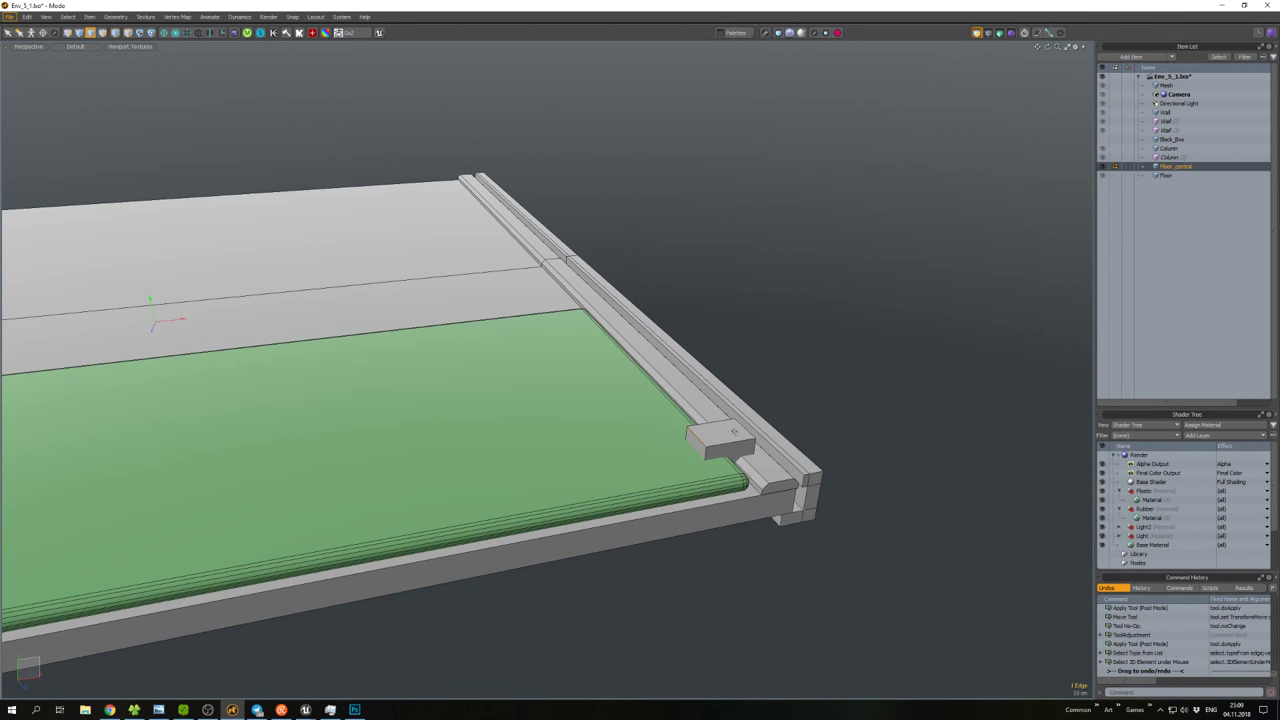
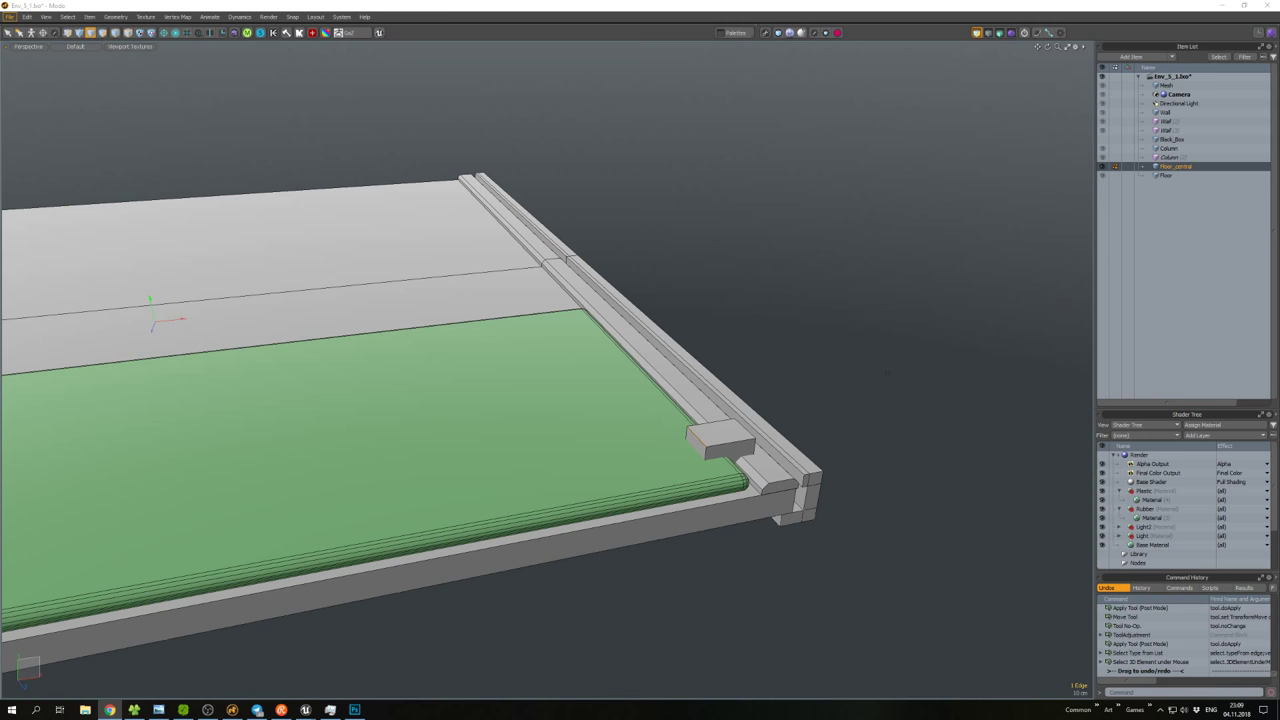
scroll(672, 400, "up", 3)
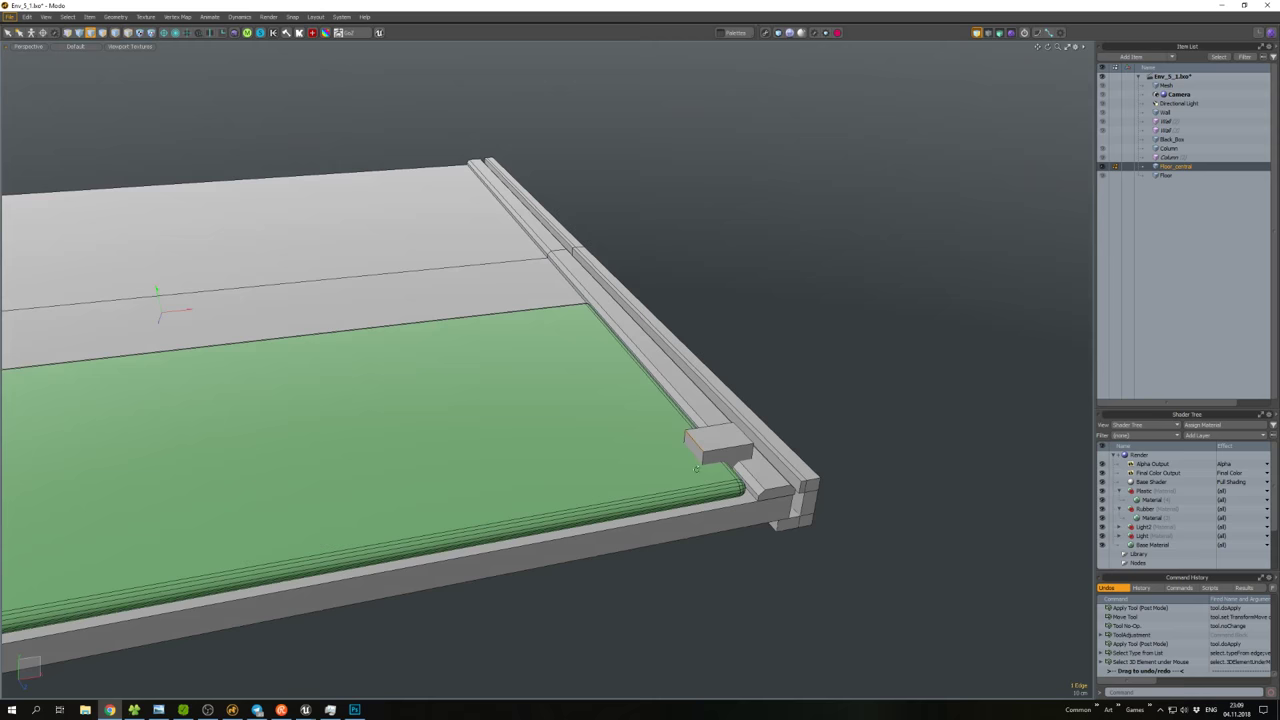
double_click(755, 428)
scroll(755, 428, "up", 3)
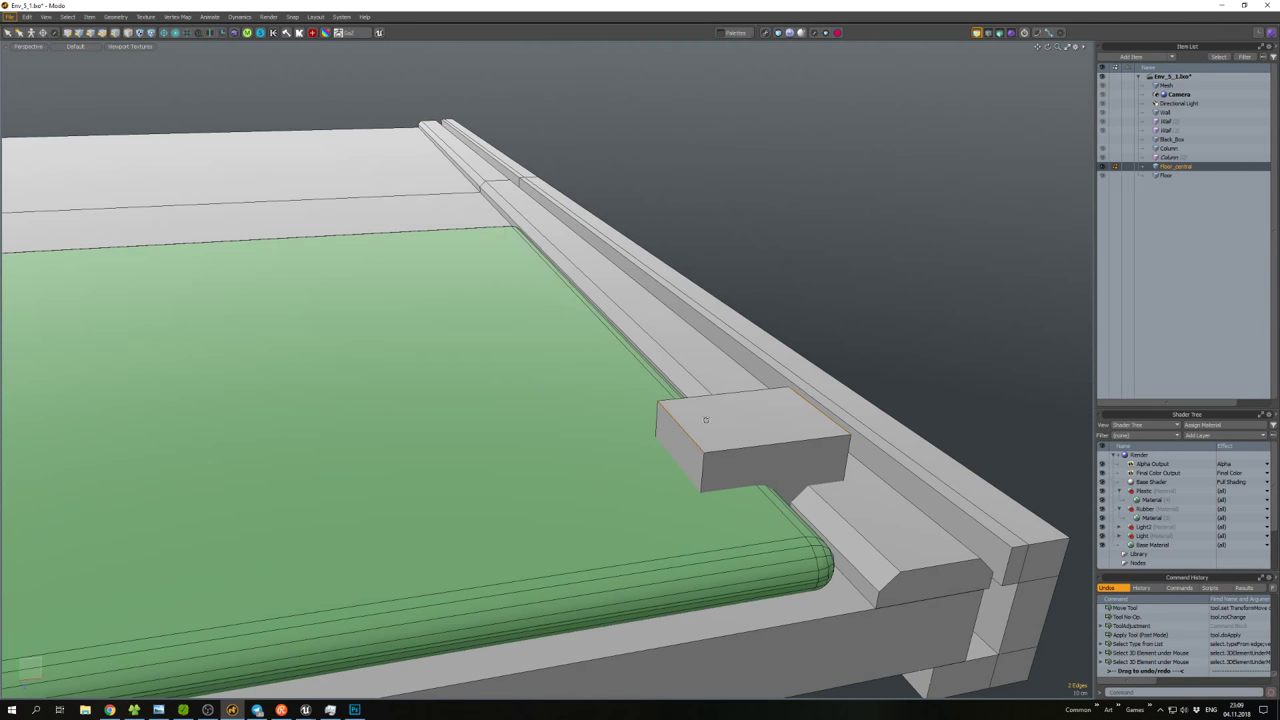
key("b")
left_click_drag(755, 428, 795, 432)
right_click_drag(795, 432, 713, 476)
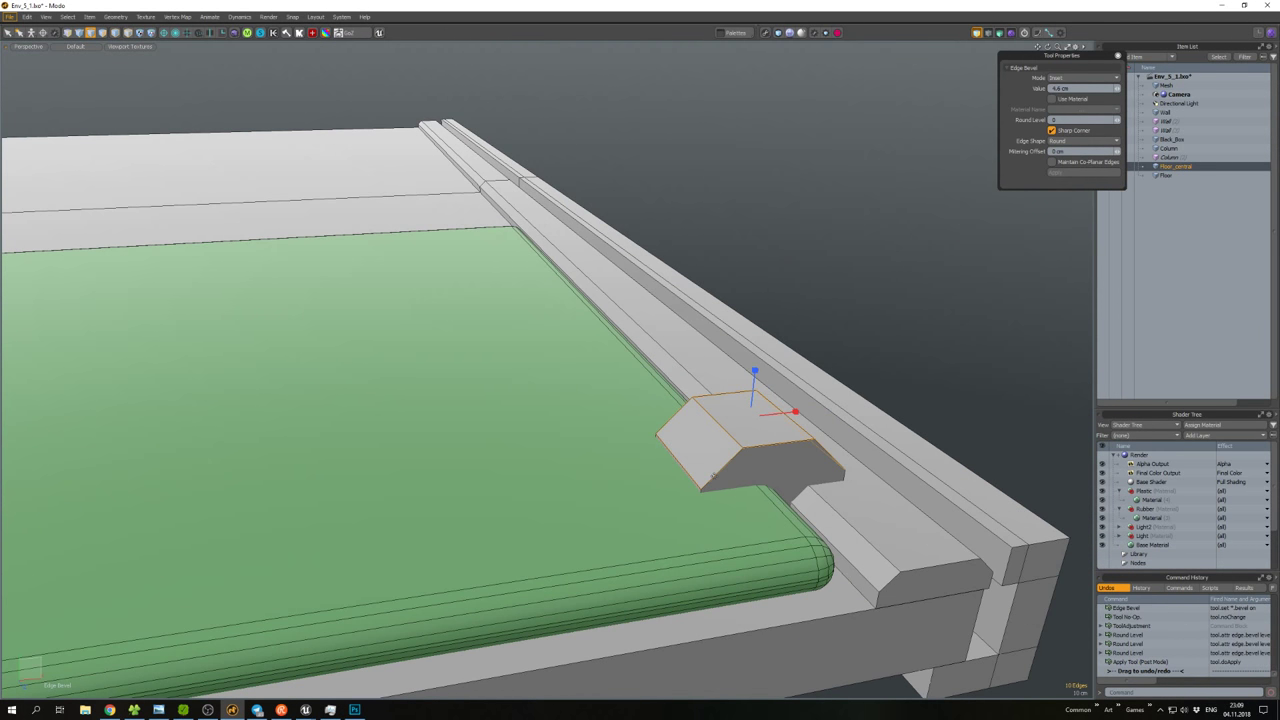
left_click_drag(713, 476, 773, 462)
key("space")
Duplicate the block's top polygon, narrow the copy along Z and stretch it along X past both sides.
key("3")
left_click(714, 423)
key("r")
key("space")
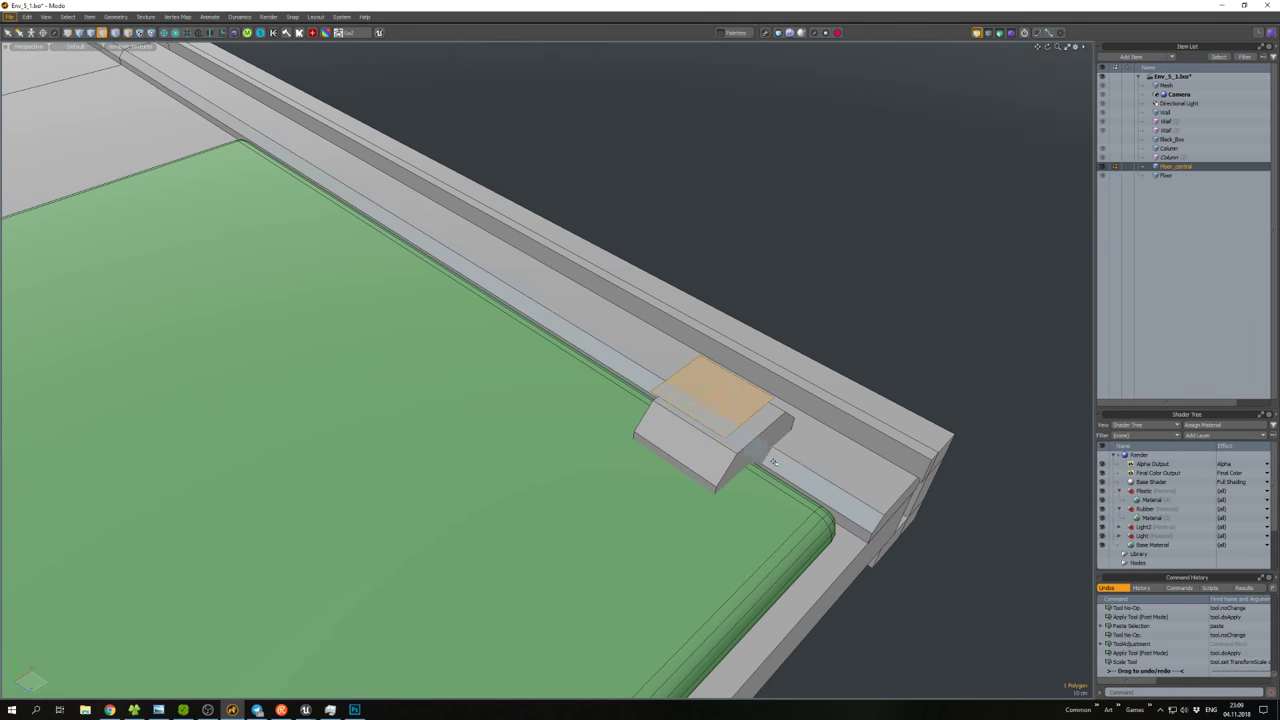
key("r")
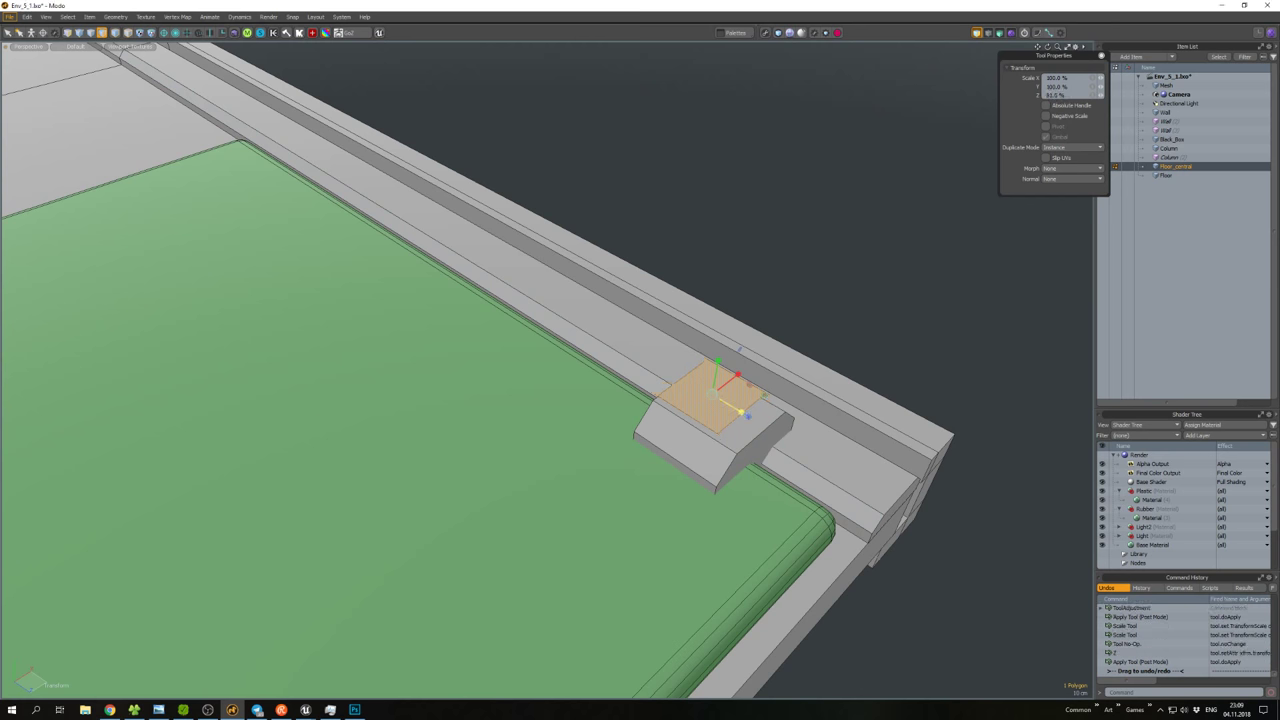
key("w")
left_click_drag(752, 421, 760, 366)
key("r")
key("w")
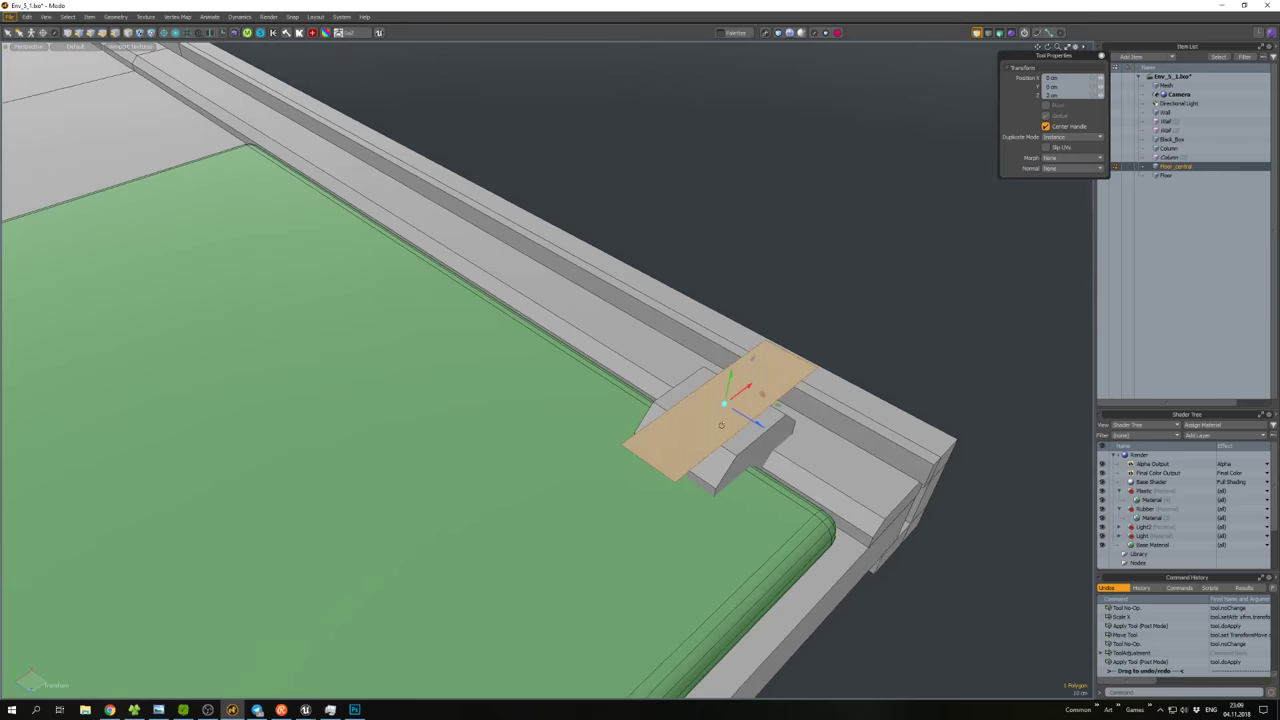
left_click_drag(720, 425, 534, 305, "alt")
Thicken the strip and subtract it from the block to cut a recess across its top.
key("shift+t")
key("space")
left_click(708, 432)
key("ctrl+b")
Duplicate the recessed clip and move the copy along the side beam to the panel's inner corner.
double_click(729, 458)
key("w")
key("ctrl+c")
key("ctrl+v")
key("space")
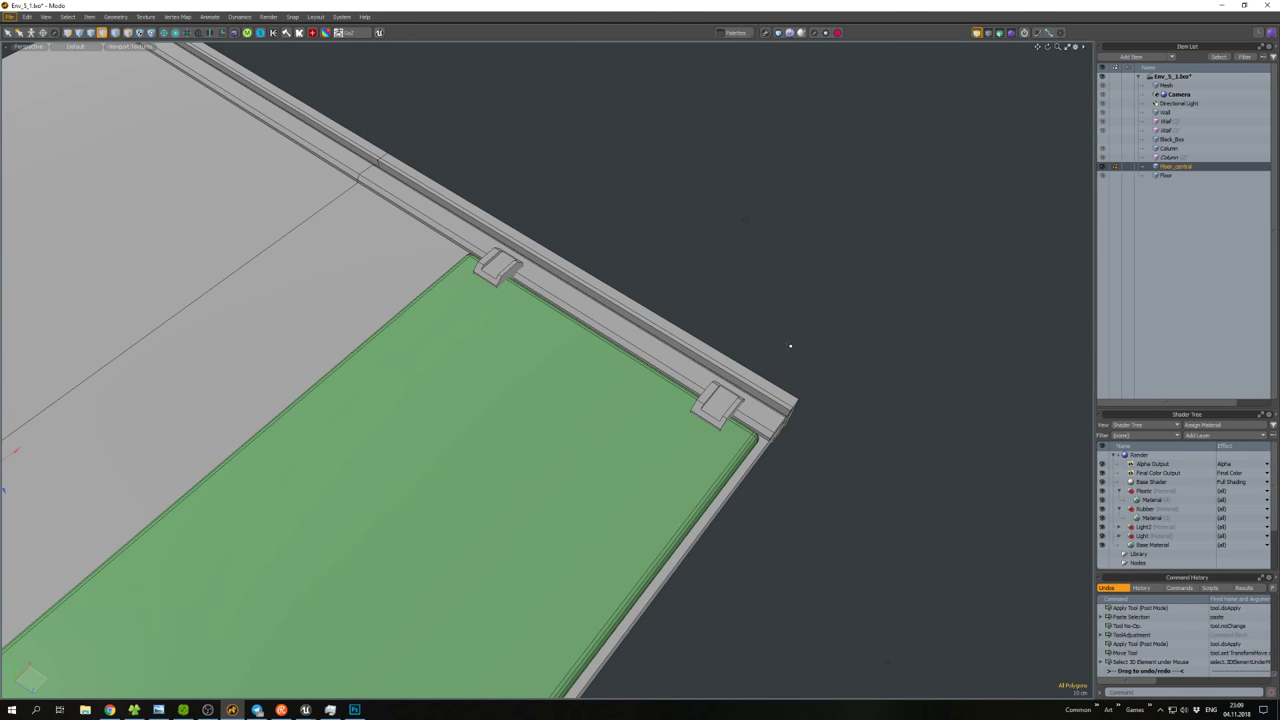
Shift the inner clip by -4 cm and the outer clip by 5 cm along Z.
left_click_drag(789, 346, 383, 348, "alt")
key("w")
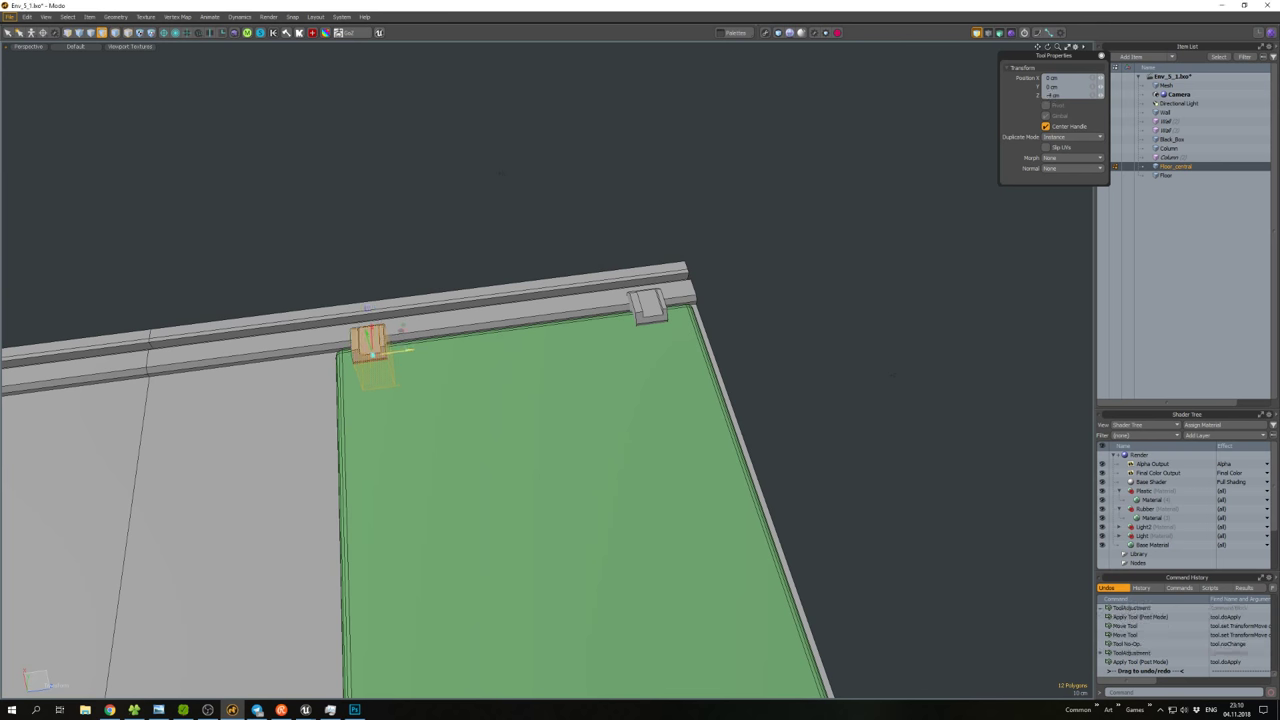
key("space")
double_click(648, 306)
key("w")
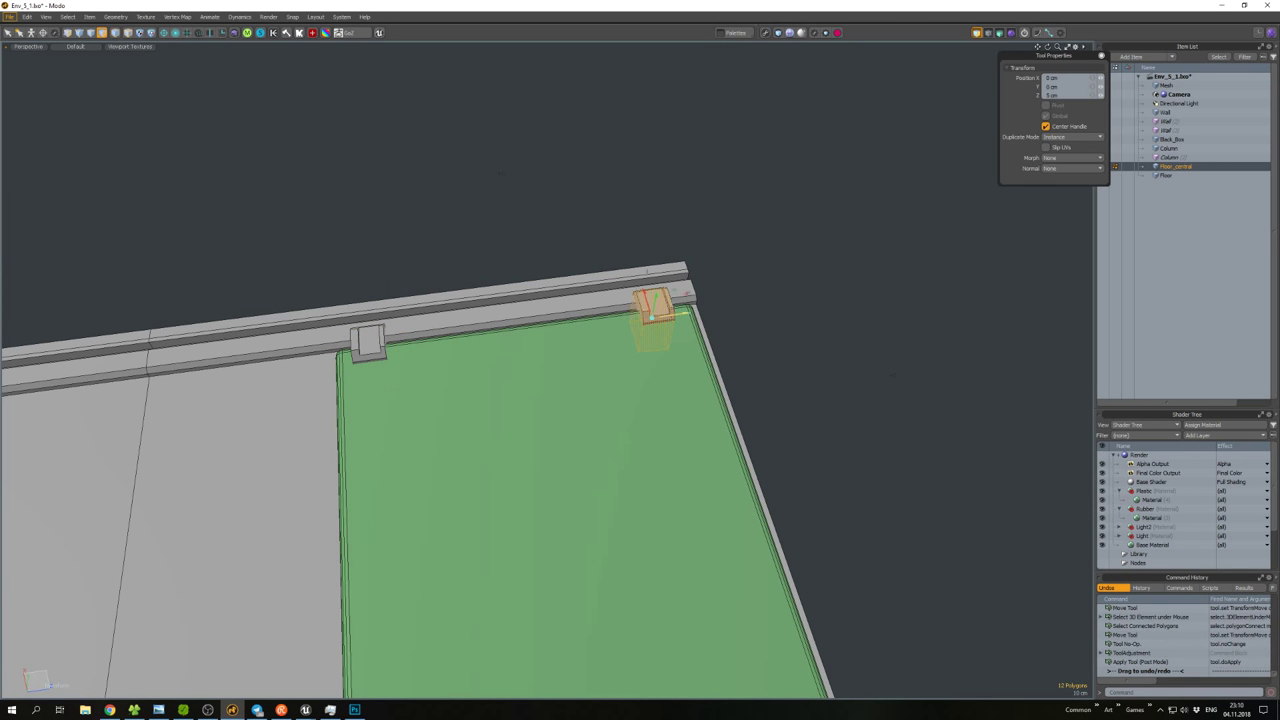
key("space")
left_click(900, 300)
Duplicate the outer clip's side polygon facing the panel, narrow it along Z and move it beside the clip.
left_click_drag(900, 300, 760, 405, "alt")
left_click(743, 440)
key("ctrl+c")
key("ctrl+v")
key("y")
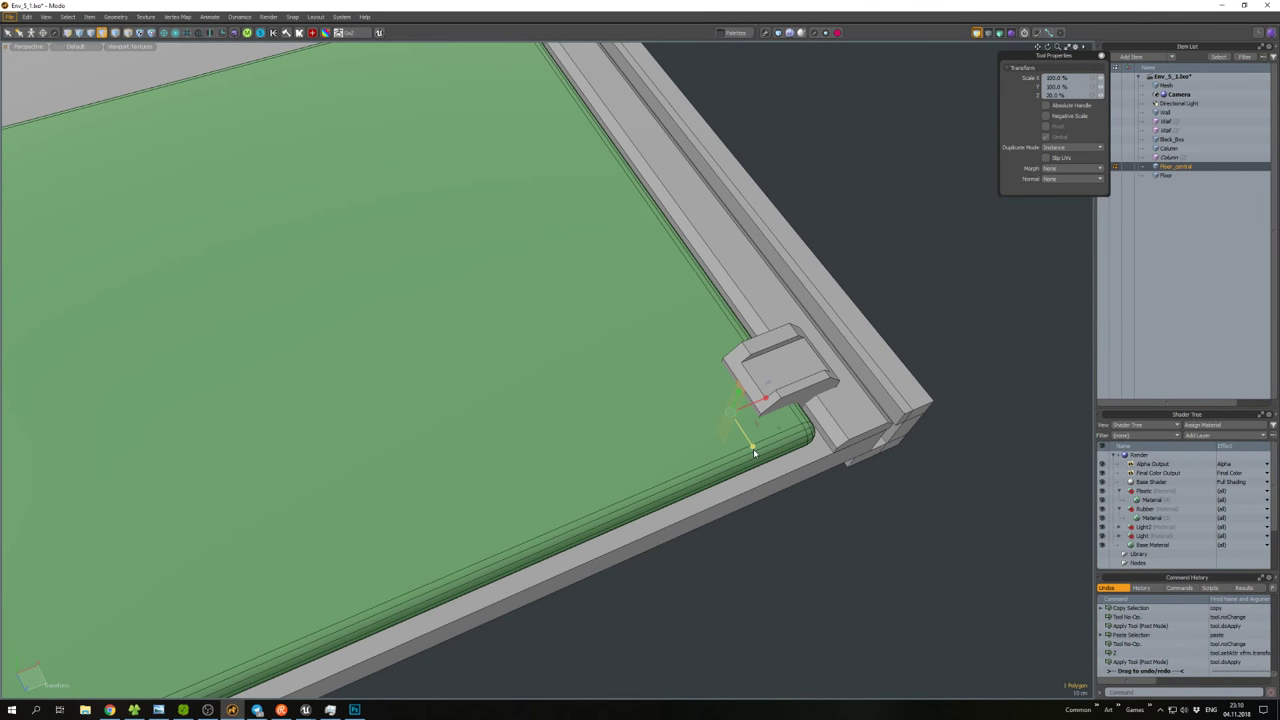
key("w")
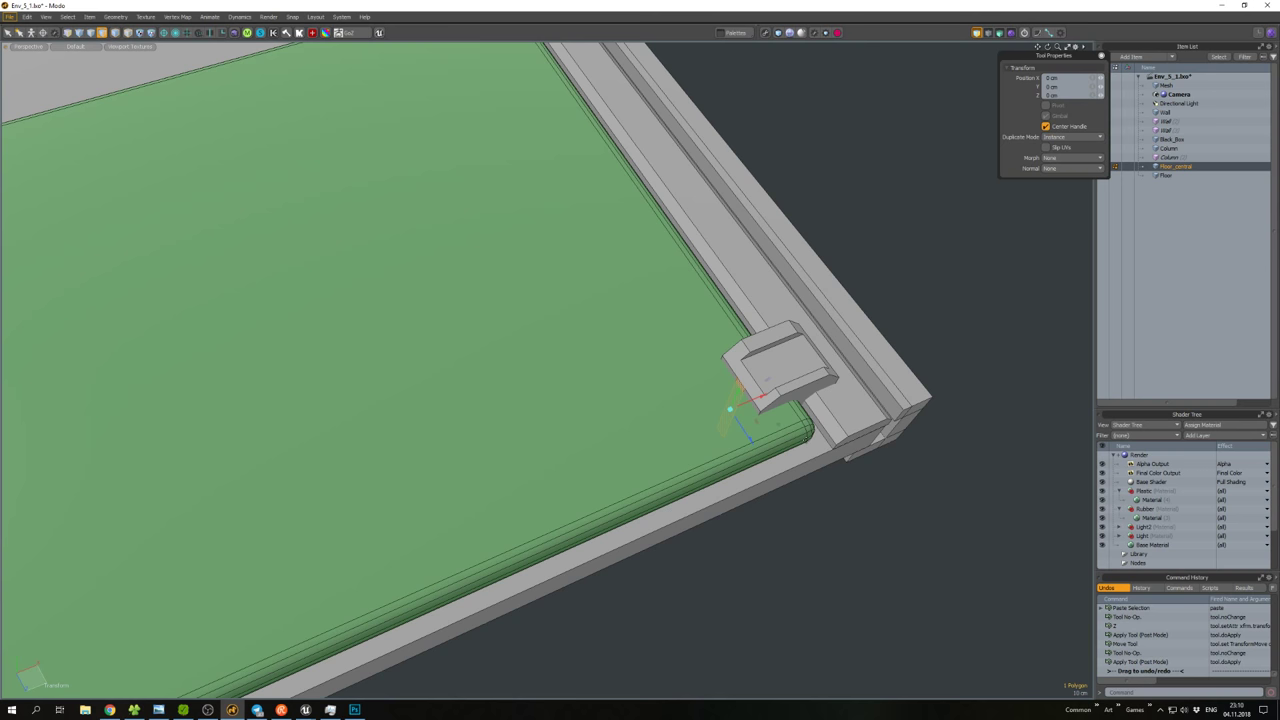
left_click_drag(730, 408, 815, 393)
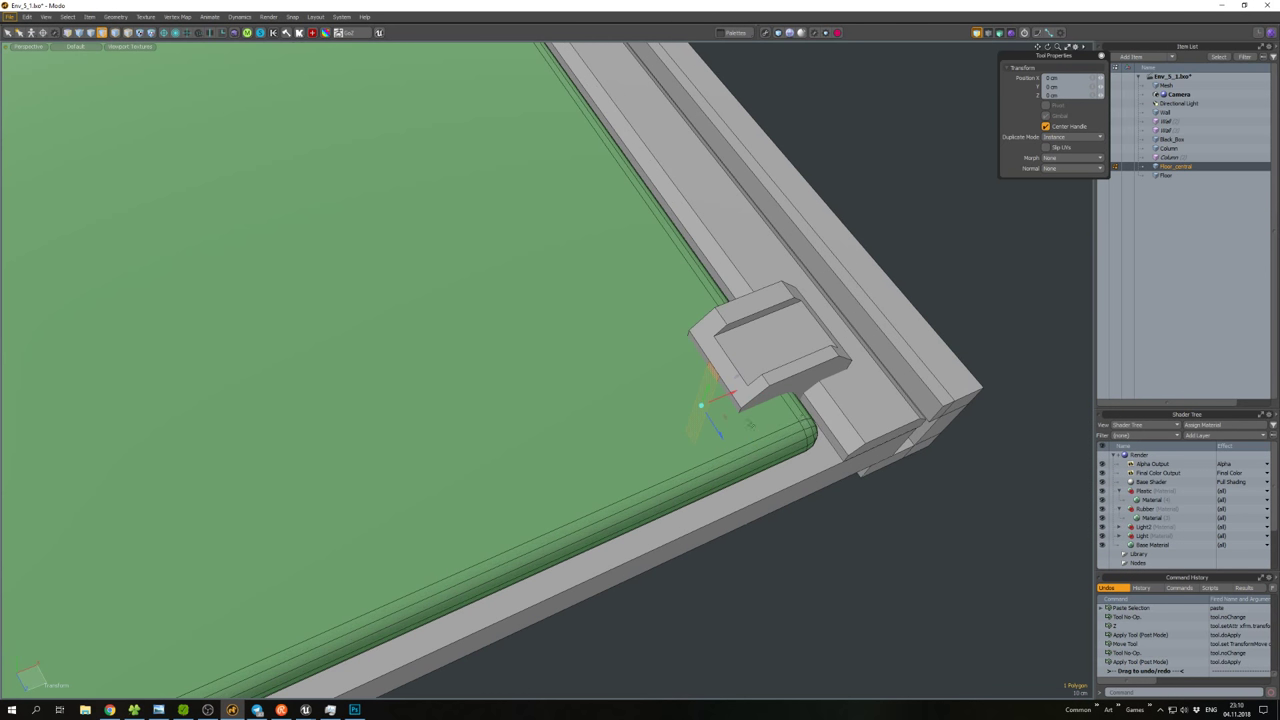
Extrude the narrow polygon into a long bar over the panel and bevel its end's top edge by 1.81 cm.
left_click_drag(878, 430, 578, 455, "alt")
key("shift+d")
key("2")
scroll(495, 500, "up", 3)
left_click(571, 460)
key("b")
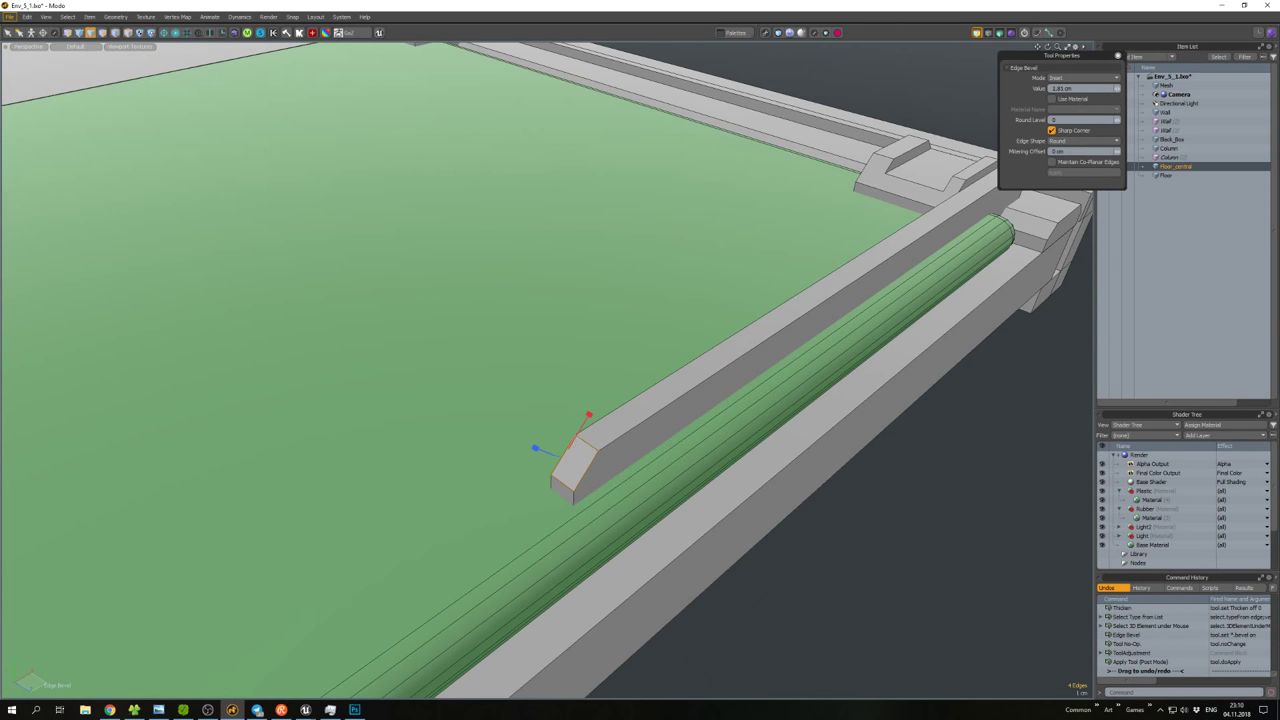
key("space")
Select the whole bar, scale it down in height and align it beside the outer clip.
scroll(571, 460, "down", 5)
key("3")
double_click(714, 412)
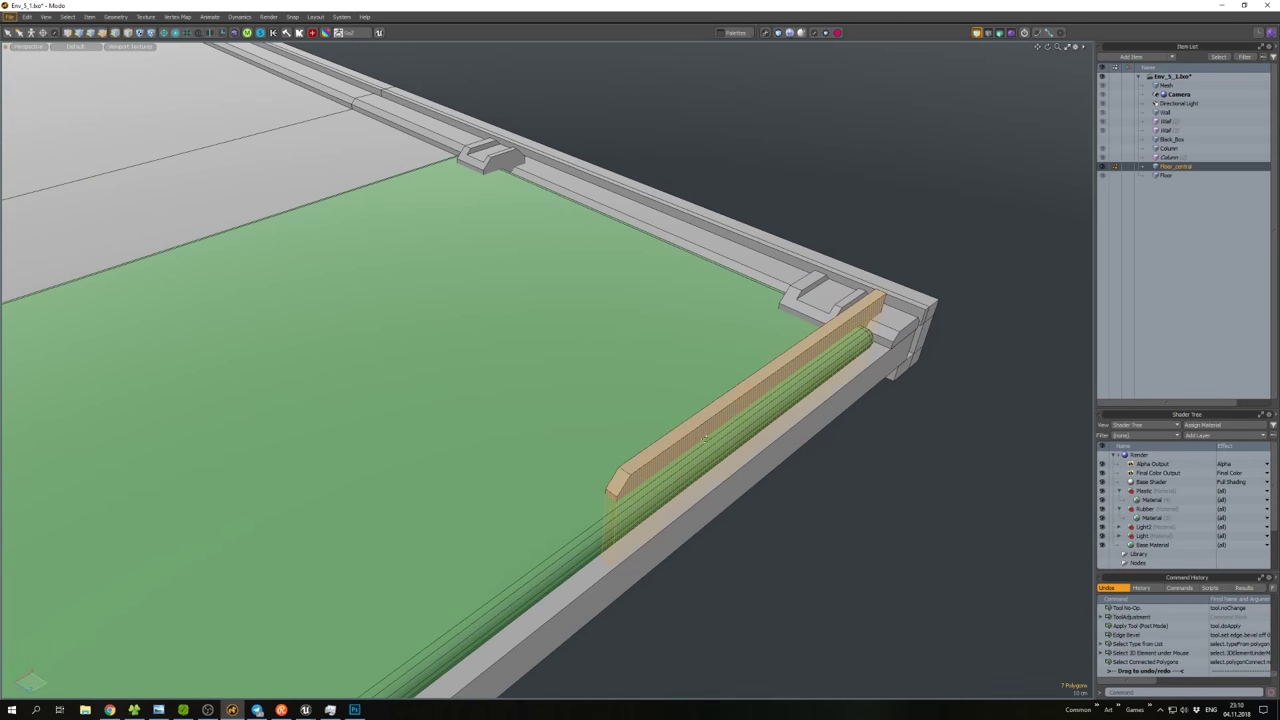
left_click_drag(714, 412, 800, 400, "alt")
key("r")
key("w")
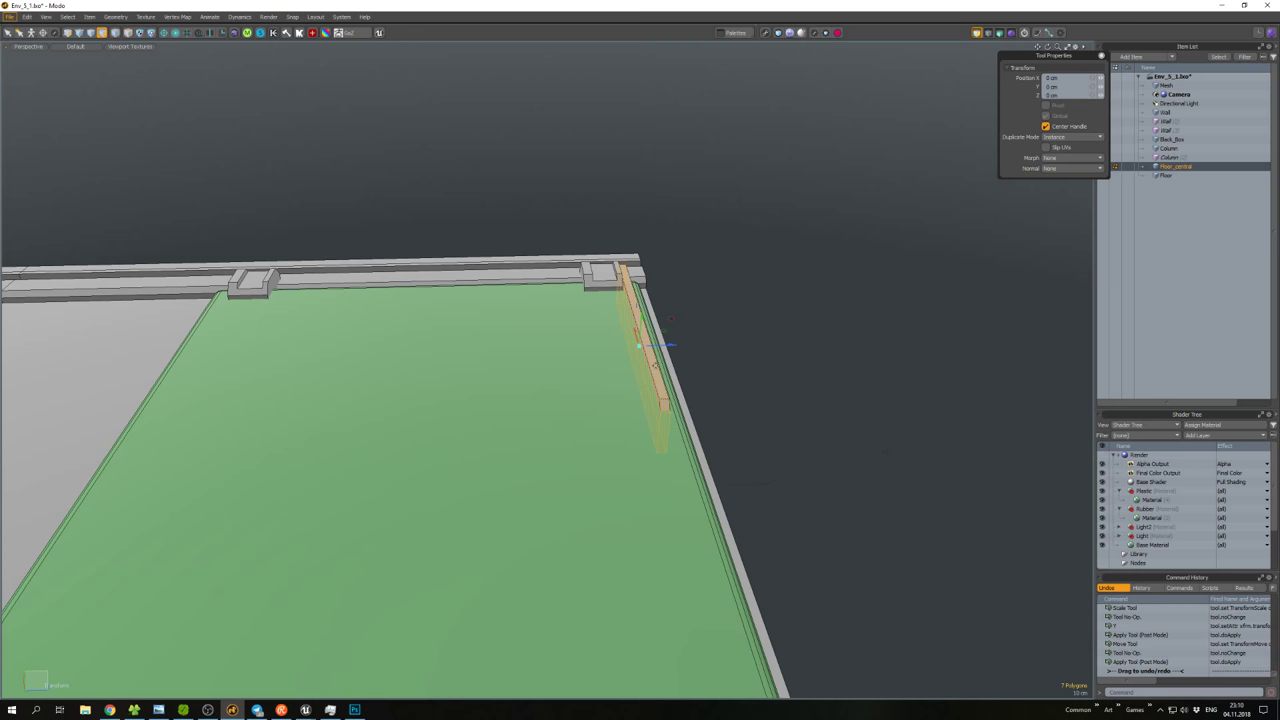
Duplicate the bar and move the copy -1.44 m along Z to the panel's inner edge.
key("ctrl+c")
key("ctrl+v")
left_click_drag(670, 347, 234, 356)
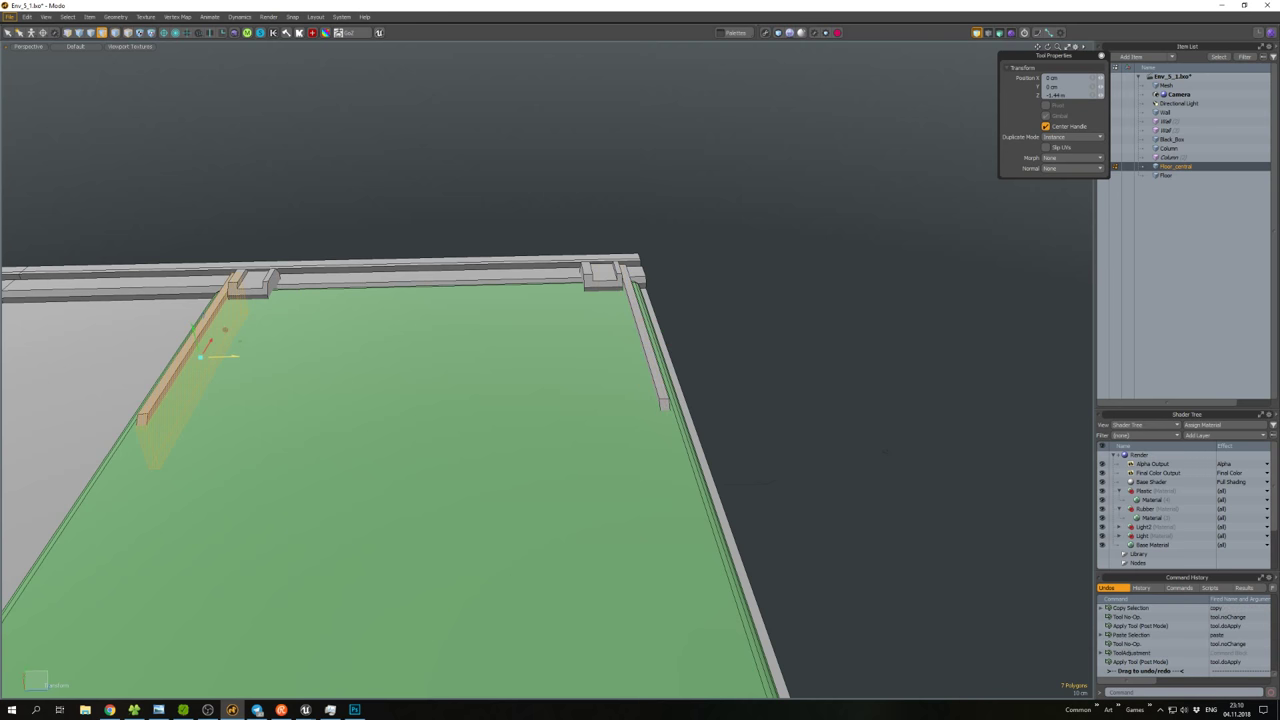
key("space")
Duplicate the green panel with its two clips and two bars, moving the copy -1.57 m along Z.
left_click_drag(737, 369, 782, 482, "alt")
key("3")
double_click(784, 486)
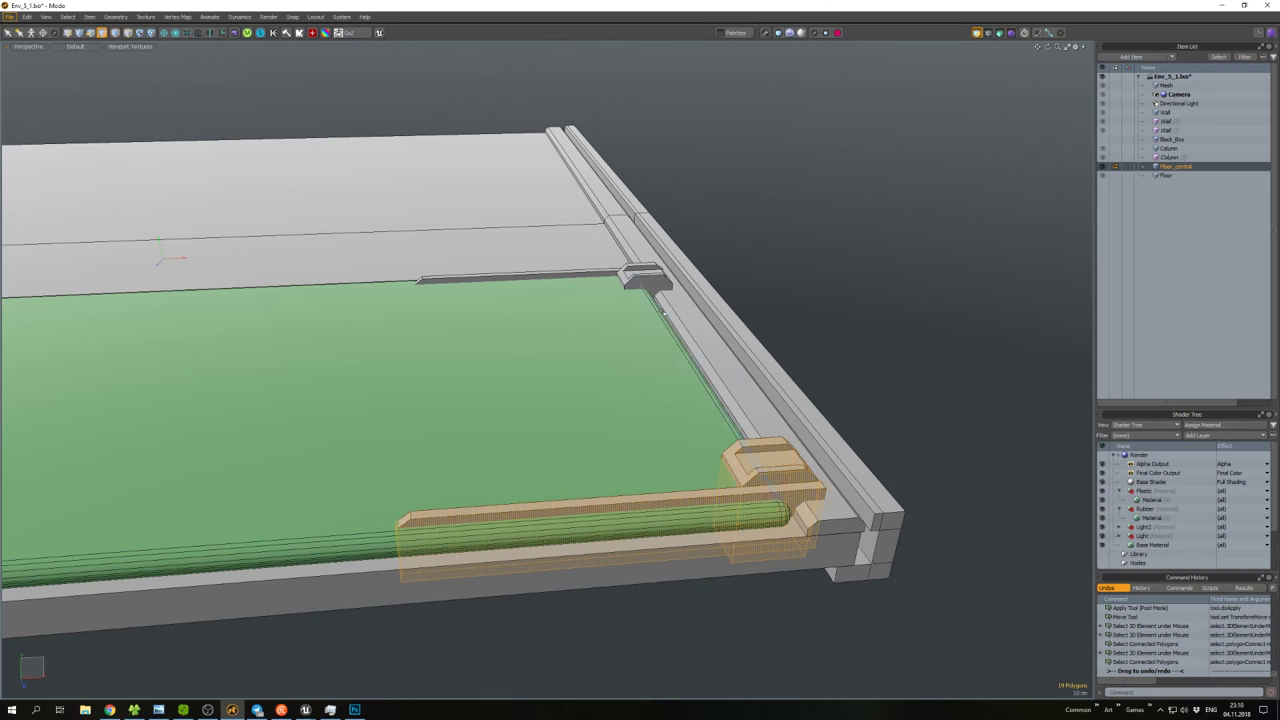
double_click(601, 357, "shift")
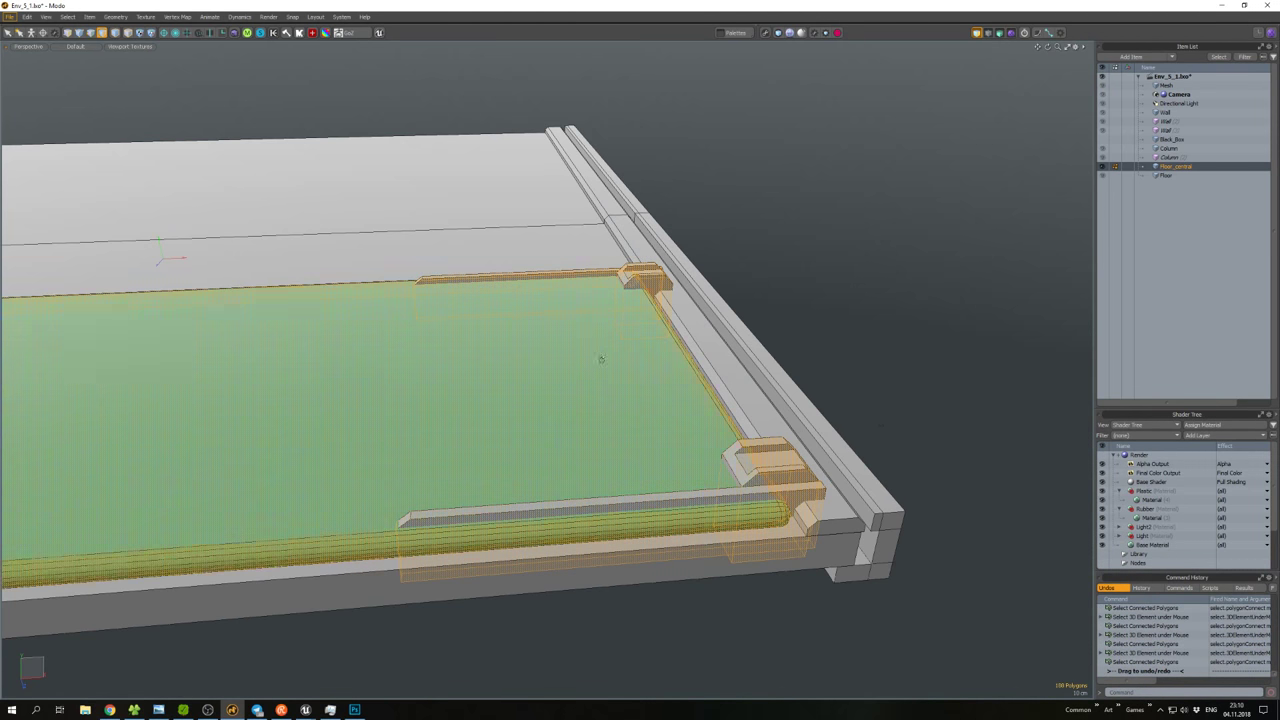
left_click_drag(601, 357, 690, 390, "alt")
key("w")
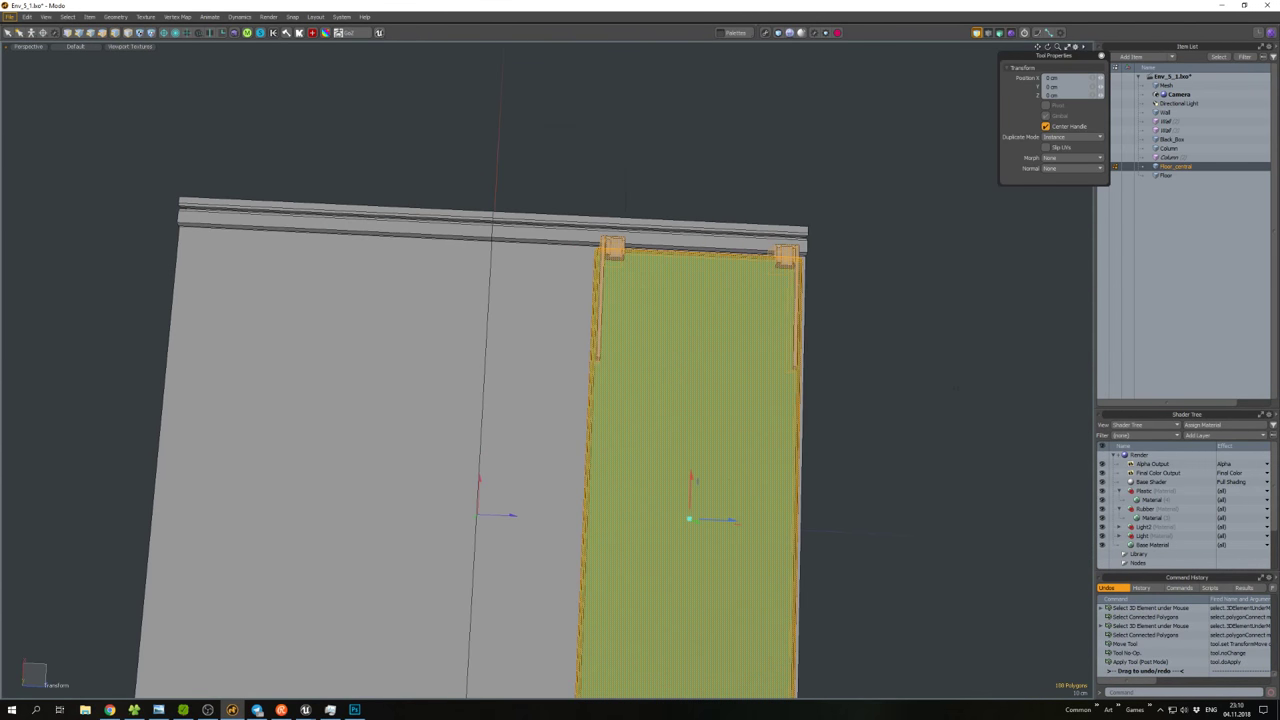
key("ctrl+c")
key("ctrl+v")
left_click_drag(731, 534, 516, 525)
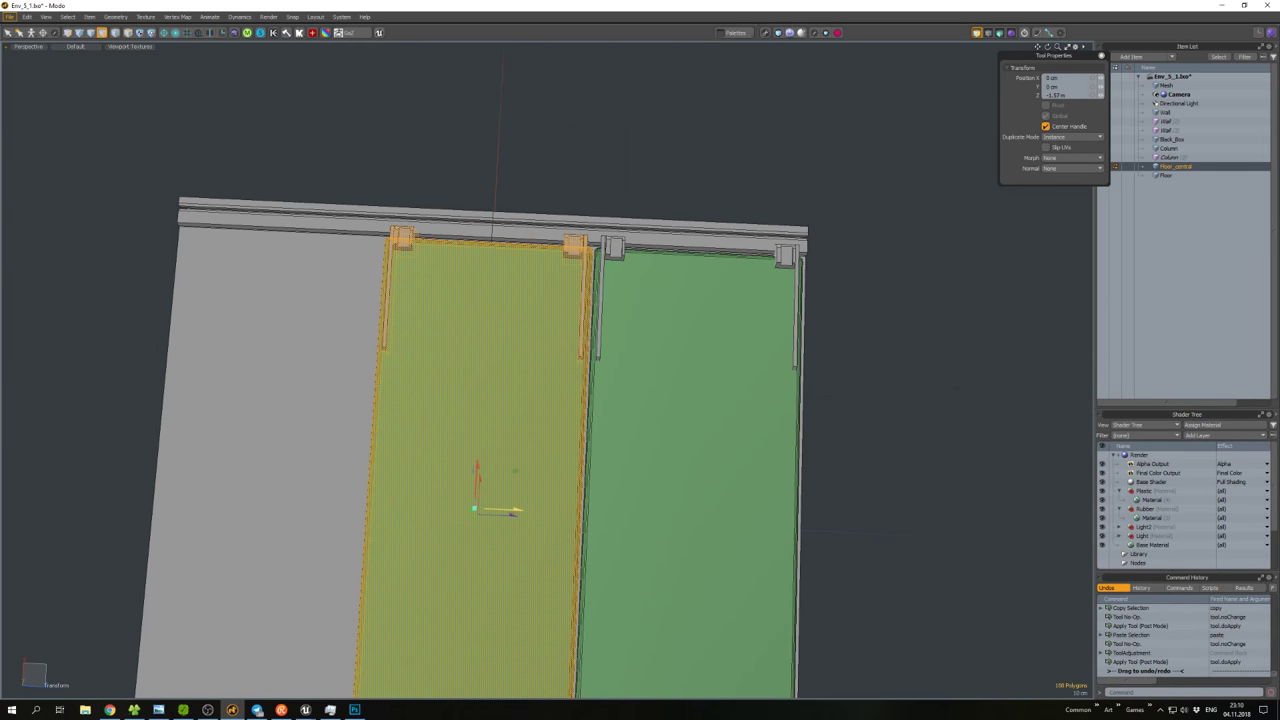
key("q")
left_click(869, 514)
Select the entire floor module and mirror it along Z with PolyHatchet +Z.
left_click_drag(869, 514, 708, 537, "alt")
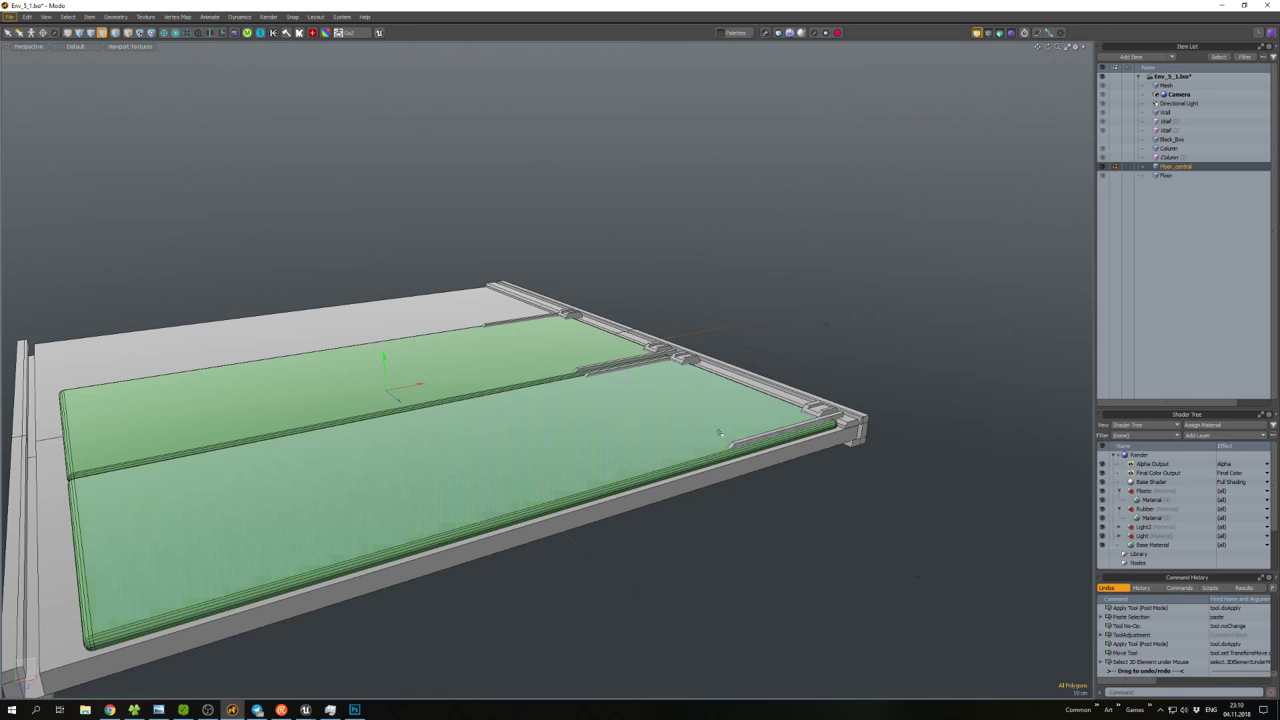
key("ctrl+a")
scroll(699, 484, "down", 3)
left_click_drag(699, 484, 712, 474, "alt")
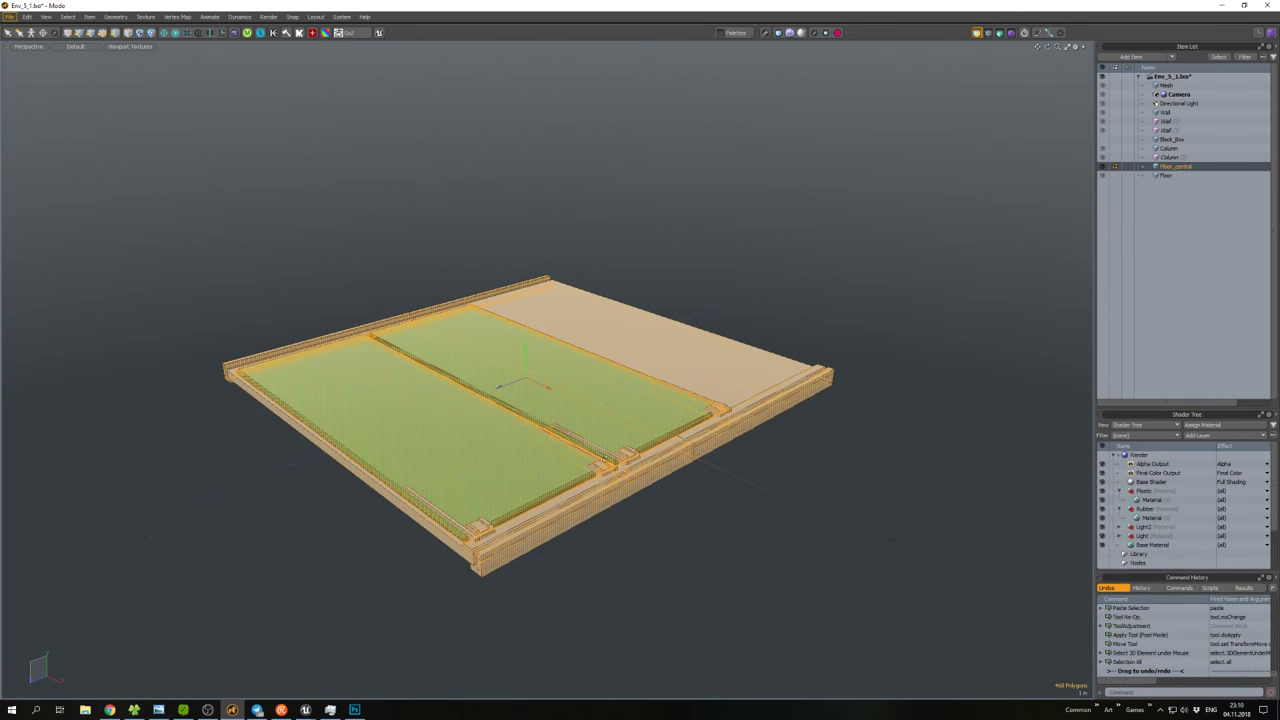
right_click(717, 481)
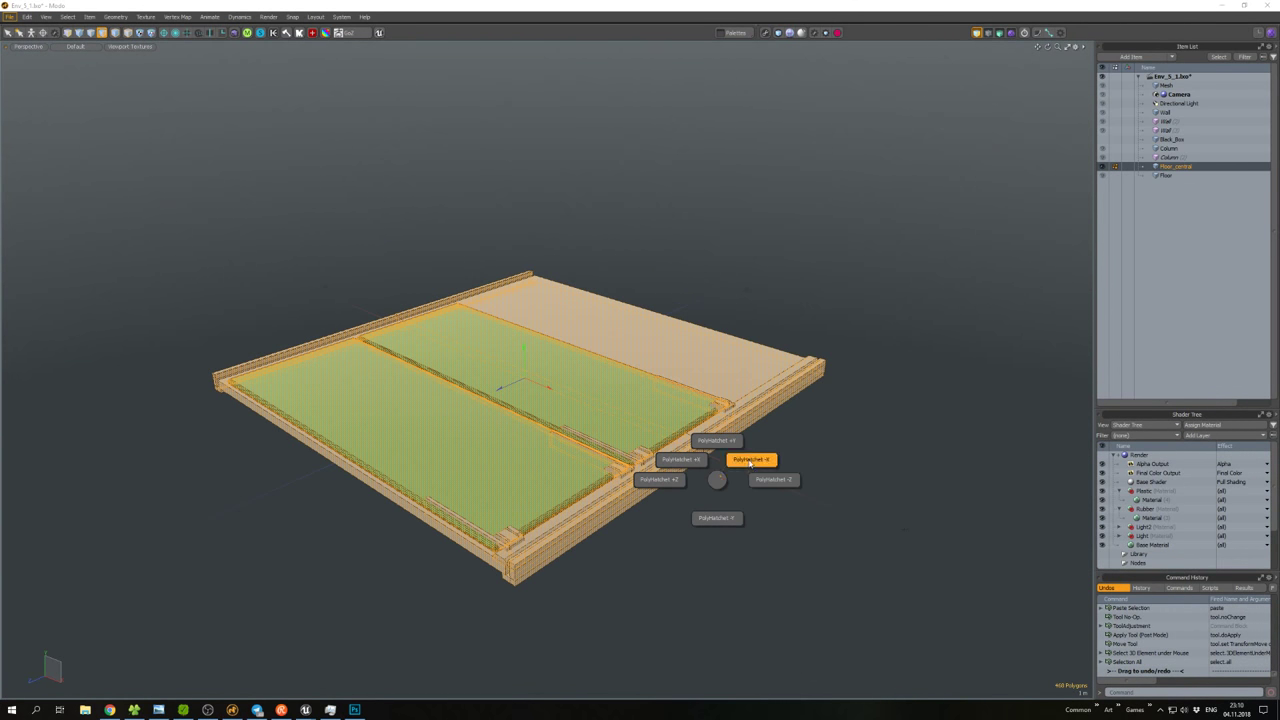
left_click(750, 461)
right_click(769, 485)
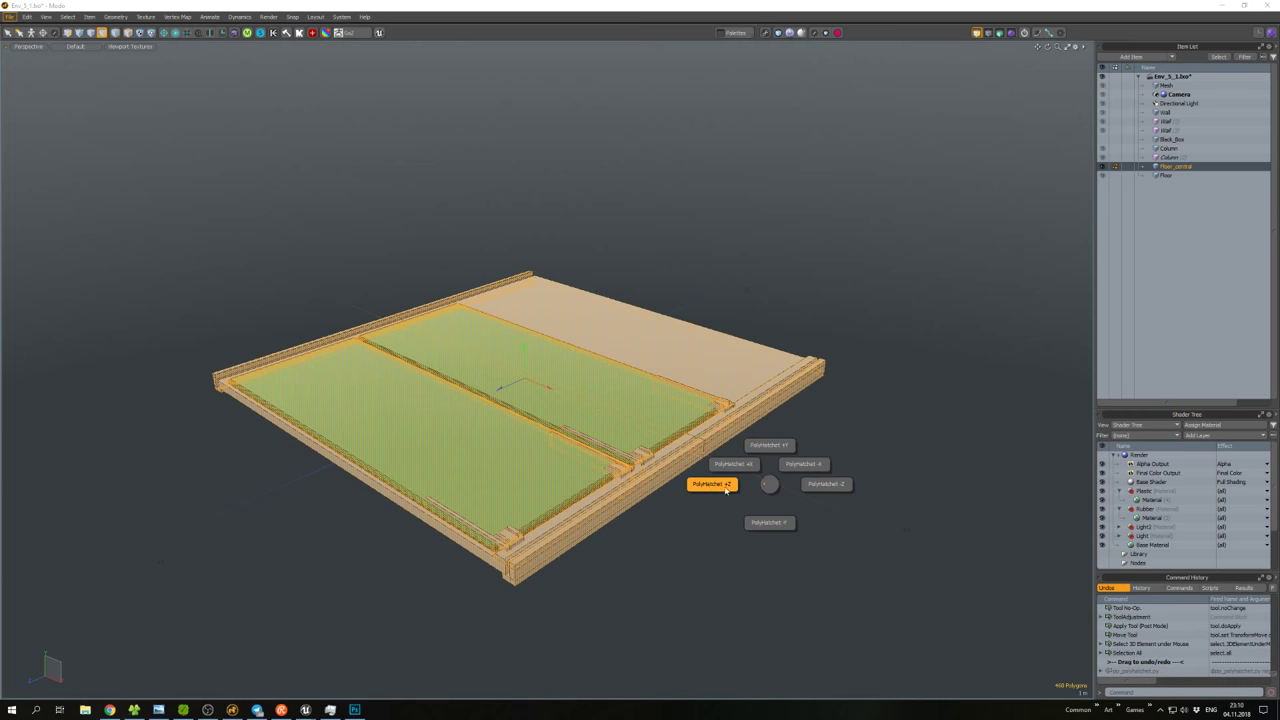
left_click(726, 487)
left_click_drag(709, 486, 694, 471, "alt")
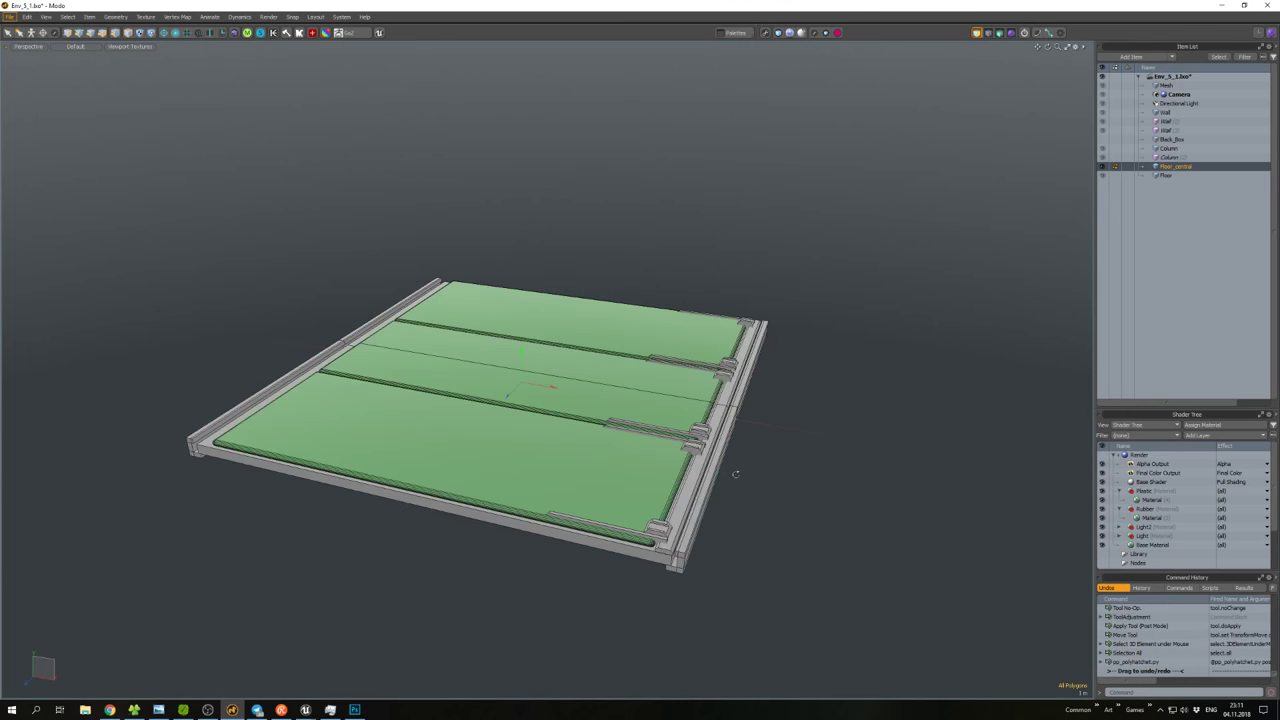
Mirror the whole floor module along X with PolyHatchet so clips and bars sit at both panel ends.
right_click(770, 530)
left_click(805, 507)
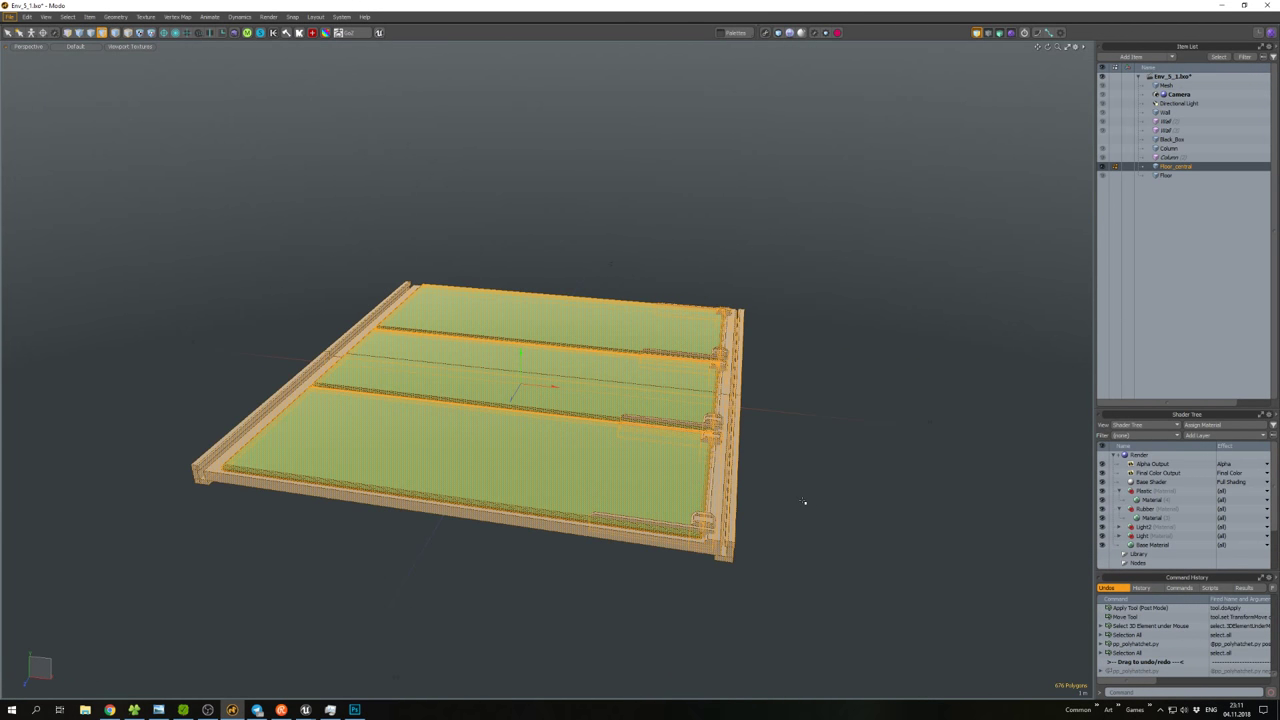
right_click(804, 502)
left_click(757, 489)
right_click(757, 489)
left_click(725, 468)
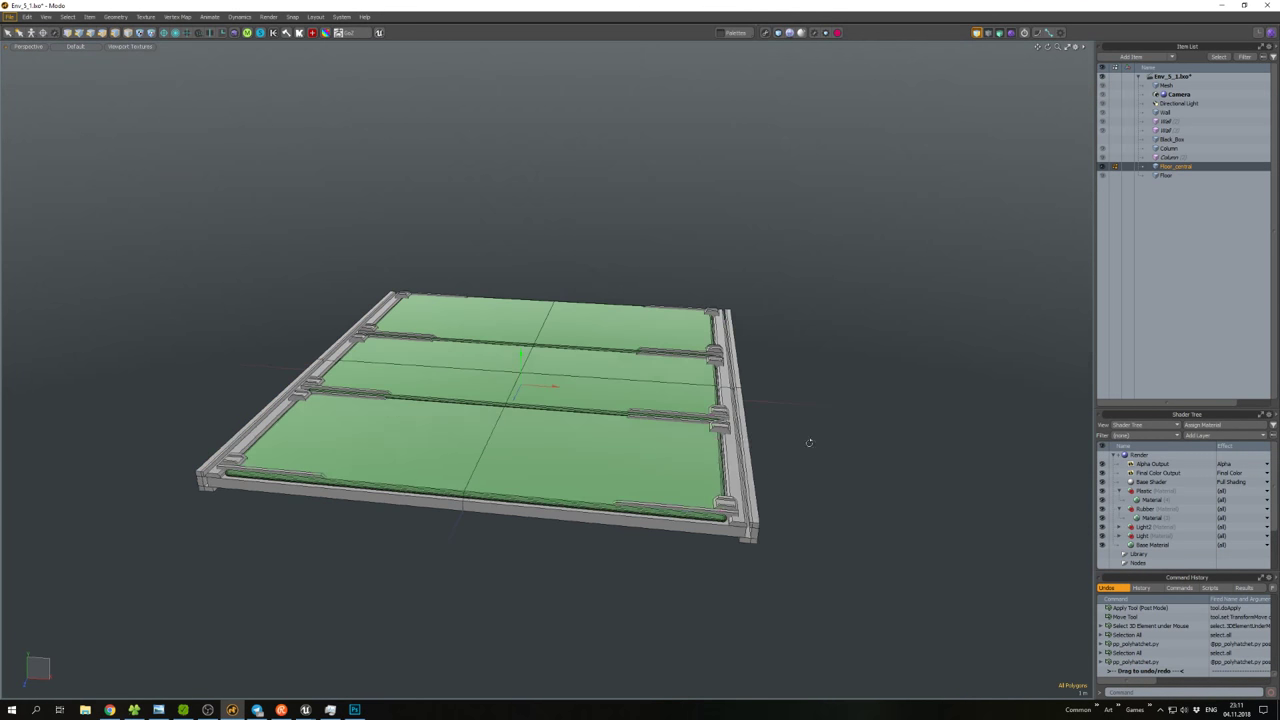
Select all polygons of the floor module and generate automatic UVs for them.
left_click_drag(809, 442, 675, 443, "alt")
scroll(675, 443, "up", 2)
key("ctrl+a")
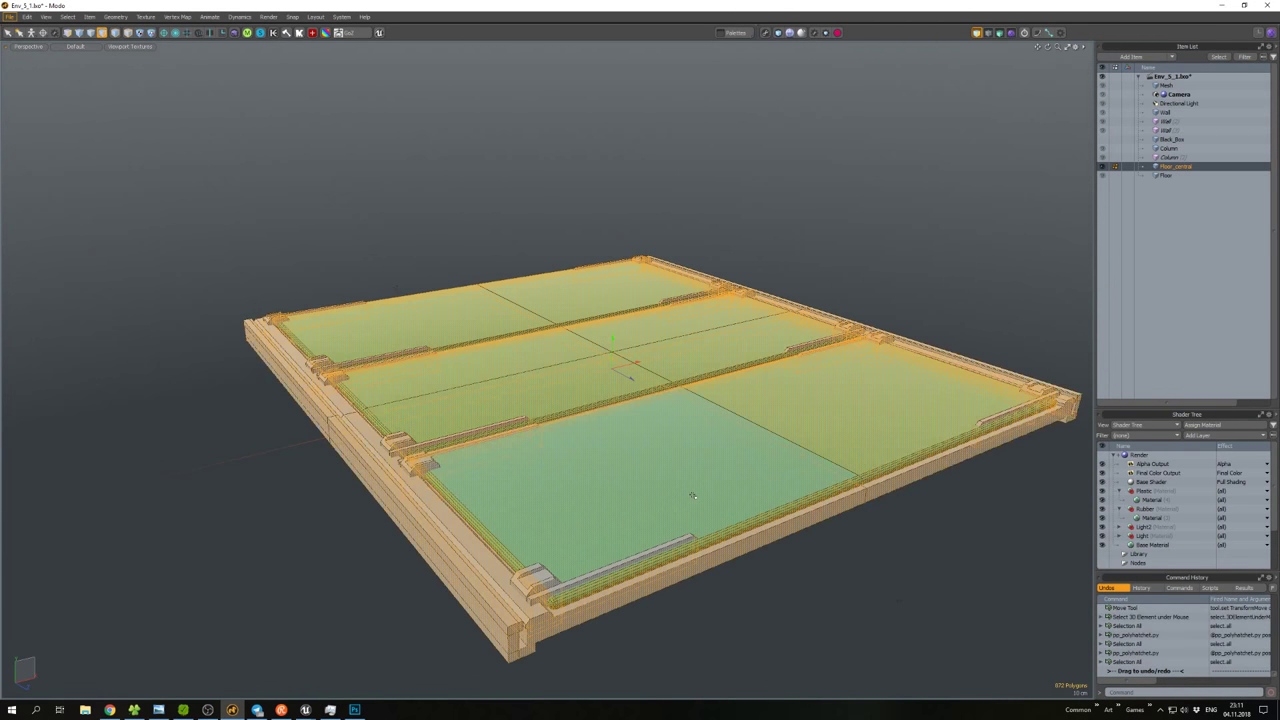
key("ctrl+space")
left_click(694, 553)
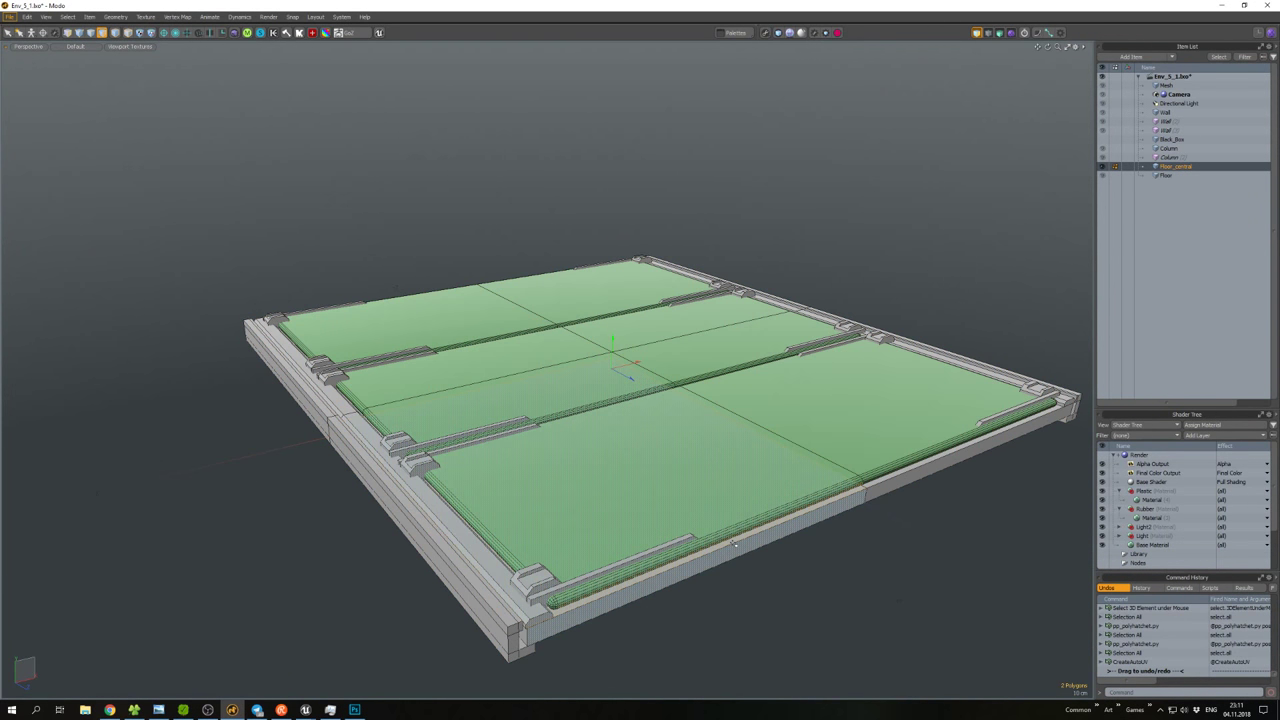
Export the Floor_central item as the FBX file Floor_central in the Env5 folder and save the scene.
left_click(763, 574)
left_click(730, 520)
left_click_drag(730, 520, 760, 491, "alt")
left_click(838, 367)
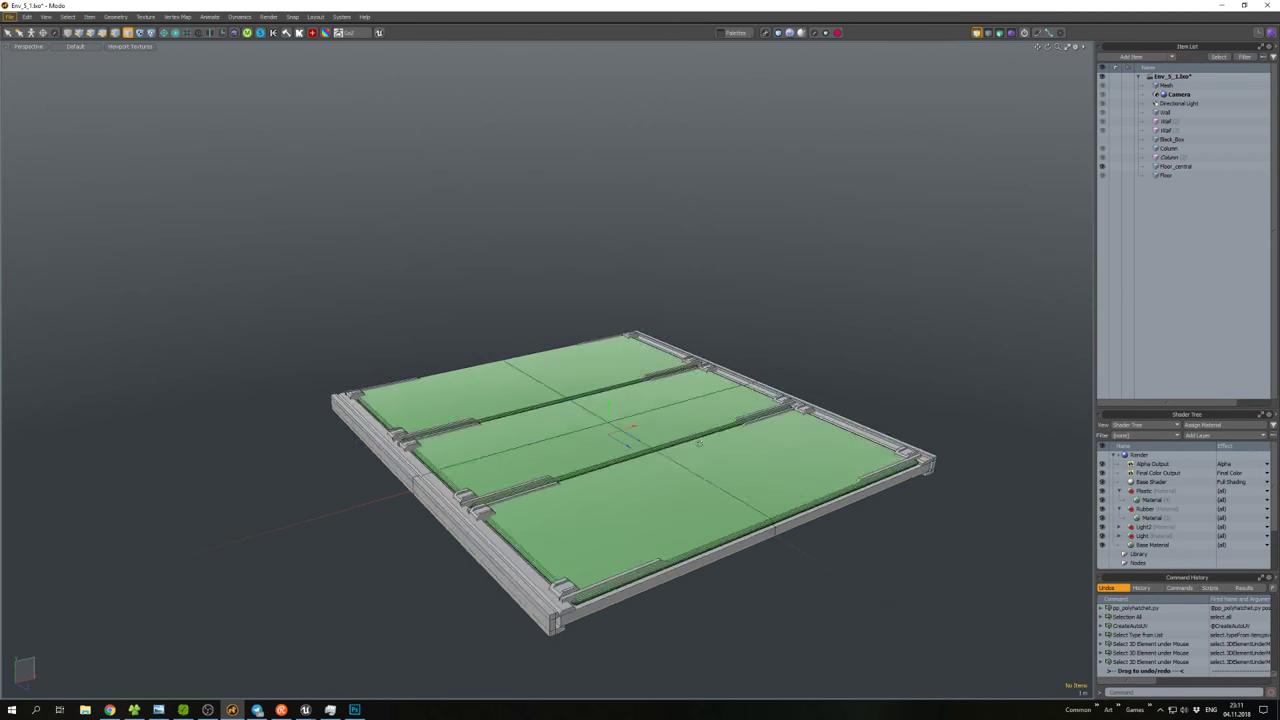
left_click_drag(700, 440, 689, 477, "alt")
left_click(690, 477)
key("ctrl+shift+s")
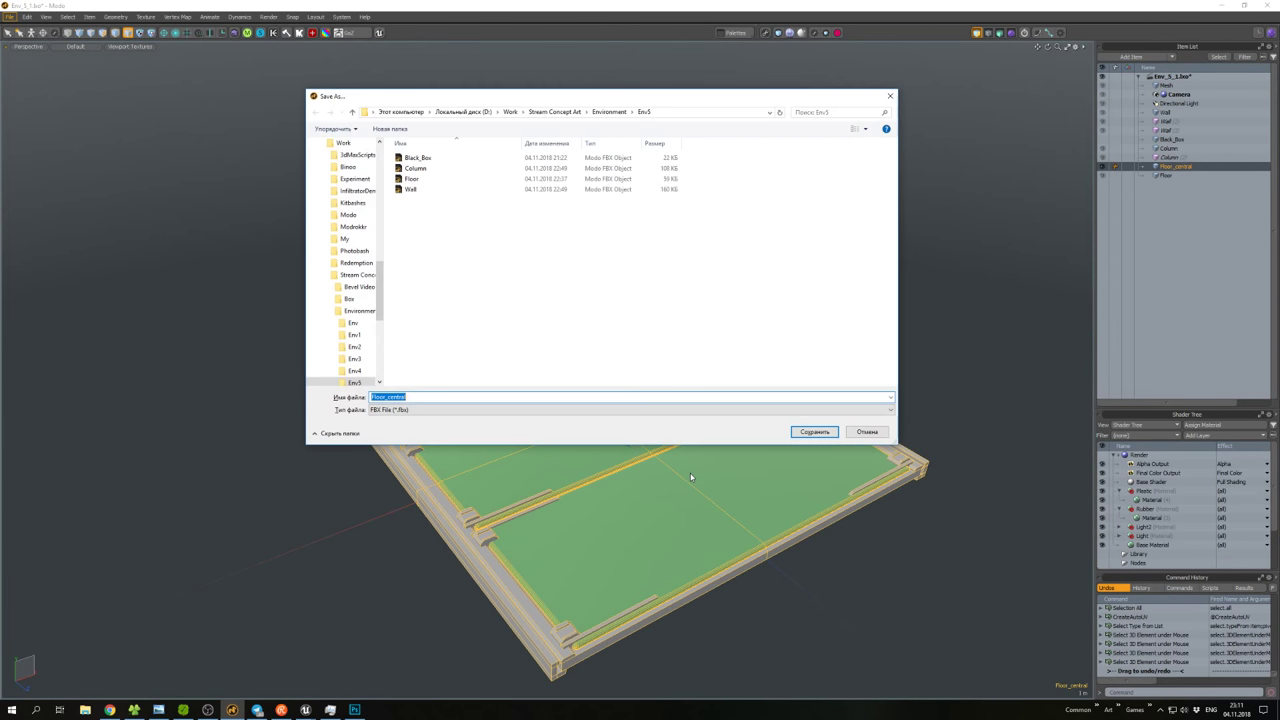
left_click(814, 431)
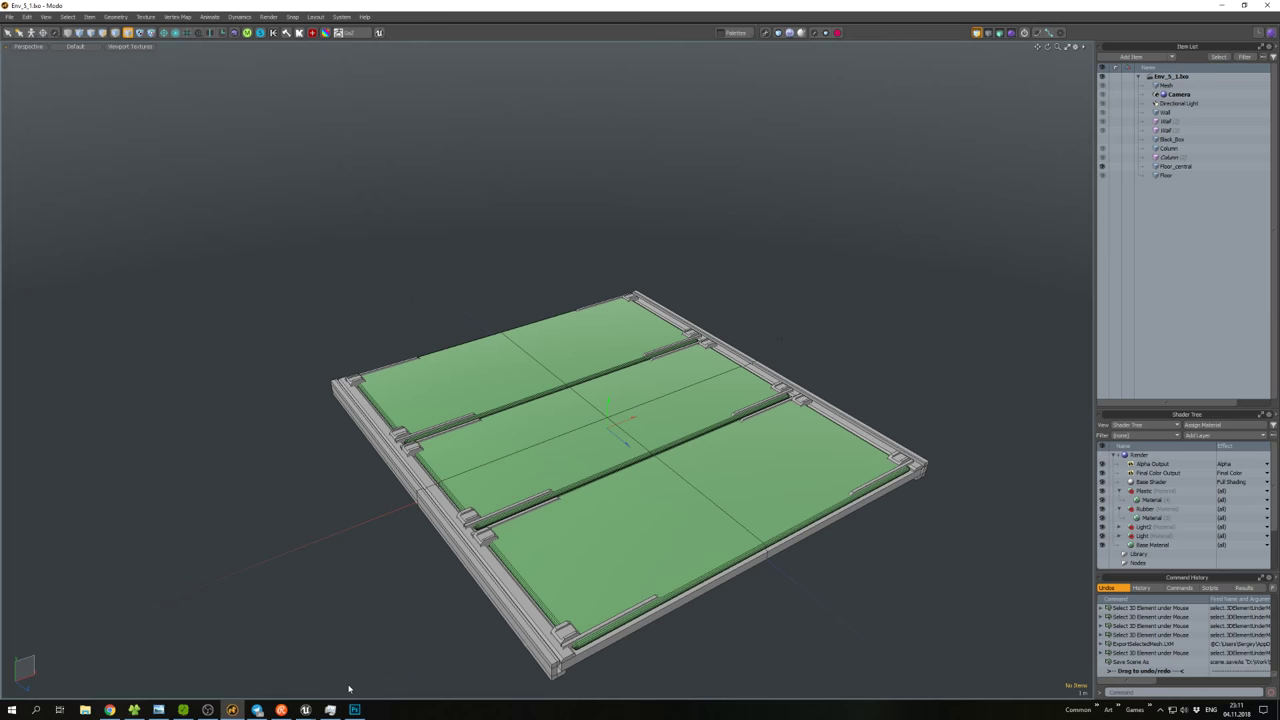
Switch to Unreal Engine and import the Floor_central FBX as a static mesh into Env5.
mouse_move(305, 708)
left_click(265, 665)
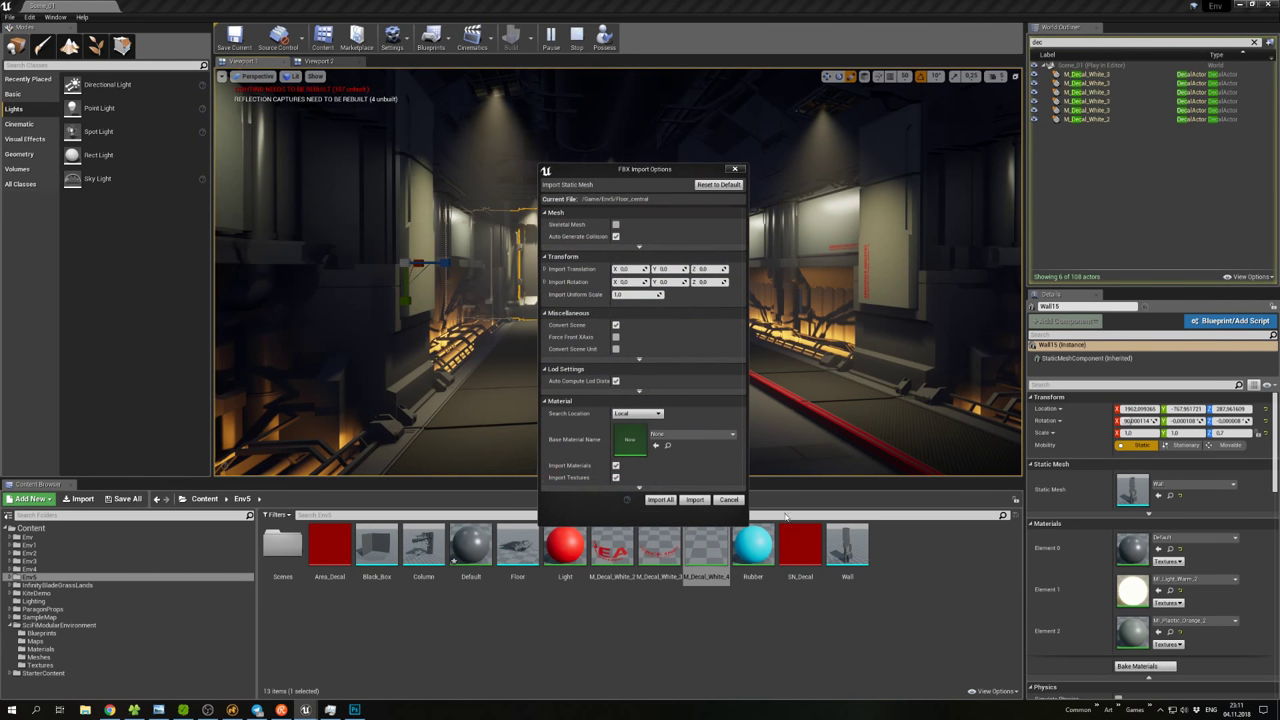
left_click(696, 500)
Delete the old central floor pieces between the red strips along the corridor.
left_click(645, 310)
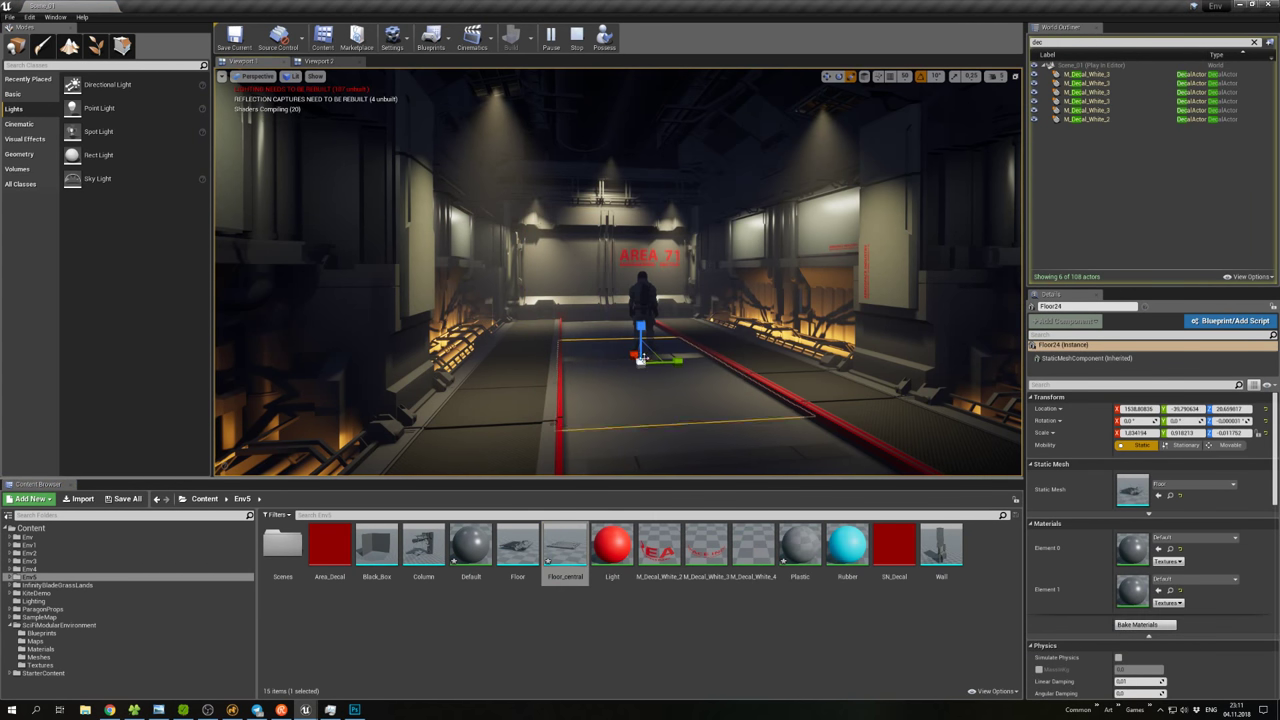
right_click(658, 311)
left_click(575, 323)
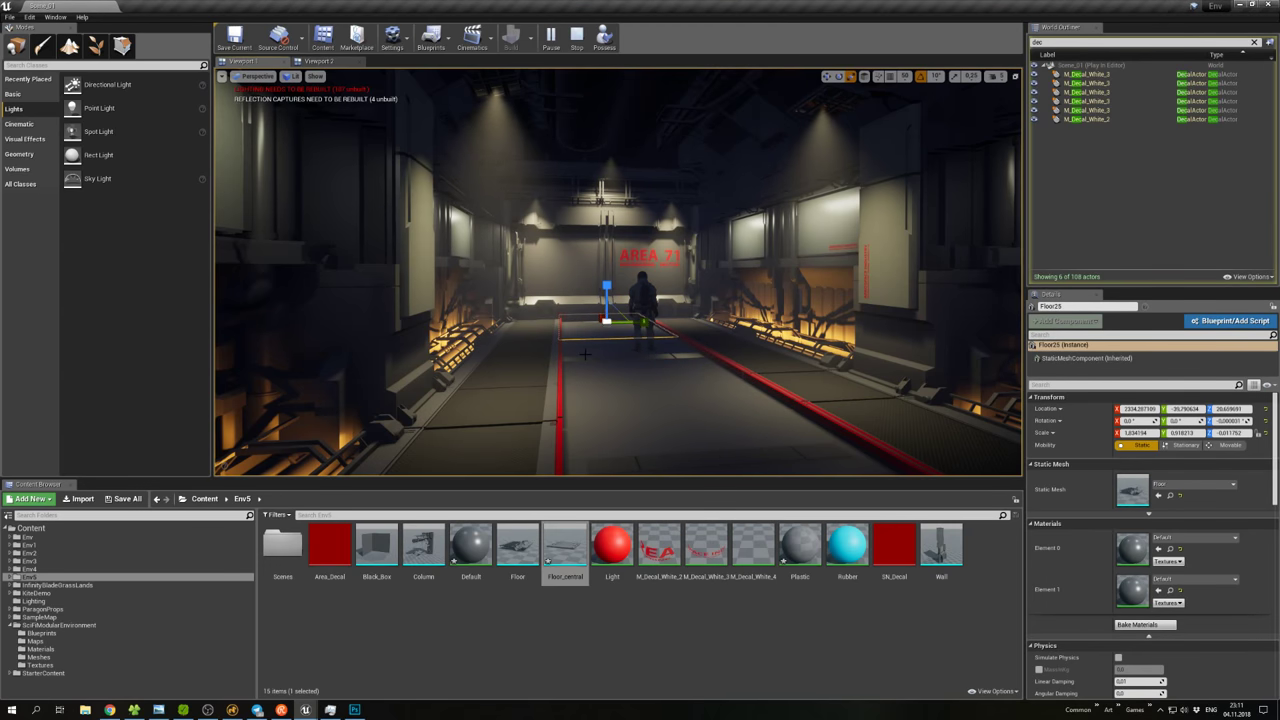
key("Delete")
key("Delete")
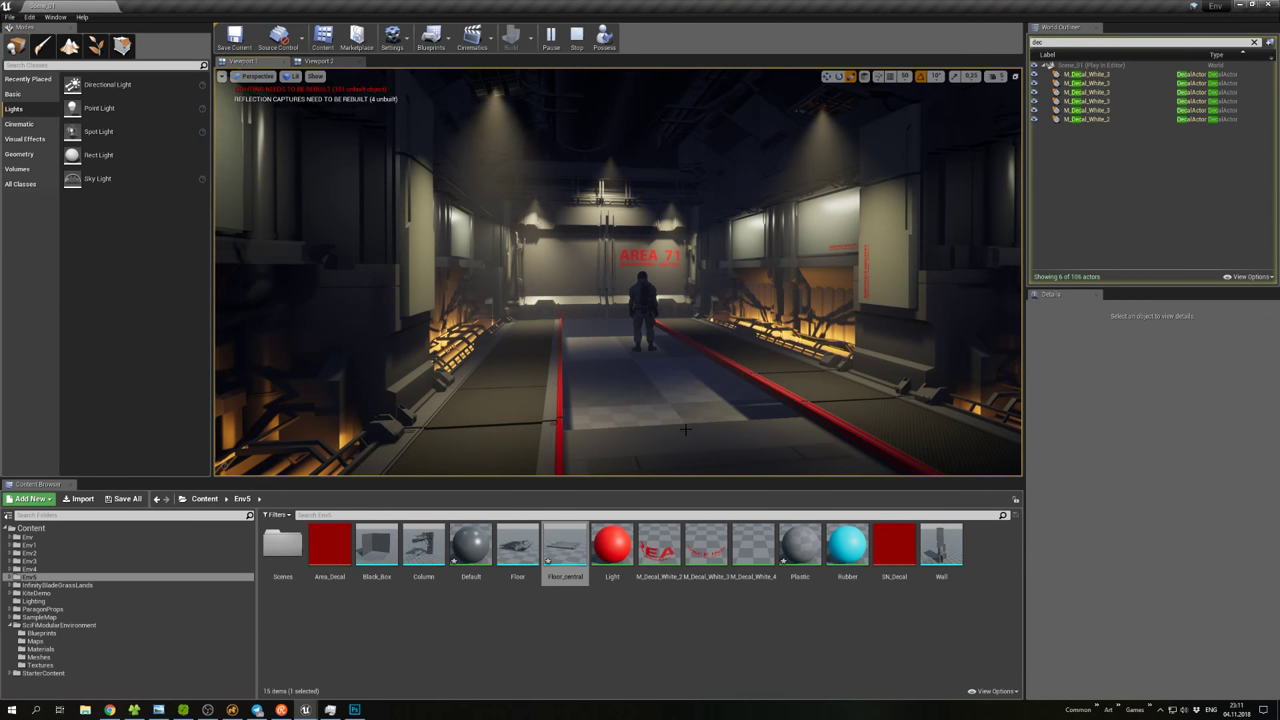
right_click_drag(643, 377, 425, 390)
left_click(485, 272)
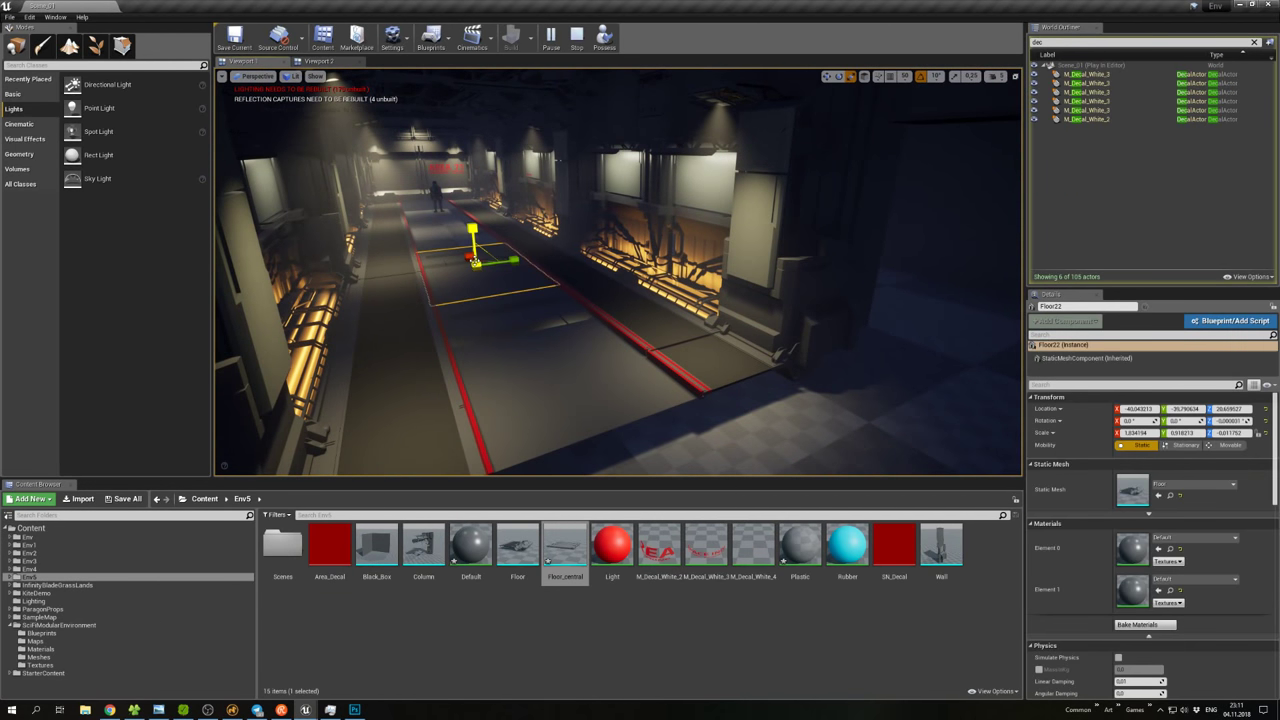
key("Delete")
left_click(528, 300)
key("Delete")
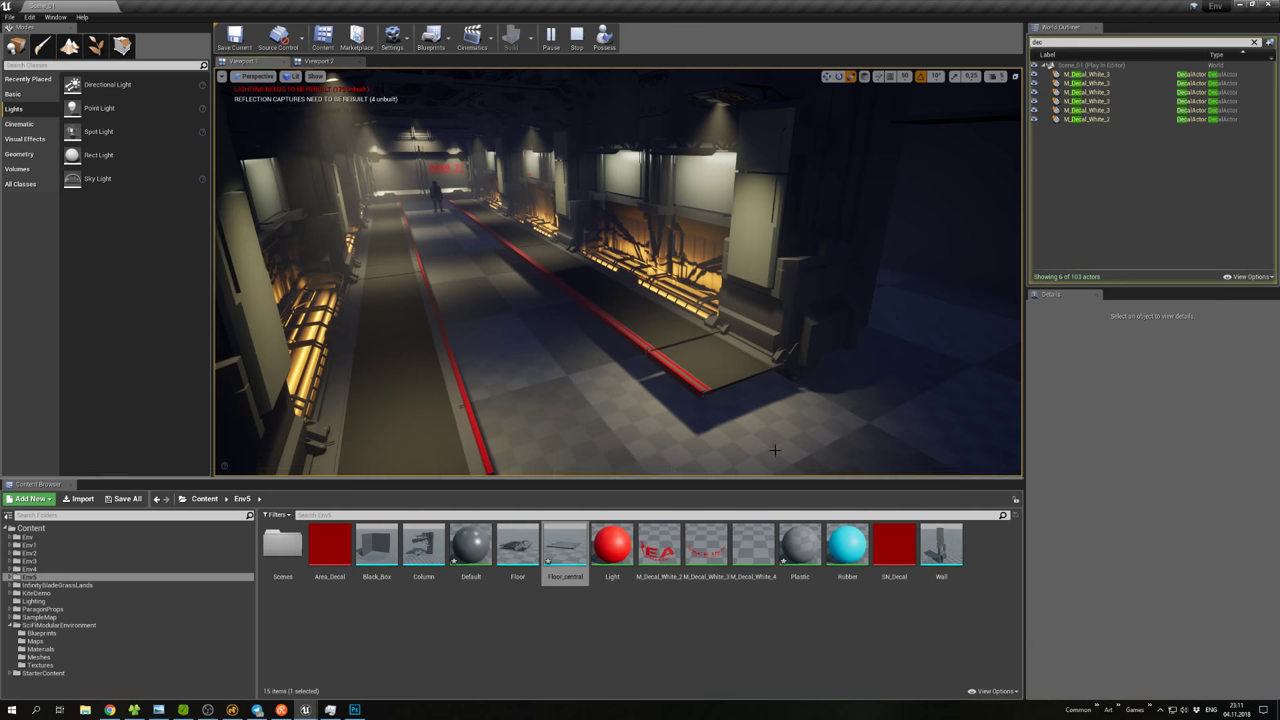
Try placing Floor_central between the red strips at the corridor's near end, rotated about its vertical axis.
left_click(330, 545)
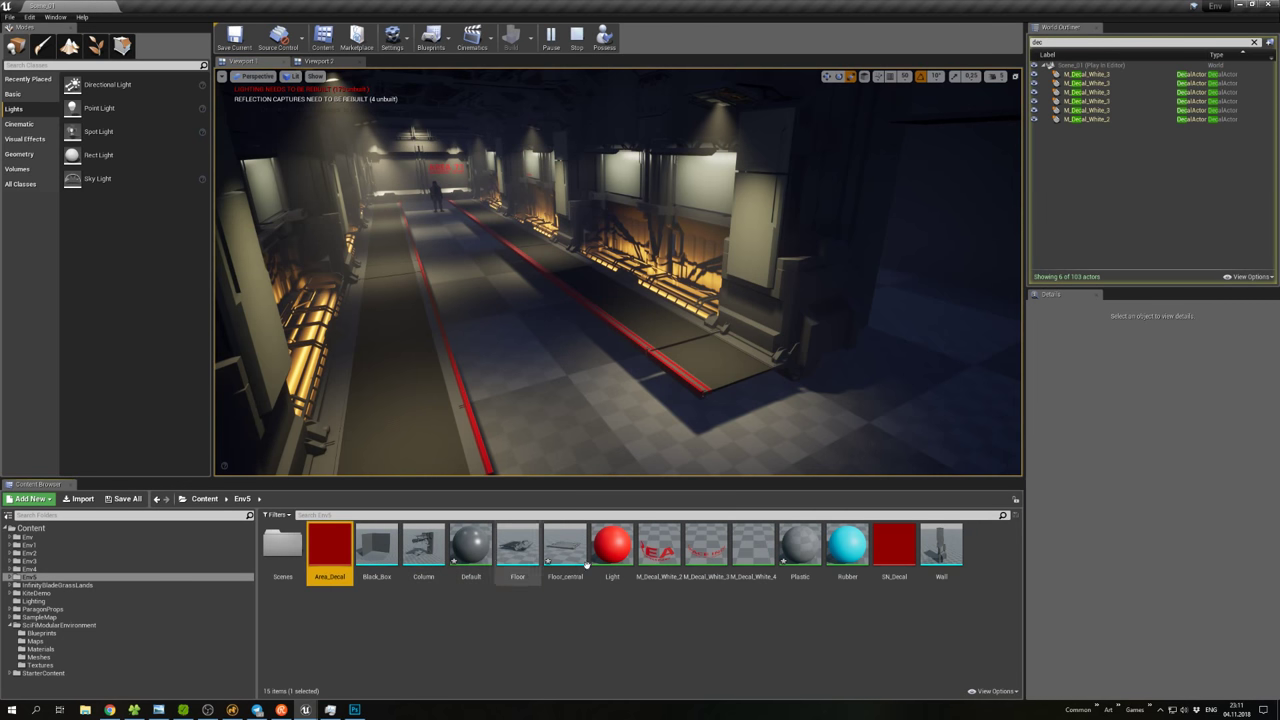
left_click(929, 557, "shift")
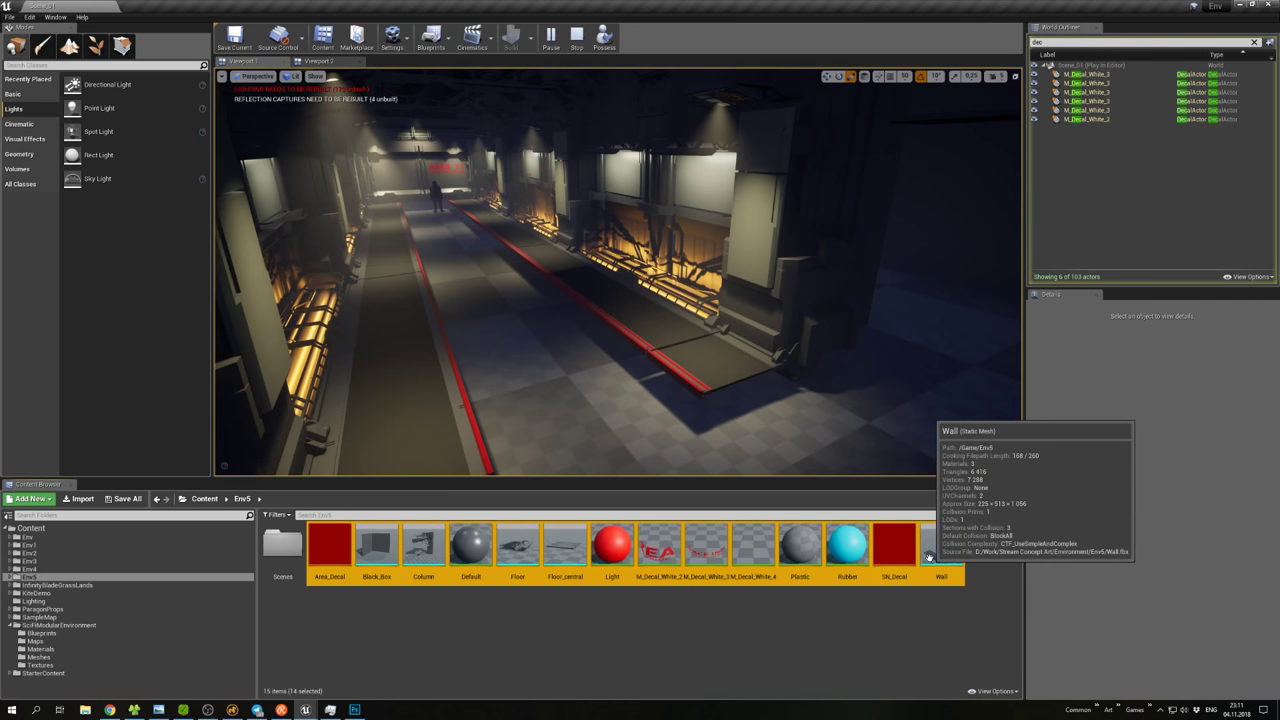
left_click(565, 550)
left_click_drag(565, 550, 575, 400)
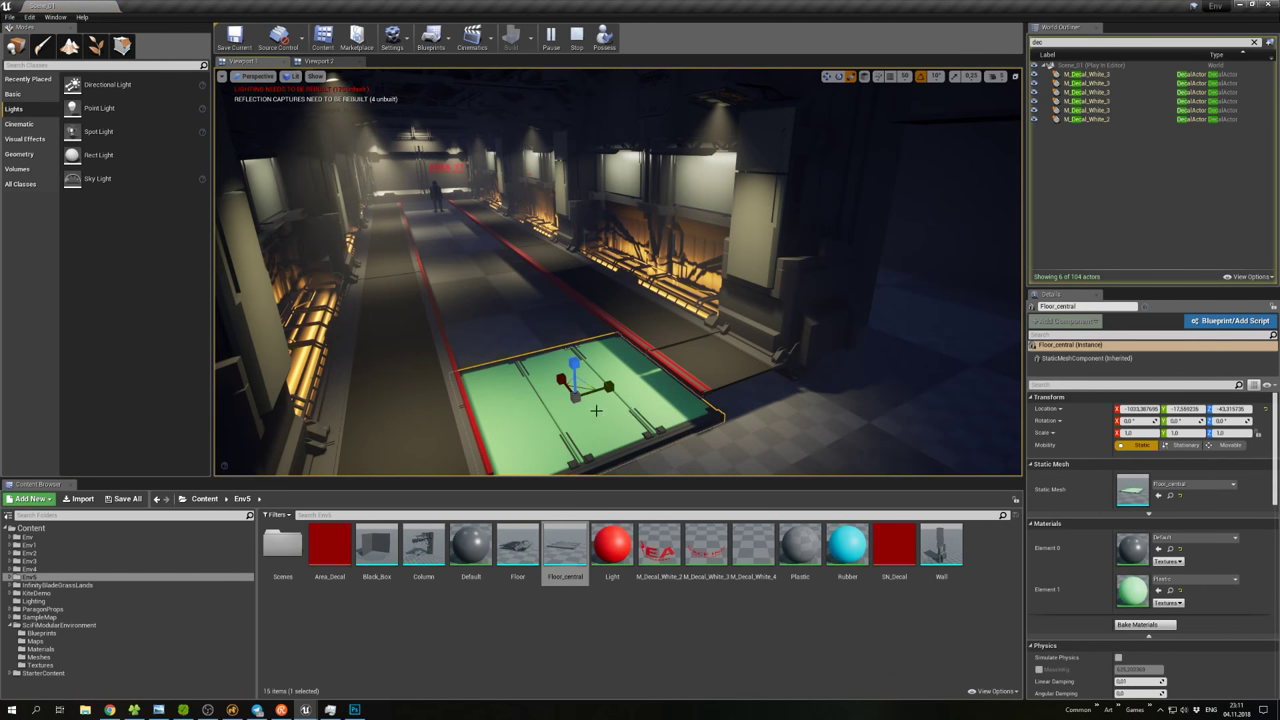
key("e")
left_click_drag(565, 436, 566, 428)
scroll(571, 433, "down", 5)
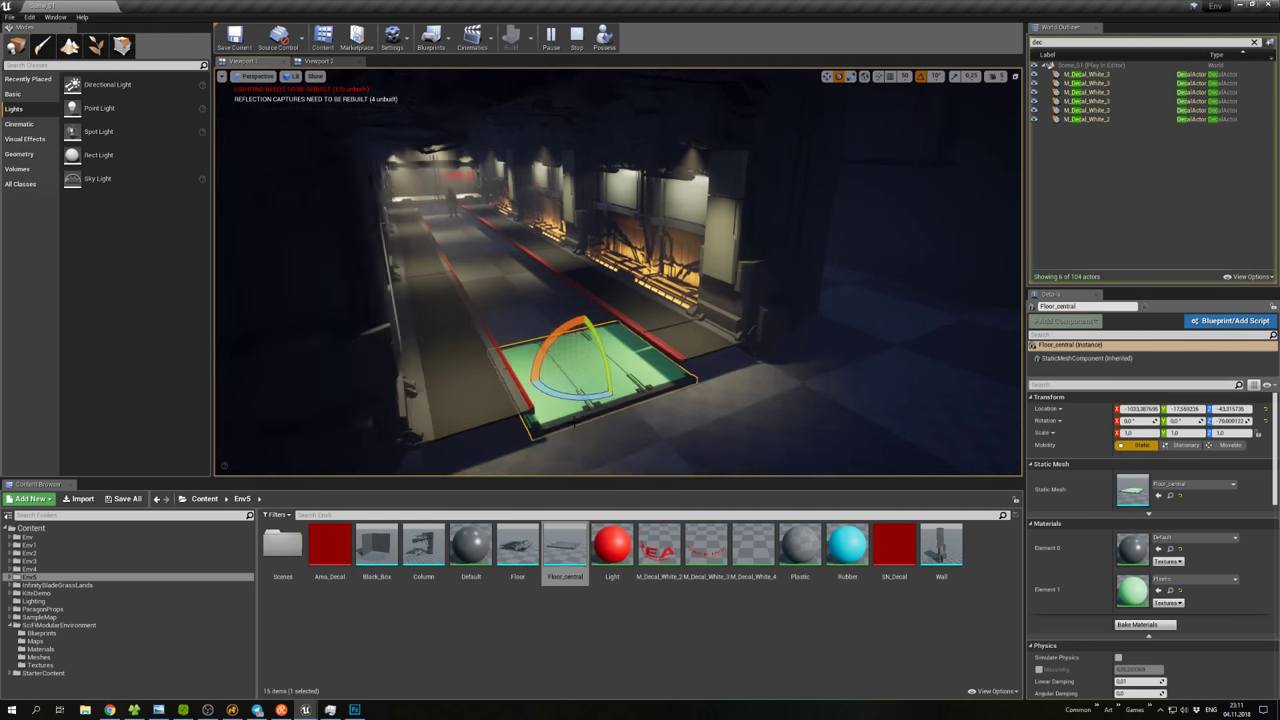
left_click_drag(600, 388, 560, 395)
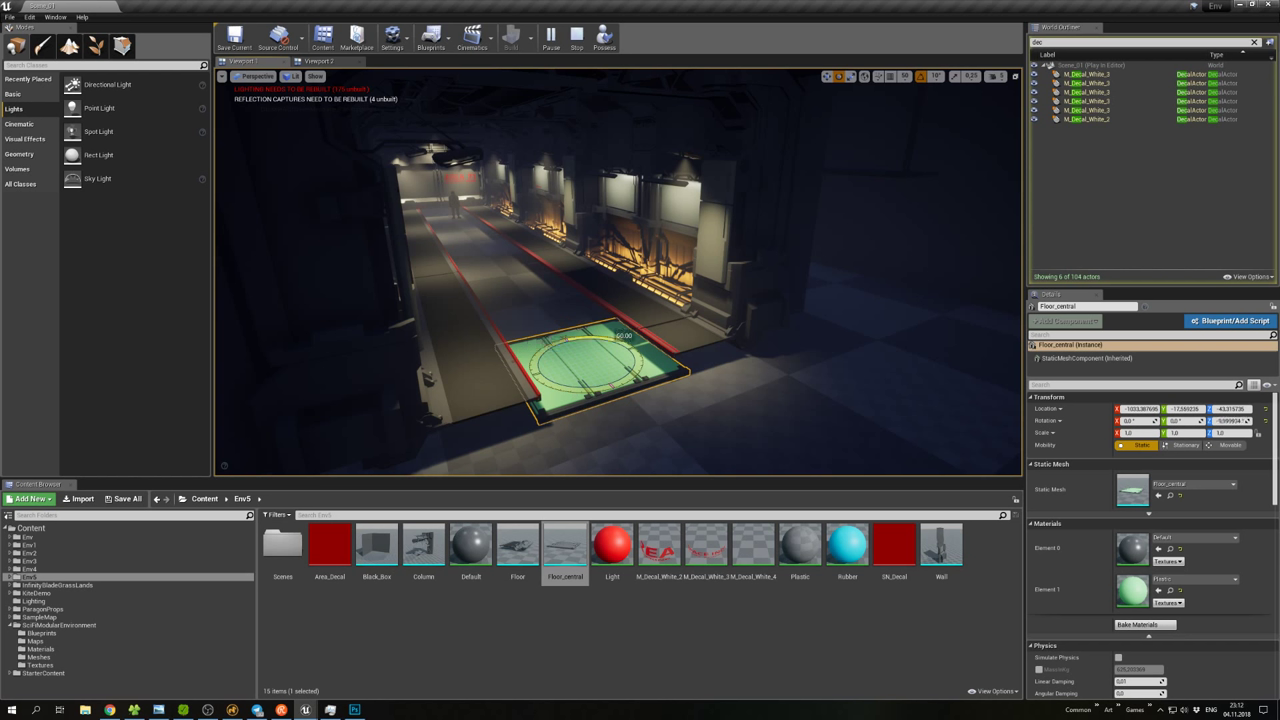
left_click_drag(574, 389, 574, 389)
key("w")
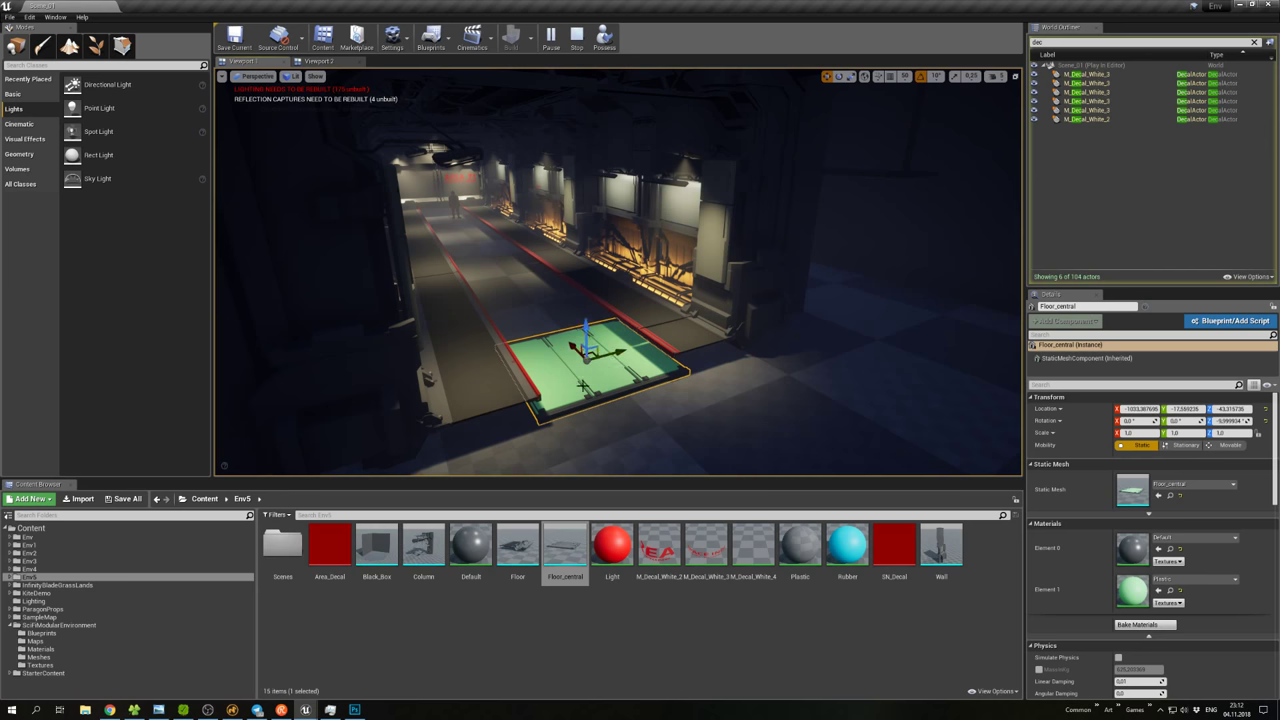
key("Delete")
Place a fresh Floor_central mesh over the side floor near the corridor's open end and clear the World Outliner search.
left_click_drag(577, 548, 697, 370)
left_click_drag(641, 285, 641, 285)
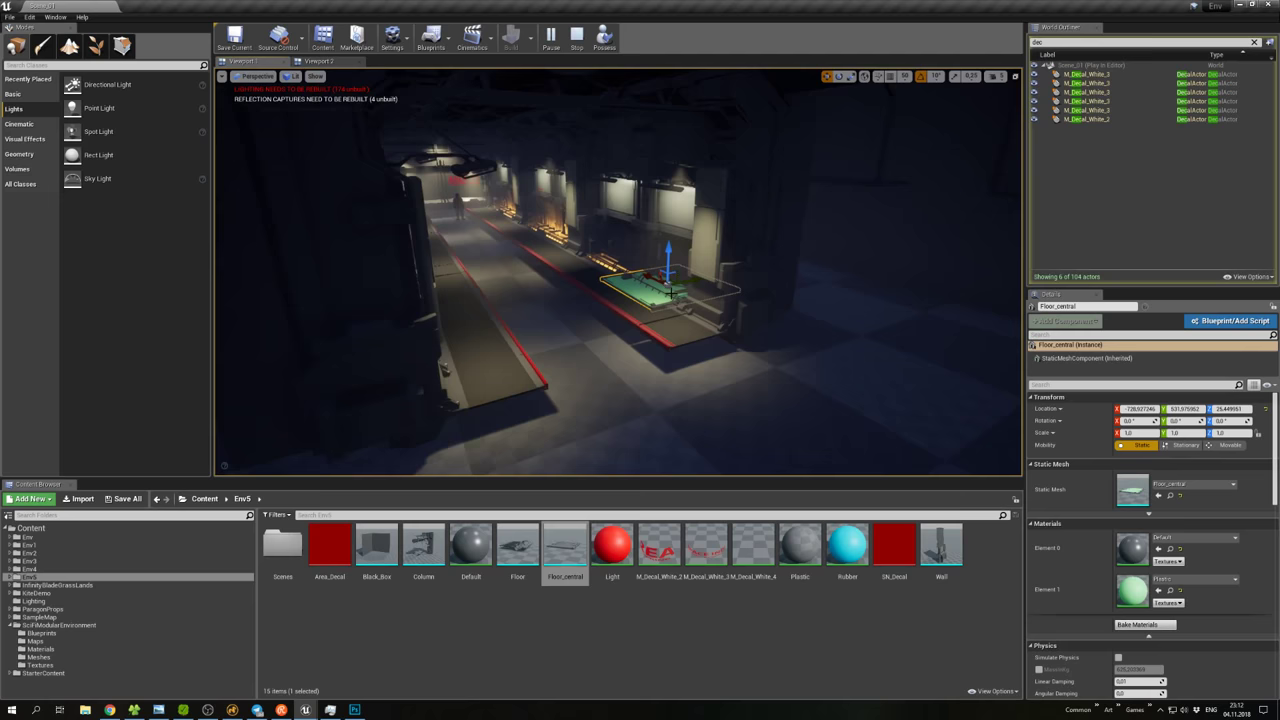
right_click_drag(641, 285, 697, 283)
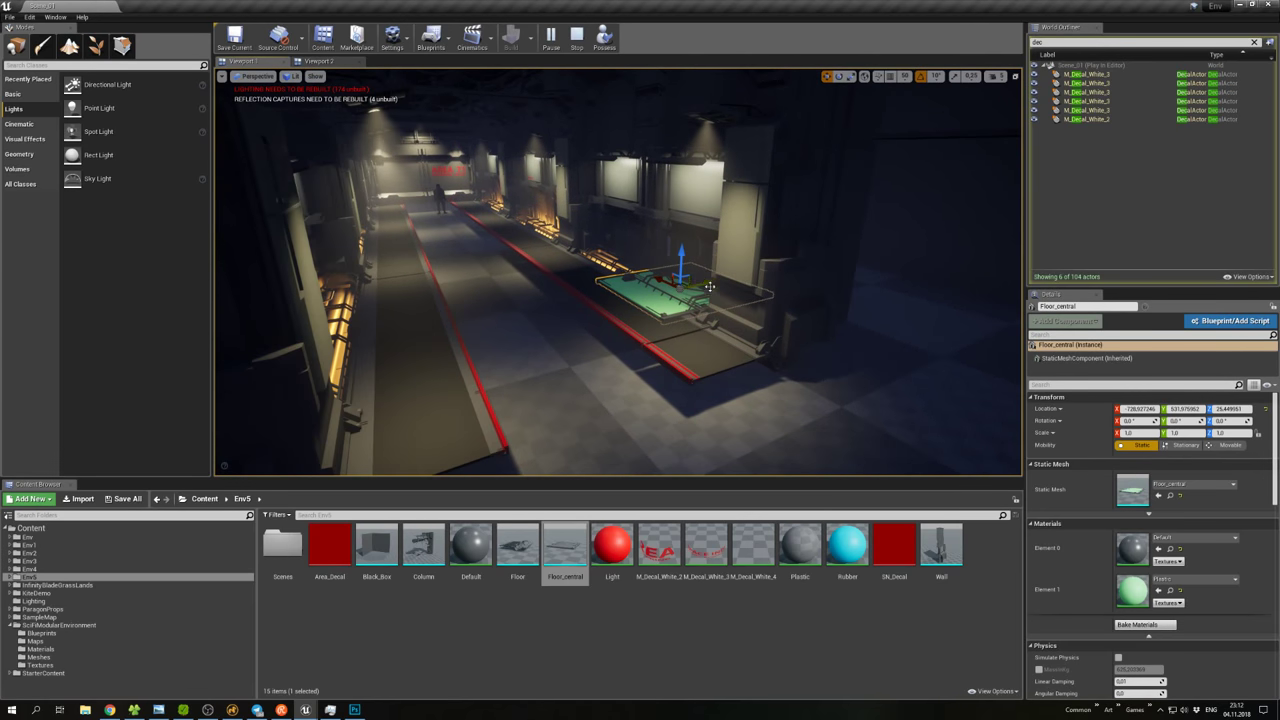
left_click_drag(637, 296, 691, 287)
left_click(1254, 42)
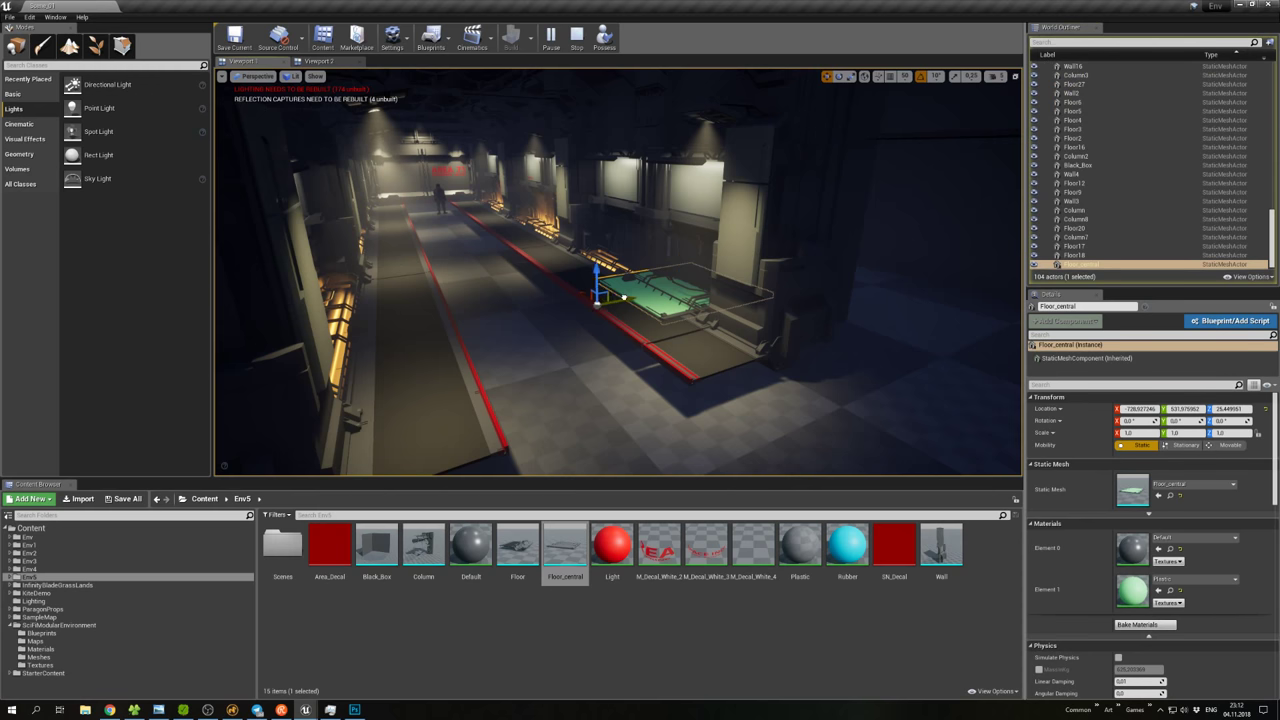
left_click(660, 300)
right_click(676, 306)
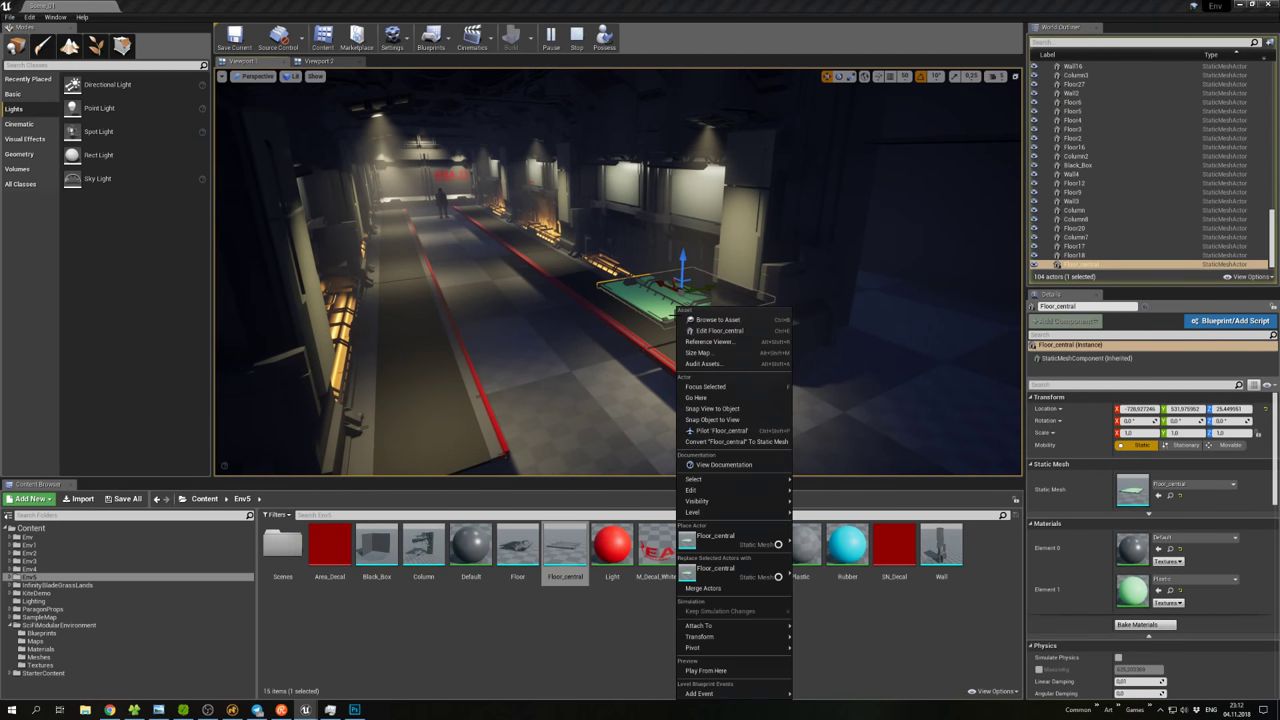
key("Escape")
right_click_drag(618, 300, 540, 270)
left_click(540, 268)
right_click(705, 281)
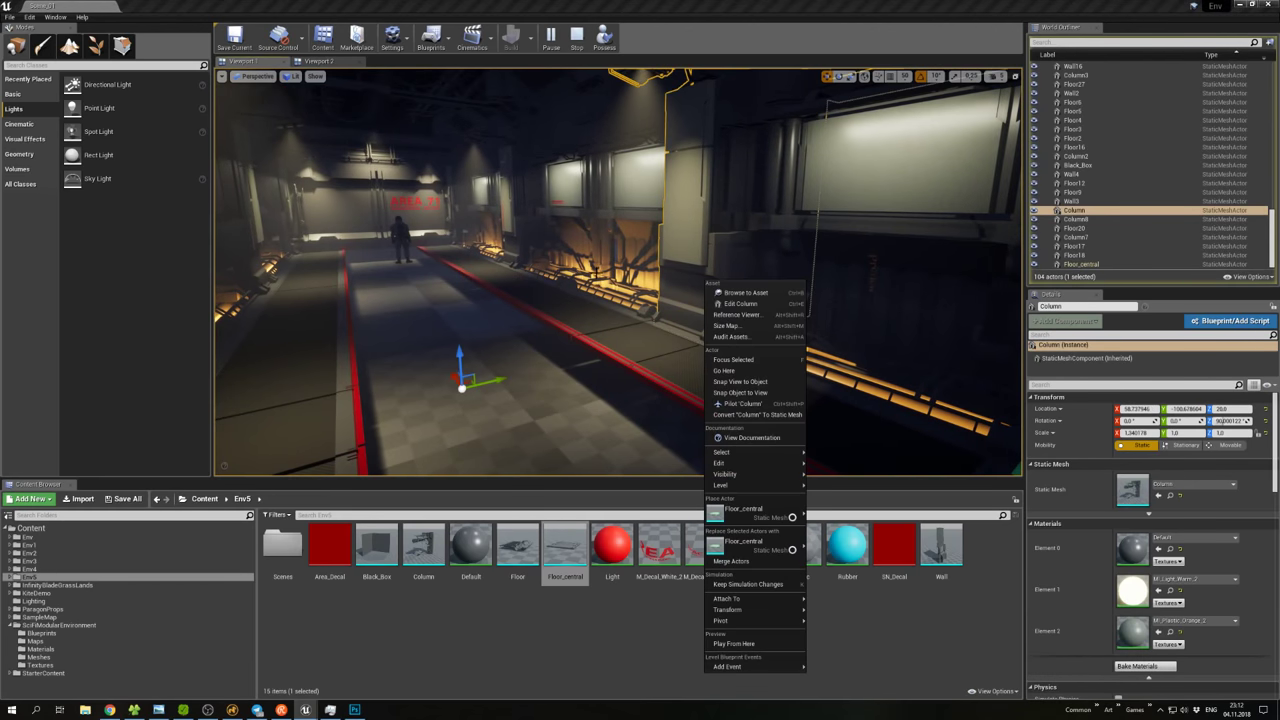
left_click(679, 310)
right_click_drag(679, 310, 660, 268)
Scale the placed Floor_central mesh uniformly to 1.08368 and reset its location to 0, 0, 0.
left_click(660, 268)
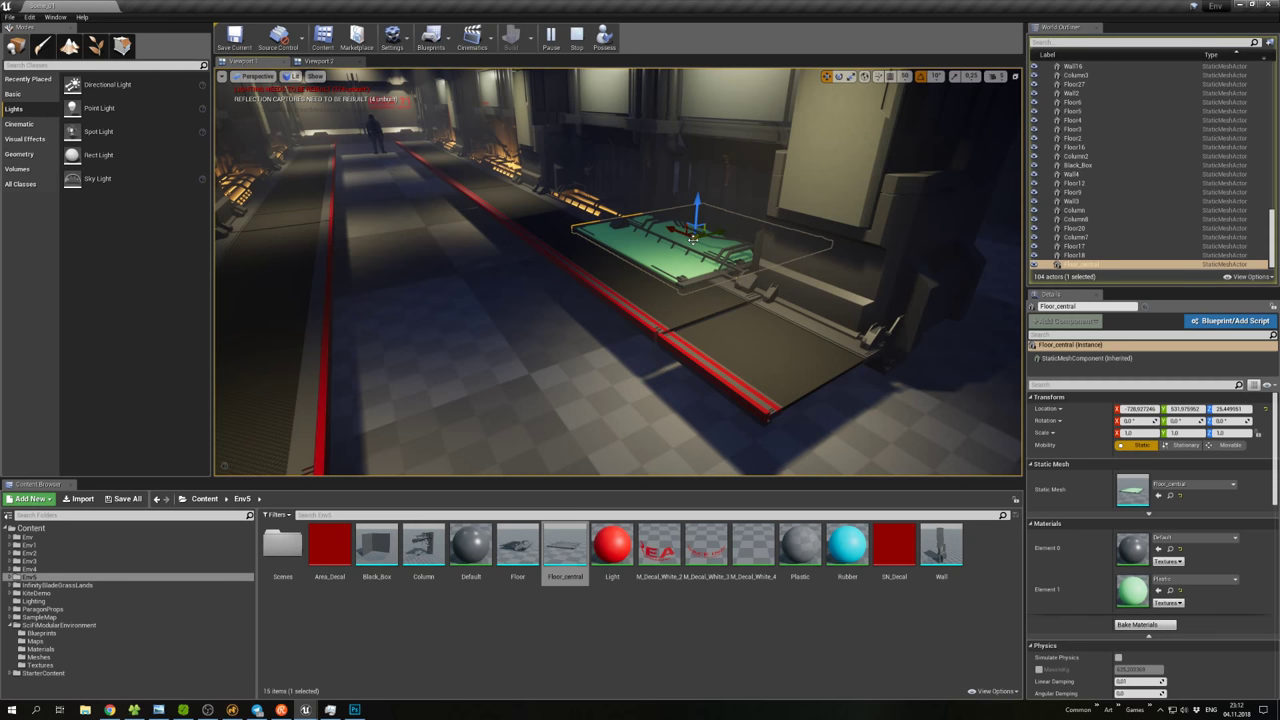
key("r")
left_click_drag(694, 241, 704, 234)
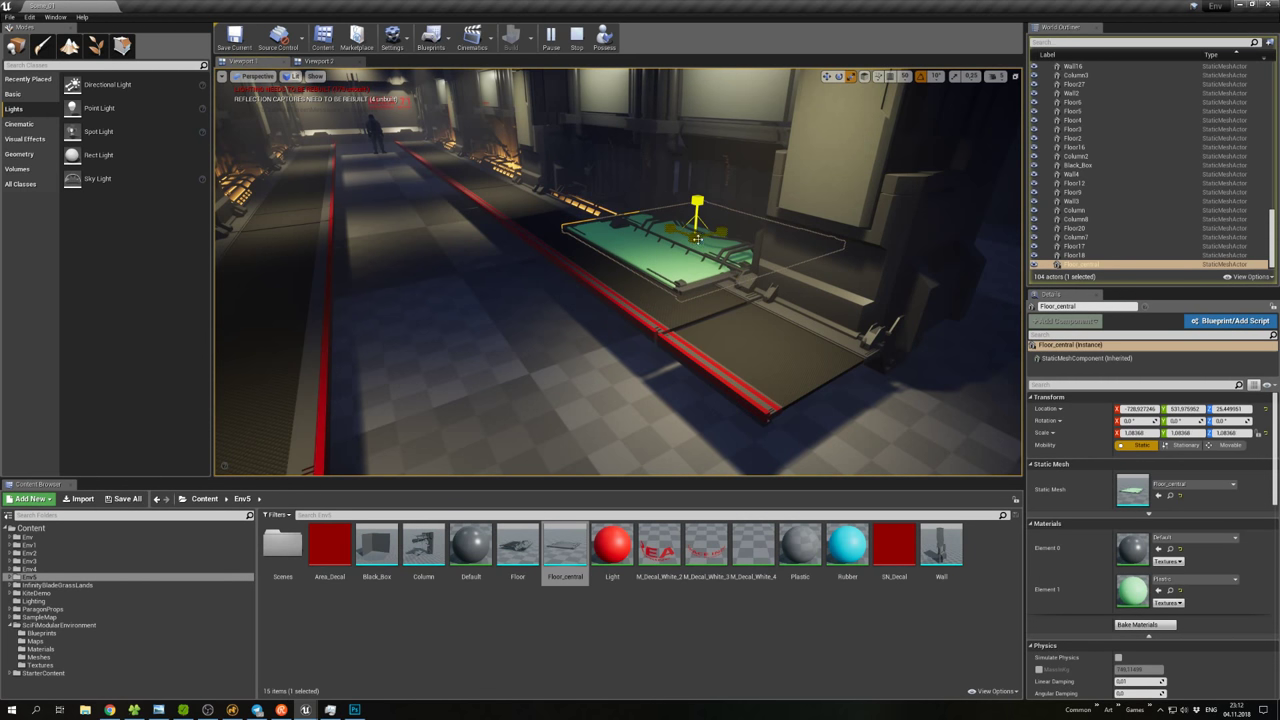
key("w")
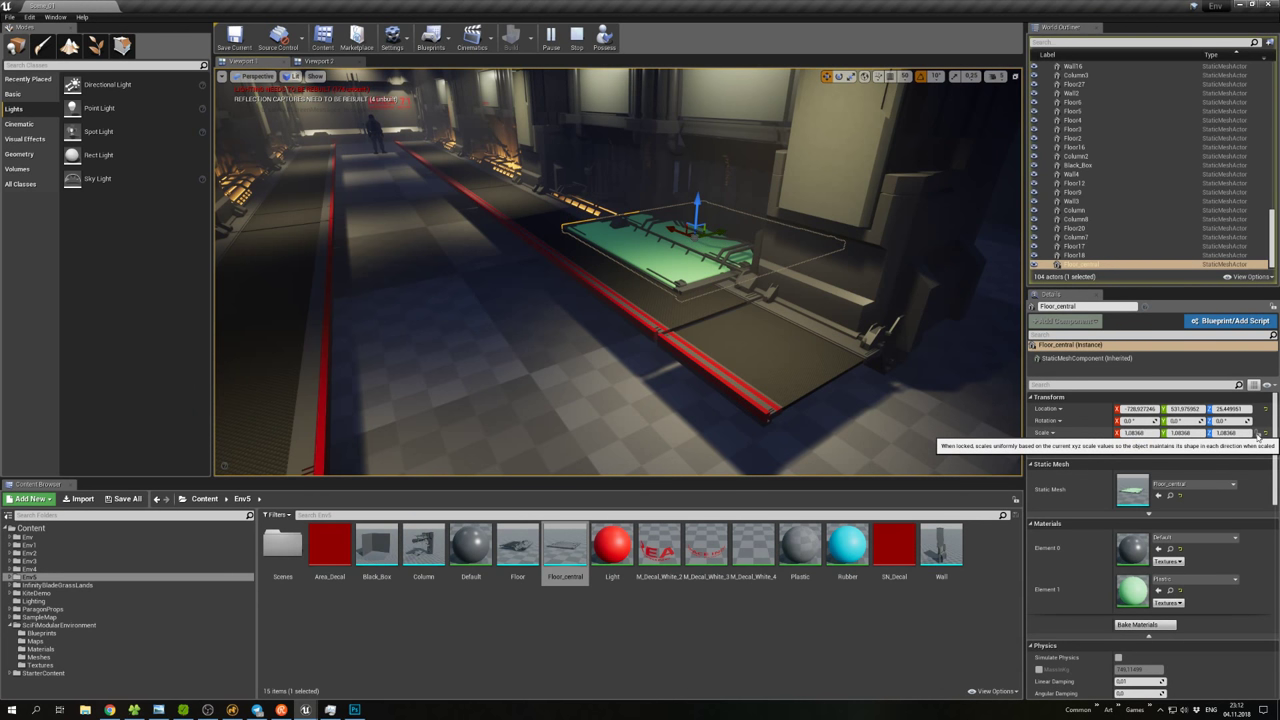
left_click(1265, 408)
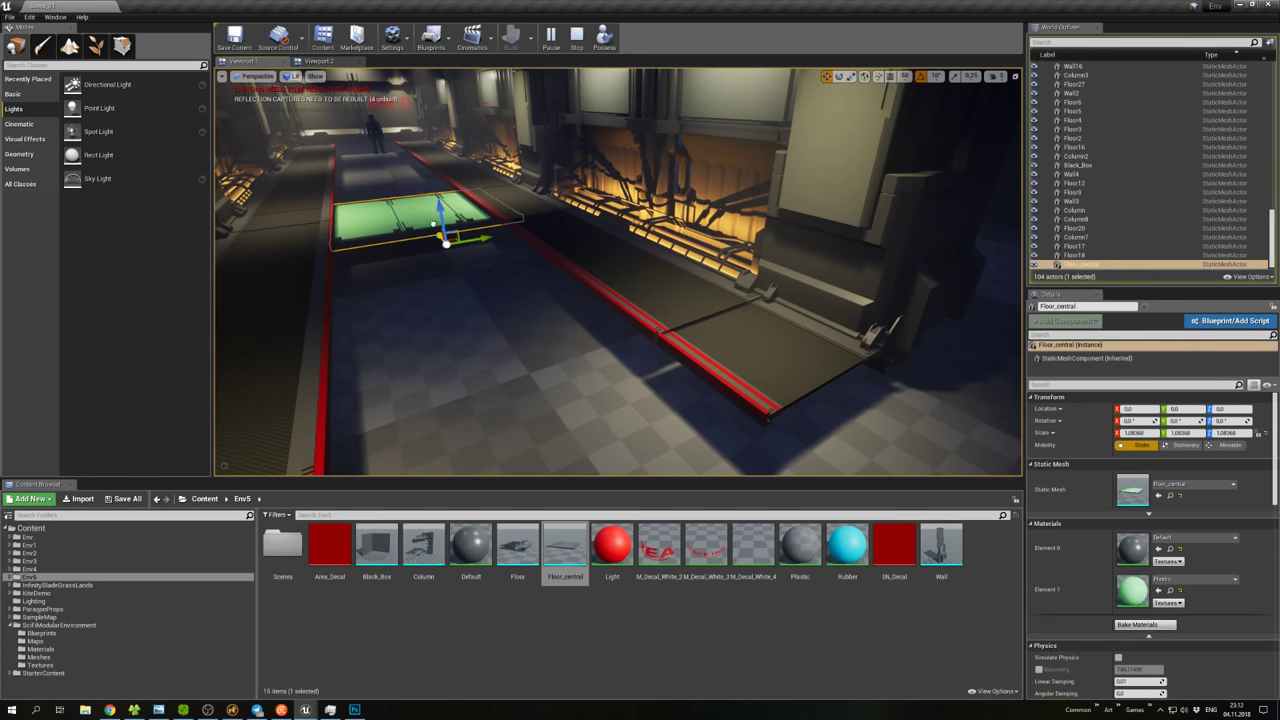
right_click_drag(417, 197, 557, 316)
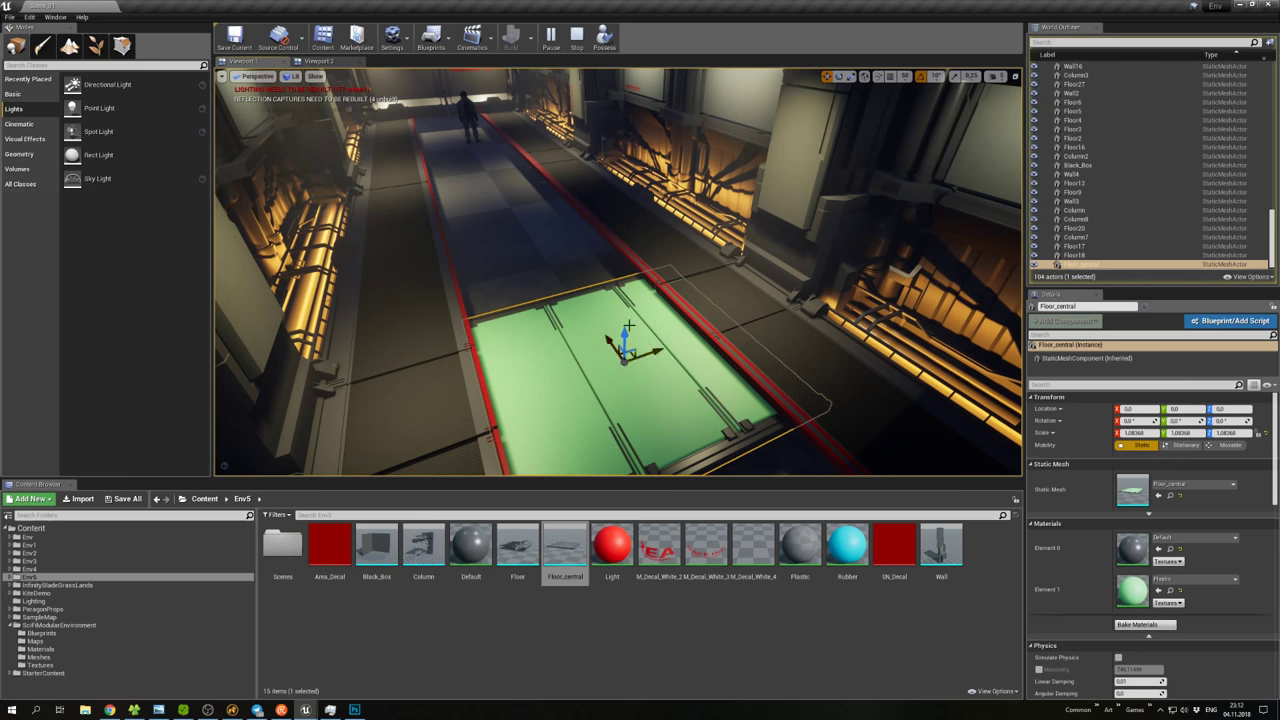
right_click_drag(657, 370, 648, 360)
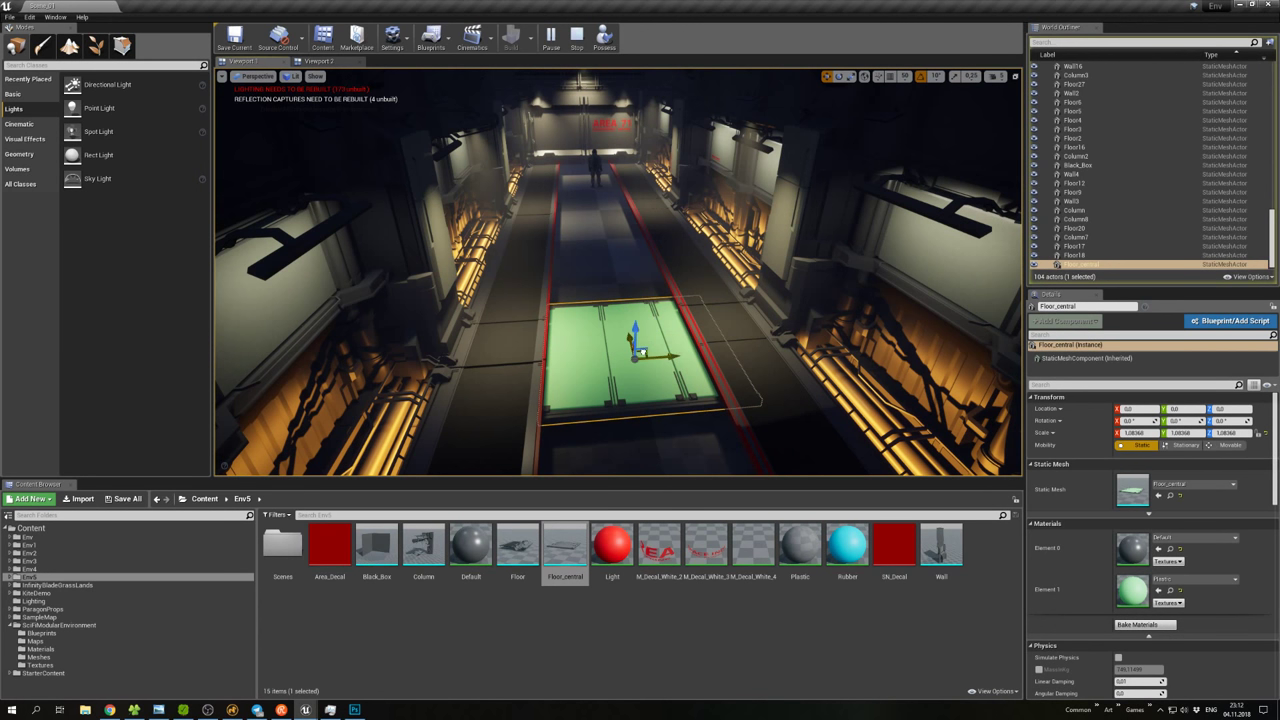
Stop the simulation and place a Floor_central mesh at the corridor's near end, rotated -90° about Z and scaled along X to fit the central strip.
left_click(576, 38)
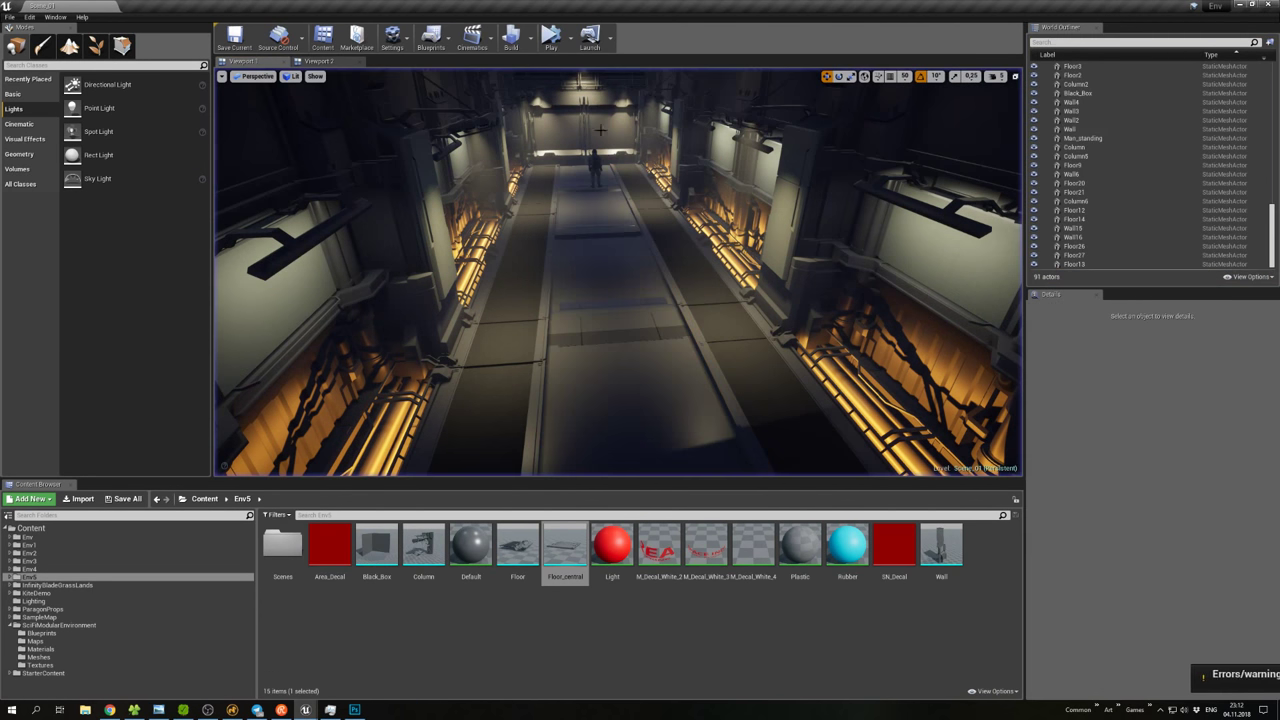
key("w")
right_click_drag(648, 360, 627, 430)
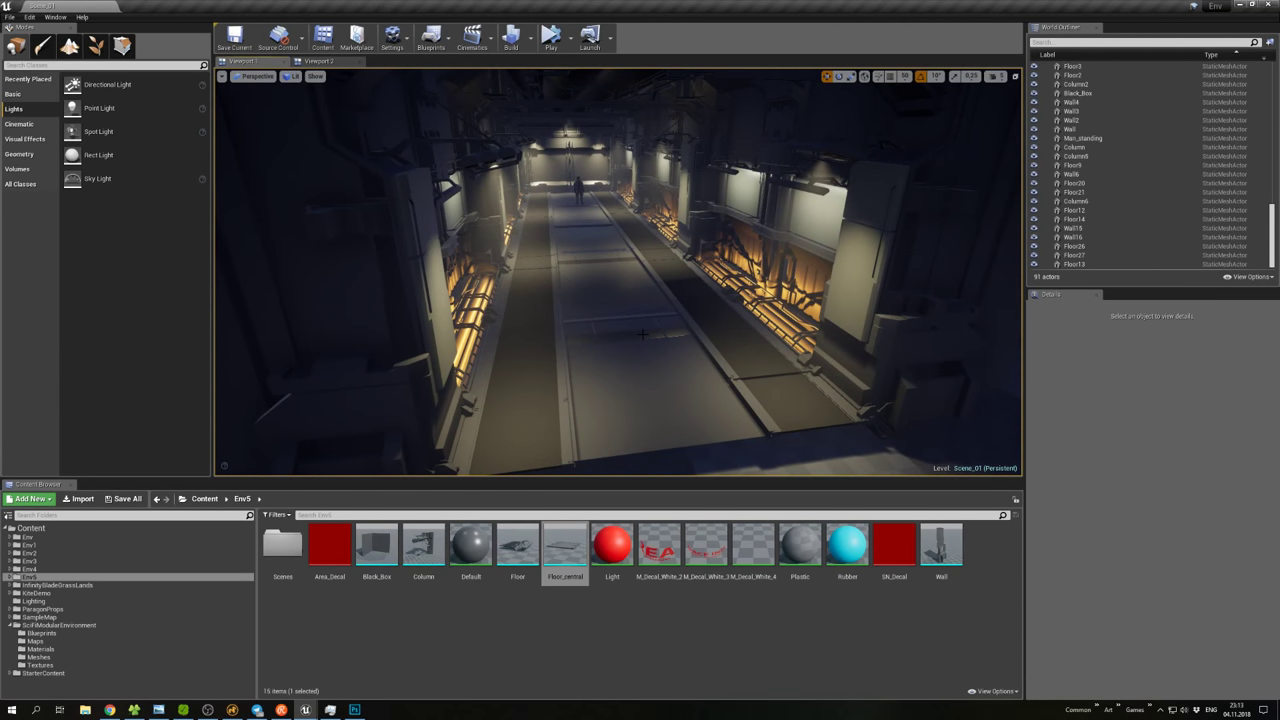
left_click_drag(565, 548, 641, 399)
key("w")
key("w")
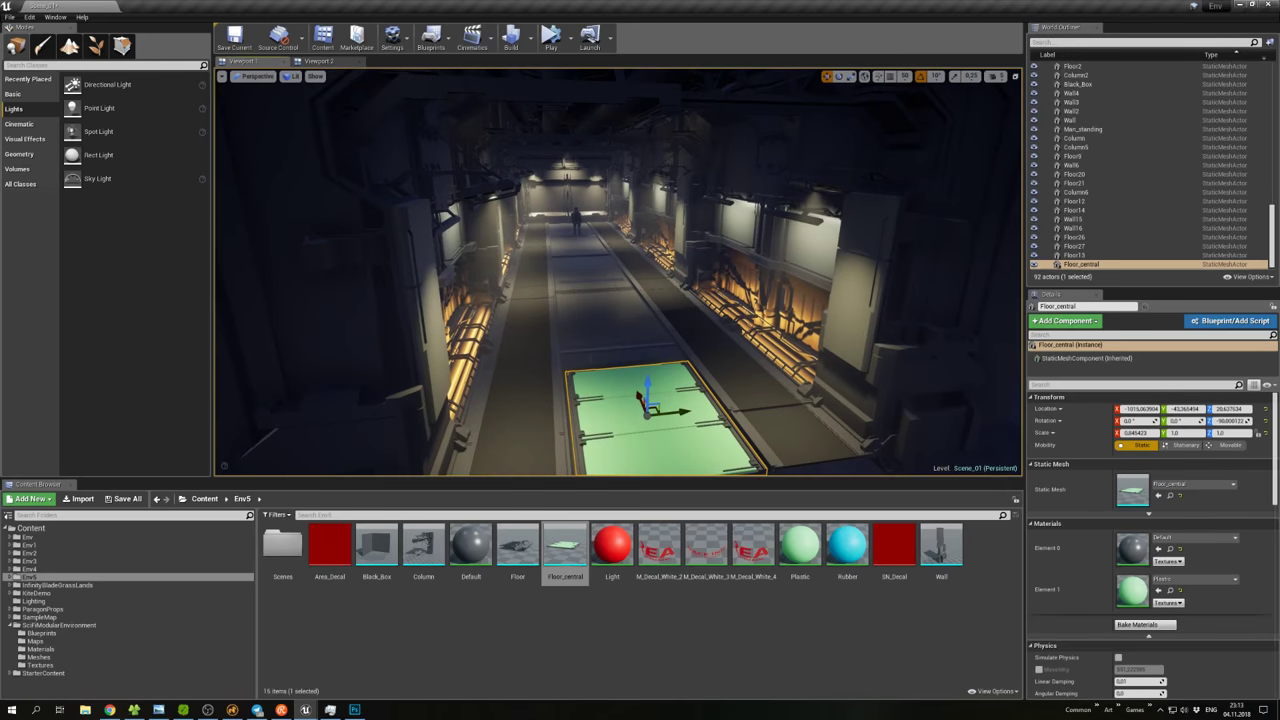
Apply the MI_Plastic_Orange_2 material from SciFiModularEnvironment's Materials folder to the green surface of the placed Floor_central panel.
right_click_drag(645, 400, 645, 370)
right_click(712, 378)
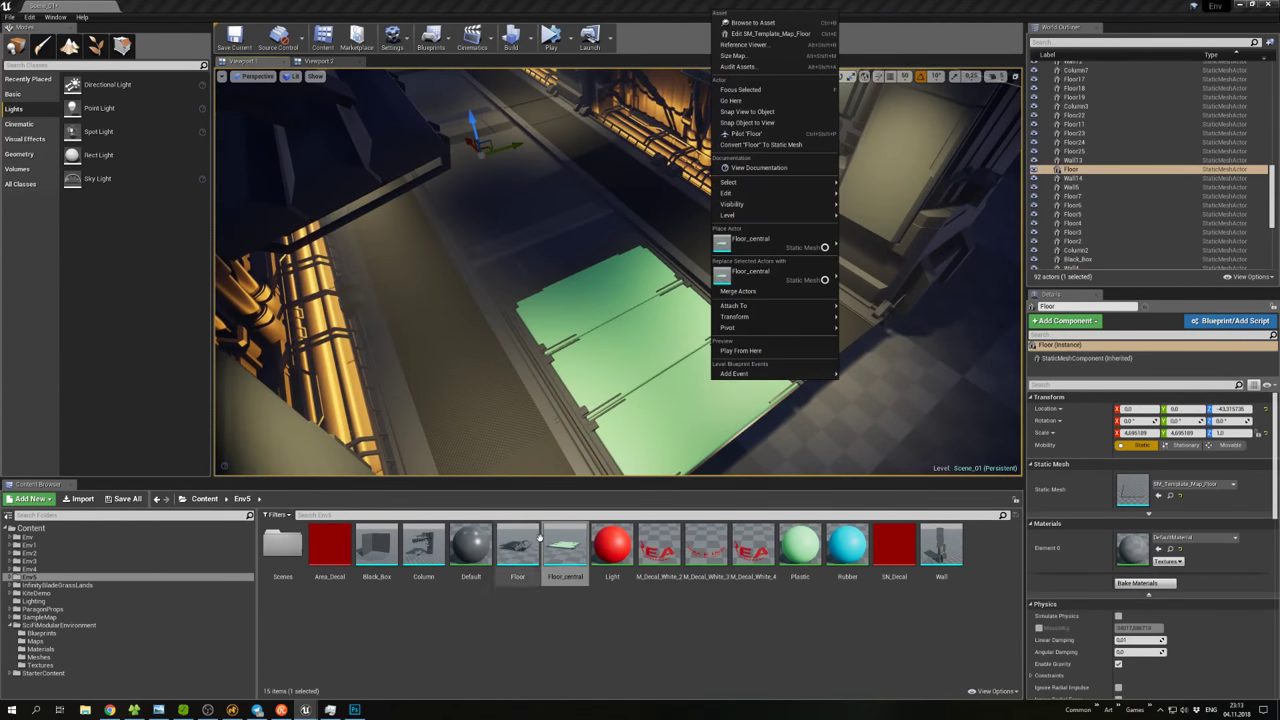
left_click(490, 656)
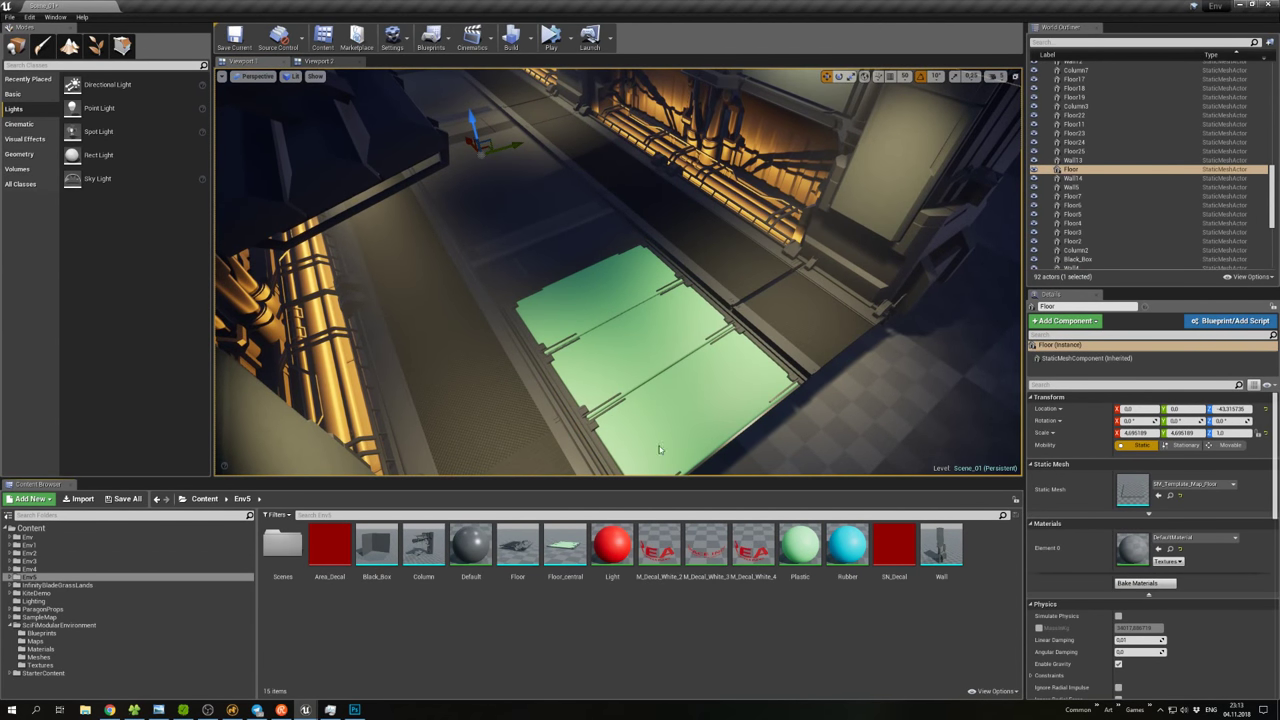
left_click(42, 649)
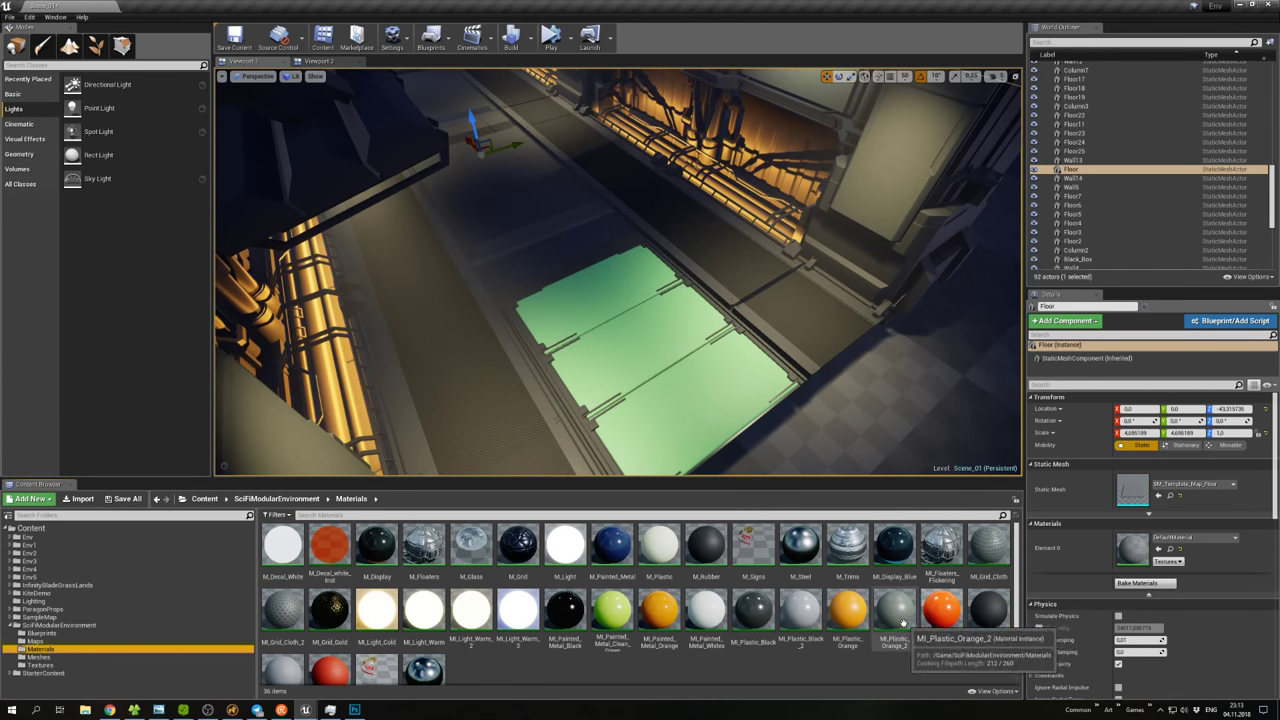
left_click_drag(903, 622, 704, 402)
left_click(686, 383)
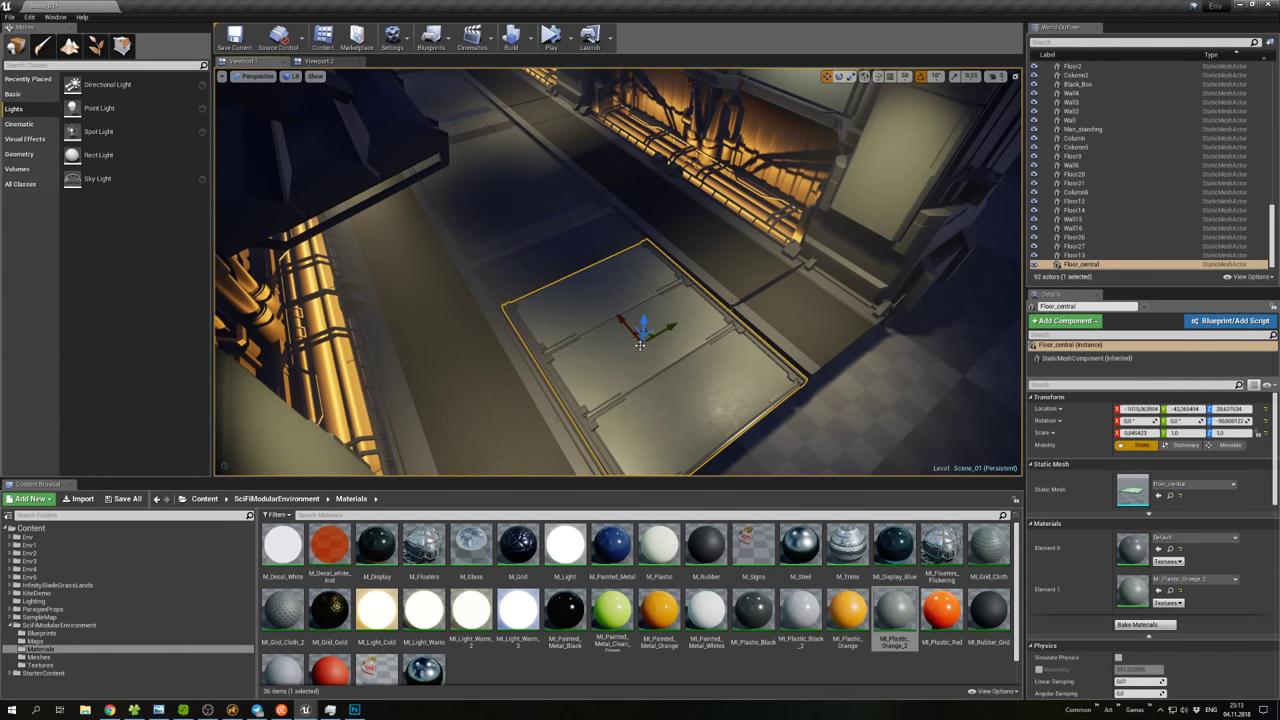
Duplicate the Floor_central panel along the corridor so the copy adjoins the original, and select both panels.
left_click_drag(628, 330, 487, 225, "alt")
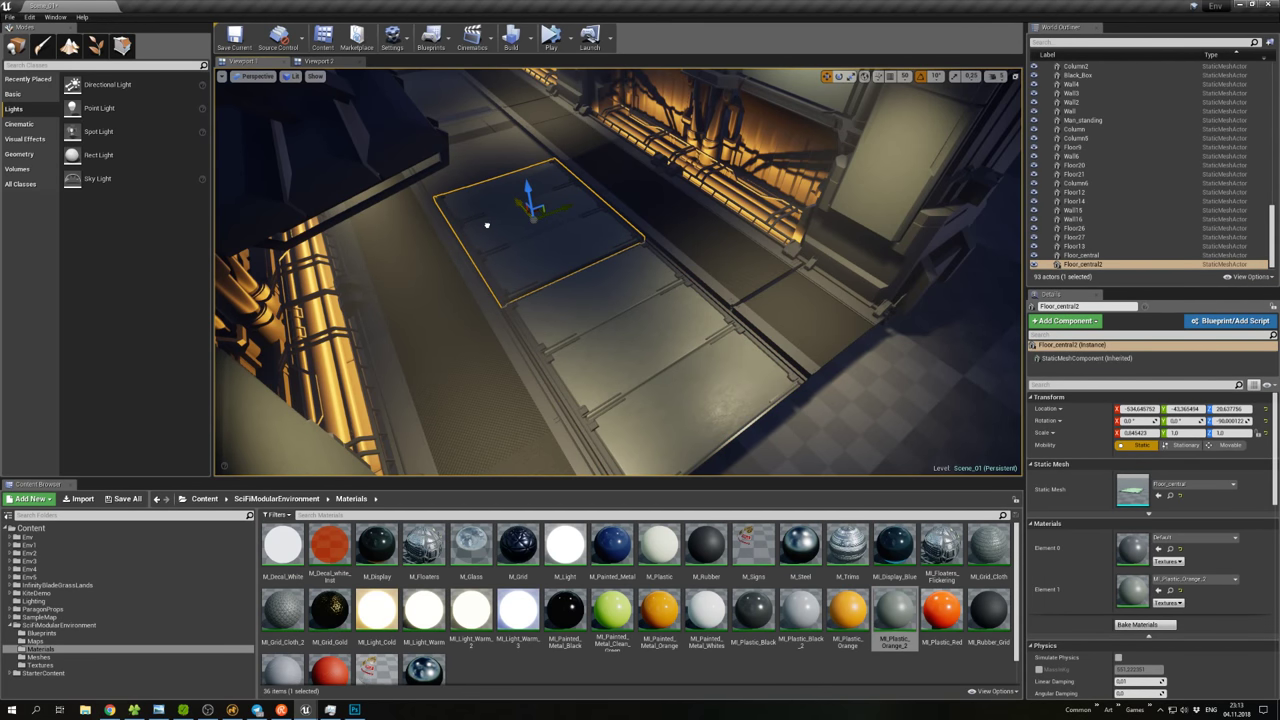
left_click(563, 313)
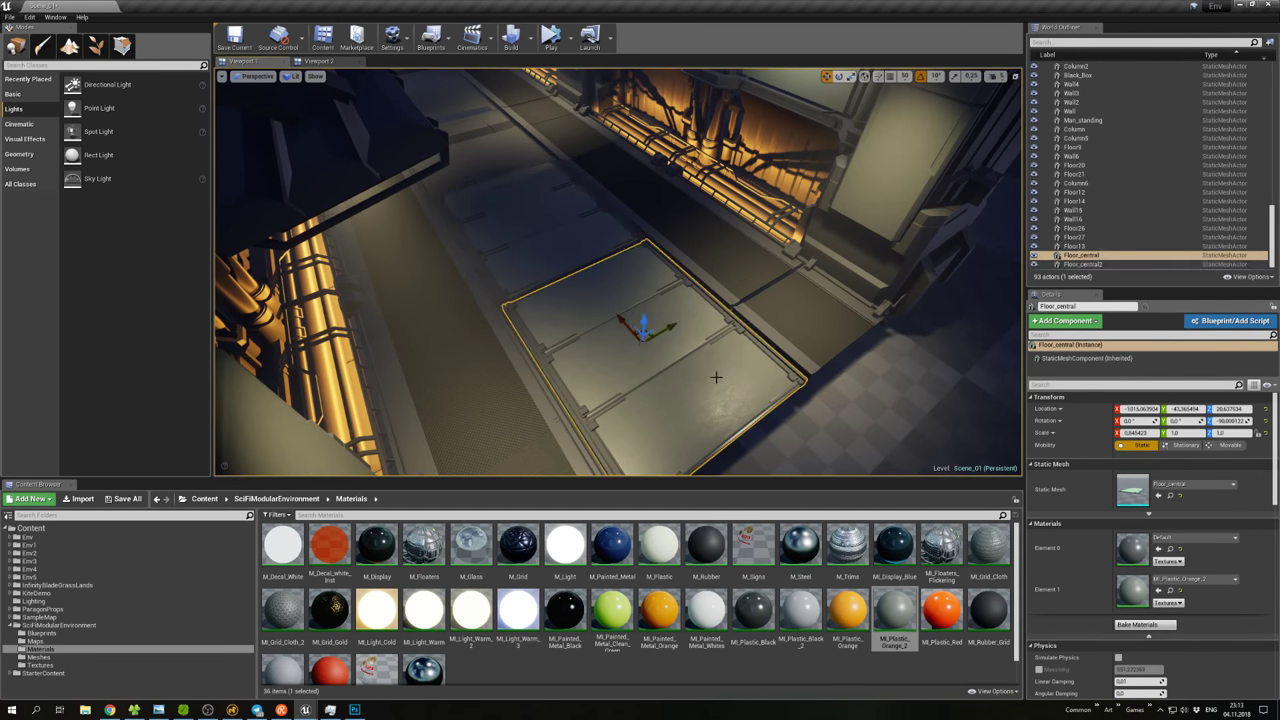
left_click(644, 320)
left_click(552, 248, "ctrl")
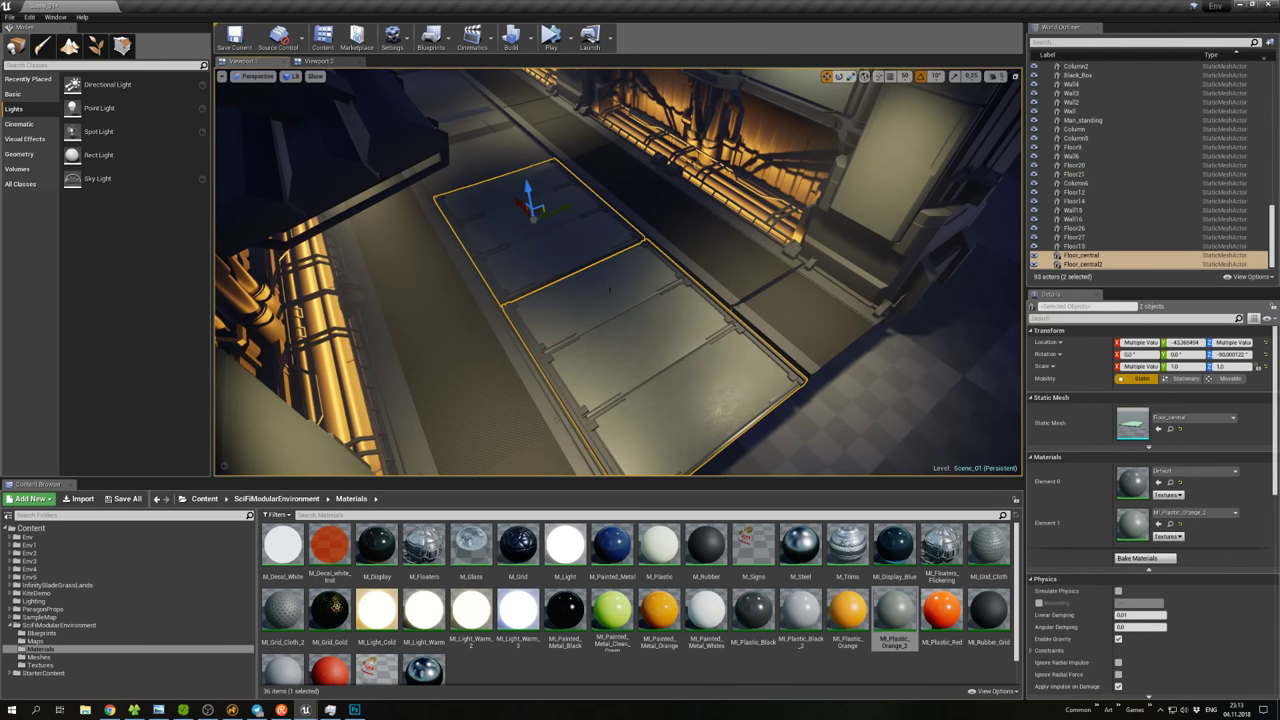
right_click_drag(609, 289, 655, 336)
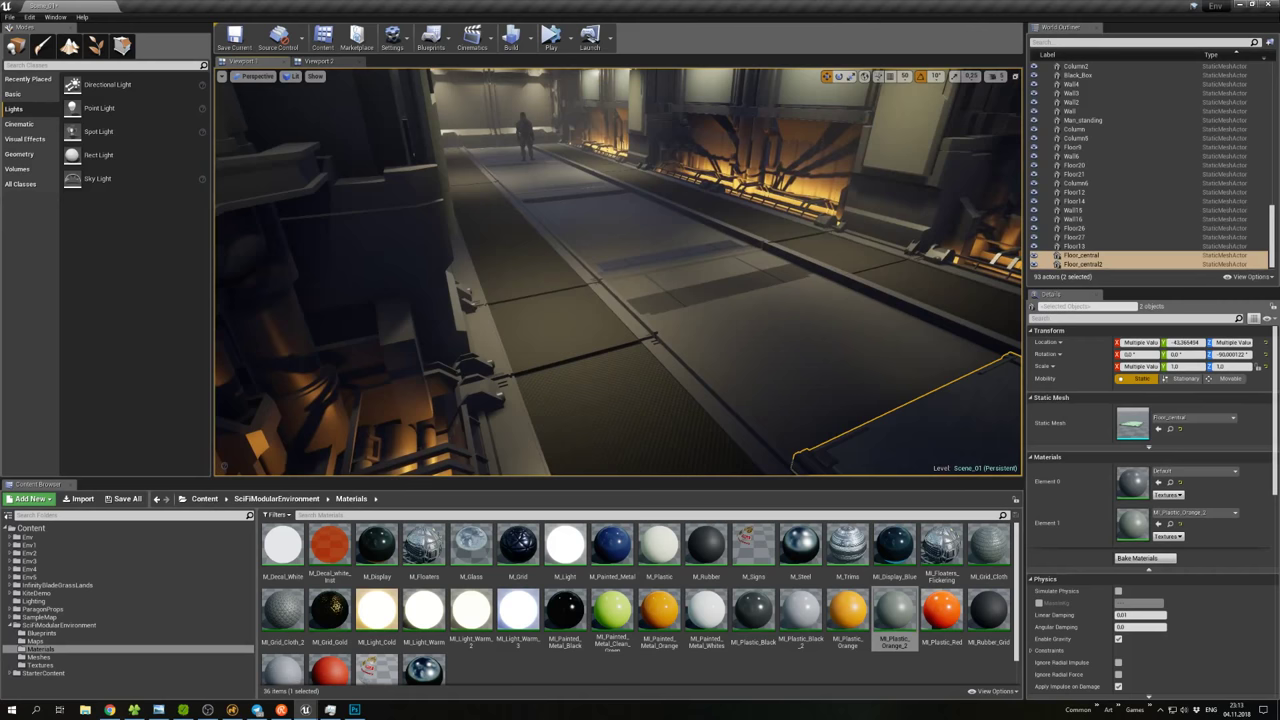
Delete the three remaining old central floor pieces farther down the corridor.
left_click(663, 270)
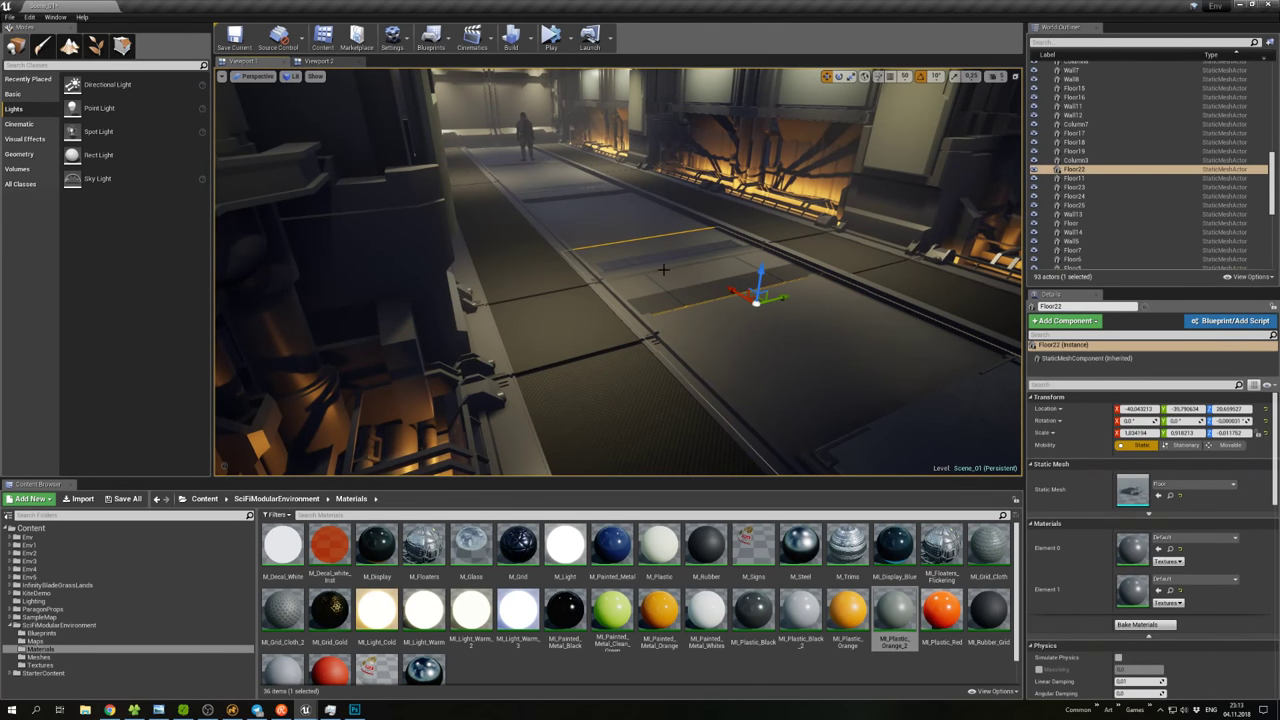
key("Delete")
left_click(619, 219)
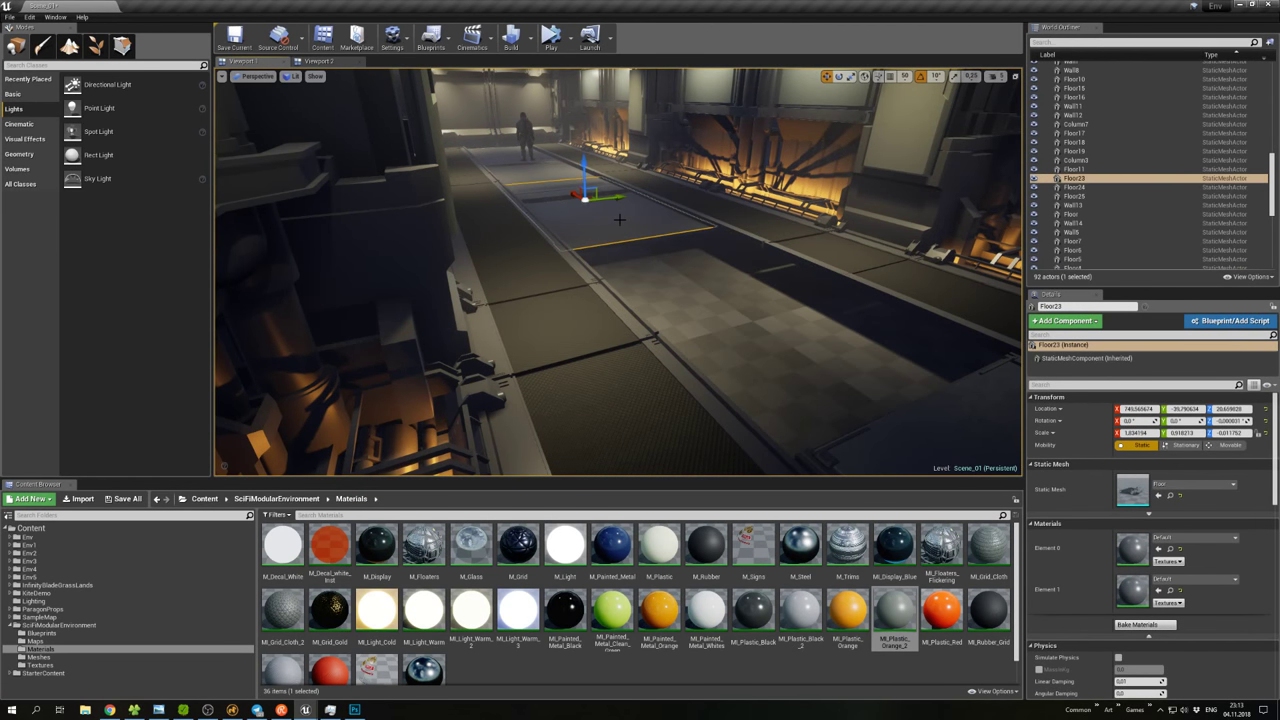
key("Delete")
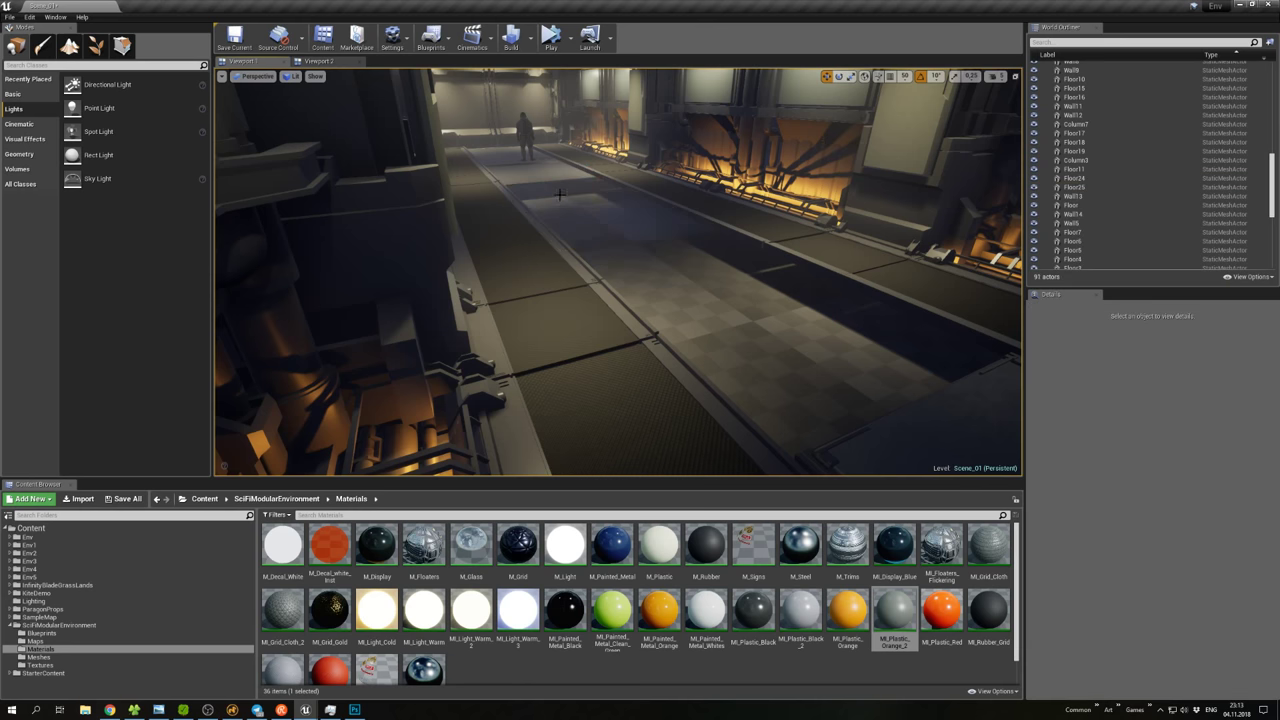
left_click(548, 177)
key("Delete")
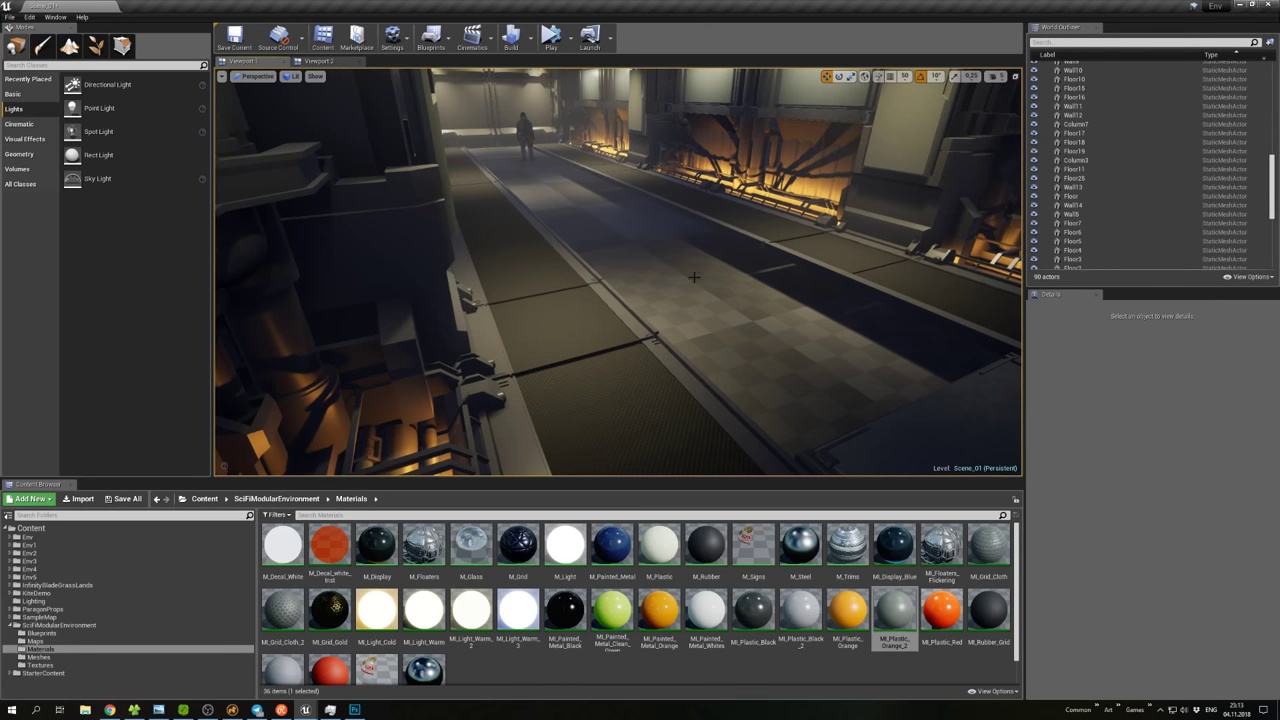
right_click_drag(694, 277, 700, 305)
right_click(651, 302)
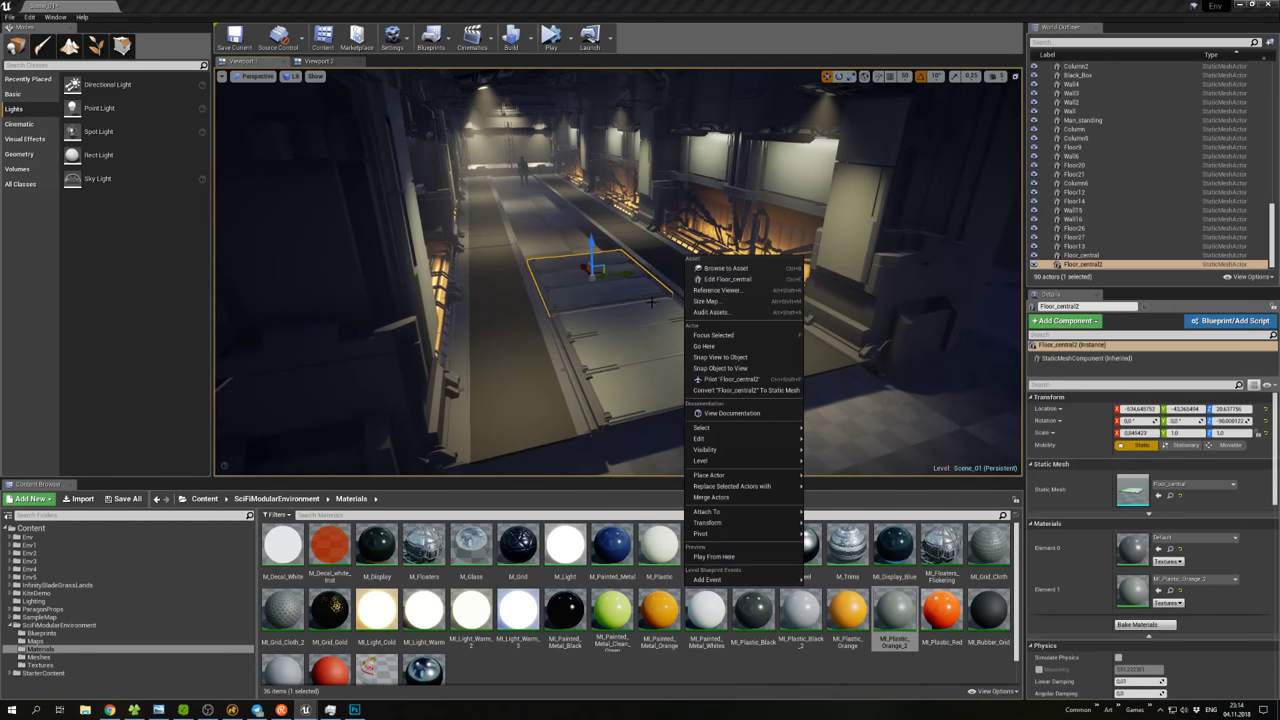
left_click(633, 321)
mouse_move(590, 336)
right_mouse_down()
mouse_move(600, 330)
mouse_move(583, 335)
right_mouse_up()
right_click(583, 335)
right_click(541, 338)
left_click(495, 337)
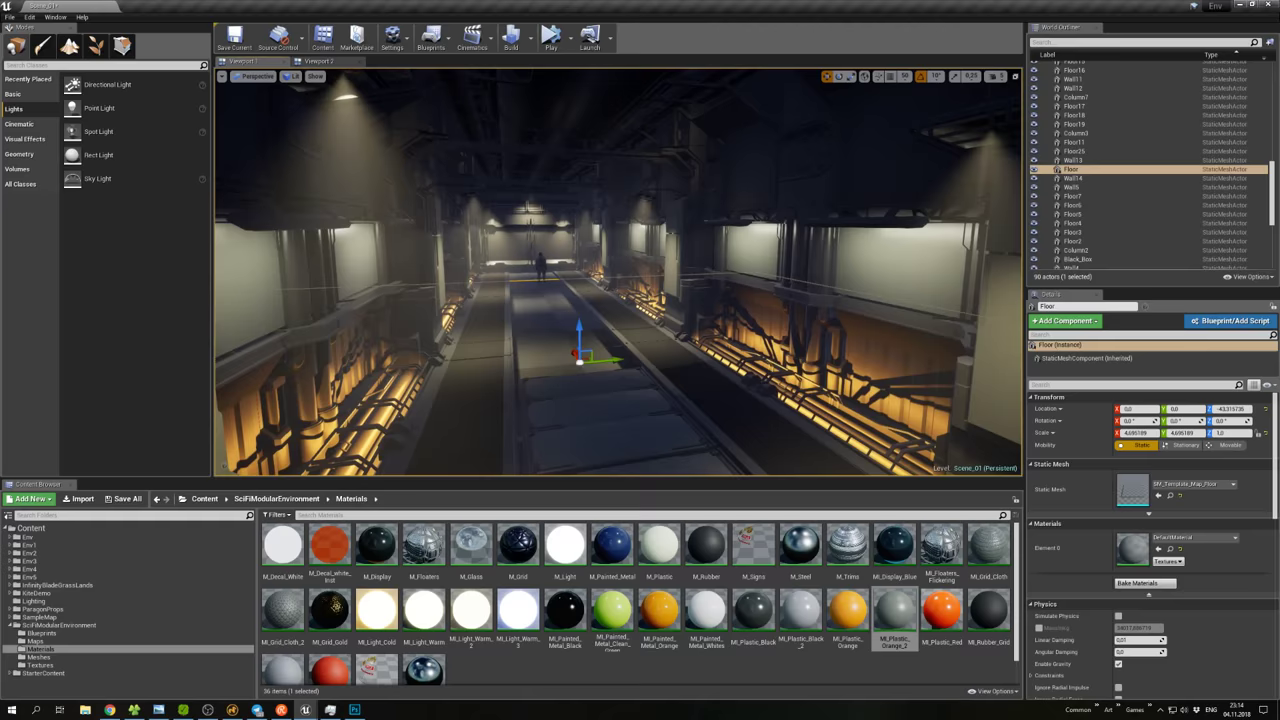
right_click_drag(495, 337, 480, 330)
right_click_drag(629, 343, 670, 337)
right_click(670, 337)
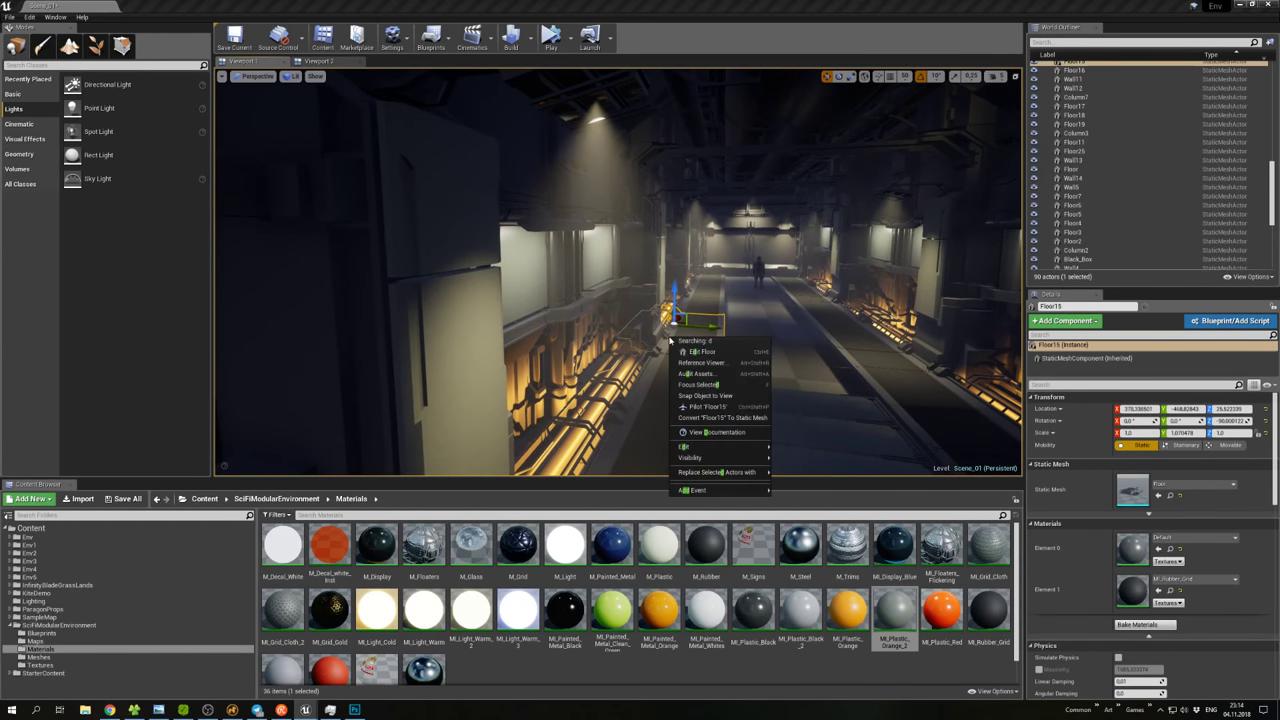
left_click(672, 338)
Duplicate the two Floor_central panels together and move the copies farther down the corridor, beyond the originals.
left_click(783, 405)
right_click_drag(783, 405, 710, 292)
left_click(703, 321, "ctrl")
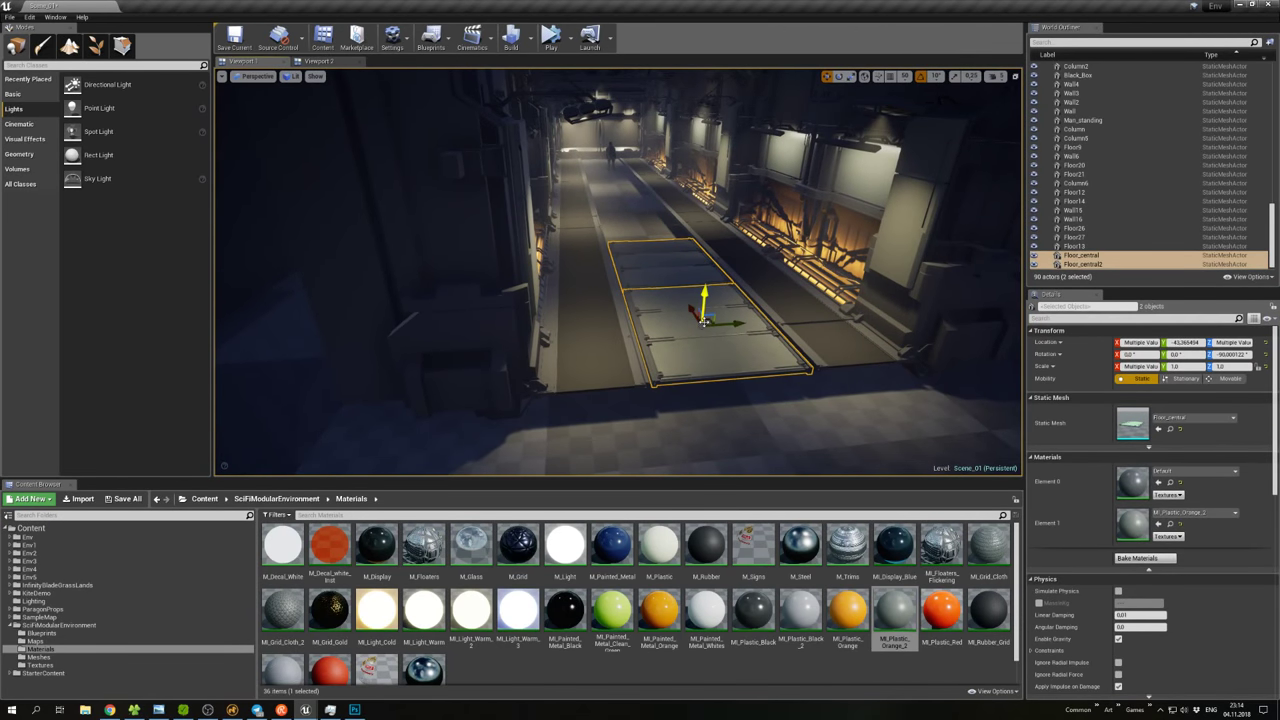
key("ctrl+w")
left_click_drag(659, 256, 620, 198)
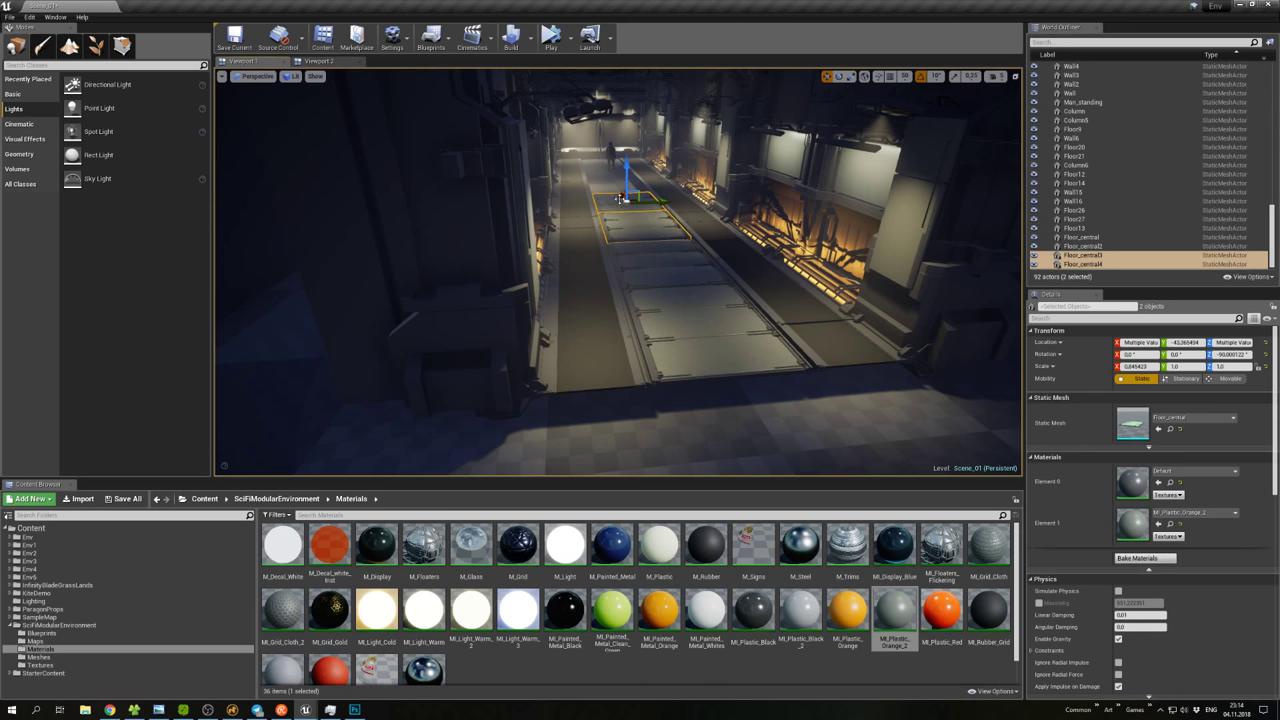
Nudge the two copied panels along the corridor to close the gap to the original pair.
right_click_drag(620, 198, 730, 200)
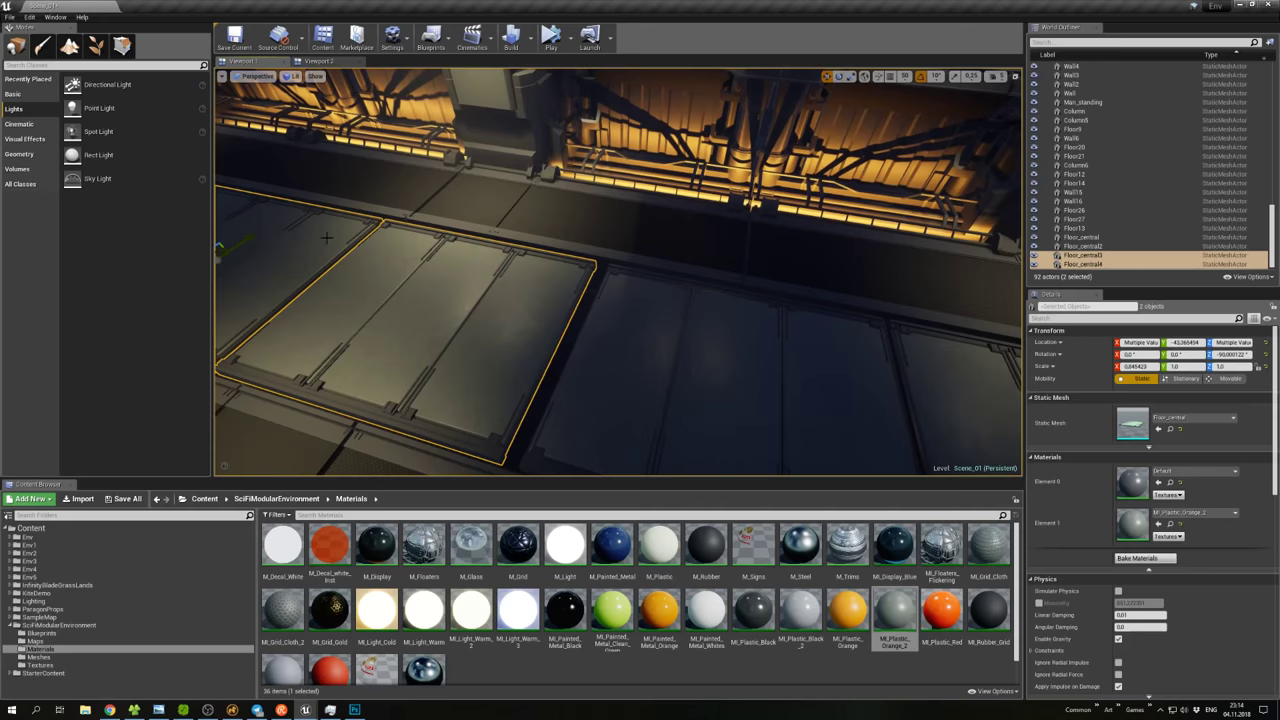
right_click_drag(326, 237, 362, 236)
left_click_drag(362, 226, 367, 229)
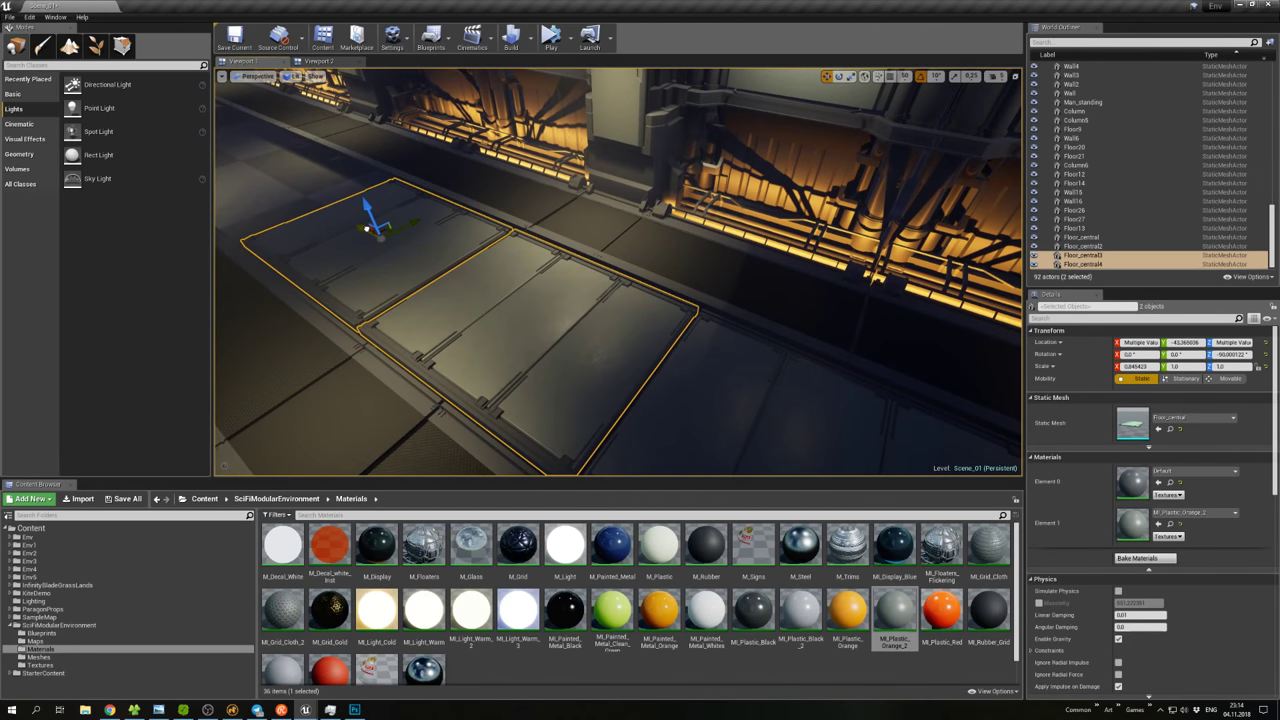
Select all four Floor_central panels, duplicate them and move the four copies toward the corridor's far end.
right_click_drag(367, 229, 650, 350)
left_click(613, 336)
left_click(768, 293, "ctrl")
right_click(593, 308)
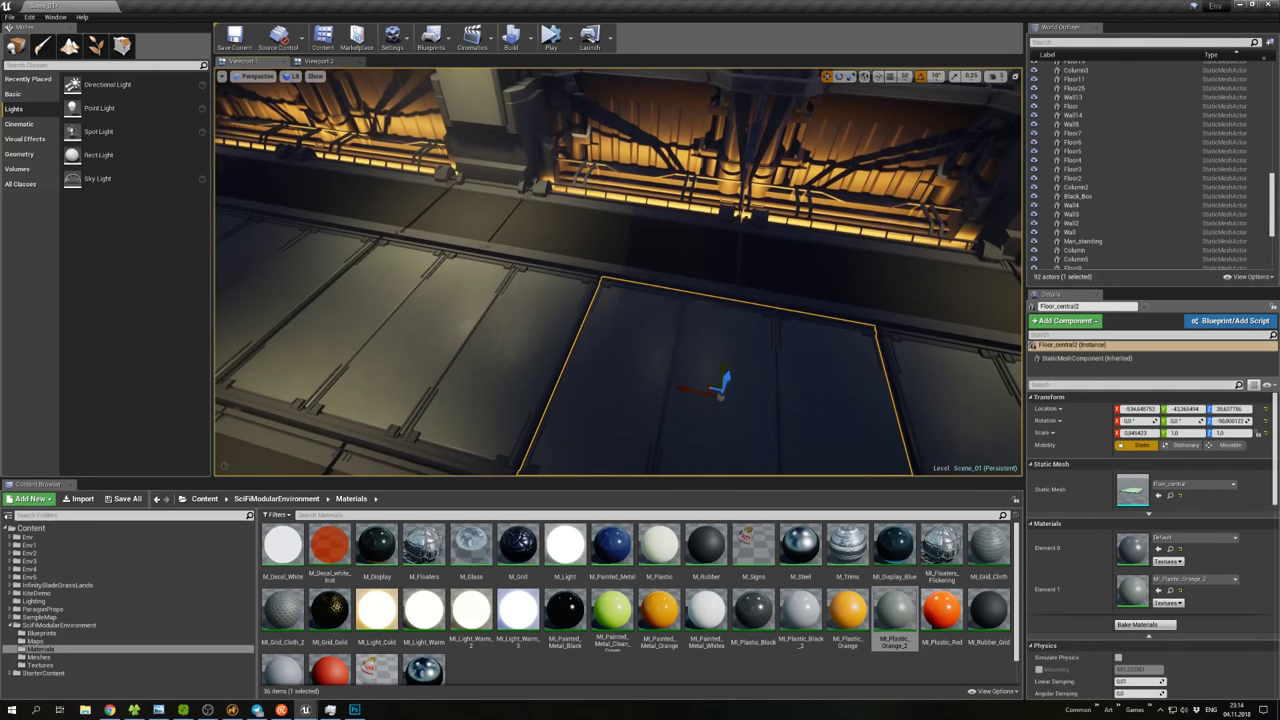
left_click(490, 293, "ctrl")
left_click(318, 262, "ctrl")
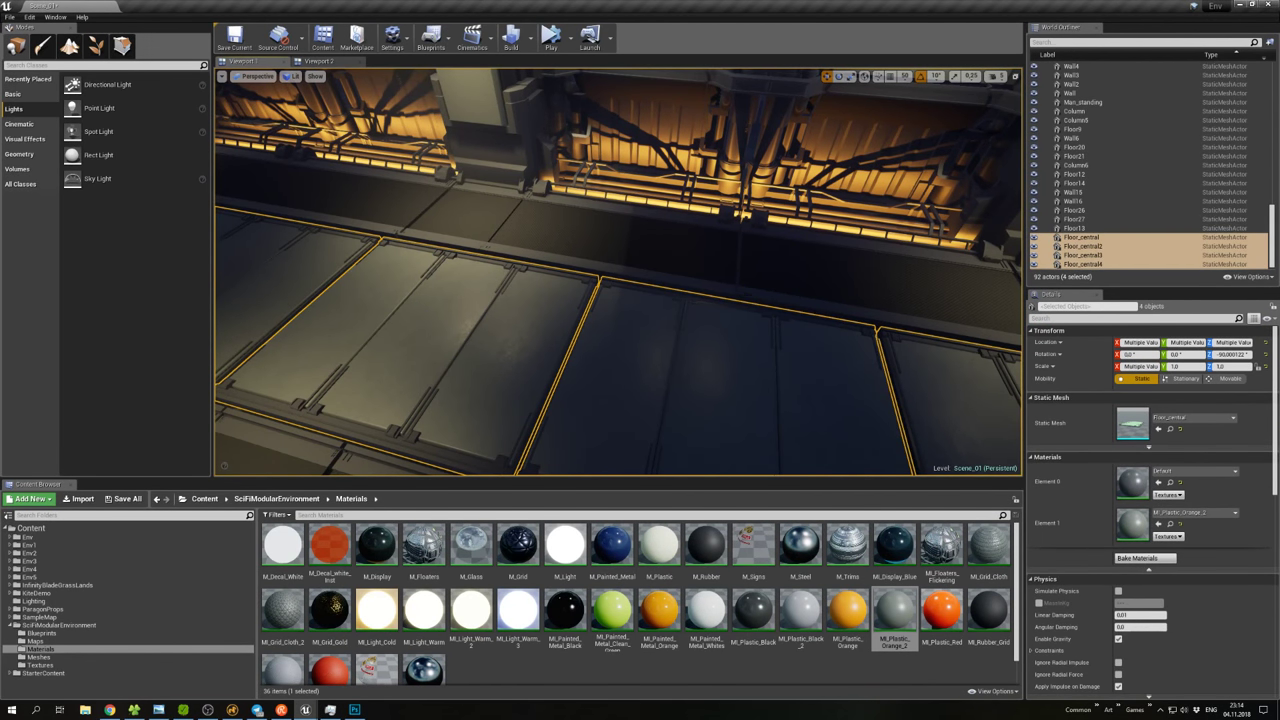
middle_click_drag(650, 350, 650, 460)
key("ctrl+w")
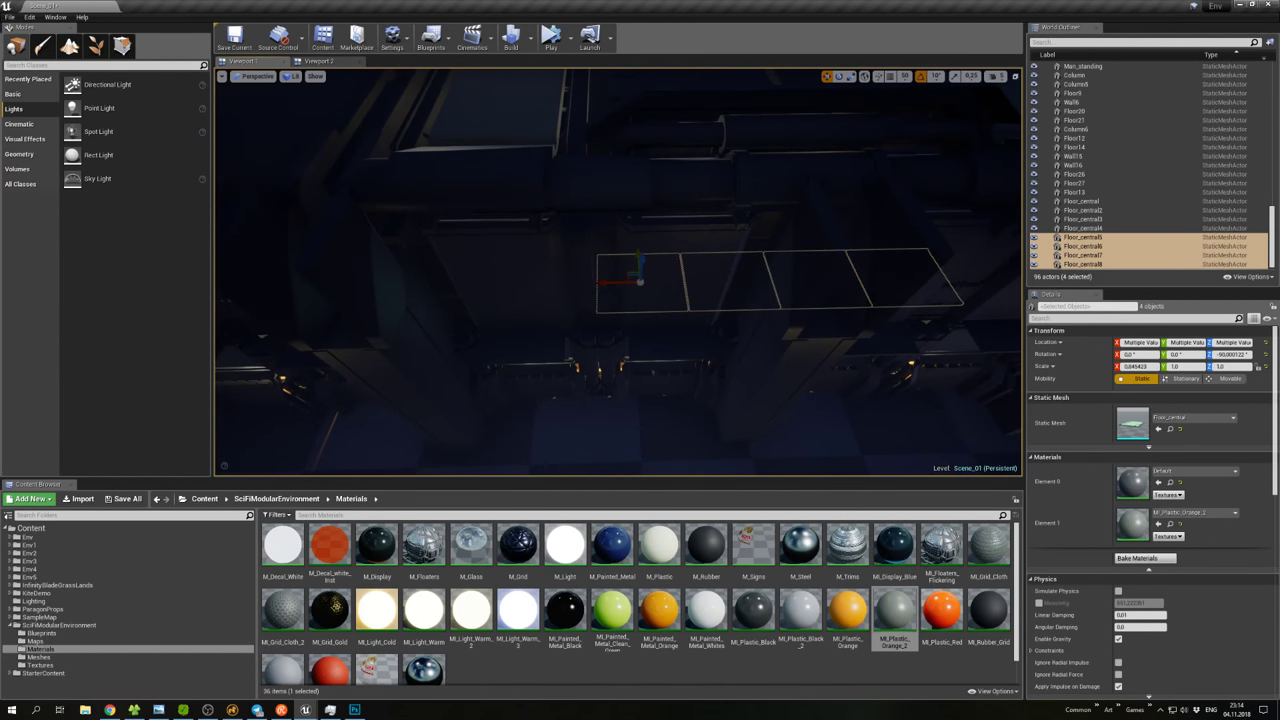
left_click_drag(611, 281, 289, 287)
Select only the four far-end Floor_central copies and shift them along the corridor to remove their overlap with the fourth panel.
left_click(629, 270)
key("f")
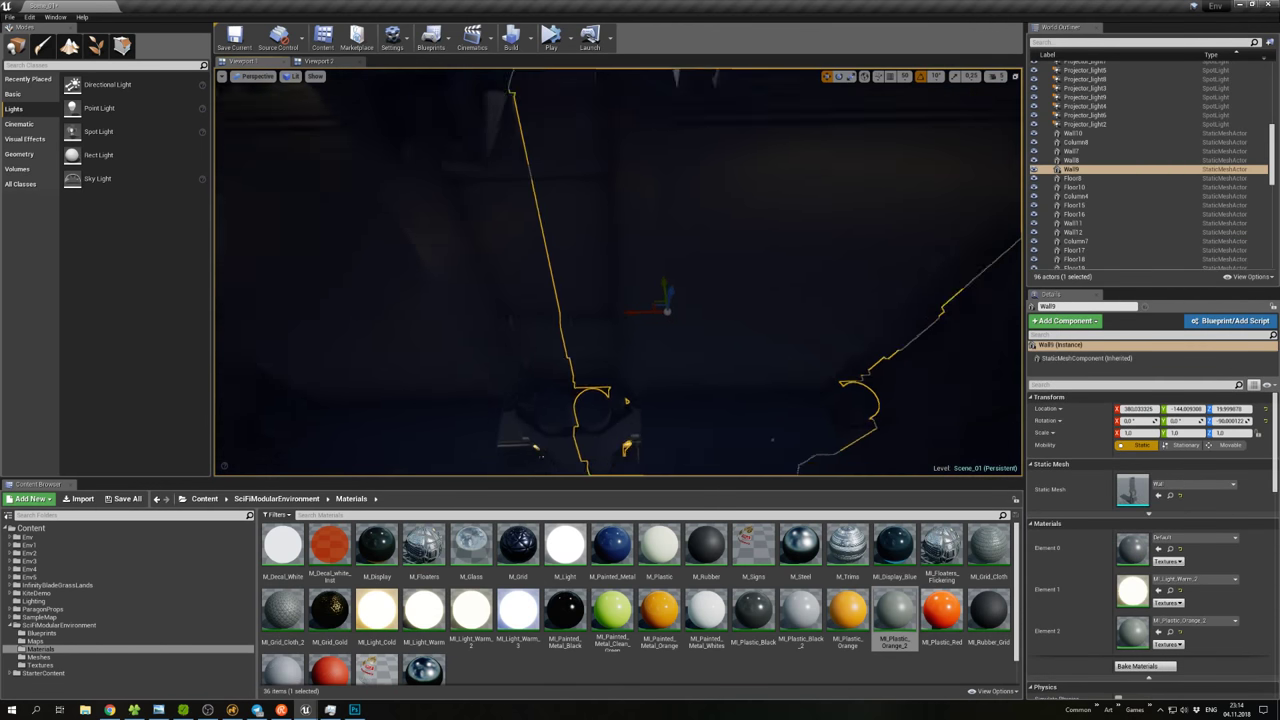
scroll(618, 272, "down", 5)
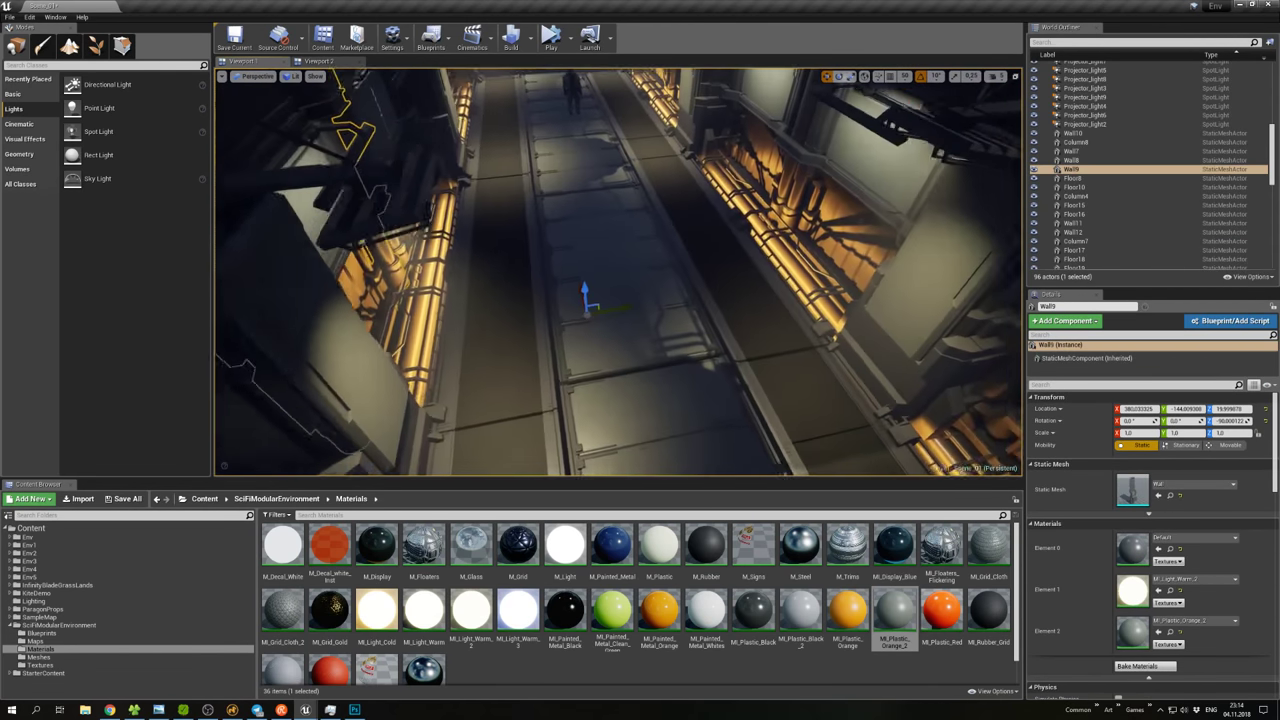
right_click(710, 242)
right_click_drag(740, 285, 614, 294)
left_click(614, 294)
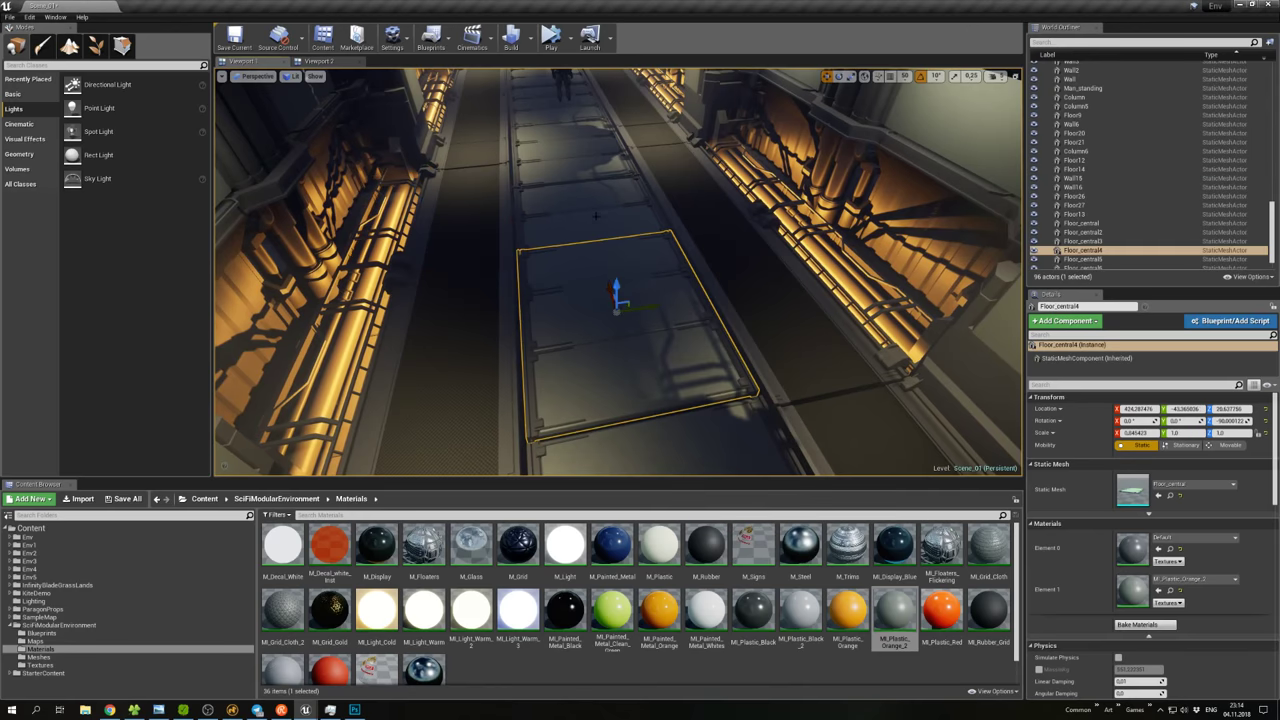
left_click(591, 194, "ctrl")
left_click(536, 105, "ctrl")
left_click(540, 100, "ctrl")
left_click(546, 75, "ctrl")
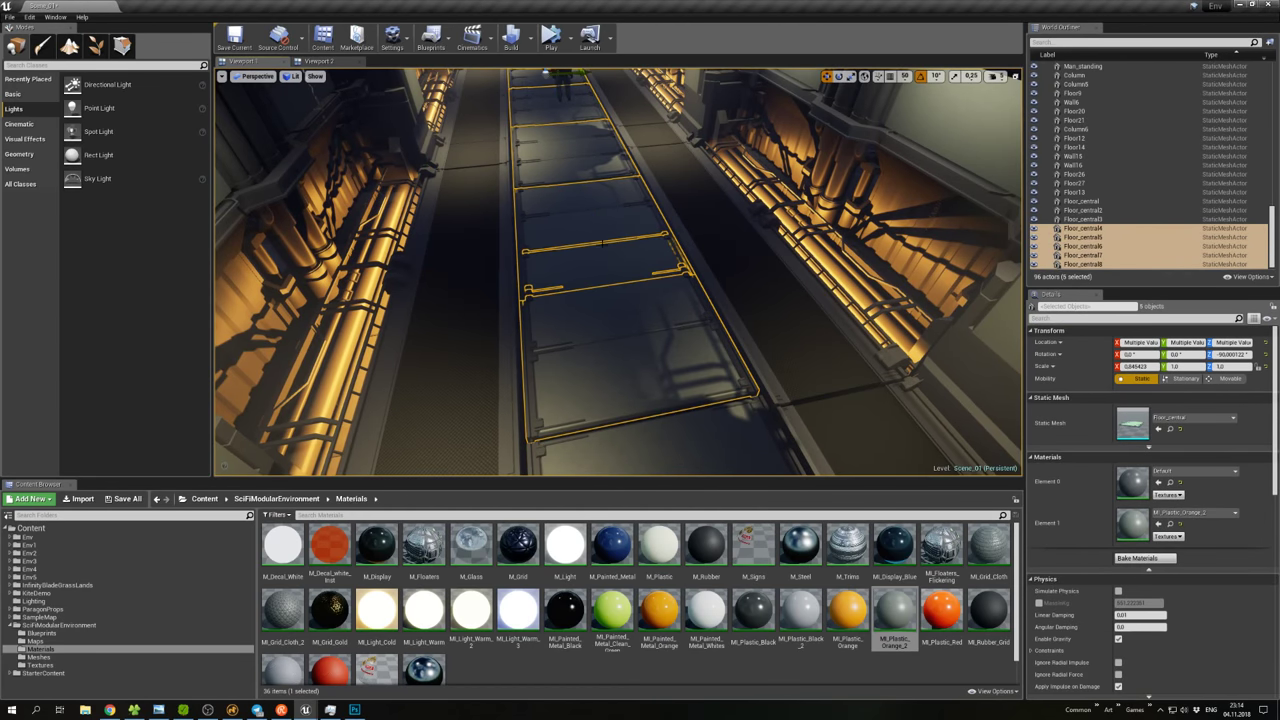
right_click_drag(604, 303, 515, 263)
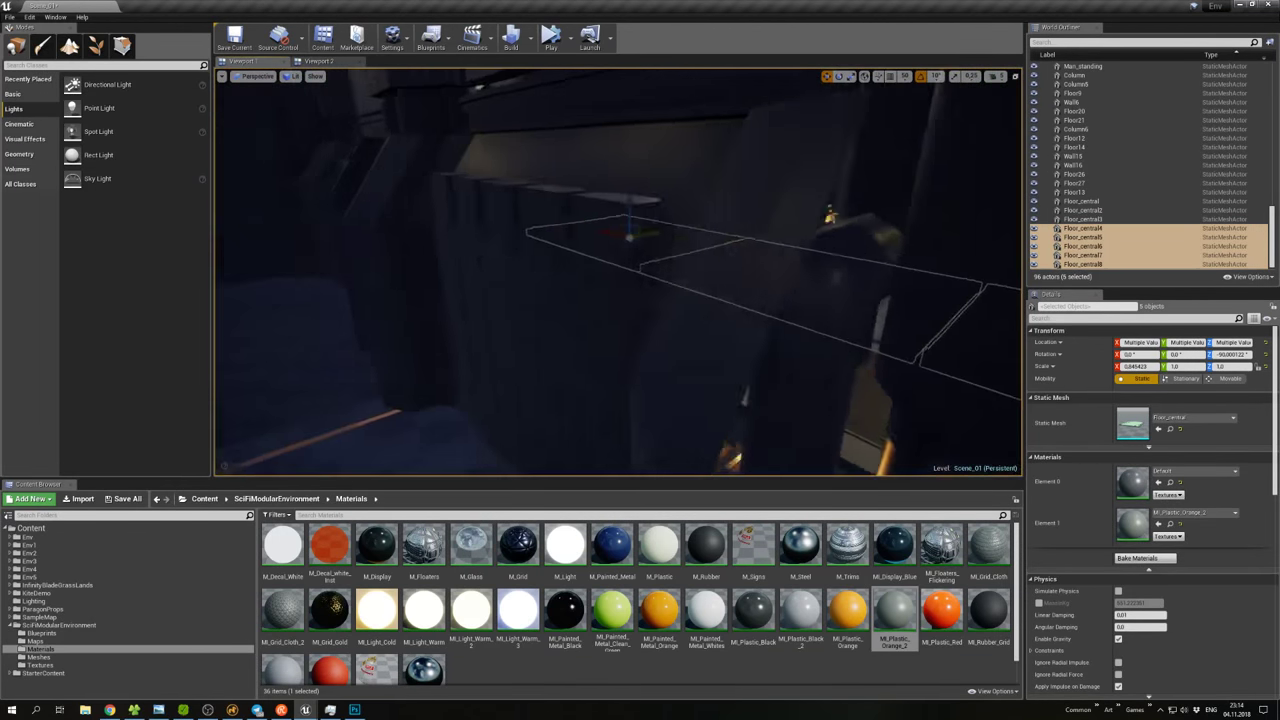
right_click_drag(618, 270, 560, 197)
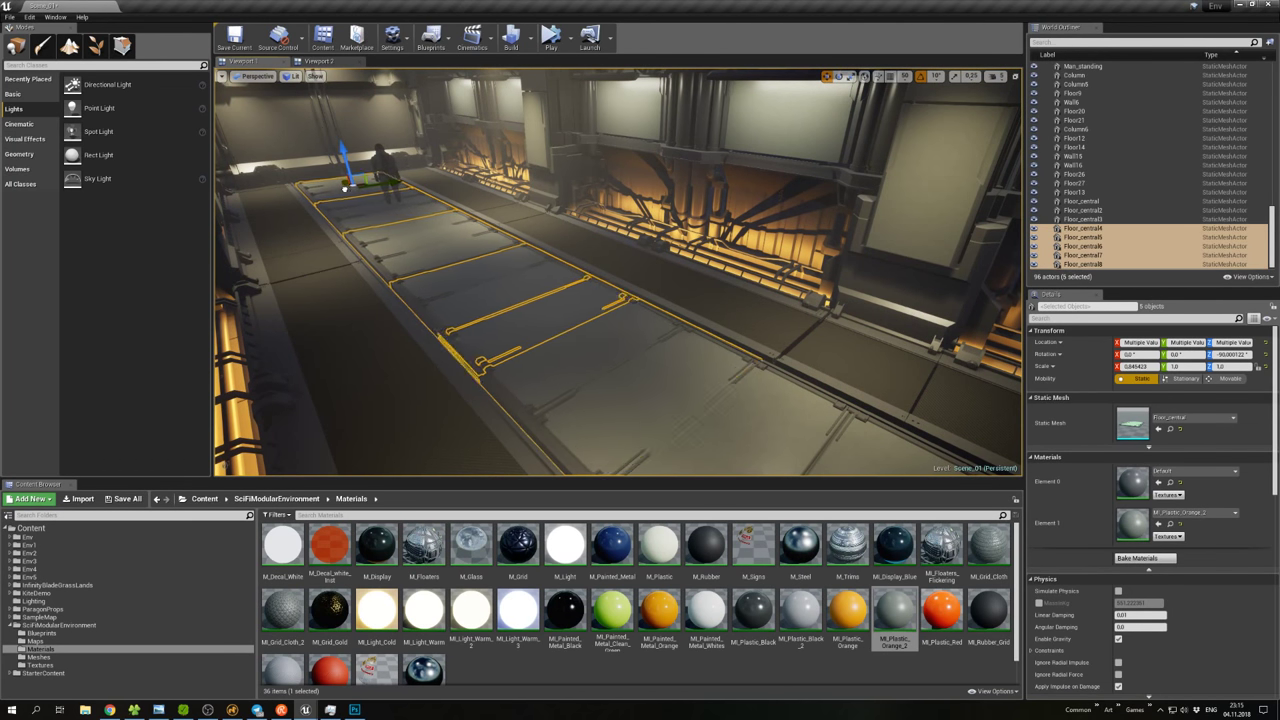
left_click(490, 280, "ctrl")
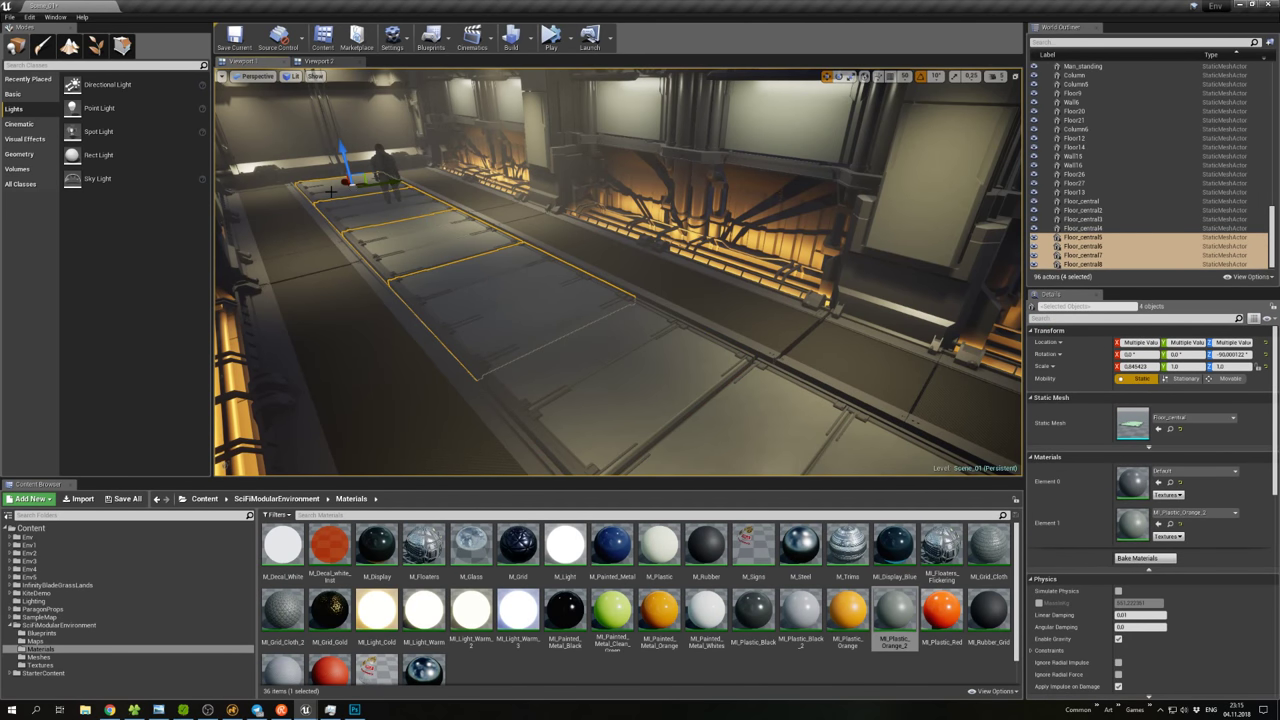
left_click_drag(340, 183, 333, 178)
Examine the new central floor panels along the corridor from inside, looking toward the far wall.
left_click(548, 273)
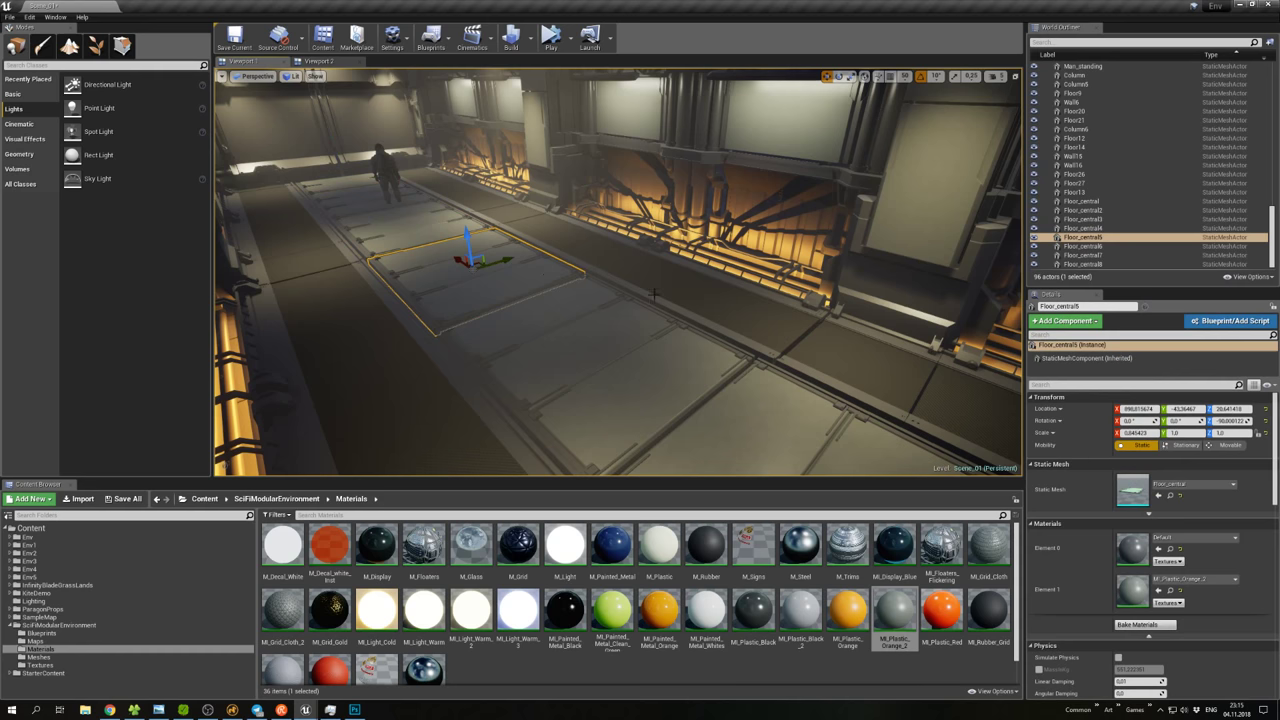
right_click_drag(614, 320, 705, 363)
right_click(608, 320)
left_click(610, 306)
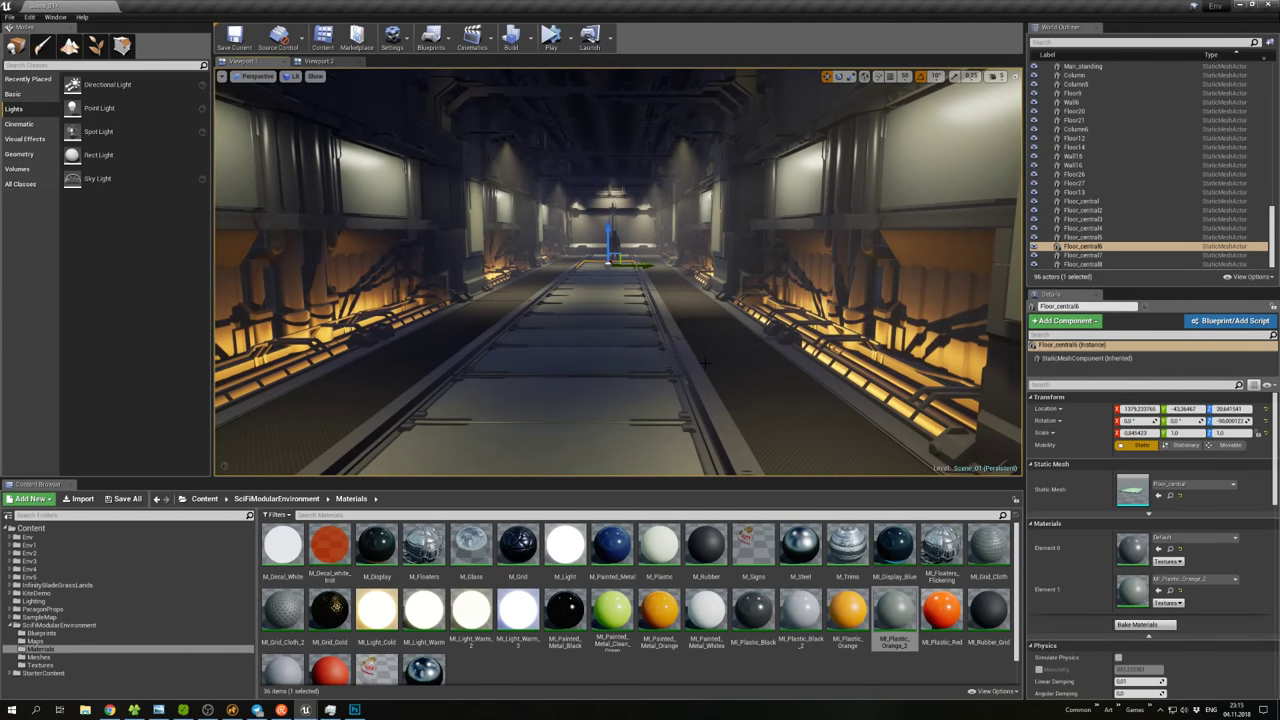
right_click_drag(666, 305, 666, 305)
right_click_drag(536, 273, 536, 273)
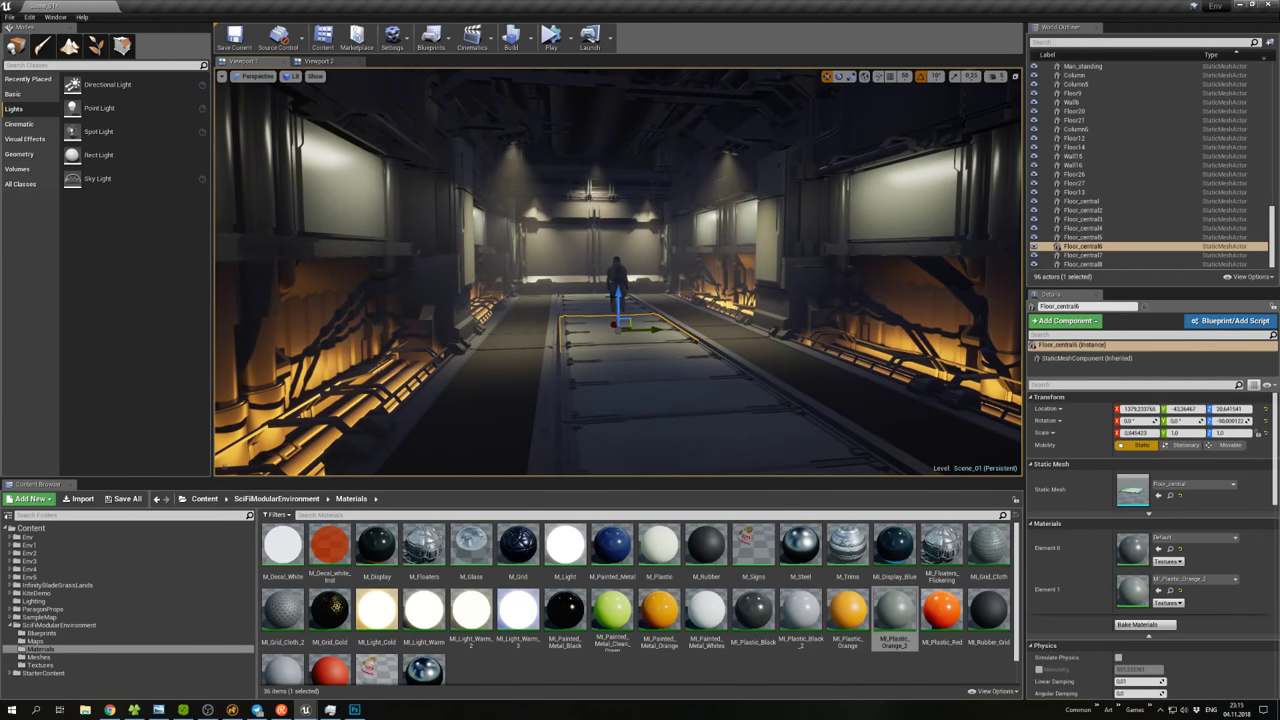
Place the M_Decal_White_2 decal from the Env5 folder on the floor in front of the corridor's far wall.
left_click(720, 343)
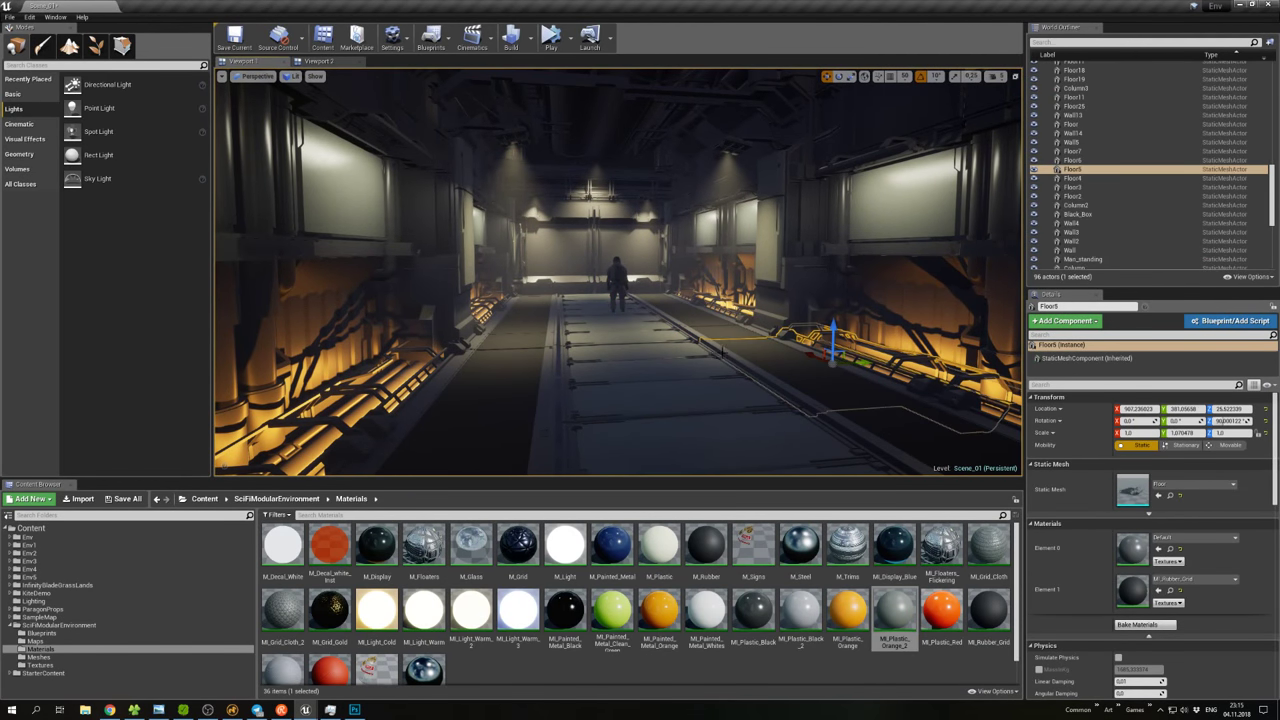
left_click(663, 374)
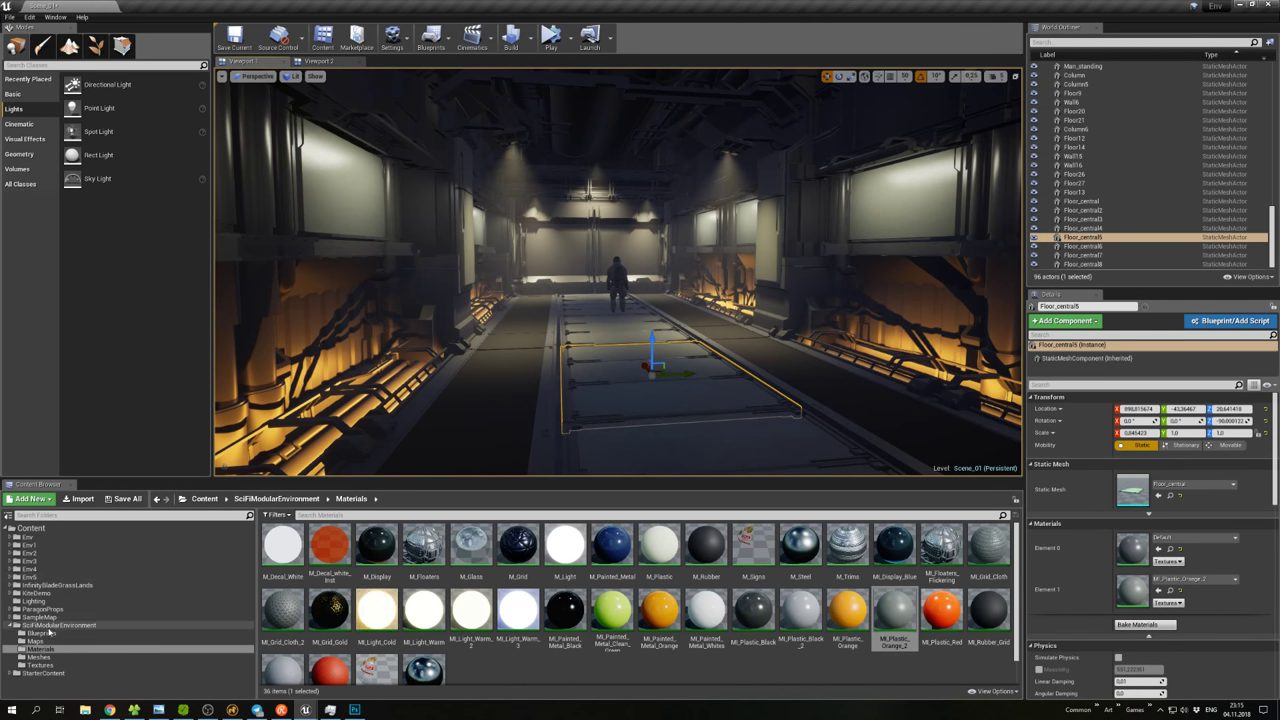
left_click(39, 578)
left_click_drag(511, 420, 511, 304)
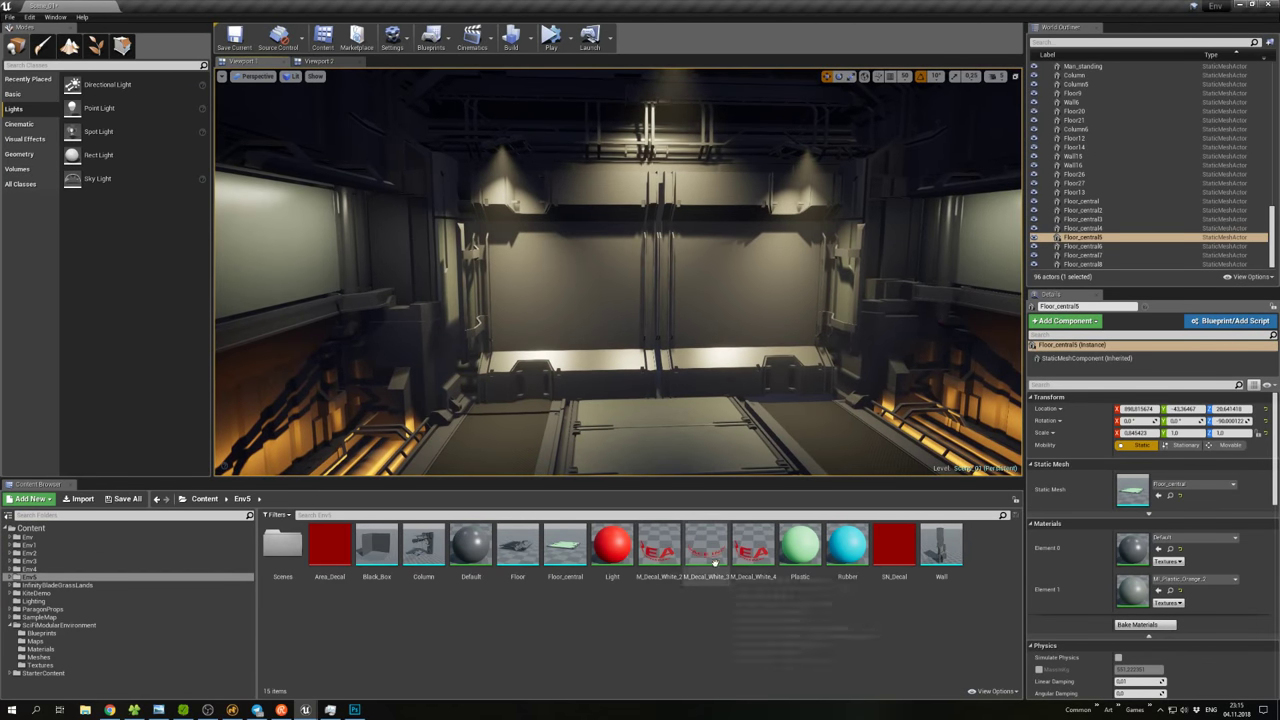
left_click_drag(659, 545, 731, 304)
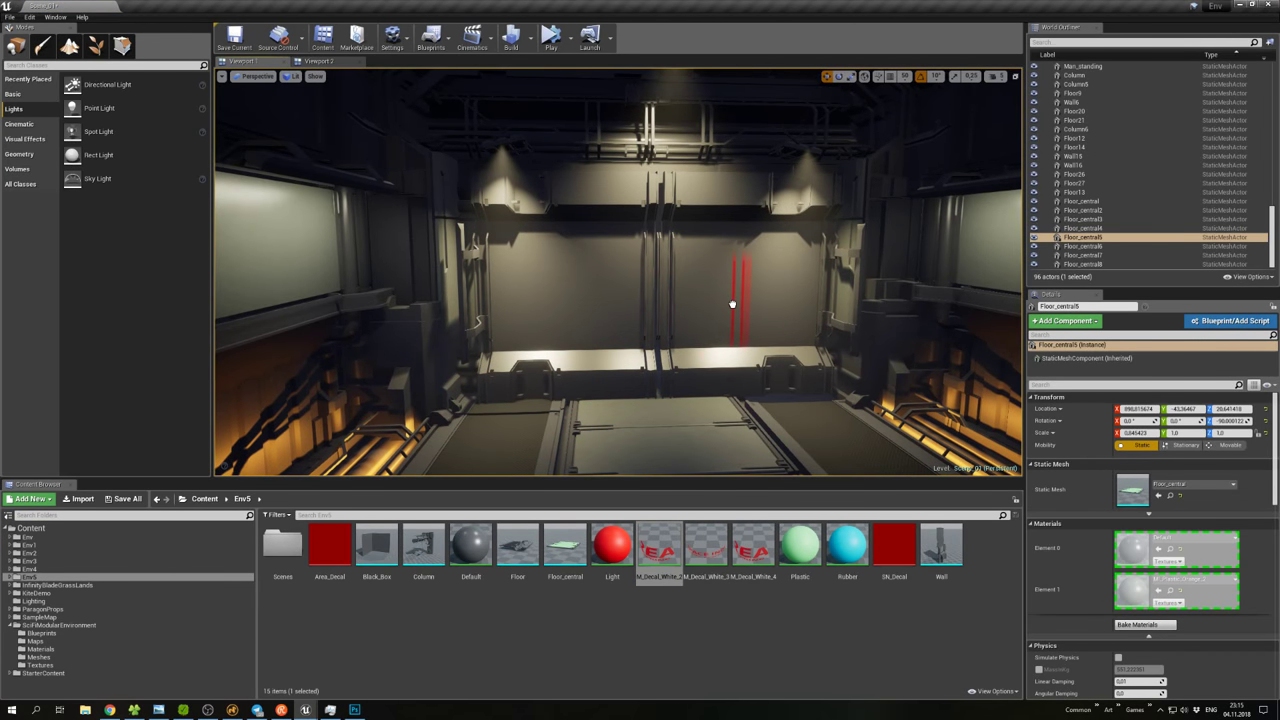
left_click_drag(731, 395, 736, 424)
key("g")
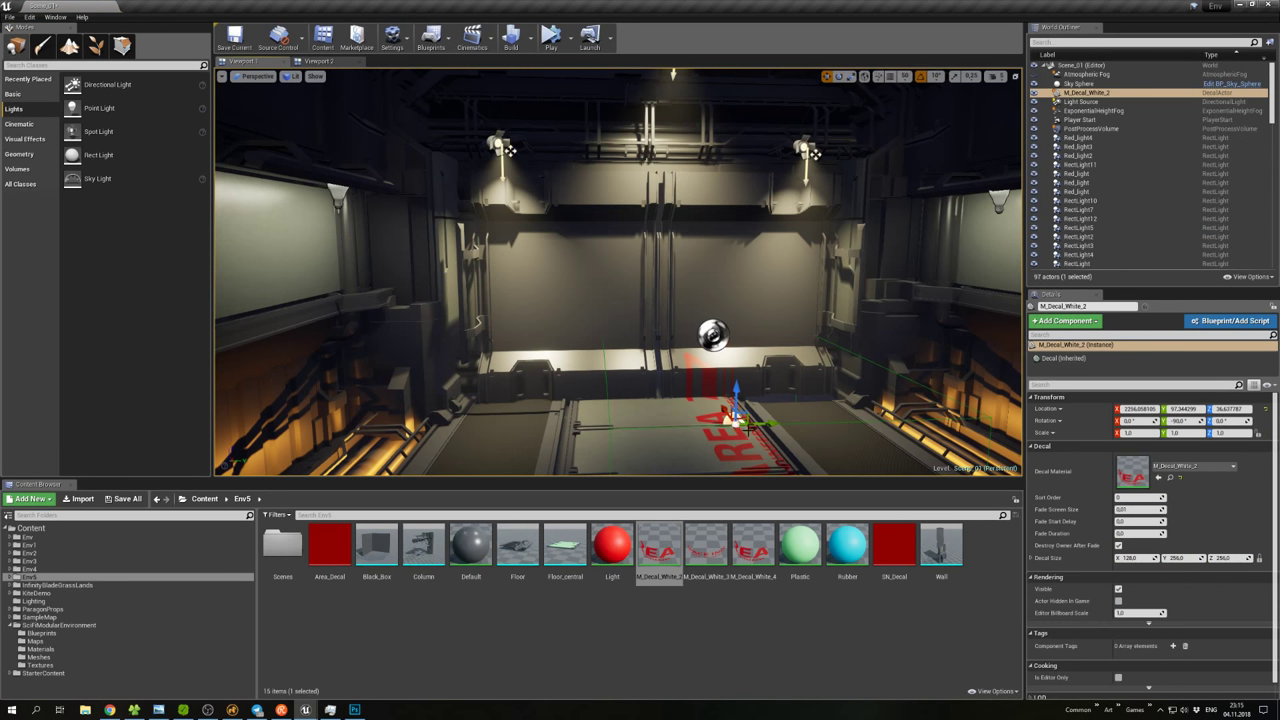
Rotate the AREA 71 decal upright, shrink it to about 0.68 and position it on the far wall beside the central pipes.
key("e")
left_click_drag(733, 454, 800, 428)
left_click_drag(726, 452, 756, 263)
key("w")
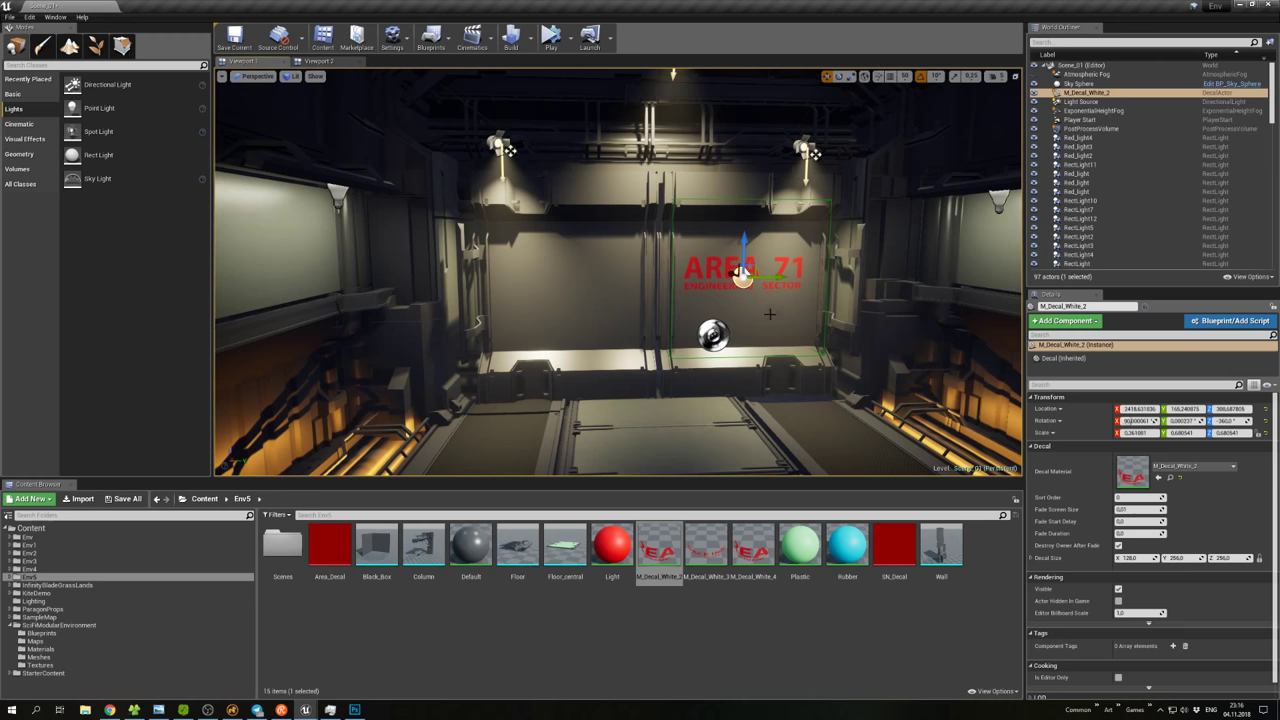
Place the M_Decal_White_3 decal on the lit column between the corridor's side wall panels.
right_click_drag(769, 314, 990, 316)
right_click(765, 313)
left_click(706, 552)
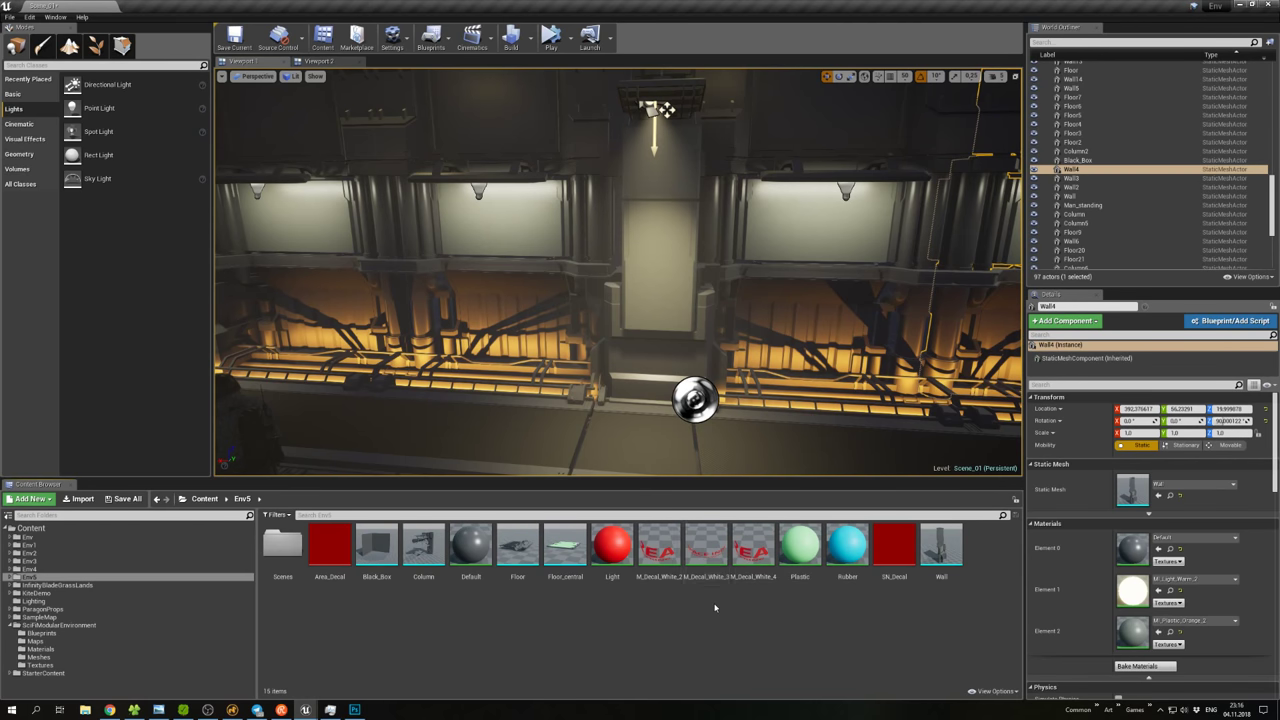
left_click_drag(706, 556, 663, 300)
Rotate the column decal so its text runs vertically, shrink it to about 0.38 and shift it to the column panel's edge.
key("e")
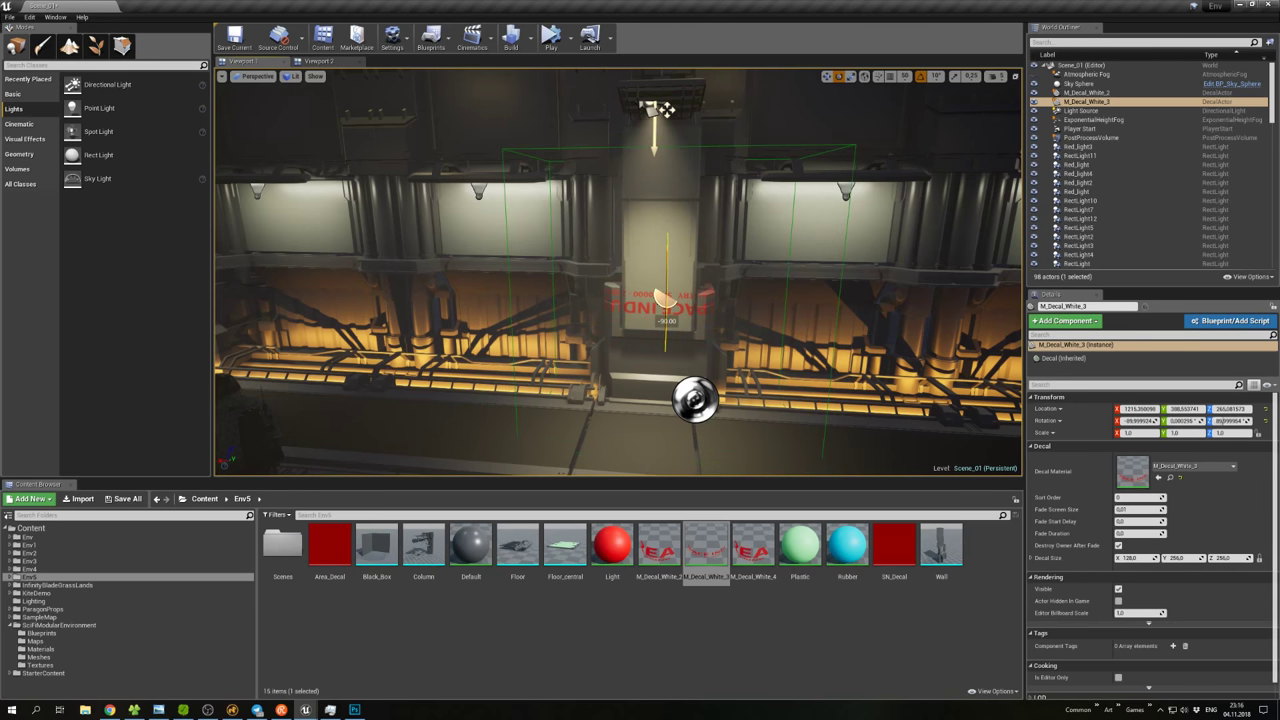
left_click_drag(629, 245, 664, 297)
key("w")
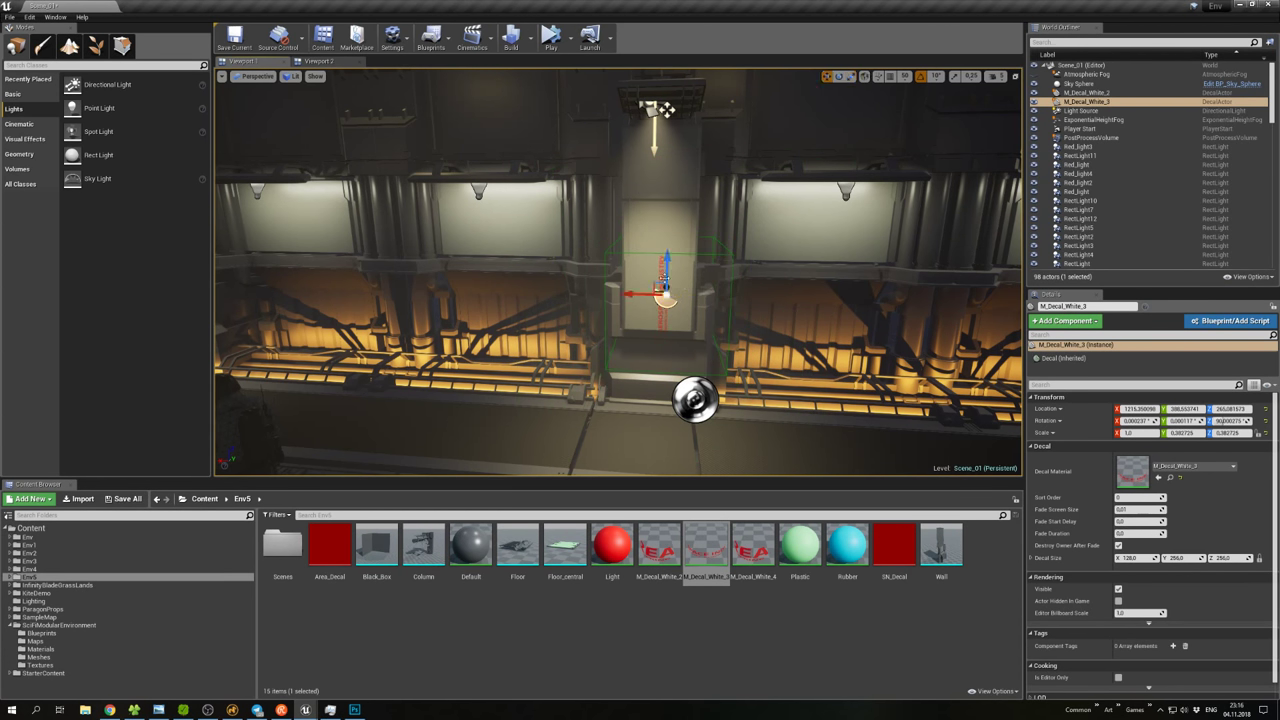
left_click_drag(654, 286, 628, 280)
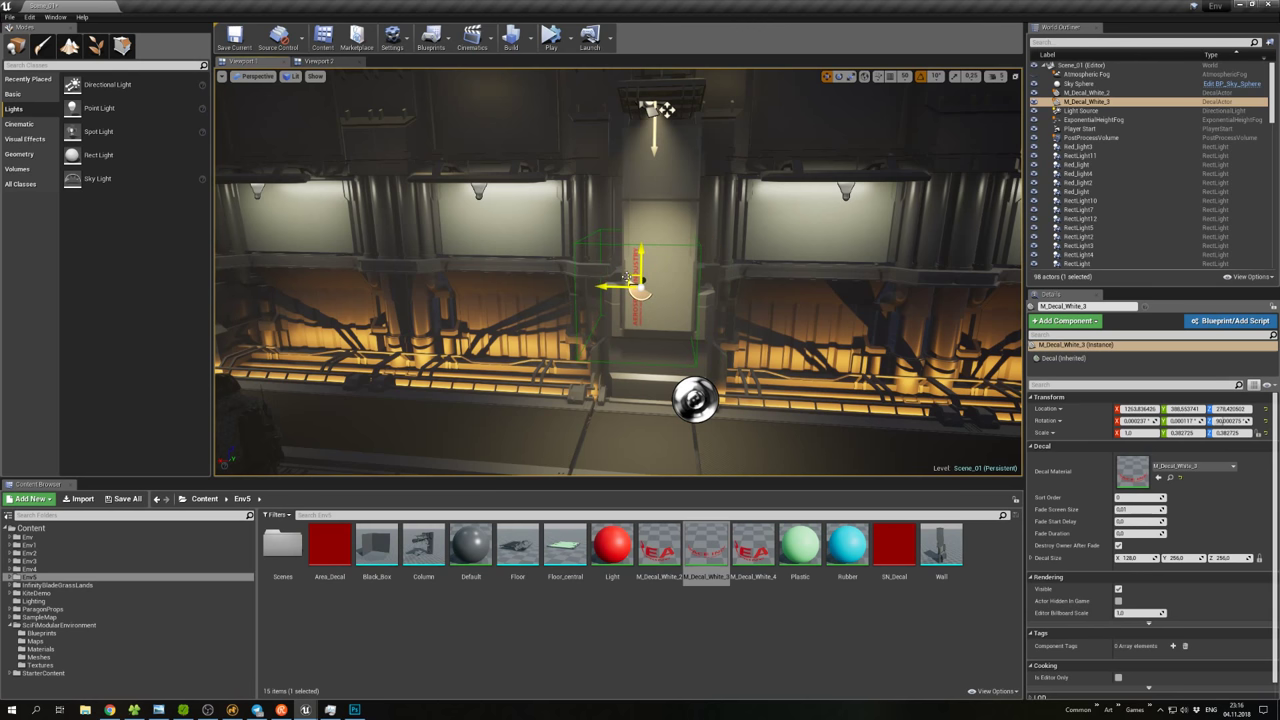
Duplicate the vertical decal onto the opposite column, rotate the copy 180° and adjust its position along the corridor.
right_click_drag(705, 264, 525, 277)
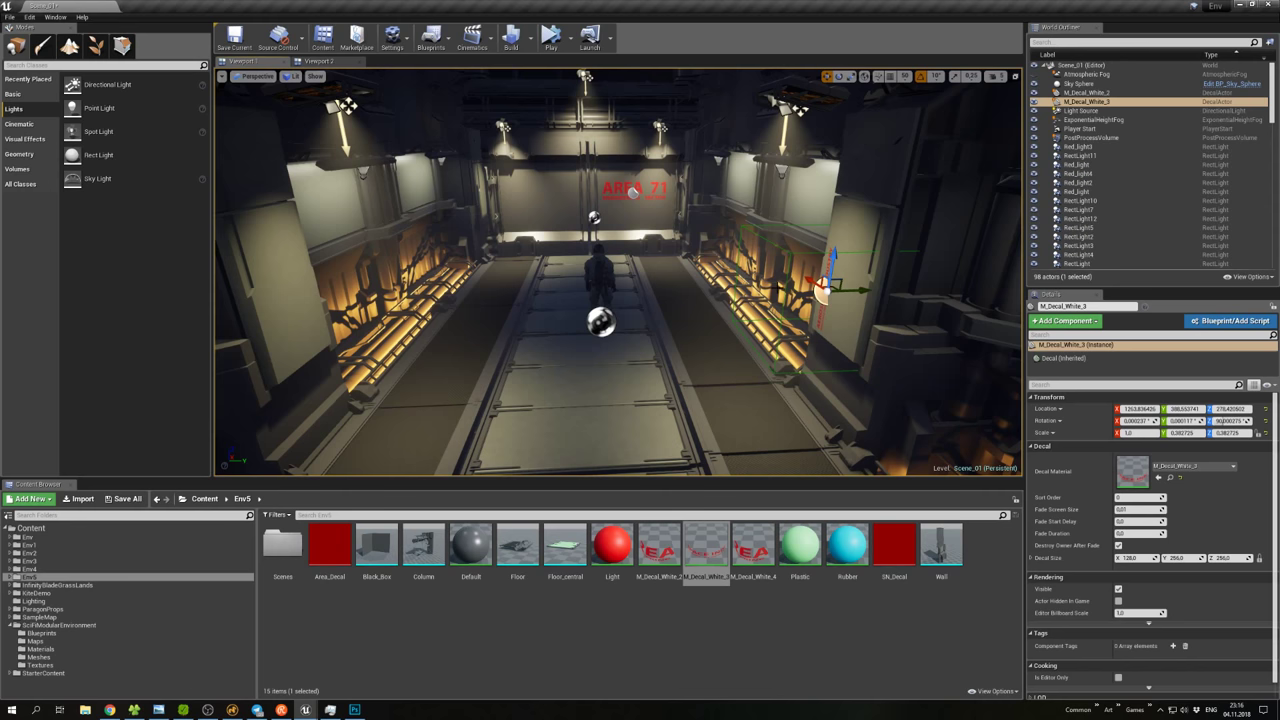
left_click_drag(835, 288, 369, 296, "alt")
key("e")
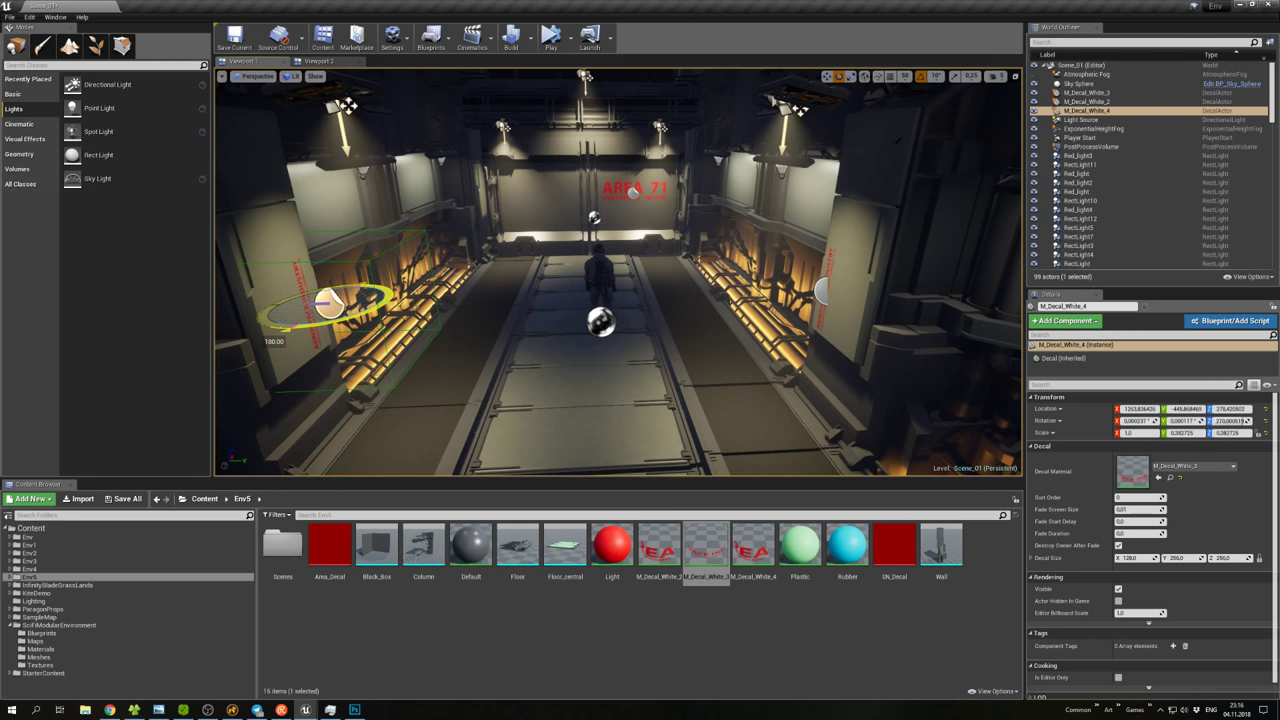
key("w")
left_click_drag(348, 296, 384, 284)
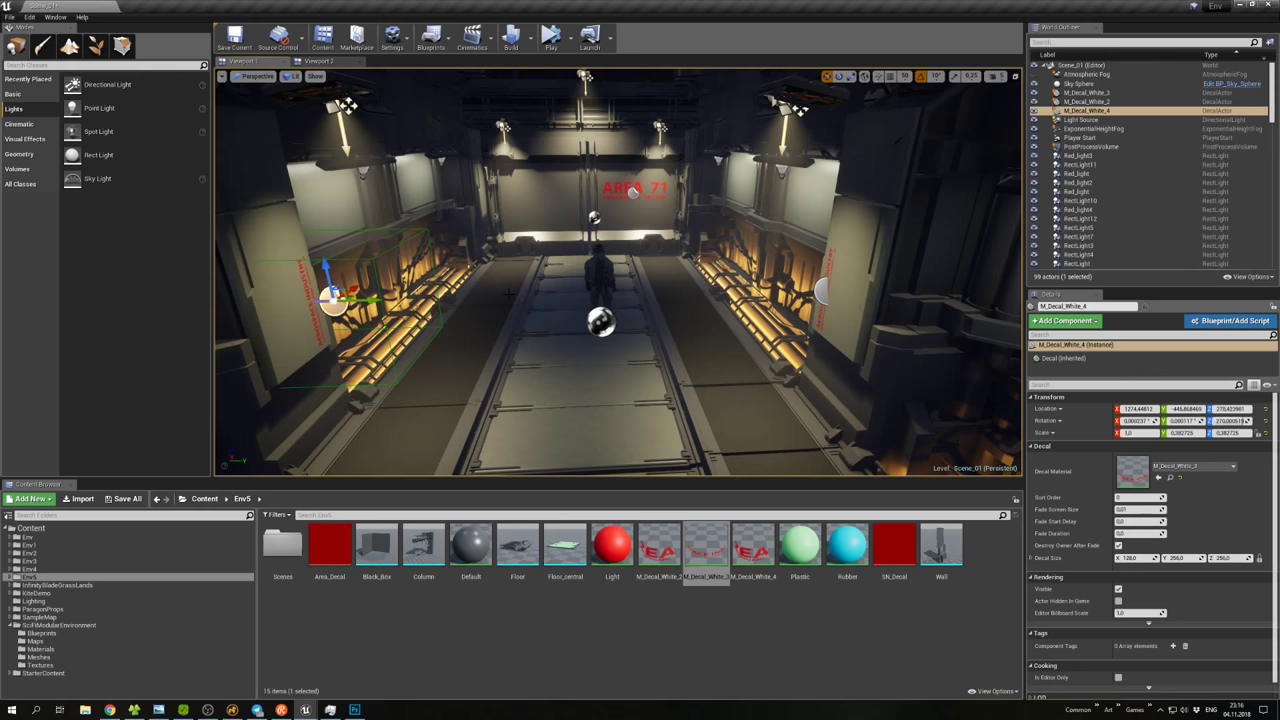
left_click(540, 297)
Duplicate the M_Decal_White material in the SciFiModularEnvironment Materials folder.
mouse_move(642, 295)
right_mouse_down()
mouse_move(642, 272)
mouse_move(642, 298)
right_mouse_up()
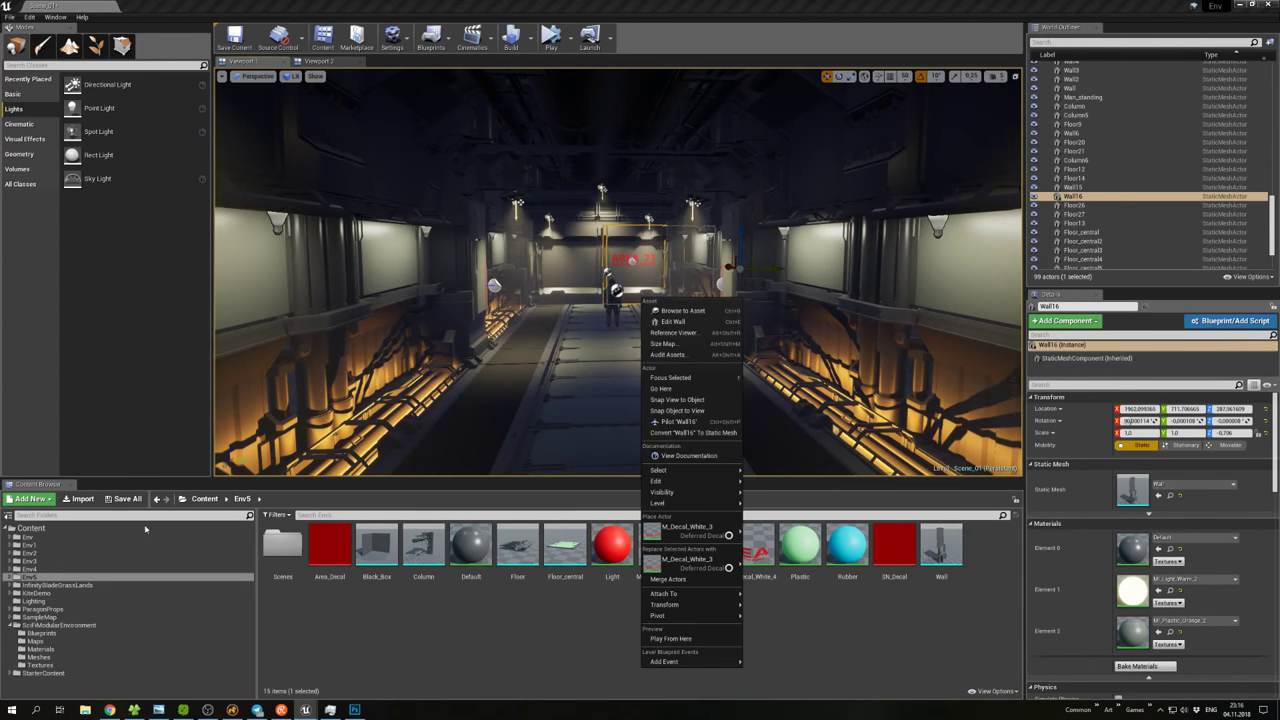
left_click(40, 649)
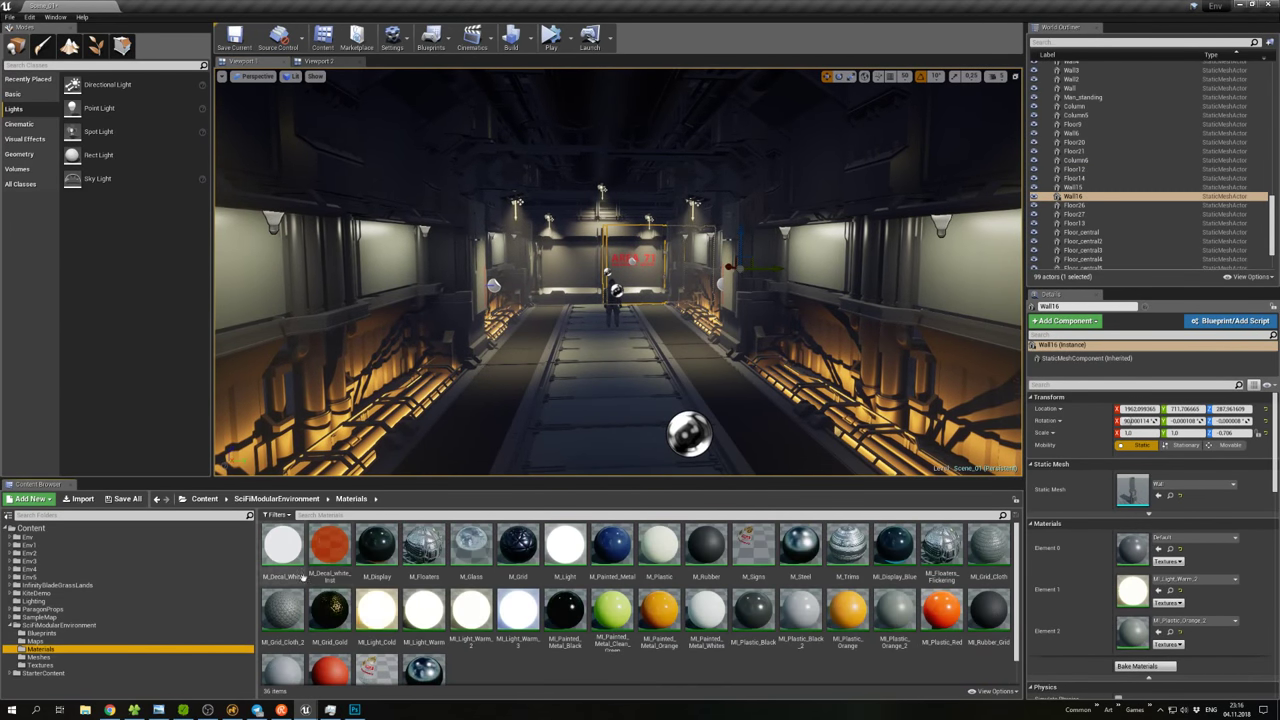
left_click(282, 545)
key("ctrl+c")
key("ctrl+v")
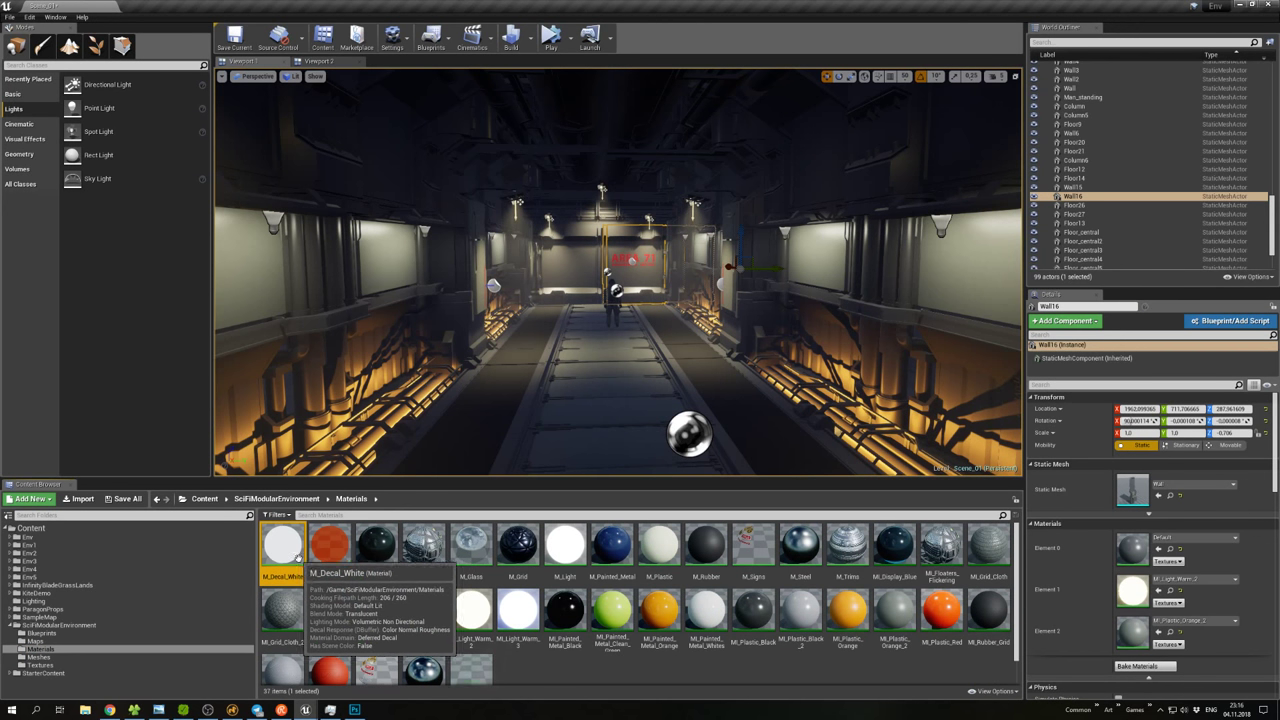
scroll(488, 676, "down", 1)
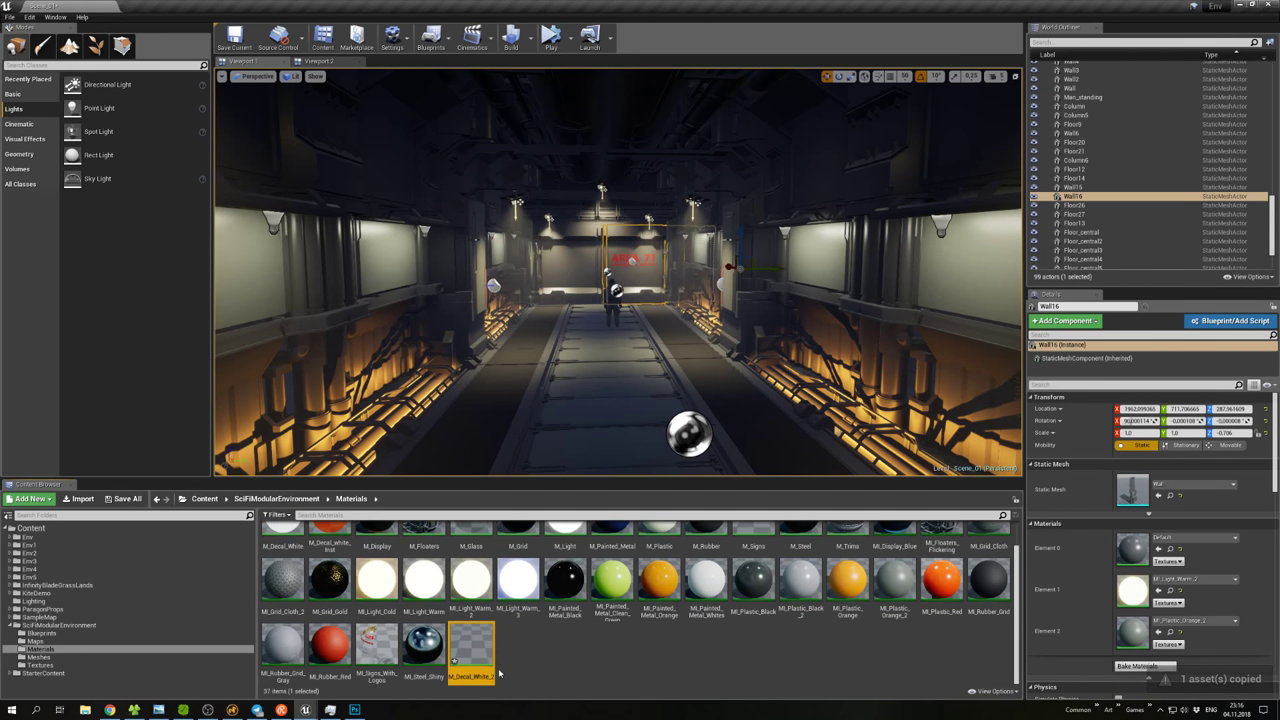
Try to transfer the M_Decal_White_2 material into the Env5 folder.
left_click_drag(472, 645, 50, 578)
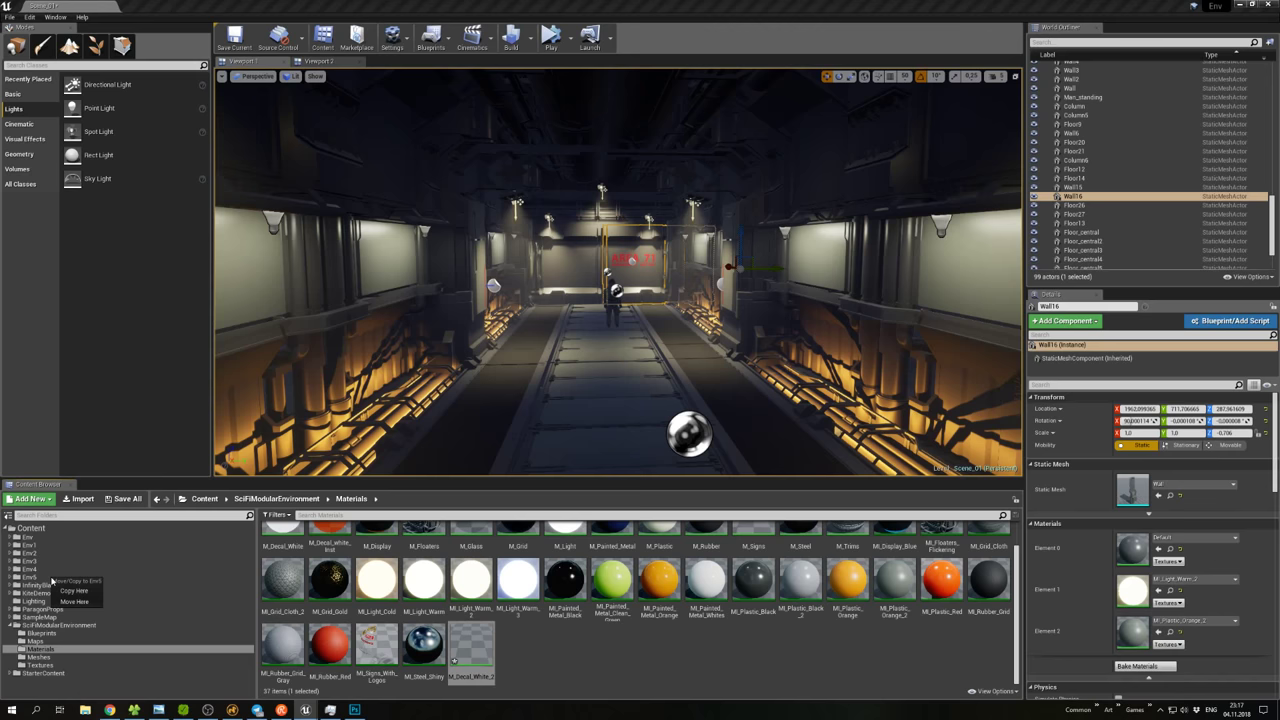
left_click(58, 590)
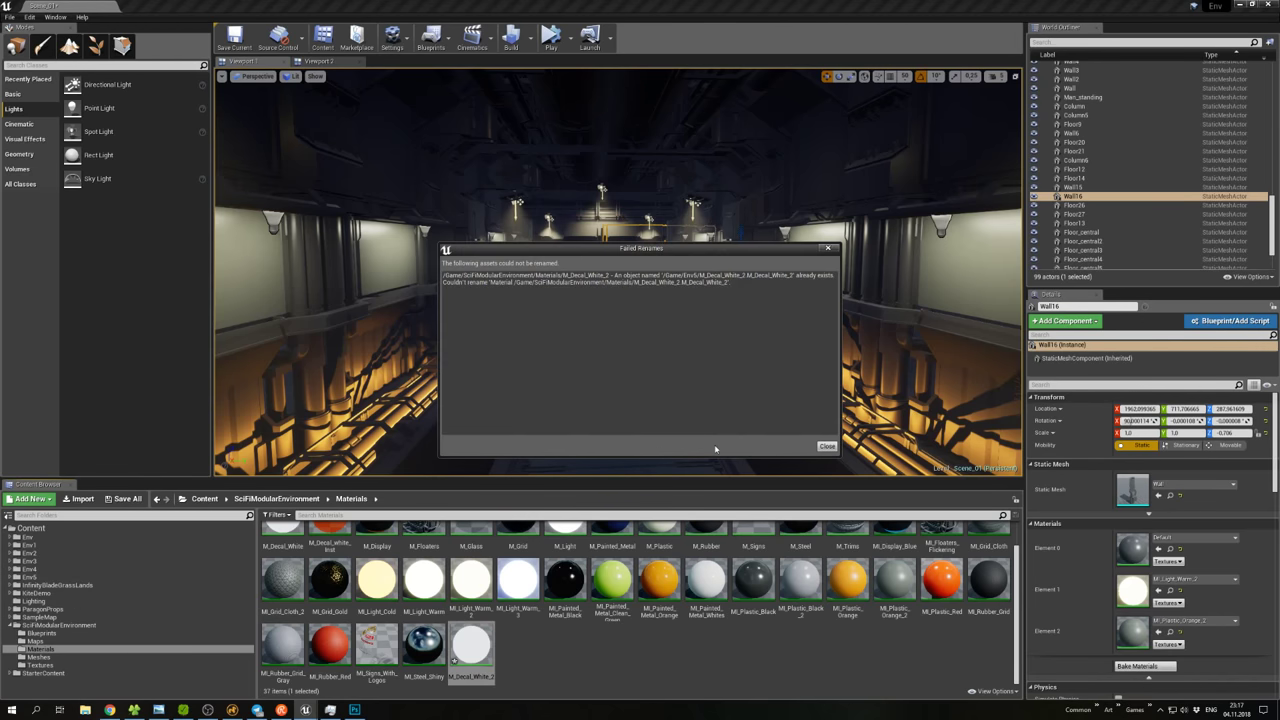
left_click(826, 446)
Open the M_Decal_White_2 material and set its Color parameter to orange with a value of about 0.70.
left_click(471, 645)
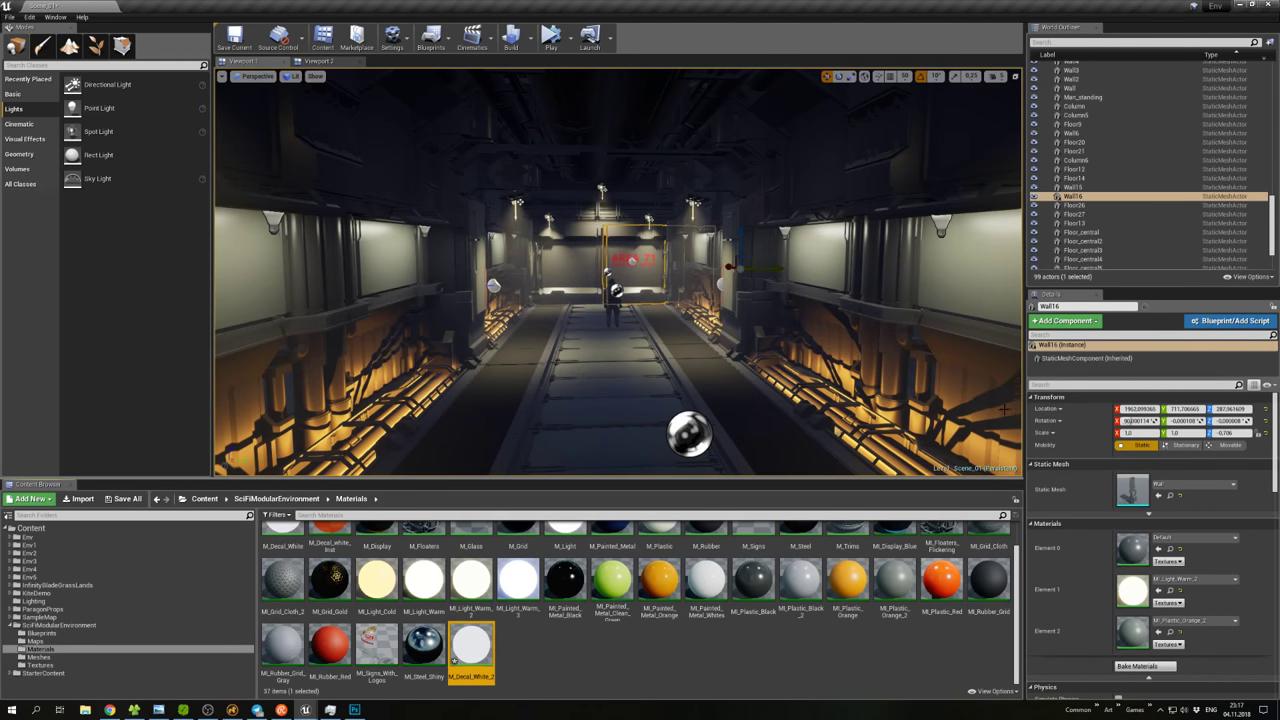
double_click(471, 645)
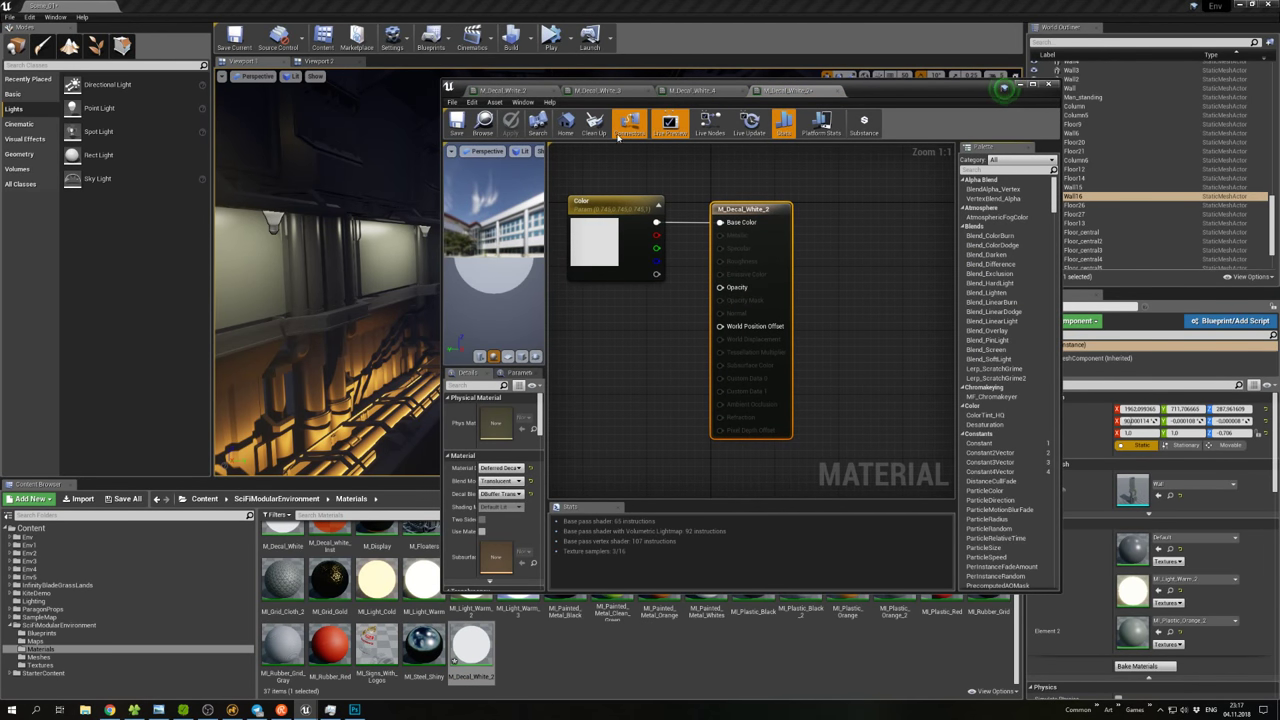
double_click(598, 246)
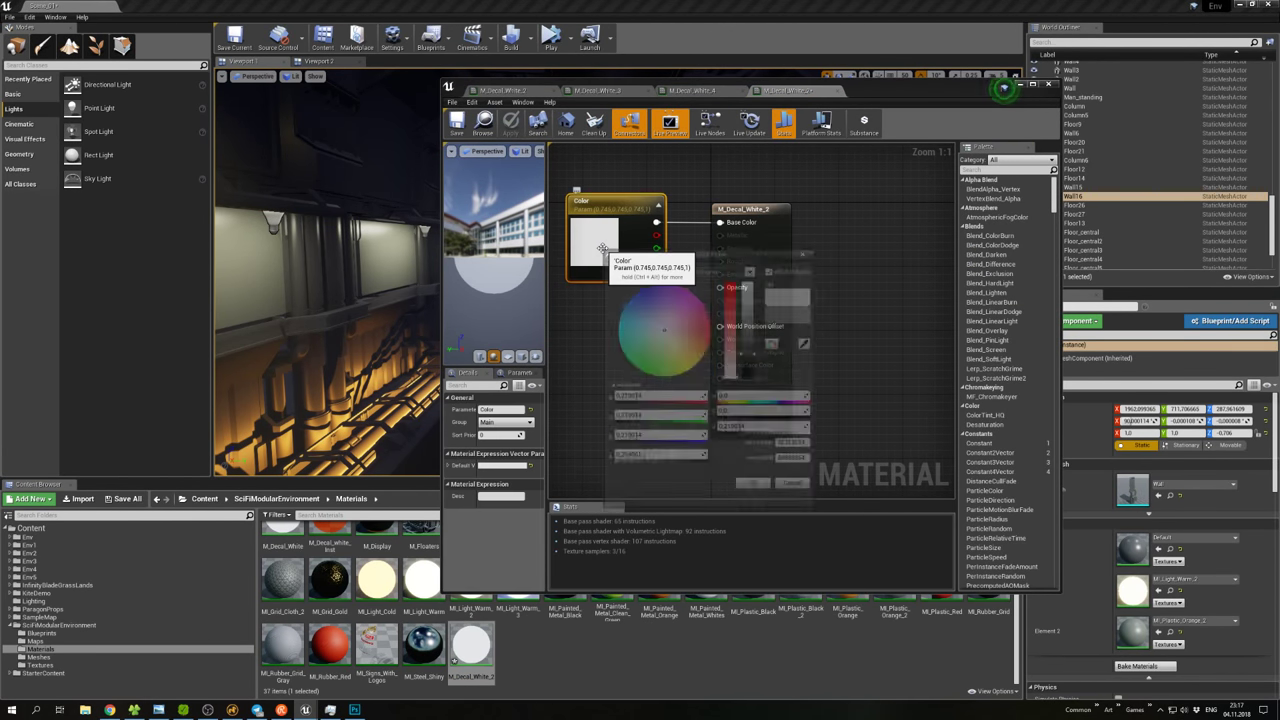
left_click_drag(684, 358, 757, 335)
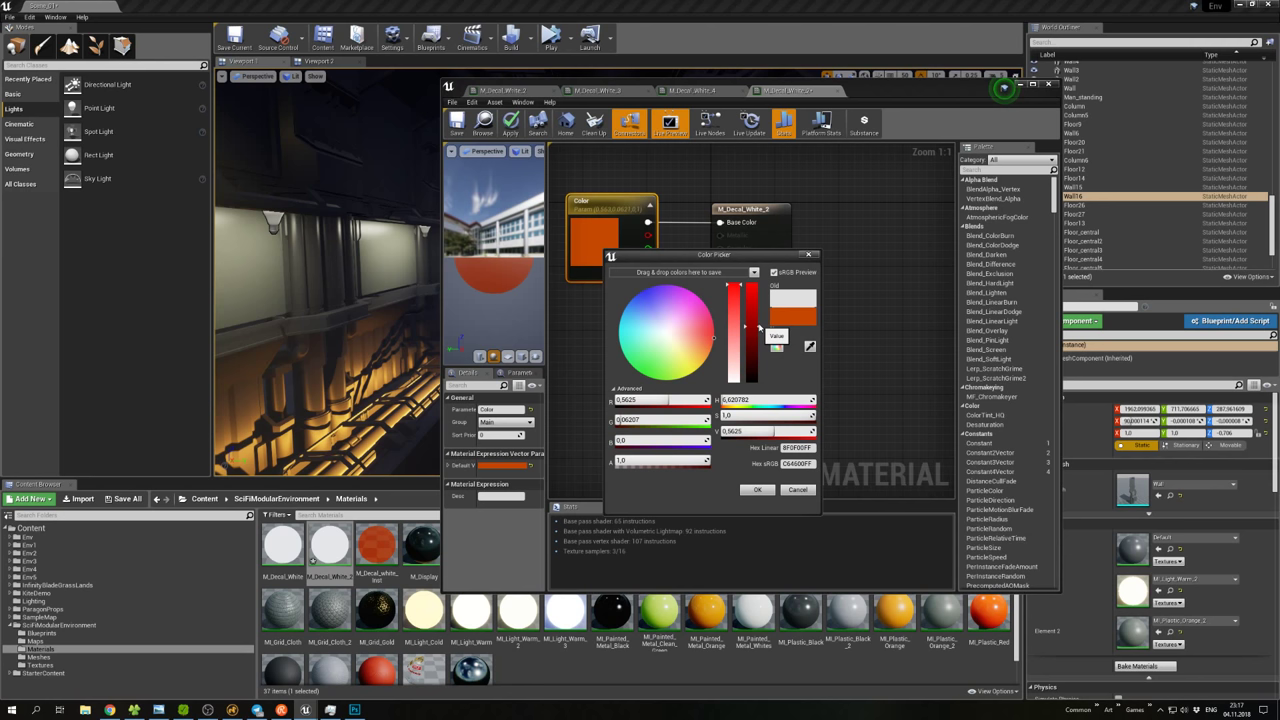
left_click_drag(757, 326, 757, 312)
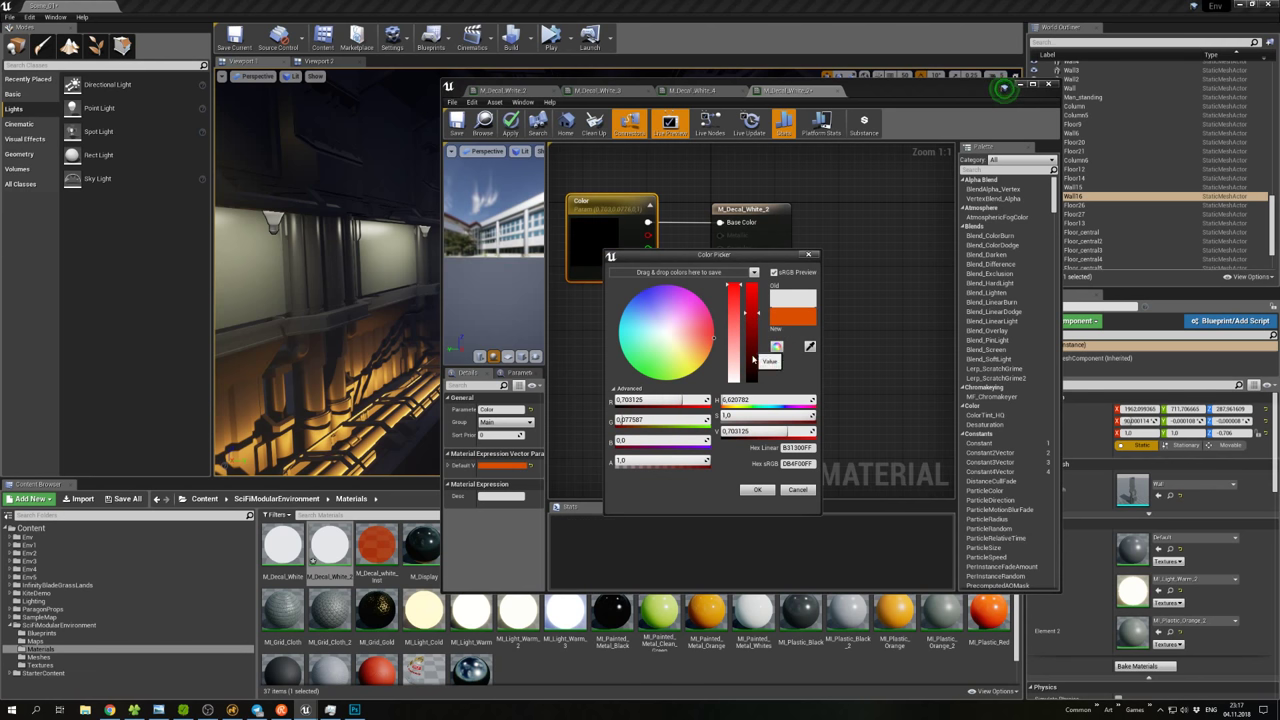
left_click(757, 490)
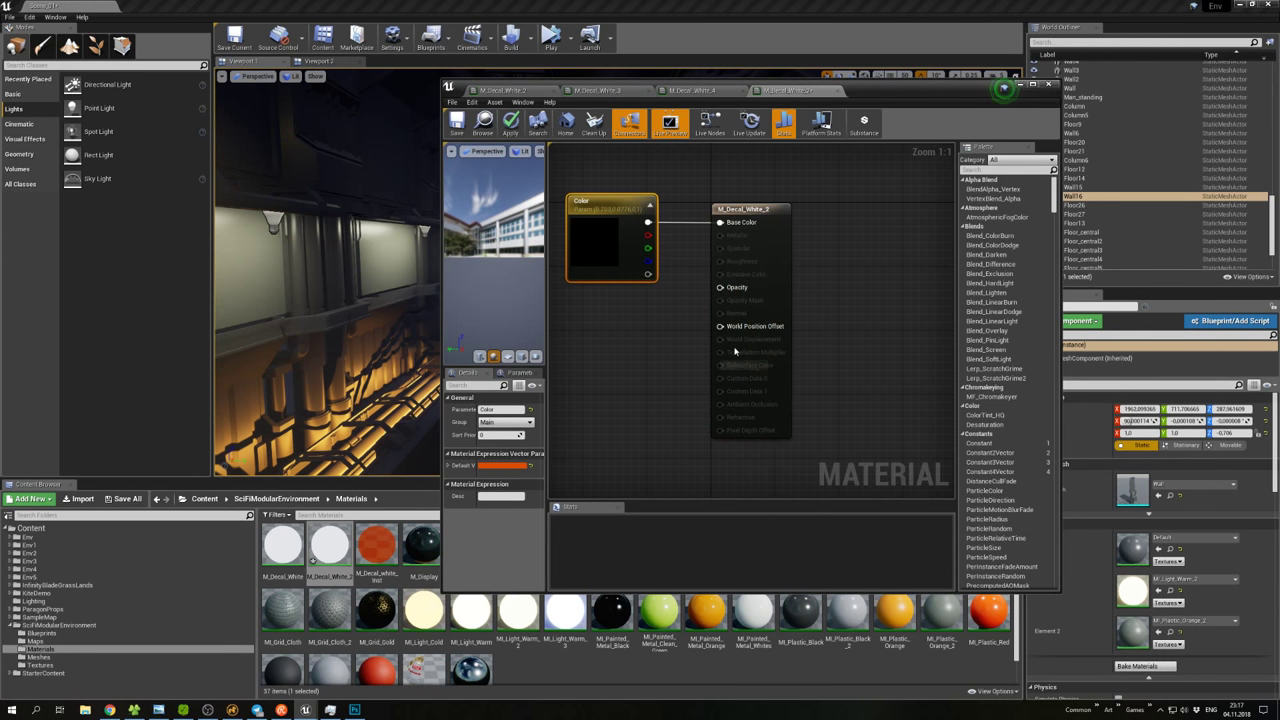
Change the Color parameter to dark red, hue about 359 and value about 0.30, then save and close the material.
left_click(497, 466)
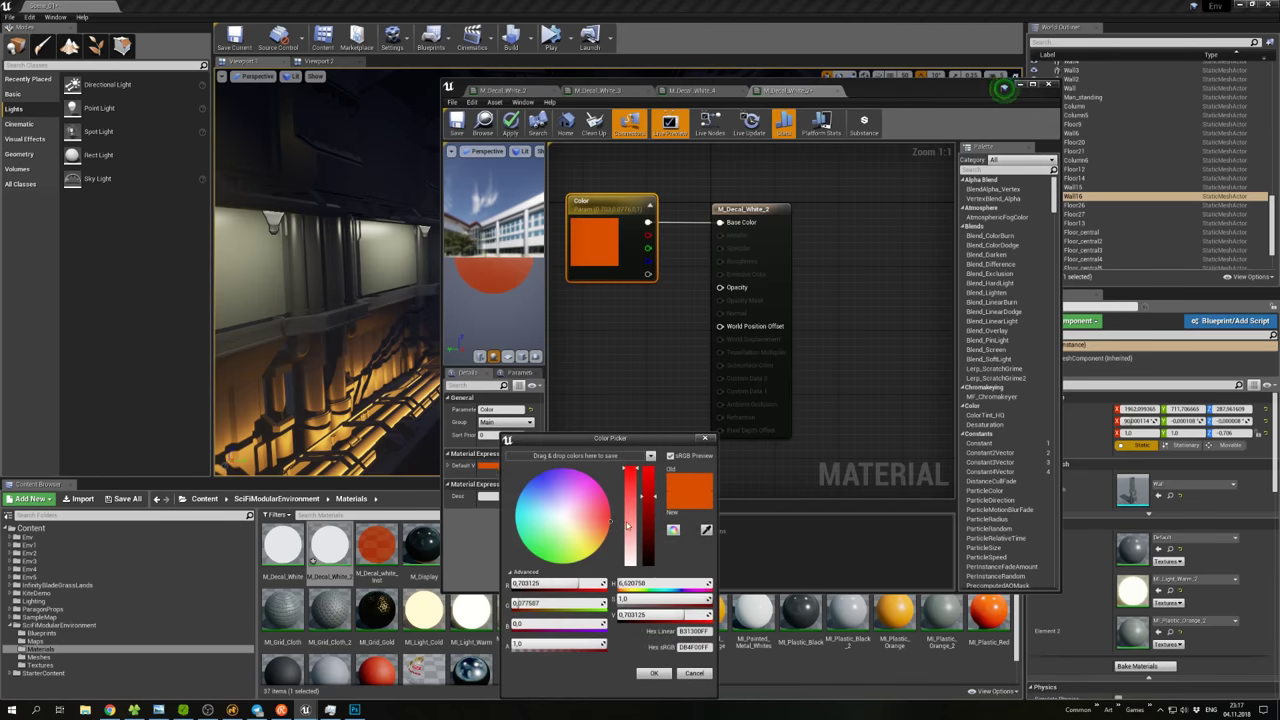
left_click(652, 540)
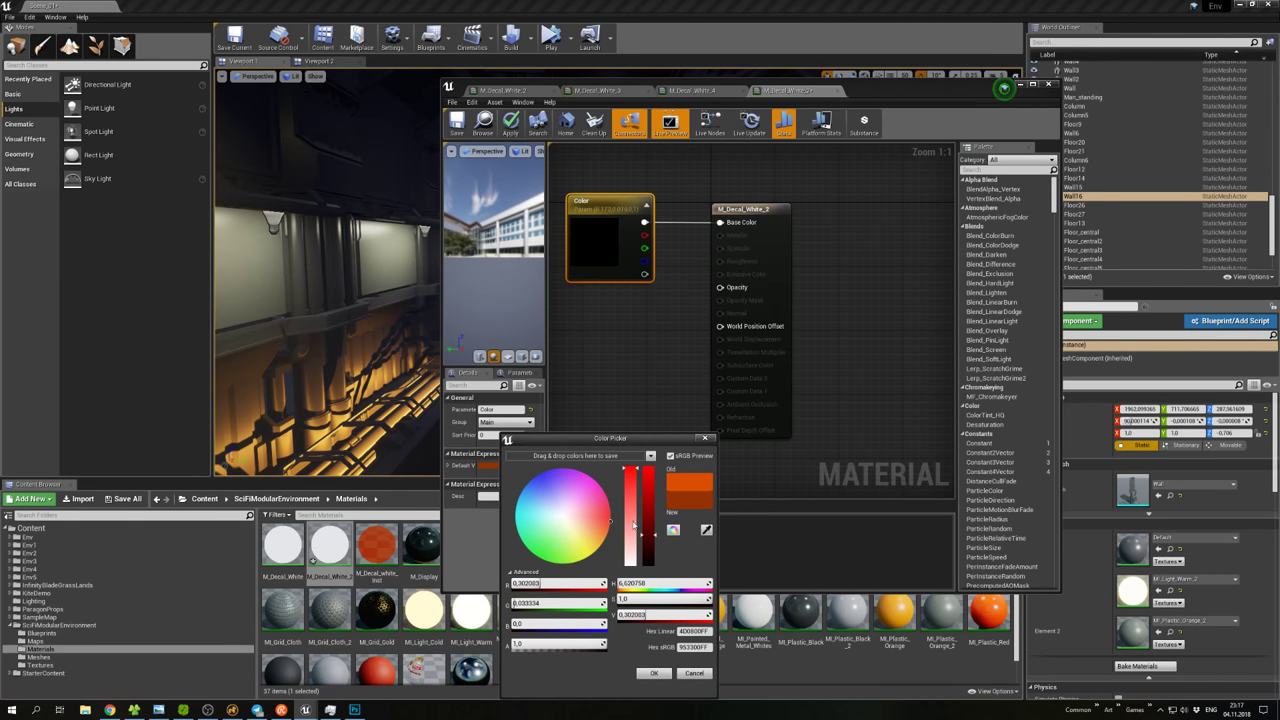
left_click(613, 520)
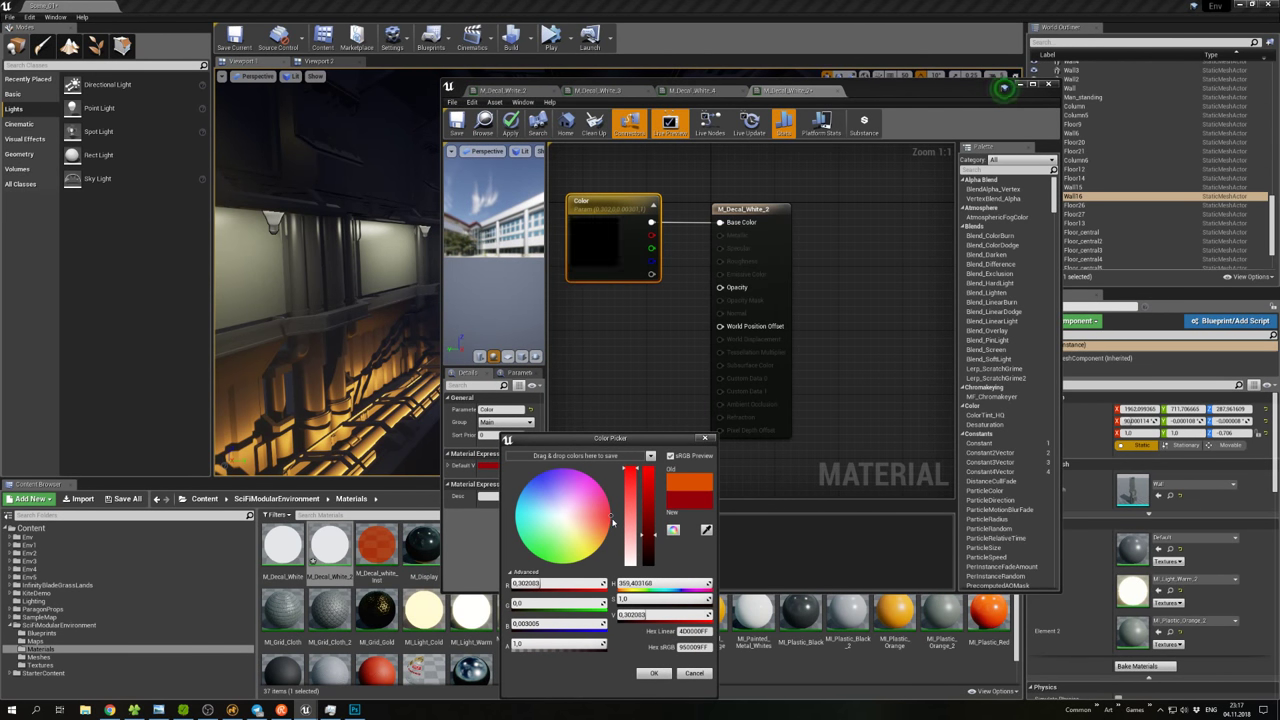
left_click(655, 673)
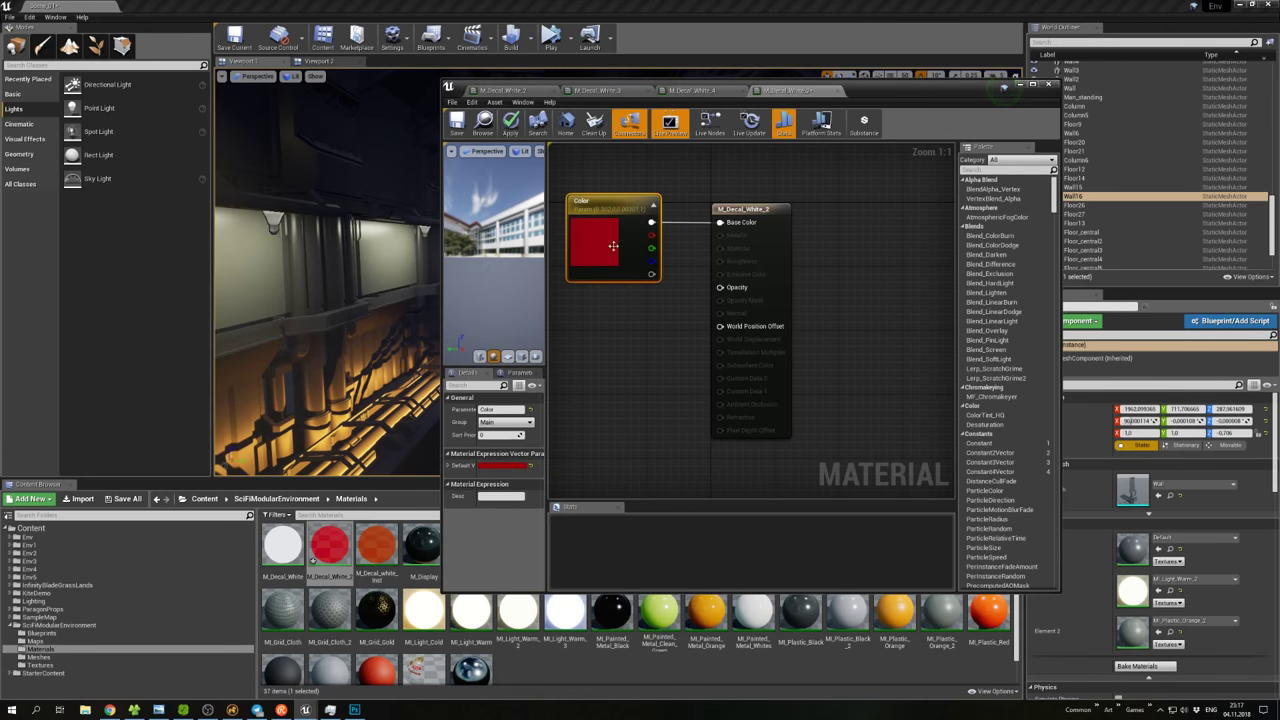
left_click(457, 128)
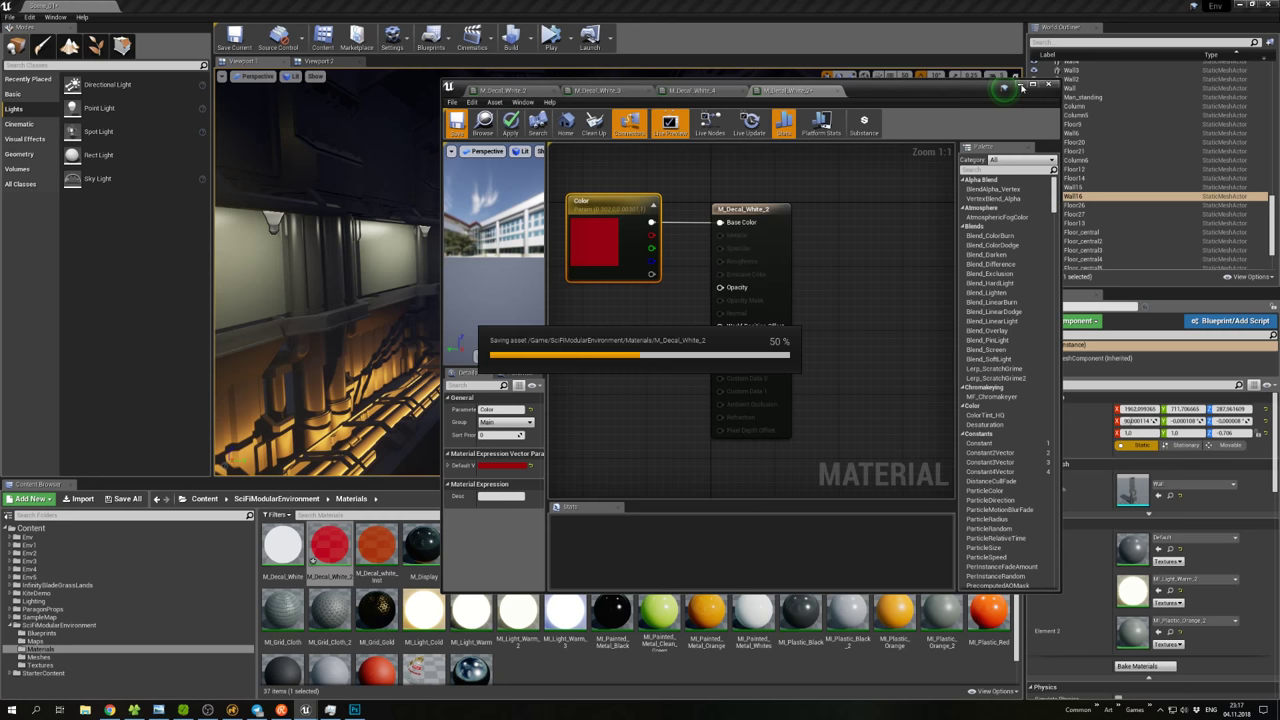
left_click(1047, 85)
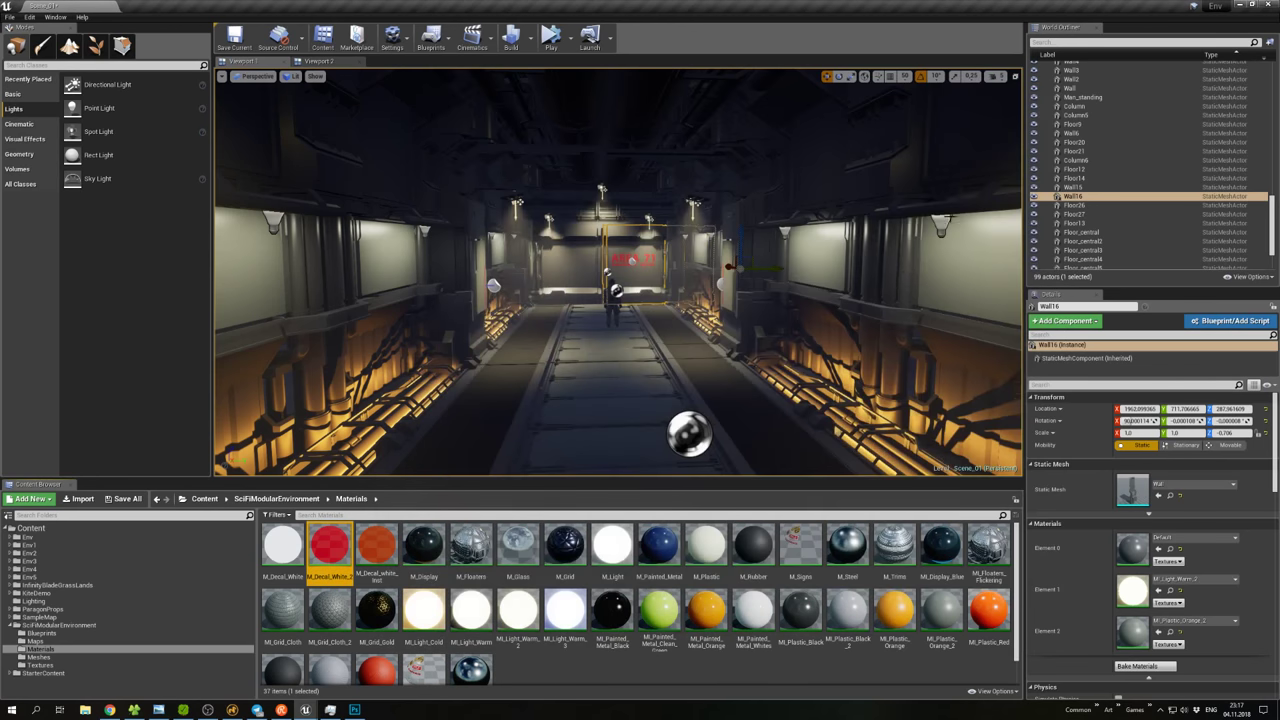
Rename the red M_Decal_White_2 material to M_Decal_Red.
scroll(369, 591, "down", 1)
scroll(369, 591, "up", 1)
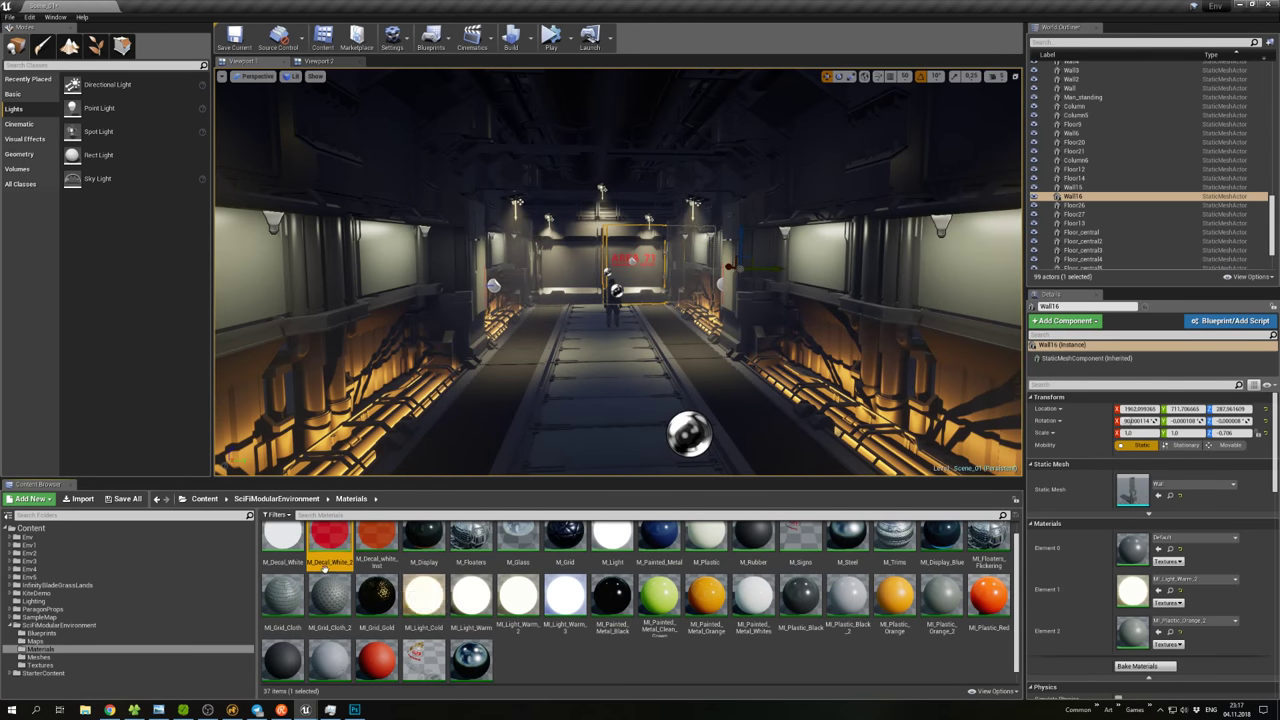
double_click(330, 556)
right_click(332, 563)
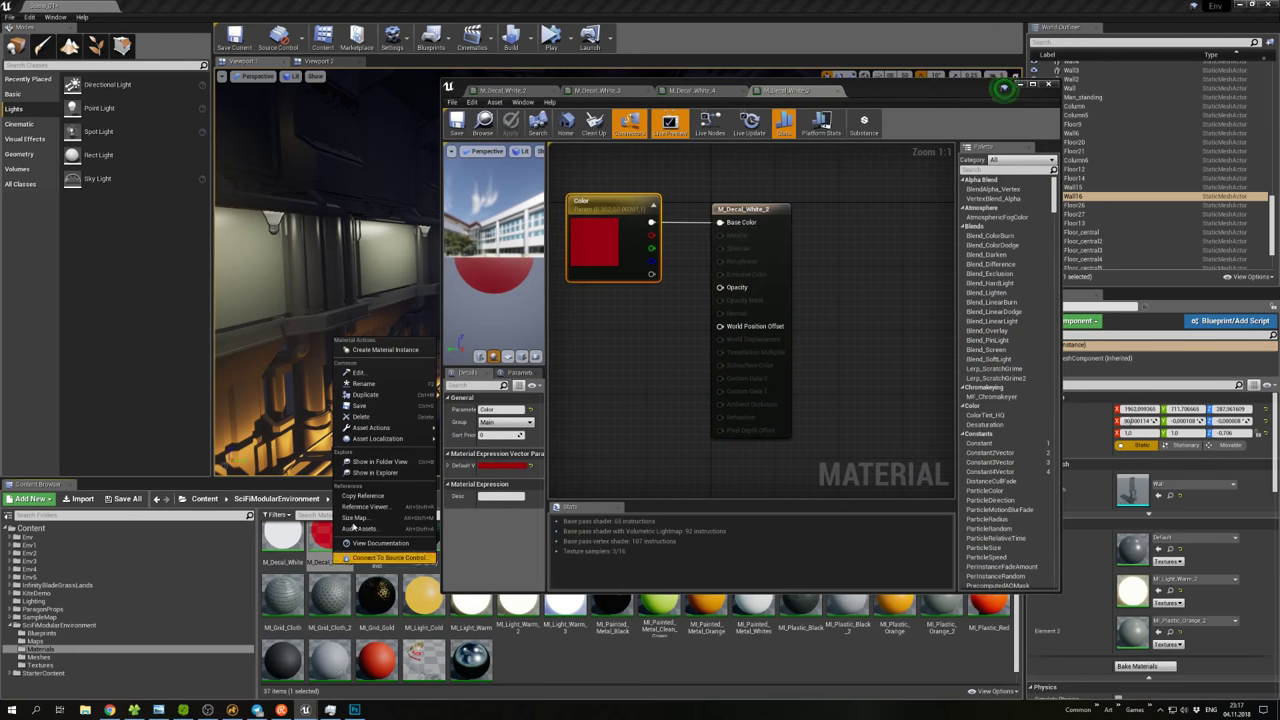
left_click(376, 383)
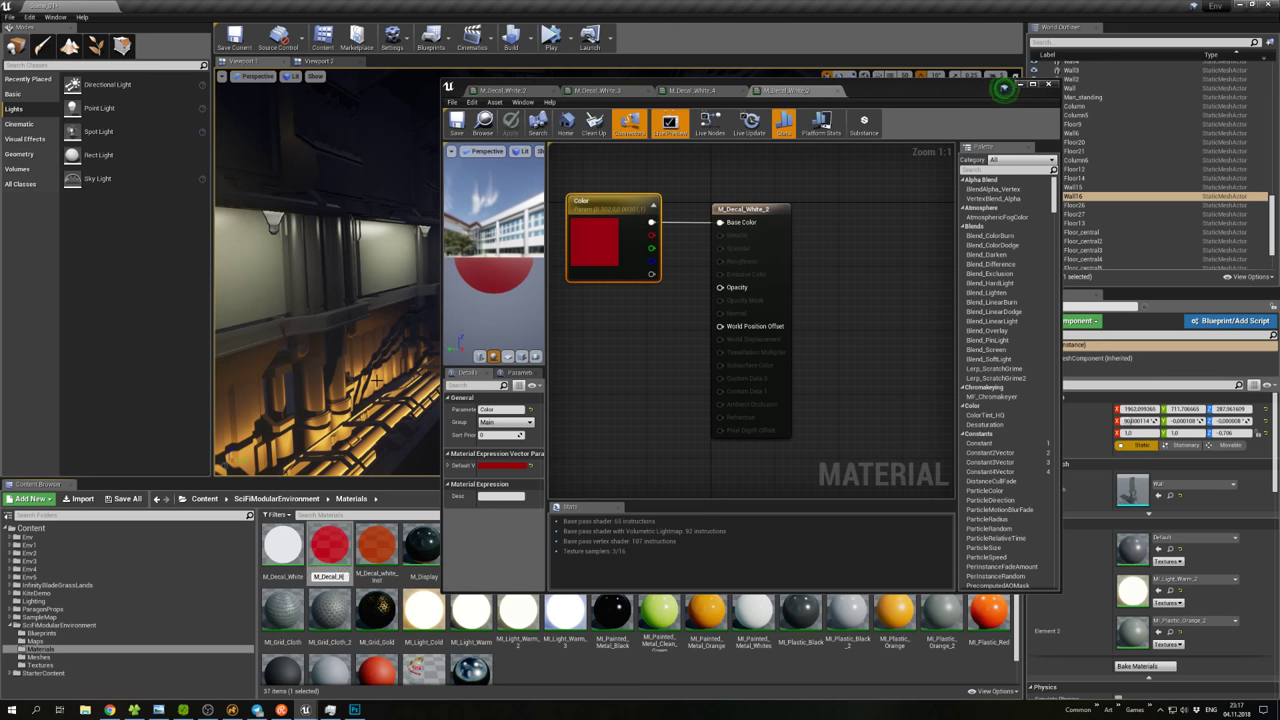
type("M_Decal_Red")
key("Return")
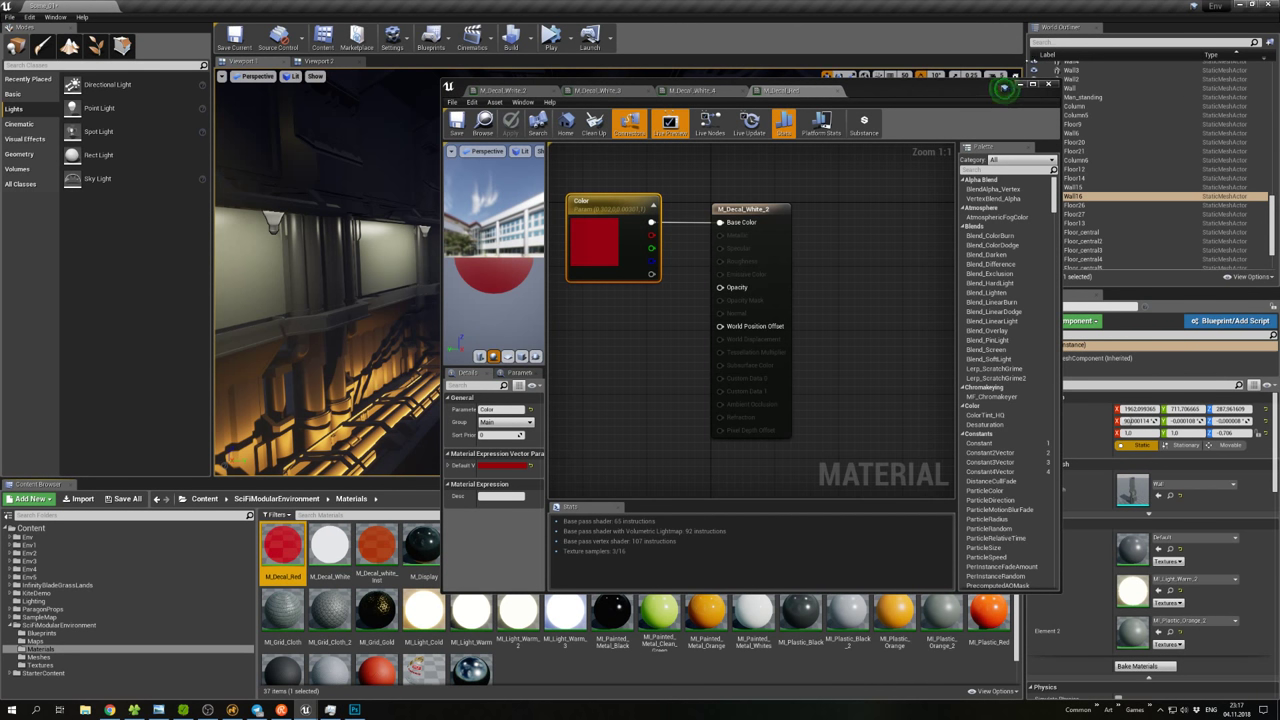
Close the material editor applying the changes, move the M_Decal_Red material into the Env5 folder and open that folder.
left_click(1049, 85)
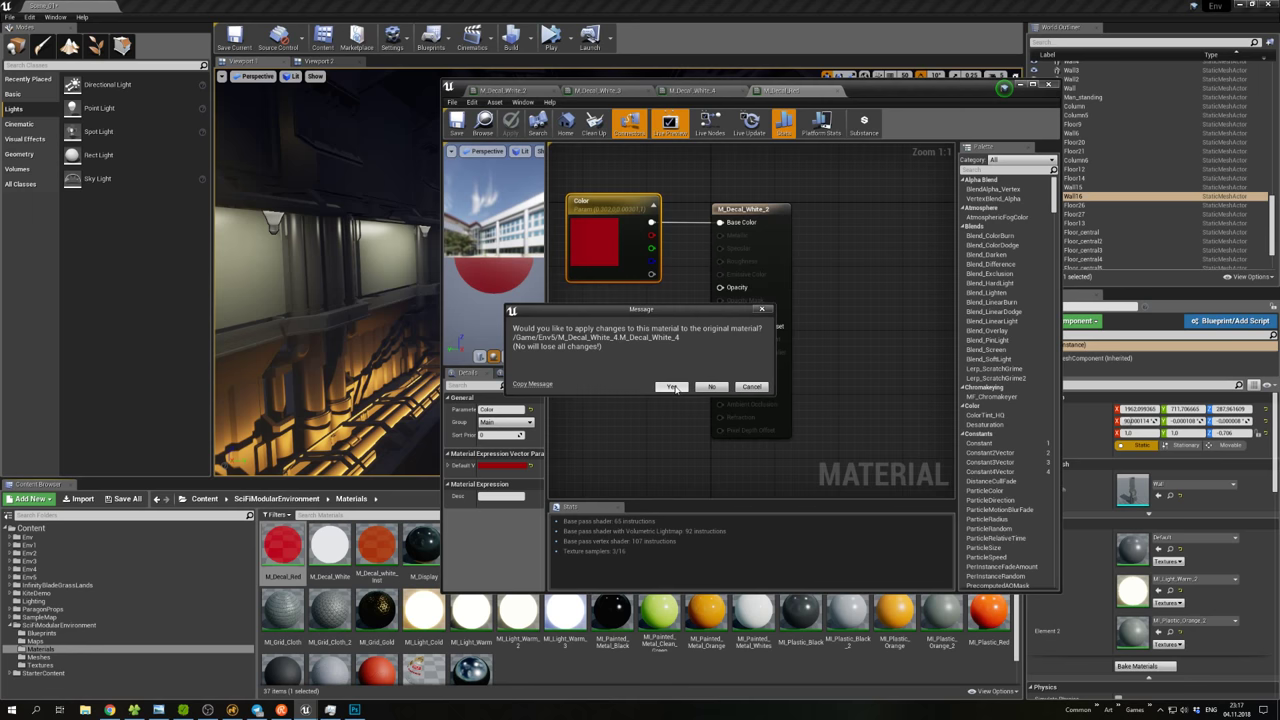
left_click(672, 389)
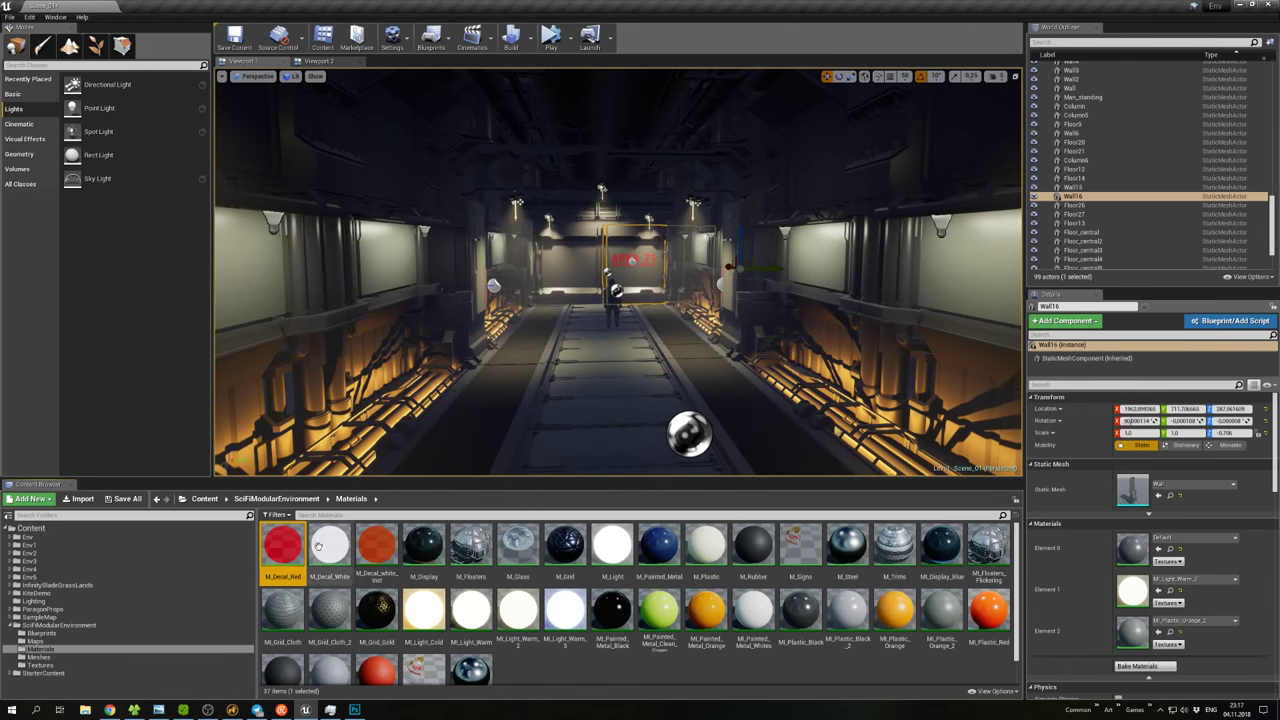
left_click_drag(282, 545, 40, 581)
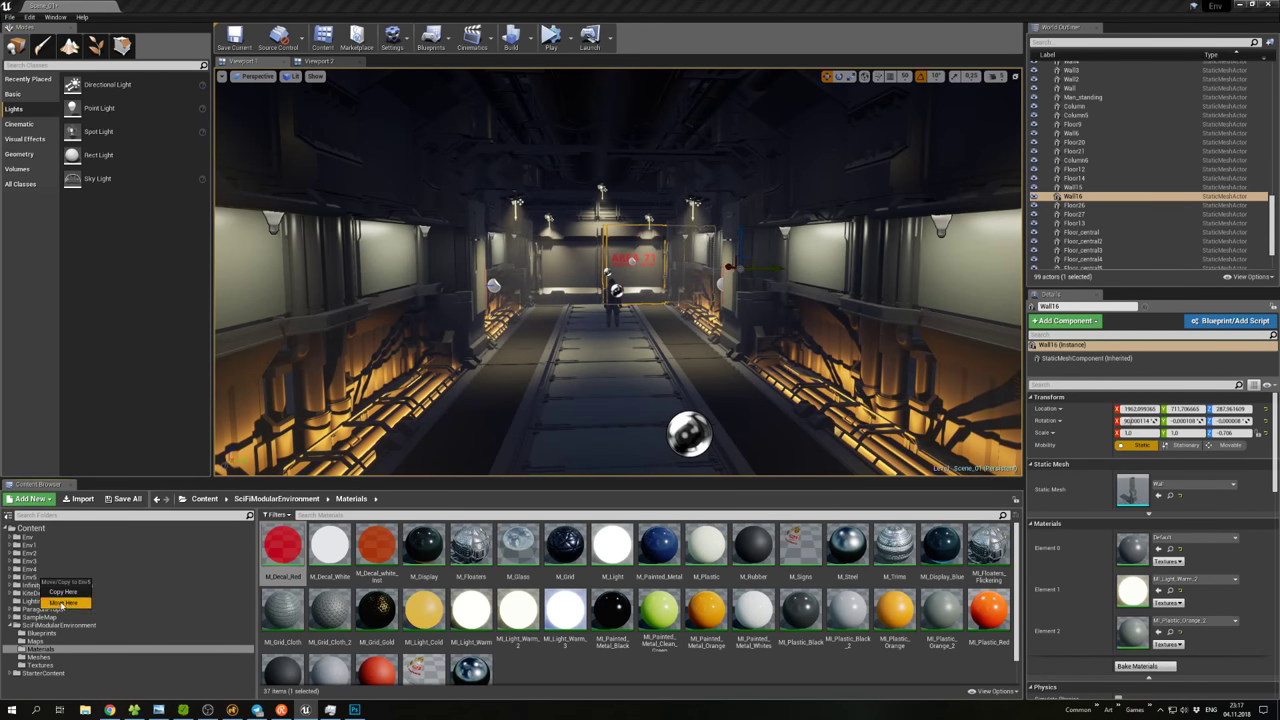
left_click(57, 600)
left_click(30, 577)
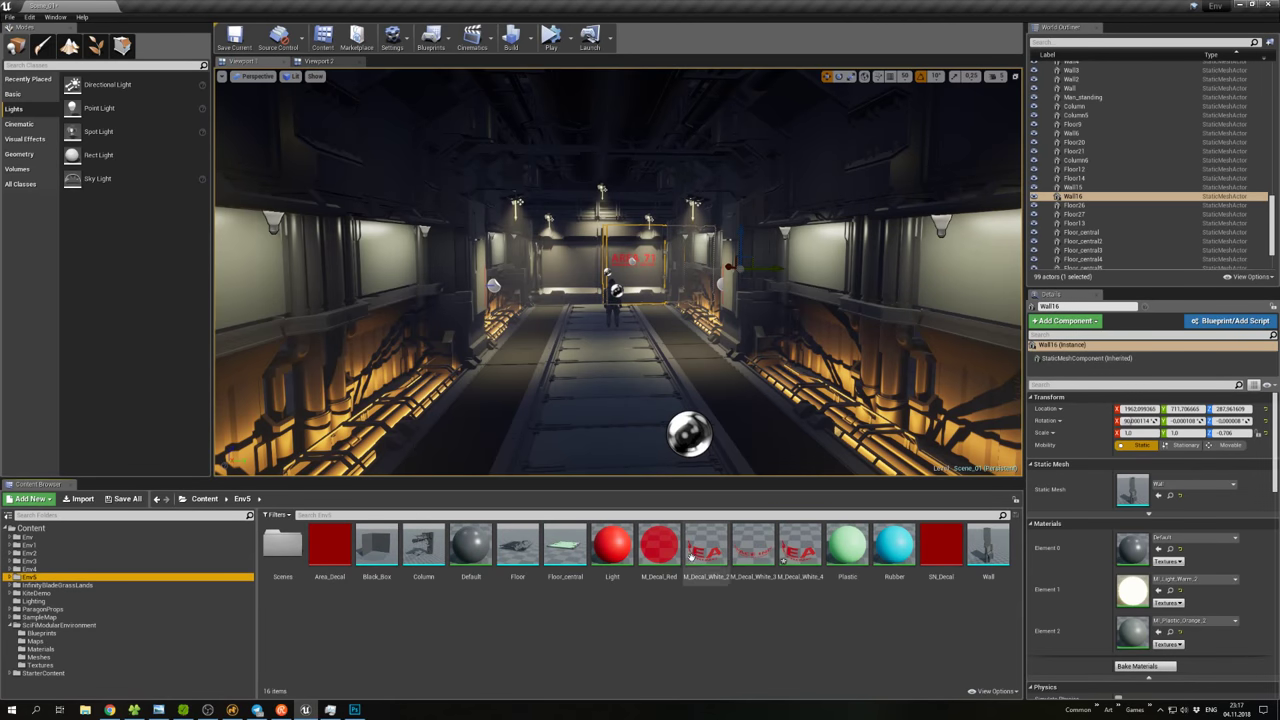
Place an M_Decal_Red decal on the central floor and scale it into a long thin stripe, Y about 0.035 and Z 15.
left_click_drag(659, 545, 622, 381)
key("r")
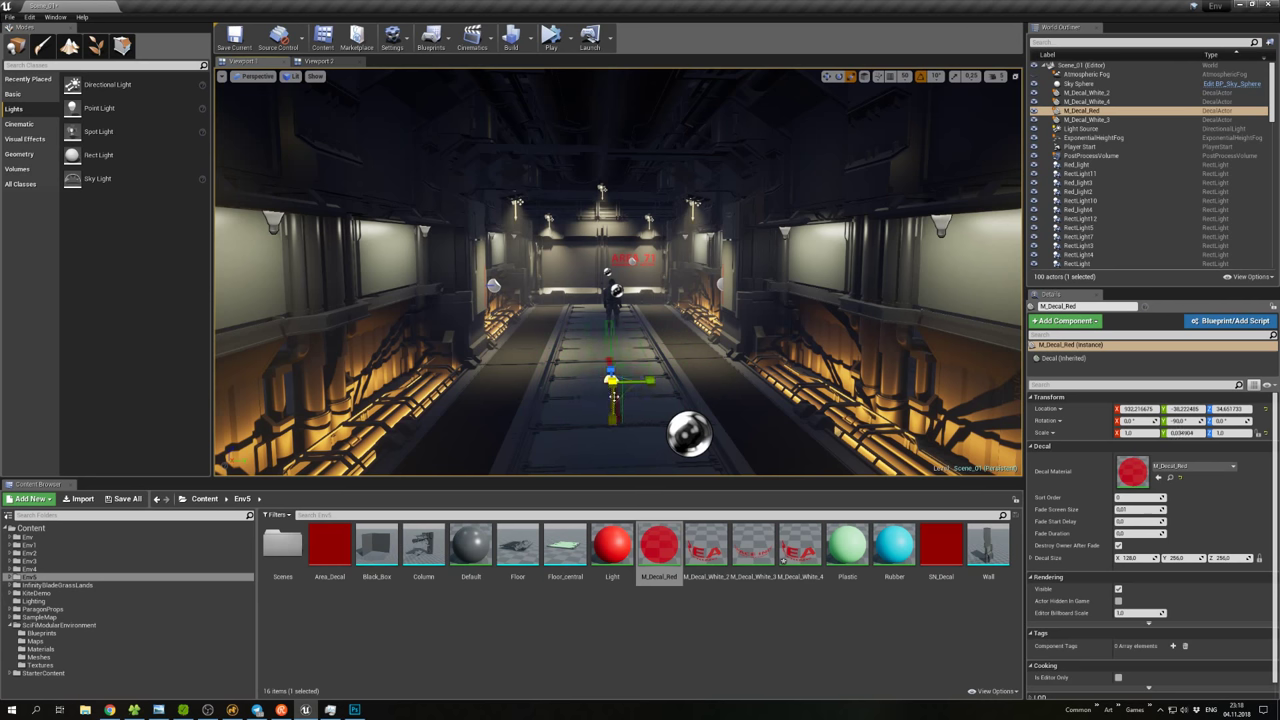
right_click_drag(613, 395, 715, 411)
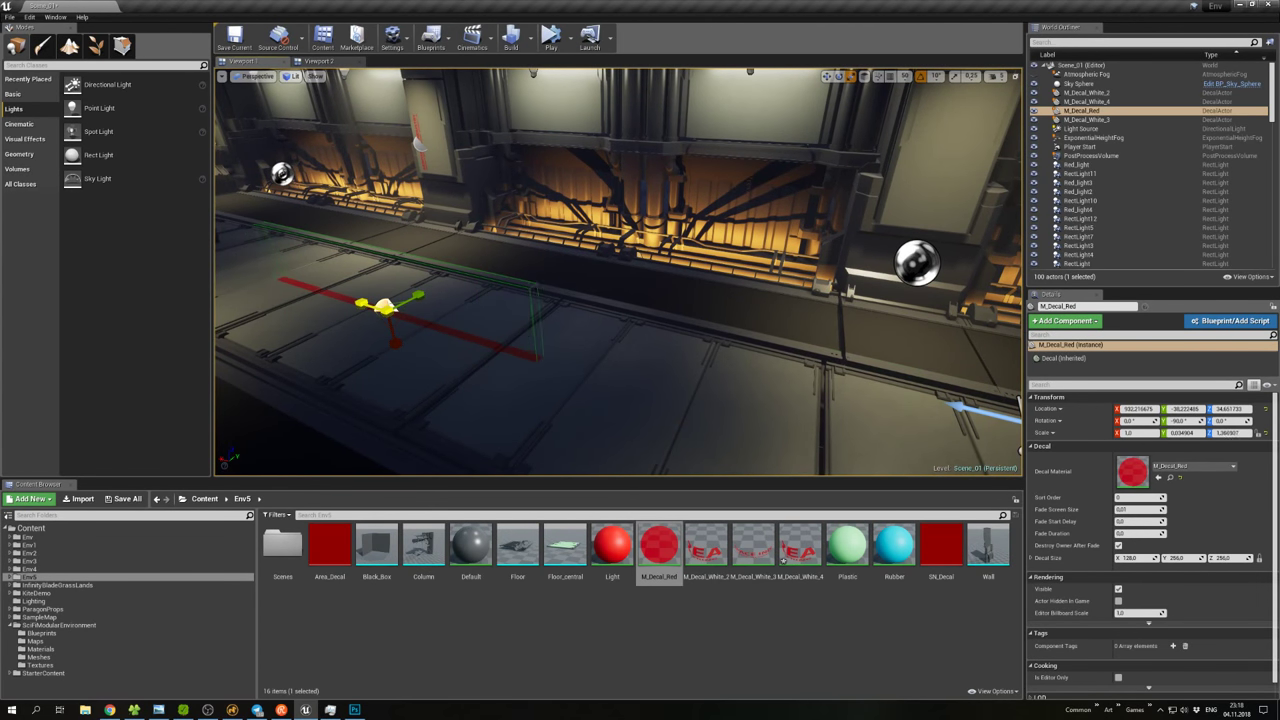
left_click_drag(395, 340, 430, 390)
left_click(1246, 433)
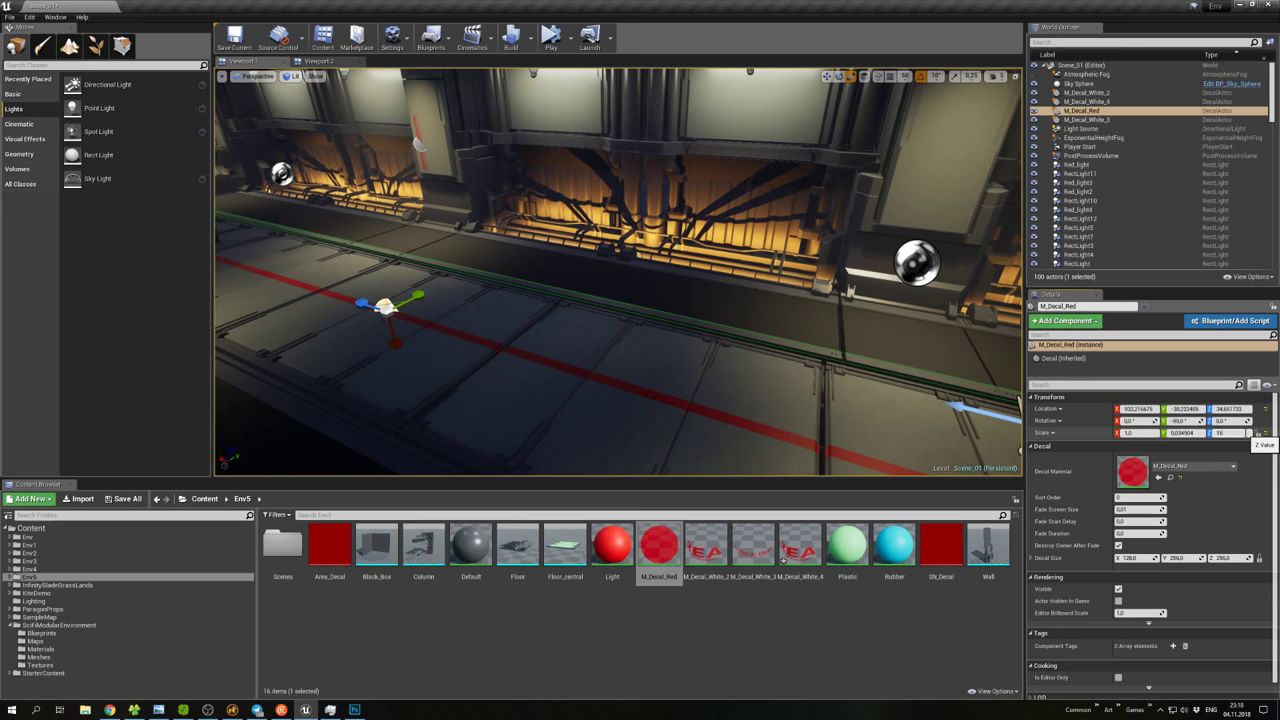
Move the red stripe to the right edge of the central floor and reduce its X scale to about 0.68.
right_click_drag(700, 380, 727, 332)
right_click(727, 332)
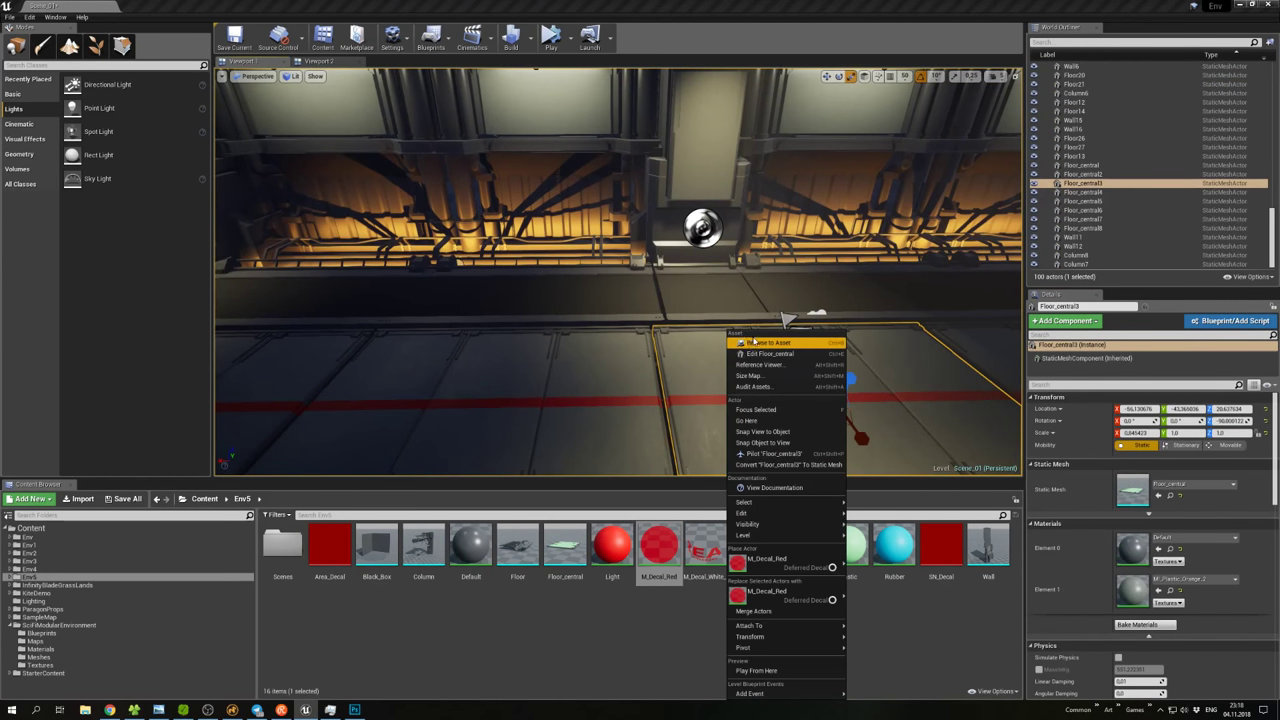
right_click_drag(582, 261, 648, 279)
left_click_drag(648, 280, 719, 279)
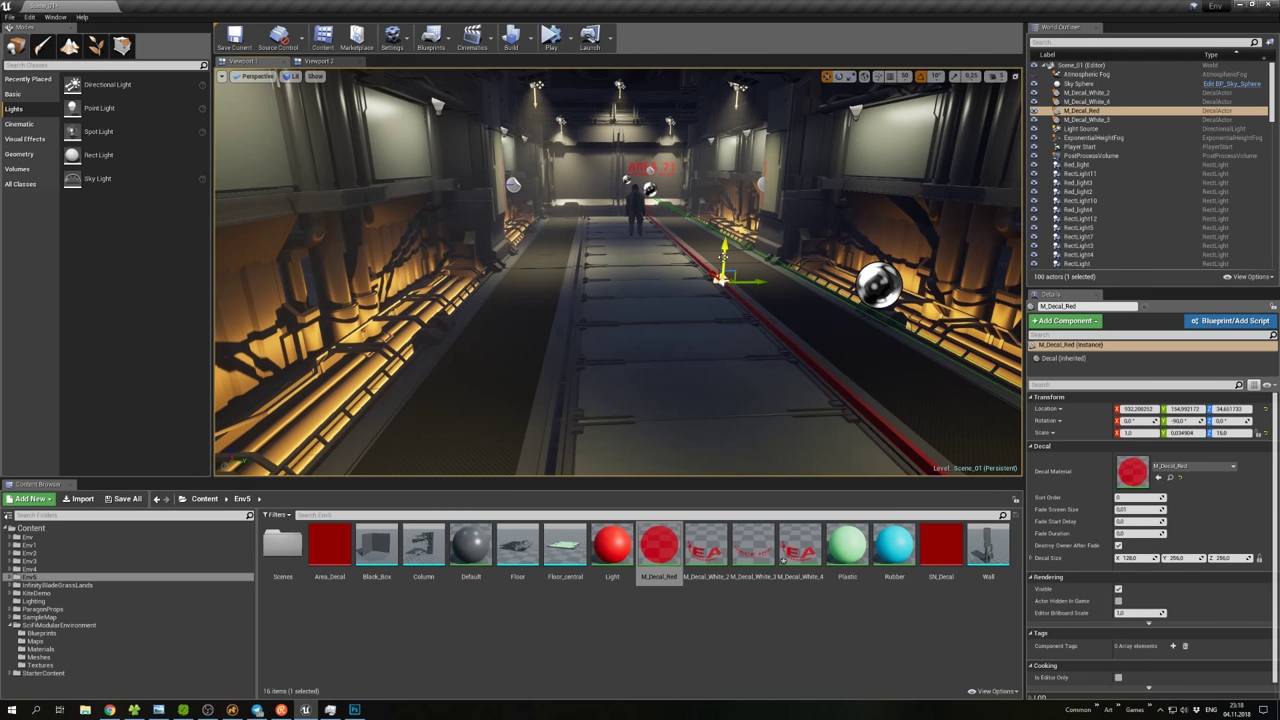
key("r")
left_click_drag(719, 319, 719, 300)
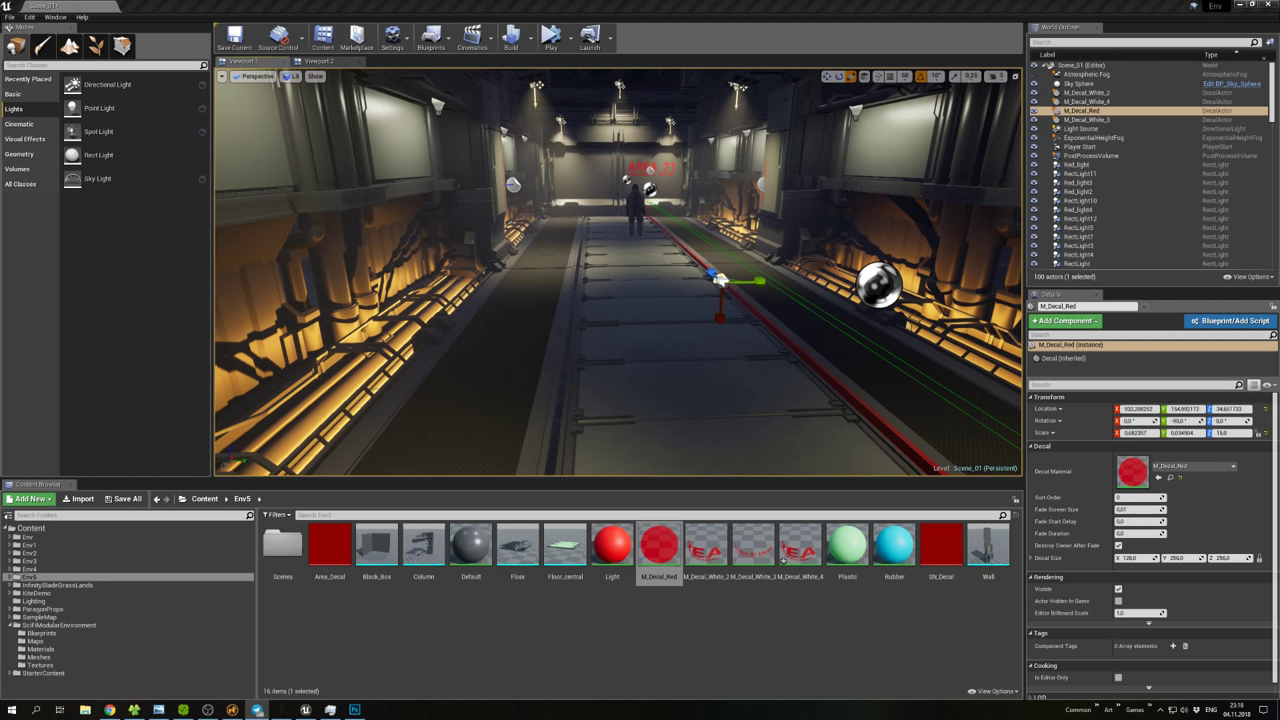
Open Restream Chat and arrange its chat window so it stays out of the viewport.
left_click(1097, 709)
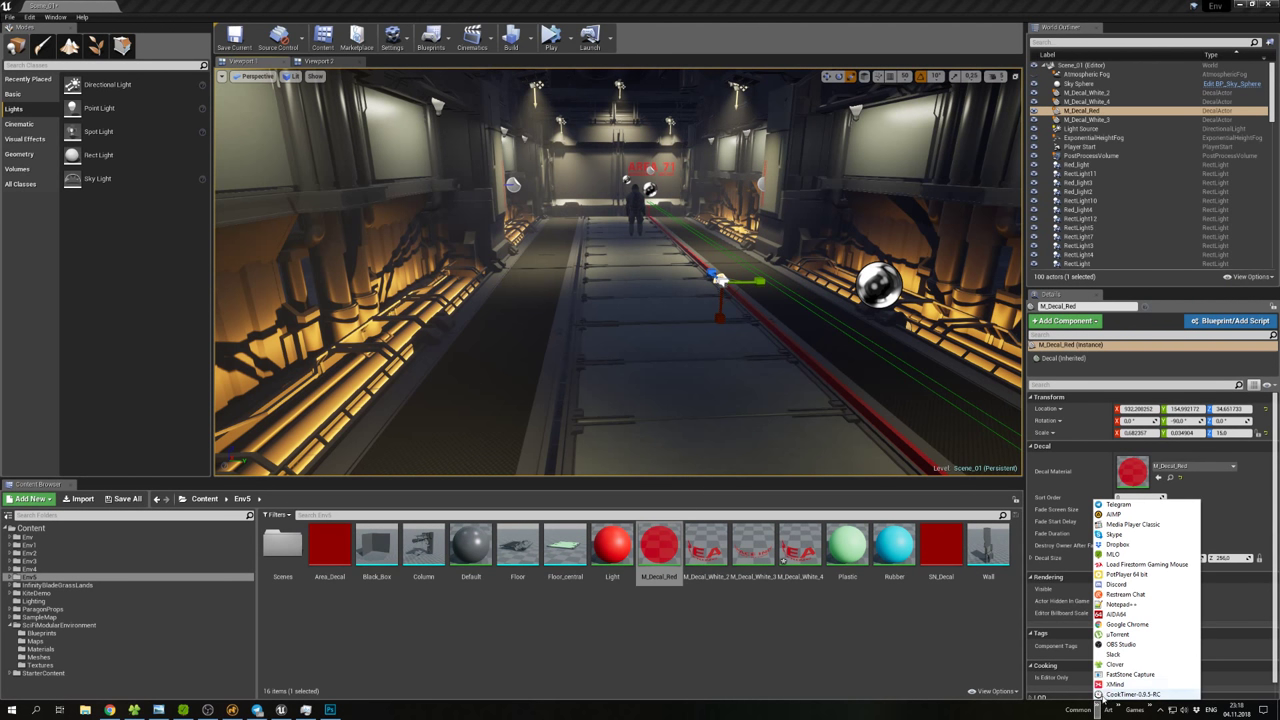
left_click(1124, 595)
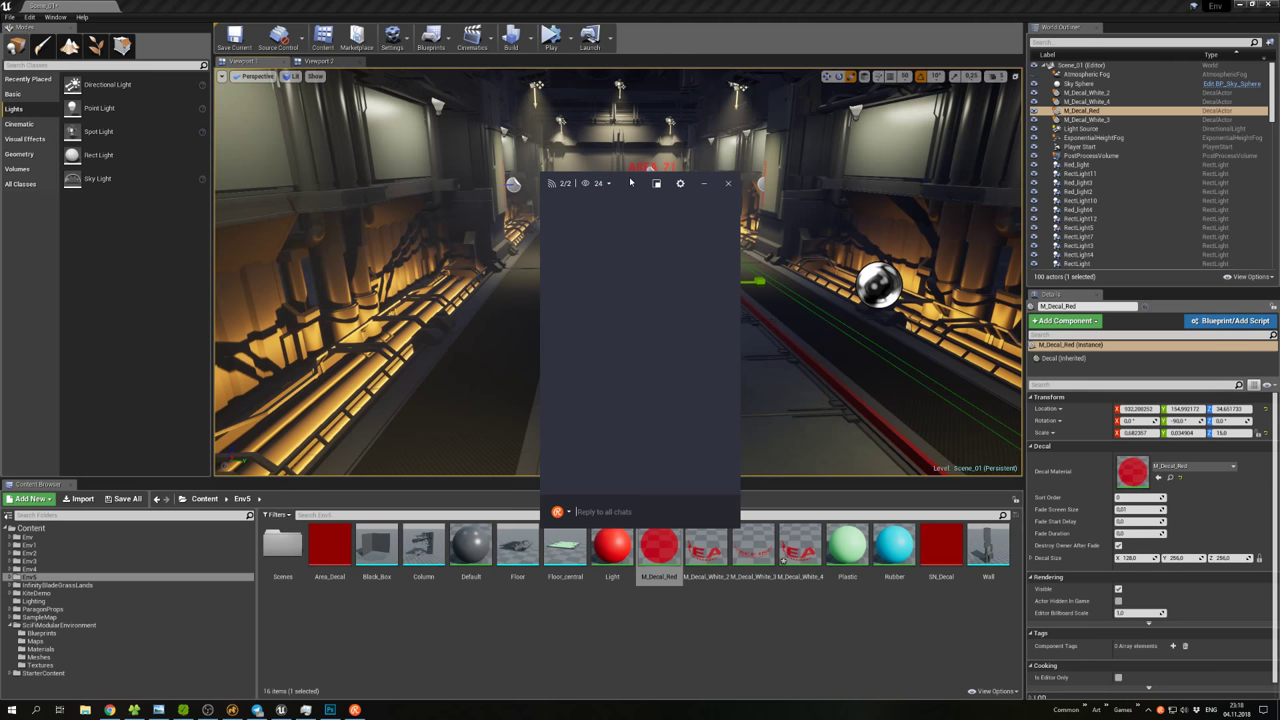
left_click_drag(630, 183, 644, 188)
left_click(355, 710)
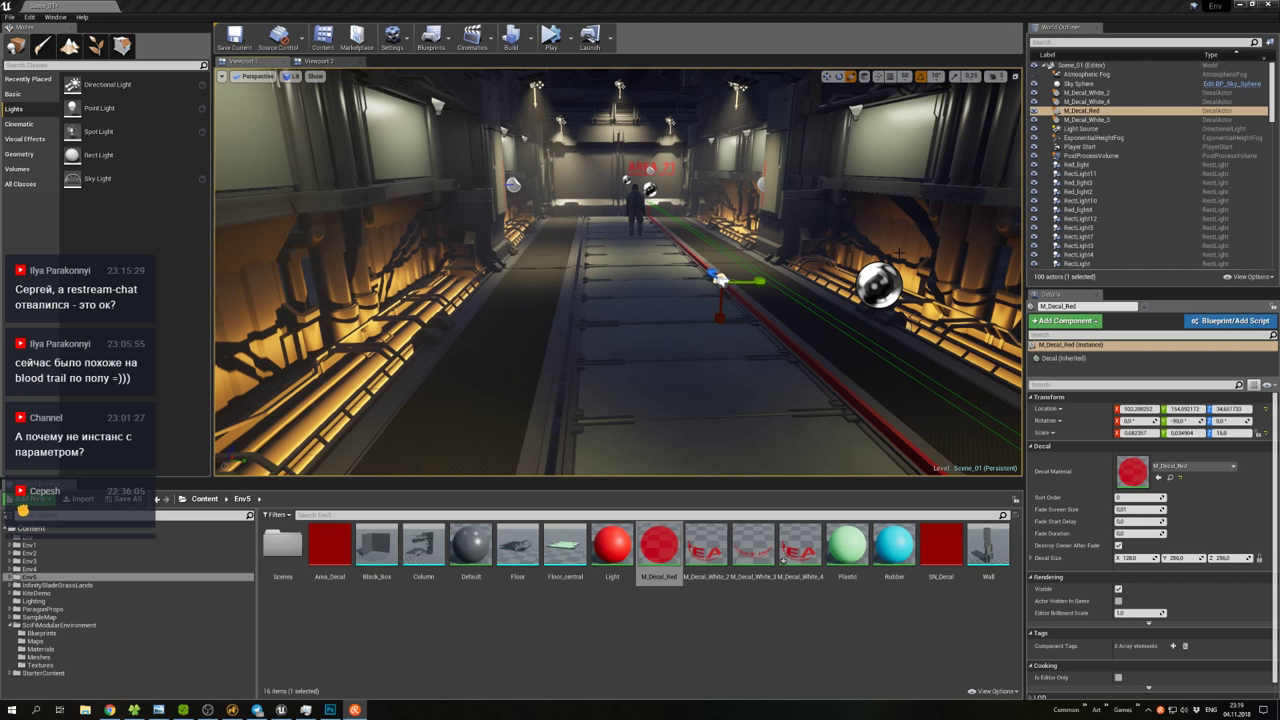
Duplicate the red floor stripe and line the copy up with the left edge of the central floor.
left_click(648, 234)
right_click_drag(700, 285, 711, 298)
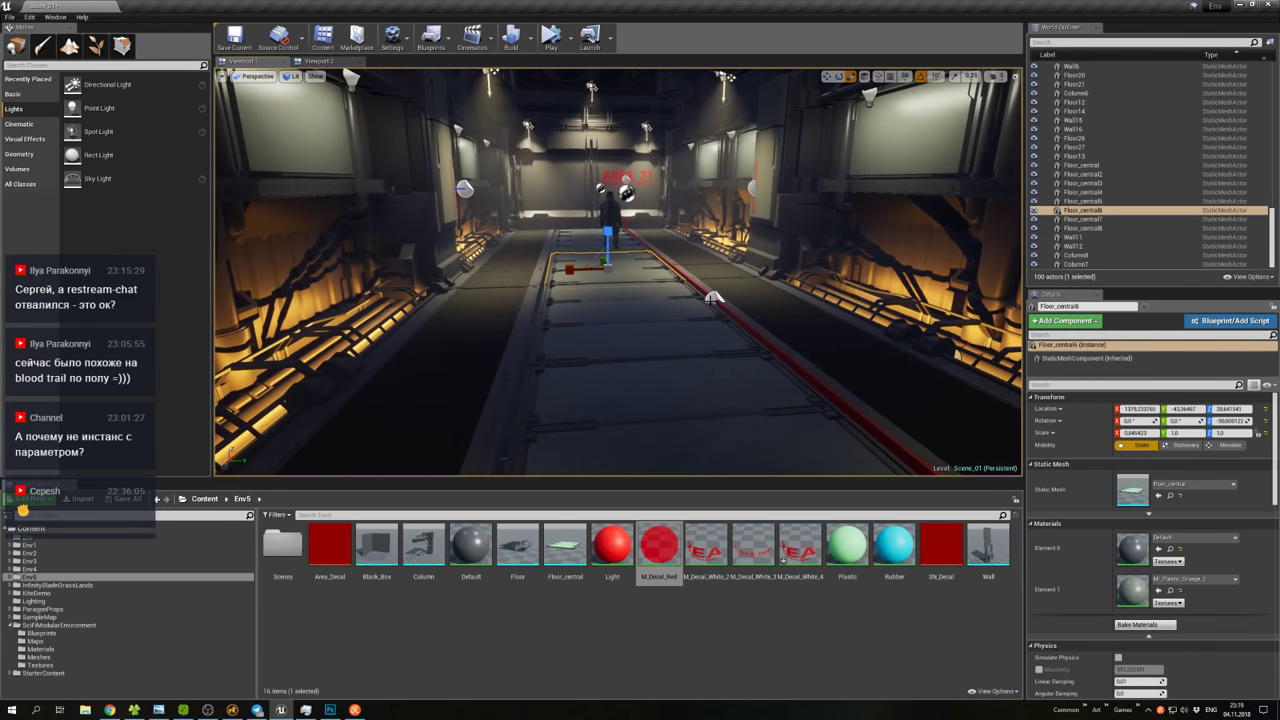
left_click(711, 298)
key("ctrl+grave")
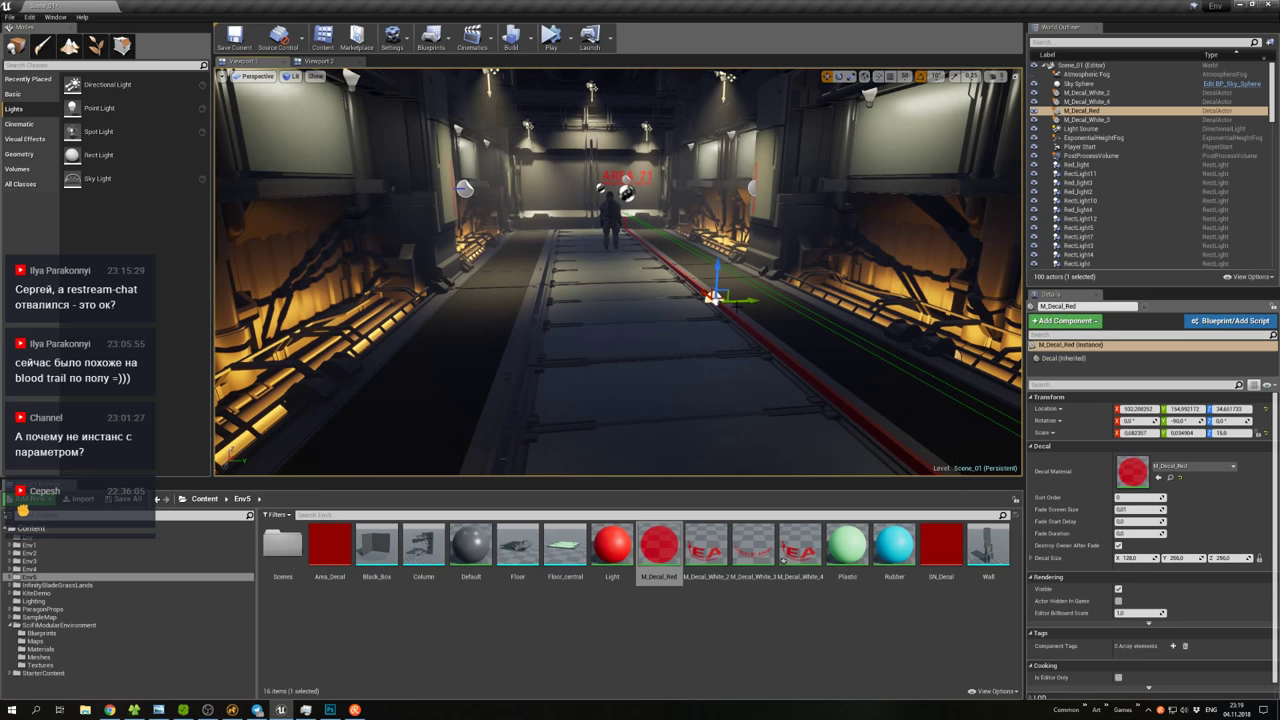
key("ctrl+w")
left_click_drag(746, 300, 571, 307)
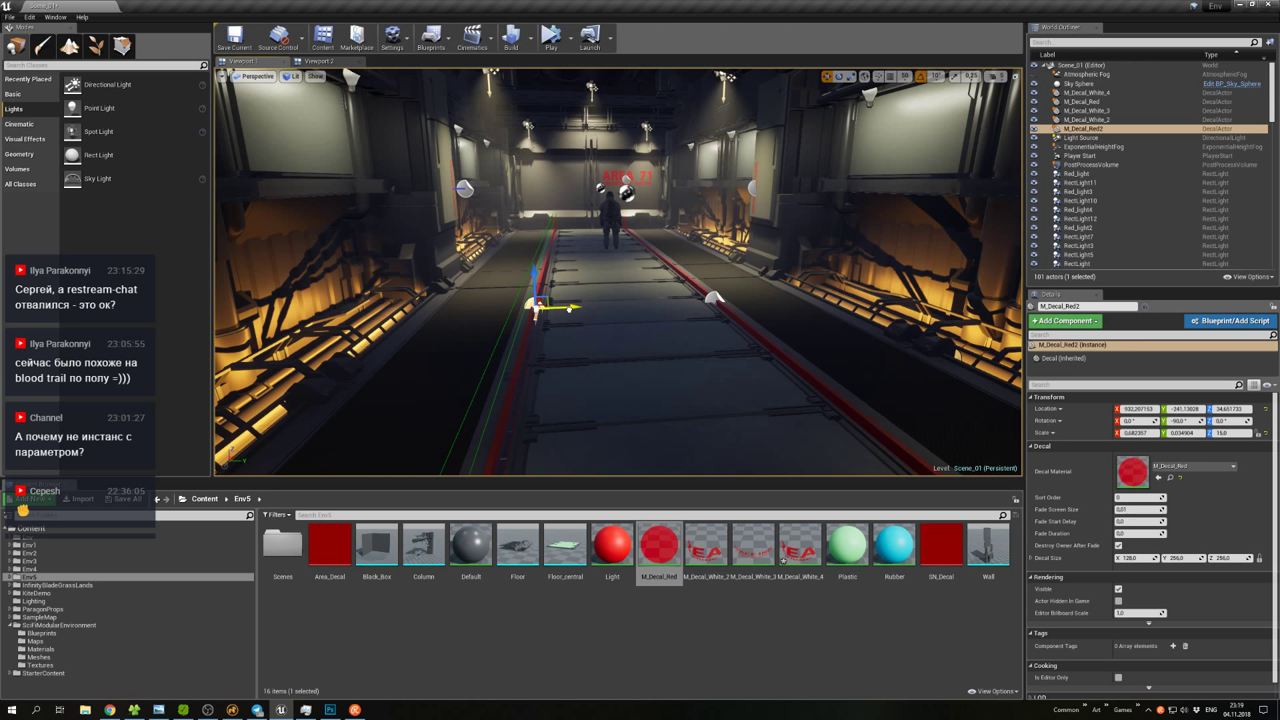
left_click_drag(571, 307, 570, 307)
Duplicate the right floor stripe decal and place the copy up on the right wall panels.
right_click_drag(636, 285, 636, 272)
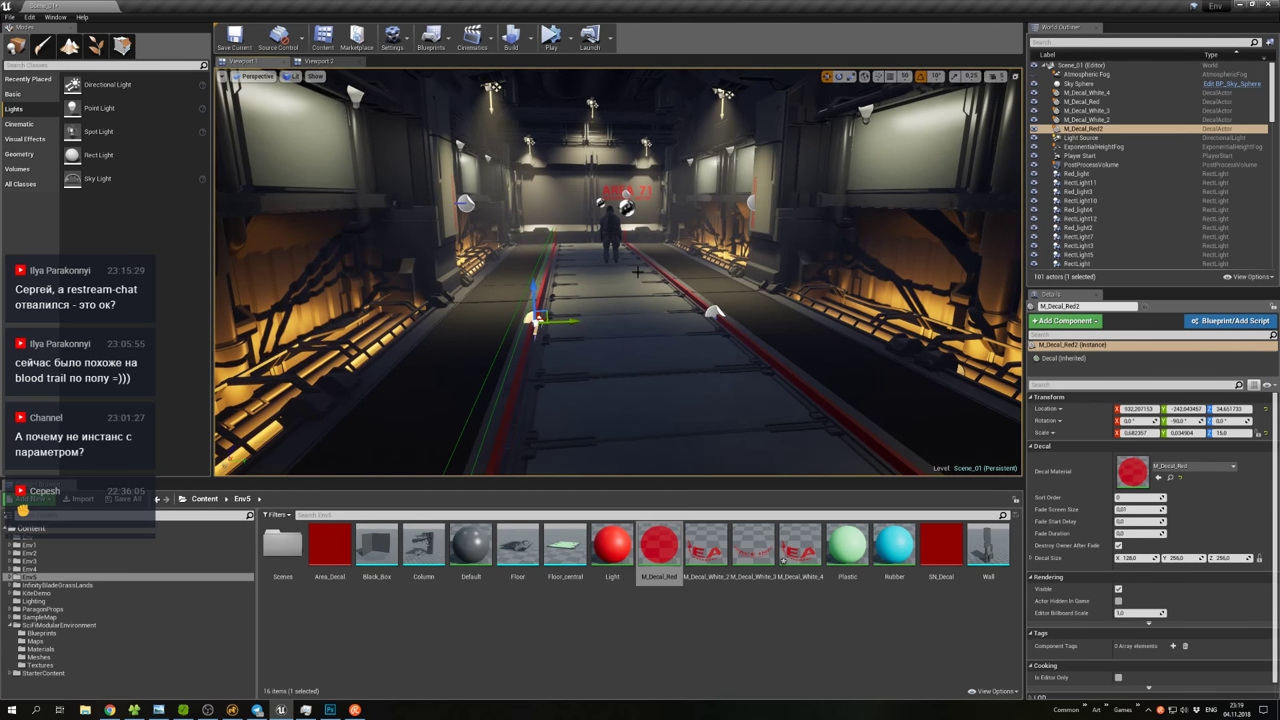
left_click(636, 272)
right_click(637, 271)
right_click_drag(588, 218, 591, 219)
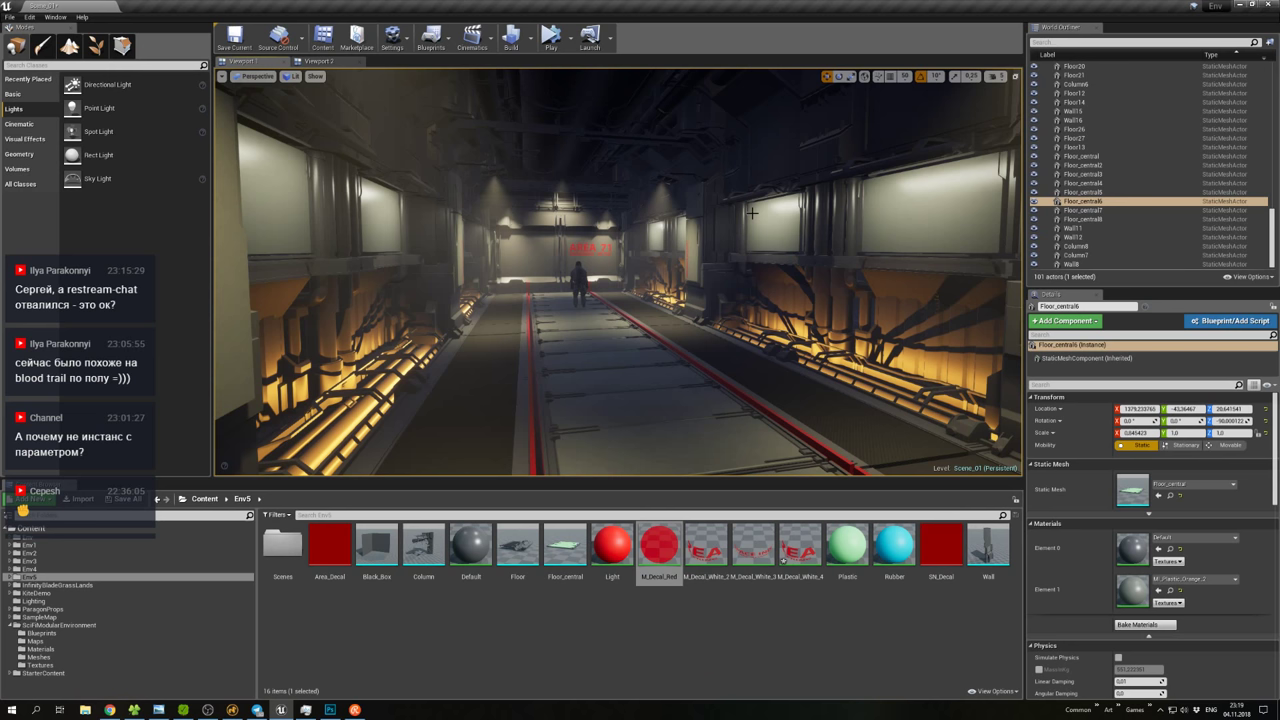
key("g")
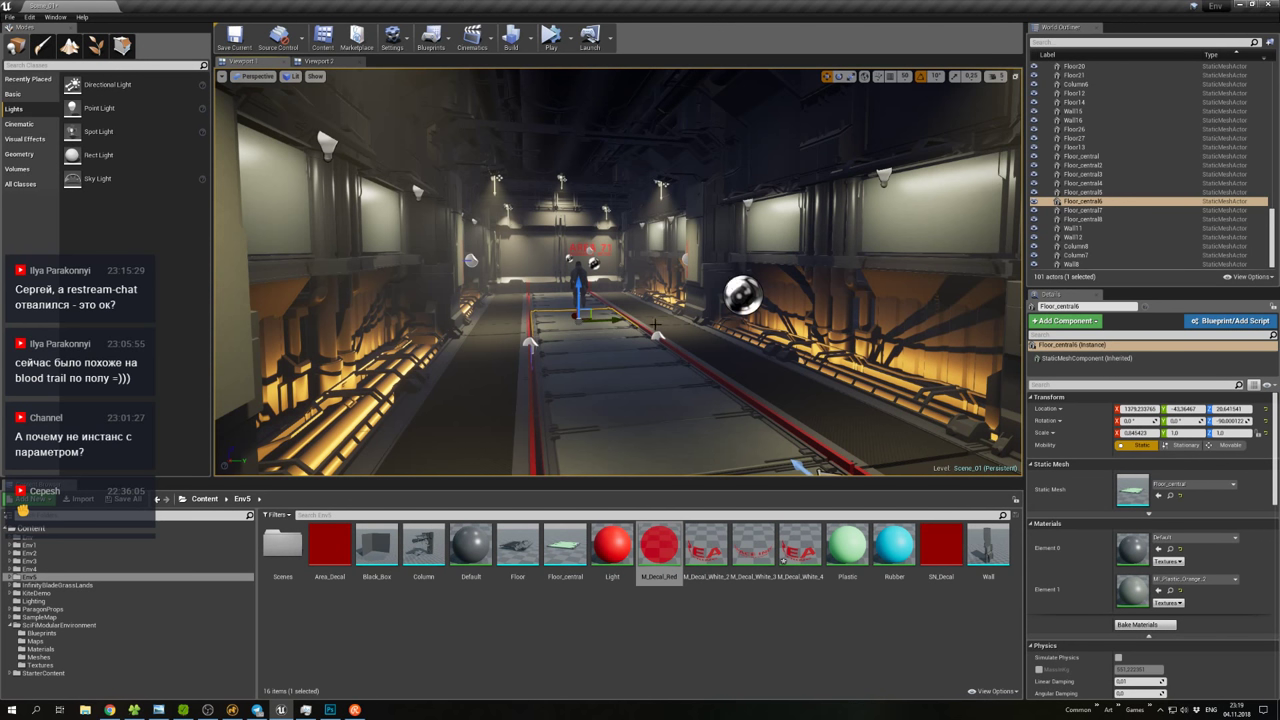
left_click(658, 334)
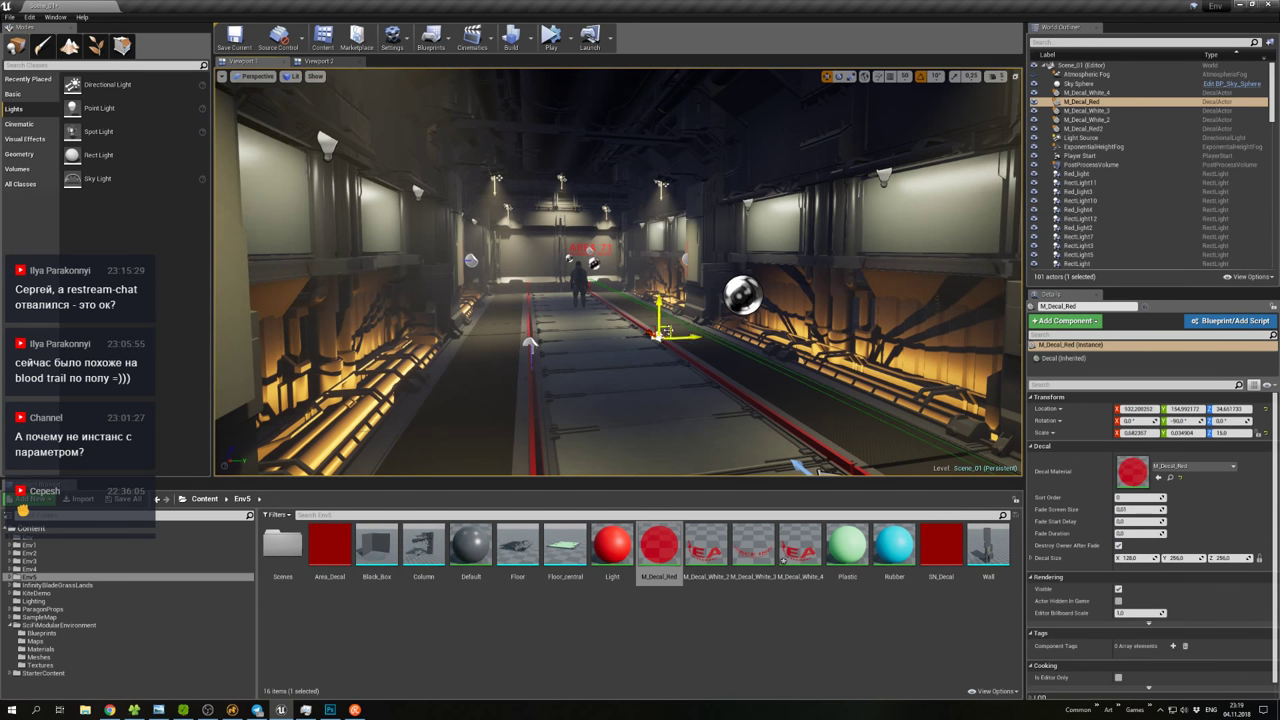
left_click_drag(664, 332, 766, 222, "alt")
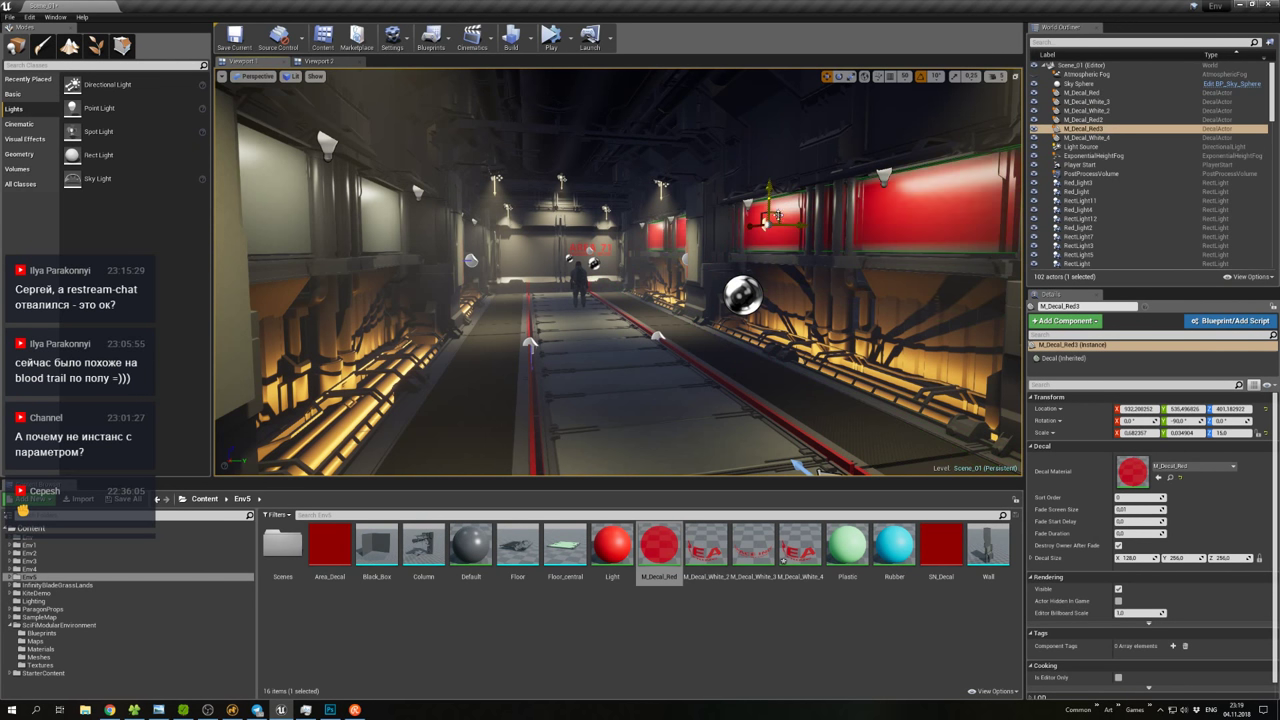
Scale the right-wall decal down to a narrow stripe, X about 0.07, Y about 0.41 and Z about 16.08.
key("r")
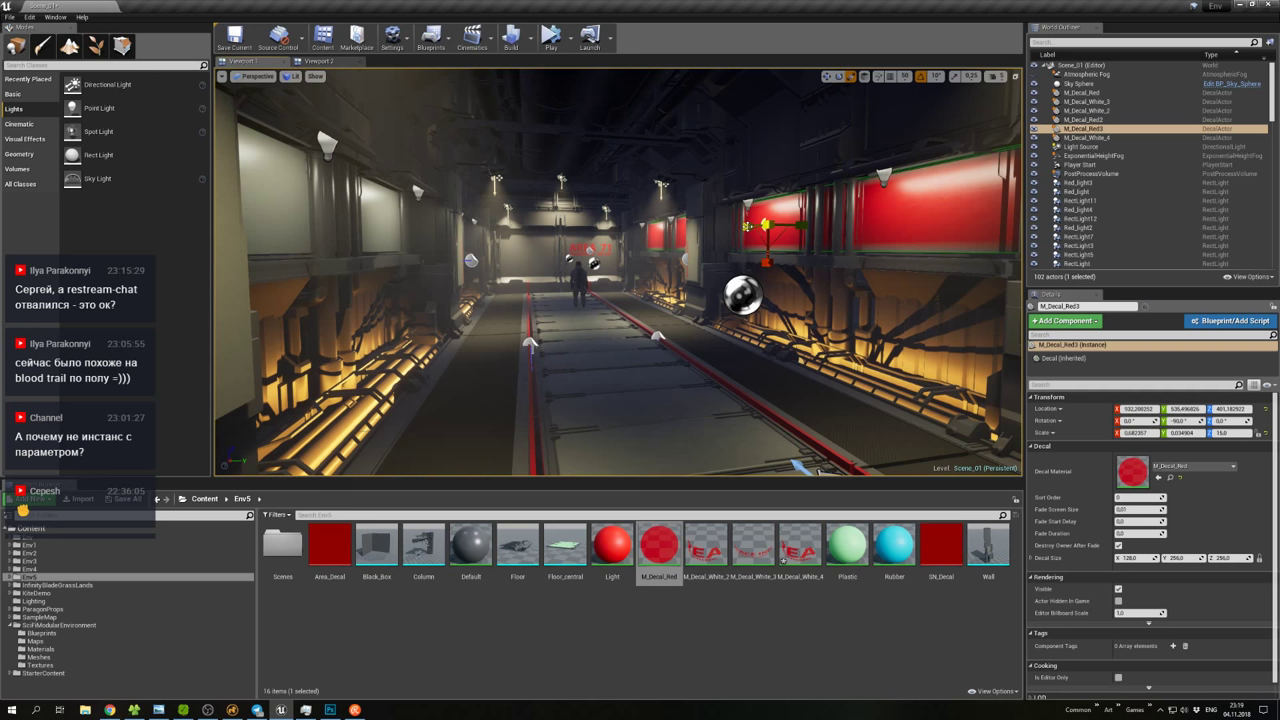
left_click_drag(752, 227, 820, 226)
mouse_move(766, 262)
left_mouse_down()
mouse_move(766, 234)
mouse_move(766, 259)
mouse_move(766, 245)
left_mouse_up()
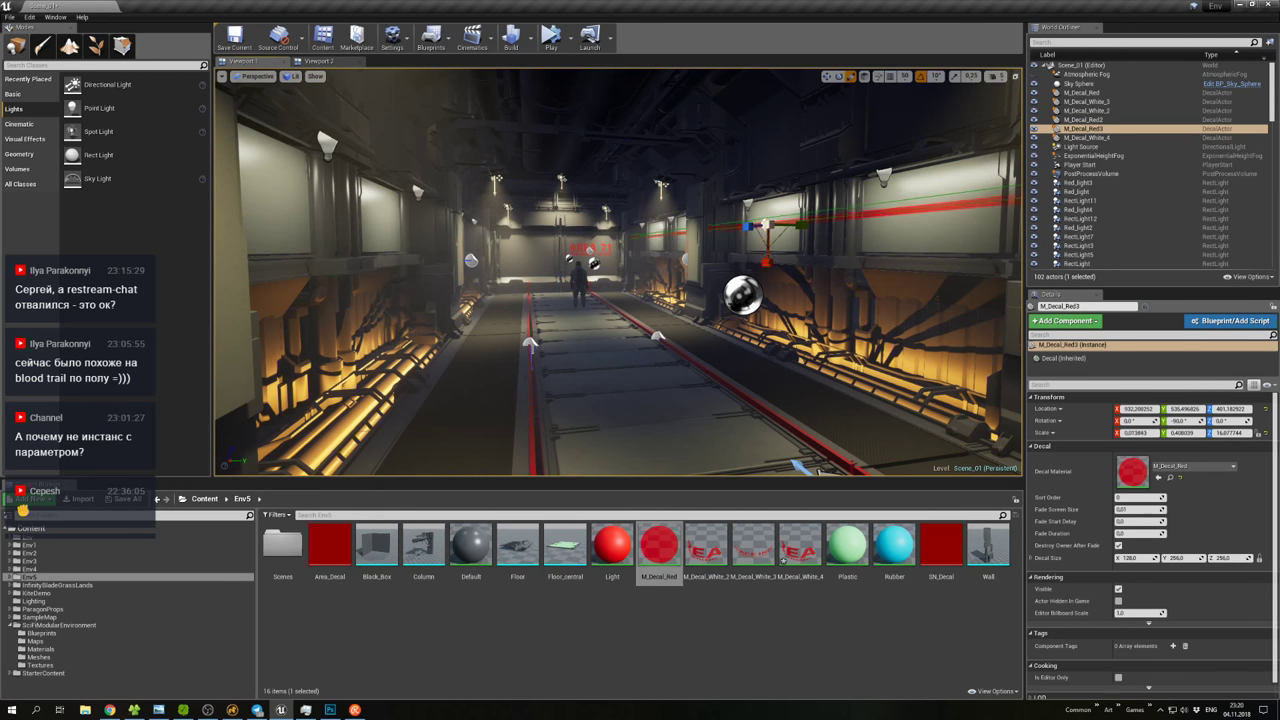
Shift the red stripe decal deeper into the right wall and slightly higher on its panels.
right_click_drag(766, 245, 585, 338)
right_click(727, 309)
right_click(595, 350)
right_click(545, 382)
mouse_move(545, 380)
right_click(460, 395)
left_click(600, 330)
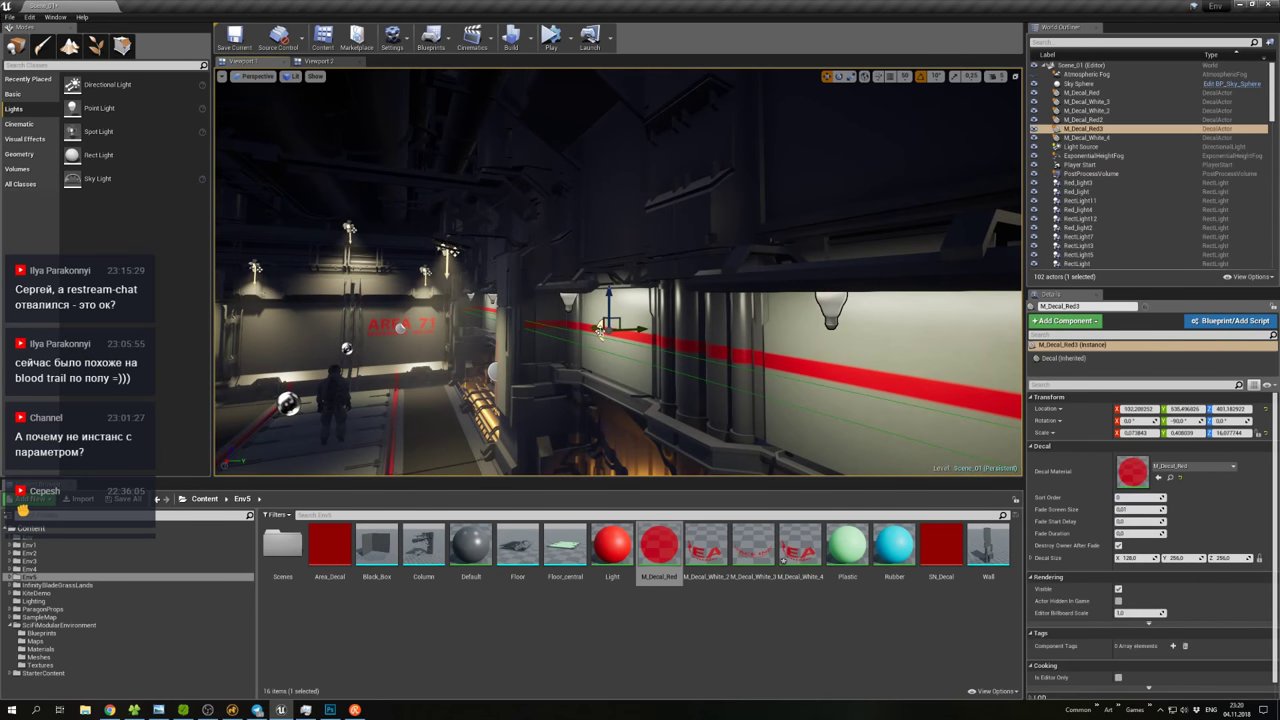
left_click_drag(600, 330, 648, 281)
Filter the scene objects by "m_de", select the right-wall stripe decal M_Decal_Red3 and lower it slightly on the panels.
left_click(555, 323)
right_click_drag(555, 323, 722, 303)
left_click(547, 332)
key("g")
right_click(627, 290)
left_click(1050, 42)
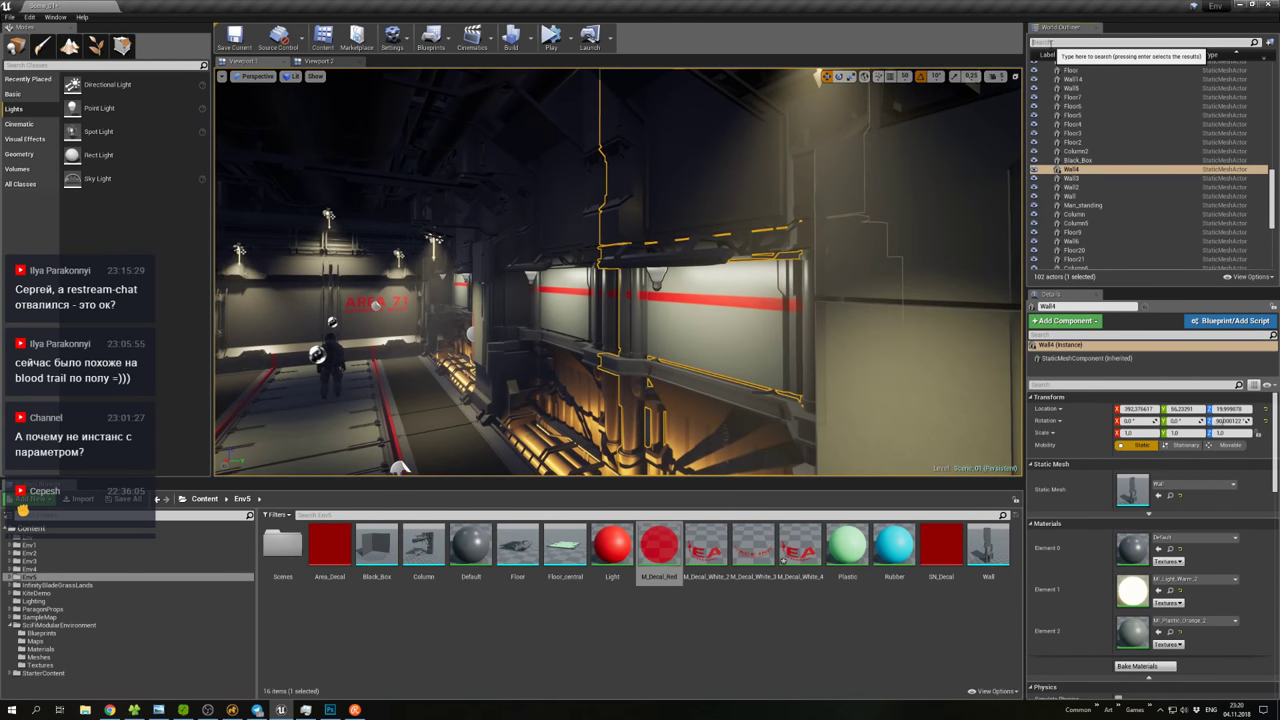
type("m_de")
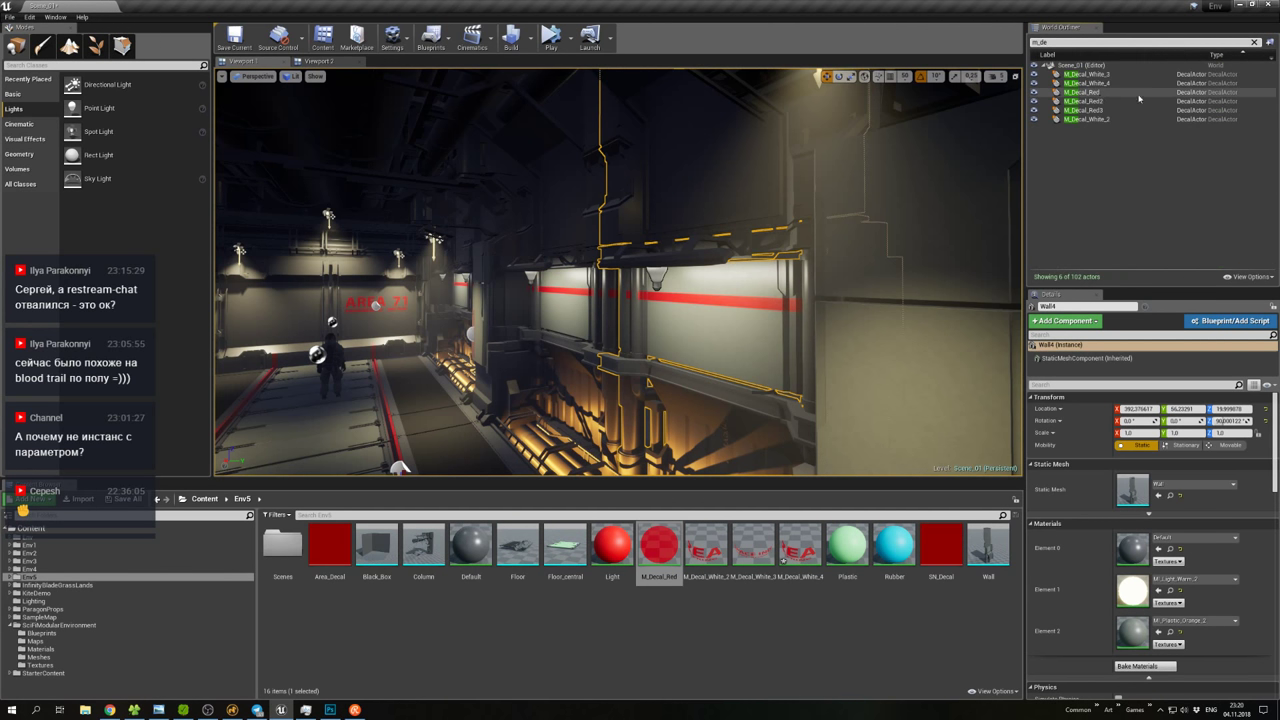
left_click(1088, 101)
left_click(1099, 110)
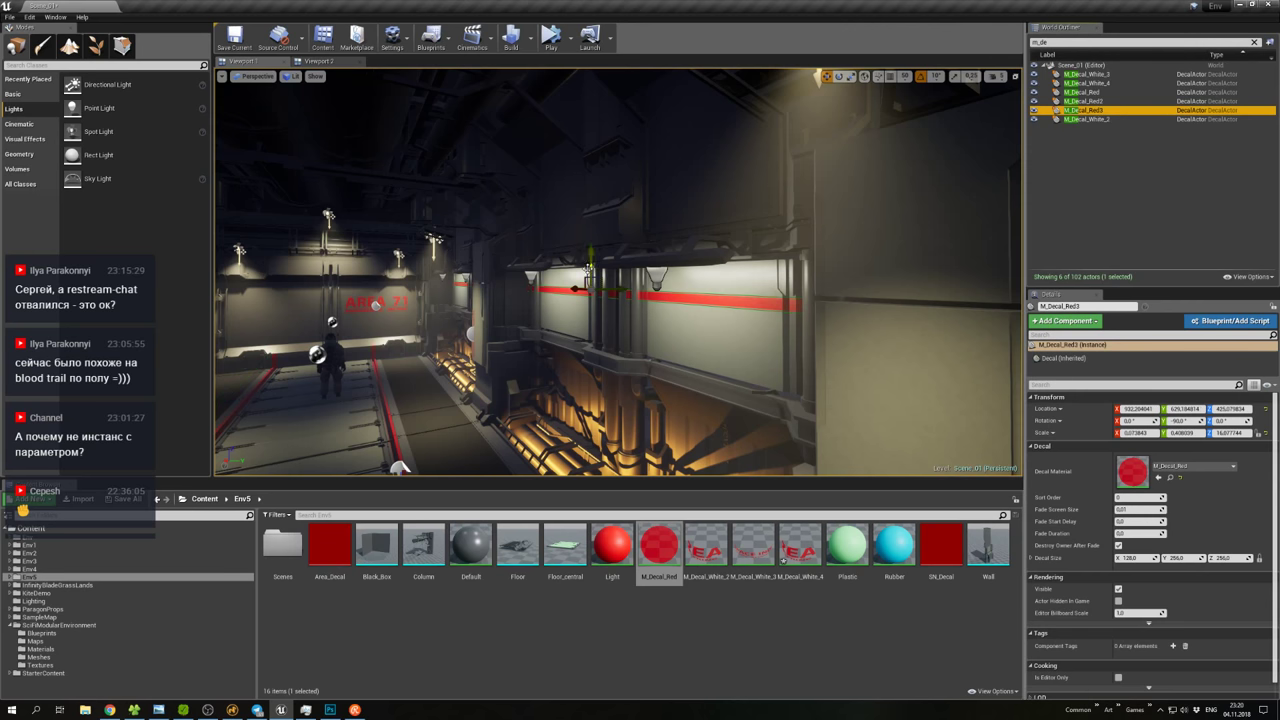
left_click_drag(590, 265, 590, 271)
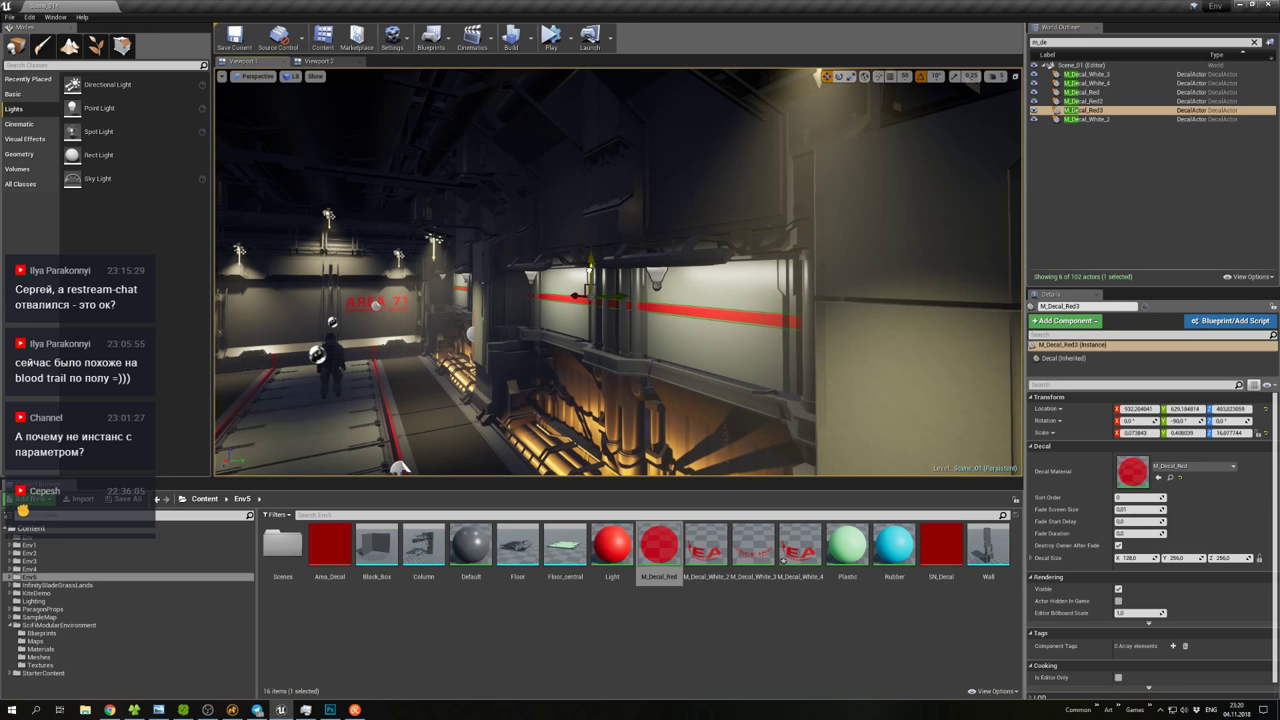
Duplicate the right-wall stripe decal M_Decal_Red3 across the corridor onto the left wall panels.
left_click(400, 468)
right_click_drag(400, 468, 432, 418)
left_click(1082, 110)
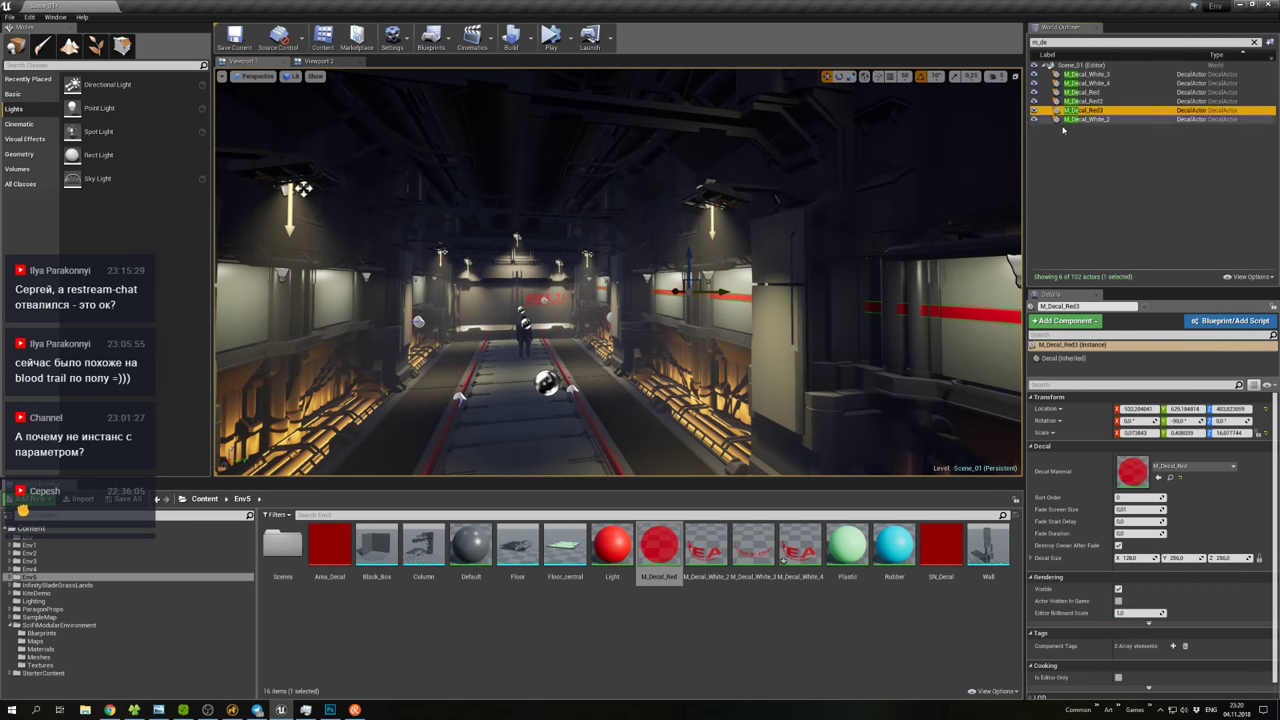
left_click_drag(720, 293, 361, 303, "alt")
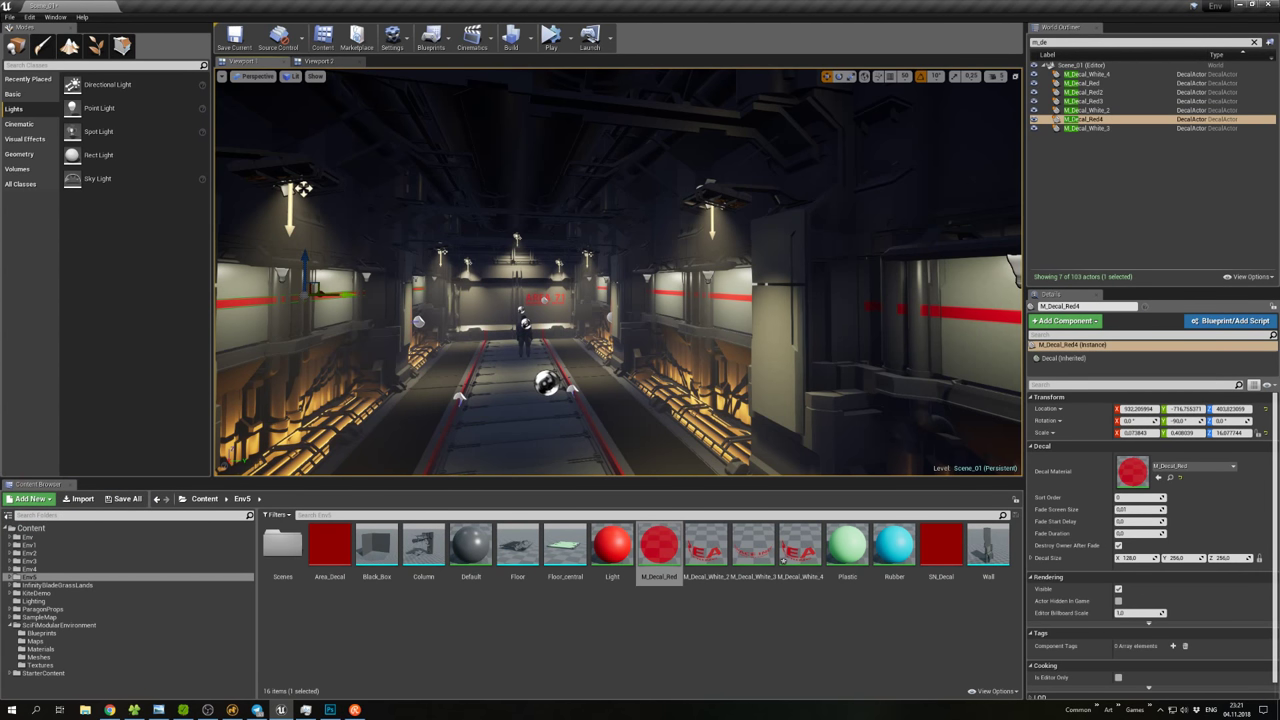
Place an M_Decal_Red decal on the corridor's end wall and flatten it into a thin horizontal stripe.
key("f")
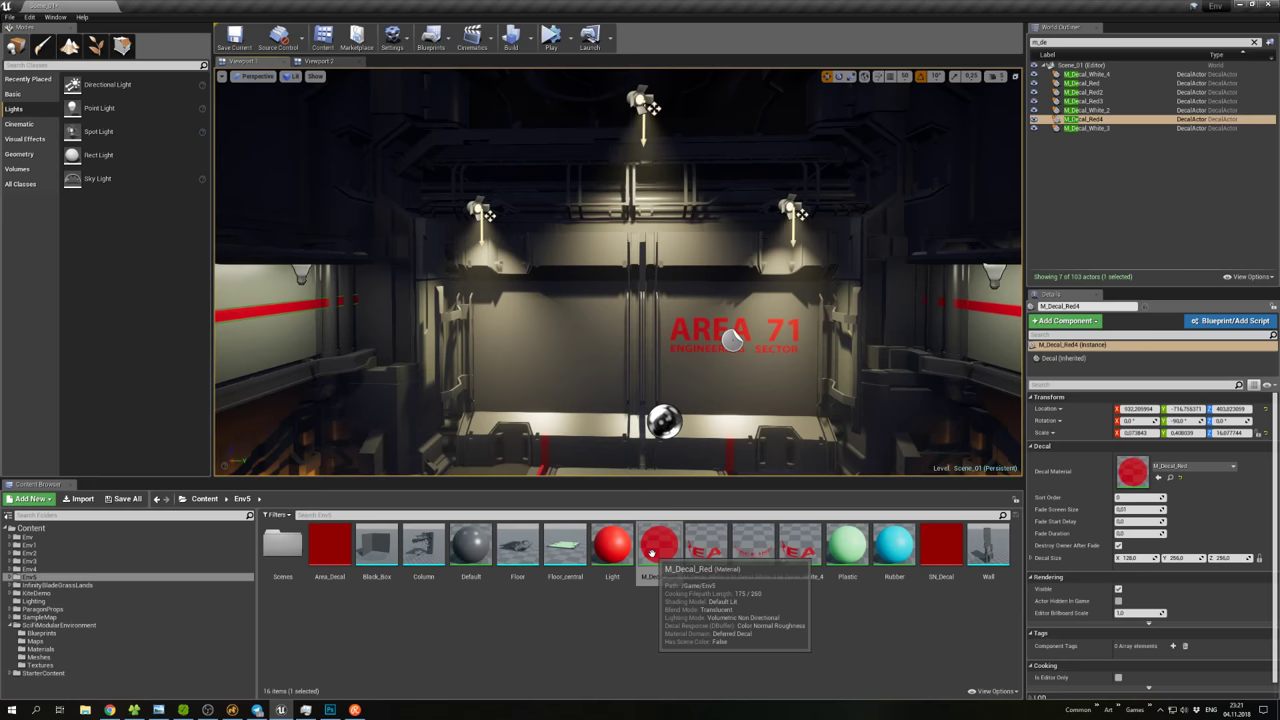
left_click_drag(658, 545, 651, 307)
key("e")
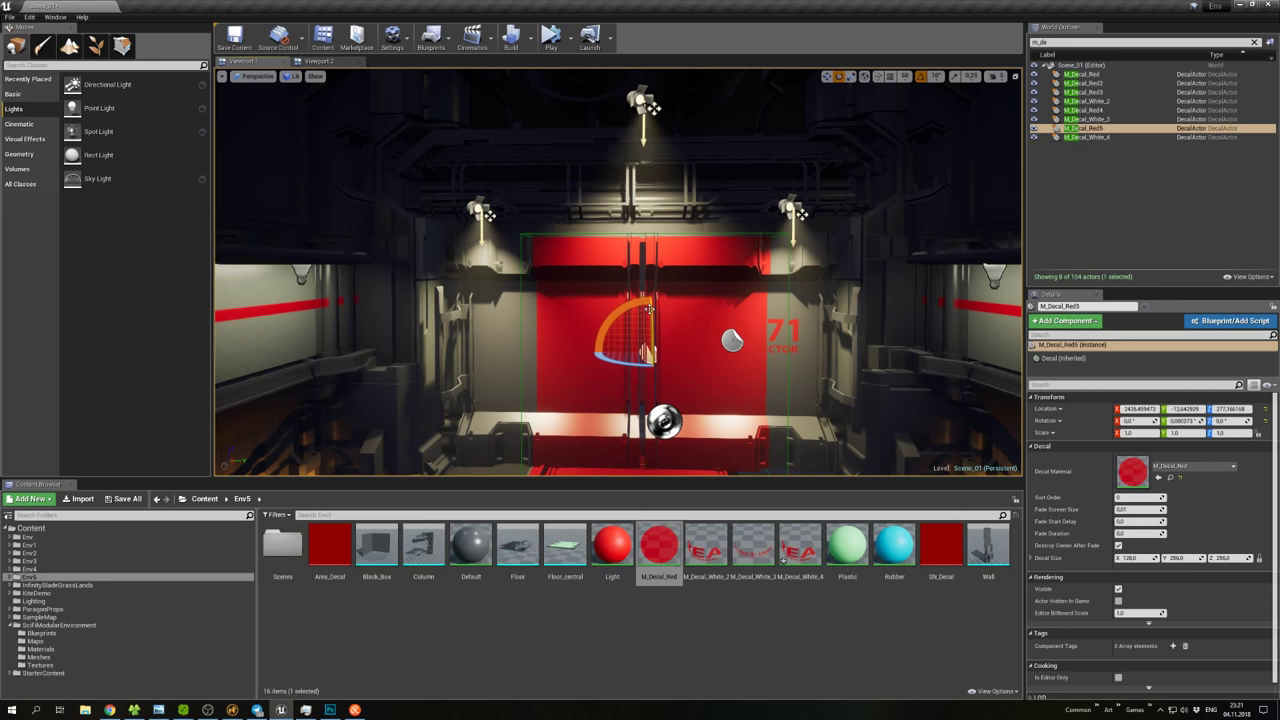
key("r")
left_click_drag(650, 314, 650, 326)
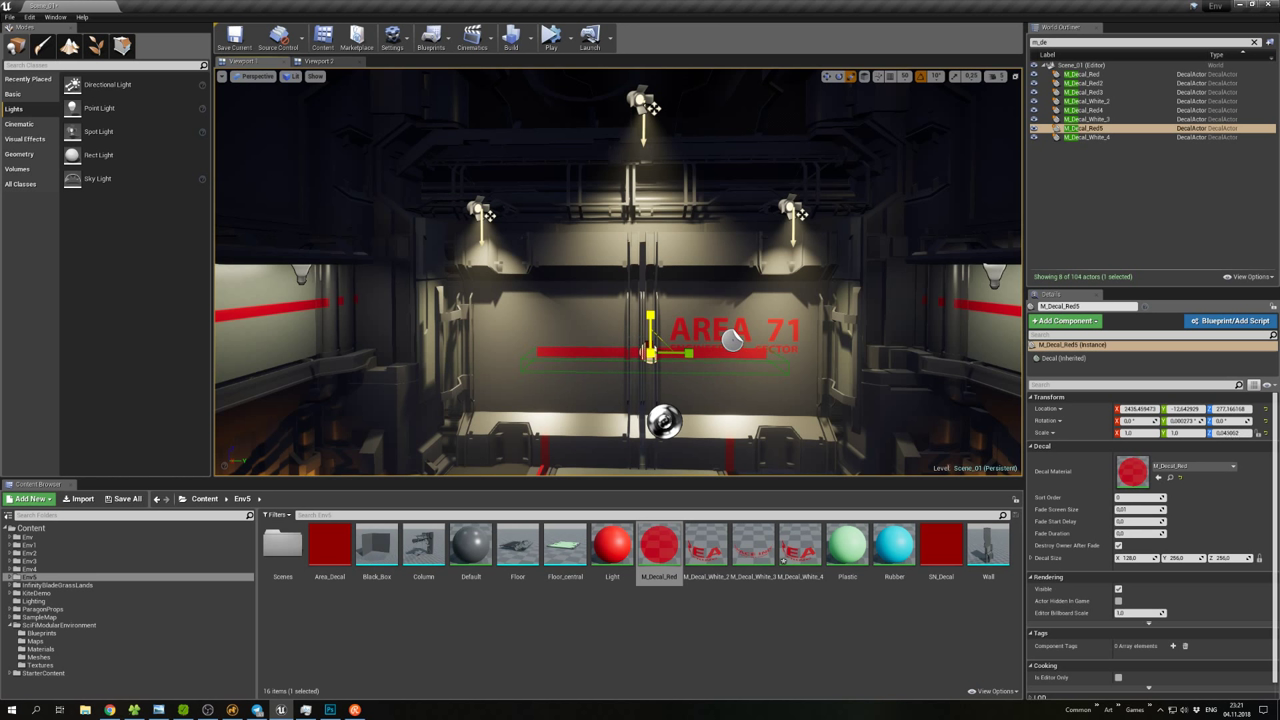
Widen the end-wall stripe to a Y scale of about 1.49, thin it to Z about 0.03 and raise it above the AREA 71 lettering.
left_click_drag(690, 352, 637, 265)
key("w")
left_click_drag(637, 265, 686, 296)
key("r")
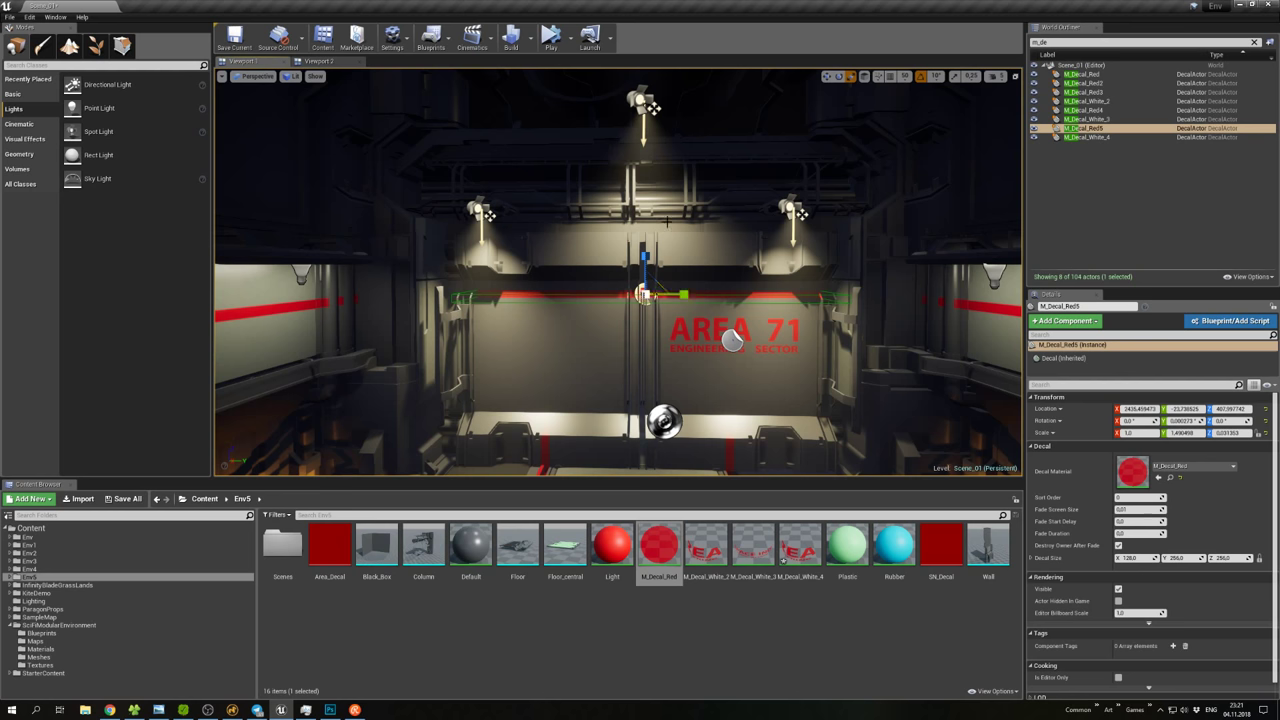
left_click(700, 230)
scroll(700, 230, "down", 5)
scroll(640, 300, "up", 5)
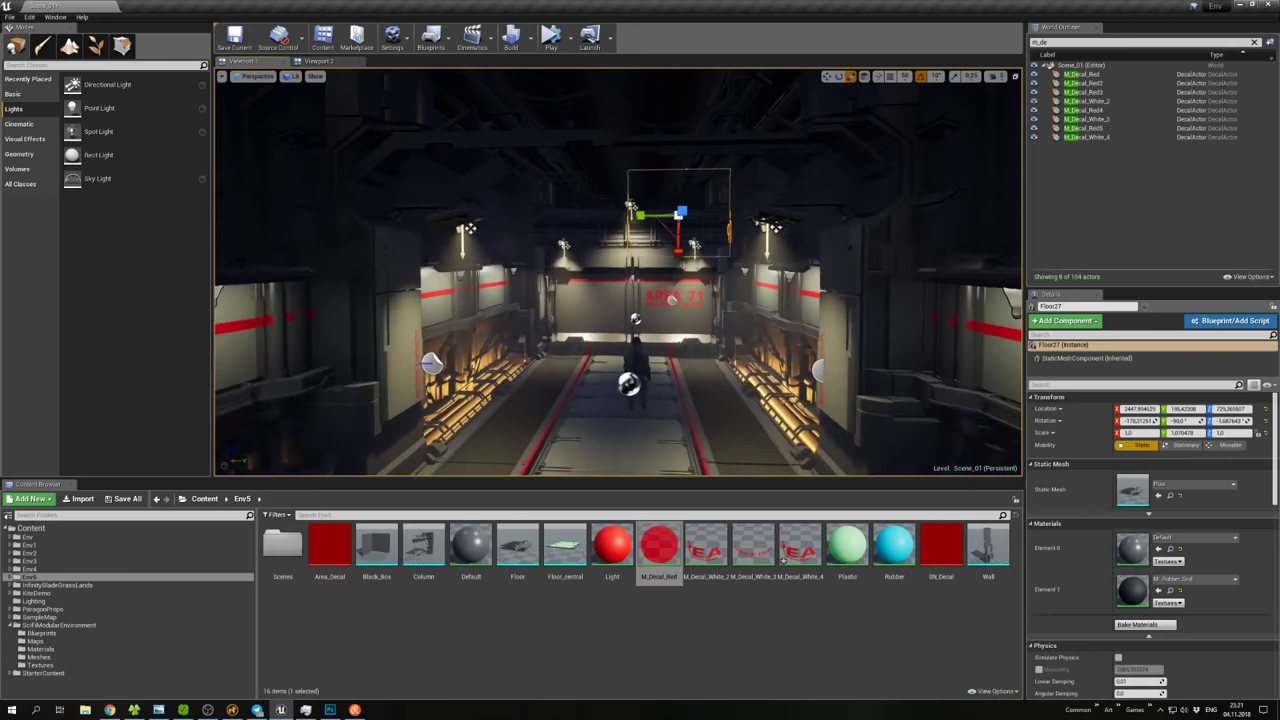
Delete the spotlight Projector_light9 that hangs above the middle of the end wall.
left_click(641, 150)
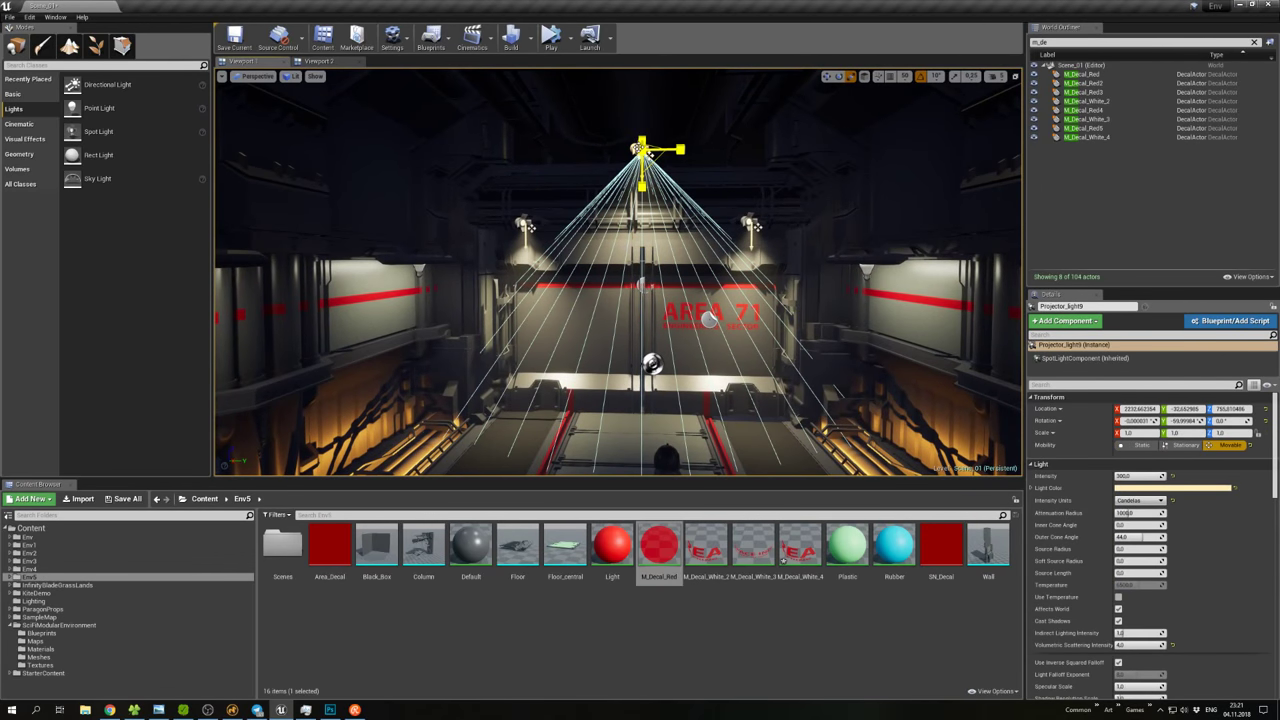
key("Delete")
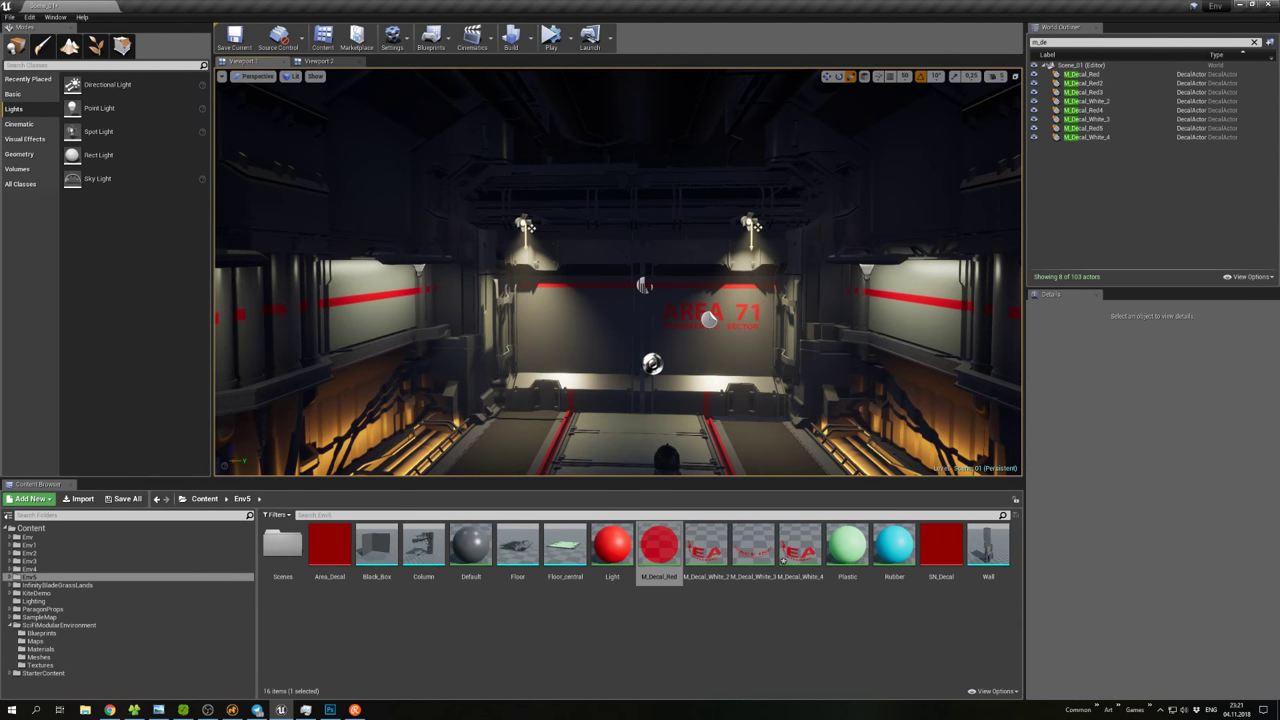
mouse_move(618, 270)
right_mouse_down()
mouse_move(618, 240)
mouse_move(670, 245)
mouse_move(630, 255)
right_mouse_up()
scroll(305, 155, "down", 8)
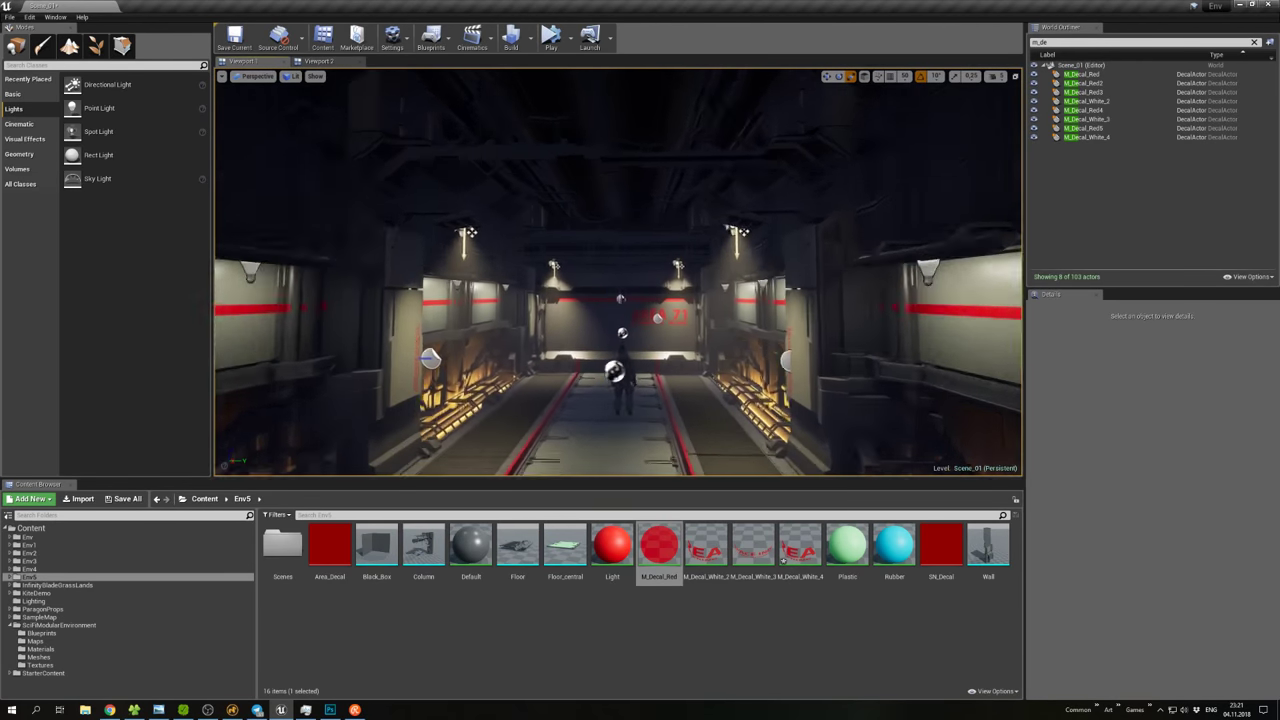
scroll(305, 155, "down", 6)
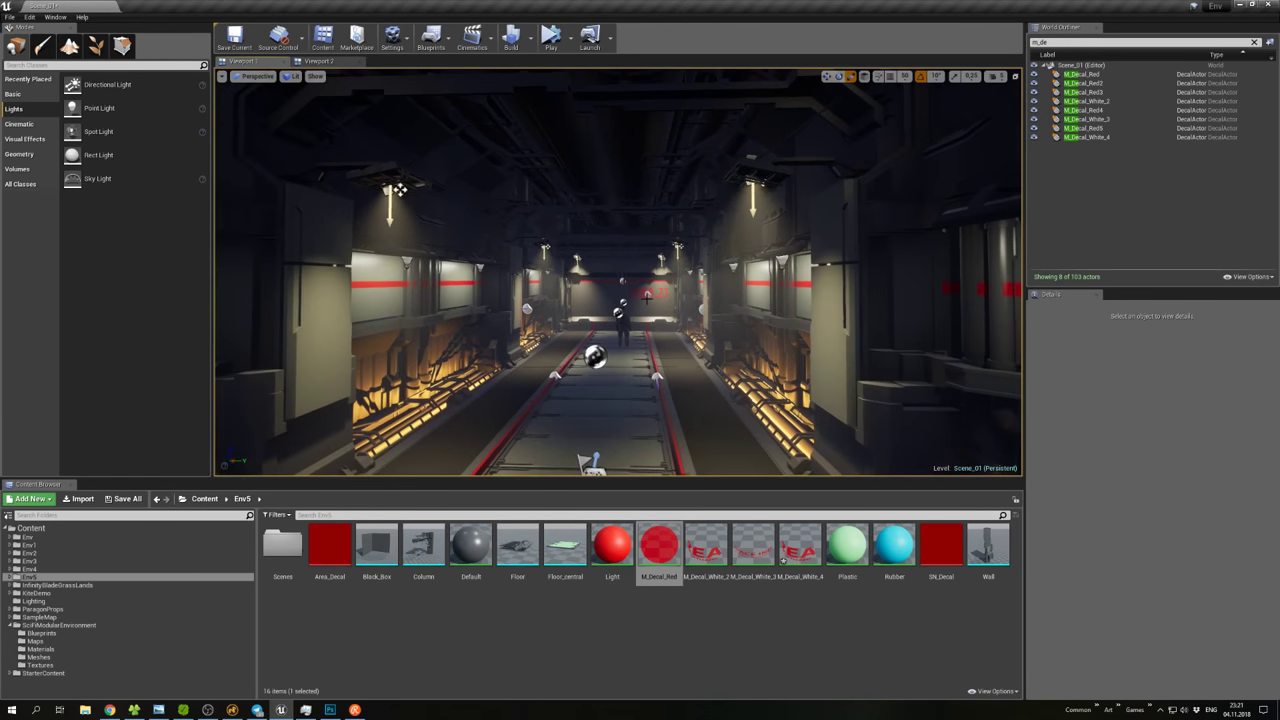
Examine the corridor and its end wall with editor icons hidden and shown, from far and near.
key("g")
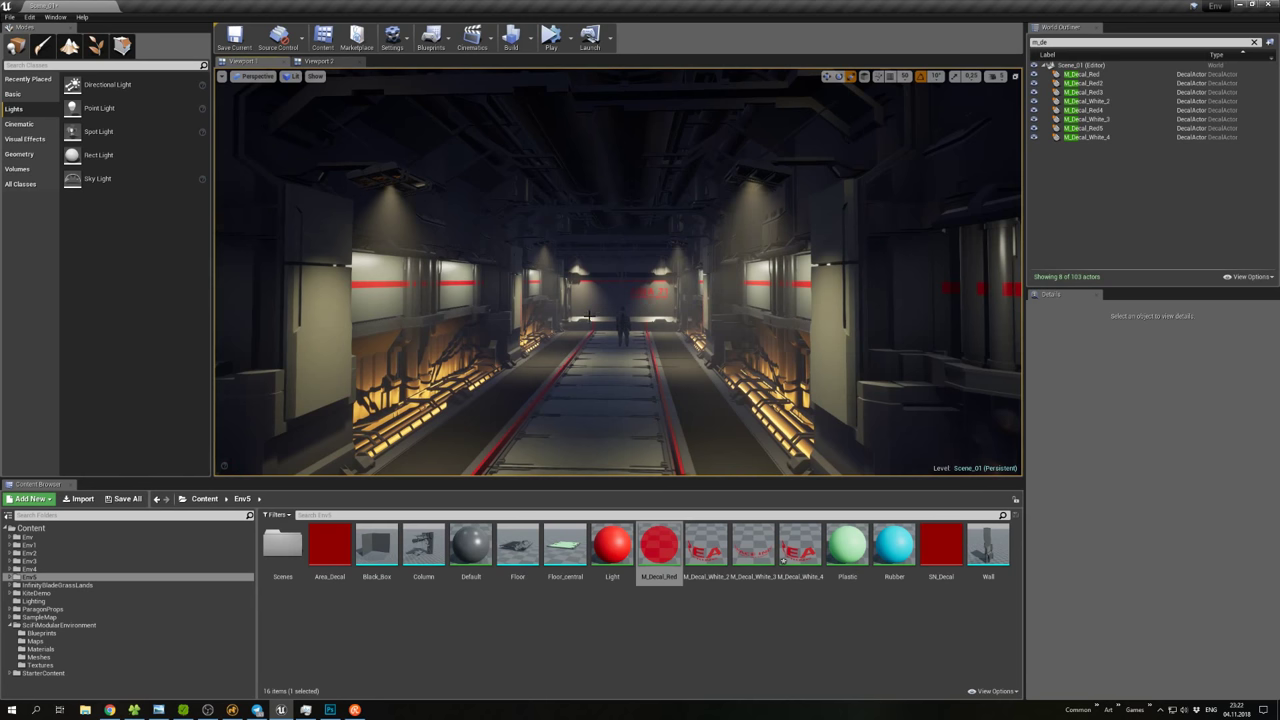
scroll(590, 318, "up", 8)
left_click(590, 318)
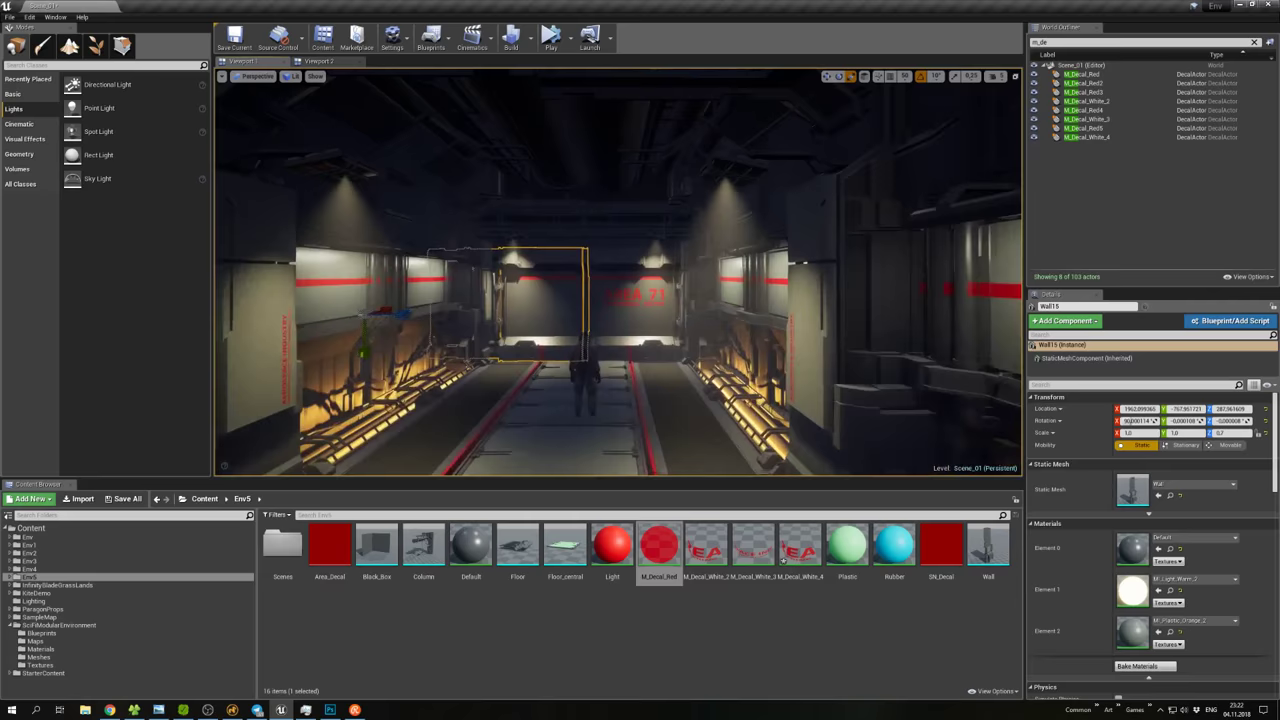
scroll(618, 272, "down", 10)
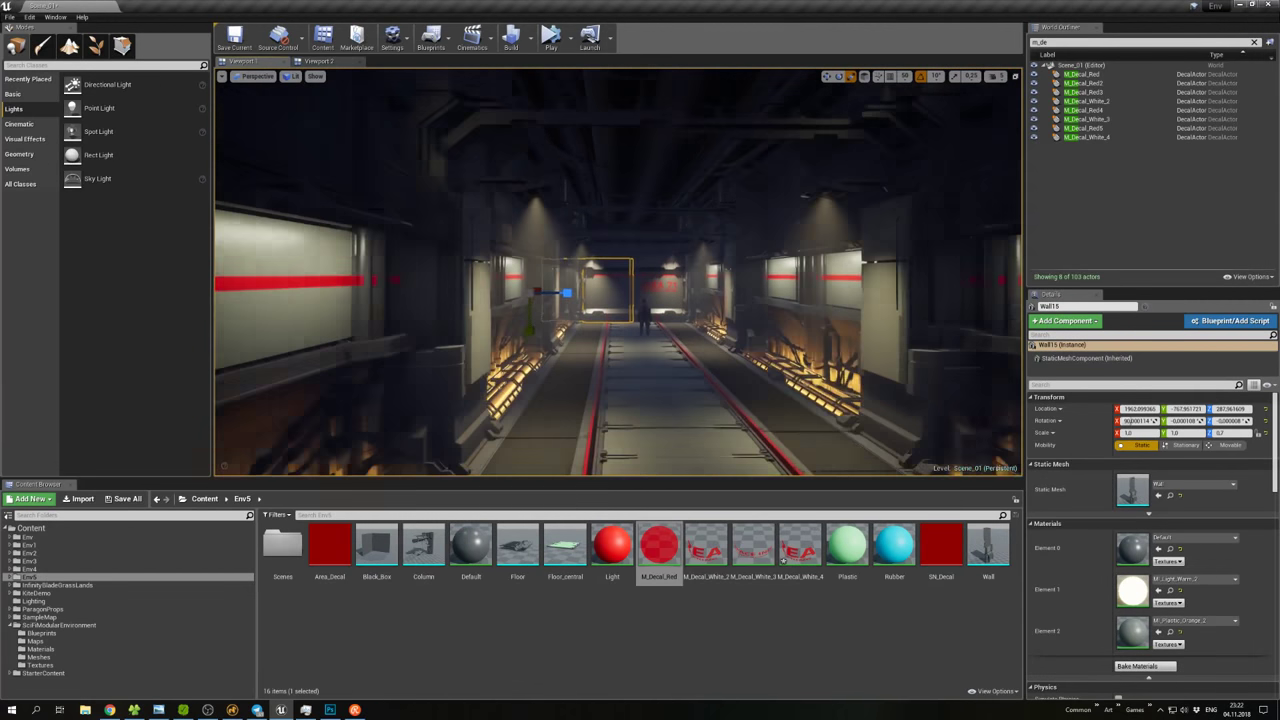
right_click_drag(618, 272, 732, 271)
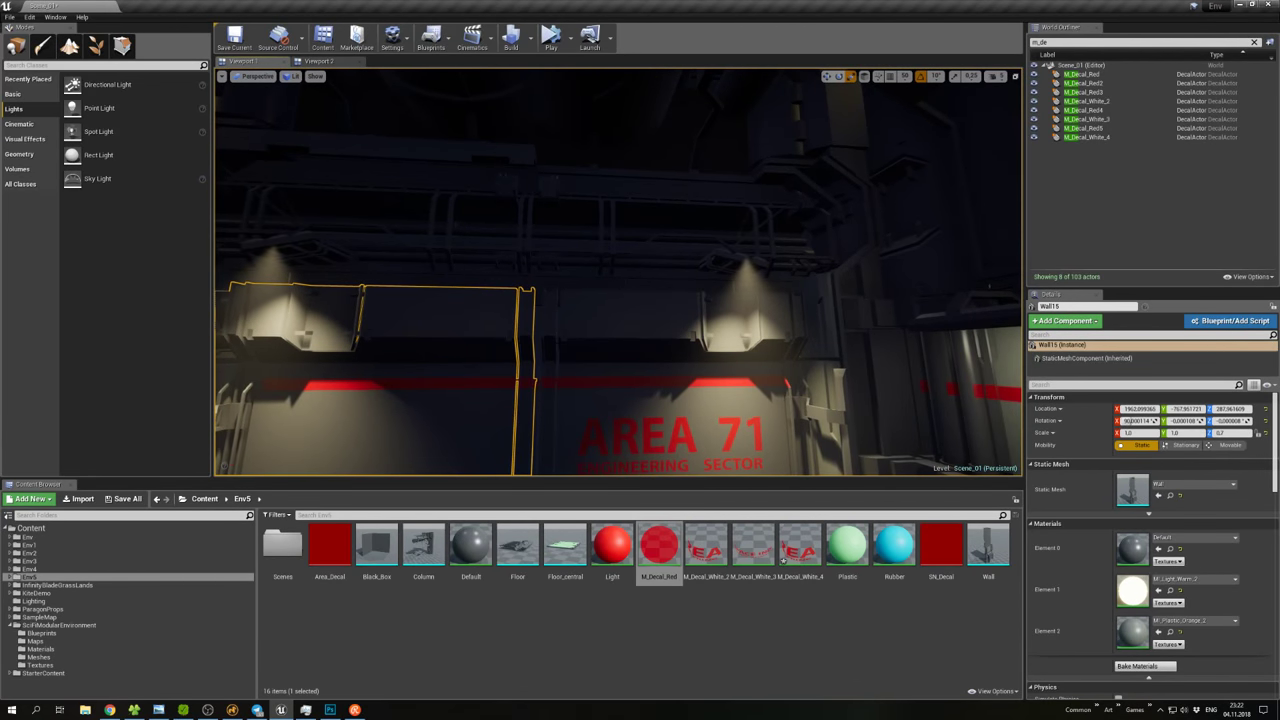
key("g")
left_click(740, 260)
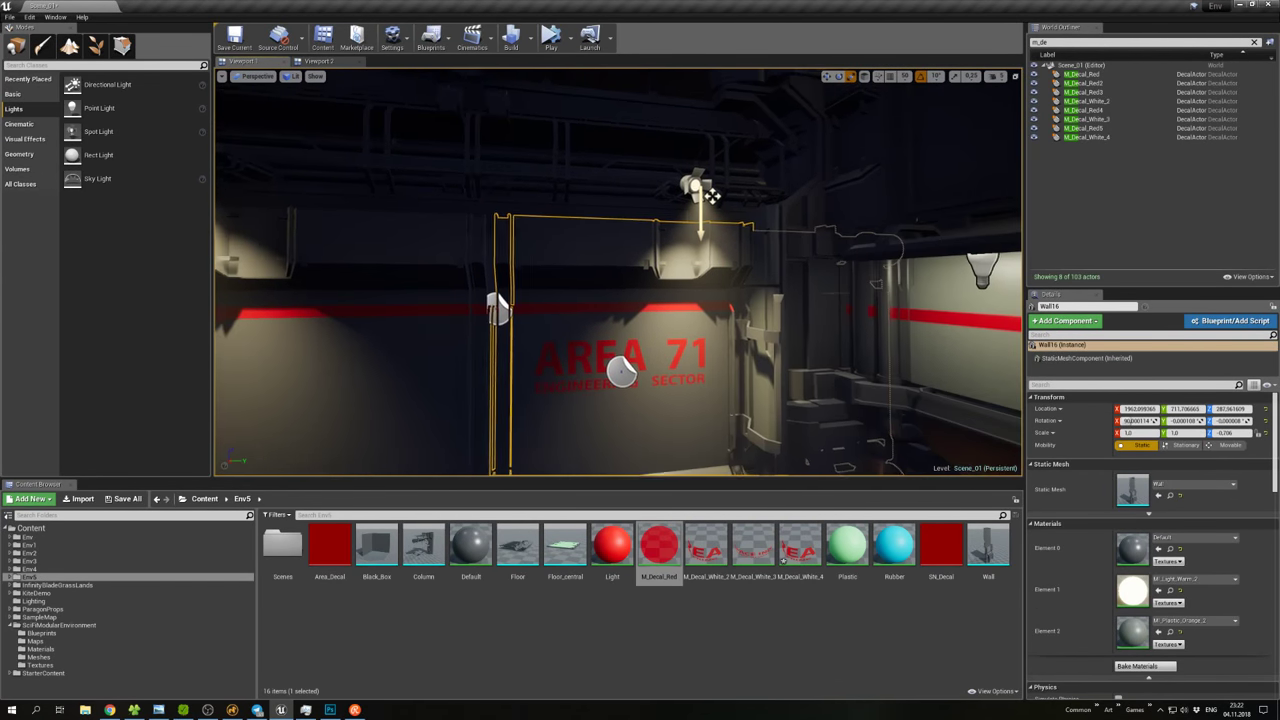
right_click_drag(732, 271, 705, 272)
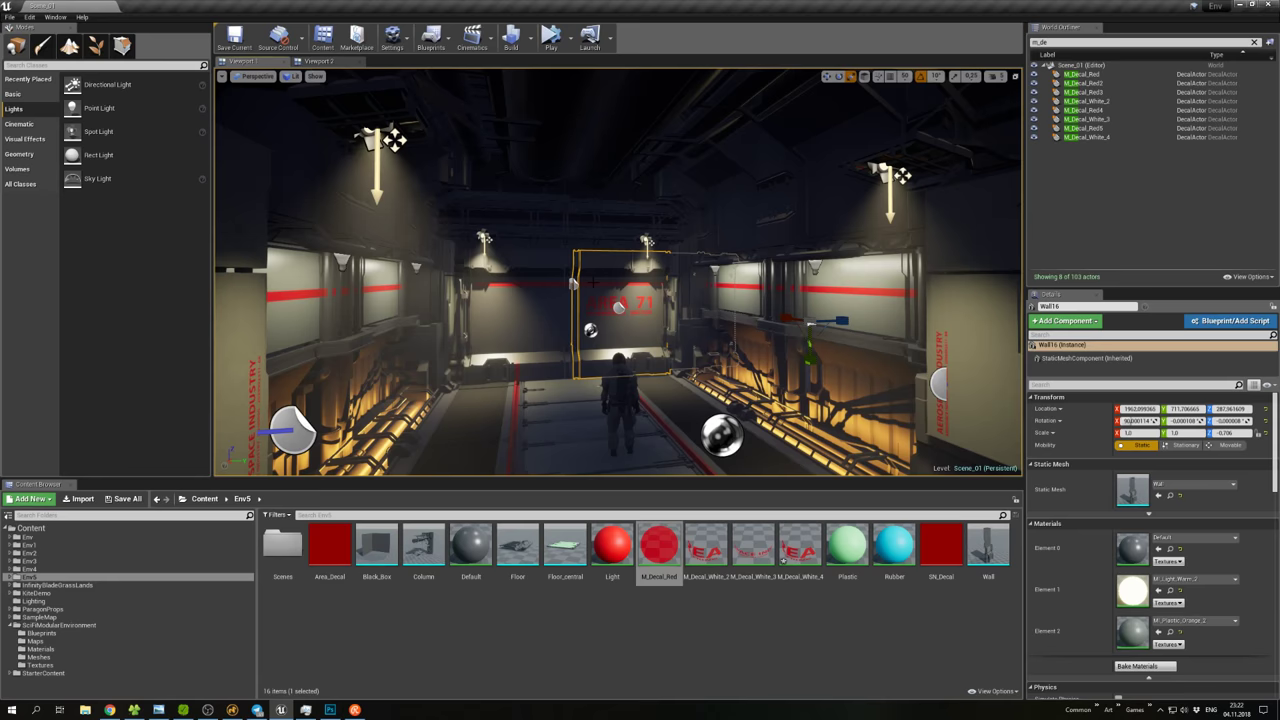
middle_click_drag(572, 284, 581, 279)
key("f")
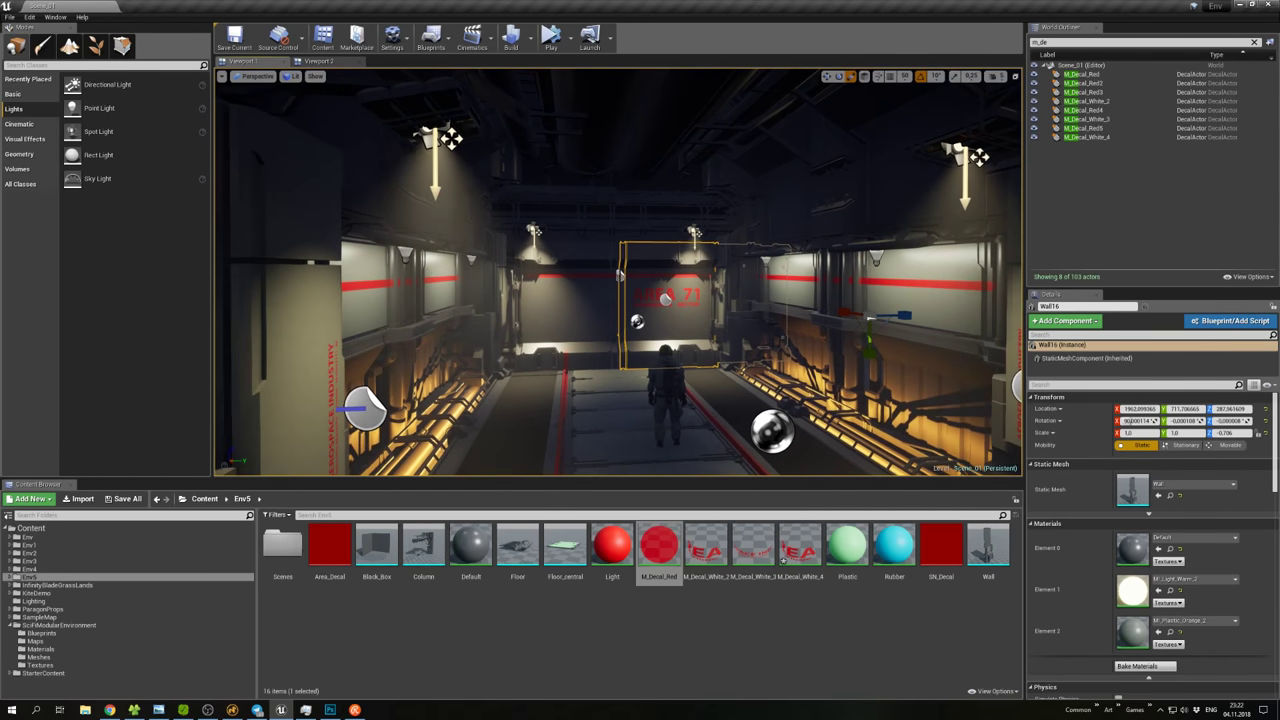
Place a Box geometry brush at the end wall beside the AREA 71 lettering and scale it uniformly to about 0.37.
left_click(14, 94)
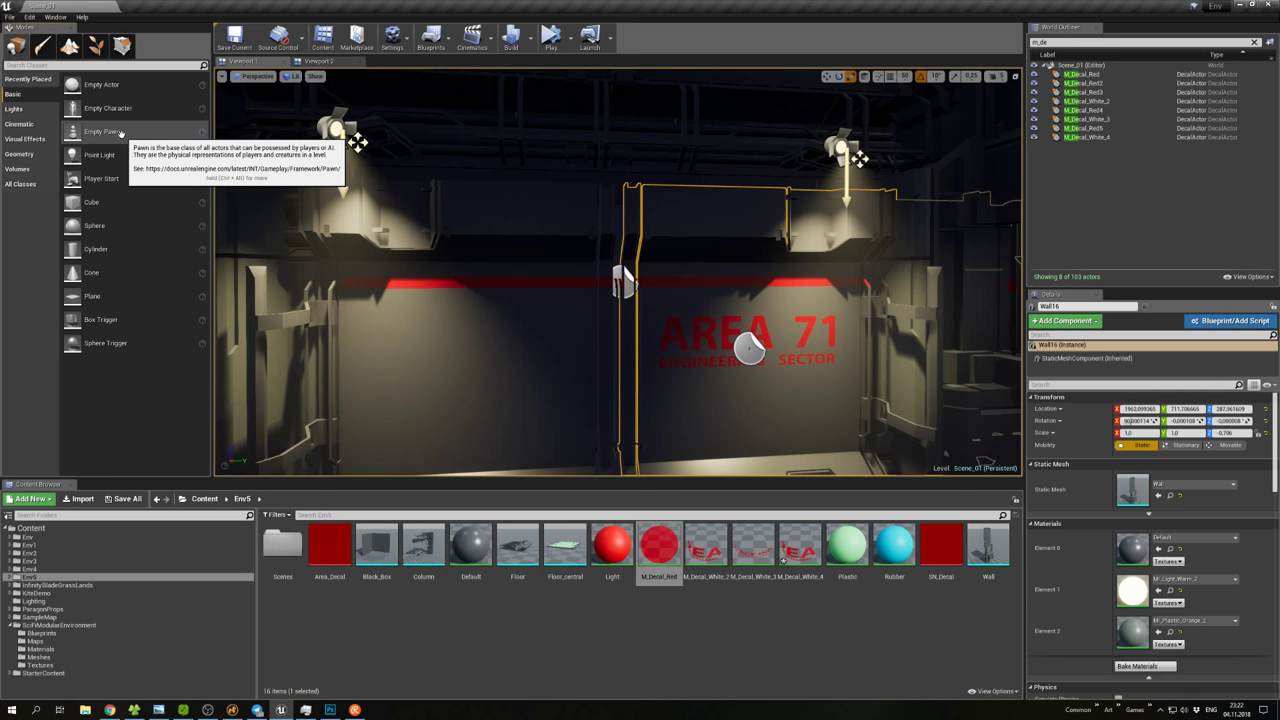
left_click(25, 154)
mouse_move(90, 85)
left_mouse_down()
mouse_move(543, 366)
mouse_move(549, 337)
mouse_move(540, 356)
left_mouse_up()
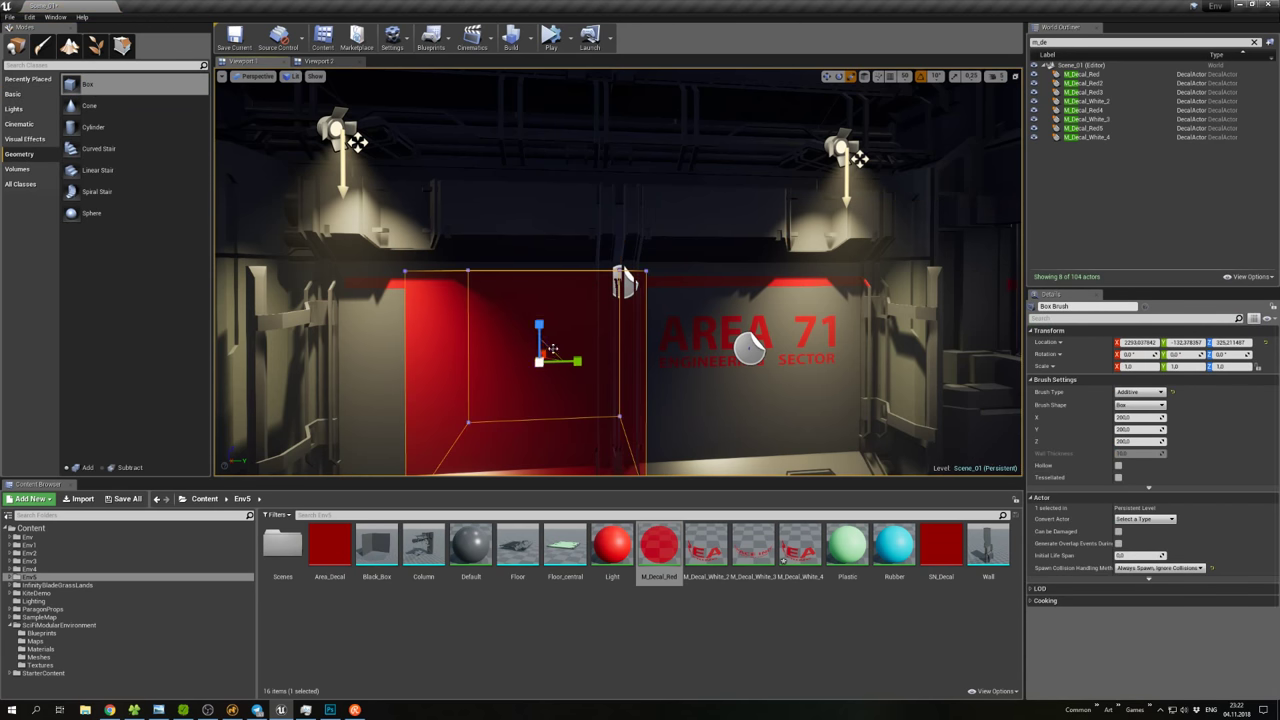
left_click_drag(453, 333, 453, 333, "alt")
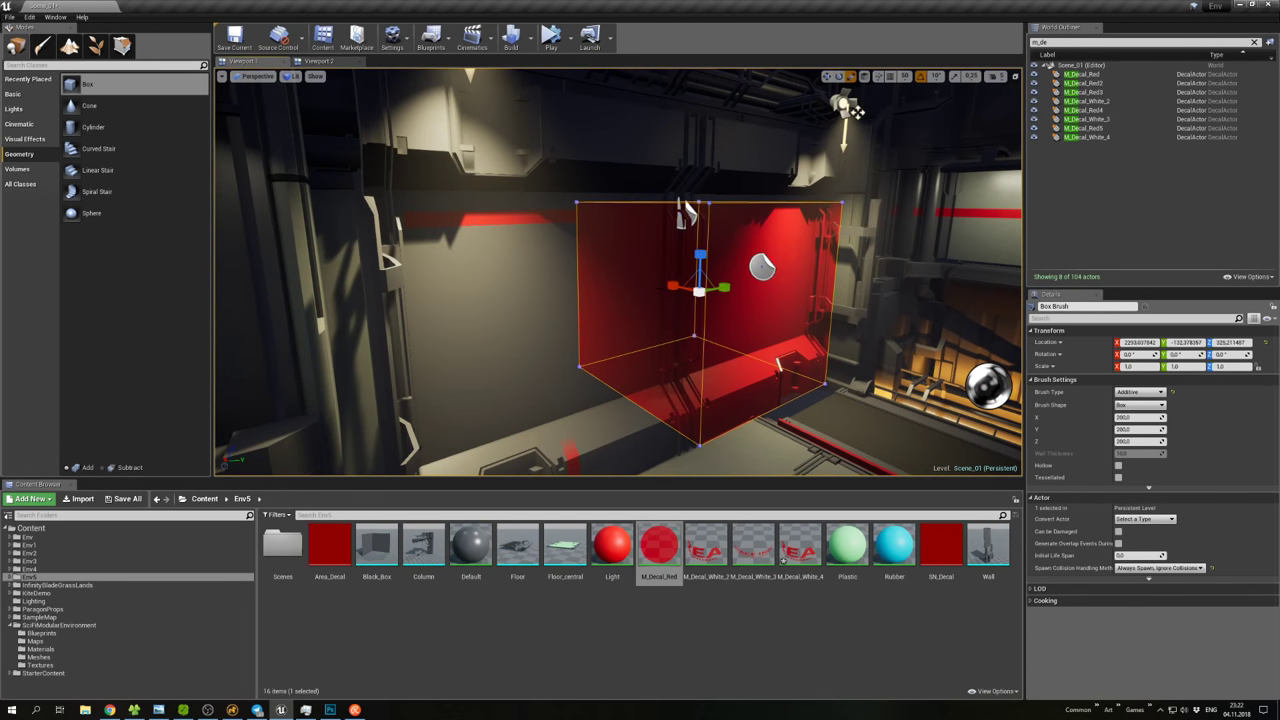
mouse_move(699, 290)
left_mouse_down()
mouse_move(682, 325)
mouse_move(697, 292)
left_mouse_up()
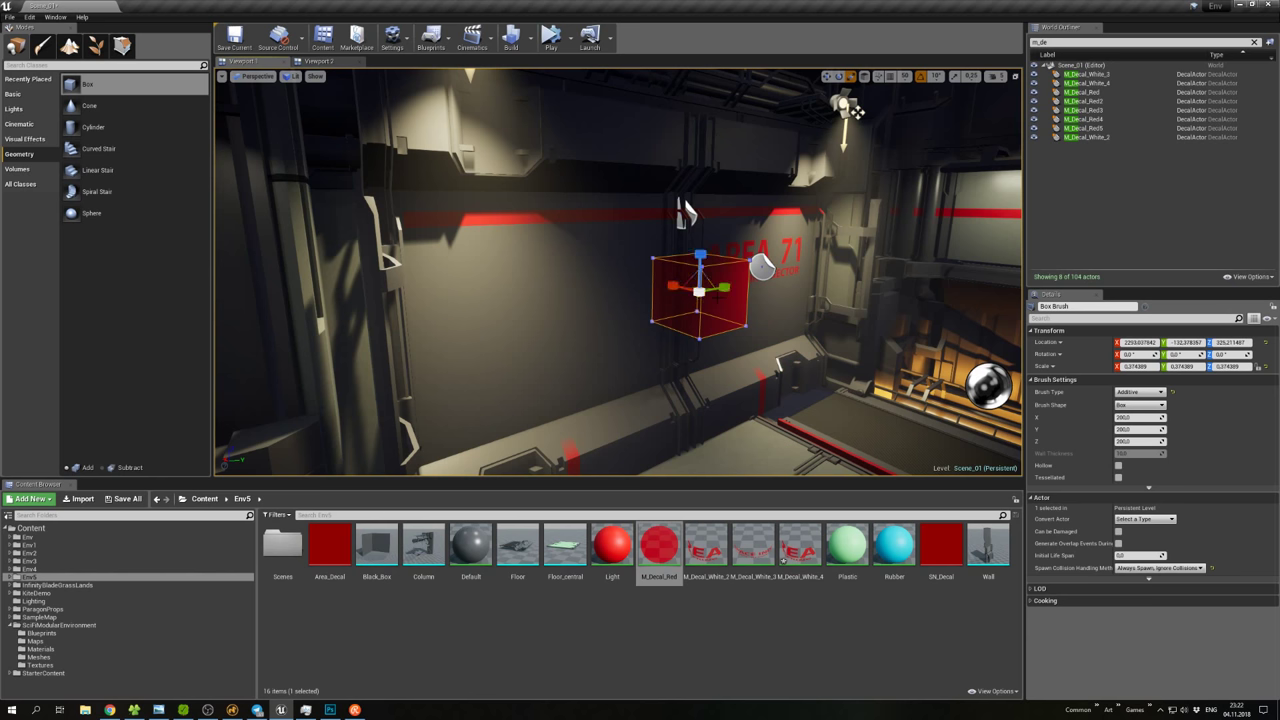
mouse_move(698, 290)
left_mouse_down()
mouse_move(616, 268)
mouse_move(653, 271)
mouse_move(641, 272)
mouse_move(629, 233)
left_mouse_up()
Inspect the small red box patch on the end wall from several angles.
key("r")
left_click(685, 210)
right_click_drag(620, 315, 570, 320)
right_click(508, 271)
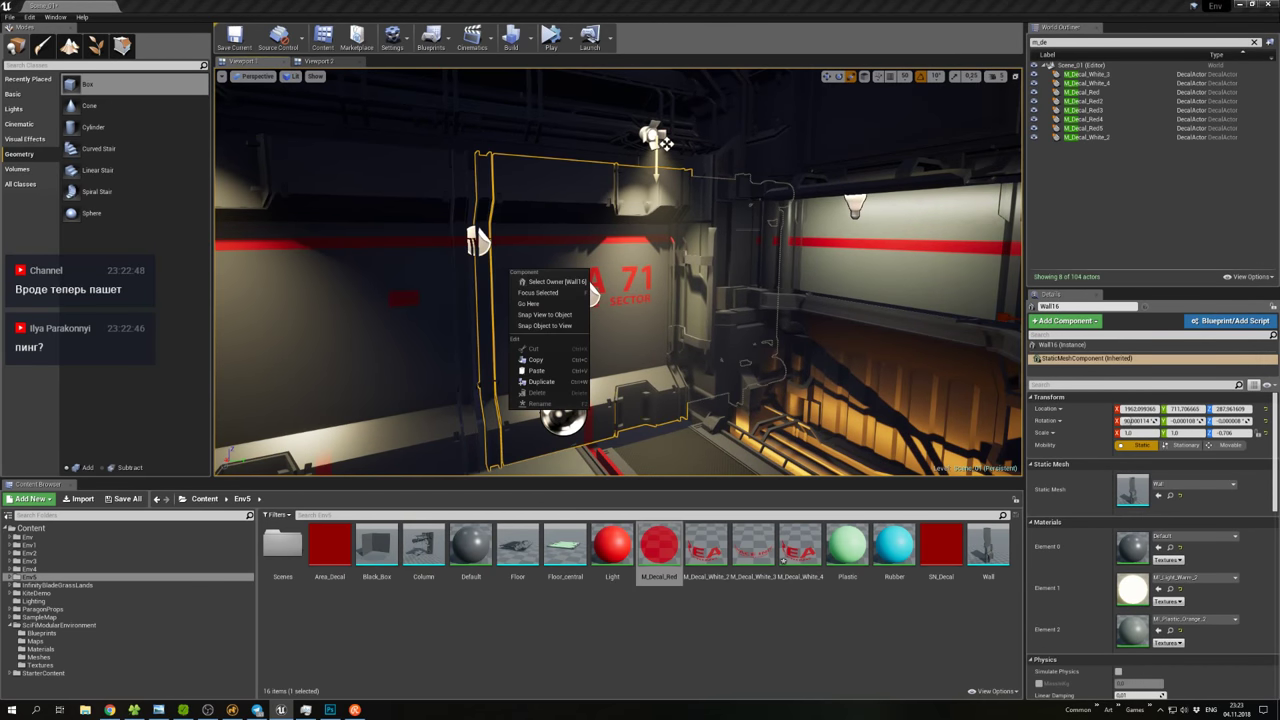
key("Escape")
right_click_drag(508, 271, 436, 272)
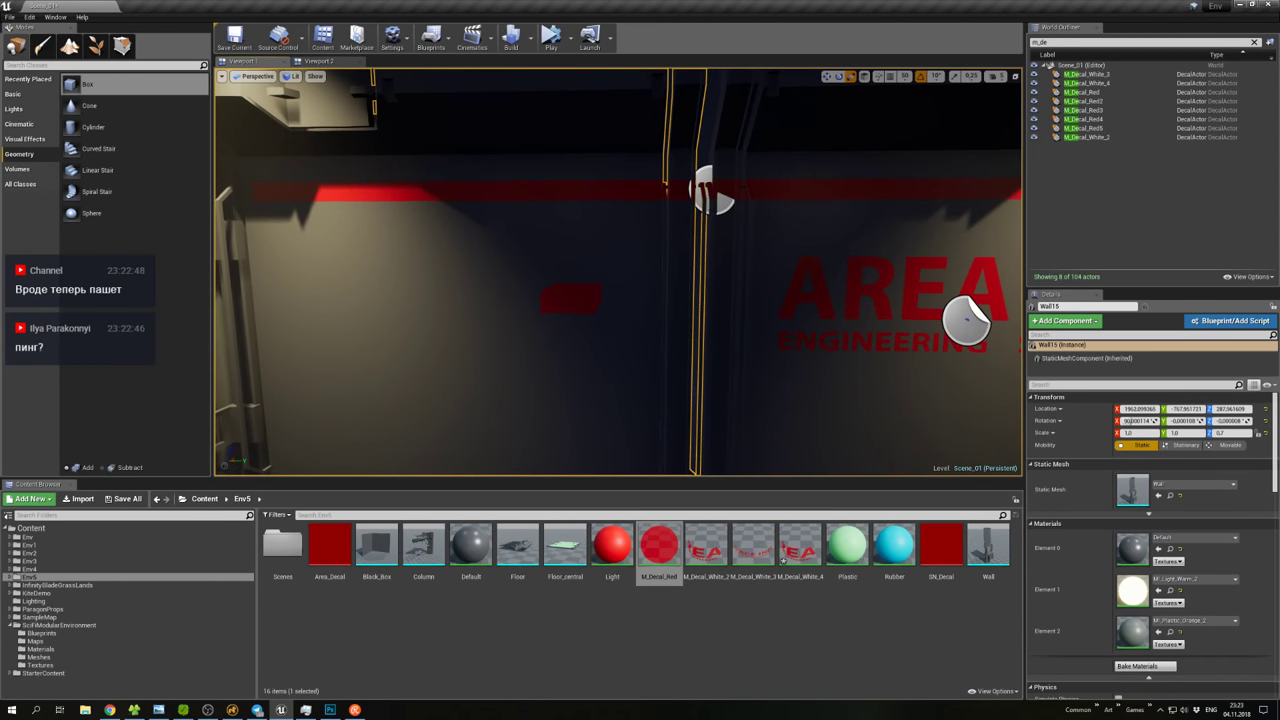
right_click(591, 263)
right_click_drag(591, 263, 848, 190)
right_click_drag(570, 237, 570, 237)
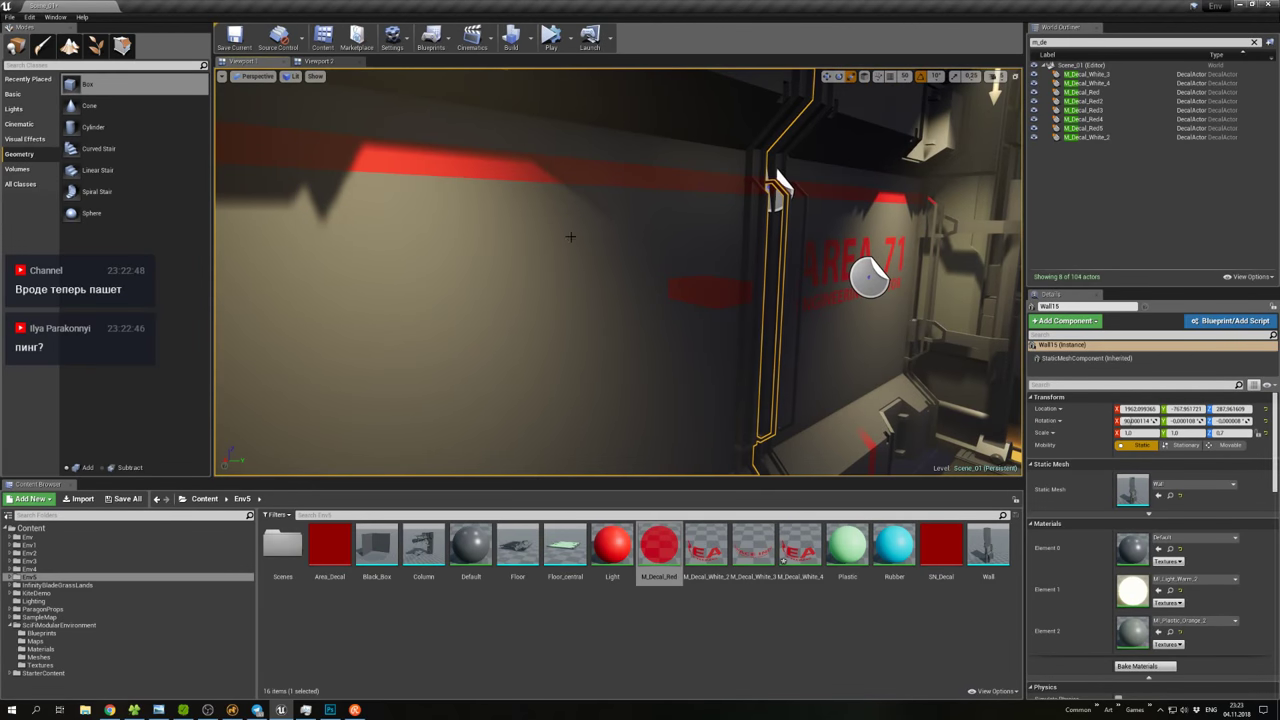
Undo the recent selection changes on the end wall pieces.
left_click(705, 289)
key("ctrl+z")
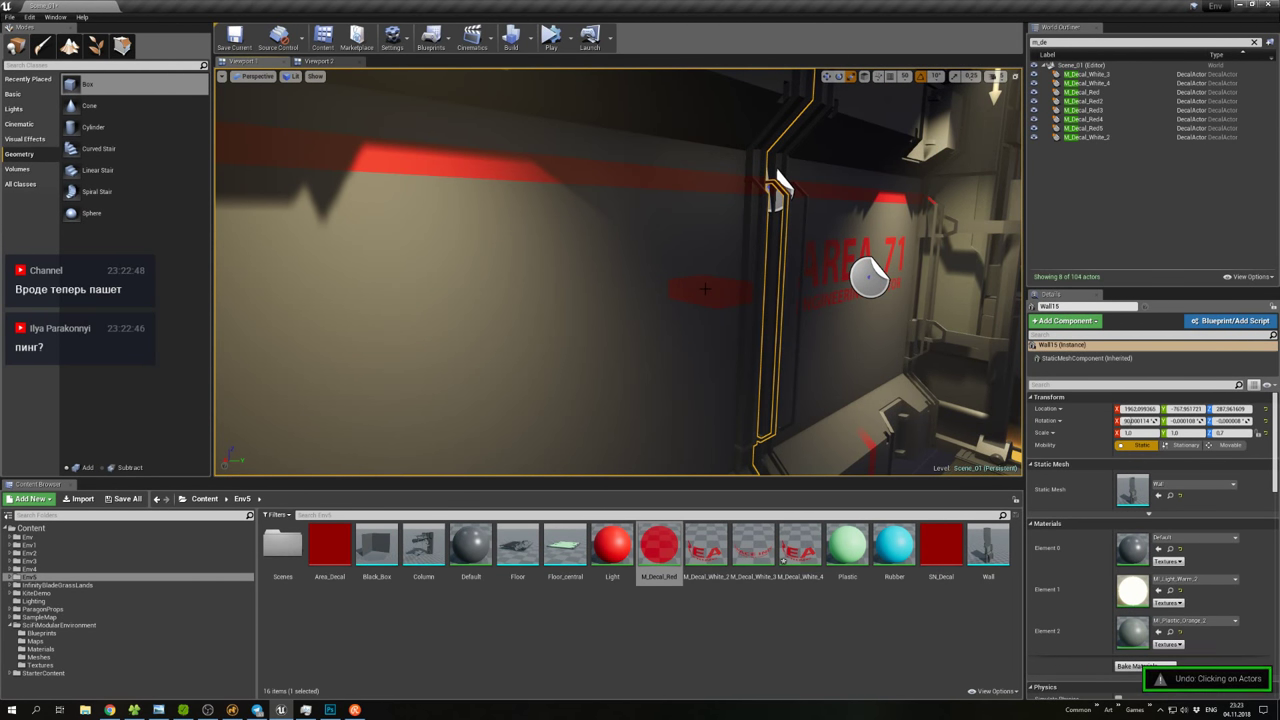
key("ctrl+z")
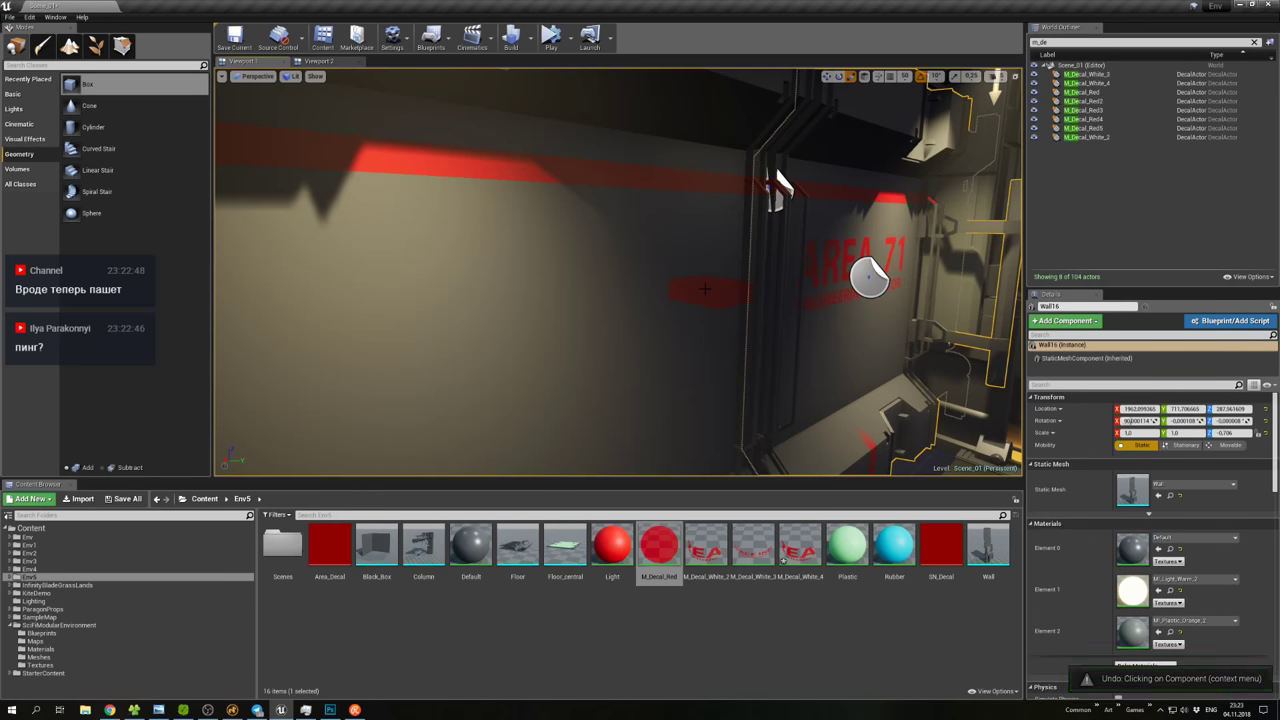
key("ctrl+z")
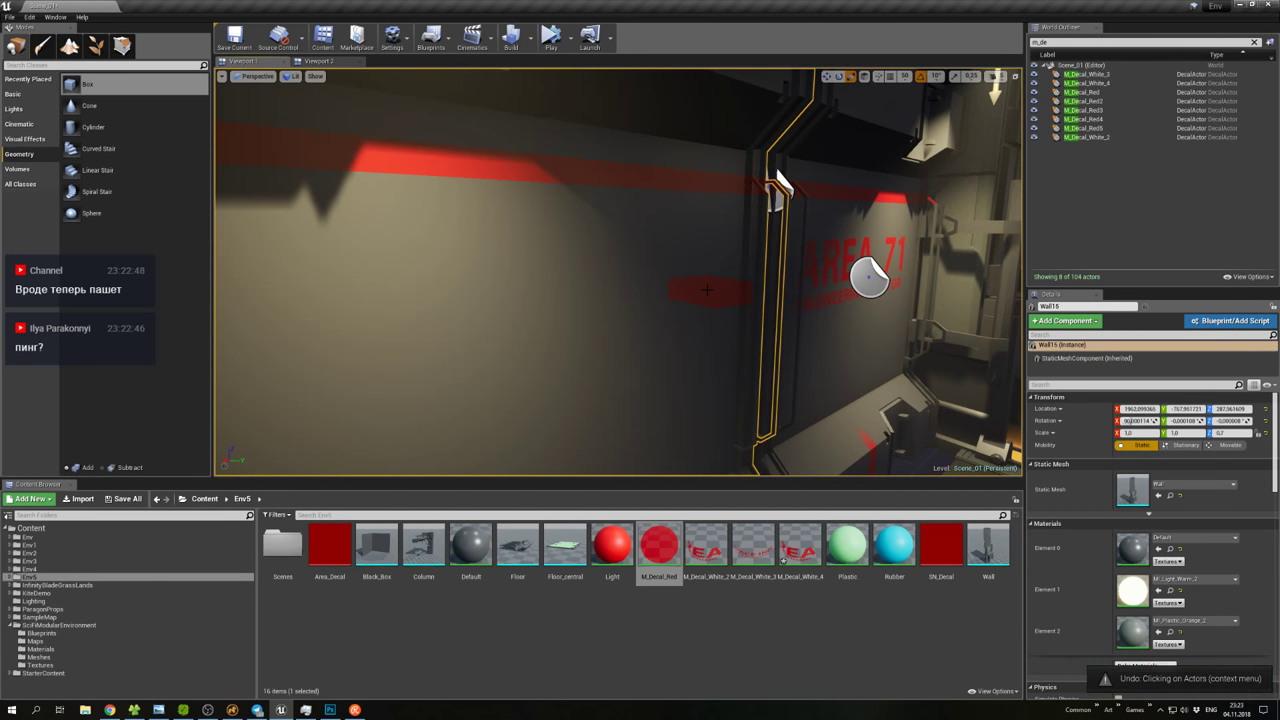
right_click_drag(777, 172, 578, 245)
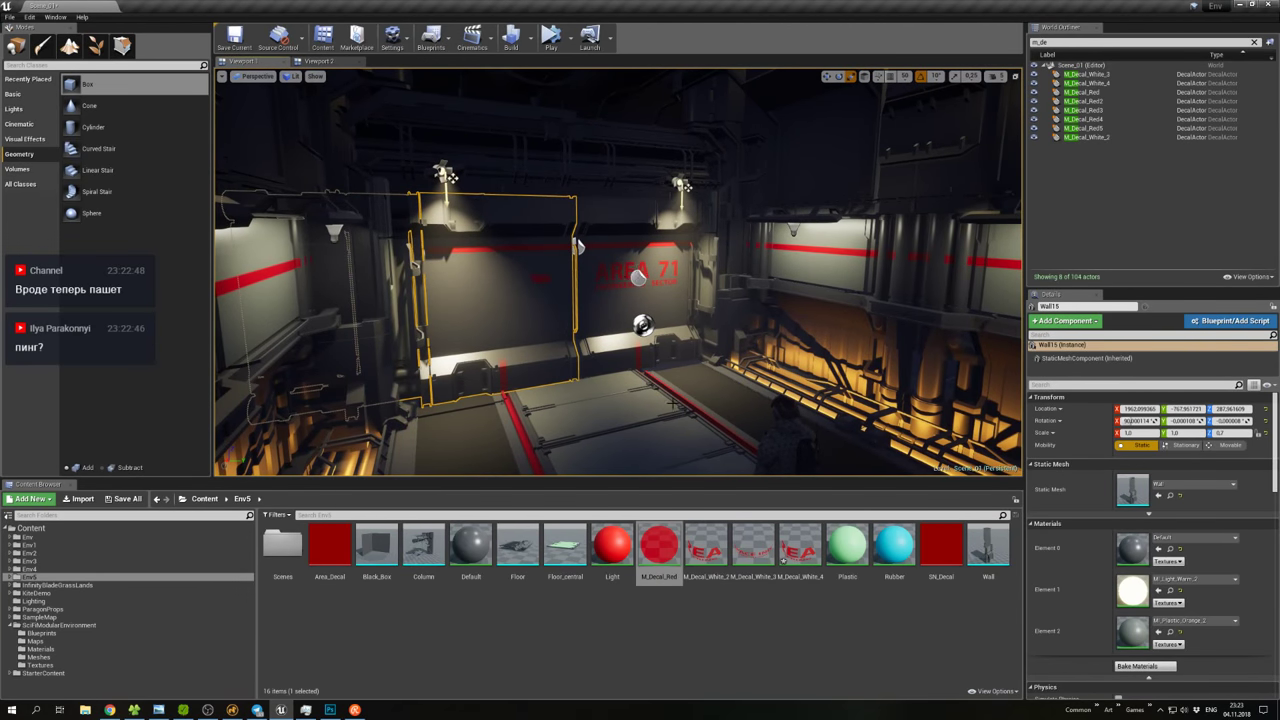
Clear the scene object filter and duplicate floor panel Floor_central8 upward, rotating the copy upright in front of the end wall.
left_click(580, 245)
key("f")
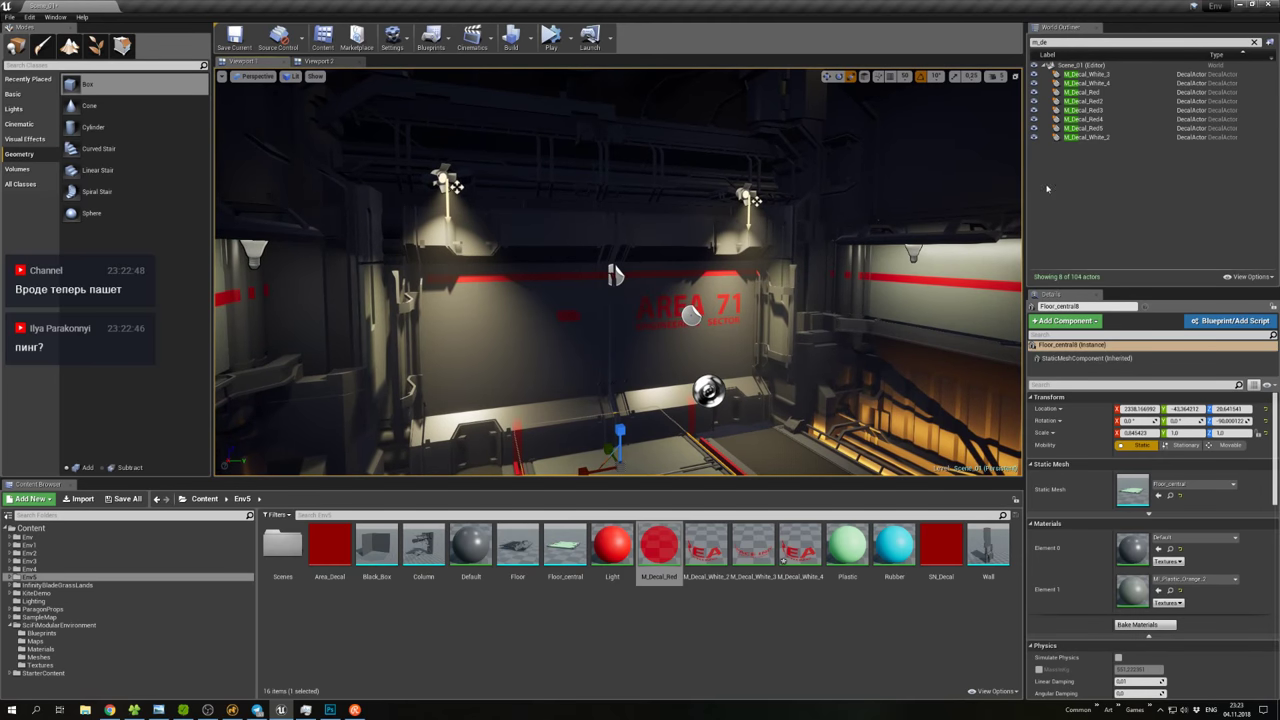
left_click(1254, 42)
left_click(1123, 89)
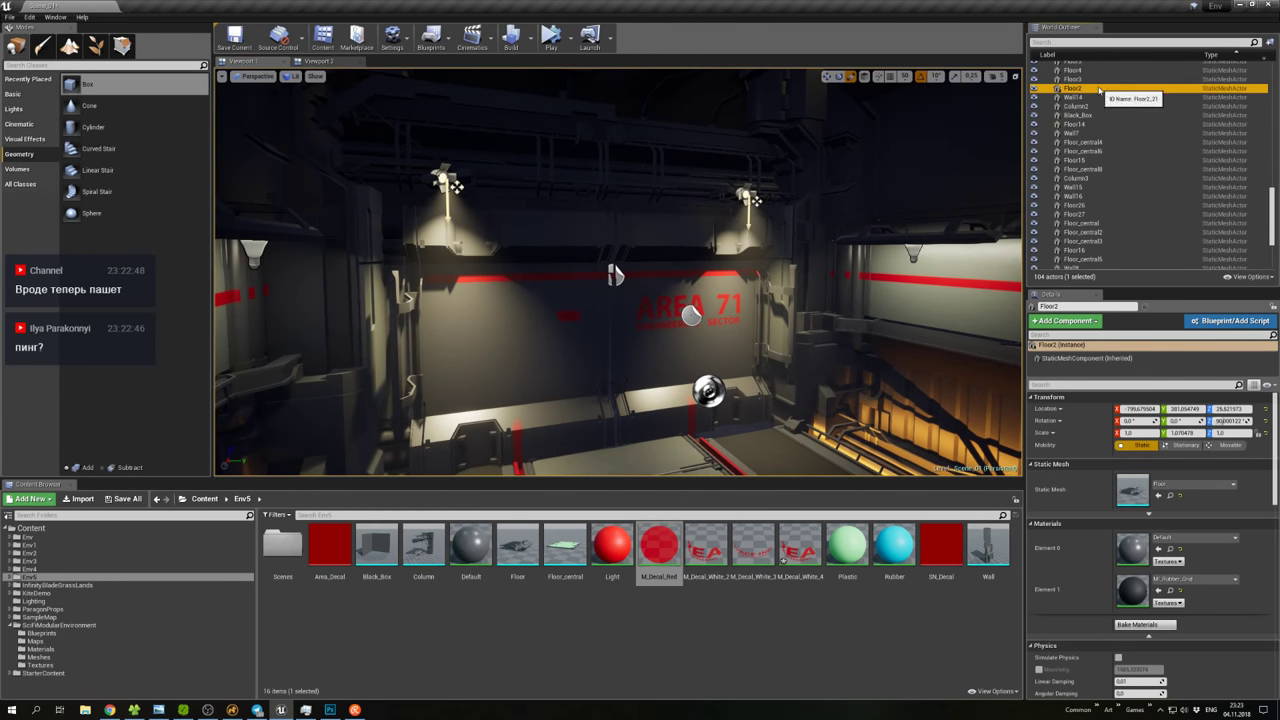
left_click(613, 460)
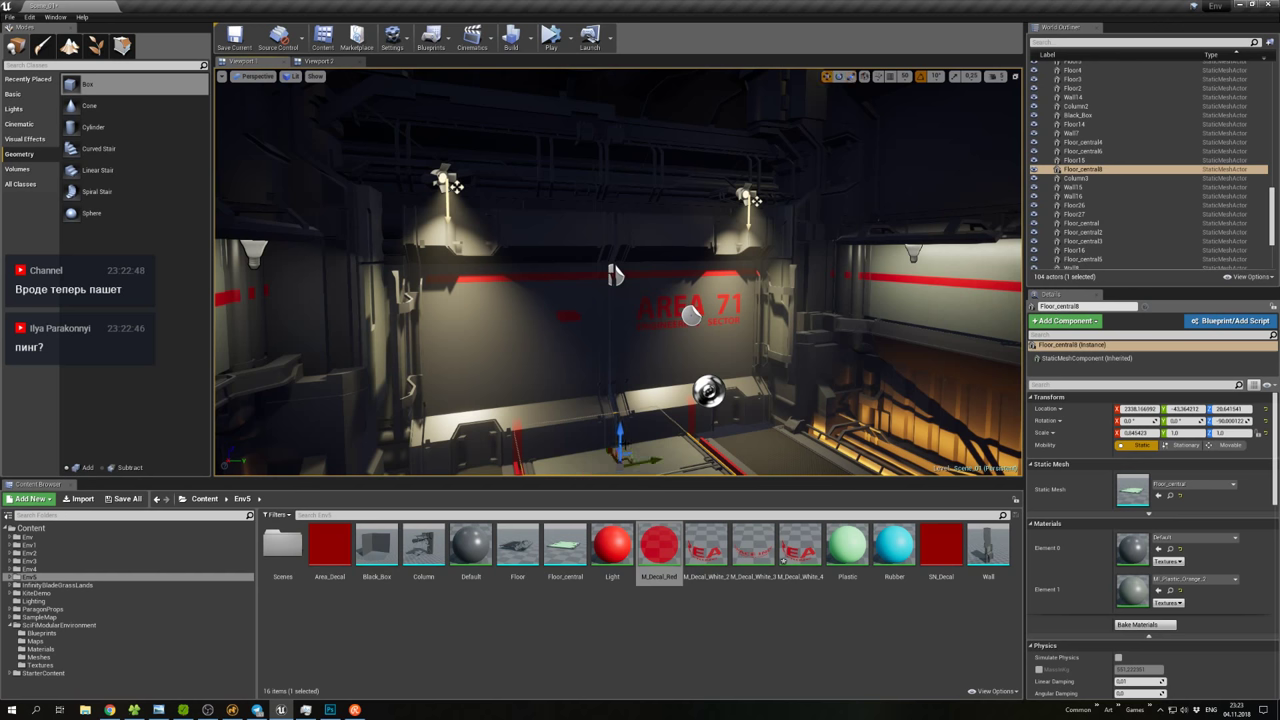
left_click_drag(620, 432, 680, 370, "alt")
key("e")
key("w")
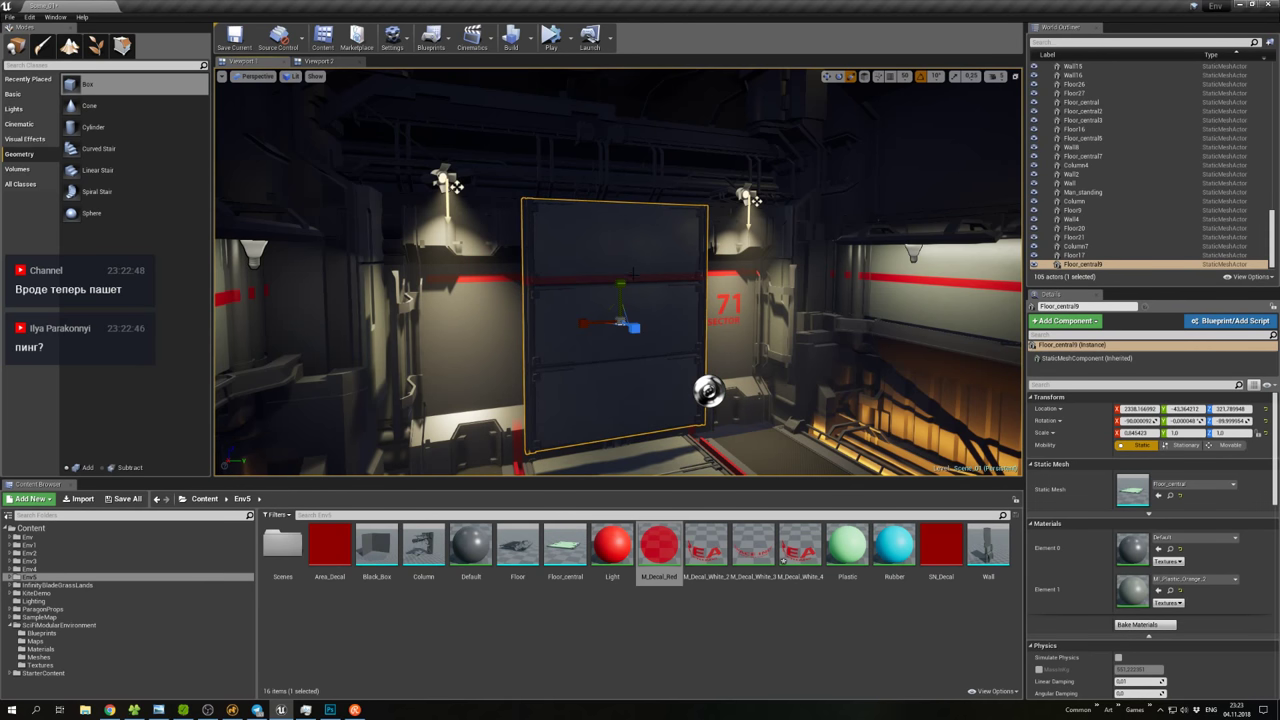
Flatten the upright panel copy to a Y scale of about 0.10 above the red stripe and apply the MI_Light_Warm_2 material to it.
key("r")
mouse_move(622, 284)
left_mouse_down()
mouse_move(616, 258)
mouse_move(616, 275)
left_mouse_up()
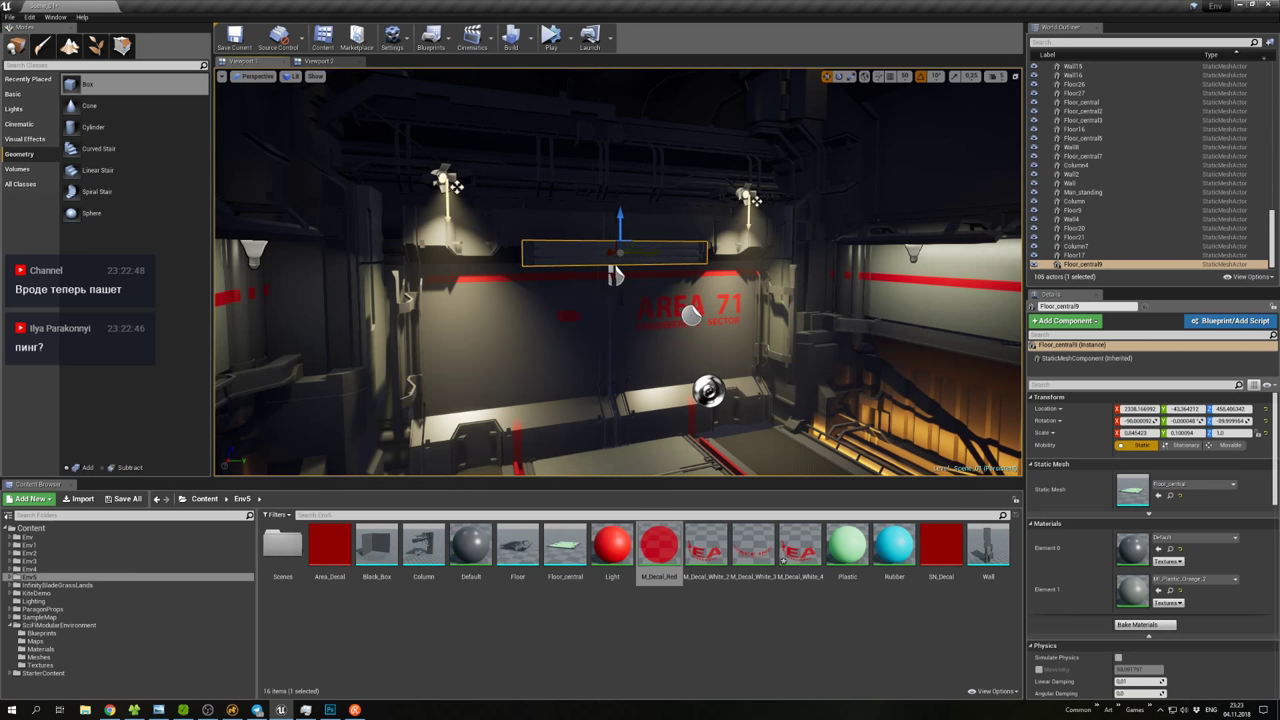
left_click(40, 649)
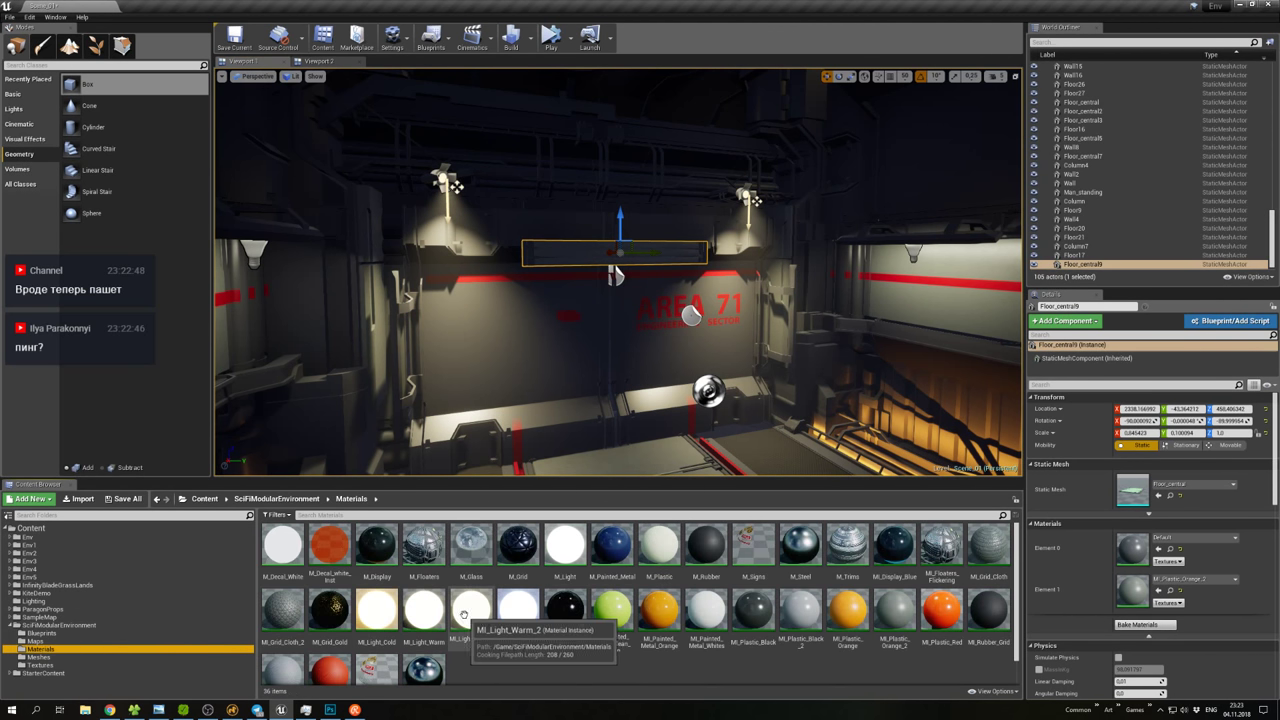
left_click_drag(463, 614, 567, 251)
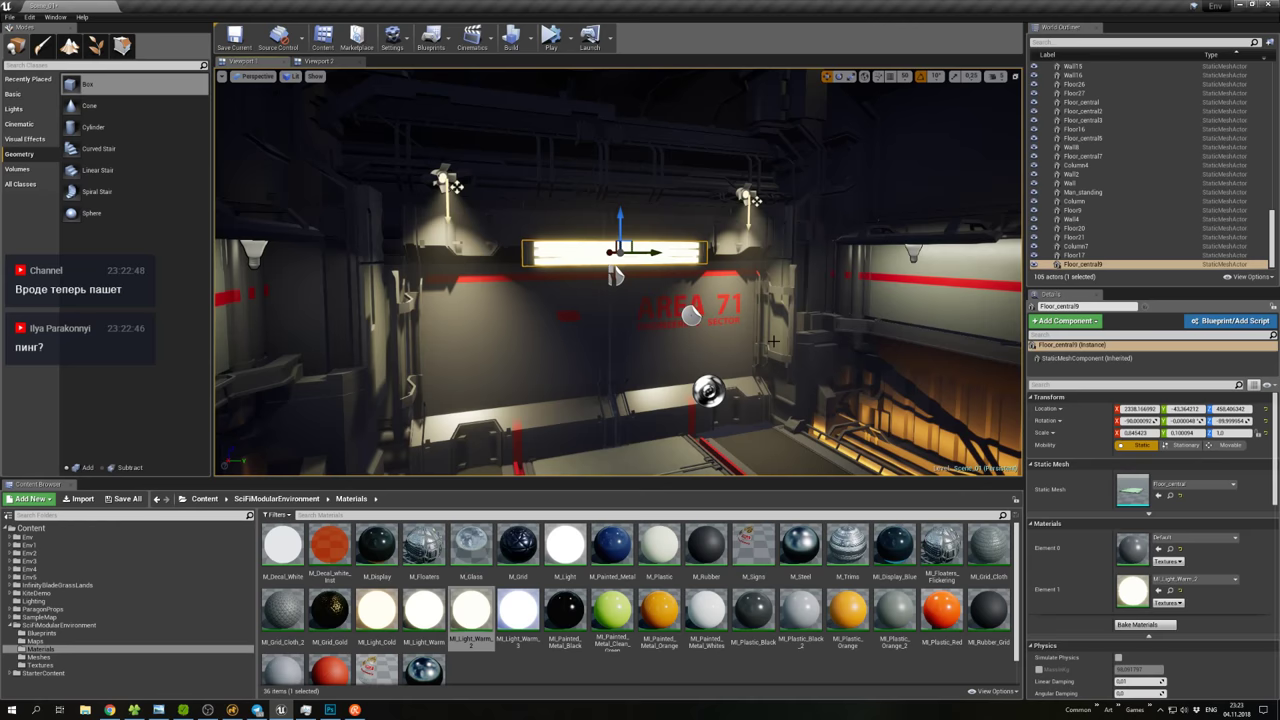
Select the glowing panel Floor_central9 and thin it to a Y scale of about 0.077.
right_click_drag(770, 342, 779, 344)
left_click(630, 253)
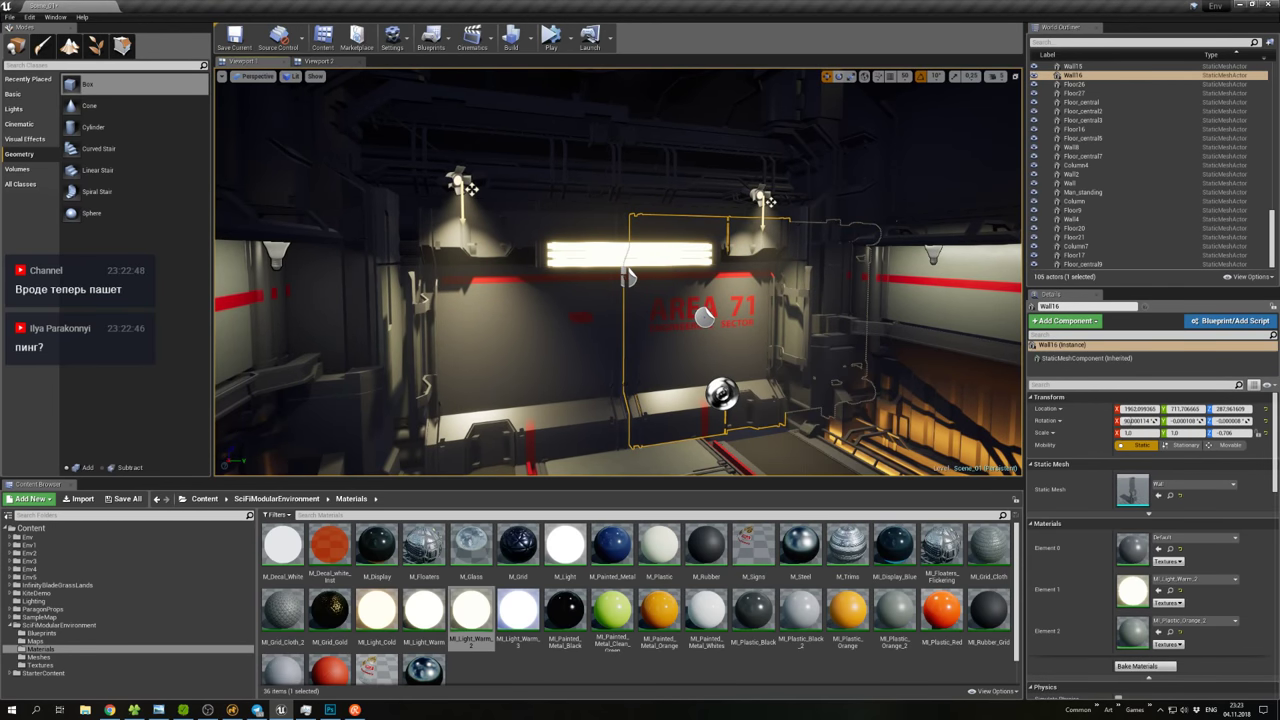
left_click(630, 253)
right_click_drag(630, 253, 648, 329)
left_click(652, 278)
scroll(652, 278, "up", 2)
left_click(648, 329)
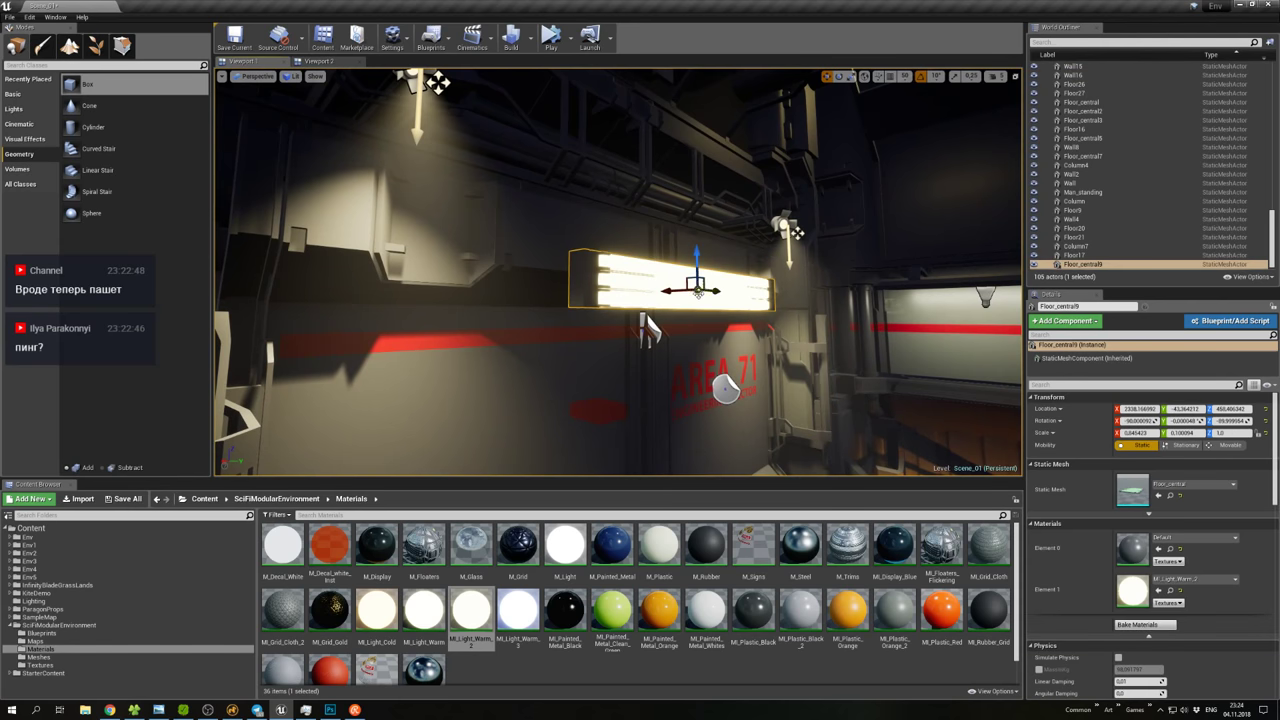
left_click_drag(1182, 432, 1167, 432)
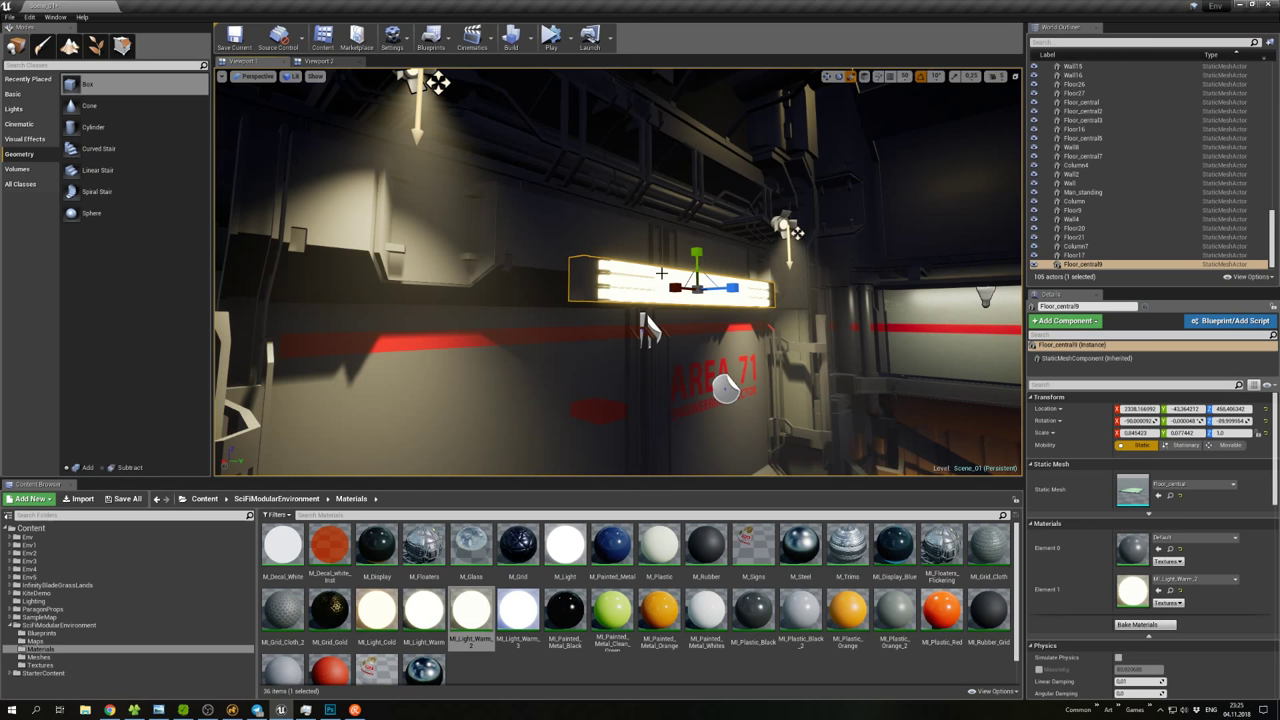
Tilt the glowing panel to about -150° on X and raise it to a Z location of about 581.
key("e")
left_click_drag(648, 327, 648, 327)
key("w")
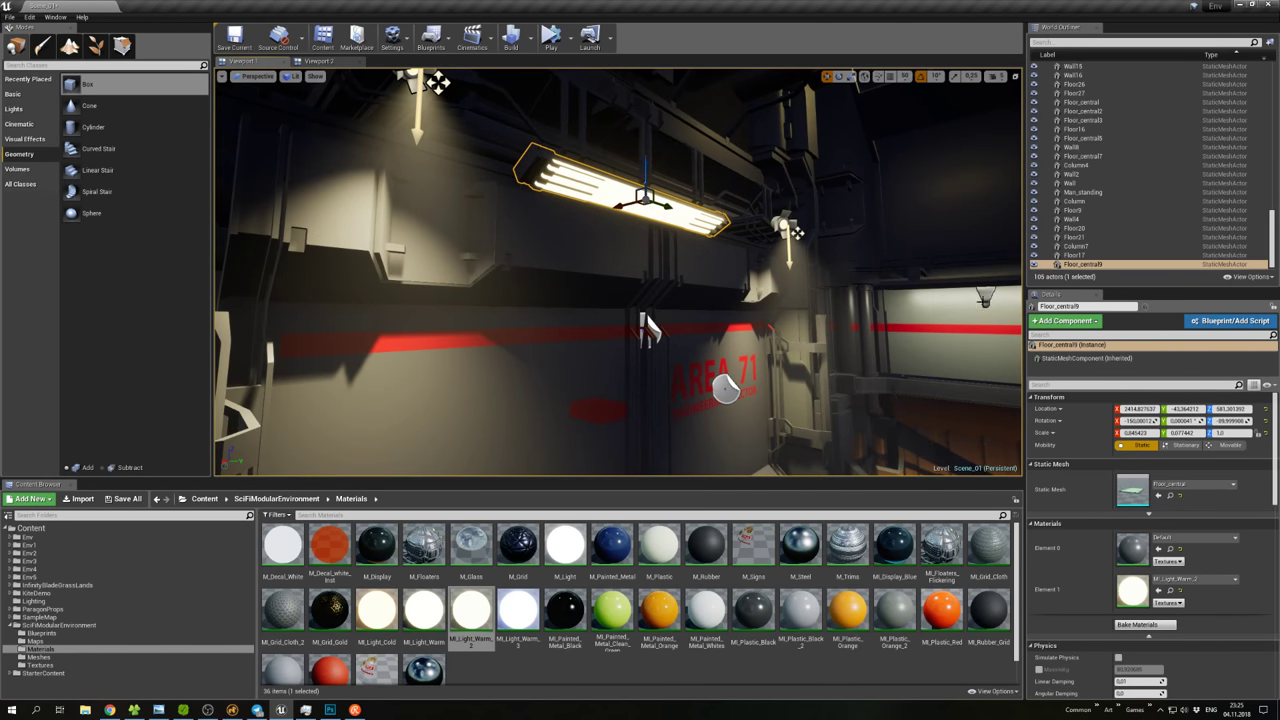
Duplicate rect light RectLight6 and place the copy beneath the glowing ceiling panel, turned to about -180° on Z to light the AREA 71 wall.
left_click(985, 297)
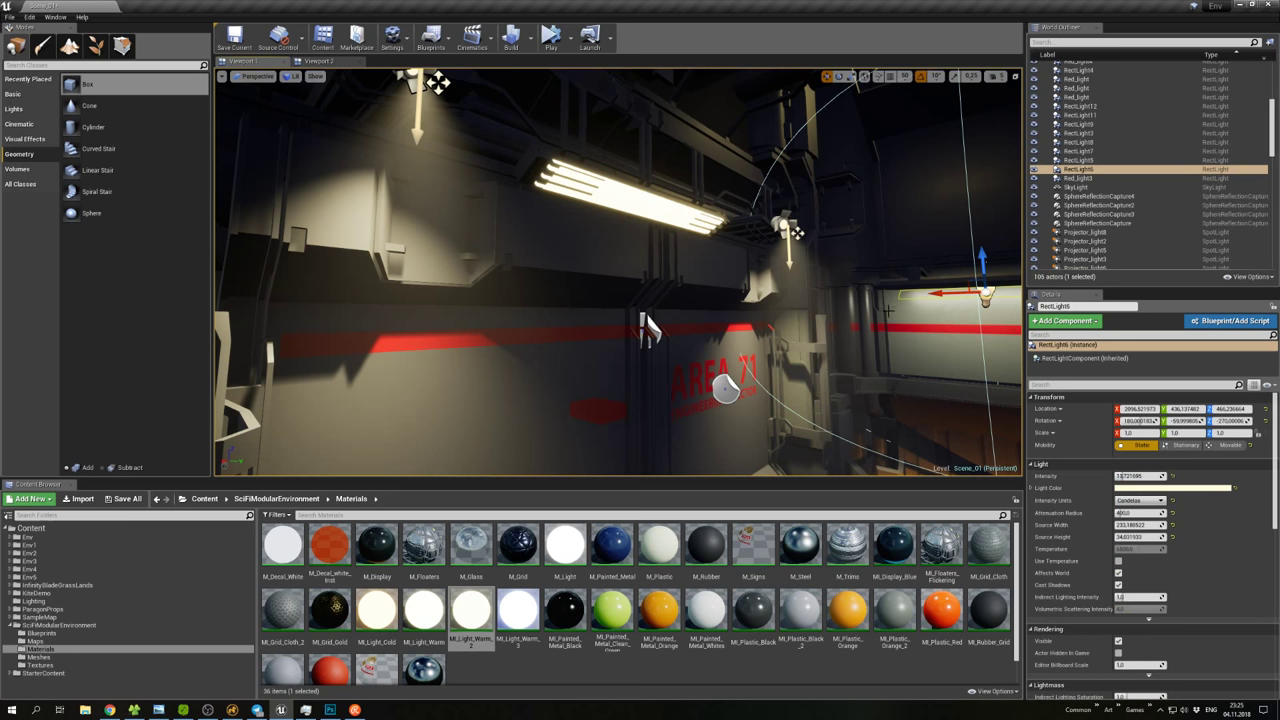
left_click(648, 327)
right_click_drag(648, 327, 834, 242)
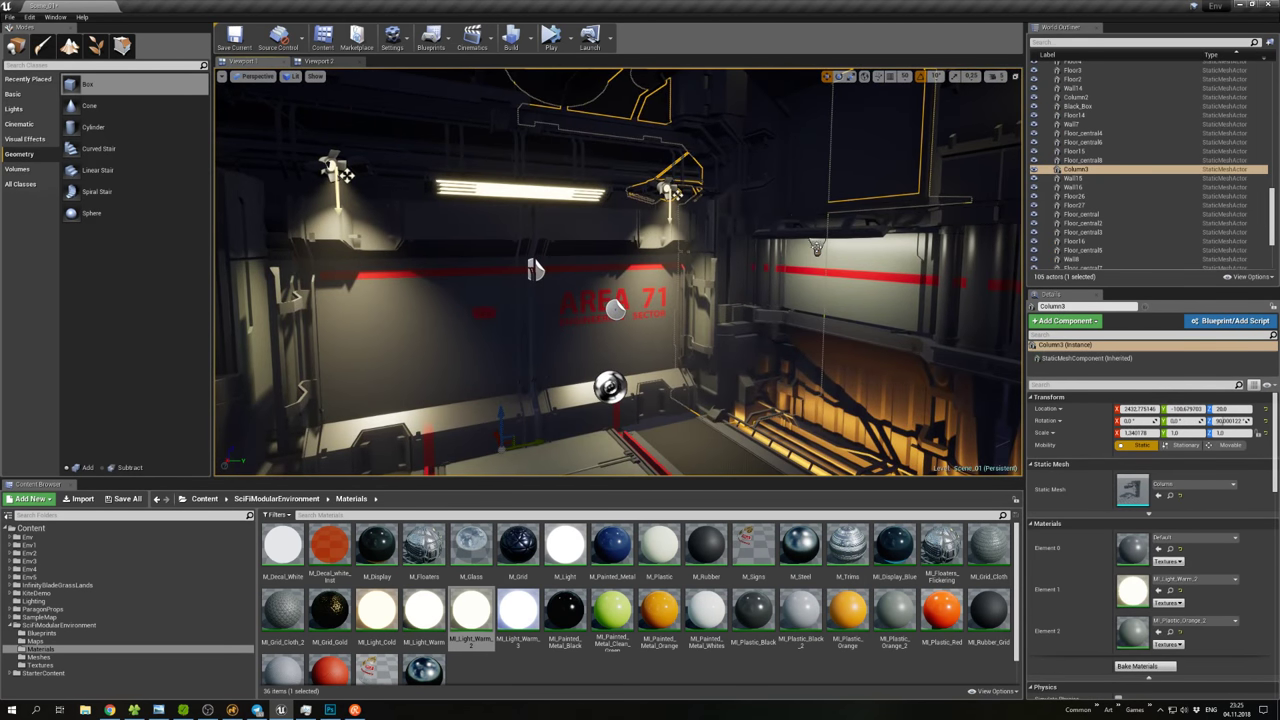
left_click(817, 247)
key("ctrl+w")
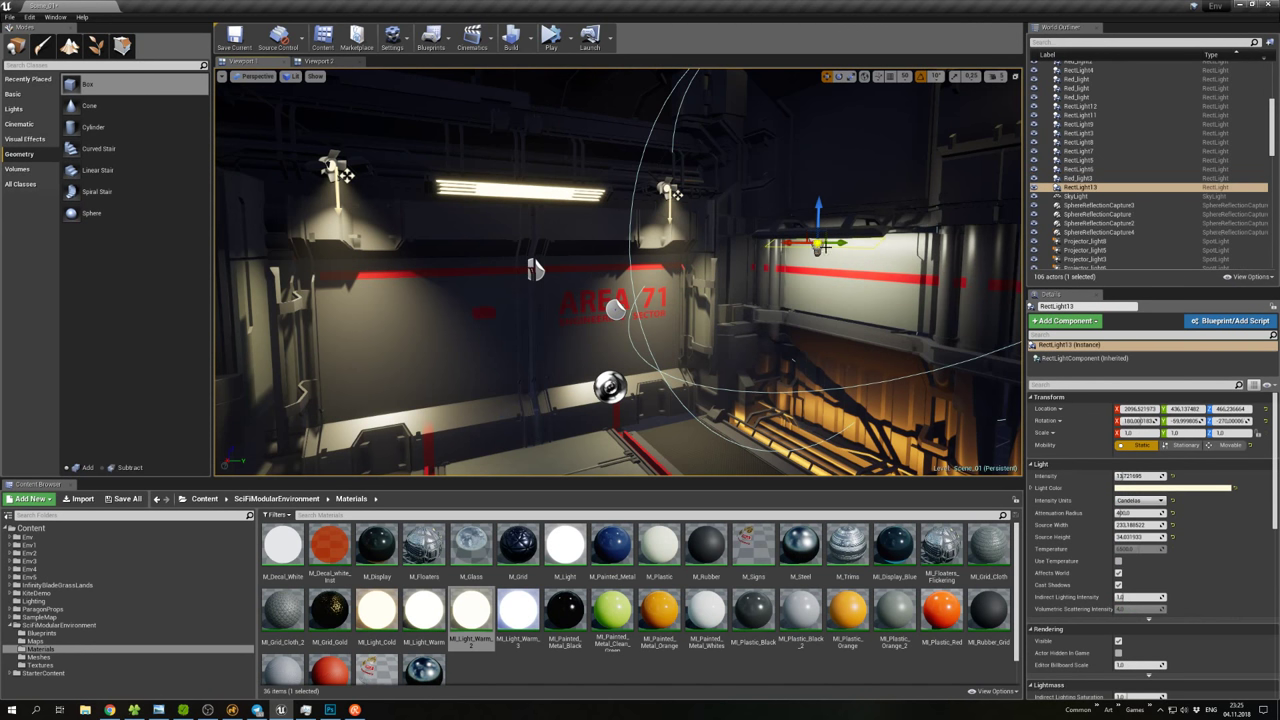
left_click_drag(840, 246, 529, 193)
key("e")
key("w")
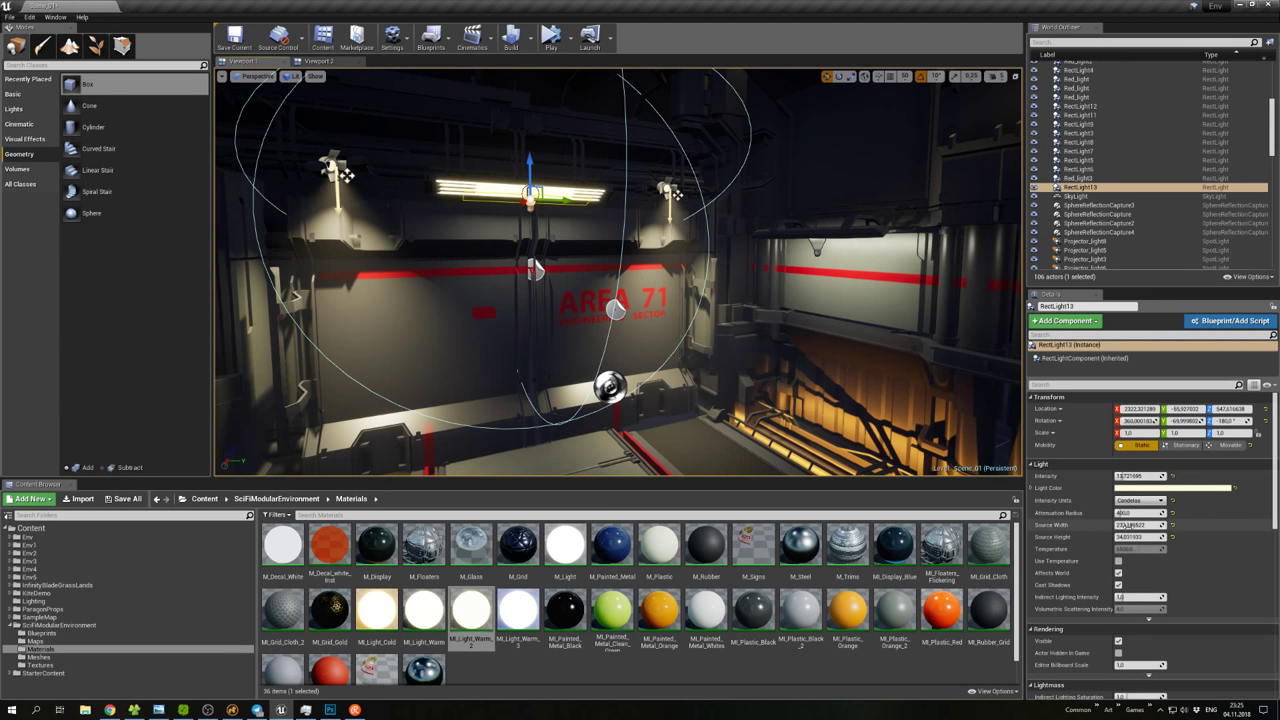
Set the new rect light's source width to 300 and increase its intensity and attenuation radius.
left_click(1135, 524)
type("300")
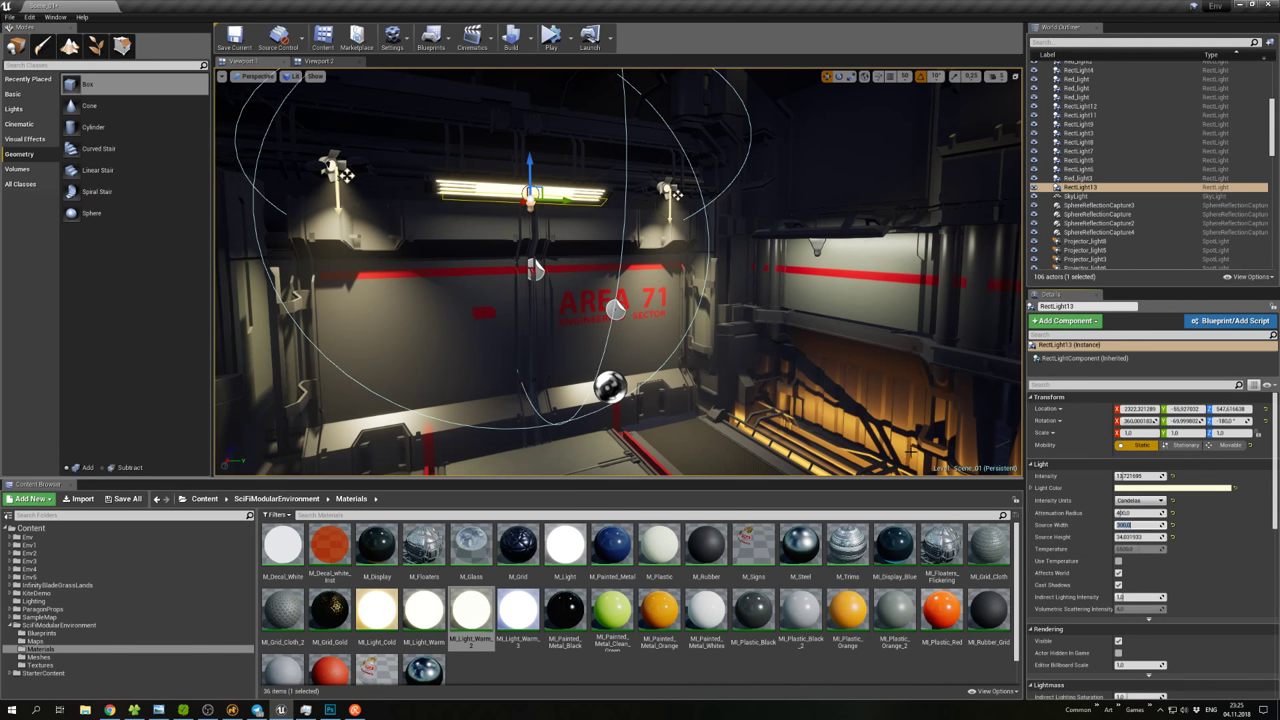
key("Return")
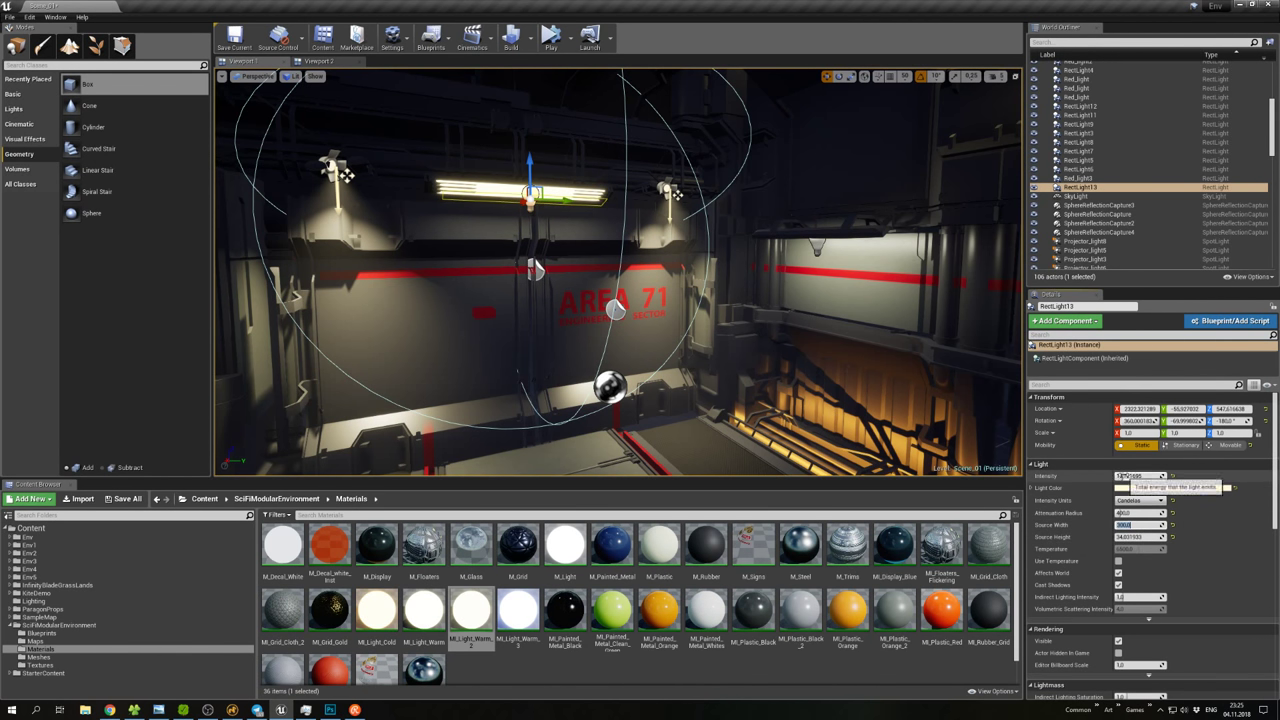
left_click_drag(1140, 476, 1180, 476)
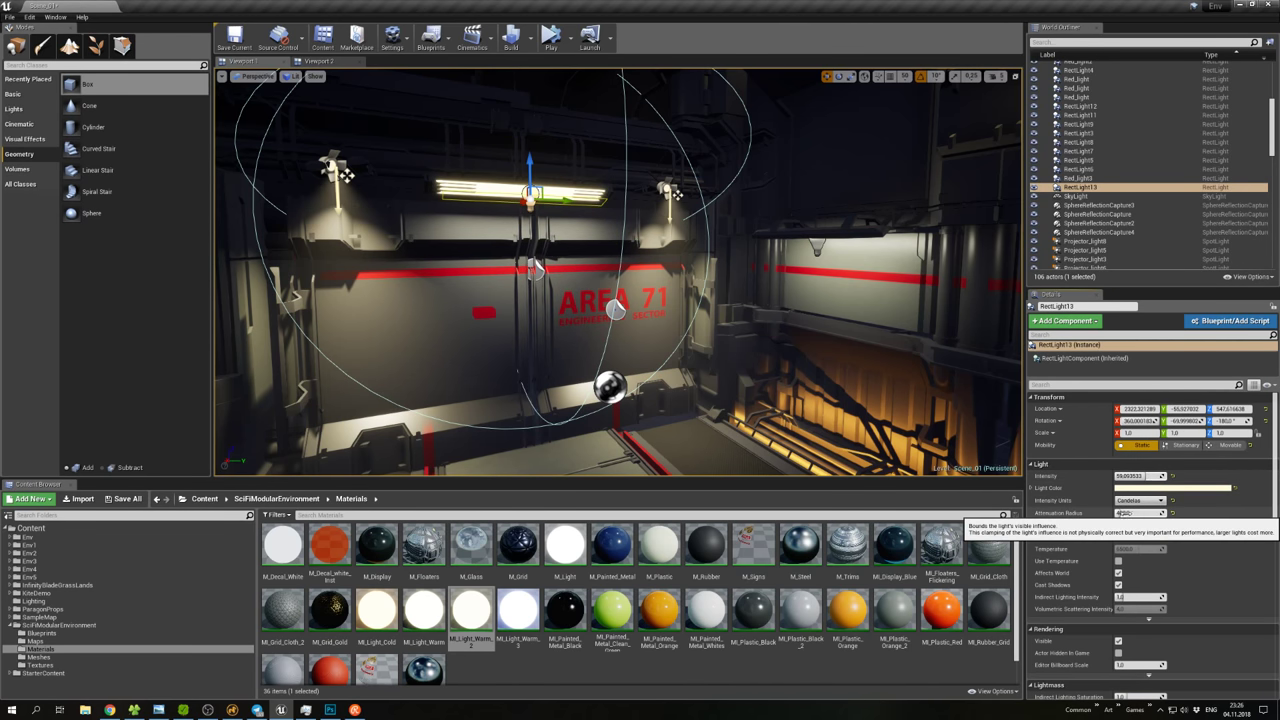
left_click_drag(1140, 513, 1165, 513)
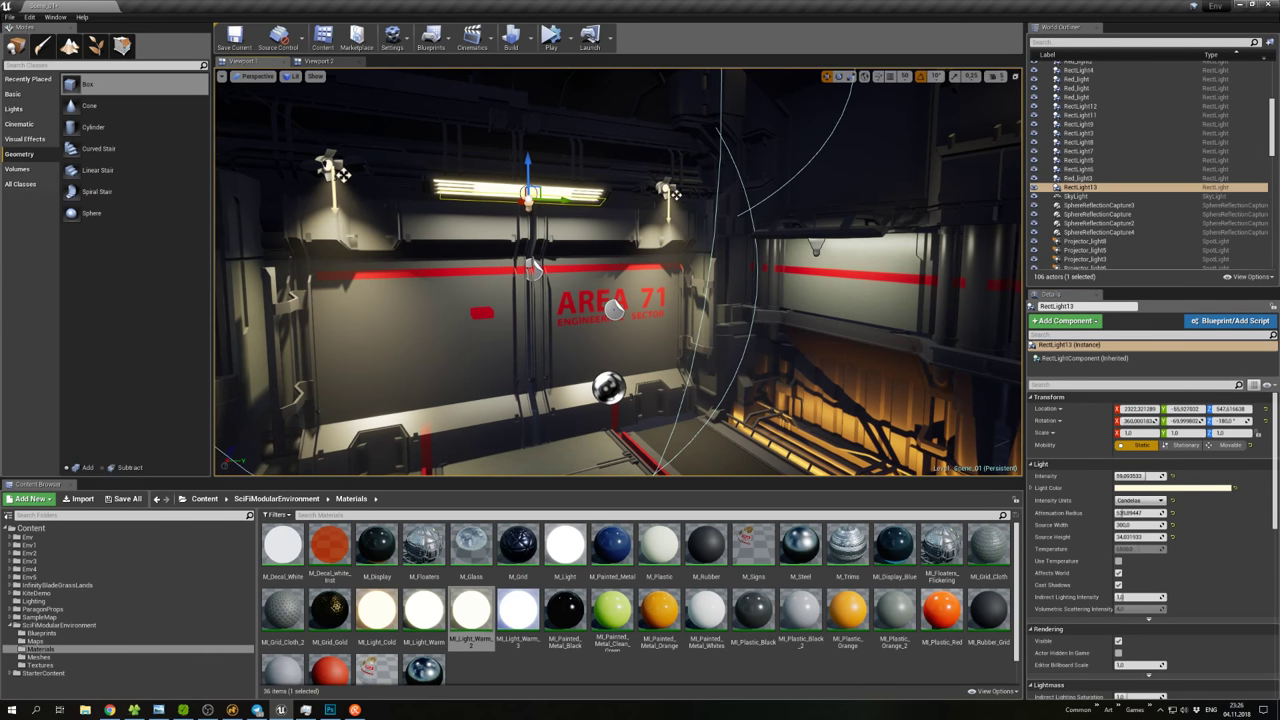
Select RectLight13, set its indirect lighting intensity to 0 and adjust its warm light color.
left_click(673, 265)
right_click_drag(673, 265, 640, 245)
right_click(666, 240)
right_click(640, 245)
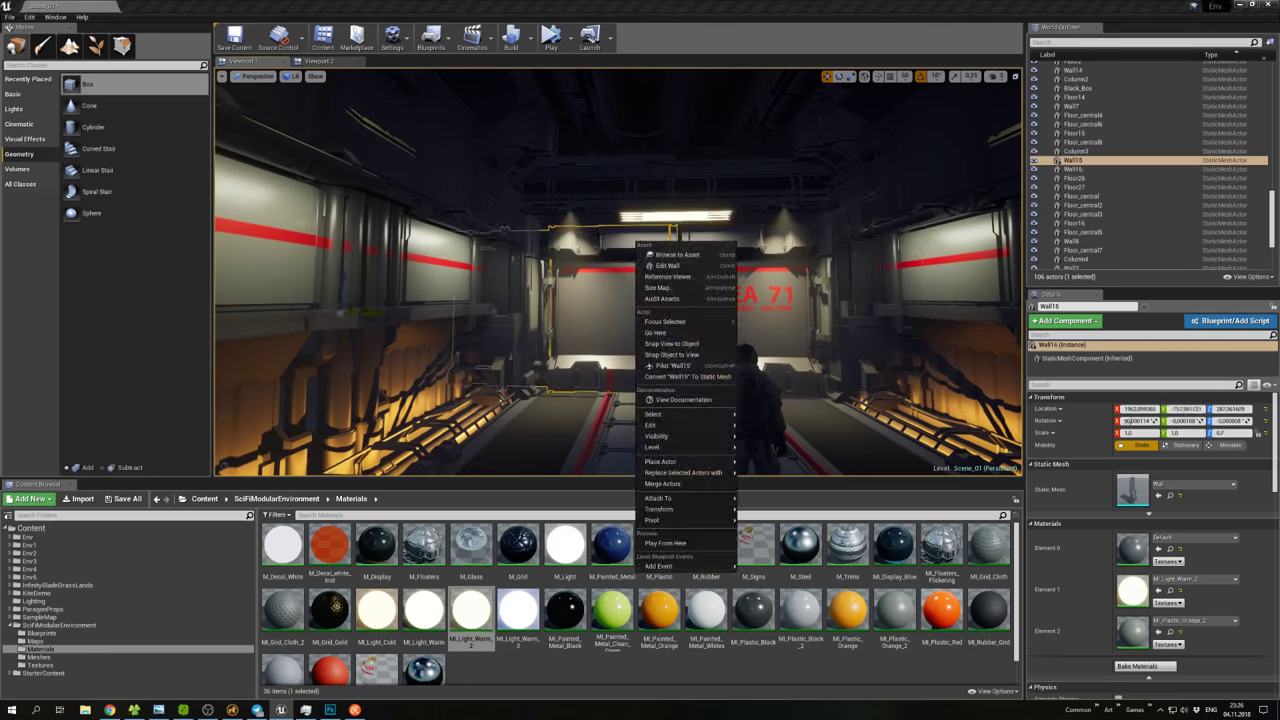
left_click(622, 241)
left_click(622, 241)
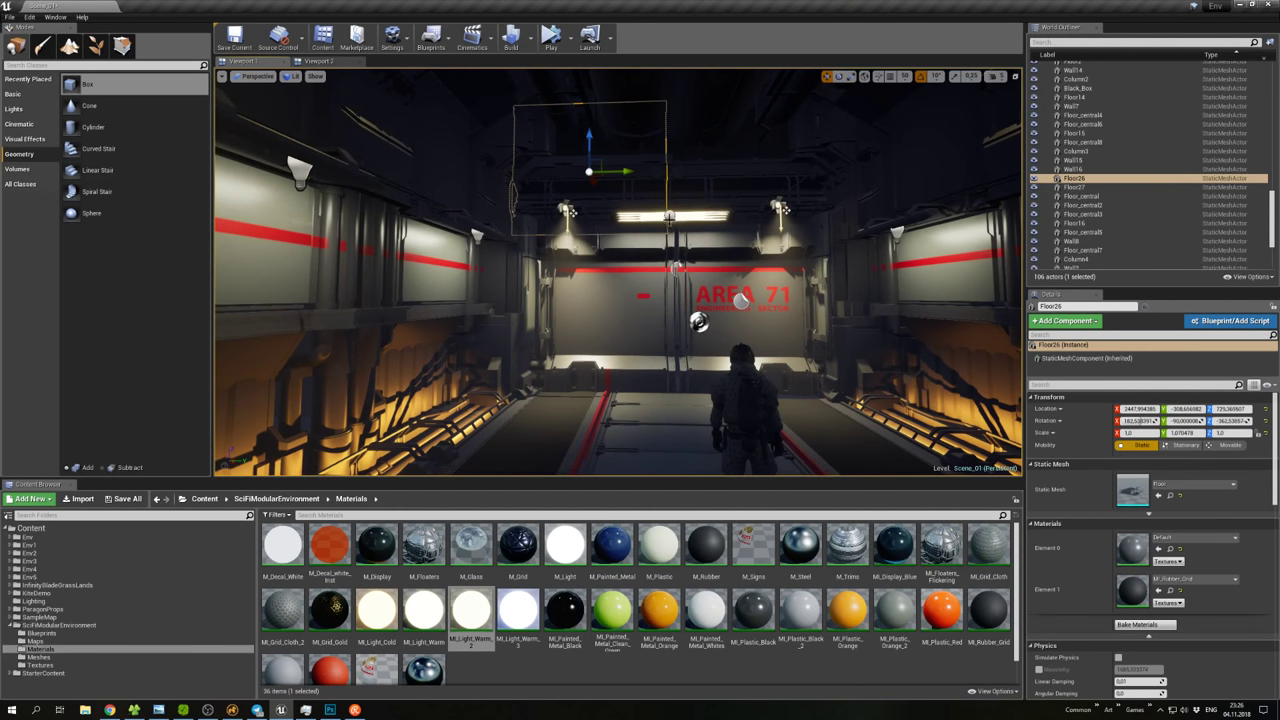
left_click(669, 216)
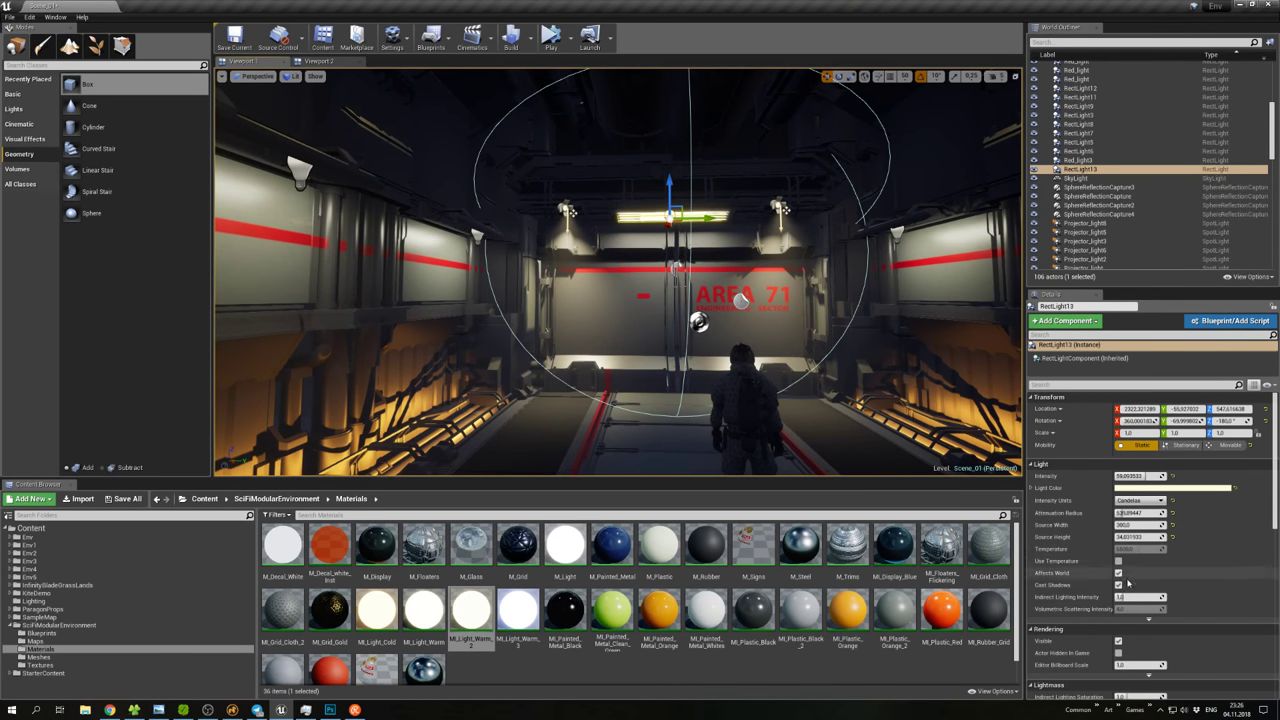
mouse_move(1121, 597)
left_mouse_down()
mouse_move(1150, 597)
mouse_move(1119, 589)
left_mouse_up()
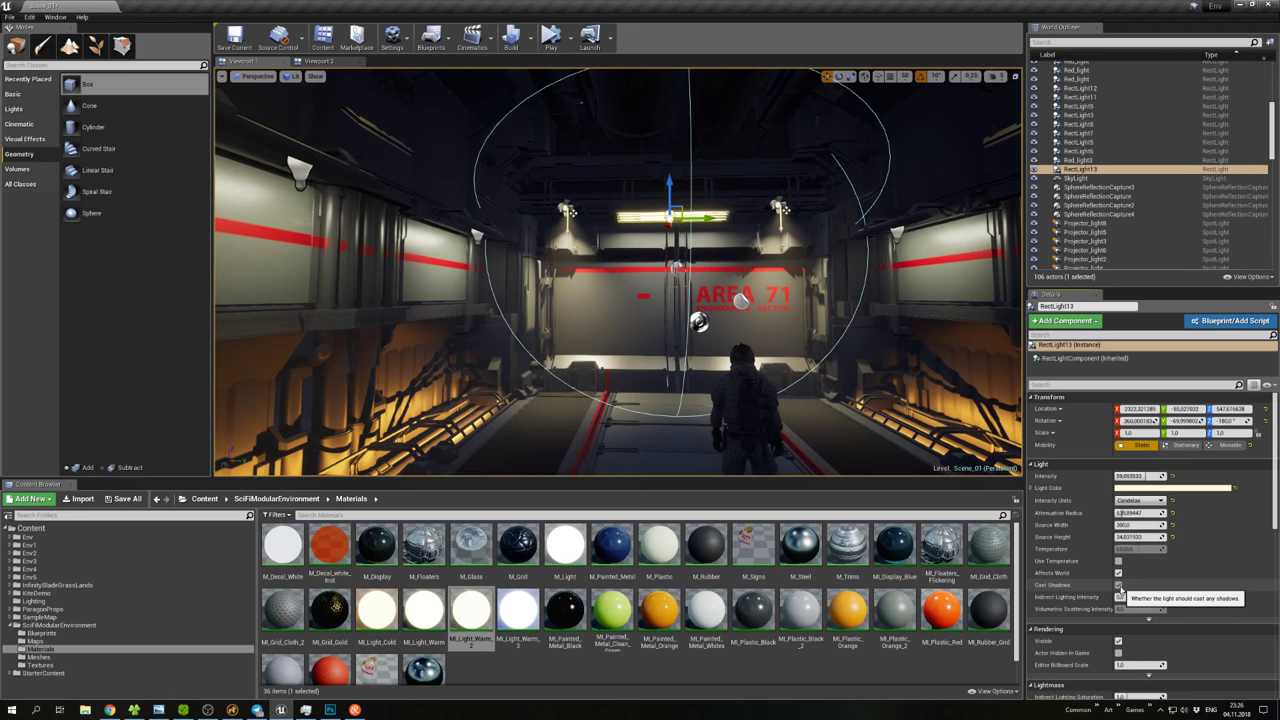
left_click(1152, 488)
left_click_drag(1011, 529, 1009, 534)
left_click(1142, 440)
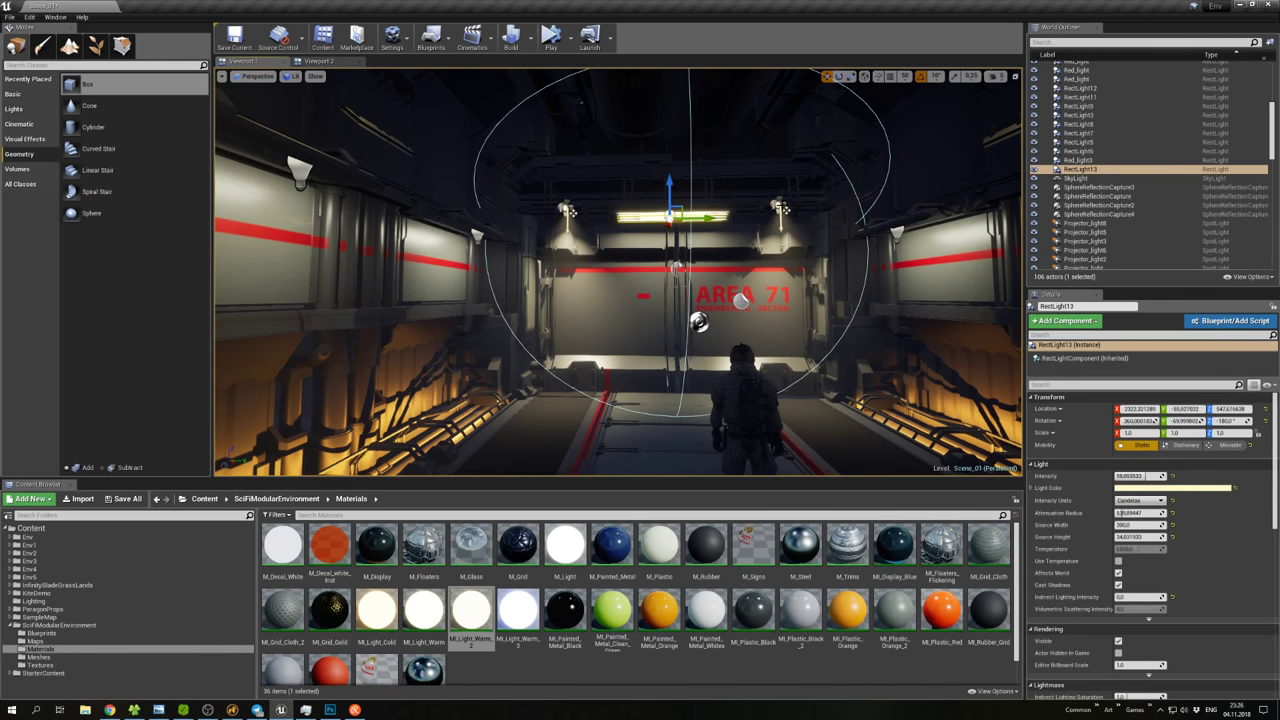
Select all eight Projector_light spotlights, set their volumetric scattering intensity to 2 and view the corridor without editor icons.
left_click(779, 208)
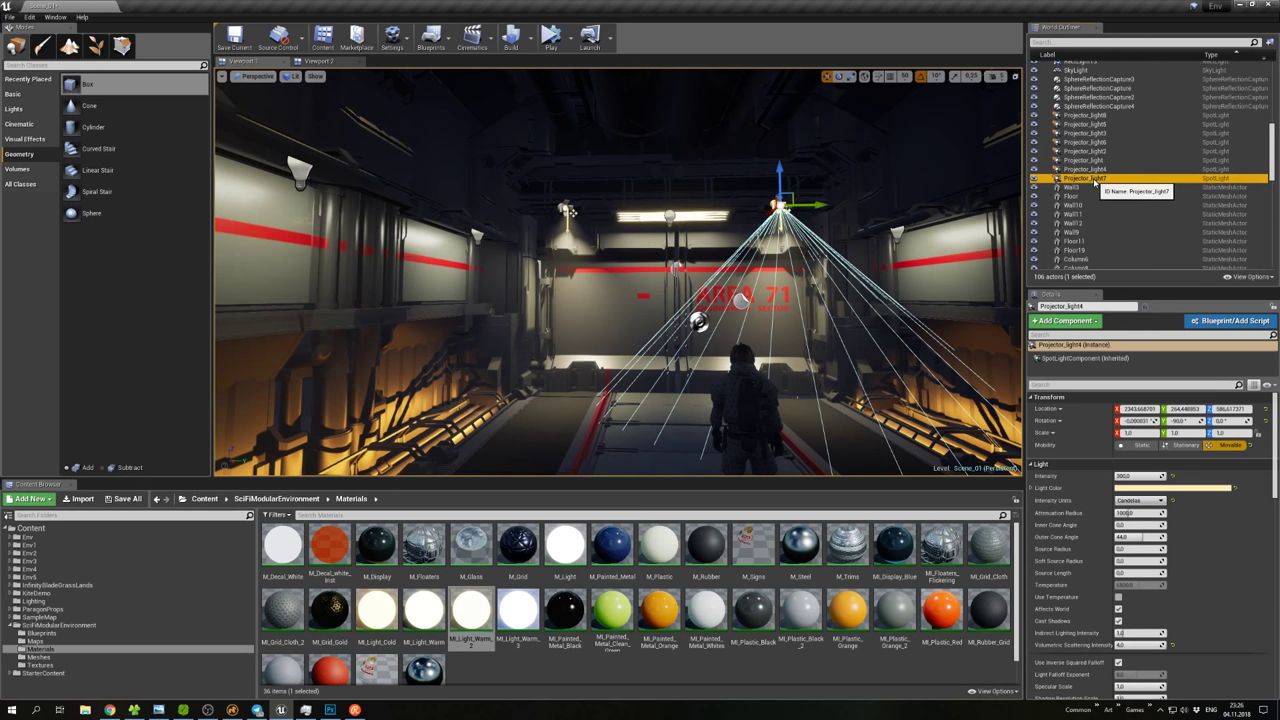
left_click(1086, 116, "shift")
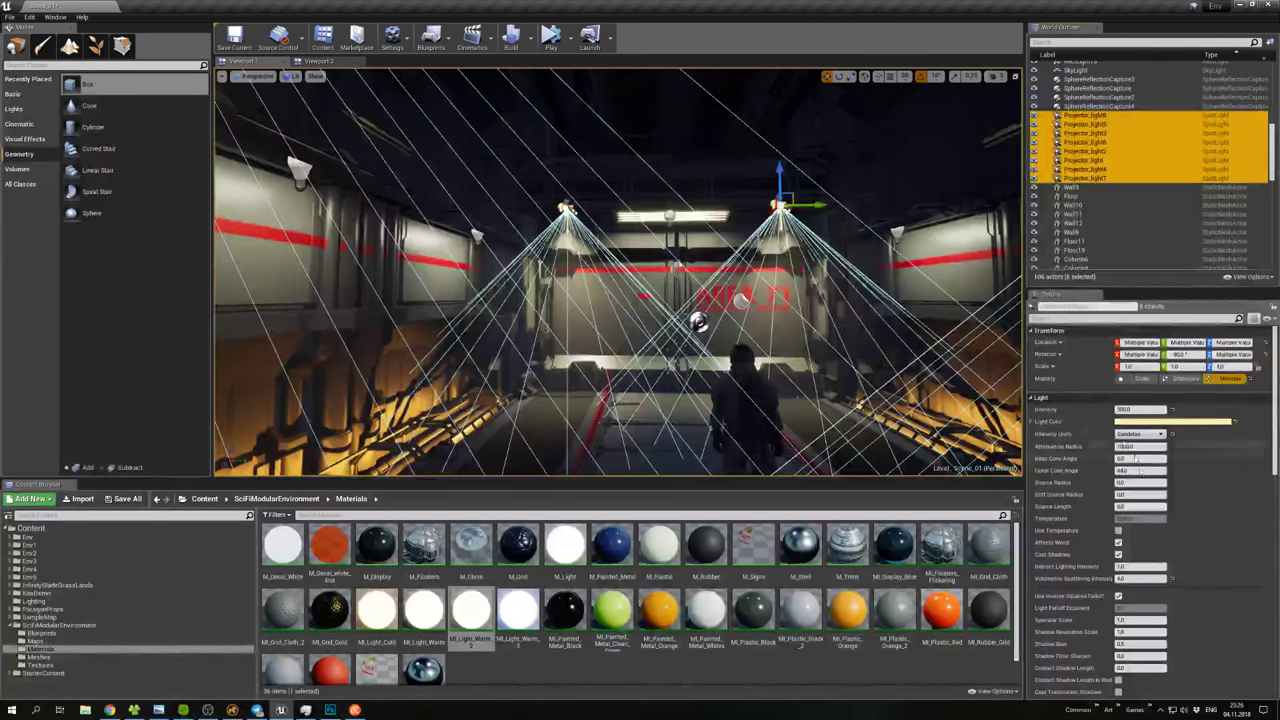
left_click(1125, 578)
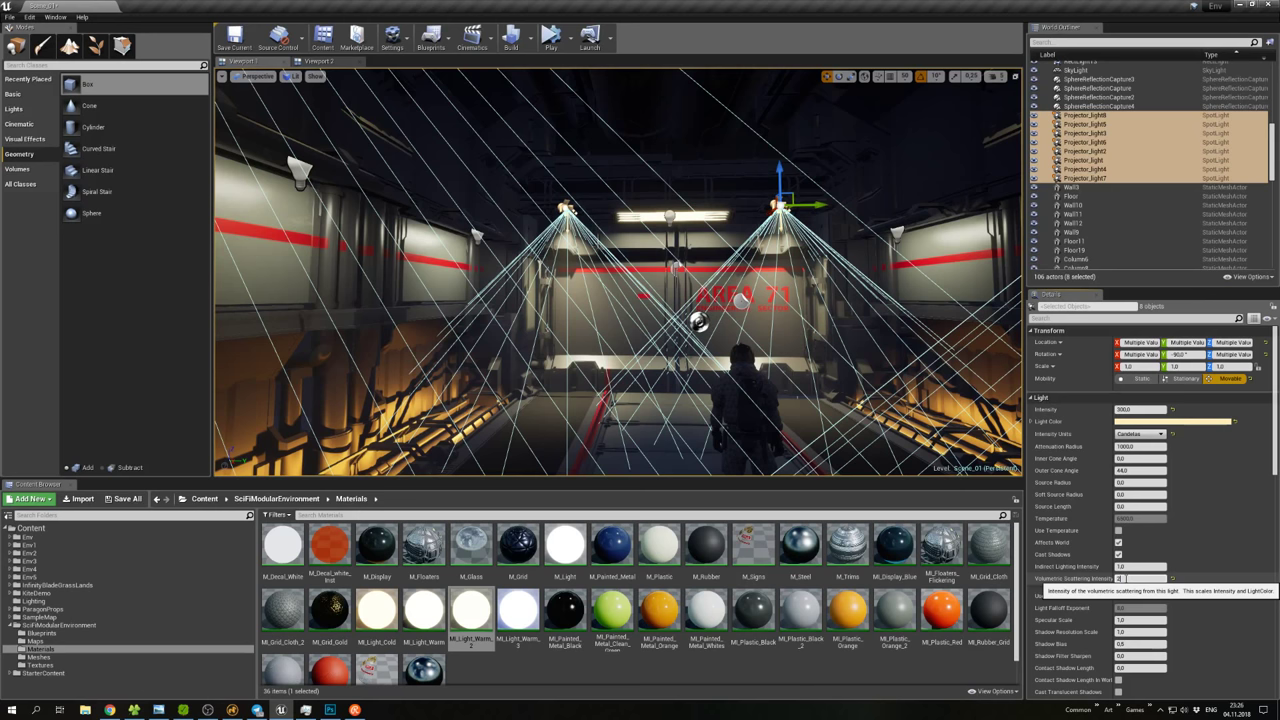
type("2")
key("Return")
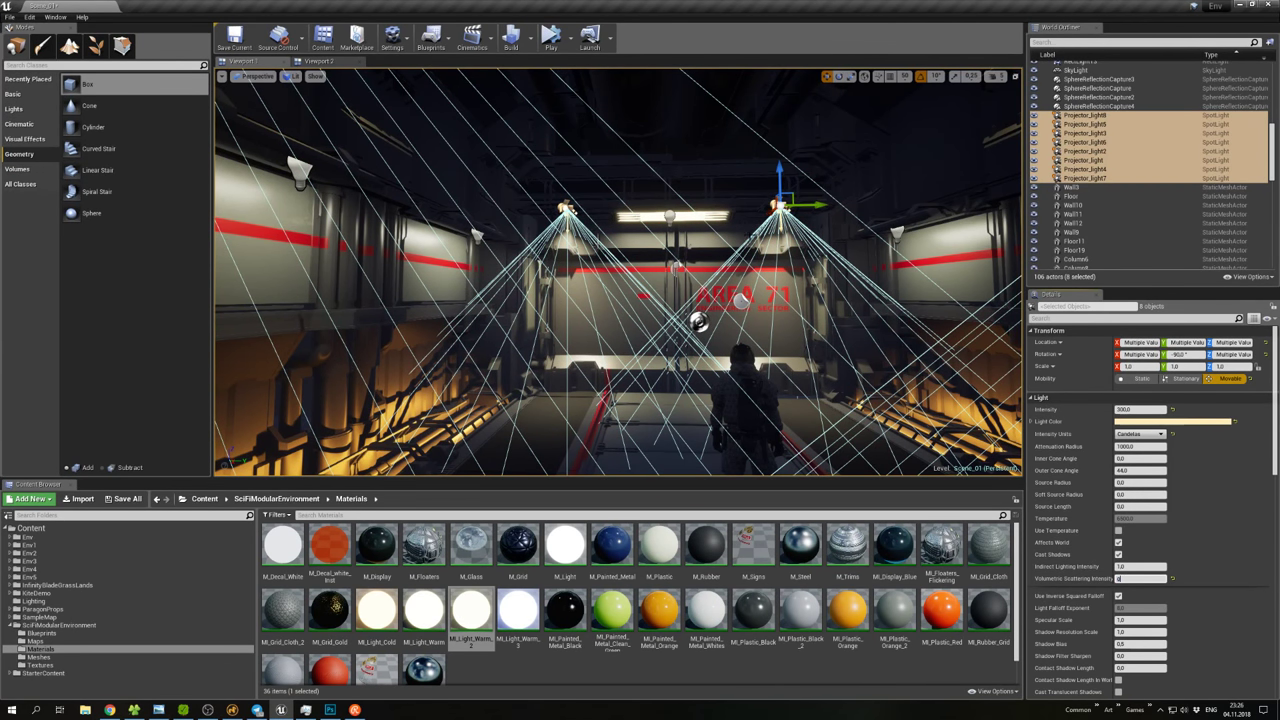
left_click(734, 238)
key("g")
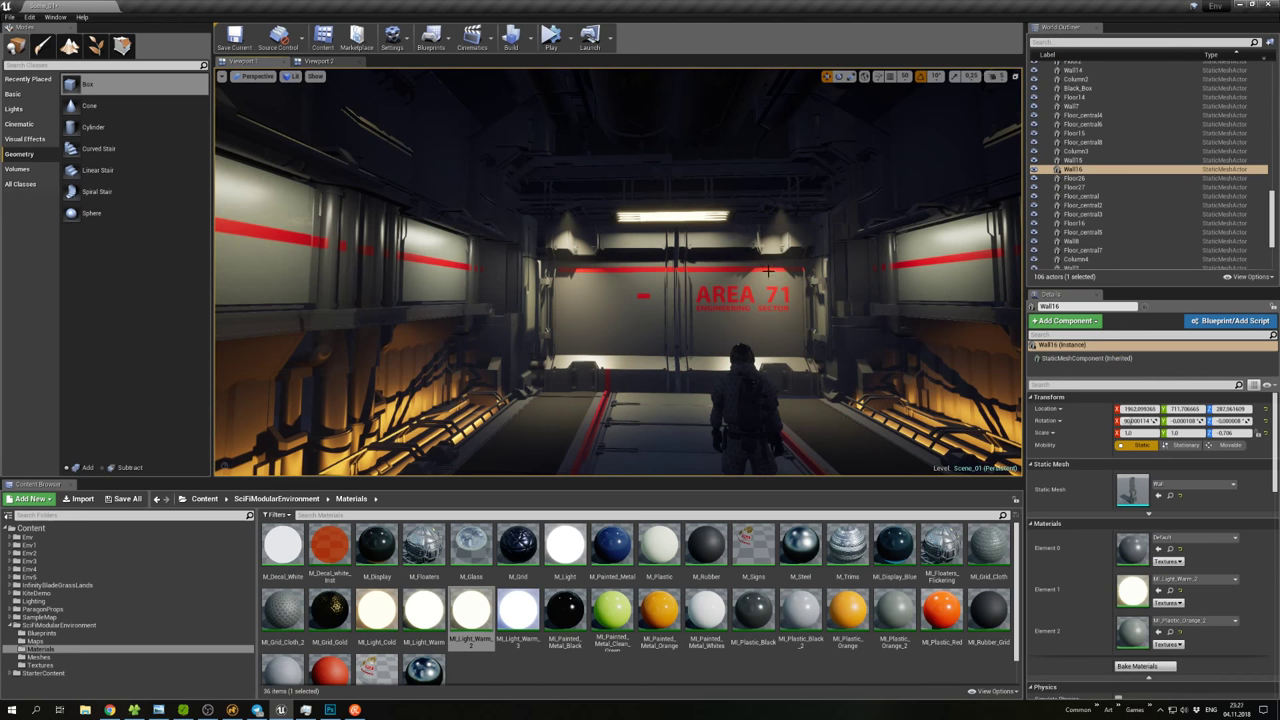
Select Column2 with the overhead lamp and assign MI_Light_Warm_2 to its material Element 1.
key("w")
right_click_drag(768, 271, 812, 262)
key("g")
left_click(770, 297)
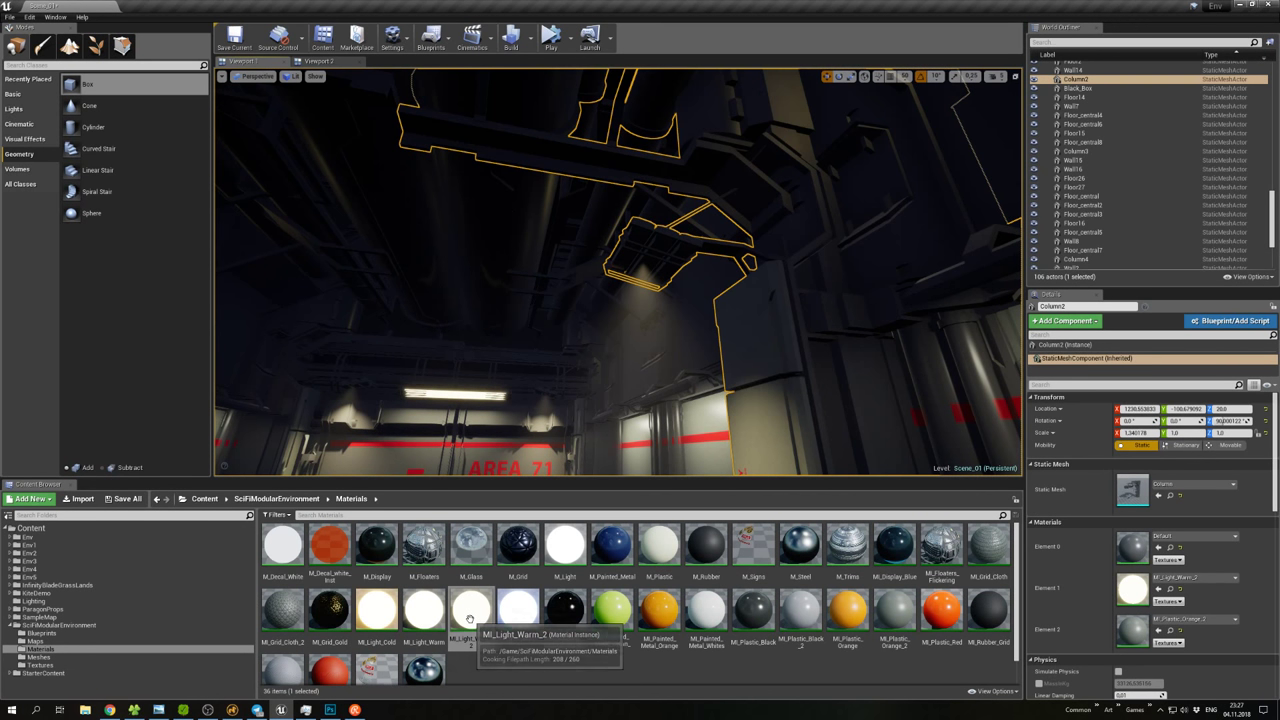
left_click_drag(471, 610, 1135, 590)
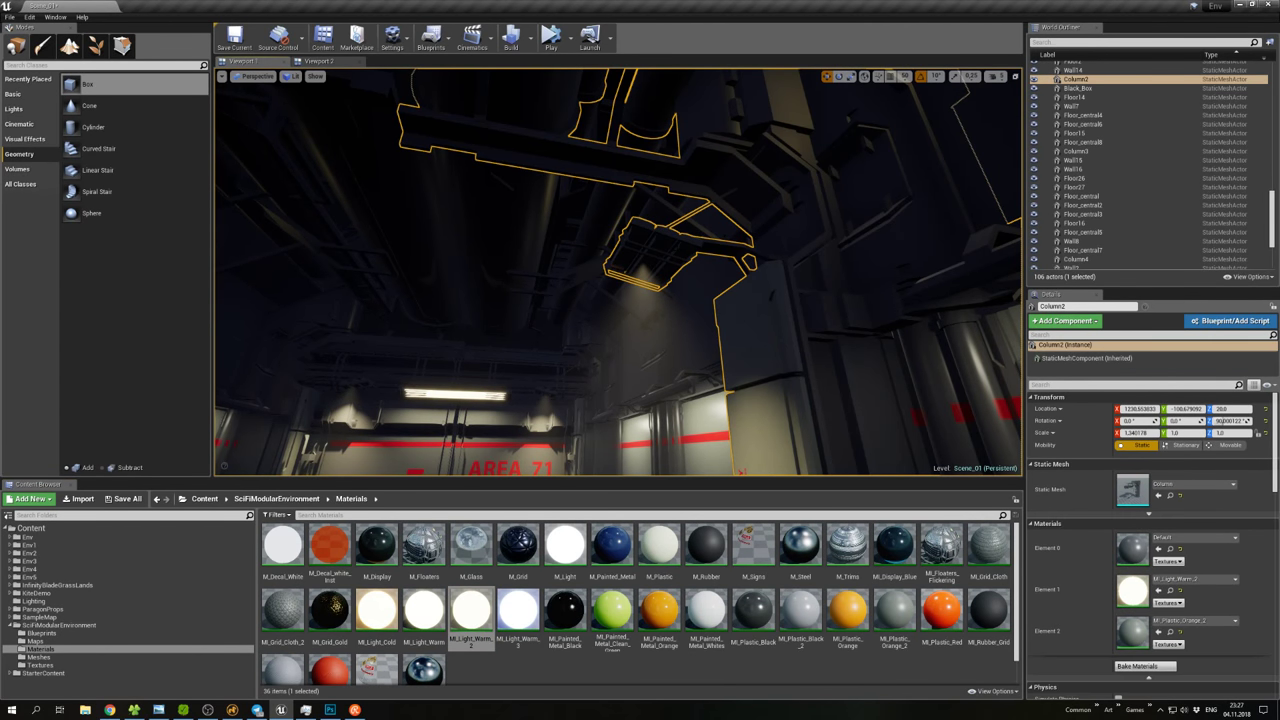
Open the Column static mesh from the Env5 folder and examine the underside of its lamp.
left_click(30, 577)
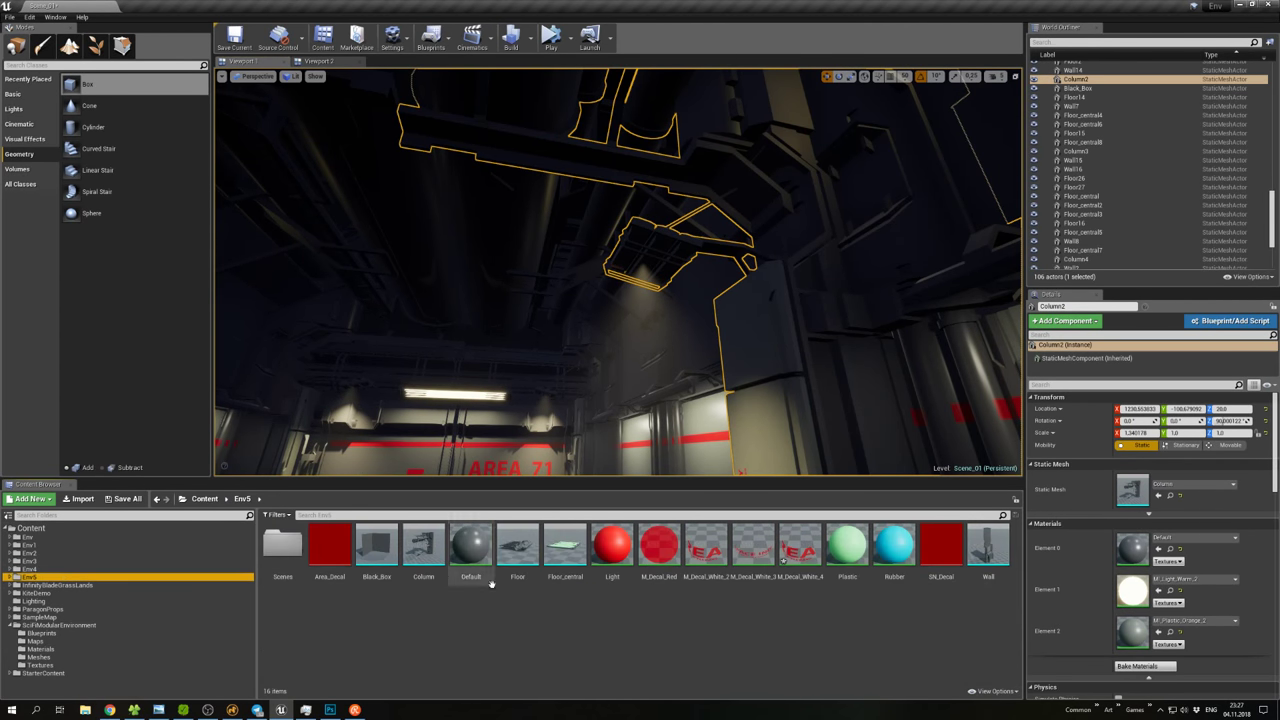
double_click(424, 550)
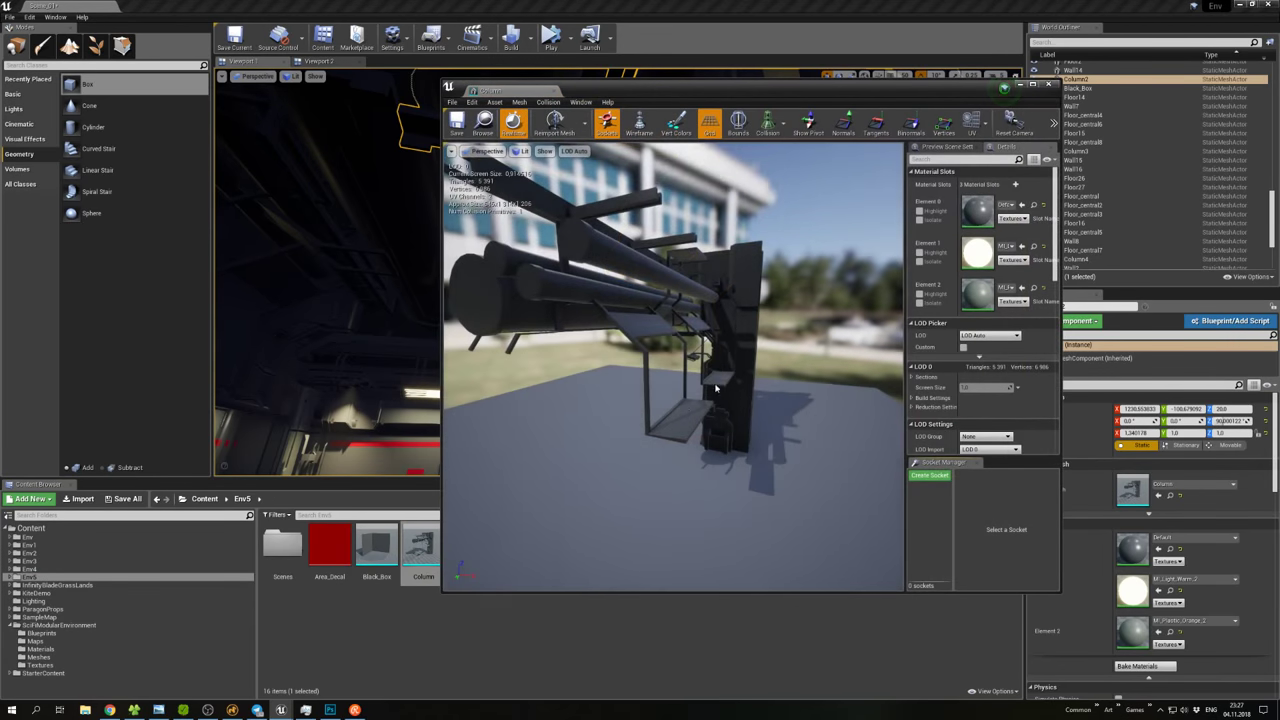
left_click_drag(716, 388, 716, 388)
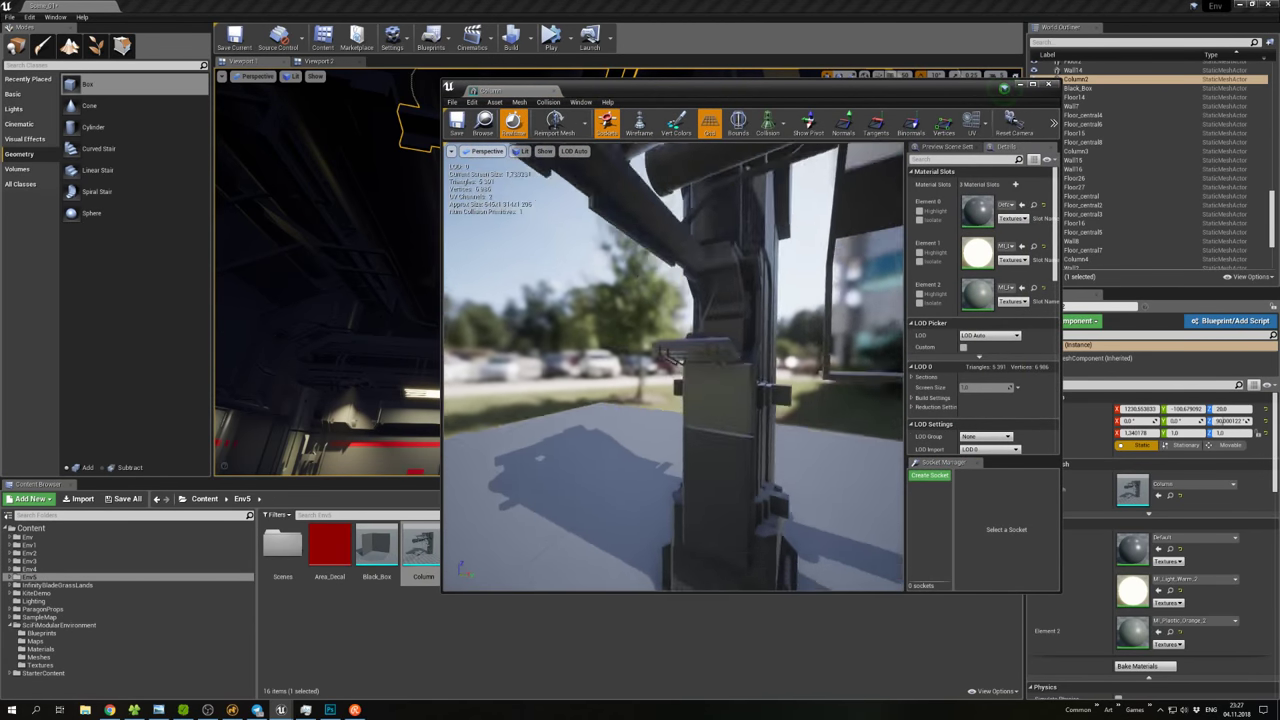
left_click_drag(629, 299, 629, 299)
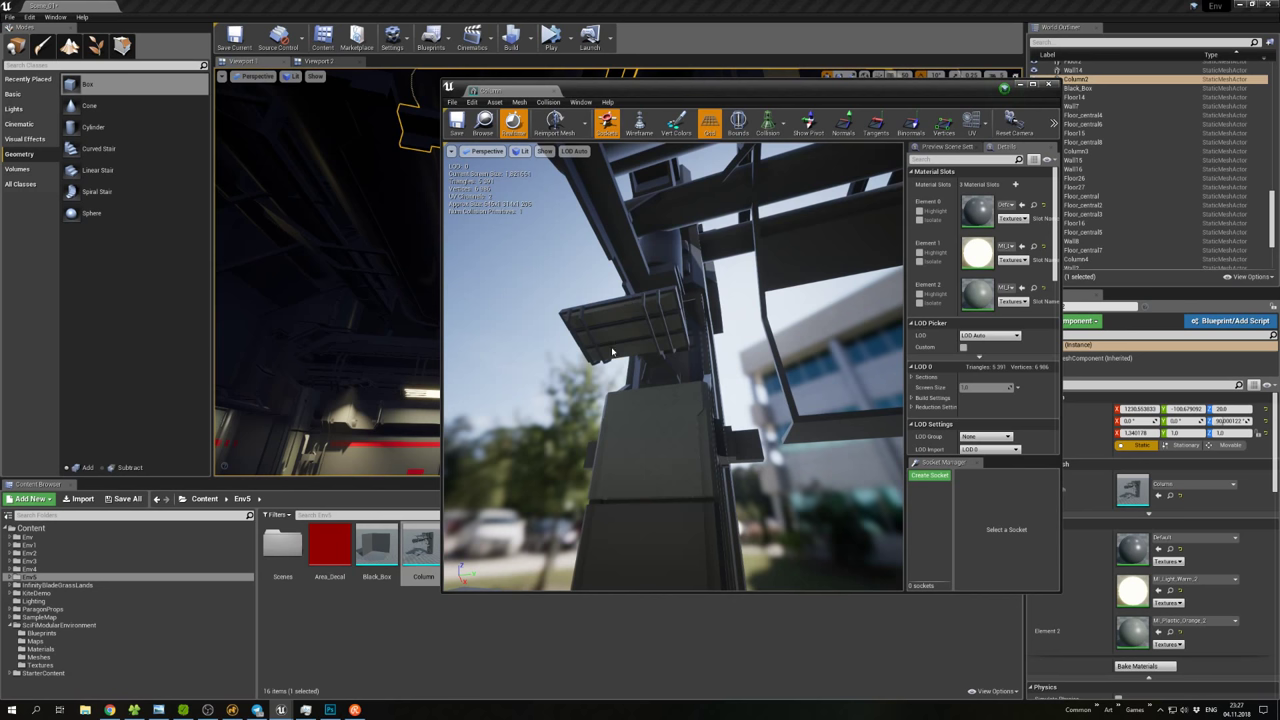
Switch to Modo, unhide all the meshes and isolate the column model.
left_click(330, 711)
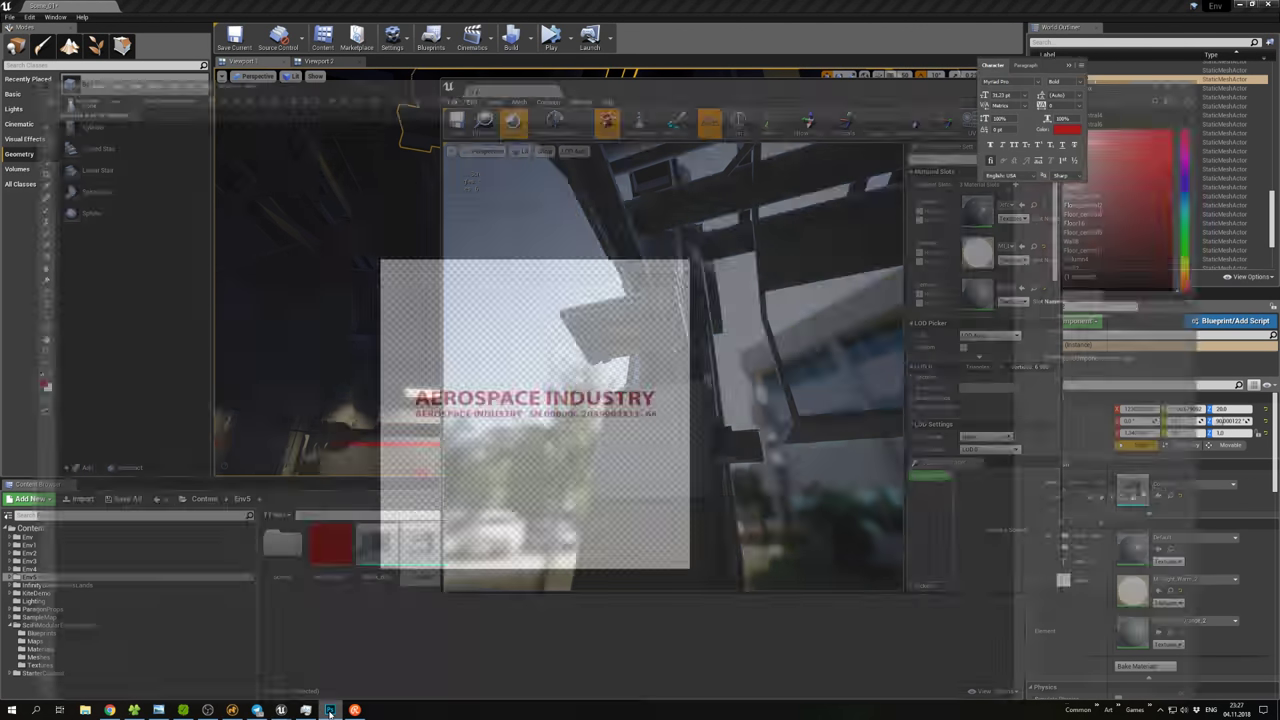
left_click(232, 710)
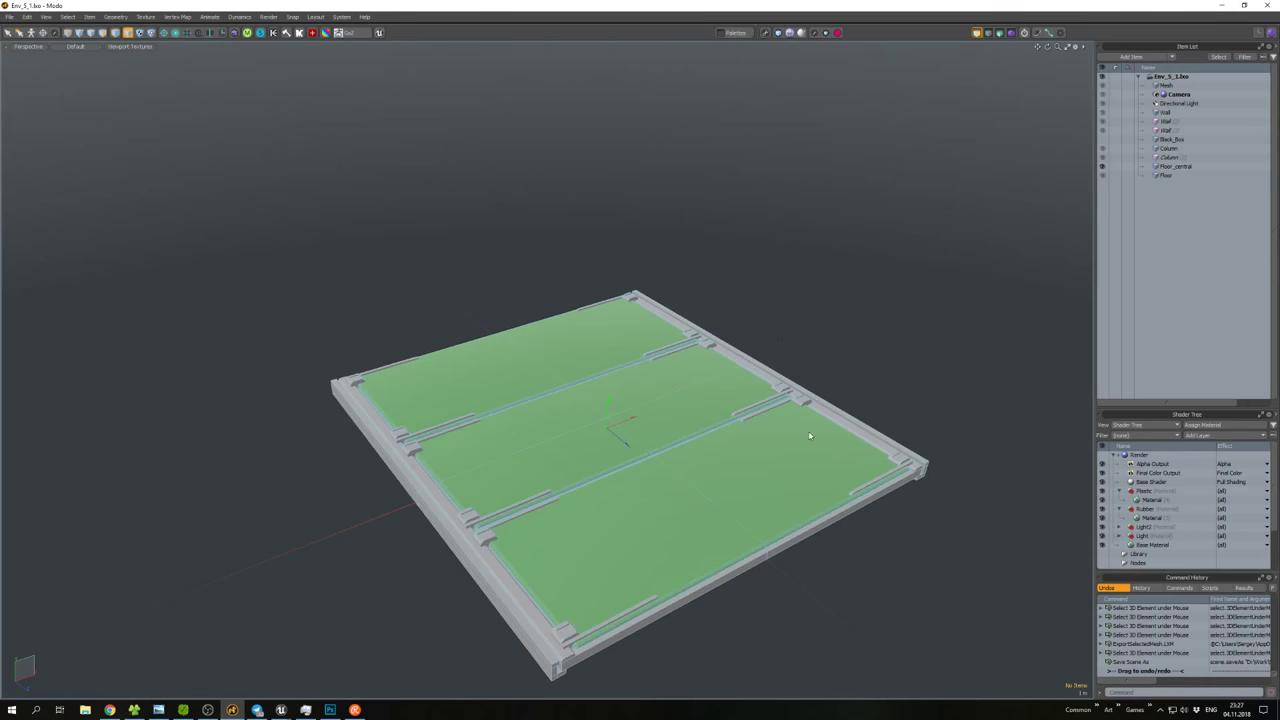
right_click_drag(805, 343, 709, 394)
key("u")
mouse_move(709, 394)
left_mouse_down("alt")
mouse_move(514, 323)
mouse_move(520, 300)
mouse_move(500, 320)
mouse_move(600, 280)
mouse_move(560, 330)
mouse_move(748, 443)
mouse_move(629, 388)
left_mouse_up("alt")
left_click(500, 320)
key("shift+h")
Export the selected Column mesh as FBX to the Env5 folder, overwriting the existing Column file.
left_click(748, 443)
left_click(623, 382)
key("ctrl+shift+s")
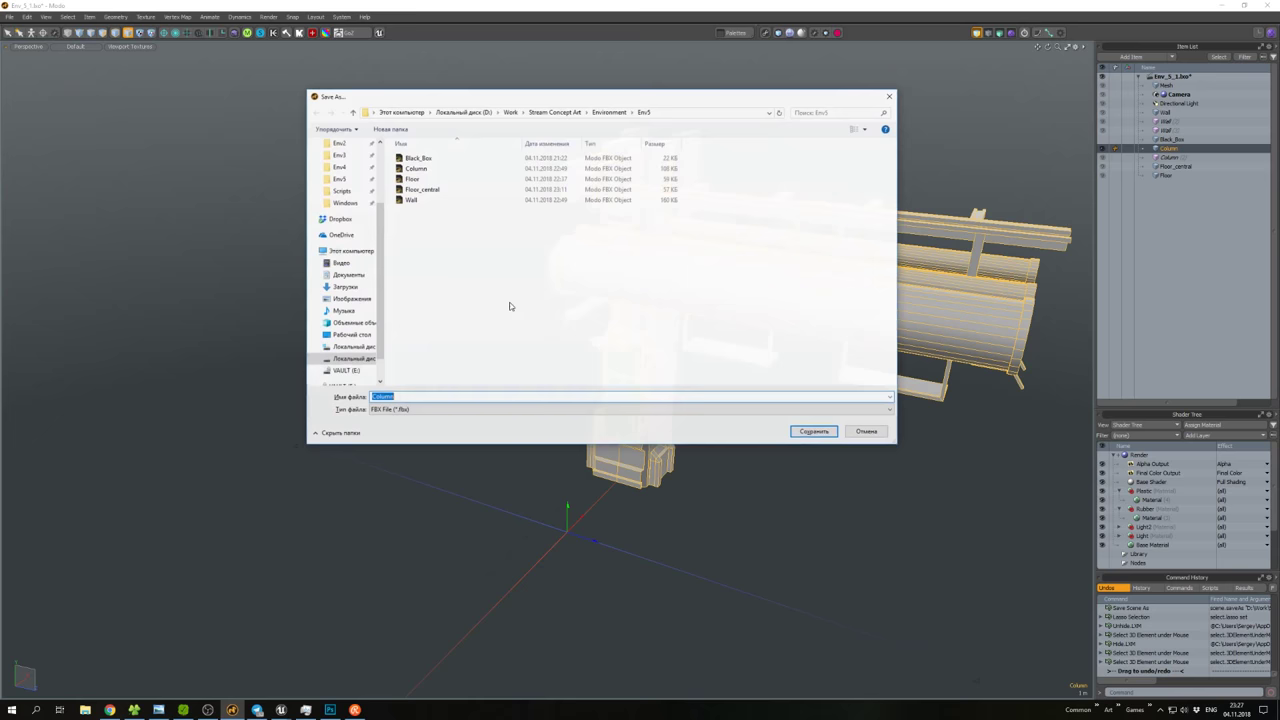
double_click(415, 168)
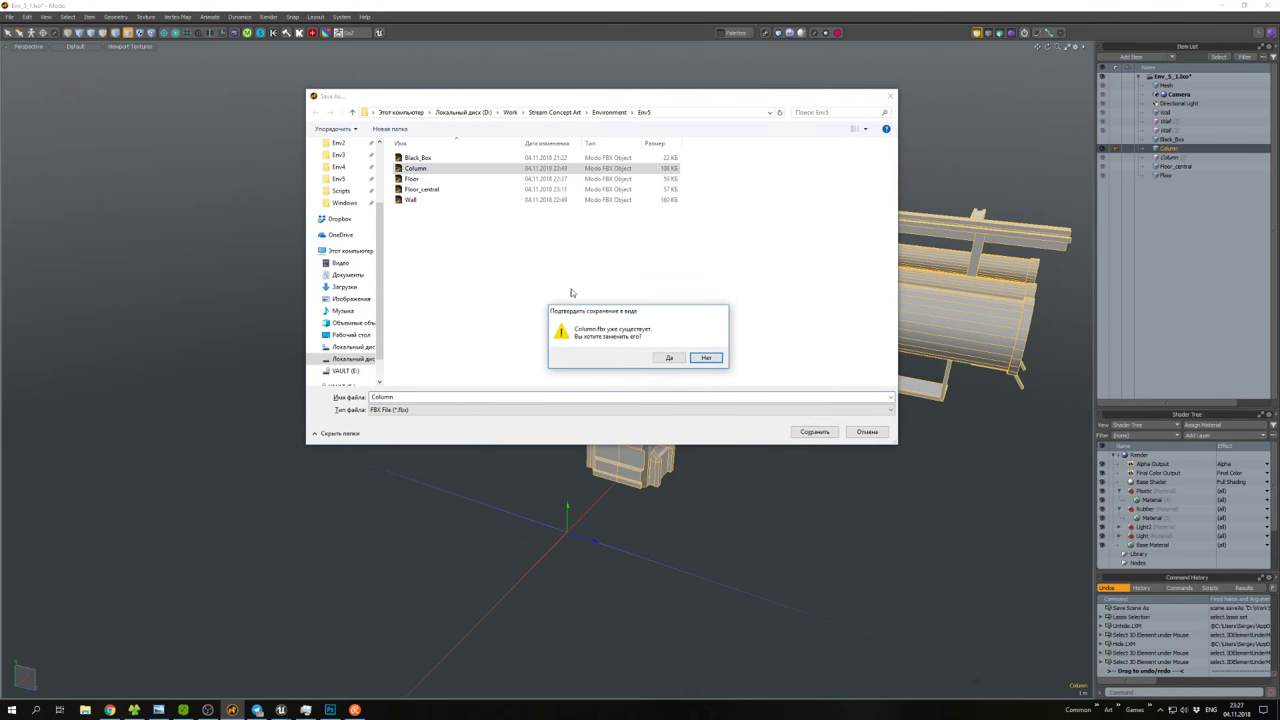
left_click(669, 358)
Switch back to Unreal Editor, close the Column mesh editor and reimport the Column asset from its FBX file.
left_click(281, 711)
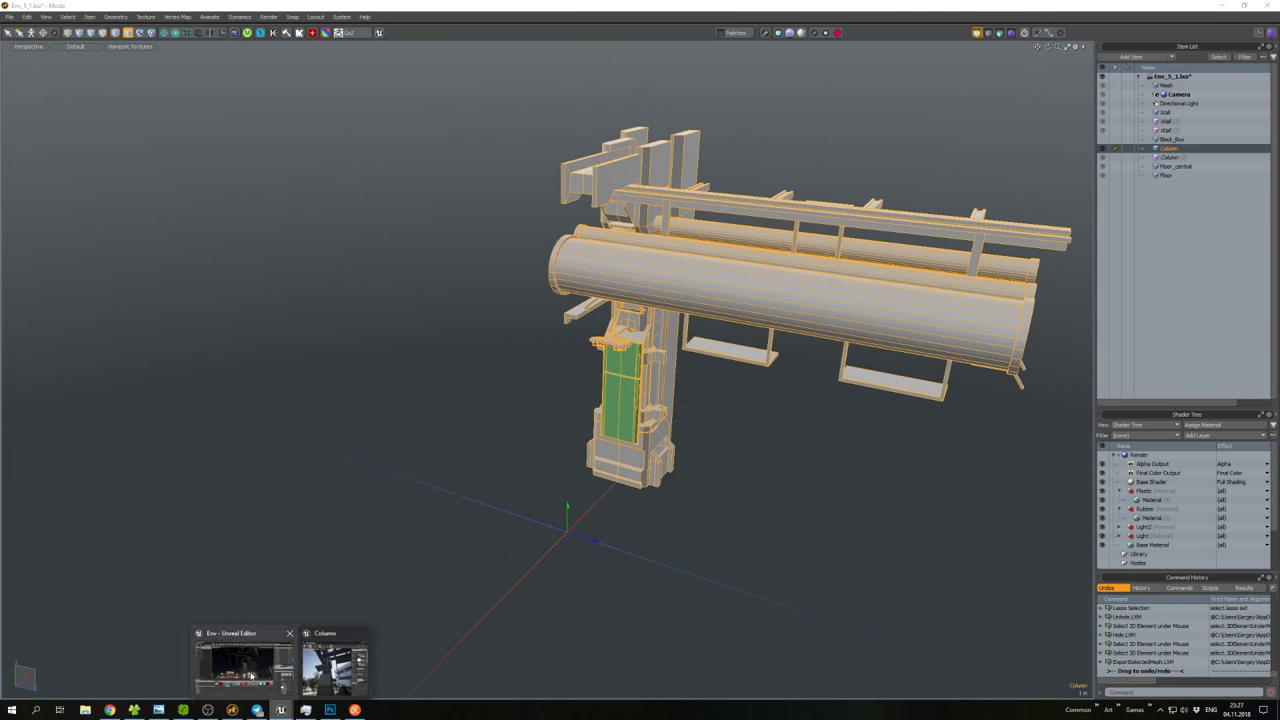
left_click(245, 663)
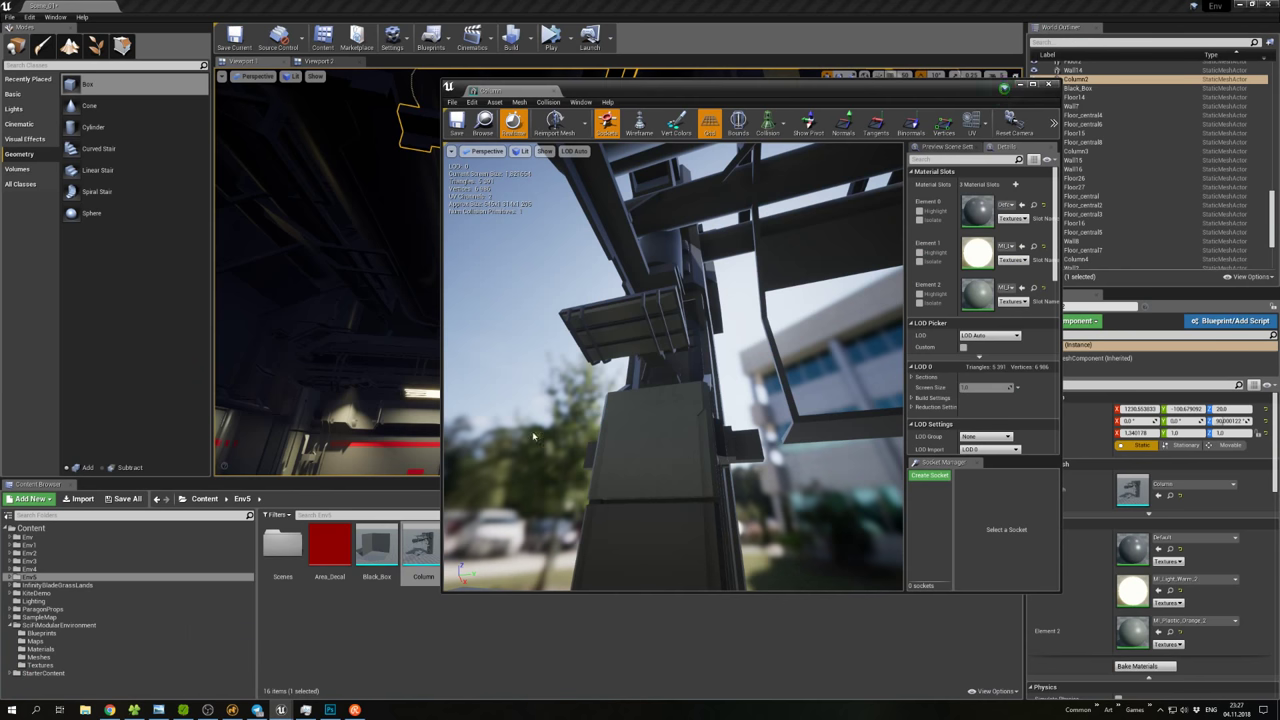
left_click(1048, 84)
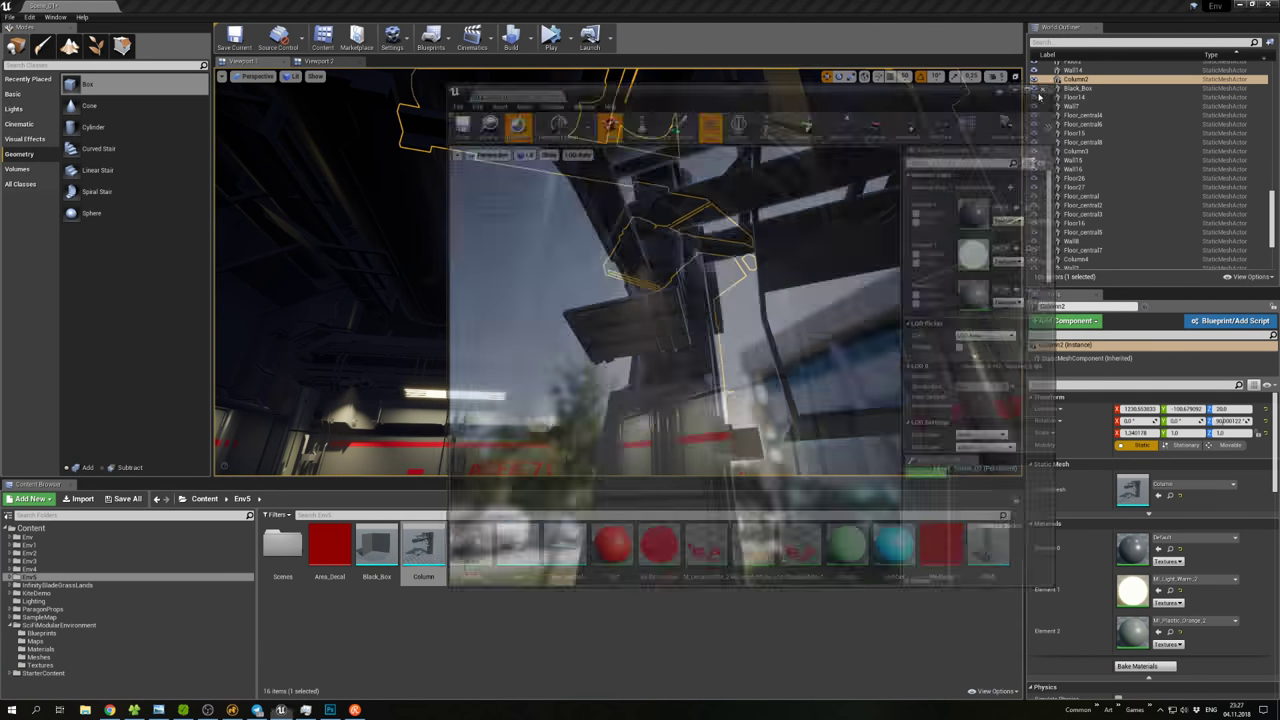
right_click(410, 548)
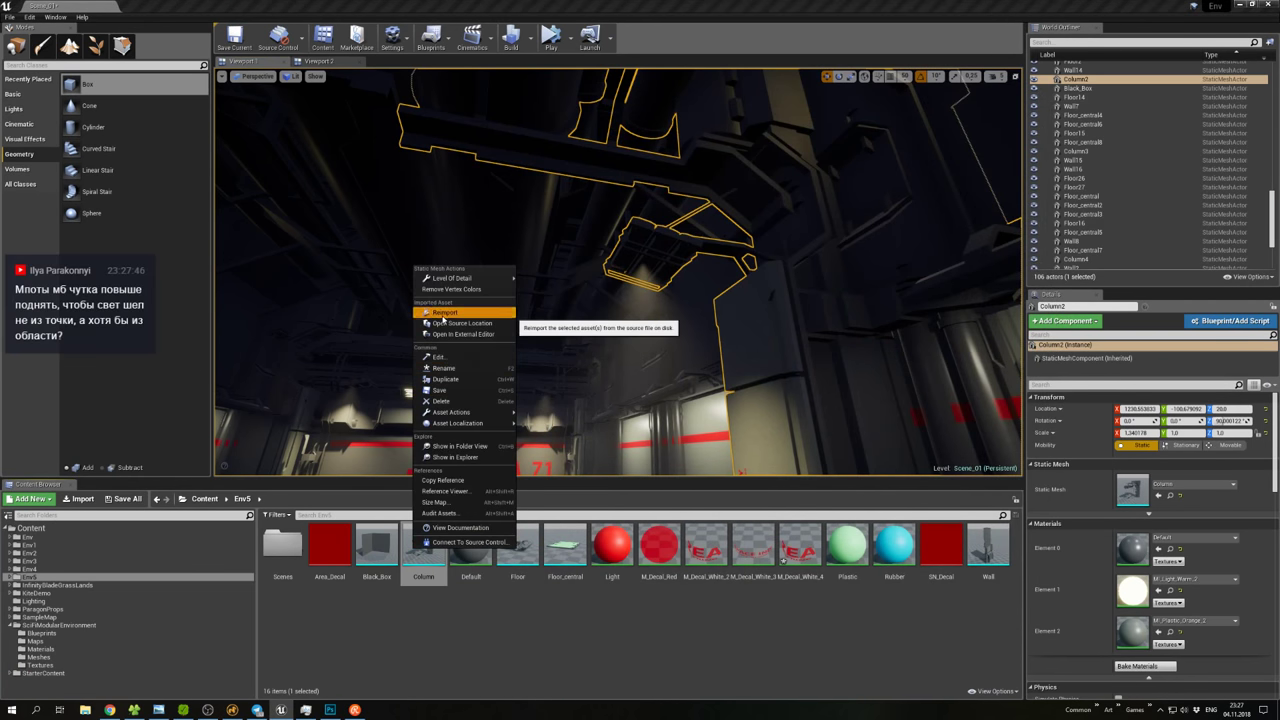
left_click(445, 312)
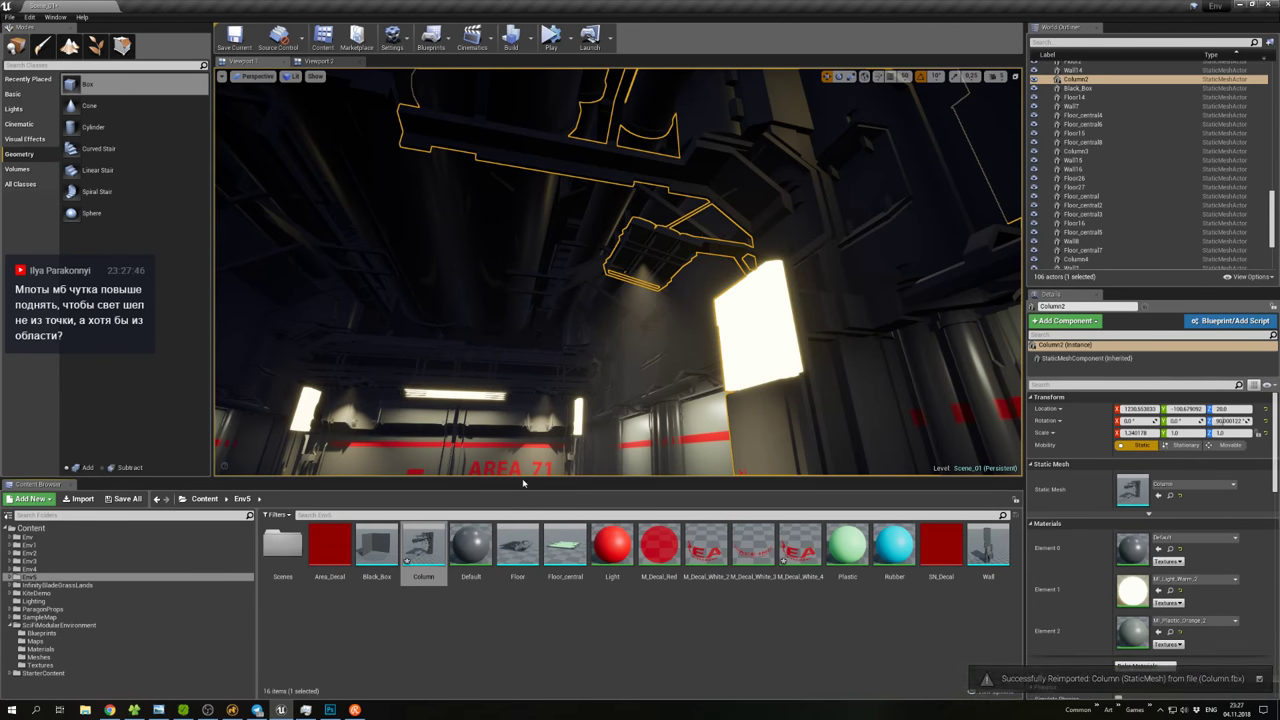
right_click(425, 548)
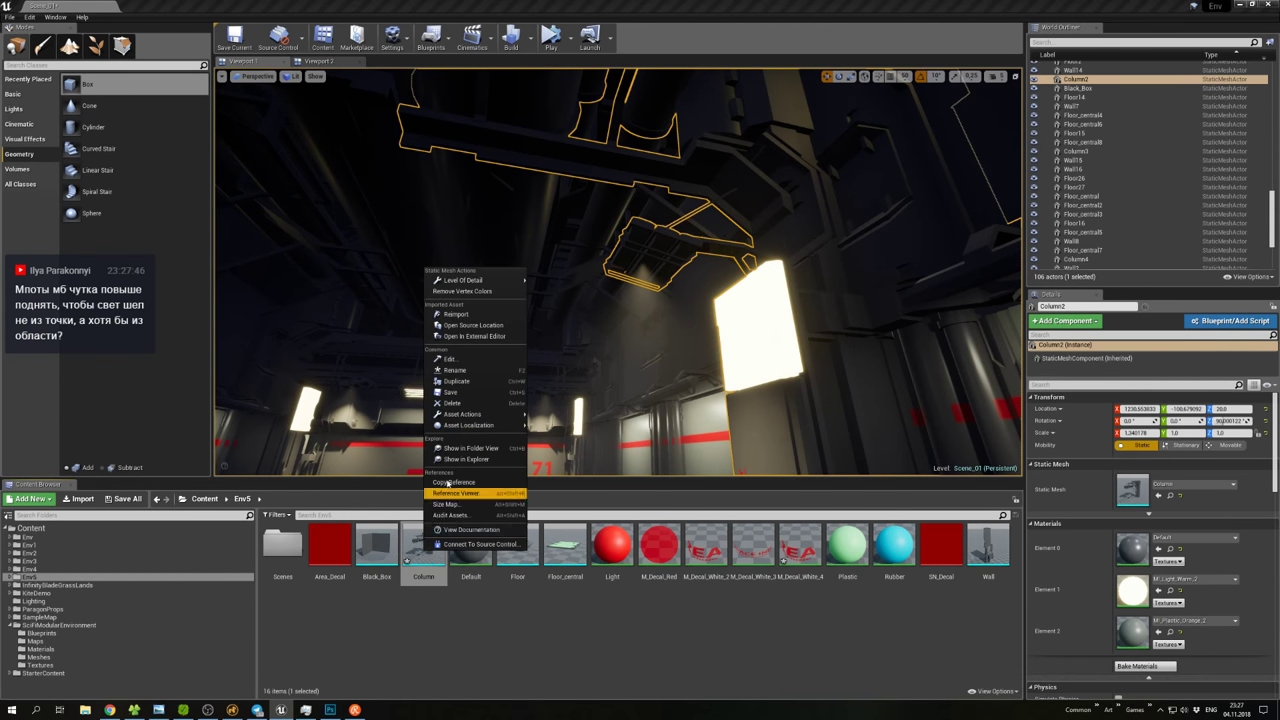
left_click(452, 314)
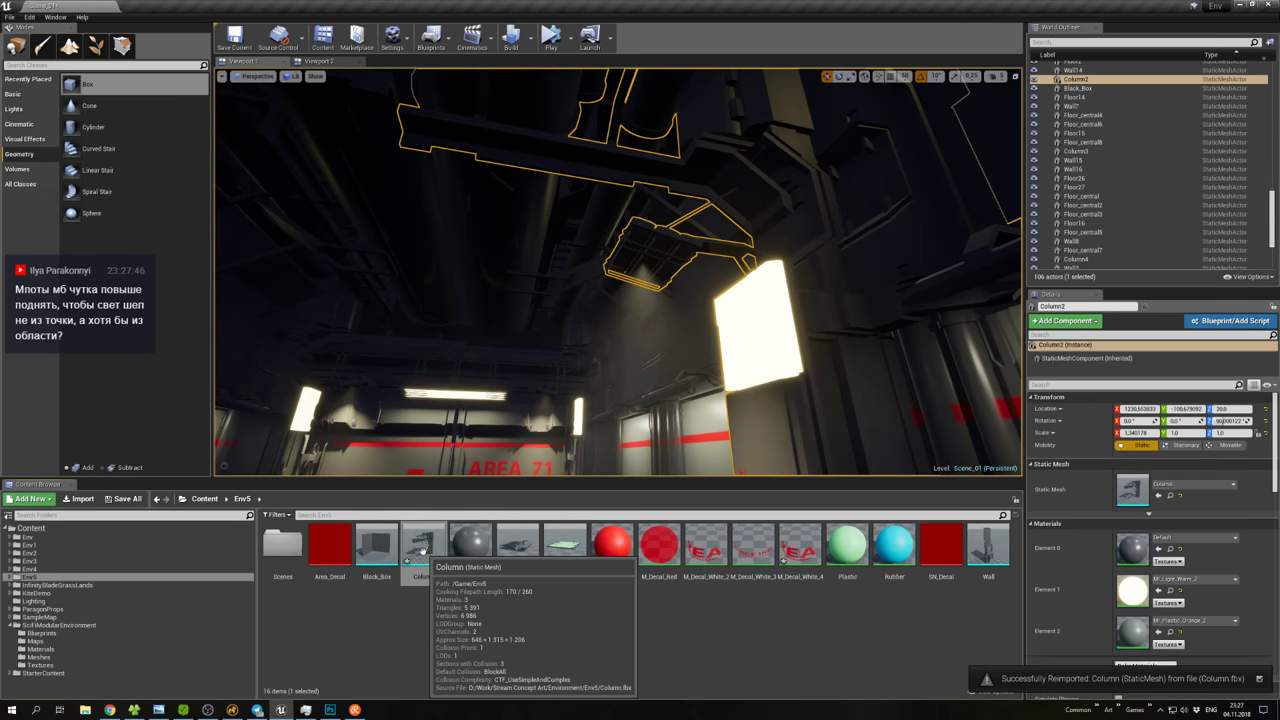
Open the Column static mesh and reset its Element 1 material slot to the default to check which faces it covers.
double_click(422, 549)
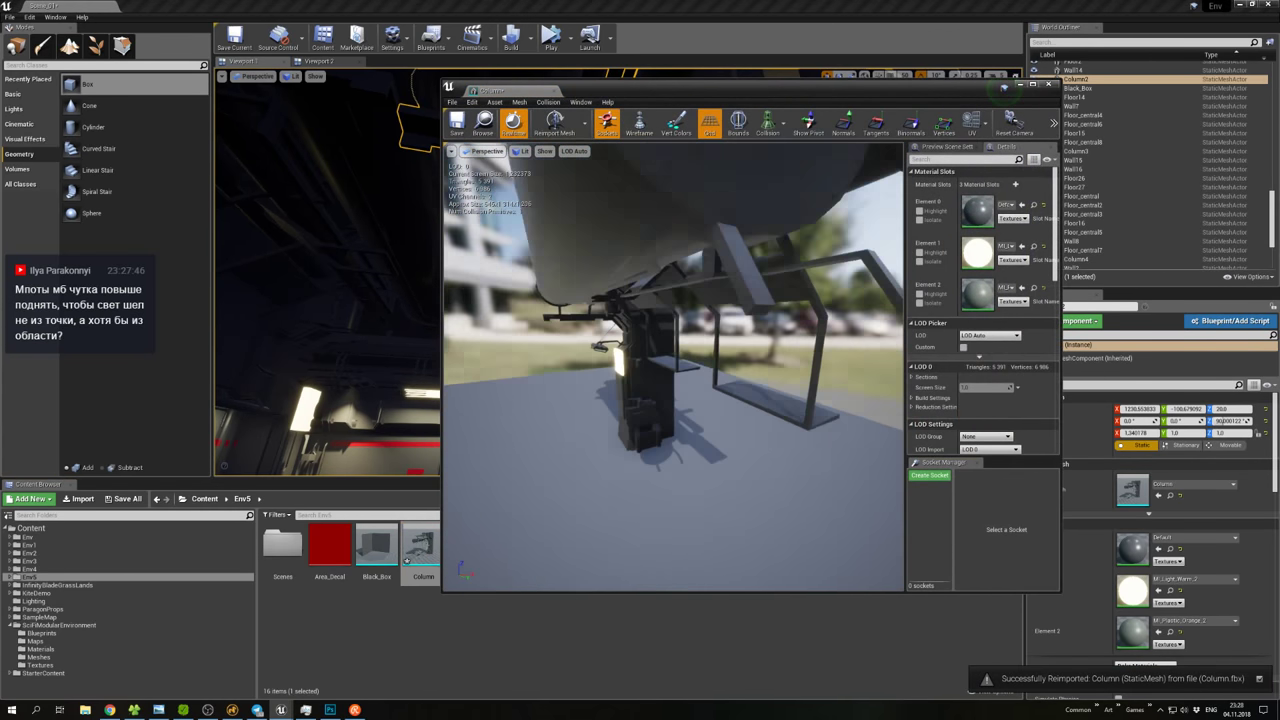
left_click_drag(673, 367, 578, 374)
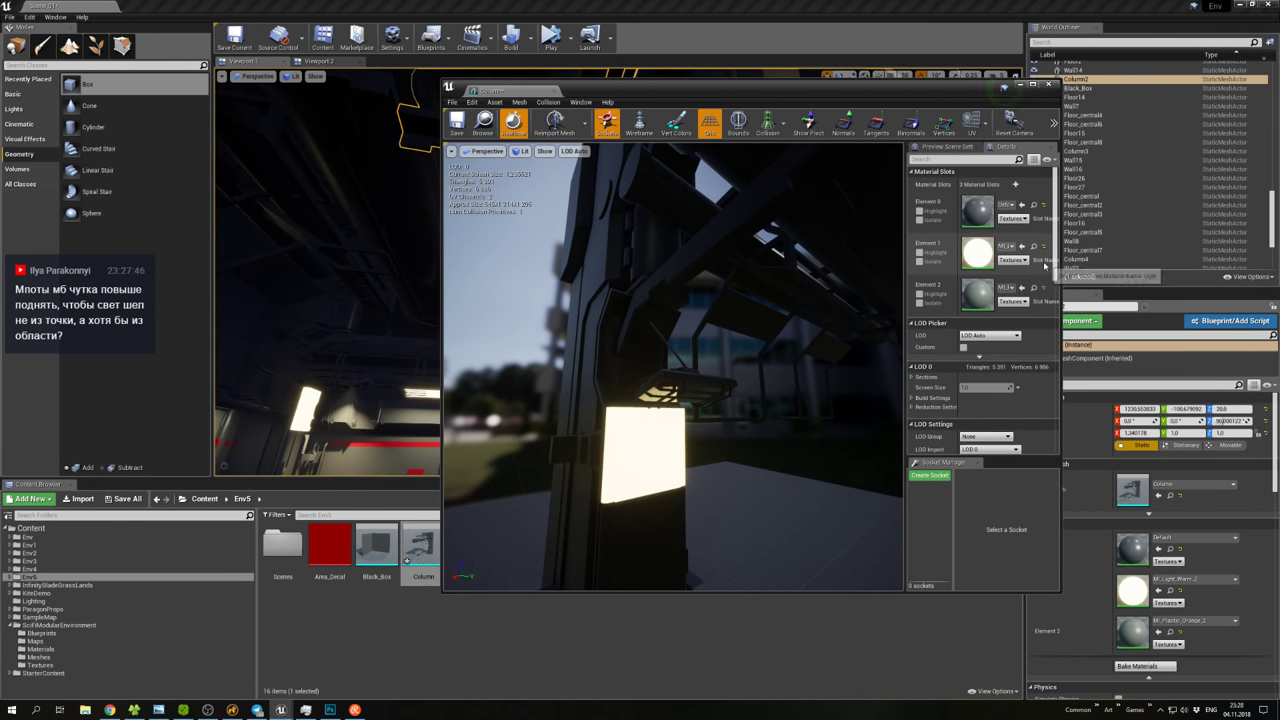
left_click(1043, 247)
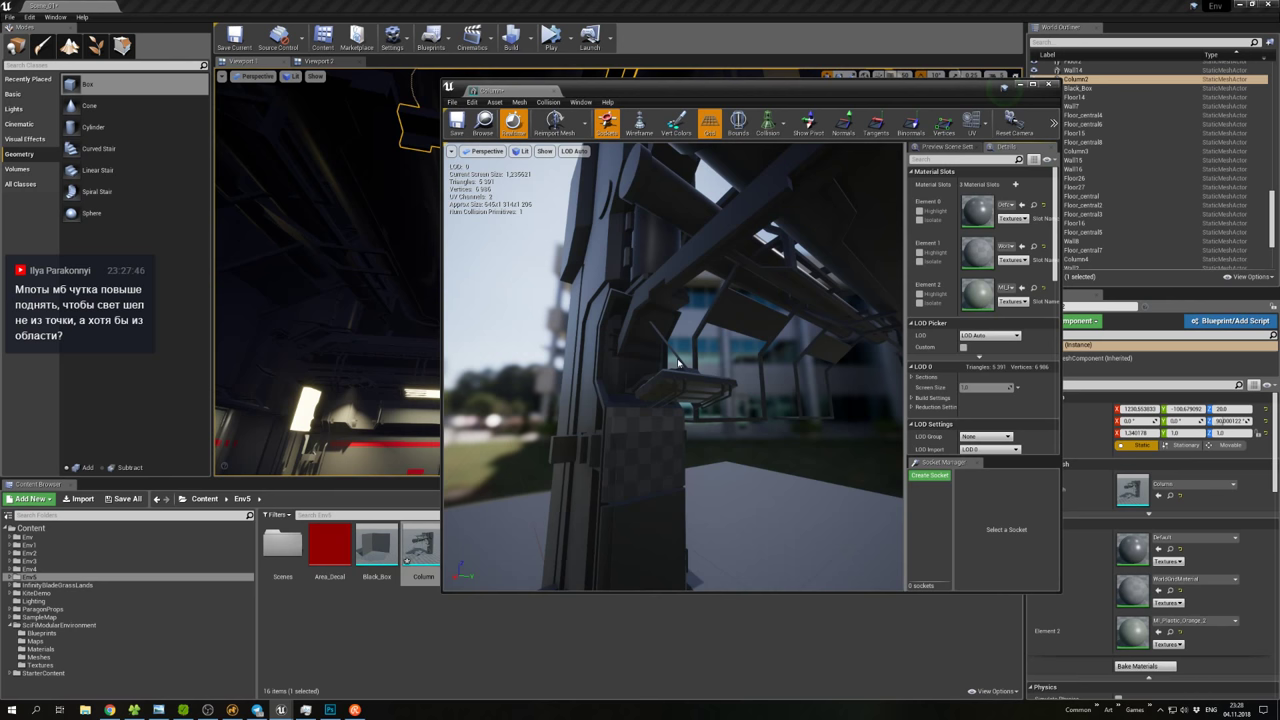
left_click_drag(697, 404, 635, 406)
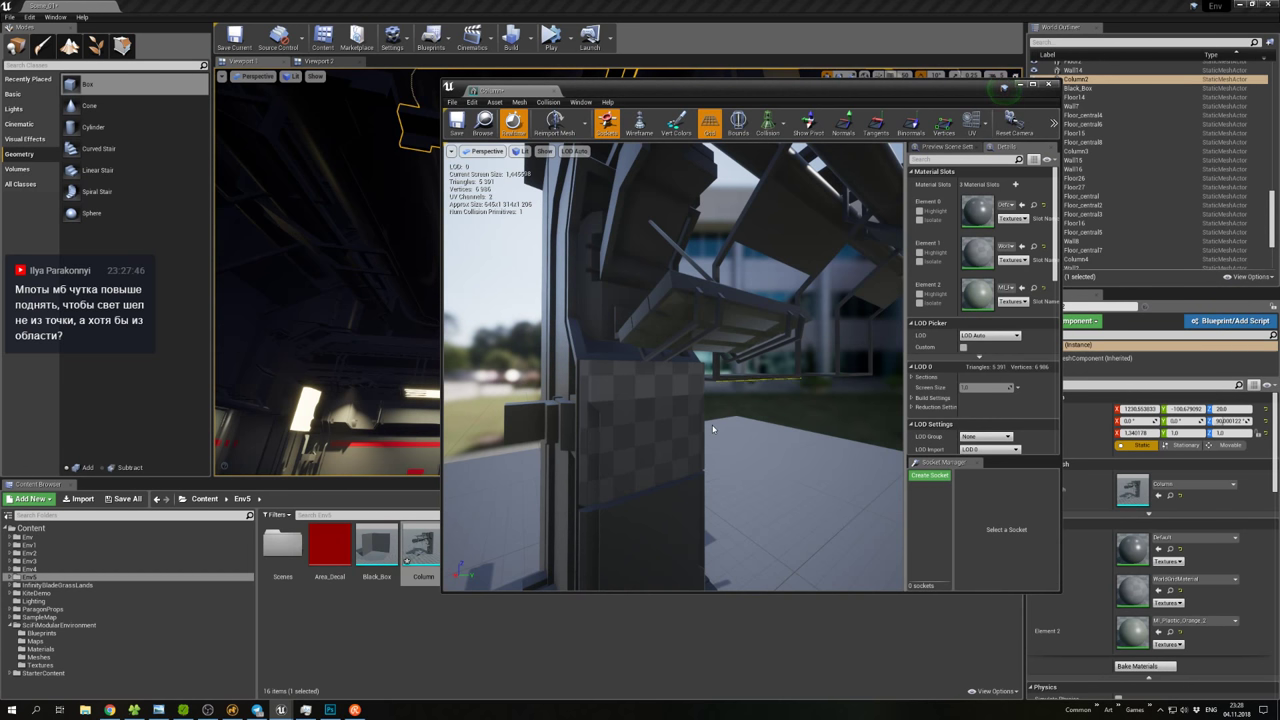
Apply MI_Light_Warm from the SciFiModularEnvironment Materials folder to the Element 1 and Element 2 slots of the Column mesh.
left_click(40, 649)
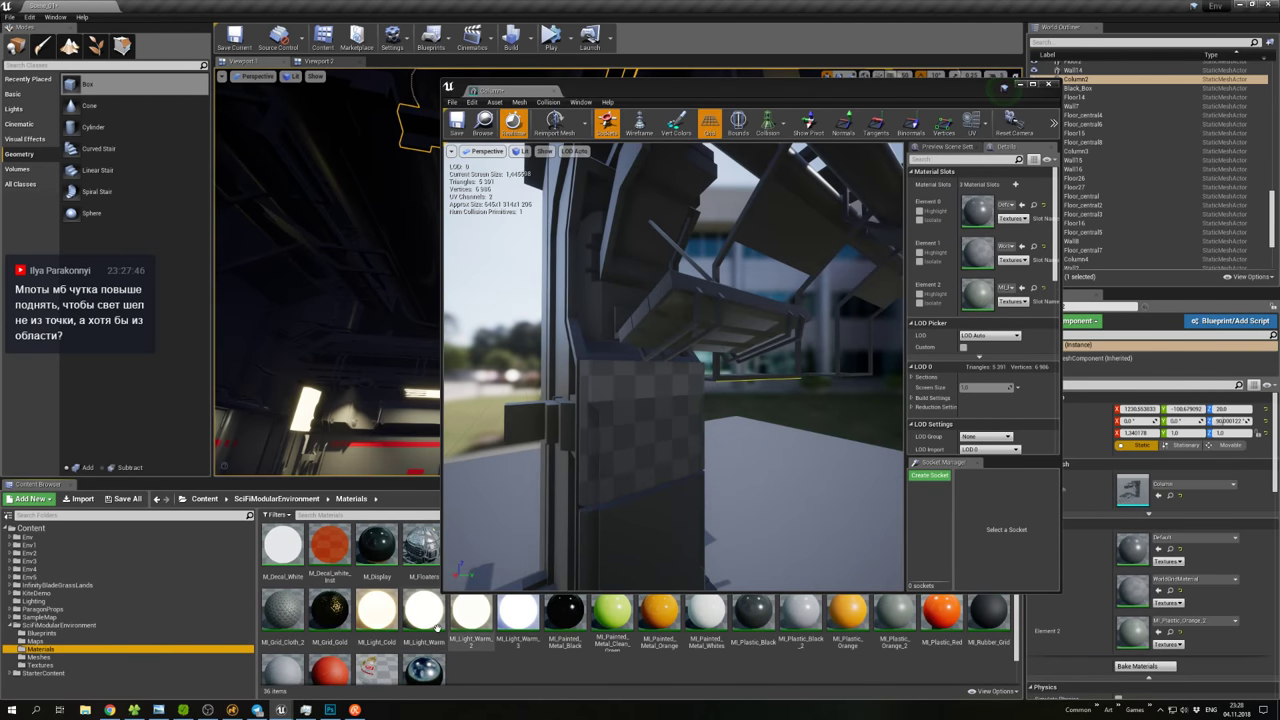
left_click_drag(423, 612, 980, 255)
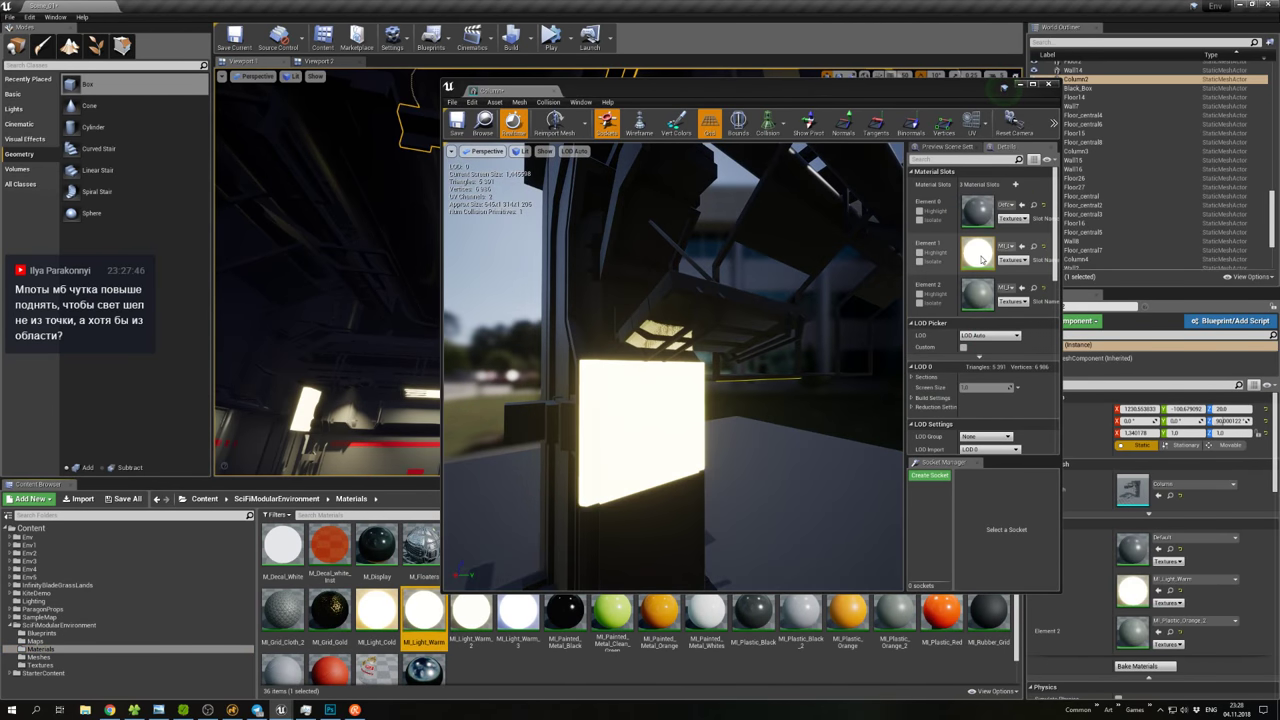
left_click_drag(377, 610, 686, 307)
left_click_drag(423, 612, 983, 297)
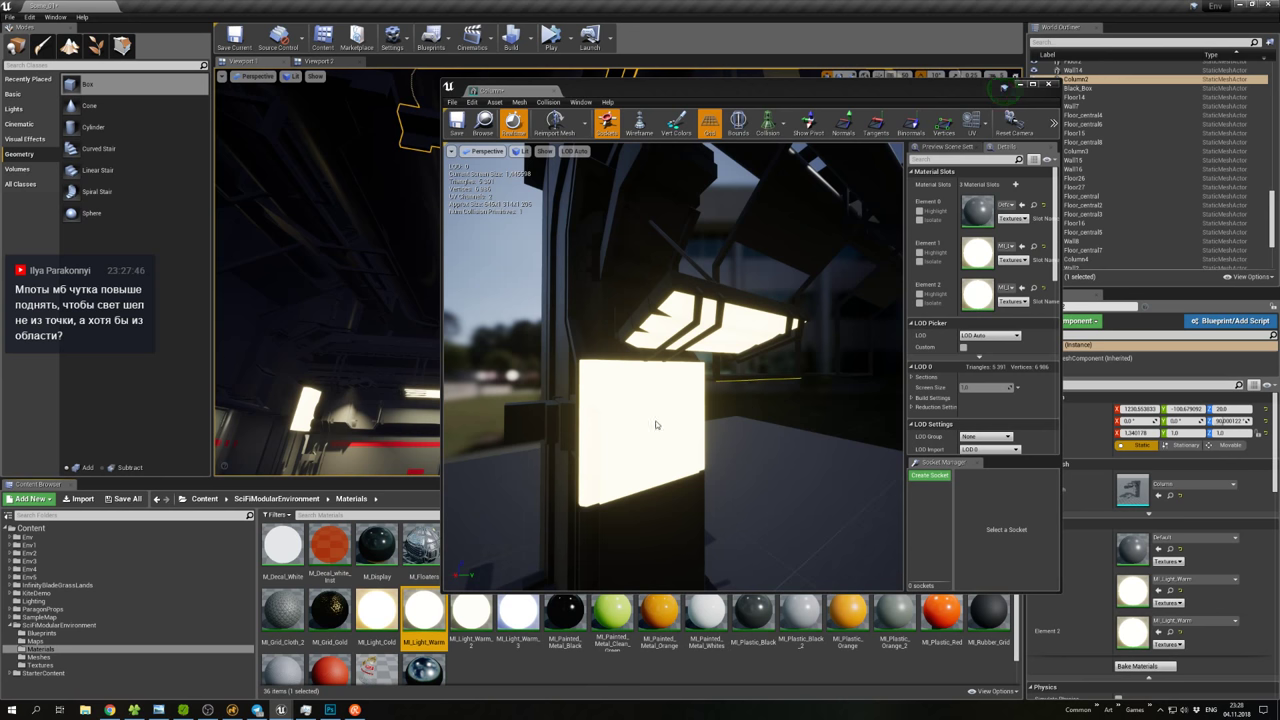
right_click_drag(674, 367, 606, 163)
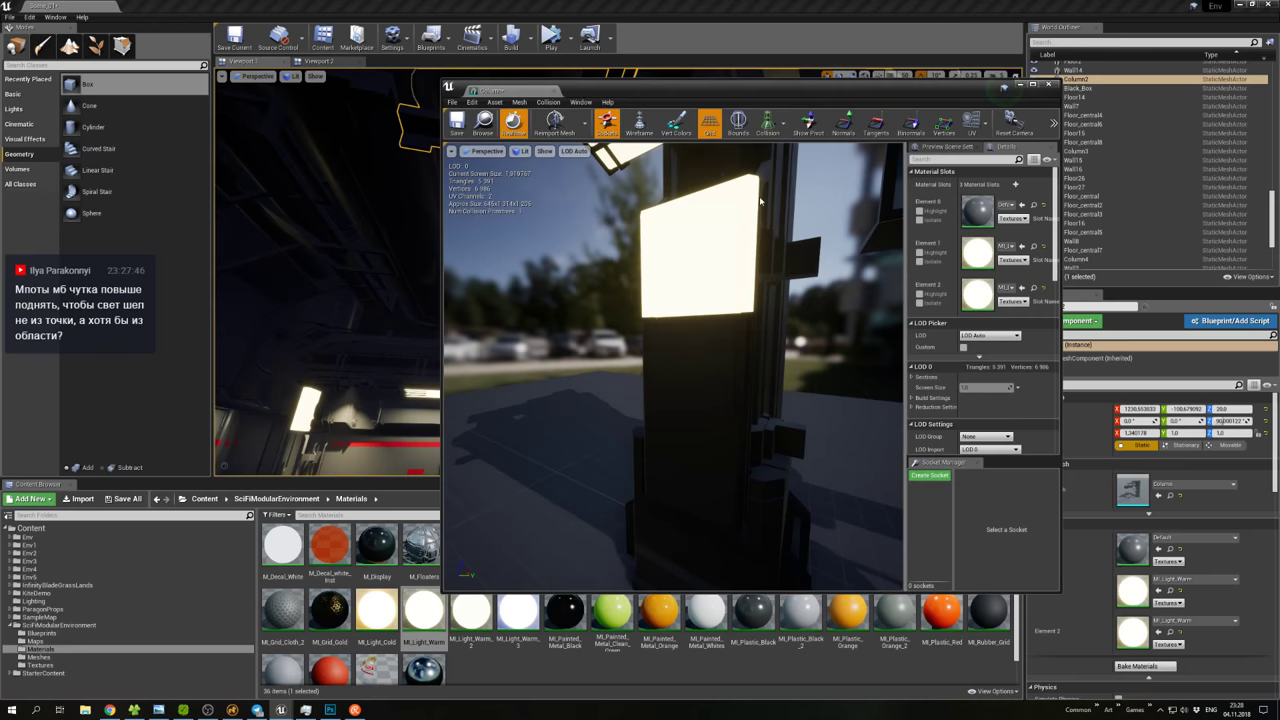
scroll(590, 157, "down", 2)
mouse_move(487, 525)
right_mouse_down()
mouse_move(510, 492)
mouse_move(487, 525)
right_mouse_up()
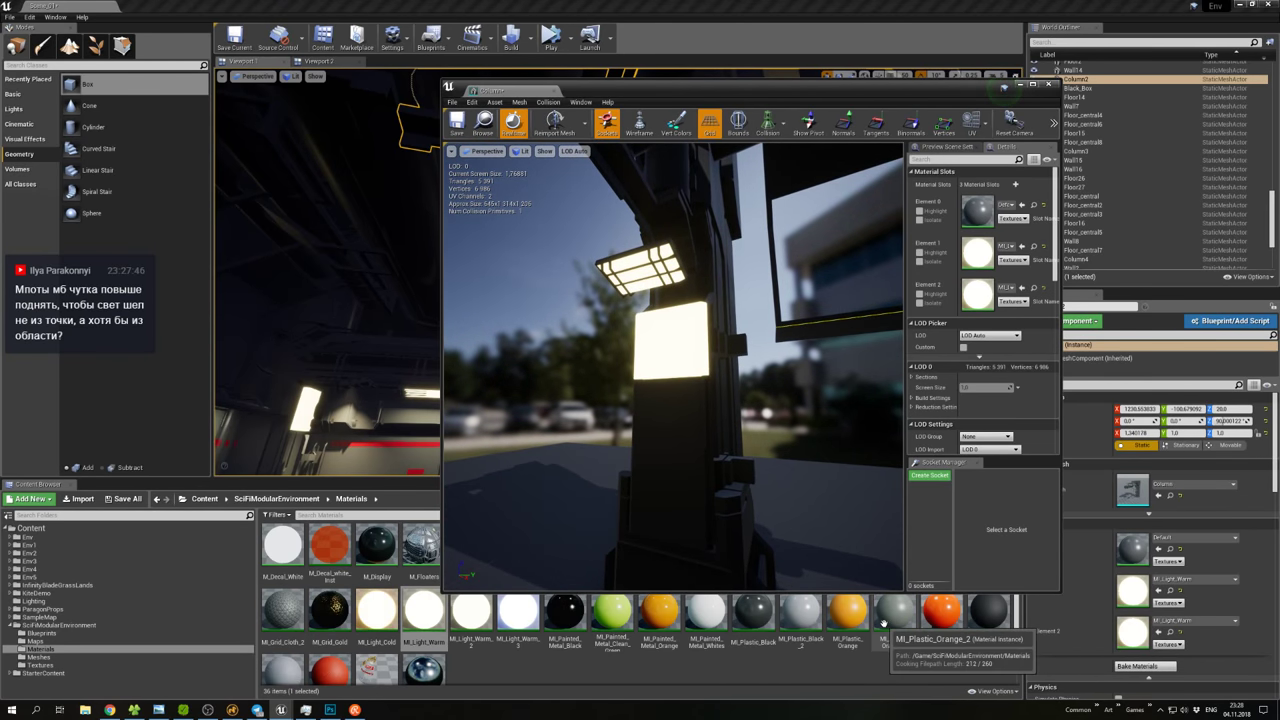
Assign MI_Light_Warm to the Column mesh's Element 2 slot and MI_Plastic_Orange_2 to its Element 1 slot.
left_click_drag(895, 612, 977, 303)
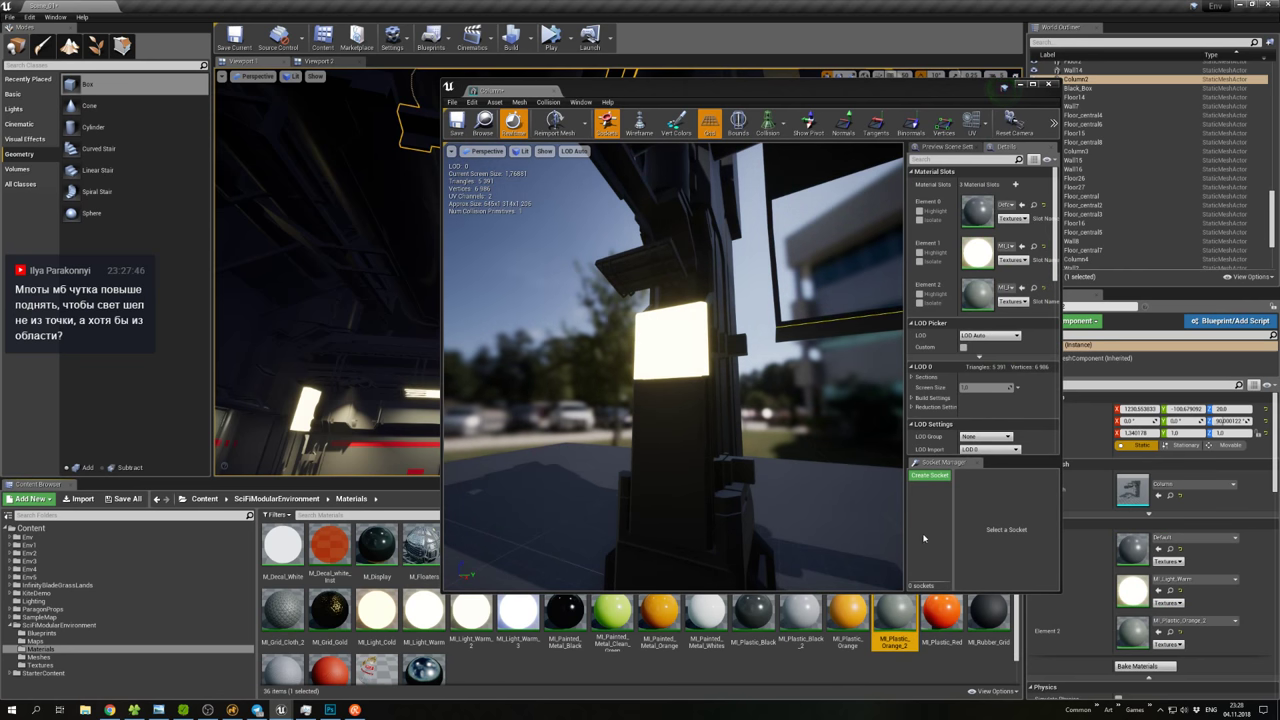
left_click_drag(424, 612, 977, 294)
left_click_drag(895, 612, 976, 256)
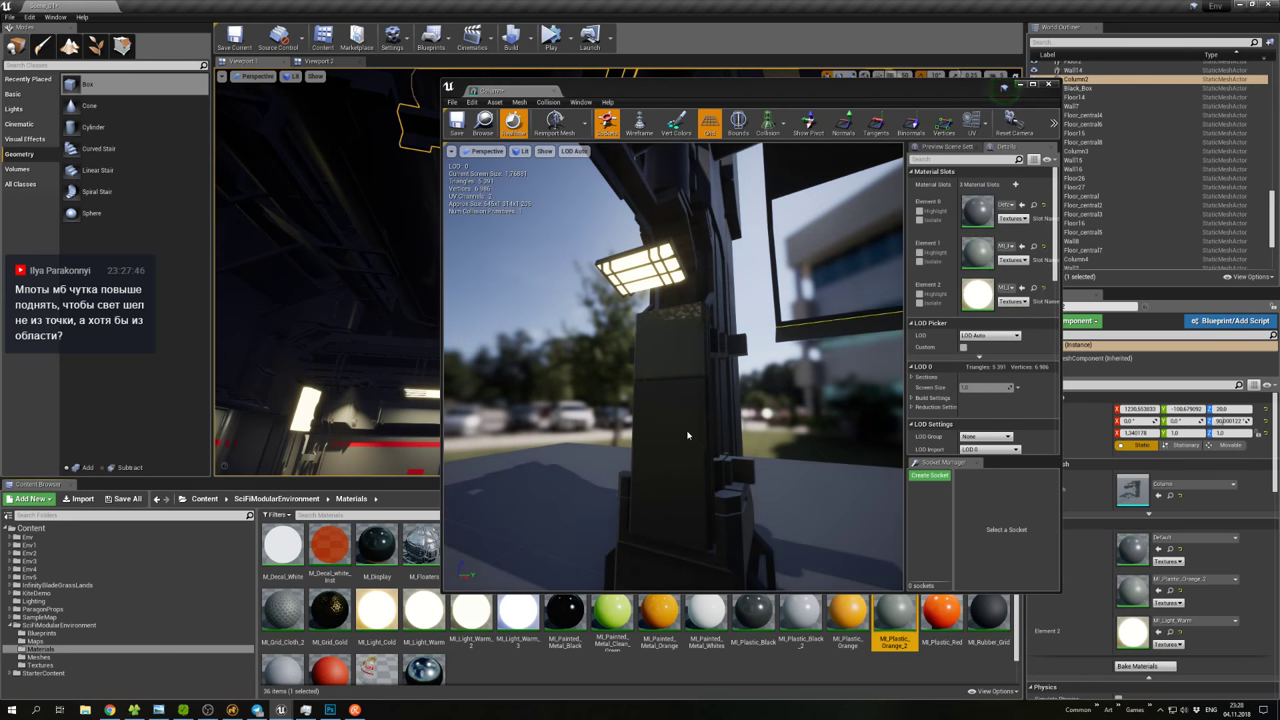
left_click_drag(688, 436, 686, 380)
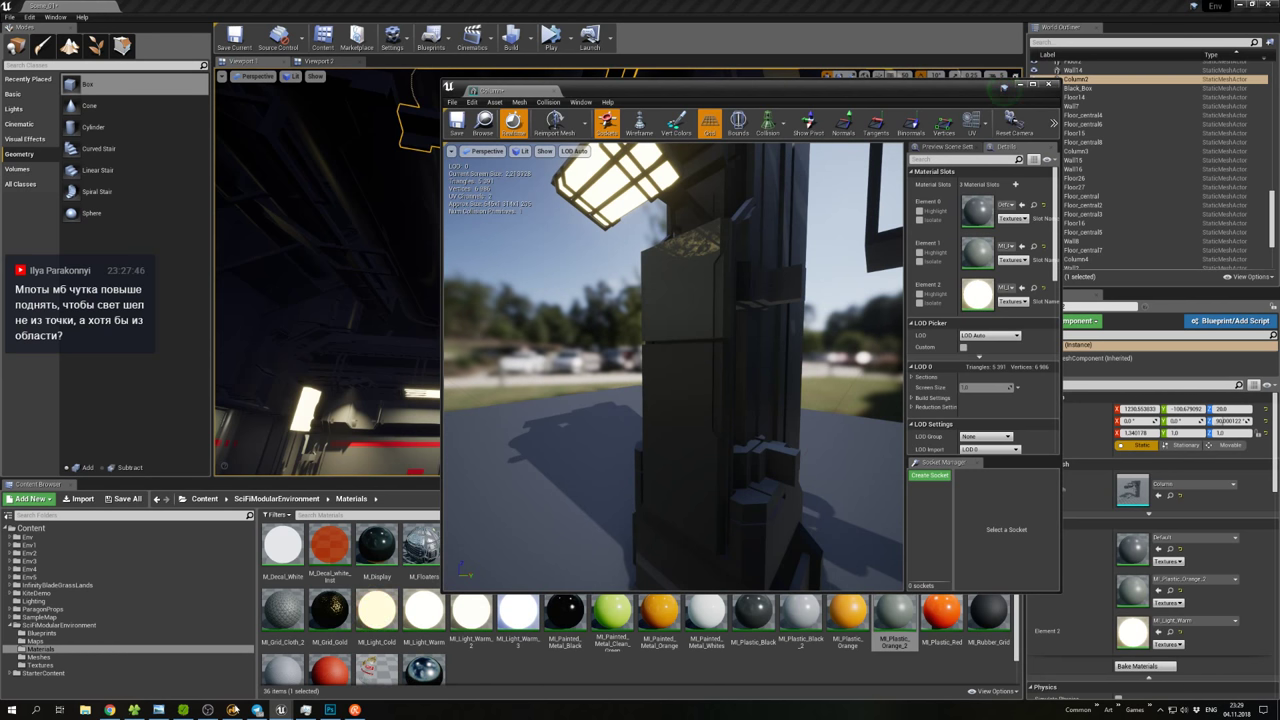
Switch to Modo, select the connected polygons of the column's front panels and assign them the Plastic material.
left_click(232, 709)
left_click(298, 643)
left_click_drag(298, 643, 621, 425, "alt")
double_click(621, 425)
scroll(618, 430, "down", 5)
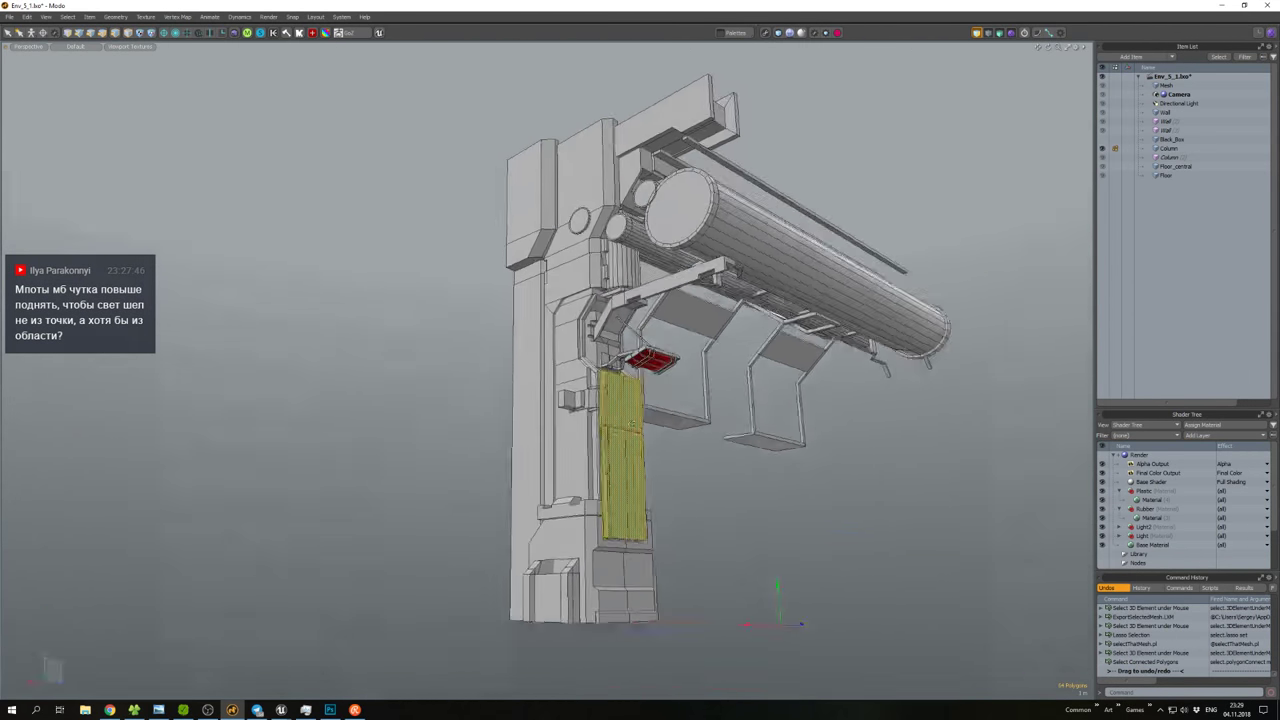
scroll(614, 437, "up", 5)
key("m")
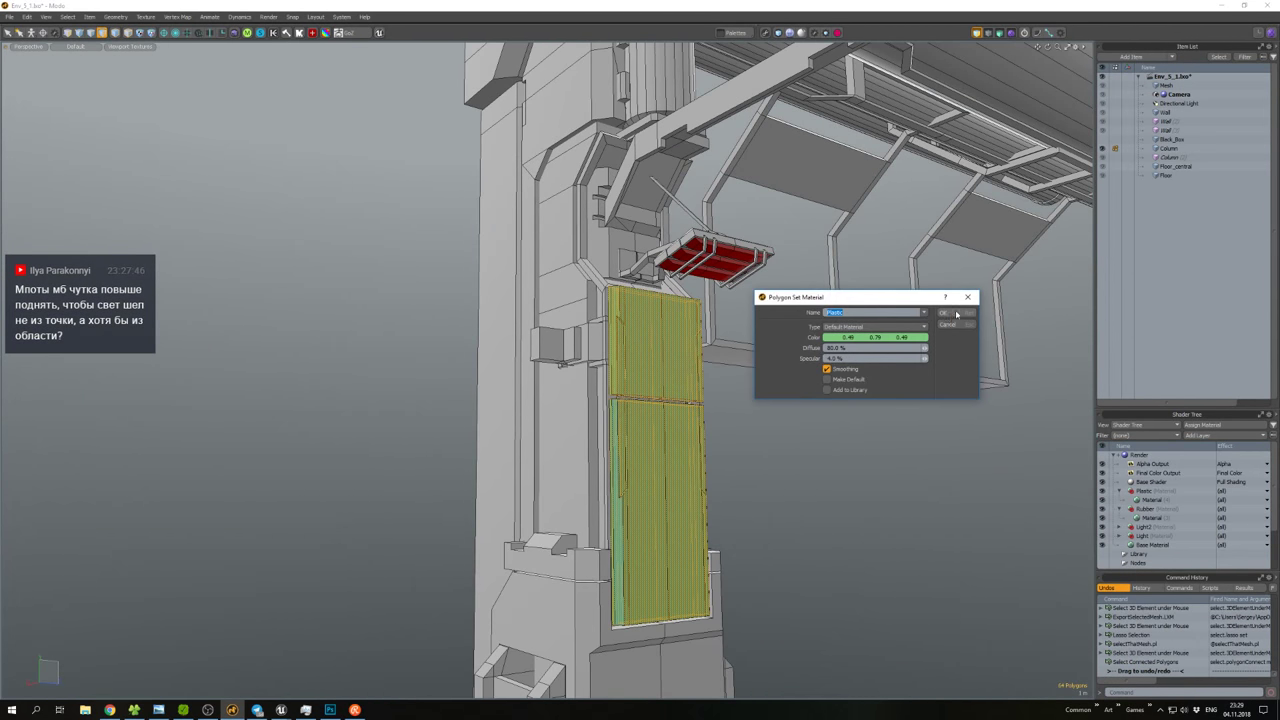
left_click(956, 314)
scroll(697, 433, "down", 5)
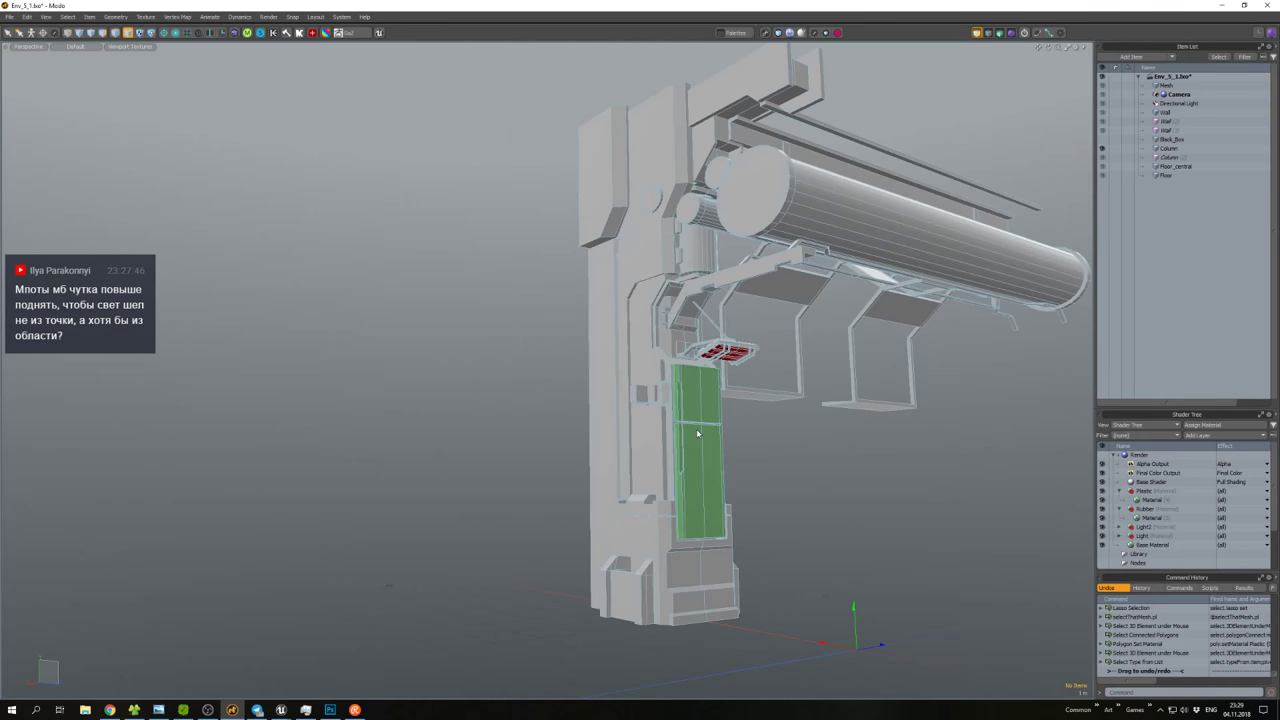
Export the Column mesh as FBX to the Env5 folder, overwriting the existing Column file, and save the scene.
left_click(697, 433)
key("ctrl+shift+e")
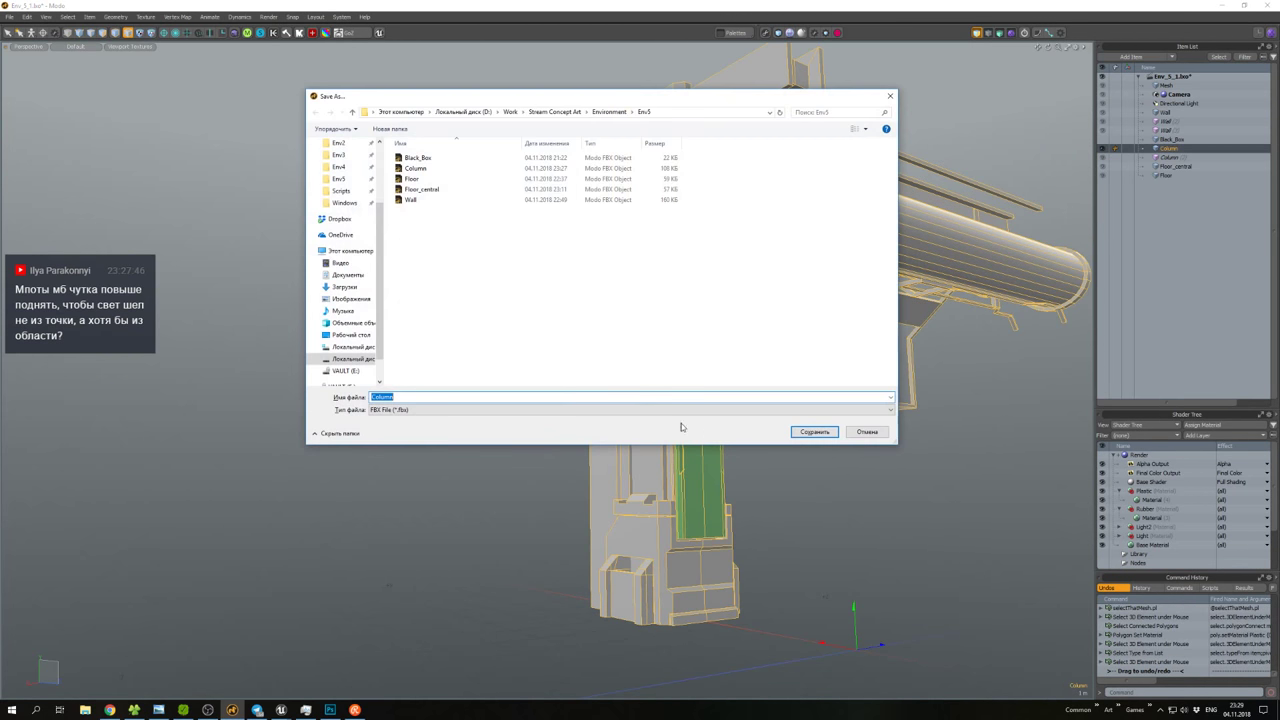
left_click(809, 433)
left_click(668, 358)
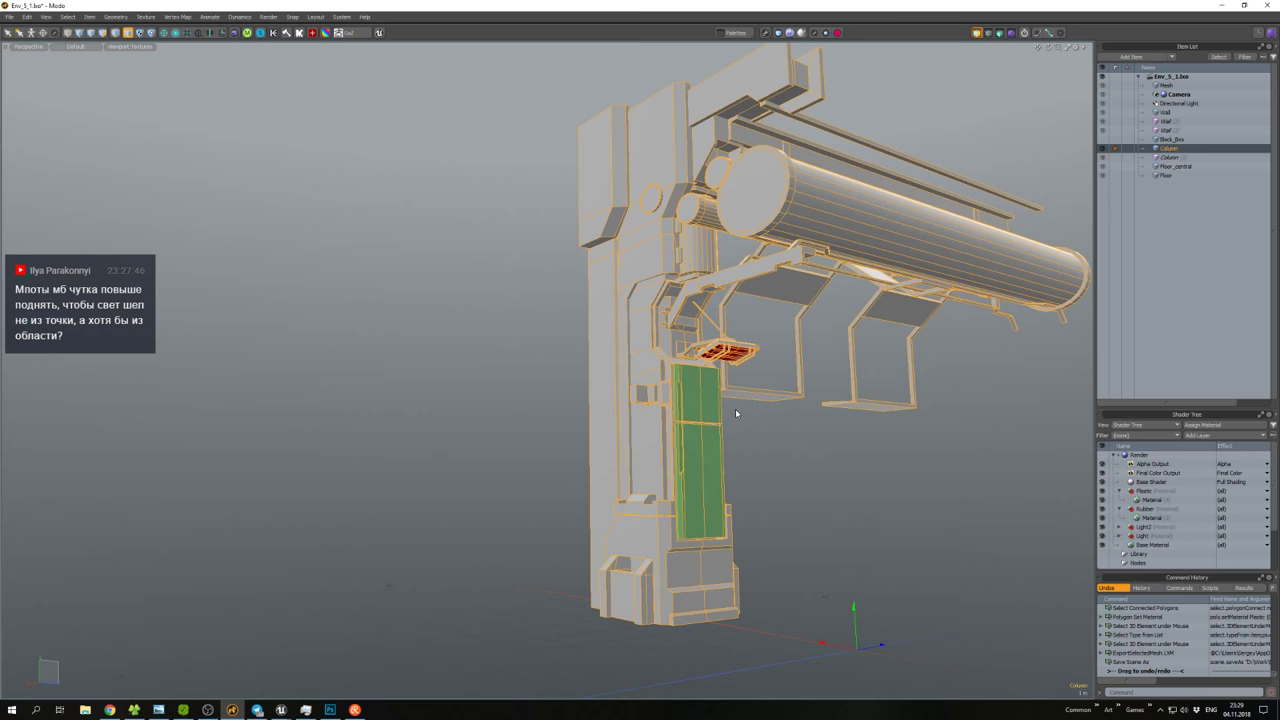
Switch back to Unreal Editor, reimport the Column asset in the Env5 folder and minimize its mesh editor.
key("alt+Tab")
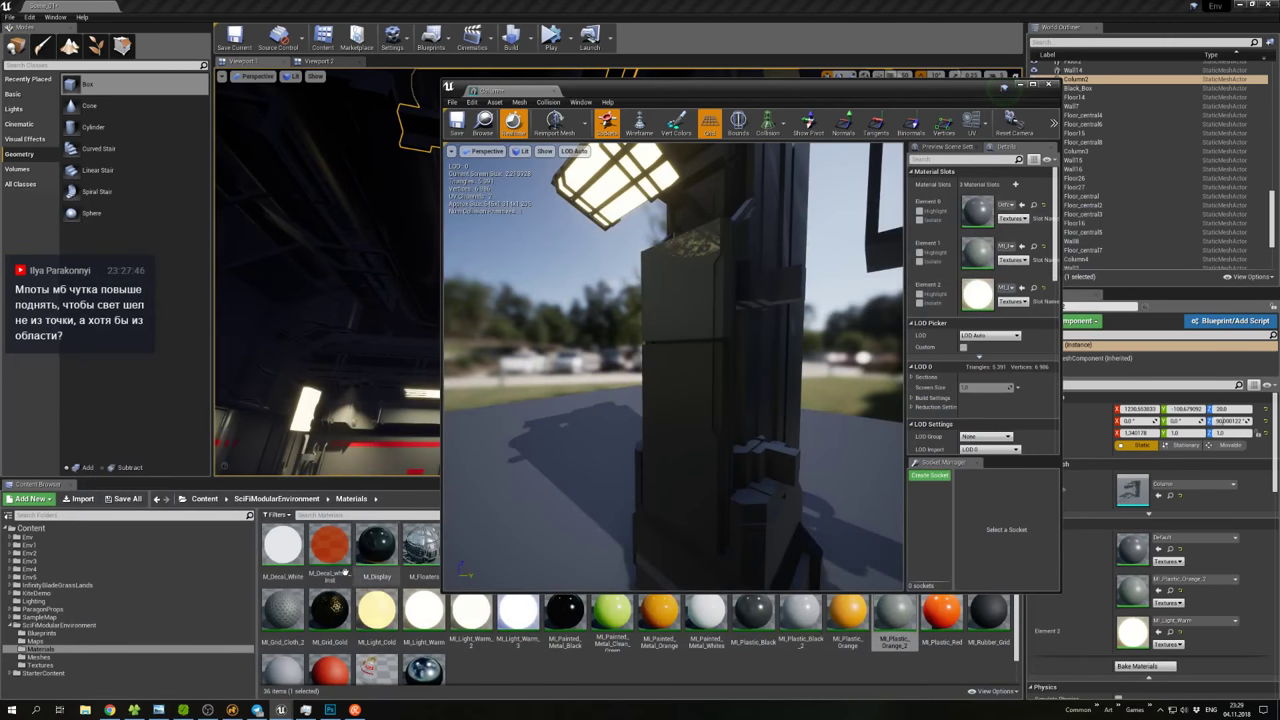
left_click(66, 578)
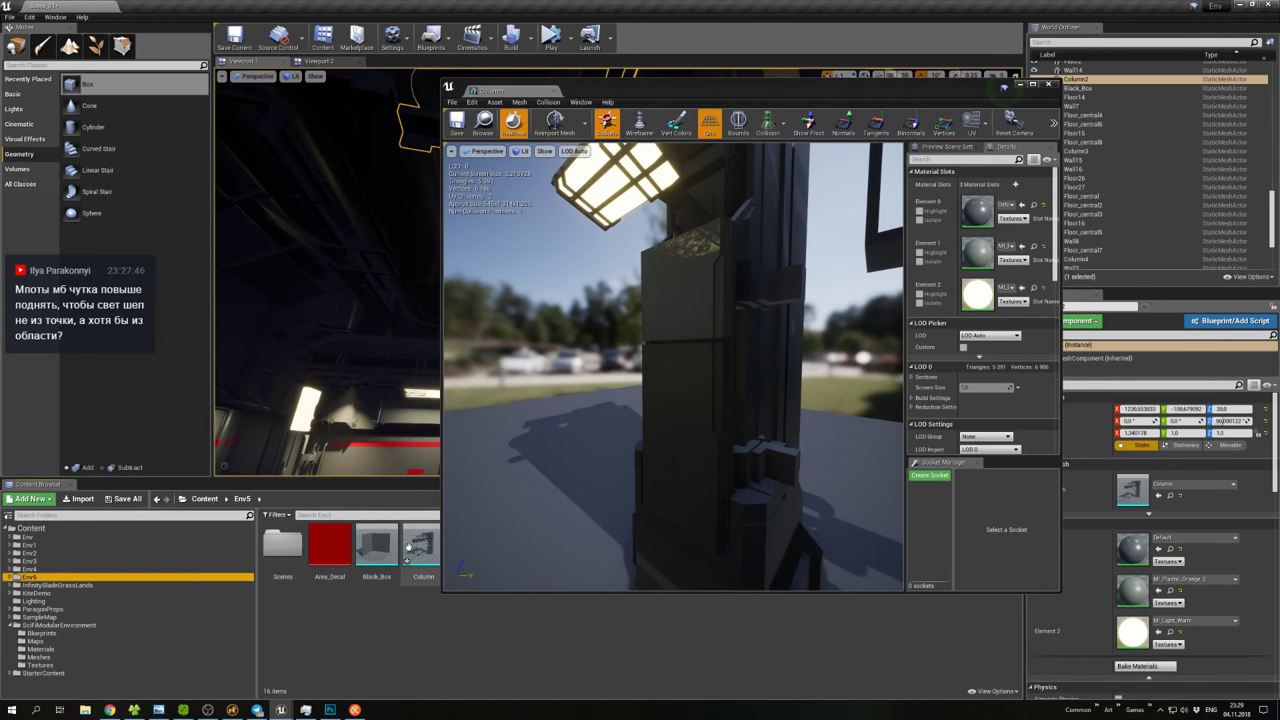
right_click(417, 546)
left_click(455, 315)
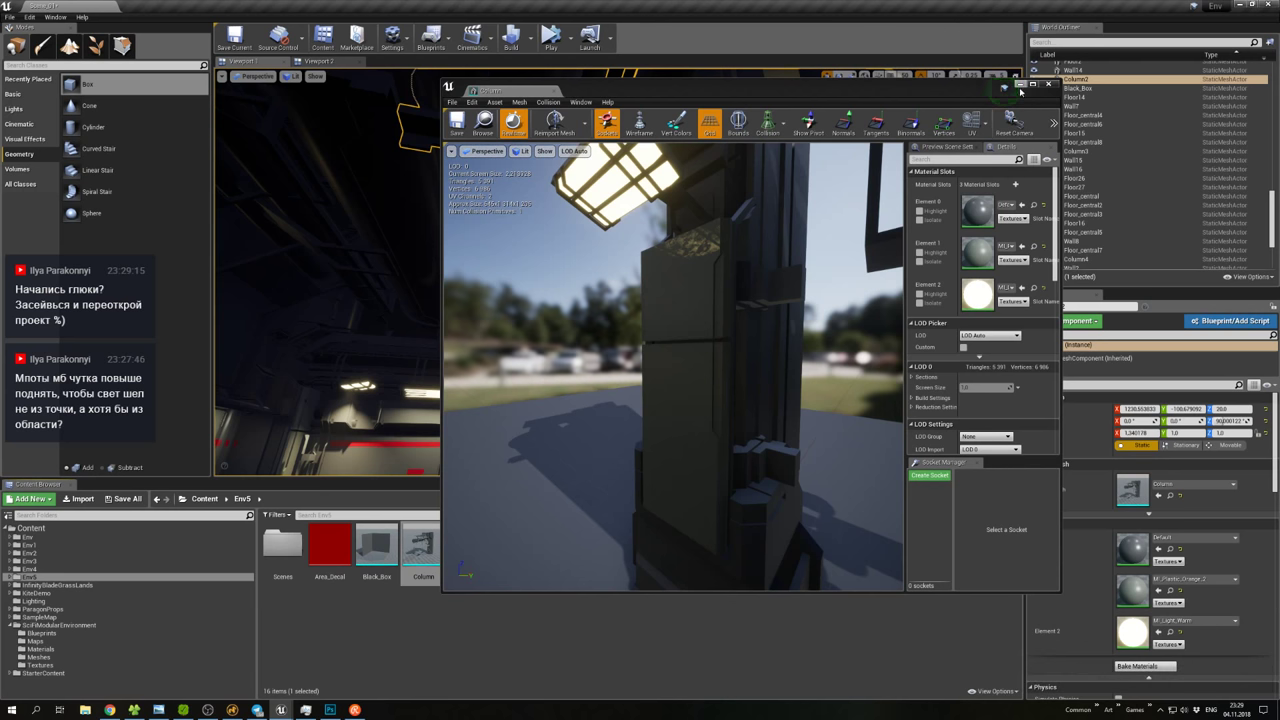
left_click(1020, 86)
key("f")
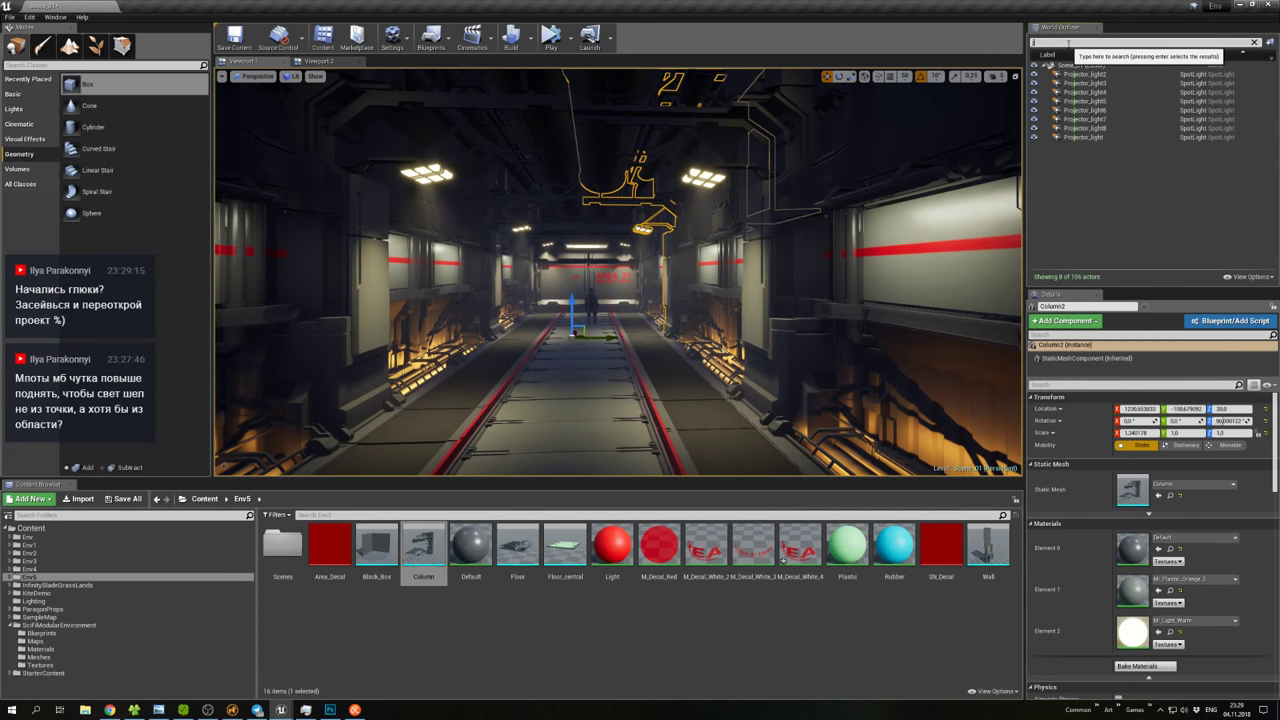
Filter the scene actors by "pro", select all eight Projector_light spotlights and set their Outer Cone Angle to 90.
left_click(1068, 44)
type("pro")
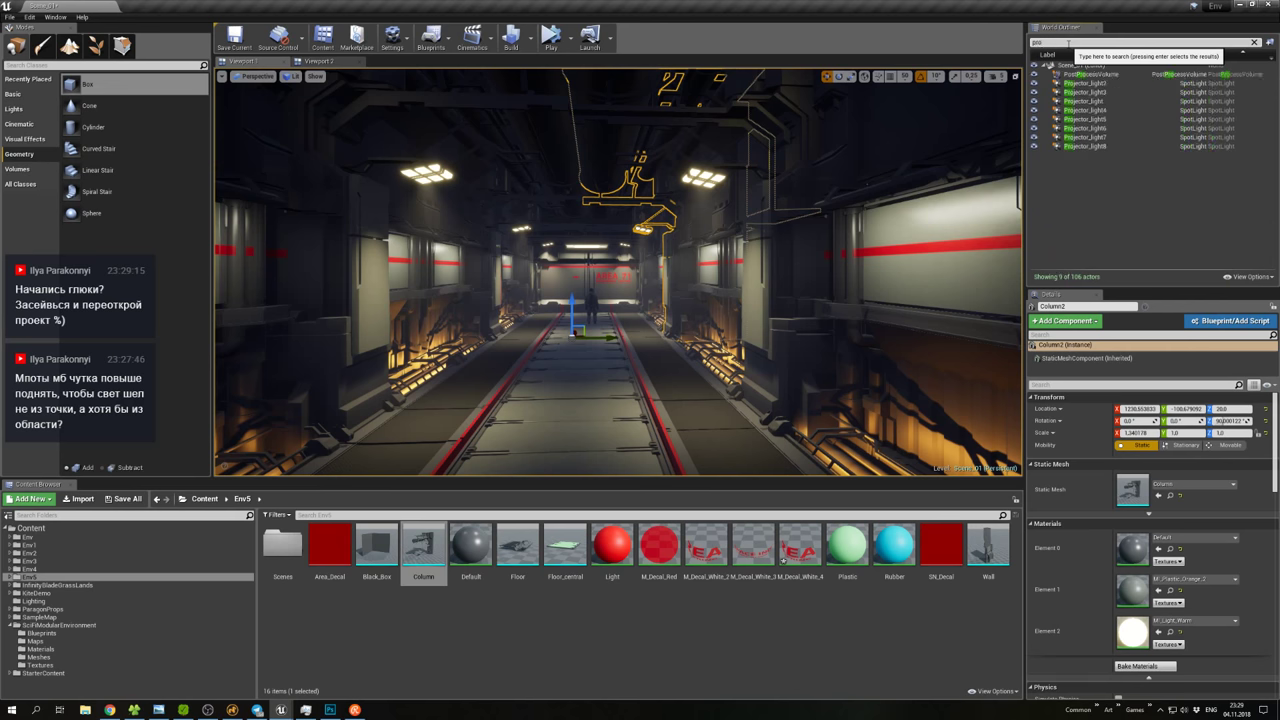
left_click(1085, 83)
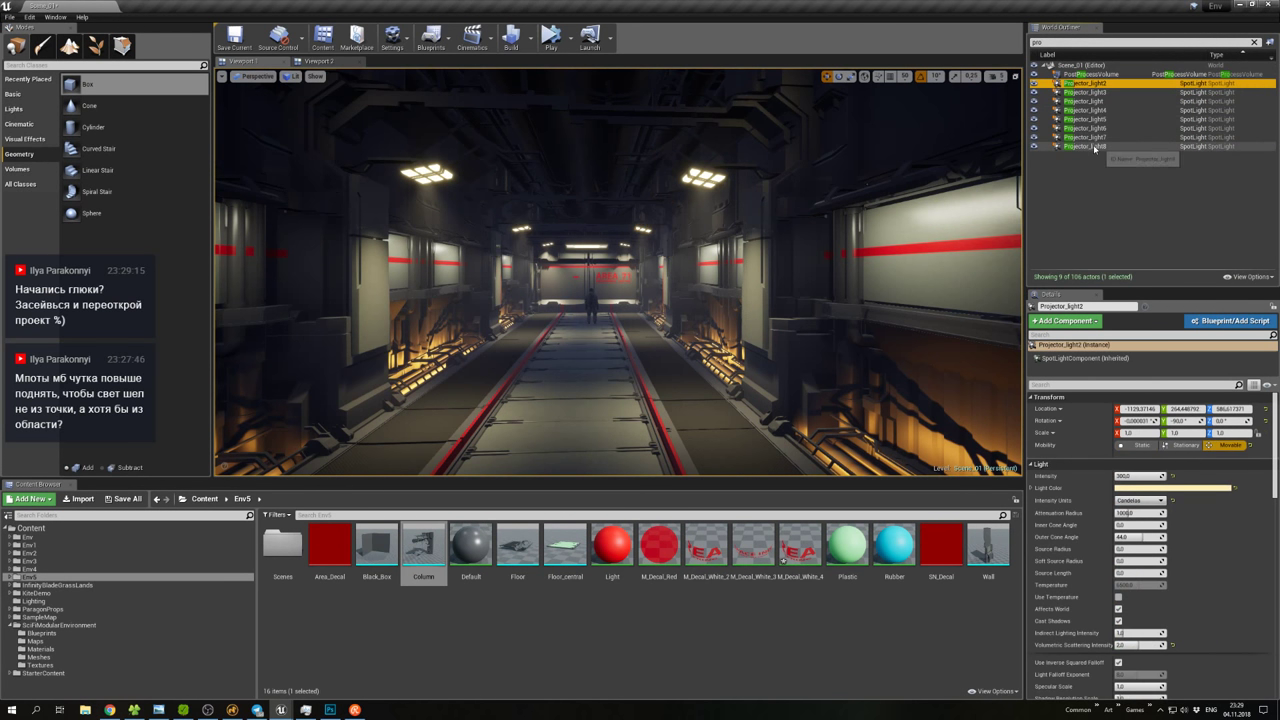
left_click(1085, 146, "shift")
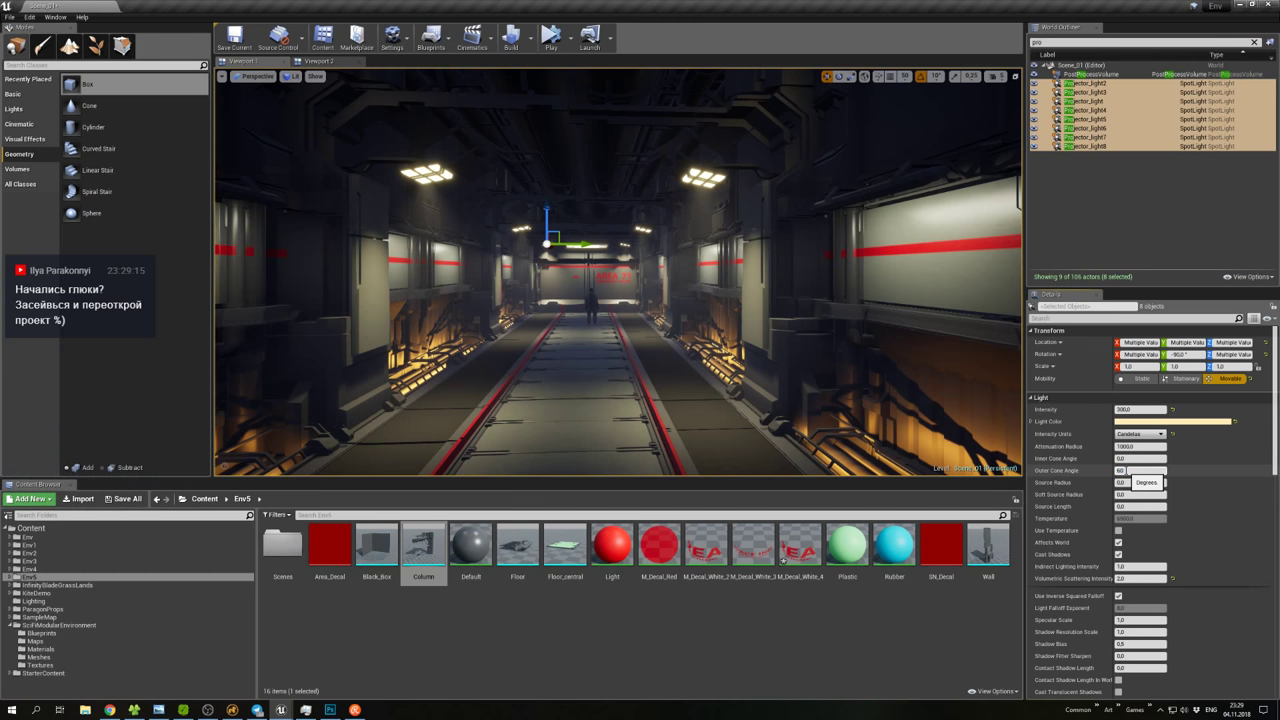
left_click_drag(1122, 470, 1124, 470)
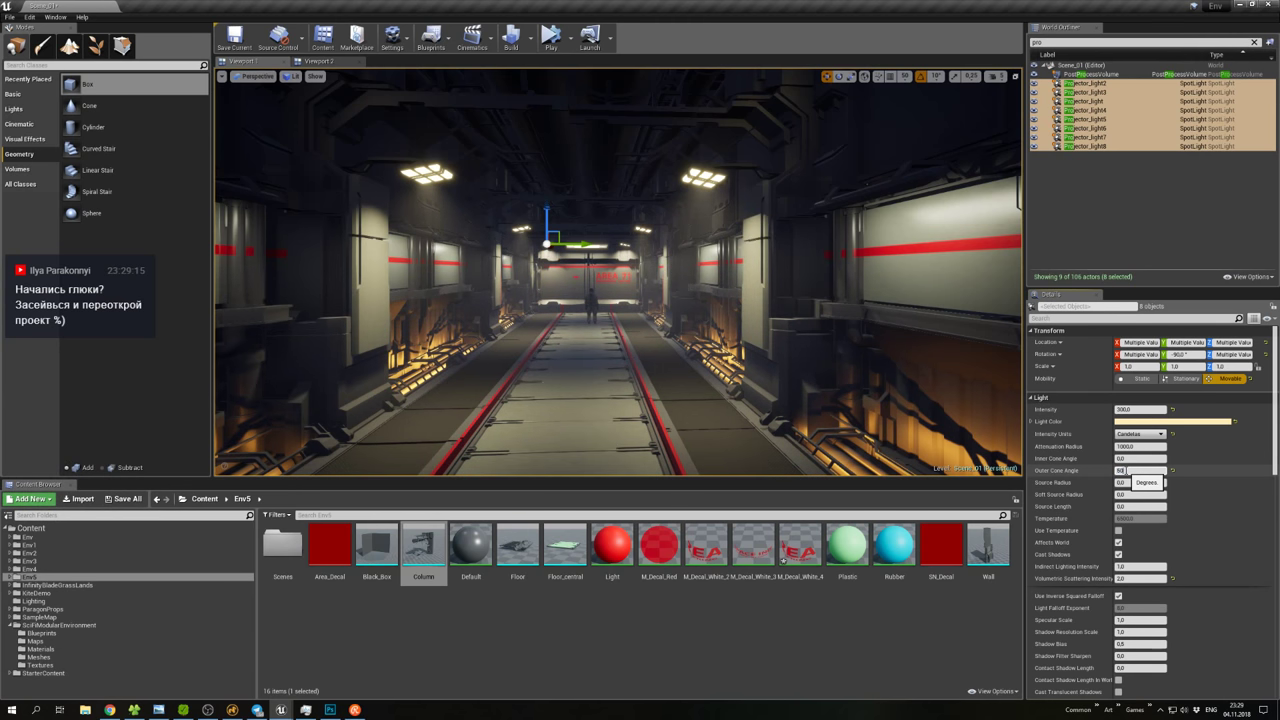
left_click(1121, 470)
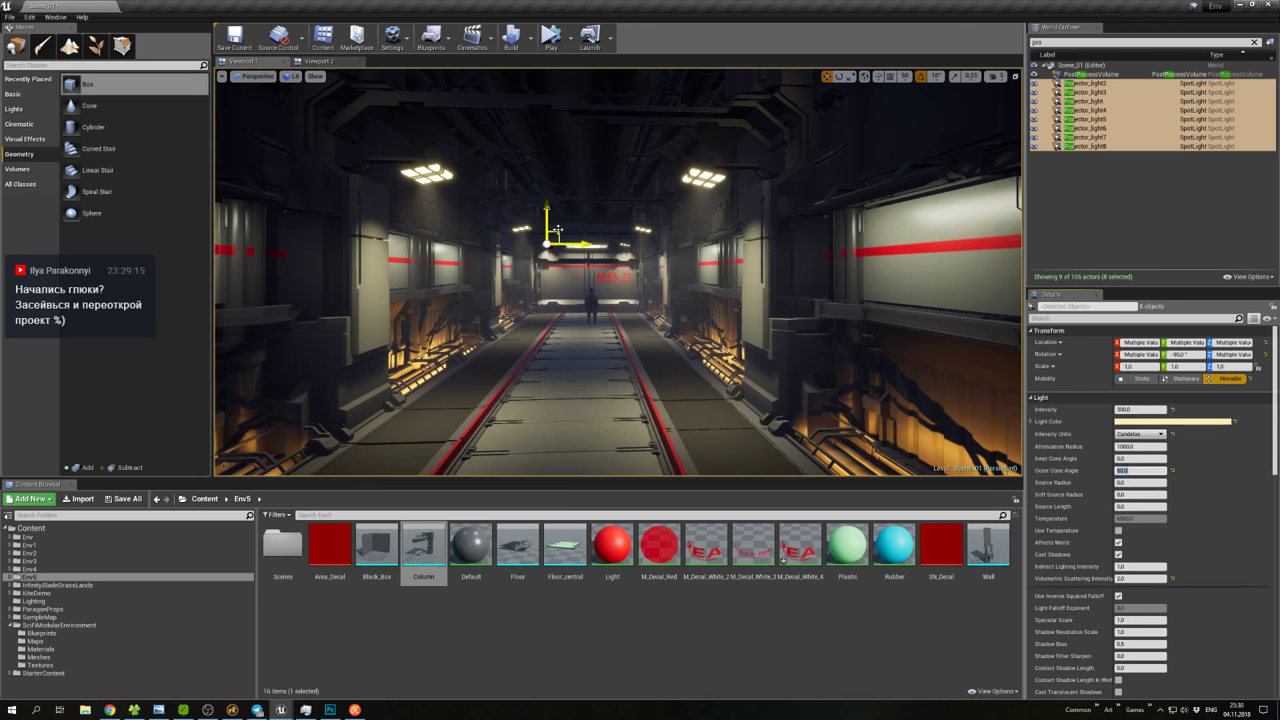
type("90")
key("Return")
Undo the last change to the projector lights and try them with Cast Shadows off before restoring it.
key("ctrl+z")
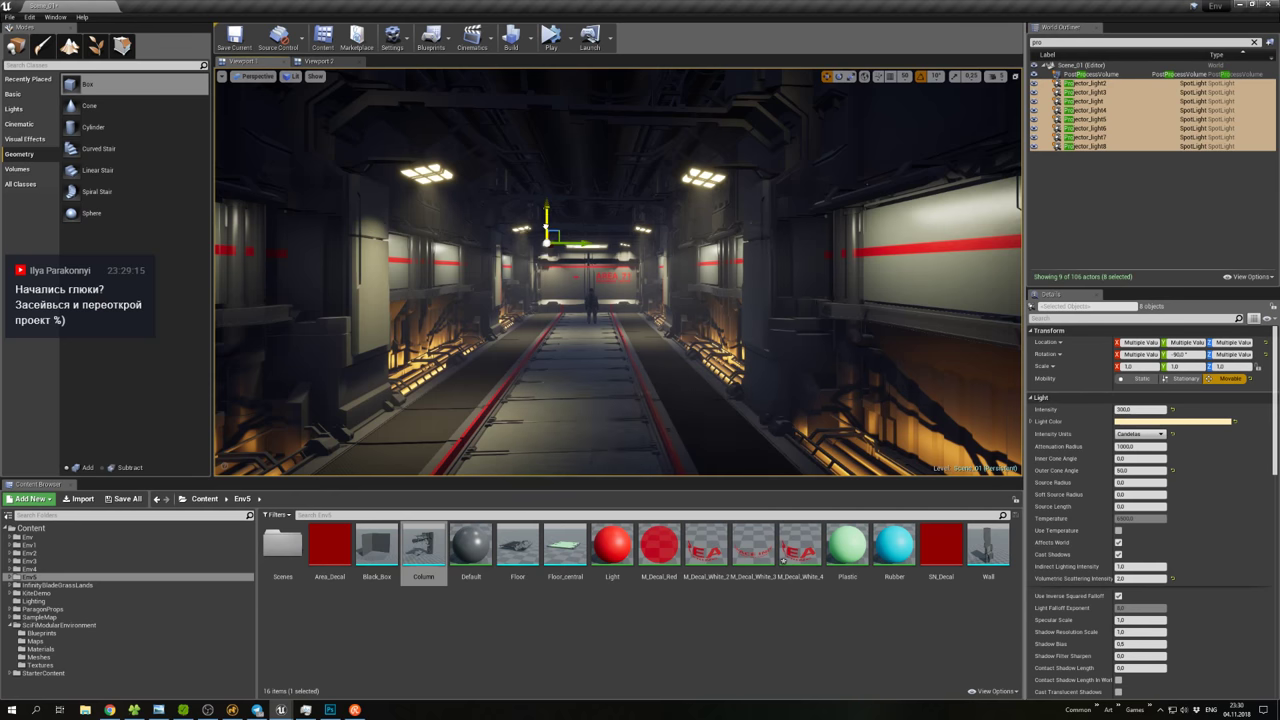
left_click(1118, 554)
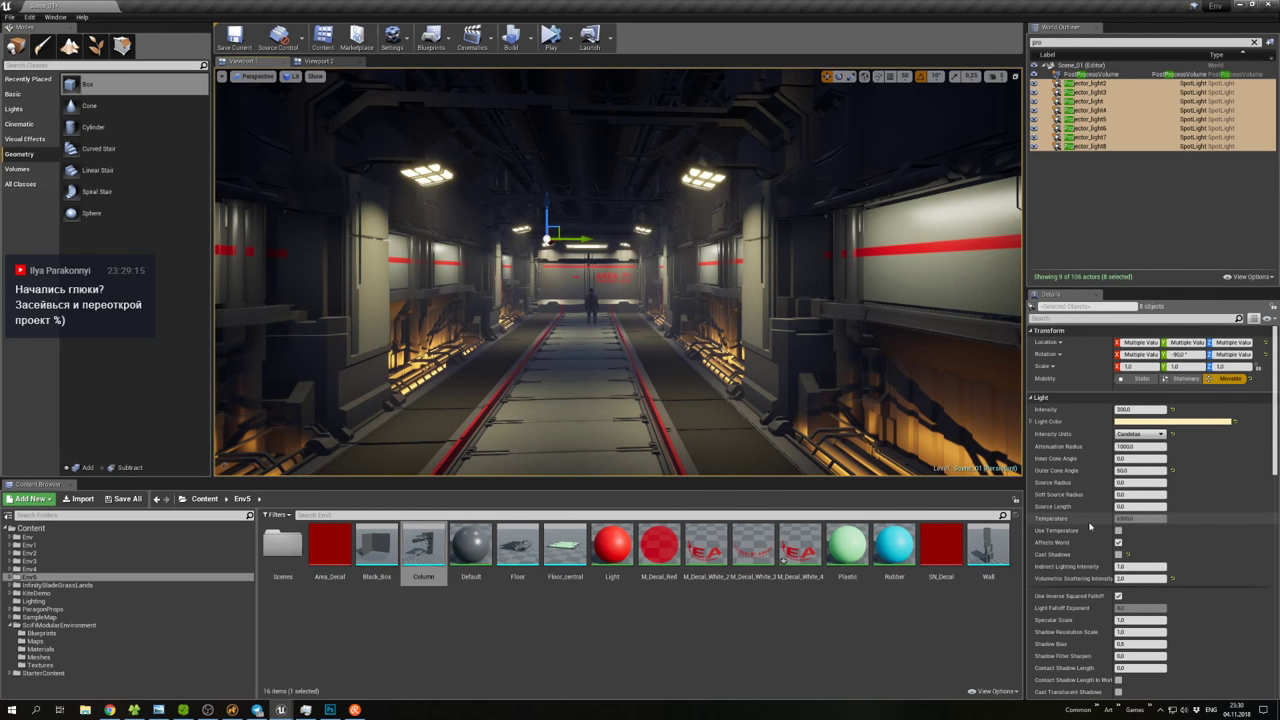
left_click(1118, 555)
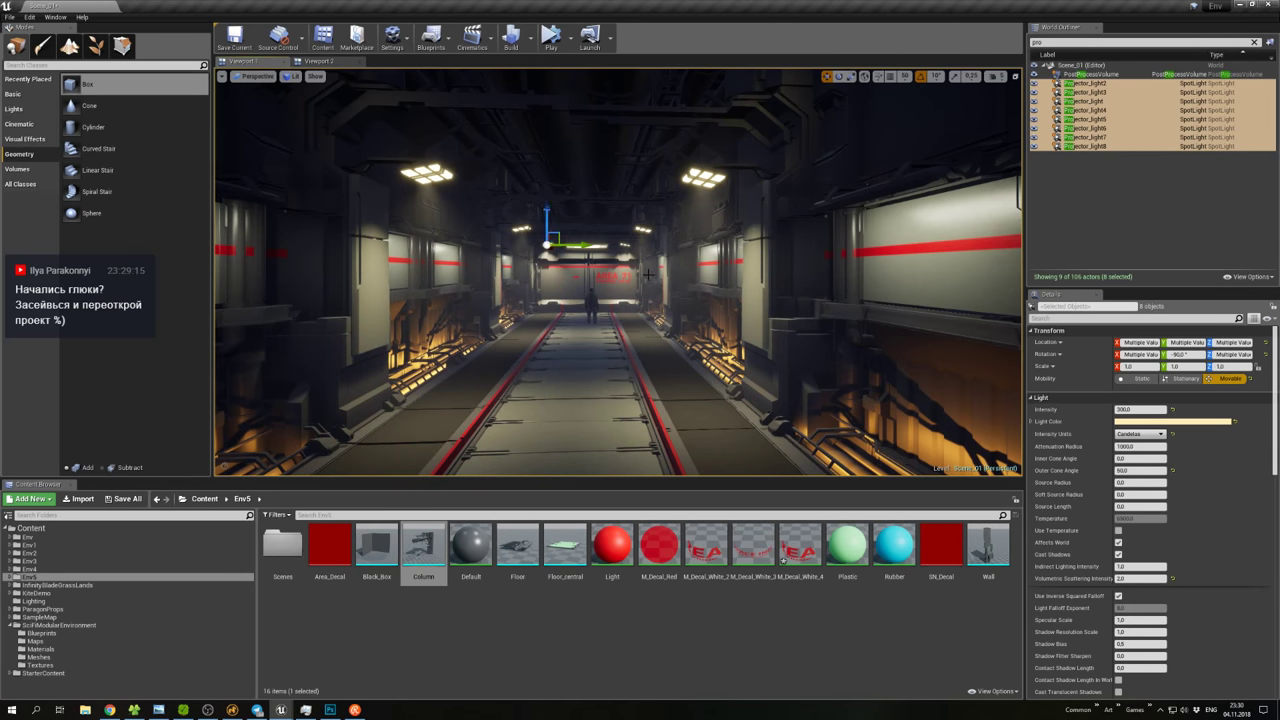
Save the current level and all modified assets of the project.
mouse_move(663, 268)
right_mouse_down()
mouse_move(650, 268)
mouse_move(675, 270)
right_mouse_up()
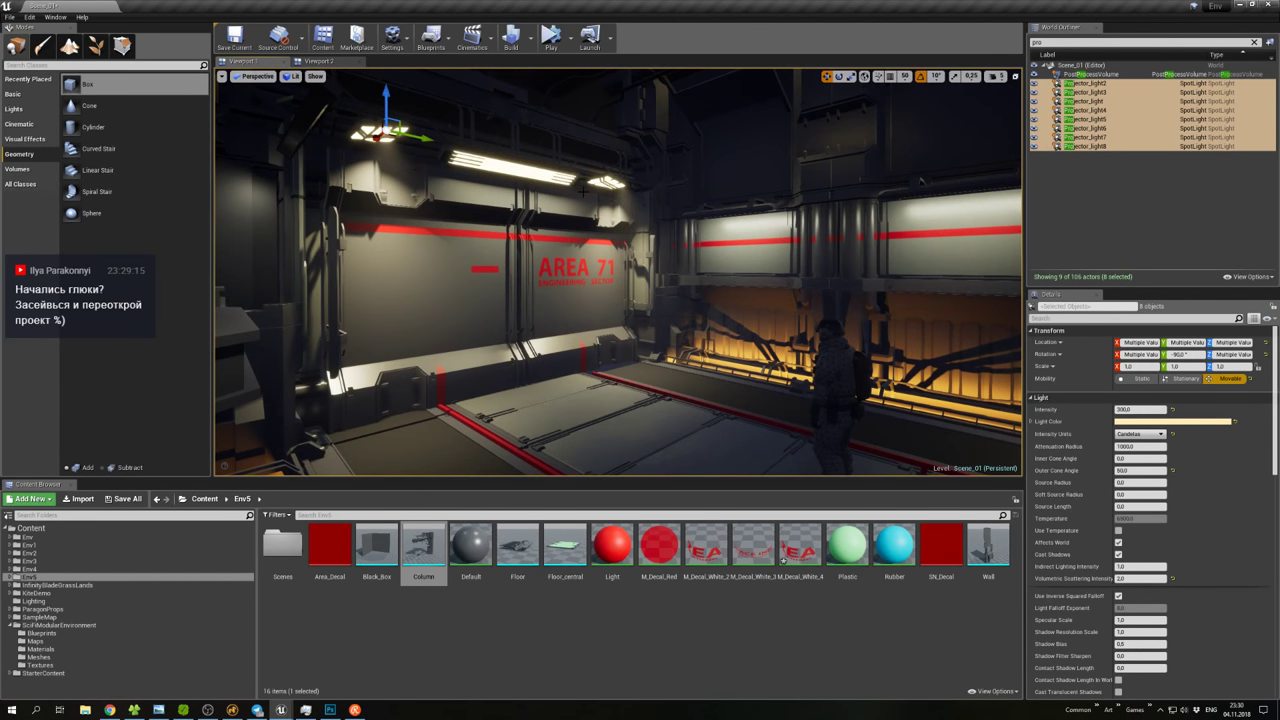
key("ctrl+s")
left_click(9, 17)
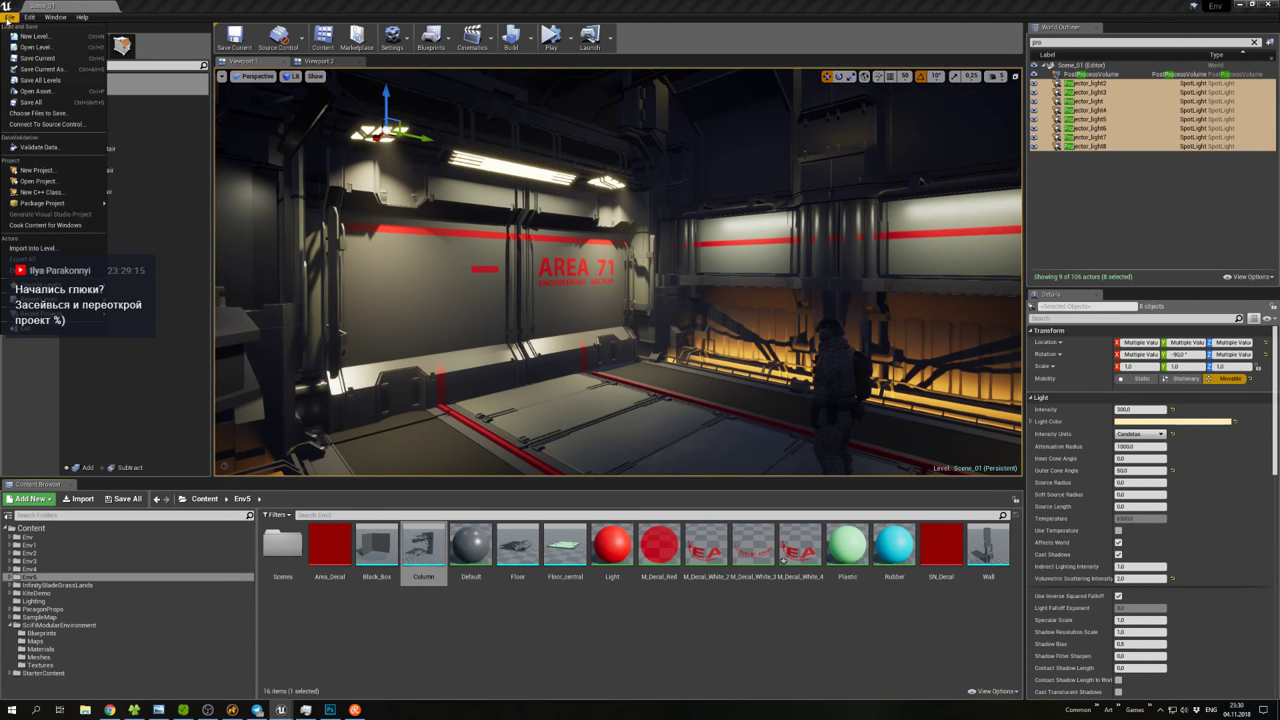
left_click(60, 108)
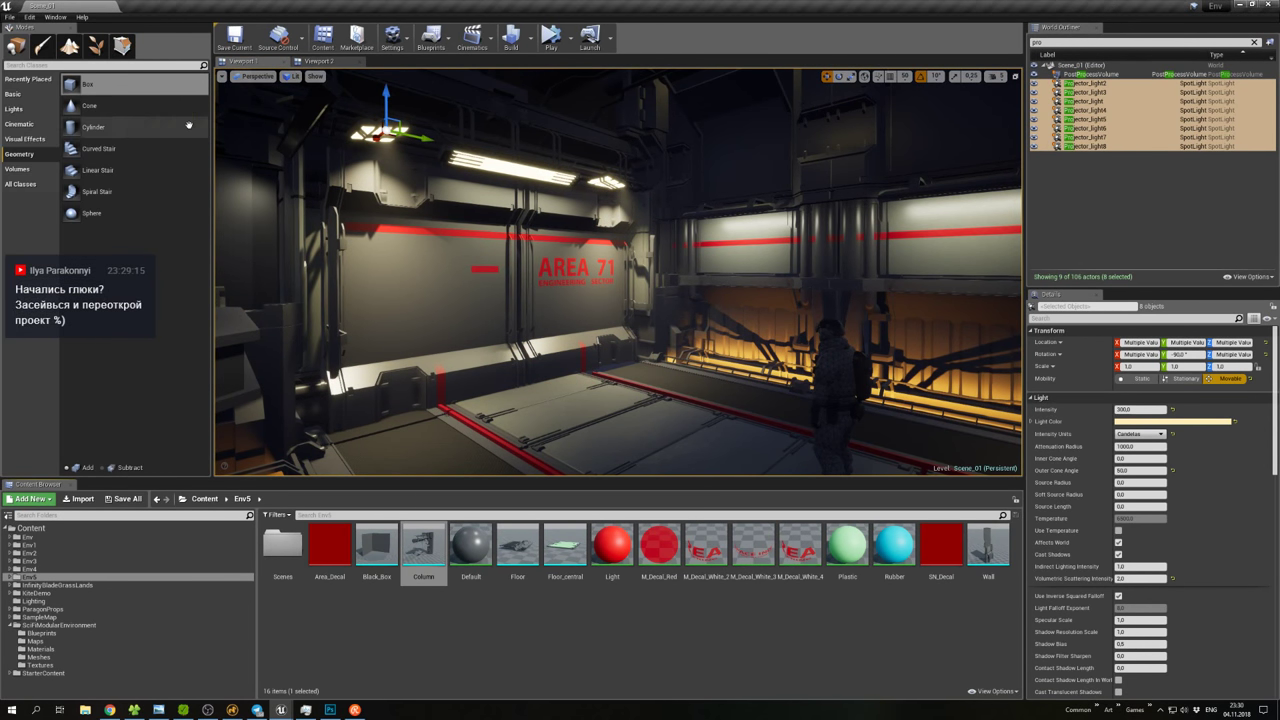
Run the level in the viewport and examine the lamps and lighting around the AREA 71 end wall.
left_click(551, 37)
key("w")
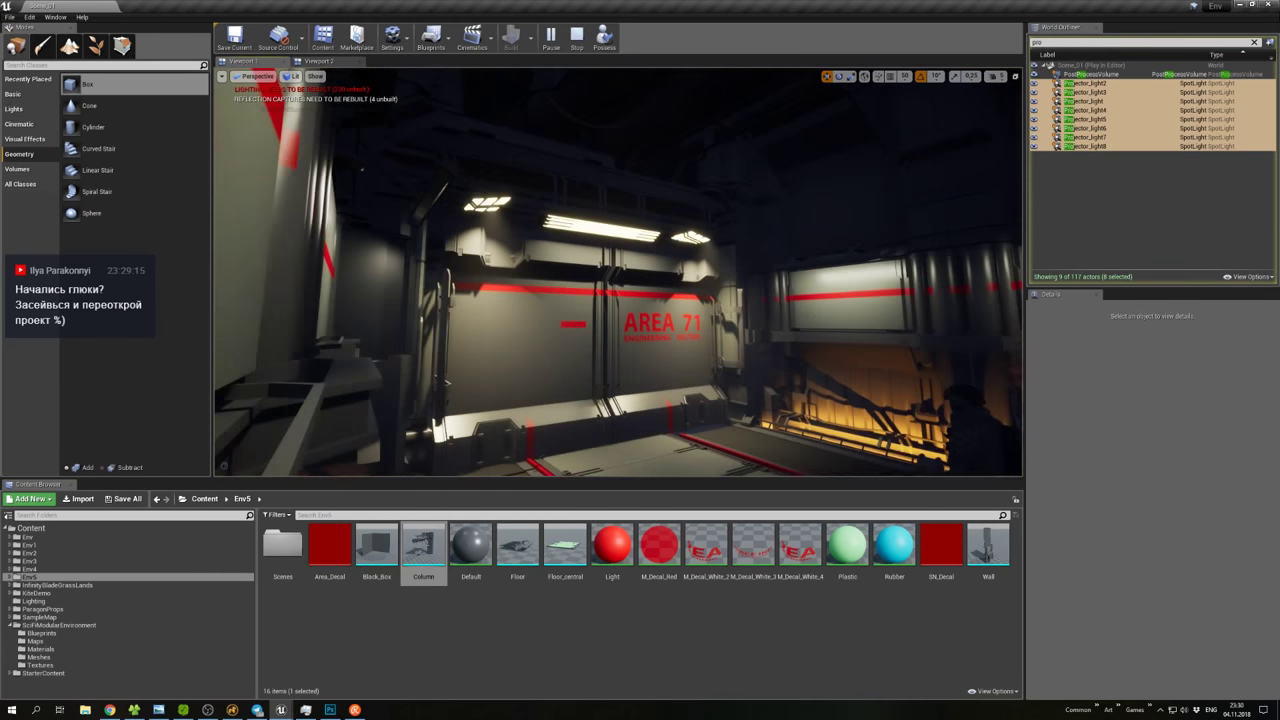
key("w")
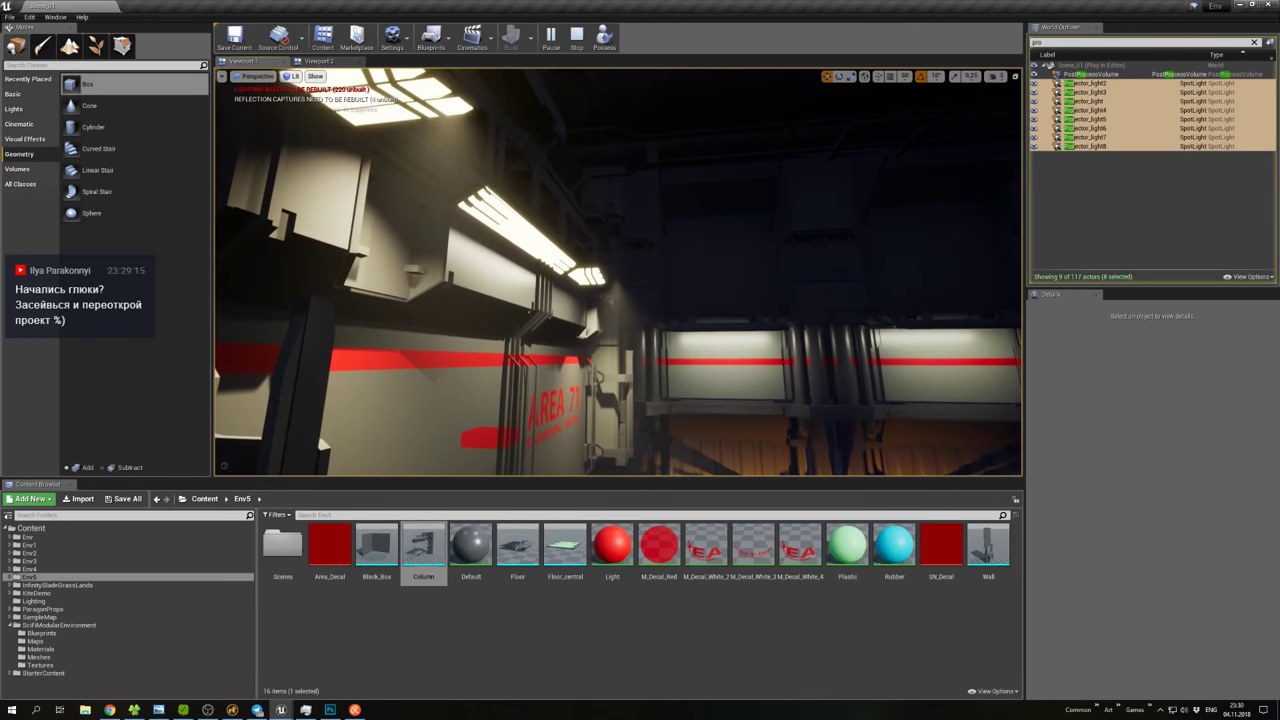
key("shift+F1")
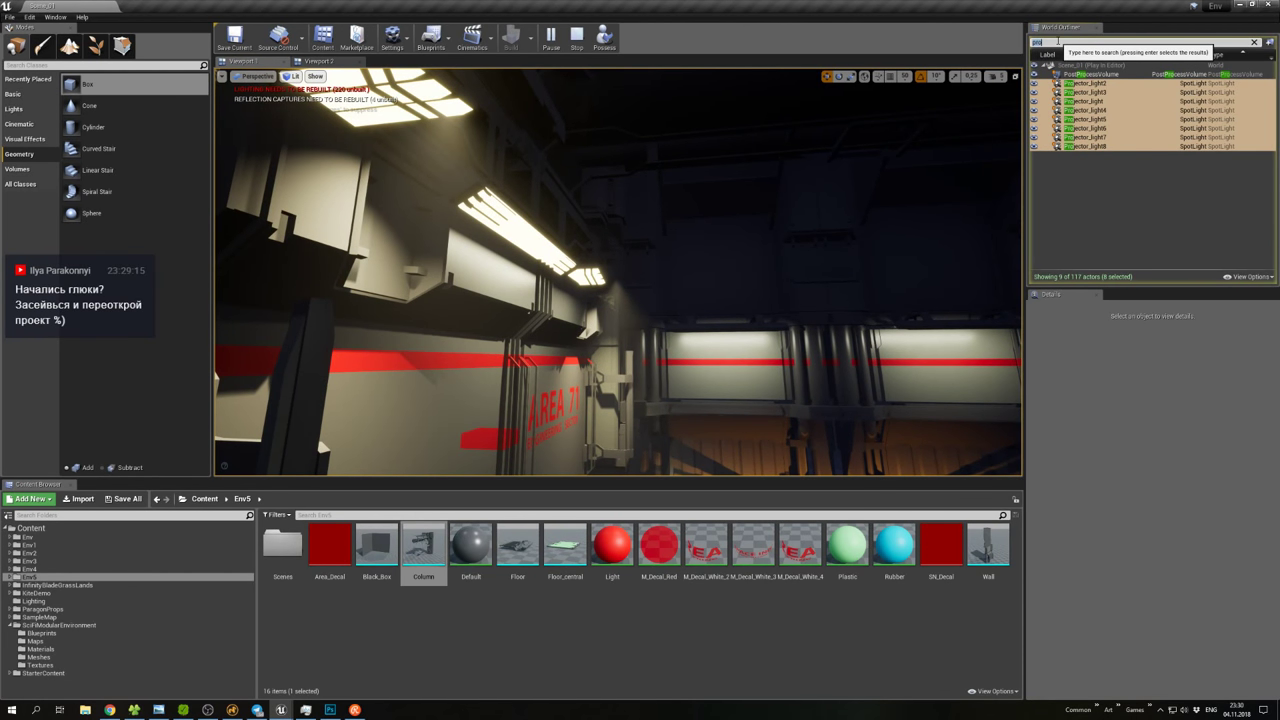
Filter the scene actors by "rect", select the twelve lights from RectLight2 to RectLight12 and show their advanced light settings.
left_click(1058, 42)
type("rect")
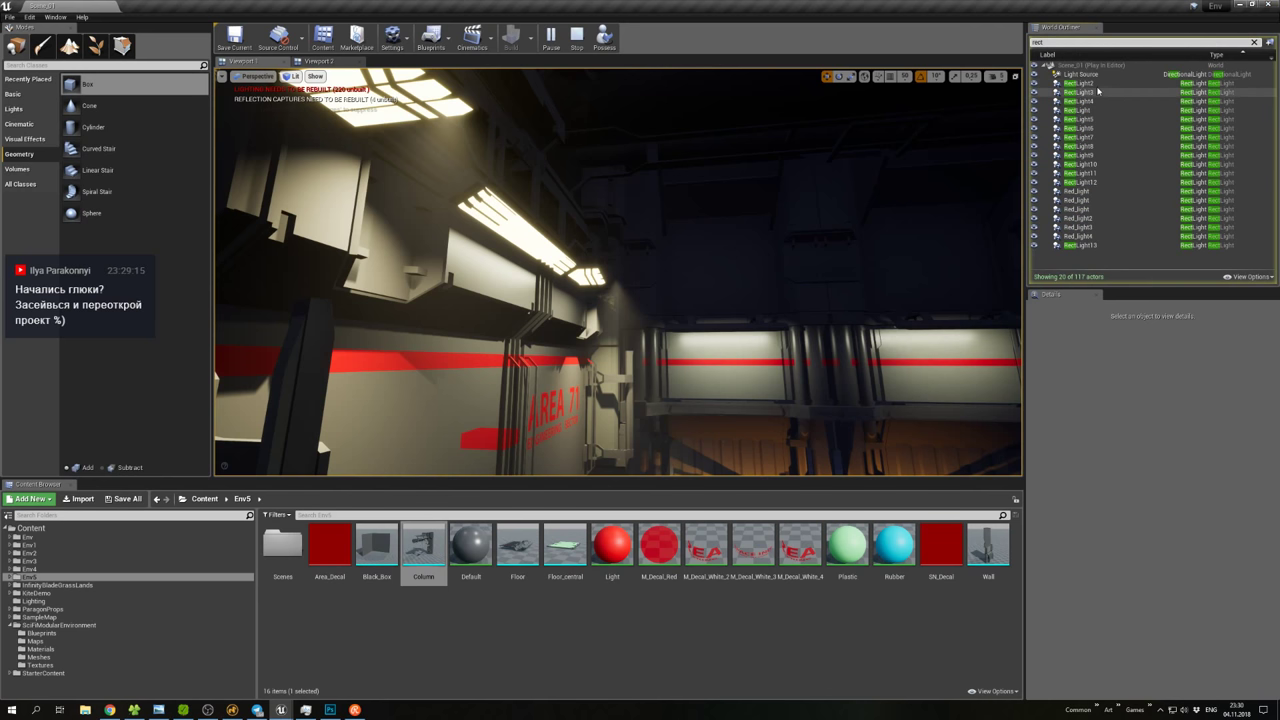
left_click(1078, 83)
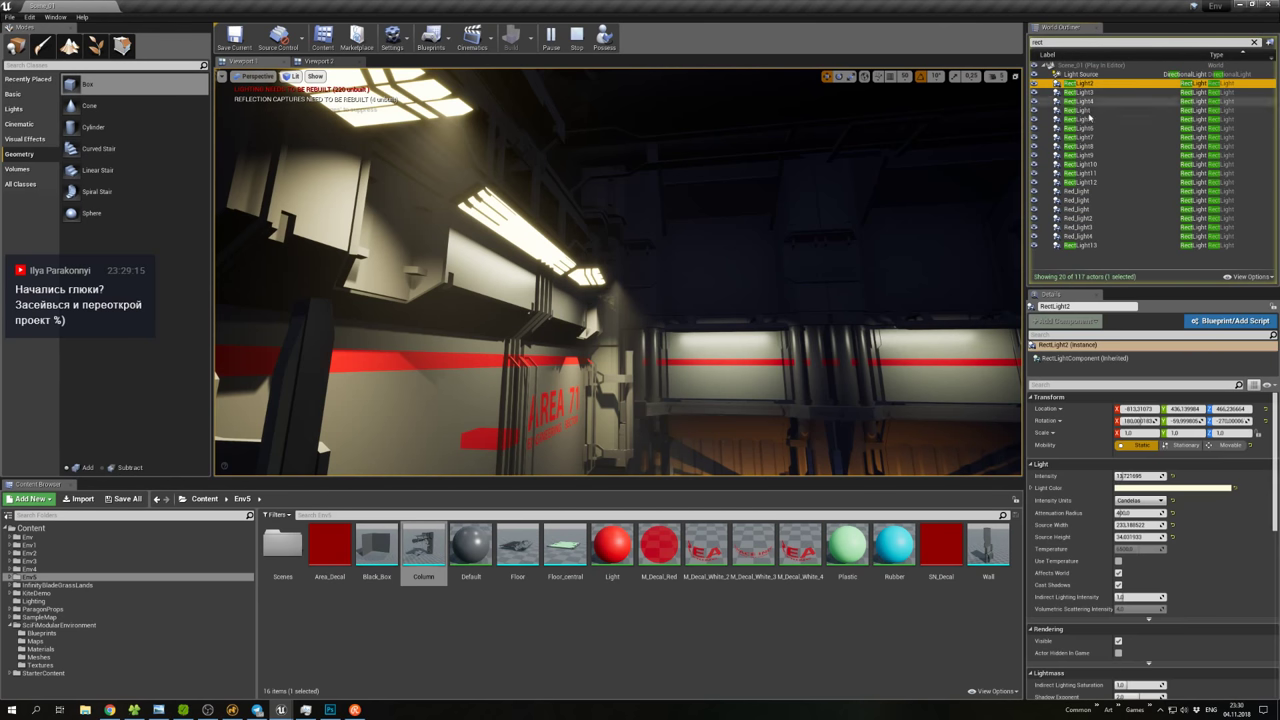
left_click(1090, 183, "shift")
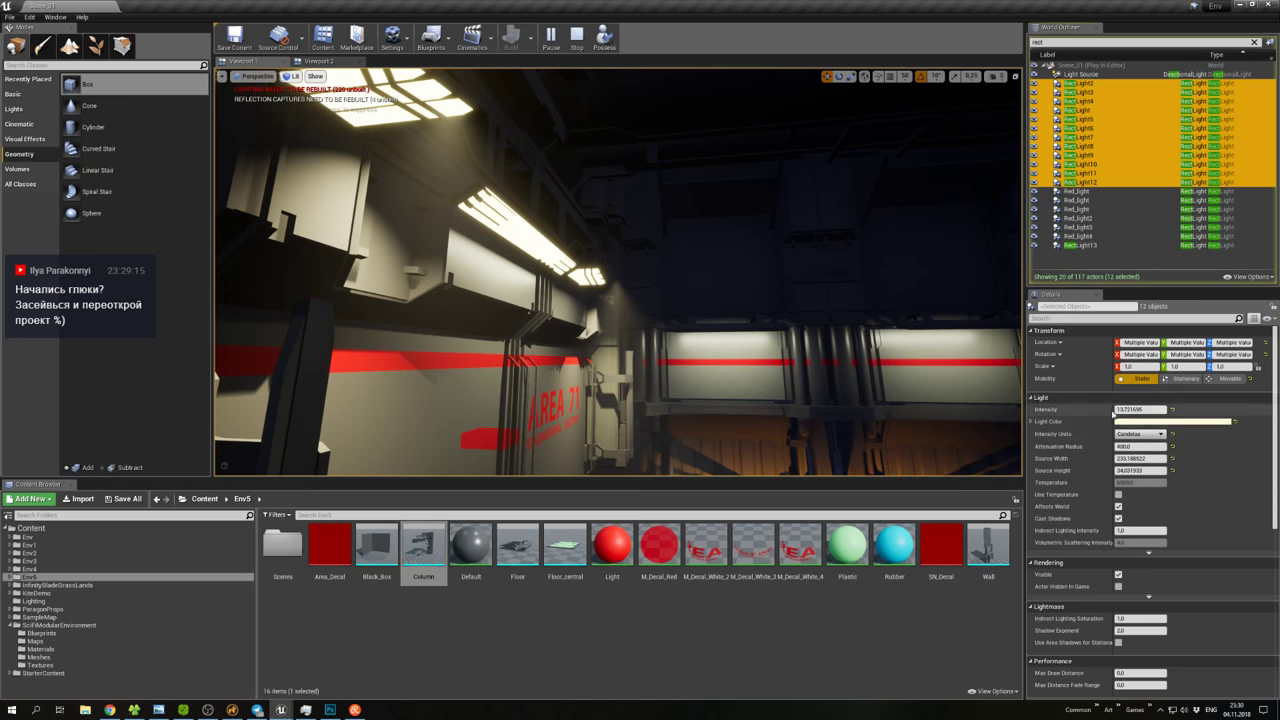
left_click(1148, 553)
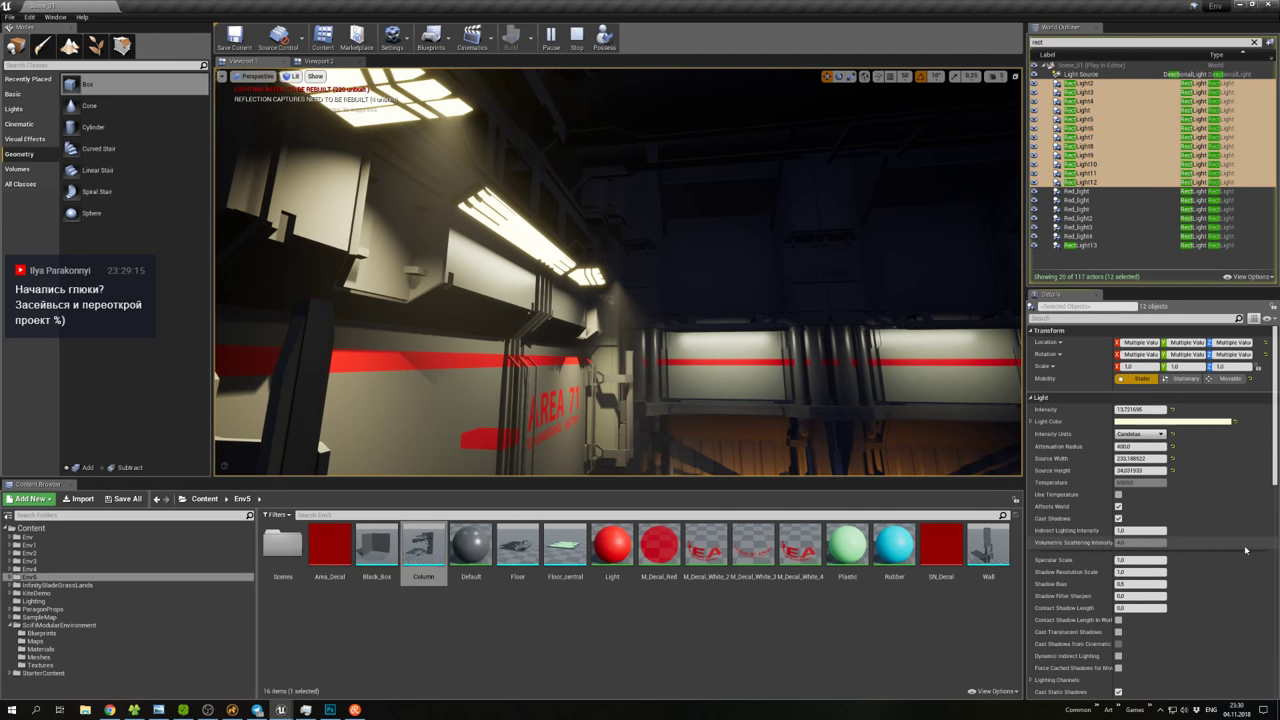
scroll(1224, 556, "down", 3)
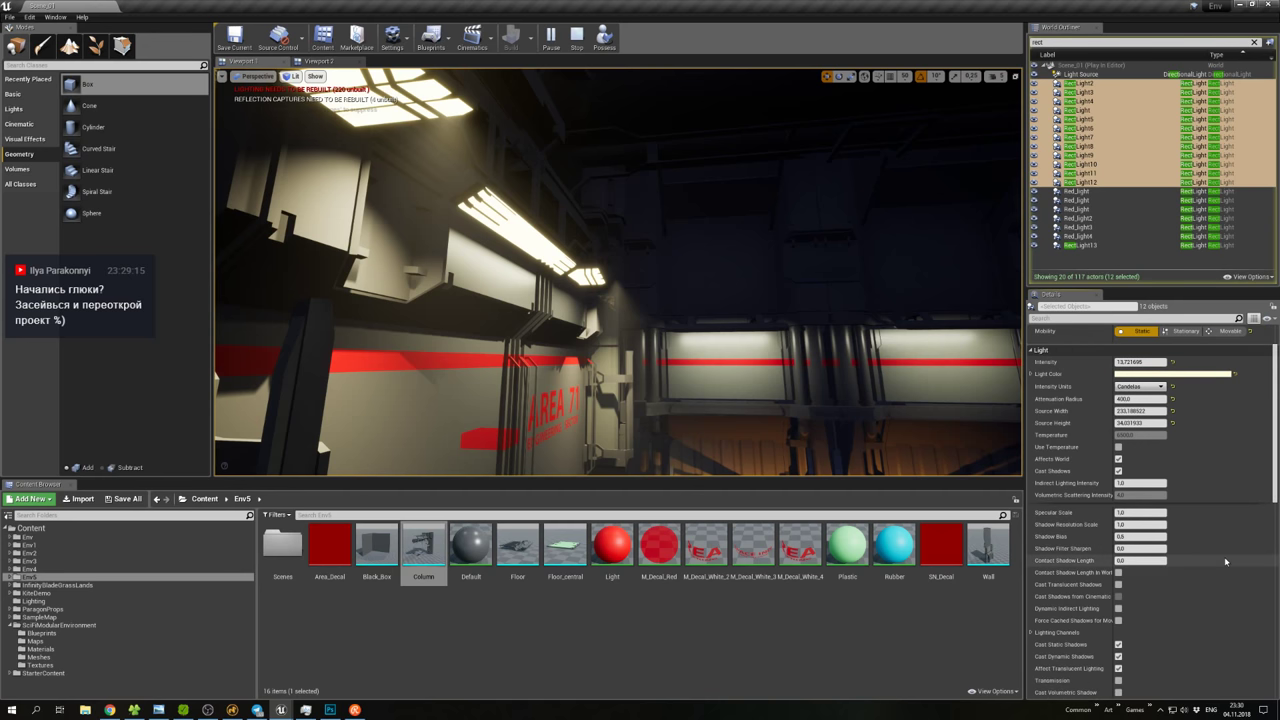
left_click(1118, 644)
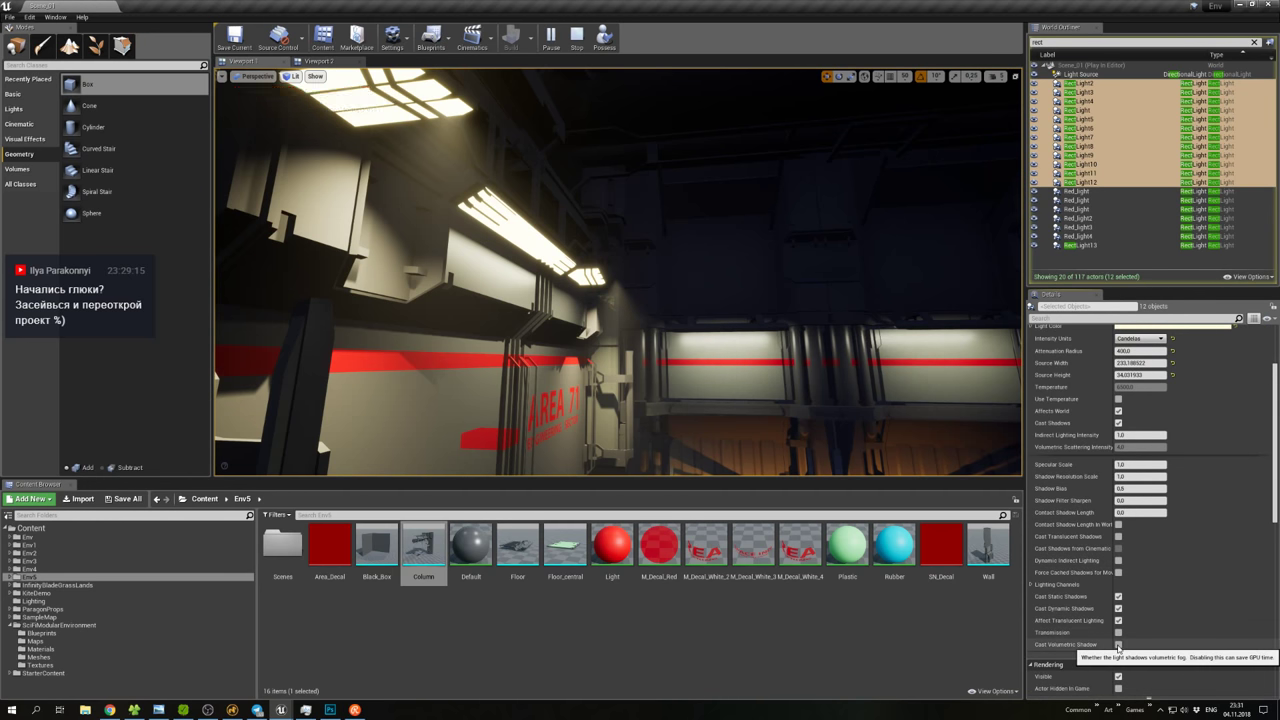
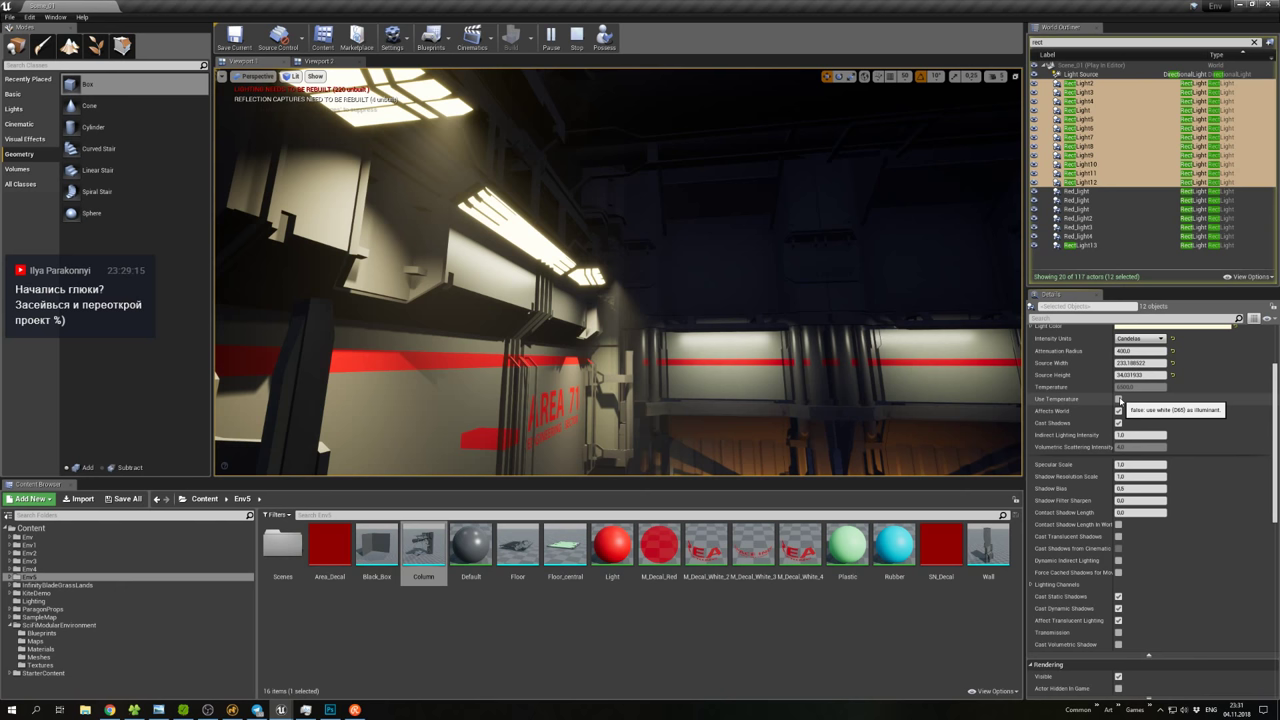
Try the twelve selected rect lights with Affects World off and with Cast Shadows off, restoring each option.
left_click(1119, 412)
left_click(1119, 412)
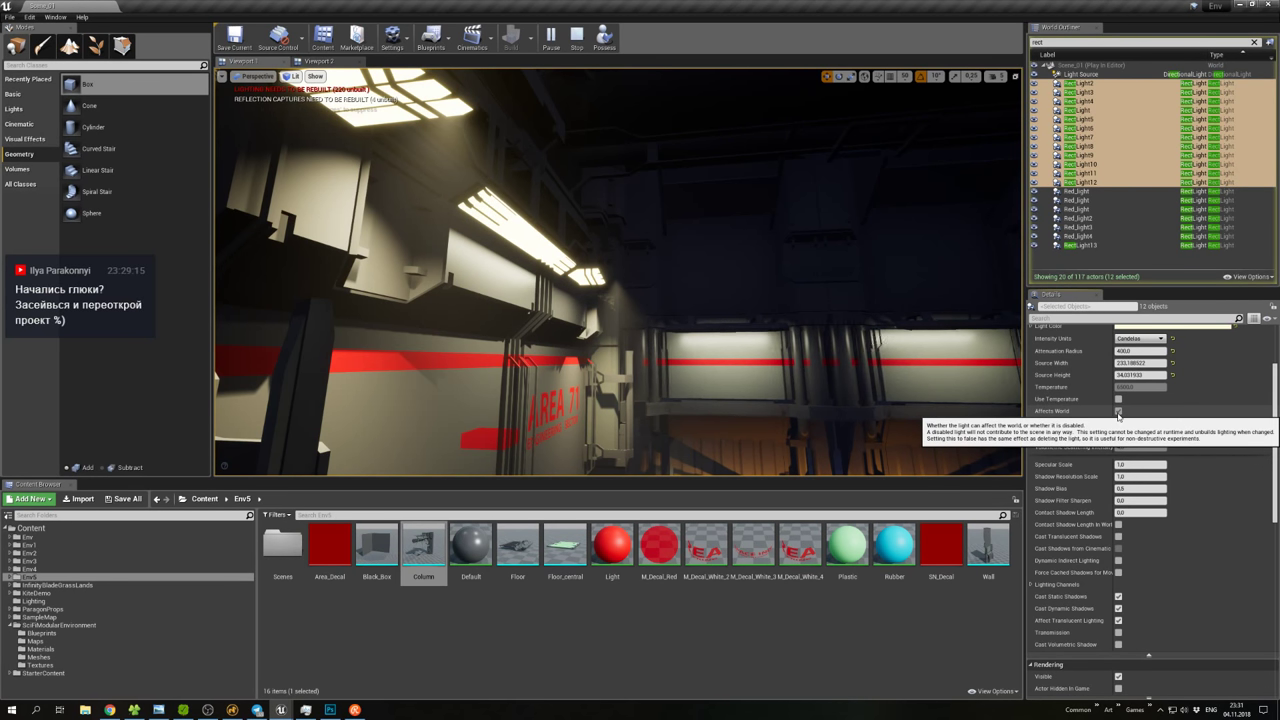
left_click(1119, 424)
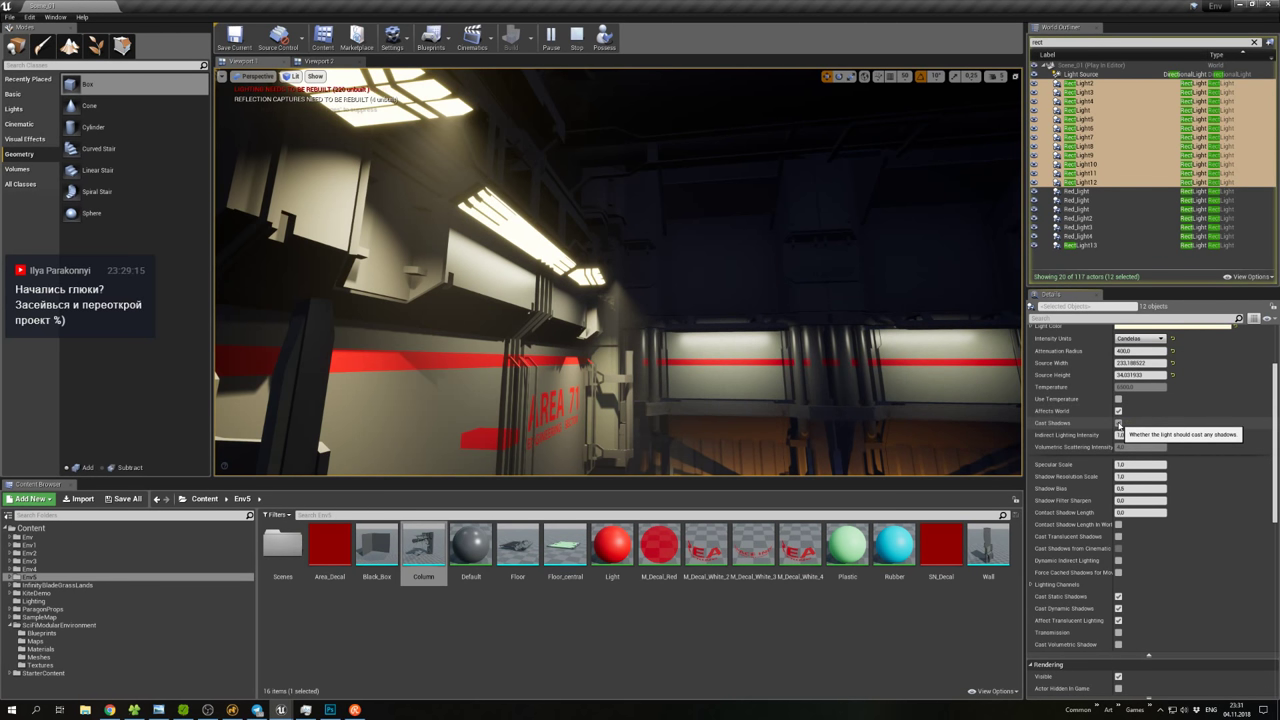
left_click(1119, 424)
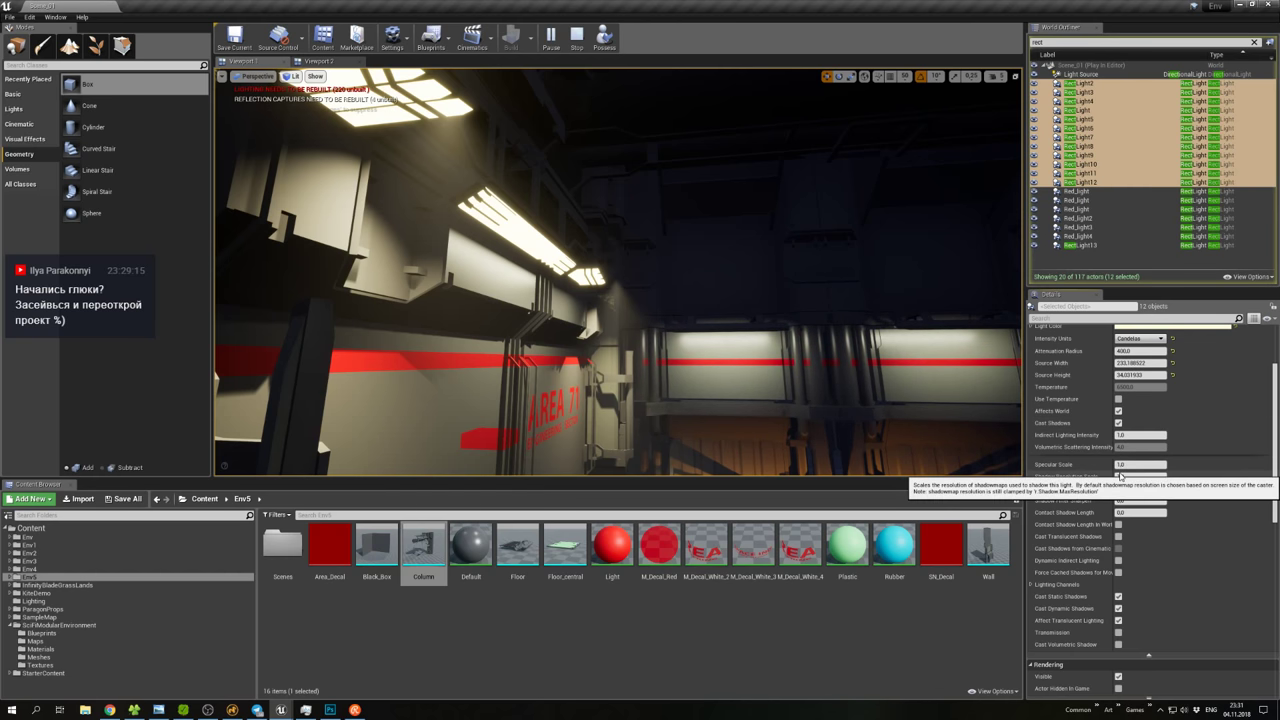
scroll(1133, 461, "up", 1)
scroll(1133, 461, "up", 1)
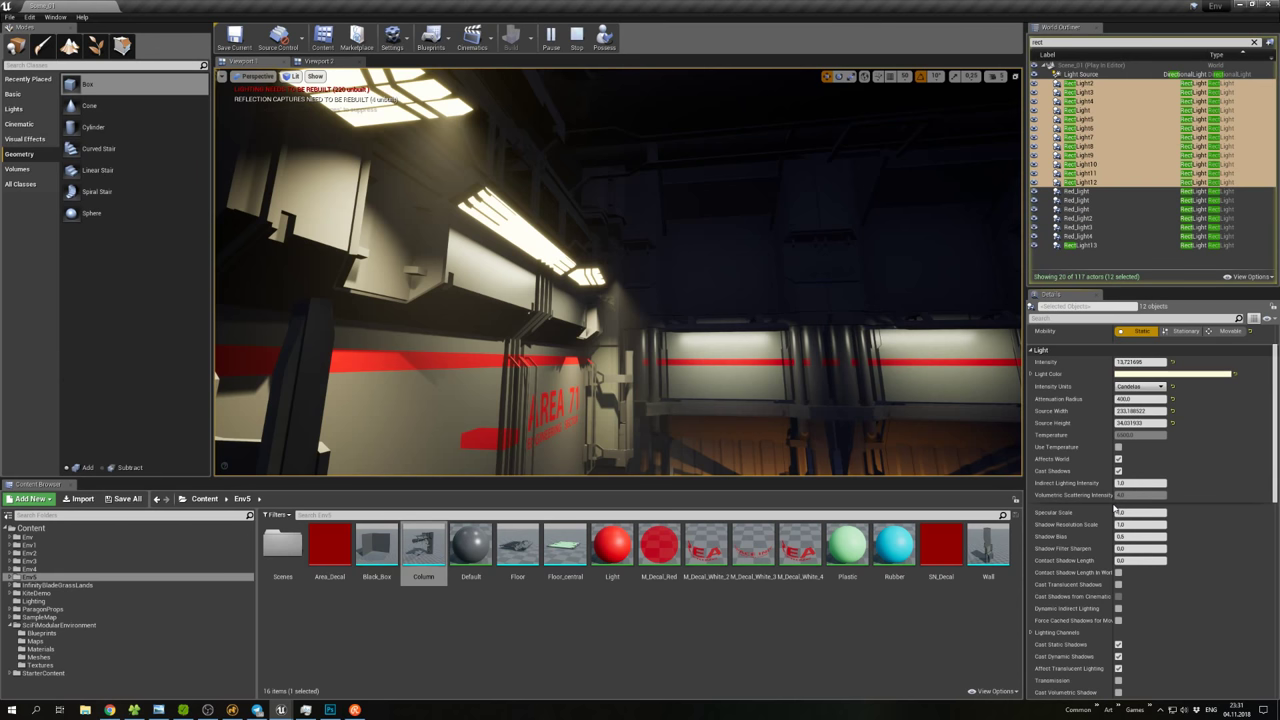
Examine the lamps beside the AREA 71 wall and the lighting along the whole corridor.
right_click(572, 302)
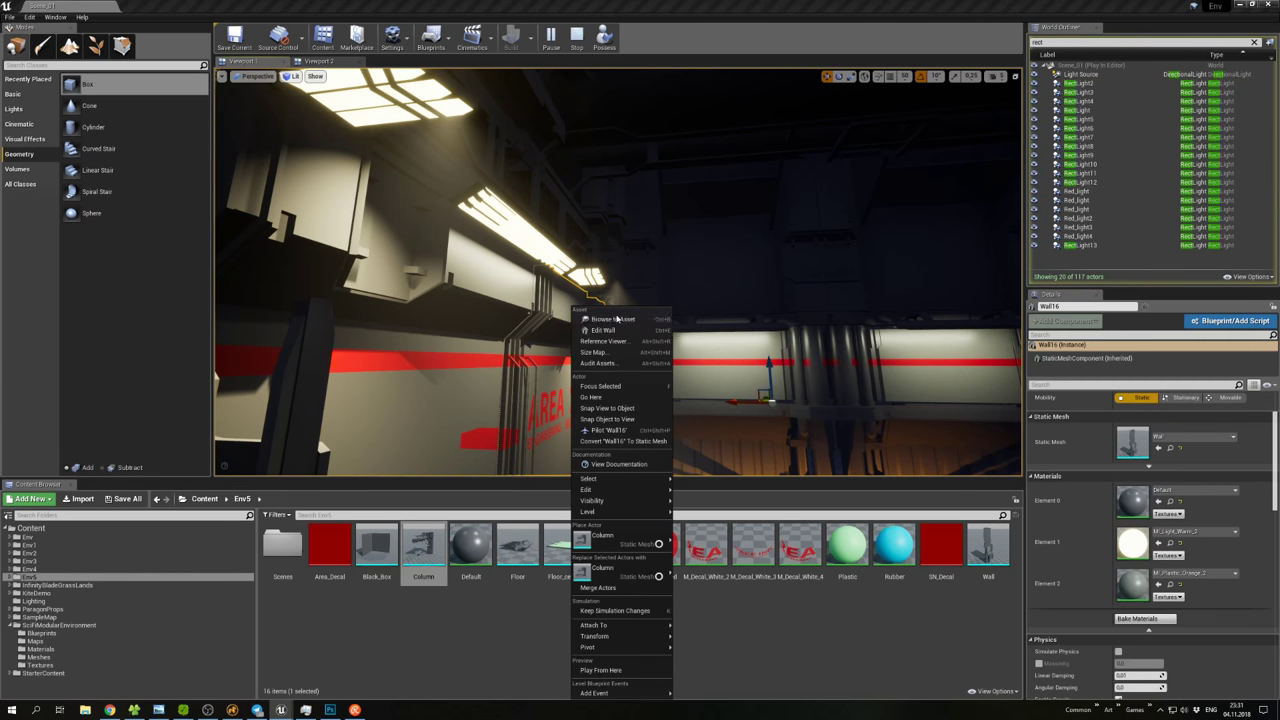
left_click(591, 271)
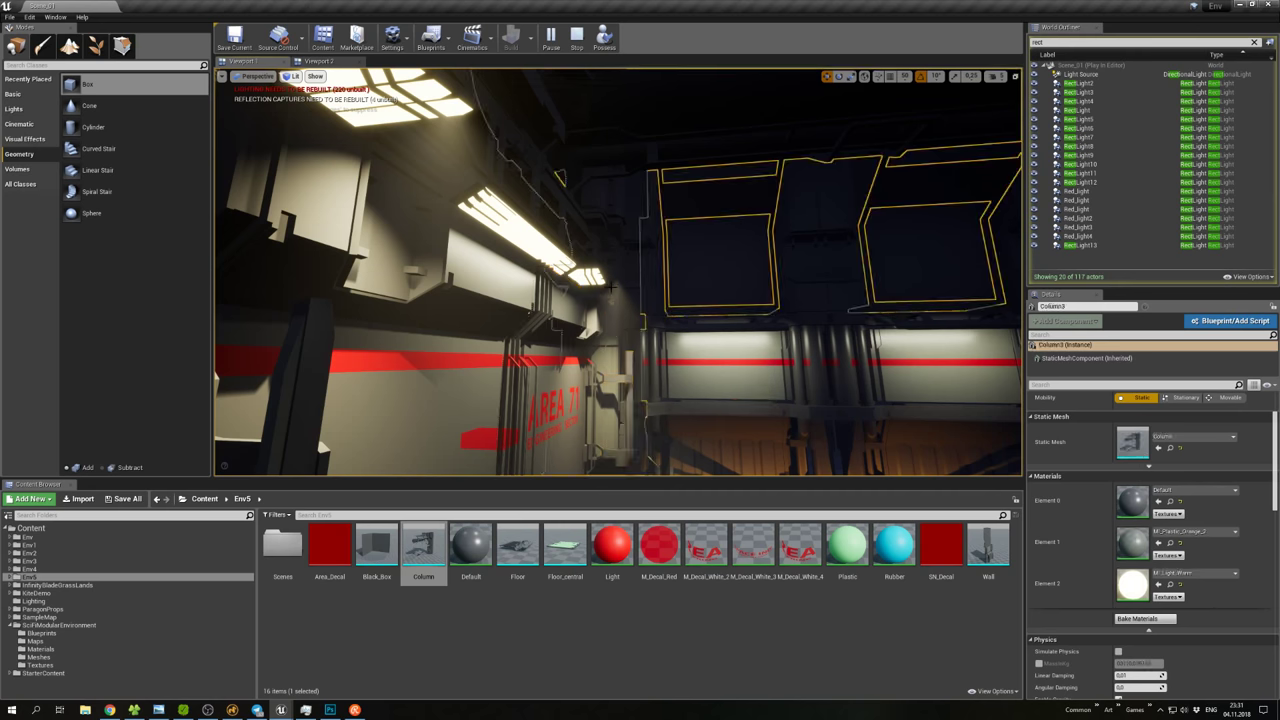
left_click(634, 316)
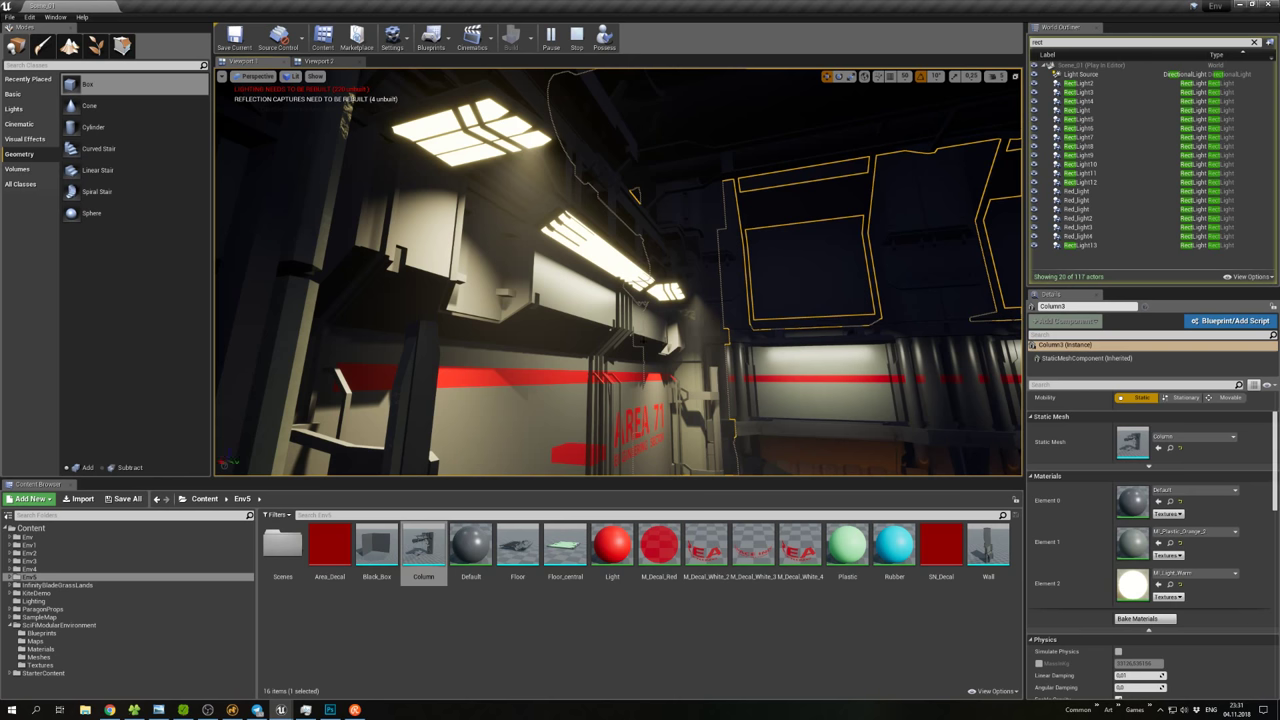
key("w")
right_click_drag(652, 308, 563, 289)
left_click(652, 308)
right_click(569, 298)
right_click(494, 242)
left_click(494, 242)
right_click_drag(494, 242, 494, 242)
key("w")
key("s")
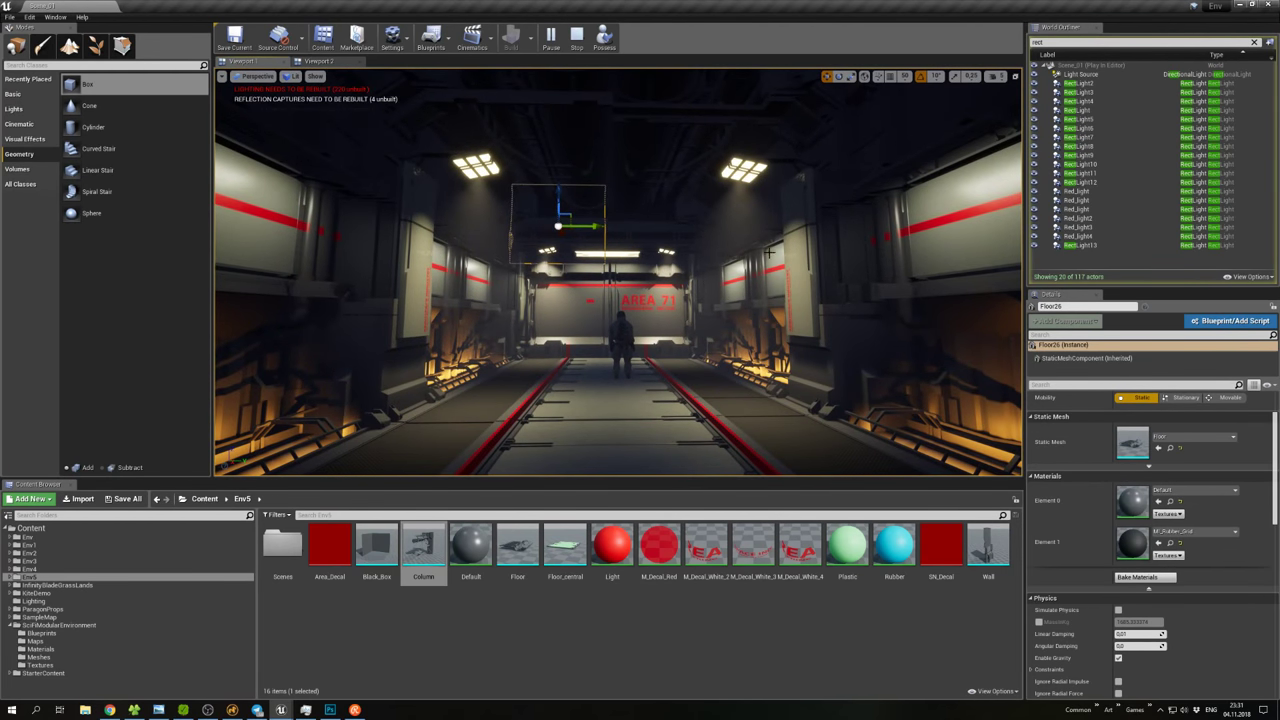
Clear the actor filter, select Column3 near the end wall and inspect its lamp up close.
left_click(1254, 42)
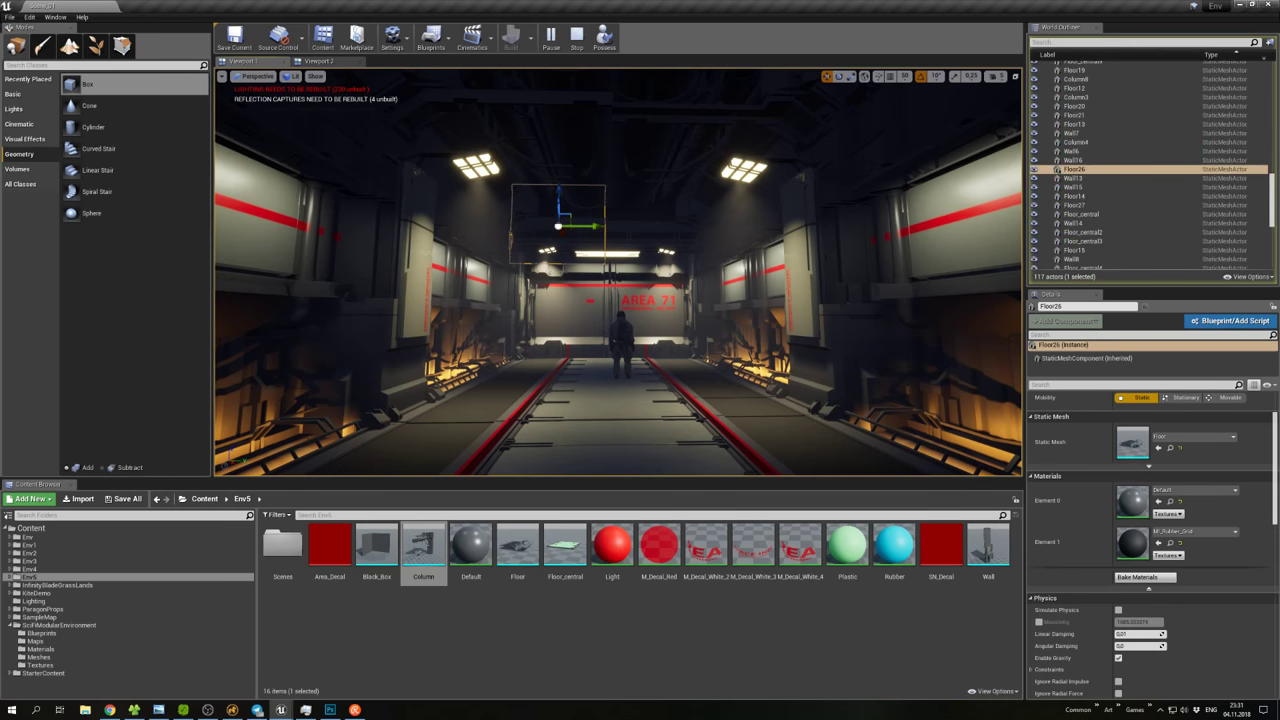
left_click(826, 256)
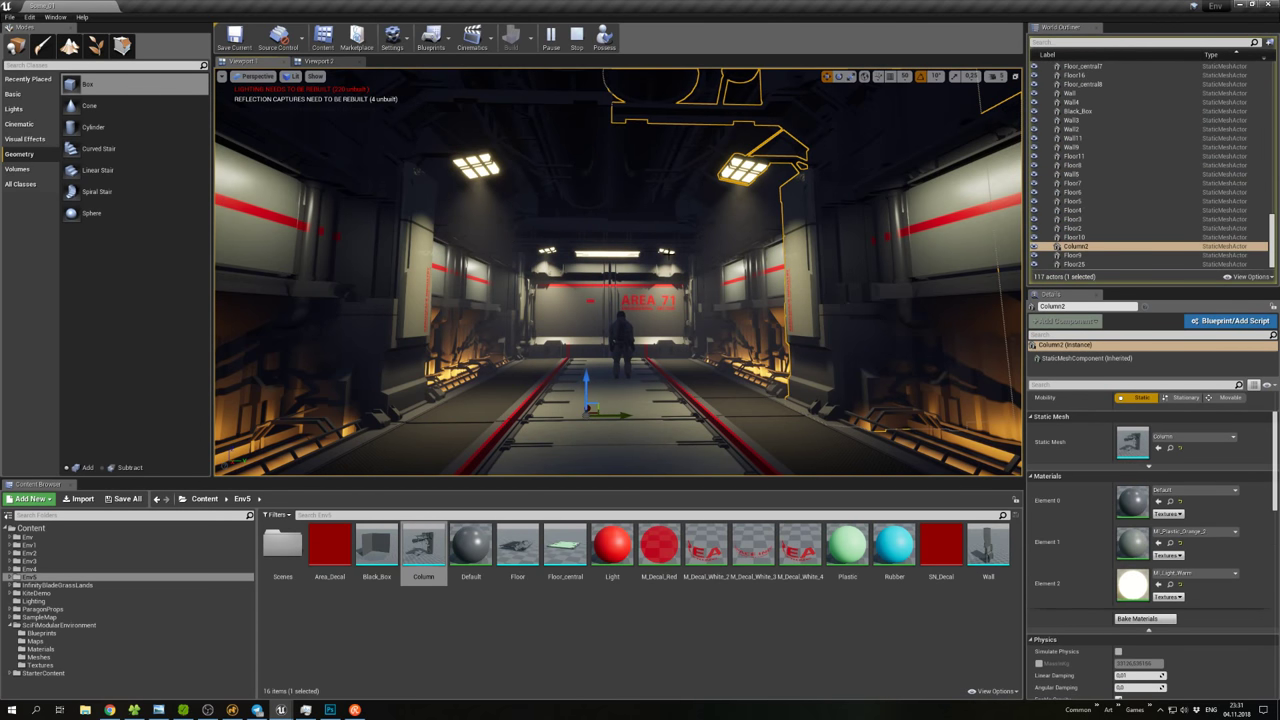
left_click(668, 212)
key("f")
mouse_move(668, 290)
right_mouse_down()
mouse_move(672, 255)
mouse_move(672, 278)
right_mouse_up()
left_click(680, 285)
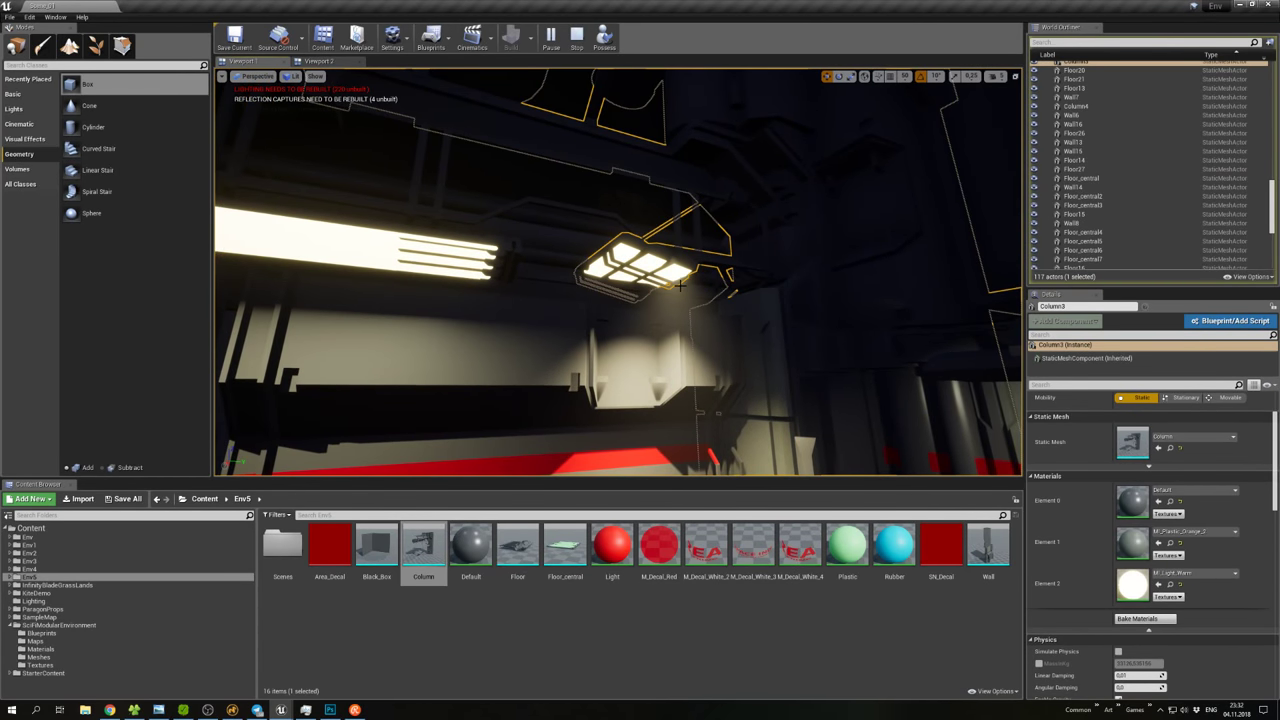
Close the running editor, relaunch Unreal Engine and open the Env project.
left_click(9, 17)
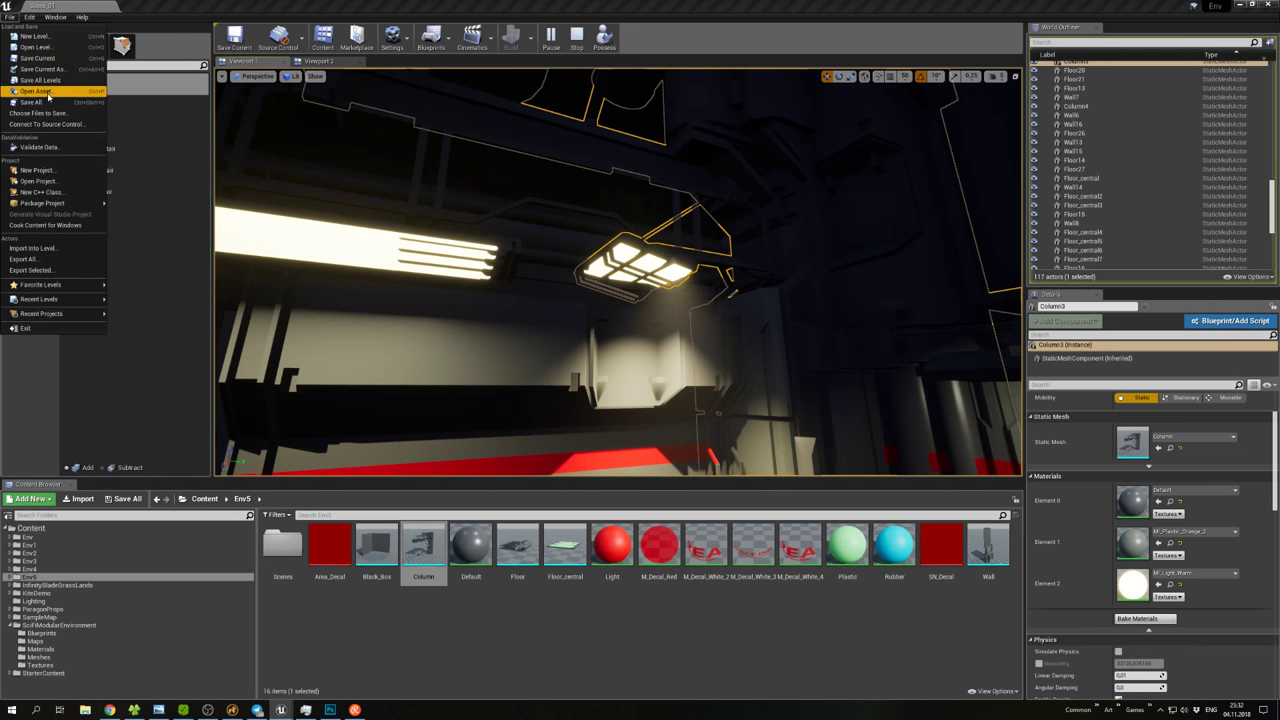
key("Escape")
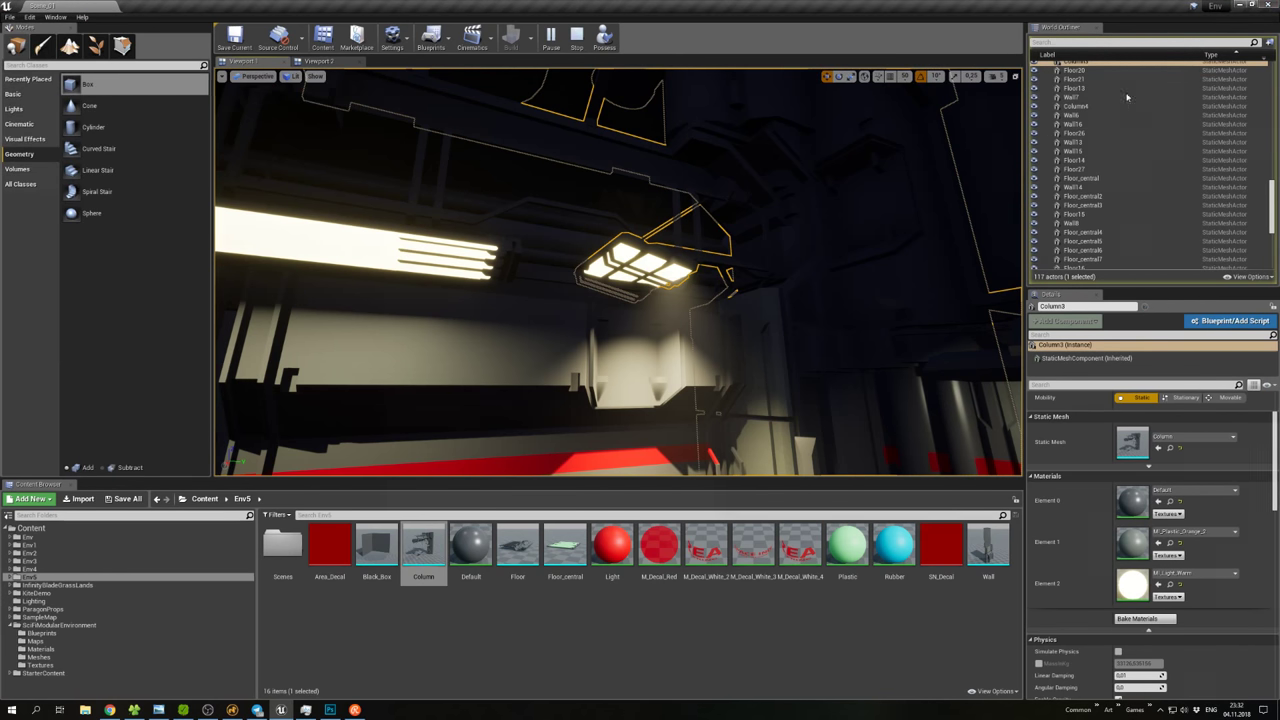
key("alt+Tab")
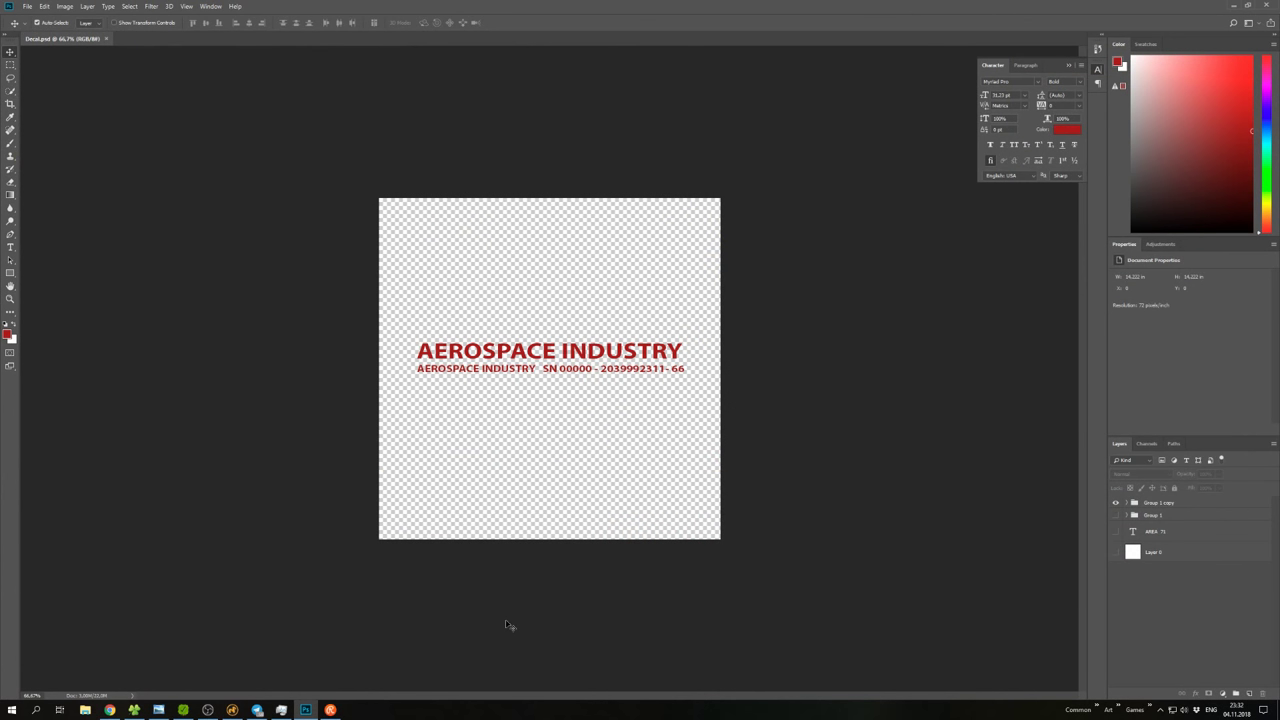
left_click(1120, 709)
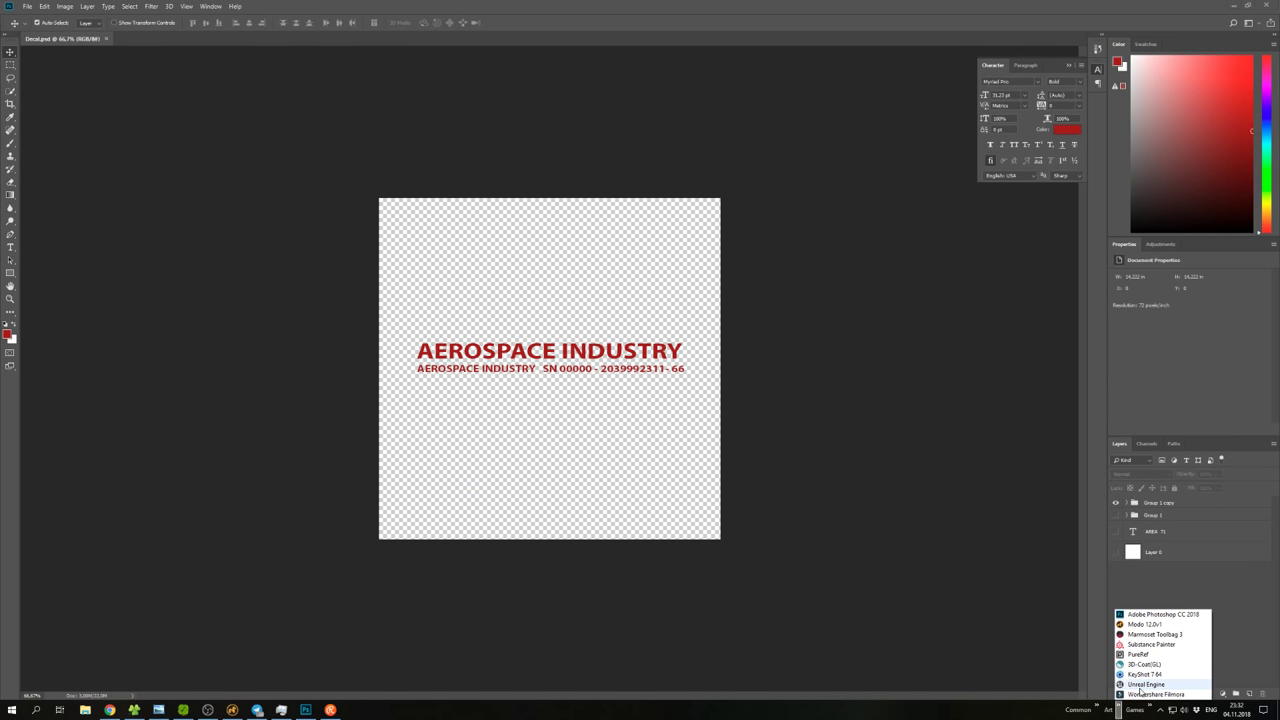
left_click(1146, 685)
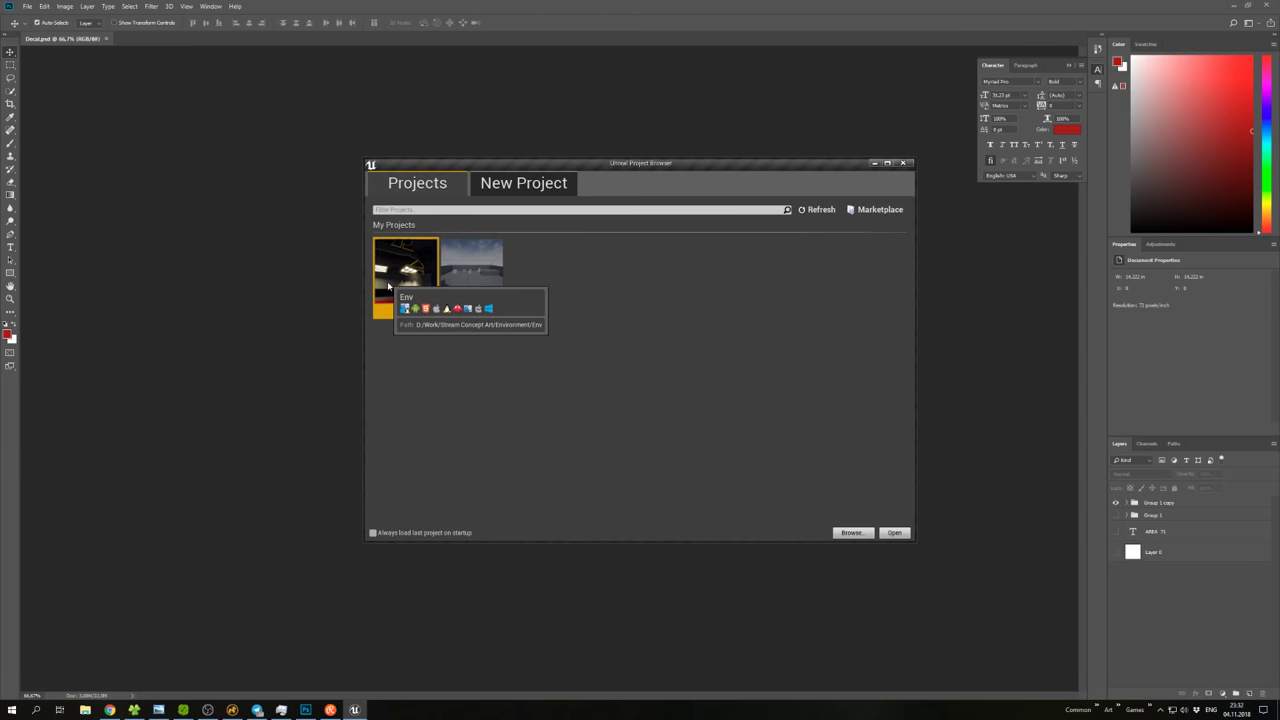
double_click(392, 286)
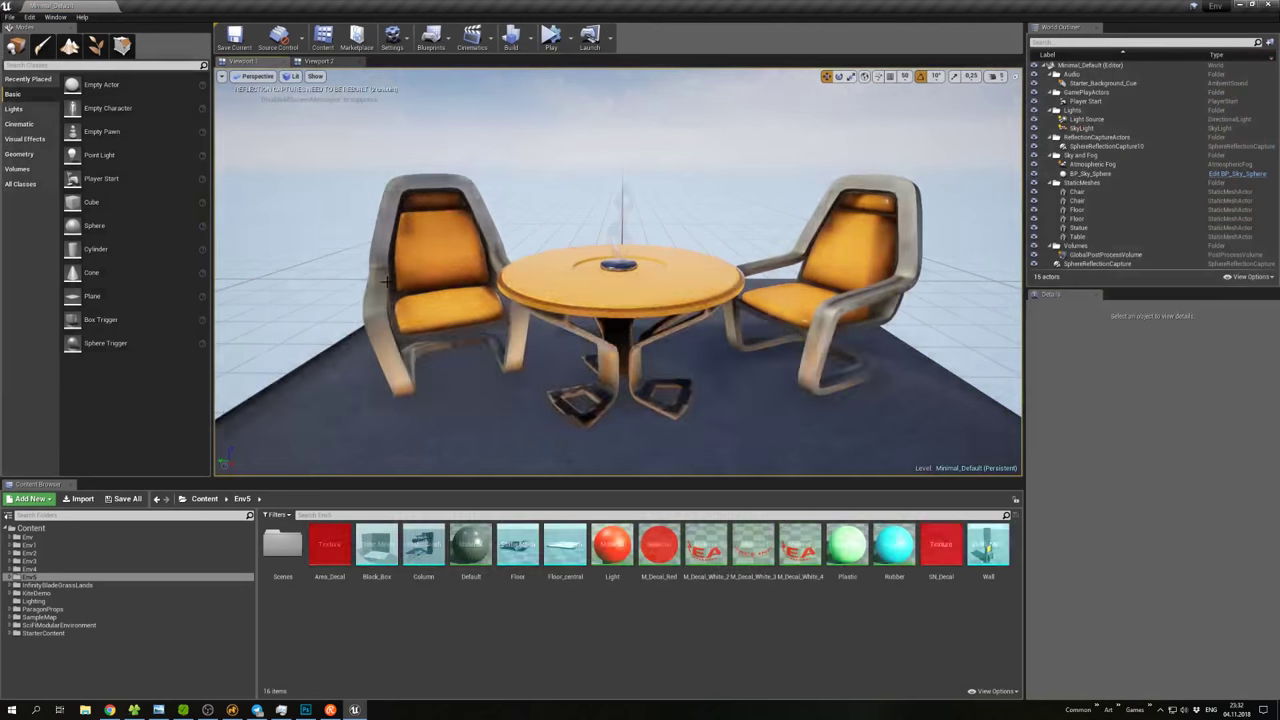
Open the level Scene_01 from the Env5 Scenes folder.
left_click(9, 17)
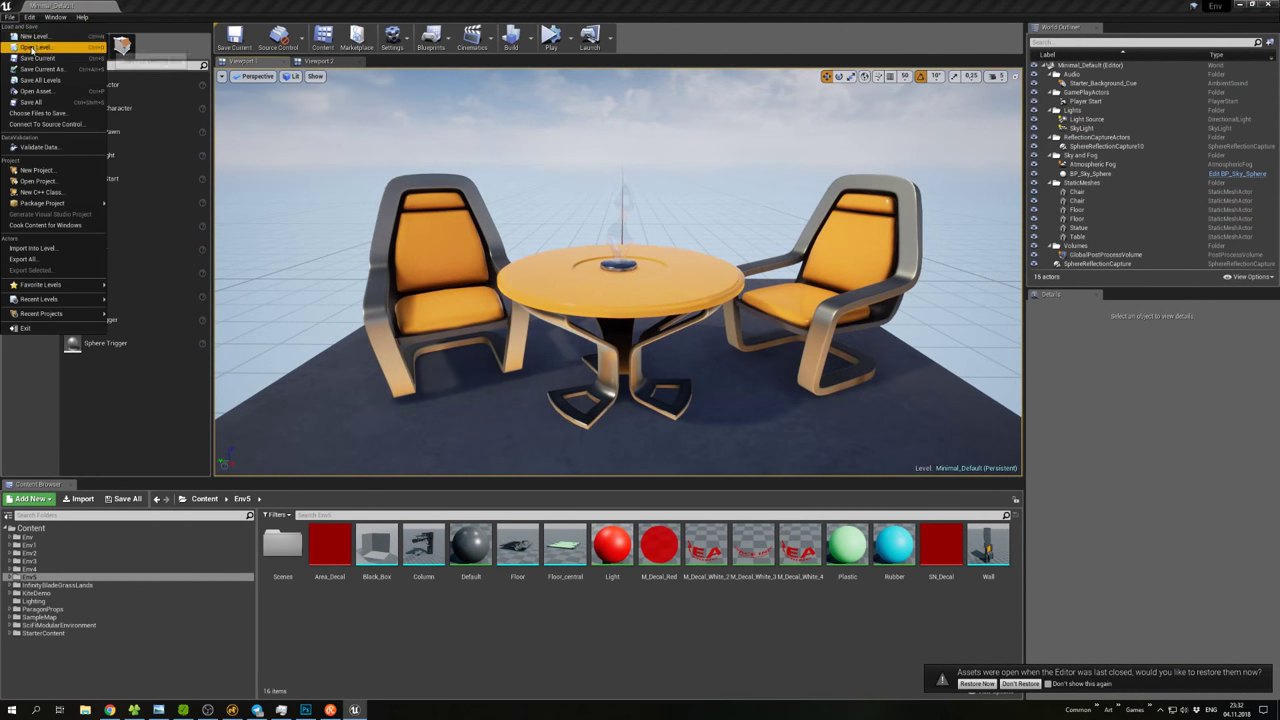
left_click(40, 45)
double_click(516, 222)
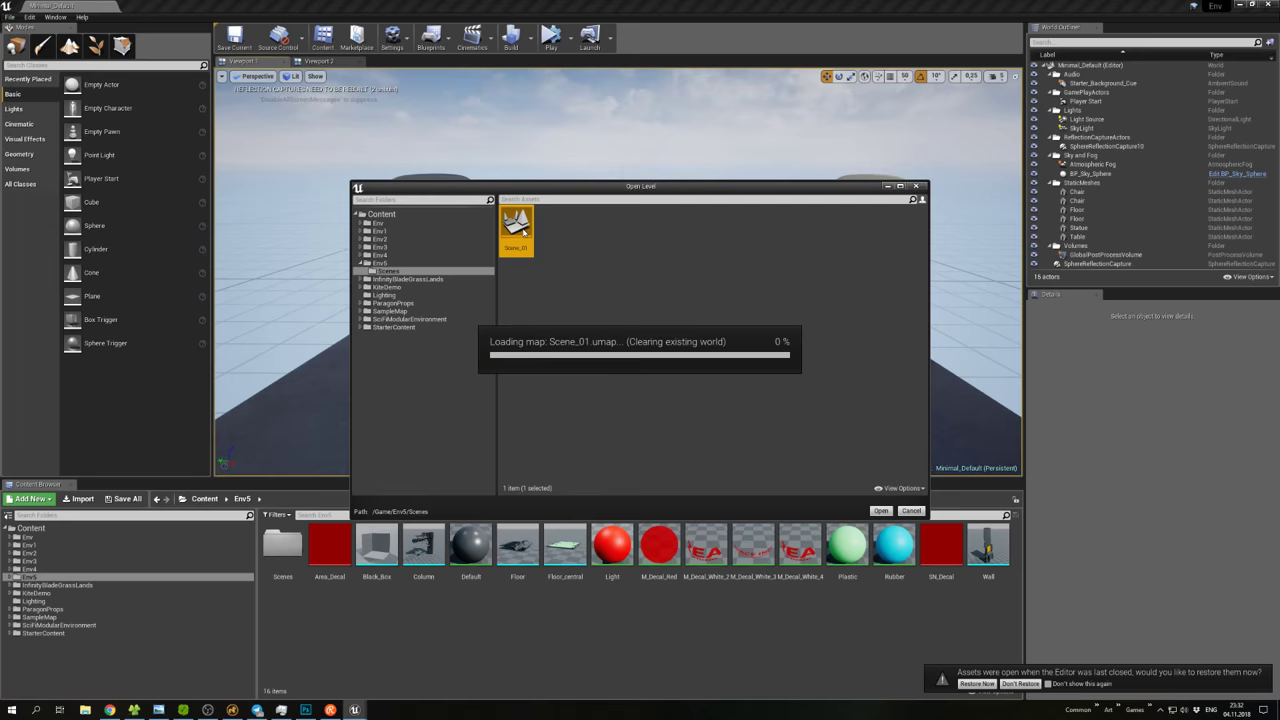
Examine the reloaded corridor's lamps and lighting, both at the AREA 71 end wall and along its full length.
left_click(655, 386)
mouse_move(655, 386)
right_mouse_down()
mouse_move(620, 380)
mouse_move(665, 380)
right_mouse_up()
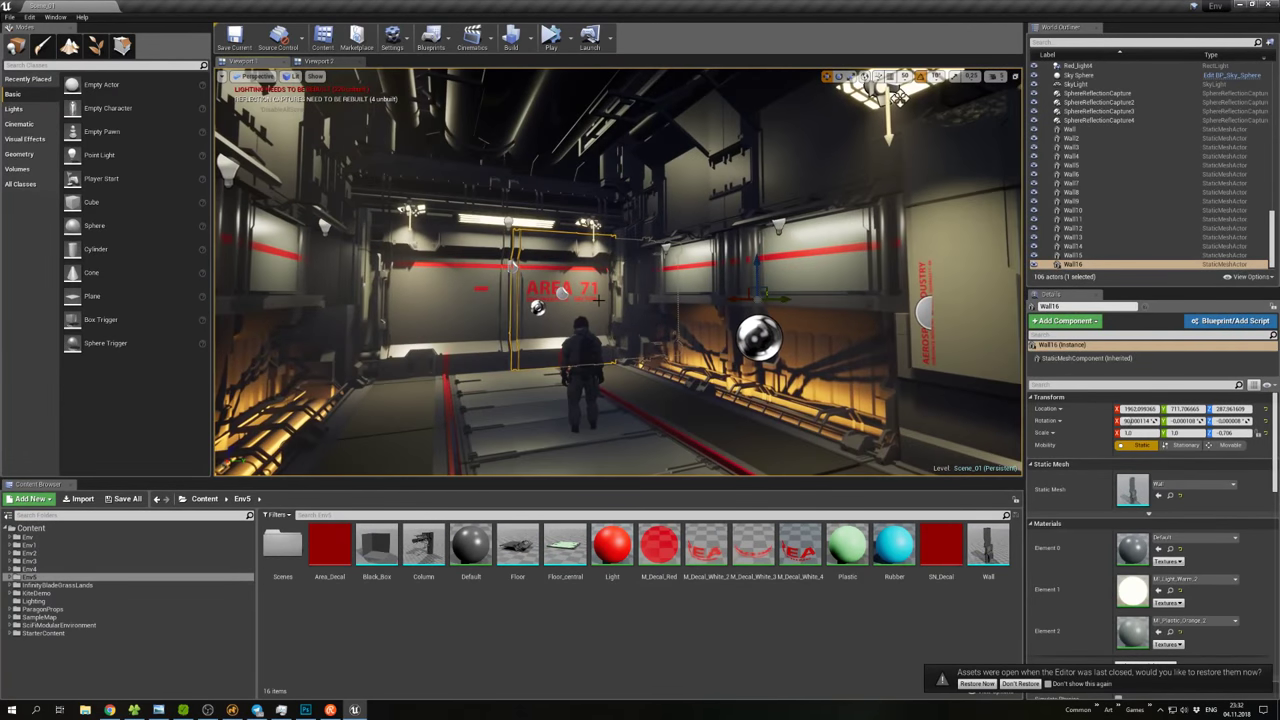
right_click_drag(898, 100, 620, 250)
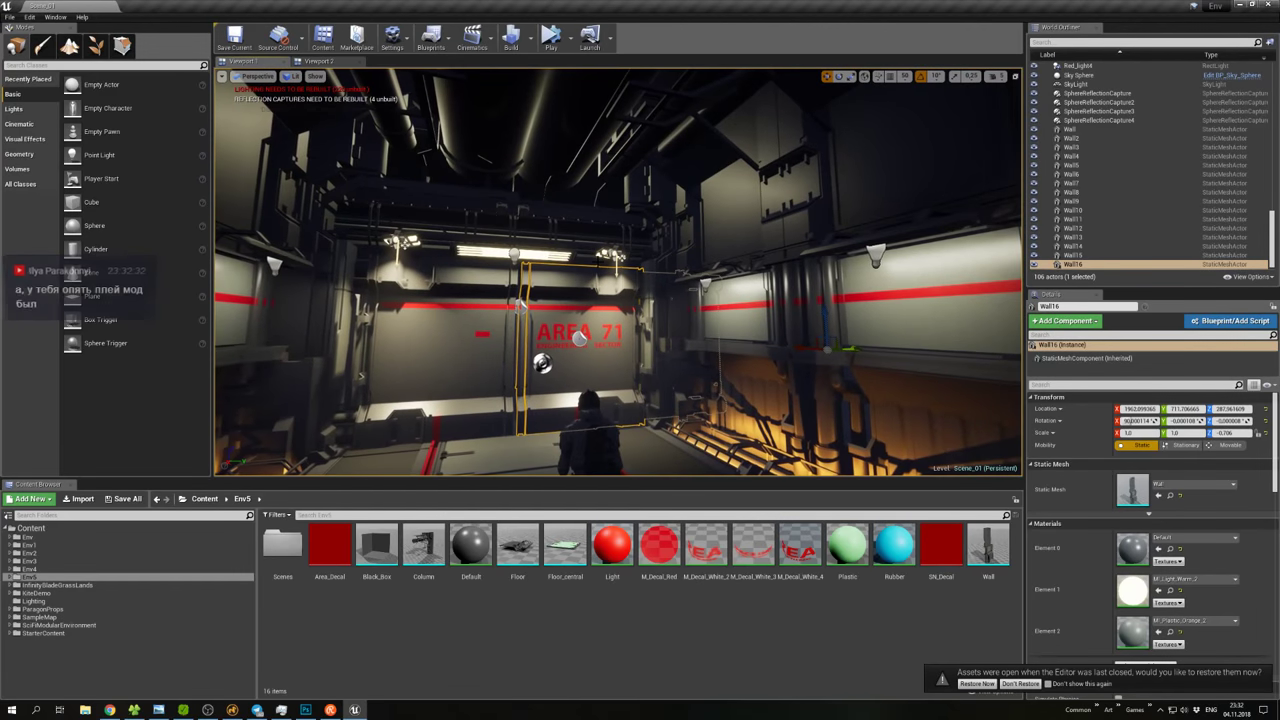
right_click(598, 266)
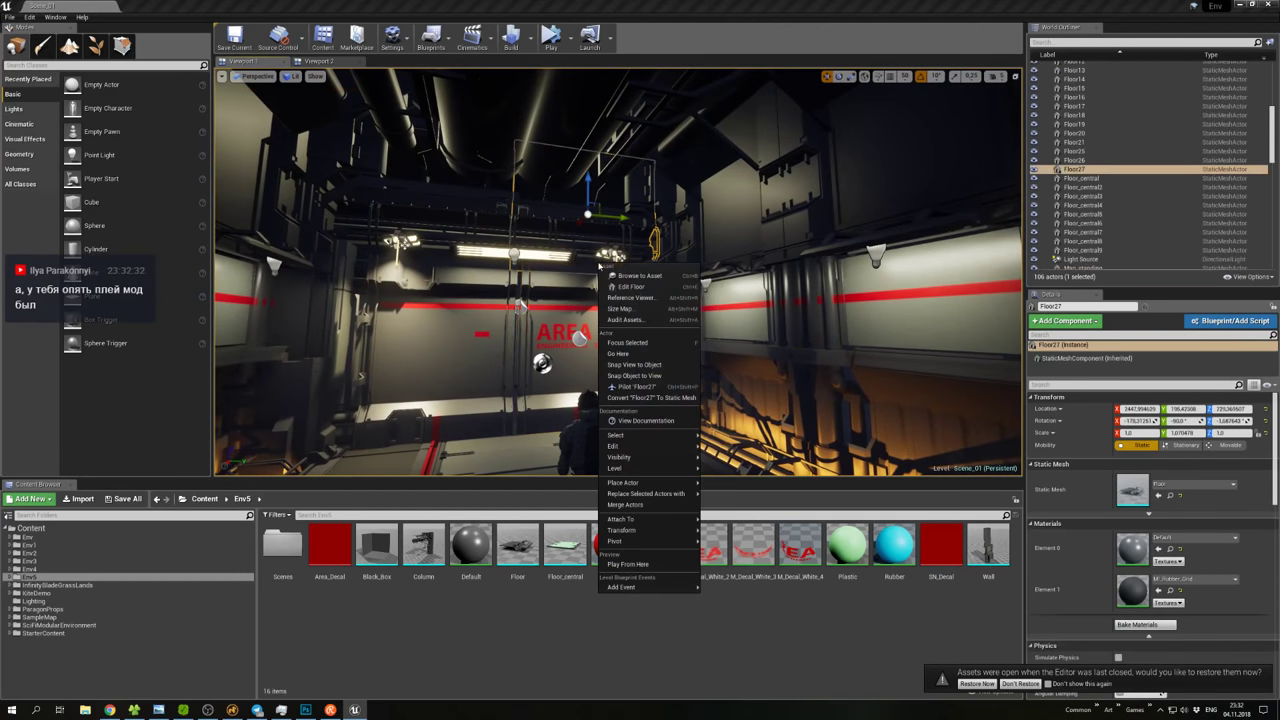
left_click(485, 262)
right_click_drag(485, 262, 628, 289)
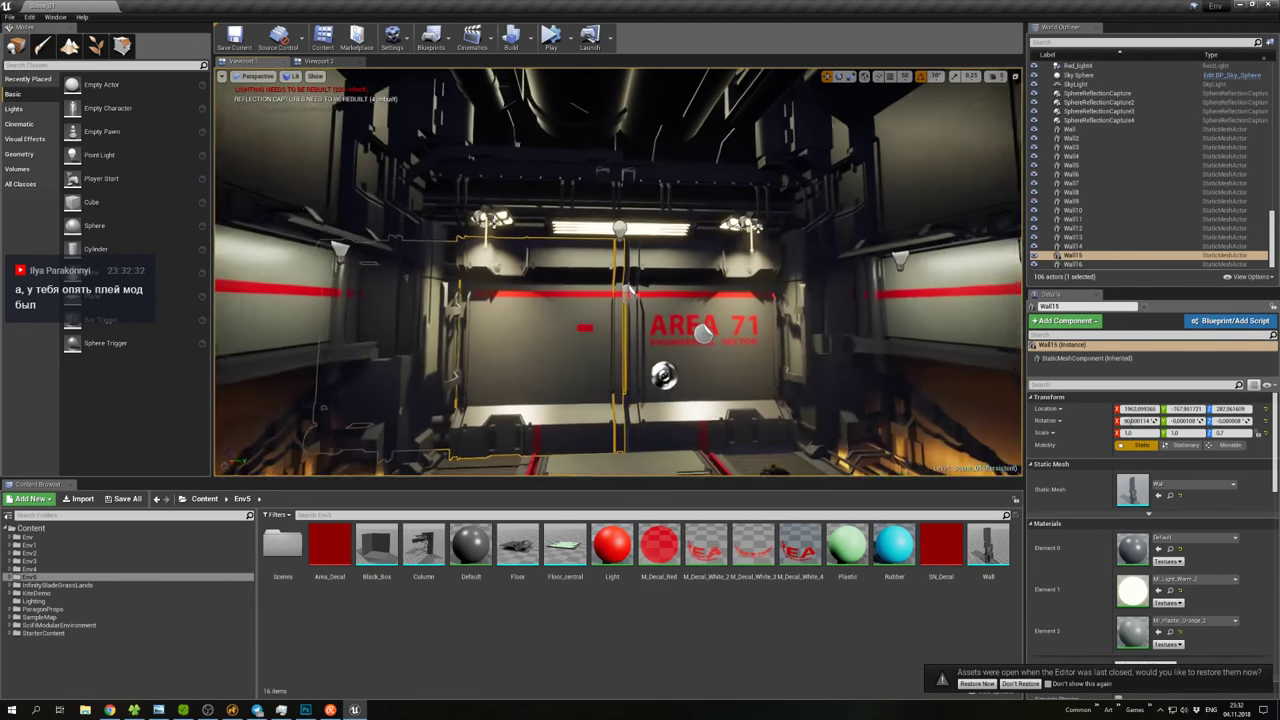
scroll(628, 289, "down", 2)
scroll(628, 289, "down", 10)
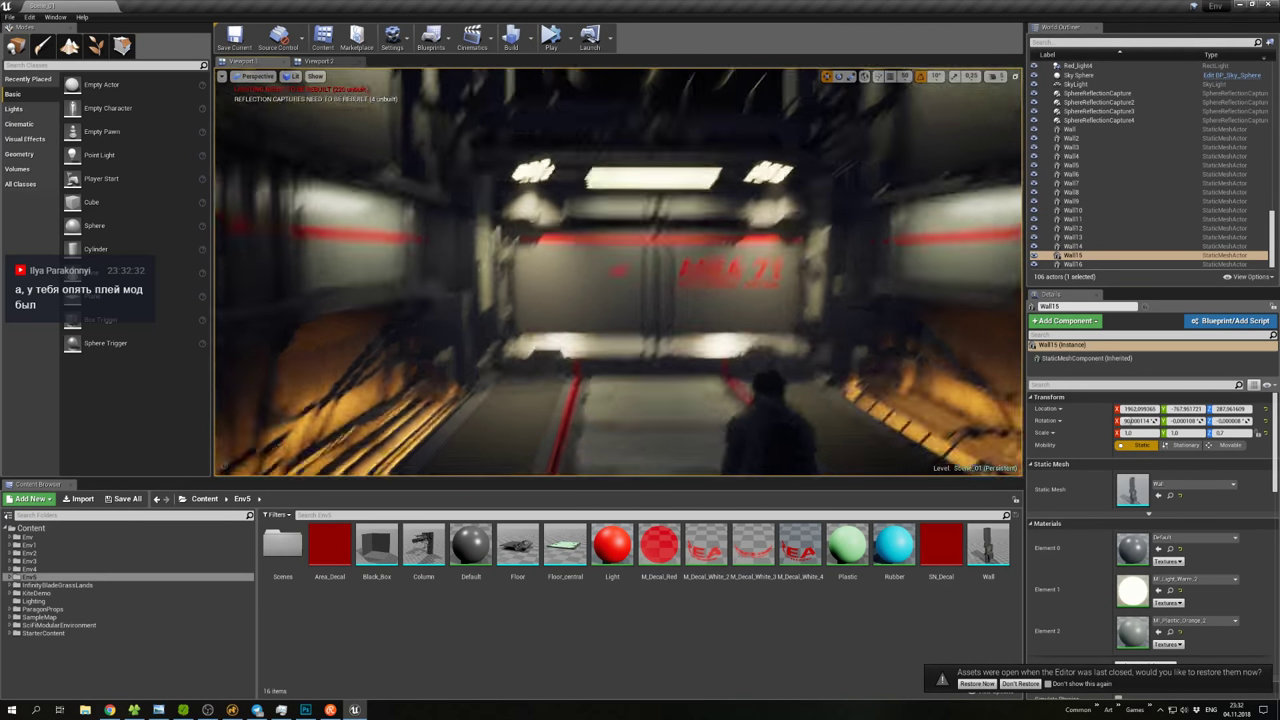
scroll(628, 289, "down", 10)
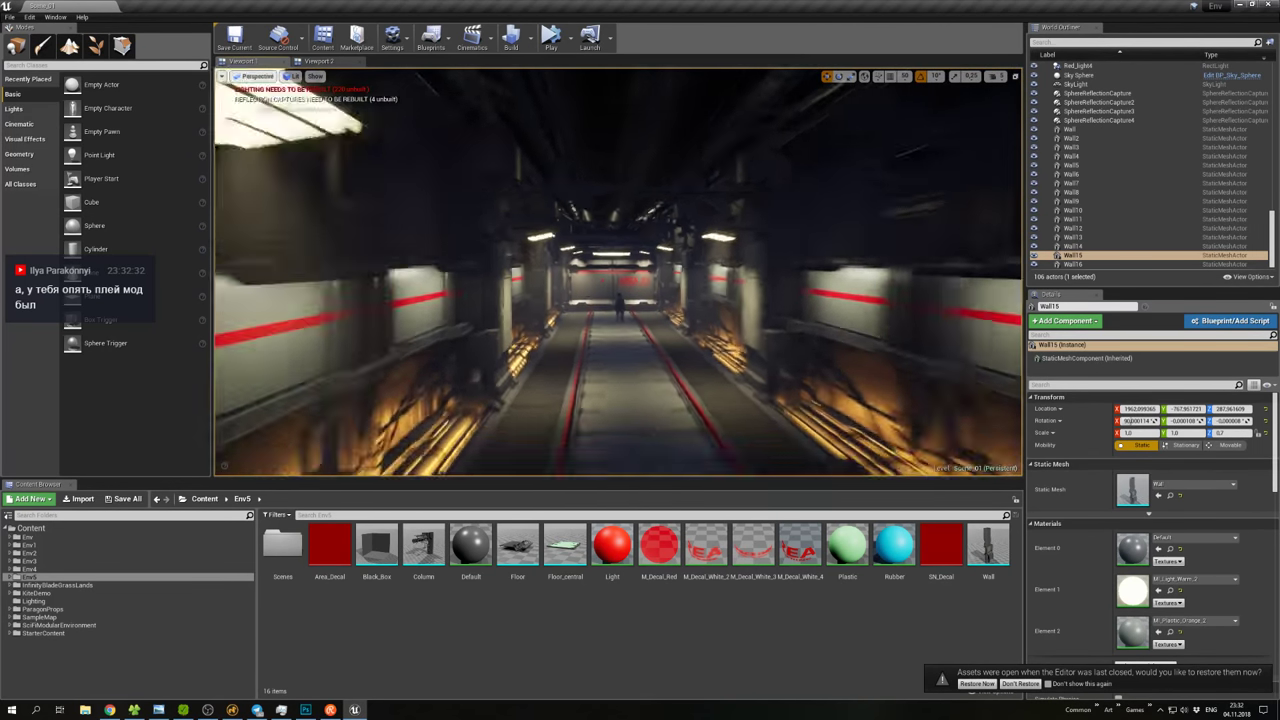
scroll(618, 271, "up", 15)
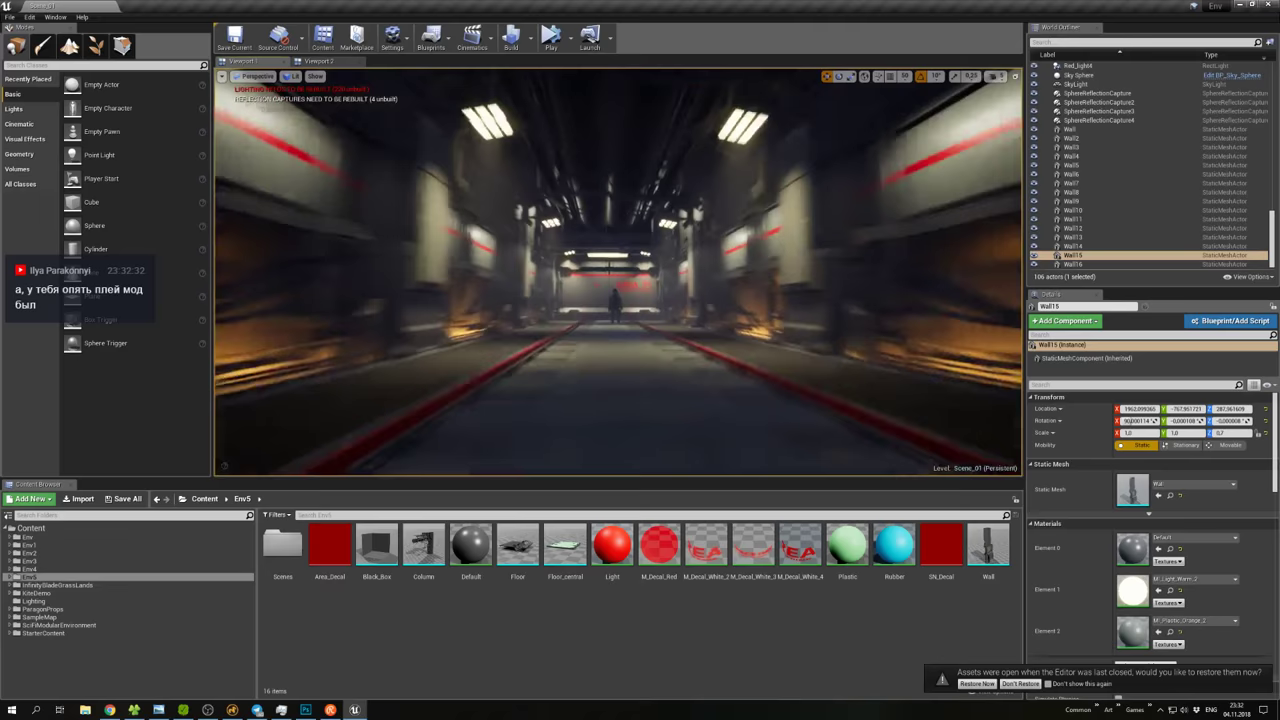
scroll(618, 271, "up", 5)
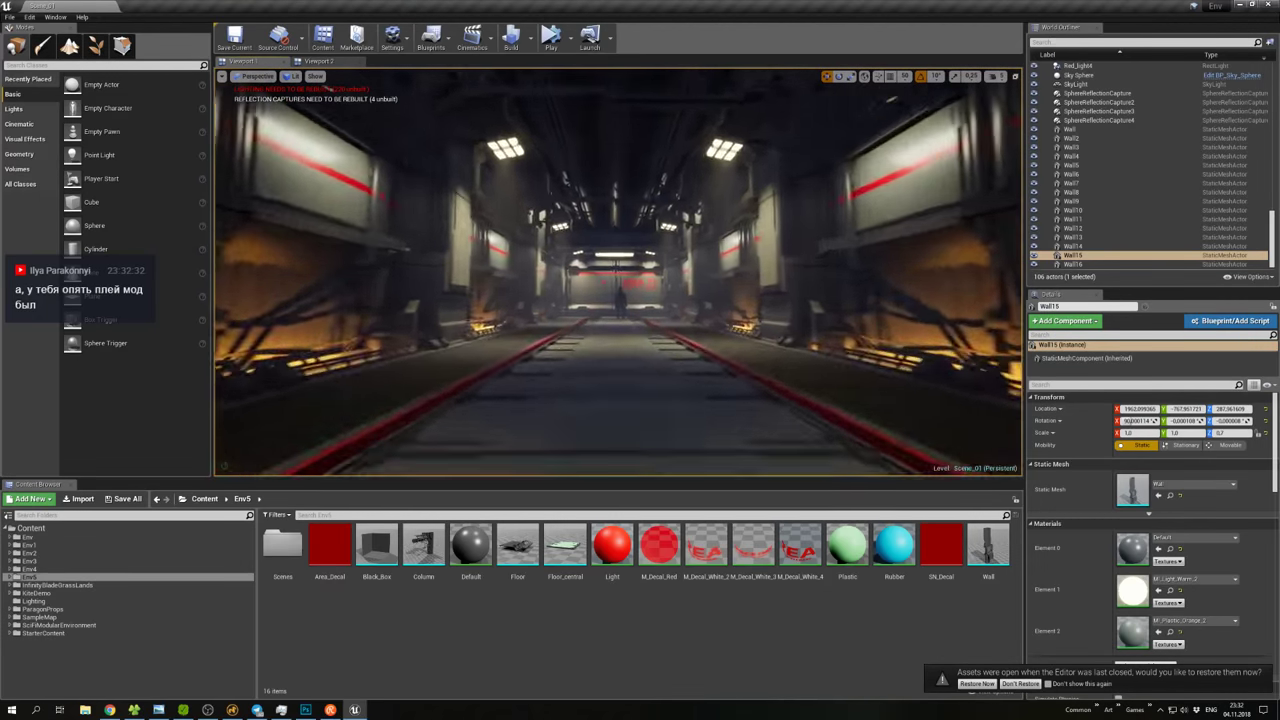
scroll(618, 271, "up", 10)
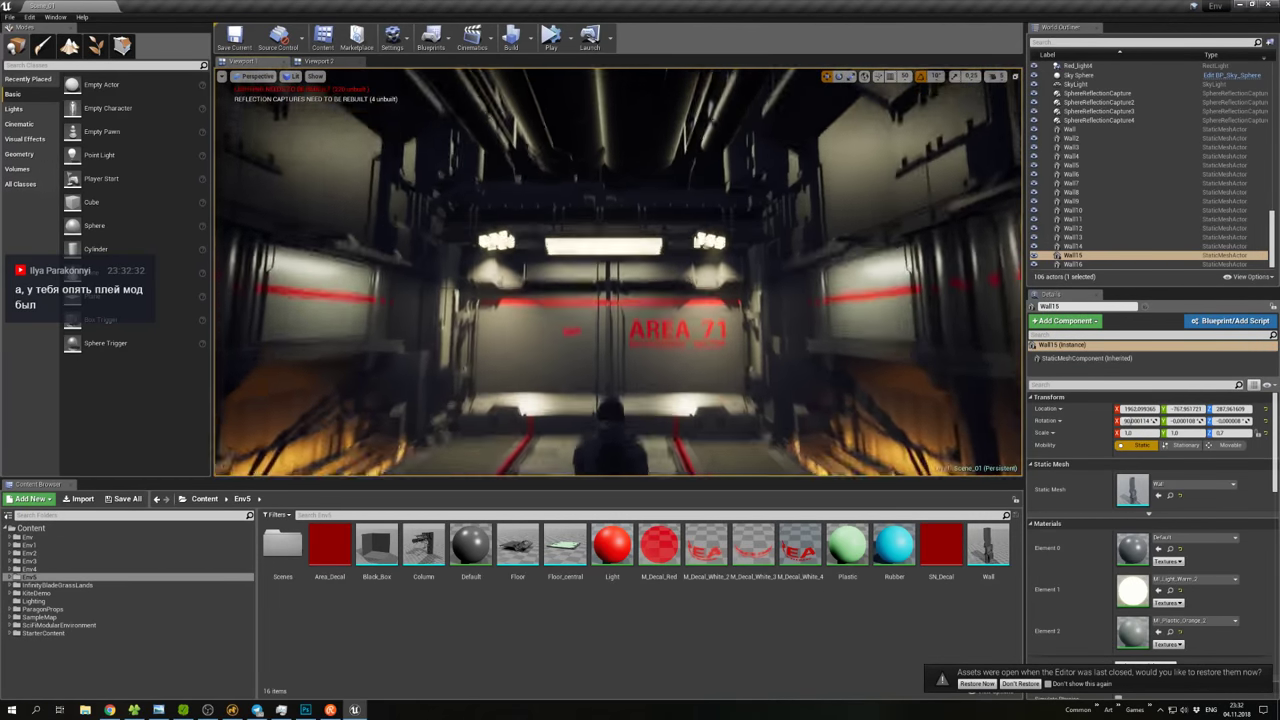
Add a point light in front of the AREA 71 end wall and set its volumetric scattering intensity to 0.25.
scroll(618, 271, "down", 15)
scroll(618, 271, "up", 10)
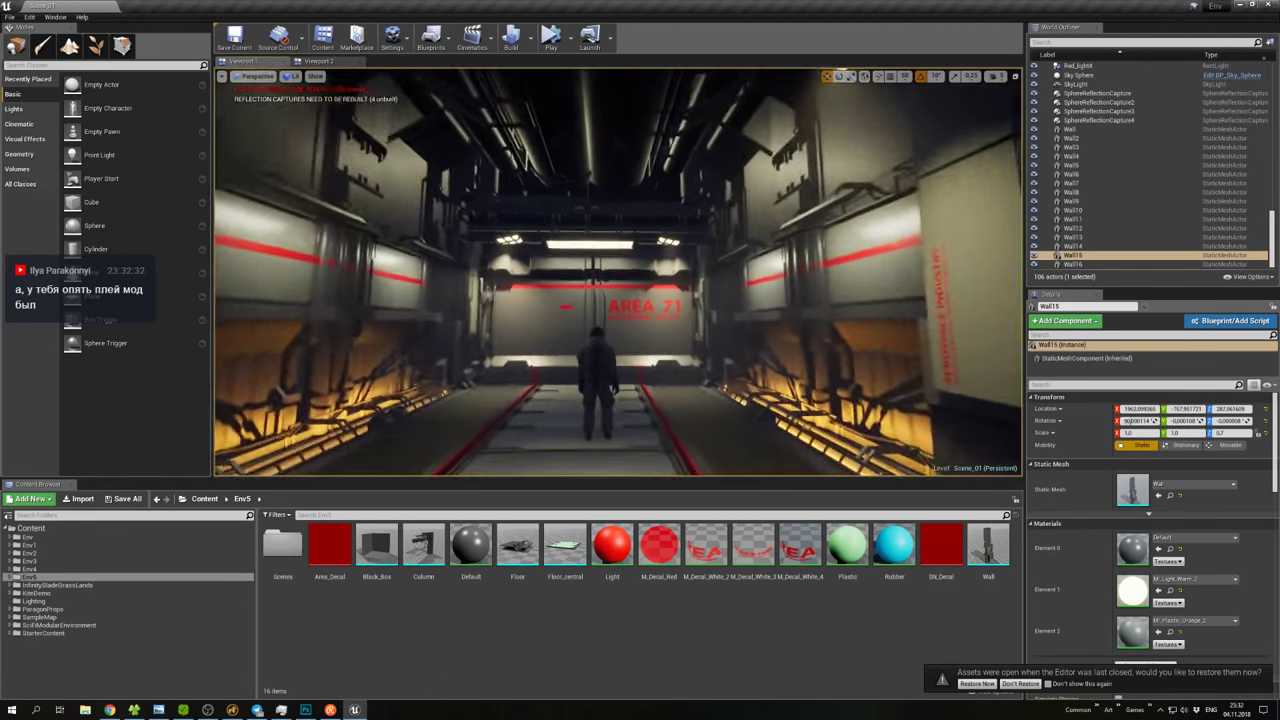
scroll(618, 271, "up", 3)
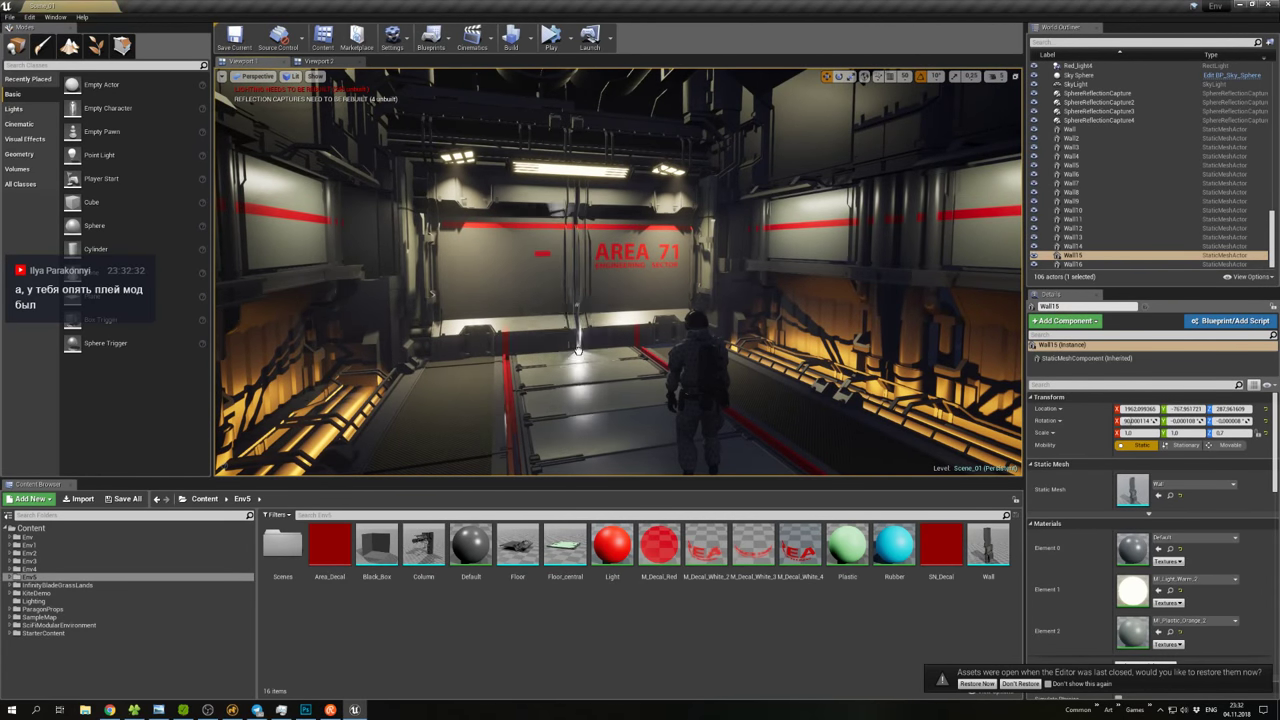
left_click_drag(590, 375, 592, 357)
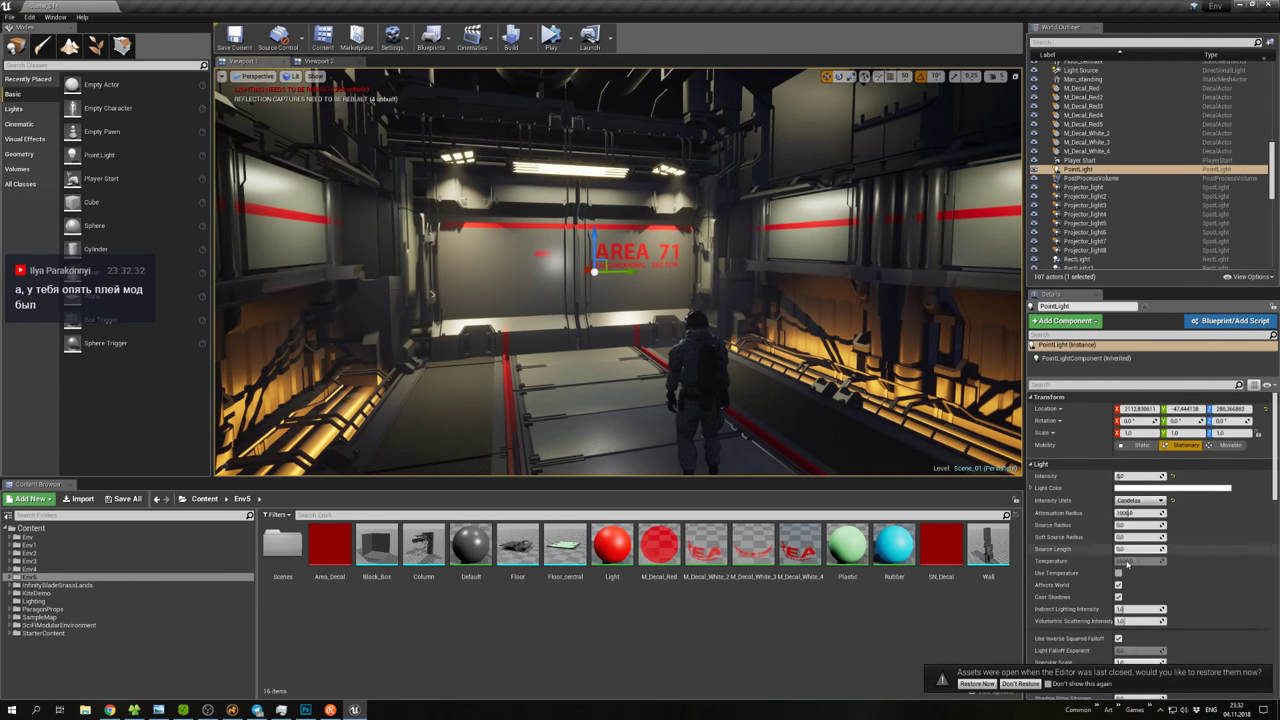
left_click(1140, 621)
type("0,25")
key("Return")
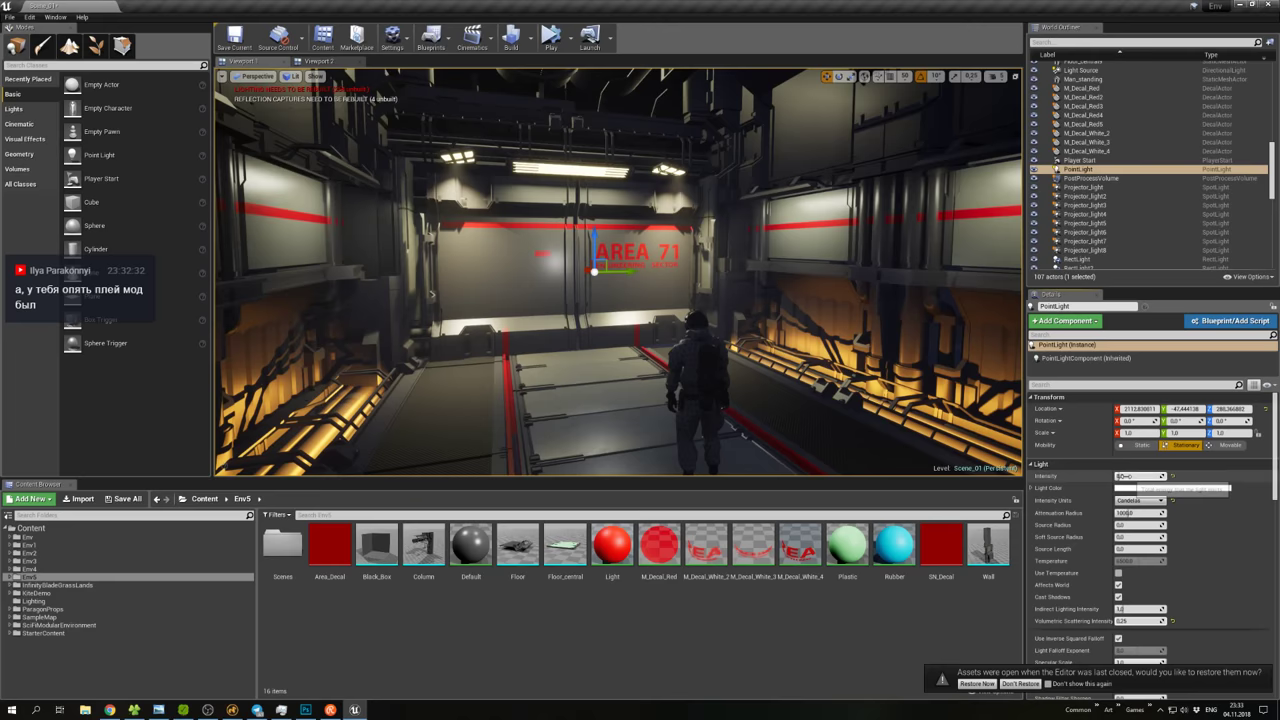
Brighten the point light strongly and move it sideways and slightly down, to about Y 245, Z 250, beside the wall pipes.
left_click_drag(1140, 476, 1200, 476)
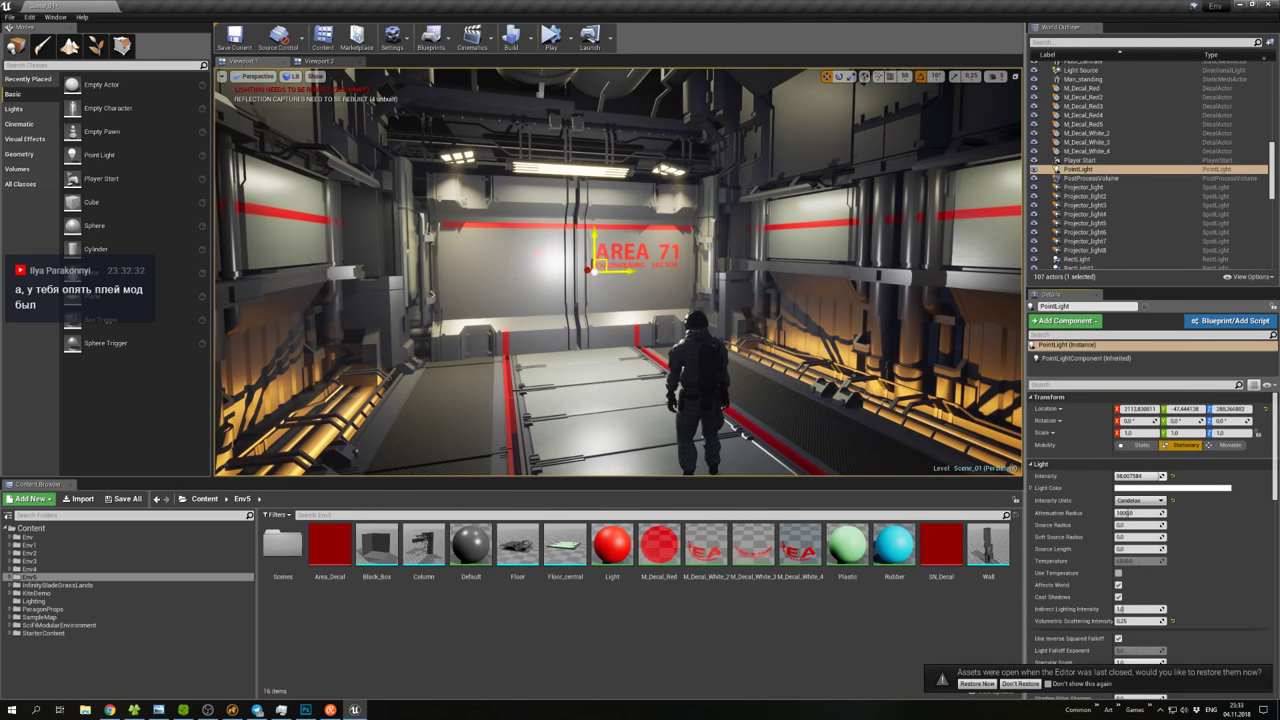
left_click_drag(597, 250, 714, 264)
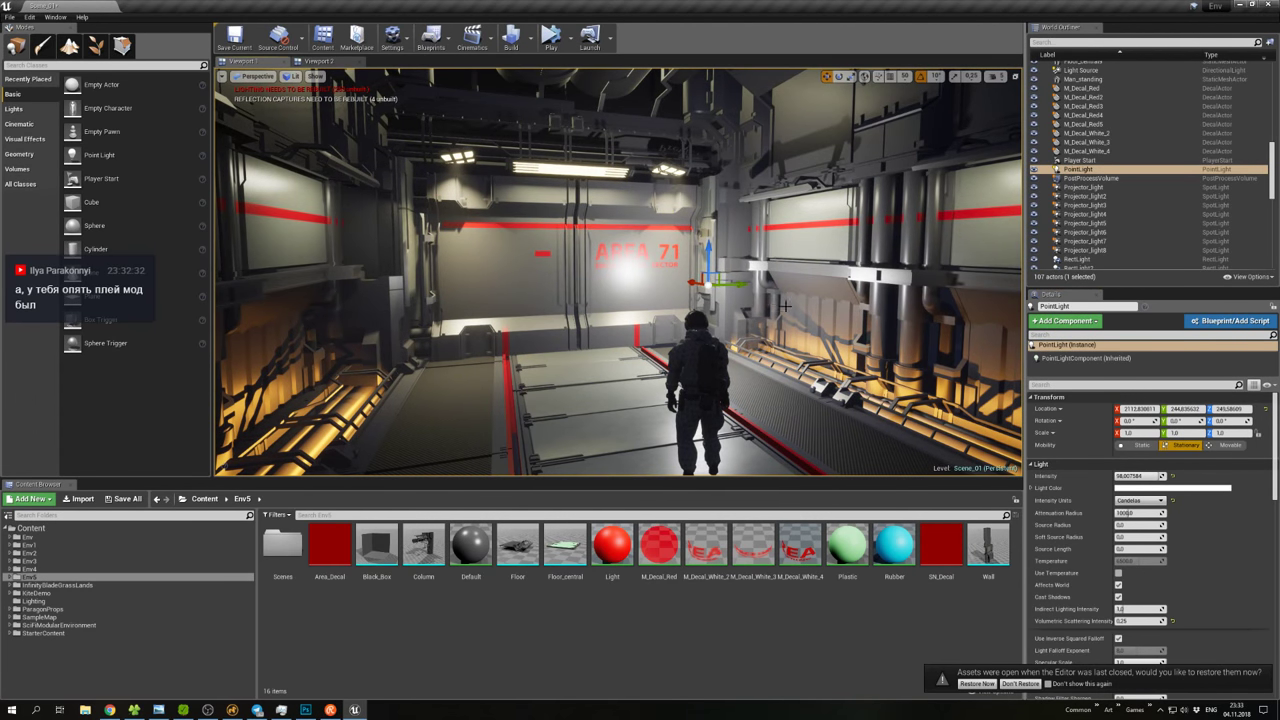
right_click_drag(834, 328, 834, 328)
right_click(835, 328)
left_click(735, 322)
right_click_drag(735, 322, 735, 322)
Show the light icons and move the point light to the corridor's centre near the standing man, about X 1873, Y 4.
key("g")
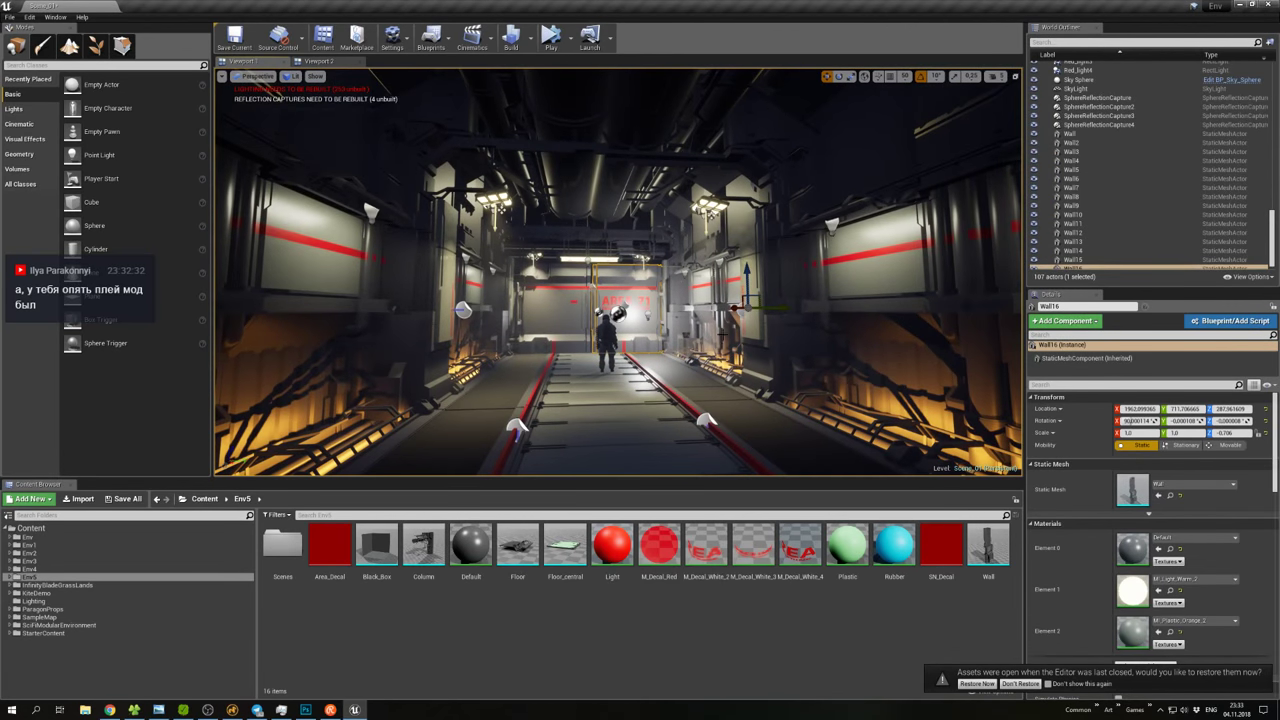
left_click(650, 316)
left_click_drag(676, 314, 622, 314)
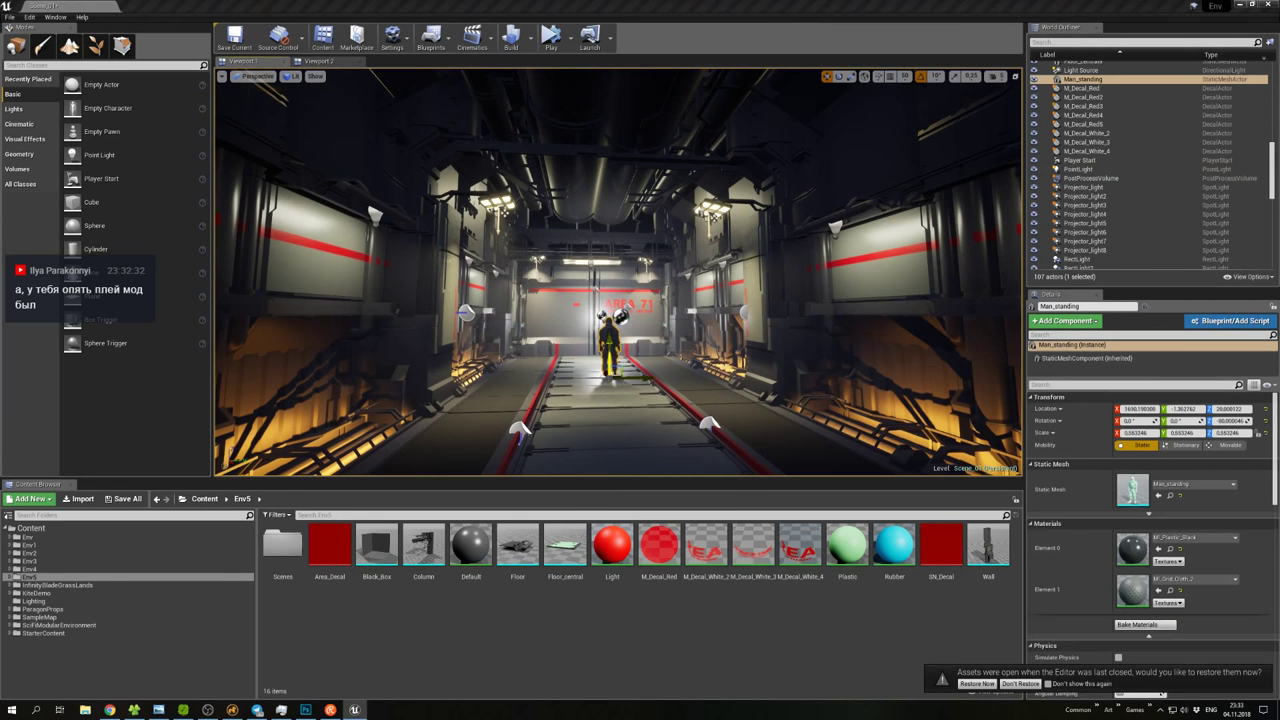
right_click(606, 342)
right_click(557, 338)
right_click_drag(675, 285, 615, 298)
left_click(558, 318)
left_click_drag(558, 318, 600, 344)
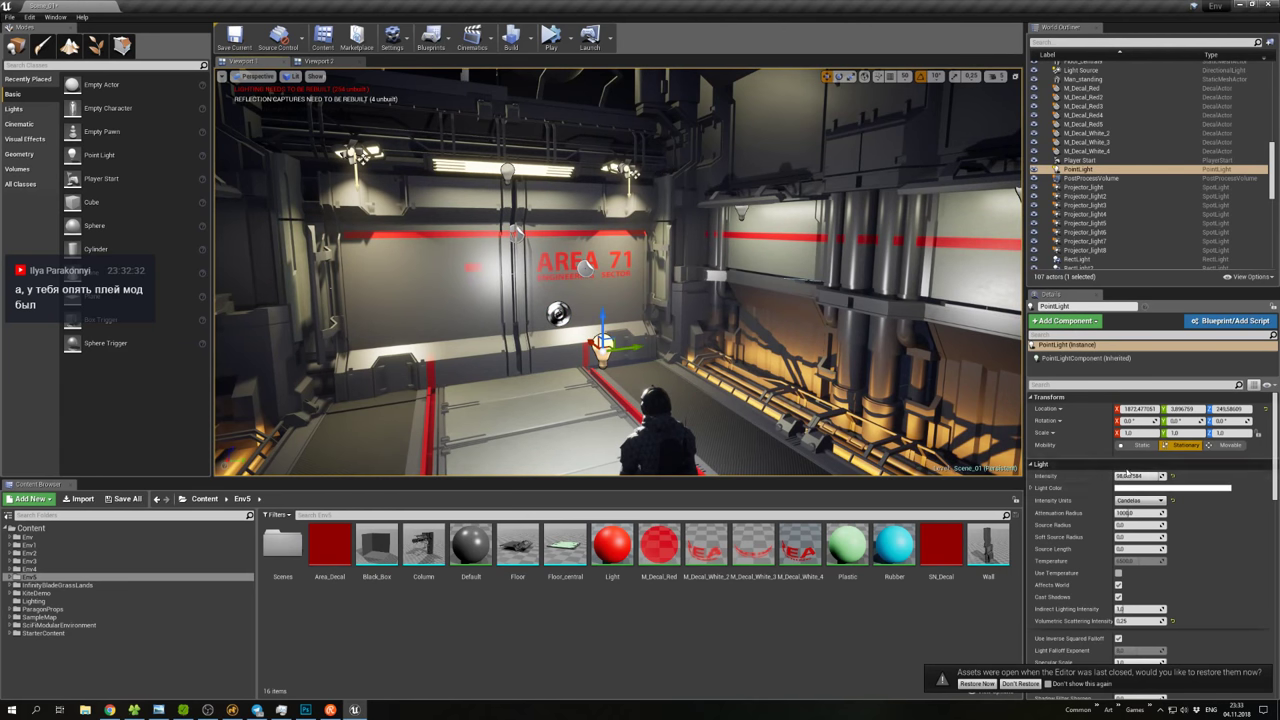
Try a light blue and a saturated orange-yellow colour on the point light.
left_click(1172, 488)
left_click(963, 491)
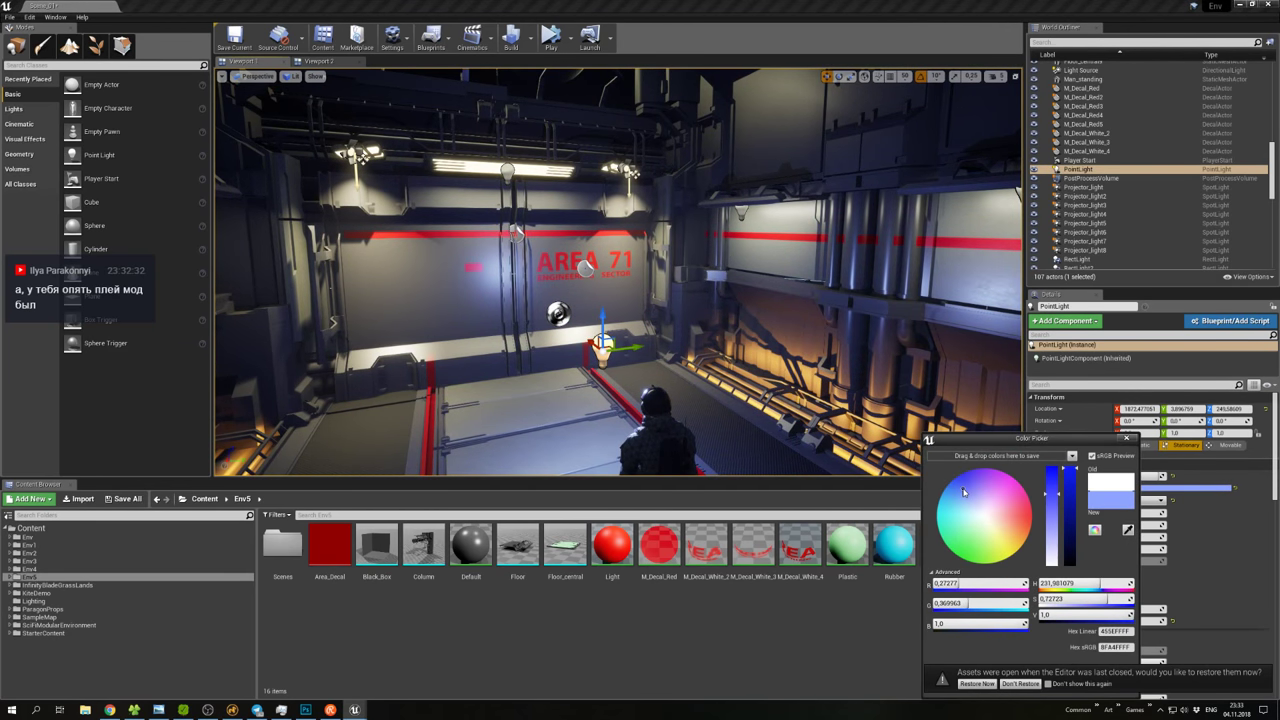
left_click(1019, 535)
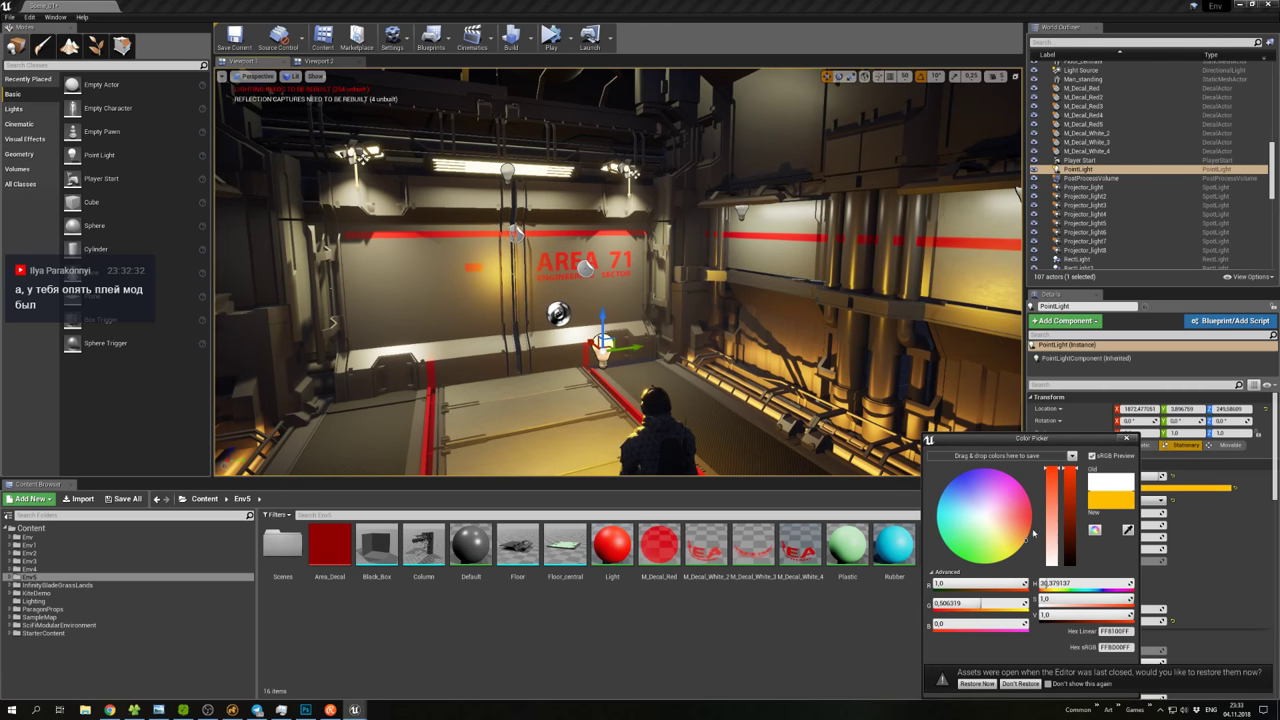
left_click(1126, 440)
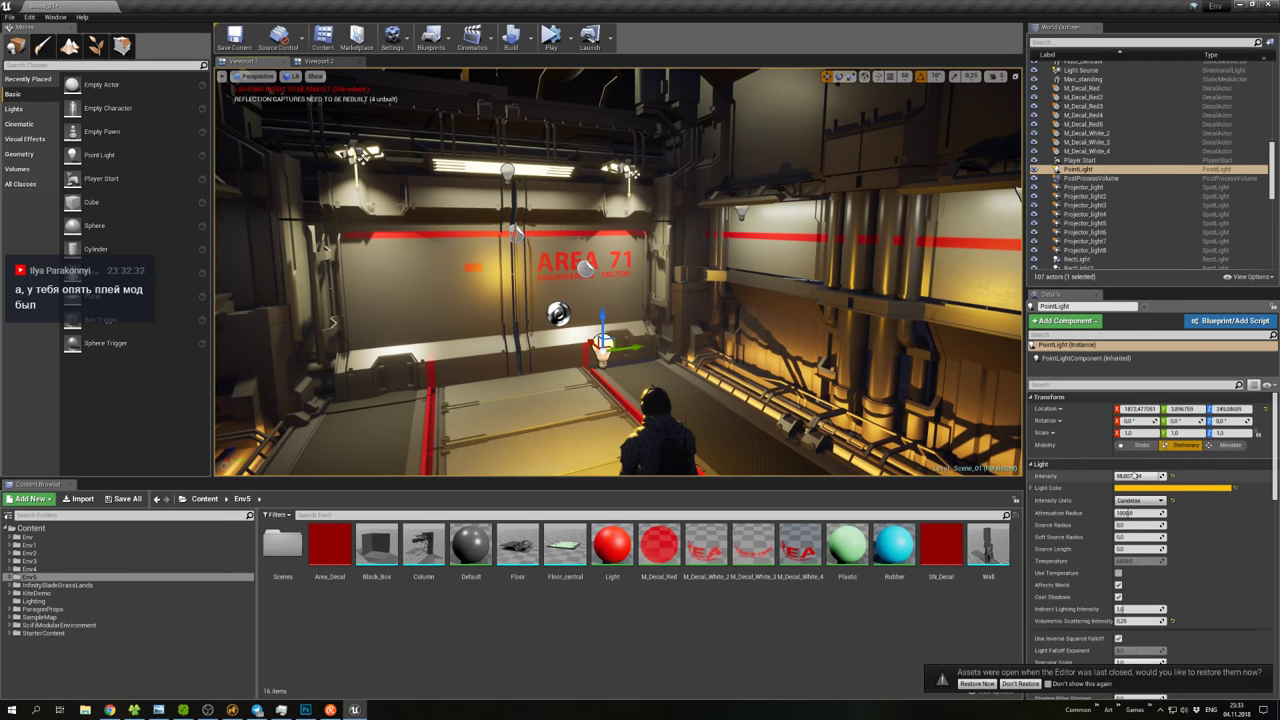
Set the point light's intensity to about 105 candelas and soften its colour to a pale peach, linear hex FF925E.
type("160")
key("Return")
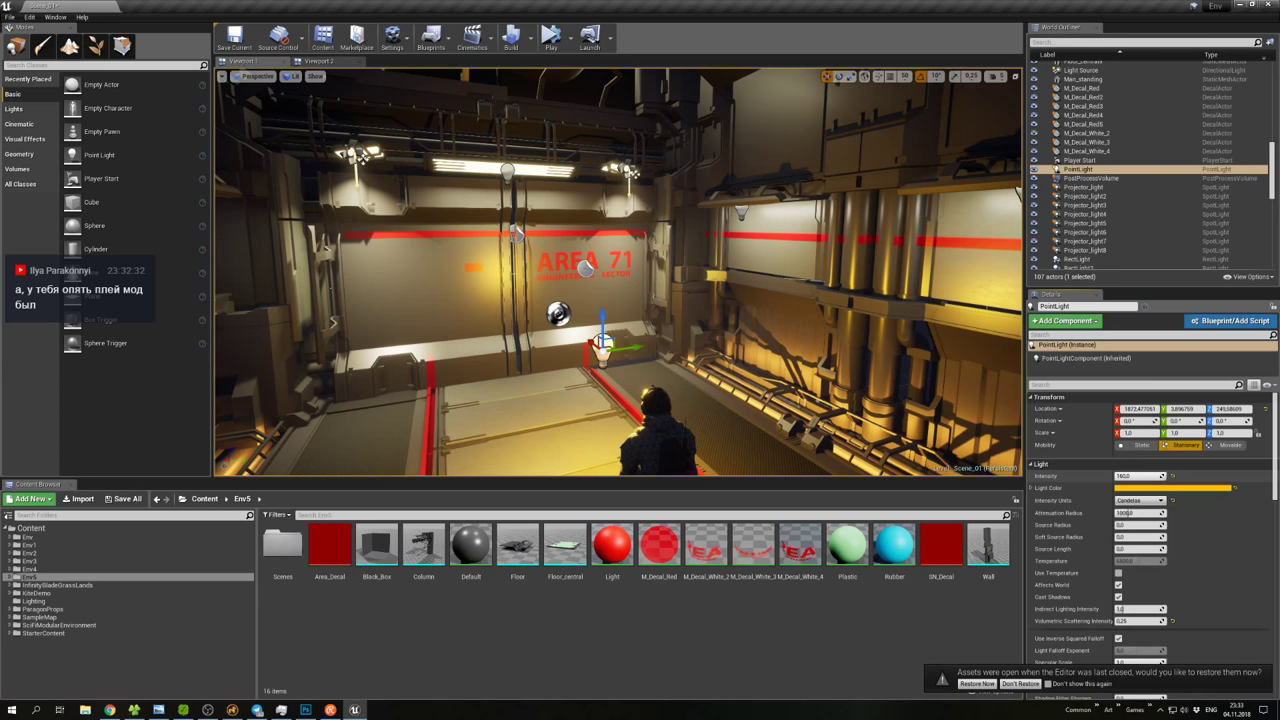
left_click_drag(1140, 476, 1160, 476)
left_click(1131, 487)
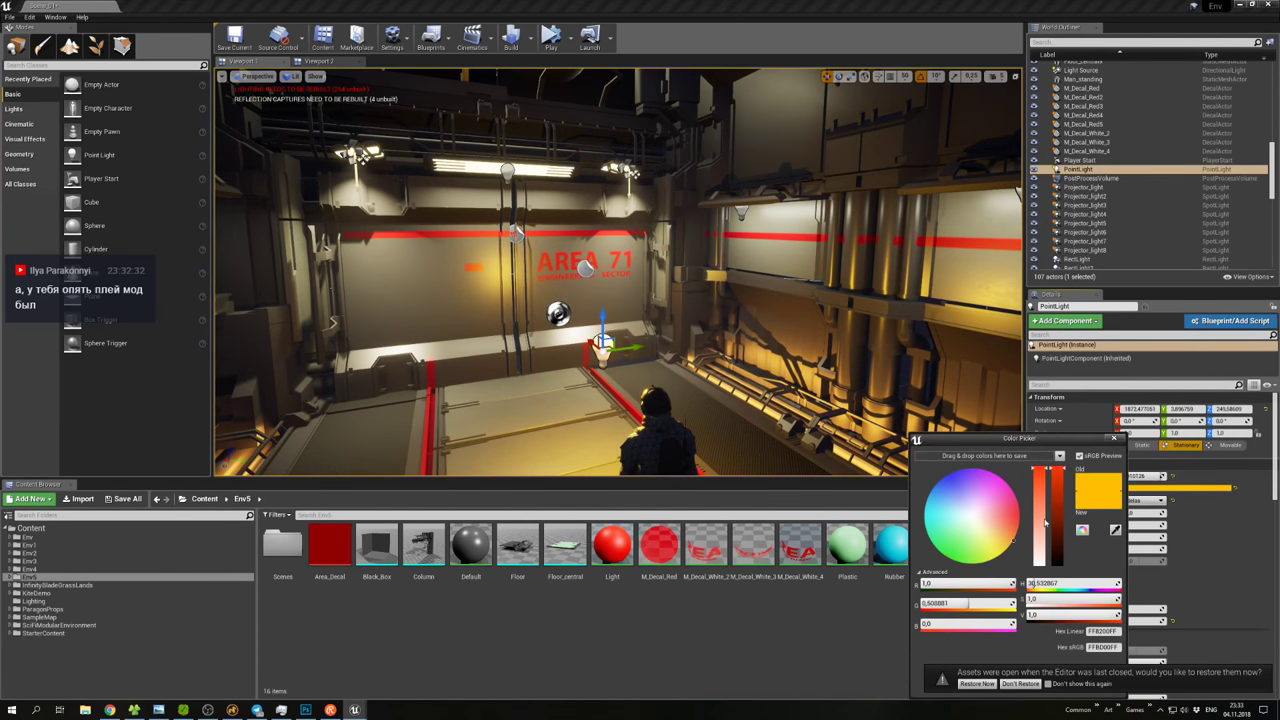
left_click_drag(1011, 537, 1002, 529)
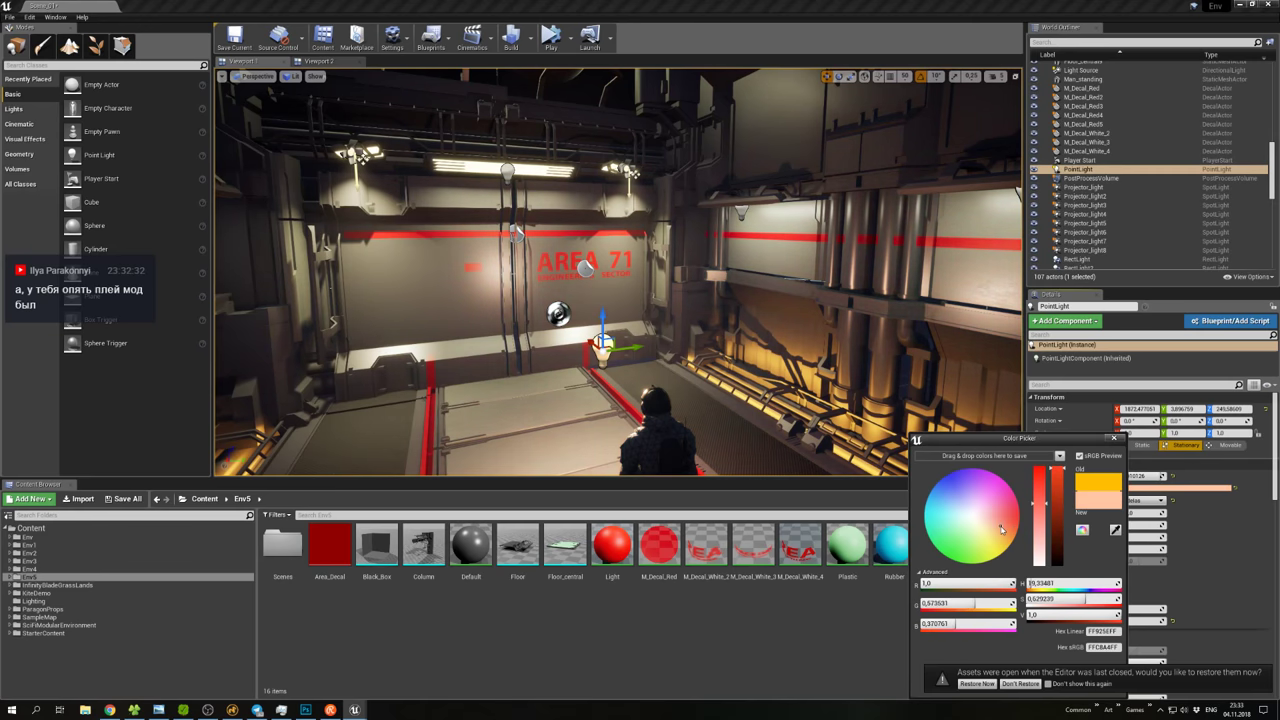
left_click(1113, 438)
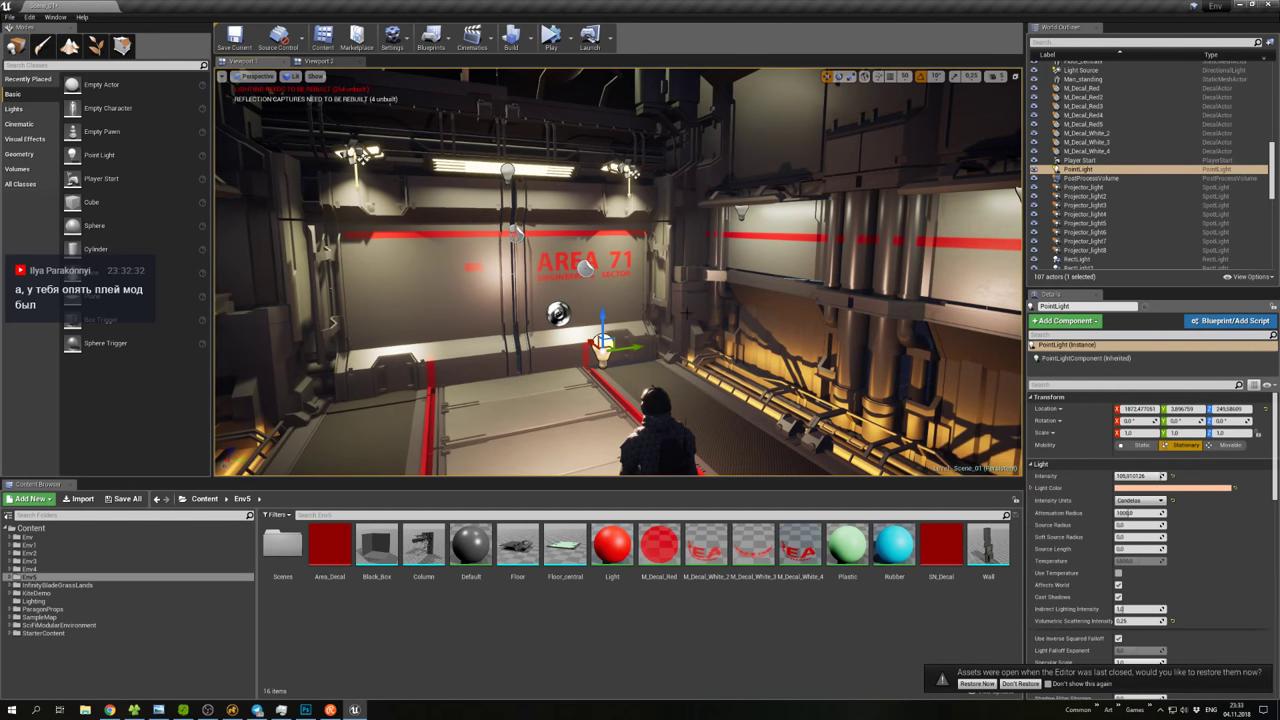
Show the light icons and lower the point light in front of the end wall to about Z 237.
right_click_drag(640, 300, 686, 303)
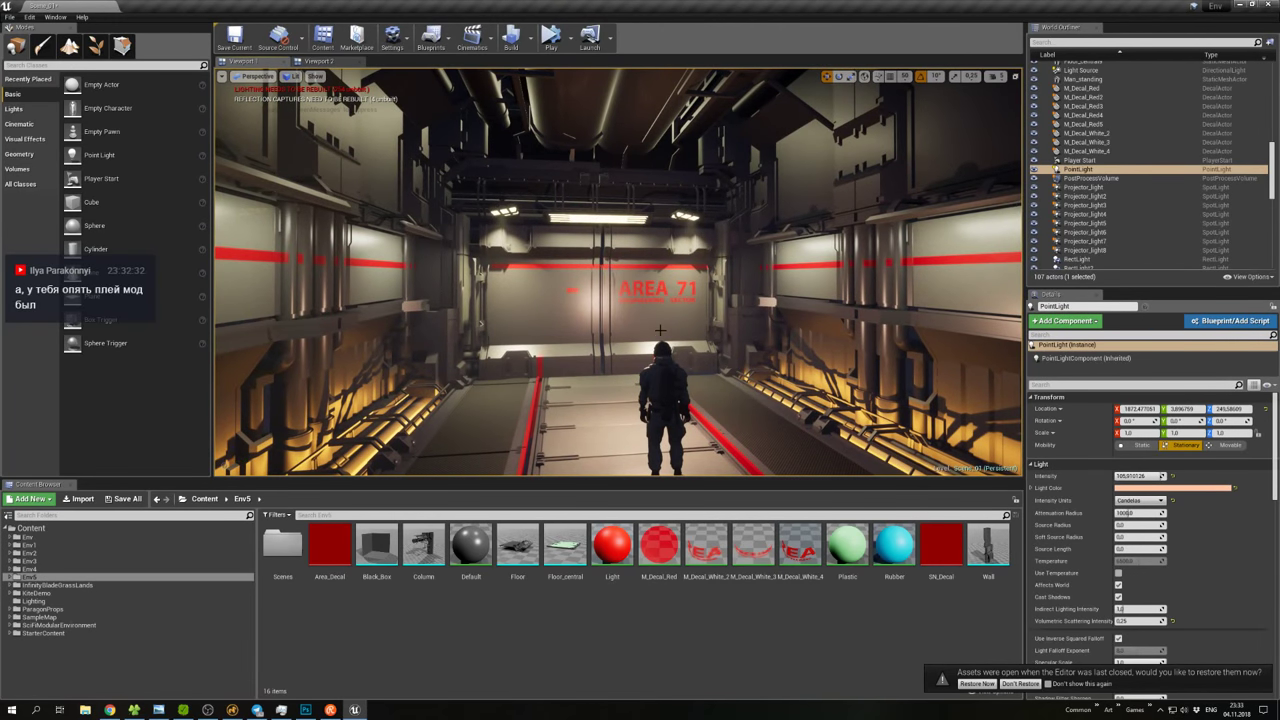
key("g")
left_click_drag(645, 300, 645, 312)
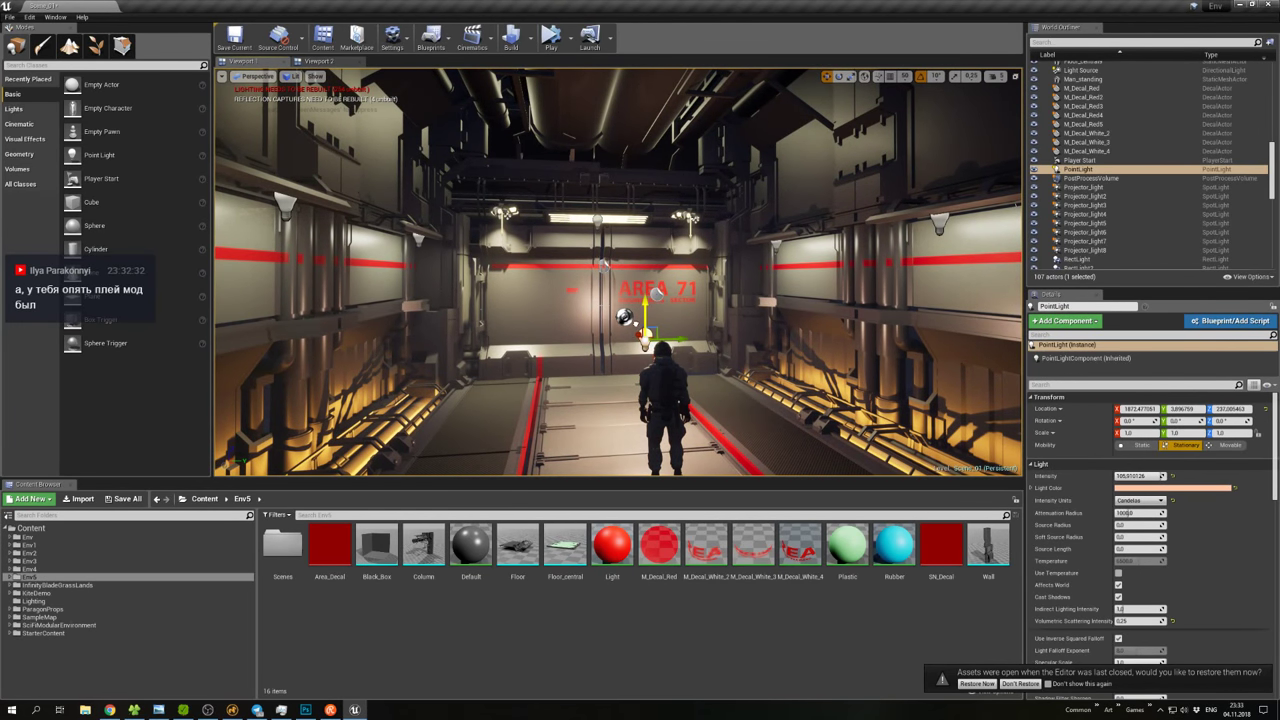
Delete the point light standing in front of the AREA 71 wall at the end of the corridor.
right_click_drag(657, 306, 629, 238)
key("g")
key("Delete")
key("g")
left_click(662, 231)
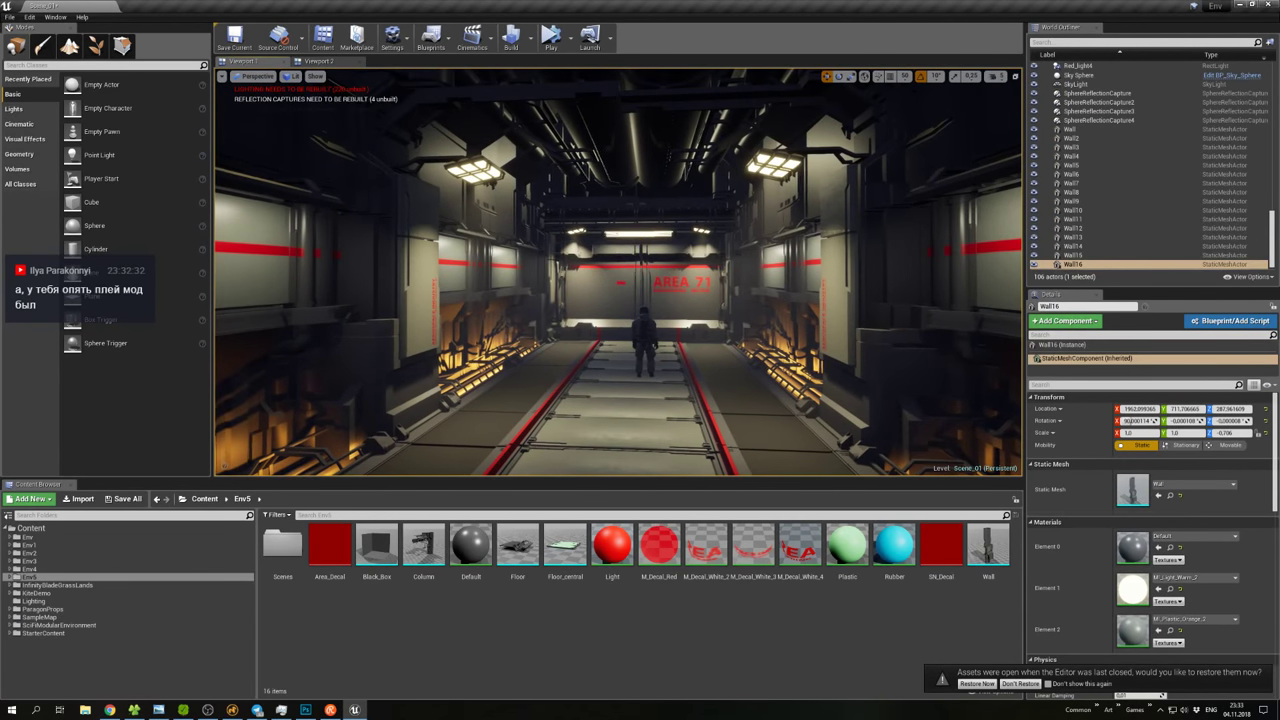
left_click(637, 281)
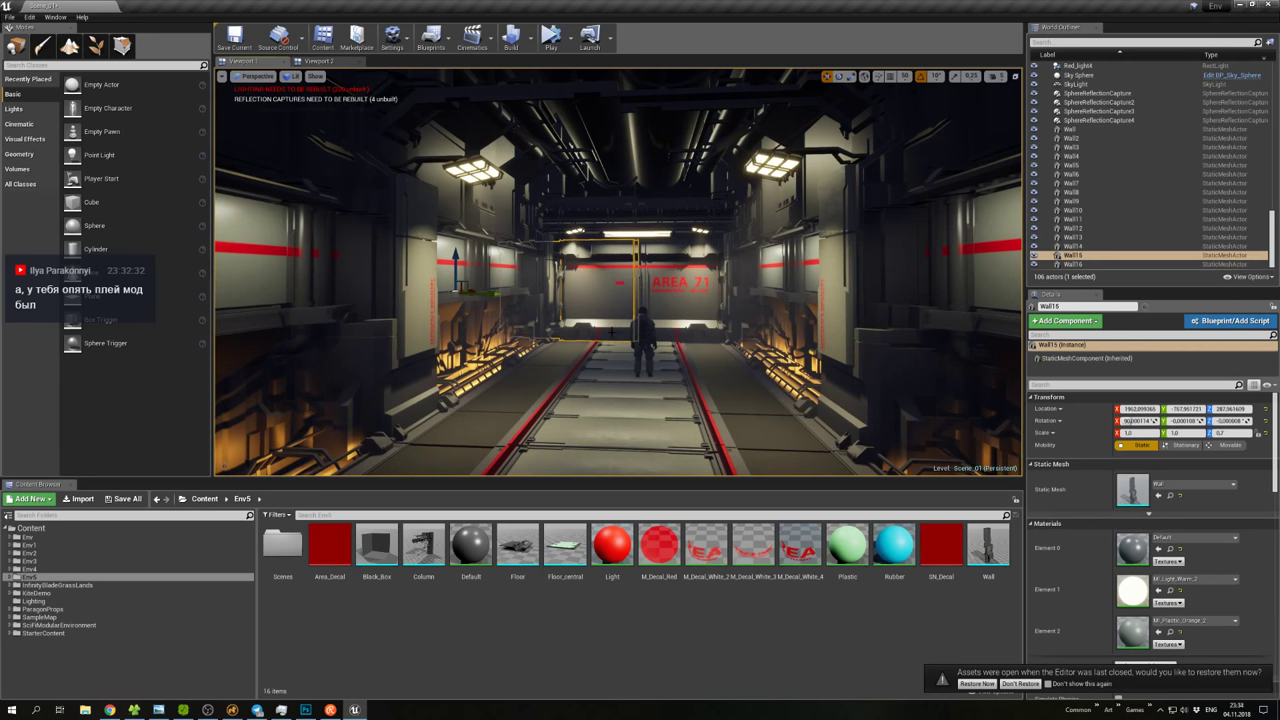
right_click_drag(583, 348, 645, 345)
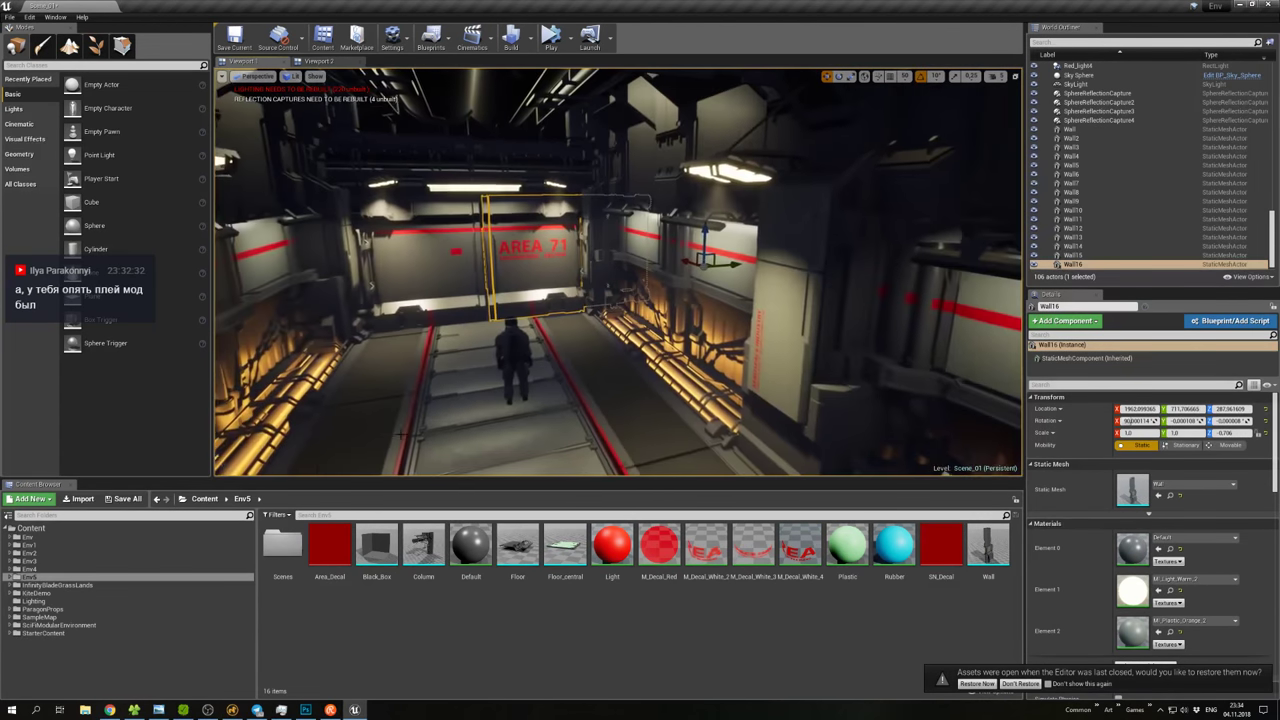
Place the P_Steam_Lit particle from StarterContent/Particles on the glowing pipes along the right corridor wall and rotate it.
left_click(45, 633)
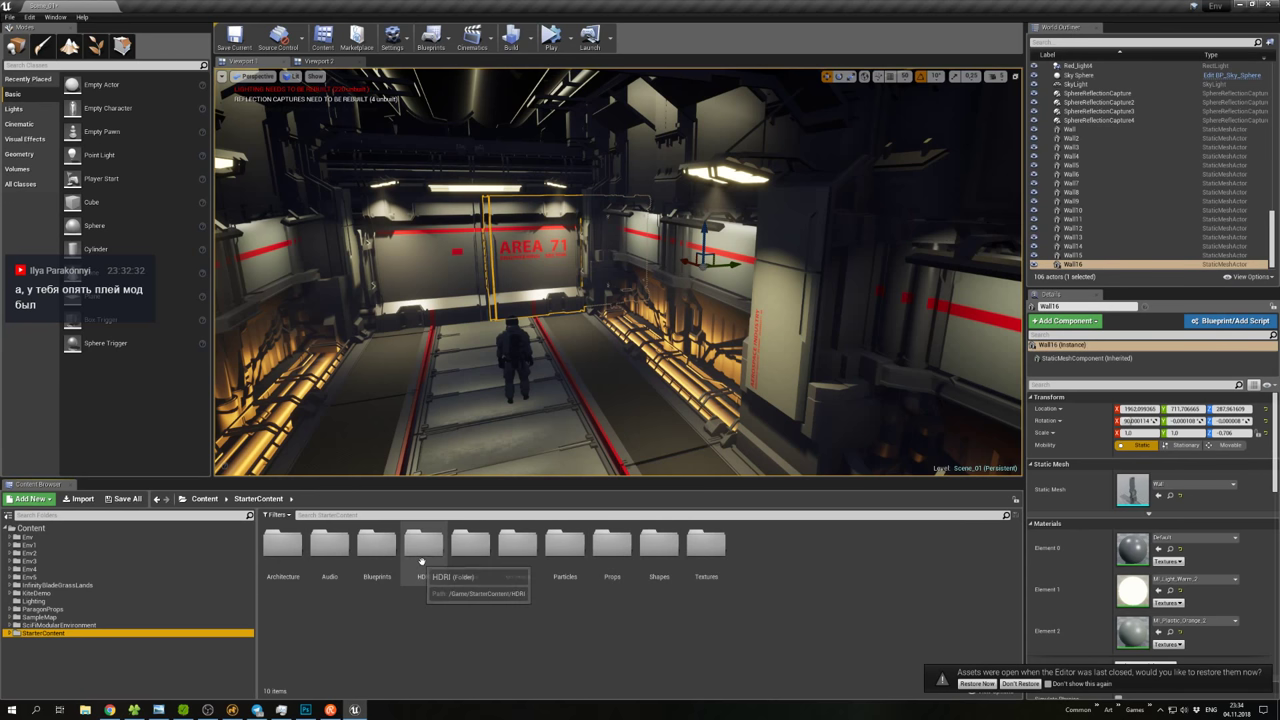
double_click(565, 548)
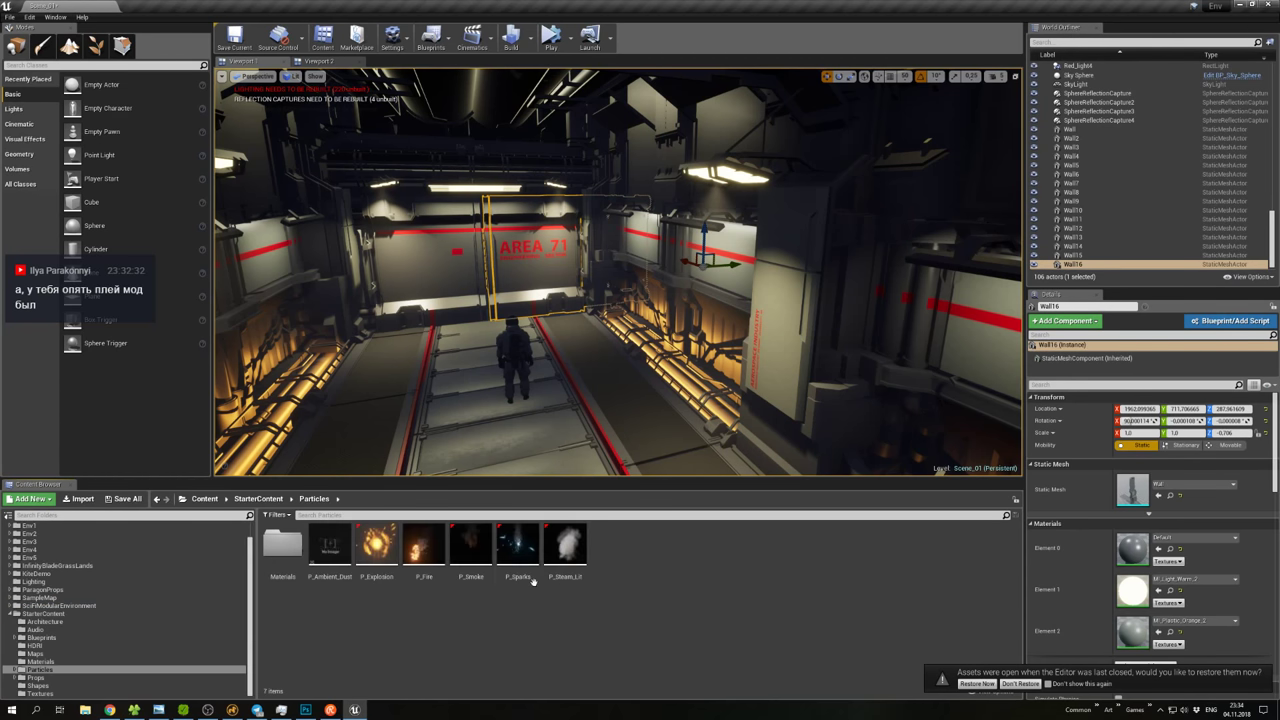
left_click_drag(565, 545, 690, 390)
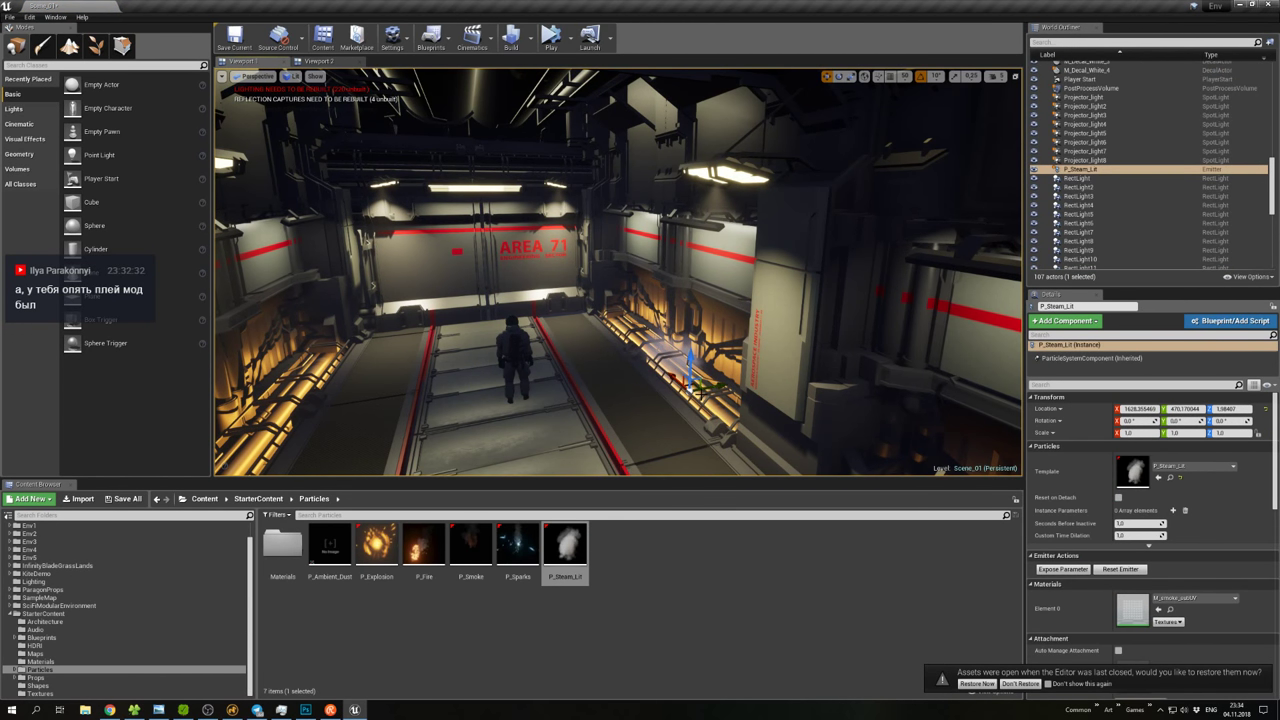
key("e")
left_click_drag(708, 360, 668, 328)
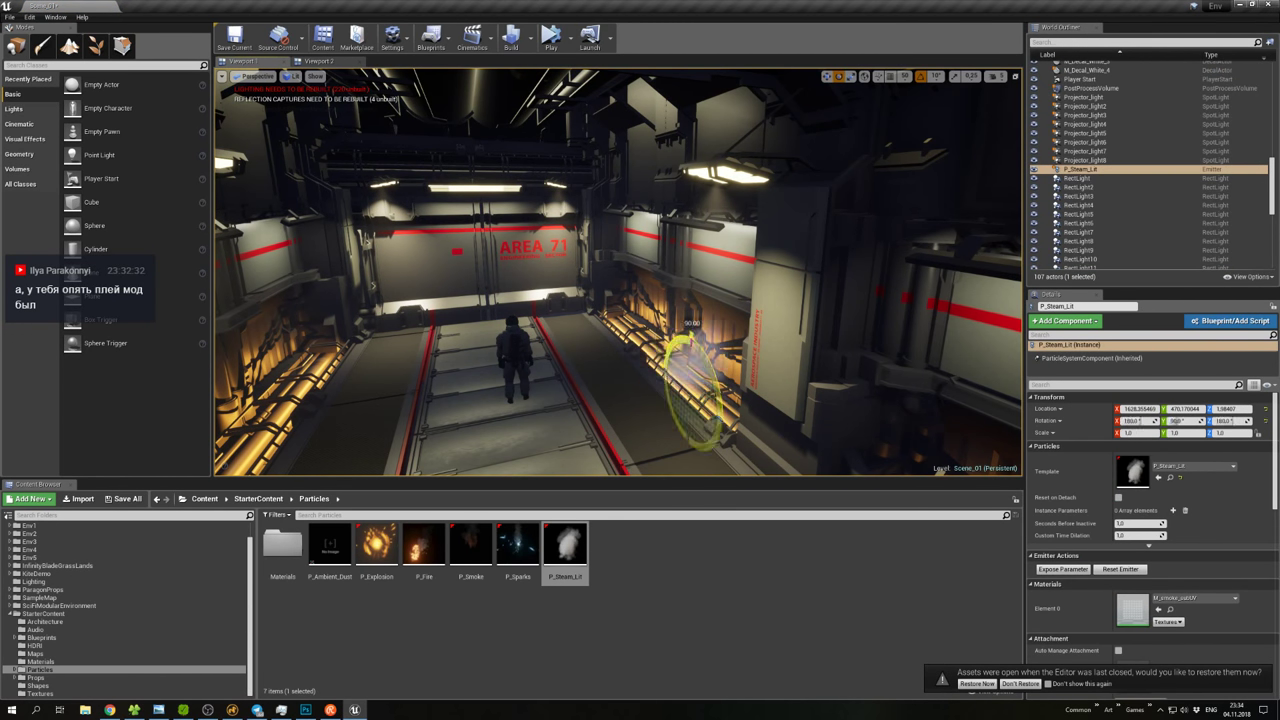
key("w")
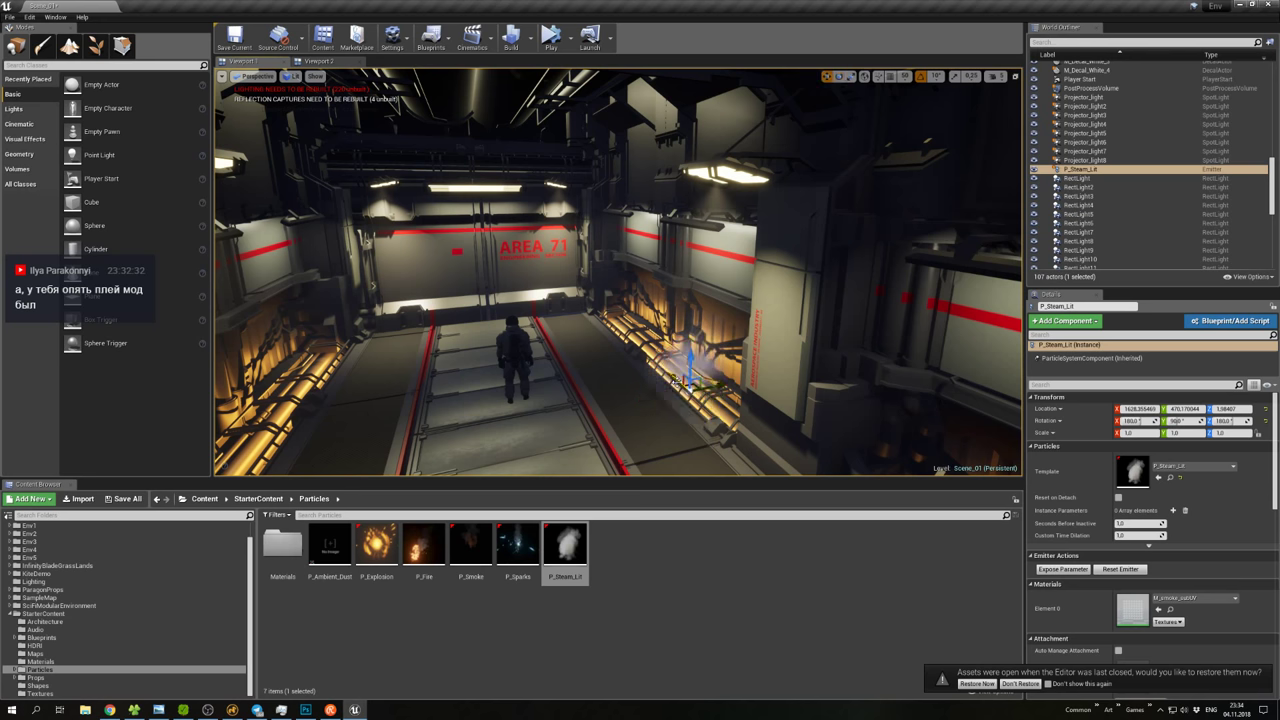
Adjust the steam emitter's position in the pipe bay to about X 1603, Z -0.8 and scale it uniformly to about 1.98.
right_click_drag(618, 272, 596, 292)
scroll(618, 272, "down", 3)
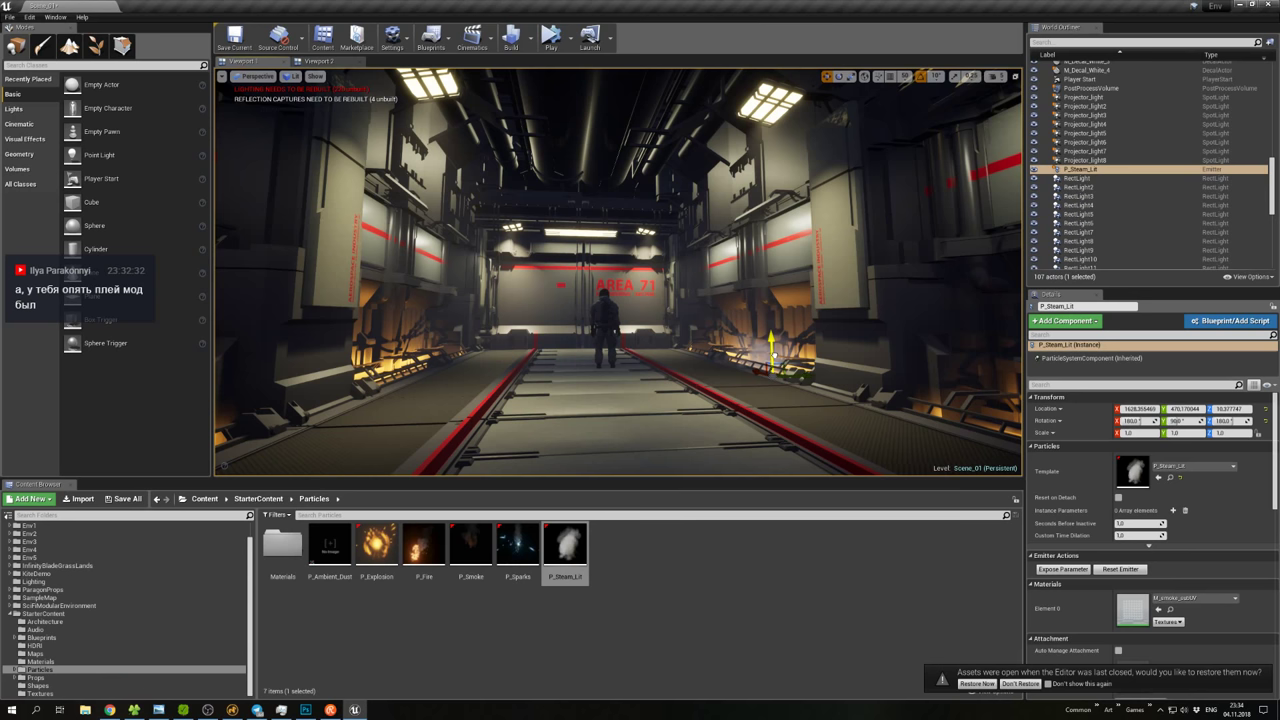
key("f")
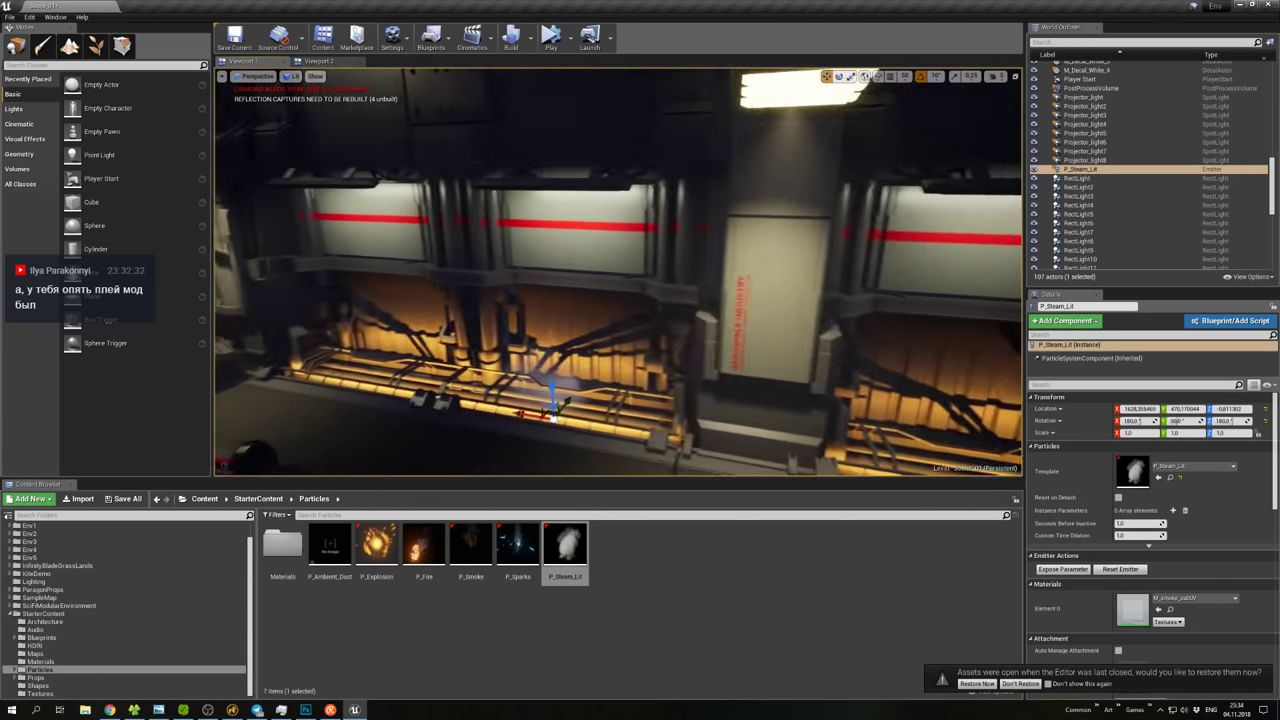
right_click_drag(618, 272, 642, 274)
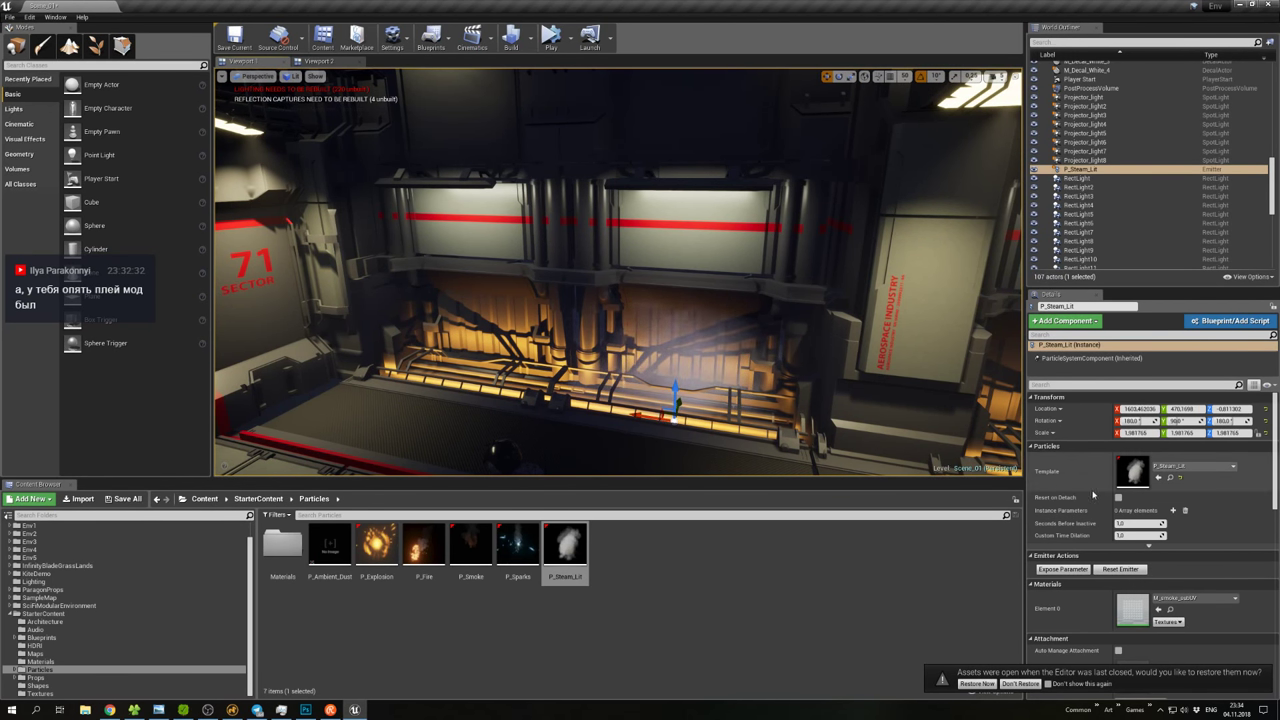
Enable Cast Shadow for the steam emitter.
scroll(1138, 500, "down", 3)
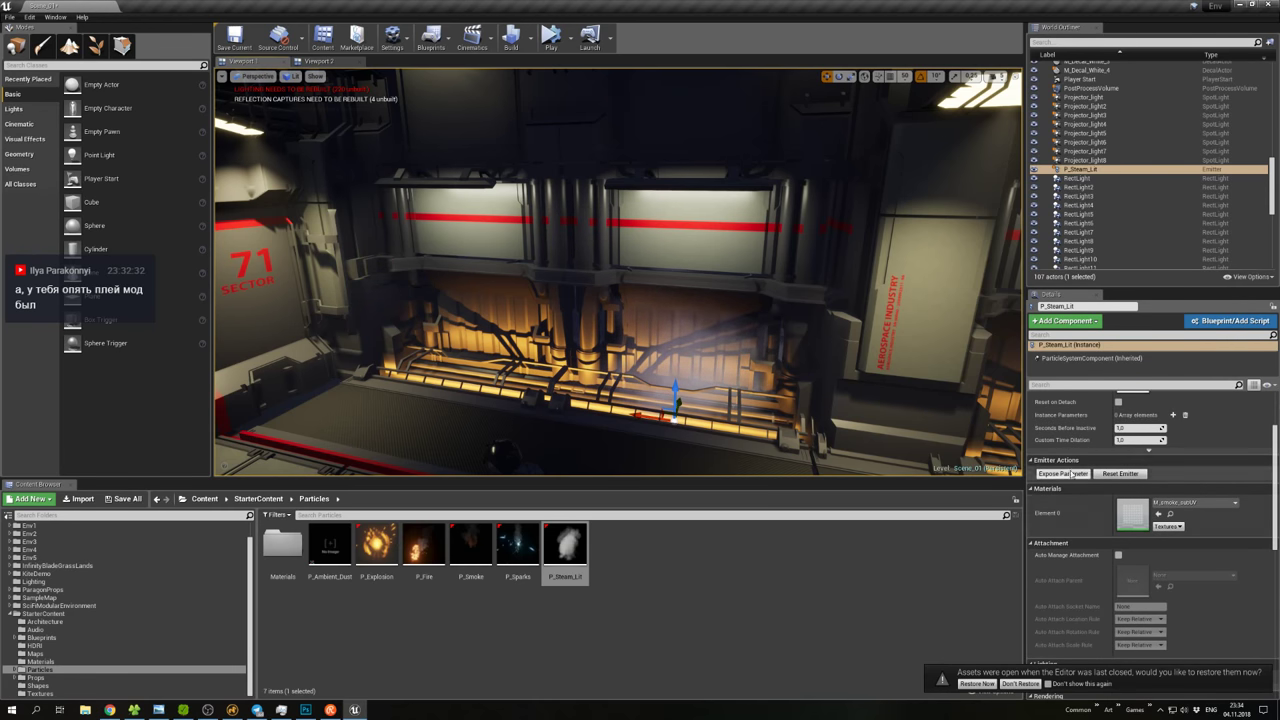
scroll(1136, 502, "down", 4)
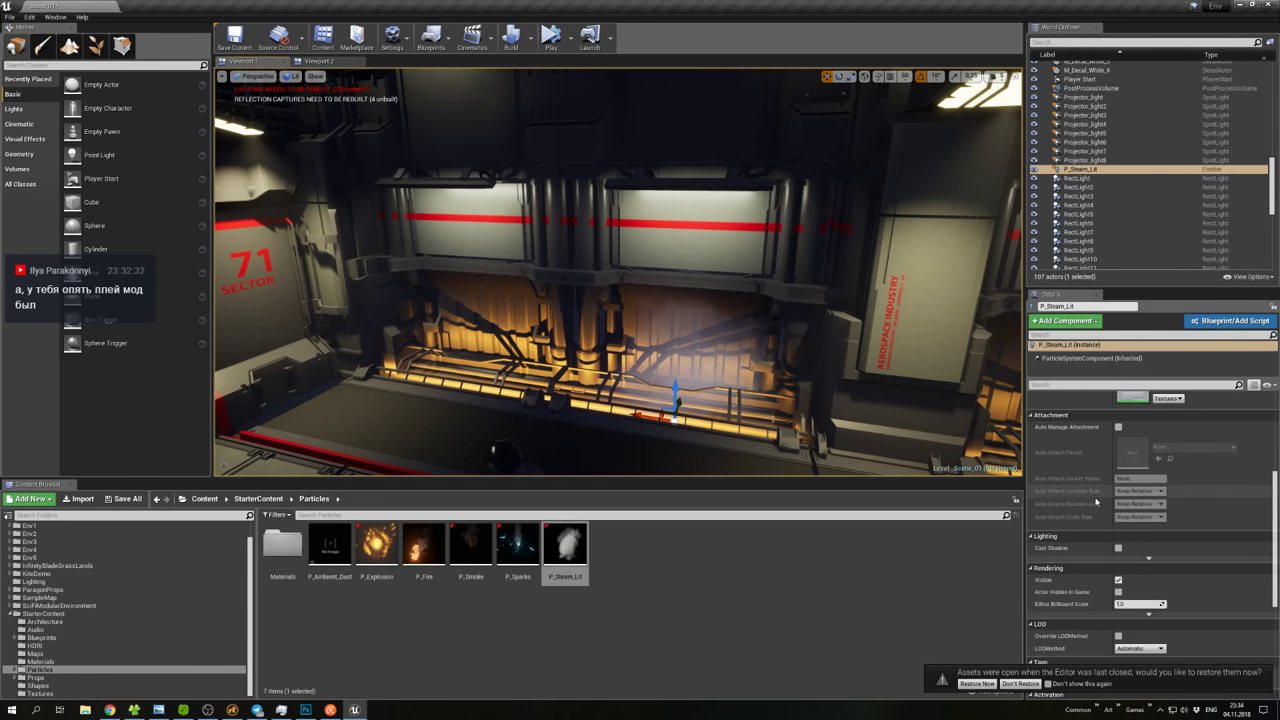
left_click(1118, 549)
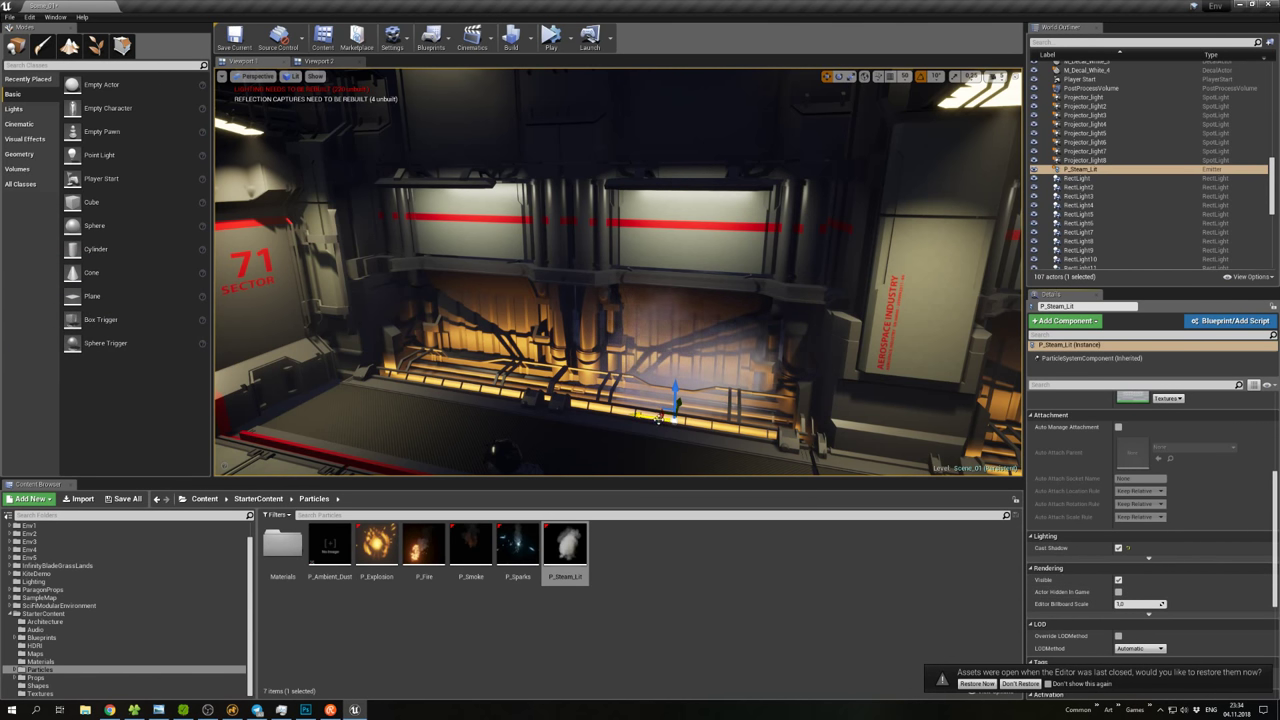
Duplicate the steam emitter along the wall into the neighbouring half of the pipe bay.
left_click_drag(657, 418, 472, 389, "alt")
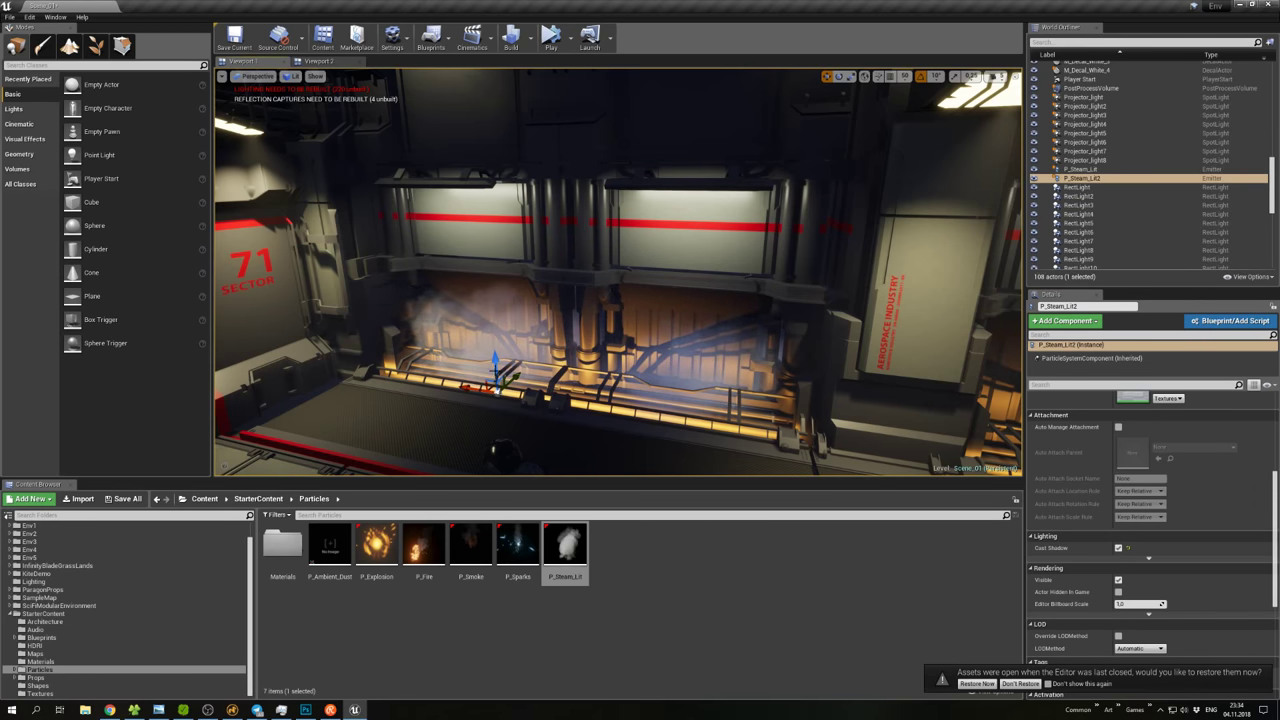
left_click(1080, 169, "ctrl")
left_click(600, 430)
left_click_drag(600, 430, 621, 373)
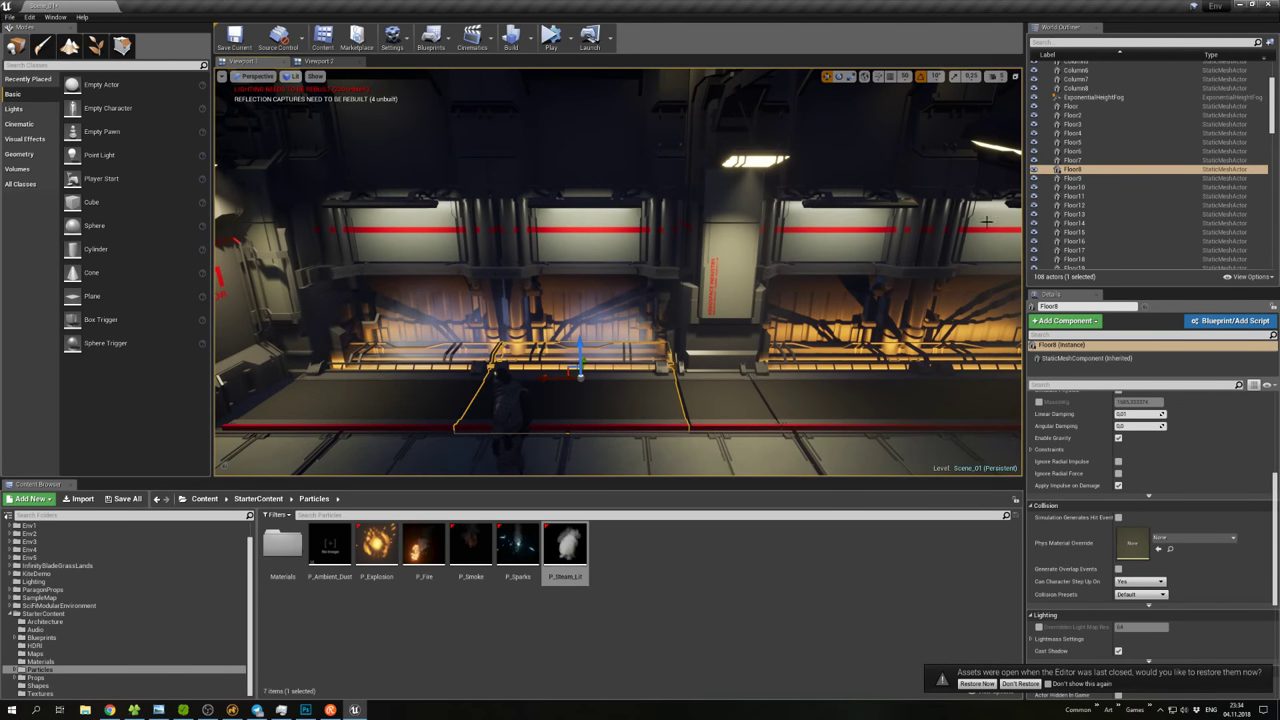
Filter the scene's actors by "stea", select both steam emitters and duplicate them into the next pipe bay.
left_click(1055, 44)
type("stea")
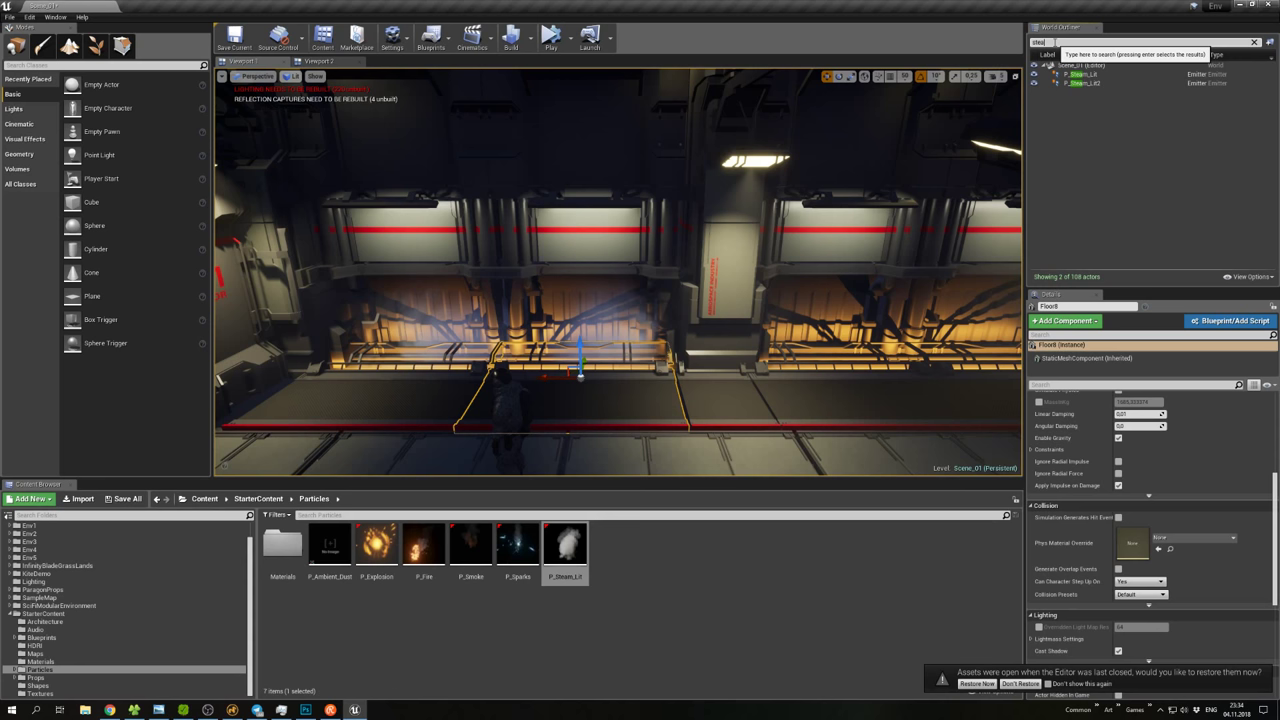
key("Return")
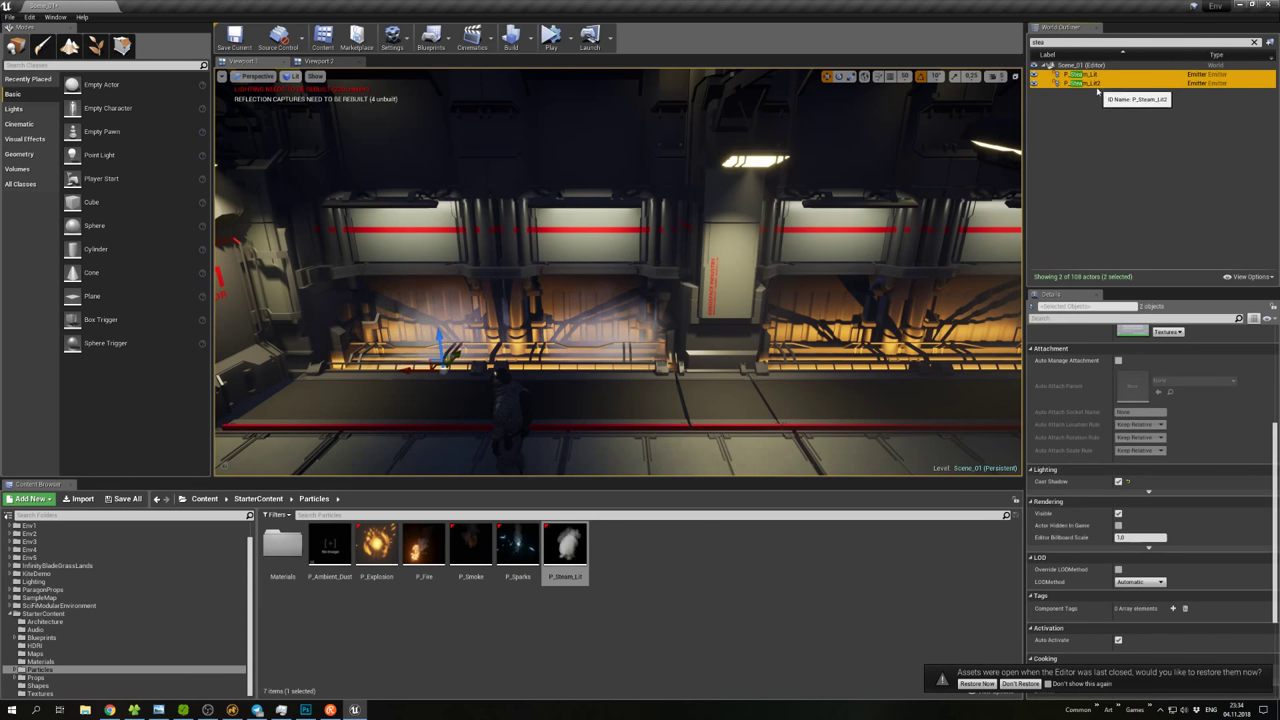
right_click_drag(603, 313, 575, 325)
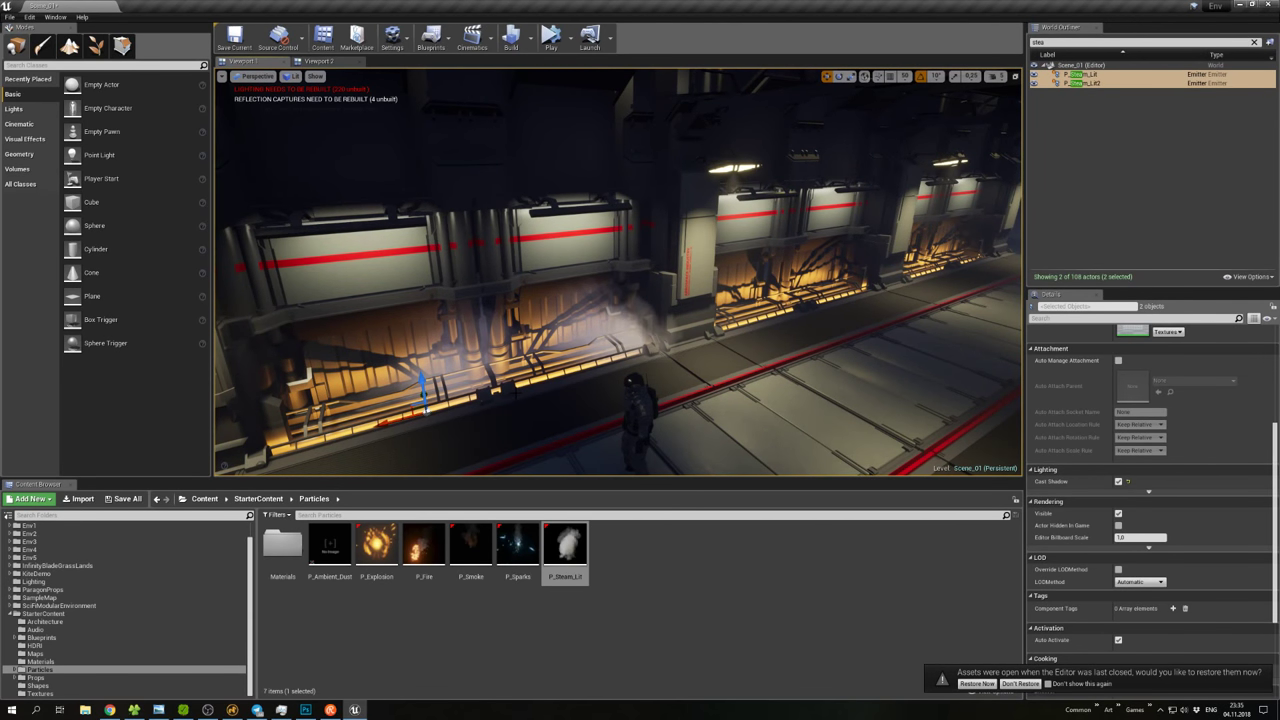
key("ctrl+w")
left_click_drag(405, 420, 712, 330)
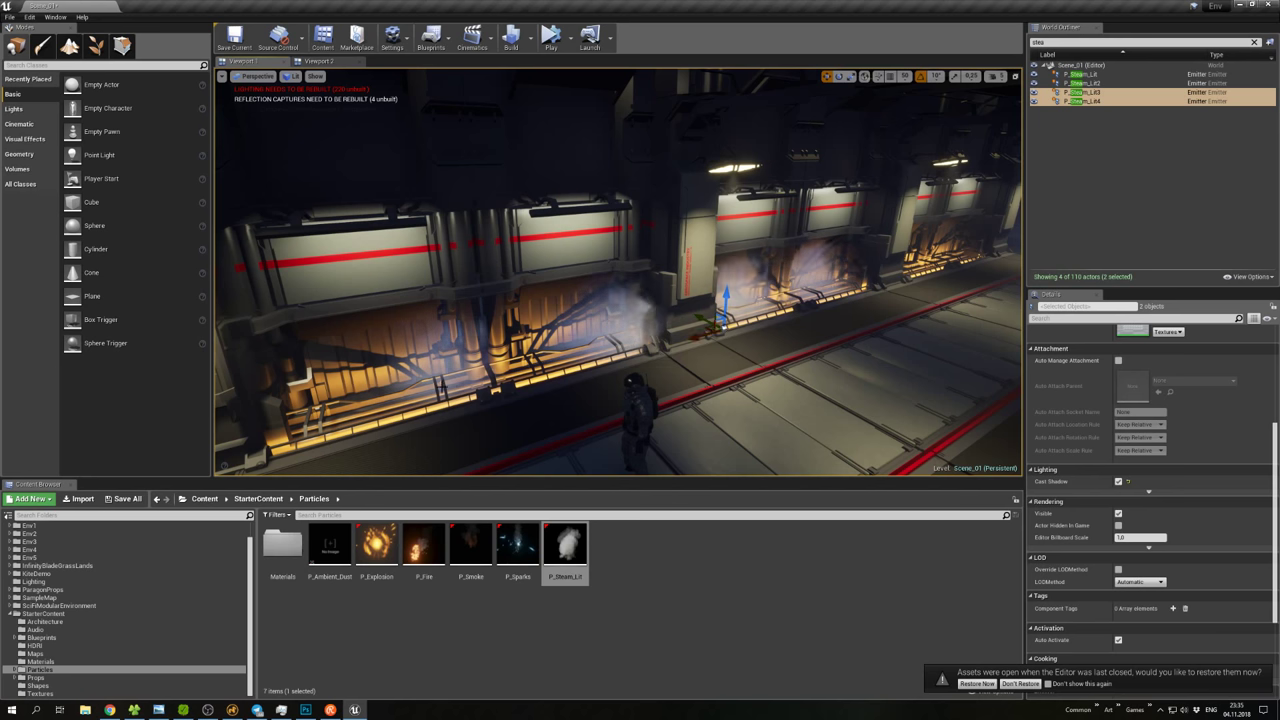
Nudge P_Steam_Lit2 along the pipes, and duplicate P_Steam_Lit3 and P_Steam_Lit4 into the third pipe bay.
left_click(1093, 83)
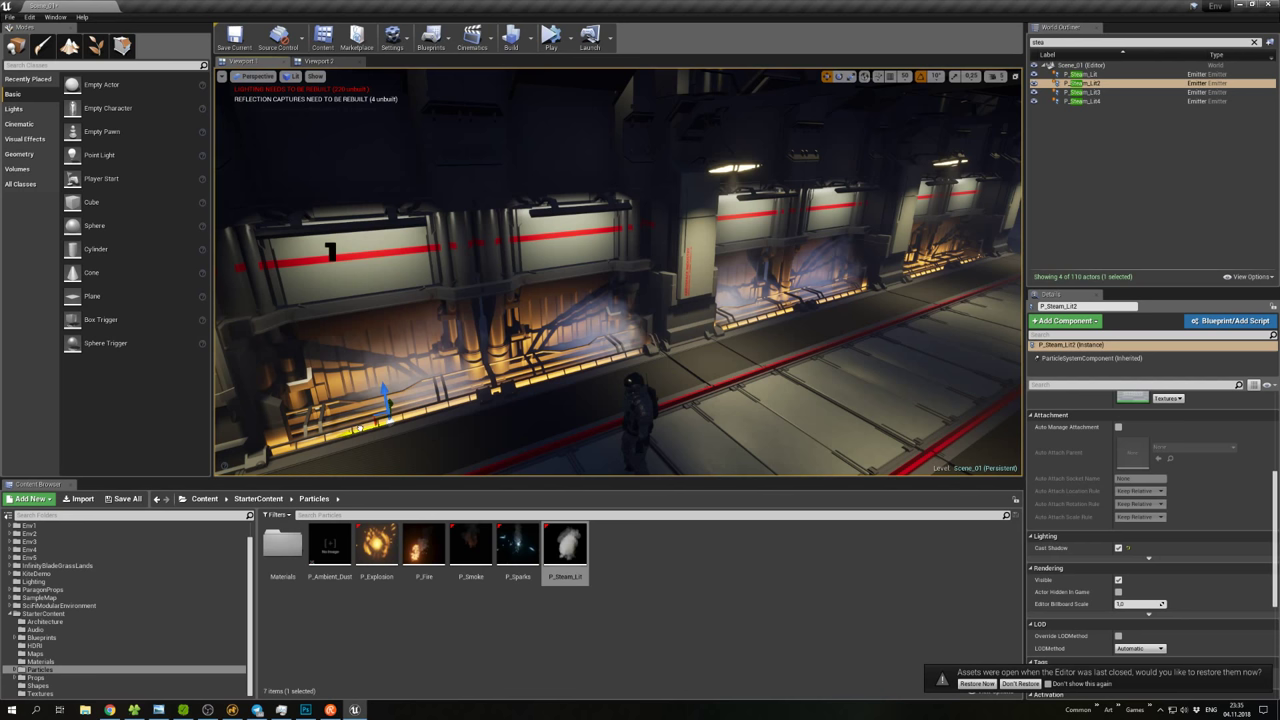
left_click(1082, 92)
left_click(1084, 101, "shift")
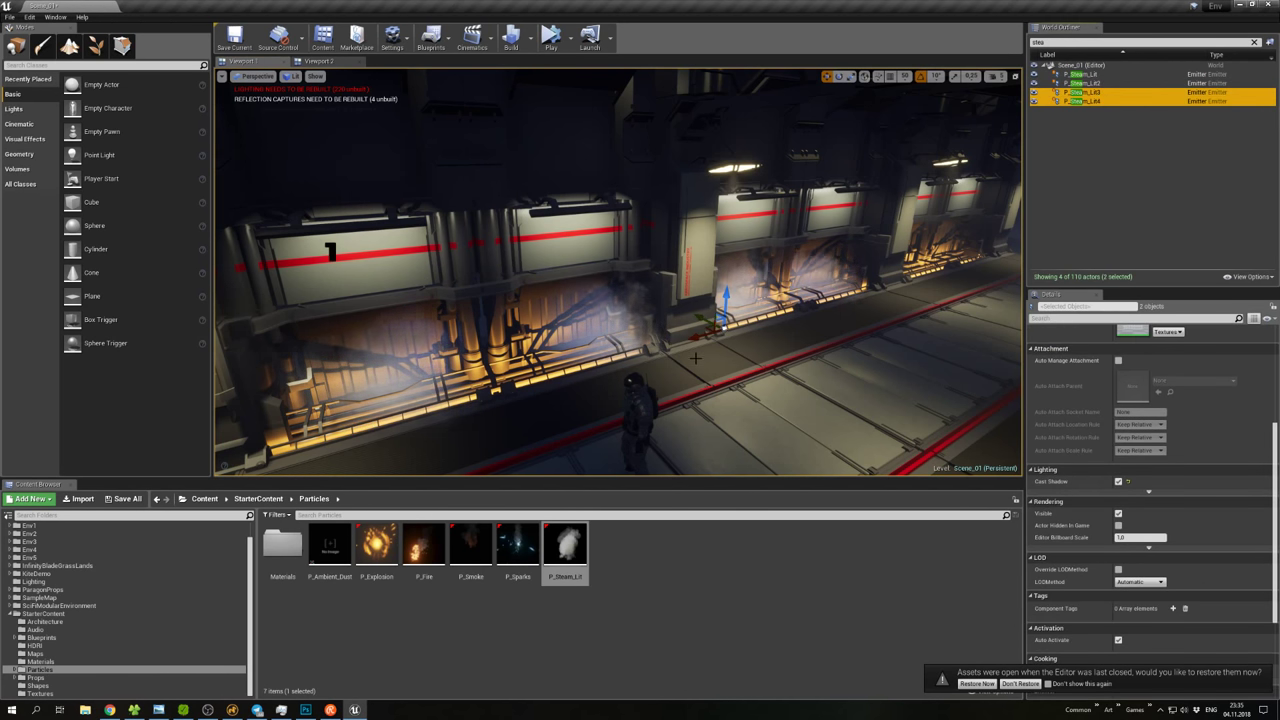
left_click_drag(695, 357, 826, 322, "alt")
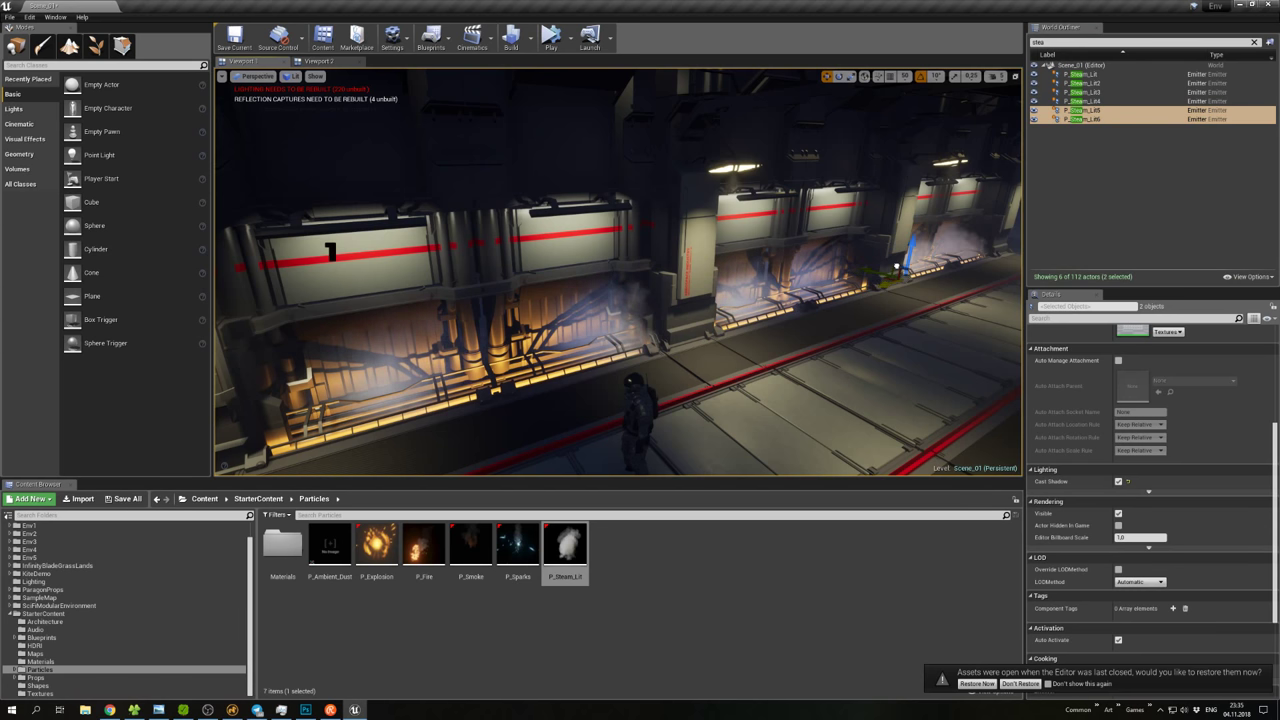
Select all six steam emitters and move them sideways, closer to the wall behind the pipes.
left_click(760, 400)
right_click_drag(760, 400, 820, 398)
left_click(1198, 74)
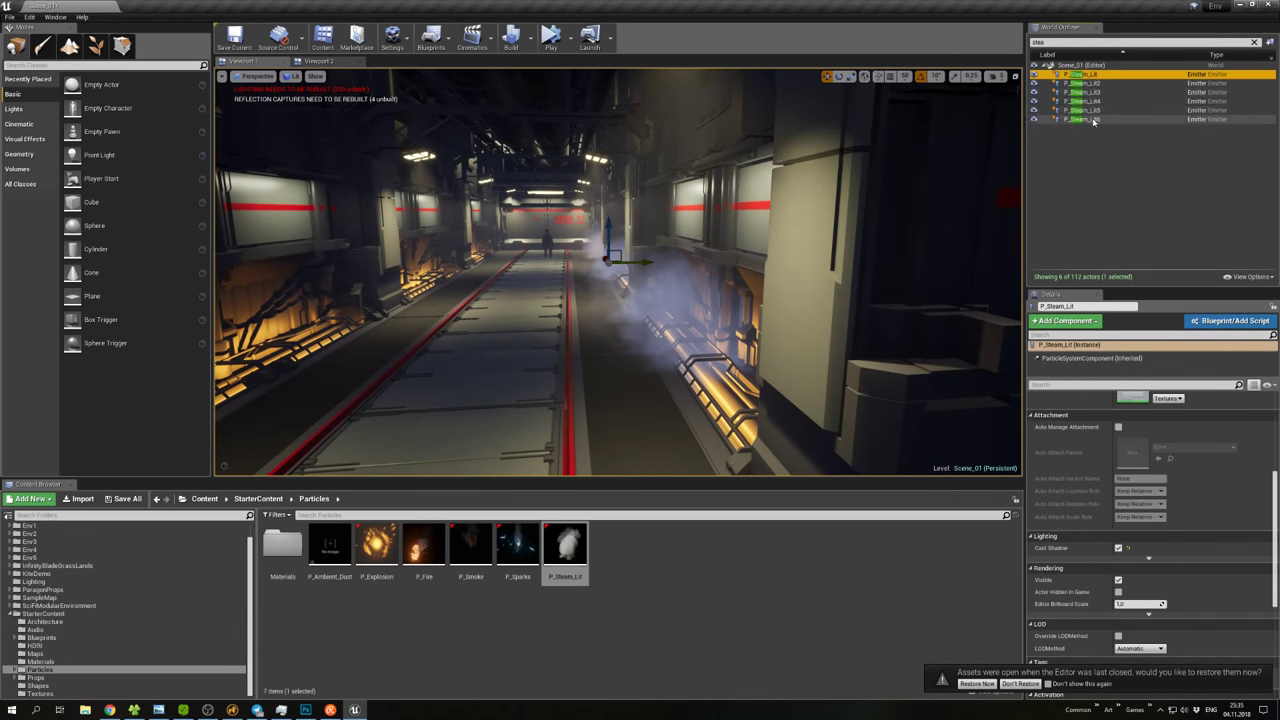
left_click(1198, 119, "shift")
left_click_drag(662, 320, 682, 335)
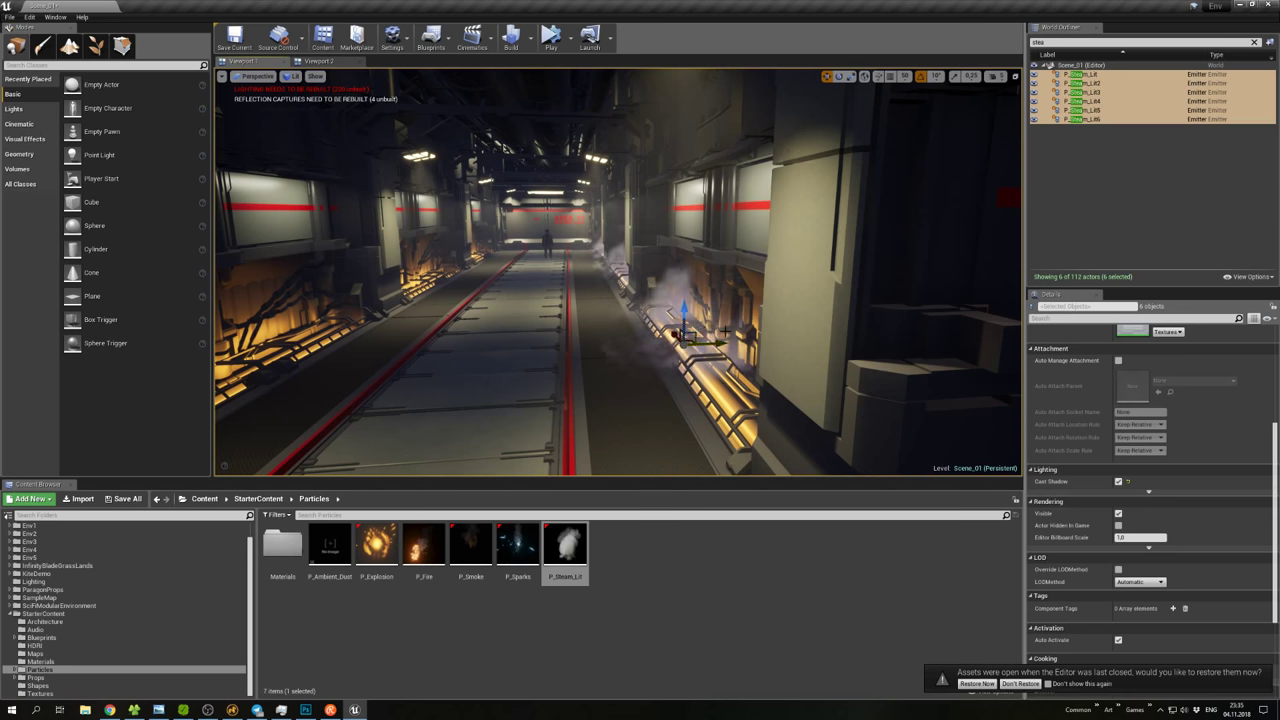
Shift P_Steam_Lit5 and P_Steam_Lit6 along the wall to line them up with their pipe bay.
right_click_drag(682, 335, 818, 344)
left_click(1093, 110)
left_click(1093, 119, "shift")
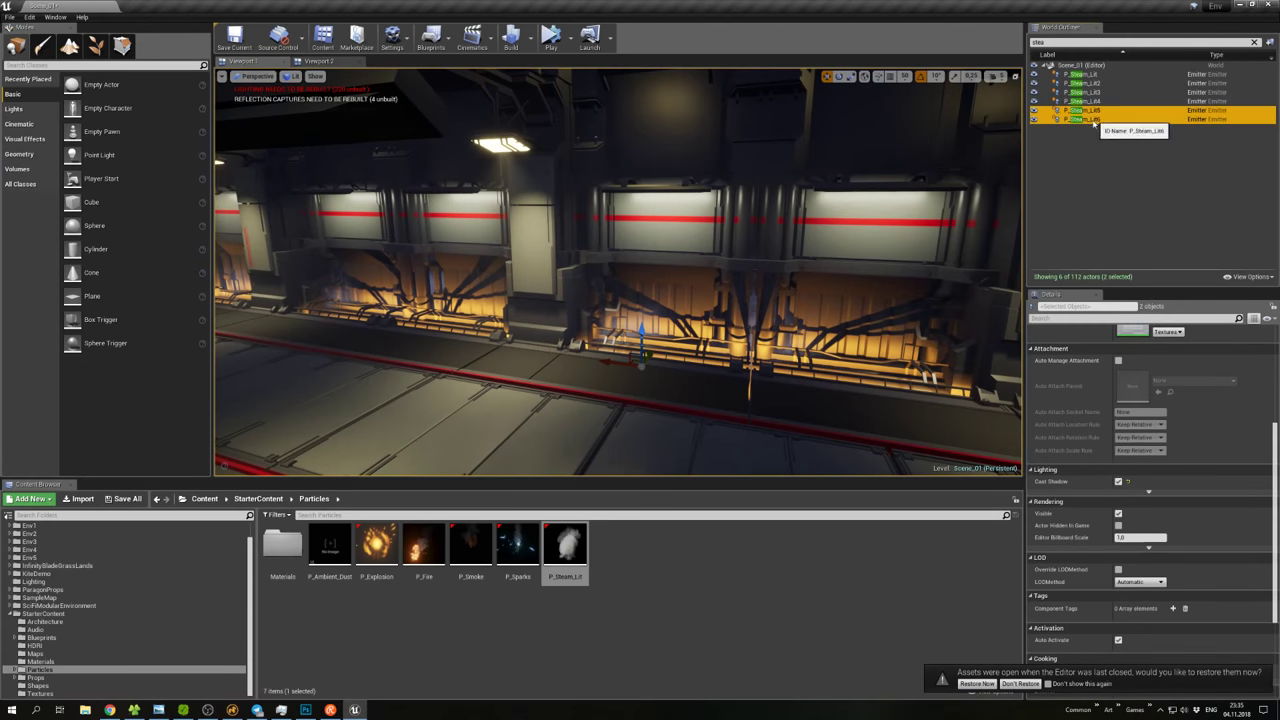
left_click_drag(640, 356, 656, 368)
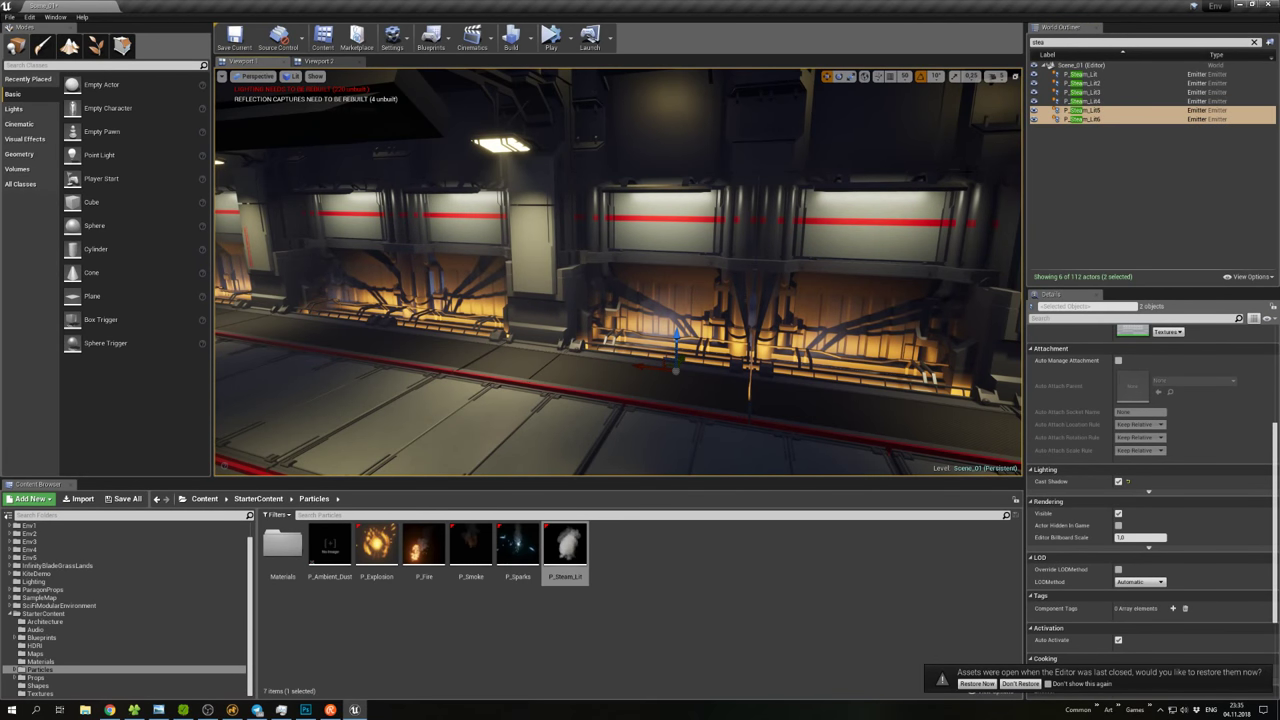
Duplicate all six steam emitters across the corridor onto the pipes of the opposite wall.
left_click(1080, 74, "shift")
right_click_drag(760, 300, 600, 316)
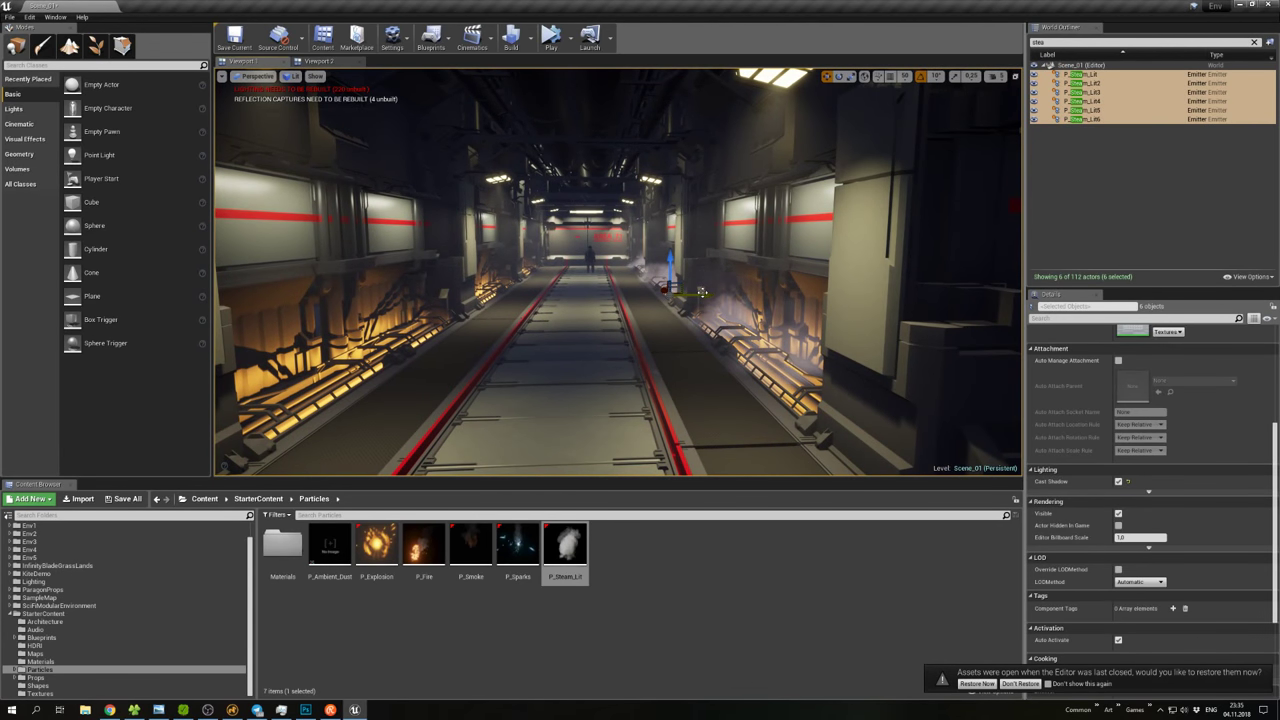
left_click_drag(703, 292, 460, 353, "alt")
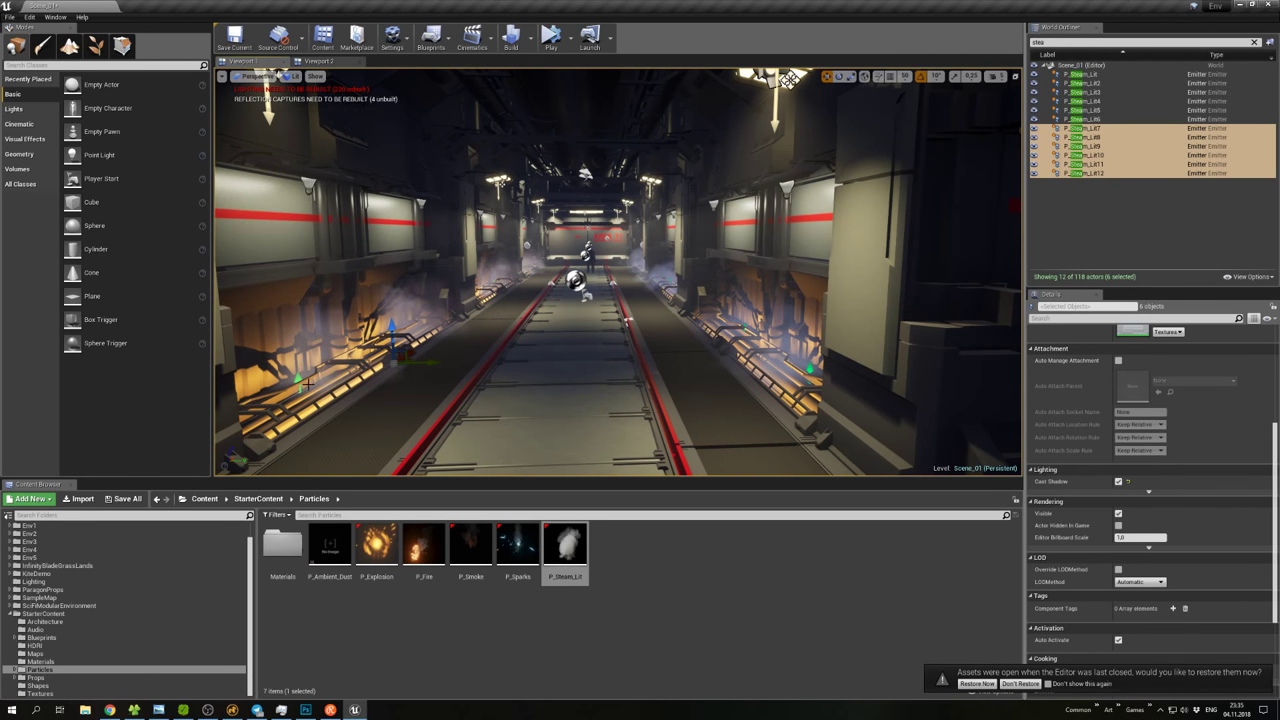
Examine the steam along both corridor walls from several distances, up close behind the standing man and from farther back.
left_click(298, 380)
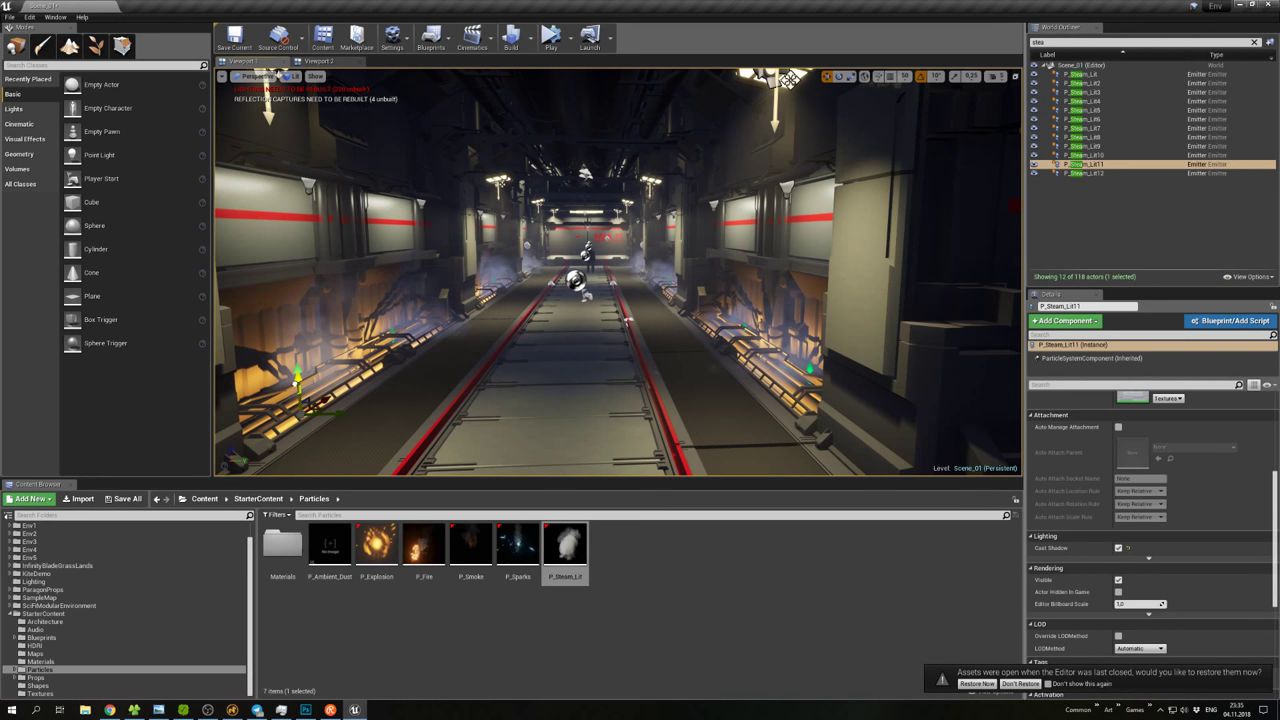
right_click_drag(556, 289, 640, 230)
right_click(555, 266)
right_click(663, 213)
type("g")
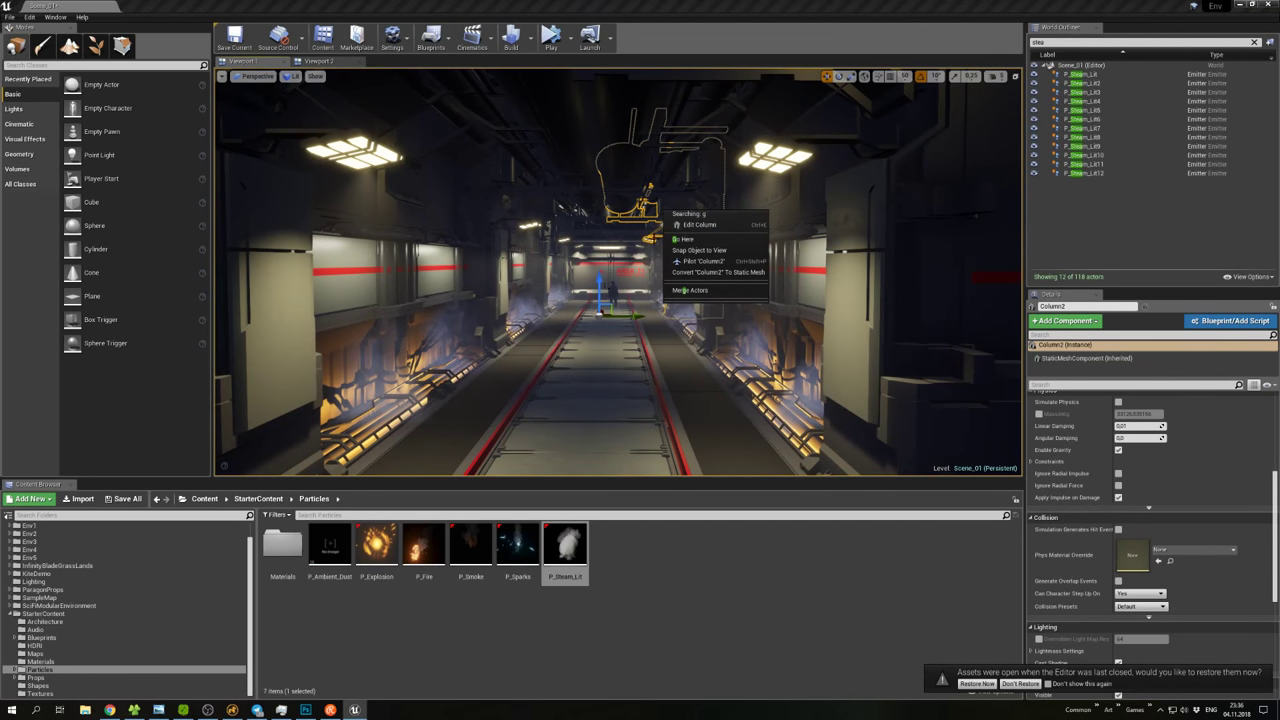
key("Return")
scroll(643, 283, "up", 10)
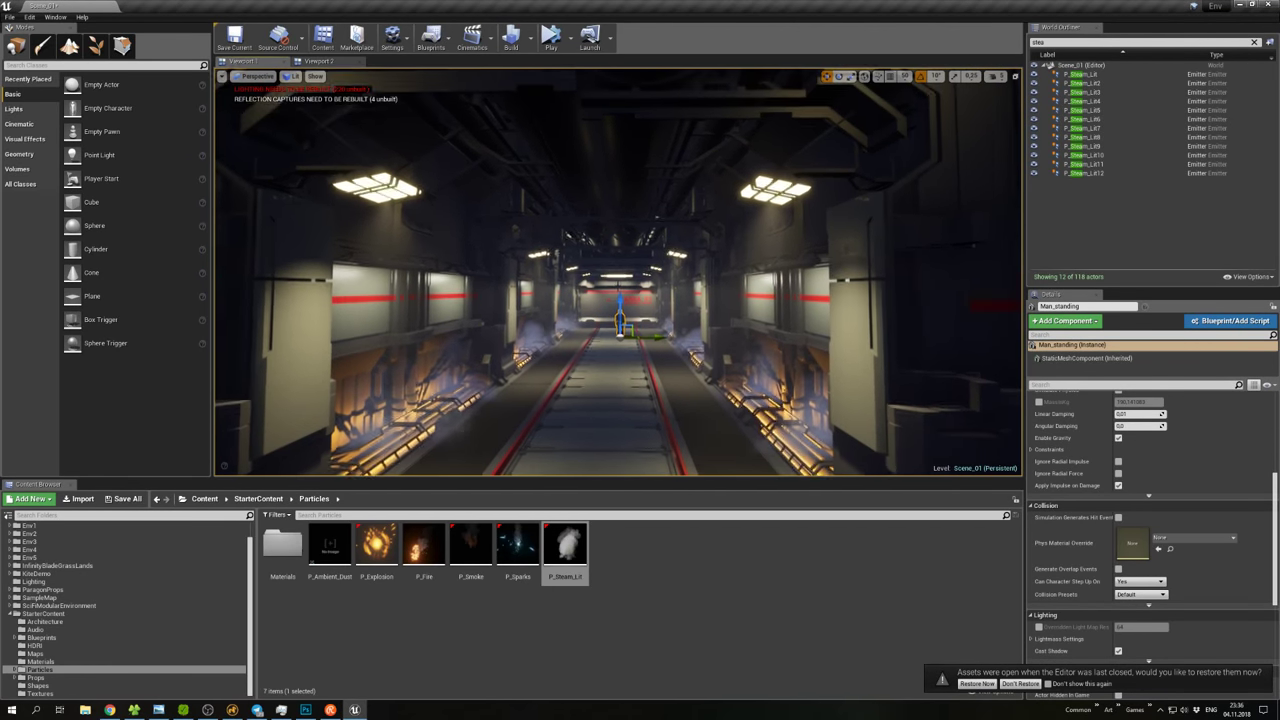
scroll(619, 271, "up", 3)
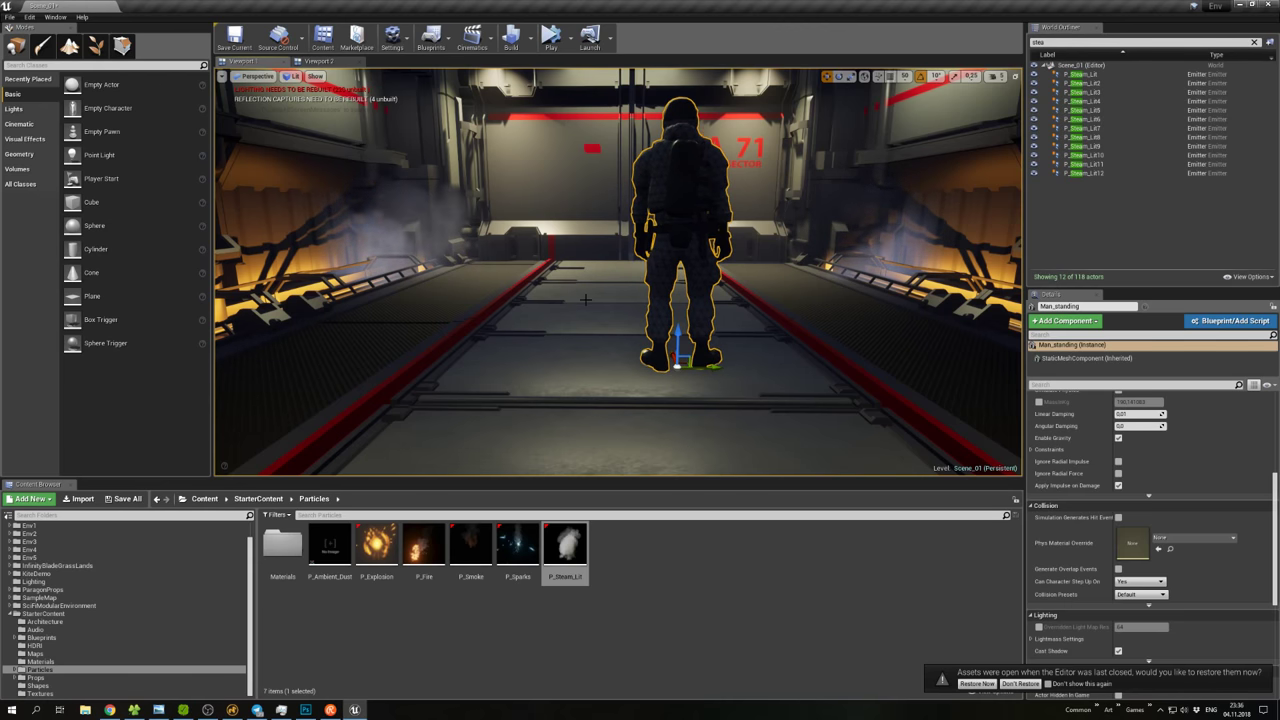
scroll(585, 299, "down", 10)
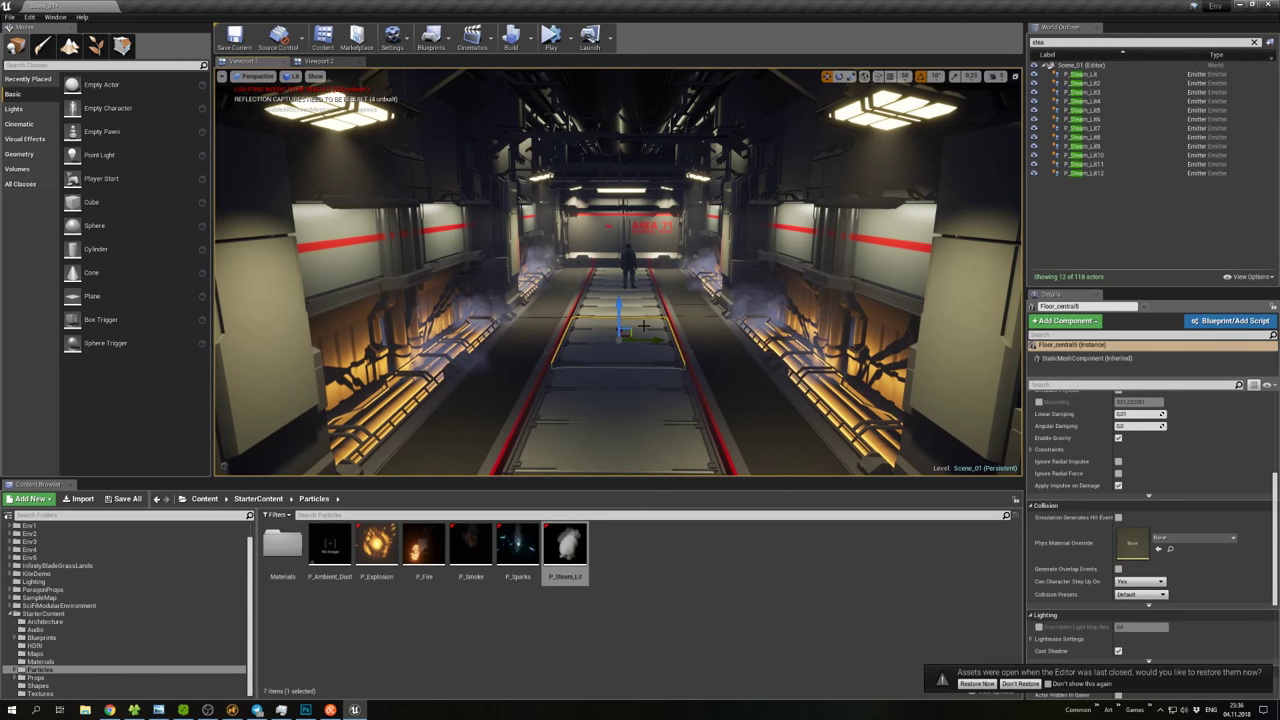
left_click(628, 265)
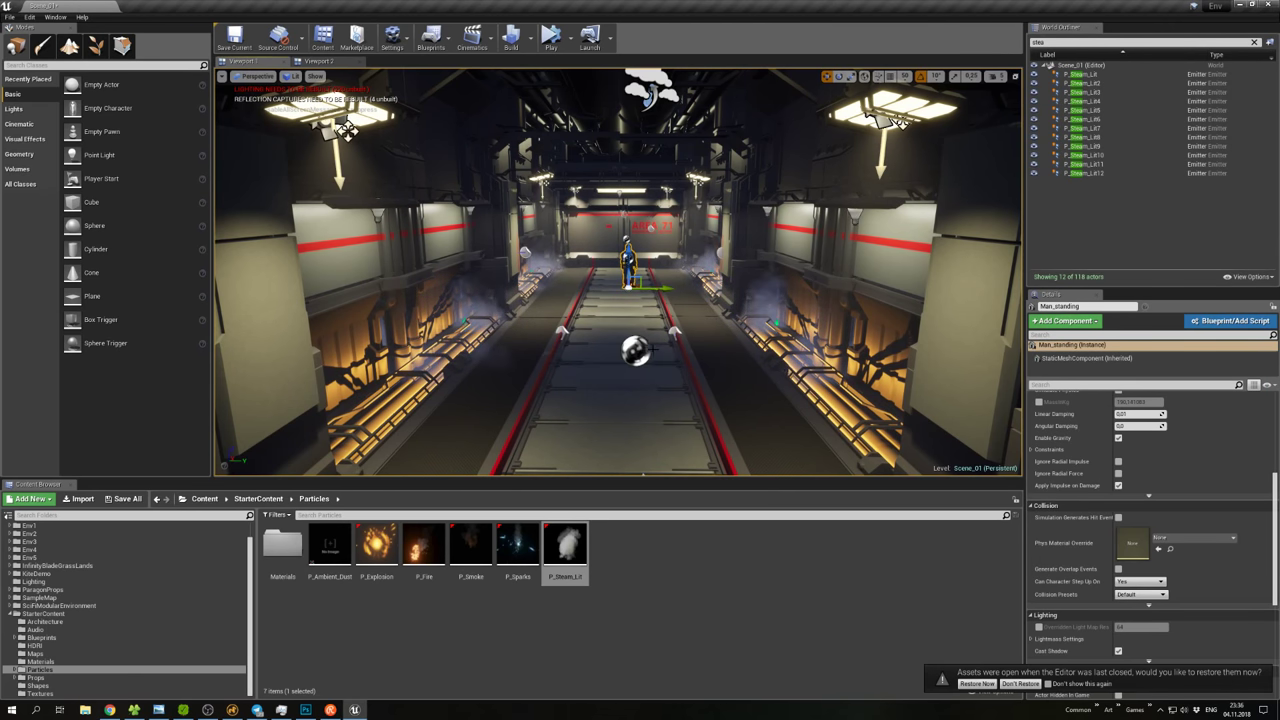
Select all twelve P_Steam_Lit emitters and disable Cast Shadow for them.
scroll(653, 349, "down", 3)
right_click_drag(653, 349, 653, 349)
right_click_drag(659, 274, 659, 274)
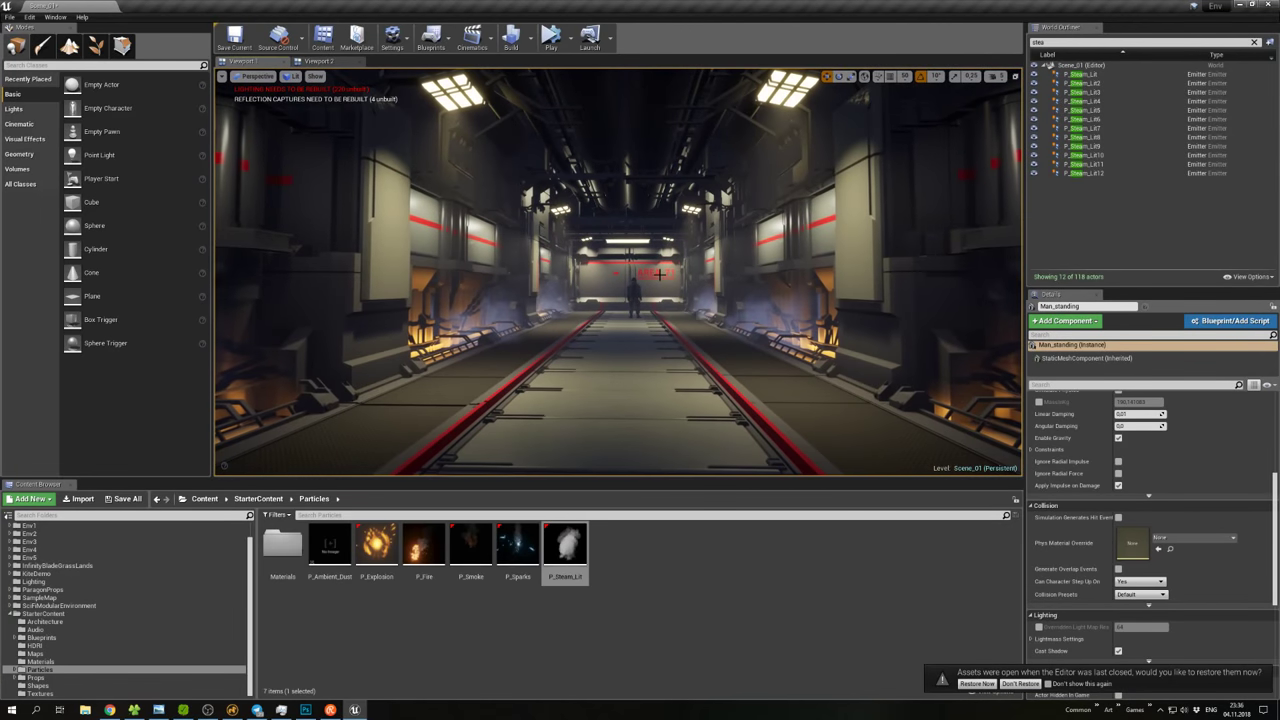
left_click(1080, 74)
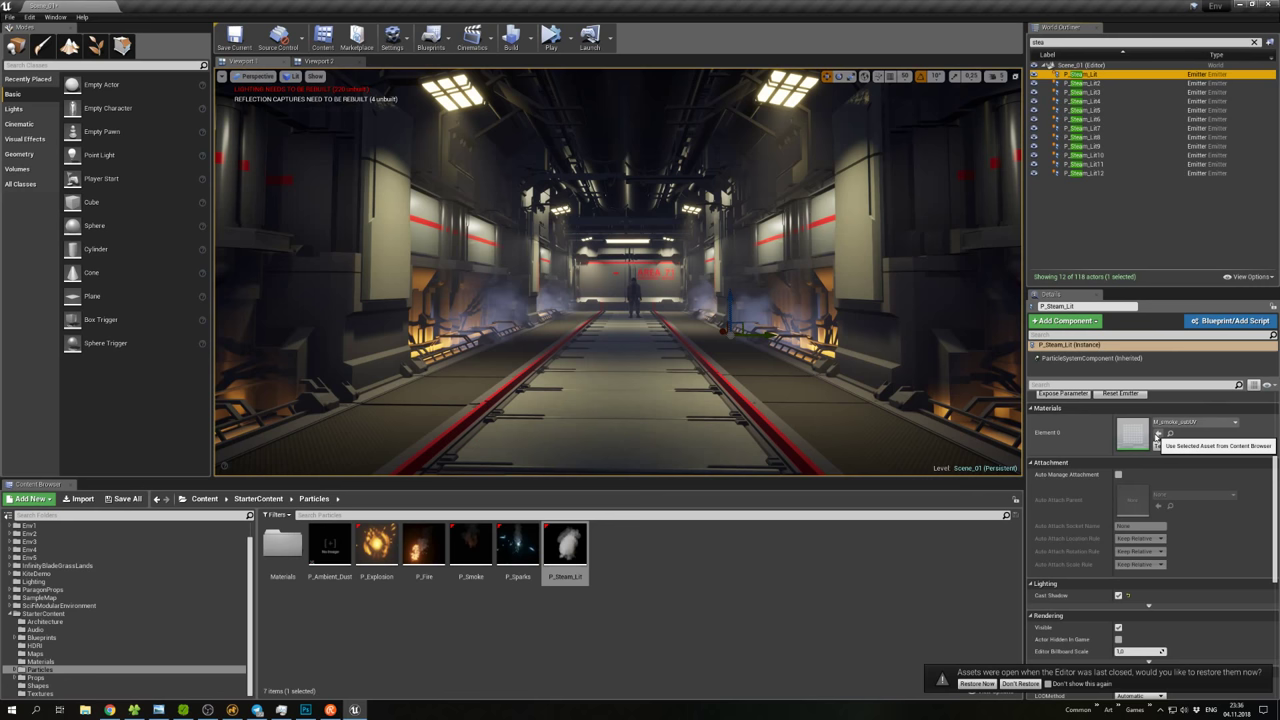
left_click(1100, 173, "shift")
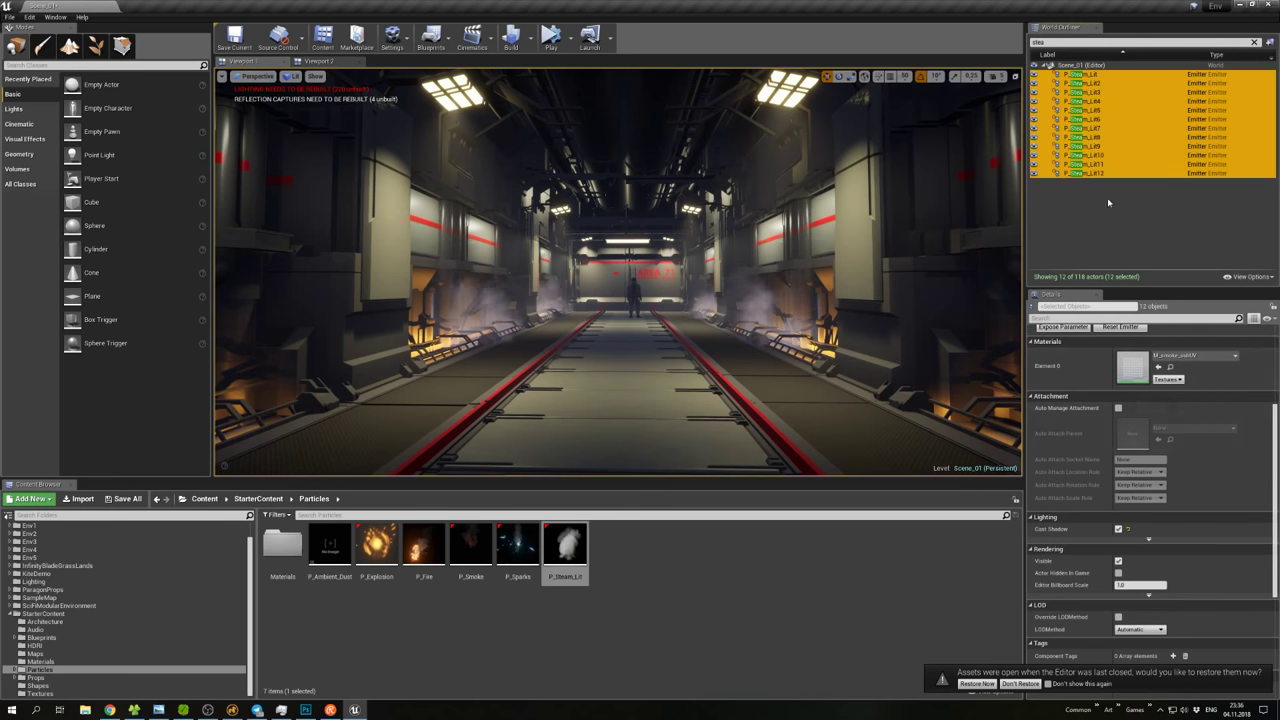
scroll(1145, 430, "down", 5)
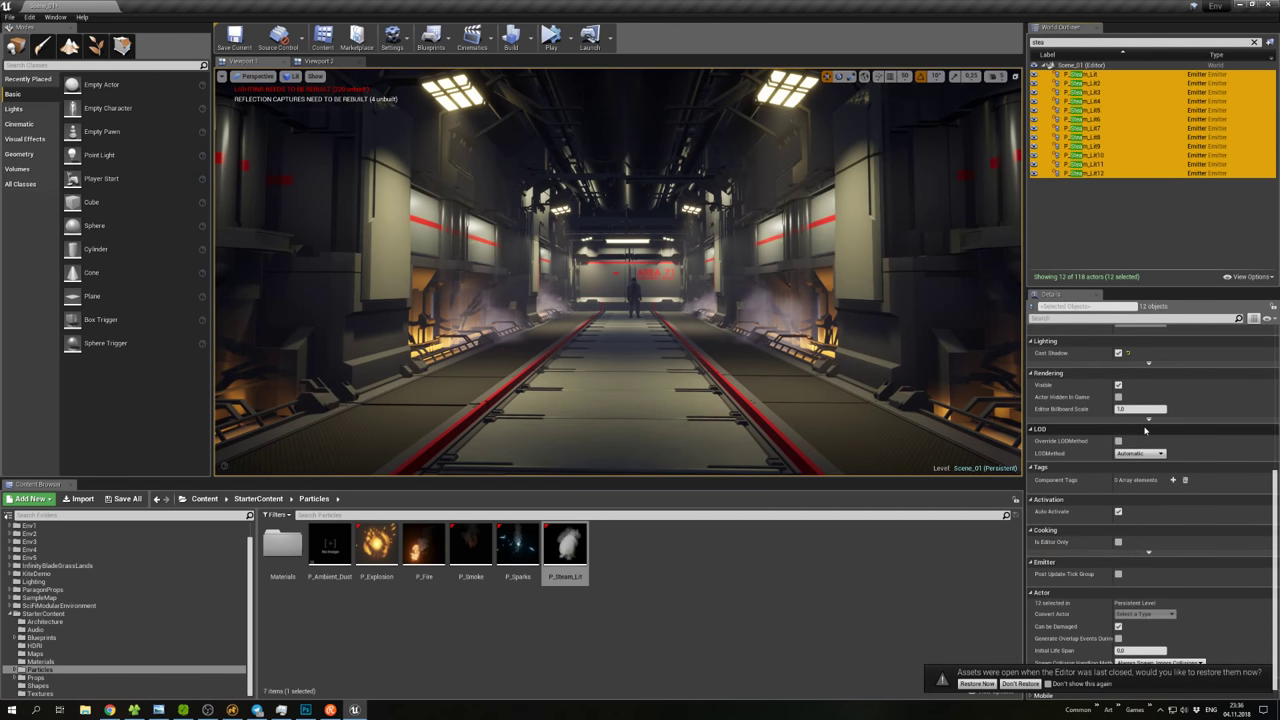
scroll(1145, 430, "down", 1)
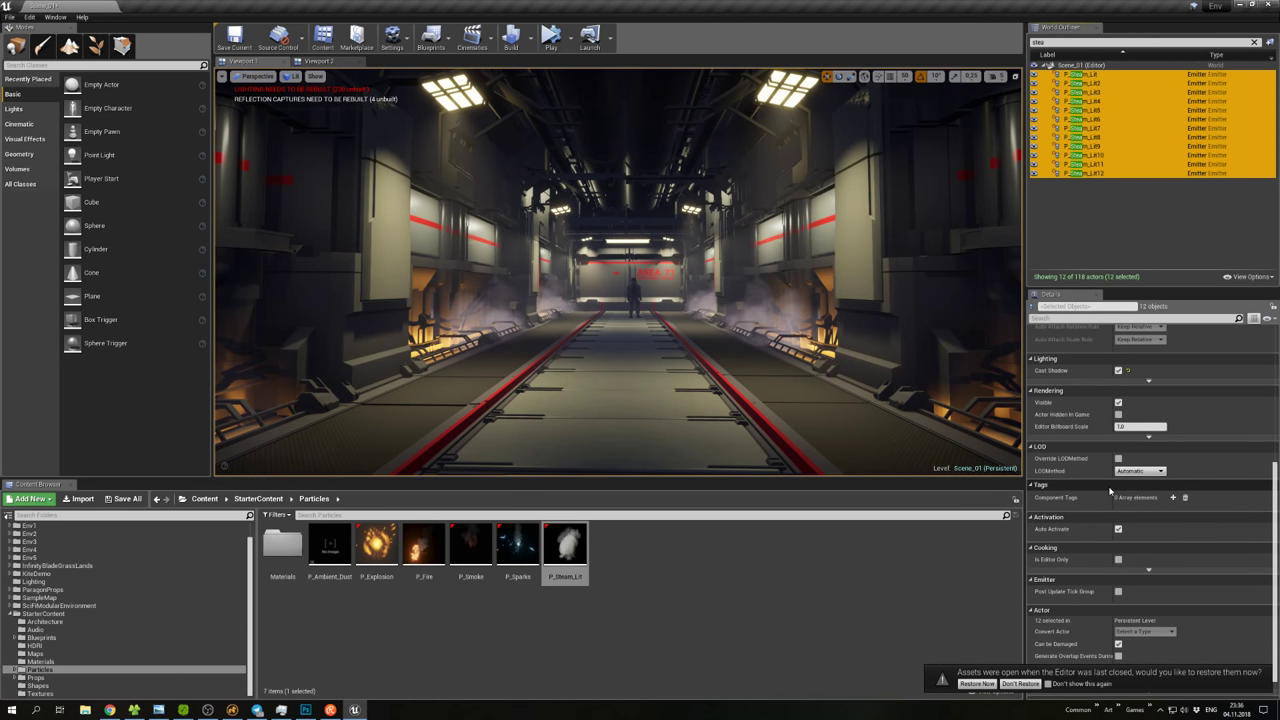
scroll(1110, 490, "up", 2)
left_click(1118, 386)
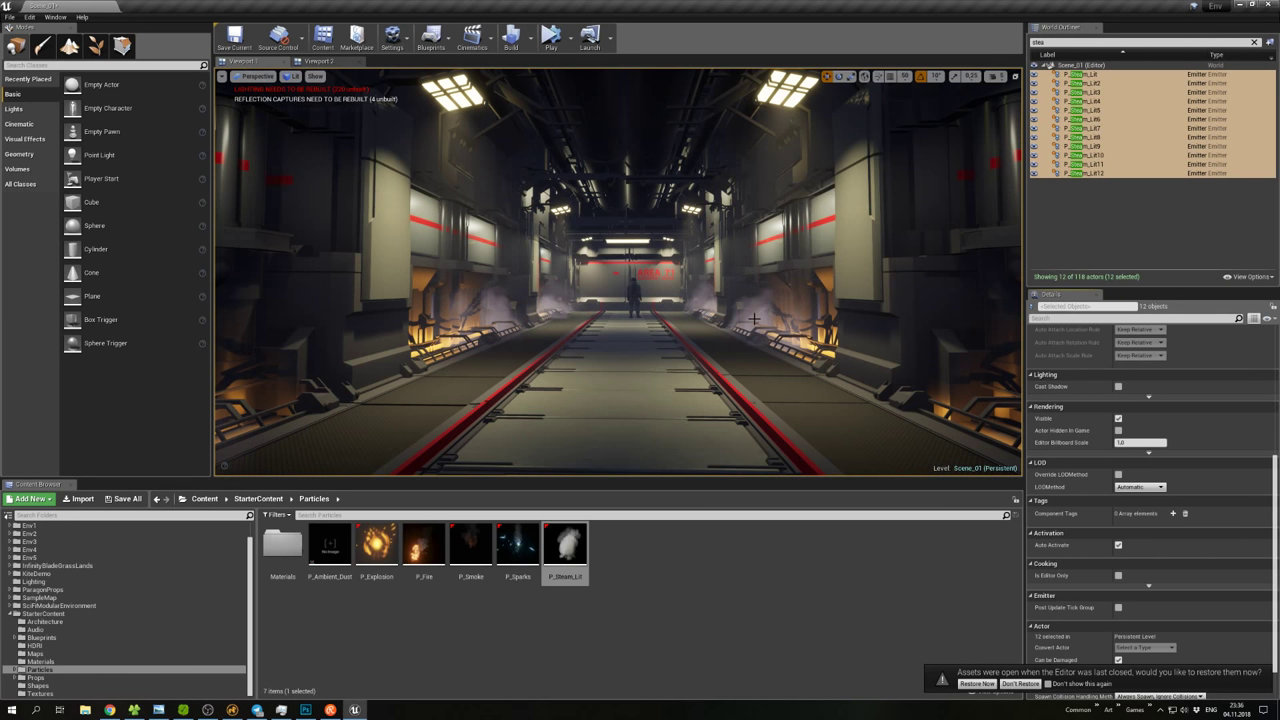
Check the steam along both corridor walls, with the twelve emitters reselected and framed, and save the scene.
right_click_drag(682, 280, 550, 284)
right_click(671, 278)
key("Escape")
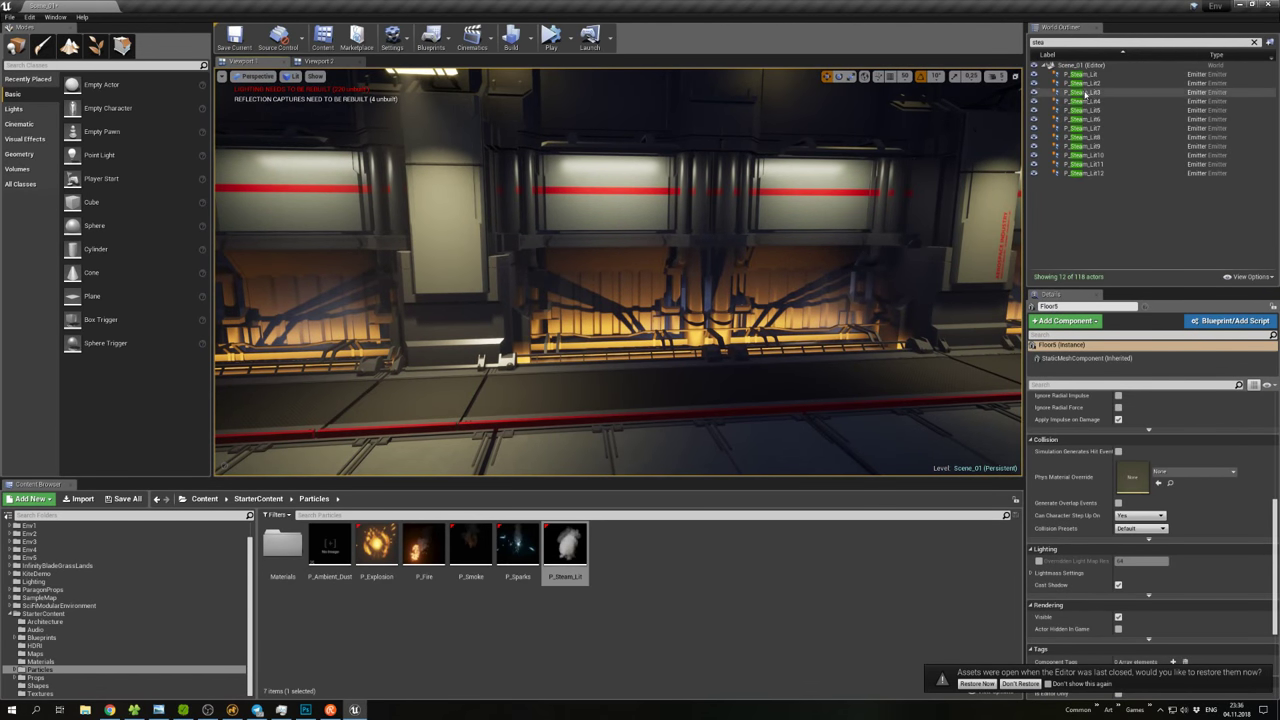
left_click(1080, 74)
left_click(1085, 173, "shift")
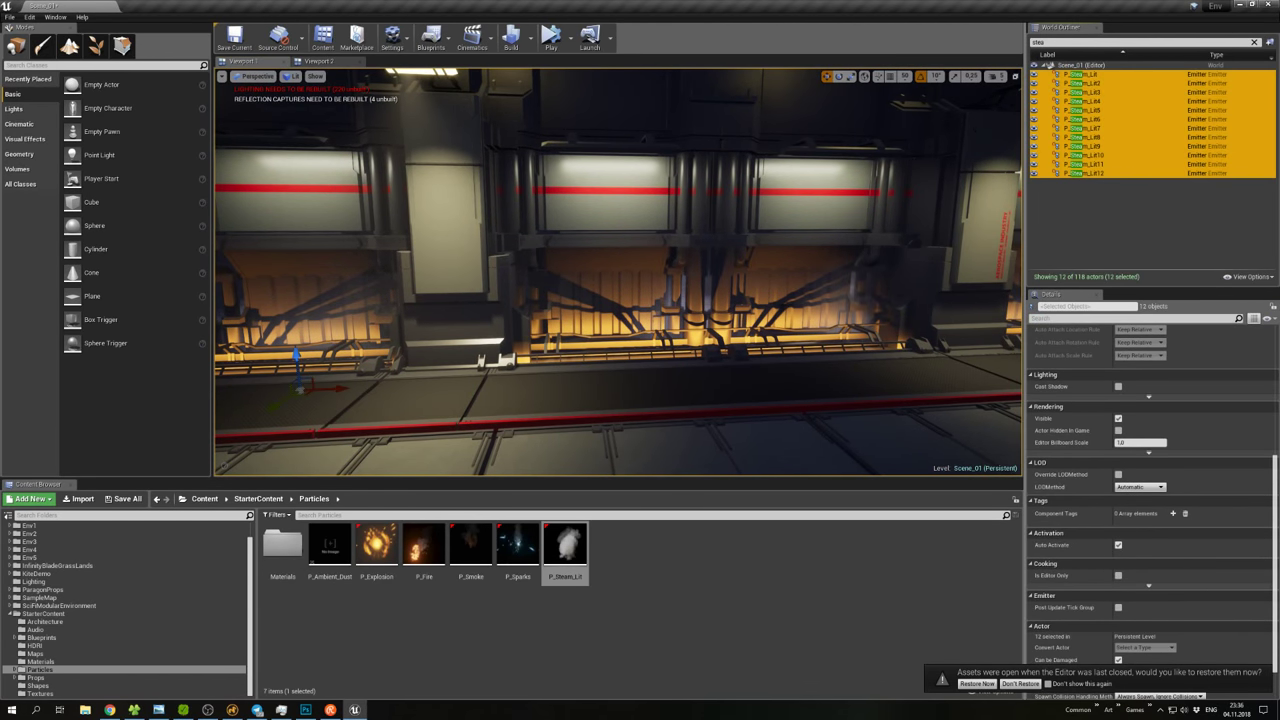
key("f")
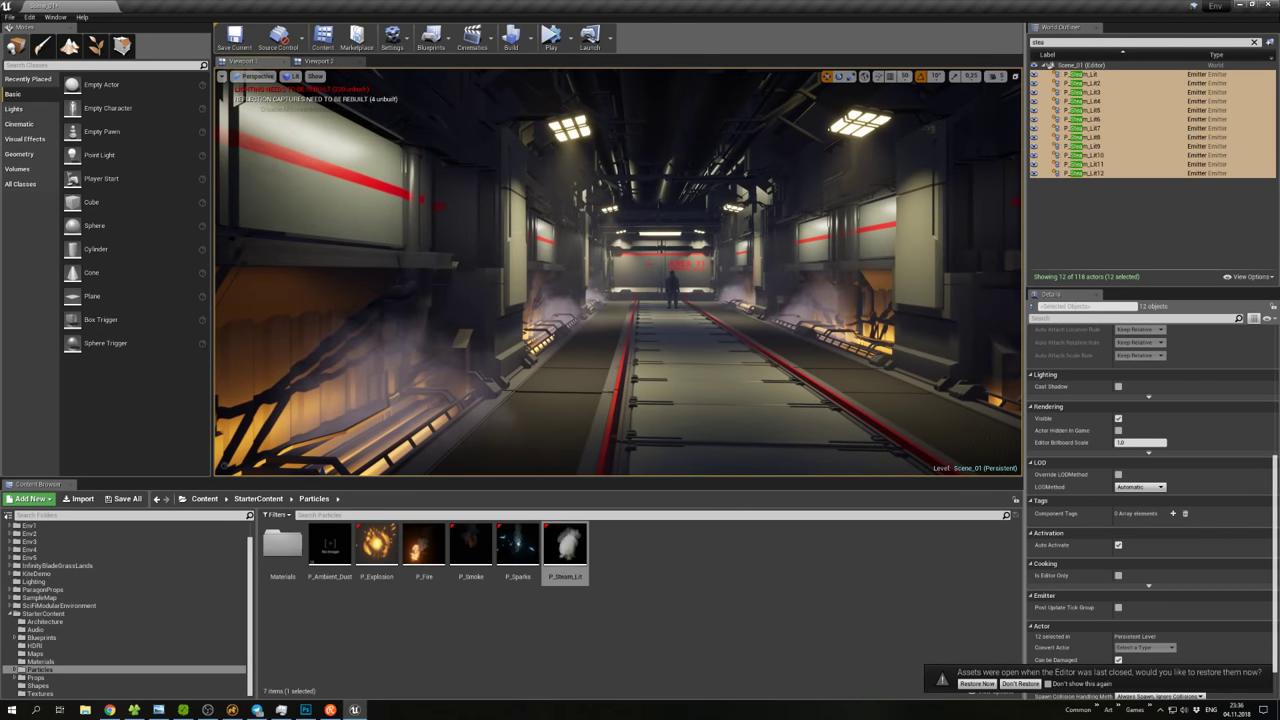
key("1")
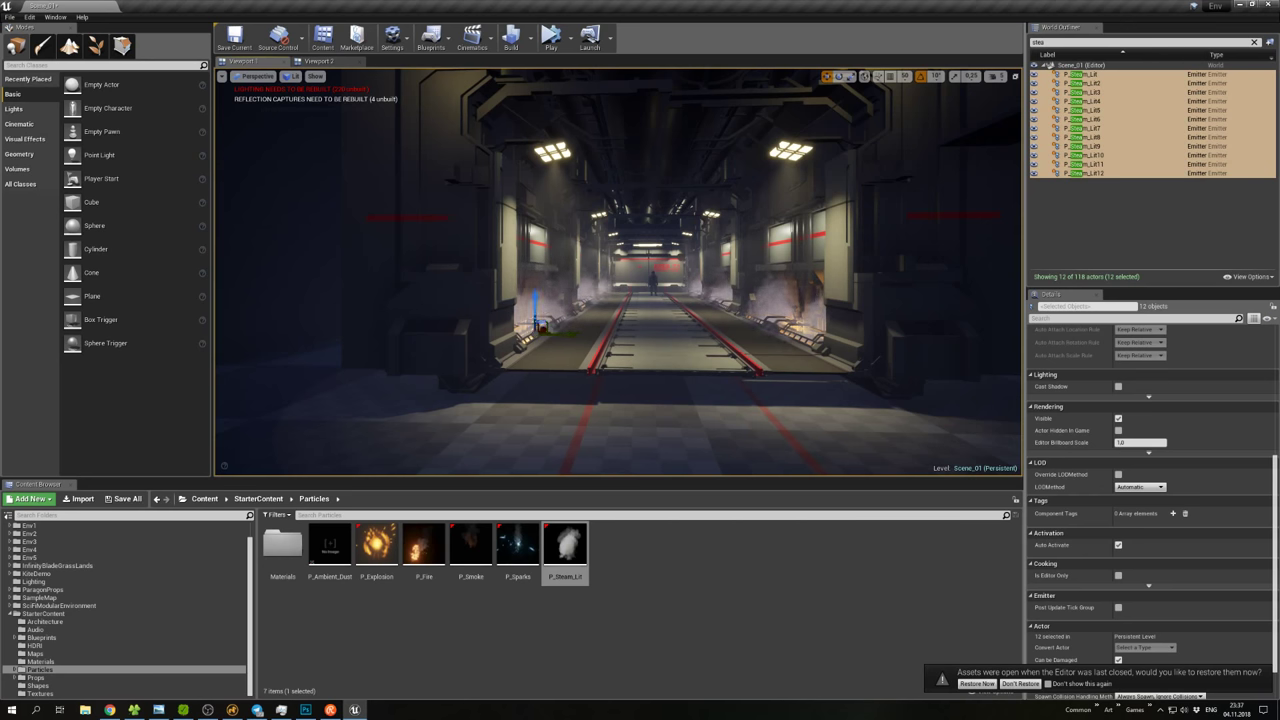
left_click(684, 314)
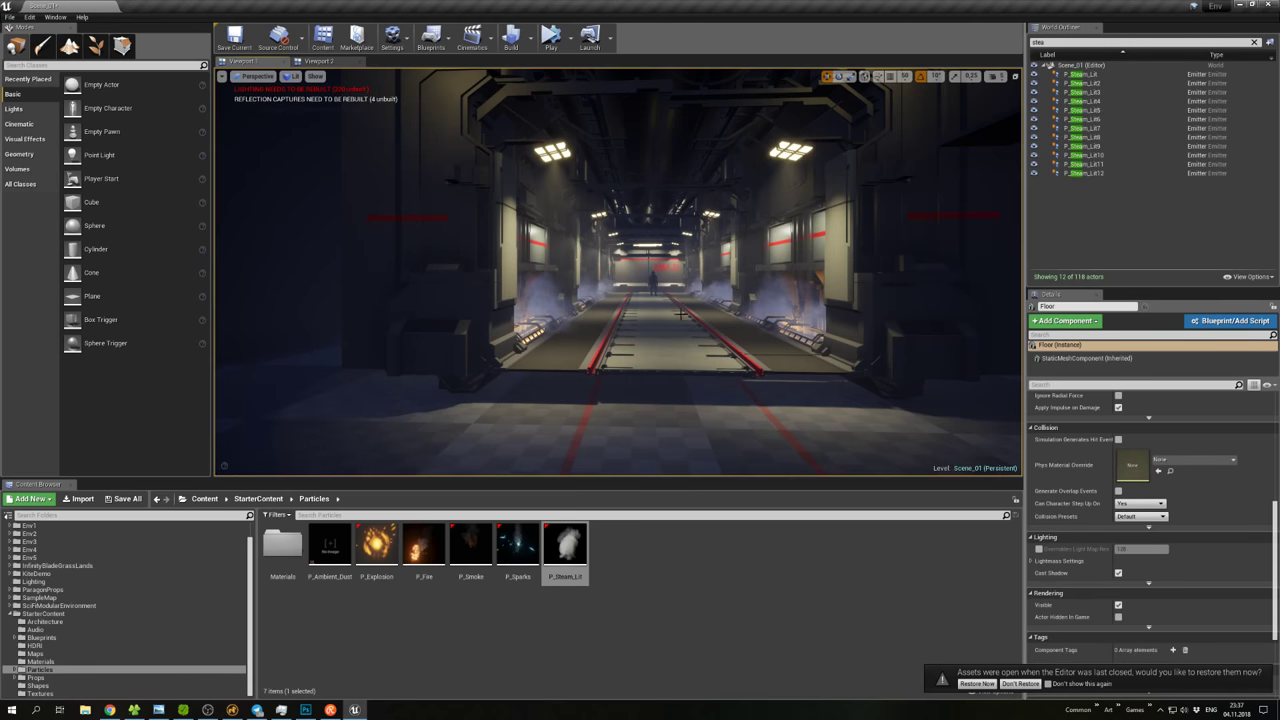
right_click_drag(680, 313, 686, 310)
key("ctrl+s")
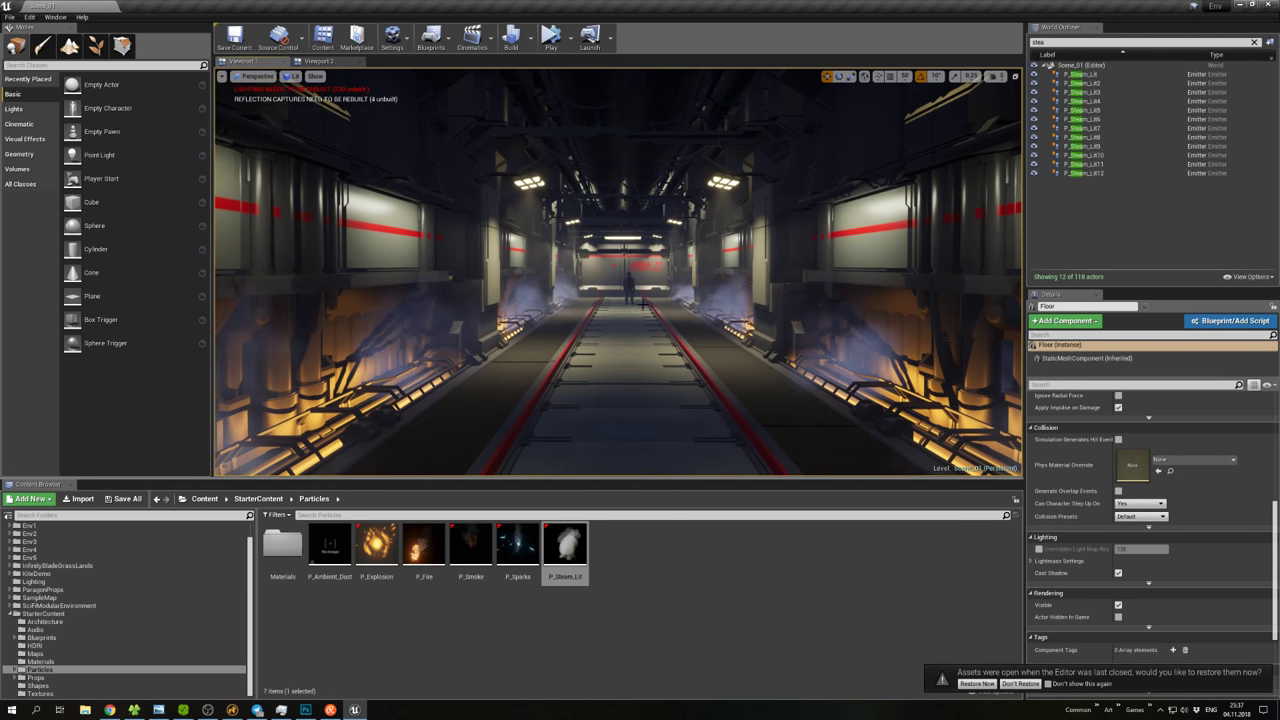
Open the Wall mesh from the Env5 folder and orbit around it to inspect its panel and lamp.
right_click_drag(643, 333, 643, 381)
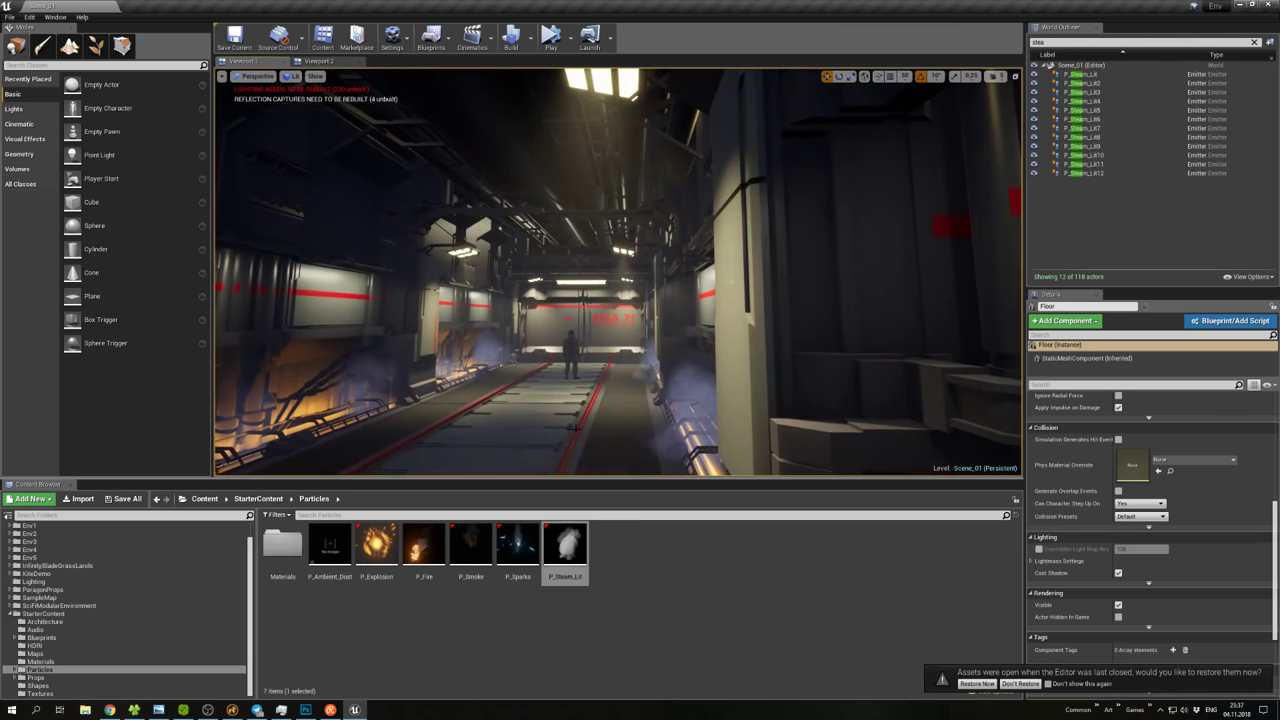
left_click(105, 557)
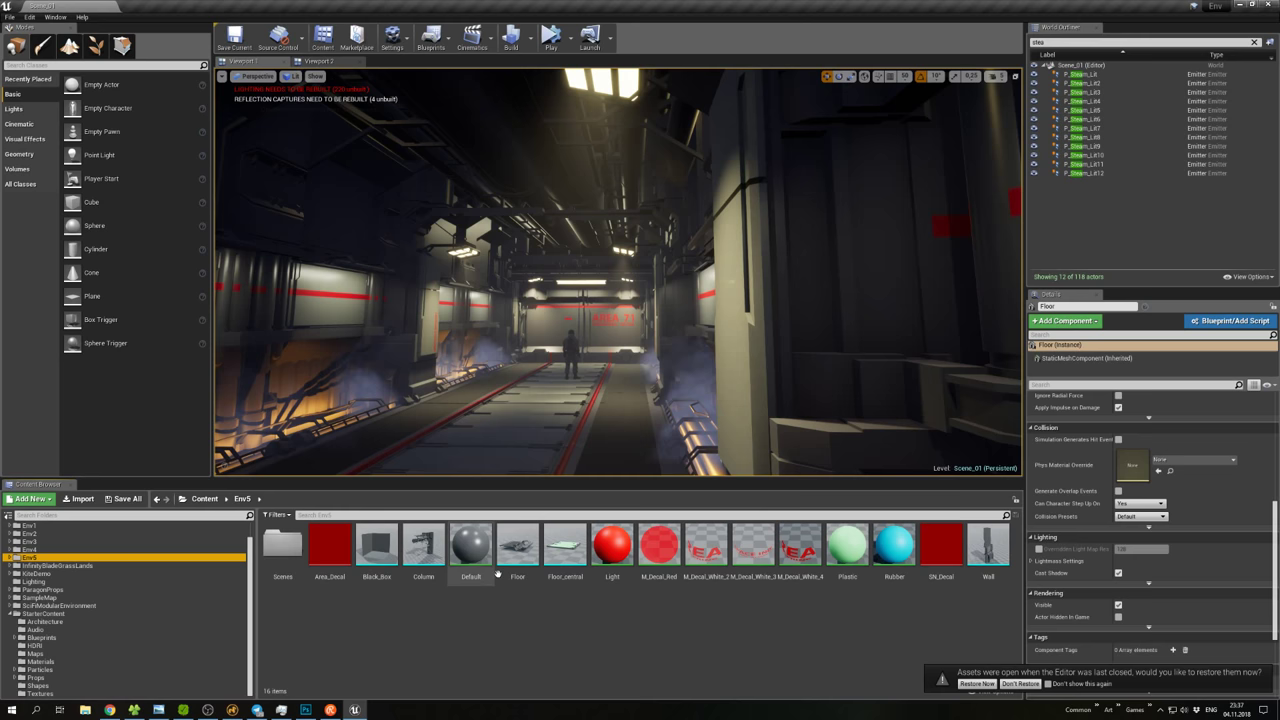
double_click(988, 548)
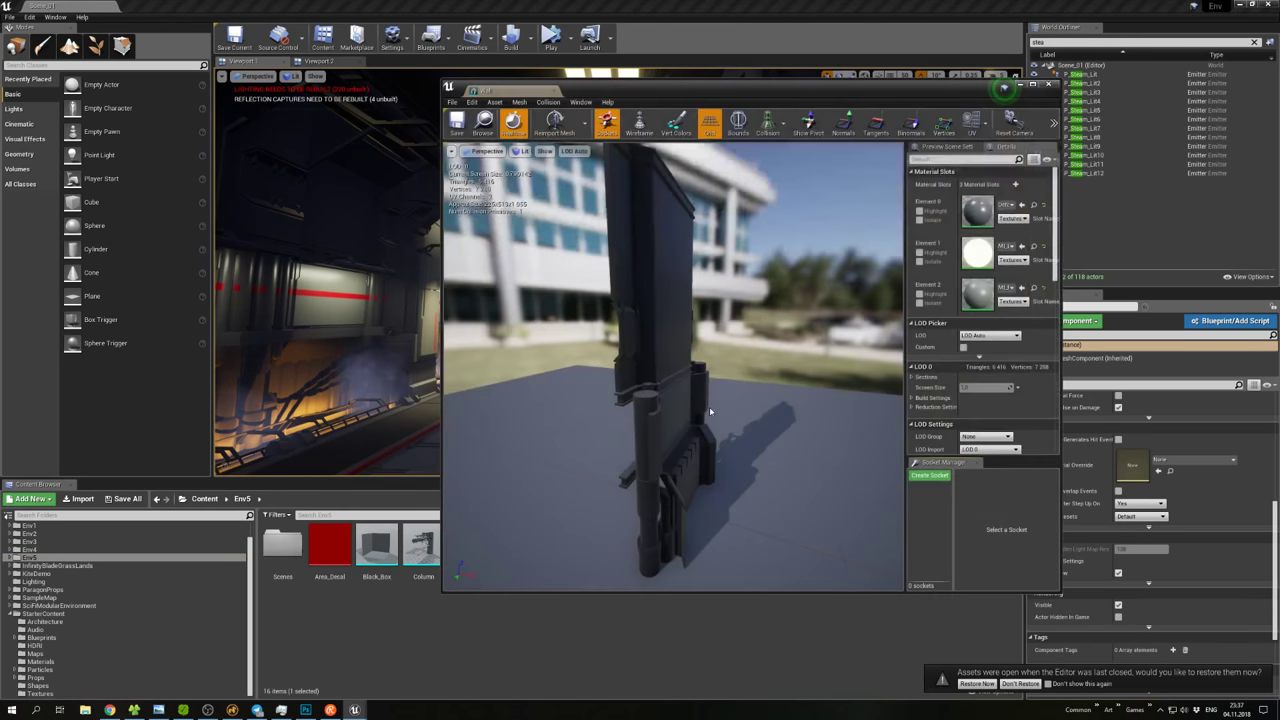
left_click_drag(709, 406, 665, 405)
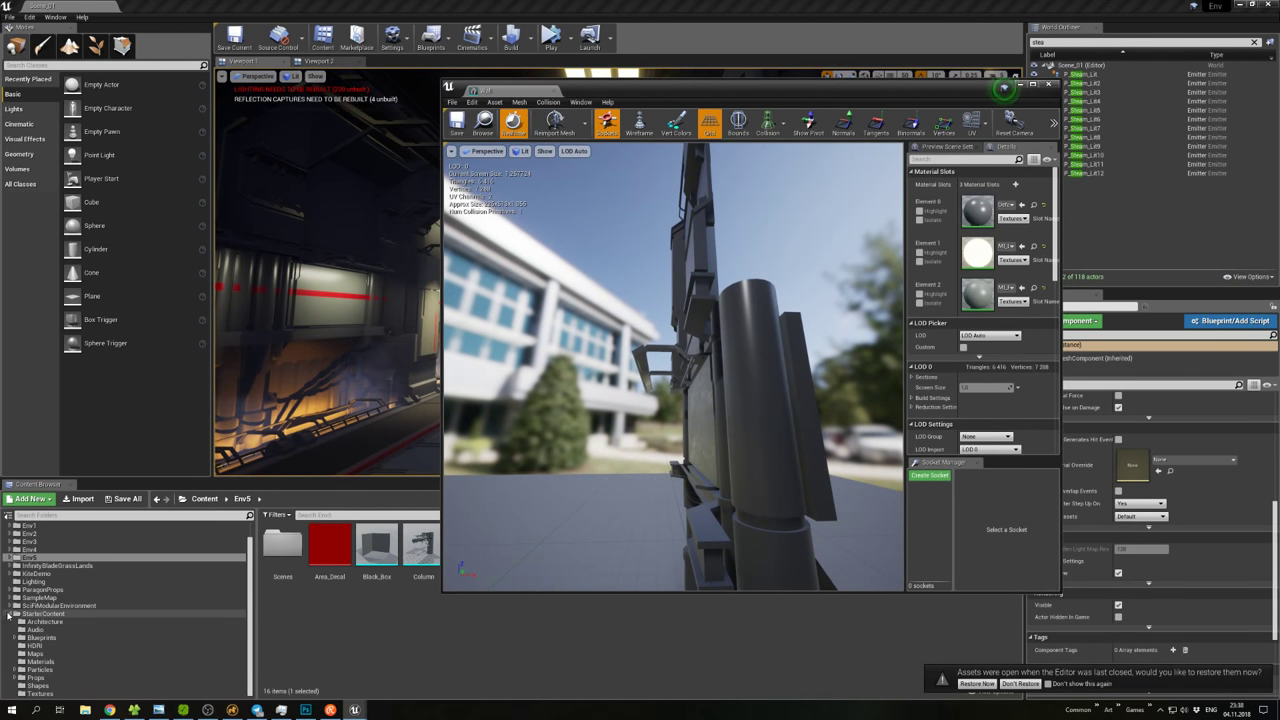
Try MI_Light_Warm on the Wall mesh's Element 2, and put MI_Plastic_Orange_2 on both Element 1 and Element 2.
left_click(9, 613)
left_click(42, 625)
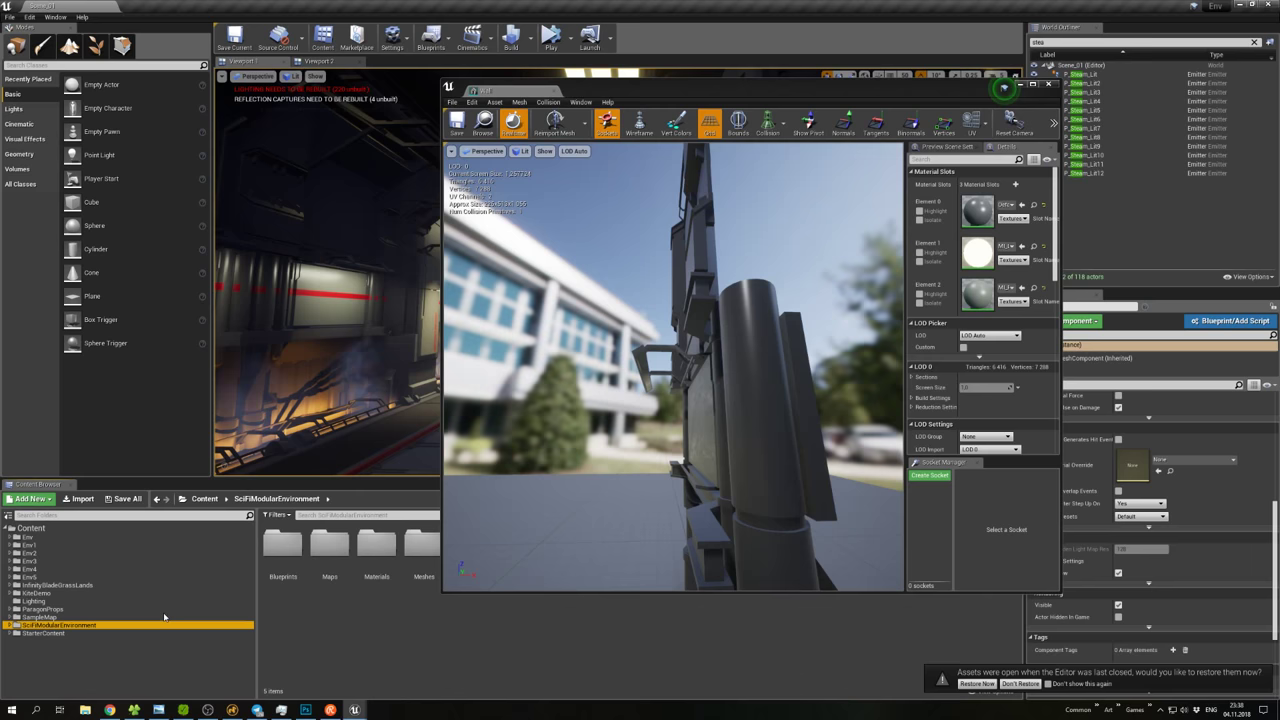
double_click(378, 545)
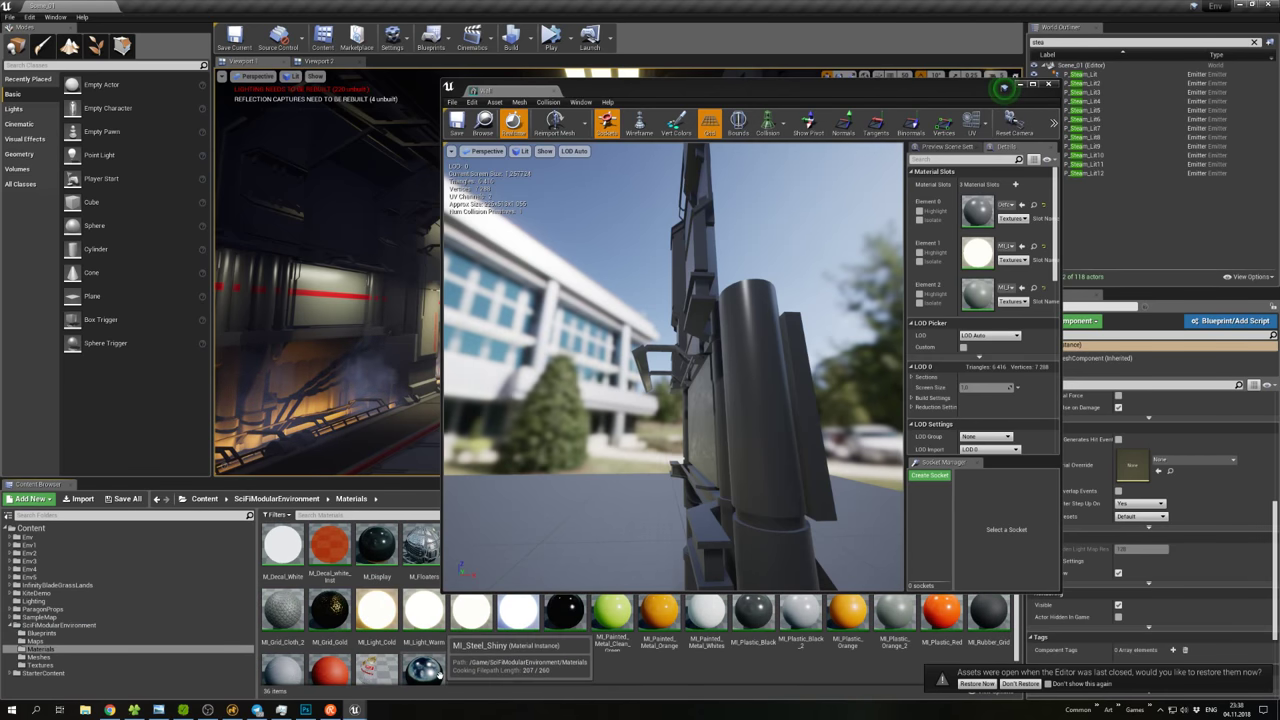
left_click_drag(440, 610, 950, 290)
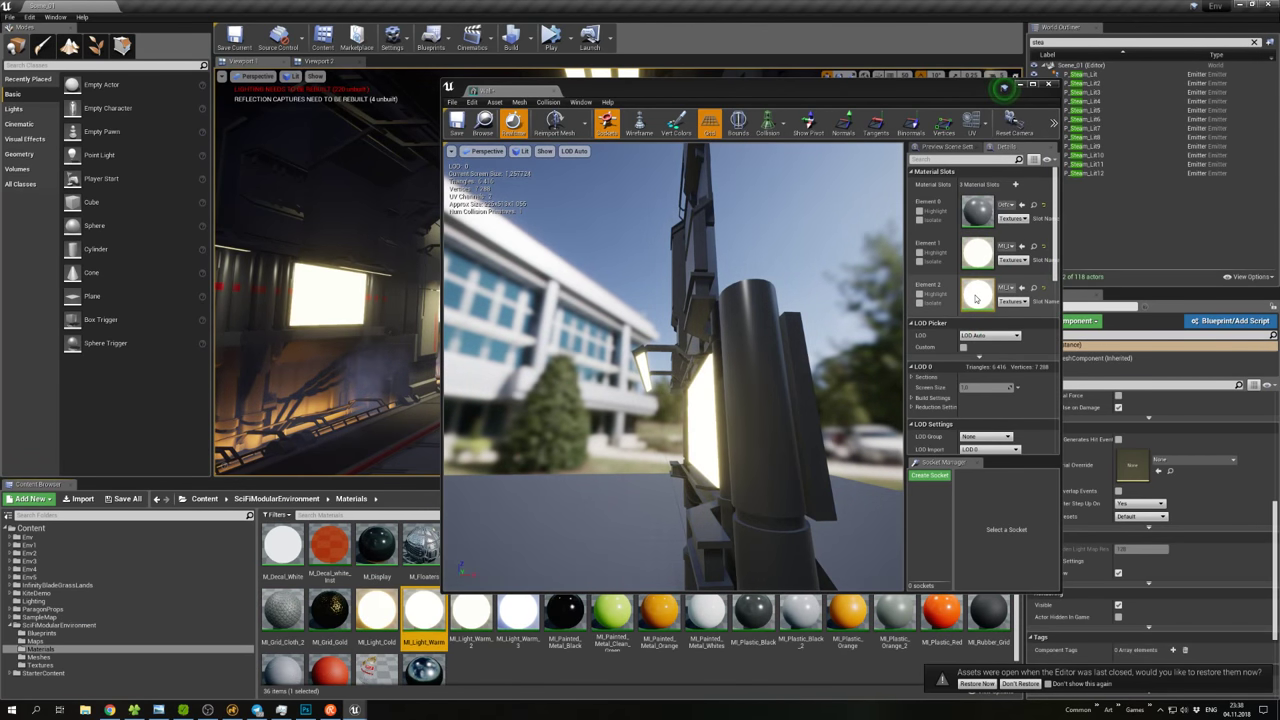
left_click_drag(894, 612, 971, 268)
left_click_drag(894, 612, 975, 292)
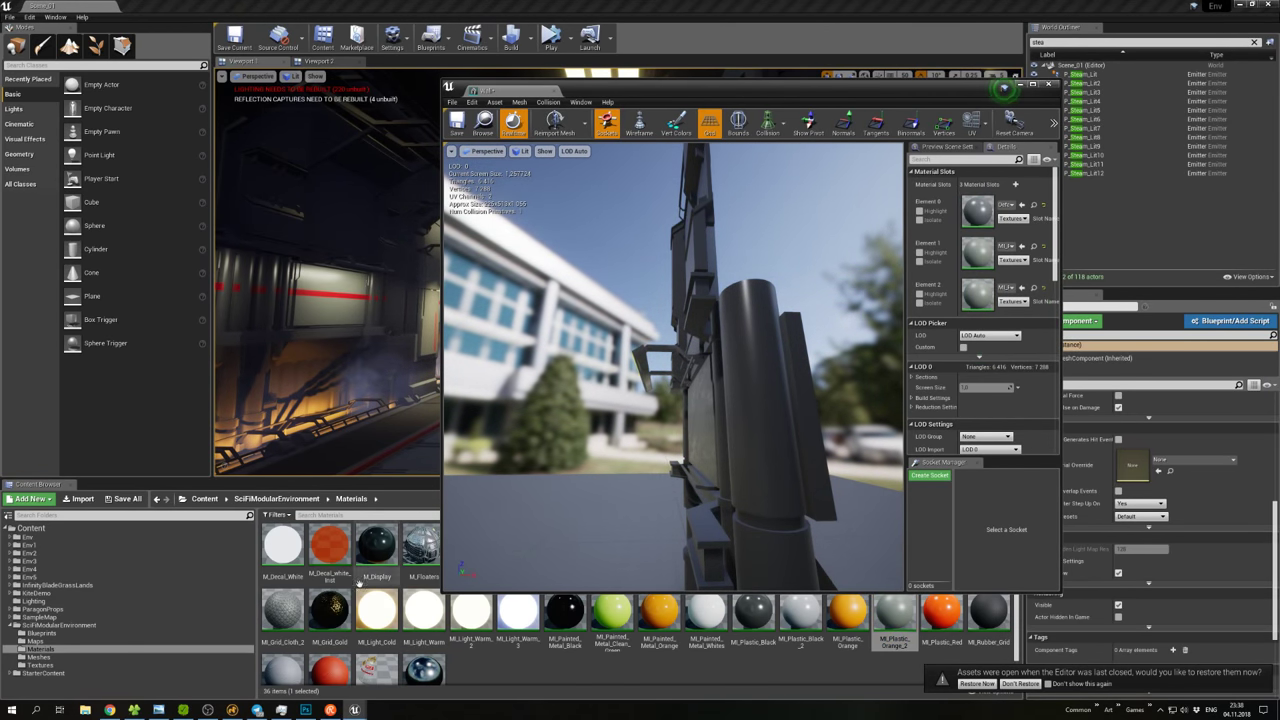
Switch to Modo, isolate the Wall mesh and examine its green panel and the lamp above it.
left_click(232, 710)
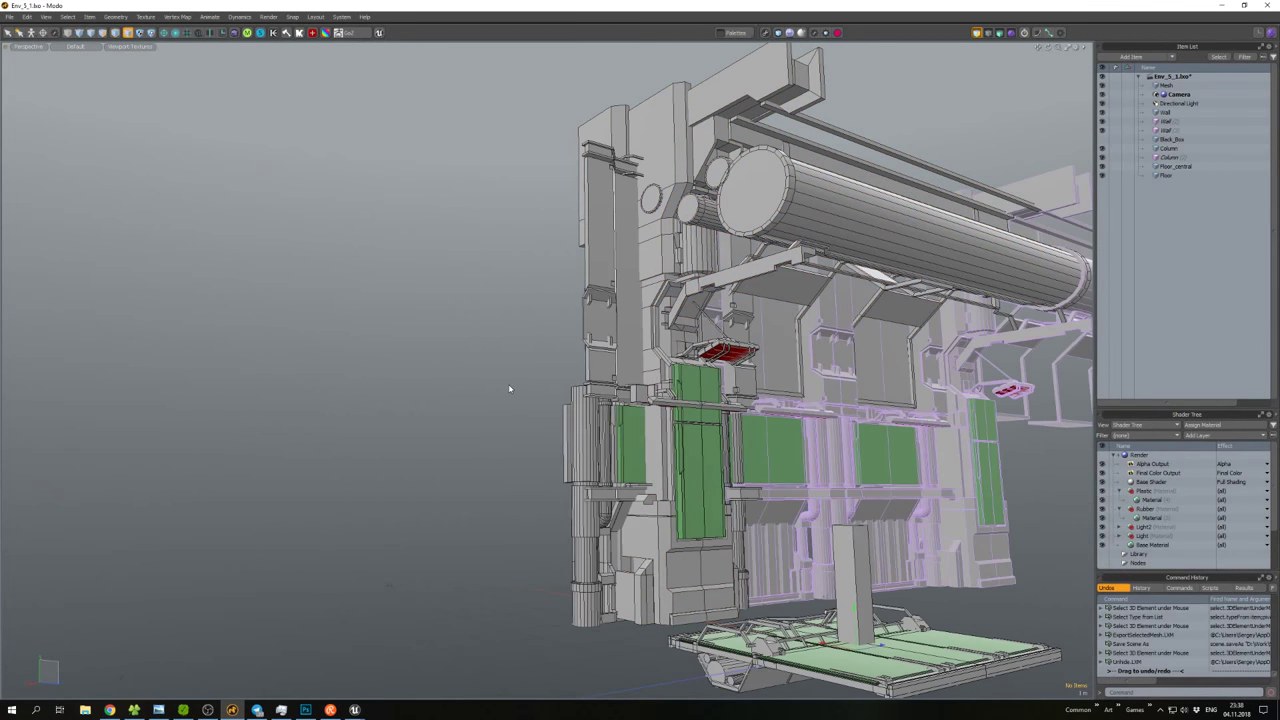
left_click(622, 440)
scroll(622, 436, "up", 3)
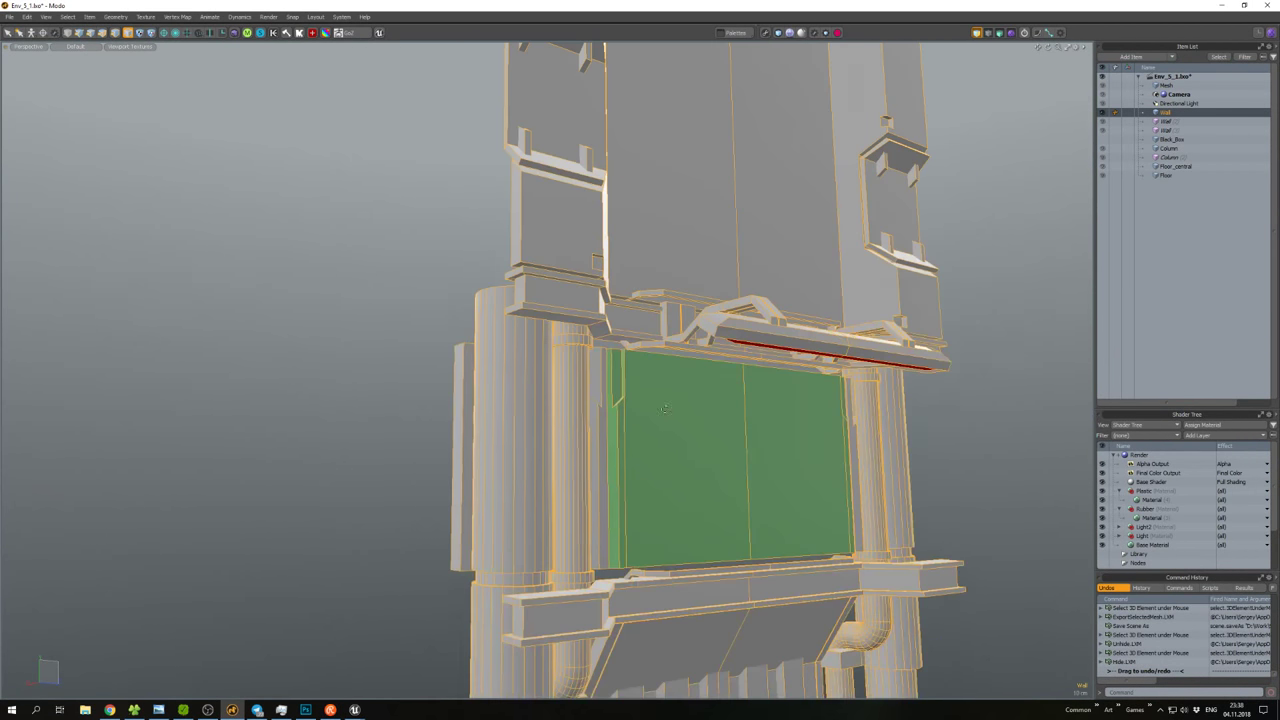
mouse_move(622, 436)
left_mouse_down("alt")
mouse_move(743, 371)
mouse_move(757, 414)
mouse_move(594, 424)
mouse_move(660, 590)
mouse_move(532, 449)
left_mouse_up("alt")
left_click(579, 471)
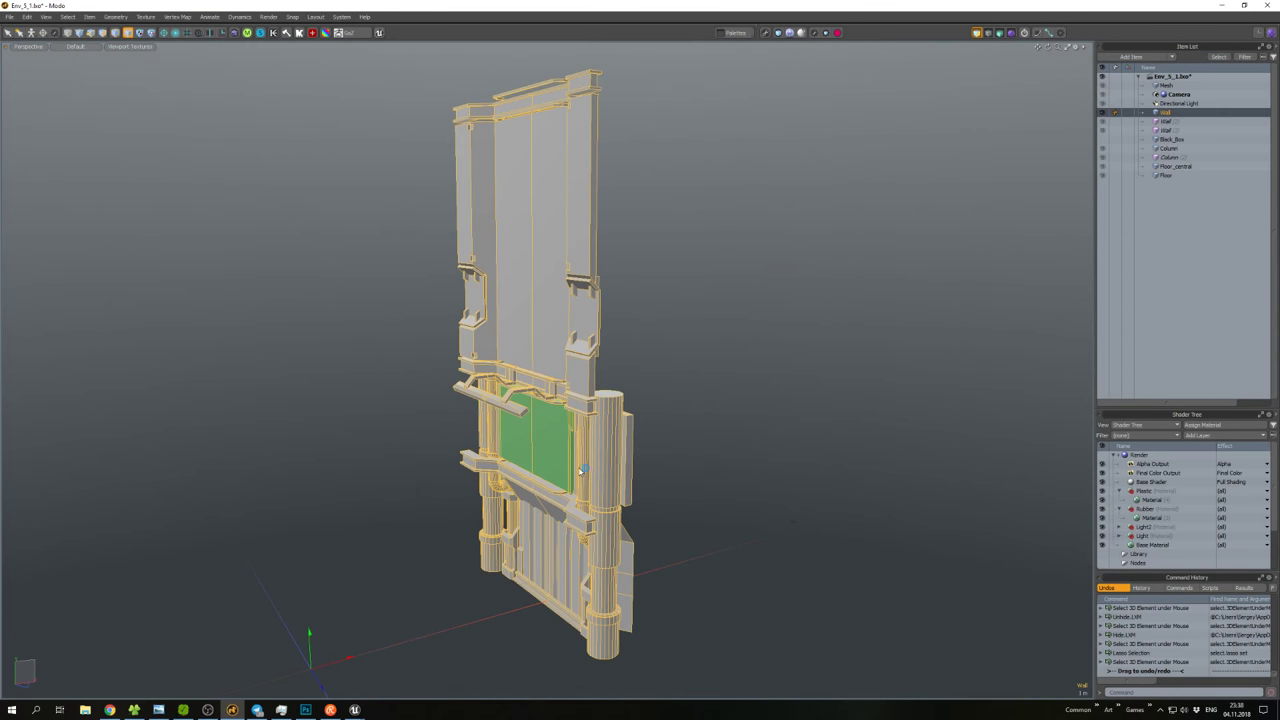
Export the selected wall mesh as Wall.fbx in the Env5 folder, replacing the existing file.
key("ctrl+shift+s")
left_click(814, 431)
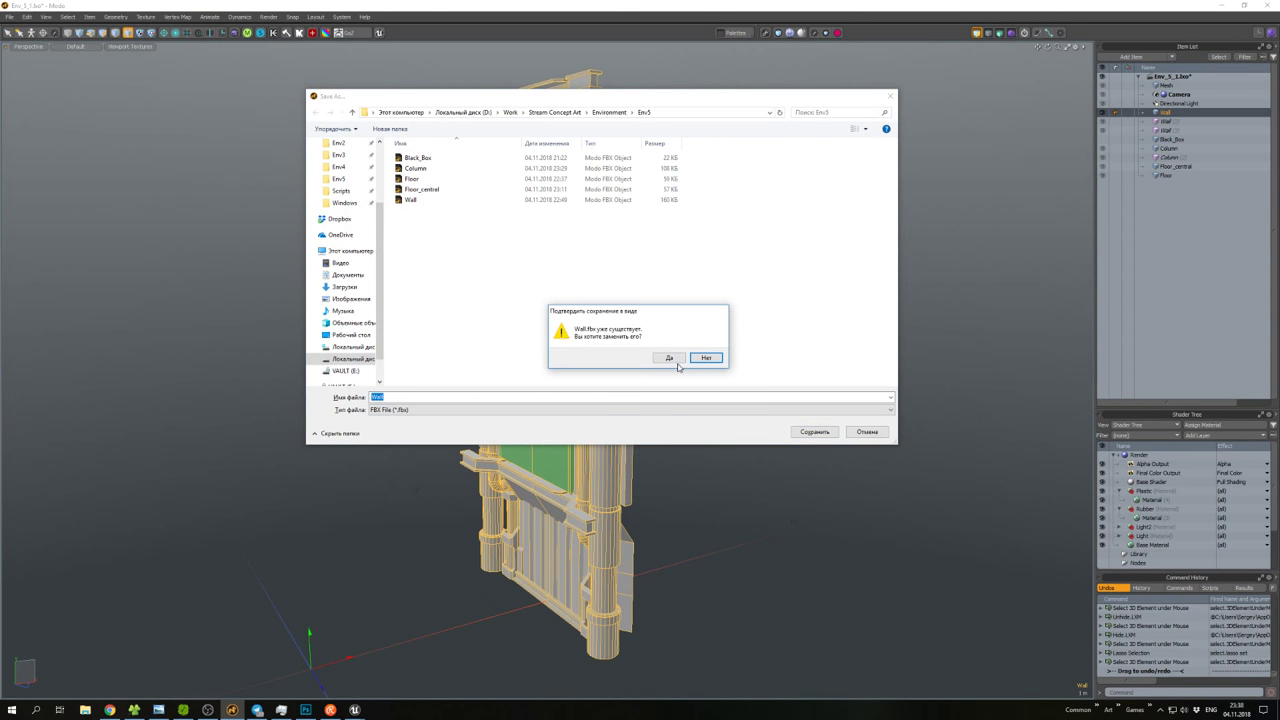
left_click(667, 358)
Switch back to Unreal Editor, save the Wall mesh asset and close its editor.
mouse_move(355, 710)
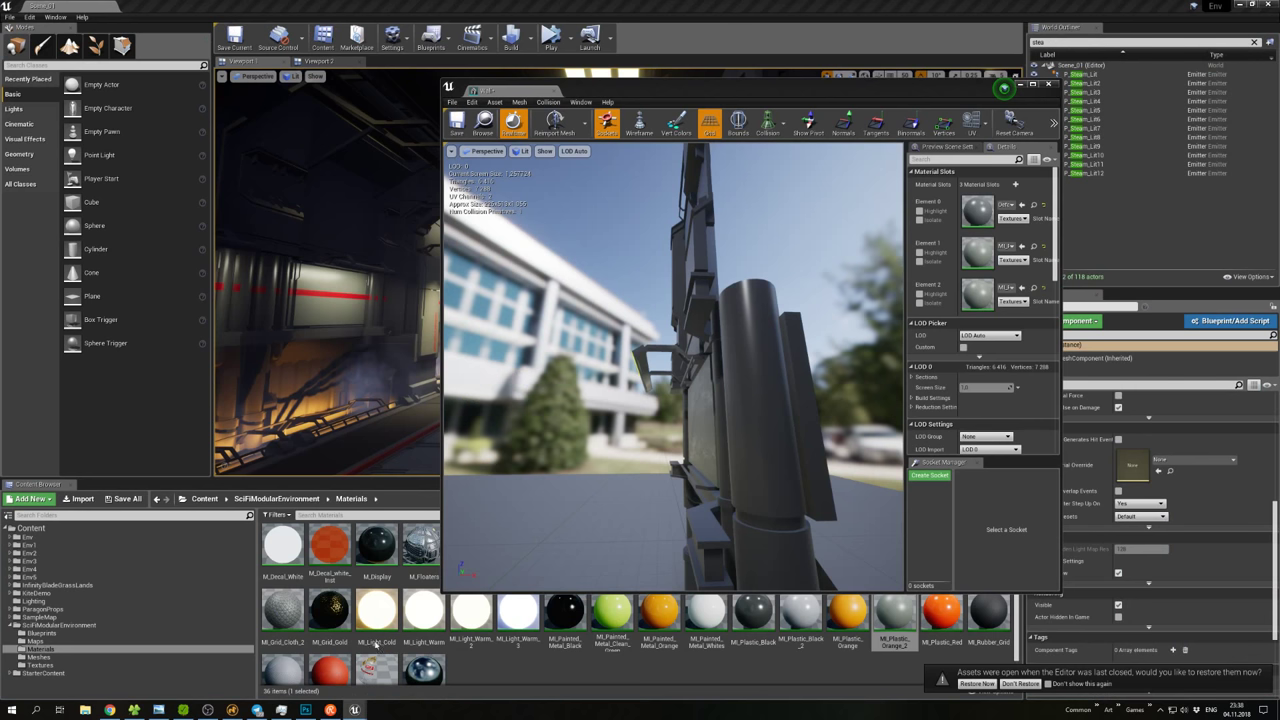
left_click(320, 664)
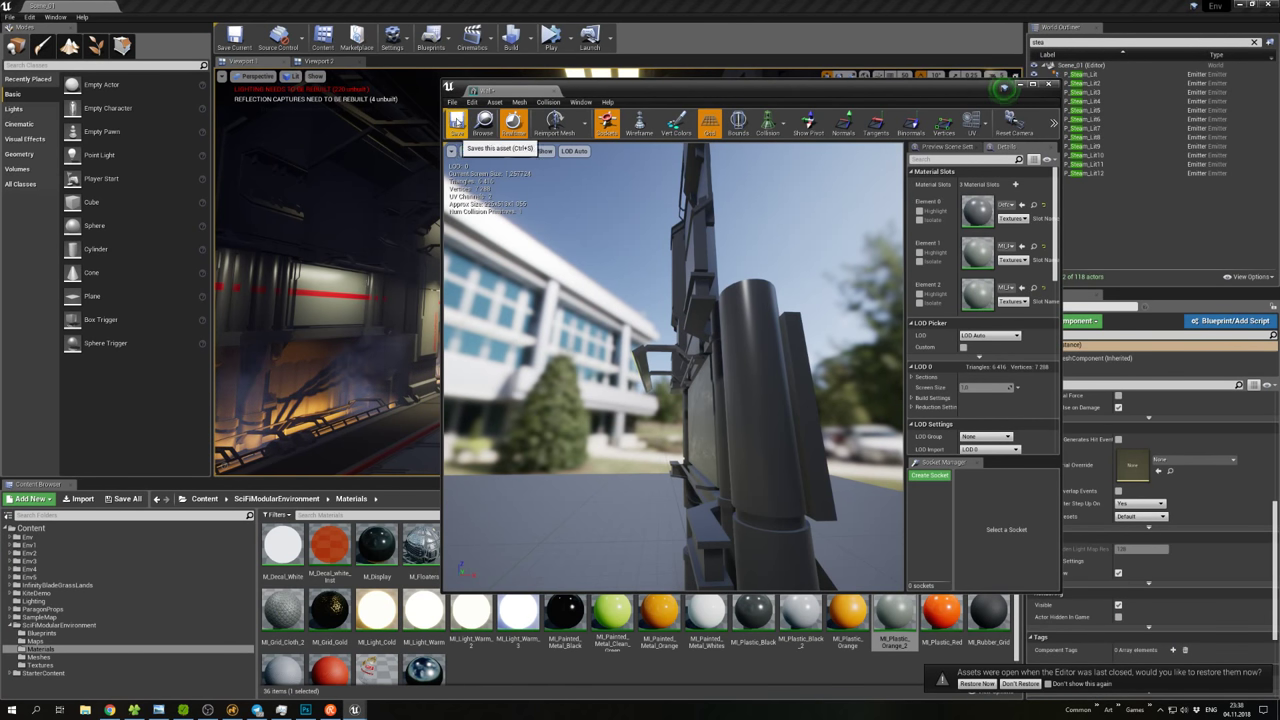
left_click(1048, 84)
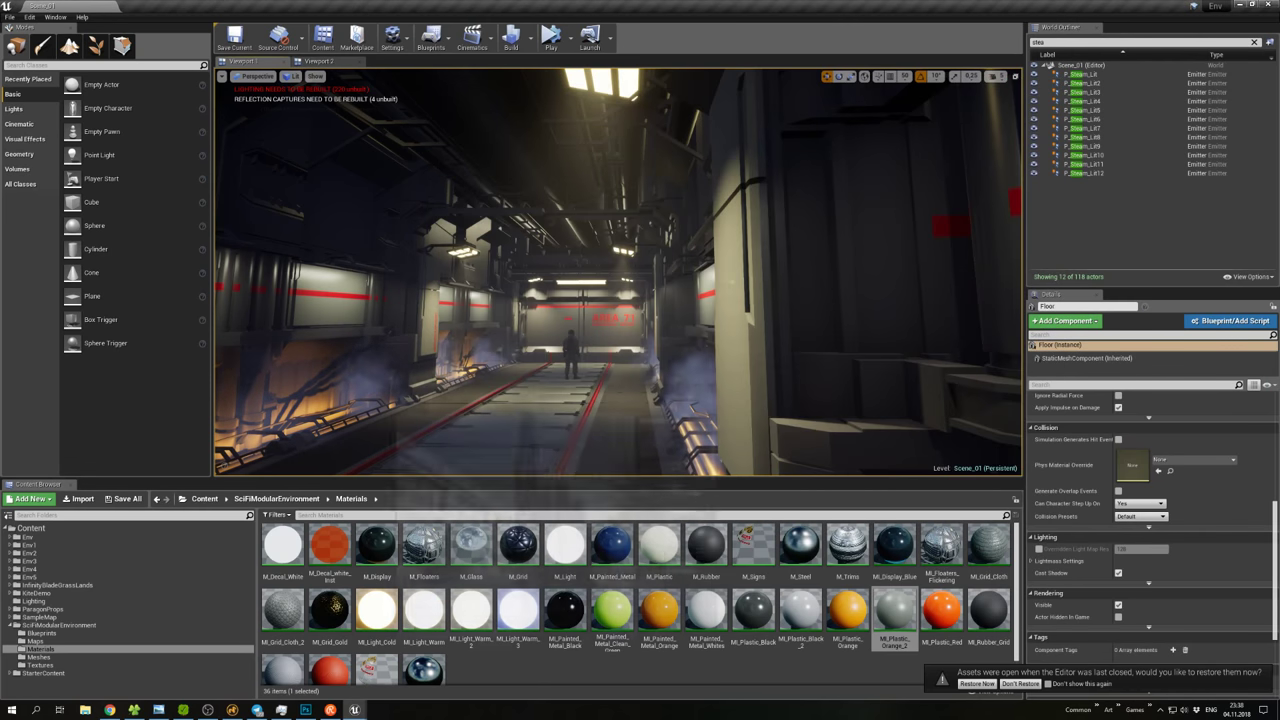
Reimport the Wall mesh in the Env5 folder from its source file.
left_click(30, 577)
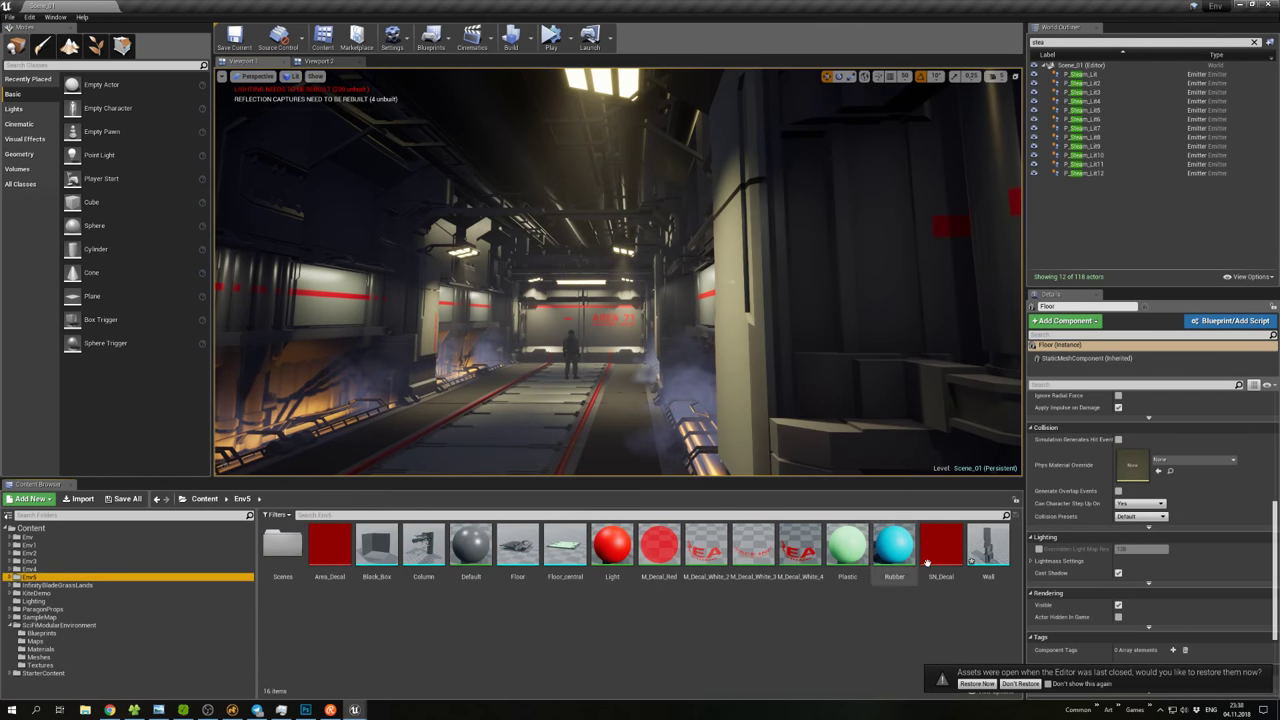
right_click(985, 545)
left_click(1030, 320)
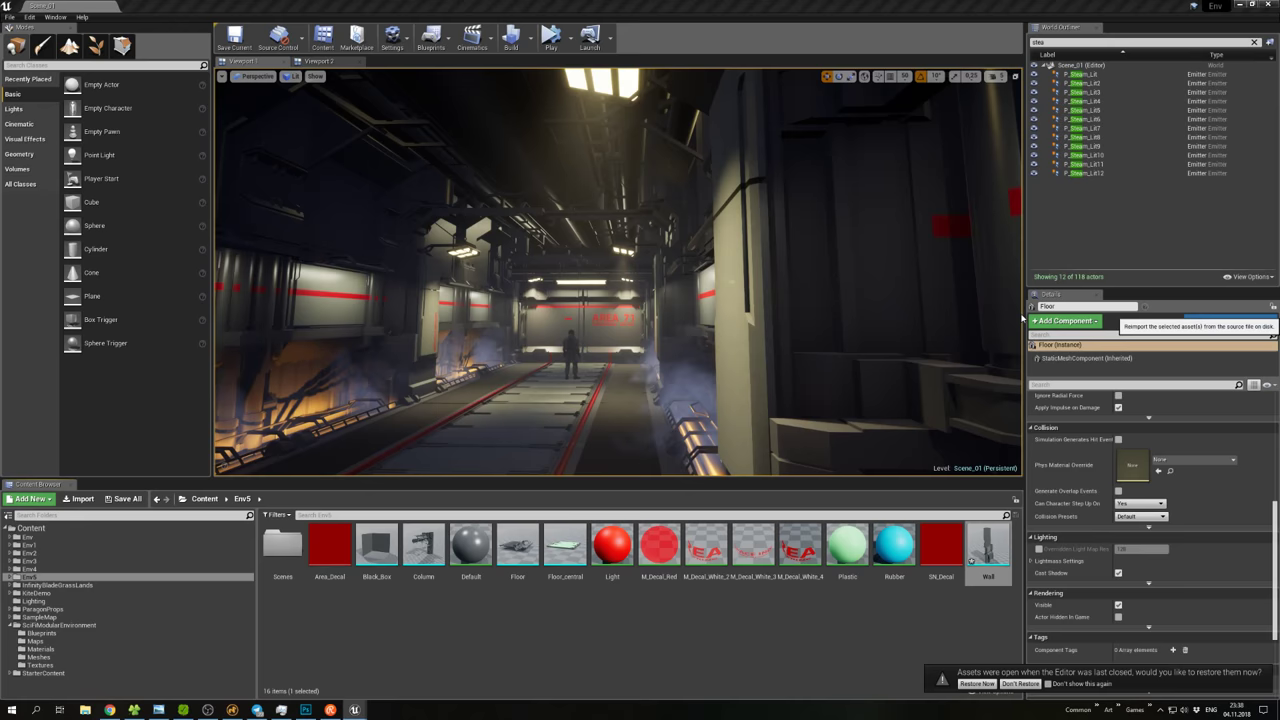
Assign MI_Plastic_Orange_2 to Element 1 and MI_Light_Warm_2 to Element 2 of the Wall mesh, and save the asset.
double_click(972, 556)
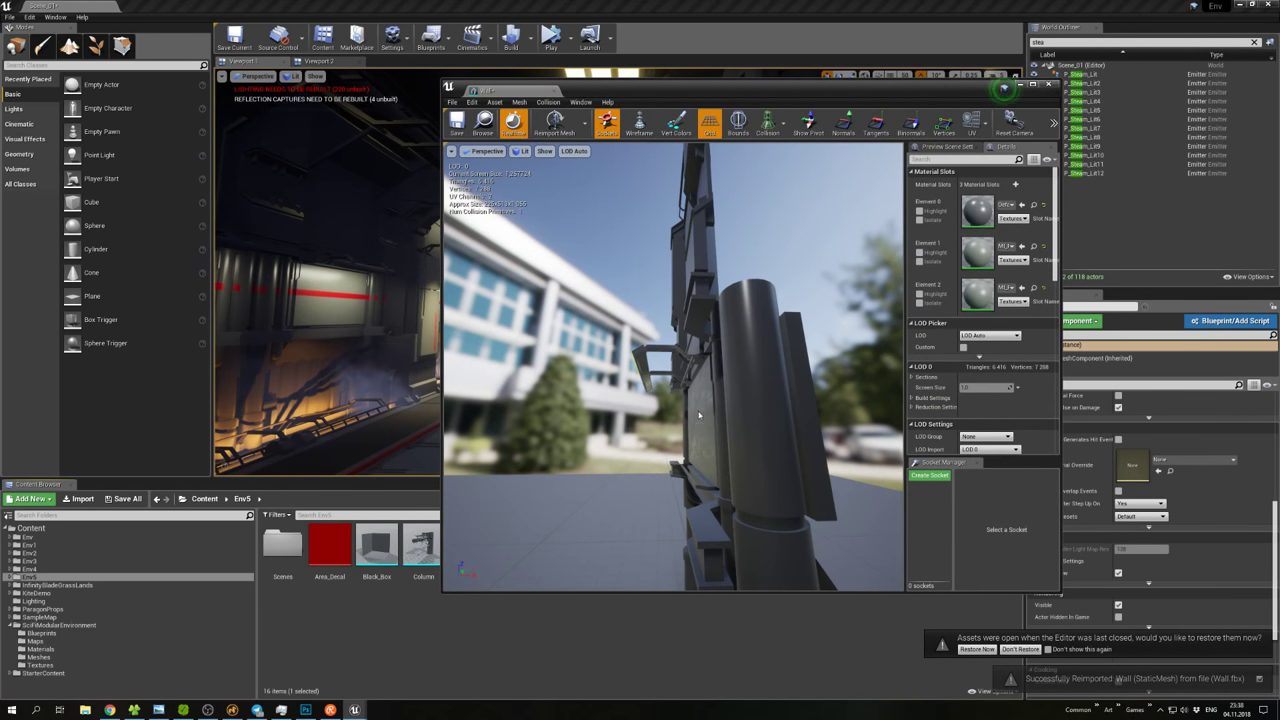
left_click(41, 649)
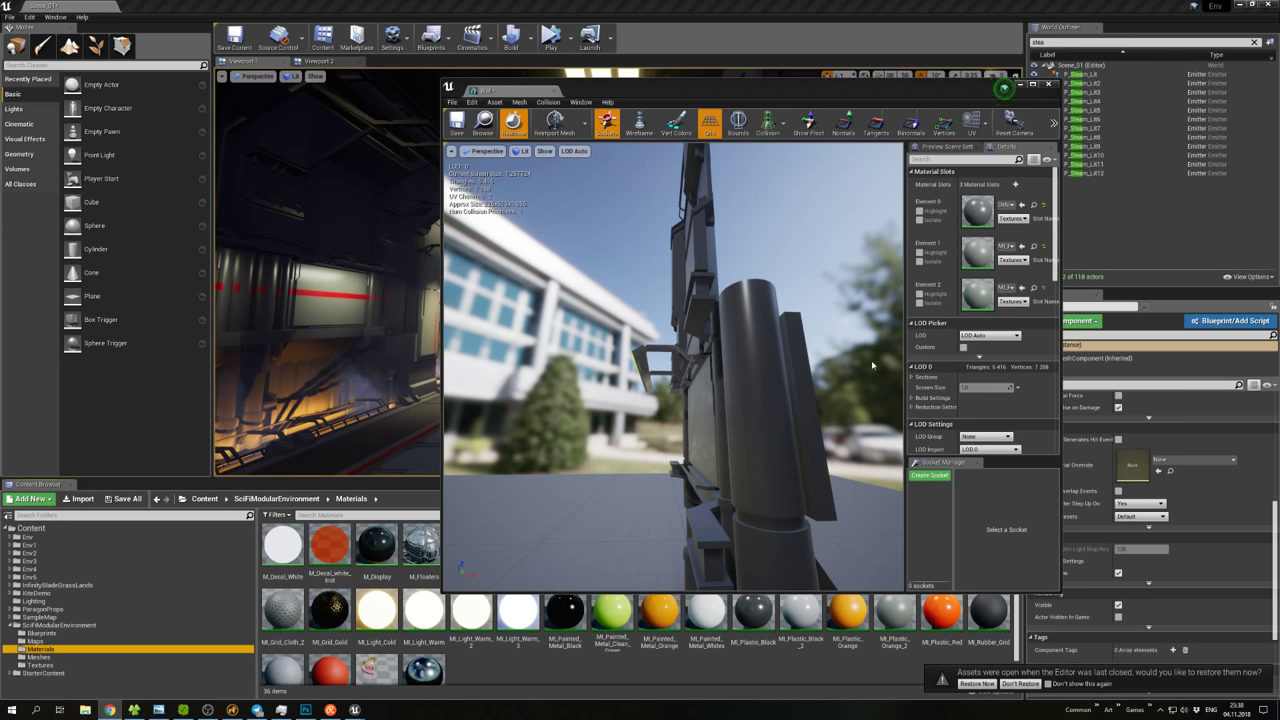
left_click_drag(471, 612, 970, 253)
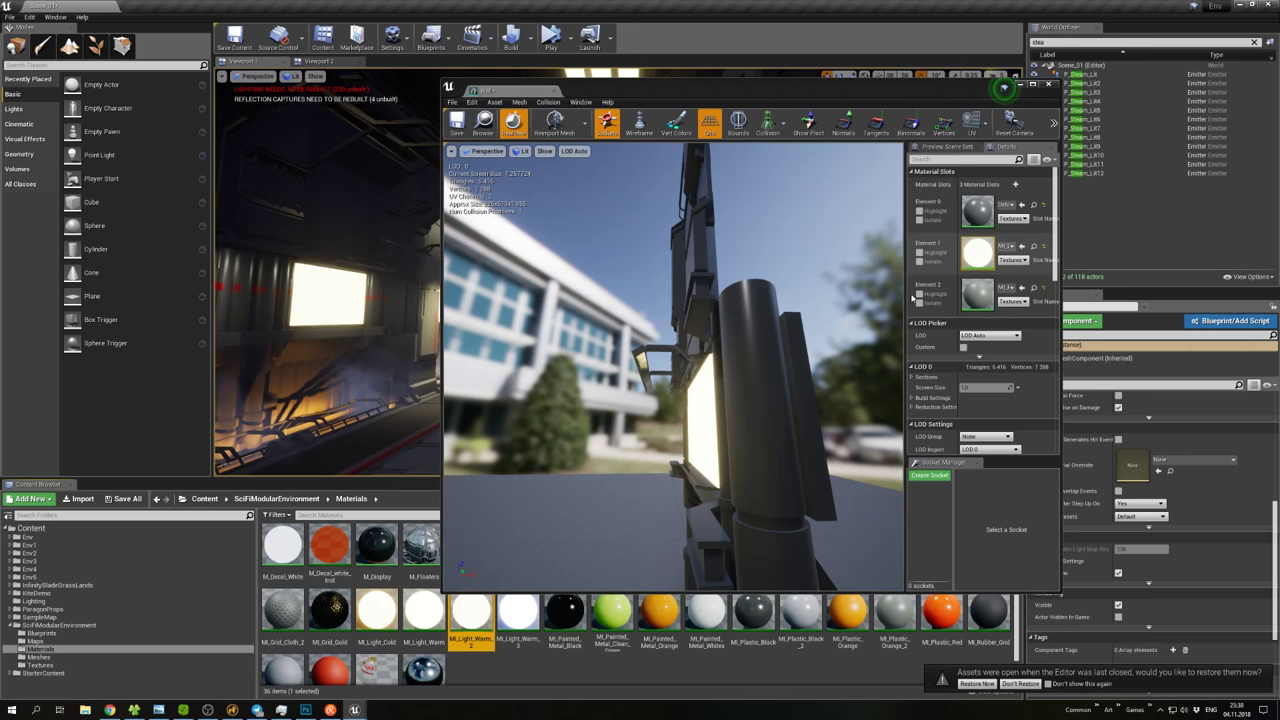
left_click_drag(471, 612, 972, 297)
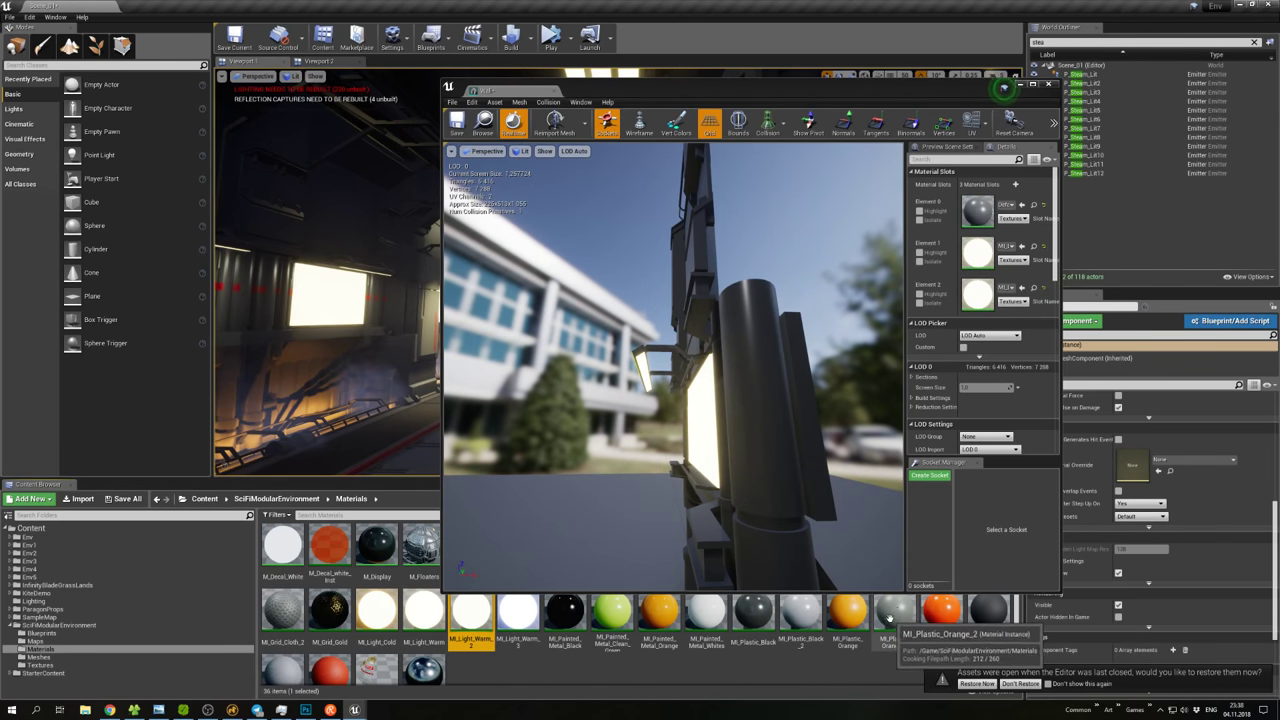
left_click_drag(888, 618, 977, 255)
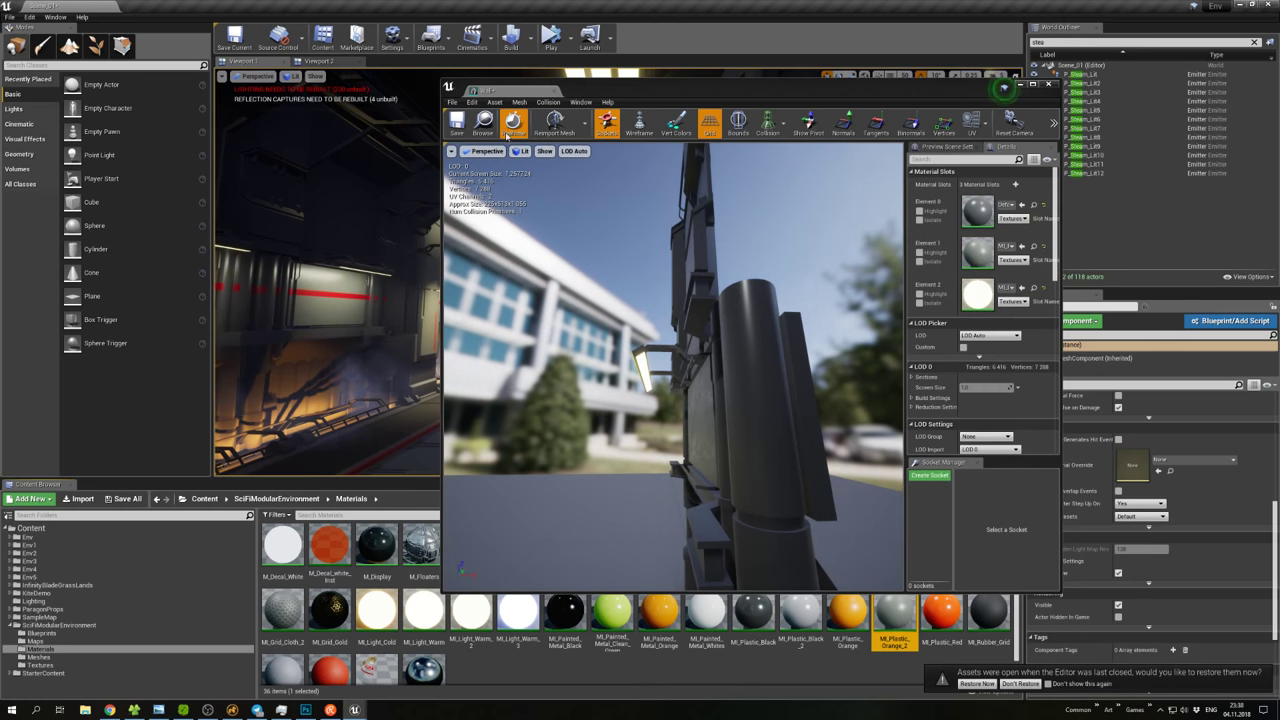
left_click(457, 126)
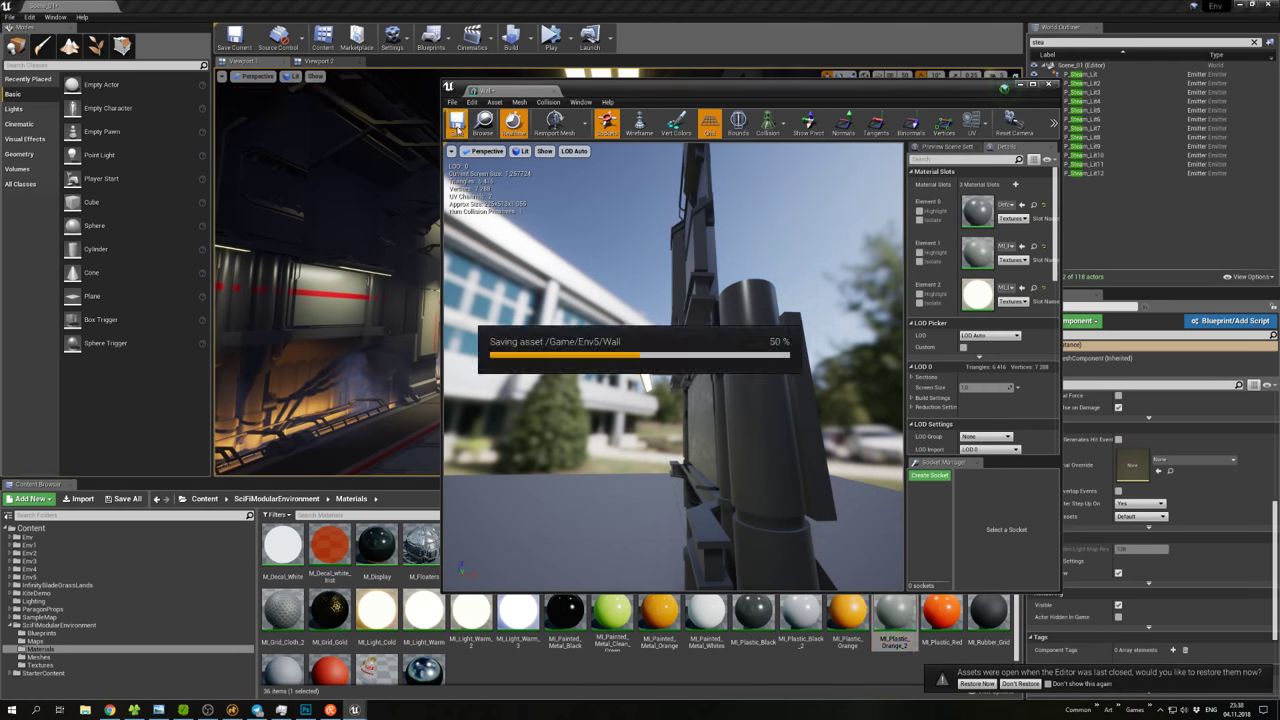
Close the Wall mesh editor and place P_Smoke from StarterContent's Particles folder on the corridor floor beside the pipes.
left_click(1020, 86)
right_click_drag(452, 303, 525, 298)
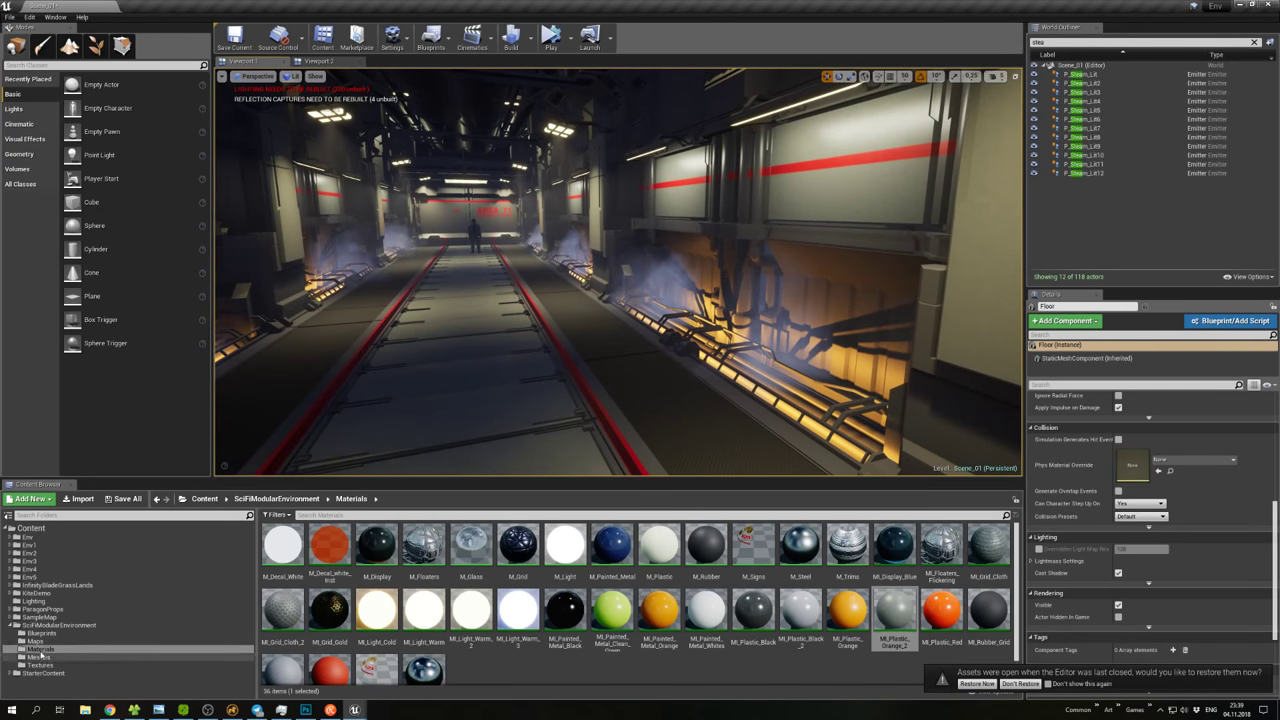
left_click(11, 626)
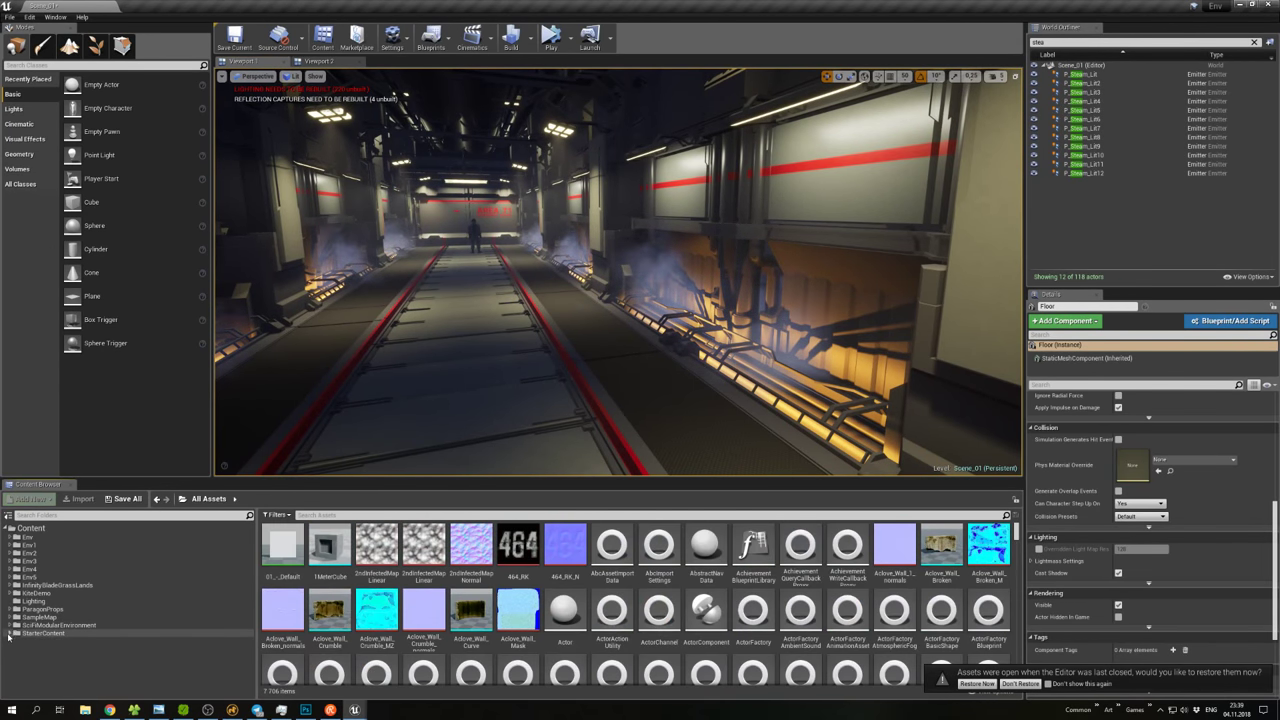
left_click(10, 634)
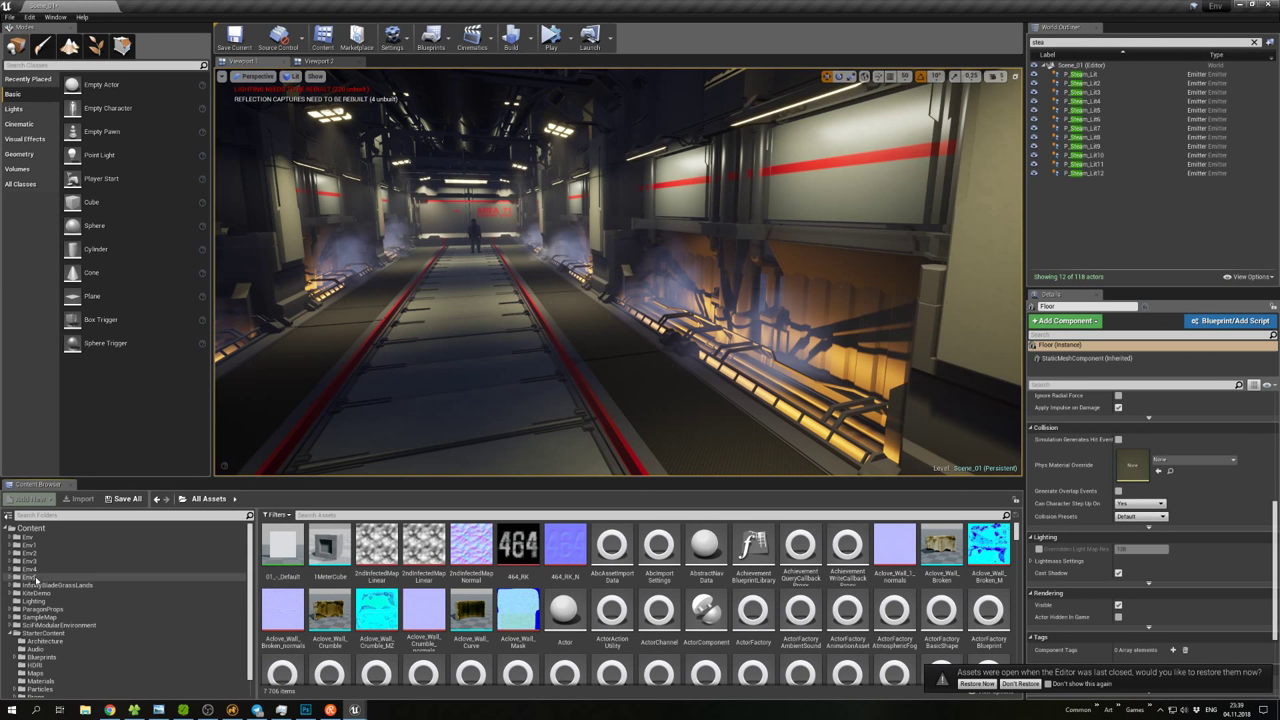
left_click(30, 577)
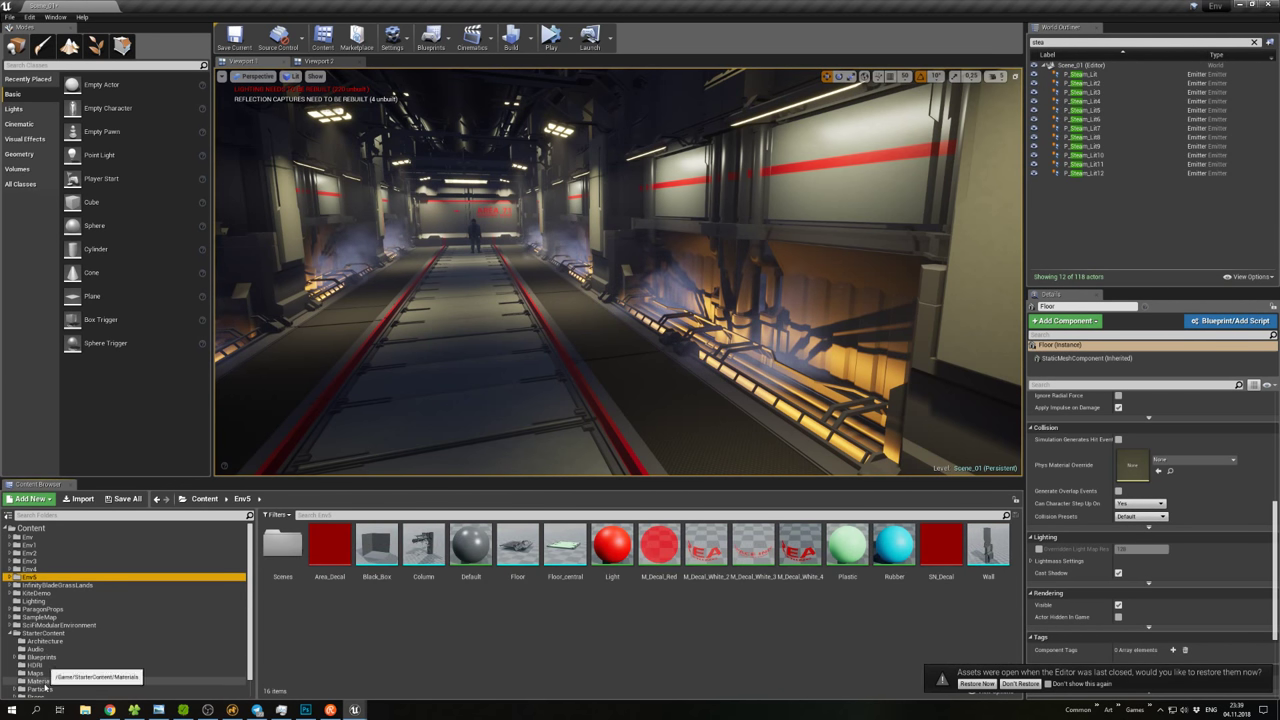
left_click(40, 689)
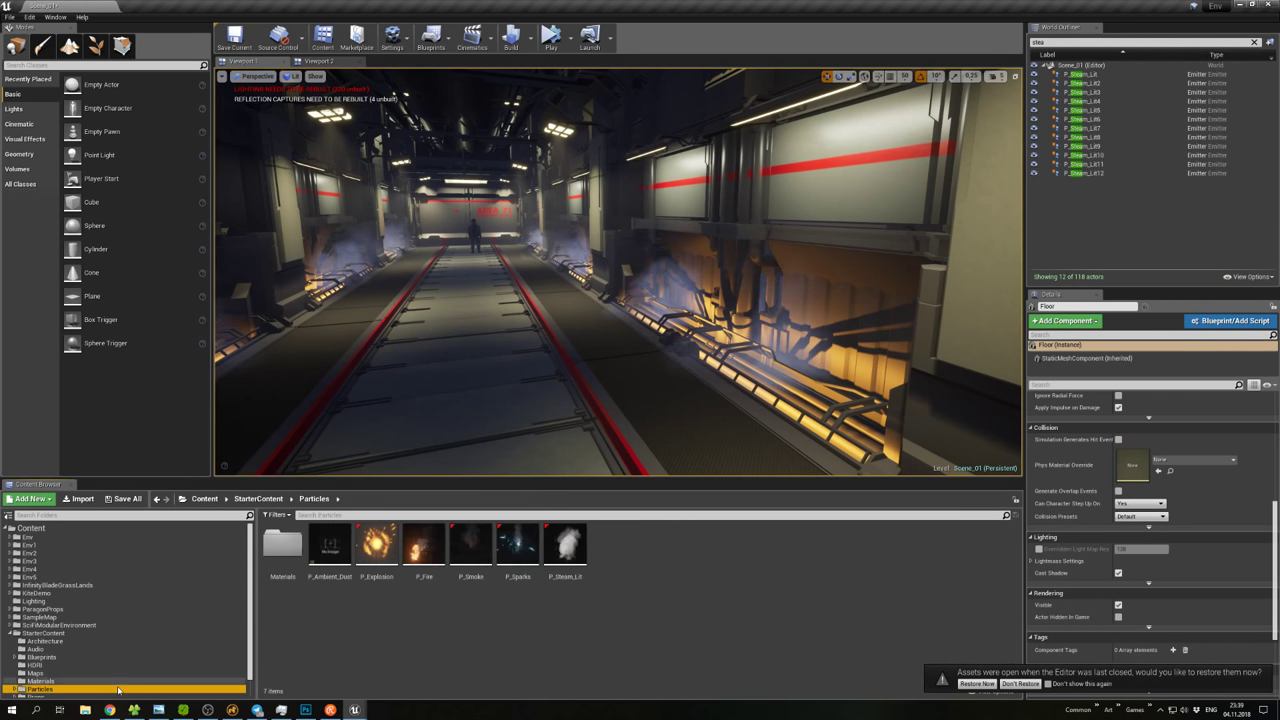
left_click(470, 545)
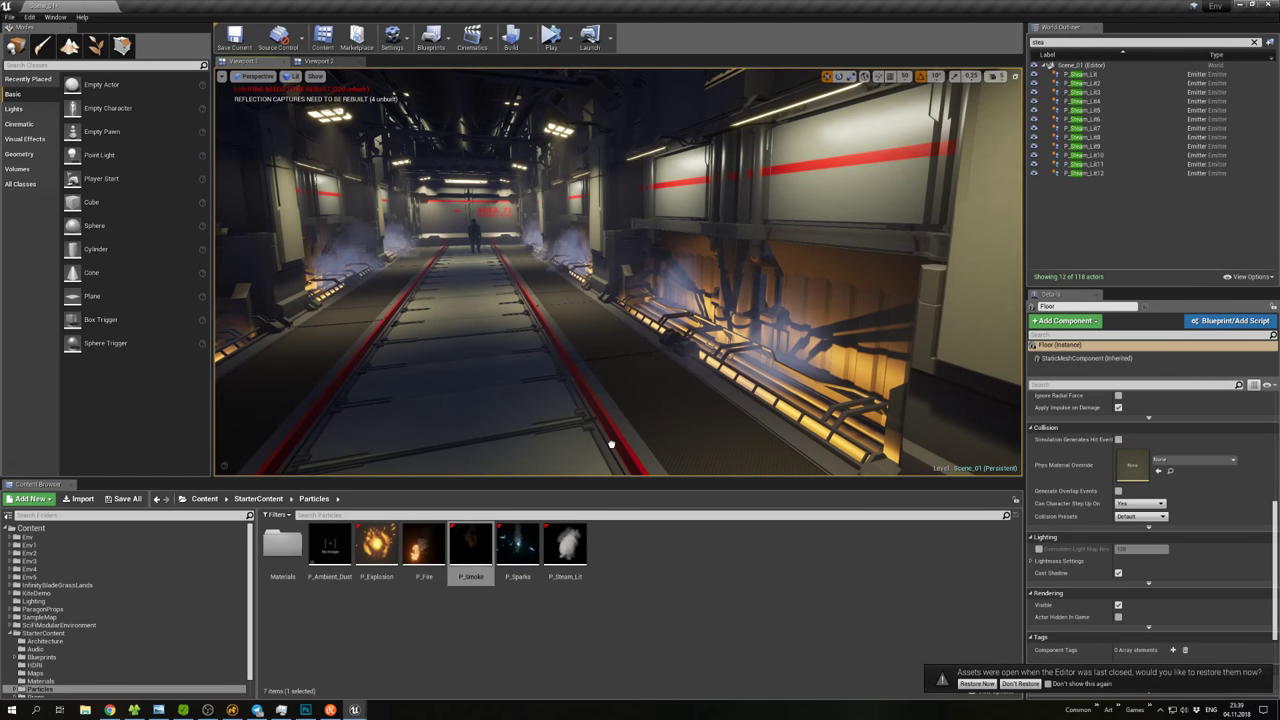
left_click_drag(611, 443, 670, 384)
Delete all the P_Steam_Lit emitters from the scene.
left_click(1080, 173)
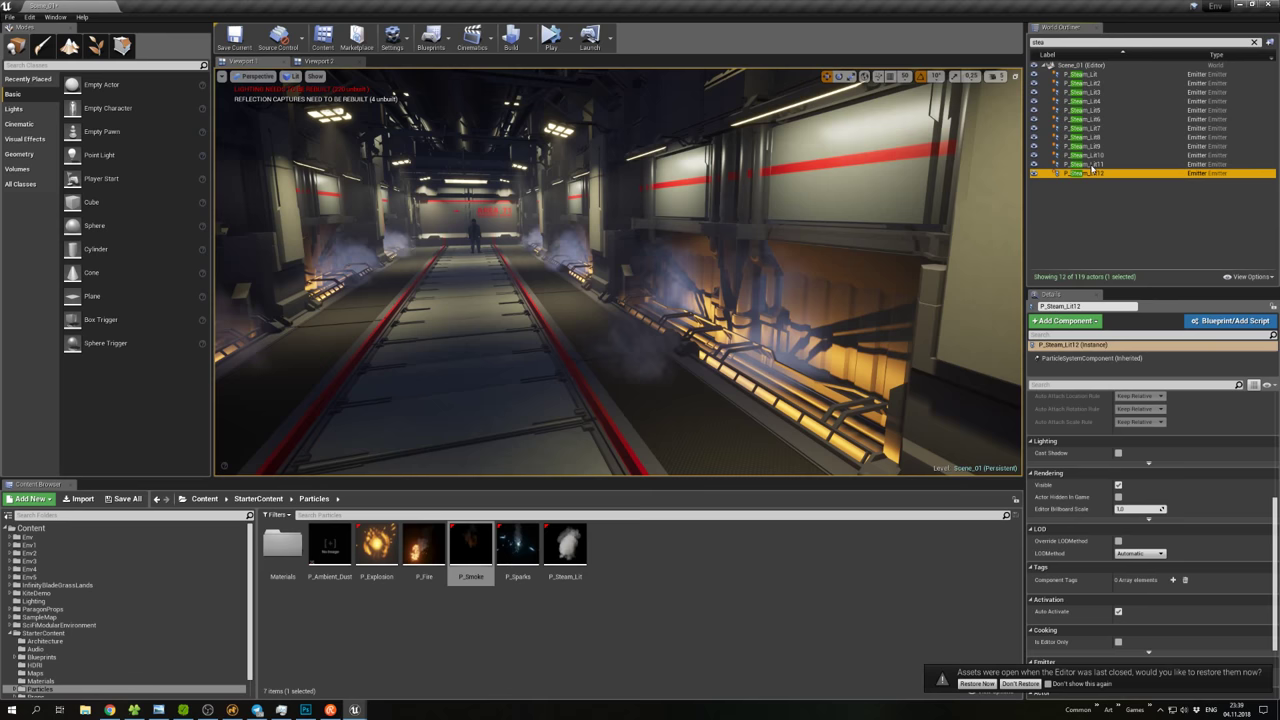
left_click(1080, 74, "shift")
key("Delete")
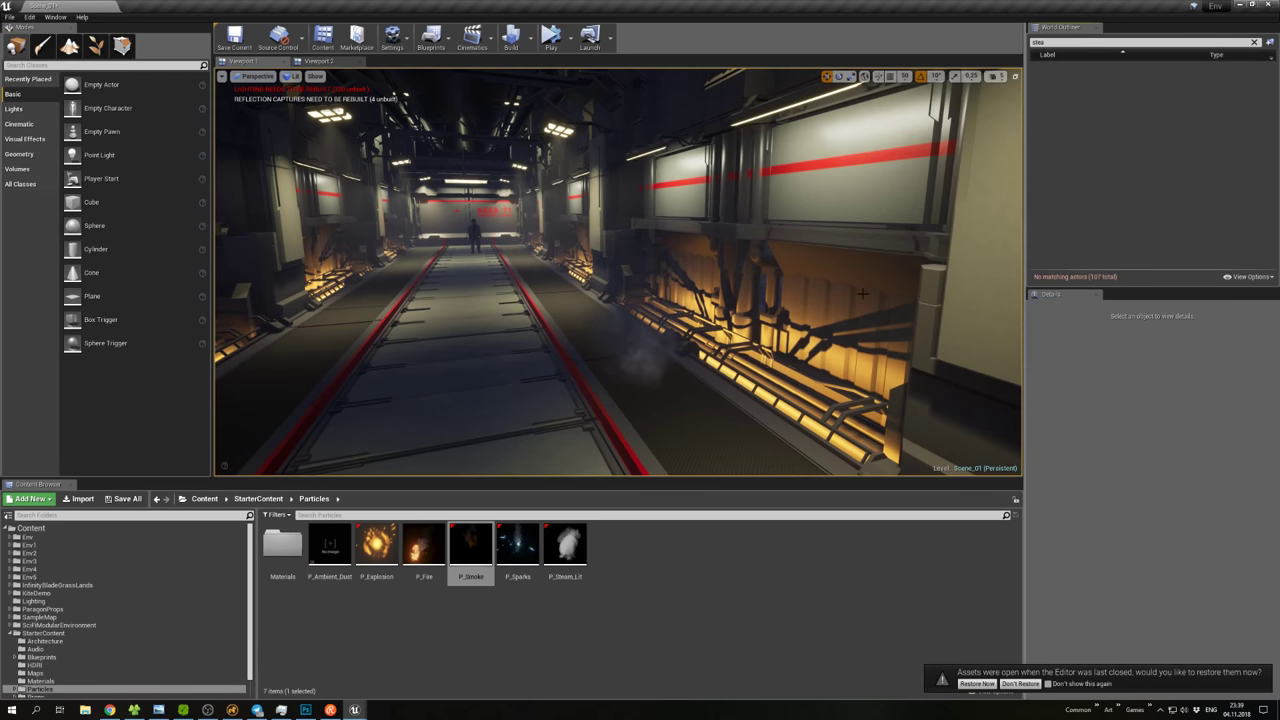
Show the editor icons and move the P_Smoke emitter from the floor to the near end of the wall pipes.
left_click(647, 362)
key("g")
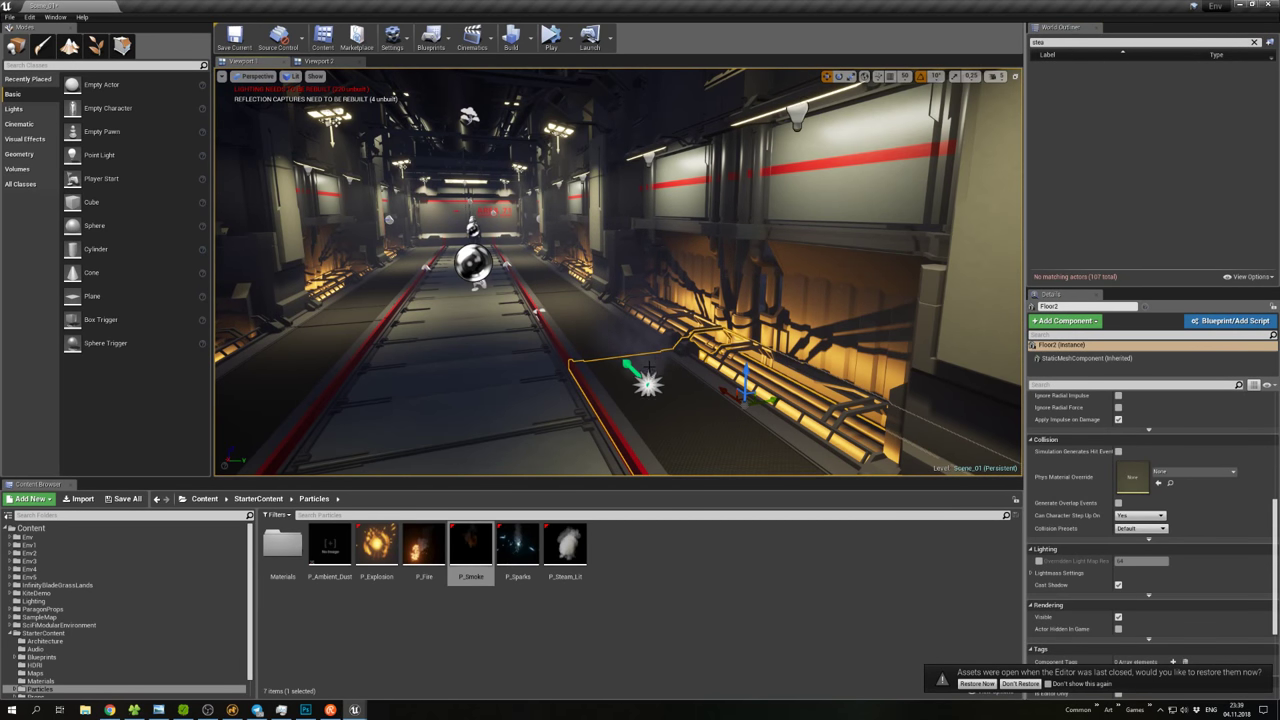
left_click(647, 382)
left_click_drag(648, 380, 812, 422)
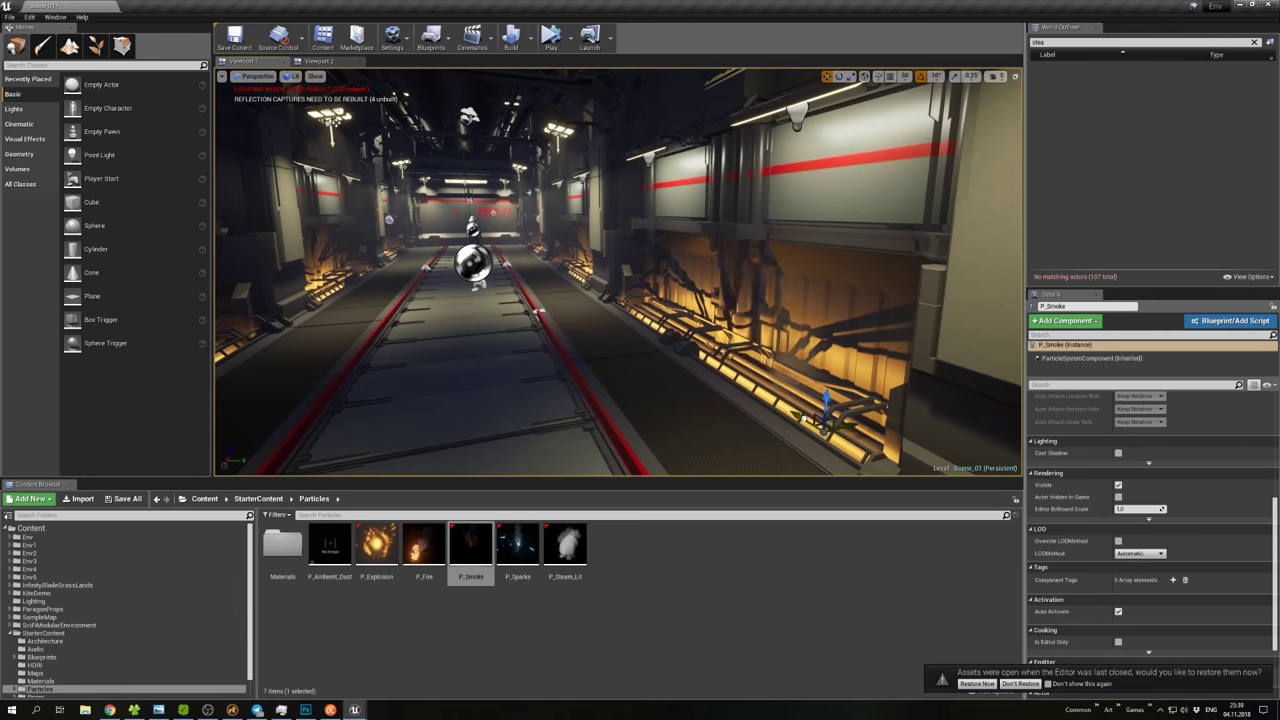
right_click_drag(789, 385, 737, 320)
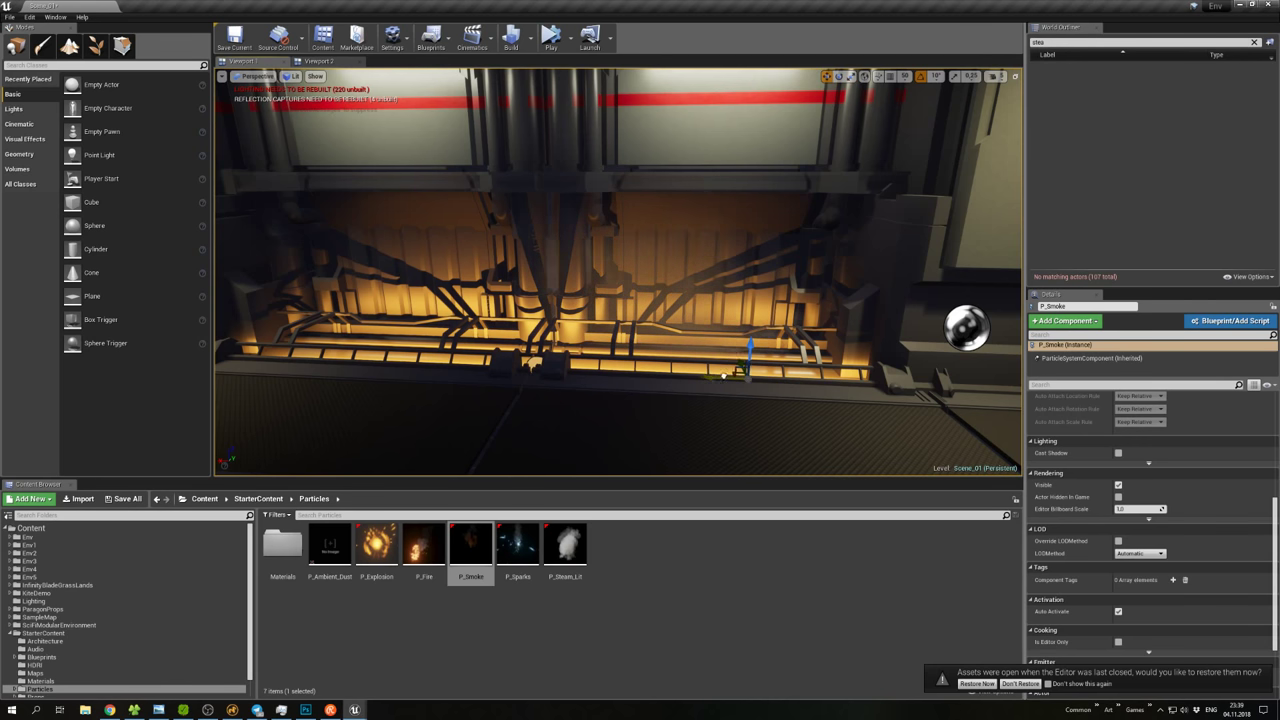
left_click_drag(723, 375, 761, 373)
right_click_drag(785, 370, 670, 372)
right_click(768, 280)
right_click_drag(768, 280, 575, 298)
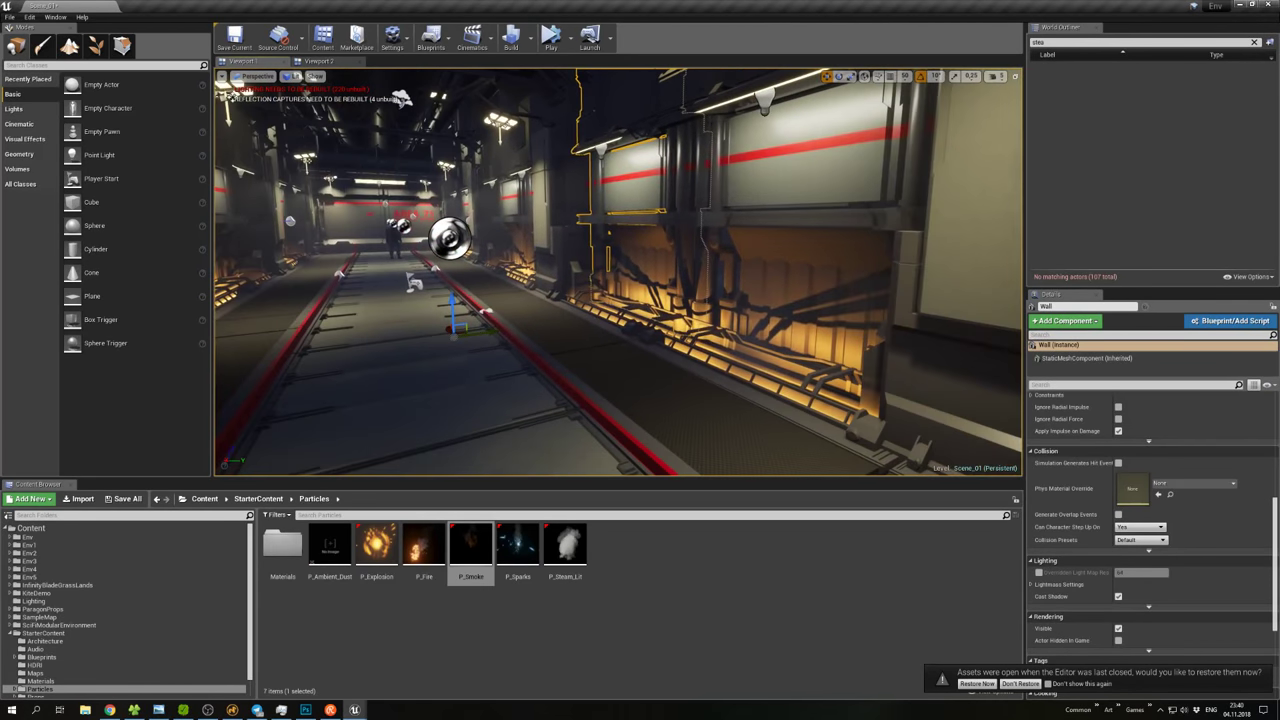
Filter the scene actors by "sm", select the P_Smoke emitter and focus the view on it.
left_click(1066, 43)
type("l")
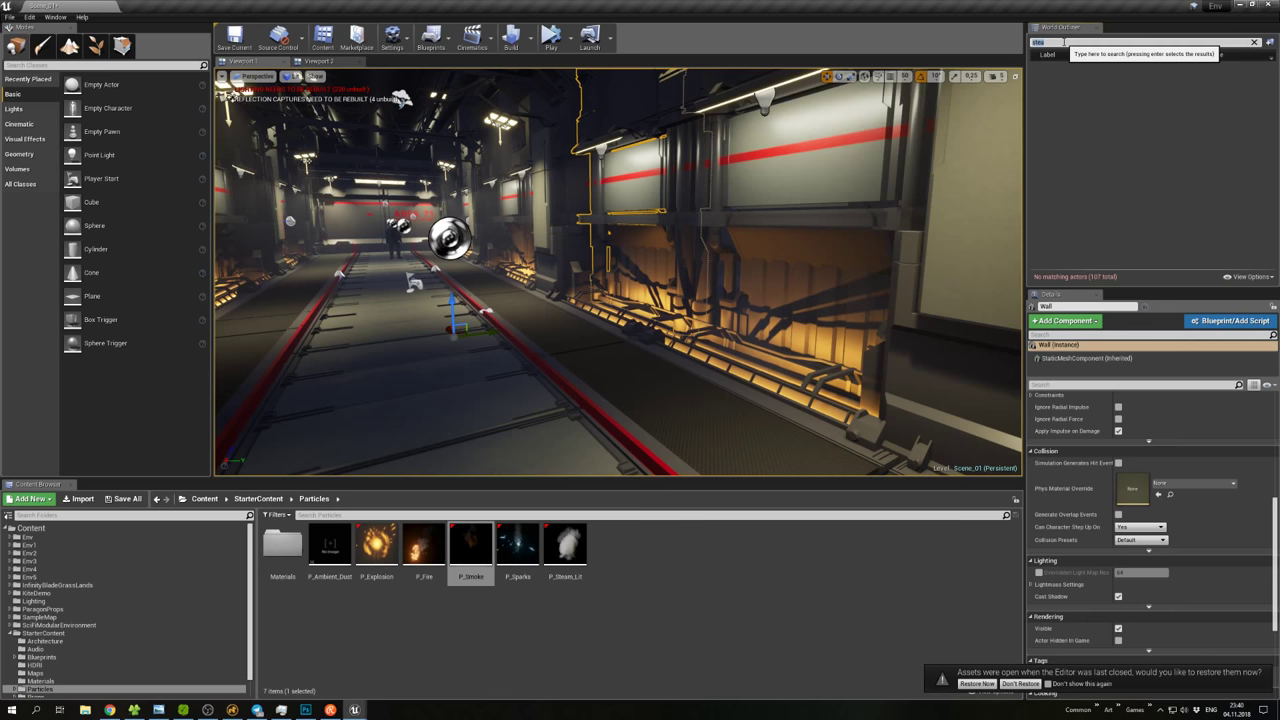
key("BackSpace")
type("sm")
key("Return")
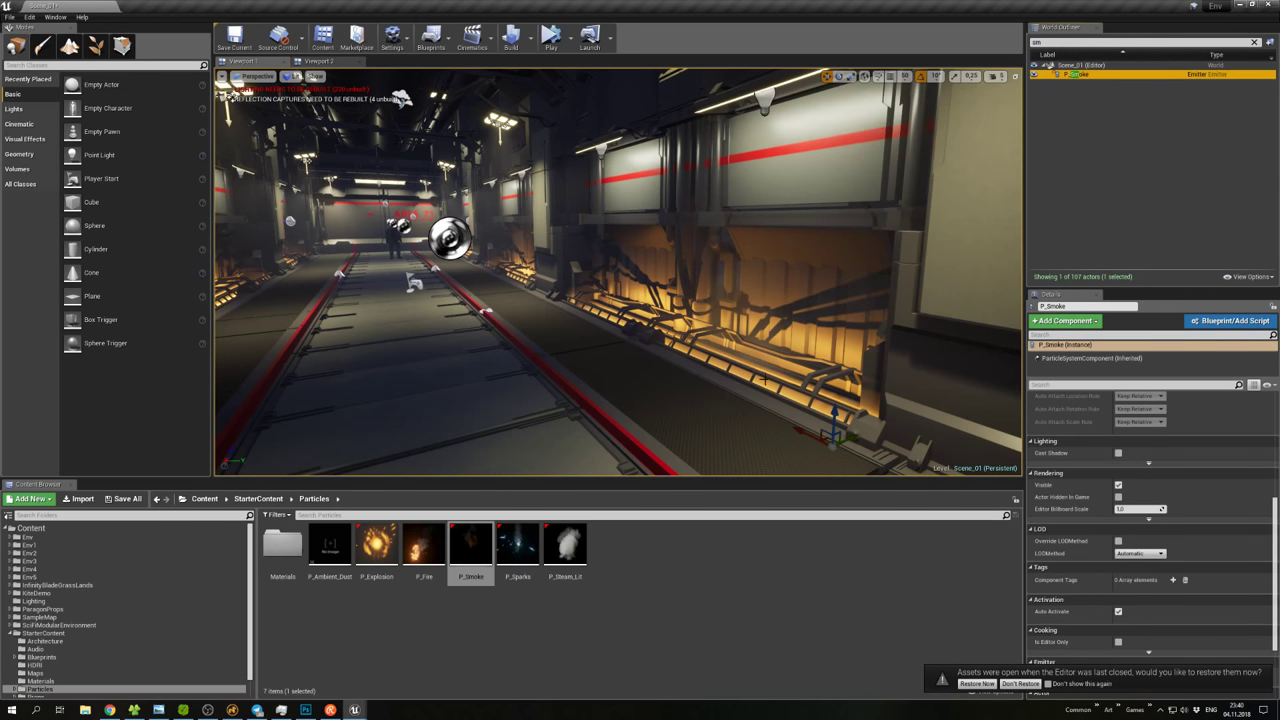
right_click_drag(764, 378, 750, 322)
right_click(750, 322)
key("Escape")
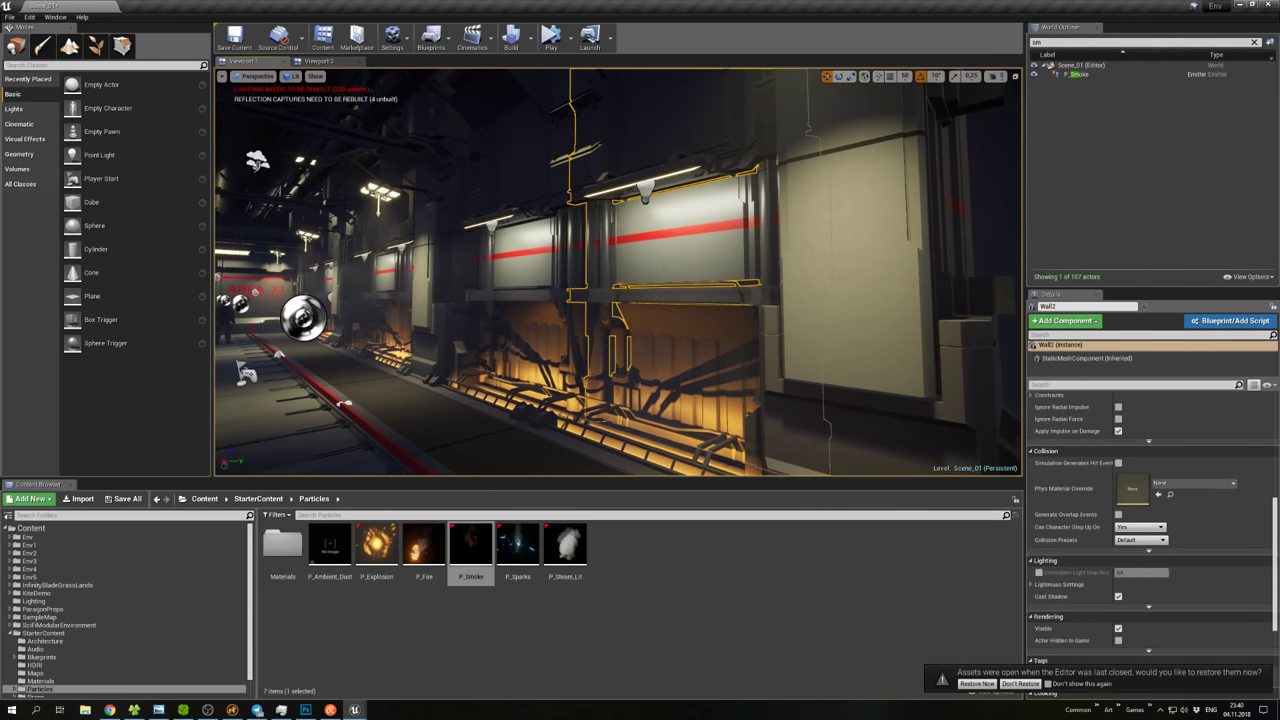
left_click(1075, 74)
key("f")
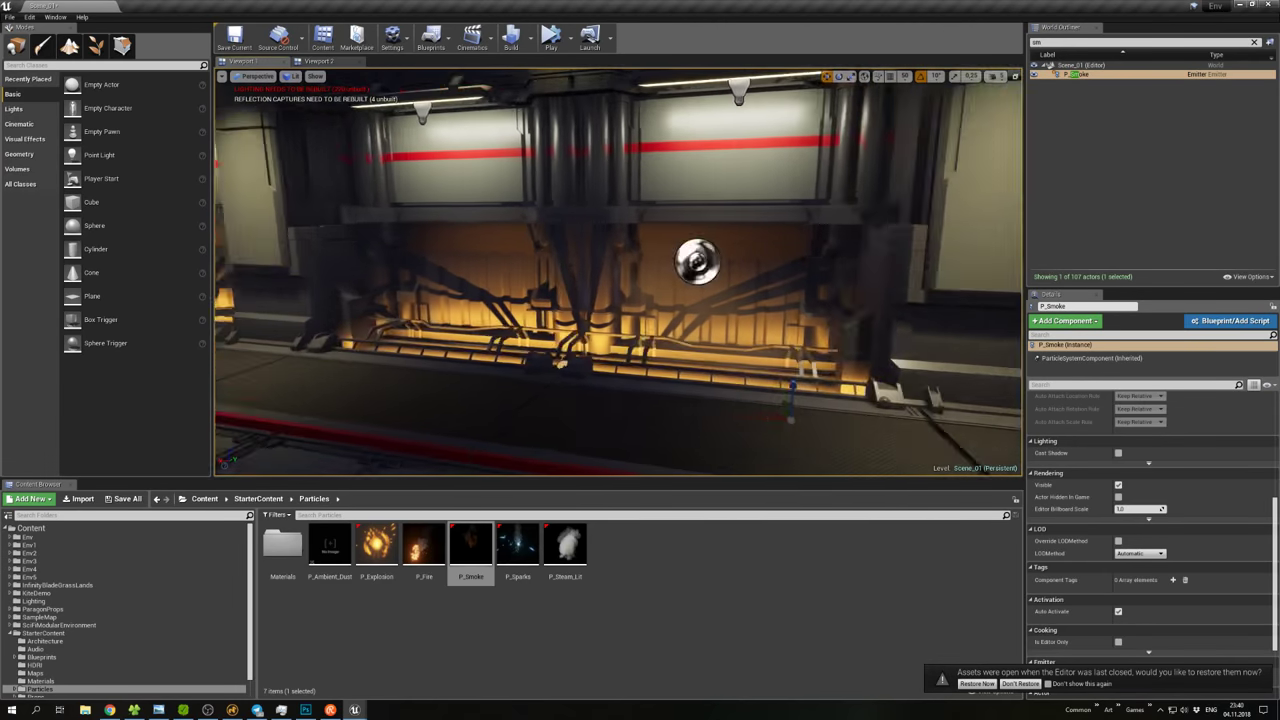
right_click_drag(700, 300, 740, 300)
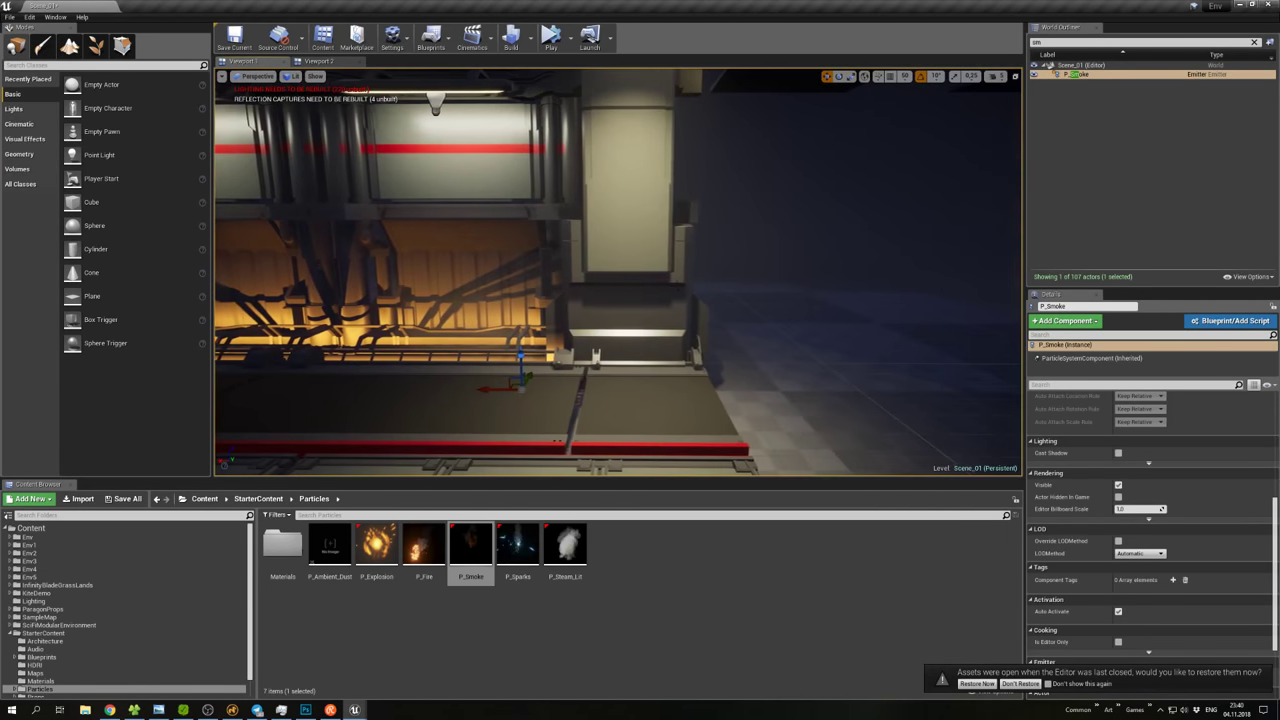
Duplicate the P_Smoke emitter along the pipes toward the other end of the nearest wall bay.
left_click(1118, 453)
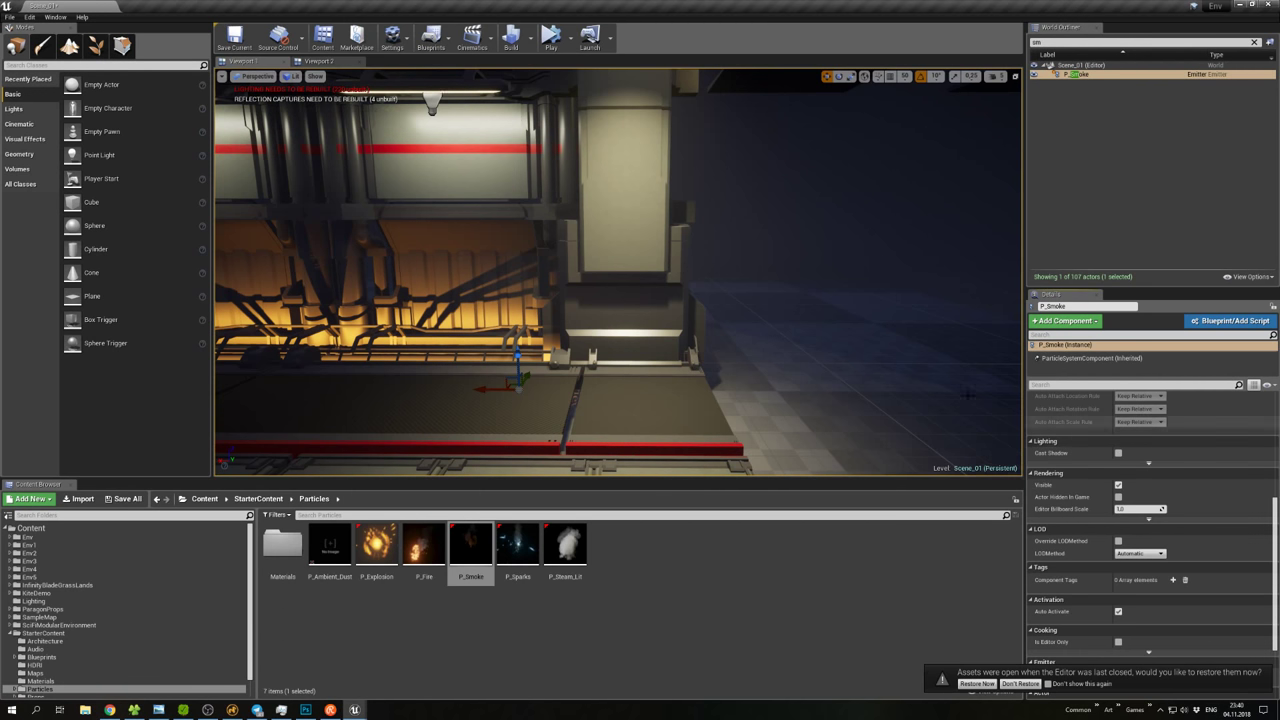
right_click_drag(700, 300, 620, 300)
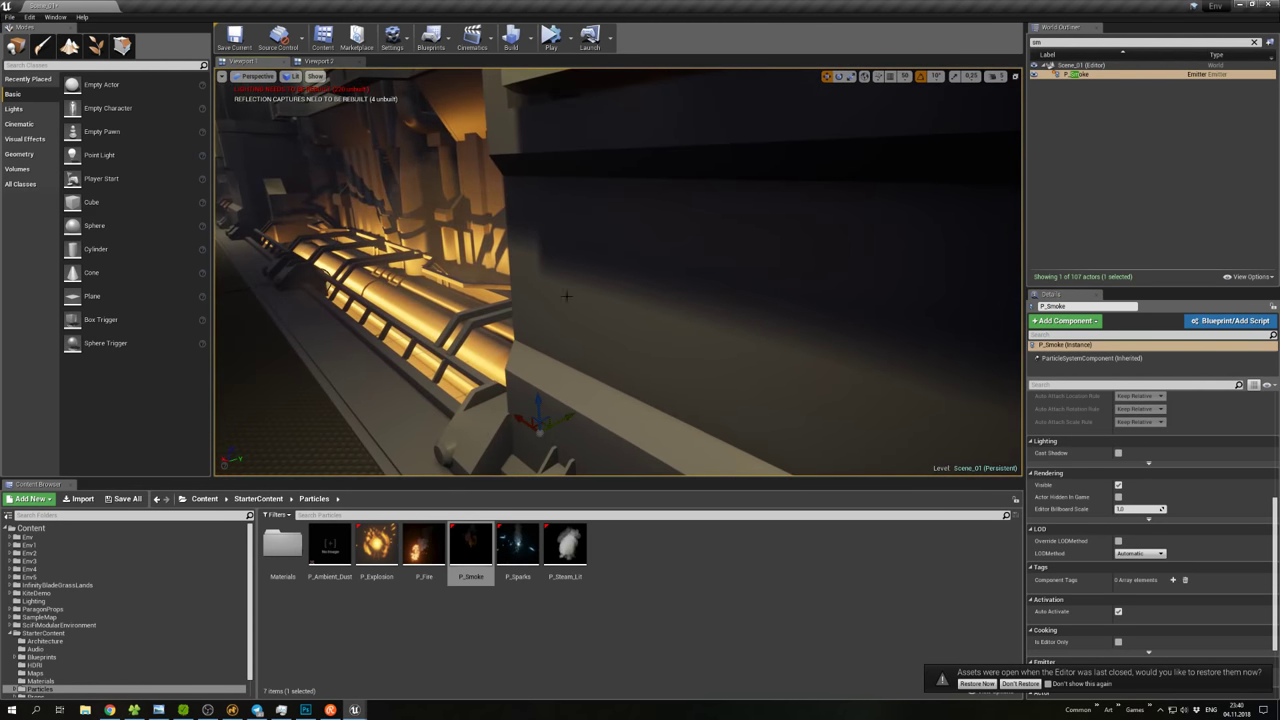
left_click(672, 245)
right_click_drag(672, 245, 672, 245)
left_click(310, 210)
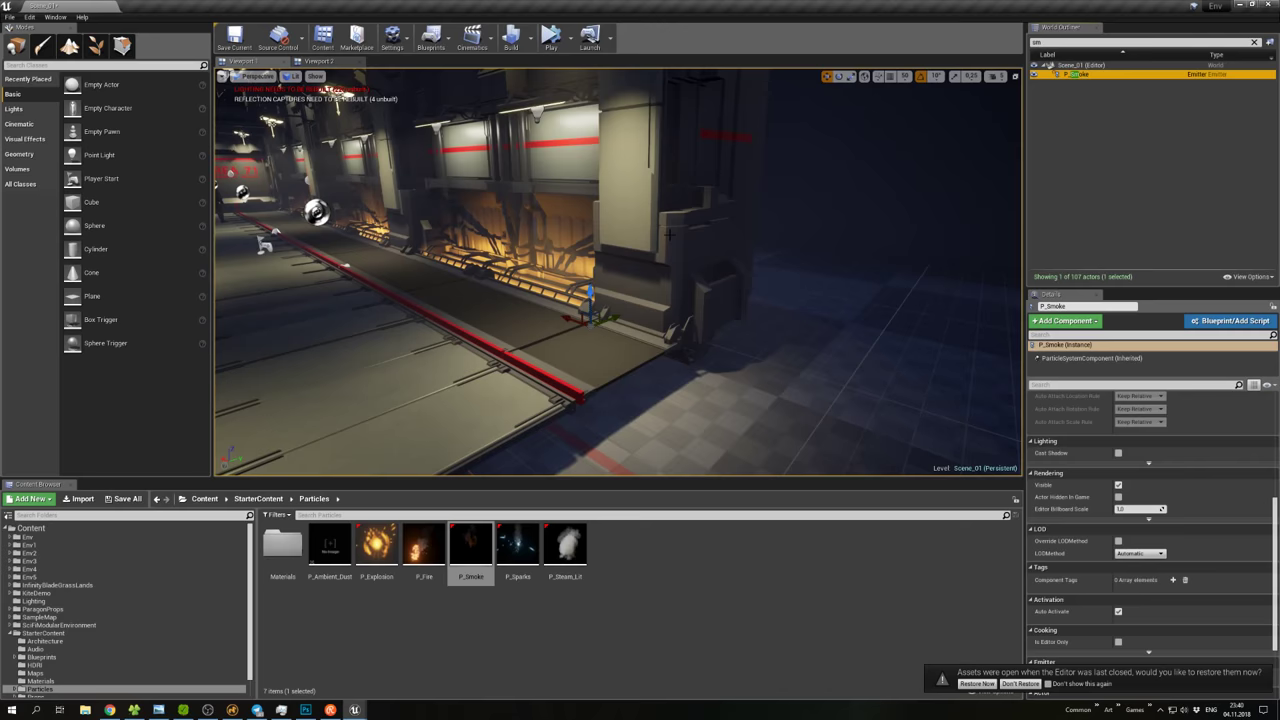
mouse_move(459, 318)
right_mouse_down()
mouse_move(440, 310)
mouse_move(459, 318)
mouse_move(443, 337)
right_mouse_up()
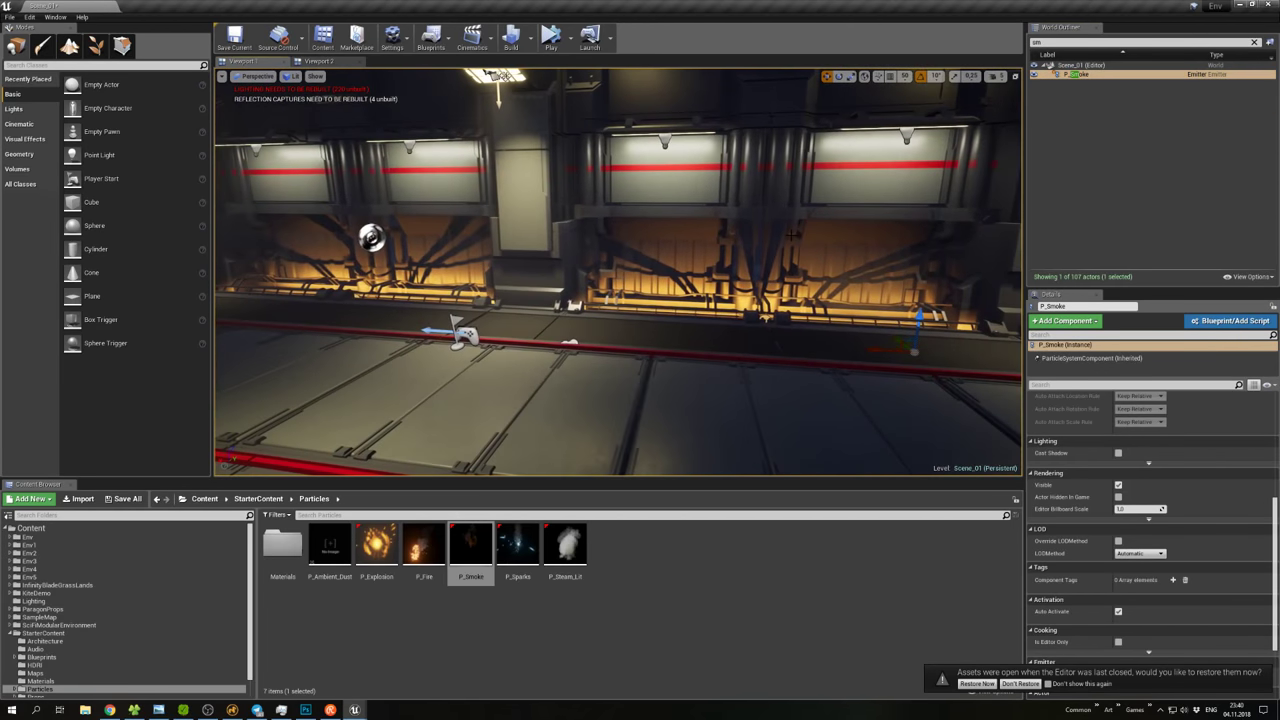
left_click_drag(443, 337, 882, 351, "alt")
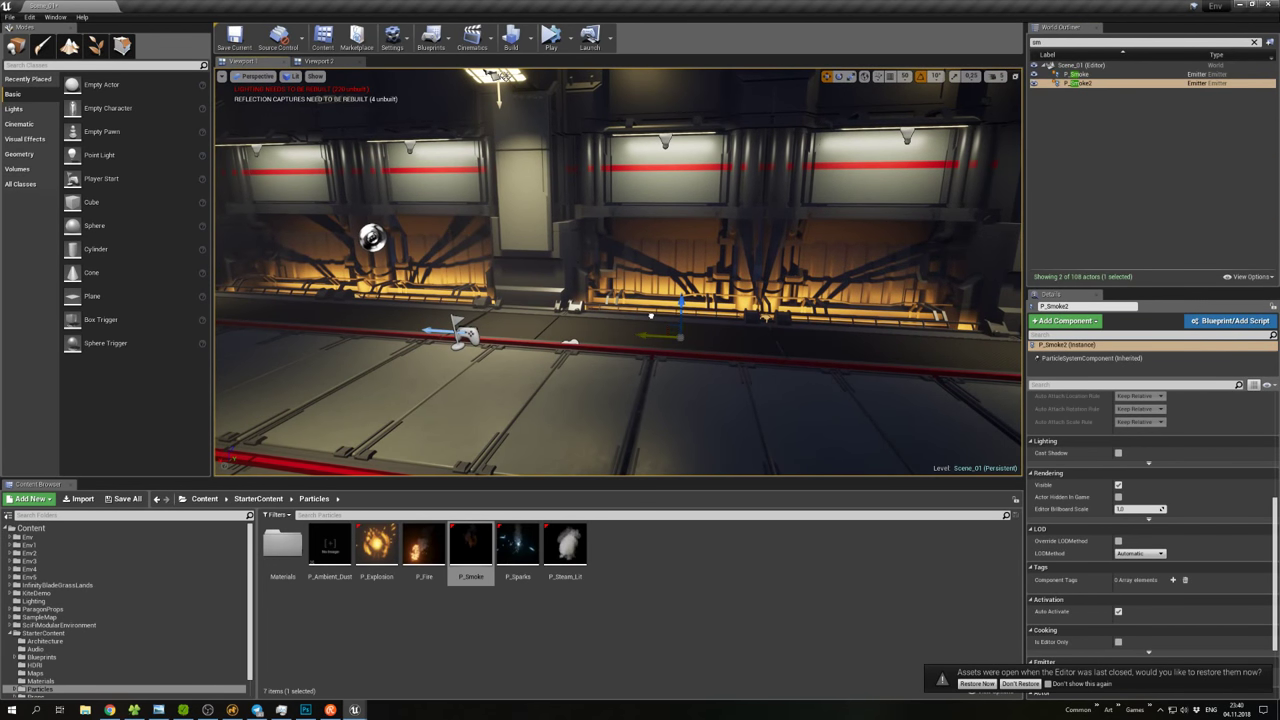
Duplicate the pair of smoke emitters into each of the next two wall bays along the corridor.
left_click(1072, 74, "ctrl")
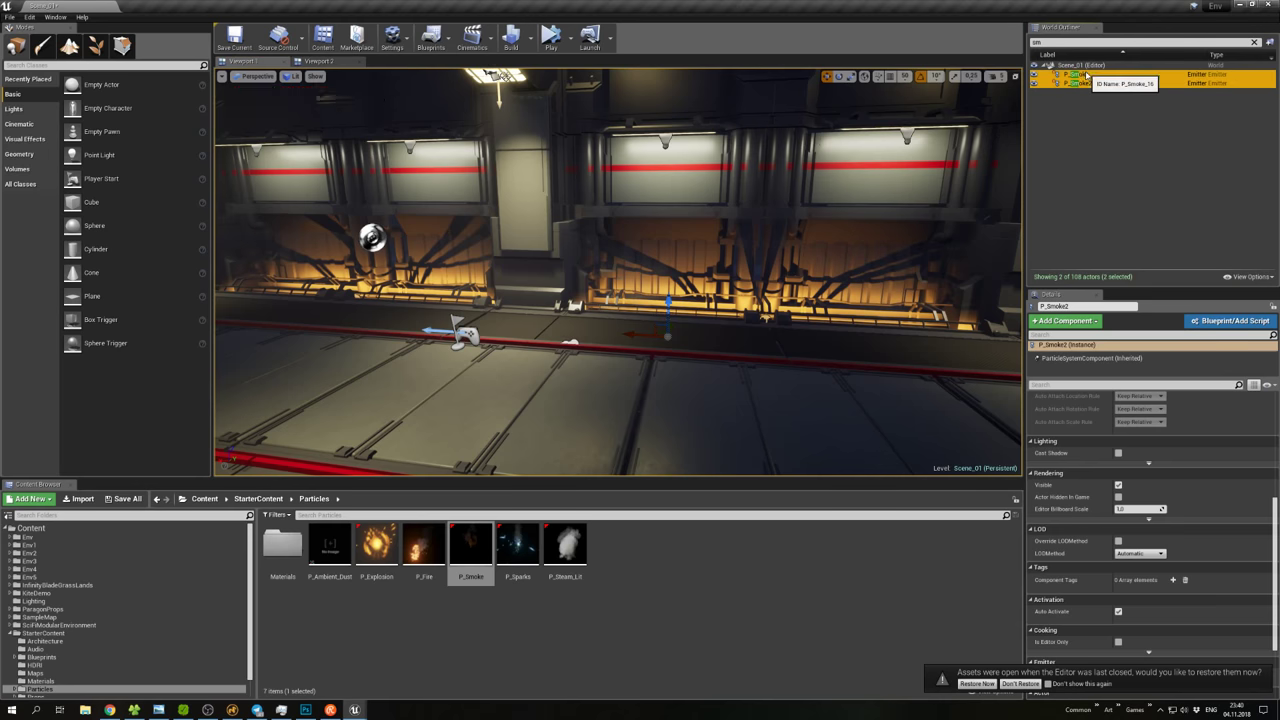
key("ctrl+w")
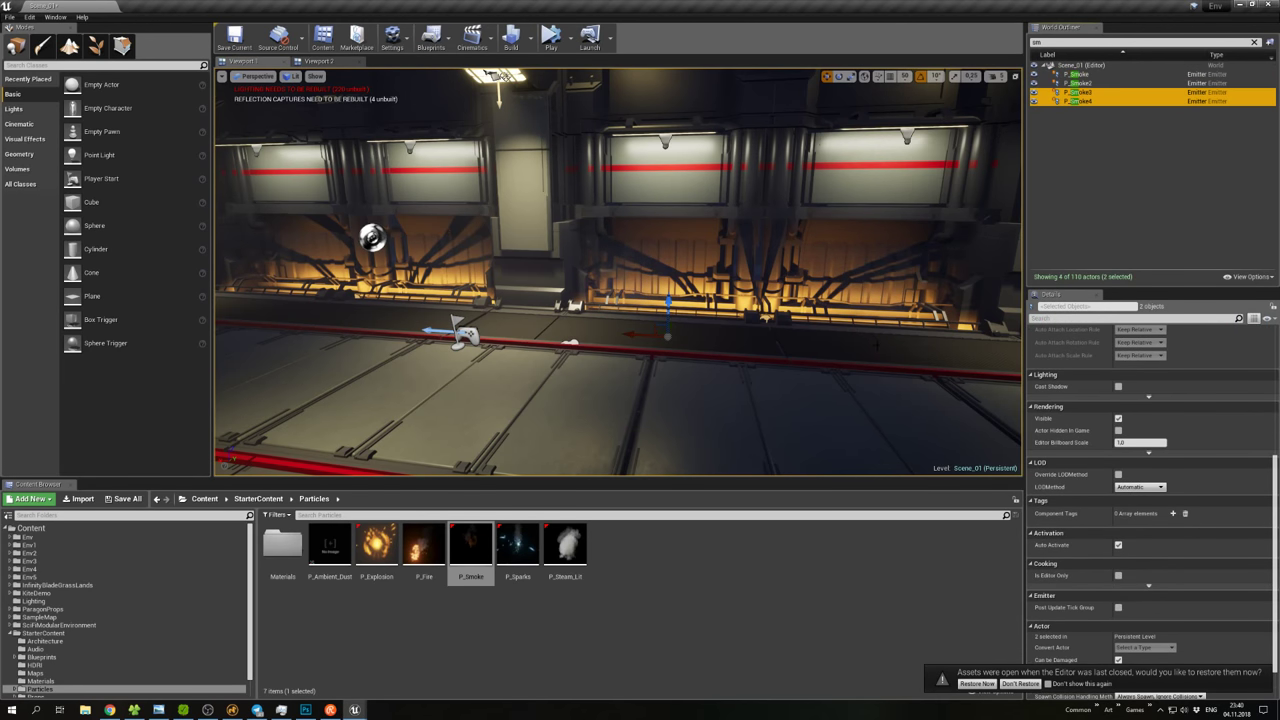
left_click_drag(645, 334, 486, 318)
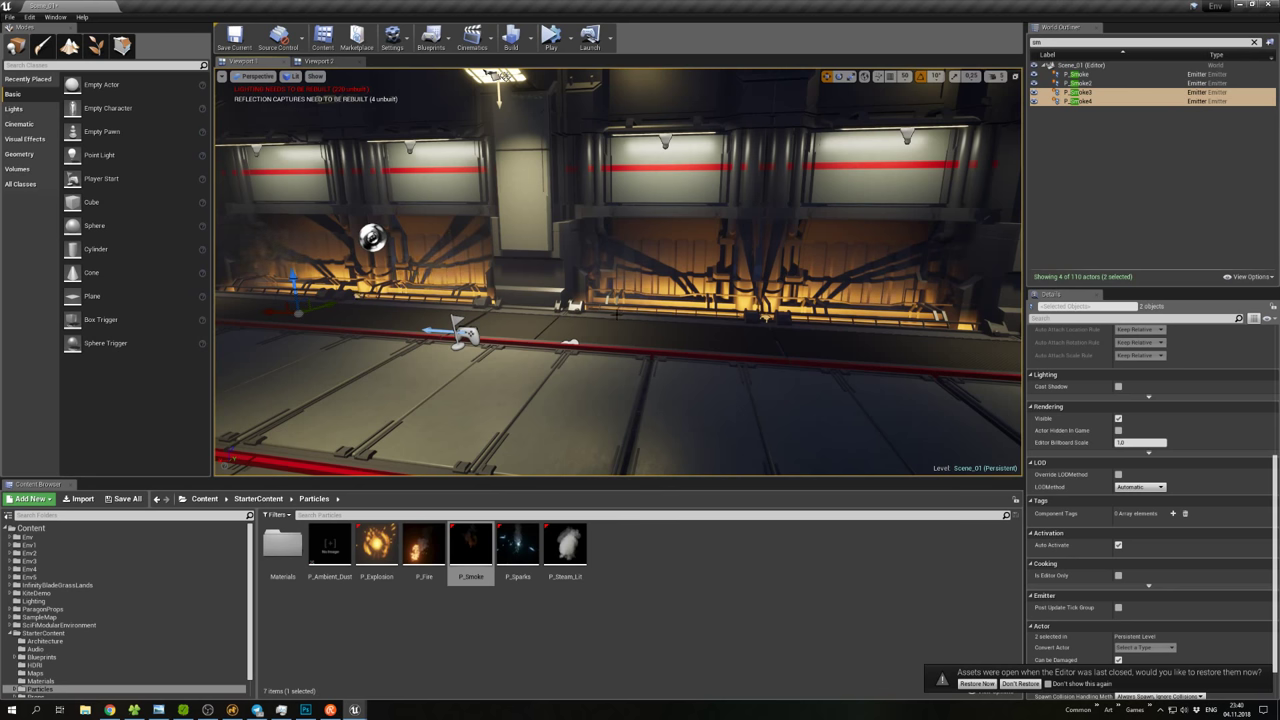
right_click_drag(617, 270, 587, 292)
left_click(585, 300)
key("ctrl+z")
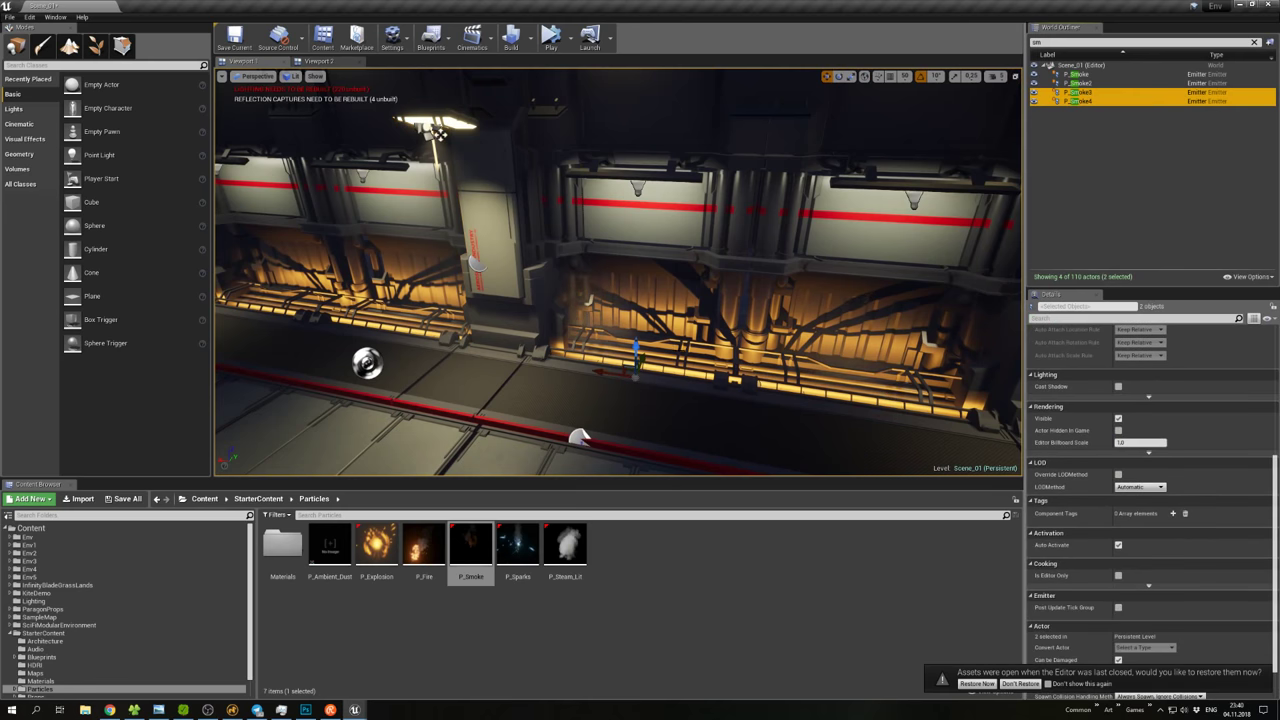
left_click_drag(635, 362, 412, 330, "alt")
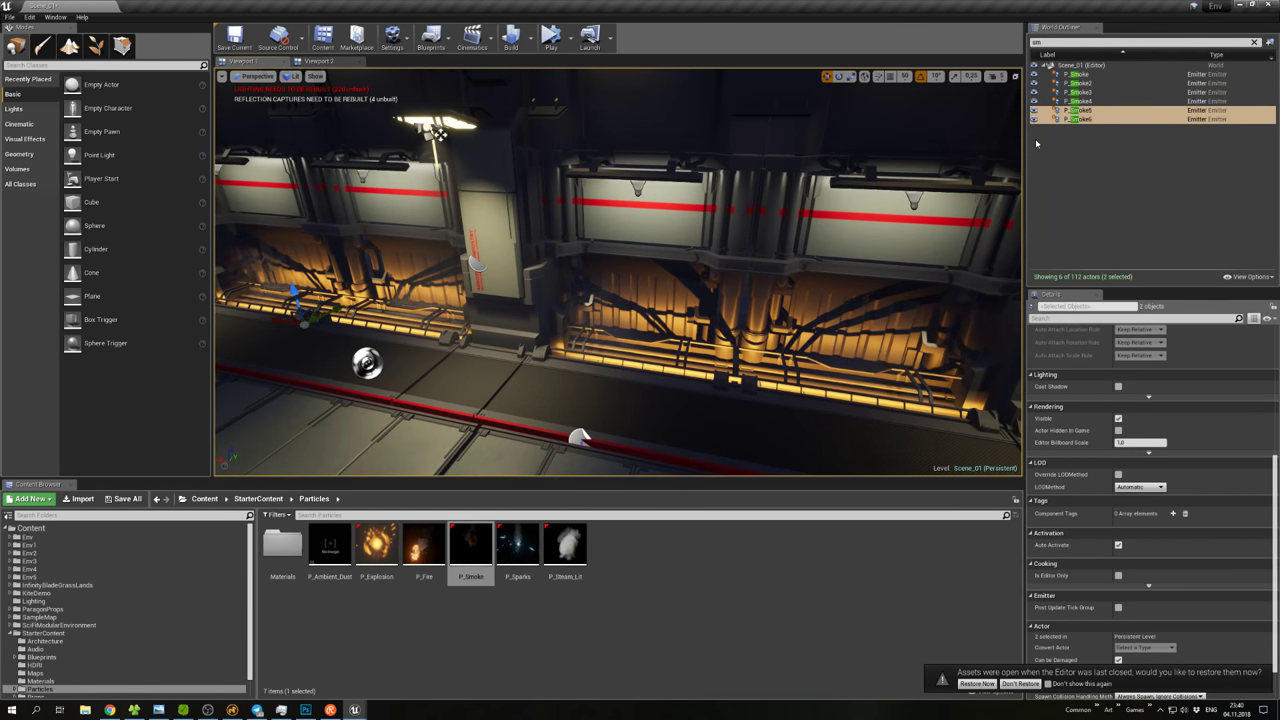
Duplicate all six smoke emitters across to the pipes on the opposite corridor wall and hide the editor icons.
left_click(1079, 75)
left_click(1079, 119, "shift")
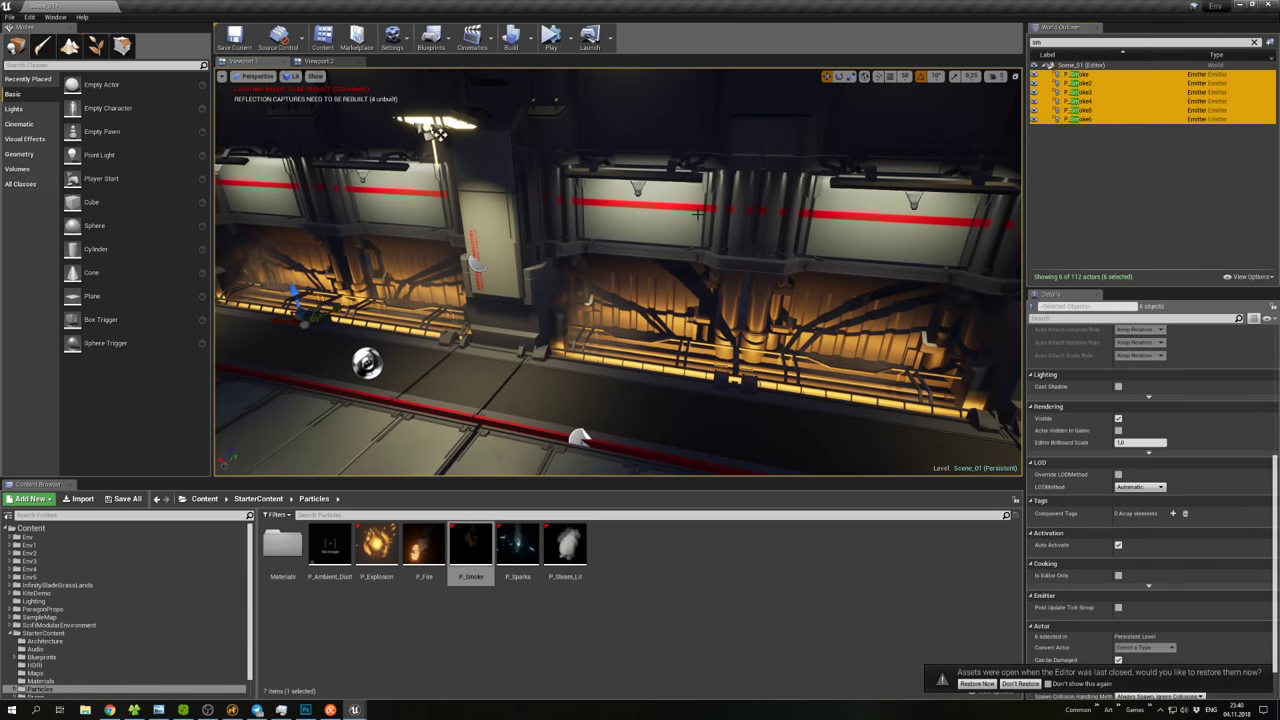
right_click_drag(698, 215, 698, 215)
left_click(698, 215)
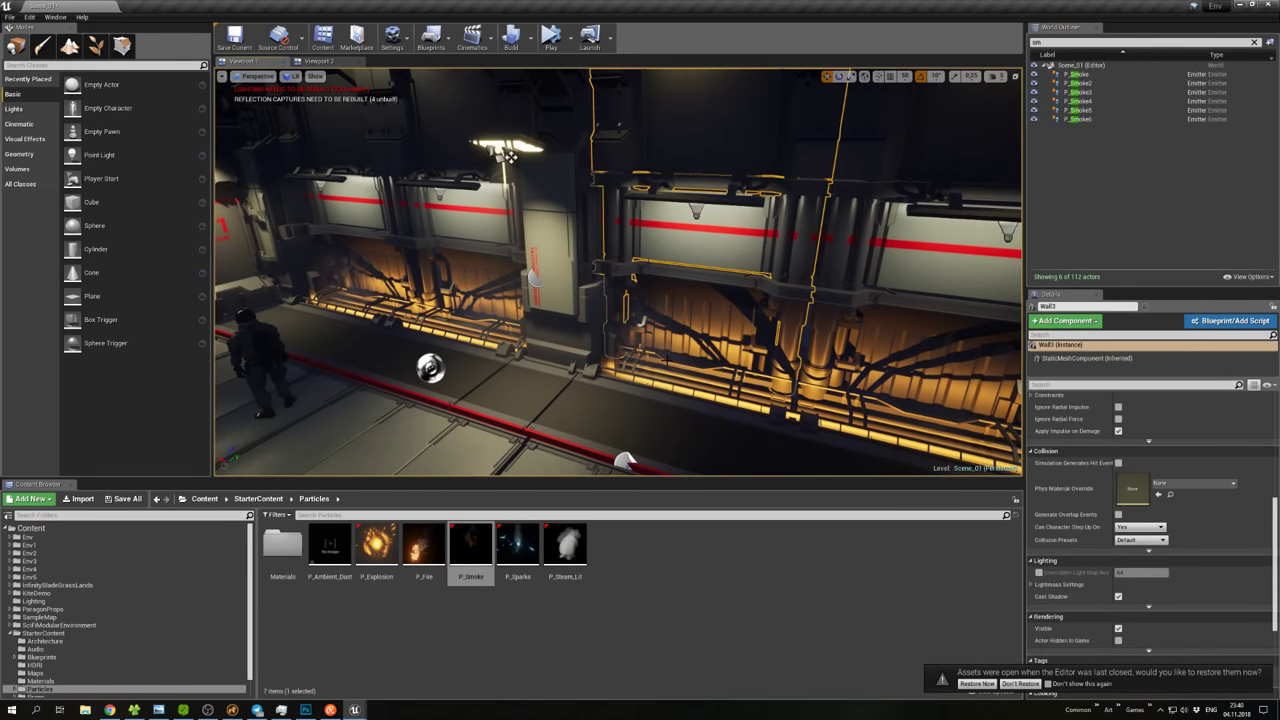
right_click_drag(510, 156, 540, 178)
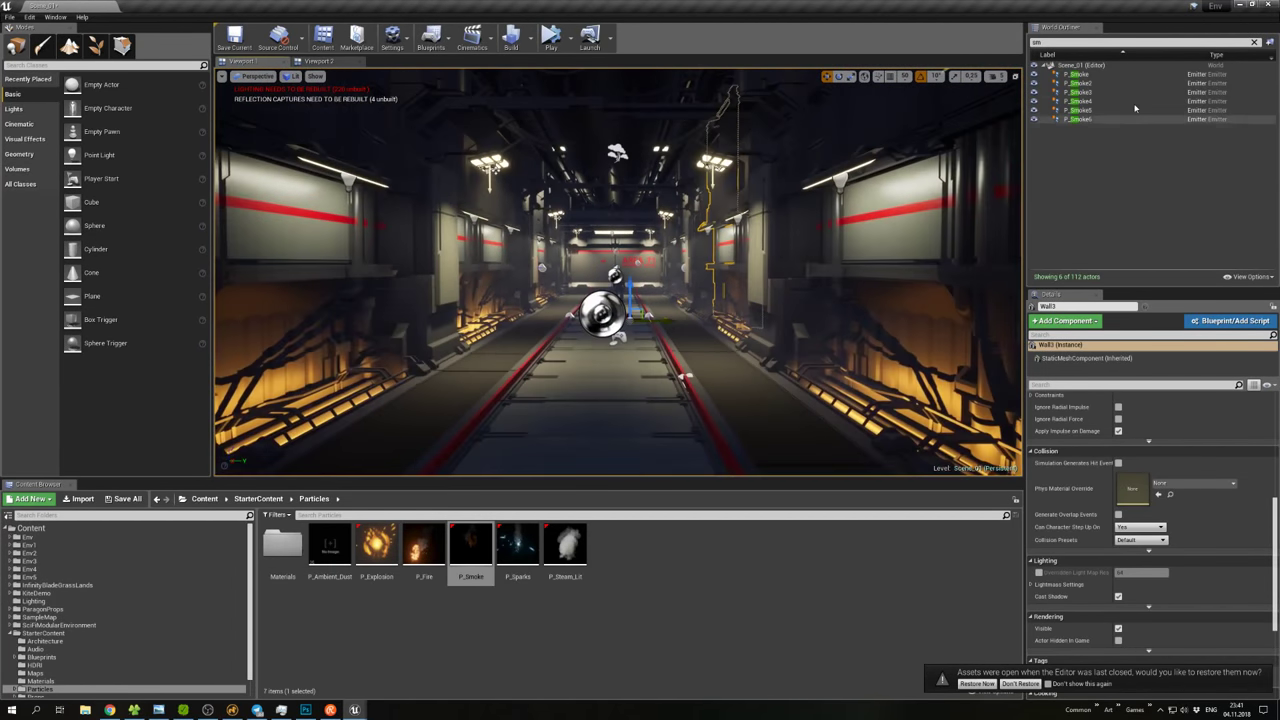
left_click(1100, 74)
left_click(1100, 119, "shift")
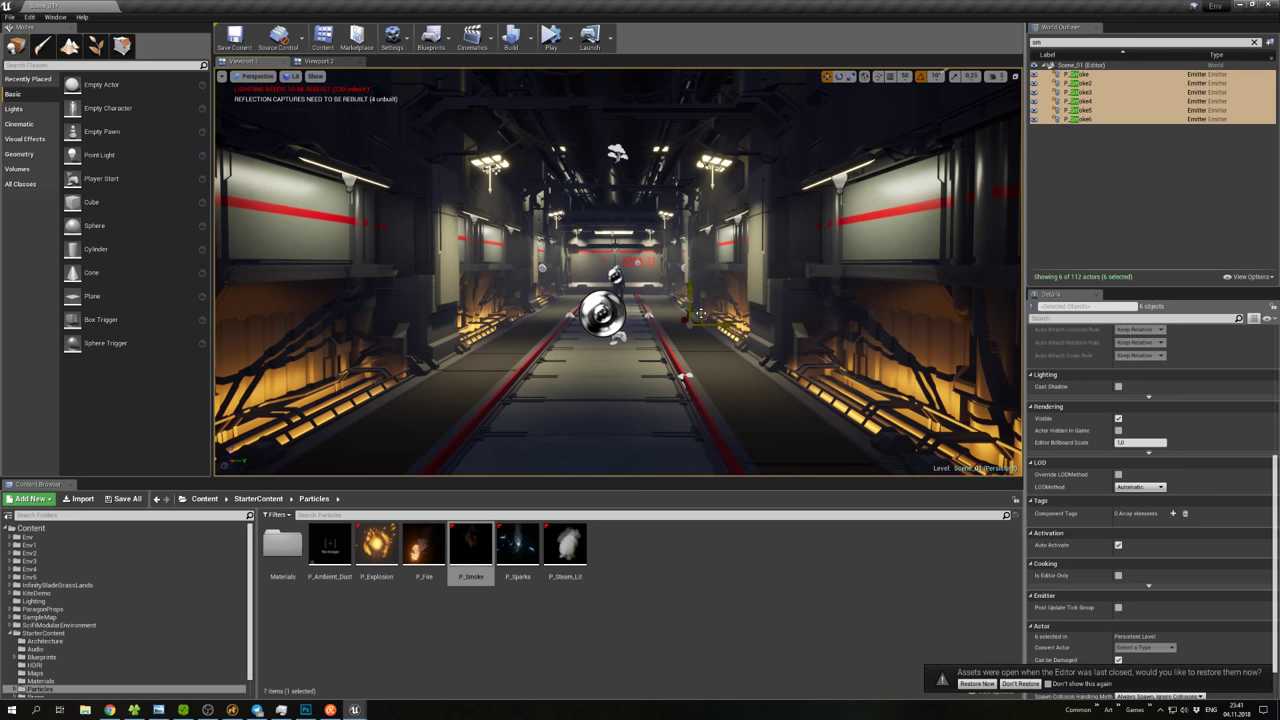
key("ctrl+w")
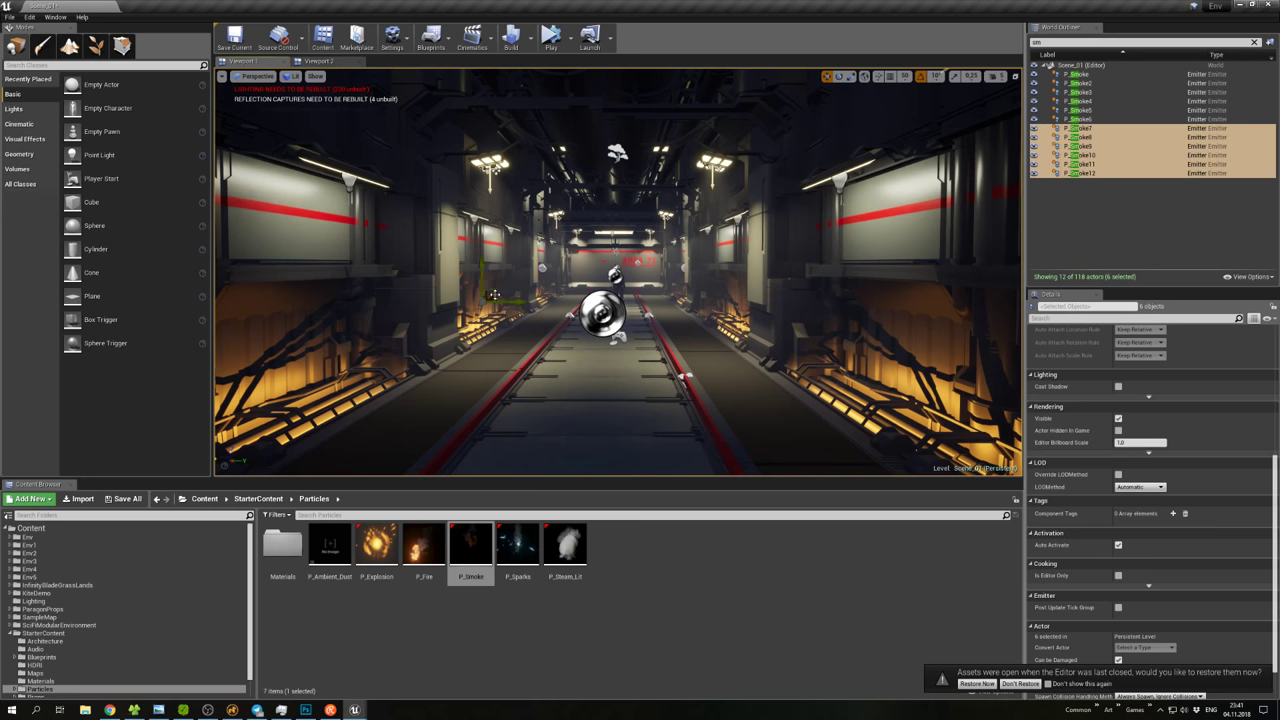
left_click_drag(494, 294, 540, 306)
left_click(632, 272)
key("g")
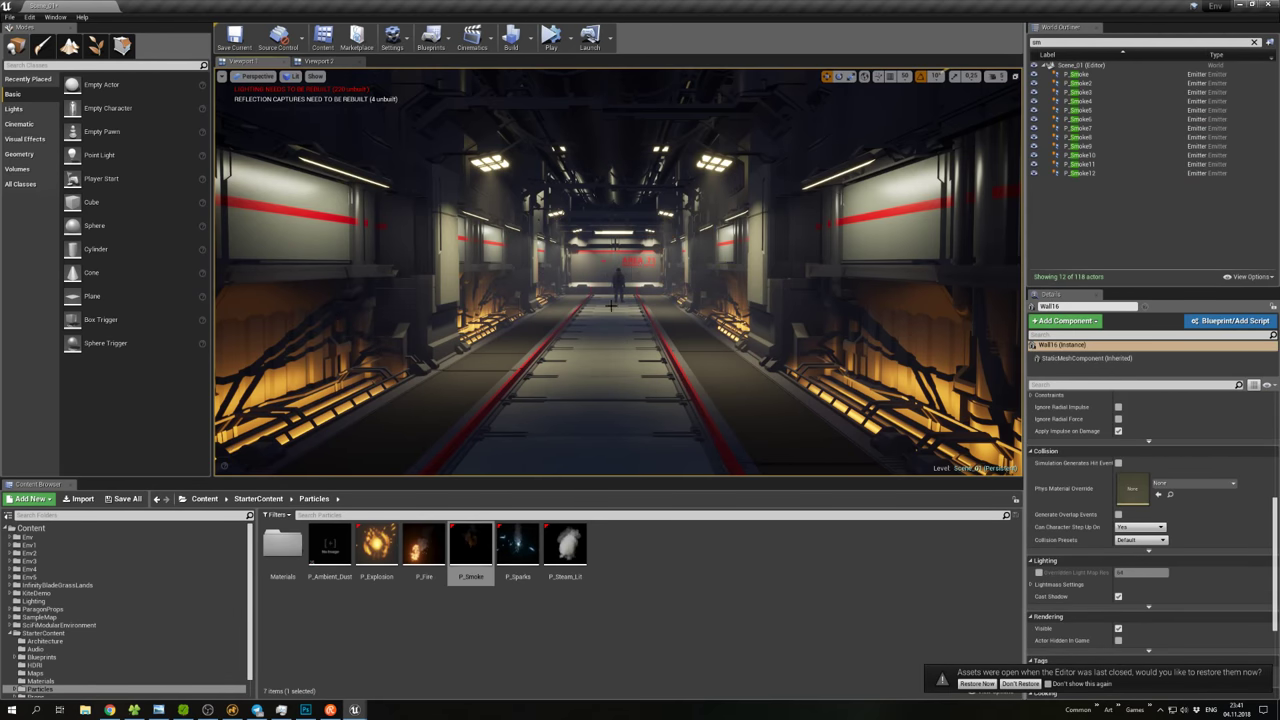
left_click(607, 318)
left_click(652, 287)
key("f")
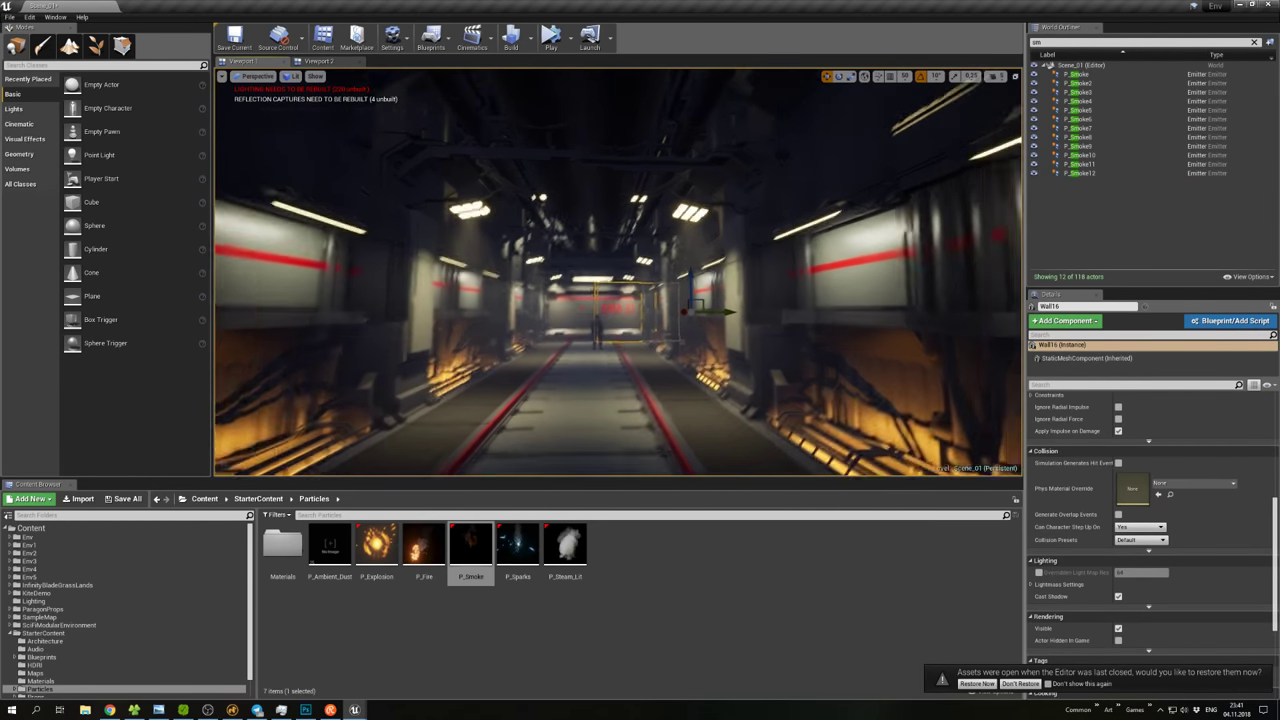
key("s")
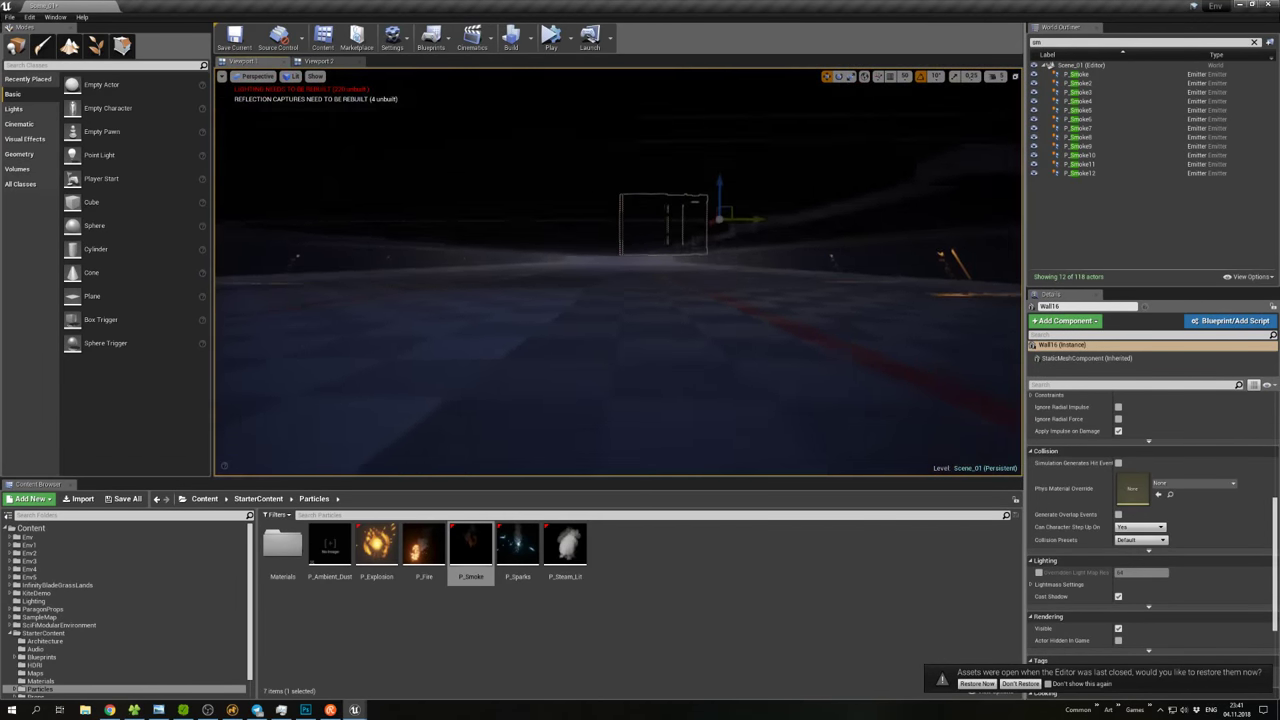
Duplicate the projector spotlight on the end wall and move the copy to the central lamp between the two side projectors.
key("f")
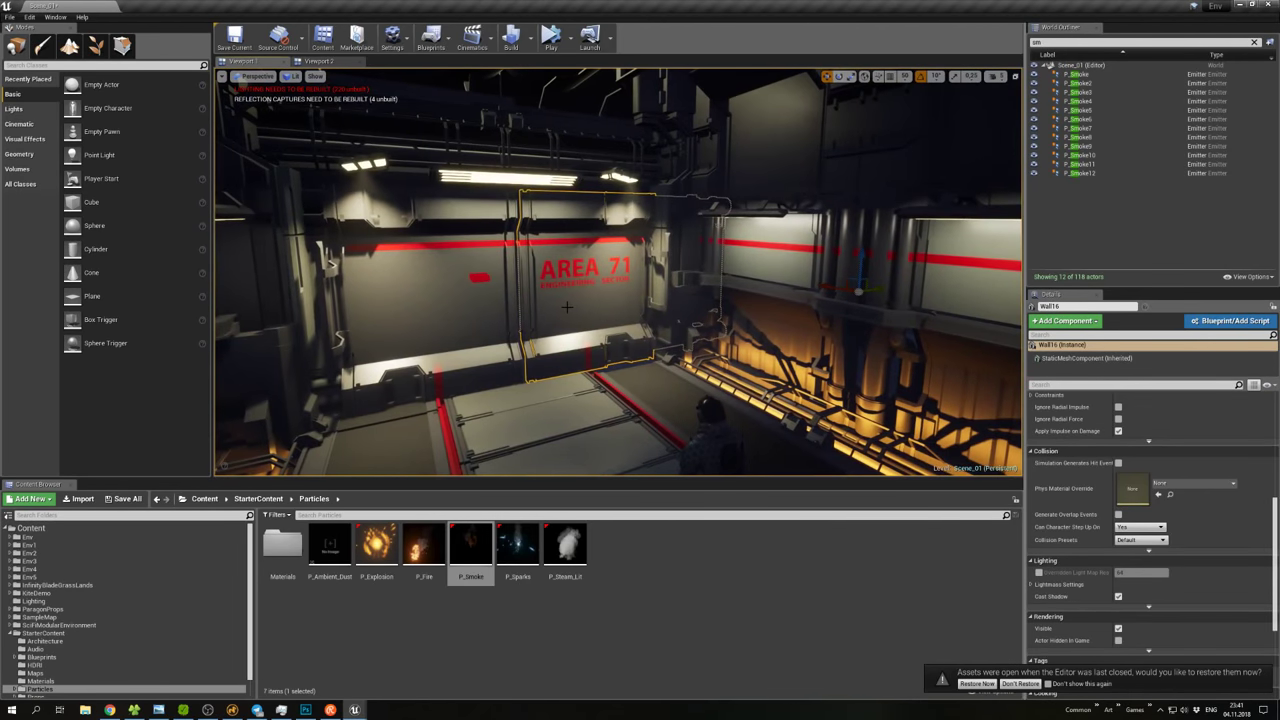
key("g")
left_click(630, 180)
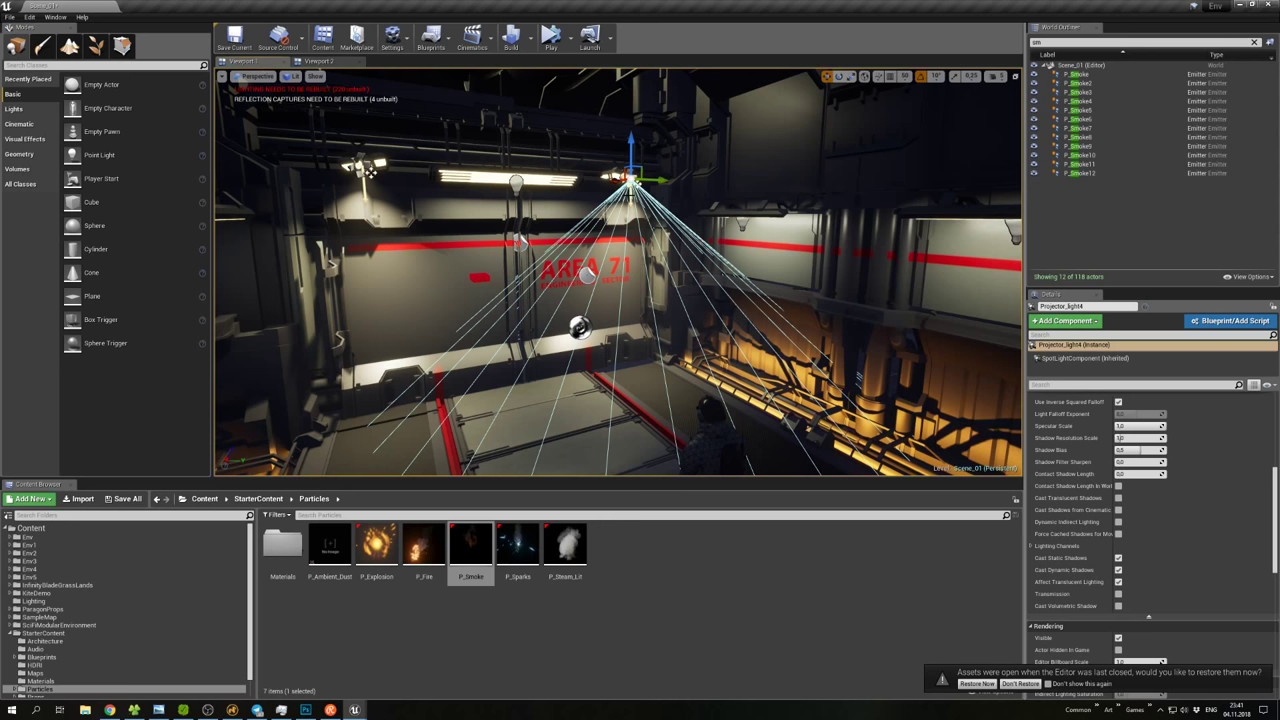
key("ctrl+w")
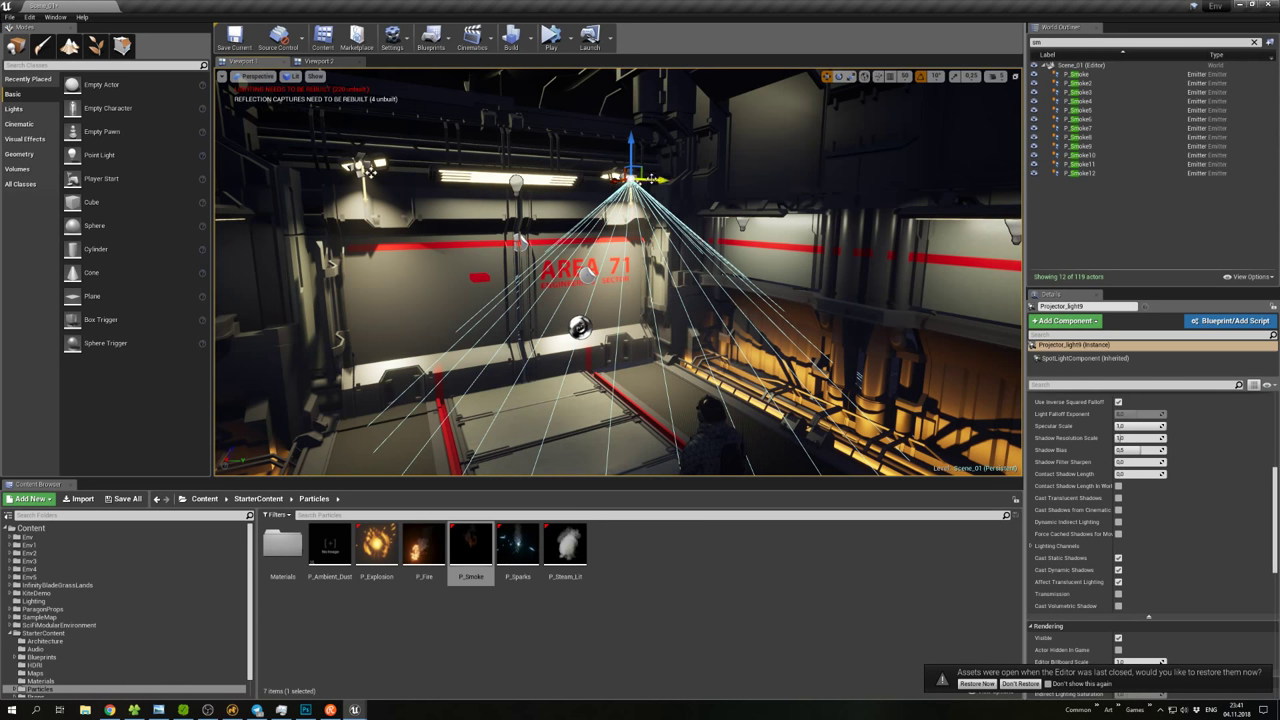
left_click_drag(652, 178, 515, 185)
key("e")
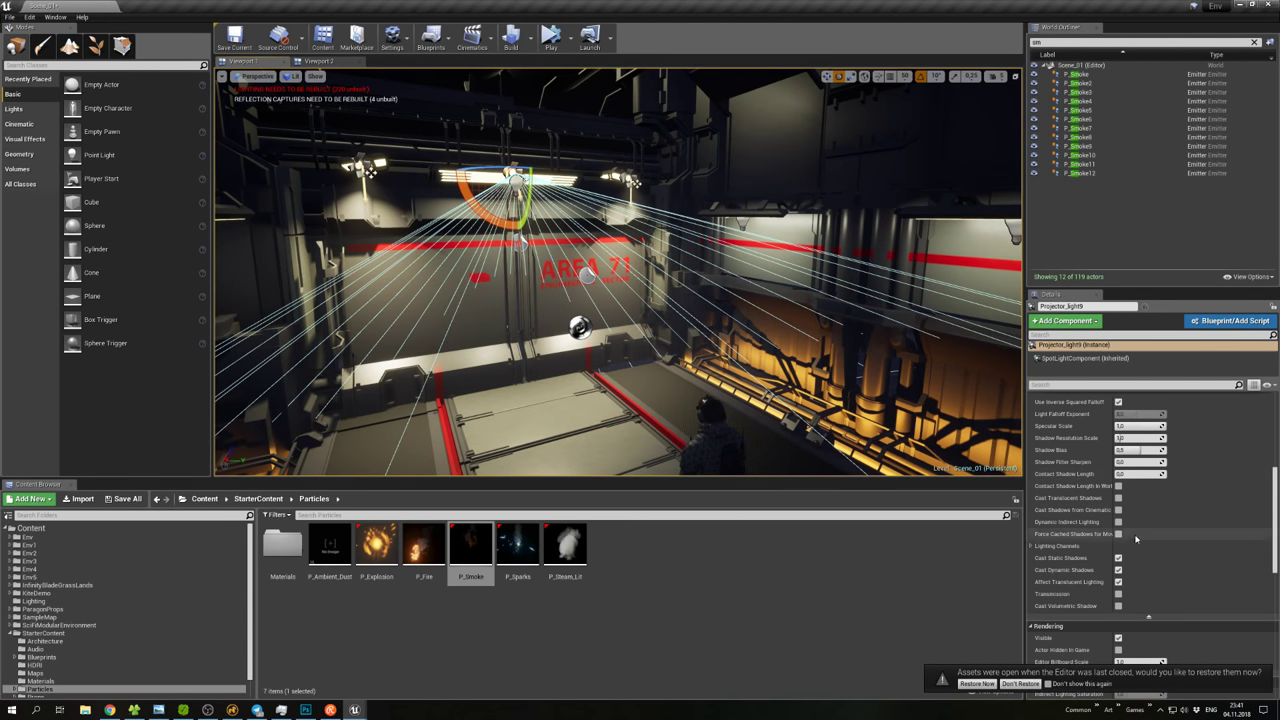
Narrow the outer cone angle of the new central projector light to about 31.94.
scroll(1140, 480, "up", 5)
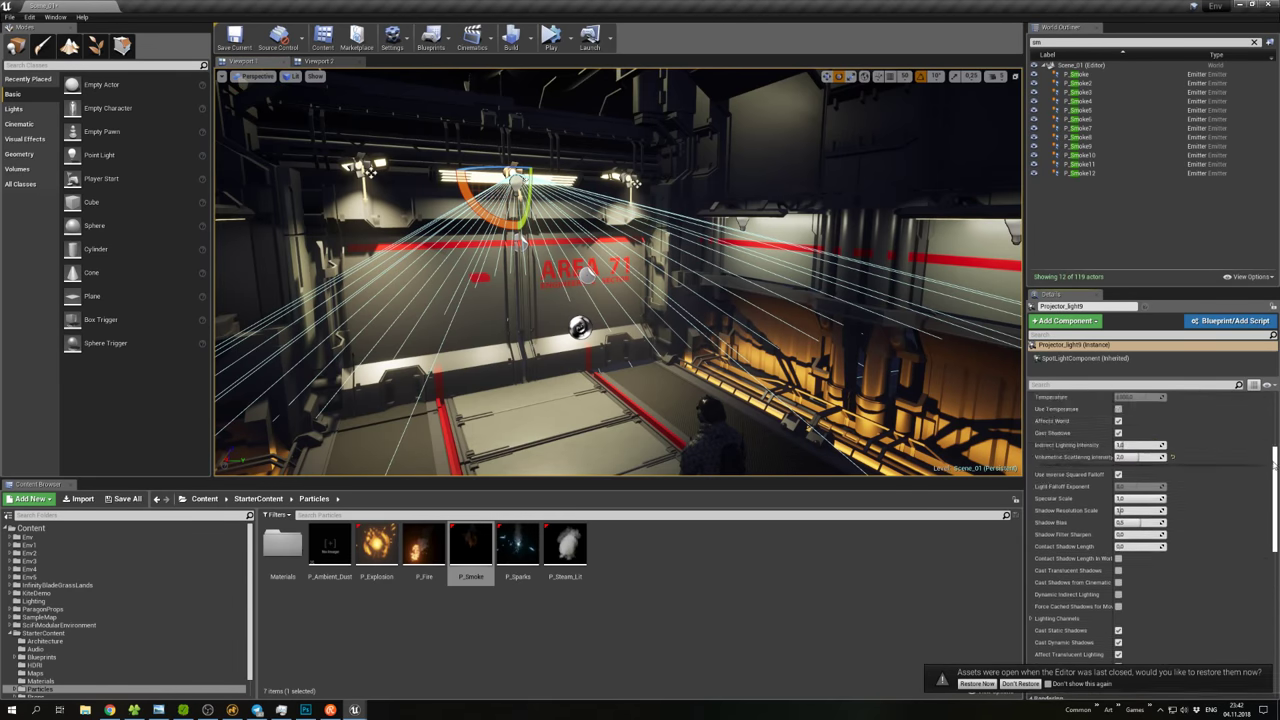
left_click_drag(1142, 506, 1137, 501)
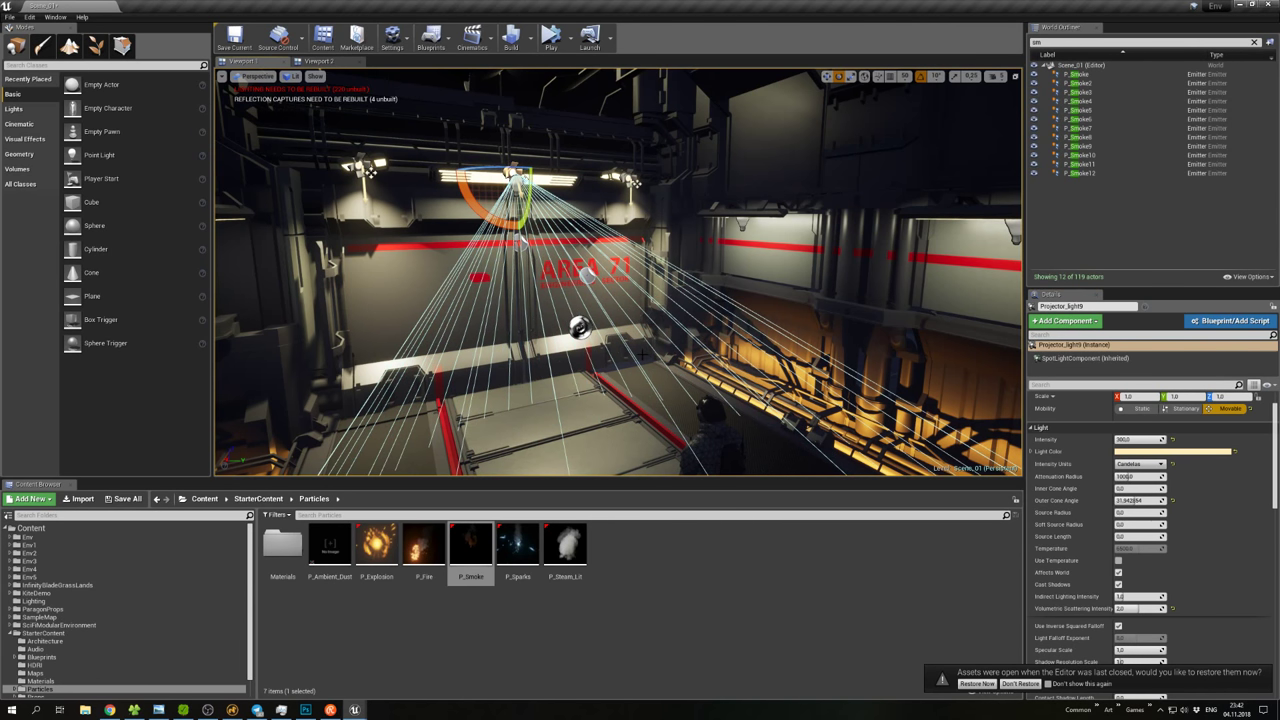
right_click_drag(600, 300, 680, 320)
right_click(614, 337)
right_click(702, 336)
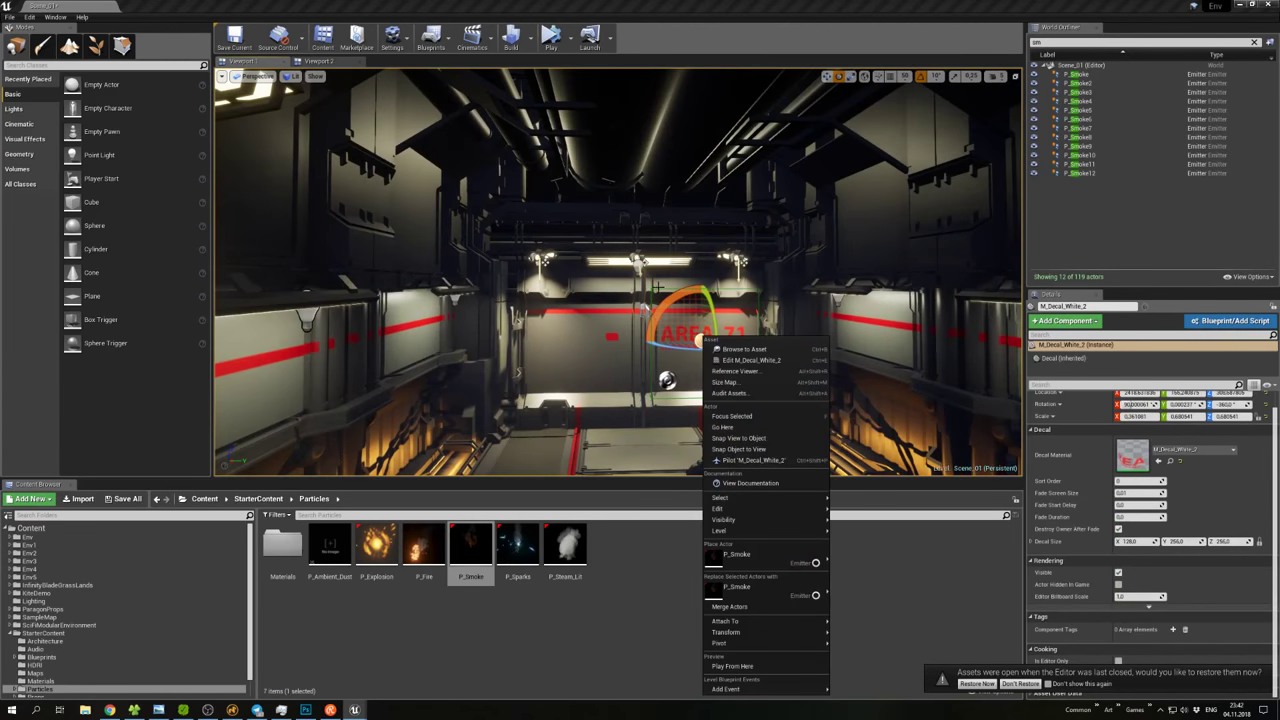
key("f")
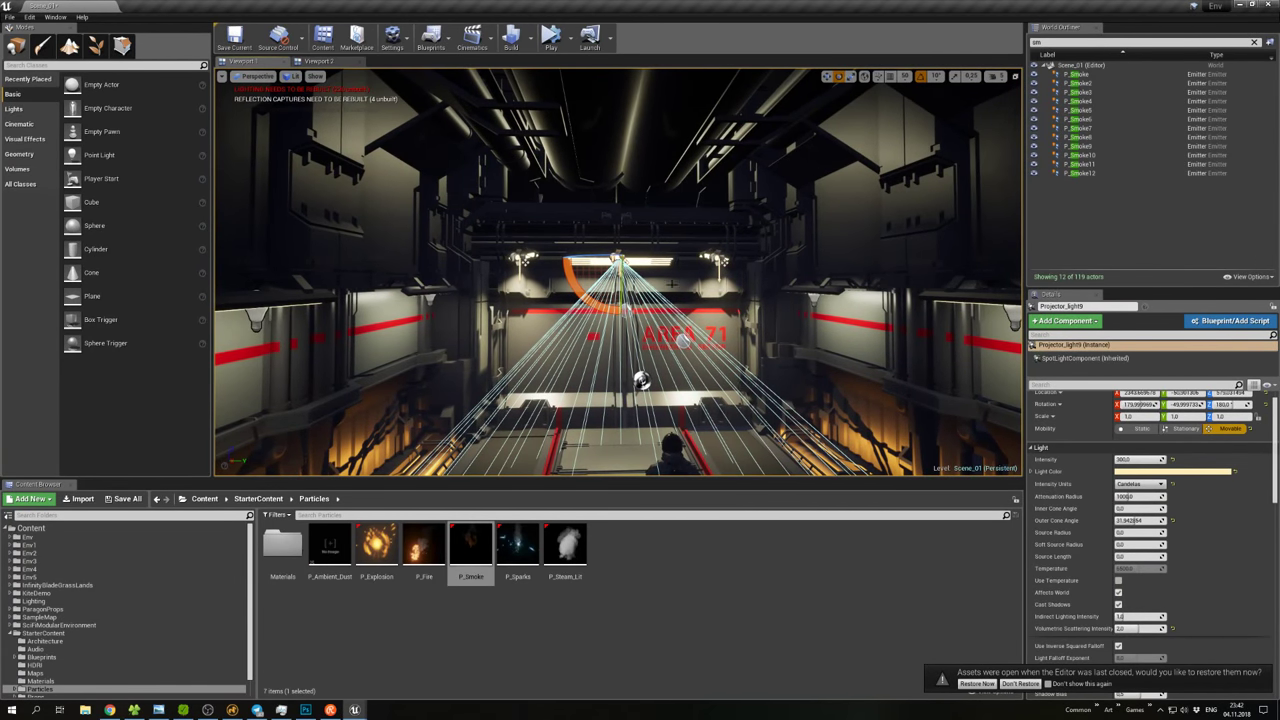
scroll(618, 272, "down", 8)
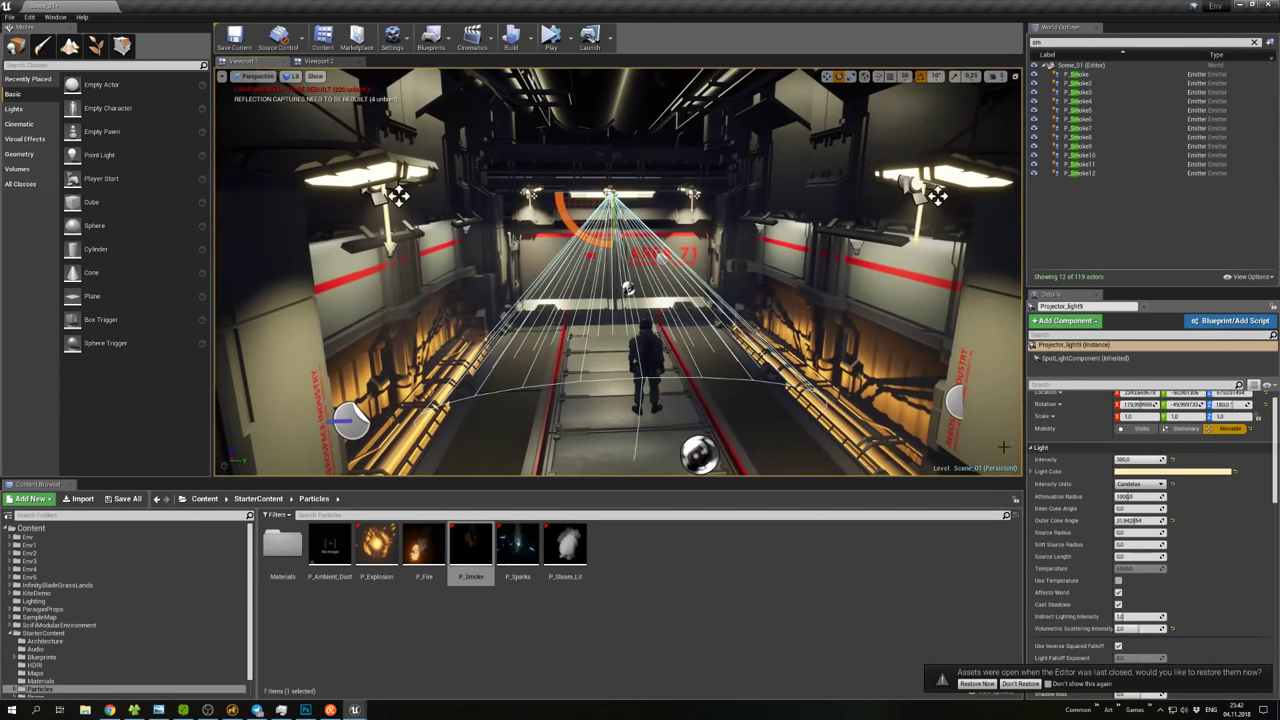
Set the central projector light's intensity to 3000 candelas and review the lit end wall.
left_click(1137, 459)
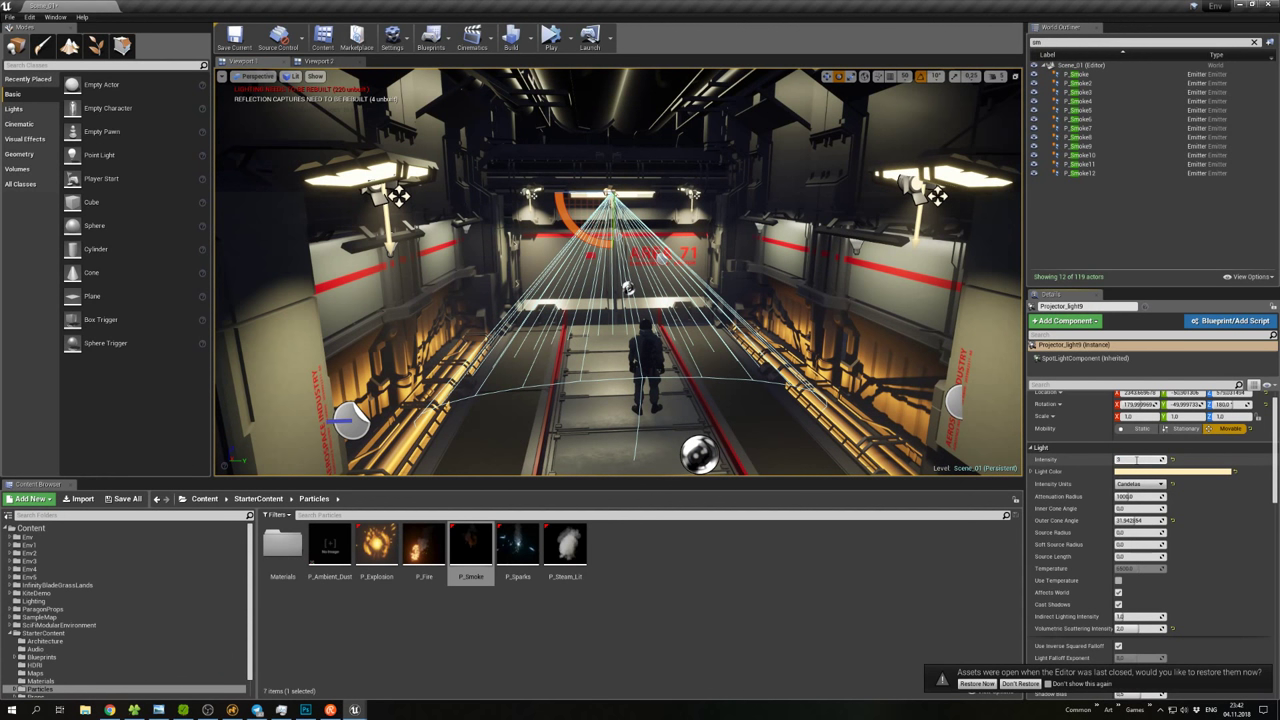
key("Return")
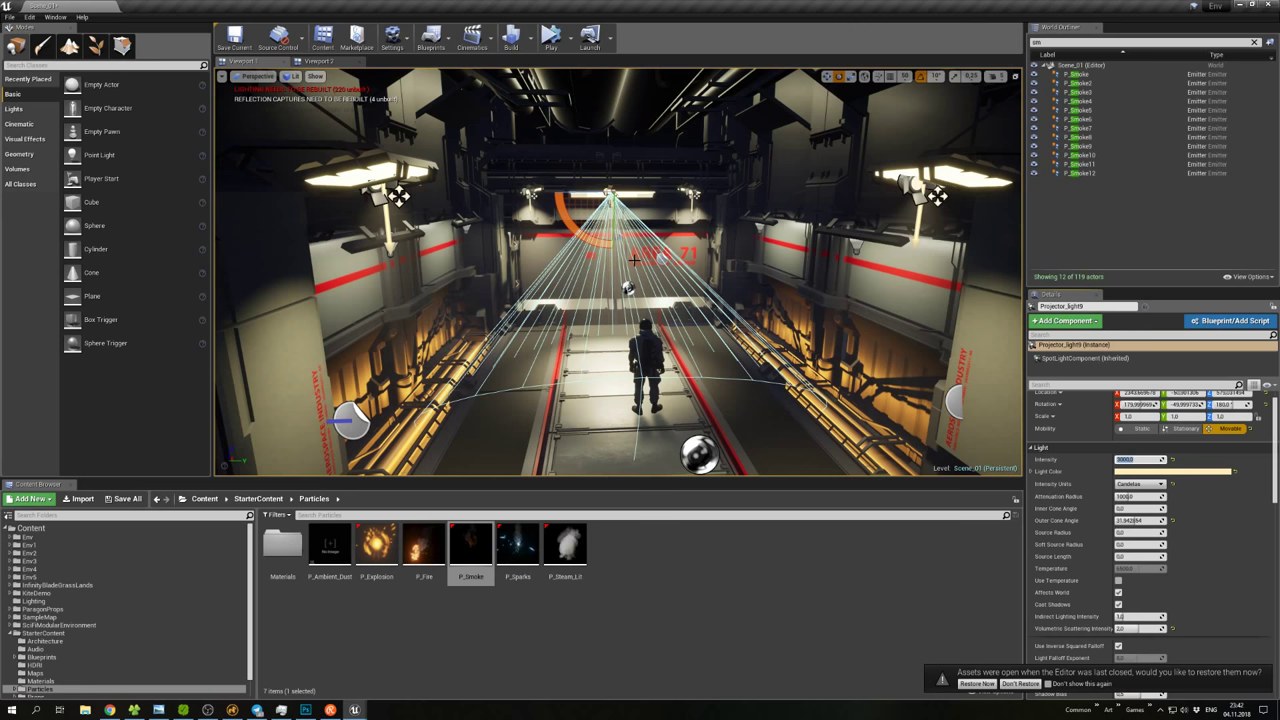
left_click(678, 286)
right_click_drag(706, 358, 708, 363)
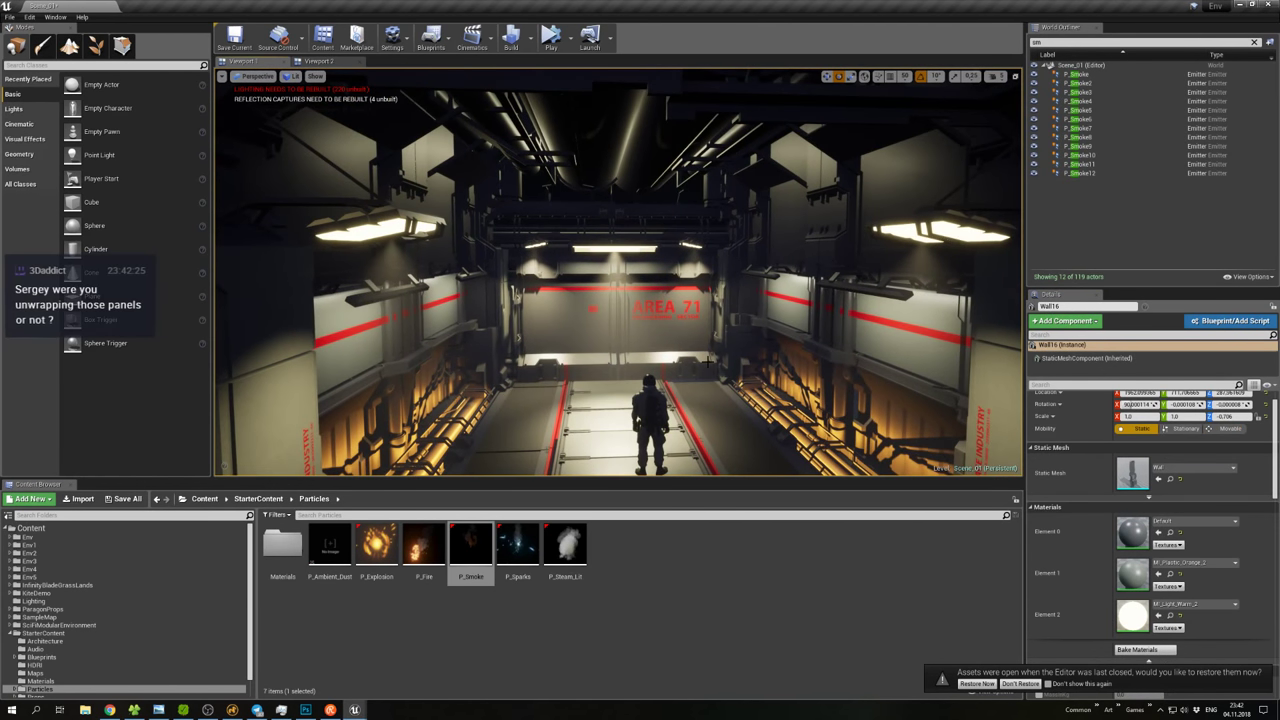
right_click(708, 361)
left_click(650, 308)
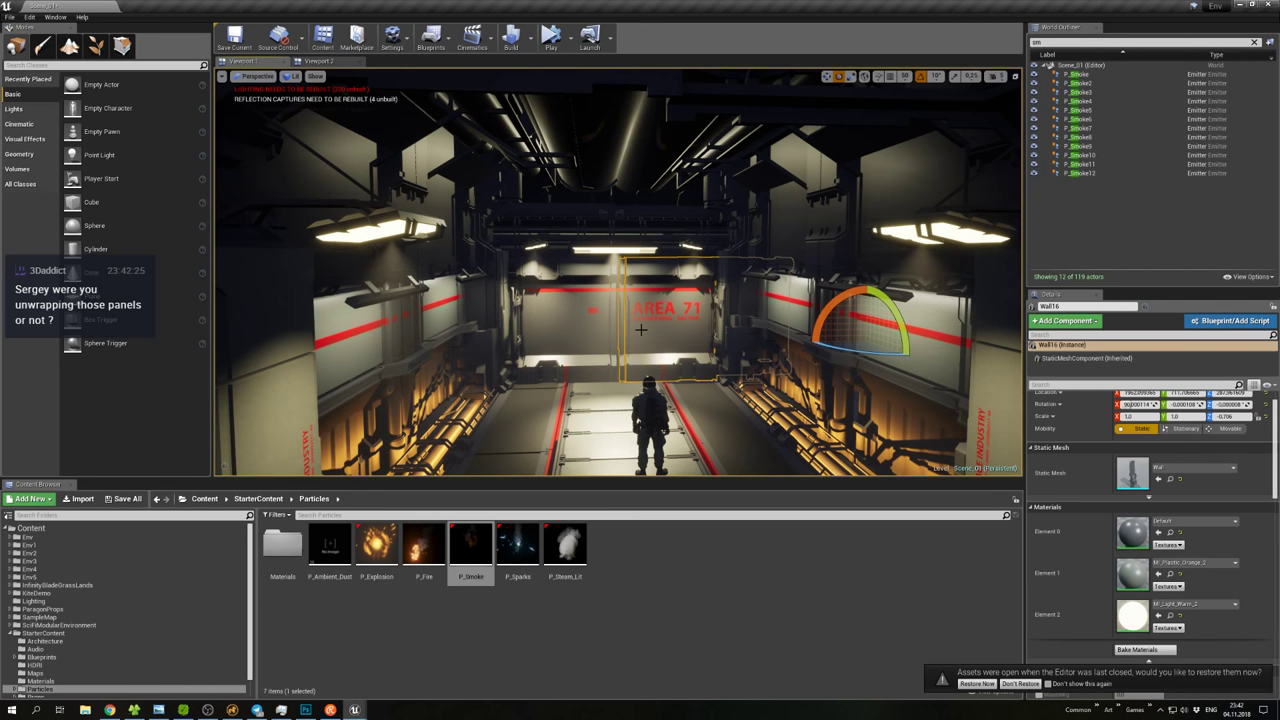
left_click_drag(640, 328, 618, 364)
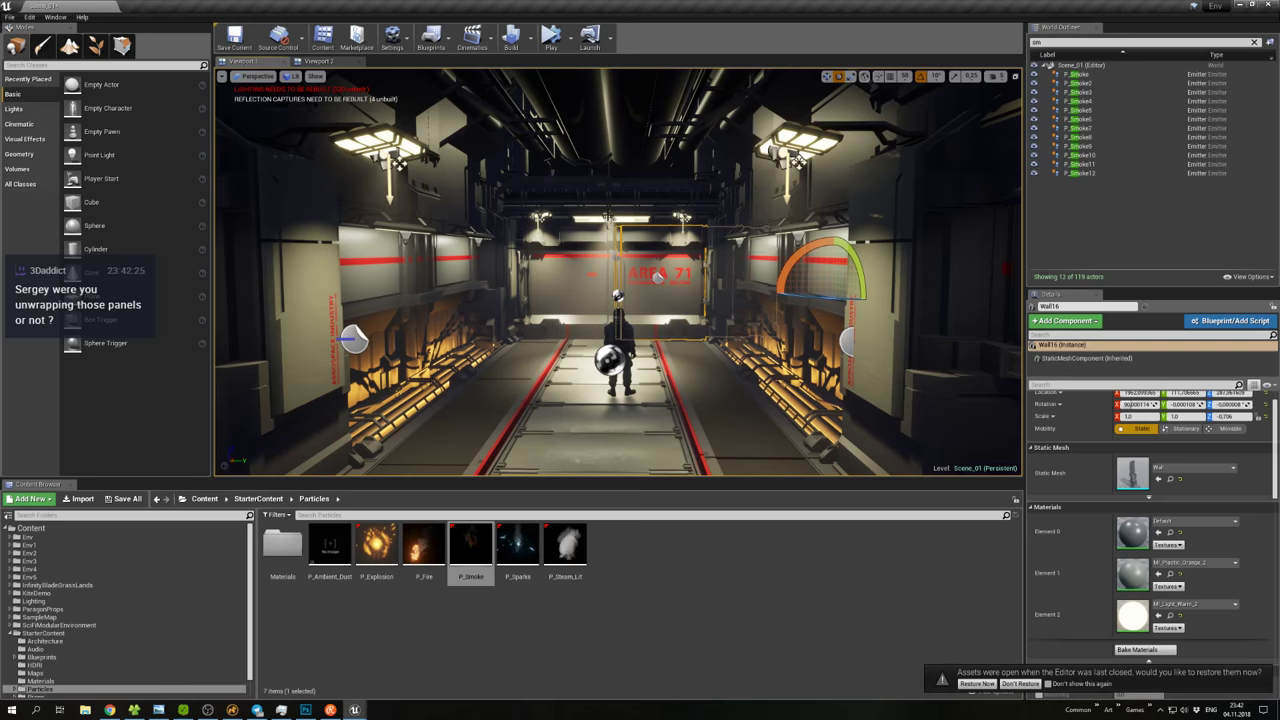
Raise the central projector light slightly toward its ceiling lamp.
left_click(607, 217)
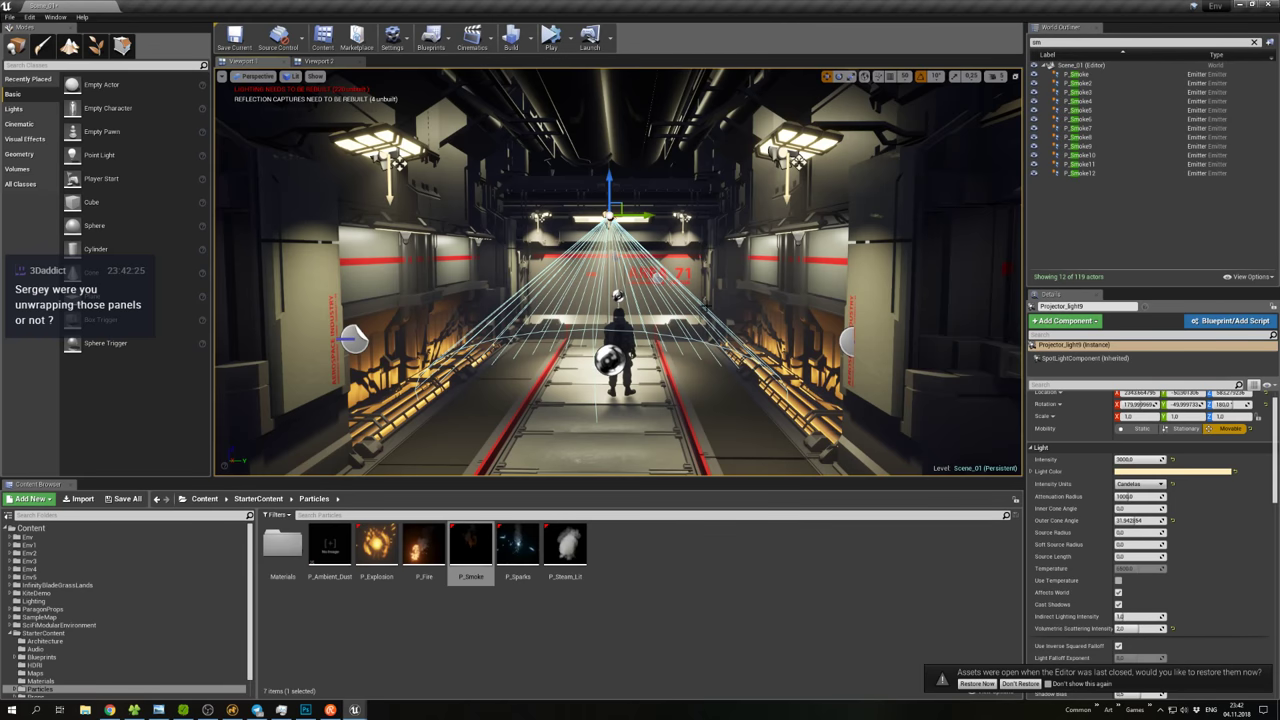
right_click_drag(780, 300, 706, 306)
right_click(706, 306)
Move the standing man figure farther down the corridor, toward the AREA 71 end wall.
left_click(699, 328)
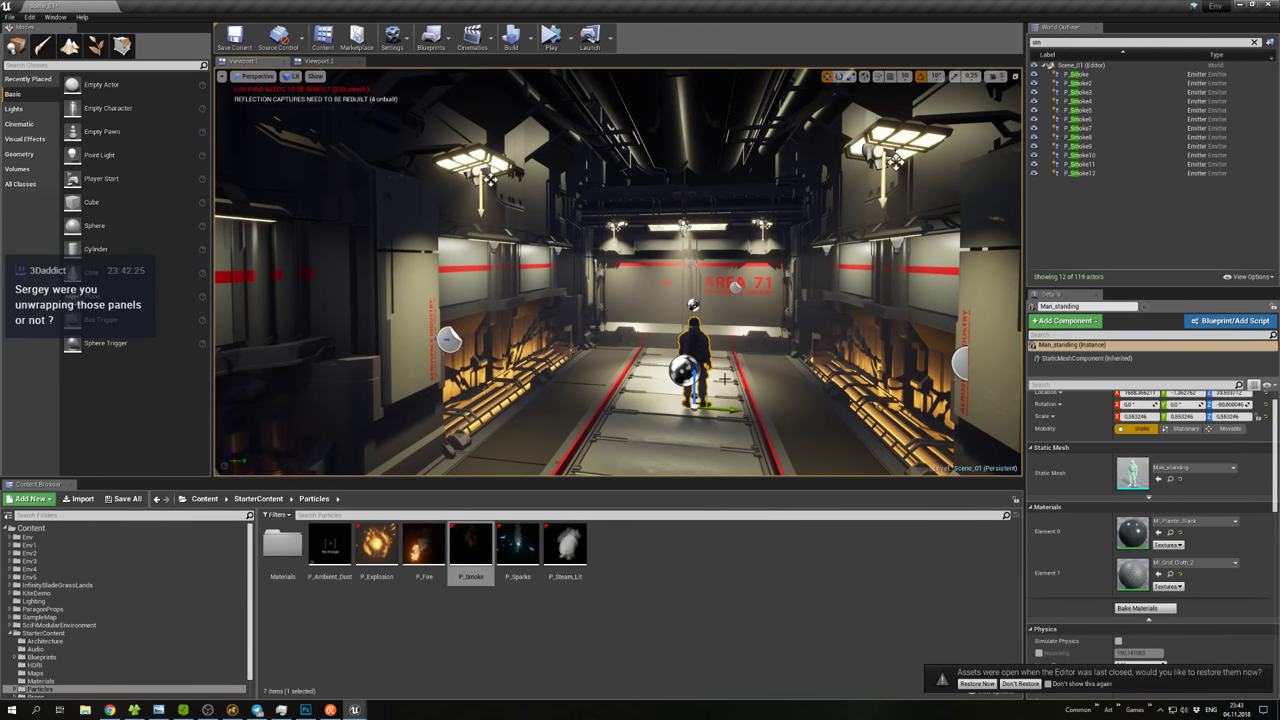
right_click_drag(725, 378, 616, 425)
left_click_drag(668, 453, 592, 380)
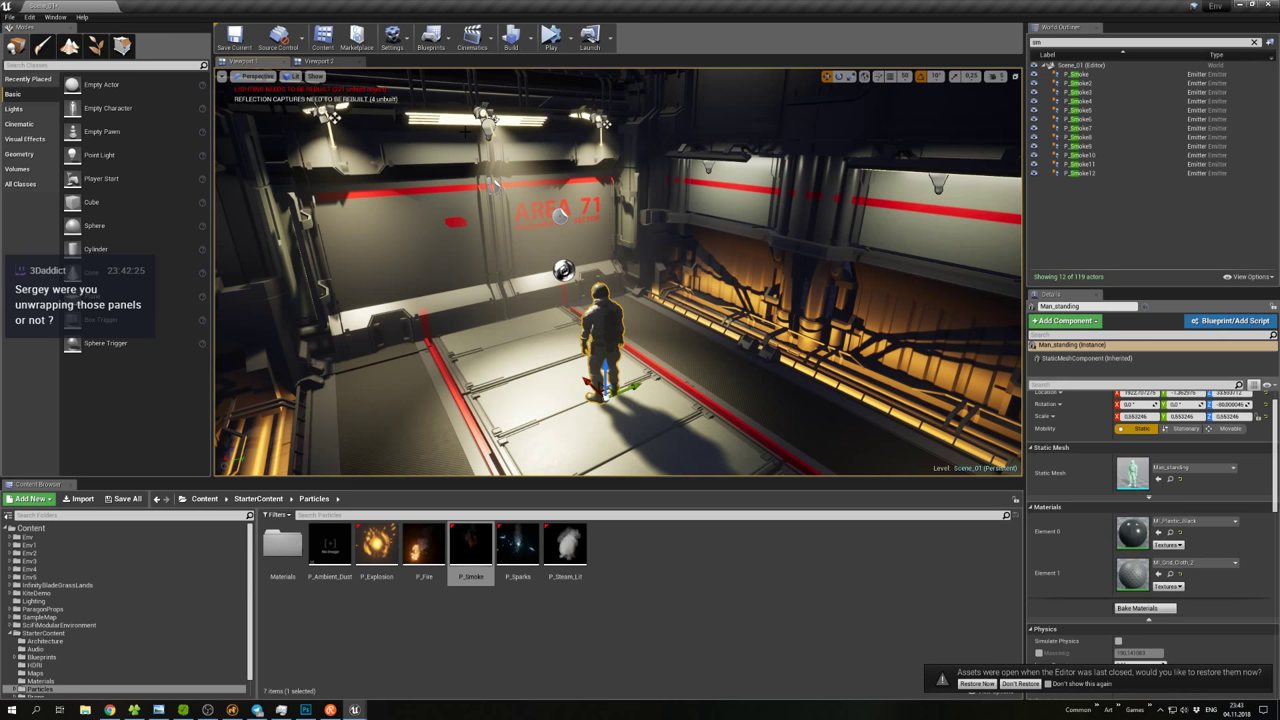
right_click_drag(592, 380, 696, 378)
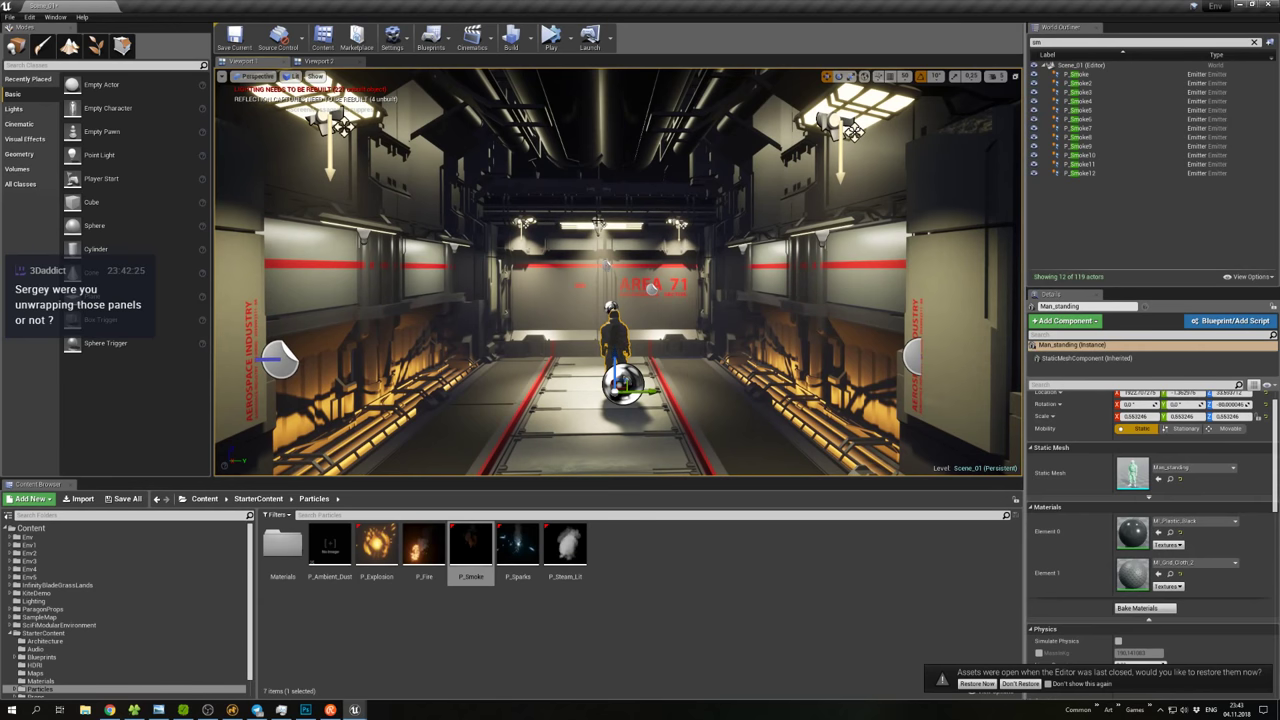
Reduce the central projector light's volumetric scattering intensity to about 0.32 and shift the standing man slightly sideways.
left_click(598, 220)
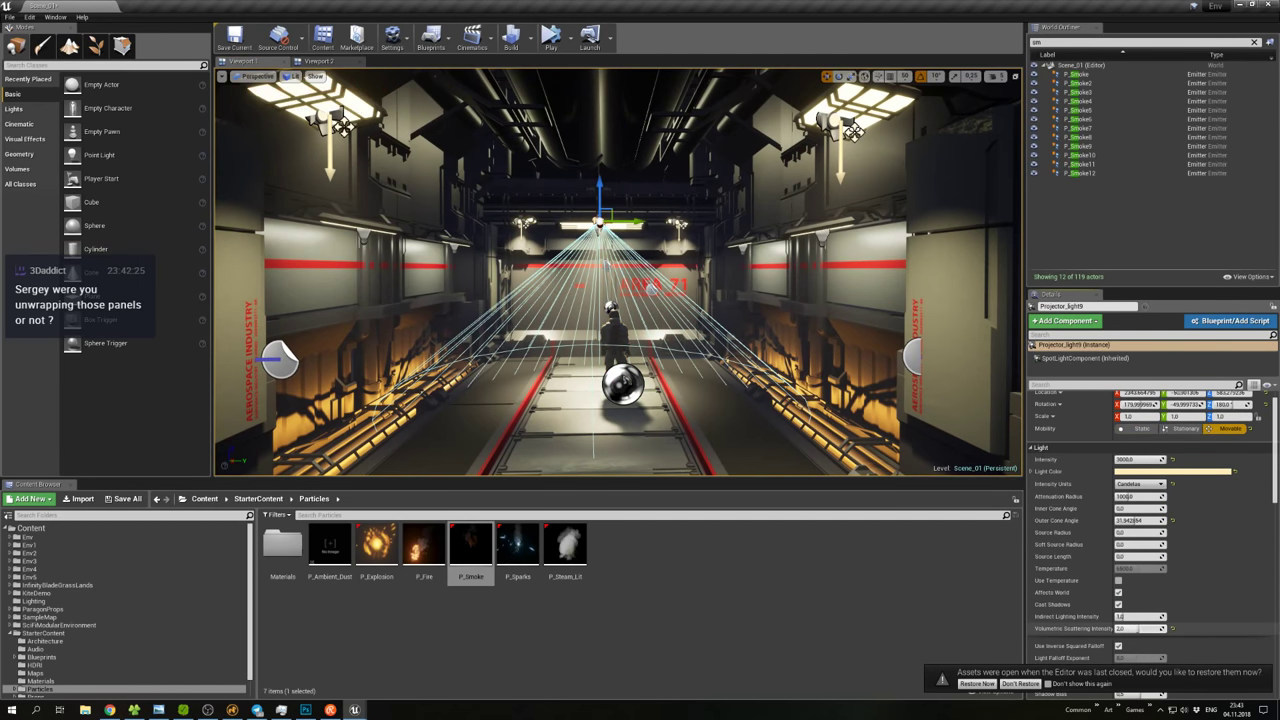
left_click_drag(1120, 628, 1100, 628)
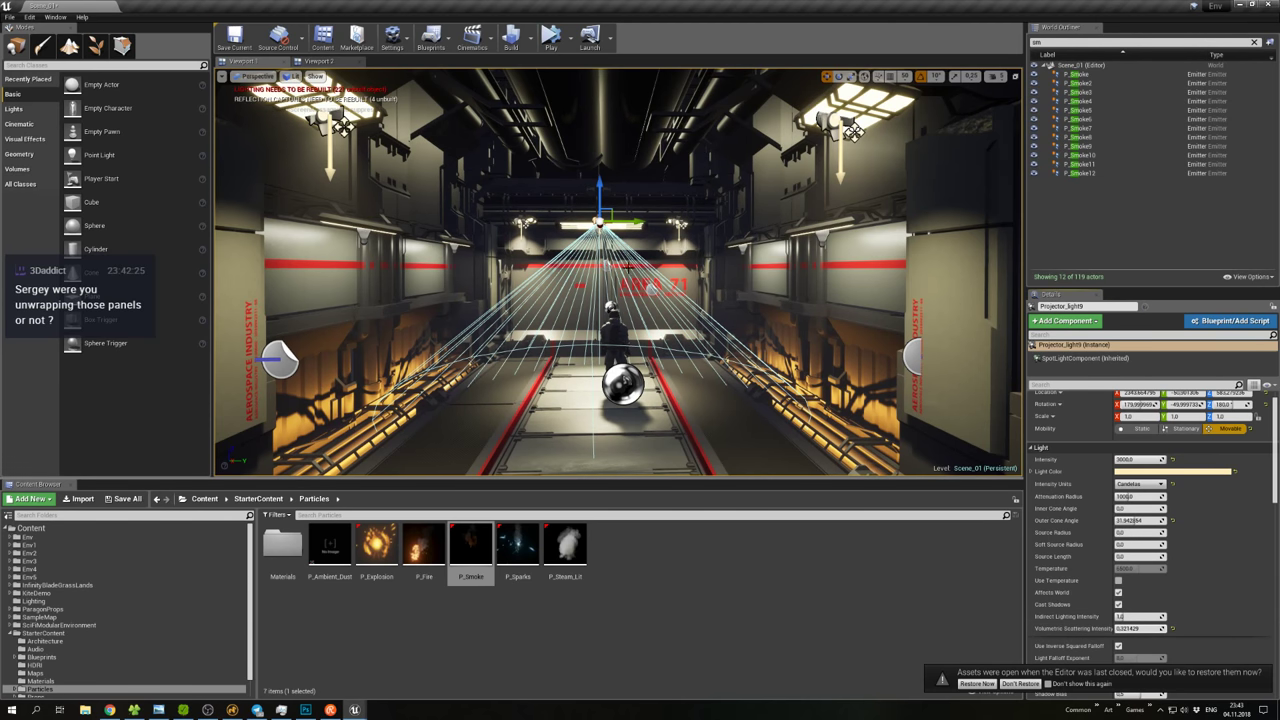
left_click(613, 335)
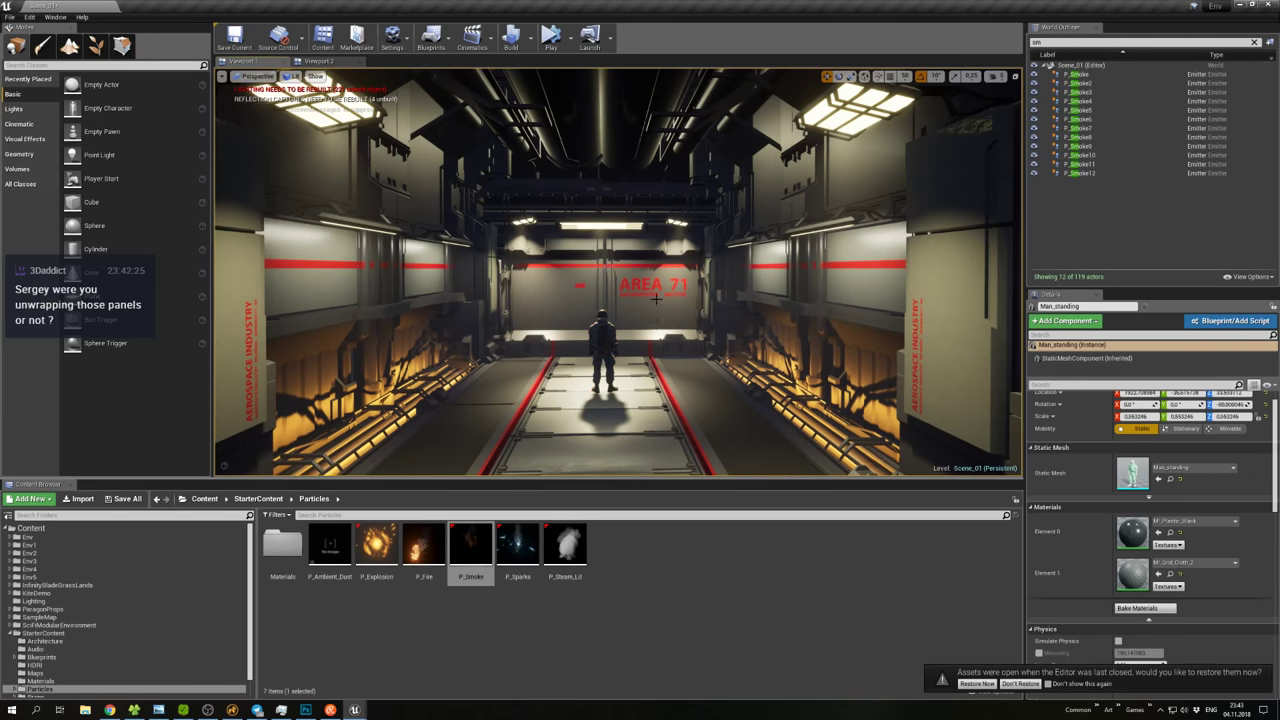
right_click_drag(655, 298, 675, 295)
left_click(1002, 76)
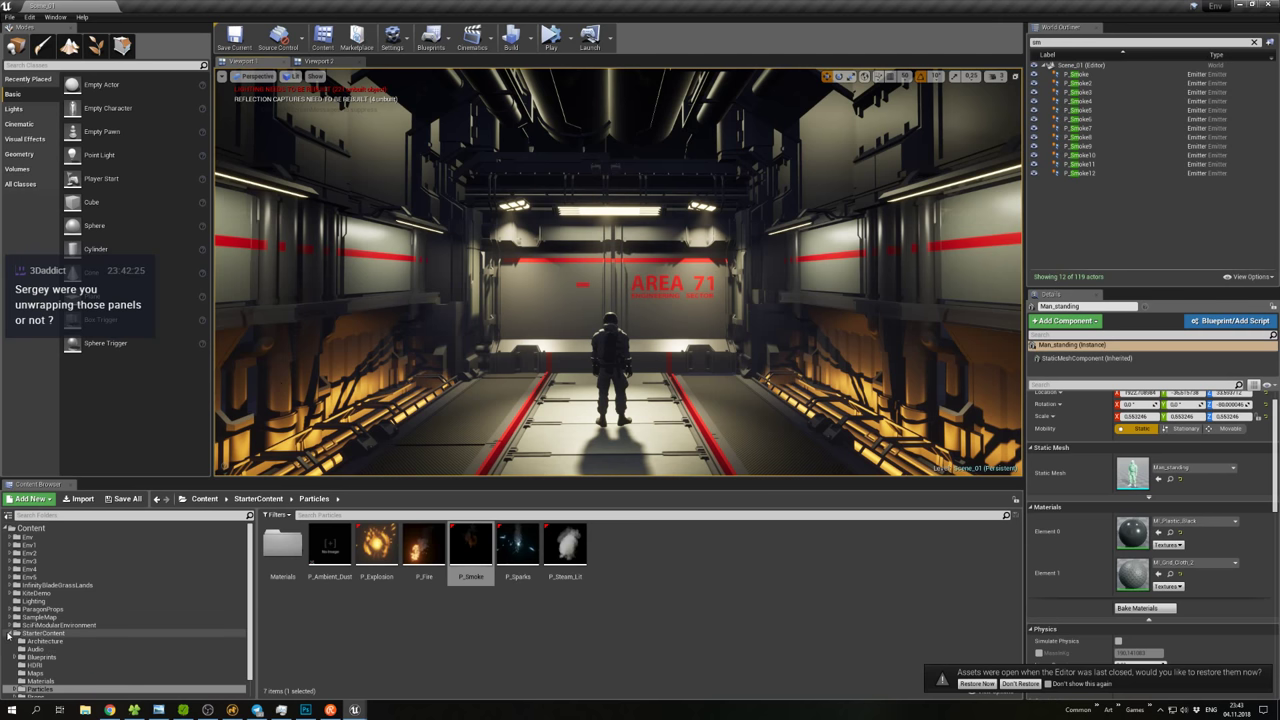
Copy the T_Painted_Metal_M texture from the SciFiModularEnvironment textures into the Env5 folder.
left_click_drag(246, 608, 250, 622)
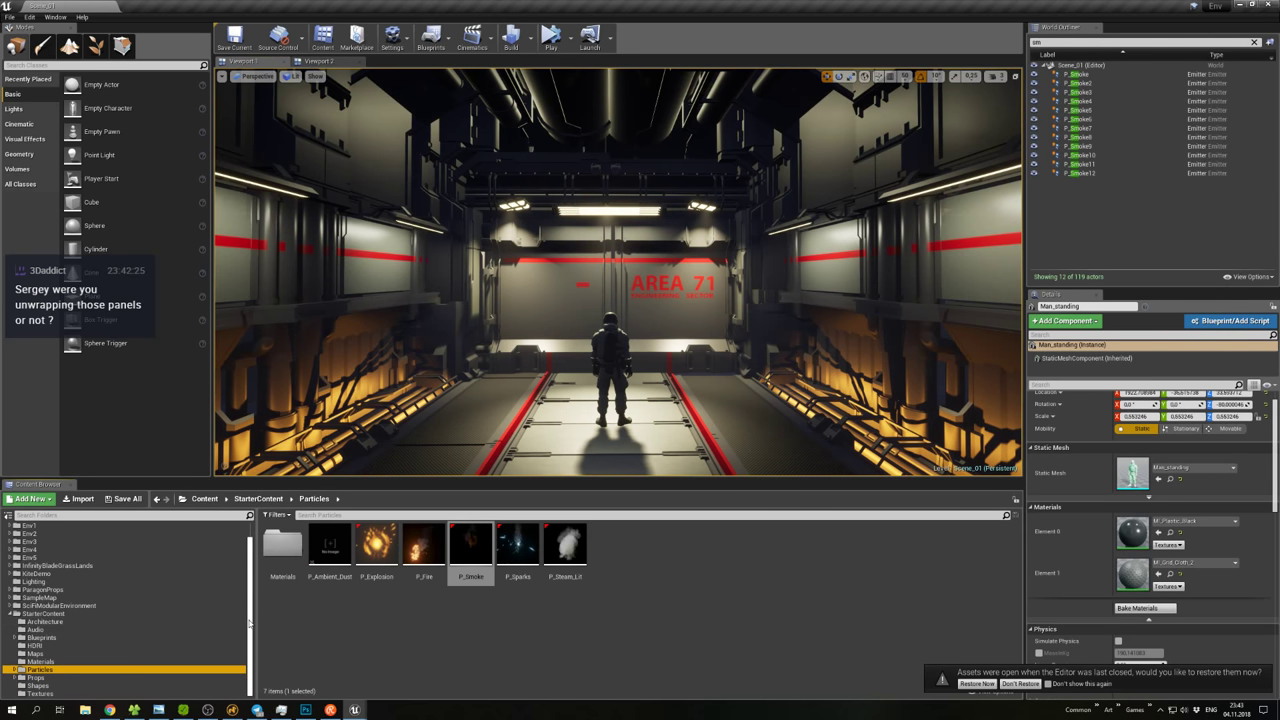
left_click(40, 693)
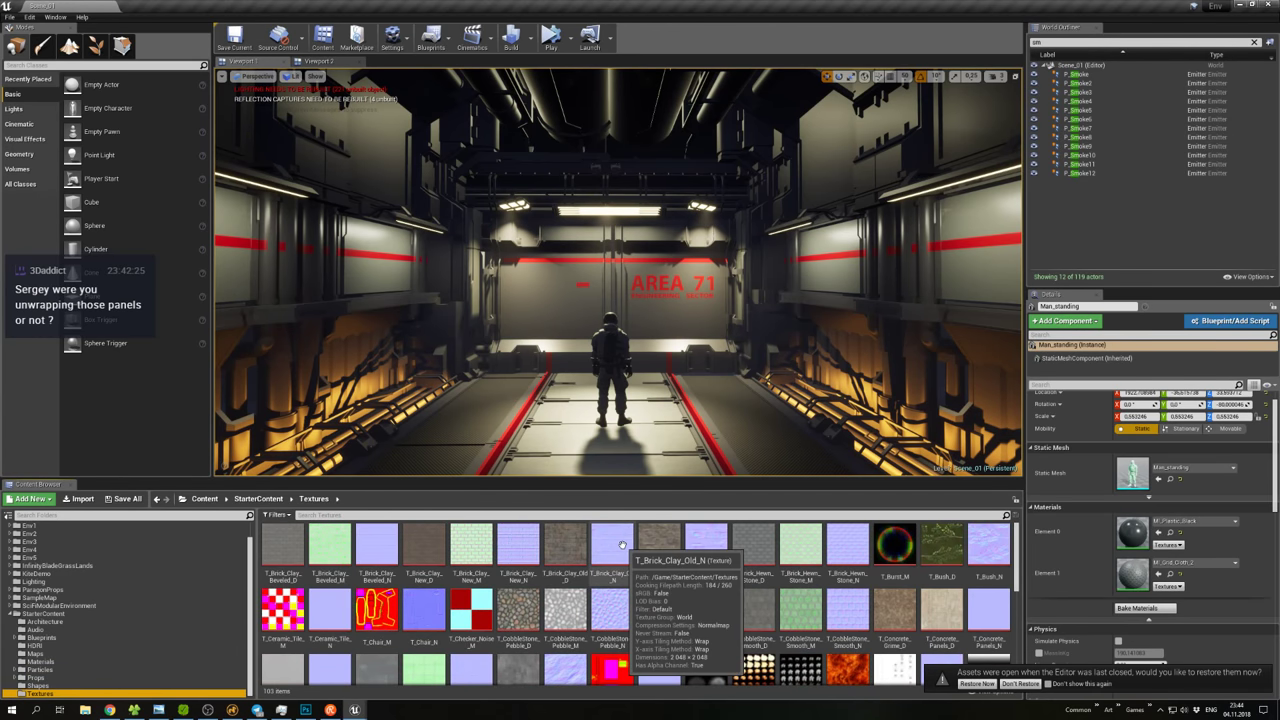
scroll(622, 545, "down", 1)
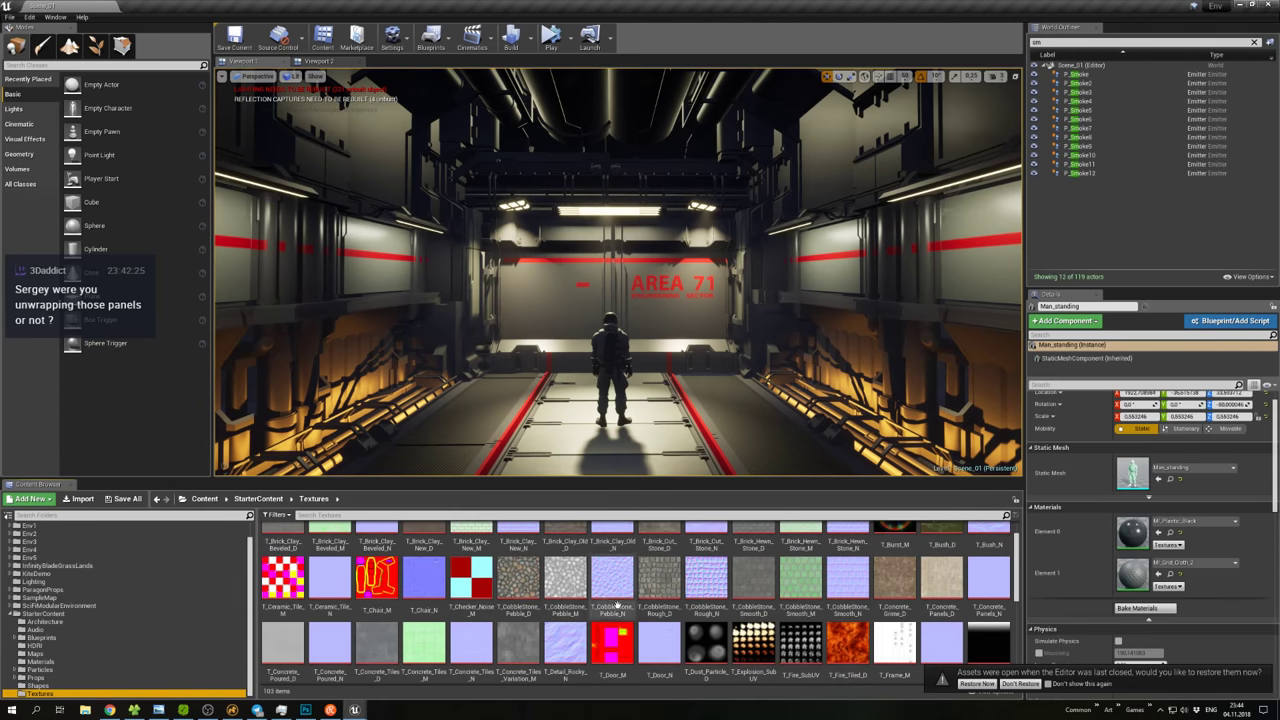
left_click(12, 606)
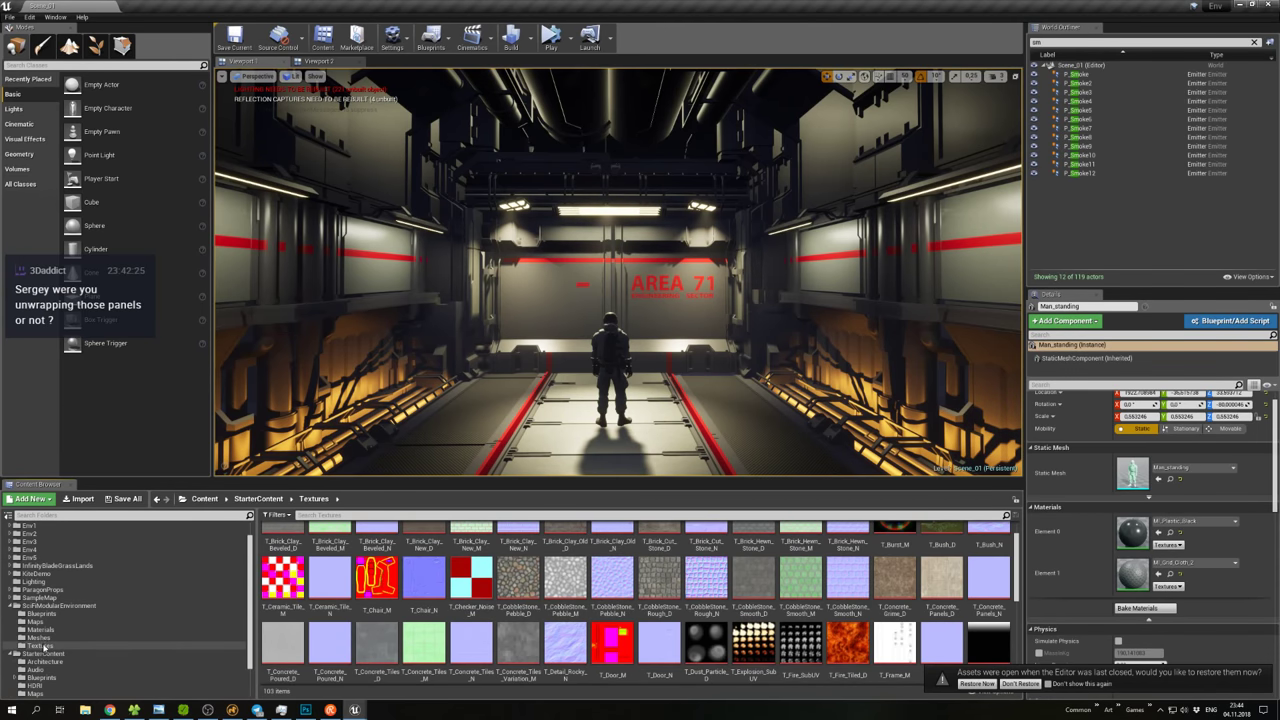
left_click(98, 646)
left_click(903, 545)
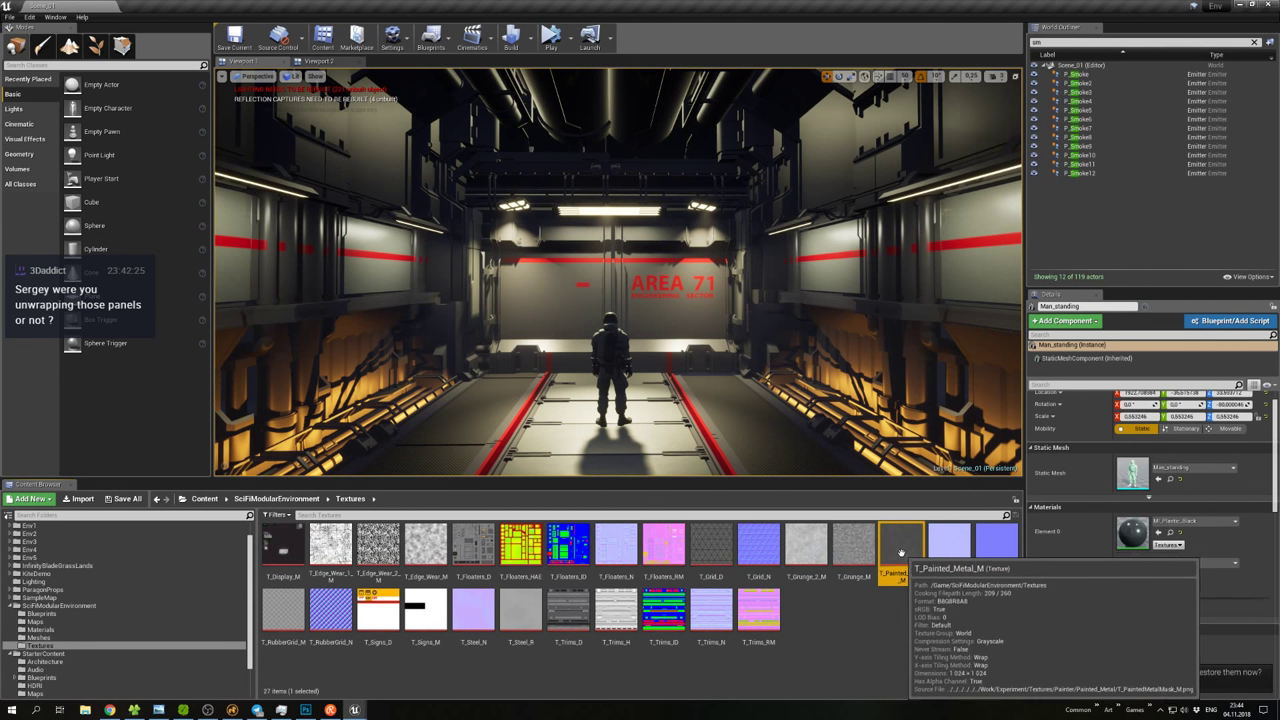
left_click_drag(906, 548, 40, 561)
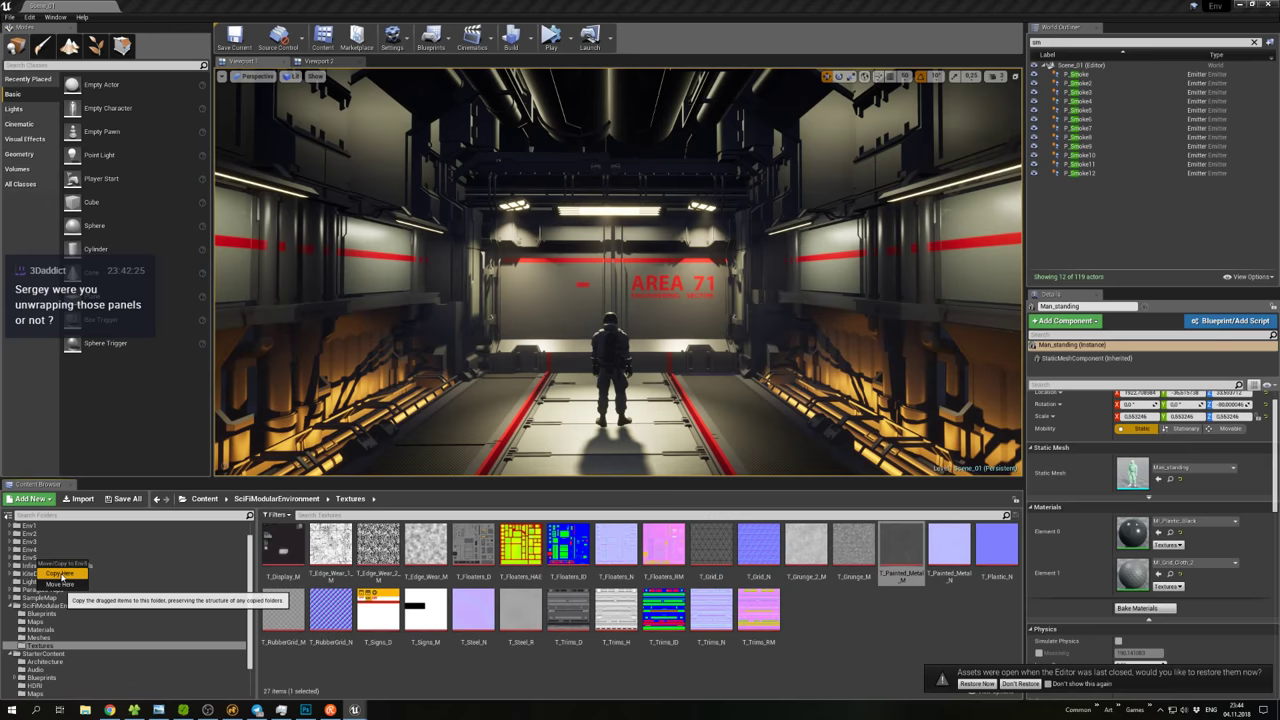
left_click(57, 573)
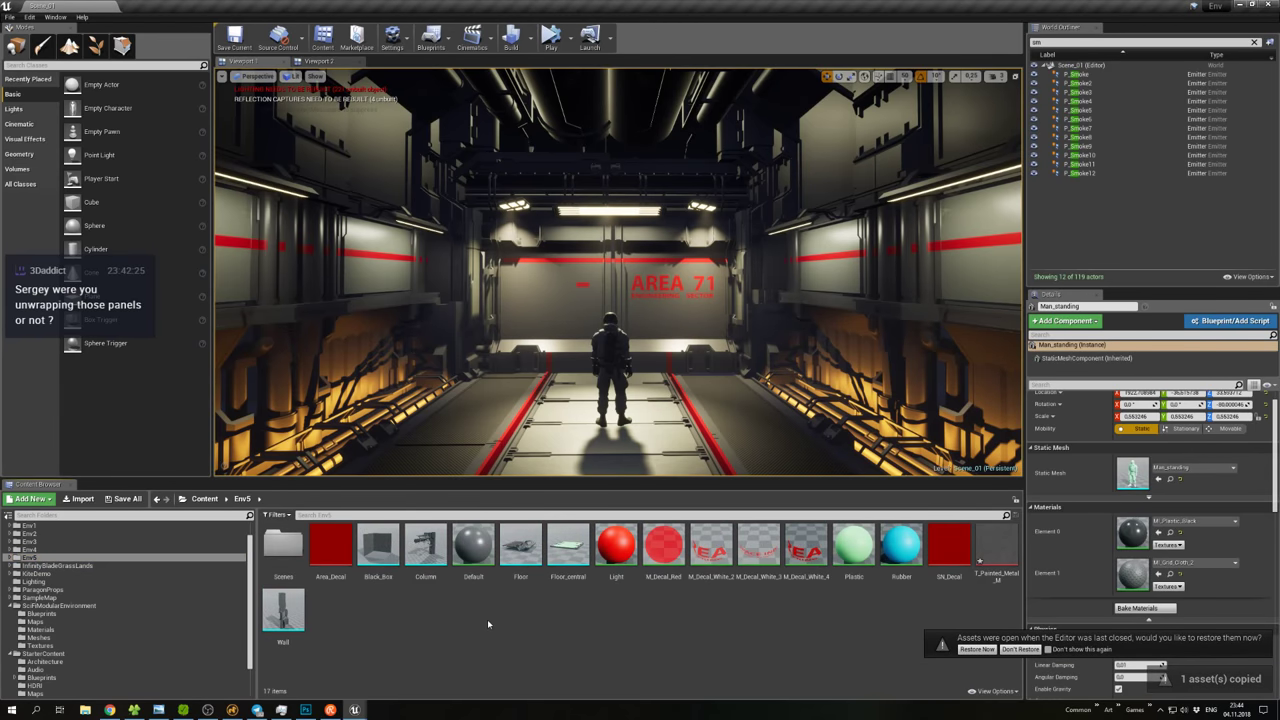
Open the Default material and add the copied T_Painted_Metal_M texture to its graph as a texture sample.
left_click(988, 555)
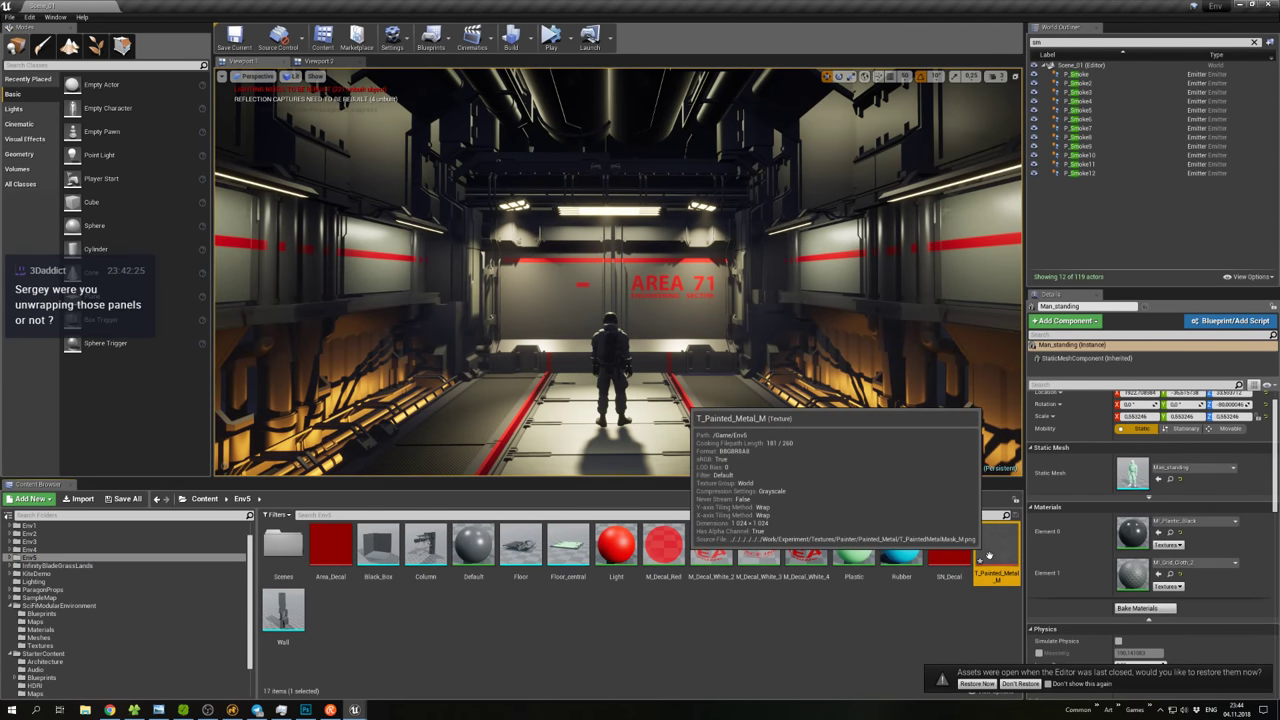
double_click(473, 545)
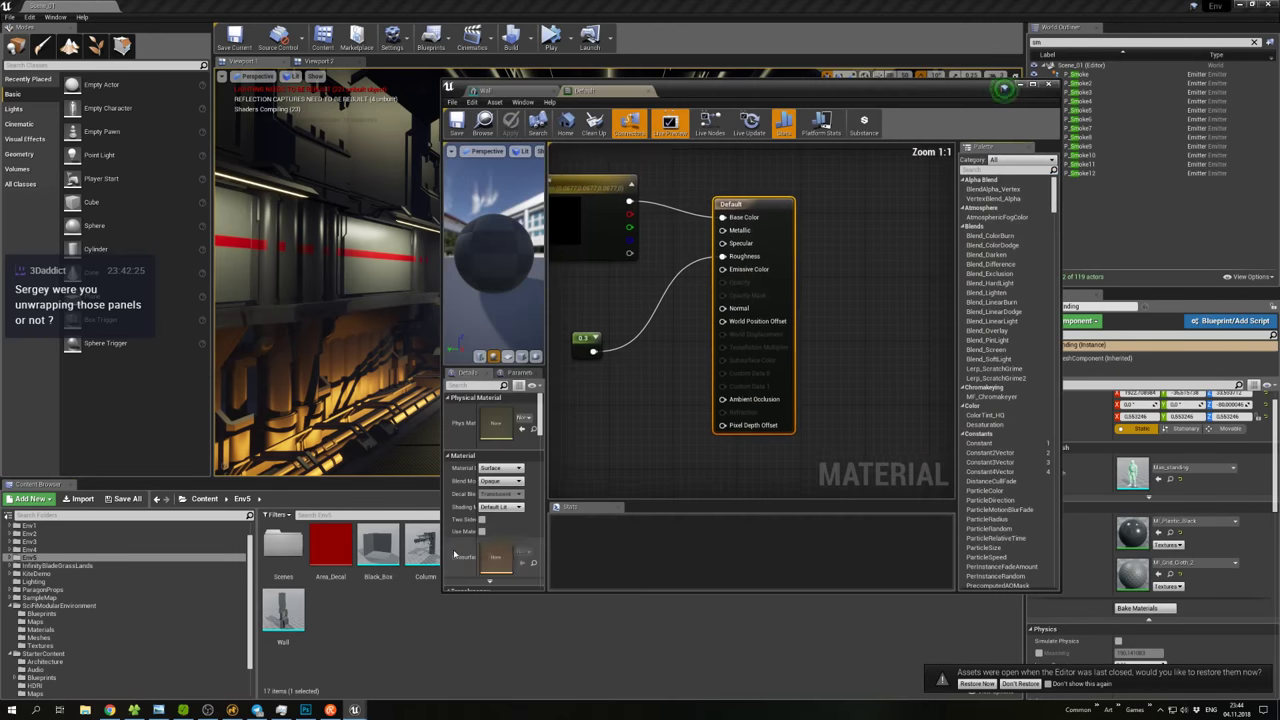
left_click_drag(802, 97, 609, 377)
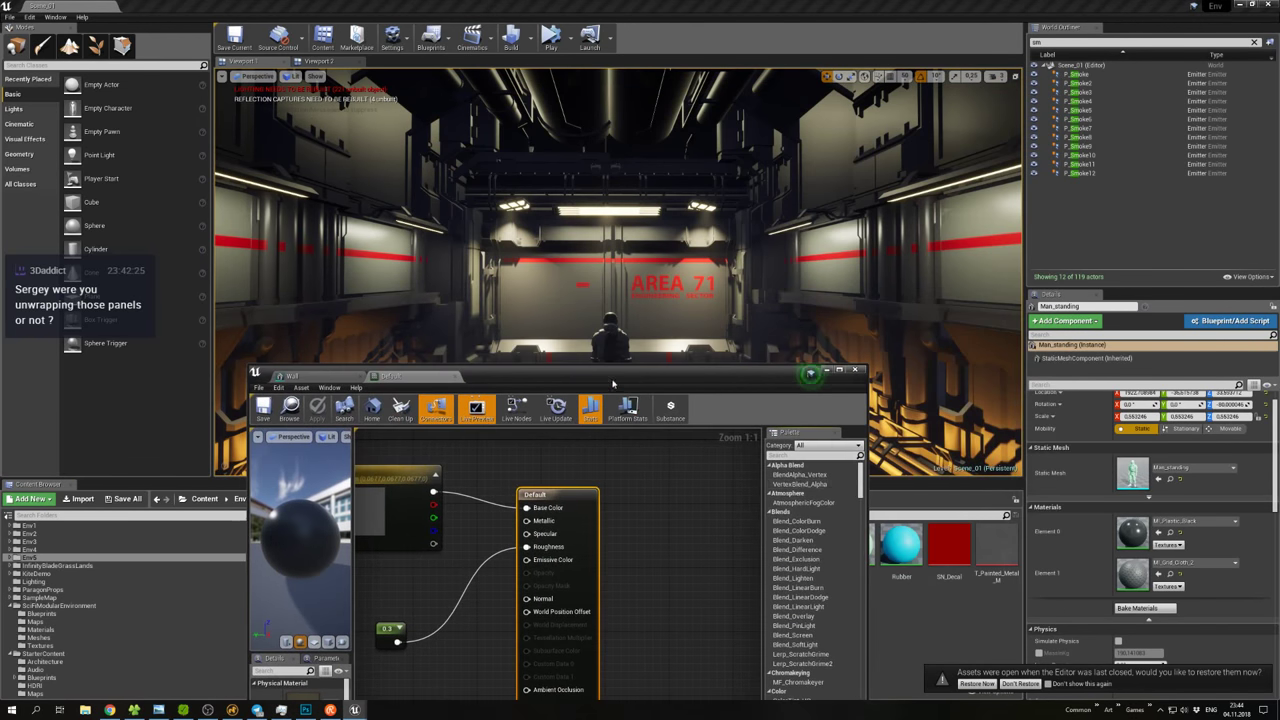
left_click_drag(994, 550, 470, 472)
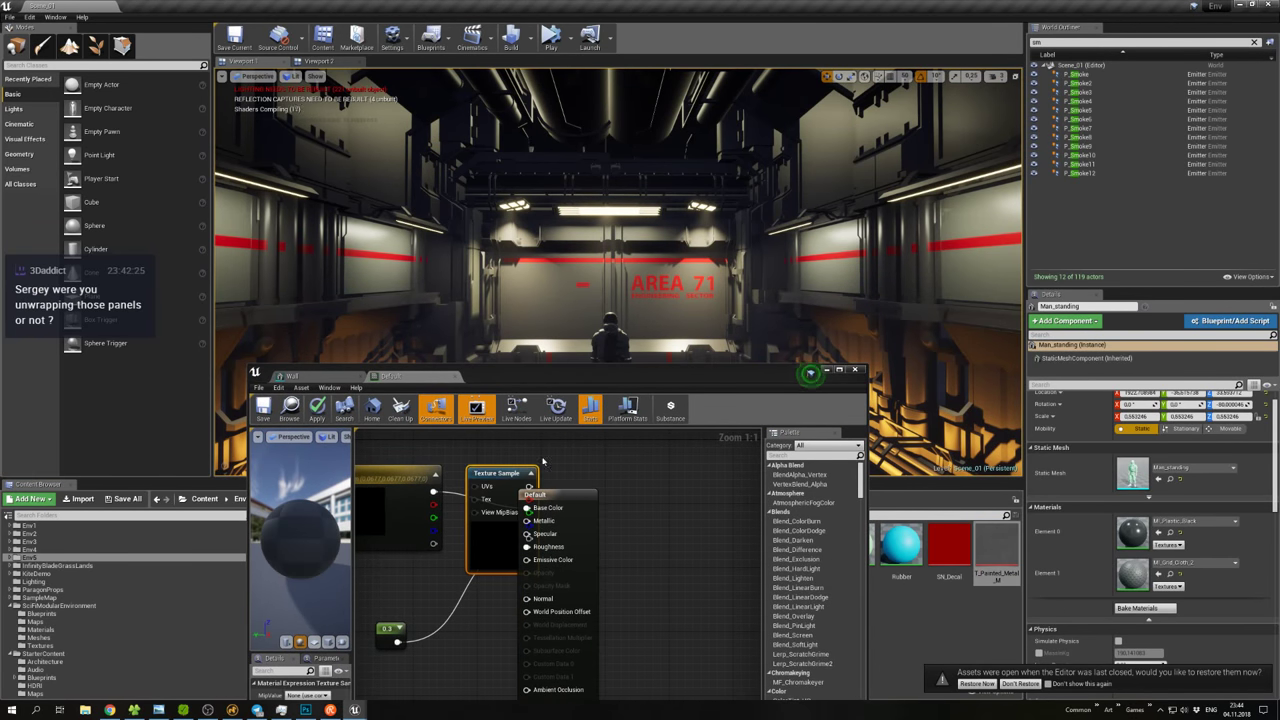
Place the texture sample above the colour node and connect its output to the Default material's Base Color.
left_click_drag(593, 372, 850, 299)
left_click_drag(751, 455, 679, 417)
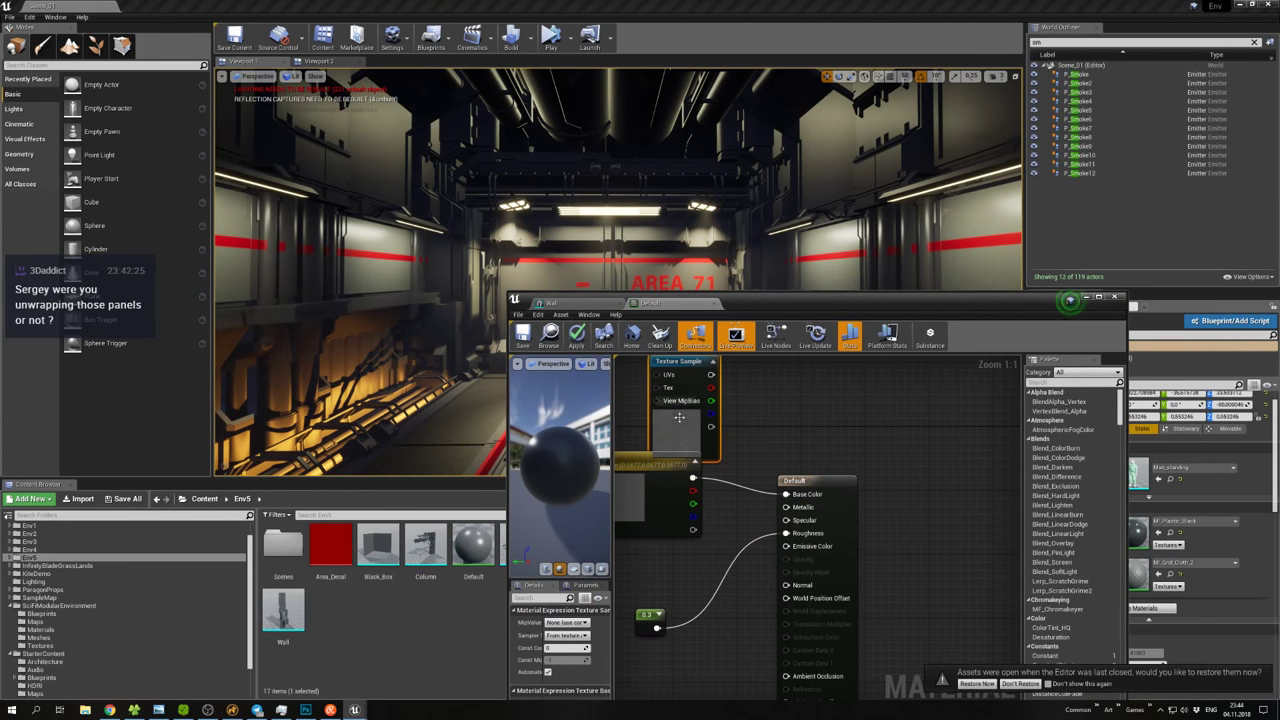
left_click_drag(711, 374, 787, 494)
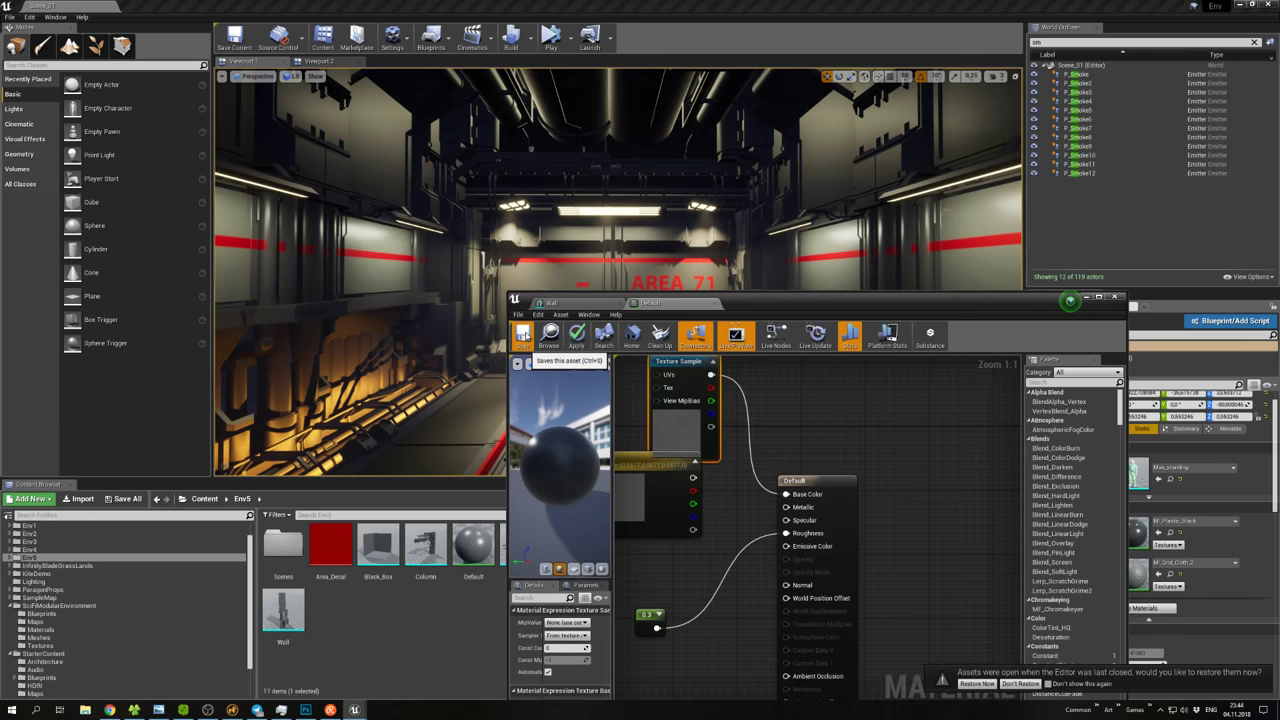
Save the Default material and minimize its editor window to reveal the corridor scene.
left_click(524, 336)
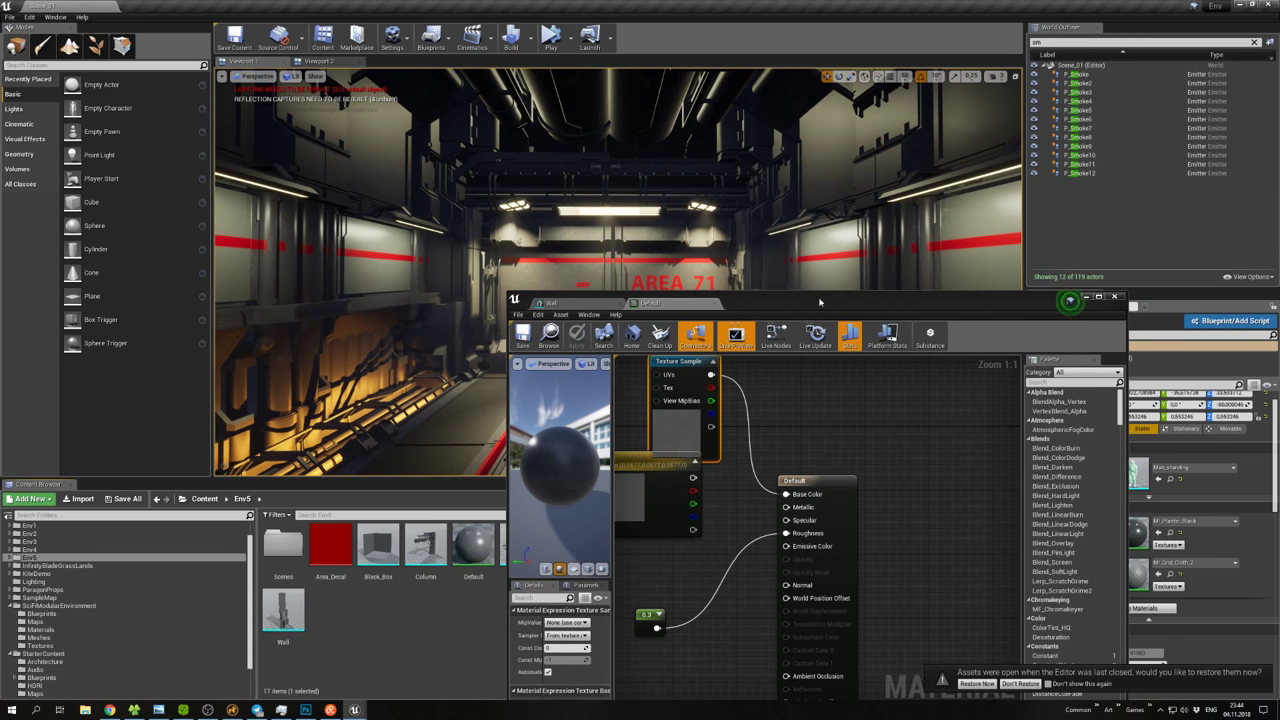
left_click_drag(874, 306, 722, 486)
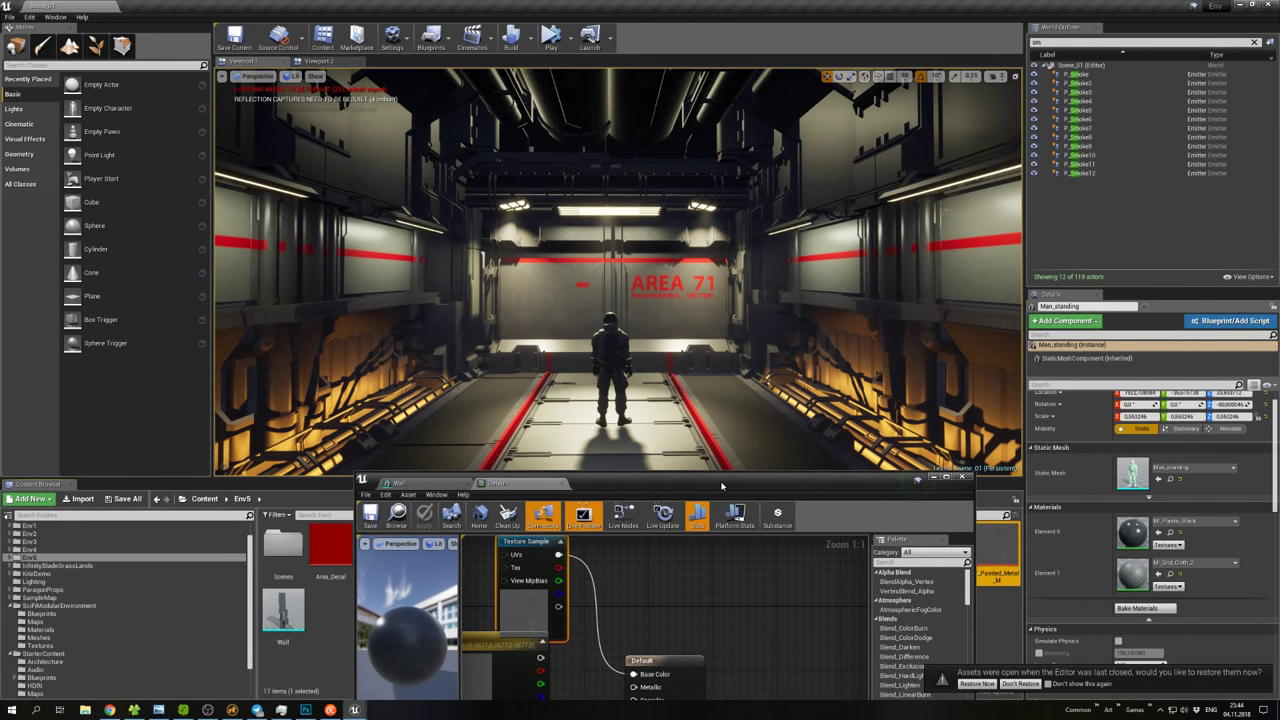
left_click_drag(722, 486, 717, 468)
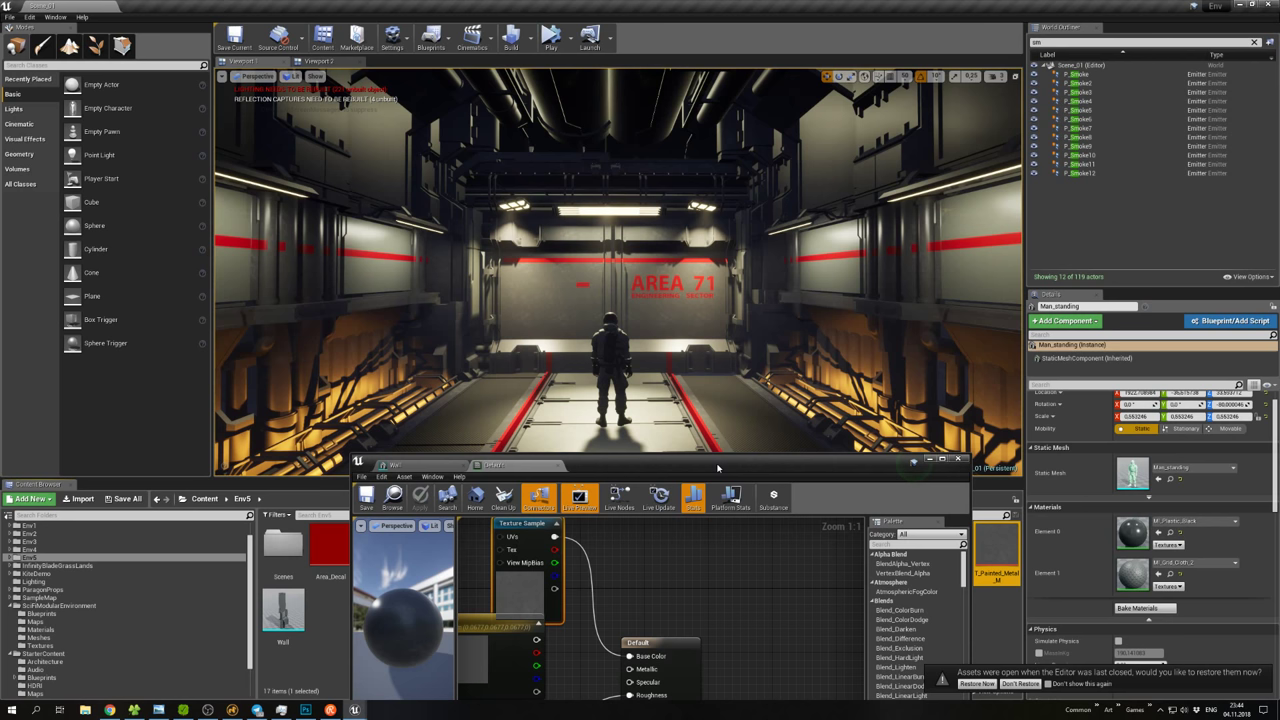
left_click_drag(717, 468, 717, 401)
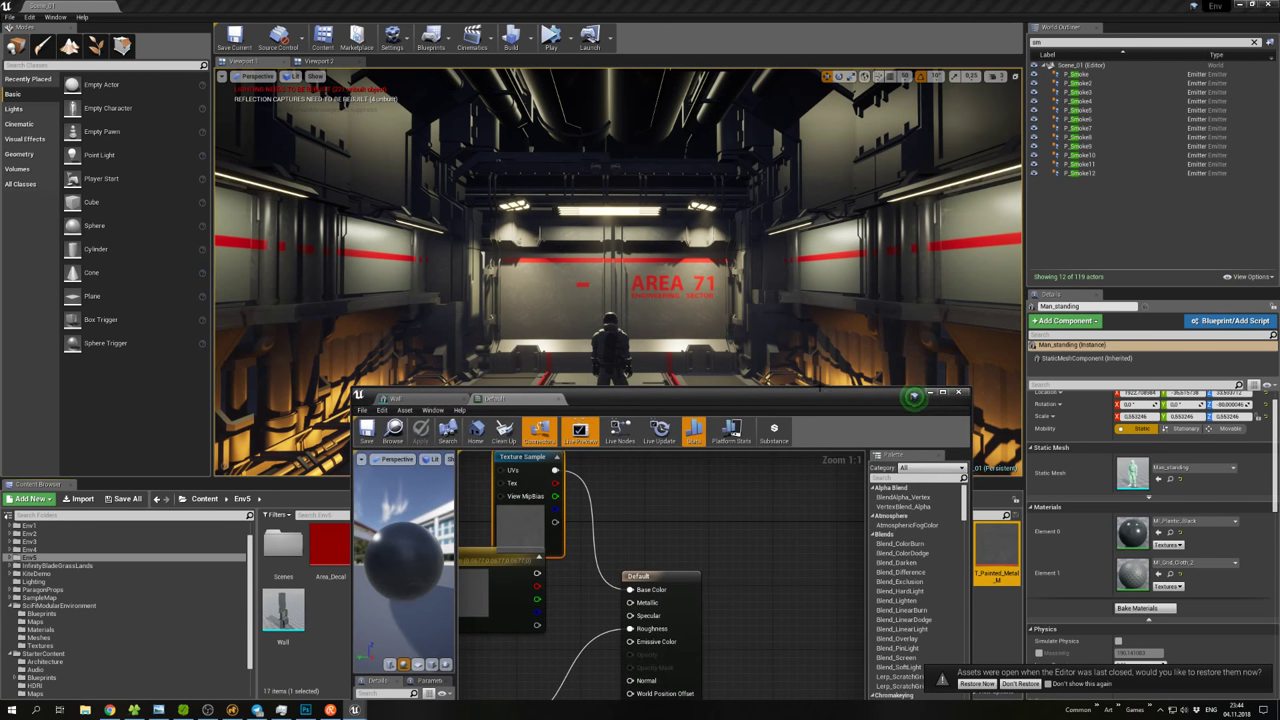
left_click(930, 392)
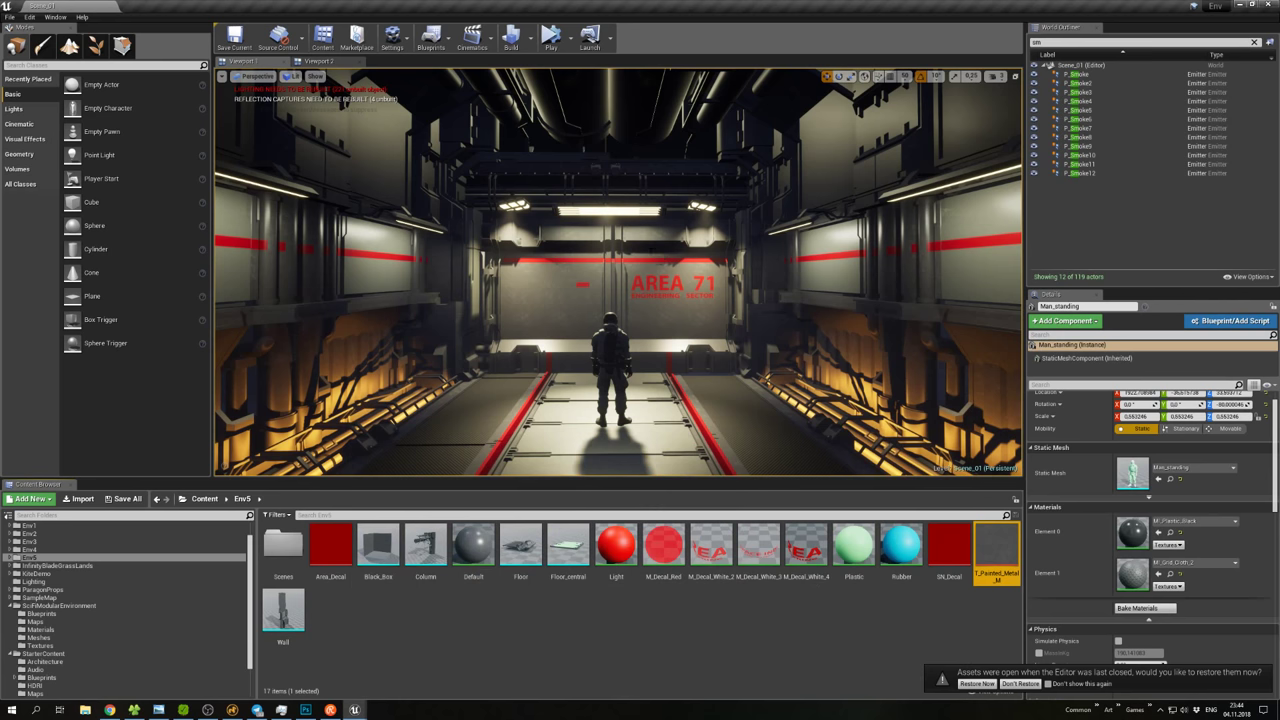
Select the rectangular light above the AREA 71 end wall and adjust its attenuation radius.
left_click(633, 229)
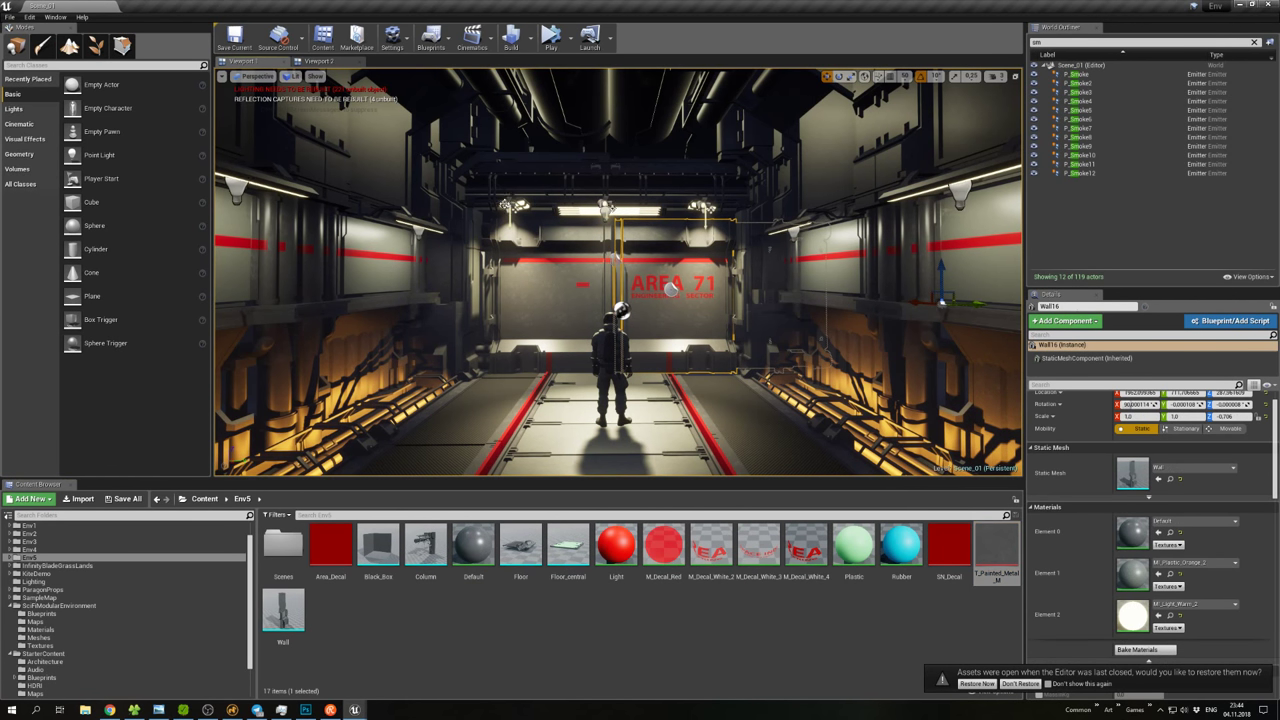
left_click(509, 205)
left_click(604, 209)
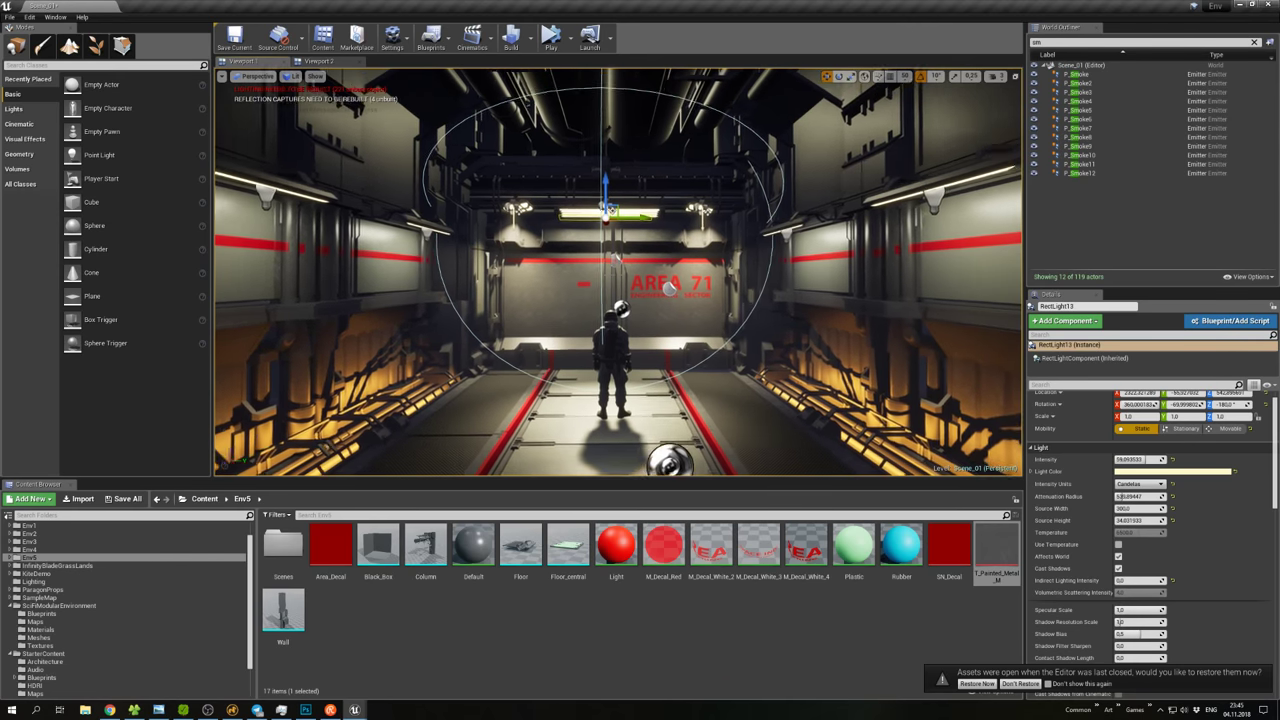
scroll(788, 150, "down", 5)
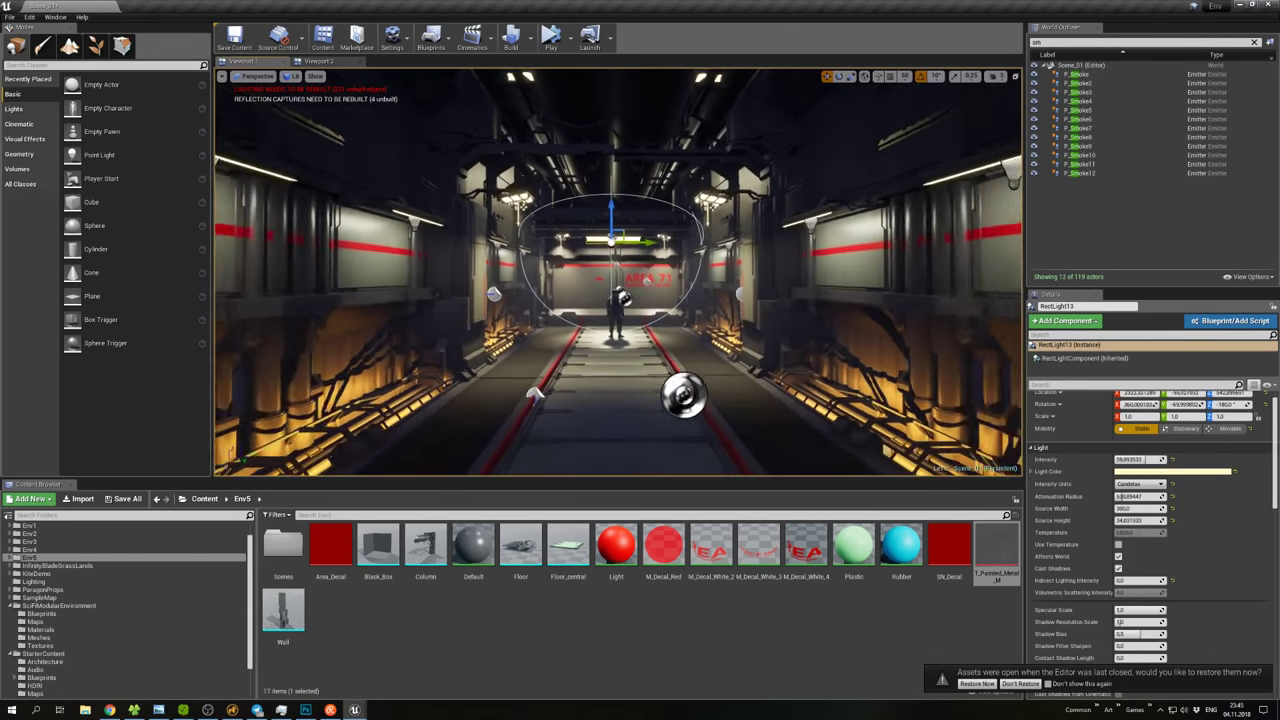
scroll(619, 272, "down", 5)
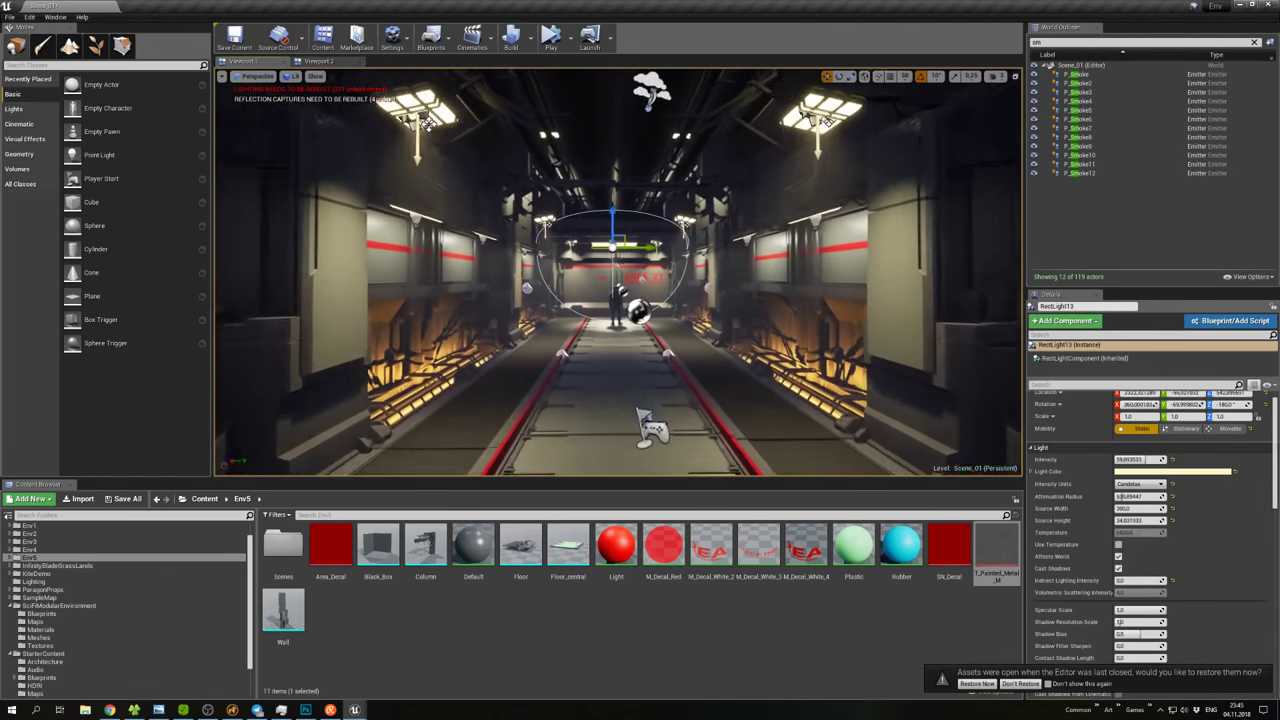
scroll(619, 272, "up", 5)
scroll(651, 274, "up", 5)
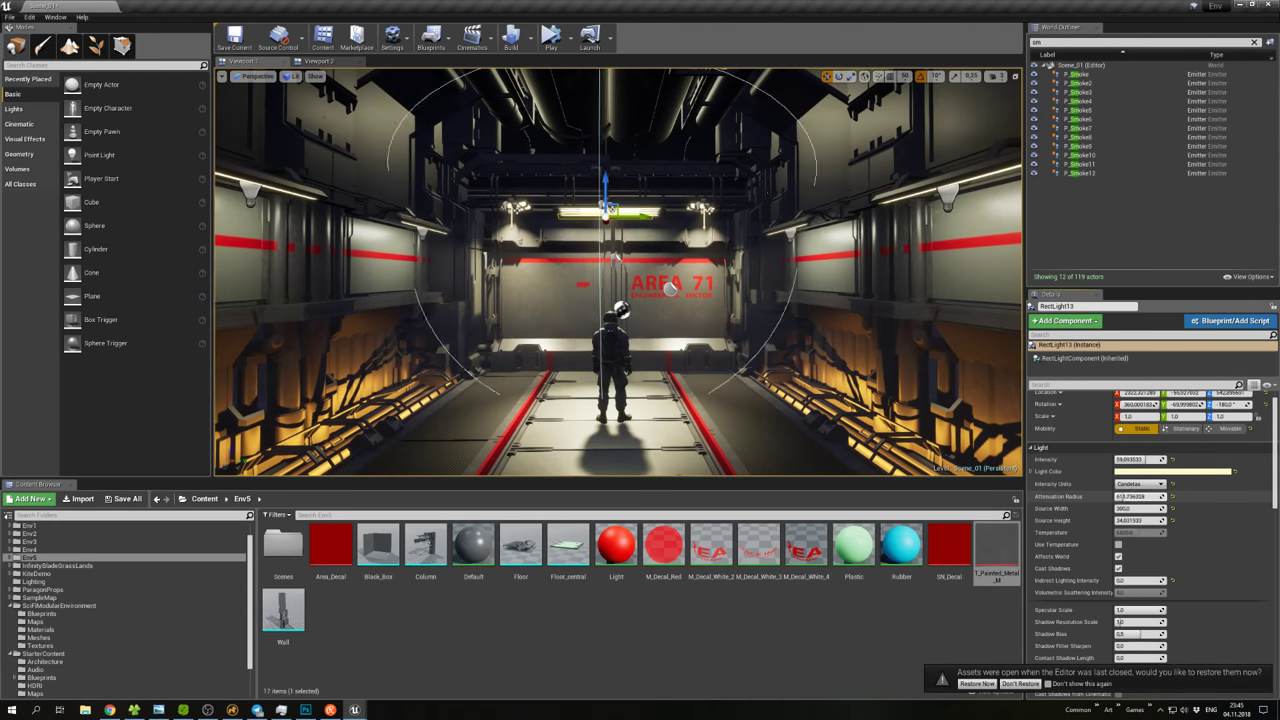
scroll(619, 272, "down", 5)
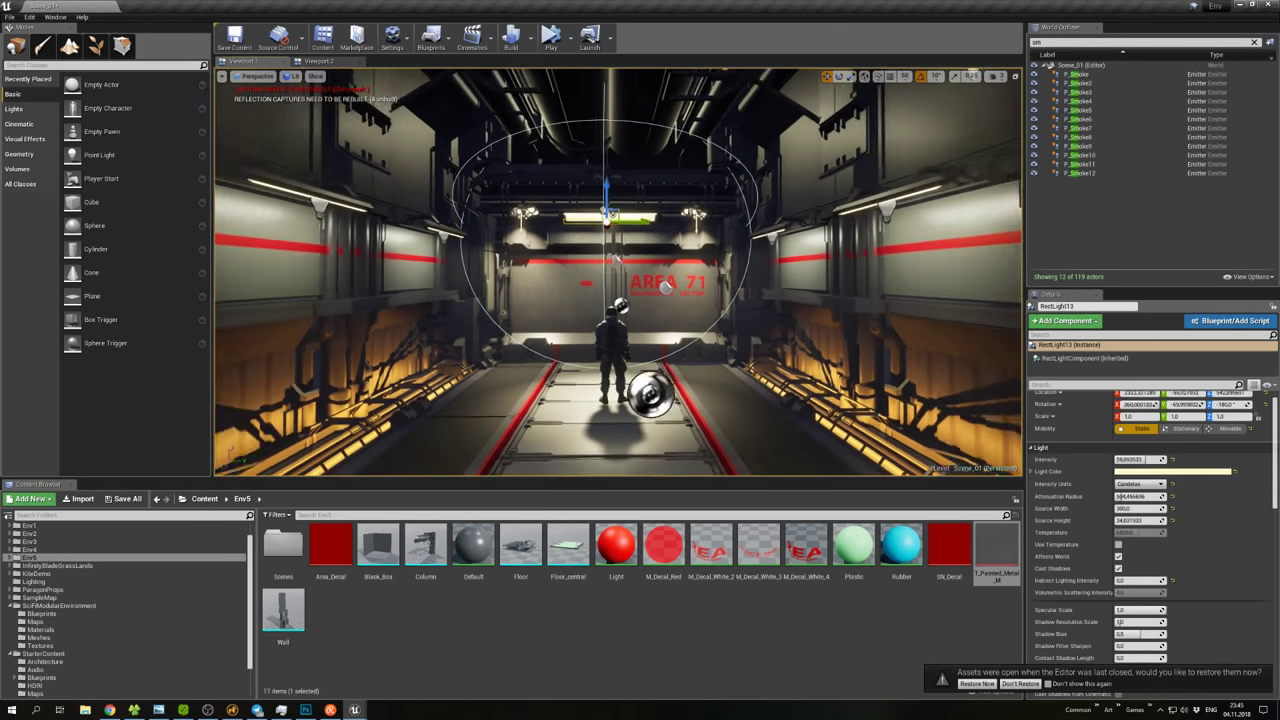
Search the scene's actors for "post" and select the PostProcessVolume.
scroll(619, 272, "down", 5)
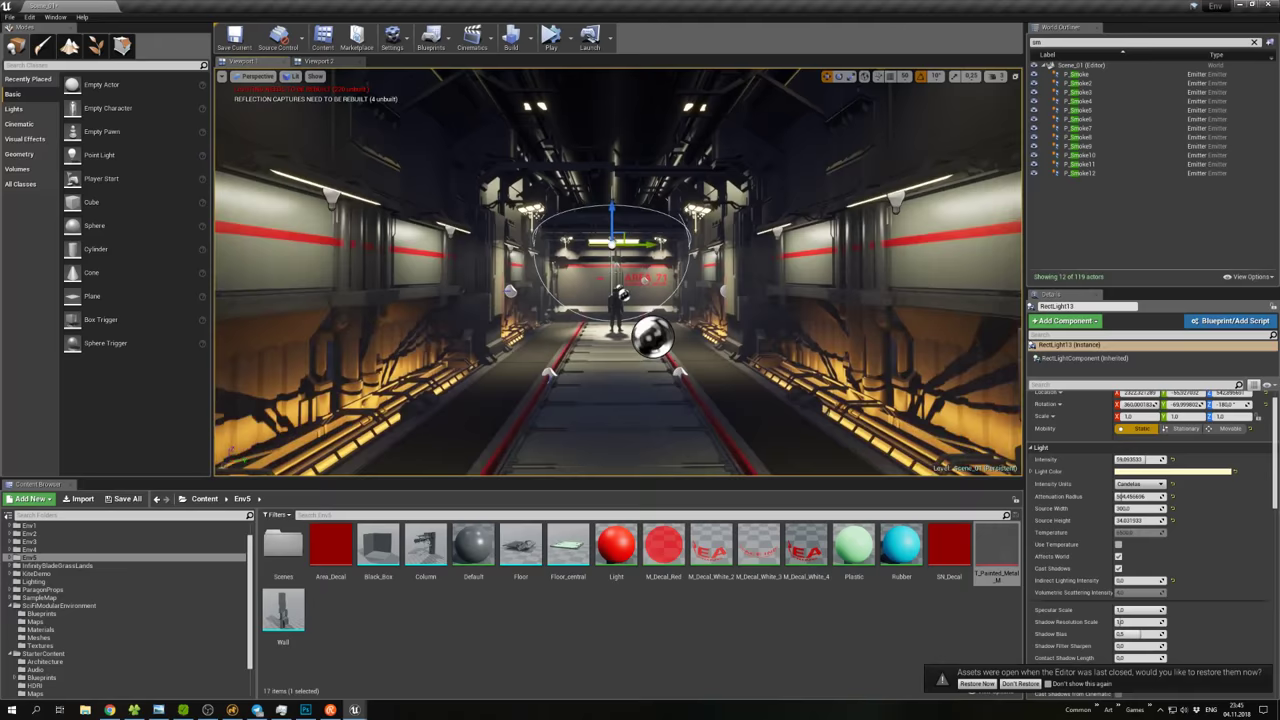
scroll(634, 347, "down", 5)
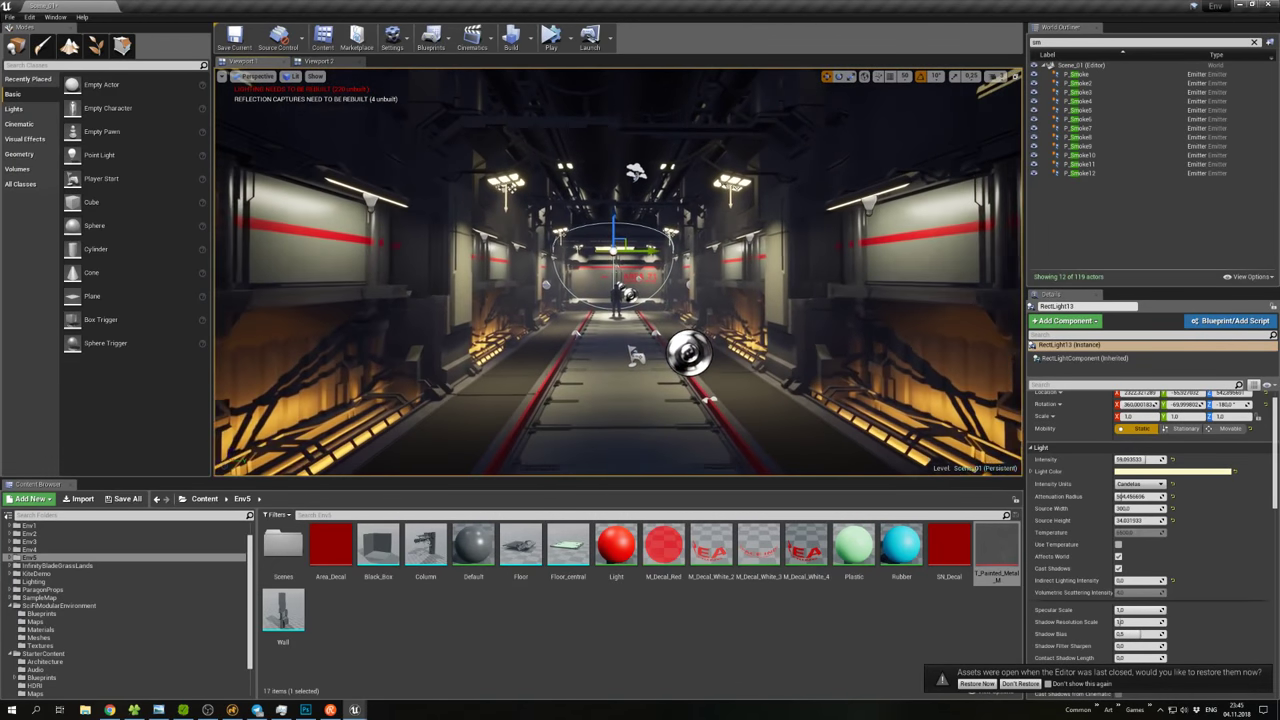
right_click(673, 325)
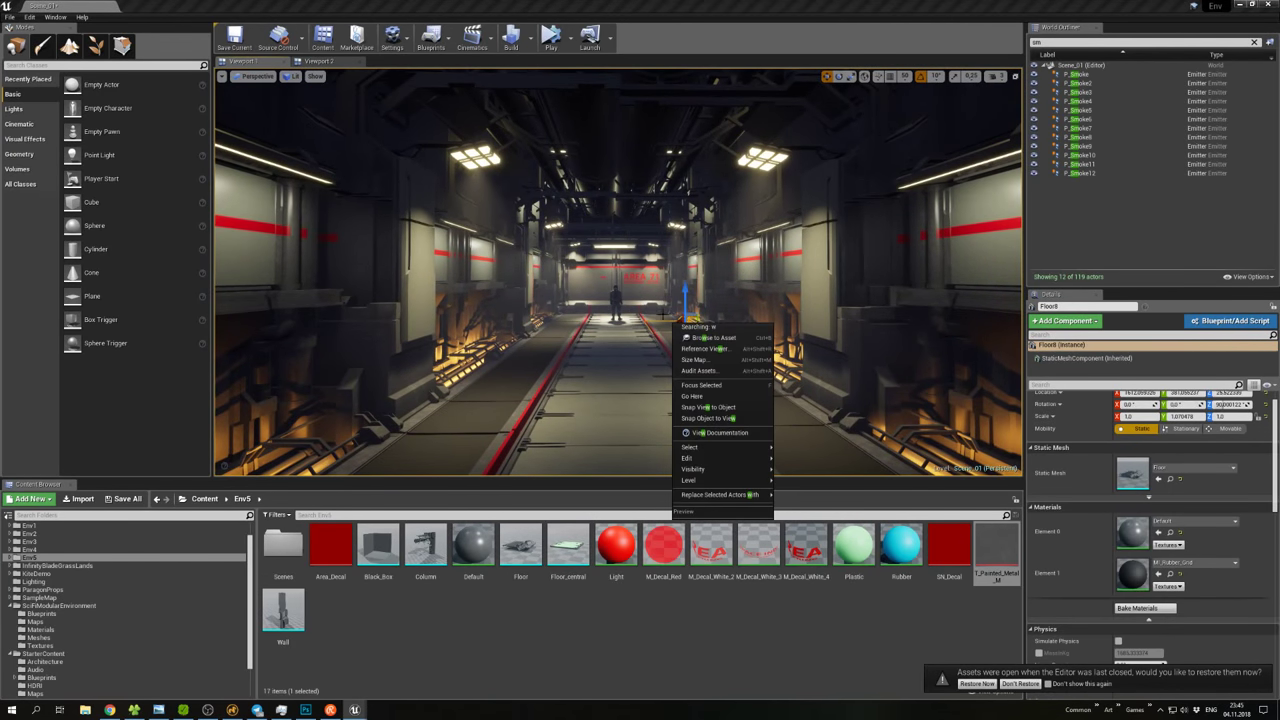
left_click(640, 285)
scroll(640, 285, "up", 5)
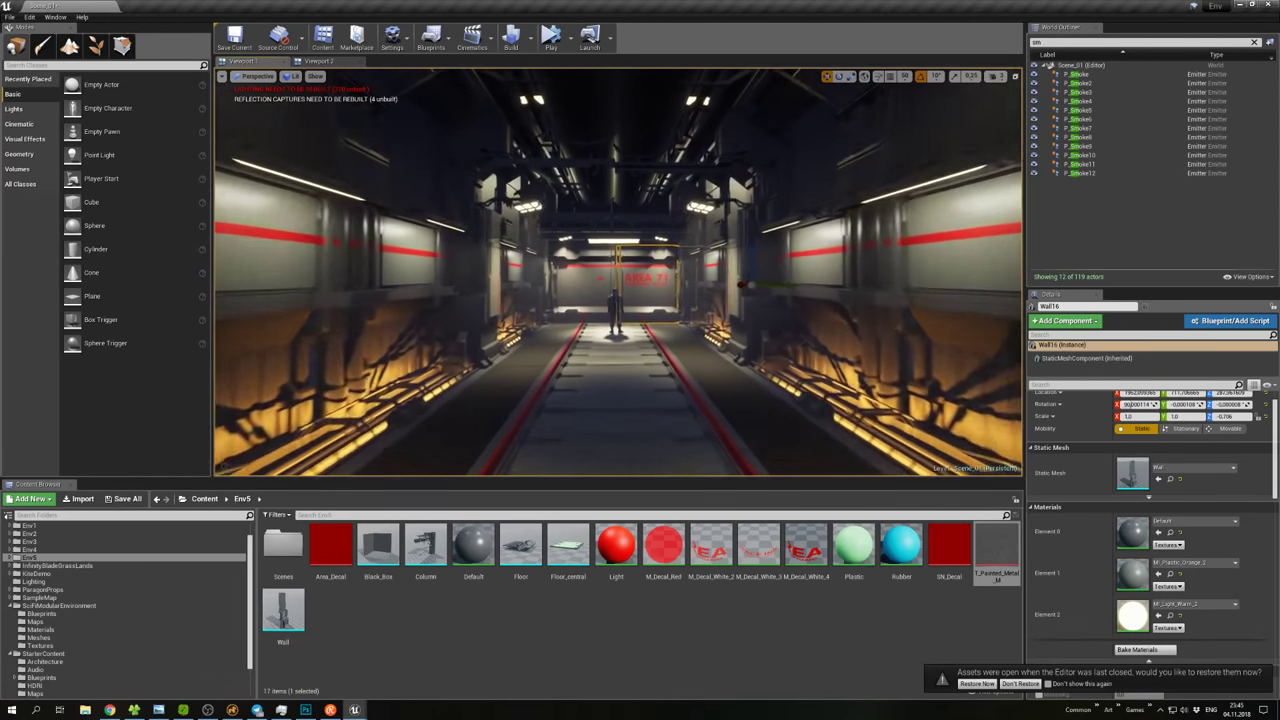
scroll(640, 285, "up", 3)
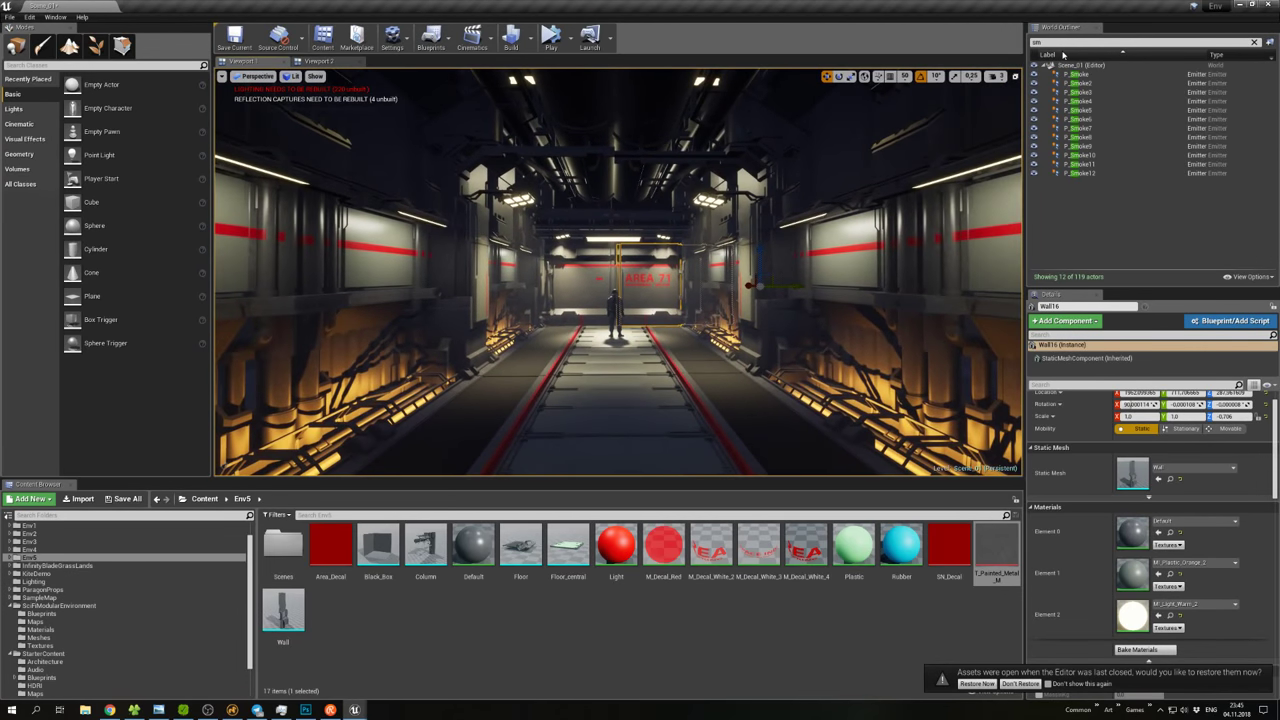
double_click(1045, 42)
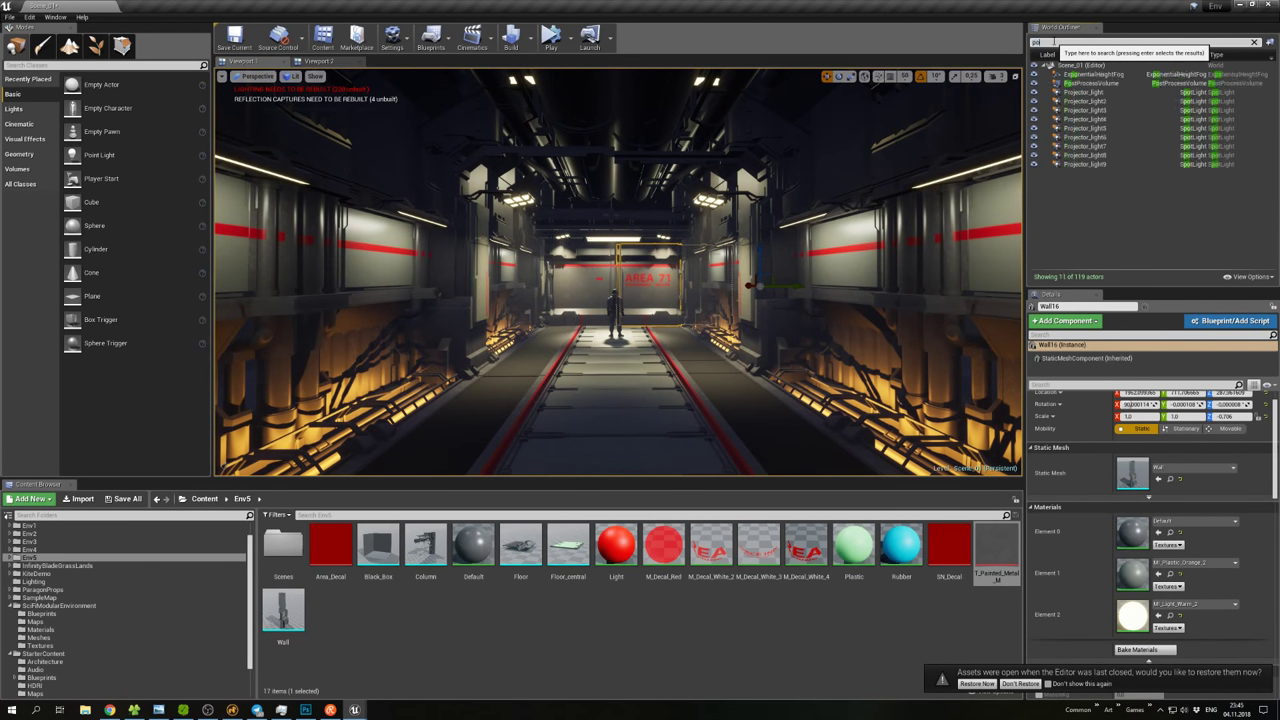
type("post")
left_click(1111, 75)
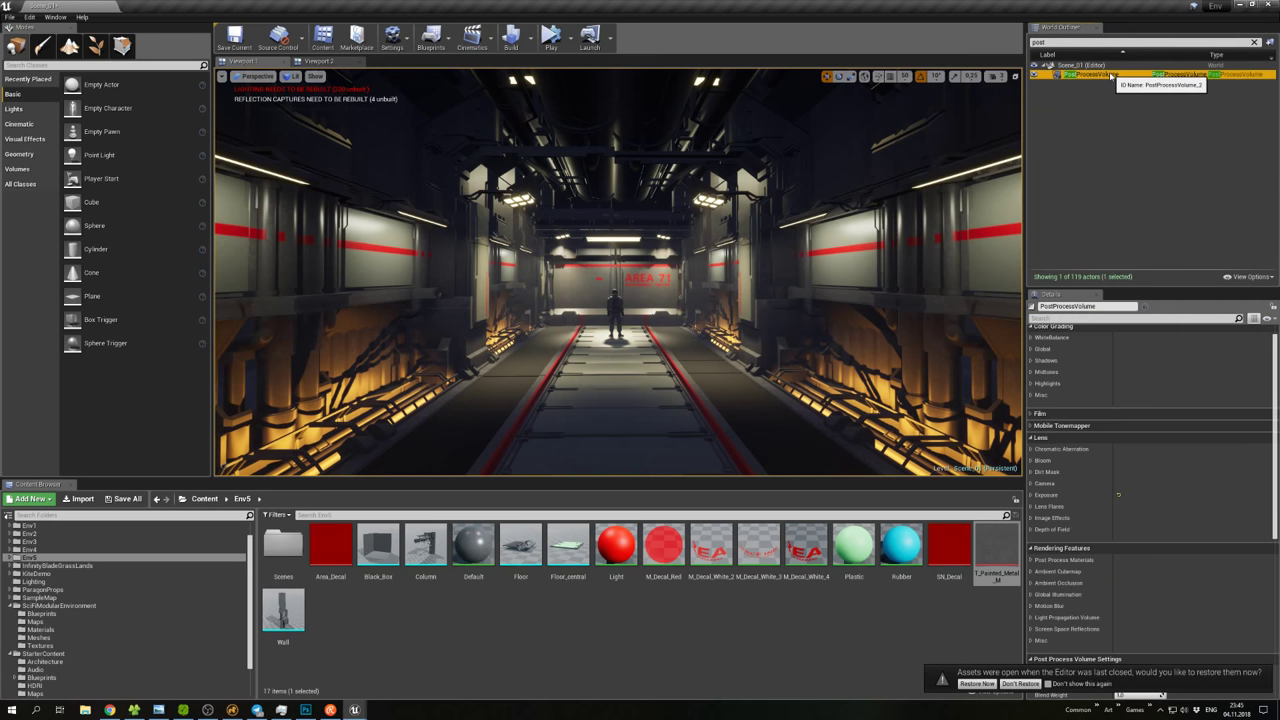
Enable the bloom method and intensity overrides, keep the Standard method, and raise the bloom intensity.
left_click(1035, 461)
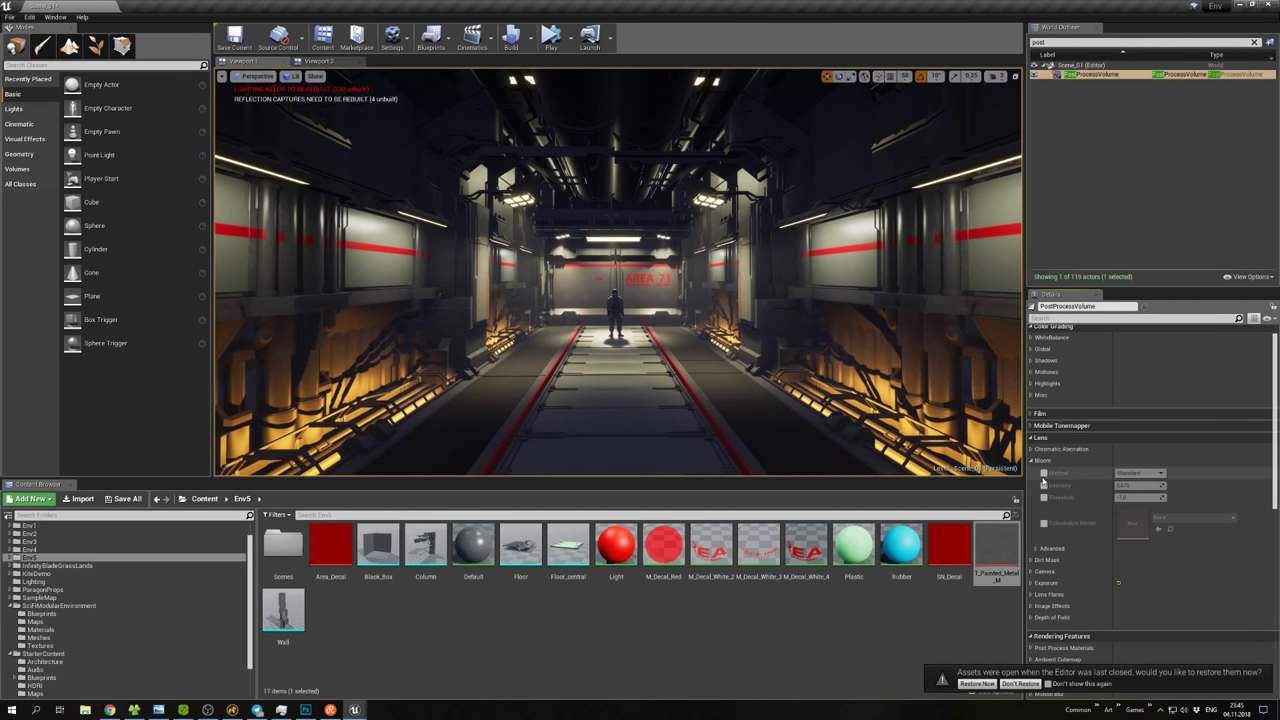
left_click(1044, 472)
left_click(1044, 485)
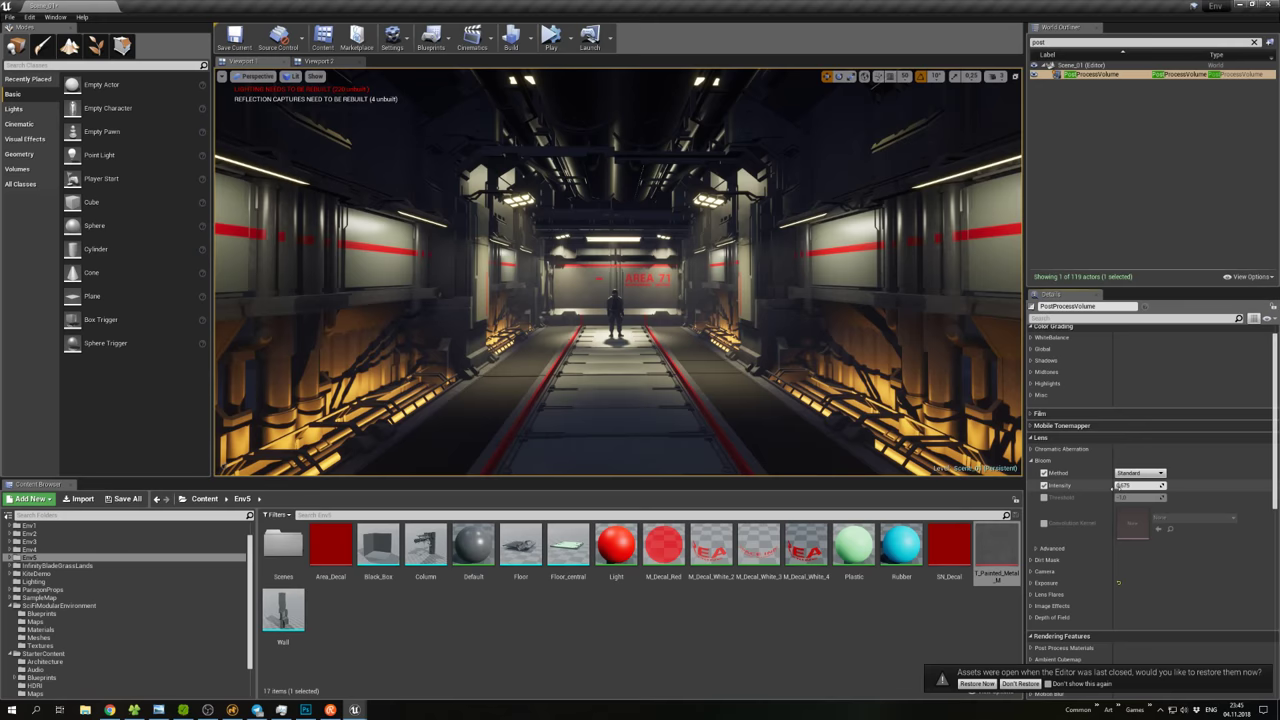
mouse_move(1119, 485)
left_mouse_down()
mouse_move(1150, 485)
mouse_move(1128, 485)
left_mouse_up()
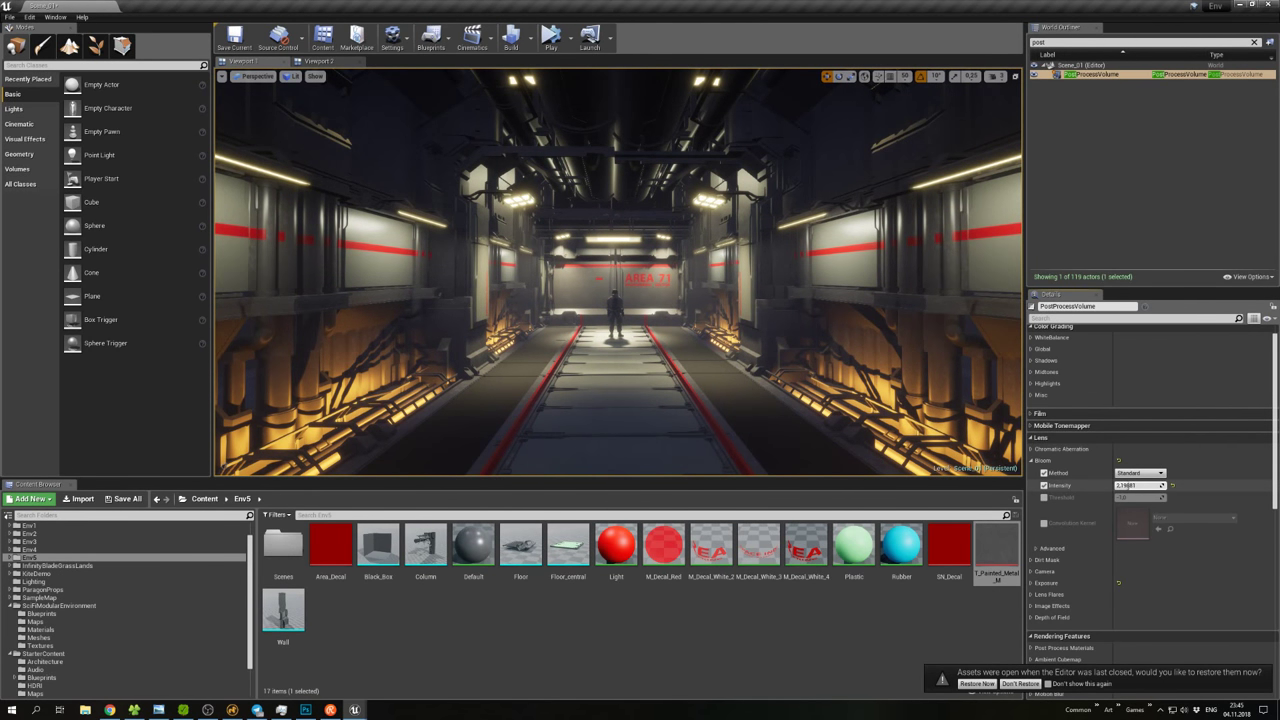
left_click(1044, 485)
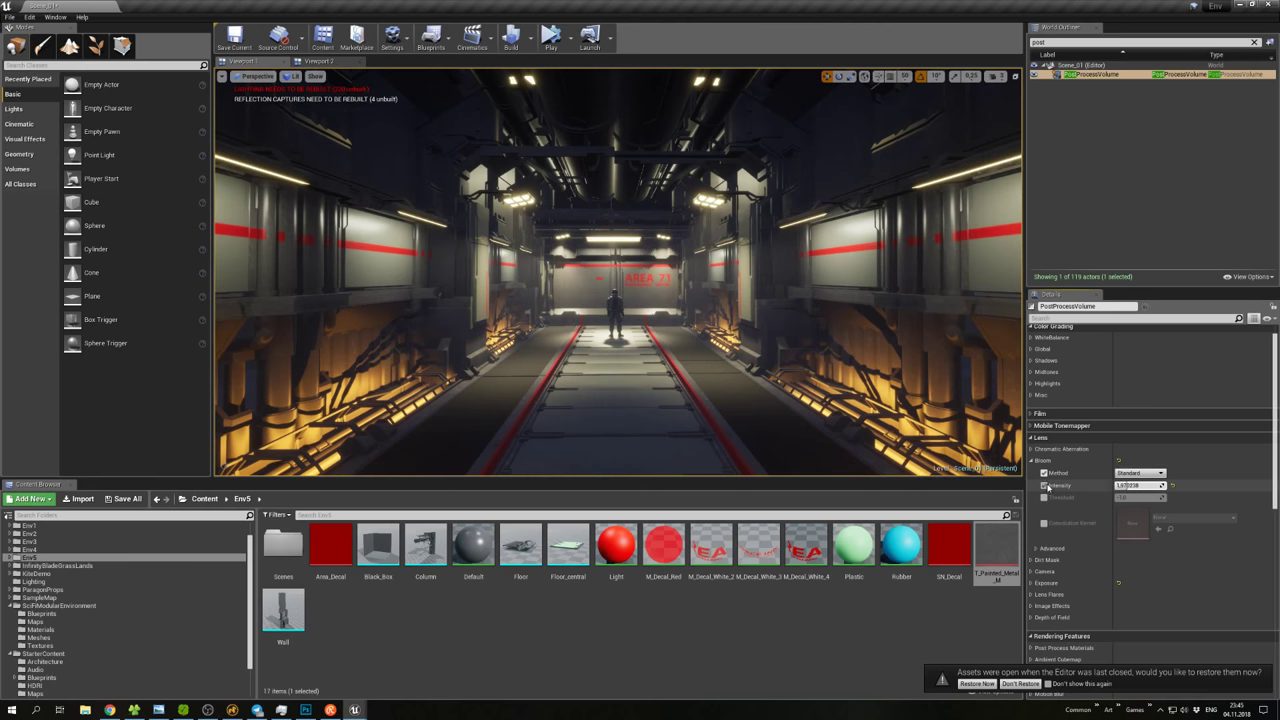
left_click(1044, 485)
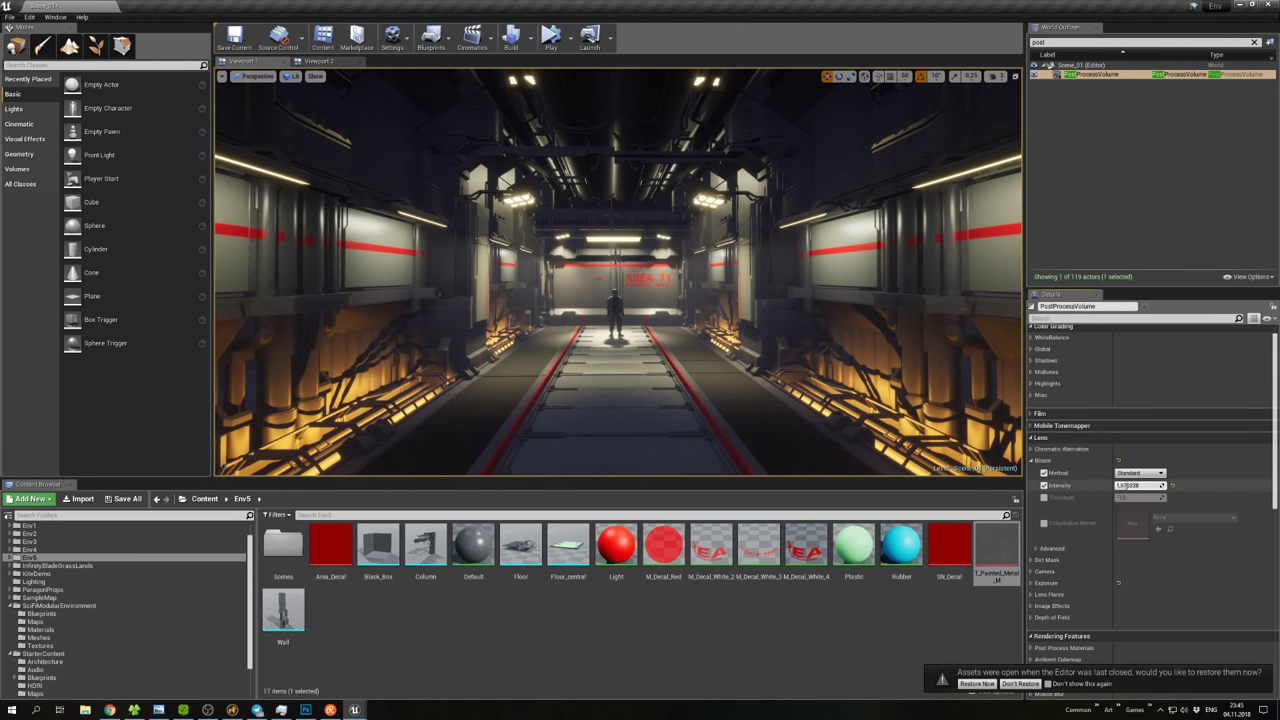
left_click_drag(1124, 485, 1128, 485)
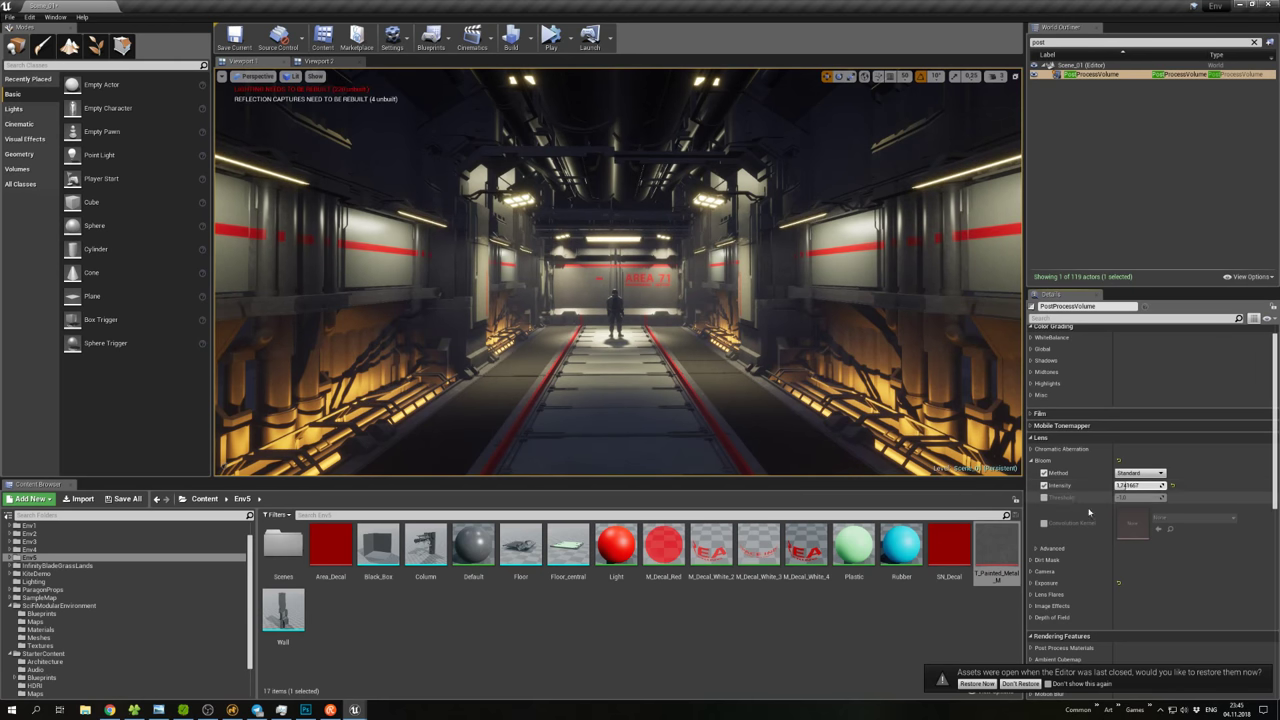
left_click(1032, 461)
Enable chromatic aberration with an intensity of about 1.14 and a start offset of about 0.29.
left_click(1031, 449)
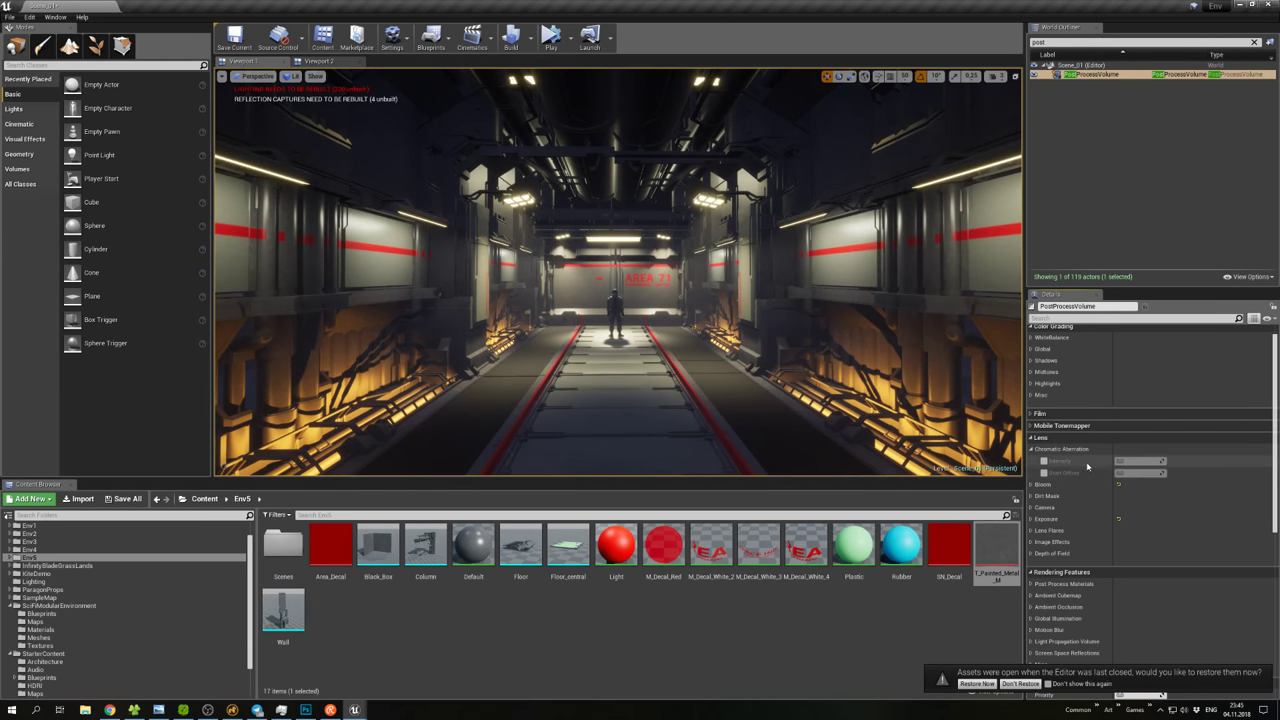
left_click(1044, 473)
left_click_drag(1120, 461, 1126, 473)
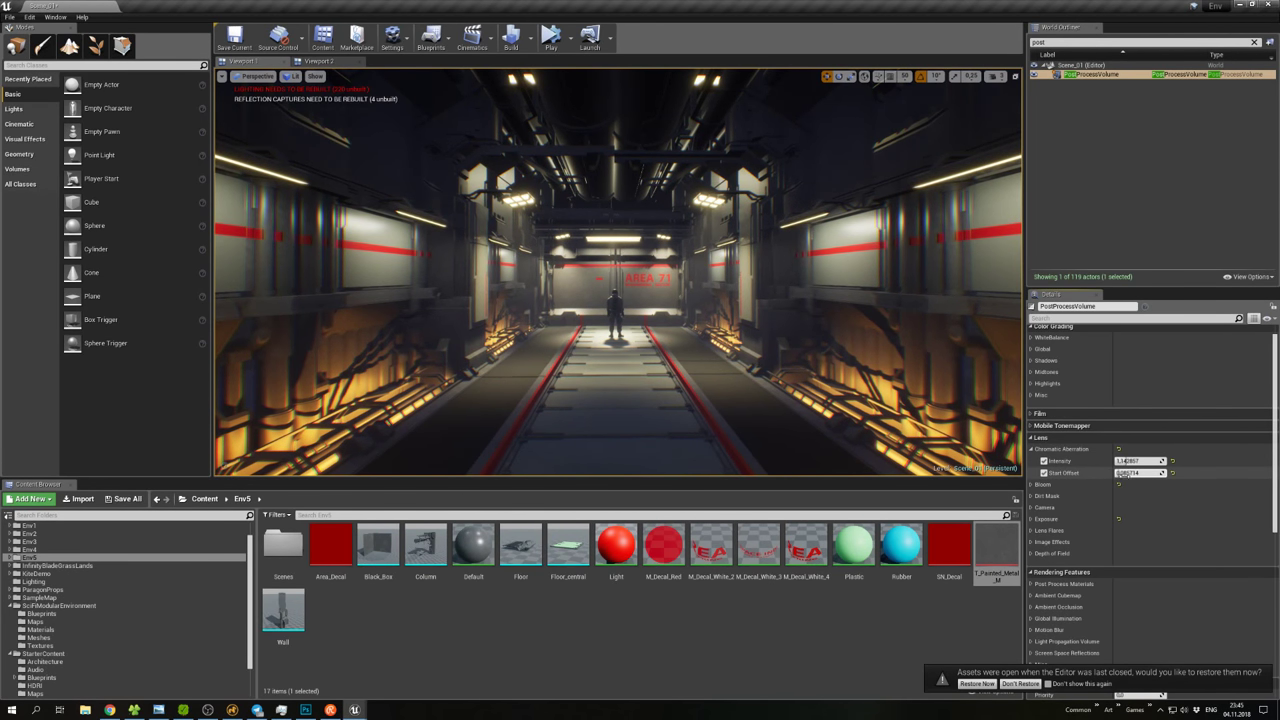
left_click(1042, 450)
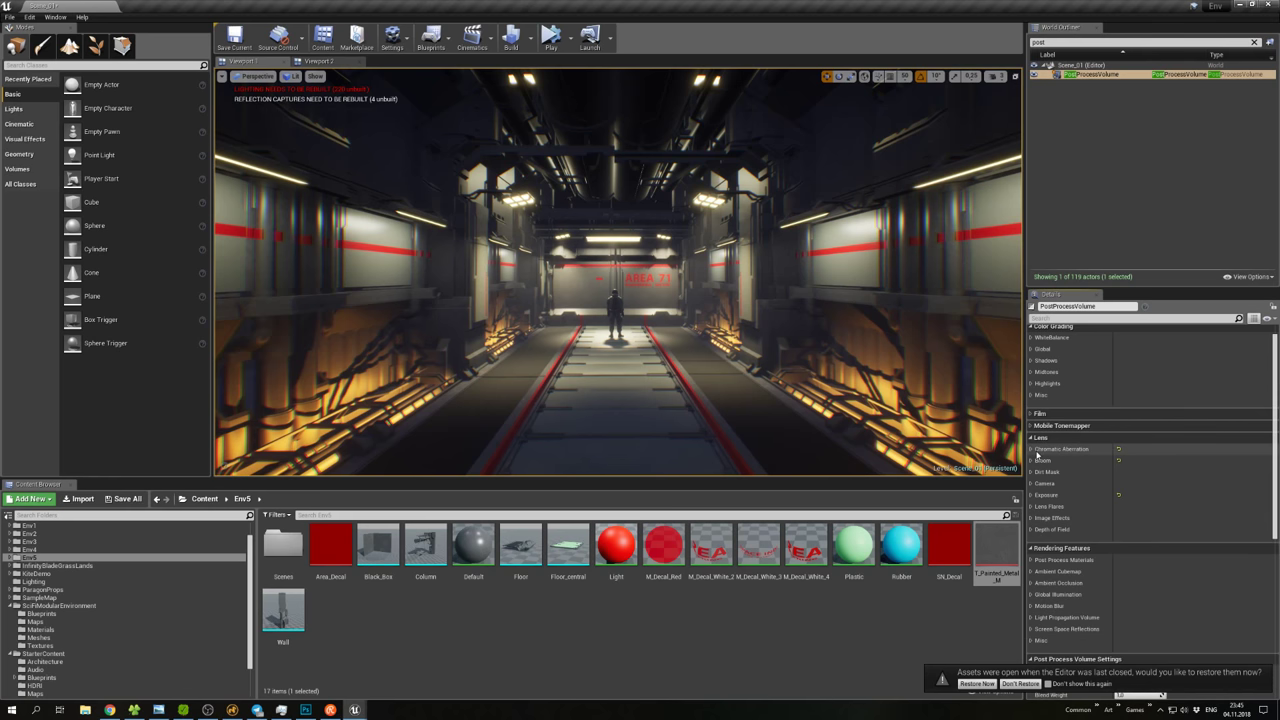
Enable the lens flare intensity override and set it to 0.2.
left_click(1032, 507)
left_click(1044, 519)
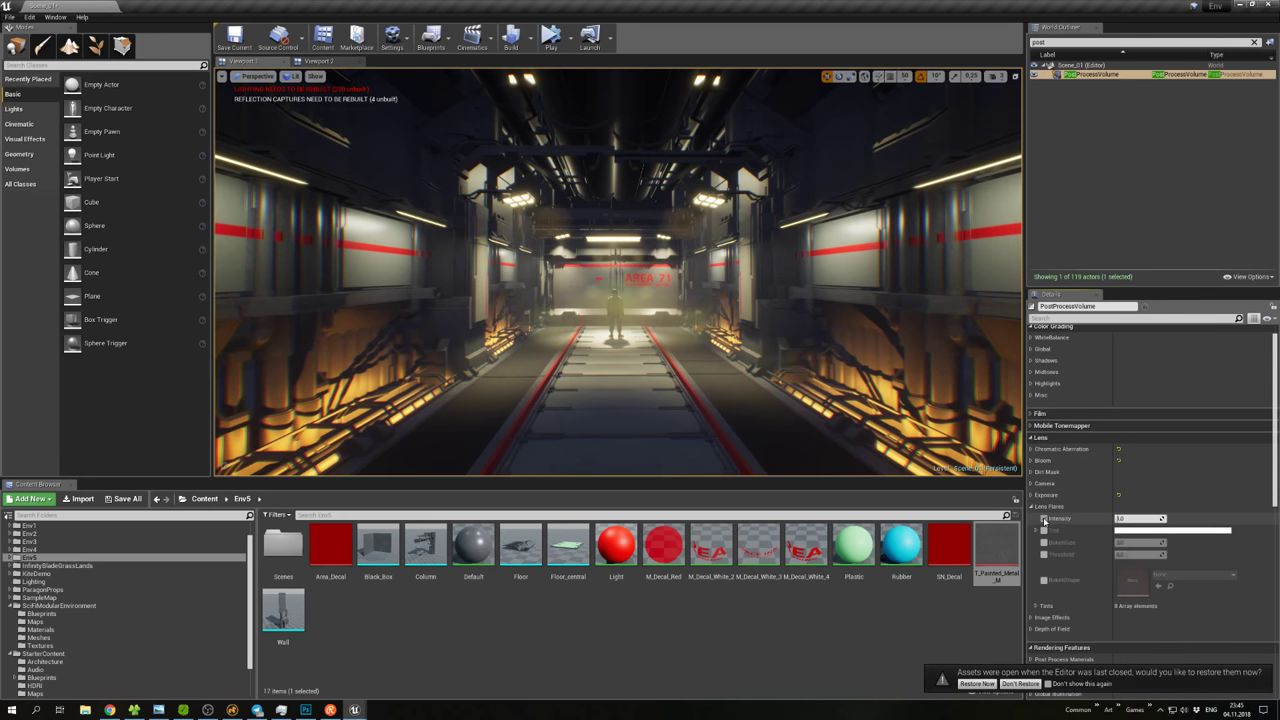
left_click_drag(1140, 519, 1112, 519)
left_click(1124, 518)
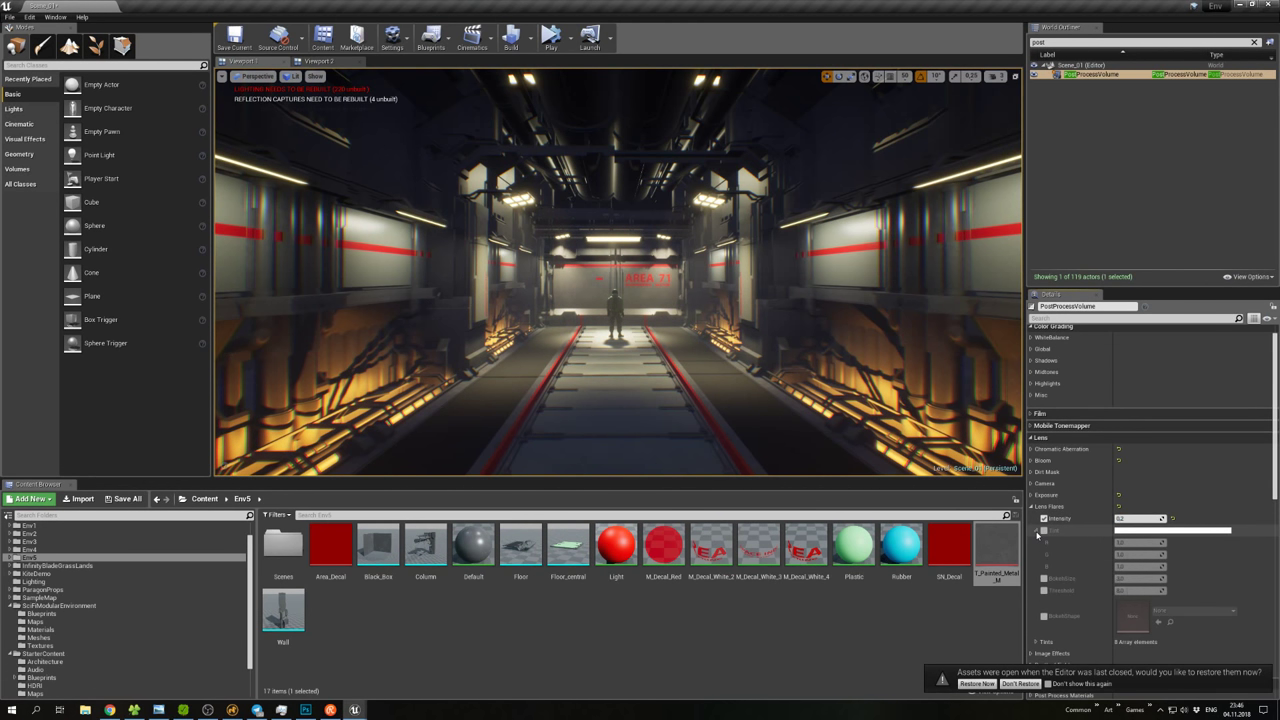
left_click(1034, 514)
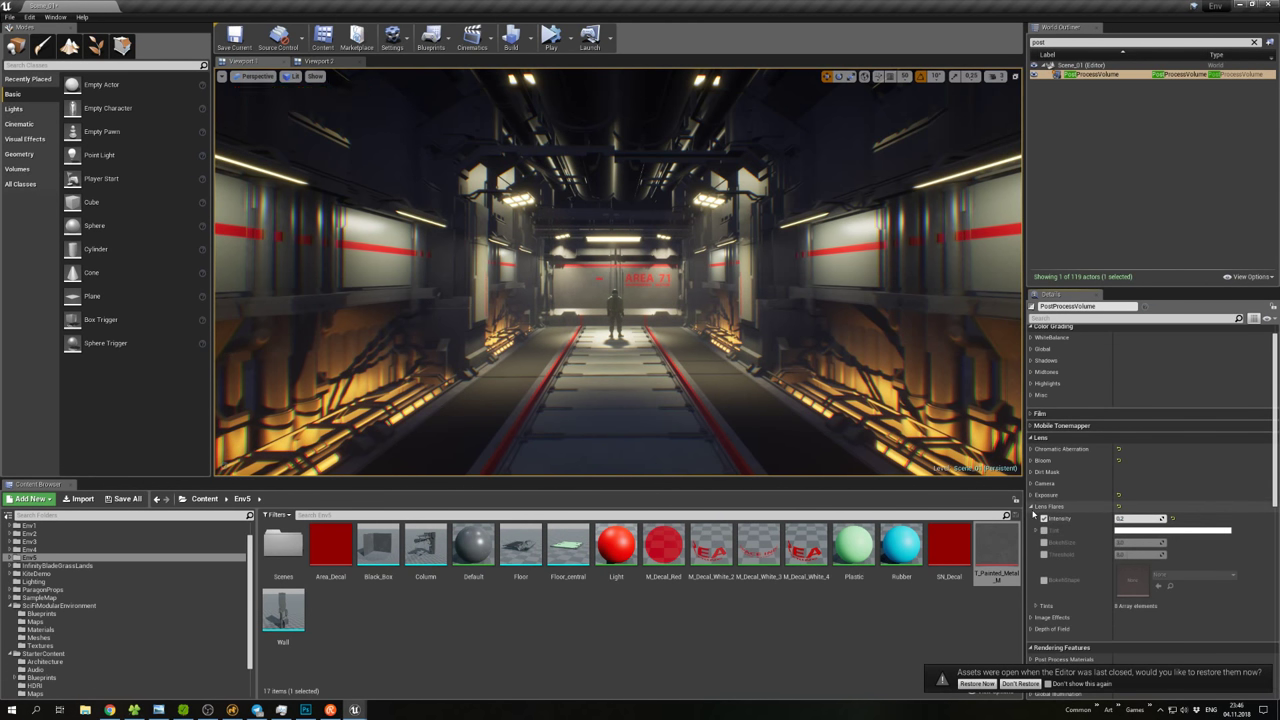
left_click(1032, 507)
Examine the whole corridor with the post-process effects from farther back, with the PostProcessVolume selected.
scroll(1032, 507, "down", 2)
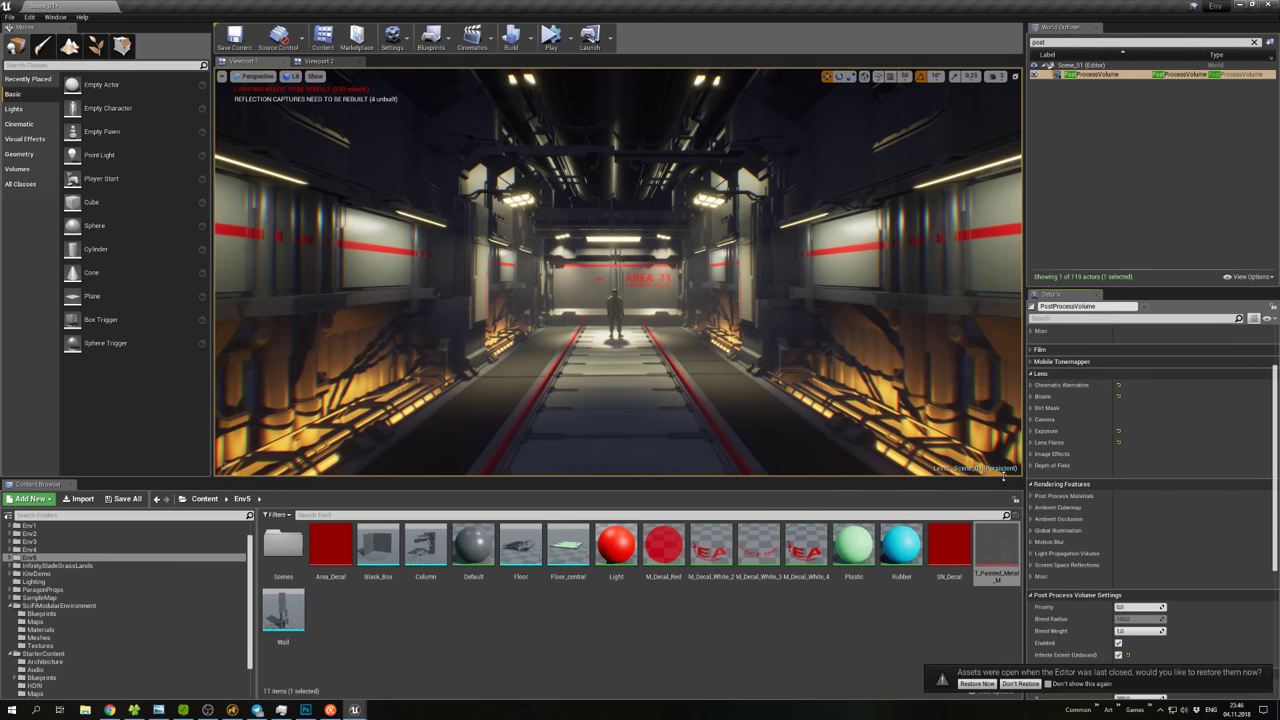
key("Up")
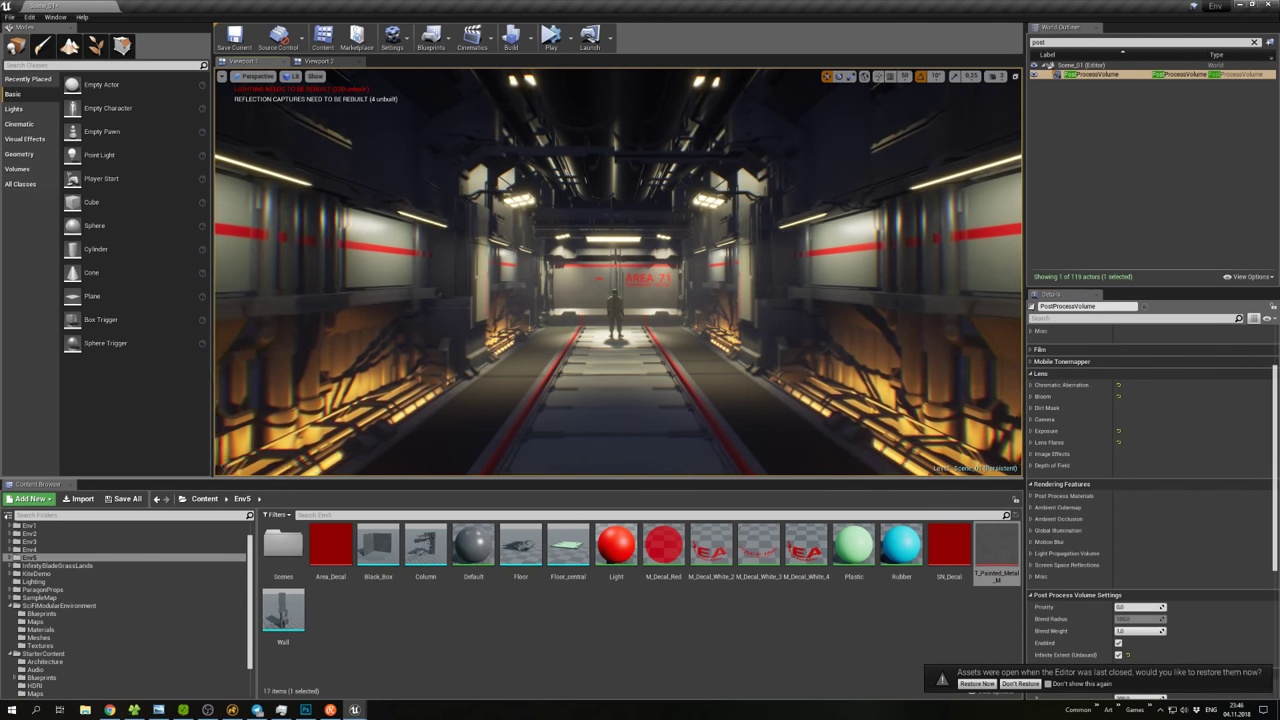
key("Up")
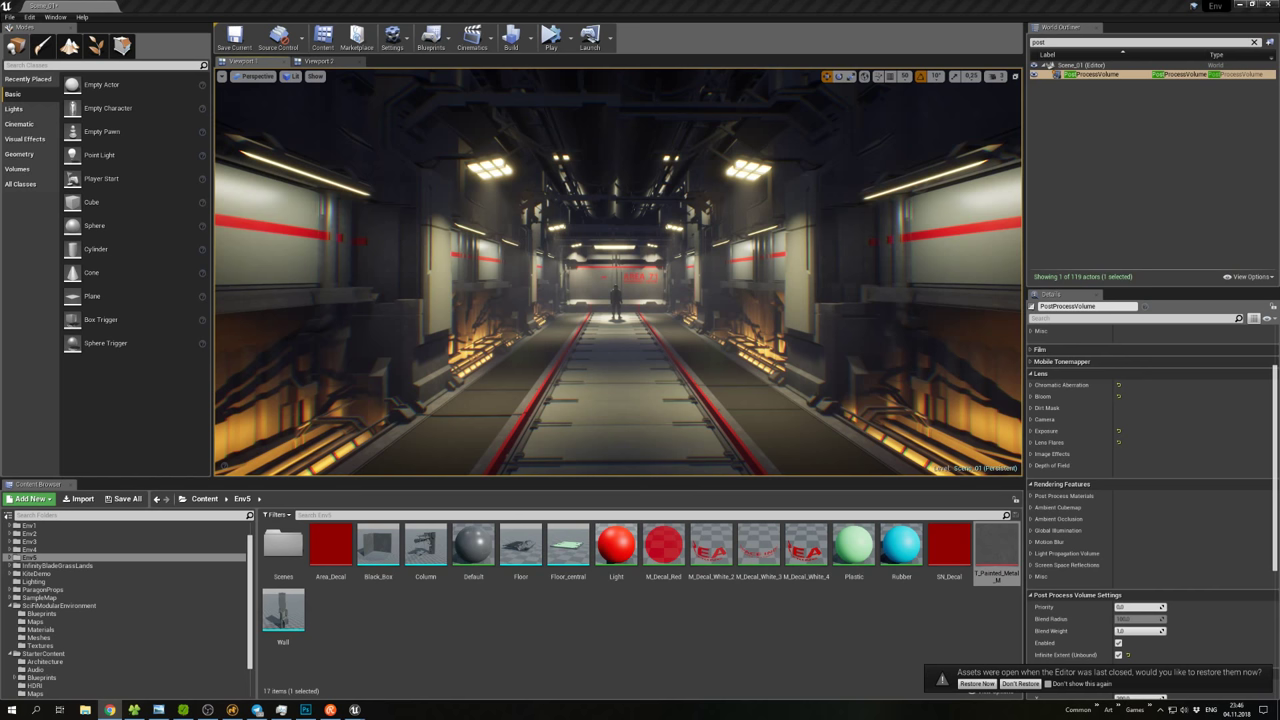
left_click(668, 296)
left_click_drag(668, 296, 666, 250)
left_click(1090, 74)
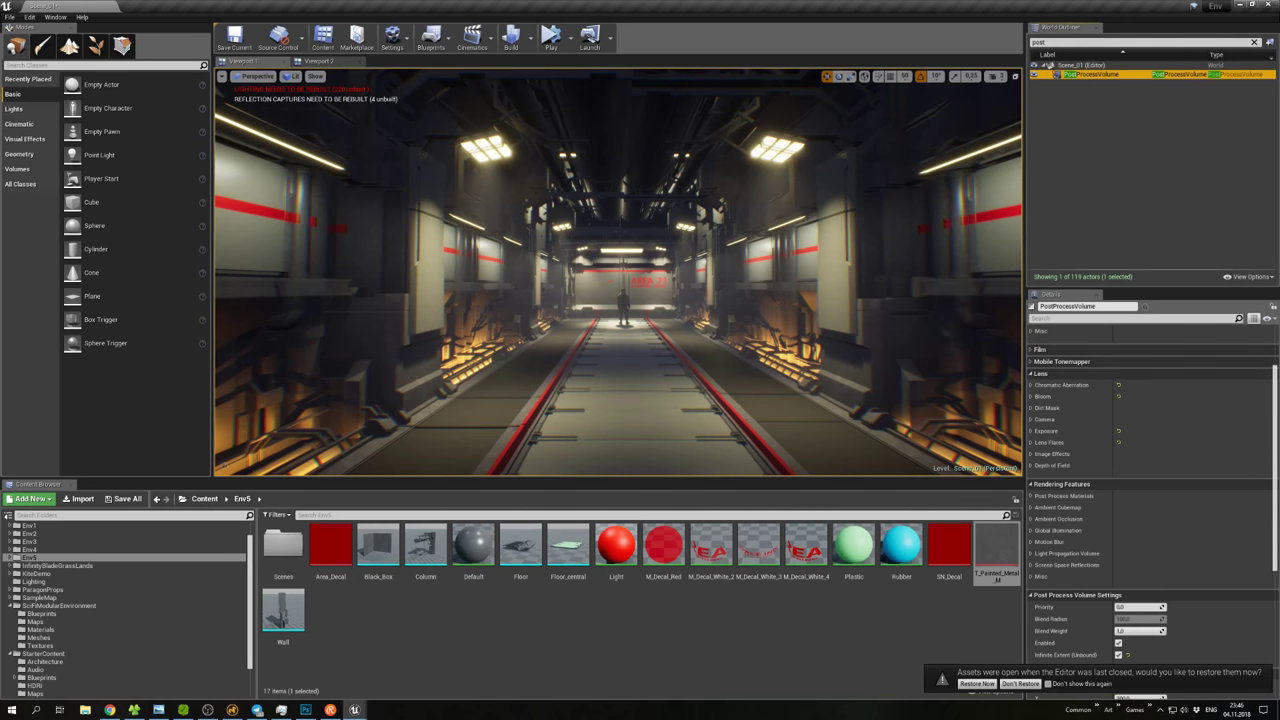
key("alt+Tab")
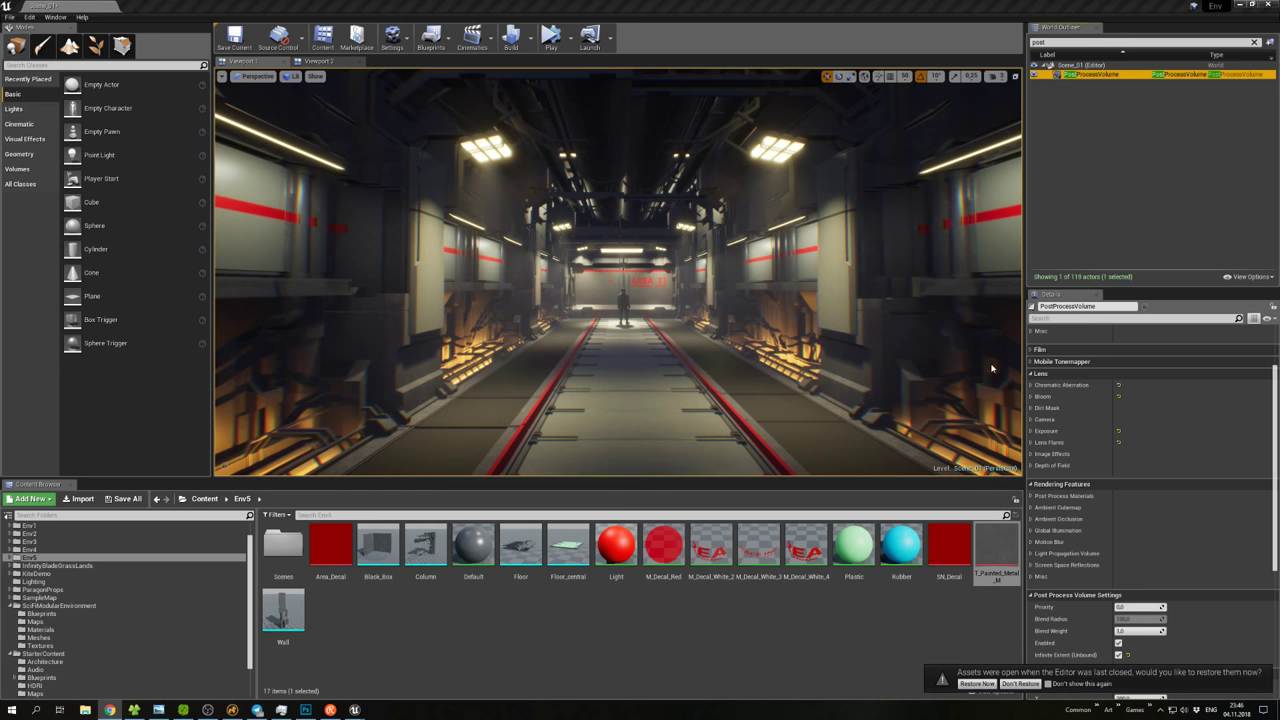
Enable the vignette intensity, grain jitter and grain intensity overrides, with vignette about 0.66 and jitter about 0.48, and check the corridor up close.
left_click(1033, 455)
left_click(1044, 466)
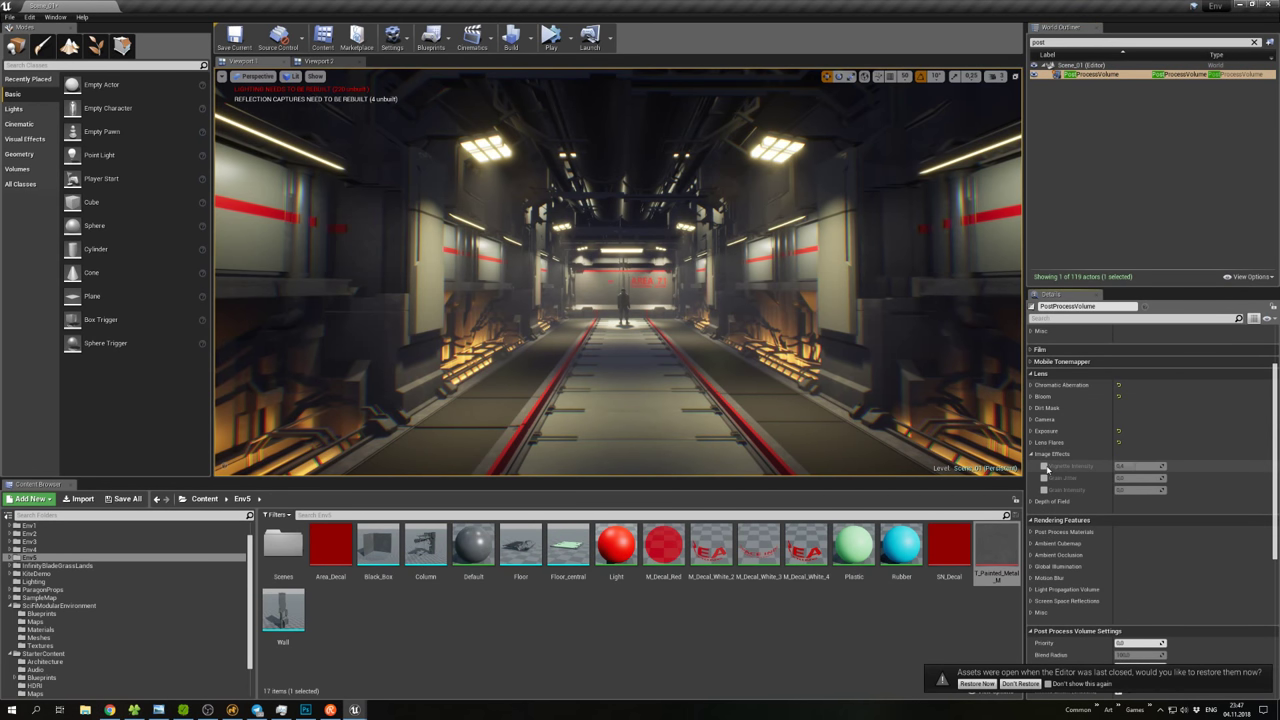
left_click_drag(1130, 466, 1110, 490)
left_click(1045, 479)
left_click(1044, 490)
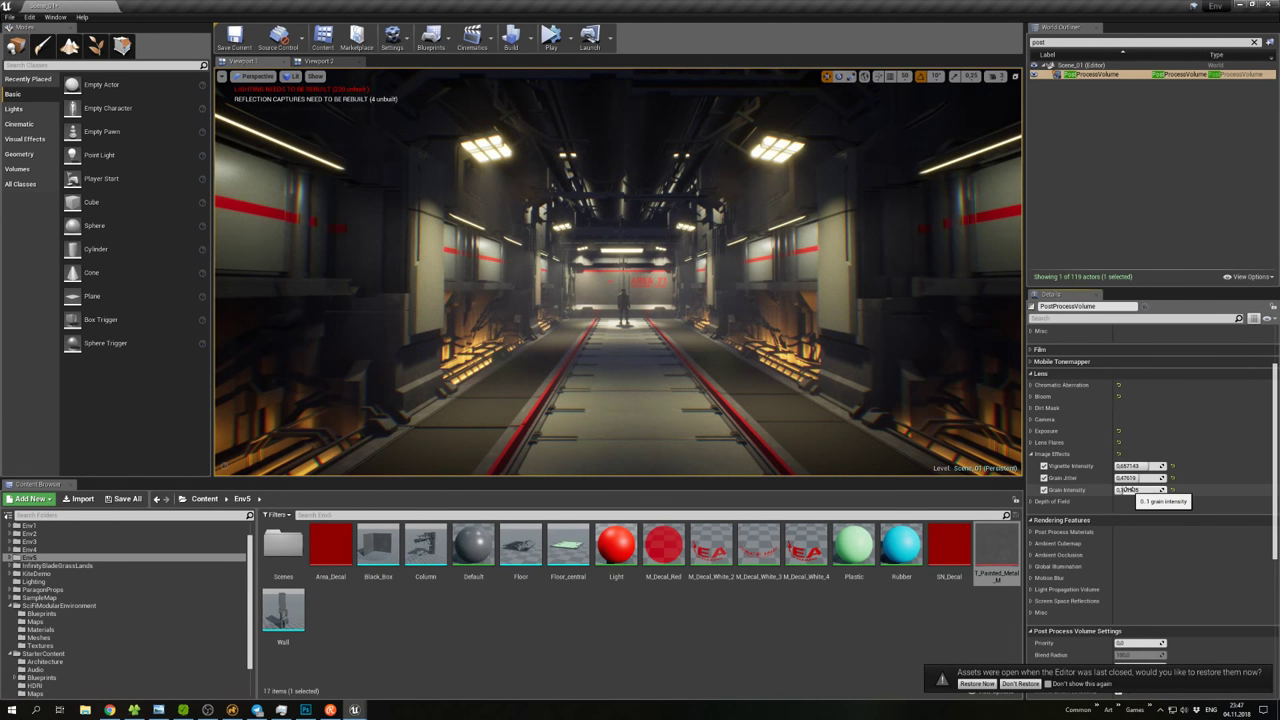
right_click(682, 303)
left_click(682, 303)
right_click_drag(682, 303, 621, 274)
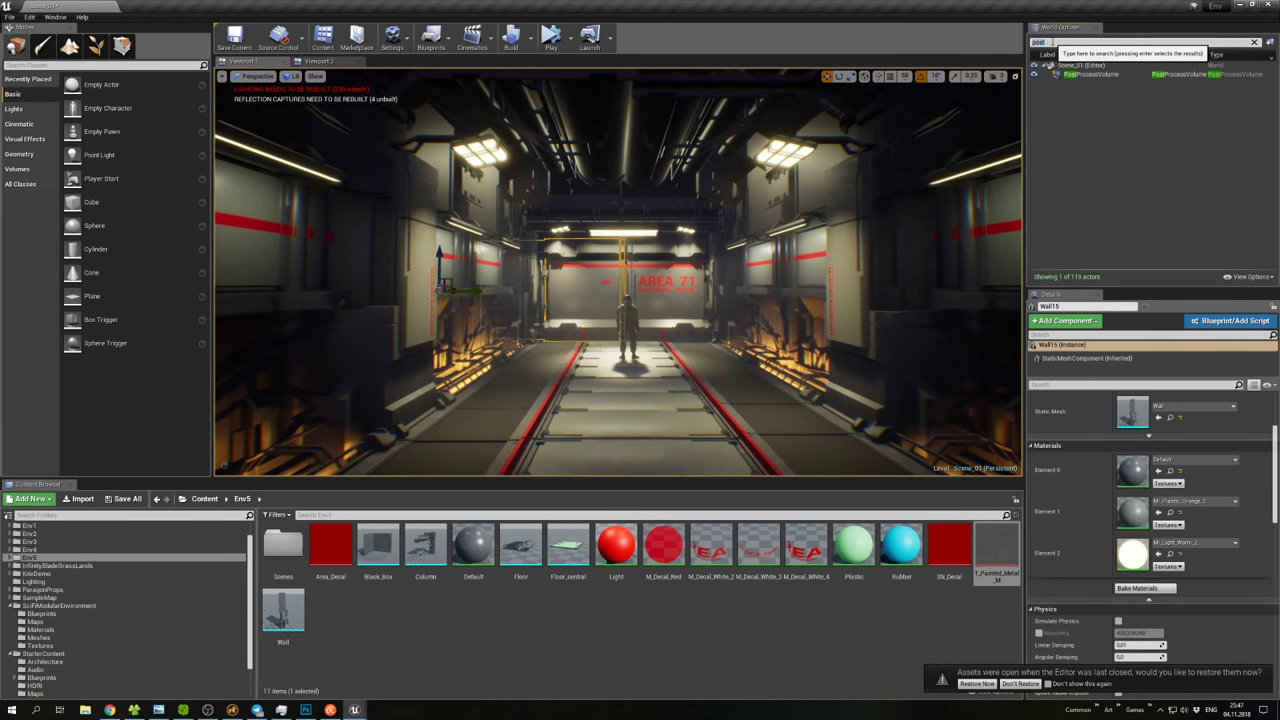
Reselect the PostProcessVolume, enable the film slope and toe overrides, and try a toe value of about 0.46.
left_click(1090, 74)
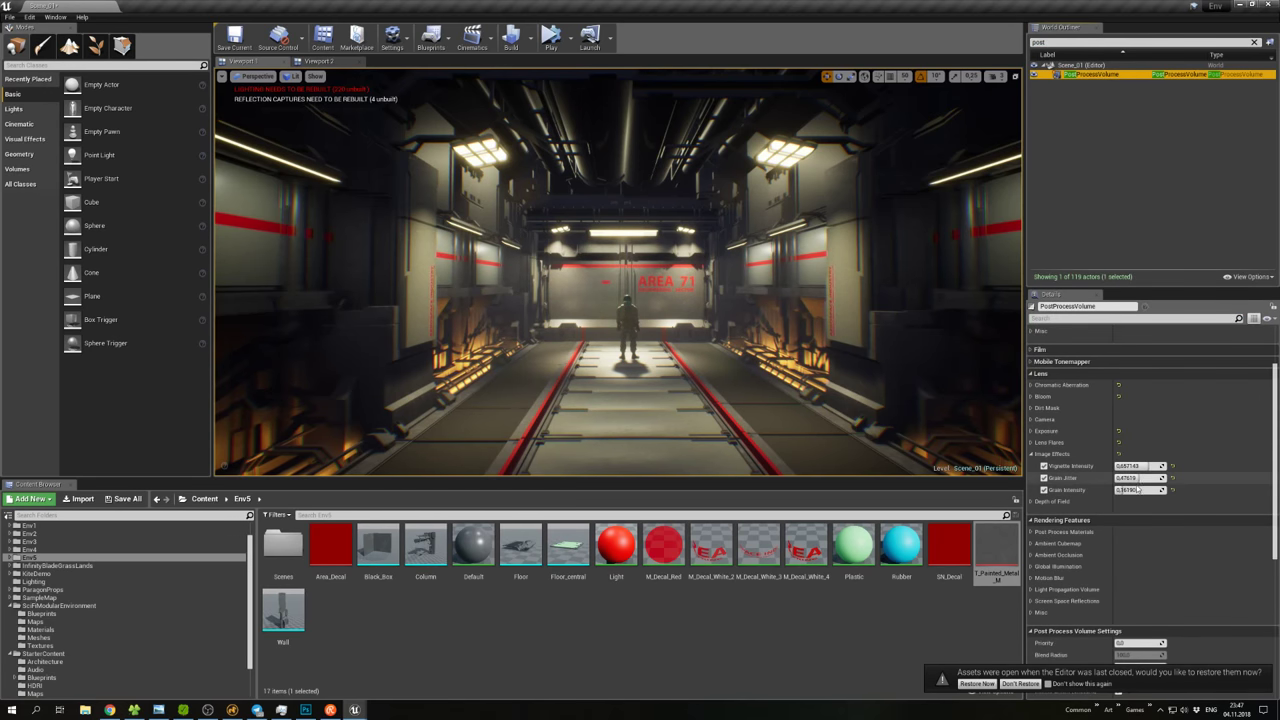
scroll(1055, 533, "down", 3)
scroll(1040, 400, "up", 2)
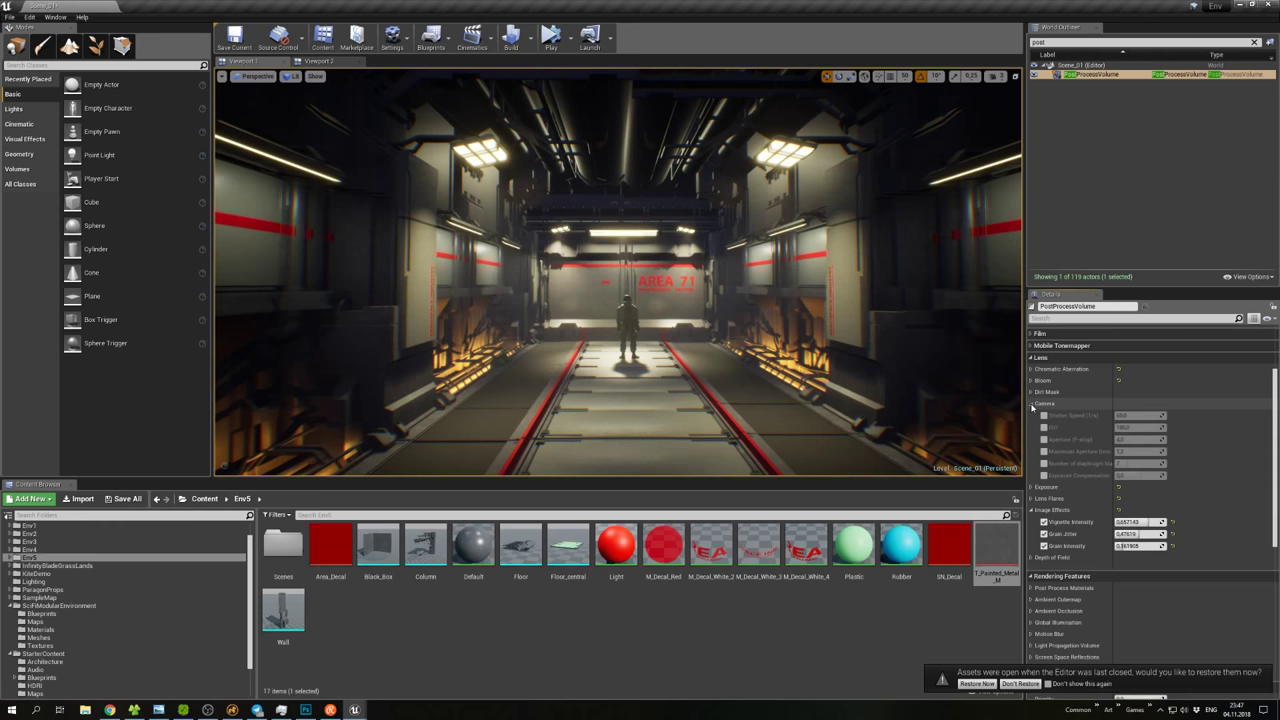
scroll(1037, 355, "up", 1)
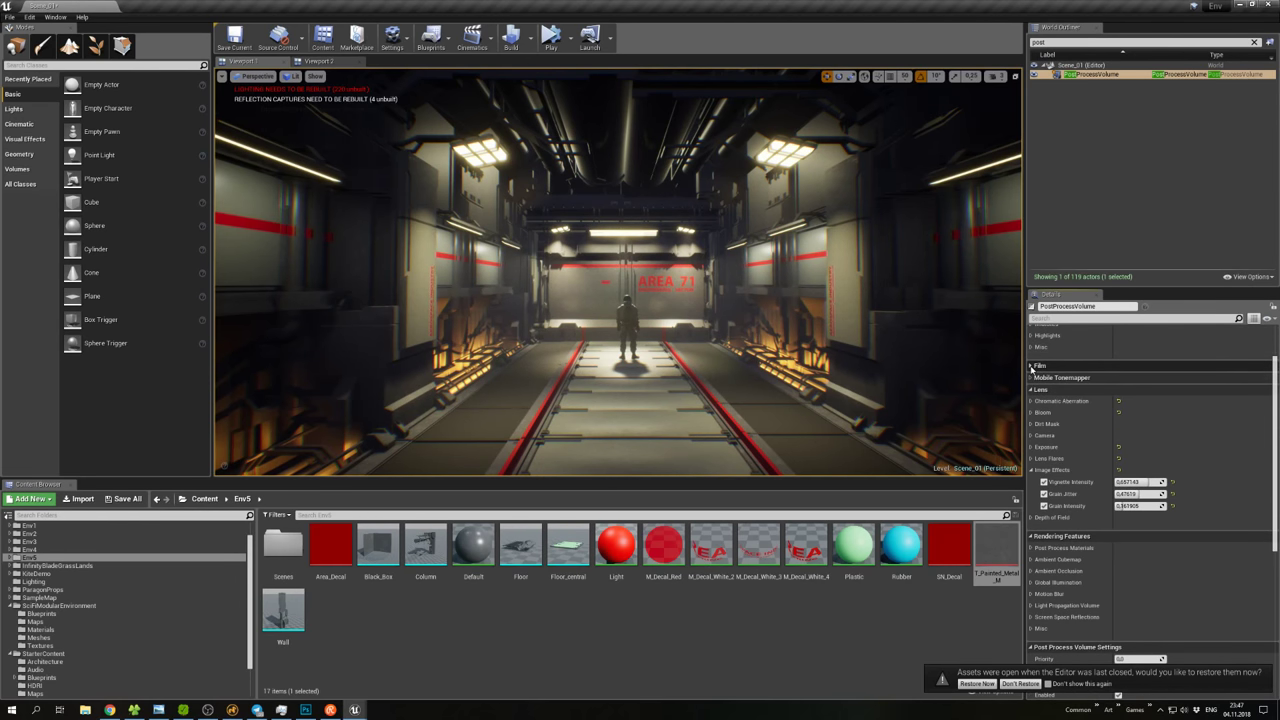
left_click(1040, 365)
left_click_drag(1145, 389, 1150, 389)
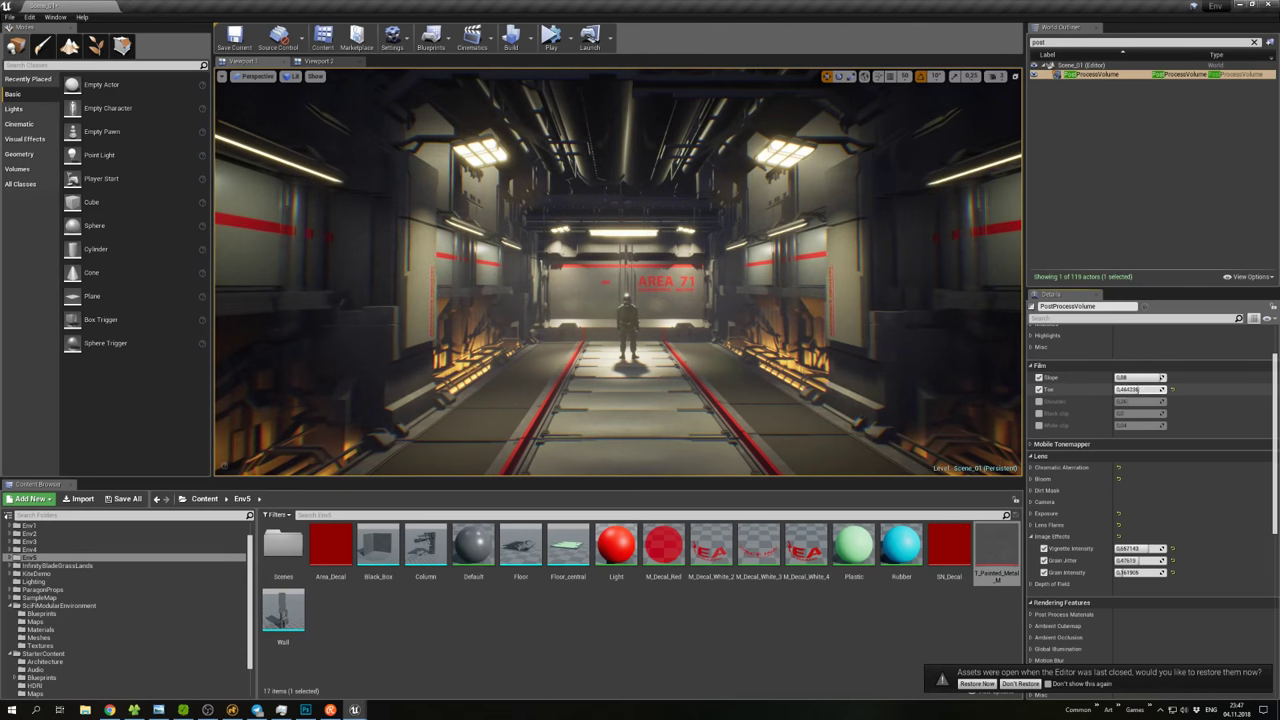
Check the corridor from nearer and farther back, then reselect the PostProcessVolume and try a higher lens flare intensity.
left_click(695, 200)
left_click_drag(640, 300, 640, 240)
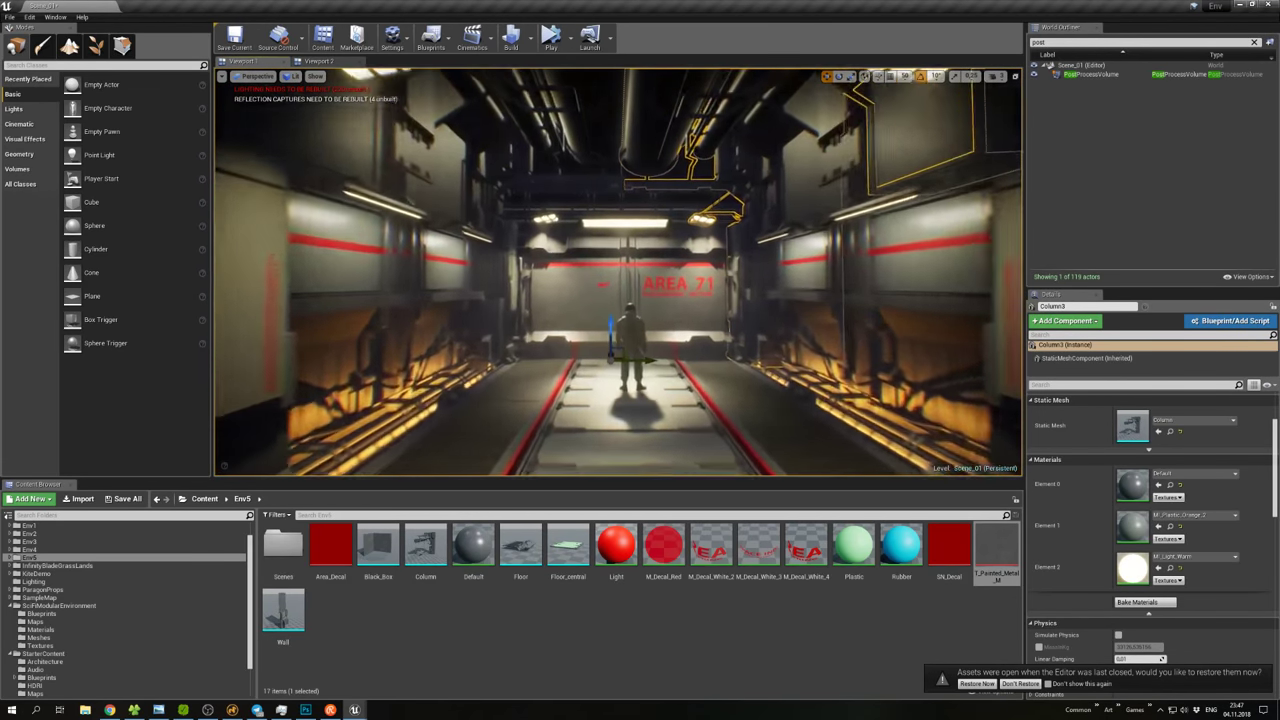
key("Down")
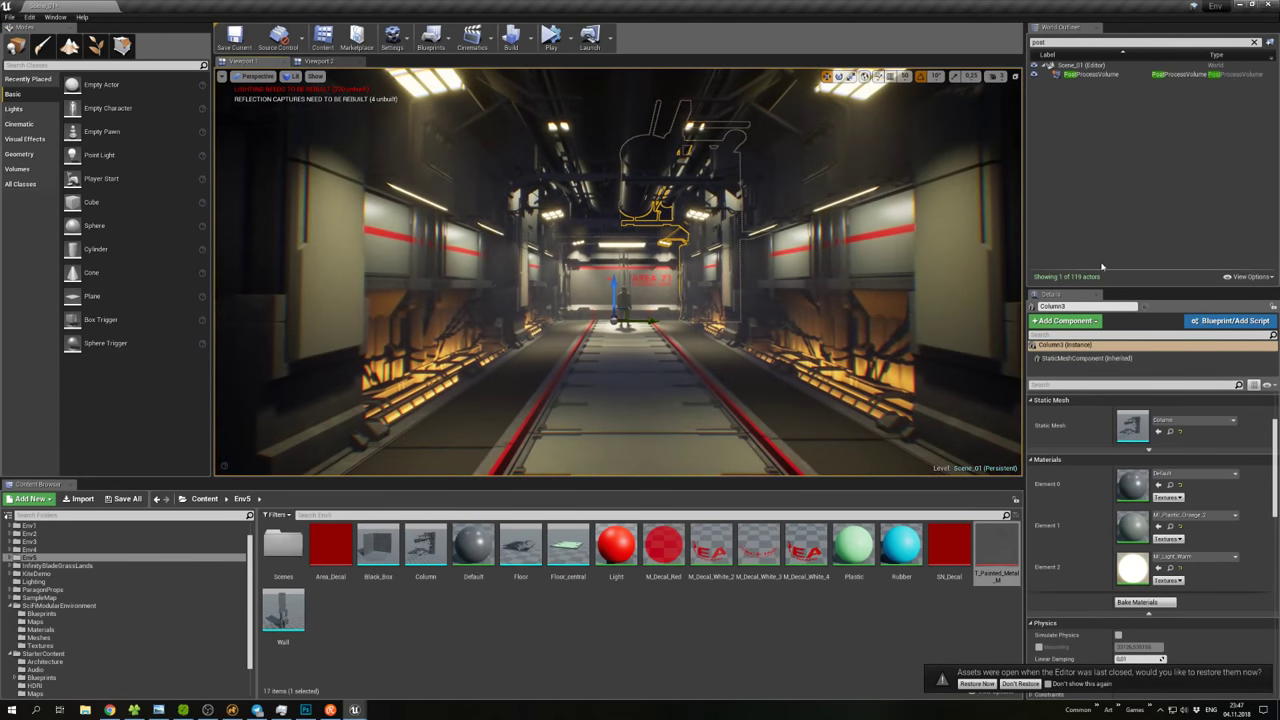
left_click(1090, 76)
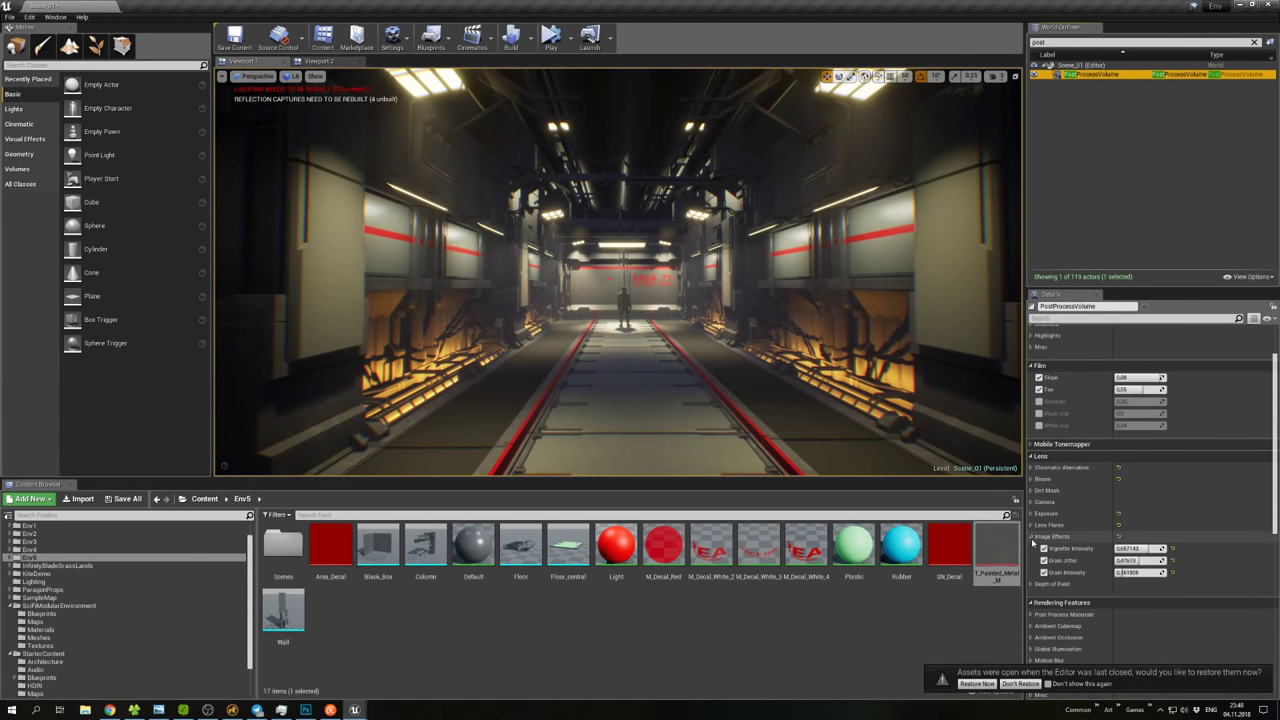
left_click(1036, 524)
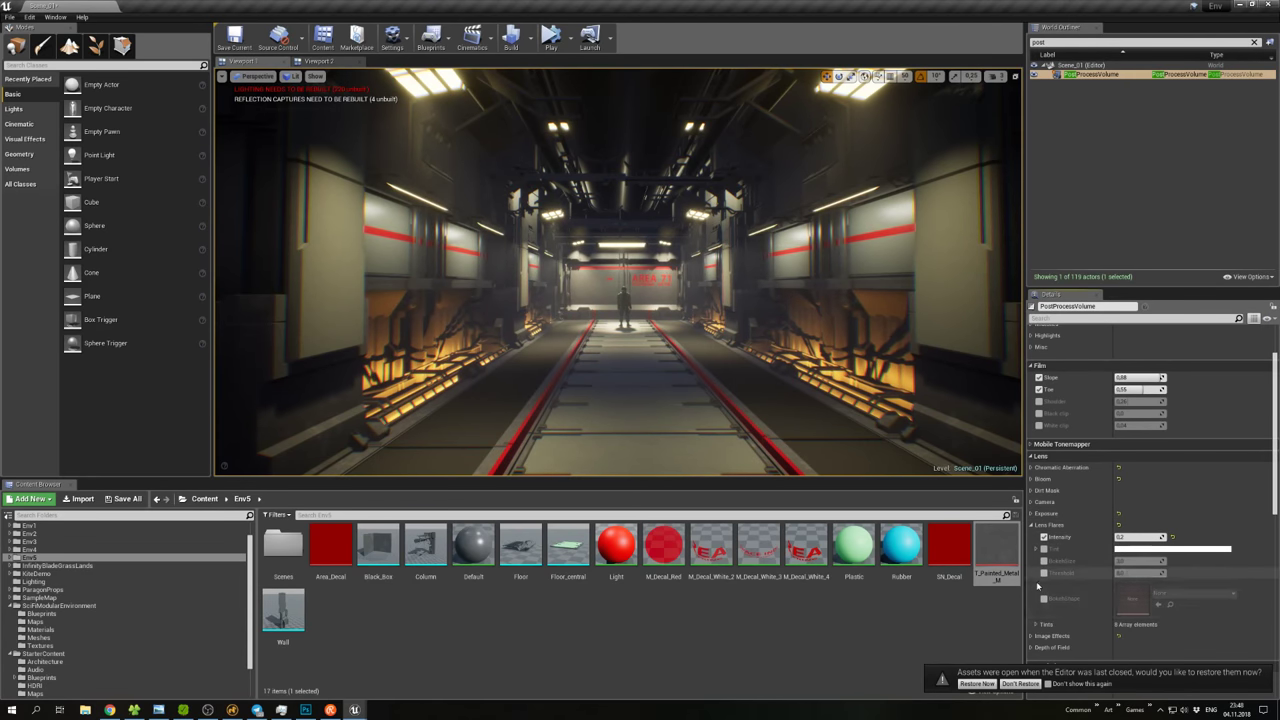
mouse_move(1140, 537)
left_mouse_down()
mouse_move(1180, 537)
mouse_move(1134, 537)
left_mouse_up()
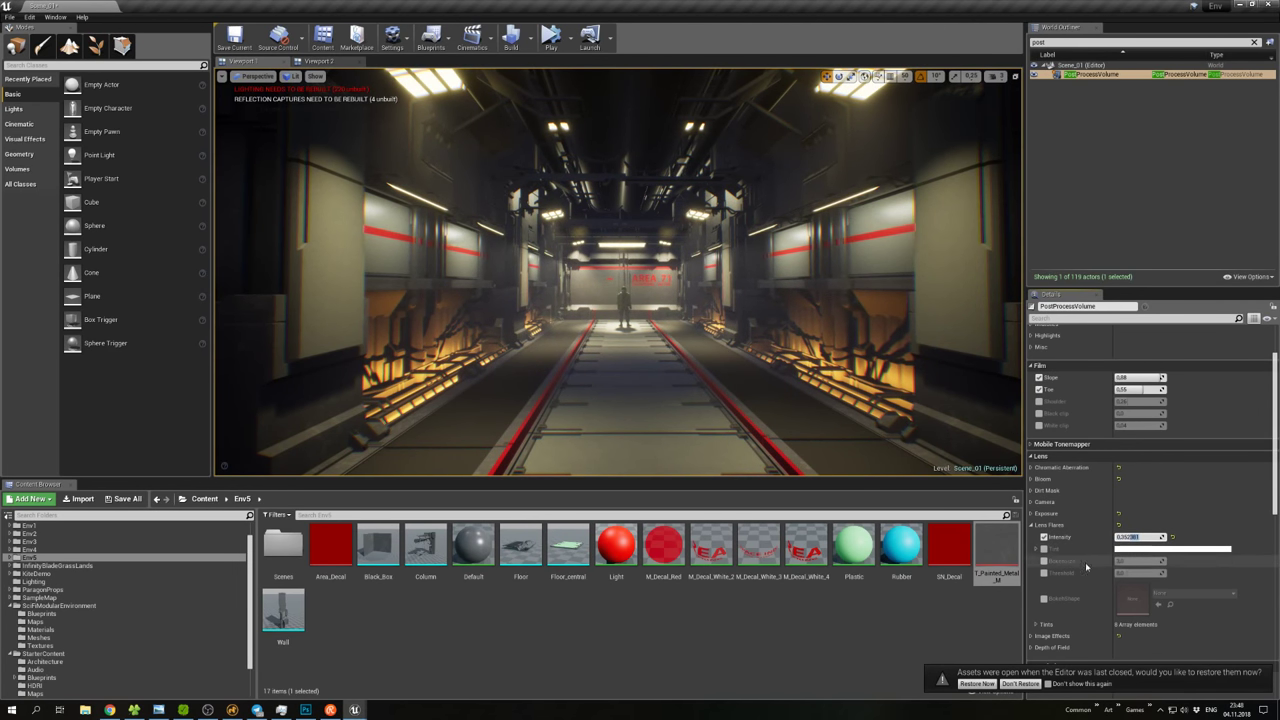
Enable the lens flare bokeh size override and try different sizes, including 0.25.
left_click(1044, 561)
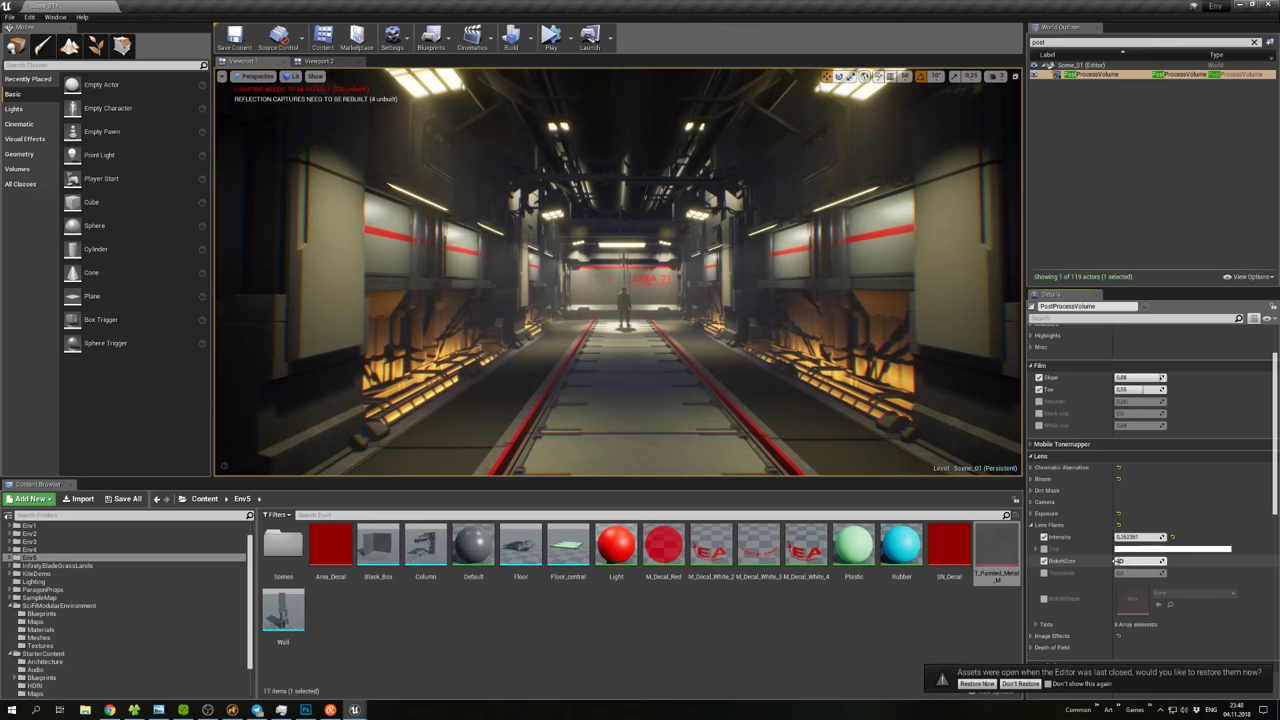
mouse_move(1140, 561)
left_mouse_down()
mouse_move(1160, 561)
mouse_move(1136, 561)
left_mouse_up()
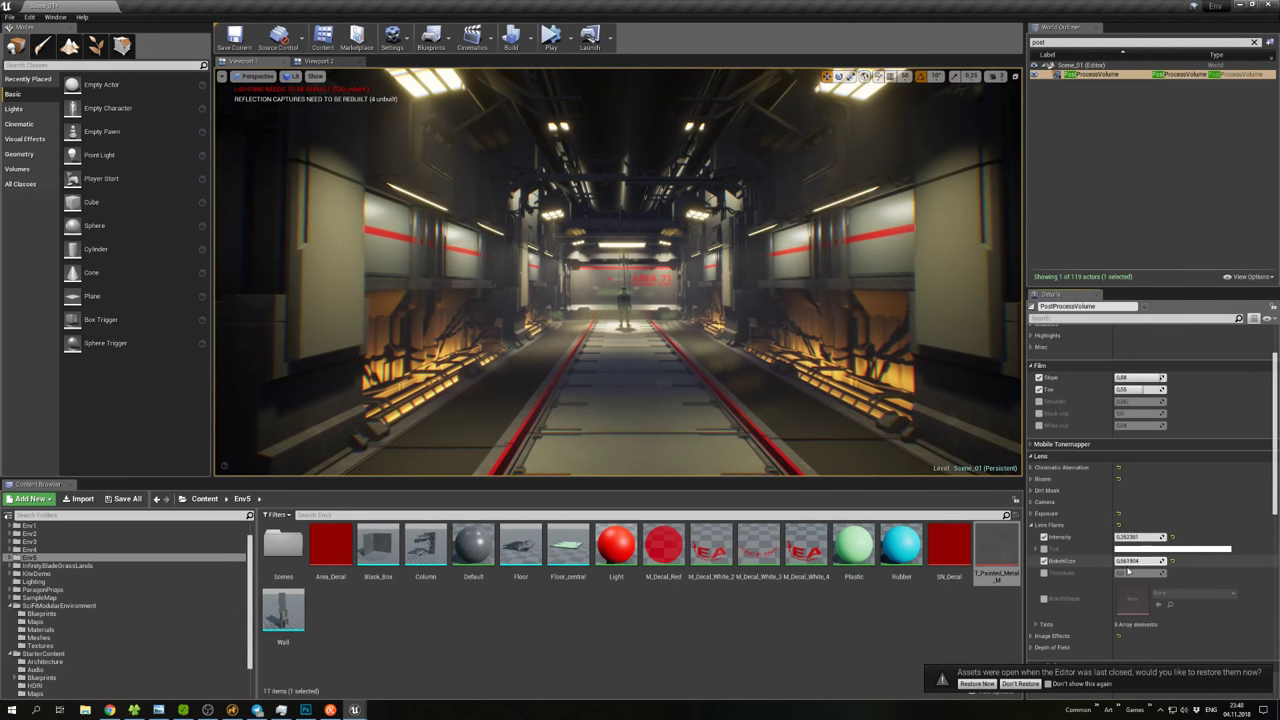
left_click(1136, 561)
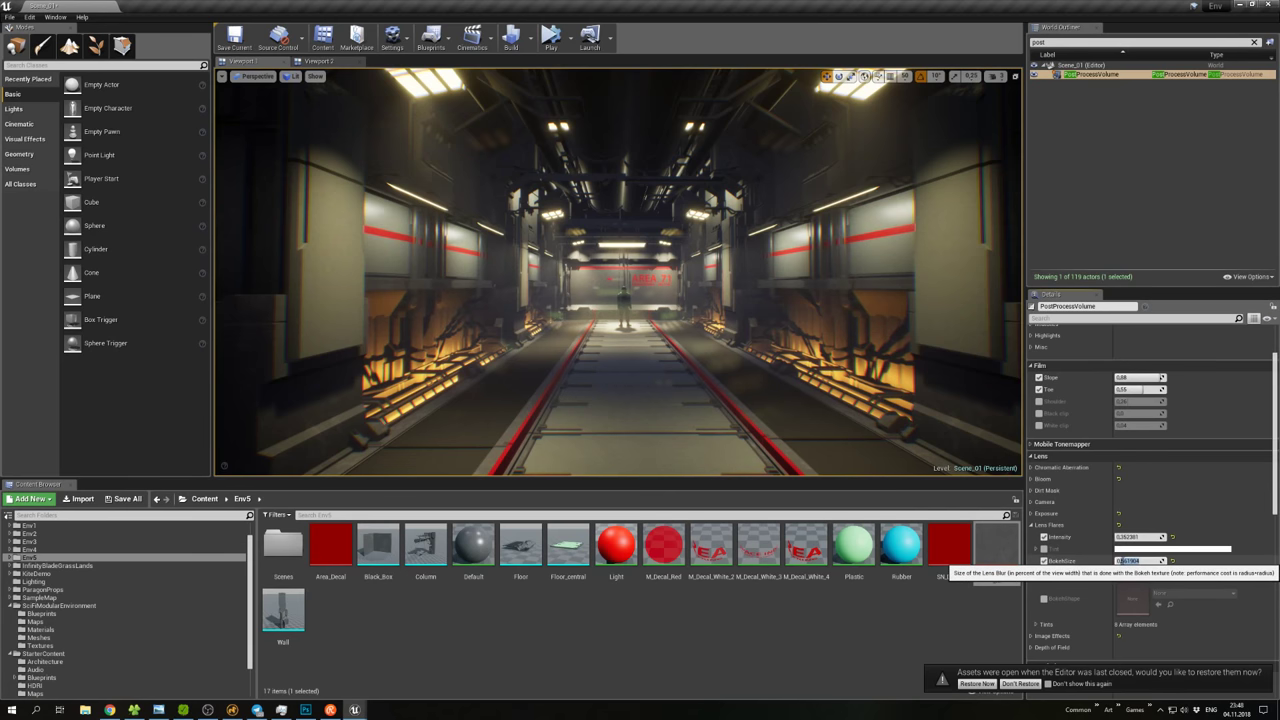
double_click(1125, 561)
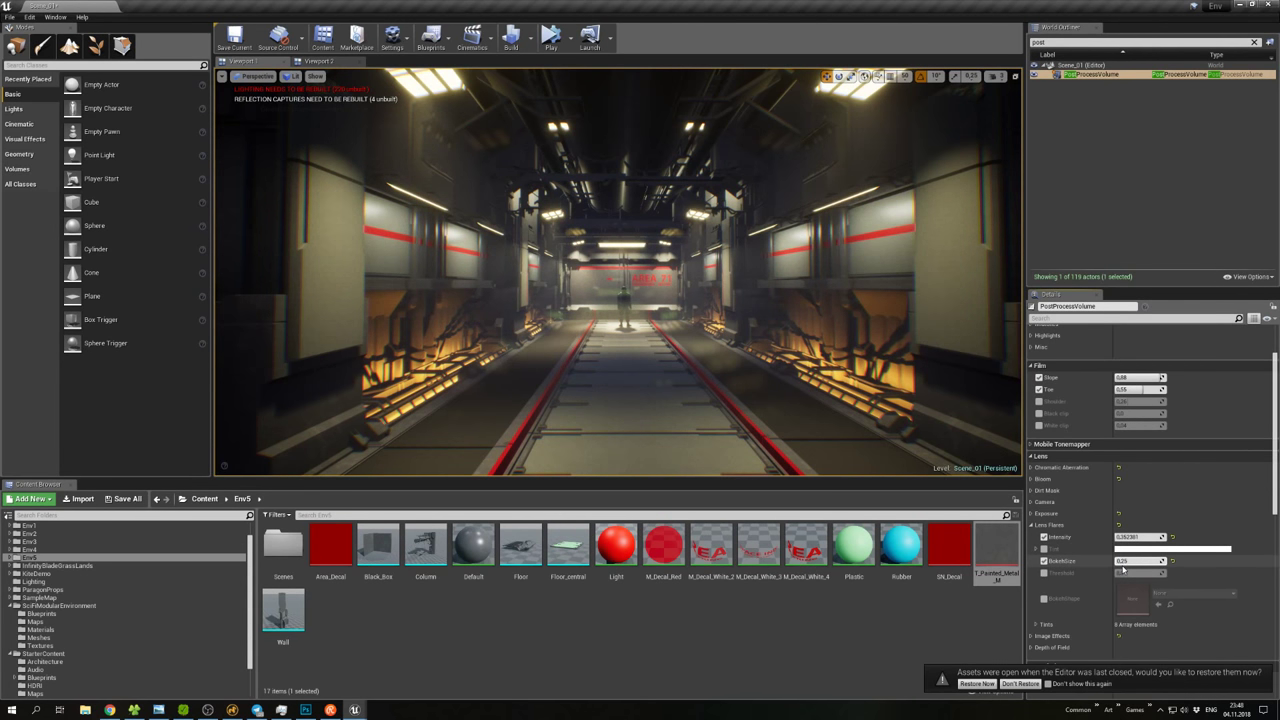
type("0.25")
key("Return")
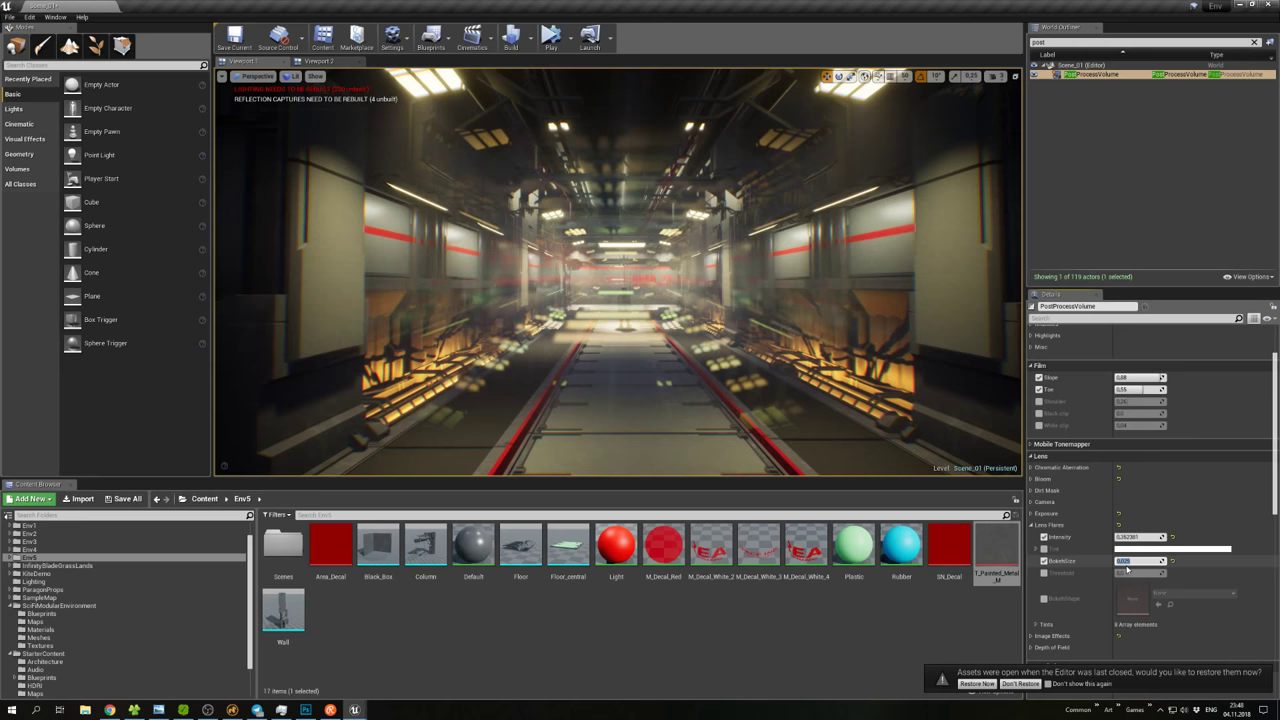
Try a lens flare intensity of 0.02 and check the flares at the figure and from farther back.
mouse_move(1140, 537)
left_mouse_down()
mouse_move(1110, 537)
mouse_move(1170, 537)
mouse_move(1100, 537)
mouse_move(1136, 538)
left_mouse_up()
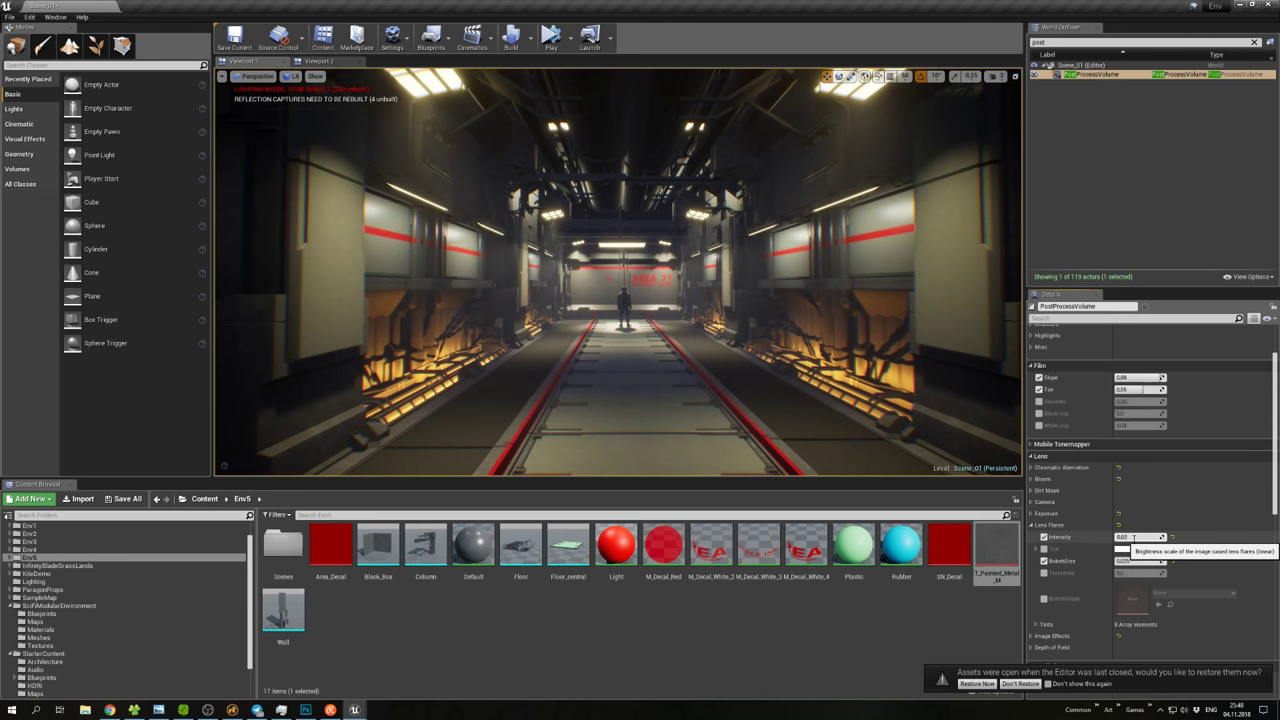
right_click(645, 333)
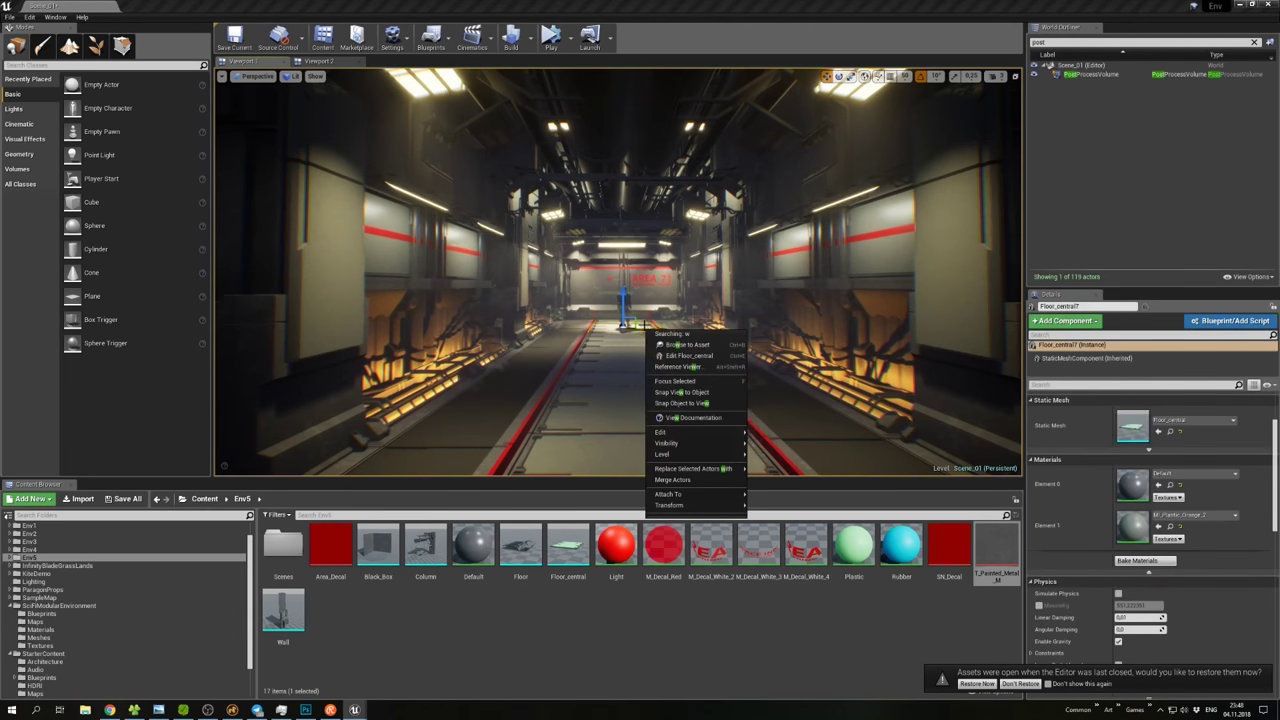
left_click(612, 296)
left_click(673, 318)
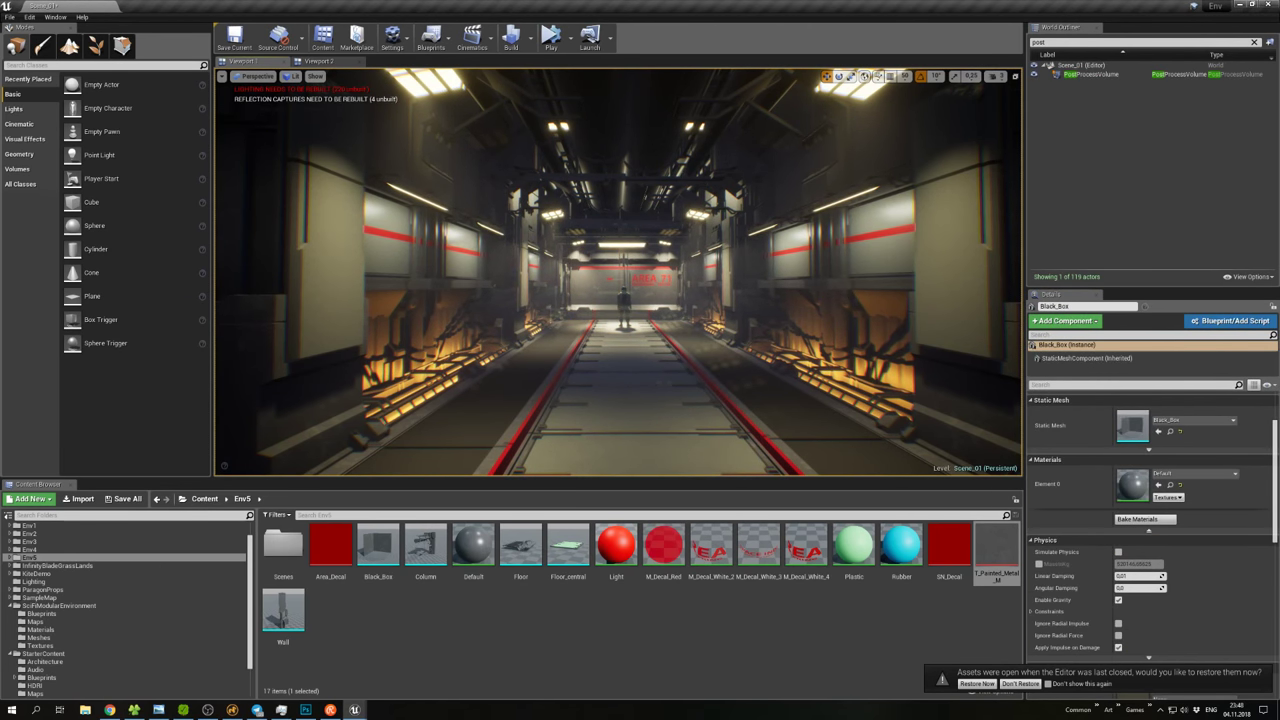
key("Up")
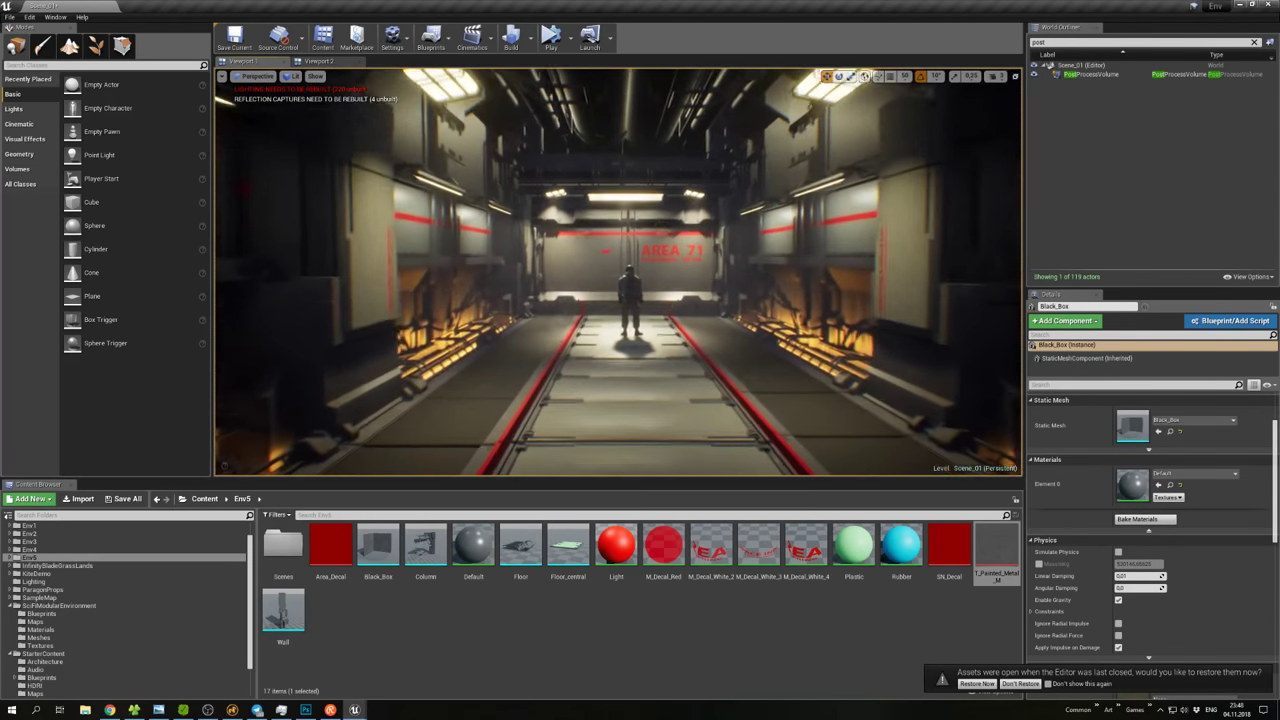
key("Down")
Reselect the PostProcessVolume and lower the lens flare bokeh size to 0.01.
left_click(1087, 76)
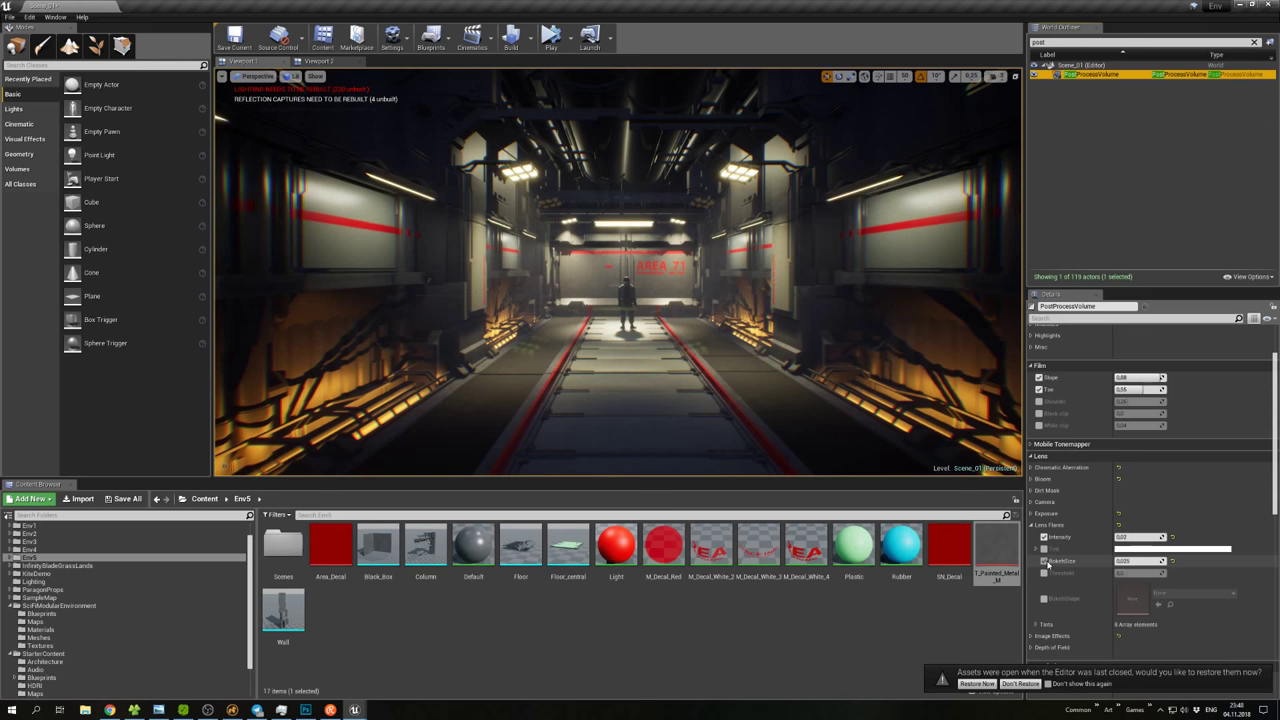
left_click(1044, 561)
left_click_drag(1117, 561, 1131, 563)
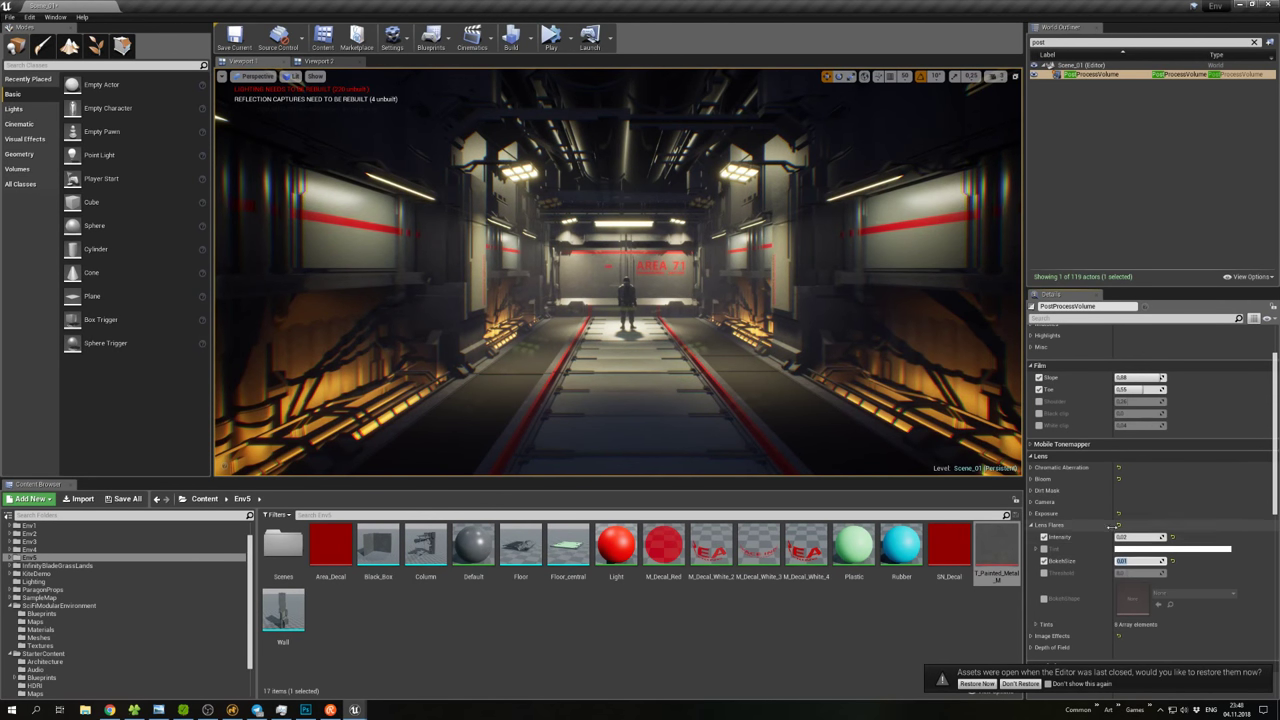
Try several lens flare intensities, set the intensity to 0.01, and check the corridor from different distances.
key("shift+Tab")
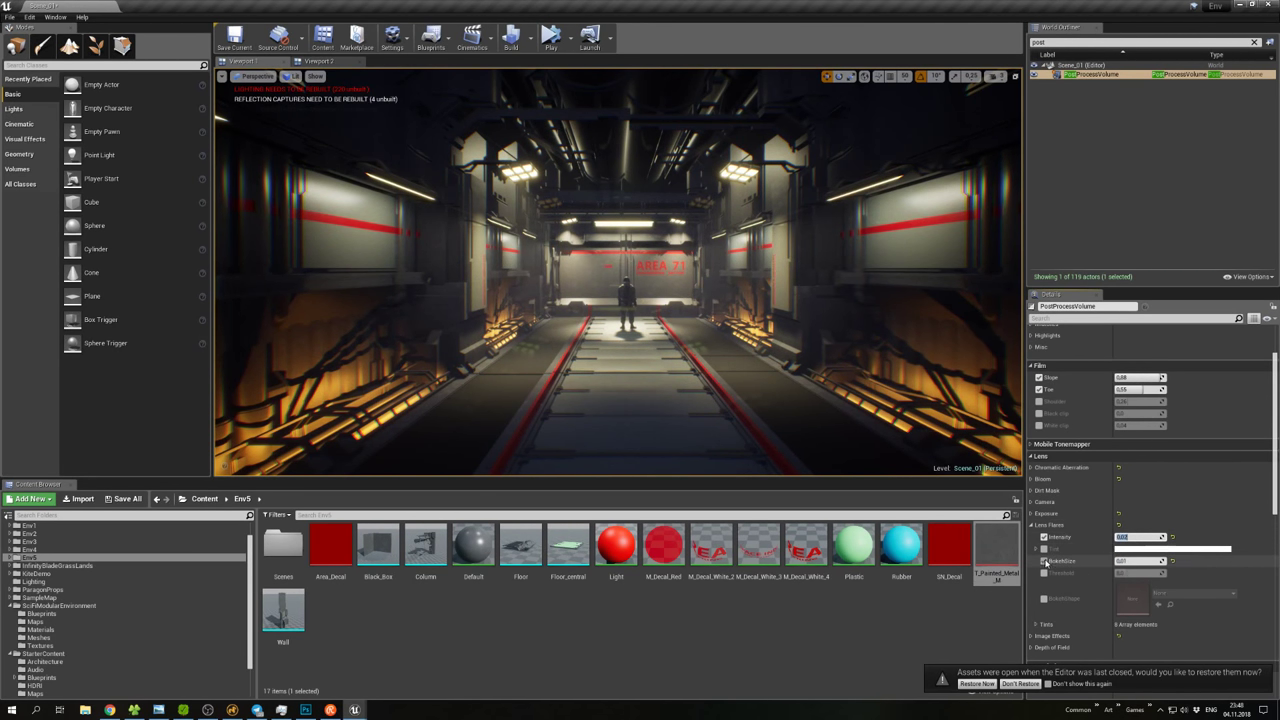
type("0,04")
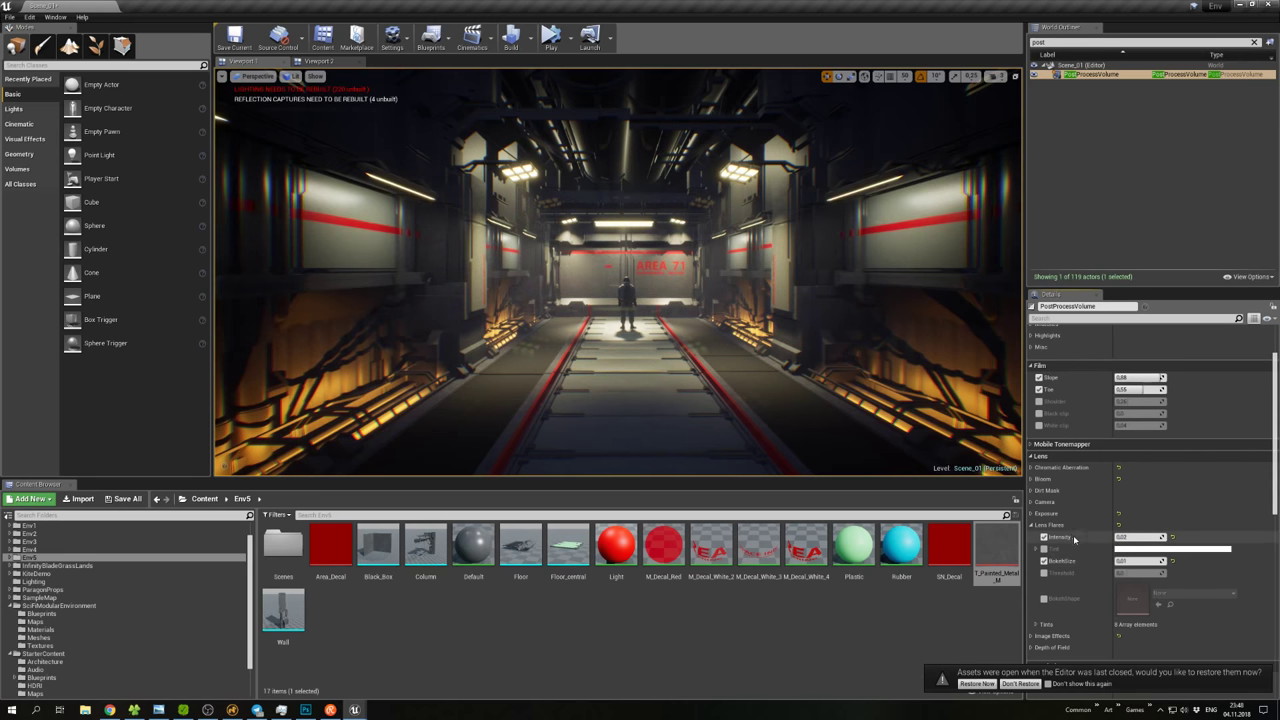
key("Return")
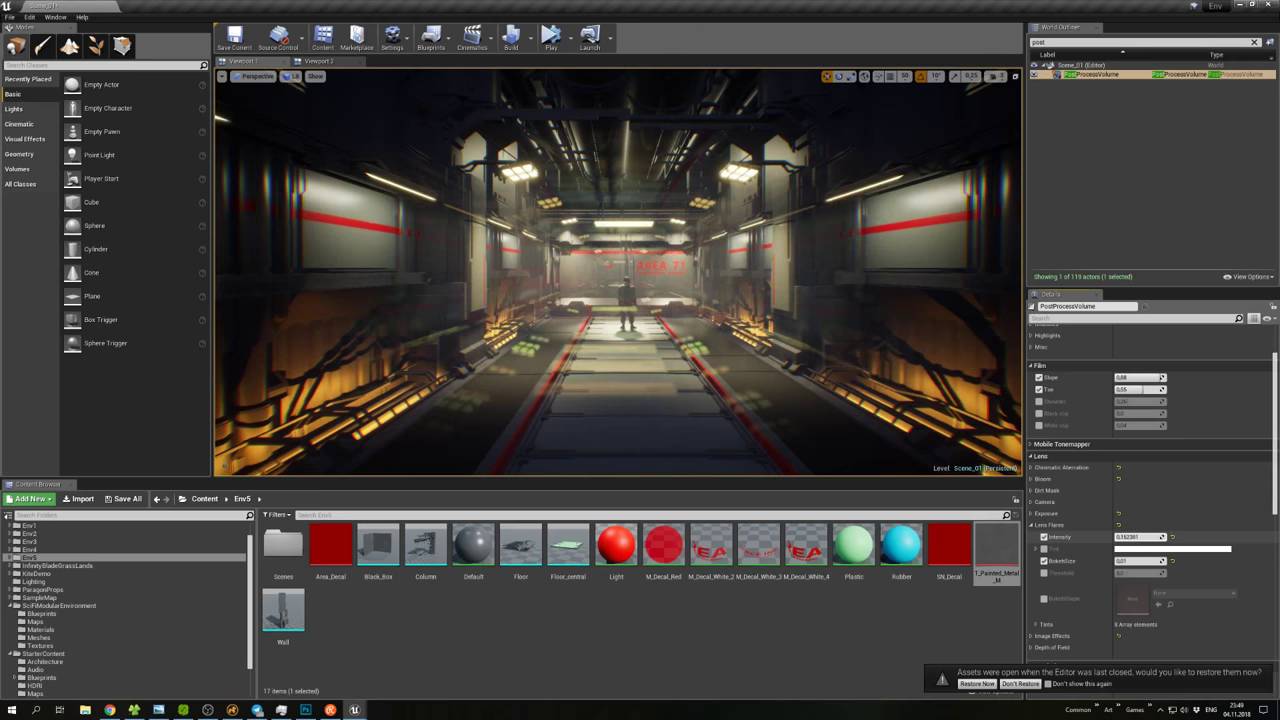
left_click(1138, 537)
left_click_drag(1138, 537, 1146, 537)
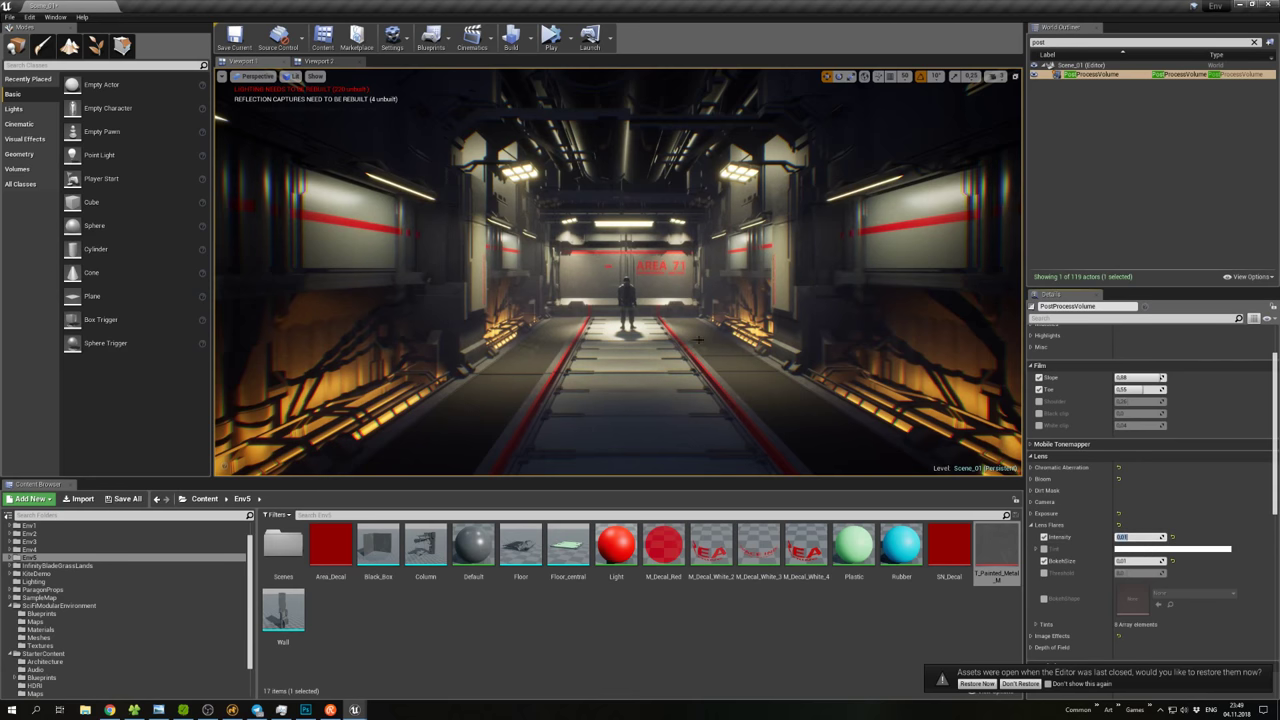
right_click(688, 337)
left_click(642, 309)
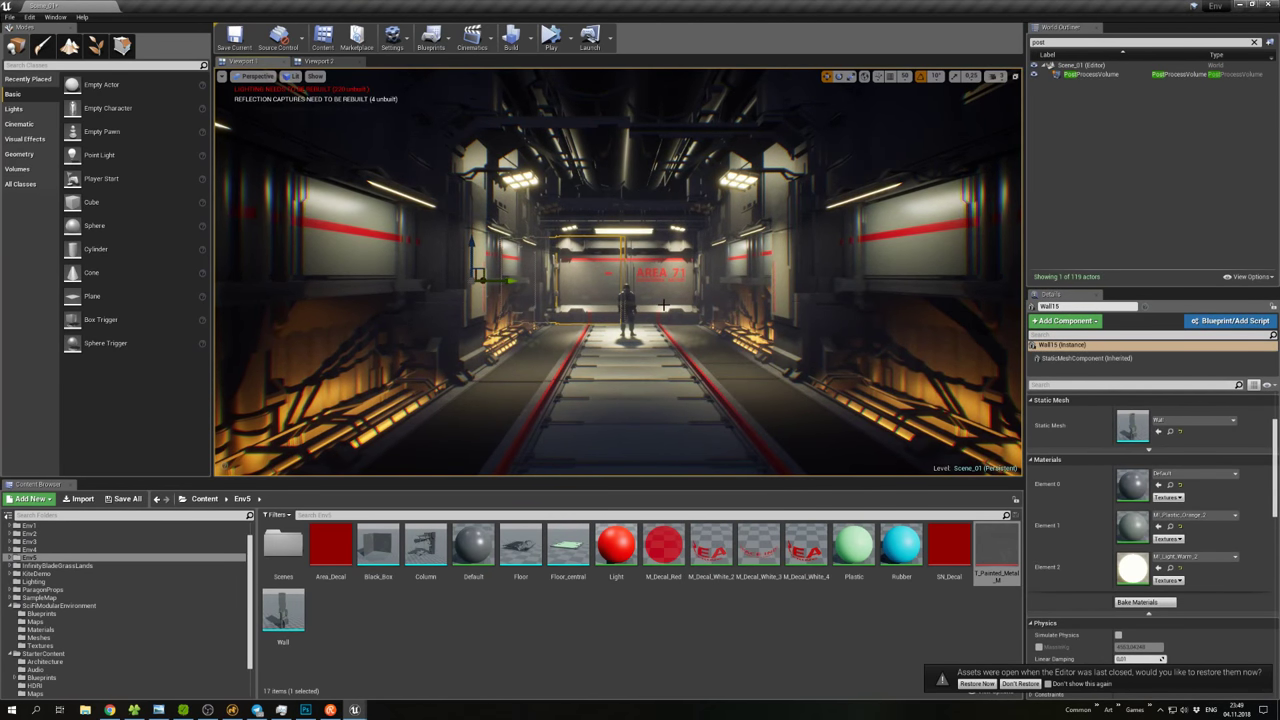
key("s")
right_click_drag(663, 305, 663, 305)
key("w")
On the PostProcessVolume, try the lens flare threshold override, then turn off both the threshold and bokeh size overrides.
left_click(1090, 74)
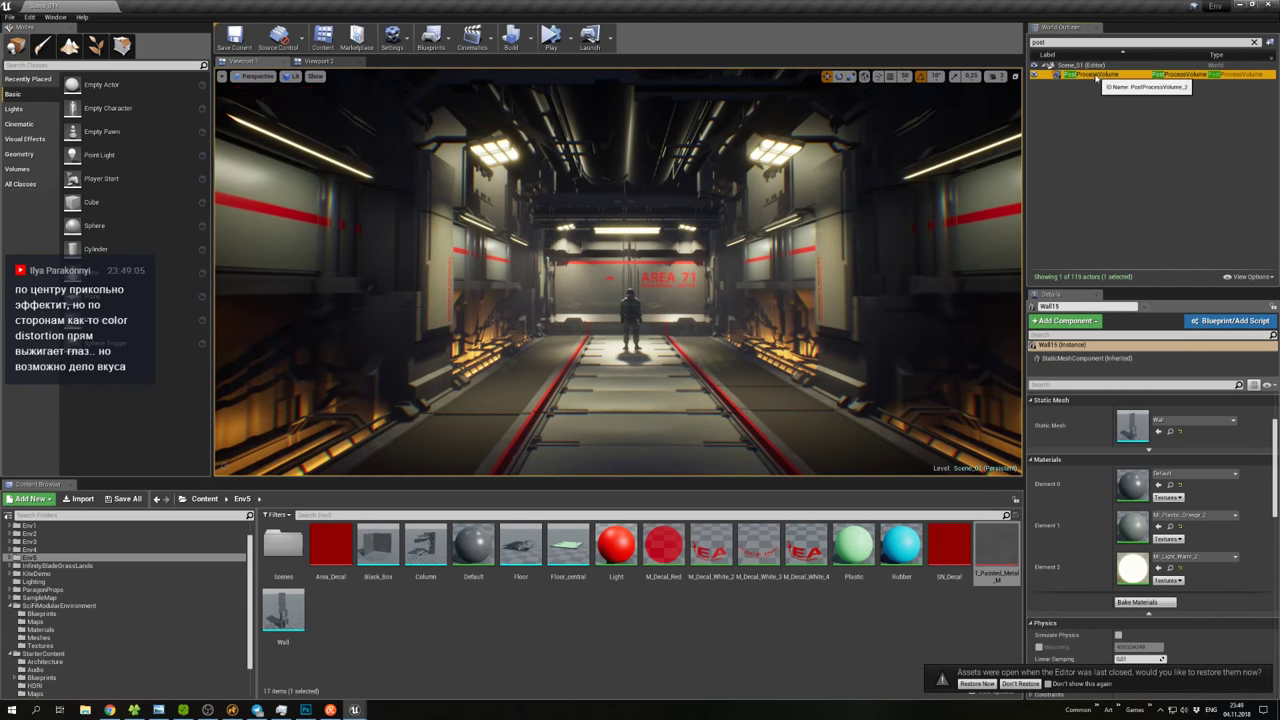
scroll(1121, 453, "down", 10)
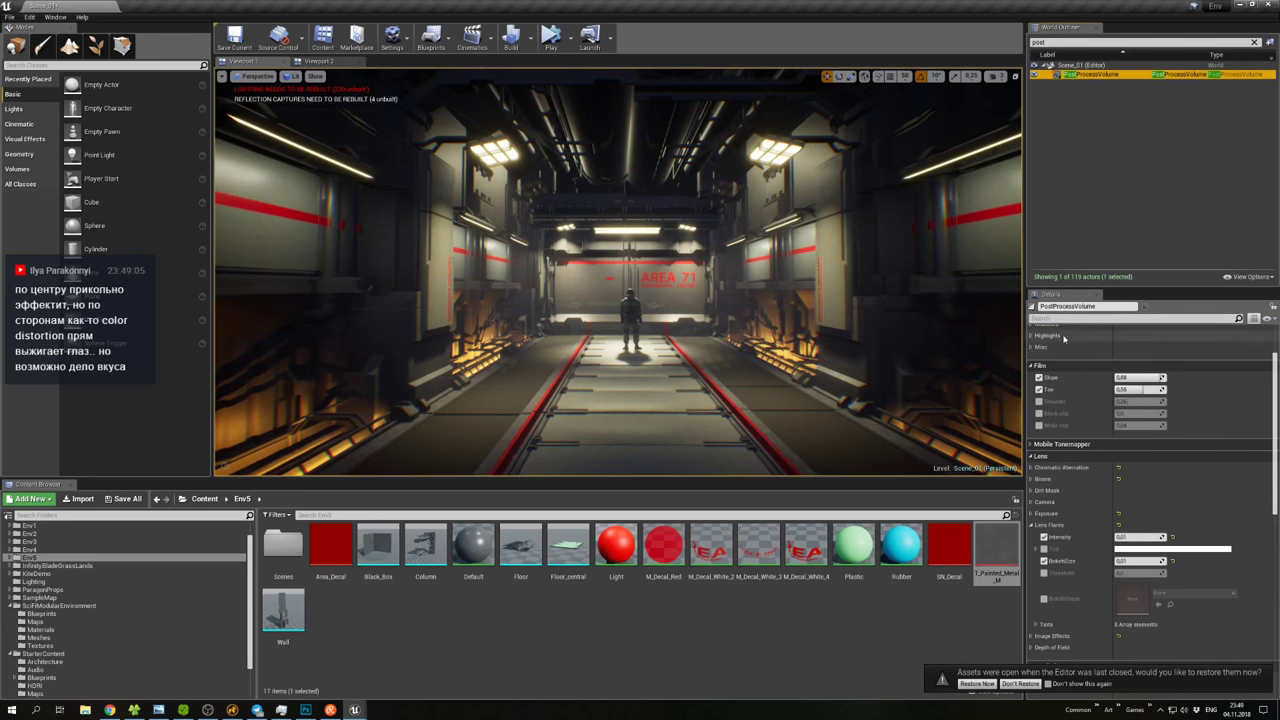
left_click(1044, 573)
mouse_move(1125, 573)
left_mouse_down()
mouse_move(1140, 573)
mouse_move(1108, 573)
left_mouse_up()
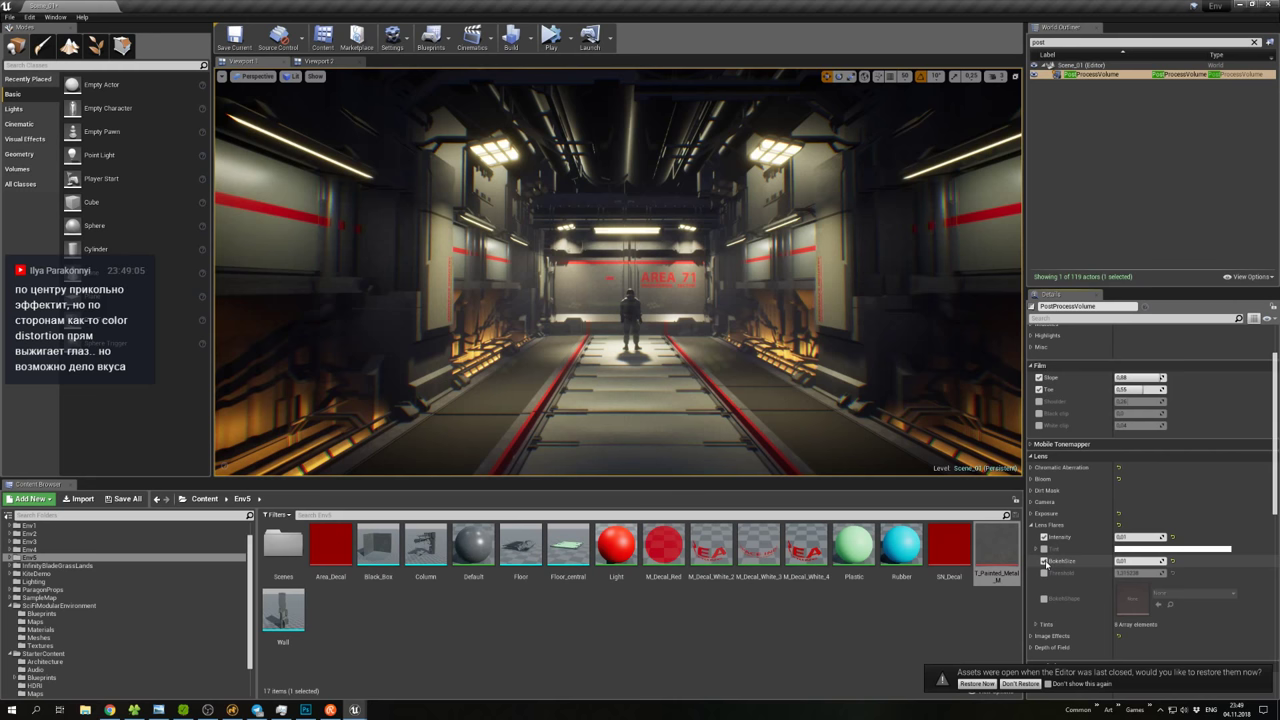
left_click(1044, 561)
Set the lens flare intensity to 0.1 and check the result closer to the figure at the end wall.
left_click_drag(1122, 538, 1122, 538)
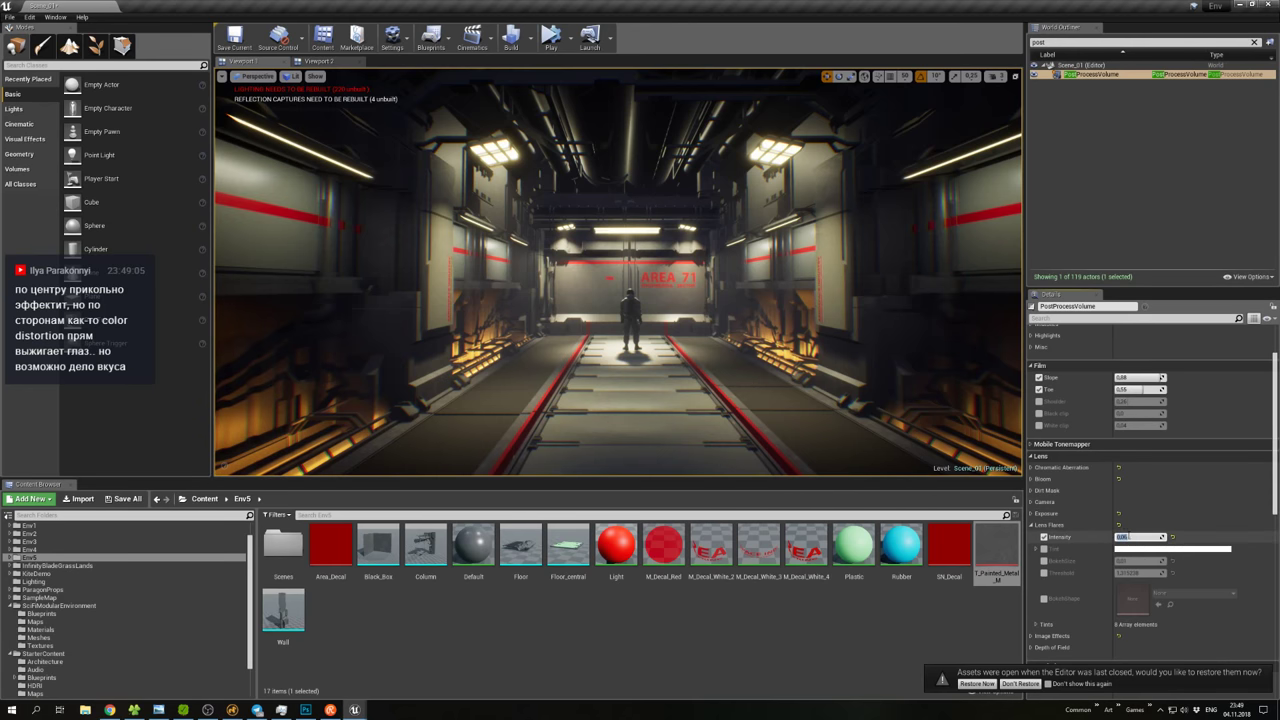
left_click_drag(1122, 538, 1122, 538)
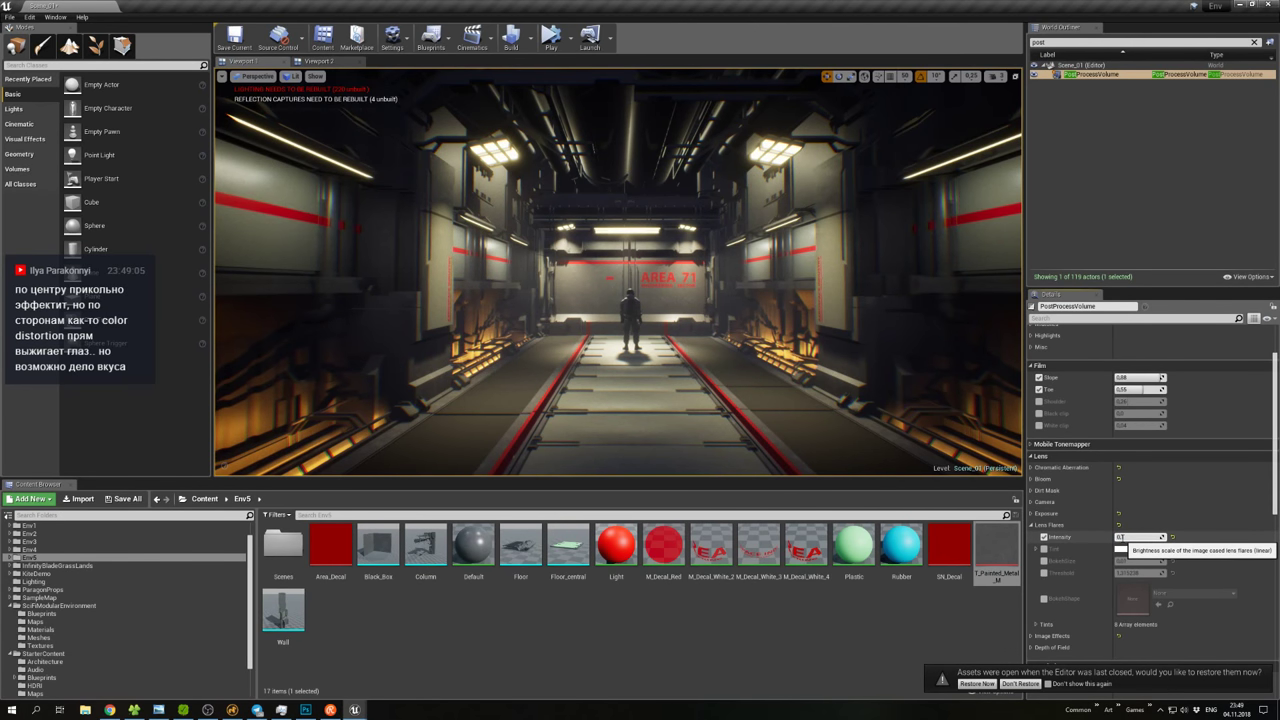
right_click(700, 378)
key("w")
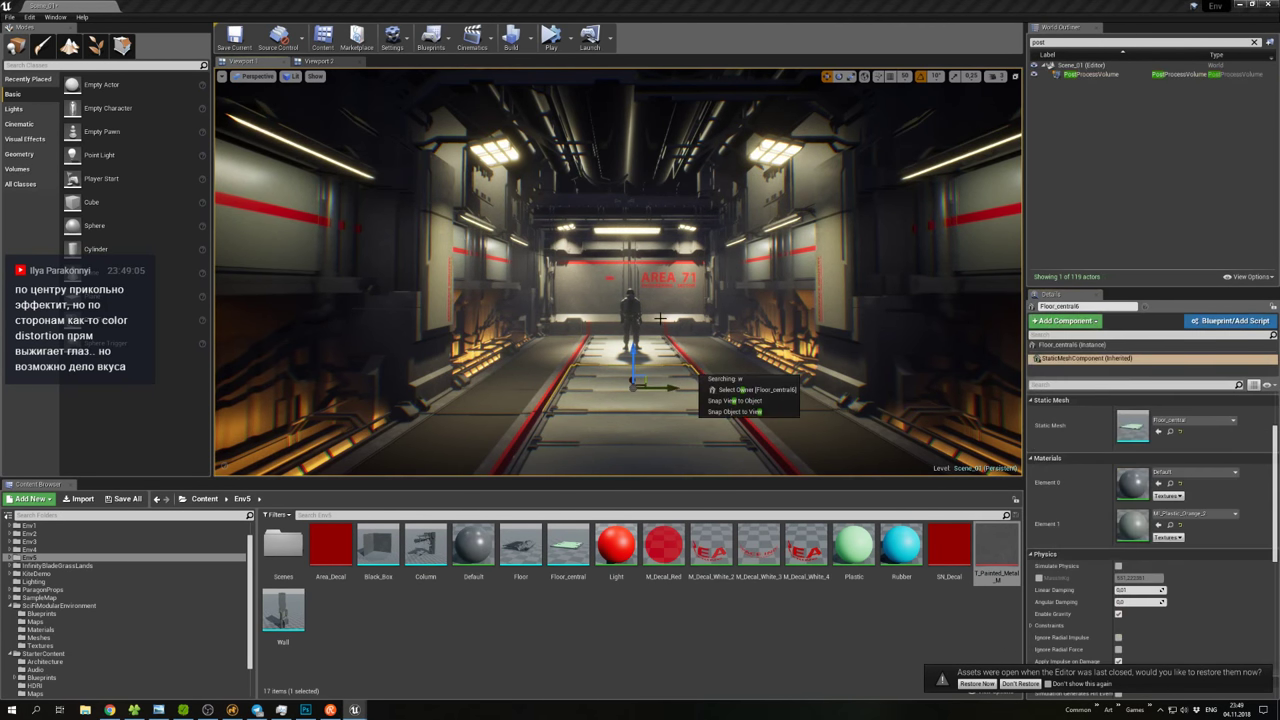
key("BackSpace")
left_click(615, 345)
scroll(615, 345, "up", 5)
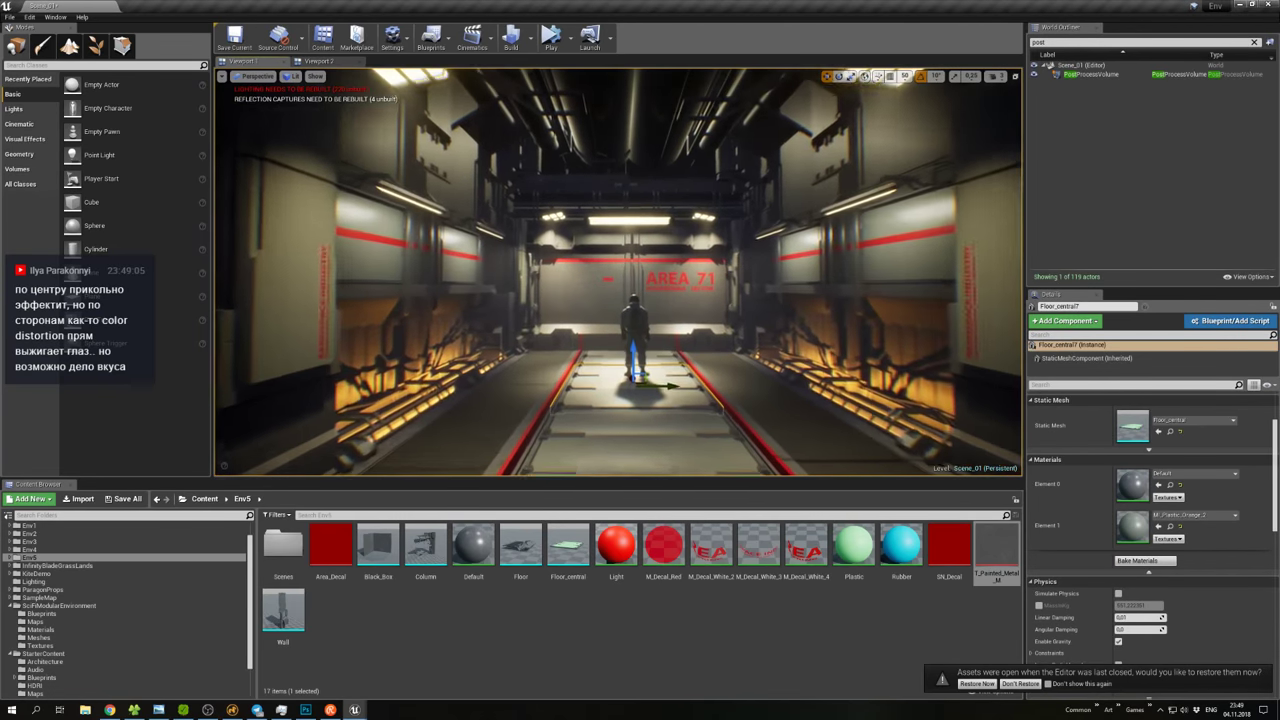
On the PostProcessVolume, set the lens flare intensity to 1 and enable the bokeh size override at about 2.44.
scroll(615, 345, "down", 5)
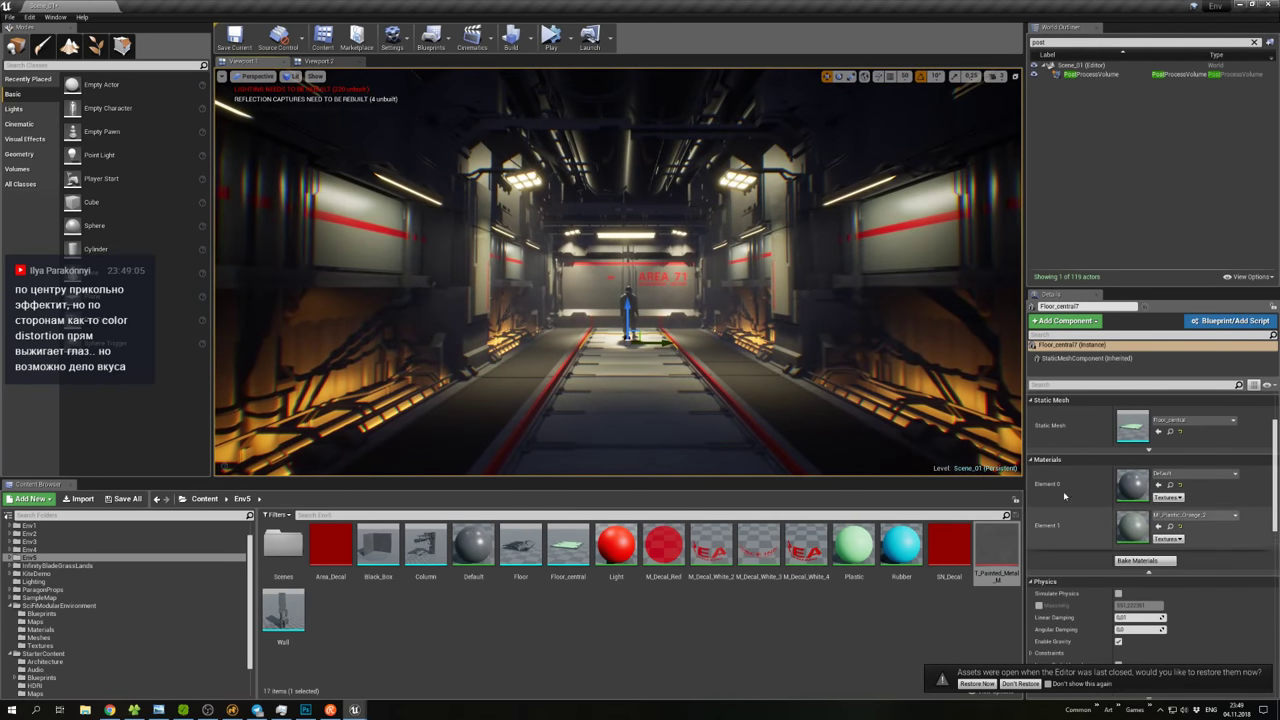
left_click(1090, 74)
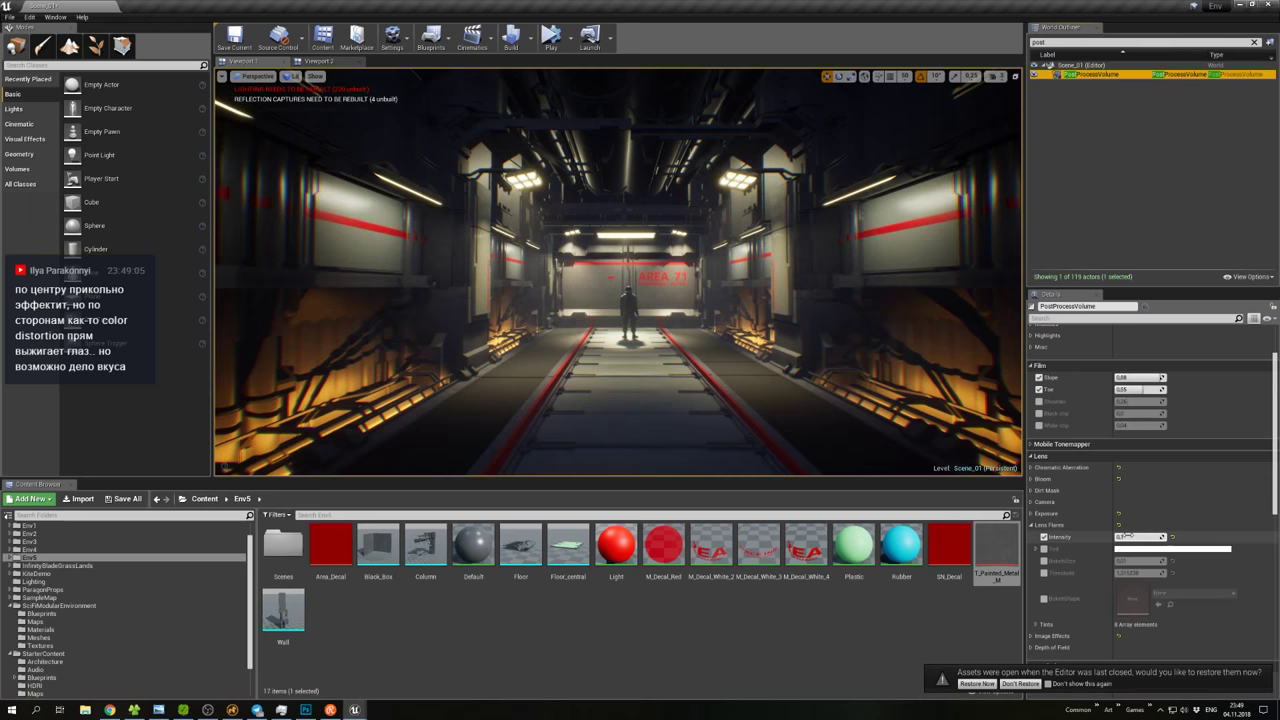
left_click(1126, 536)
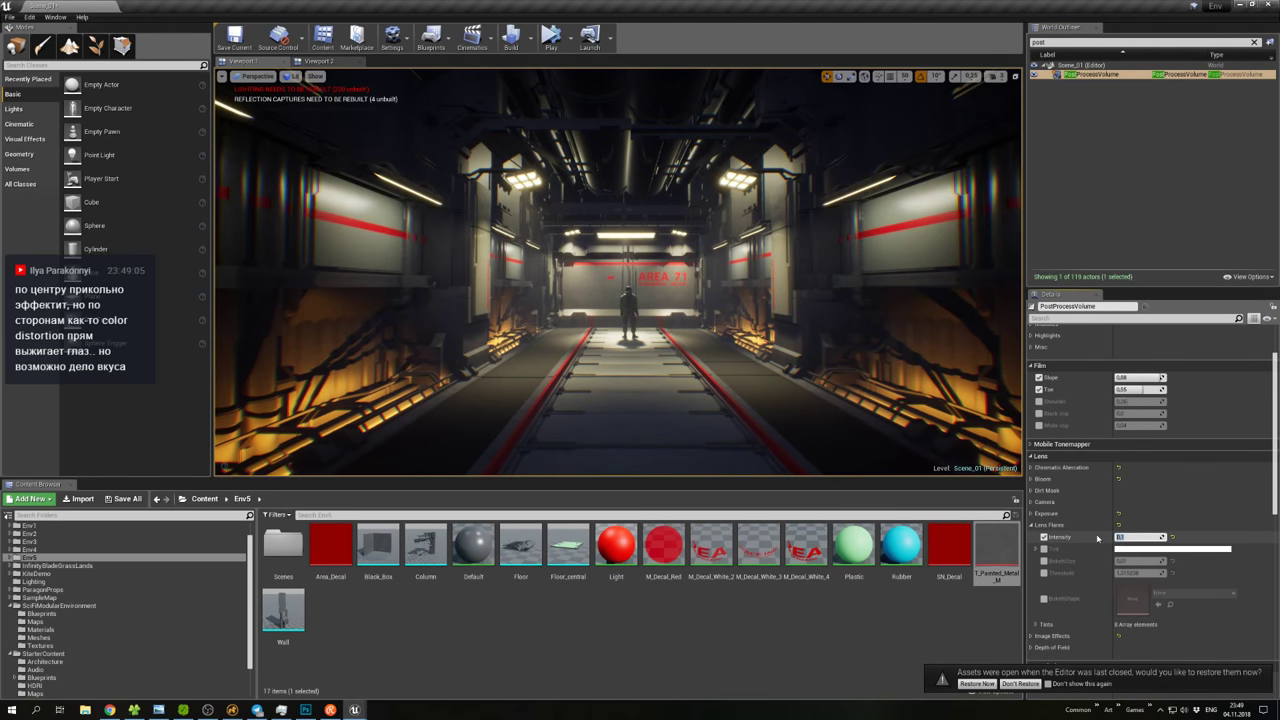
type("1")
key("Return")
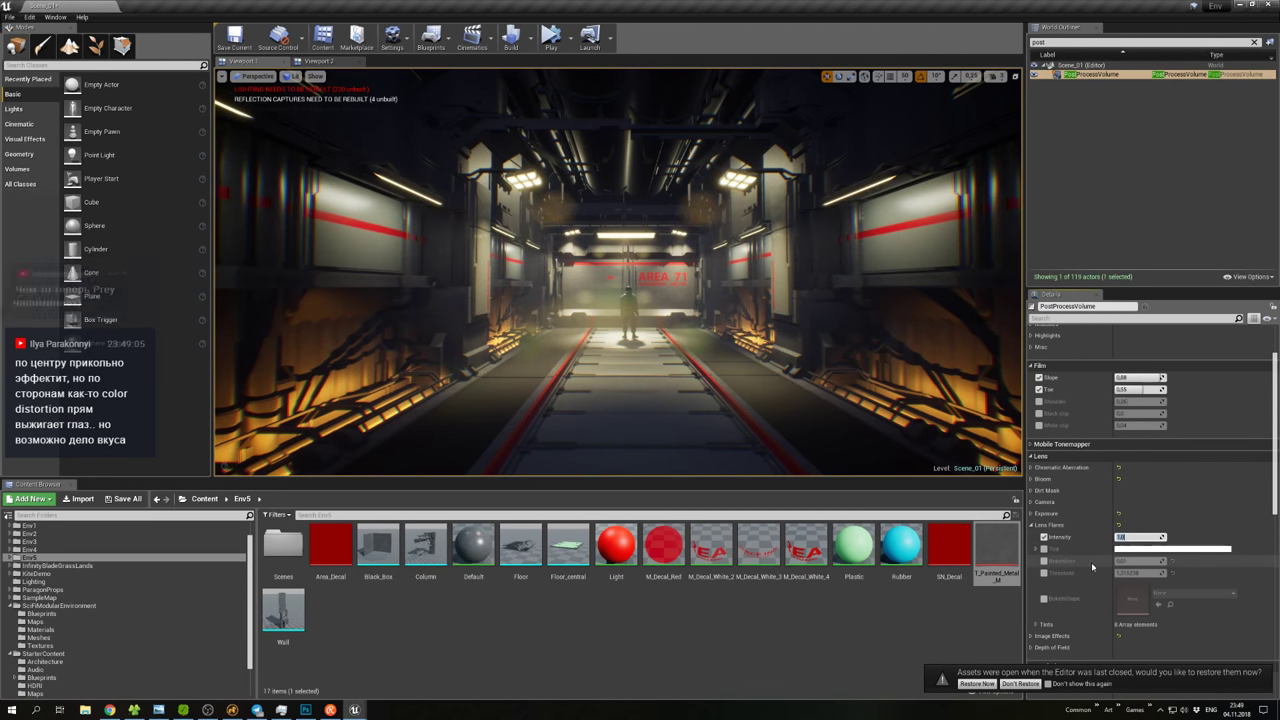
left_click(1043, 561)
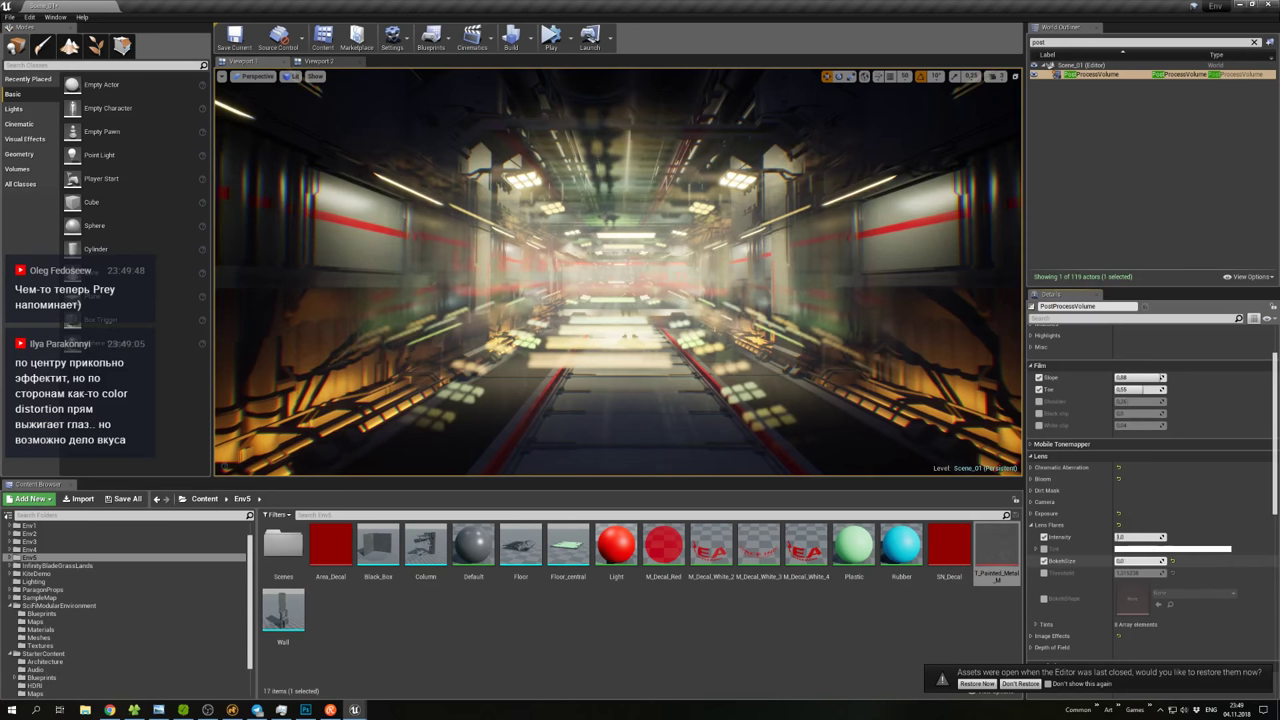
mouse_move(1128, 562)
left_mouse_down()
mouse_move(1099, 562)
mouse_move(1115, 562)
left_mouse_up()
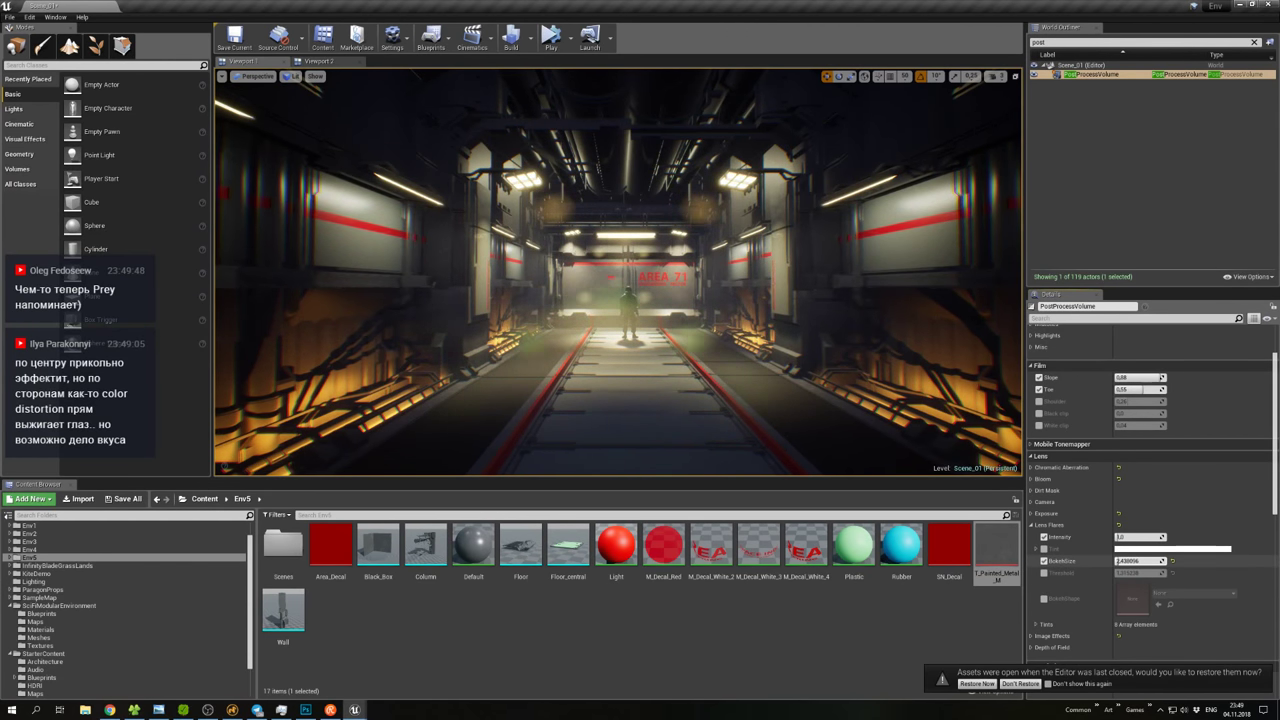
Lower the lens flare intensity below 0.2, check it close to the figure, and set the bokeh size to 1.
left_click(1122, 537)
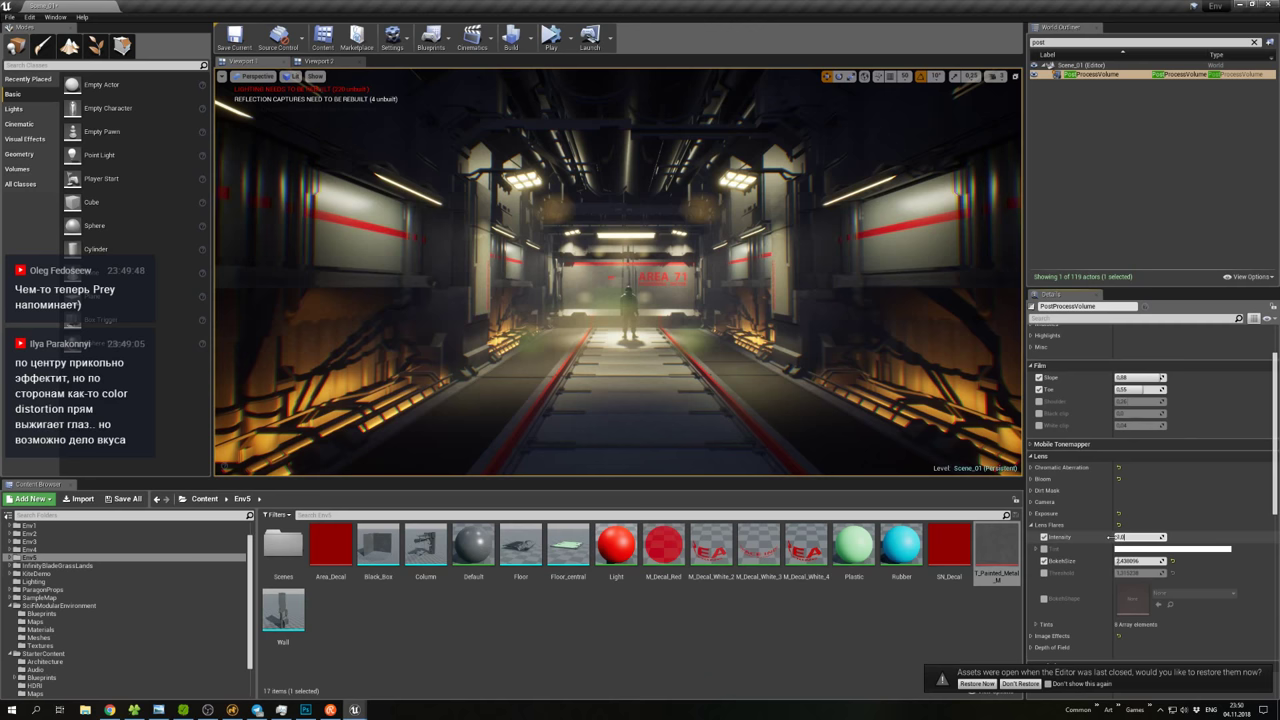
left_click_drag(1108, 537, 1065, 537)
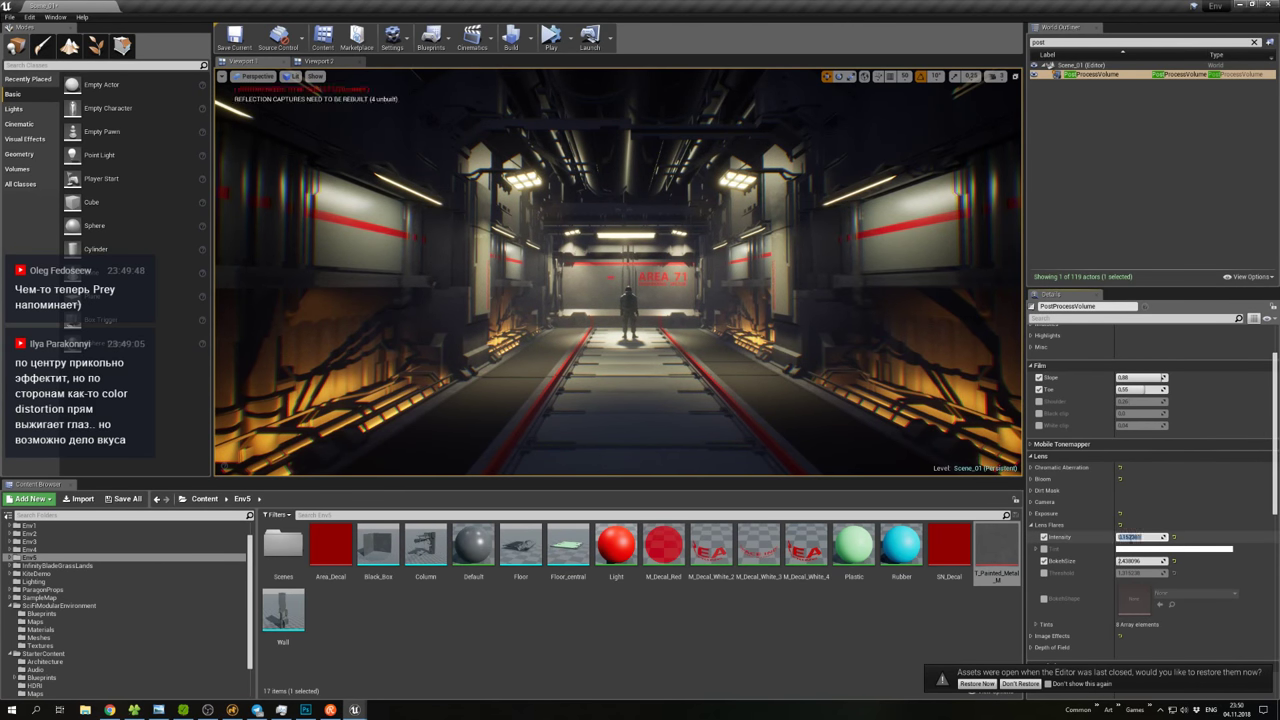
key("w")
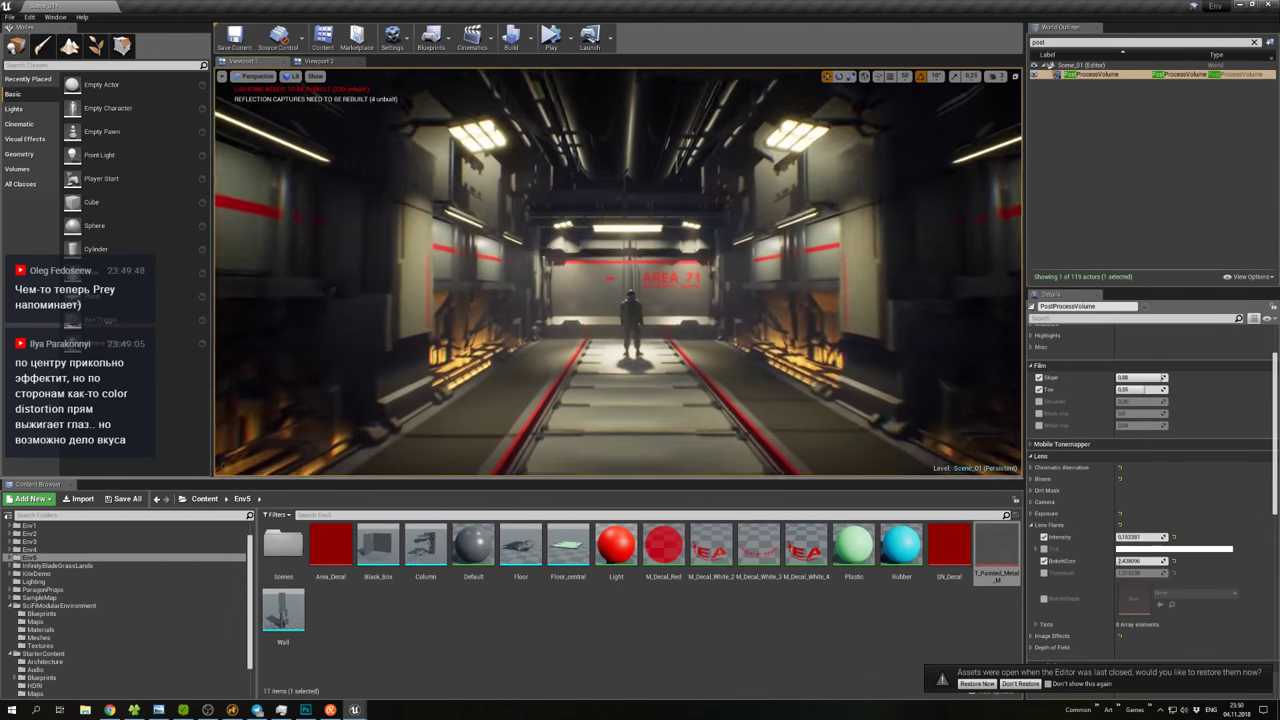
key("w")
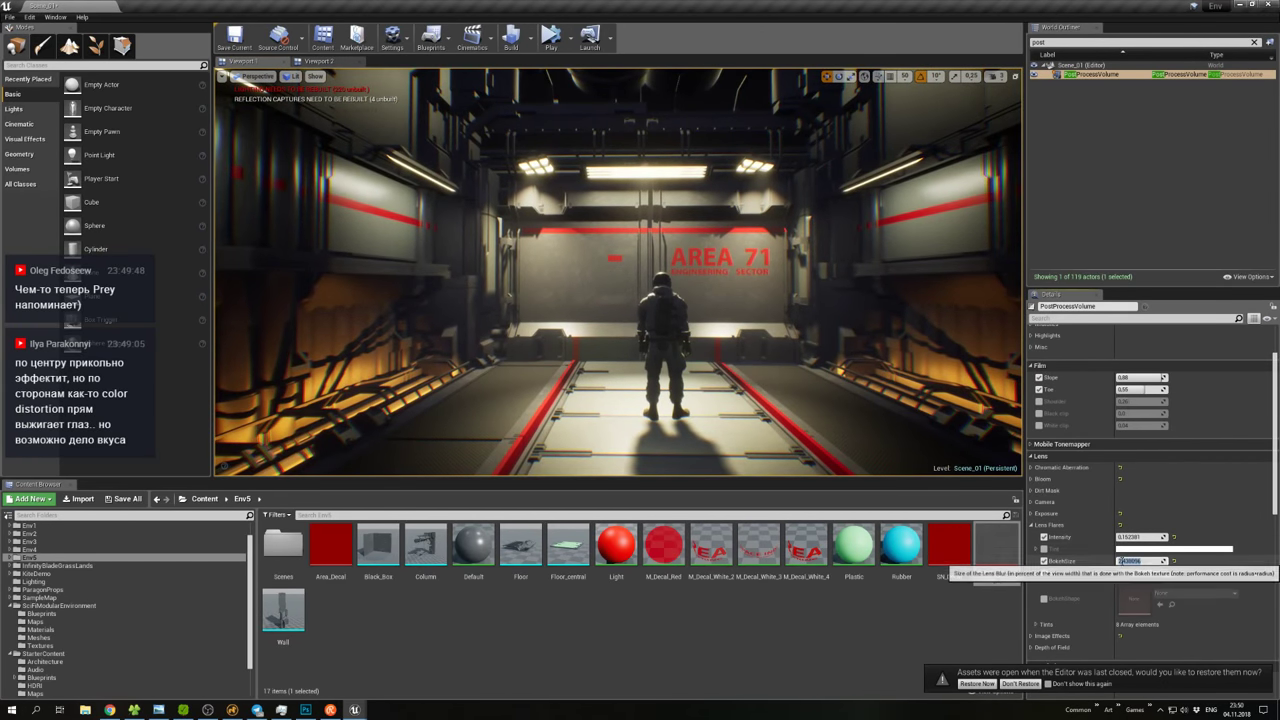
left_click(1122, 561)
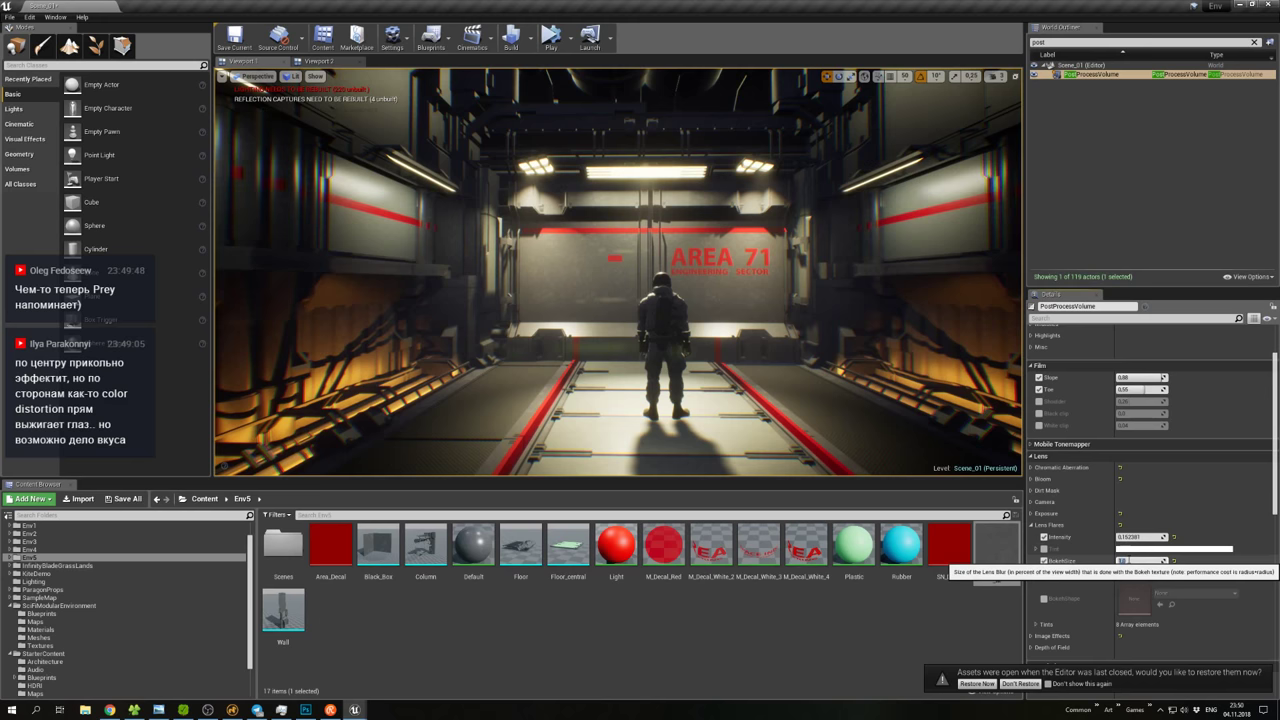
Select the standing figure and inspect the flare effect around it from near and far along the corridor.
right_click(726, 357)
left_click(609, 320)
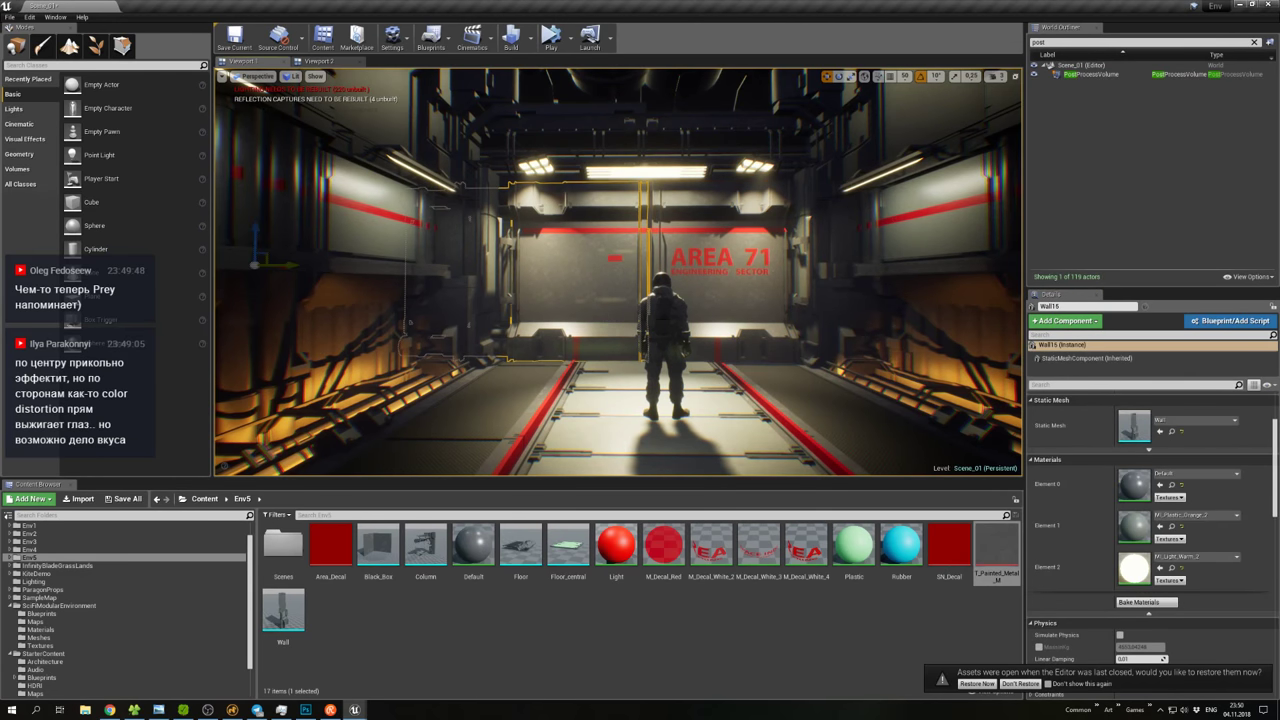
right_click(667, 318)
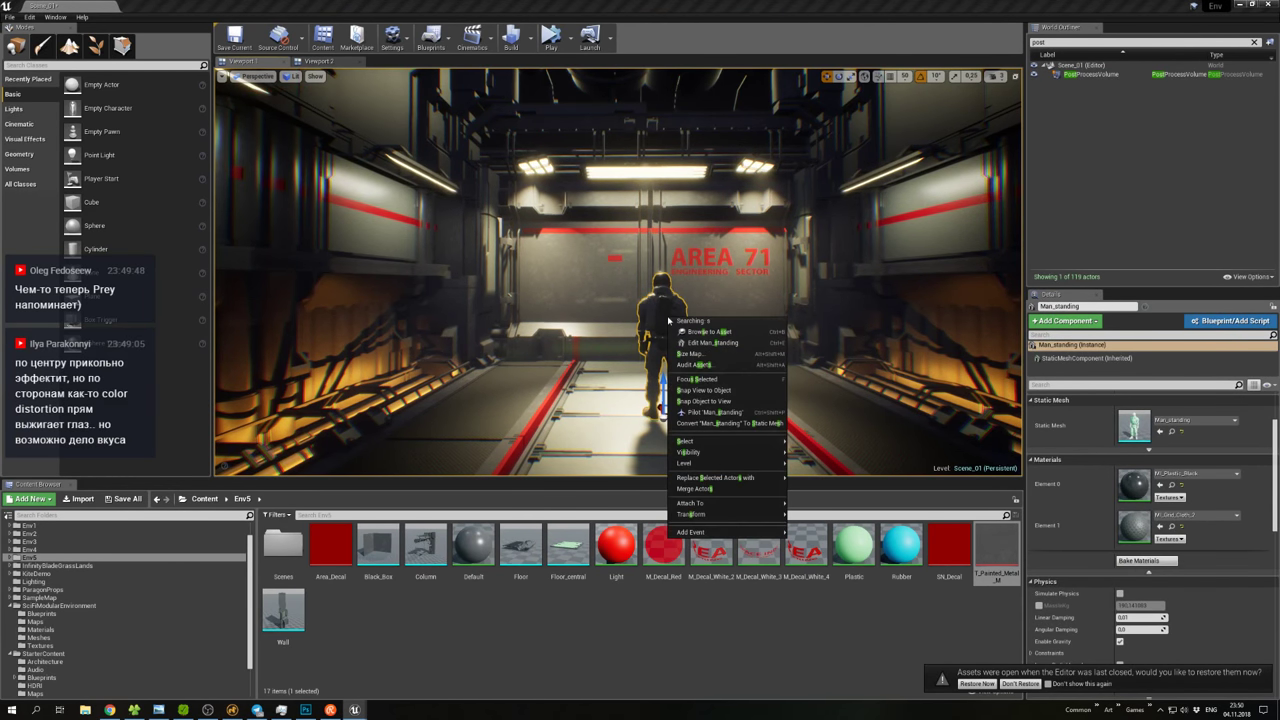
left_click(667, 318)
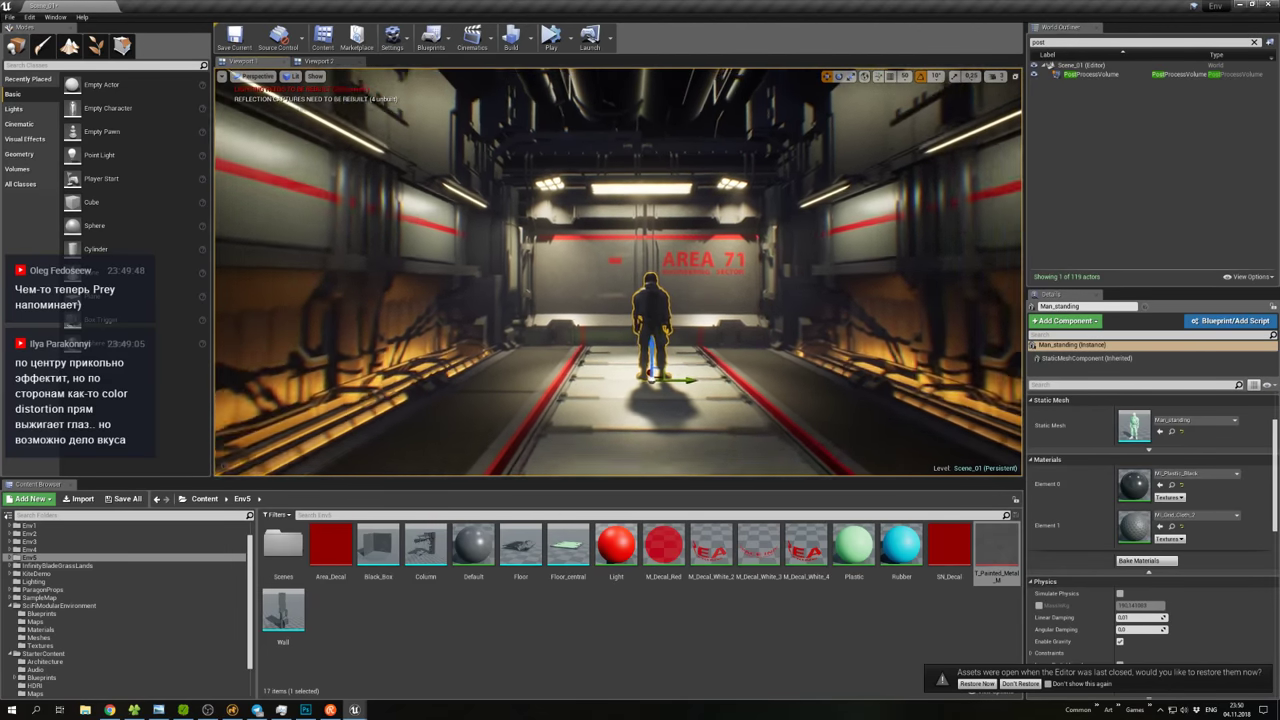
key("f")
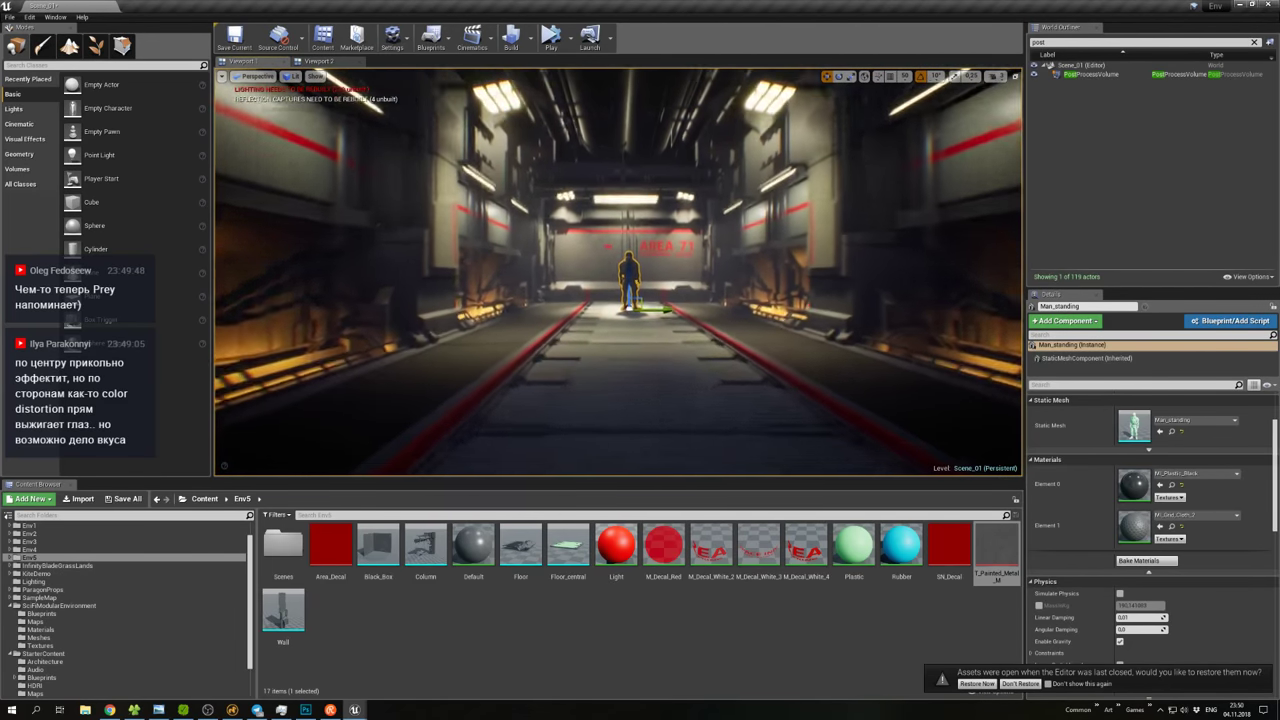
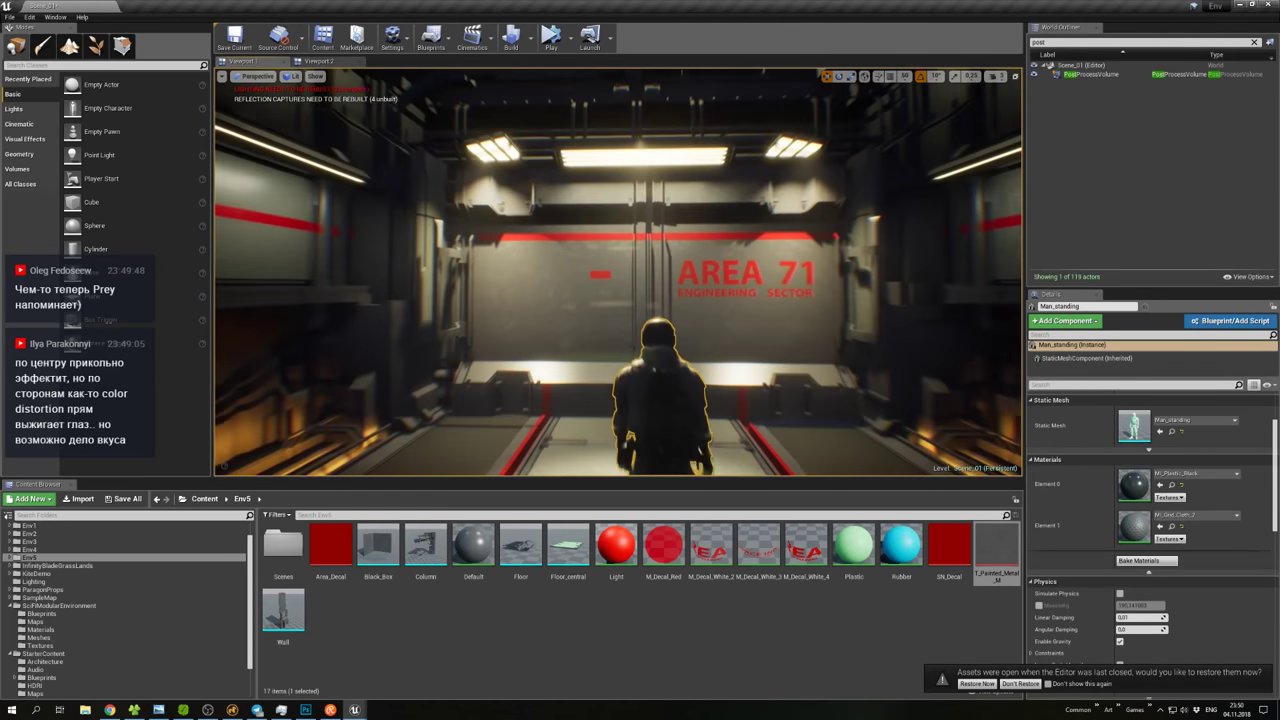
Place the P_Steam_Lit particle system from StarterContent's Particles folder on the floor near the end wall.
left_click(50, 605)
scroll(37, 663, "down", 2)
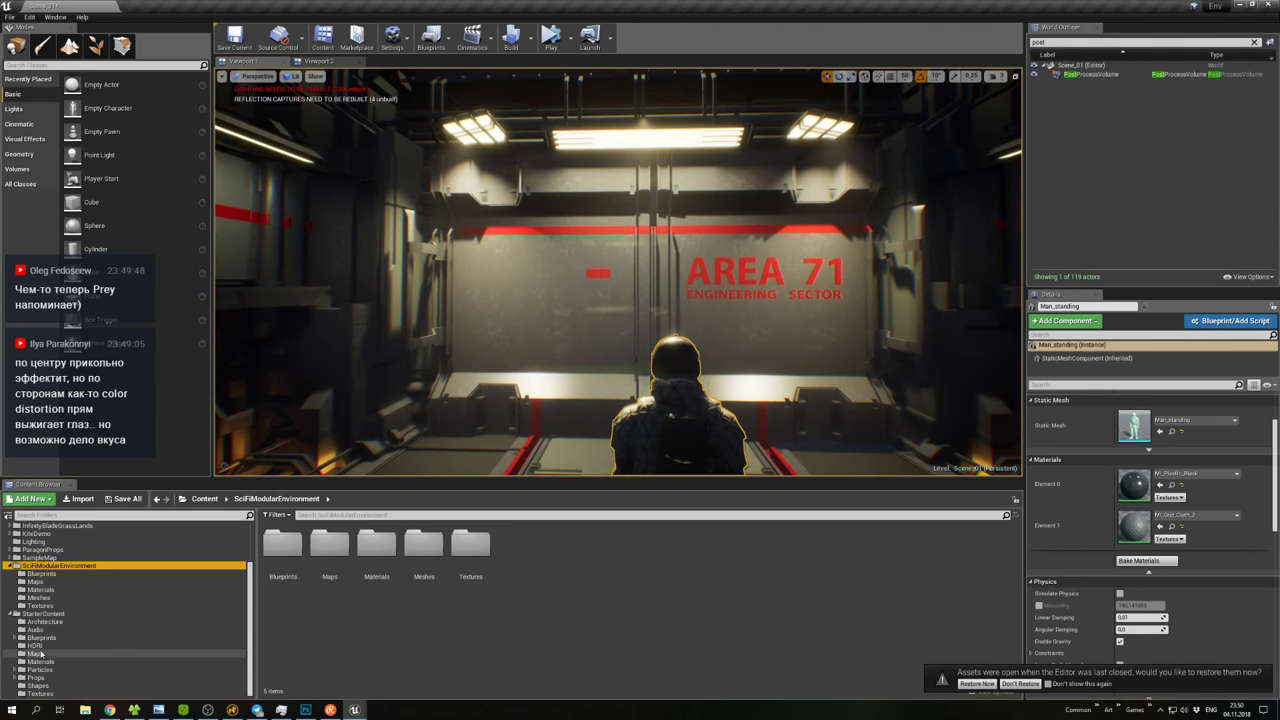
left_click(74, 670)
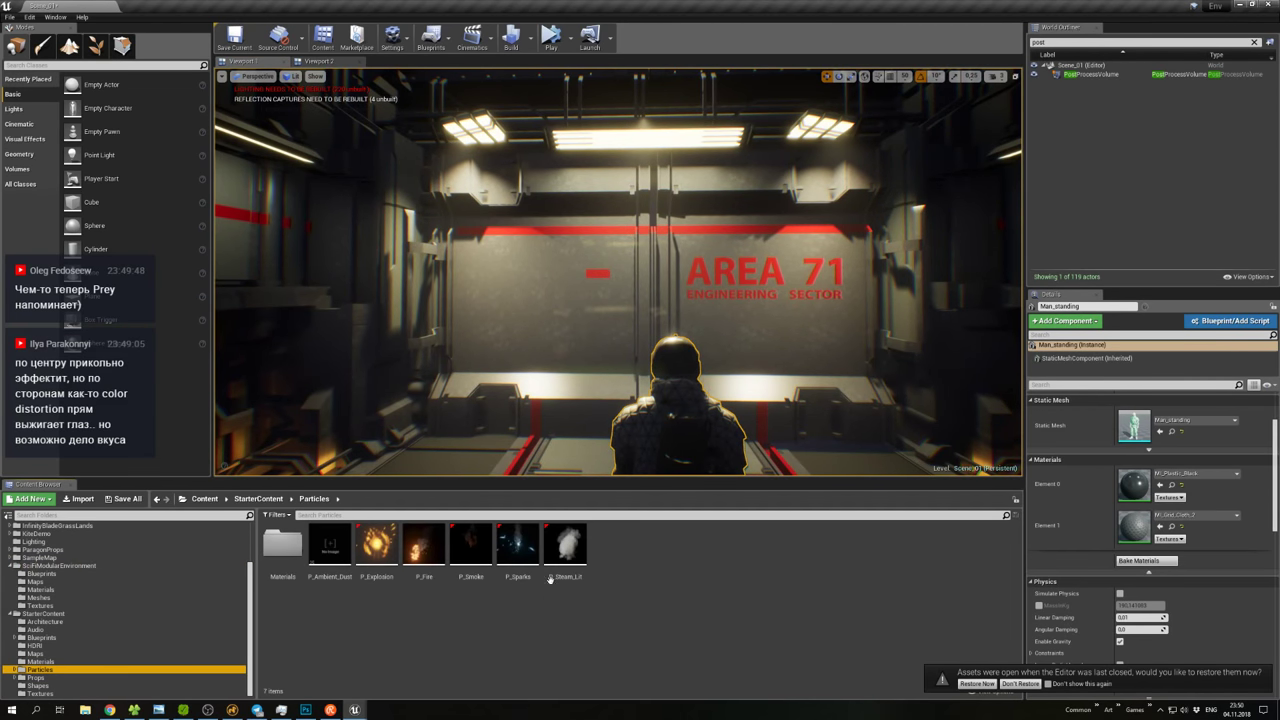
left_click_drag(566, 545, 500, 447)
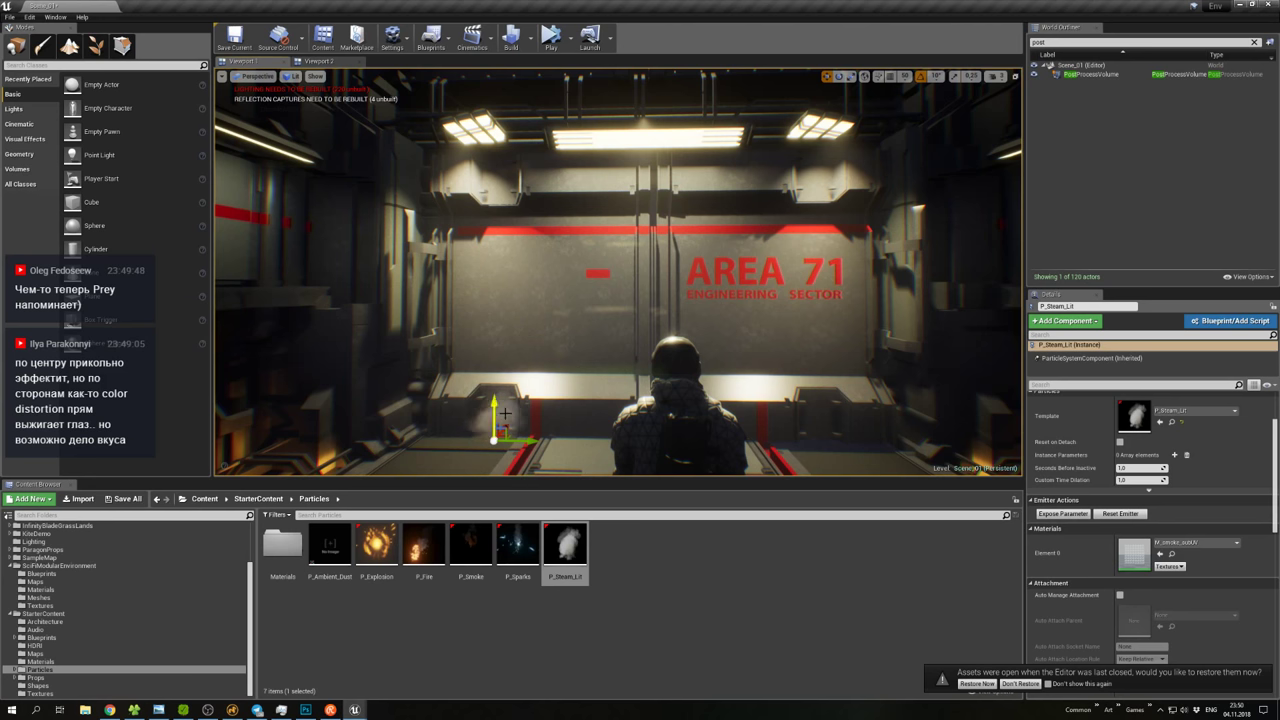
Try the steam emitter higher up by the ceiling lamp and the middle of the end wall, and delete it.
key("alt+Tab")
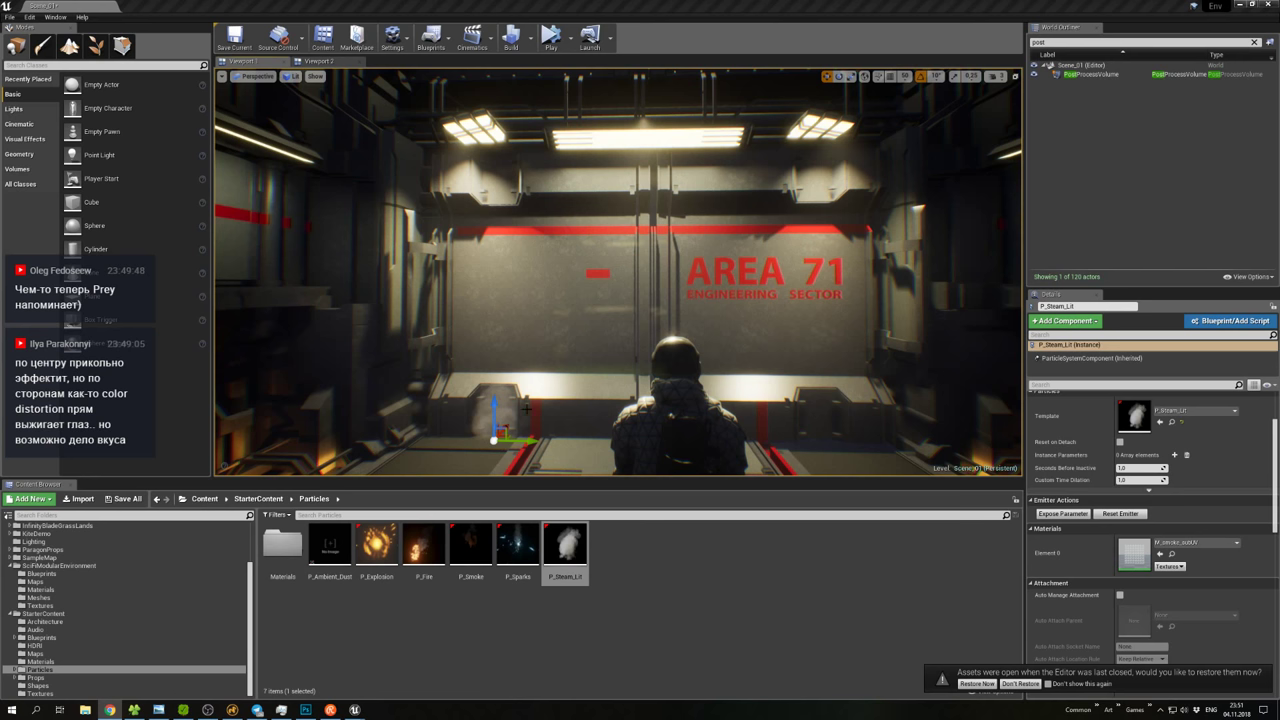
key("alt+Tab")
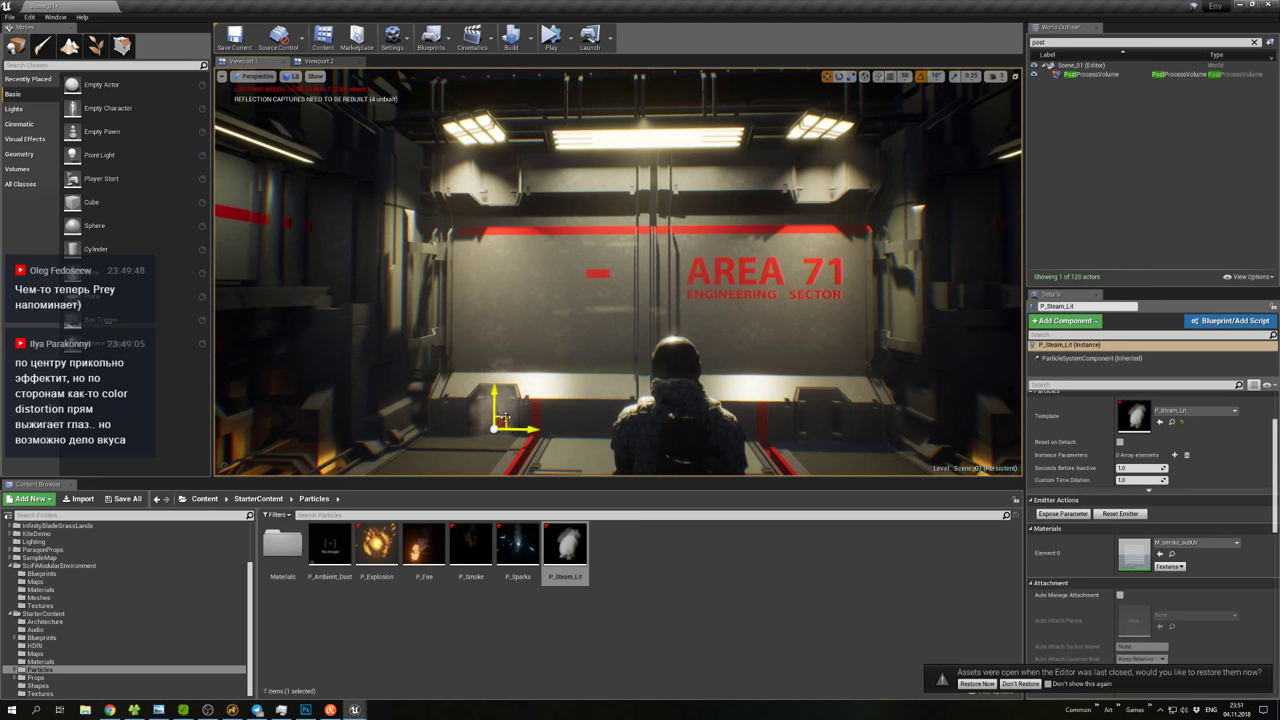
left_click_drag(505, 418, 505, 197)
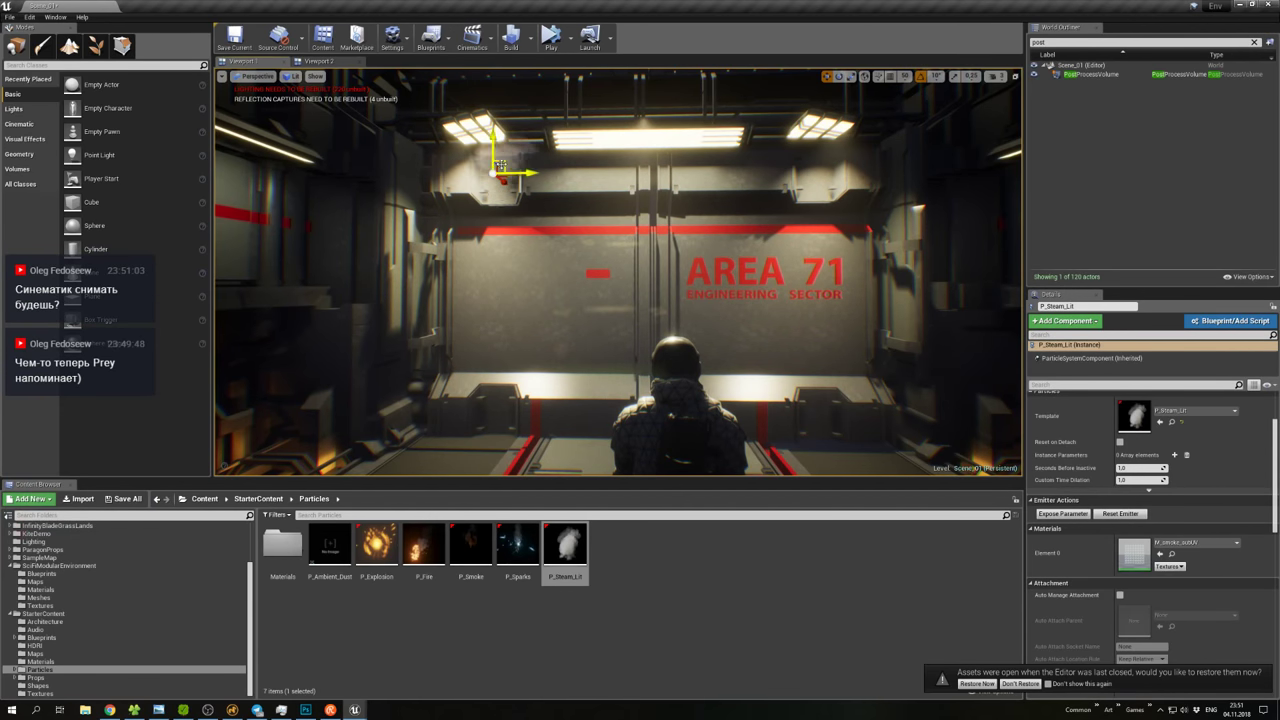
left_click_drag(503, 165, 678, 212)
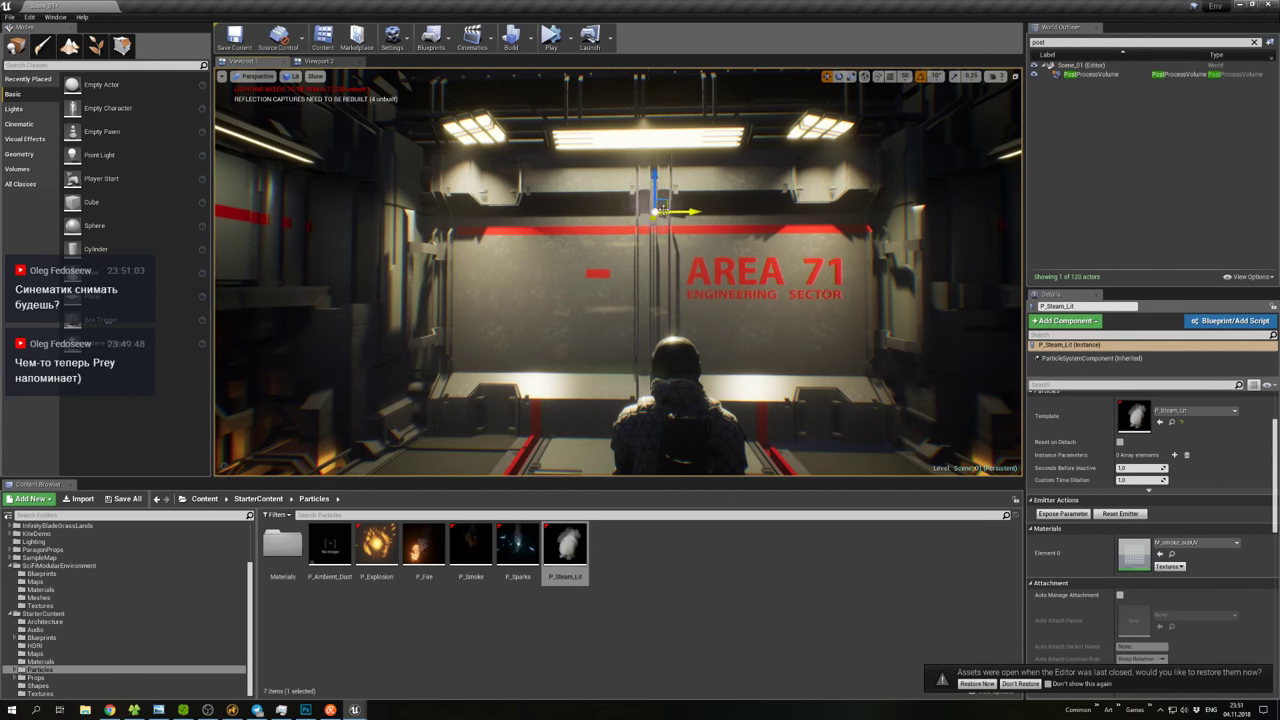
key("Delete")
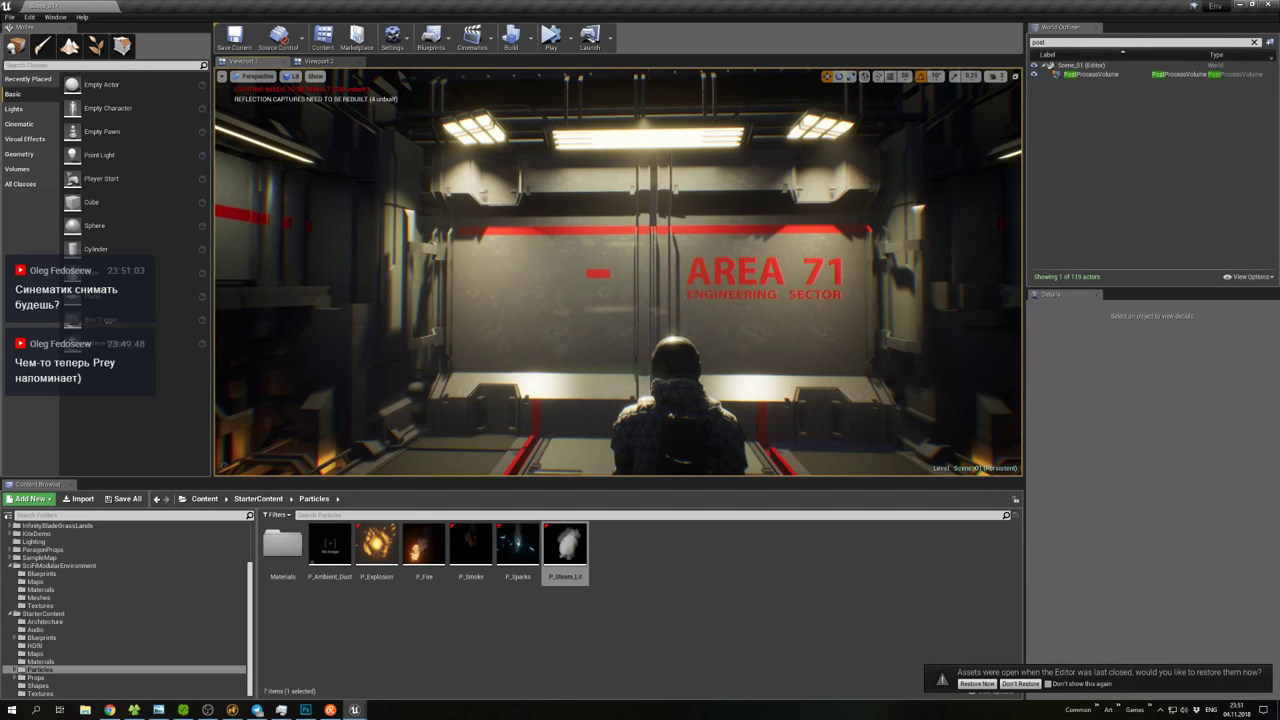
Check the corridor from several distances, run the level in the viewport to preview it, and stop the run.
left_click(600, 330)
scroll(618, 272, "down", 10)
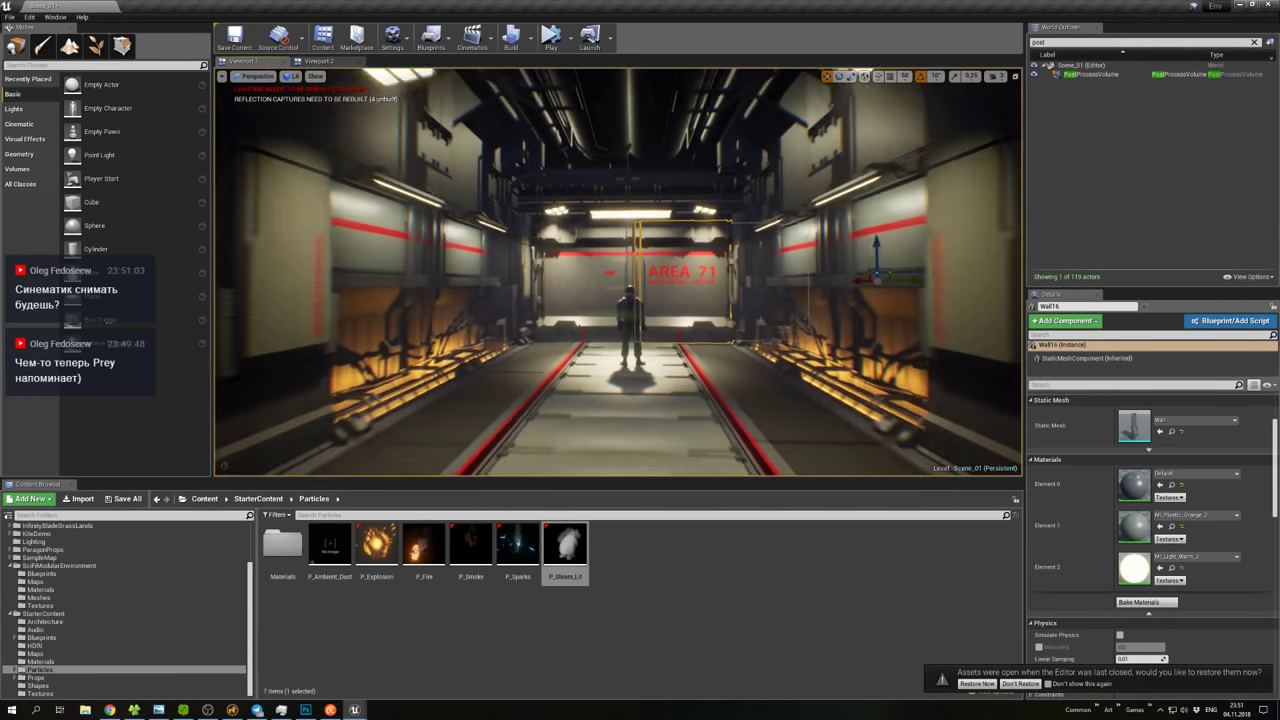
scroll(618, 272, "down", 10)
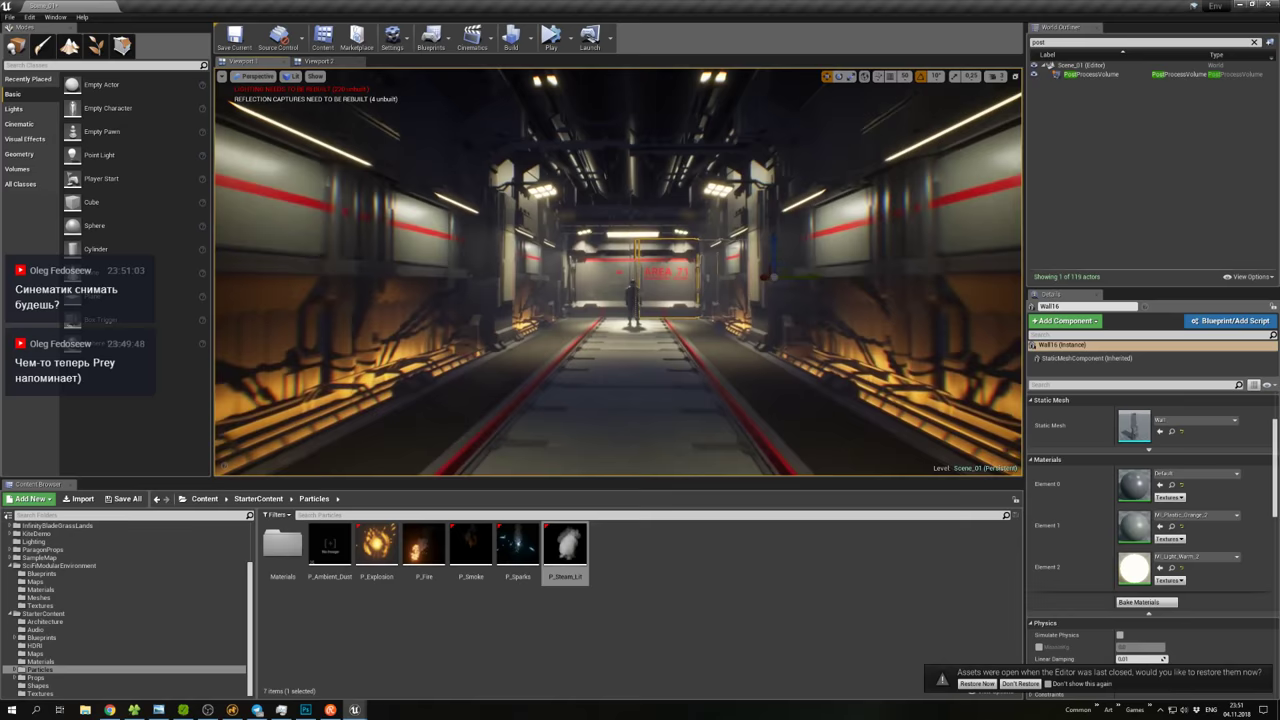
scroll(618, 272, "up", 10)
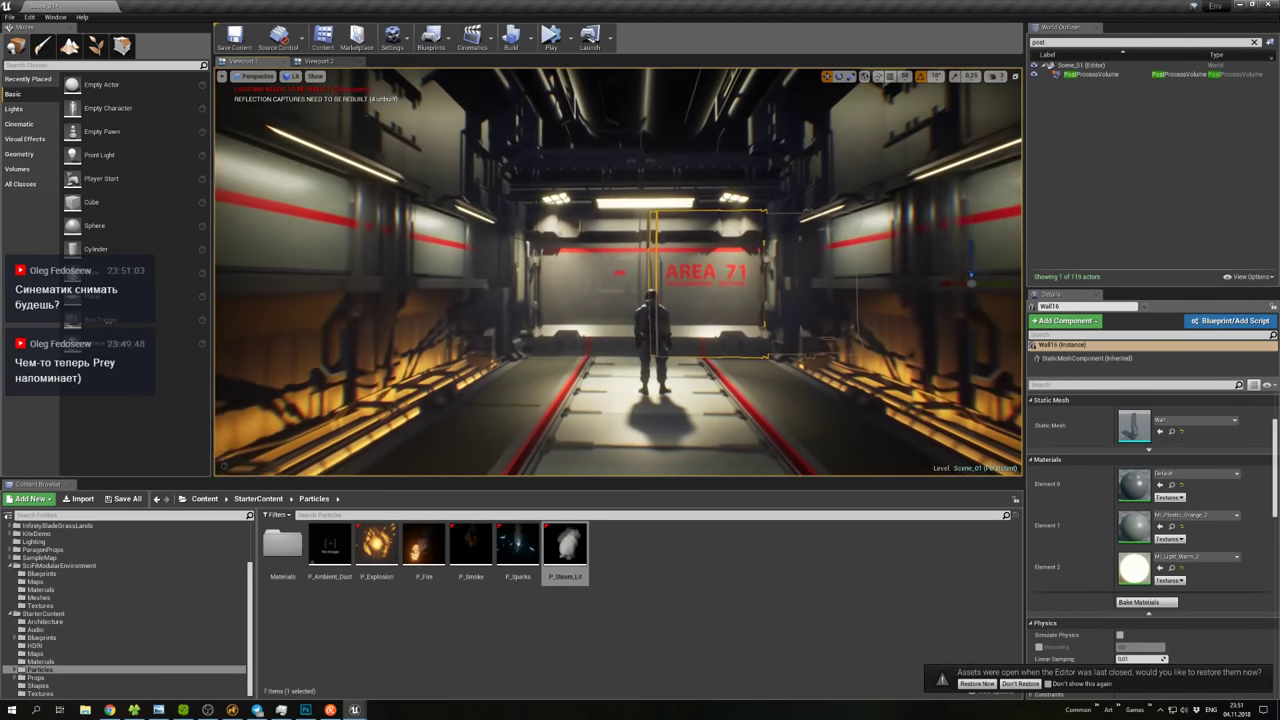
scroll(711, 338, "up", 3)
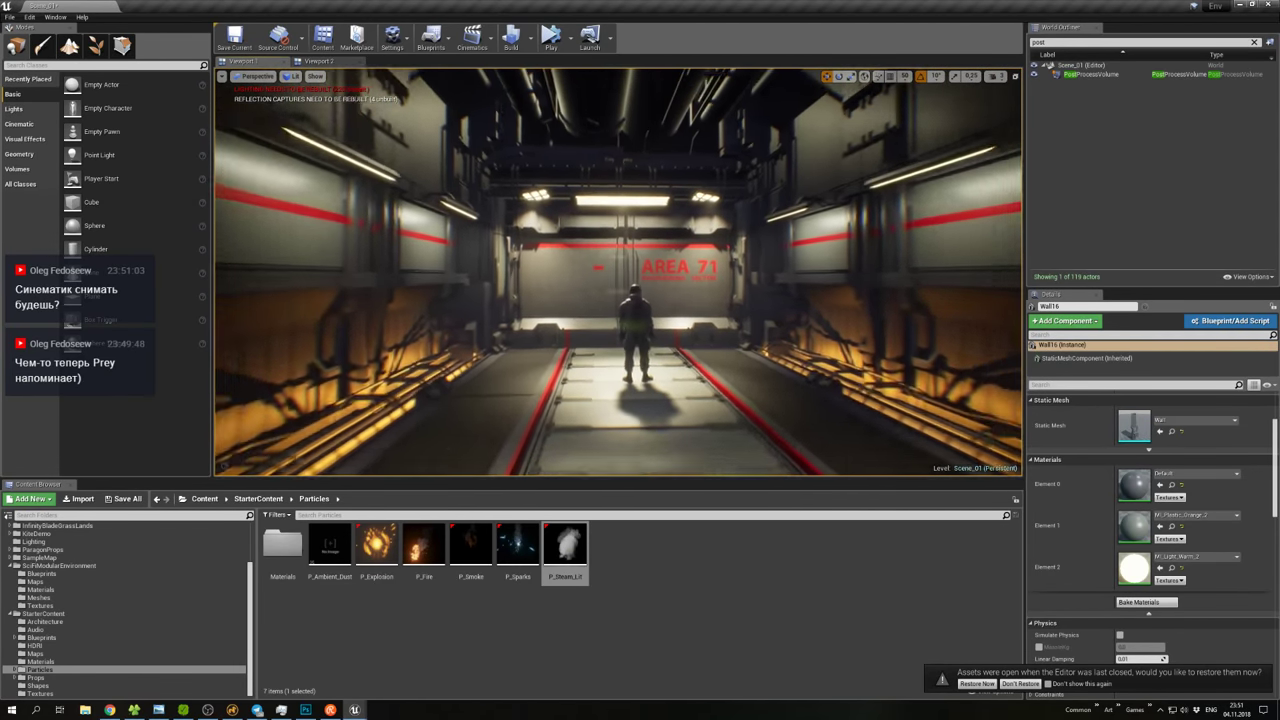
left_click(551, 42)
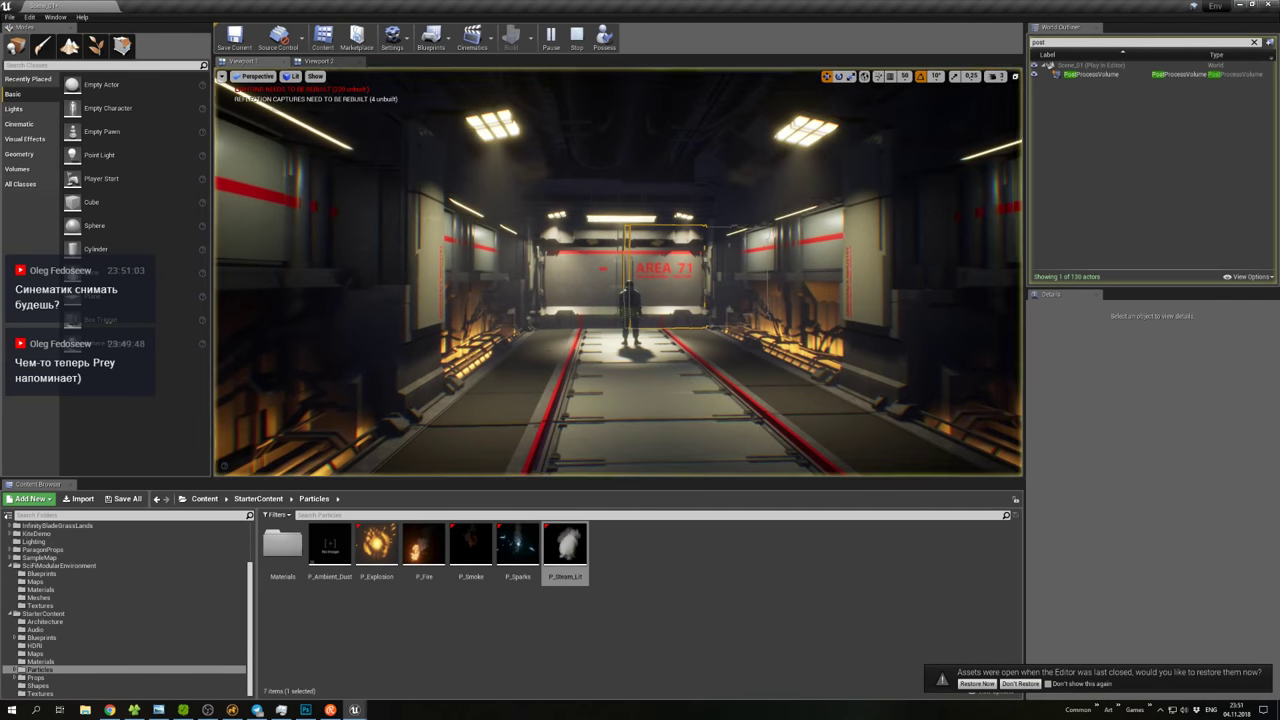
left_click(648, 284)
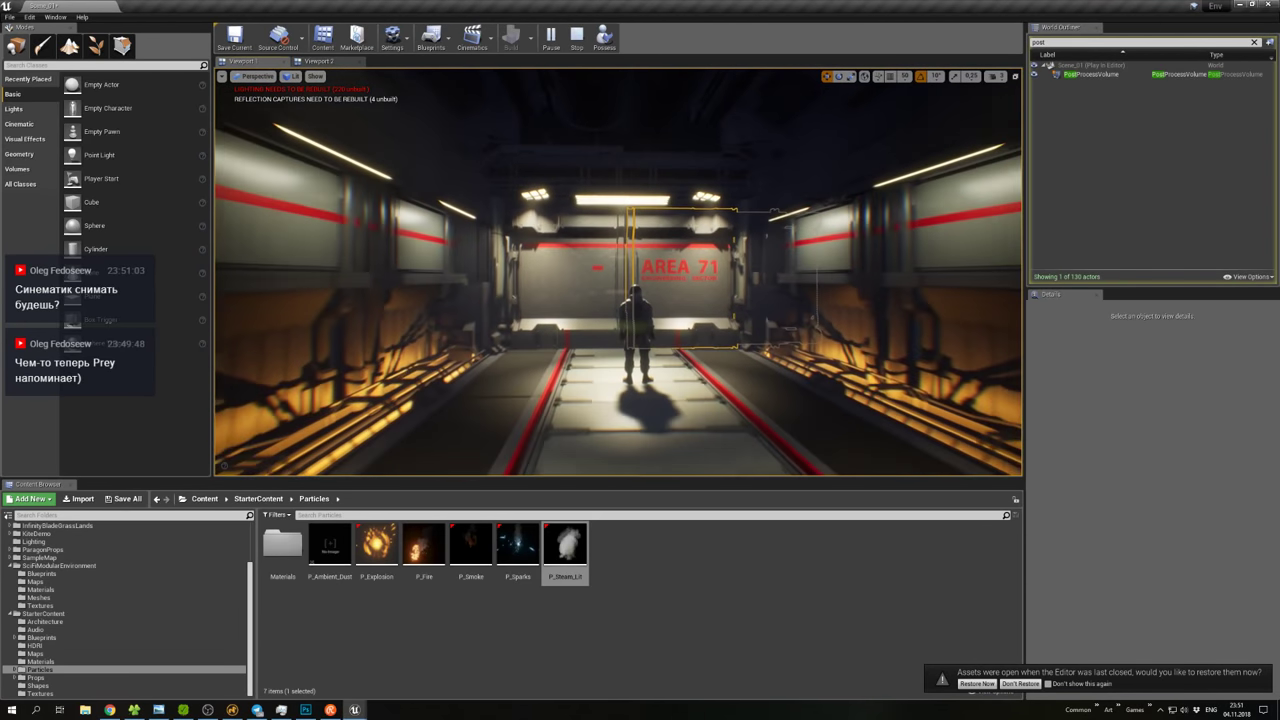
key("shift+F1")
left_click(573, 38)
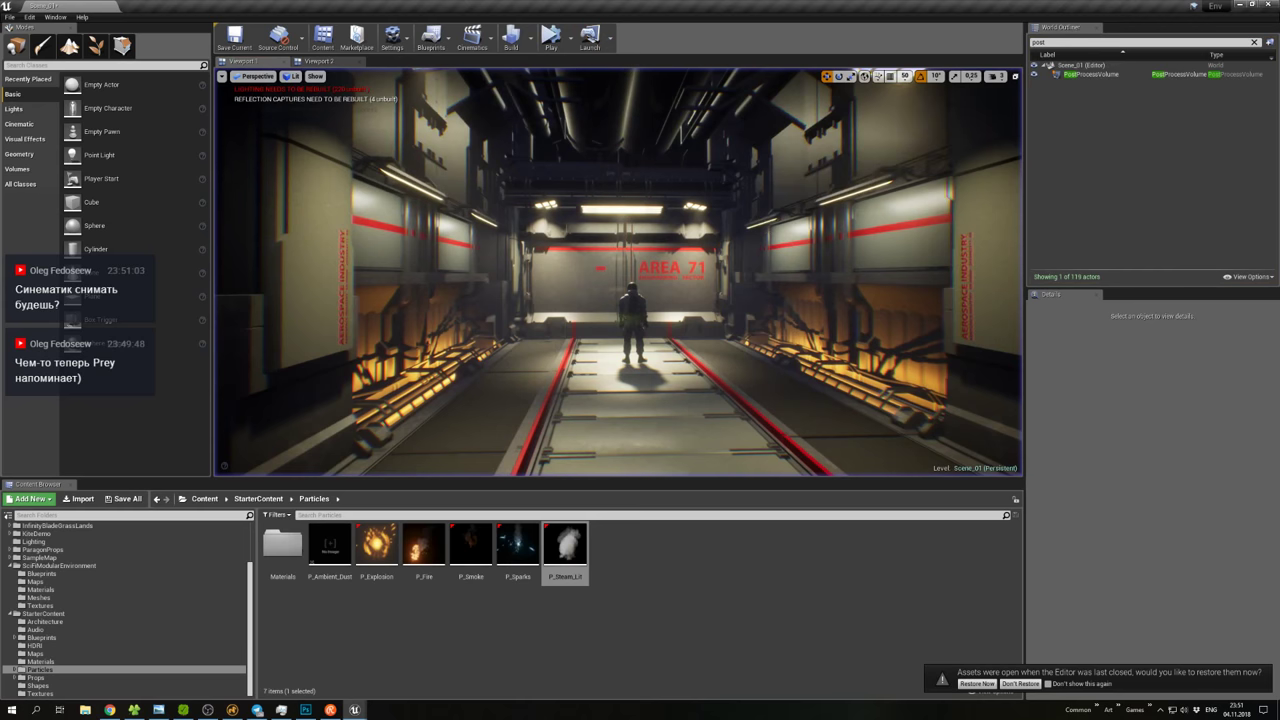
Reselect the PostProcessVolume, compare the image with the lens flare intensity override off and on, and set the intensity to 0.1.
left_click(1090, 74)
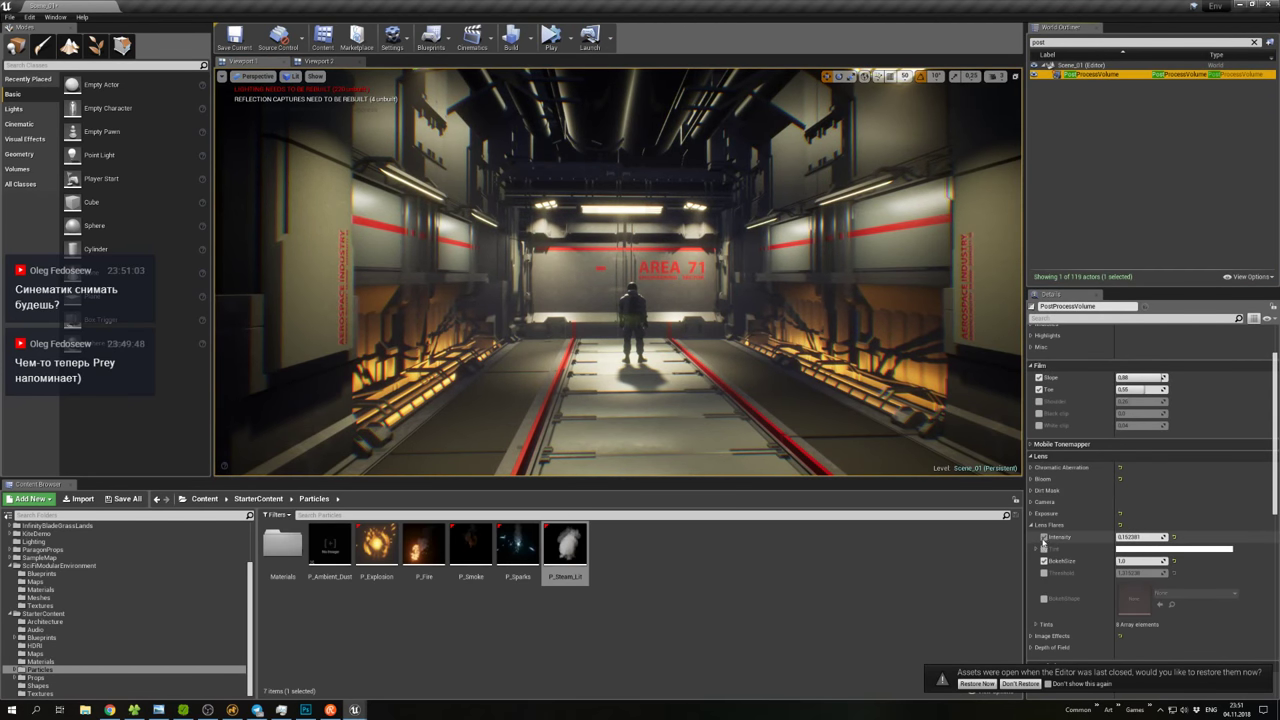
left_click(1044, 537)
left_click(1044, 537)
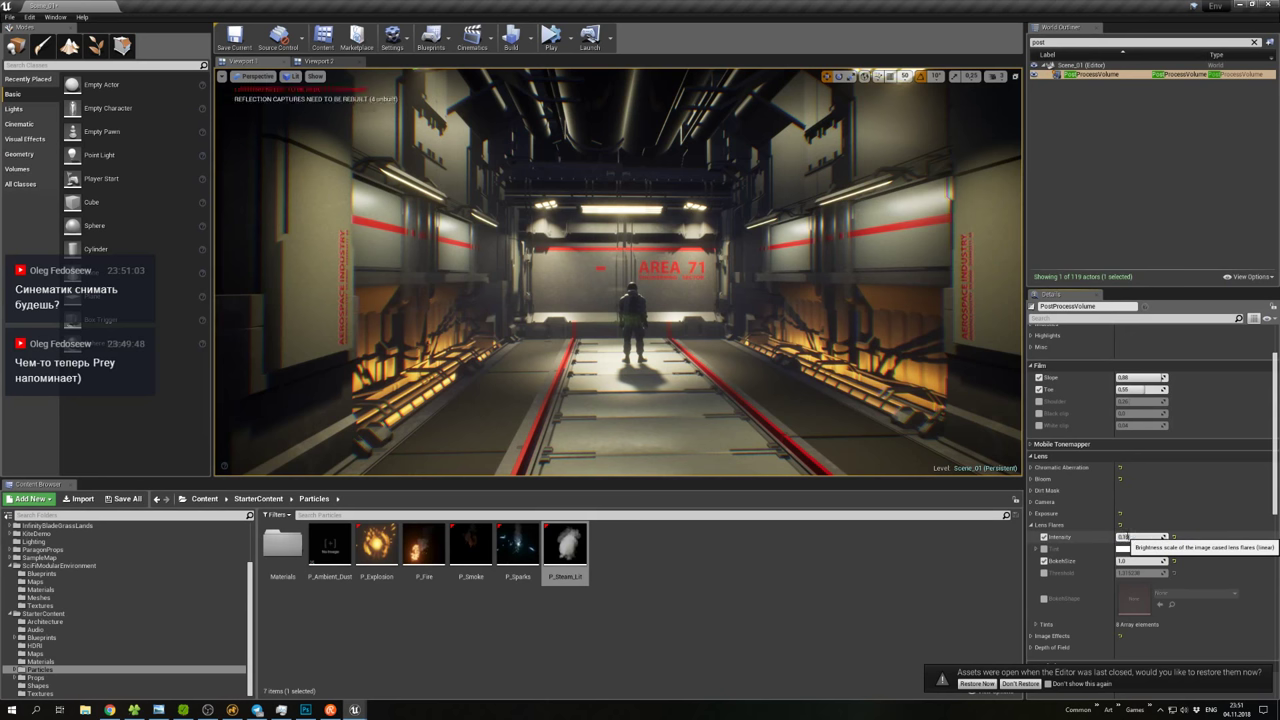
left_click(1123, 537)
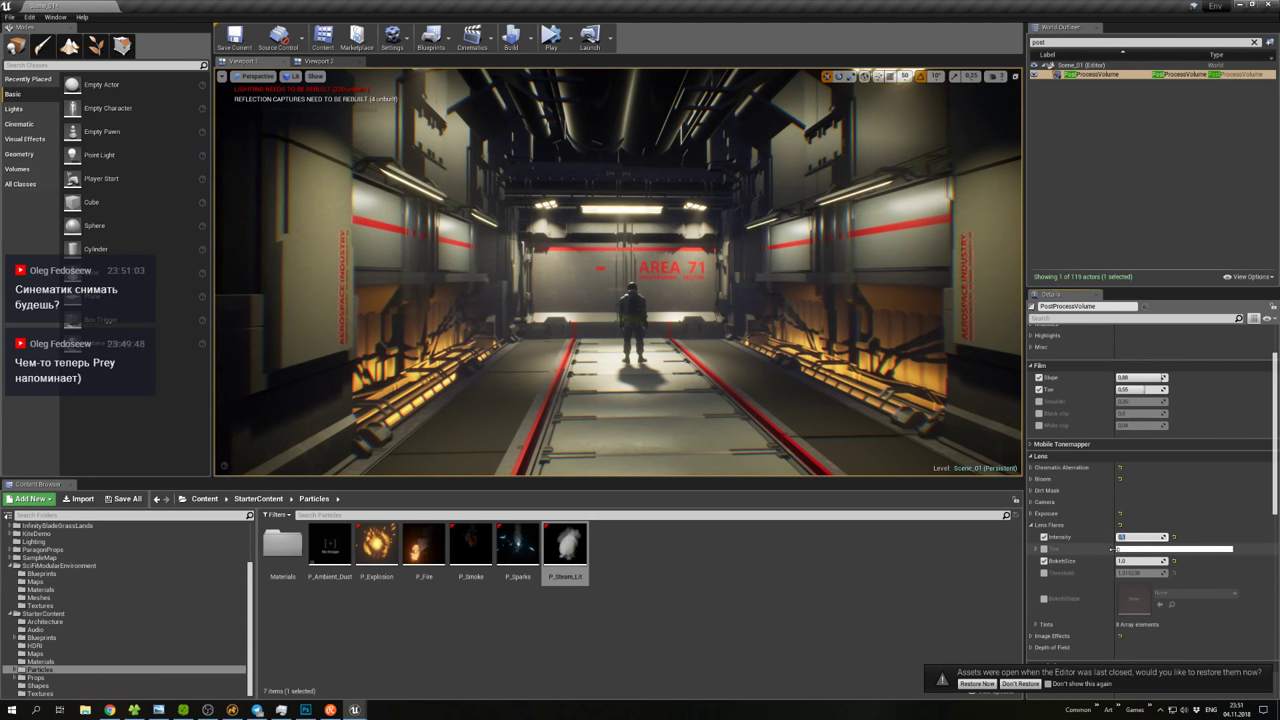
Set the lens flare tint to a pale peach, about 1.0, 0.81, 0.68, and collapse the Film and Lens settings.
left_click(1160, 548)
mouse_move(974, 527)
left_mouse_down()
mouse_move(964, 480)
mouse_move(930, 477)
mouse_move(952, 502)
mouse_move(1000, 515)
mouse_move(979, 521)
left_mouse_up()
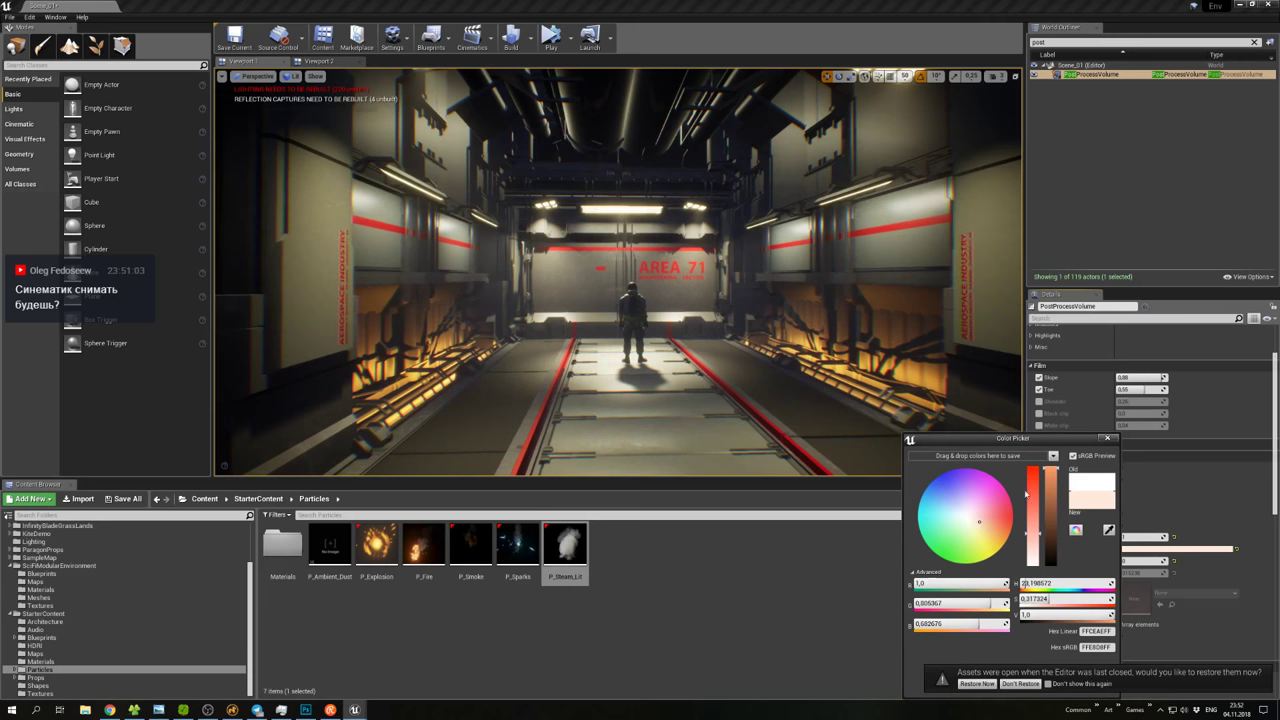
left_click(1106, 438)
left_click(1036, 366)
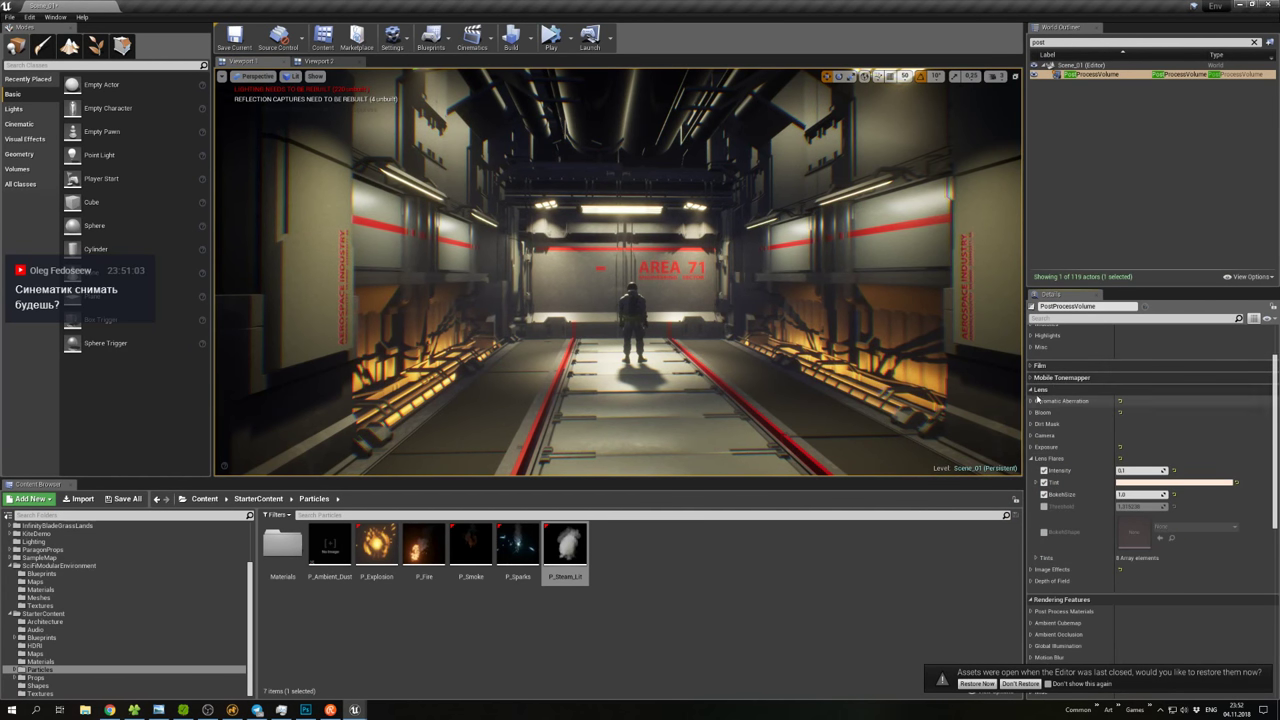
left_click(1036, 389)
Try a cyan shift and a strength of 1.72 on the global saturation, reset it and turn its override off.
scroll(618, 270, "down", 3)
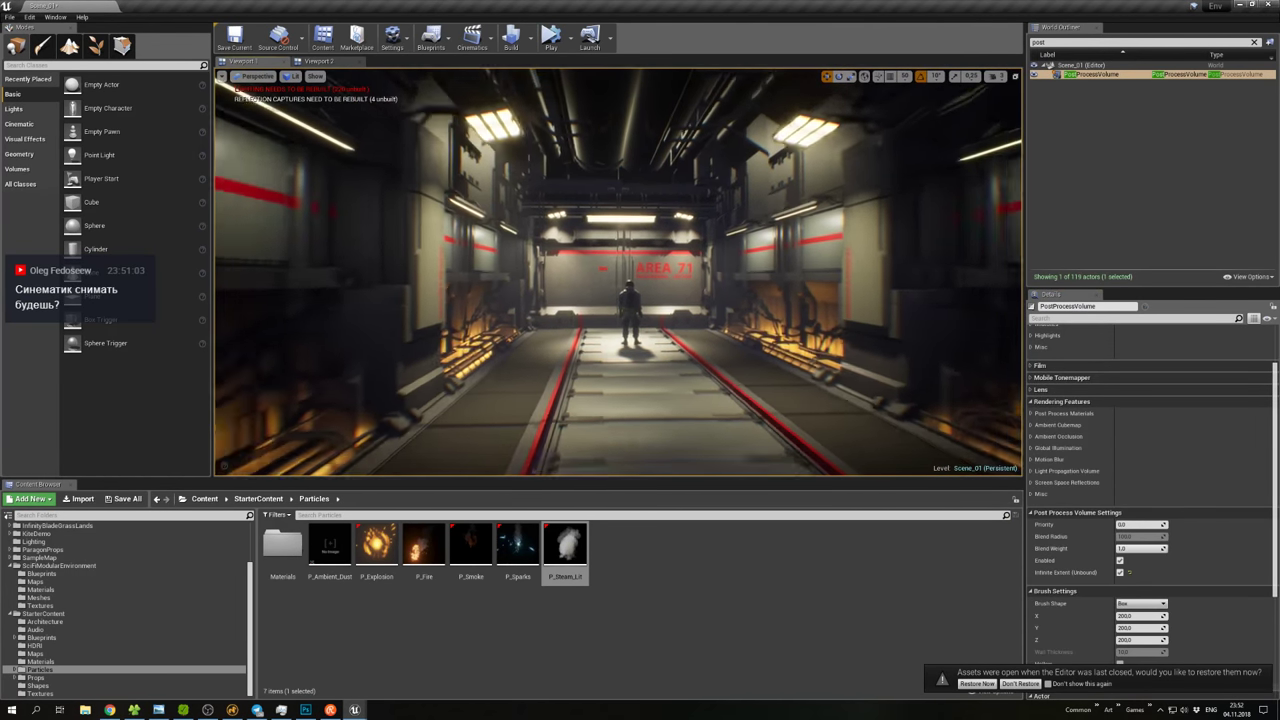
scroll(618, 270, "down", 5)
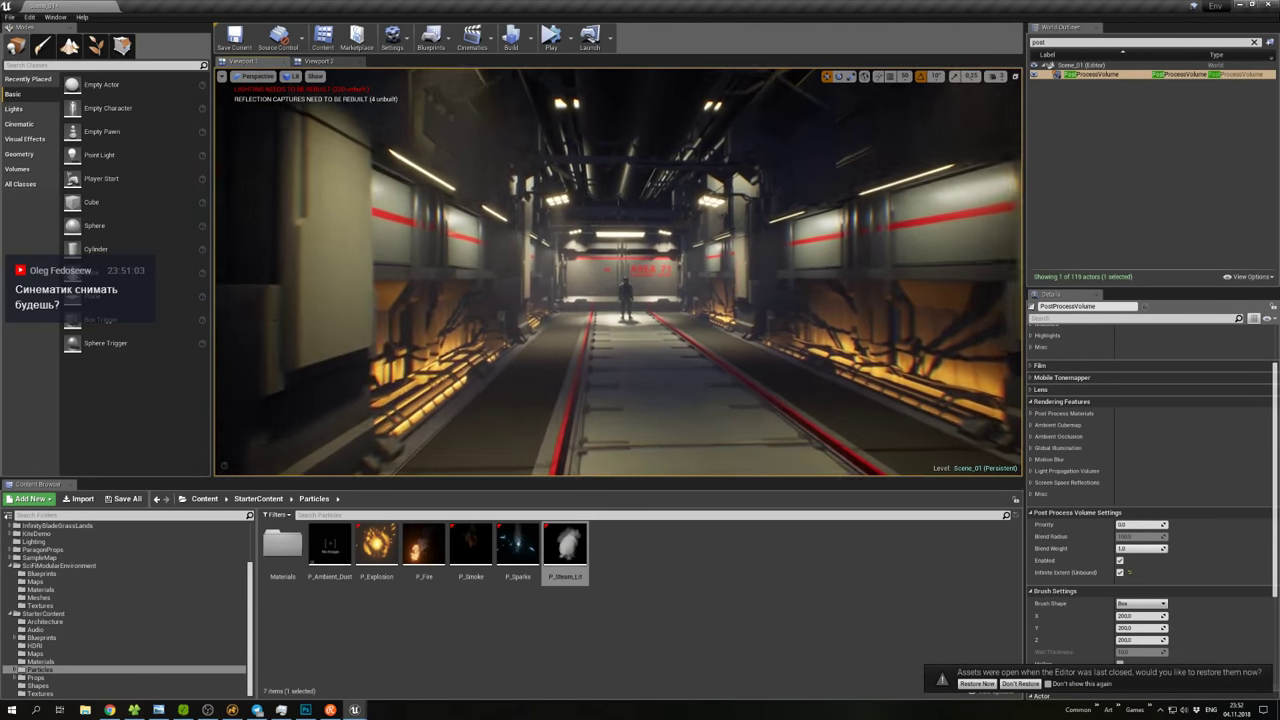
scroll(618, 270, "down", 2)
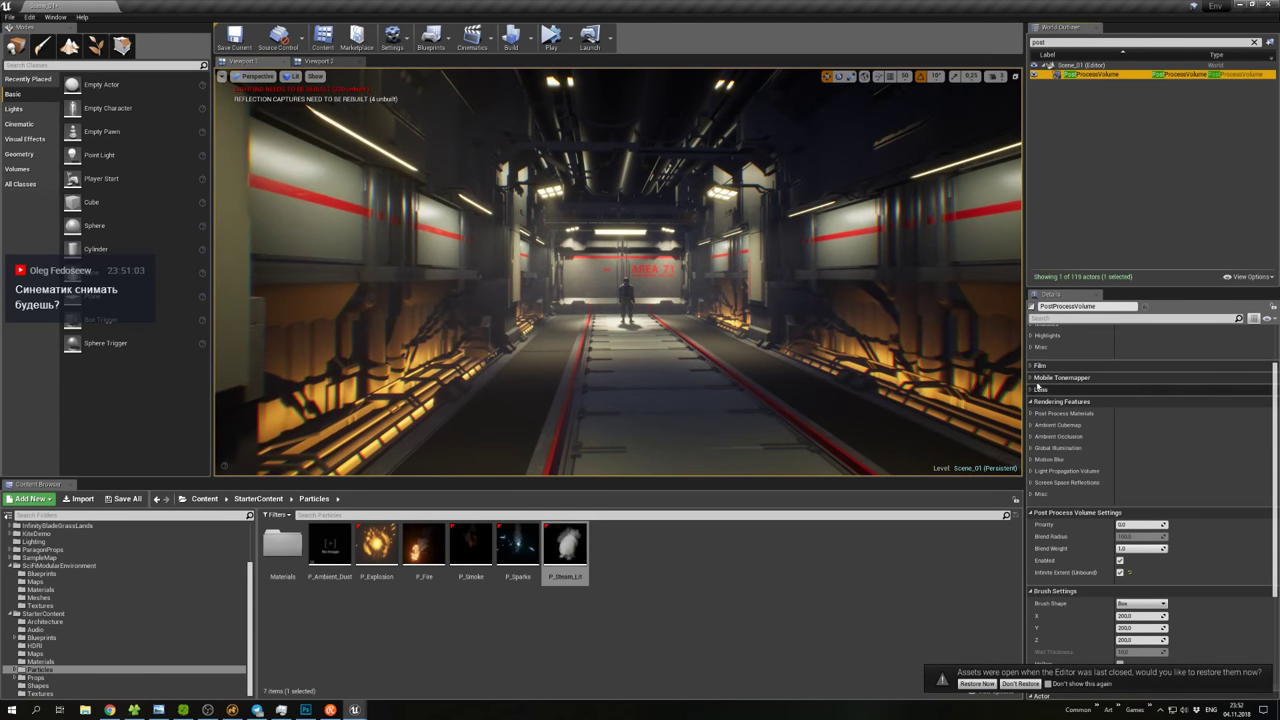
scroll(1038, 380, "up", 3)
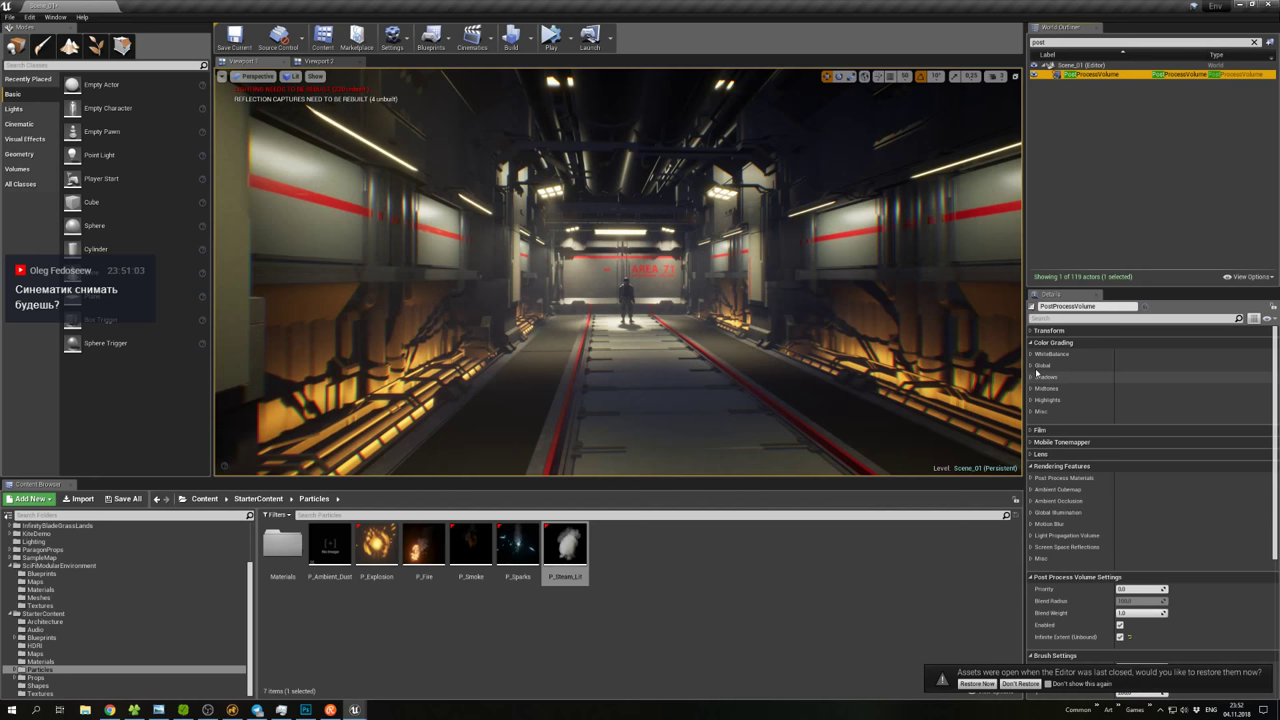
left_click(1034, 366)
left_click(1044, 377)
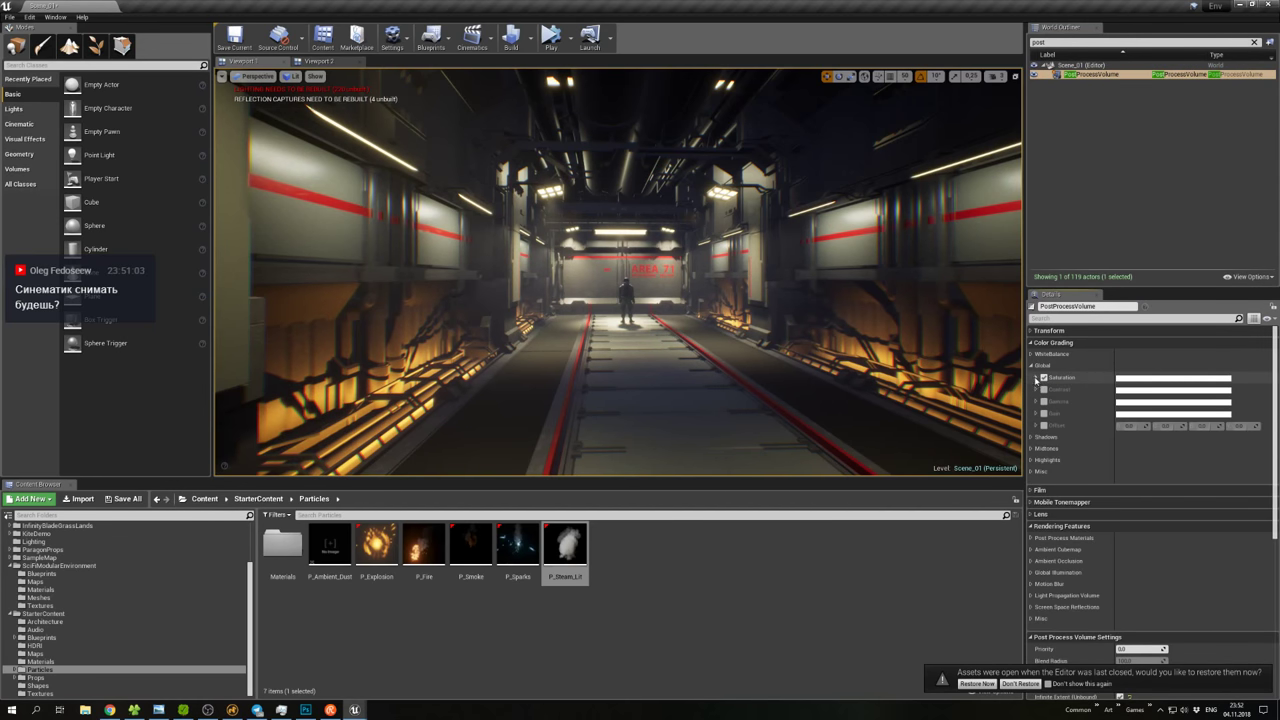
left_click(1036, 377)
left_click_drag(1082, 427, 1048, 414)
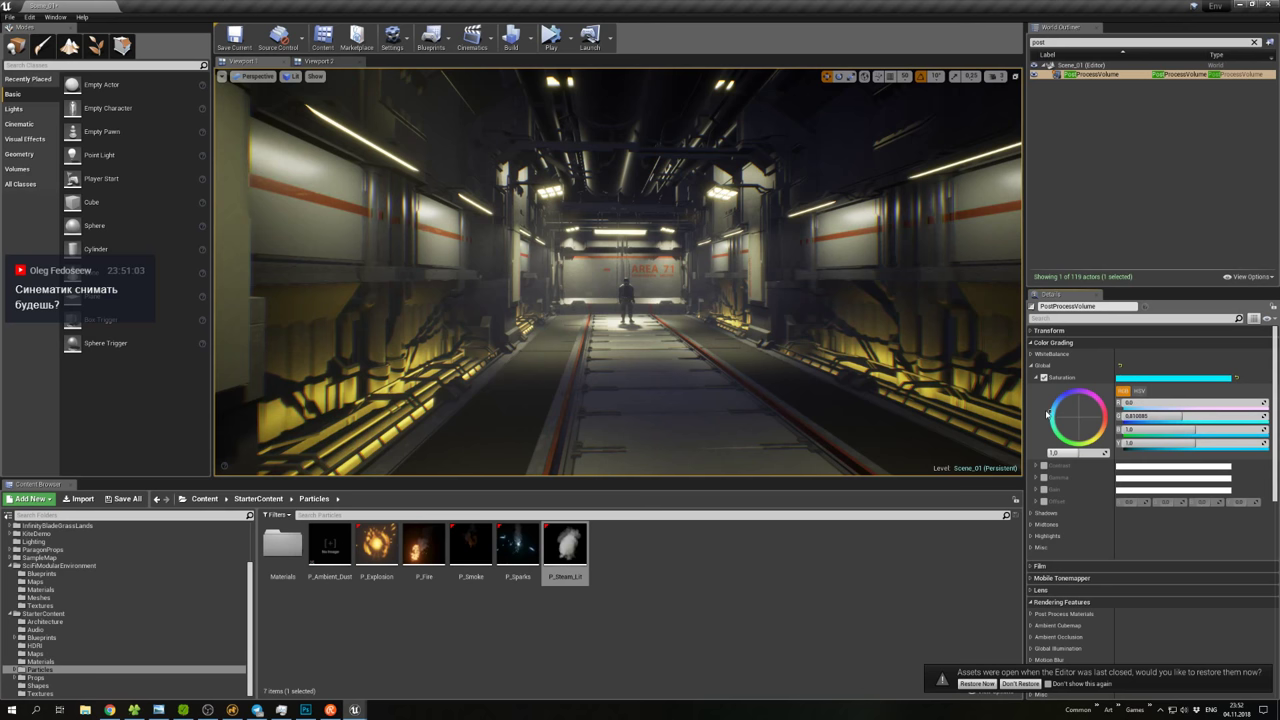
mouse_move(1054, 412)
left_mouse_down()
mouse_move(1083, 421)
mouse_move(1073, 444)
mouse_move(1105, 452)
mouse_move(1068, 426)
mouse_move(1087, 418)
left_mouse_up()
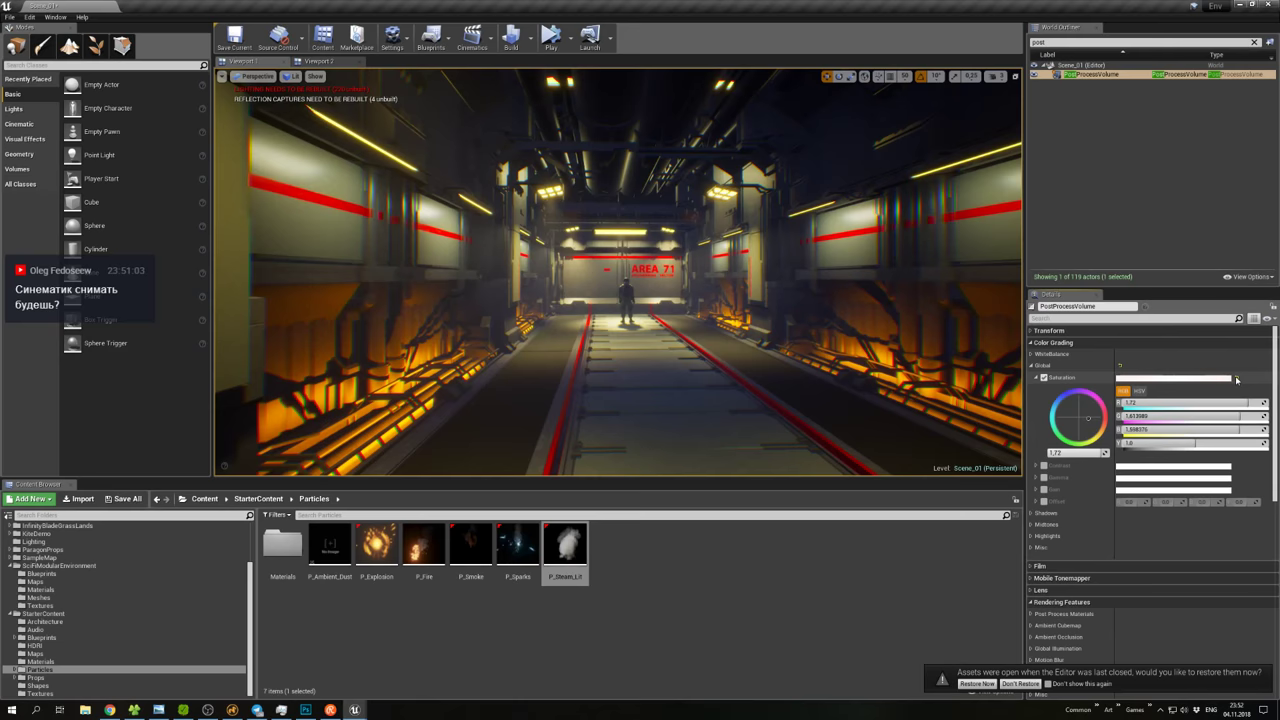
left_click(1236, 380)
left_click(1036, 378)
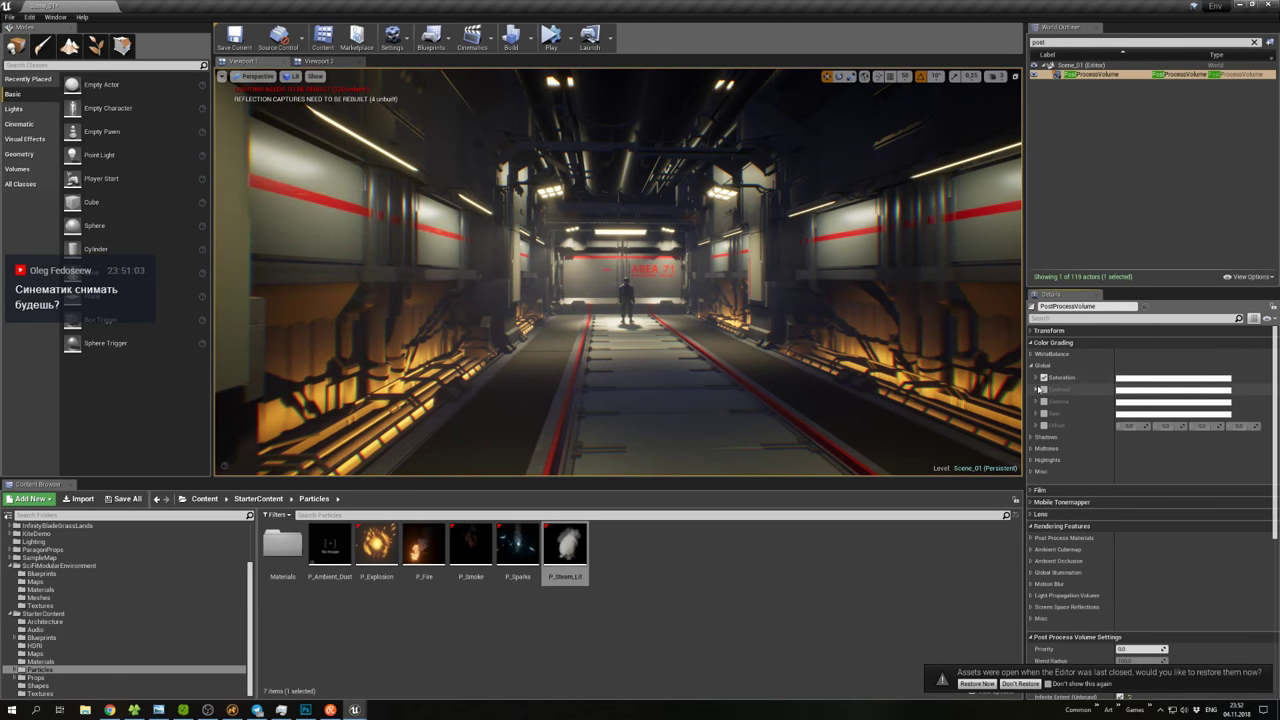
left_click(1044, 377)
Compare warmer and cooler white balance temperatures, set Temp to 6500 and shift Tint slightly negative toward green.
left_click(1032, 354)
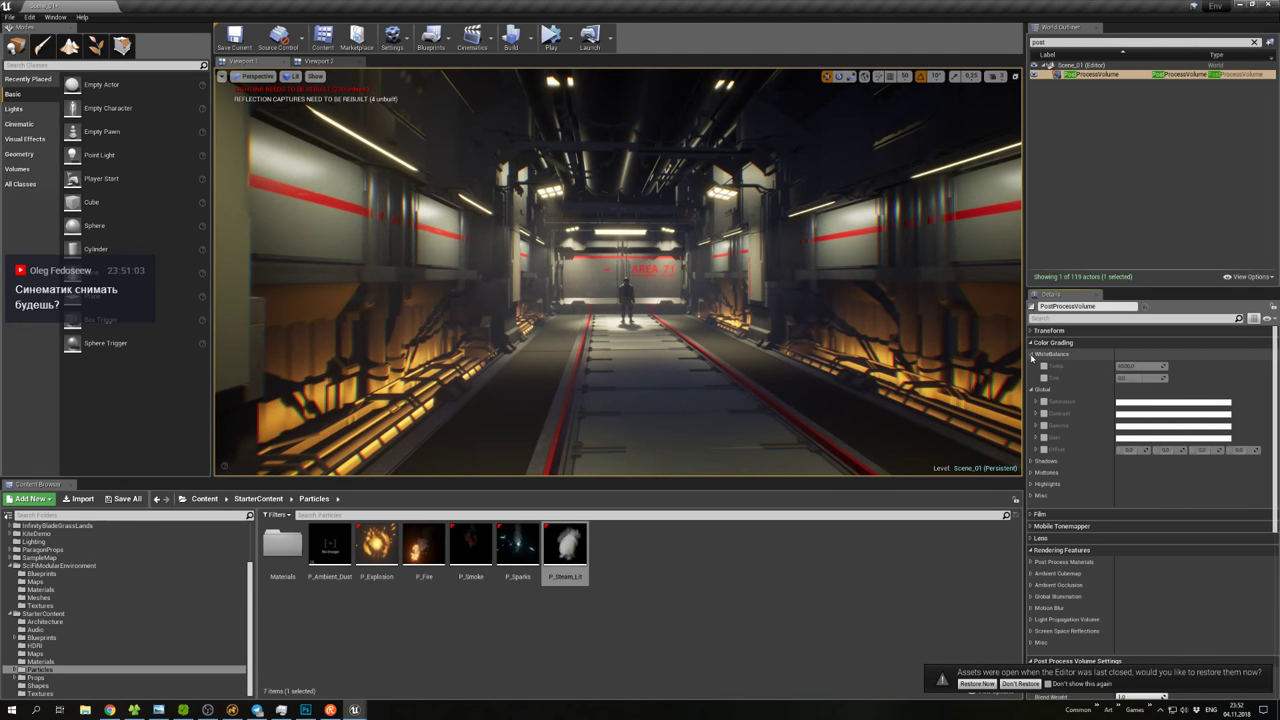
left_click_drag(1137, 366, 1120, 366)
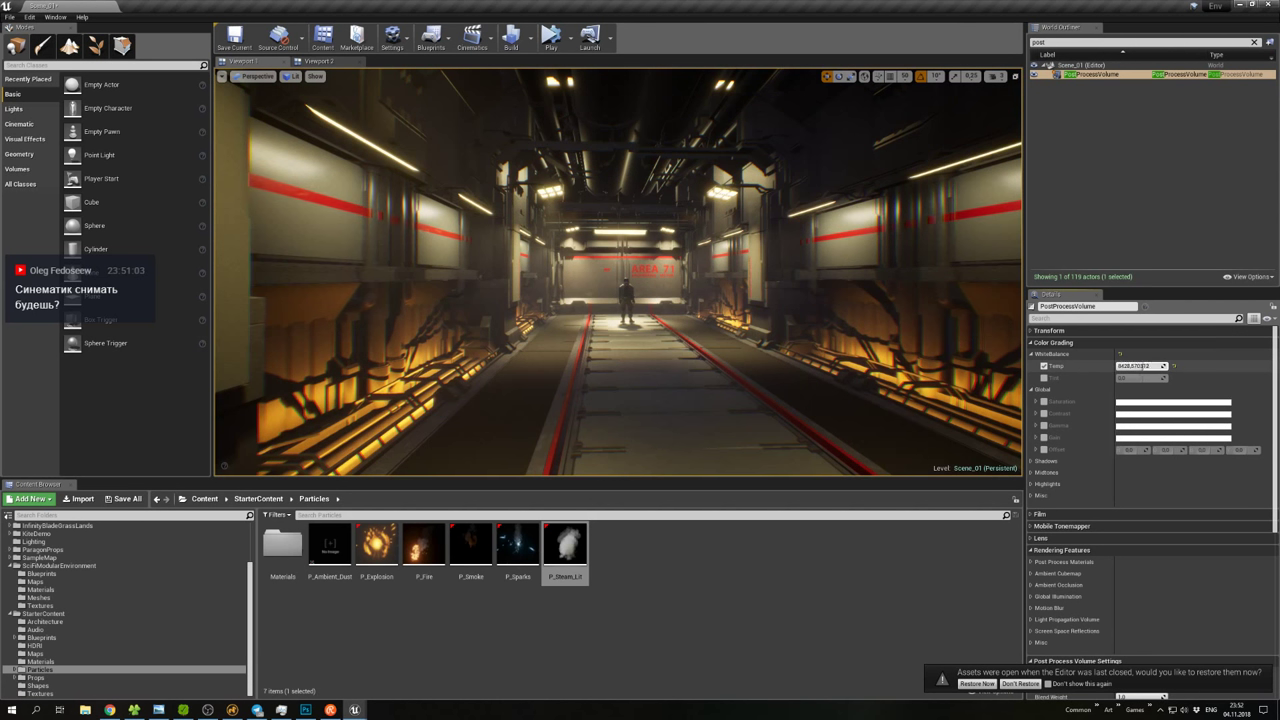
right_click_drag(730, 321, 651, 313)
right_click(730, 321)
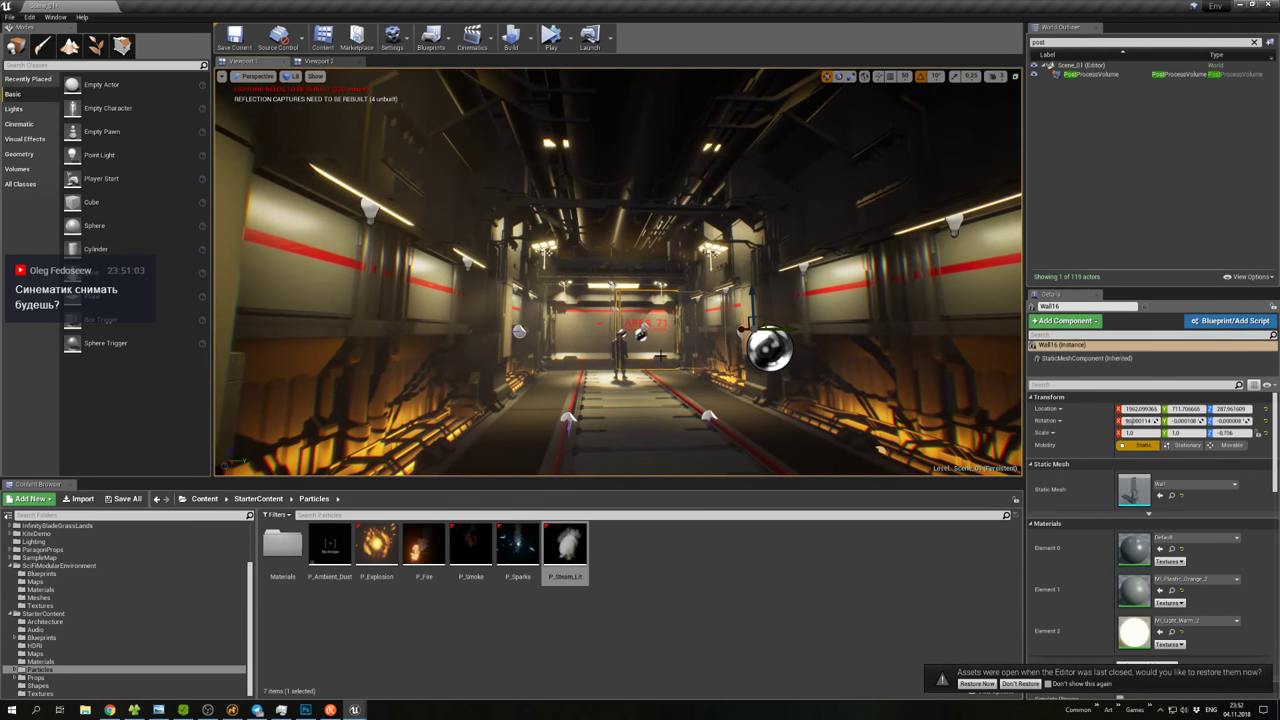
right_click_drag(660, 356, 660, 340)
left_click(1090, 74)
left_click_drag(1140, 366, 1100, 366)
type("6500")
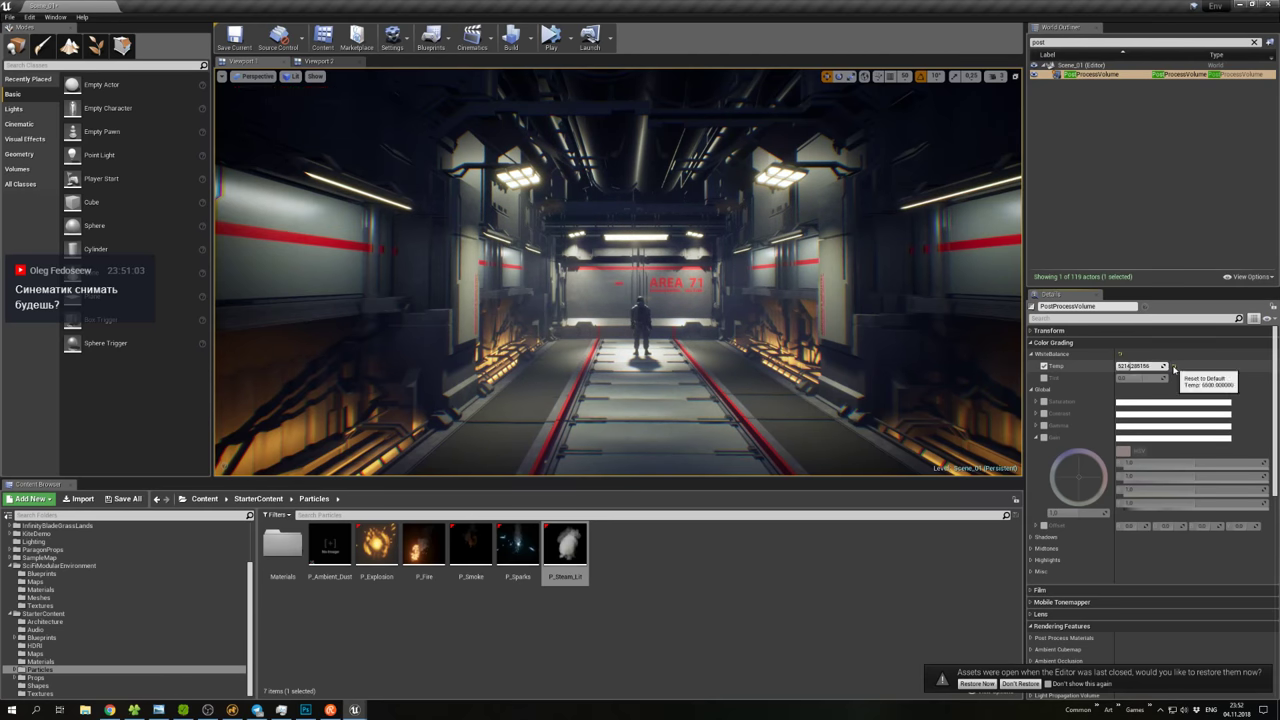
key("Return")
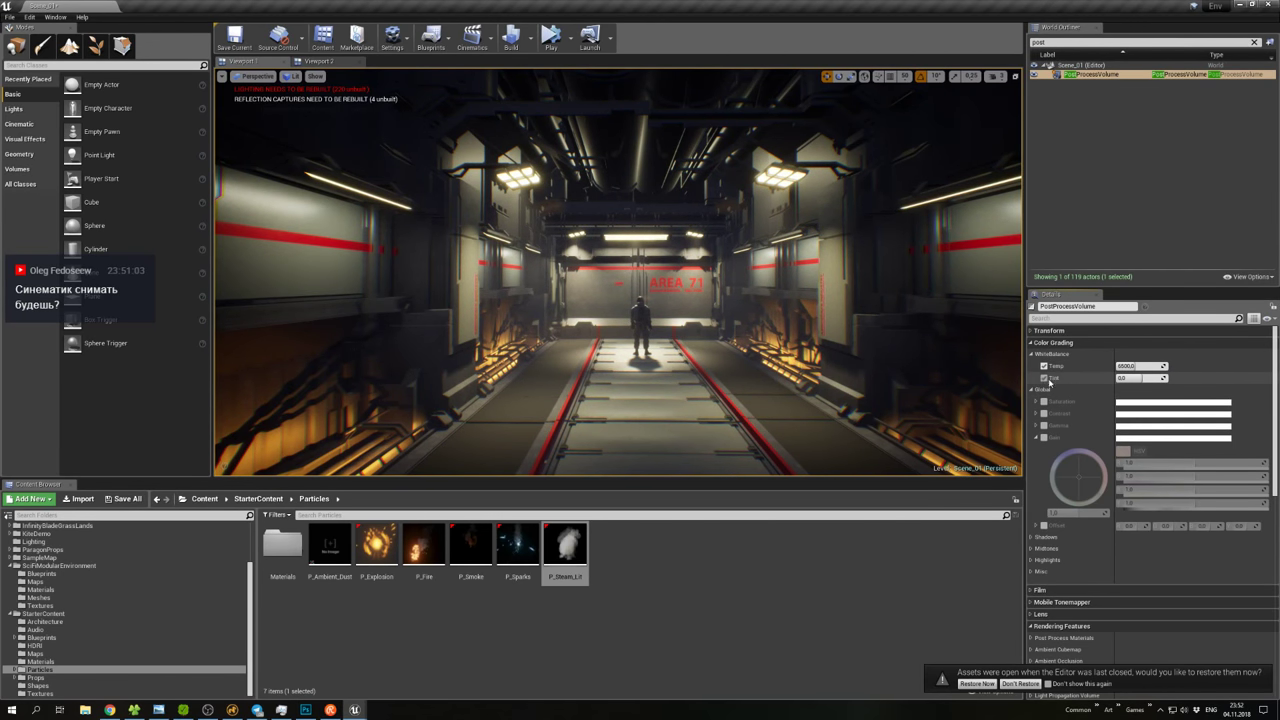
left_click_drag(1133, 379, 1150, 379)
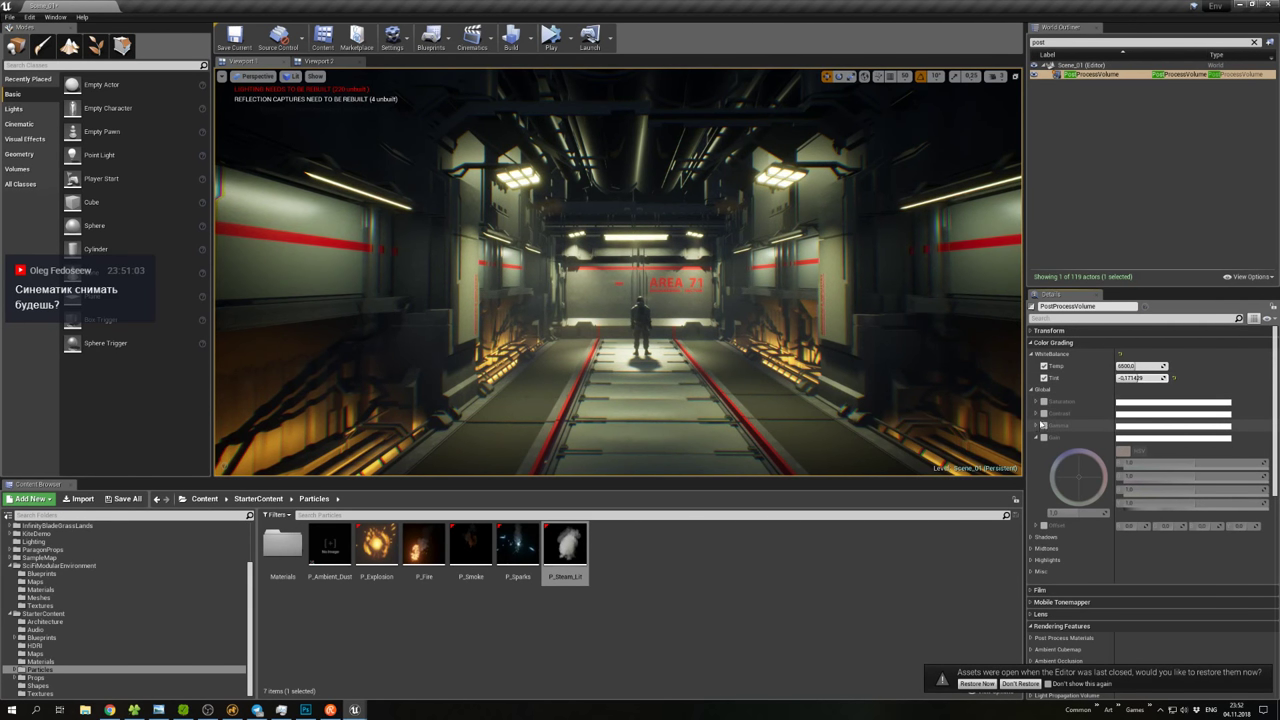
Override the global contrast with strength 1.0 and shift its color toward cyan, with red at about 0.85.
left_click(1044, 414)
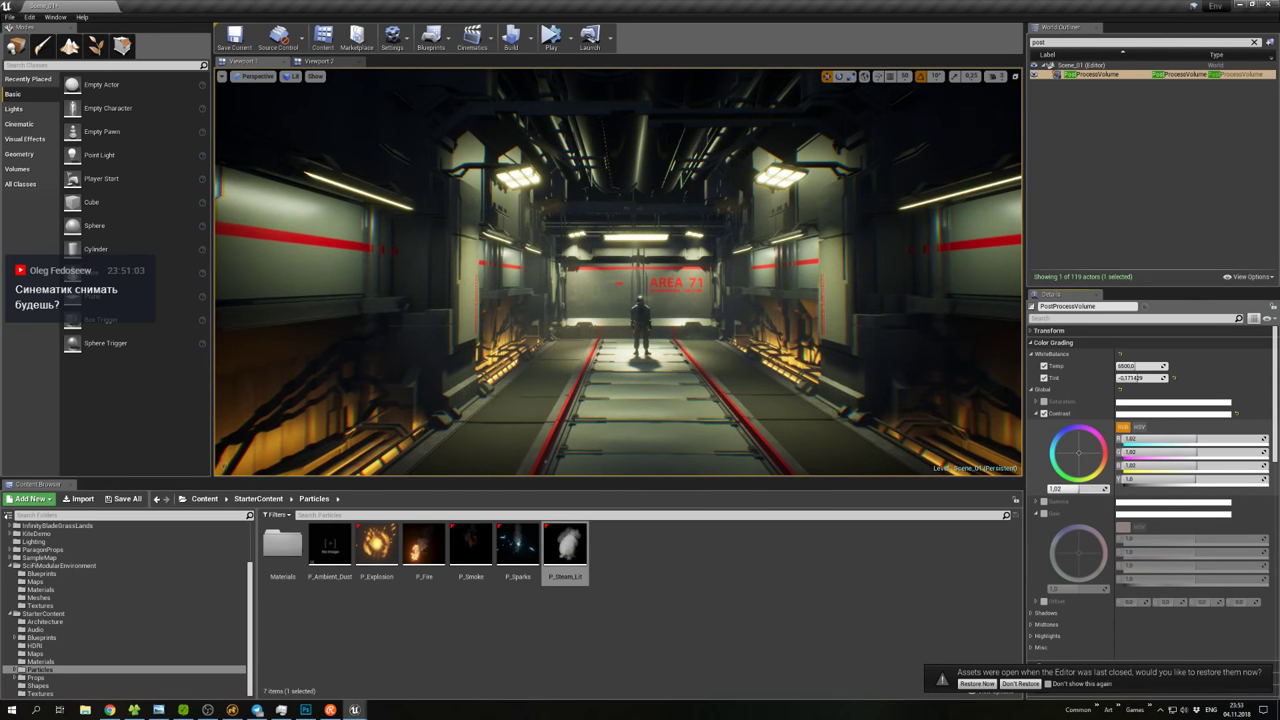
left_click_drag(1076, 488, 1060, 488)
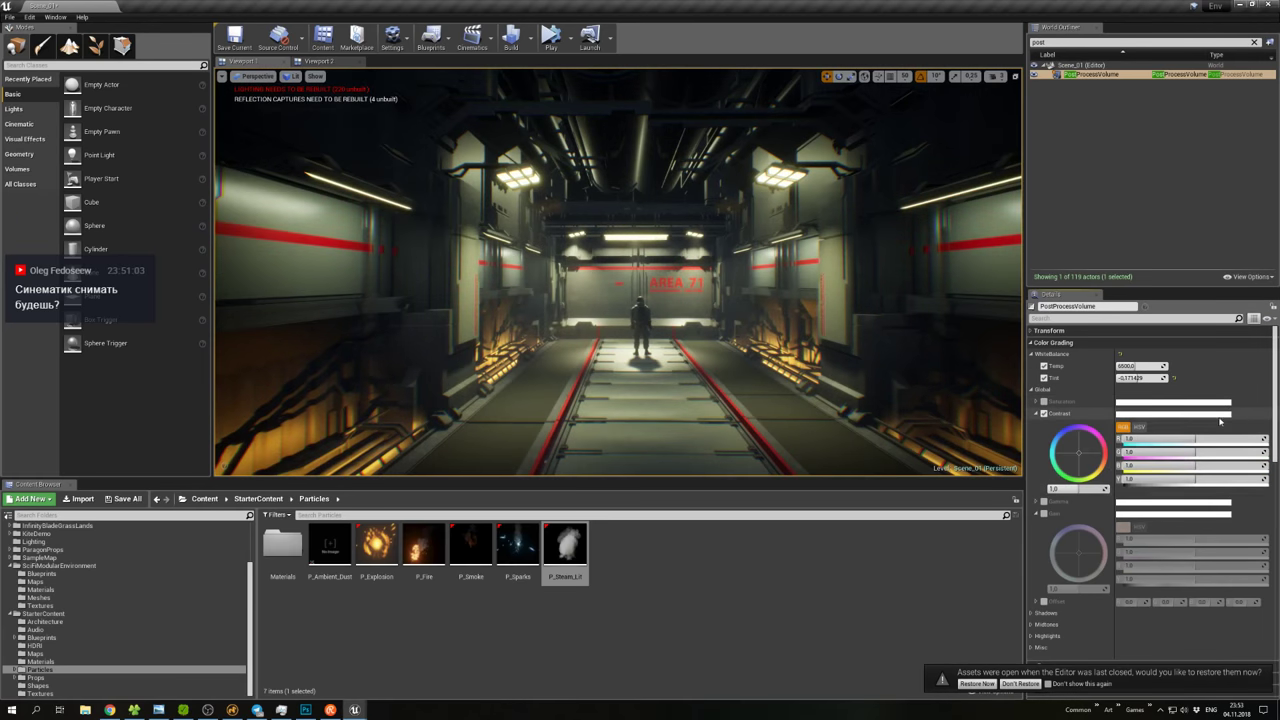
type("1")
key("Return")
left_click_drag(1077, 455, 1066, 455)
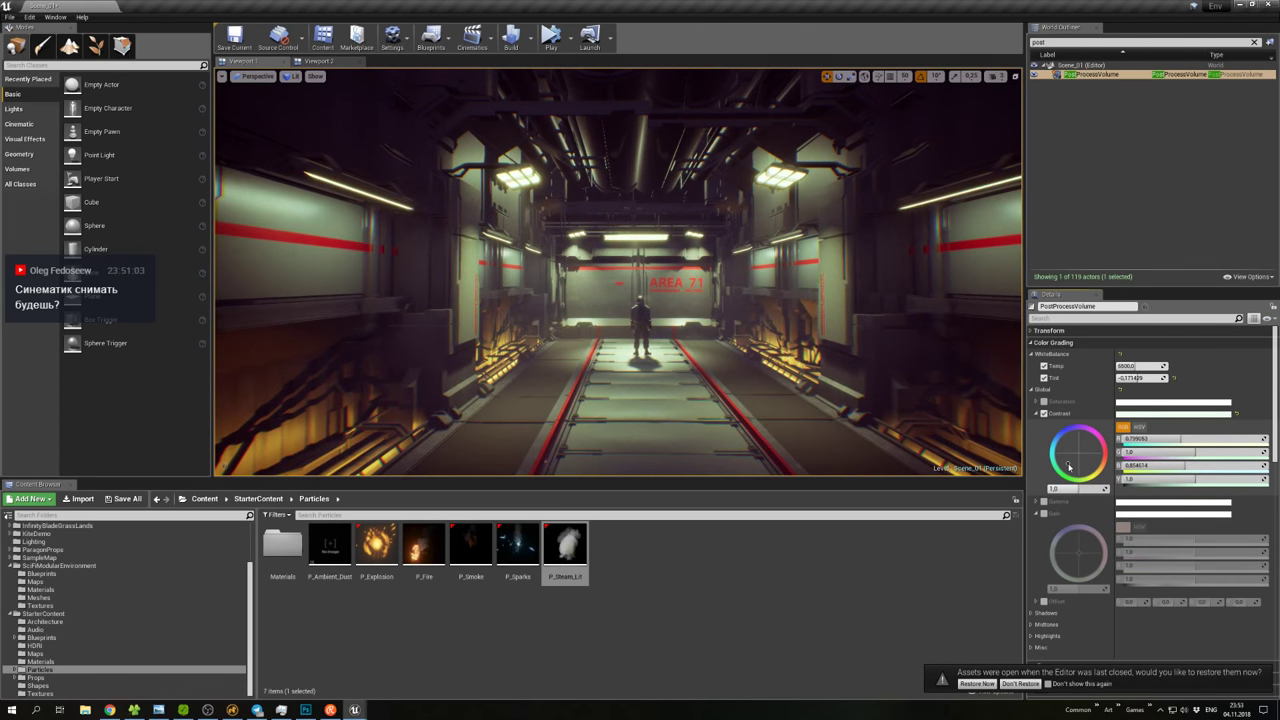
Examine the new color grading along the corridor, both close to the AREA 71 end wall and from farther back.
right_click(730, 320)
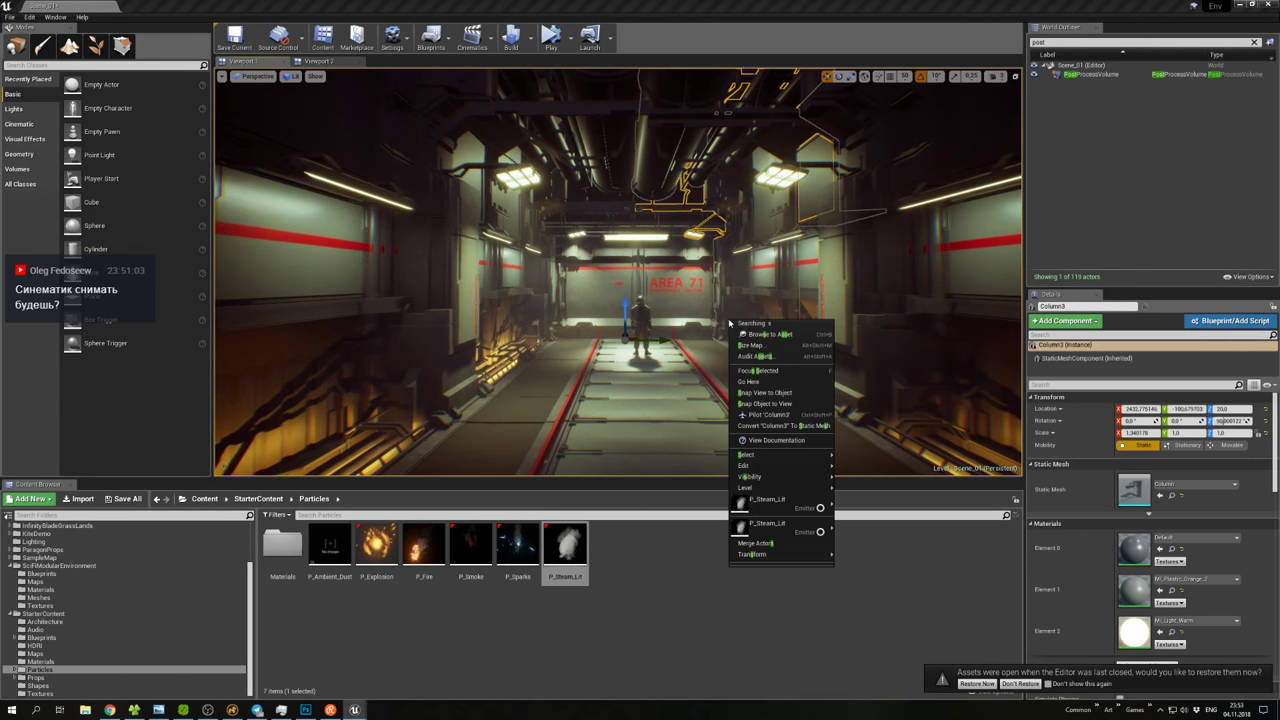
left_click(669, 311)
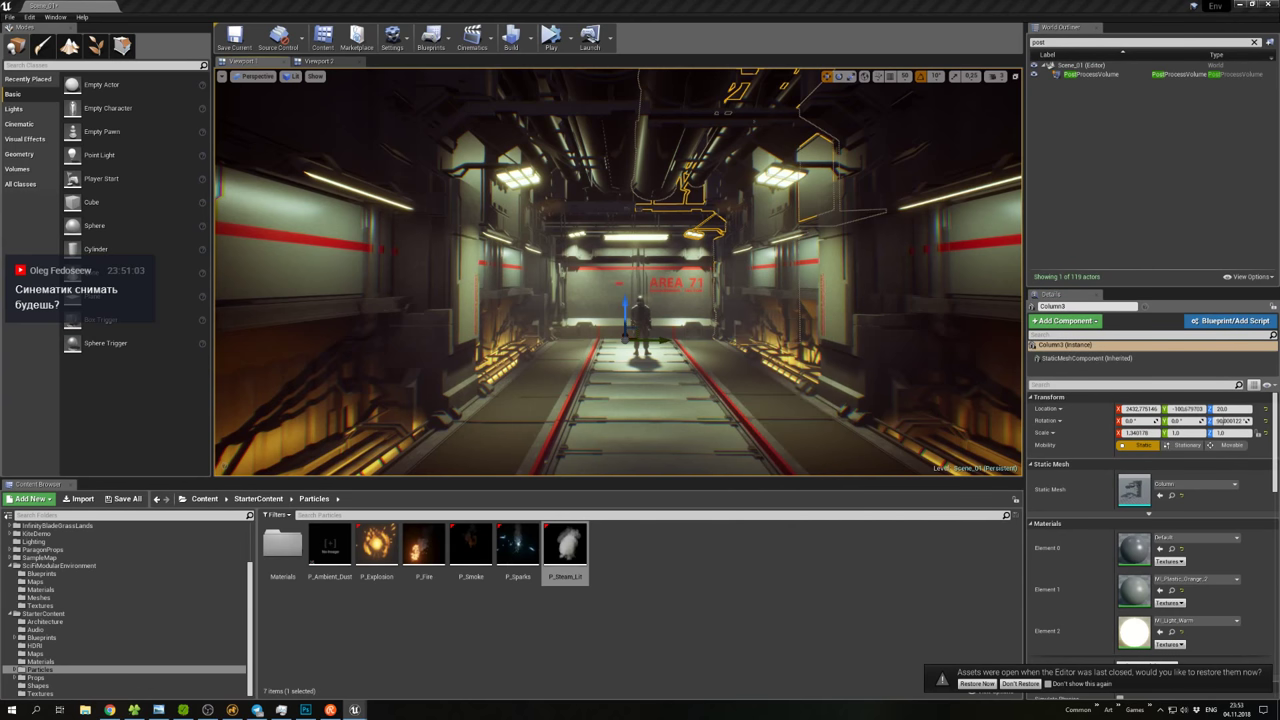
right_click_drag(647, 297, 638, 297)
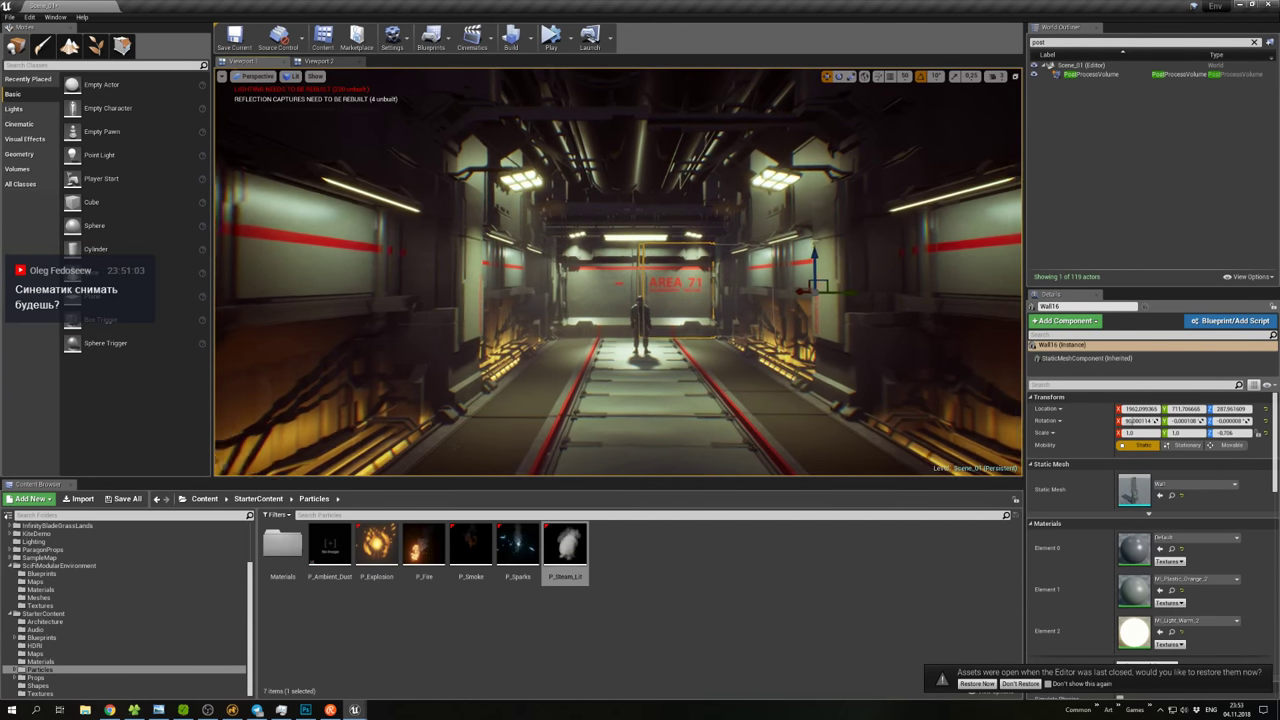
scroll(638, 297, "down", 5)
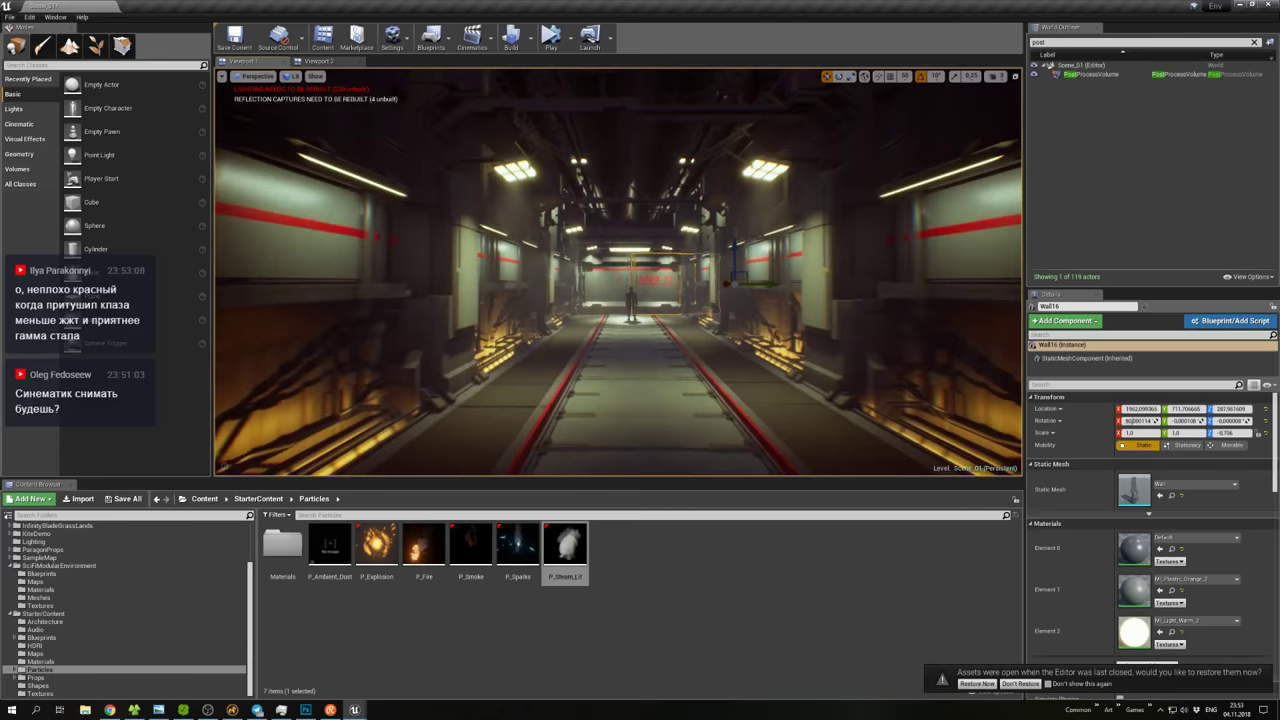
scroll(638, 297, "up", 5)
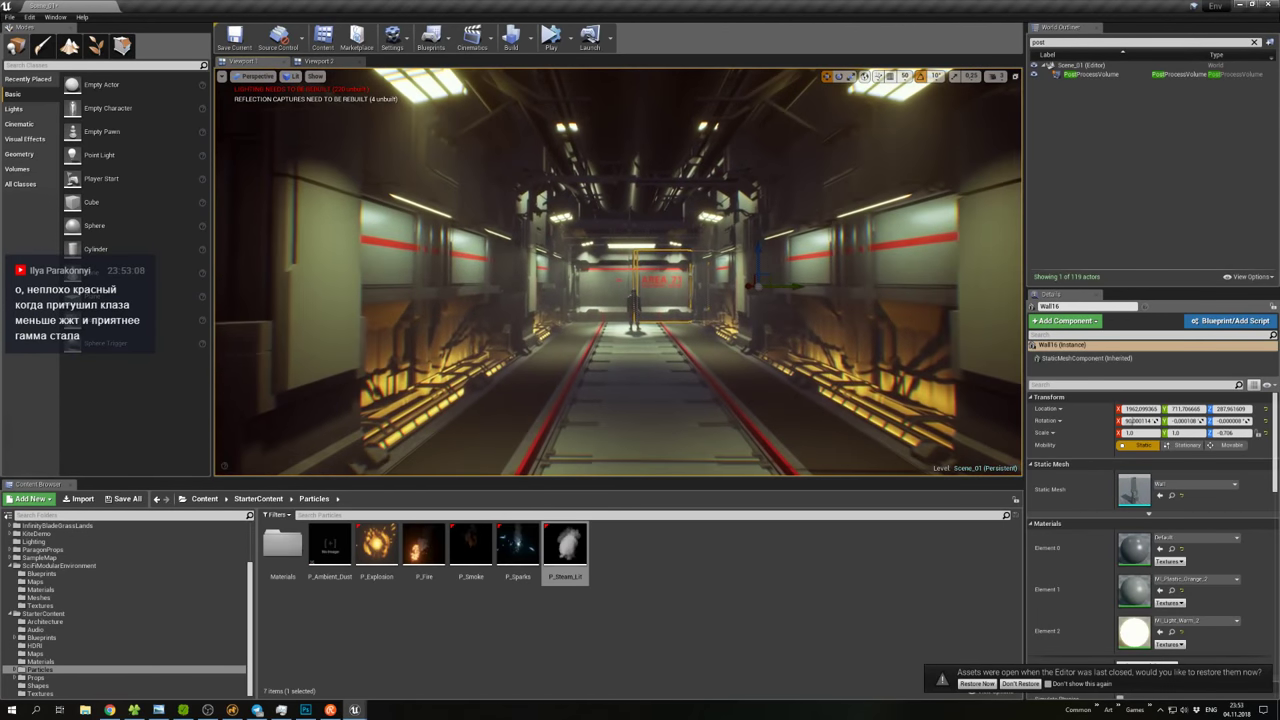
scroll(638, 297, "up", 5)
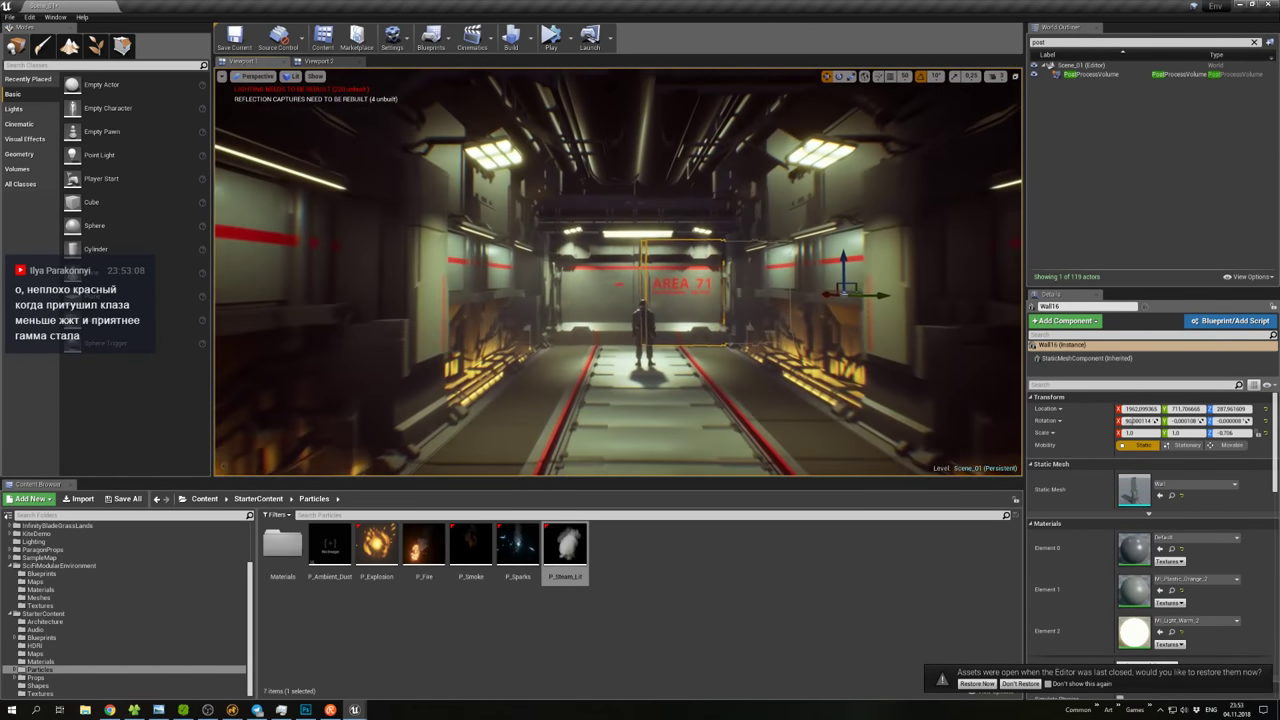
scroll(638, 297, "down", 5)
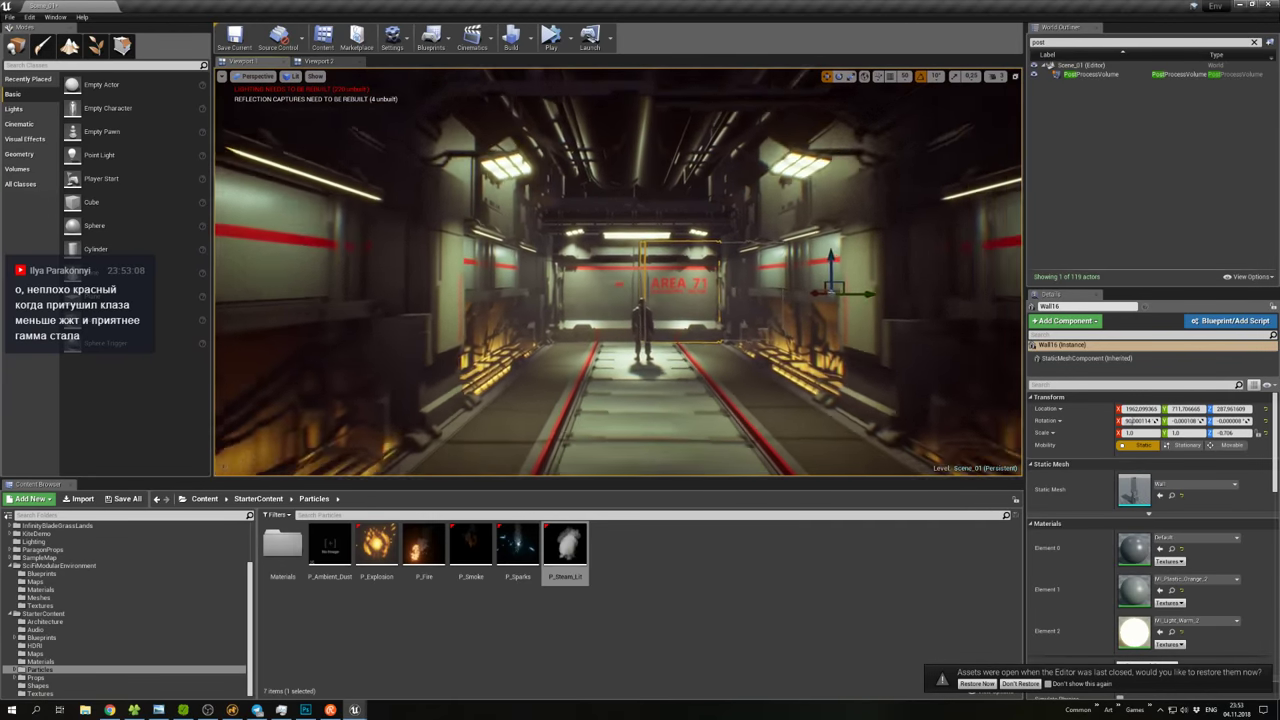
scroll(638, 297, "down", 2)
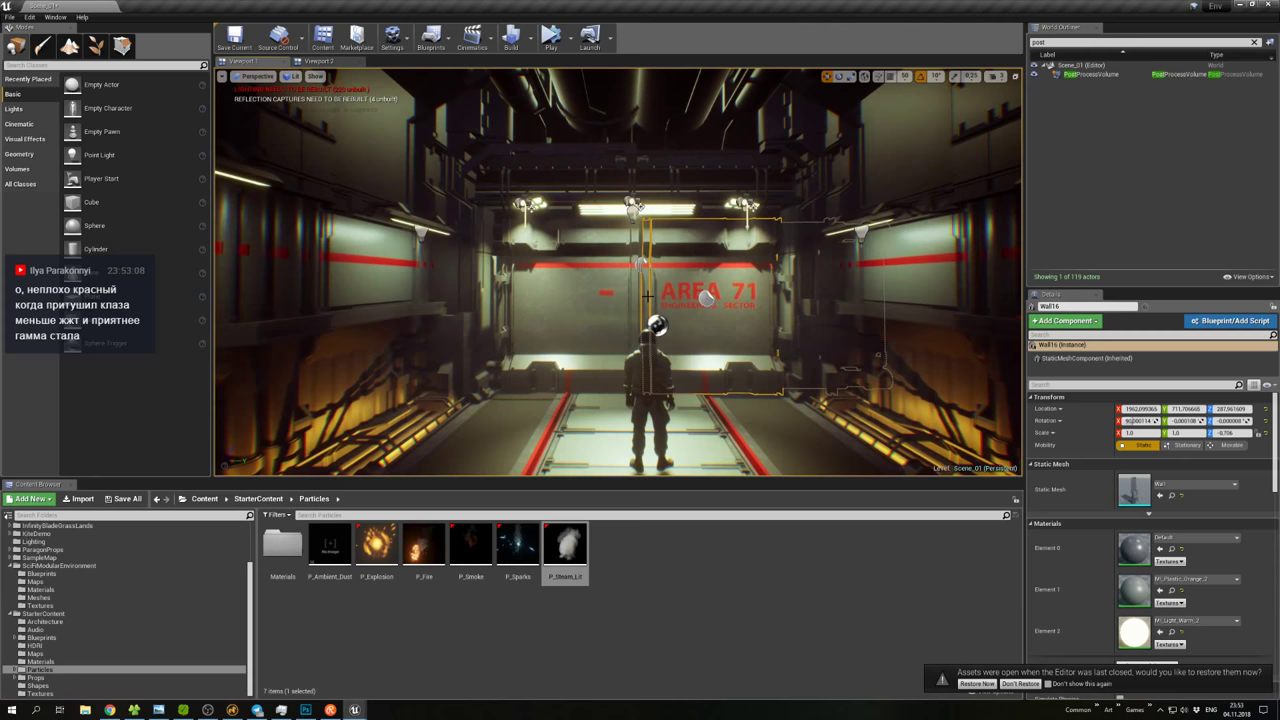
left_click(640, 263)
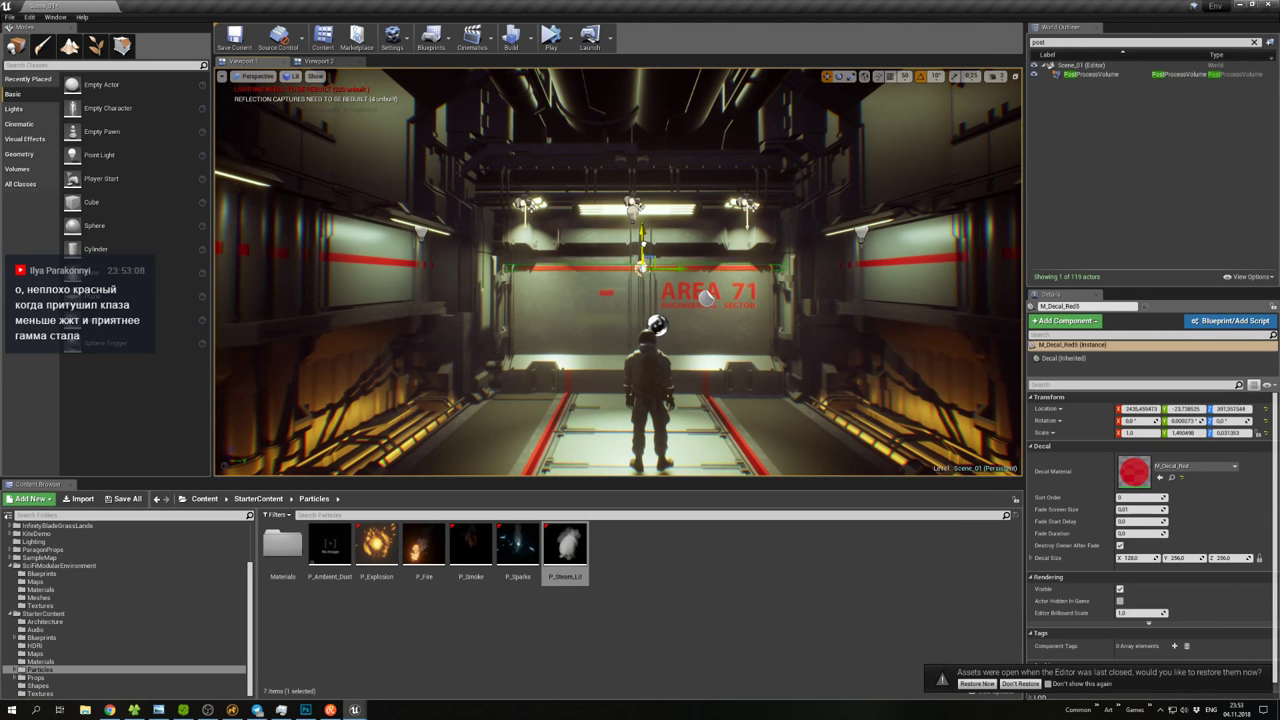
left_click(712, 312)
scroll(712, 312, "down", 6)
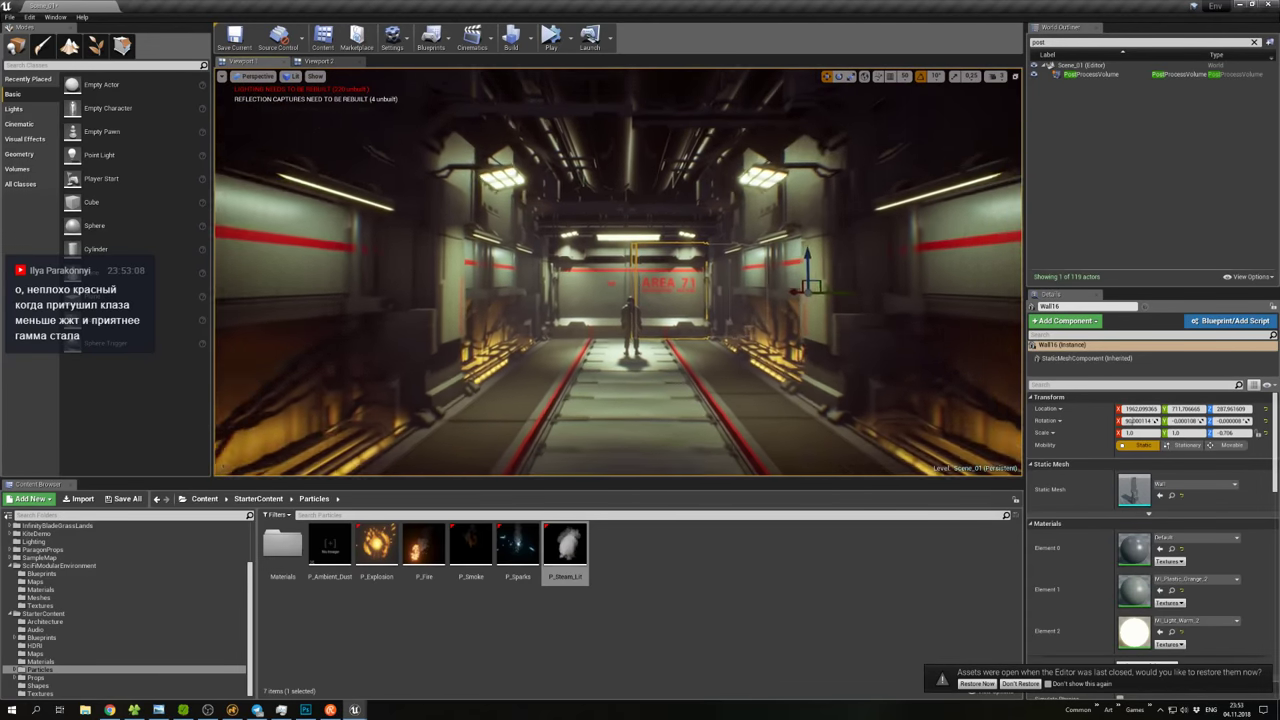
scroll(712, 312, "down", 5)
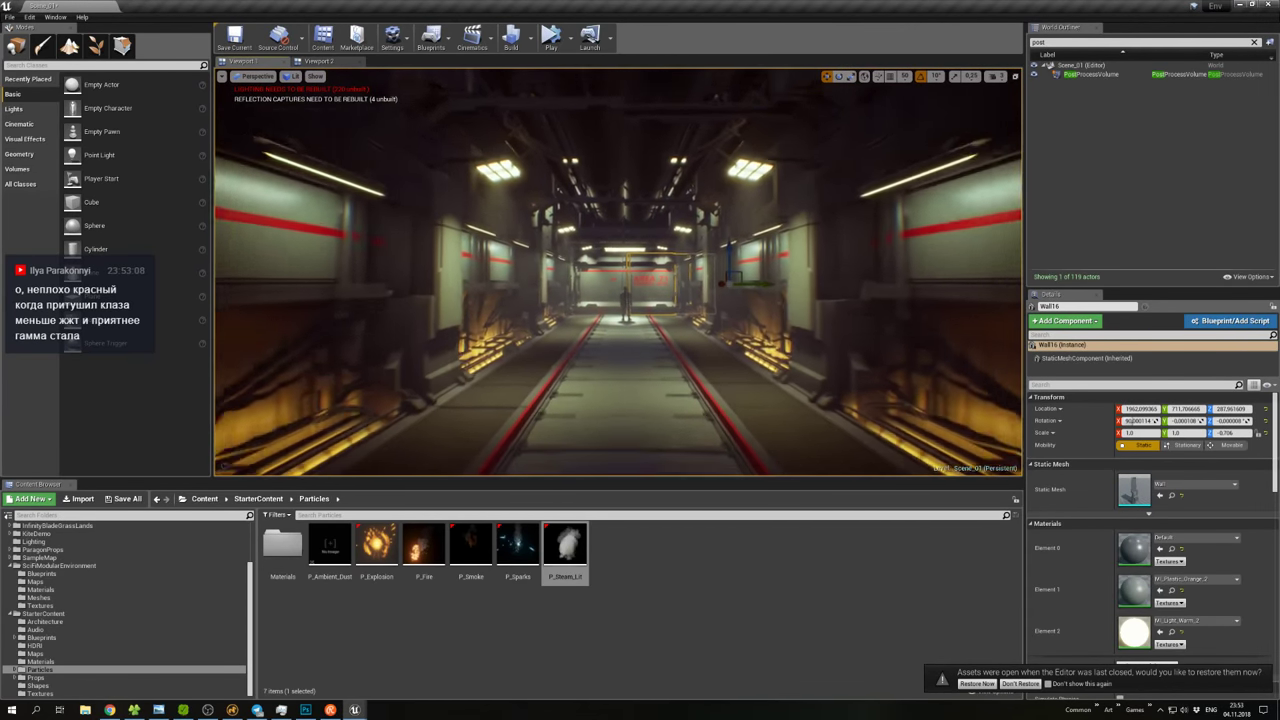
scroll(712, 312, "up", 5)
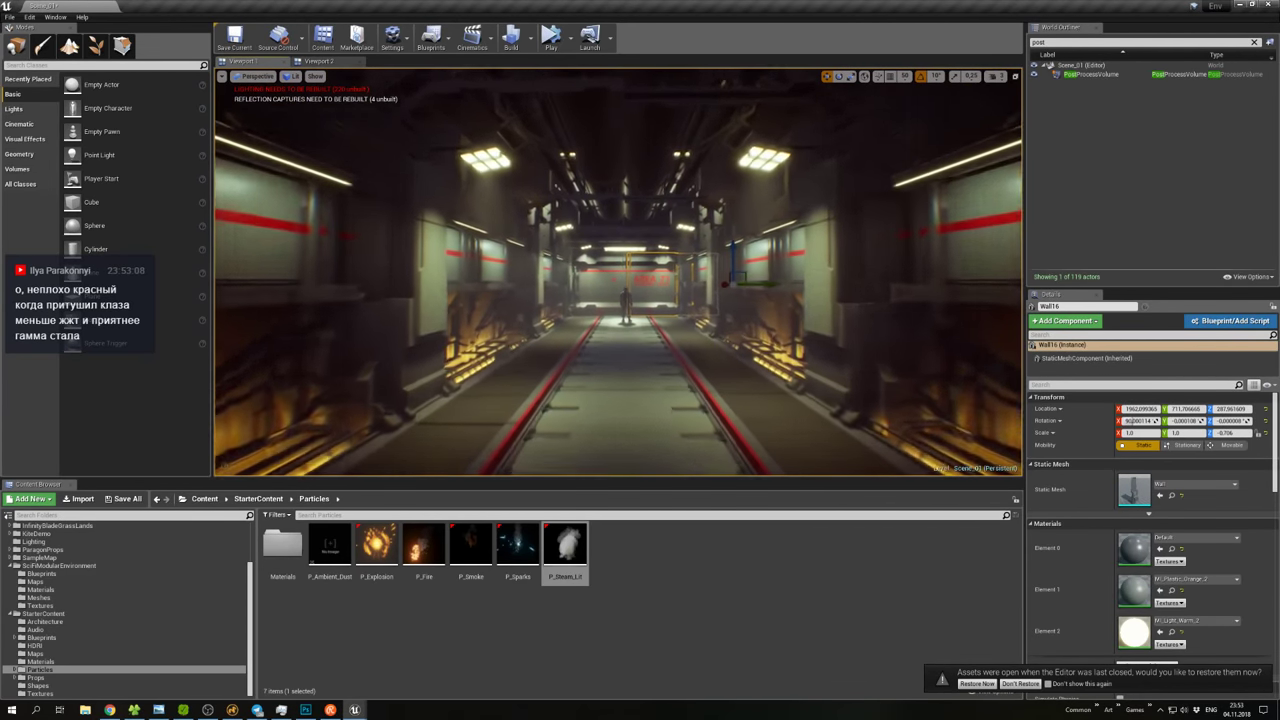
scroll(712, 312, "up", 6)
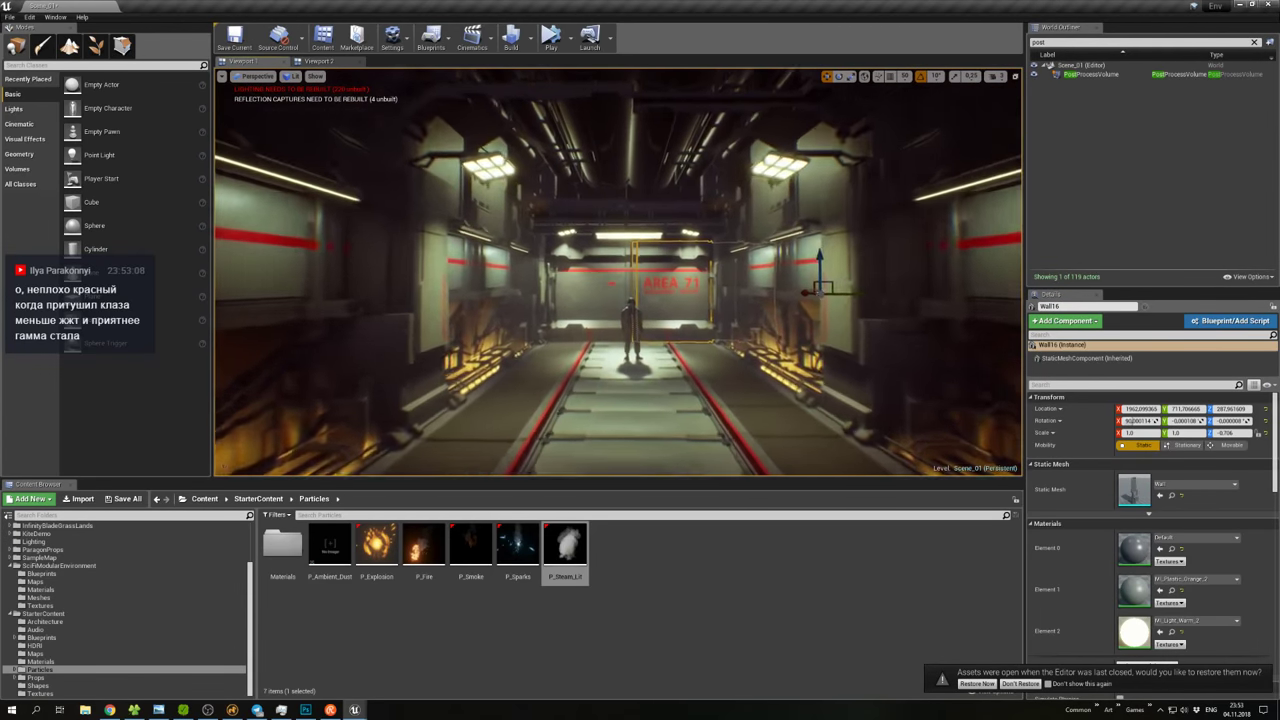
scroll(712, 312, "up", 2)
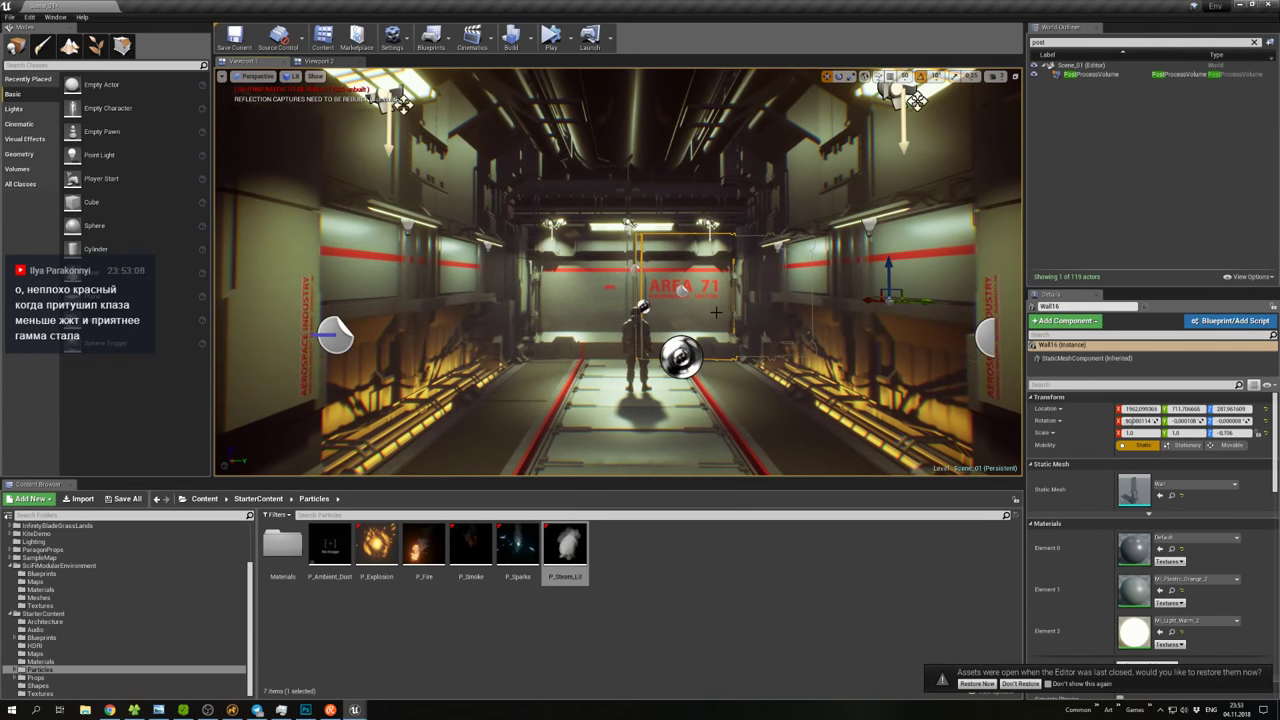
key("g")
Override the PostProcessVolume's shadows contrast with strength 1.19 and shift its color toward blue, with red about 1.04 and green about 1.10.
left_click(1090, 74)
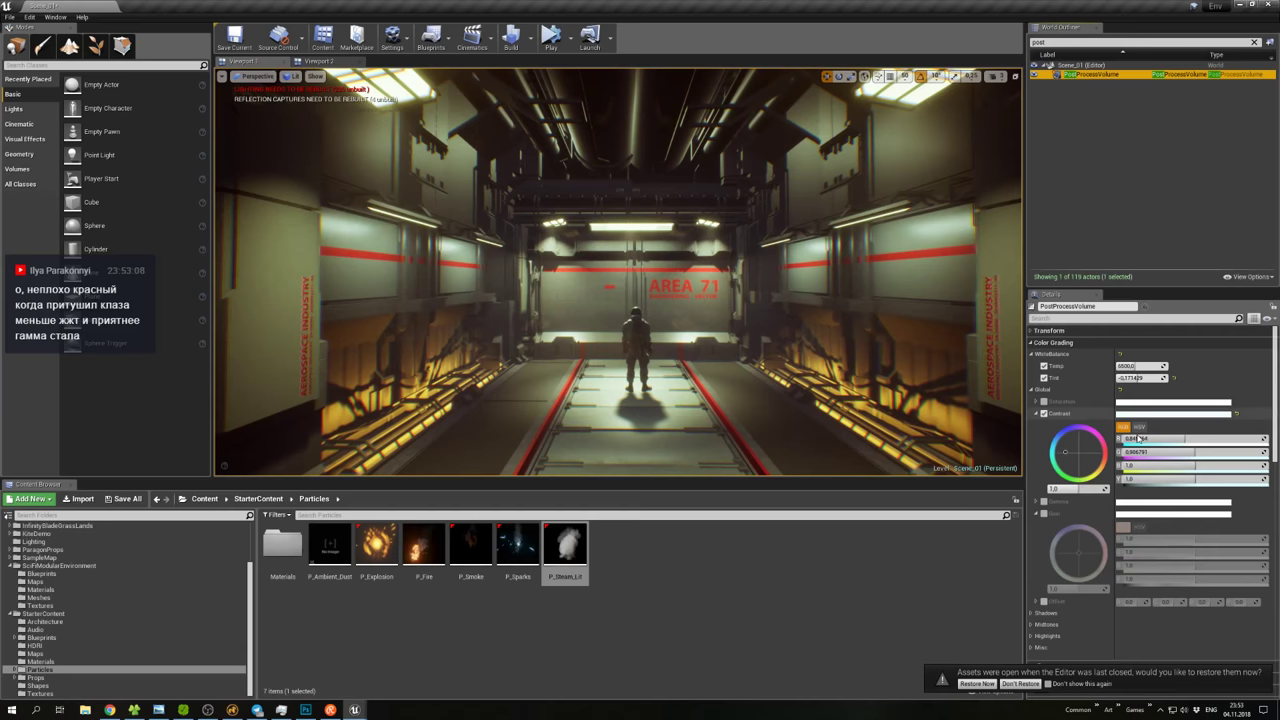
scroll(1097, 487, "down", 3)
left_click(1080, 517)
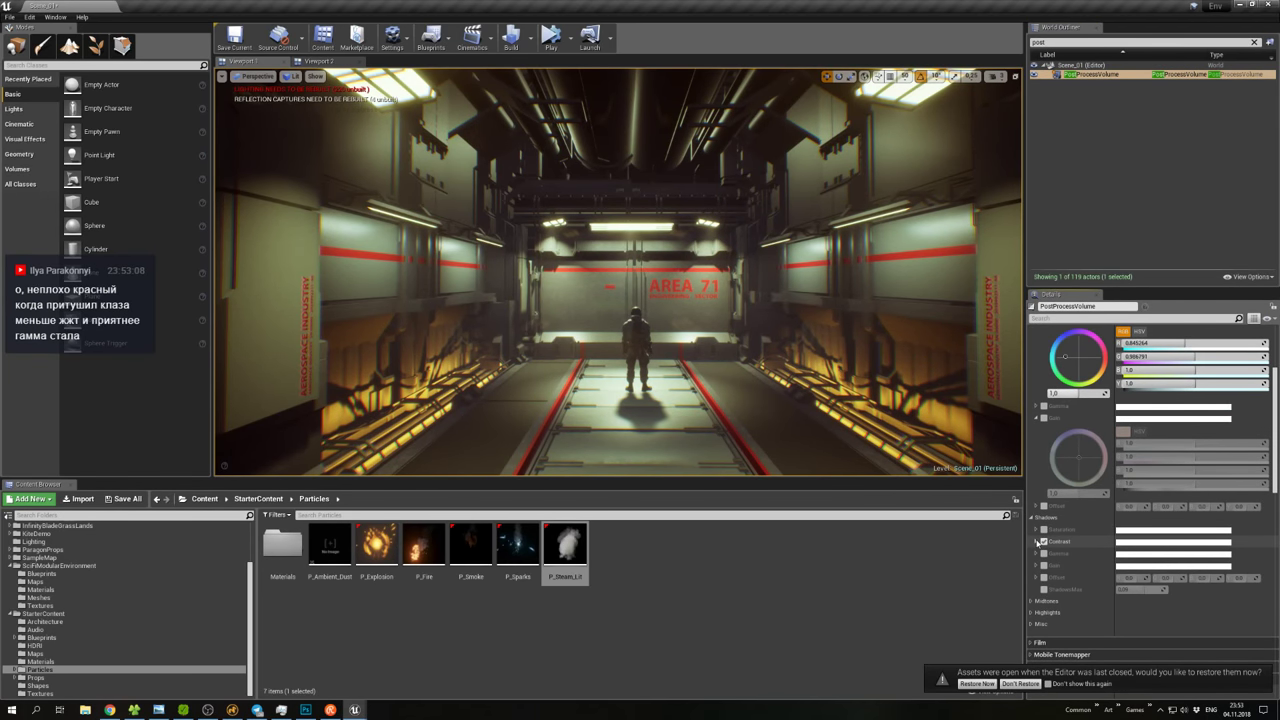
left_click(1044, 541)
left_click_drag(1080, 617, 1069, 573)
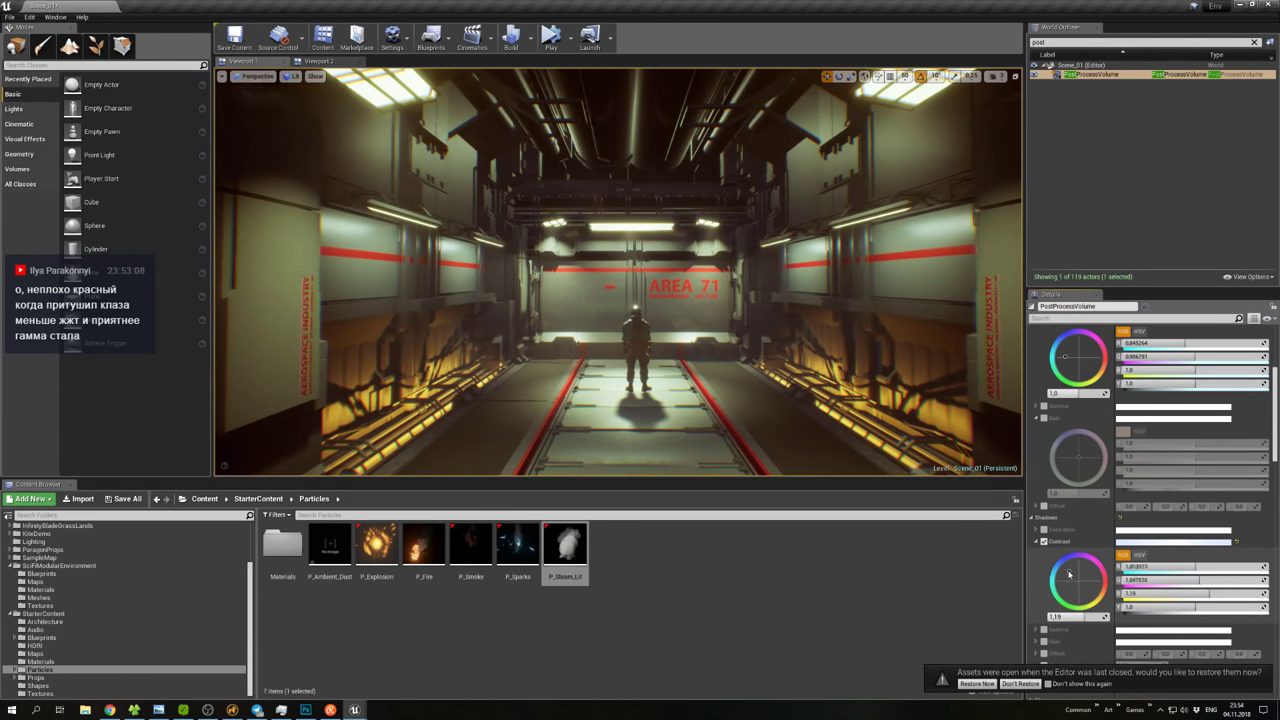
left_click_drag(1077, 588, 1068, 577)
Examine the shadow grading in the viewport, near the AREA 71 end wall and from farther back in the corridor.
right_click(802, 400)
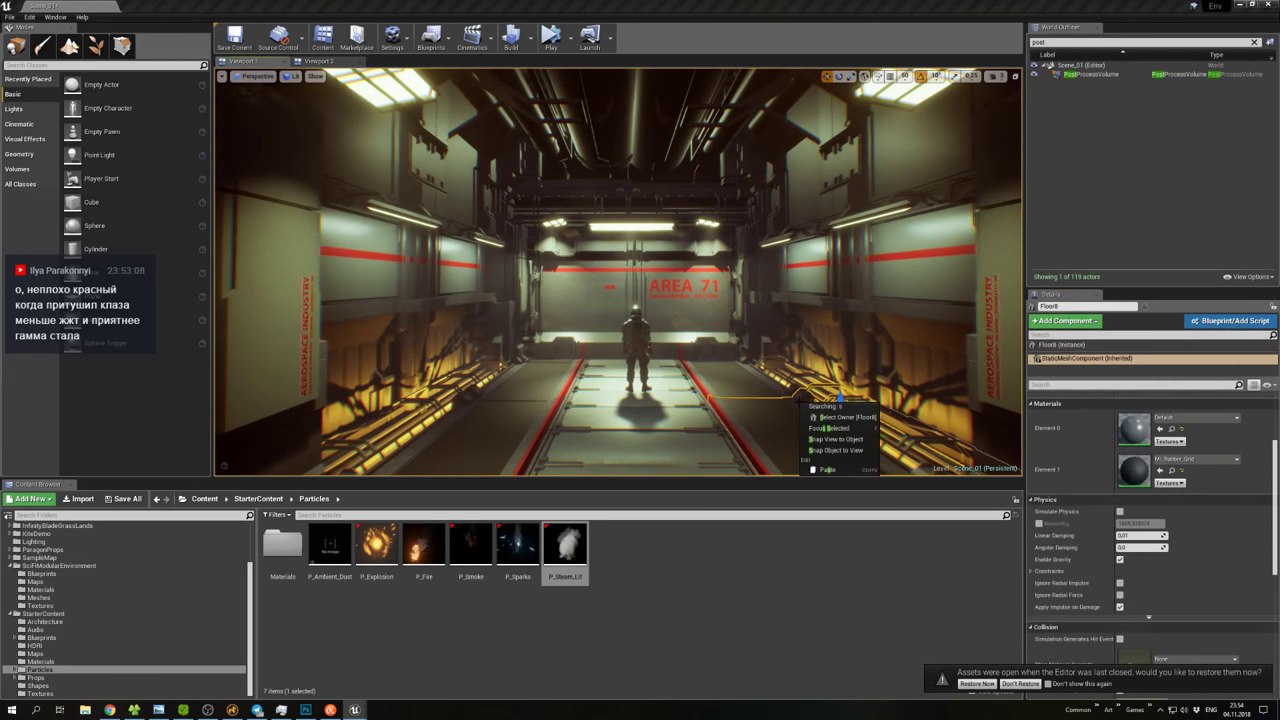
right_click(677, 363)
left_click(1100, 74)
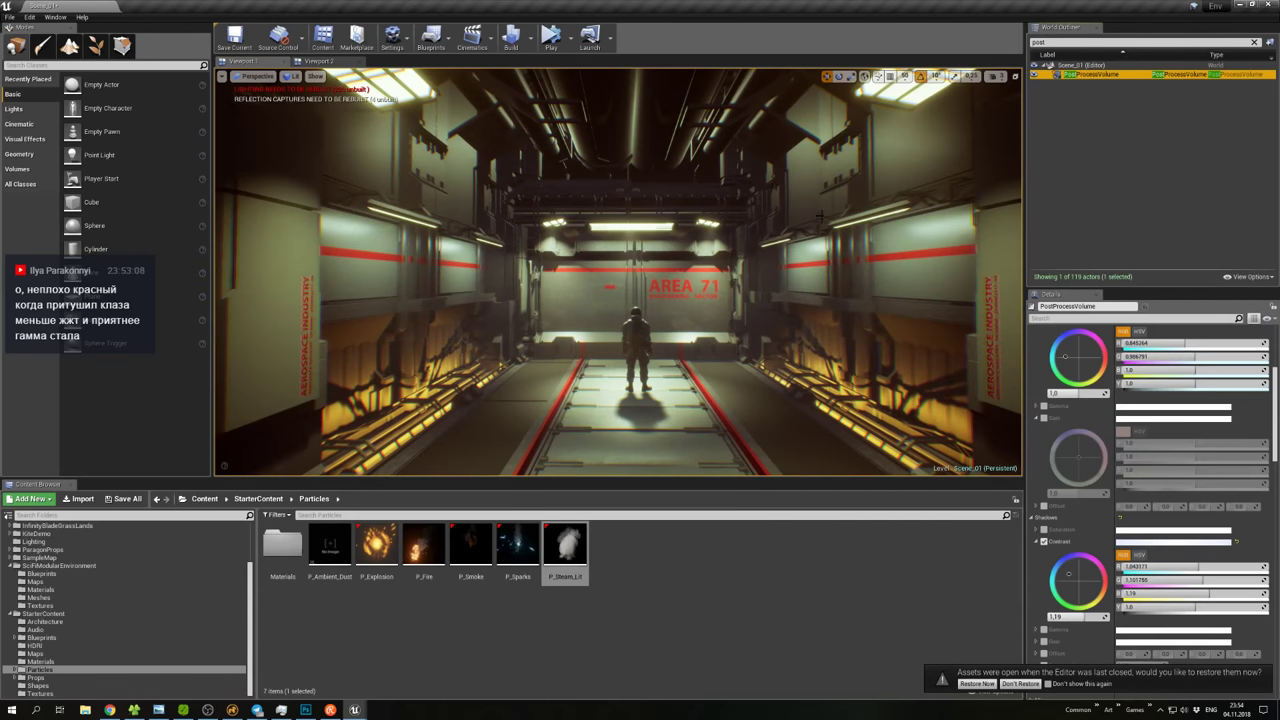
left_click(700, 262)
key("s")
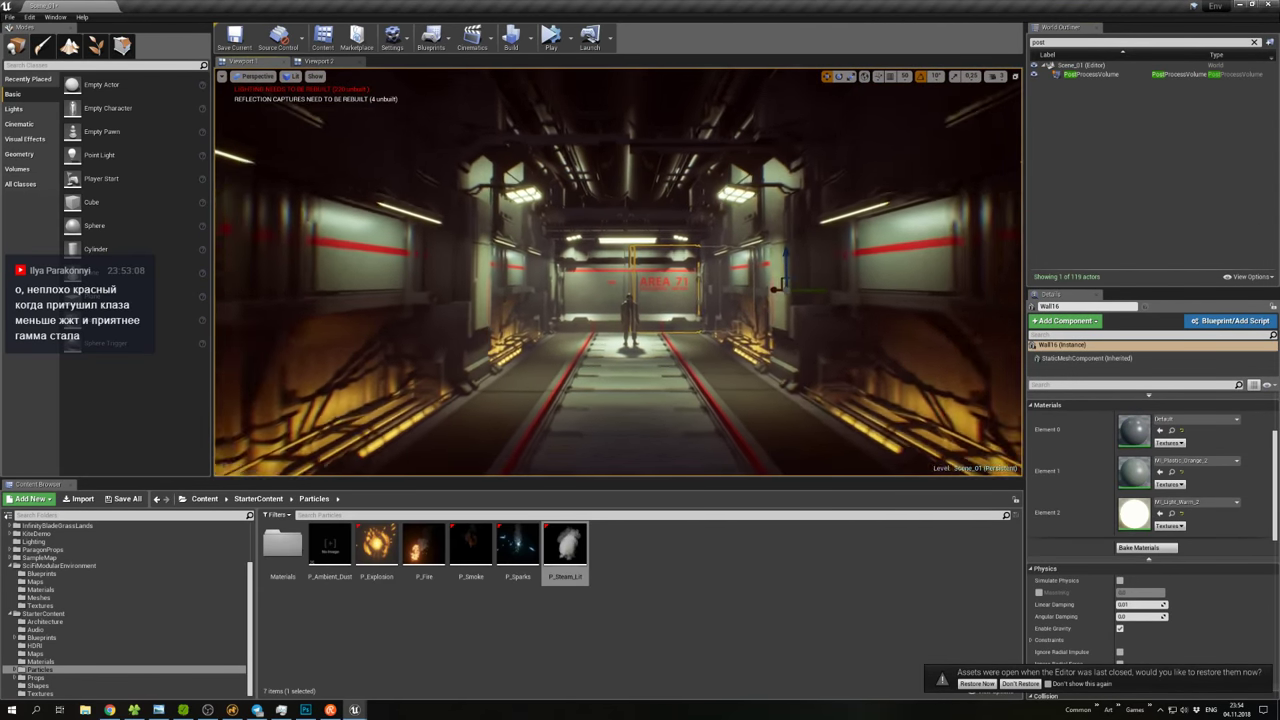
key("s")
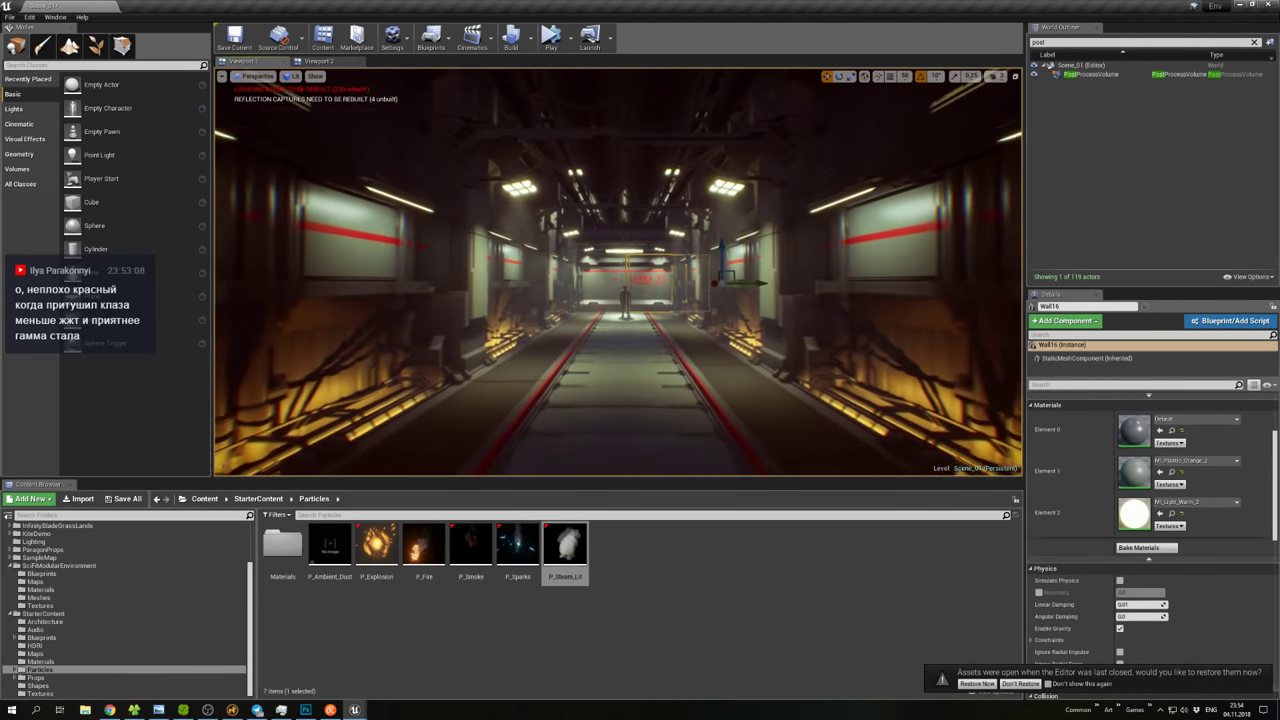
Reselect the PostProcessVolume and collapse its expanded global contrast, global gain and shadows contrast controls.
left_click(1090, 74)
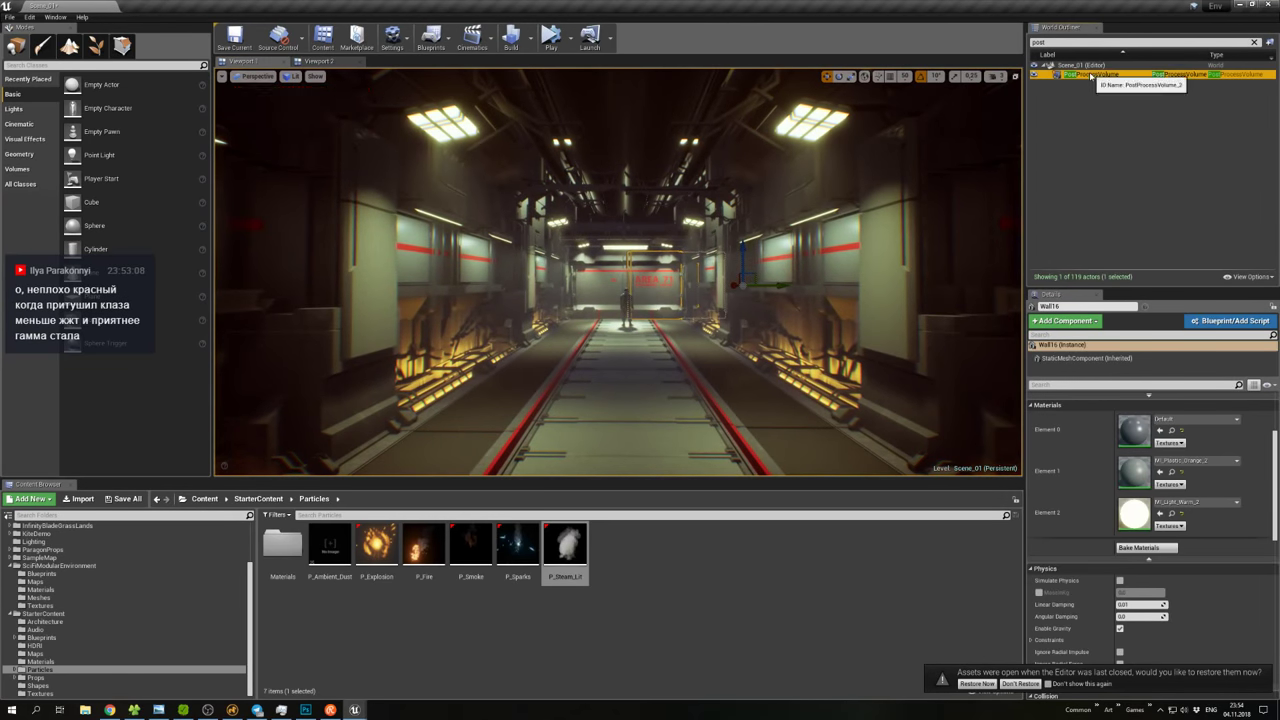
scroll(1088, 404, "up", 2)
scroll(1088, 404, "up", 1)
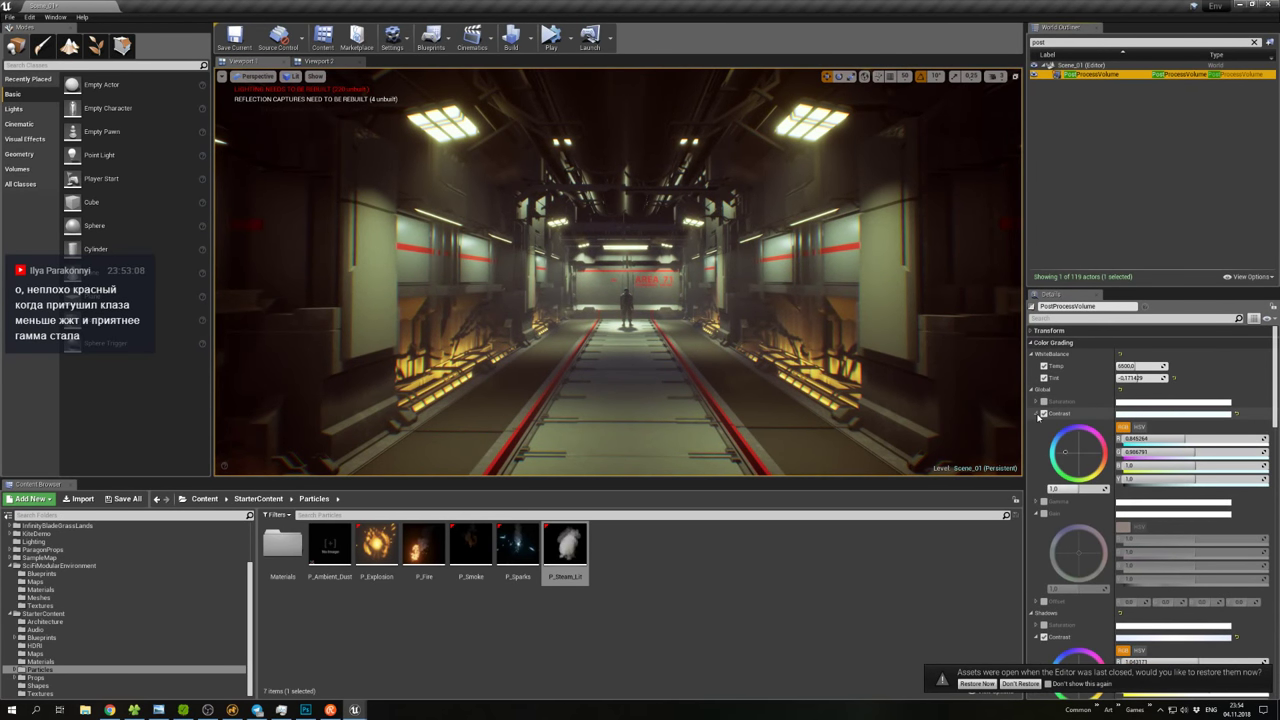
left_click(1036, 414)
left_click(1036, 428)
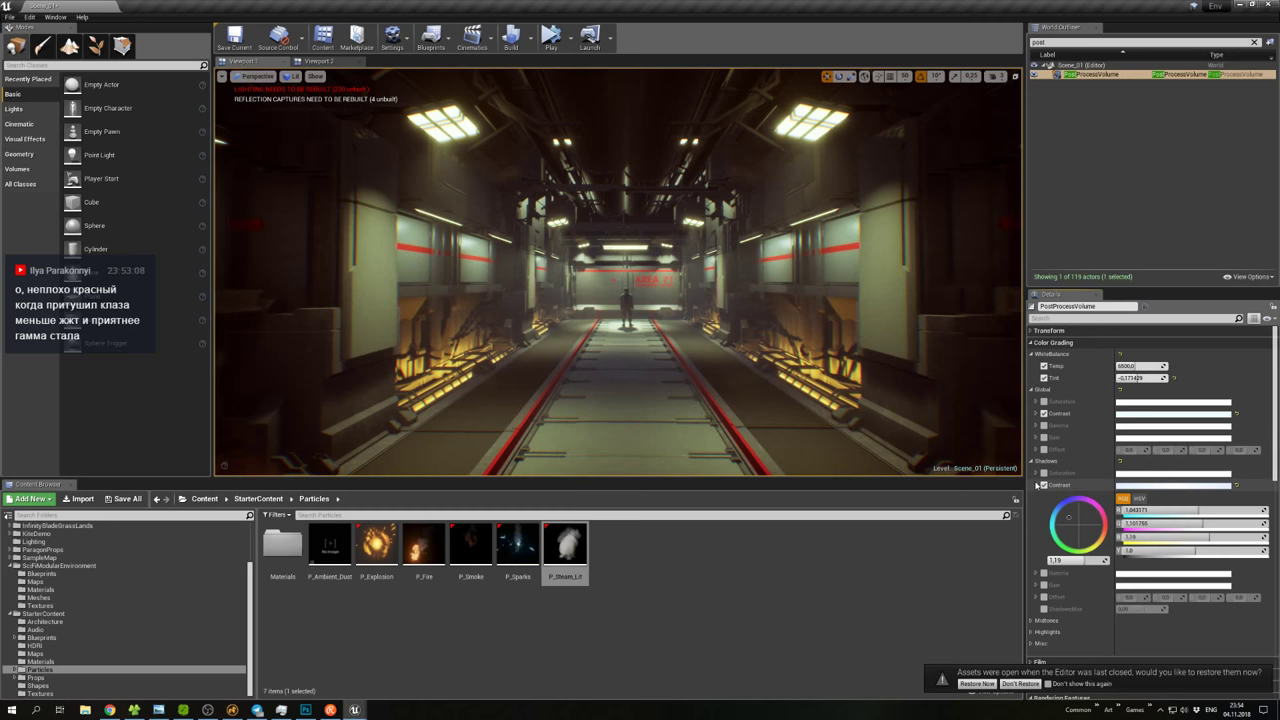
left_click(1036, 485)
Compare the image with the bloom overrides toggled and set the bloom intensity to about 0.98.
scroll(1056, 540, "down", 4)
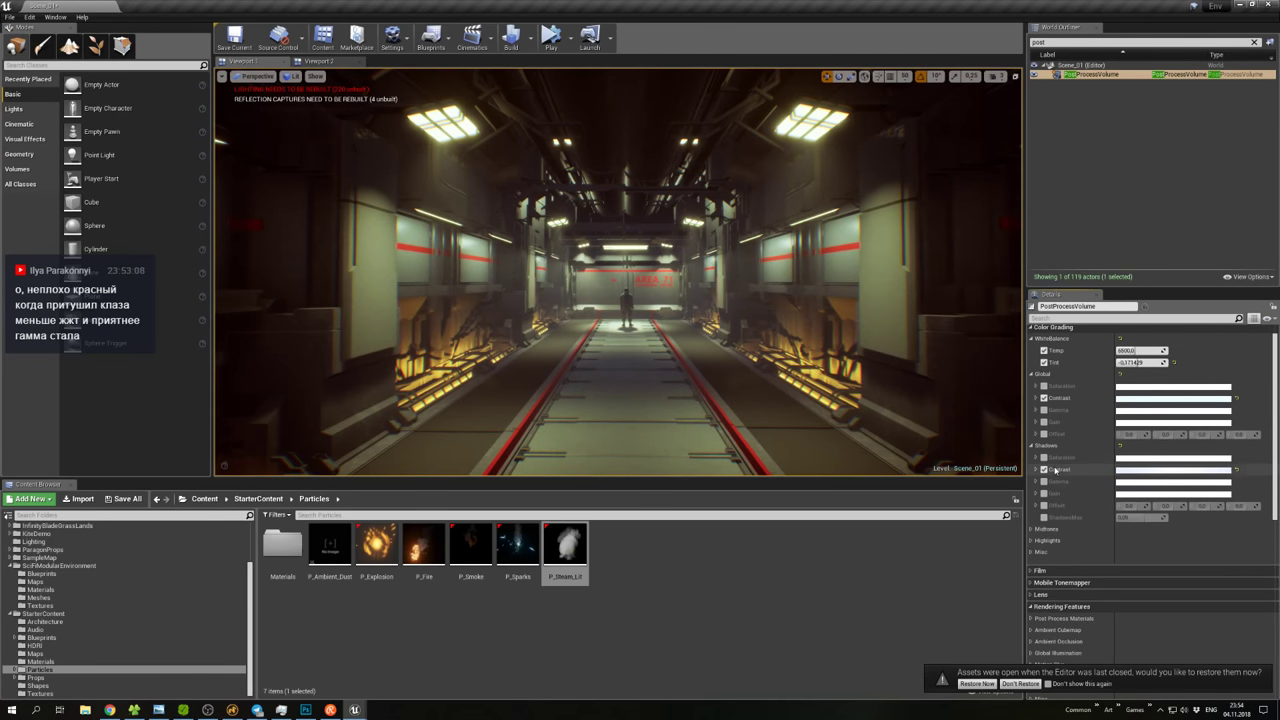
scroll(1066, 492, "down", 3)
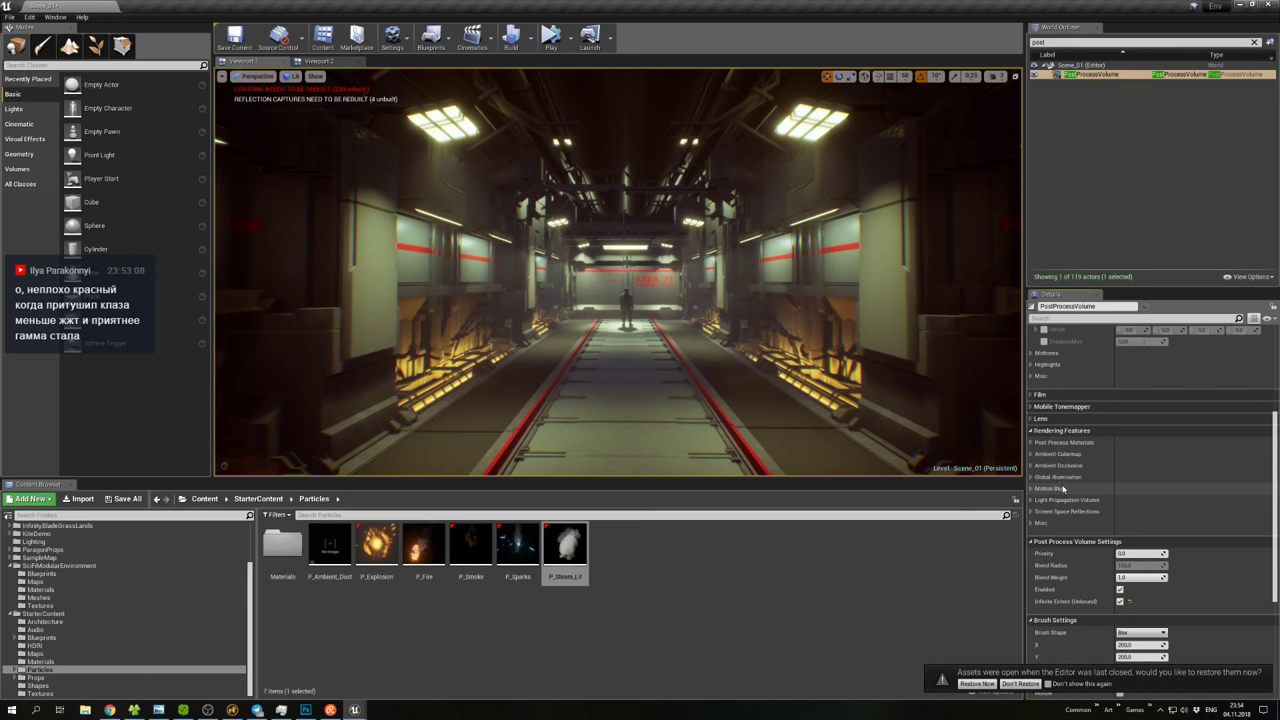
left_click(1032, 418)
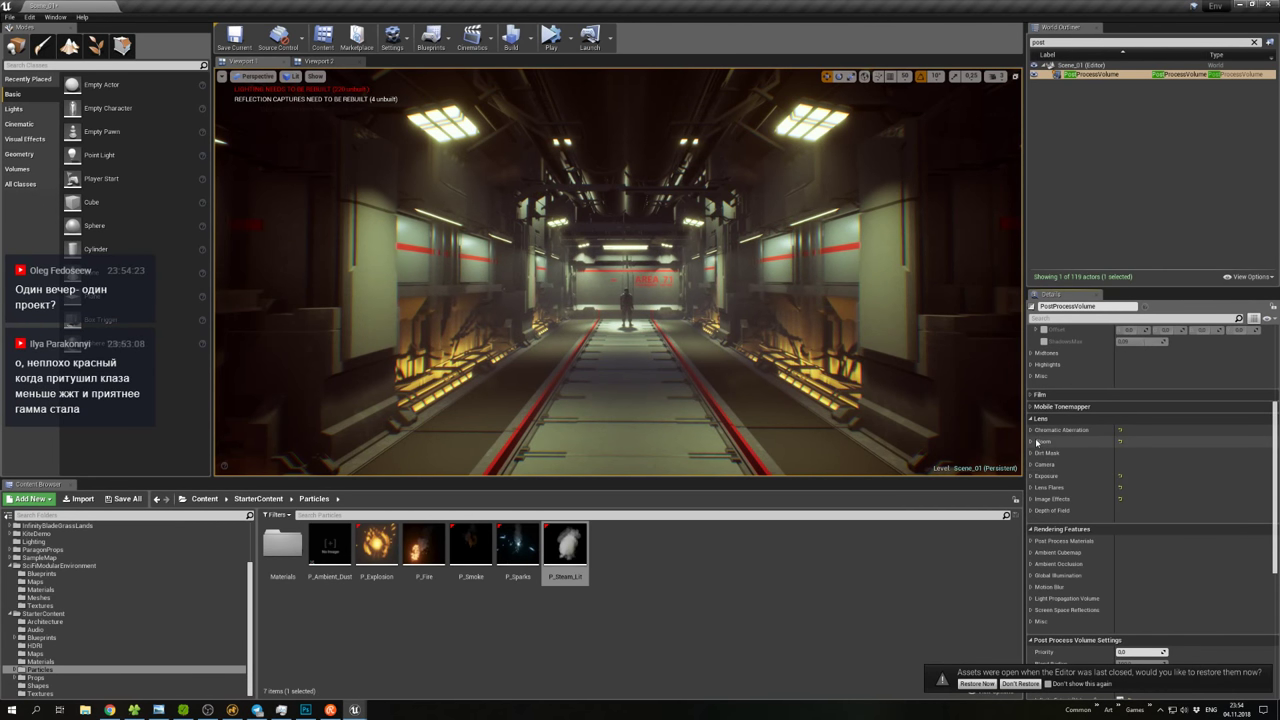
left_click(1032, 441)
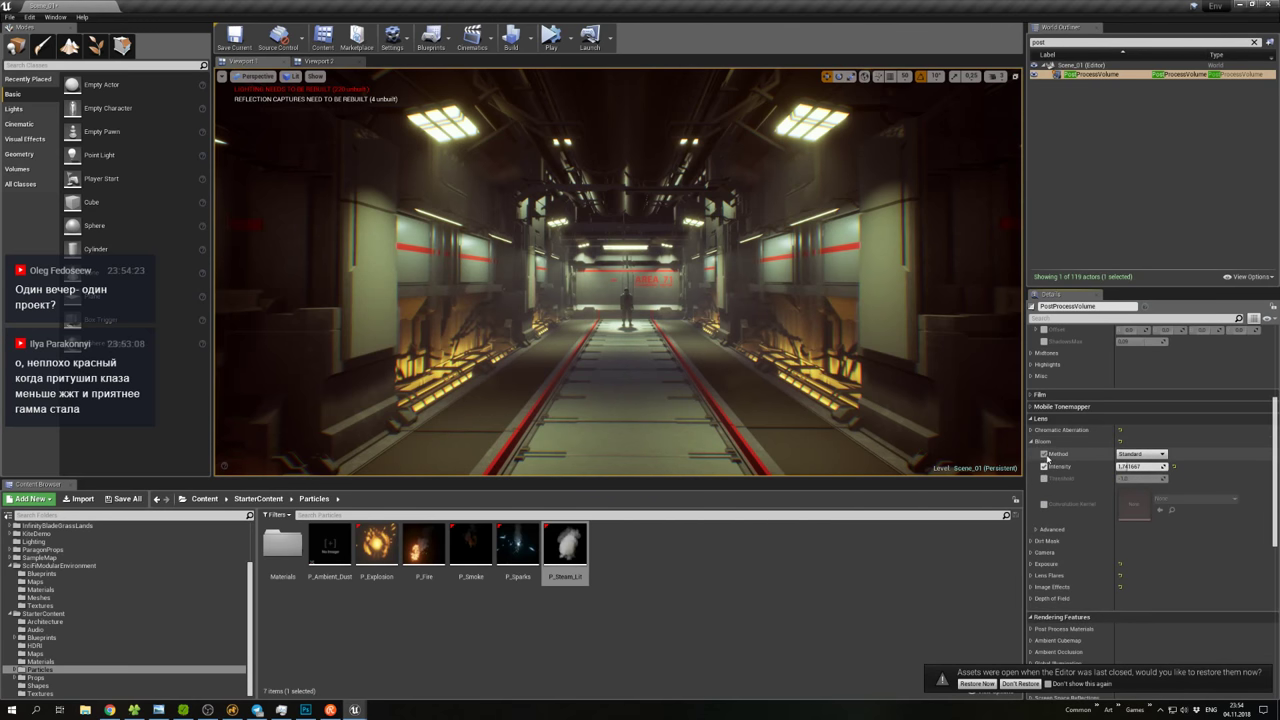
left_click(1044, 454)
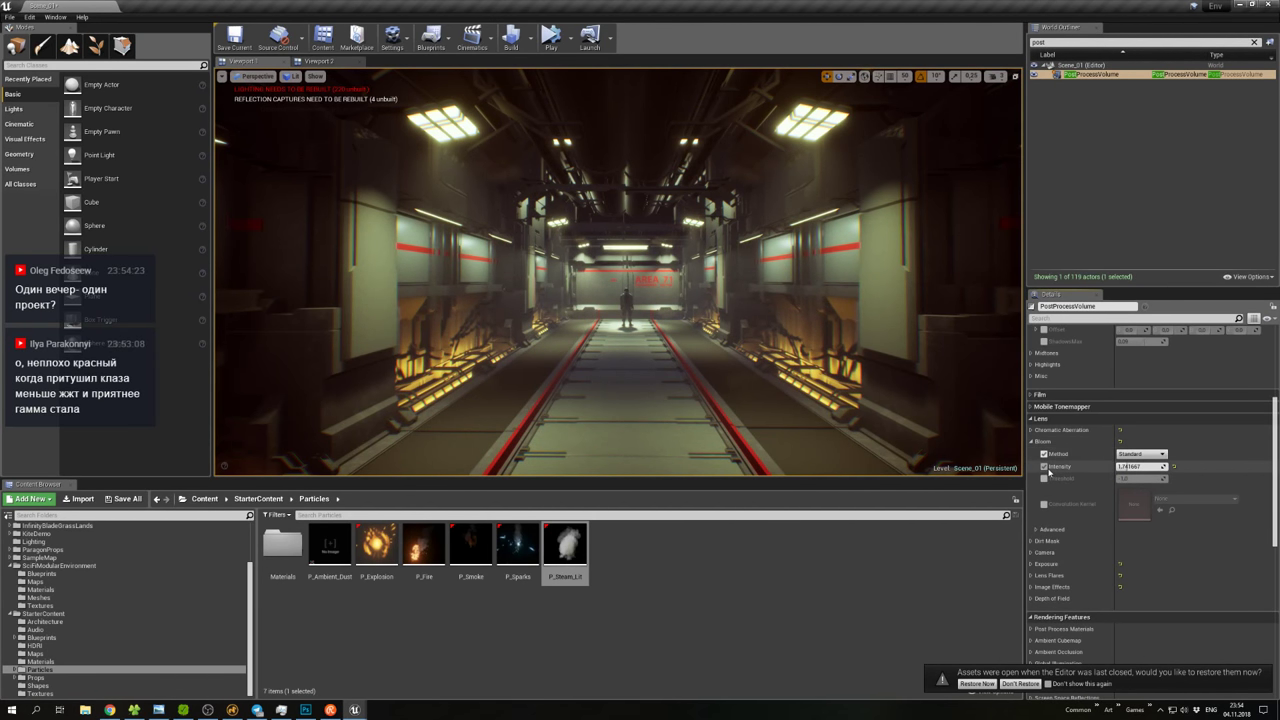
left_click(1044, 467)
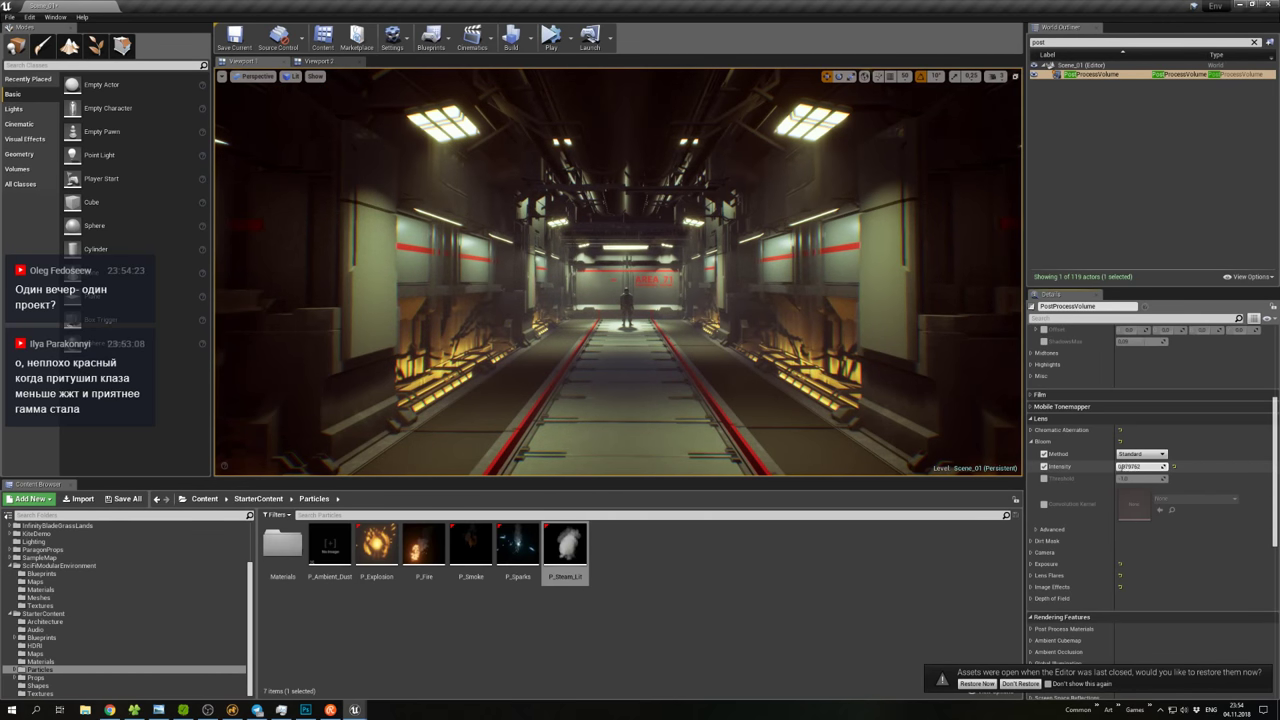
left_click(1031, 441)
Set the chromatic aberration intensity of the PostProcessVolume to about 1.1.
left_click(1031, 429)
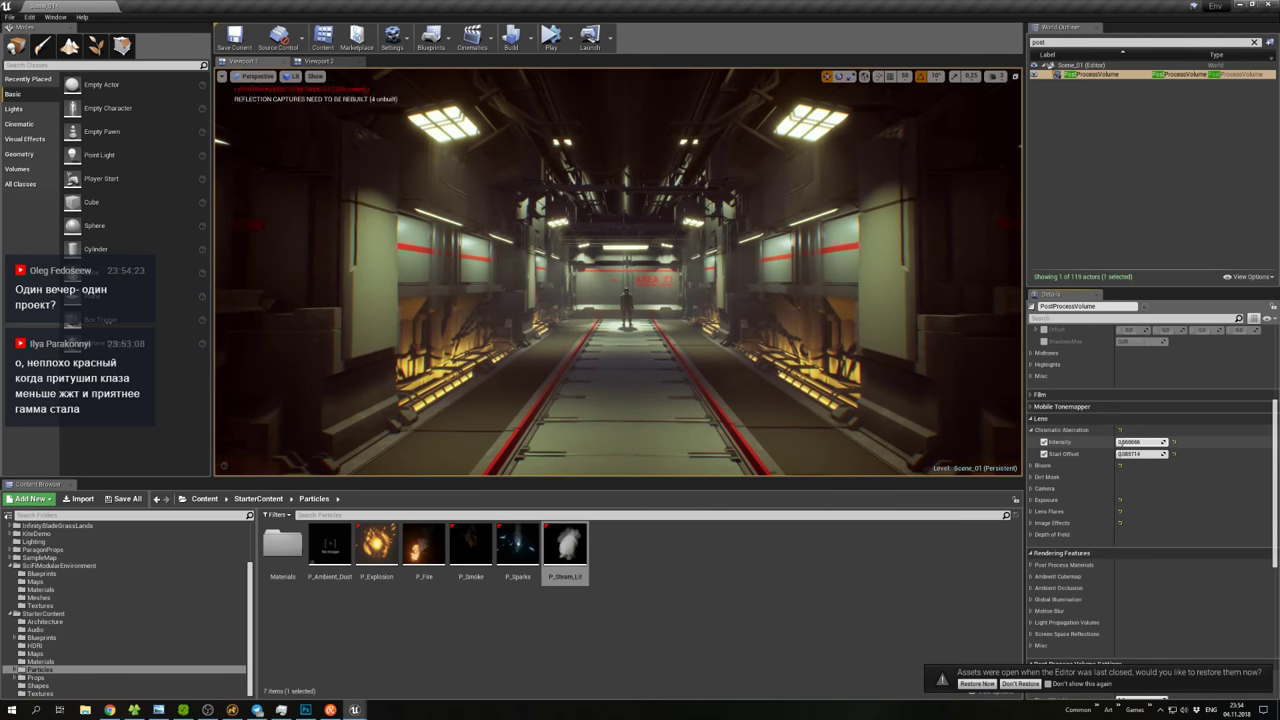
mouse_move(1128, 442)
left_mouse_down()
mouse_move(1165, 442)
mouse_move(1110, 442)
mouse_move(1164, 442)
mouse_move(1140, 442)
left_mouse_up()
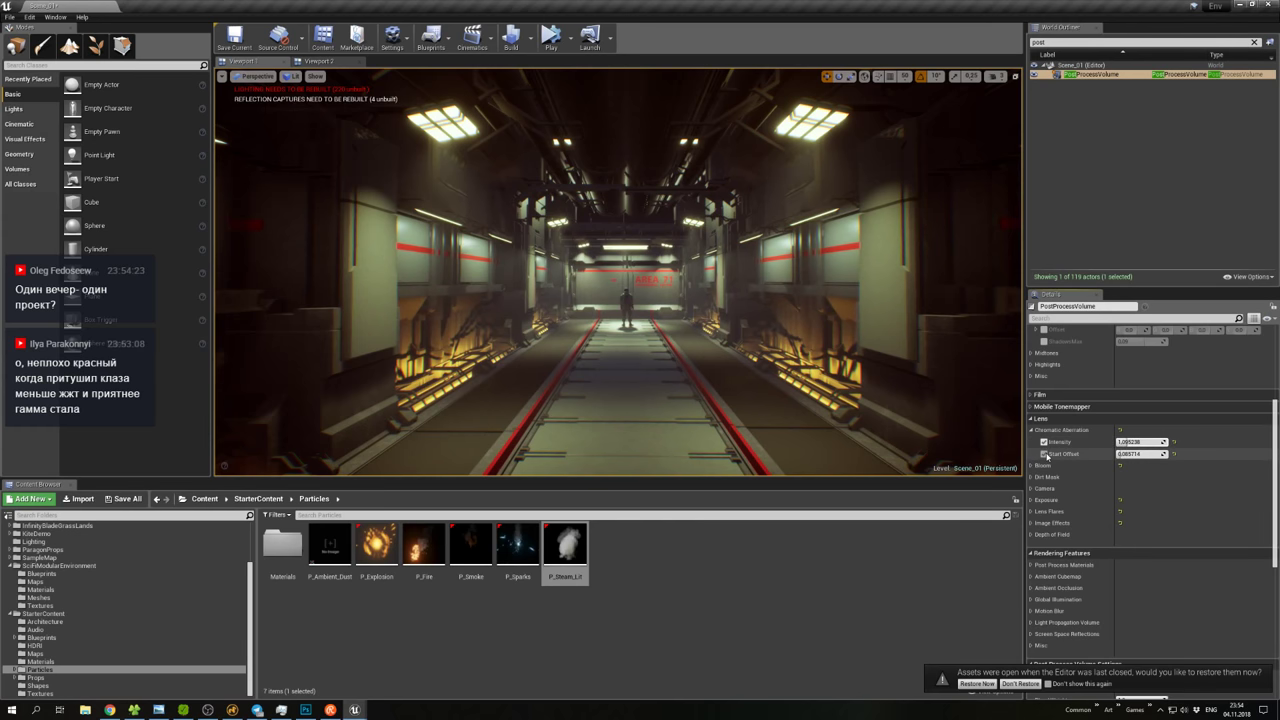
left_click(1032, 430)
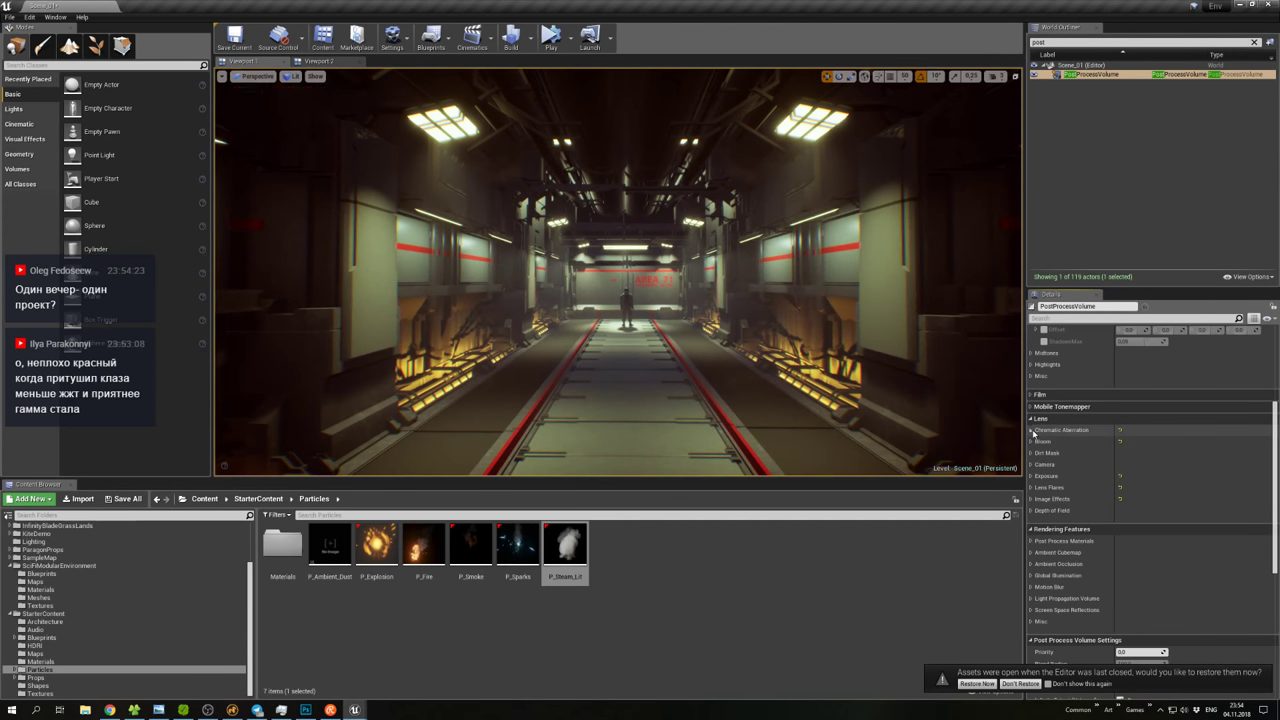
Check the Dirt Mask and Exposure settings and set the vignette intensity under Image Effects to about 0.60.
left_click(1033, 453)
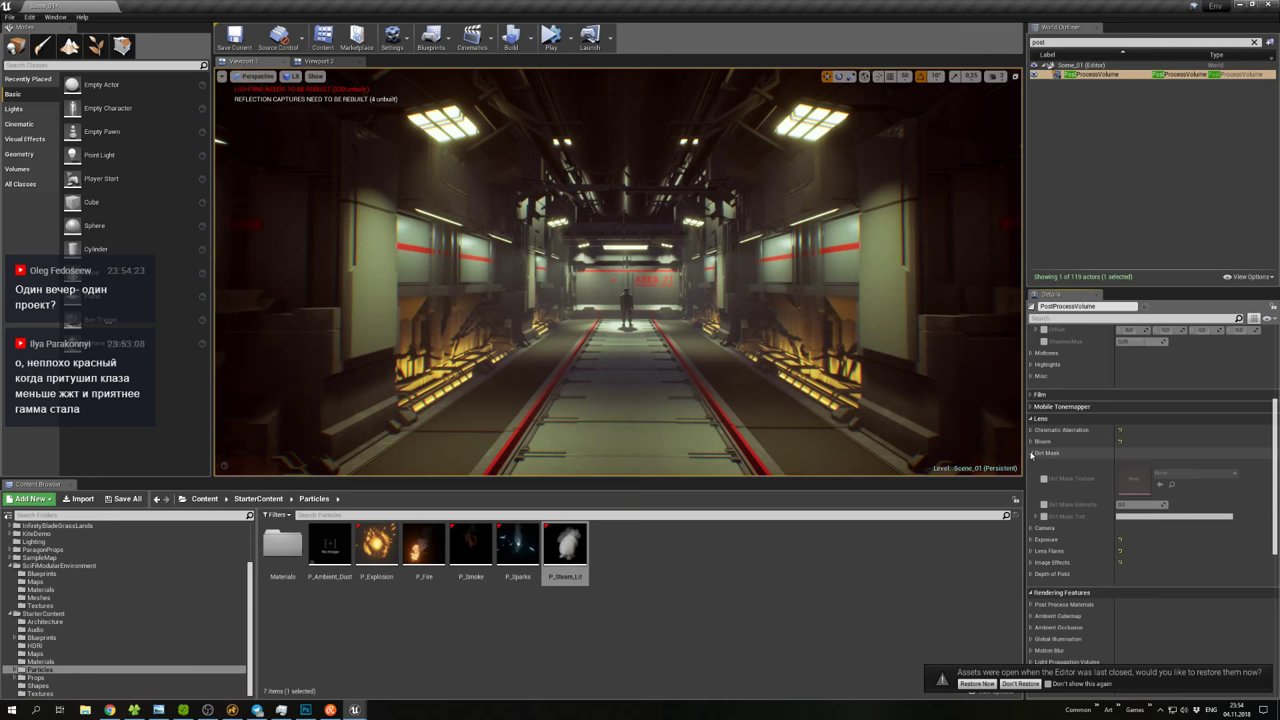
left_click(1033, 453)
left_click(1032, 476)
left_click(1032, 476)
left_click(1032, 476)
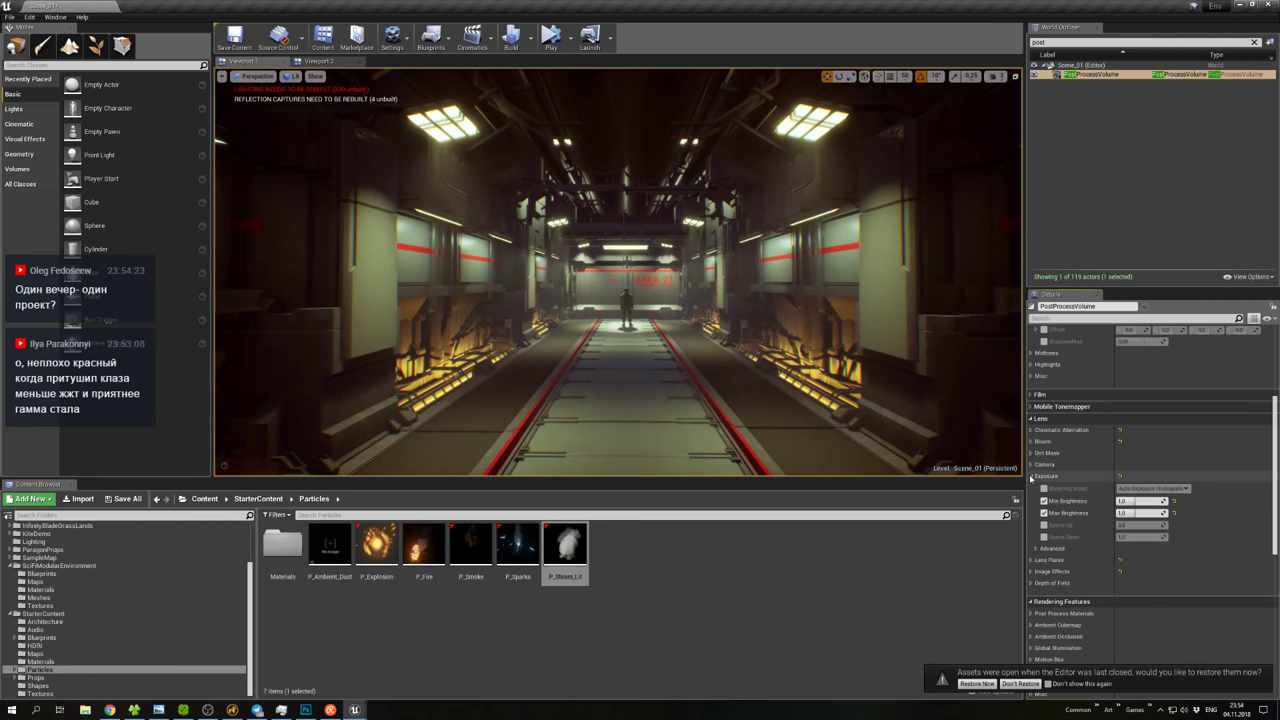
left_click(1032, 476)
left_click(1032, 499)
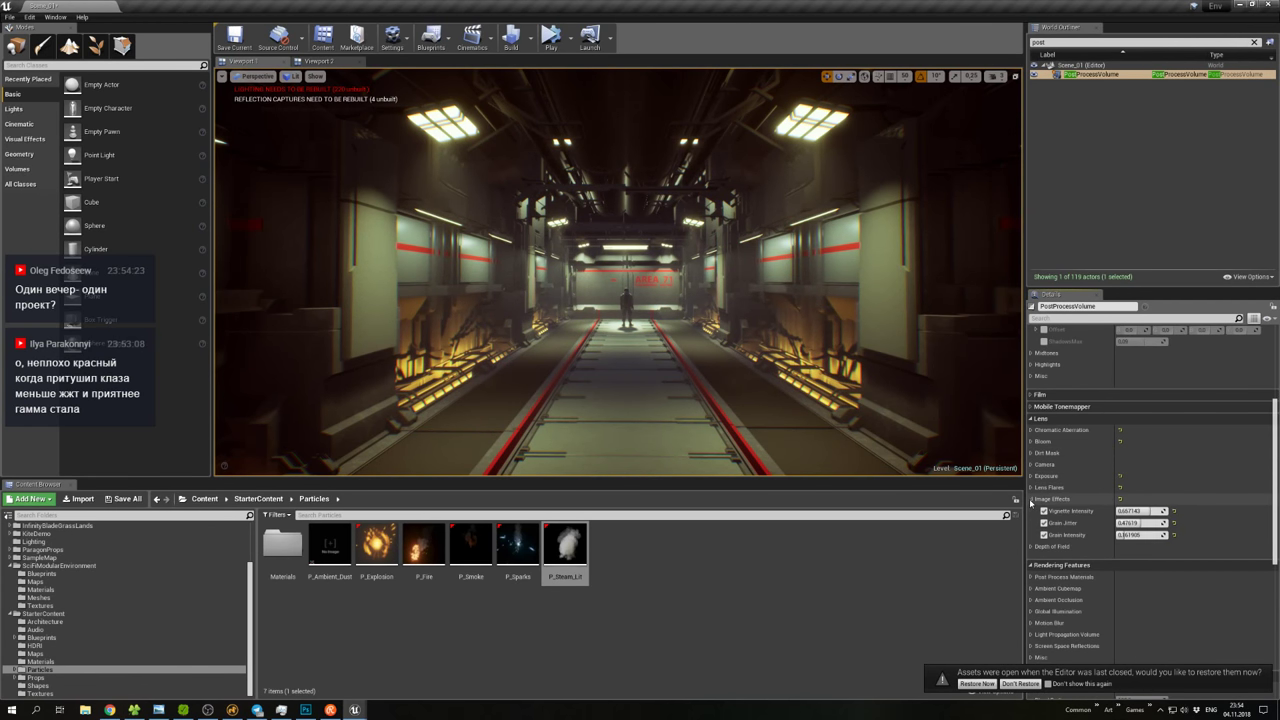
left_click_drag(1150, 511, 1105, 511)
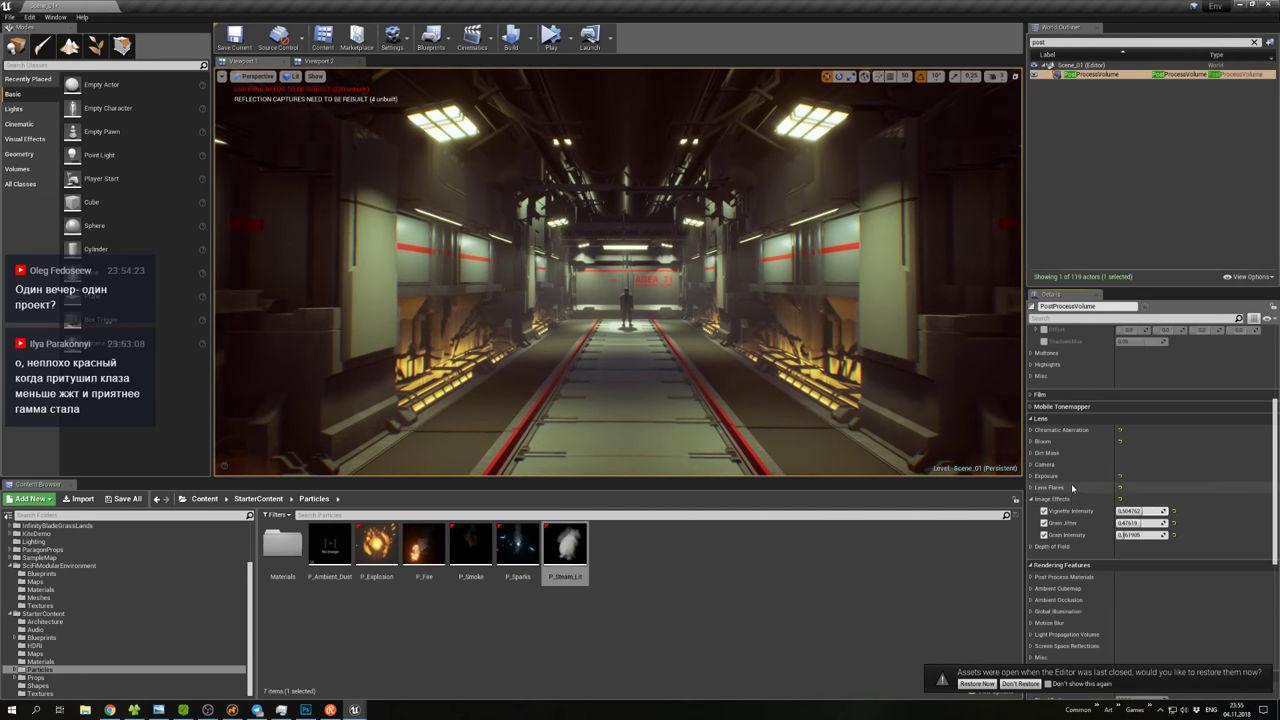
left_click(1033, 499)
Simulate the level, fly back and forth along the corridor to check the image, and stop the simulation.
scroll(1045, 580, "down", 5)
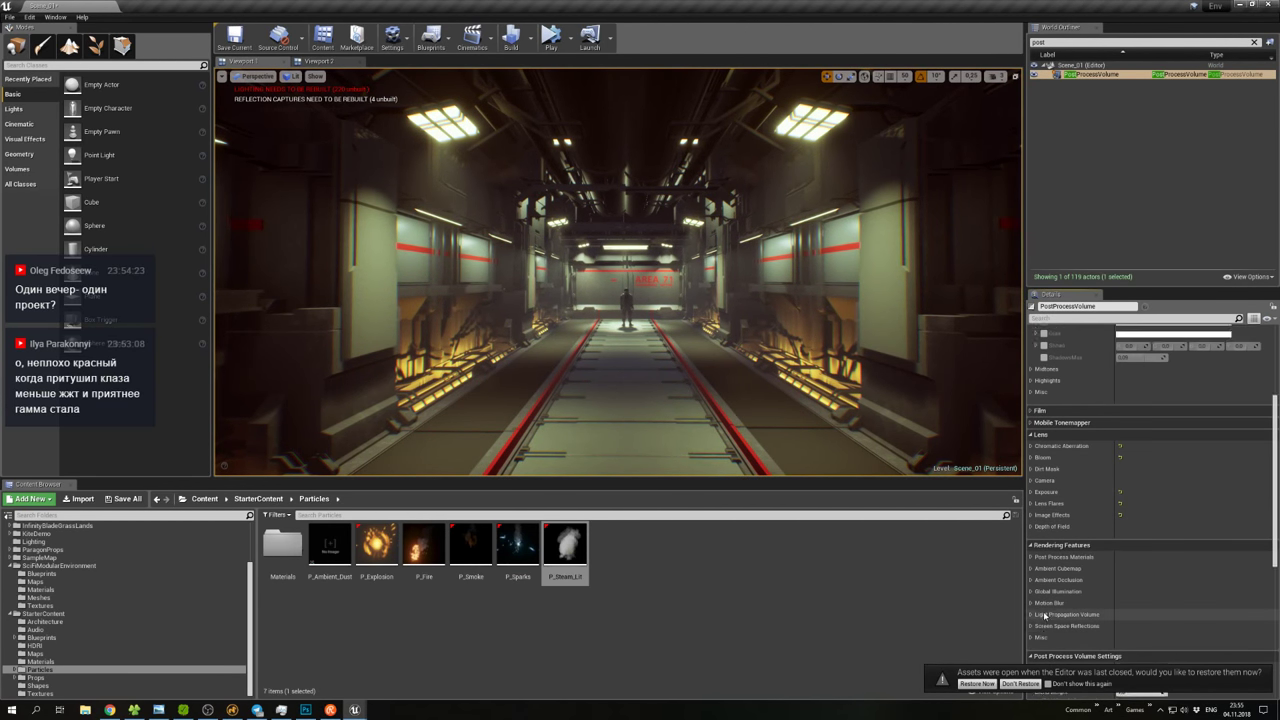
scroll(1045, 618, "down", 2)
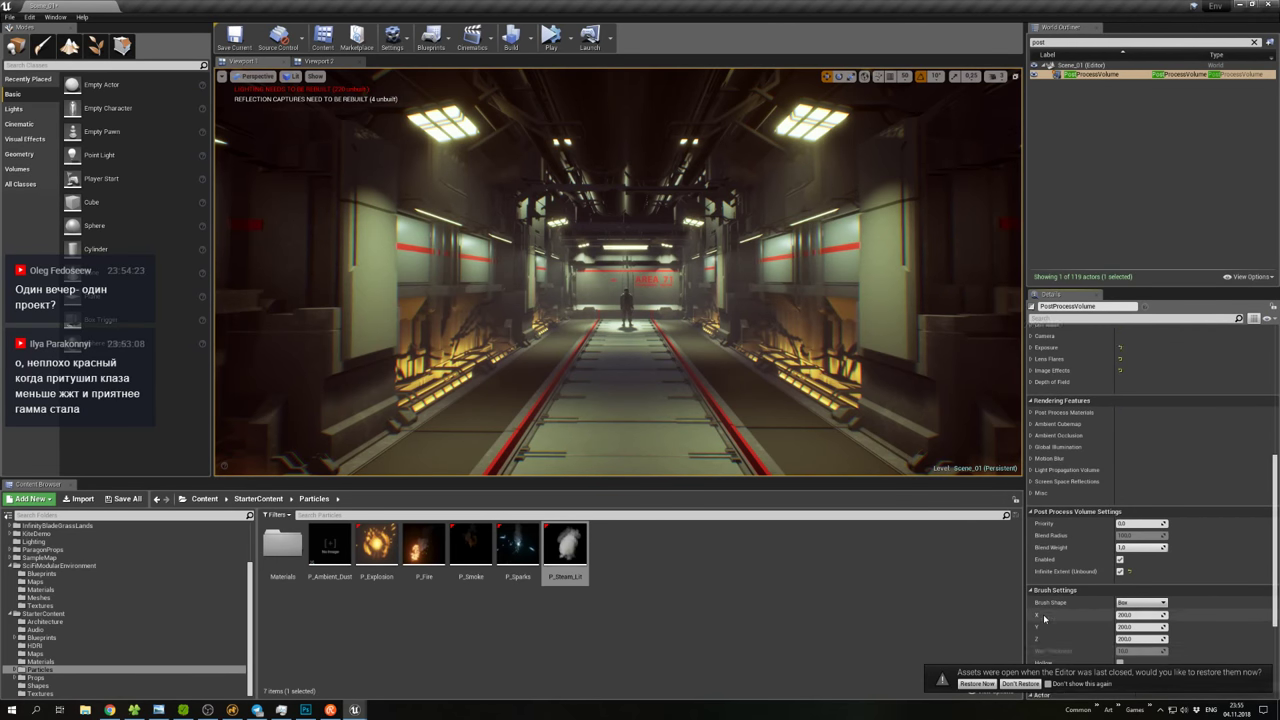
scroll(1045, 618, "up", 6)
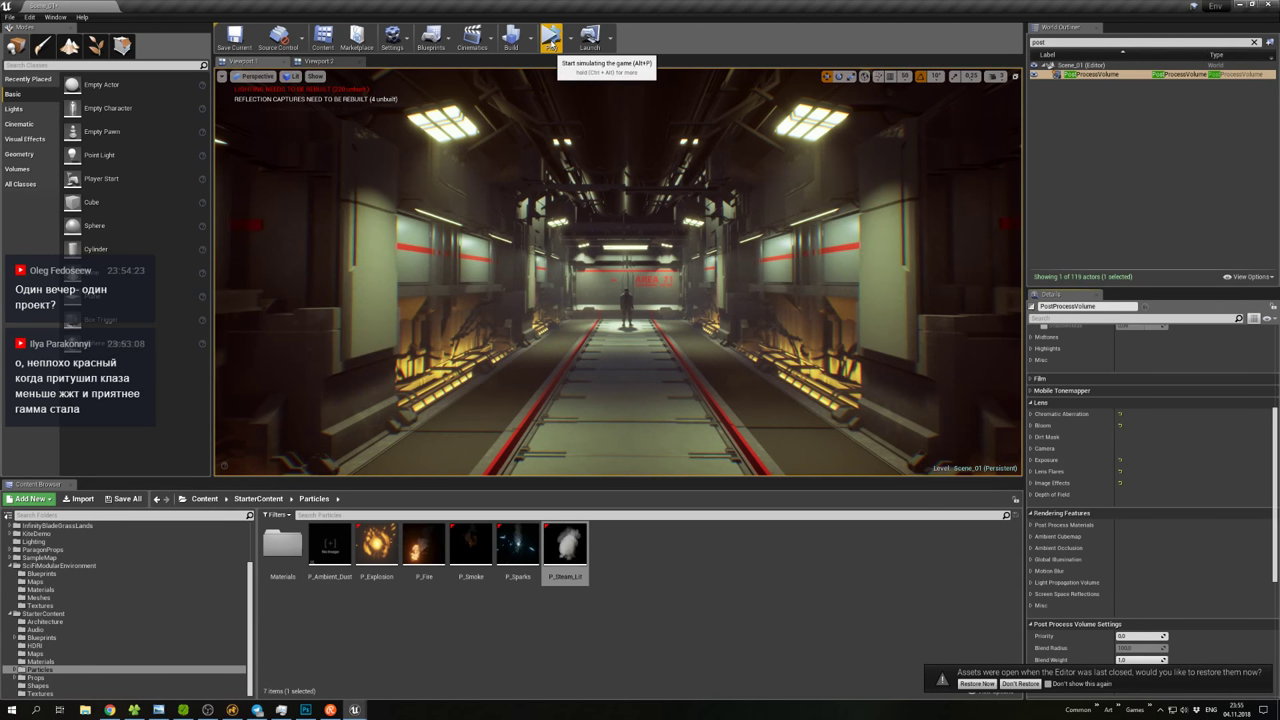
left_click(550, 38)
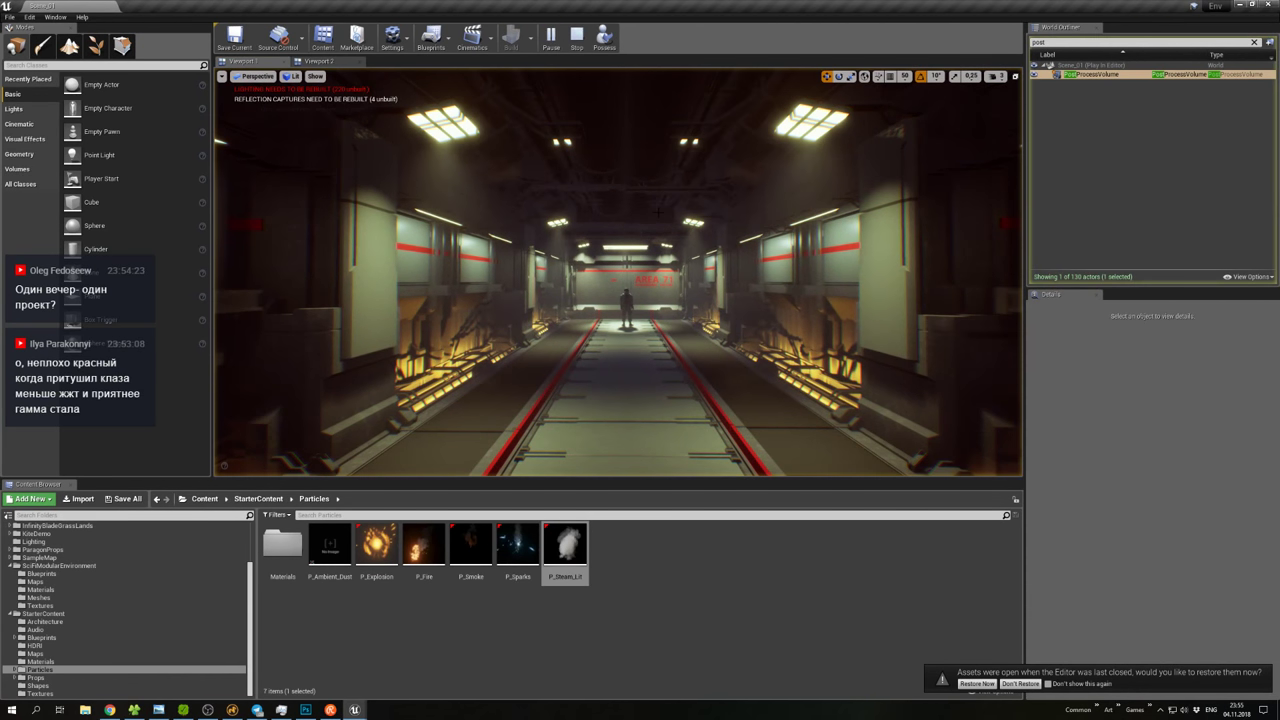
key("w")
right_click_drag(662, 300, 662, 300)
key("s")
left_click(577, 37)
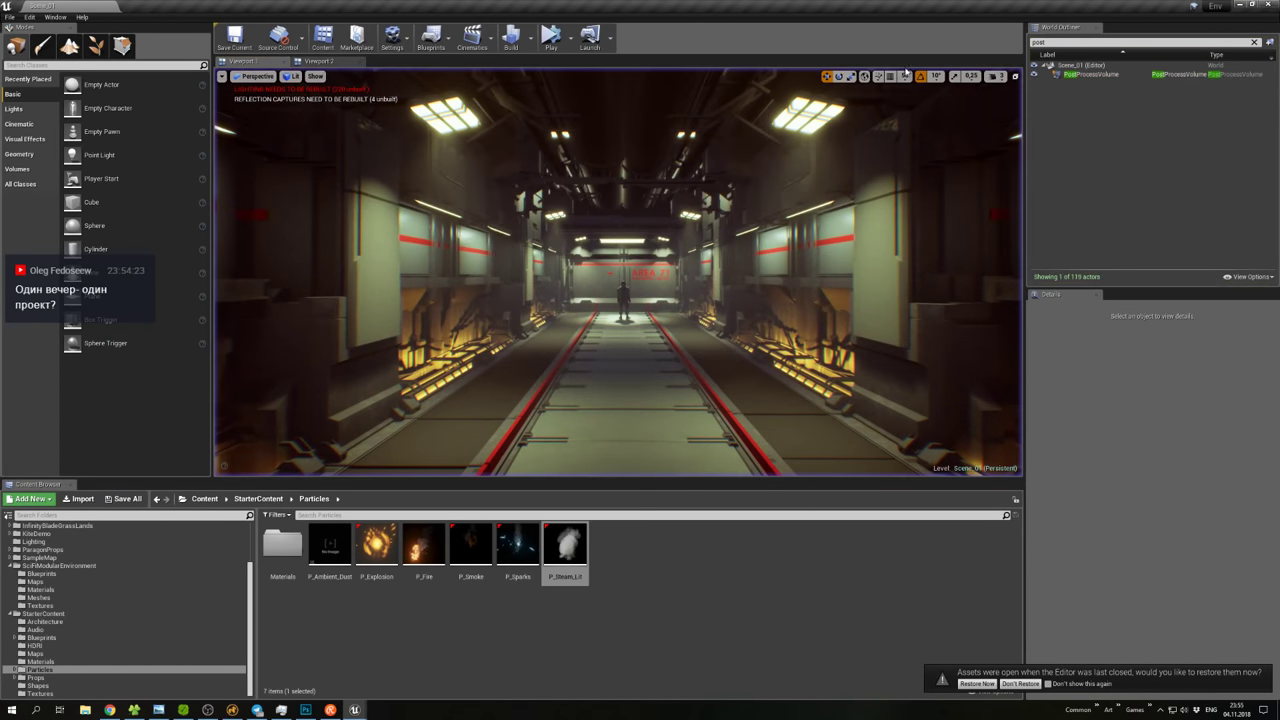
Set the PostProcessVolume's lens flare intensity to 0.0 and turn its override off.
left_click(1095, 74)
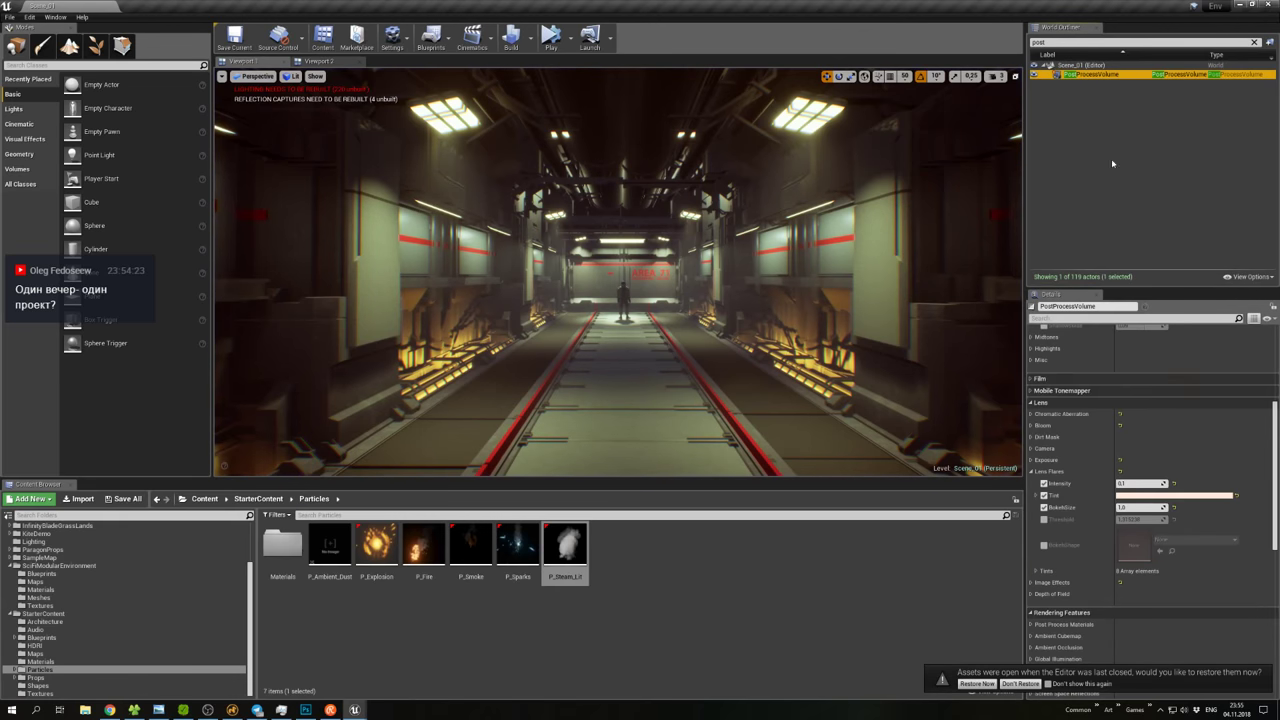
left_click(1030, 472)
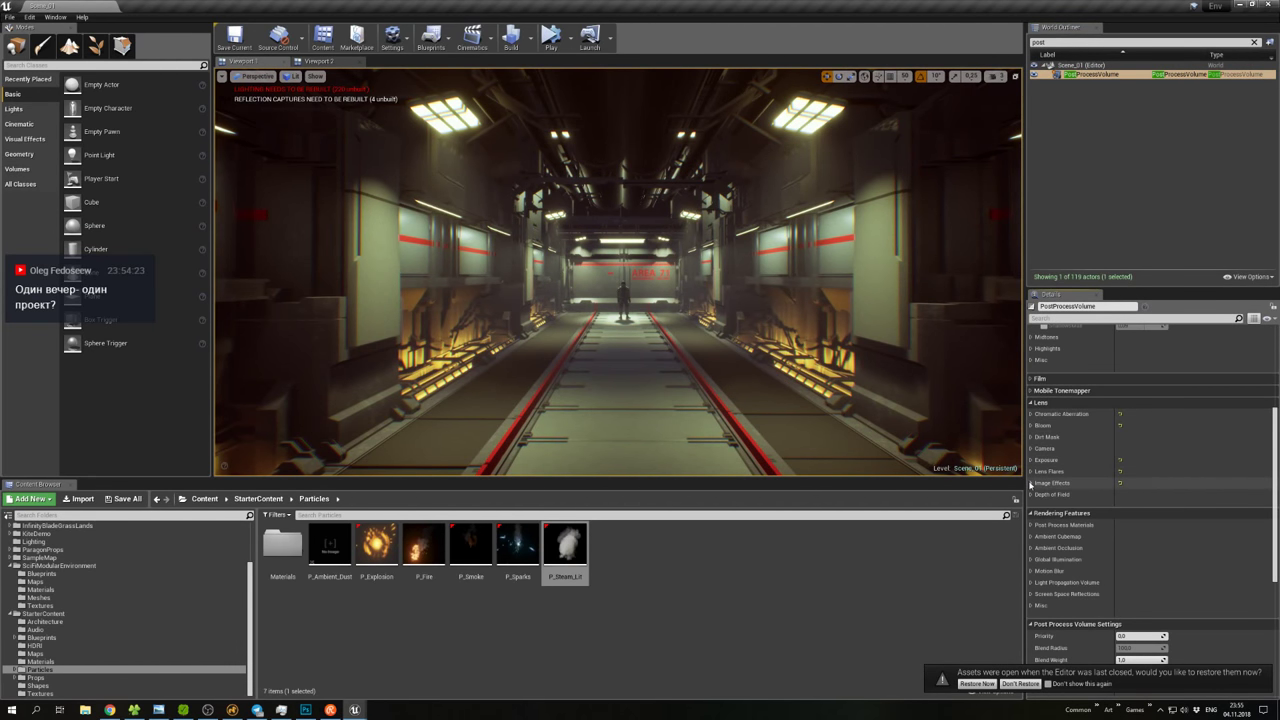
left_click(1030, 484)
left_click(1030, 484)
left_click(1031, 472)
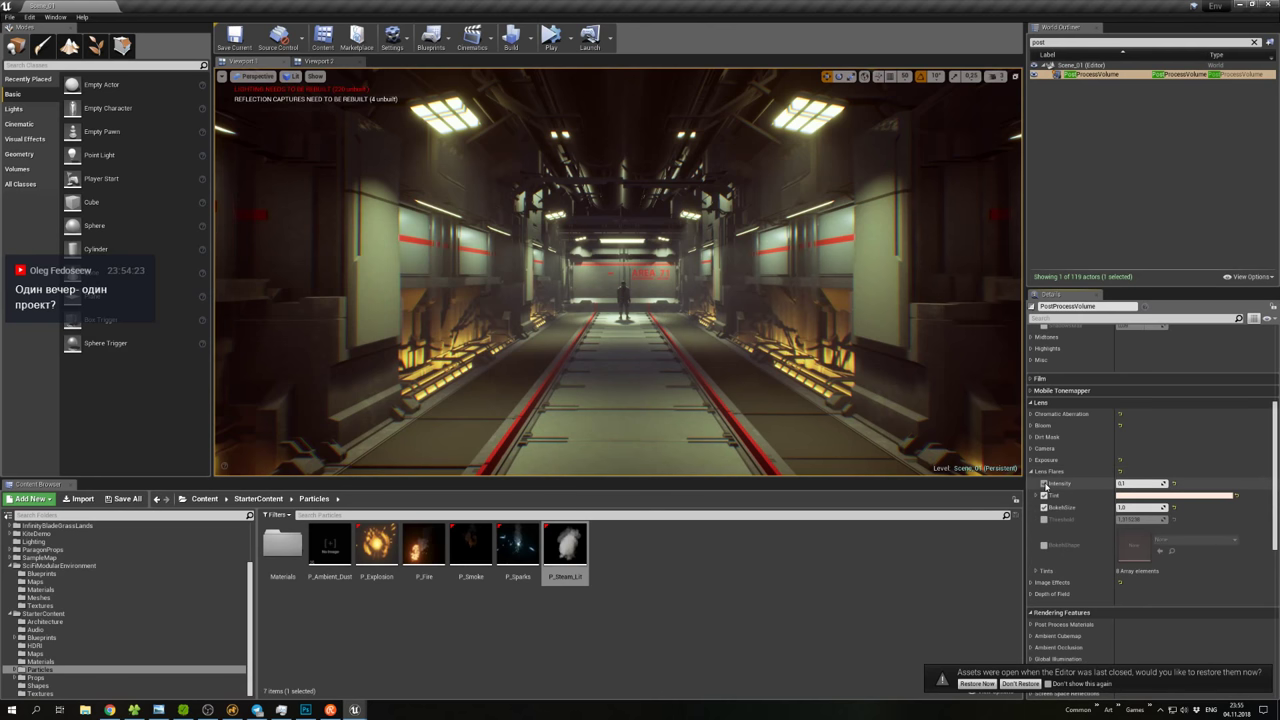
left_click(1044, 483)
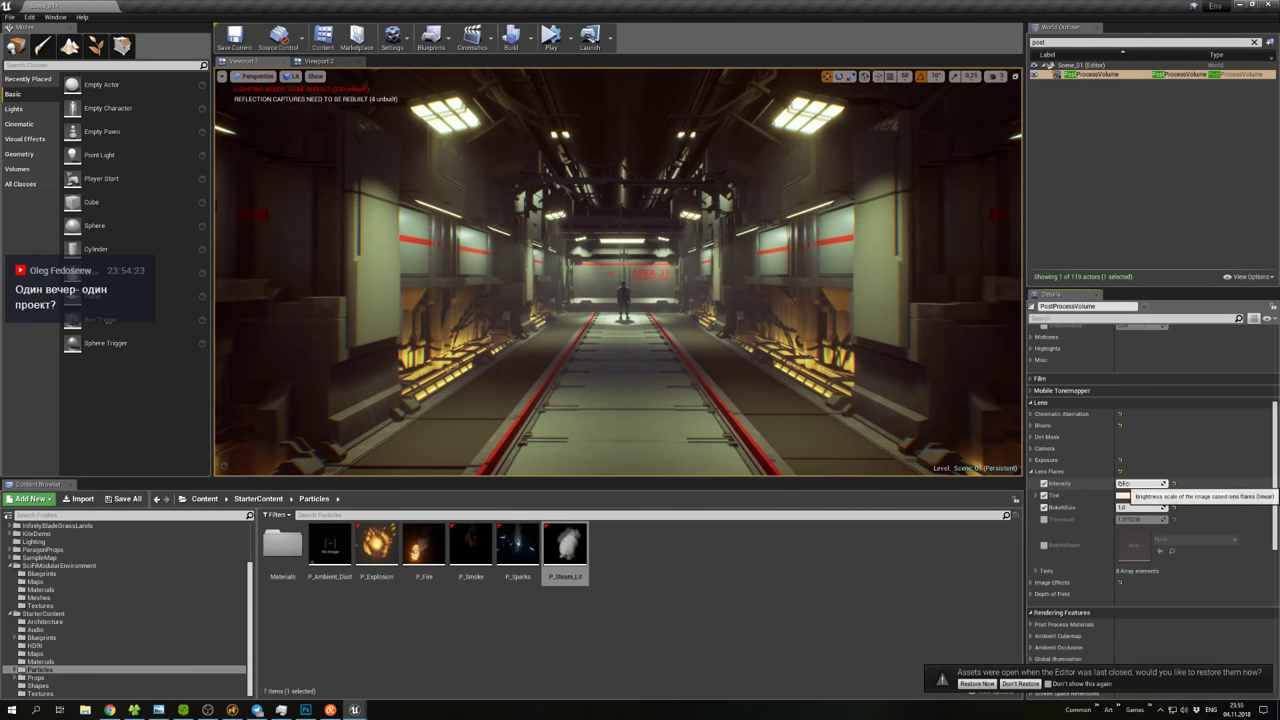
left_click_drag(1130, 483, 1083, 487)
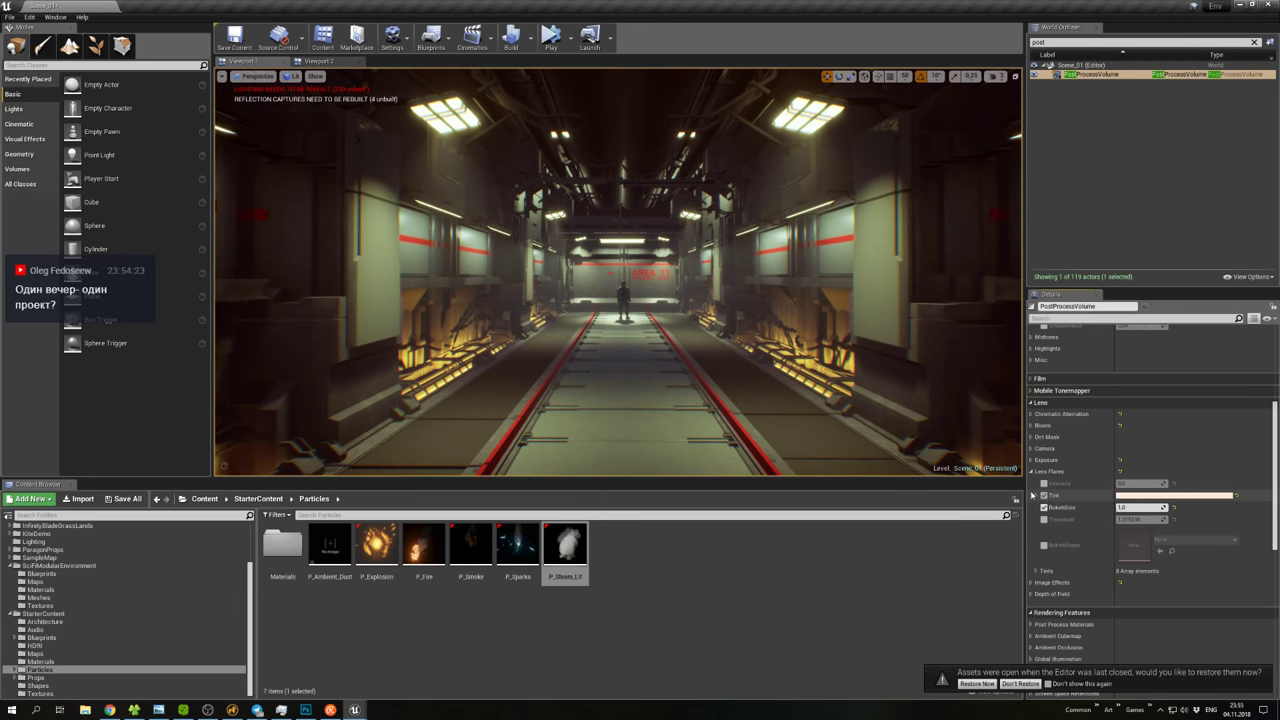
Examine the corridor closer to the AREA 71 end wall in Game View, with the editor icons and gizmos hidden.
left_click(625, 268)
scroll(625, 268, "up", 3)
scroll(625, 268, "up", 5)
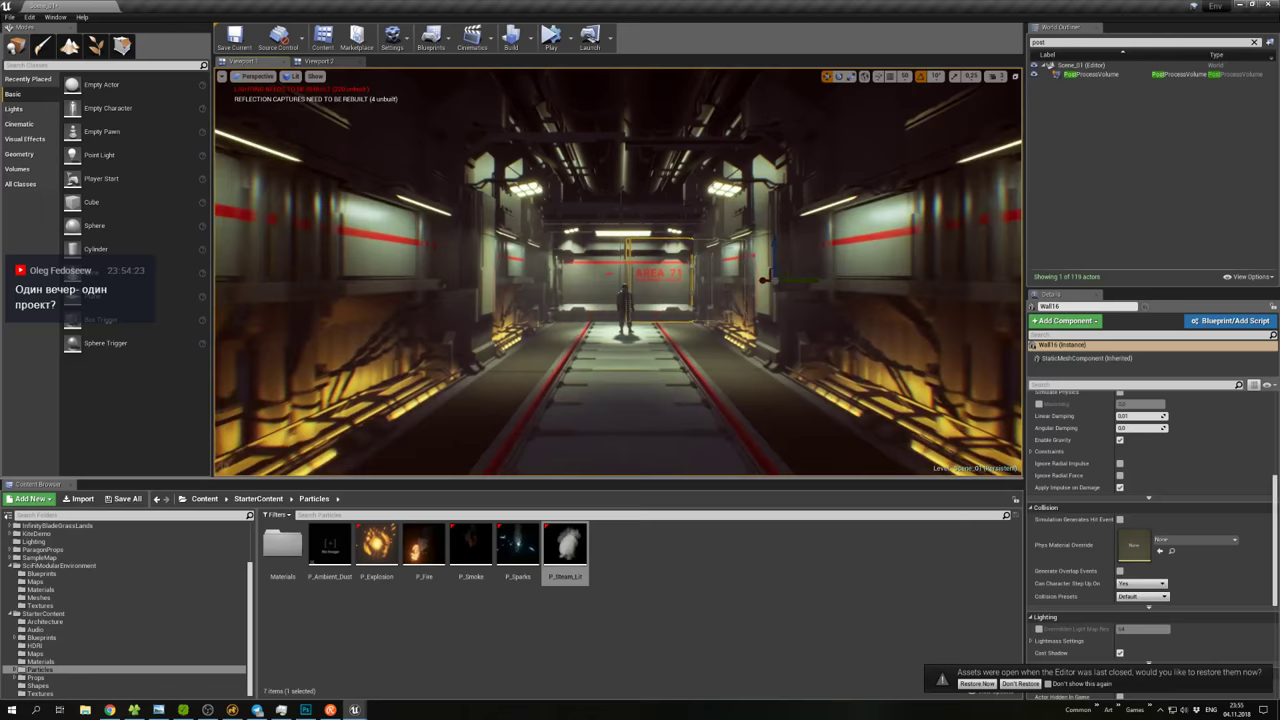
key("g")
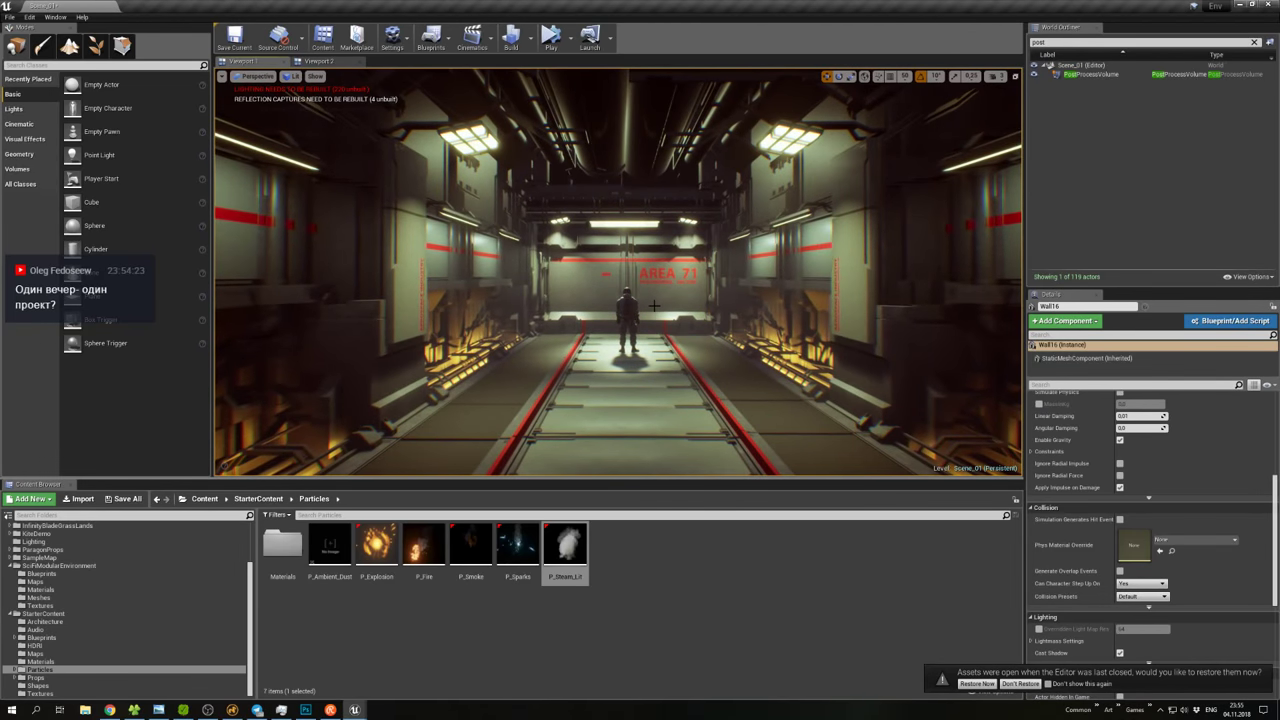
Set up Viewport 2 in Game View with a central view down the corridor toward the AREA 71 wall.
scroll(618, 272, "down", 6)
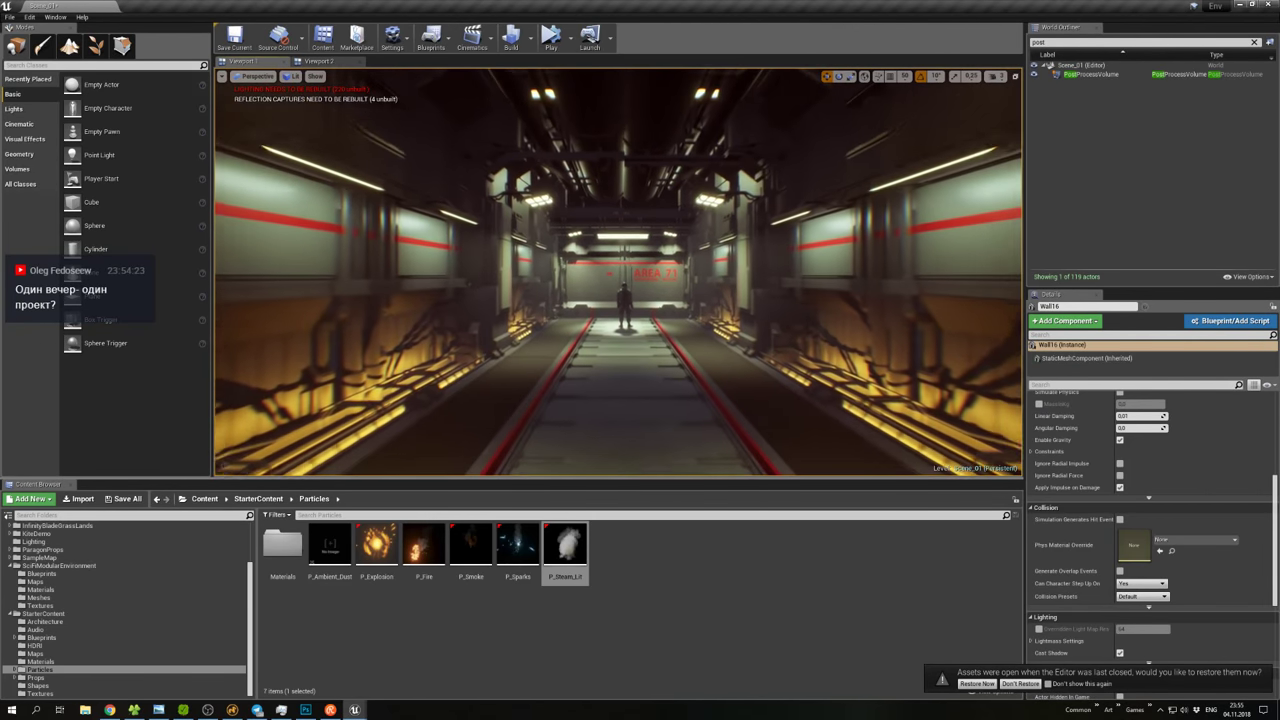
scroll(618, 272, "down", 4)
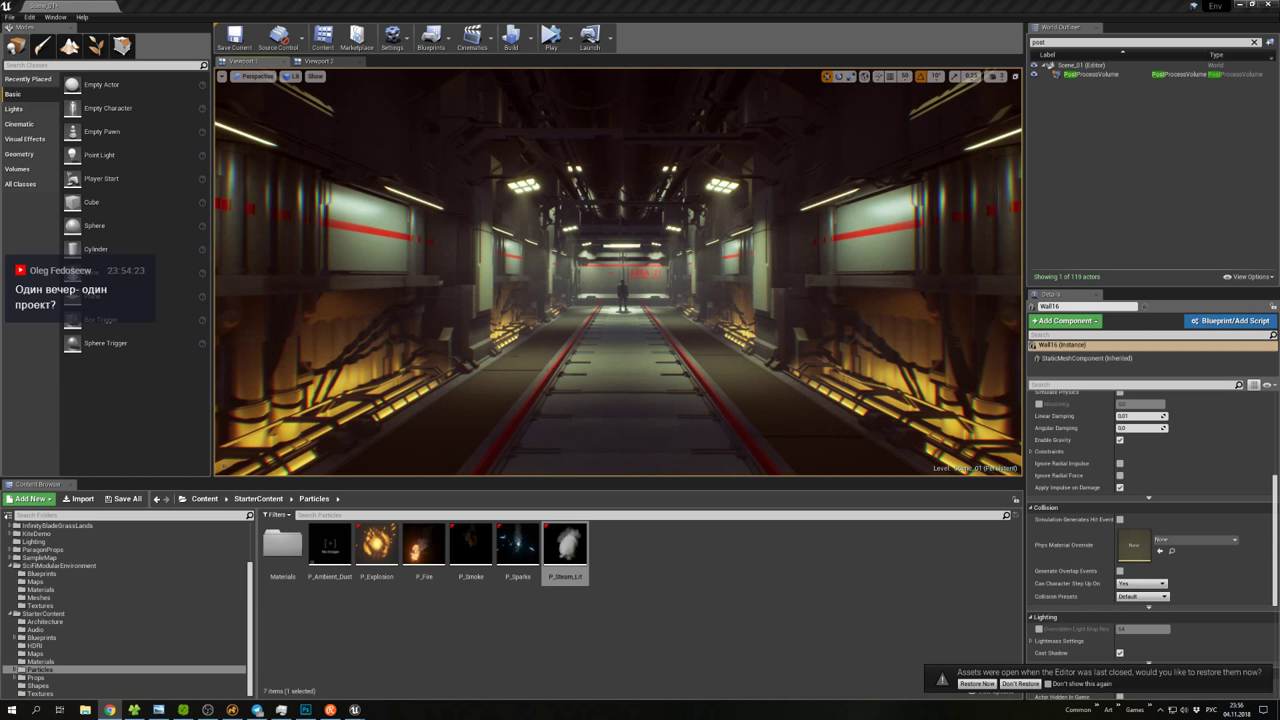
left_click(317, 62)
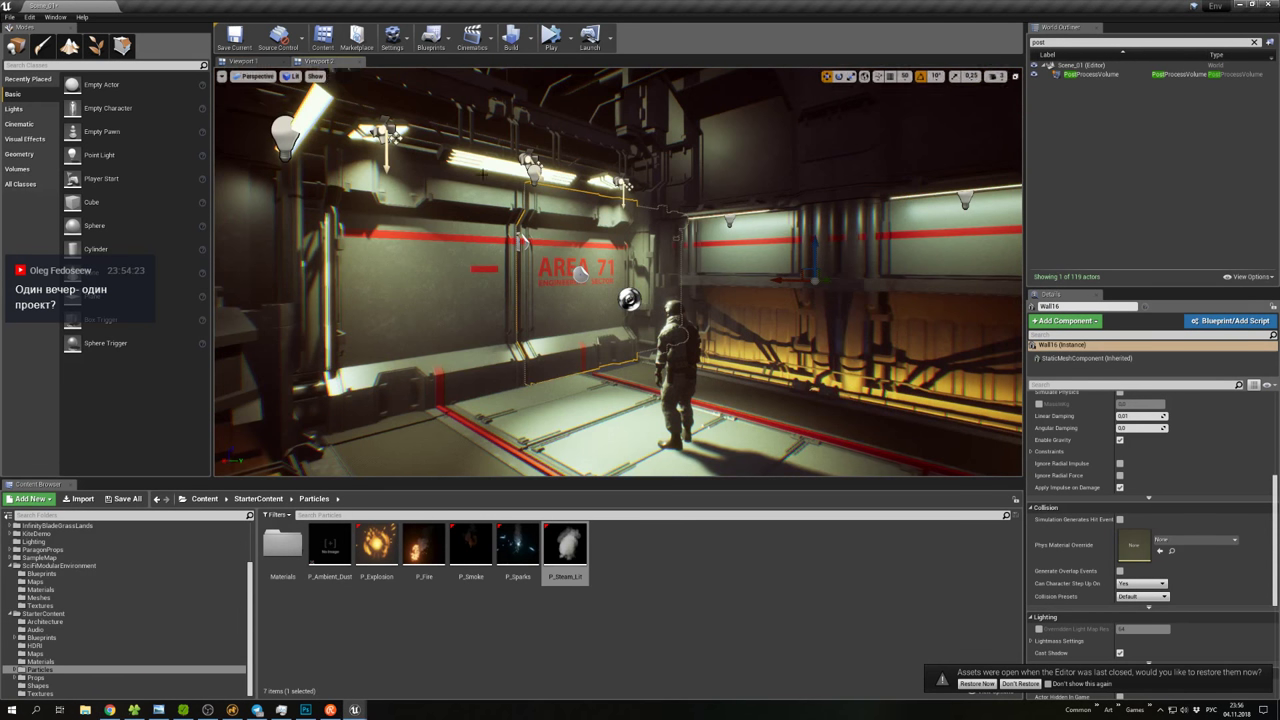
left_click(703, 300)
key("g")
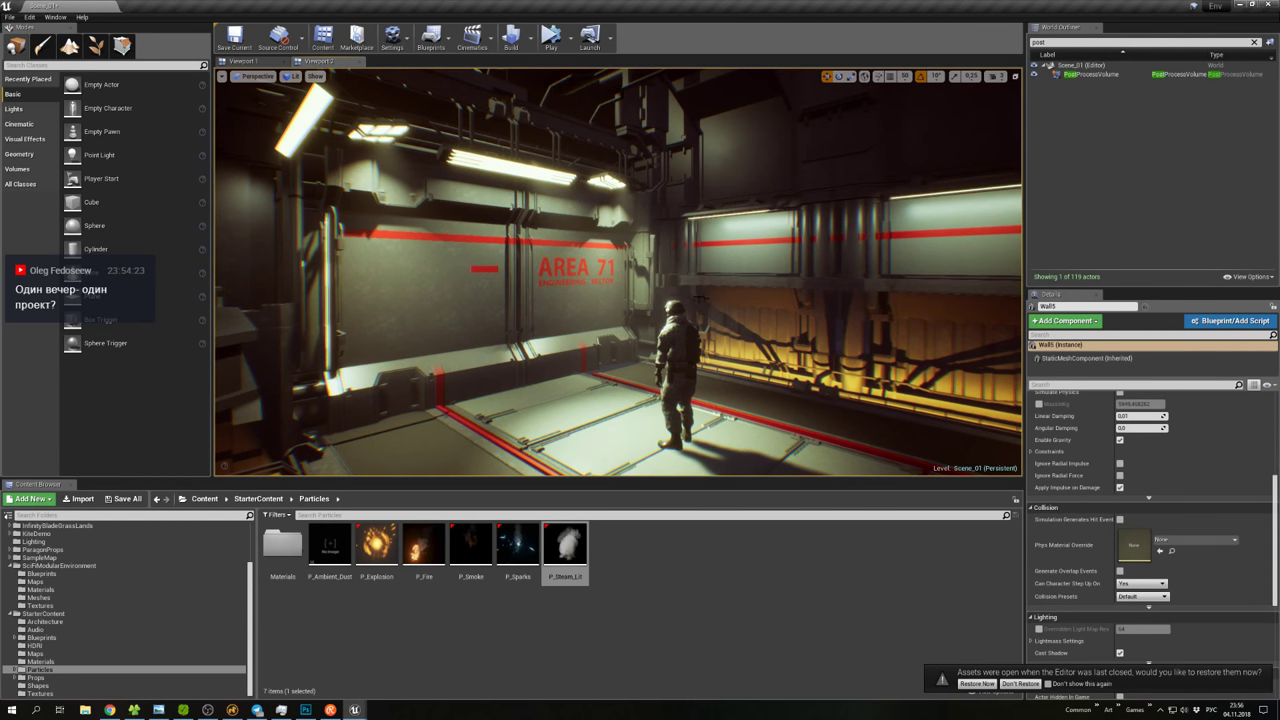
mouse_move(740, 307)
right_mouse_down()
mouse_move(815, 310)
mouse_move(750, 310)
right_mouse_up()
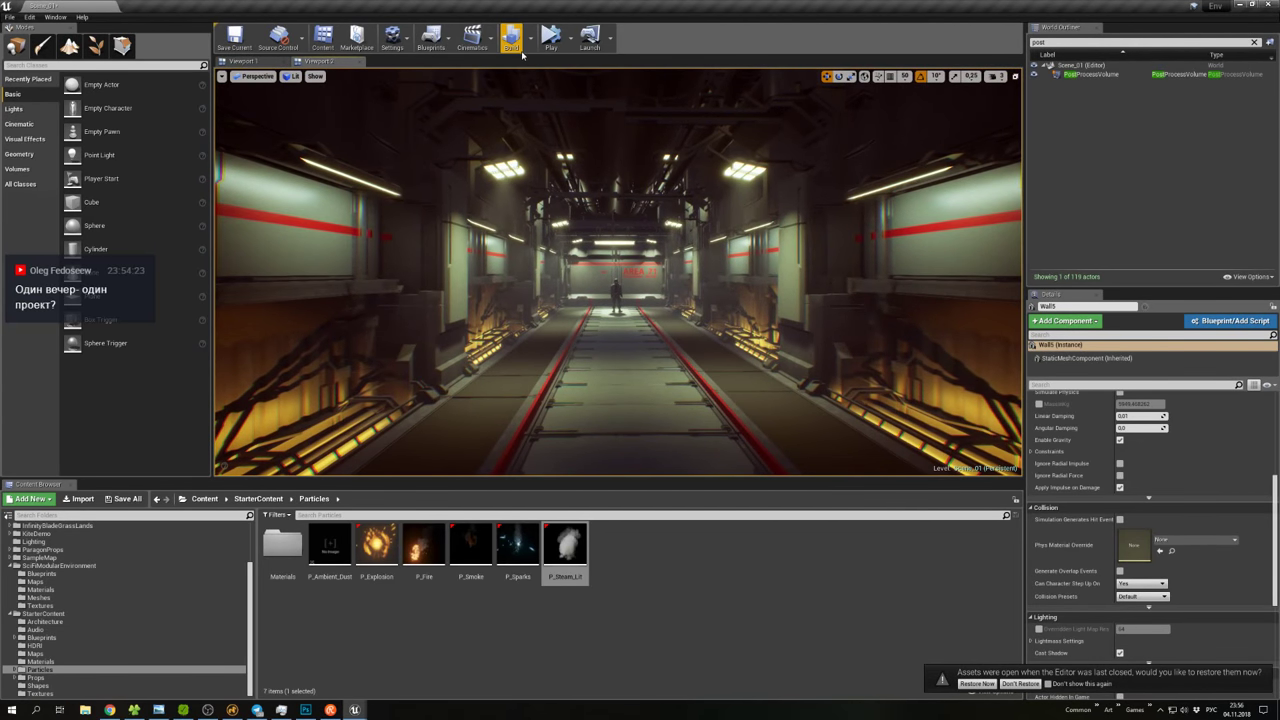
Simulate the level and detach Viewport 2 into its own maximized window.
left_click(551, 37)
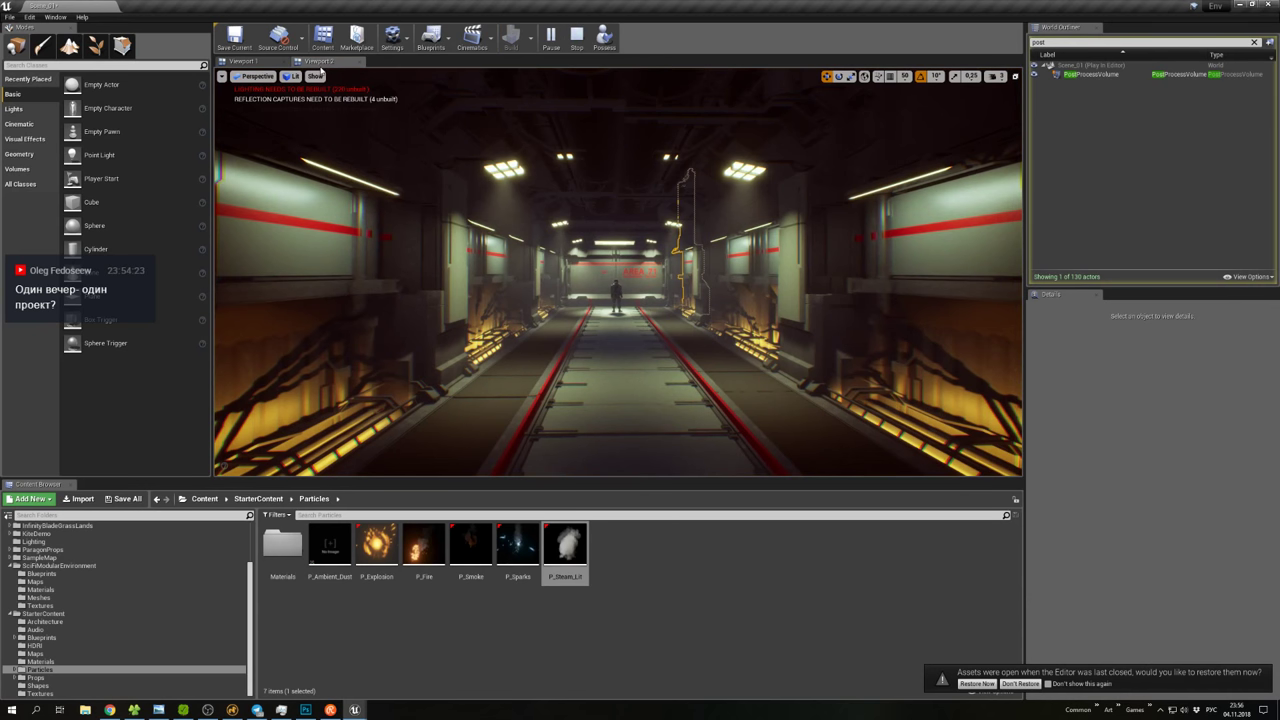
left_click_drag(318, 61, 311, 47)
left_click(675, 48)
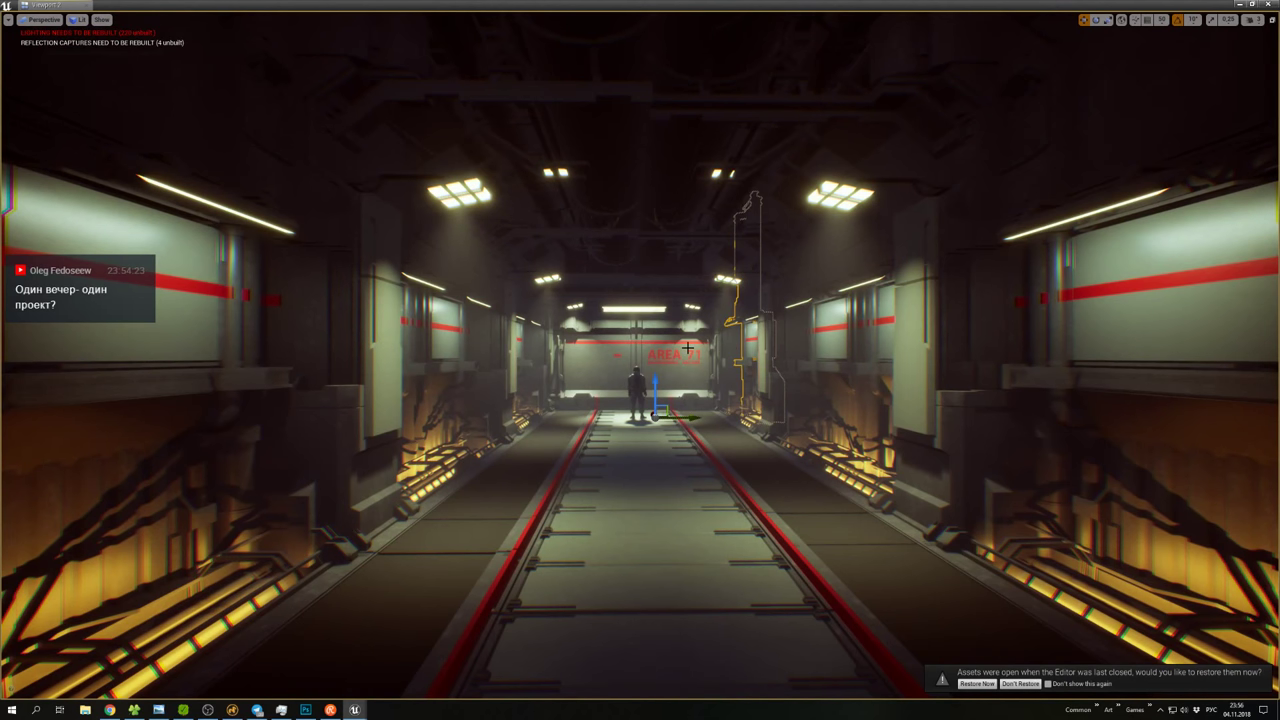
Examine the simulated corridor from several distances and angles, ending on a centred view of the soldier before the AREA 71 wall.
right_click_drag(716, 366, 795, 361)
left_click(722, 406)
right_click(478, 380)
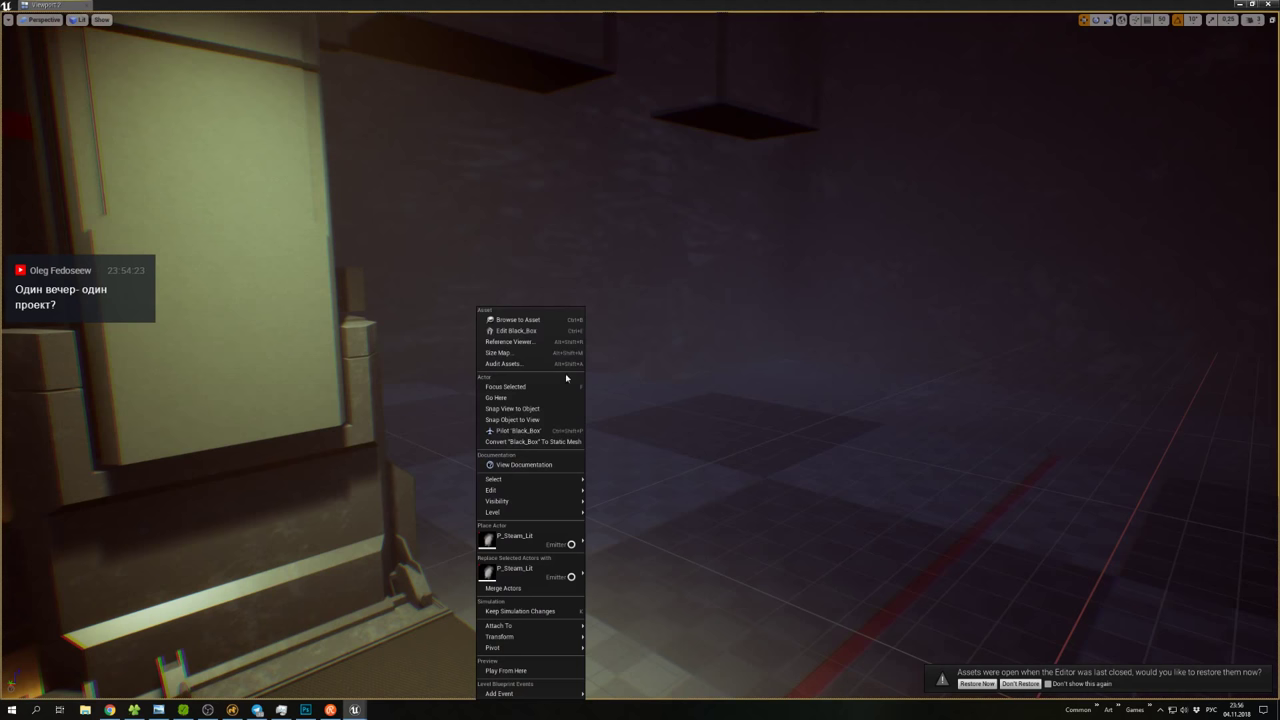
right_click_drag(792, 359, 778, 351)
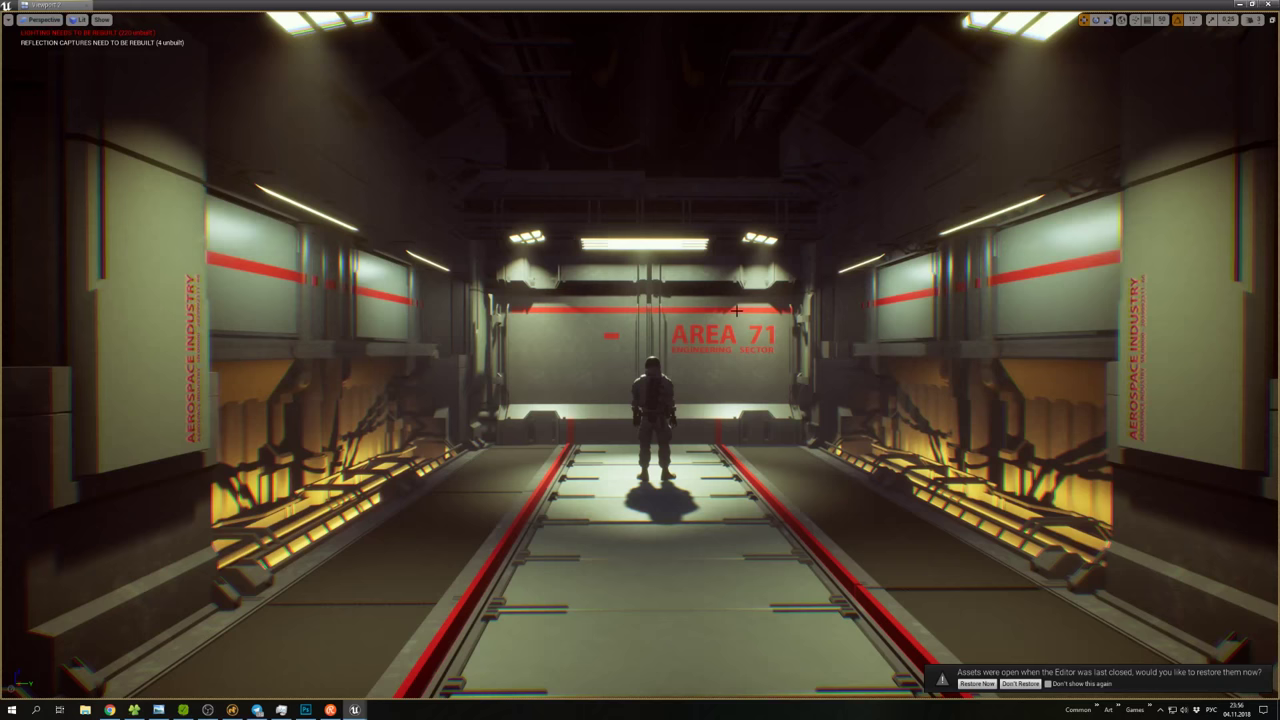
right_click(736, 311)
right_click_drag(736, 311, 736, 311)
key("s")
key("w")
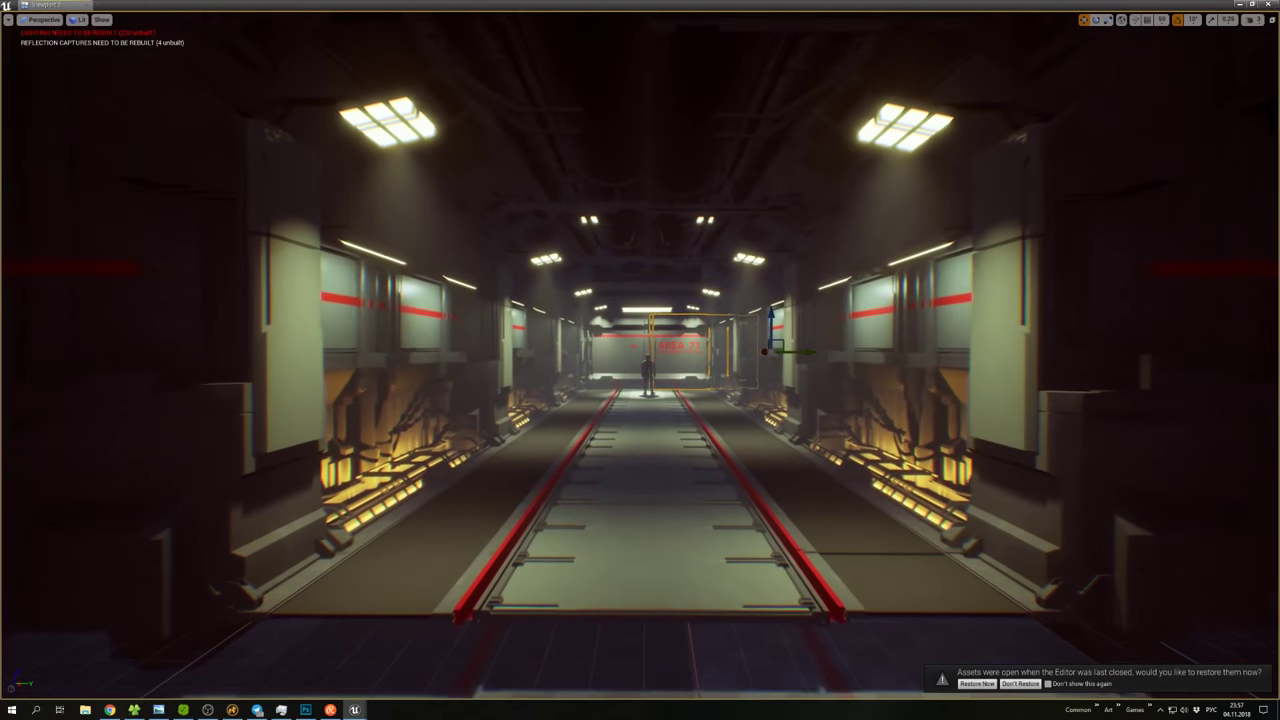
right_click_drag(743, 465, 743, 465)
left_click(746, 660)
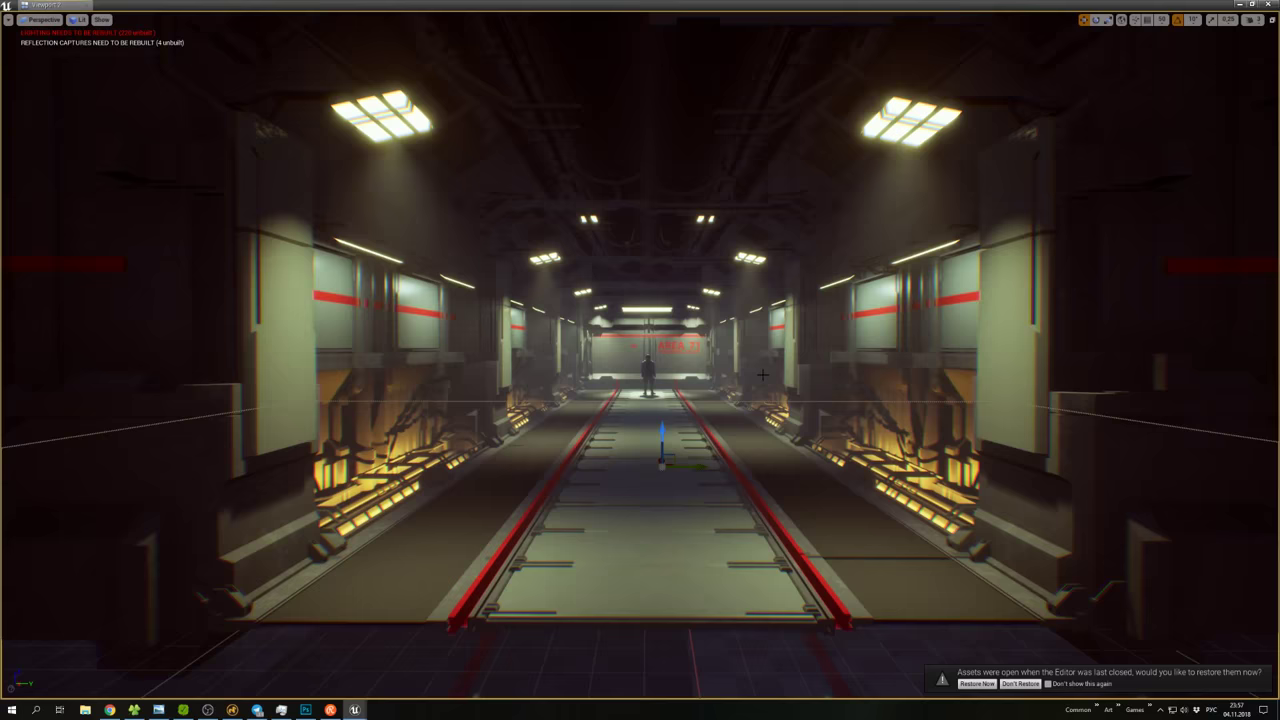
right_click_drag(762, 374, 712, 477)
left_click(614, 600)
scroll(640, 400, "up", 3)
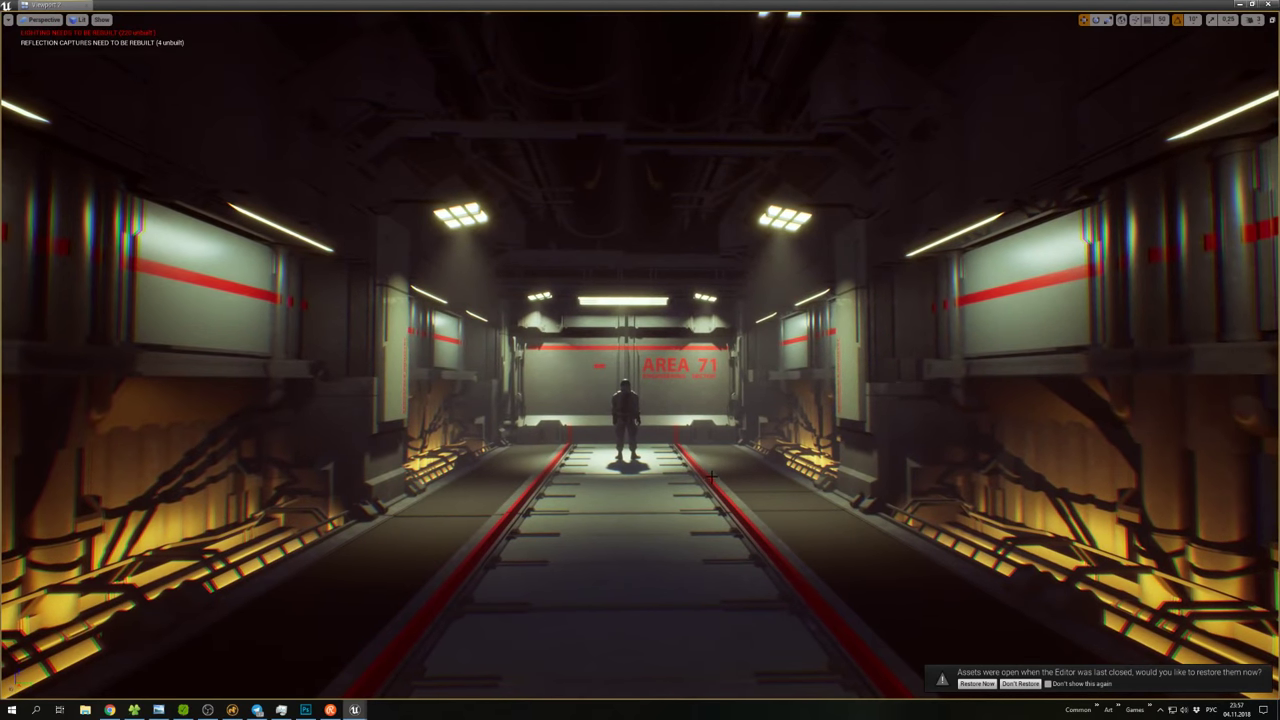
right_click(706, 423)
key("Escape")
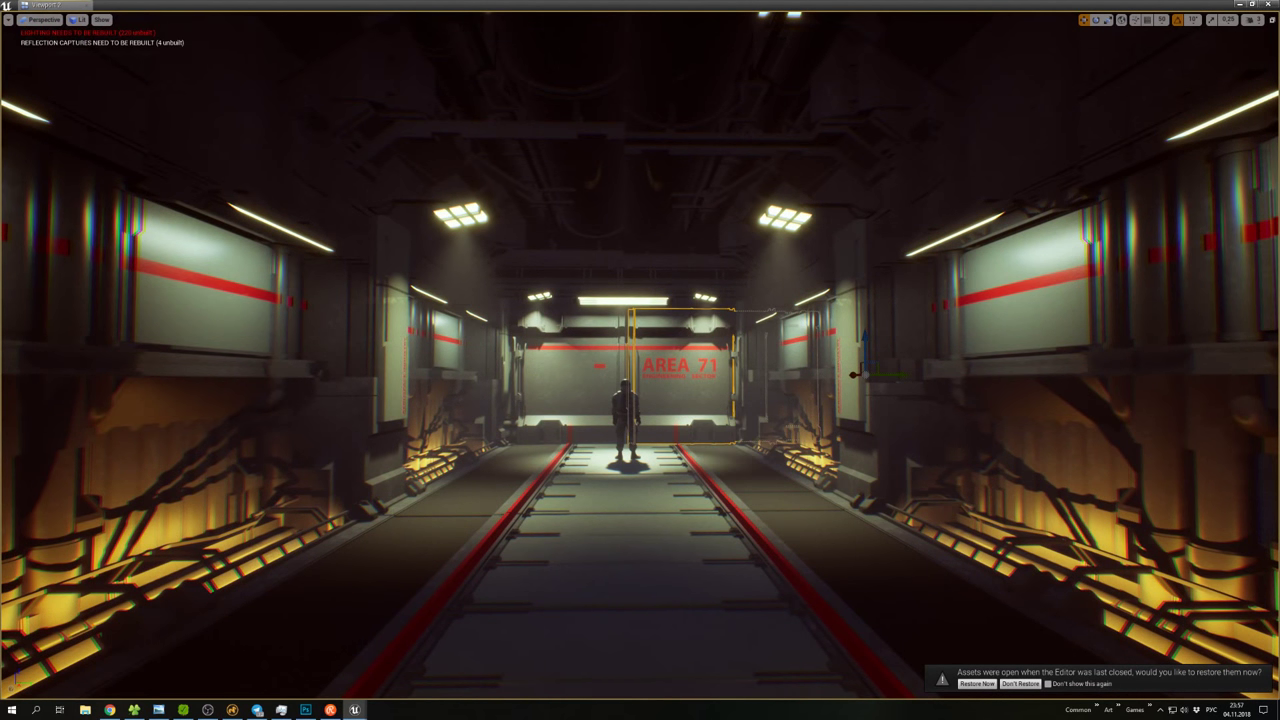
mouse_move(680, 410)
right_mouse_down()
mouse_move(676, 392)
mouse_move(560, 395)
right_mouse_up()
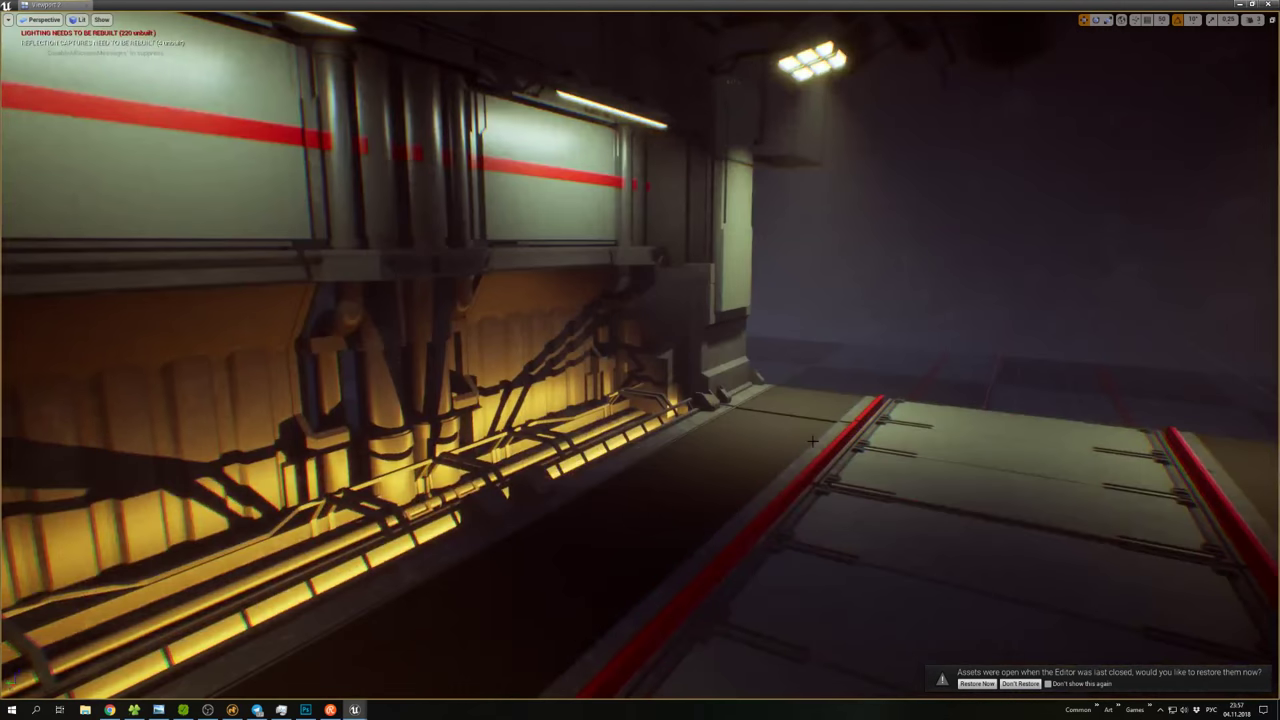
right_click_drag(730, 428, 813, 413)
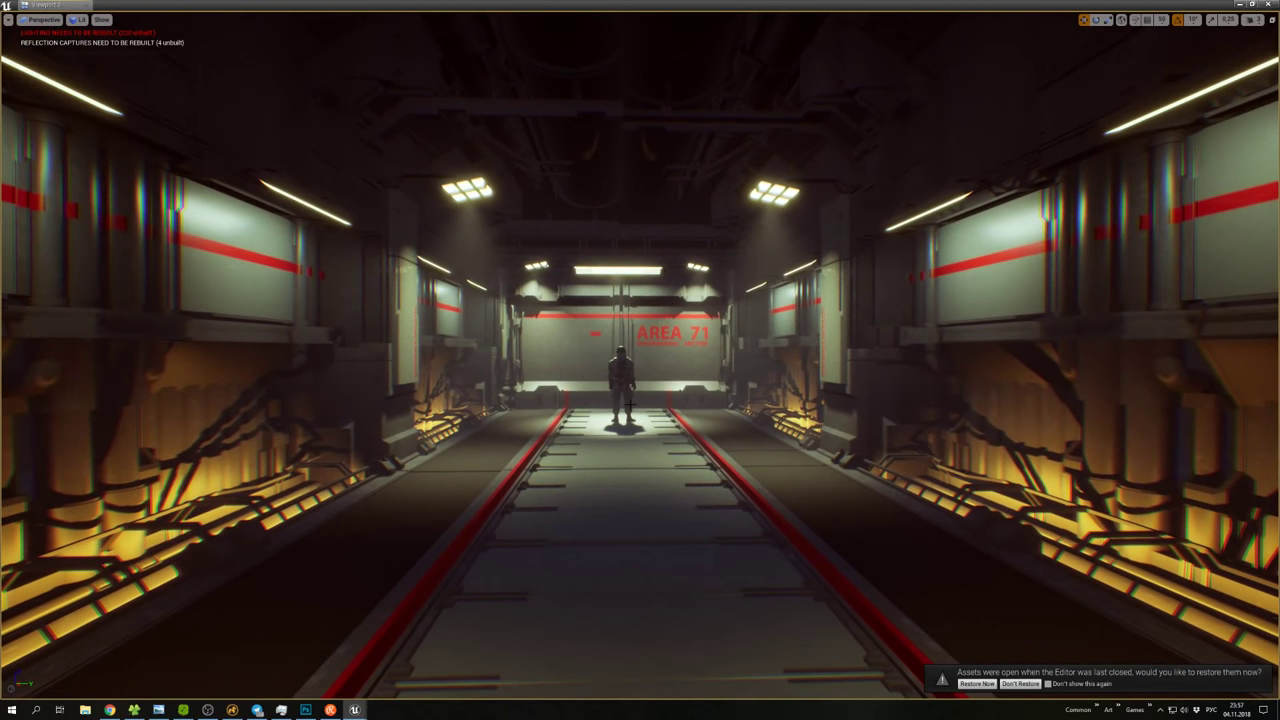
Capture a high-resolution screenshot of the corridor view with the screenshot size multiplier at 1.0.
left_click(8, 19)
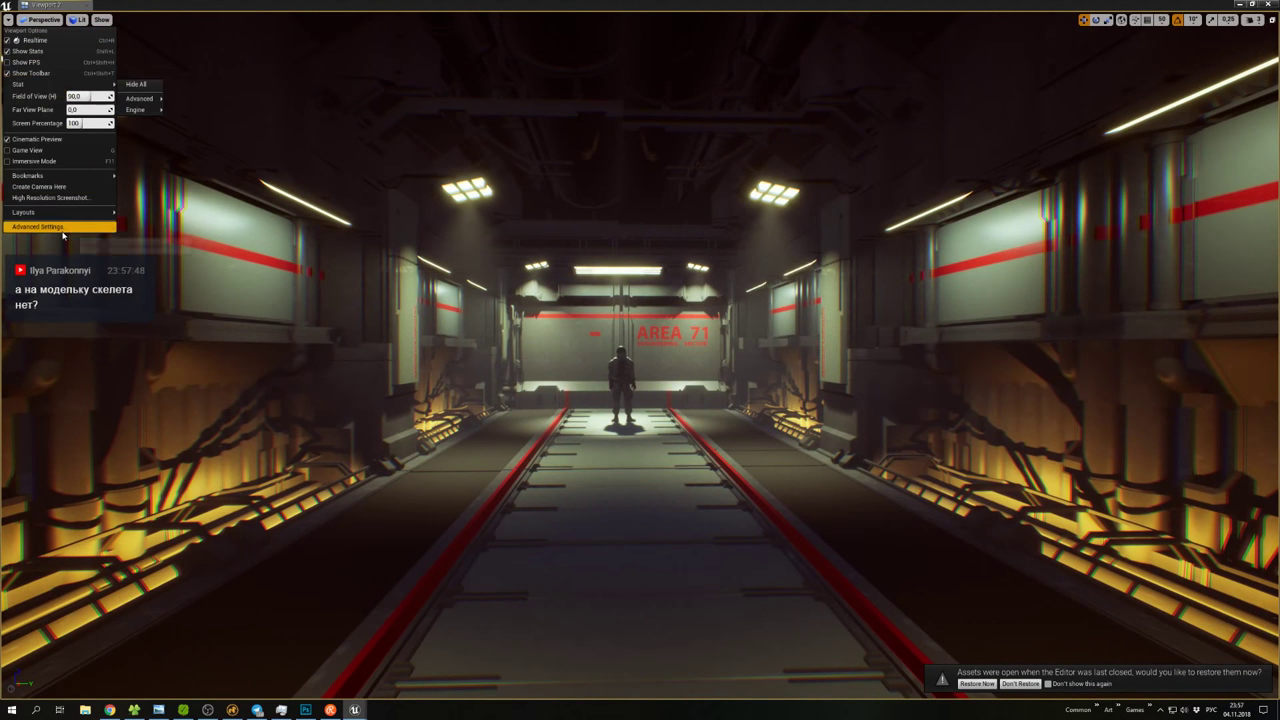
left_click(67, 199)
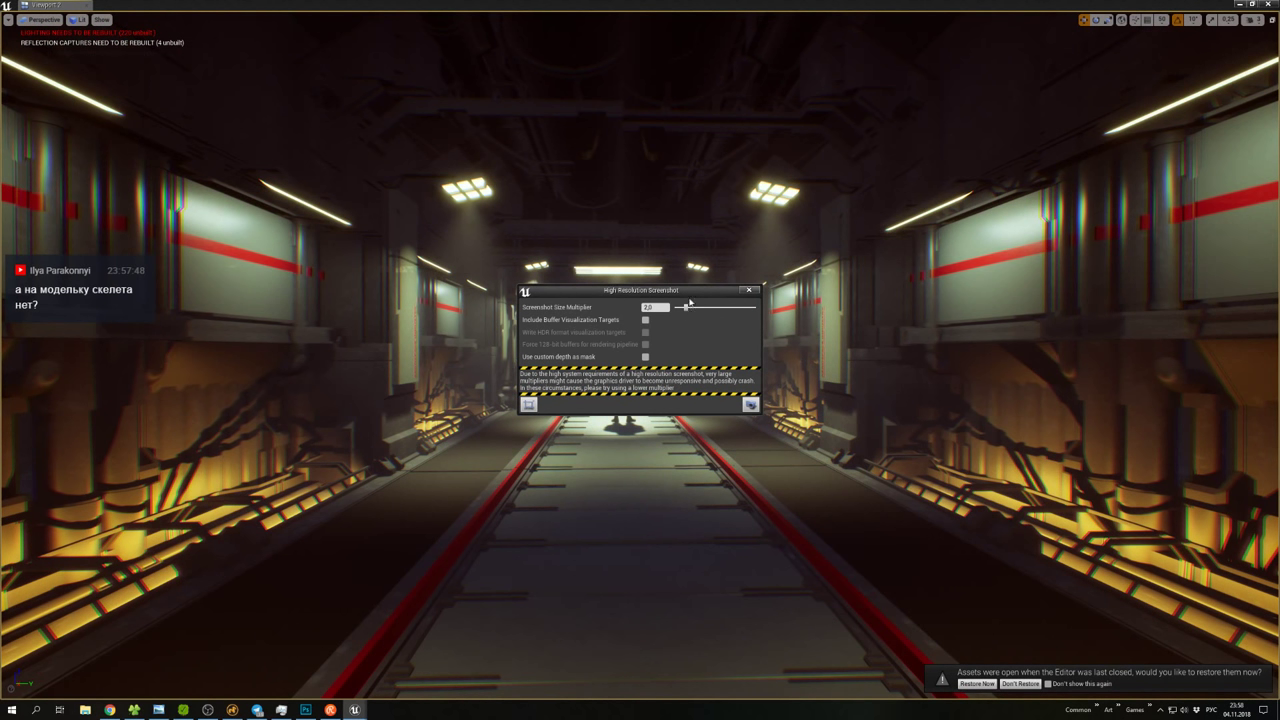
left_click_drag(688, 302, 1000, 344)
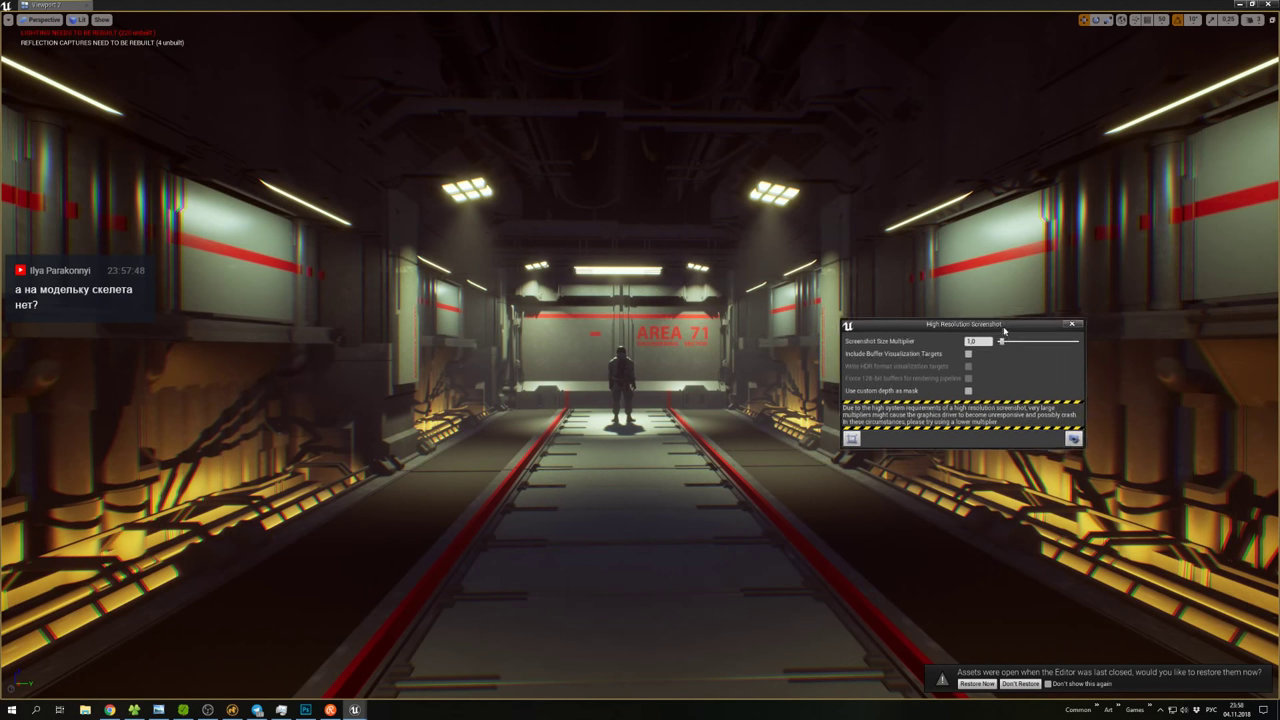
left_click(1063, 441)
right_click_drag(640, 360, 620, 360)
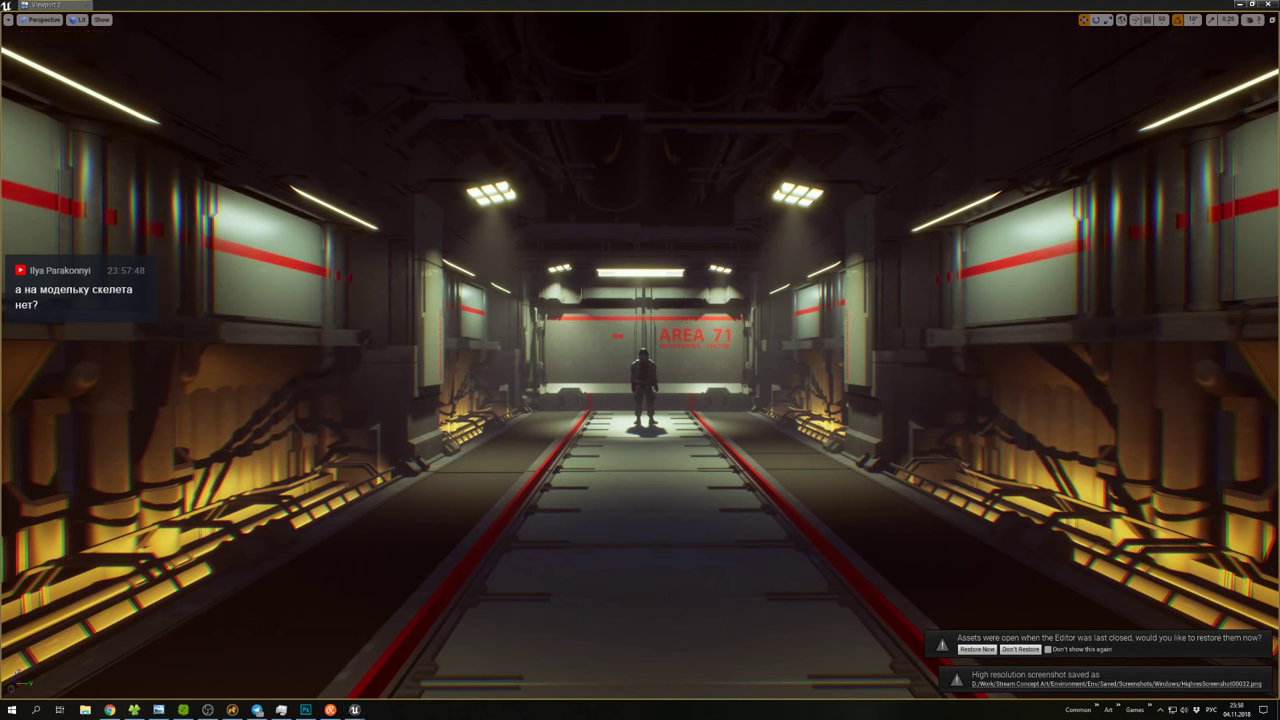
Switch to Photoshop and open the recent file Env_4.psd.
left_click(305, 710)
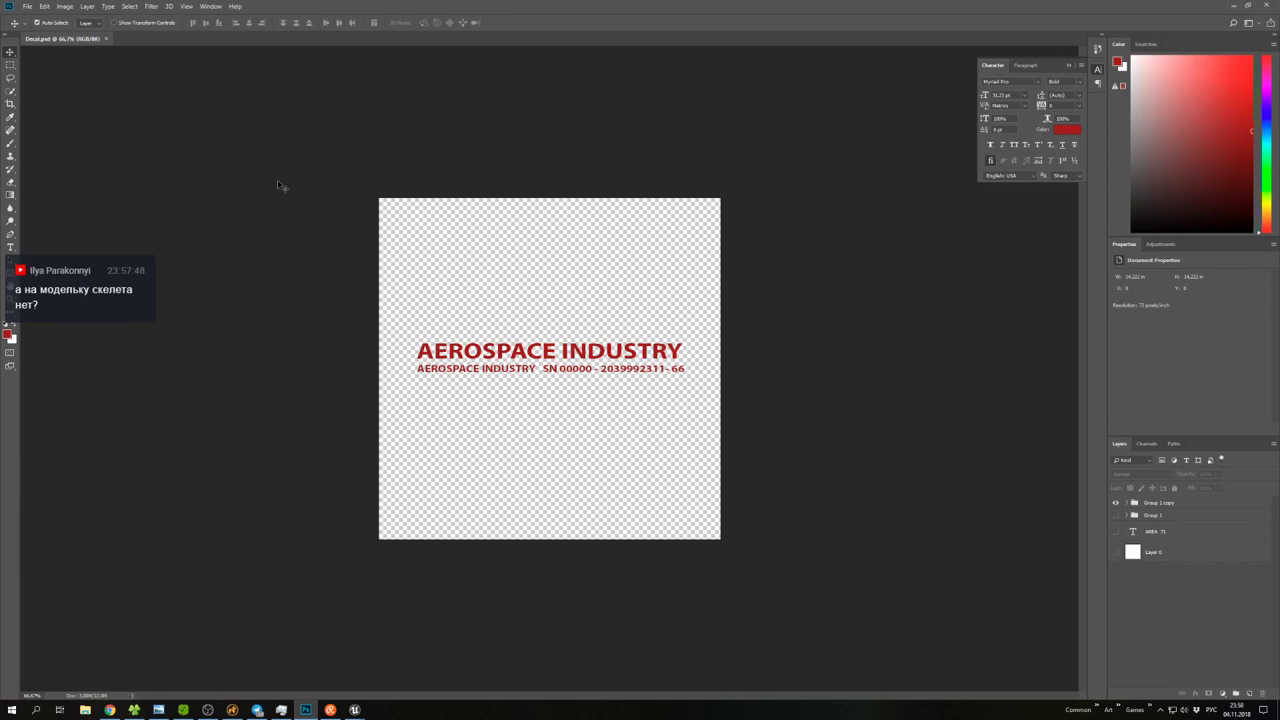
left_click(27, 6)
mouse_move(81, 72)
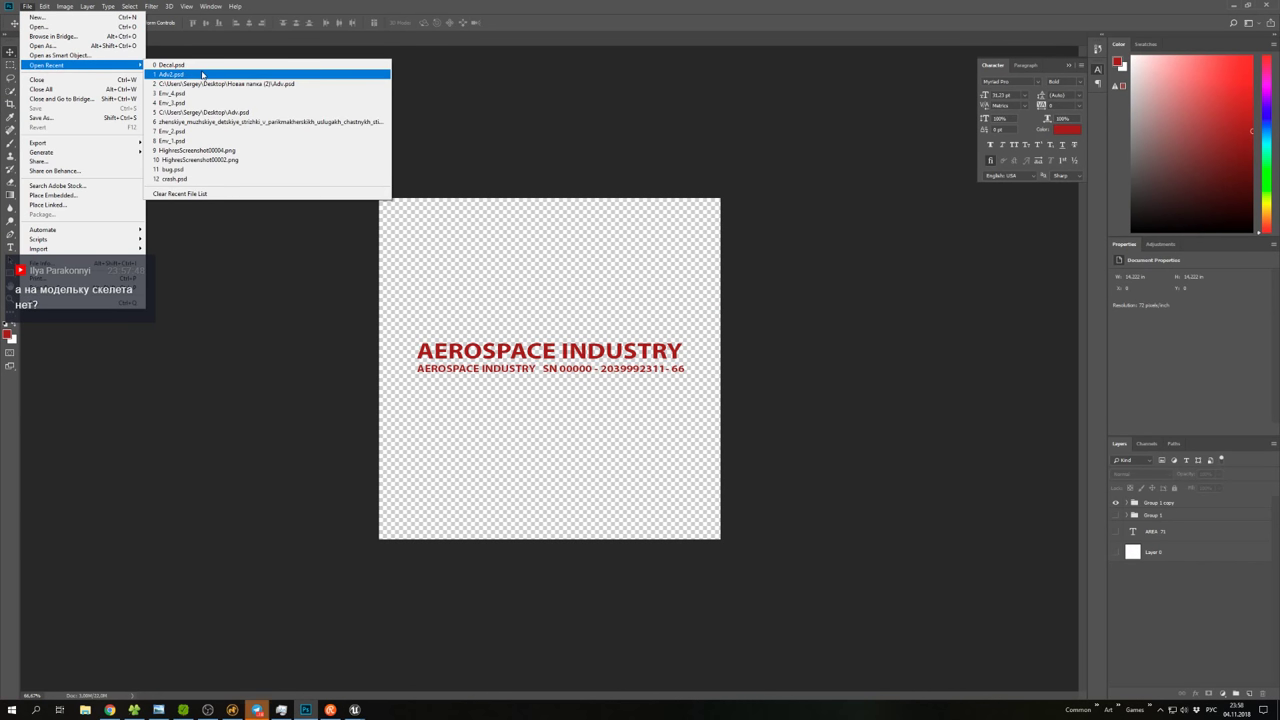
left_click(186, 96)
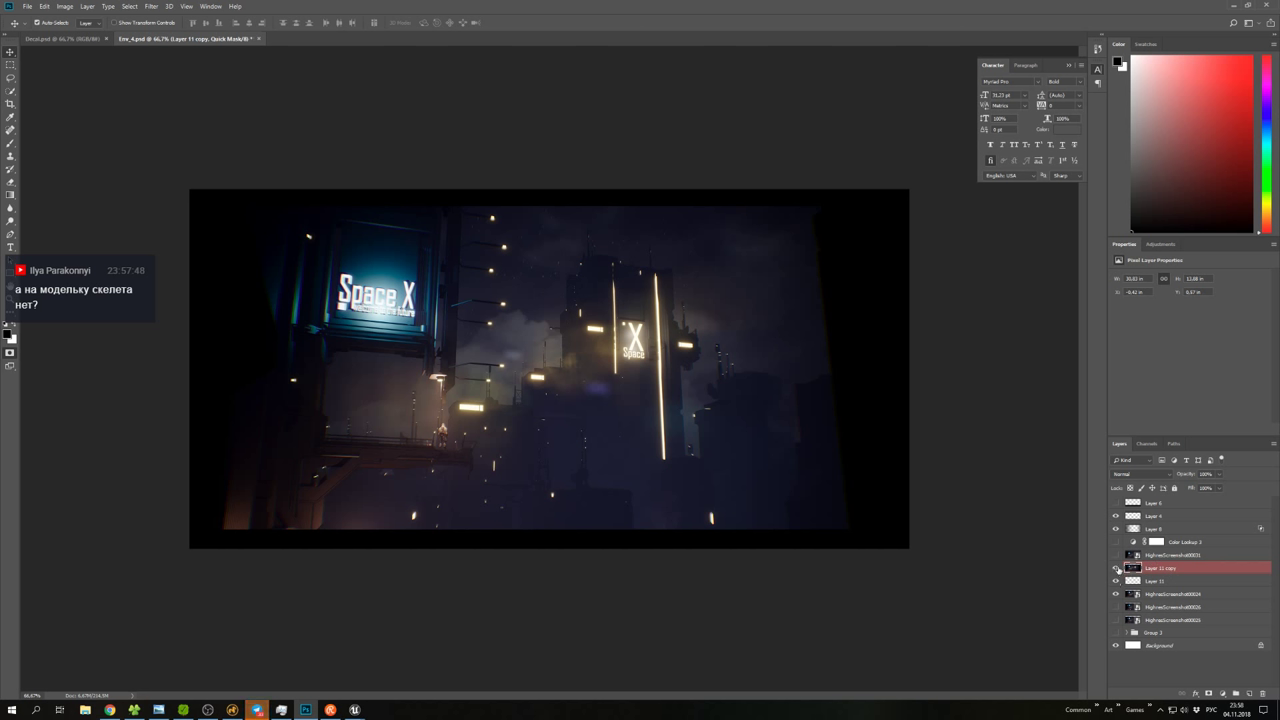
Place HighresScreenshot00032 above the HighresScreenshot00031 layer, scale it to about 87.5% to fill the frame and shift it slightly down.
left_click(1180, 555)
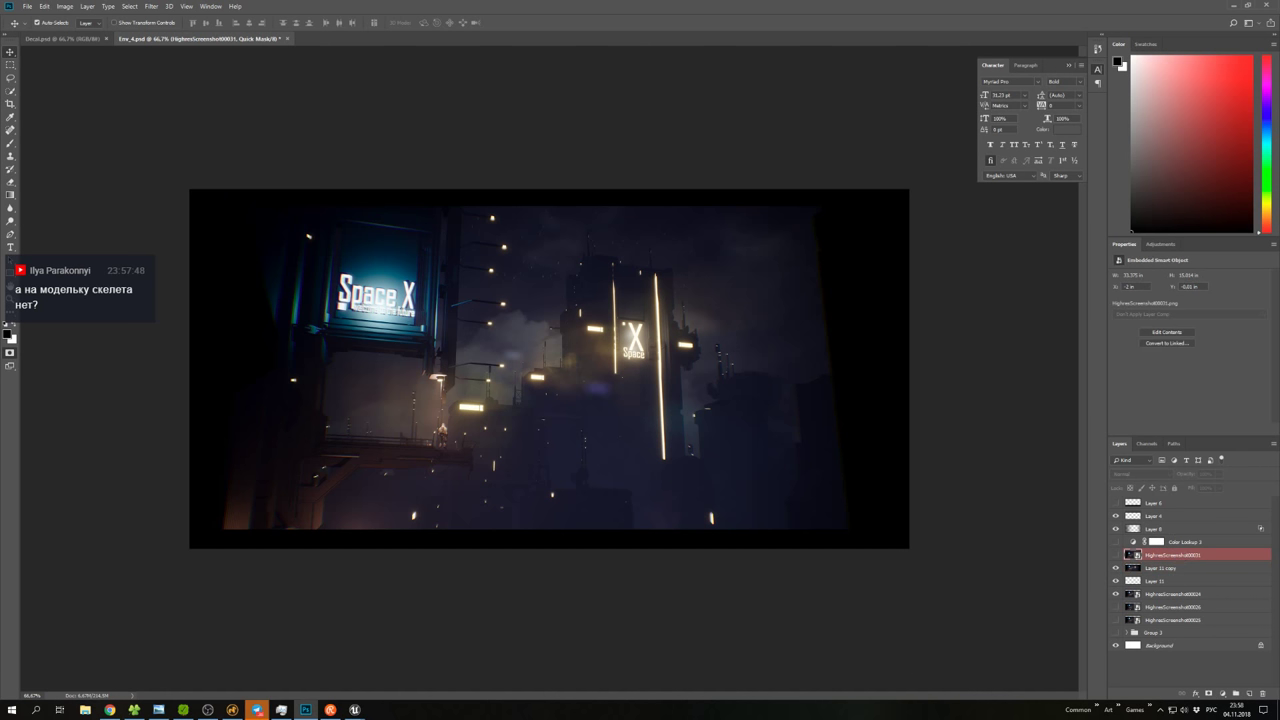
left_click_drag(693, 368, 688, 370)
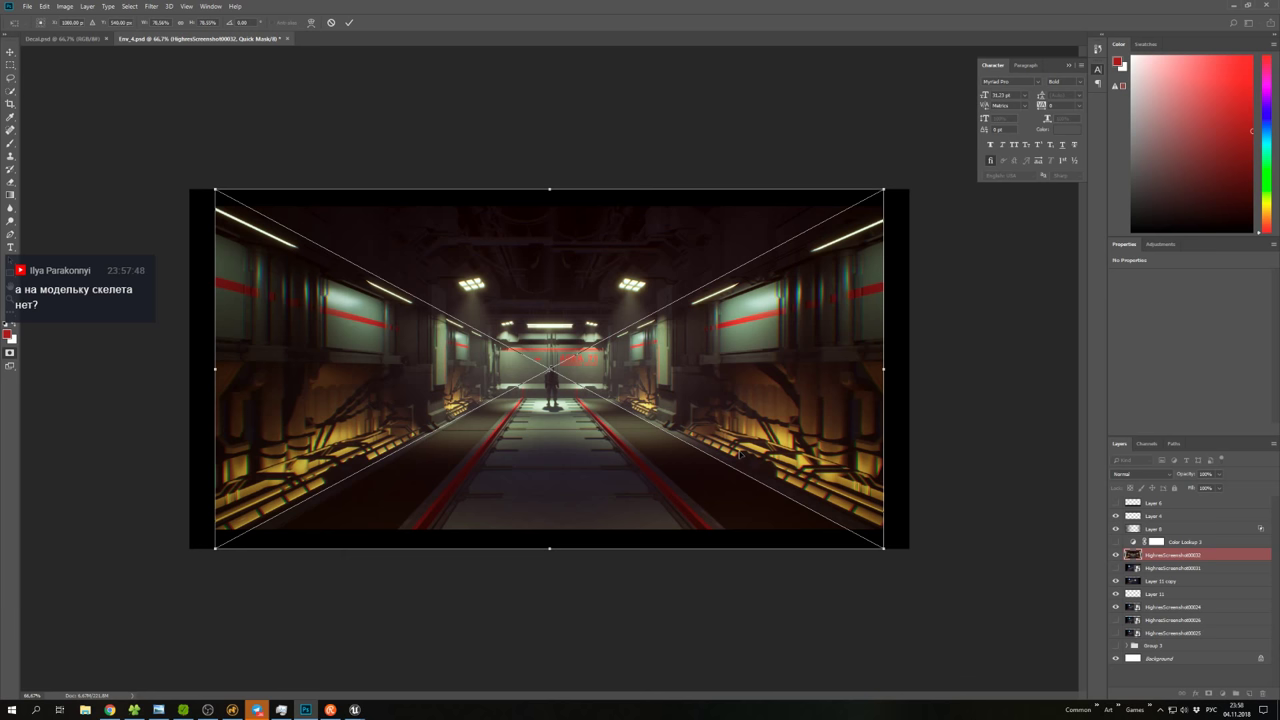
left_click_drag(883, 548, 924, 568, "alt")
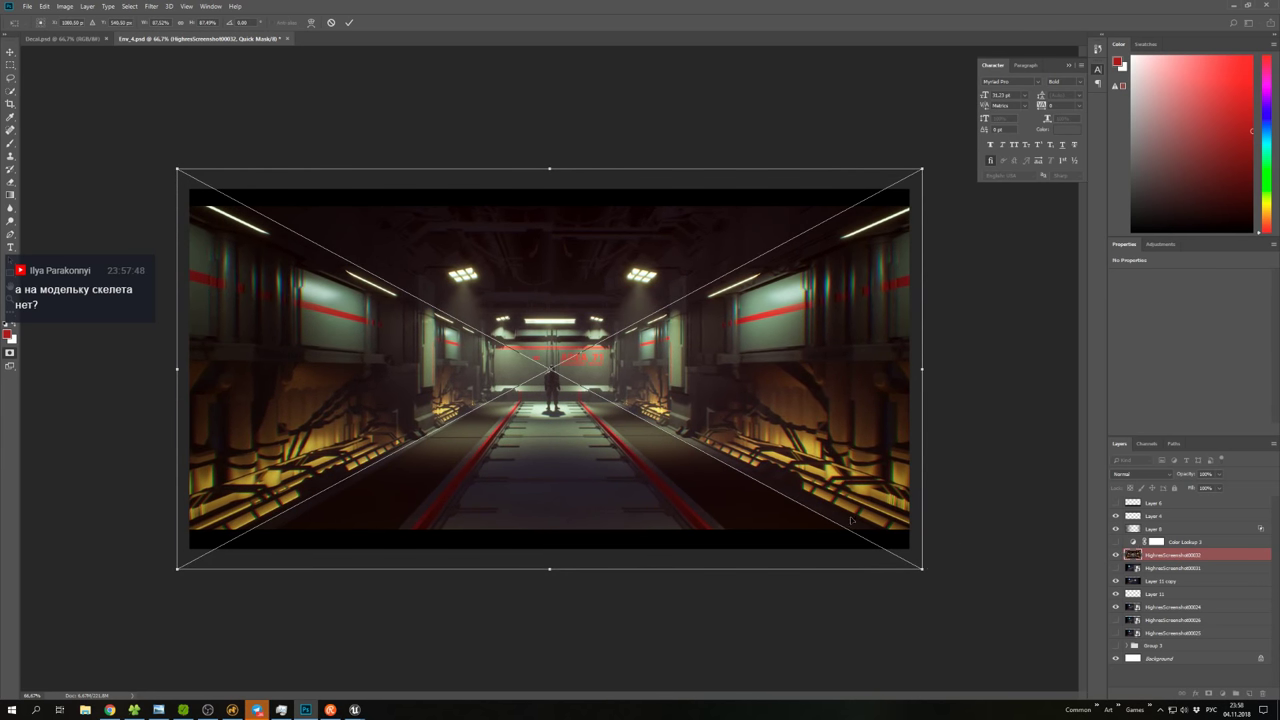
left_click_drag(618, 398, 617, 408)
key("Return")
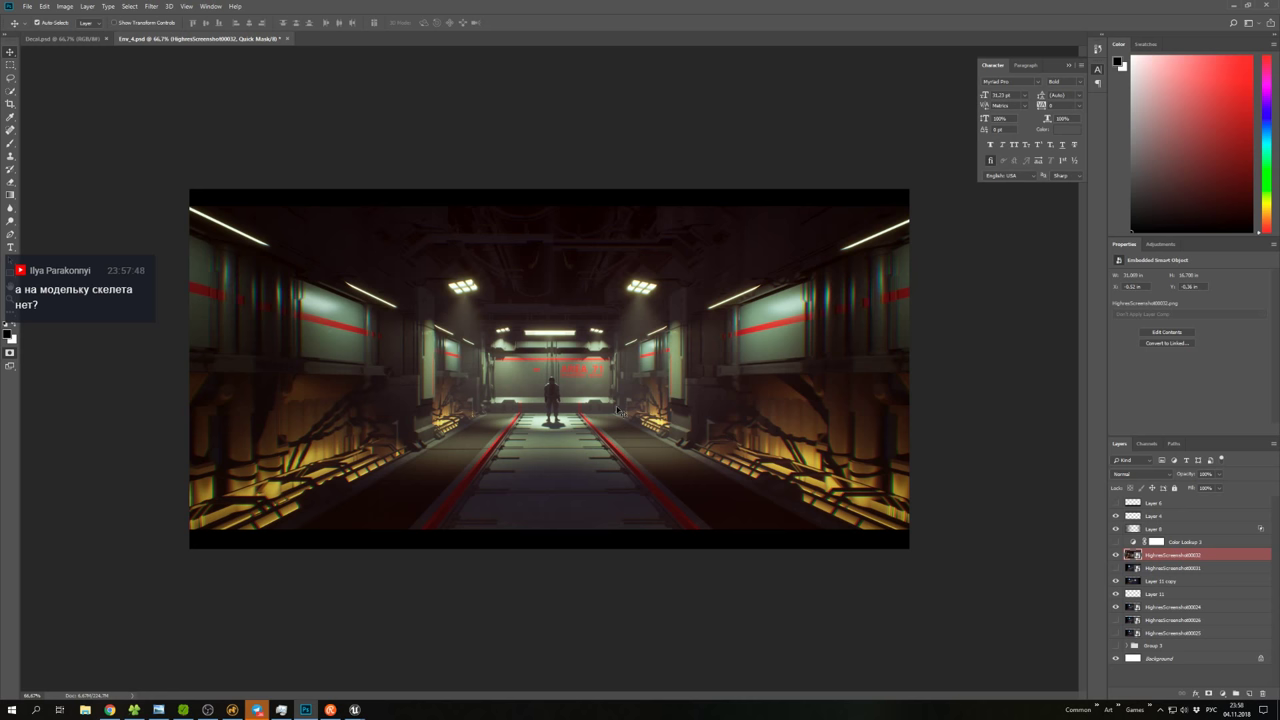
Select Layer 8, compare the image with and without it, and leave Quick Mask mode.
left_click(1130, 529)
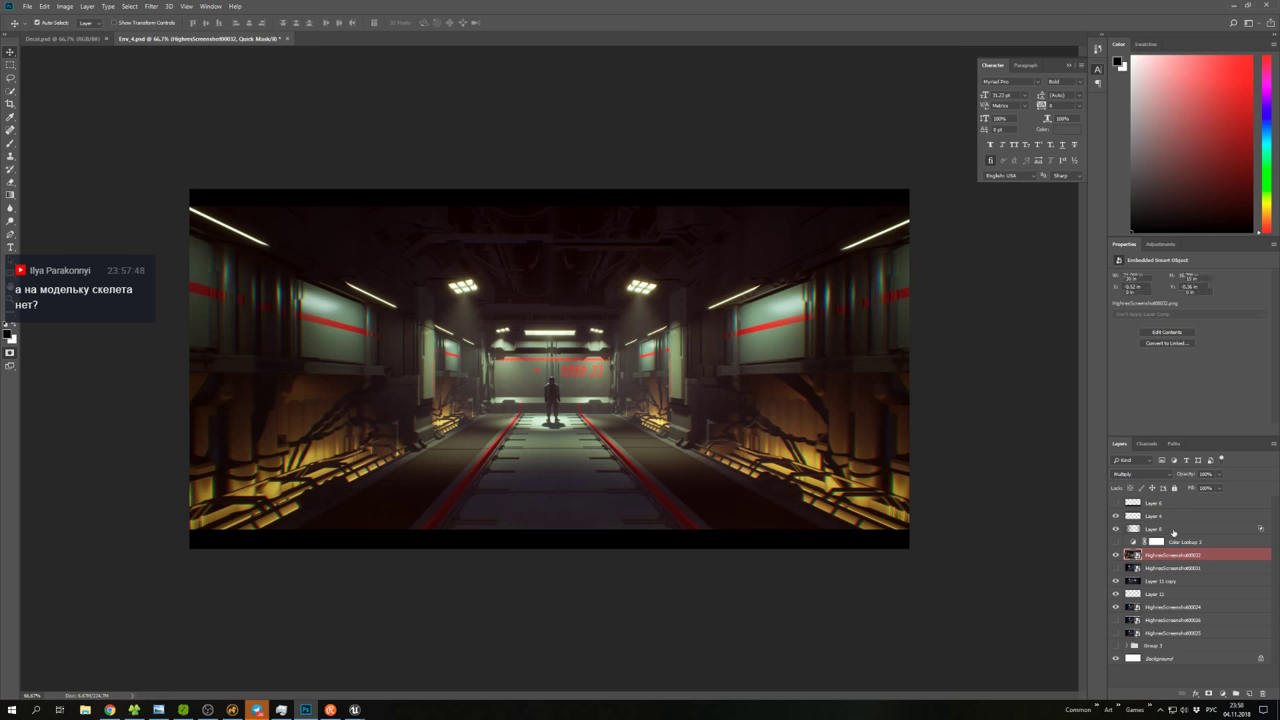
left_click(1116, 529)
left_click(1116, 529)
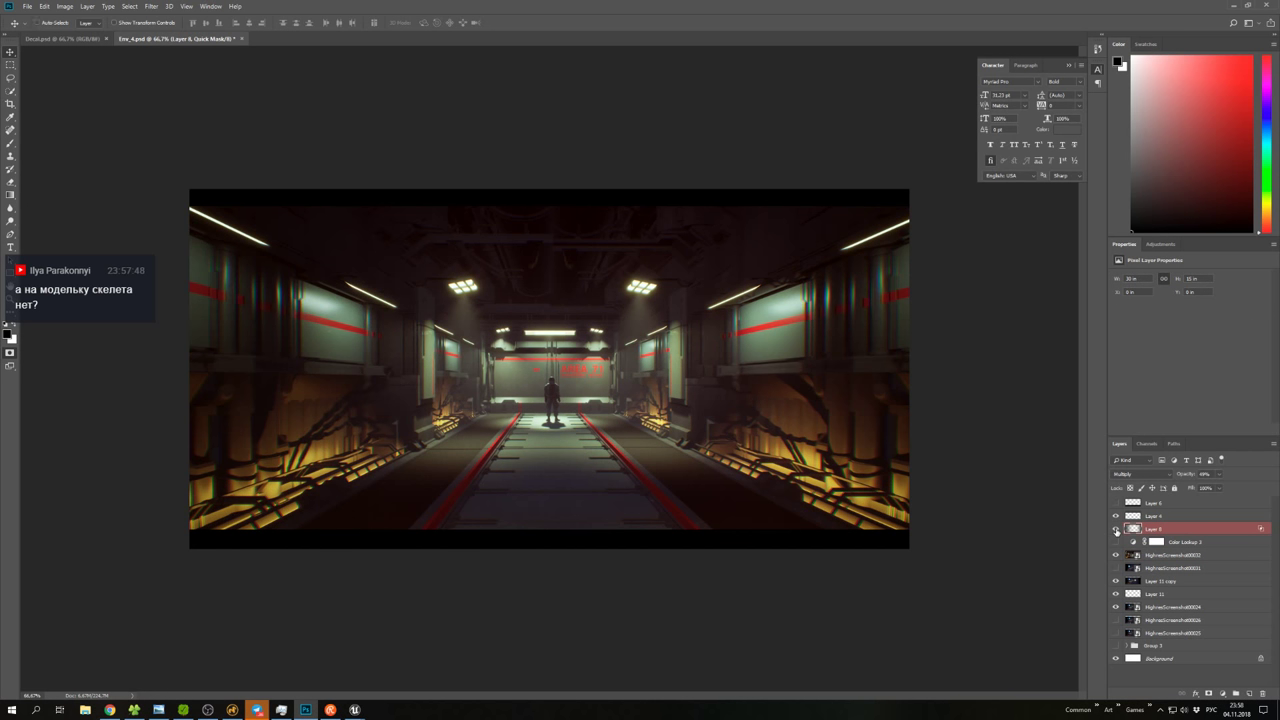
key("q")
Try strengthening the dark edges by duplicating Layer 8 five times, and delete the copies.
key("ctrl+j")
key("ctrl+j")
key("ctrl+j")
key("ctrl+j")
key("ctrl+j")
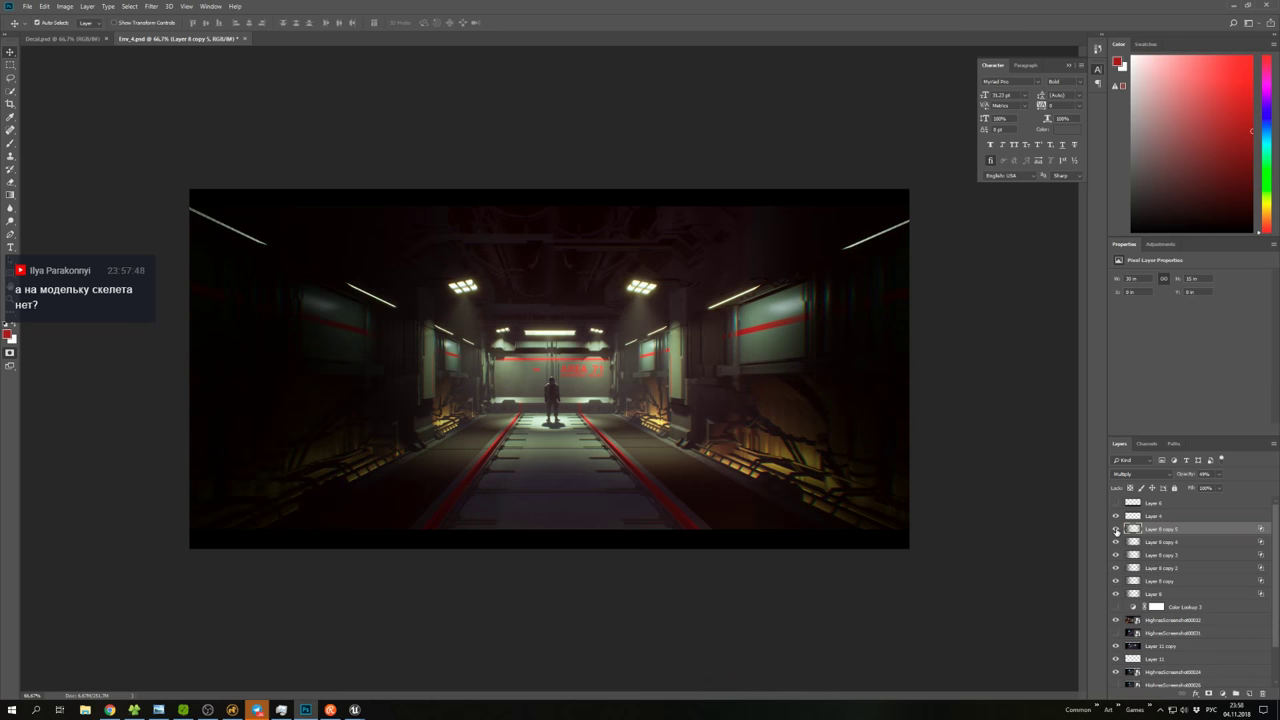
left_click(1153, 581, "shift")
key("Delete")
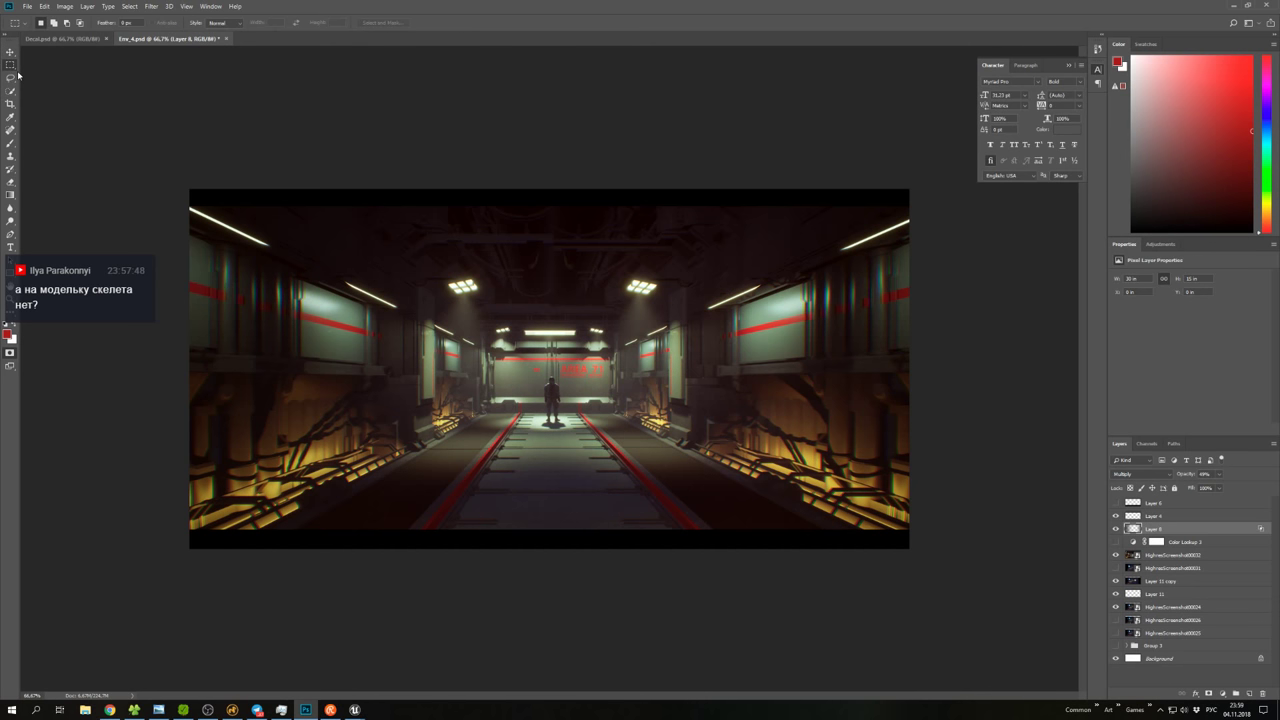
Clear the entire contents of Layer 8 and remove the selection.
key("m")
key("ctrl+a")
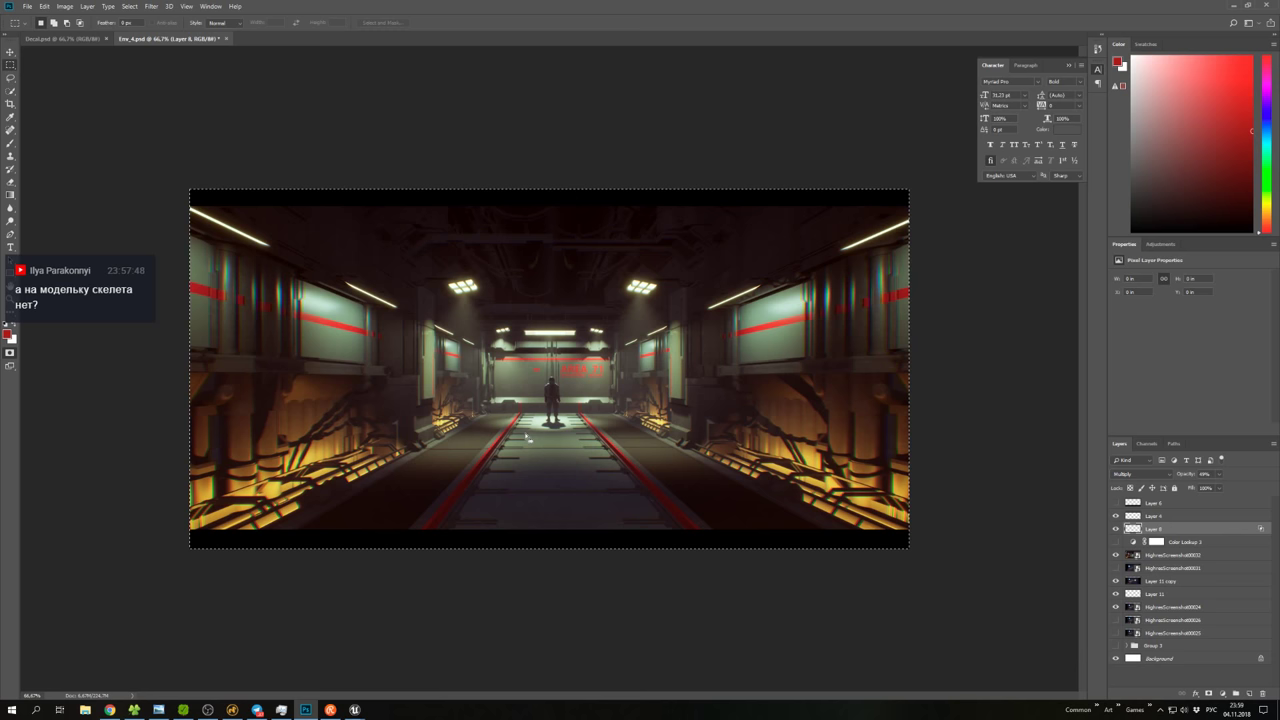
key("ctrl+d")
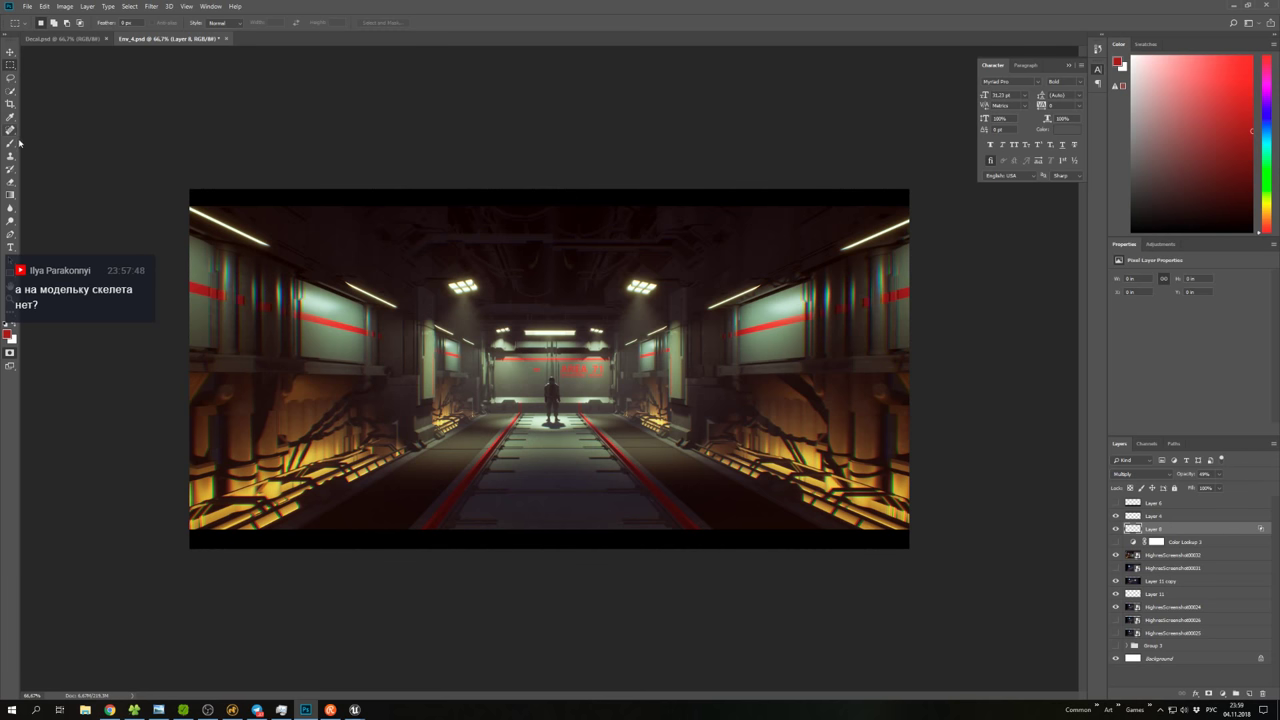
Darken the image on Layer 8 with linear gradients fading inward from its top and bottom edges.
left_click(11, 196)
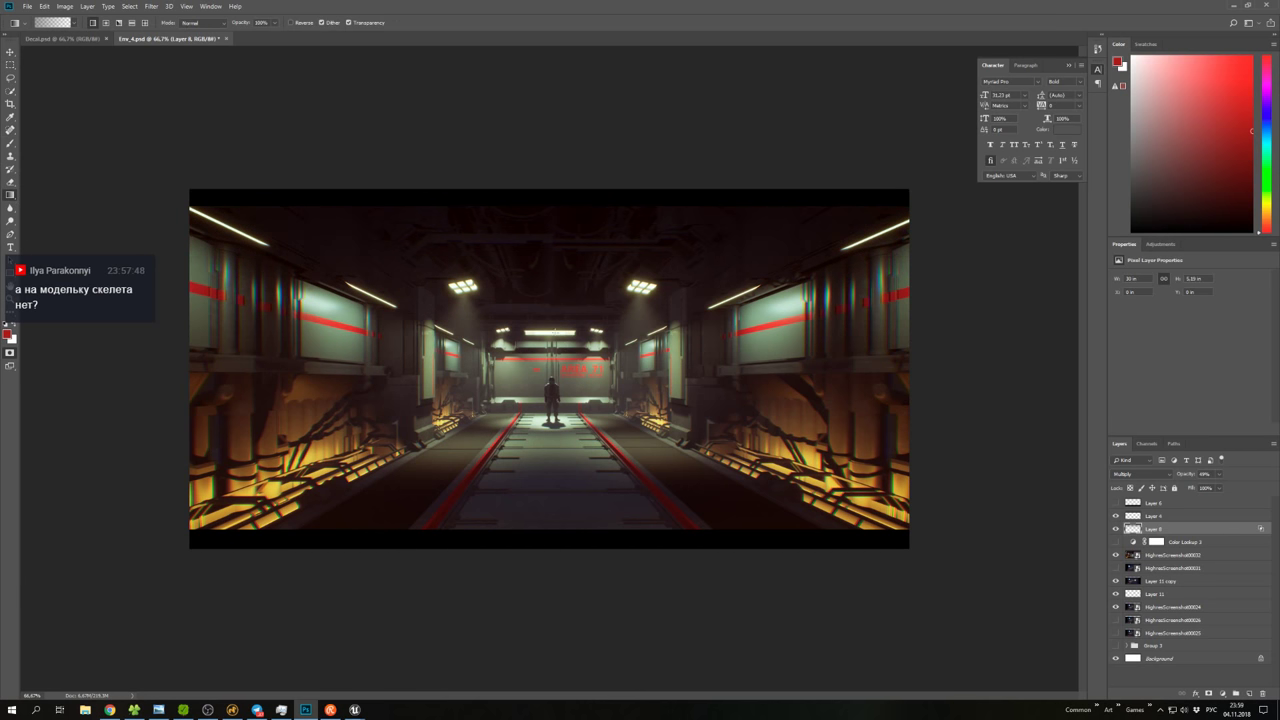
left_click_drag(562, 182, 562, 291)
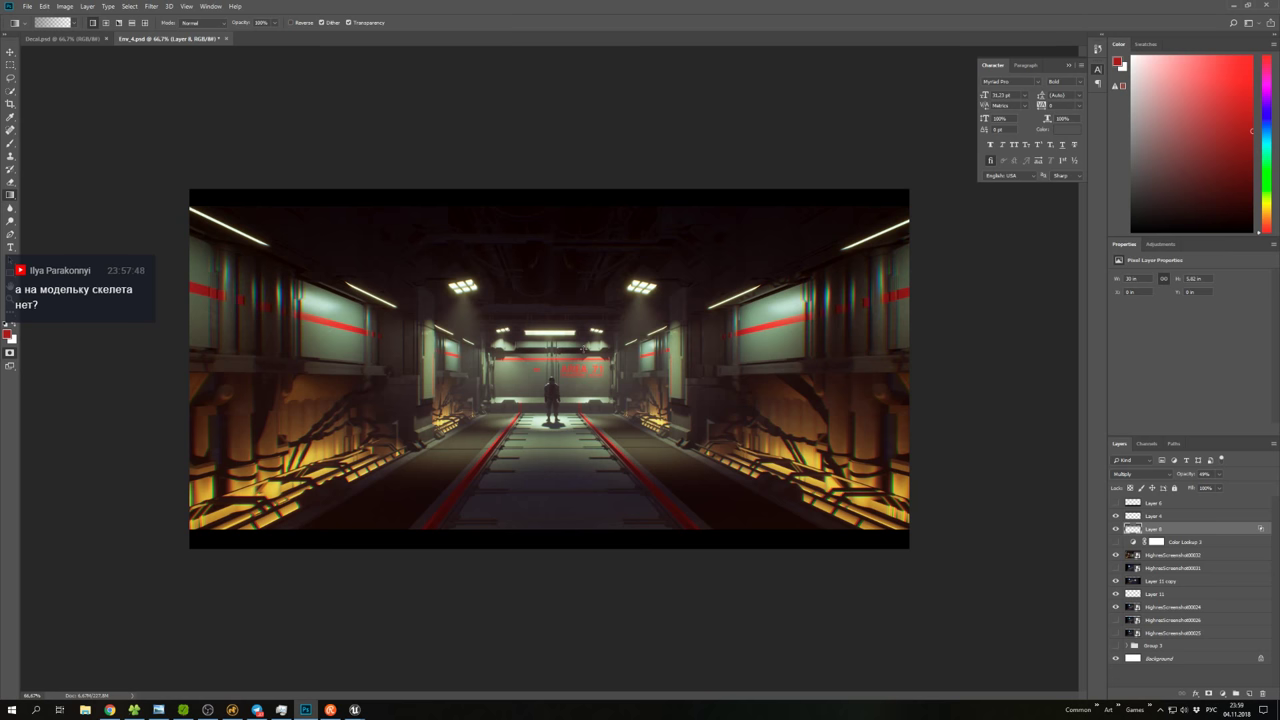
mouse_move(576, 556)
left_mouse_down()
mouse_move(552, 466)
mouse_move(555, 558)
left_mouse_up()
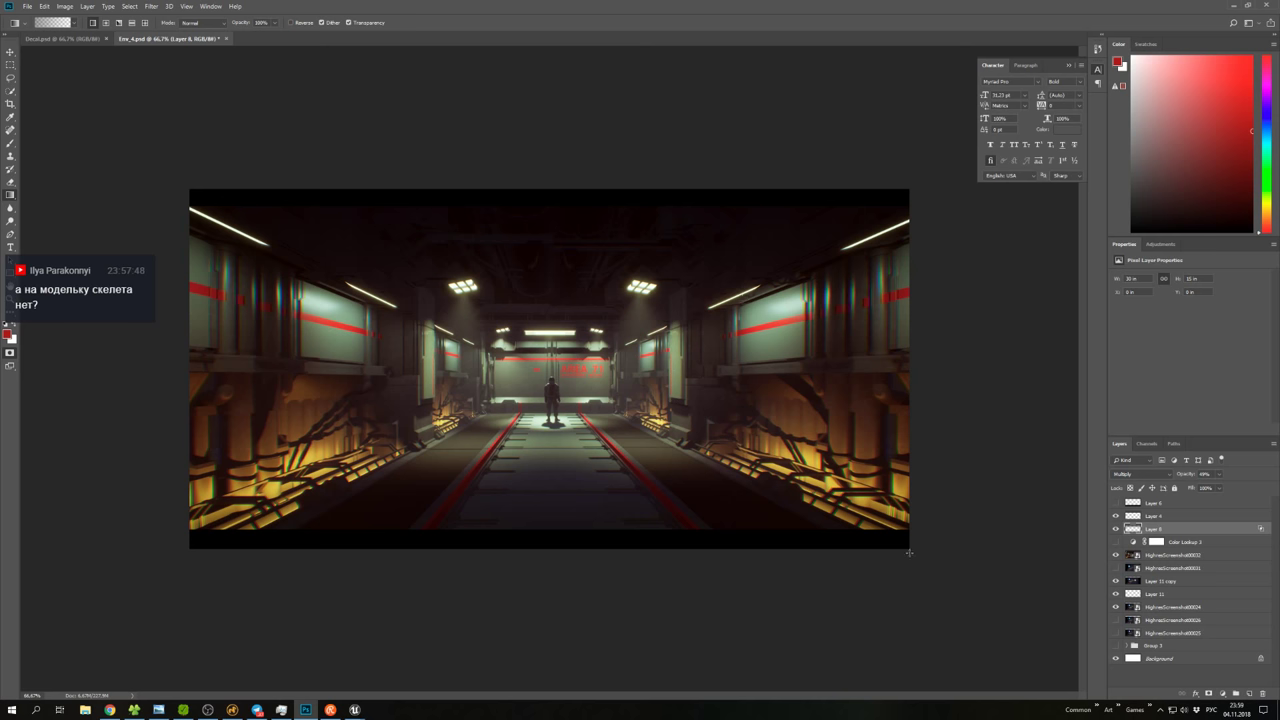
Select the HighresScreenshot00032 layer on the canvas with the Move tool.
key("v")
left_click(531, 367)
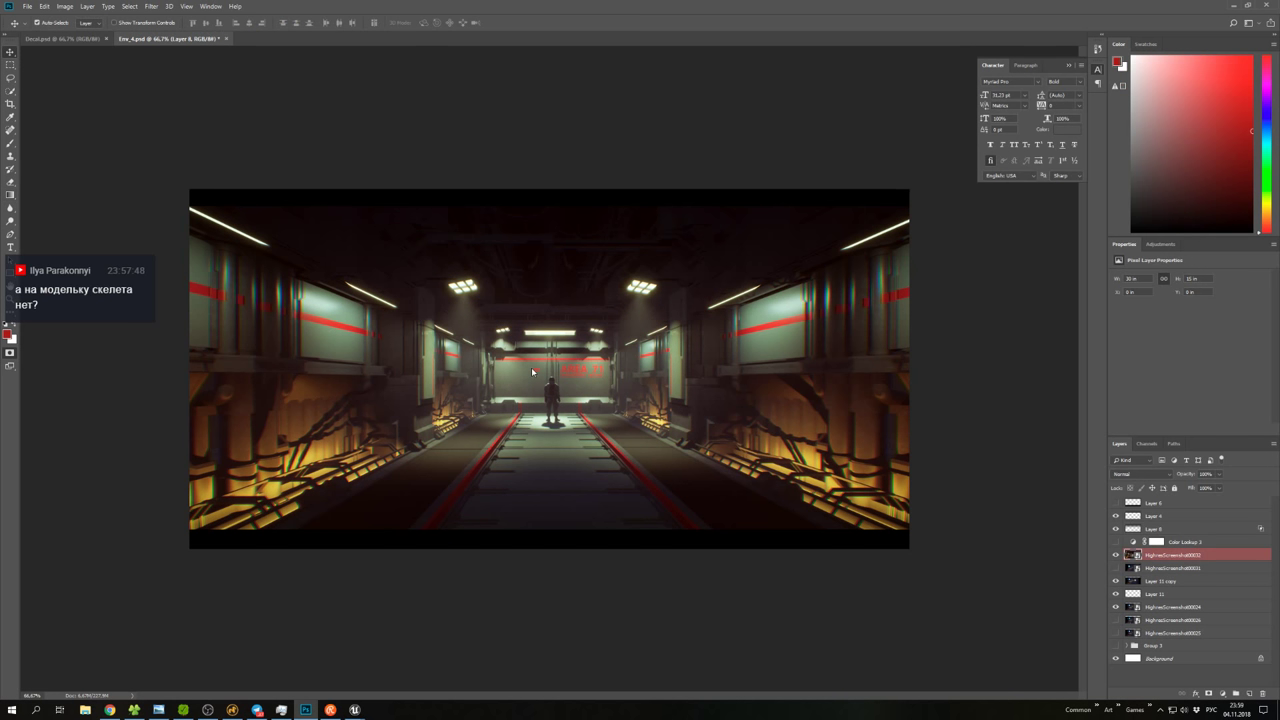
left_click(630, 257)
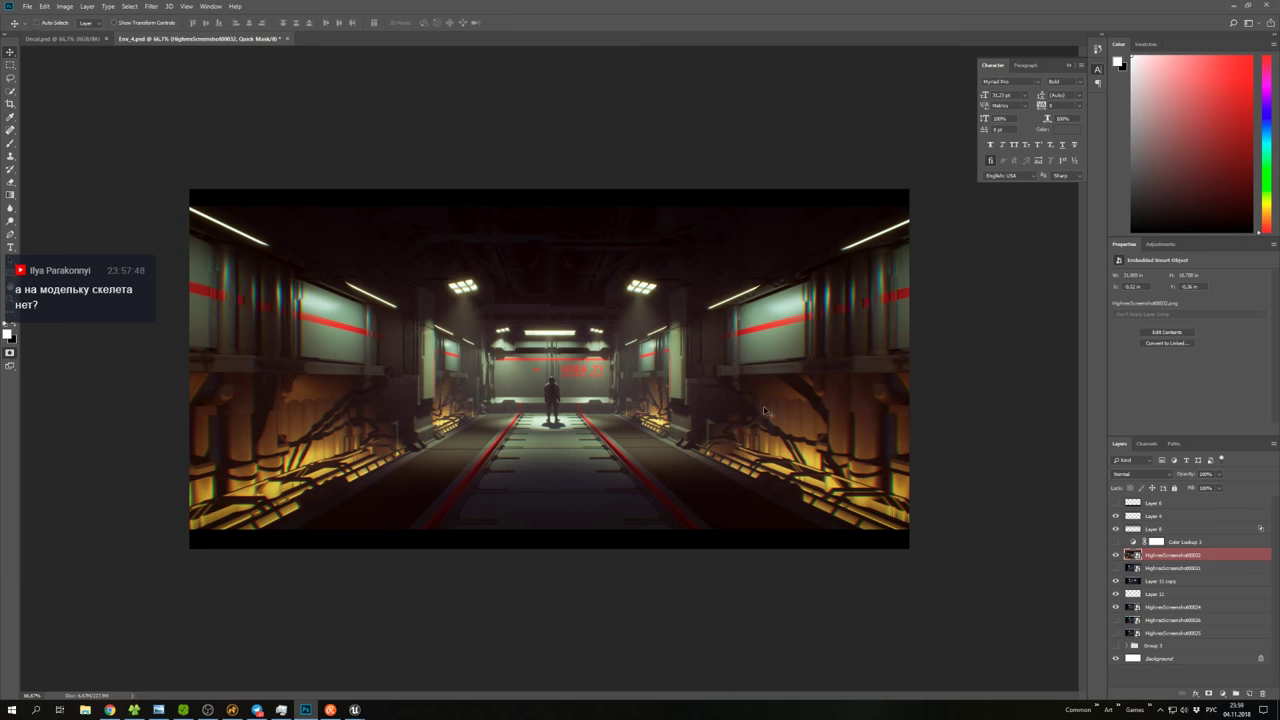
Save the document, then save it as Env_5 in the Env5 folder with maximized compatibility.
key("ctrl+s")
key("ctrl+shift+s")
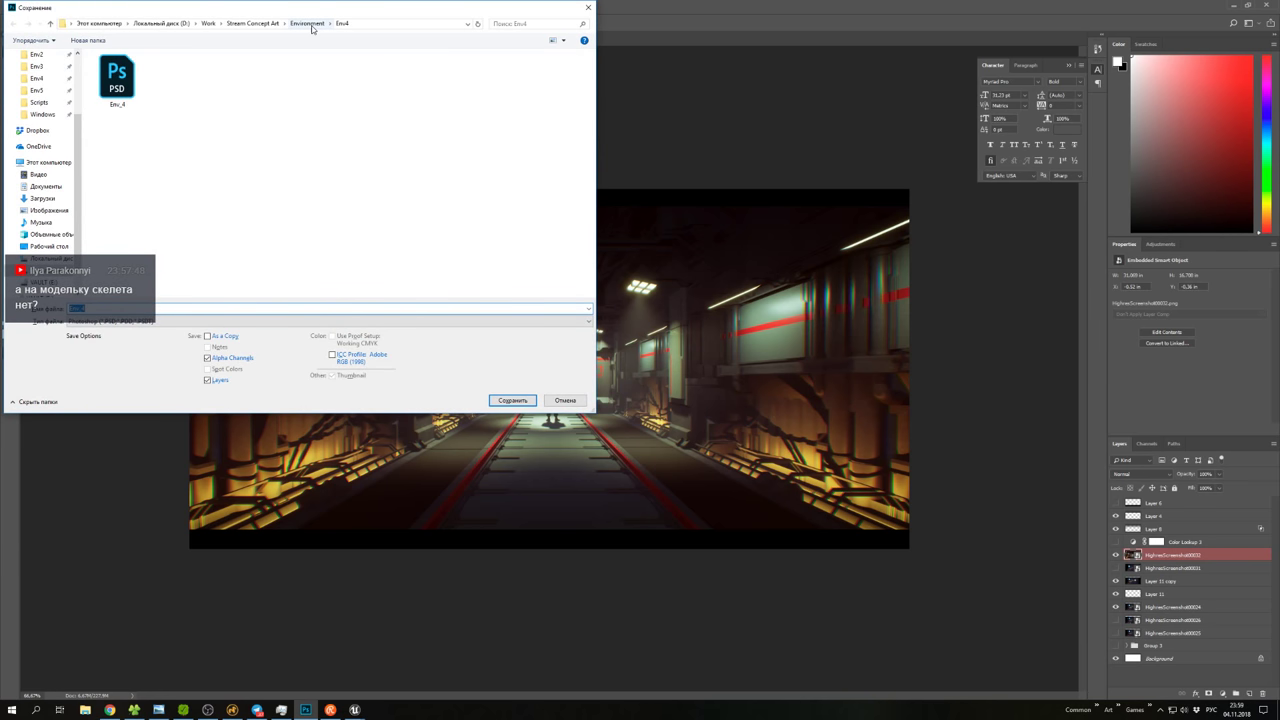
left_click(312, 28)
double_click(130, 122)
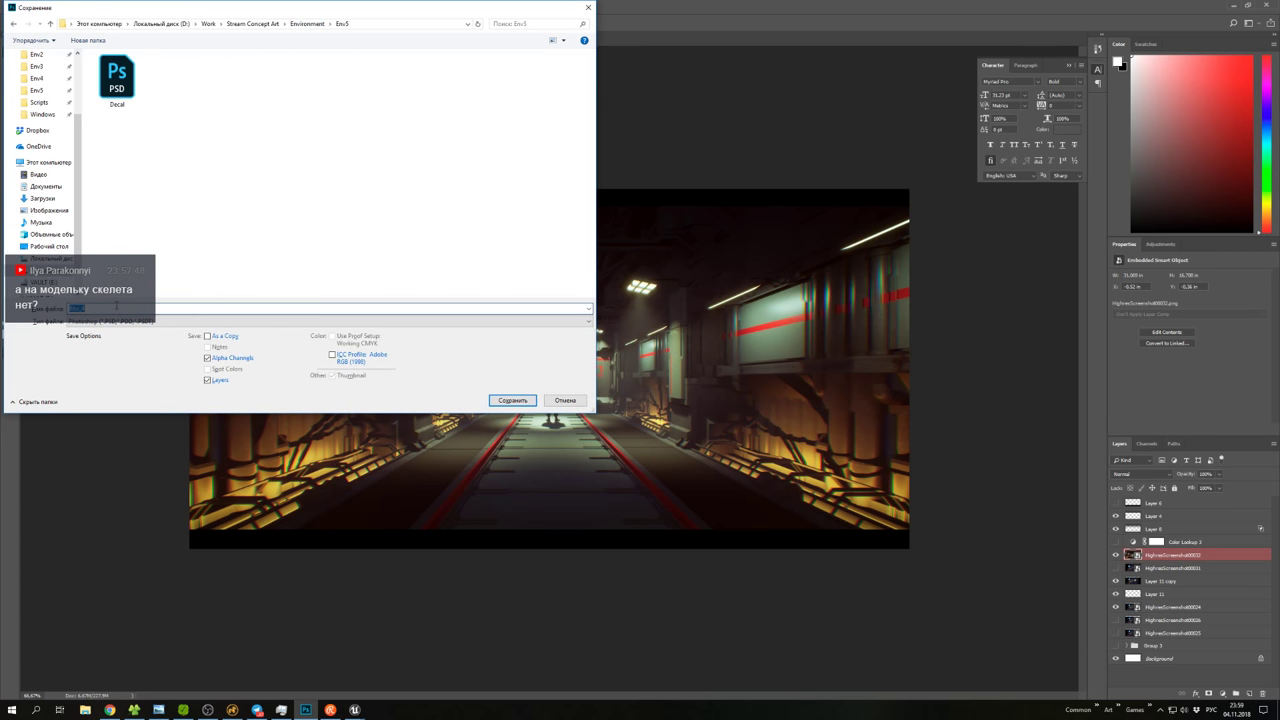
type("d")
key("alt+shift")
type("Env")
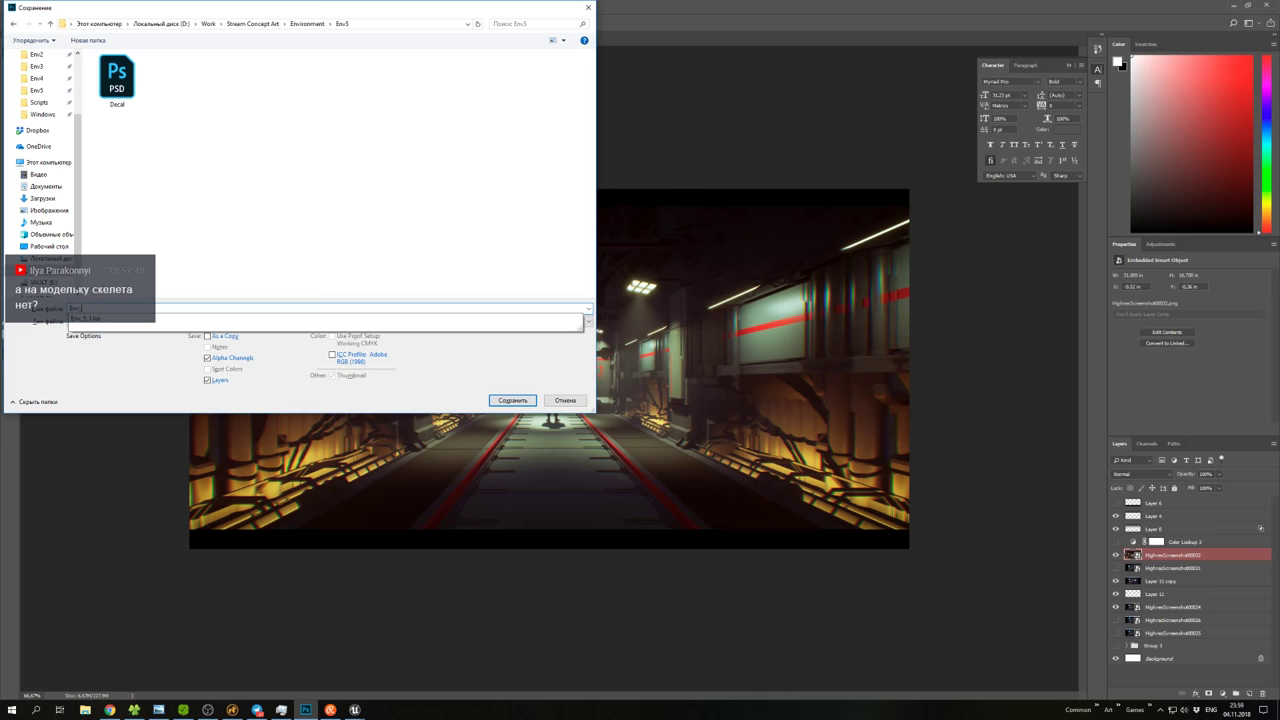
type("_5")
key("Return")
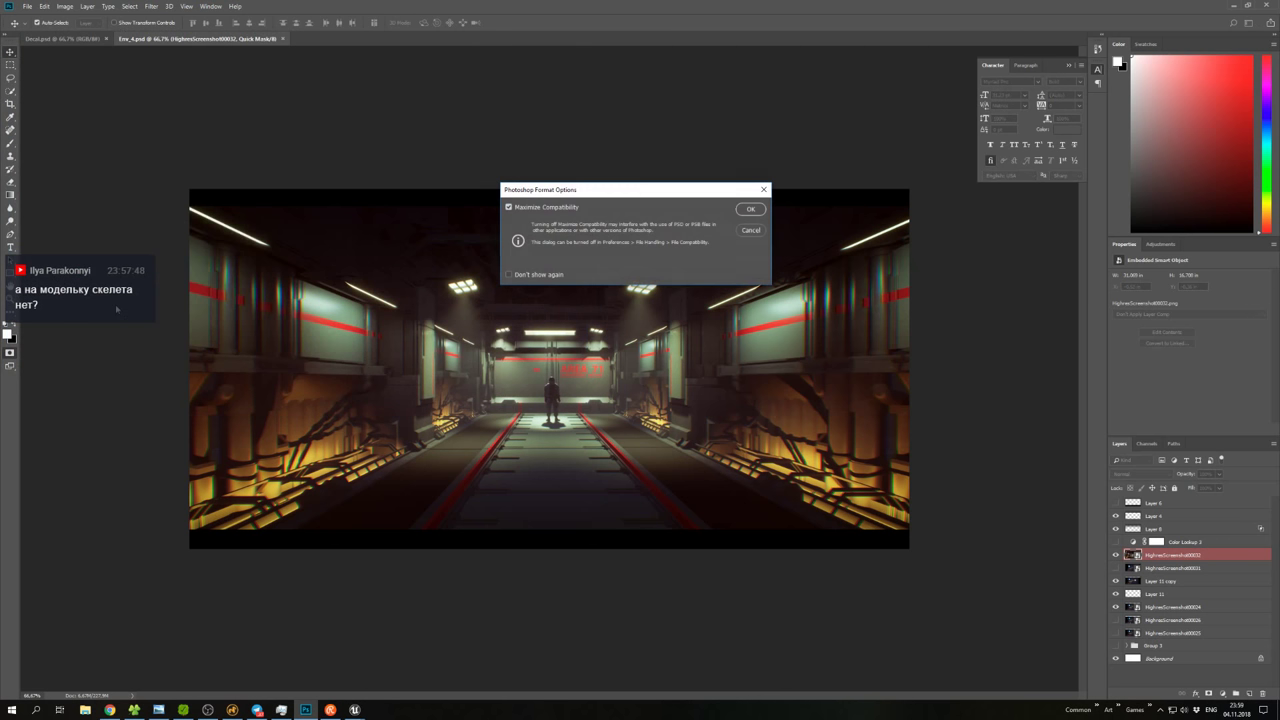
key("Return")
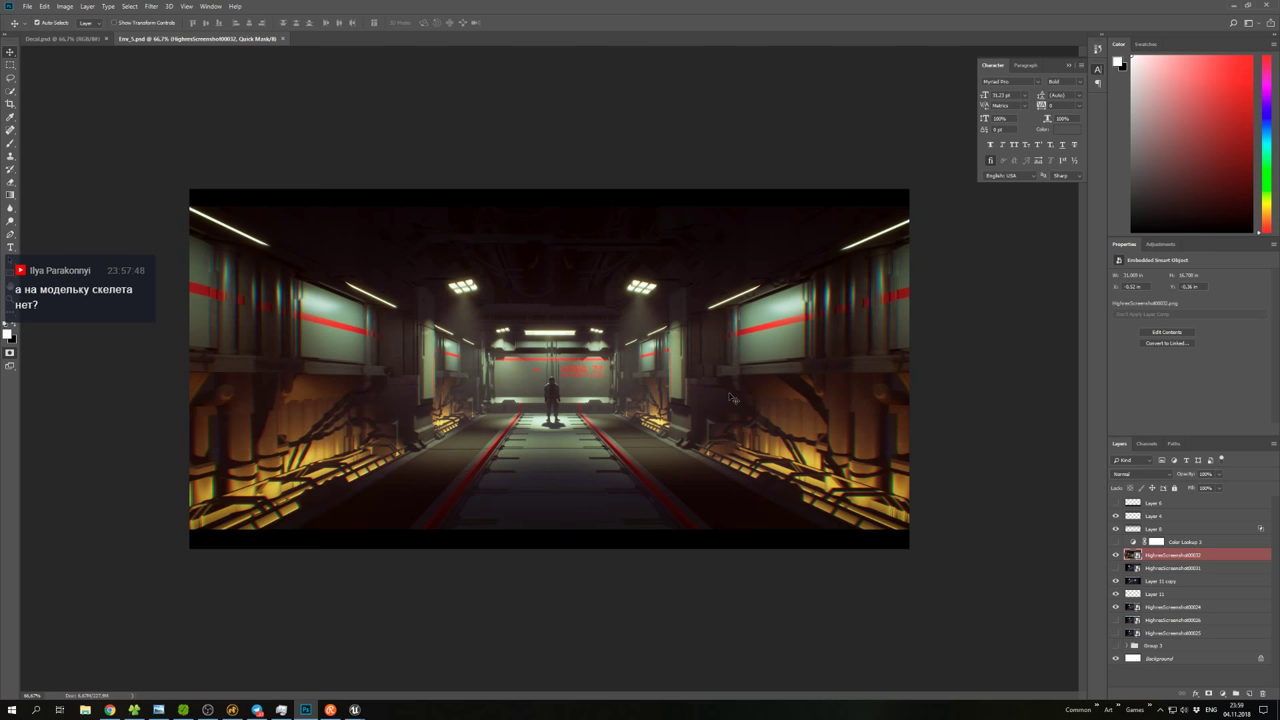
Hide the interface panels and examine the finished corridor image at several zoom levels up to 100%.
key("ctrl+minus")
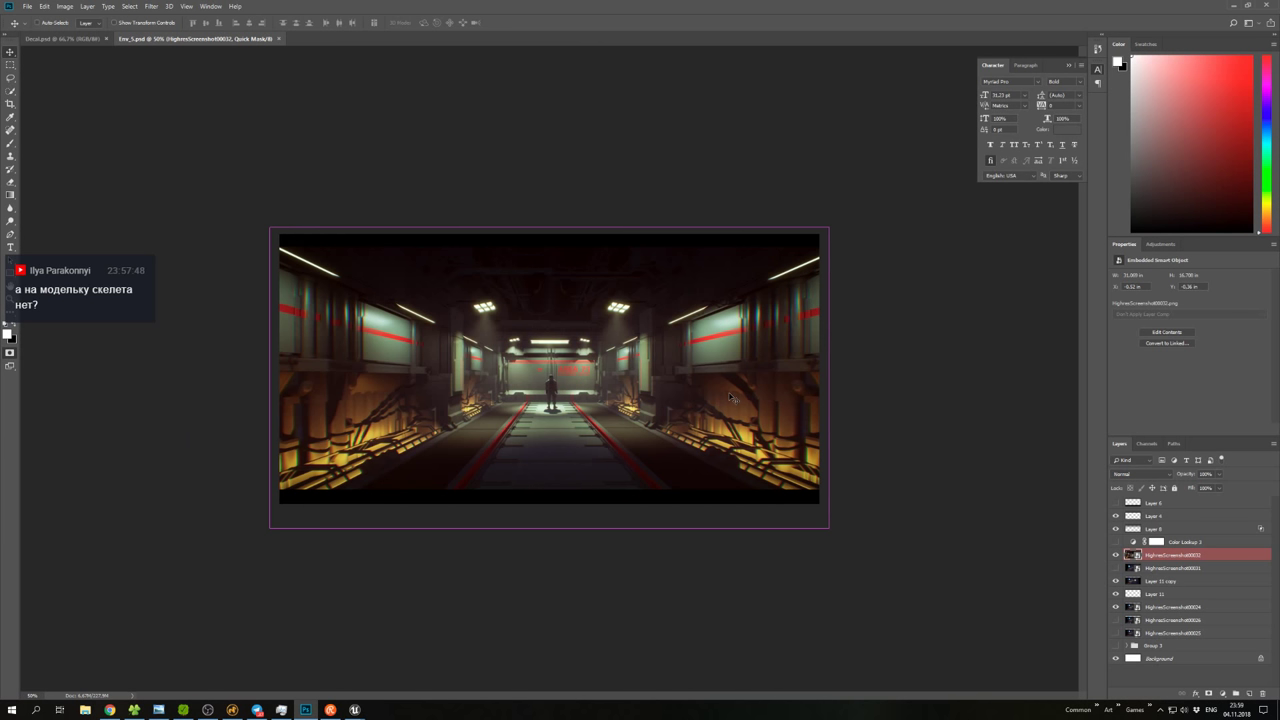
key("ctrl+plus")
key("Tab")
key("ctrl+plus")
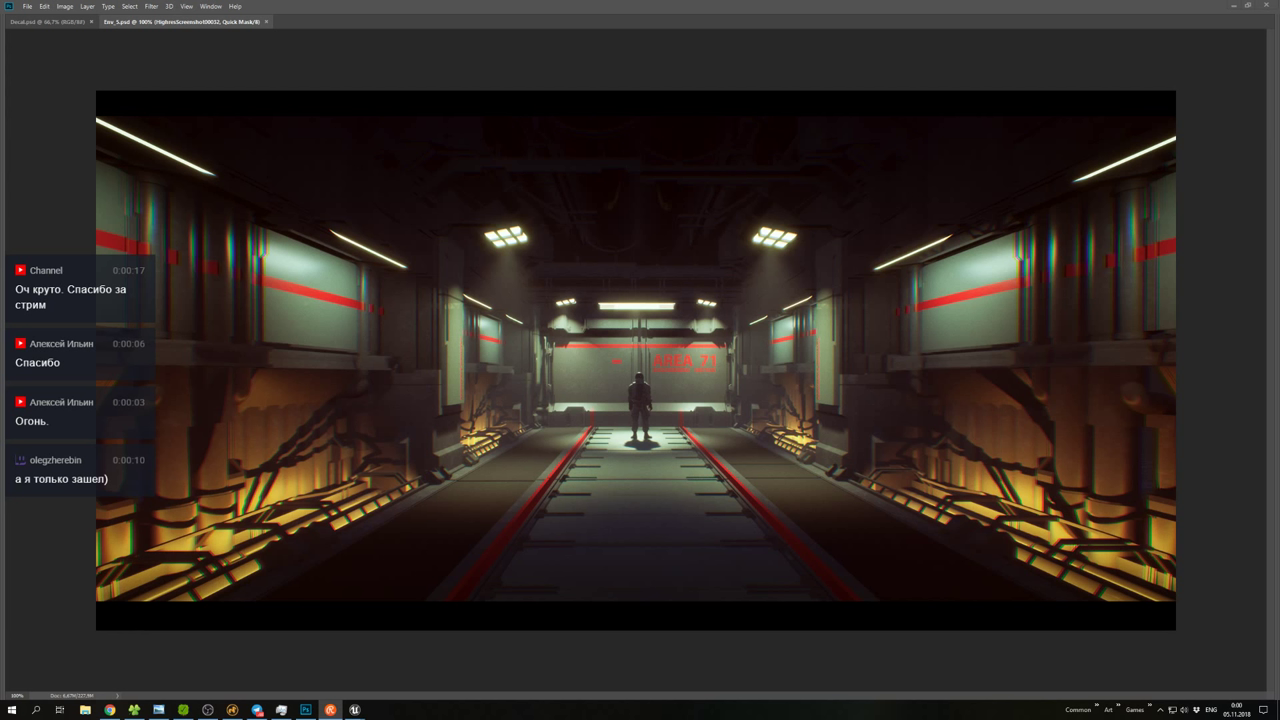
key("alt+shift")
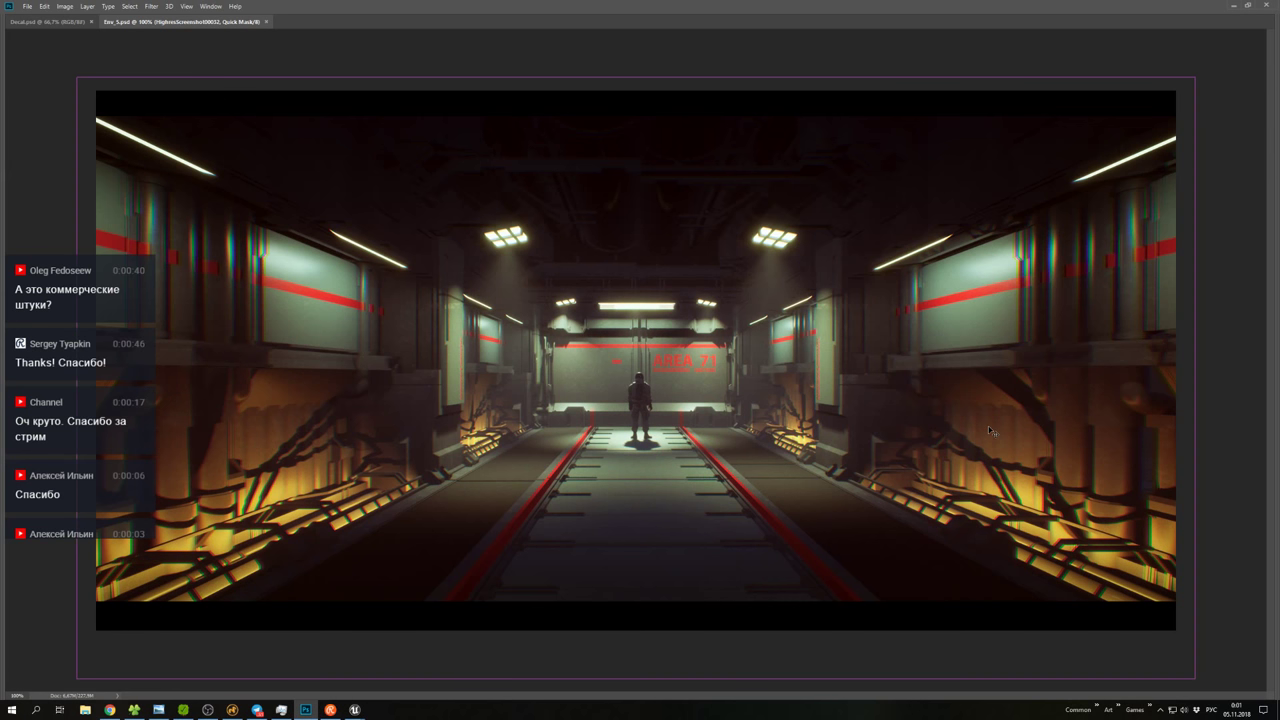
key("ctrl+minus")
key("ctrl+plus")
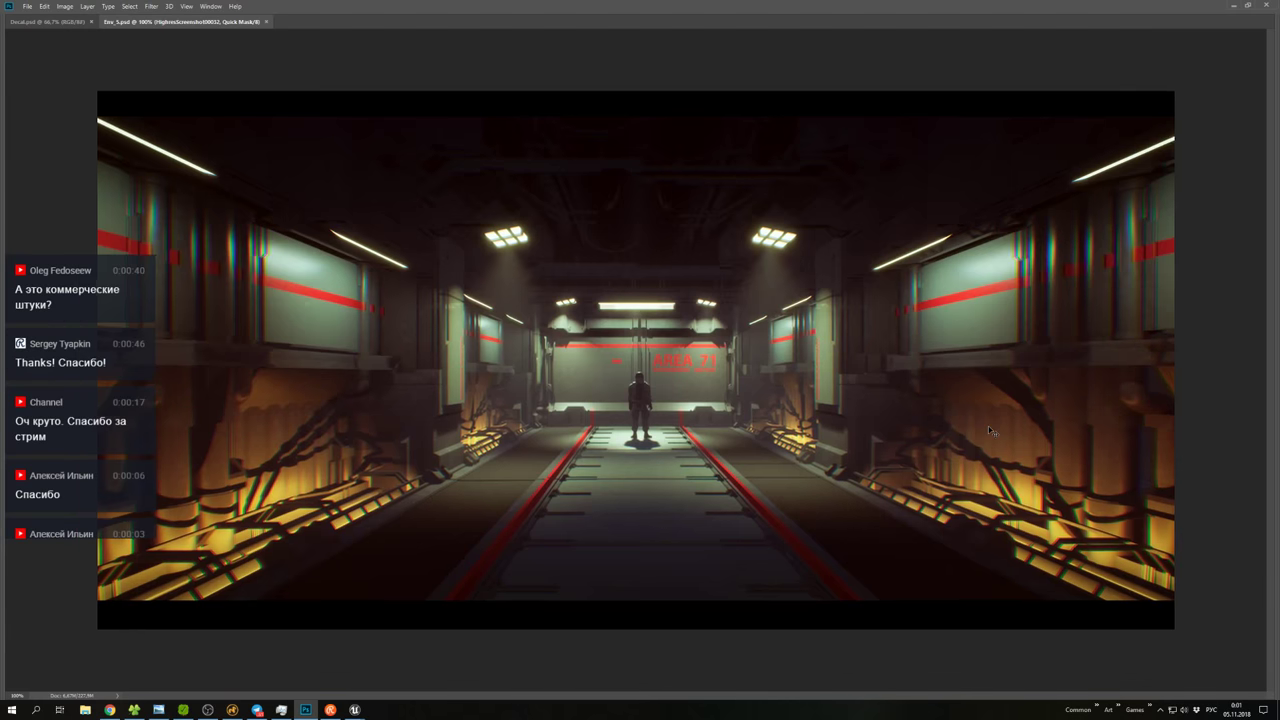
key("ctrl+minus")
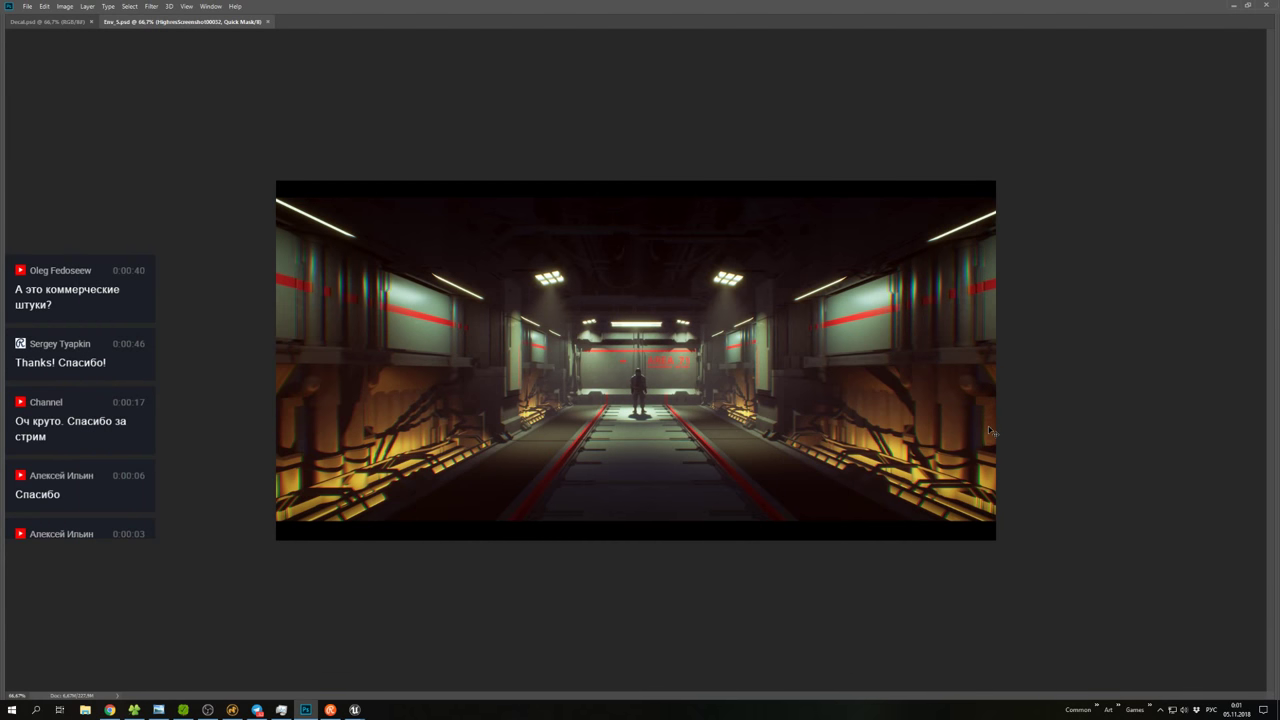
Switch to Unreal Editor's Viewport 2 window to view the corridor scene.
left_click(656, 223)
left_click(639, 256)
left_click(660, 264)
mouse_move(355, 708)
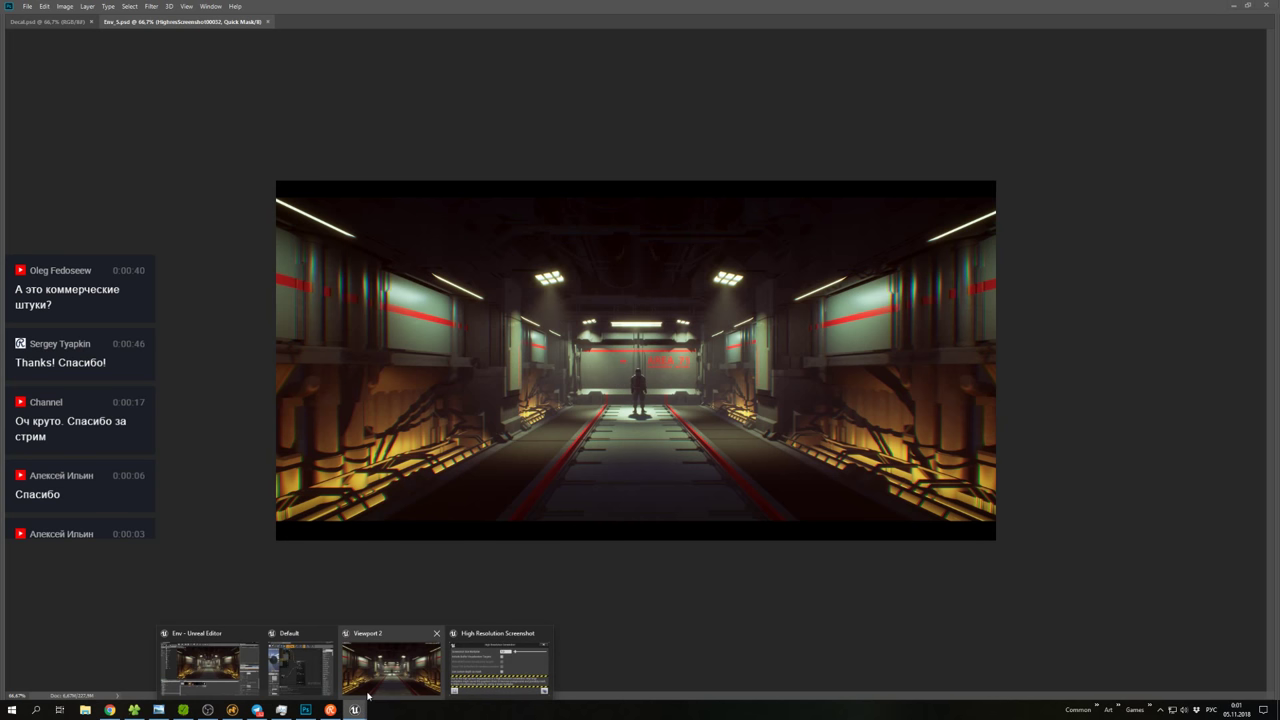
left_click(390, 665)
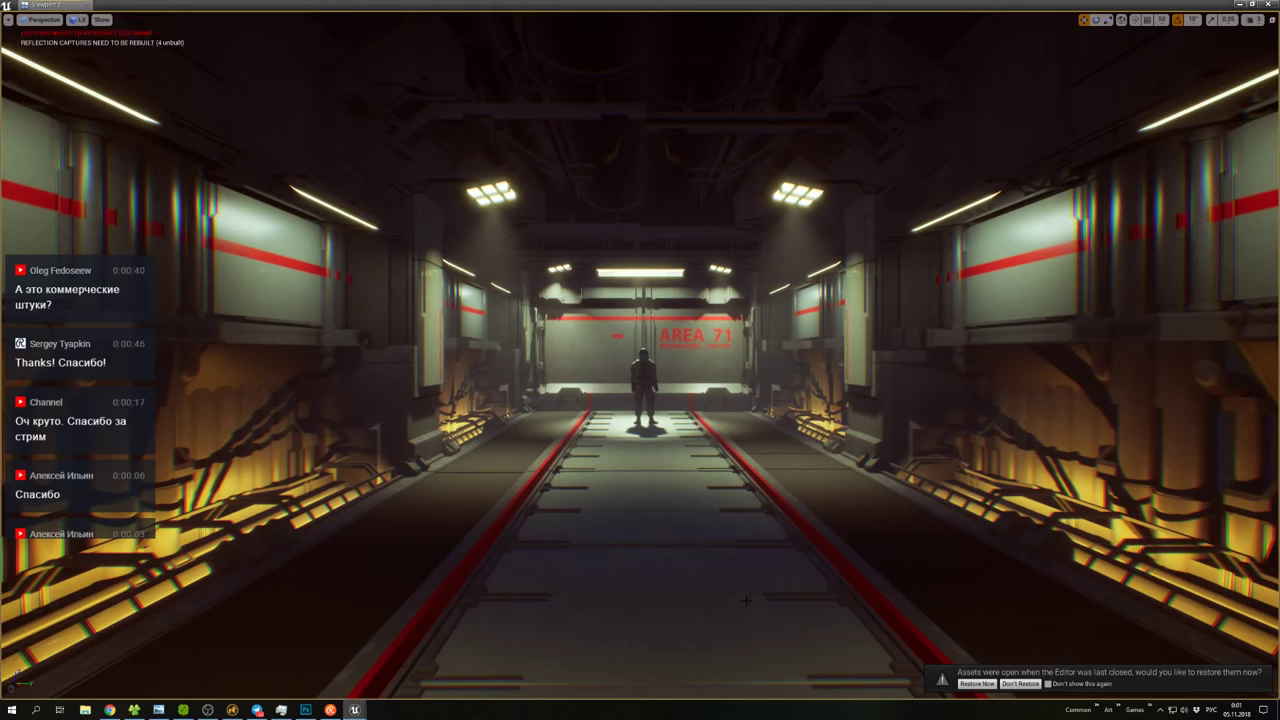